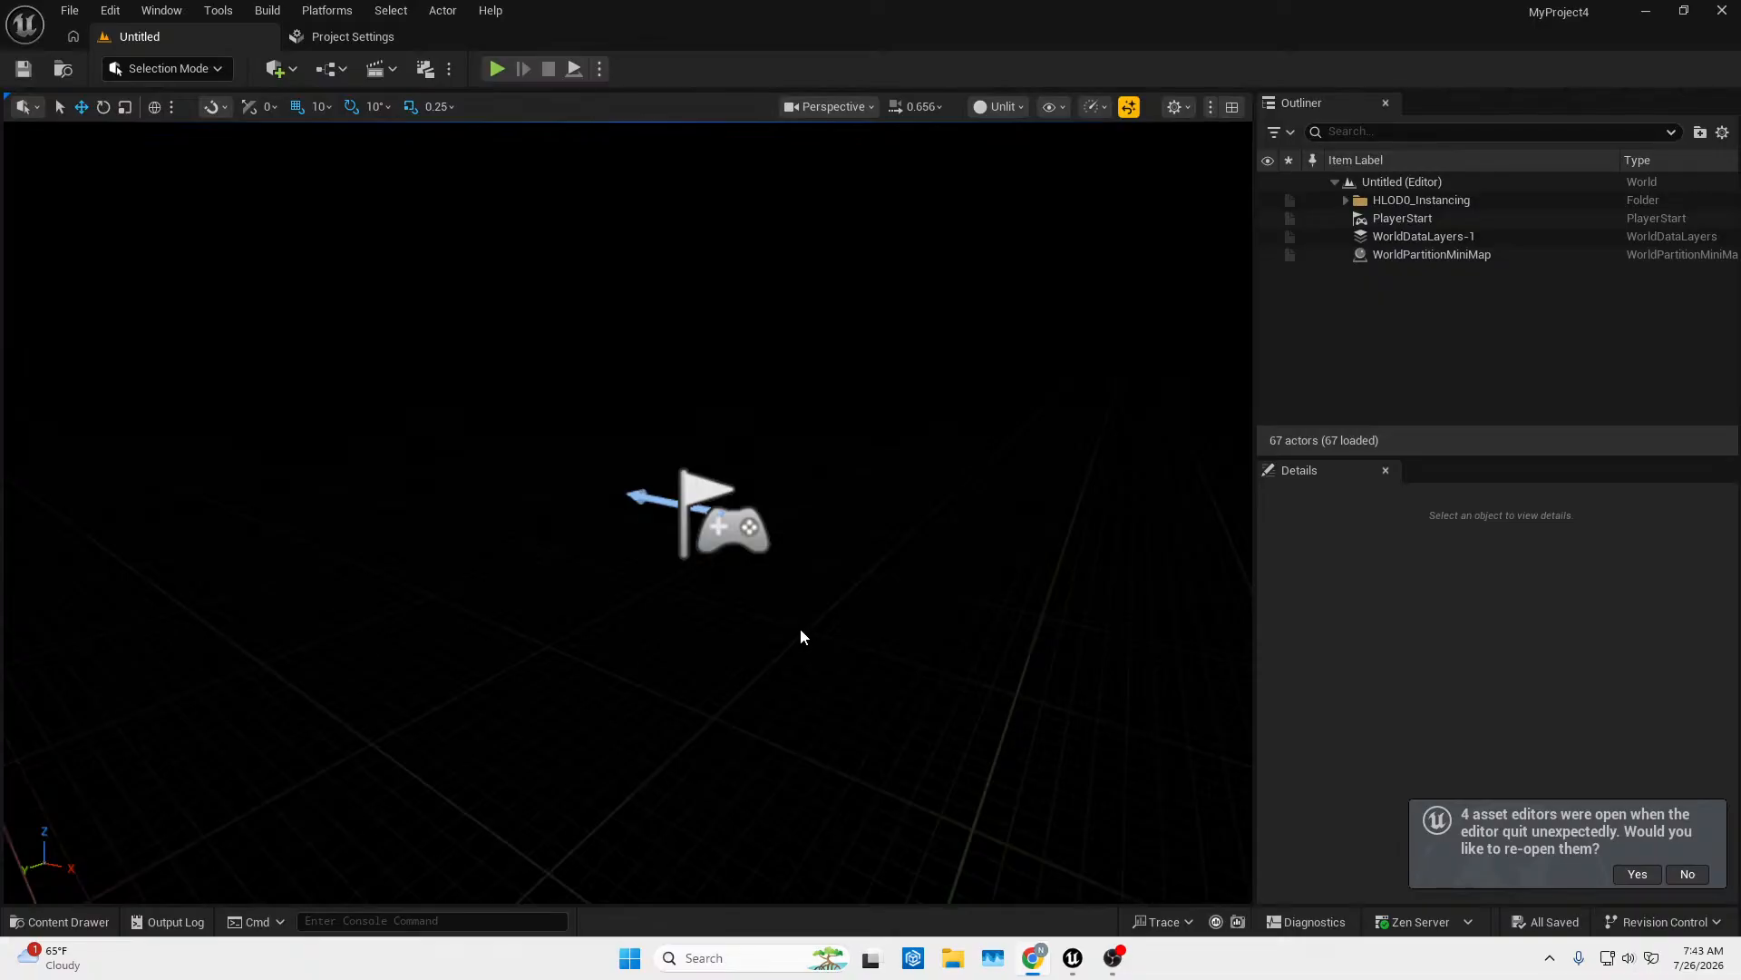
Place the Part_Studio_1__10_ static mesh from the StarterContent Architecture folder into the level.
right_click_drag(814, 546, 181, 832)
left_click(79, 923)
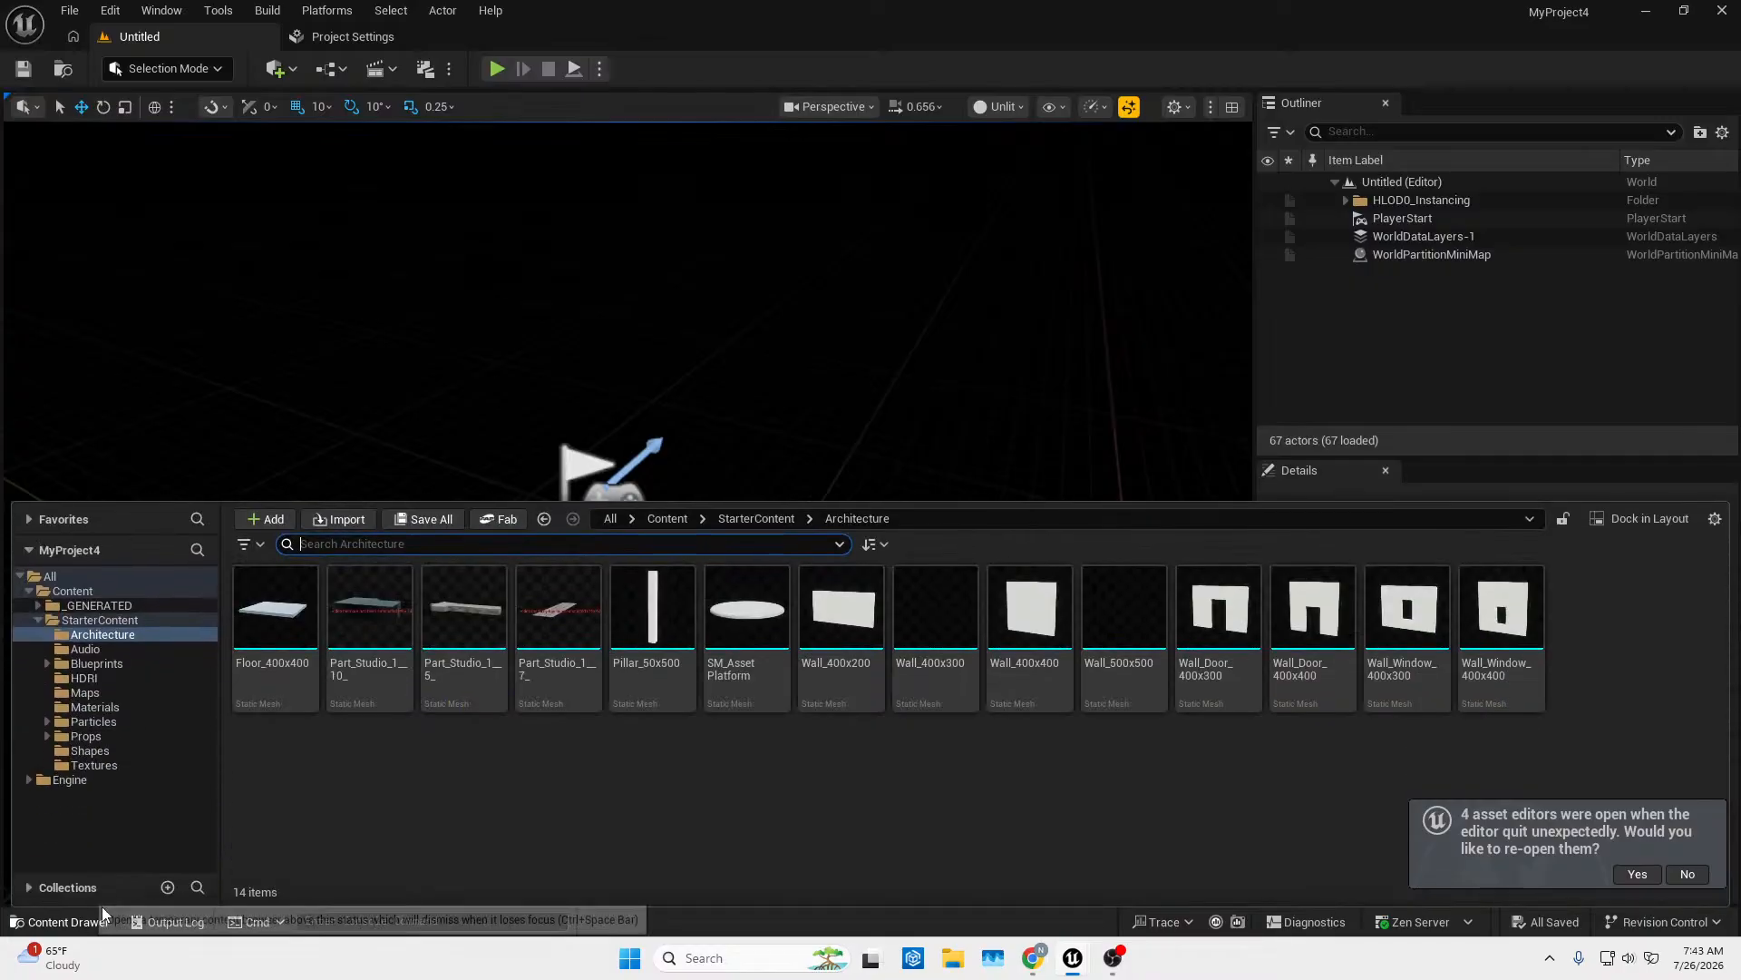
left_click_drag(376, 628, 535, 313)
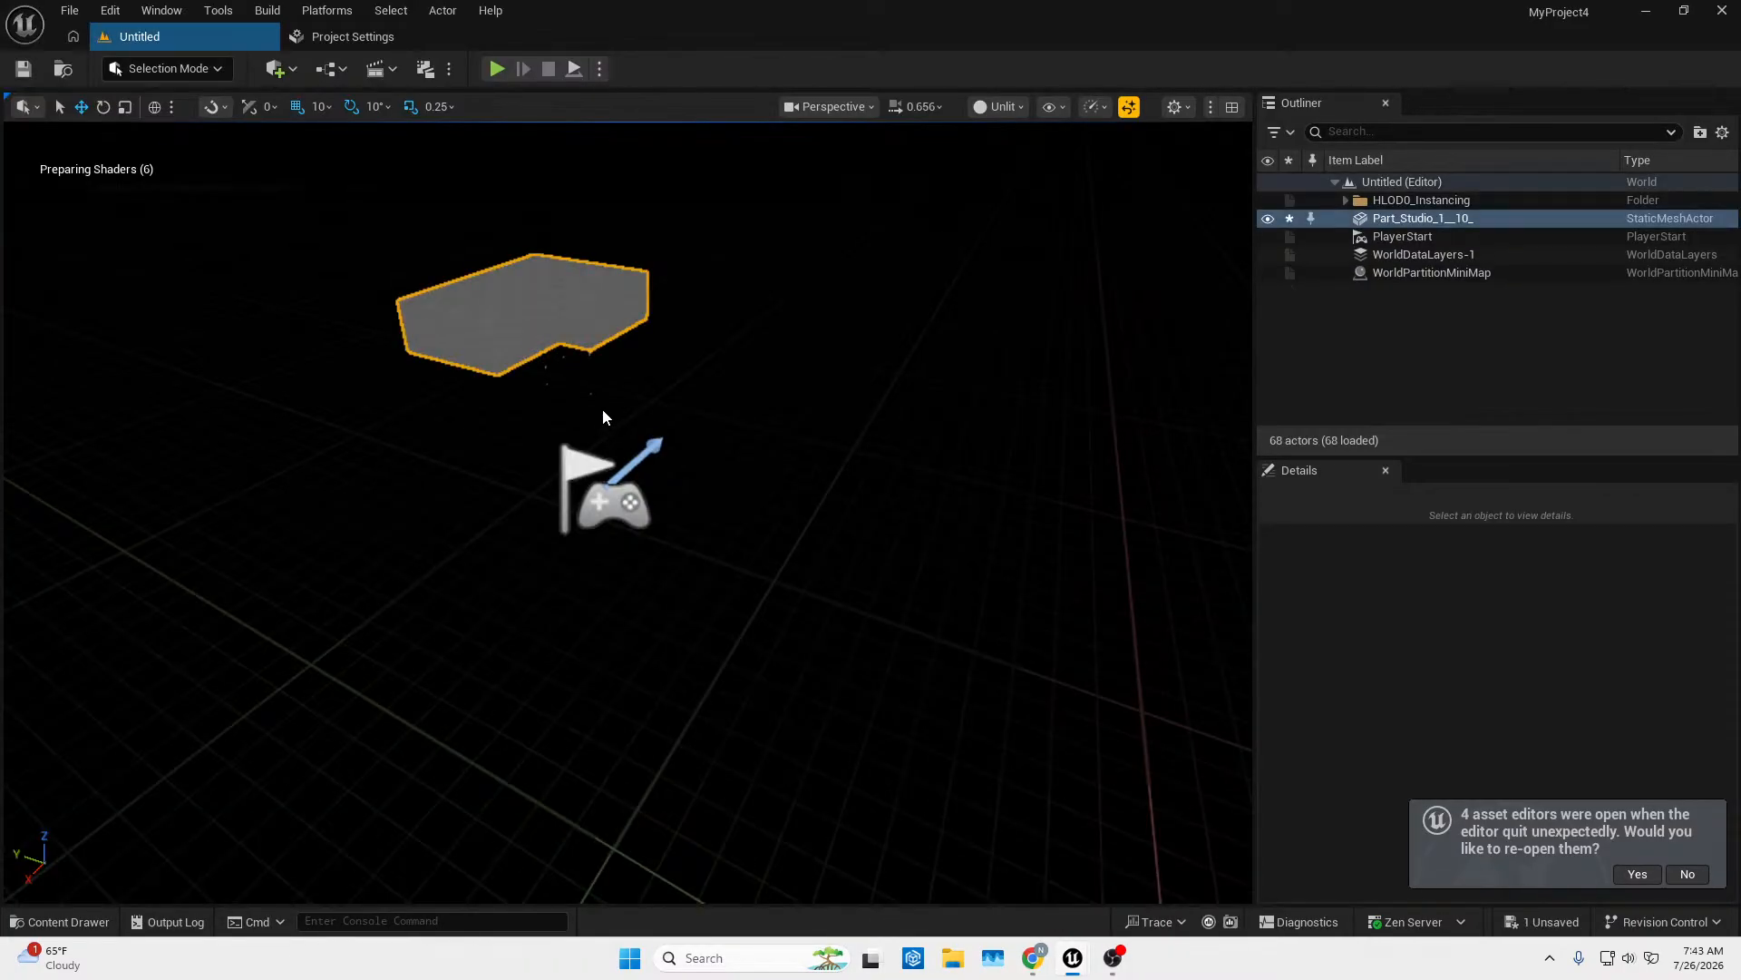
key("f")
key("w")
right_click_drag(535, 313, 585, 336)
key("s")
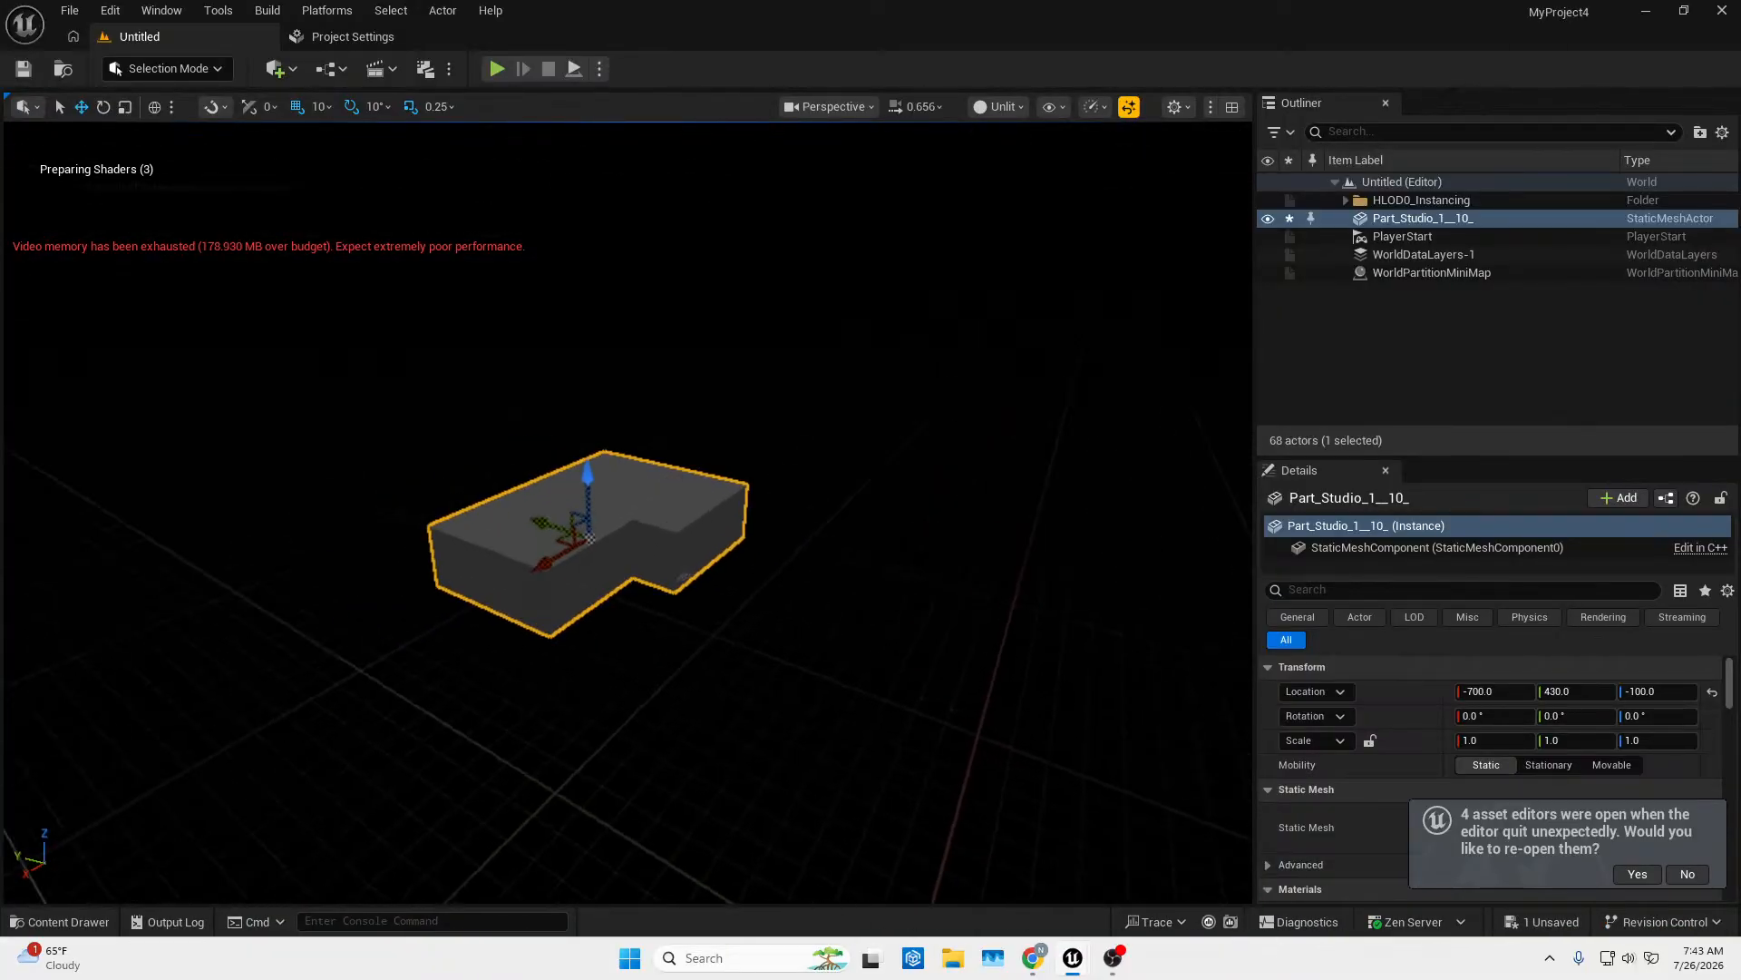
Raise the placed Part_Studio_1__10_ mesh to a Z location of 30.
left_click_drag(583, 498, 583, 319)
key("w")
right_click_drag(583, 319, 263, 334)
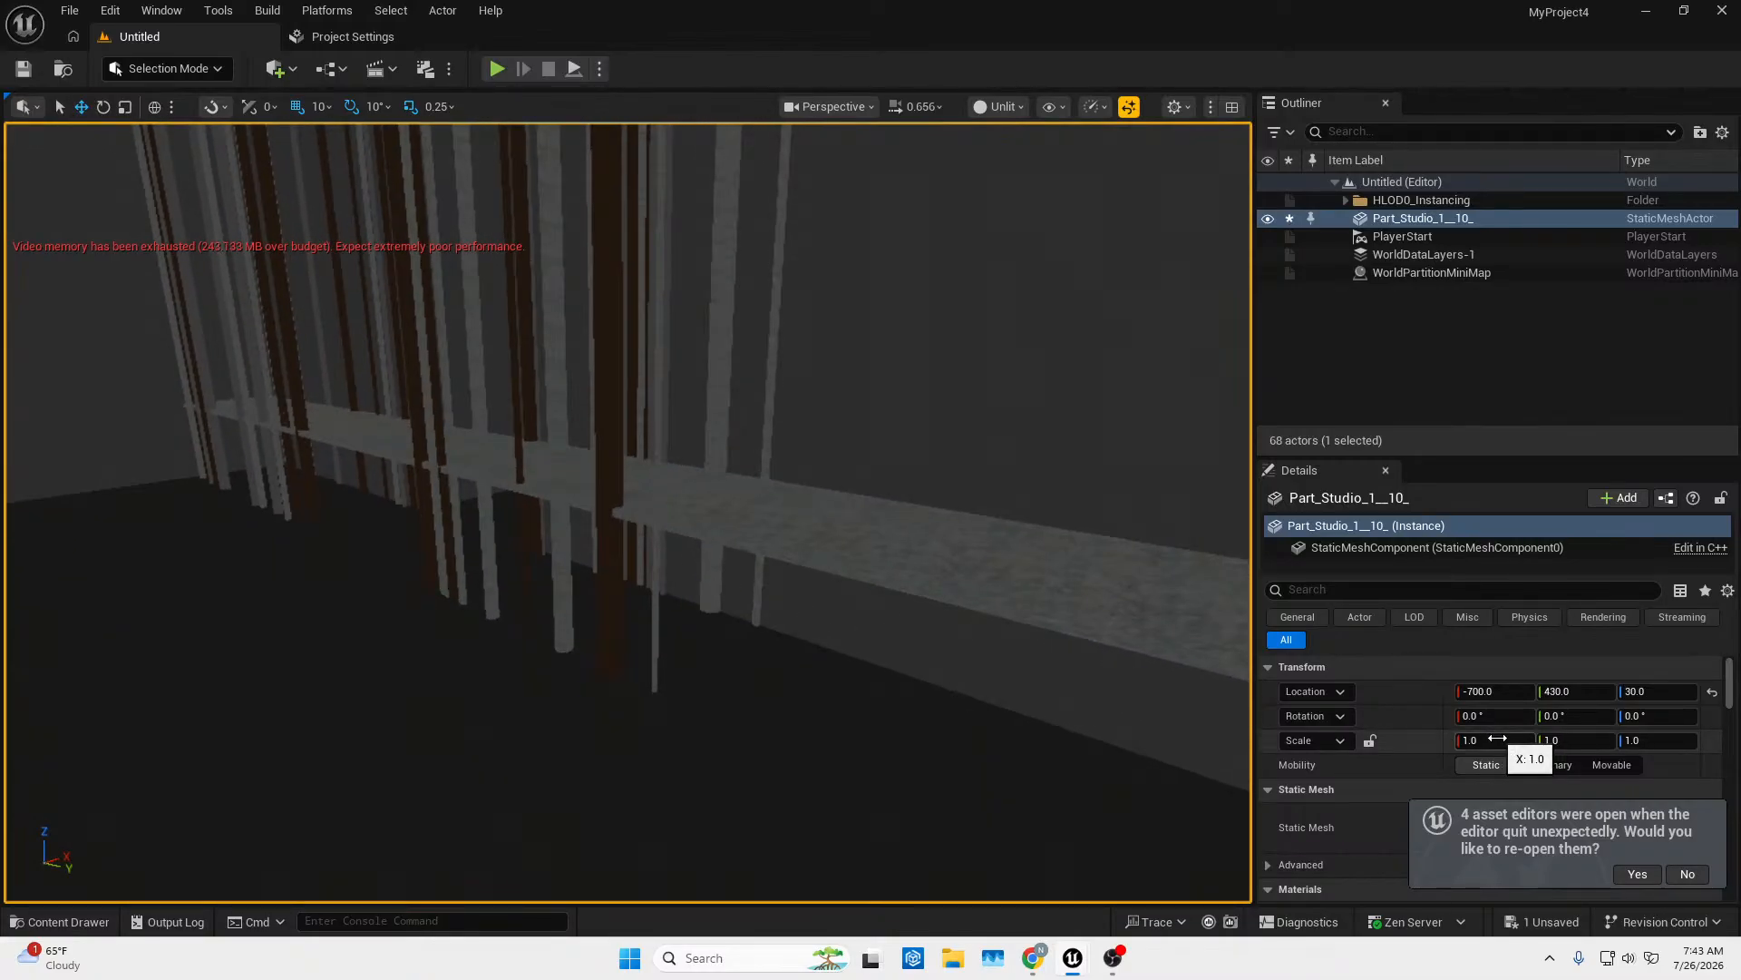
Scale the Part_Studio_1__10_ mesh to 30 on the X, Y and Z axes.
left_click(1497, 740)
type("30")
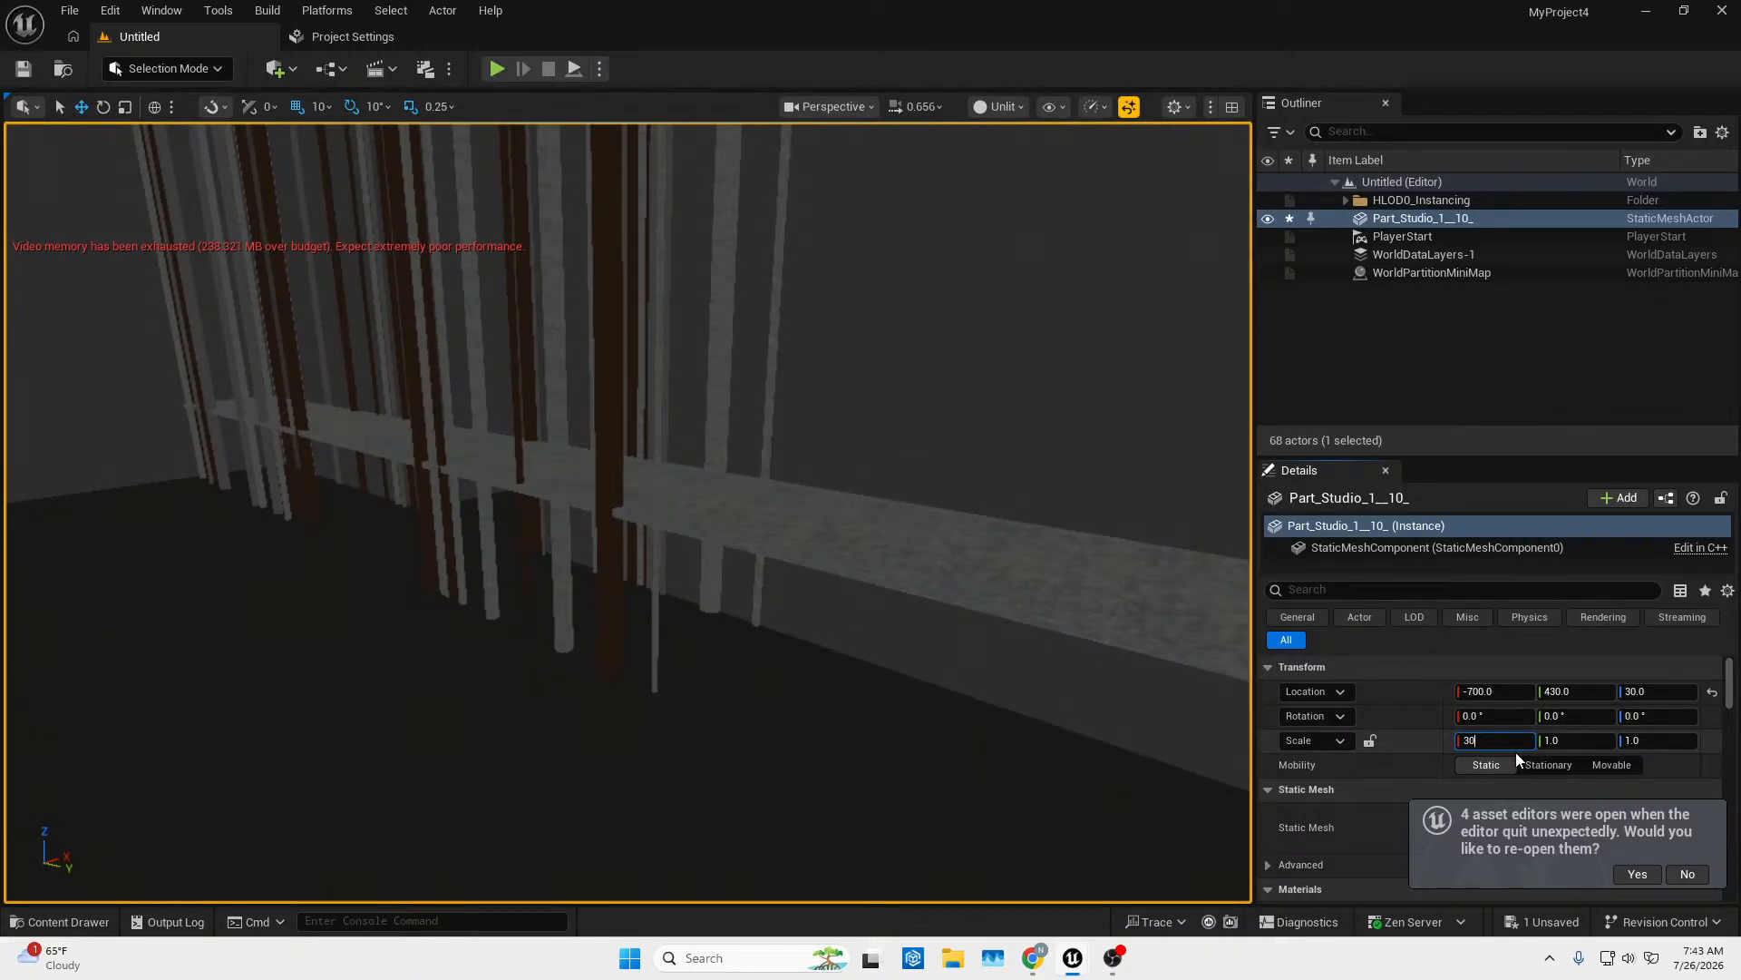
left_click(1564, 741)
type("30")
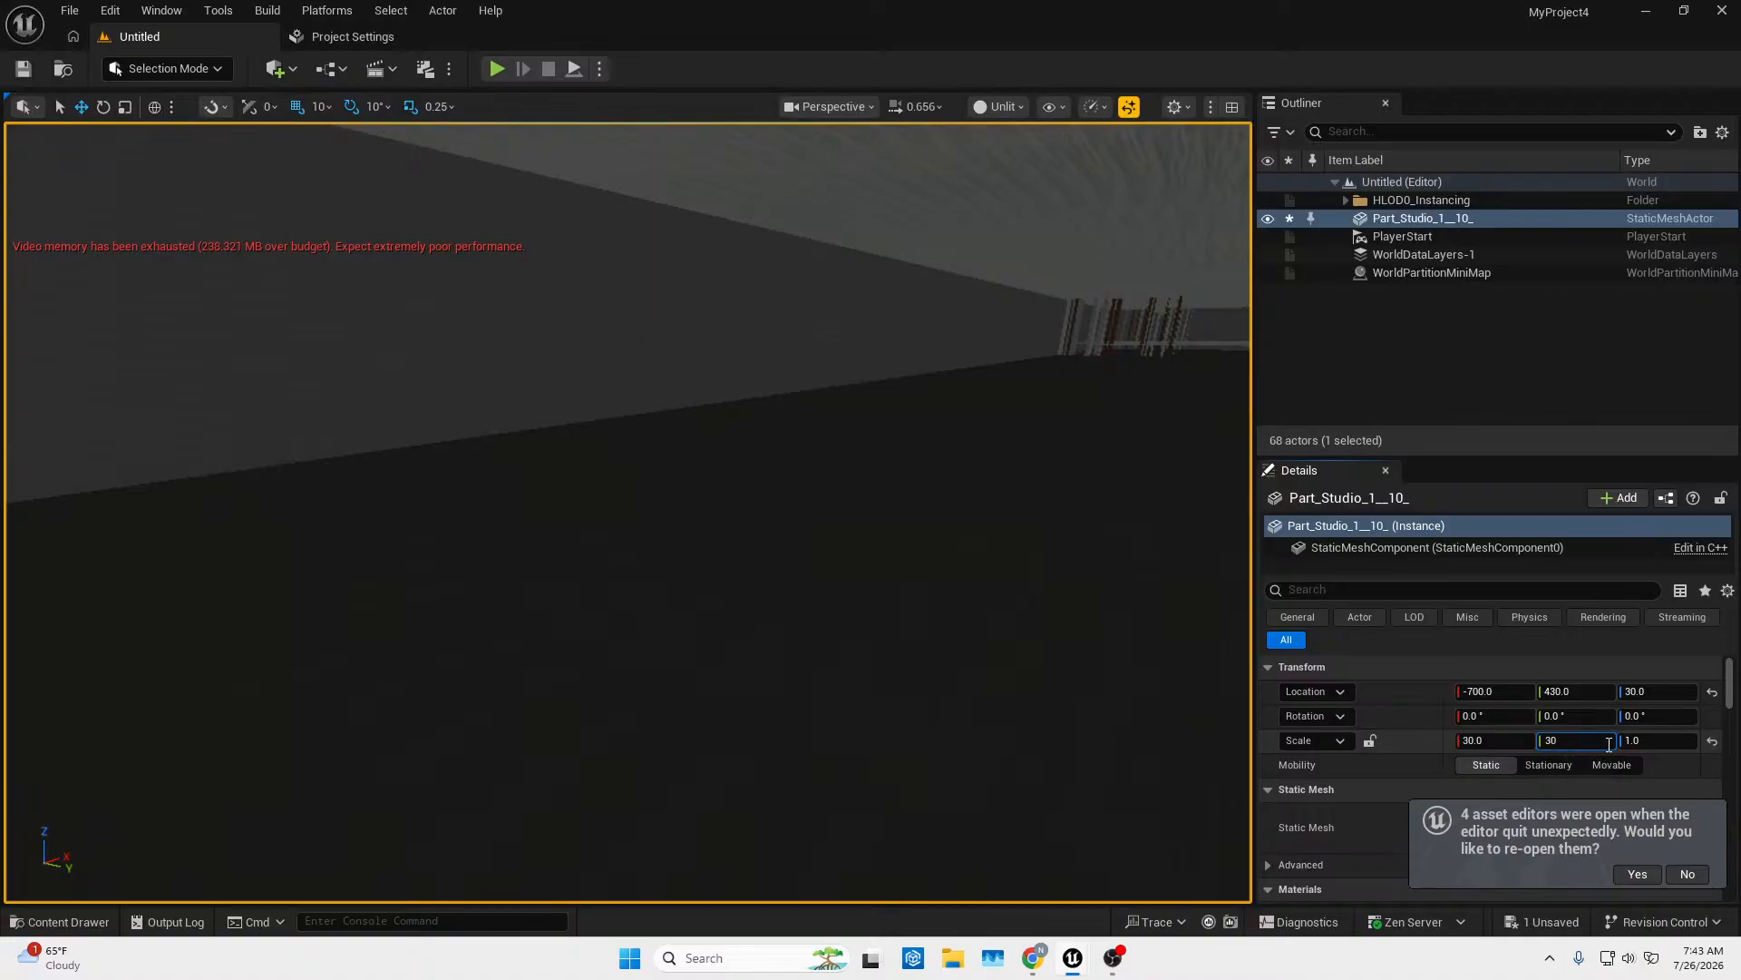
left_click(1651, 738)
type("30")
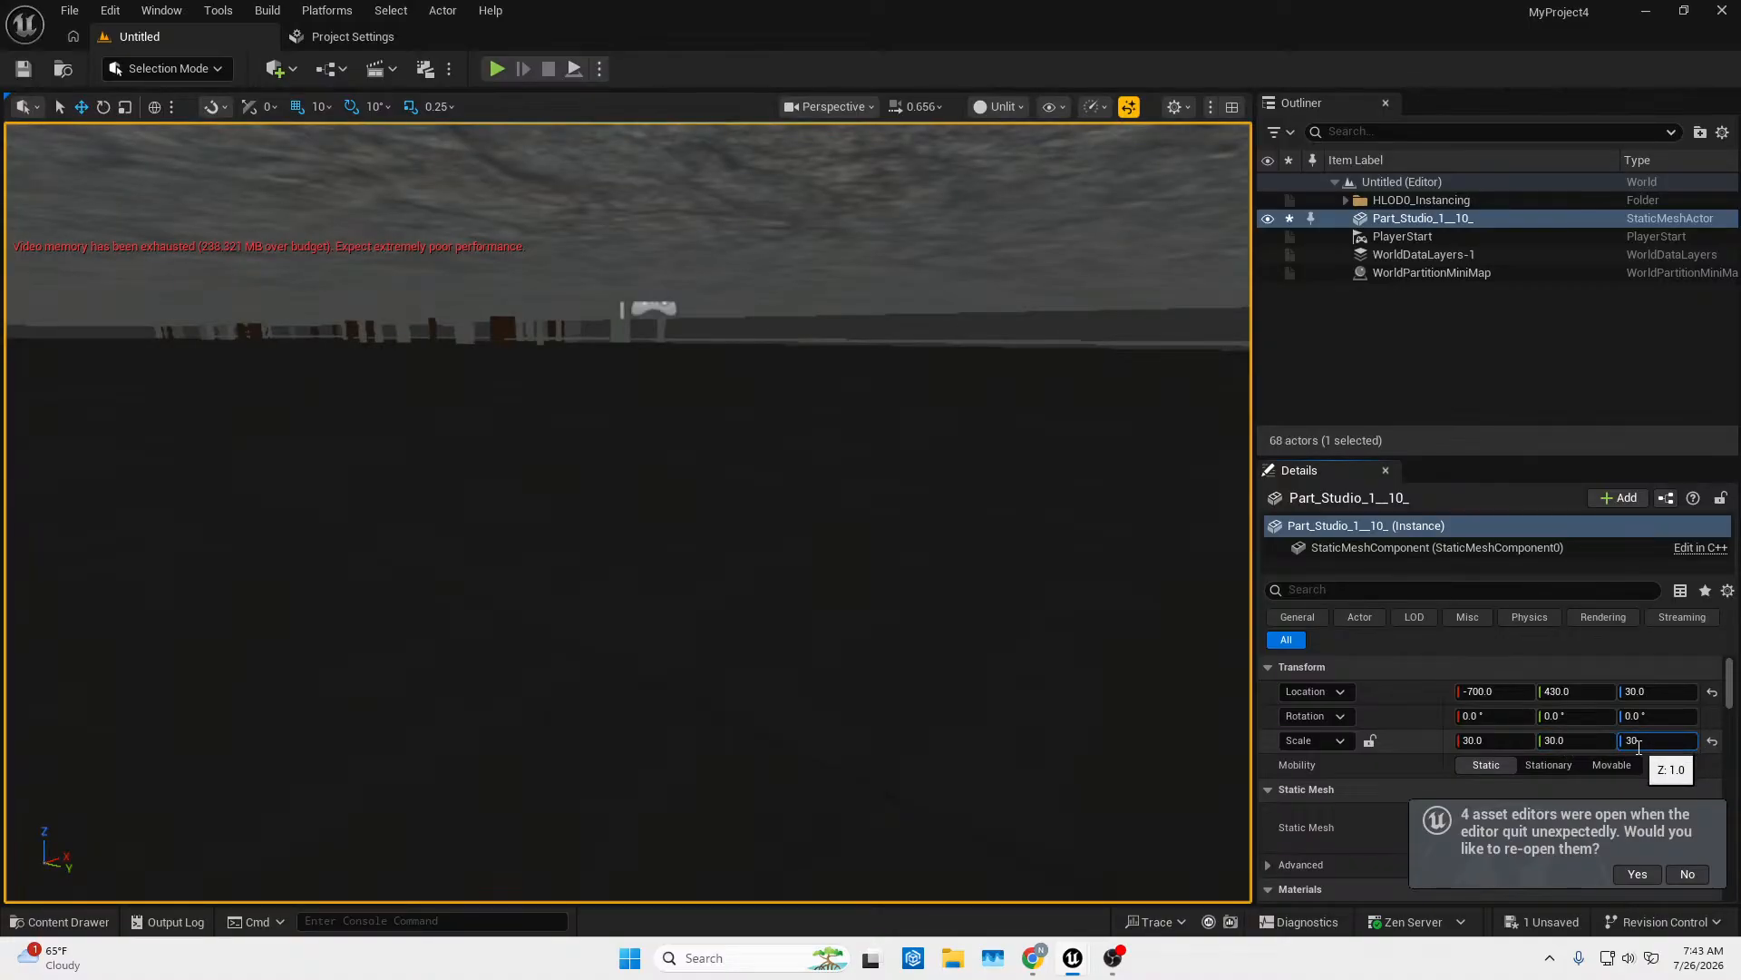
key("Return")
right_click_drag(628, 512, 680, 556)
key("w")
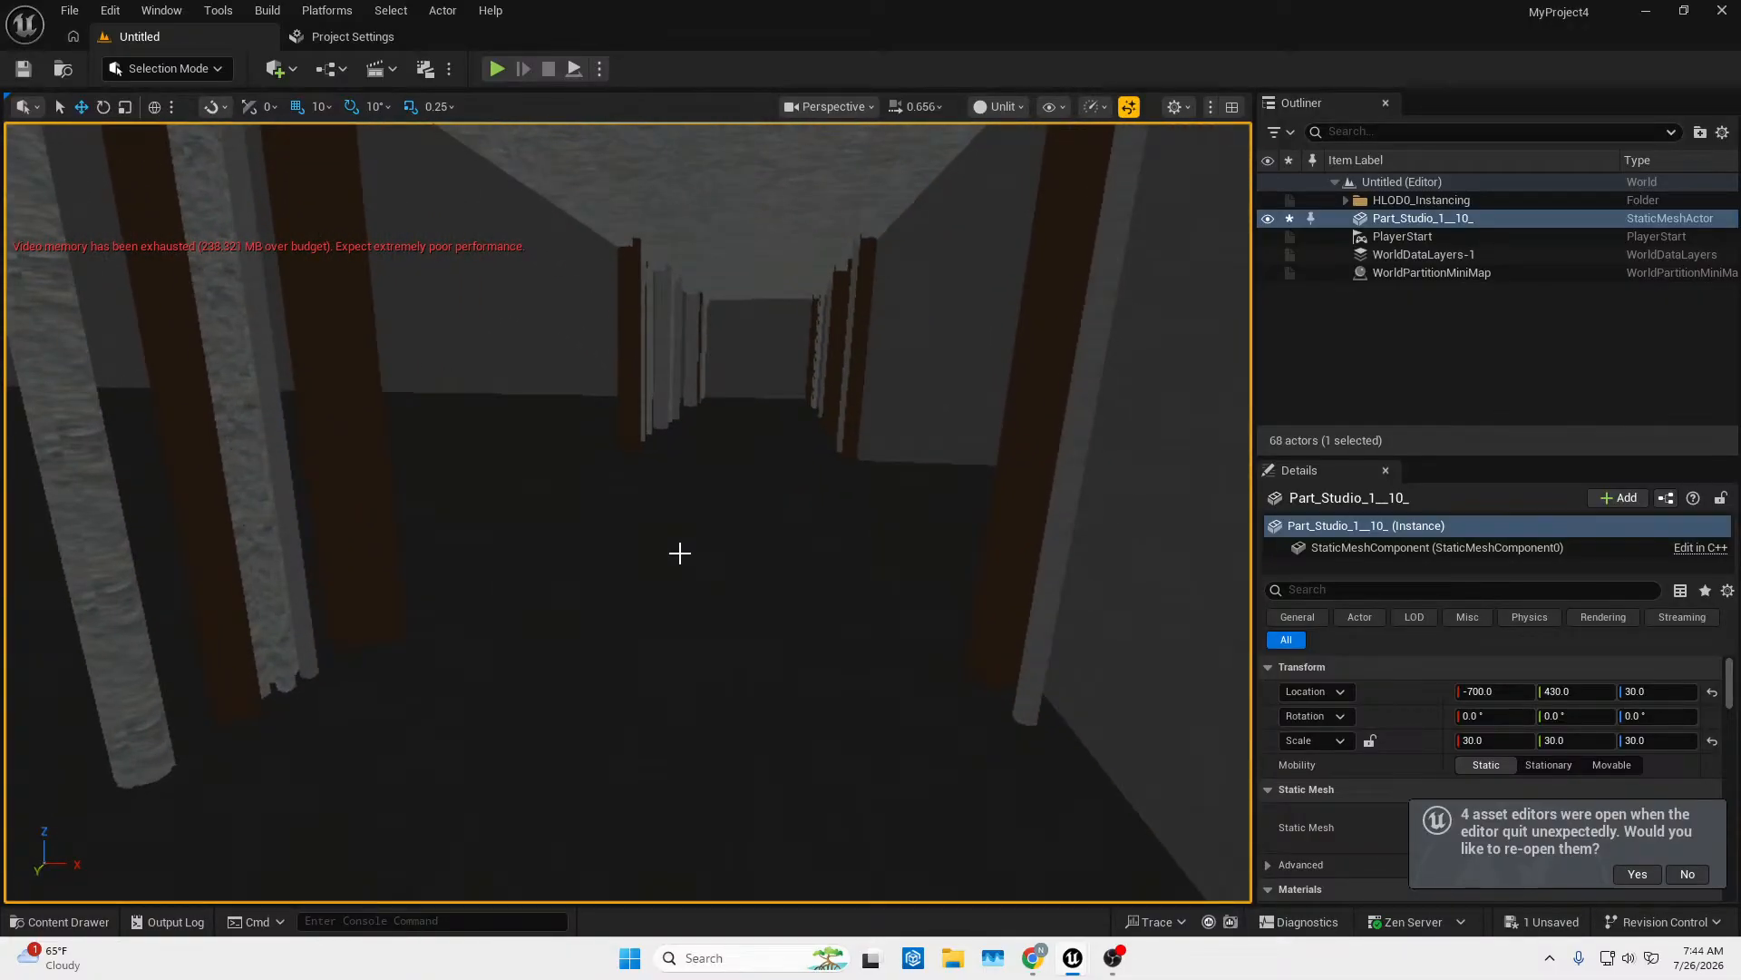
left_click(955, 961)
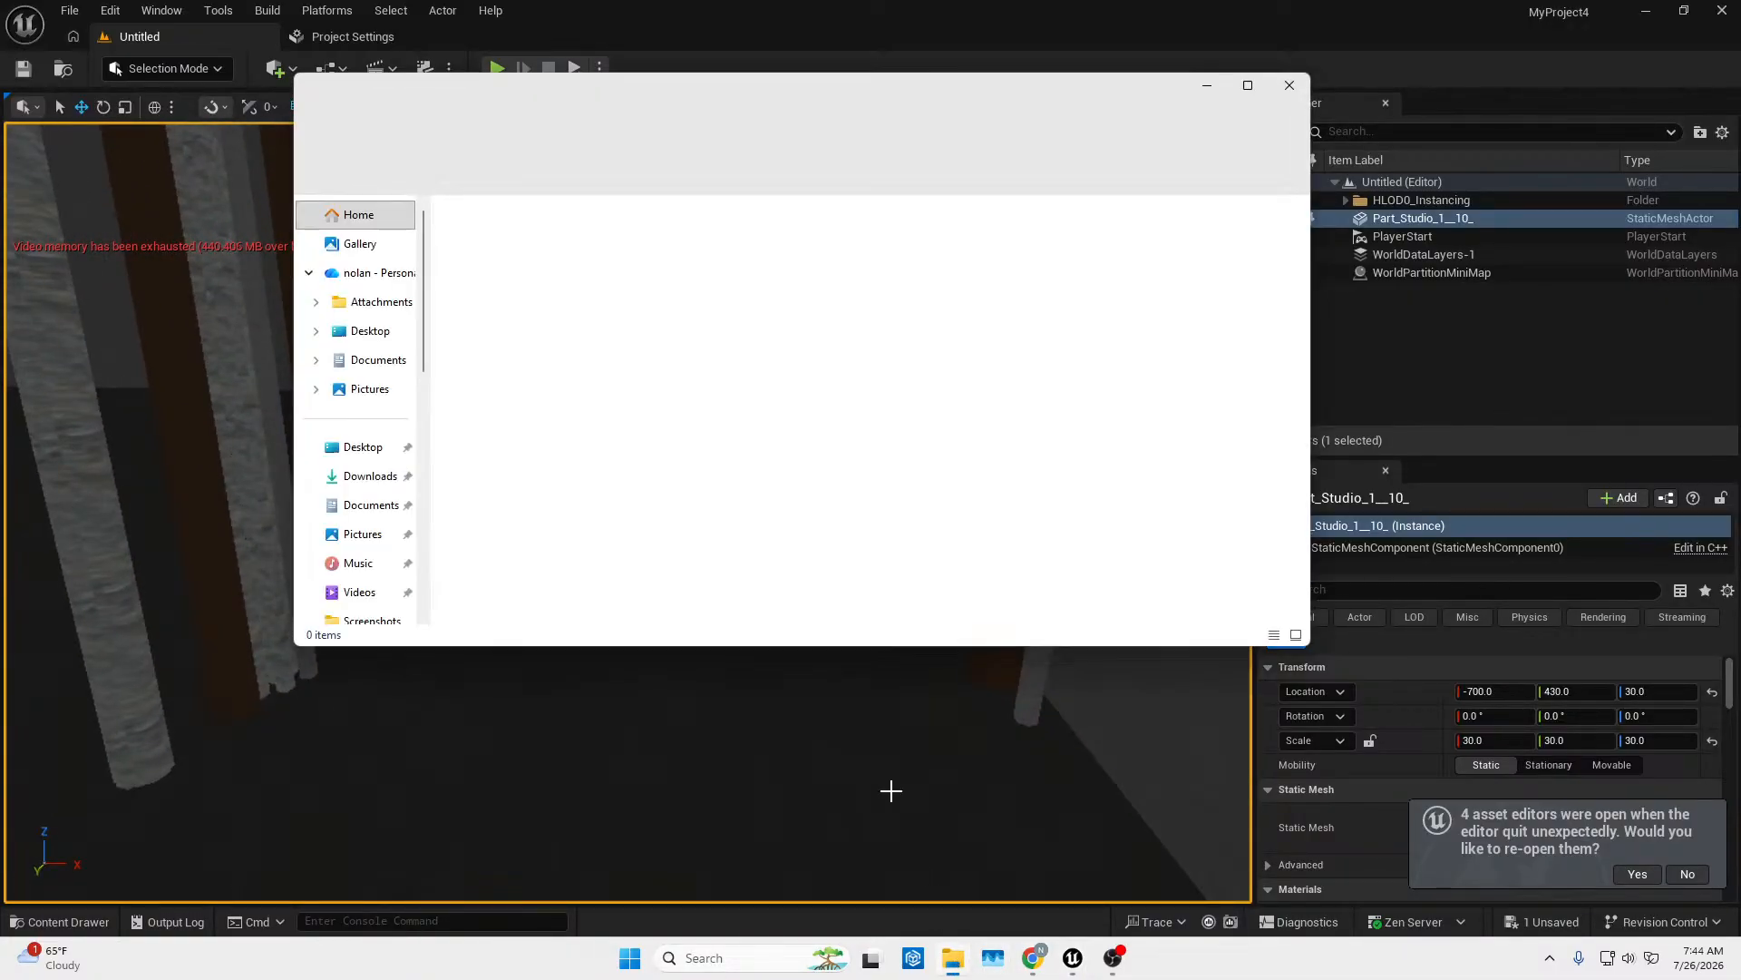
left_click(381, 479)
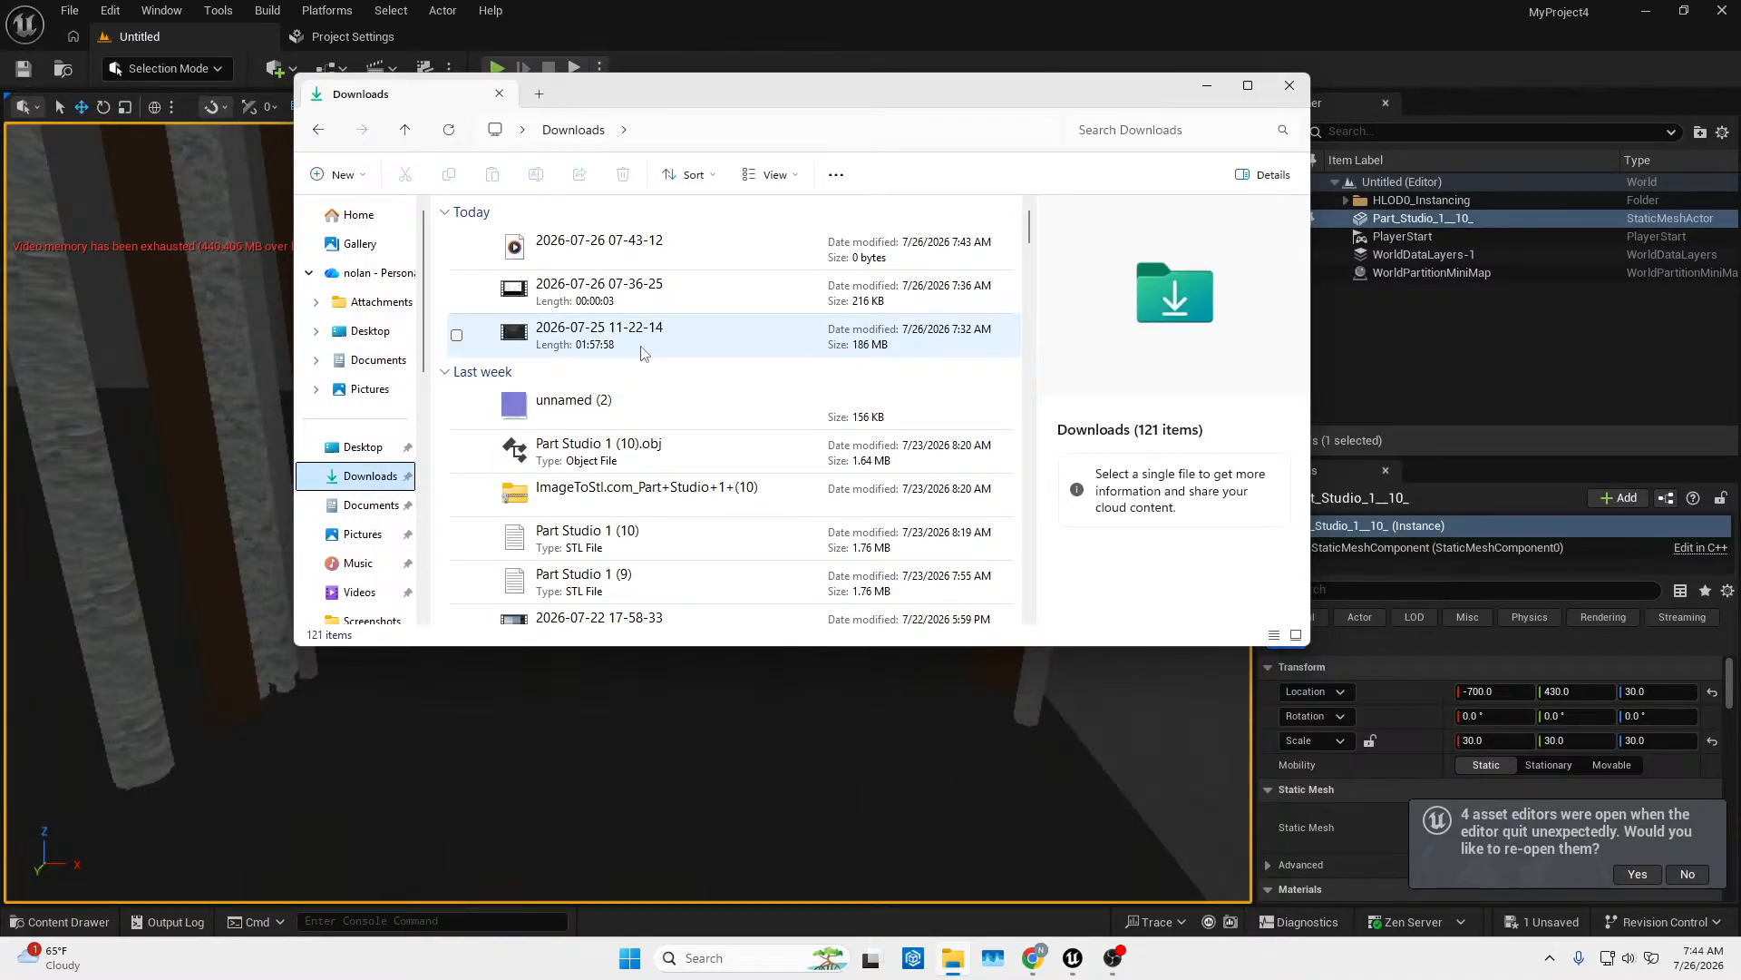
double_click(657, 352)
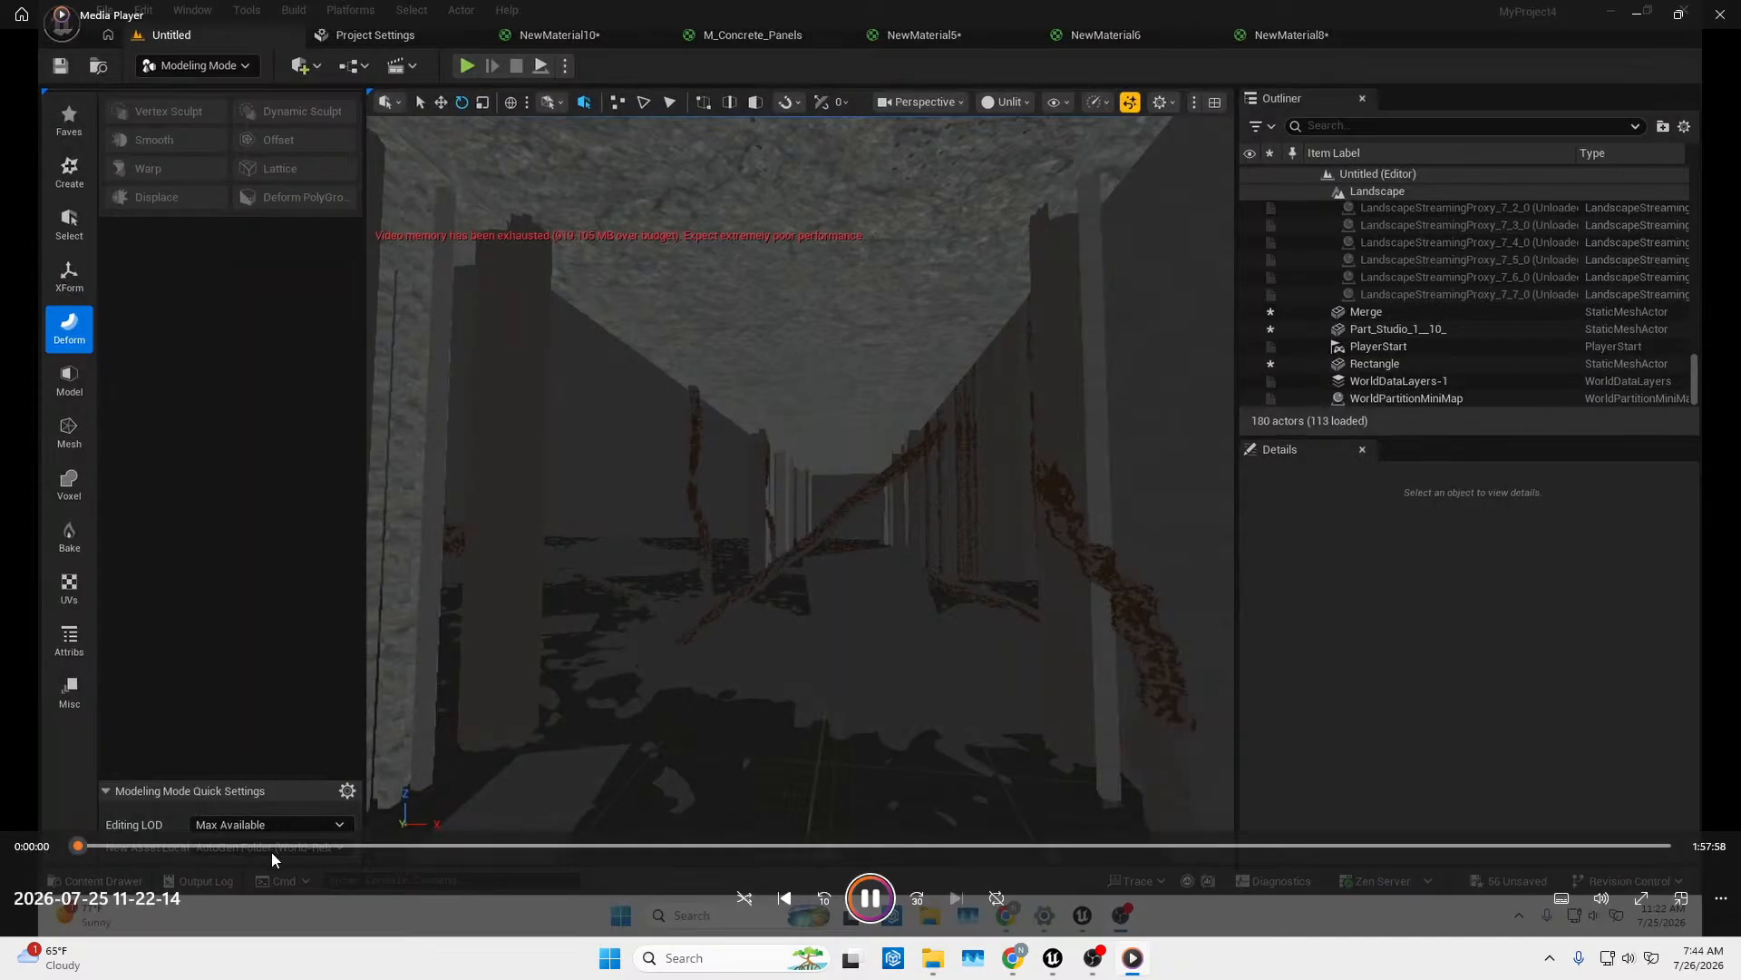
left_click_drag(177, 845, 290, 837)
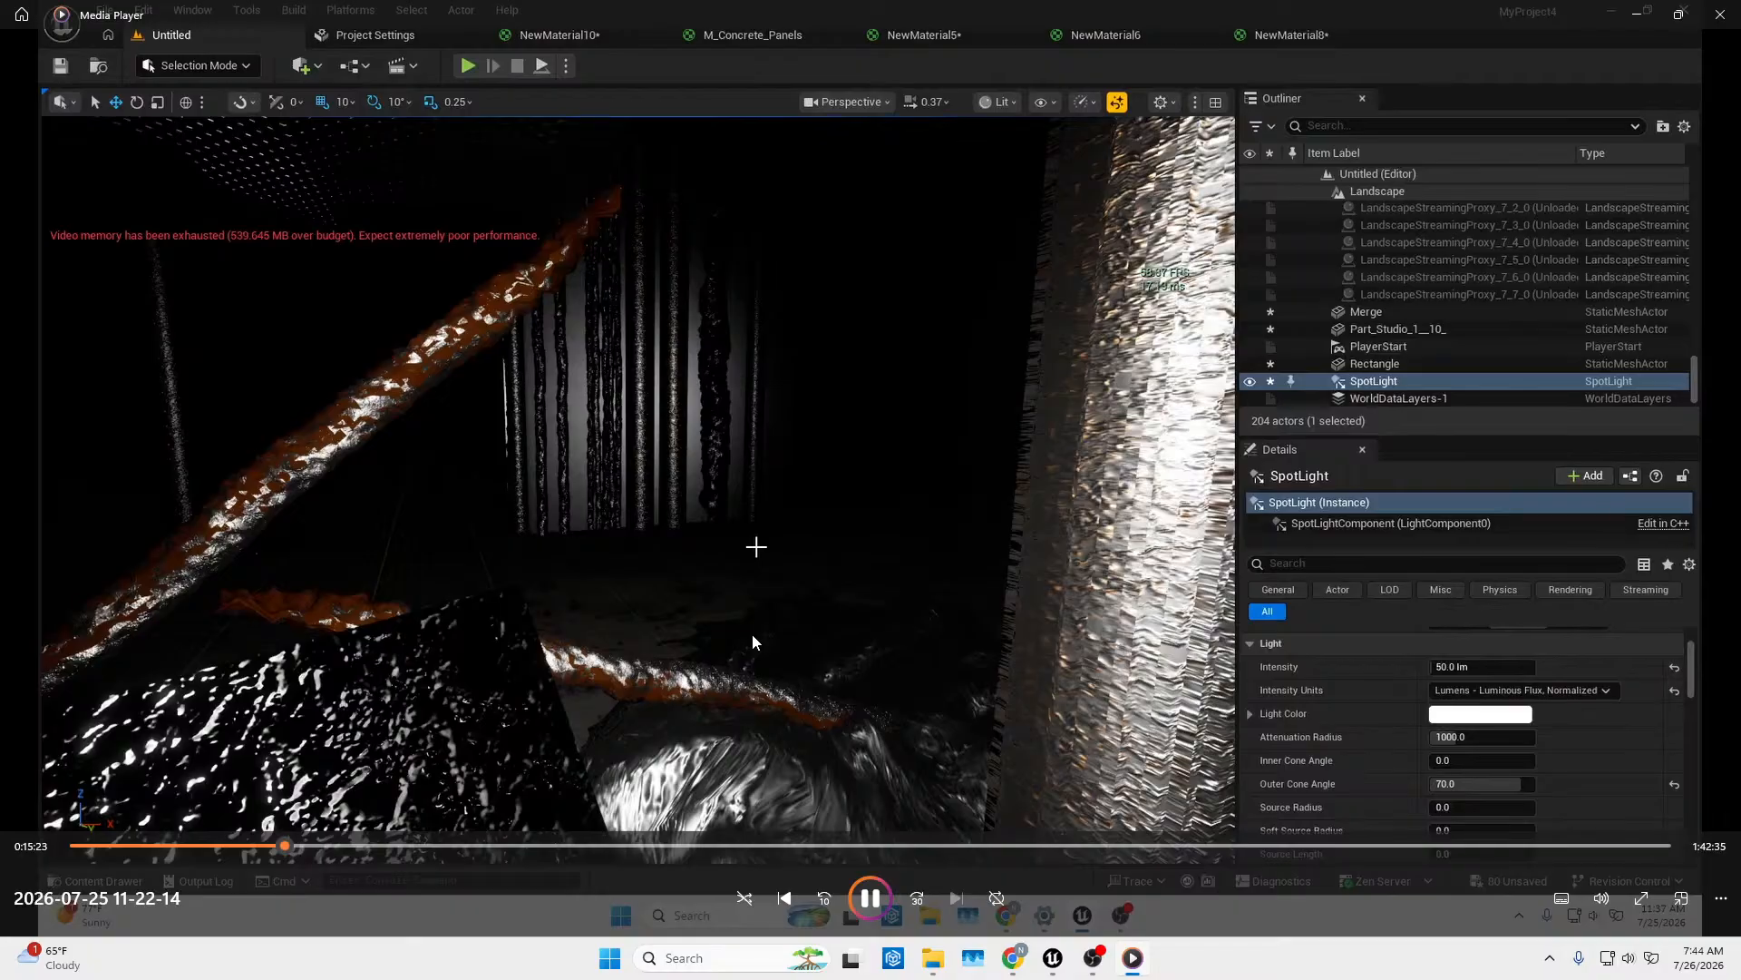
left_click(303, 847)
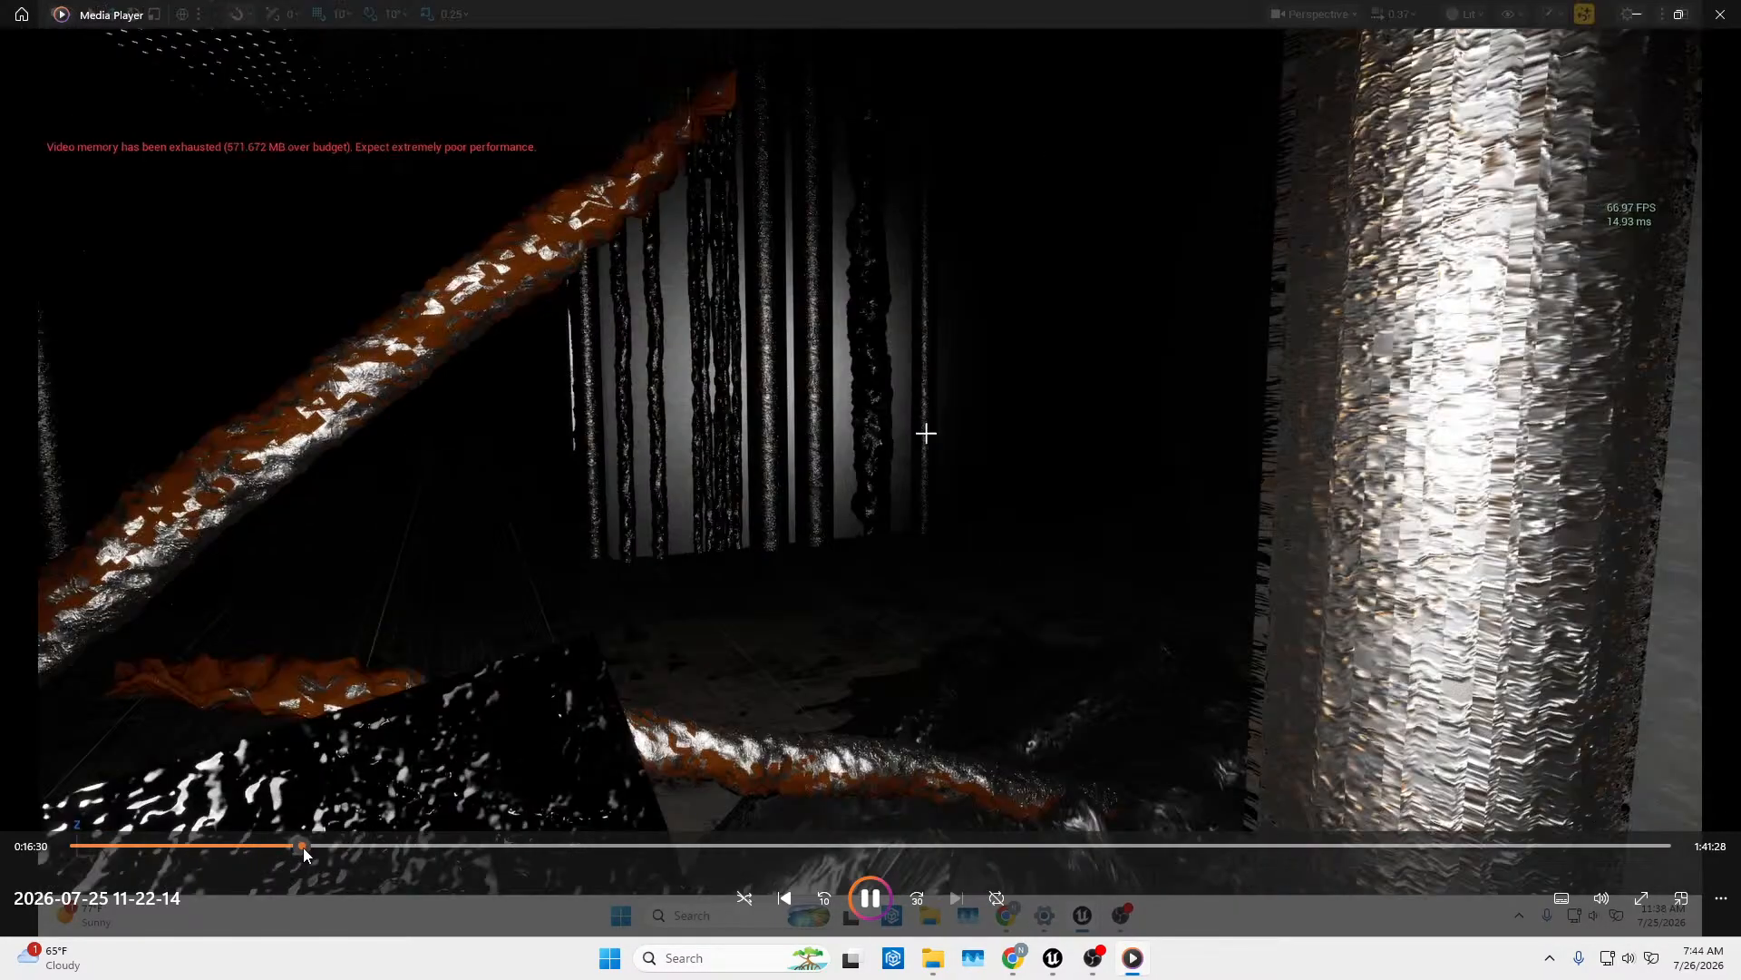
mouse_move(295, 849)
left_mouse_down()
mouse_move(261, 843)
mouse_move(324, 848)
left_mouse_up()
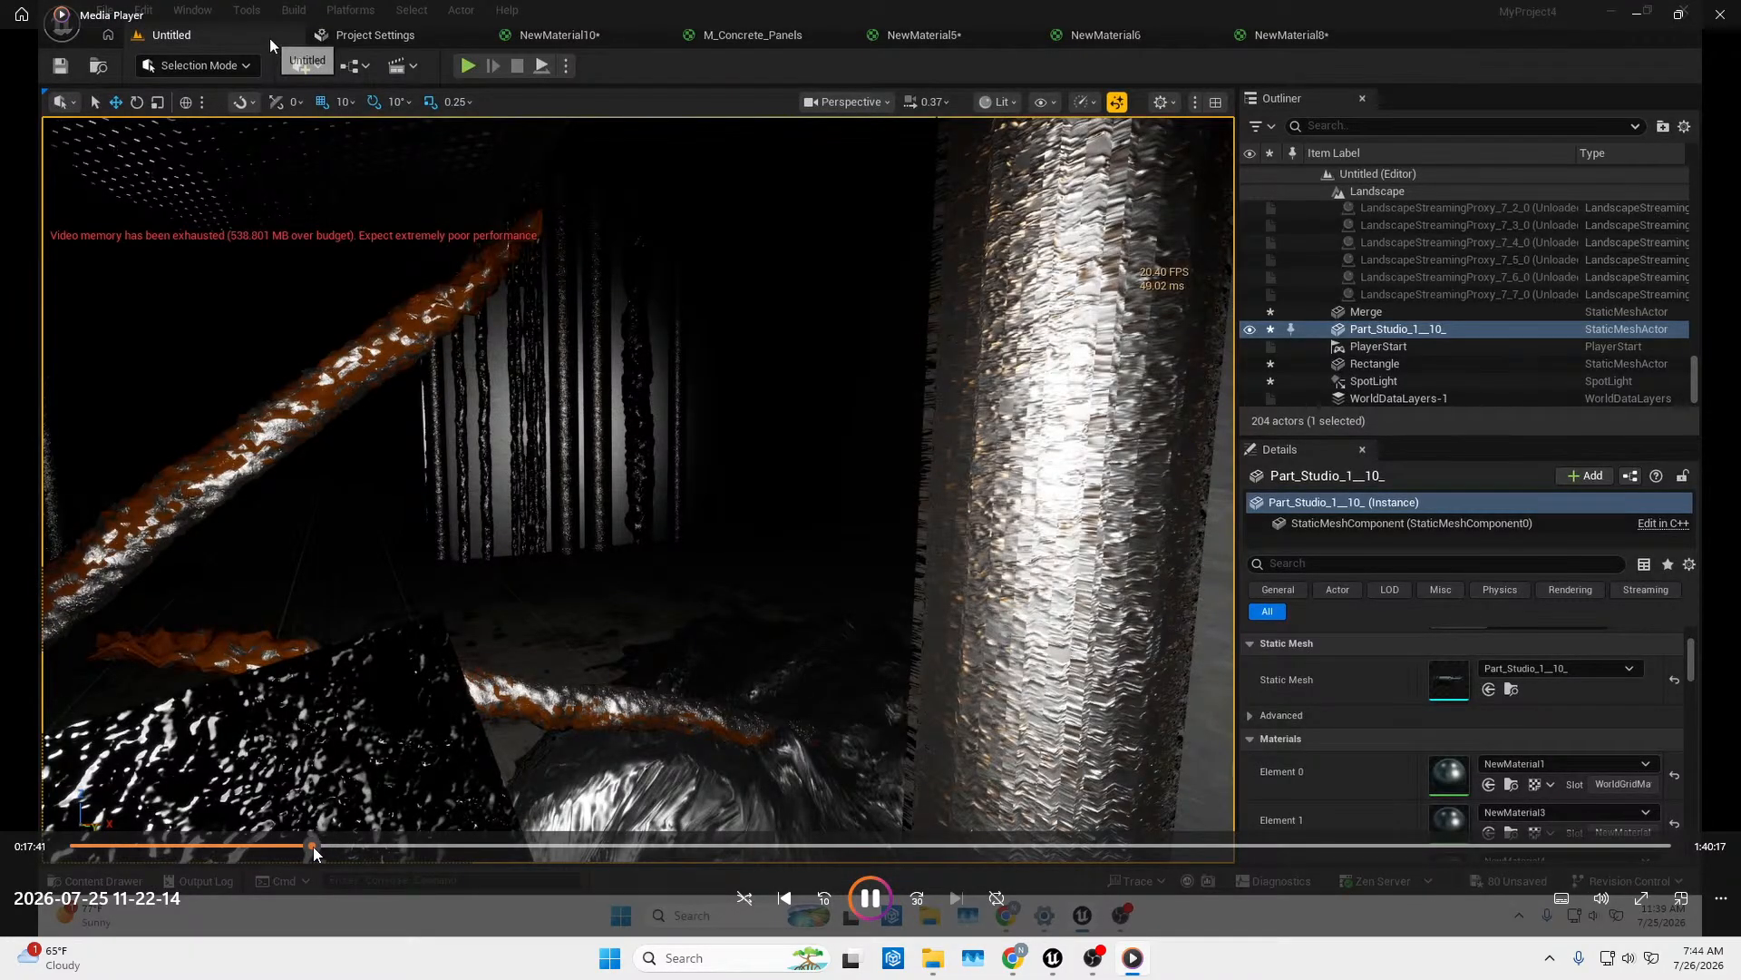
left_click_drag(317, 851, 1575, 857)
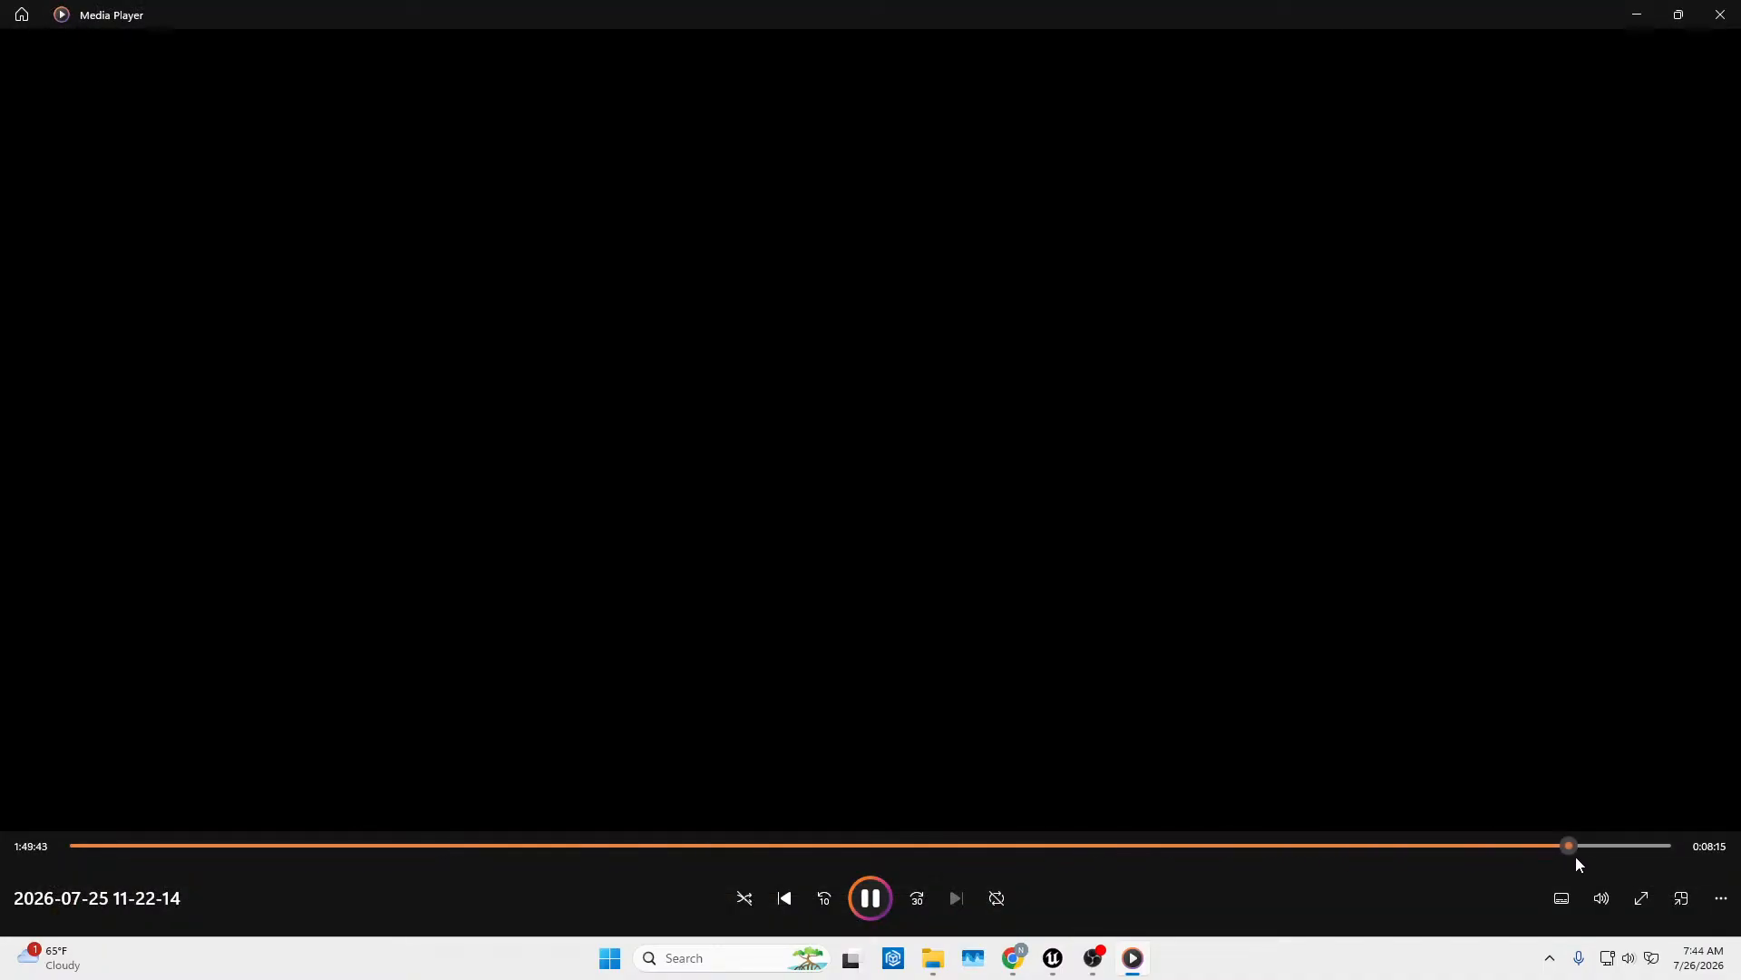
left_click_drag(1698, 861, 88, 824)
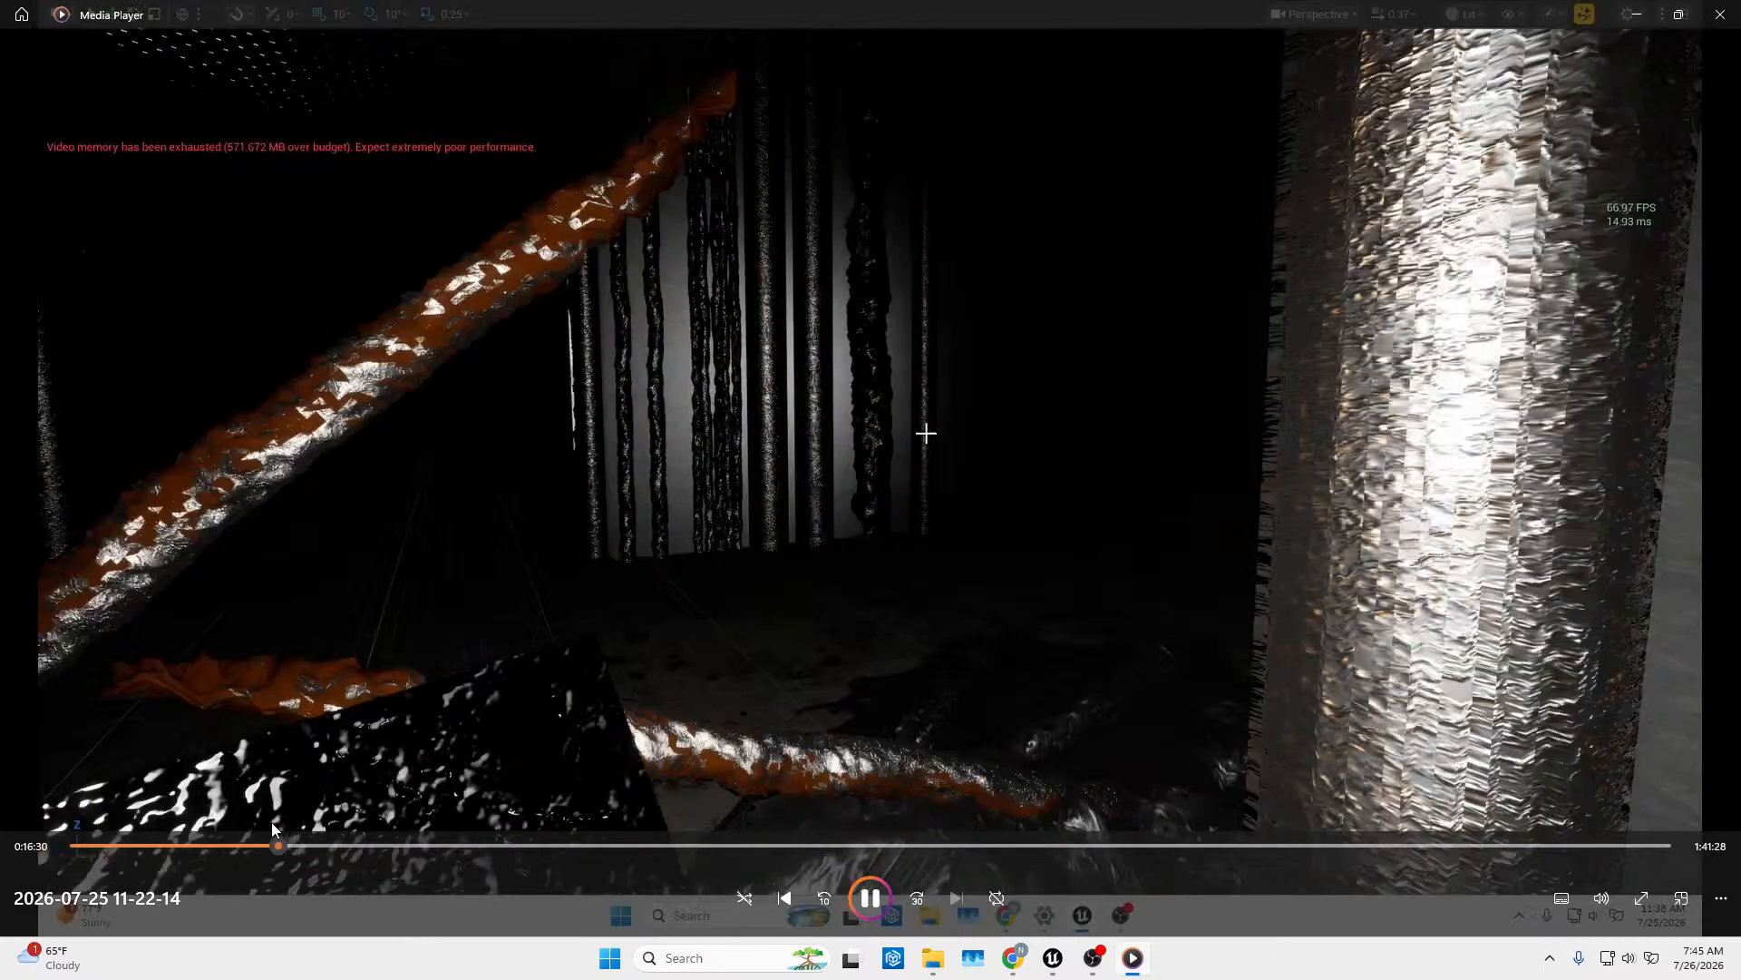
left_click(1721, 14)
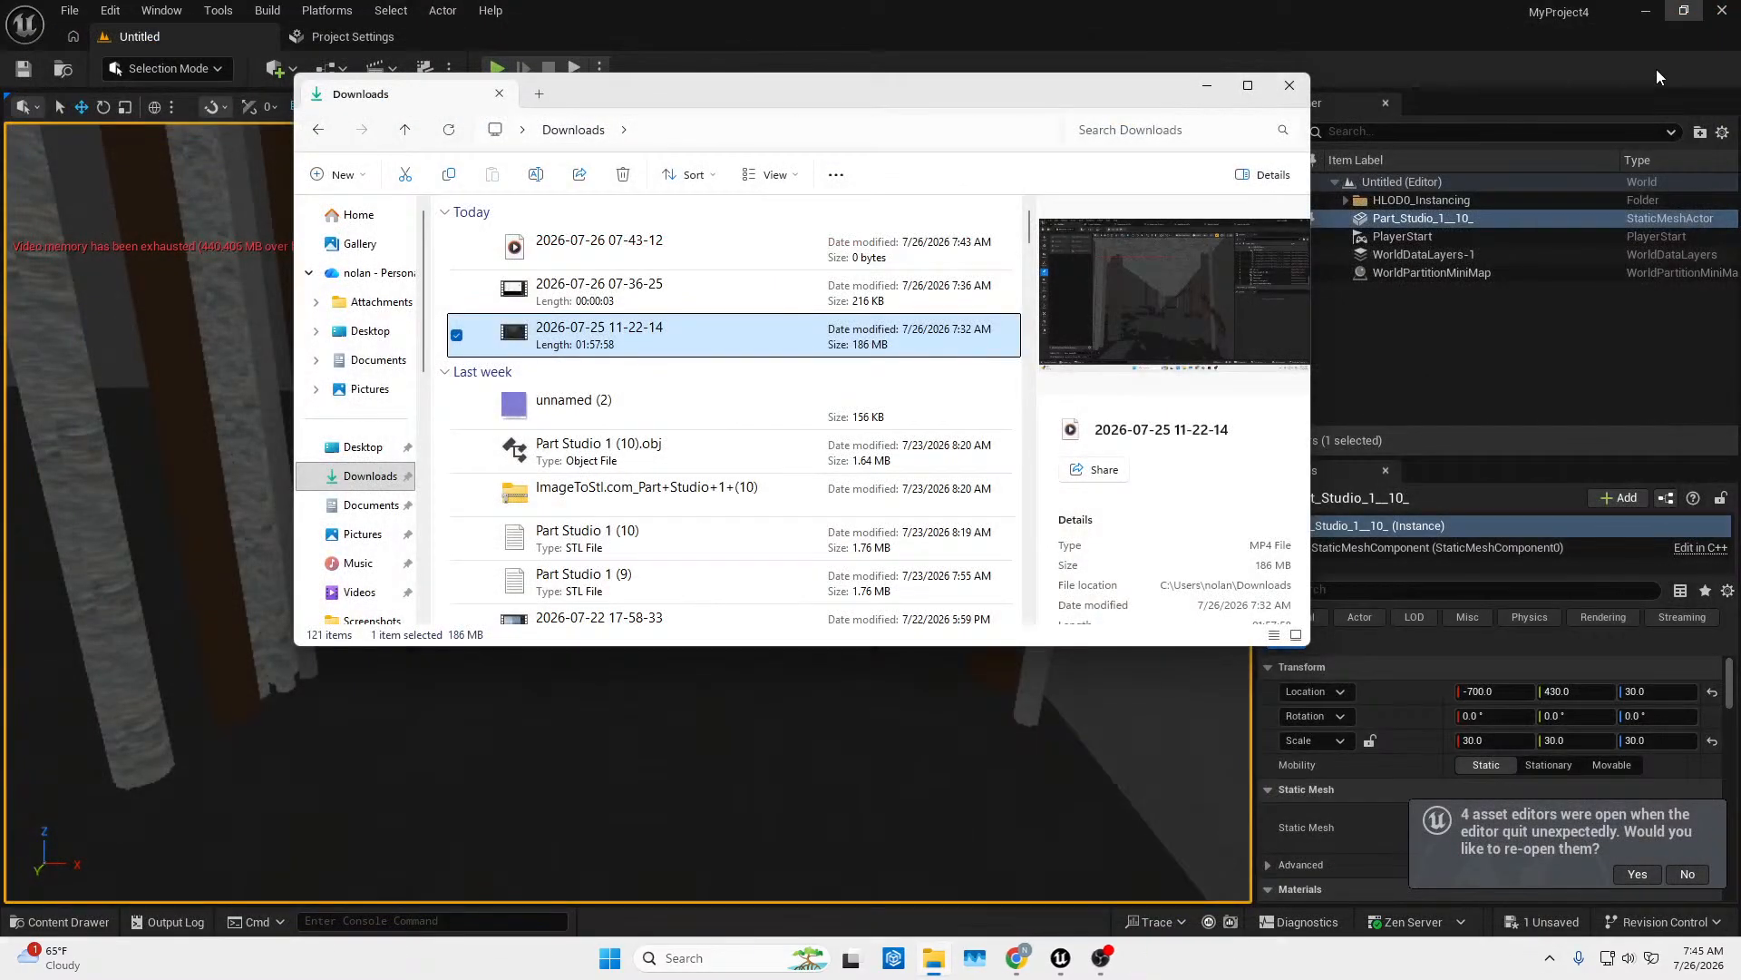
left_click(1285, 92)
Place the Rectangle_B4B40E63 static mesh from the user's subfolder of _GENERATED inside the corridor.
key("w")
right_click_drag(740, 537, 168, 674)
key("s")
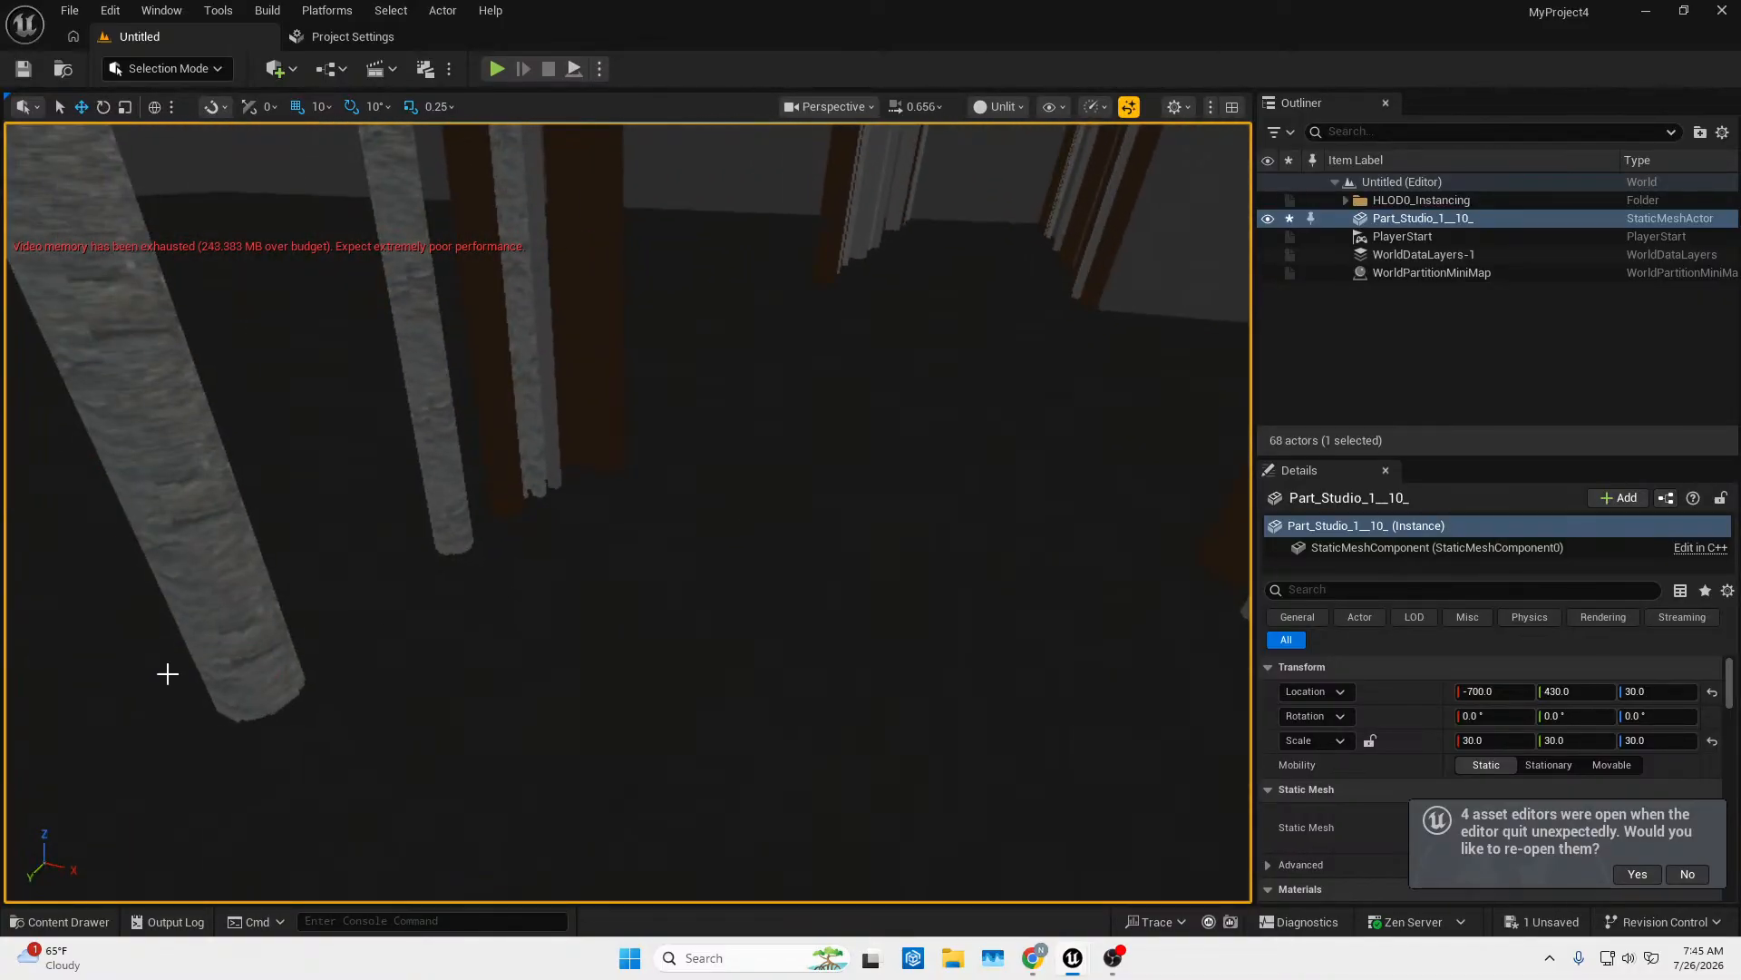
left_click(94, 910)
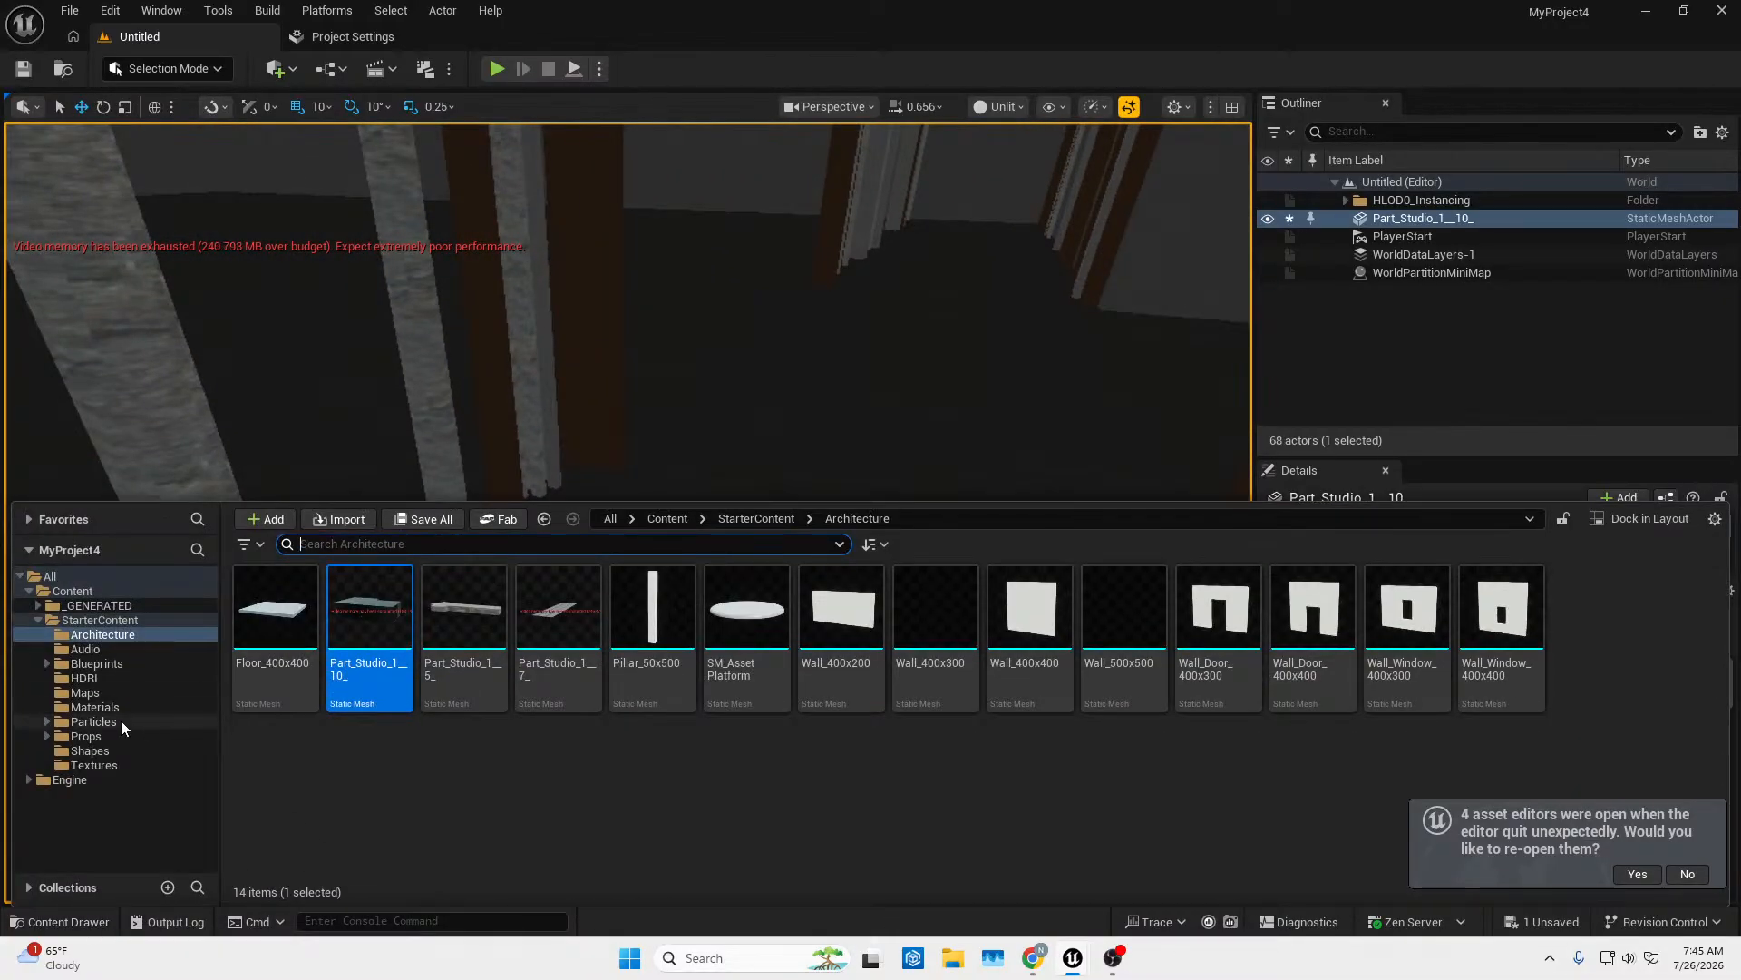
left_click(120, 606)
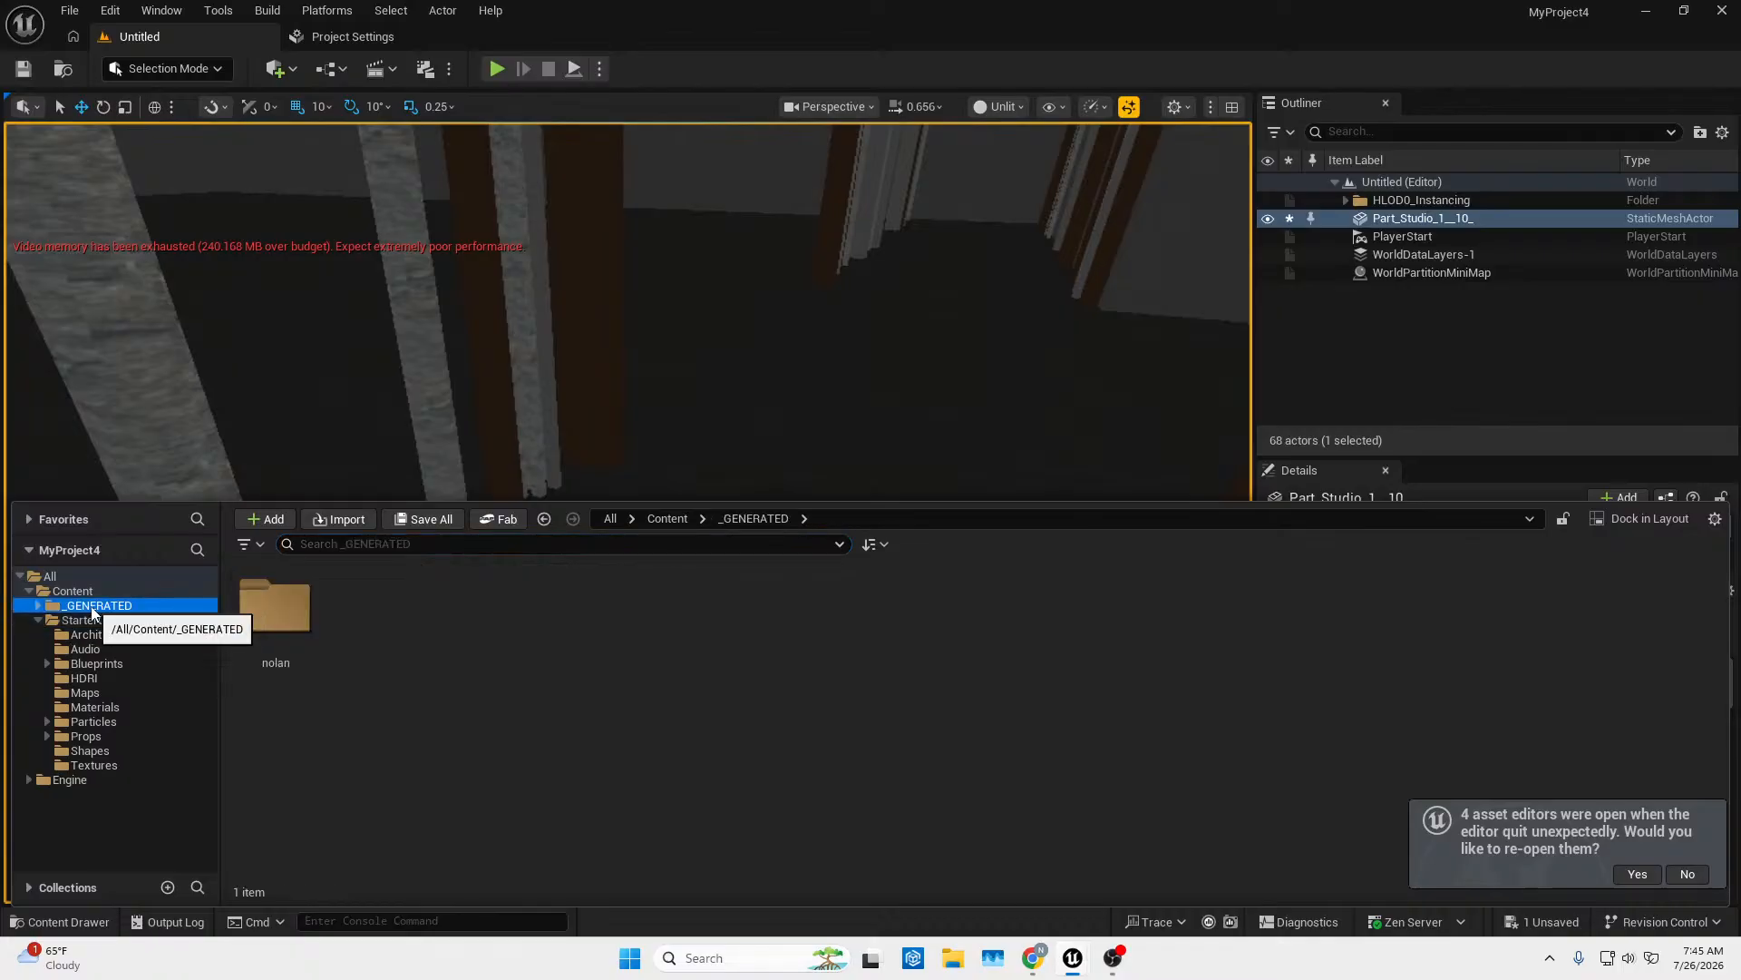
double_click(57, 603)
left_click(84, 620)
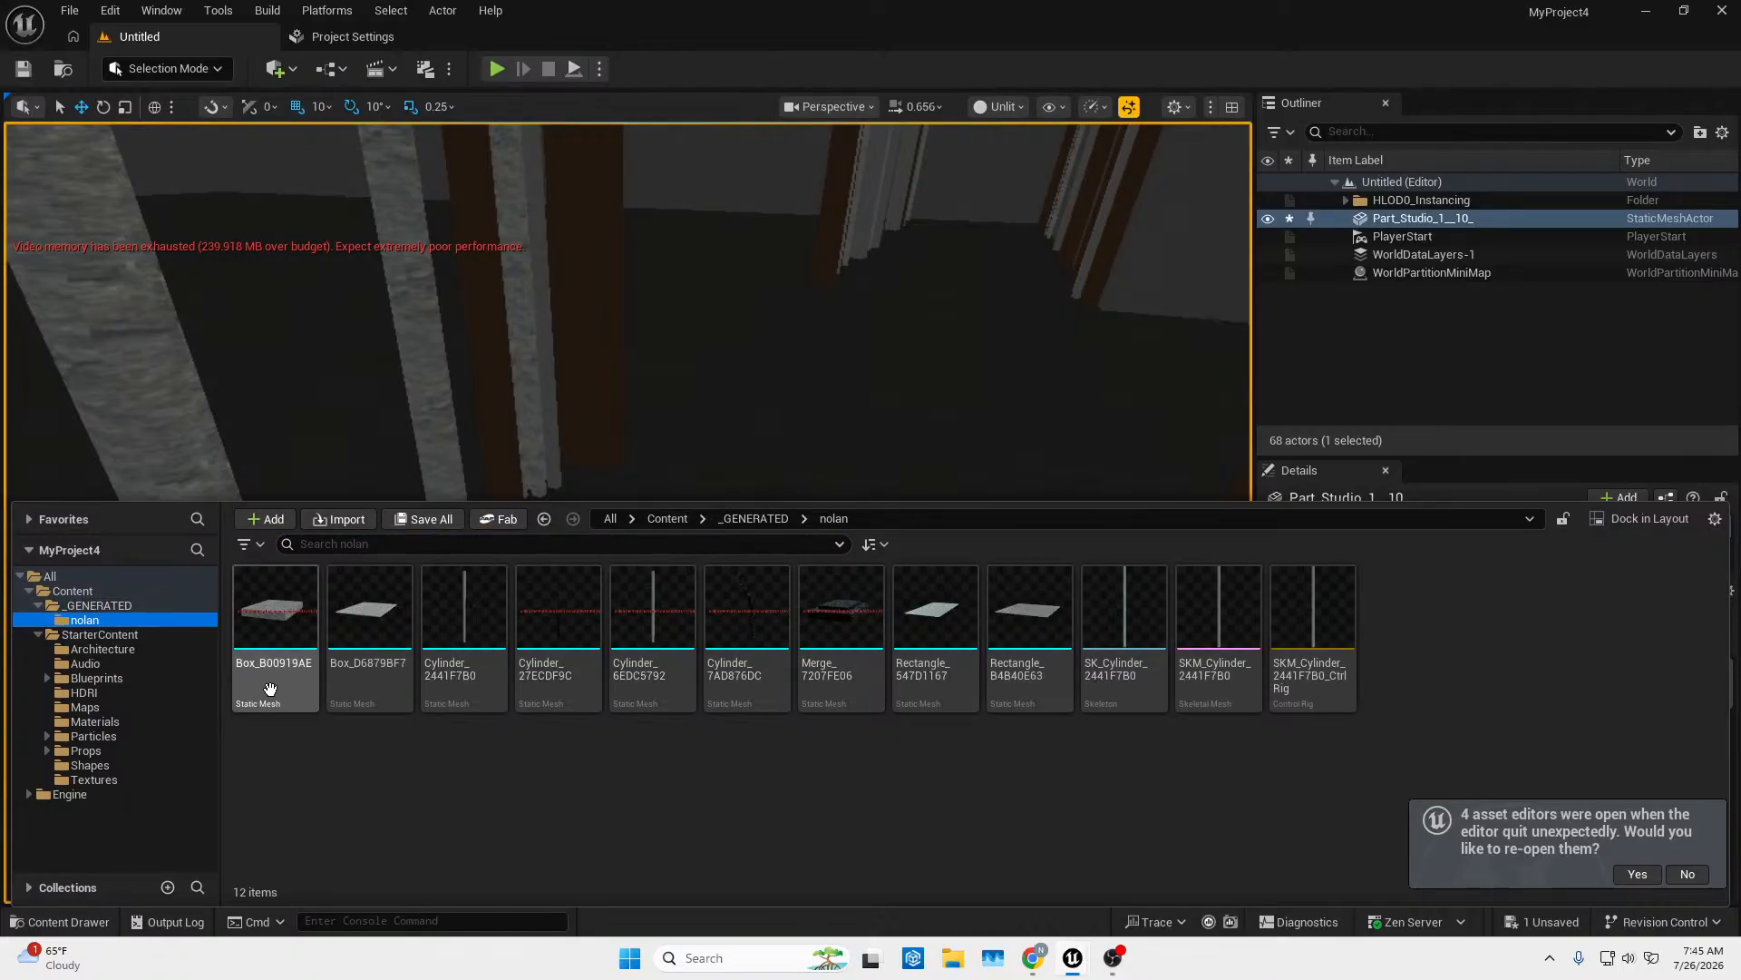
mouse_move(265, 663)
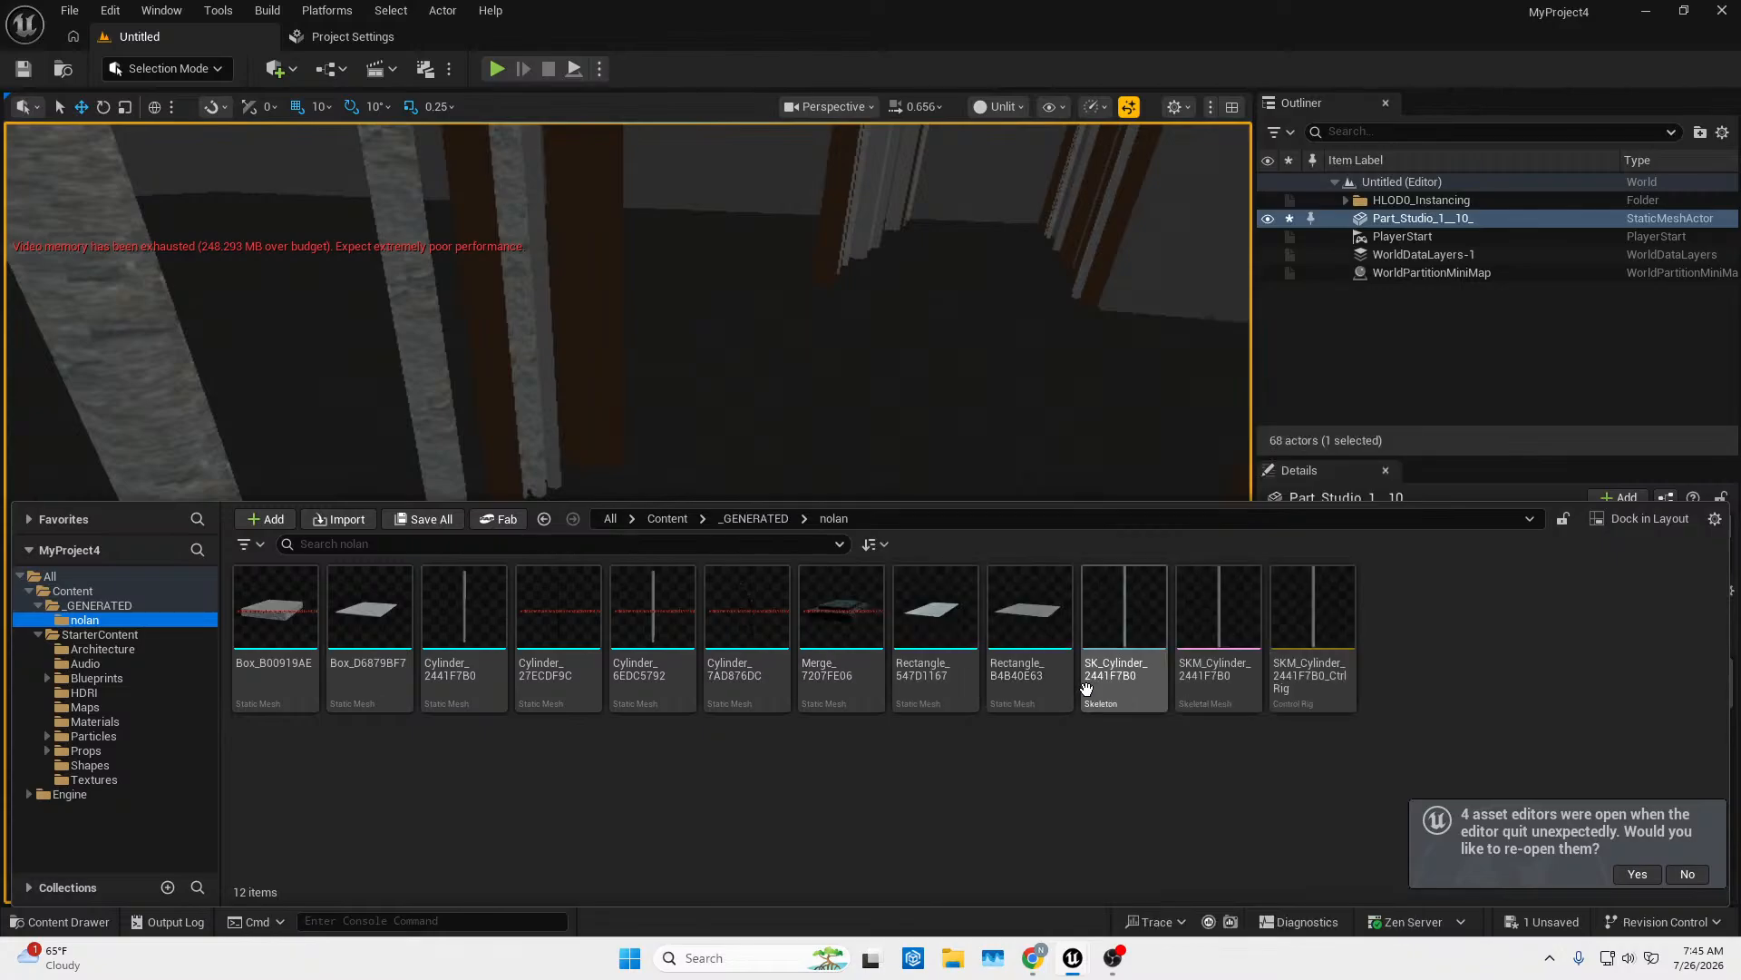
mouse_move(1049, 641)
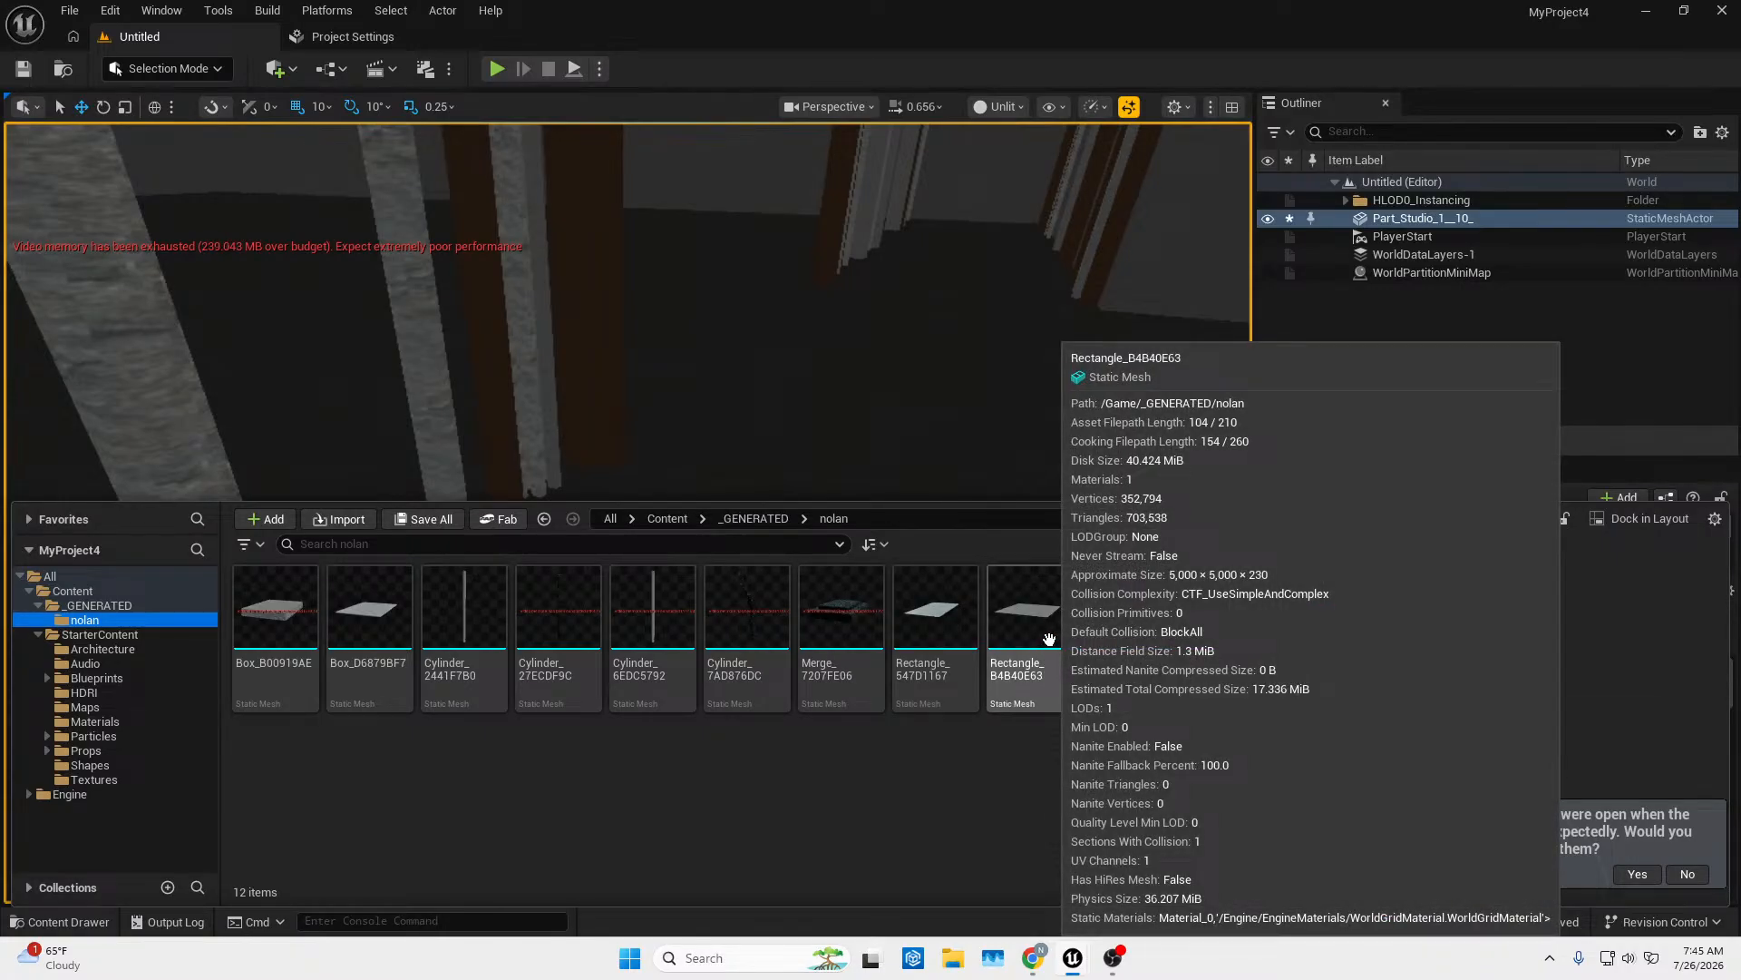
left_click_drag(1049, 641, 961, 493)
right_click_drag(961, 493, 1288, 424)
key("w")
key("w")
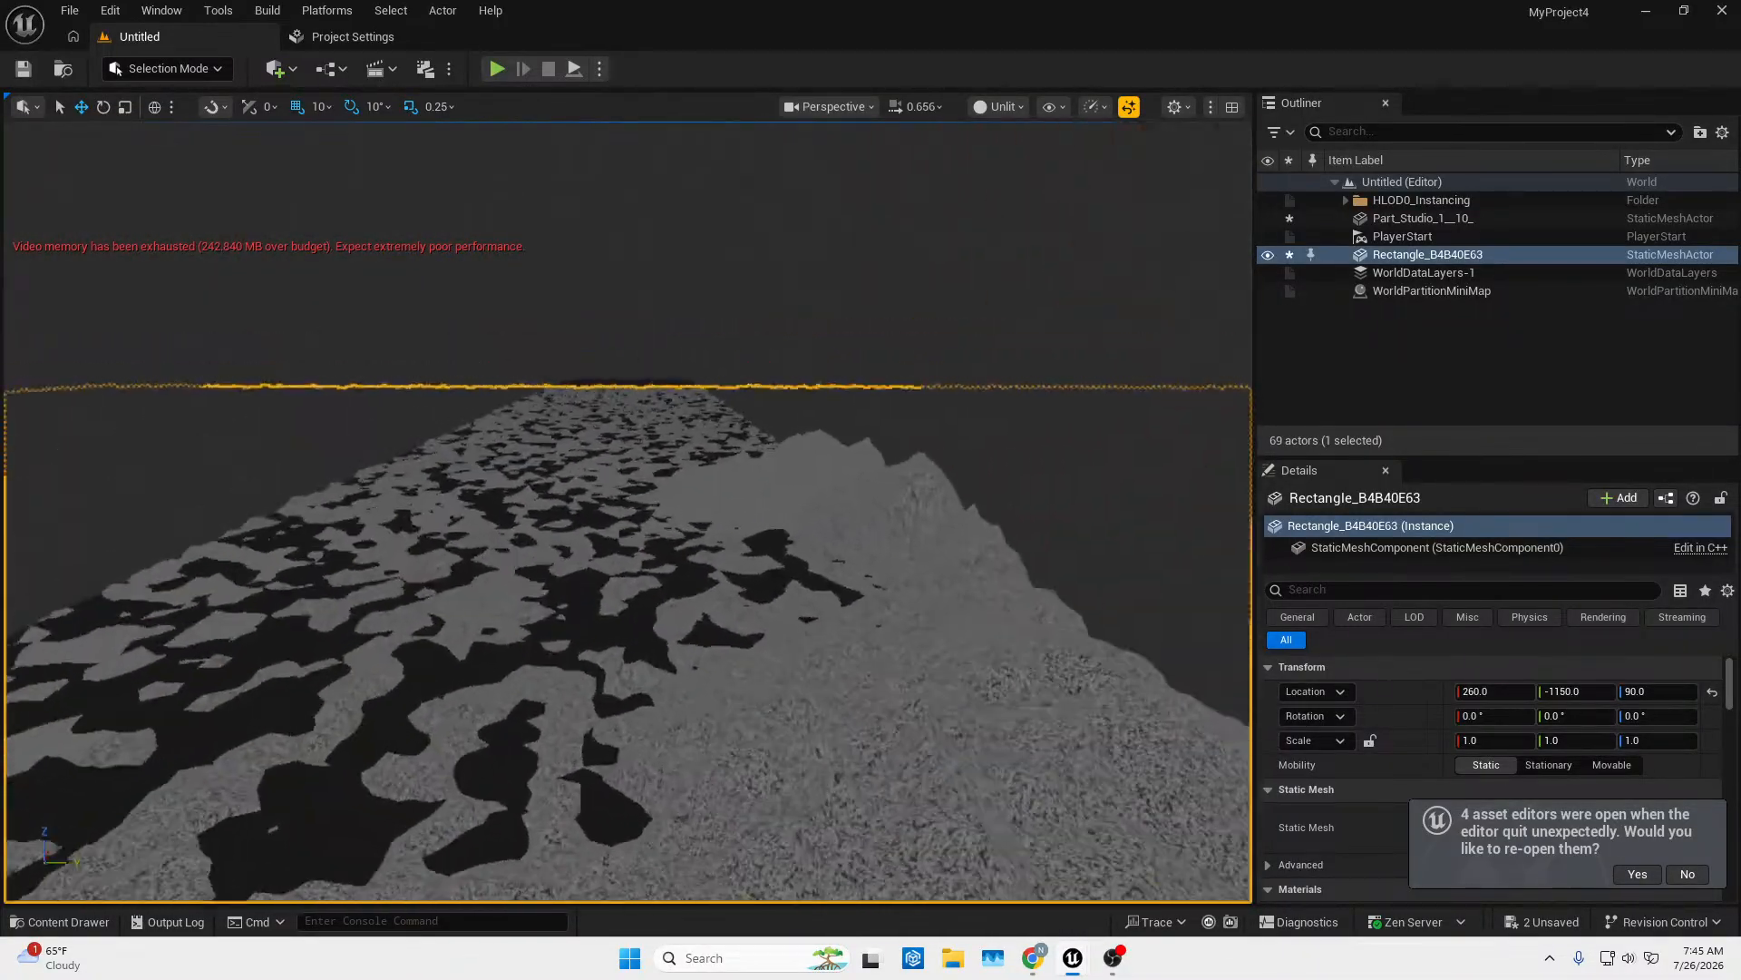
right_click_drag(878, 548, 970, 550)
key("s")
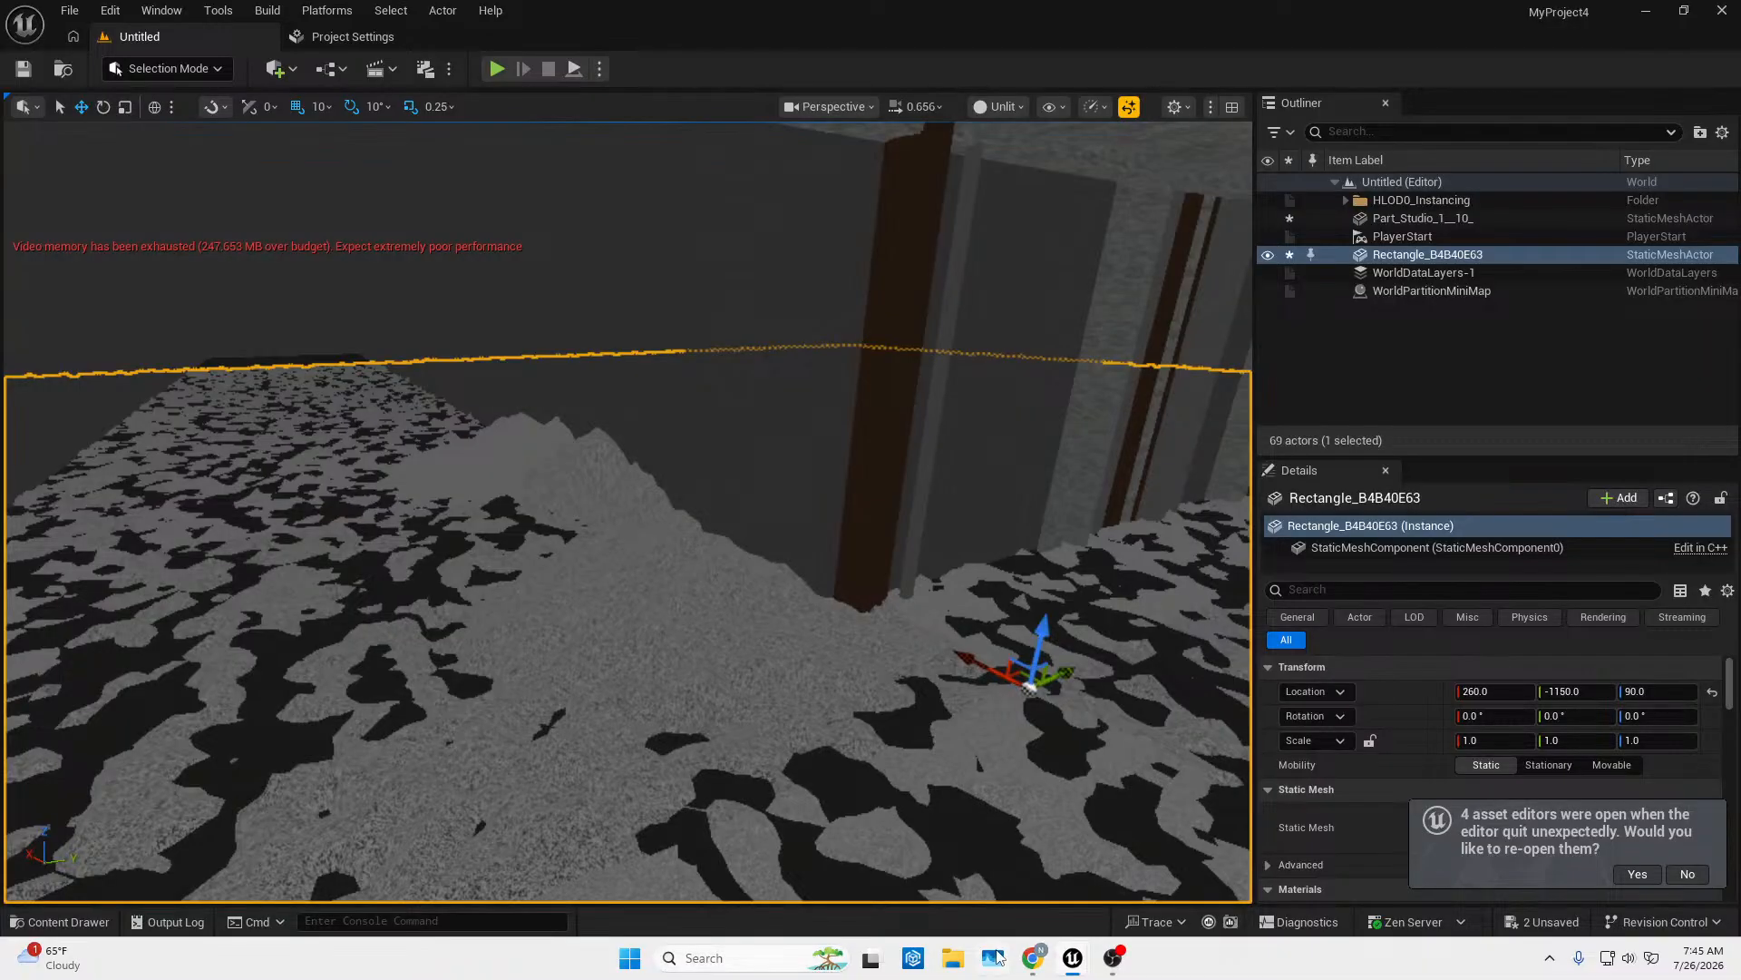
left_click(953, 959)
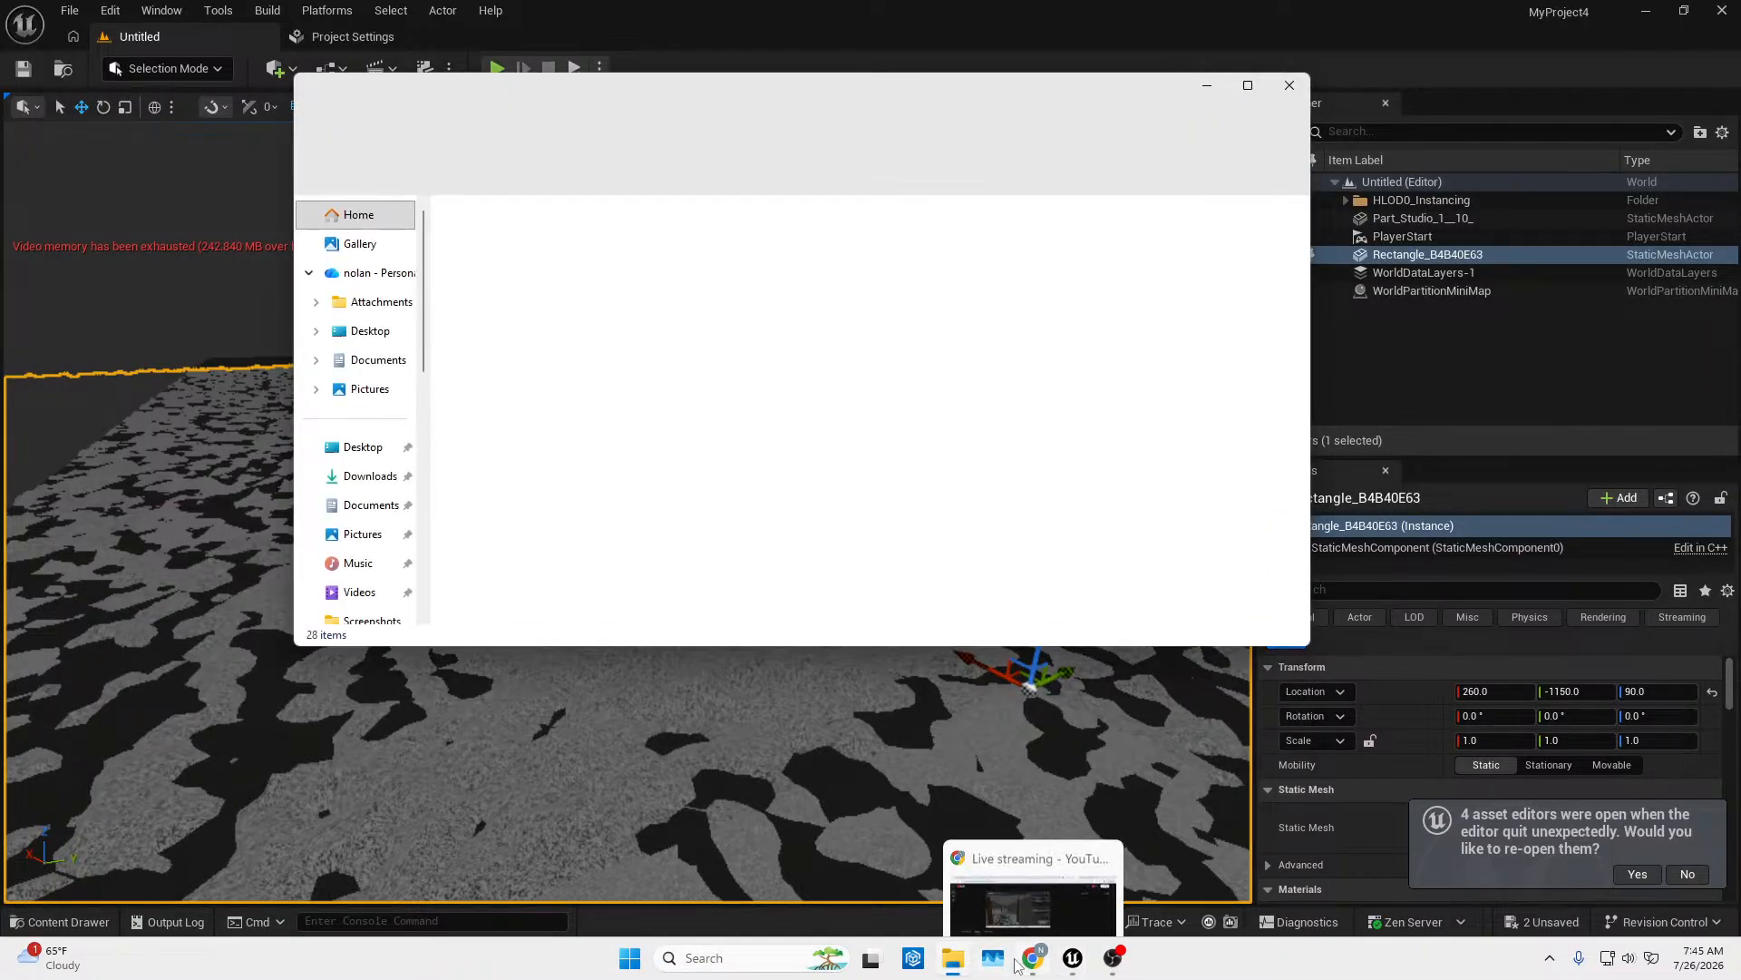
left_click(1290, 85)
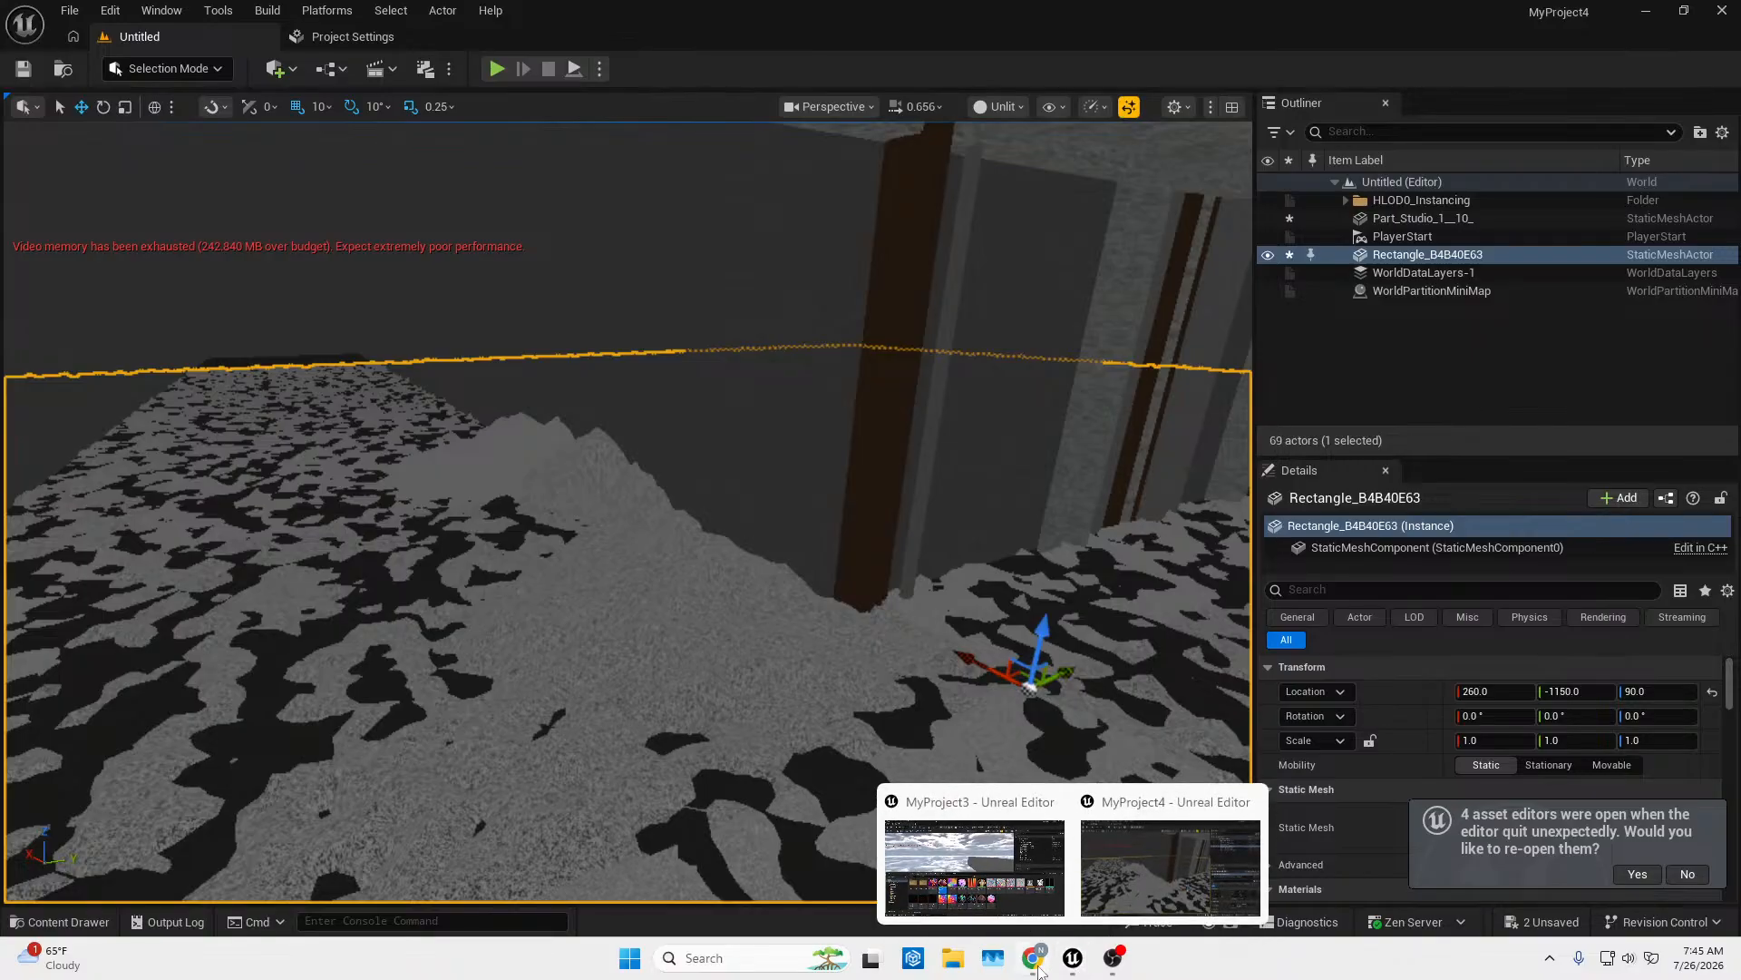
left_click(953, 959)
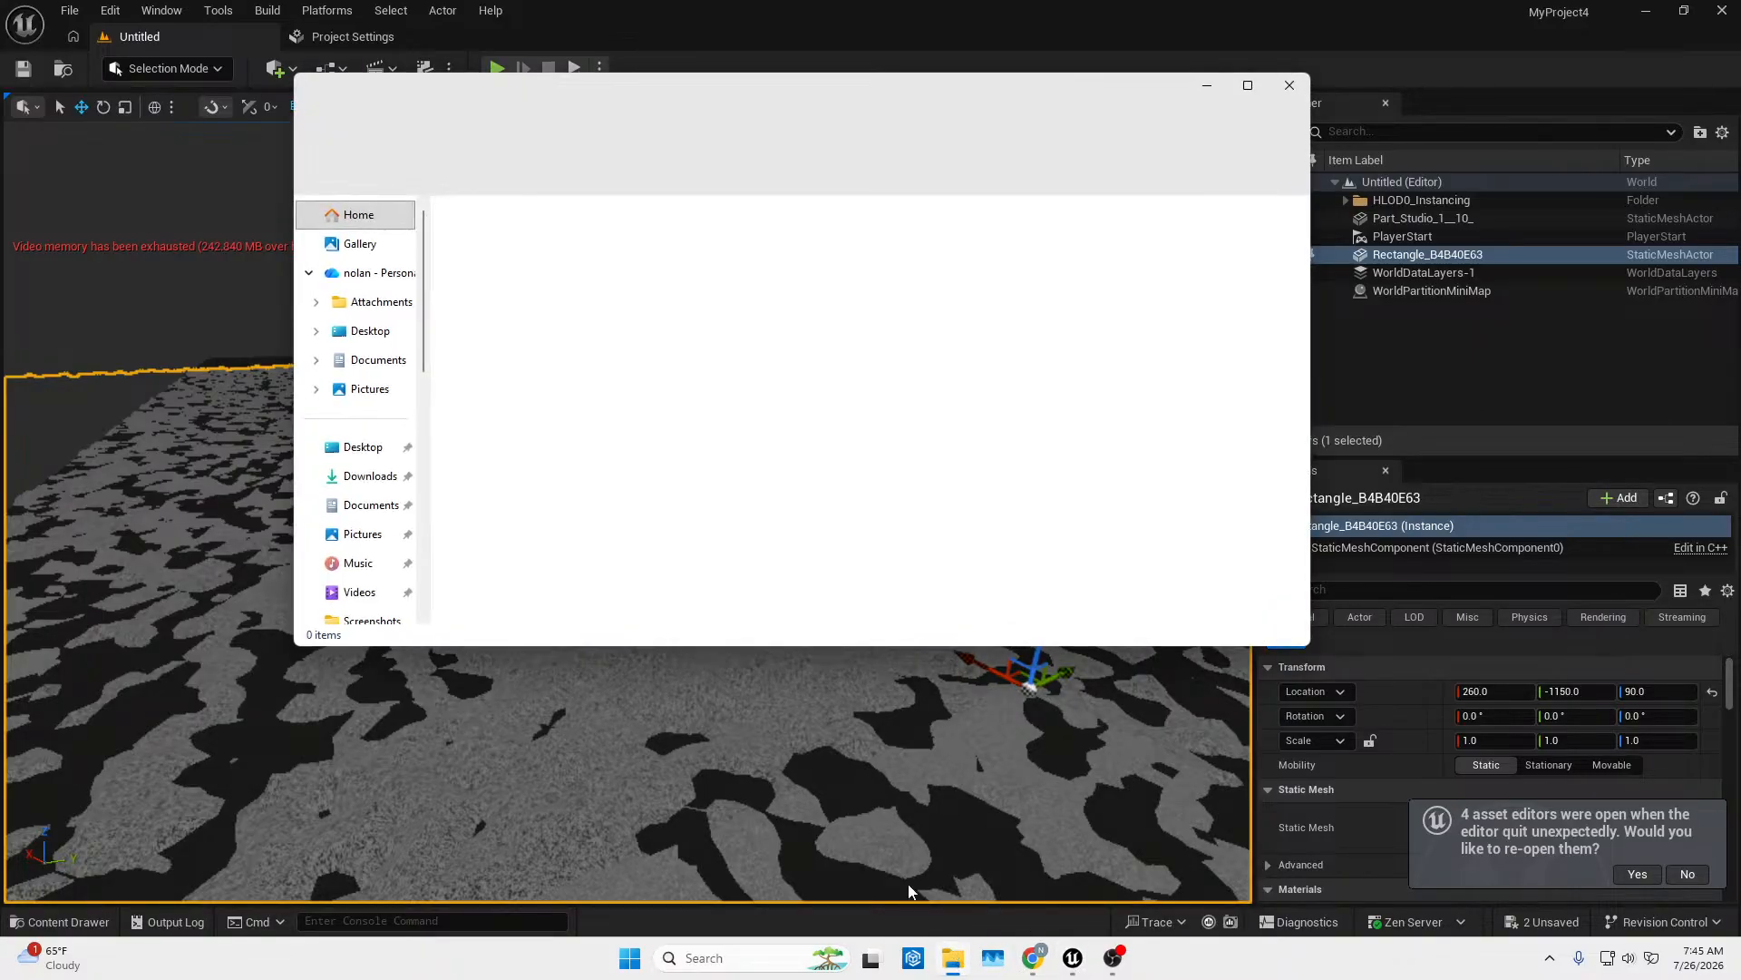
left_click(369, 507)
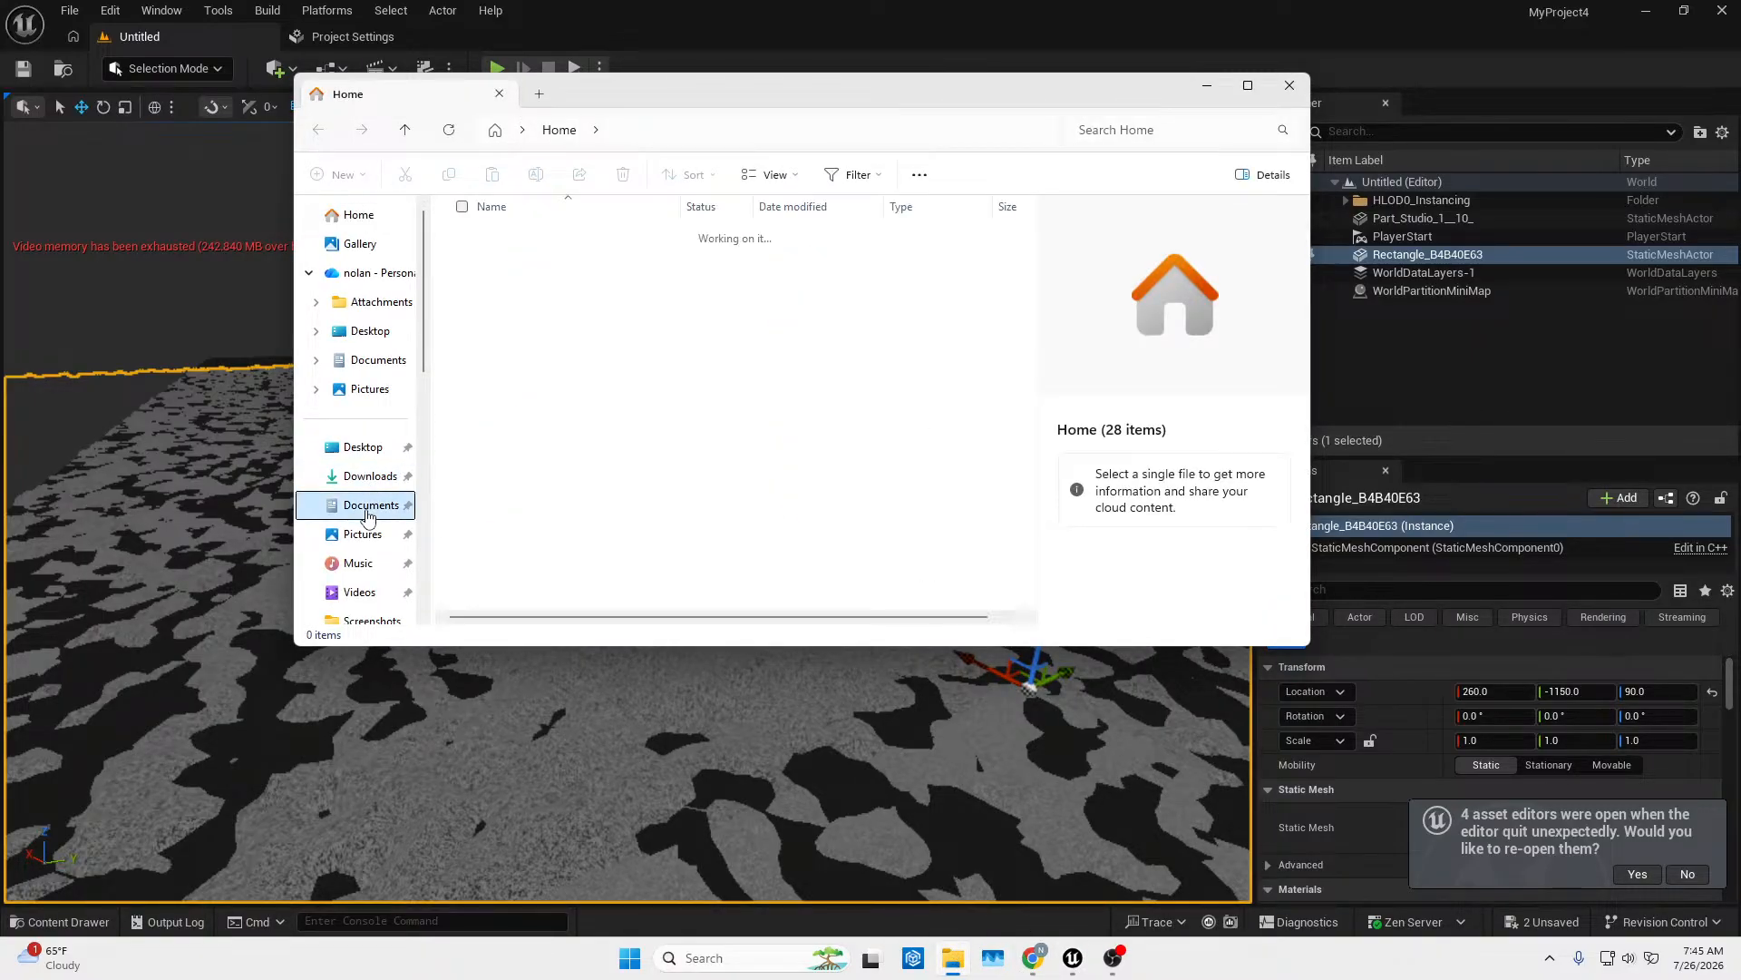
left_click(367, 475)
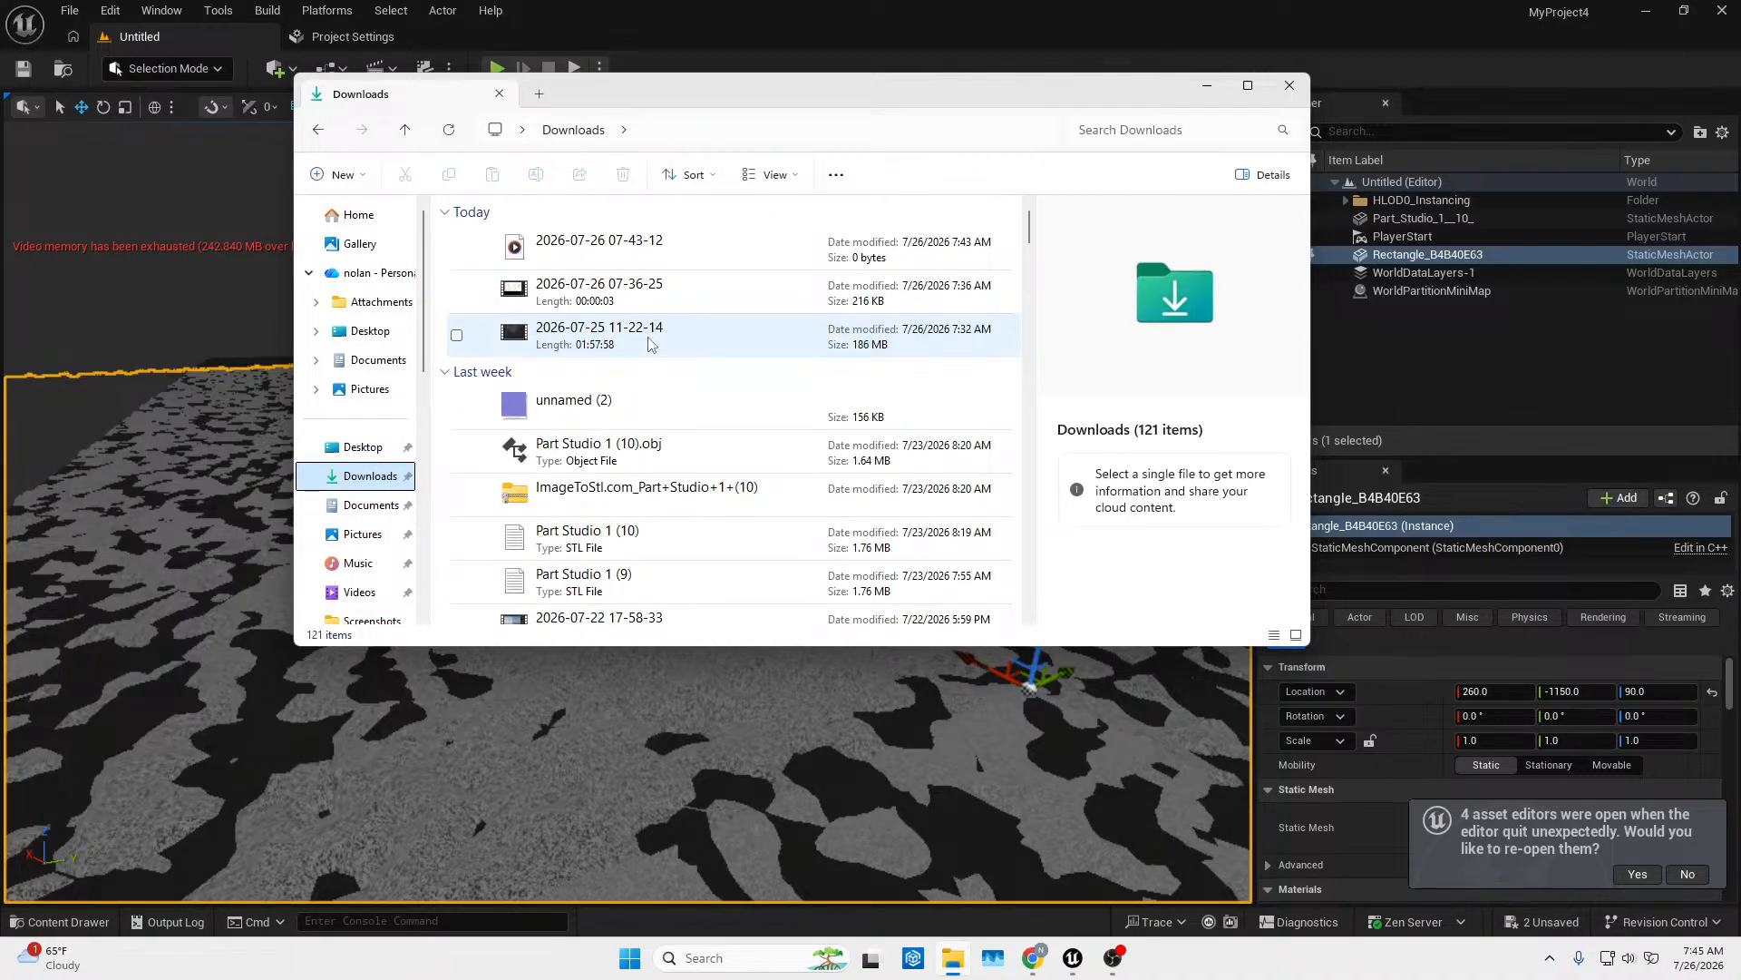
double_click(661, 355)
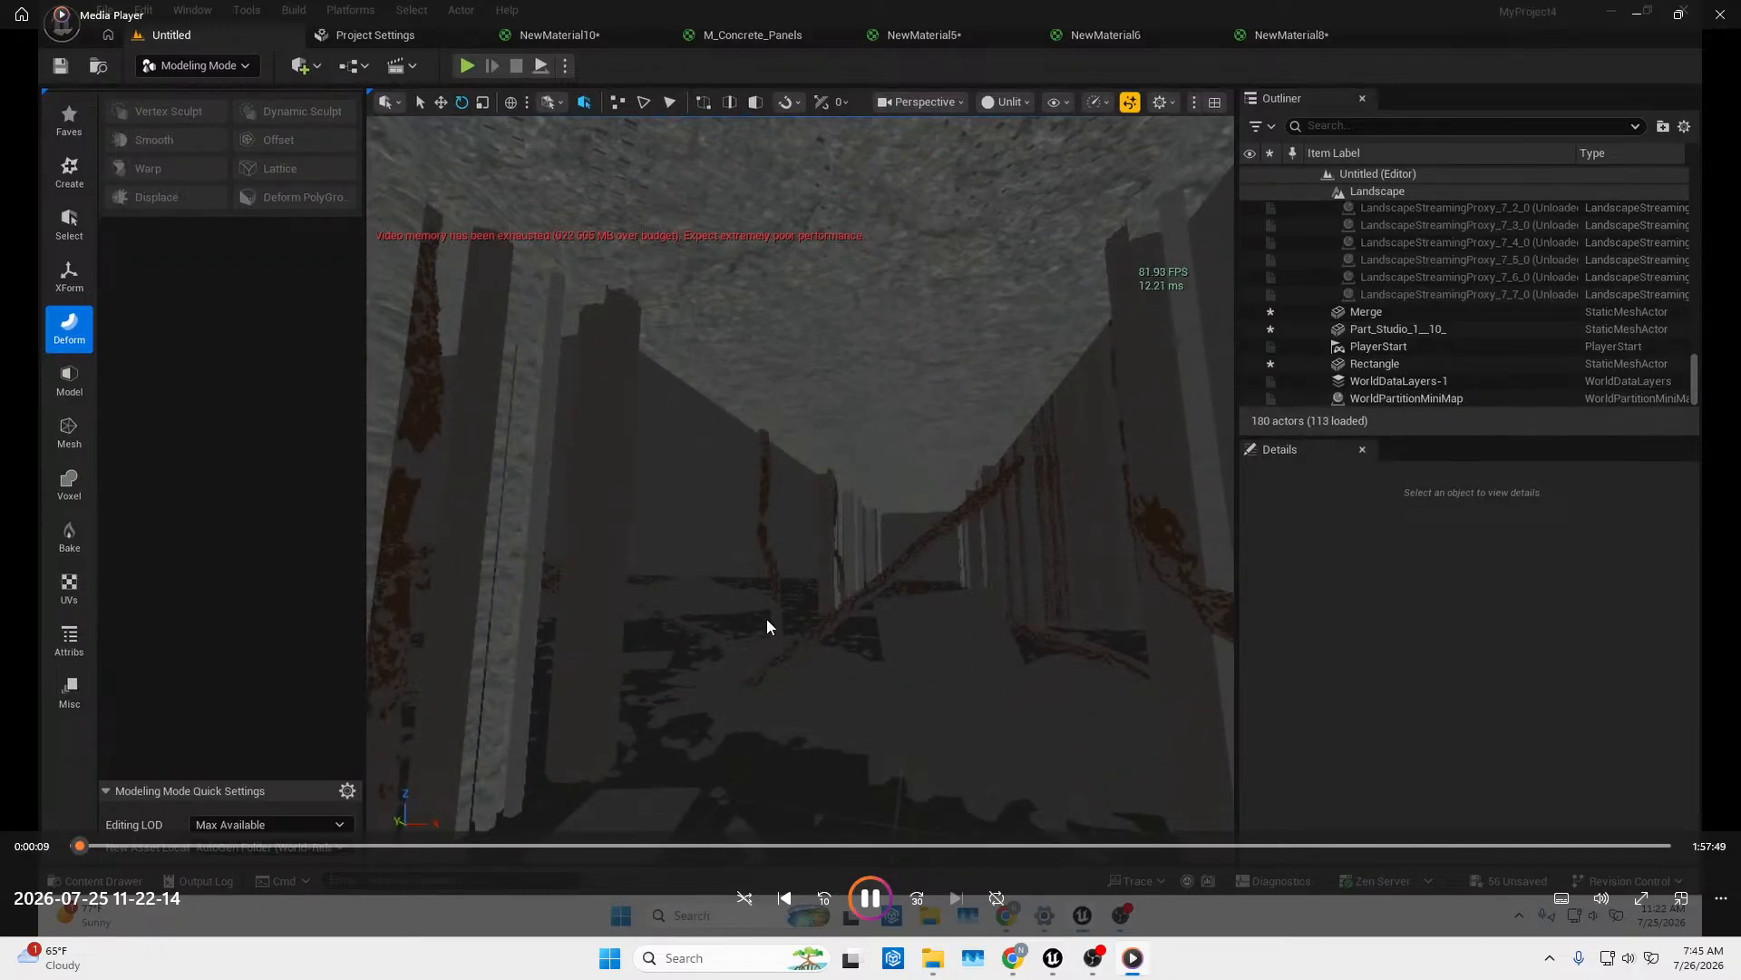
key("space")
left_click(1720, 14)
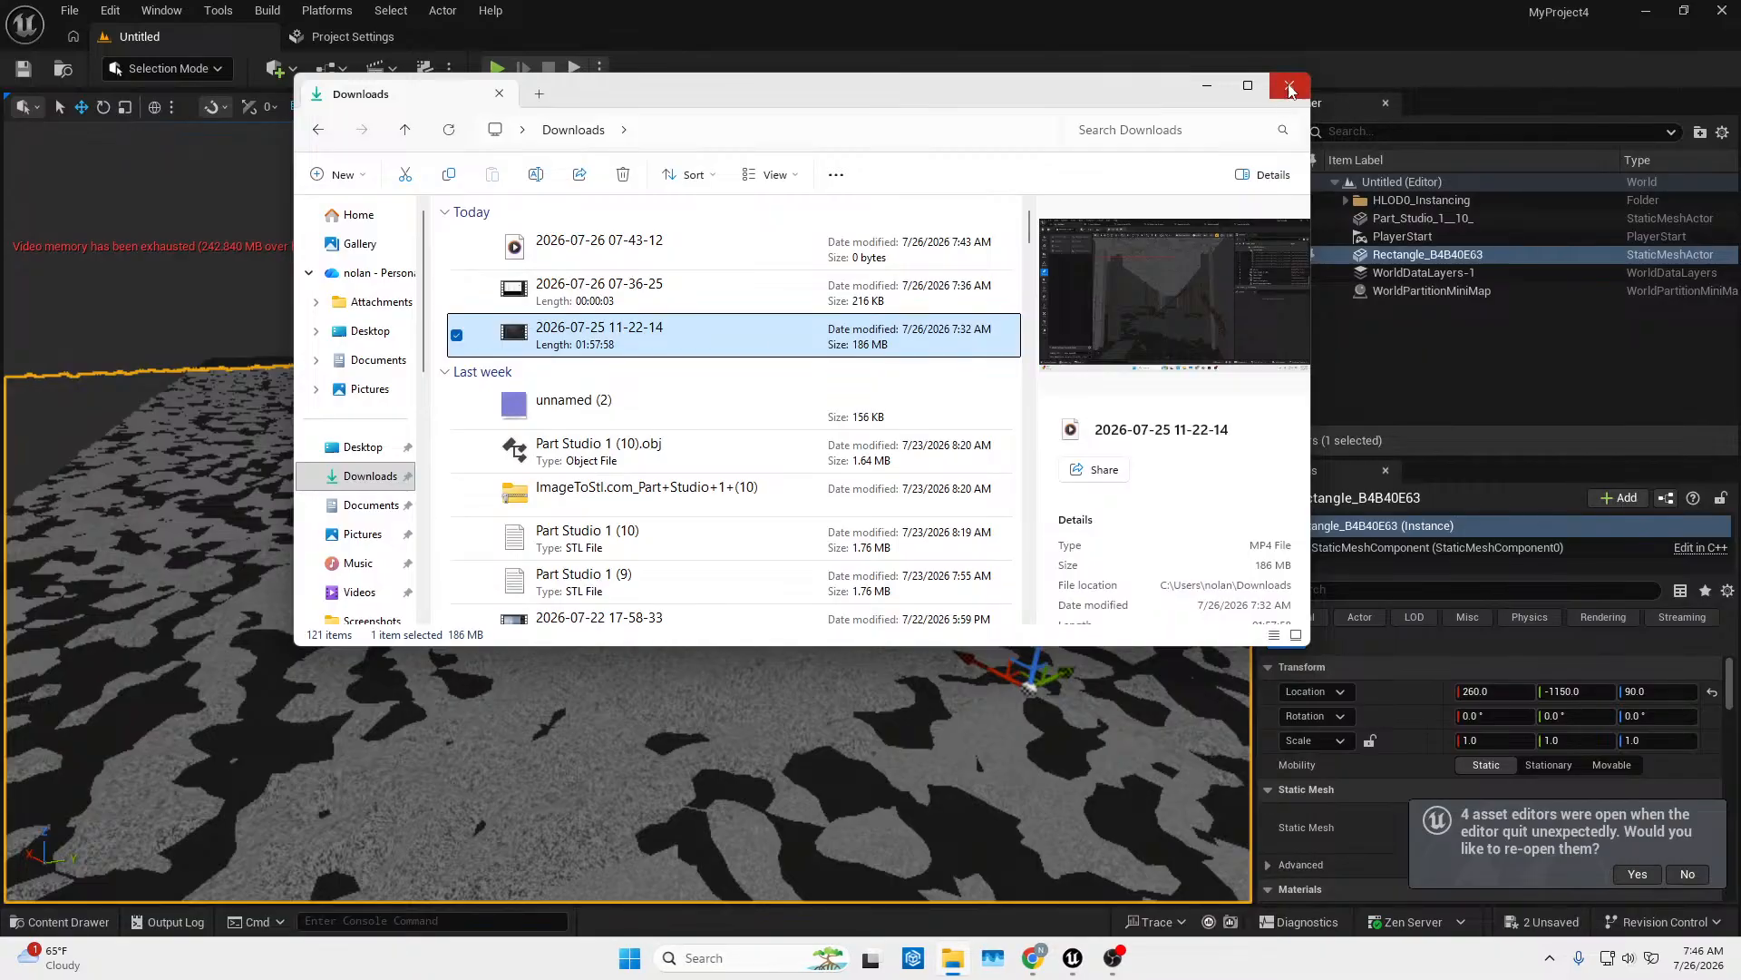
left_click(1302, 27)
Move the Rectangle_B4B40E63 ground mesh to X 0 and Y -1290 inside the corridor.
right_click_drag(626, 513, 662, 449)
right_click_drag(780, 299, 991, 356)
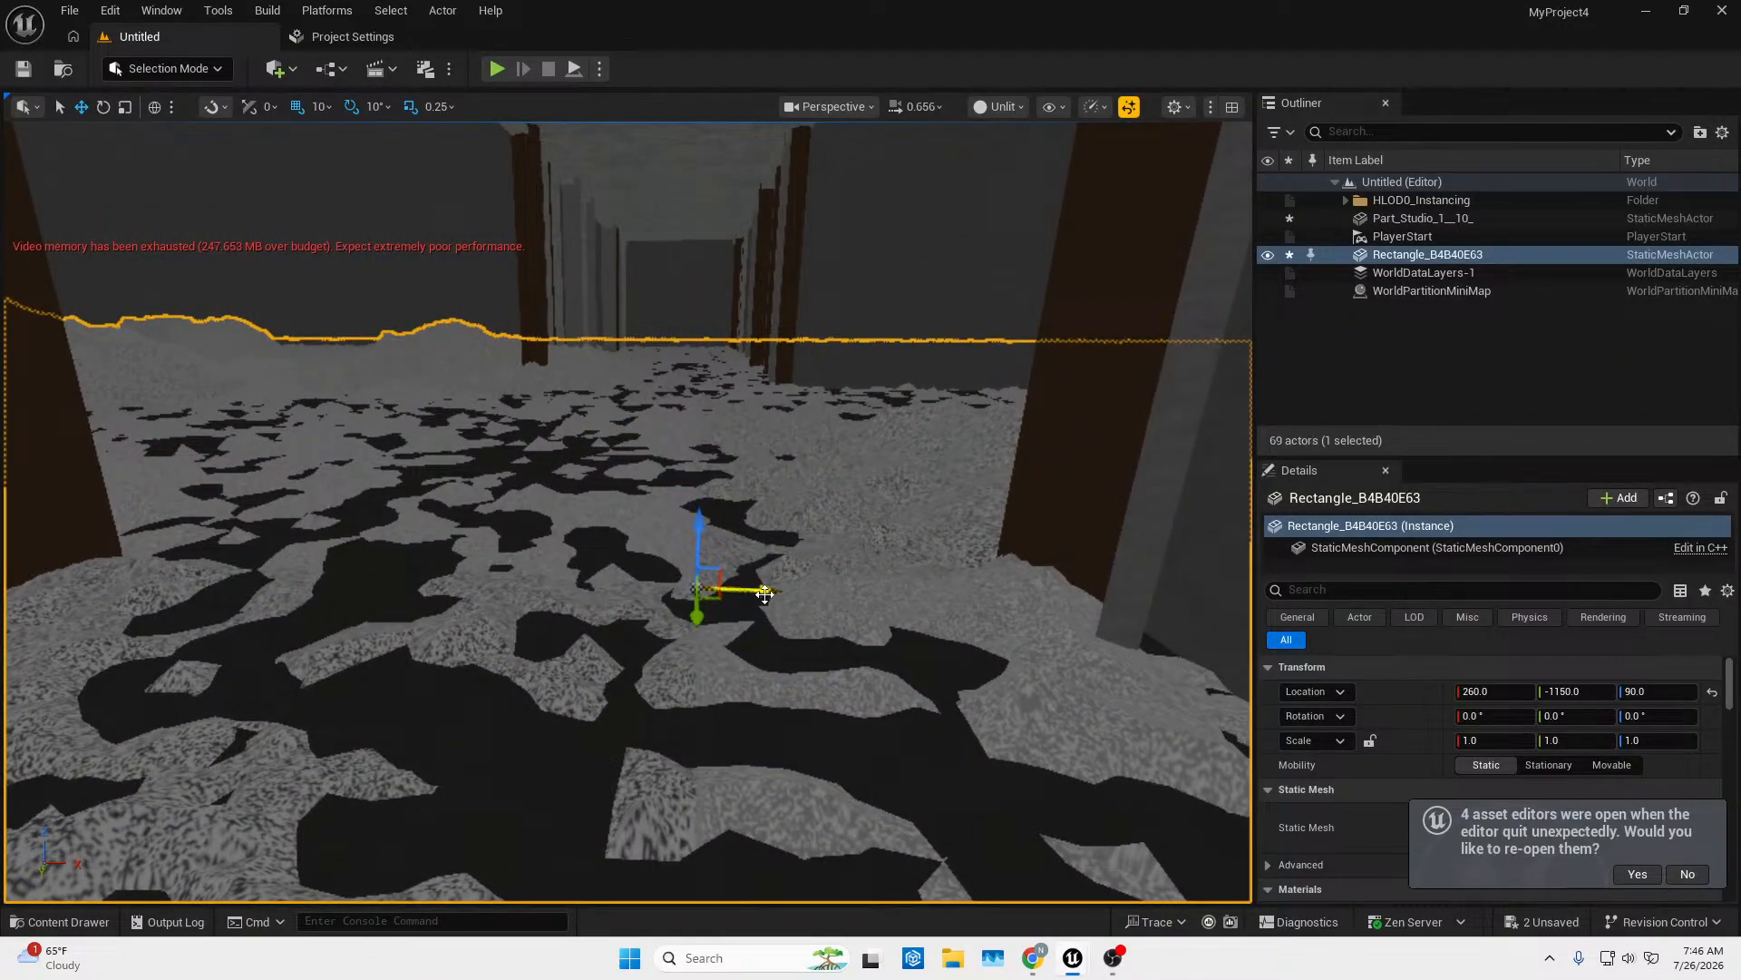
left_click_drag(764, 594, 22, 496)
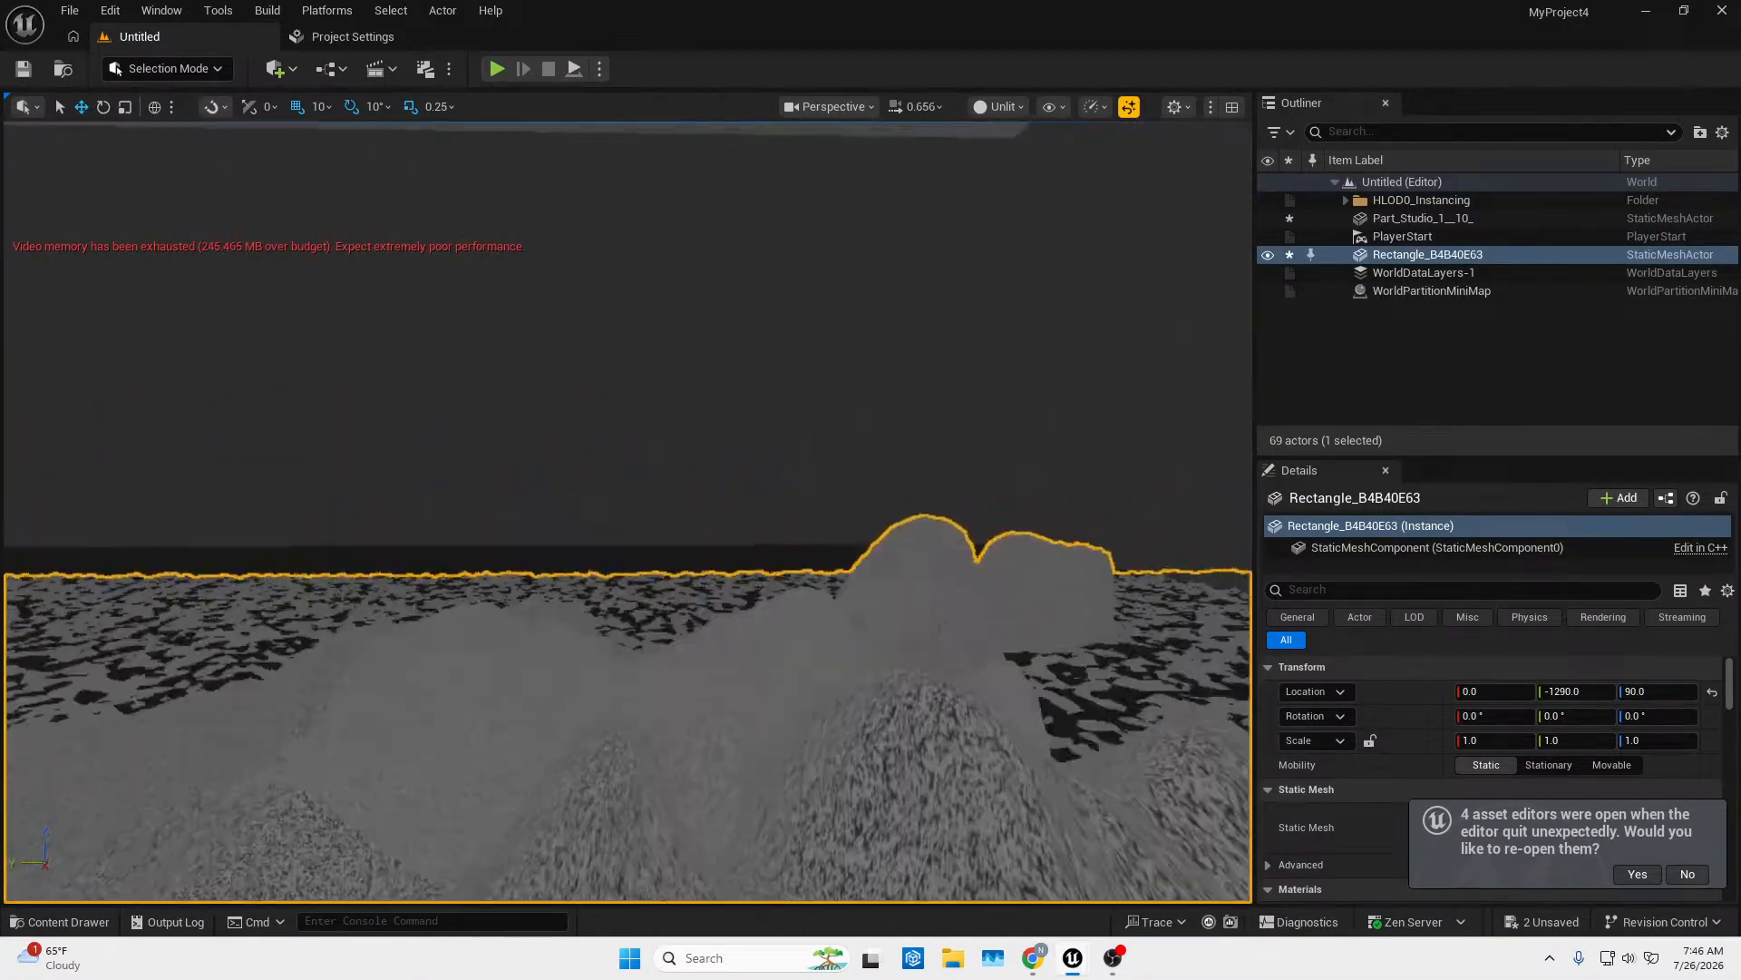
right_click_drag(628, 512, 1070, 508)
mouse_move(1042, 746)
right_mouse_down()
mouse_move(1061, 747)
mouse_move(1048, 766)
mouse_move(1042, 747)
right_mouse_up()
key("s")
left_click(1109, 963)
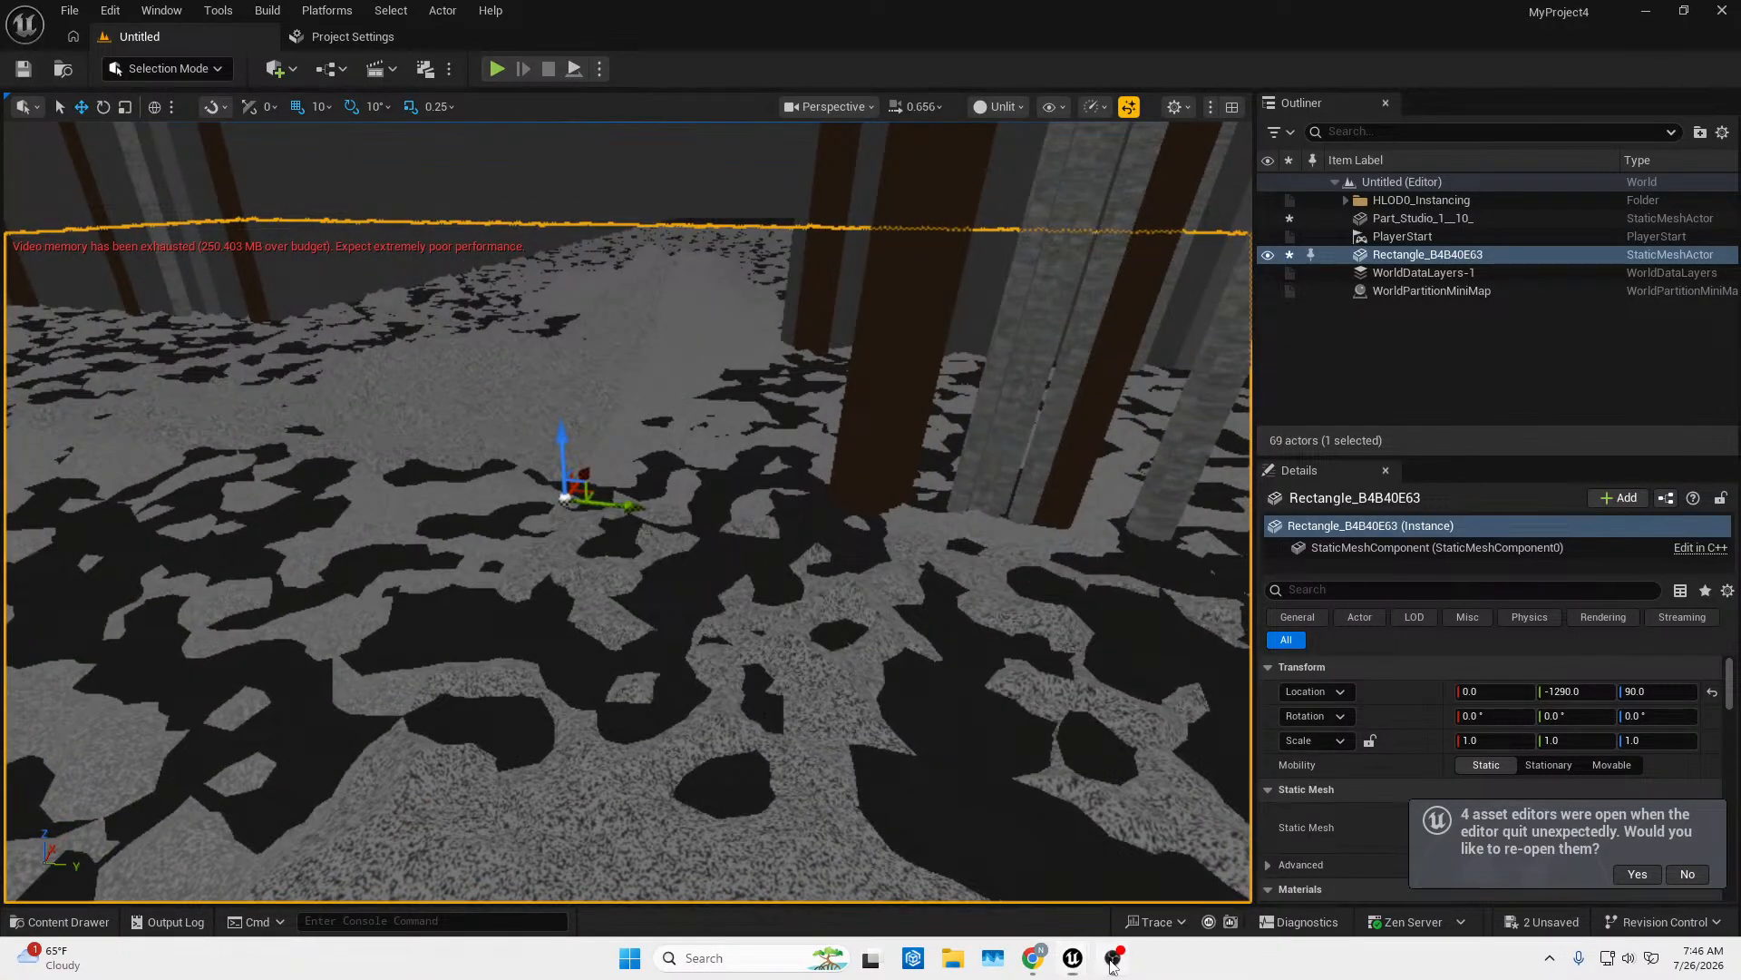
mouse_move(1028, 963)
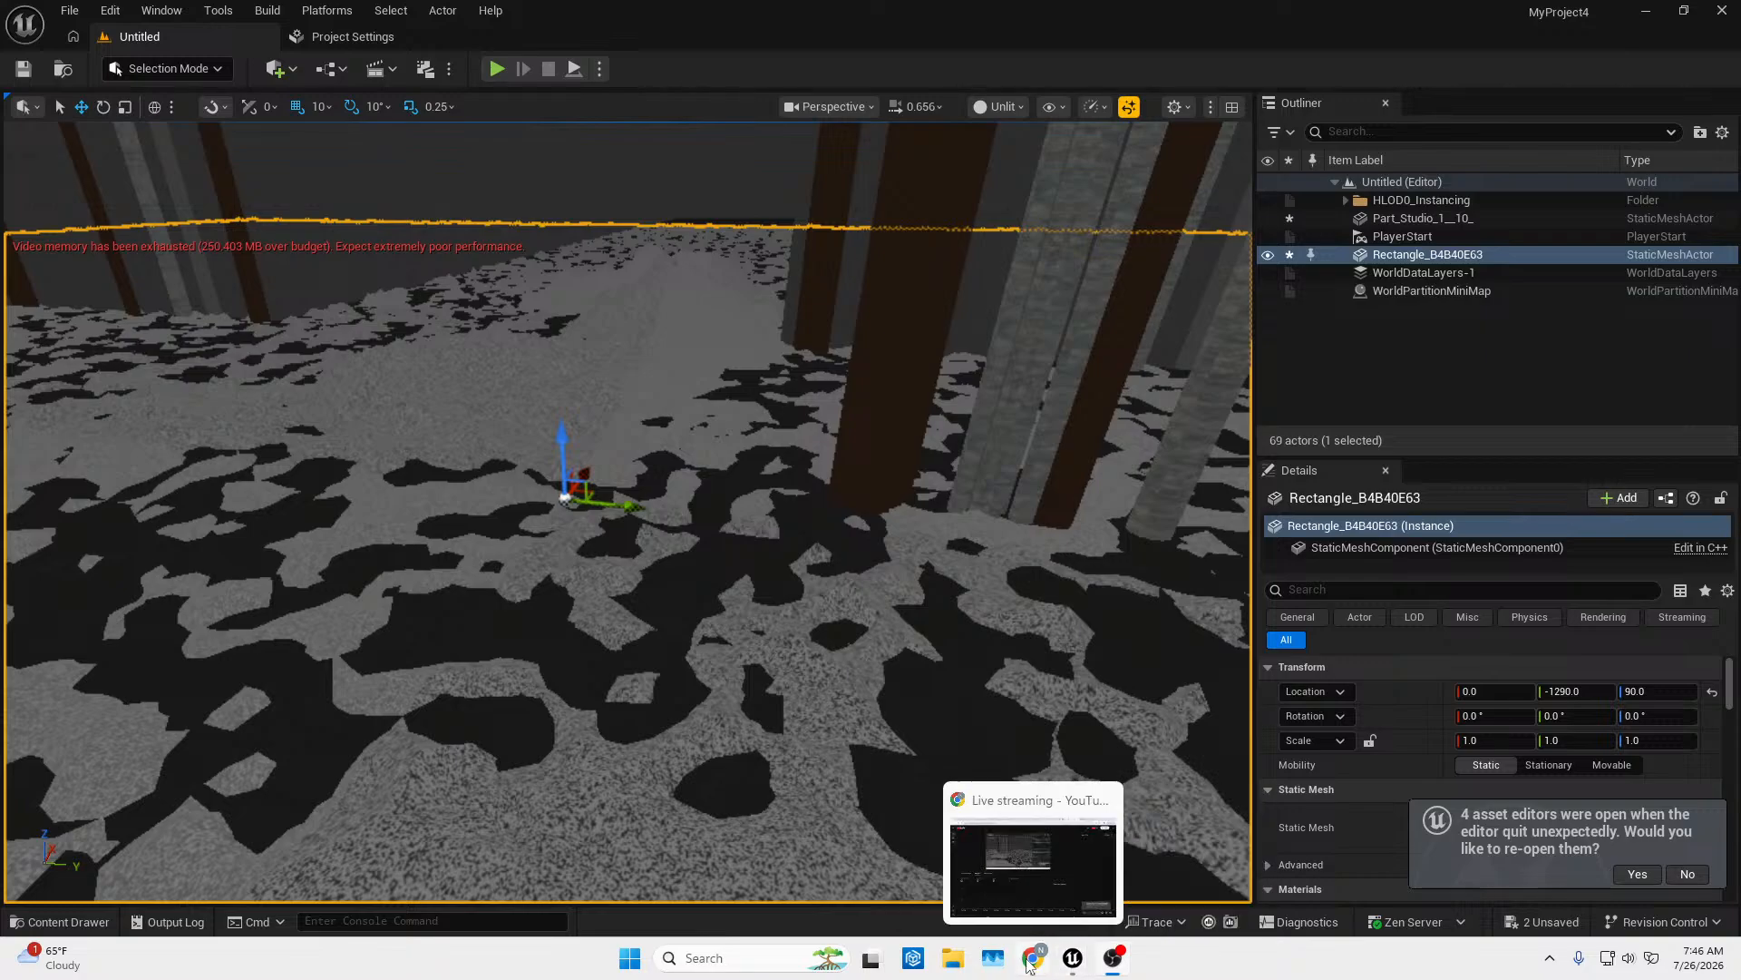
mouse_move(974, 896)
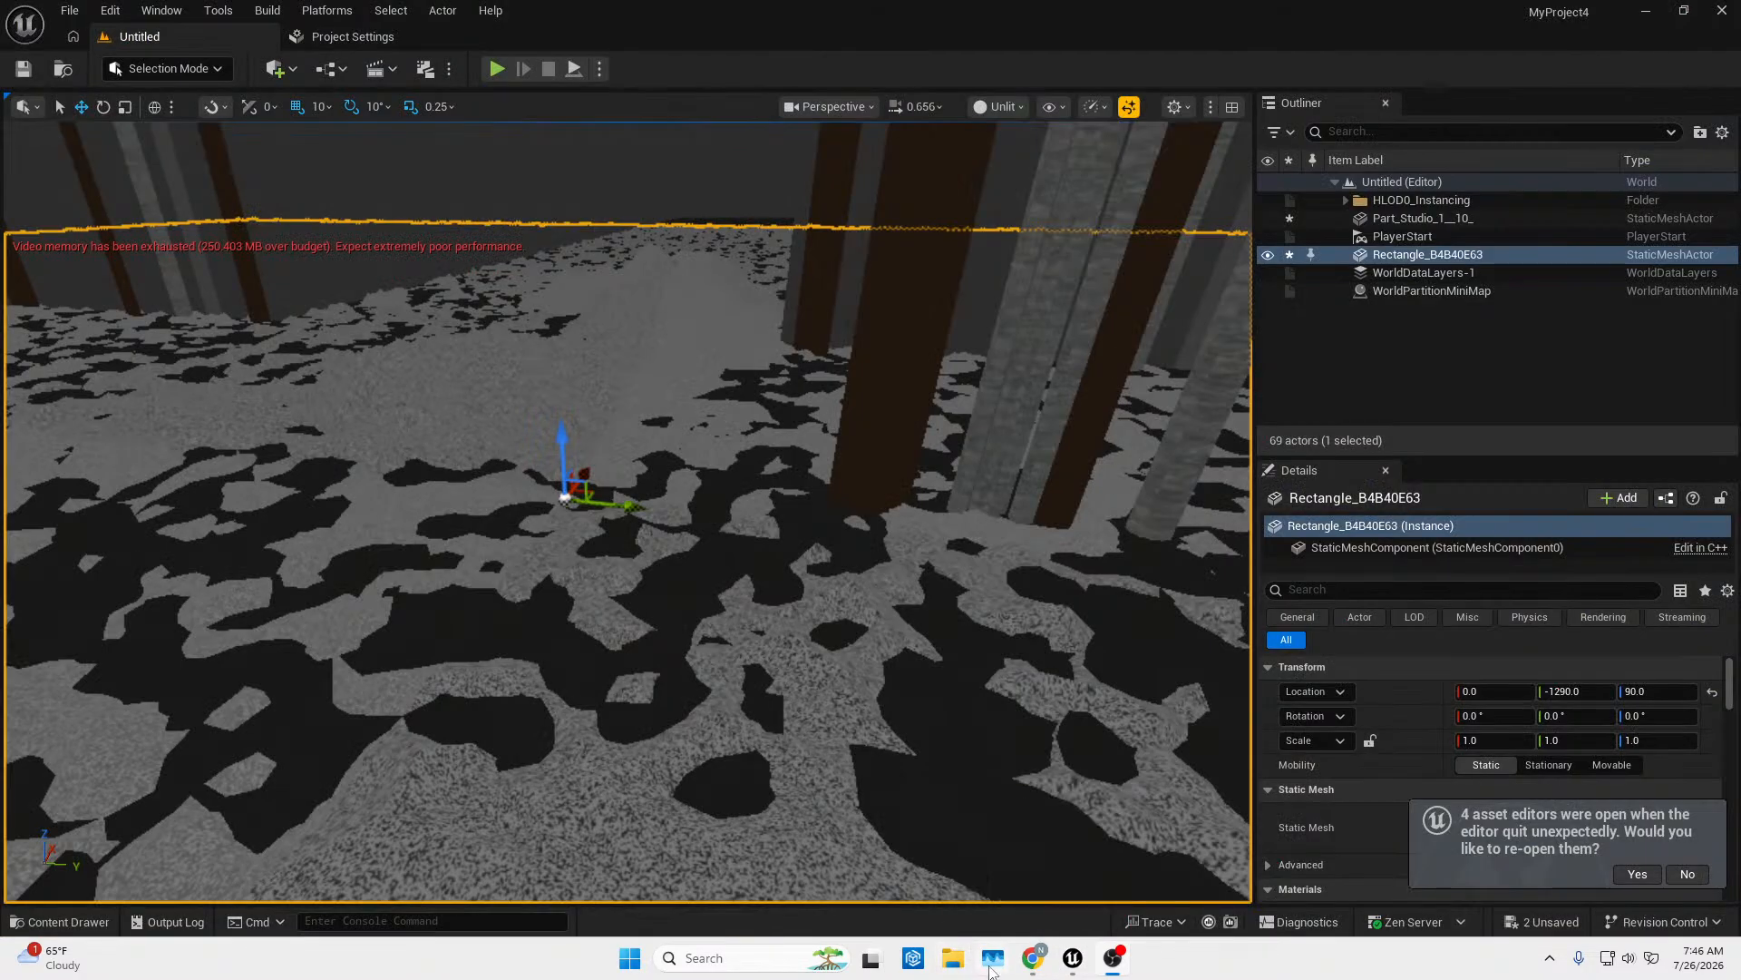
left_click(952, 958)
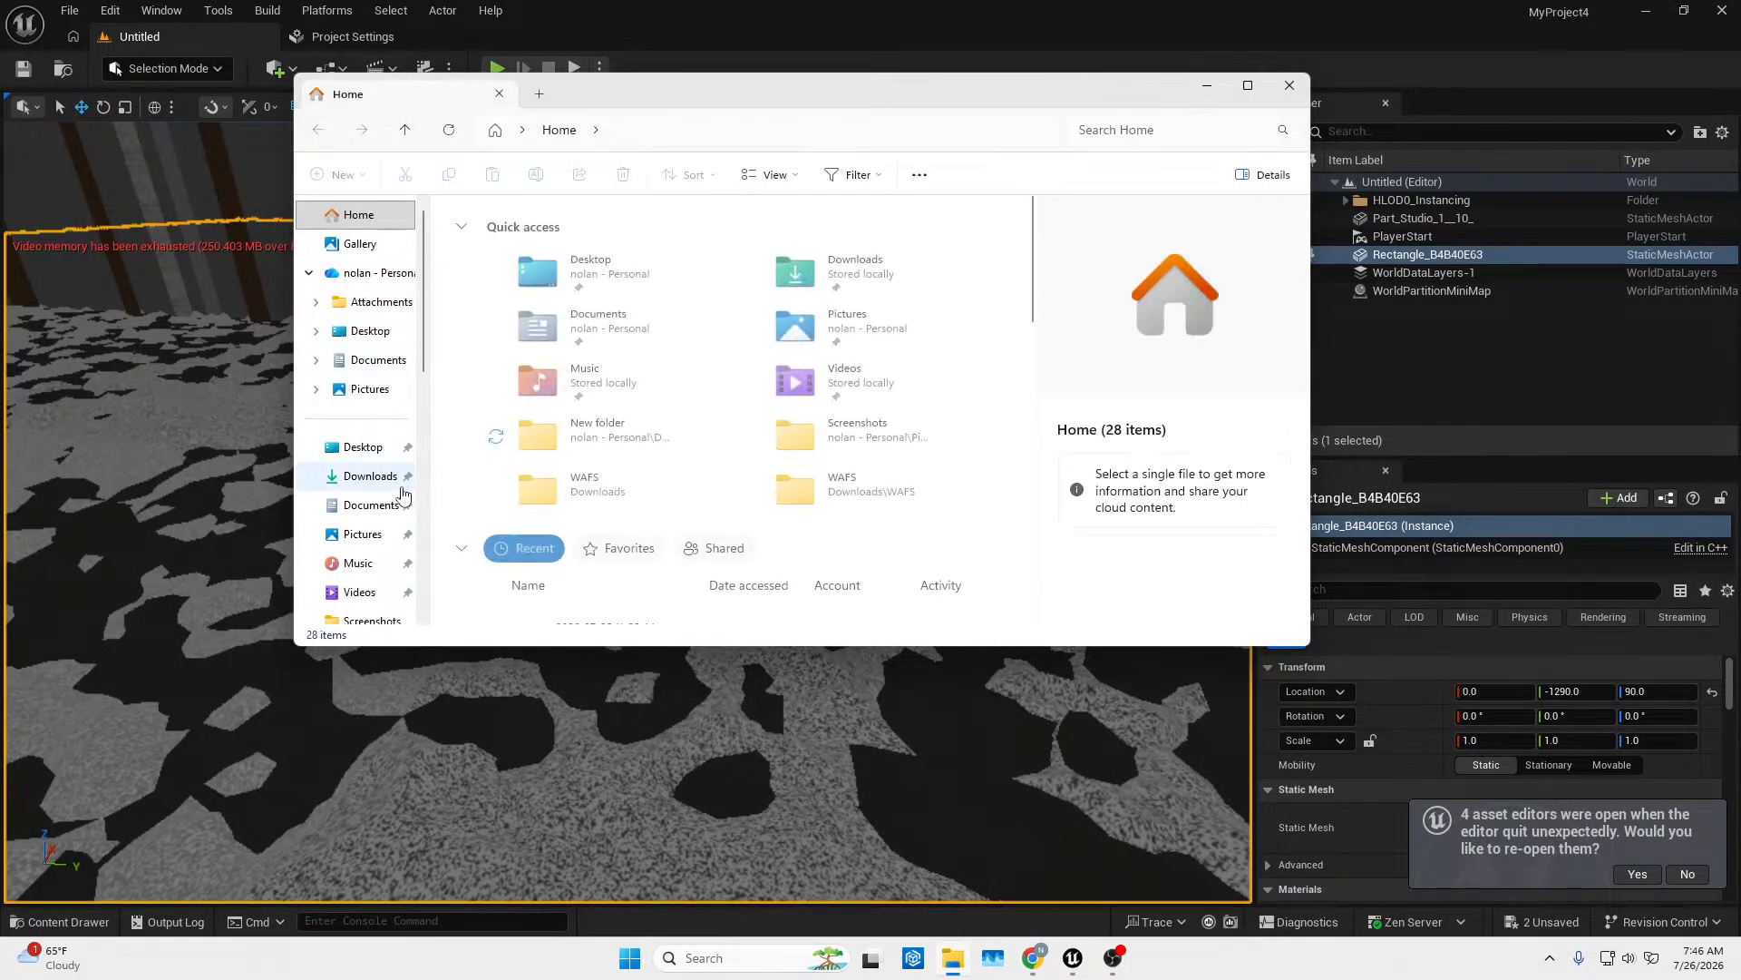
left_click(372, 476)
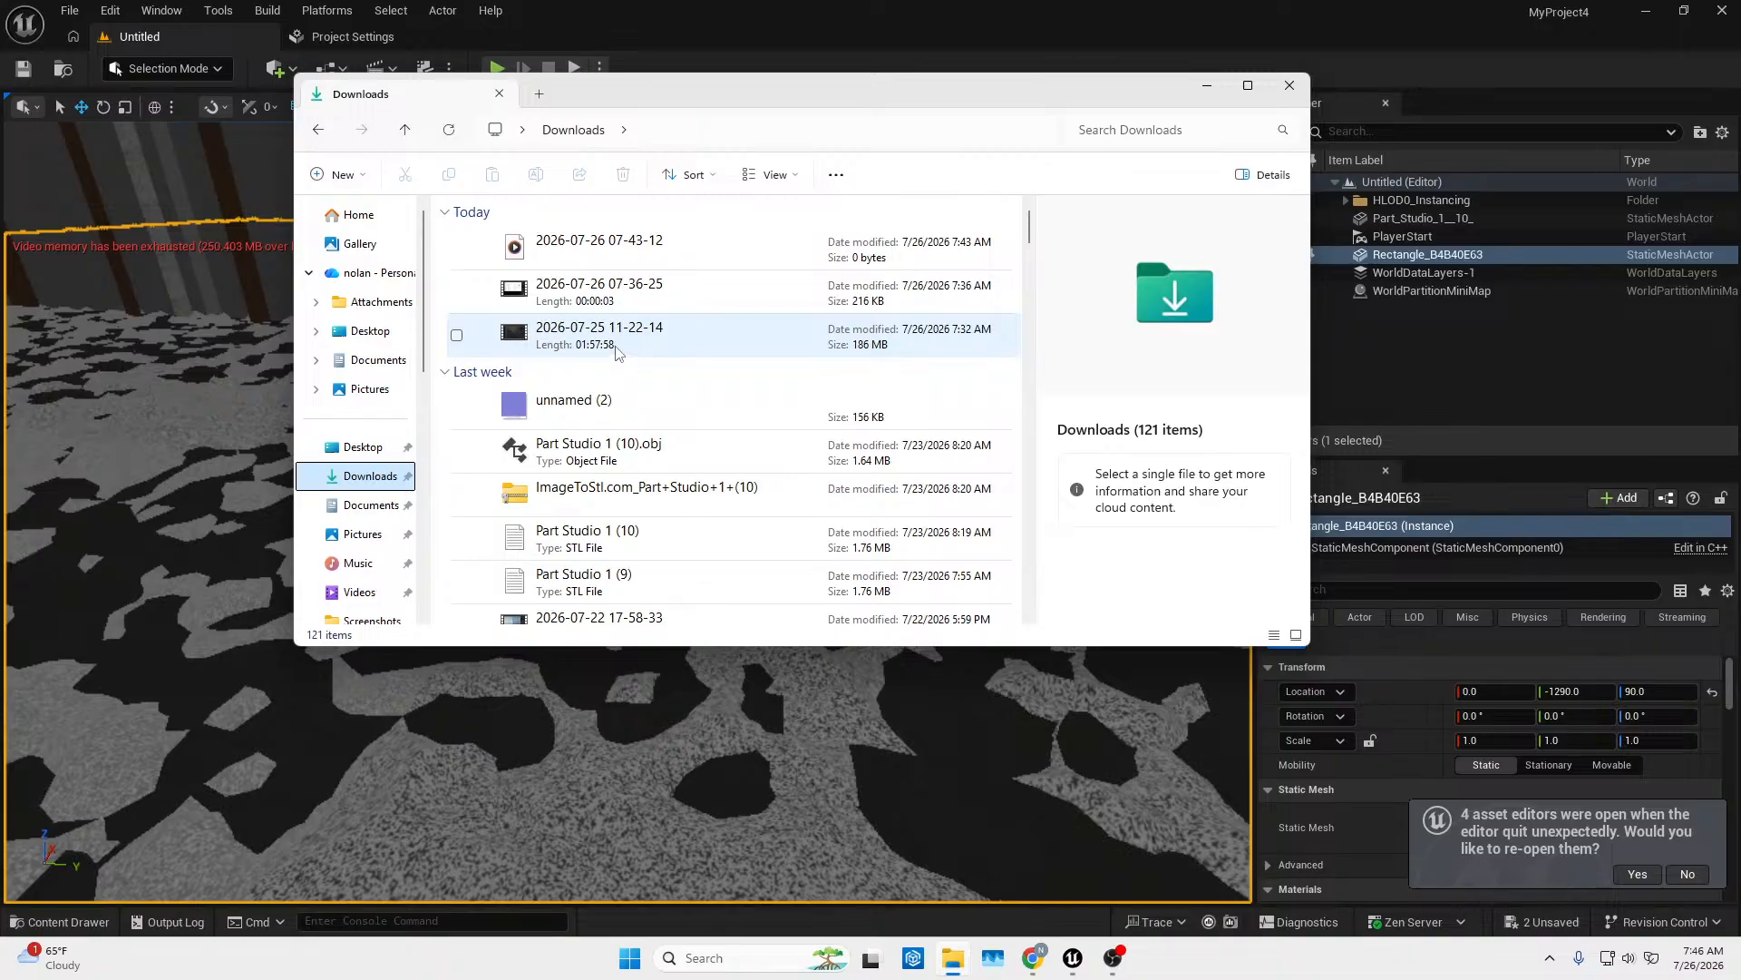
left_click(623, 351)
double_click(624, 352)
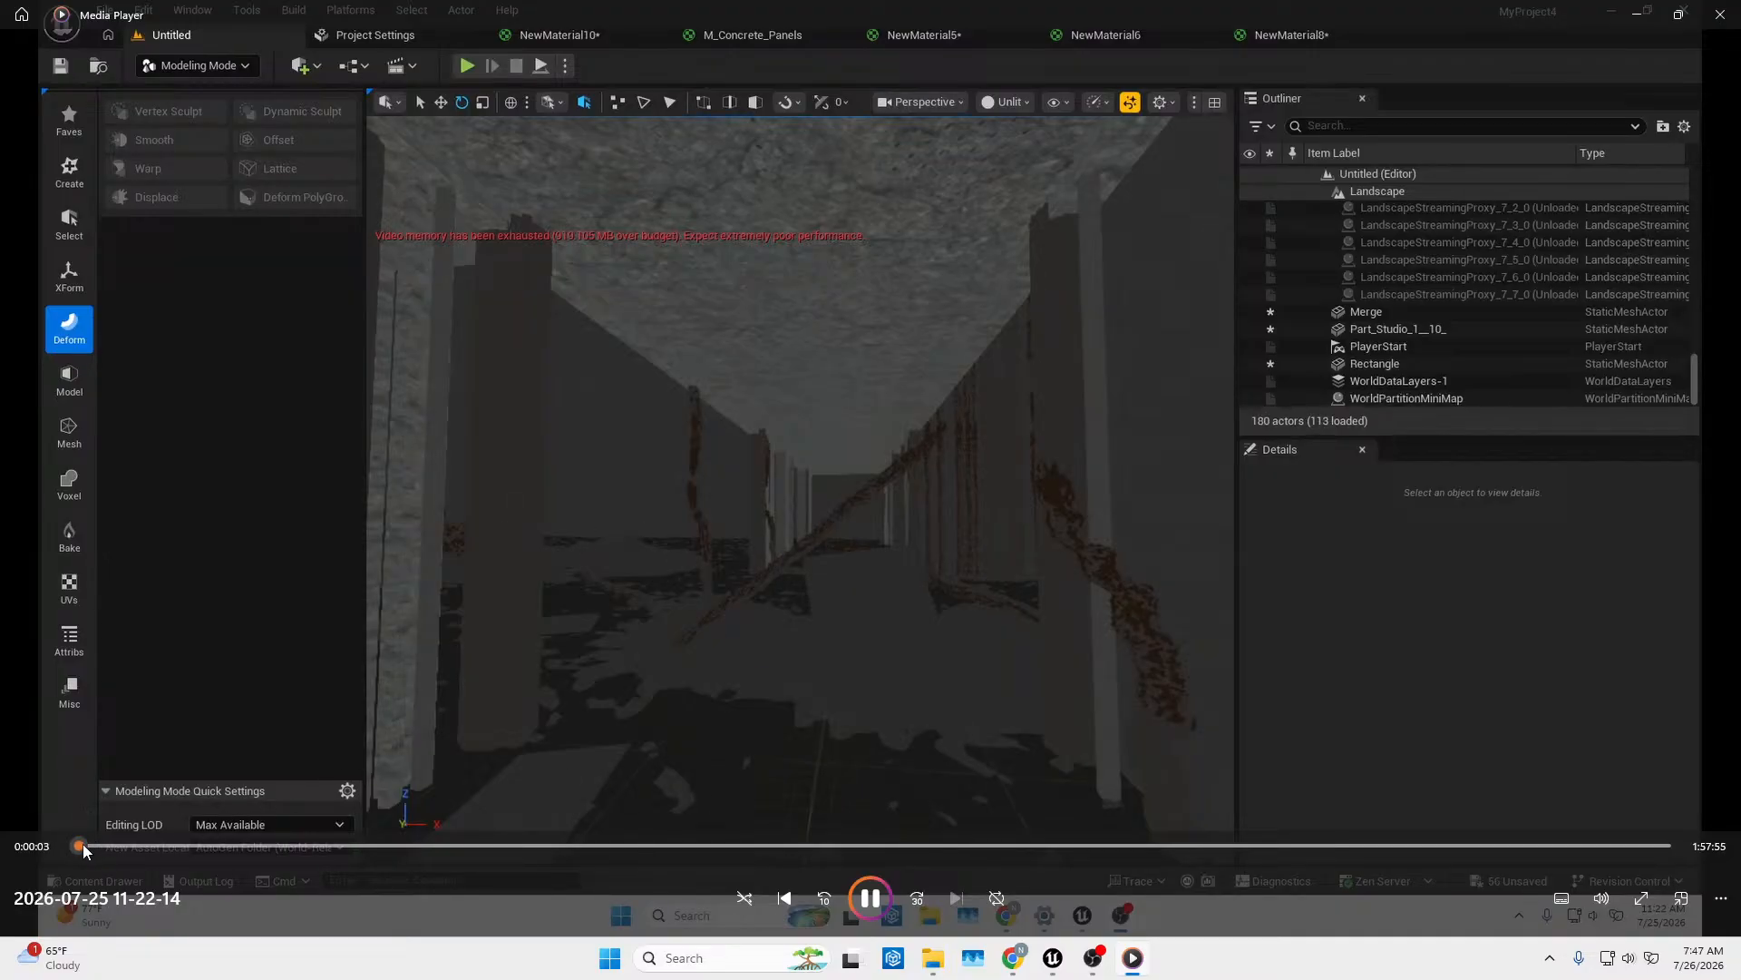
mouse_move(83, 845)
left_mouse_down()
mouse_move(165, 863)
mouse_move(114, 853)
left_mouse_up()
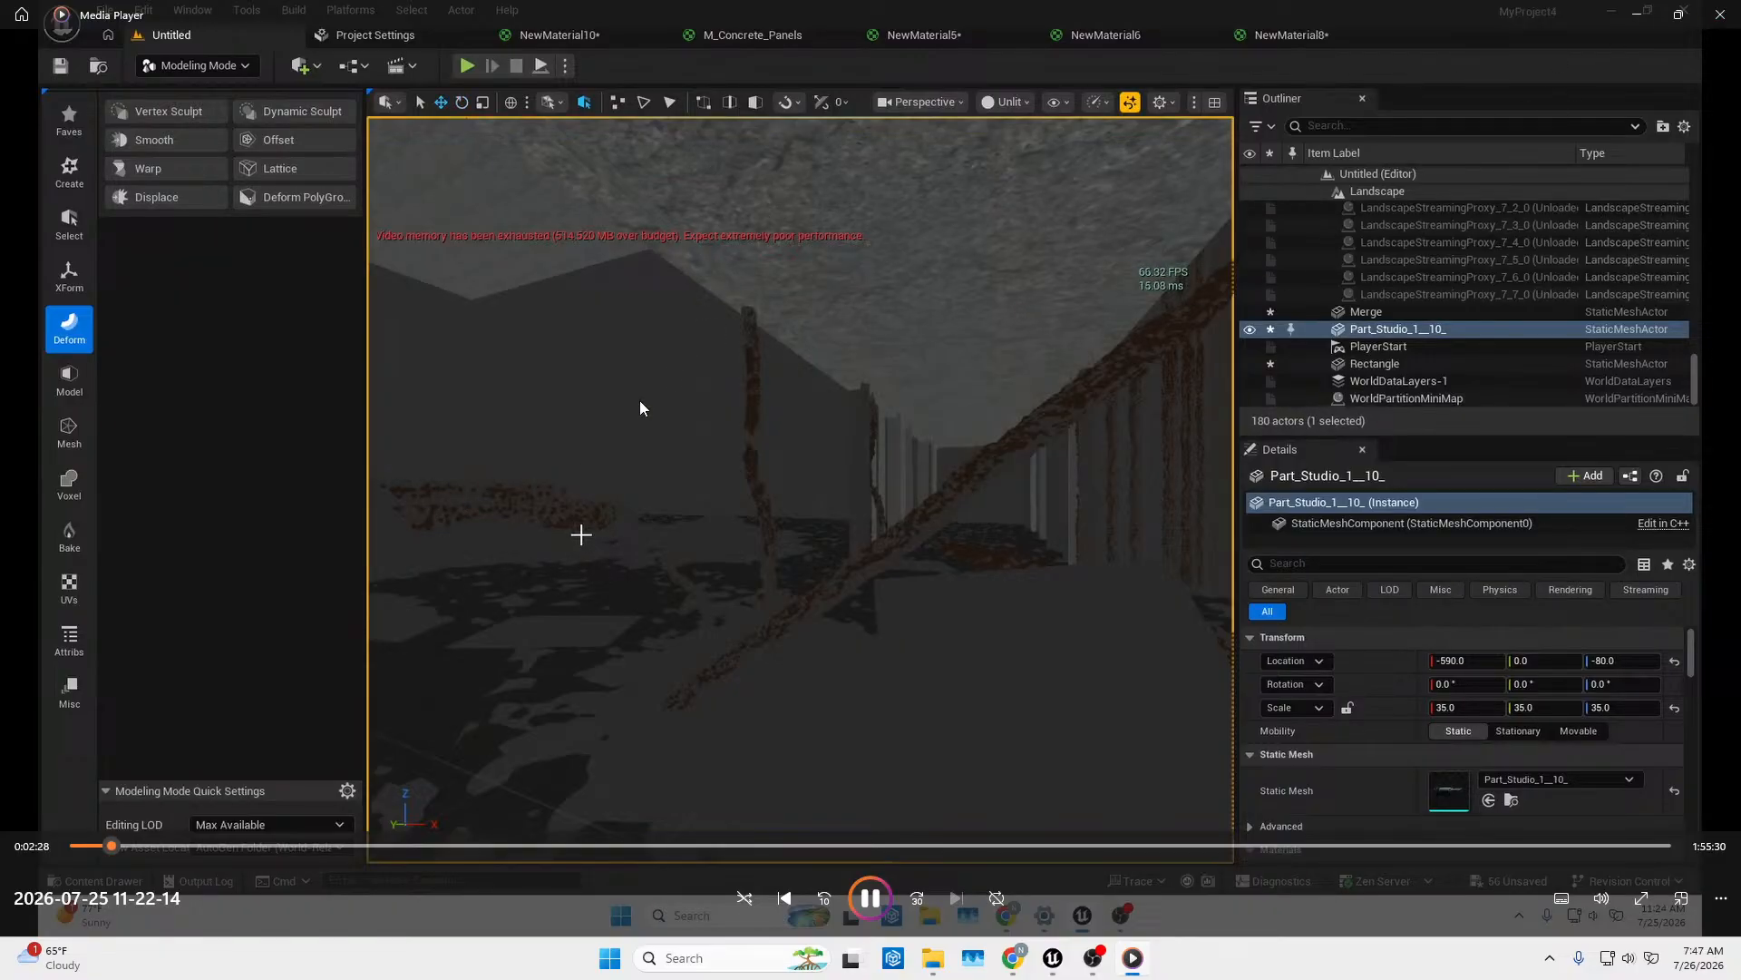
left_click(1721, 14)
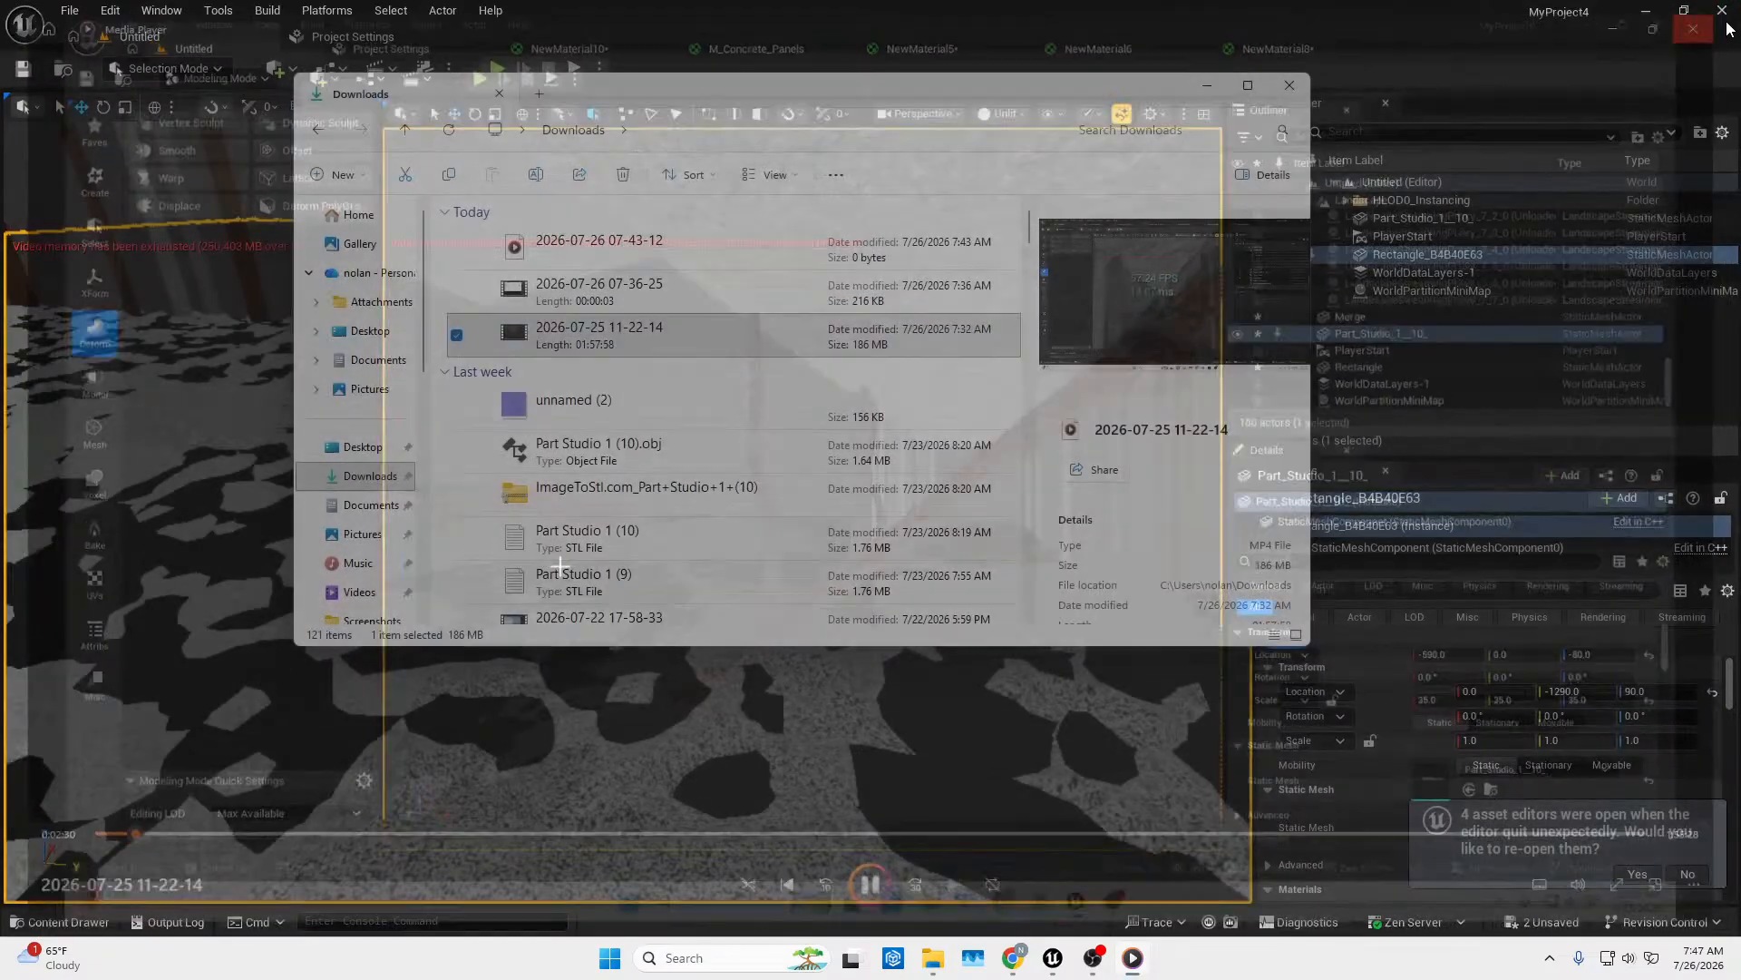
left_click(1289, 87)
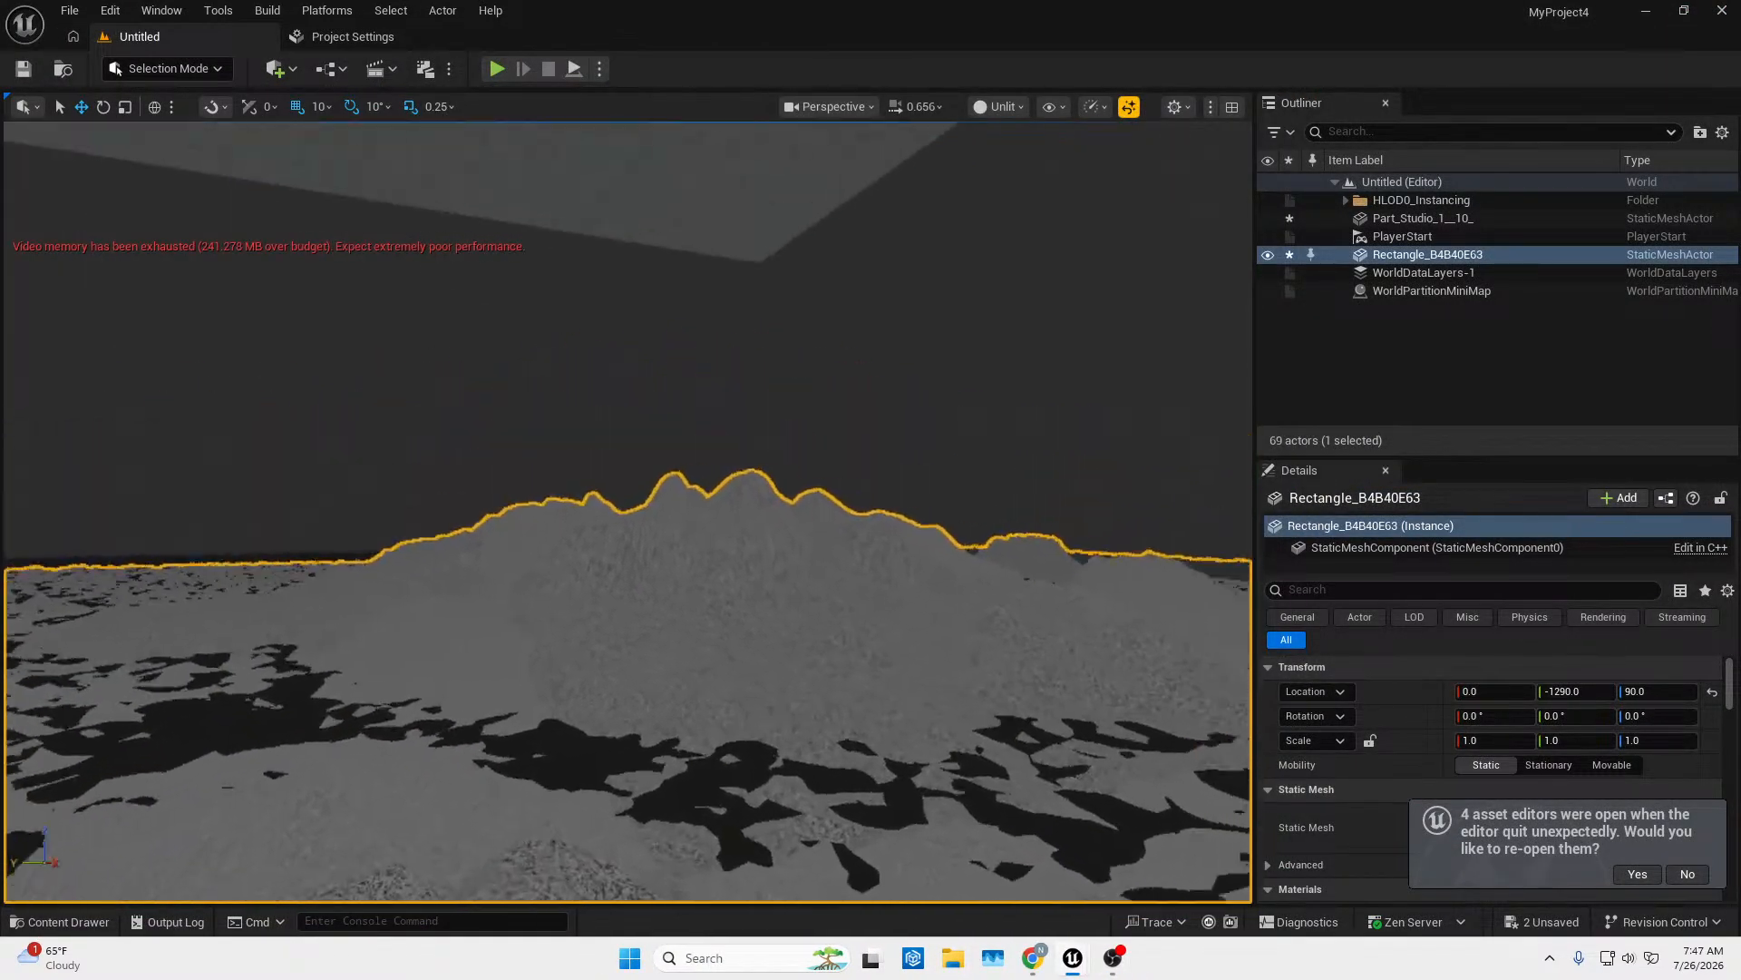
right_click_drag(627, 512, 733, 431)
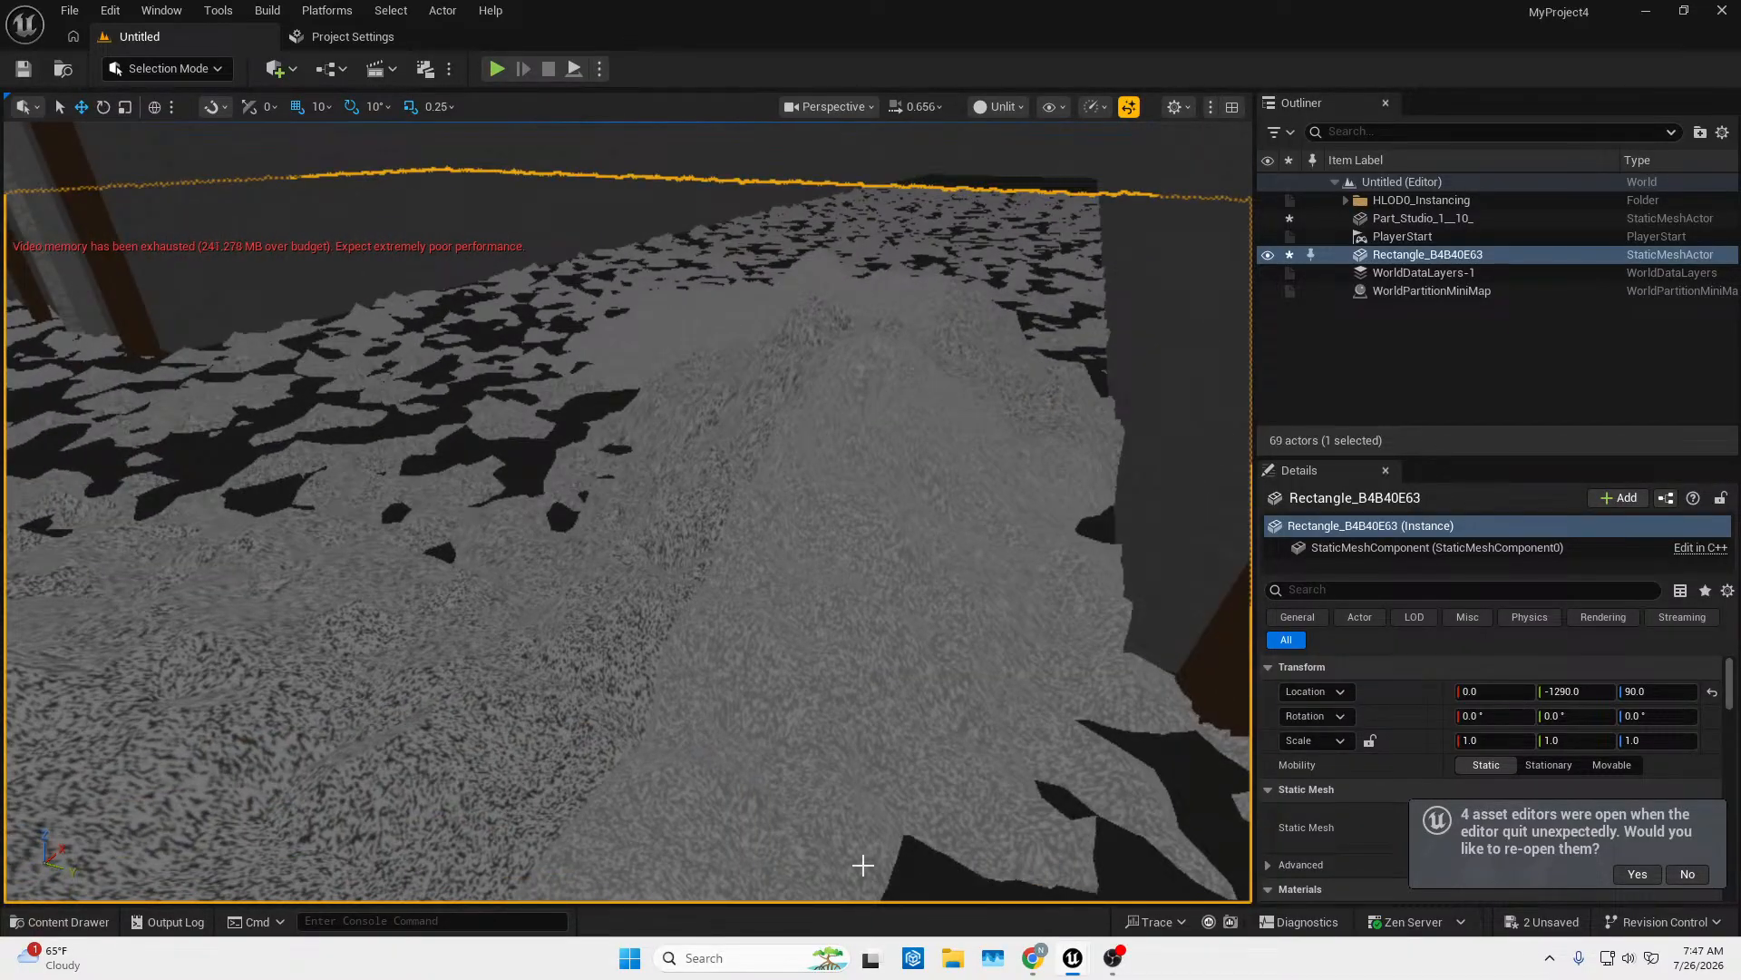
mouse_move(859, 880)
right_mouse_down()
mouse_move(861, 617)
mouse_move(891, 879)
right_mouse_up()
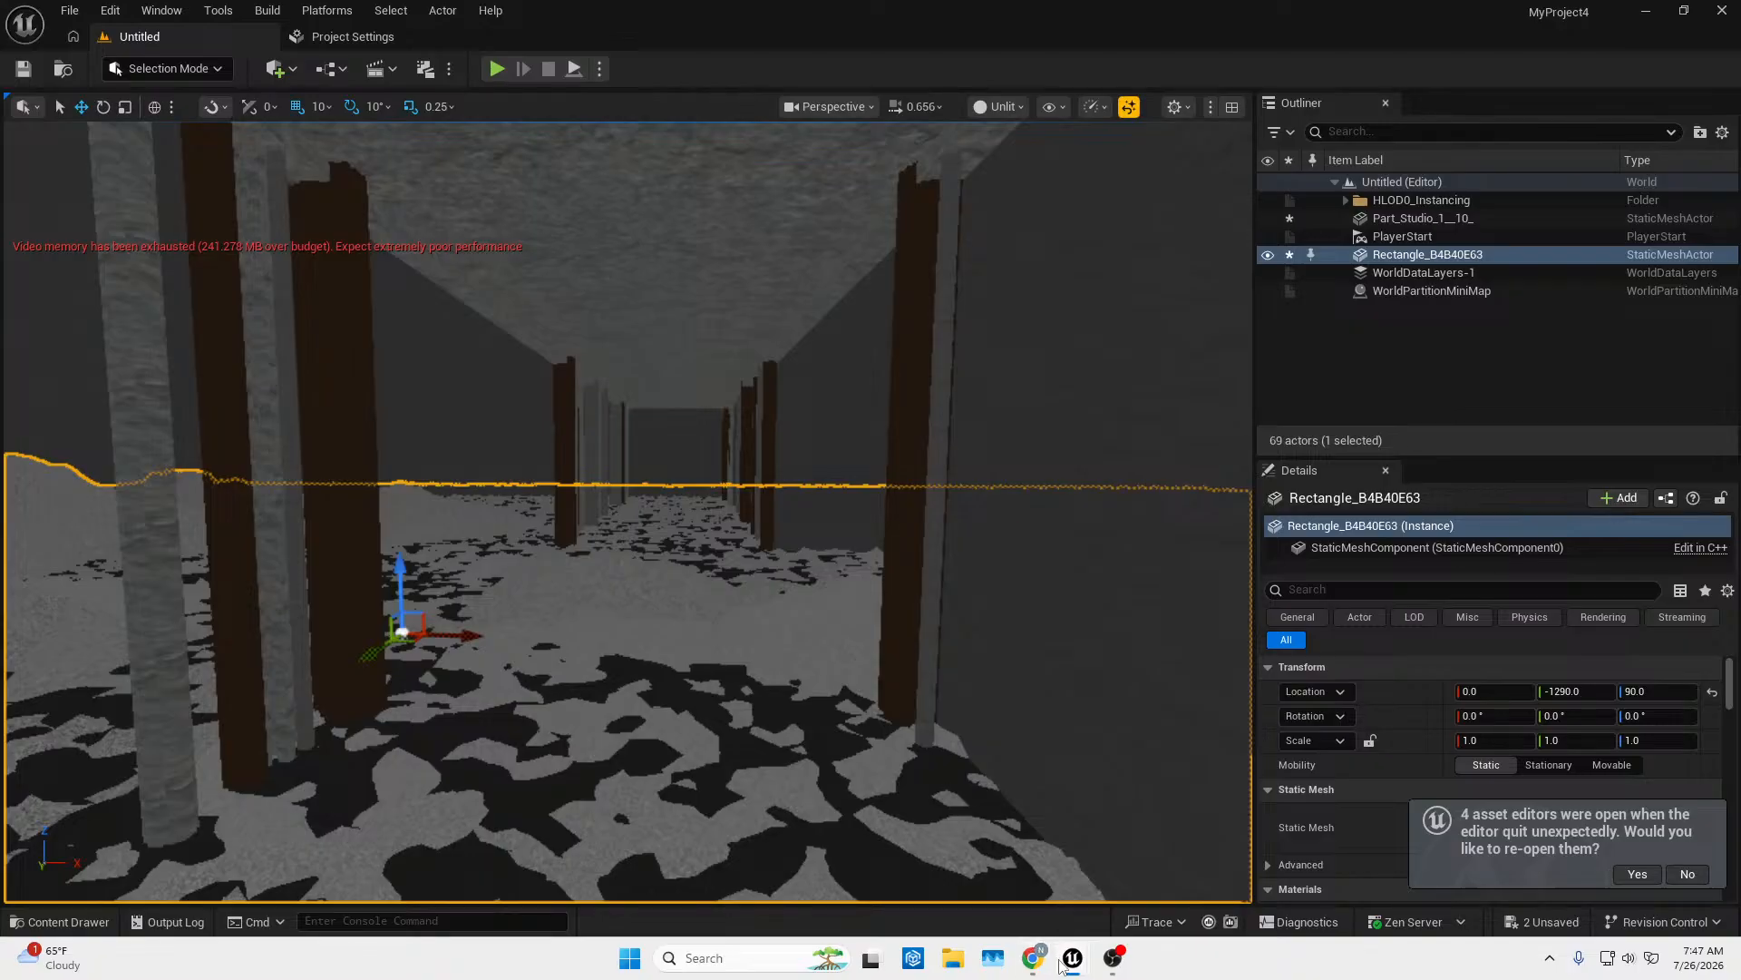
left_click(950, 965)
left_click(373, 477)
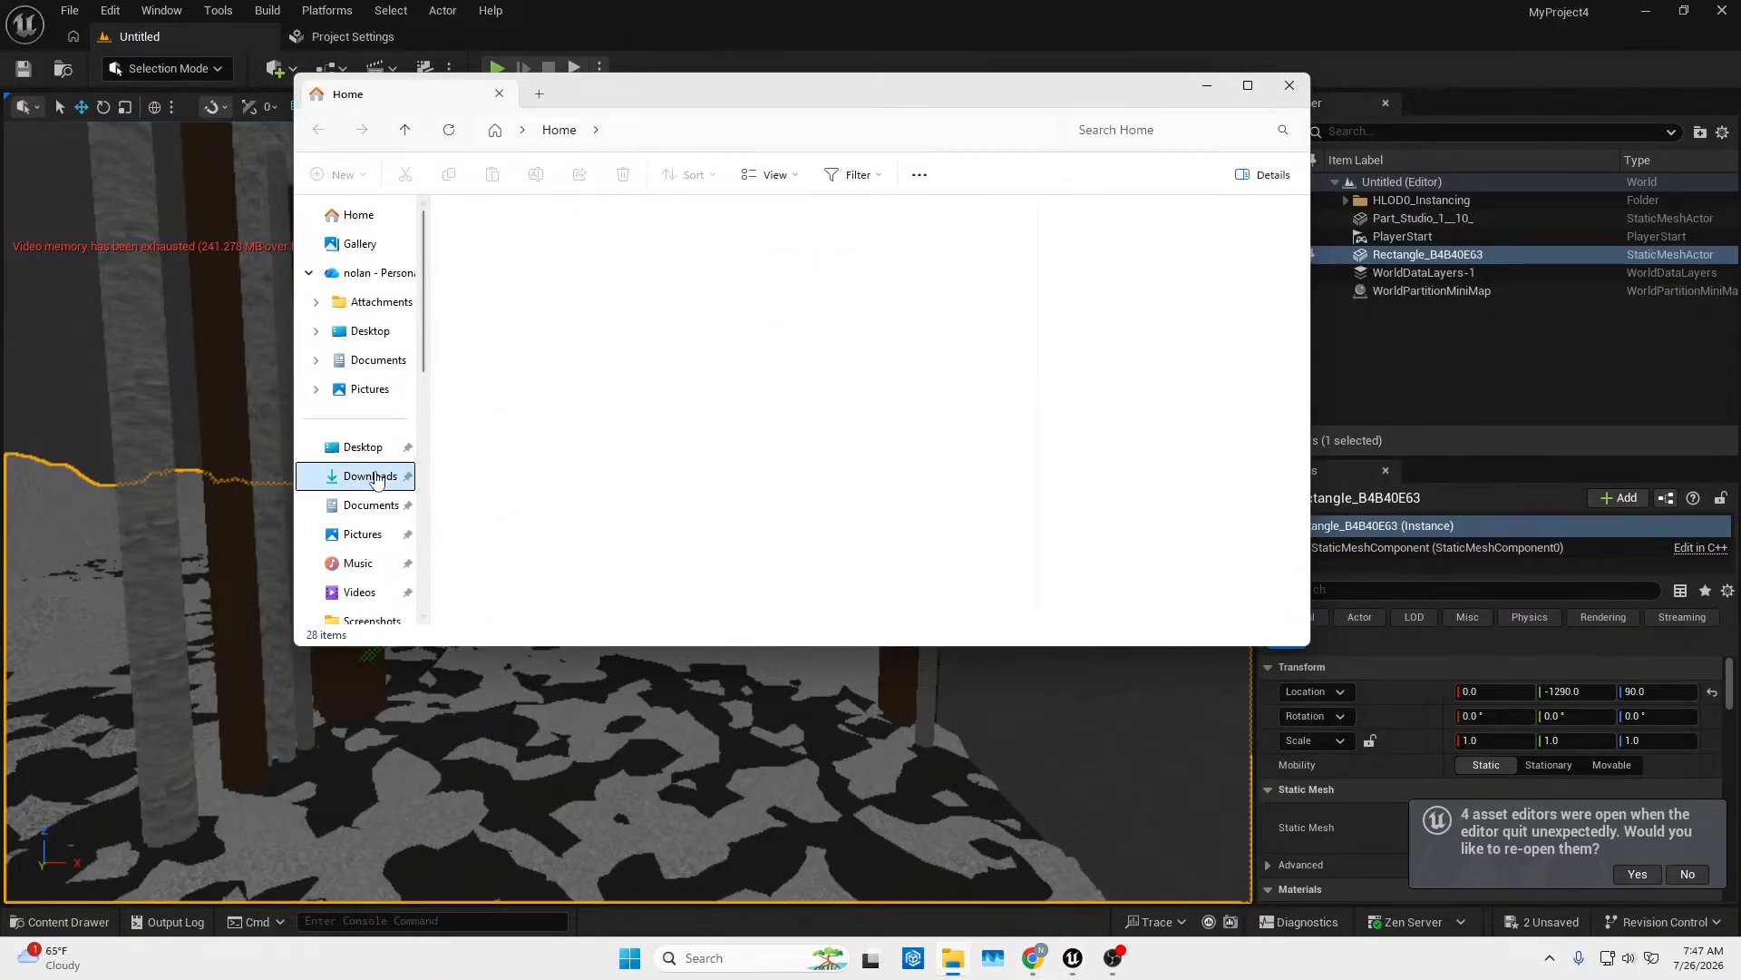
double_click(545, 361)
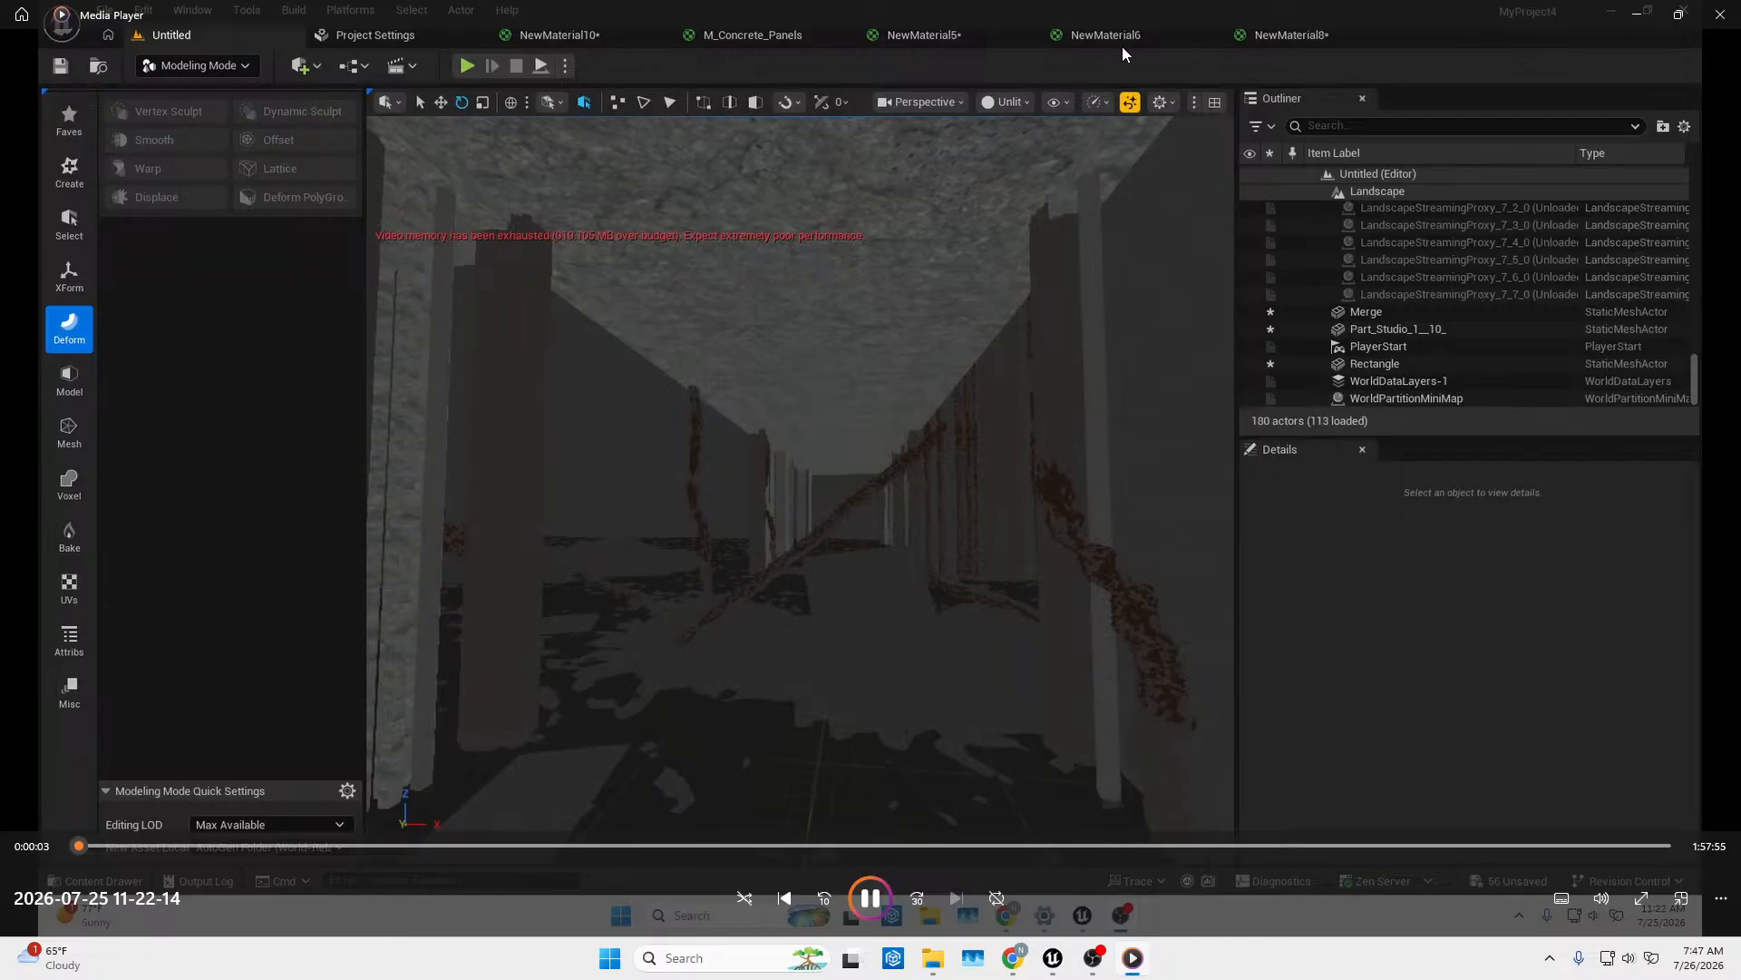
left_click_drag(1274, 5, 0, 127)
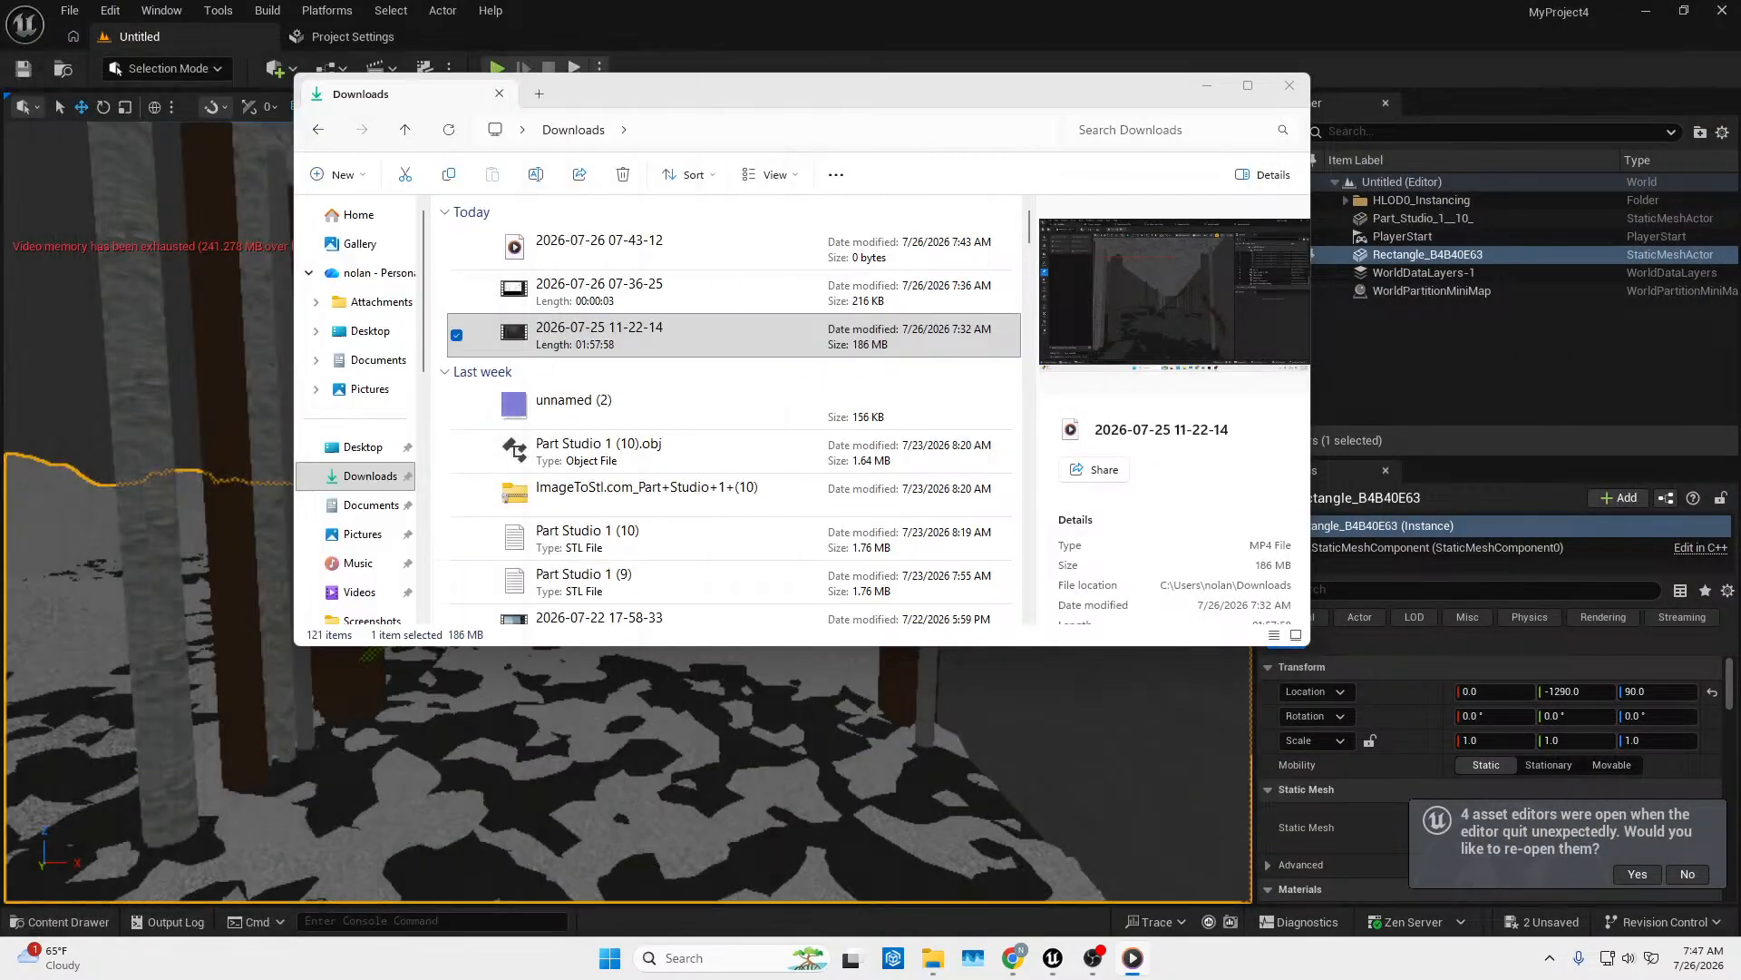
left_click(1290, 86)
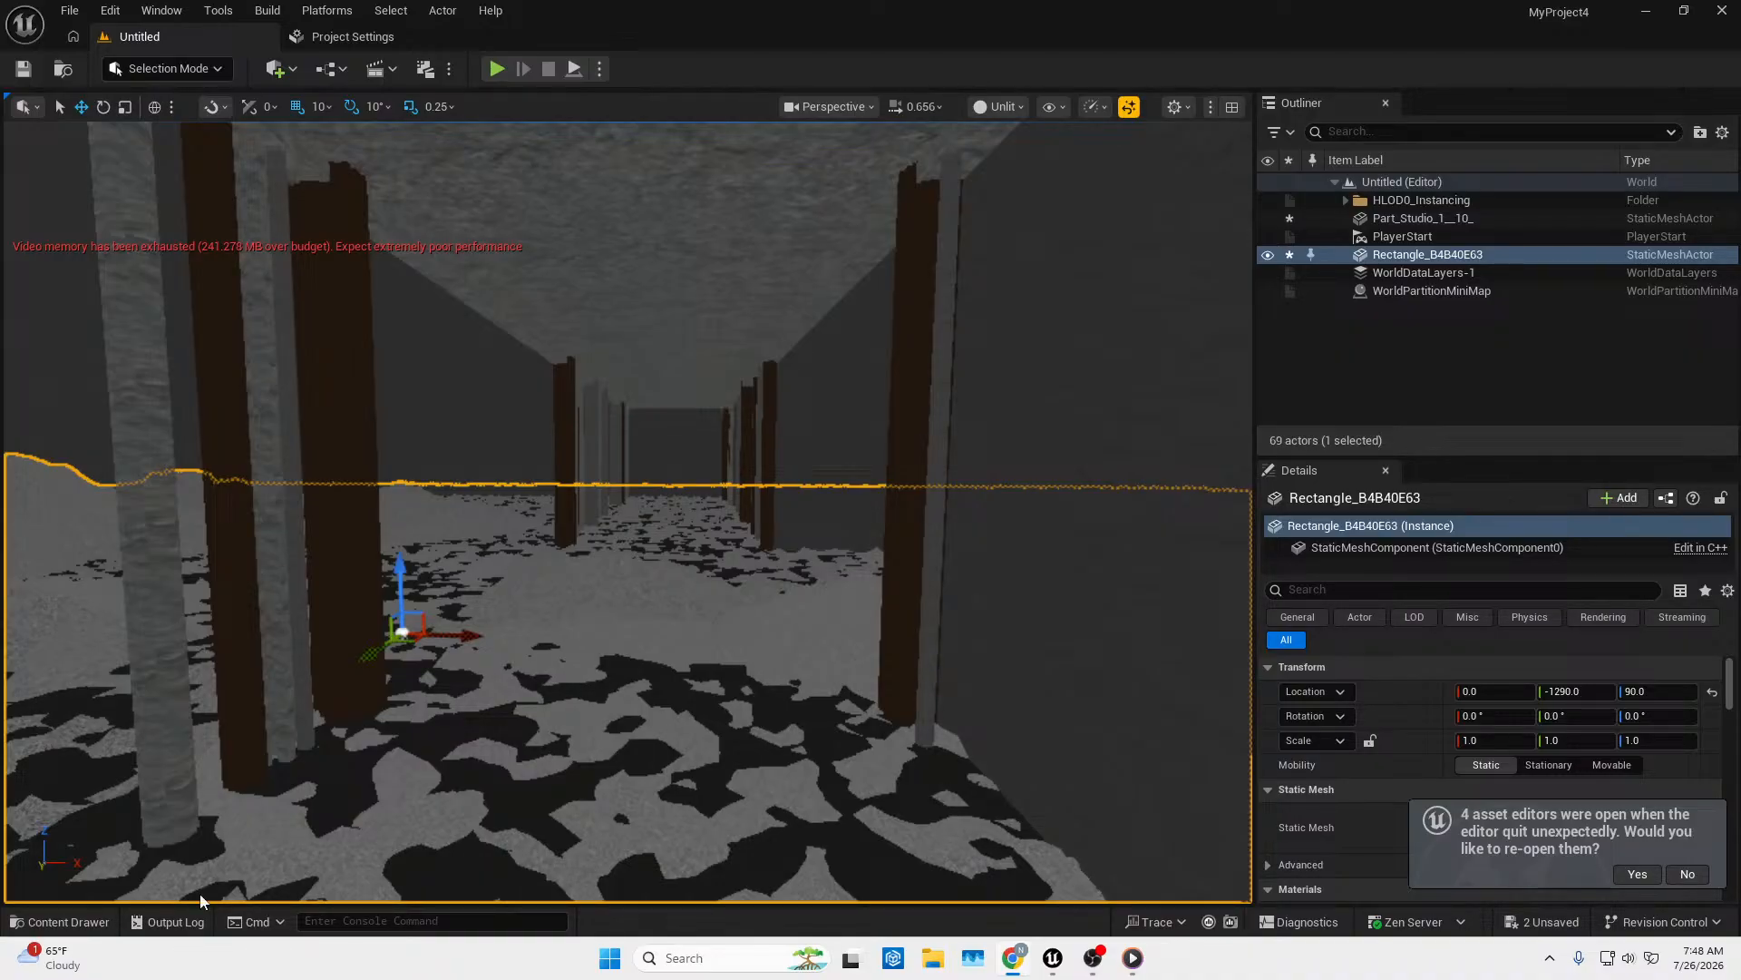
Launch an additional OBS Studio instance in normal mode, bring its window onto the main display, and close it.
right_click(1099, 962)
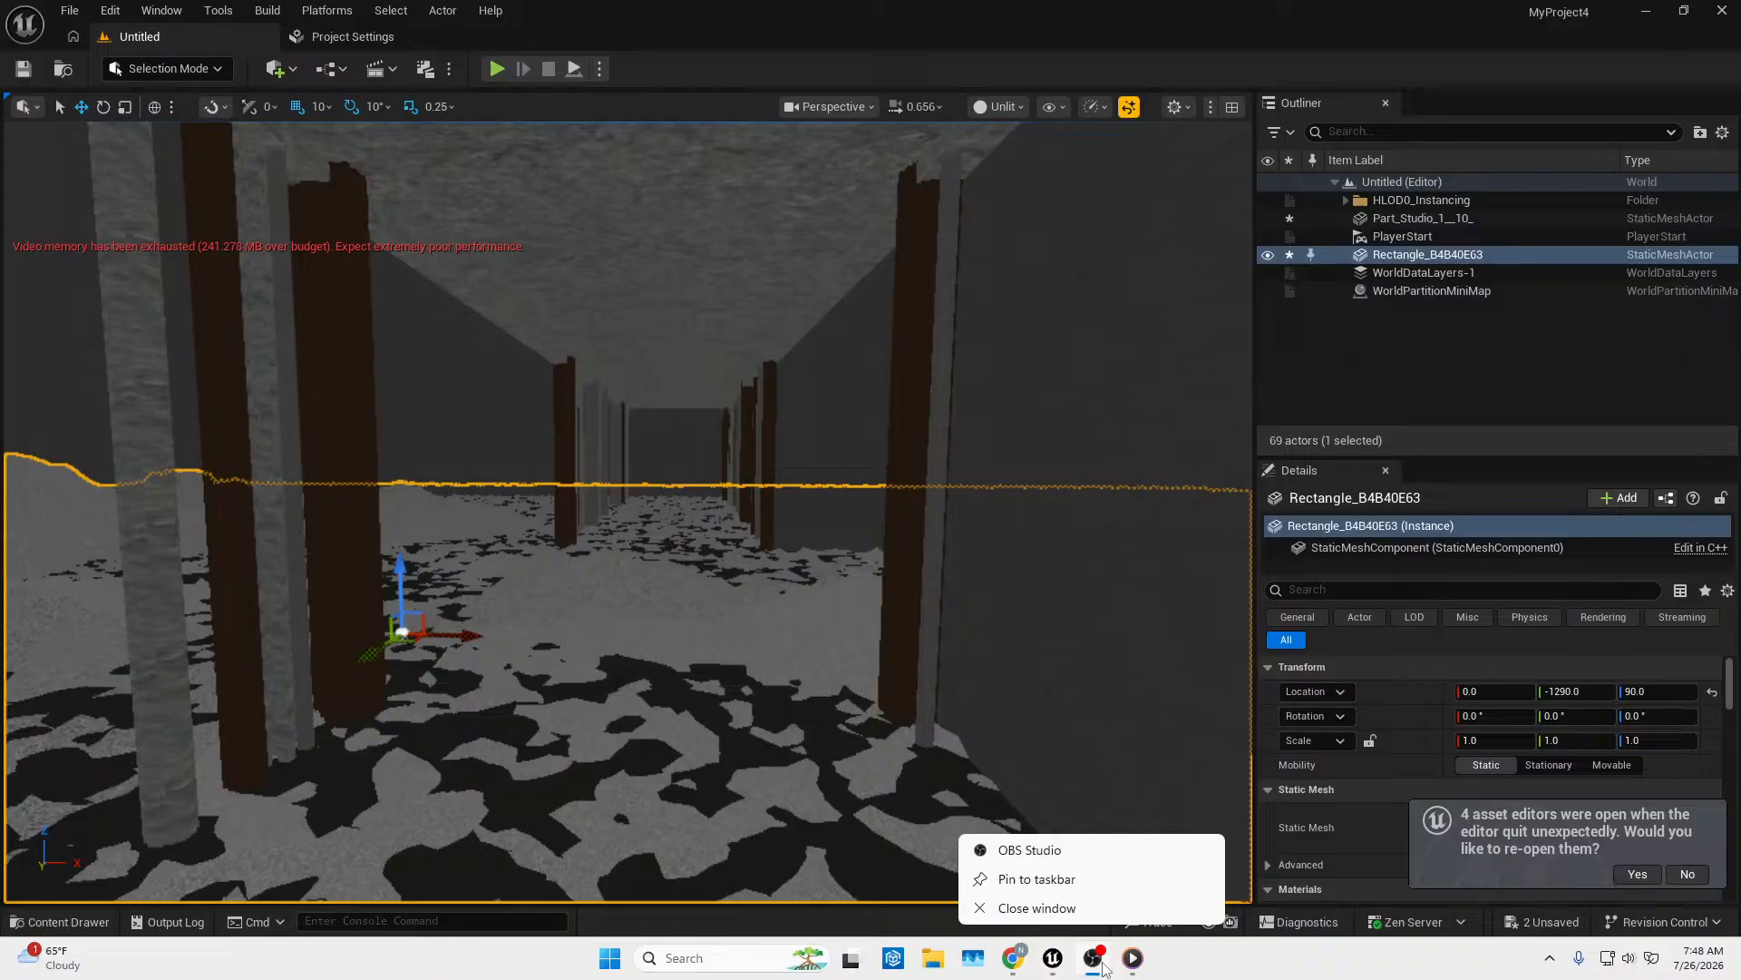
left_click(1043, 848)
mouse_move(1024, 969)
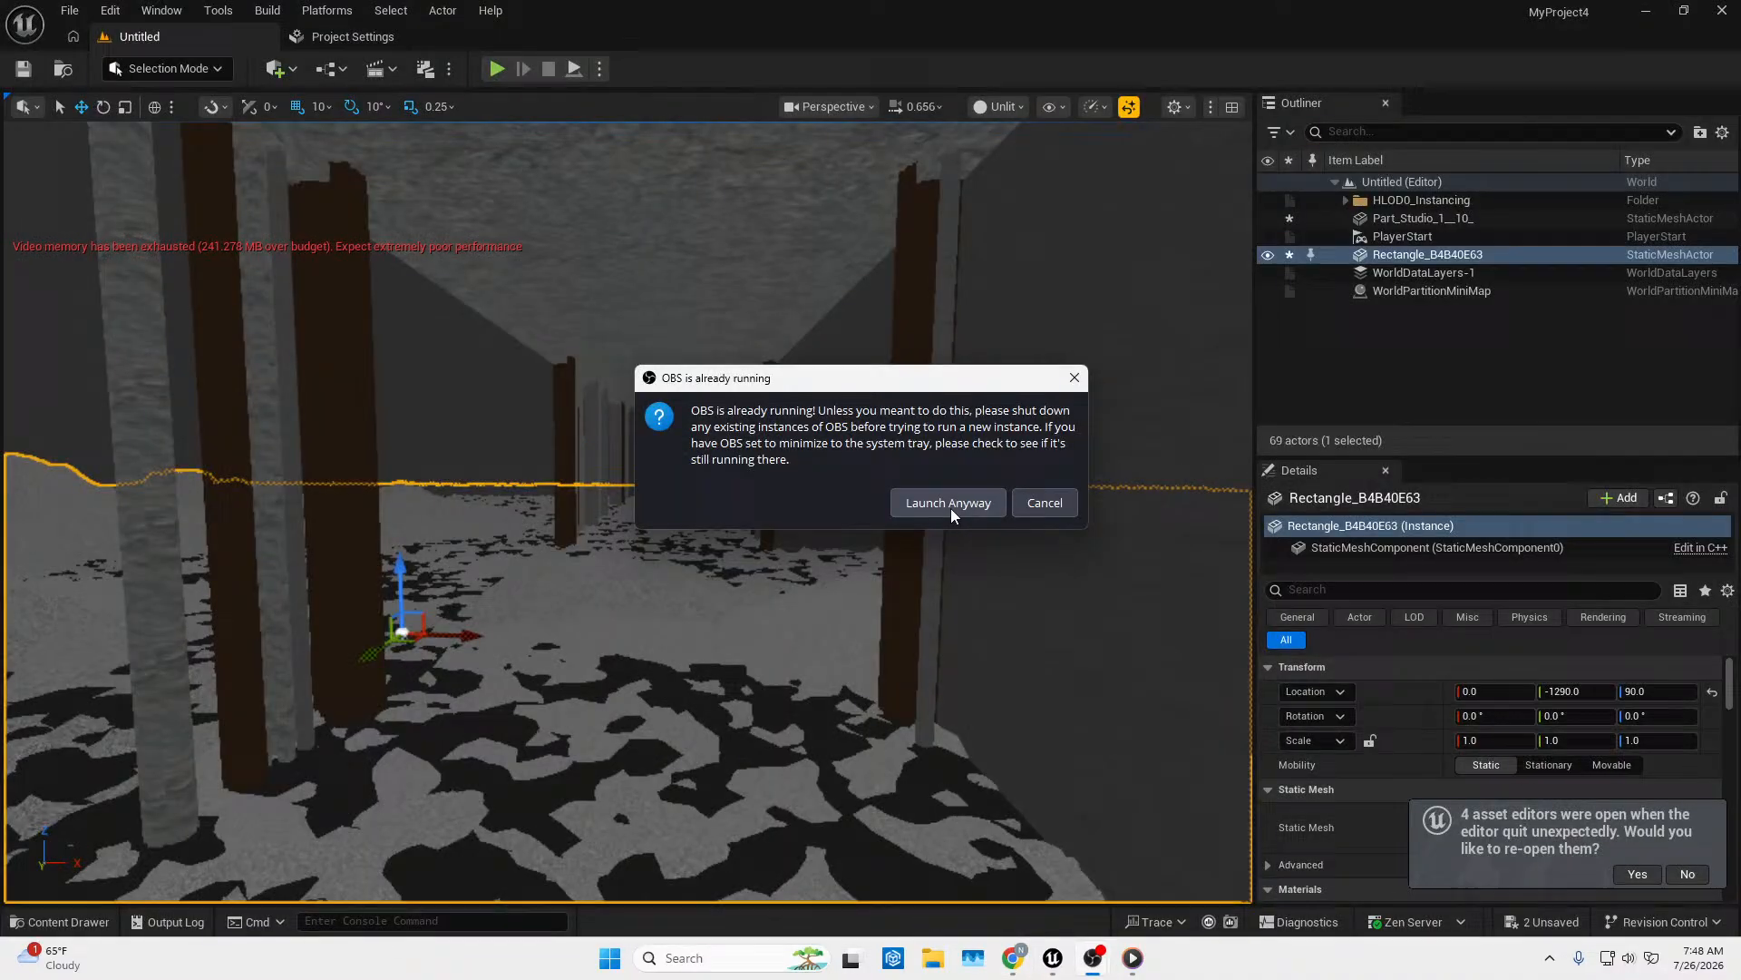
left_click(951, 504)
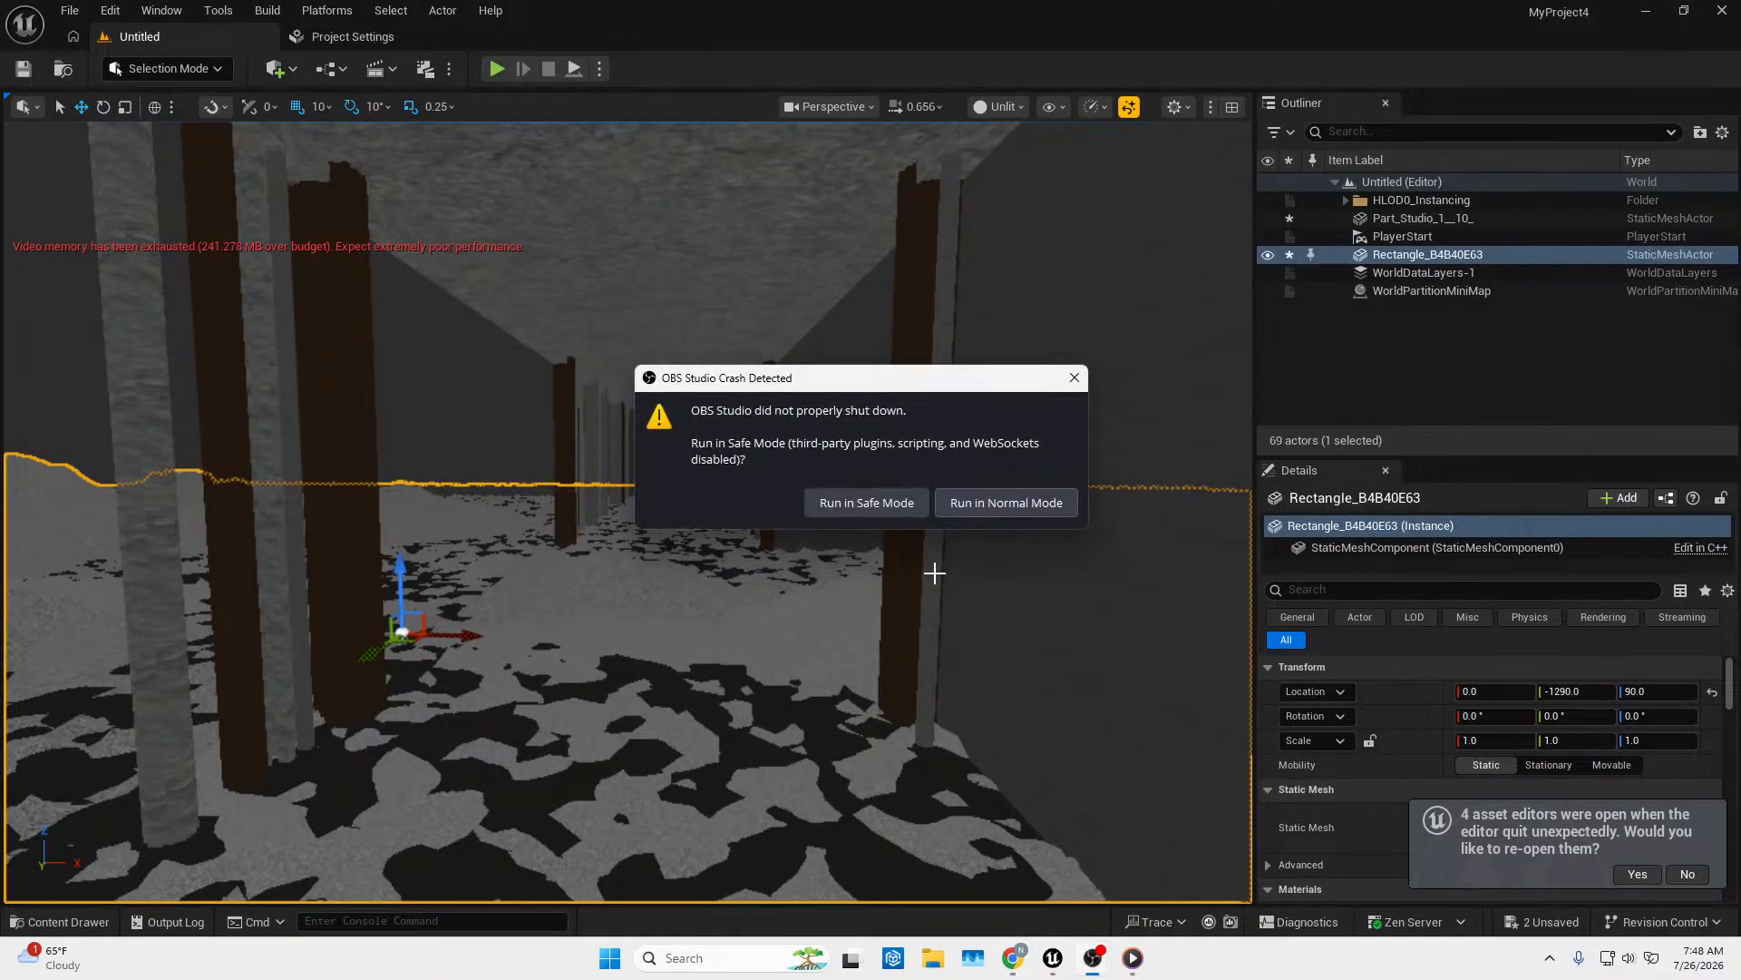
left_click(976, 508)
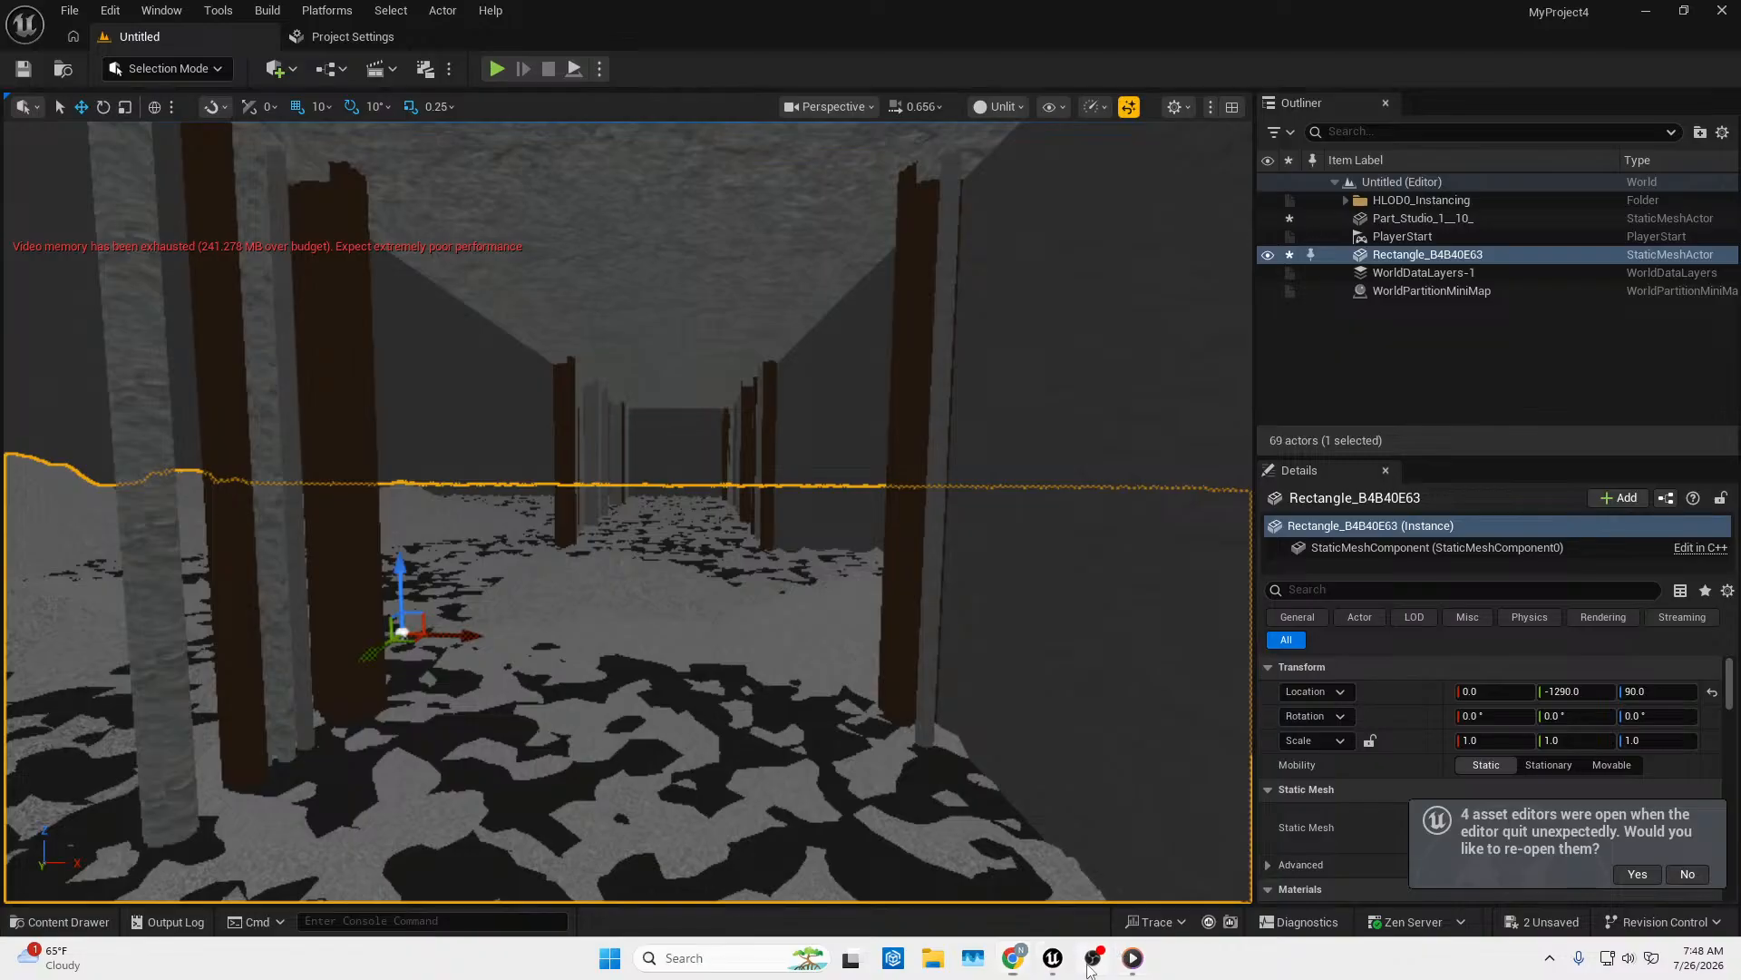
mouse_move(1052, 967)
left_click_drag(0, 934, 978, 439)
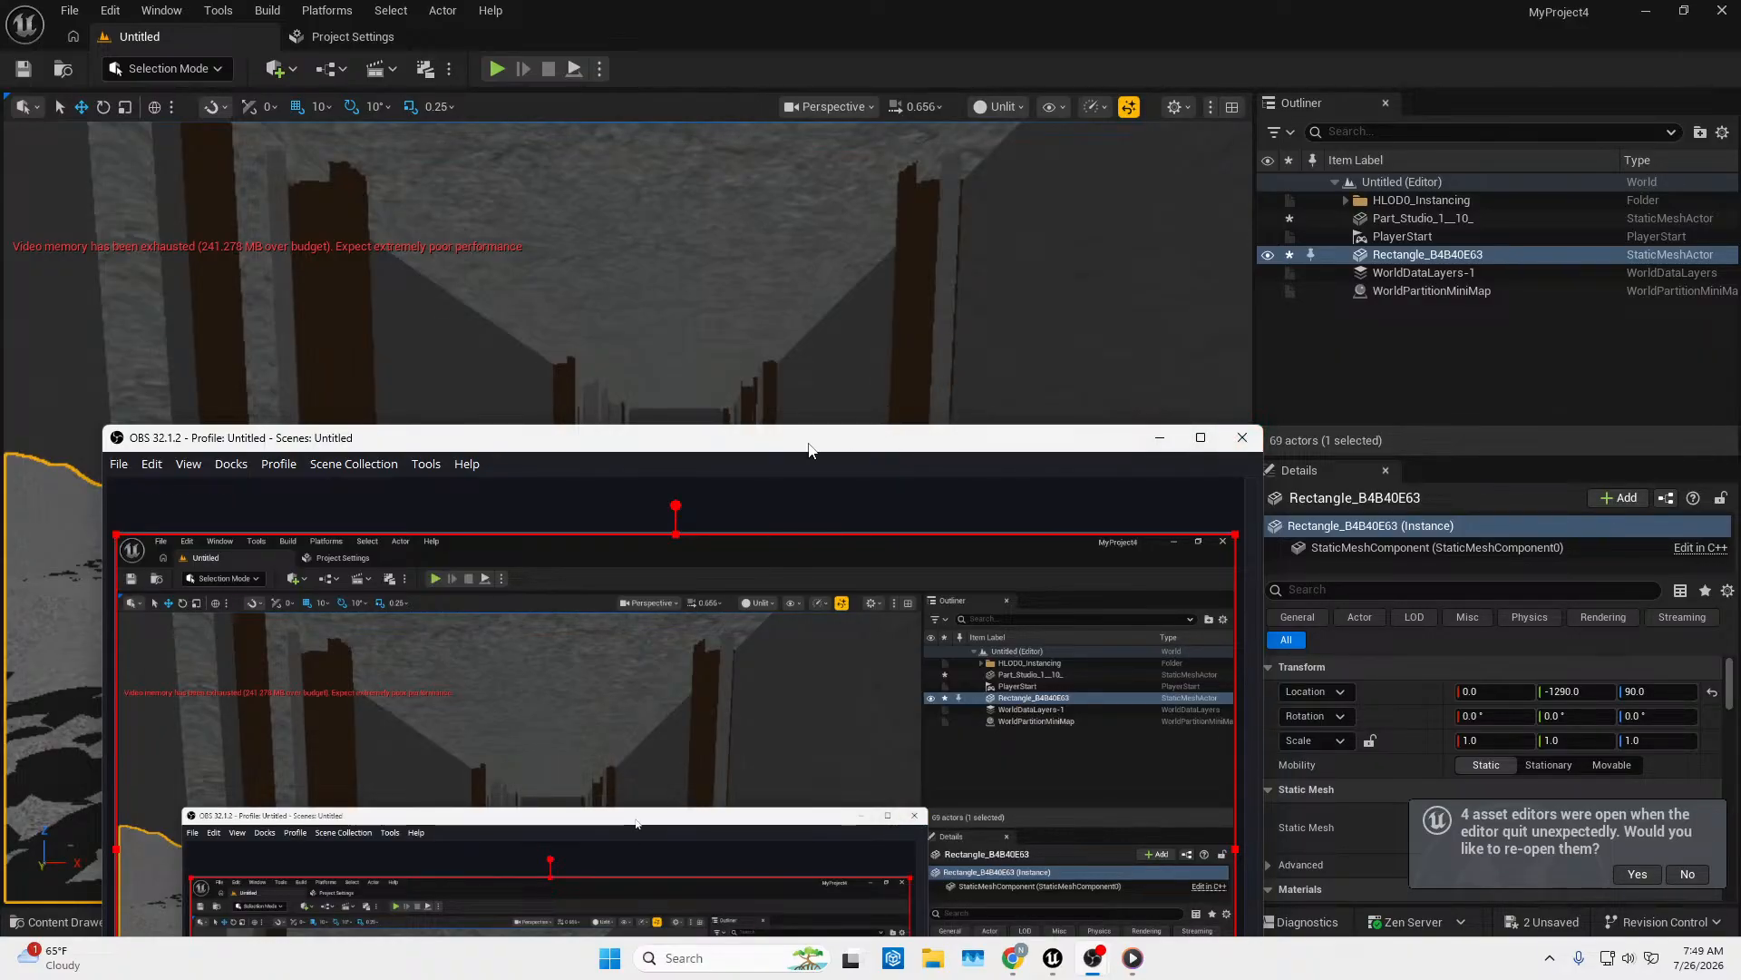
left_click(1246, 440)
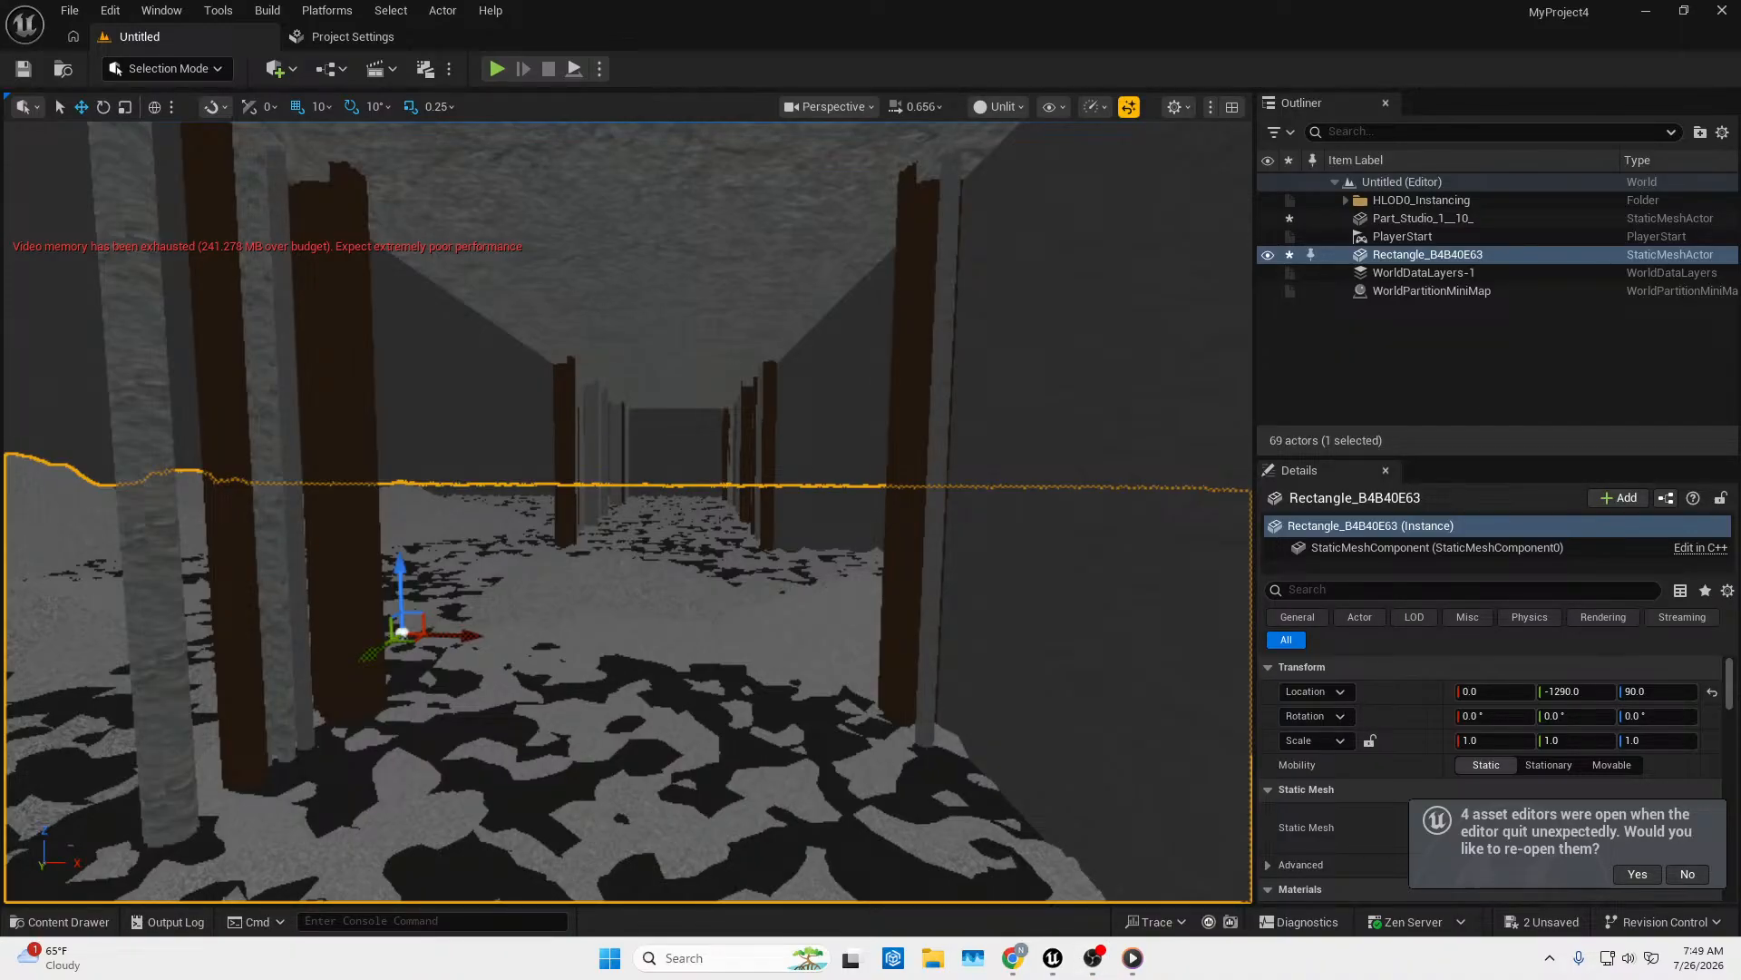
End the running OBS Studio tasks in Task Manager.
key("ctrl+shift+Escape")
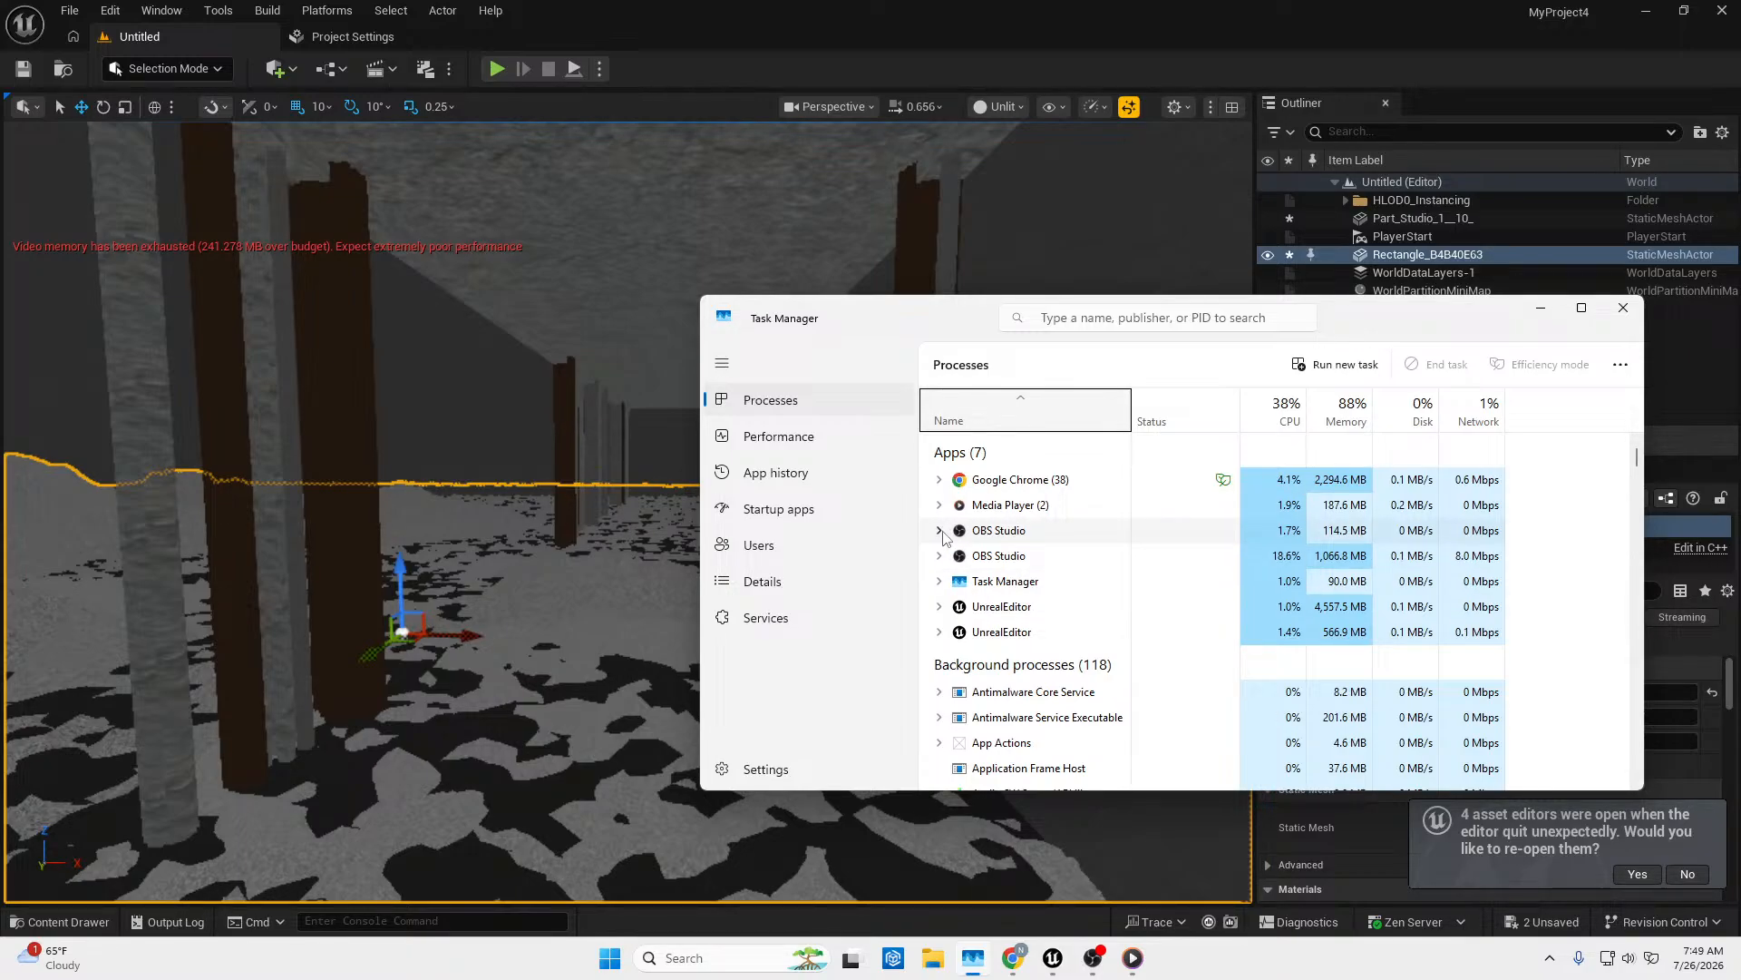
left_click(940, 531)
left_click(1022, 562)
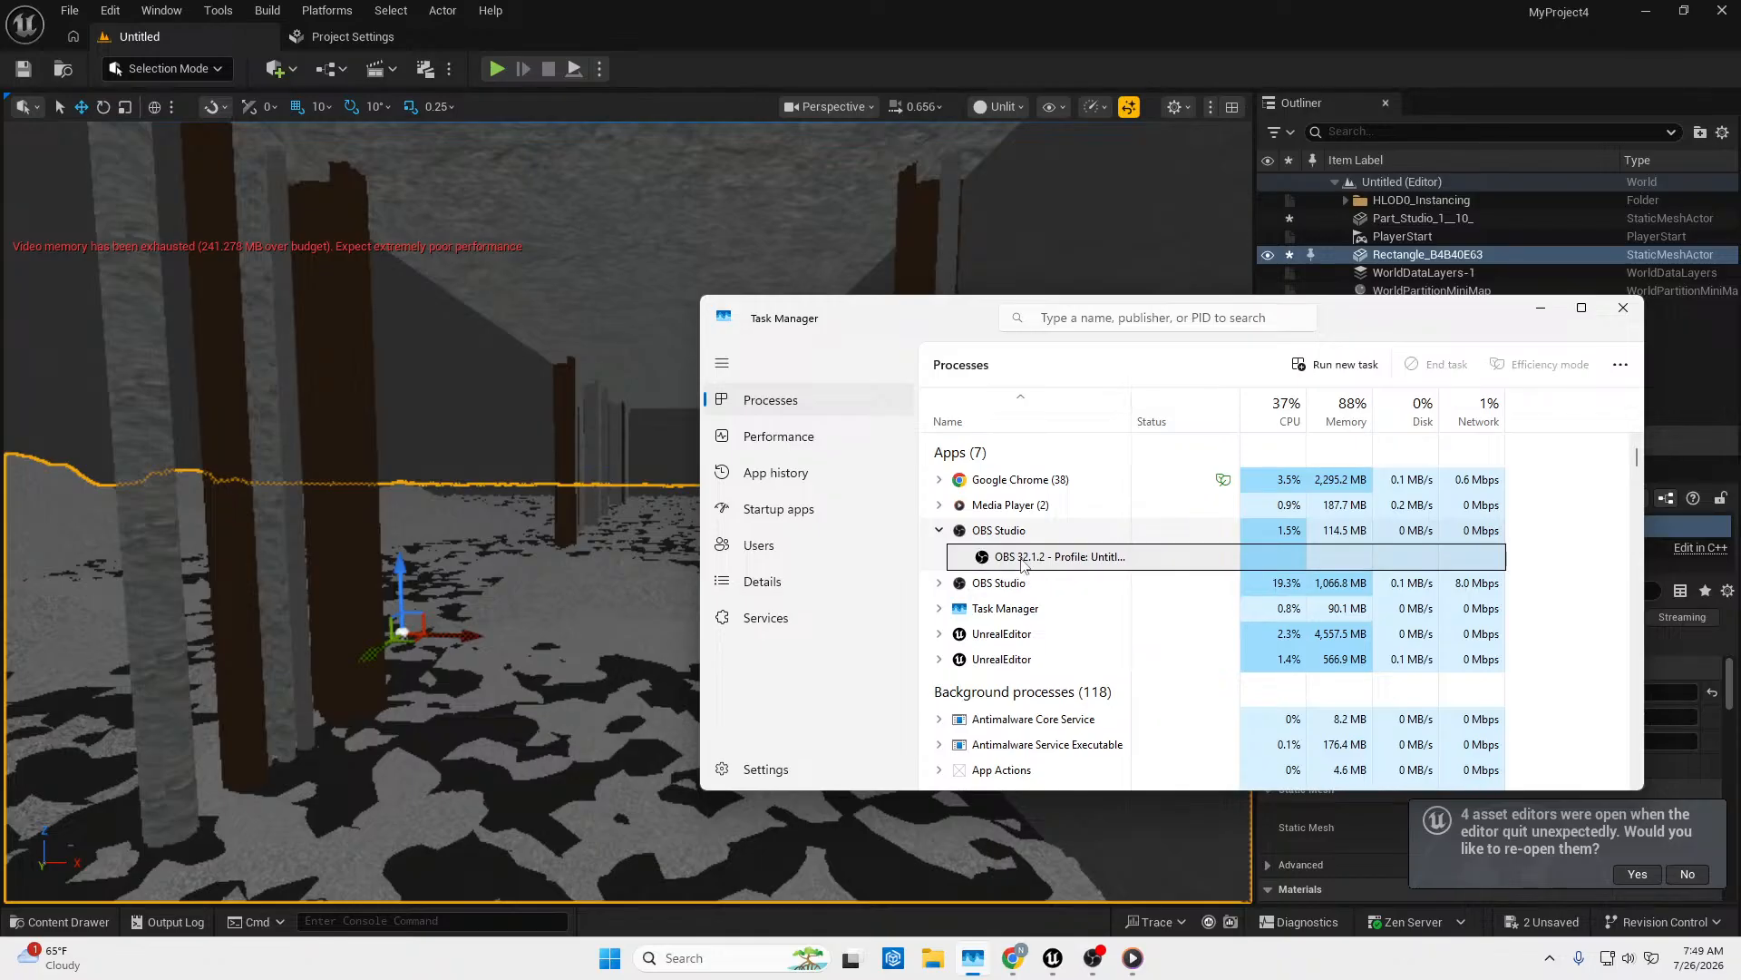
right_click(1022, 559)
left_click(1063, 661)
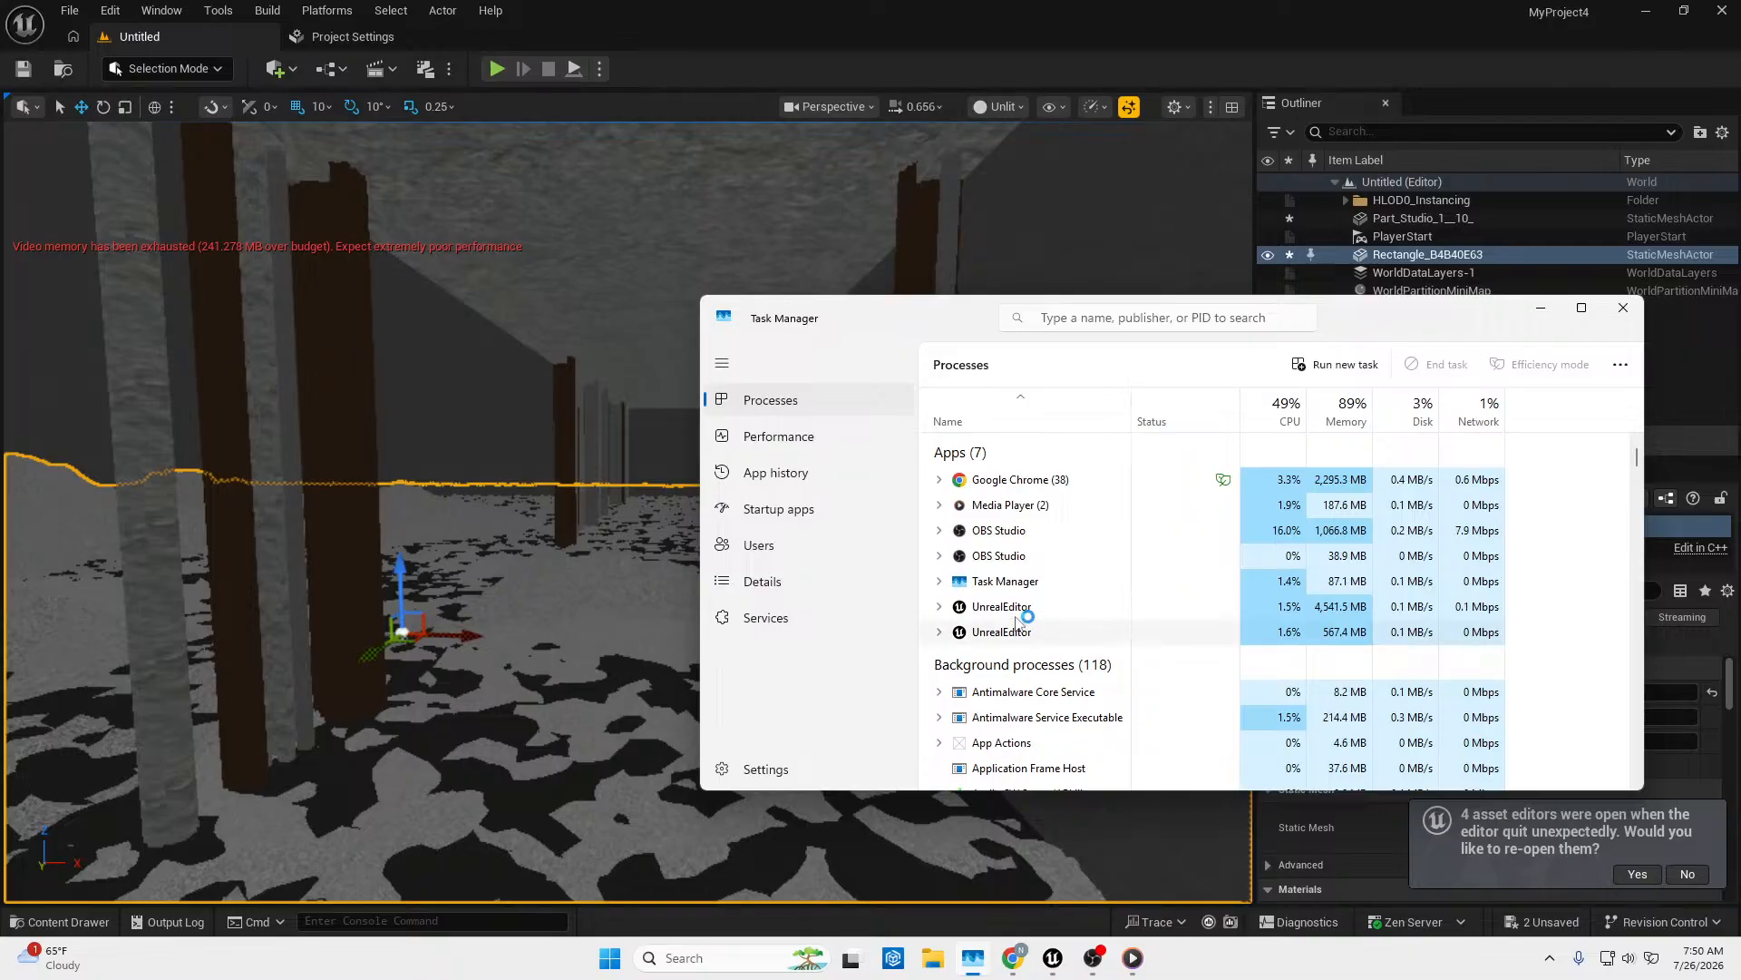
mouse_move(1096, 963)
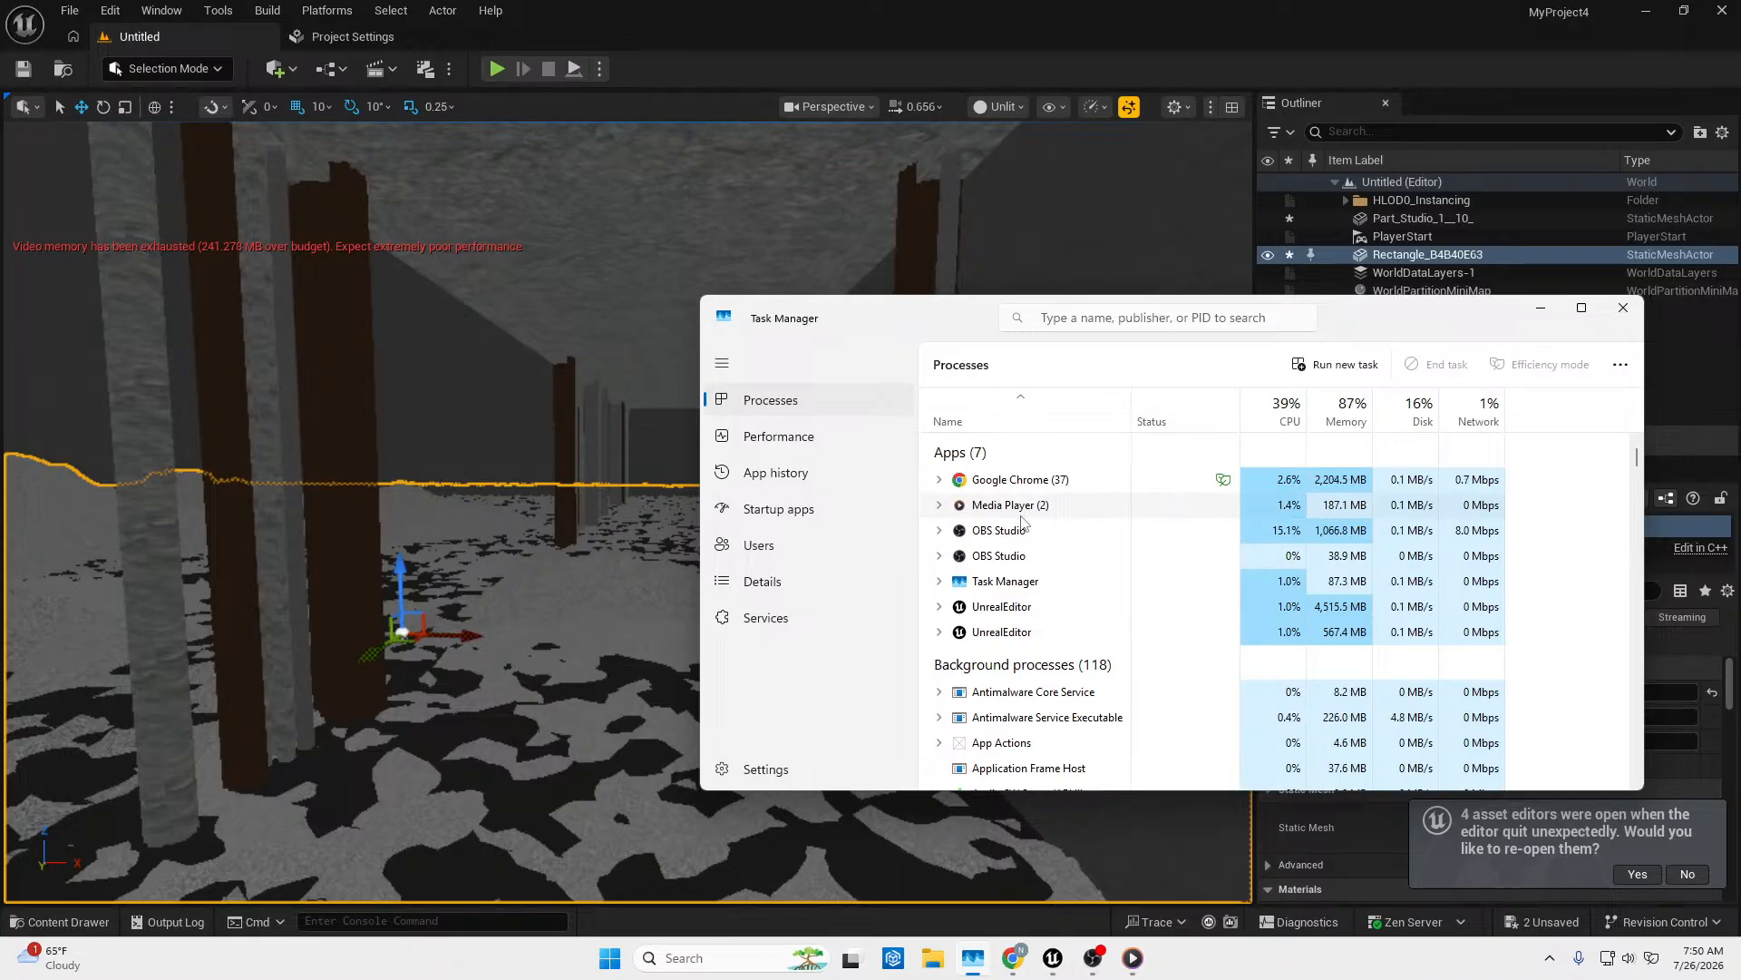
right_click(957, 542)
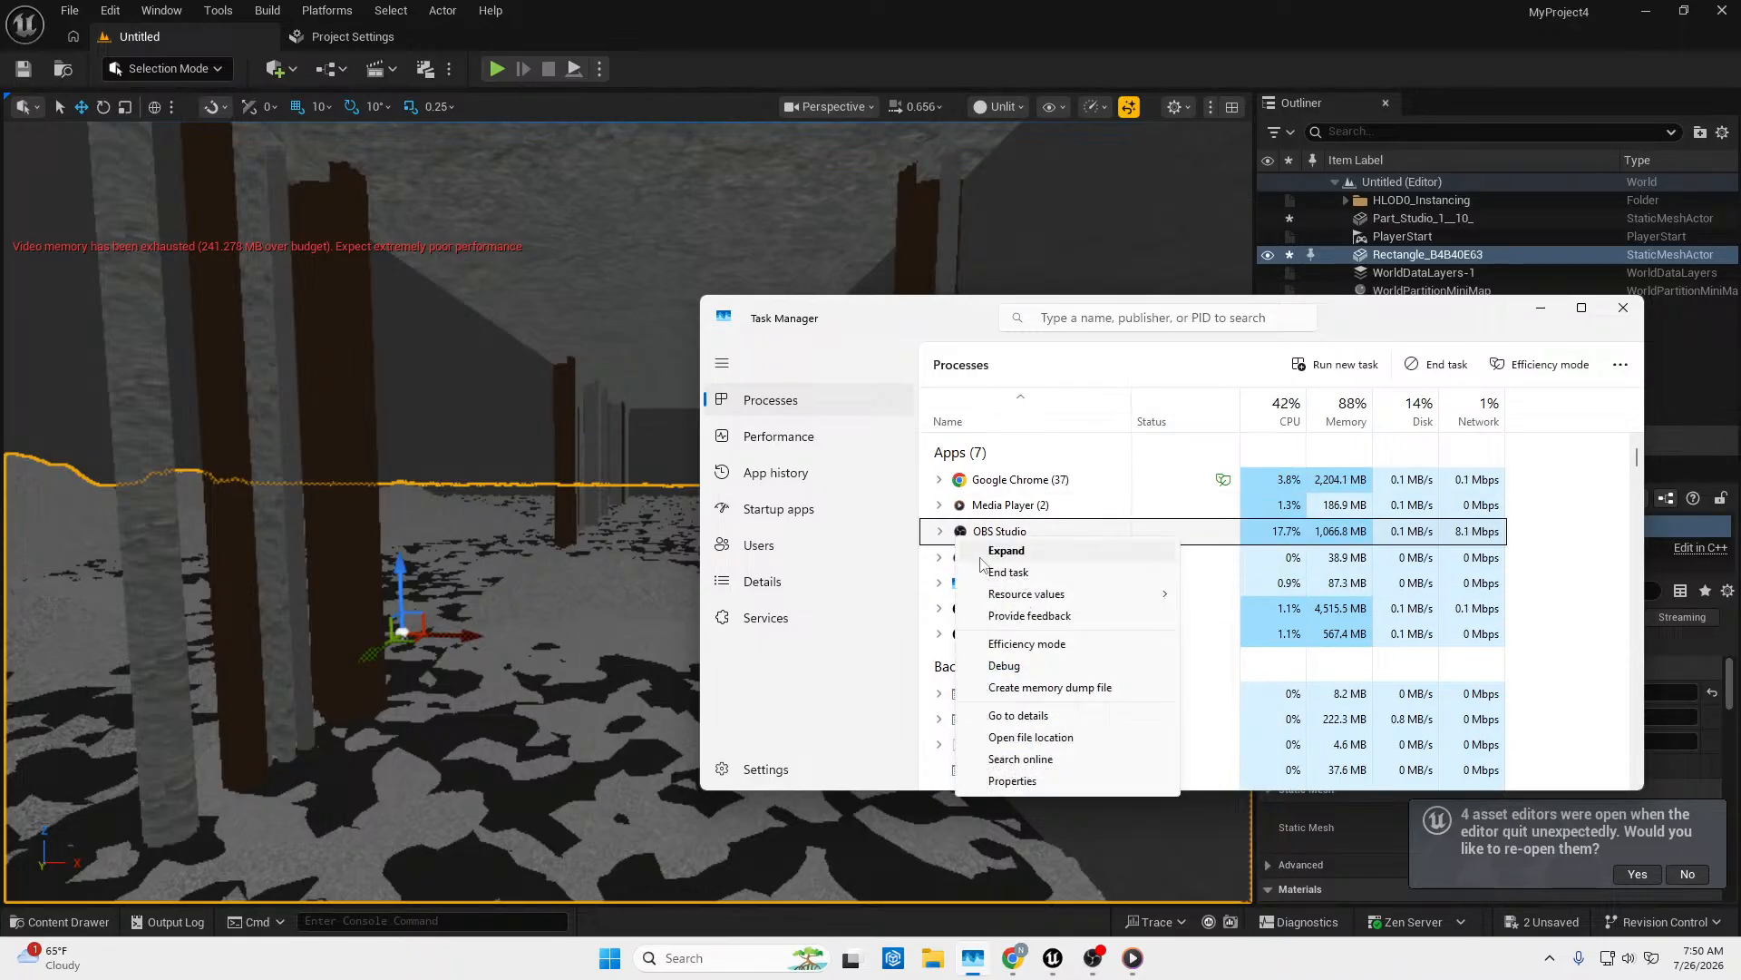
left_click(996, 569)
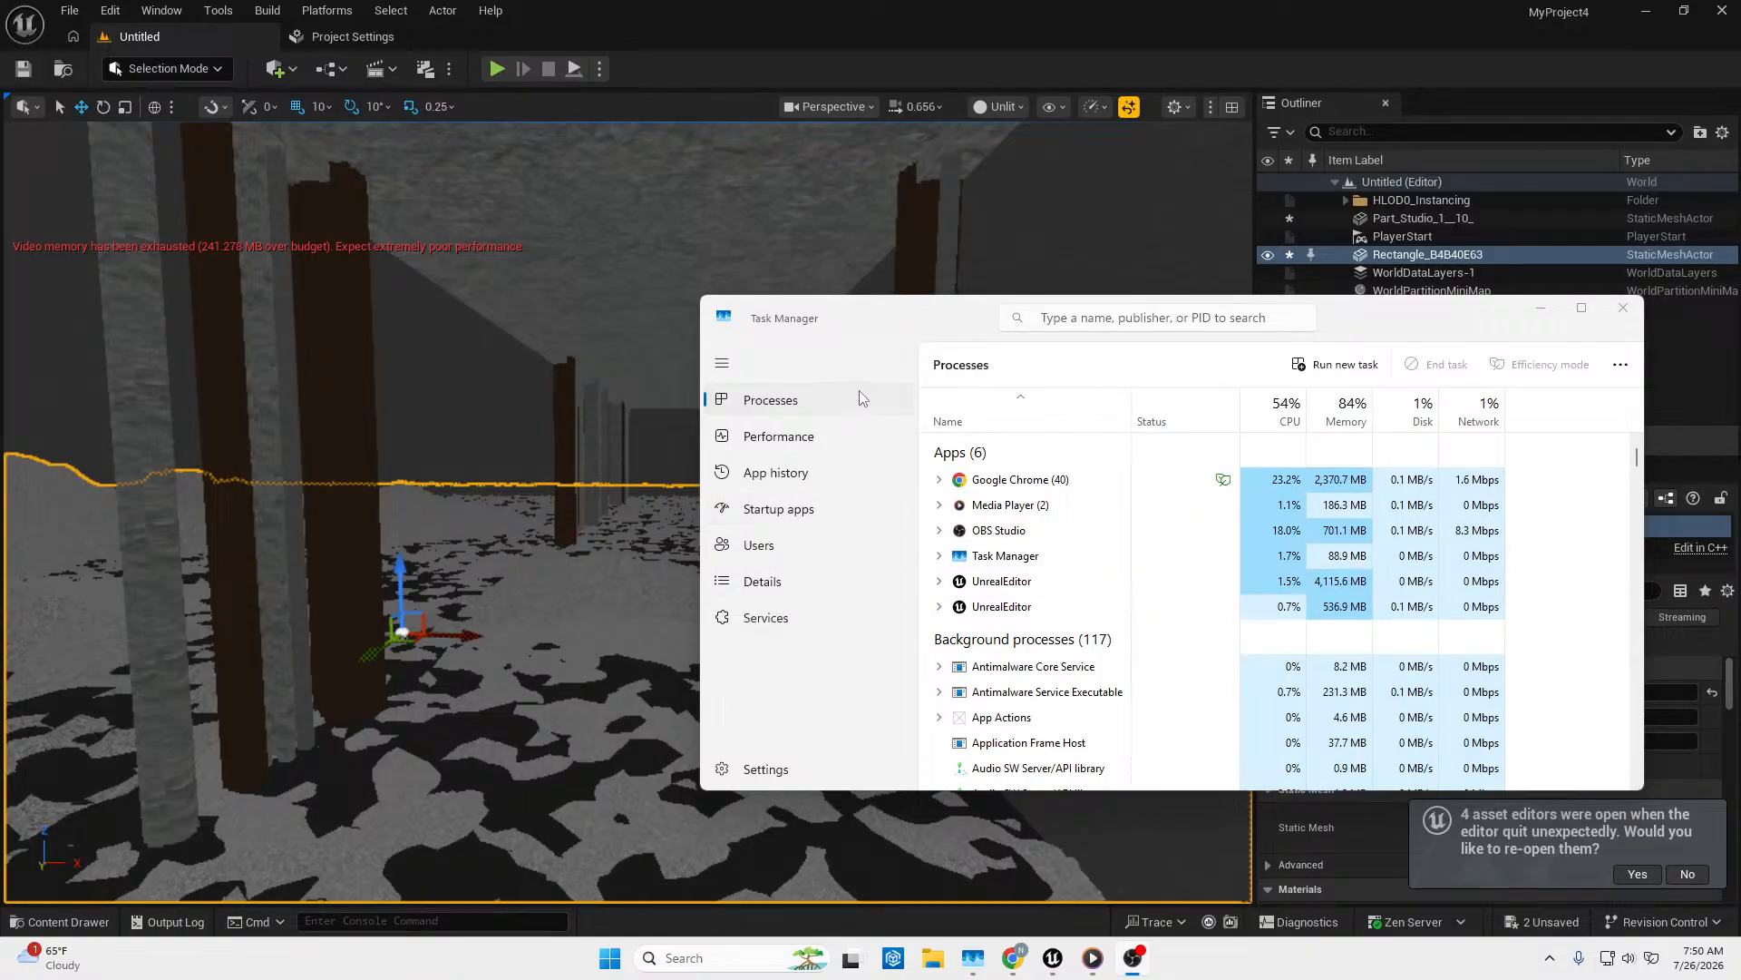
Check the remaining OBS Studio process entry and move Task Manager to the other monitor.
left_click_drag(872, 325, 833, 335)
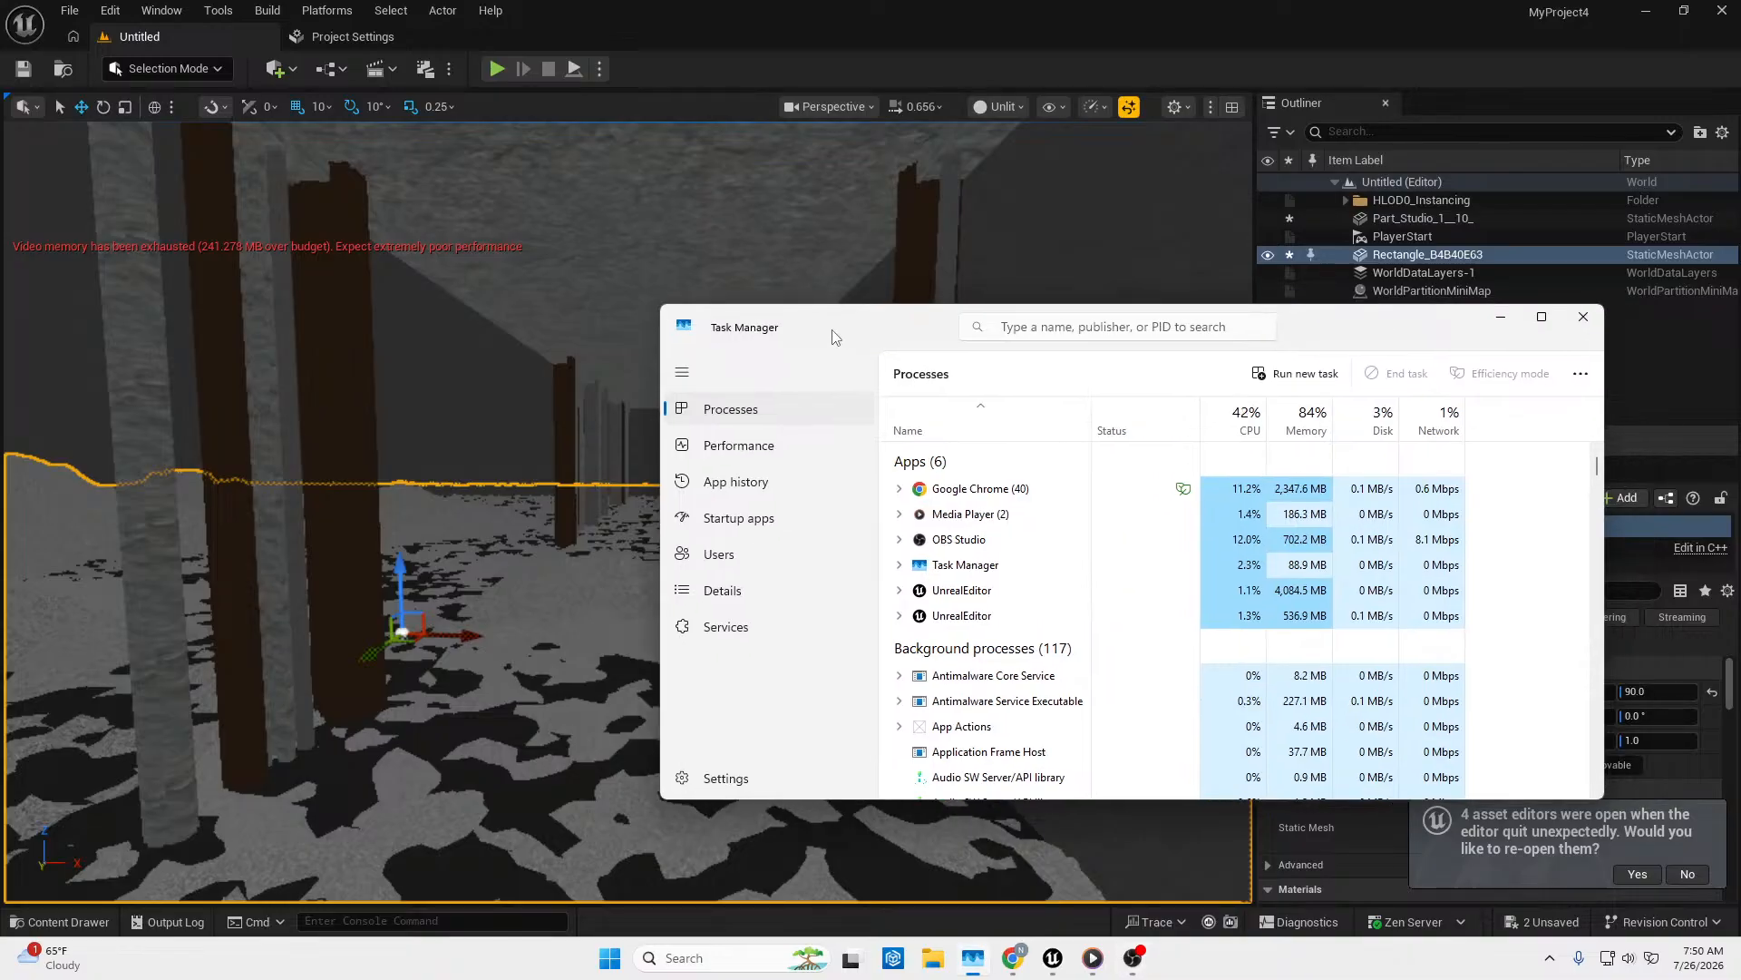
left_click(900, 542)
left_click(899, 540)
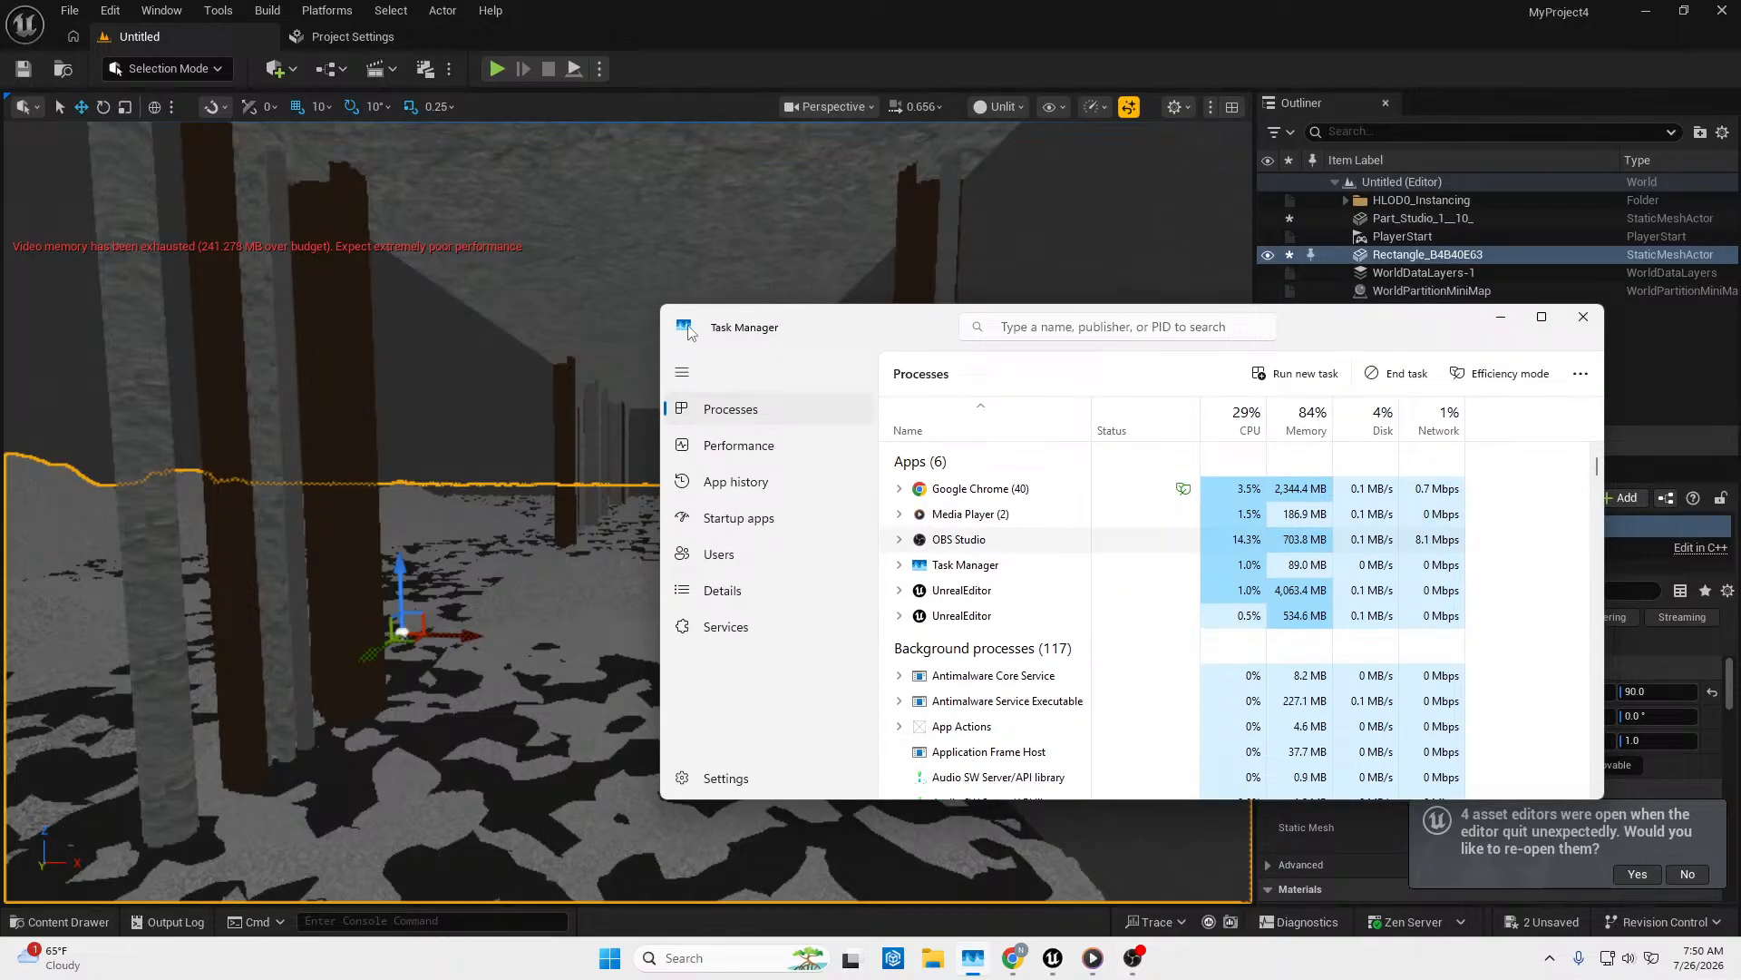
left_click_drag(689, 331, 320, 933)
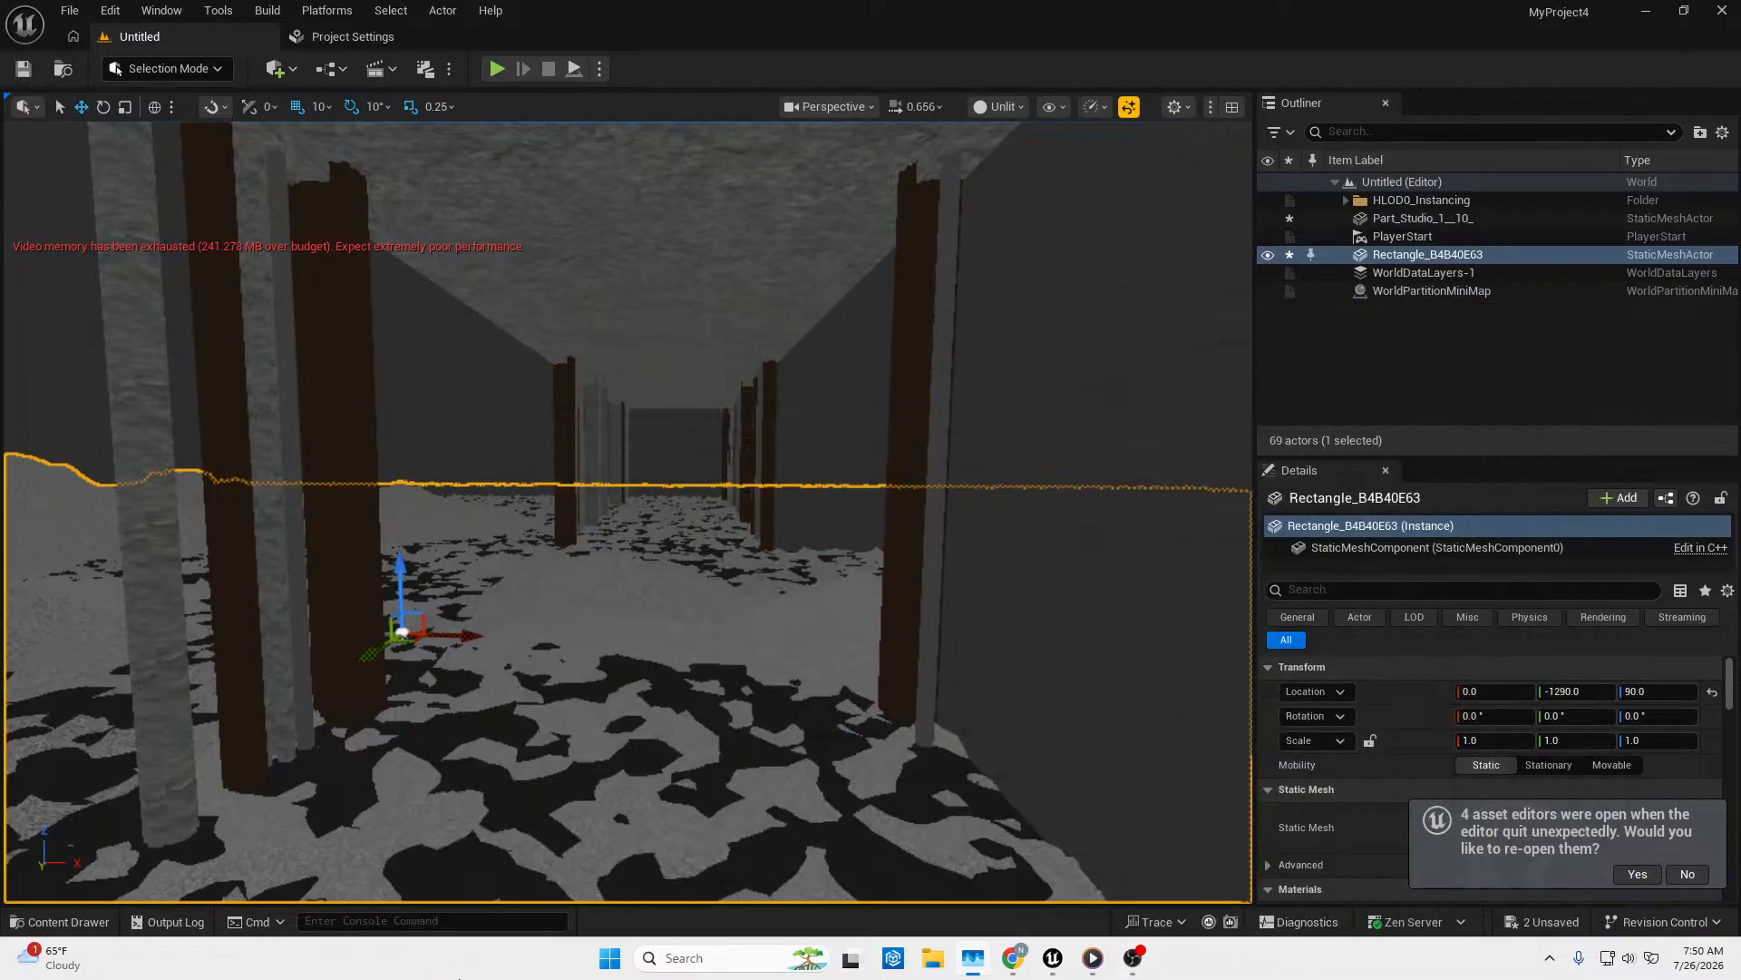
left_click(509, 746)
Bring OBS Studio onto the main display, try to add Display Capture 2 for the DELL U2415 monitor, and move the window back.
left_click_drag(0, 18, 893, 136)
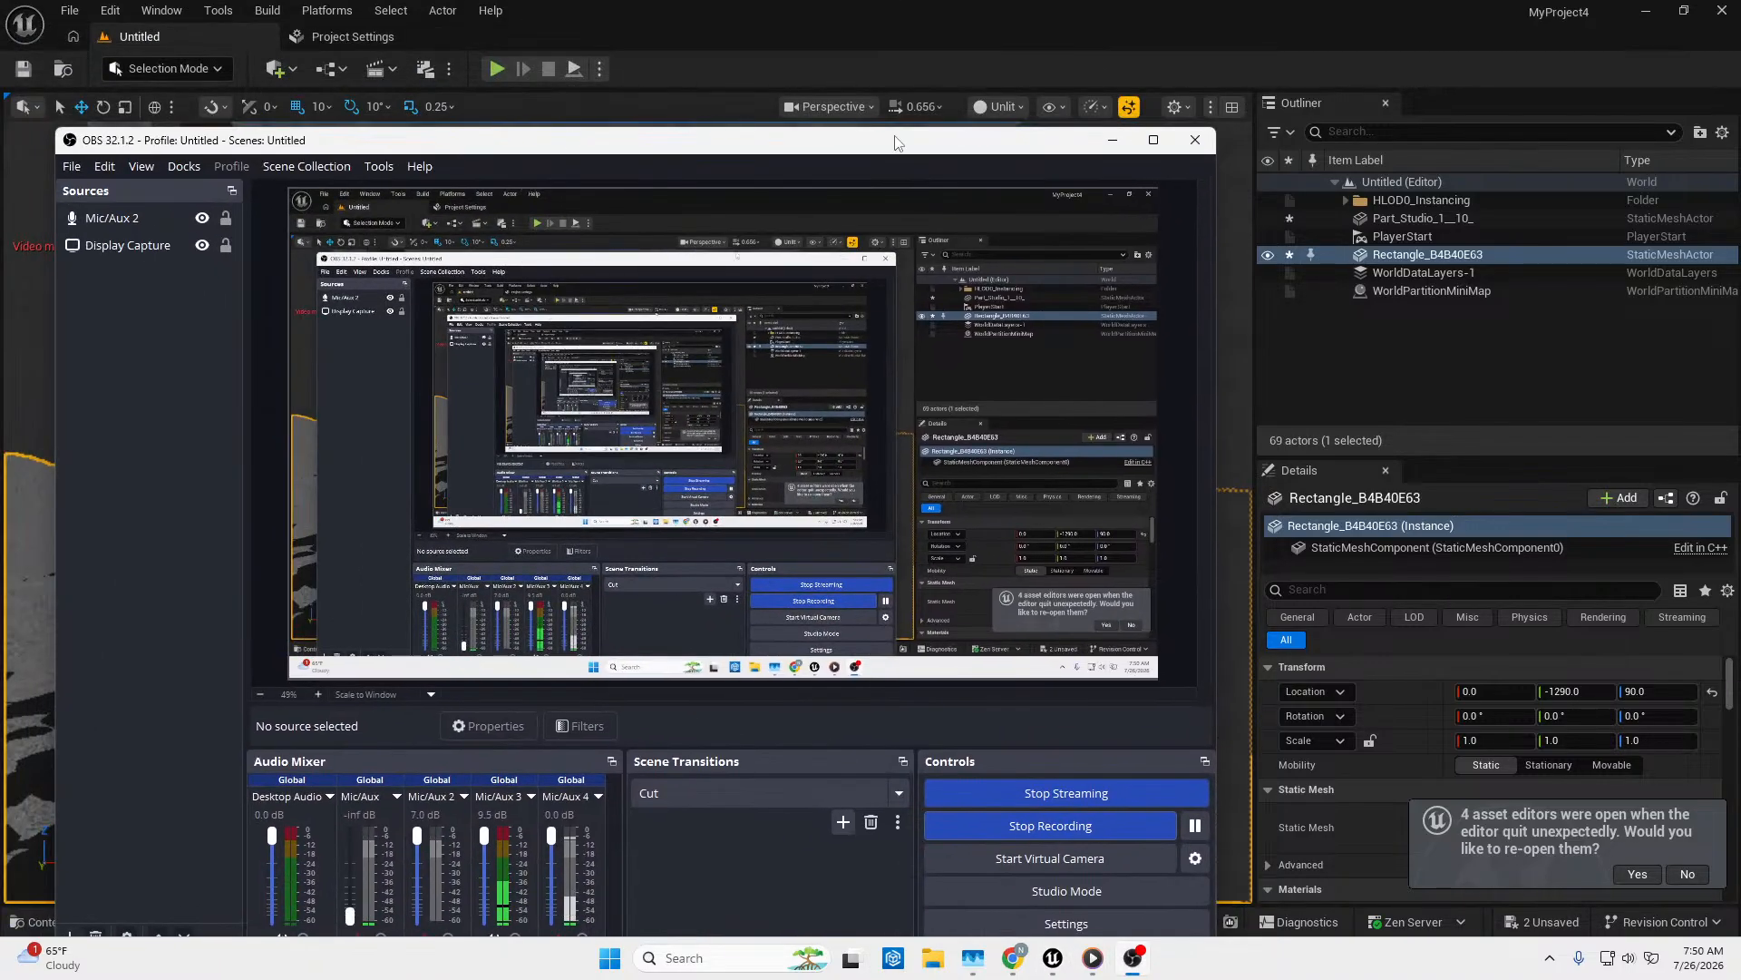
left_click(1154, 140)
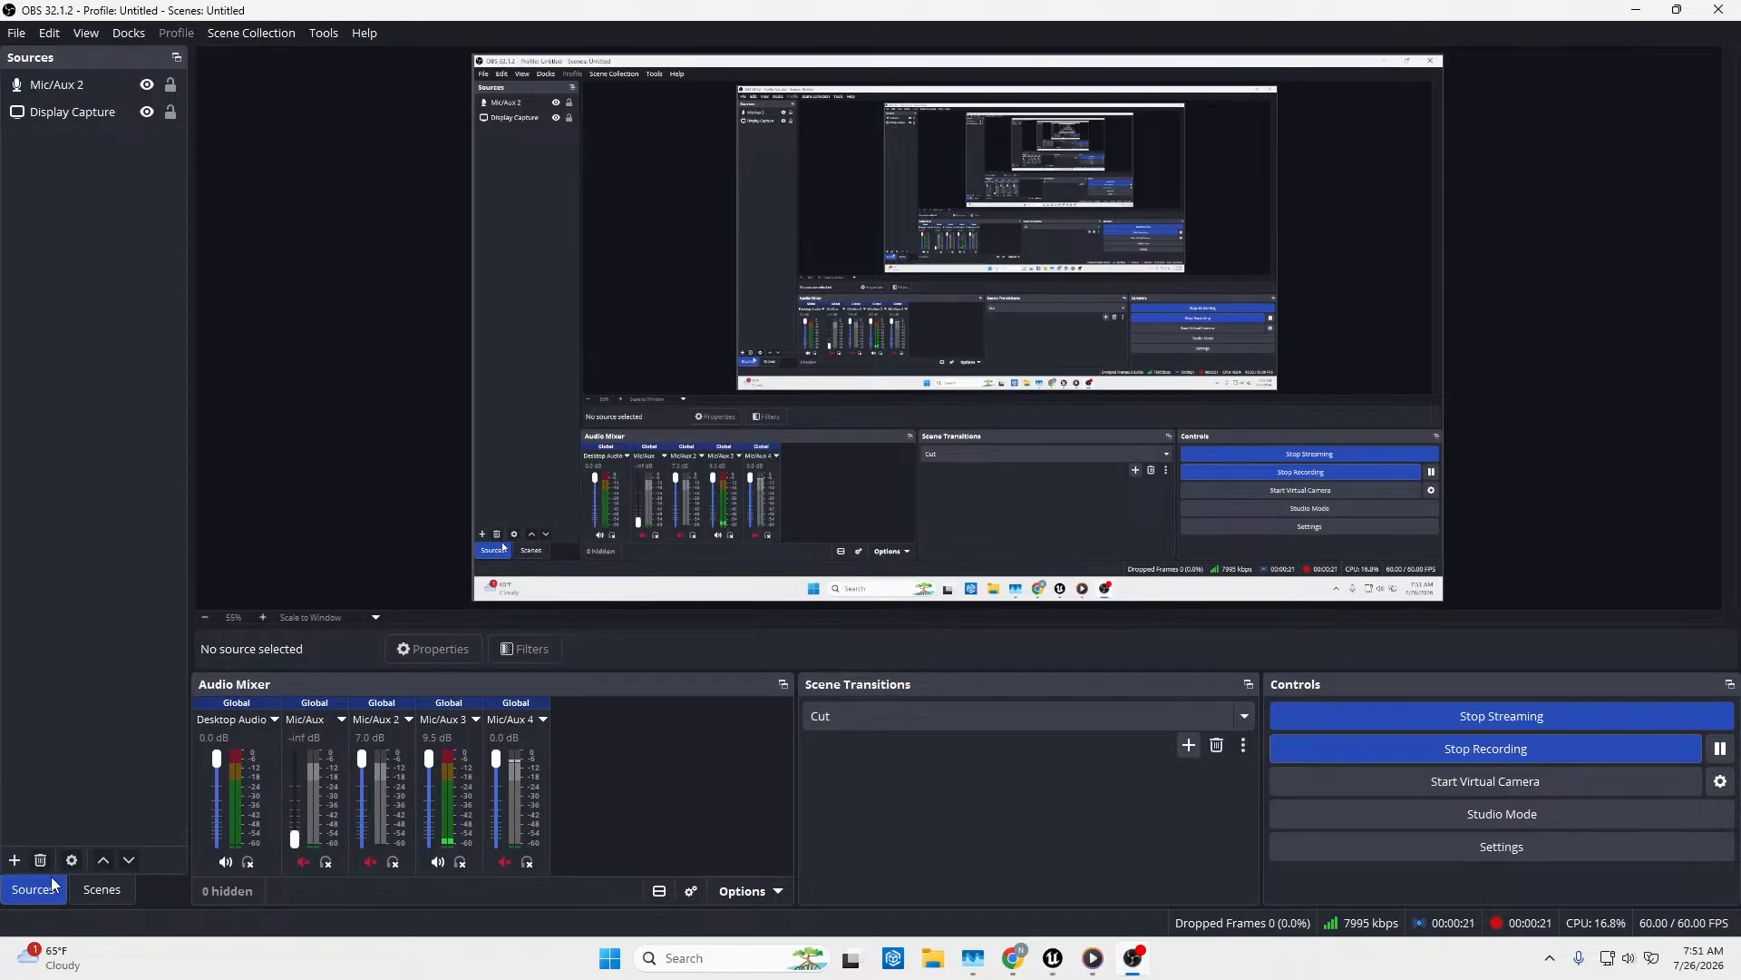
left_click(15, 860)
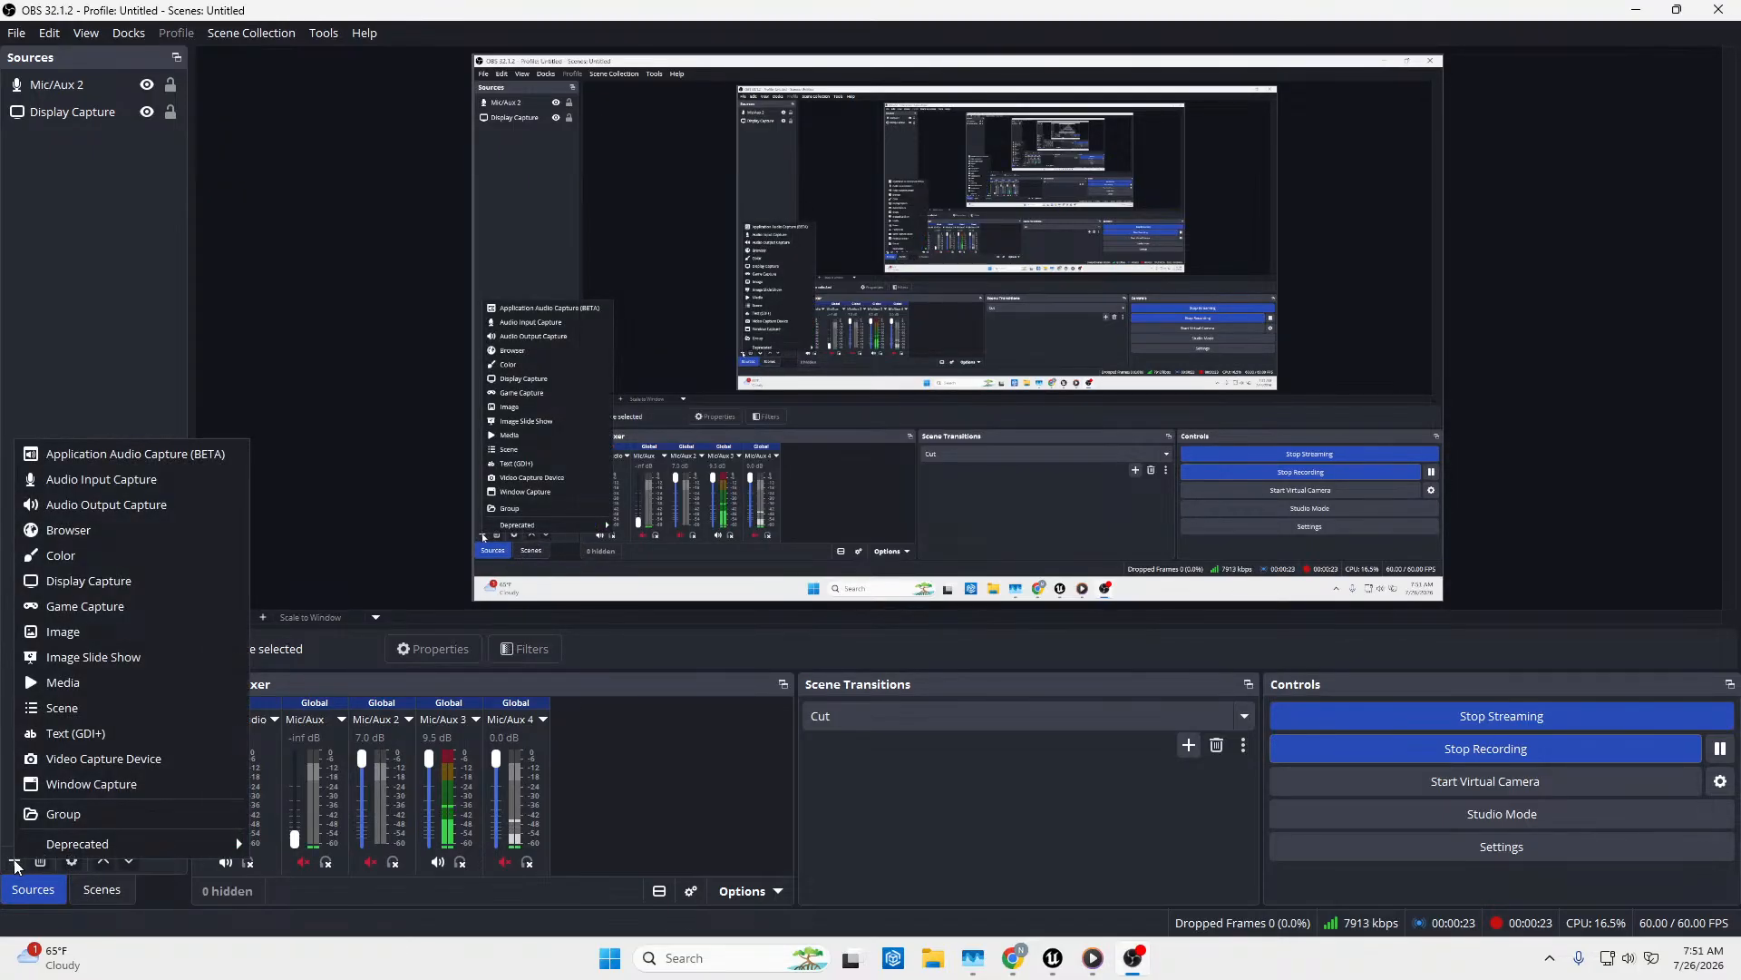
left_click(89, 580)
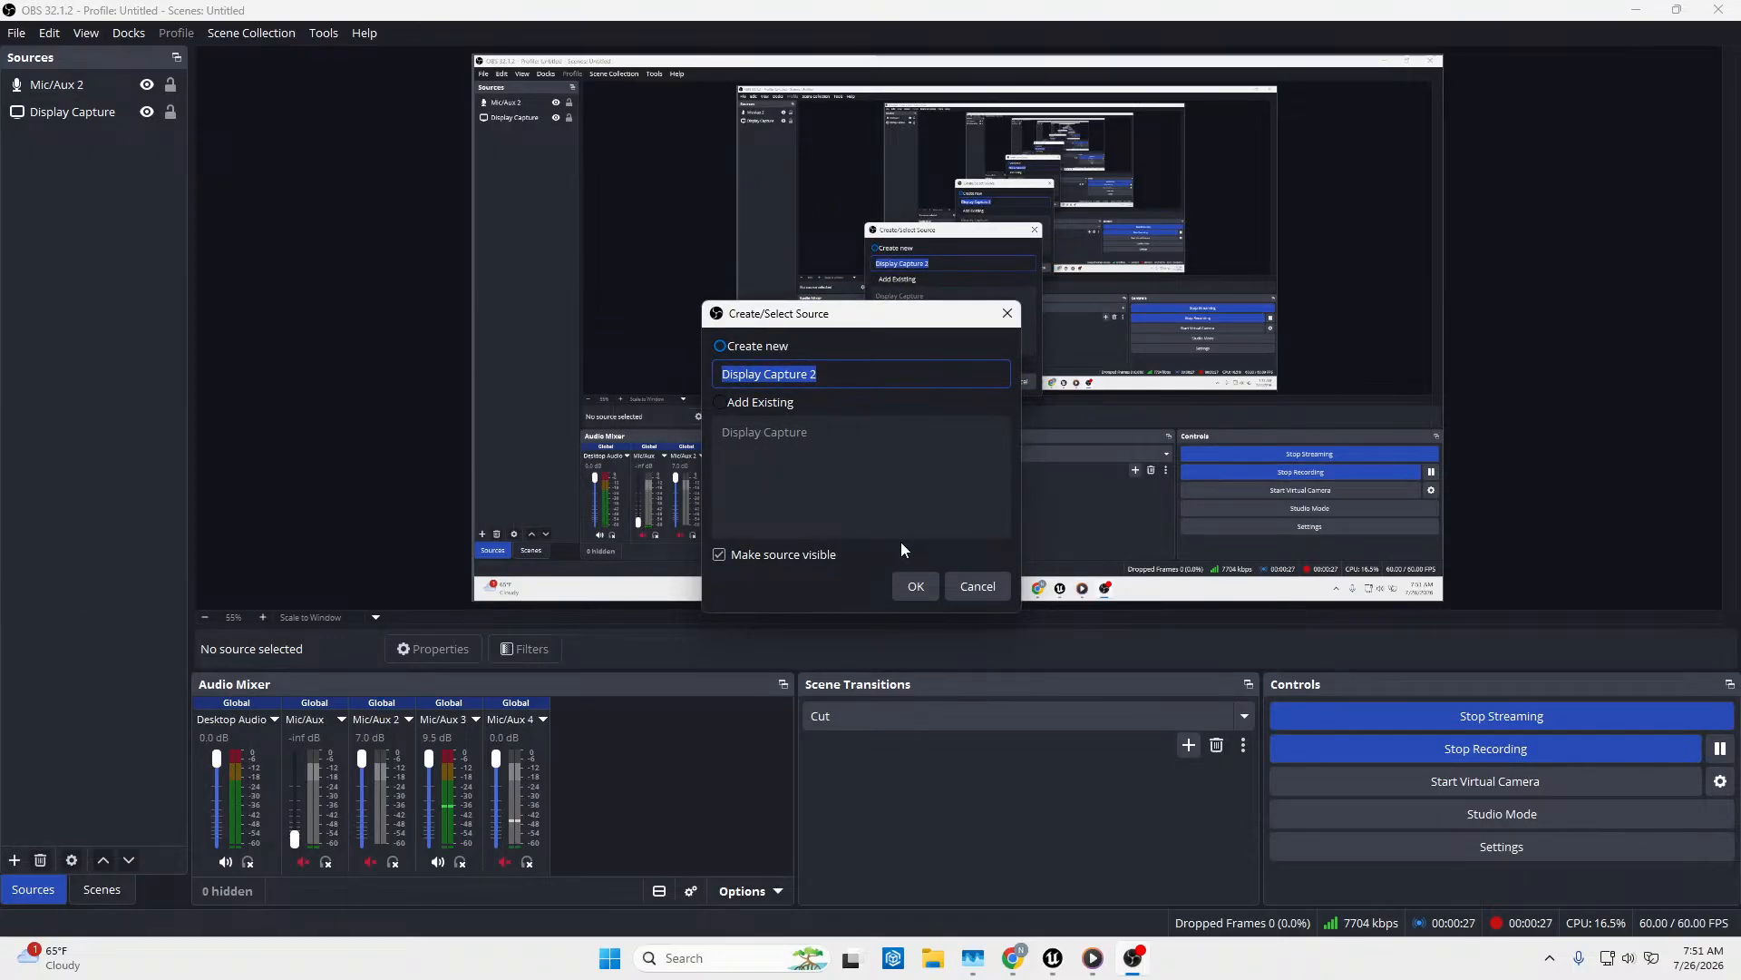
left_click(914, 588)
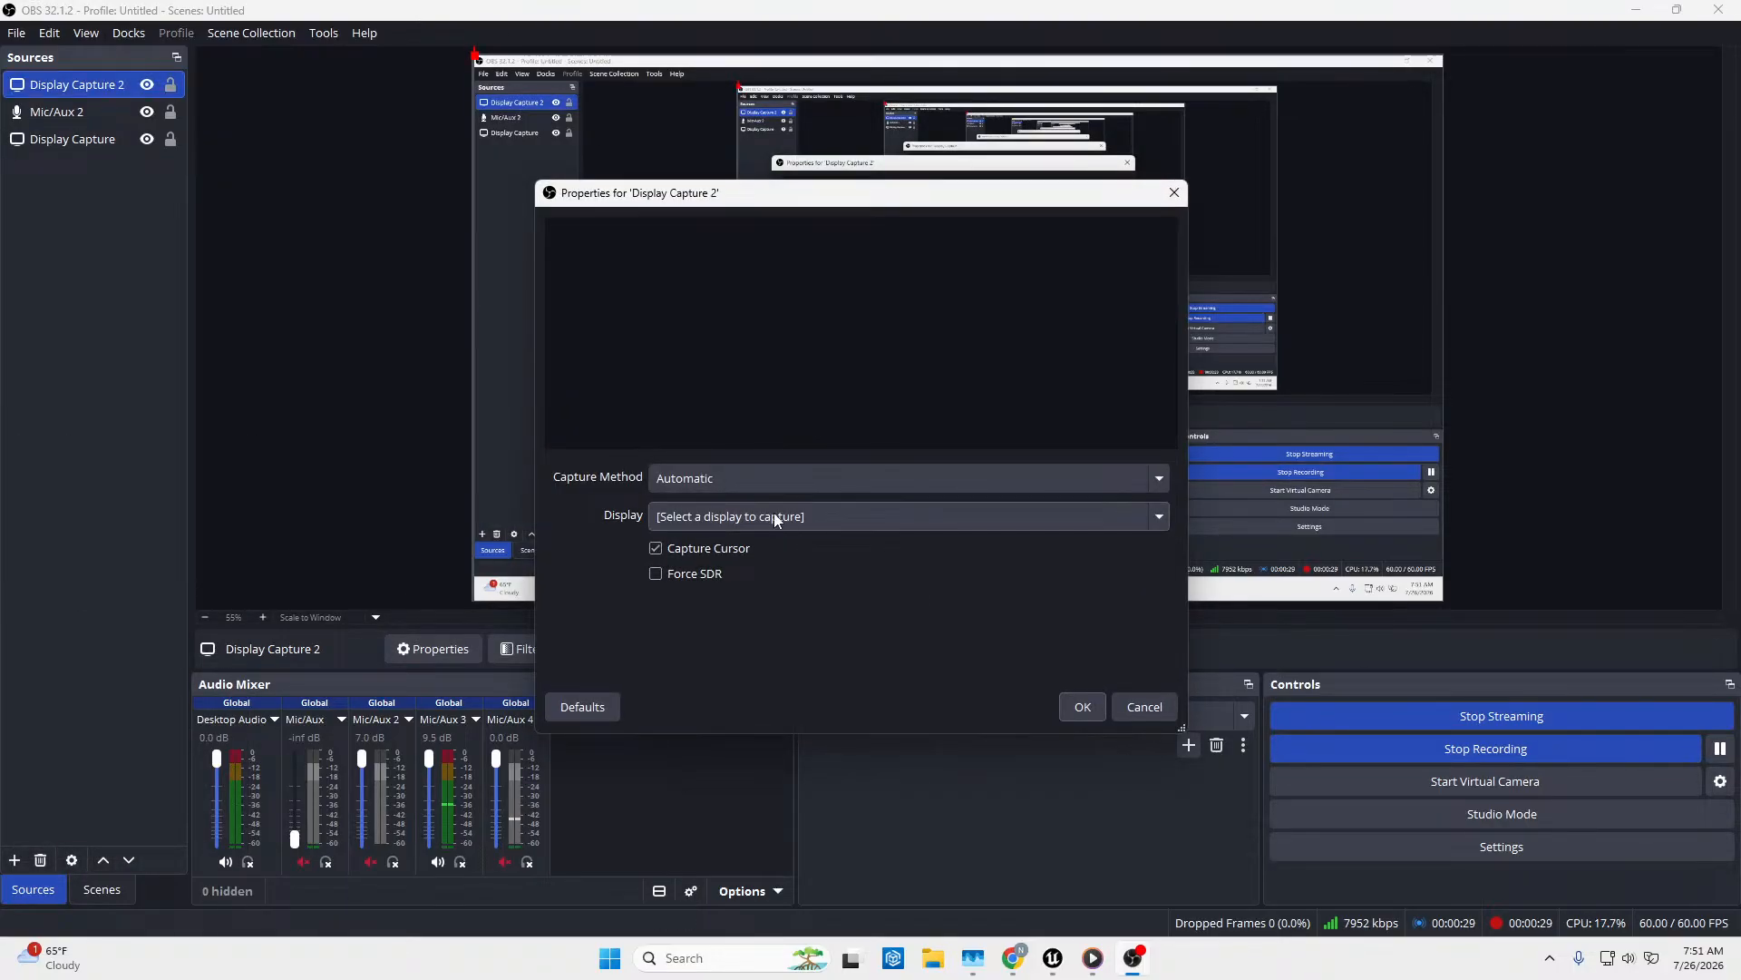
left_click(752, 480)
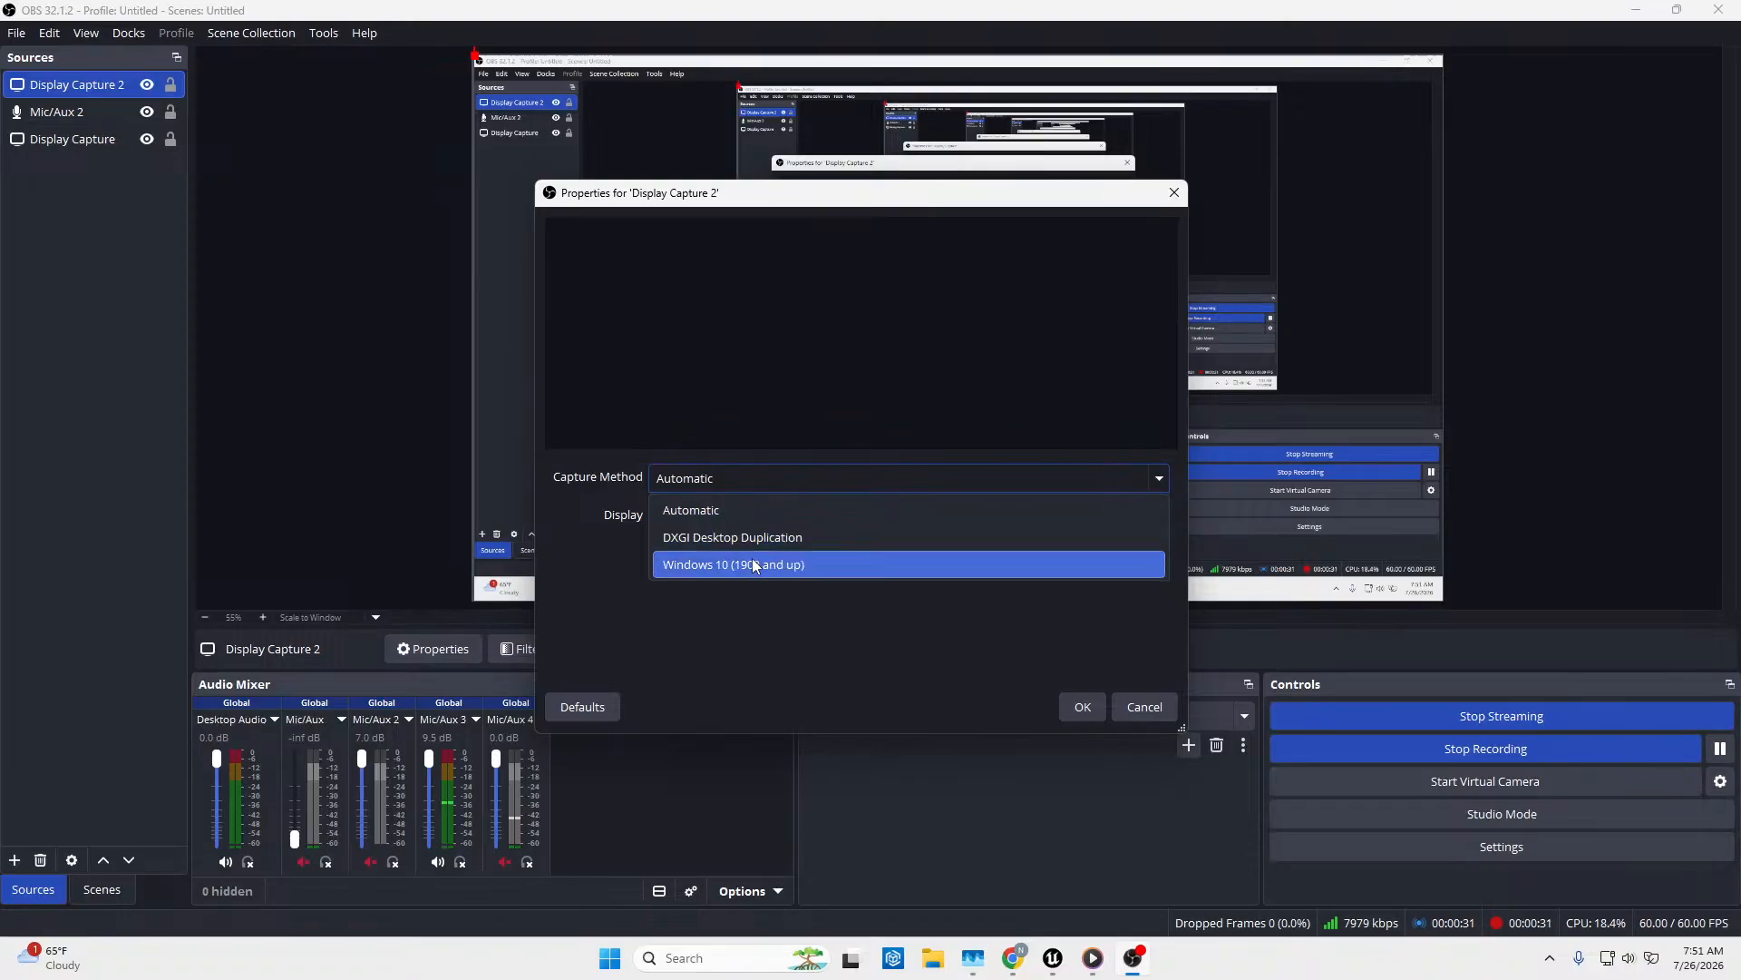
left_click(732, 510)
left_click(732, 516)
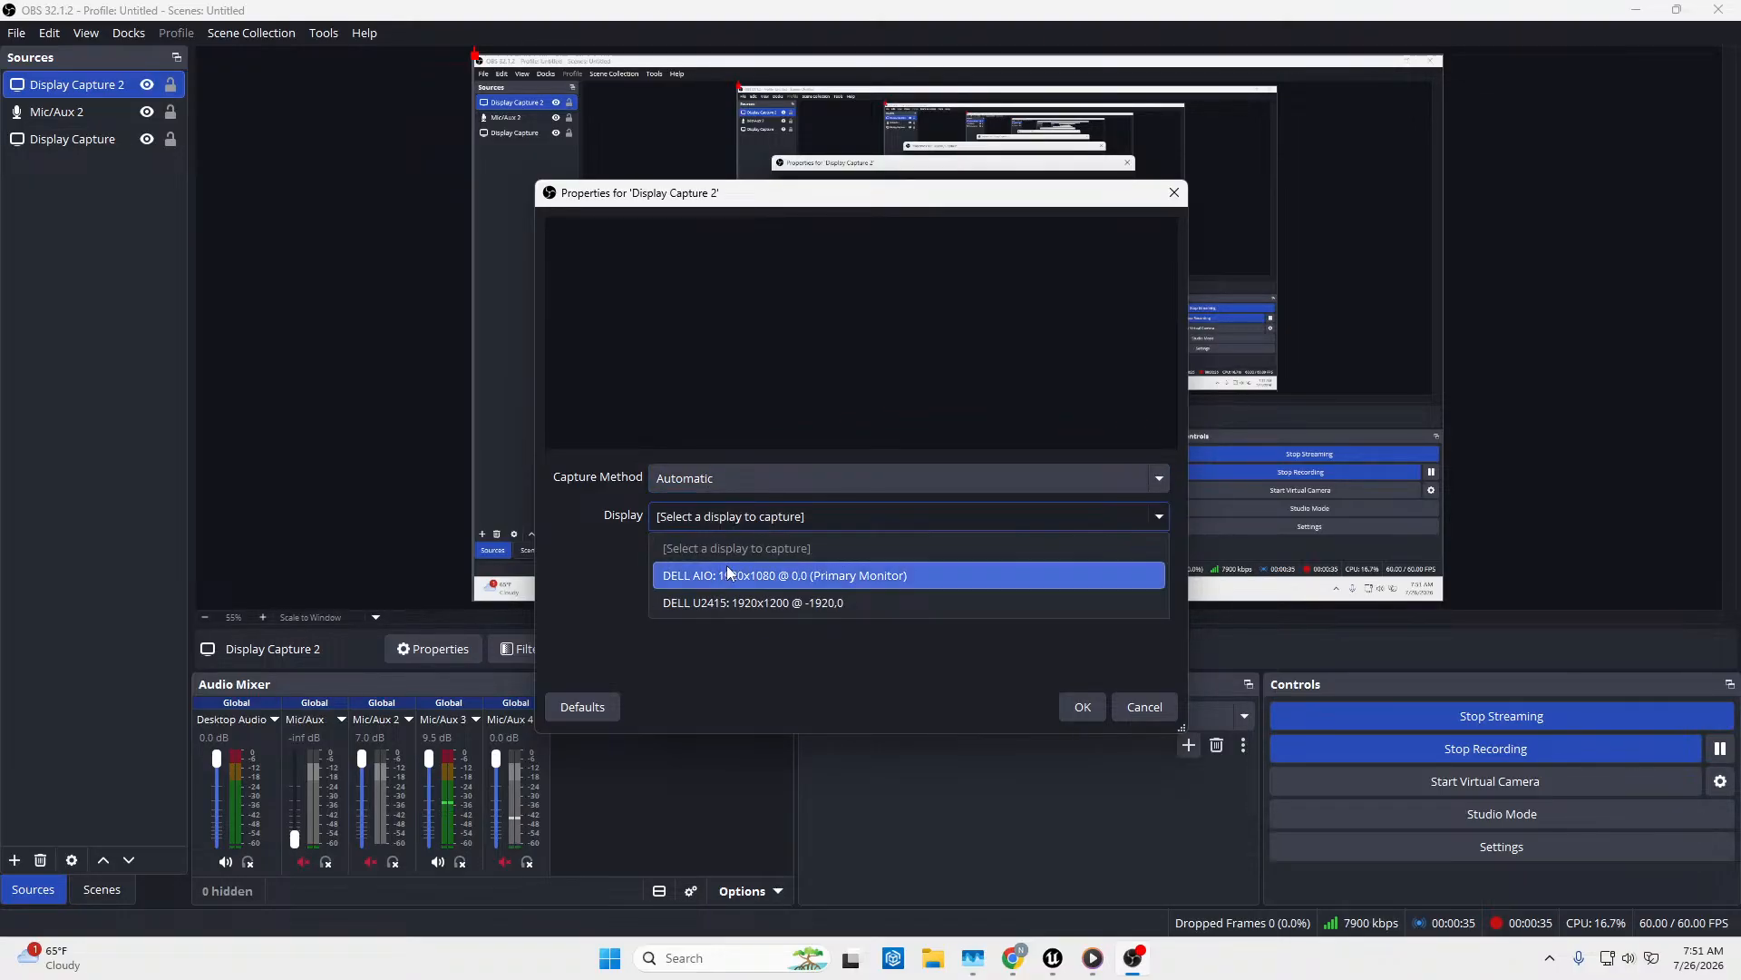
left_click(714, 603)
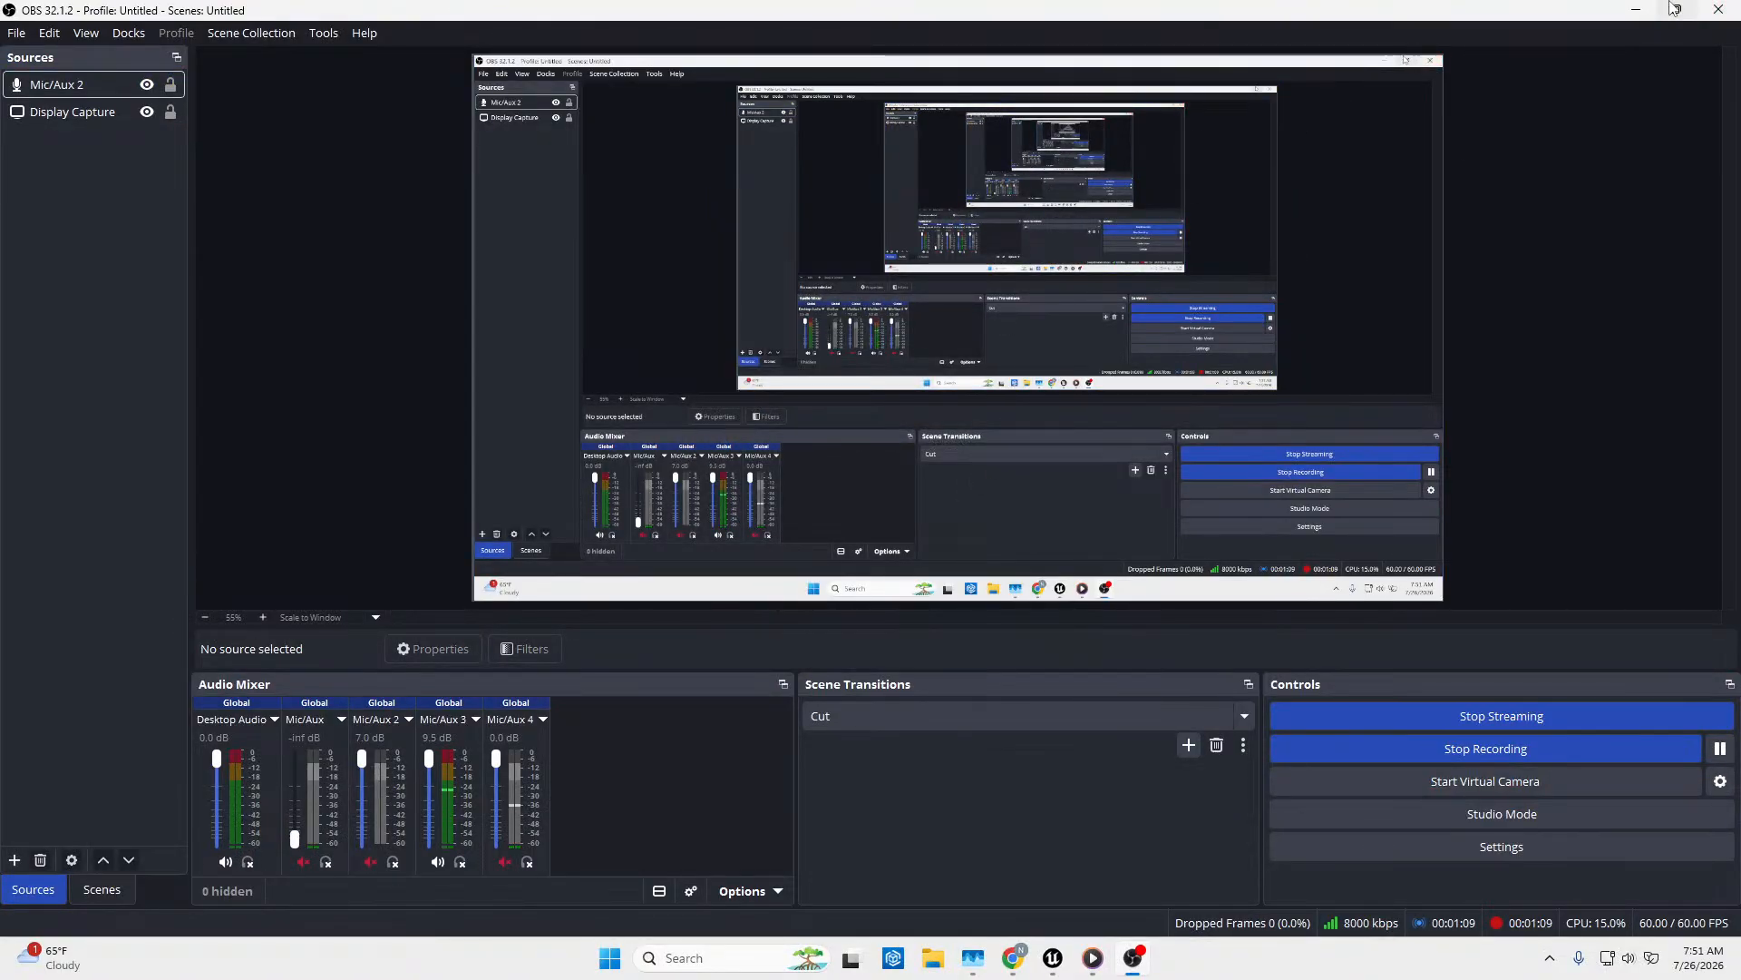
left_click(1676, 7)
left_click_drag(679, 143, 0, 182)
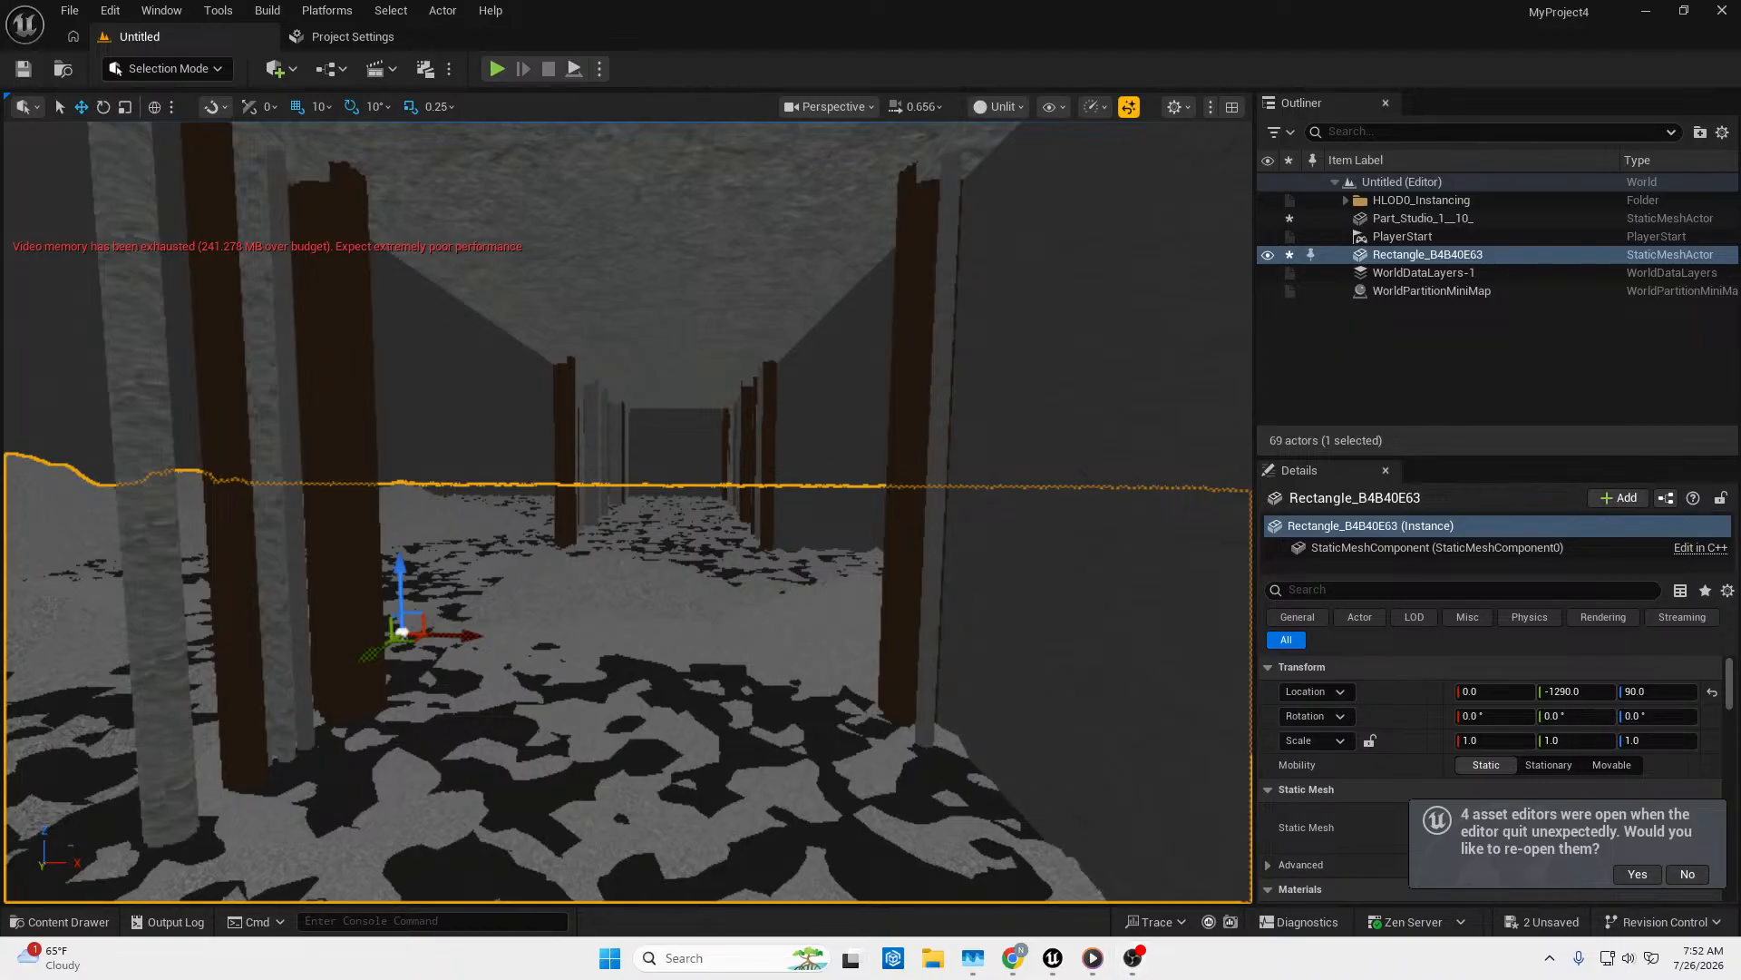
key("super+e")
left_click(368, 477)
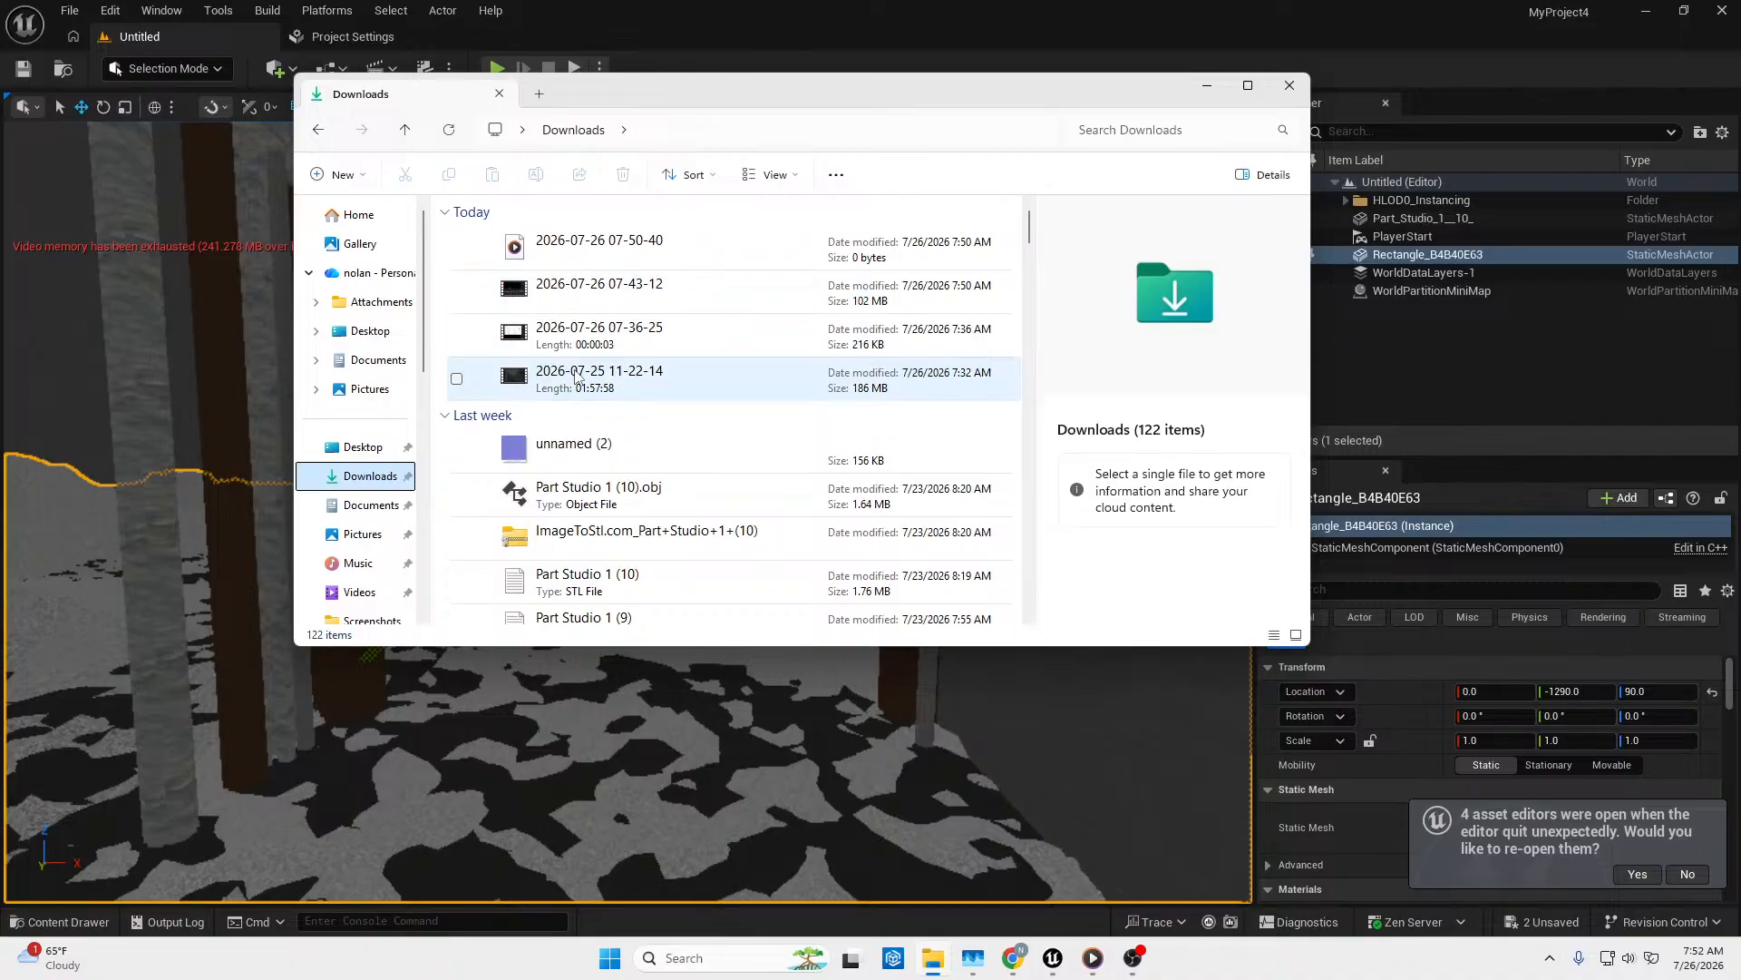
left_click_drag(575, 377, 635, 373)
double_click(635, 372)
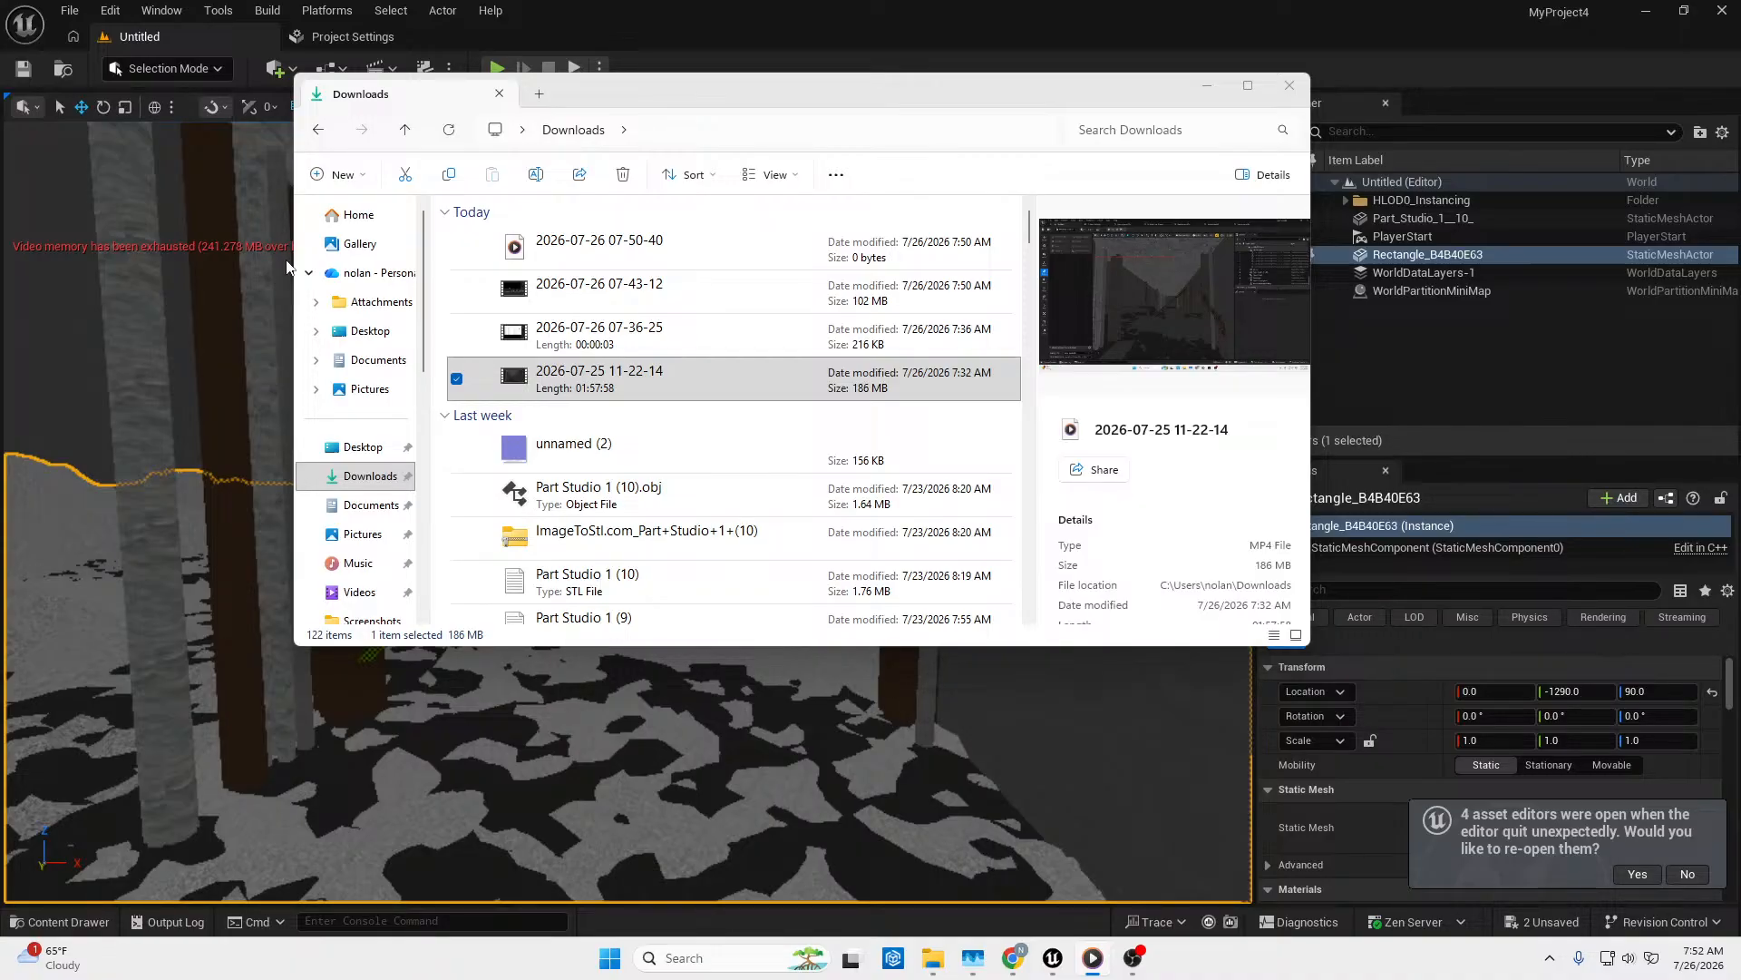
left_click(1288, 85)
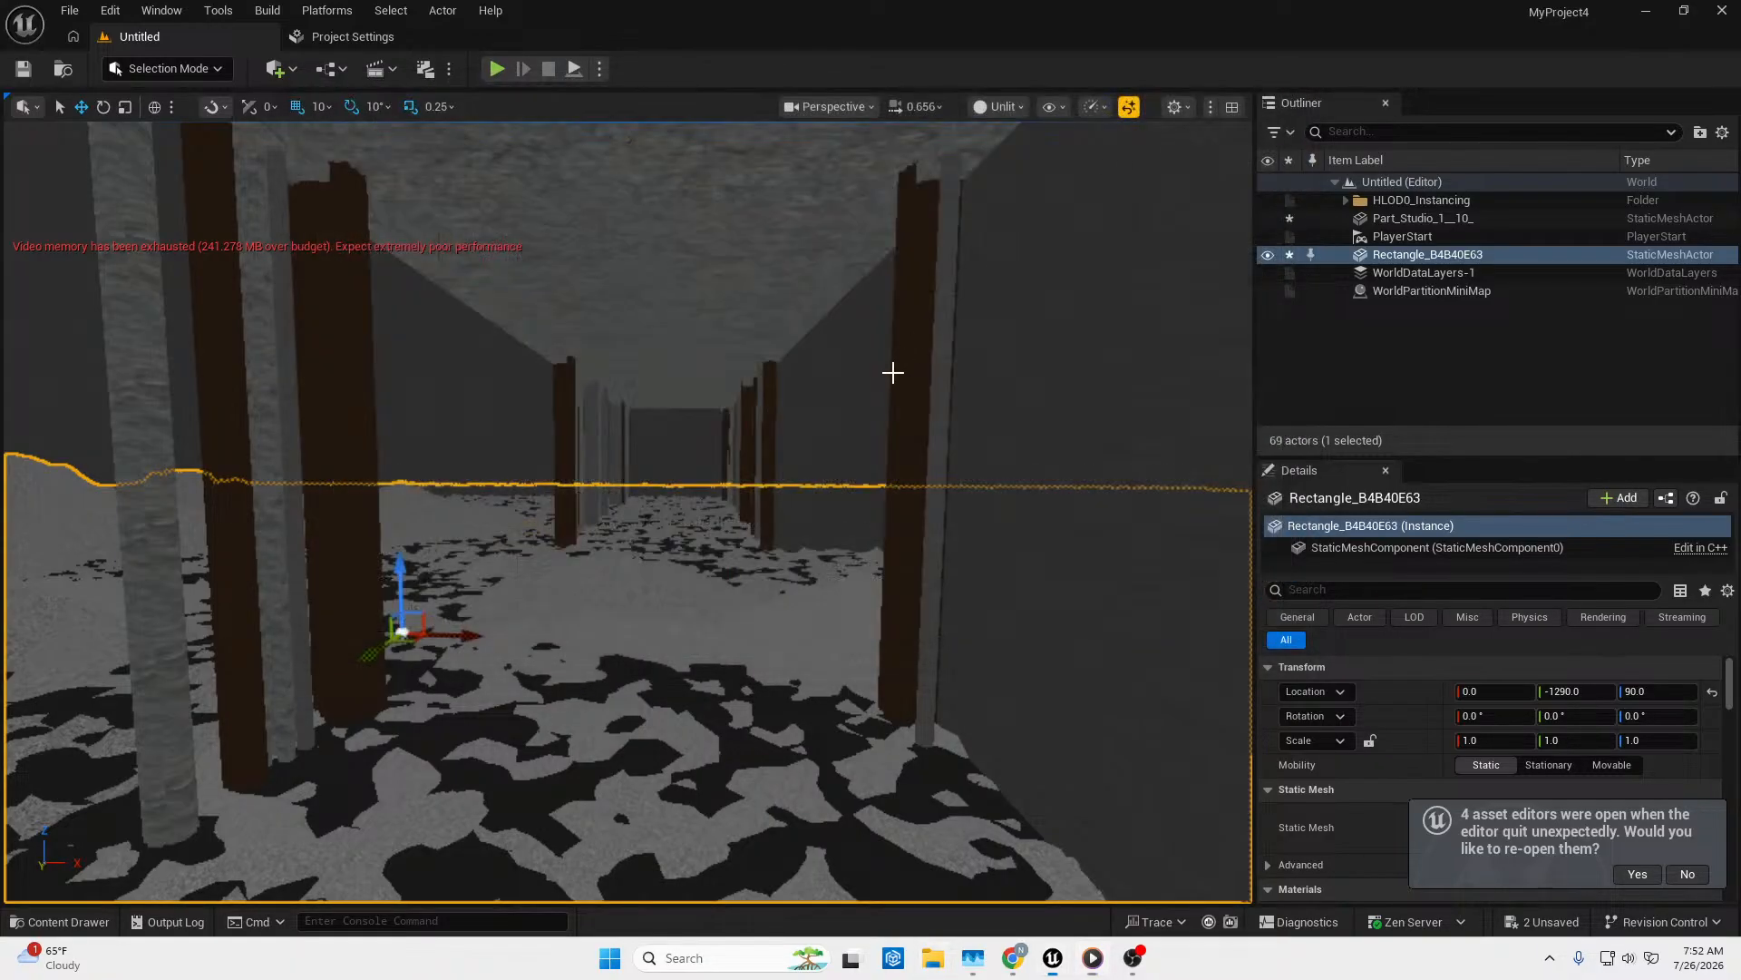
Lower the Rectangle_B4B40E63 floor mesh by setting its Z location to 85.
right_click_drag(625, 511, 700, 613)
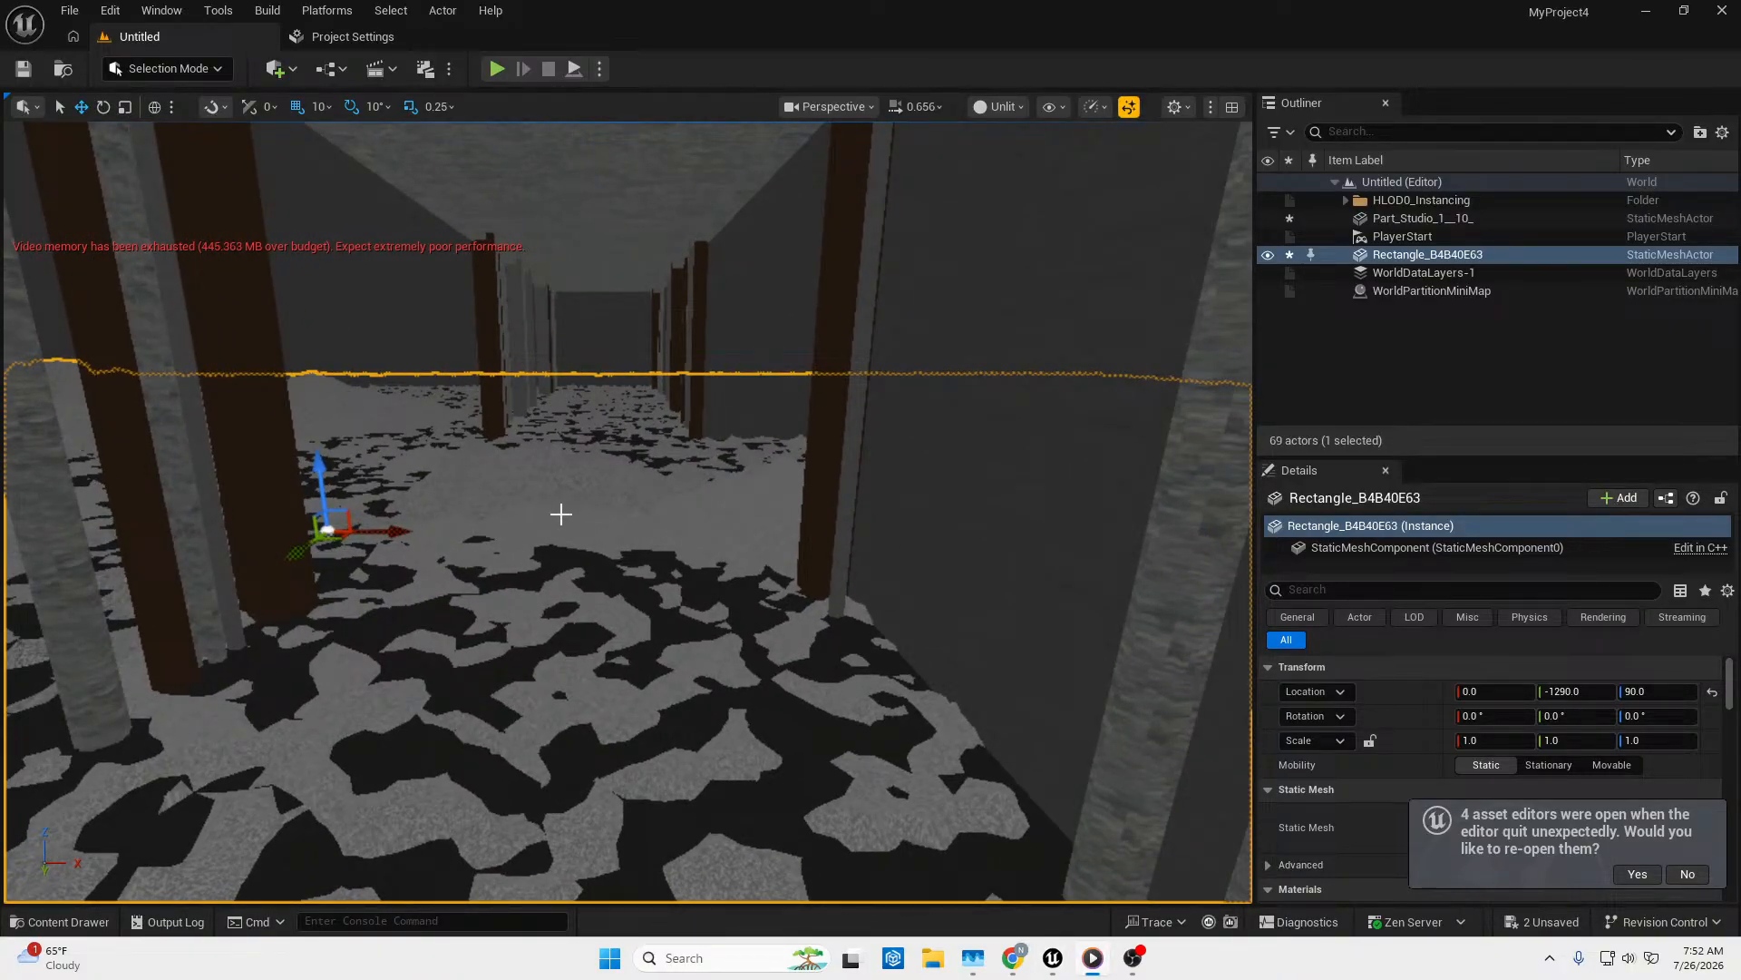
right_click_drag(565, 507, 458, 531)
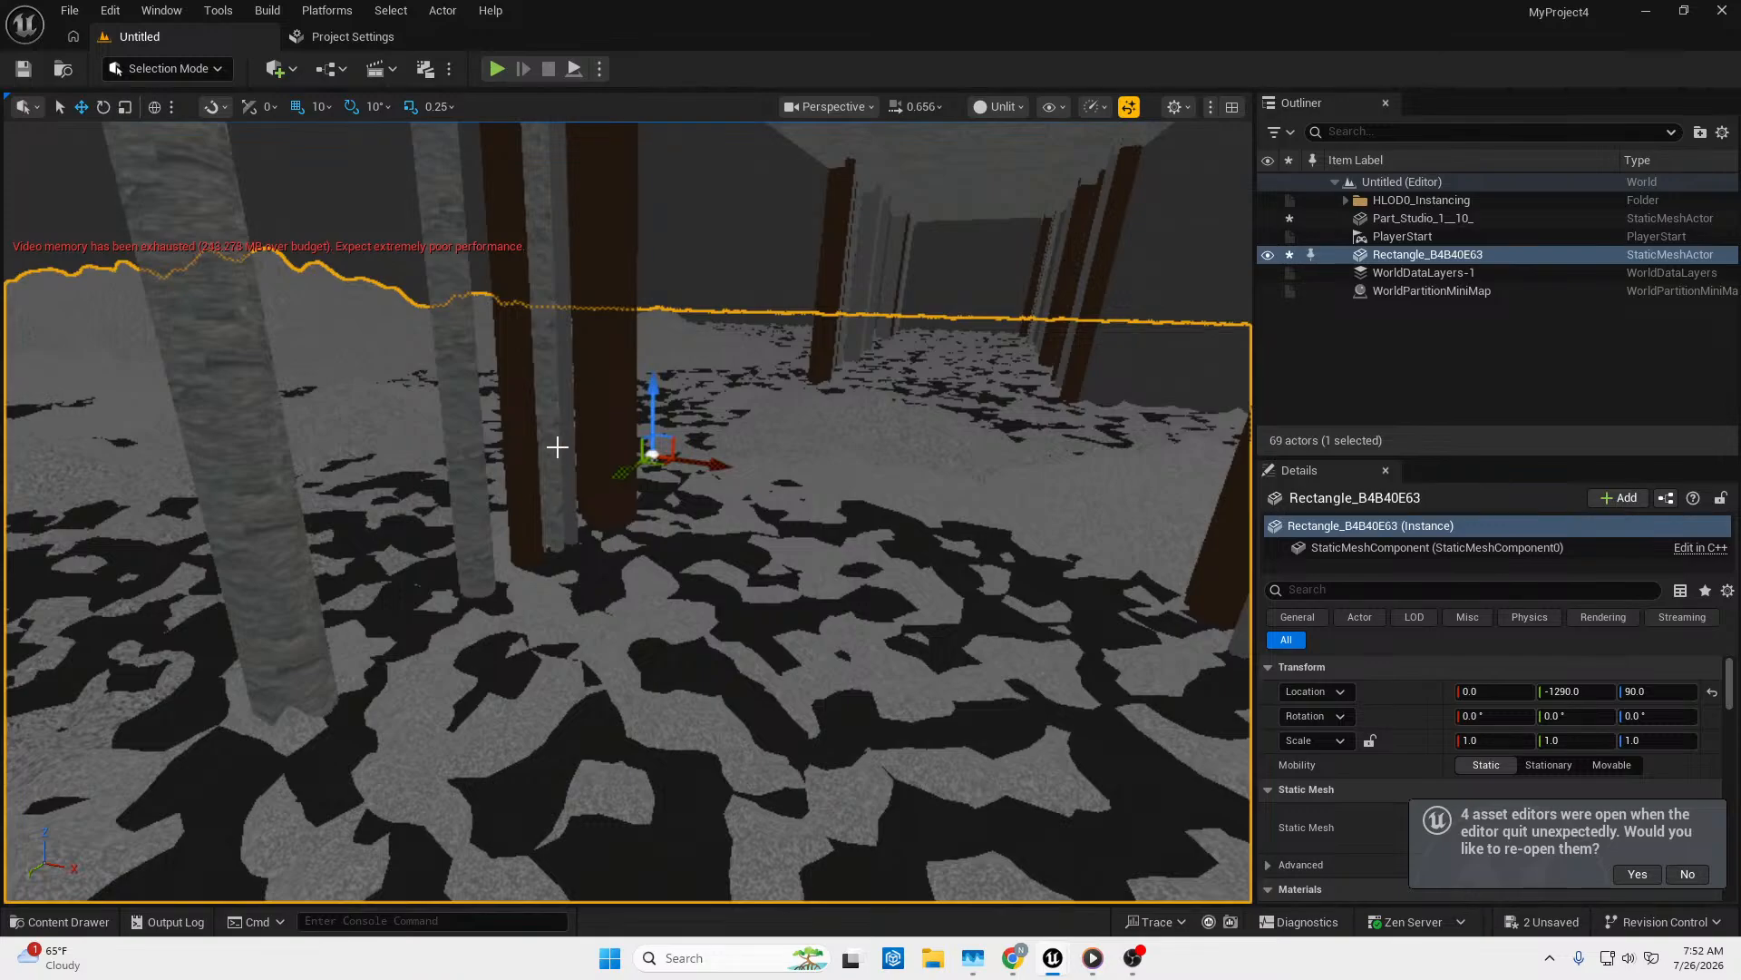
left_click_drag(653, 399, 658, 396)
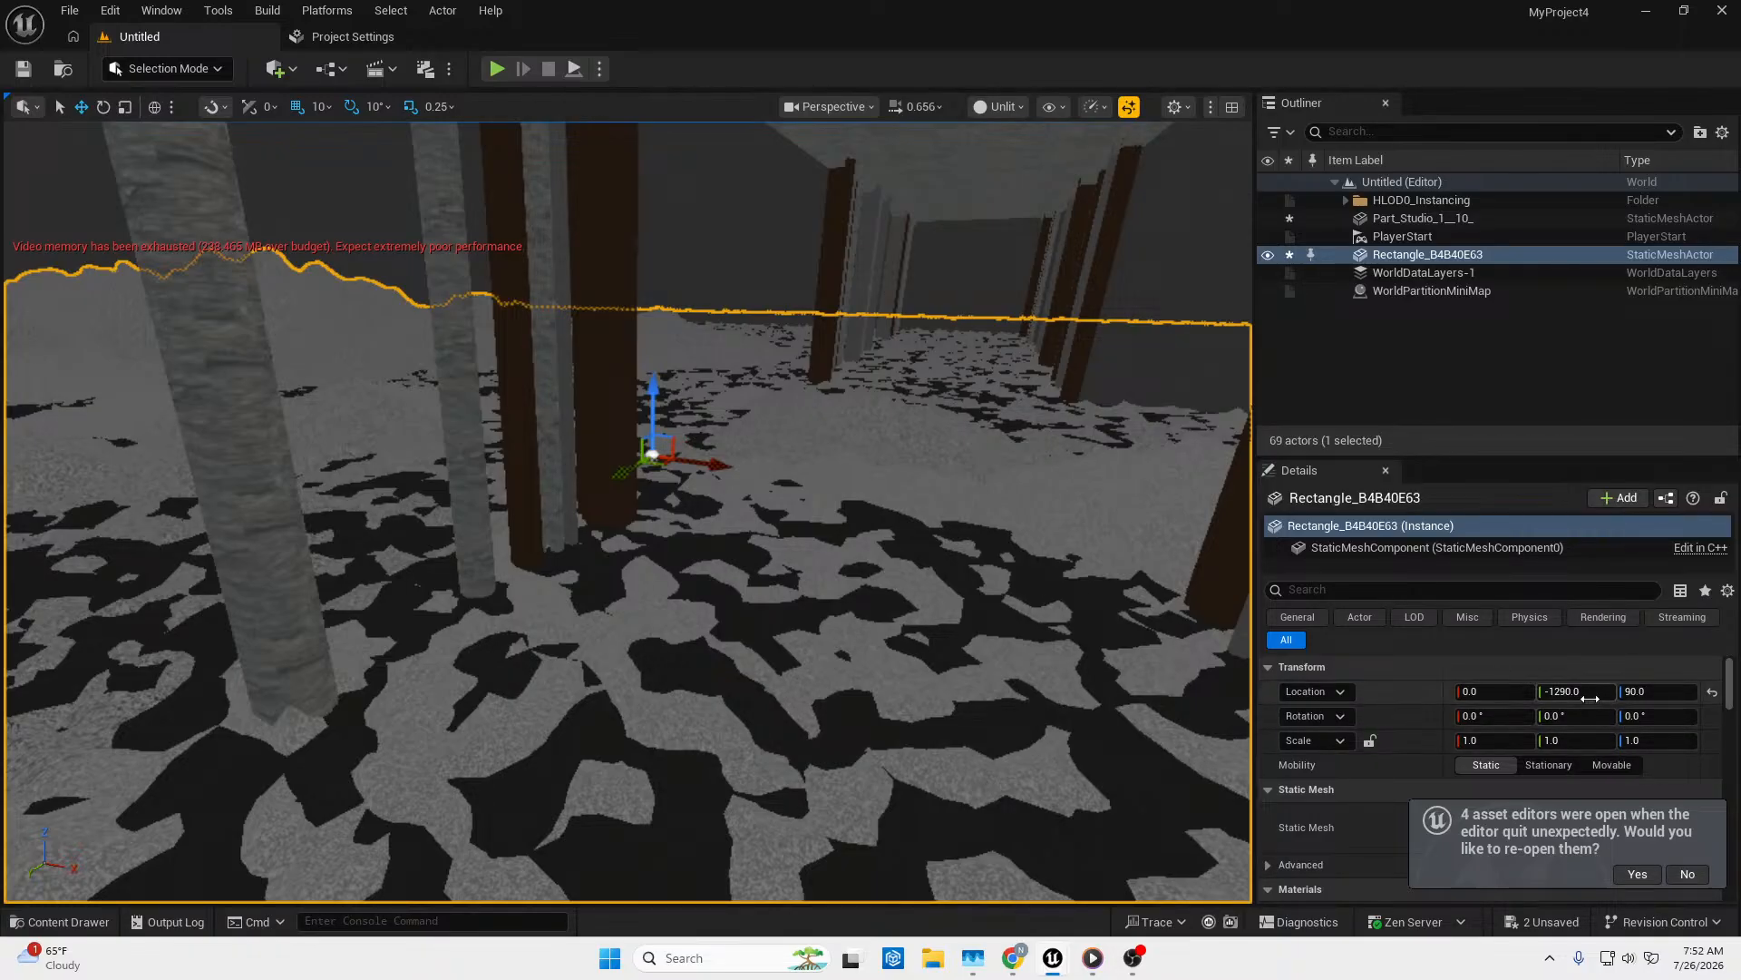
left_click(1584, 695)
left_click(1565, 694)
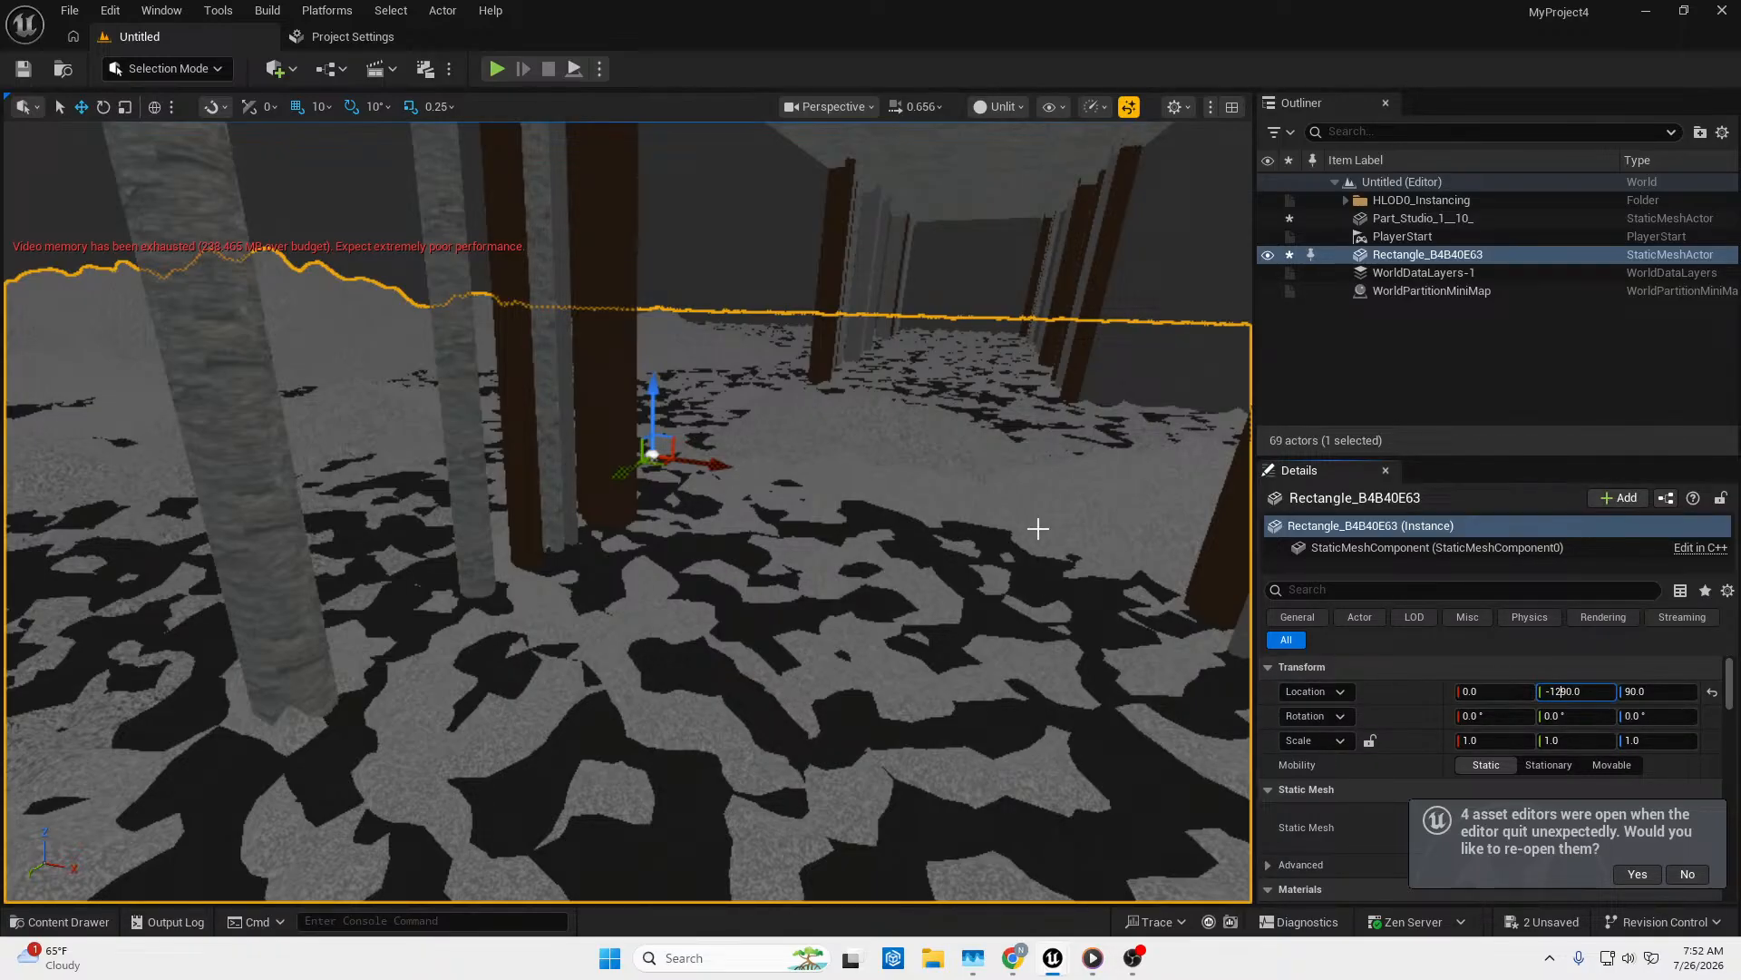
mouse_move(664, 390)
left_mouse_down()
mouse_move(644, 398)
mouse_move(659, 393)
mouse_move(658, 471)
mouse_move(664, 390)
left_mouse_up()
left_click(1658, 691)
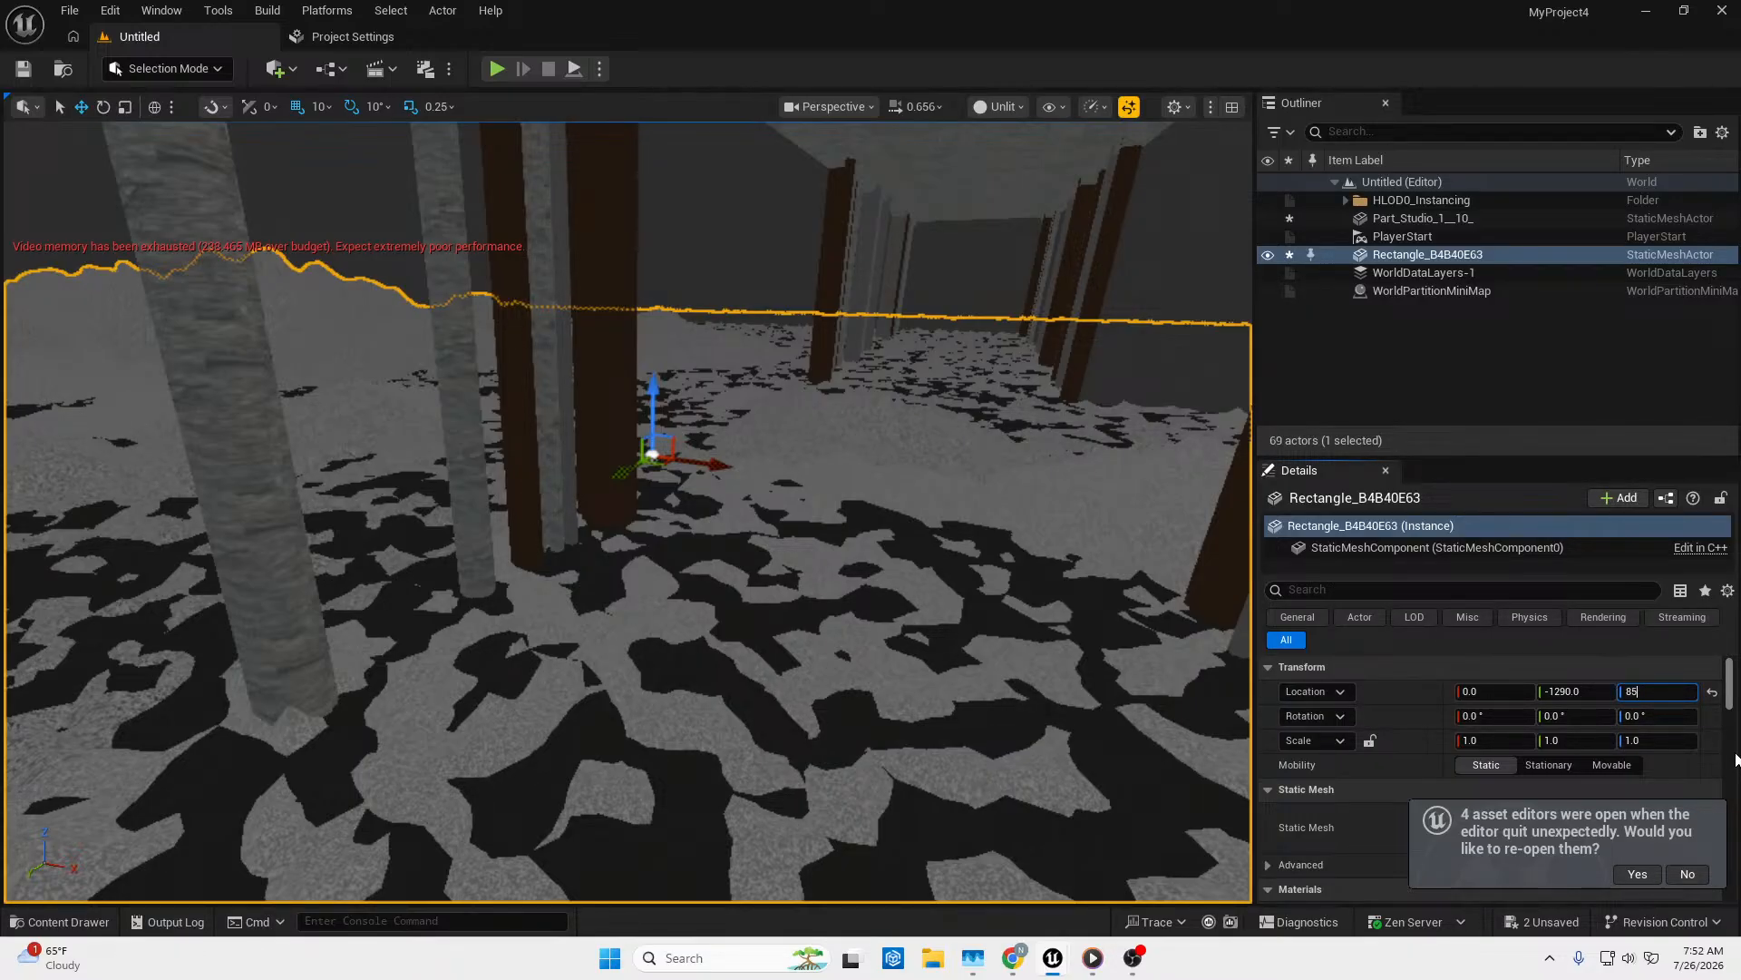
key("Return")
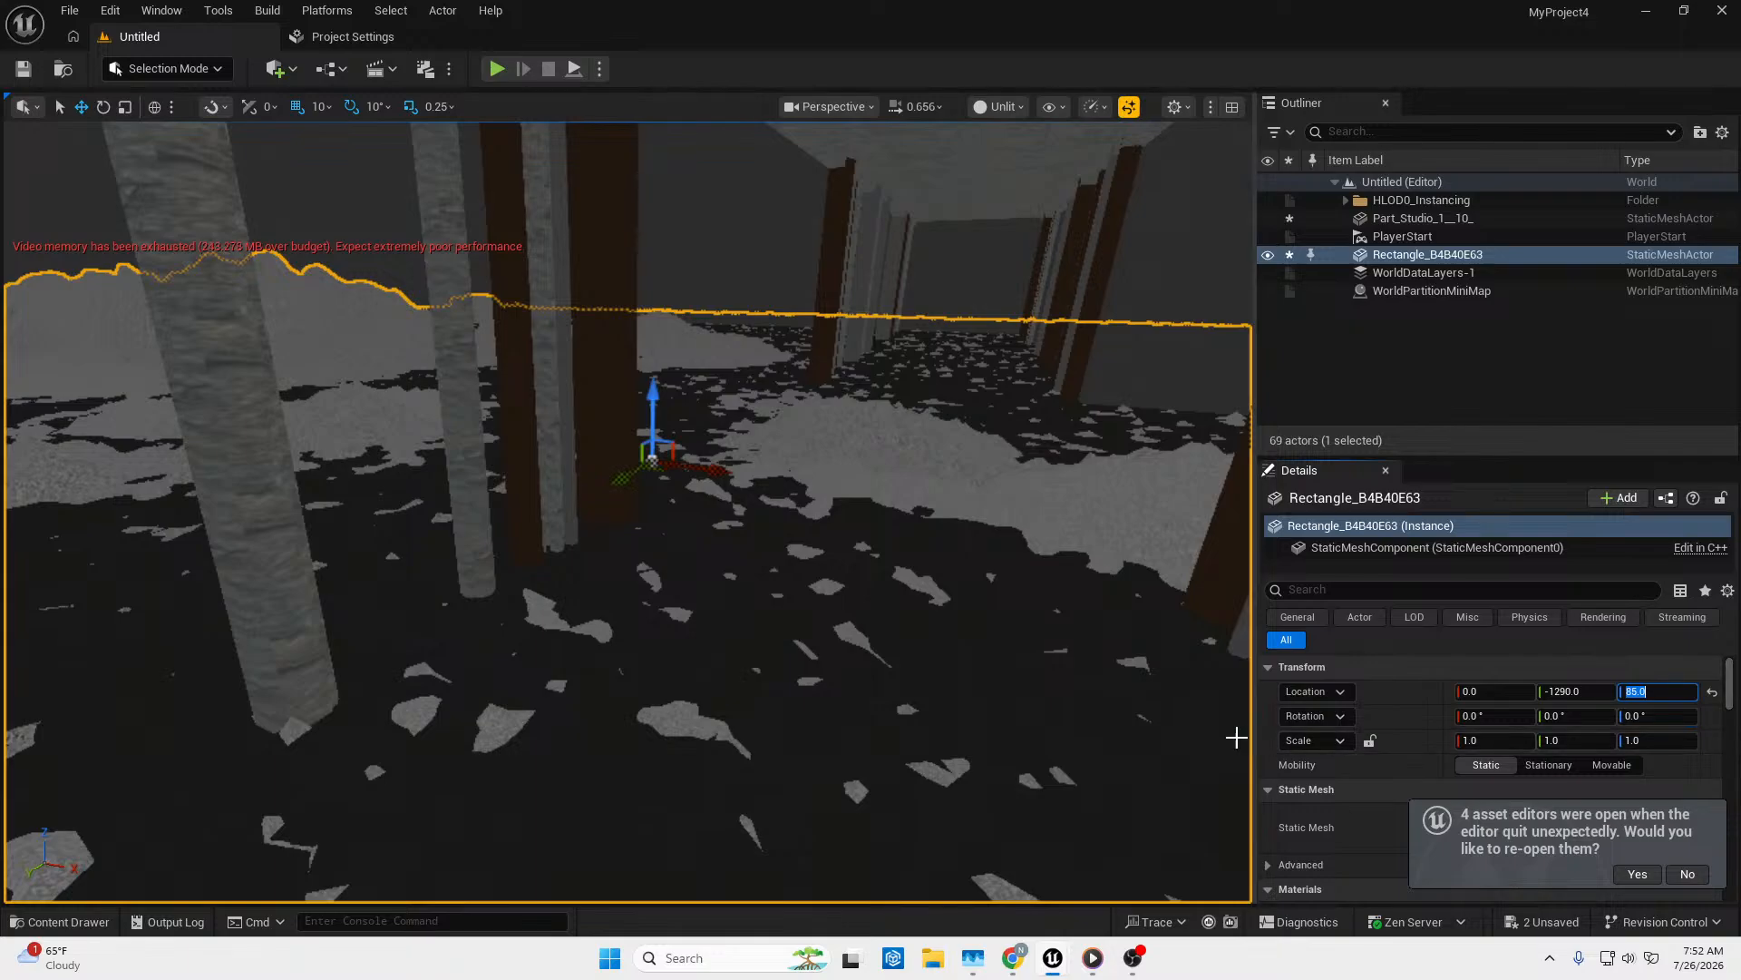
Move the Rectangle_B4B40E63 floor mesh along the X axis to an X location of -70.
right_click_drag(1116, 711, 1245, 734)
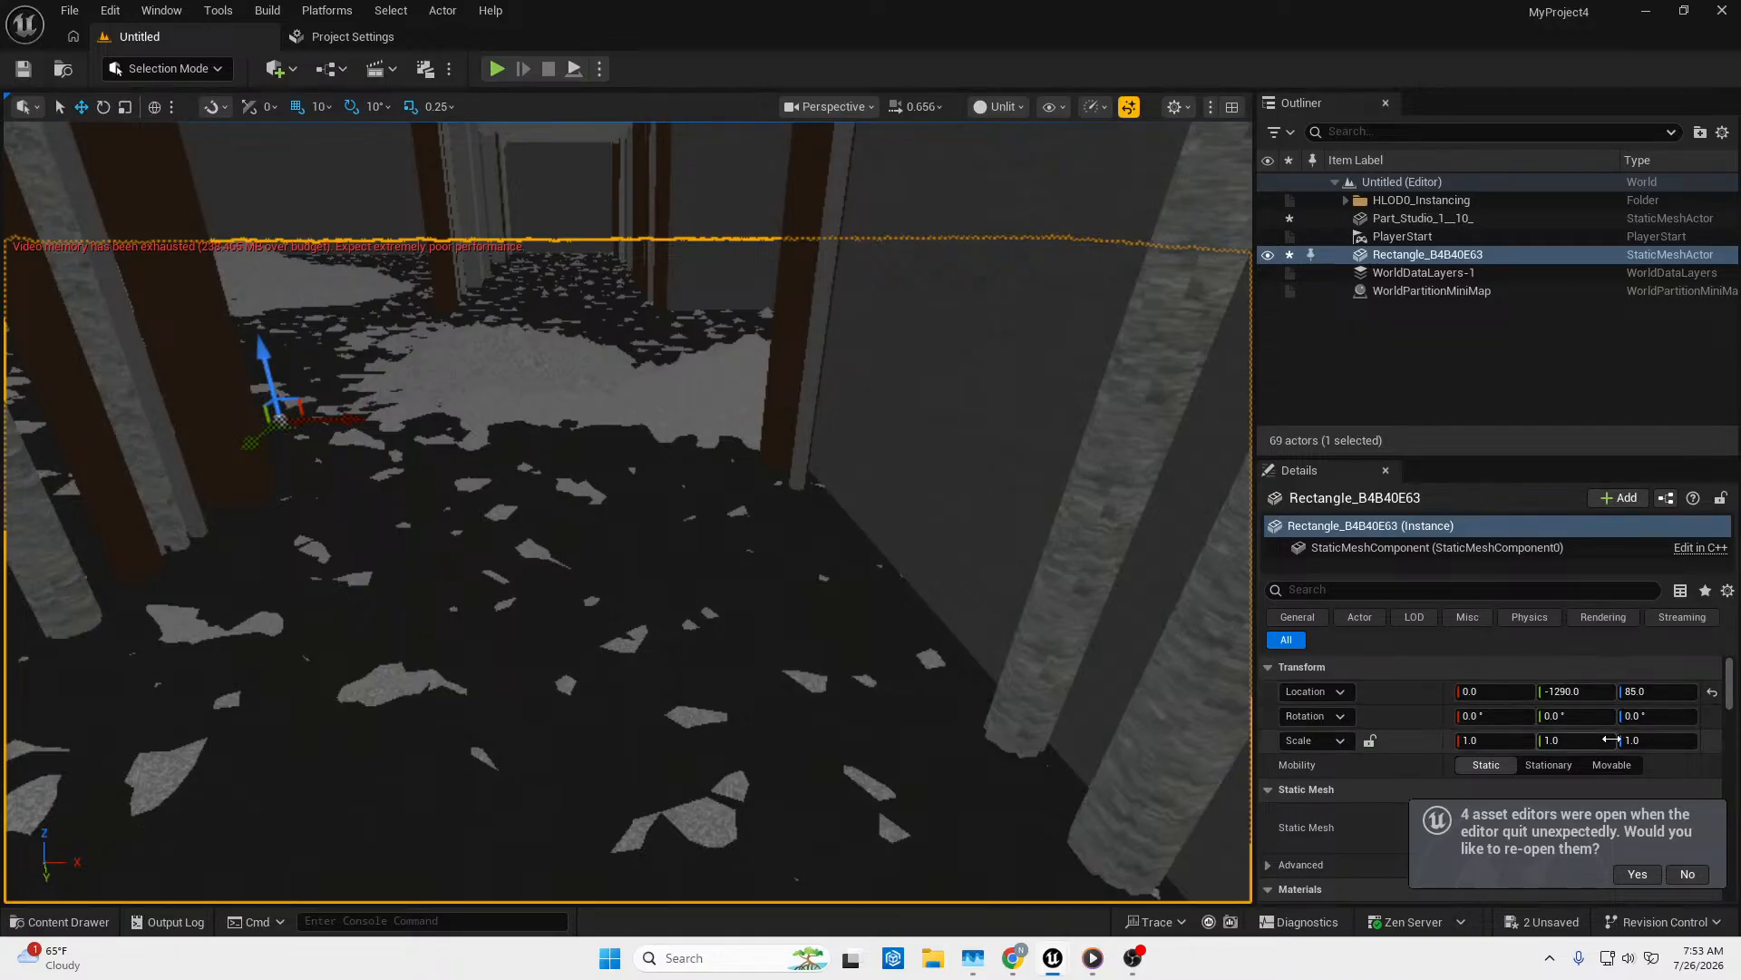
left_click(1658, 691)
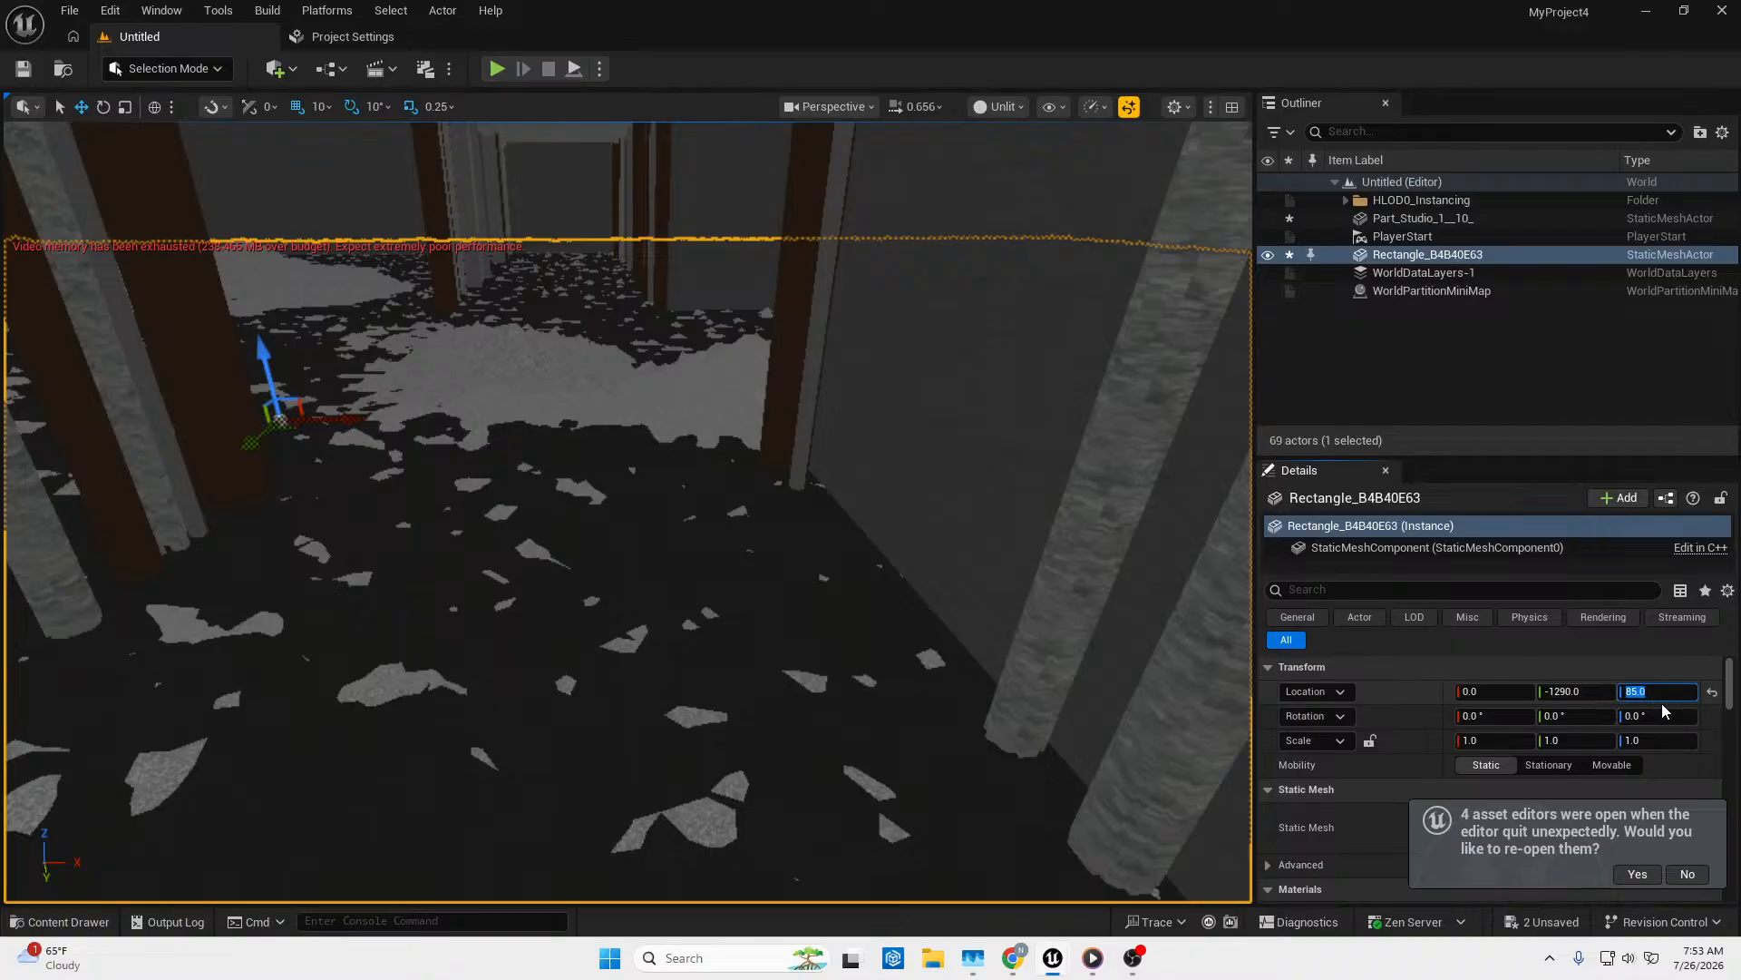
right_click_drag(964, 653, 478, 521)
key("w")
left_click_drag(579, 267, 476, 261)
right_click_drag(477, 261, 580, 495)
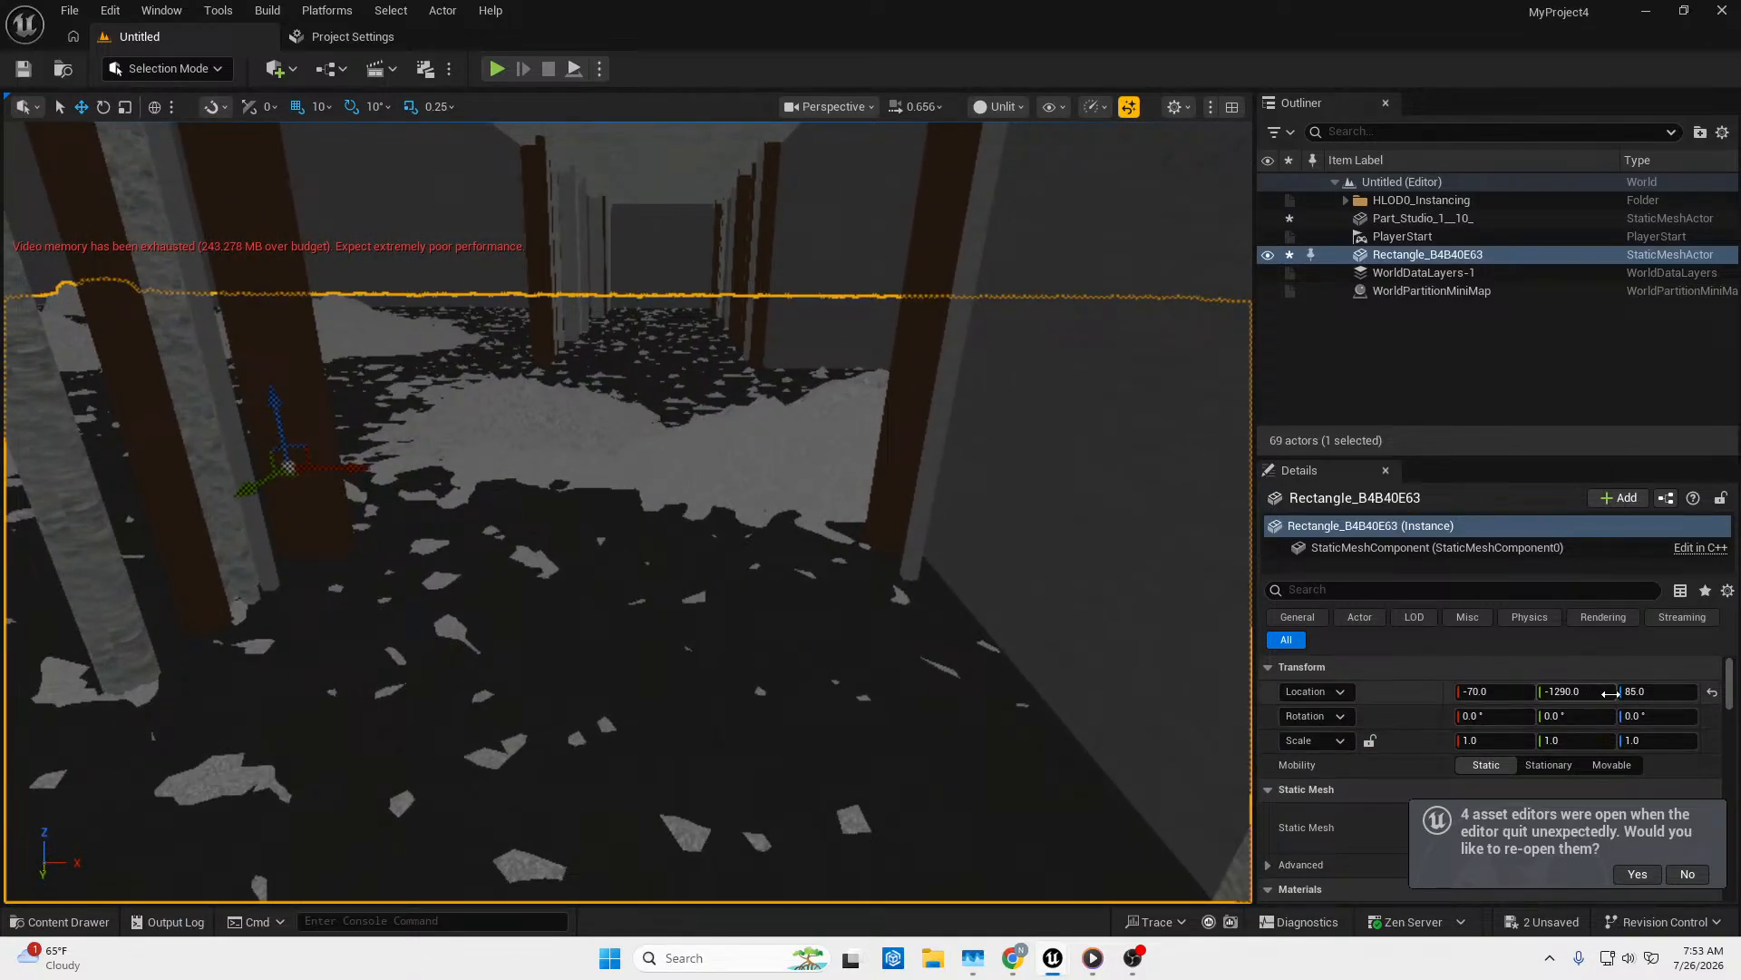
Try a Z location of 87 for the floor mesh, and set it to 86 instead.
left_click(1646, 692)
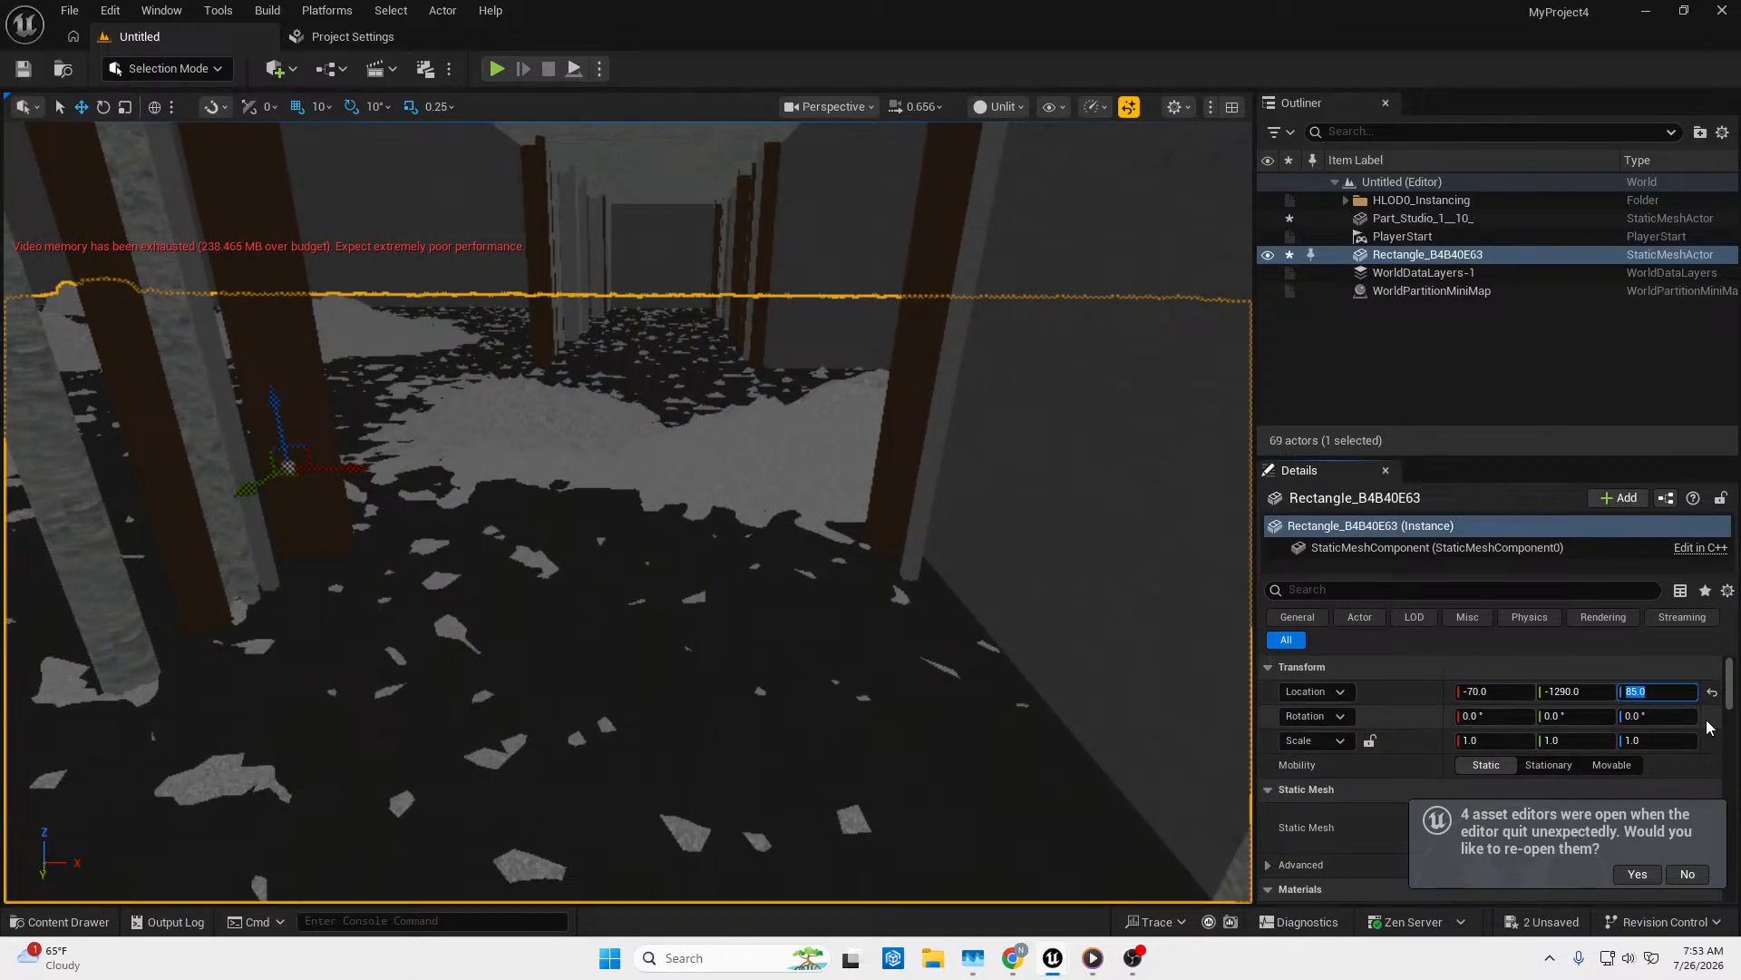
type("87")
key("Return")
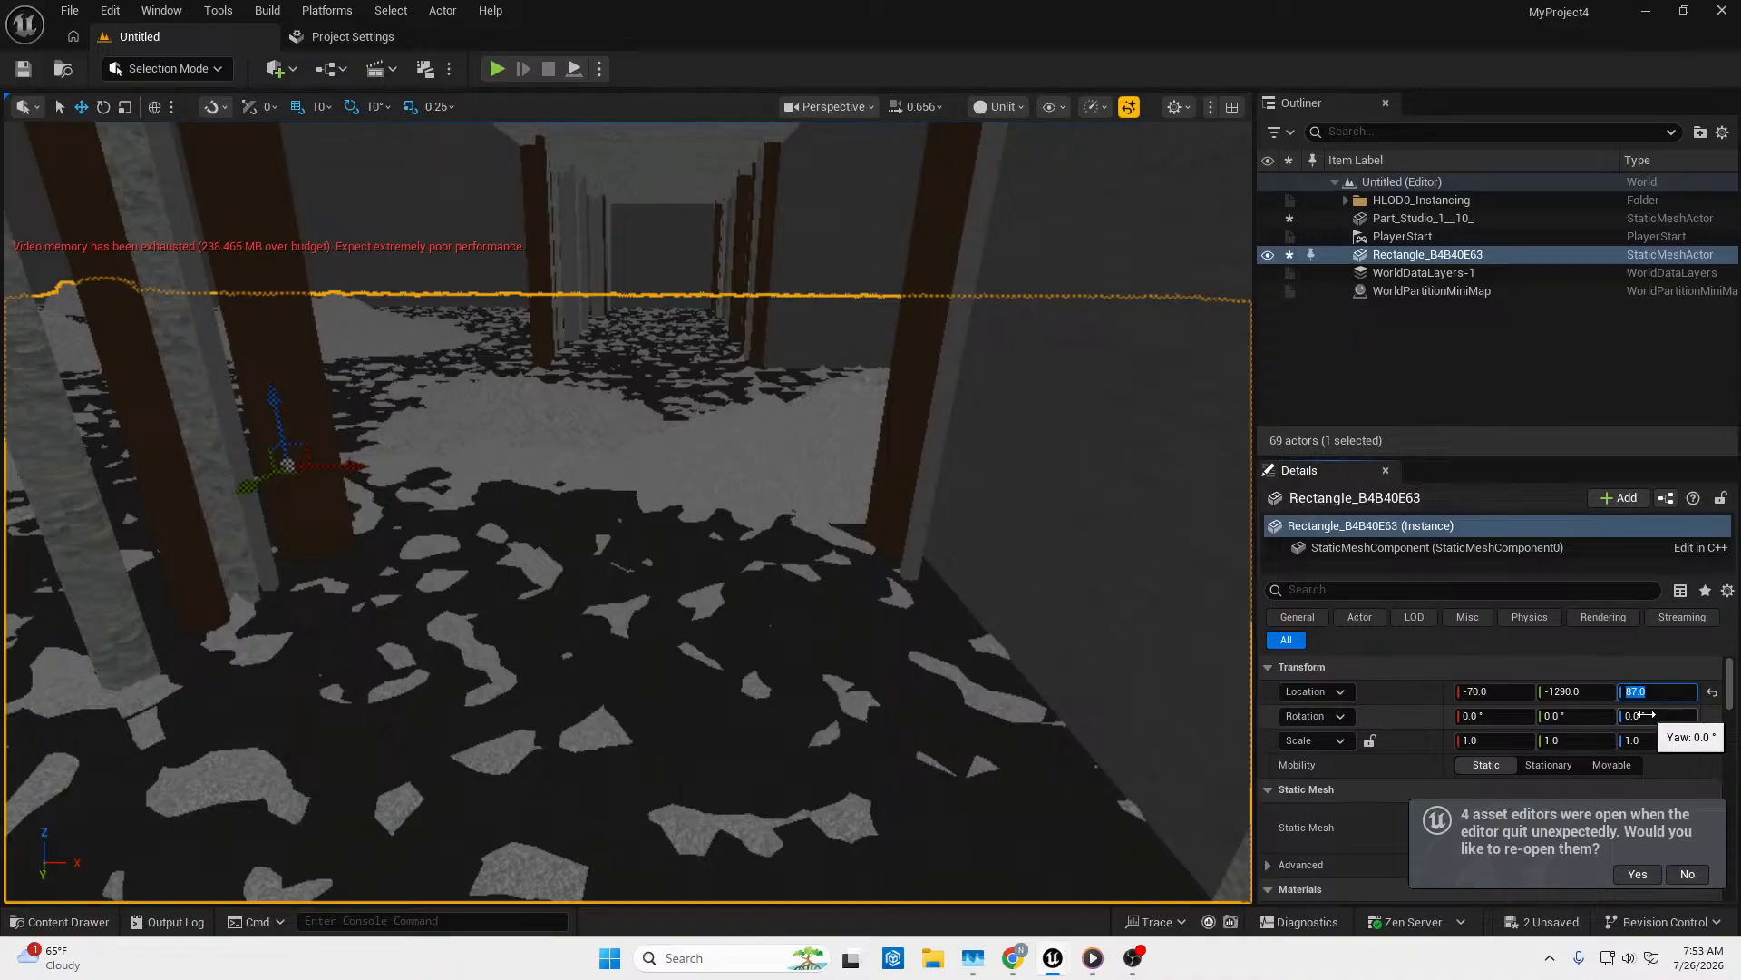
type("86")
key("Return")
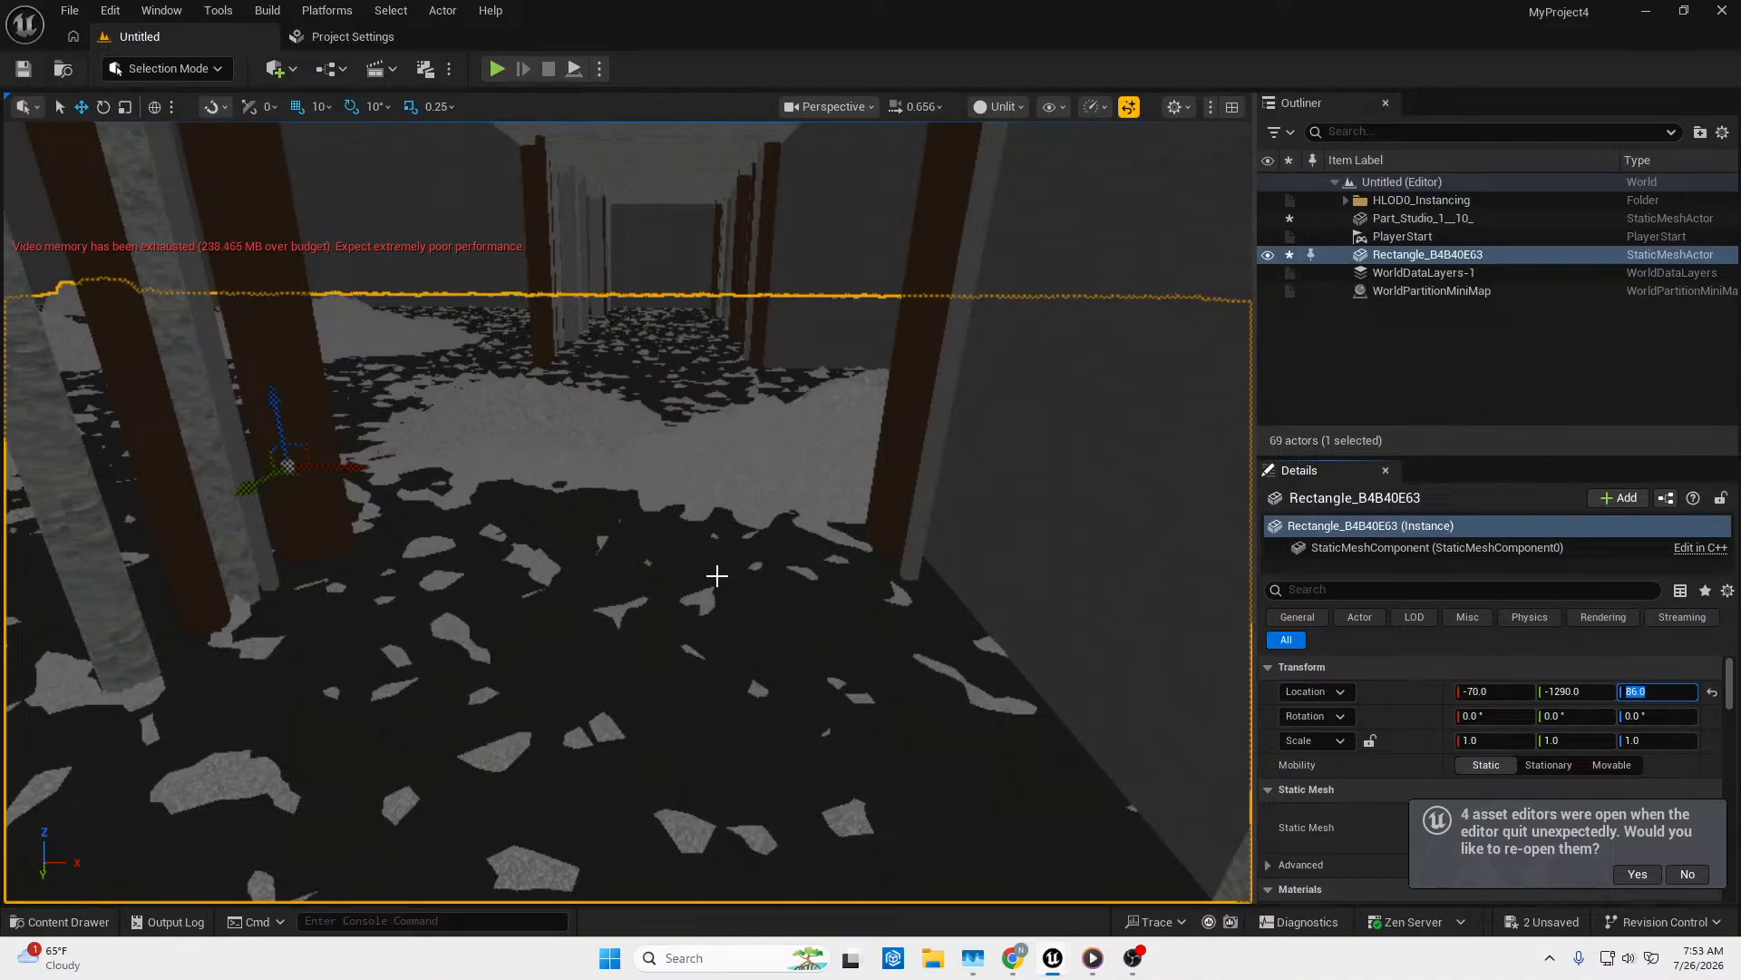
Inspect how the floor mesh's debris patches cover the corridor floor, both close up and from farther back.
right_click_drag(717, 576, 630, 610)
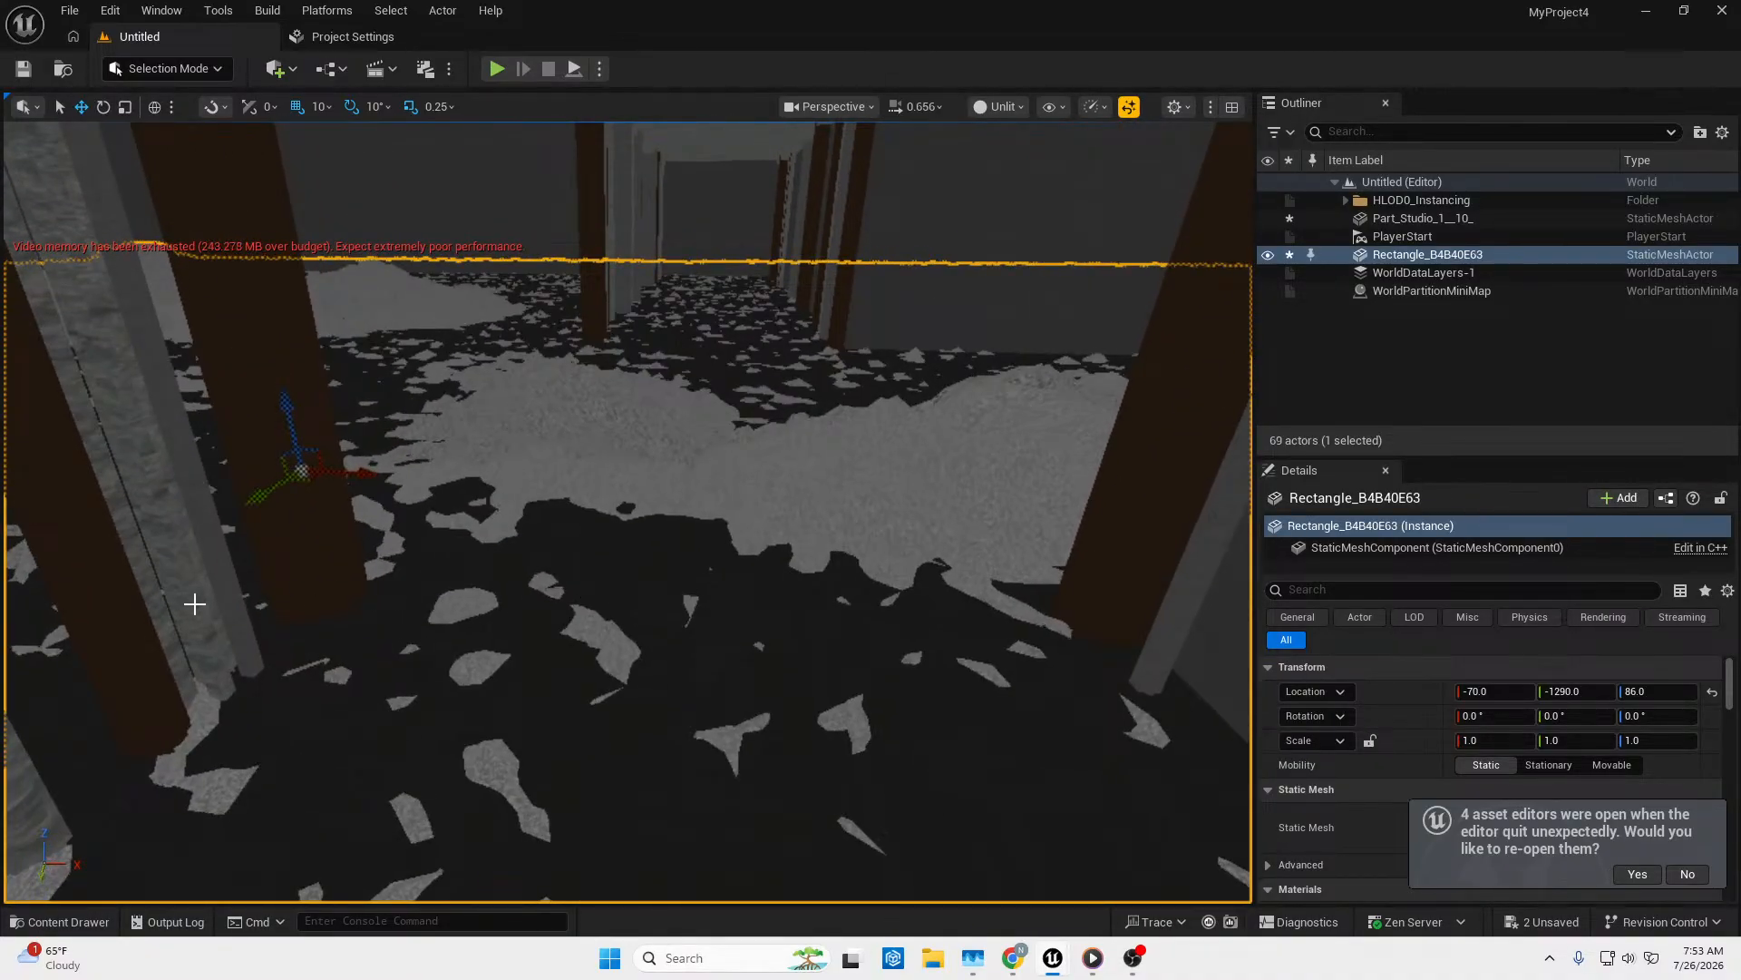
mouse_move(485, 607)
right_mouse_down()
mouse_move(425, 712)
mouse_move(498, 620)
right_mouse_up()
scroll(522, 529, "down", 5)
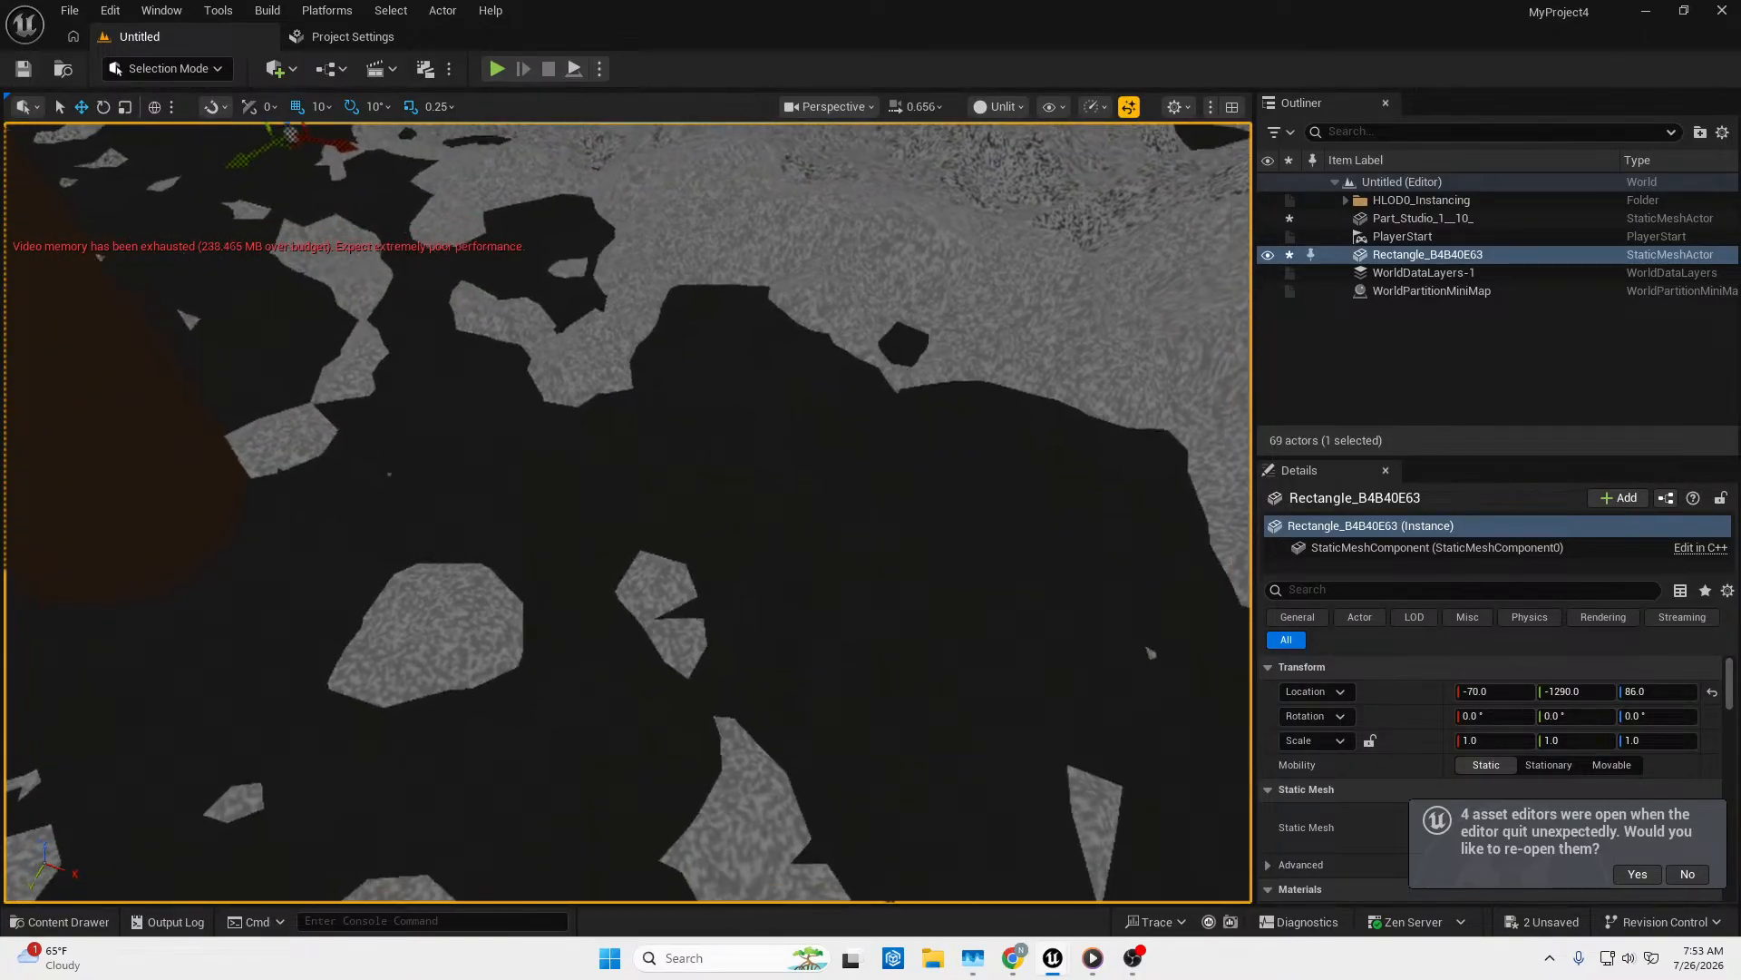
right_click_drag(651, 792, 671, 799)
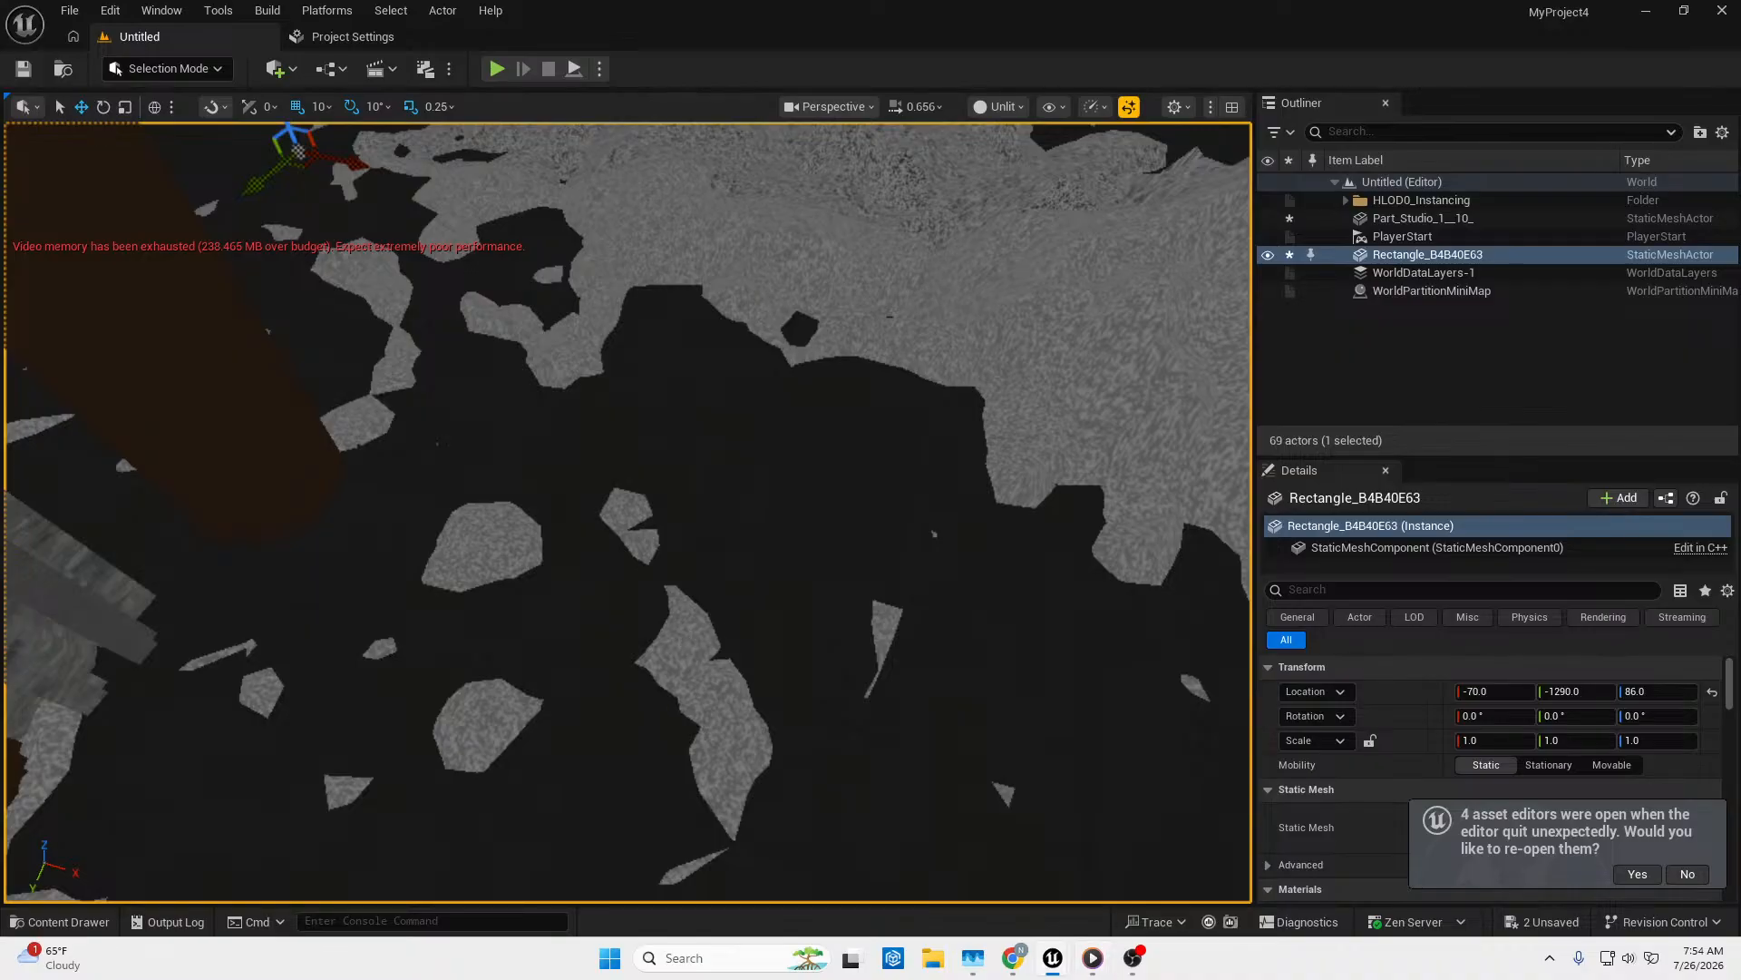
key("s")
right_click_drag(628, 513, 760, 604)
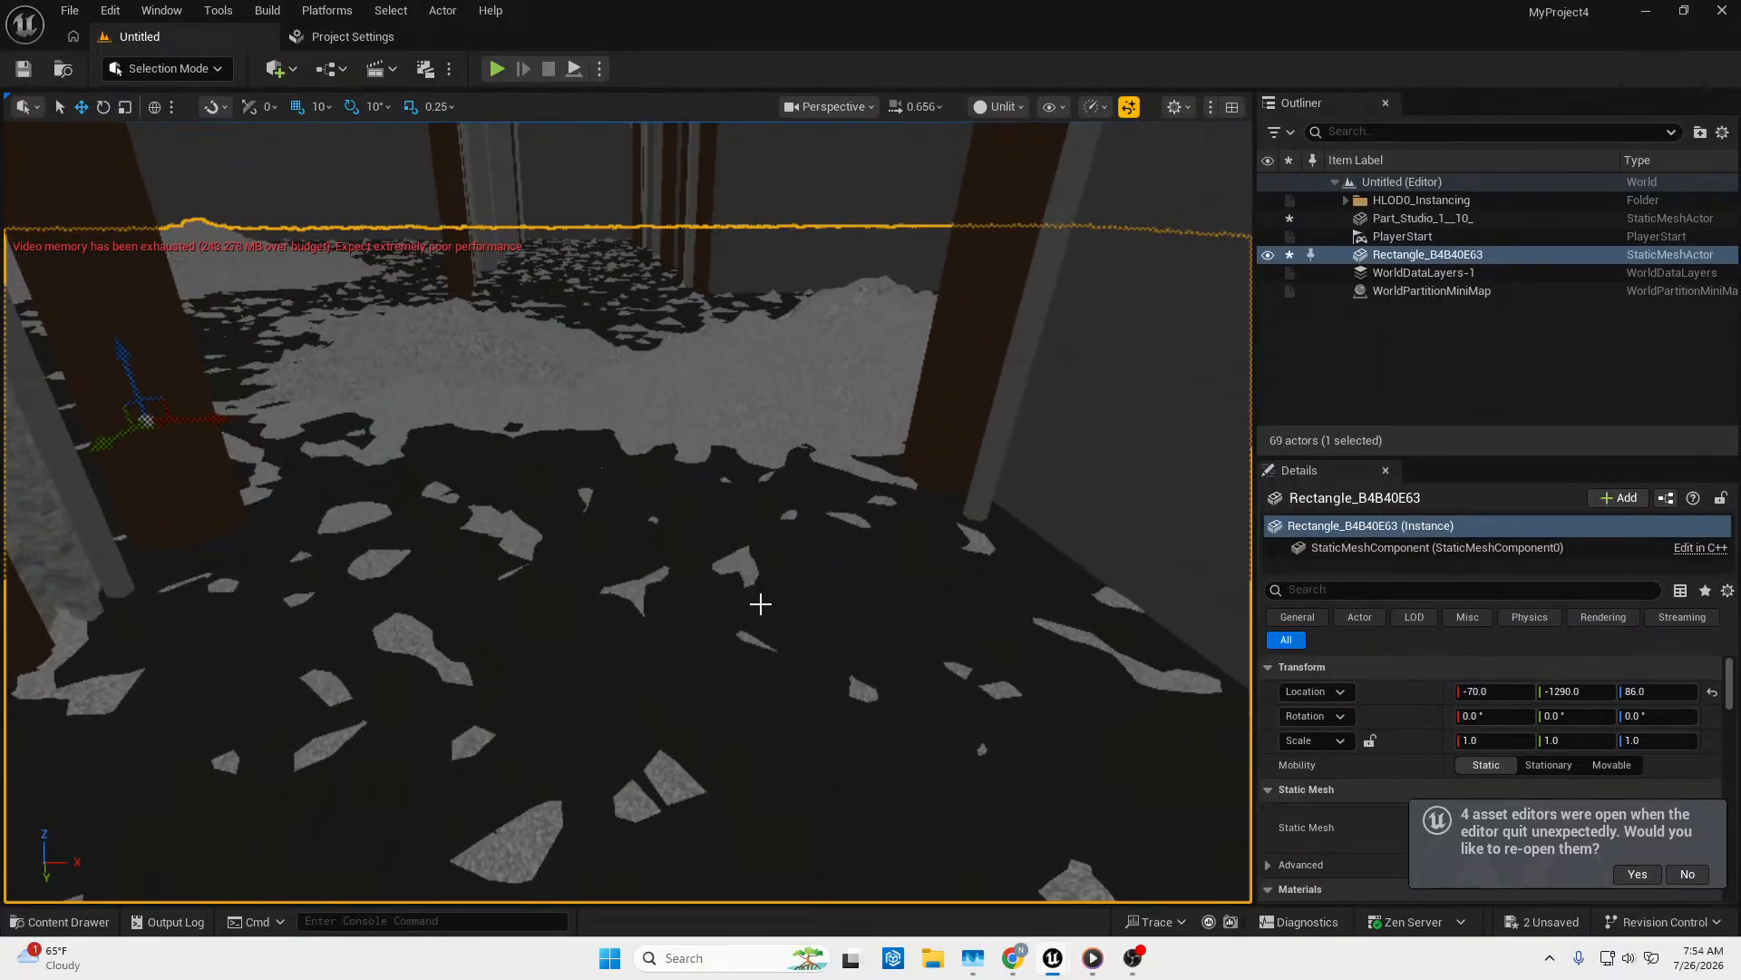
right_click_drag(413, 444, 412, 517)
left_click_drag(0, 100, 773, 98)
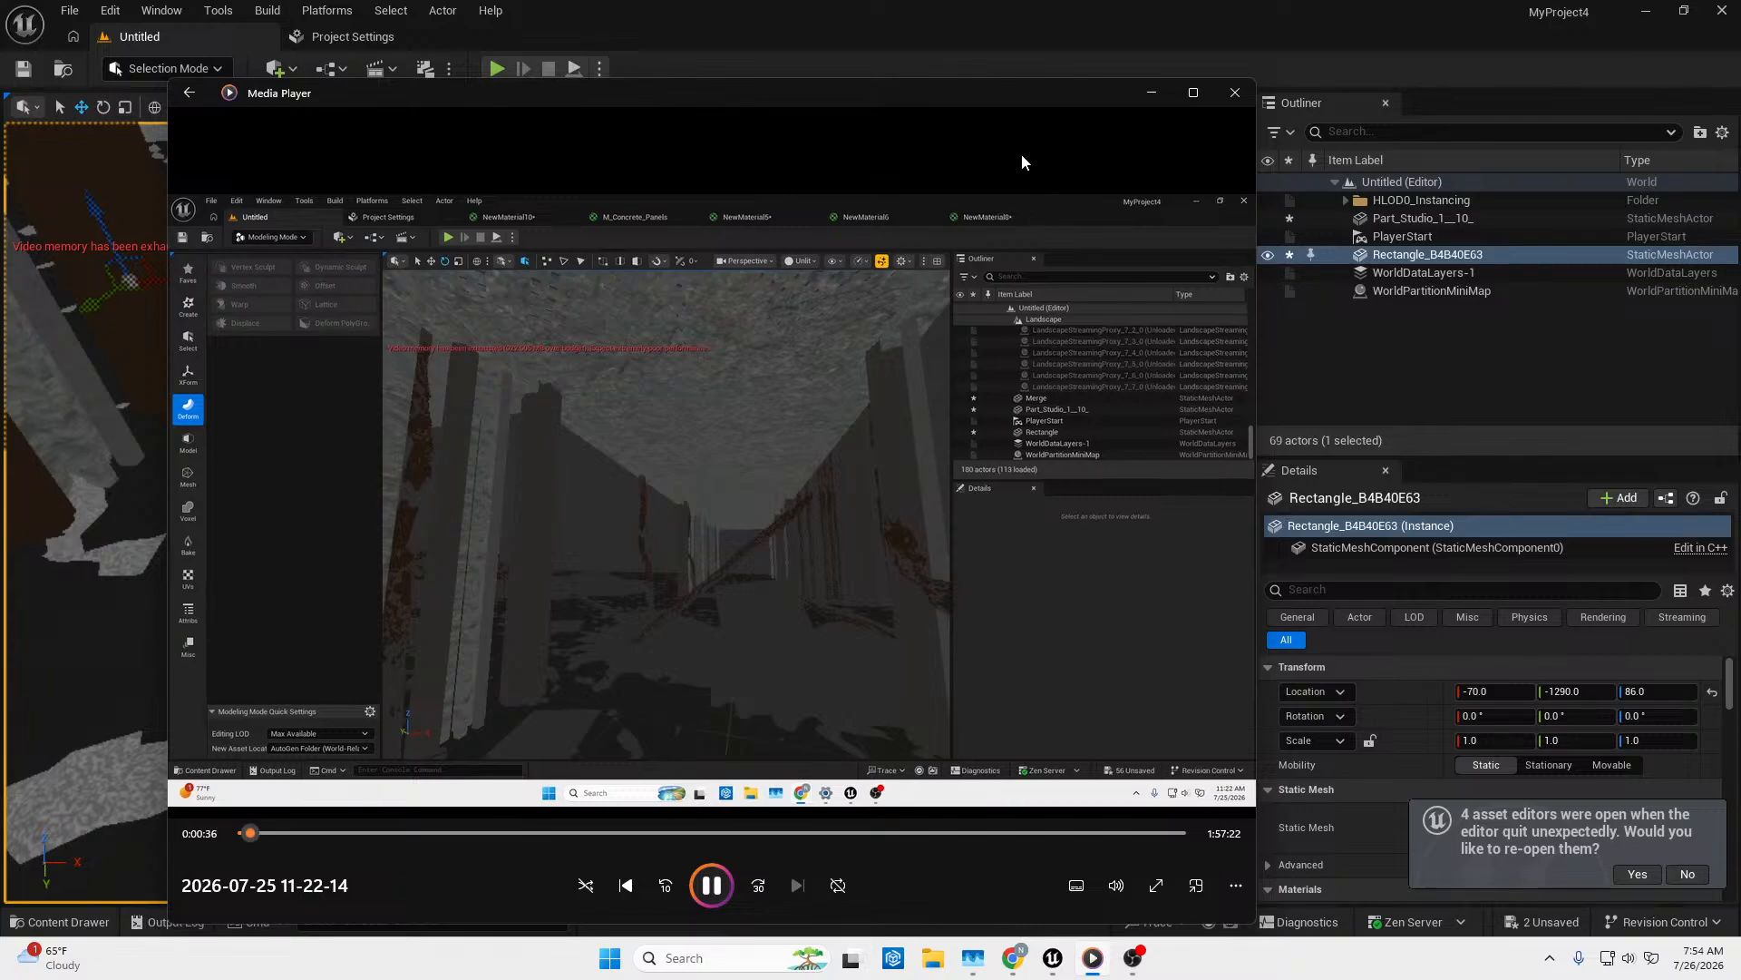
left_click(1194, 92)
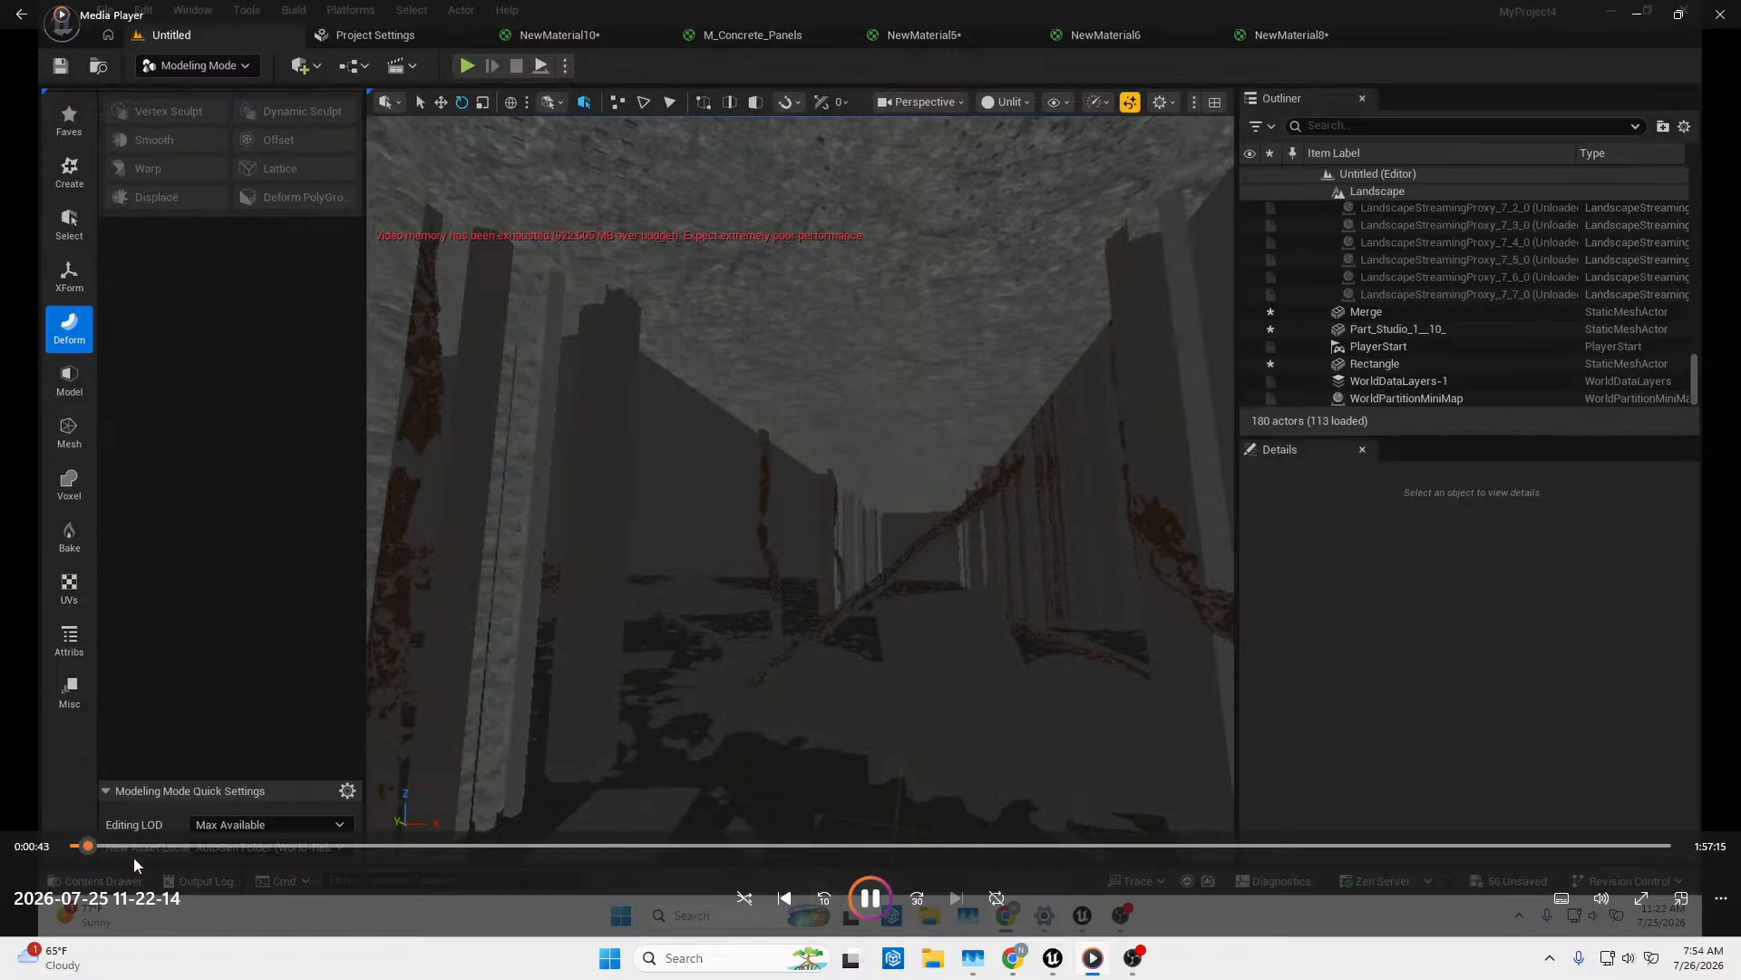
left_click(72, 846)
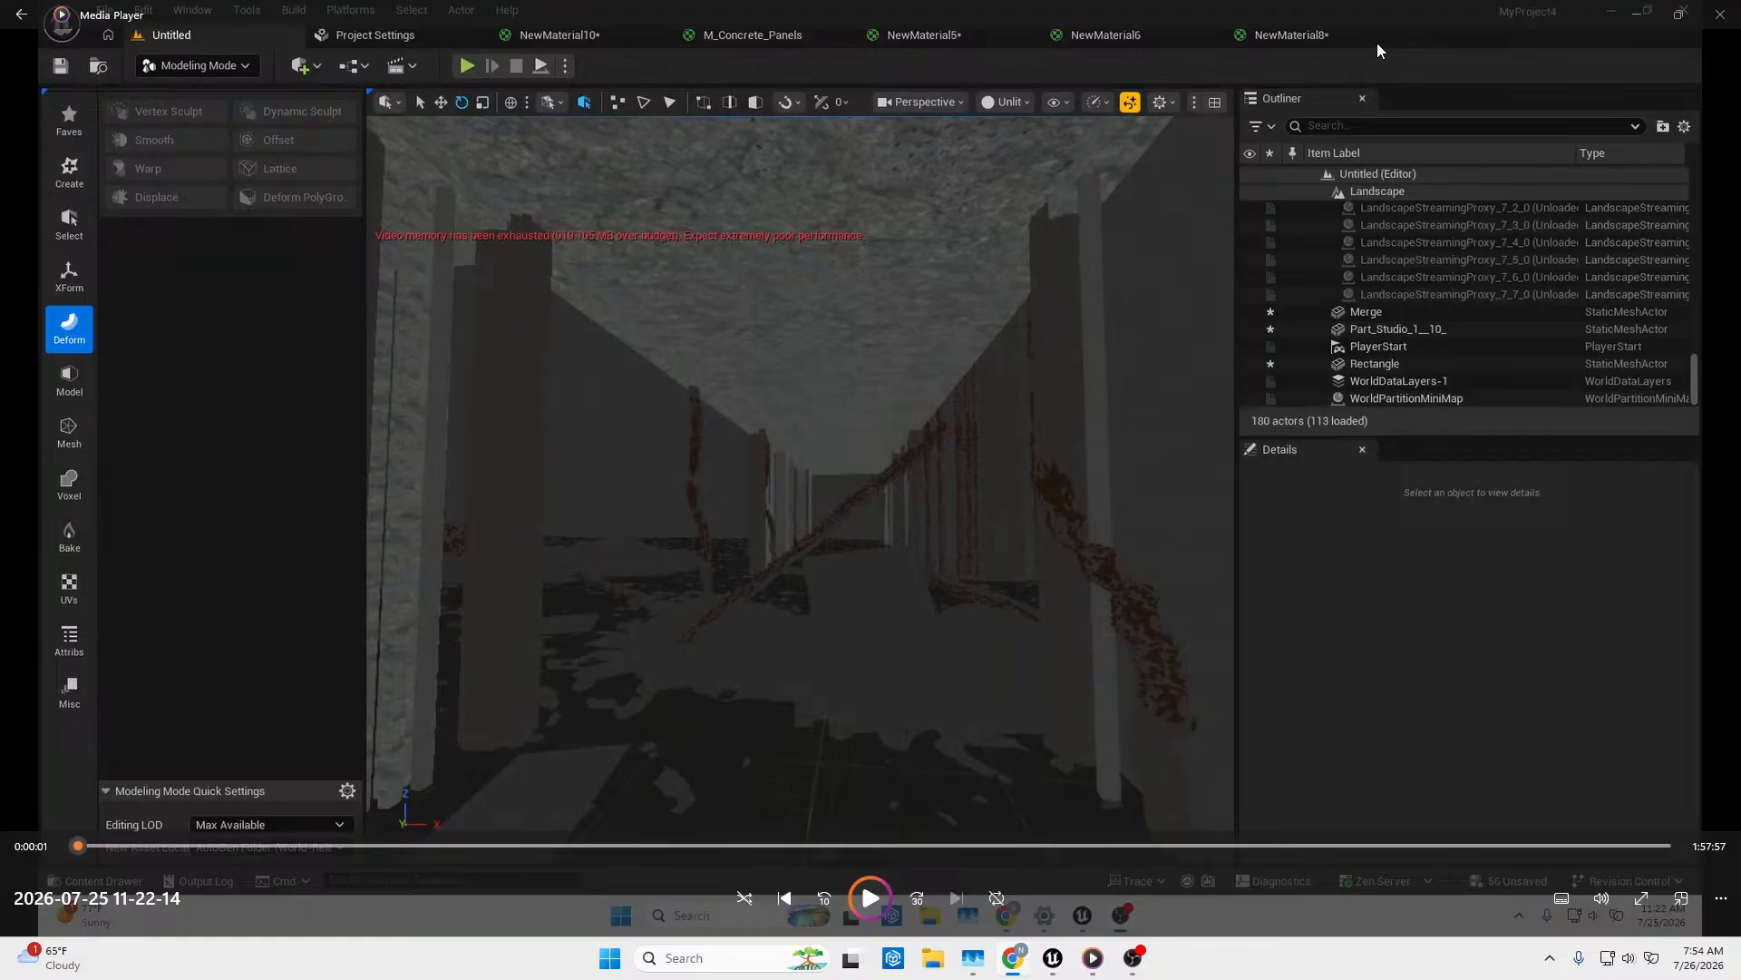
left_click_drag(752, 13, 0, 45)
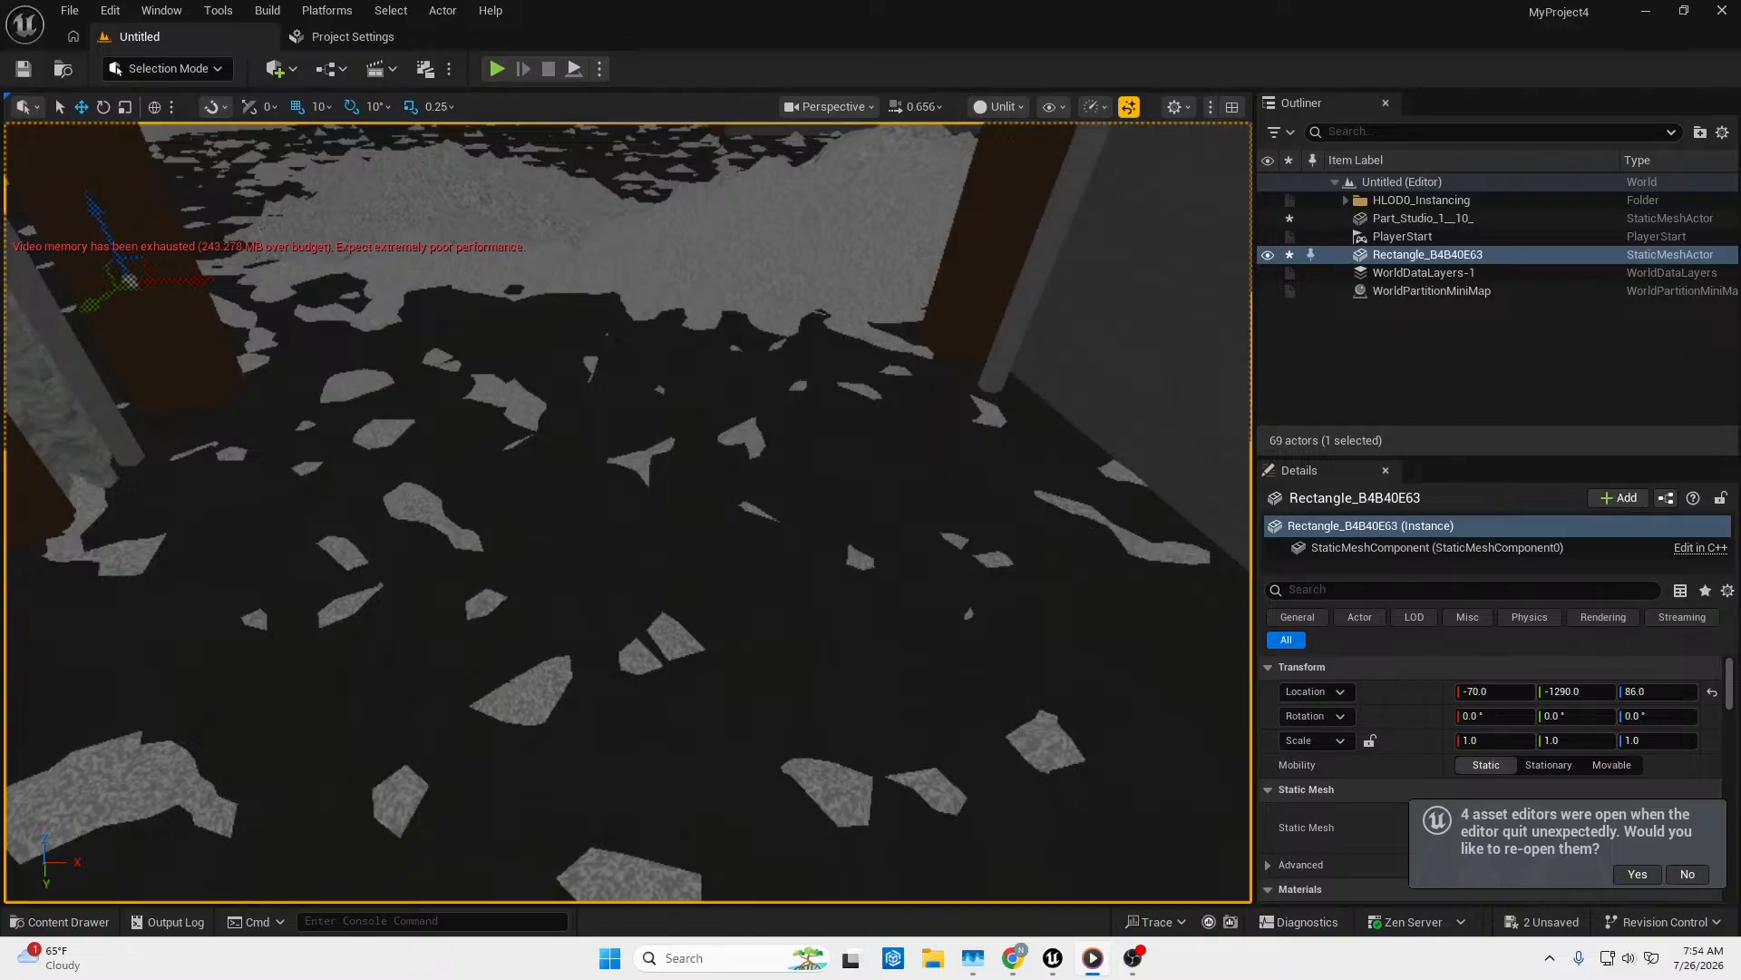
right_click_drag(506, 438, 472, 424)
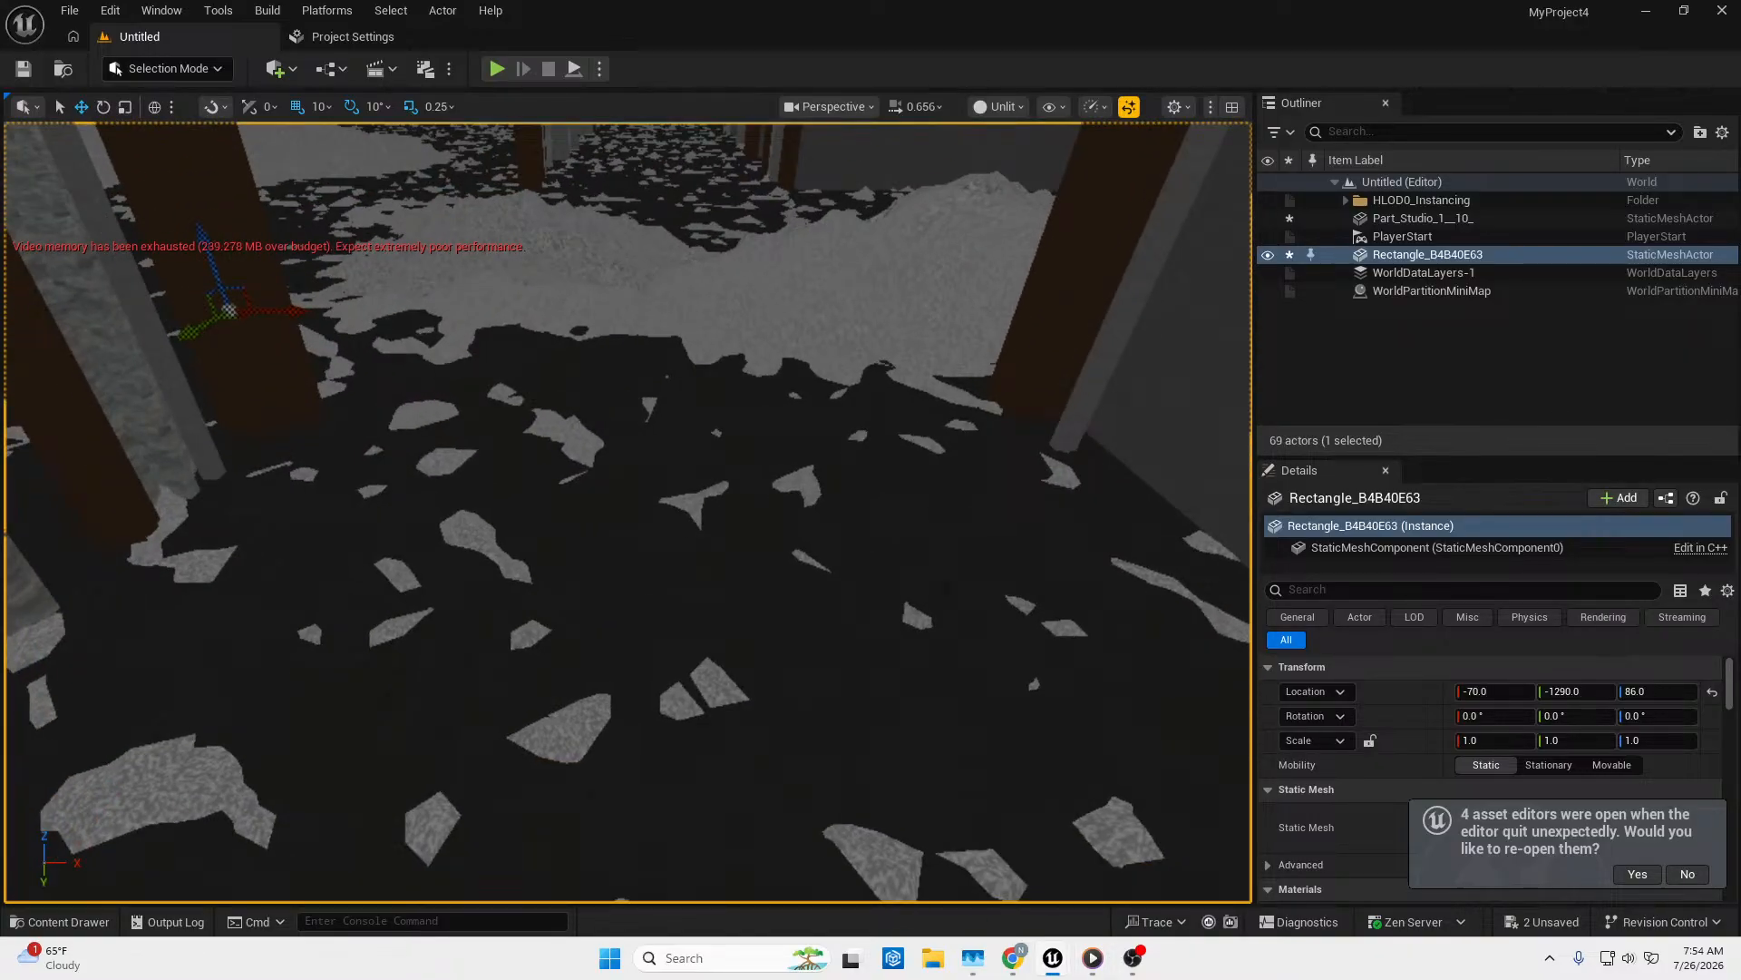
left_click_drag(0, 125, 624, 115)
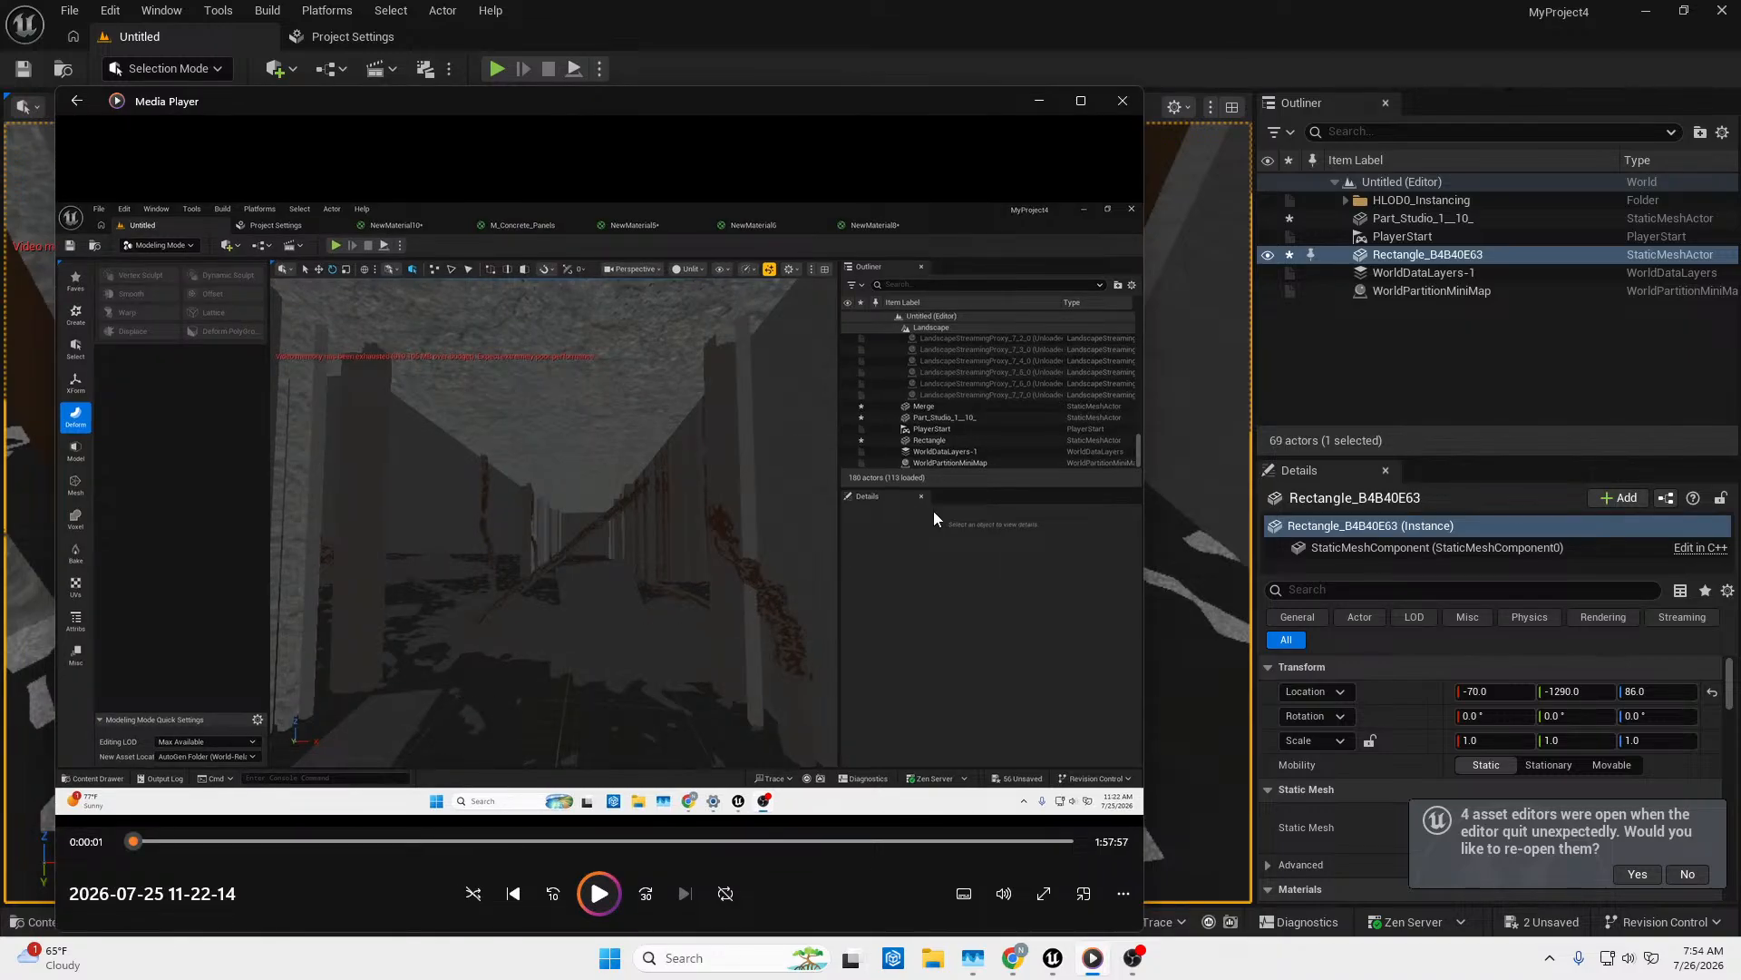
left_click_drag(927, 94, 0, 100)
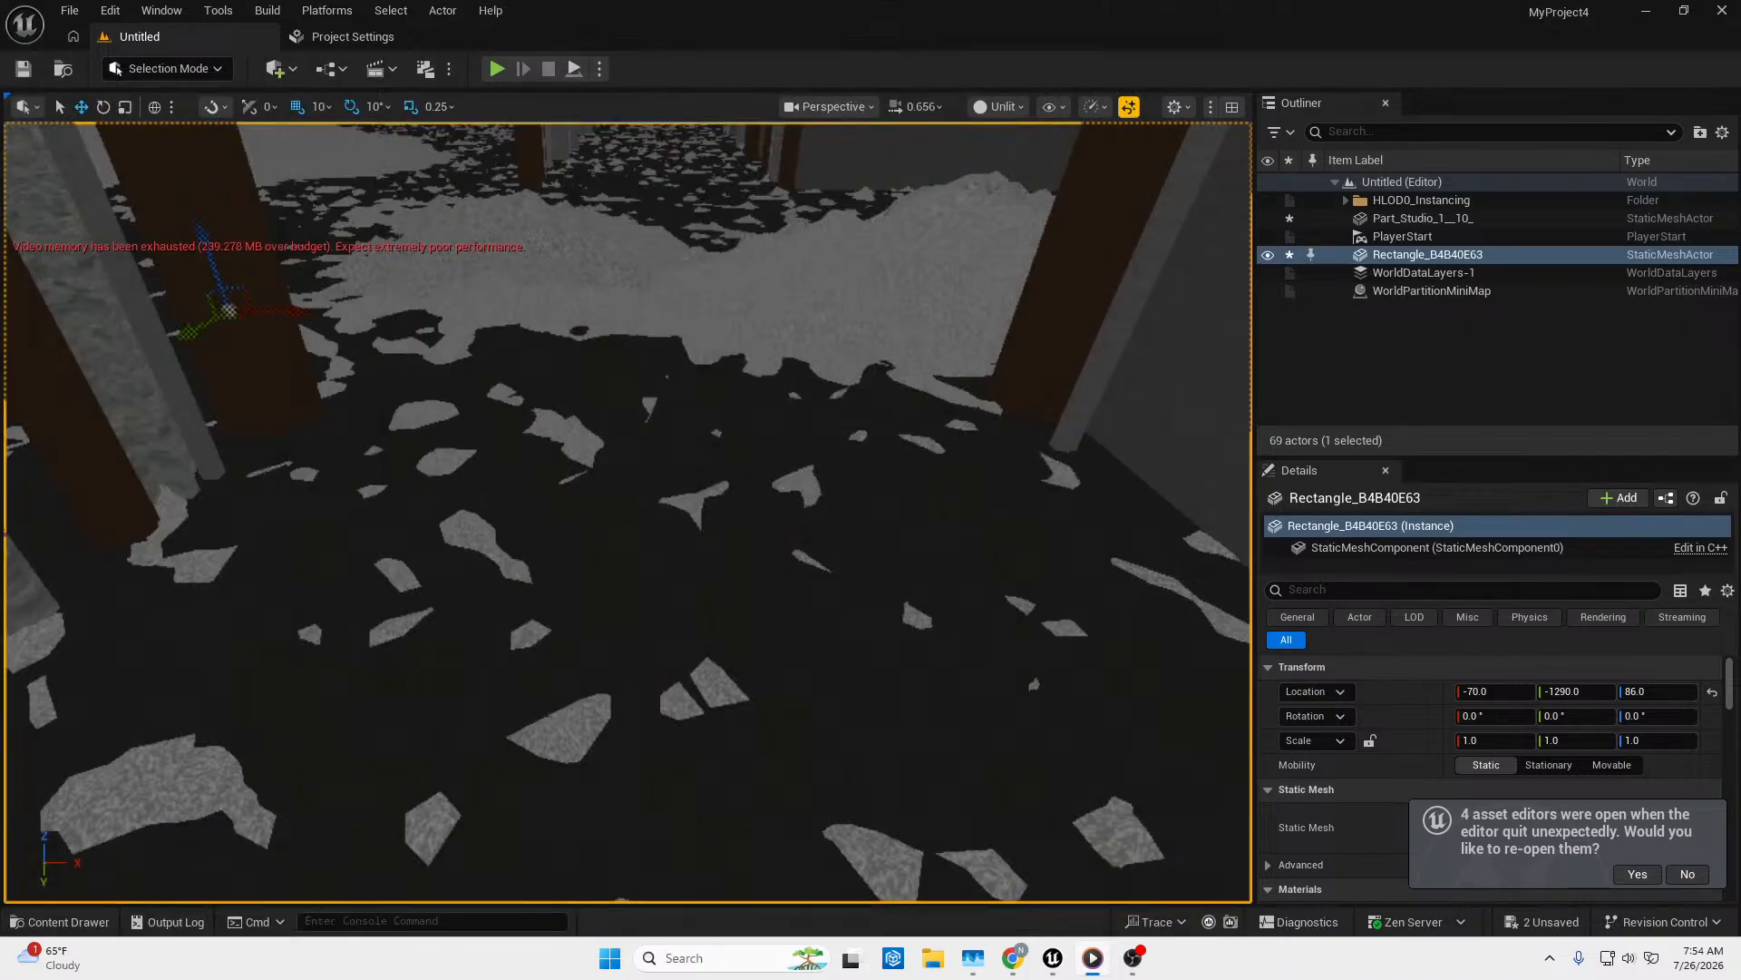
Lower the Rectangle_B4B40E63 floor mesh to a Z location of 85.
right_click_drag(586, 454, 476, 299)
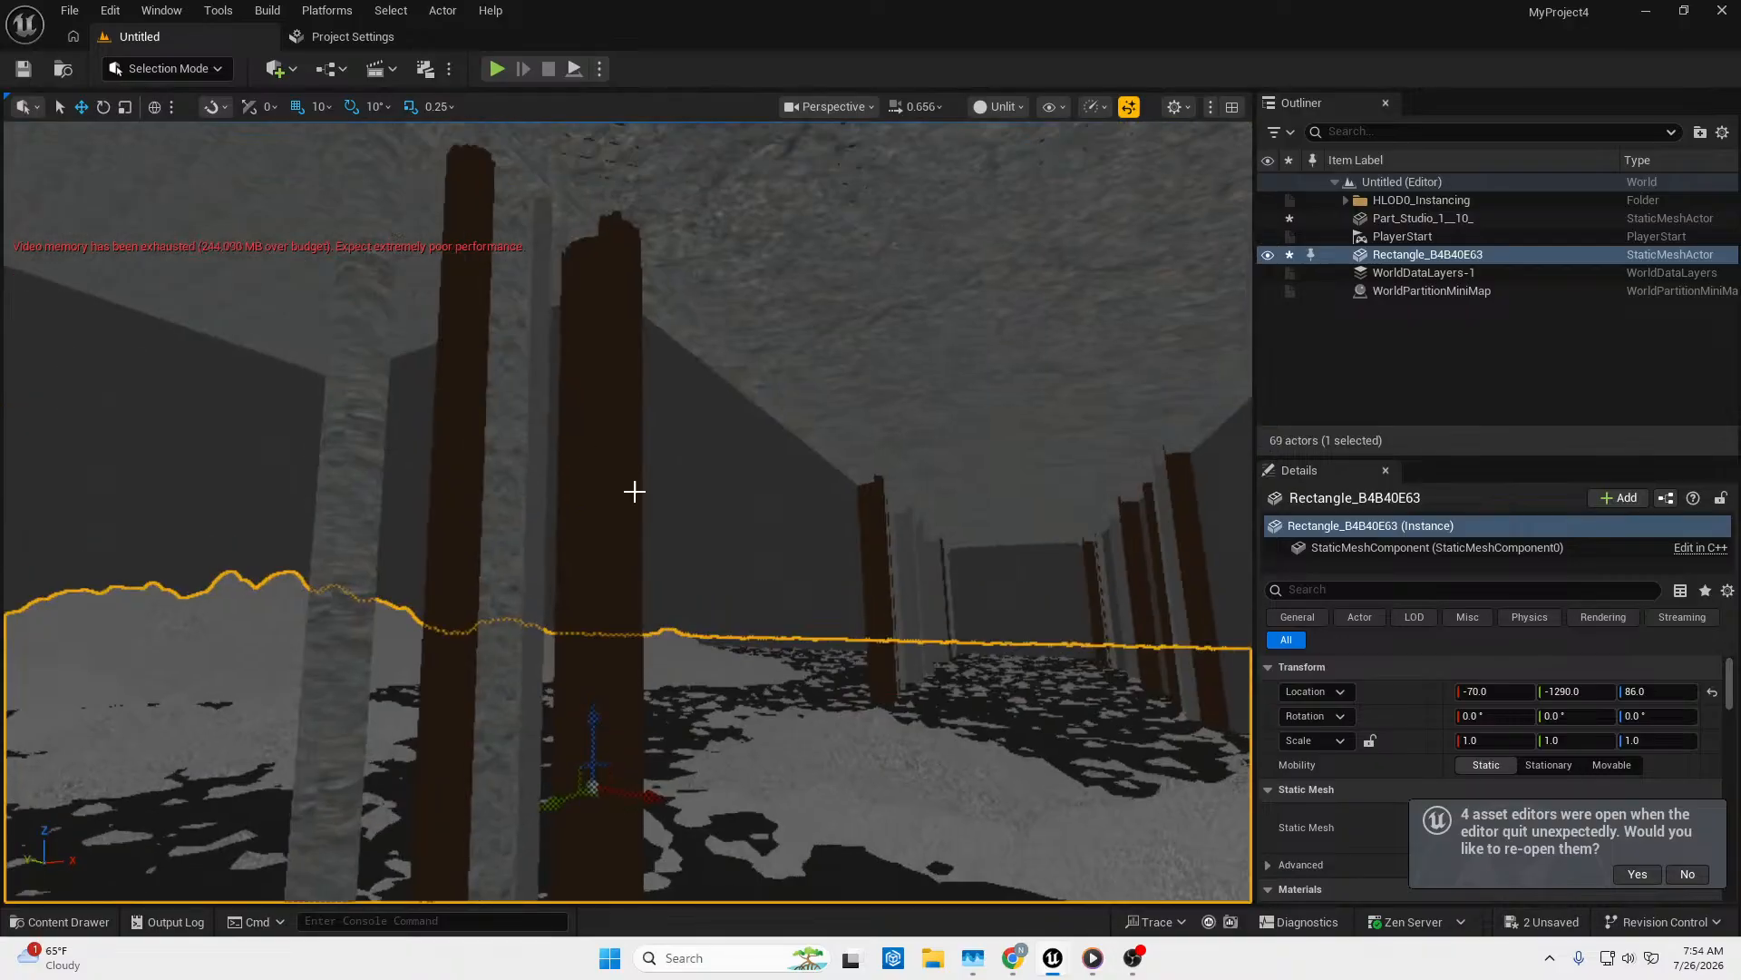
right_click_drag(634, 491, 717, 681)
left_click(1623, 693)
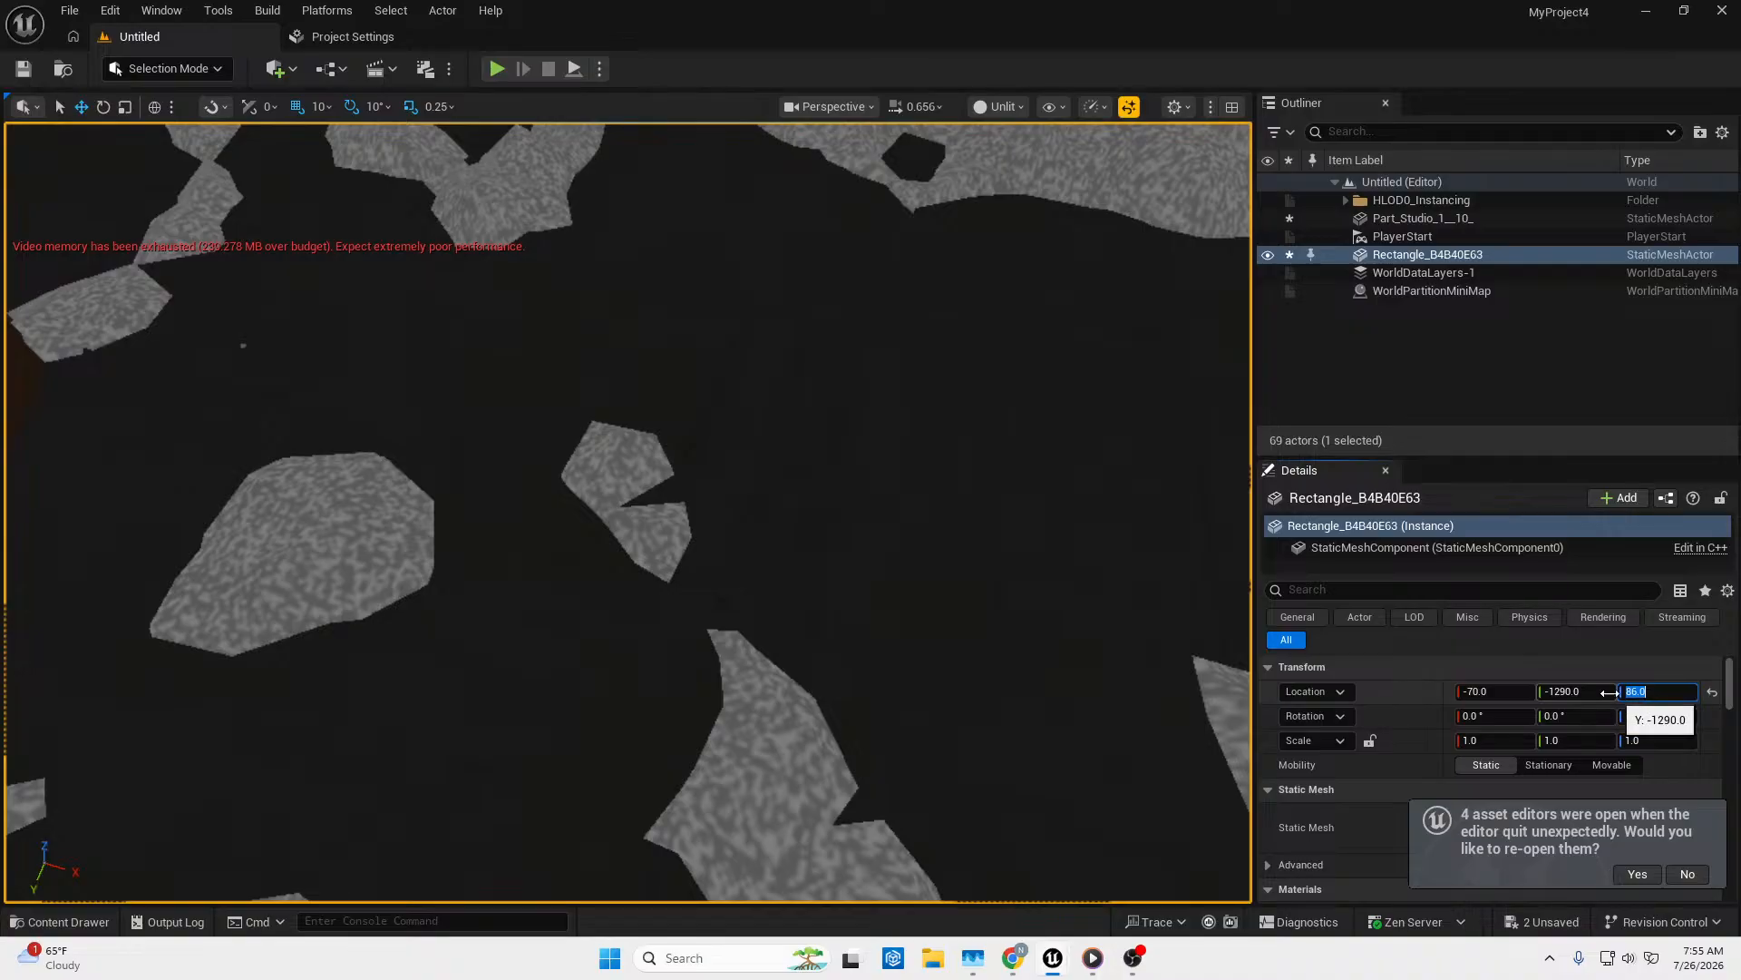
type("85")
key("Return")
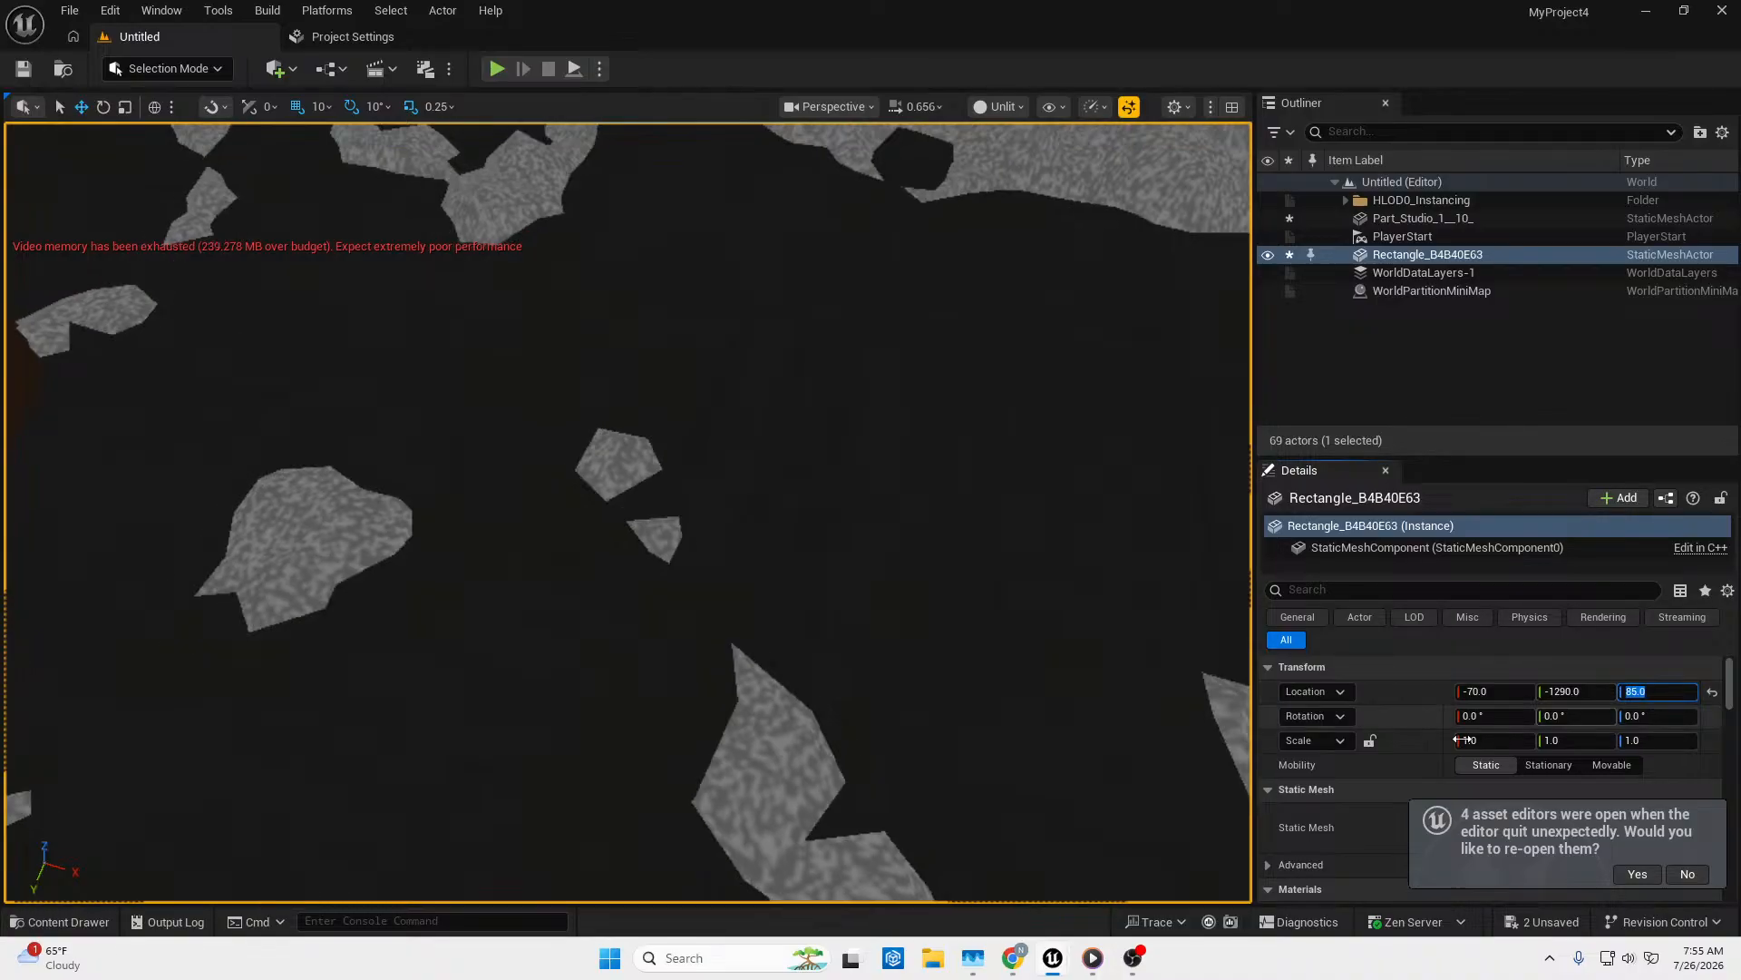
Inspect how much of the corridor floor the lowered mesh's debris patches cover, near the entrance and farther along.
right_click_drag(944, 562, 952, 463)
key("s")
key("s")
key("w")
key("s")
key("w")
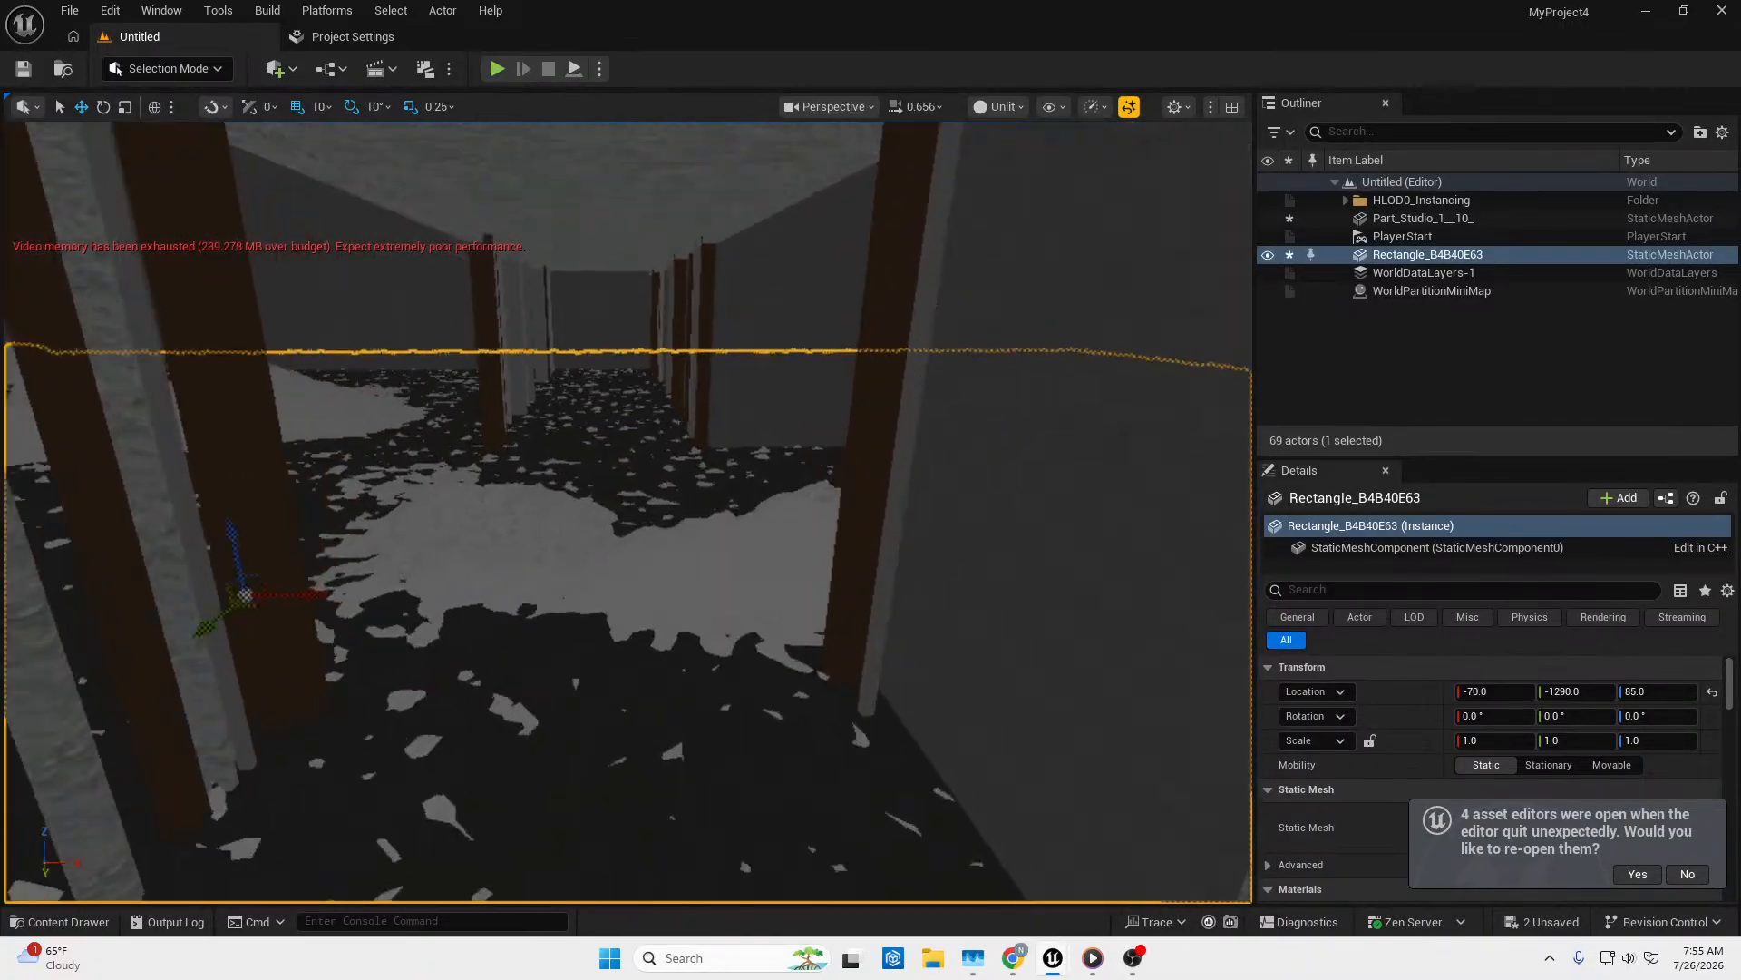
right_click_drag(814, 544, 814, 613)
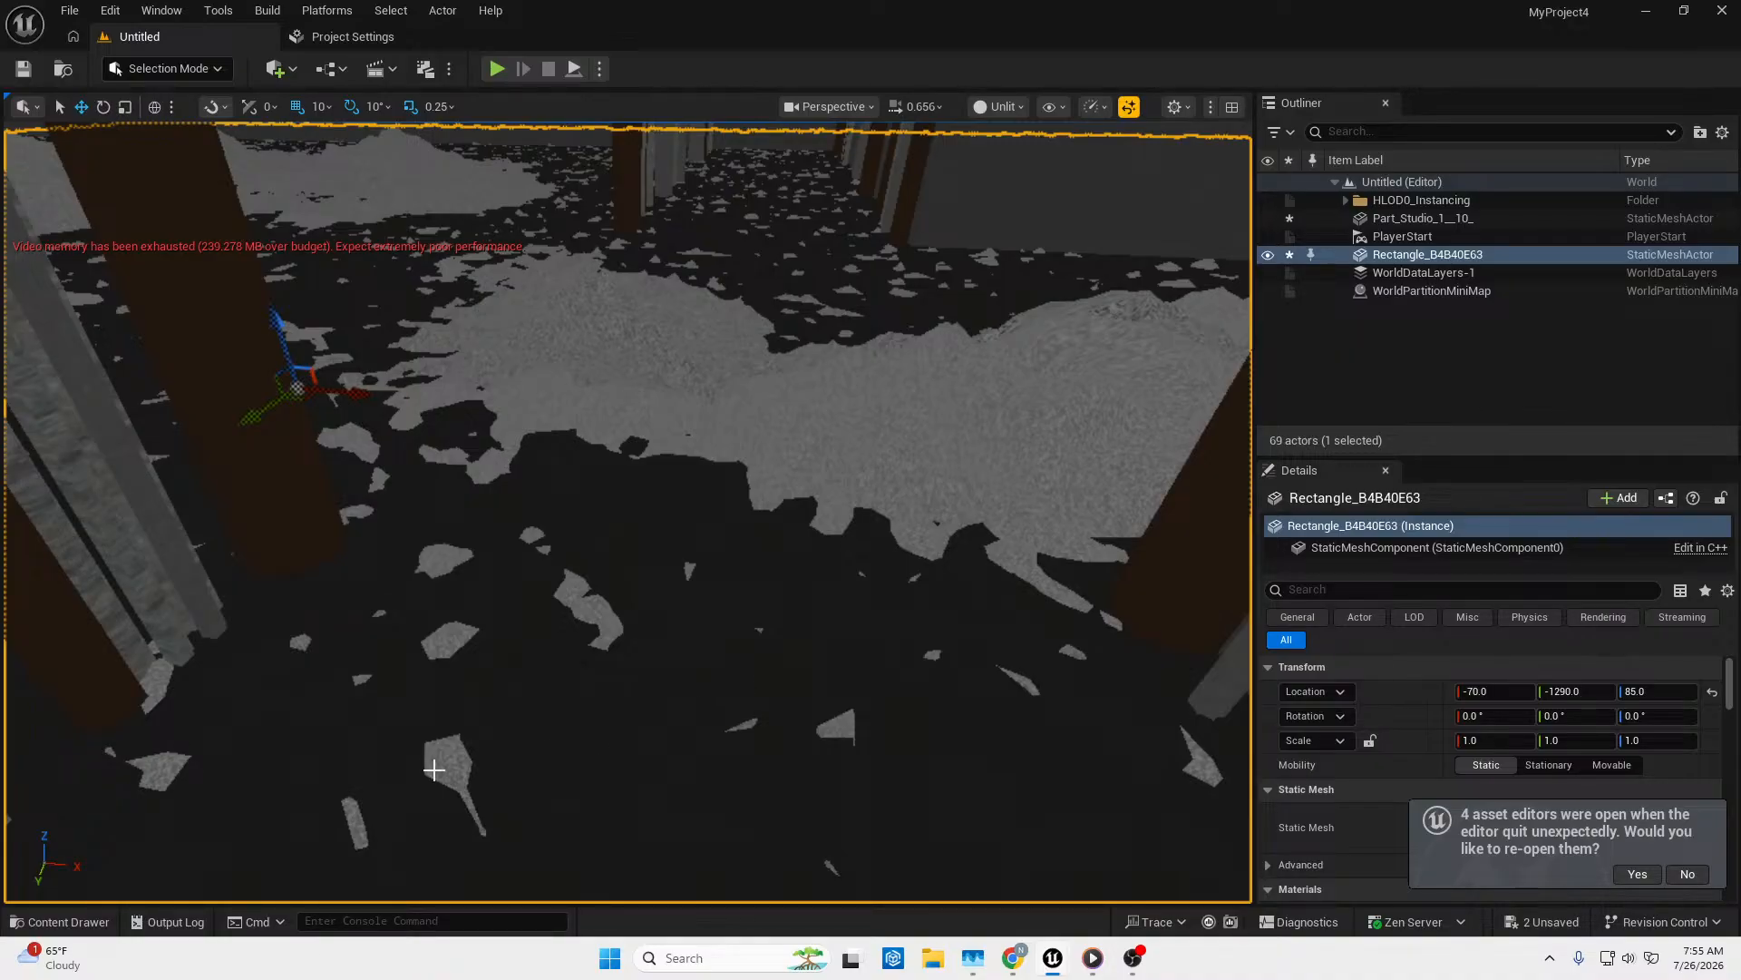
Decline re-opening the four asset editors and apply NewMaterial7 from the StarterContent Materials folder to the debris floor mesh.
left_click(60, 922)
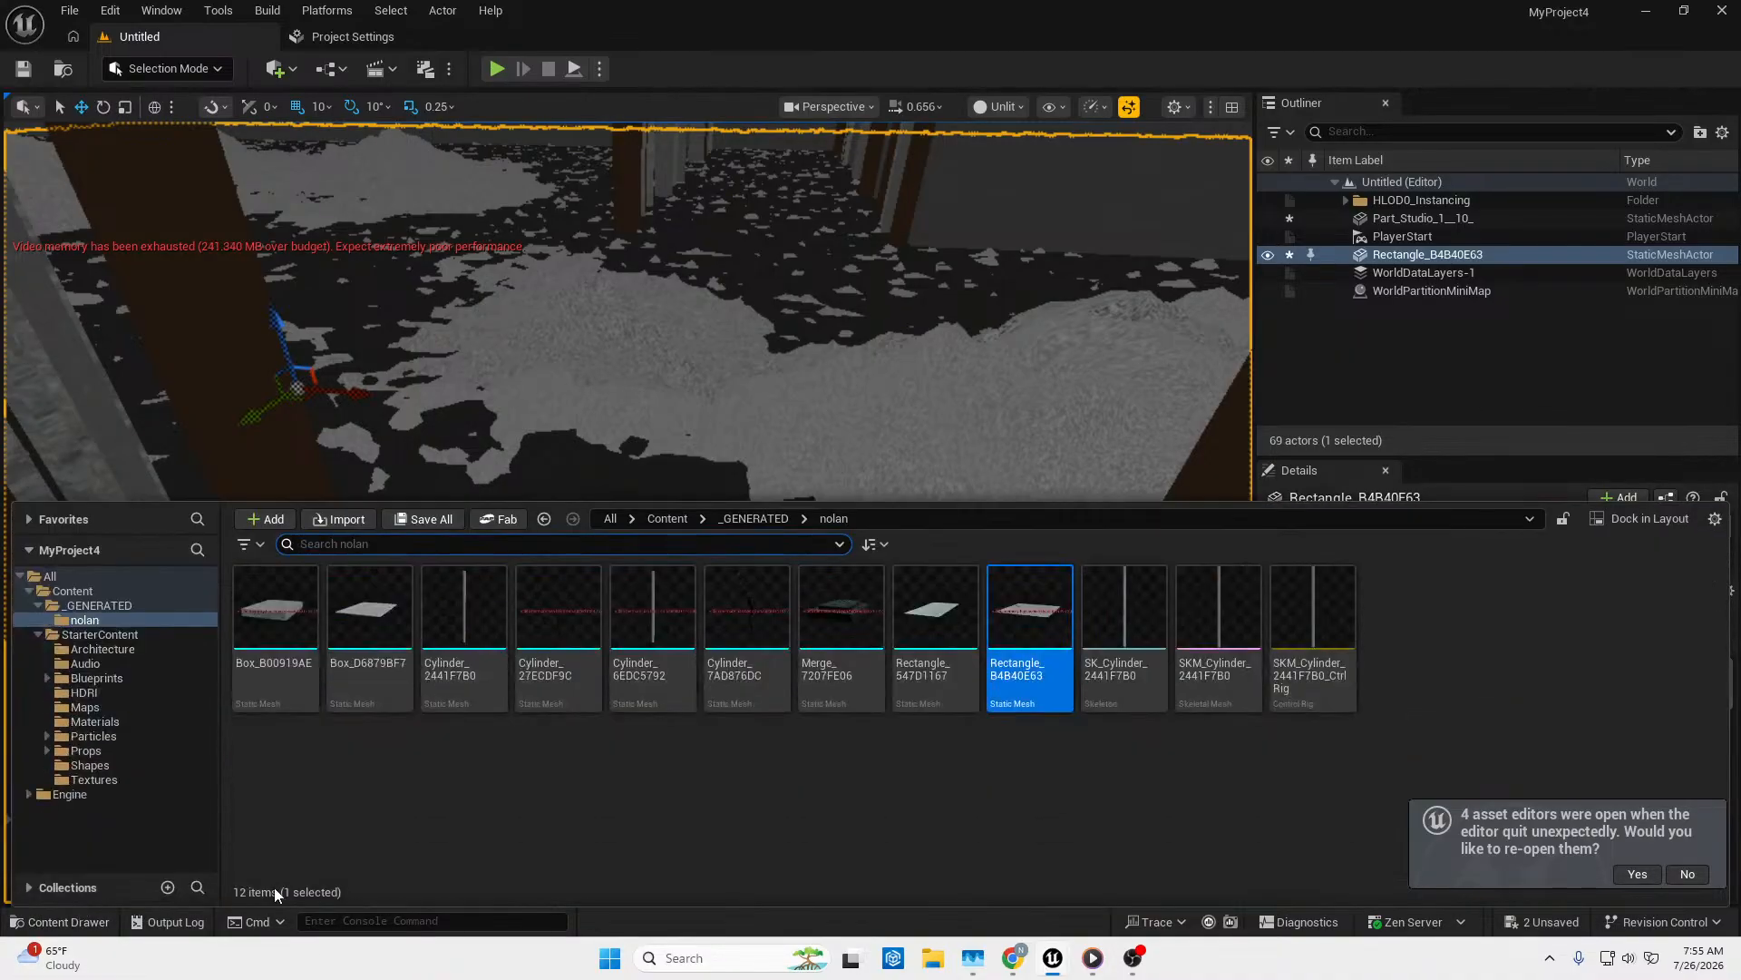
left_click(114, 720)
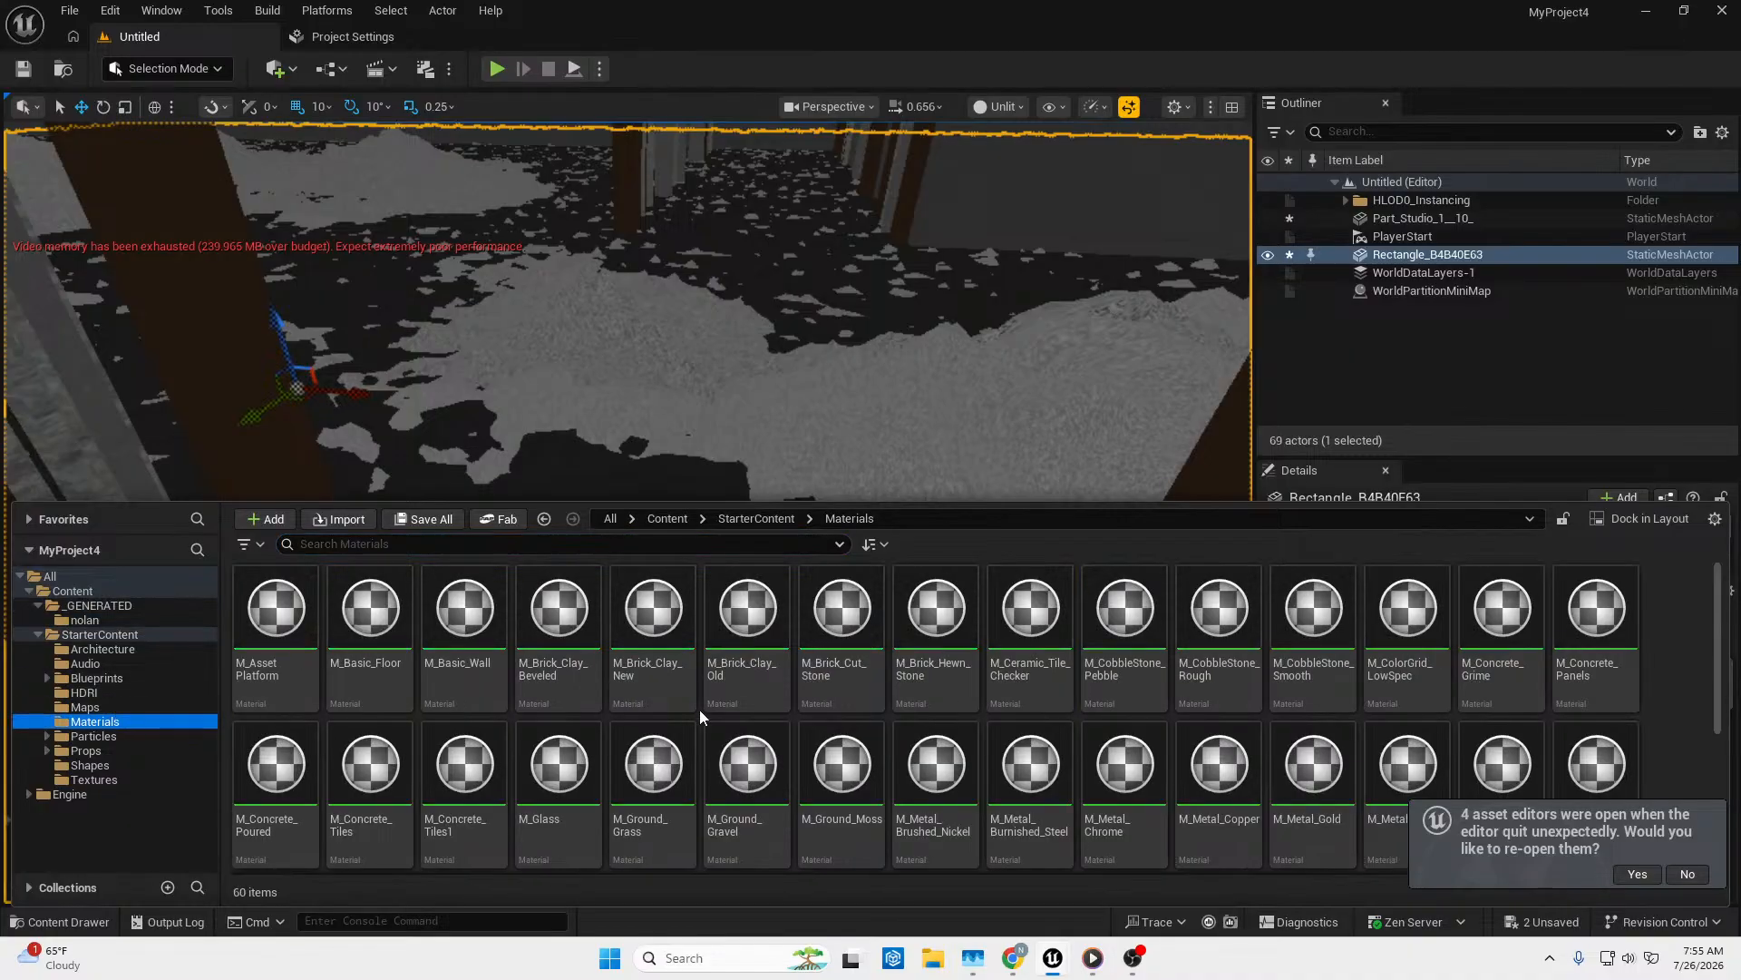
scroll(1306, 729, "down", 4)
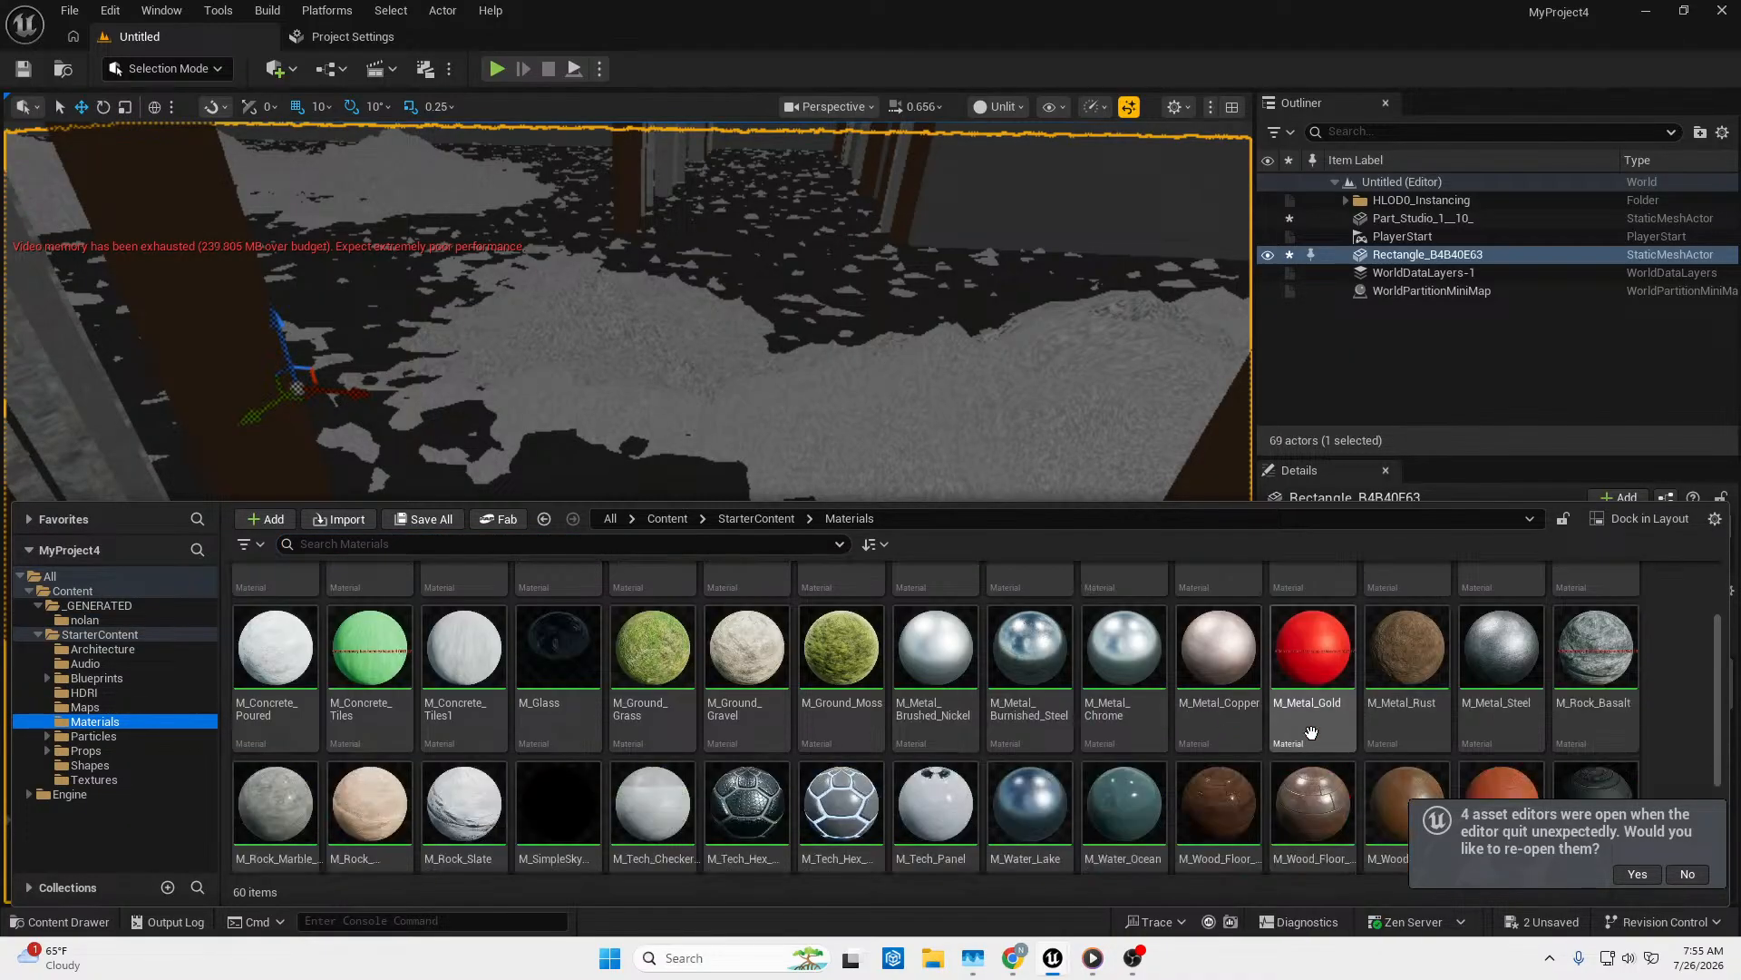
scroll(1311, 732, "up", 4)
scroll(1312, 732, "down", 10)
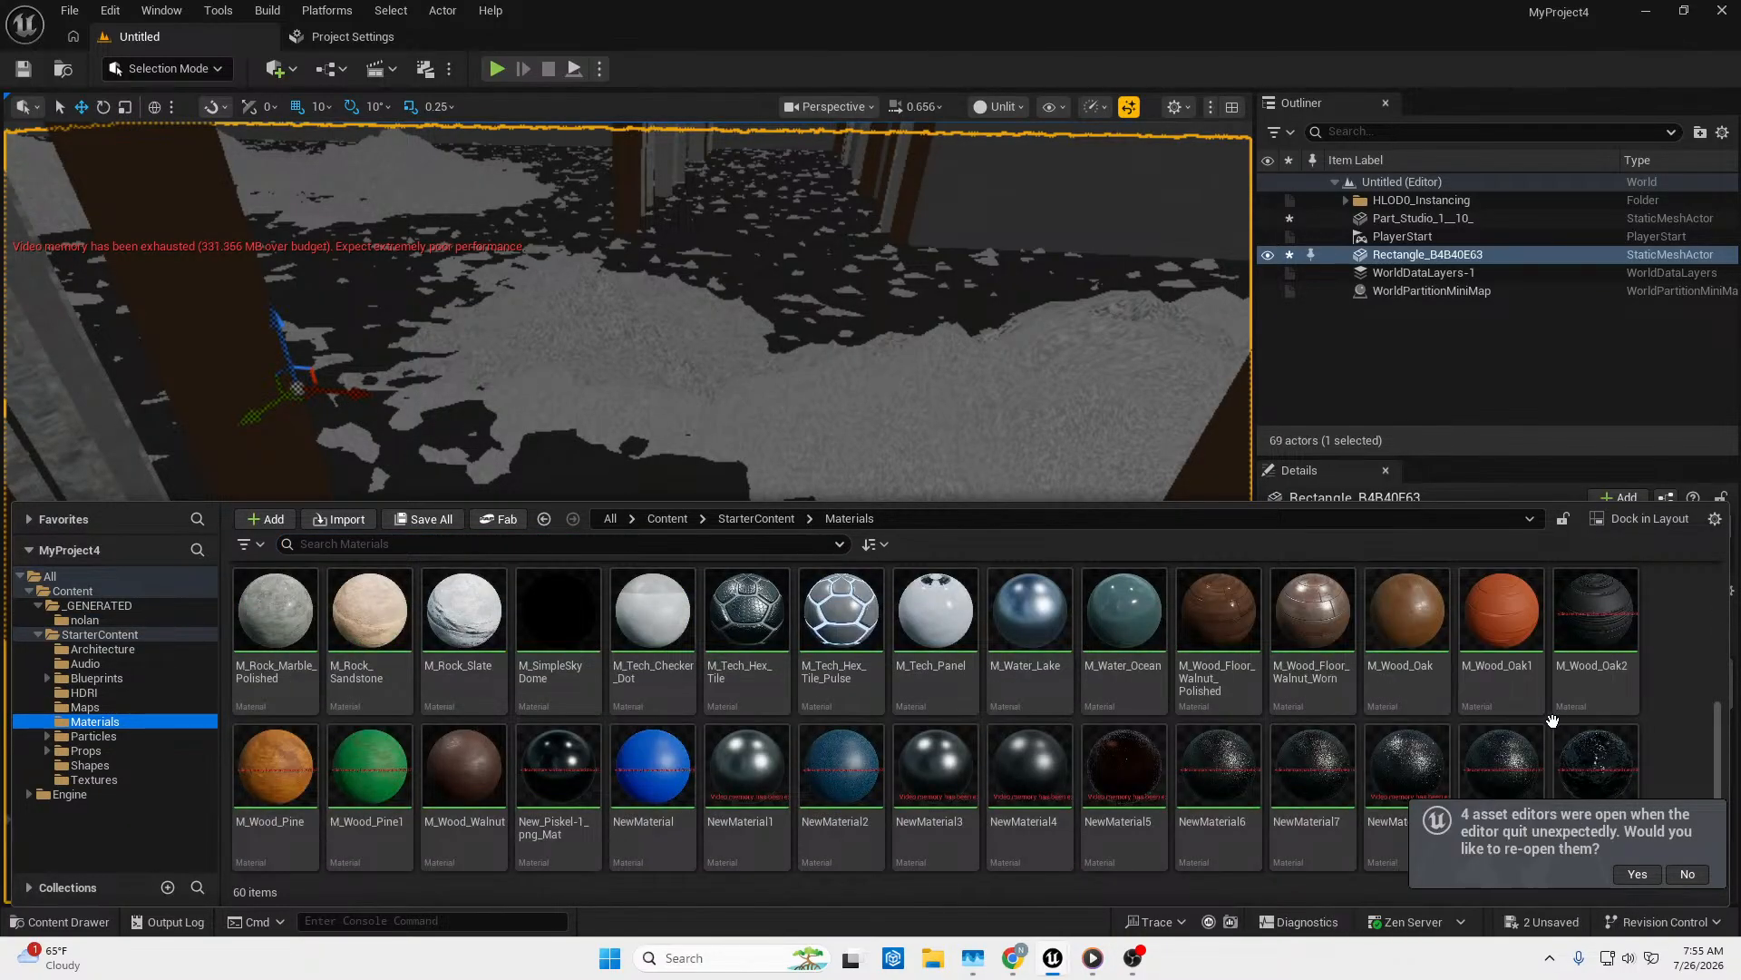
left_click(1679, 878)
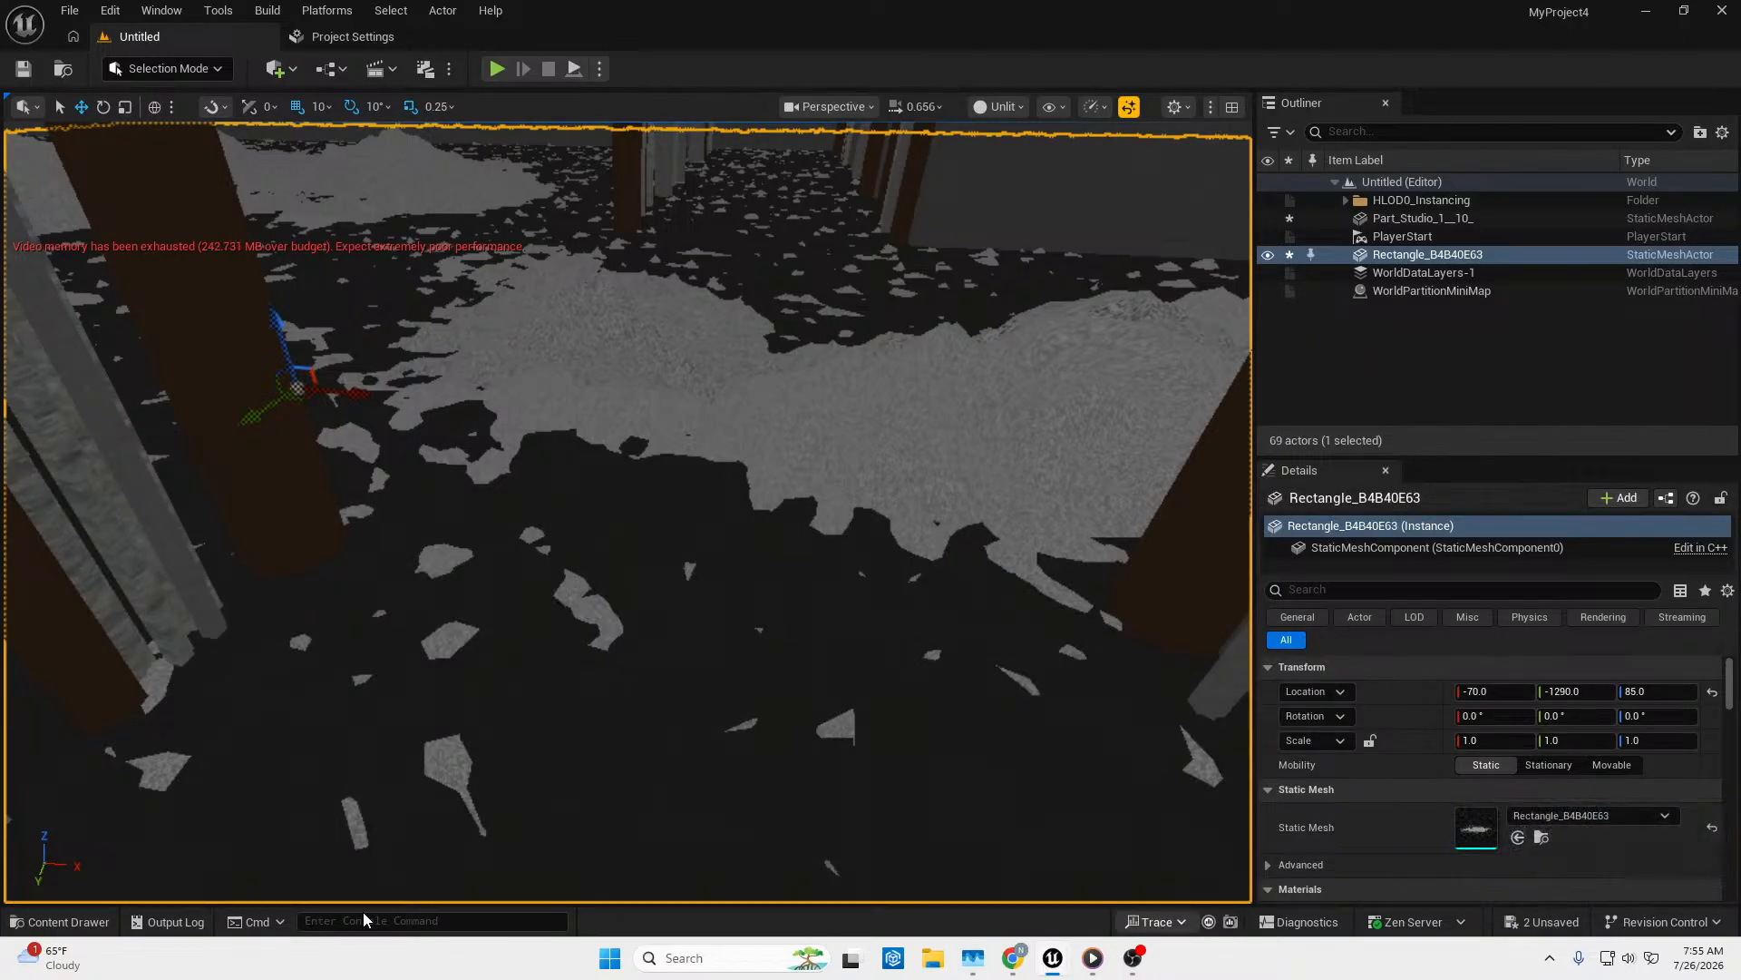
left_click(87, 913)
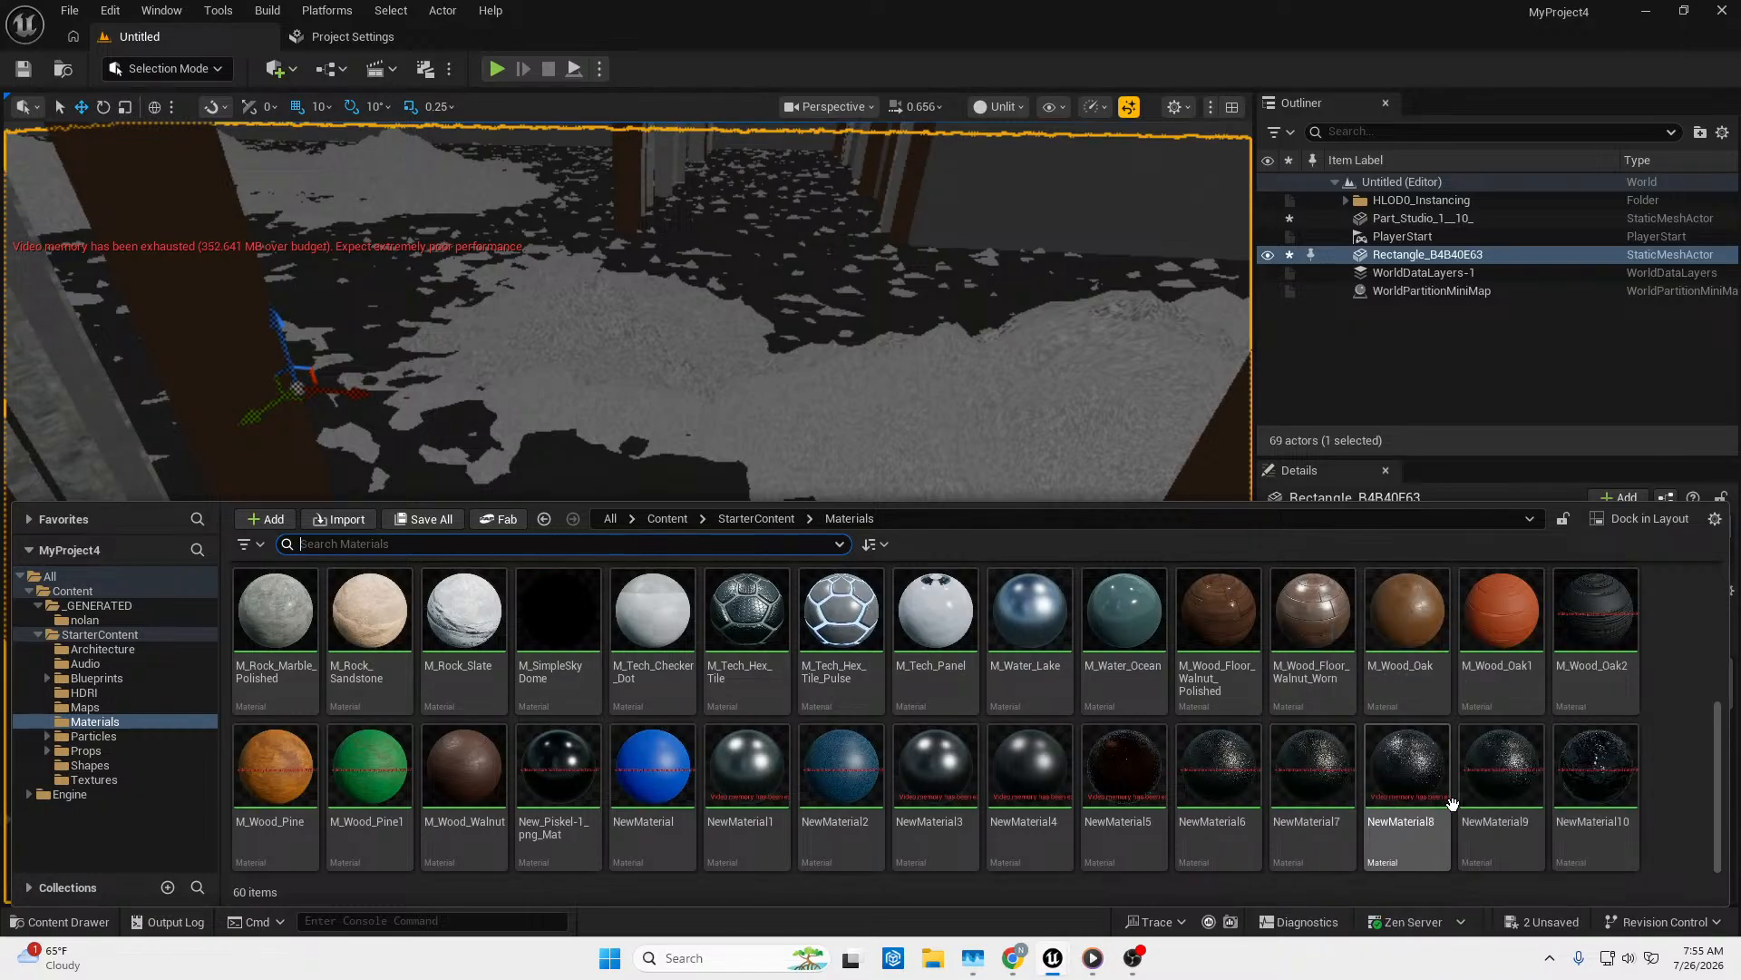
left_click_drag(1327, 793, 1063, 551)
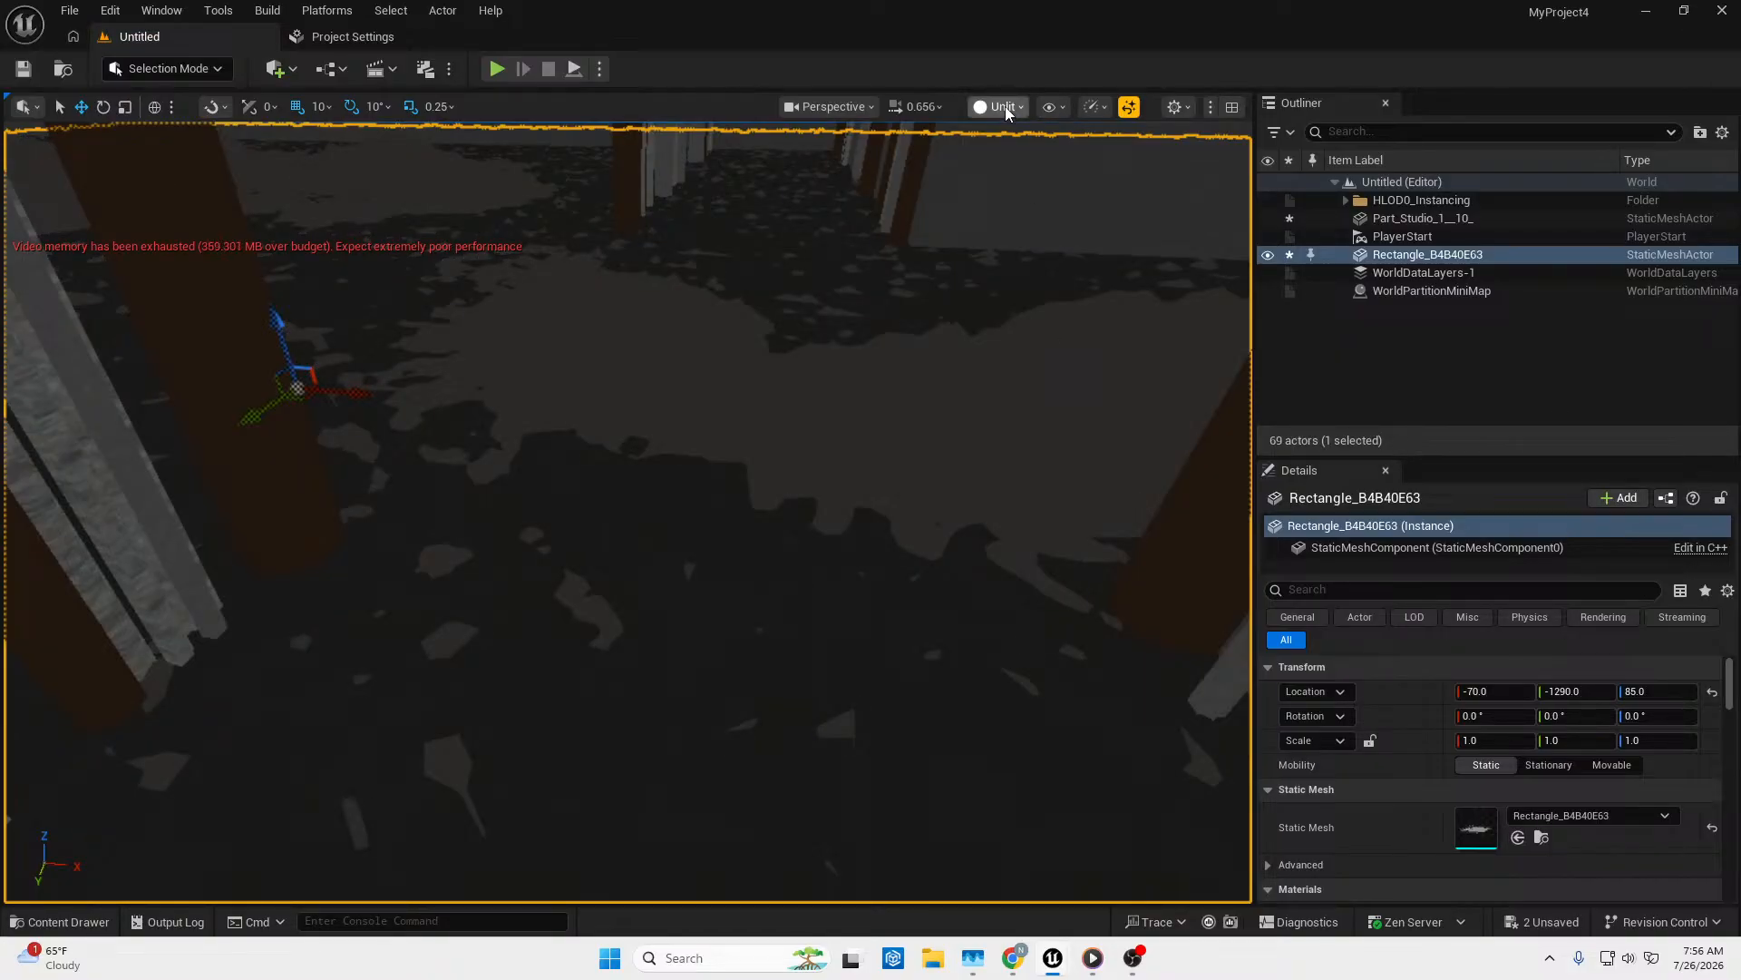
Add a point light to the level and bring its position in the corridor into view.
left_click(275, 68)
mouse_move(319, 262)
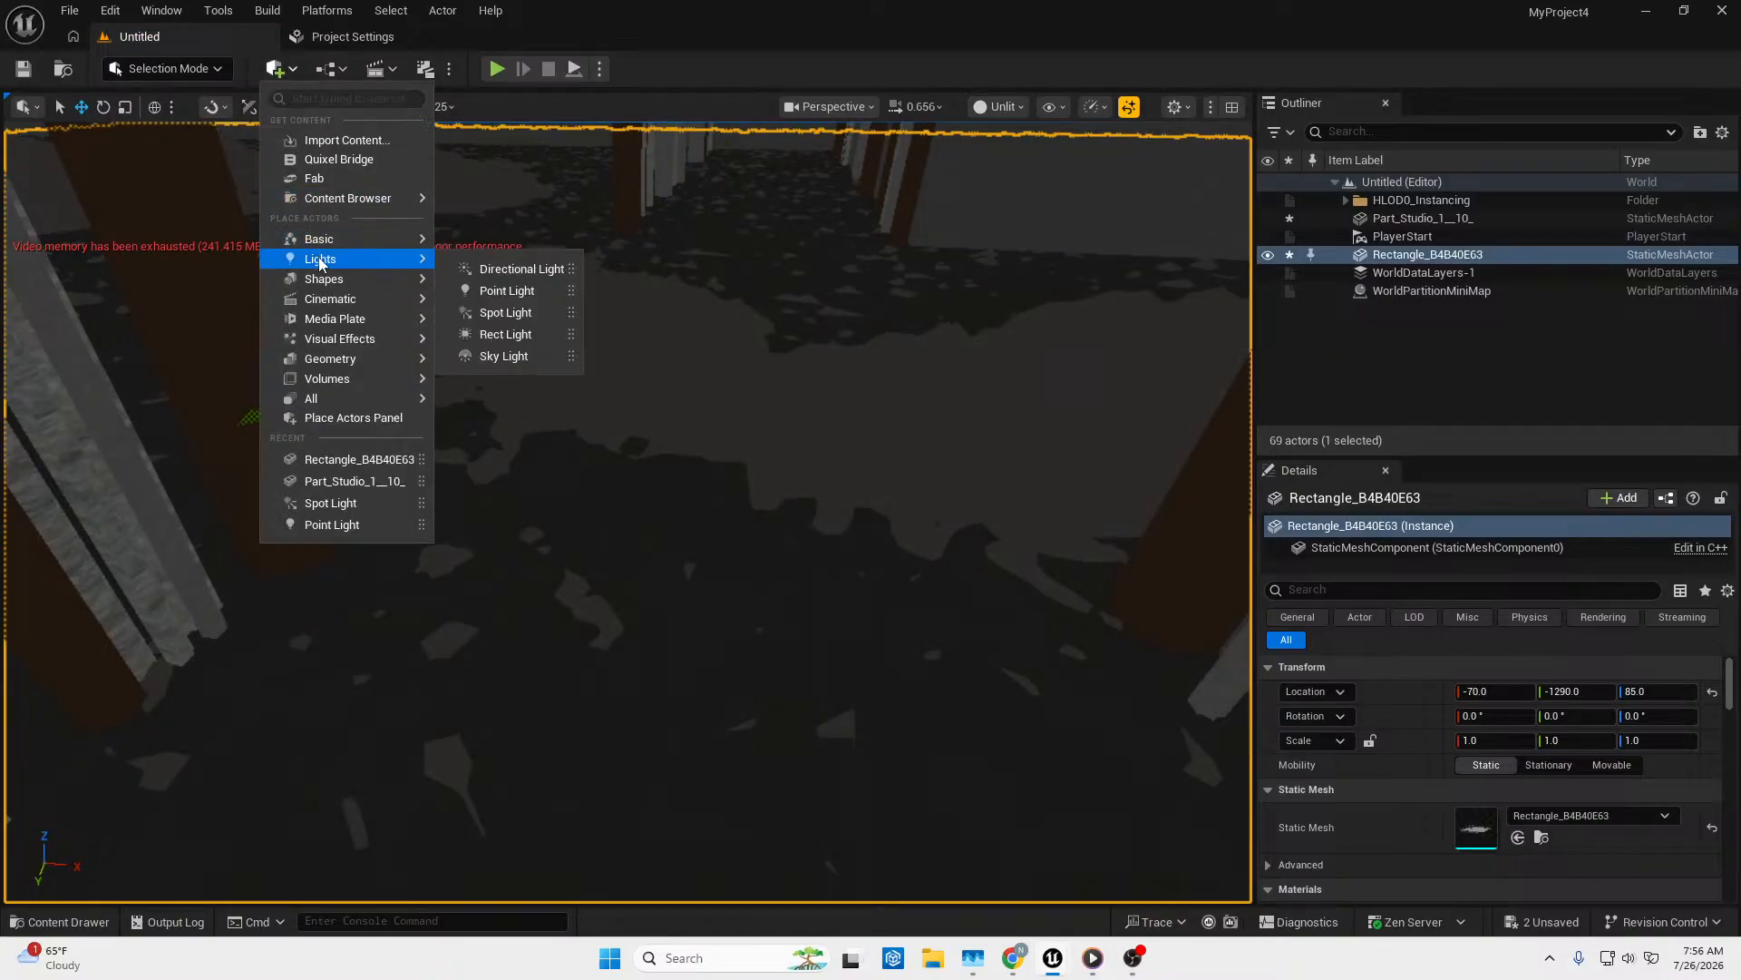
left_click(504, 290)
right_click_drag(623, 374, 609, 257)
key("s")
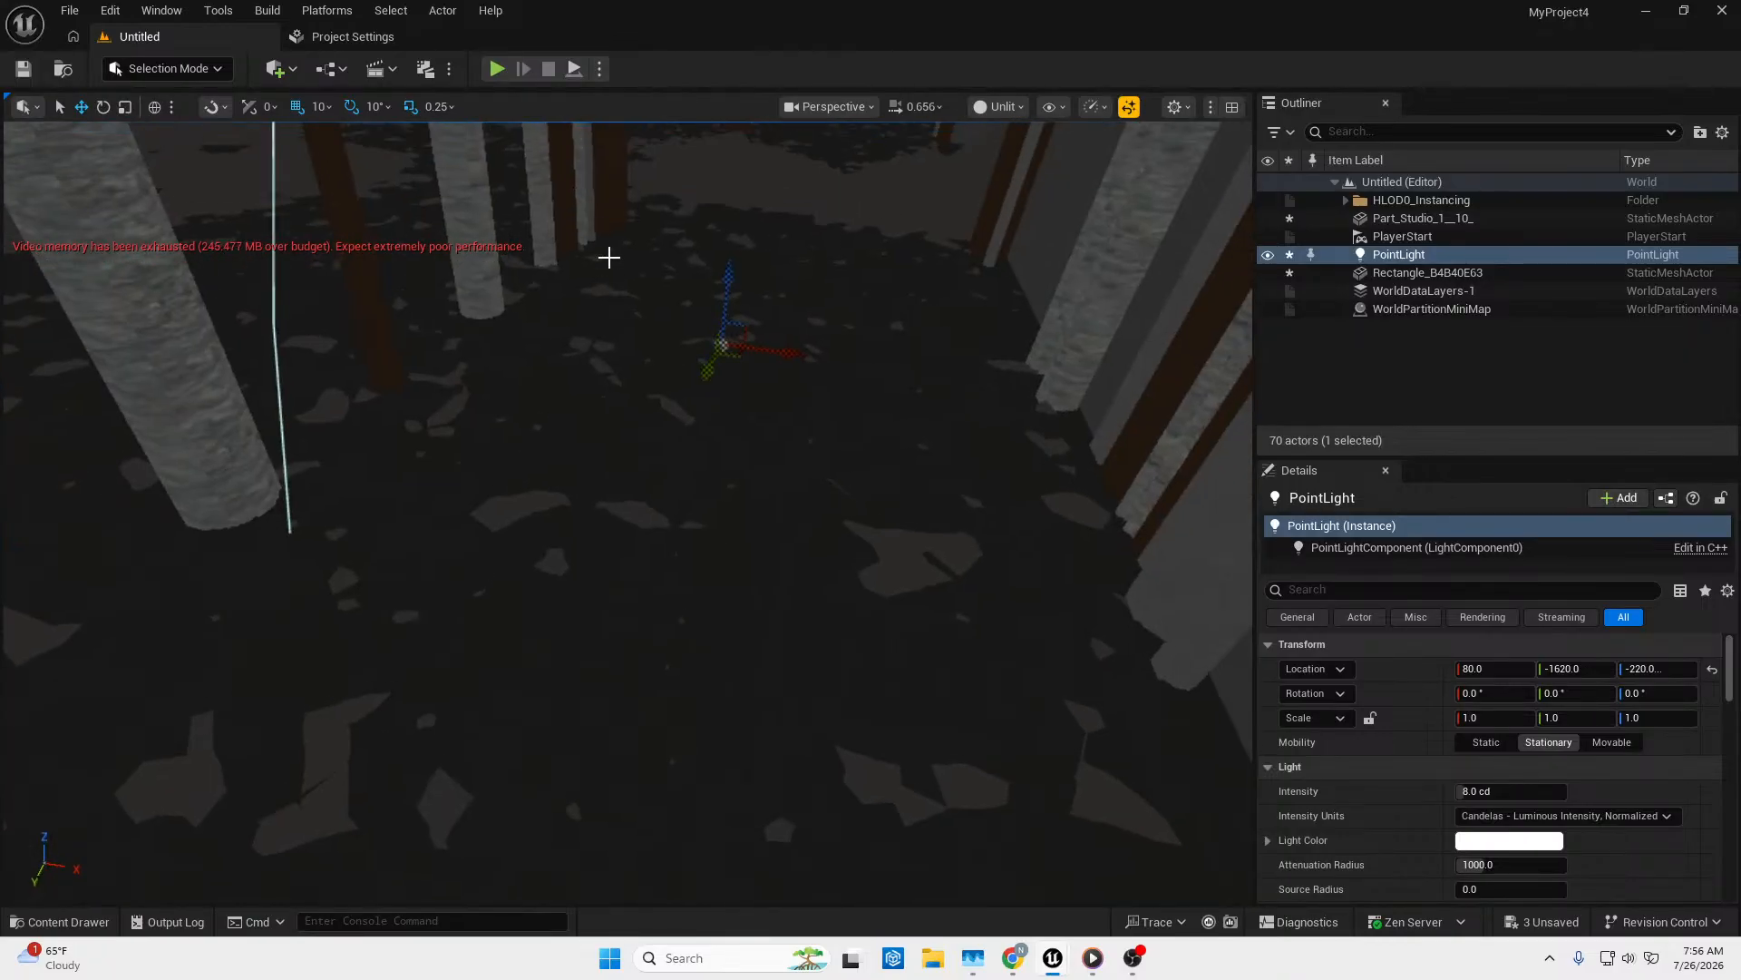
Move the point light inside the corridor to X 260, Y -850 and Z 240.
left_click_drag(706, 373, 513, 707)
left_click_drag(544, 639, 693, 257)
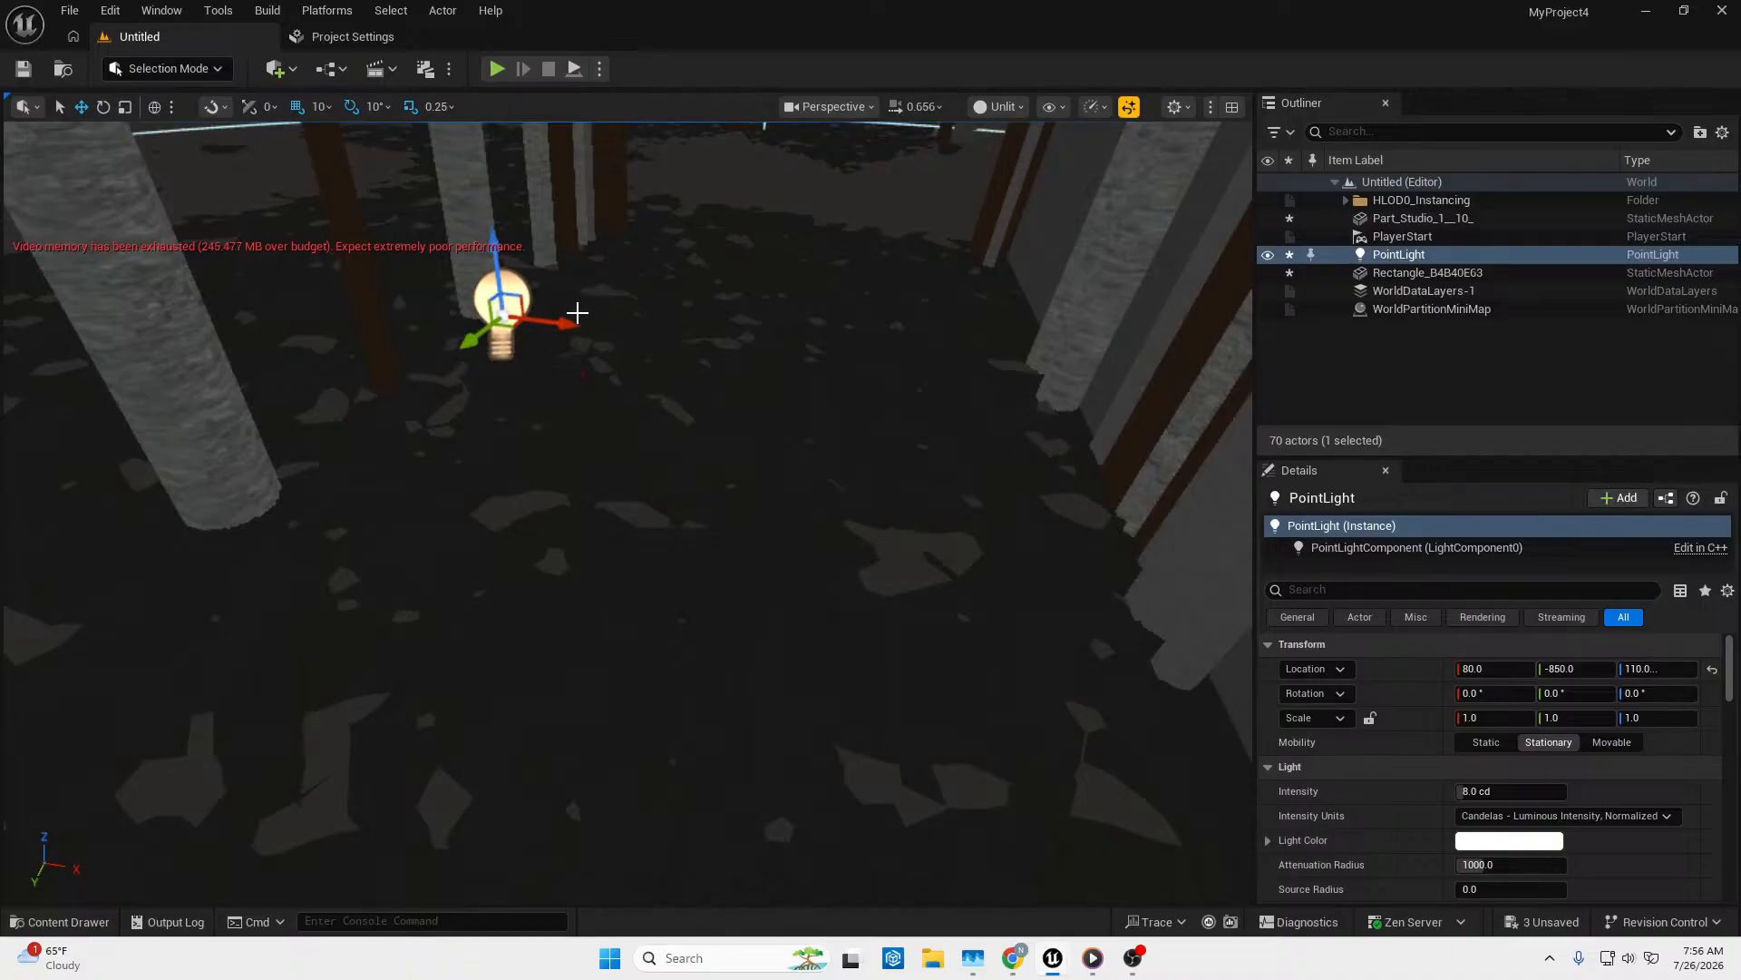
left_click_drag(567, 324, 878, 406)
mouse_move(793, 459)
right_mouse_down()
mouse_move(830, 340)
mouse_move(793, 459)
right_mouse_up()
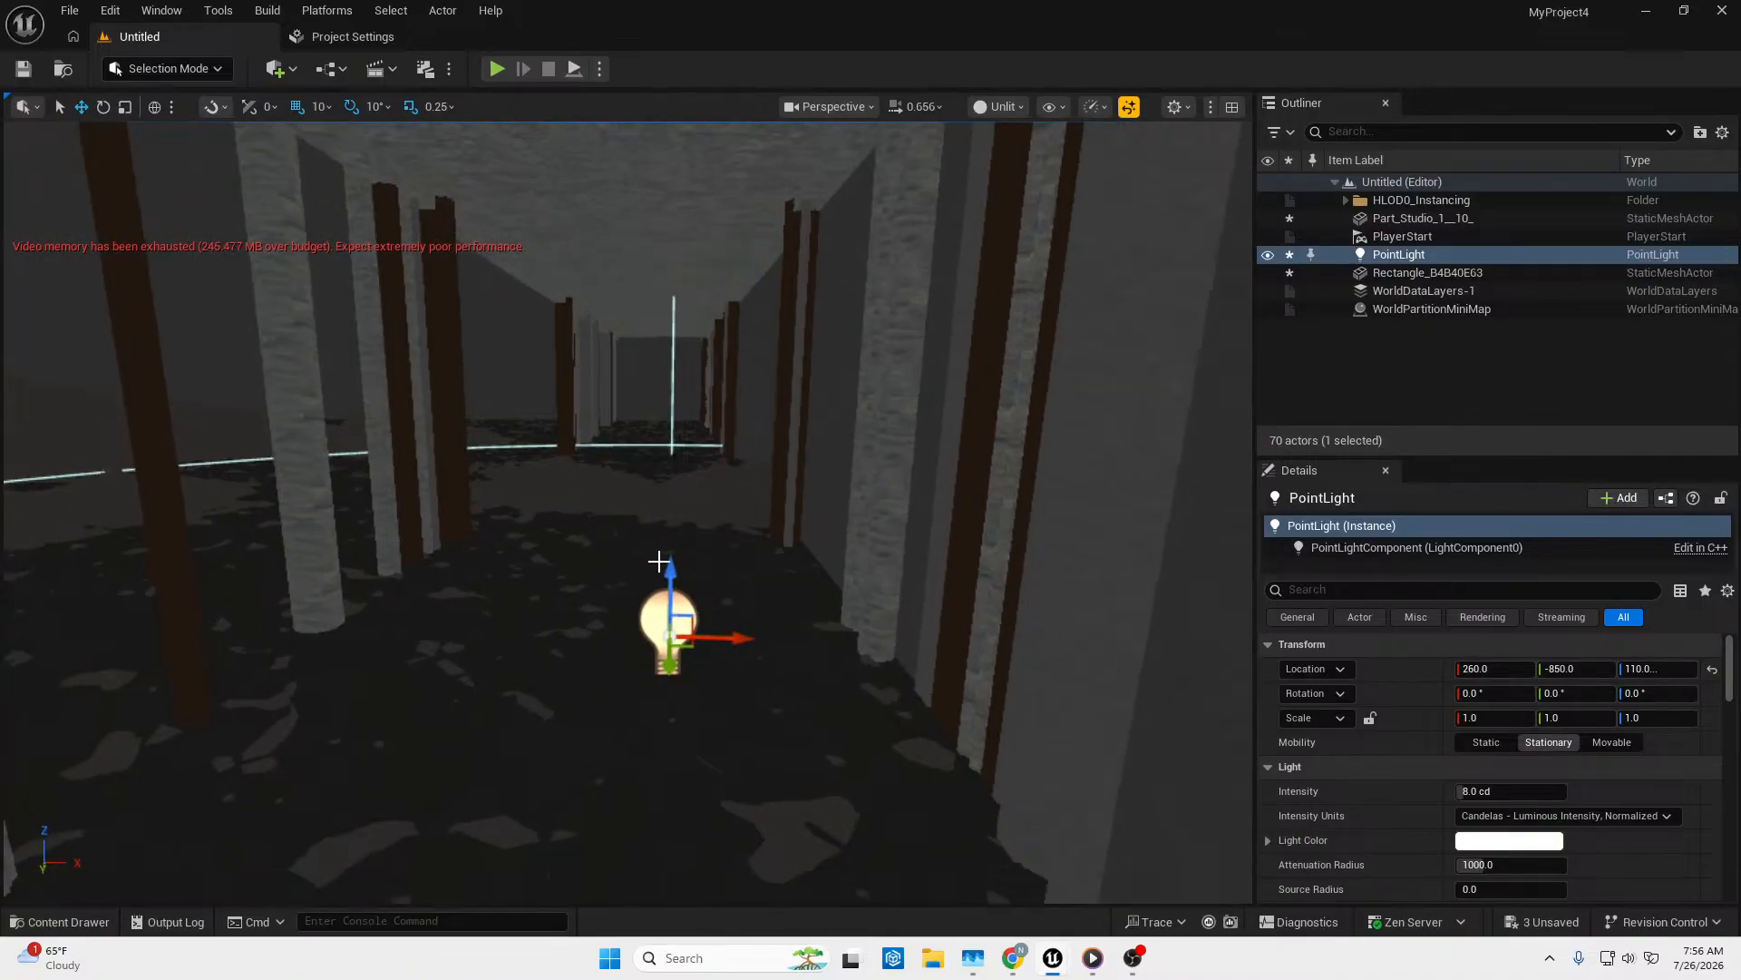
left_click_drag(659, 562, 748, 349)
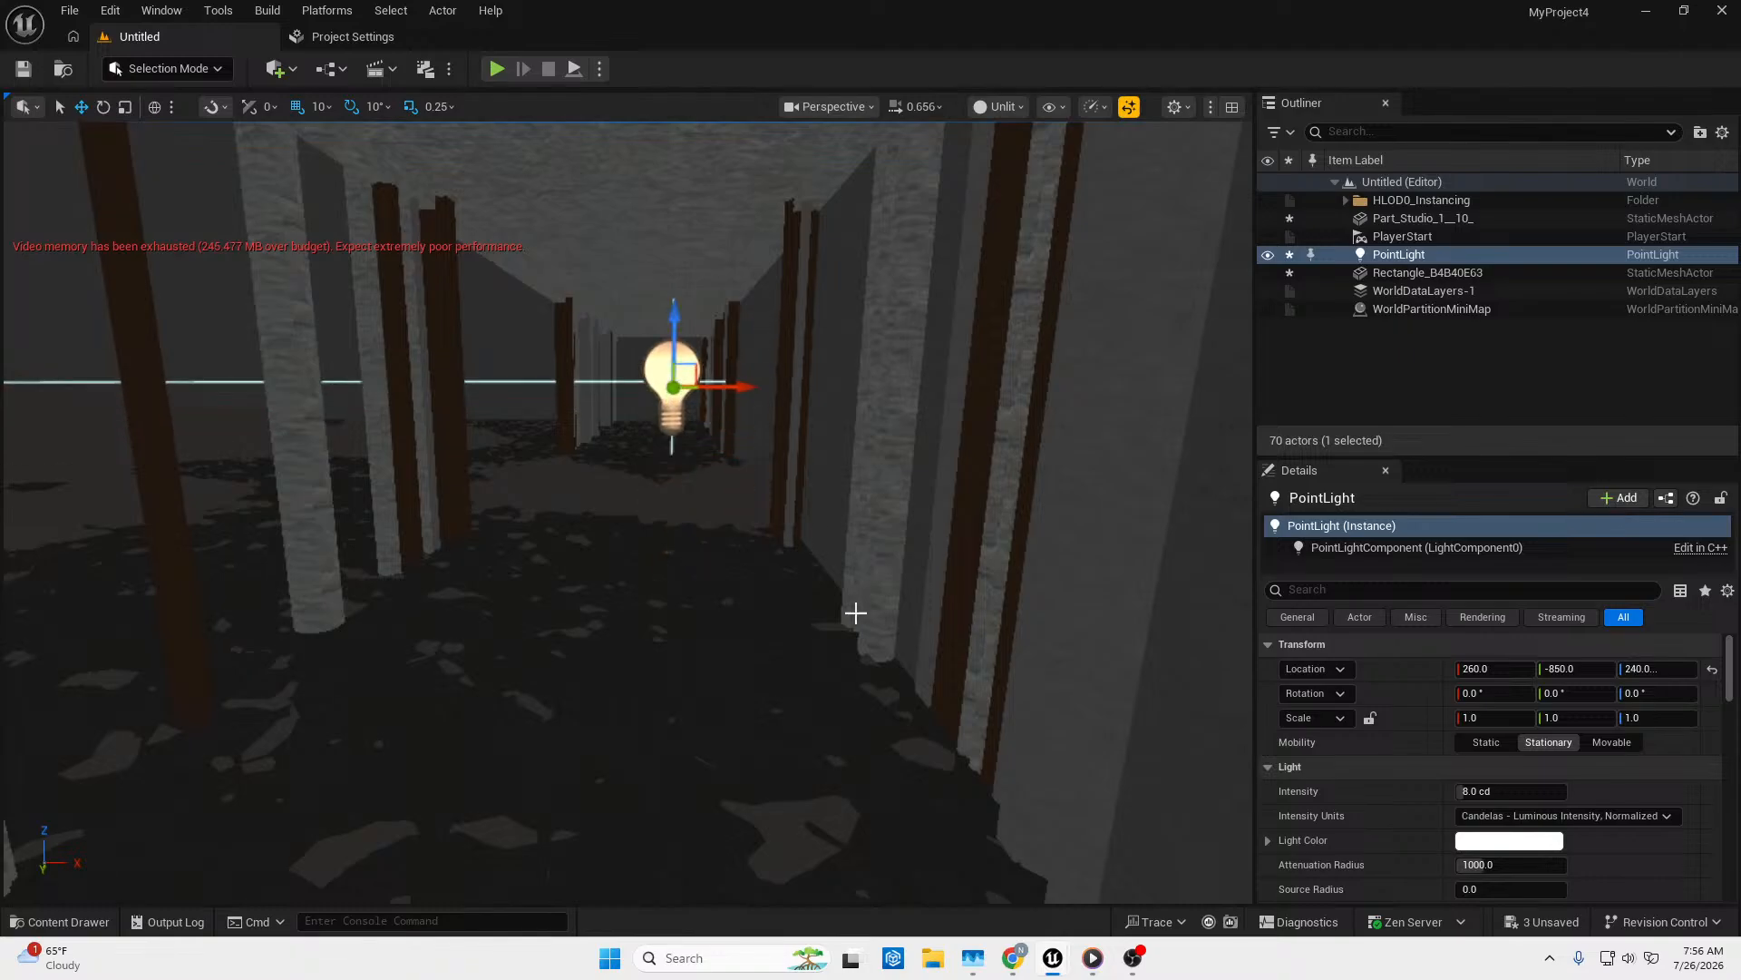
Switch the viewport from Unlit to Lit and frame the debris mound lit by the point light.
right_click_drag(748, 350, 790, 739)
key("w")
key("w")
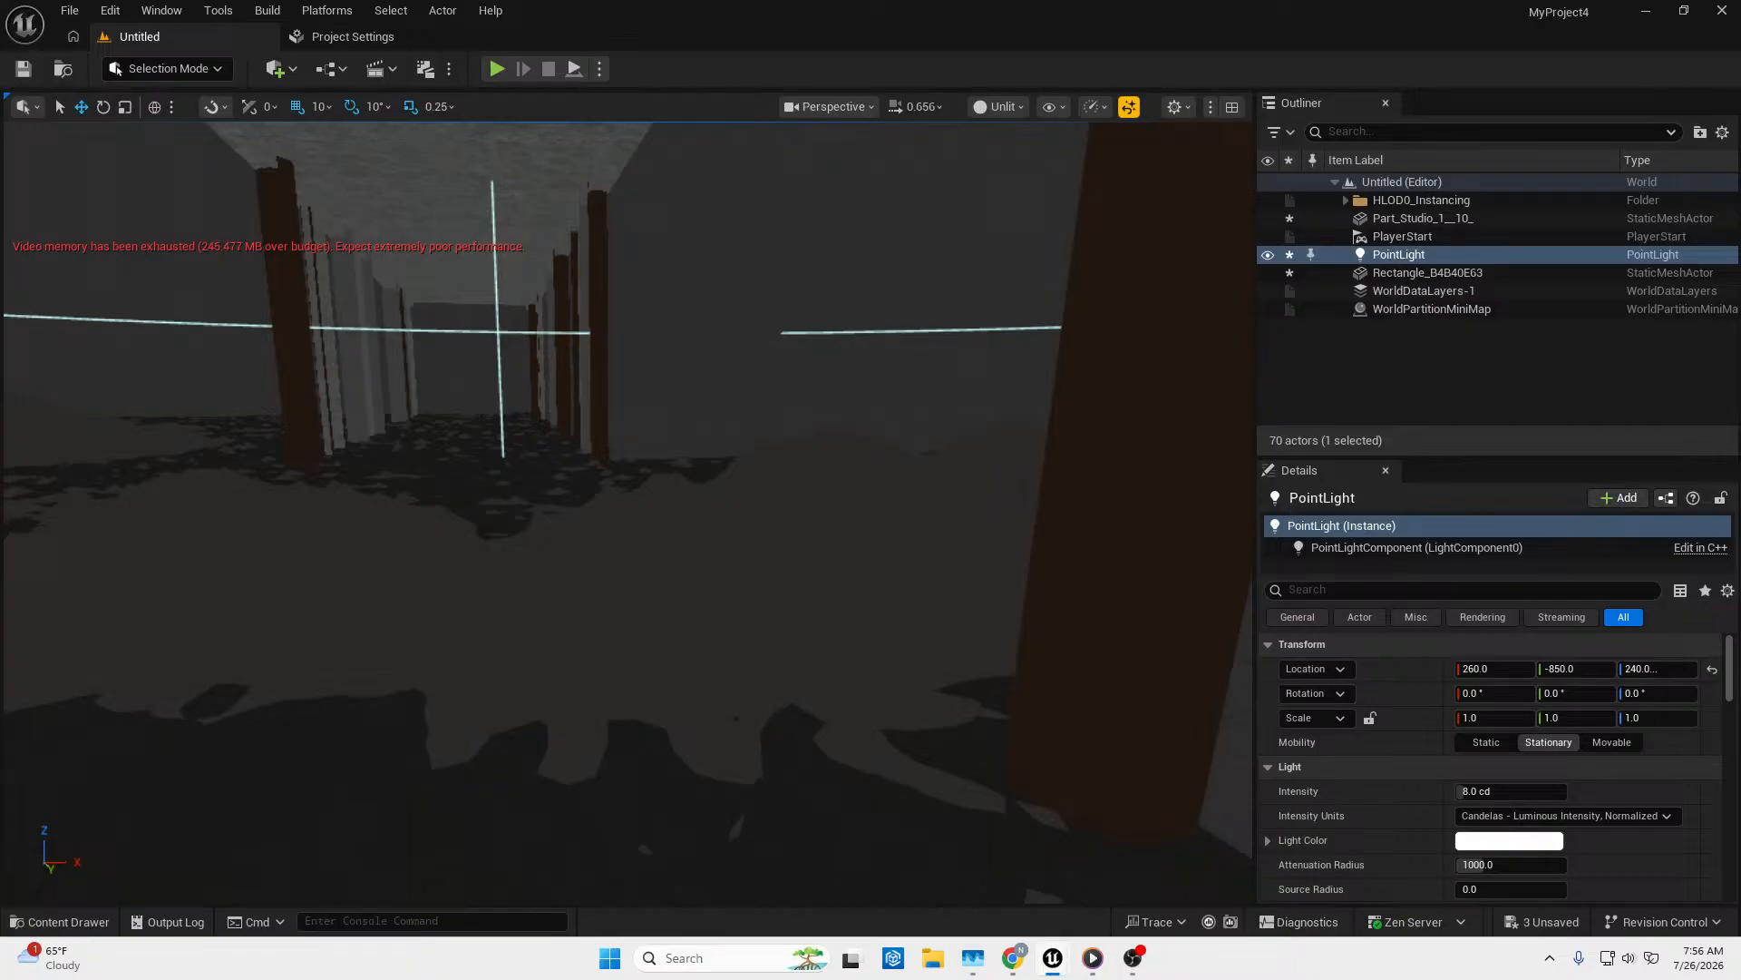
right_click_drag(626, 513, 680, 612)
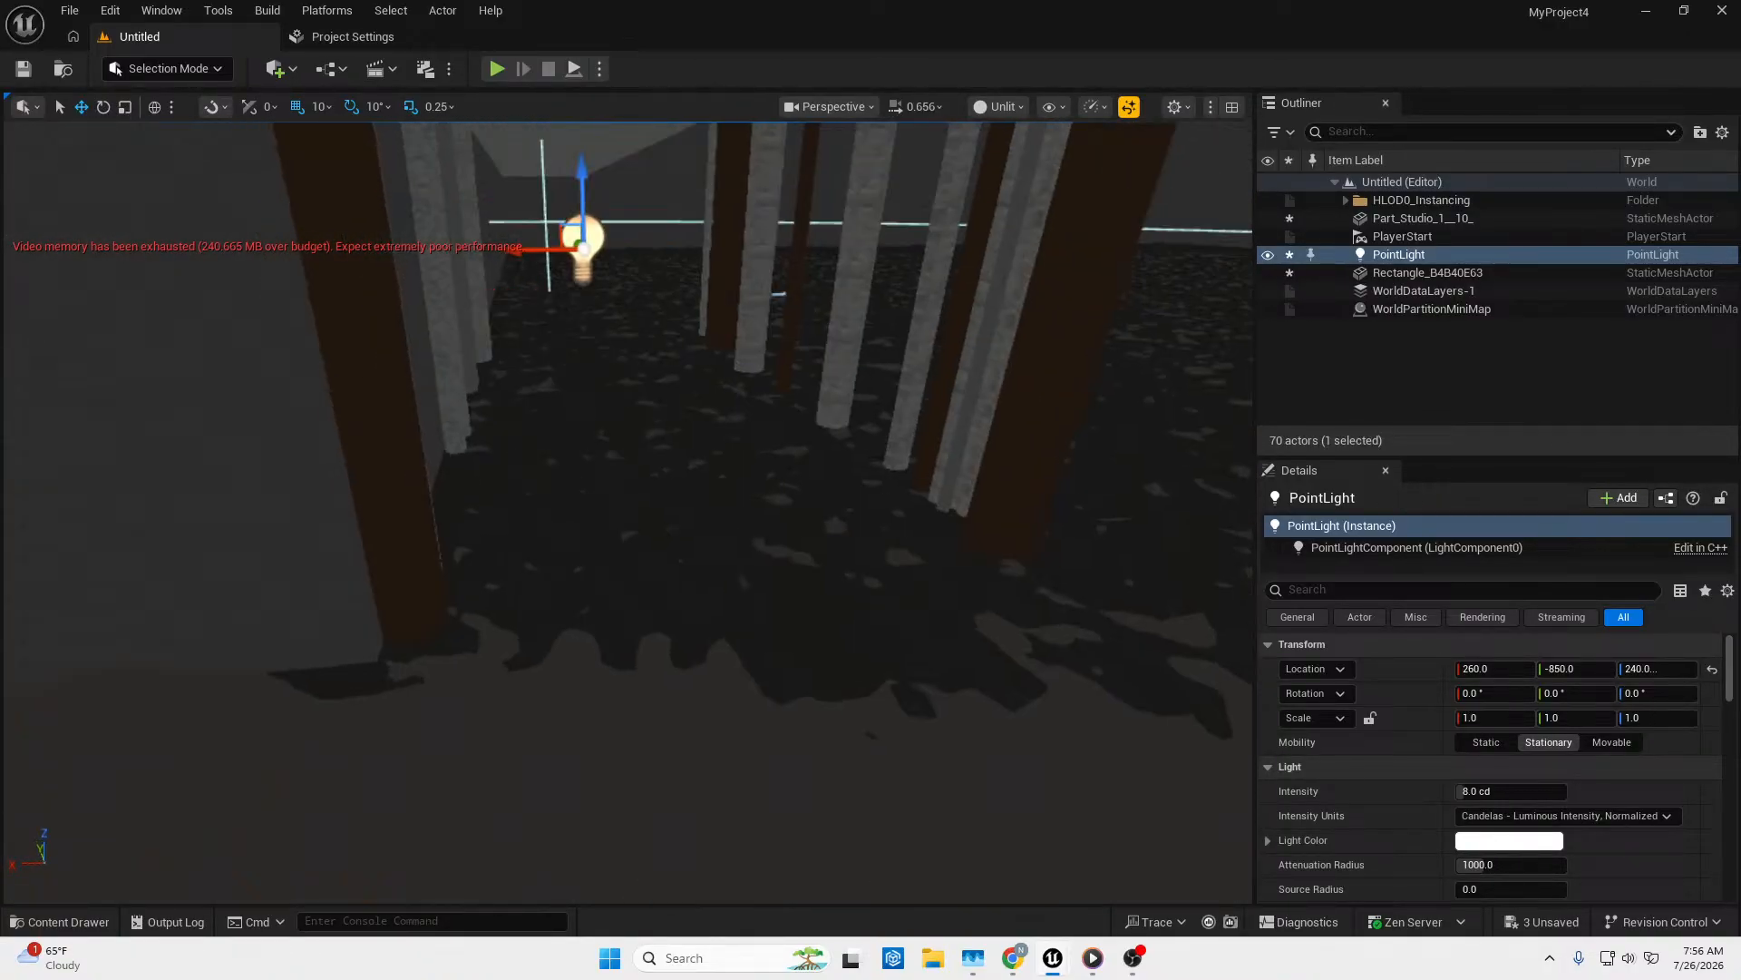
left_click(1005, 109)
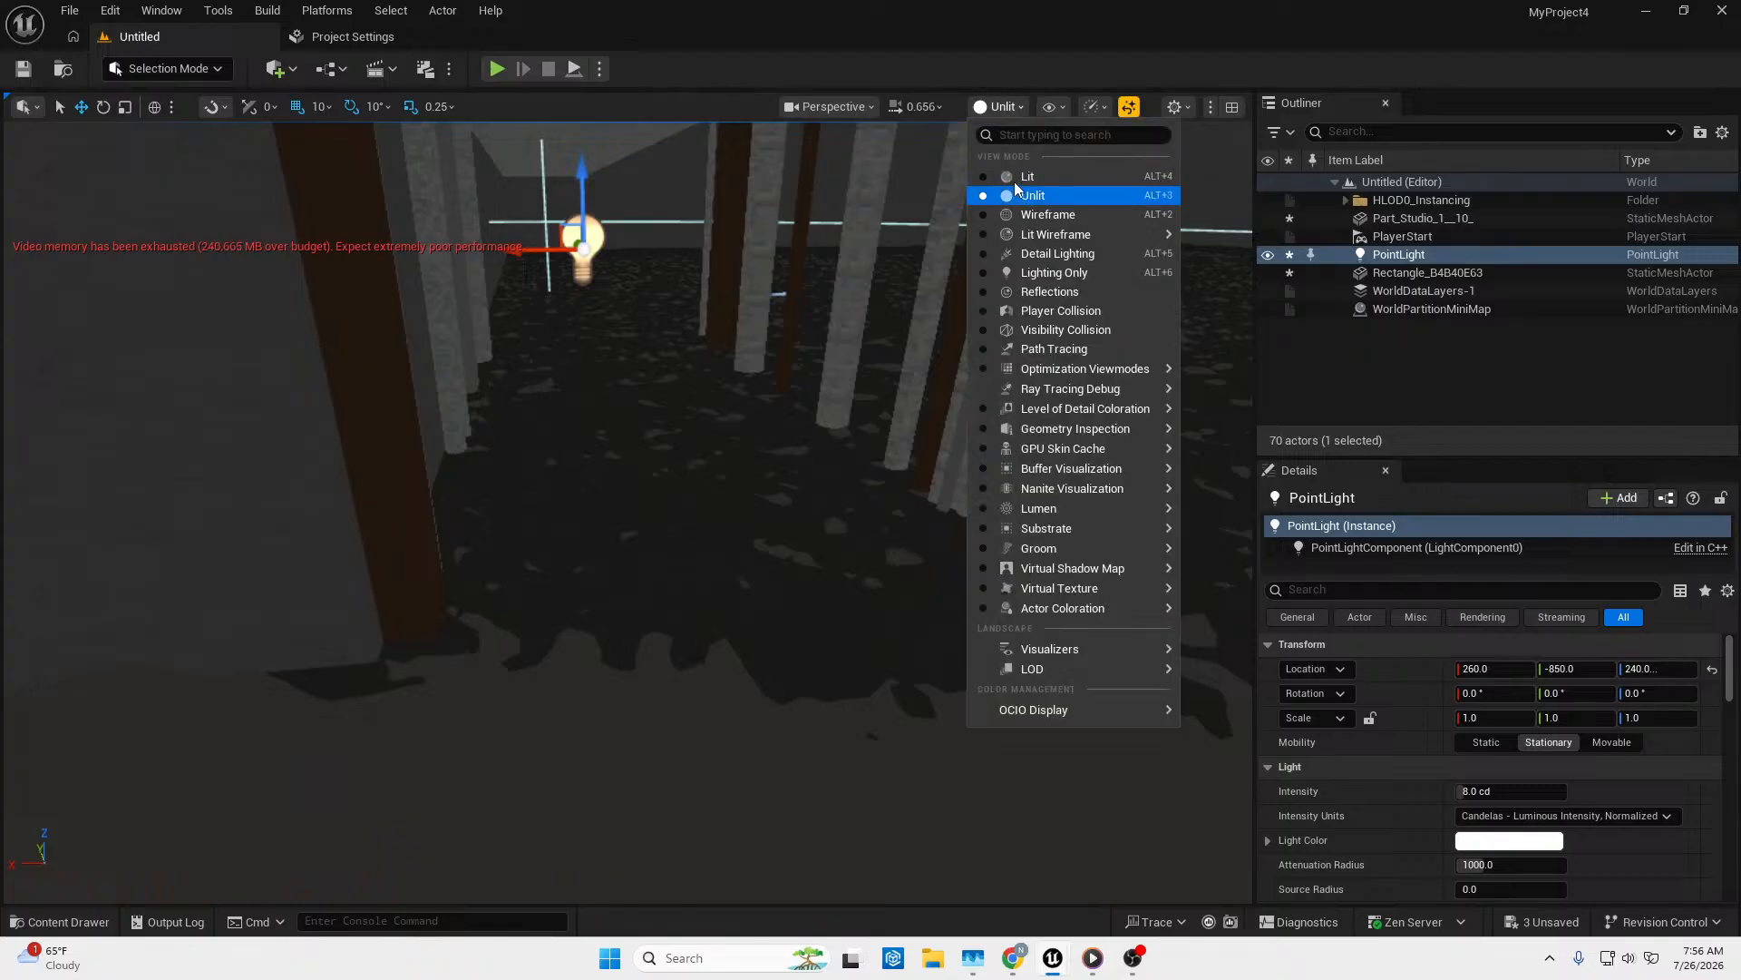
left_click(1016, 178)
key("w")
right_click_drag(893, 512, 1052, 530)
key("s")
key("w")
right_click_drag(716, 585, 778, 596)
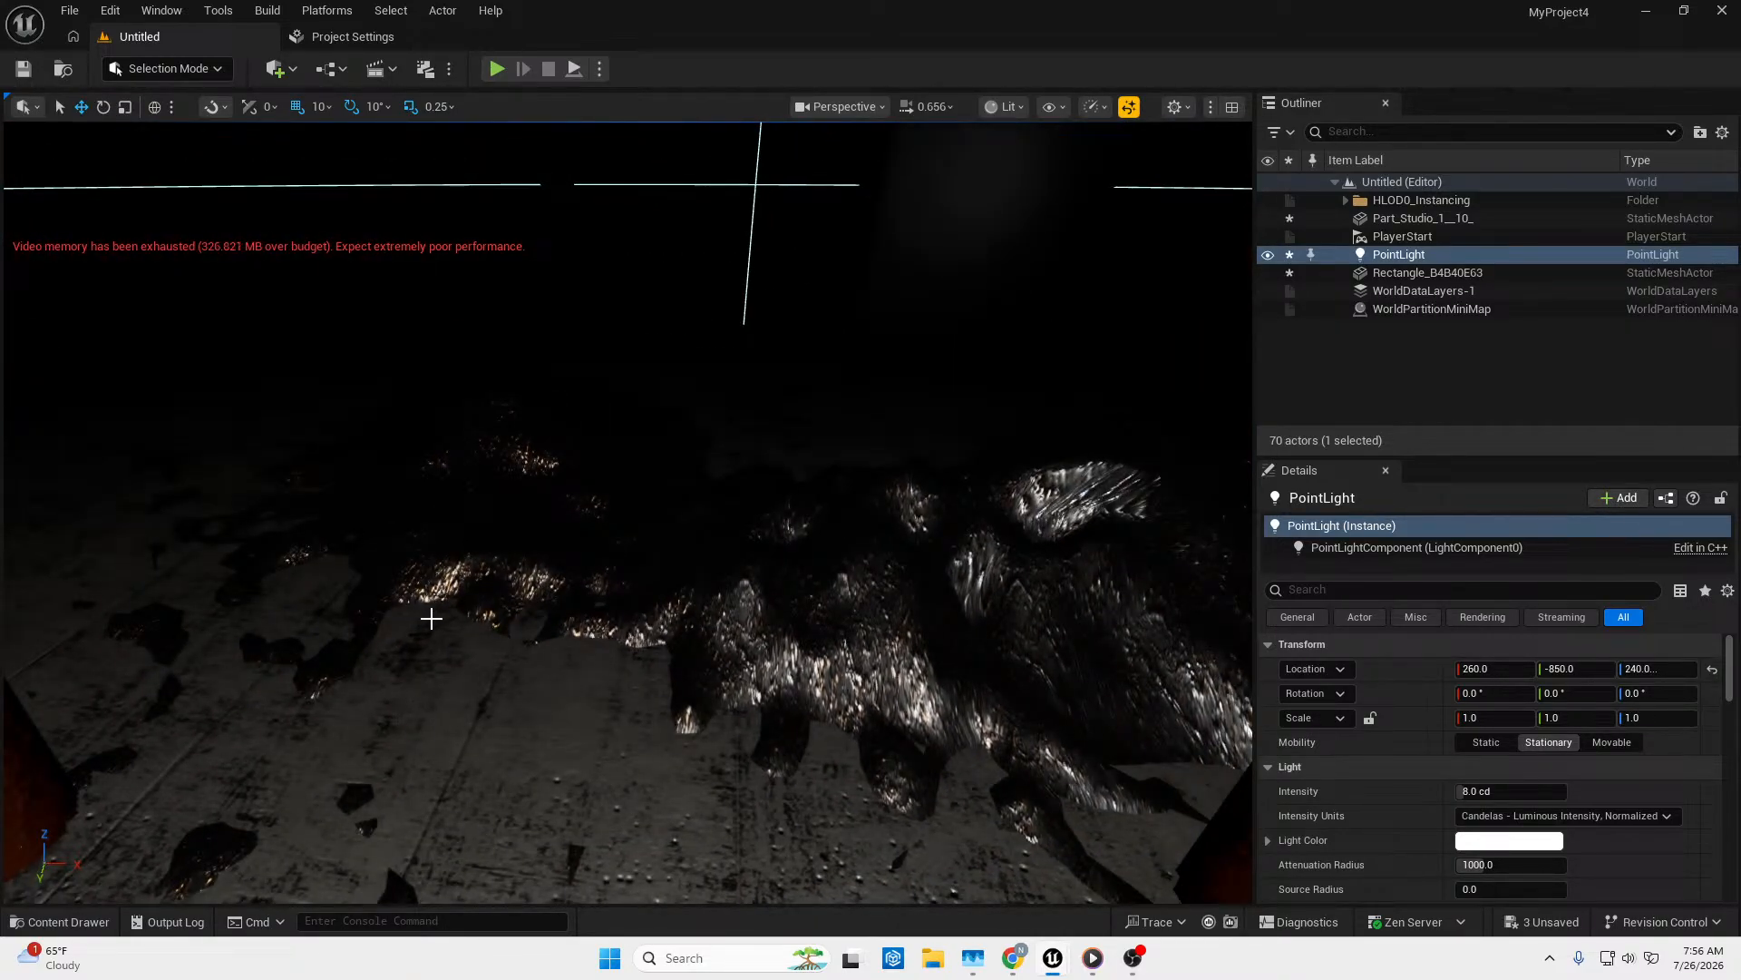
Try NewMaterial8, NewMaterial9 and NewMaterial10 one after another on the debris floor mesh.
left_click(60, 922)
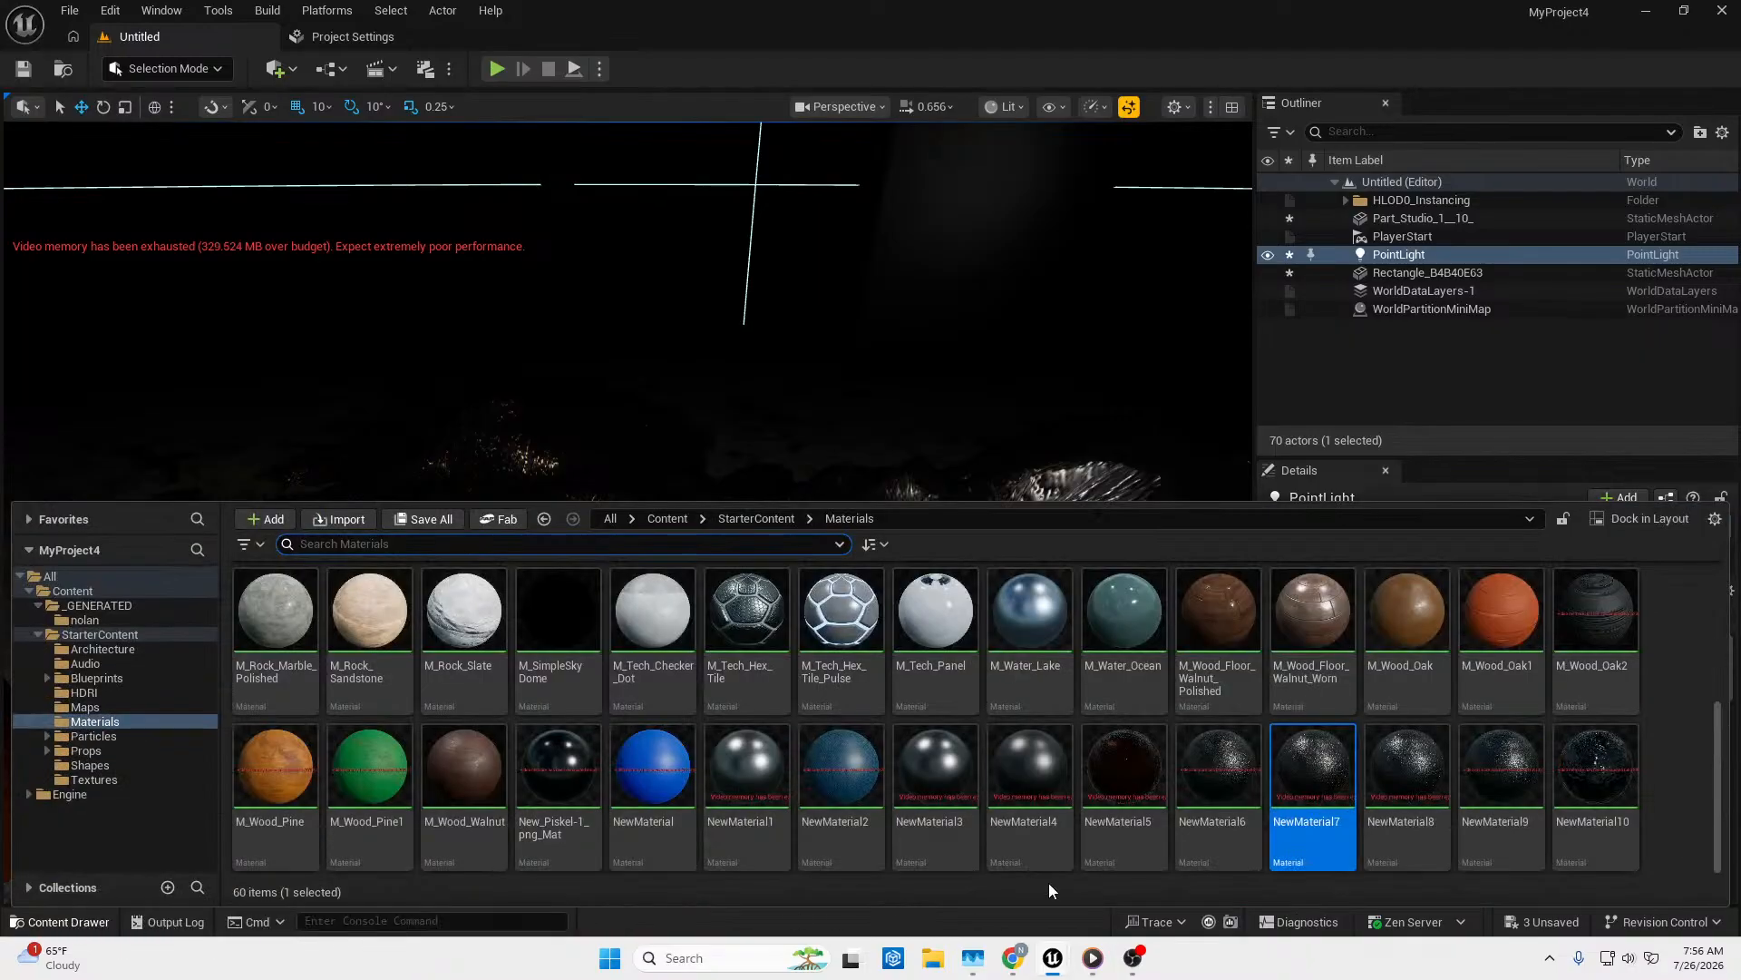
left_click_drag(1399, 808, 1027, 527)
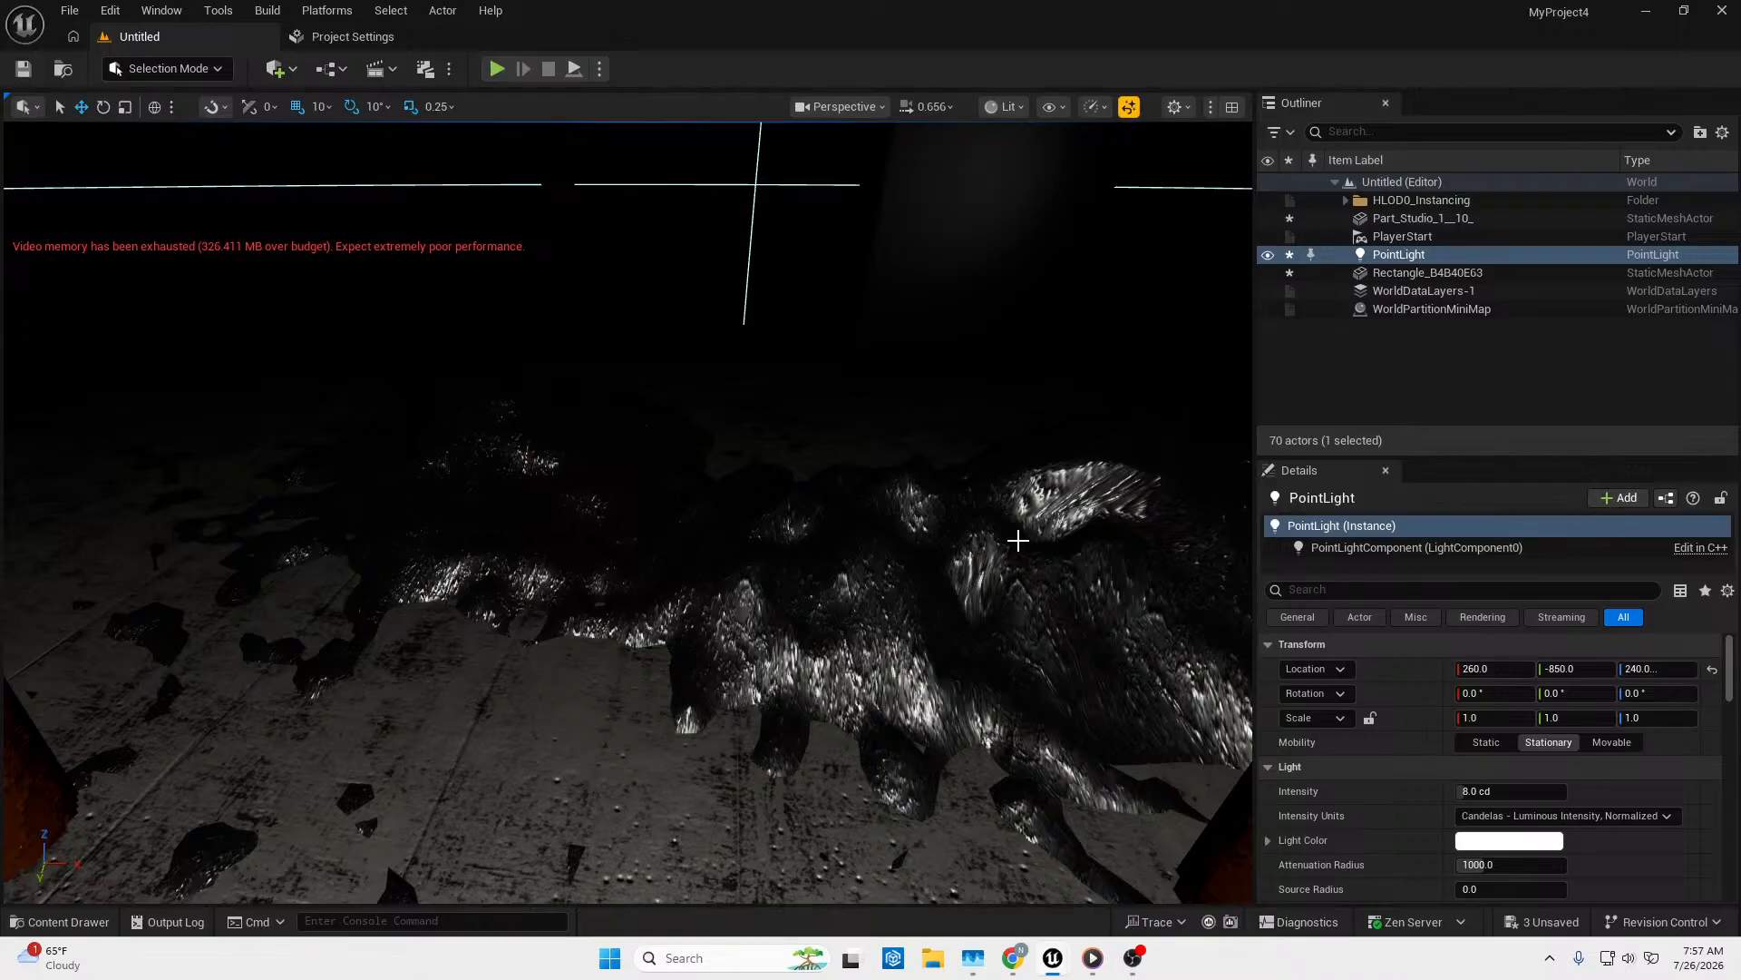
left_click(91, 921)
left_click_drag(1516, 802, 1056, 543)
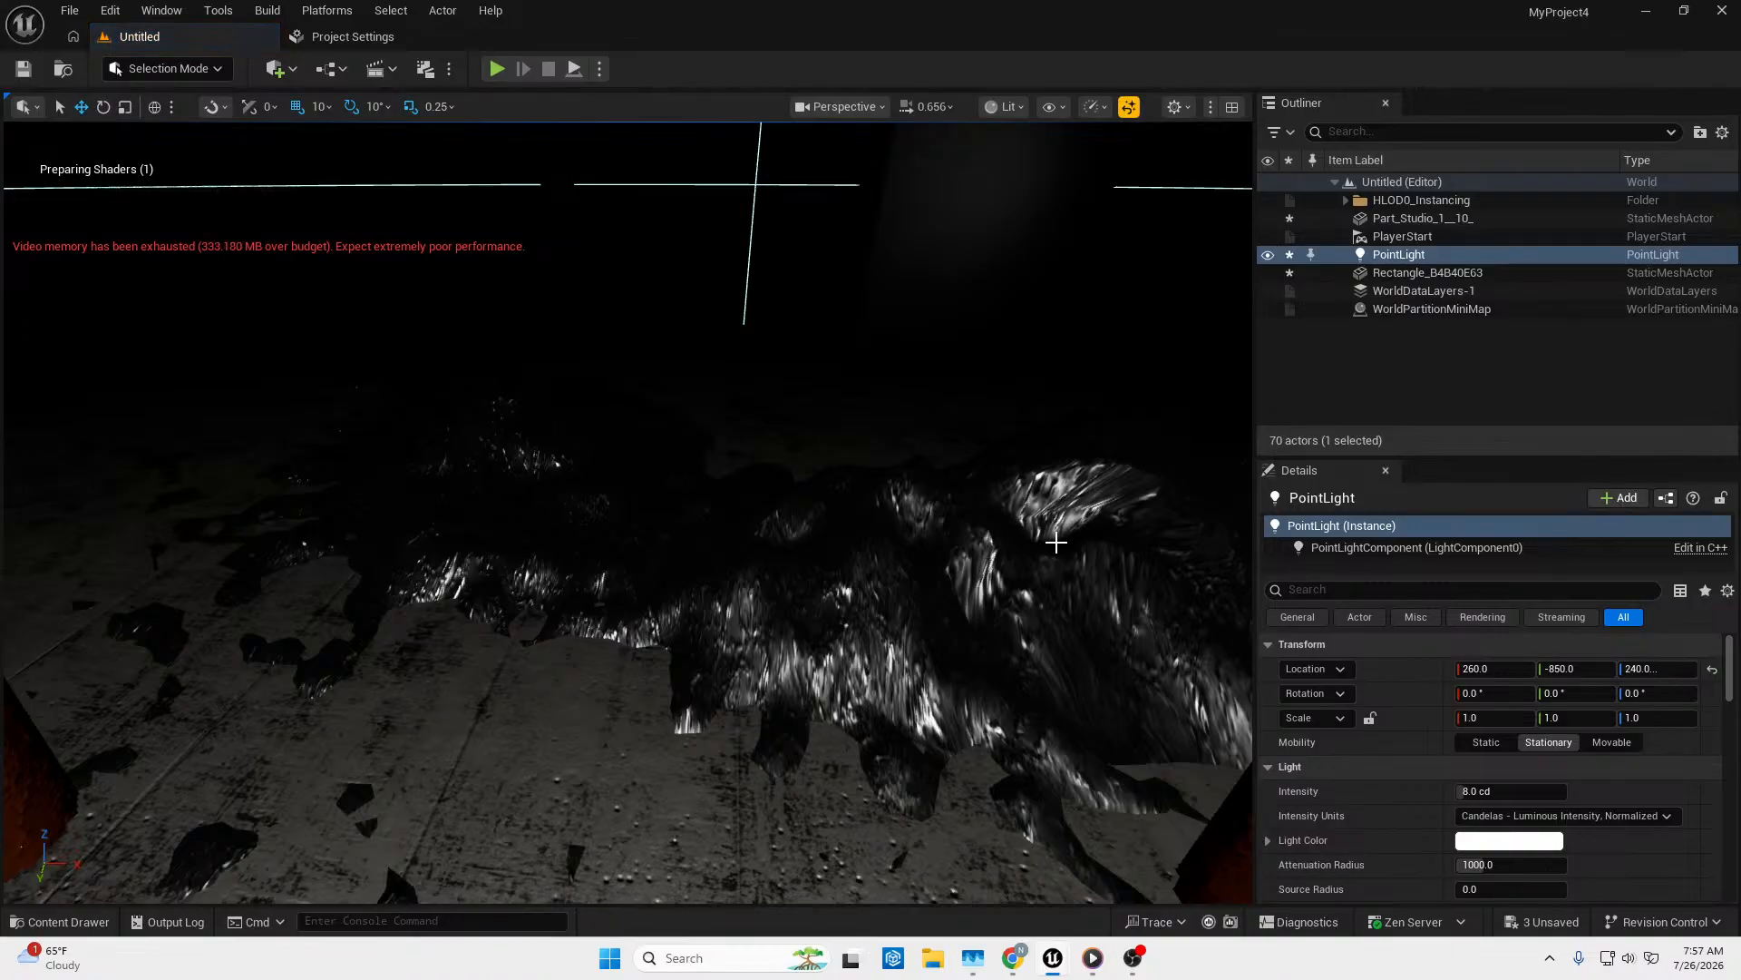
left_click(59, 922)
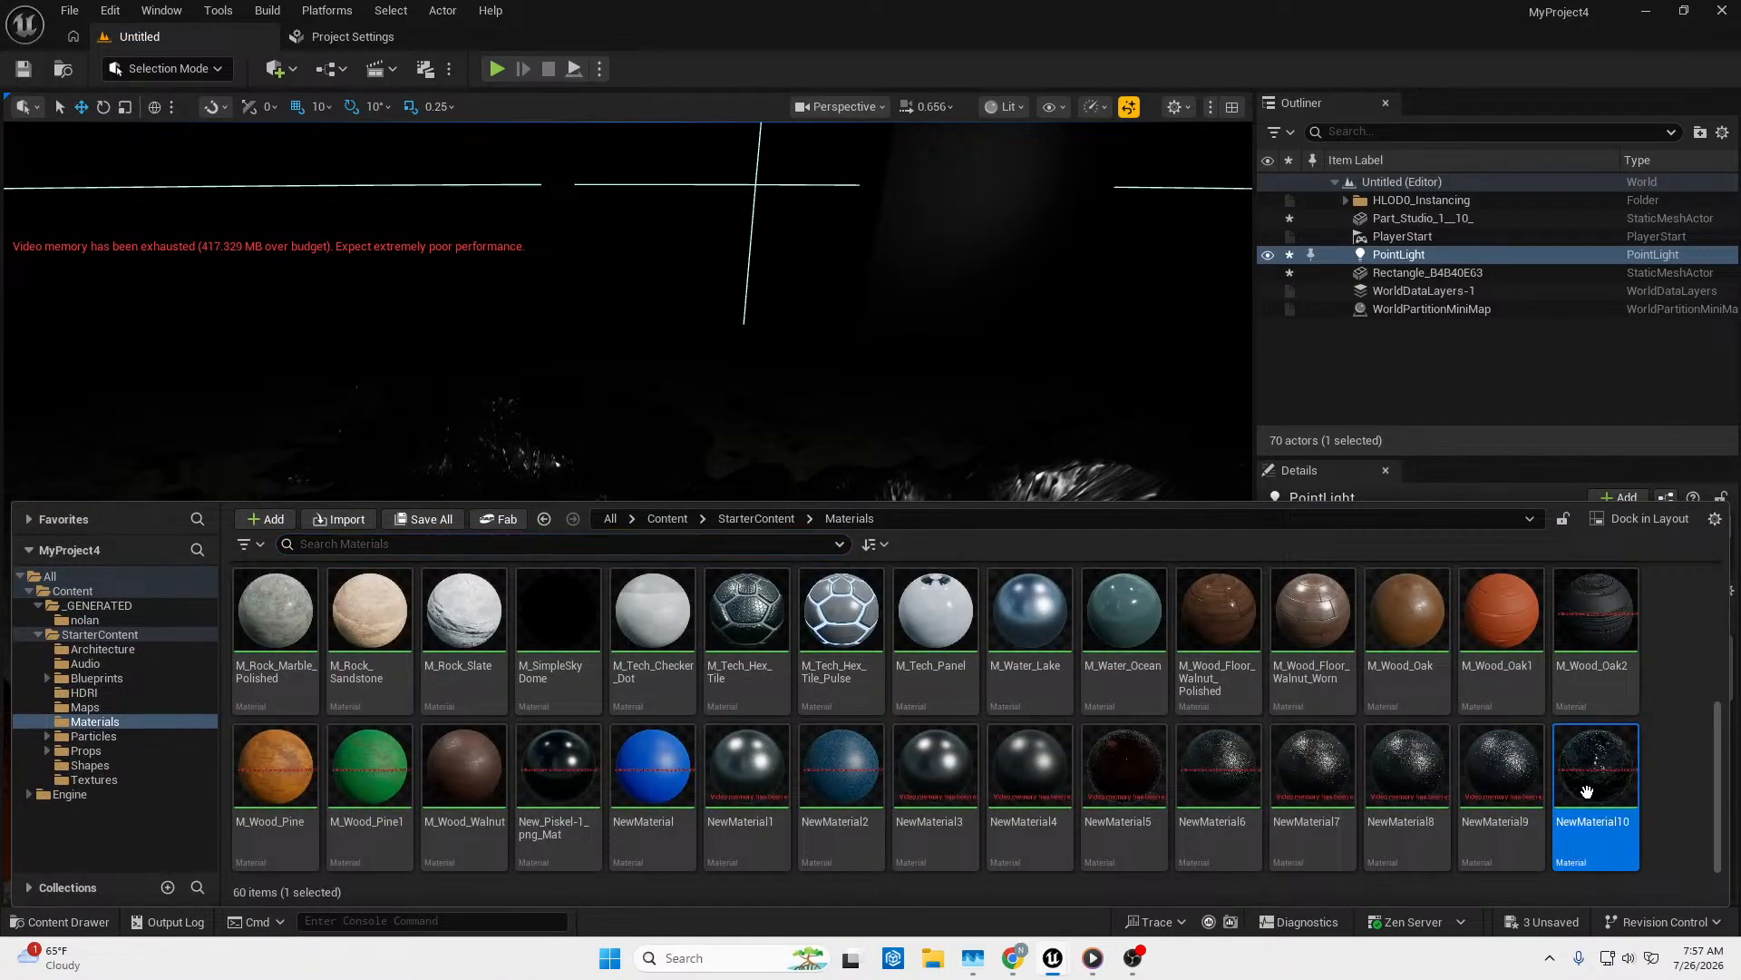
left_click_drag(1586, 791, 1059, 575)
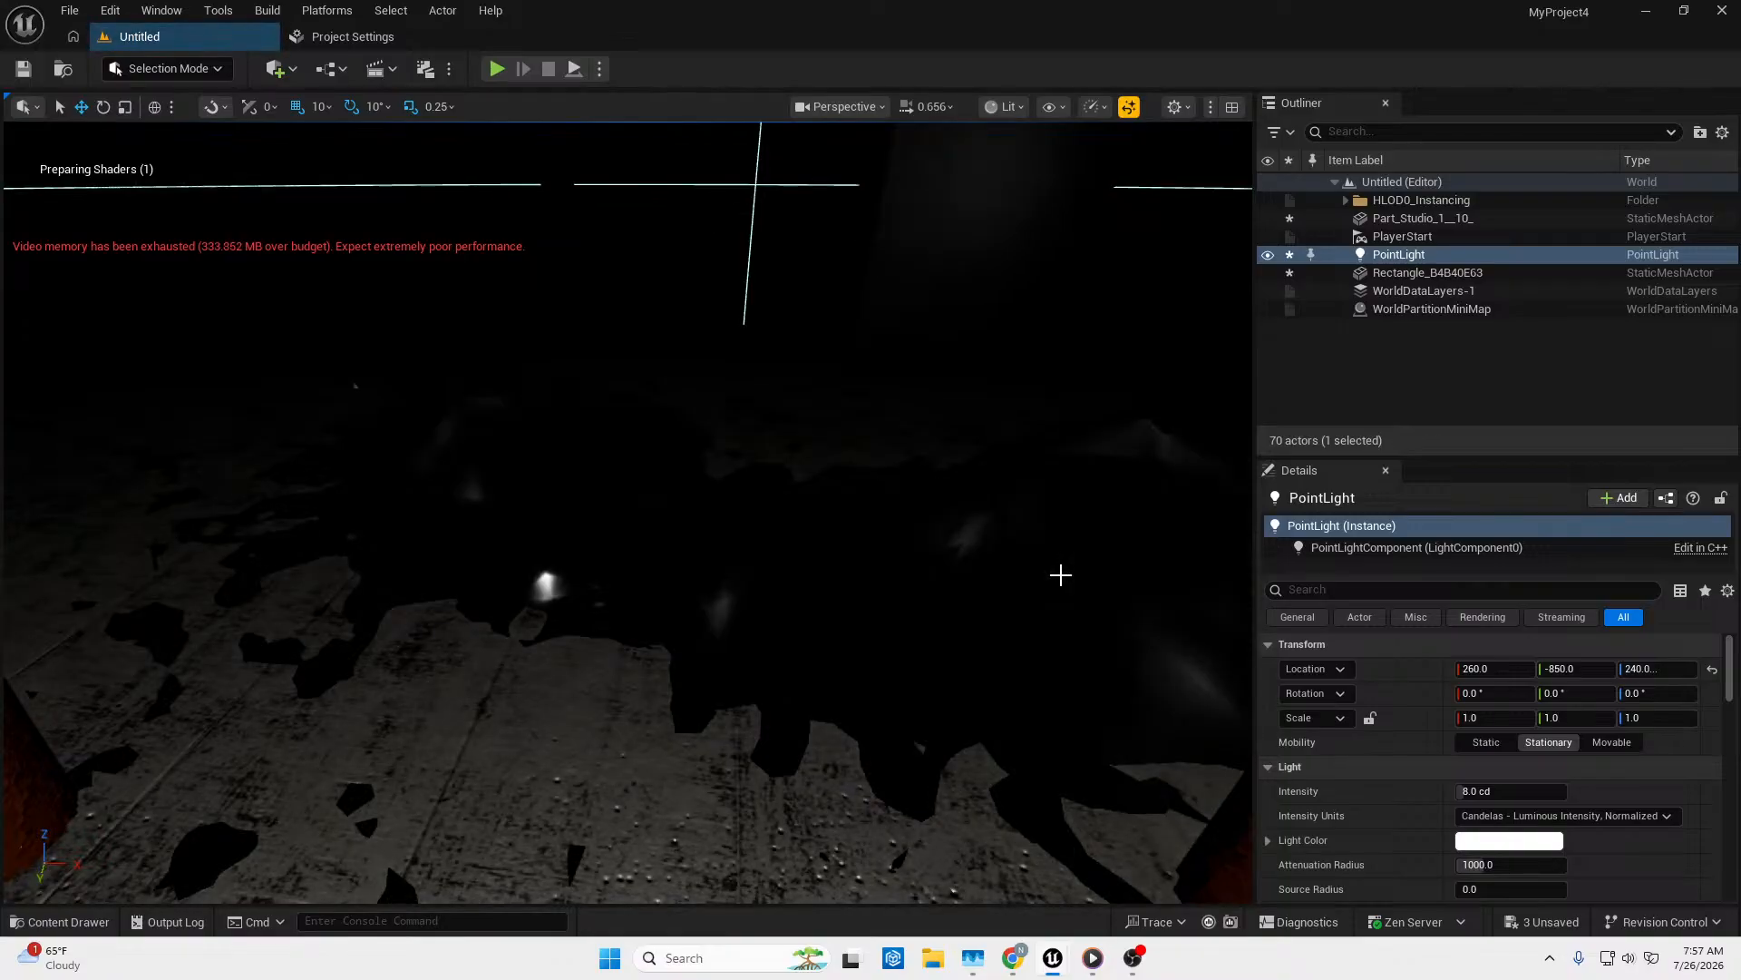
Reapply NewMaterial9 and then NewMaterial8 to the debris floor mesh to compare them.
left_click(63, 922)
left_click_drag(1501, 771, 1020, 553)
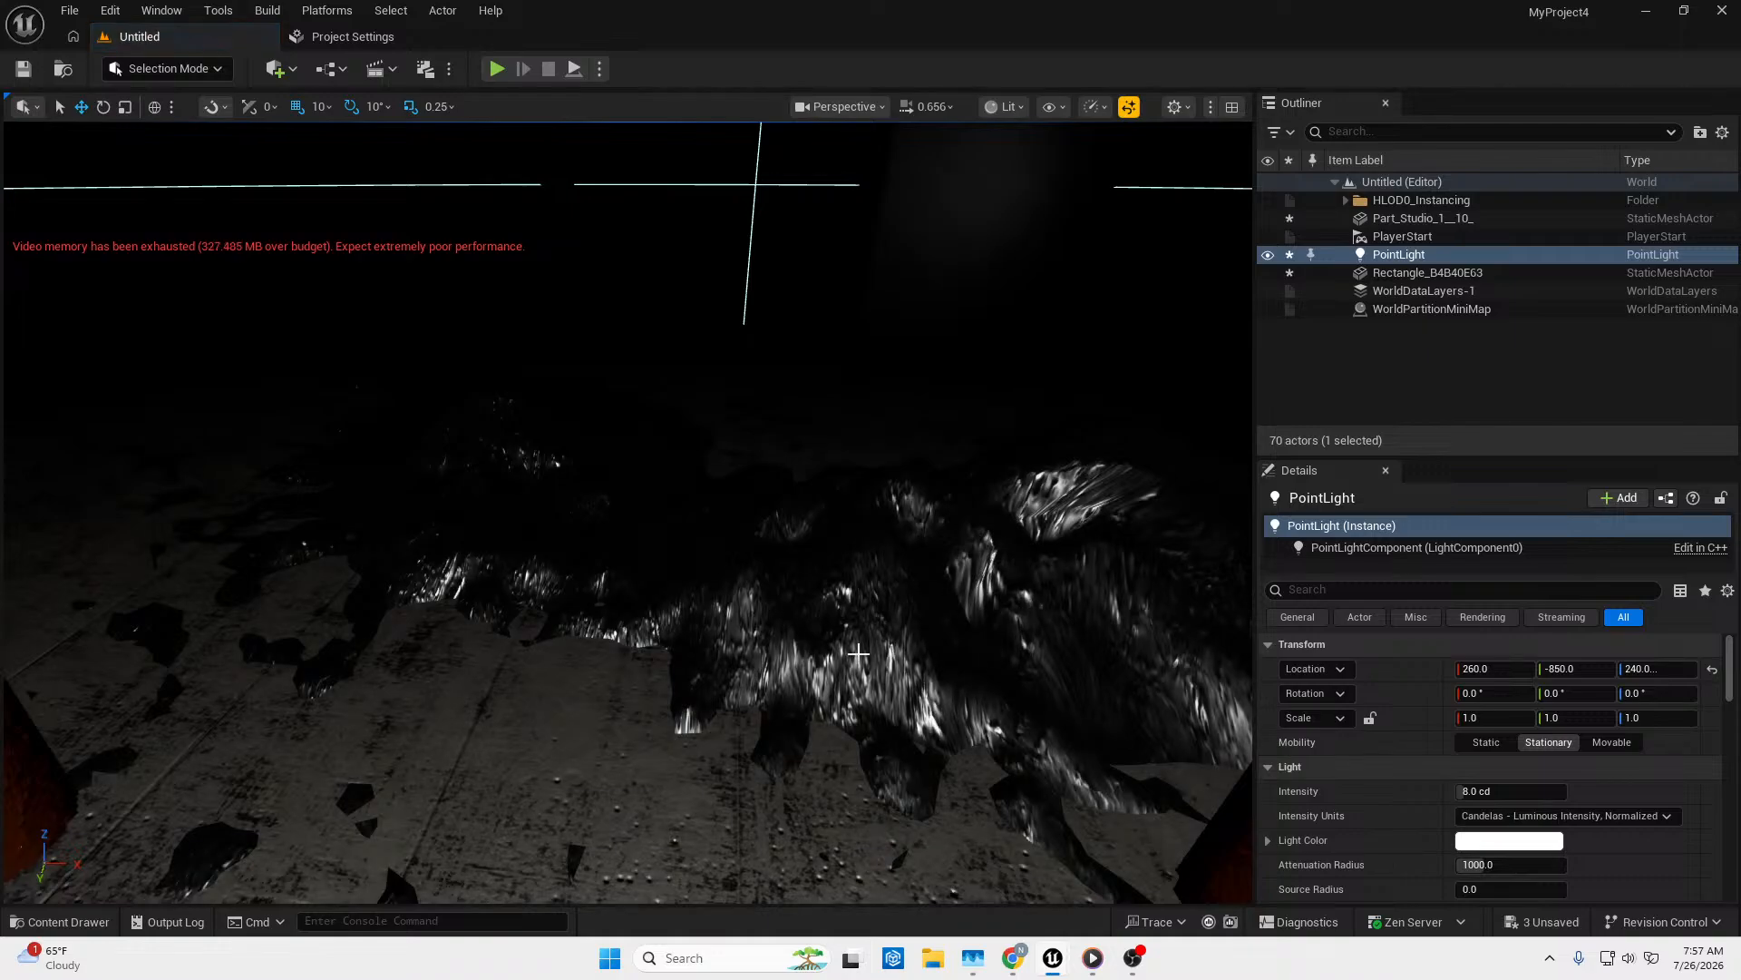
left_click(73, 923)
left_click(1383, 769)
left_click_drag(1383, 769, 960, 595)
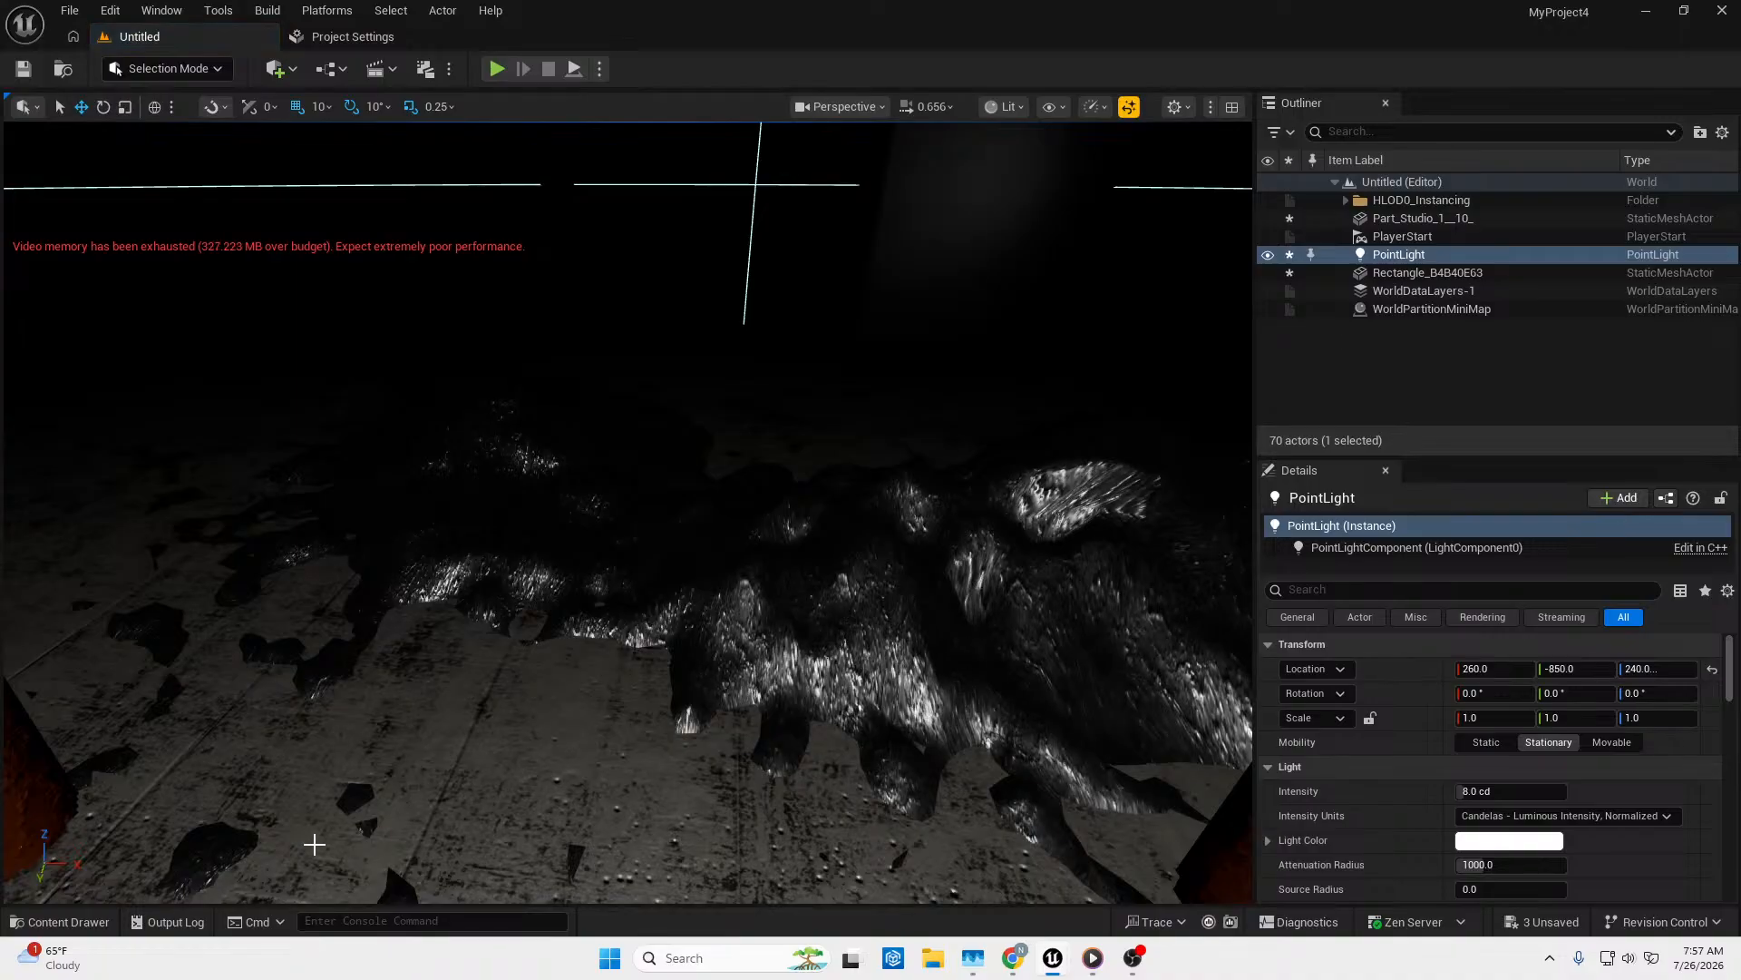
Try NewMaterial7 again on the debris floor mesh, and apply NewMaterial6 instead.
left_click(73, 922)
left_click(1313, 770)
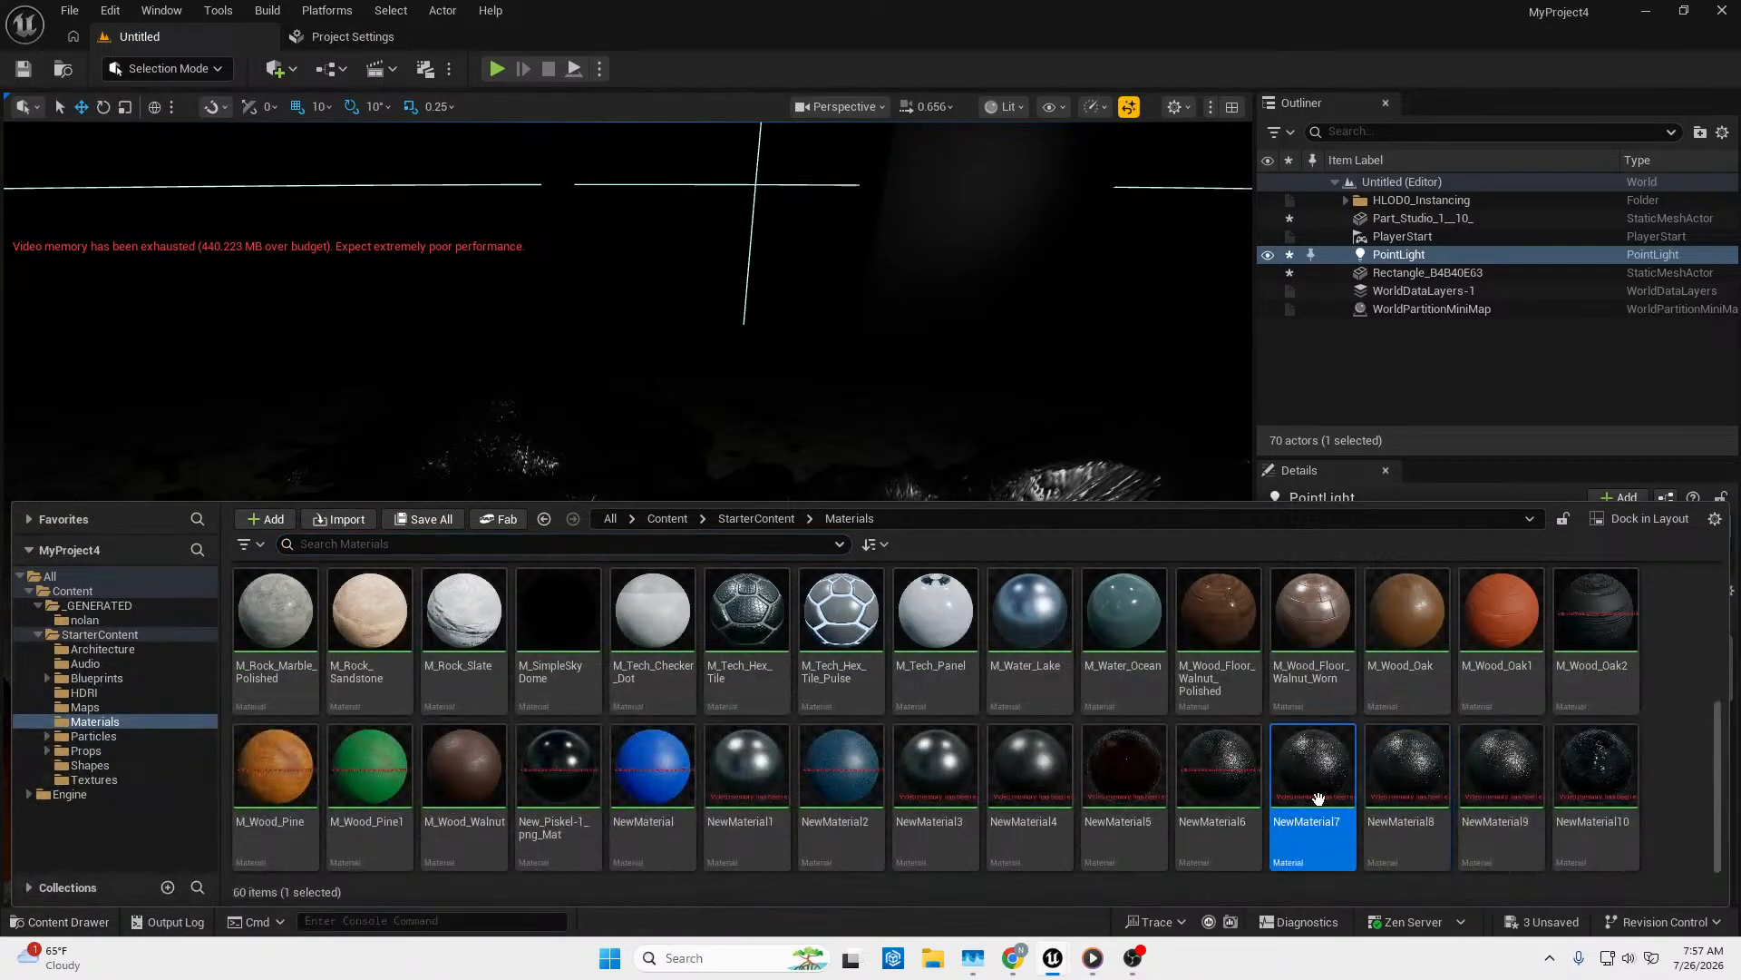
left_click_drag(1314, 771, 961, 609)
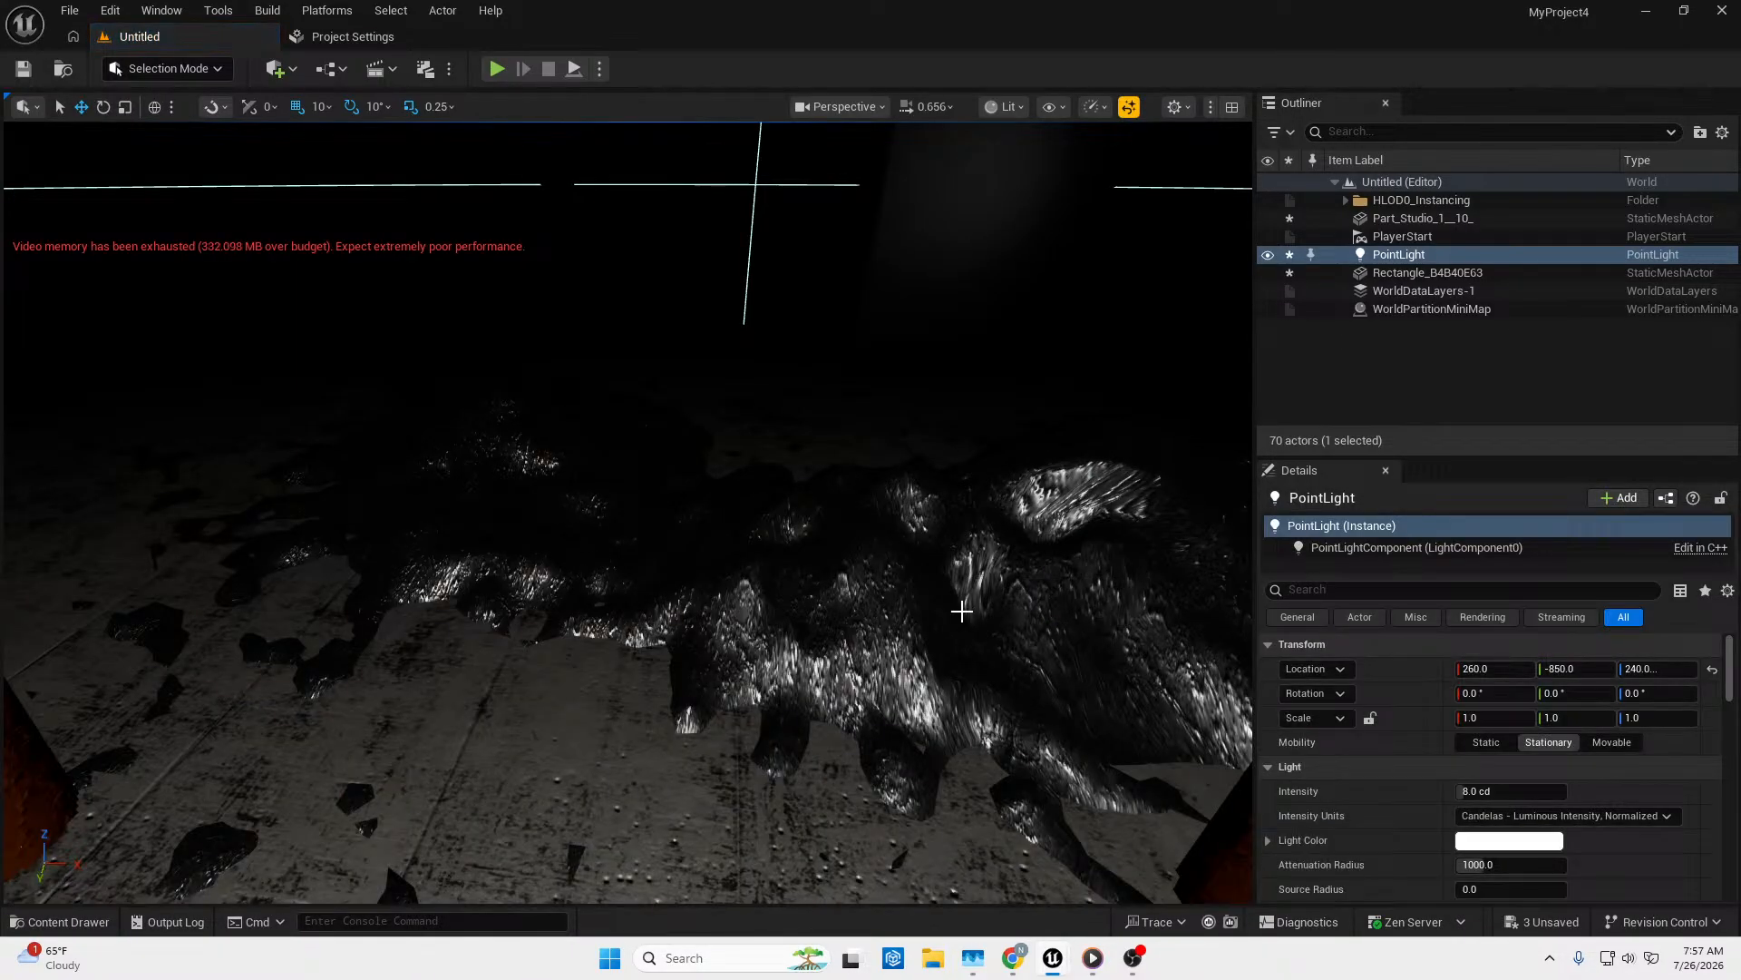
left_click(70, 922)
left_click_drag(1243, 771, 979, 500)
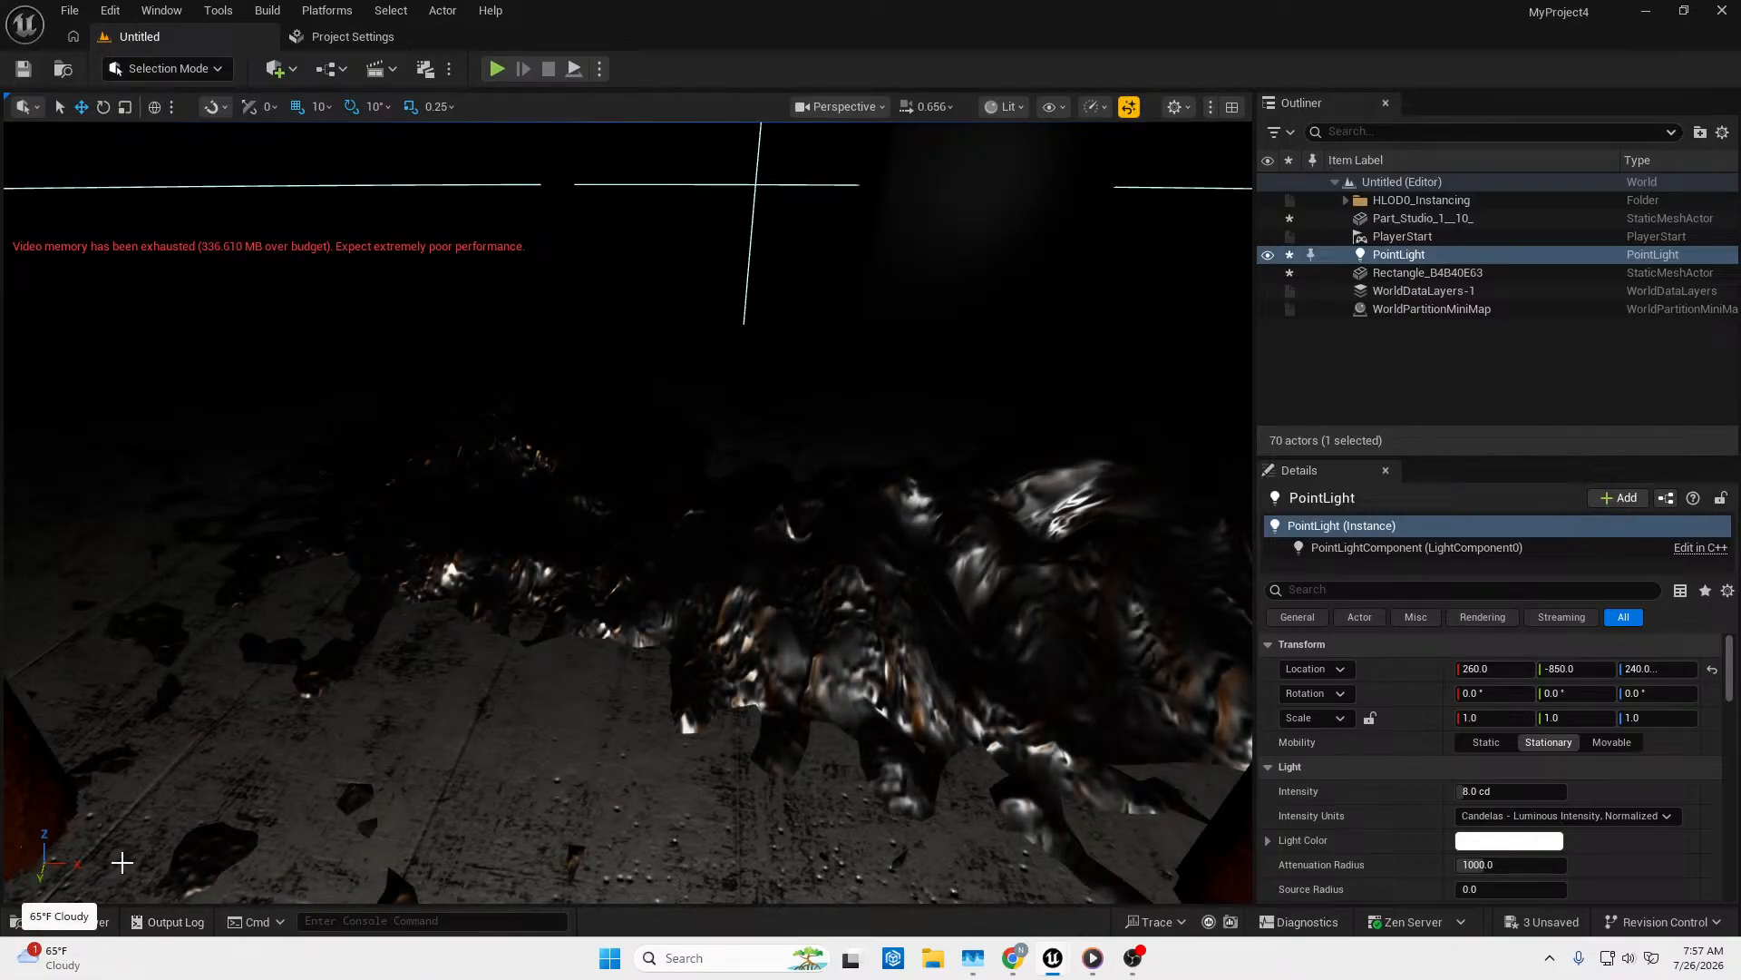
Try NewMaterial5 on the debris floor mesh, check it along the corridor, and undo the material change.
left_click(91, 921)
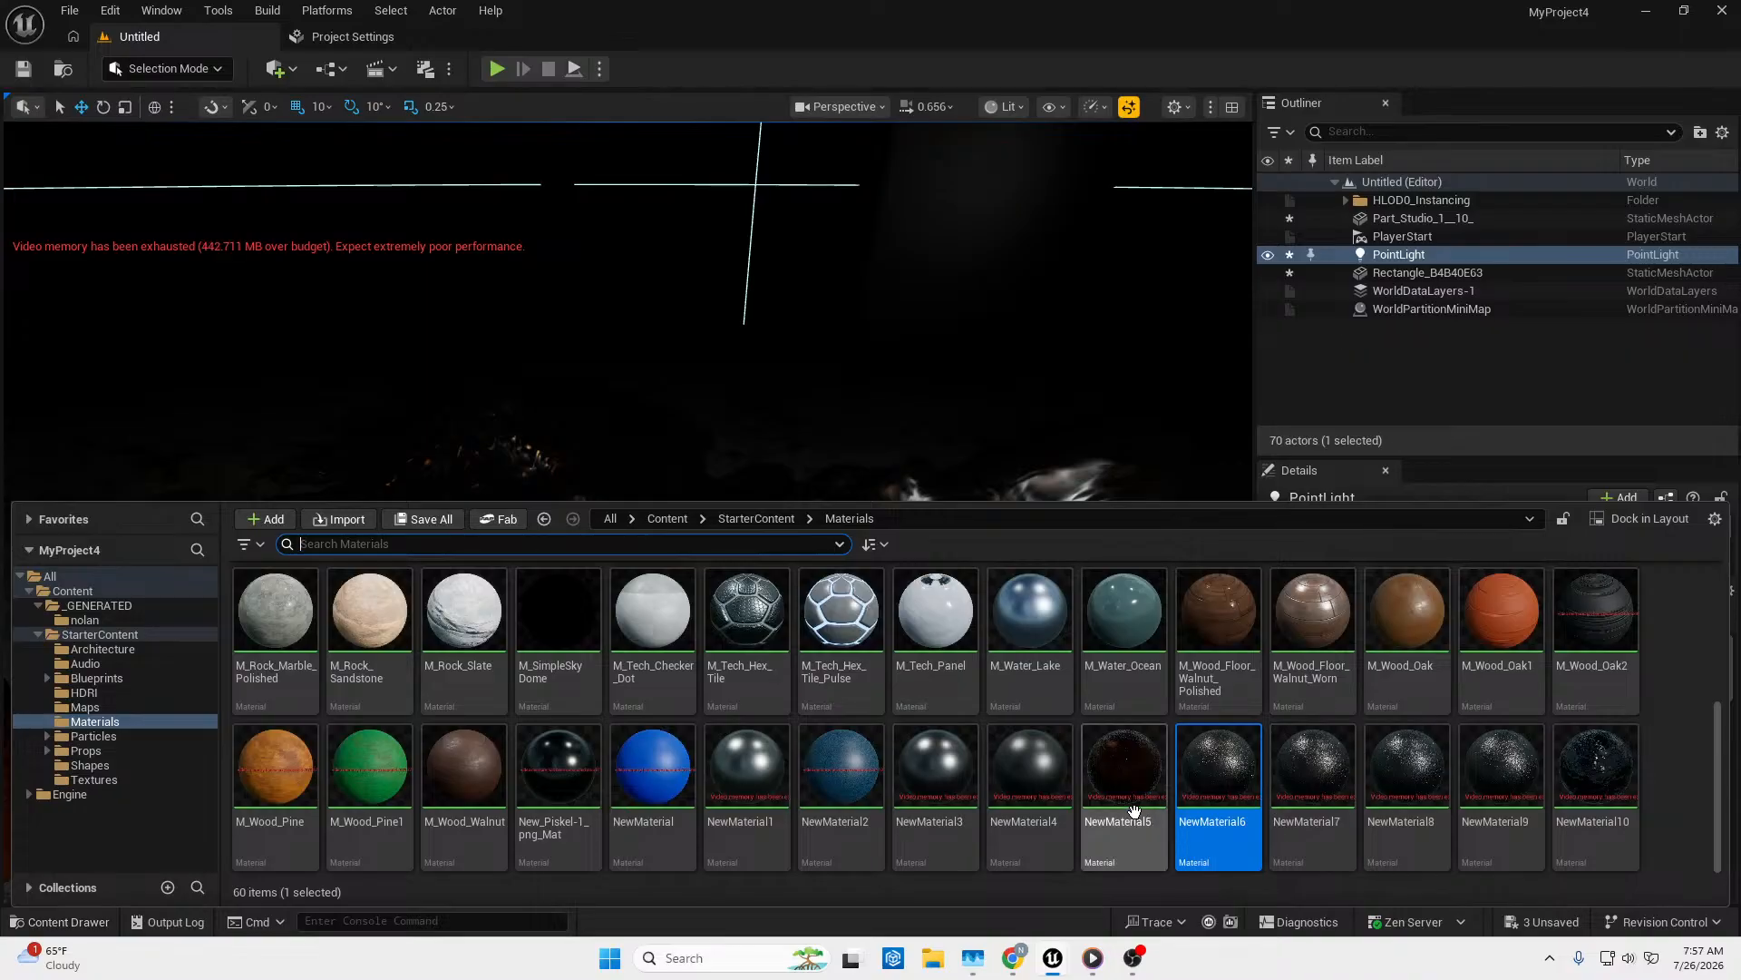
left_click_drag(1166, 689, 1101, 591)
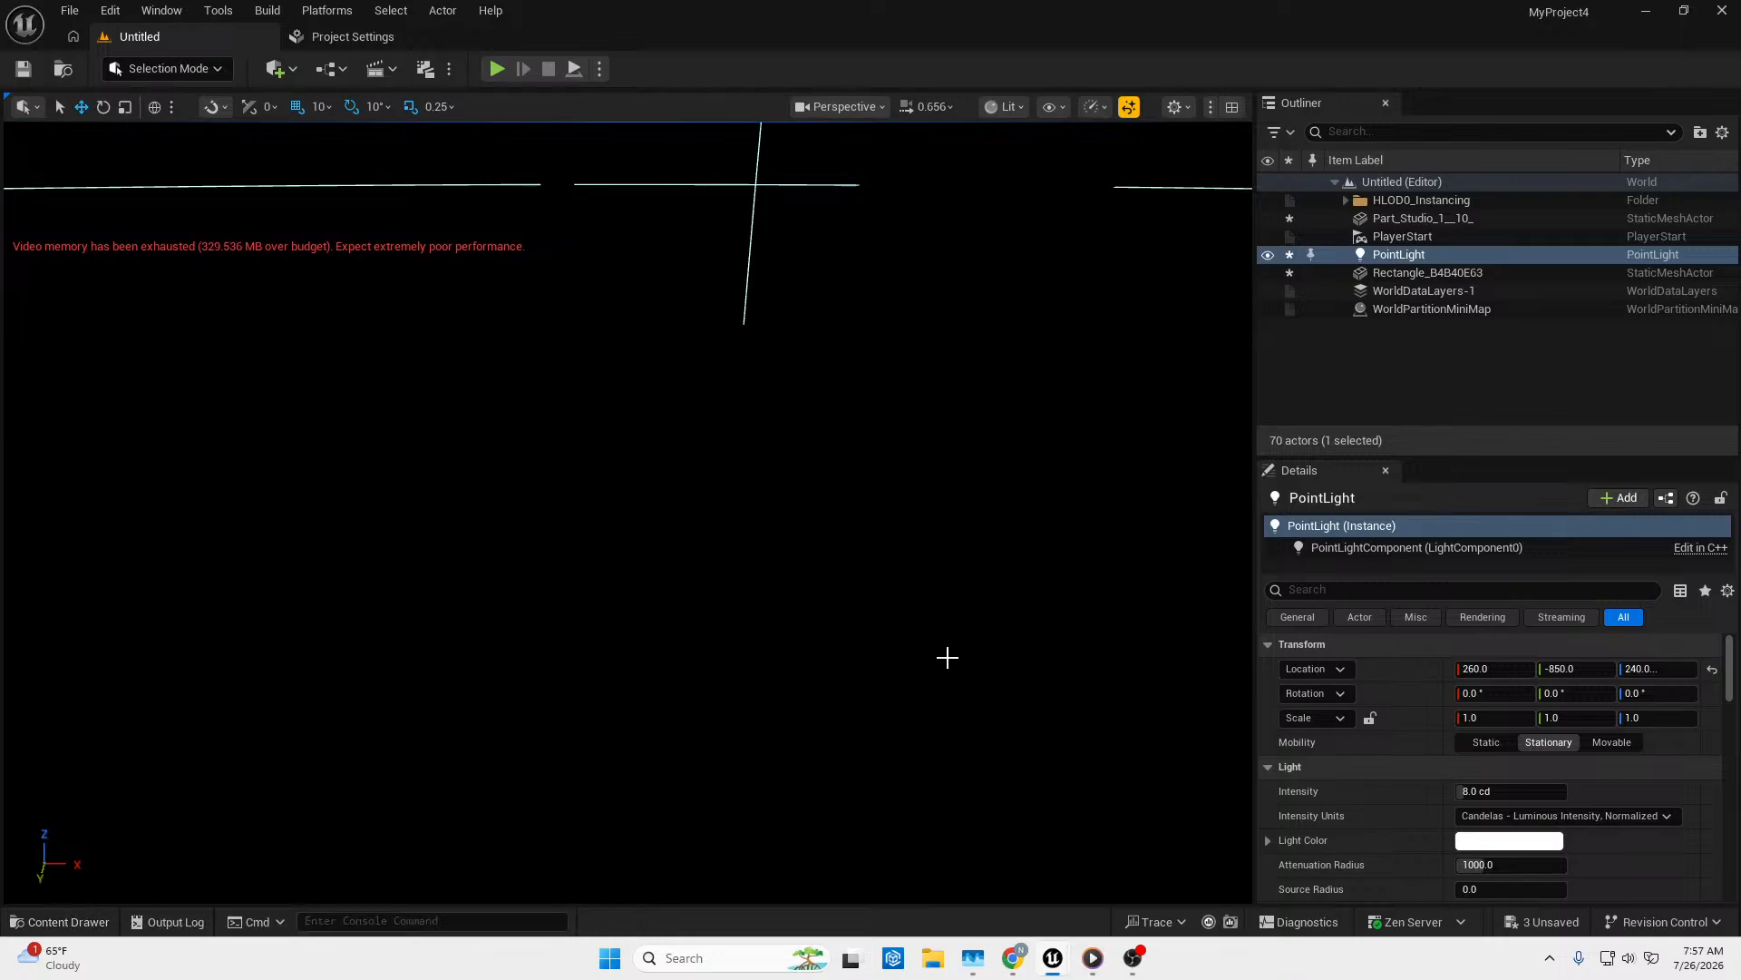
mouse_move(945, 657)
right_mouse_down()
mouse_move(1415, 626)
mouse_move(818, 635)
mouse_move(838, 656)
mouse_move(804, 624)
mouse_move(791, 563)
mouse_move(831, 654)
mouse_move(811, 697)
mouse_move(704, 695)
mouse_move(1055, 608)
mouse_move(1360, 655)
mouse_move(1088, 635)
mouse_move(942, 657)
right_mouse_up()
key("w")
key("w")
key("w")
key("w")
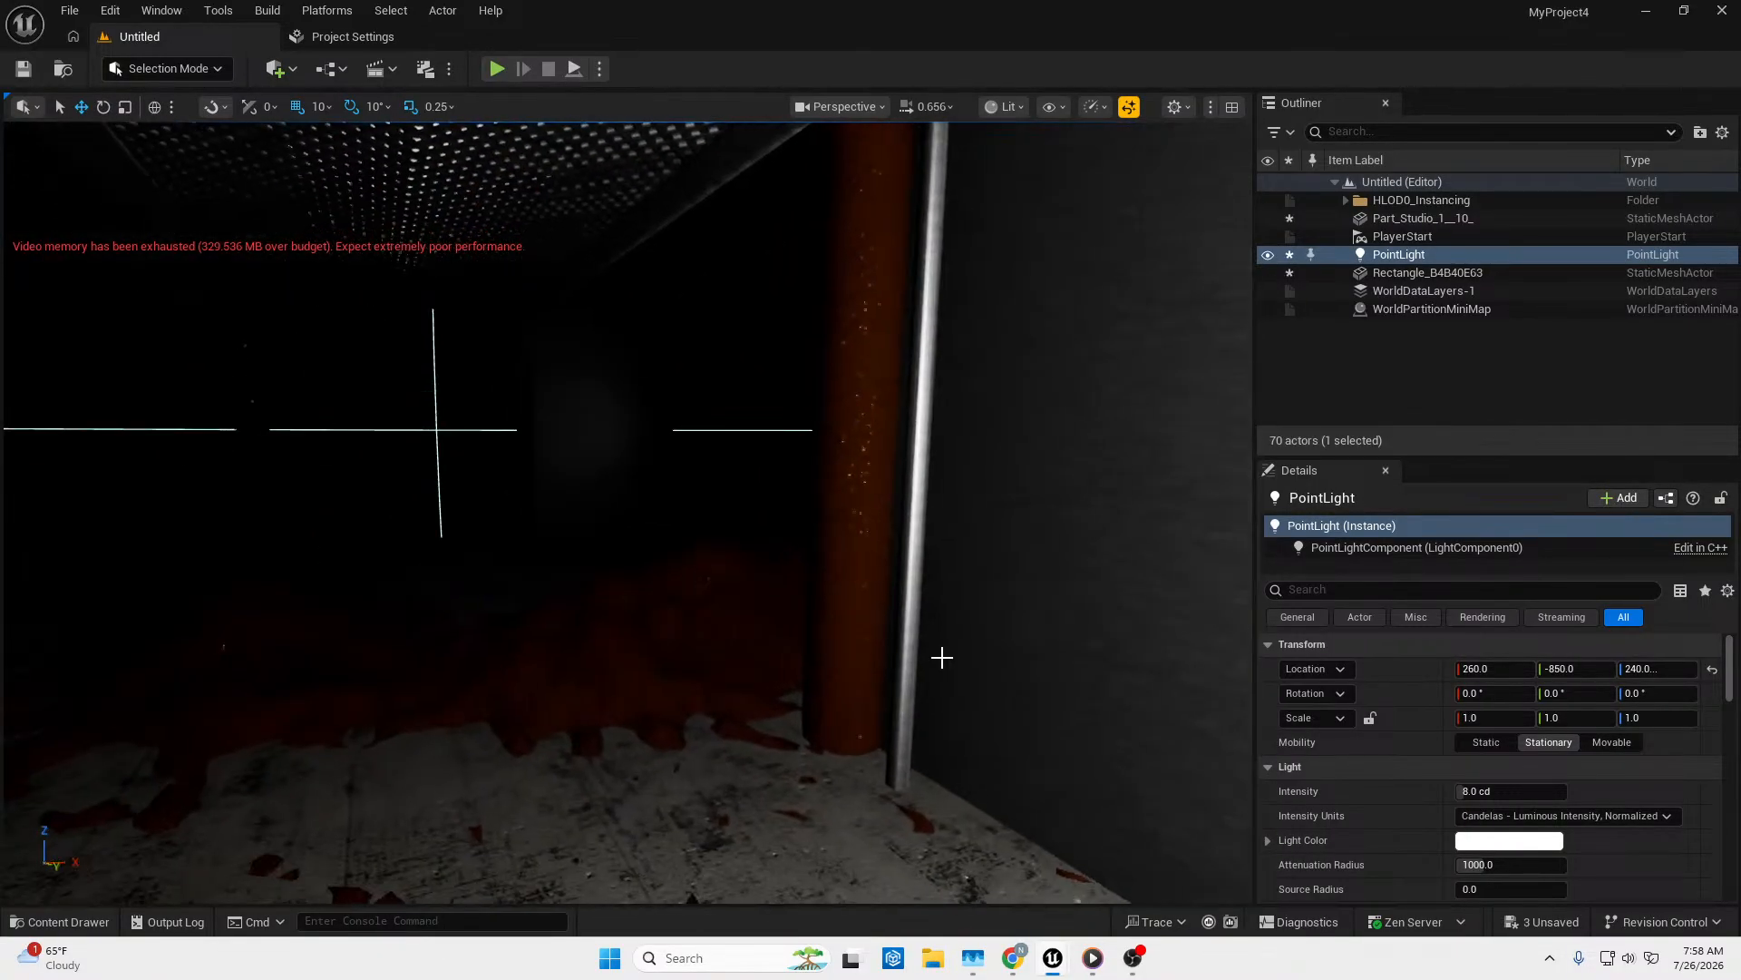
key("ctrl+z")
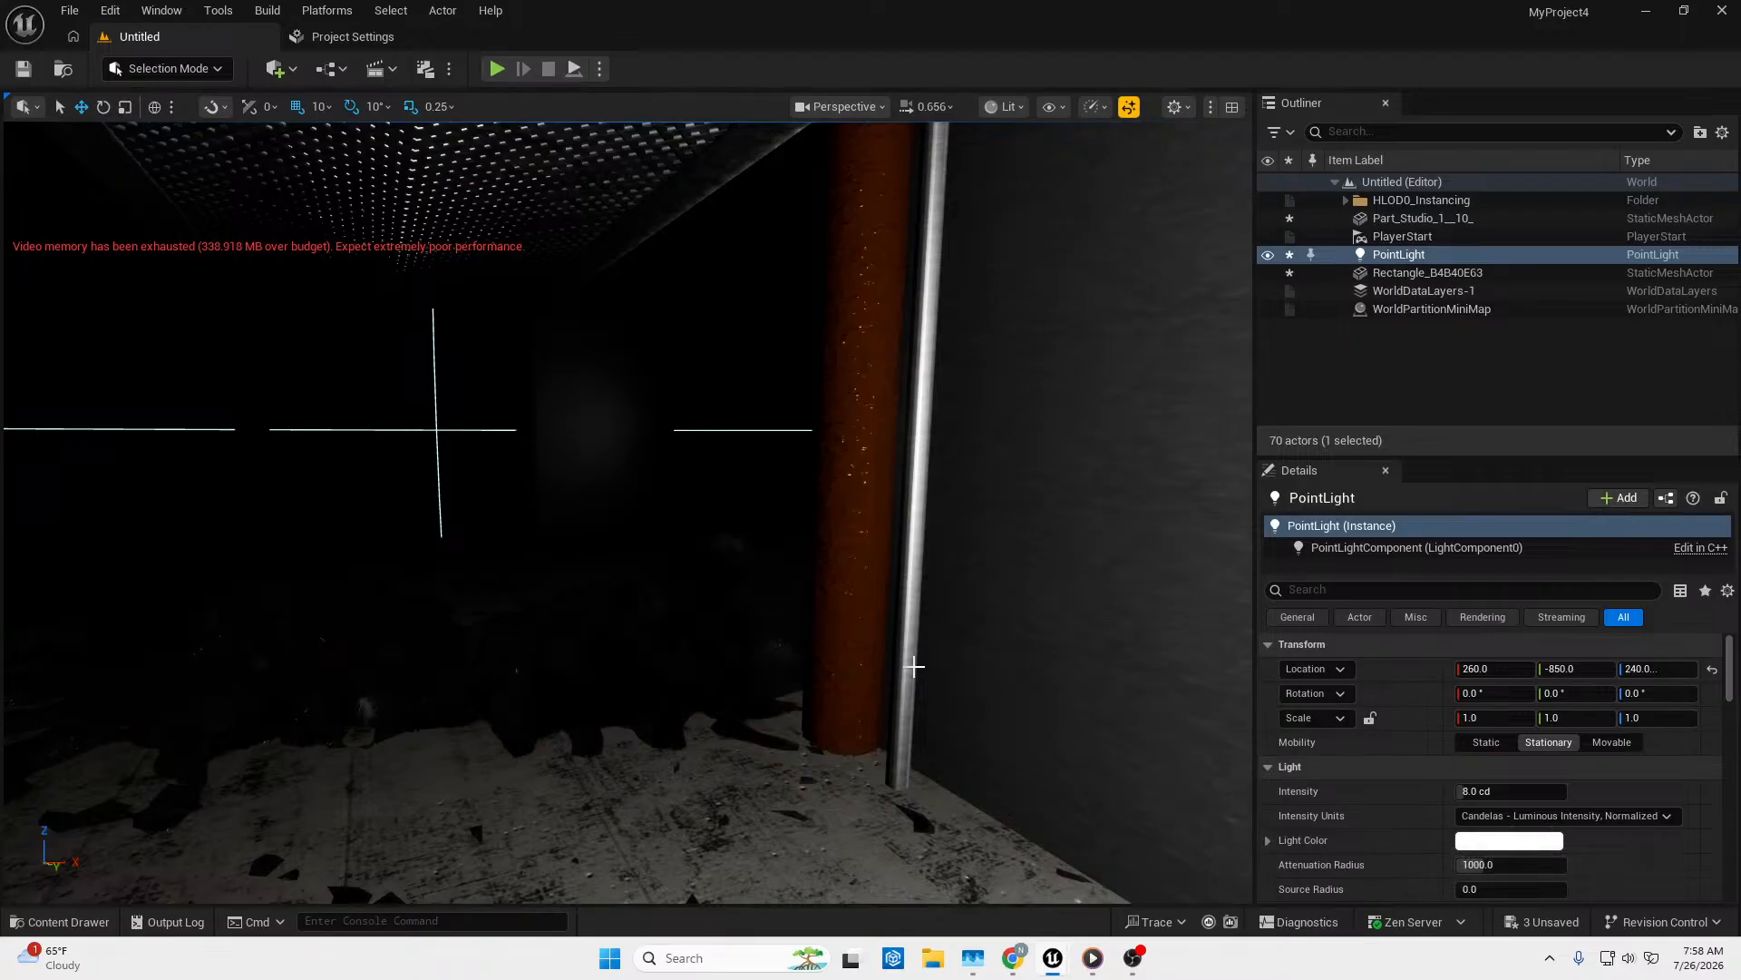
Undo the recent material change on the debris floor and the point light moves made before it.
key("ctrl+z")
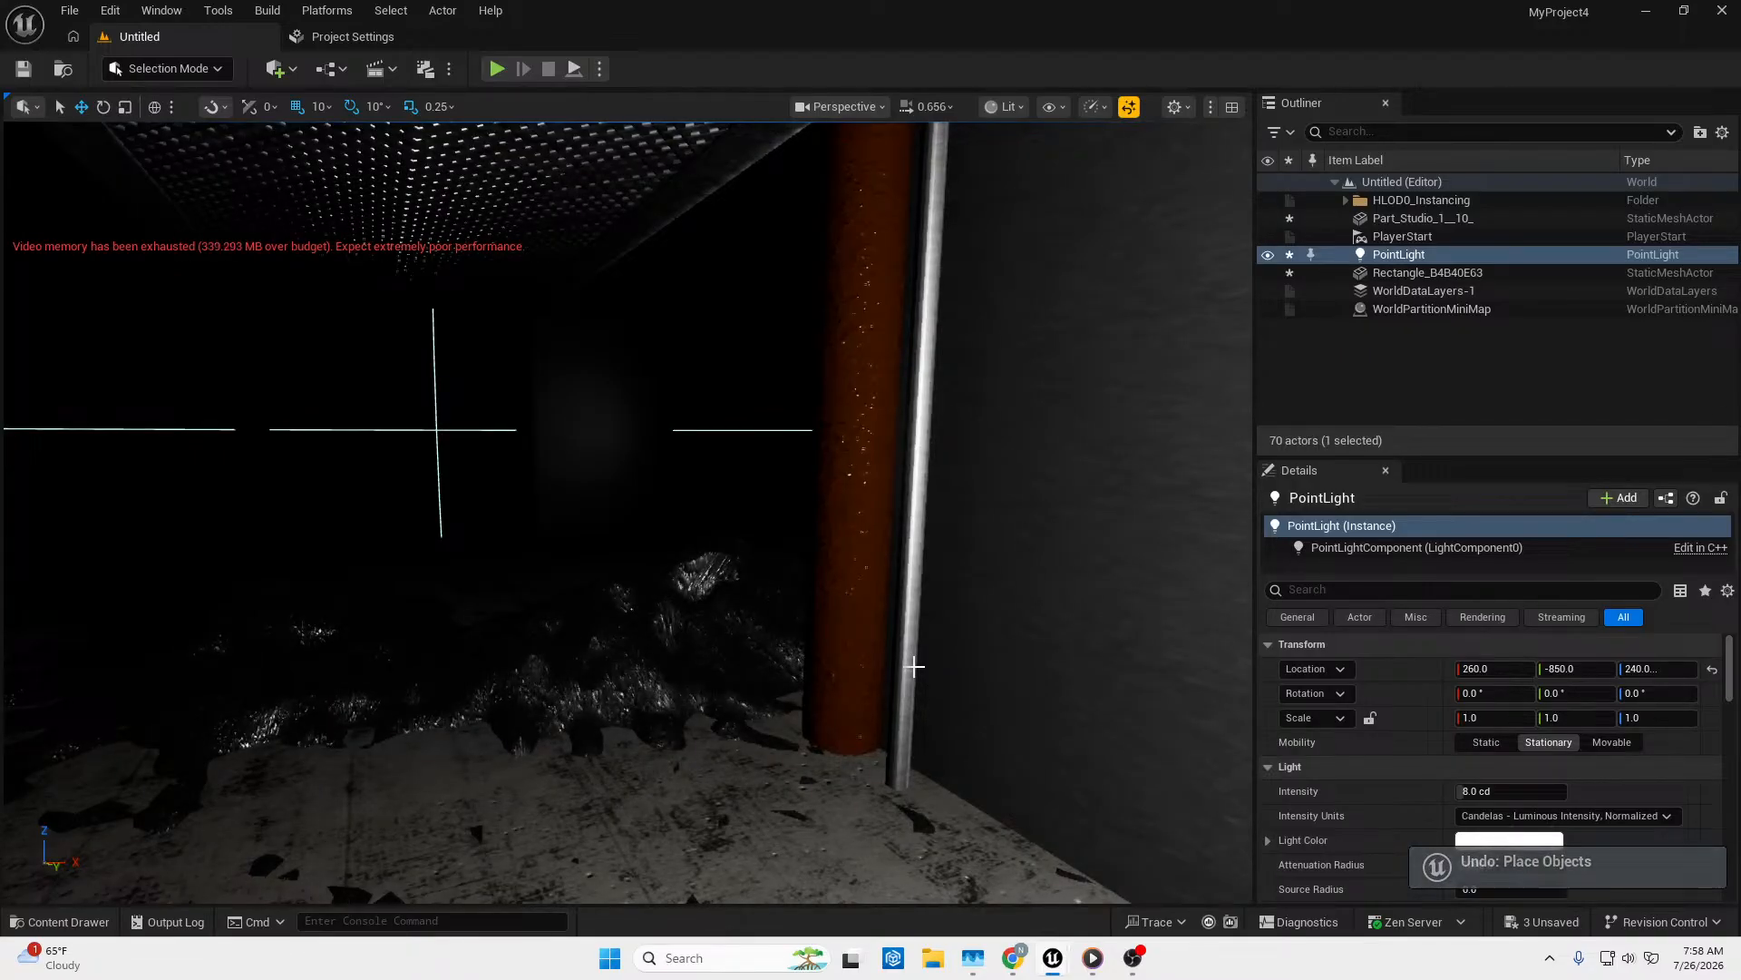
key("ctrl+z")
key("ctrl+z")
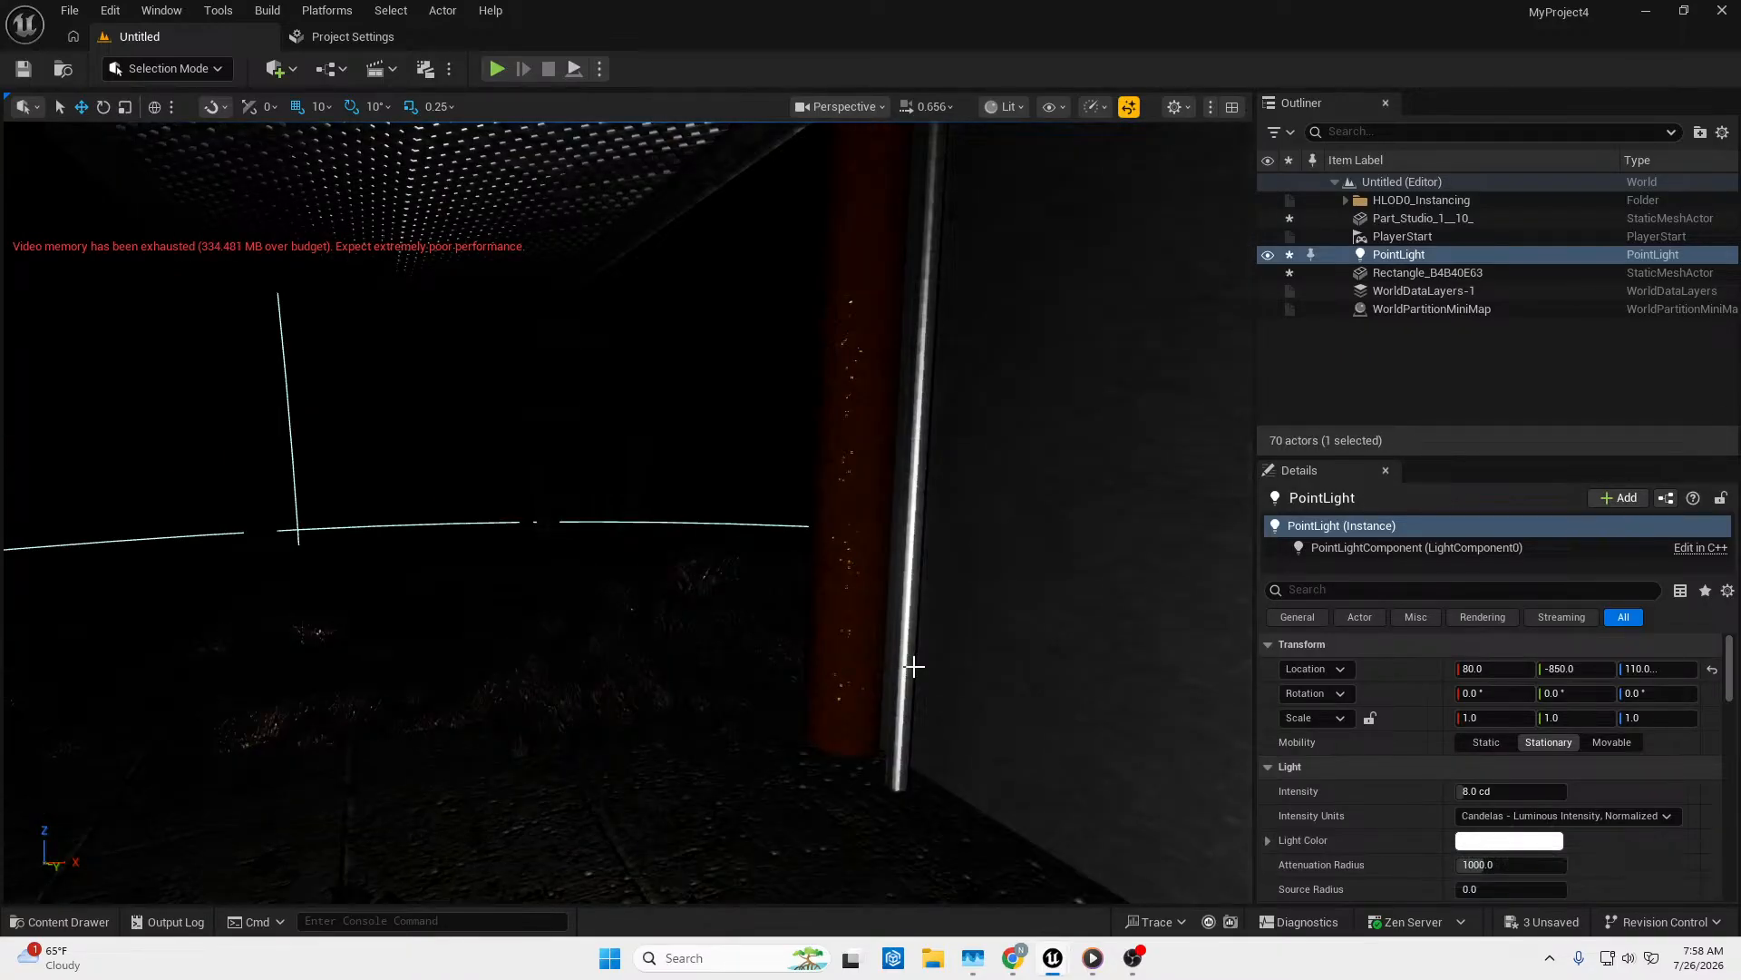
key("ctrl+z")
key("ctrl+z")
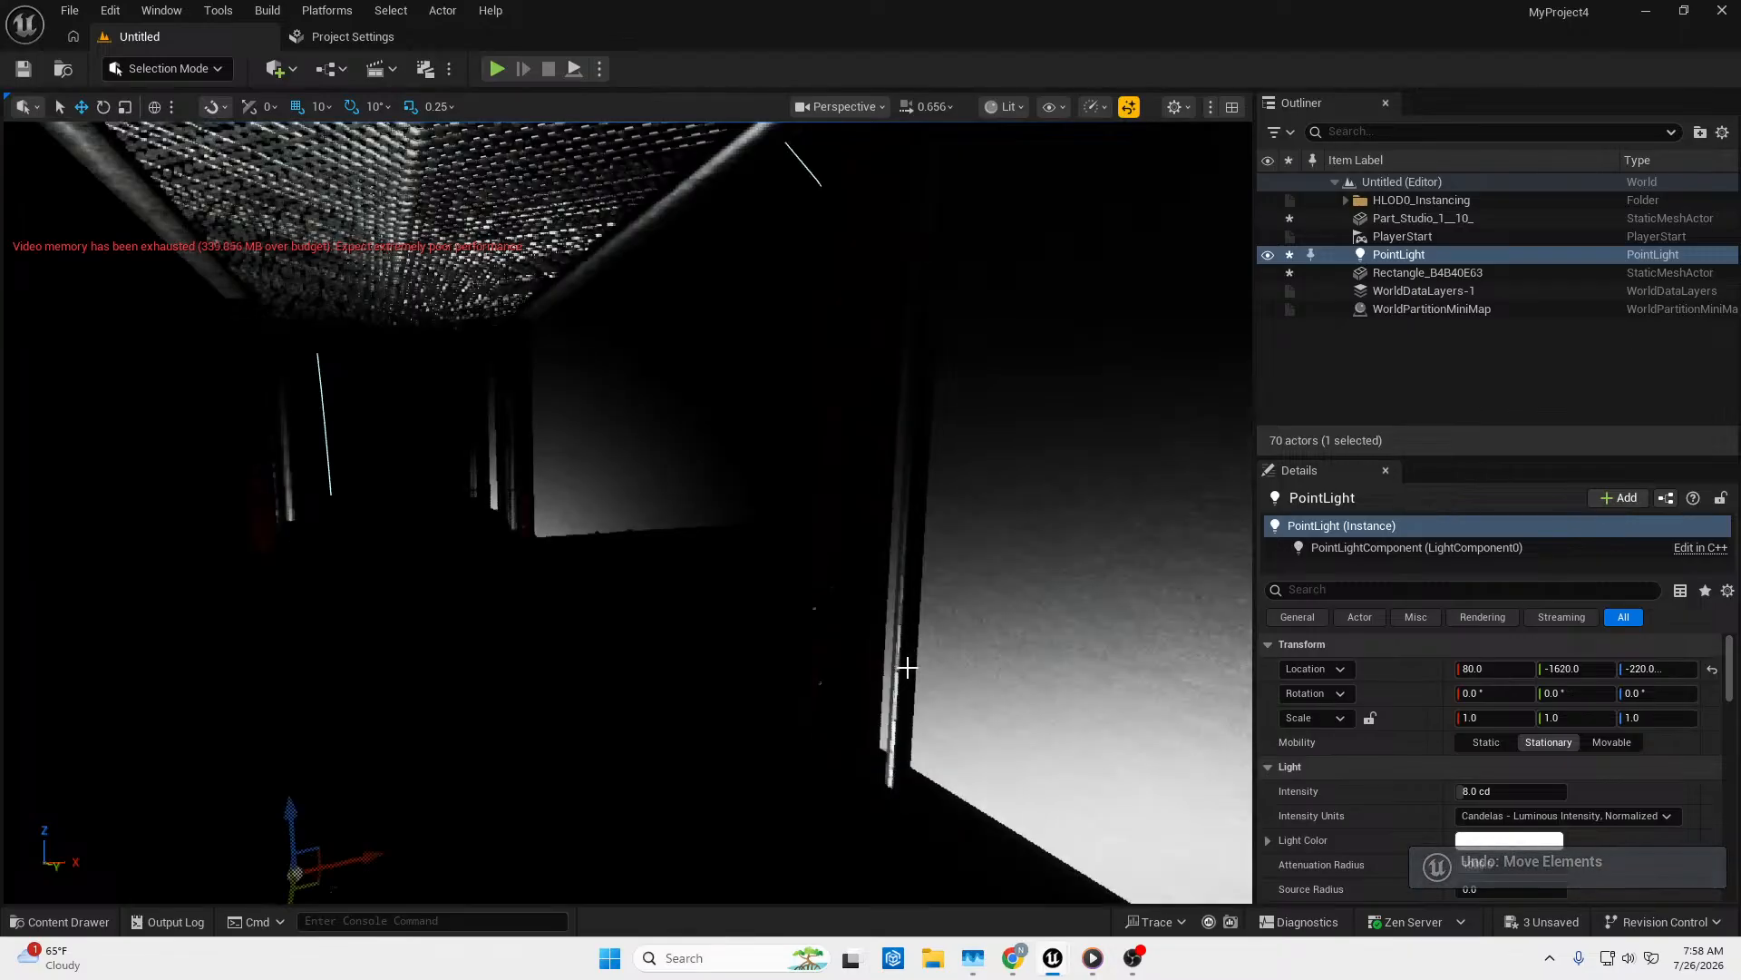
Switch the viewport to Unlit shading and move the point light up into the corridor at X 230, Y -1310, Z 210.
right_click_drag(796, 689, 635, 790)
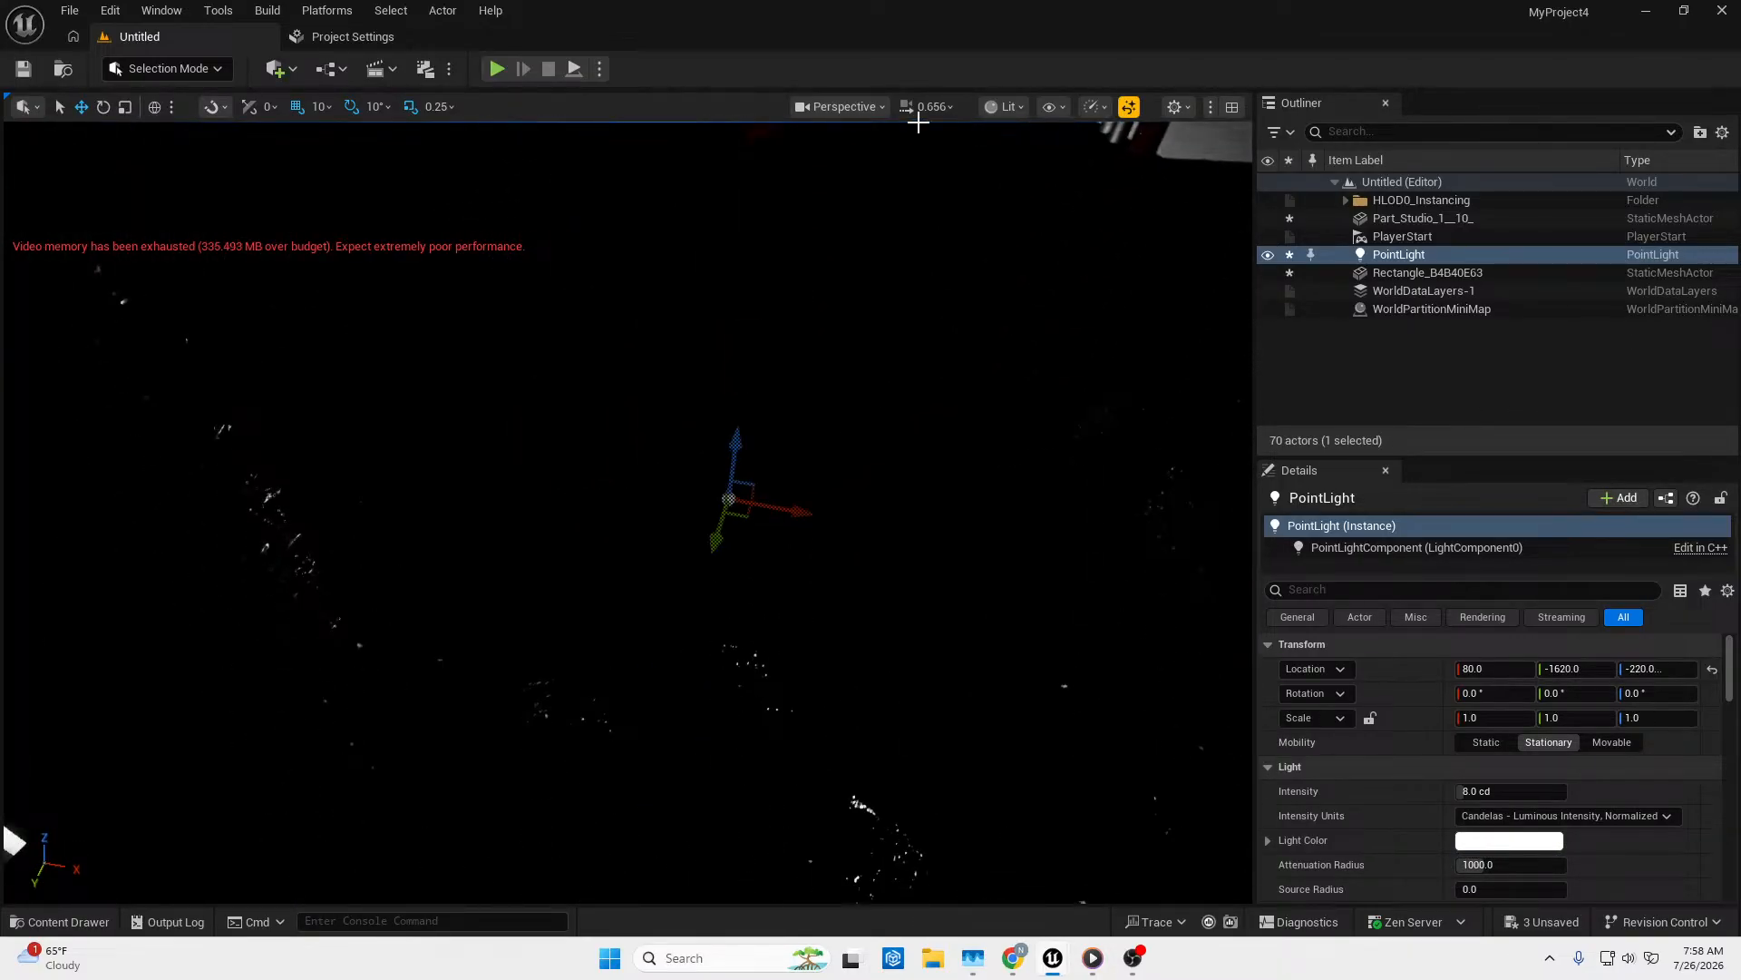
left_click(1005, 106)
left_click(1016, 199)
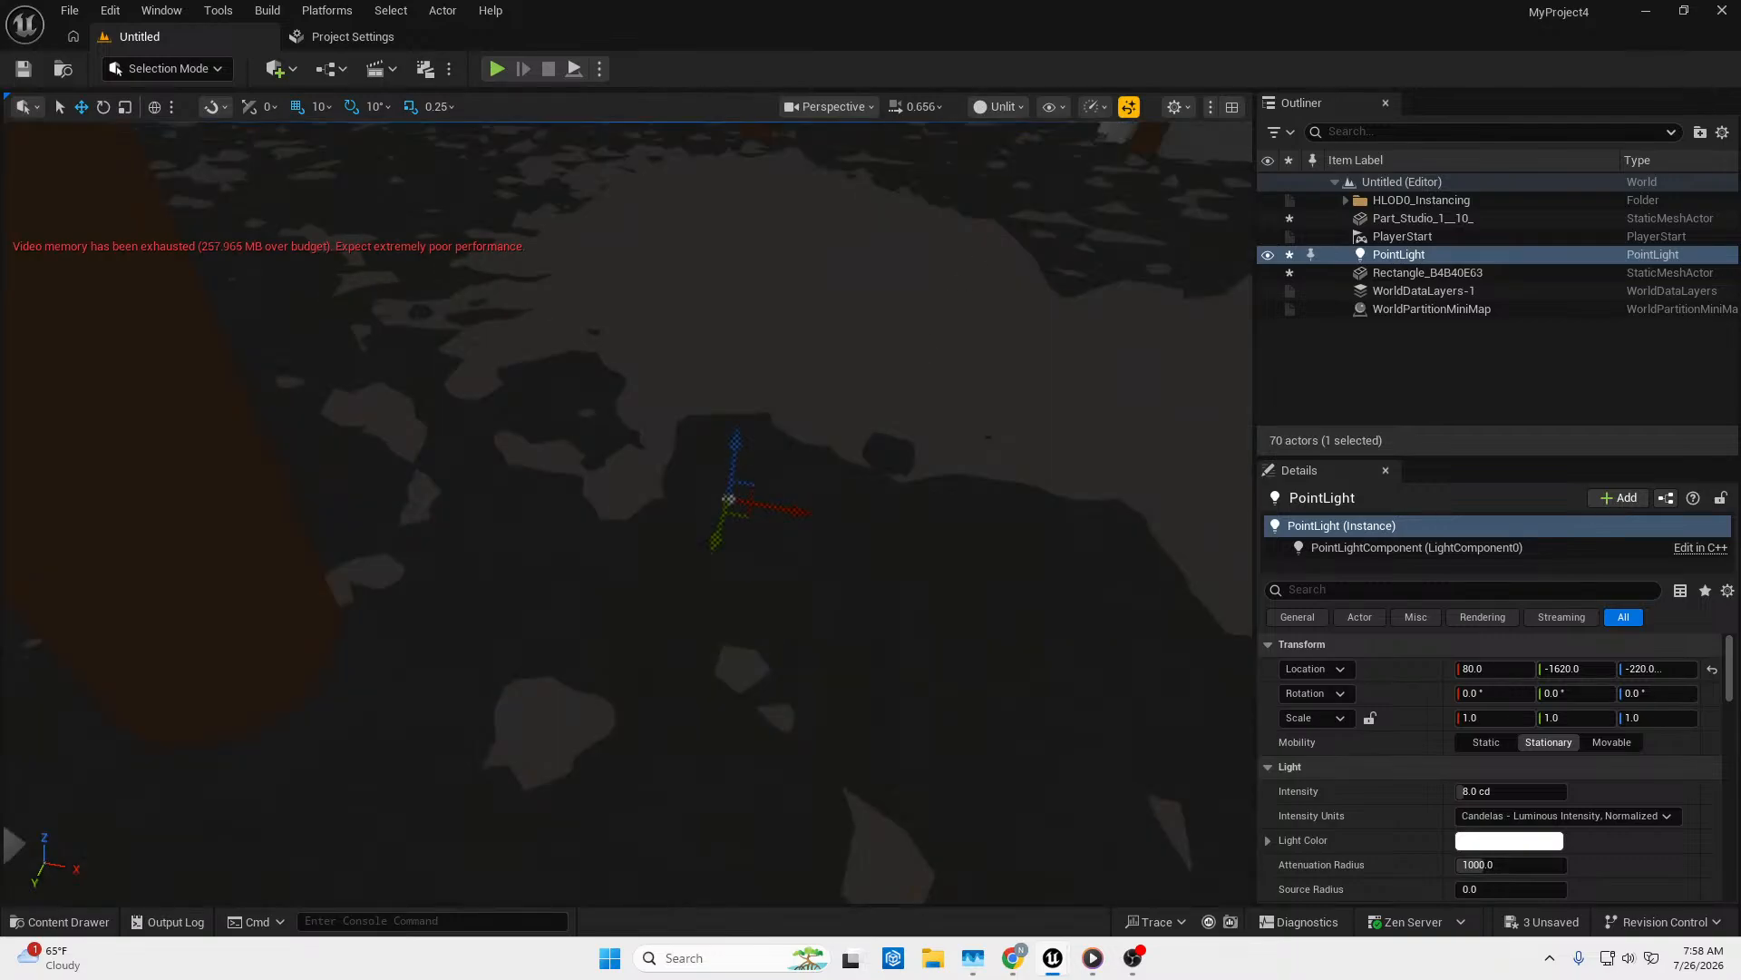
right_click_drag(689, 435, 966, 301)
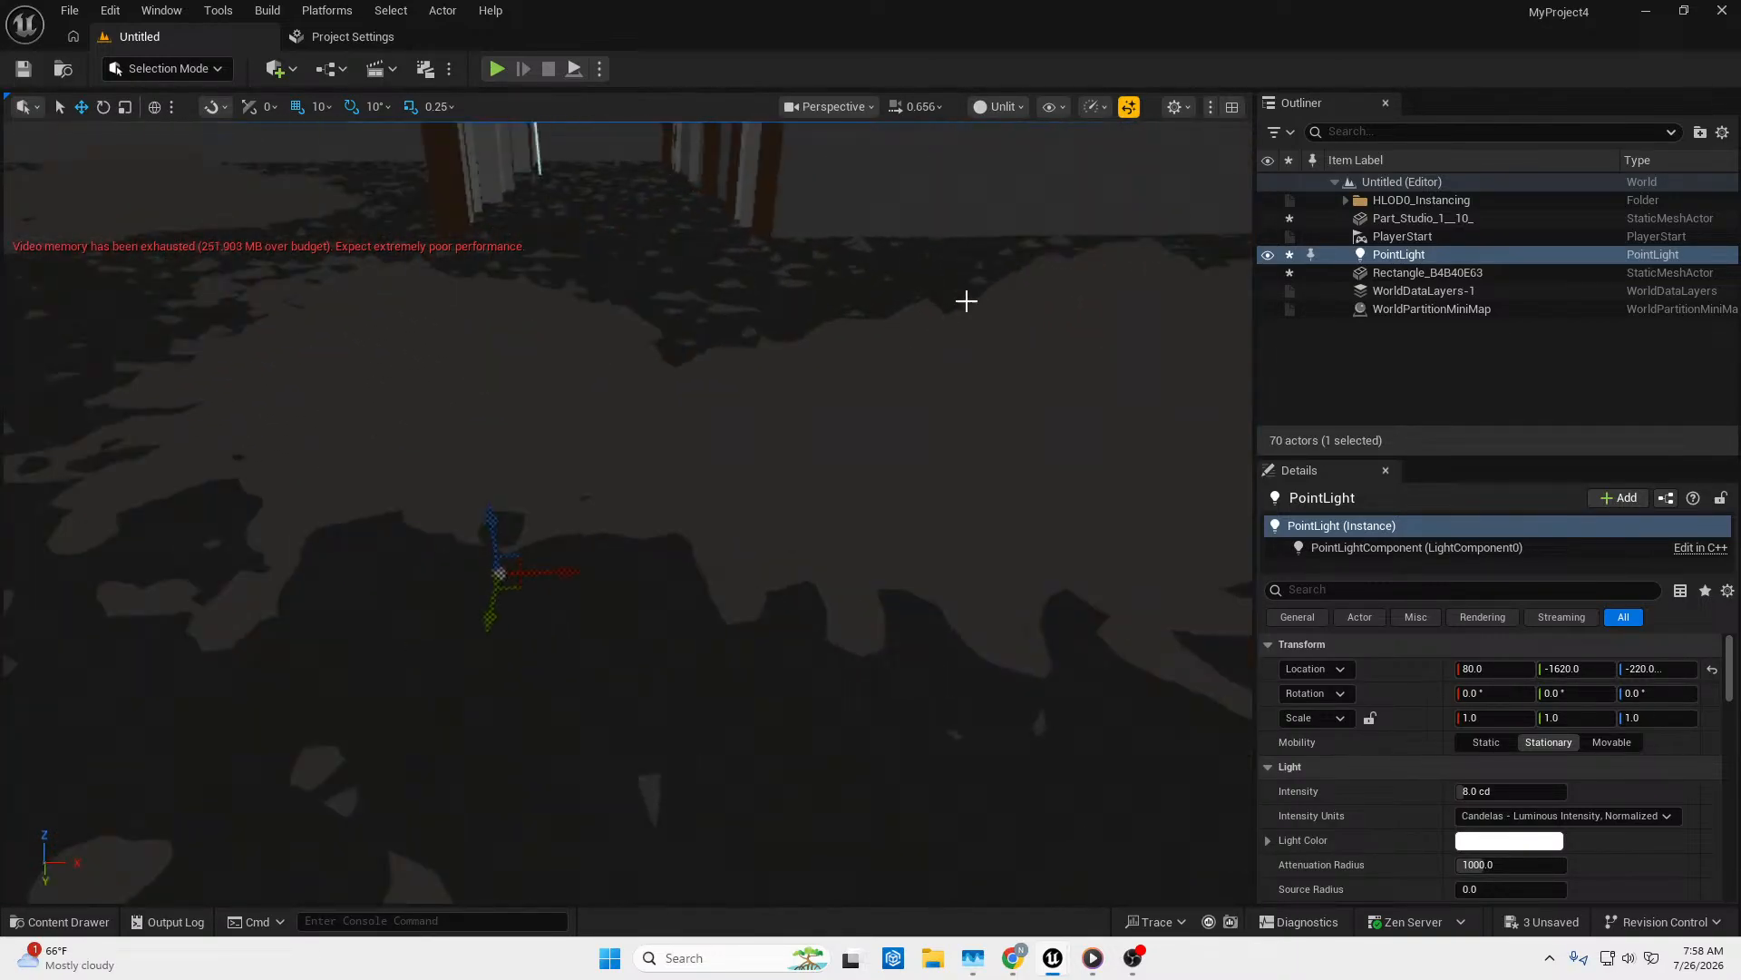
right_click_drag(475, 423, 535, 410)
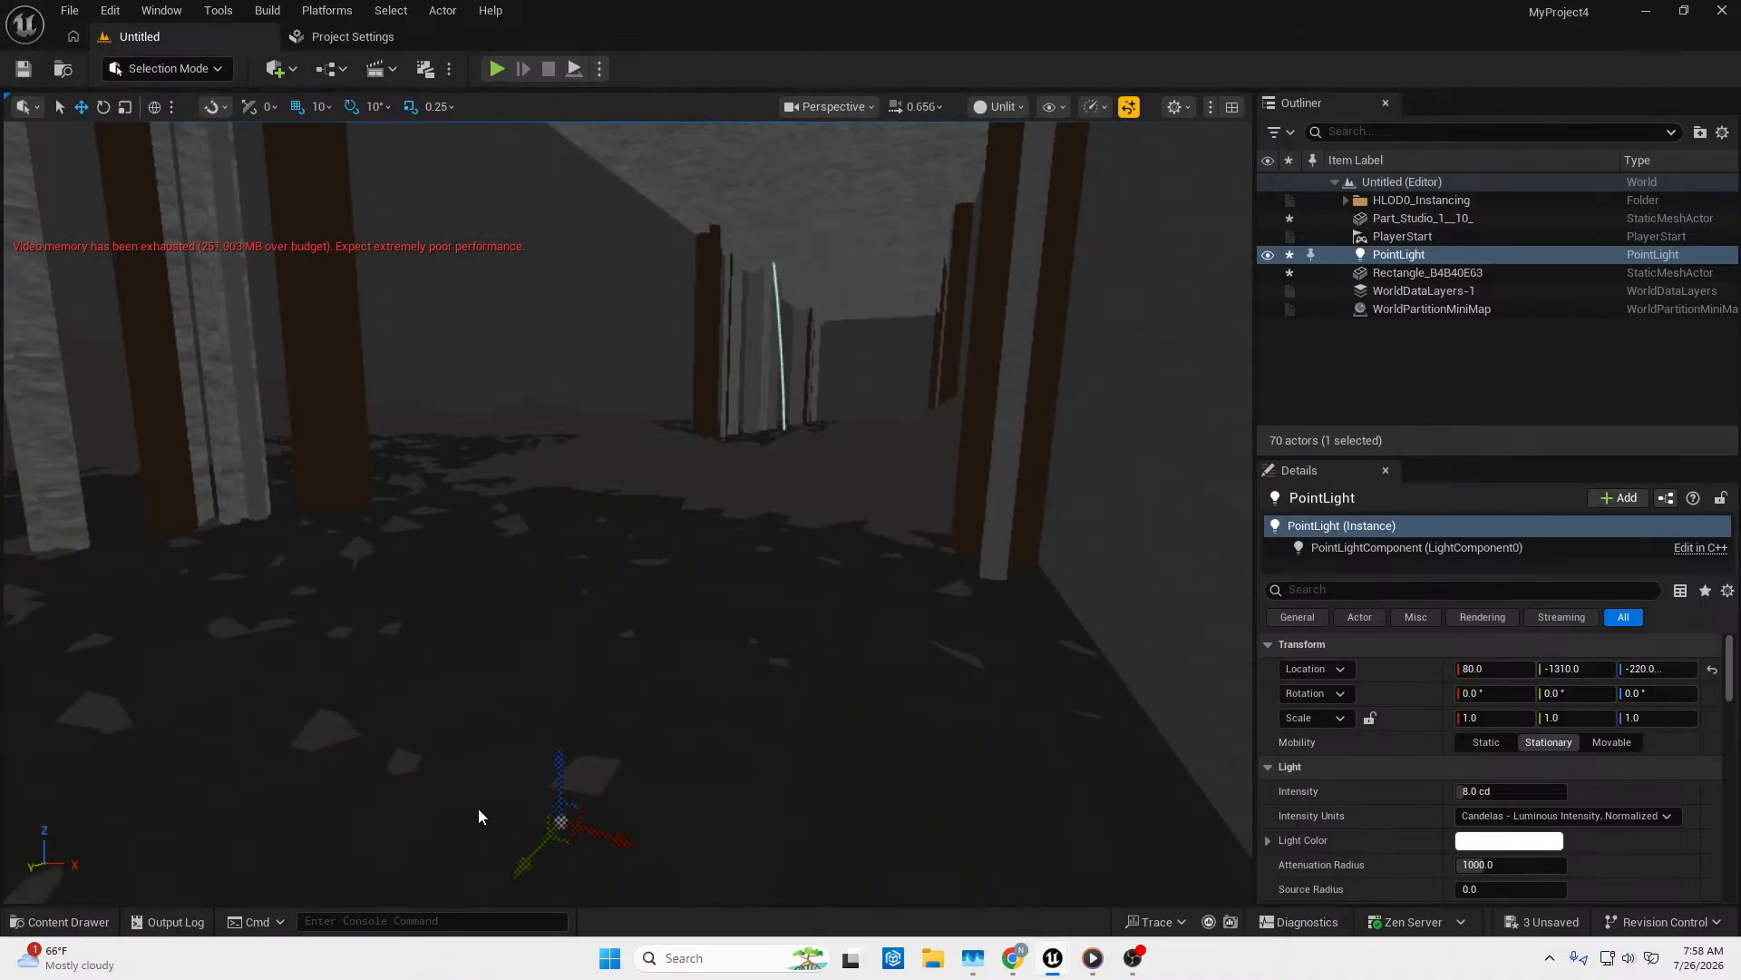
left_click_drag(561, 758, 833, 329)
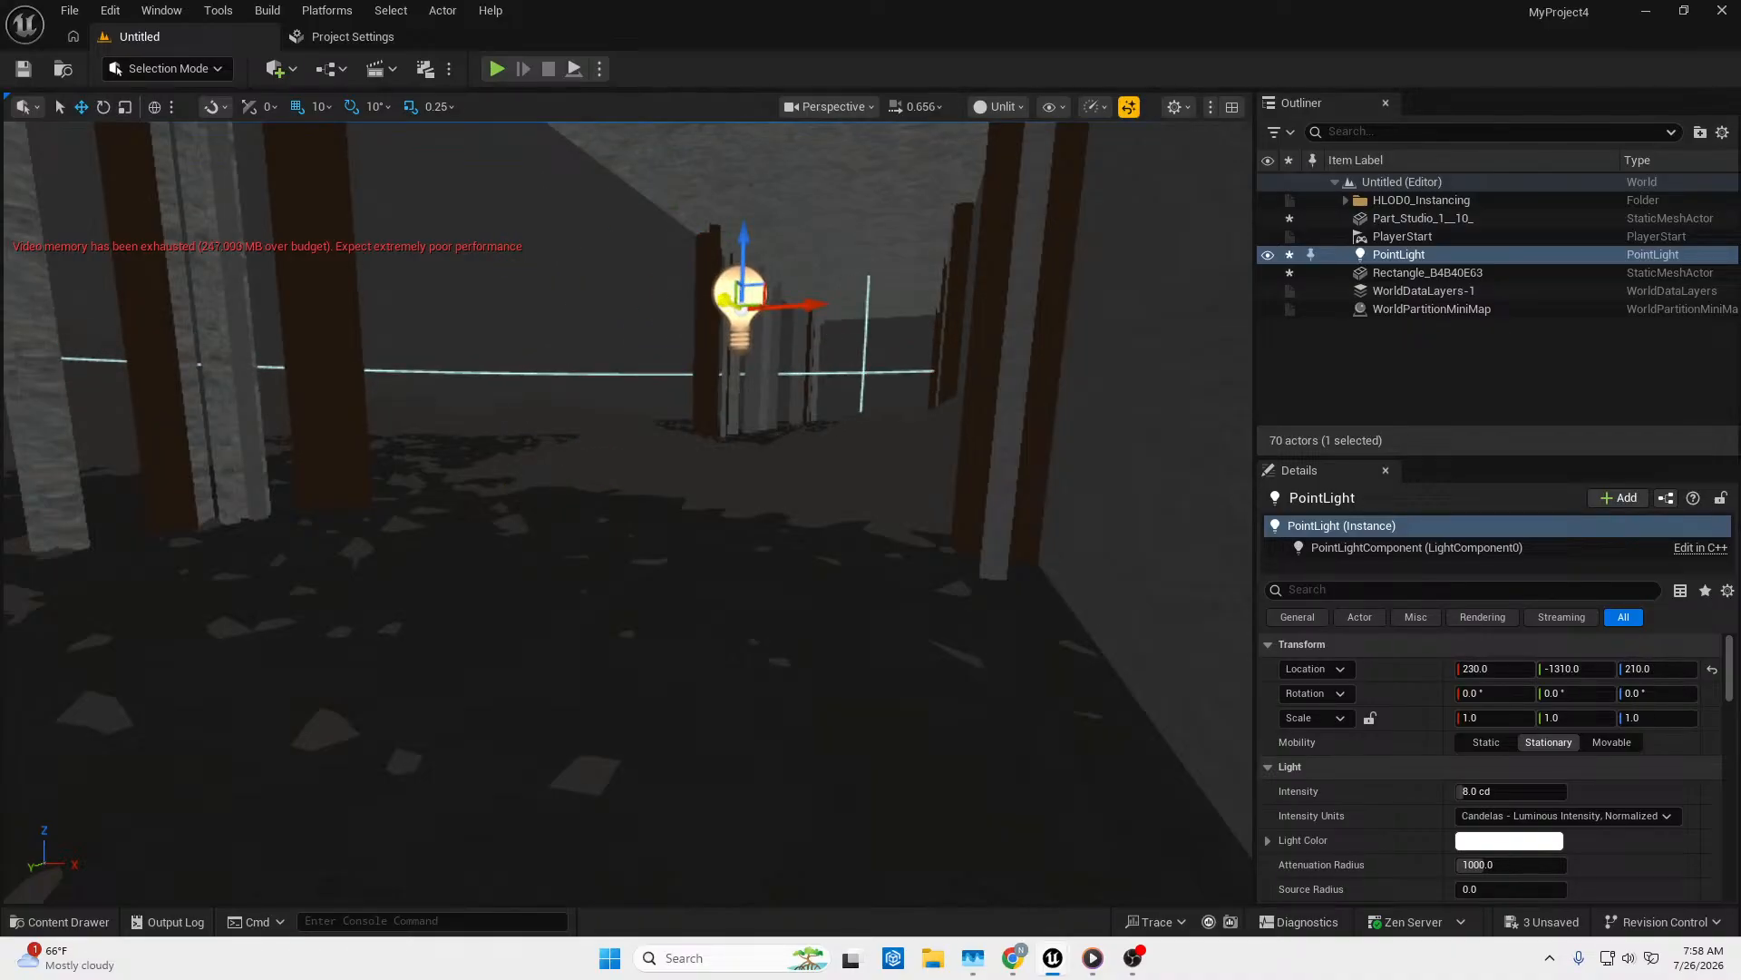
Move the point light along the corridor to Y -870 and check the debris floor in Lit shading.
left_click_drag(726, 298, 224, 243)
key("w")
right_click_drag(622, 377, 181, 363)
right_click_drag(535, 287, 789, 299)
right_click_drag(744, 568, 634, 567)
left_click_drag(522, 568, 915, 596)
right_click_drag(915, 597, 580, 617)
key("w")
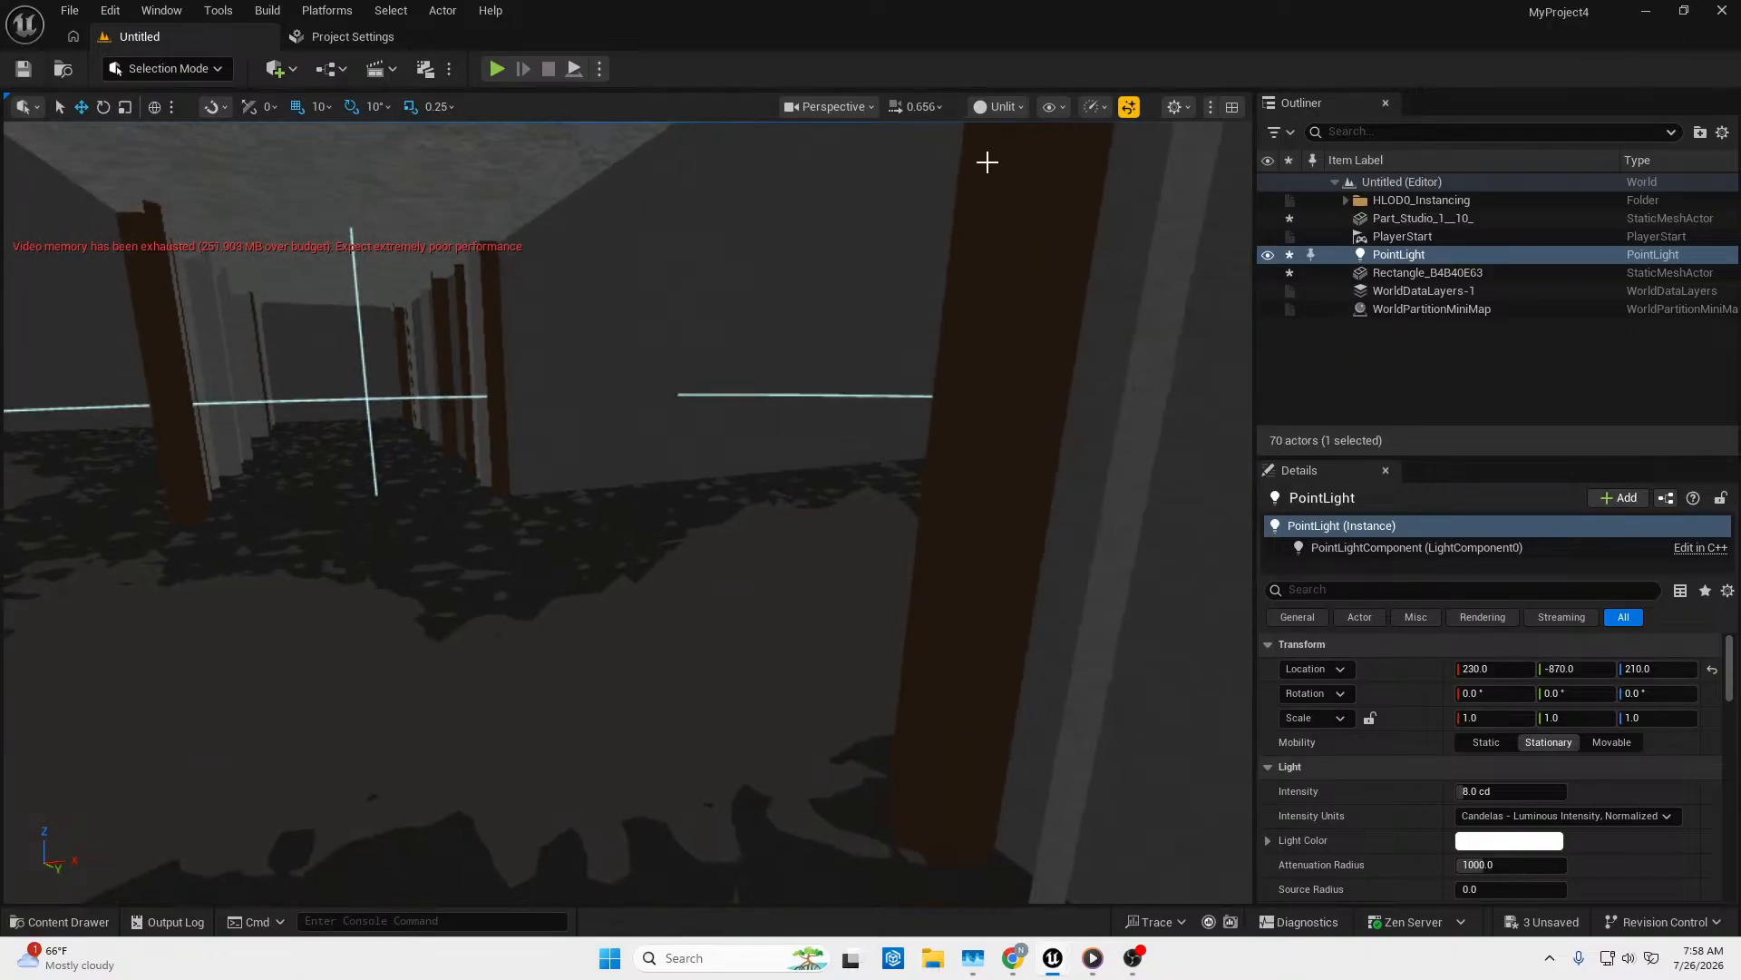
left_click(1011, 106)
left_click(1012, 184)
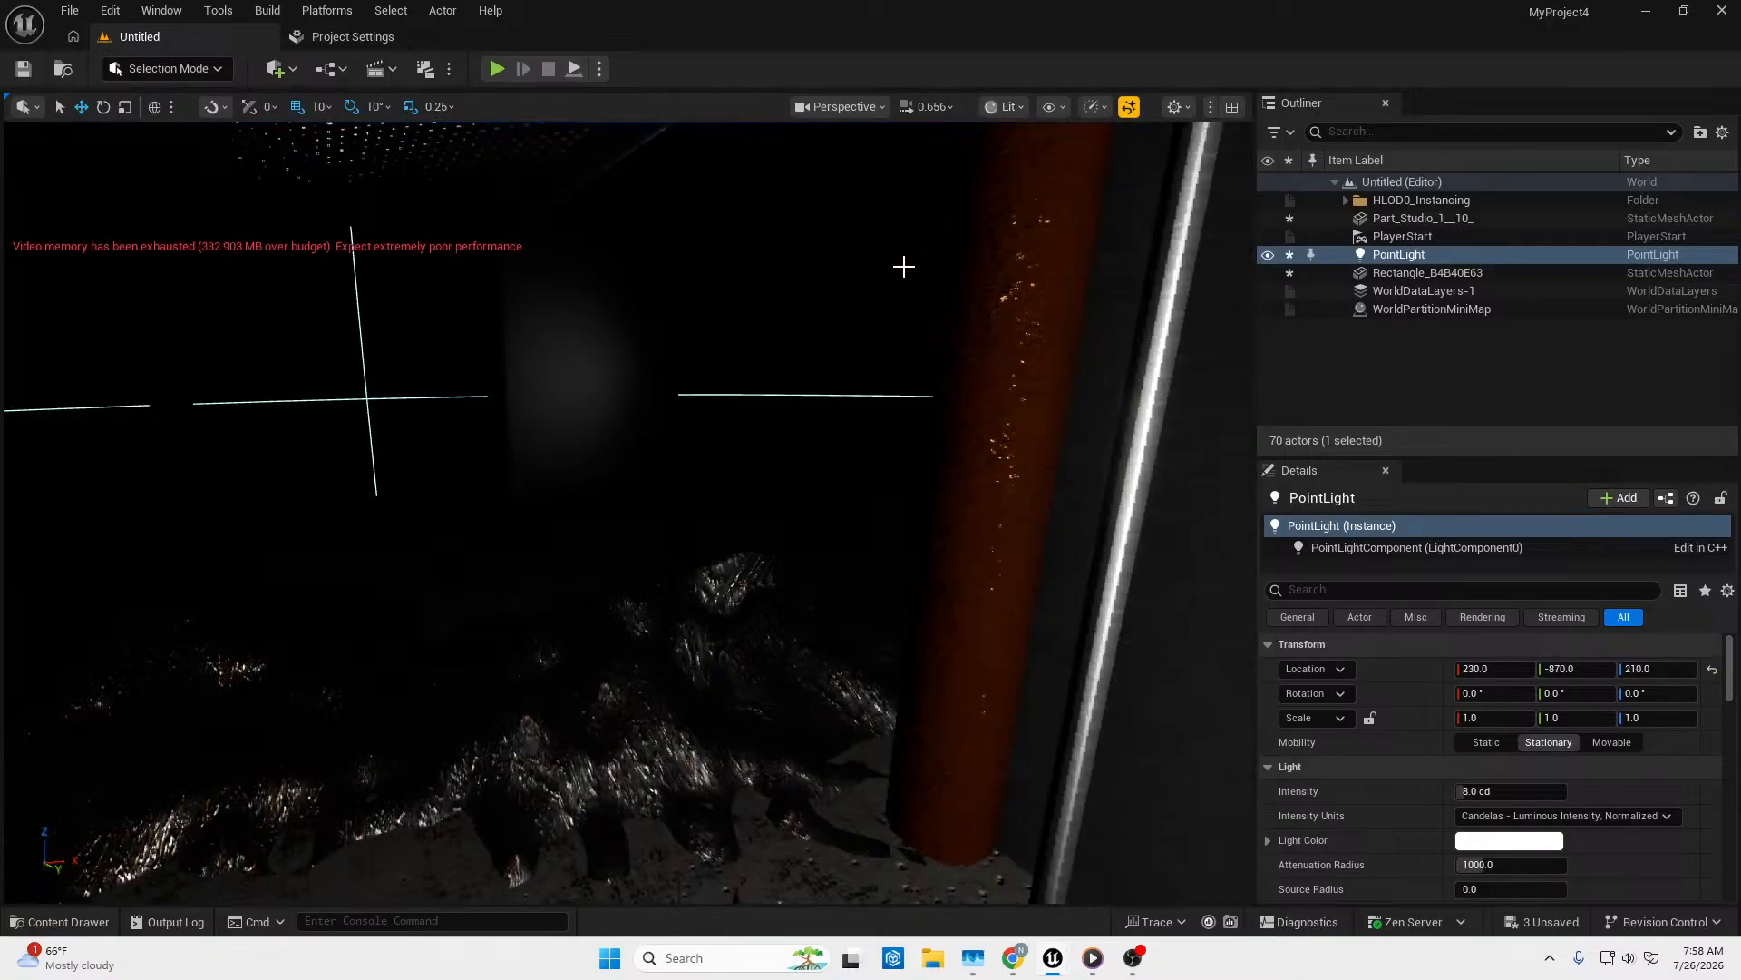
right_click_drag(851, 500, 914, 564)
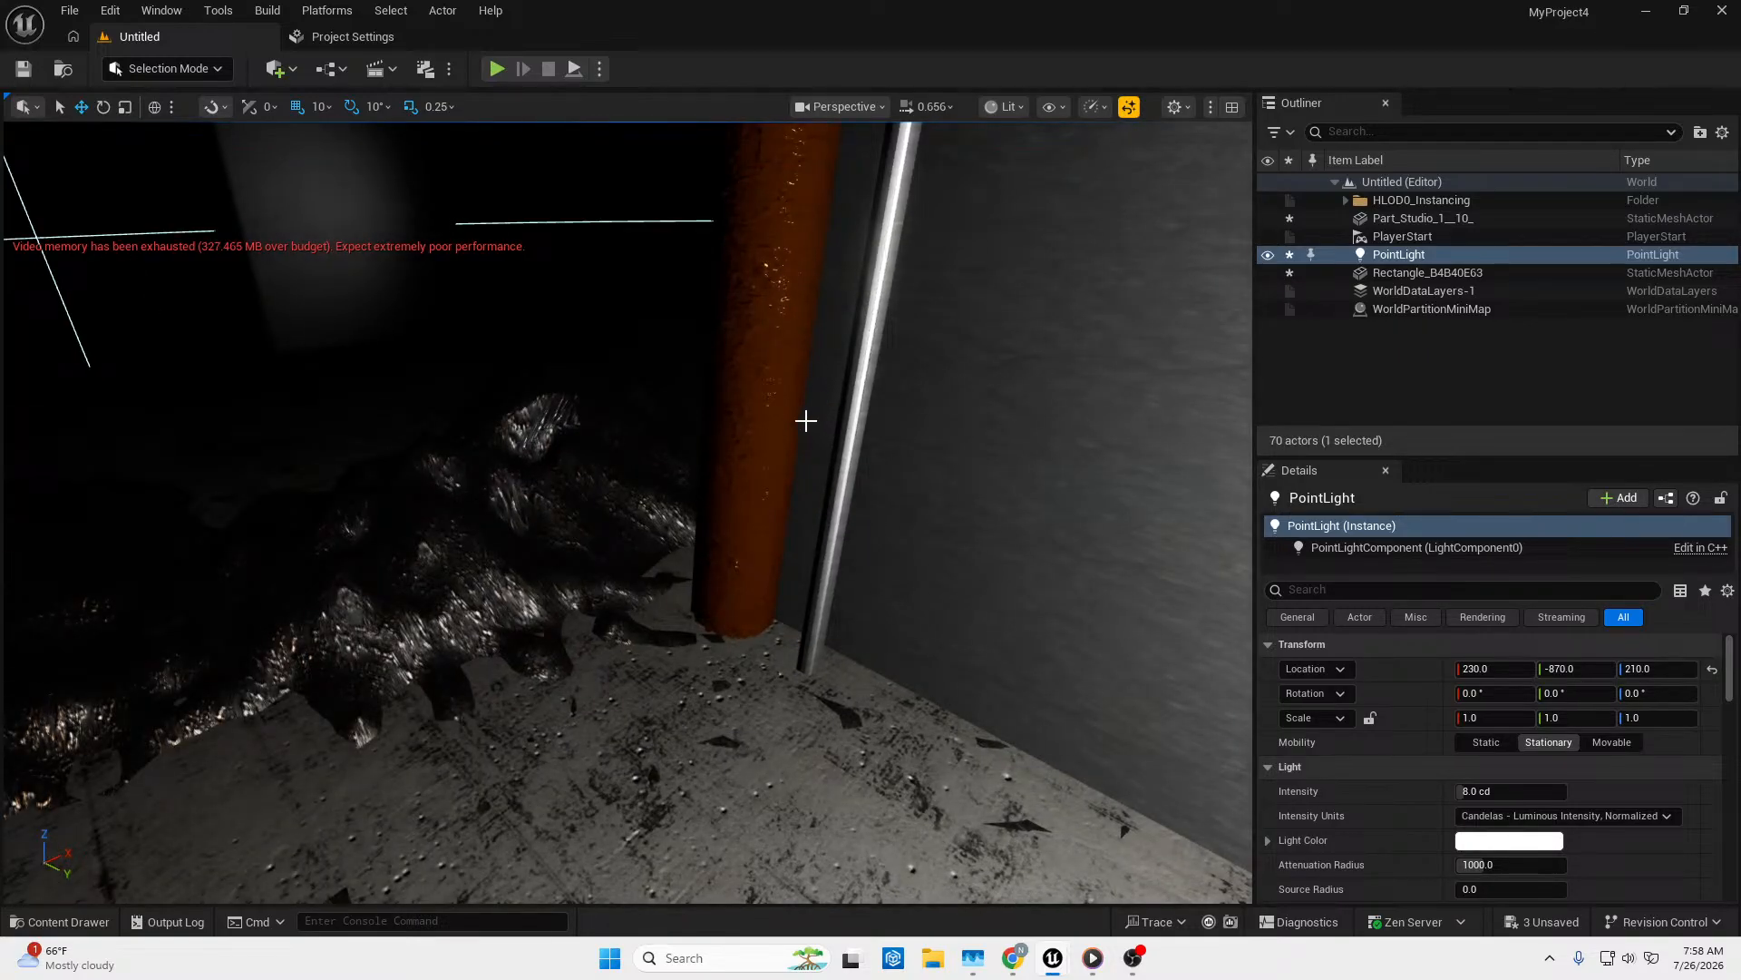
Assign NewMaterial3 to the Element 3 material slot of the corridor mesh, covering the orange pillars.
left_click(73, 921)
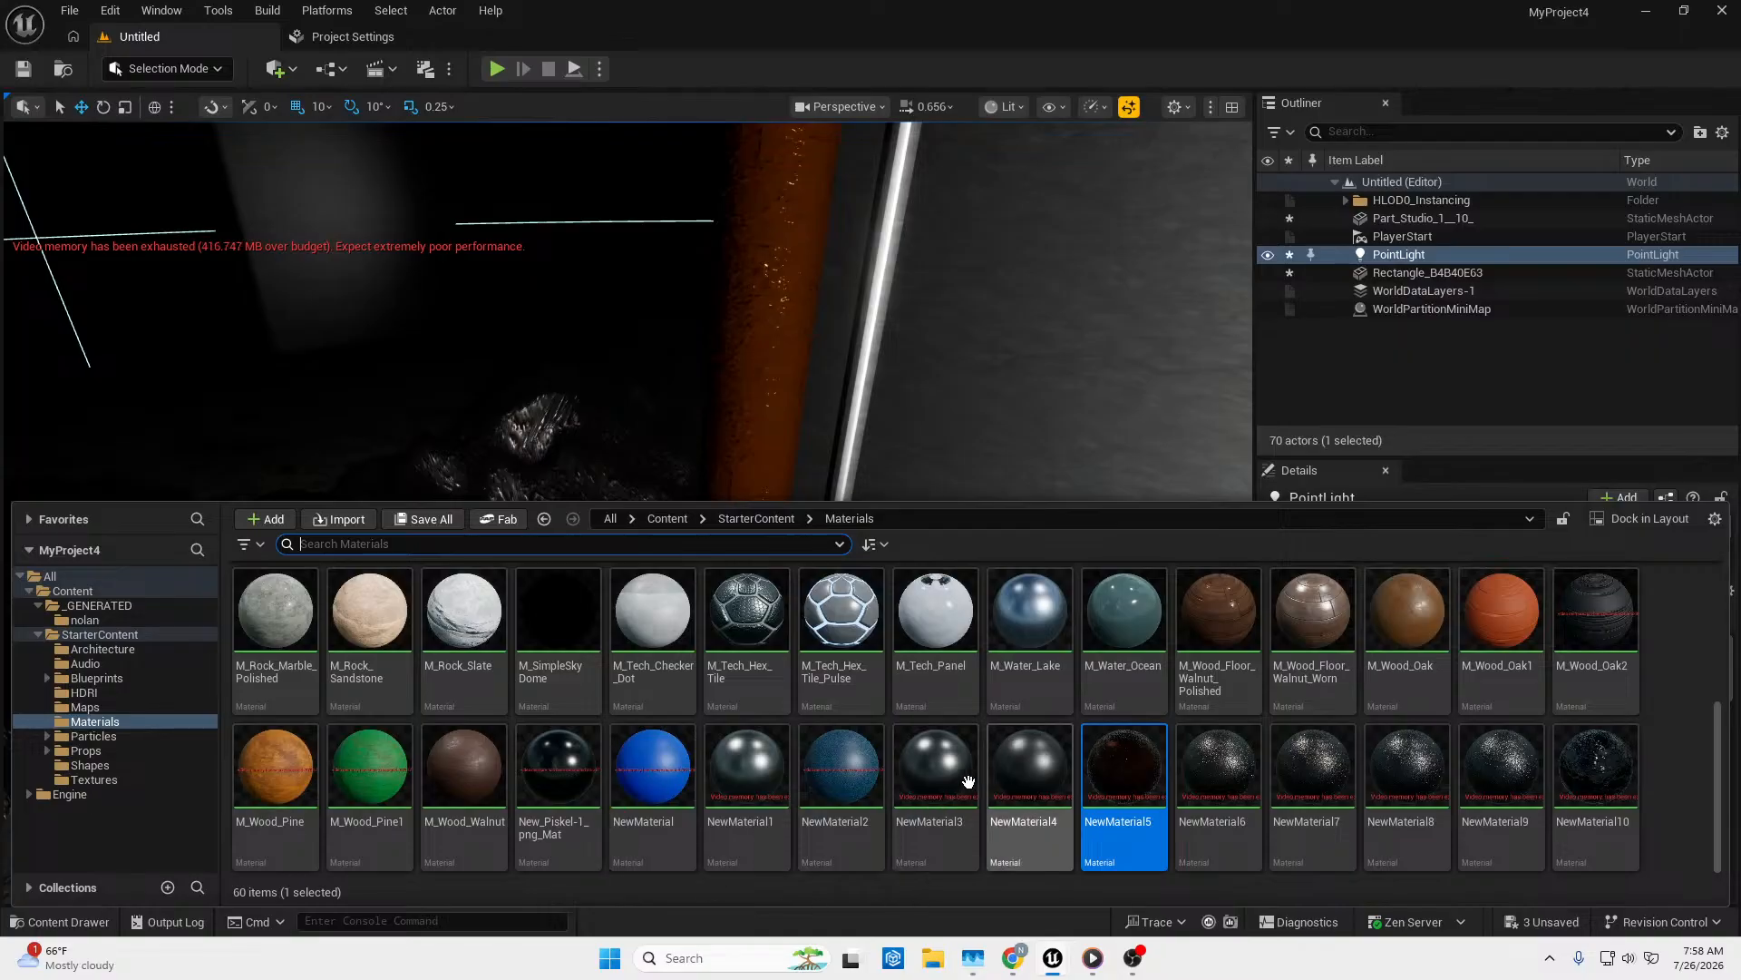
left_click_drag(956, 794, 1383, 350)
left_click(749, 317)
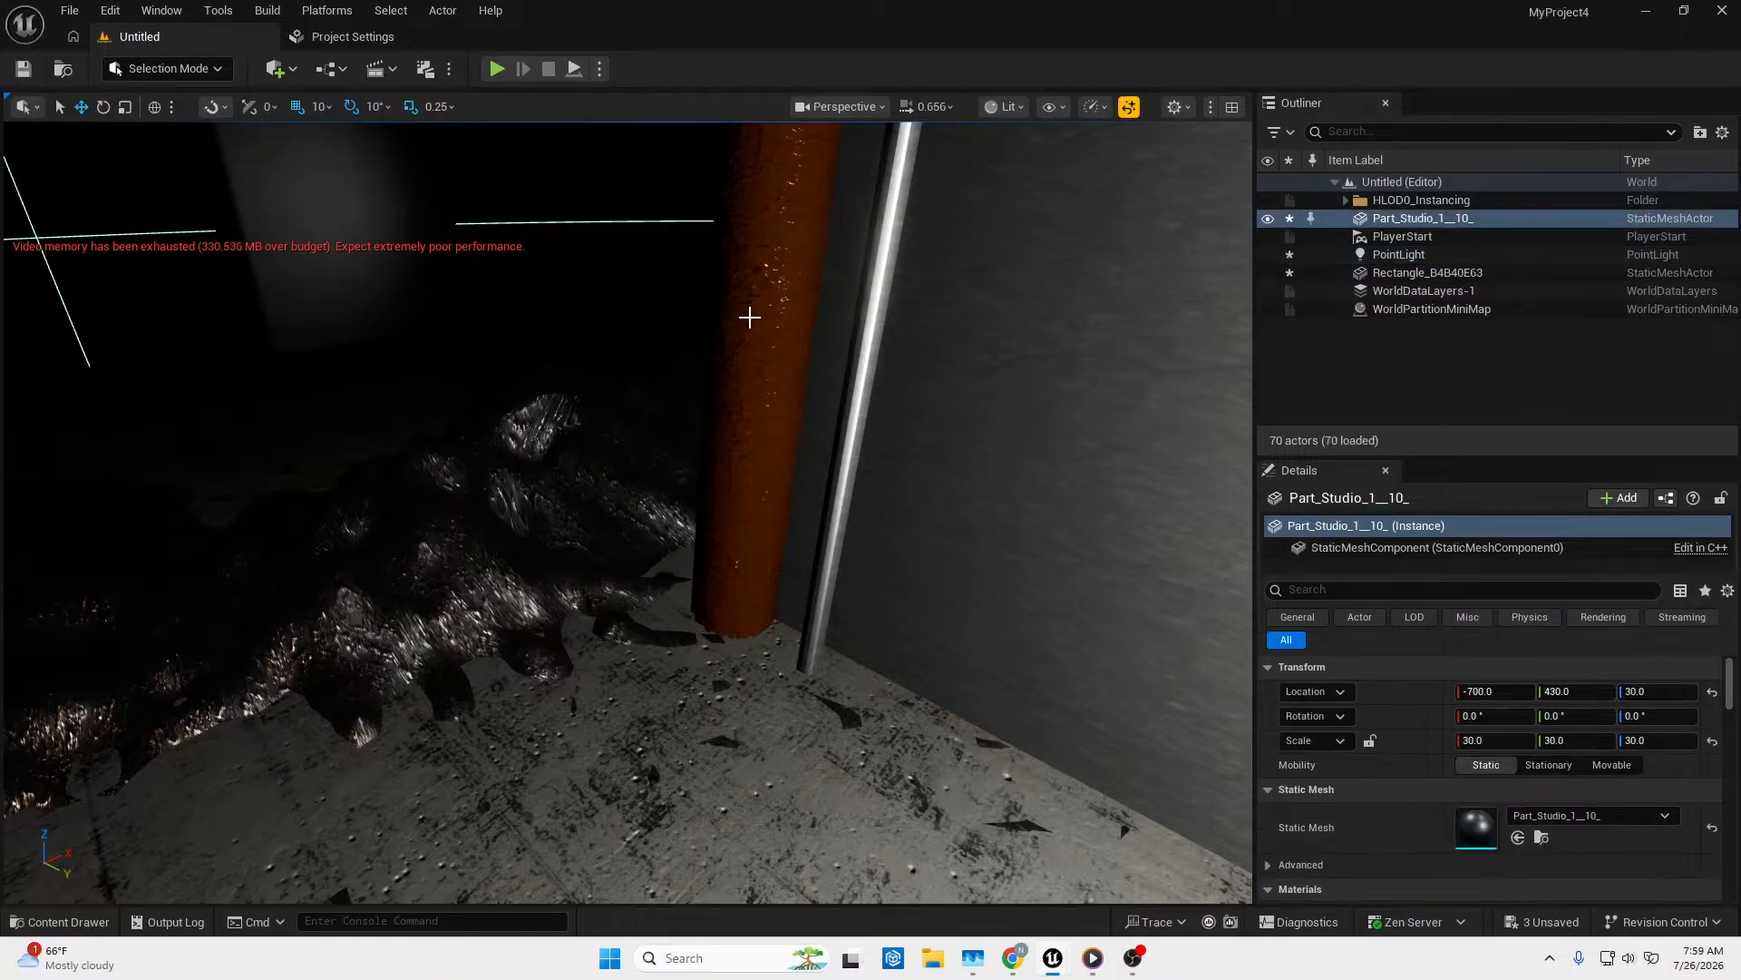
scroll(1492, 776, "down", 8)
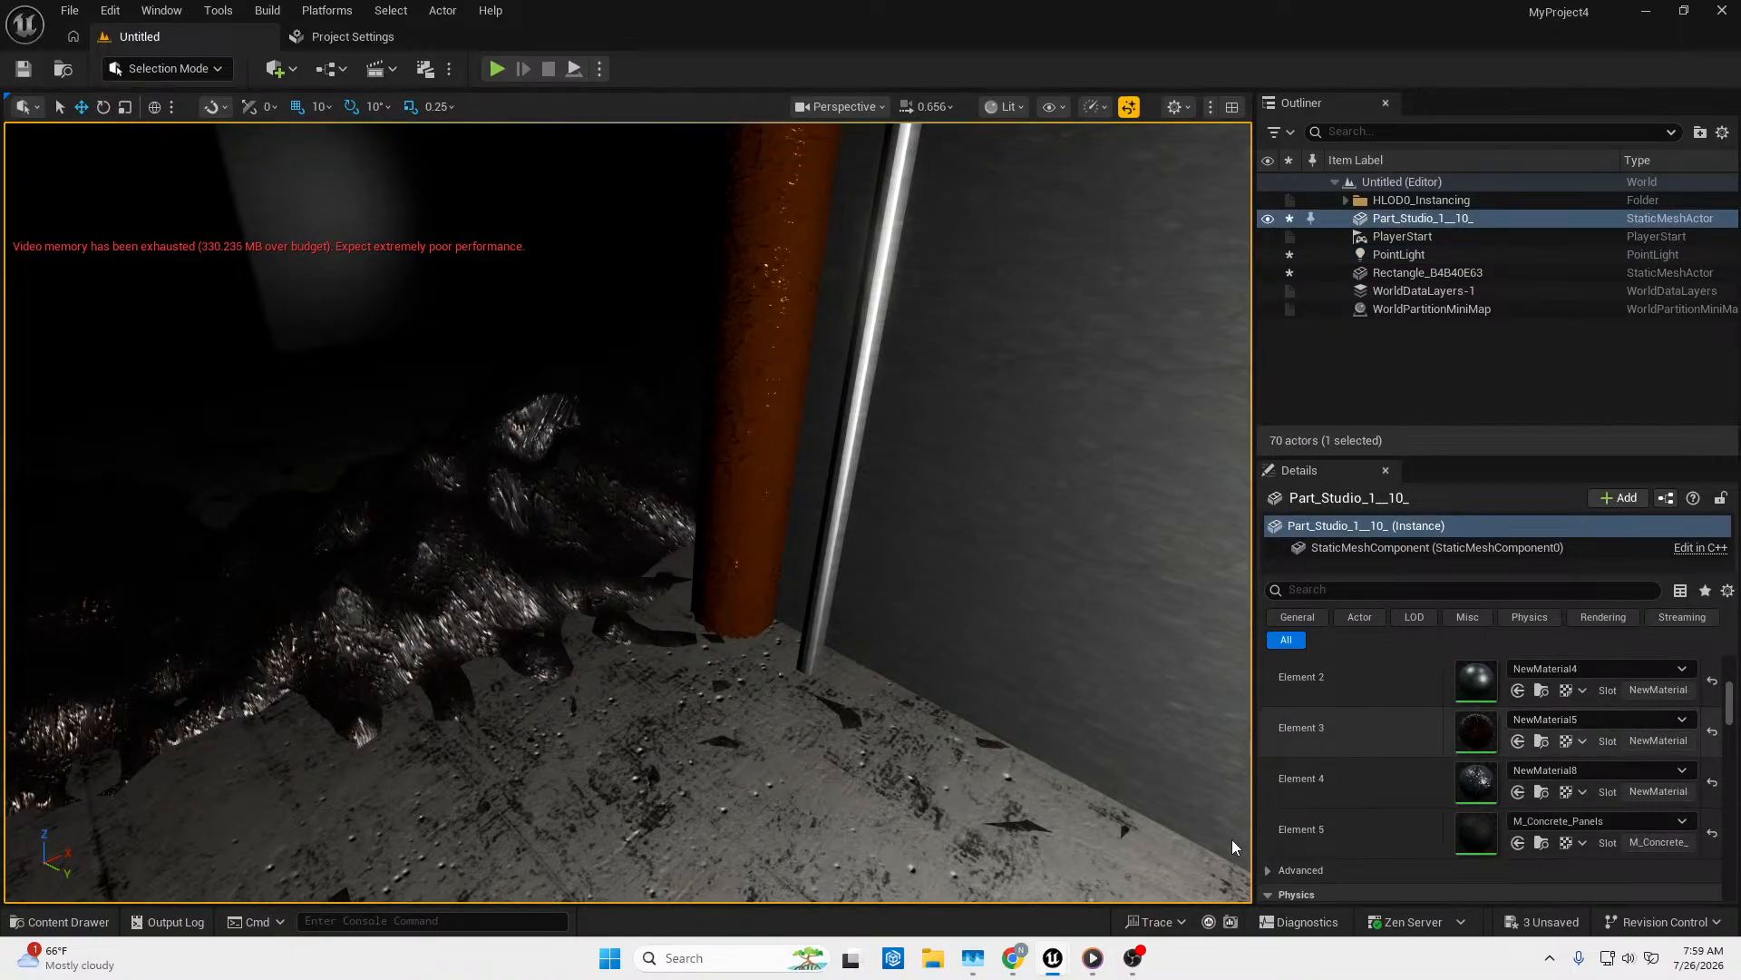
left_click(56, 921)
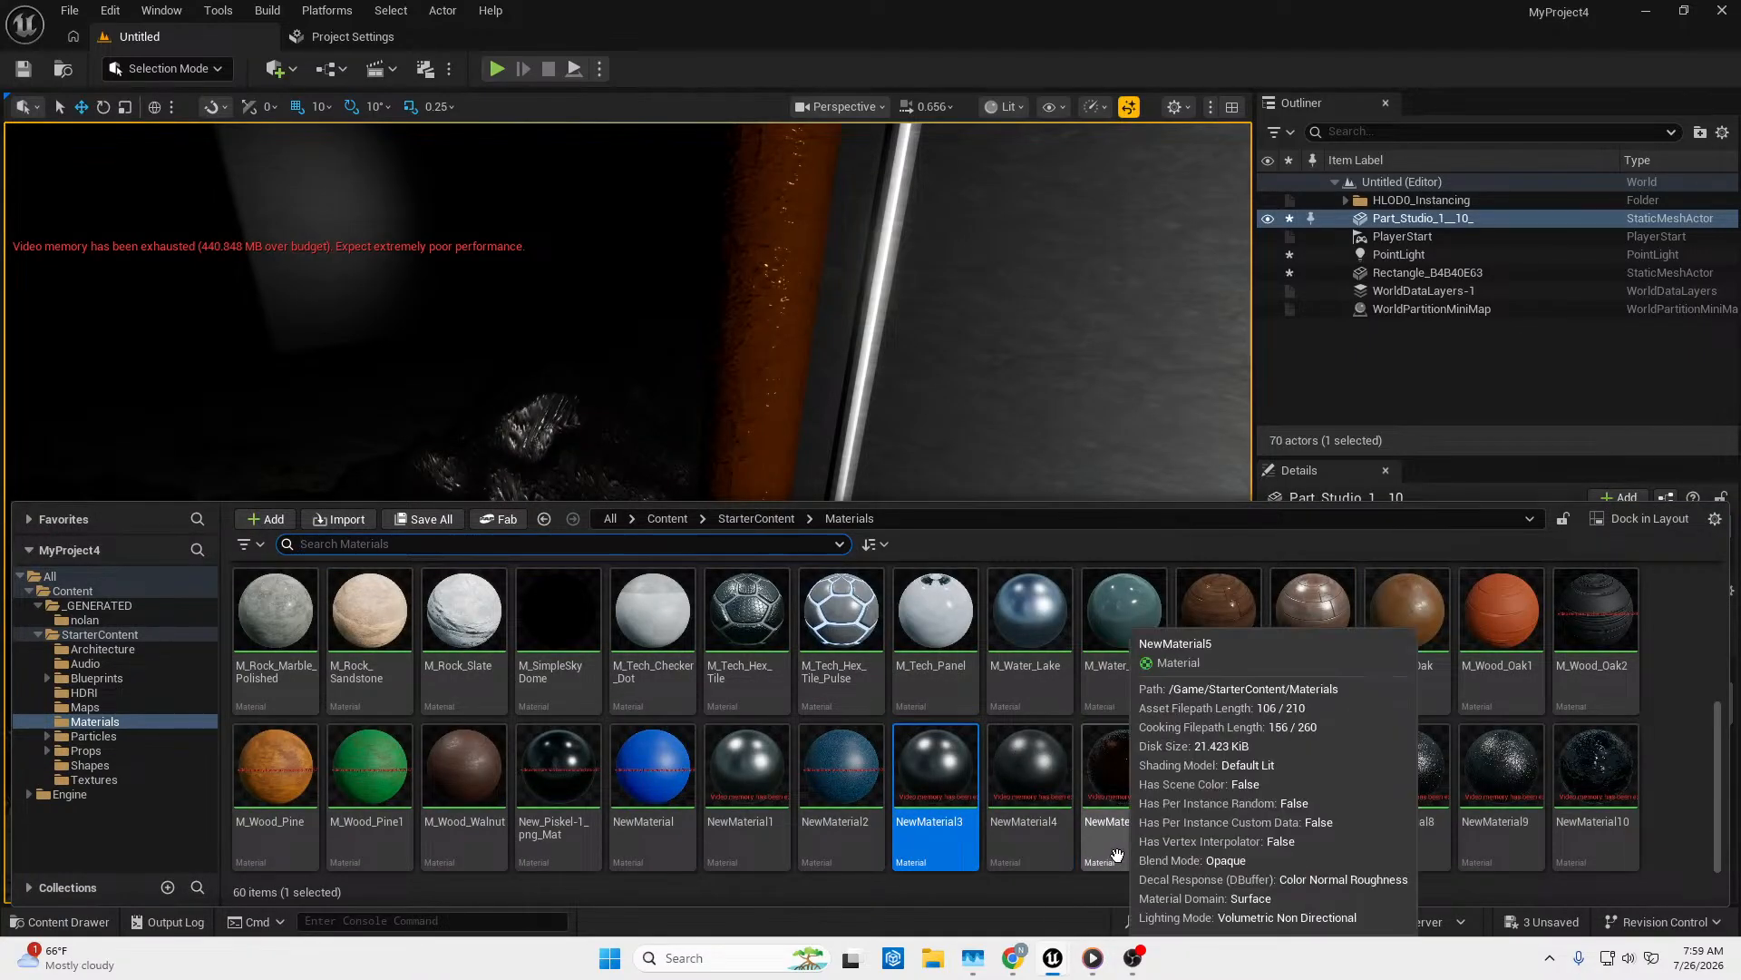
left_click_drag(943, 771, 1614, 716)
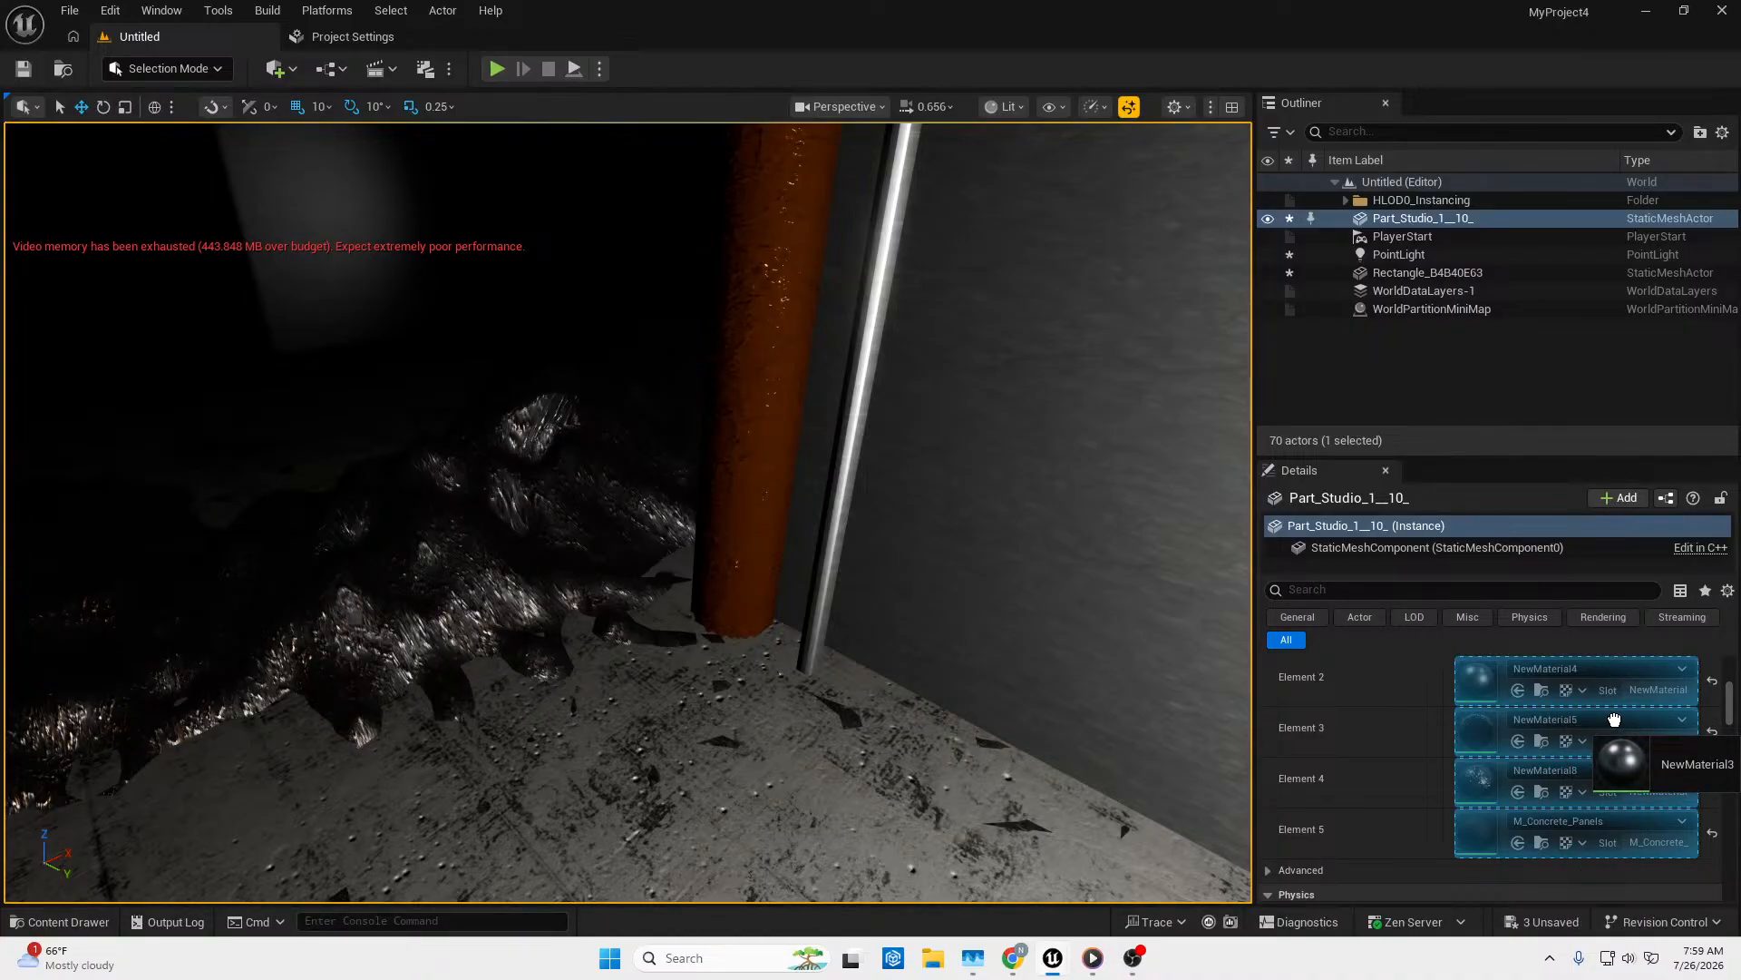
left_click_drag(1615, 719, 1614, 727)
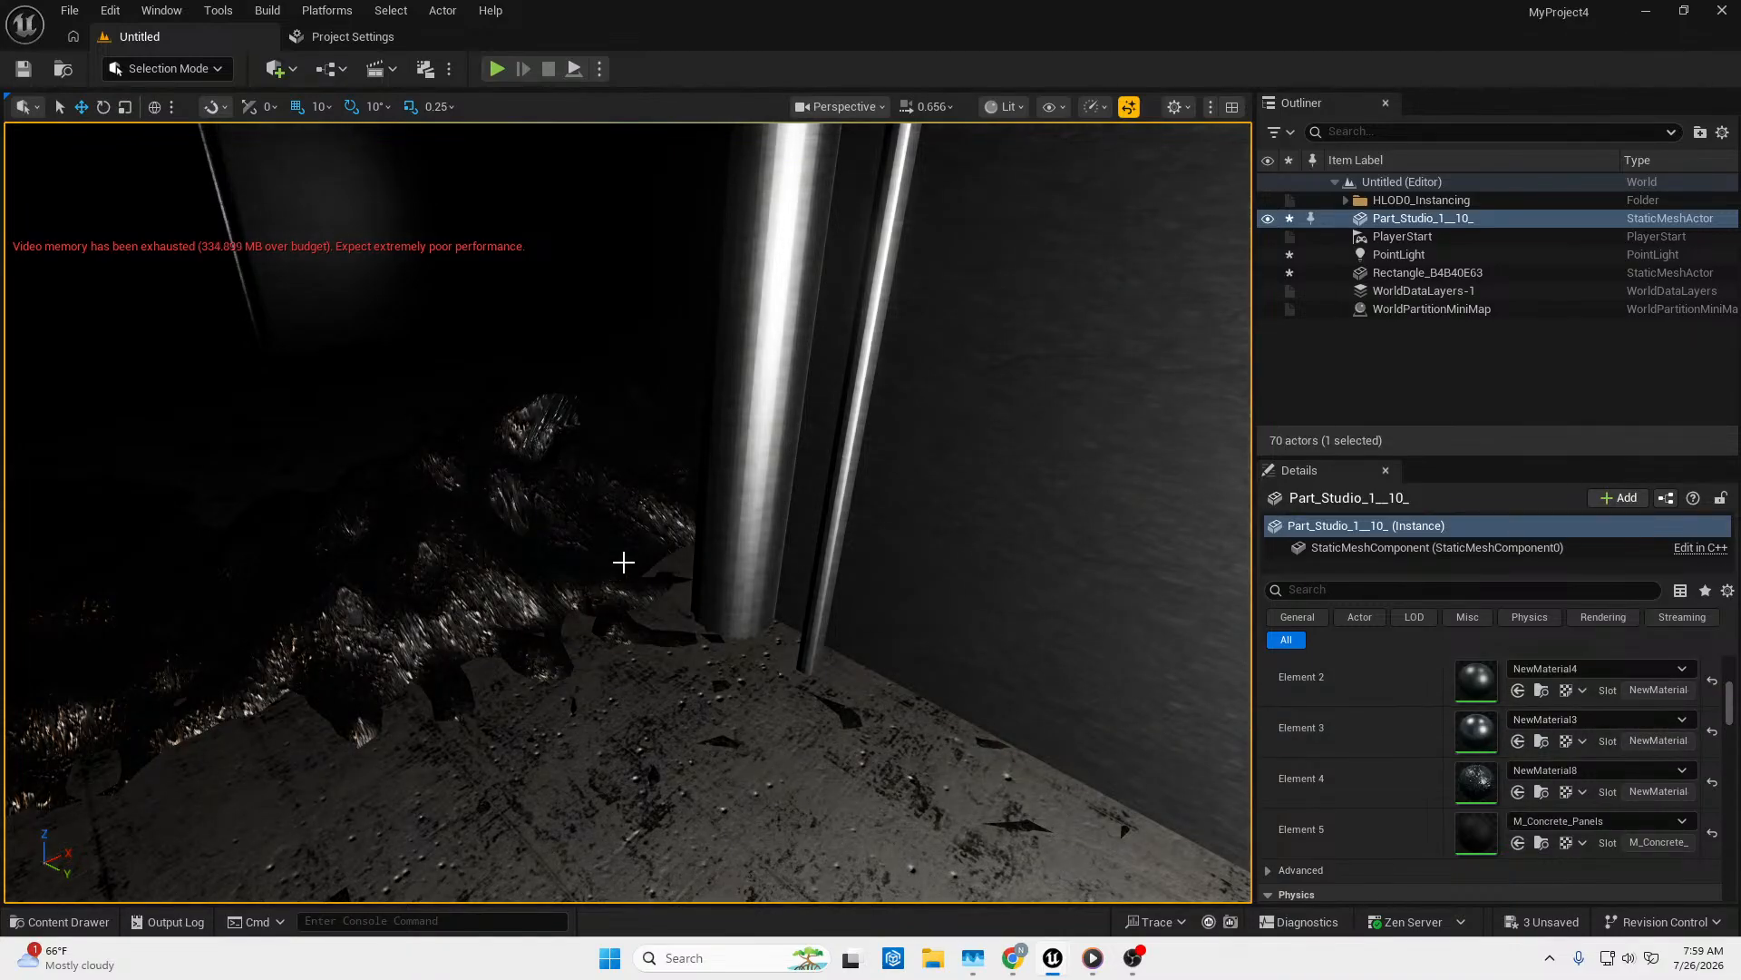
Examine the pillars along the corridor in Unlit shading.
right_click_drag(622, 563, 18, 549)
right_click_drag(626, 513, 9, 508)
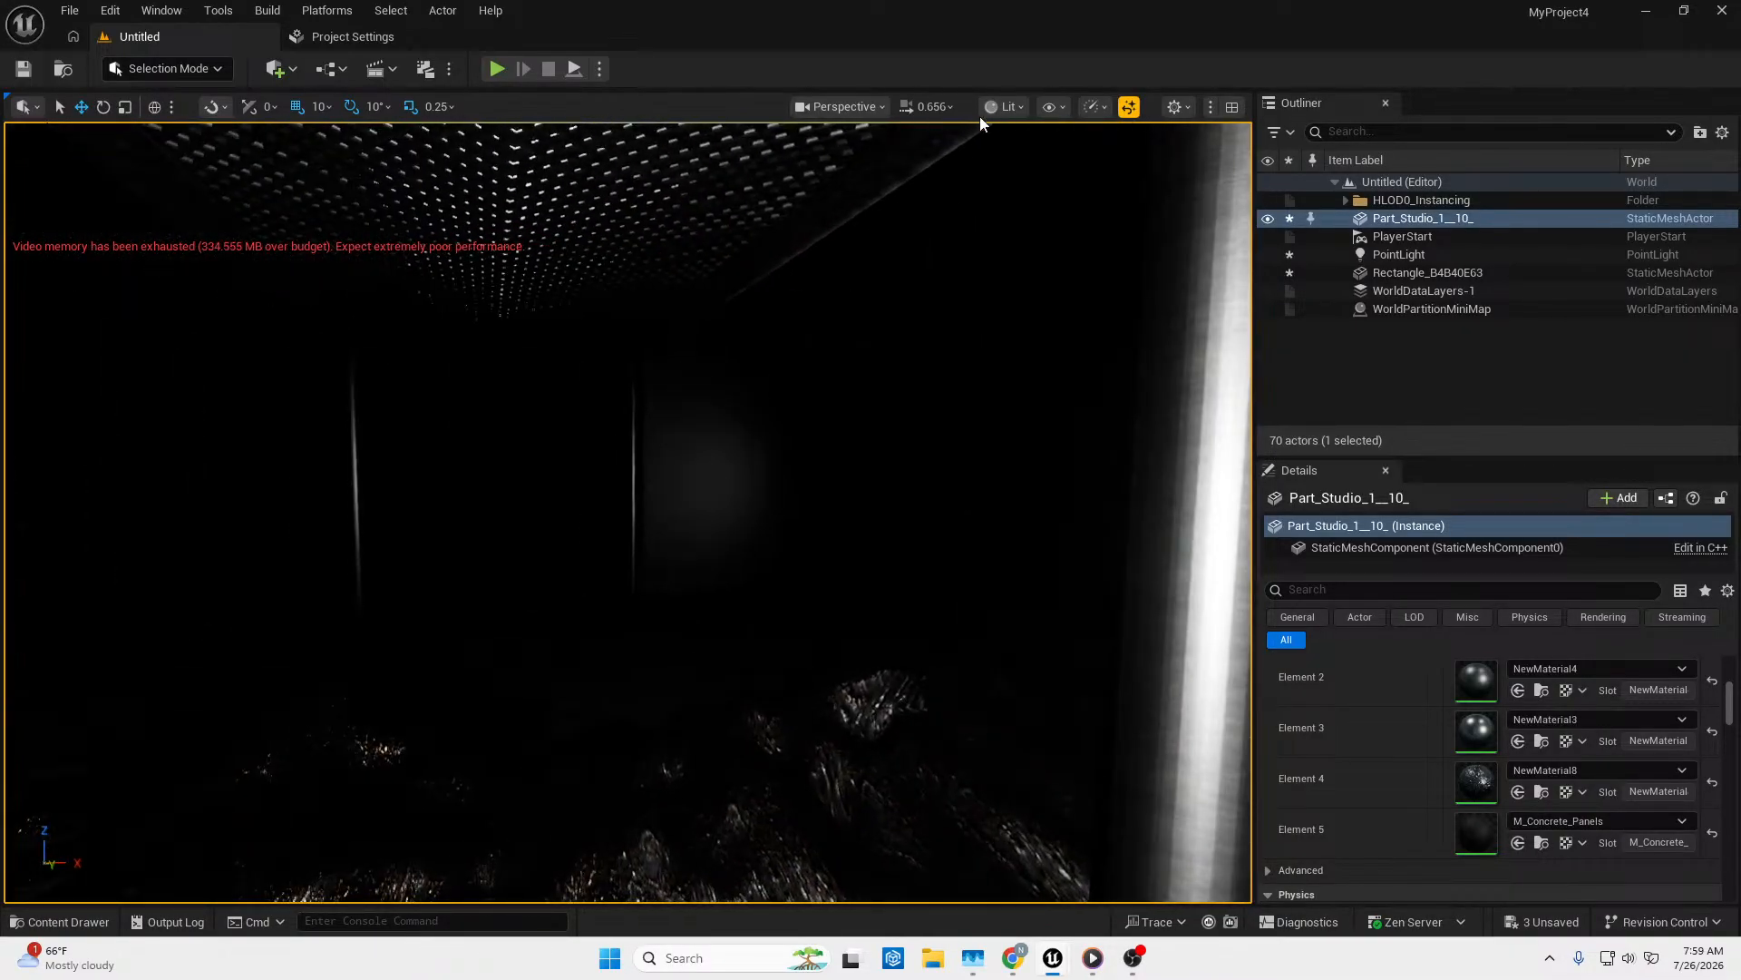
left_click(1005, 107)
left_click(1014, 196)
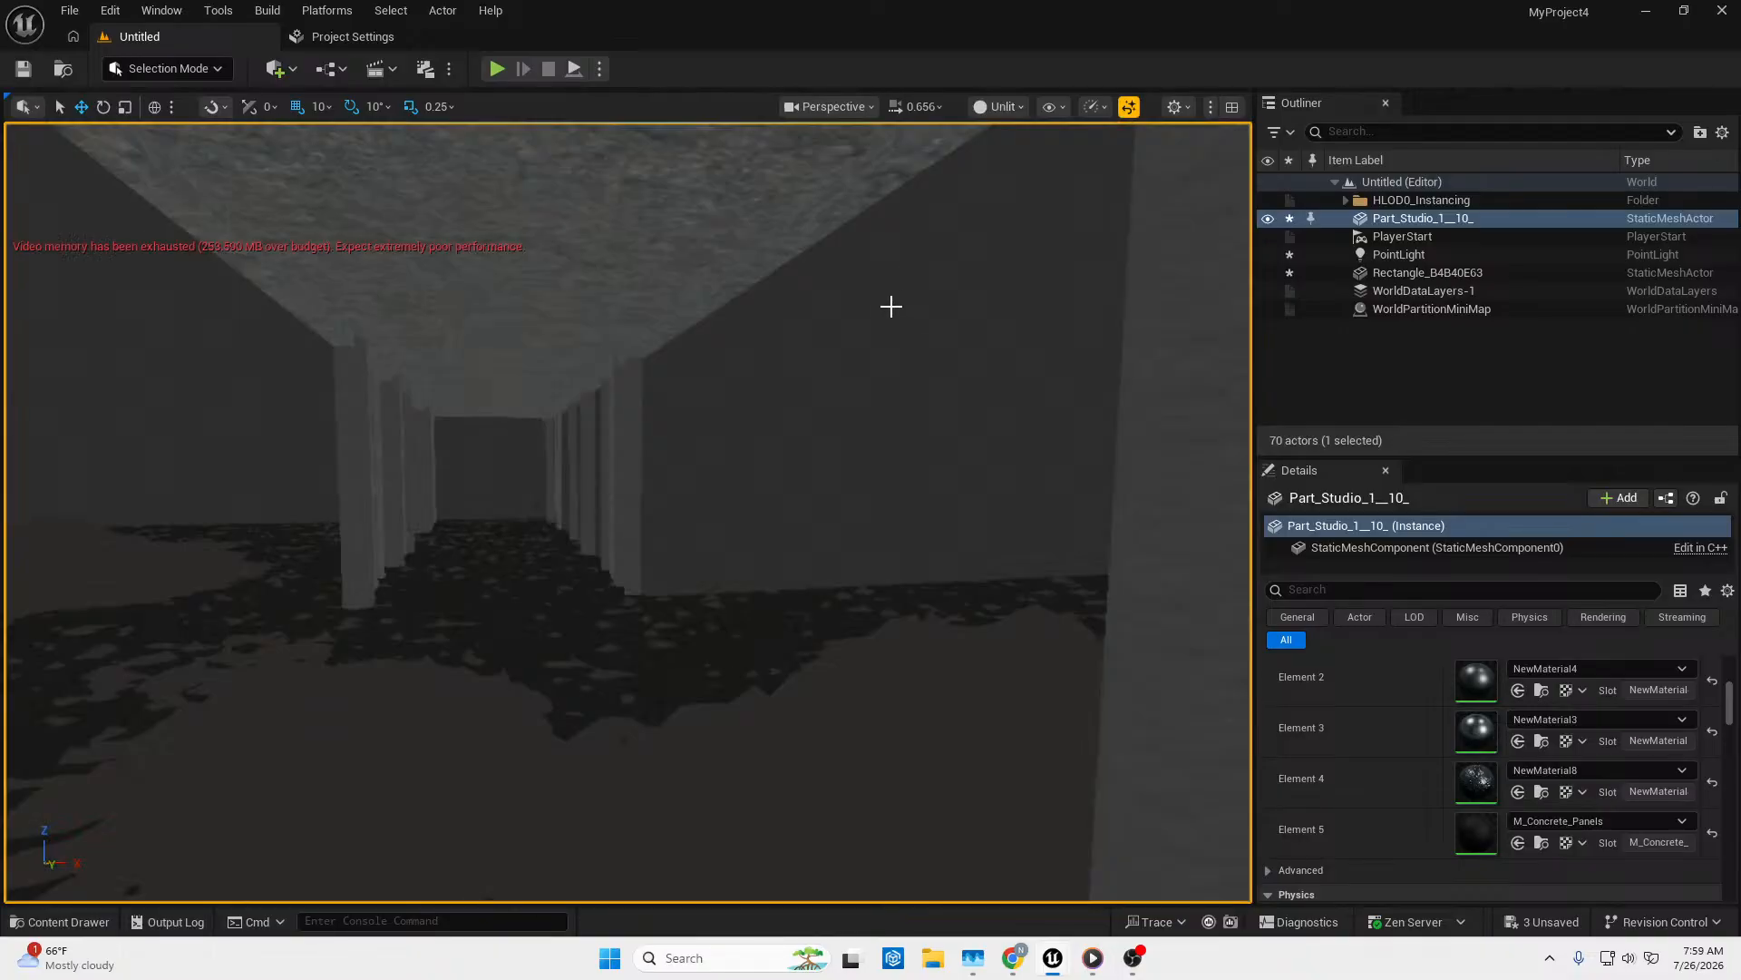
right_click_drag(628, 507, 1690, 461)
key("w")
key("w")
key("d")
key("s")
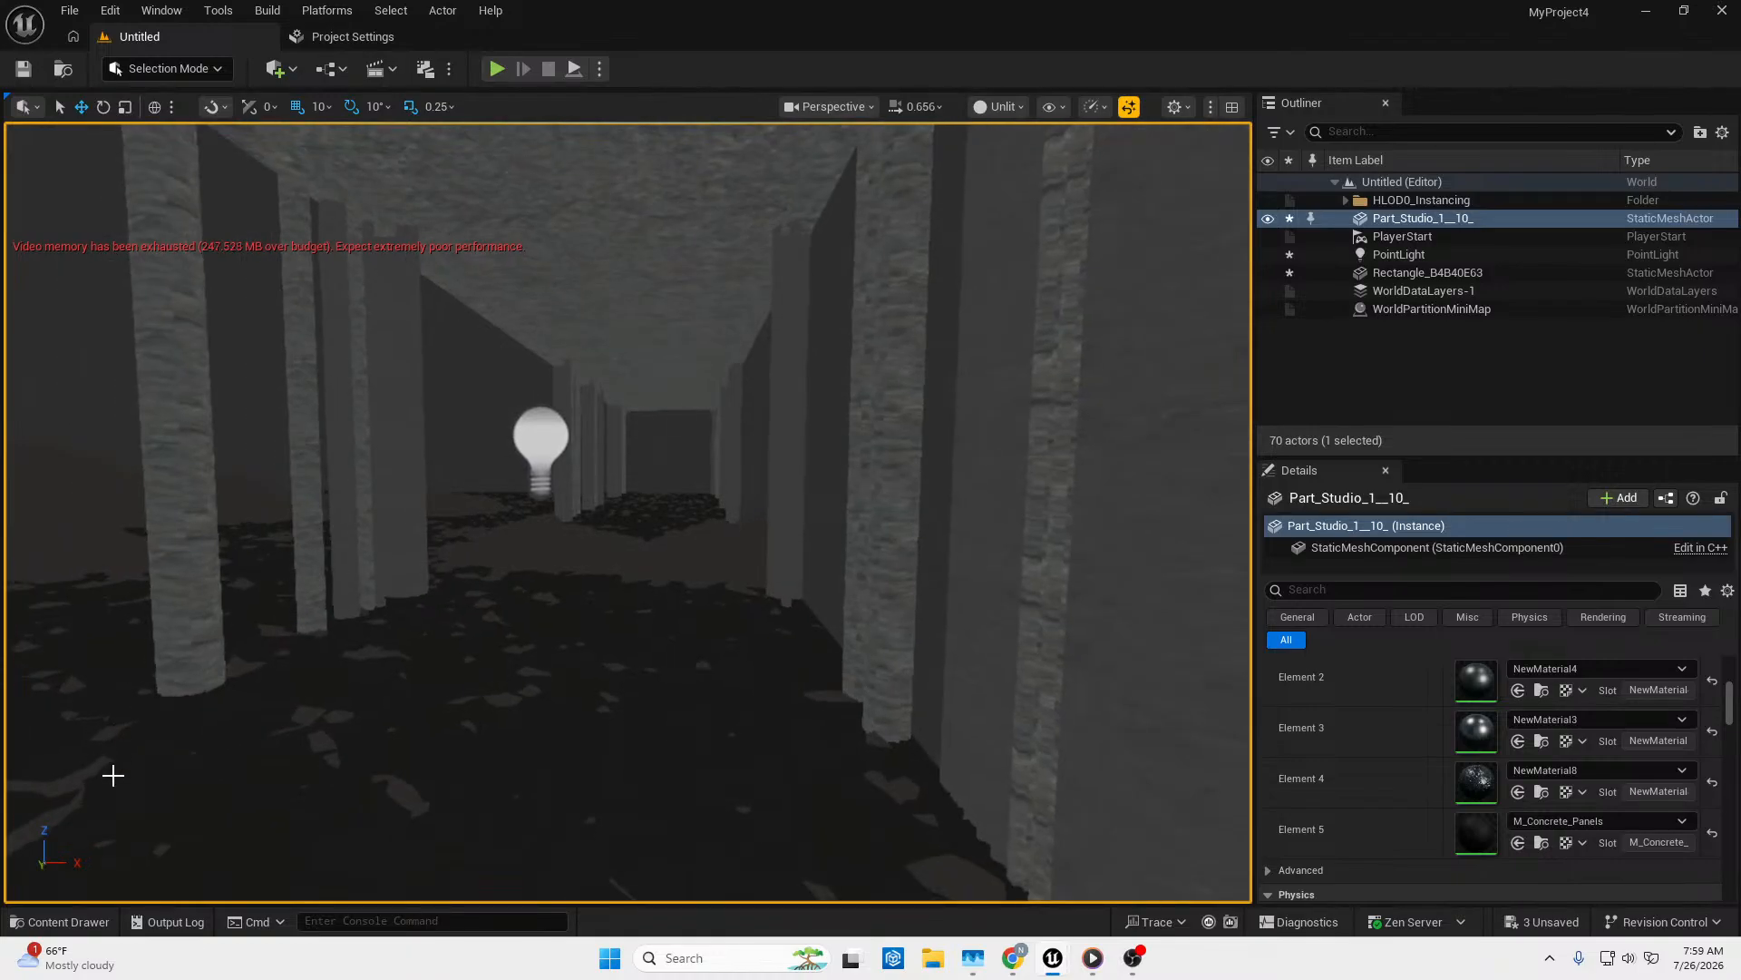
left_click(78, 923)
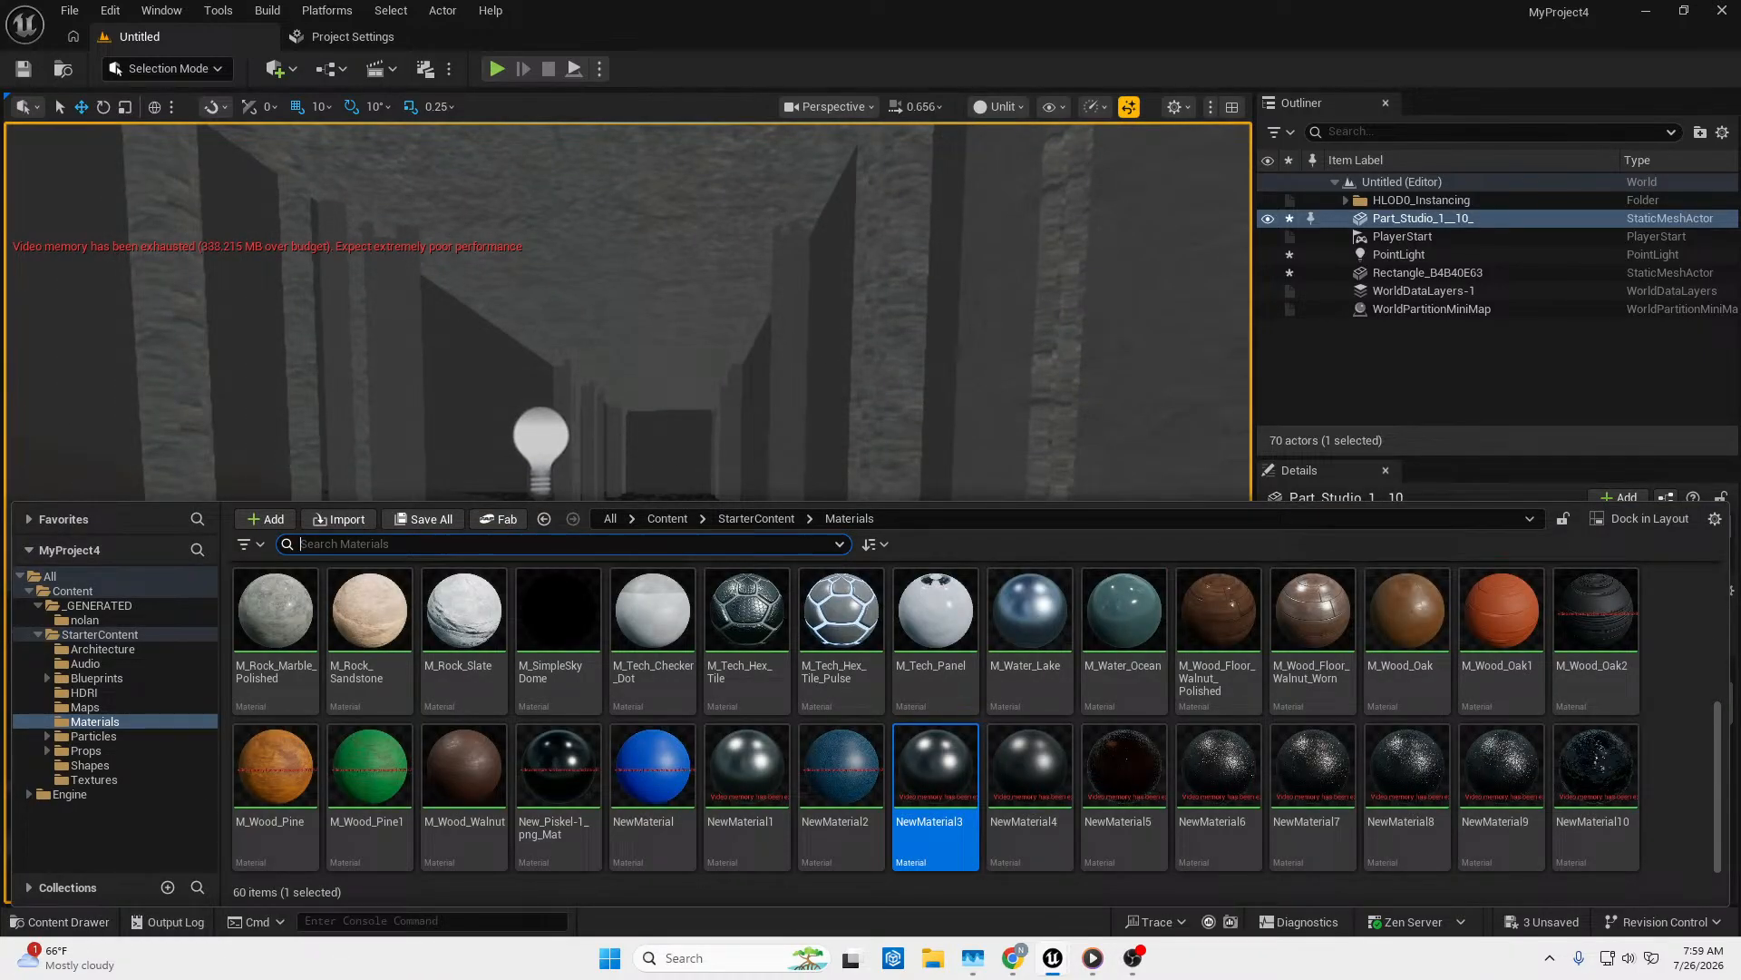
left_click(644, 462)
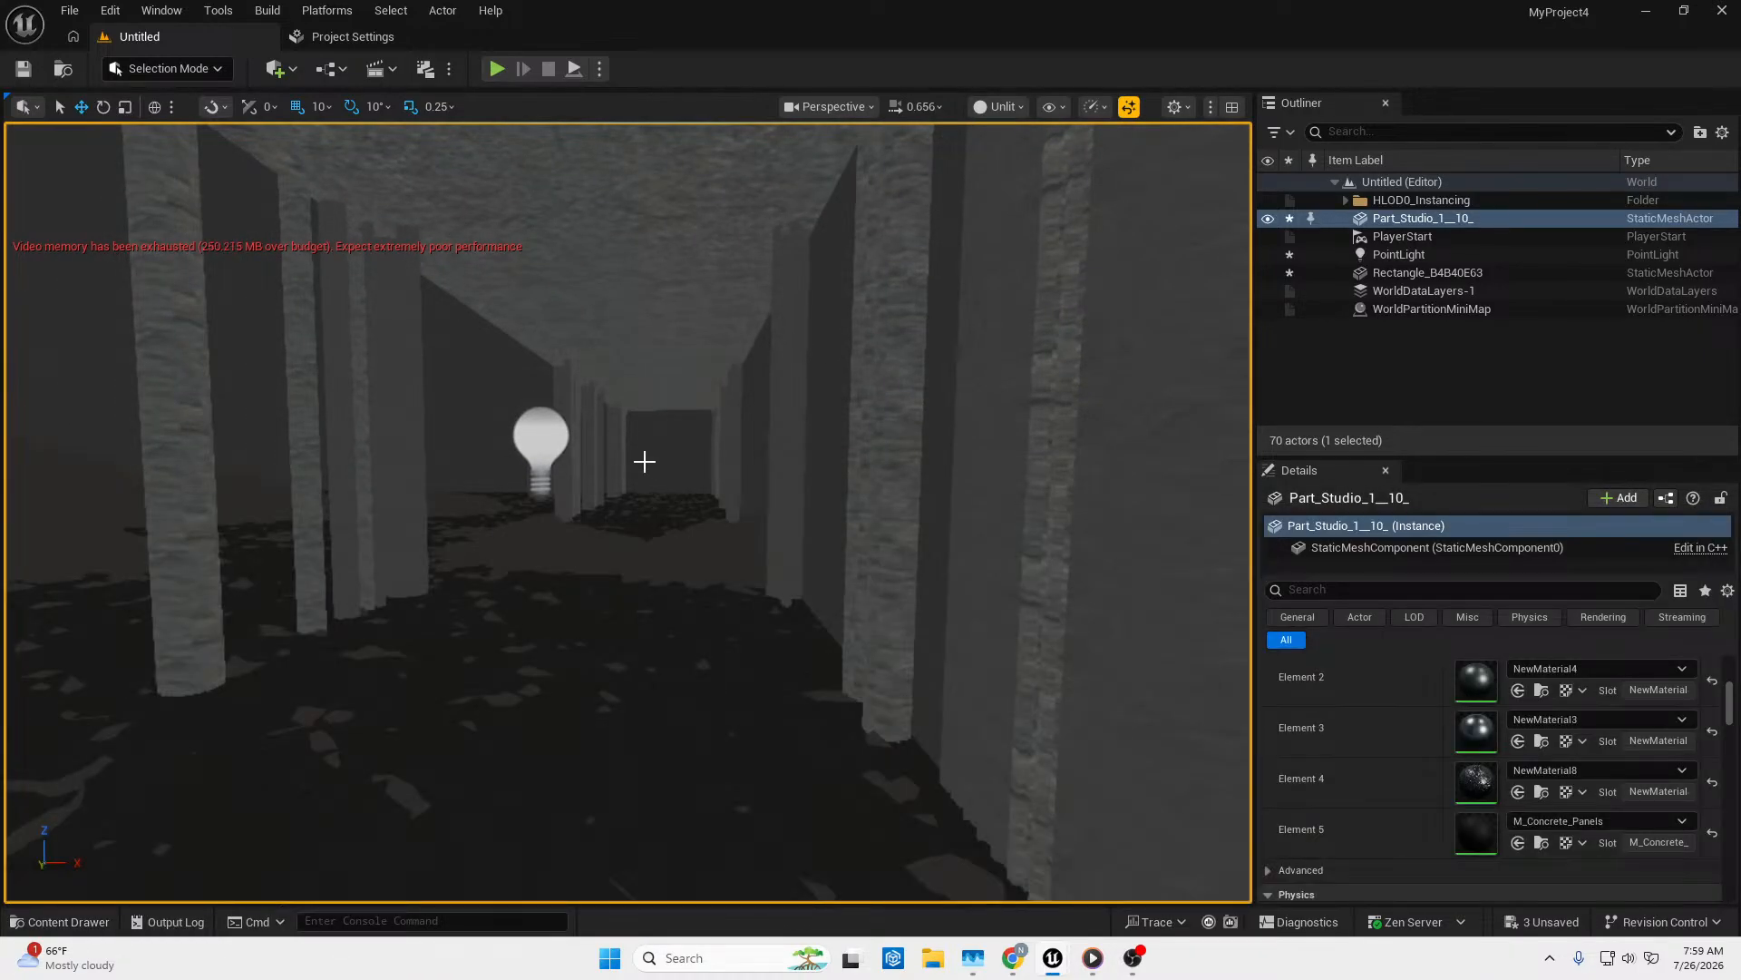
Switch to Modeling mode and start the Edit Materials tool on the corridor mesh.
left_click(181, 79)
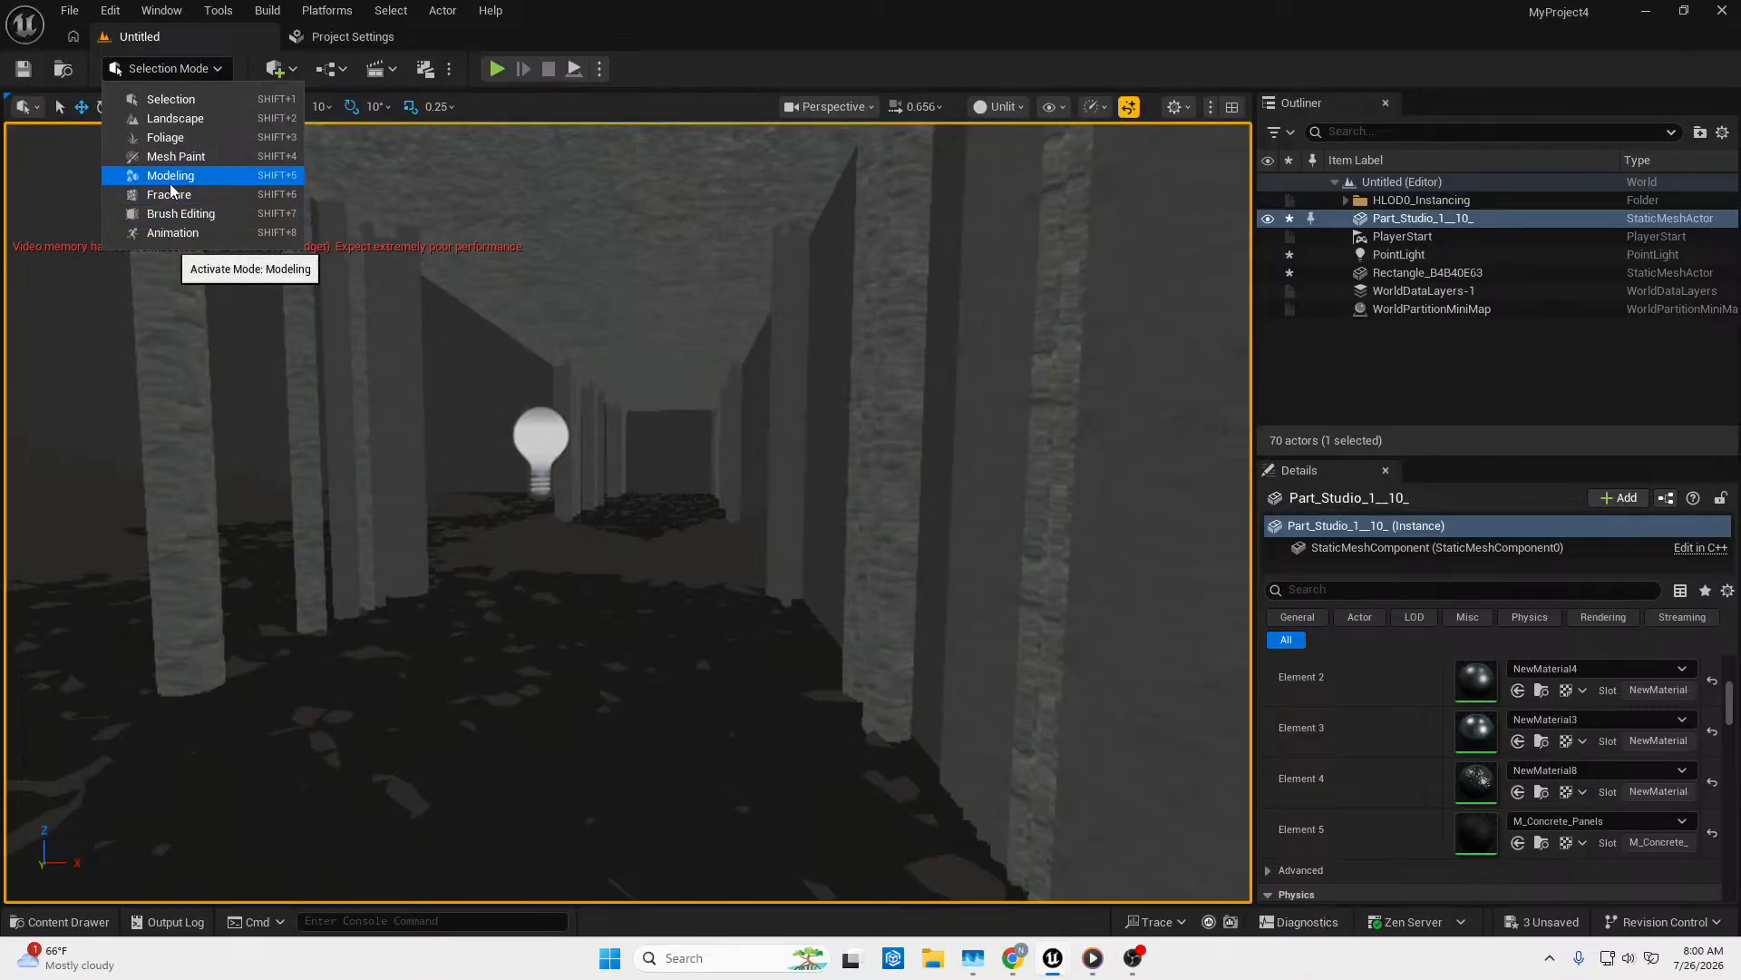
left_click(170, 176)
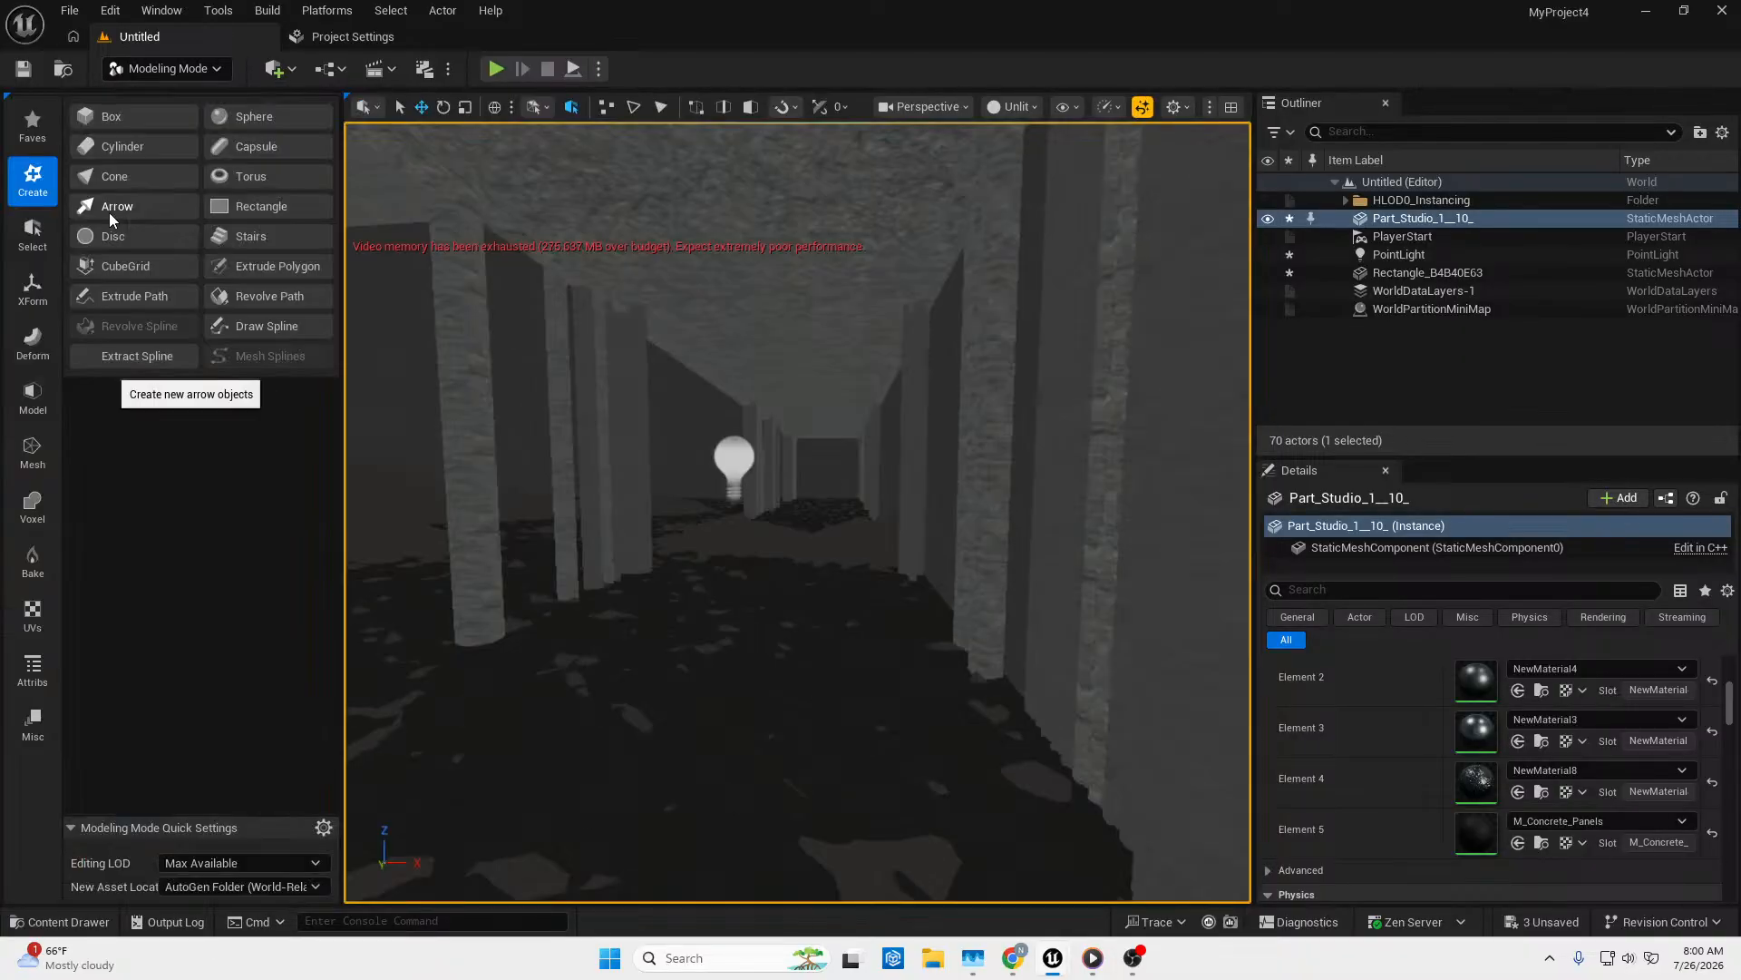
left_click(30, 671)
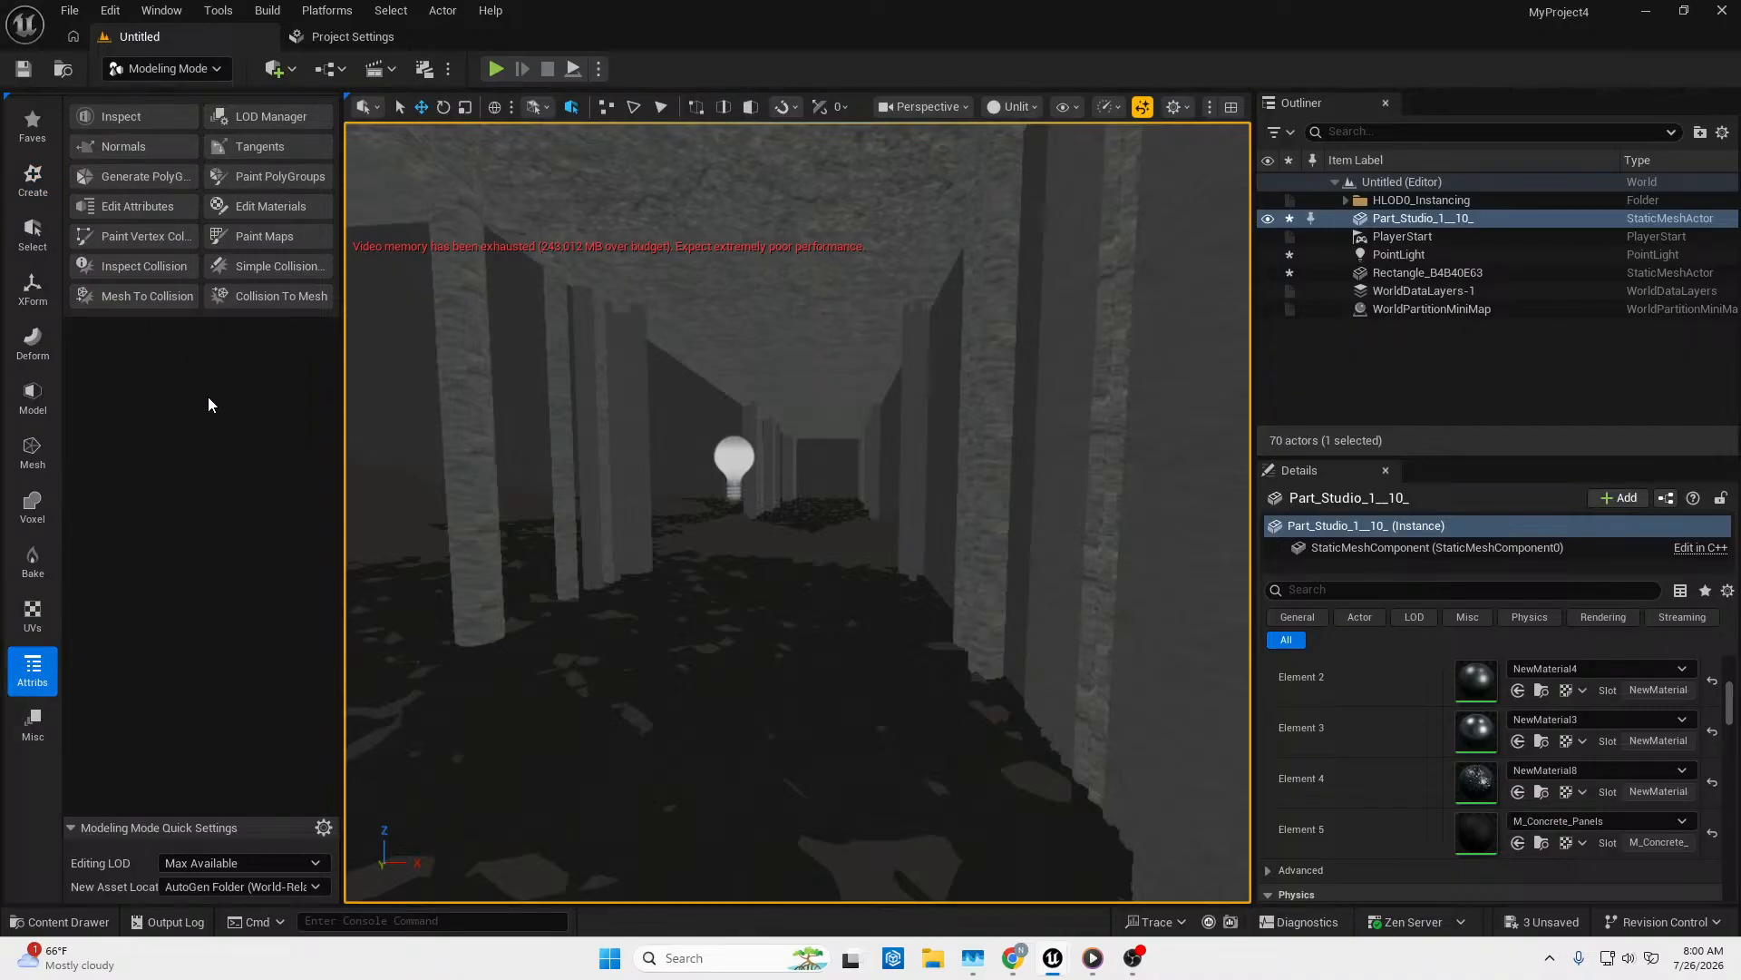
left_click(259, 206)
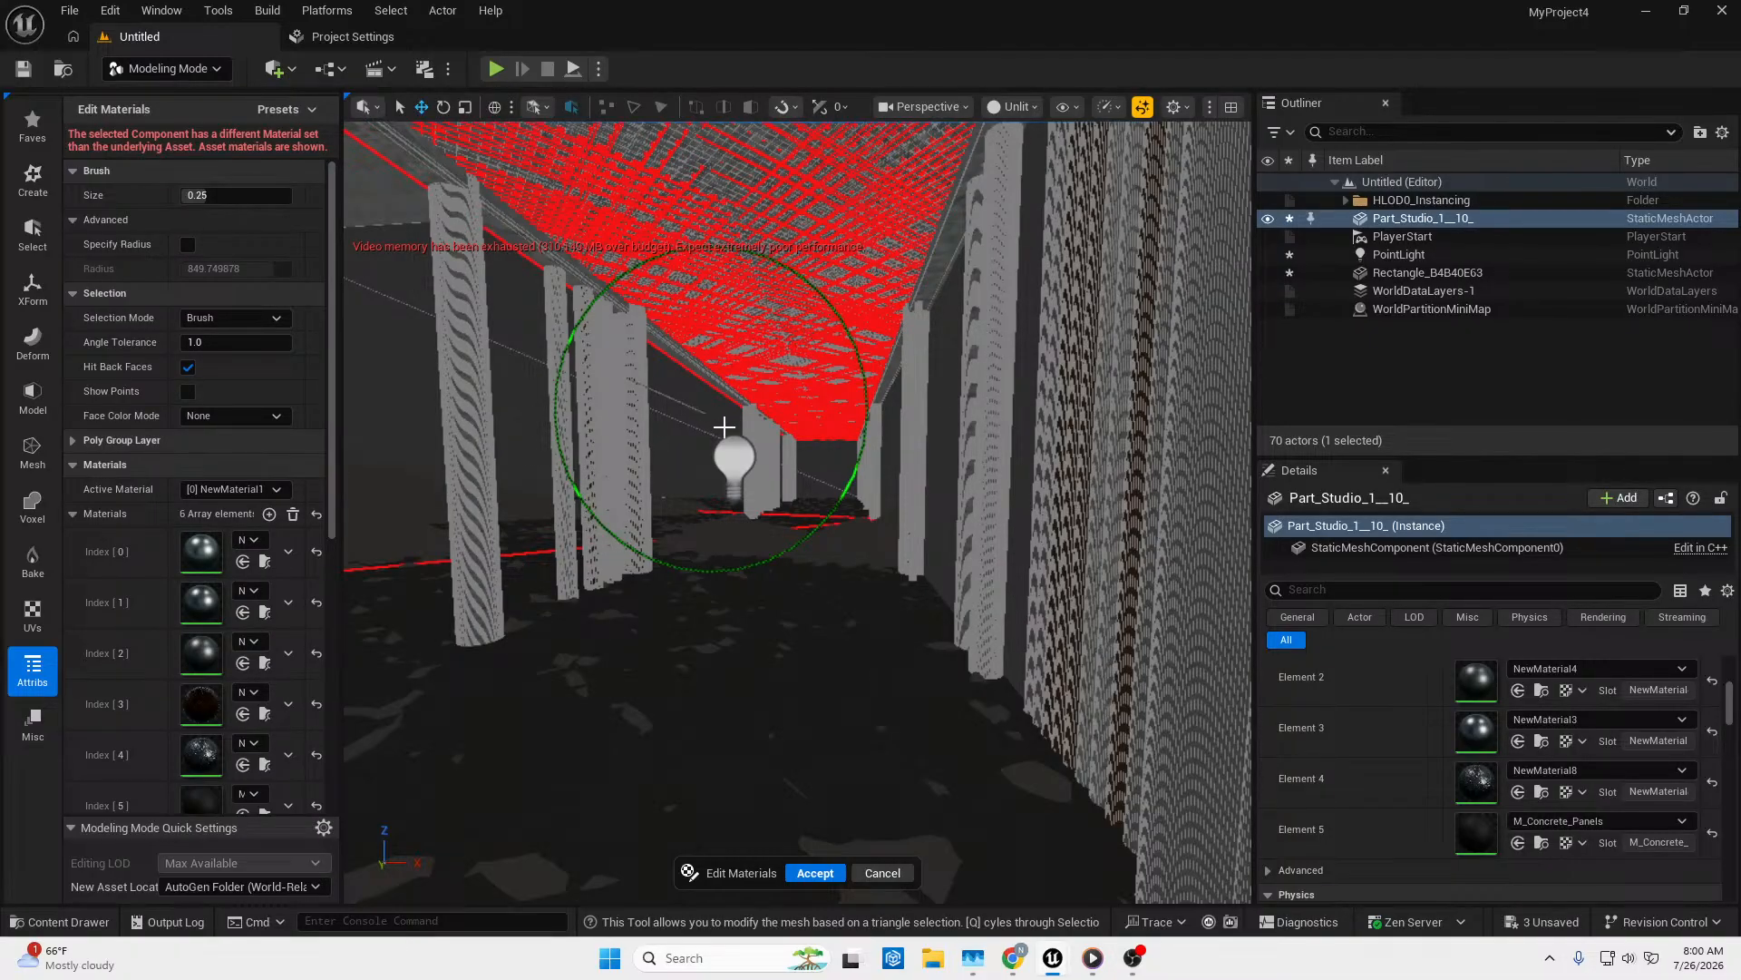
Try a material selection brush size of 0.1, and use a specified brush radius of 1.0 instead.
key("w")
right_click_drag(999, 432, 1002, 394)
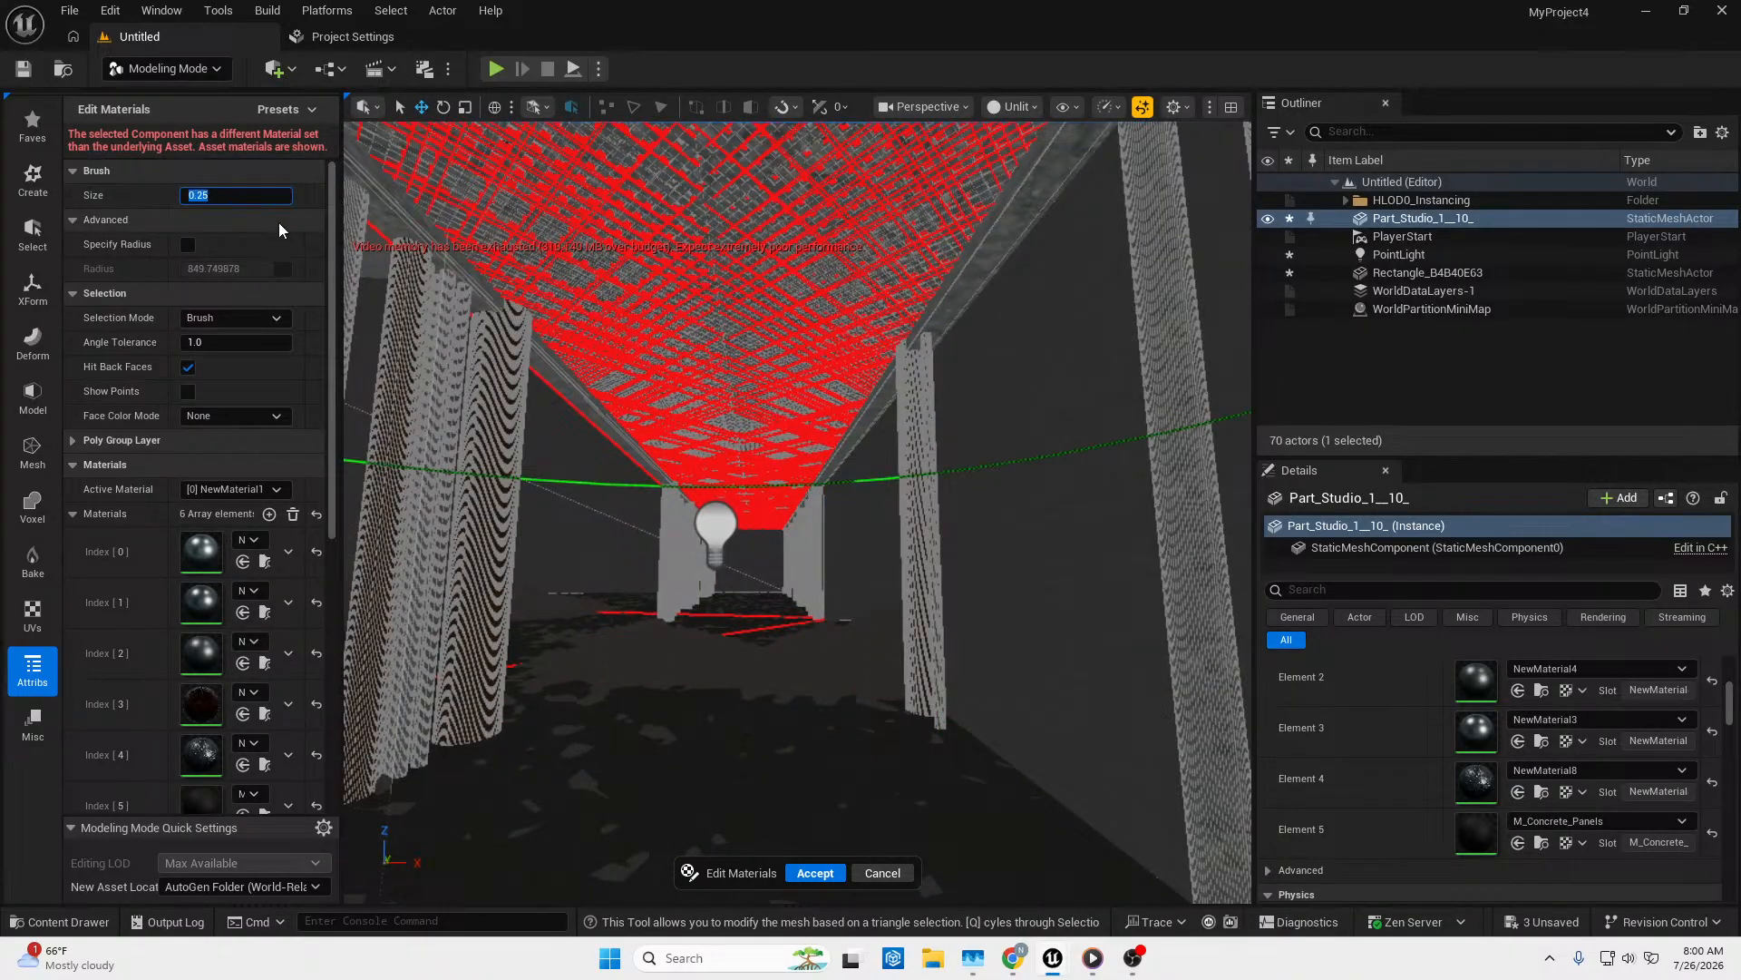
type("0.1")
key("Return")
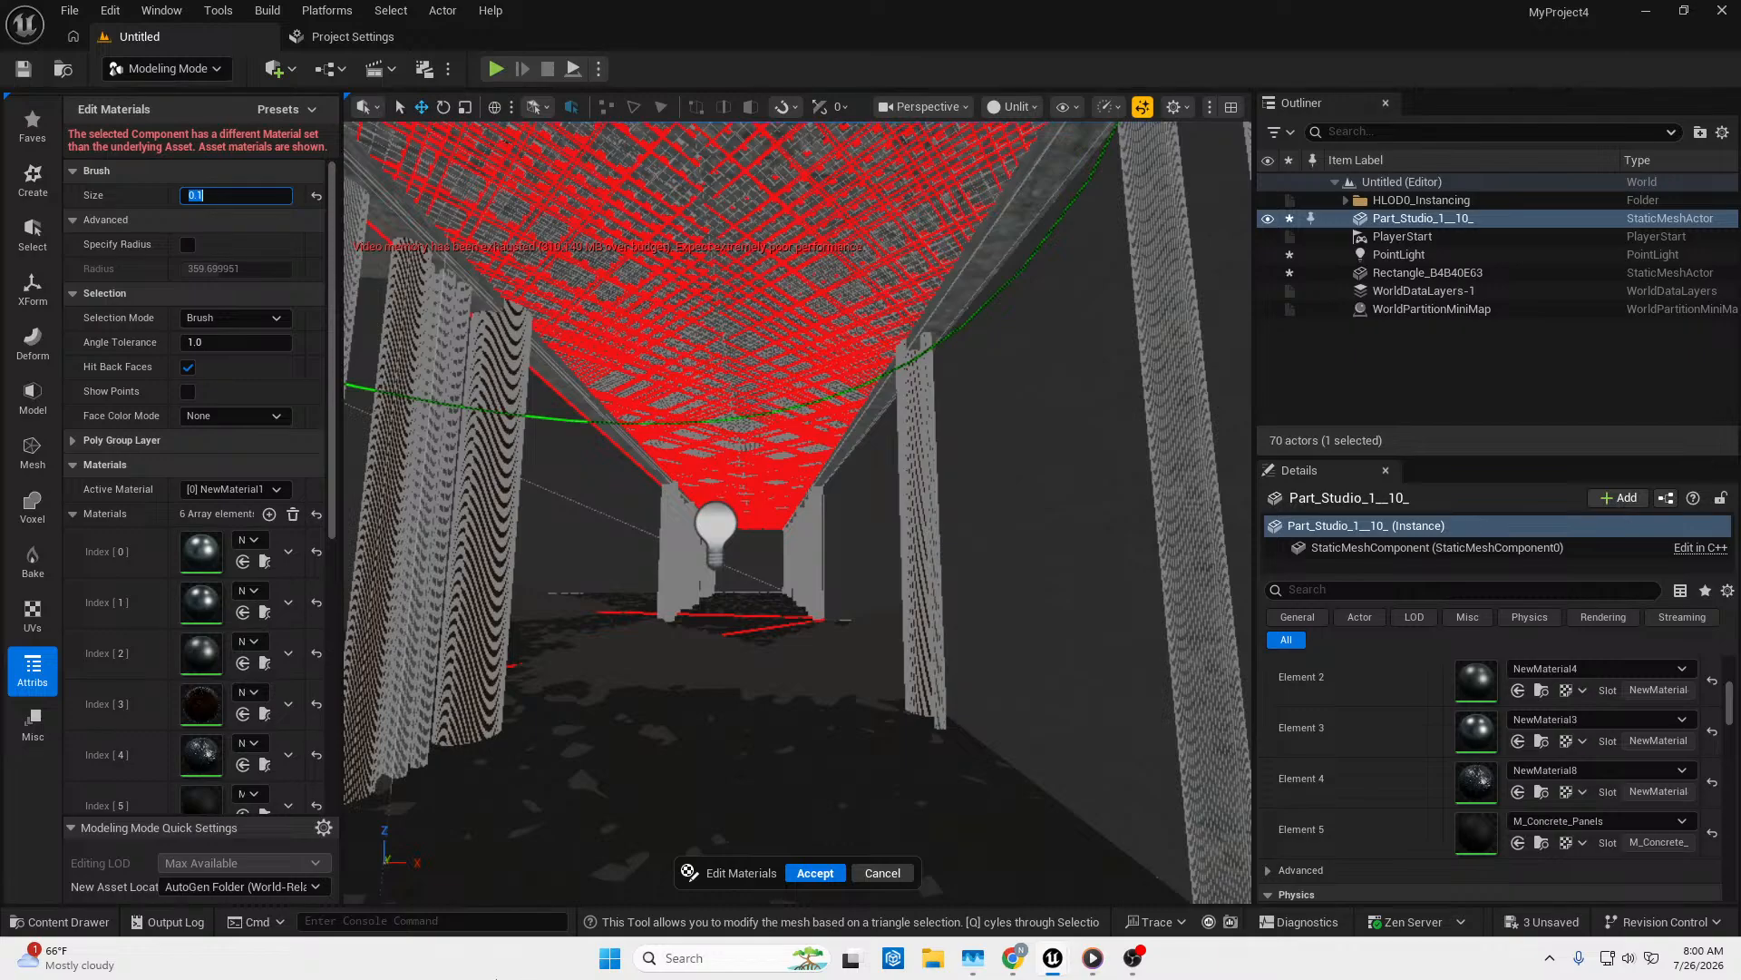
left_click(215, 271)
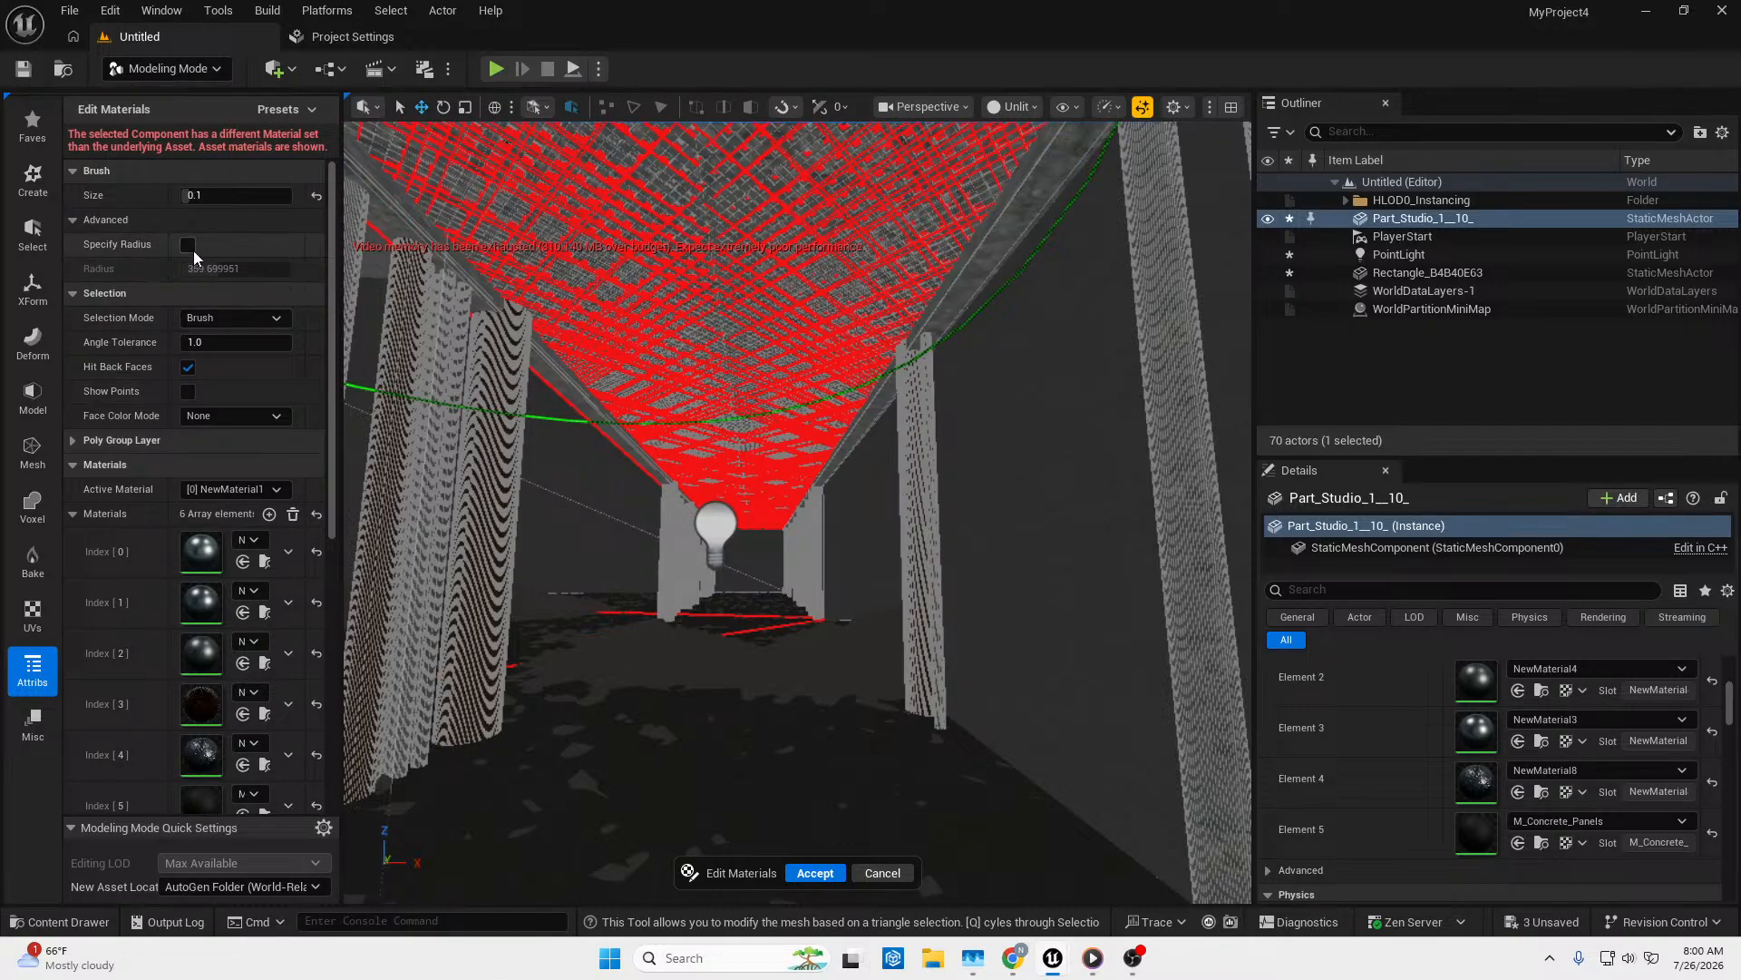
left_click(187, 245)
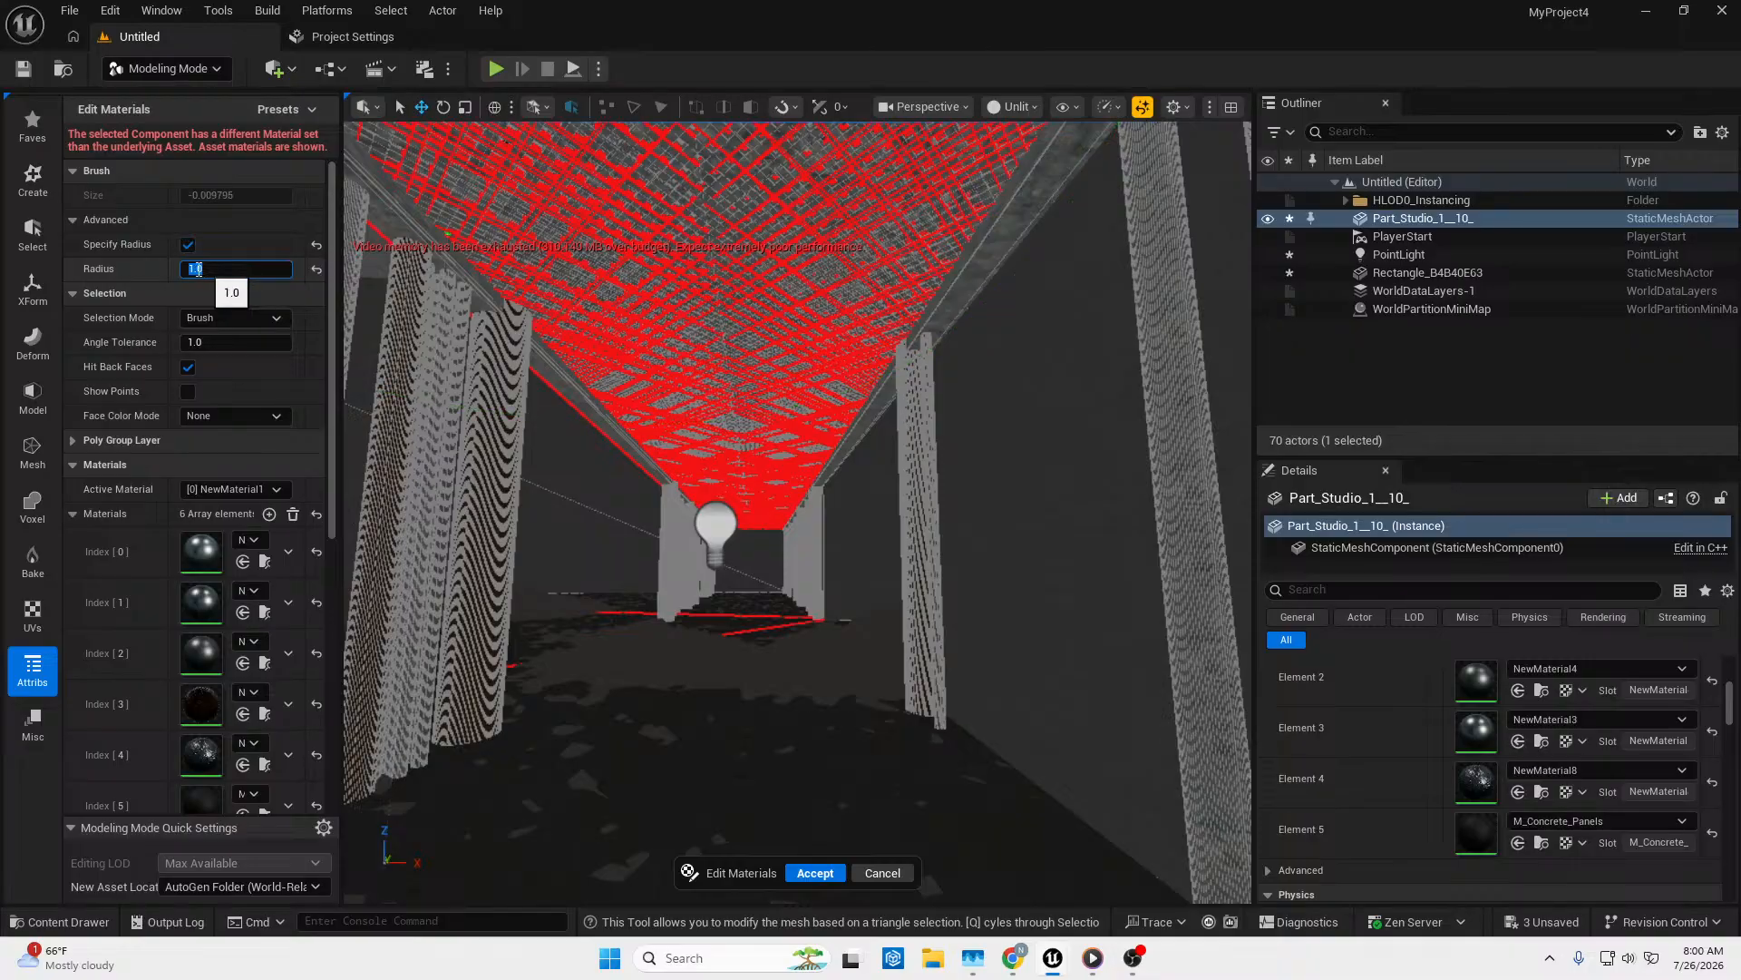
Inspect the corridor mesh's pillars up close and return the viewport to Lit shading.
right_click_drag(620, 396, 755, 384)
key("w")
key("s")
right_click_drag(798, 512, 843, 617)
key("w")
key("s")
key("s")
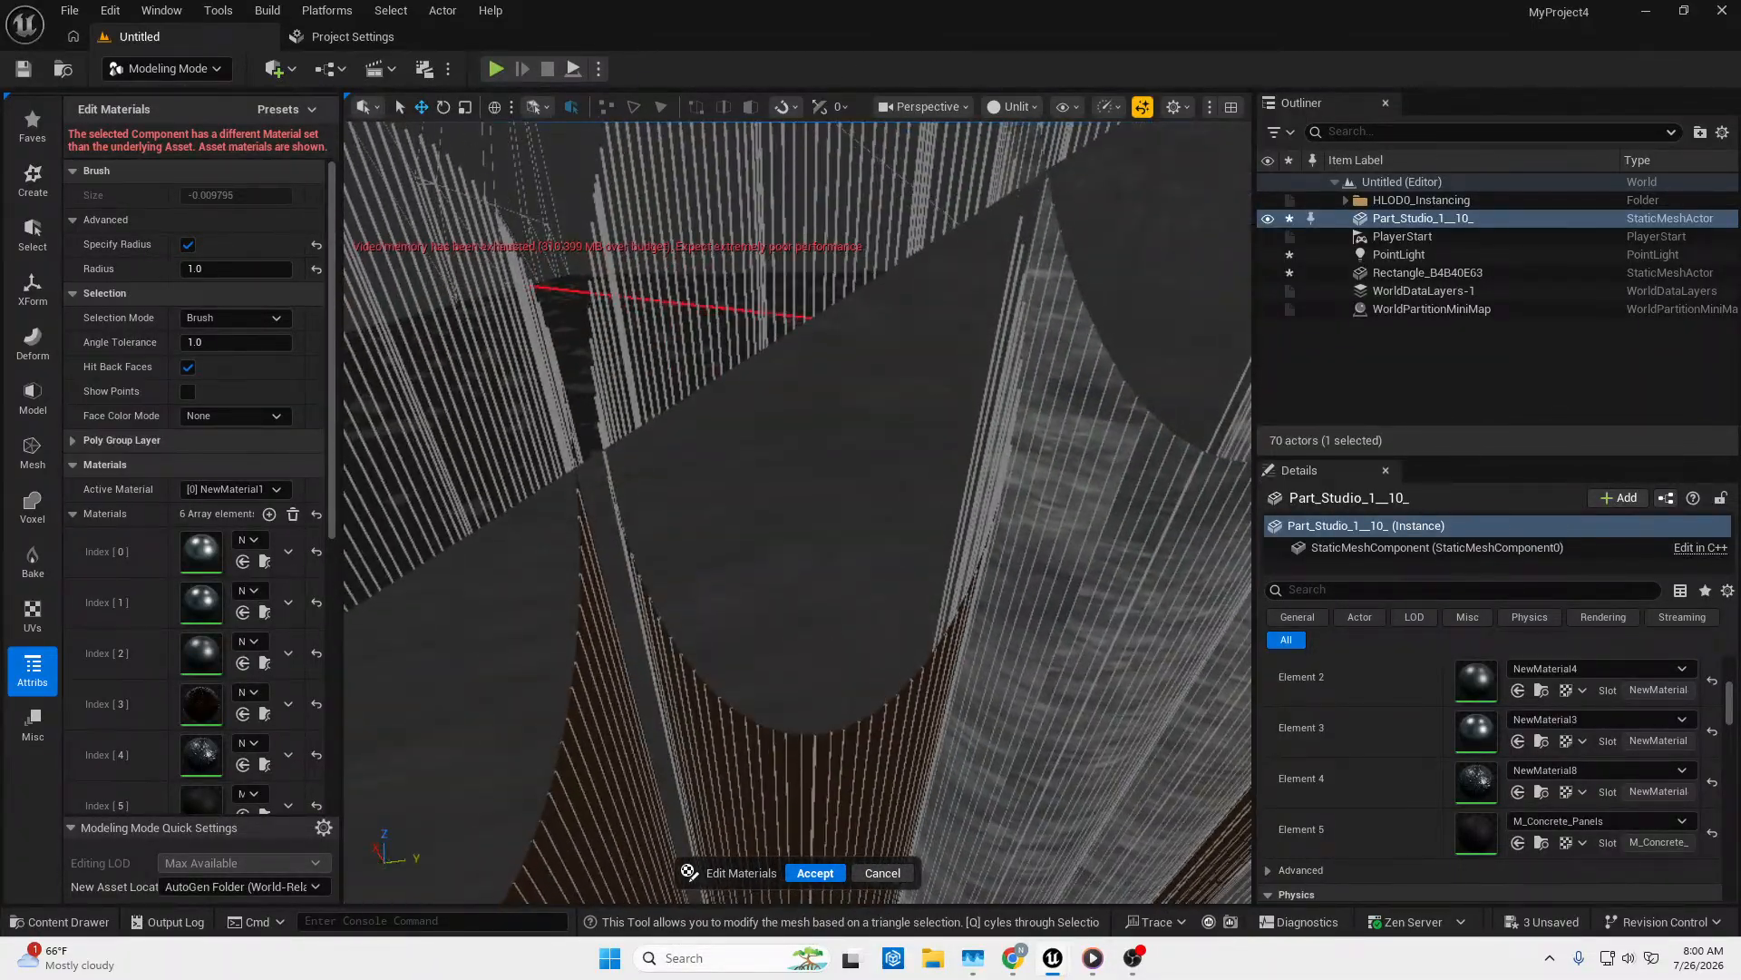
left_click(1106, 107)
mouse_move(1124, 203)
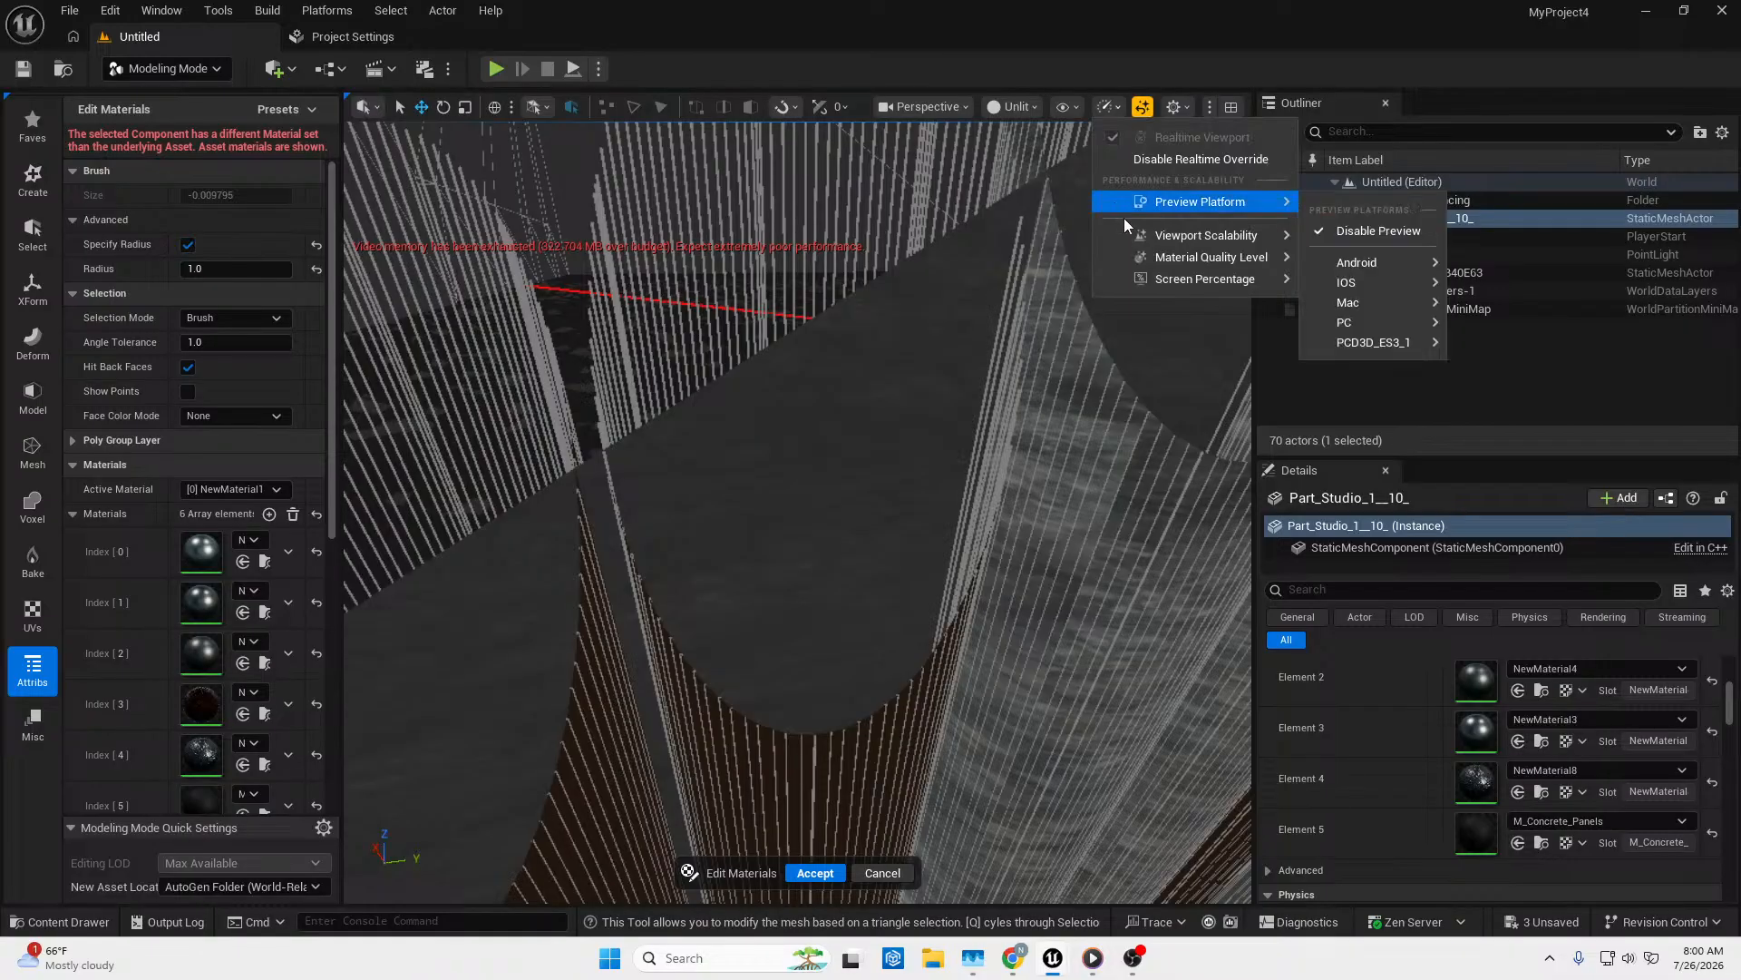
left_click(999, 112)
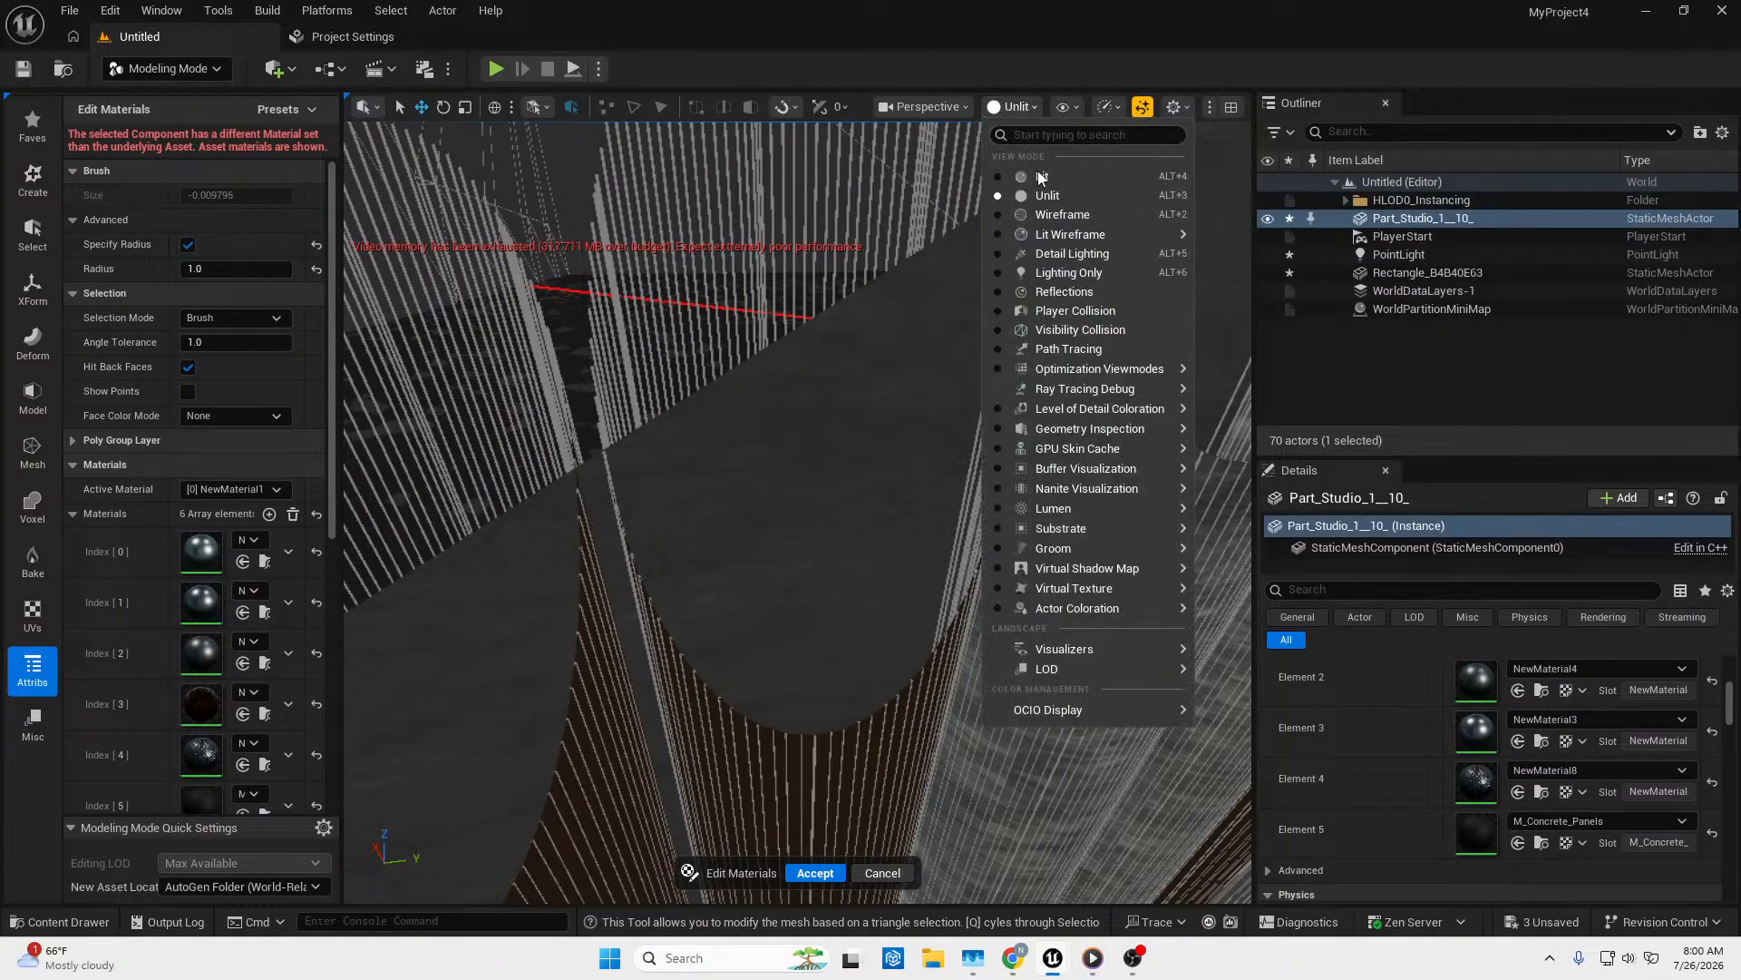
left_click(1036, 176)
Set the active material of the Edit Materials tool to [4] NewMaterial8.
right_click_drag(798, 512, 531, 535)
key("s")
right_click_drag(795, 308, 795, 308)
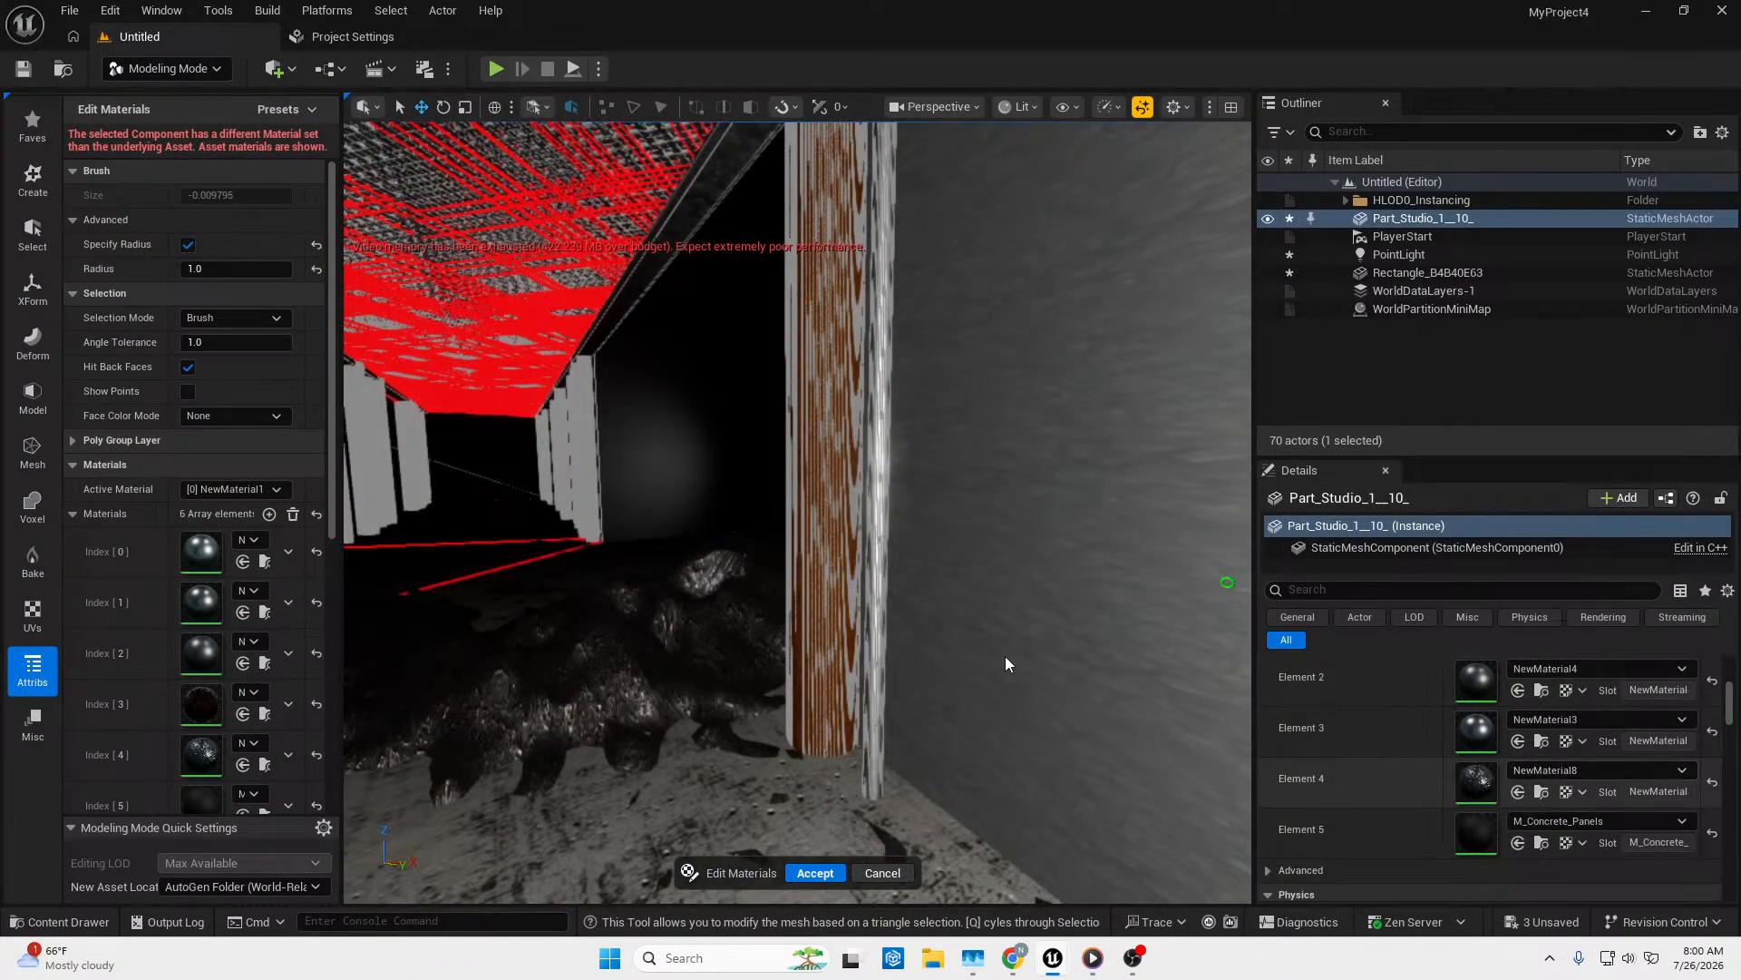
left_click(253, 493)
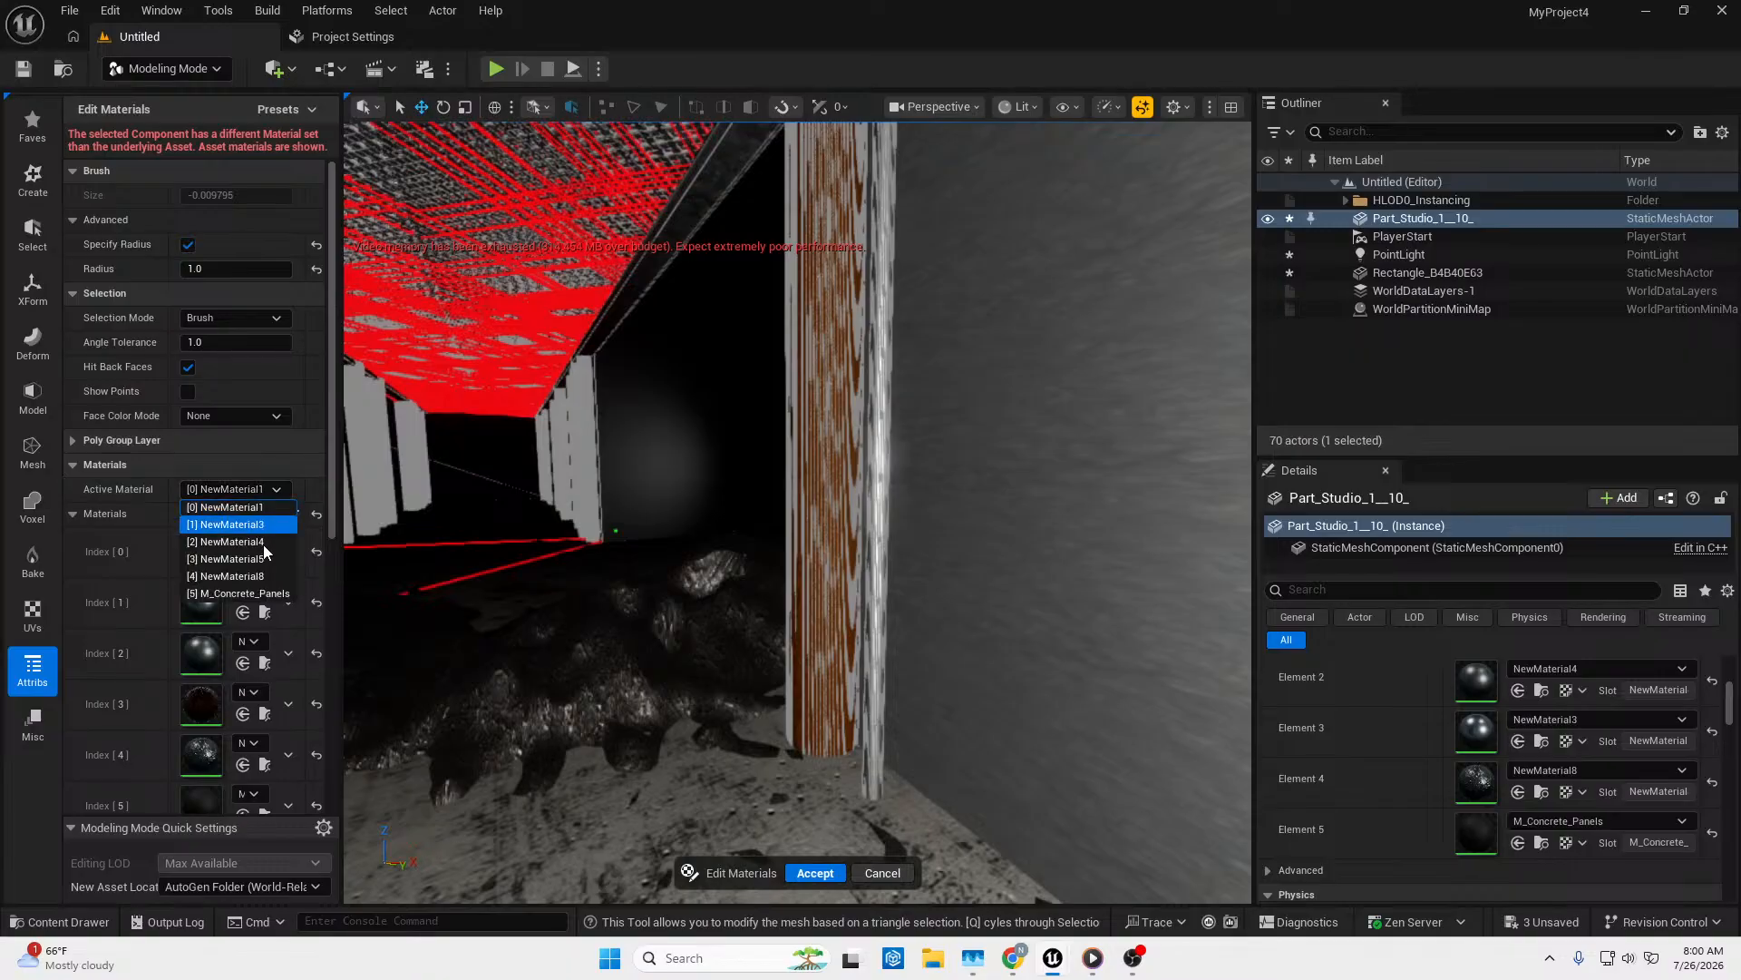
left_click(274, 574)
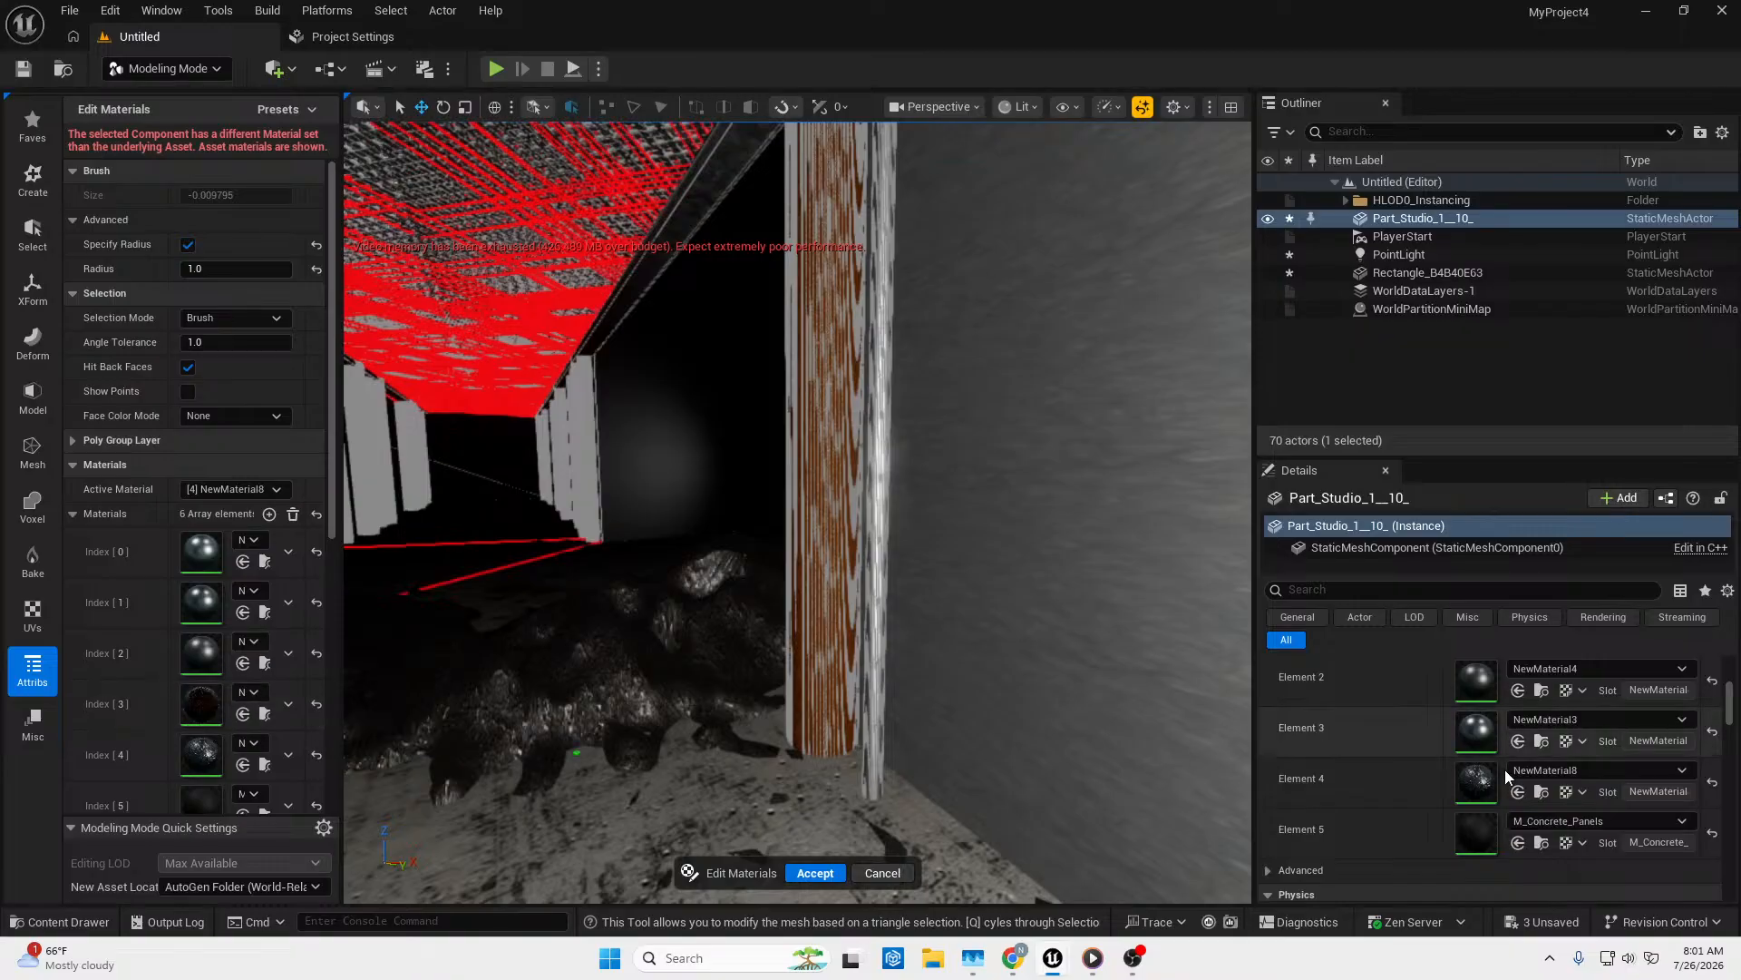
Review the mesh's material slots and widen the Edit Materials settings area so the full material names are readable.
scroll(1505, 771, "down", 3)
scroll(1506, 771, "up", 3)
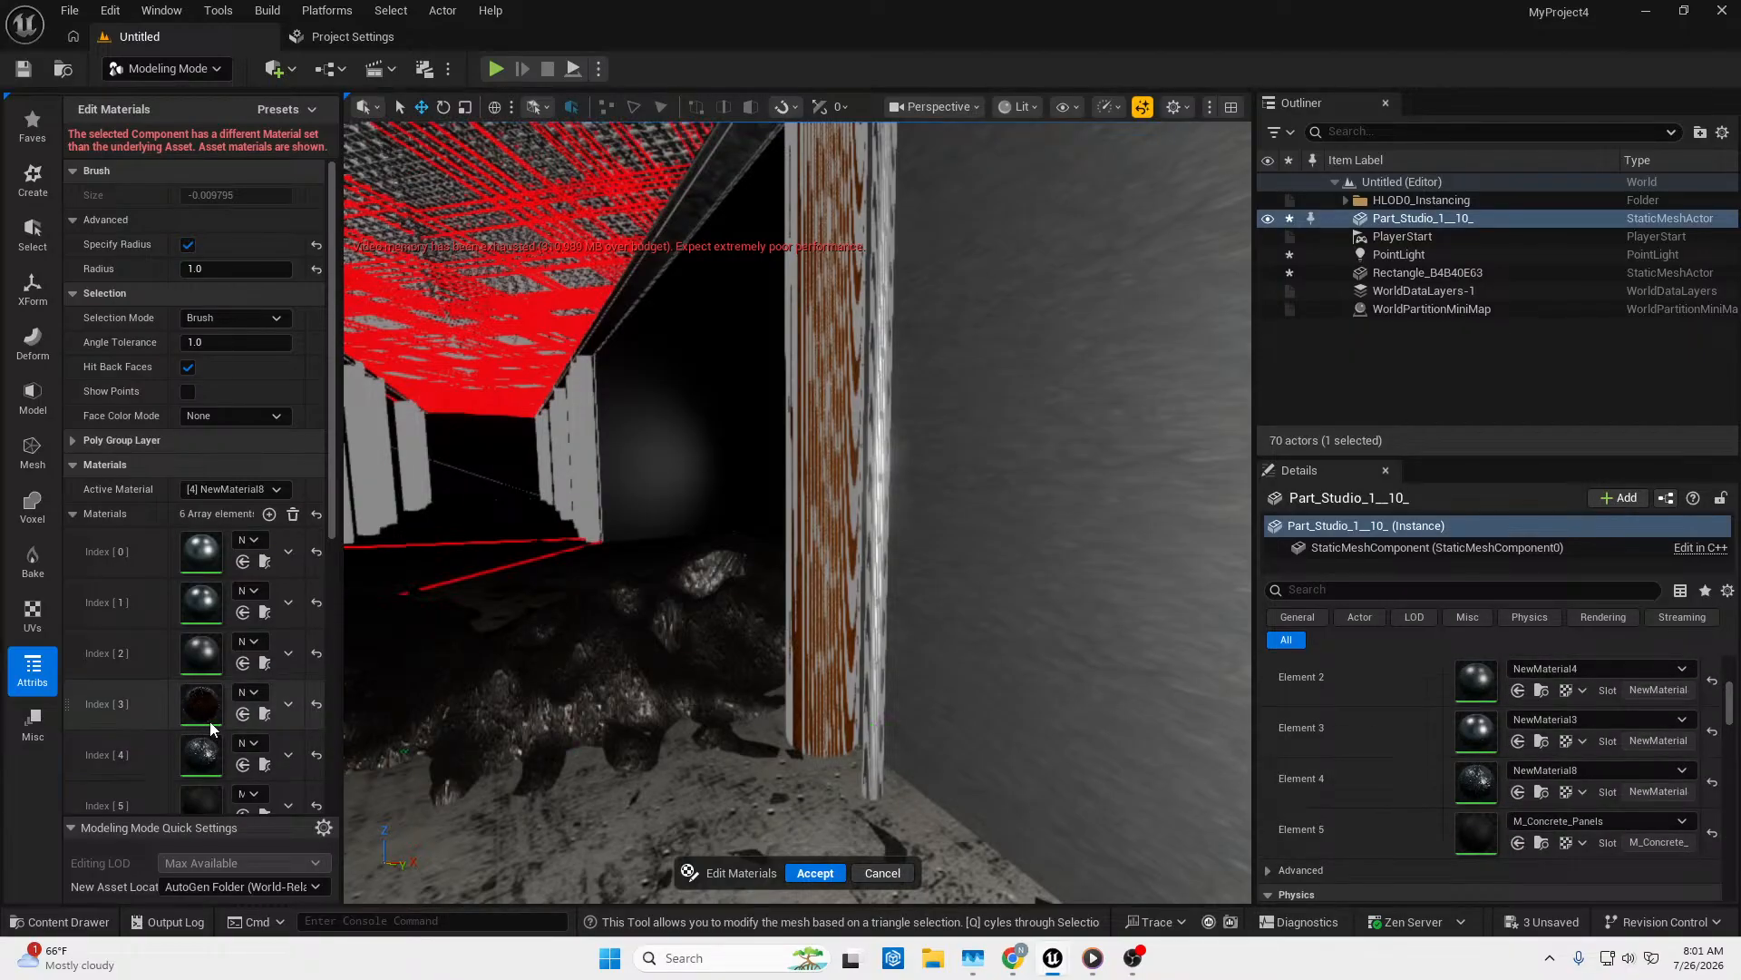
scroll(234, 590, "down", 2)
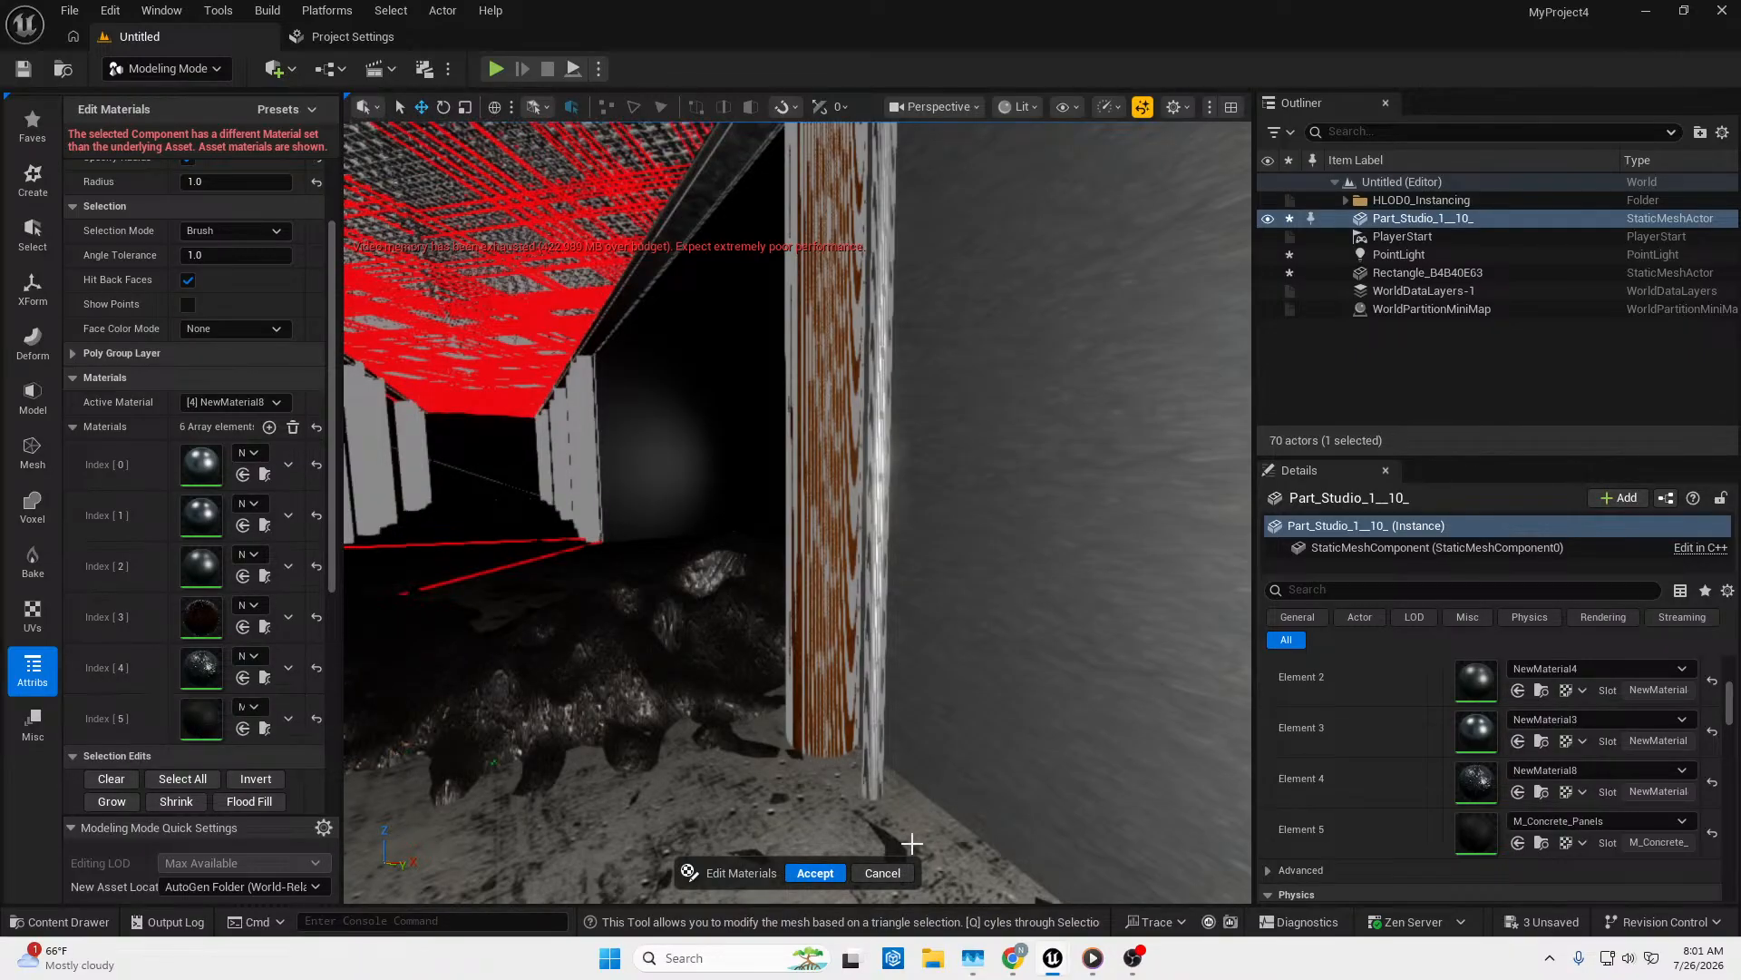
right_click_drag(424, 760, 362, 752)
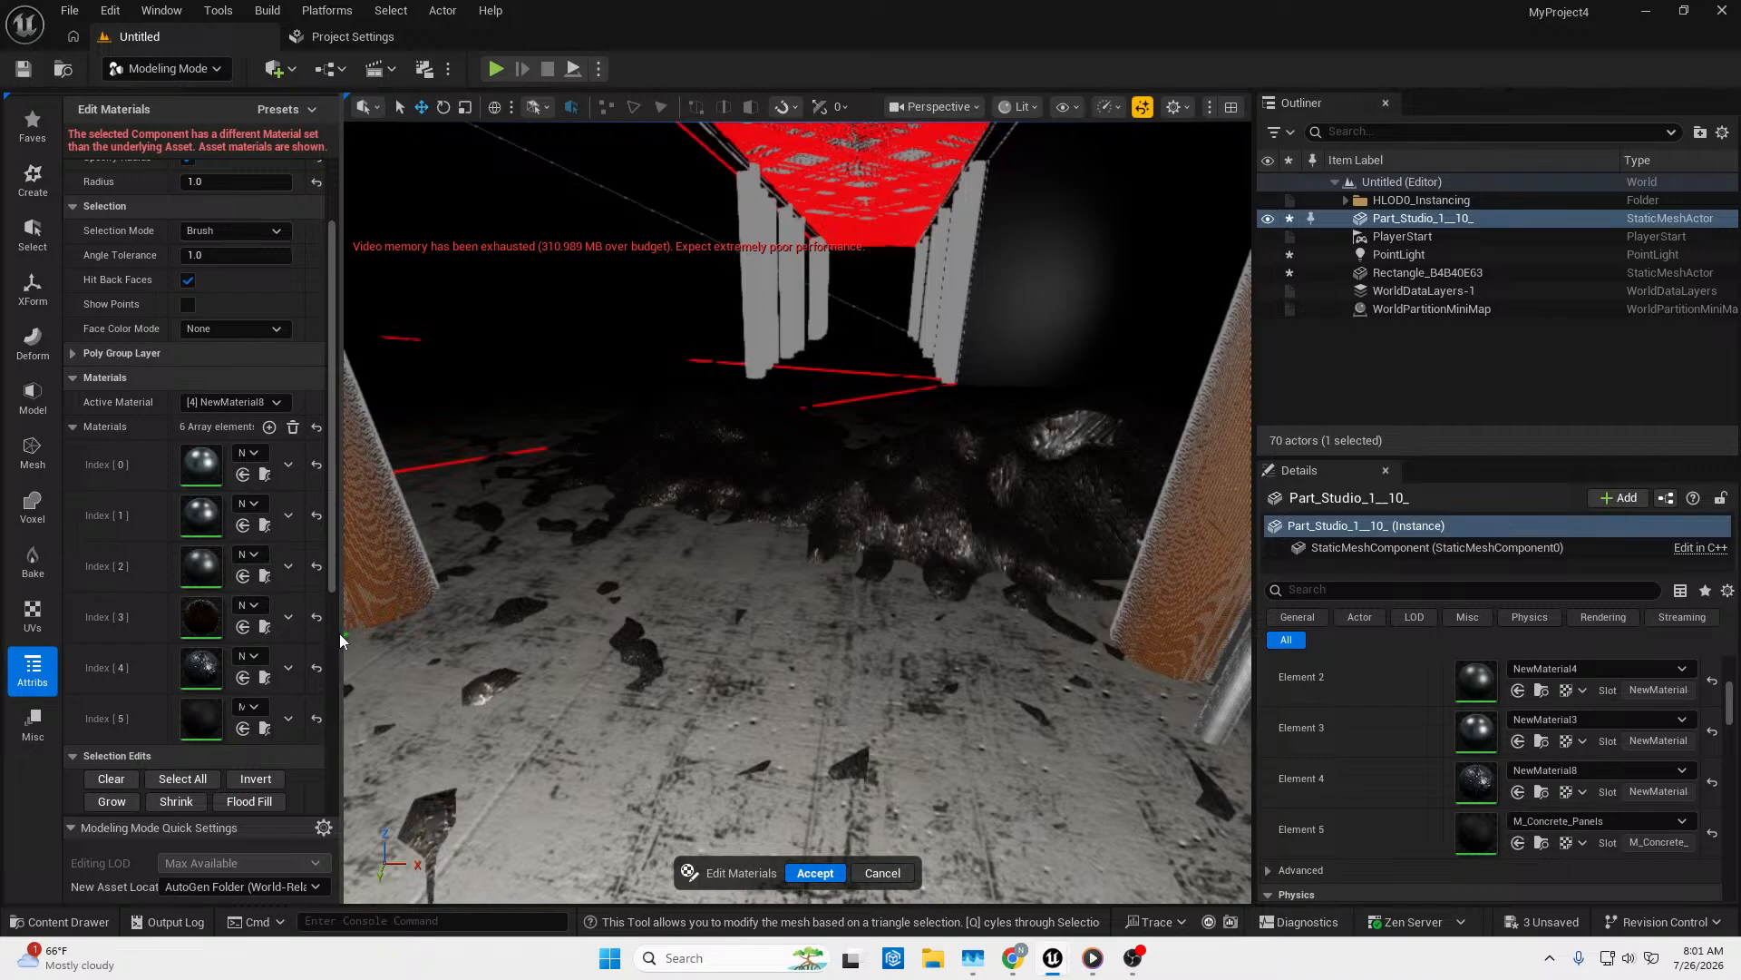
left_click_drag(340, 640, 715, 705)
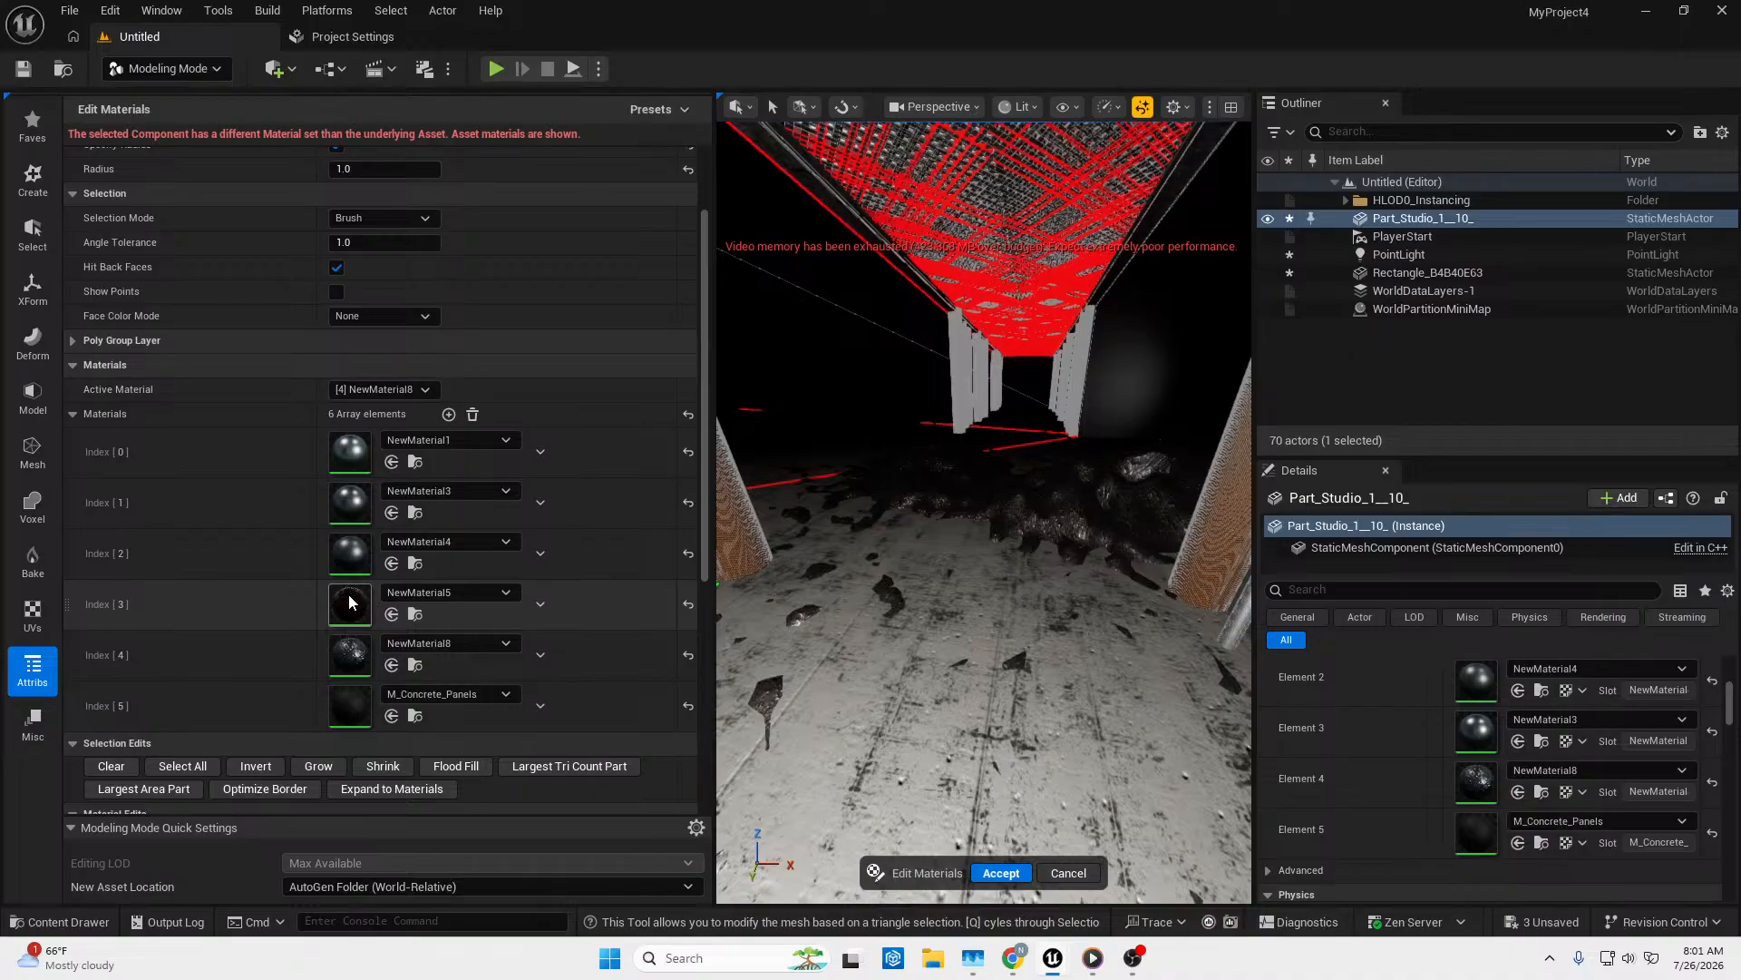
Set the selection mode to By Material (Connected) after trying All Within Angle, and pick the faces of the brown pillar beside the wall.
right_click_drag(948, 577, 1111, 476)
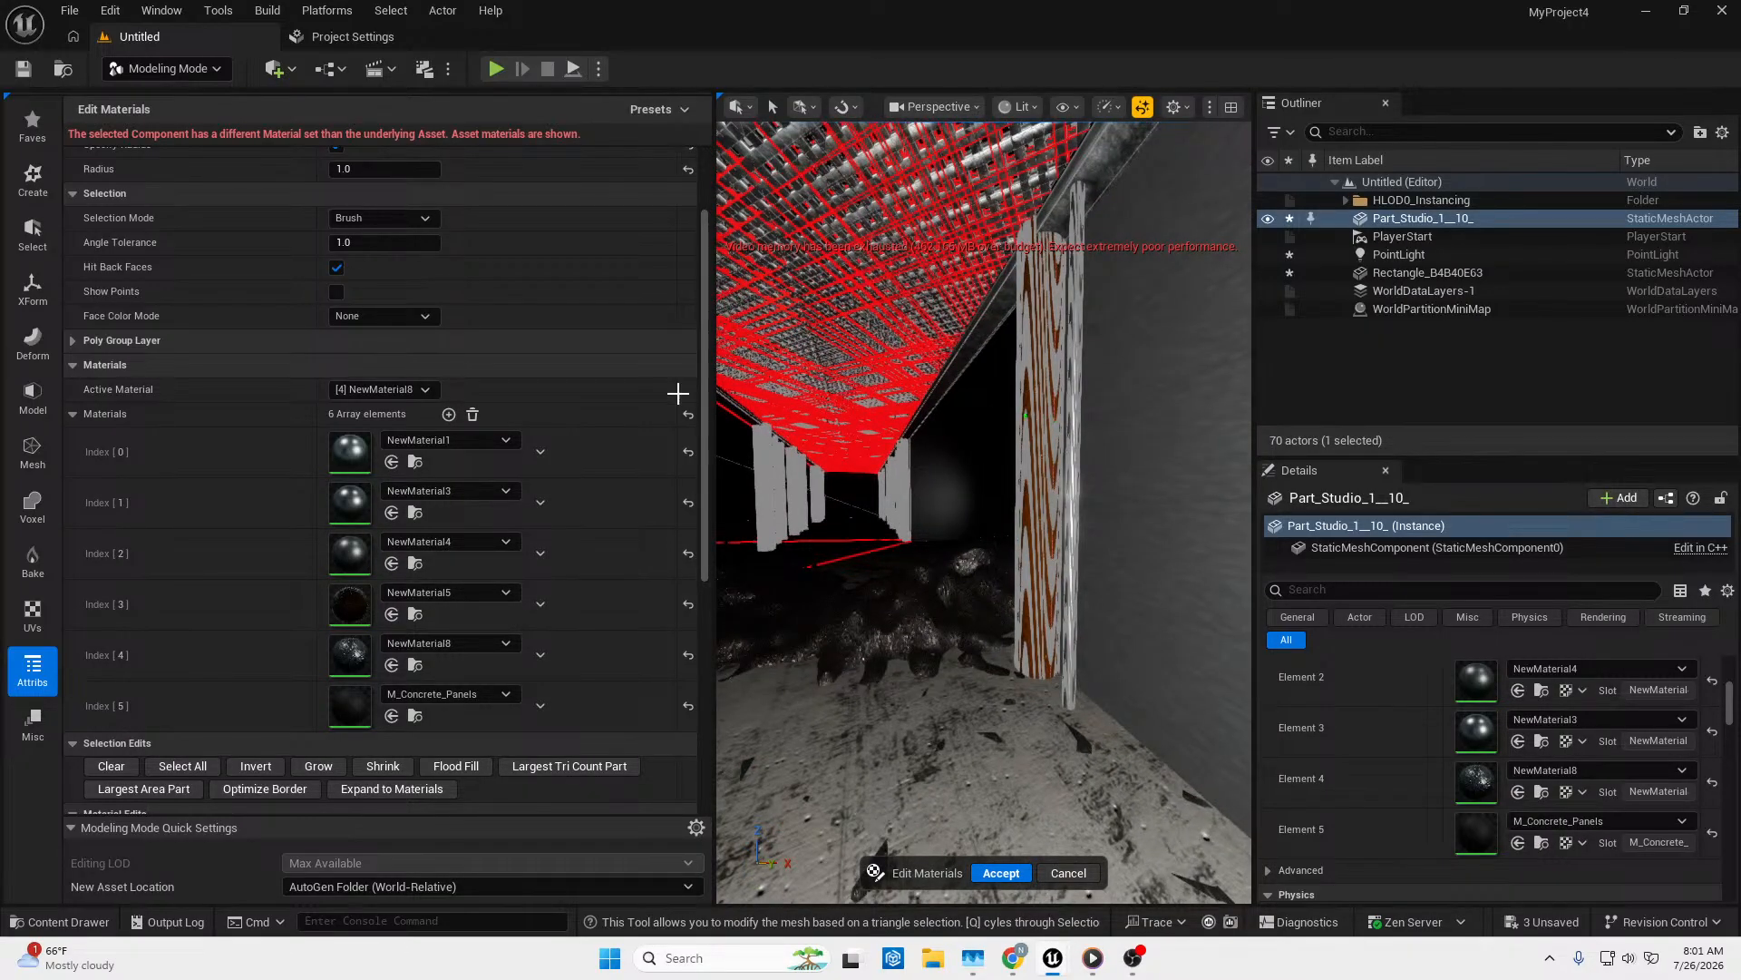
left_click(399, 221)
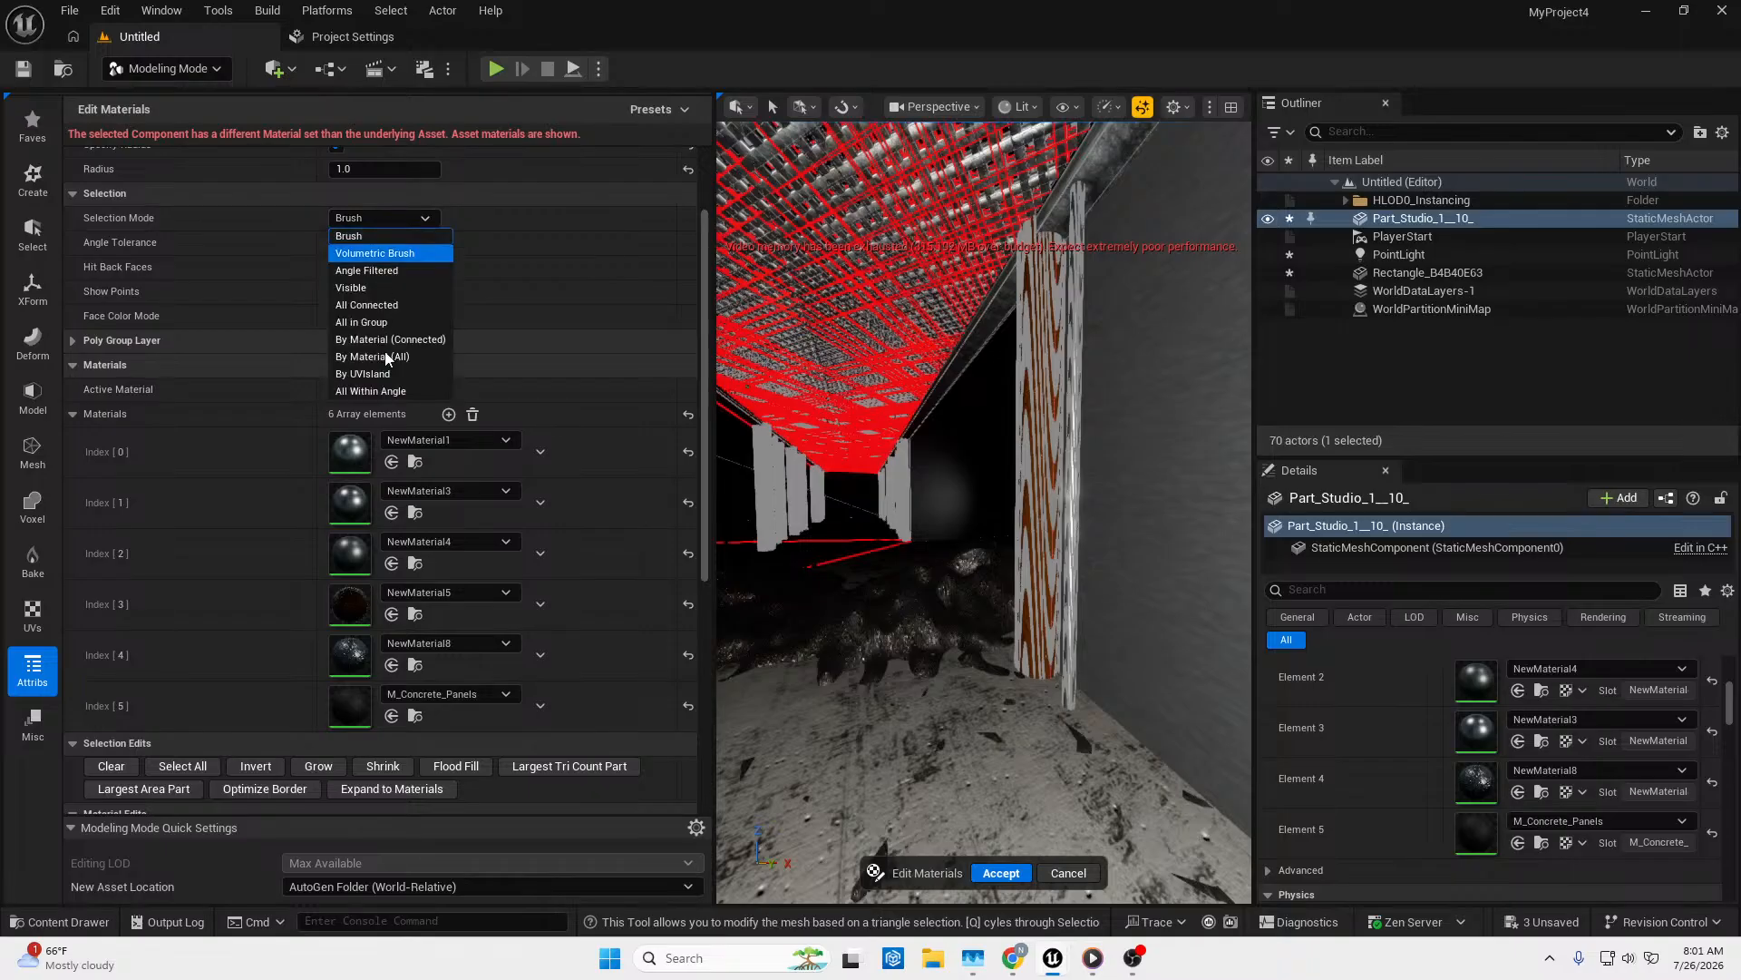
left_click(388, 390)
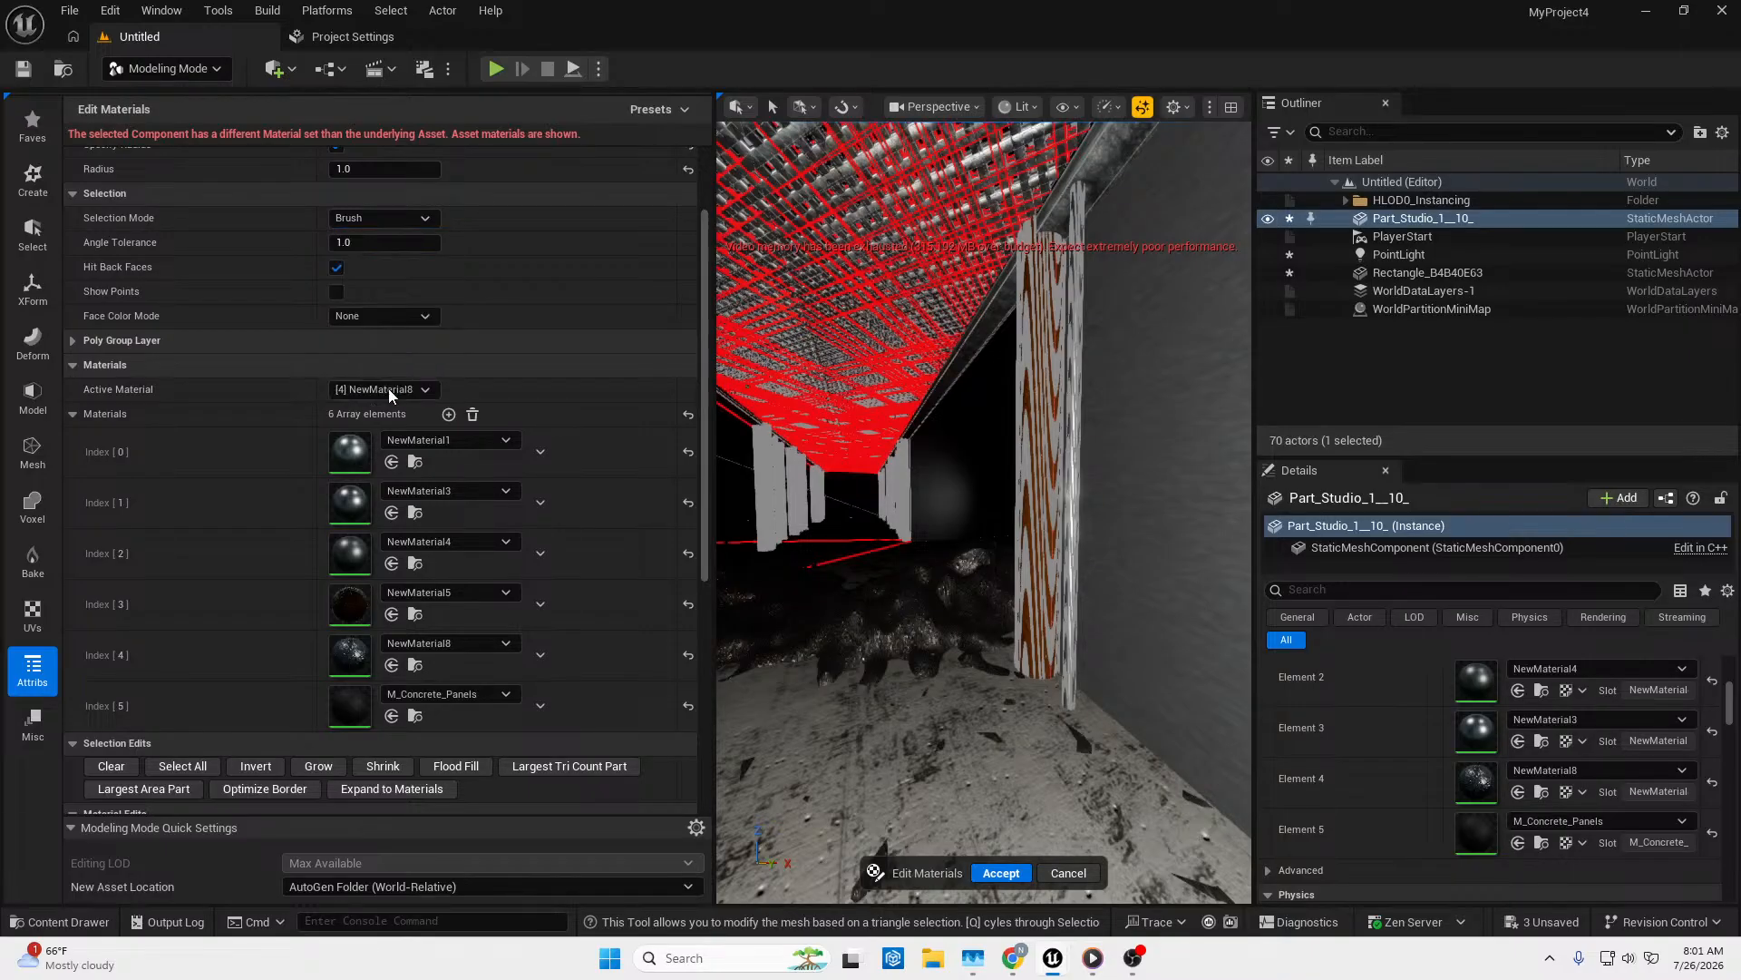
left_click(378, 218)
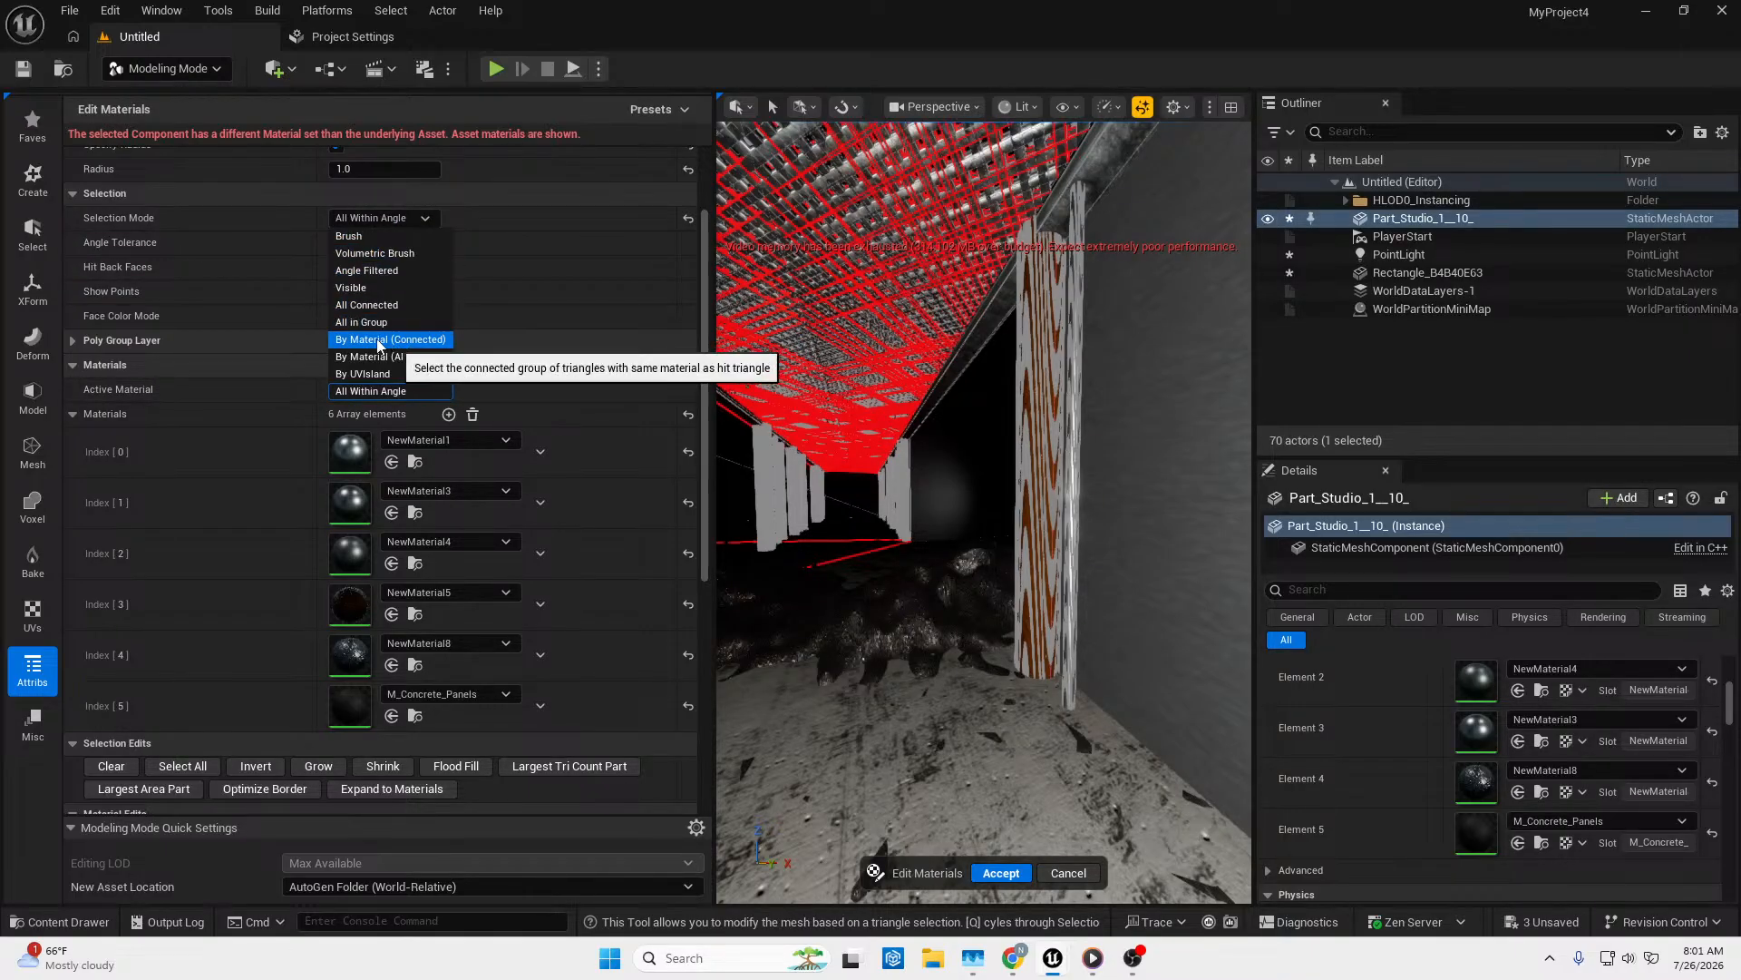
left_click(378, 341)
left_click(1027, 445)
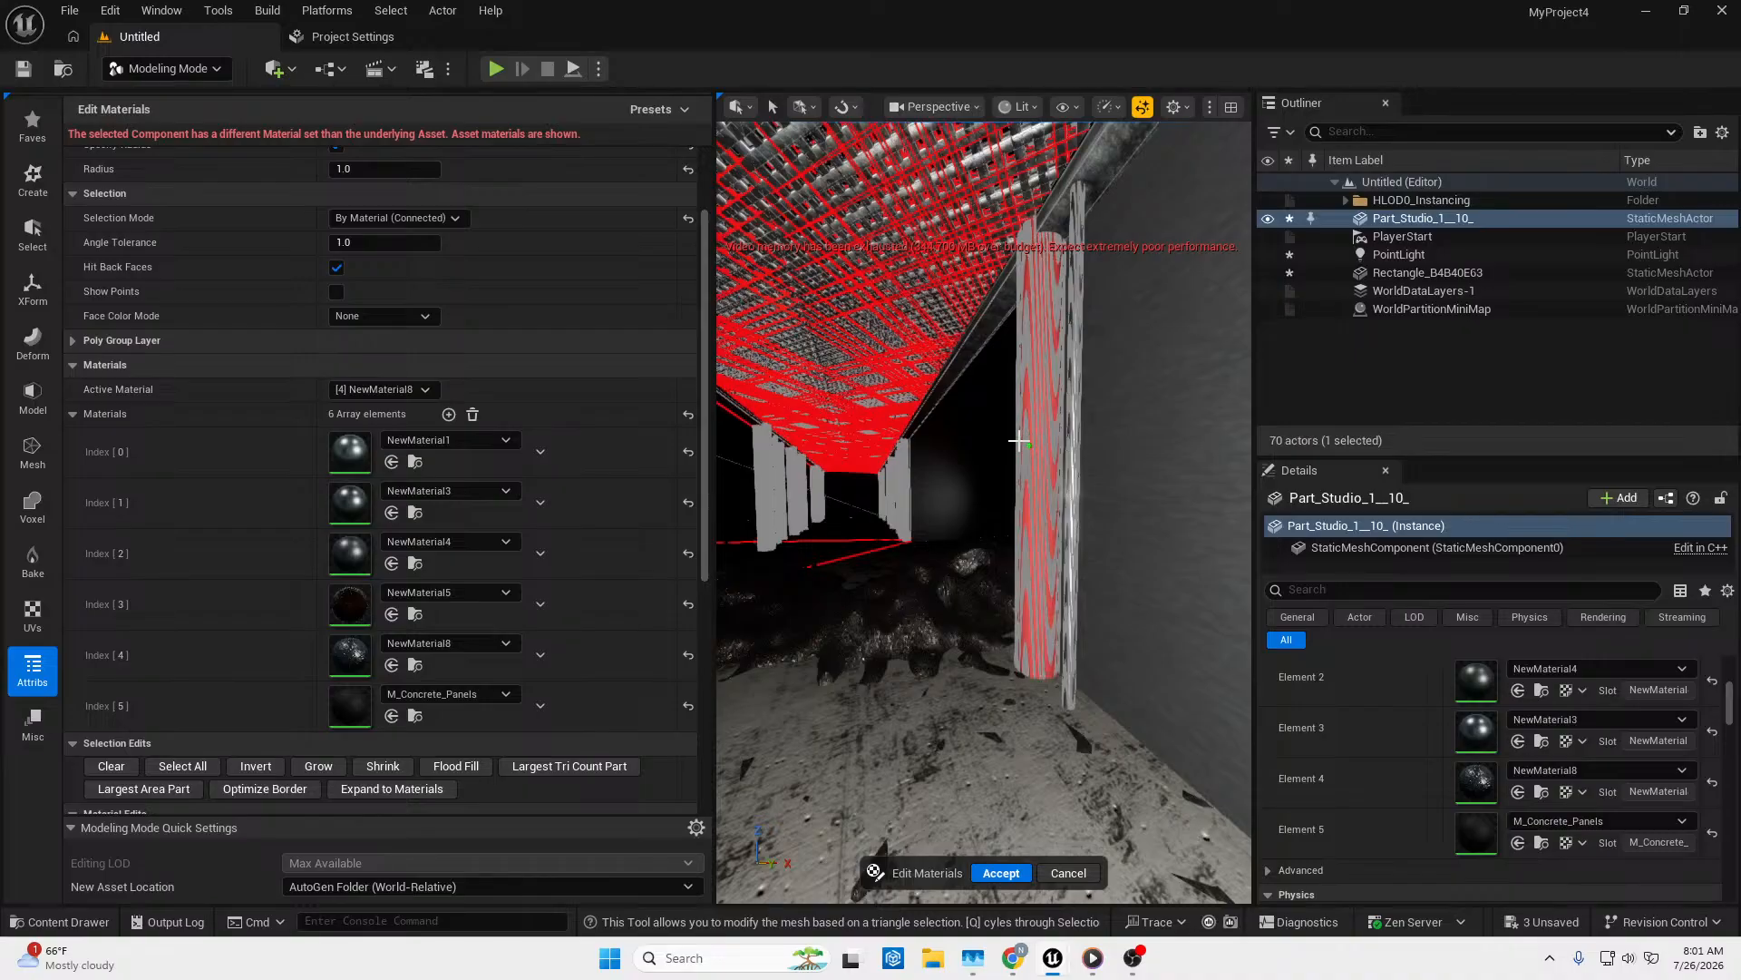
Pick the connected same-material faces of another brown pillar further along the corridor.
right_click_drag(1018, 442, 913, 325)
key("w")
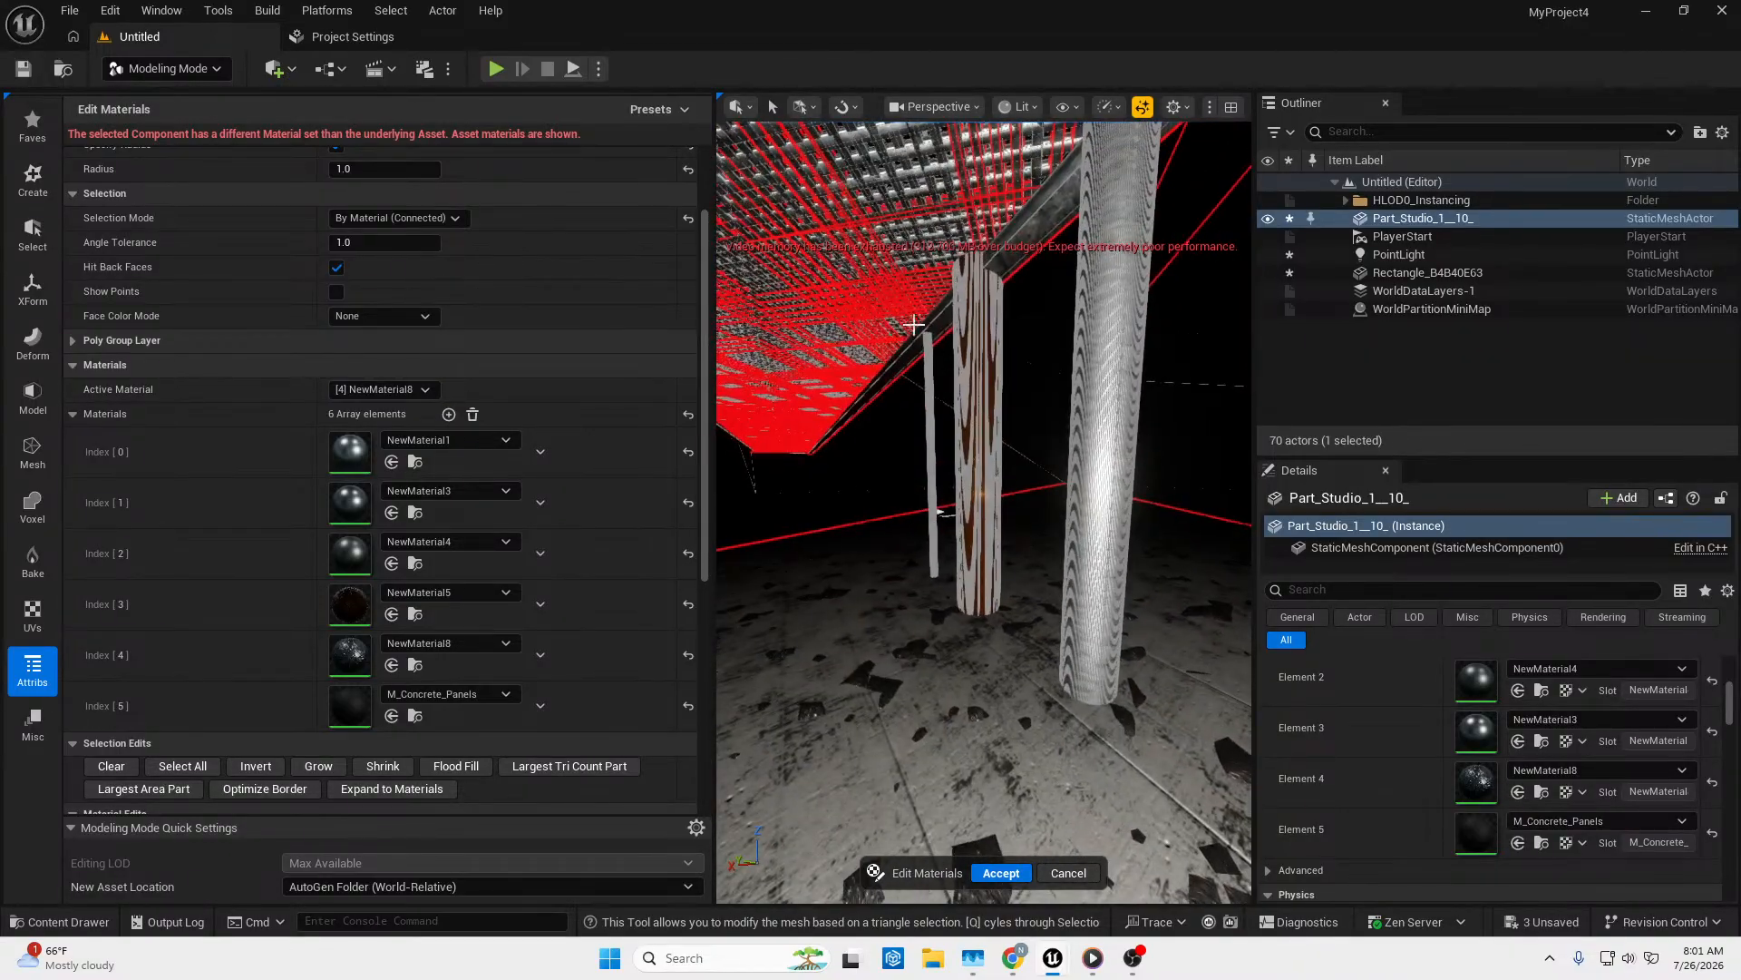
left_click(971, 375)
right_click_drag(971, 374, 790, 374)
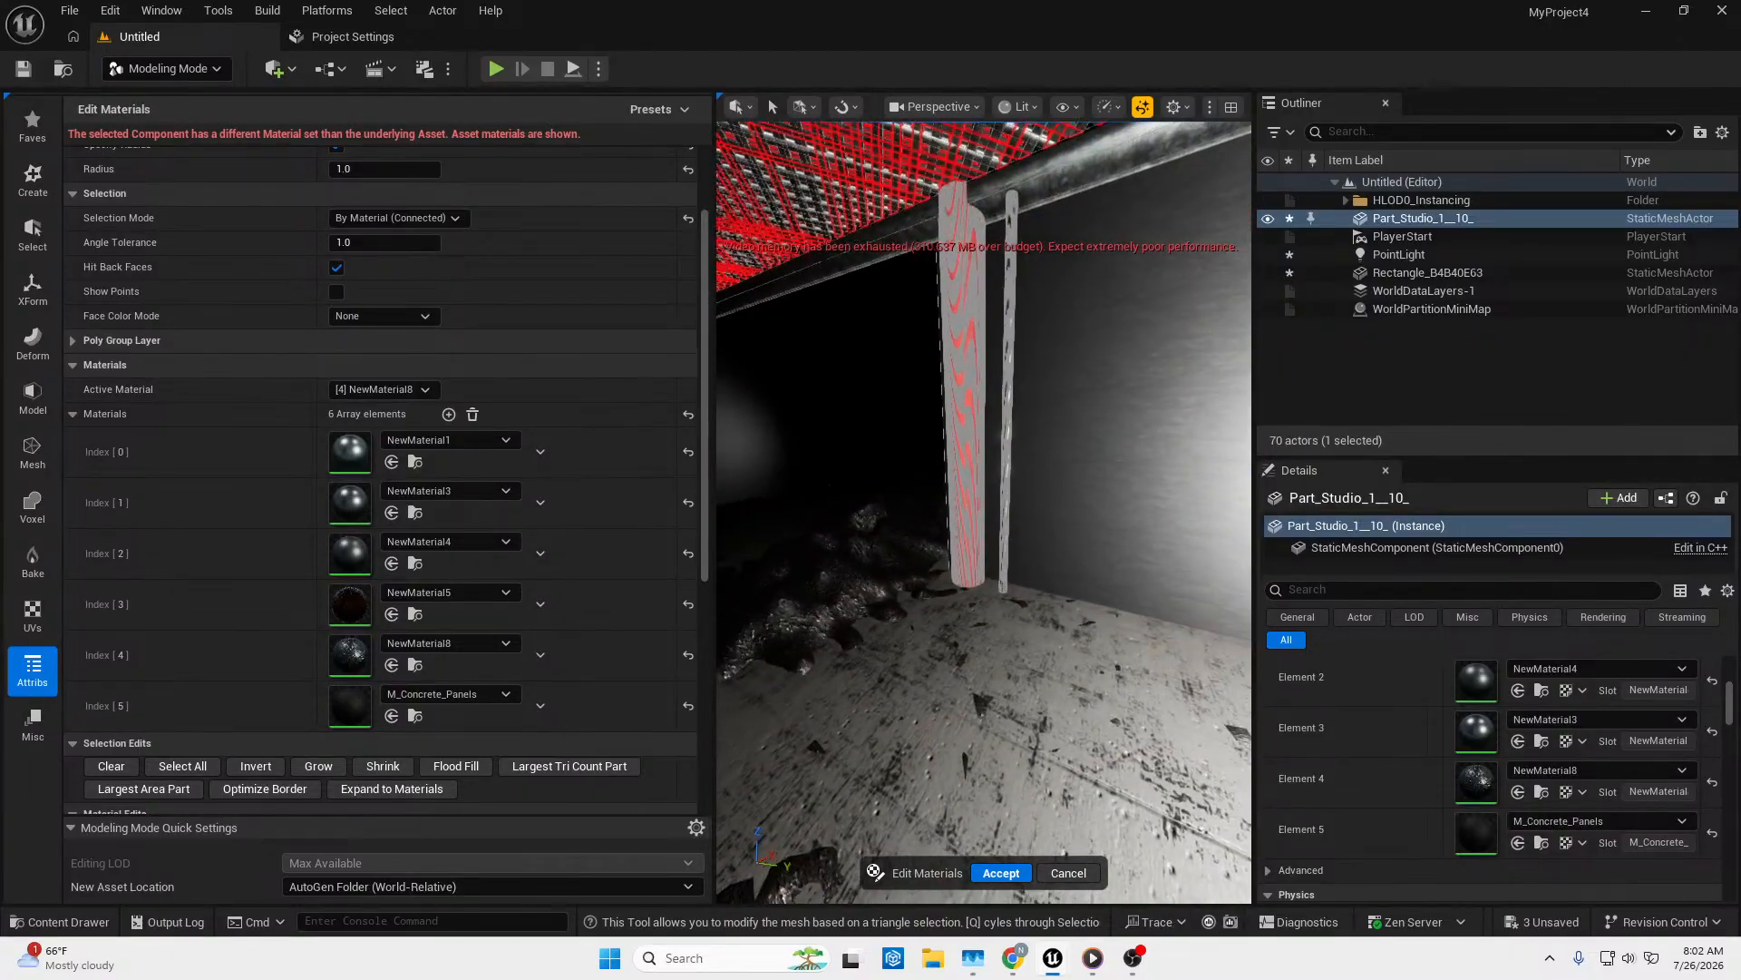
Examine the pillars along the corridor from several angles and switch the viewport to Unlit shading.
right_click_drag(984, 512, 567, 481)
key("s")
key("w")
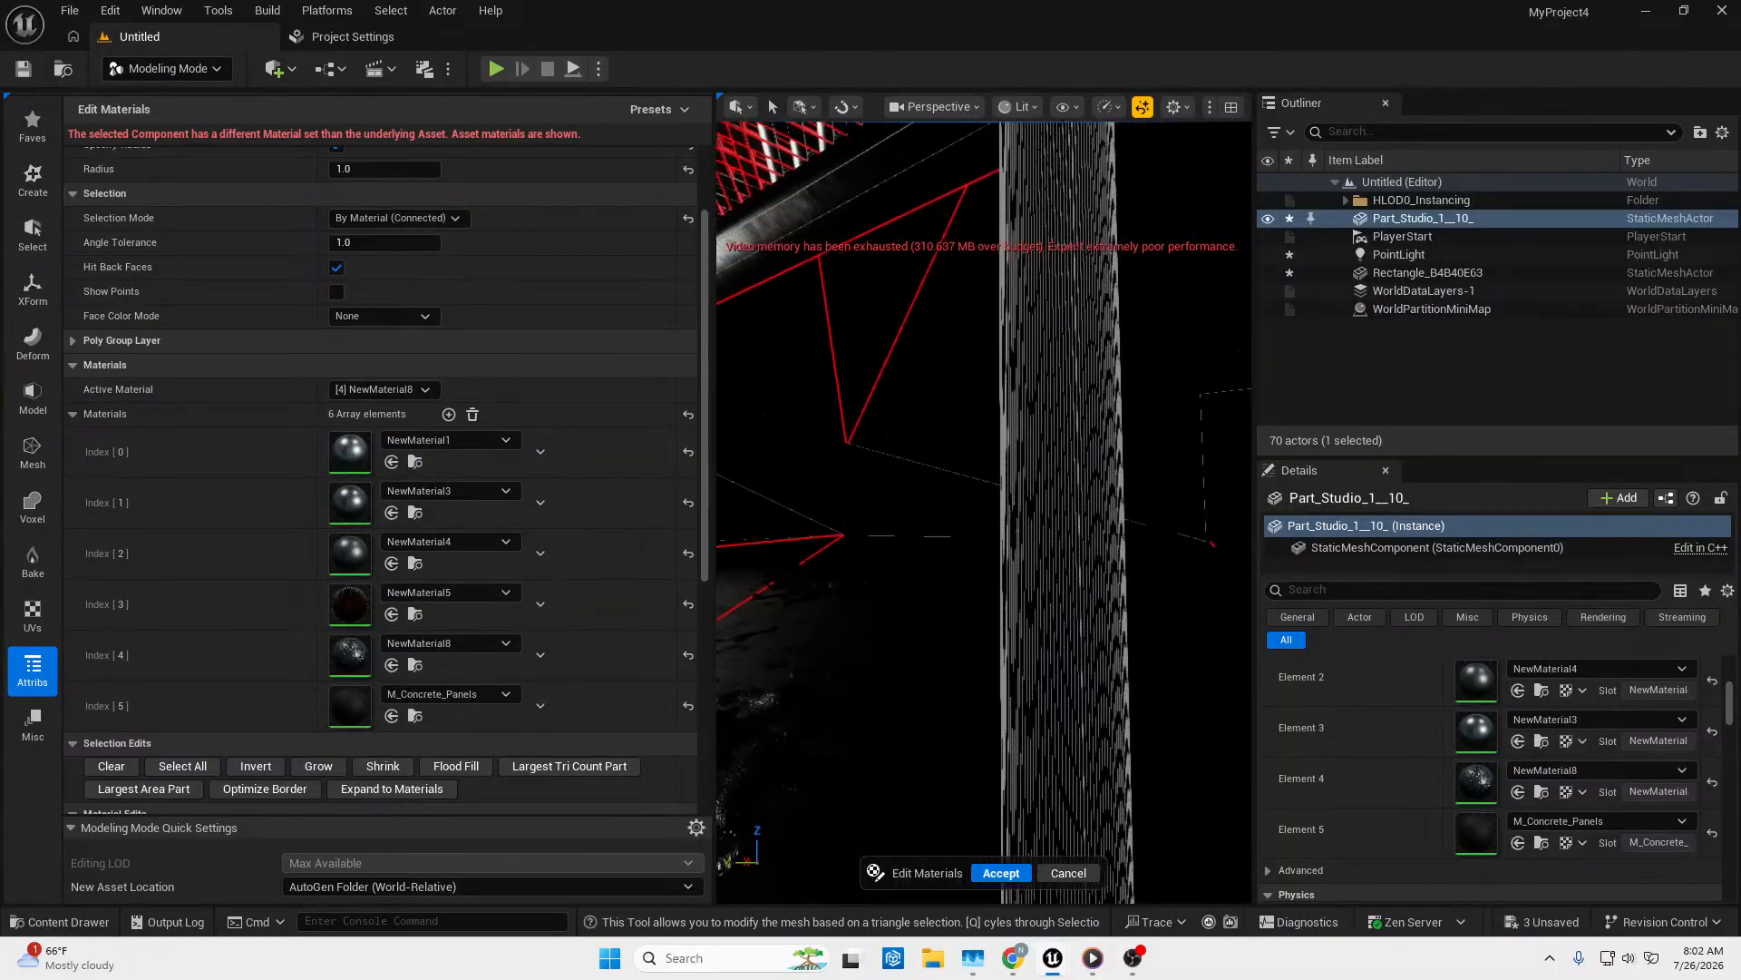
right_click_drag(907, 304, 1157, 414)
key("s")
mouse_move(1007, 386)
right_mouse_down()
mouse_move(1052, 331)
mouse_move(1107, 307)
mouse_move(1006, 390)
mouse_move(1009, 454)
mouse_move(1008, 388)
right_mouse_up()
key("e")
key("q")
left_click(1108, 111)
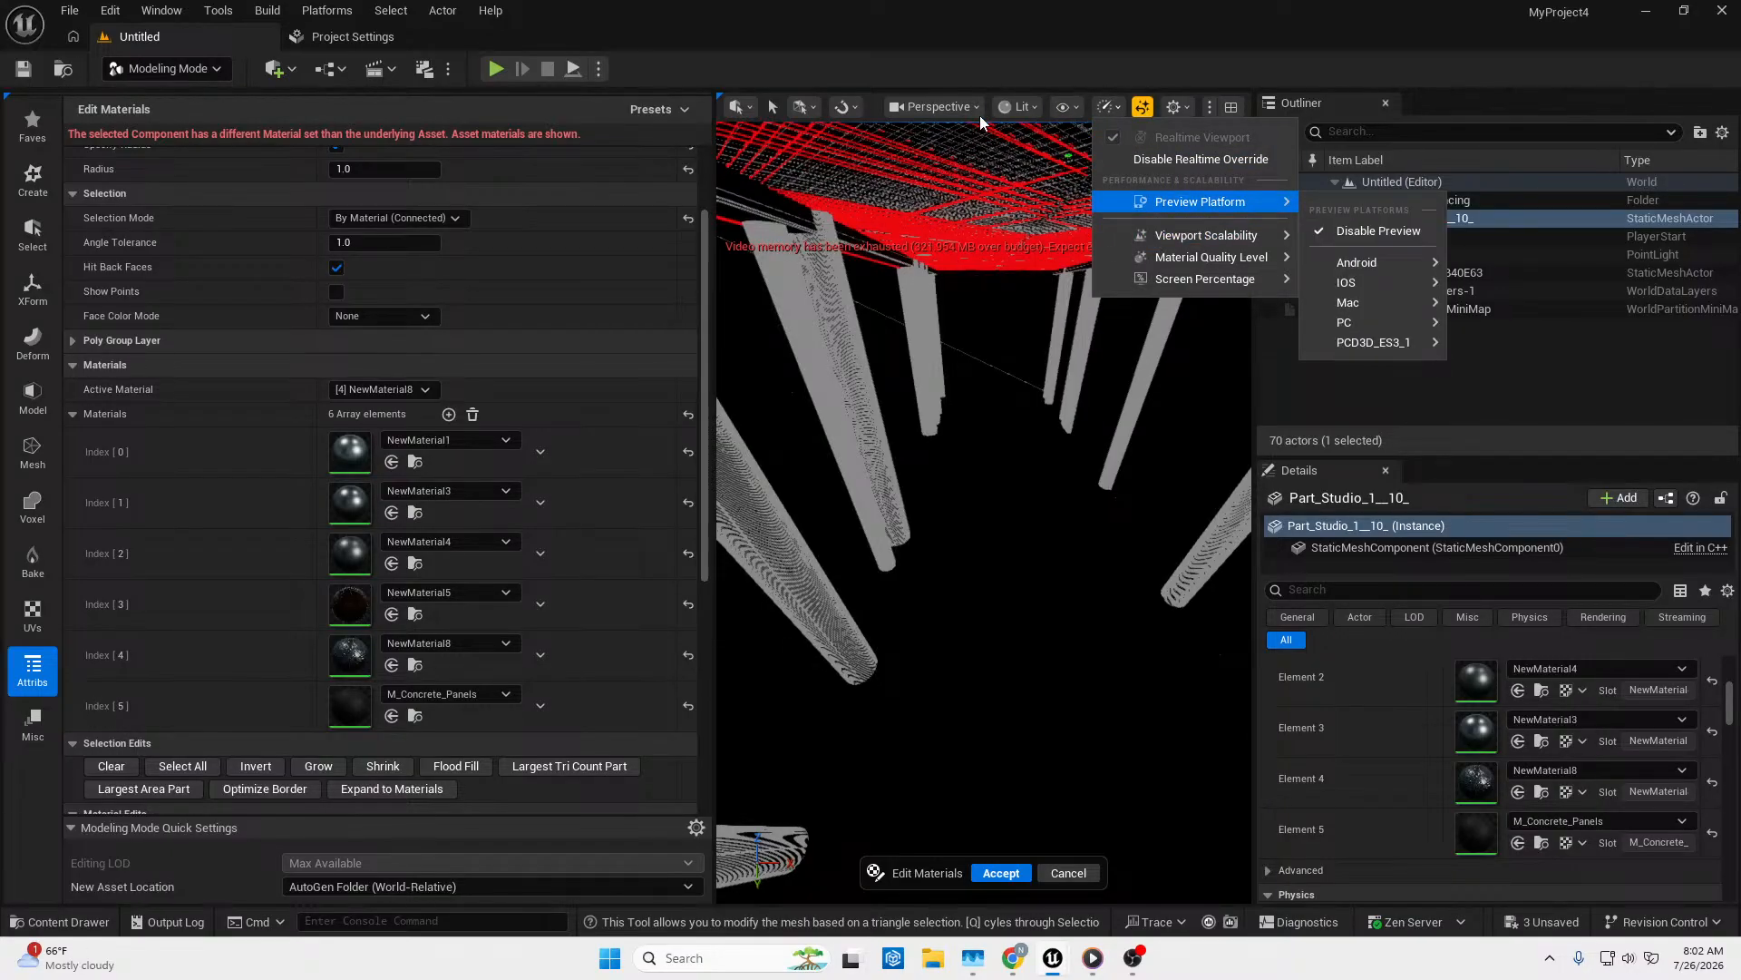
left_click(1020, 107)
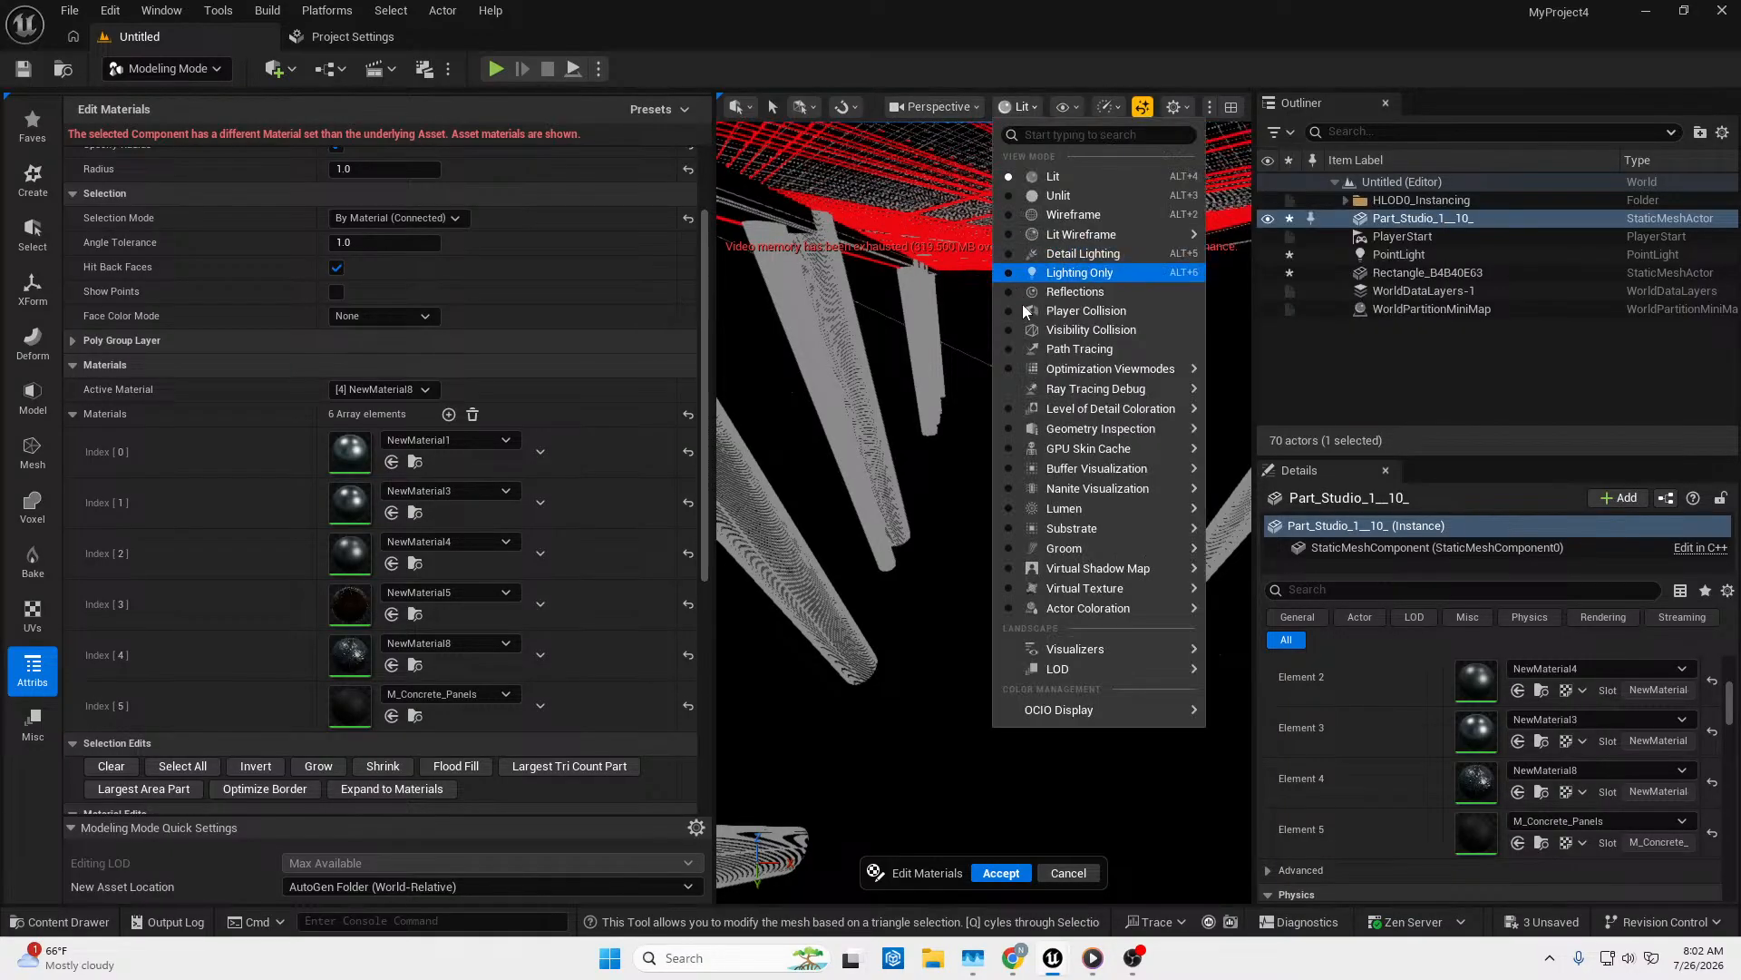
left_click(1055, 195)
right_click_drag(984, 508, 1065, 401)
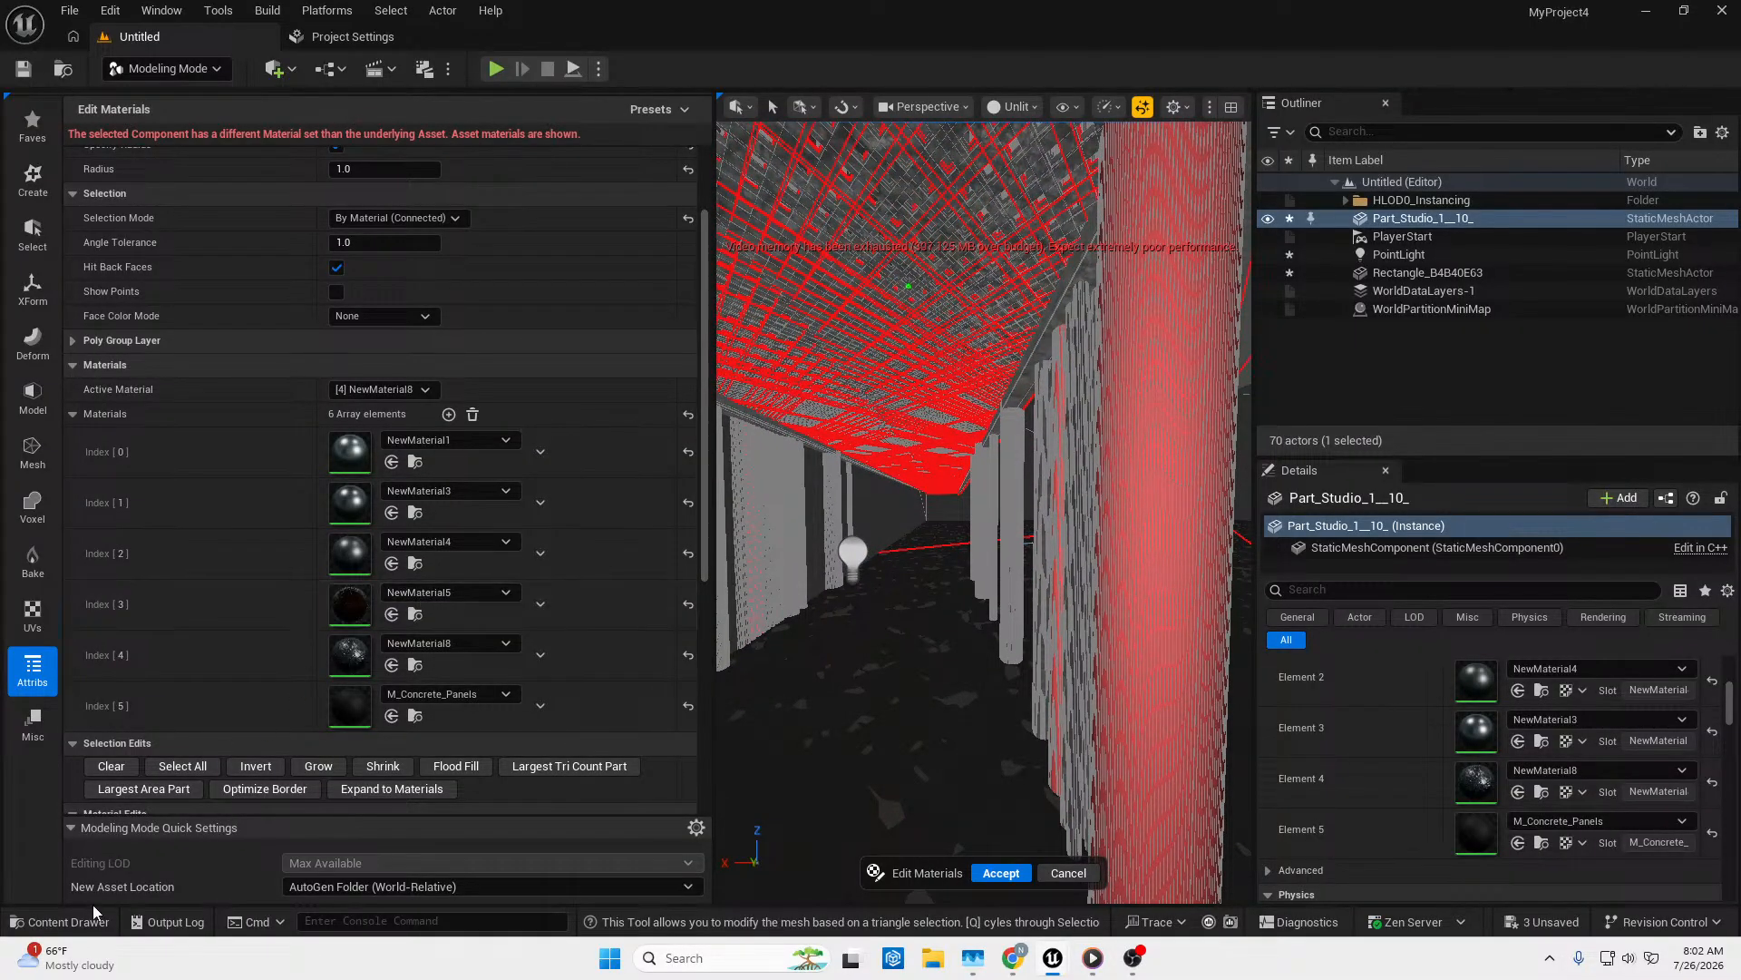
Replace the material in Index 3 of the corridor mesh with NewMaterial8 and accept the Edit Materials changes.
left_click(68, 922)
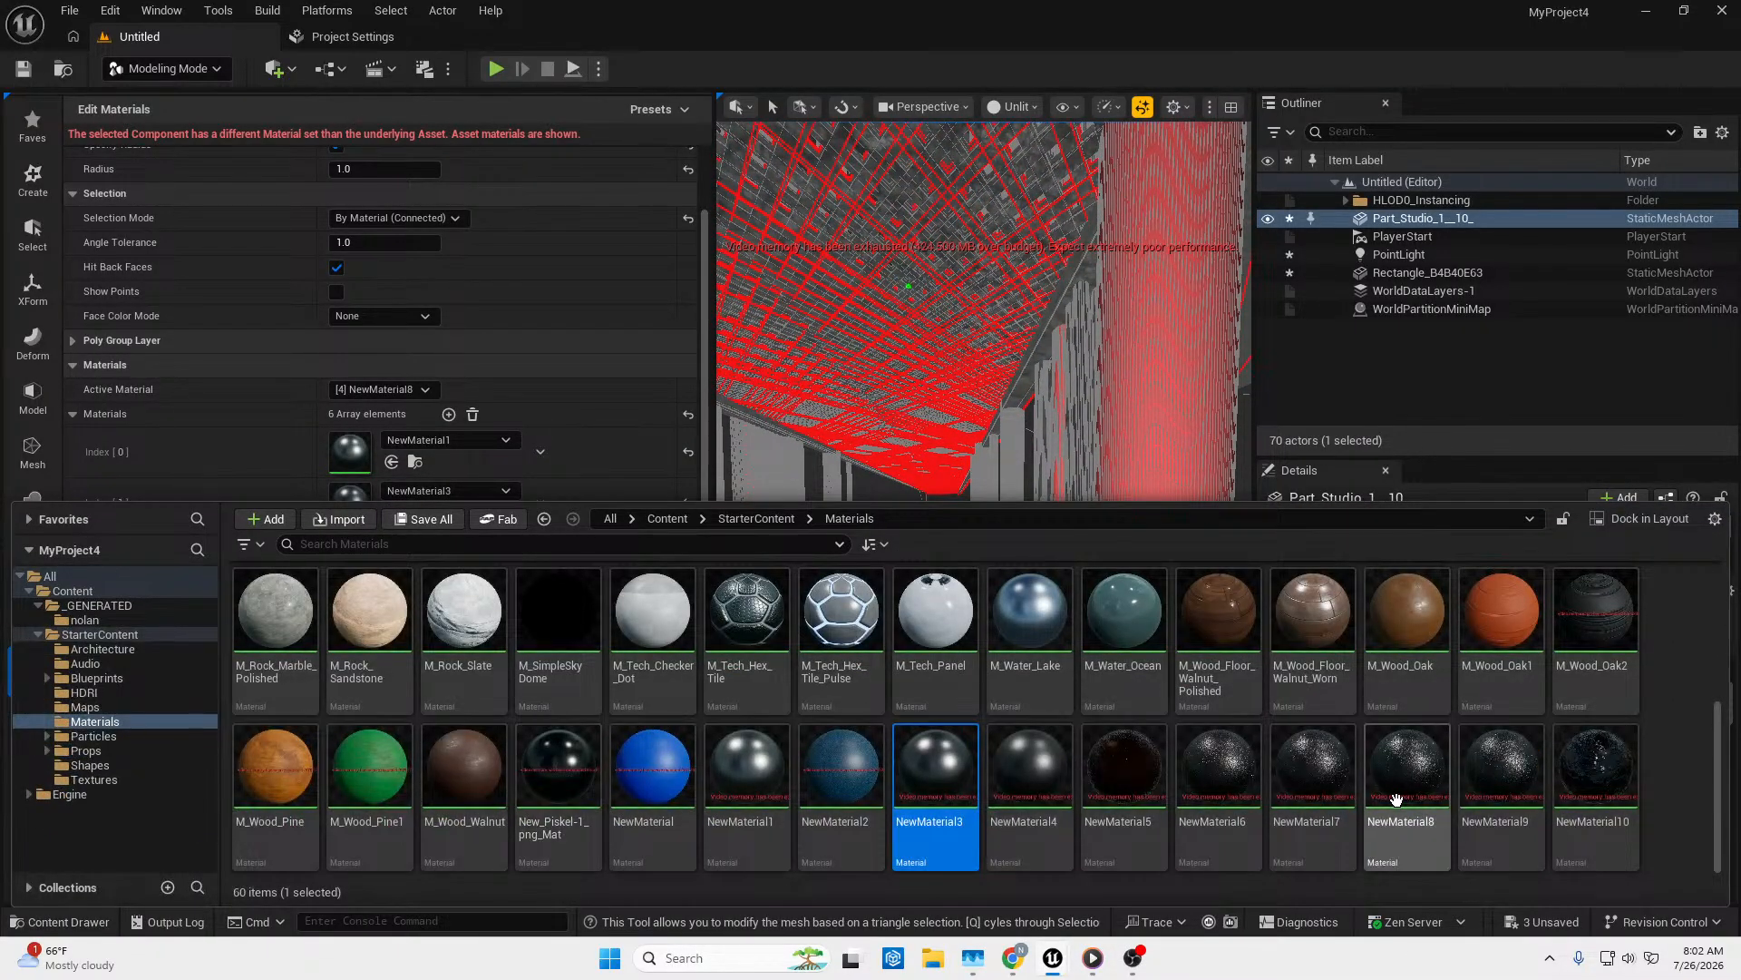
left_click_drag(1408, 772, 435, 614)
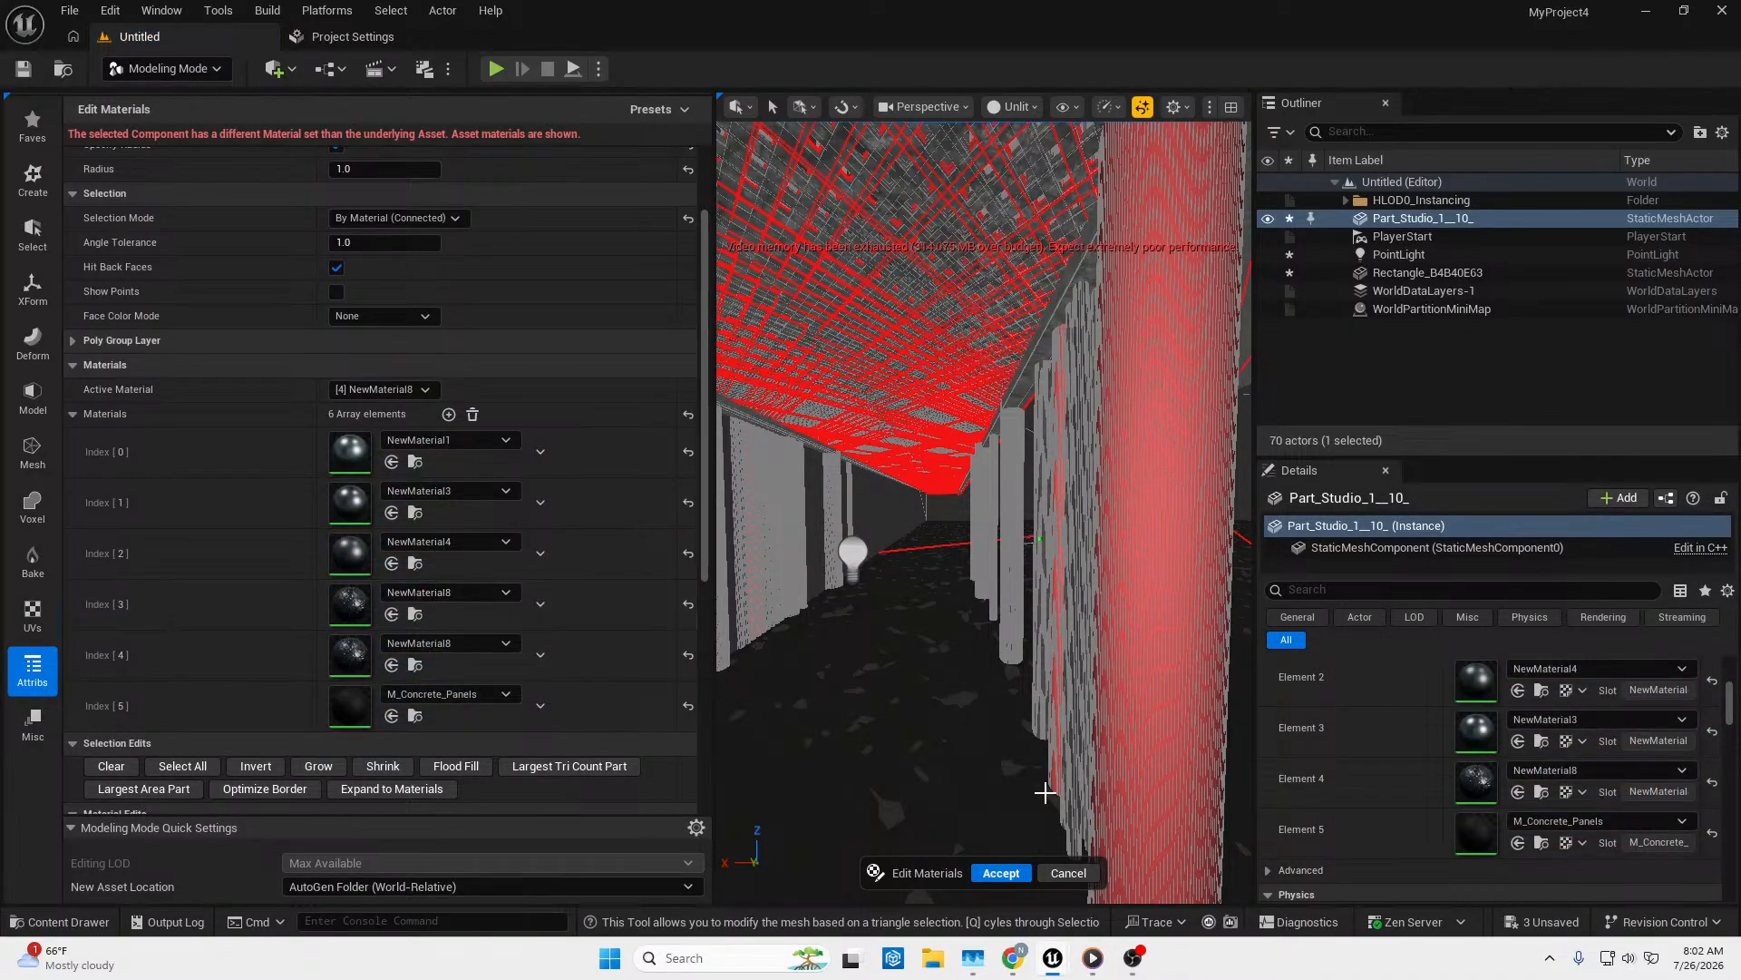
left_click(999, 873)
Return the viewport to Lit shading and inspect the pillars and ceiling grating along the corridor.
right_click_drag(996, 877, 1135, 278)
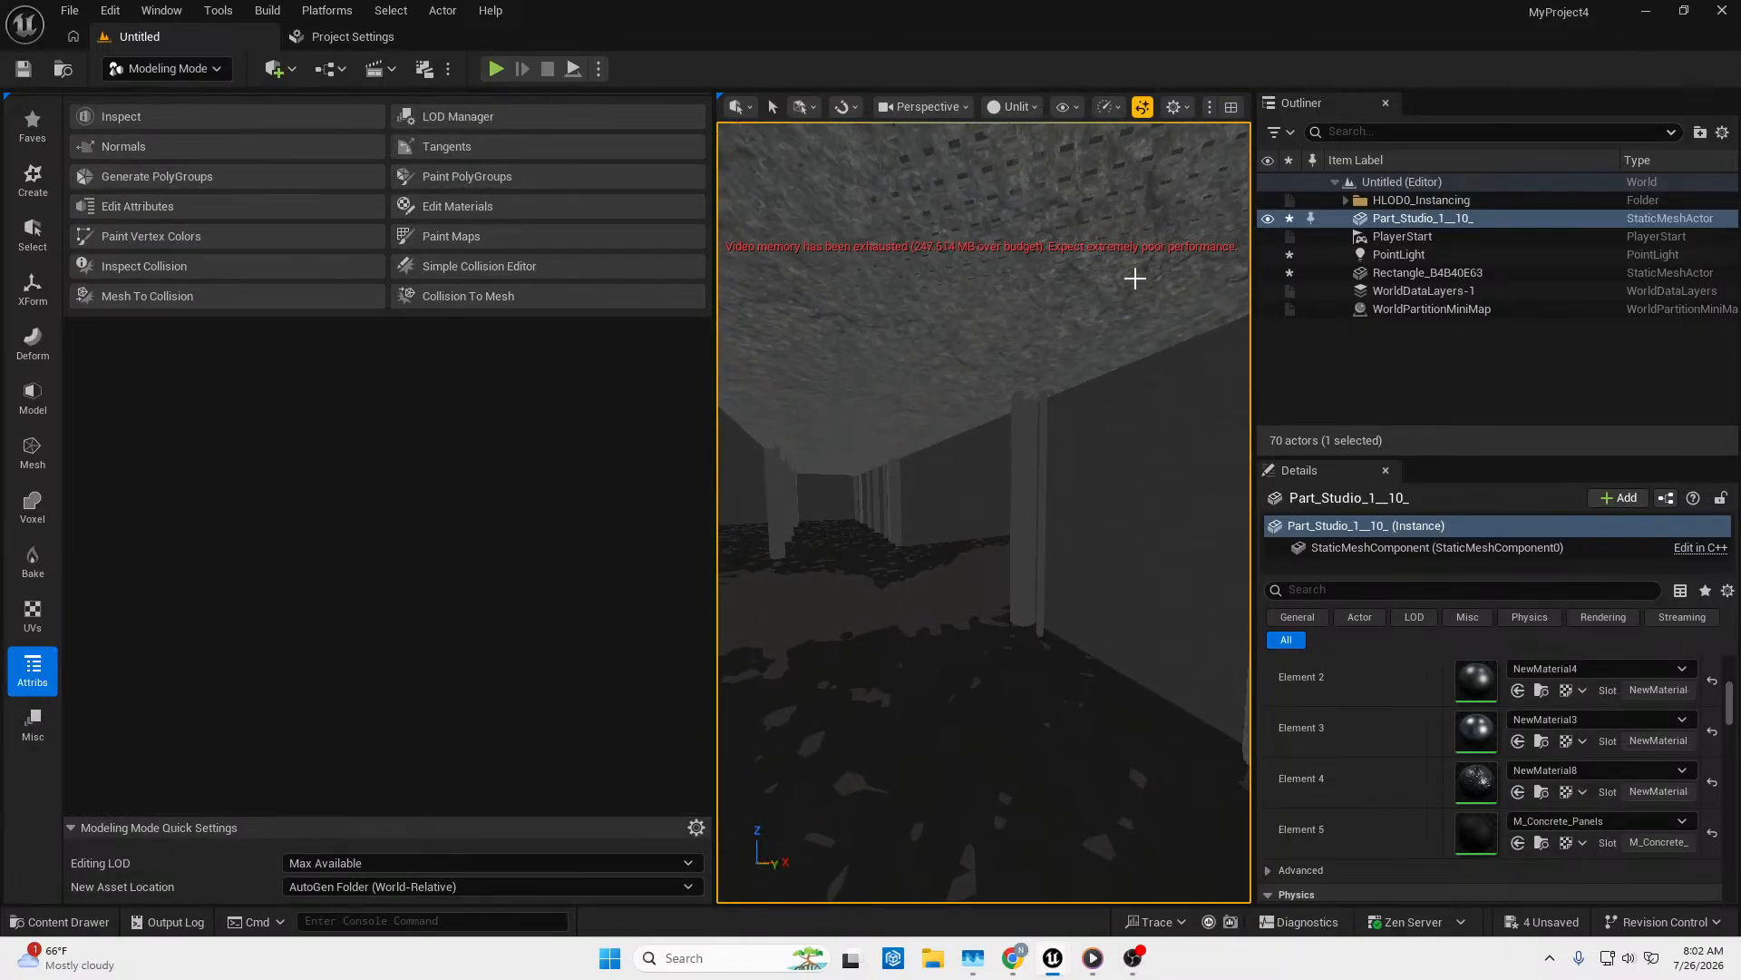
left_click(1013, 106)
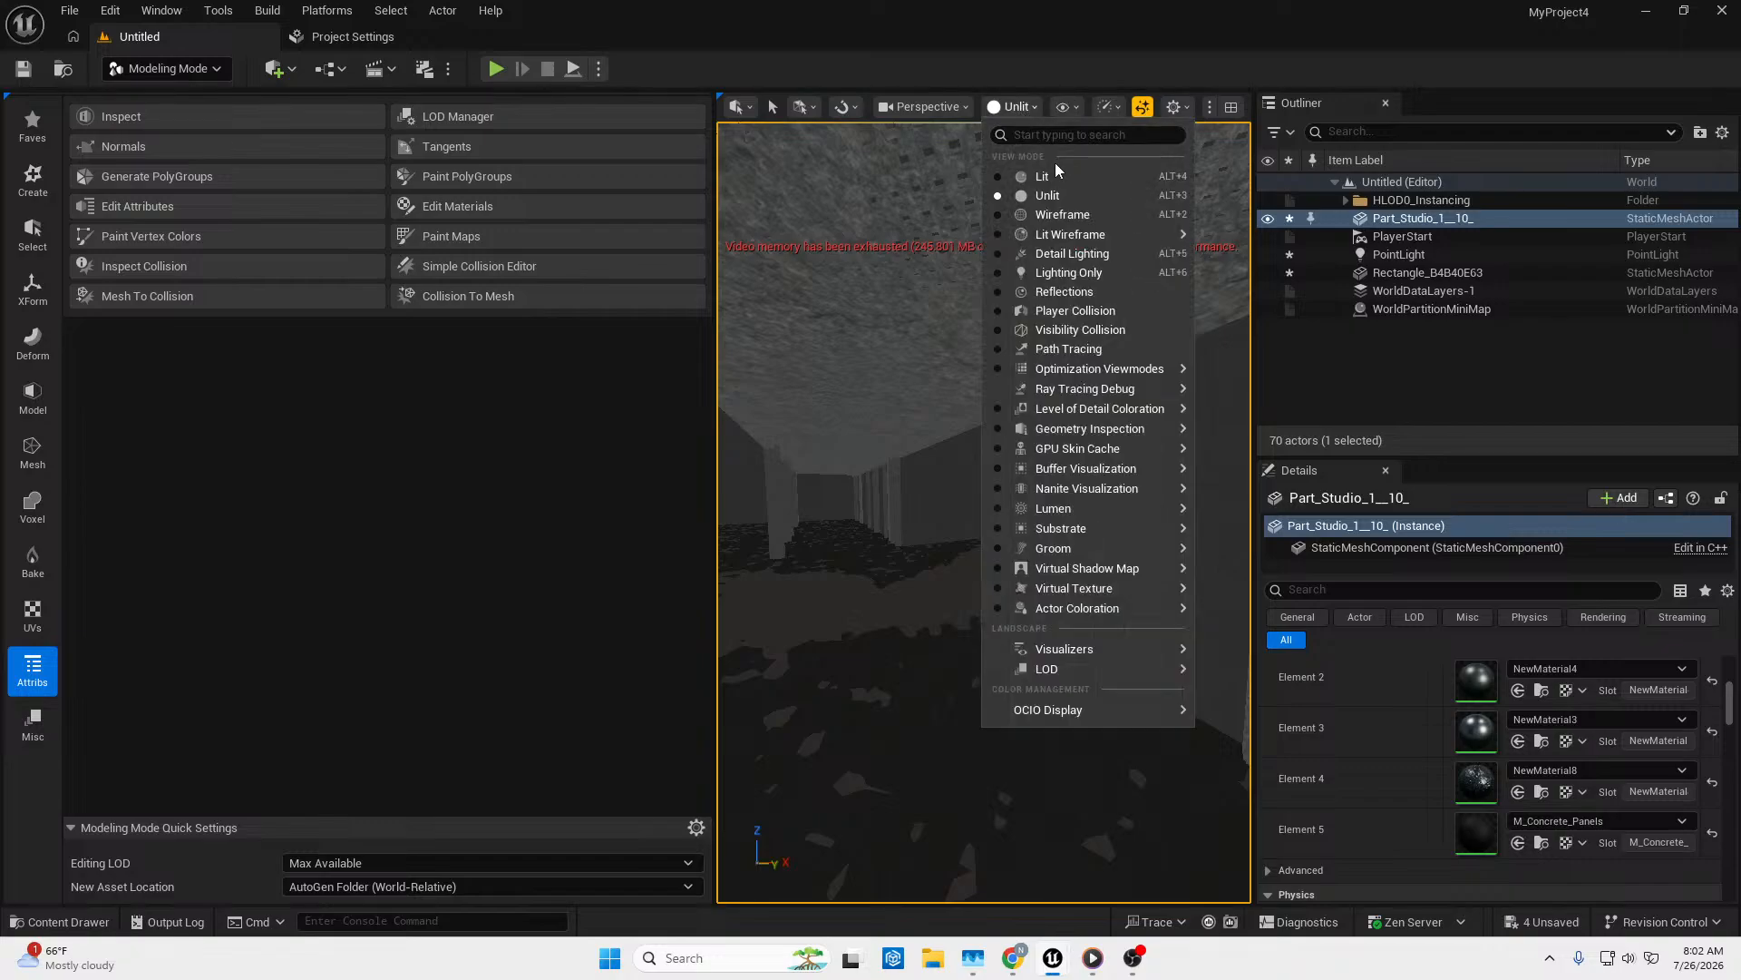
left_click(1048, 185)
key("w")
right_click_drag(1043, 299, 1236, 430)
key("w")
key("s")
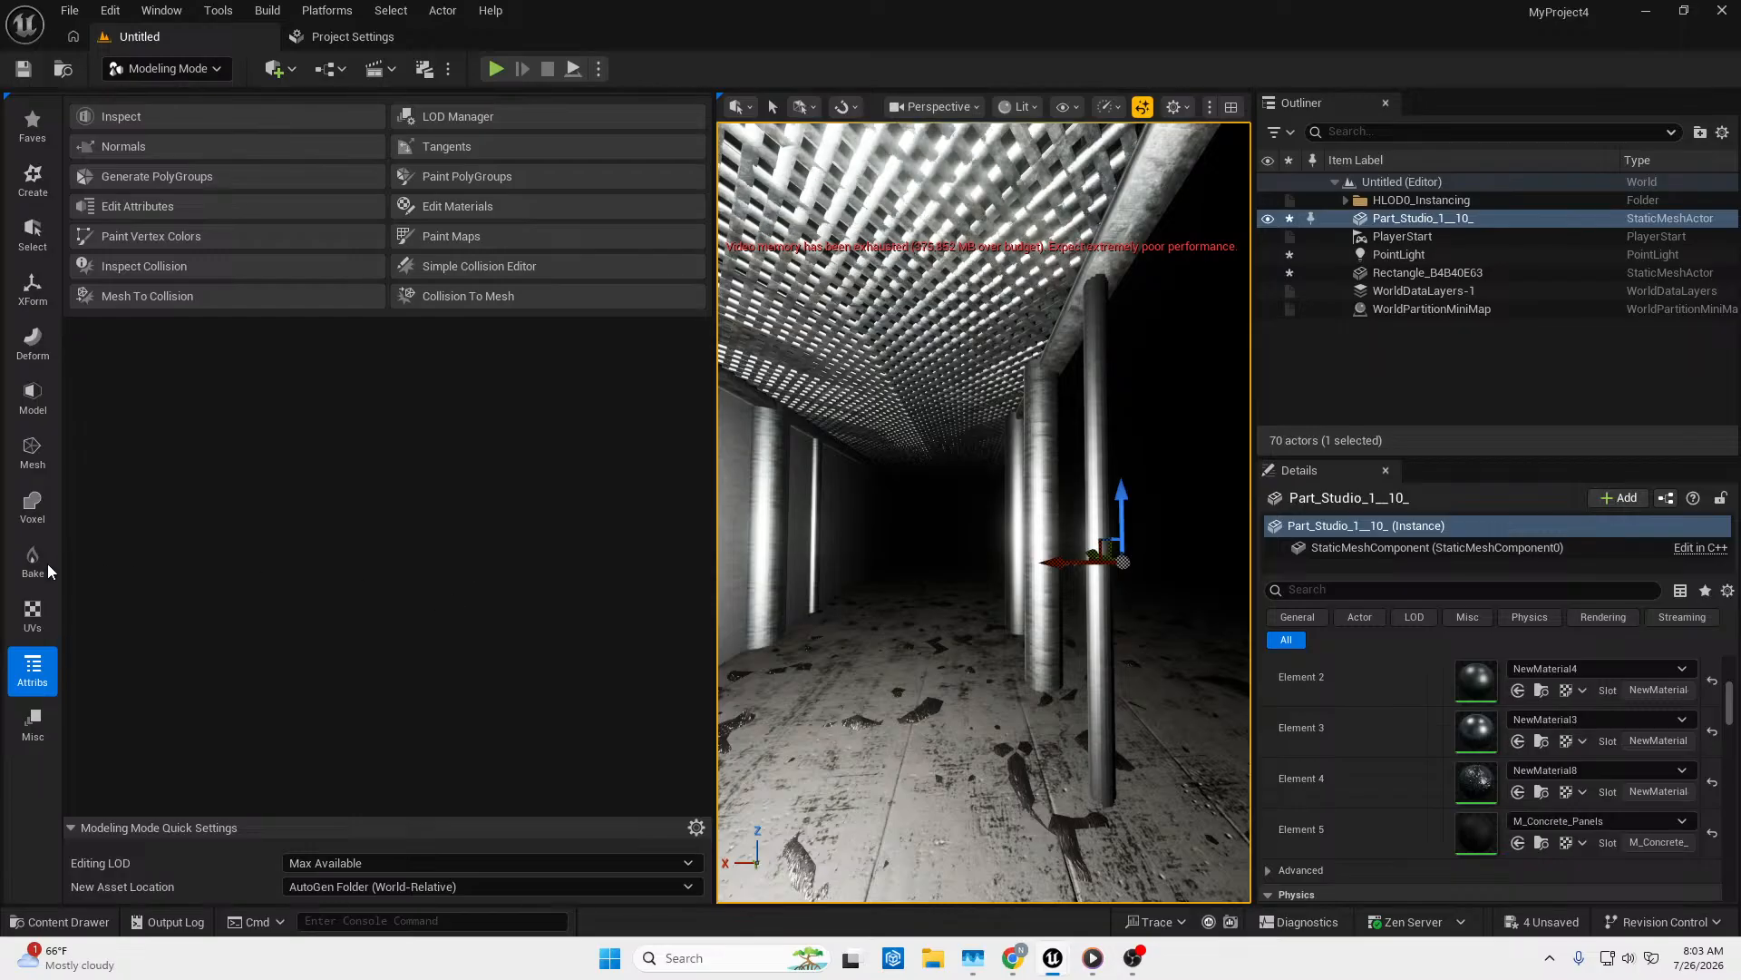
Restart Edit Materials on the corridor mesh with a narrower settings area, inspect the pillars up close, and accept.
left_click(505, 205)
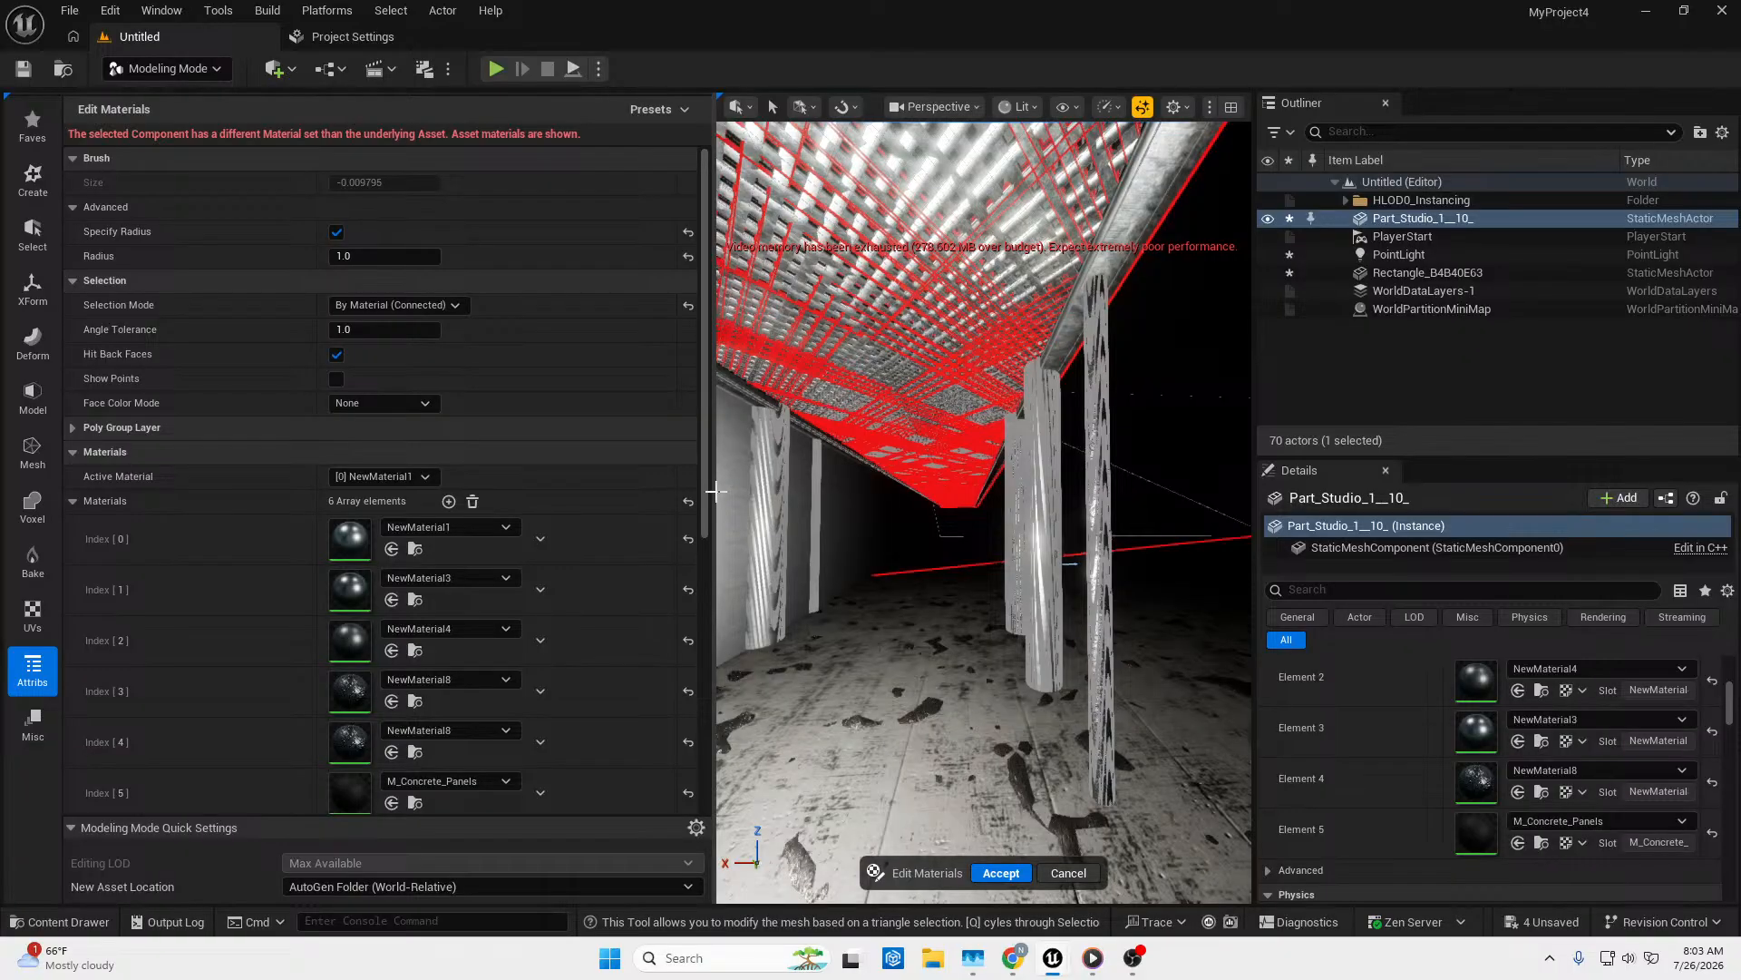
left_click_drag(672, 491, 634, 463)
right_click_drag(833, 416, 834, 416)
key("w")
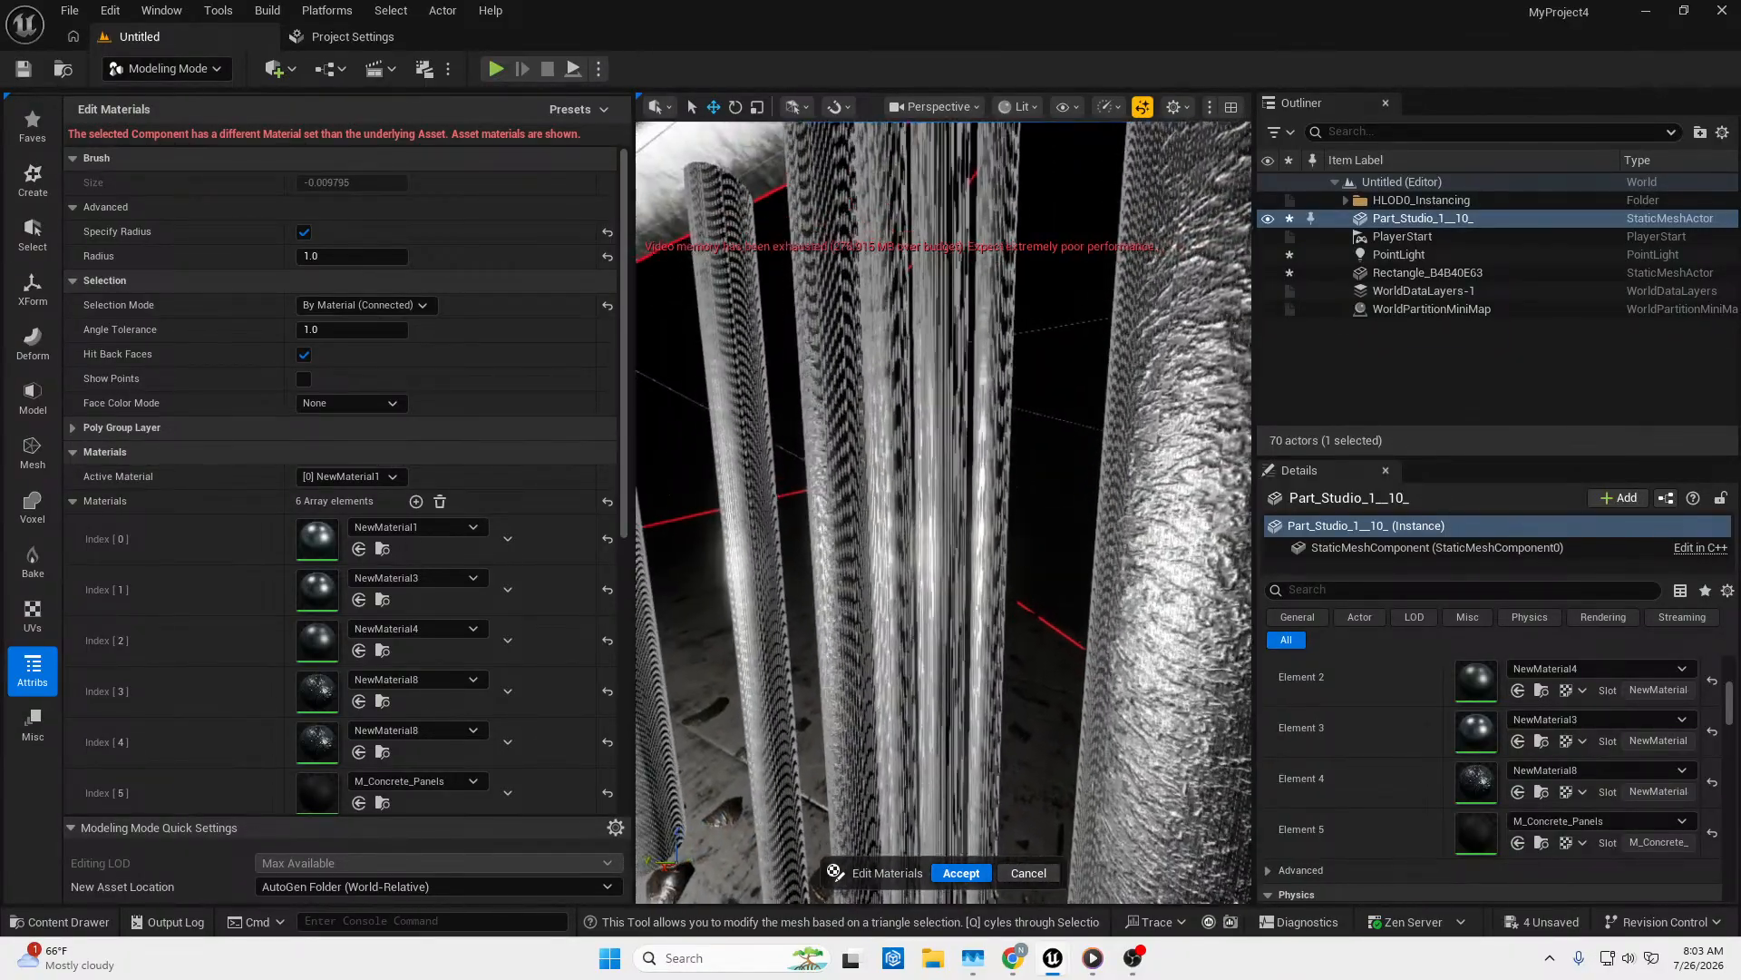
left_click(961, 873)
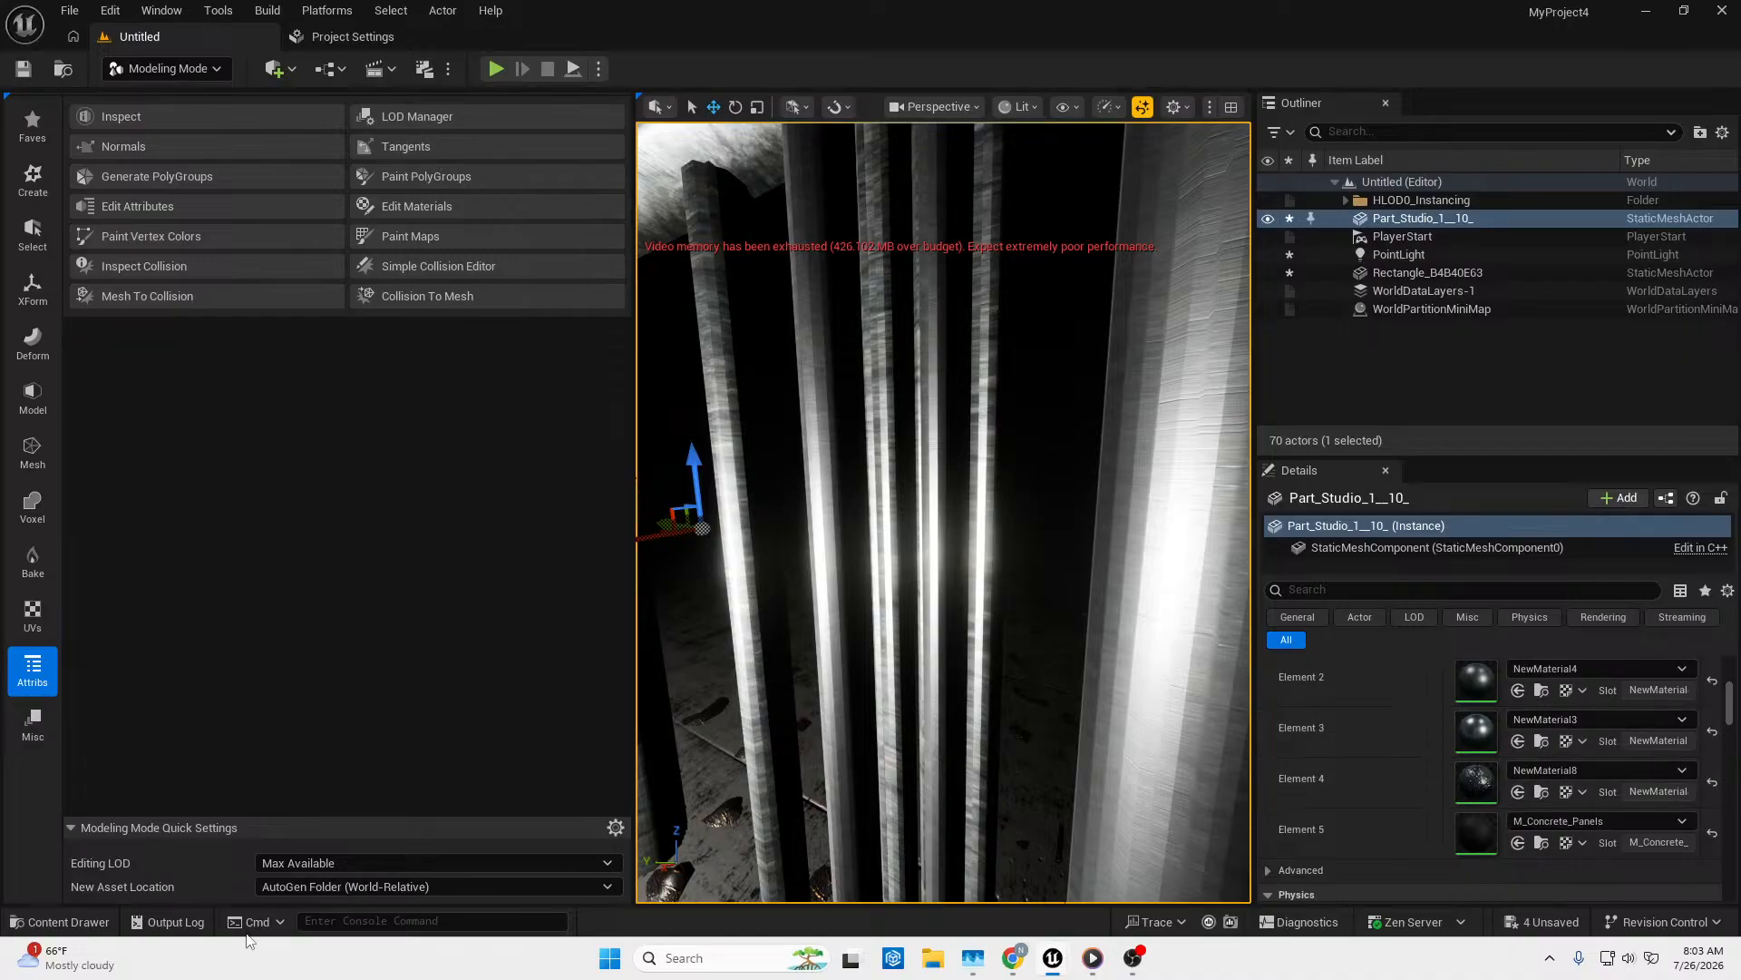
Assign NewMaterial8 to the corridor mesh's Element 3 material slot and check the pillars along the corridor.
left_click(64, 921)
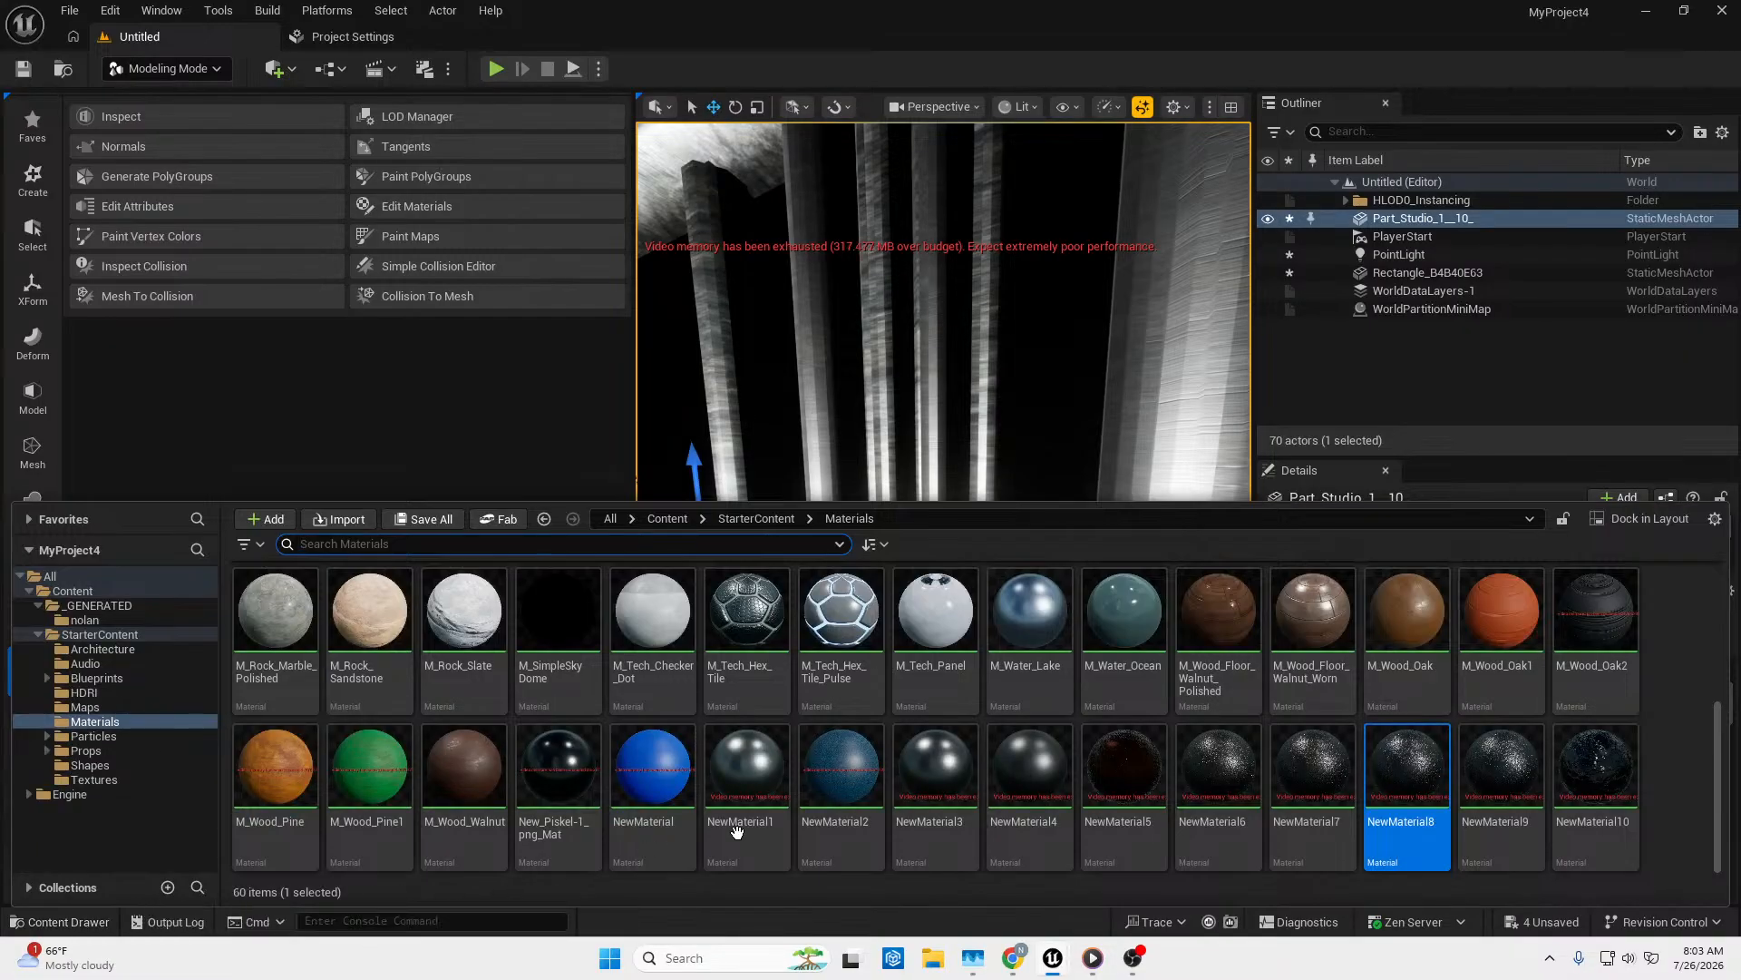
left_click_drag(1405, 780, 1535, 726)
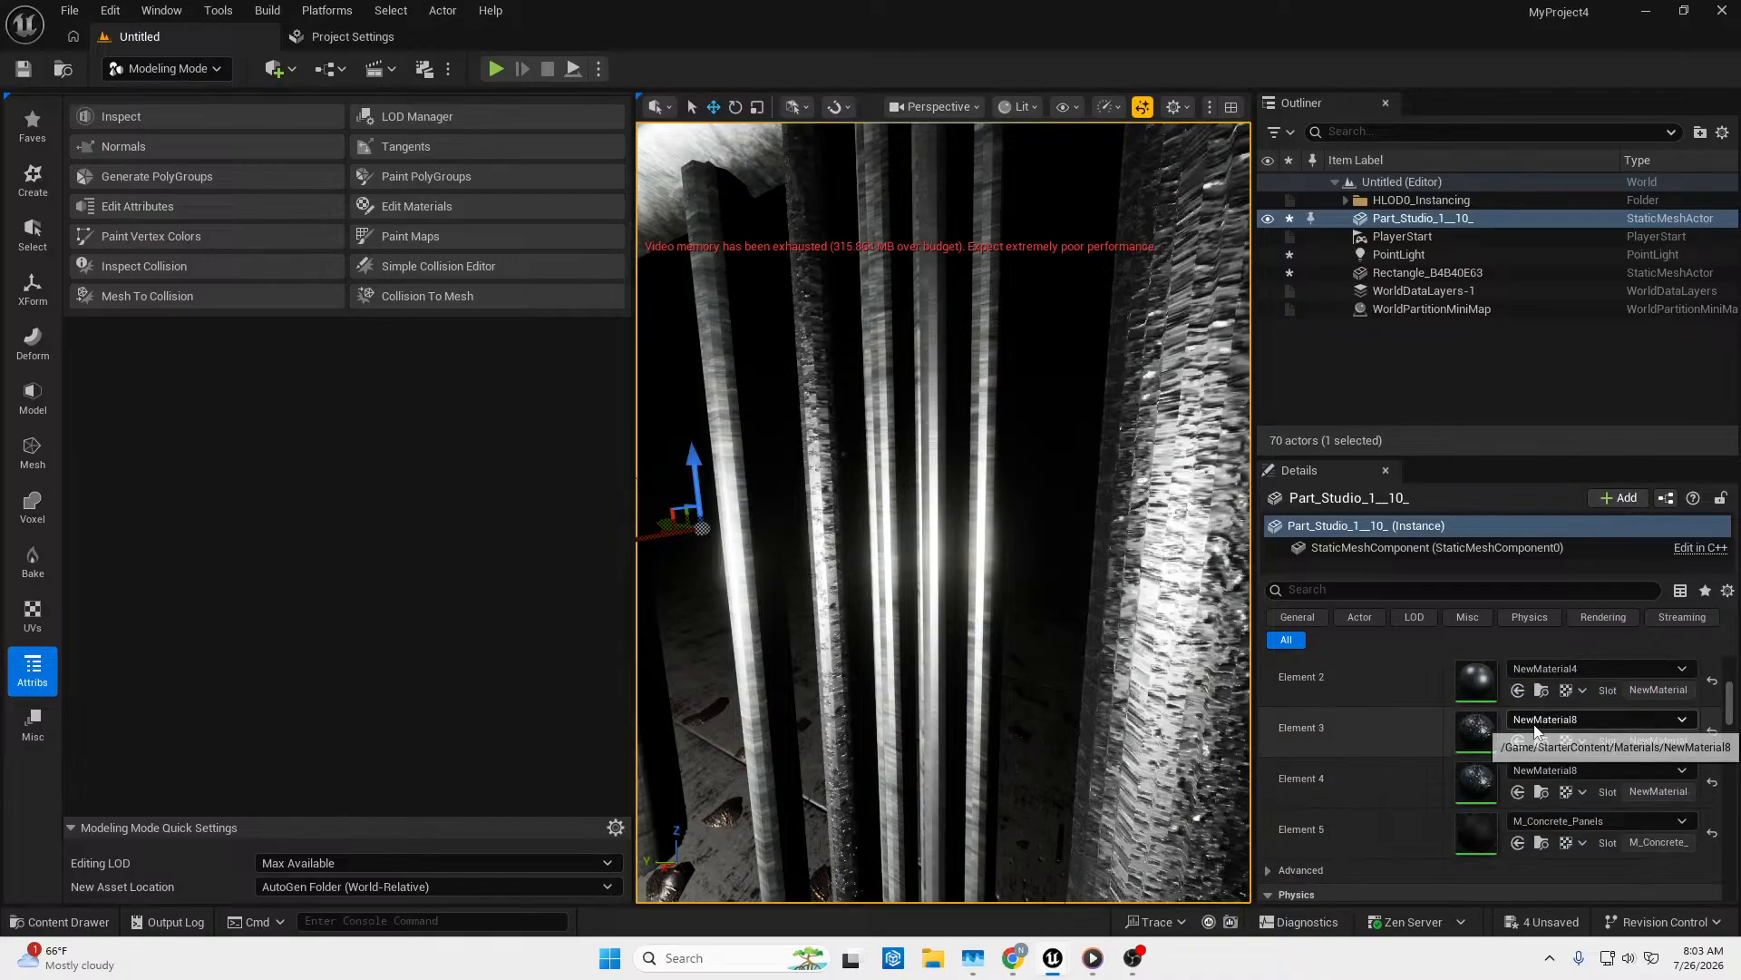
right_click_drag(1053, 645, 1115, 648)
key("w")
key("w")
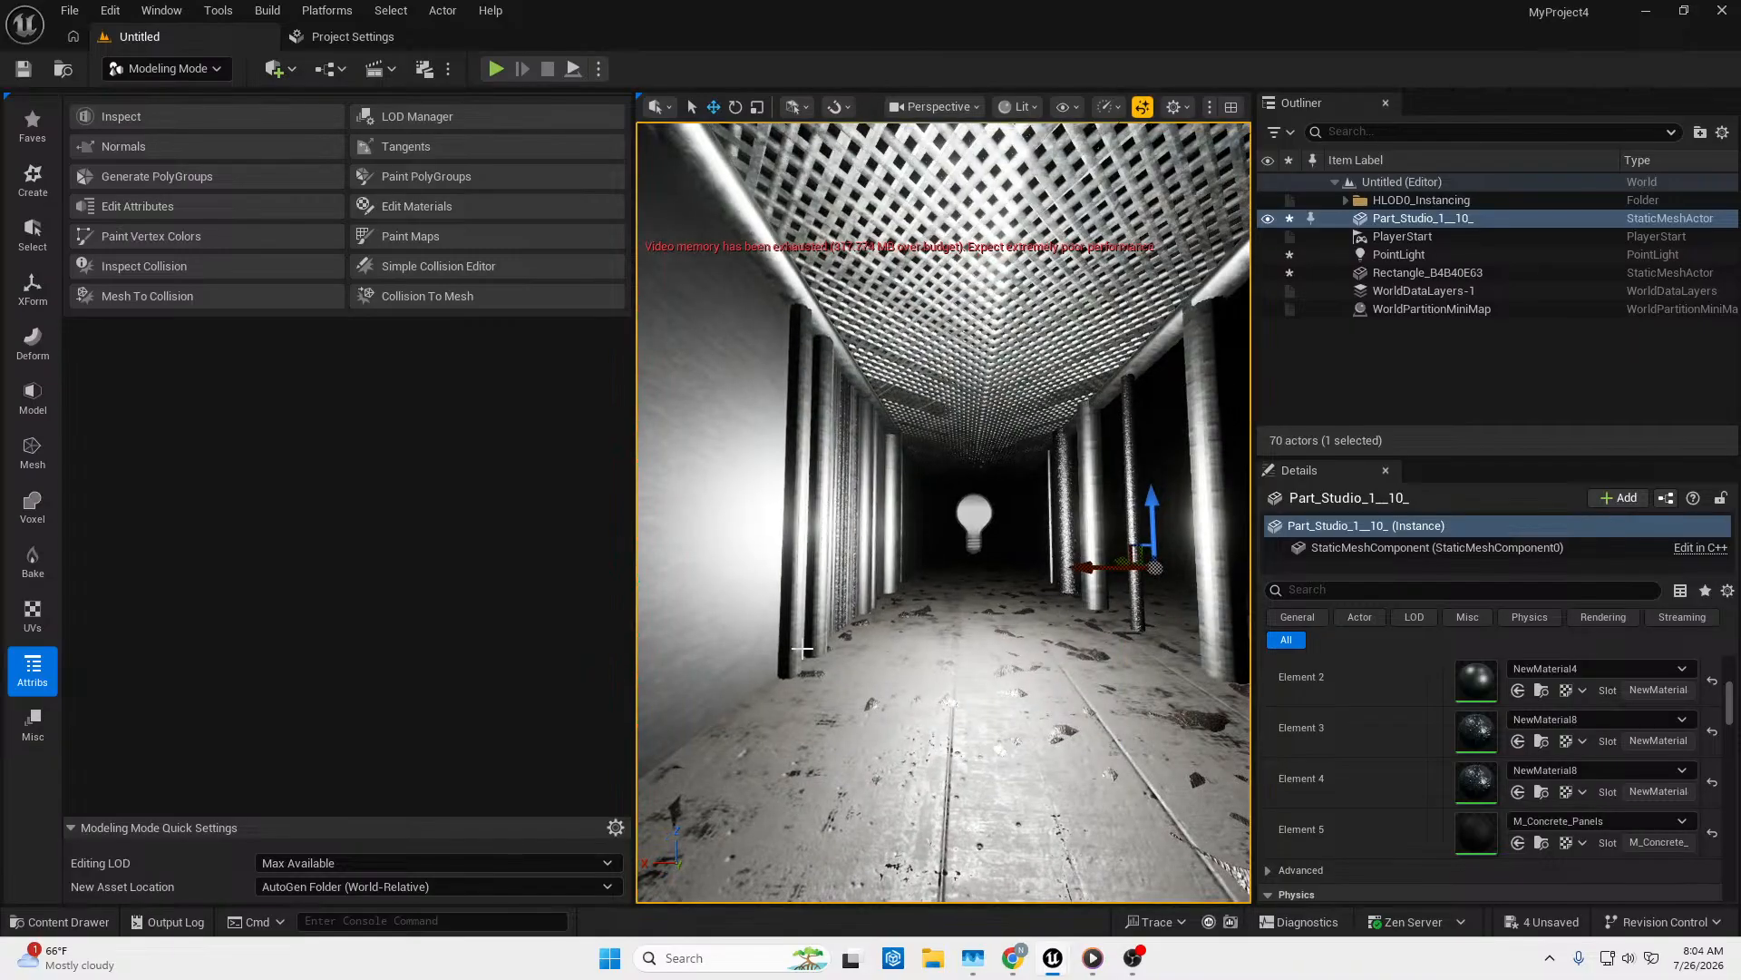
Move the point light along the corridor in two stages towards the debris mound, checking the lighting.
left_click(971, 521)
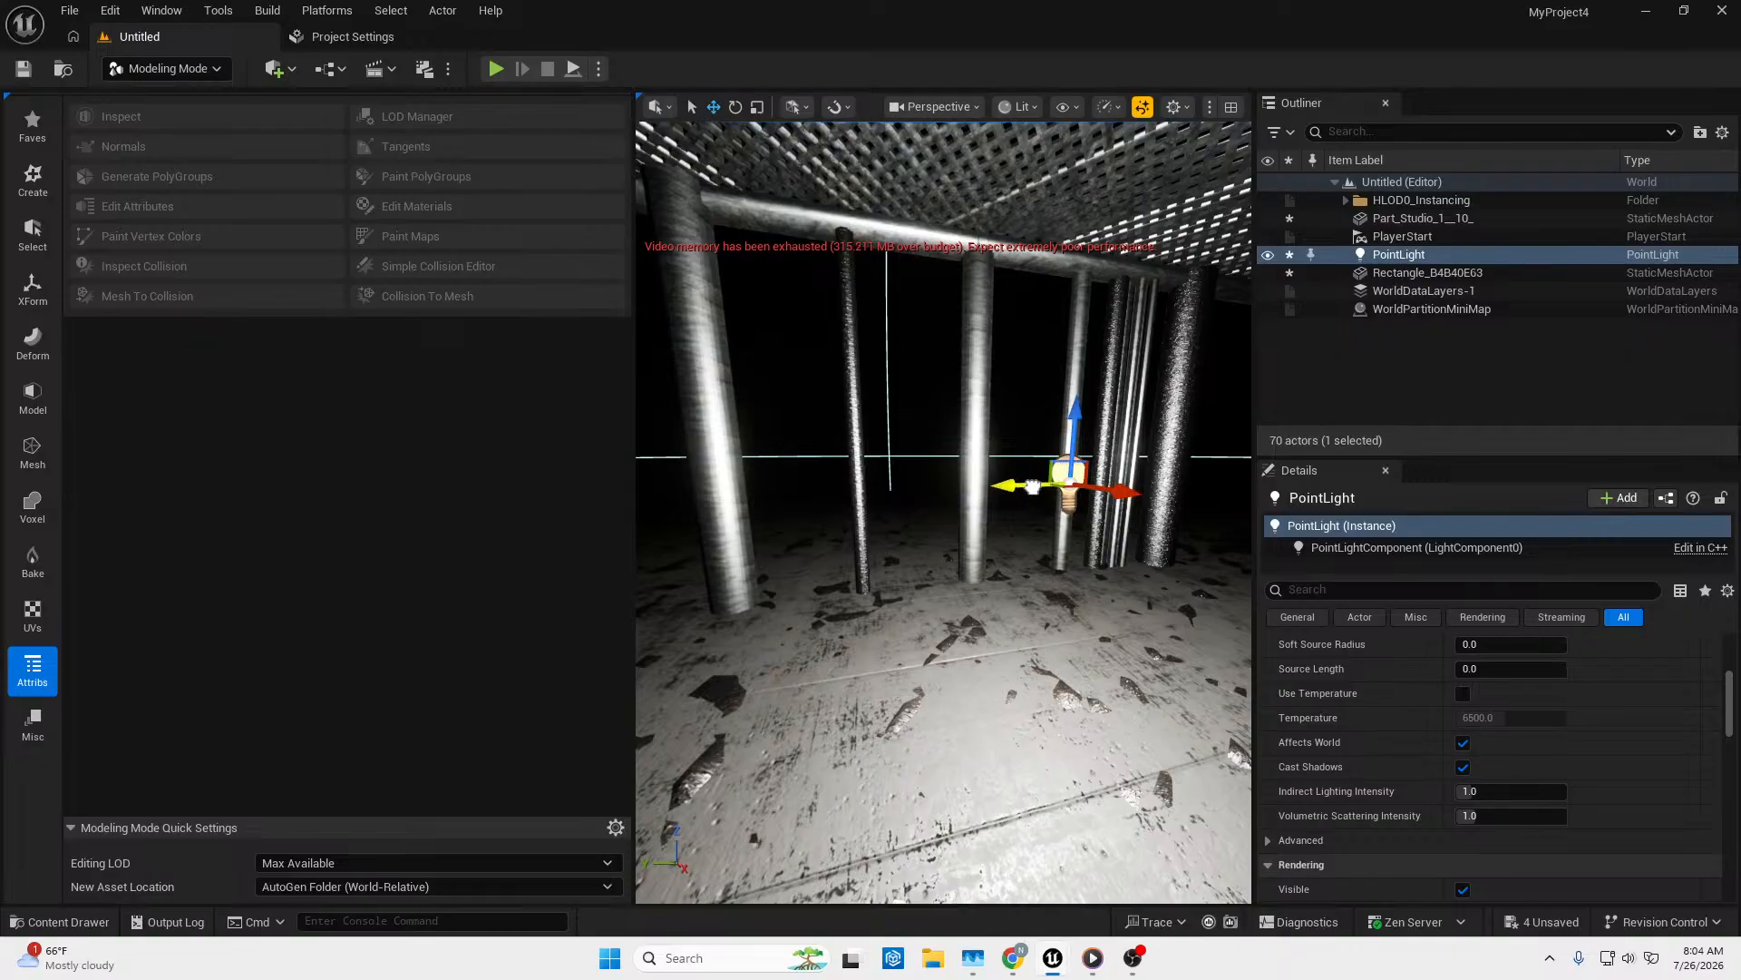
left_click_drag(1033, 487, 1235, 479)
right_click_drag(1225, 481, 1388, 461)
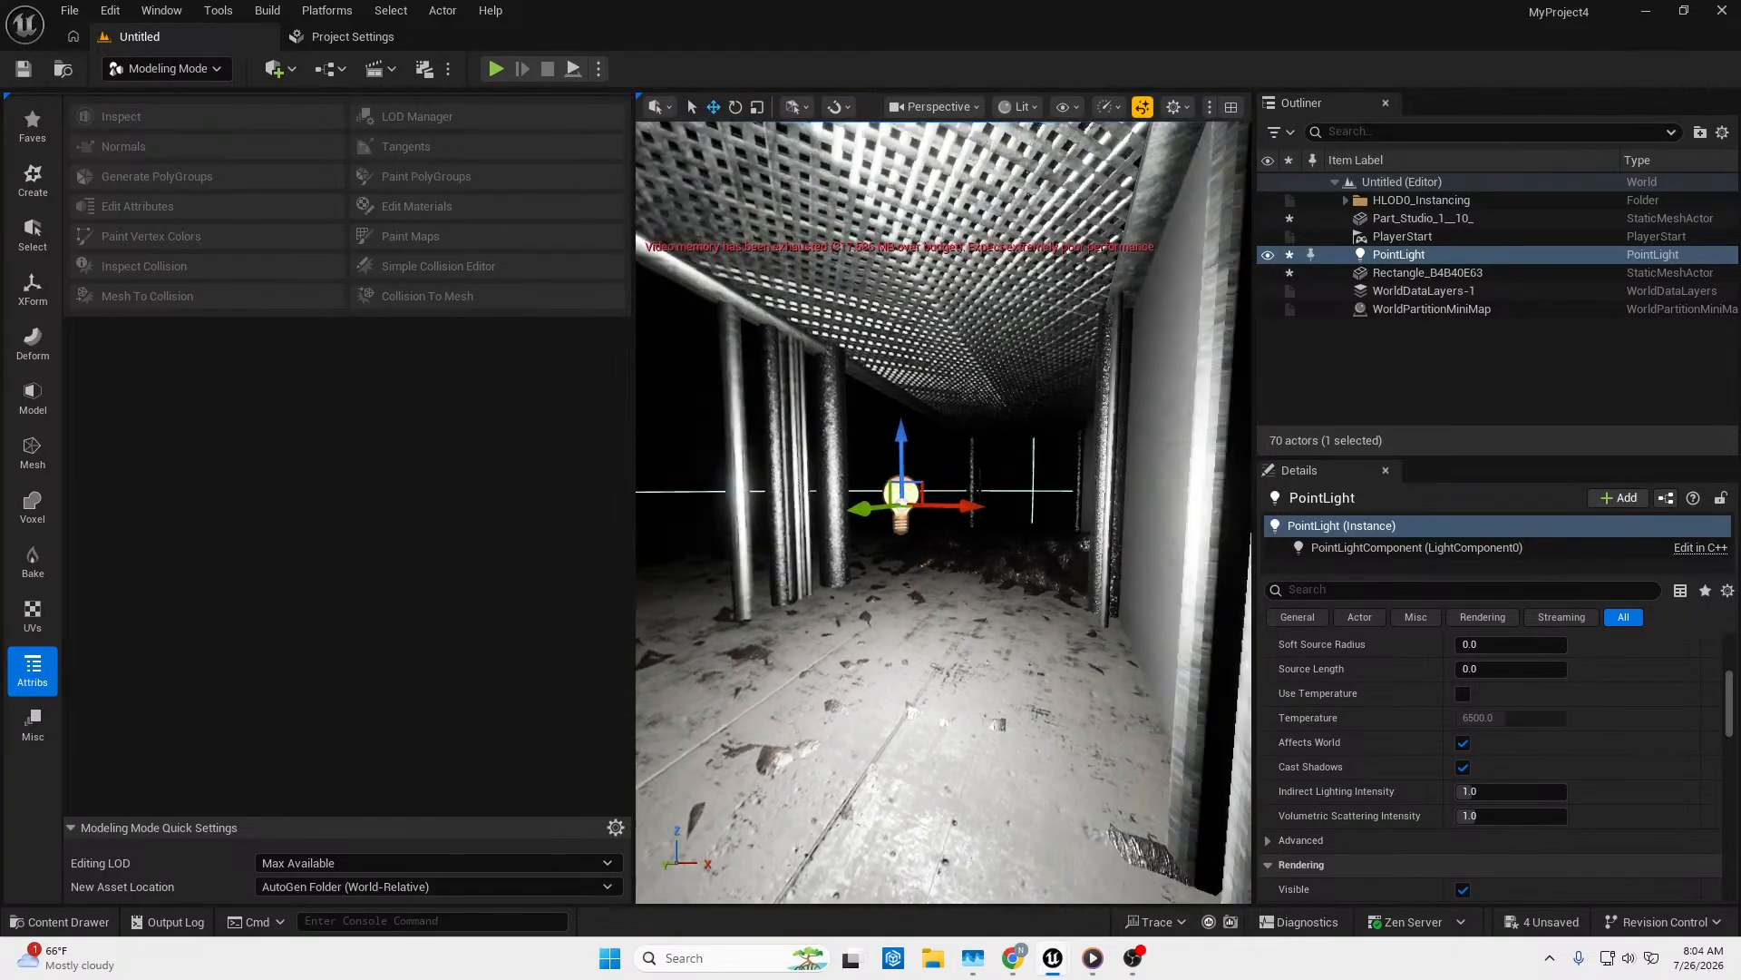
mouse_move(1114, 420)
right_mouse_down()
mouse_move(1224, 417)
mouse_move(1113, 419)
right_mouse_up()
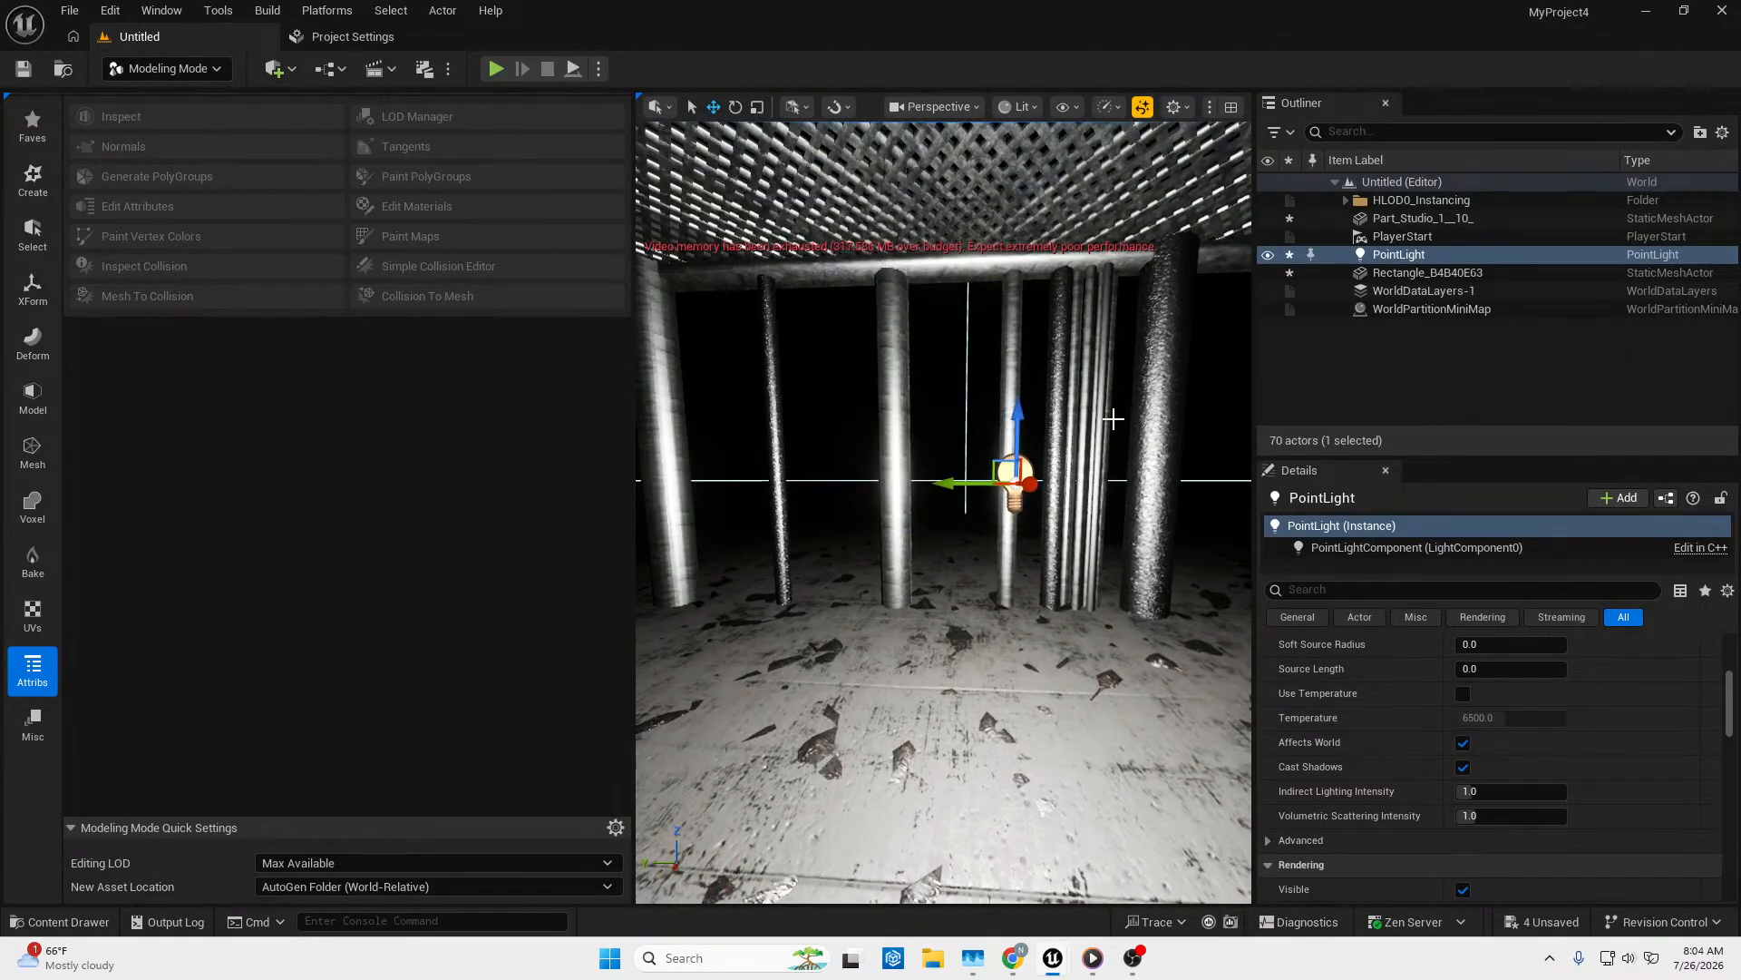
left_click_drag(1000, 486, 1212, 482)
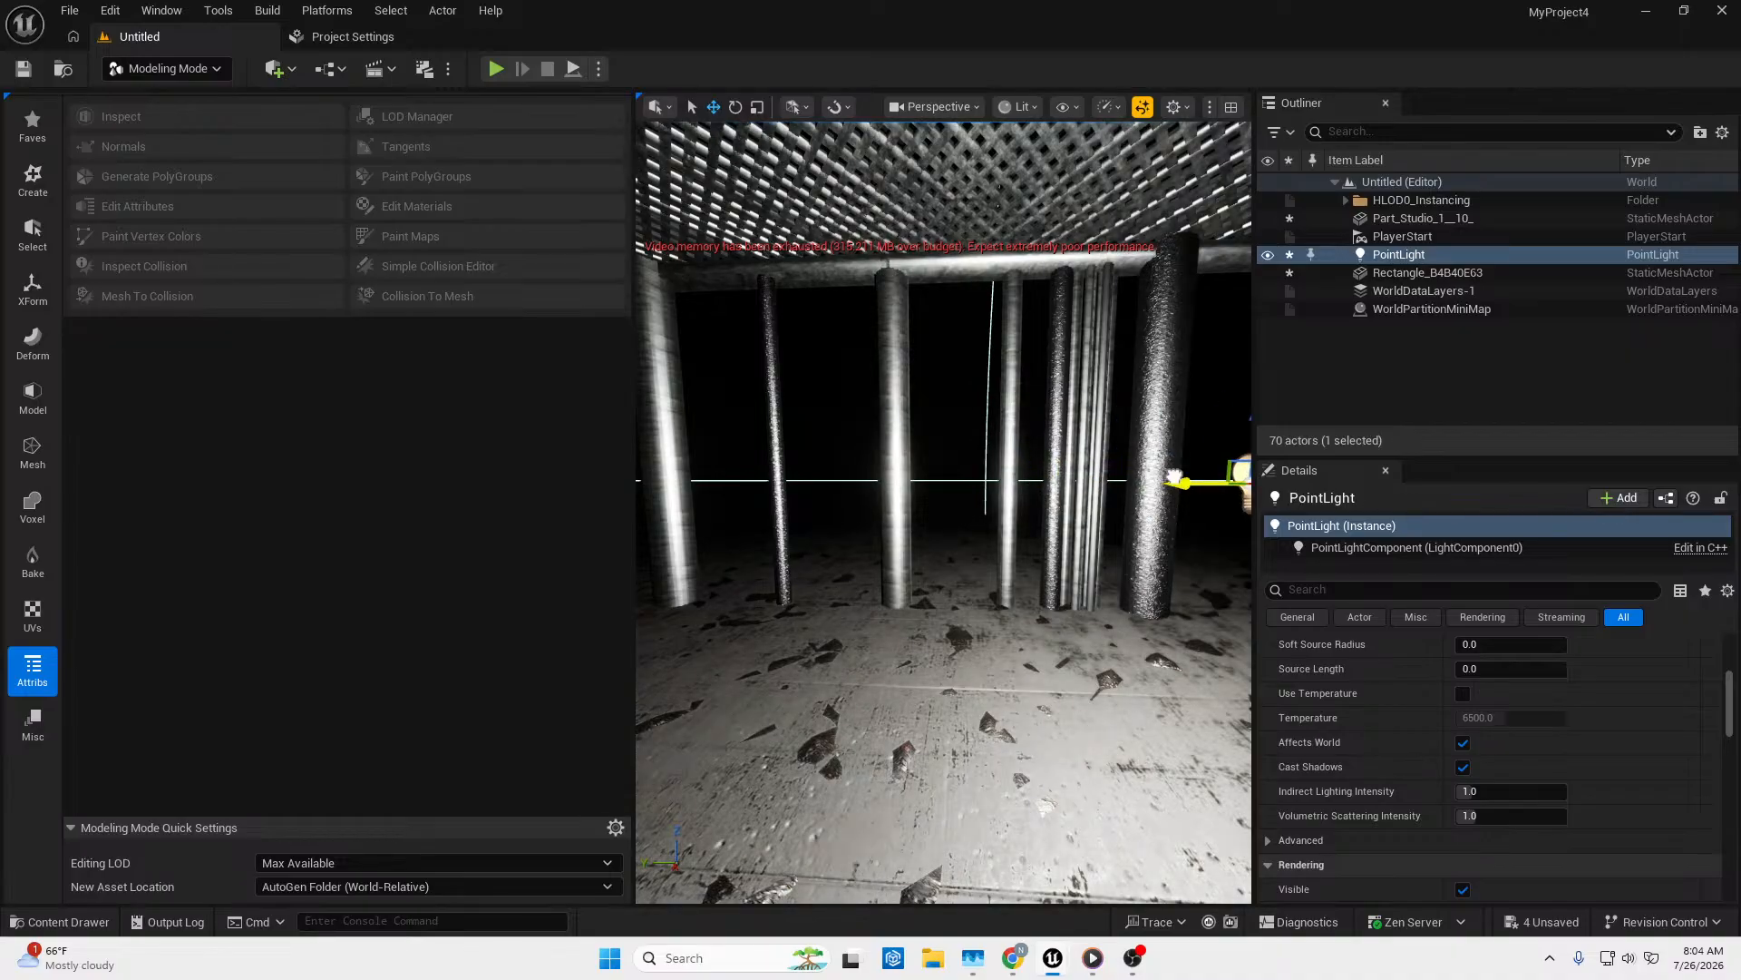
right_click_drag(1179, 490, 1452, 590)
key("w")
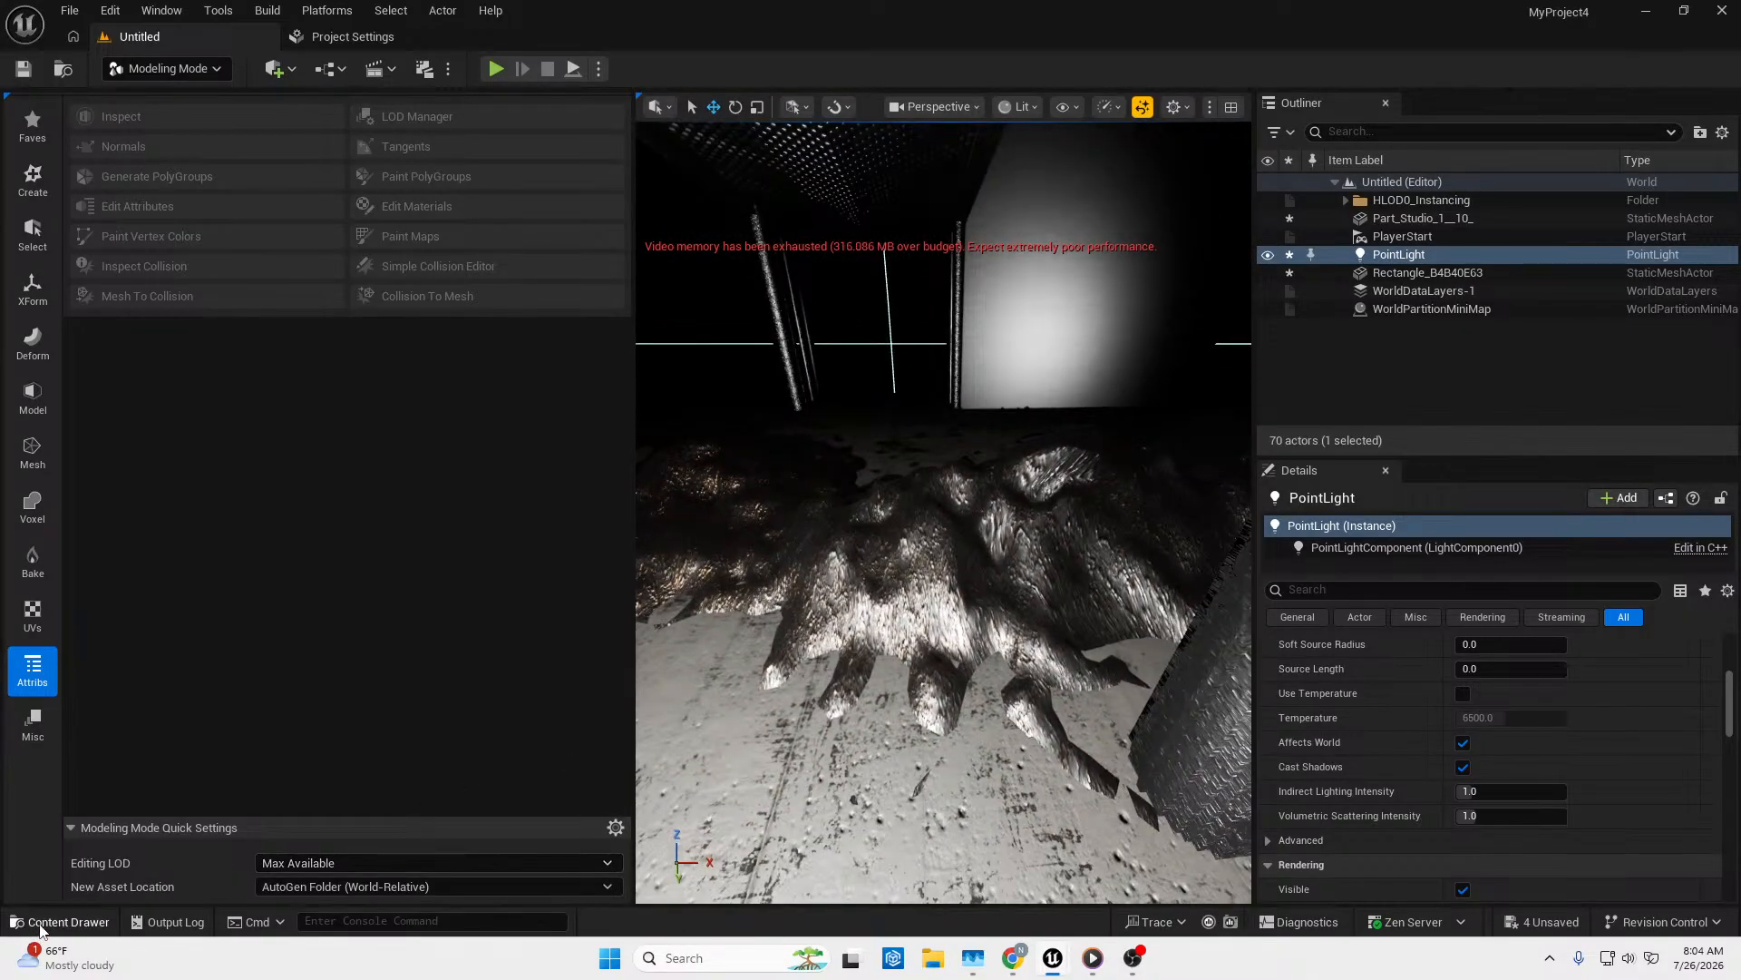
Apply NewMaterial9 to the debris mound and inspect it together with the ceiling grating and corridor floor.
left_click(38, 922)
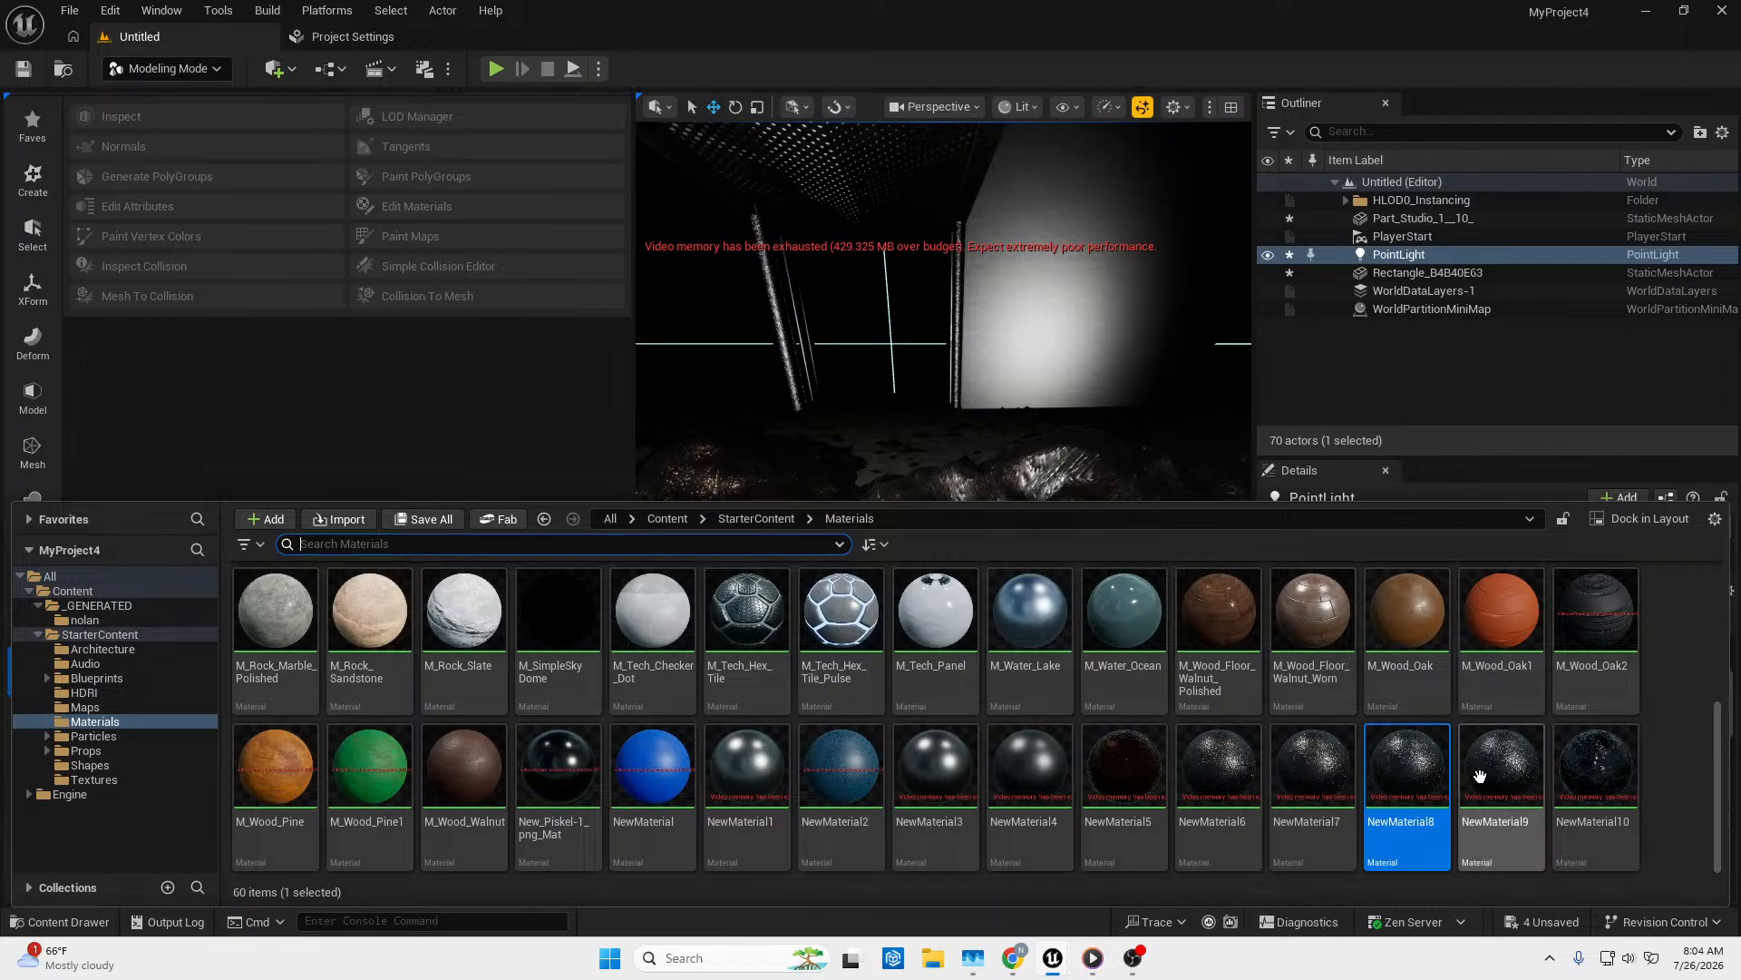
left_click_drag(1506, 778, 1056, 494)
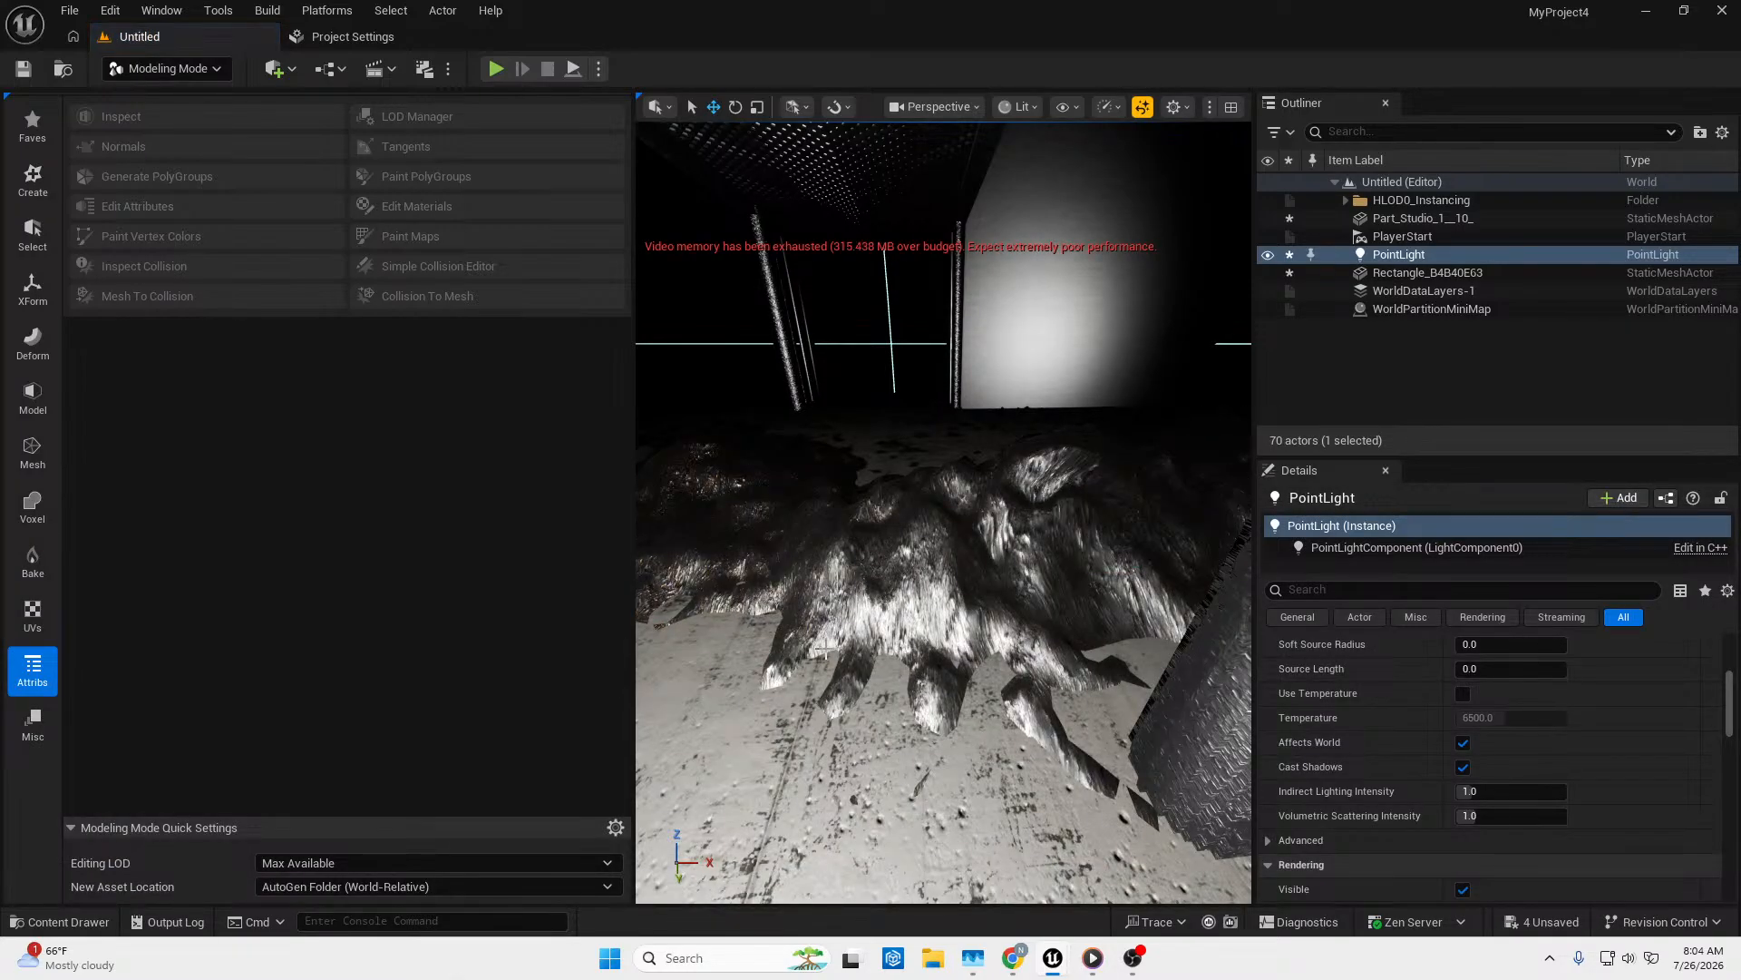
right_click_drag(825, 651, 716, 543)
left_click(68, 921)
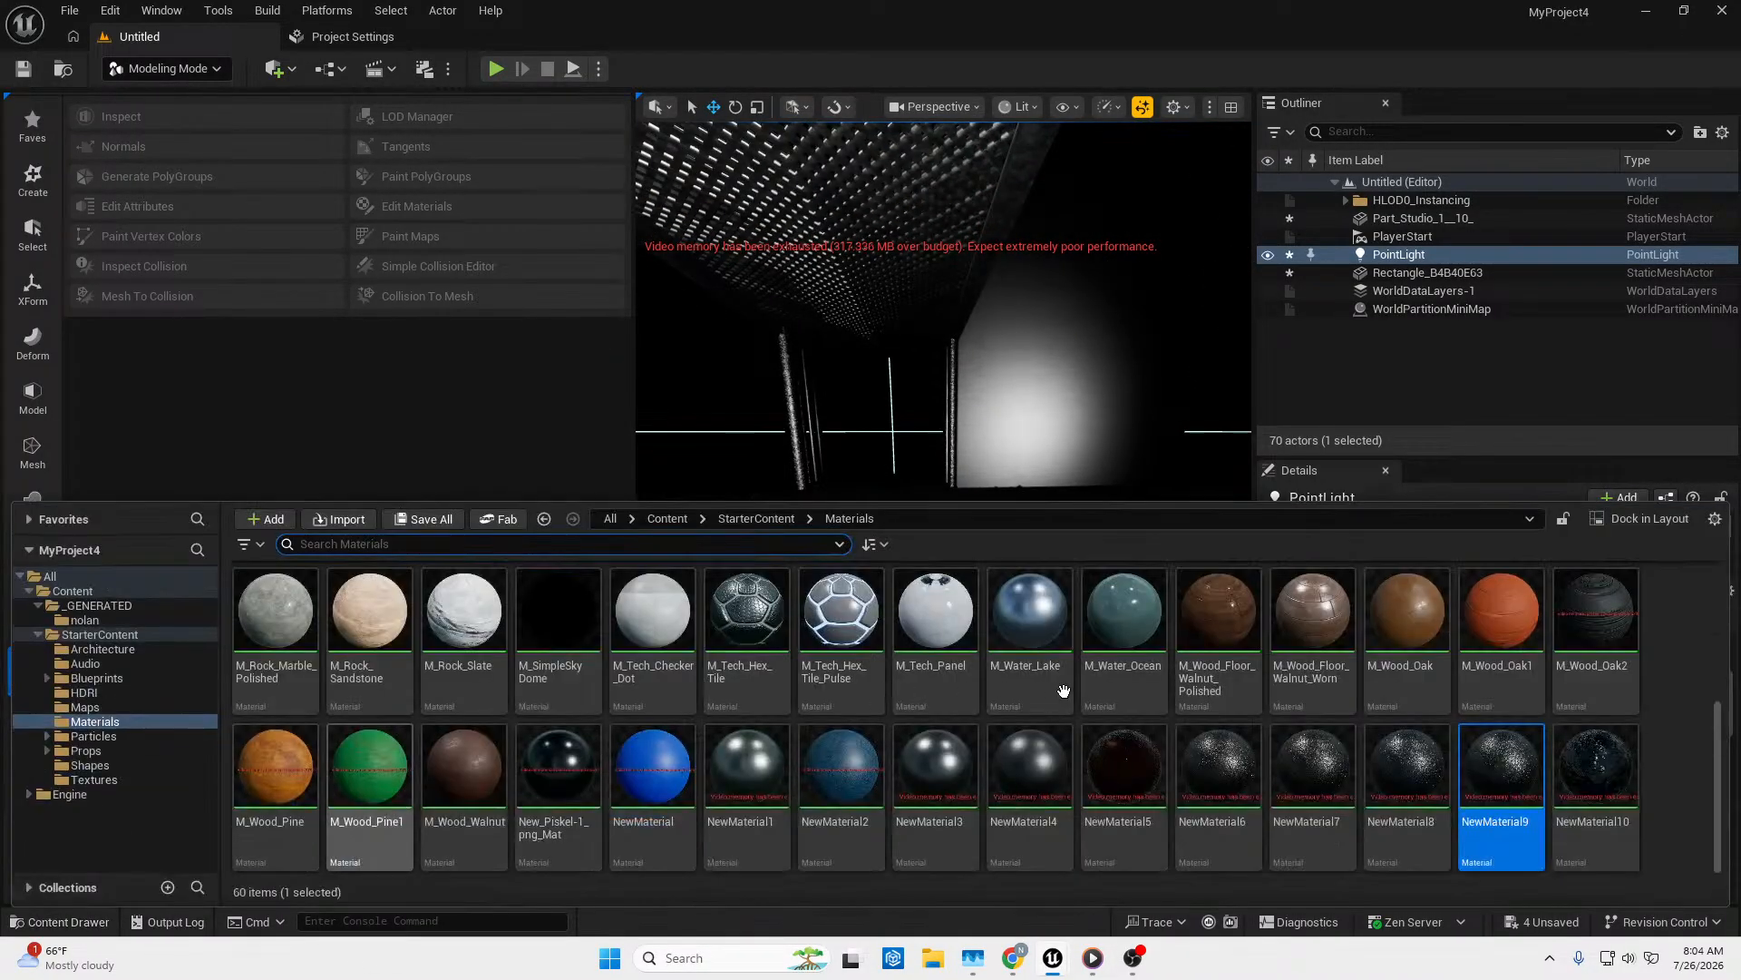
left_click_drag(1228, 569, 990, 582)
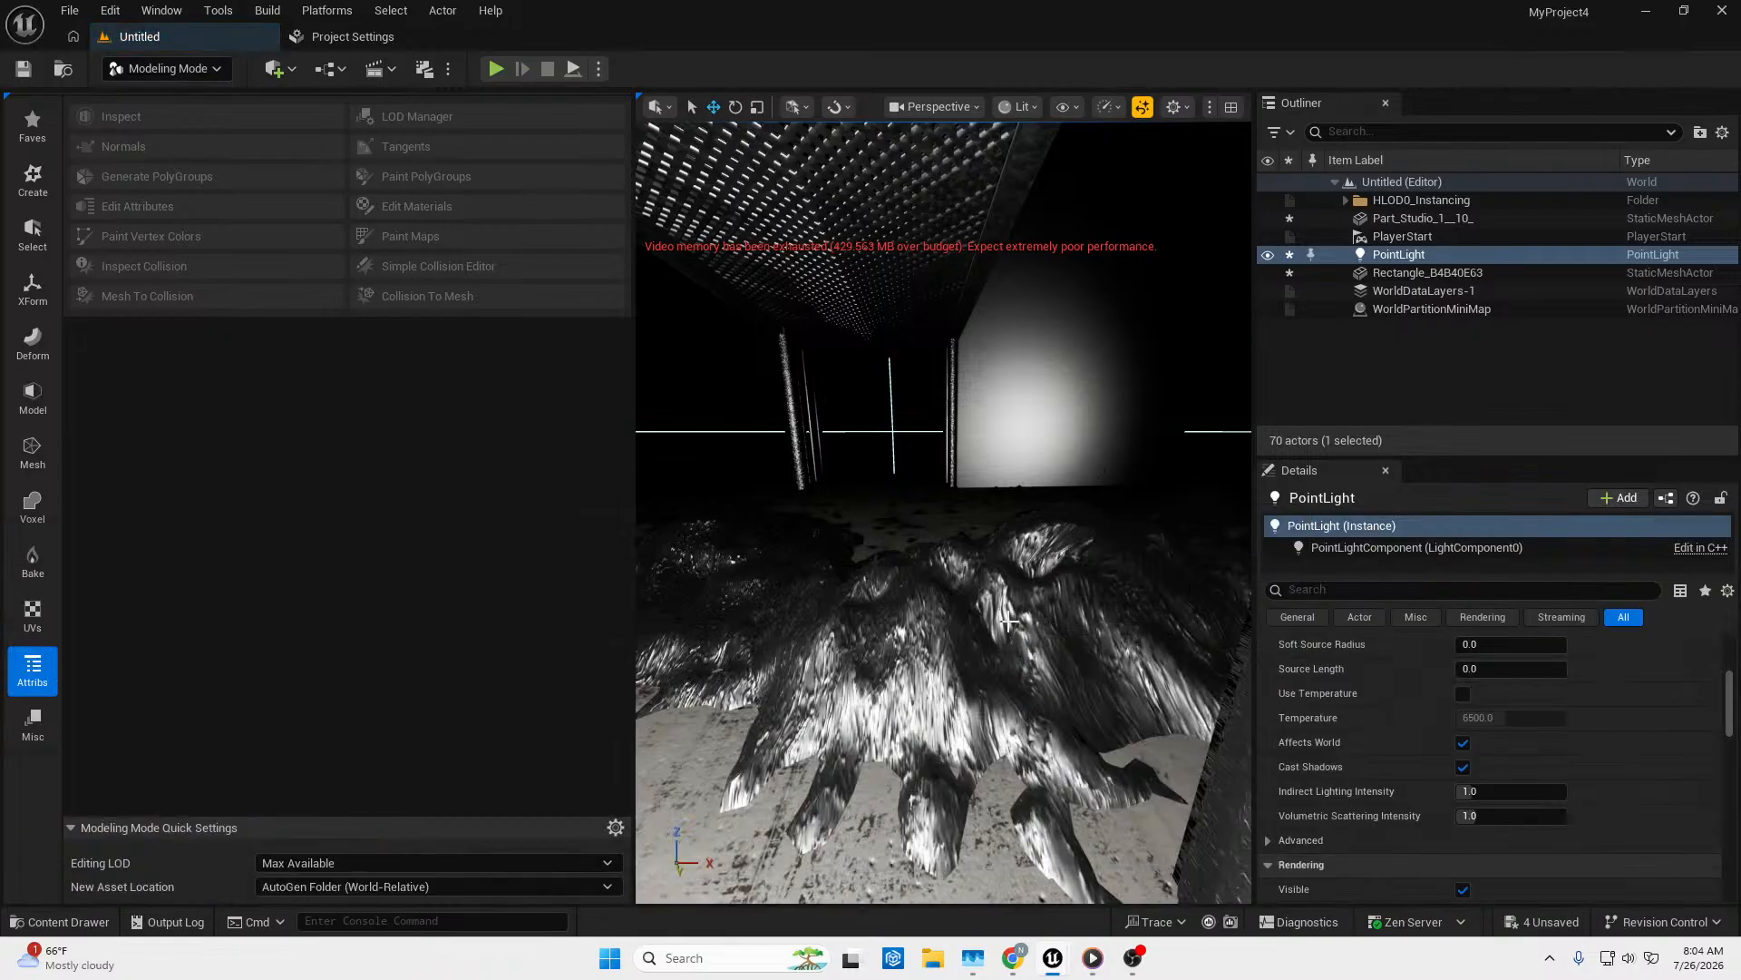
mouse_move(991, 582)
right_mouse_down()
mouse_move(934, 558)
mouse_move(993, 587)
right_mouse_up()
right_click_drag(908, 684, 985, 482)
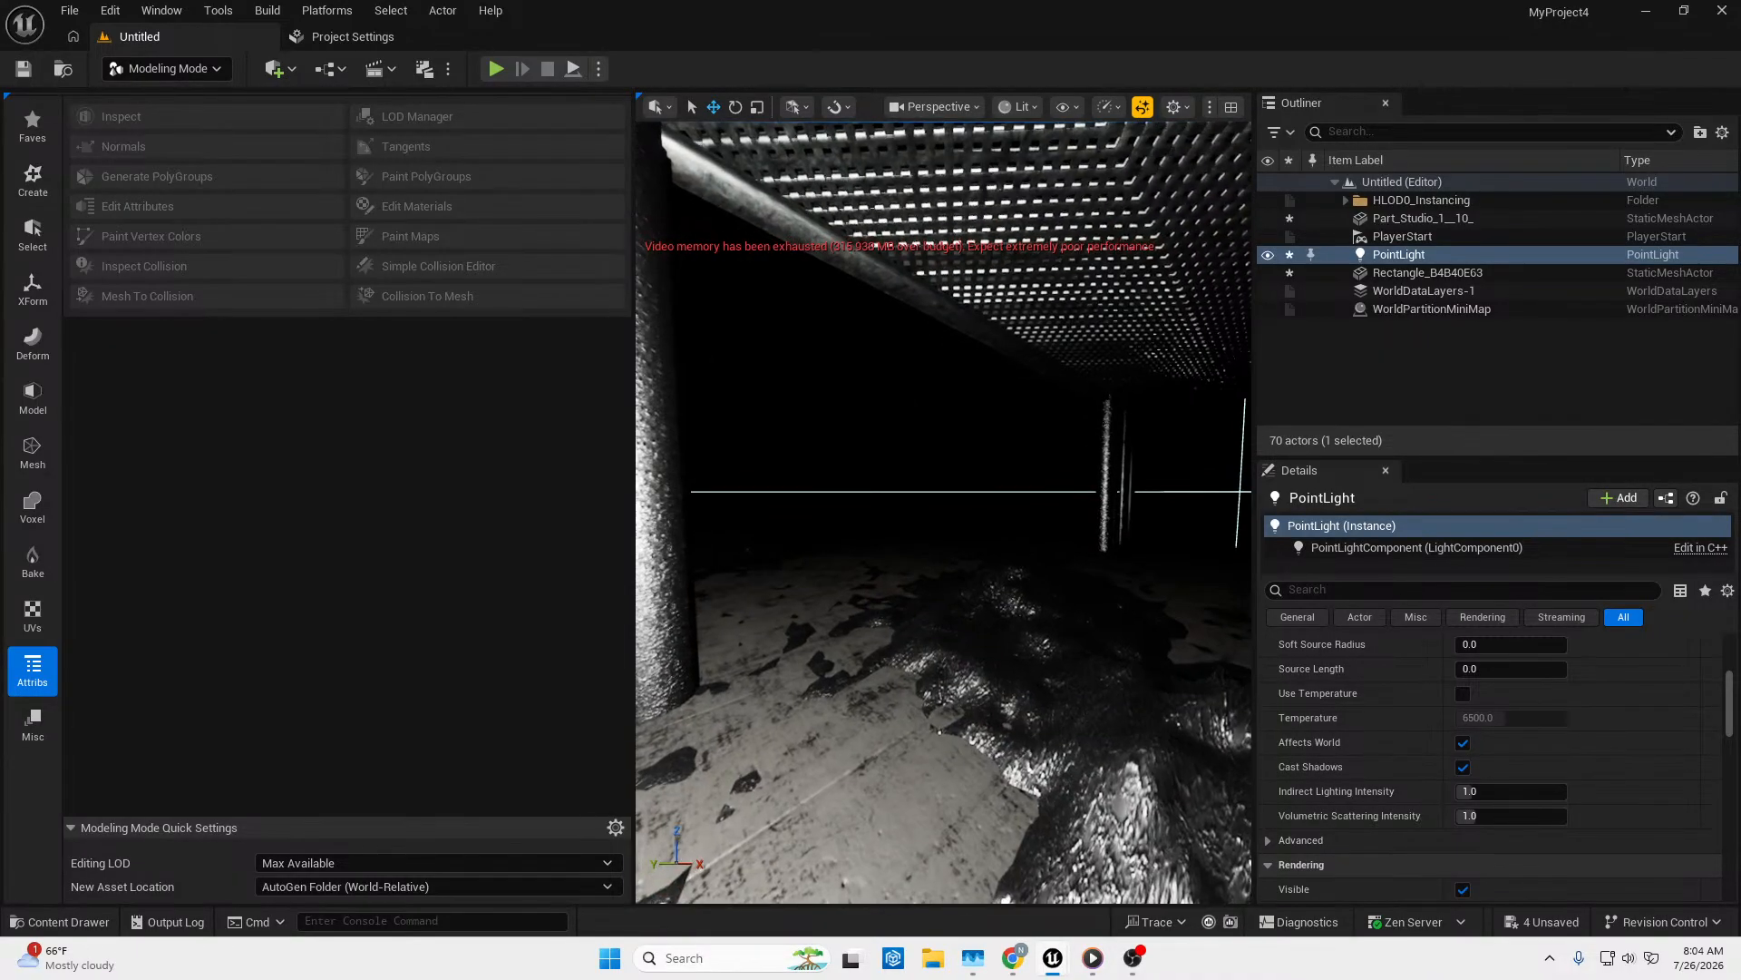
Switch the viewport to Unlit shading and look down the corridor past the point light and pillars.
left_click(1014, 107)
left_click(1059, 194)
right_click_drag(994, 324, 1242, 363)
key("w")
right_click_drag(871, 798, 1100, 768)
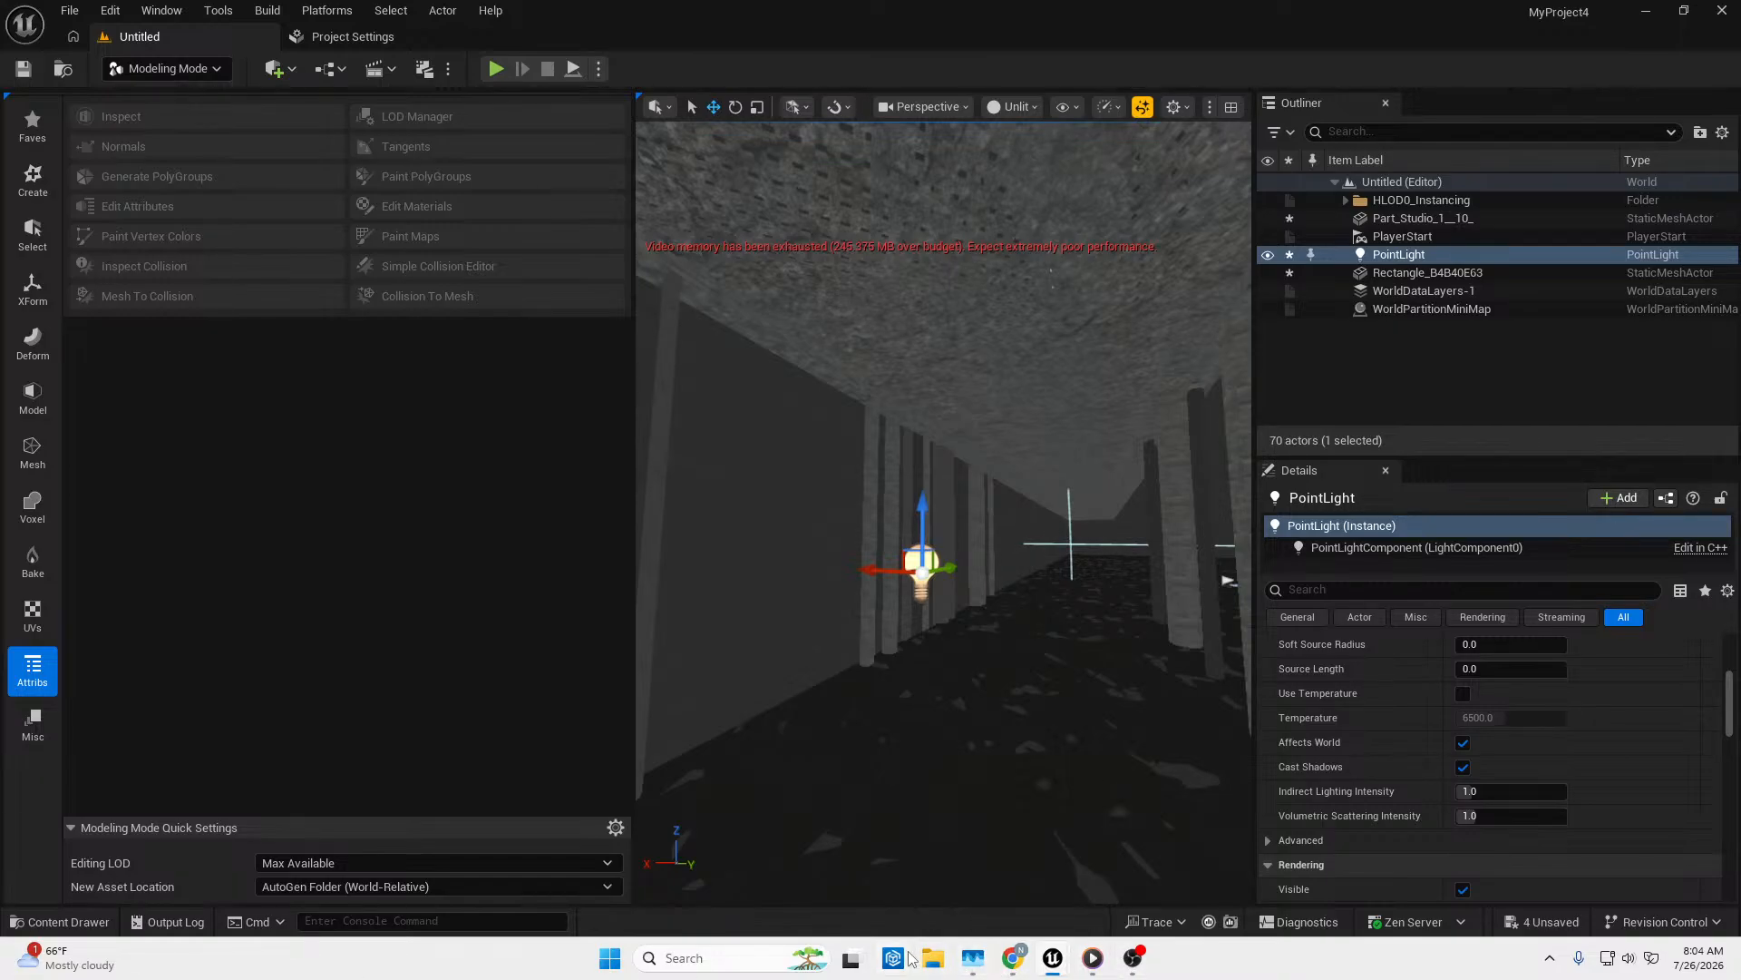
Bring up the earlier corridor recording in Media Player, move its window off the level view, and look along the corridor.
left_click(1092, 957)
left_click_drag(1172, 123, 1064, 128)
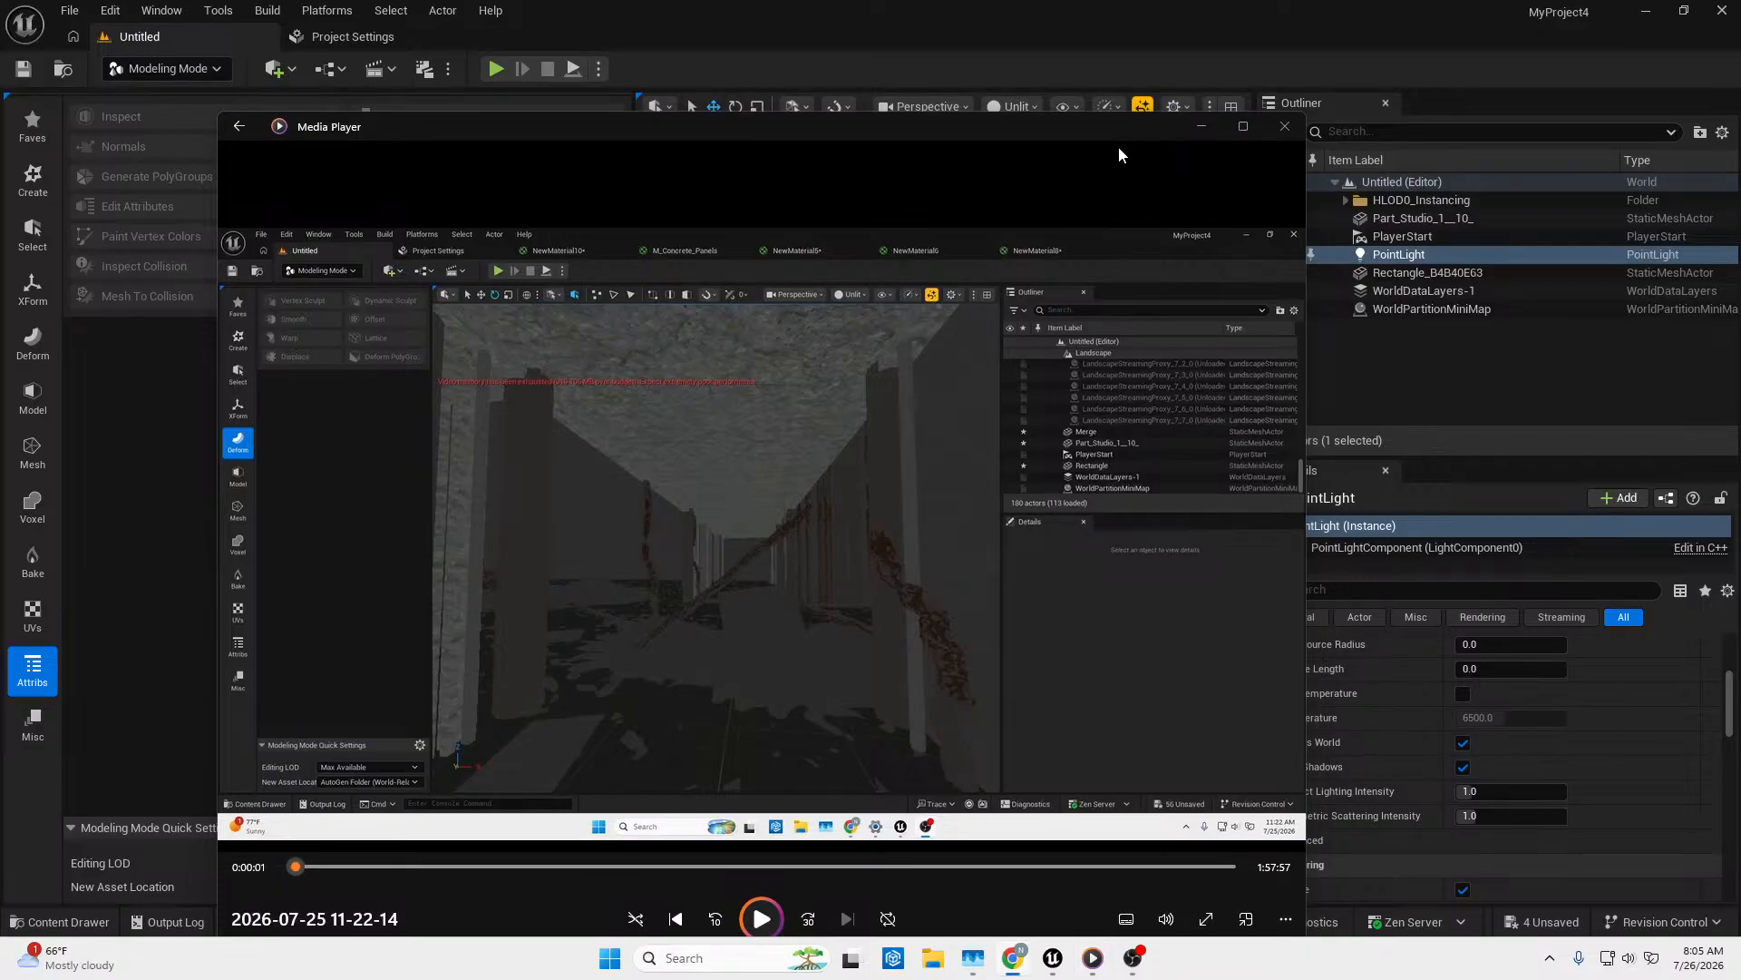
left_click_drag(1113, 137, 0, 191)
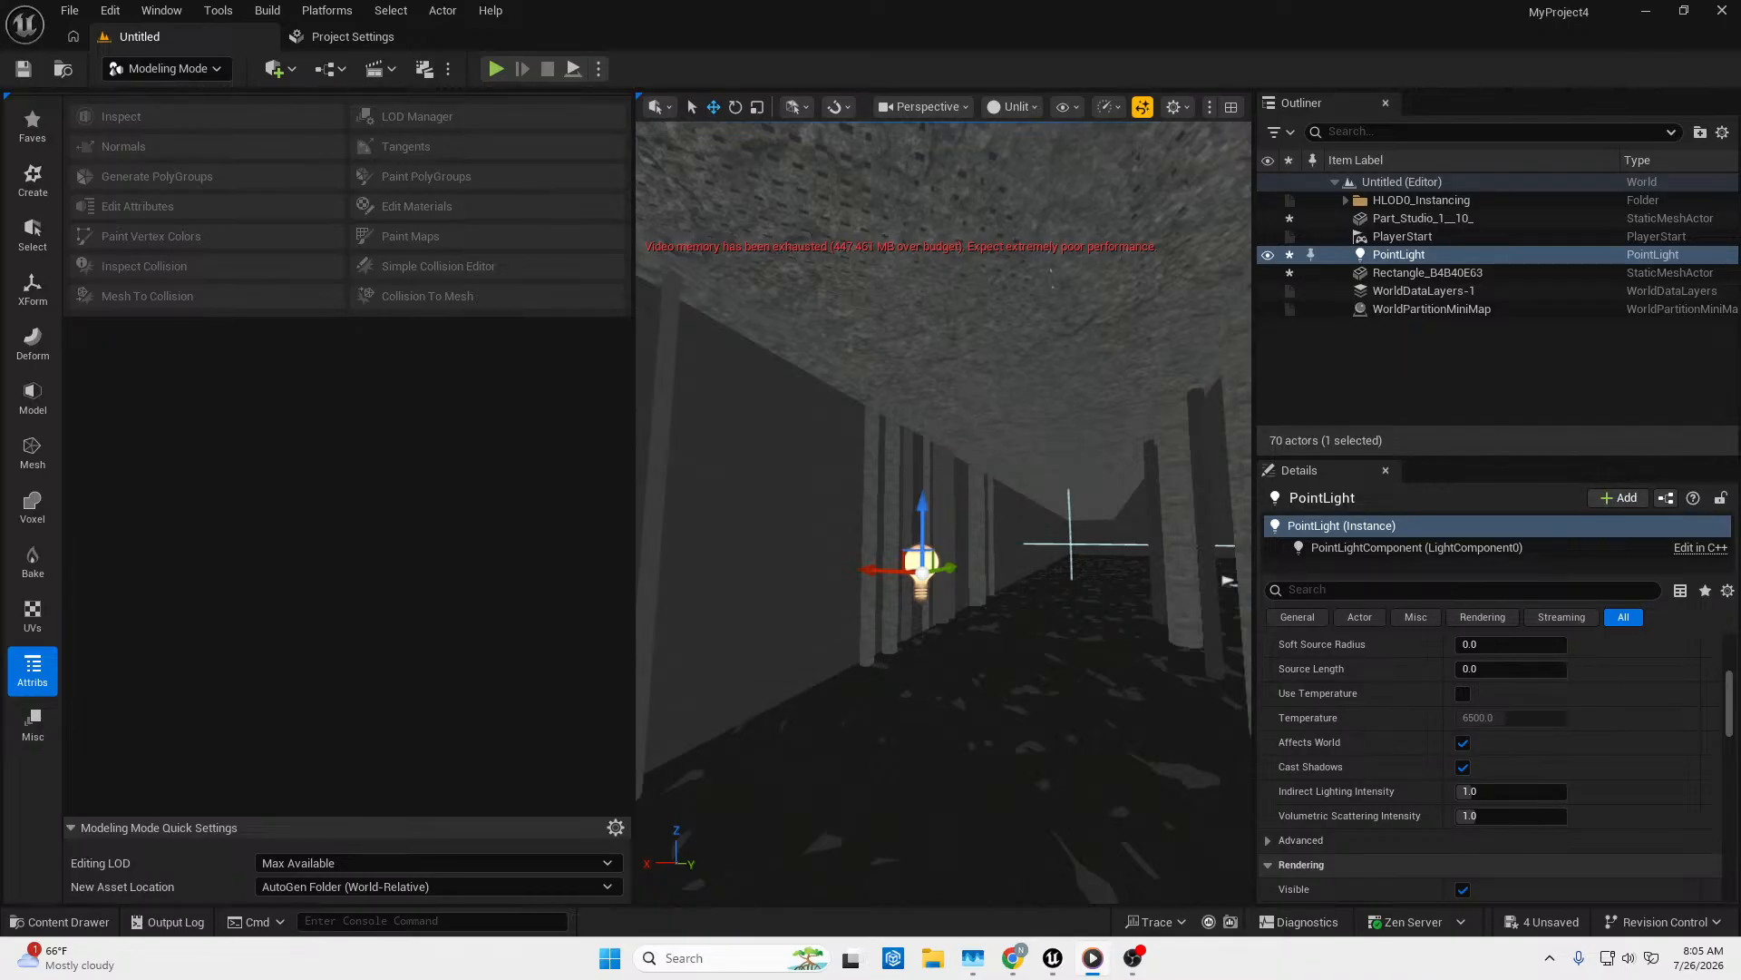
right_click_drag(874, 525, 1070, 499)
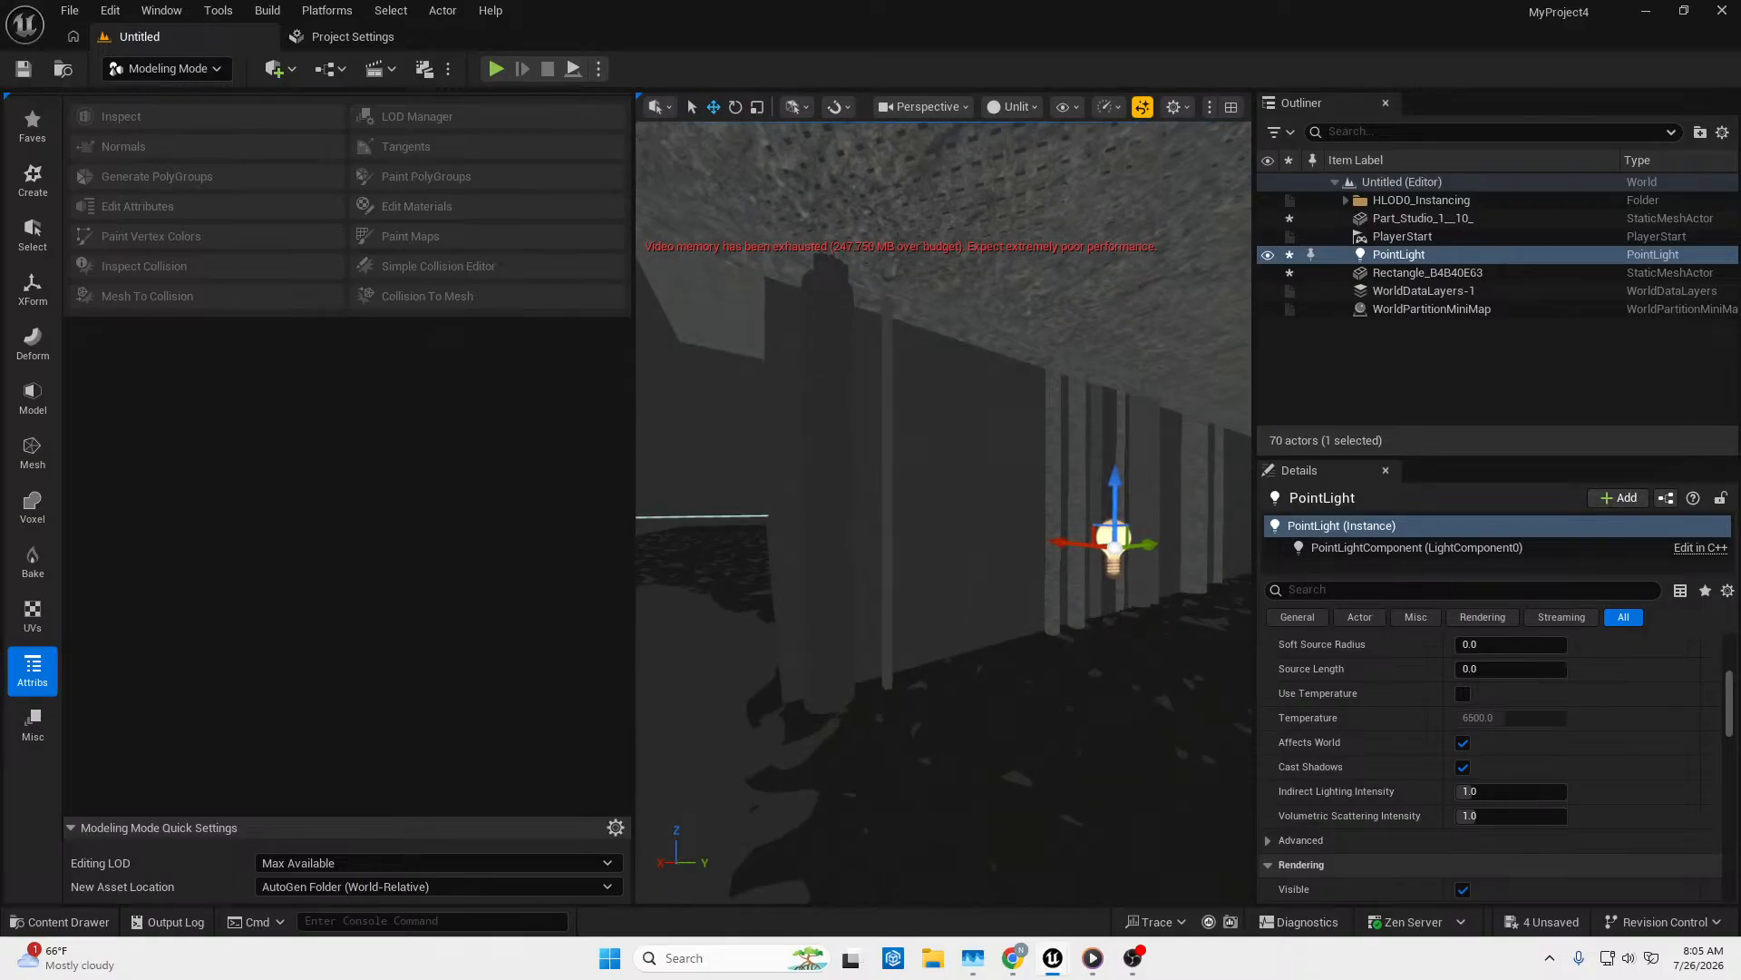
right_click_drag(967, 605, 735, 610)
key("w")
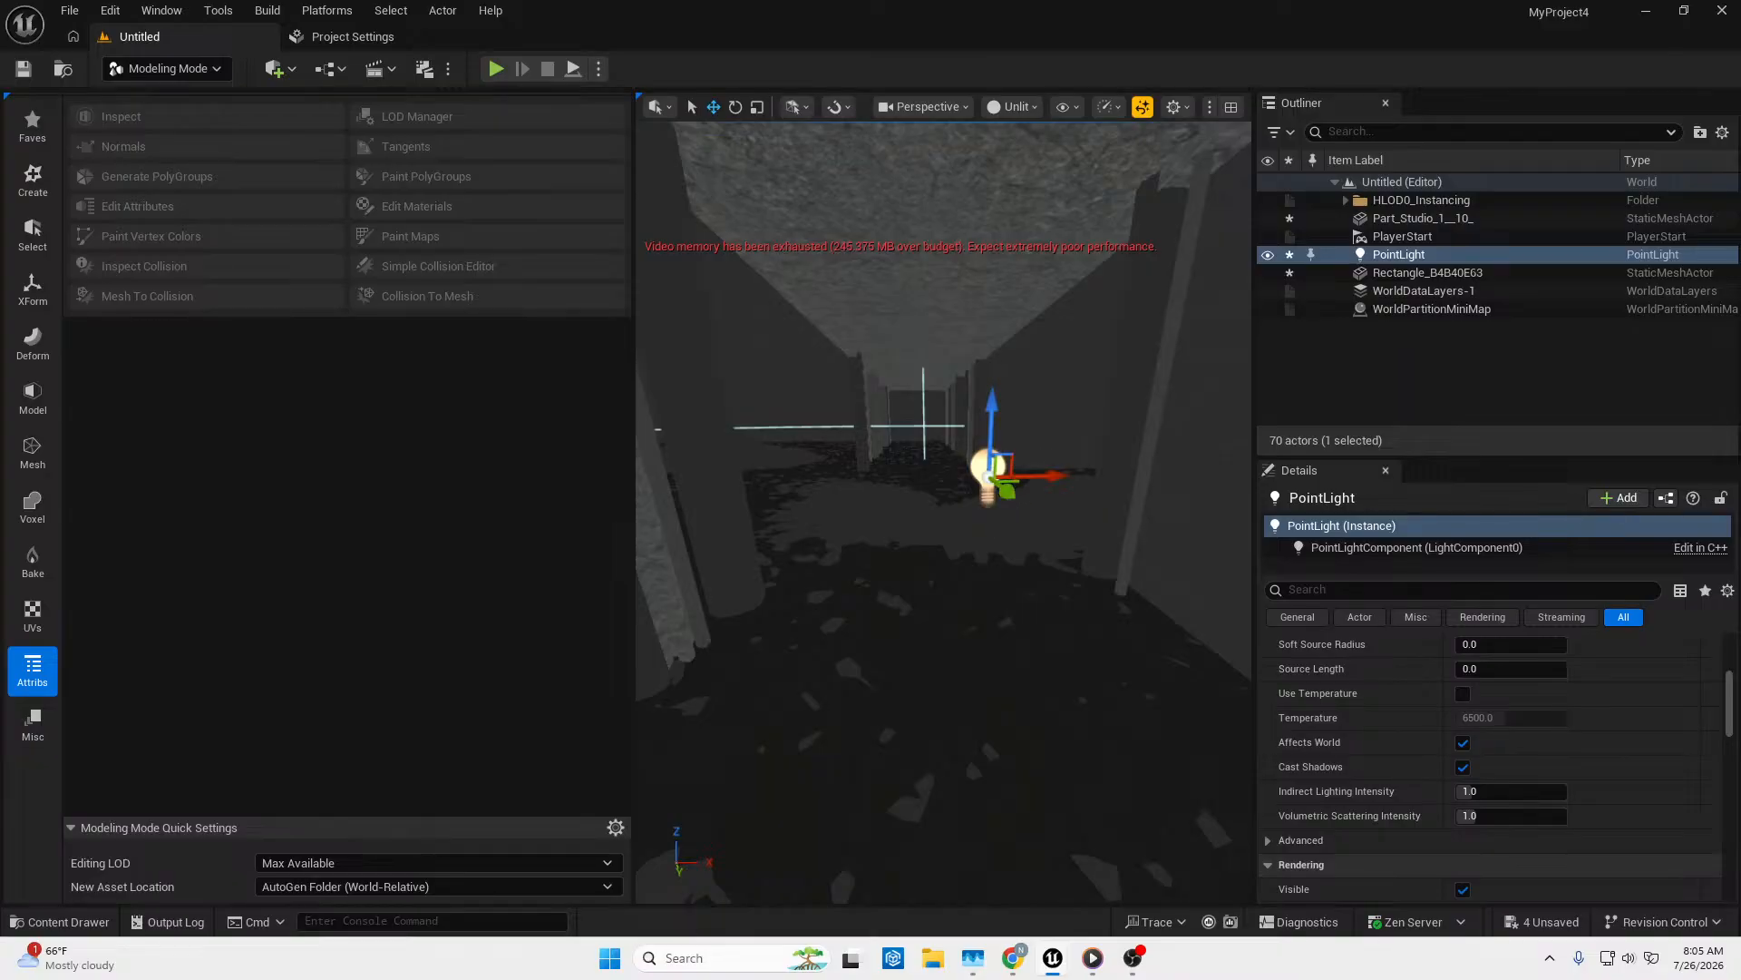
Select the debris floor mesh, nudge it along its horizontal axes, and check its fit against the corridor walls.
left_click(1005, 538)
left_click_drag(777, 537, 769, 542)
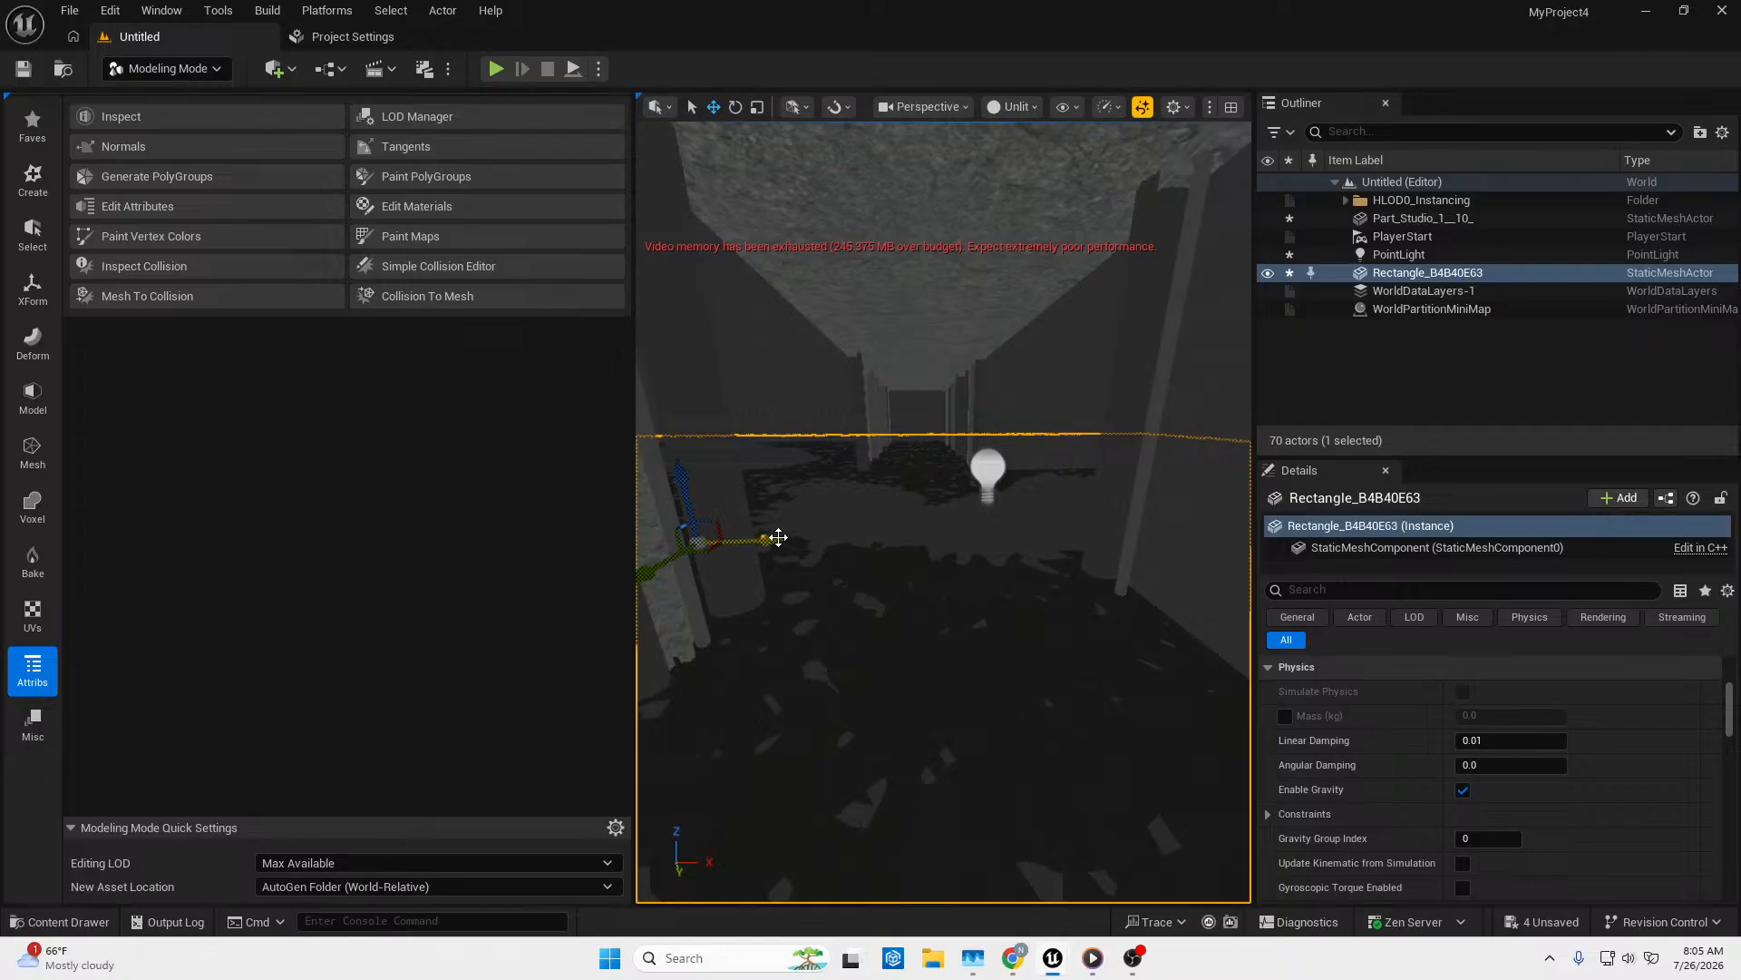
left_click_drag(778, 538, 793, 536)
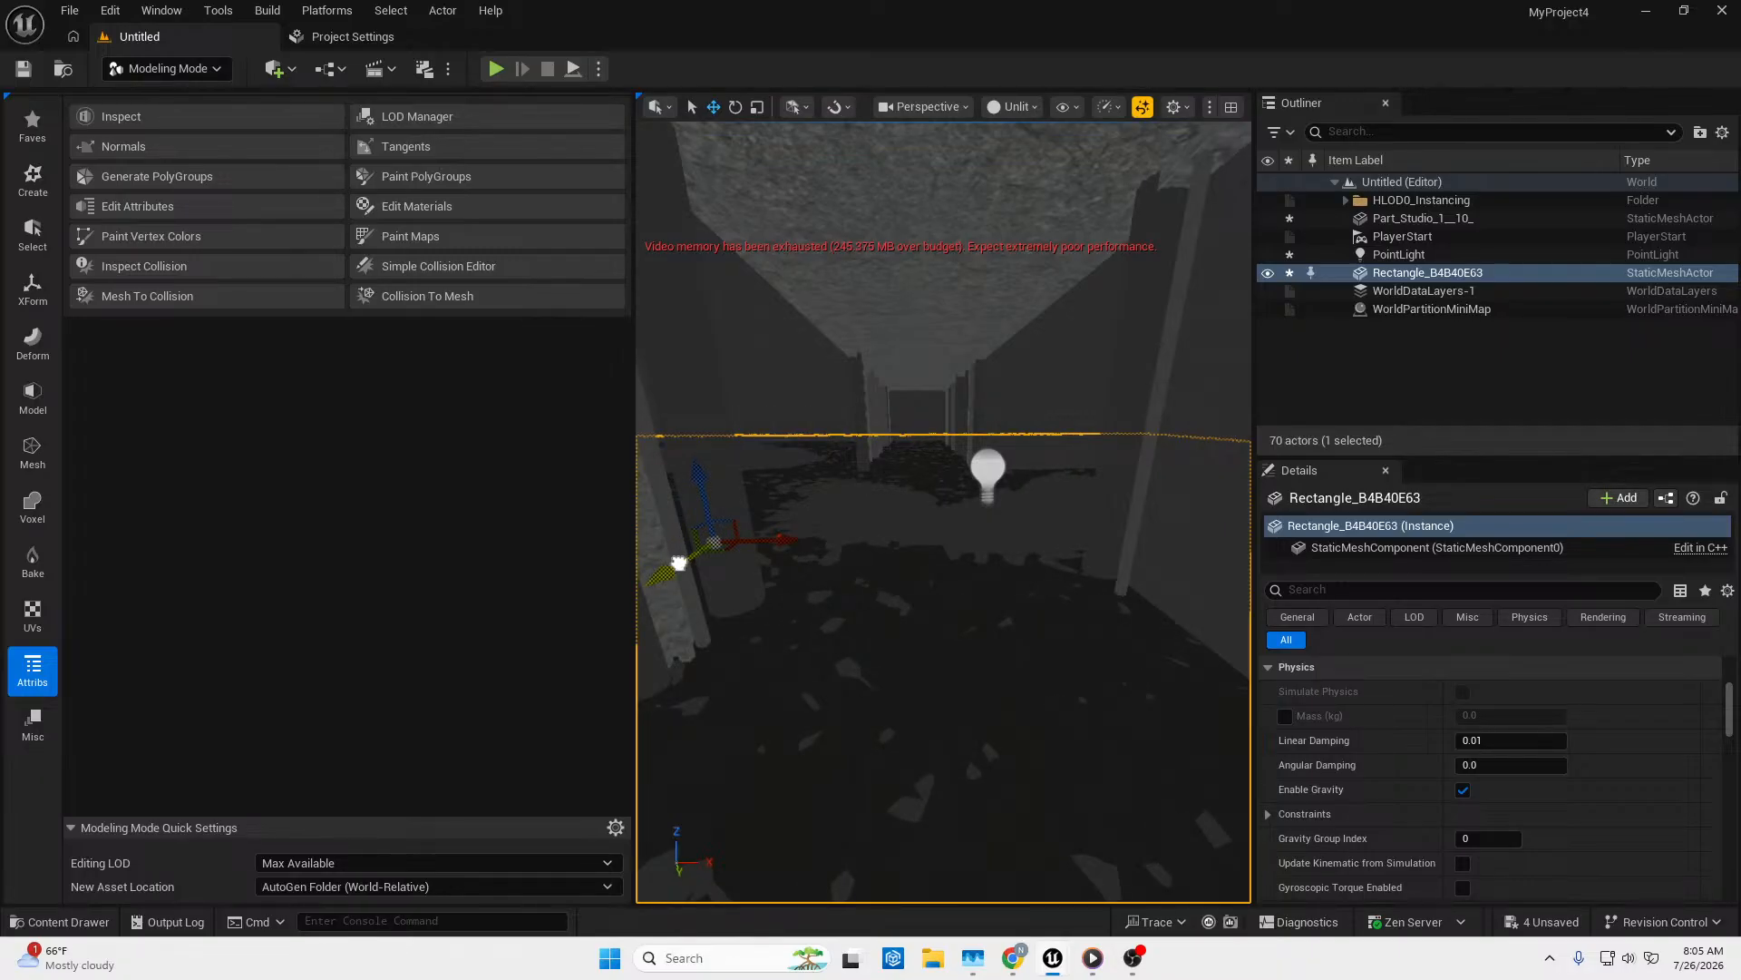
left_click_drag(678, 564, 772, 561)
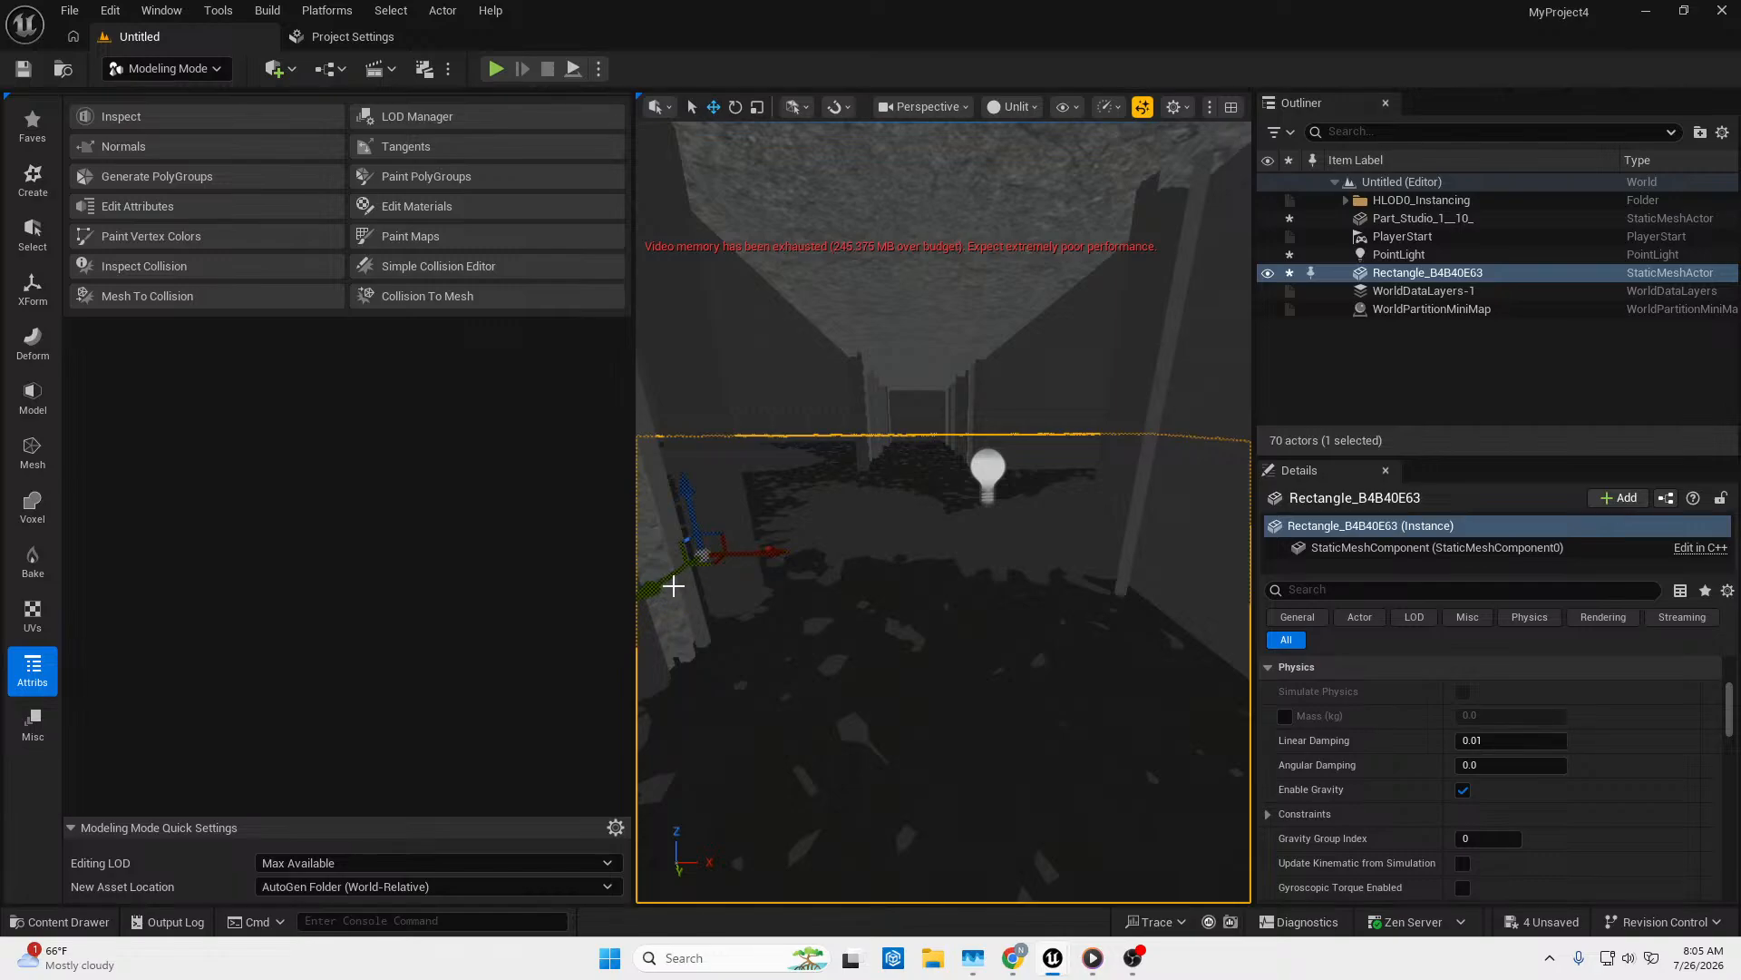
left_click_drag(673, 586, 685, 586)
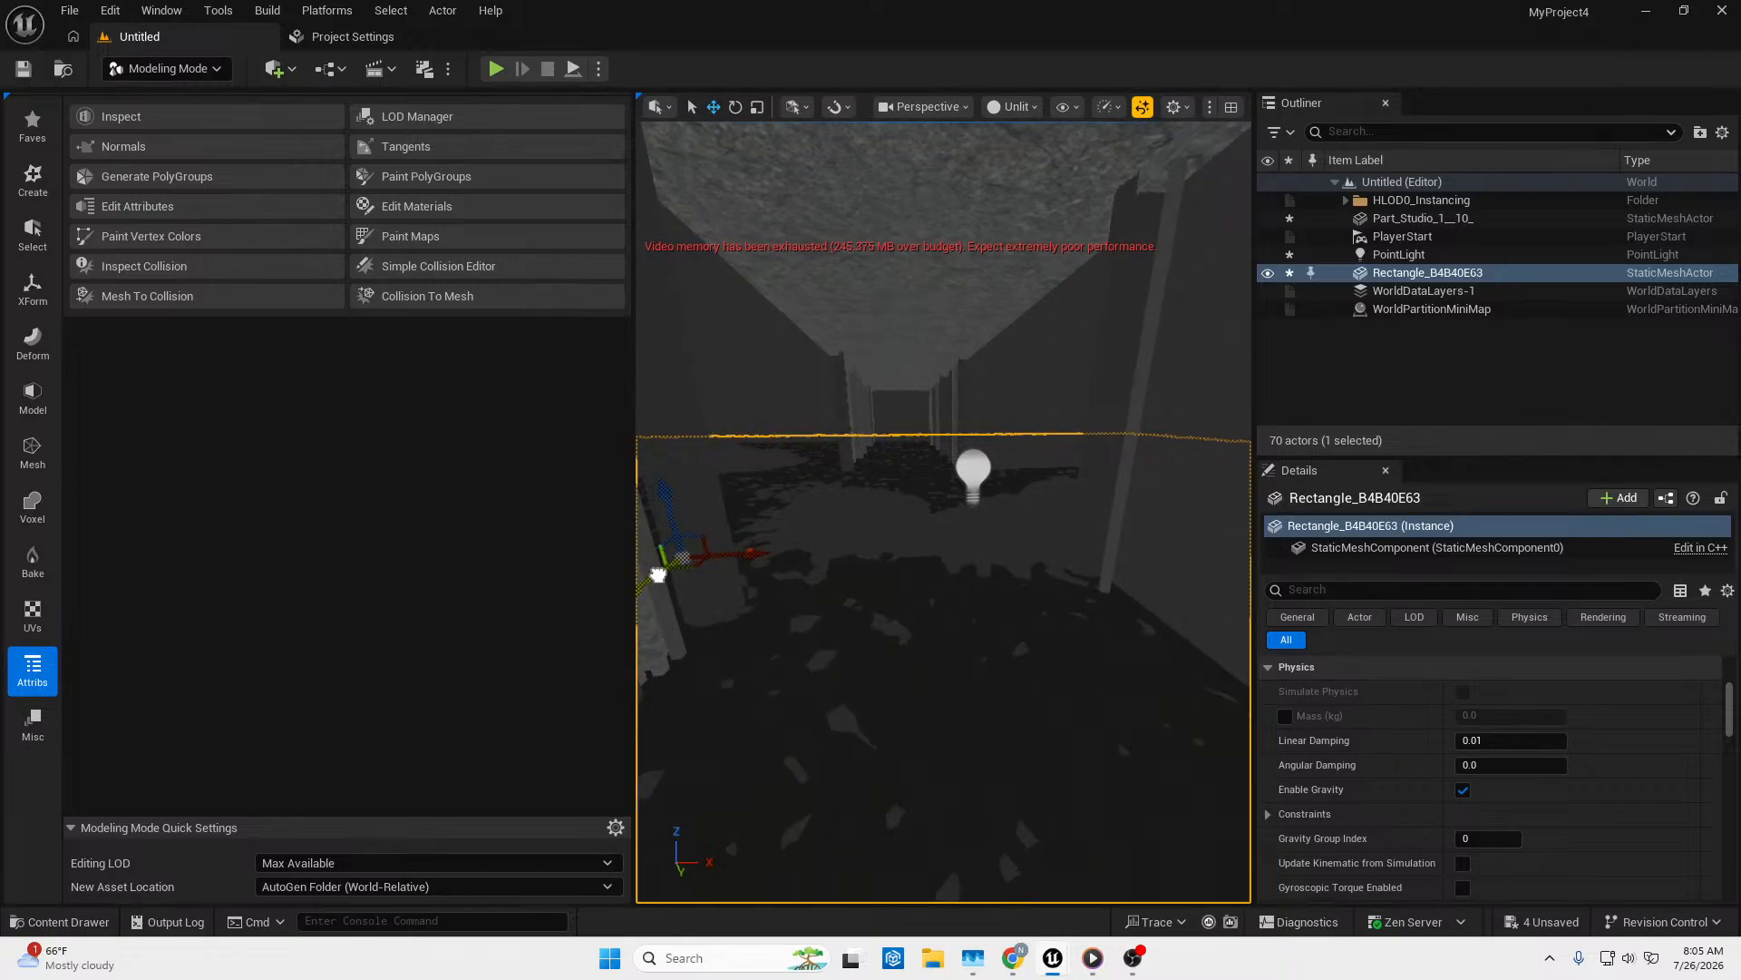
mouse_move(712, 575)
right_mouse_down()
mouse_move(682, 548)
mouse_move(626, 543)
mouse_move(685, 535)
mouse_move(649, 567)
mouse_move(673, 566)
mouse_move(685, 537)
mouse_move(687, 571)
right_mouse_up()
right_click_drag(1052, 580, 1065, 599)
right_click_drag(899, 513, 940, 473)
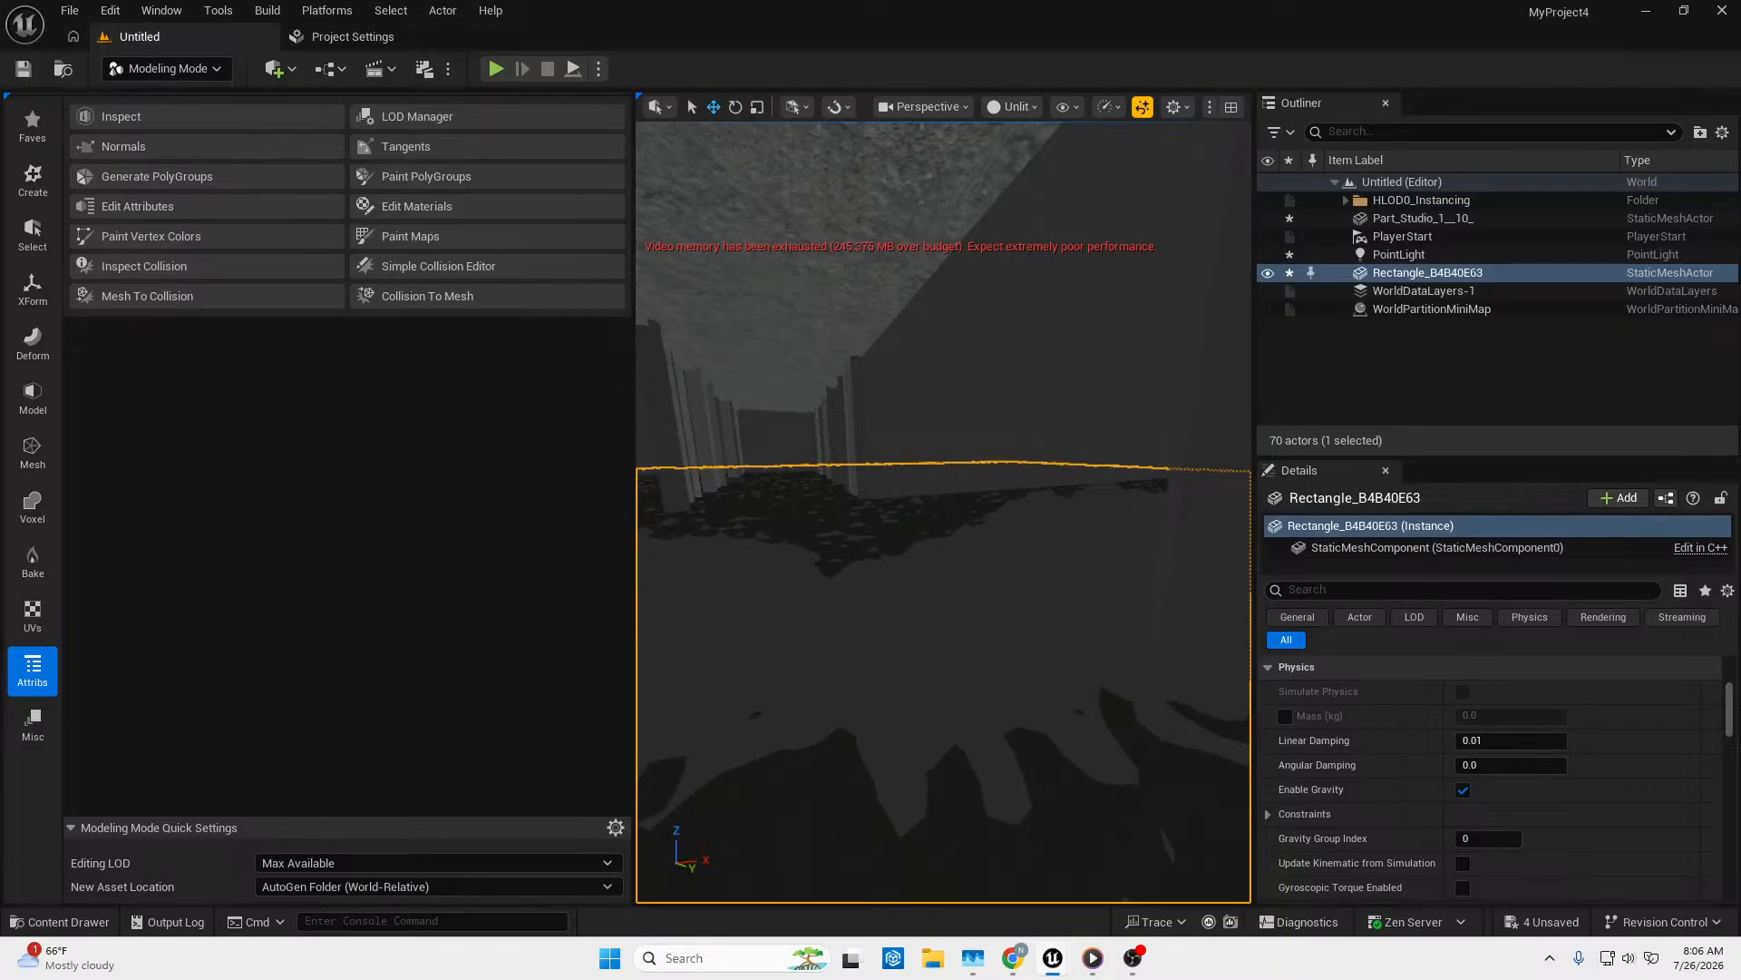
Bring the reference recording back into view, play a few seconds of the old corridor, and close Media Player.
left_click_drag(0, 214, 933, 114)
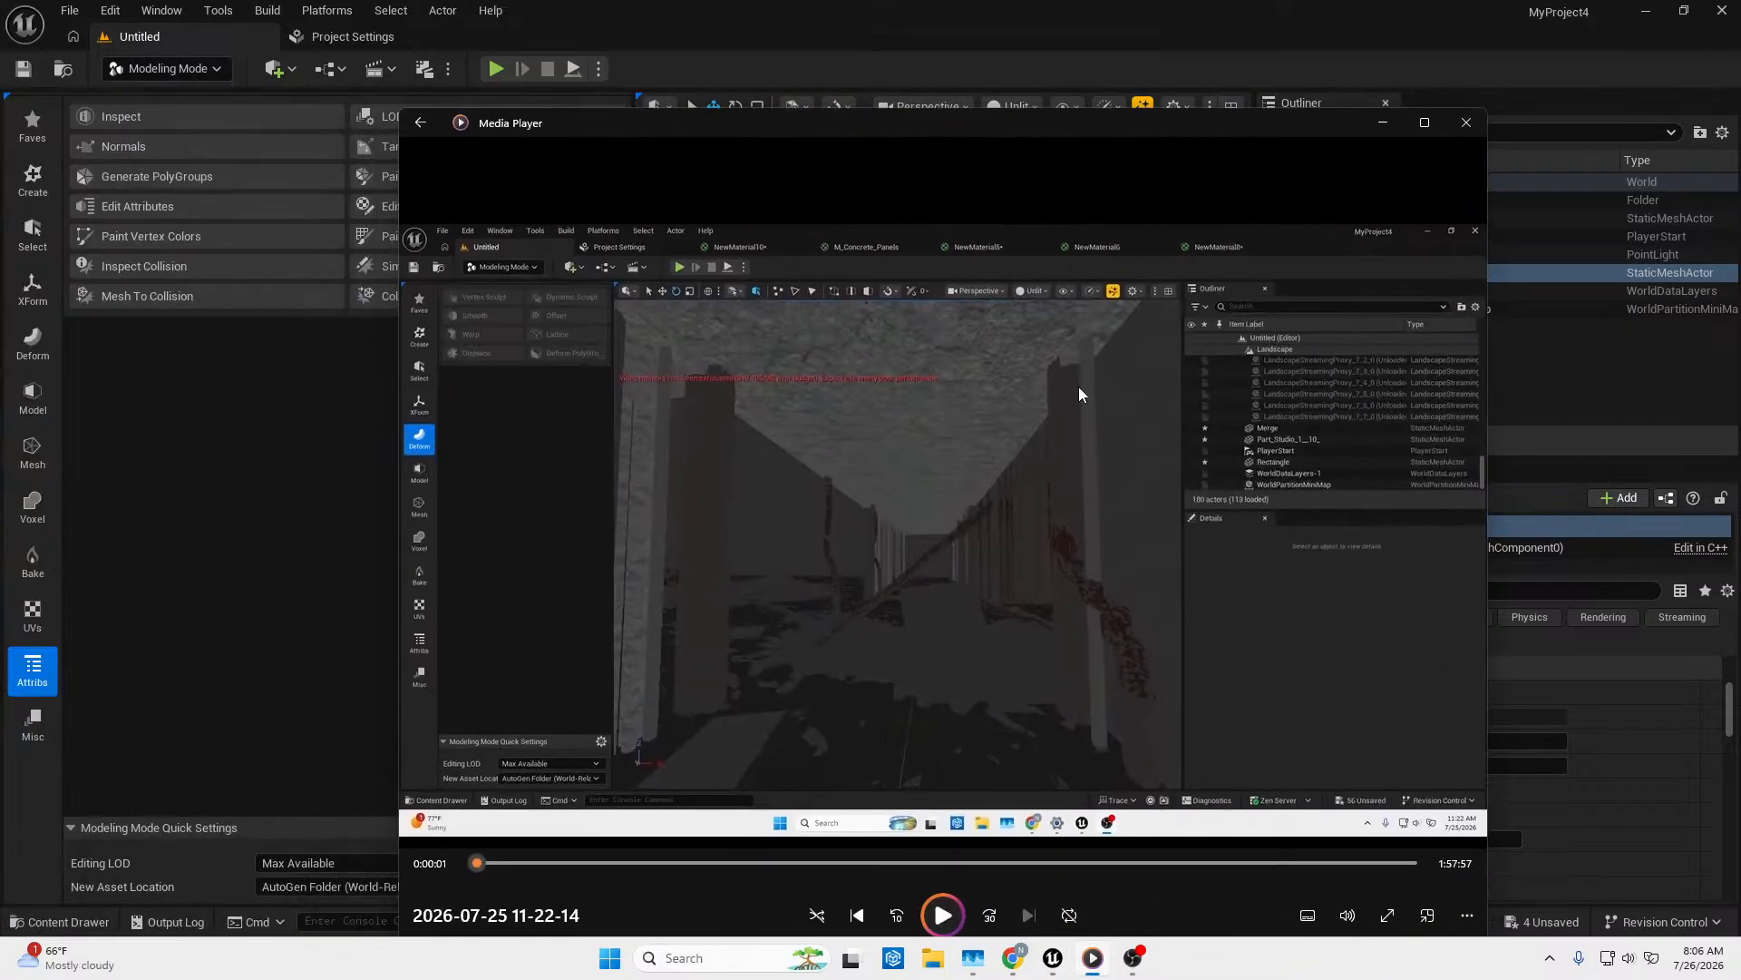
left_click(1068, 628)
left_click(939, 916)
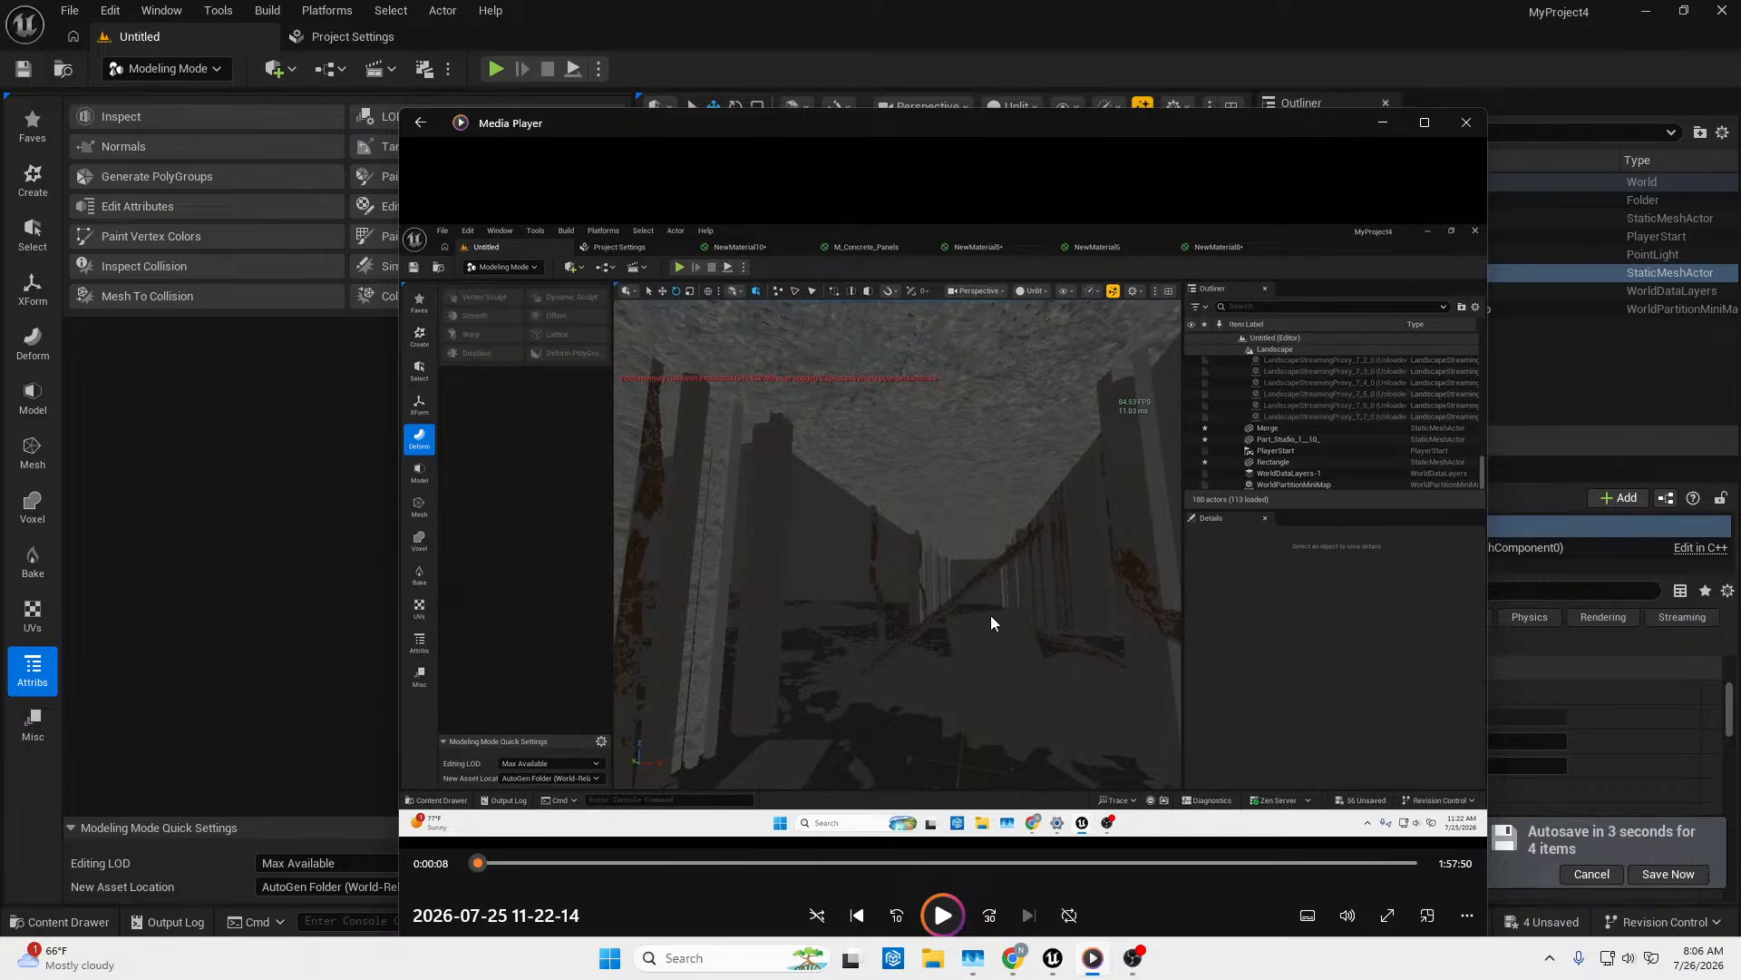
left_click(1468, 124)
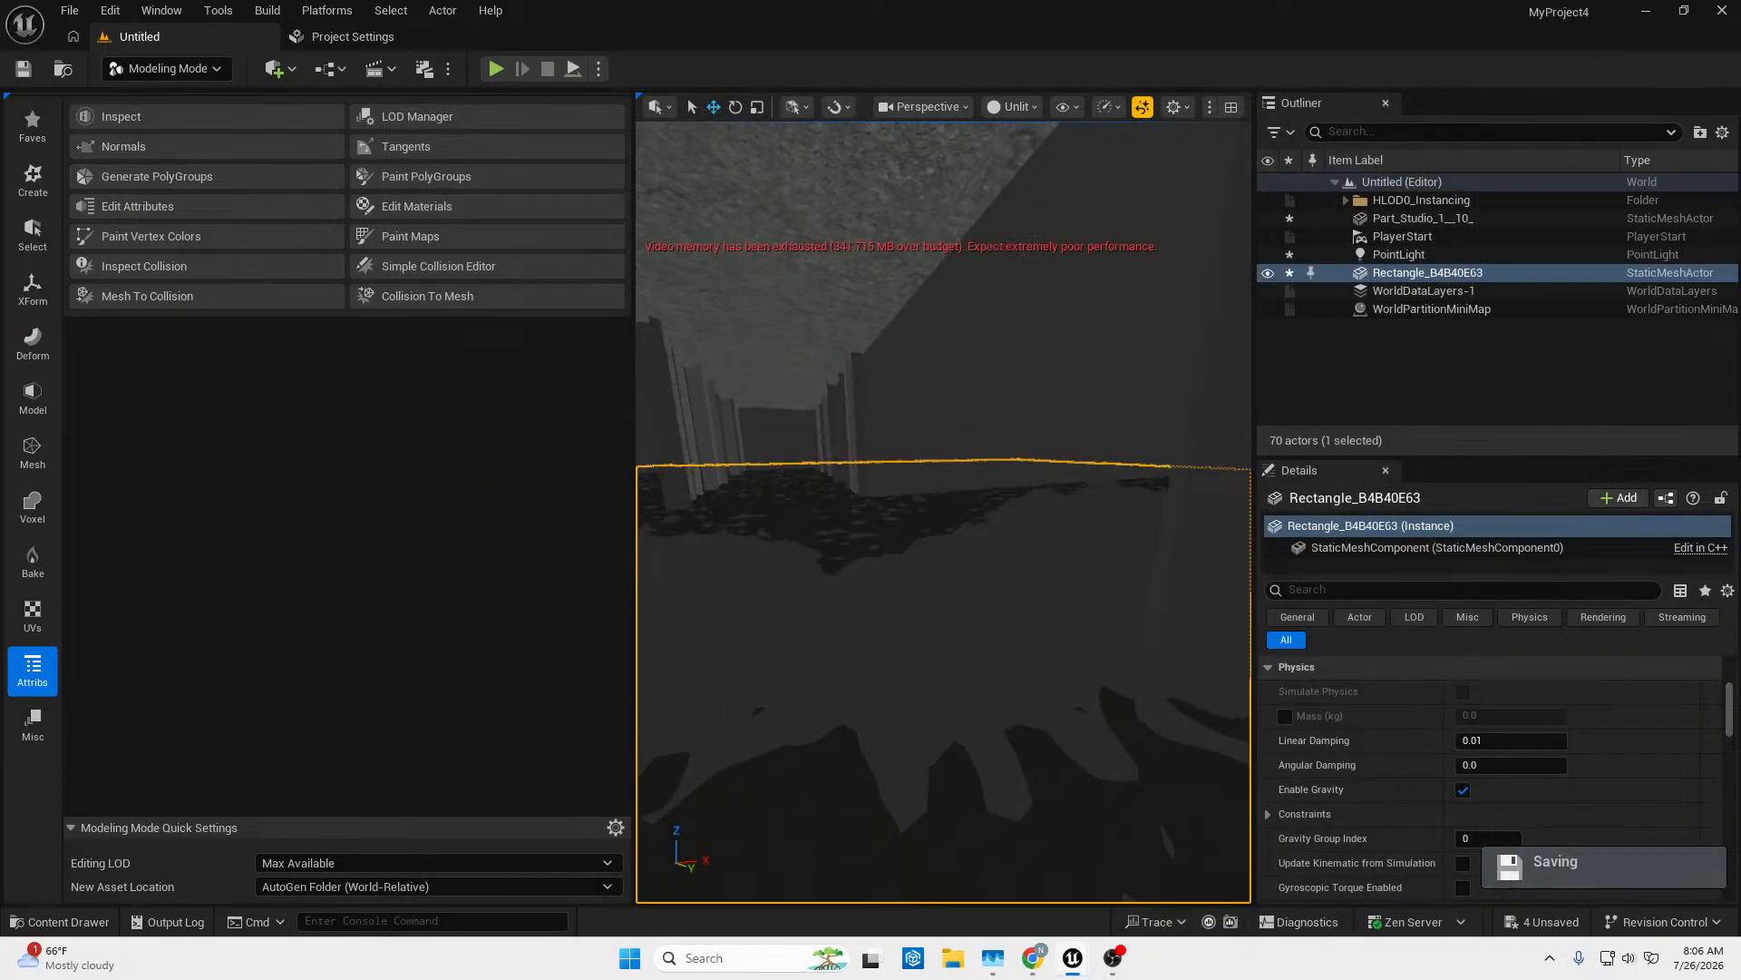
Save all unsaved content, including the corridor part, point light and debris floor.
left_click(1542, 921)
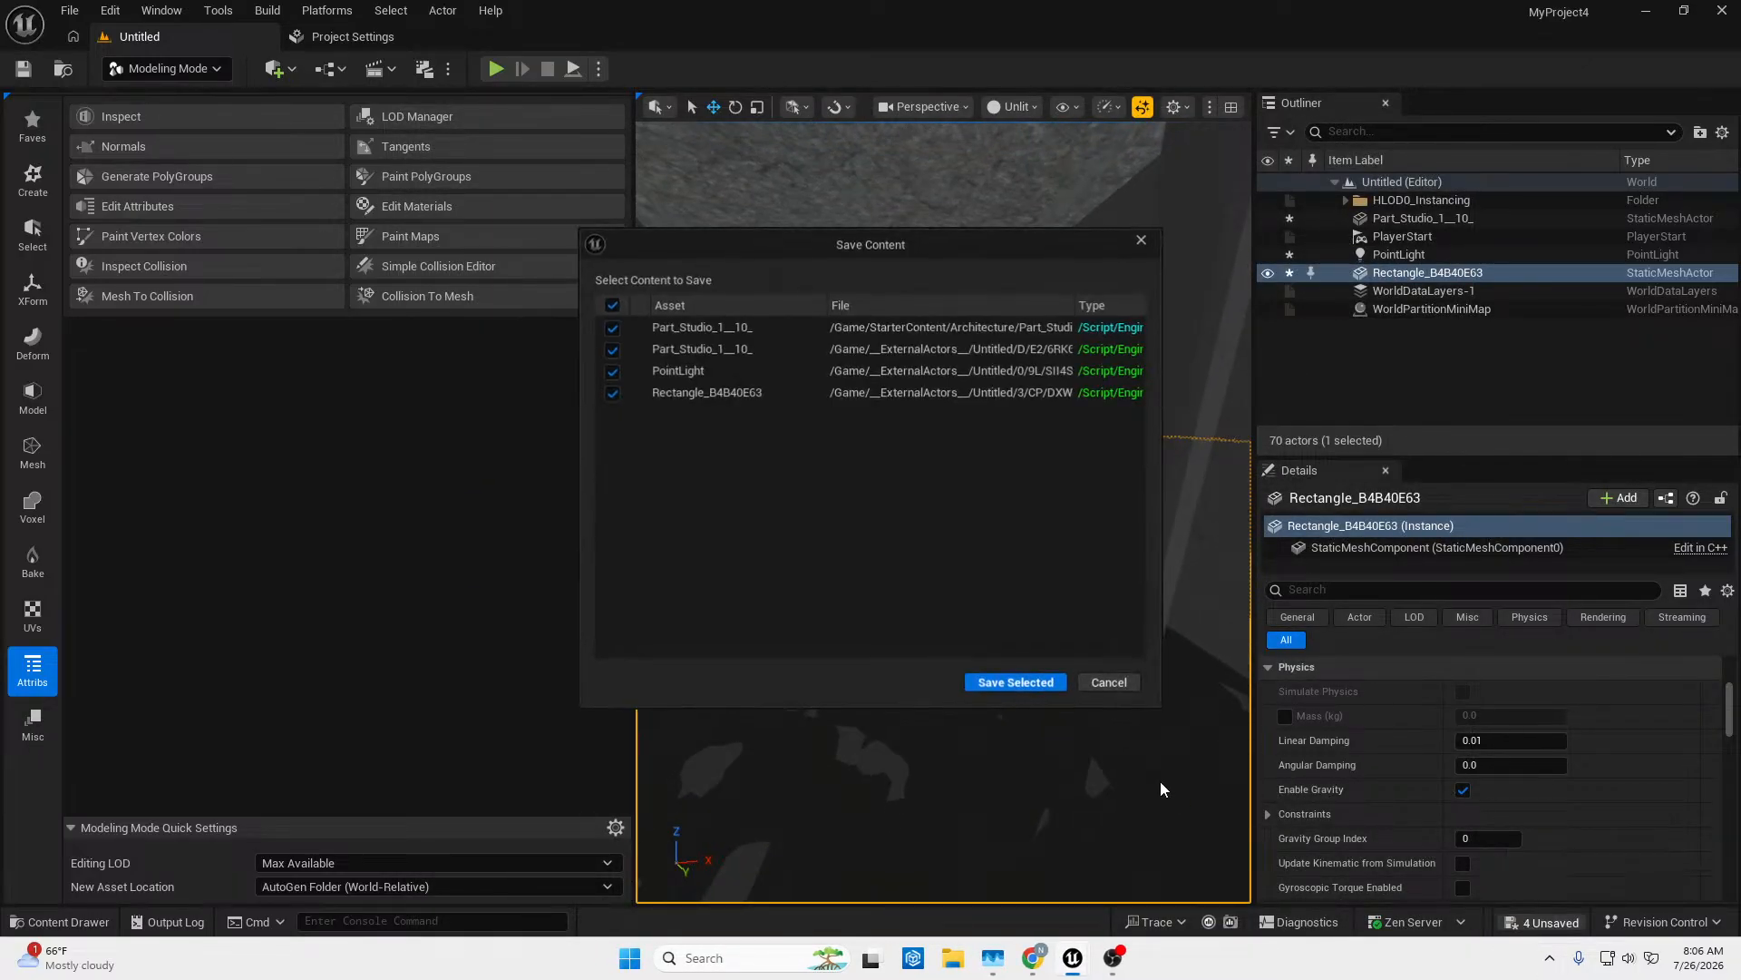
left_click(1052, 686)
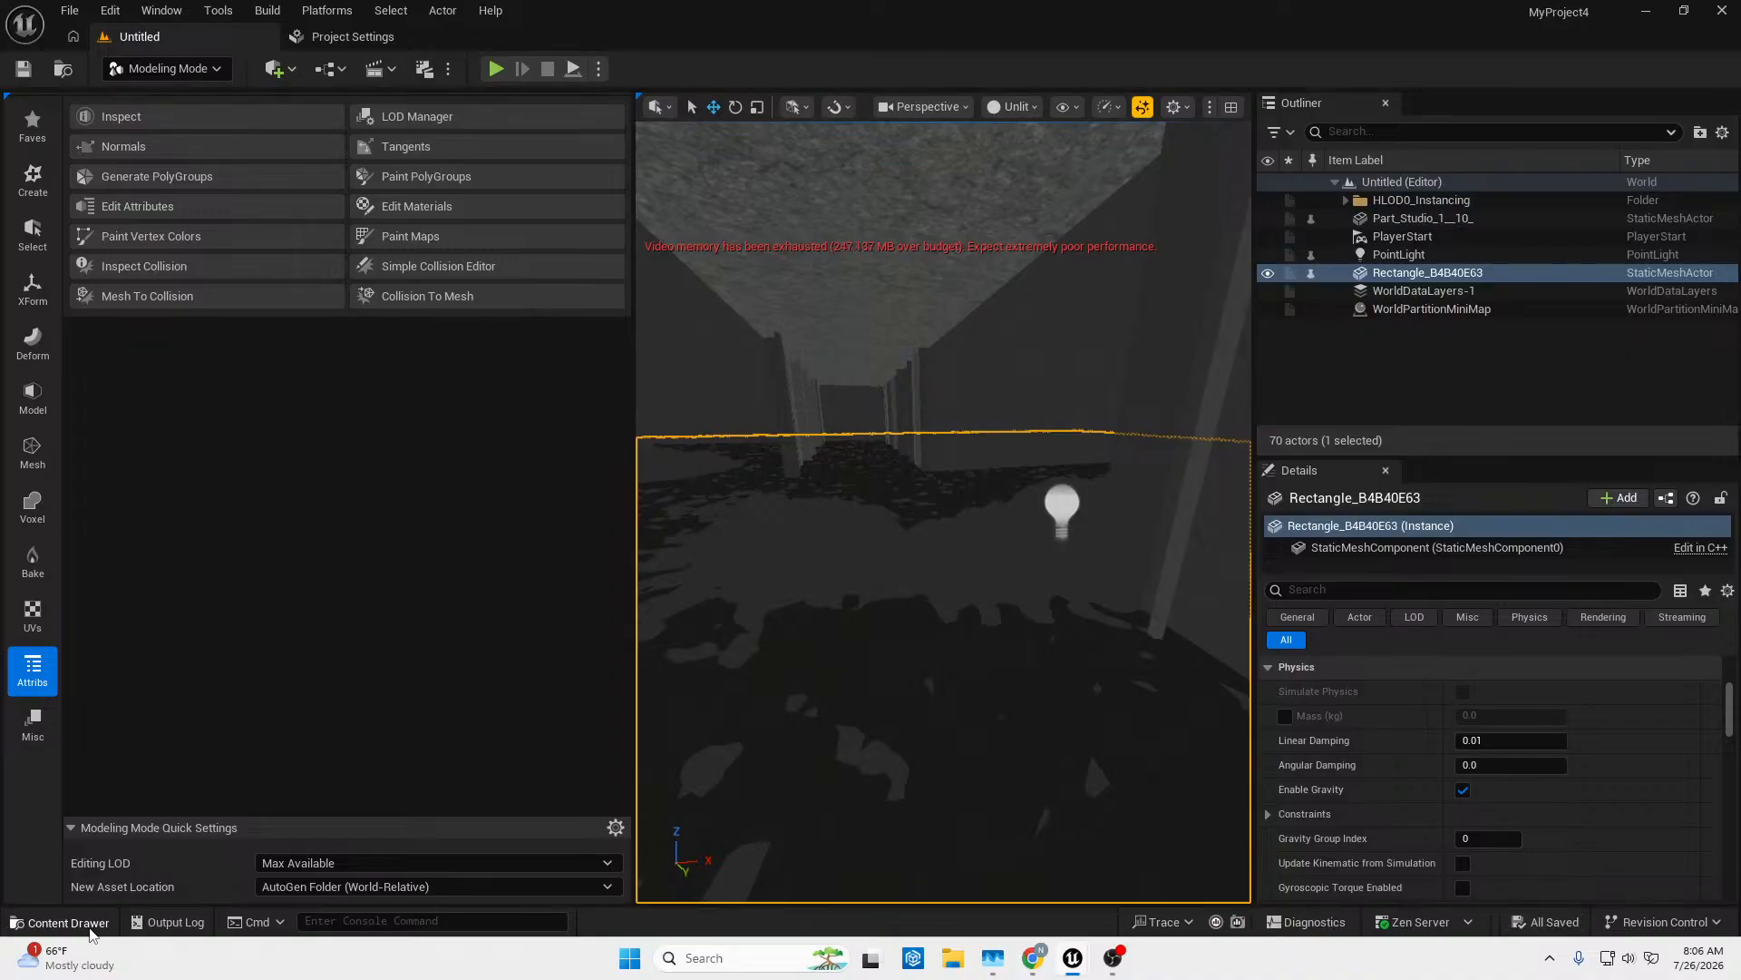
Find the Cylinder_7AD876DC mesh among the generated assets and place it on the corridor floor.
left_click(68, 921)
left_click(90, 677)
left_click(90, 649)
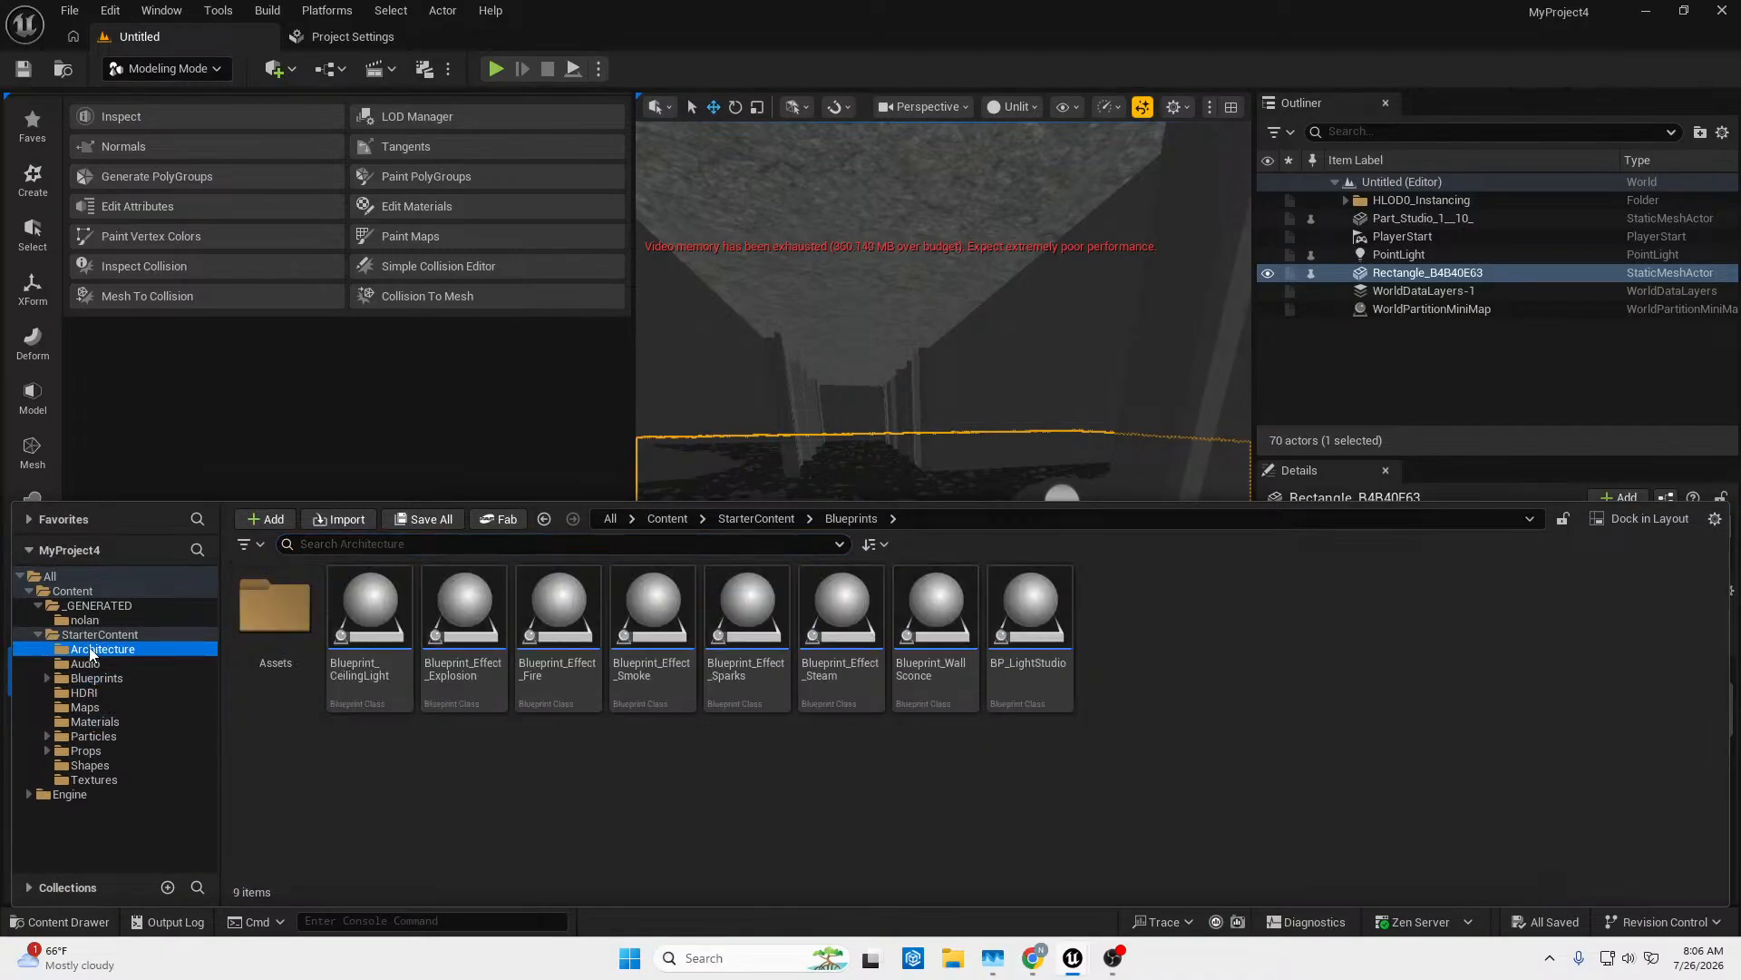
left_click(90, 638)
left_click(89, 661)
left_click(89, 652)
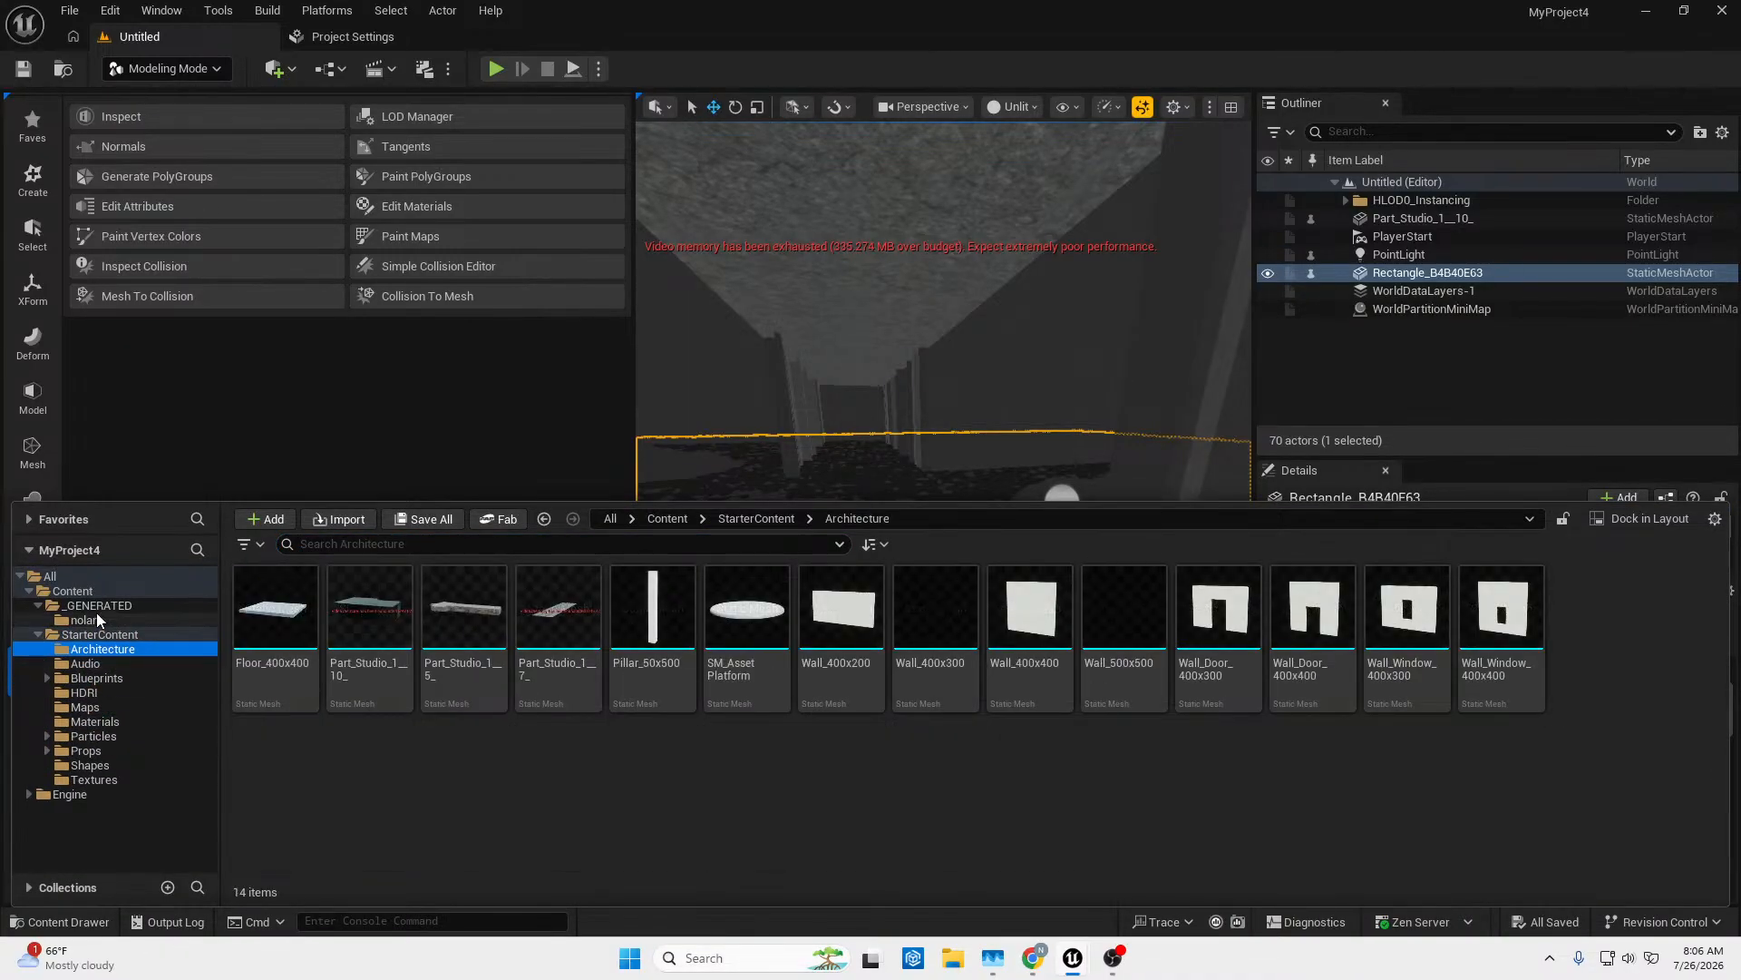
left_click(96, 617)
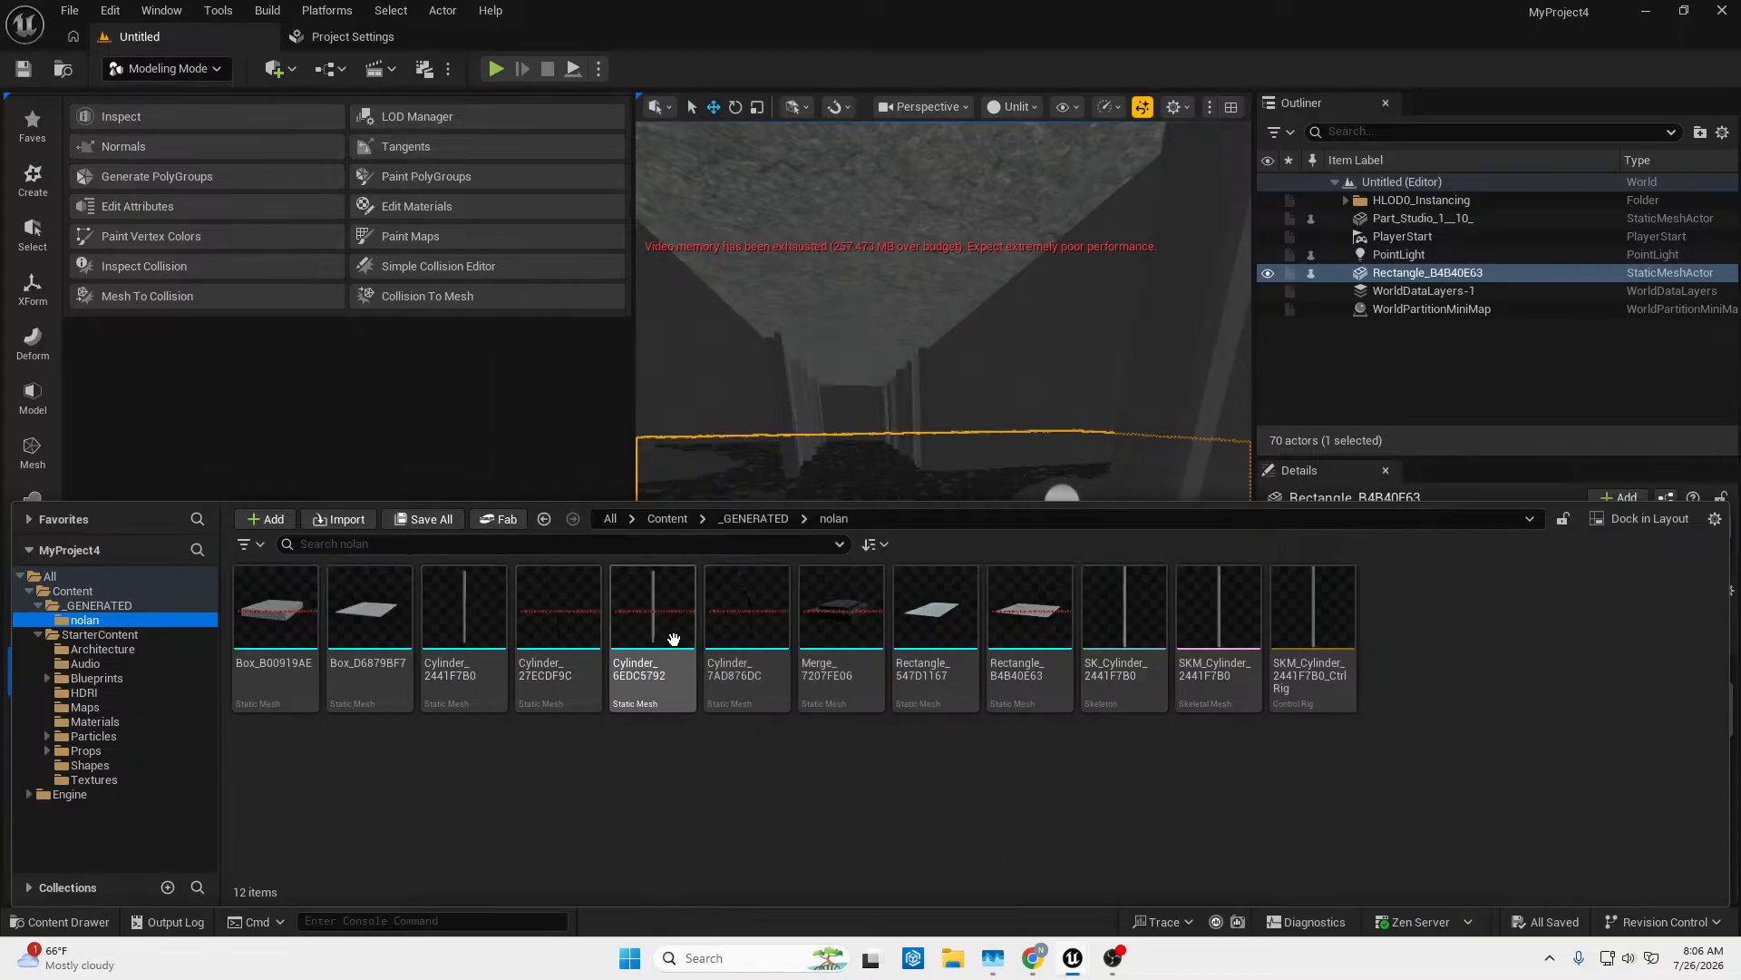
mouse_move(1255, 655)
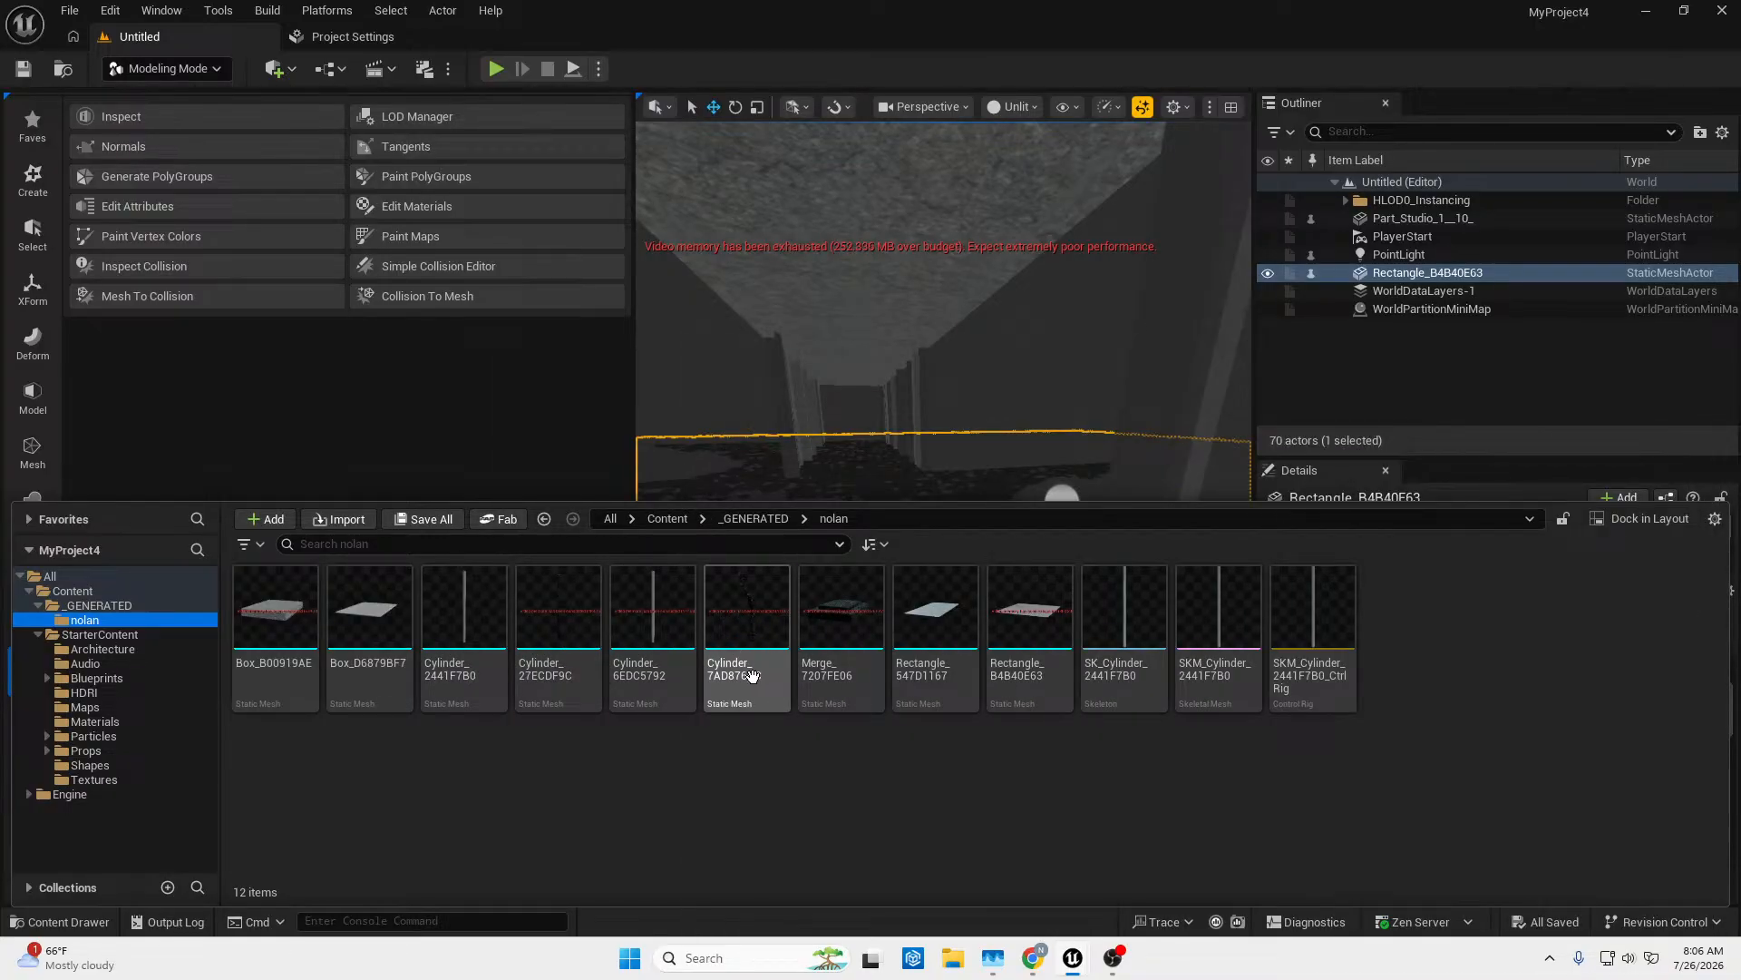
left_click_drag(752, 674, 848, 674)
key("s")
right_click_drag(917, 657, 987, 435)
key("w")
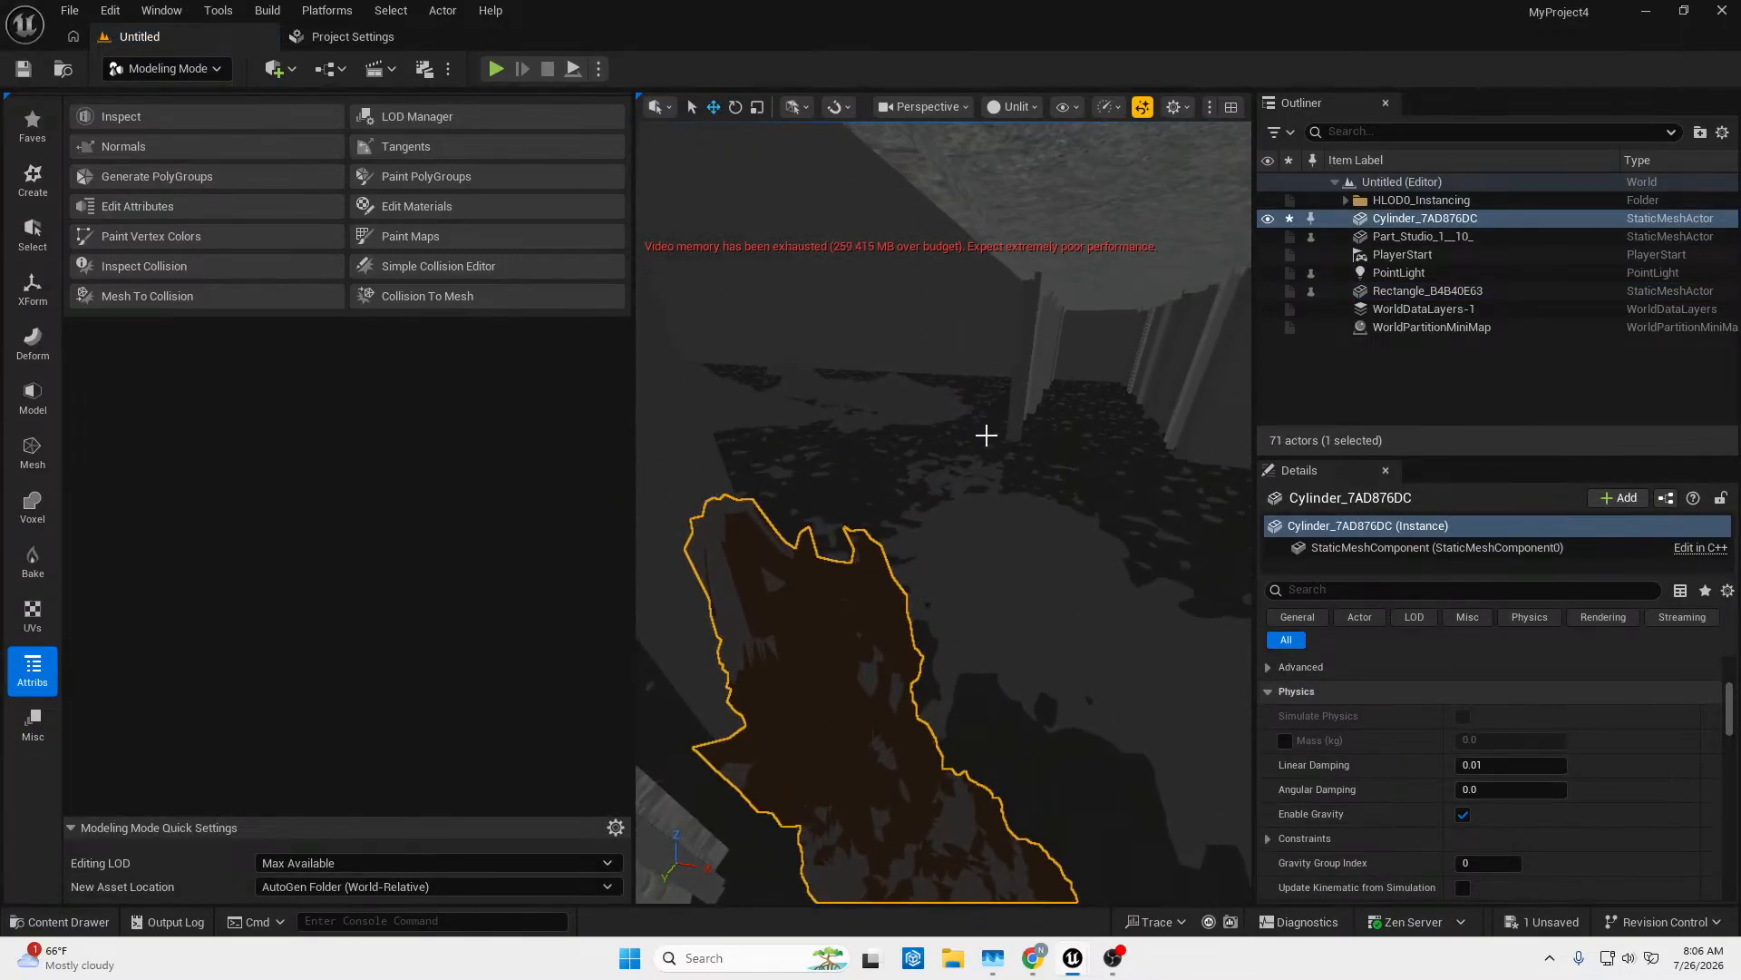
Return the viewport to Lit shading and frame the rusty cylinder beside the corridor pillars.
left_click(1015, 107)
left_click(1030, 175)
key("s")
right_click_drag(943, 544, 993, 548)
key("s")
key("w")
key("s")
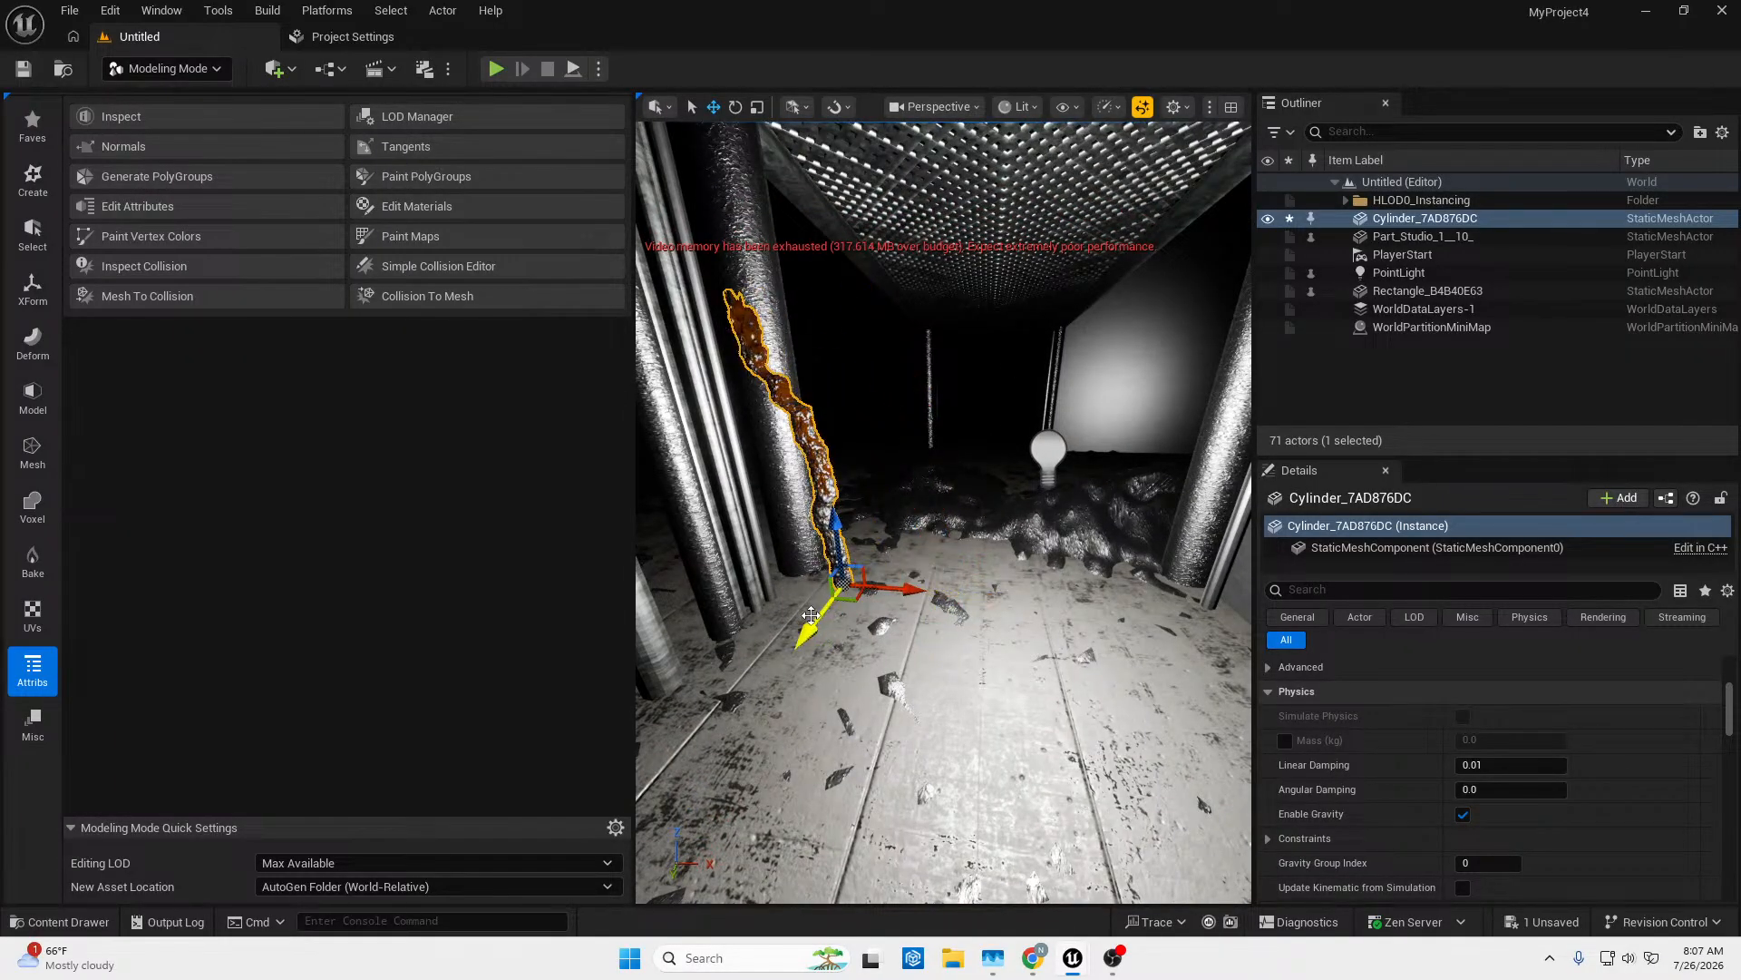
Move the rusty cylinder across the floor into the gap between the pillars at the corridor's side.
left_click_drag(734, 673, 718, 692)
mouse_move(890, 634)
right_mouse_down()
mouse_move(807, 626)
mouse_move(791, 508)
mouse_move(771, 617)
mouse_move(791, 625)
mouse_move(671, 621)
mouse_move(880, 639)
mouse_move(907, 676)
mouse_move(876, 653)
right_mouse_up()
key("w")
key("s")
key("s")
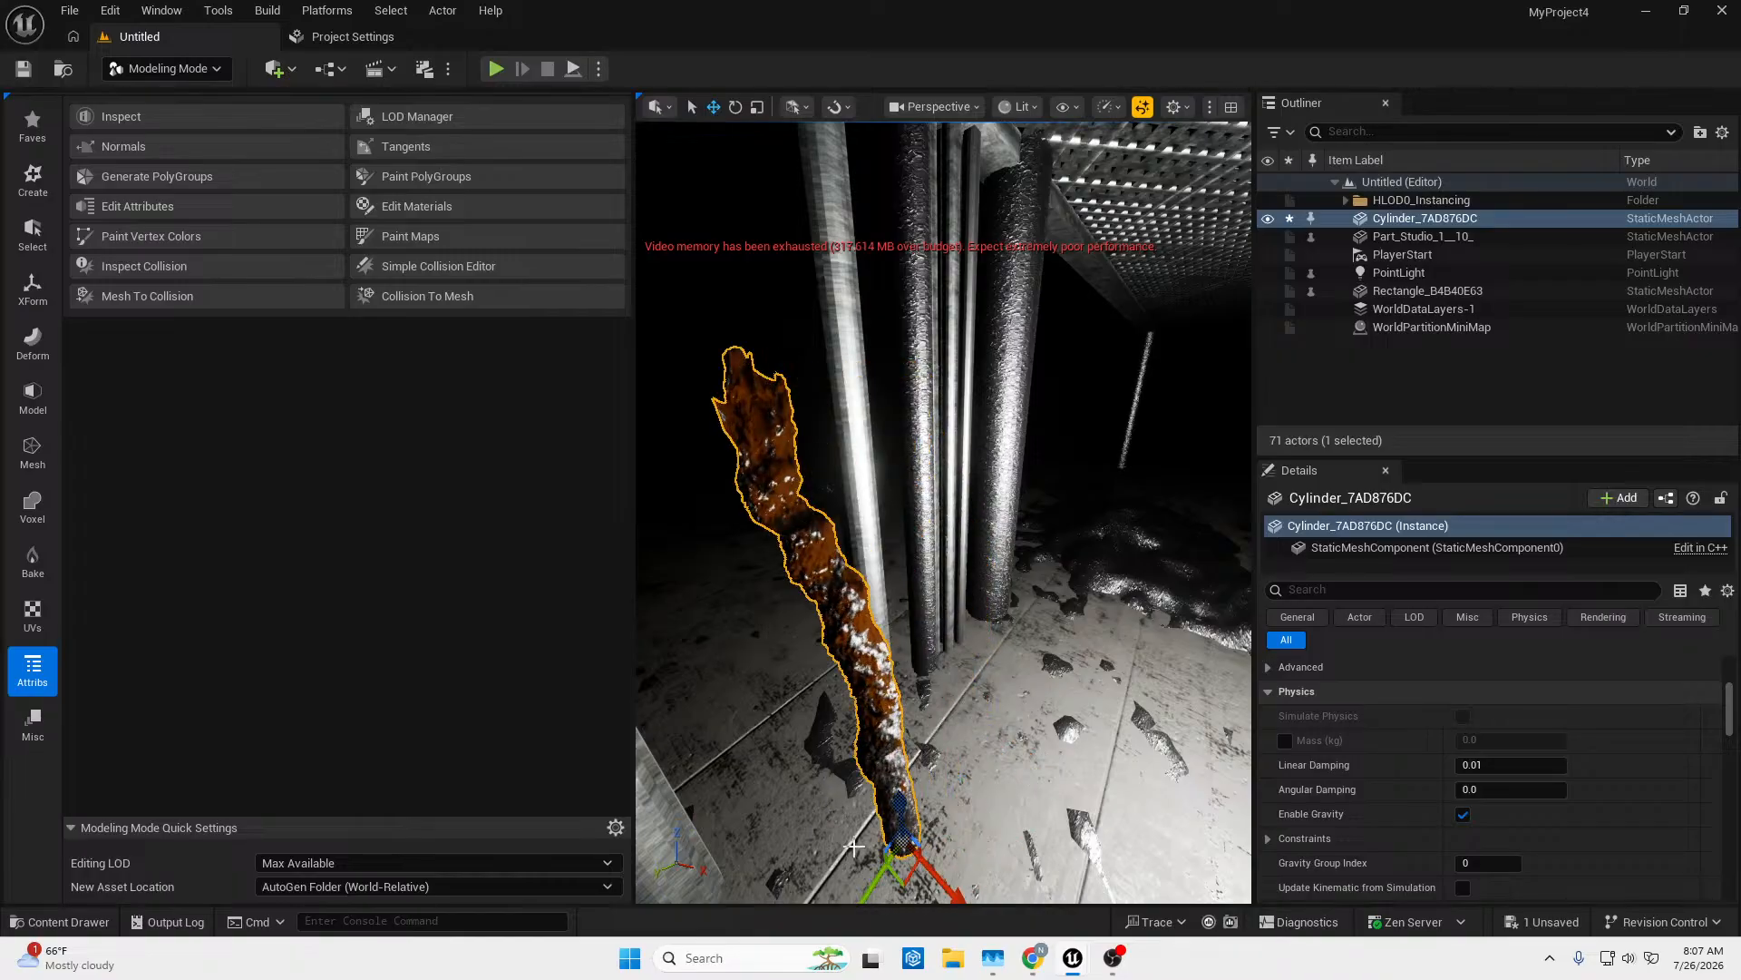
left_click_drag(960, 887, 911, 868)
left_click_drag(883, 826, 872, 817)
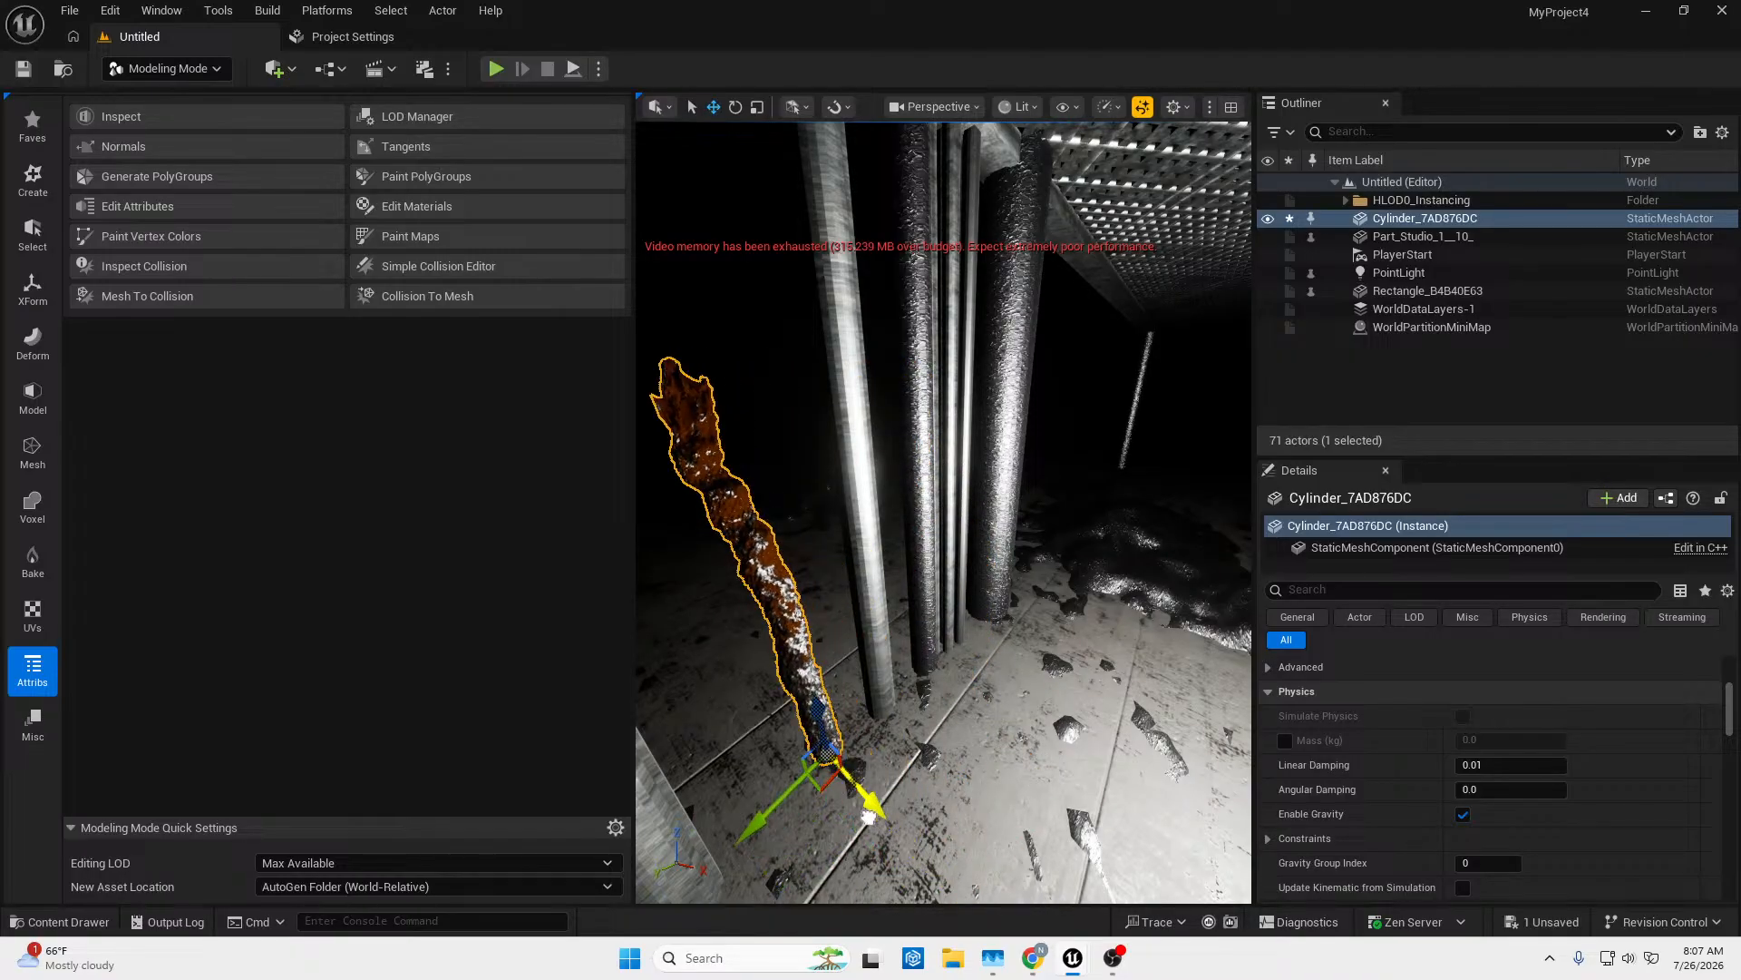
right_click_drag(925, 778, 818, 820)
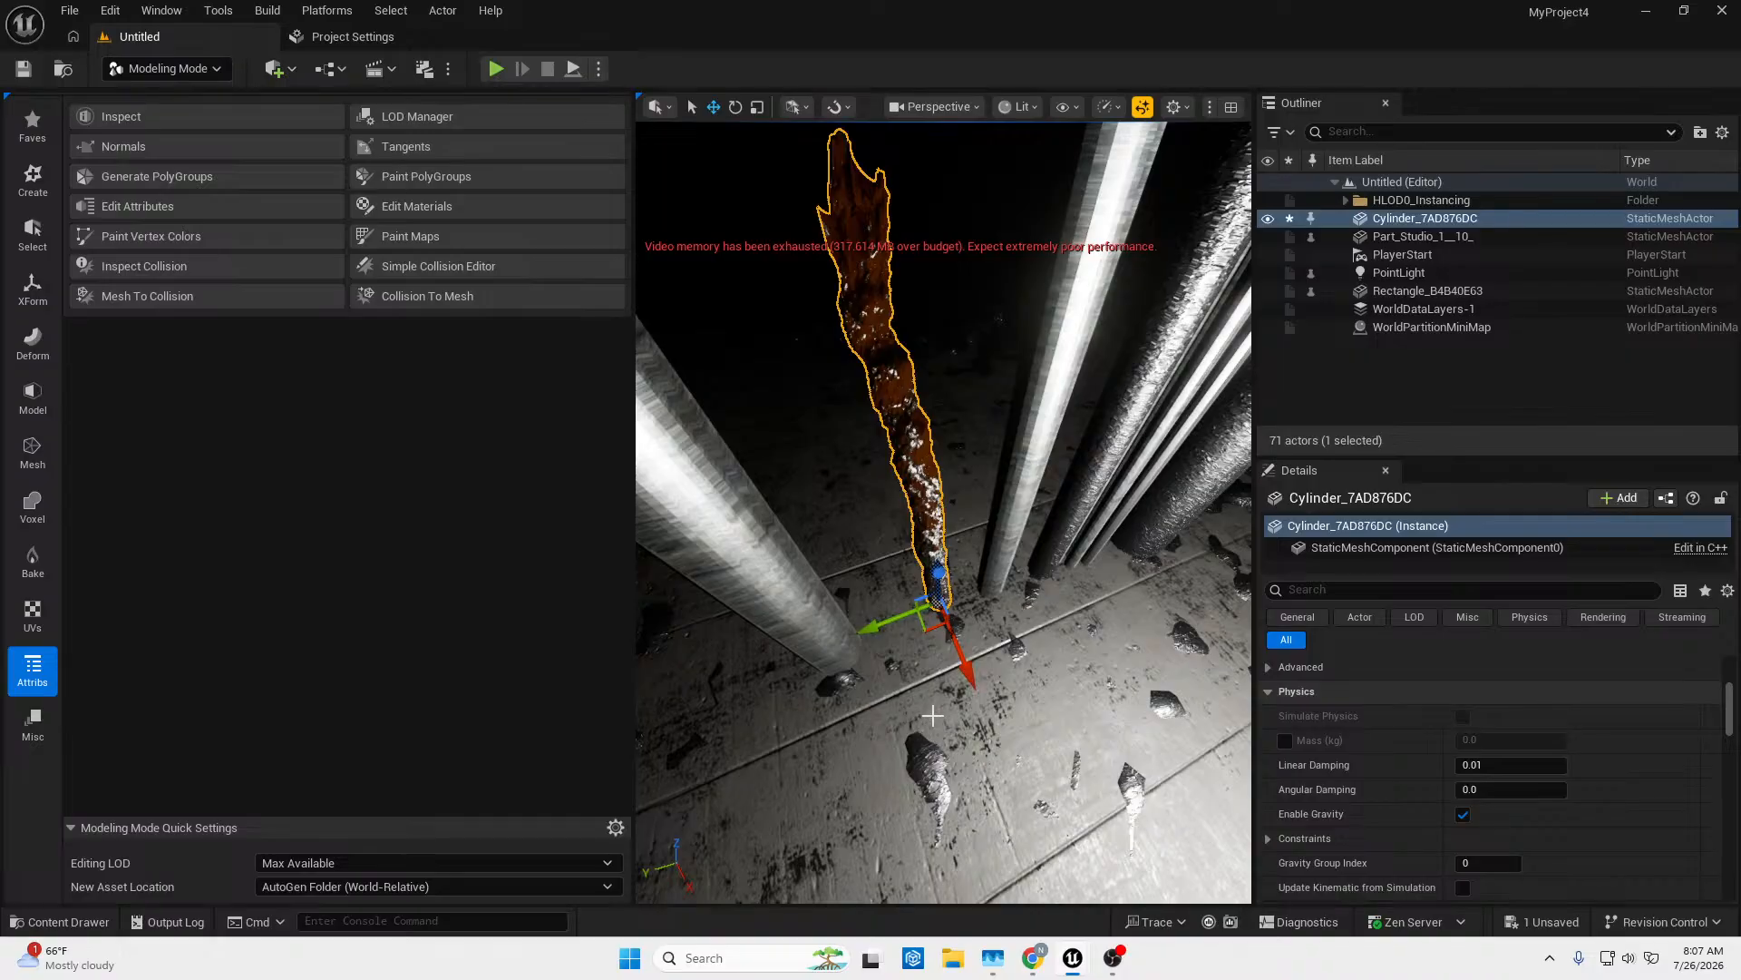
left_click_drag(870, 688, 1005, 689)
right_click_drag(858, 575, 939, 550)
Duplicate the rusty cylinder and raise the copy above the original towards the ceiling grating.
left_click(857, 408)
right_click_drag(857, 408, 862, 444)
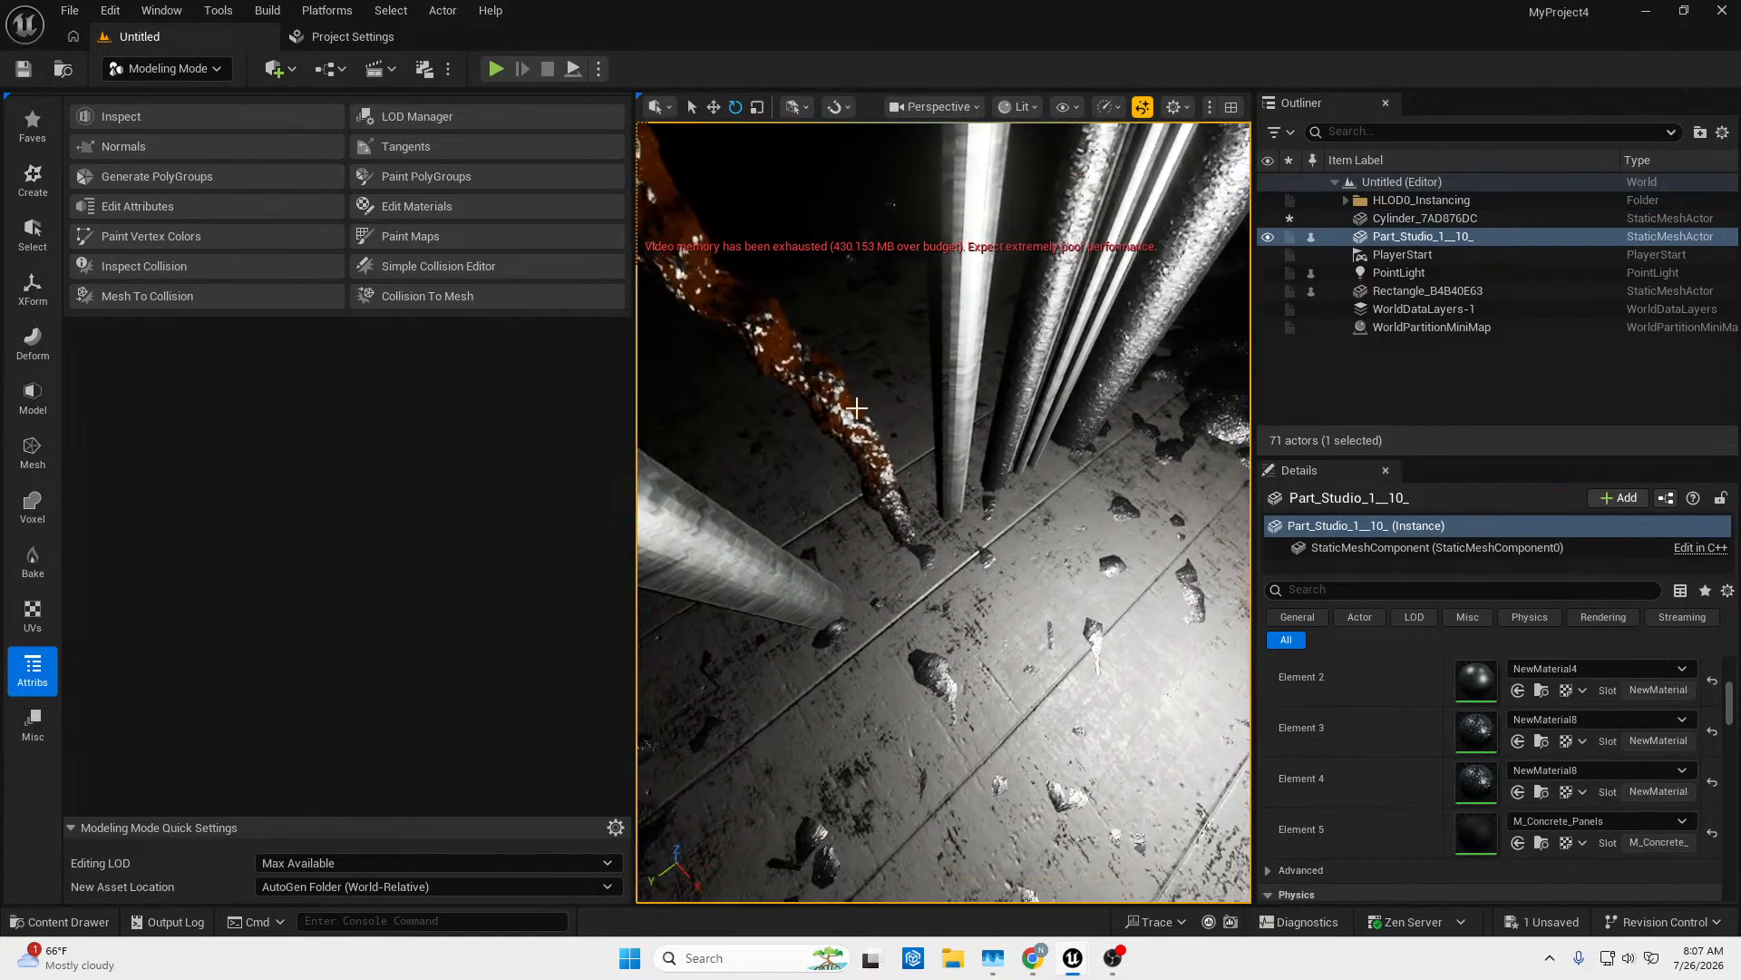
left_click(880, 478)
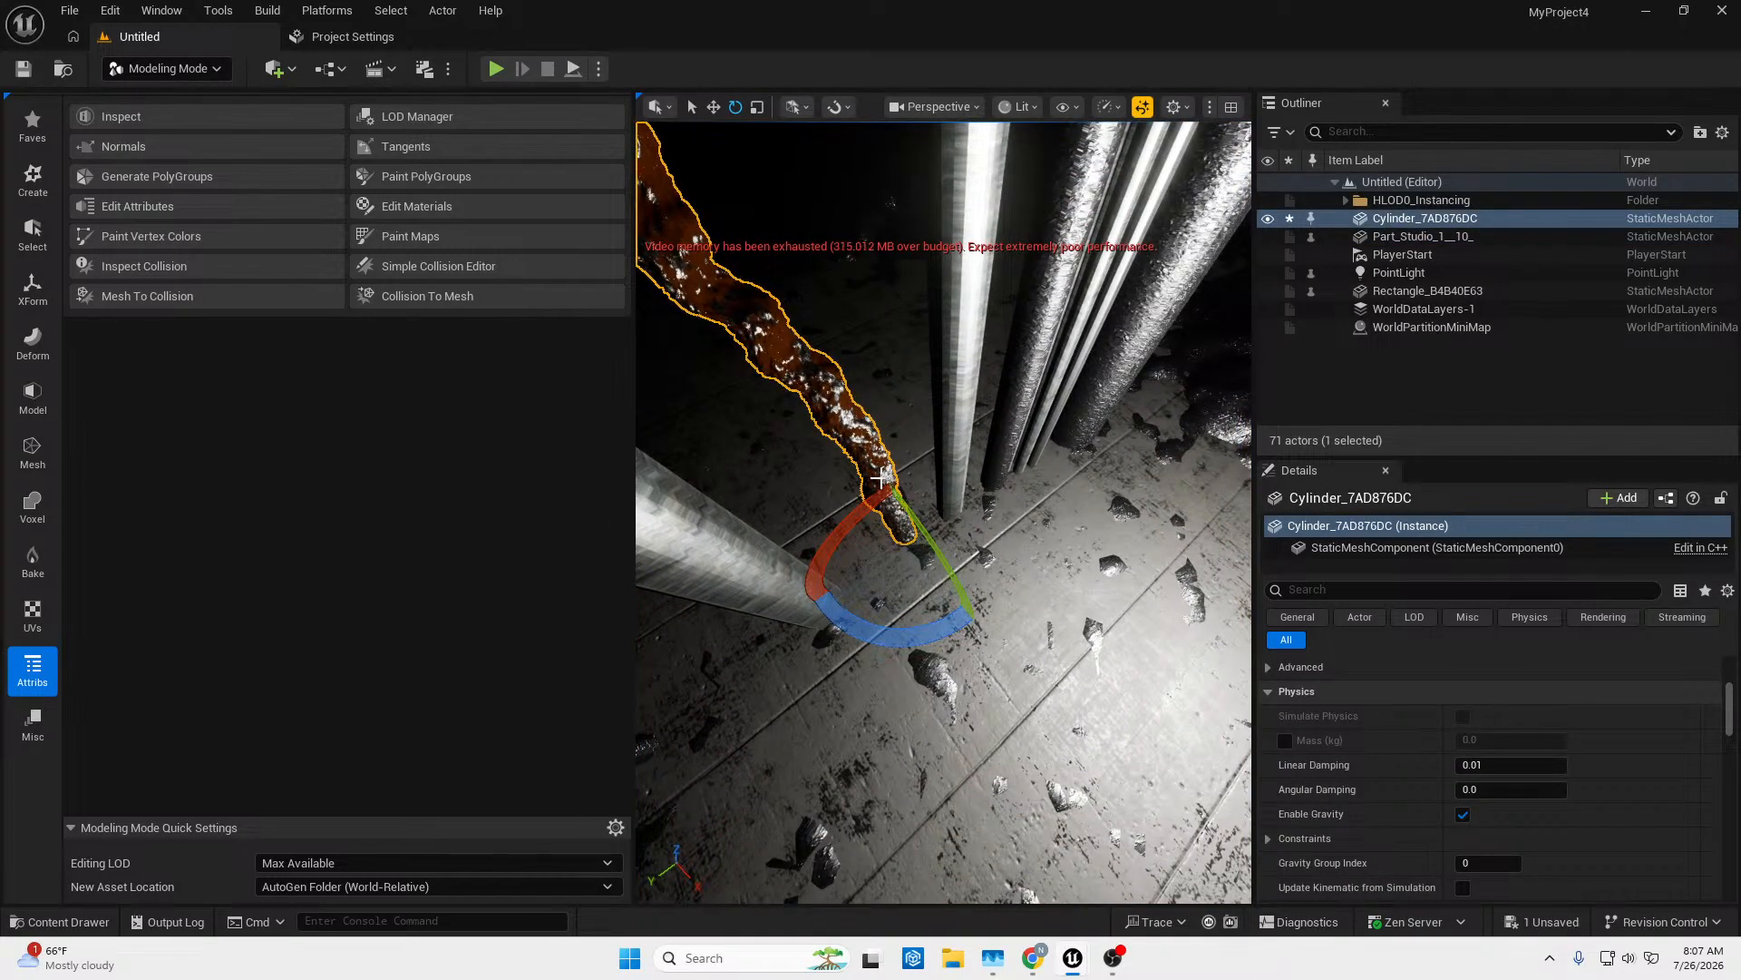
key("ctrl+d")
key("w")
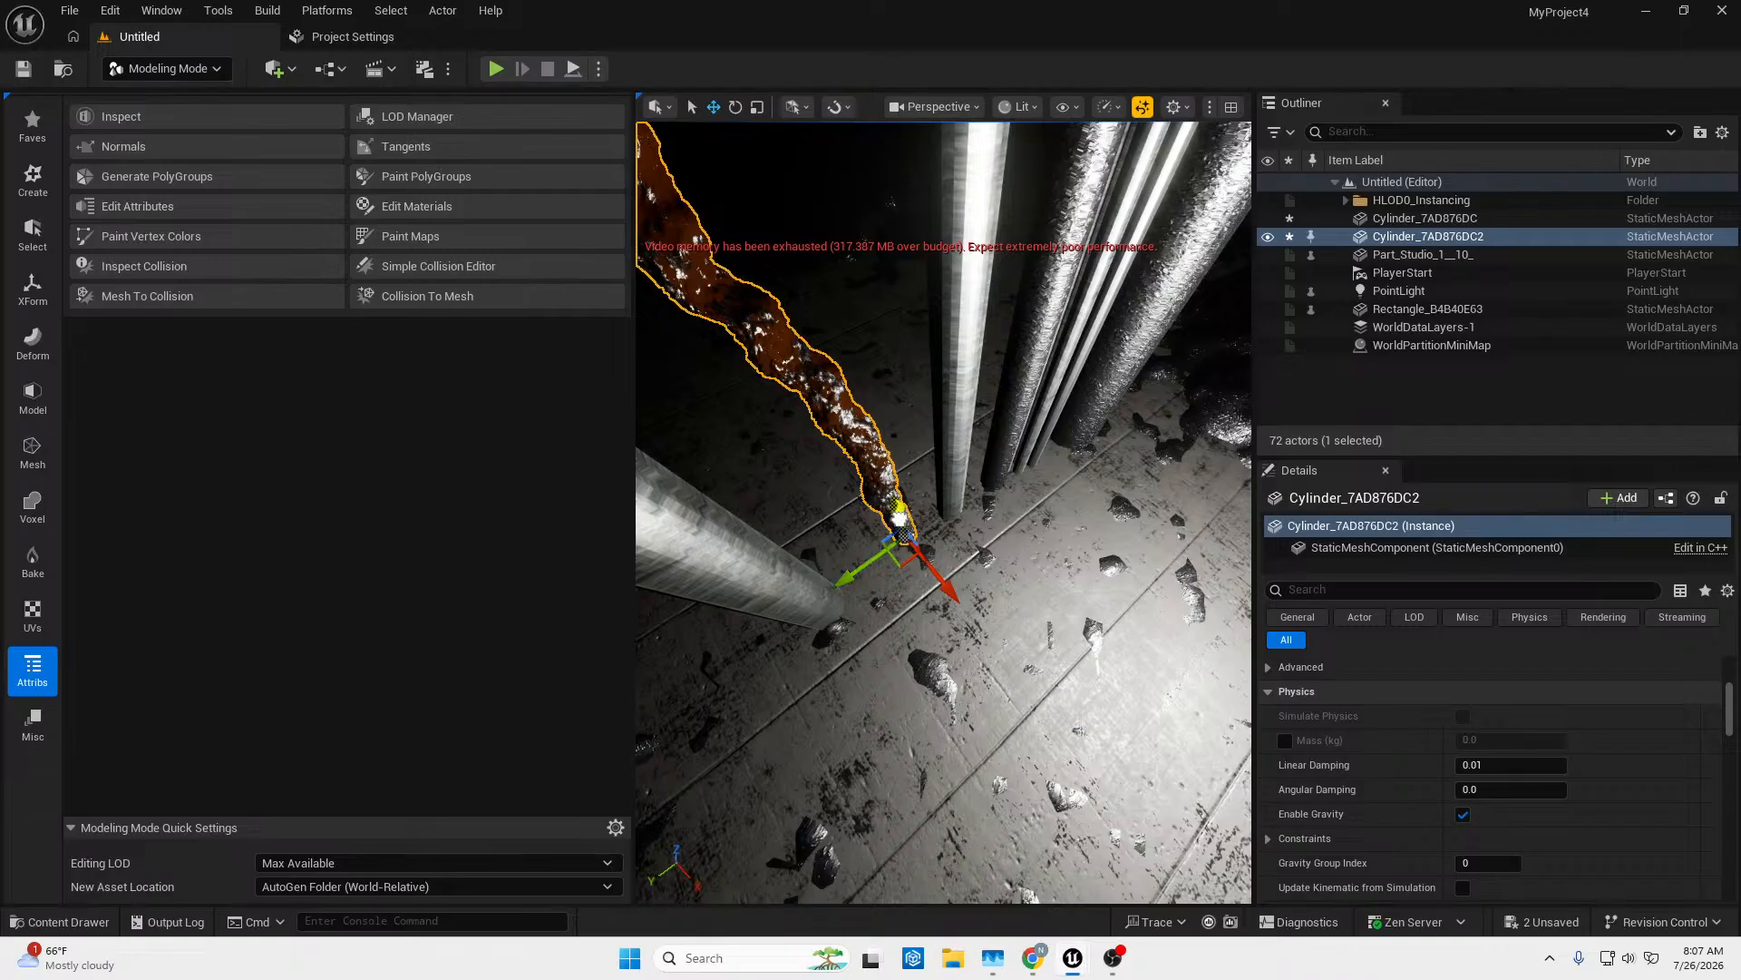
left_click_drag(899, 518, 862, 378)
right_click_drag(901, 623, 901, 508)
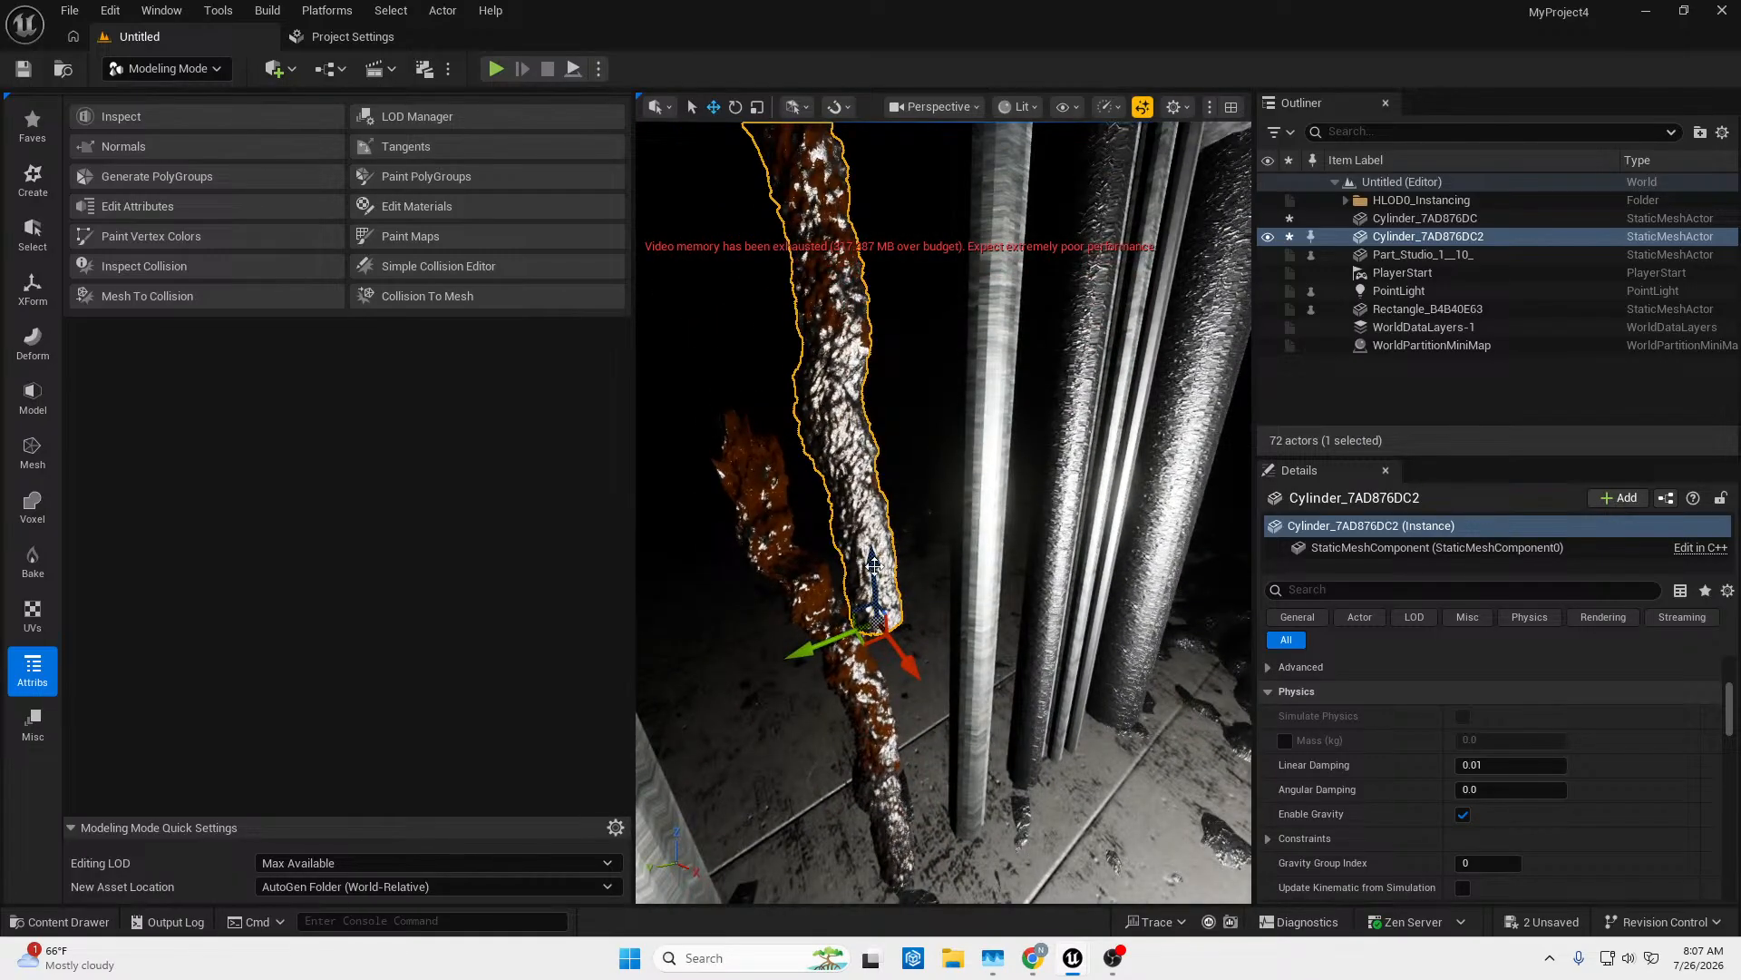
left_click_drag(874, 566, 849, 407)
right_click_drag(886, 623, 886, 517)
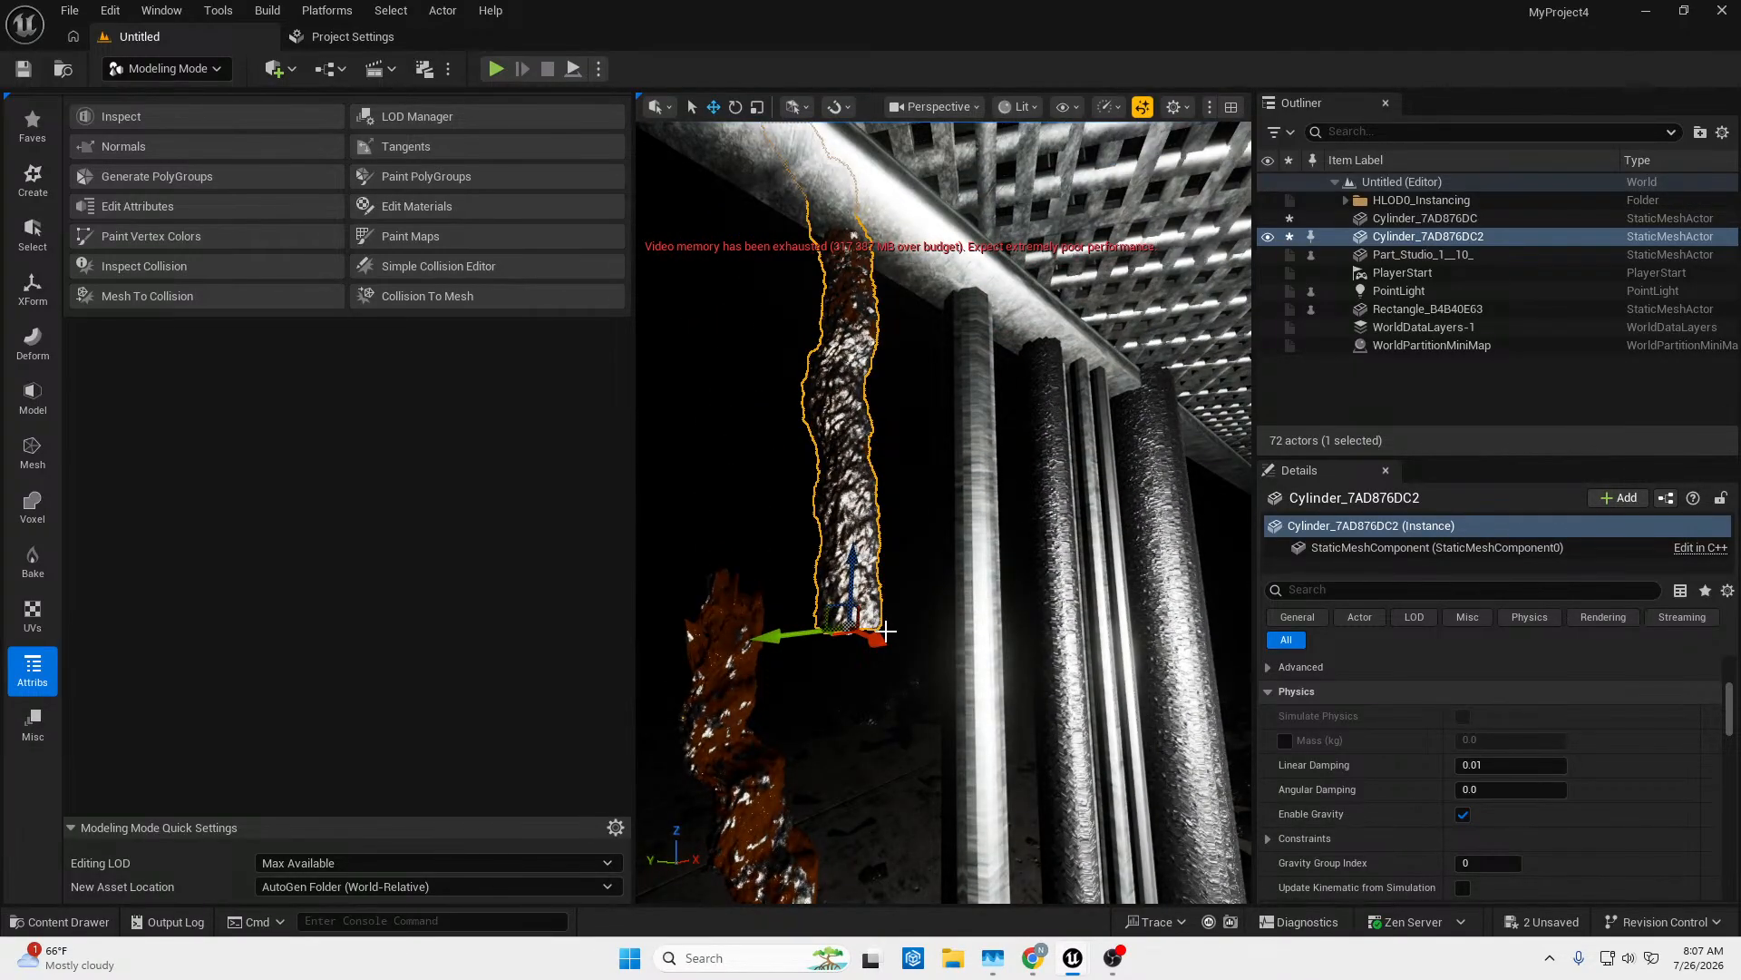
Rotate the copied cylinder upside down so its jagged end hangs down against the lower cylinder.
key("e")
left_click_drag(819, 537, 845, 751)
mouse_move(898, 362)
right_mouse_down()
mouse_move(893, 480)
mouse_move(896, 383)
right_mouse_up()
left_click_drag(850, 391, 905, 81)
key("w")
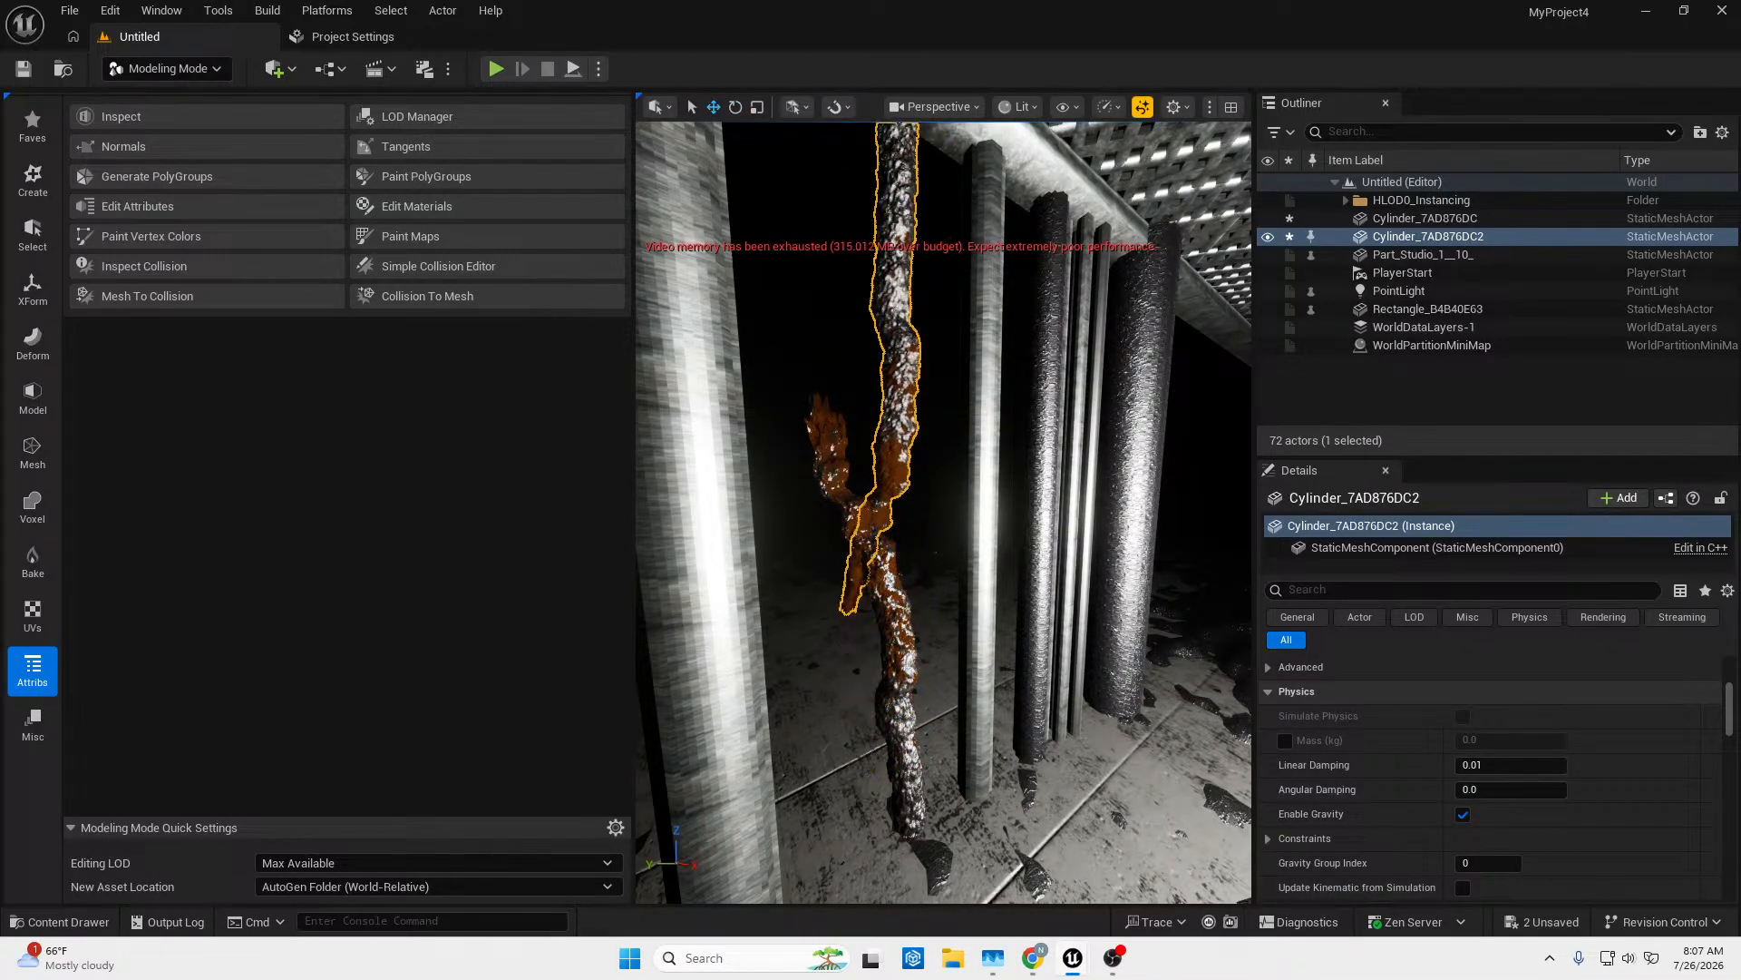
Raise the hanging rusty cylinder higher into the ceiling grating between the pillars.
right_click_drag(907, 272, 898, 136)
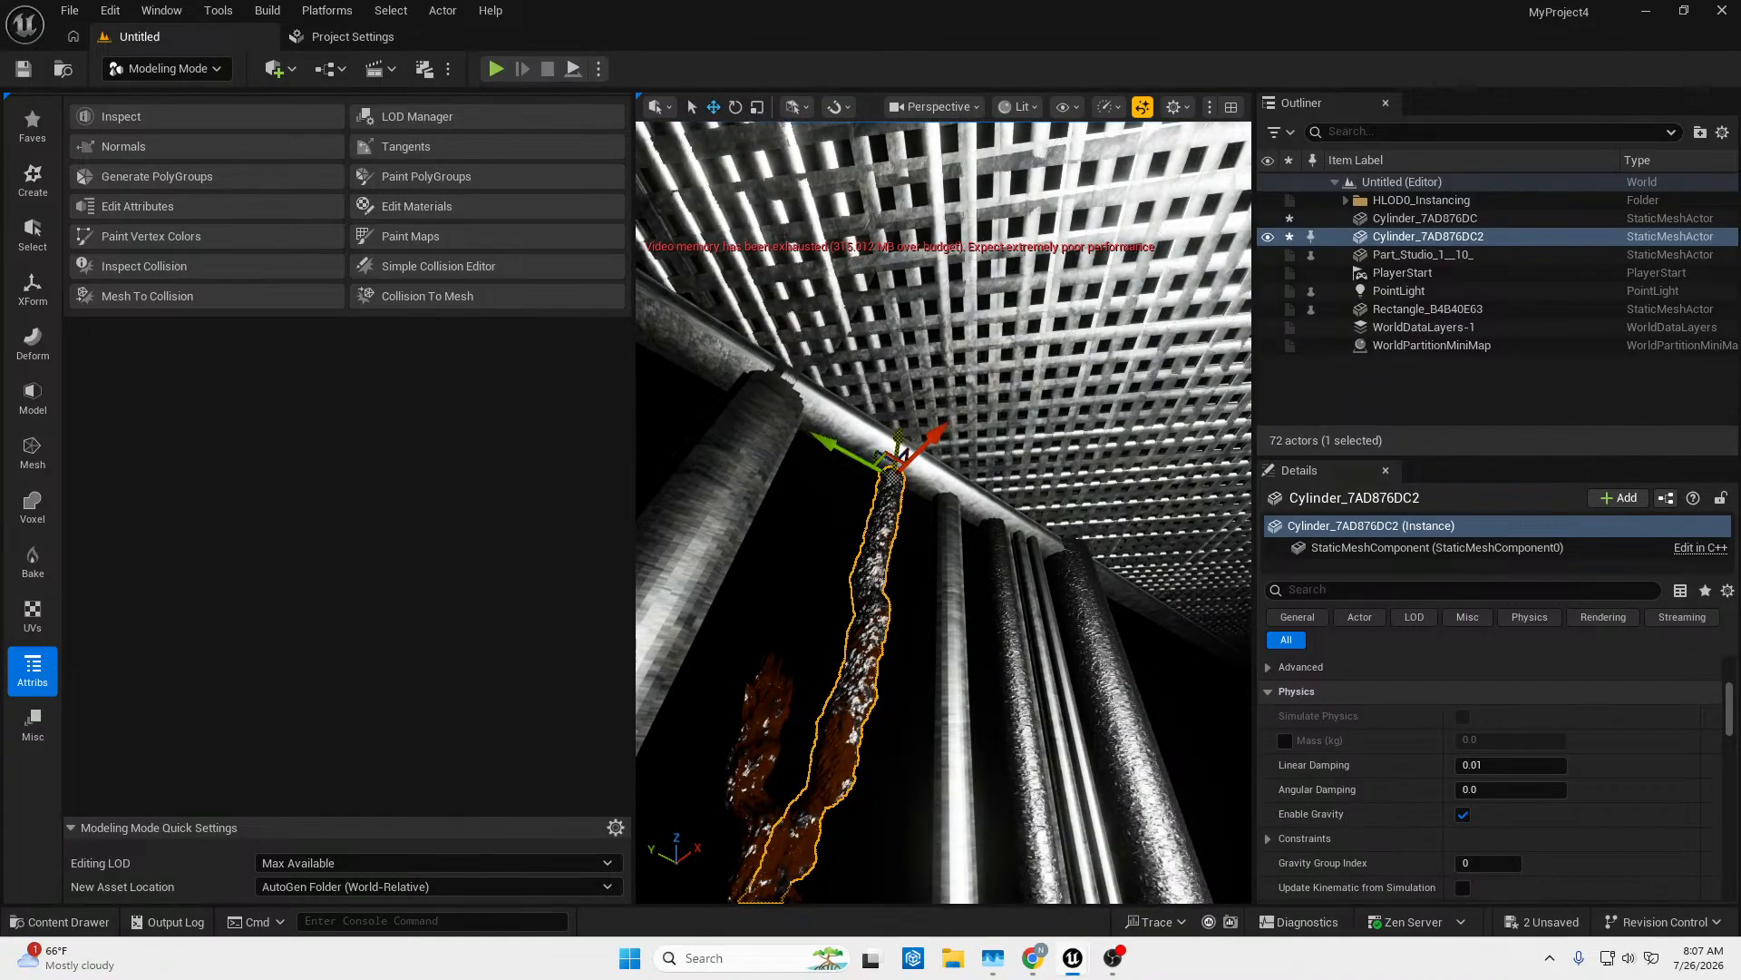
left_click_drag(898, 429, 902, 388)
right_click_drag(833, 519, 837, 716)
left_click(833, 519)
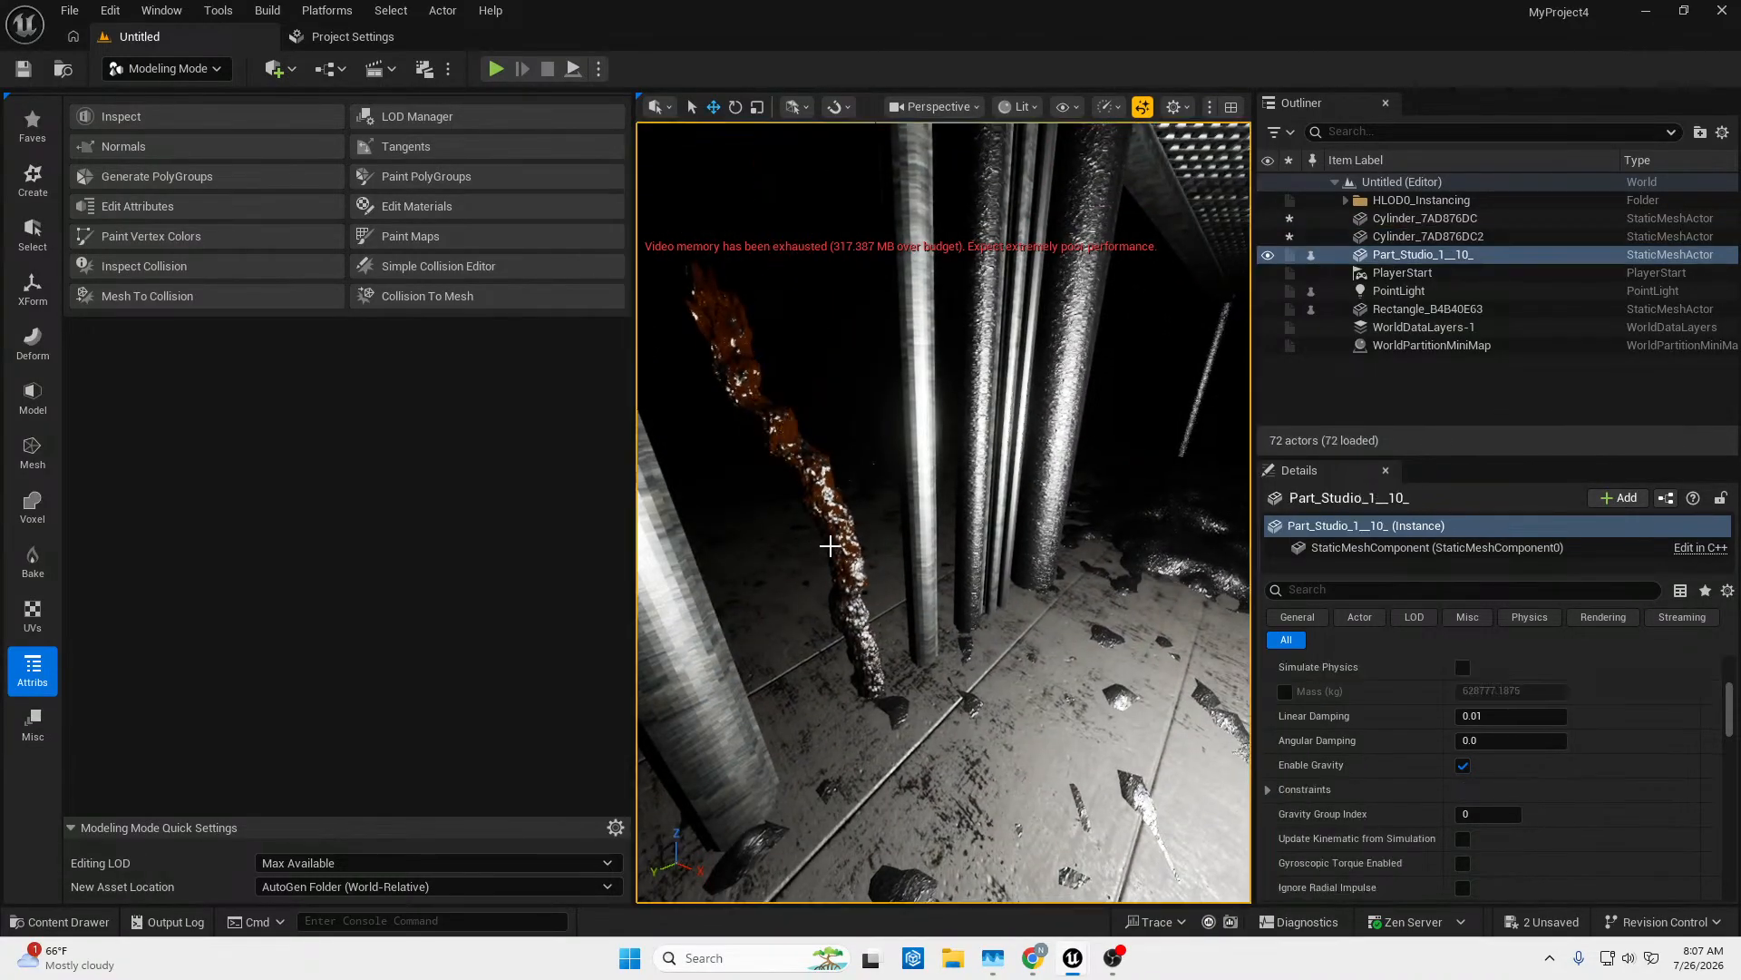
Adjust the height of the standing rusty cylinder so its base meets the floor.
left_click(875, 675)
left_click_drag(872, 648, 878, 712)
mouse_move(878, 712)
right_mouse_down()
mouse_move(907, 581)
mouse_move(891, 744)
right_mouse_up()
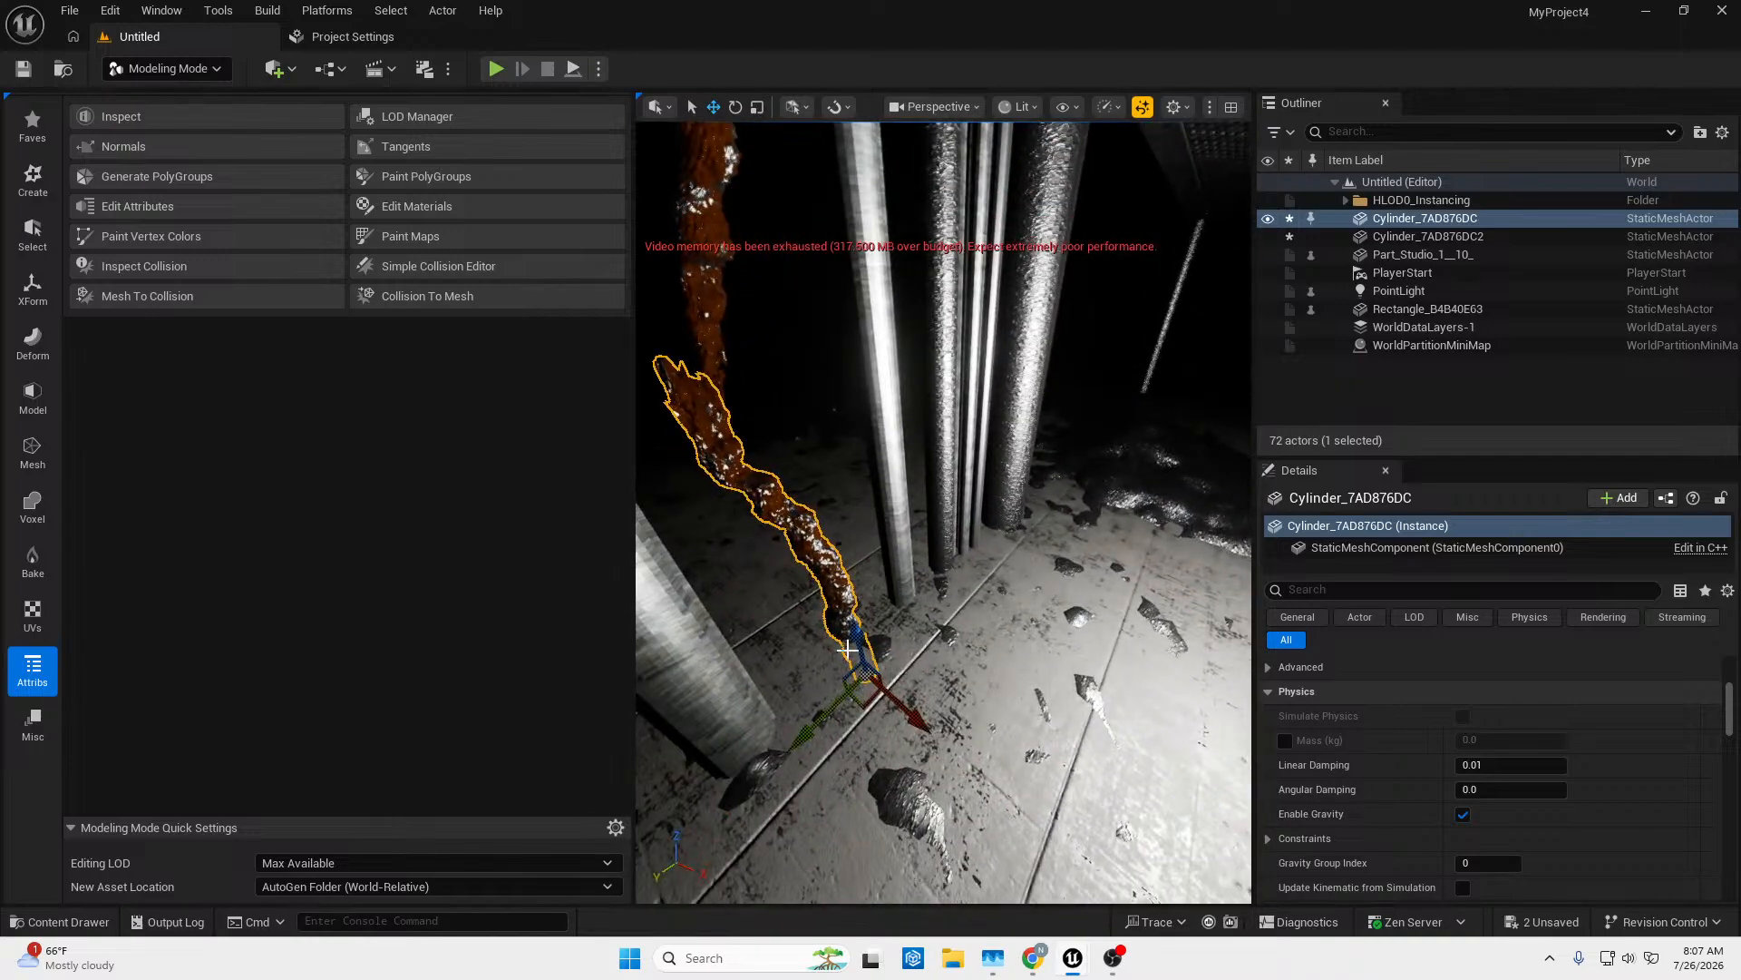
left_click_drag(858, 629, 853, 582)
Raise the hanging rusty cylinder further, leaving a small gap between its tip and the lower cylinder.
right_click_drag(853, 582, 849, 345)
left_click(848, 420)
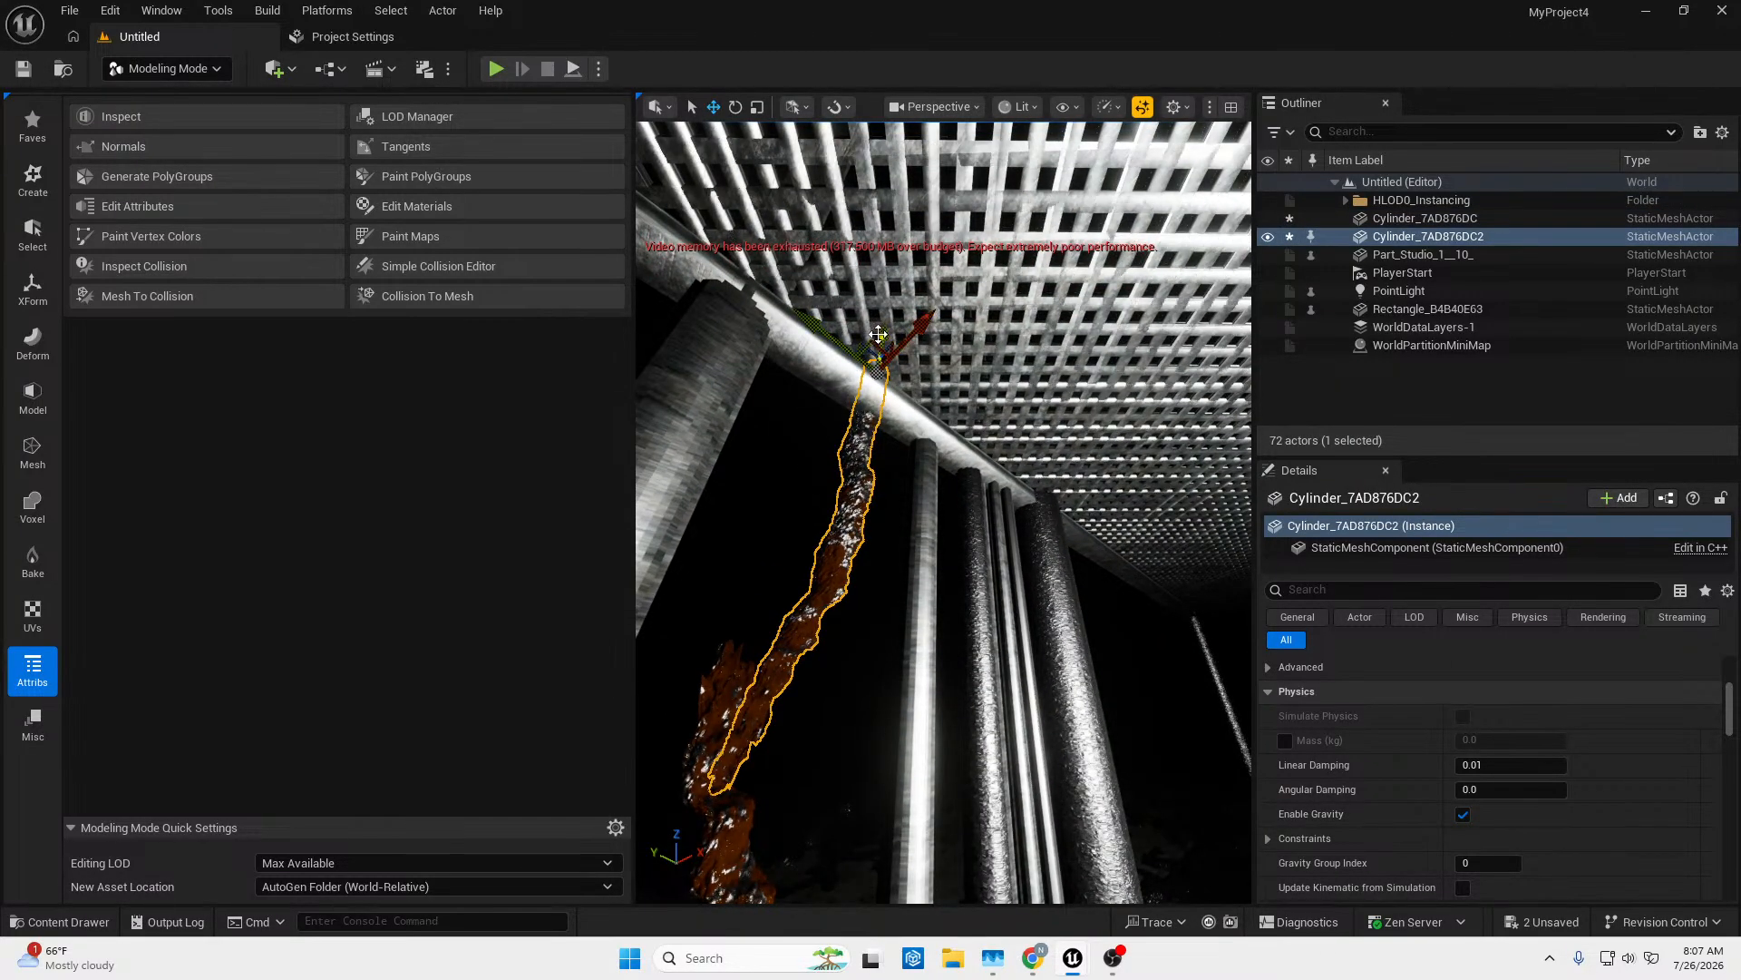
left_click_drag(882, 323, 883, 306)
right_click_drag(884, 300, 901, 527)
key("w")
key("s")
key("s")
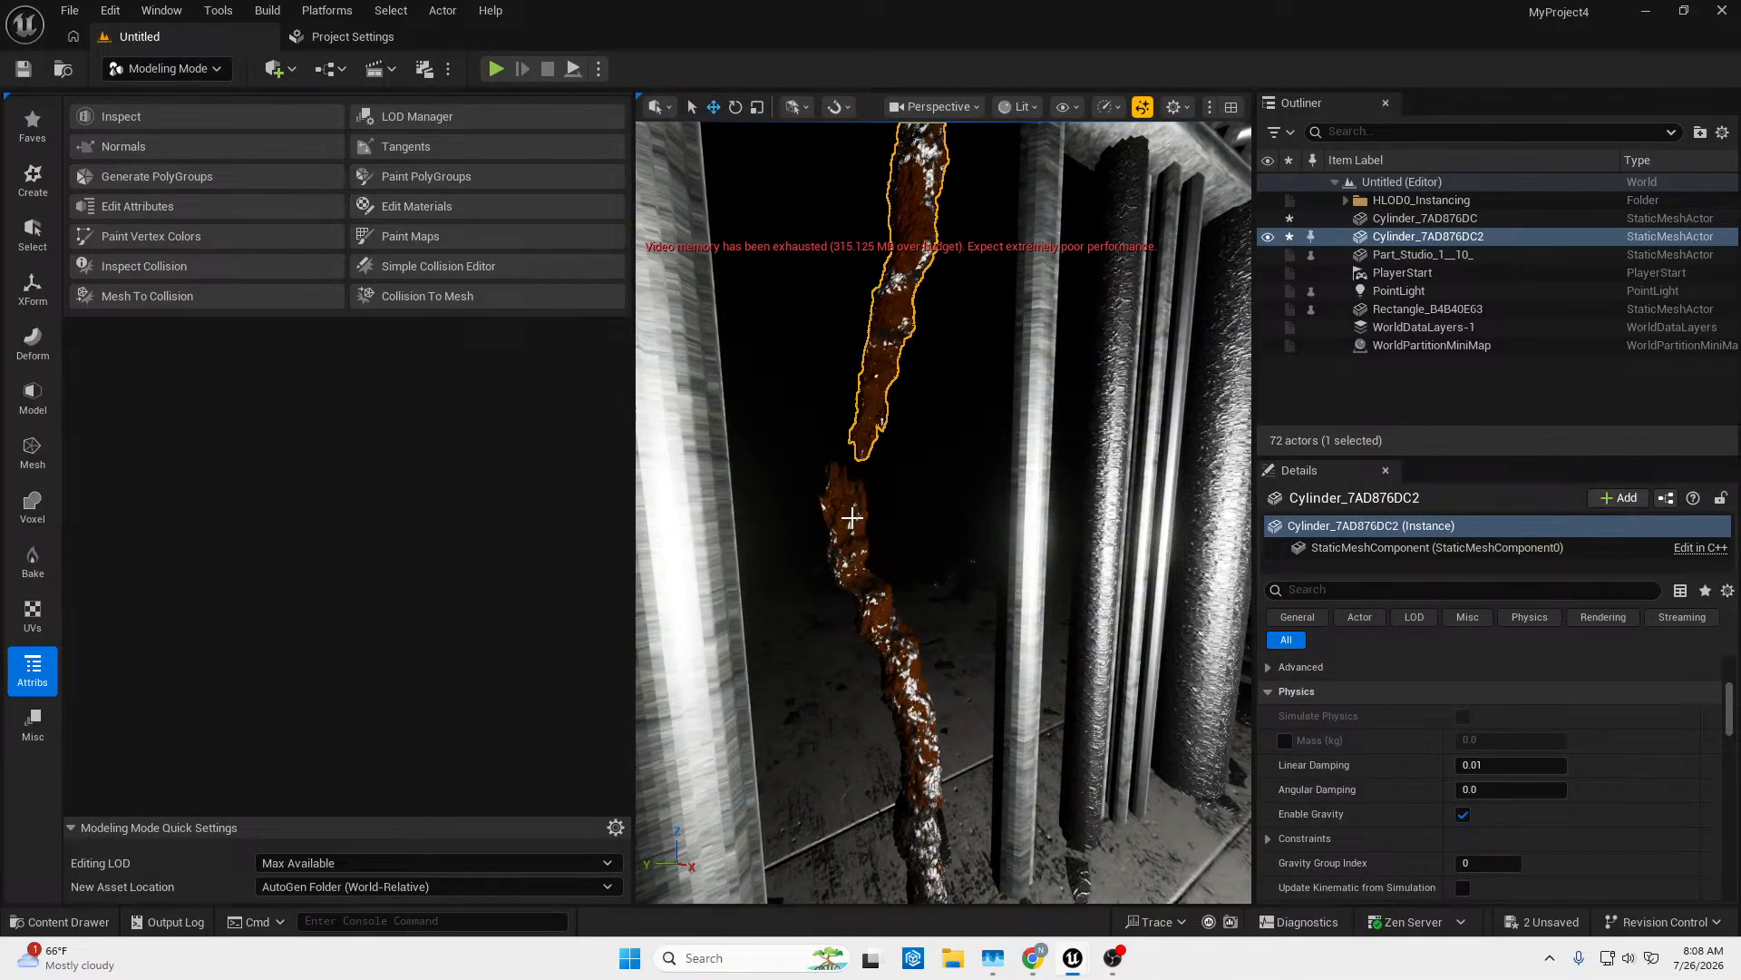
Duplicate the upper and lower rusty cylinders together and move the copied pair along the row of pillars.
left_click(852, 518, "ctrl")
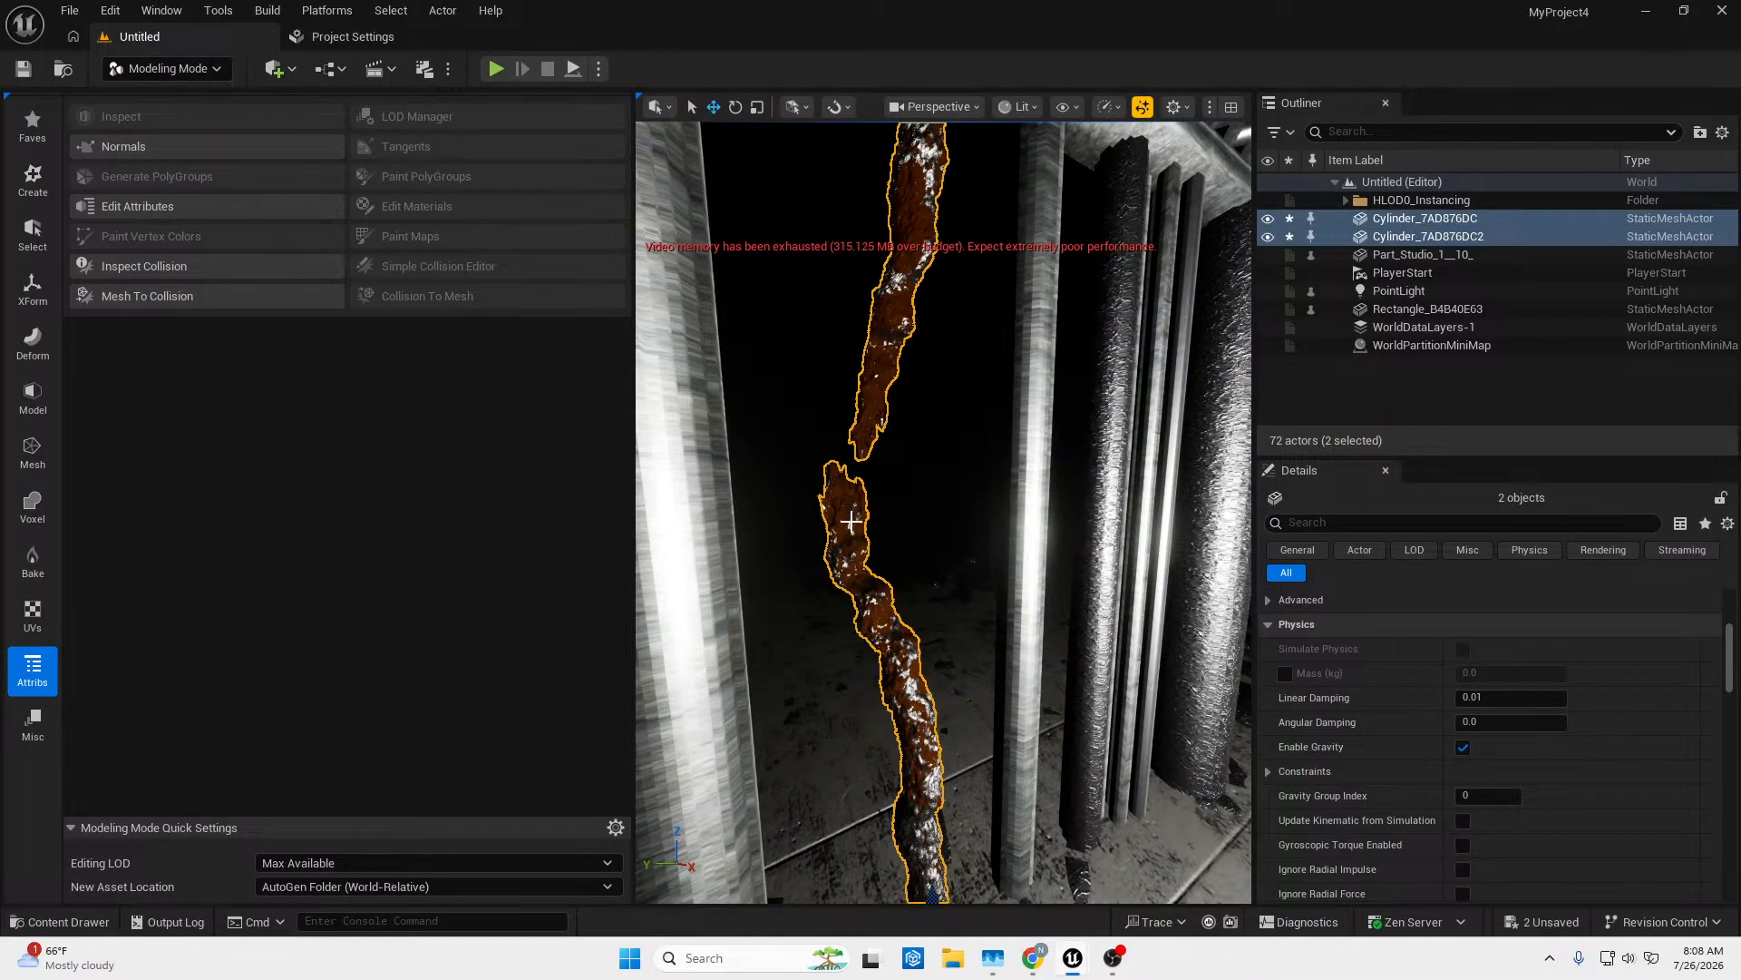
key("ctrl+d")
right_click_drag(851, 522, 823, 565)
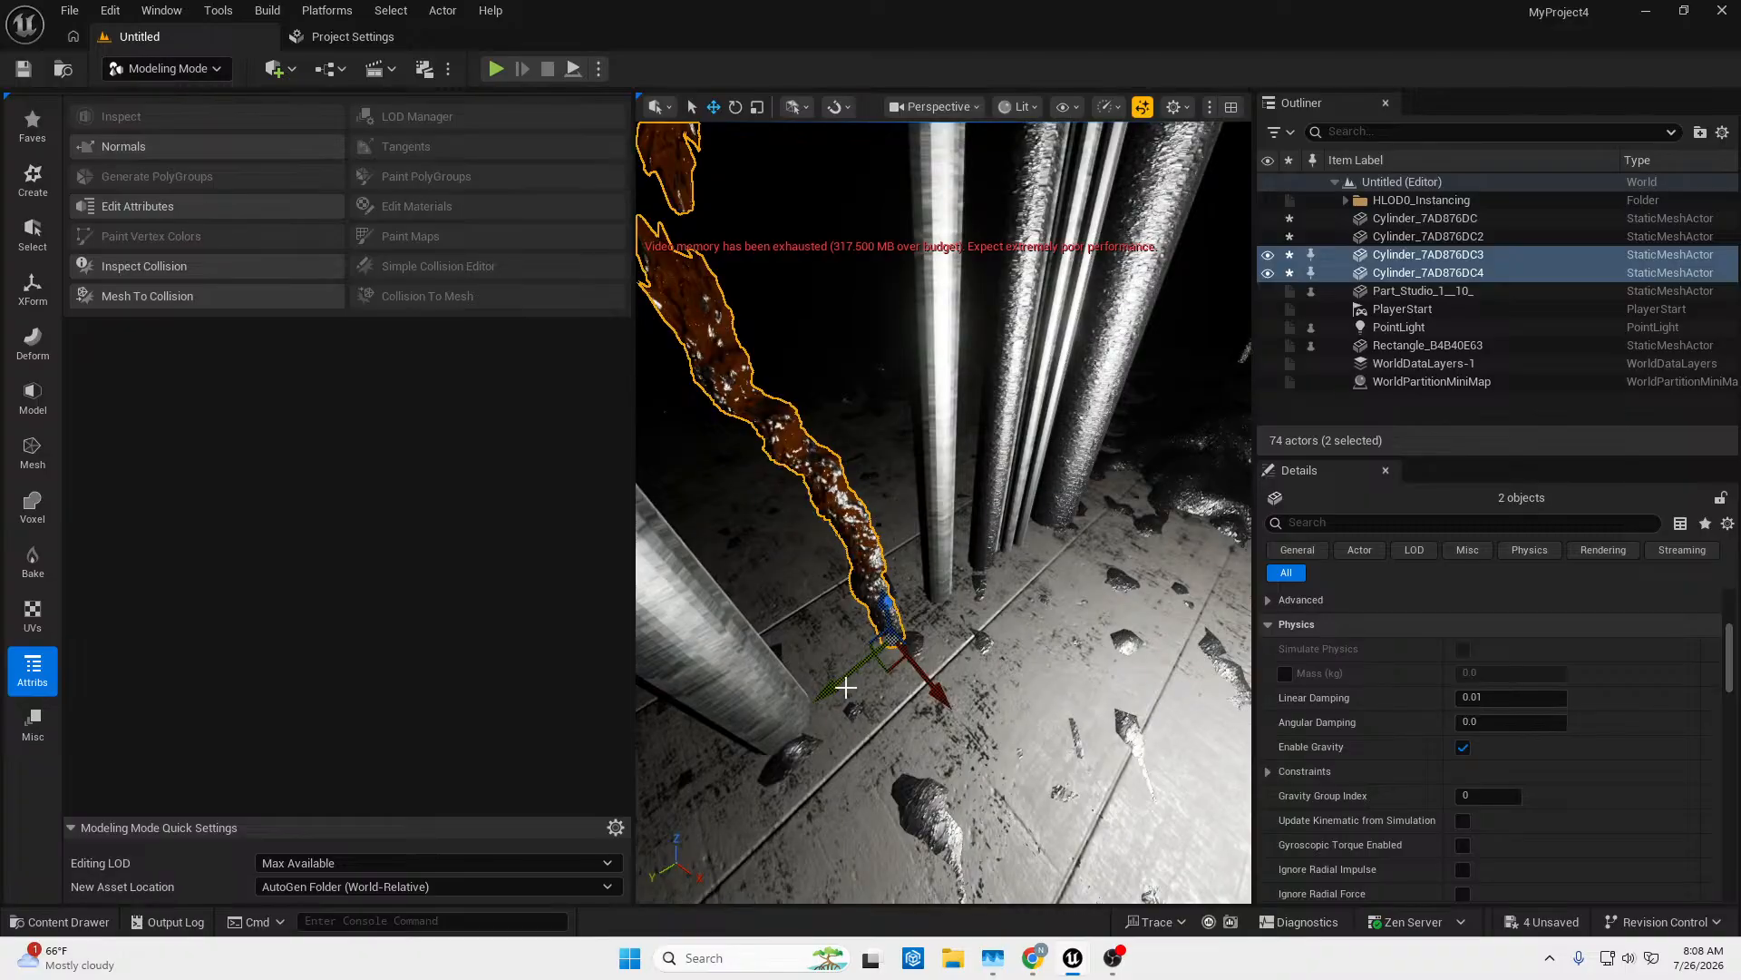
left_click_drag(856, 677, 998, 594)
right_click_drag(1042, 622, 1076, 158)
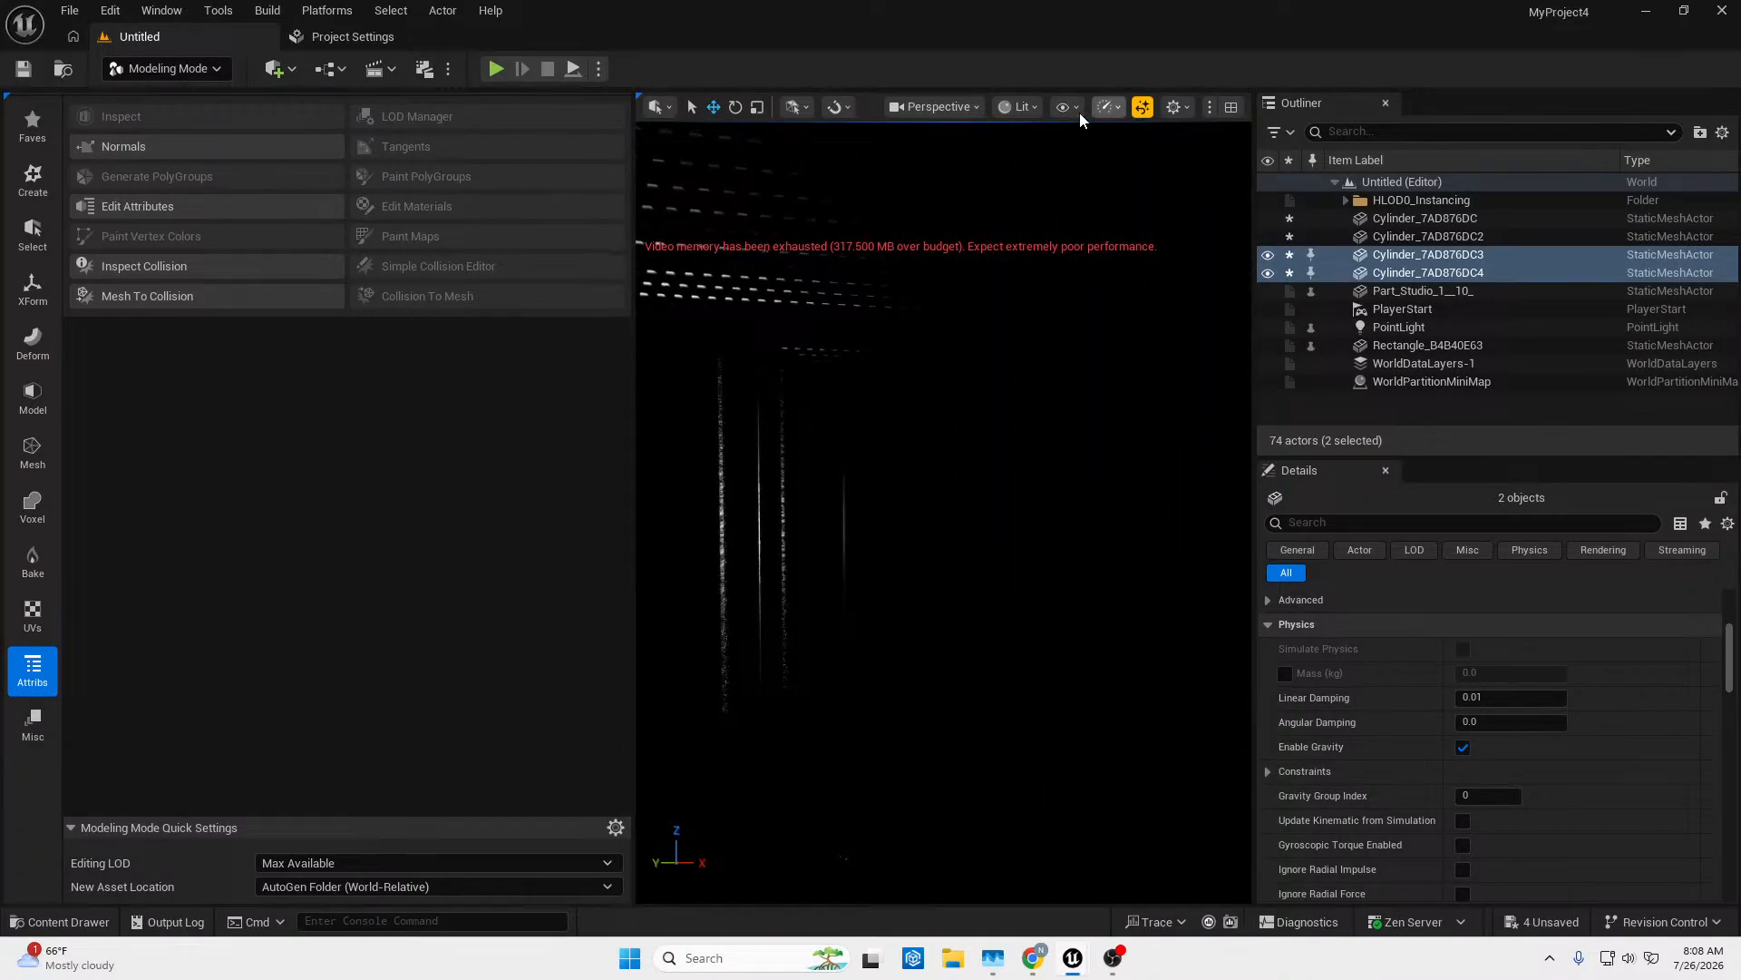
Switch the viewport to Unlit shading and move the copied cylinder pair into another gap along the pillar row.
left_click(1018, 106)
left_click(1048, 193)
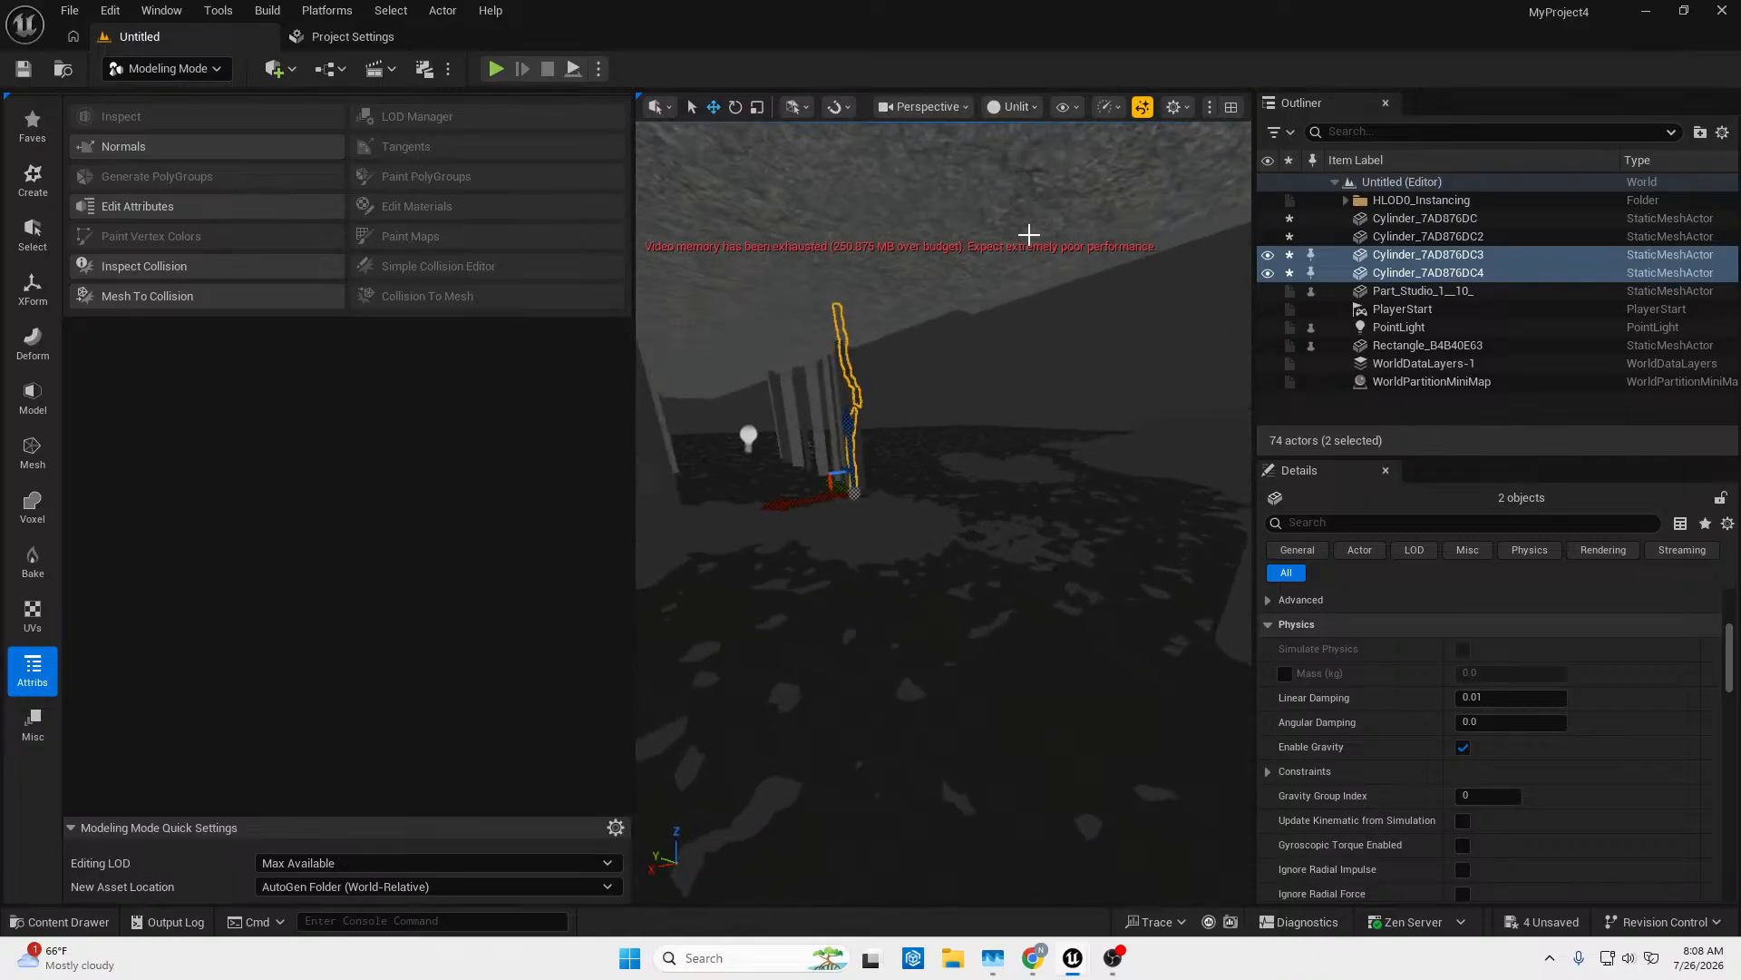
left_click_drag(838, 487, 1046, 522)
right_click_drag(1046, 509, 916, 508)
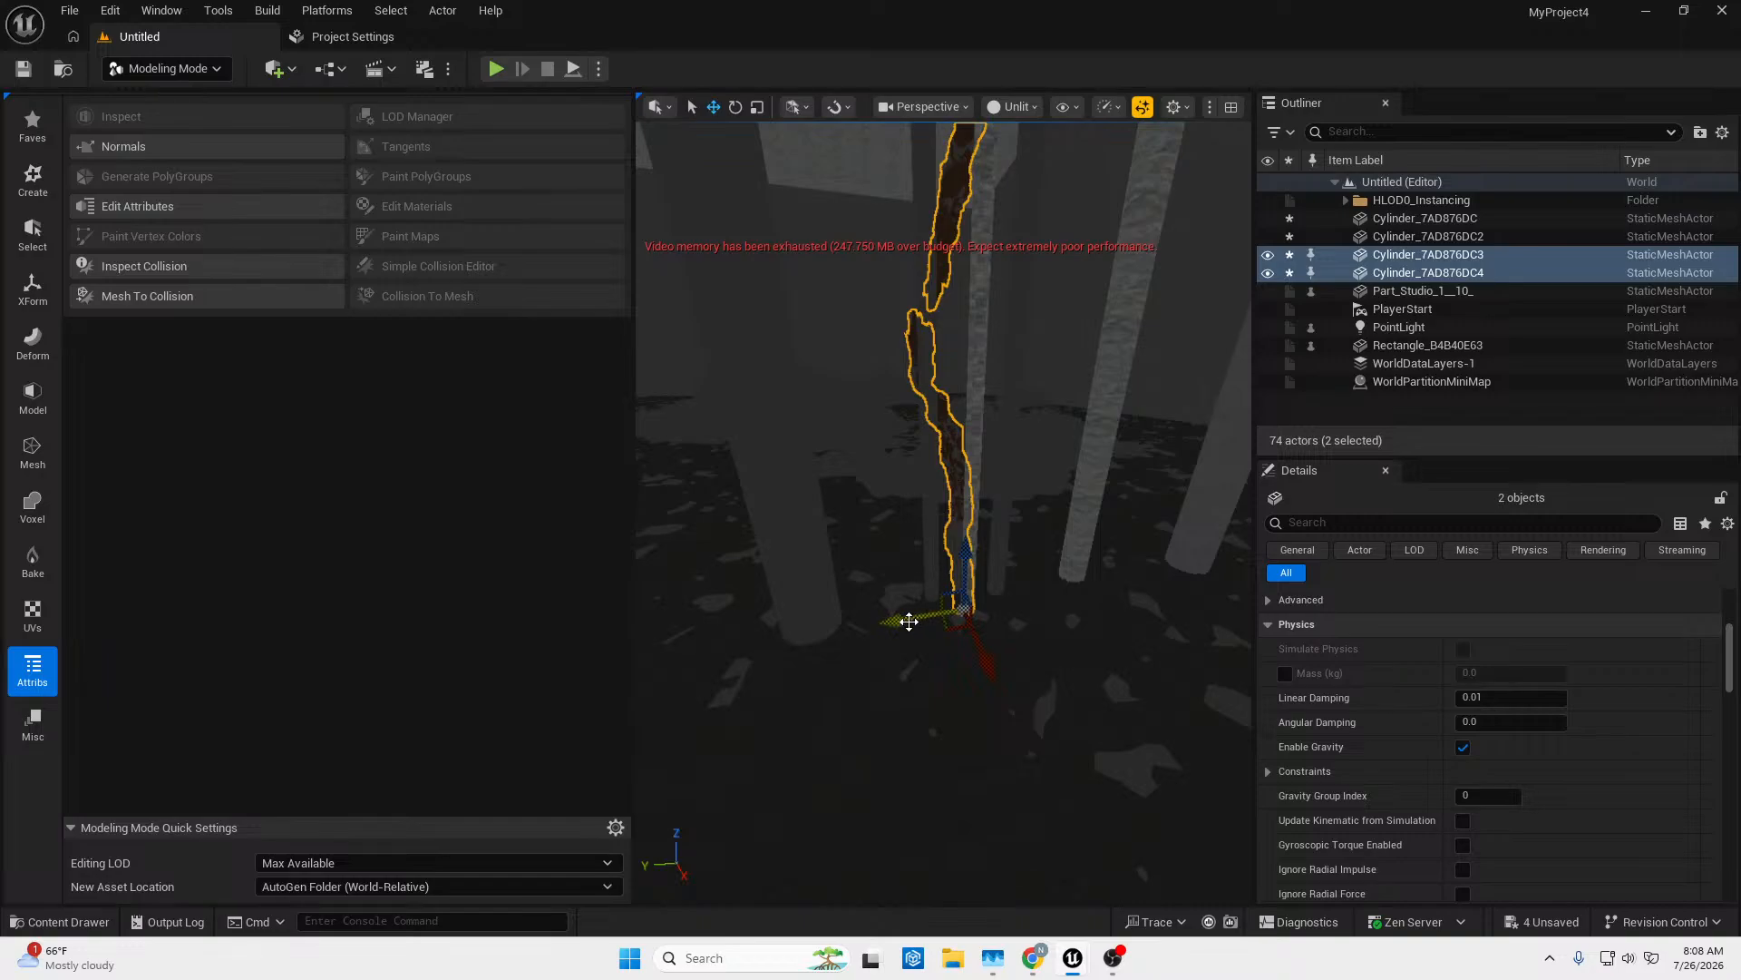
left_click_drag(909, 621, 837, 604)
right_click_drag(1121, 701, 1207, 619)
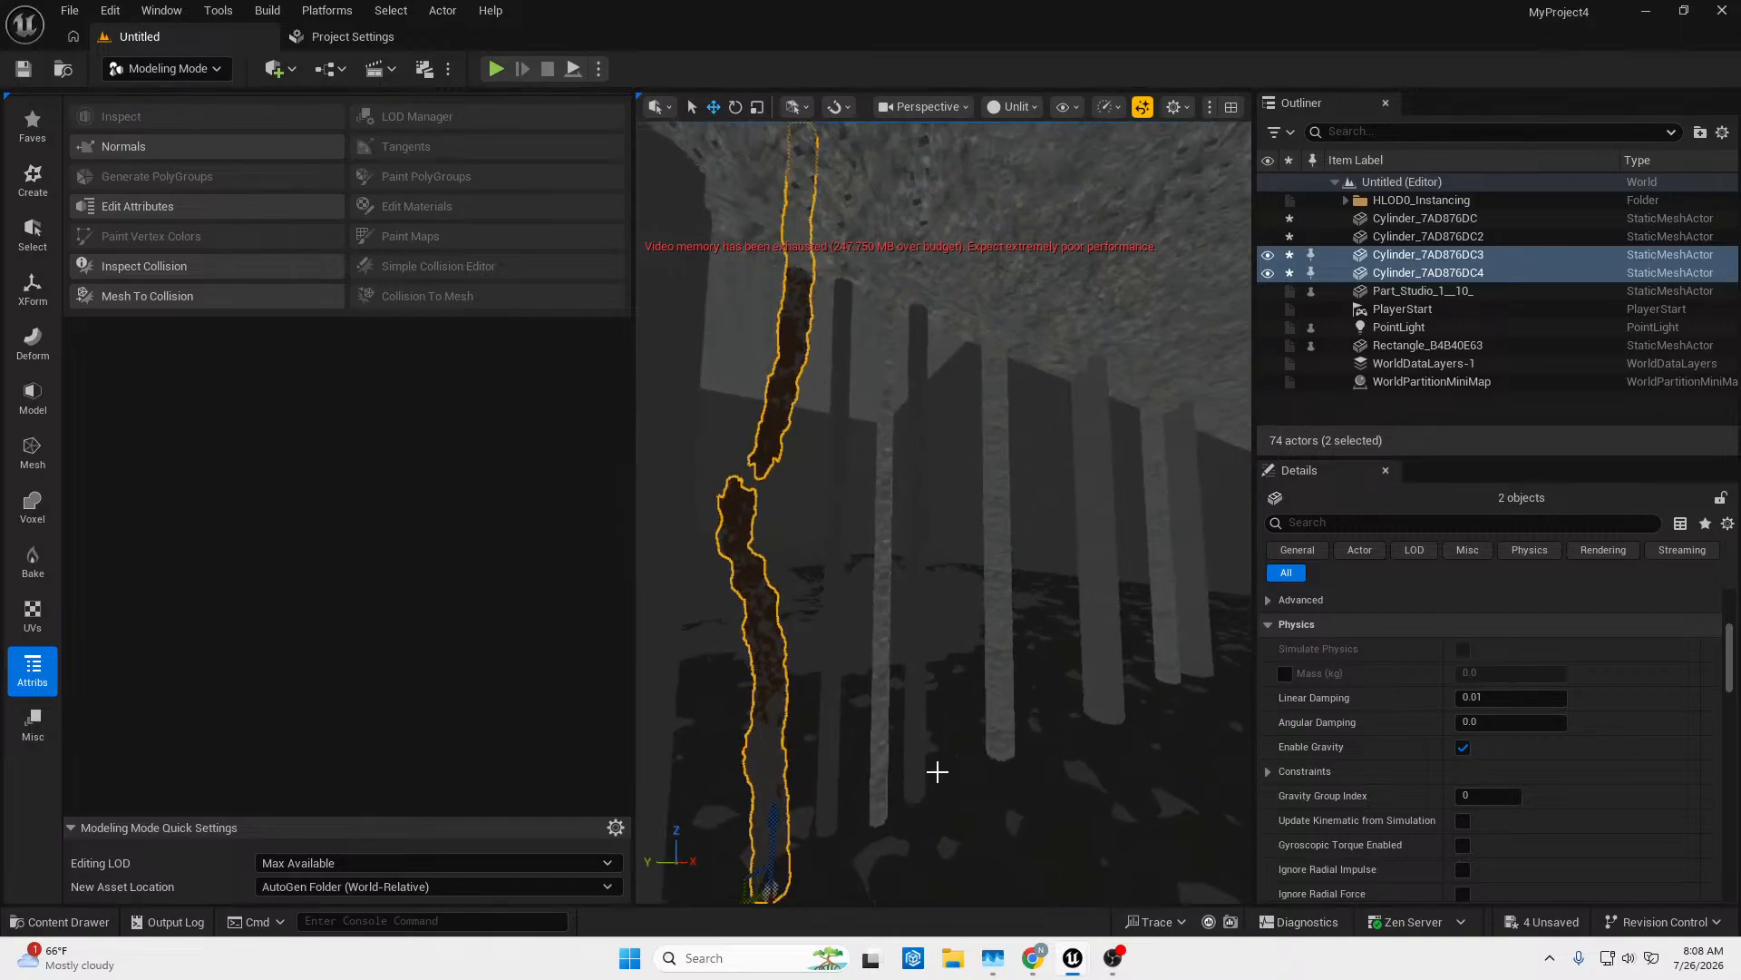
Rotate the copied cylinder pair about the vertical axis so it bends differently from the original pair.
right_click_drag(937, 770, 1002, 803)
right_click_drag(719, 707, 691, 699)
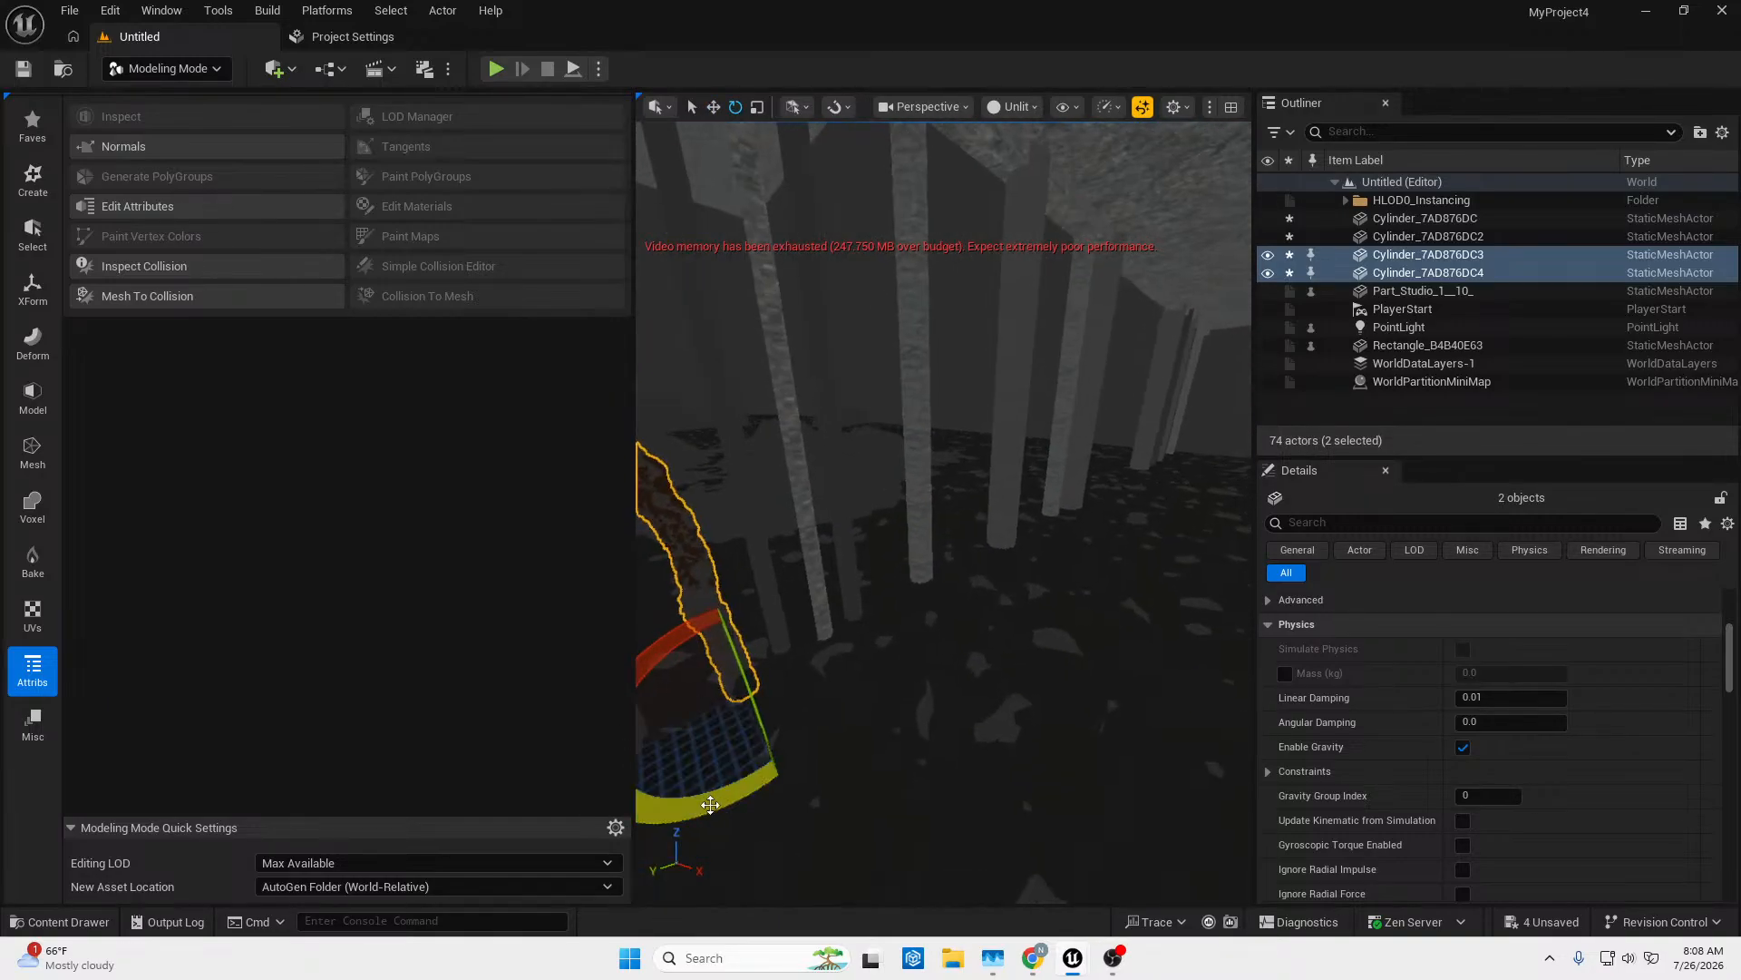
right_click_drag(717, 793, 589, 798)
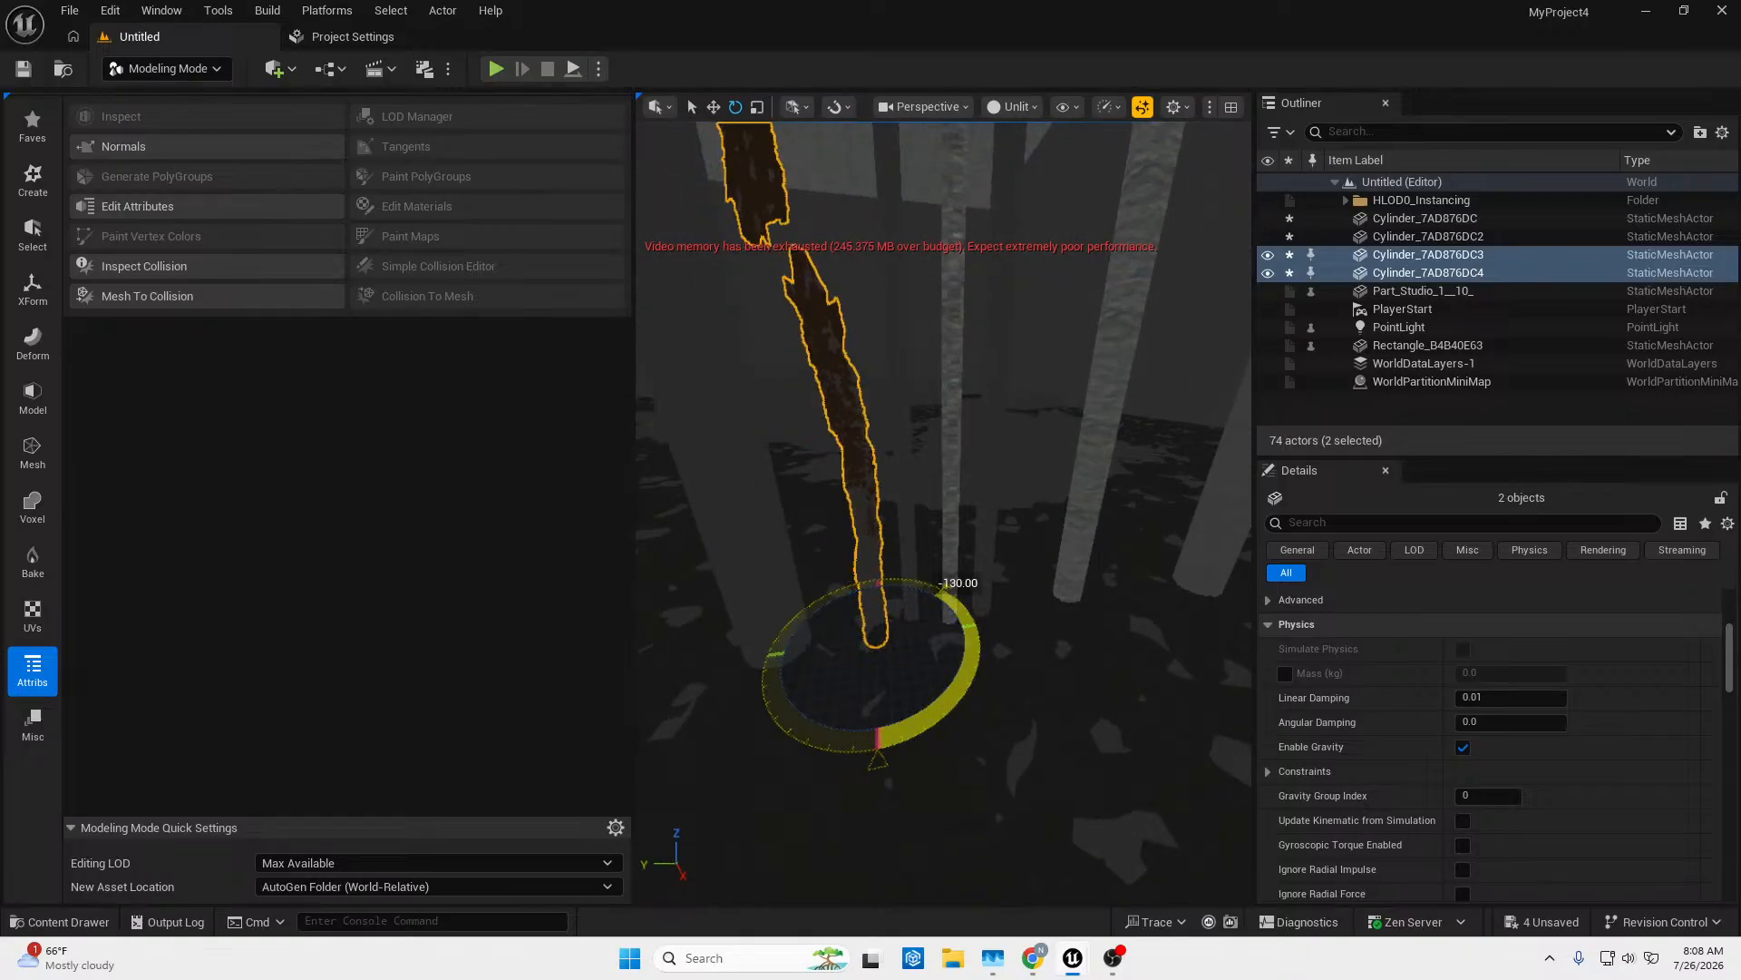
right_click_drag(943, 545, 1142, 490)
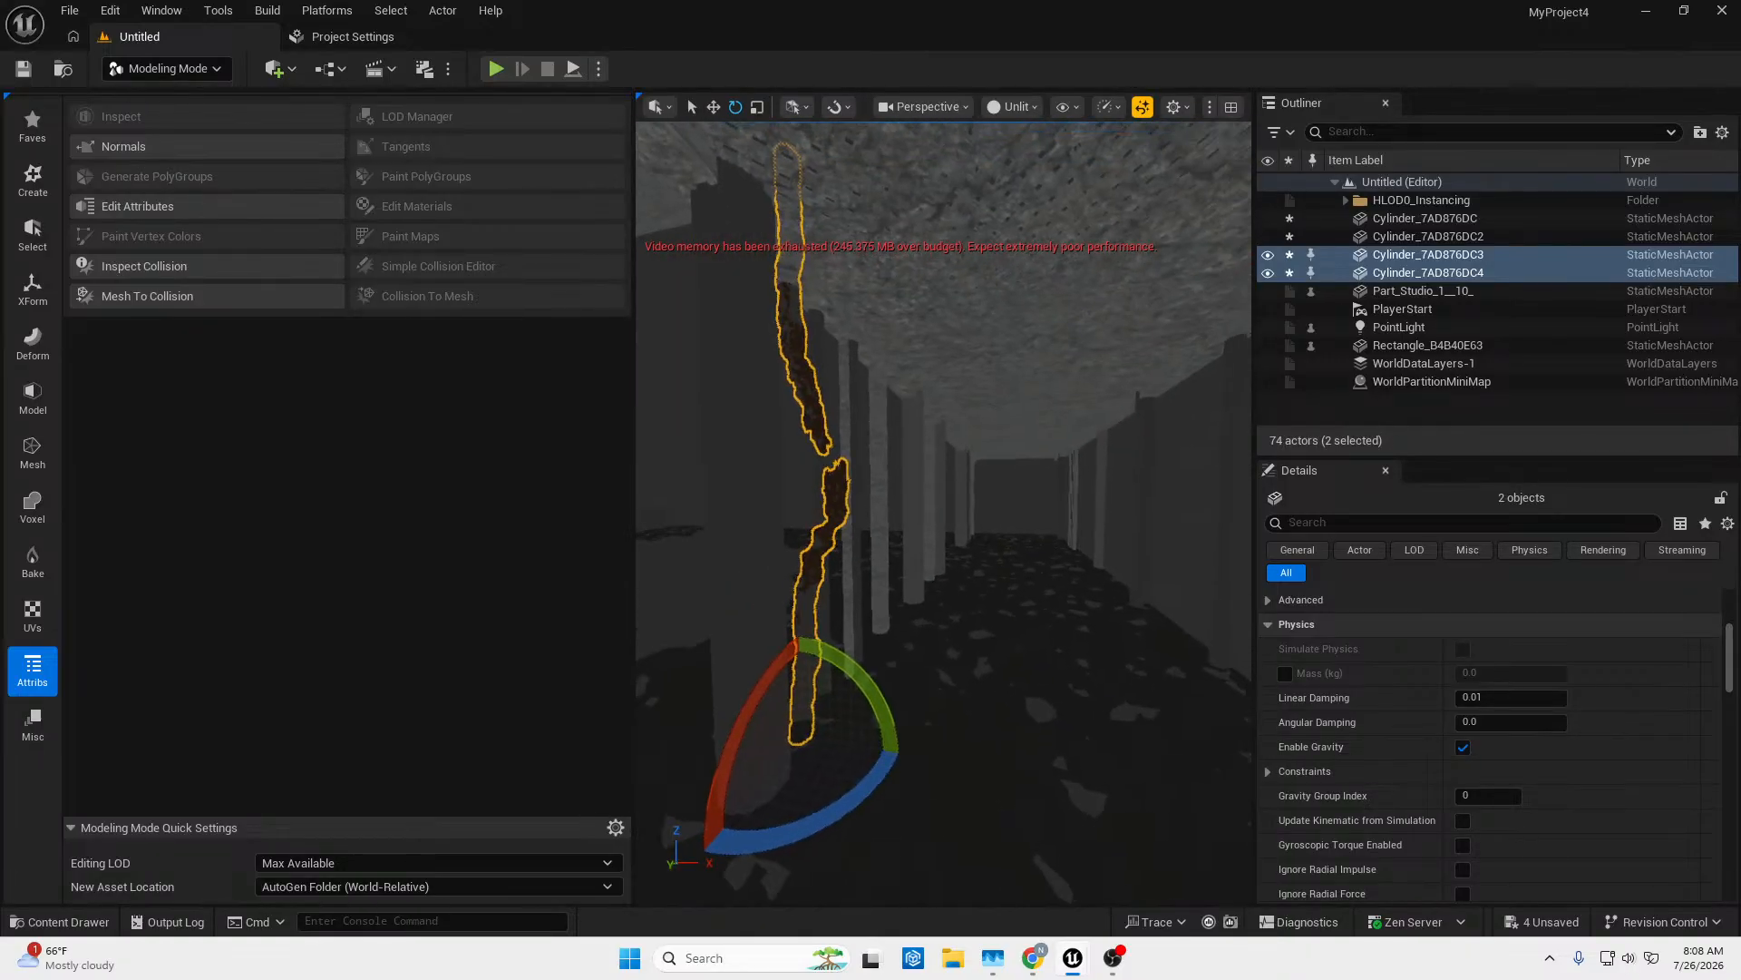
Examine the placement of the copied cylinder pair from several viewpoints along the corridor.
right_click_drag(943, 512, 980, 498)
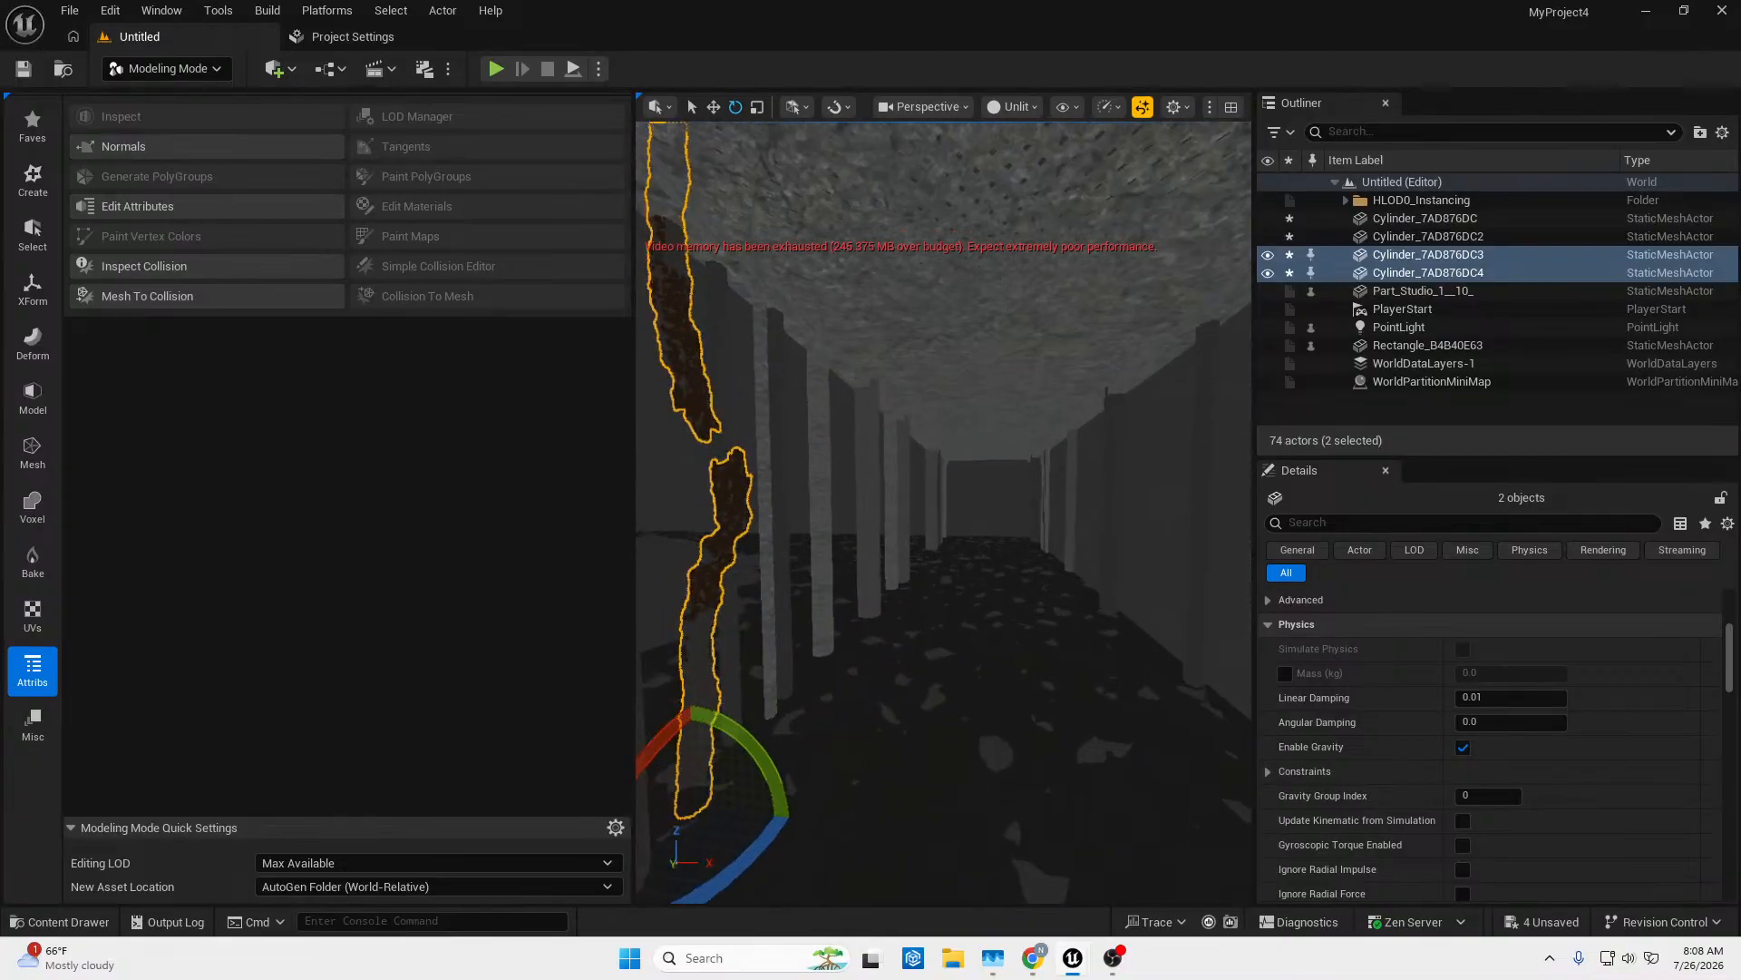
right_click_drag(1016, 830, 698, 782)
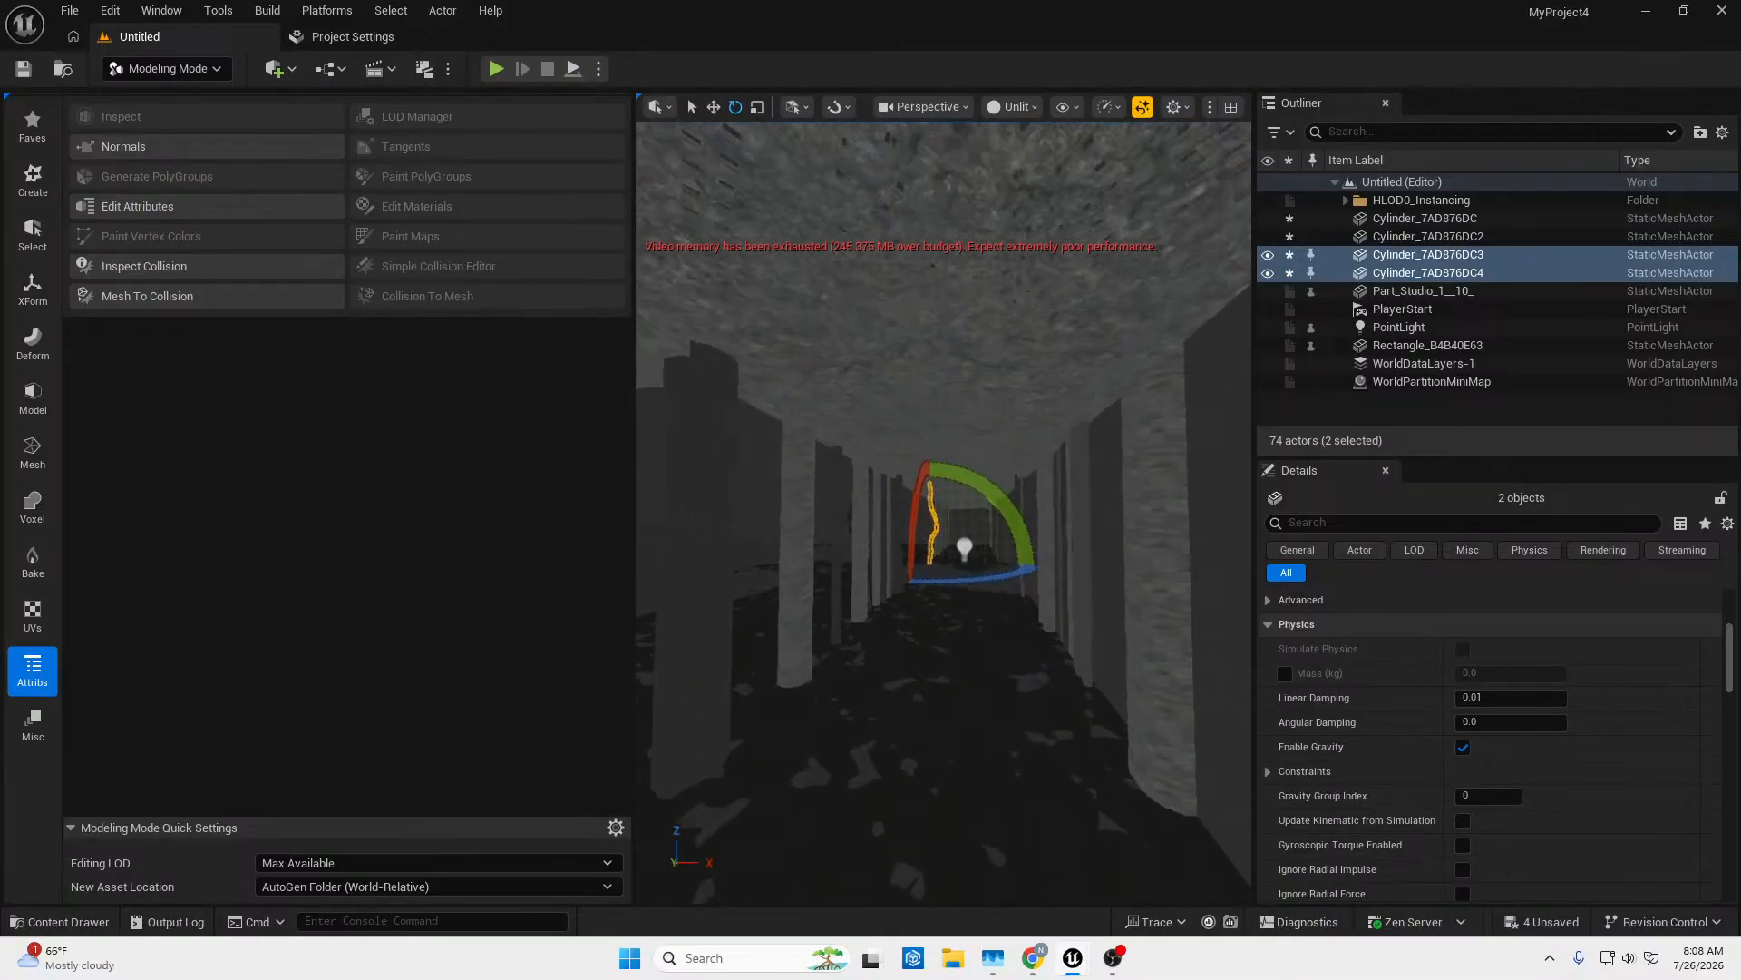
right_click_drag(699, 782, 708, 777)
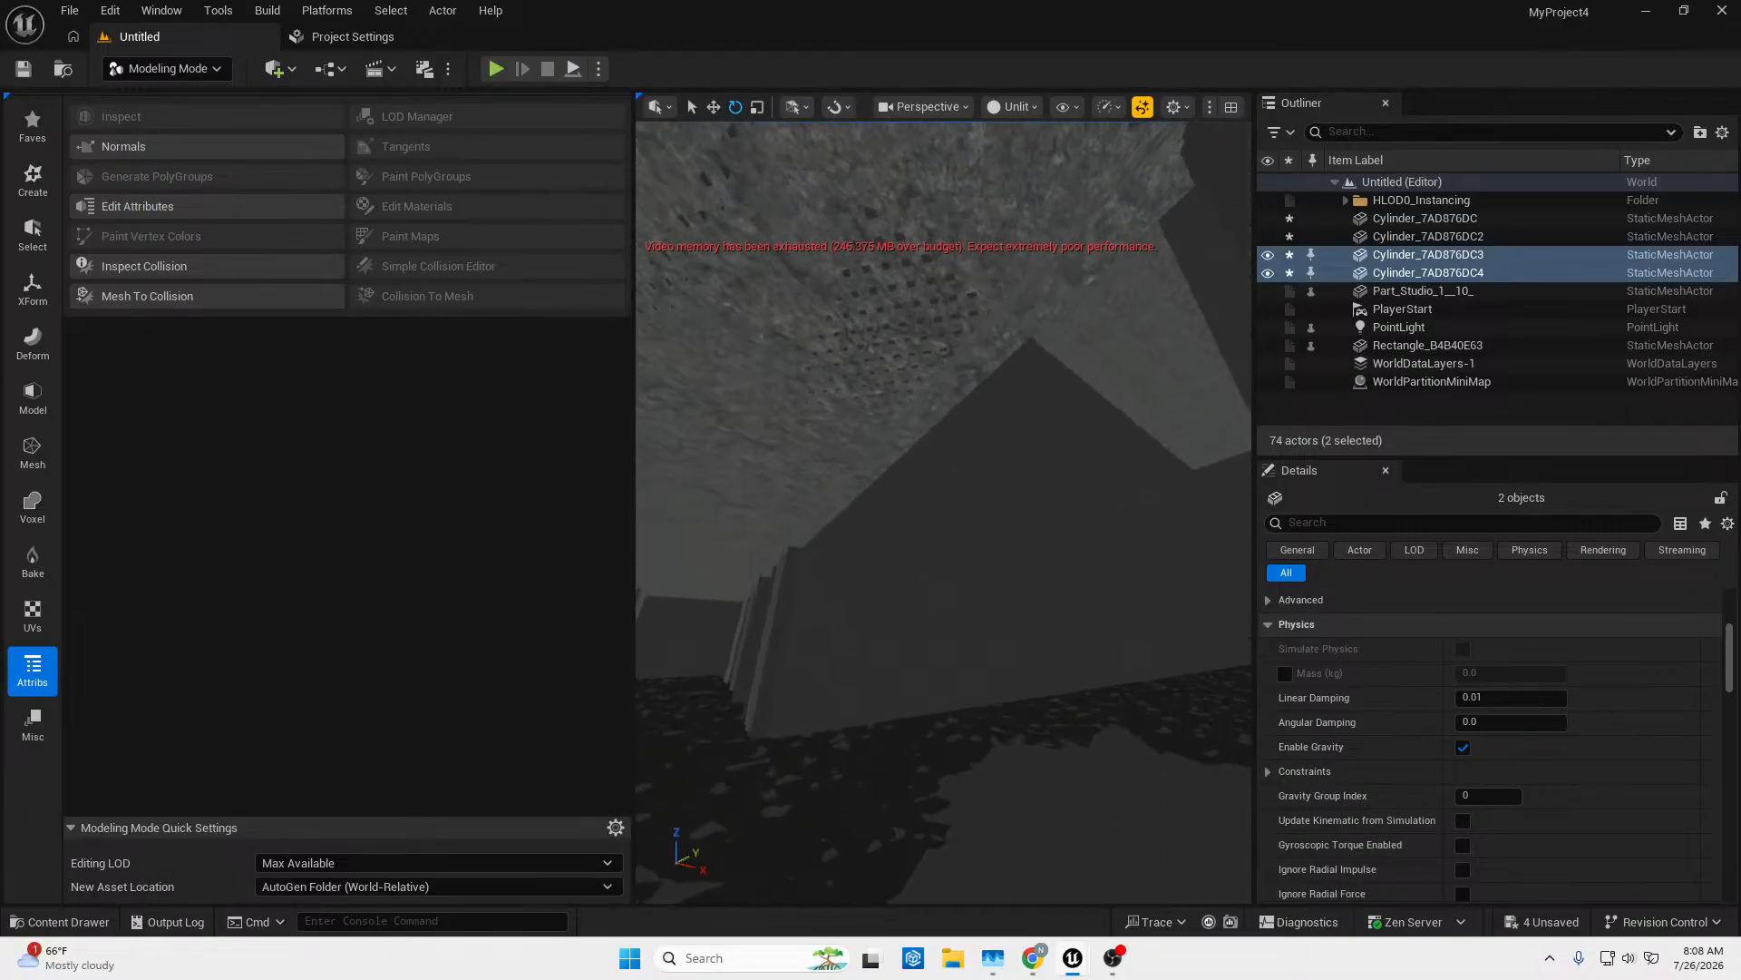
key("f")
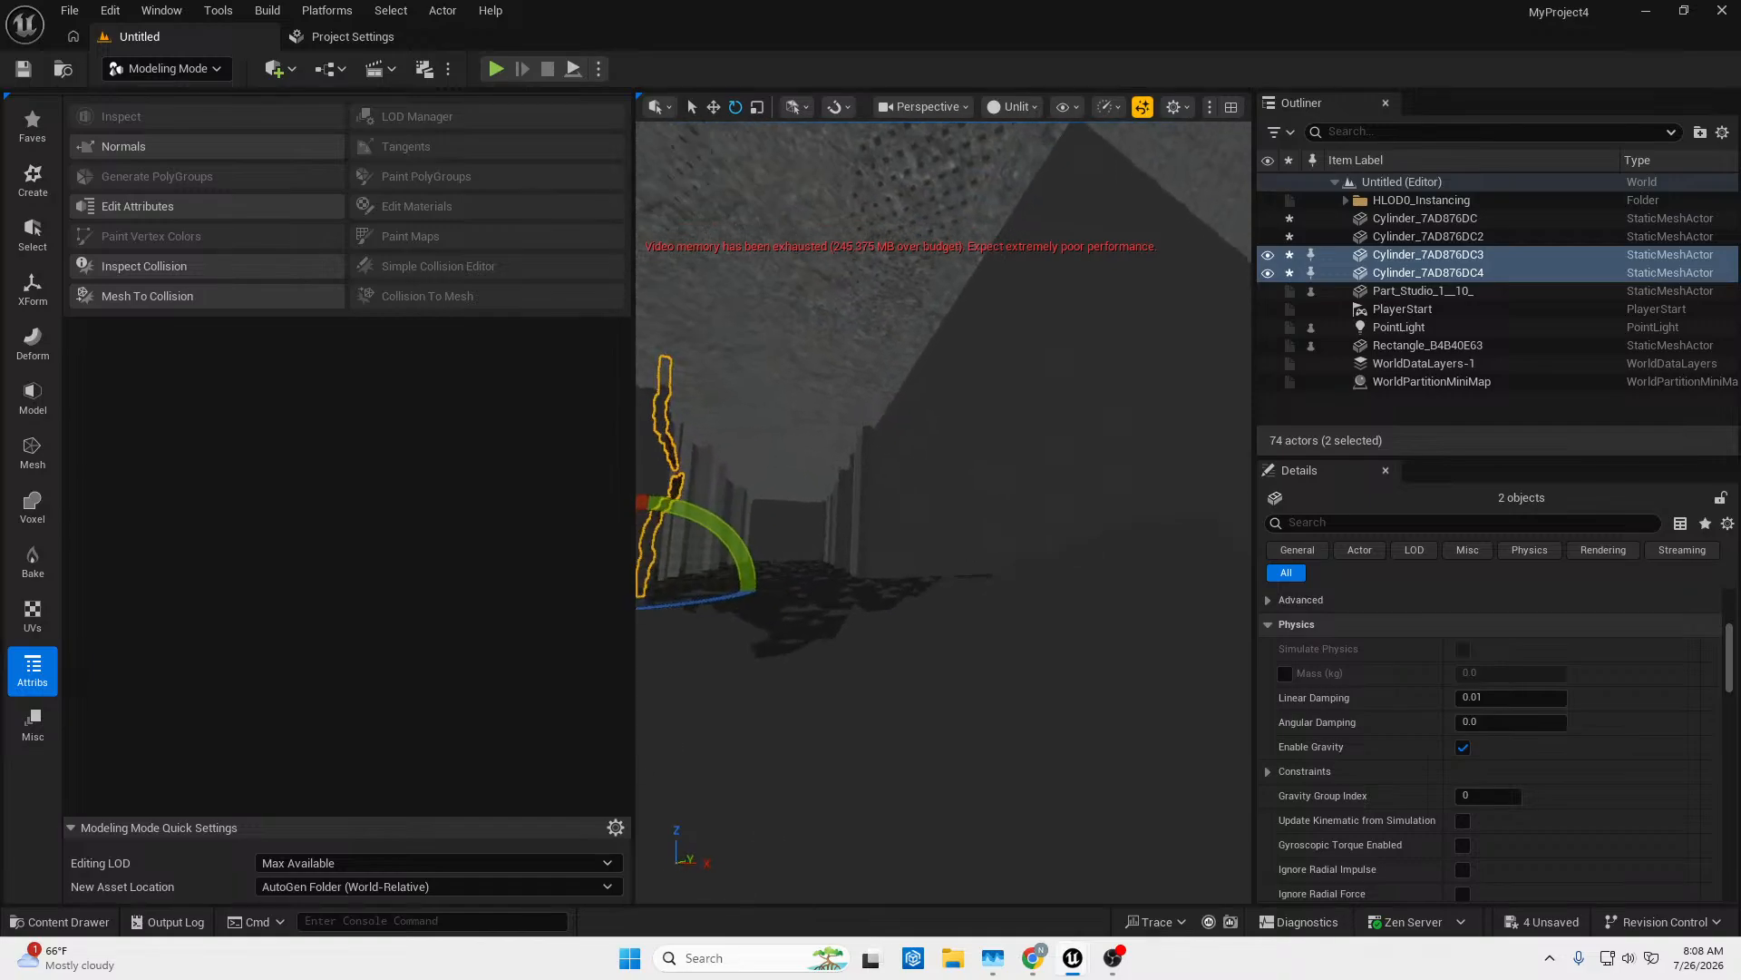
right_click_drag(708, 776, 1143, 703)
key("w")
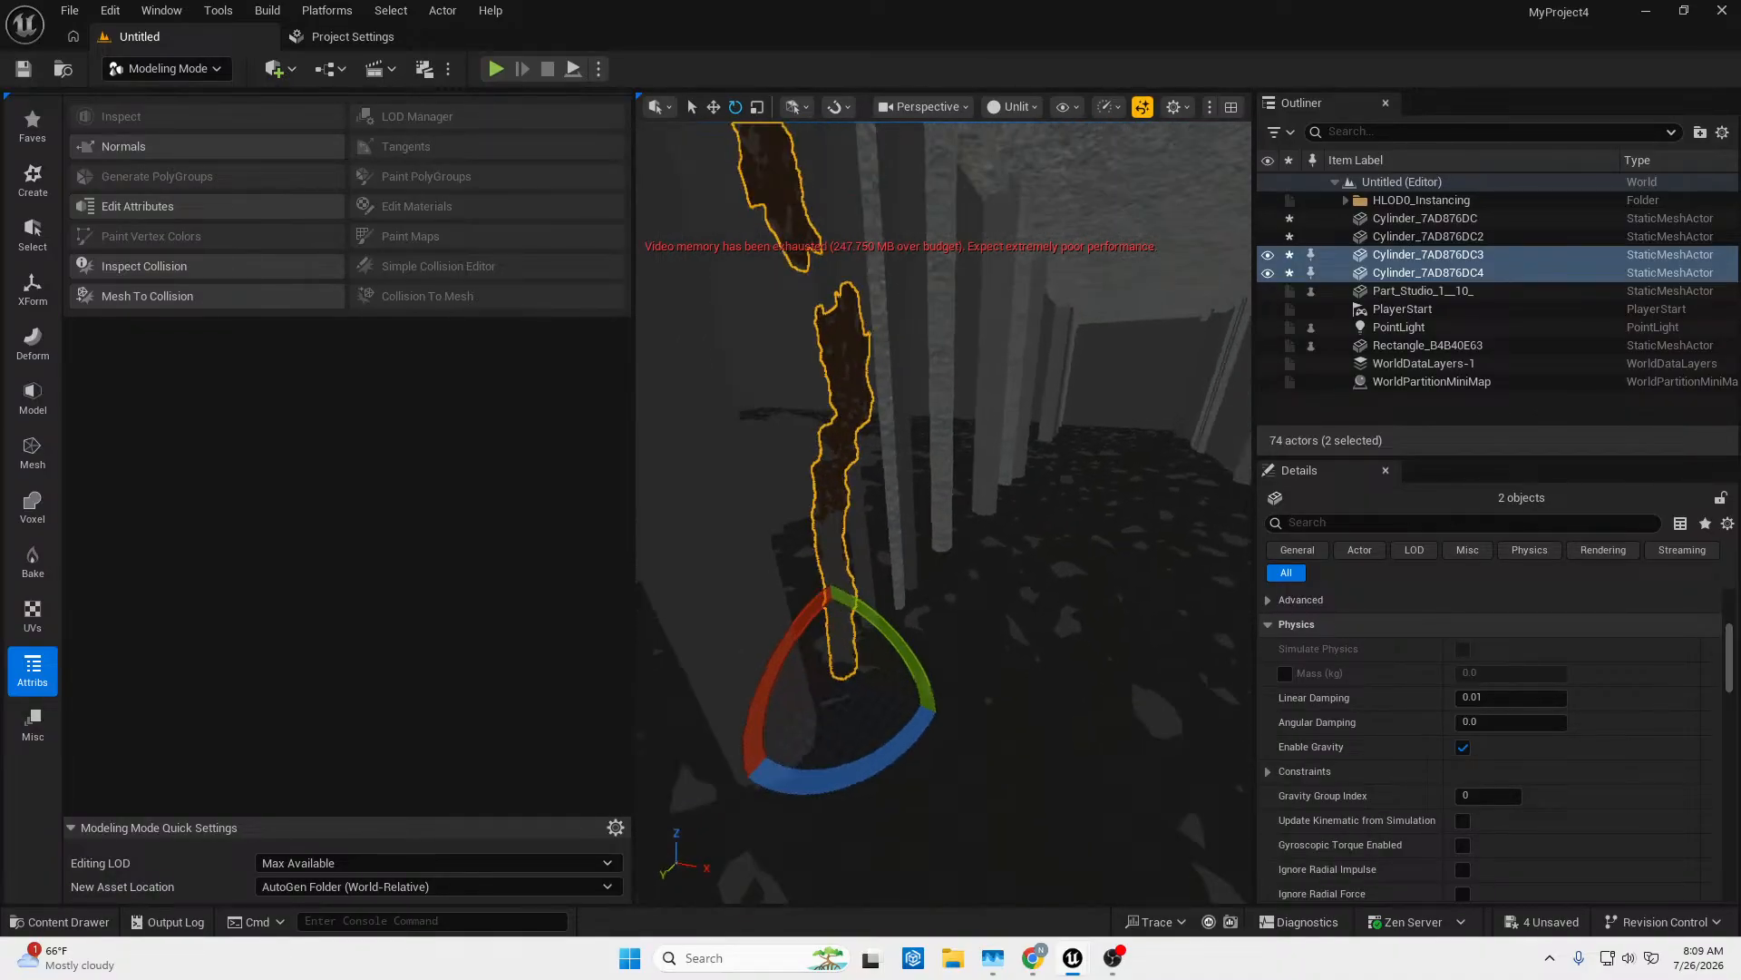
right_click_drag(1143, 703, 1170, 590)
key("w")
mouse_move(894, 345)
right_mouse_down()
mouse_move(780, 344)
mouse_move(894, 344)
right_mouse_up()
key("w")
key("s")
Duplicate the cylinder pair again and move the new copy across the corridor towards the opposite side.
key("ctrl+d")
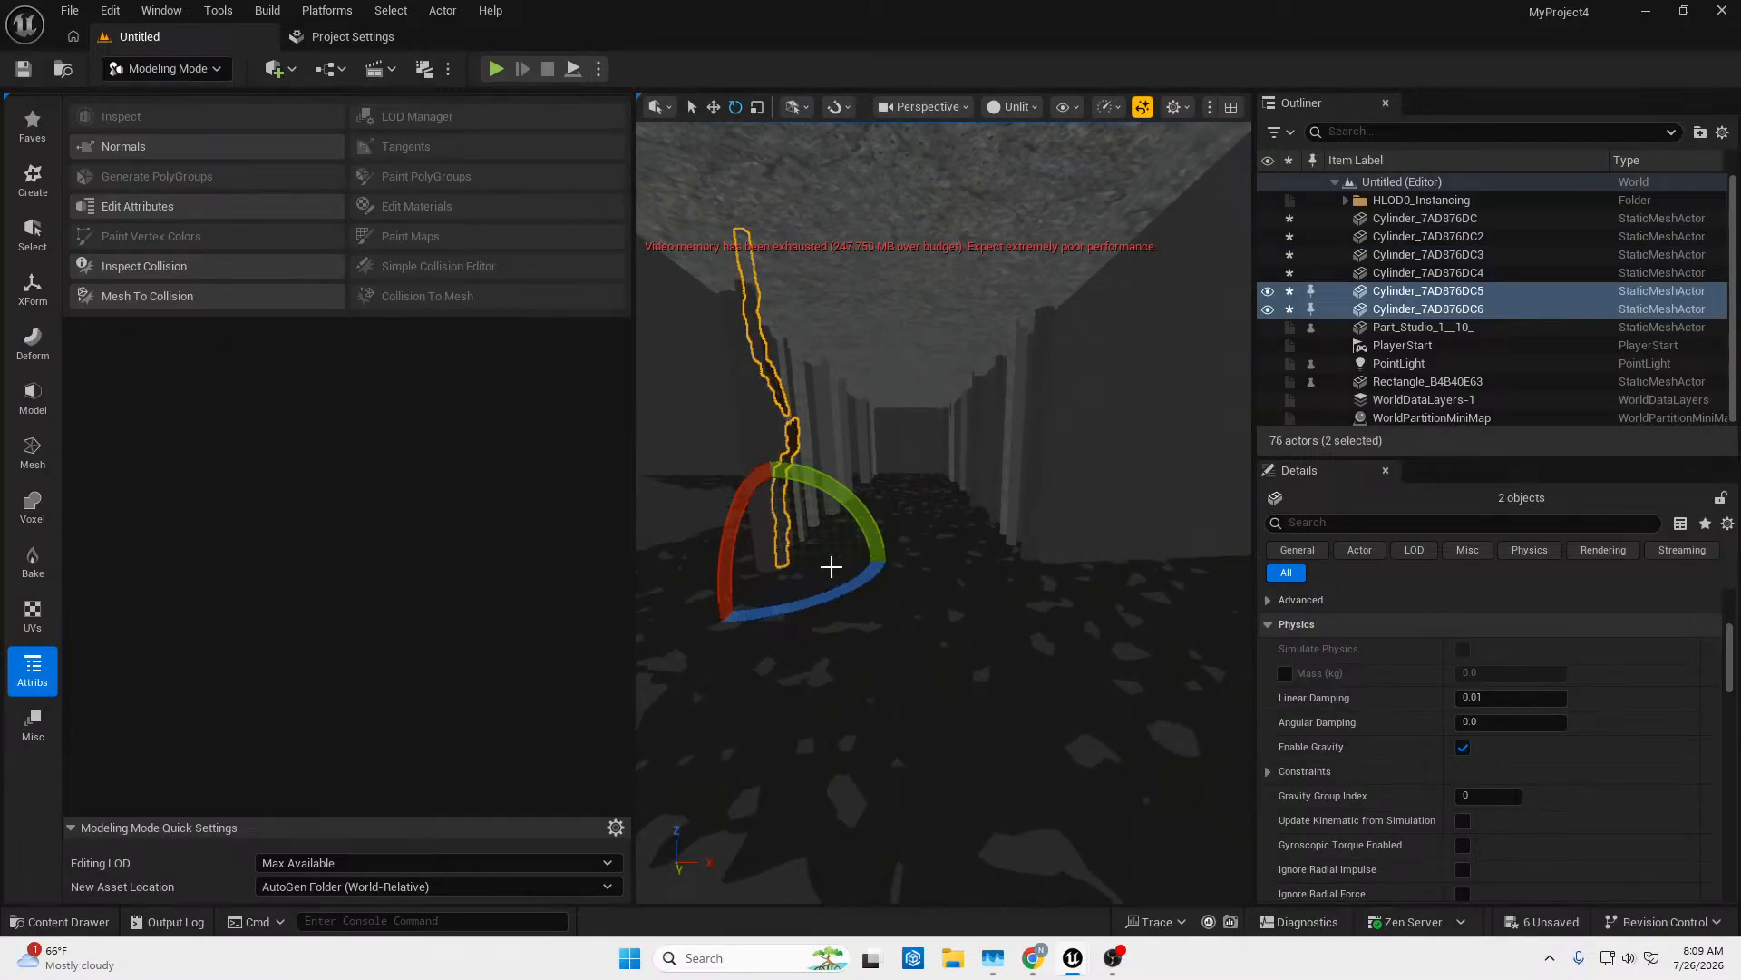
key("w")
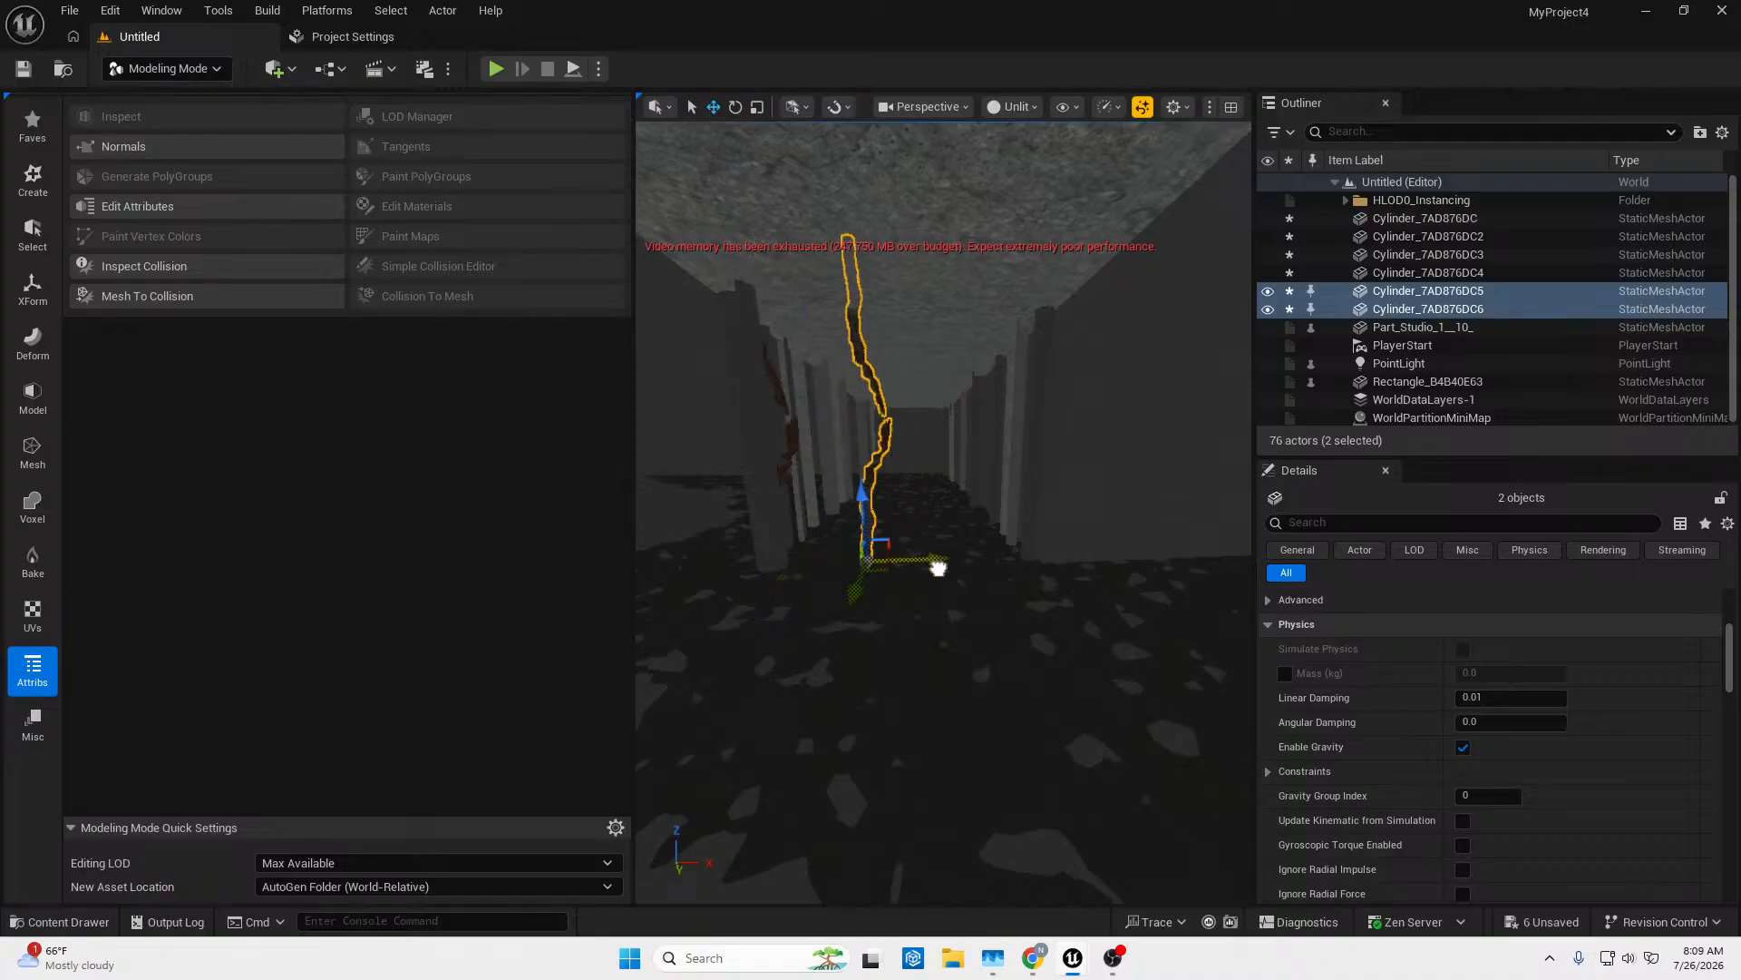
key("w")
right_click_drag(895, 345, 935, 349)
right_click_drag(780, 508, 897, 605)
key("s")
Rotate the newest cylinder pair about the vertical axis to vary the direction of its bends.
key("e")
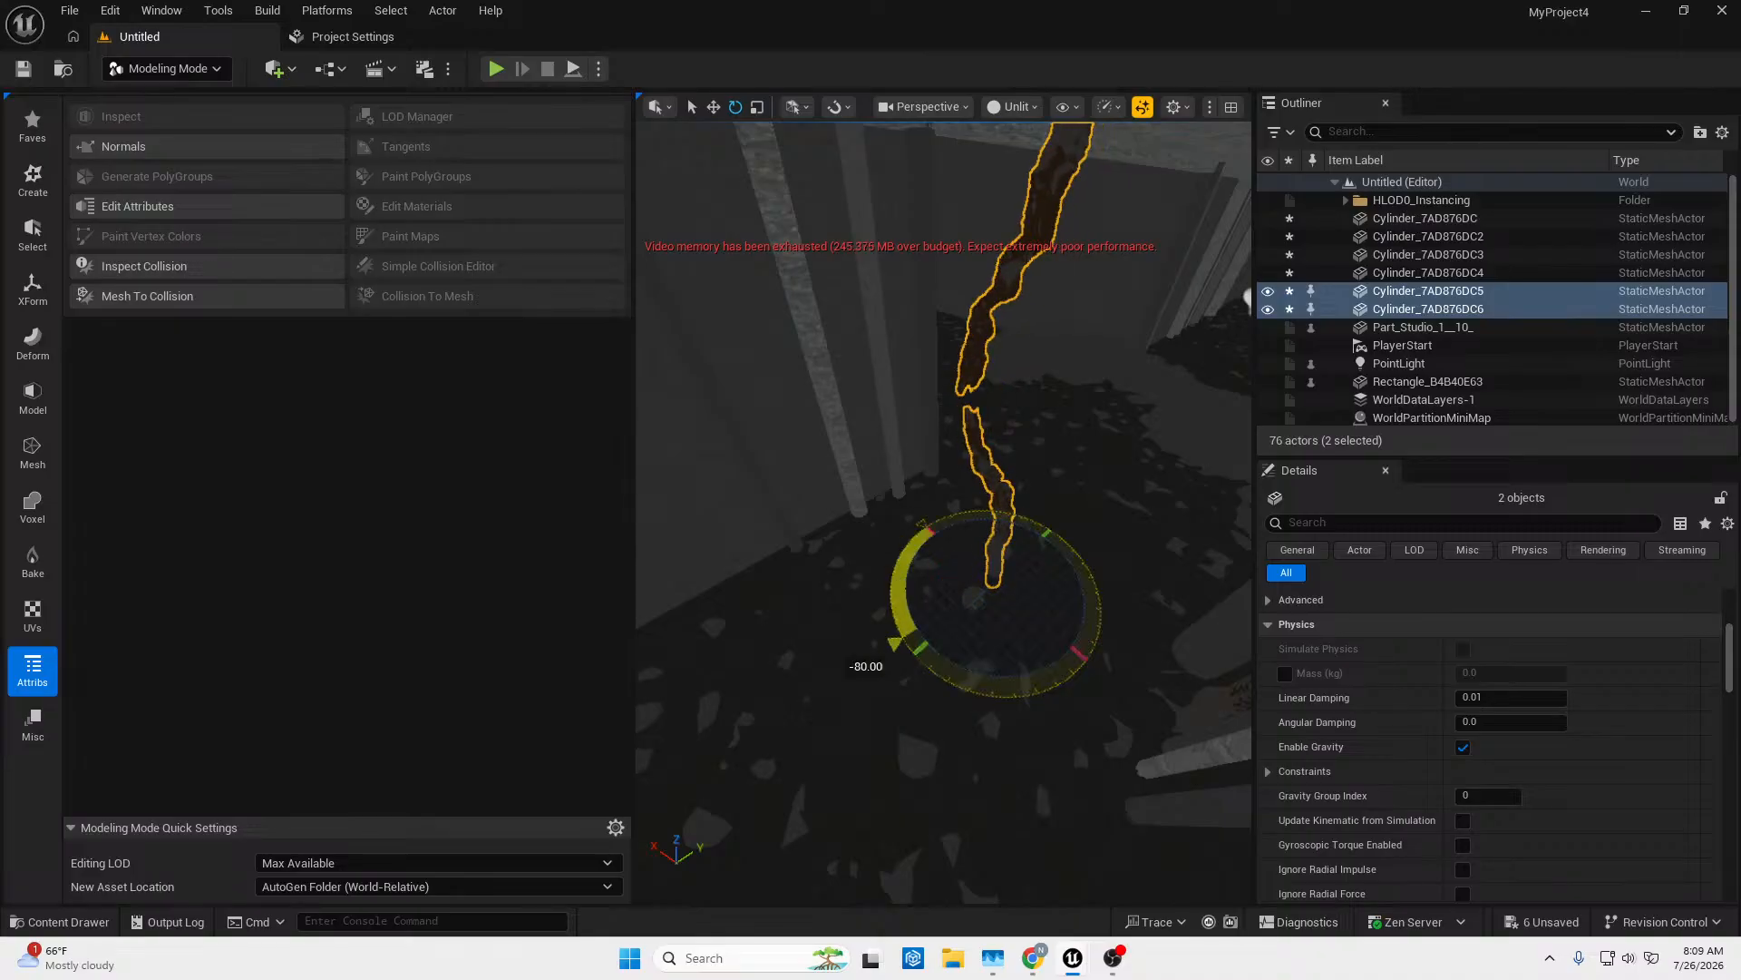
left_click_drag(991, 725, 903, 544)
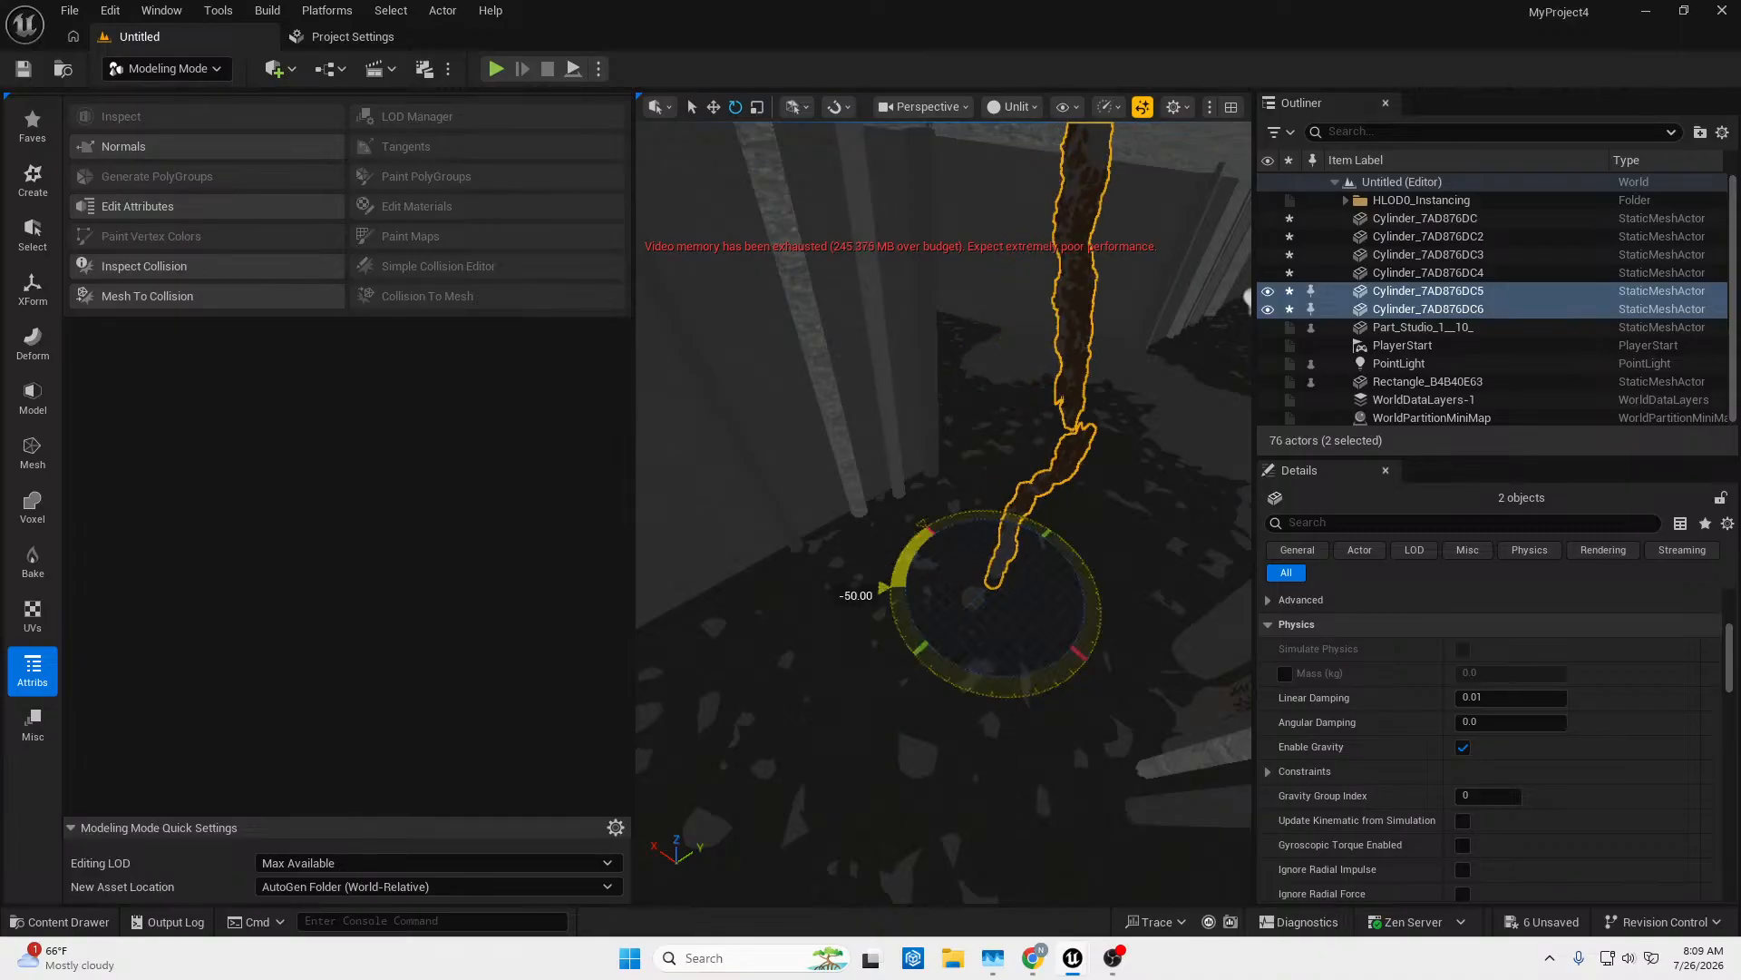
left_click_drag(898, 662, 956, 672)
Move the newest cylinder pair across the floor to the pillar line on the corridor's opposite side.
key("w")
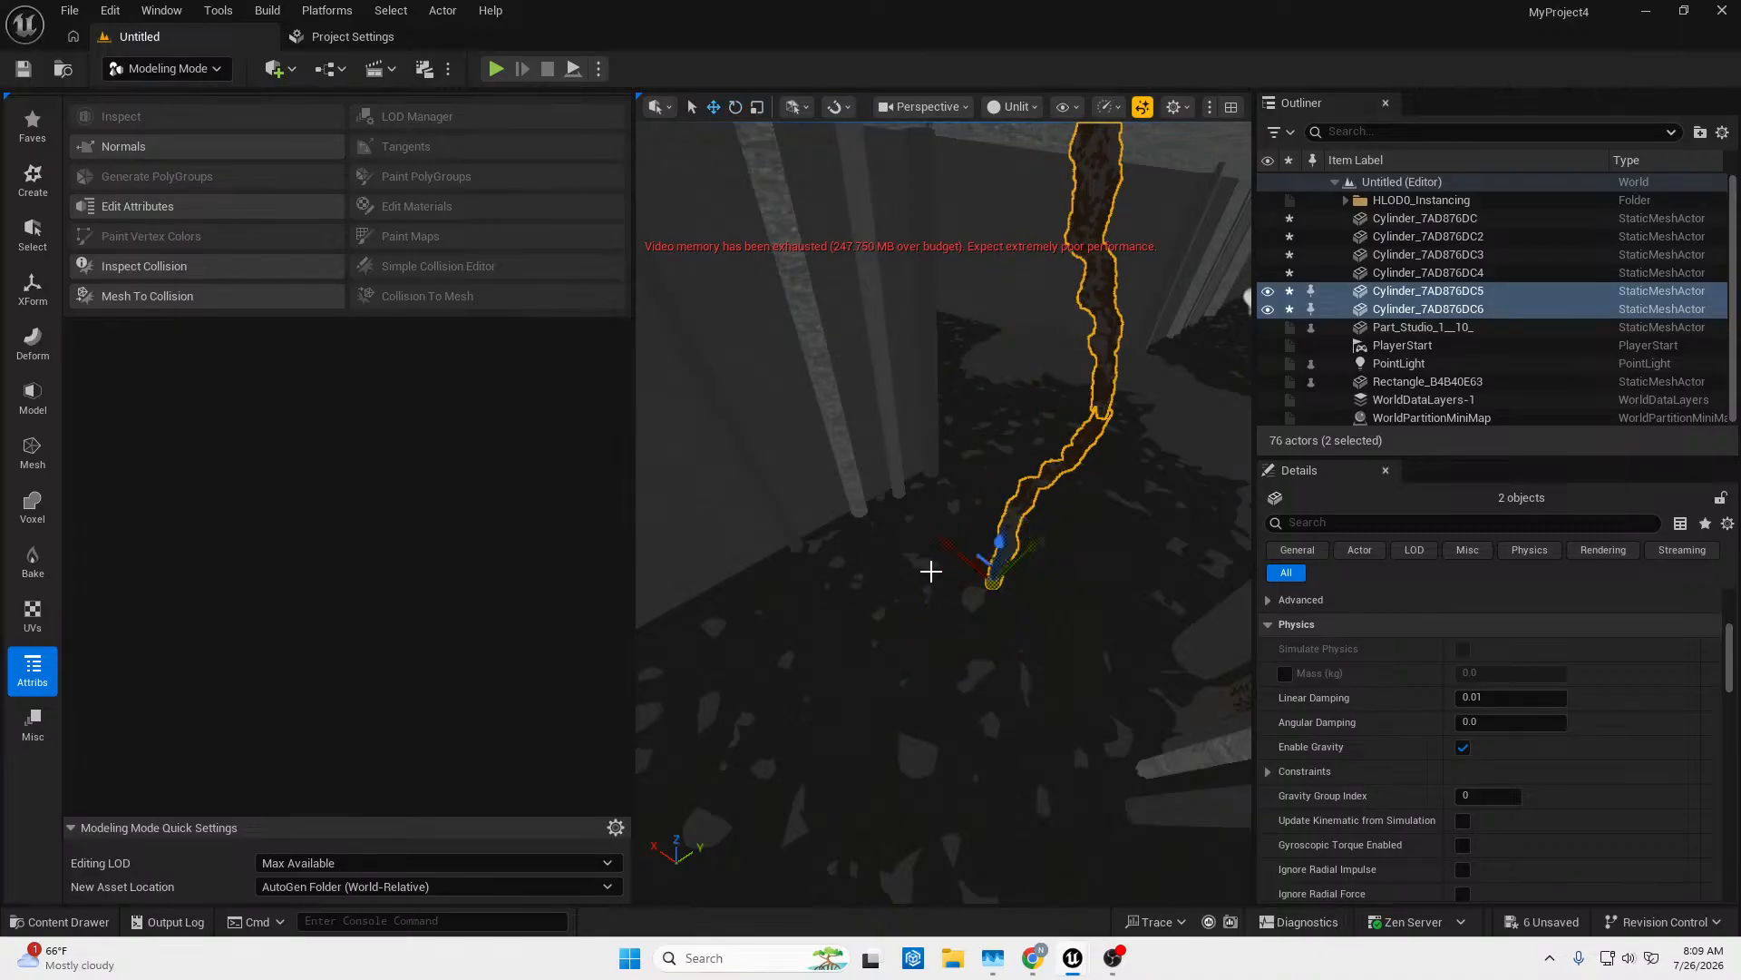
right_click_drag(931, 572, 965, 539)
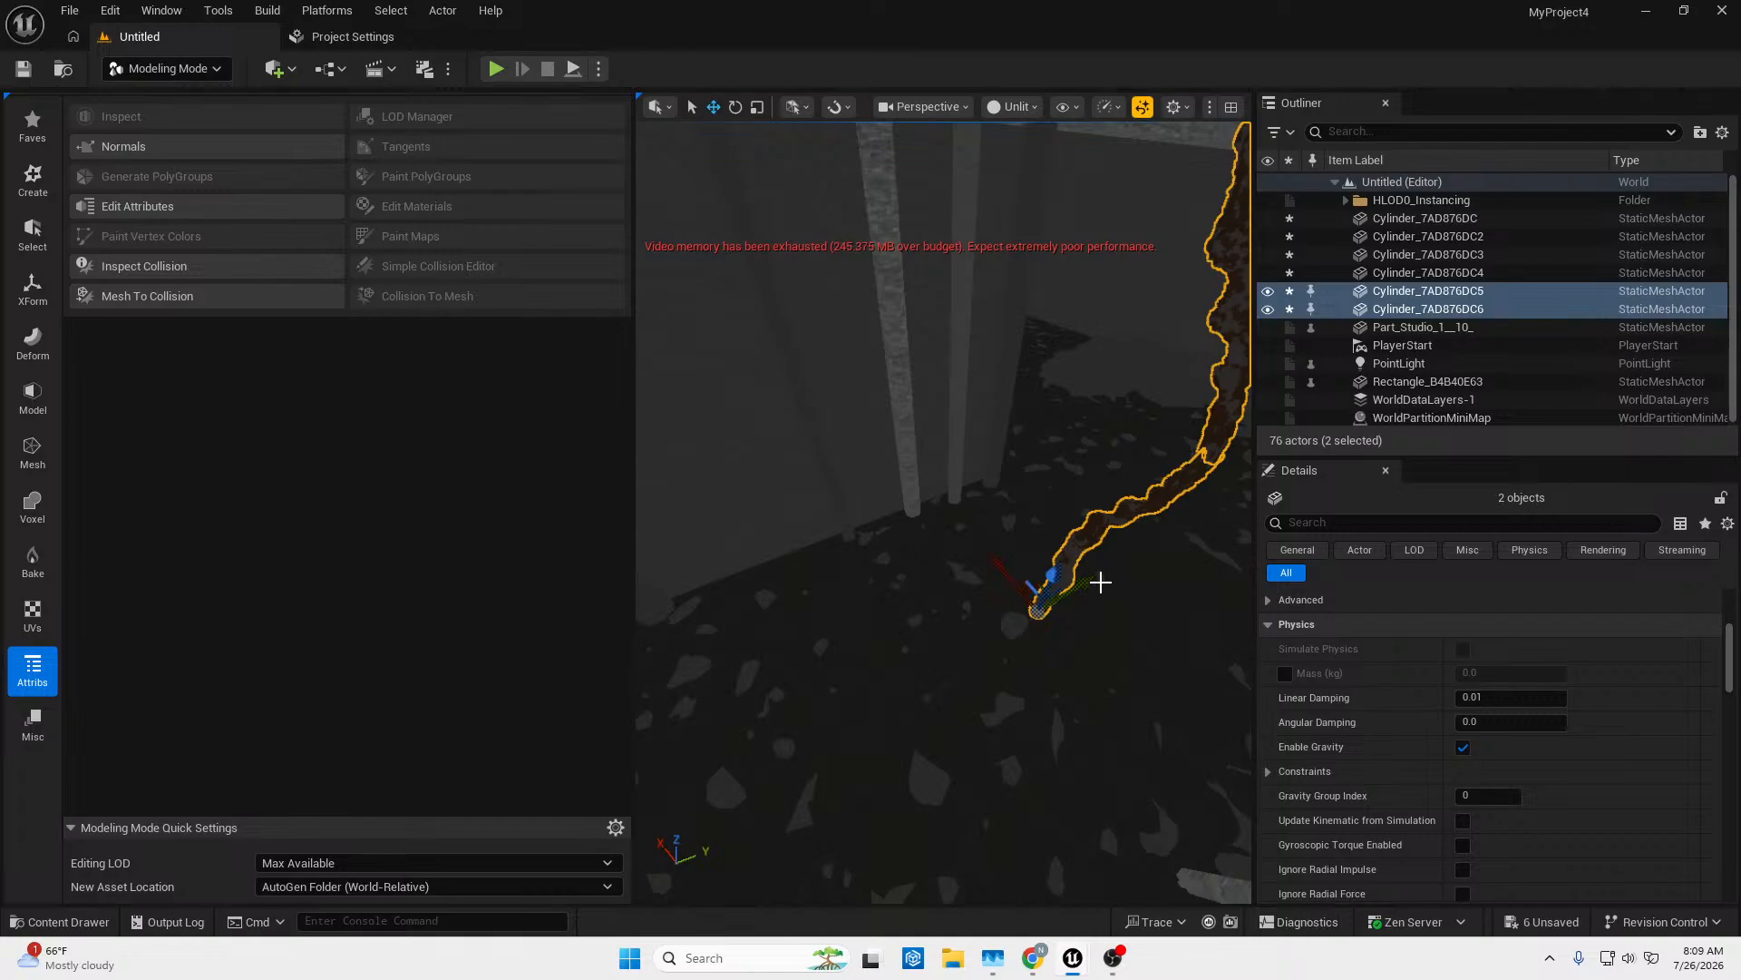
left_click_drag(1089, 585, 943, 661)
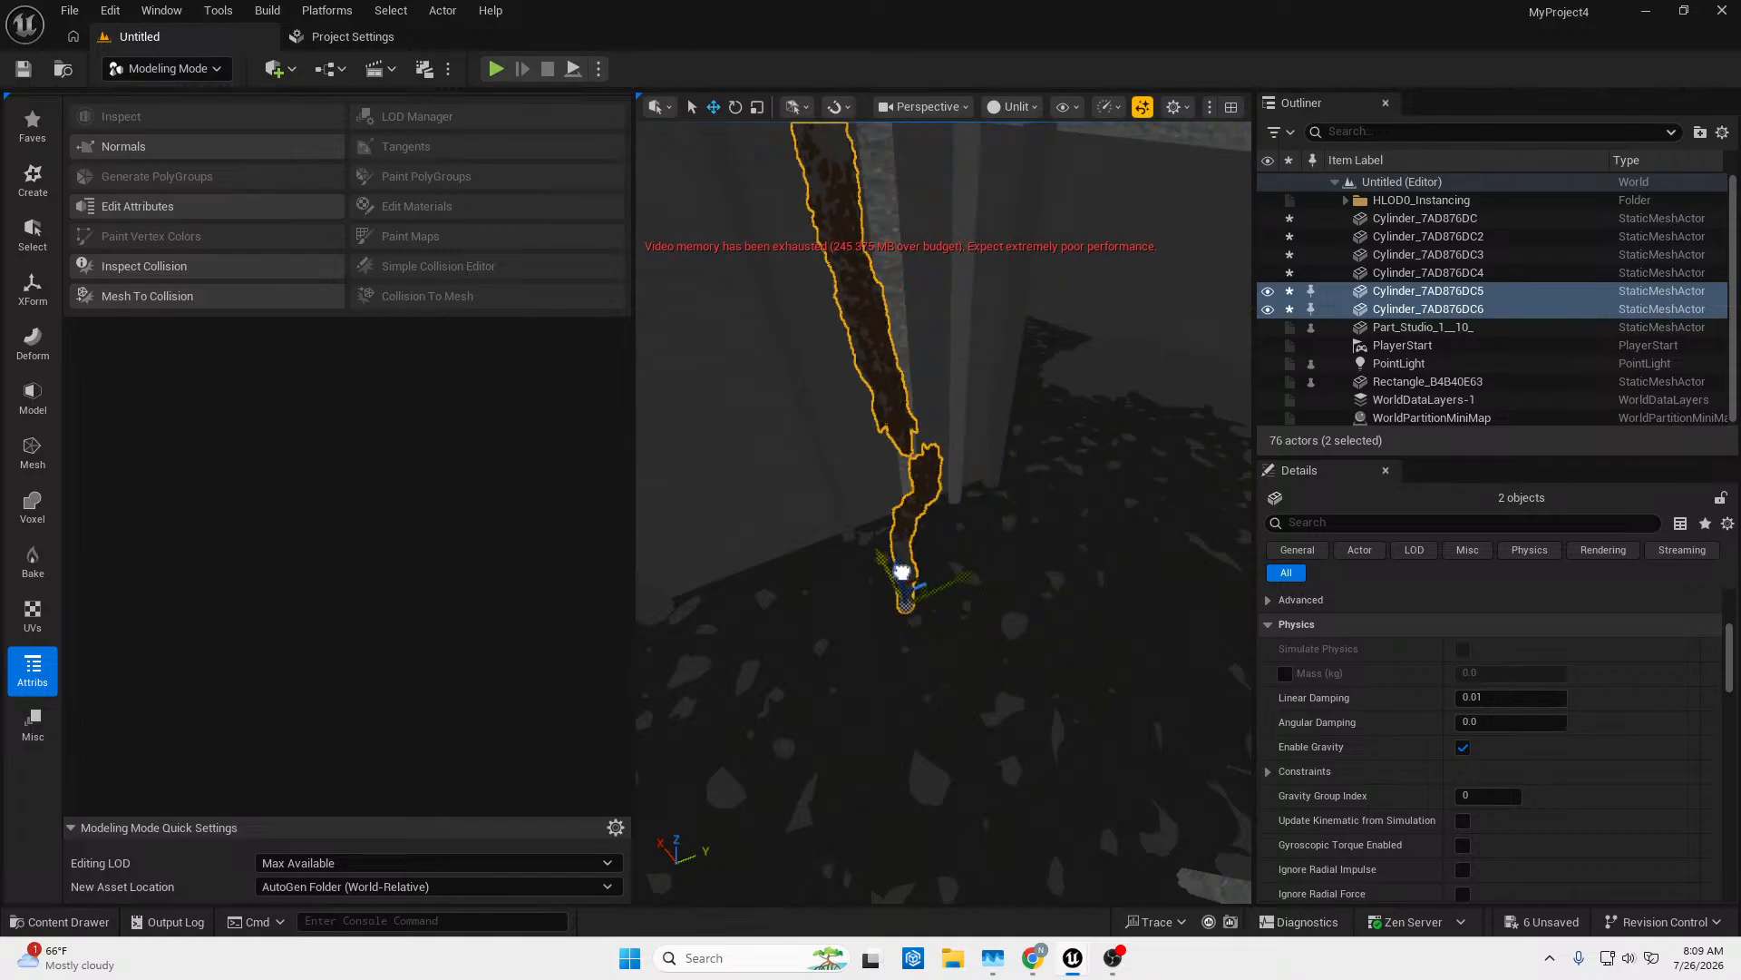
left_click_drag(936, 518, 865, 525)
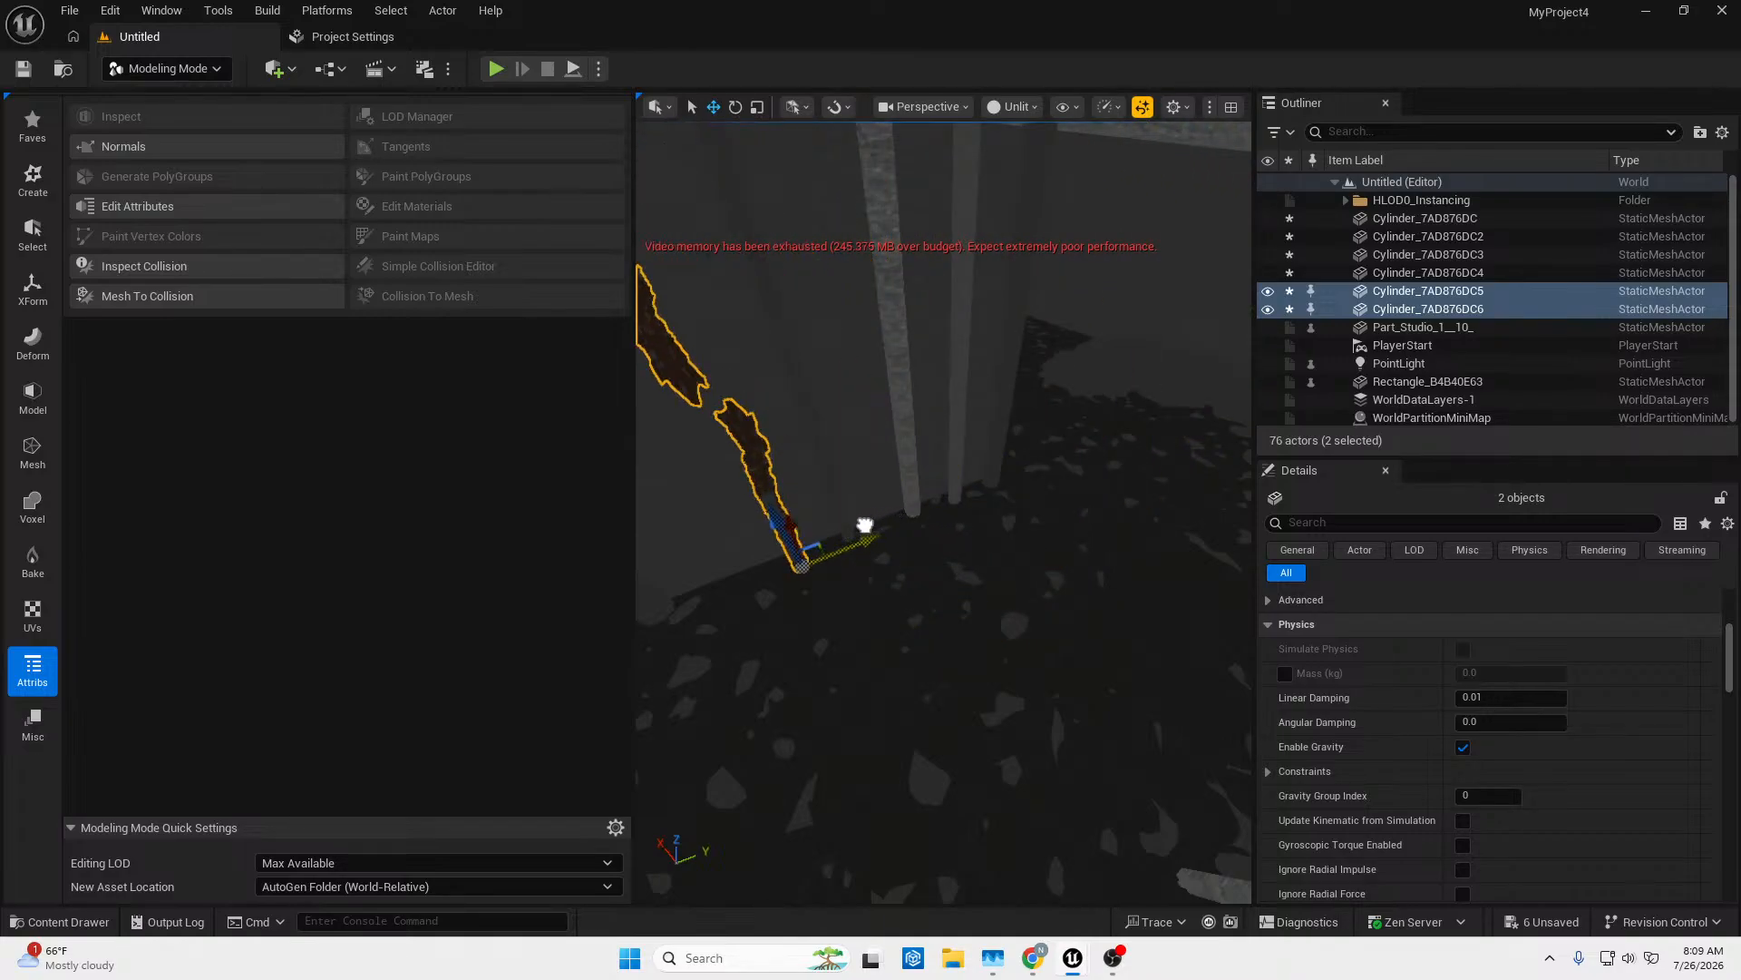
Examine the rusty cylinder pairs on both sides of the corridor.
right_click_drag(791, 567, 1361, 458)
key("w")
key("s")
key("w")
key("w")
key("w")
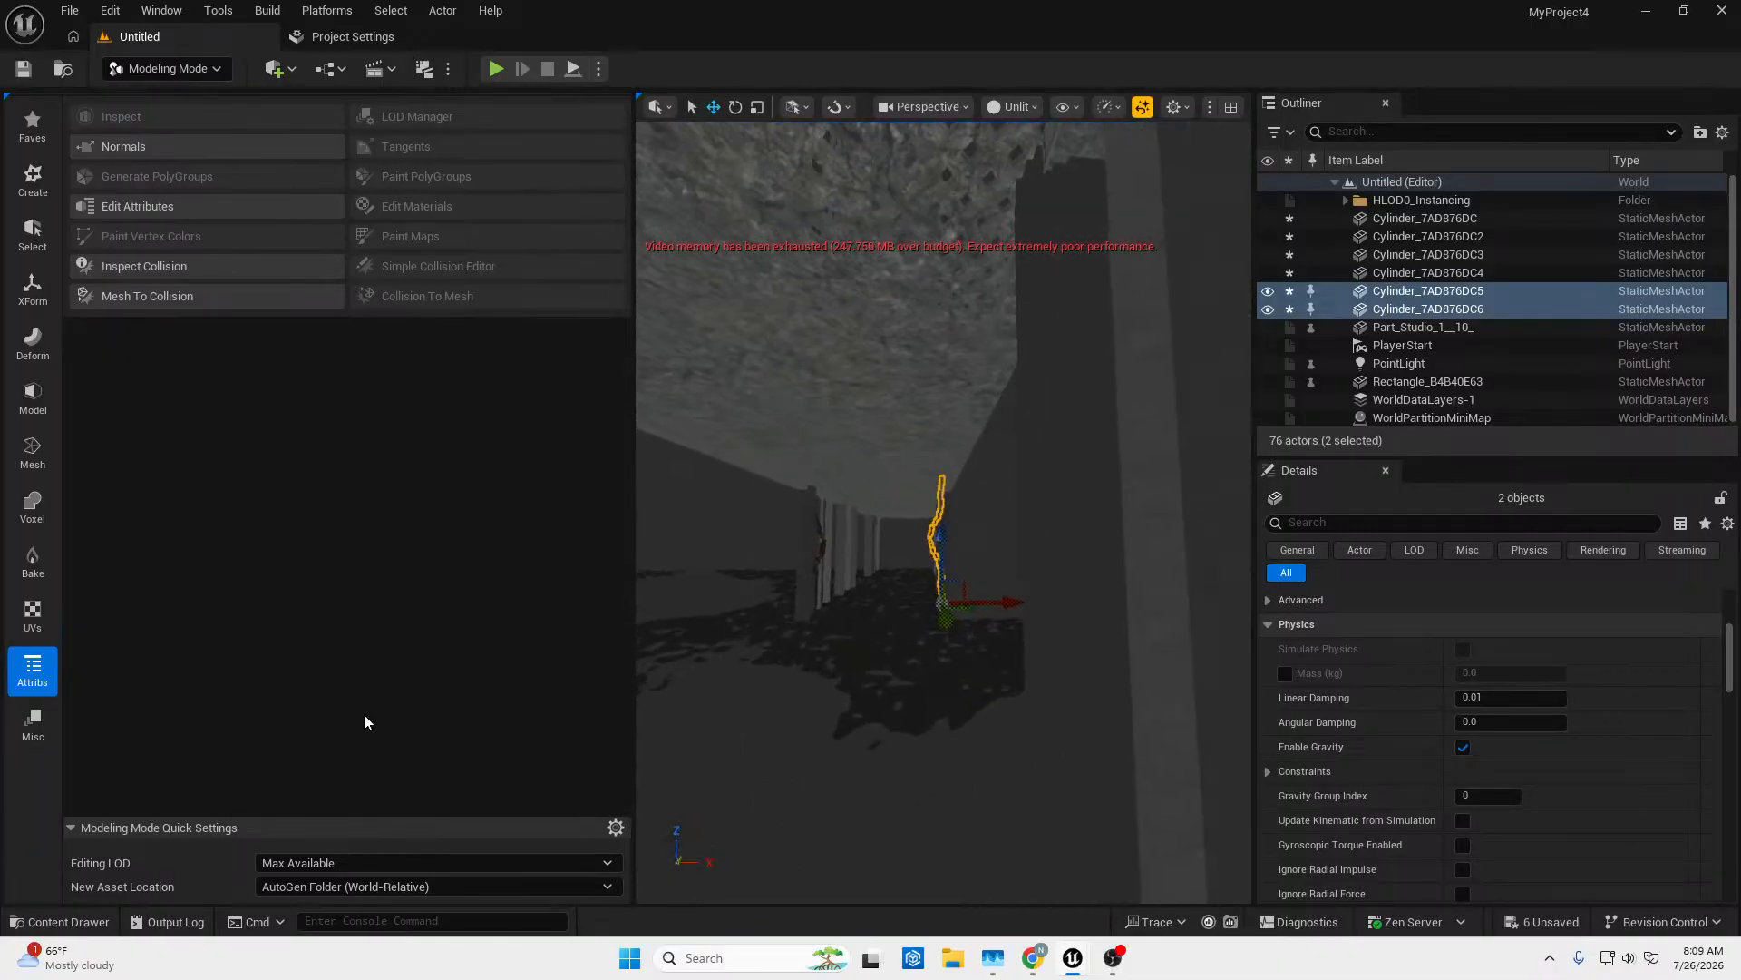
right_click_drag(1022, 652, 1026, 648)
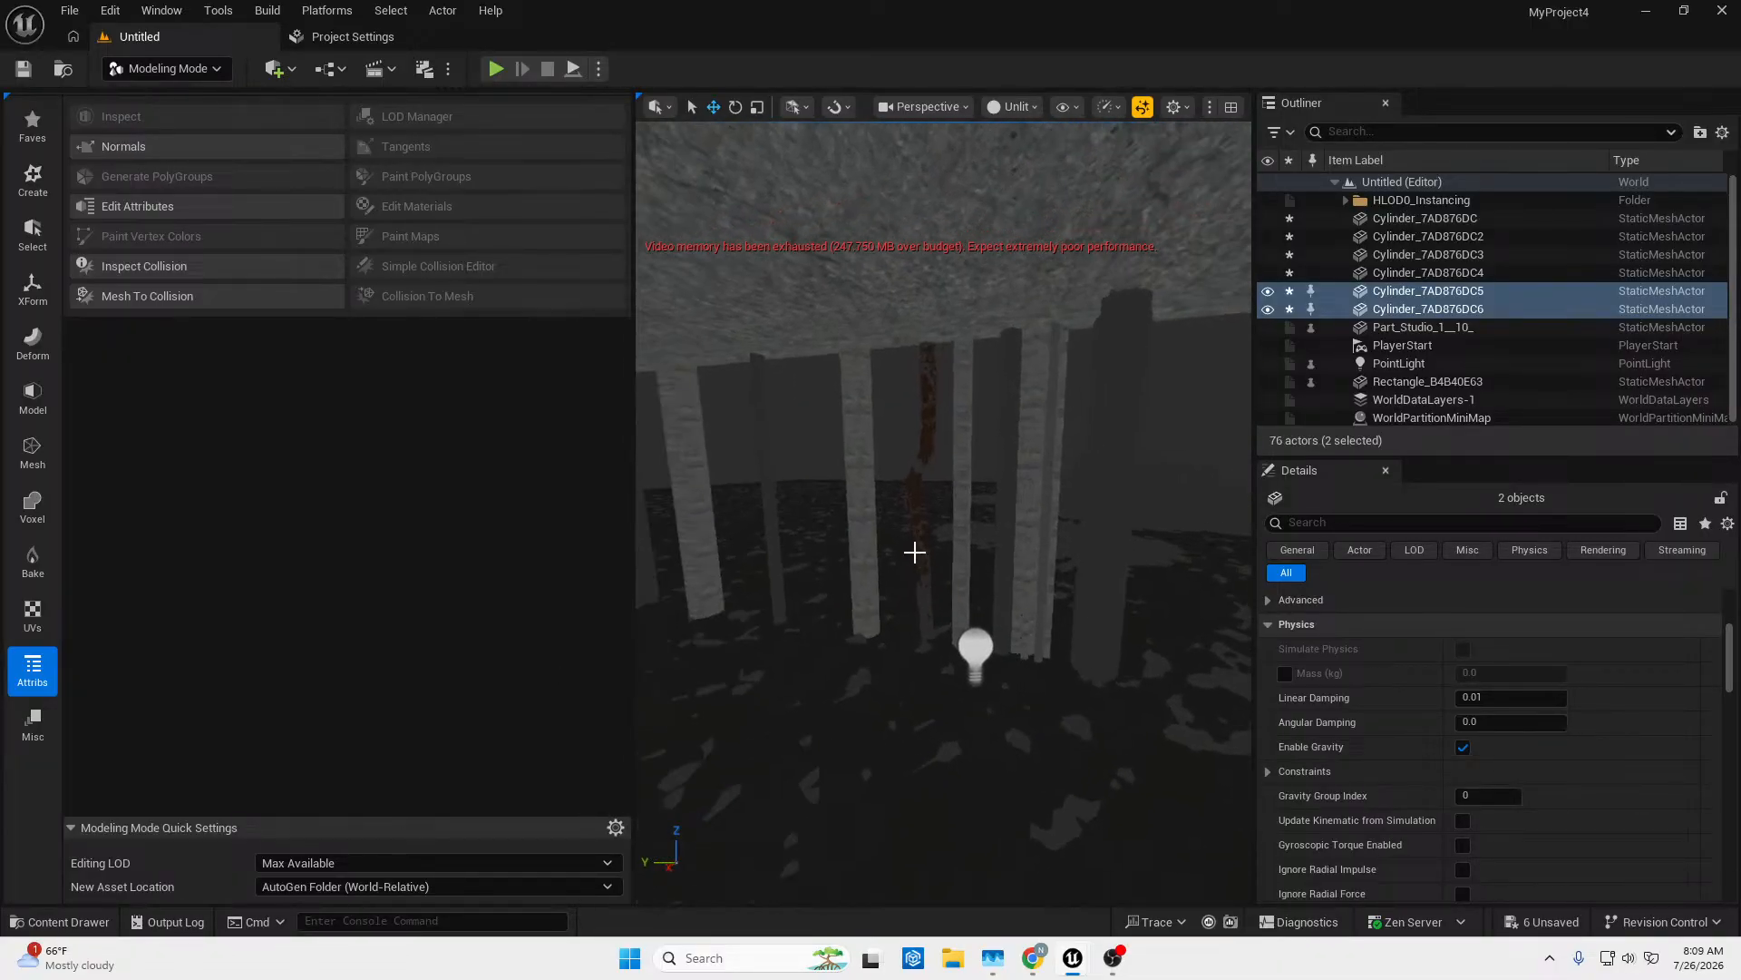
Duplicate only the original lower rusty cylinder and move the copy out into the corridor.
right_click_drag(914, 552, 922, 553)
left_click(932, 559)
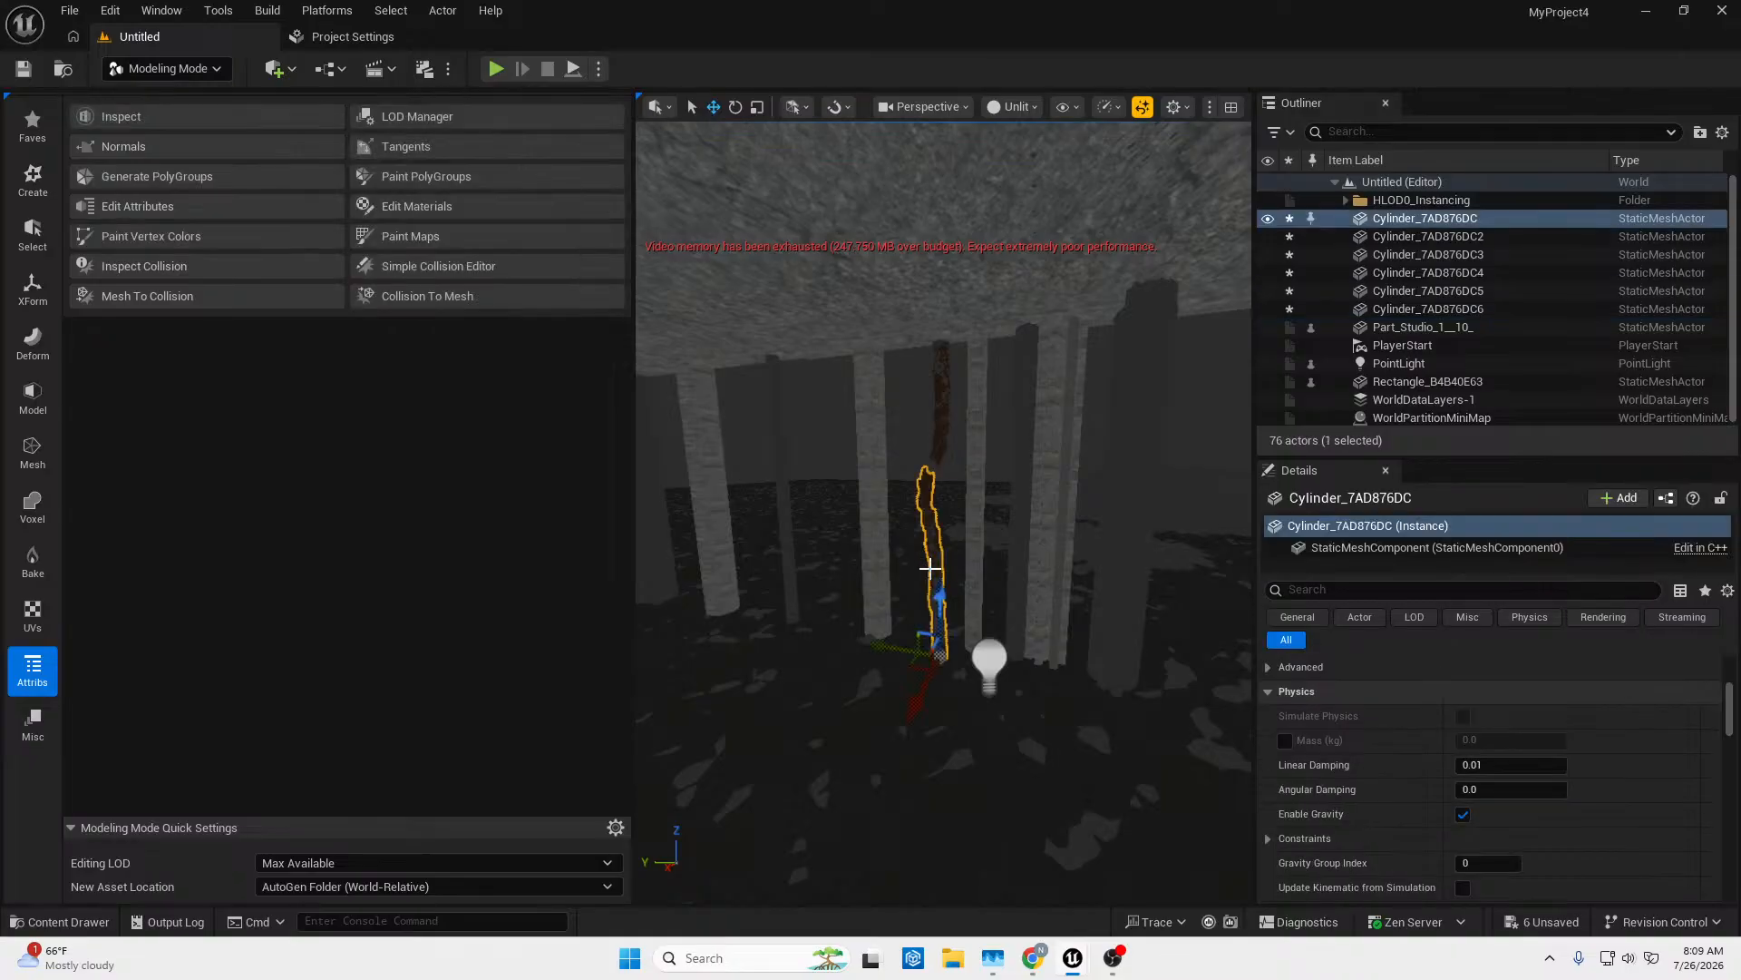
key("ctrl+d")
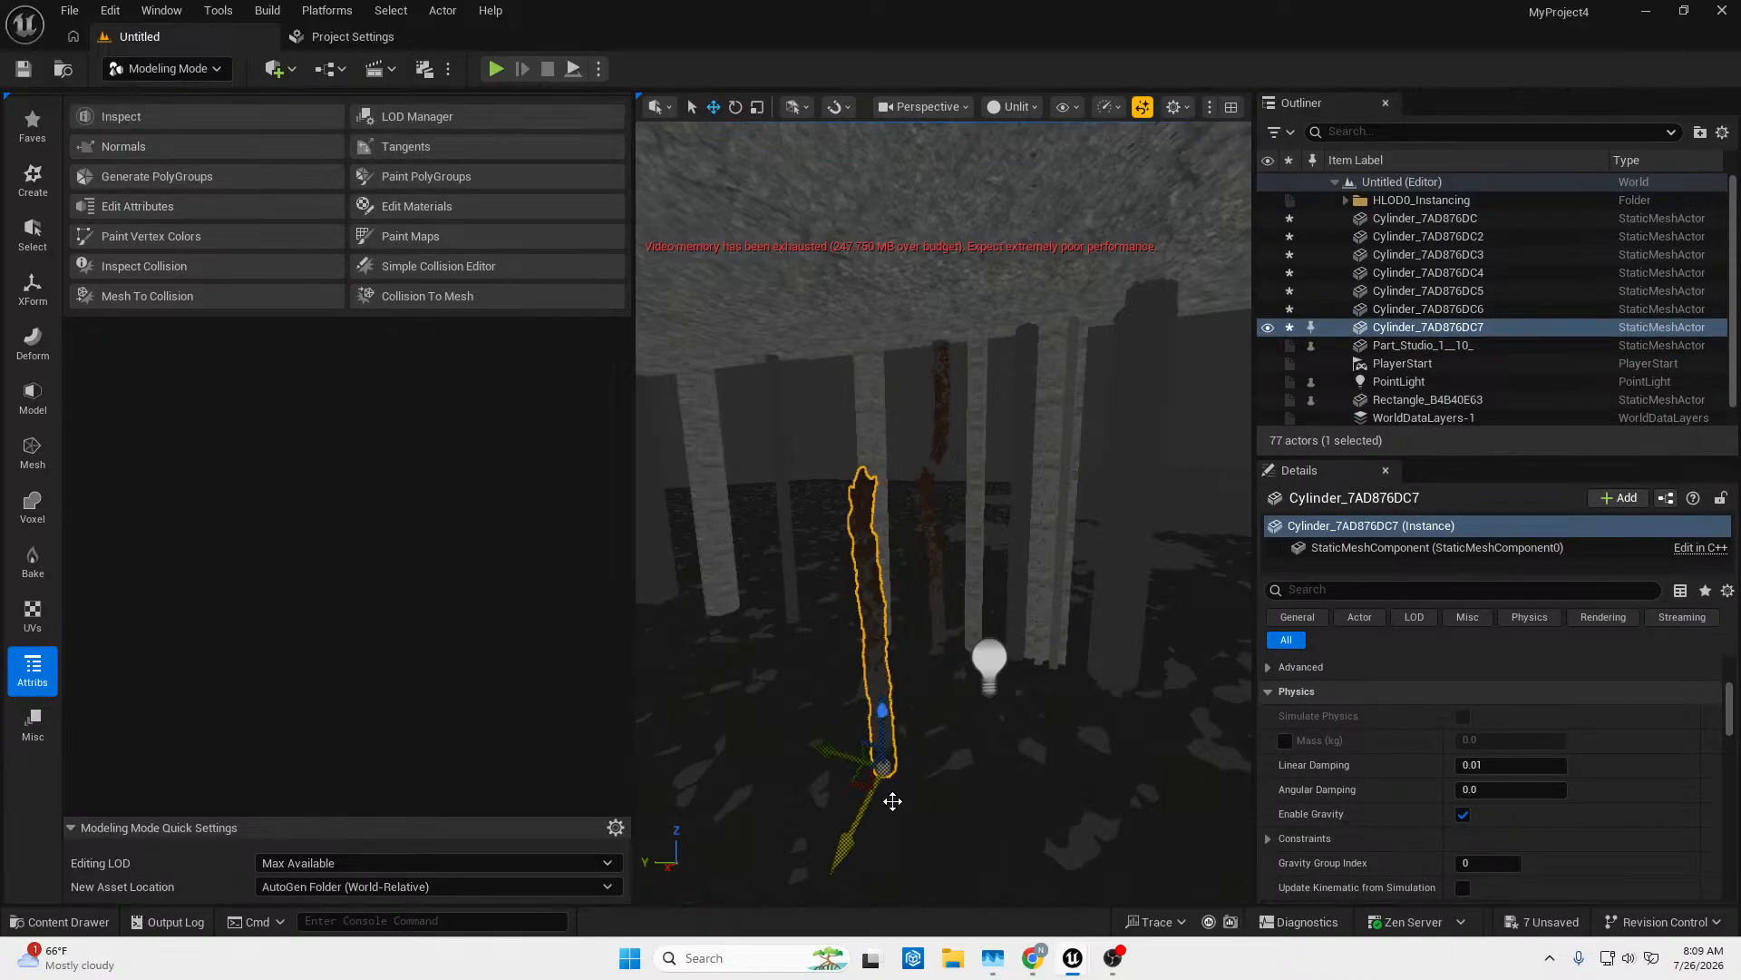
right_click_drag(1000, 797, 1179, 798)
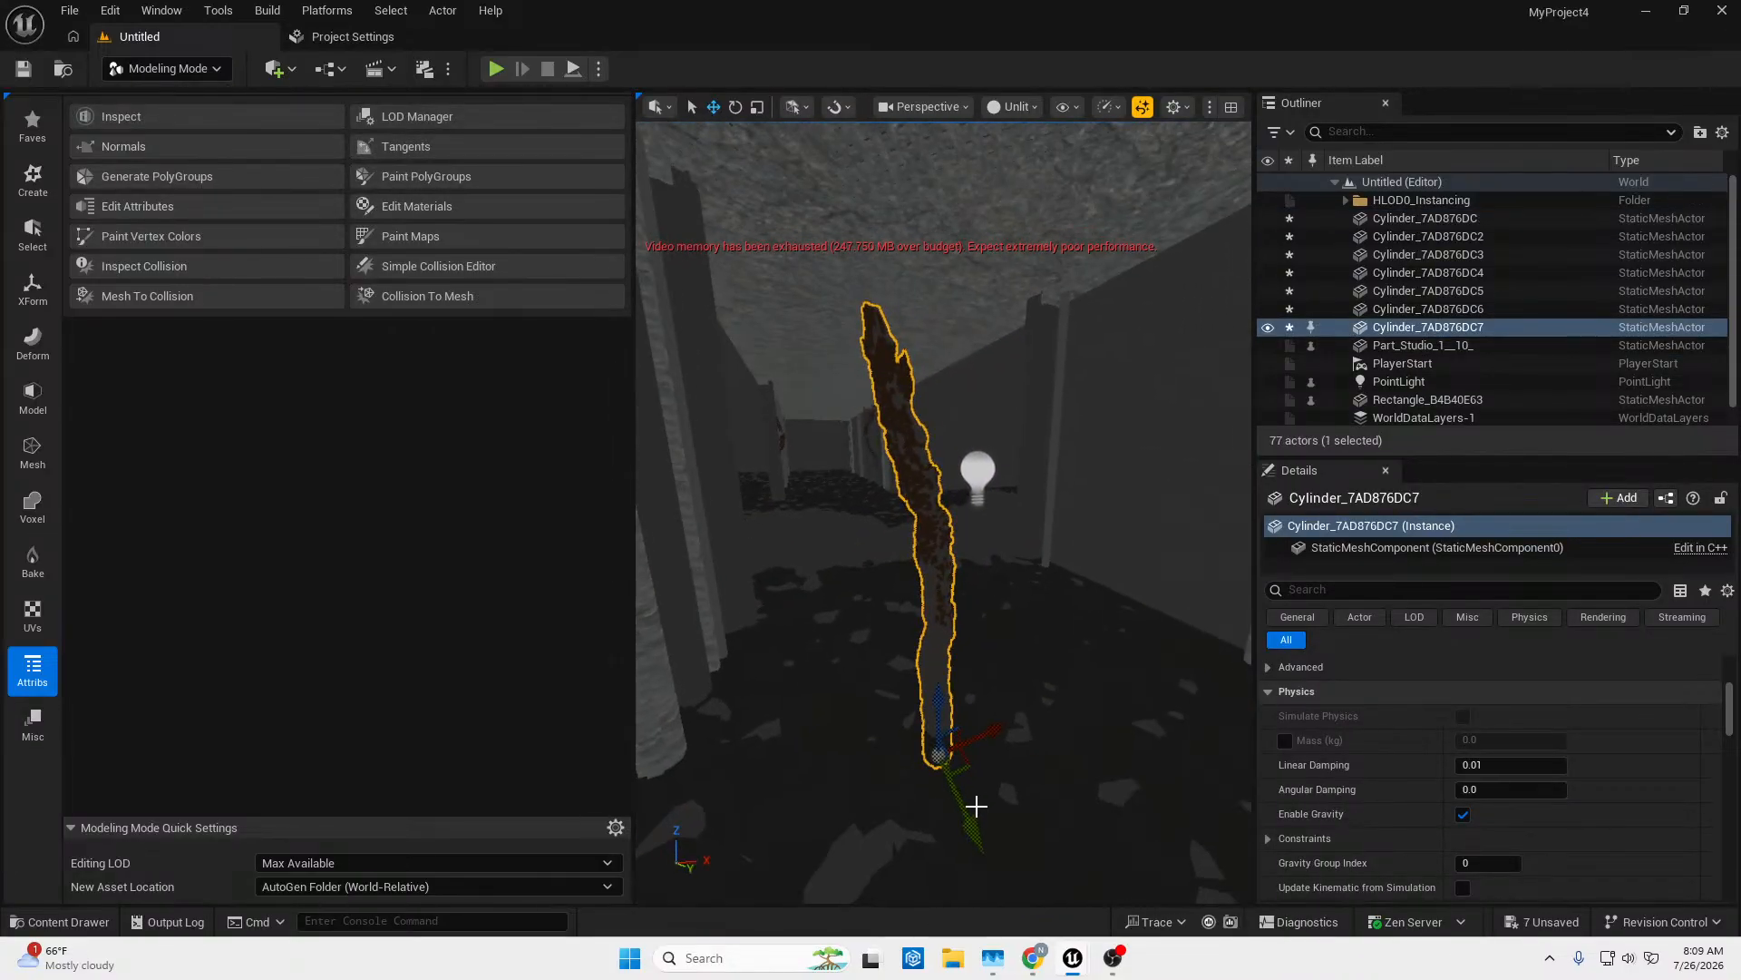
Move the single copied cylinder across the floor to stand beside the pillars on the opposite side.
left_click_drag(991, 729, 1160, 679)
right_click_drag(1161, 679, 1096, 821)
left_click_drag(815, 807, 945, 774)
mouse_move(944, 774)
right_mouse_down()
mouse_move(879, 730)
mouse_move(816, 721)
mouse_move(926, 801)
right_mouse_up()
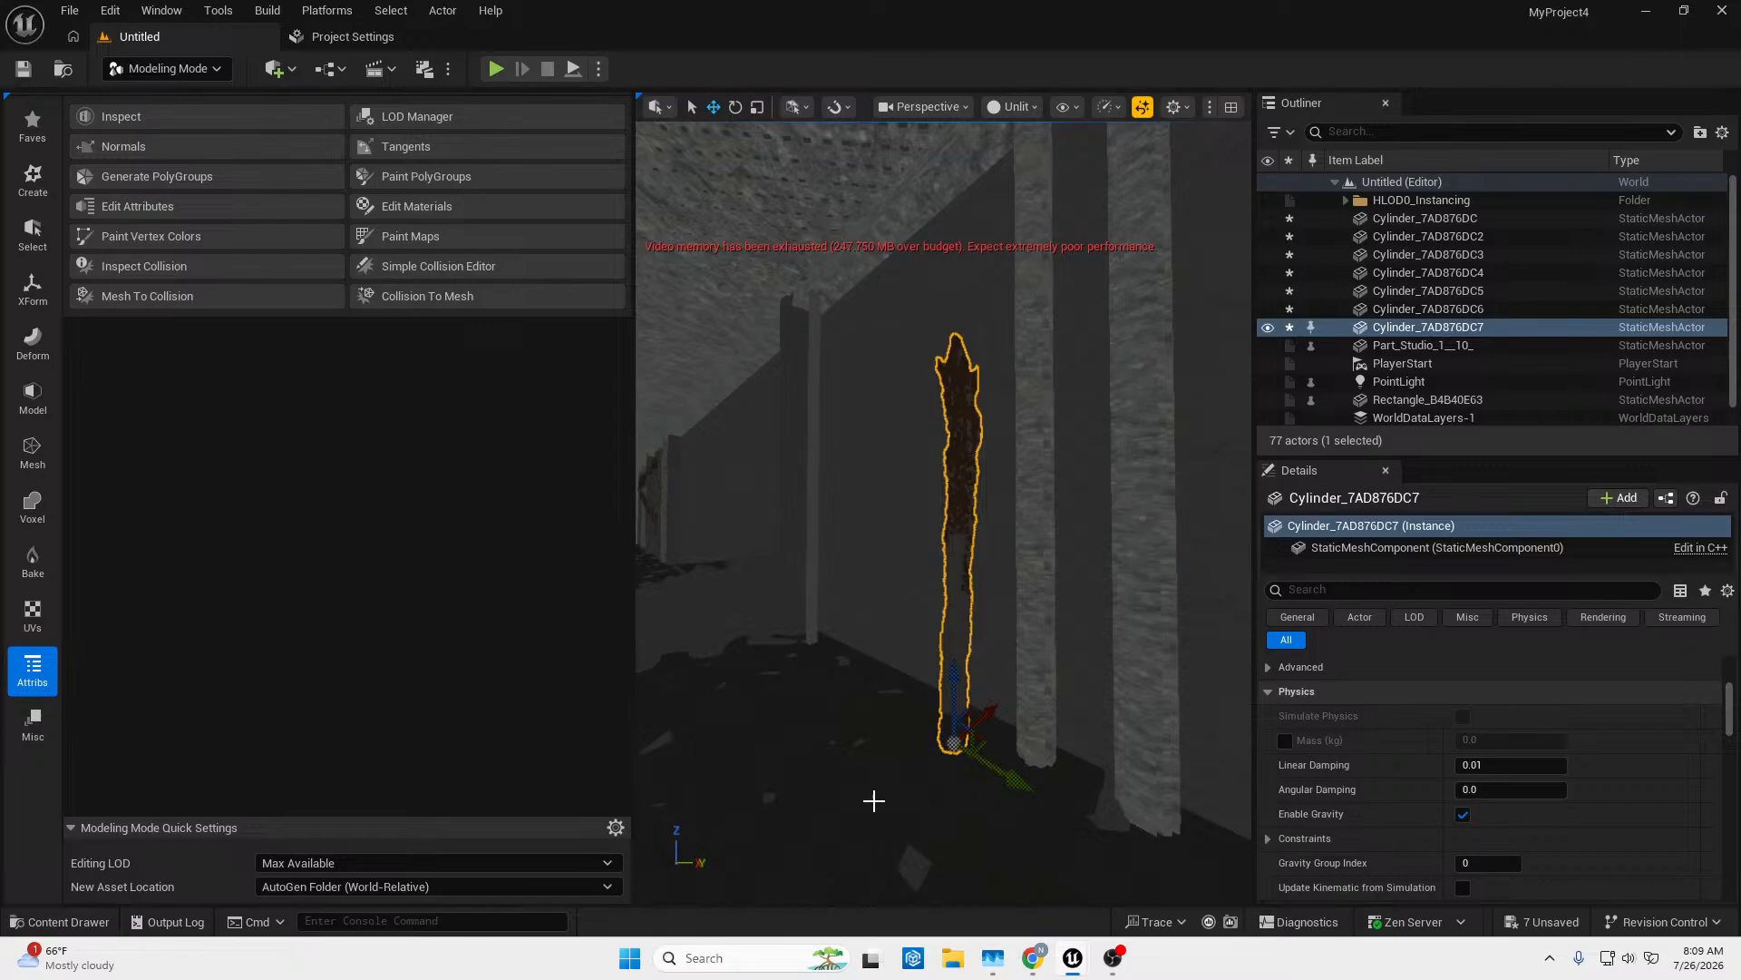
Look through the Maps, Particles, Materials, Blueprints and Architecture starter folders and the generated meshes folder for corridor assets.
right_click_drag(784, 787, 381, 707)
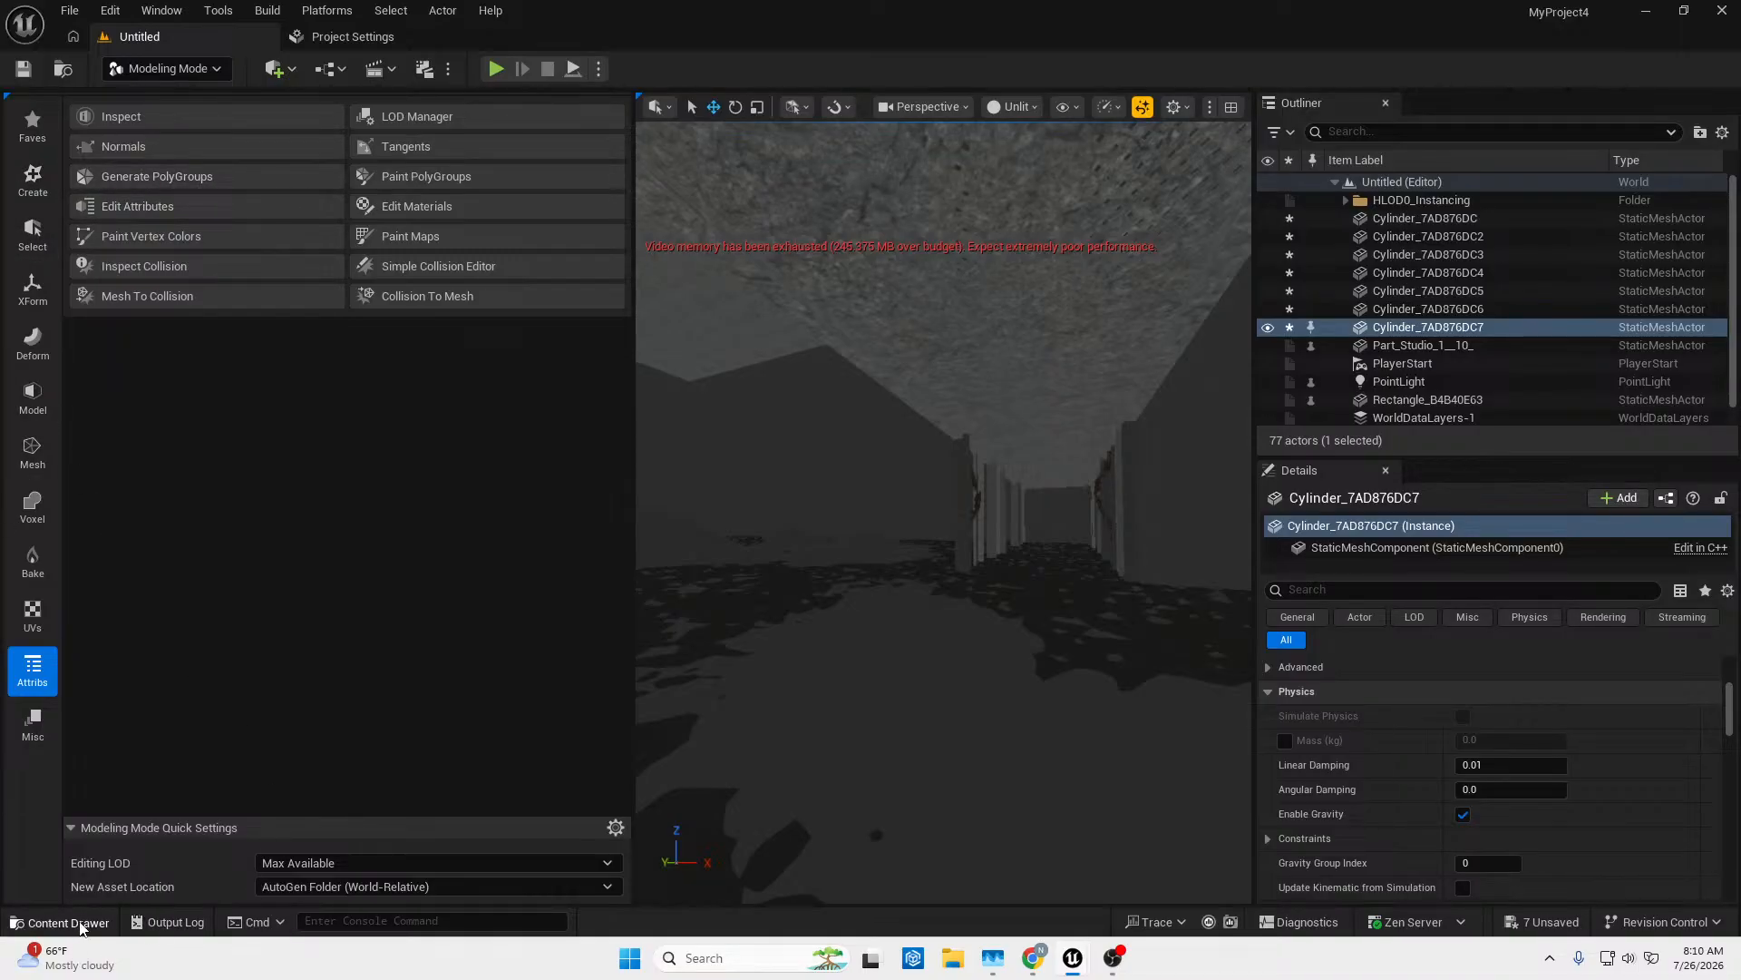
left_click(57, 922)
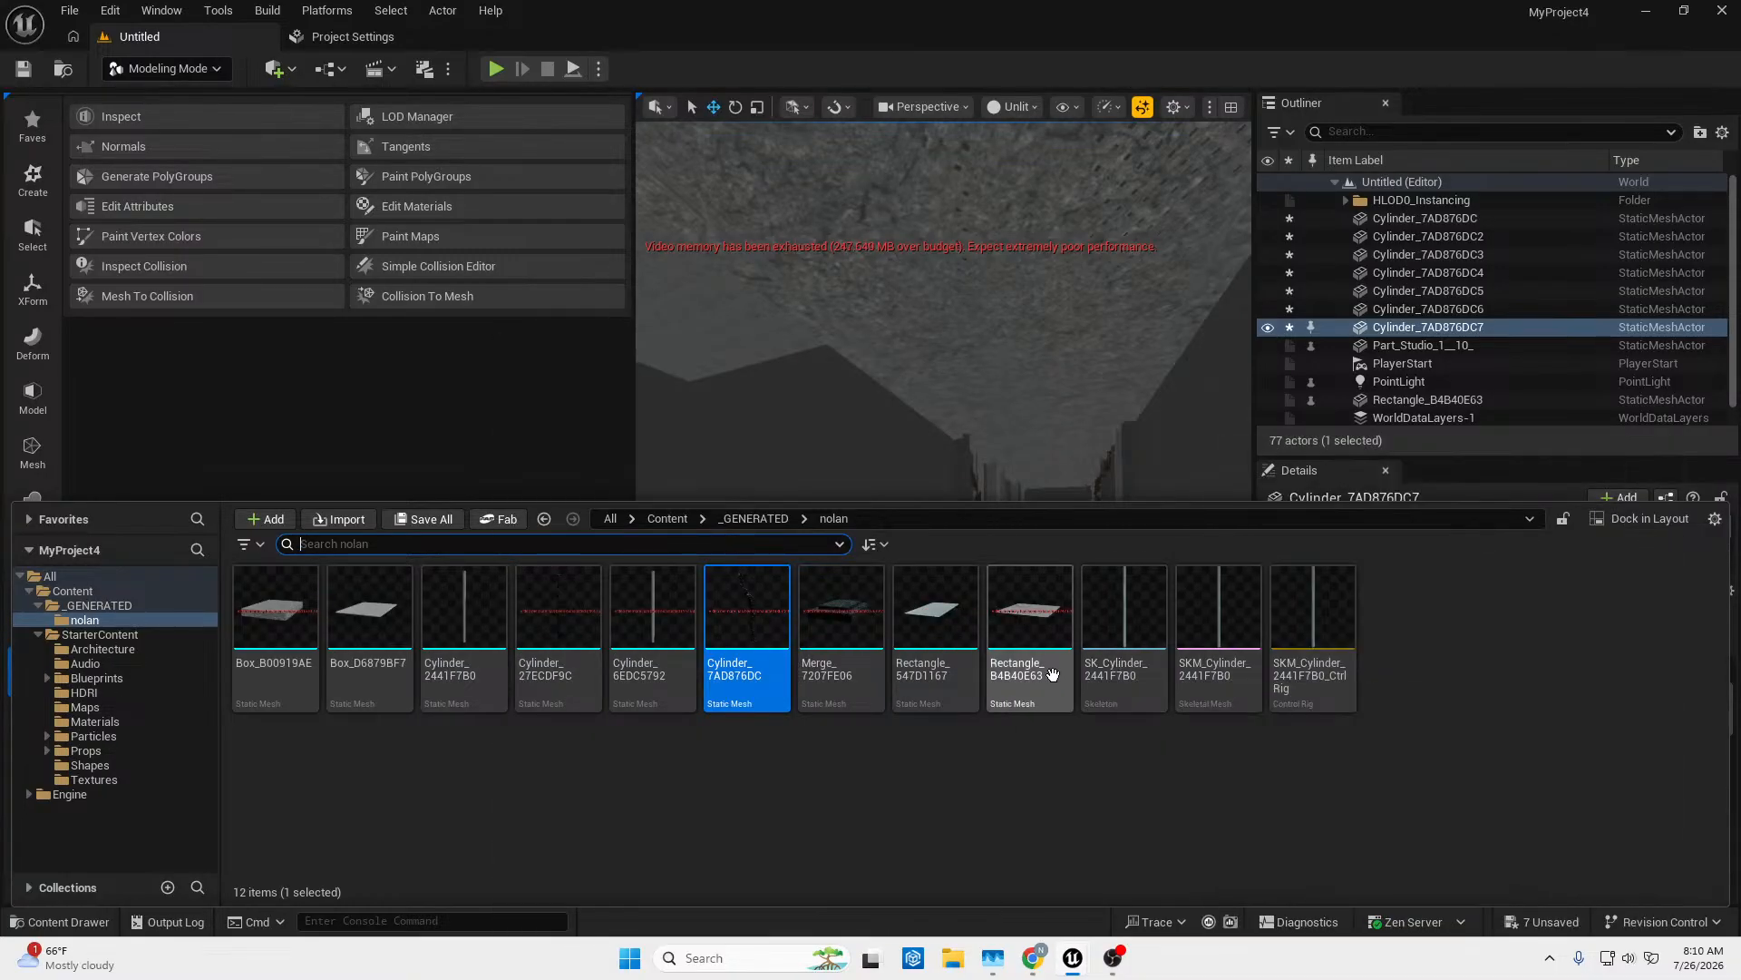
left_click(96, 679)
left_click(84, 693)
left_click(85, 707)
left_click(91, 736)
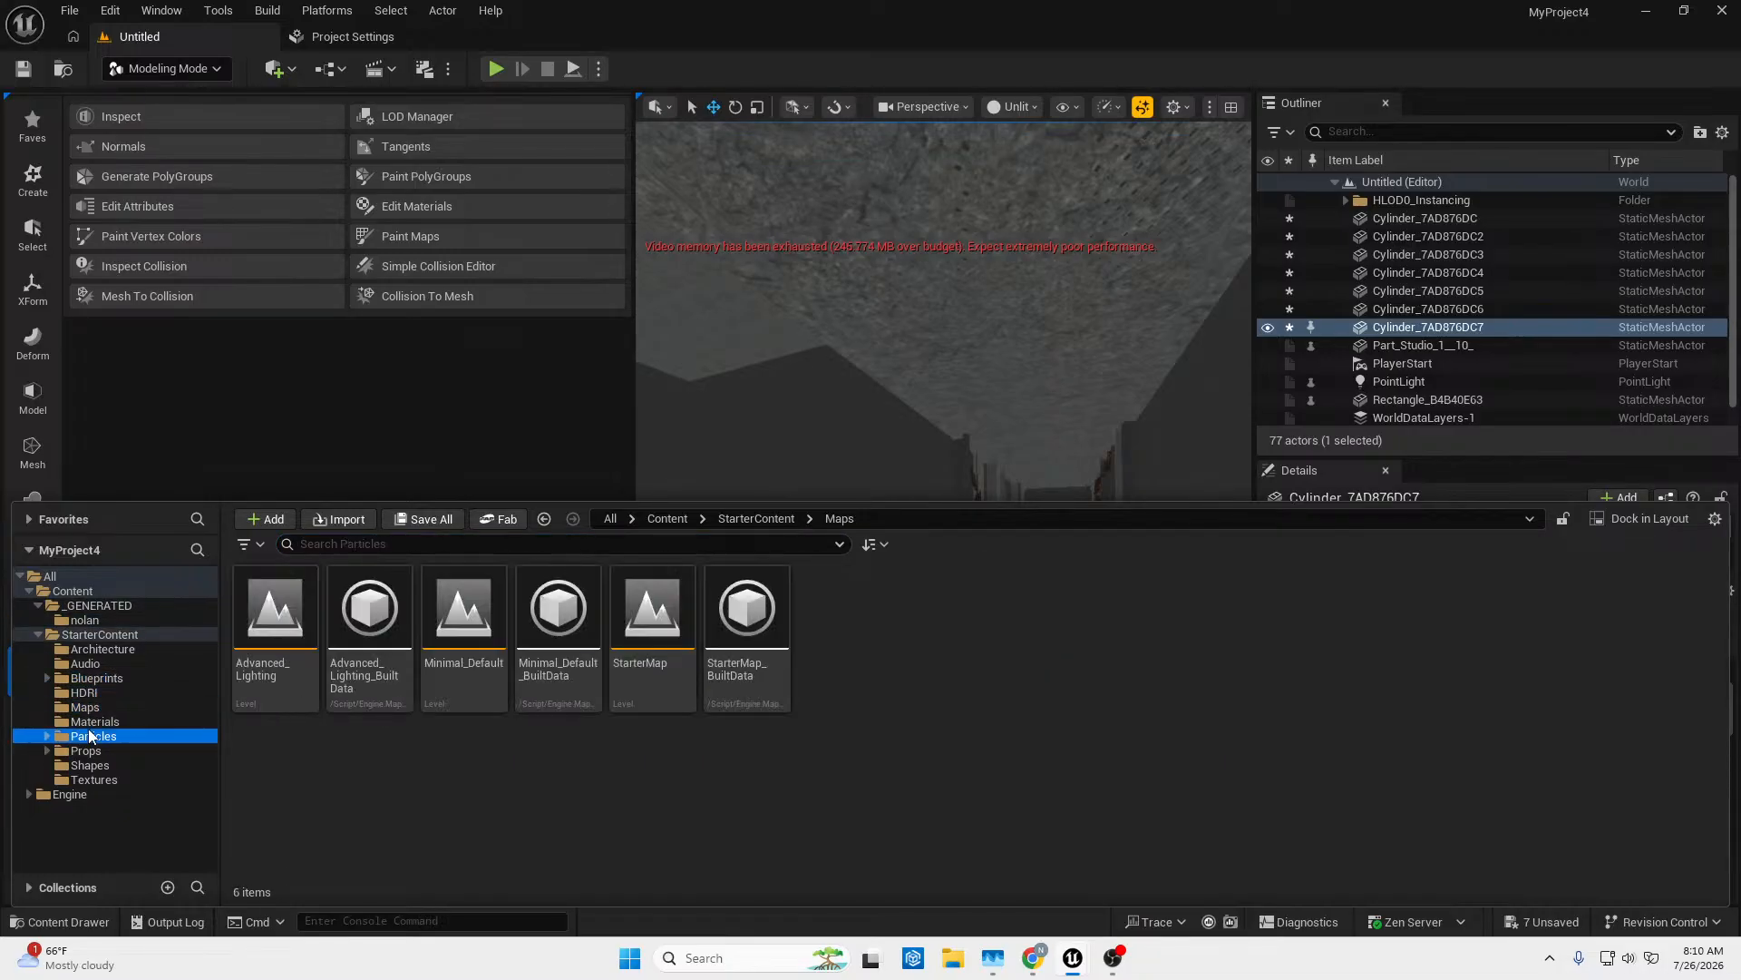
left_click(85, 722)
left_click(87, 708)
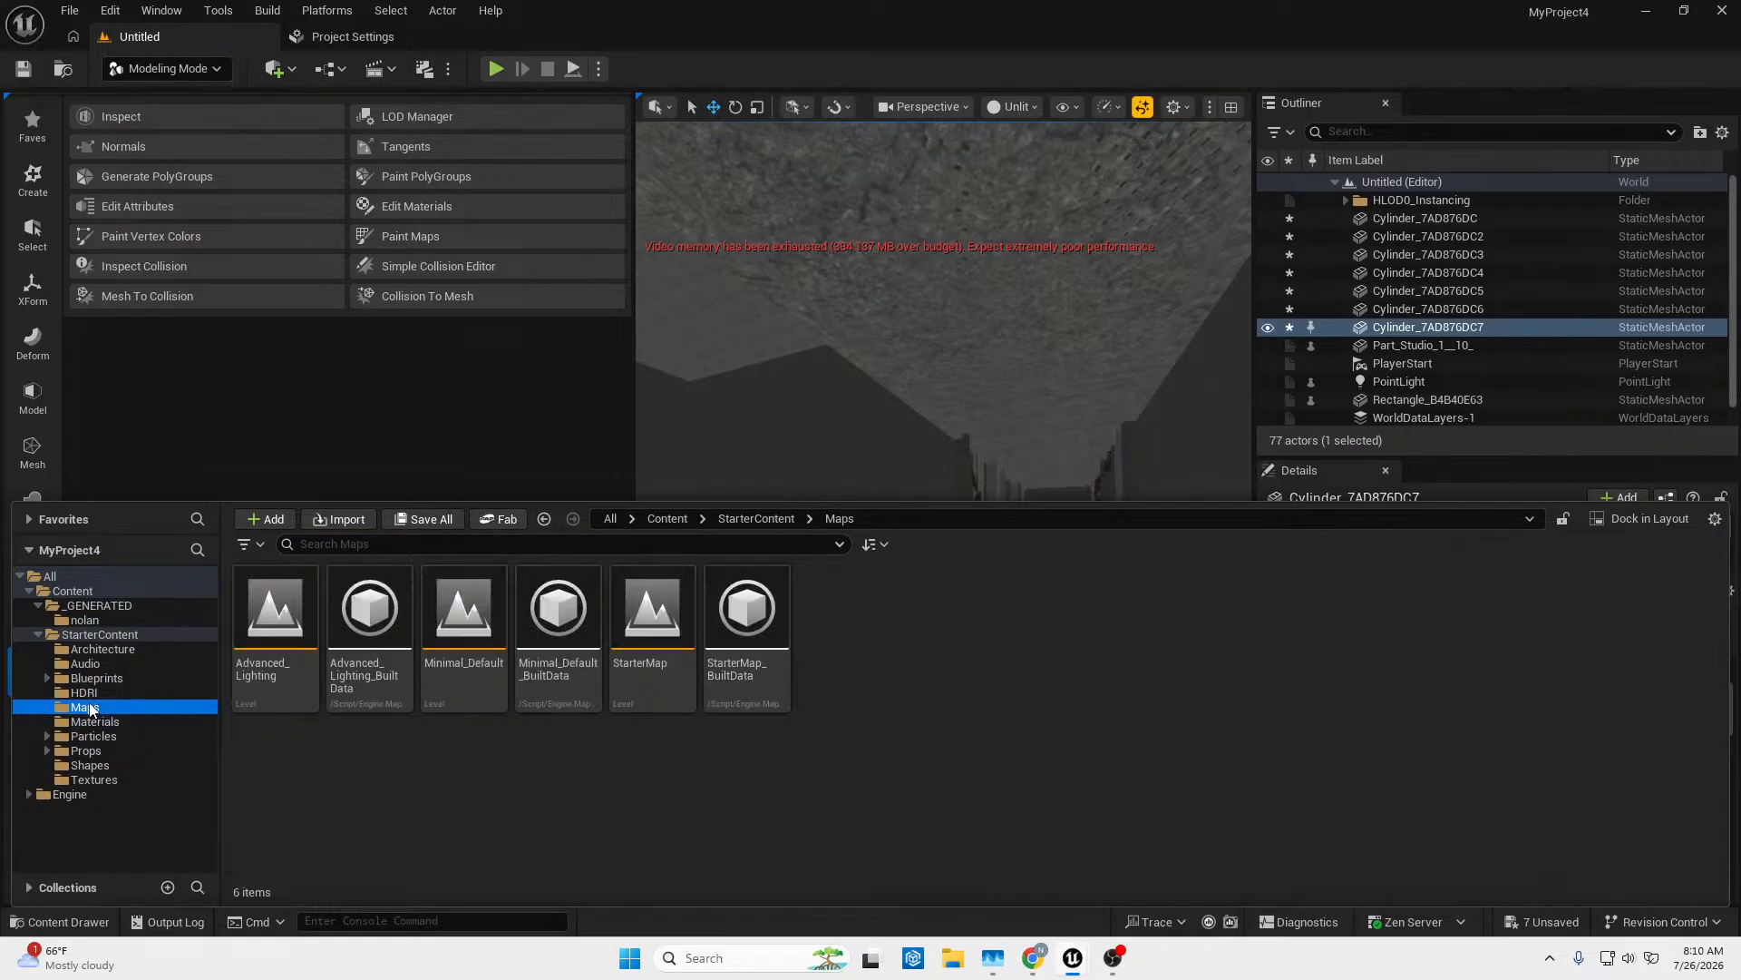
left_click(96, 678)
left_click(103, 649)
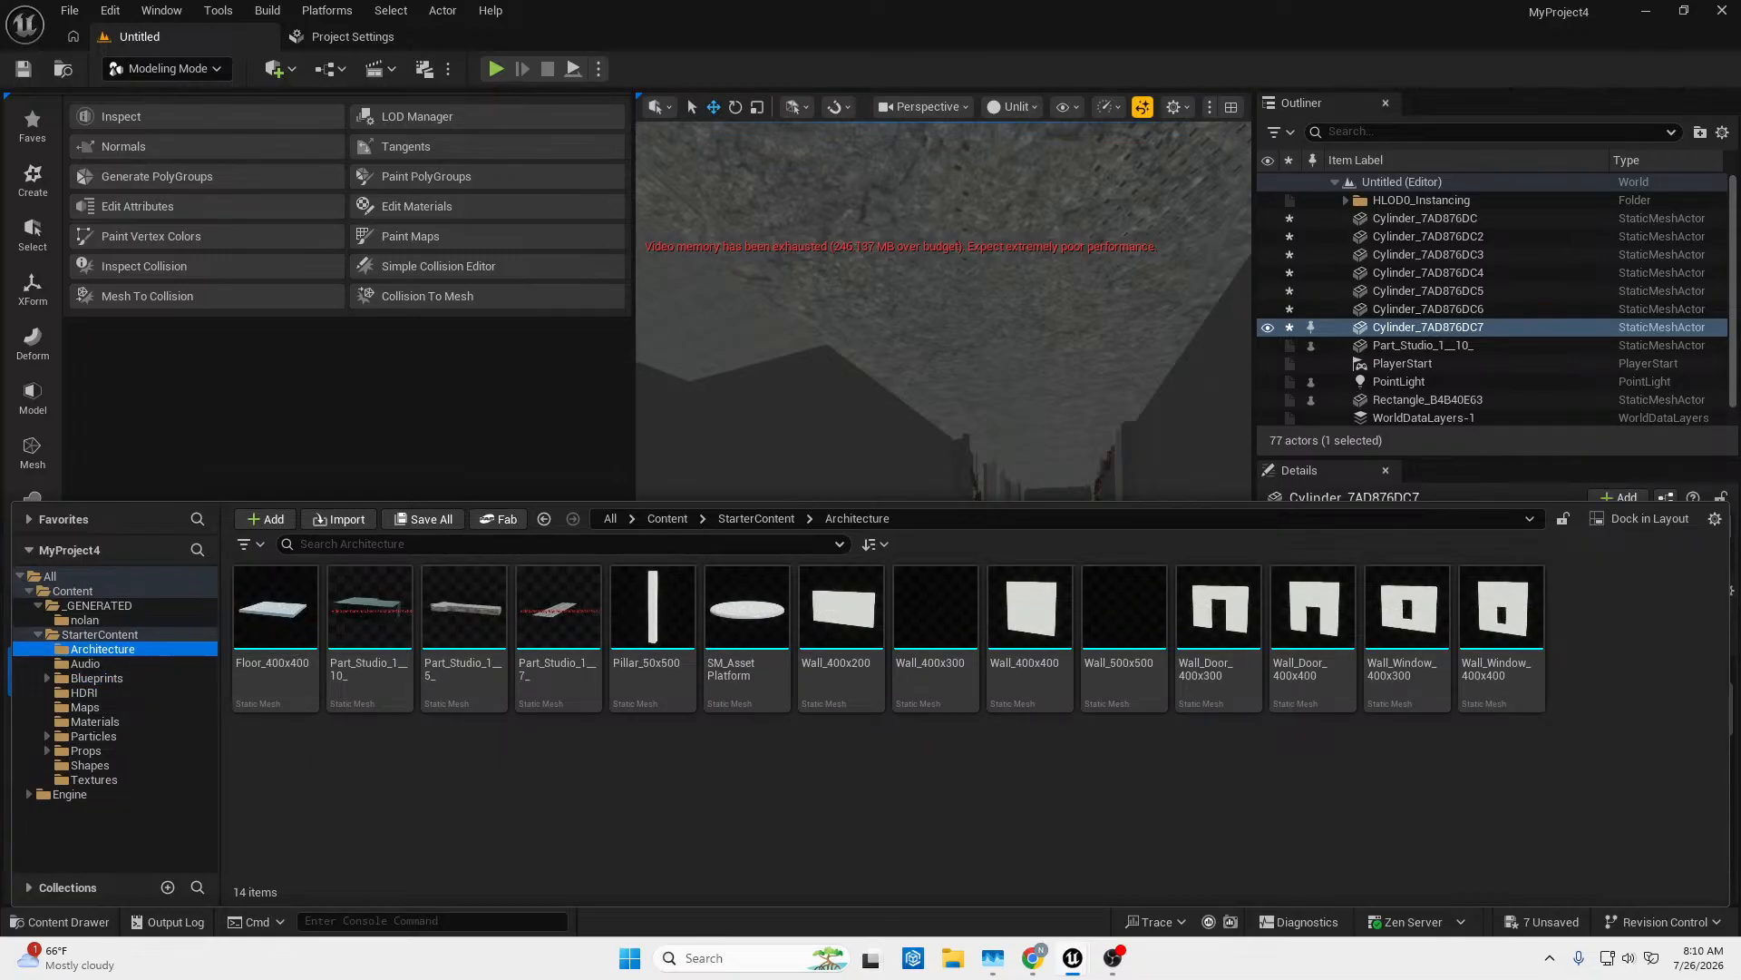
left_click(78, 620)
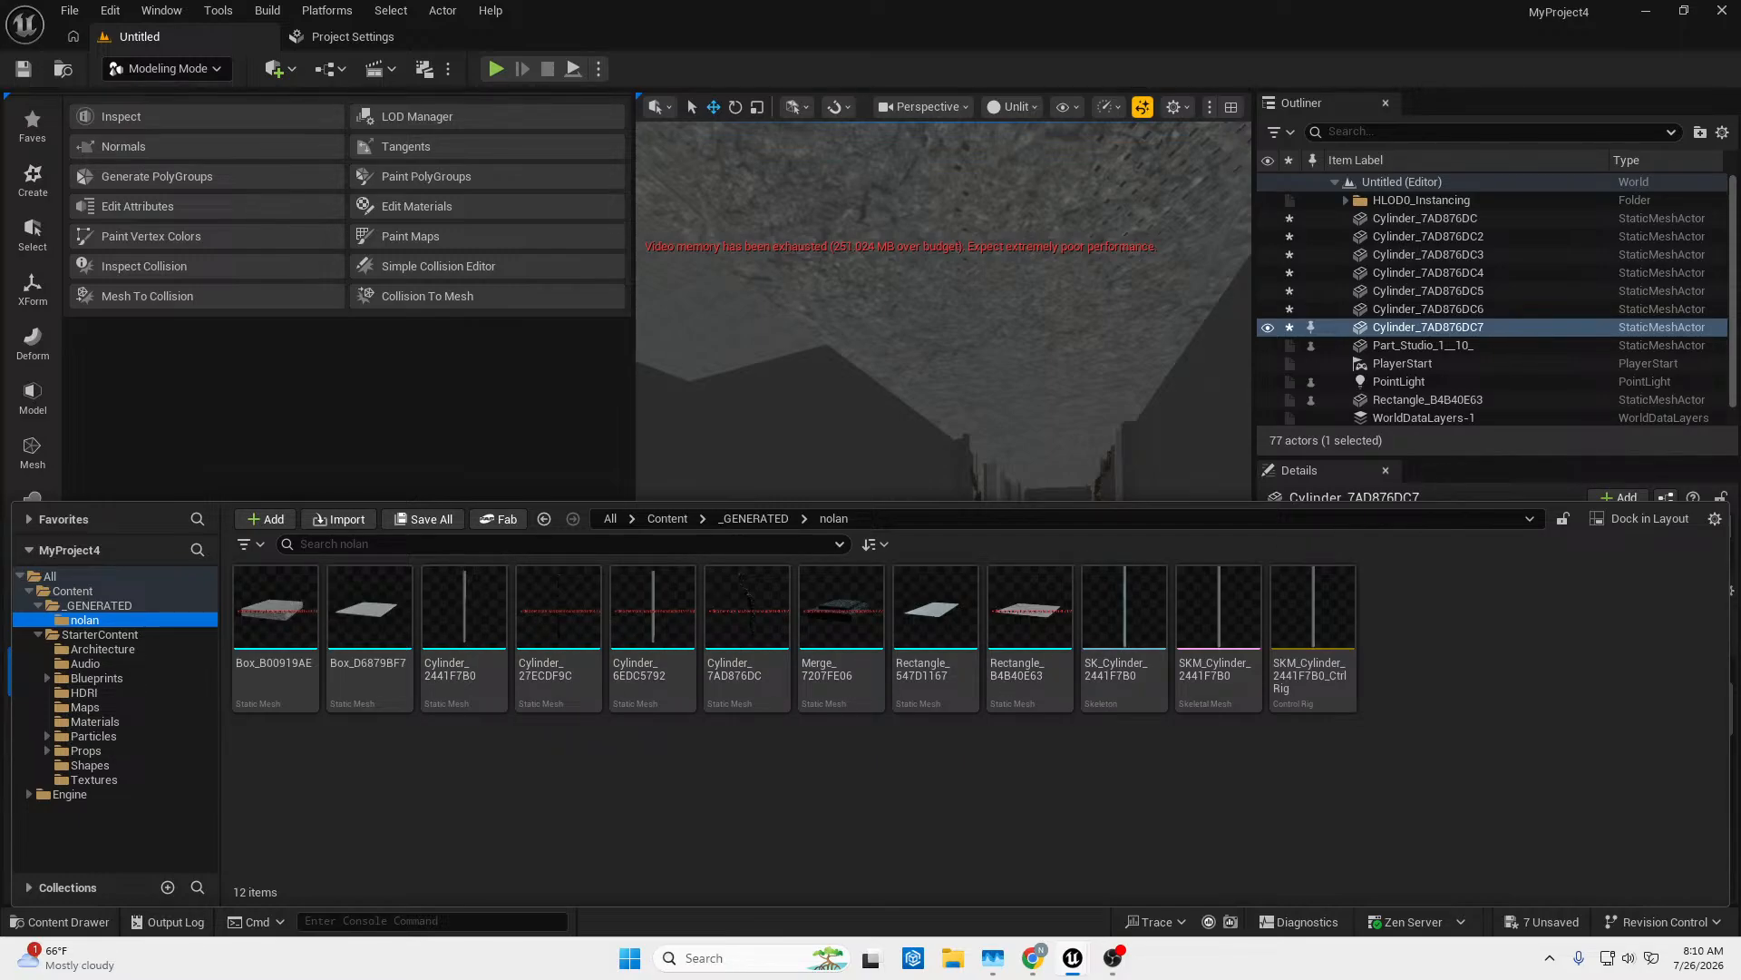
left_click(941, 961)
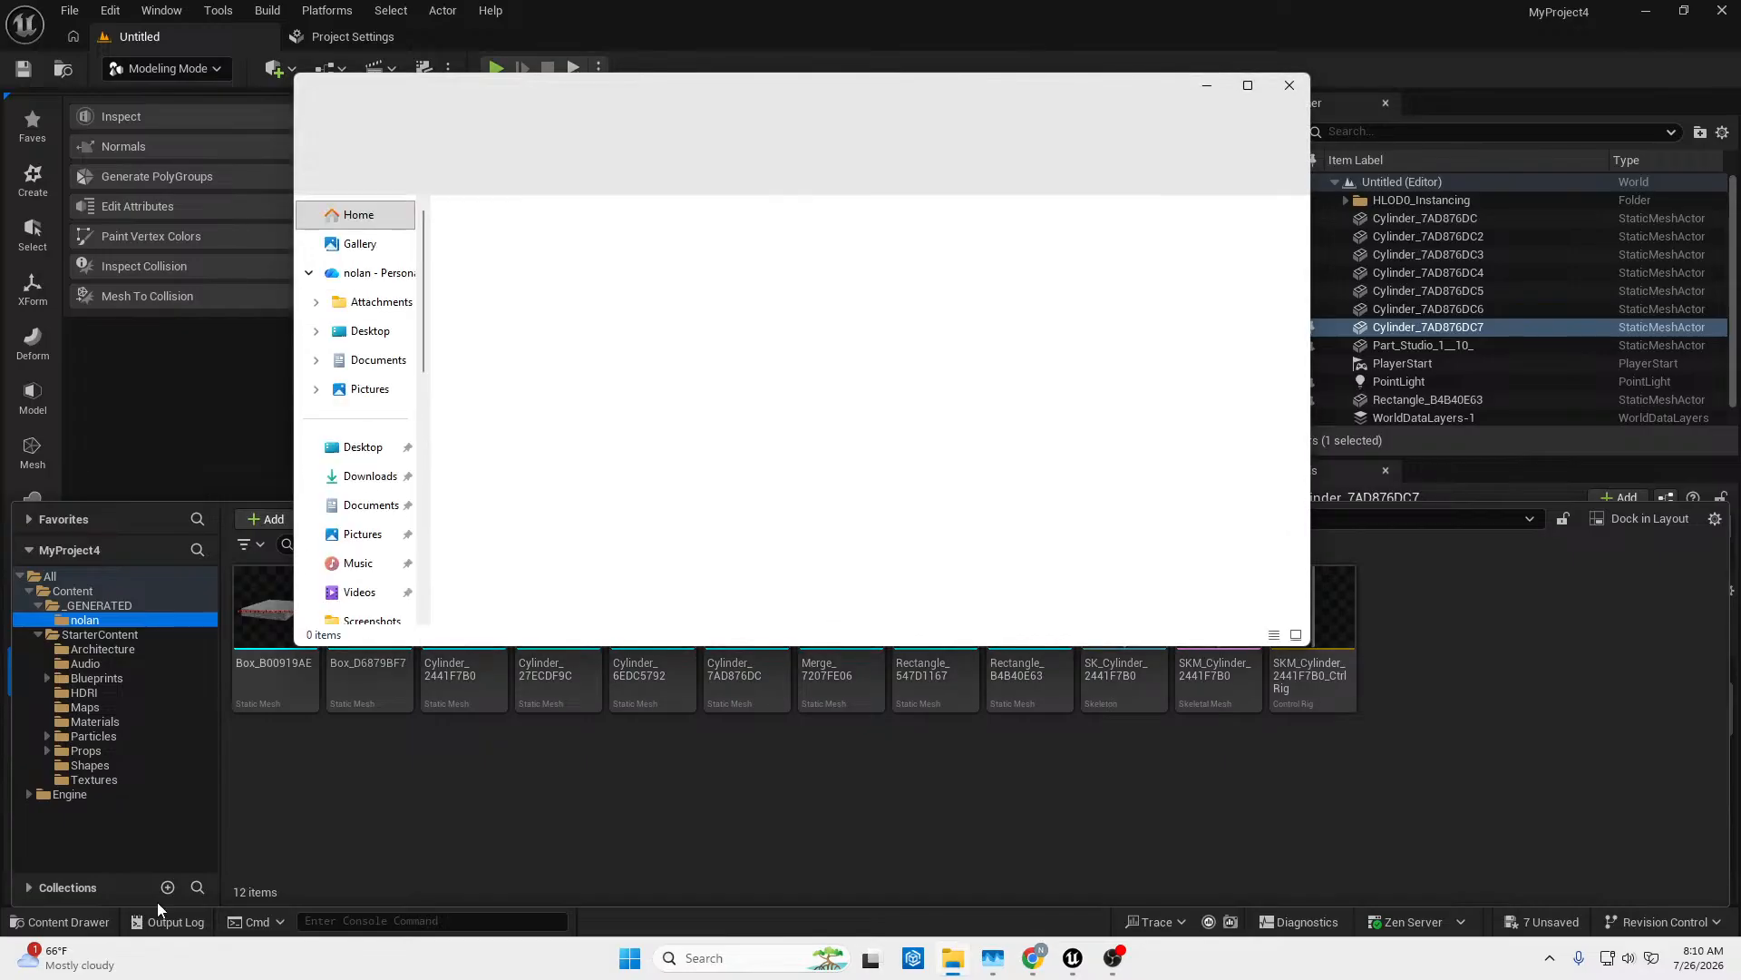
mouse_move(953, 963)
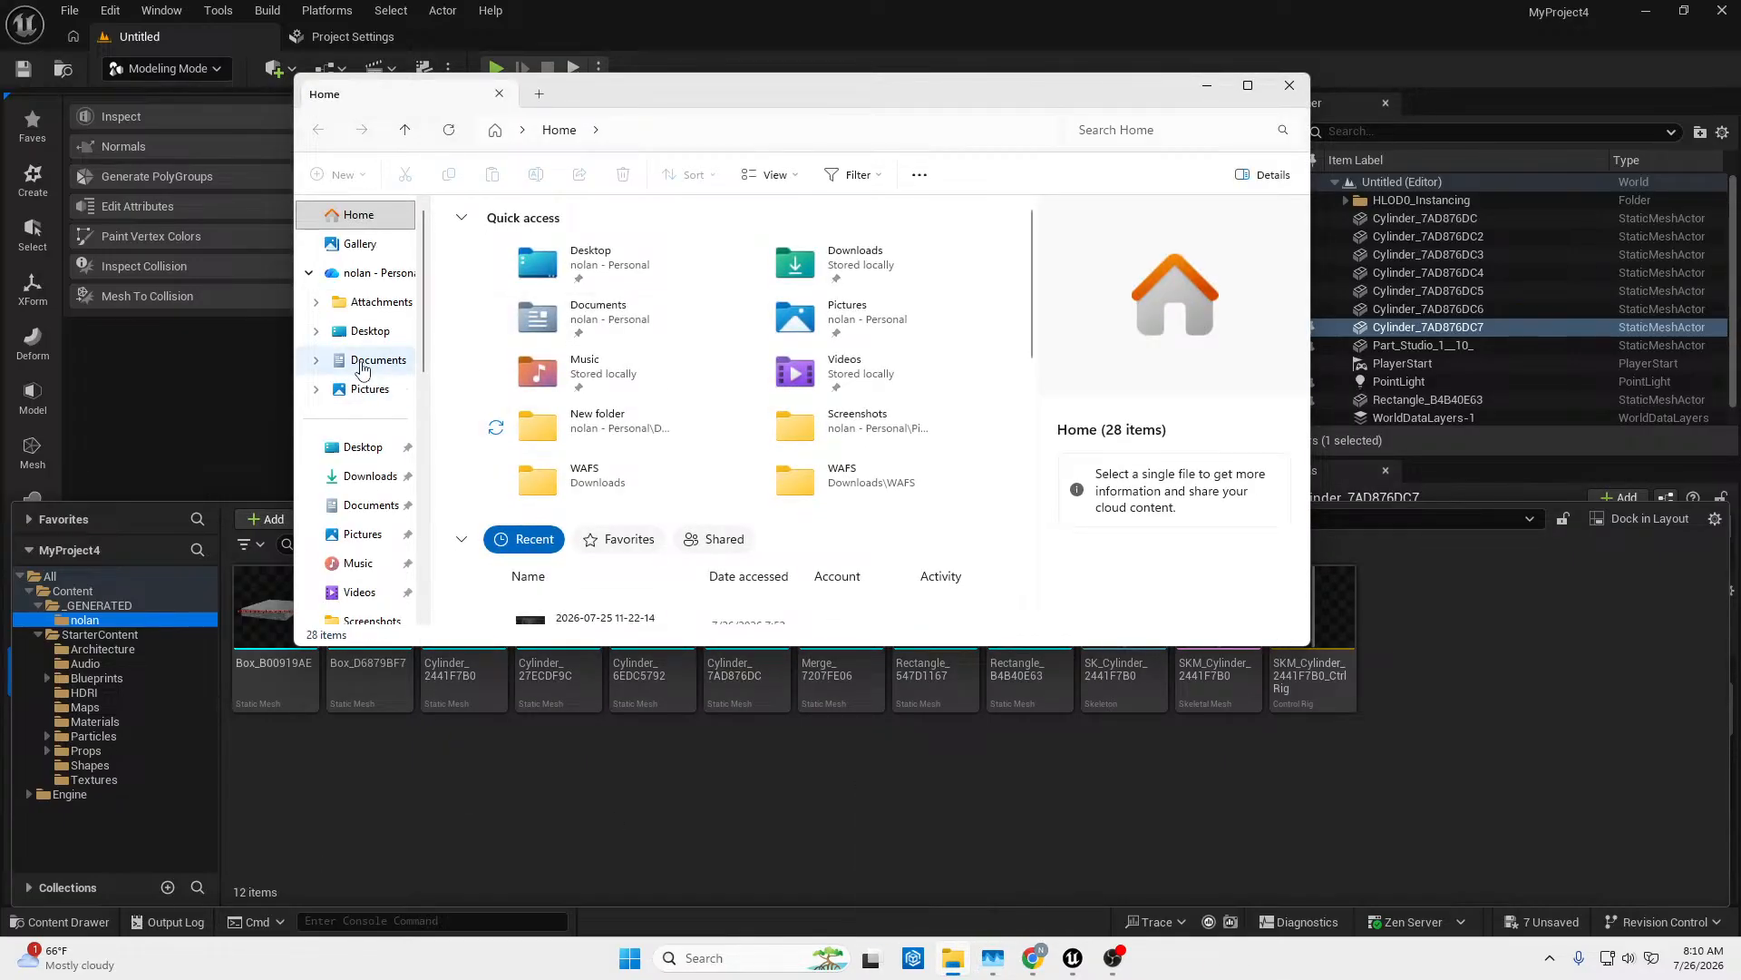
left_click(363, 477)
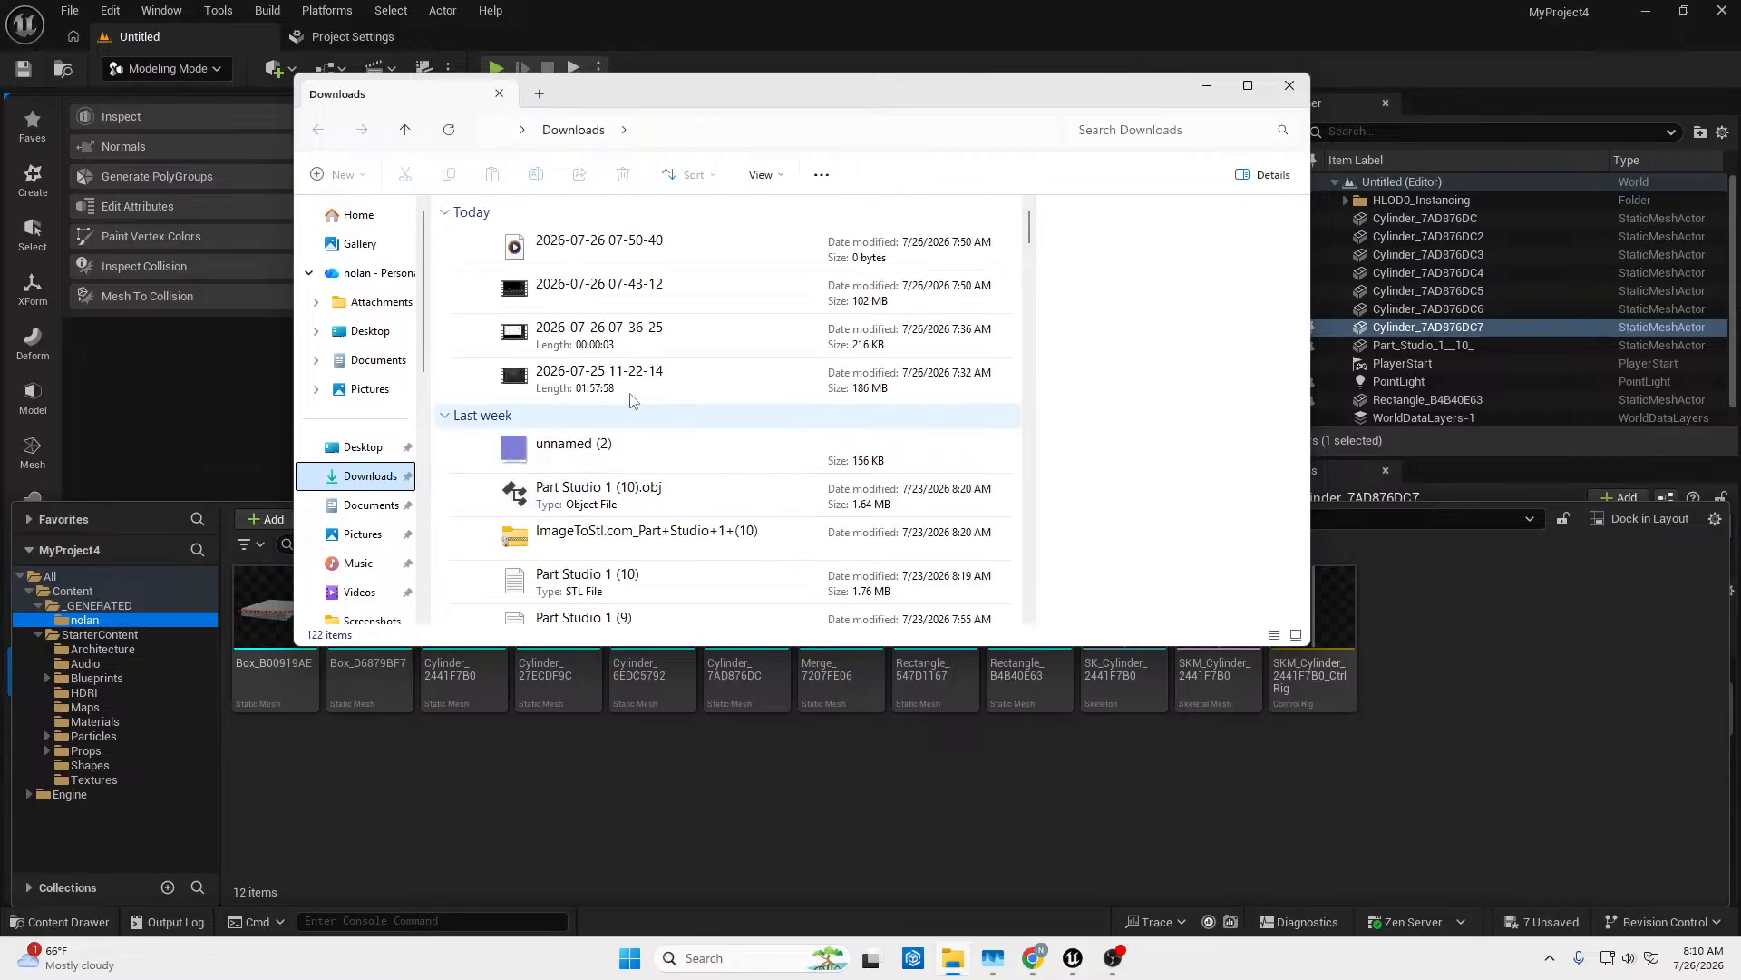
double_click(658, 398)
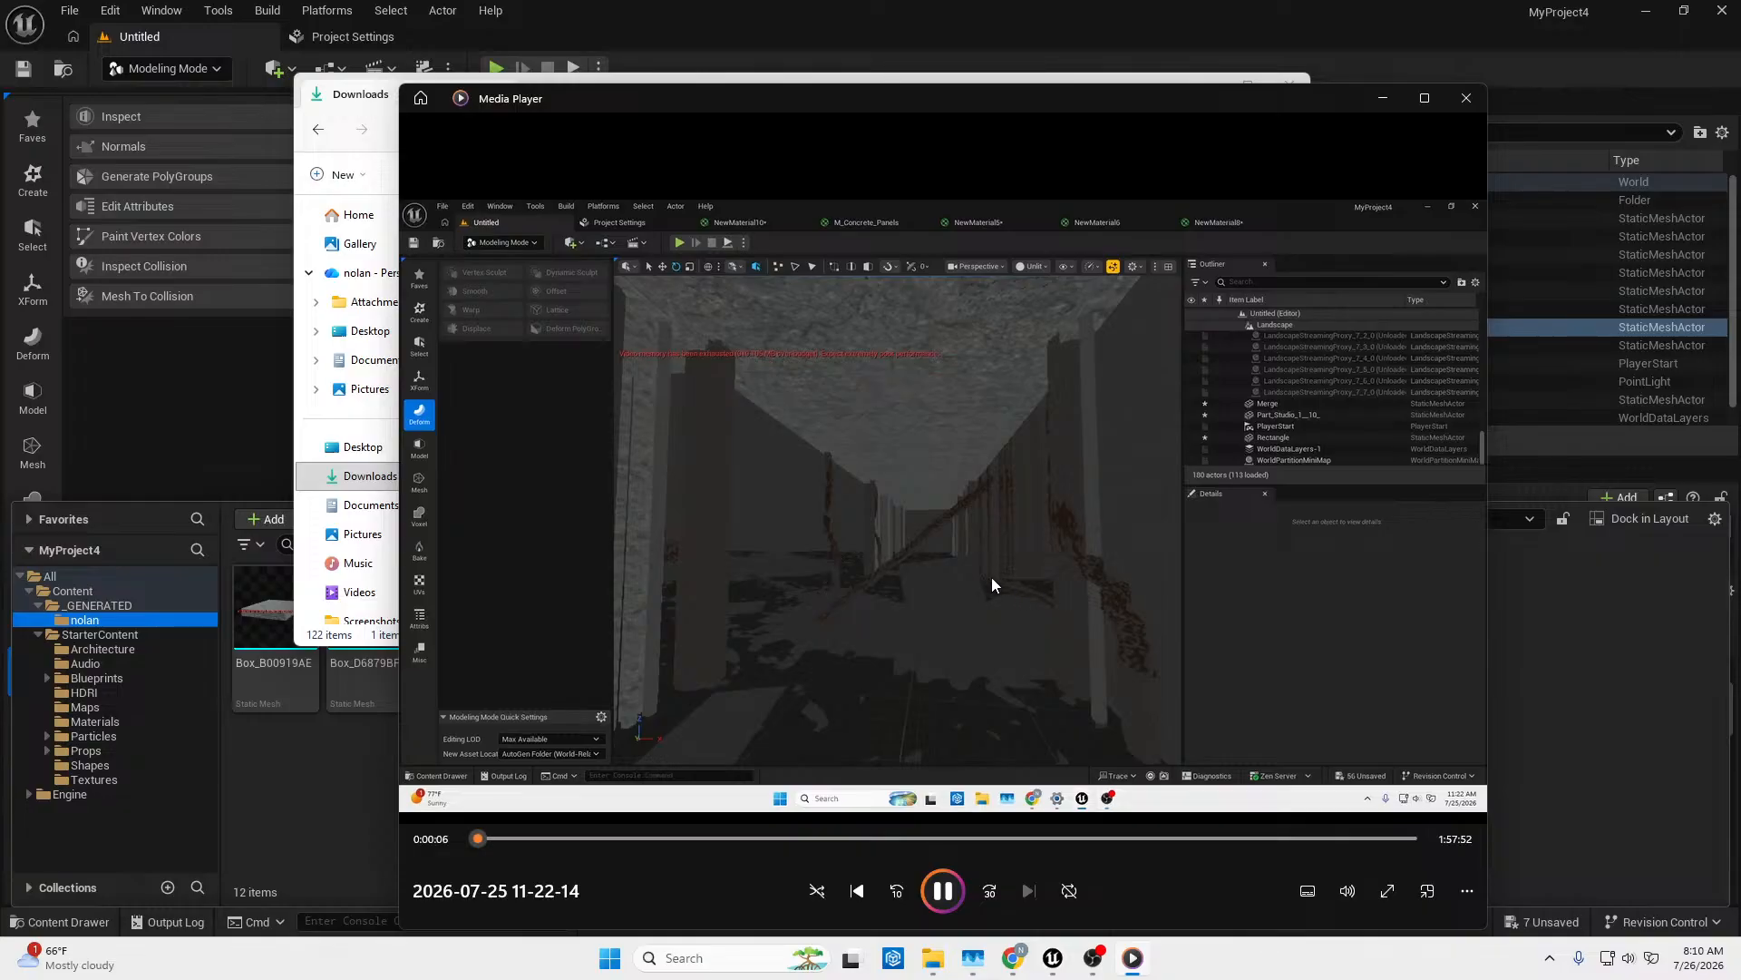
left_click(990, 623)
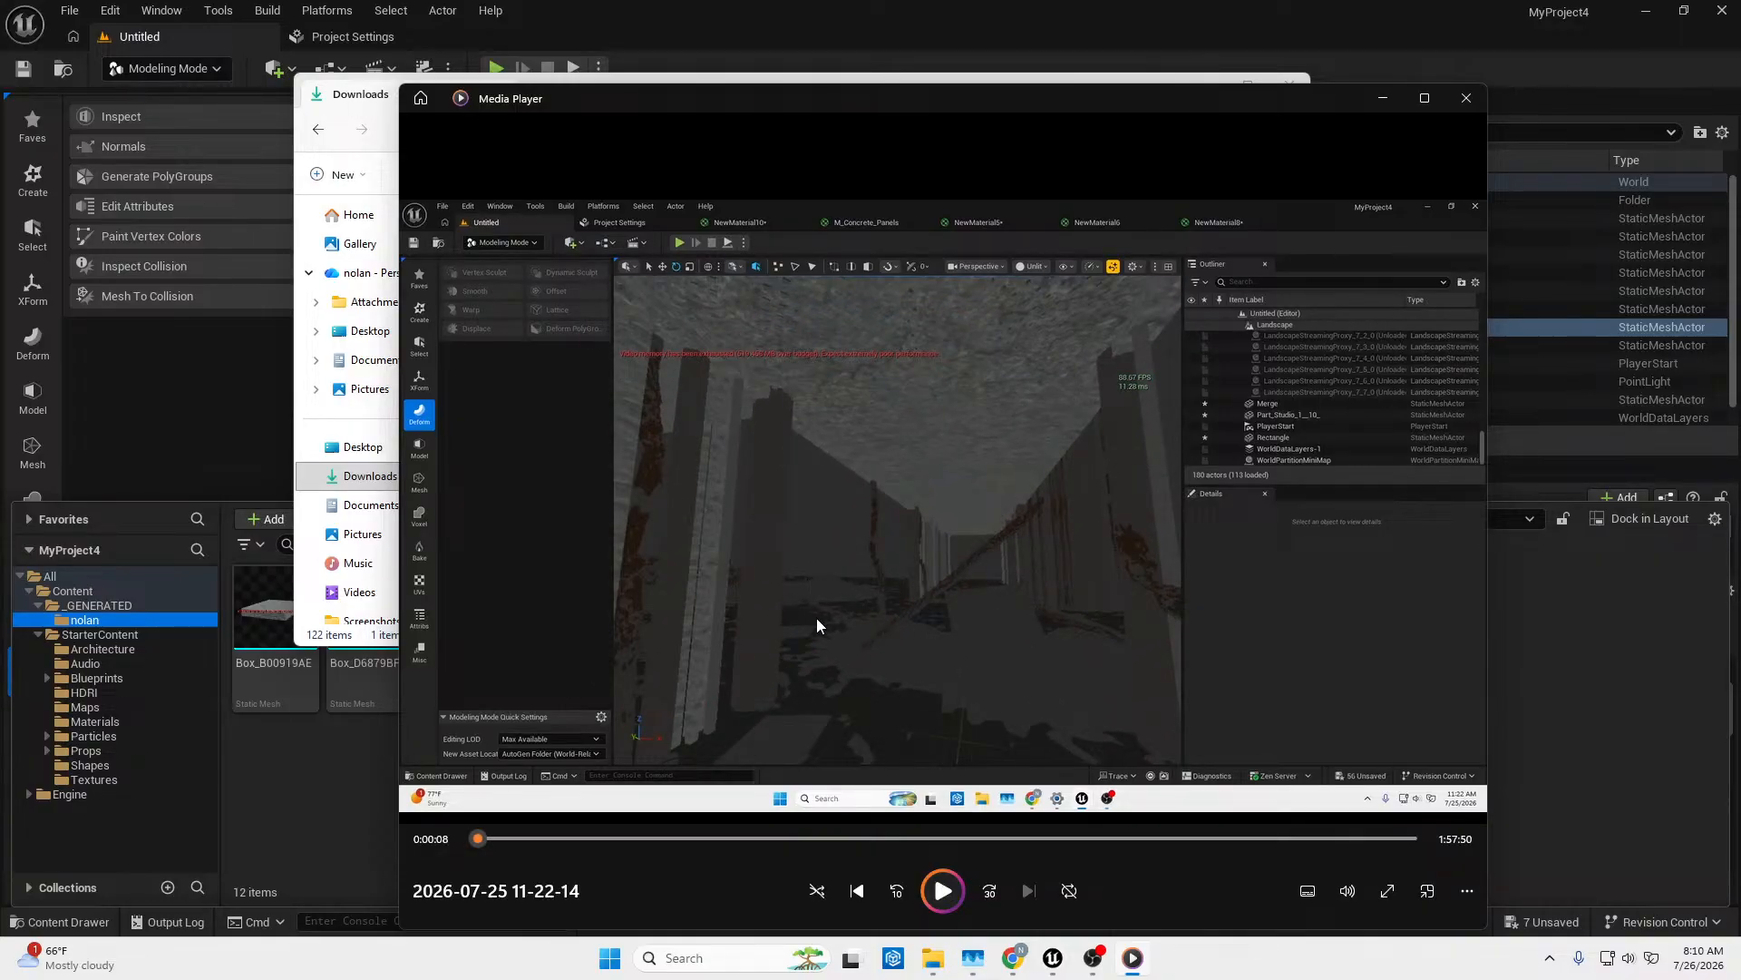
left_click(1467, 98)
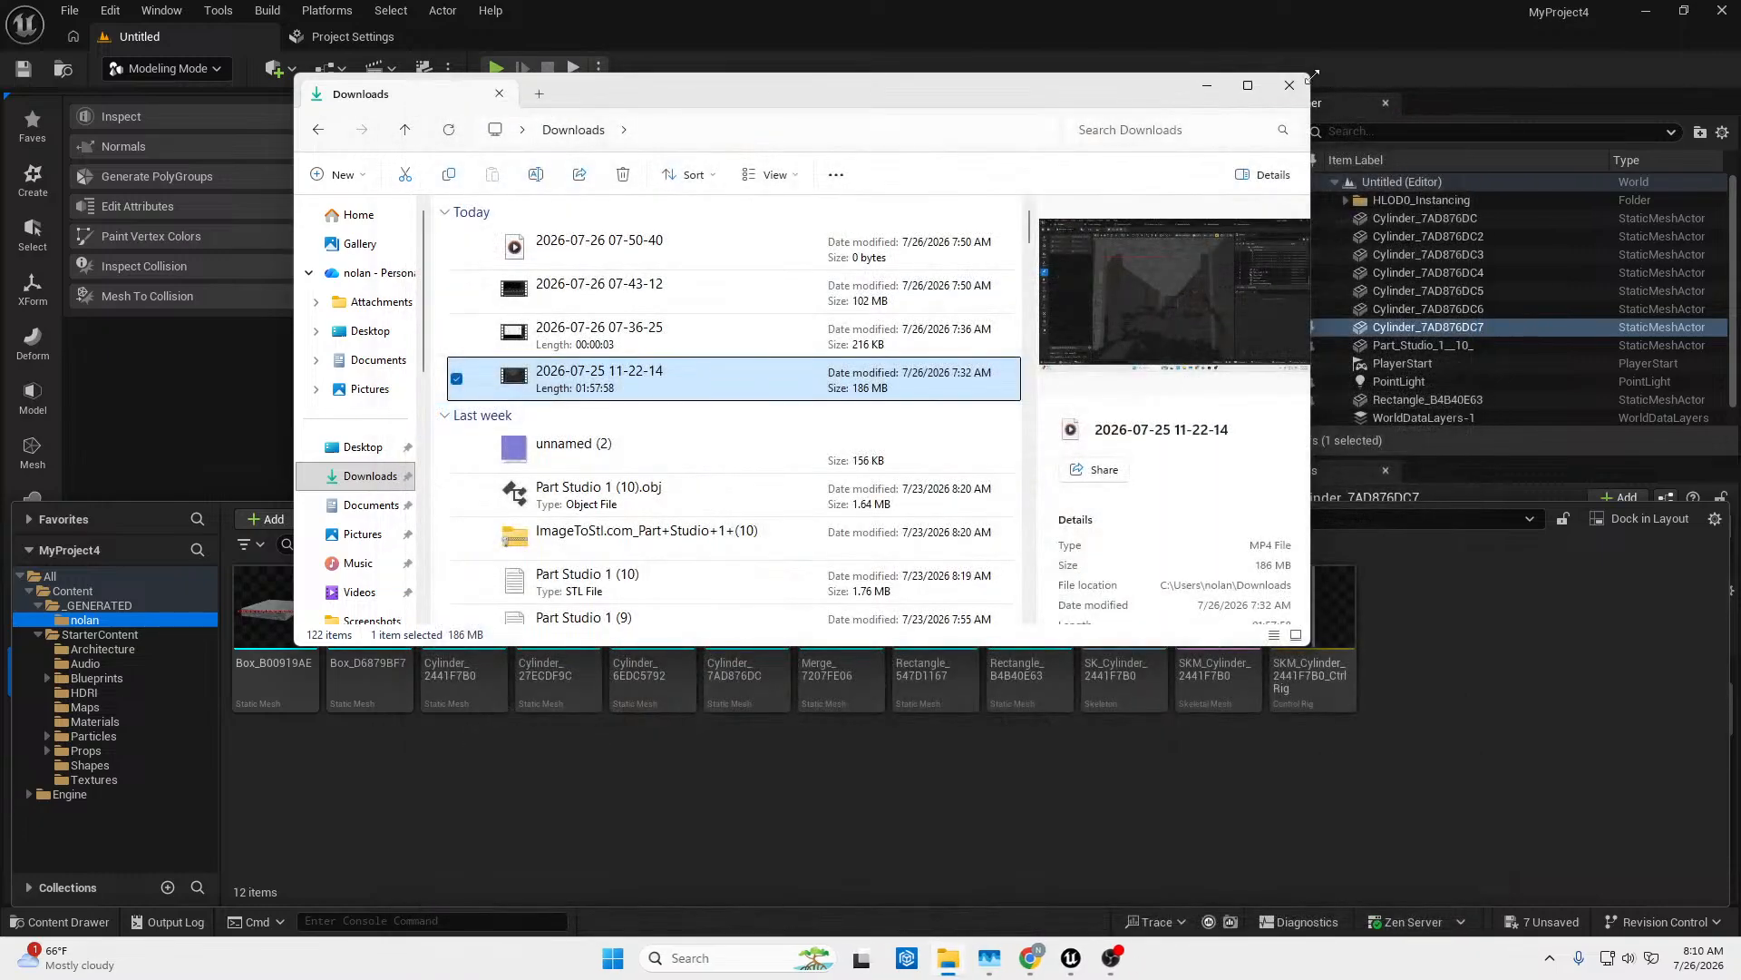
left_click(1289, 84)
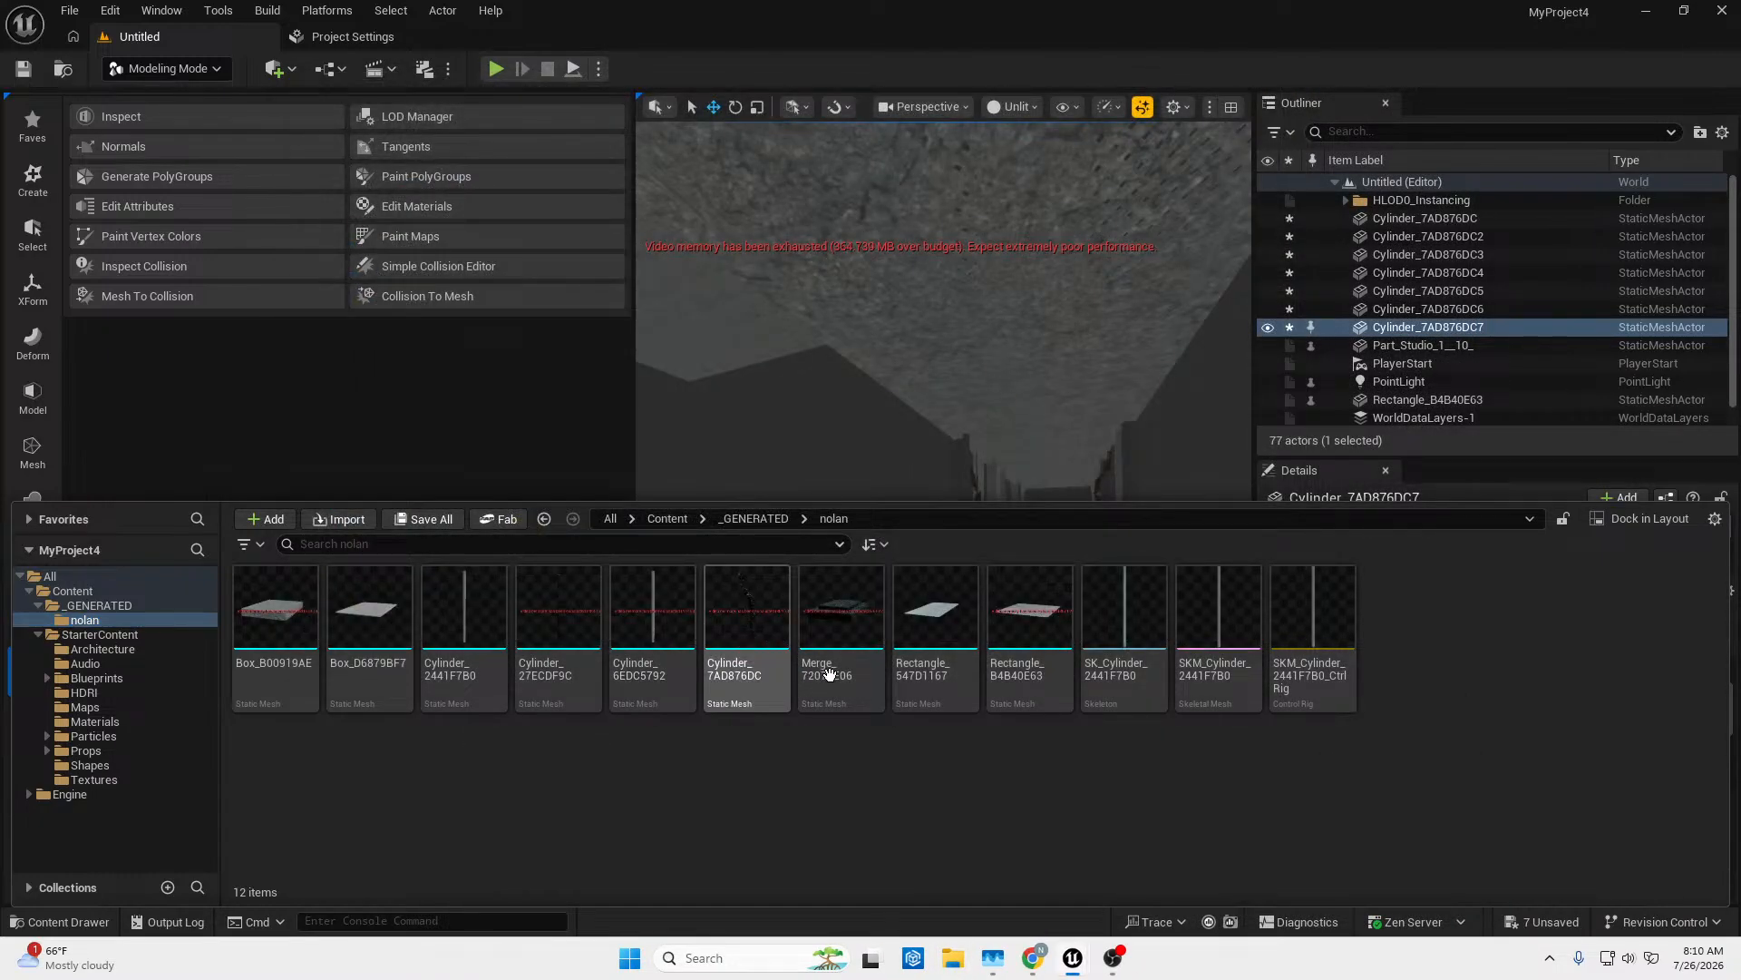
Search the Architecture, Audio, Blueprints, Materials, Props and Particles starter folders, ending with the generated cylinder meshes.
left_click(135, 649)
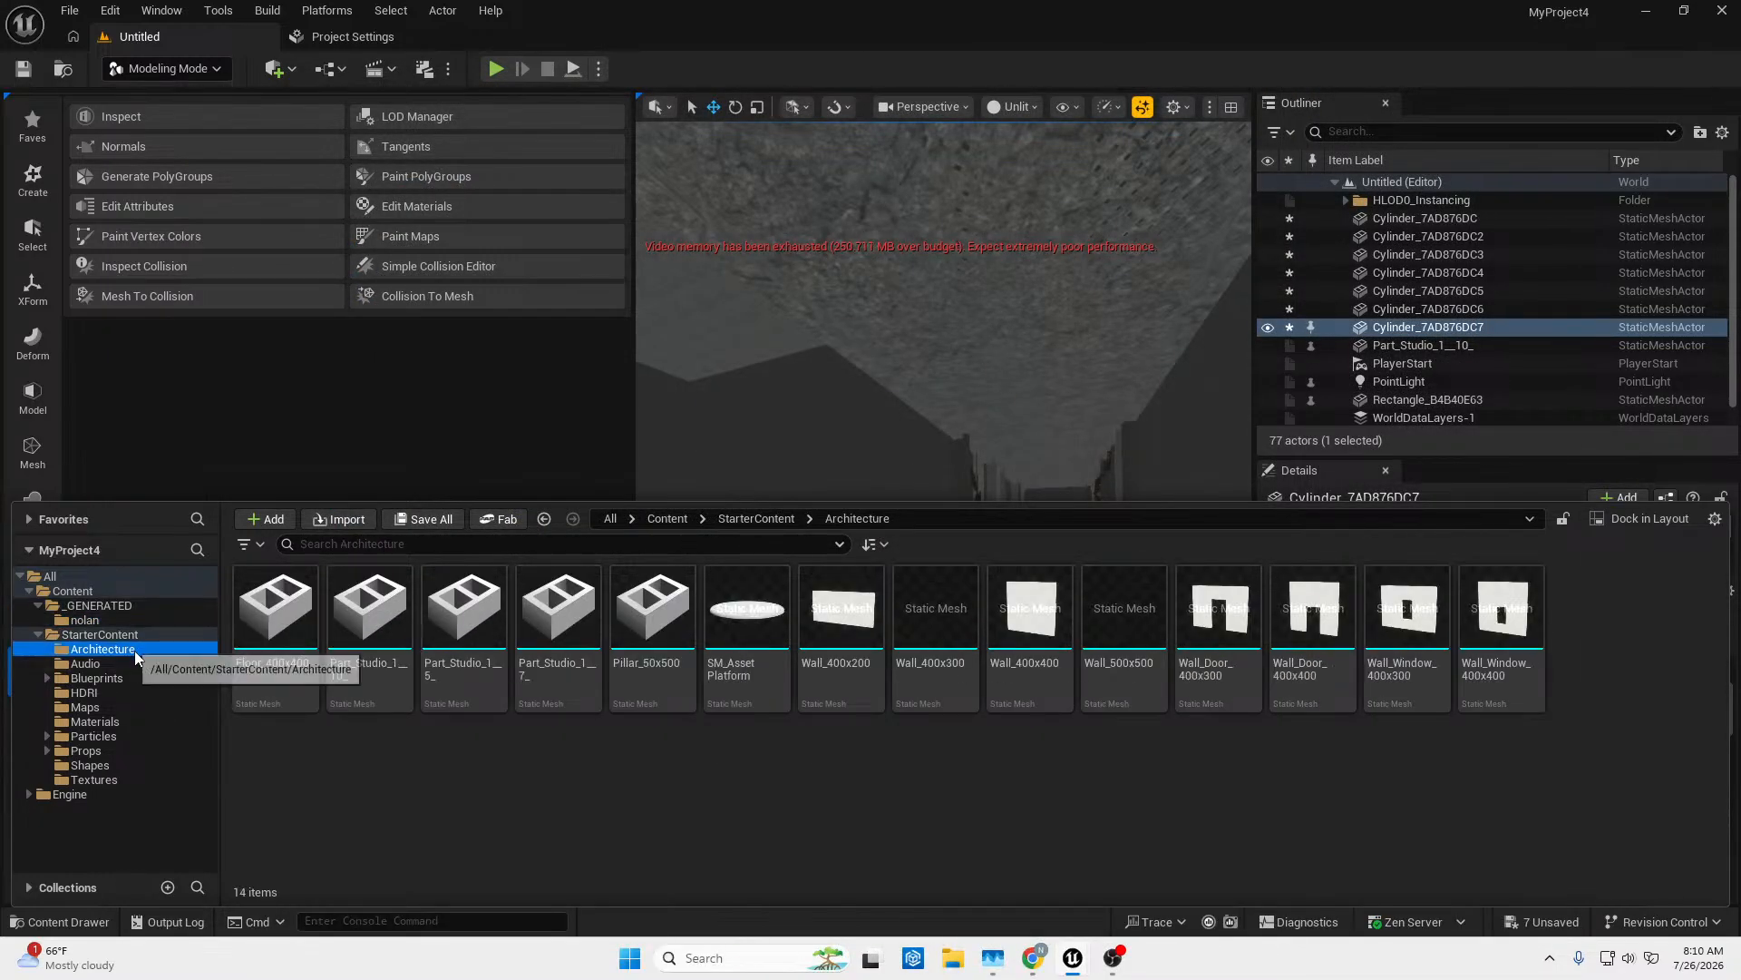
left_click(138, 663)
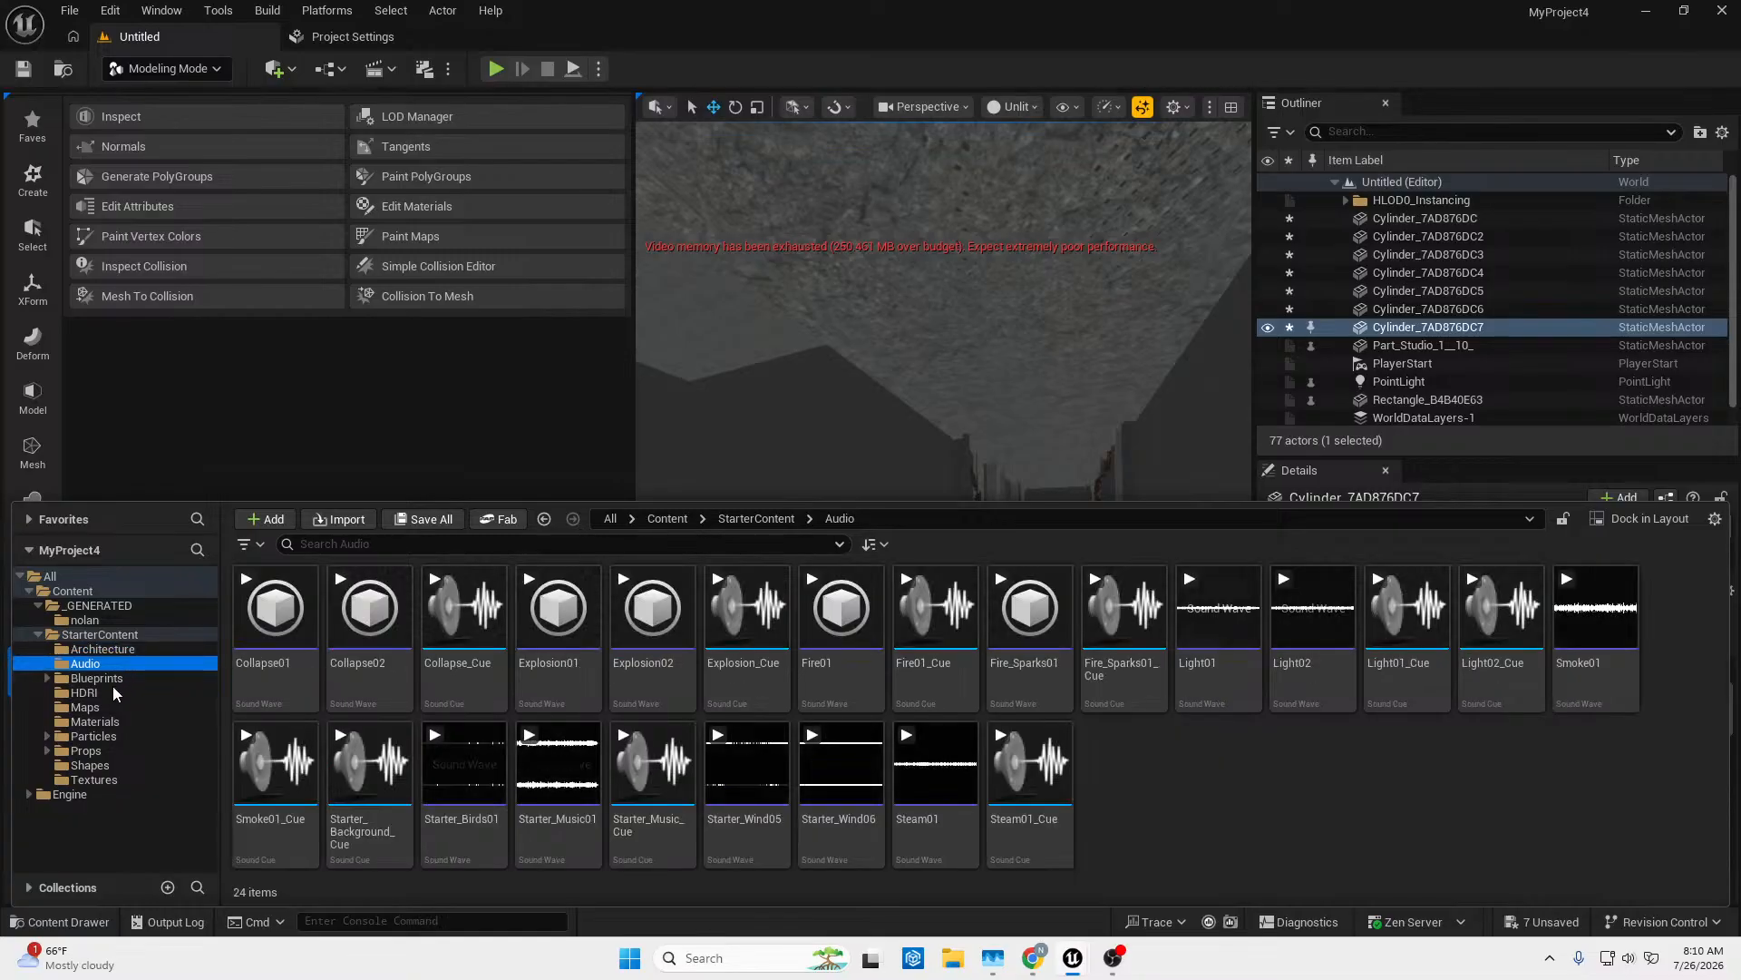
left_click(121, 651)
left_click(113, 677)
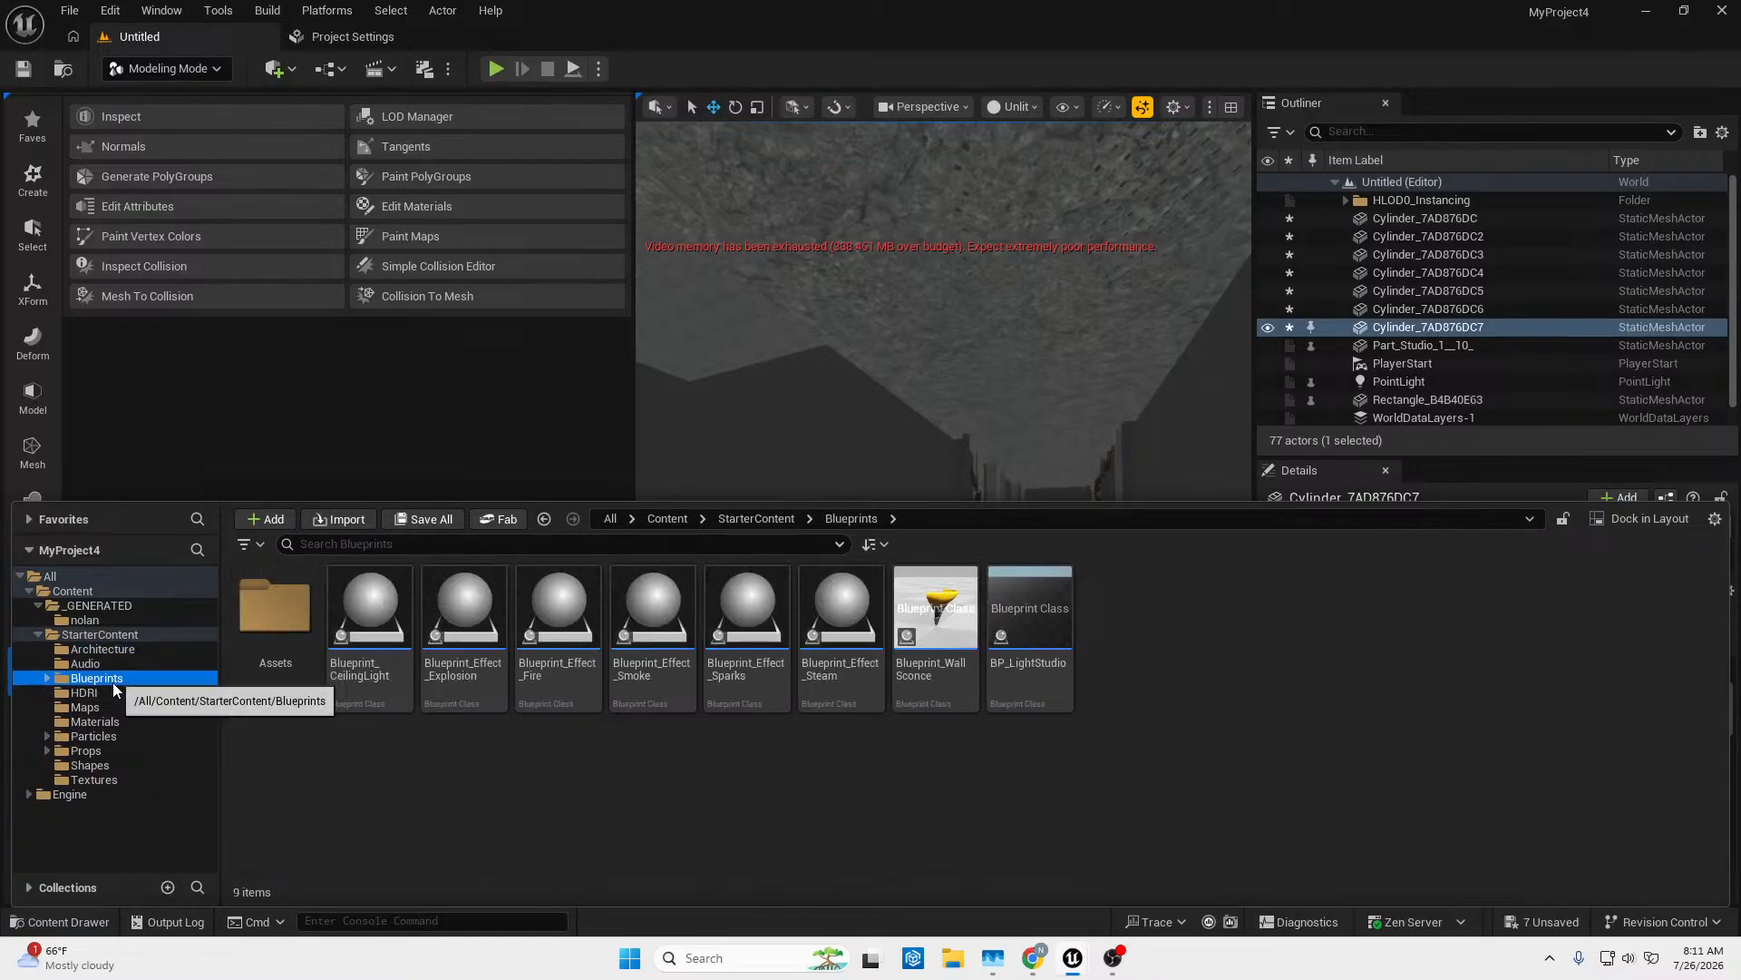
left_click(102, 707)
left_click(96, 723)
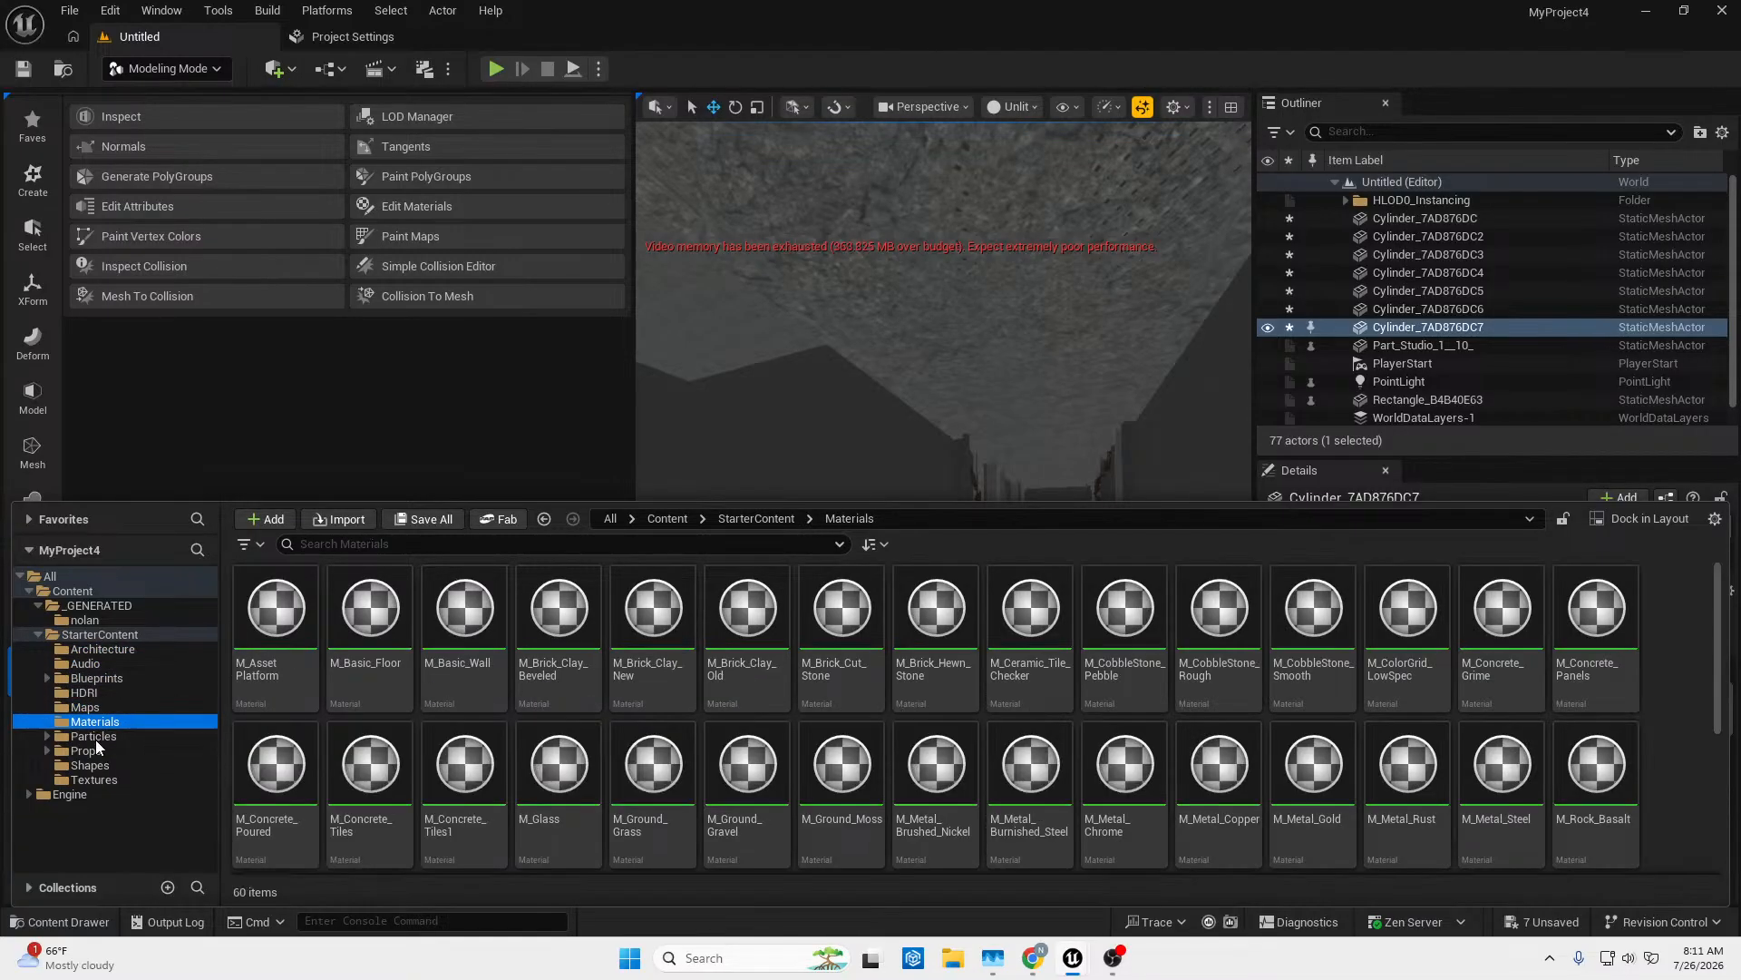
left_click(96, 751)
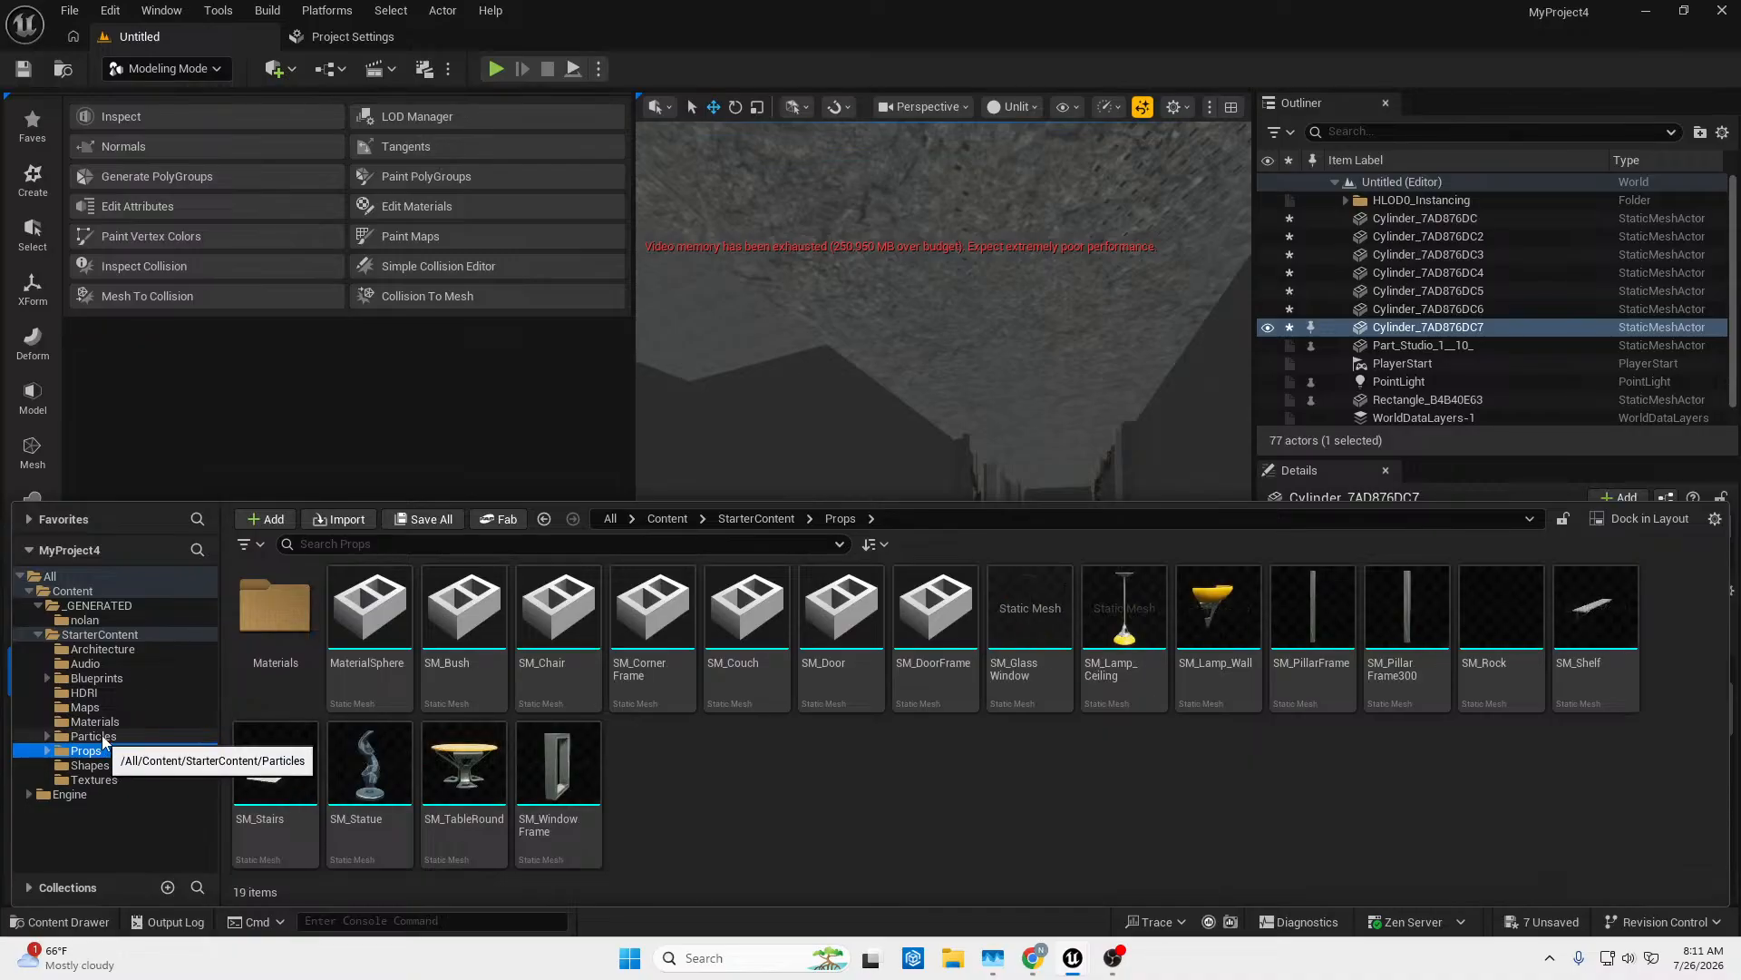
left_click(94, 736)
left_click(127, 617)
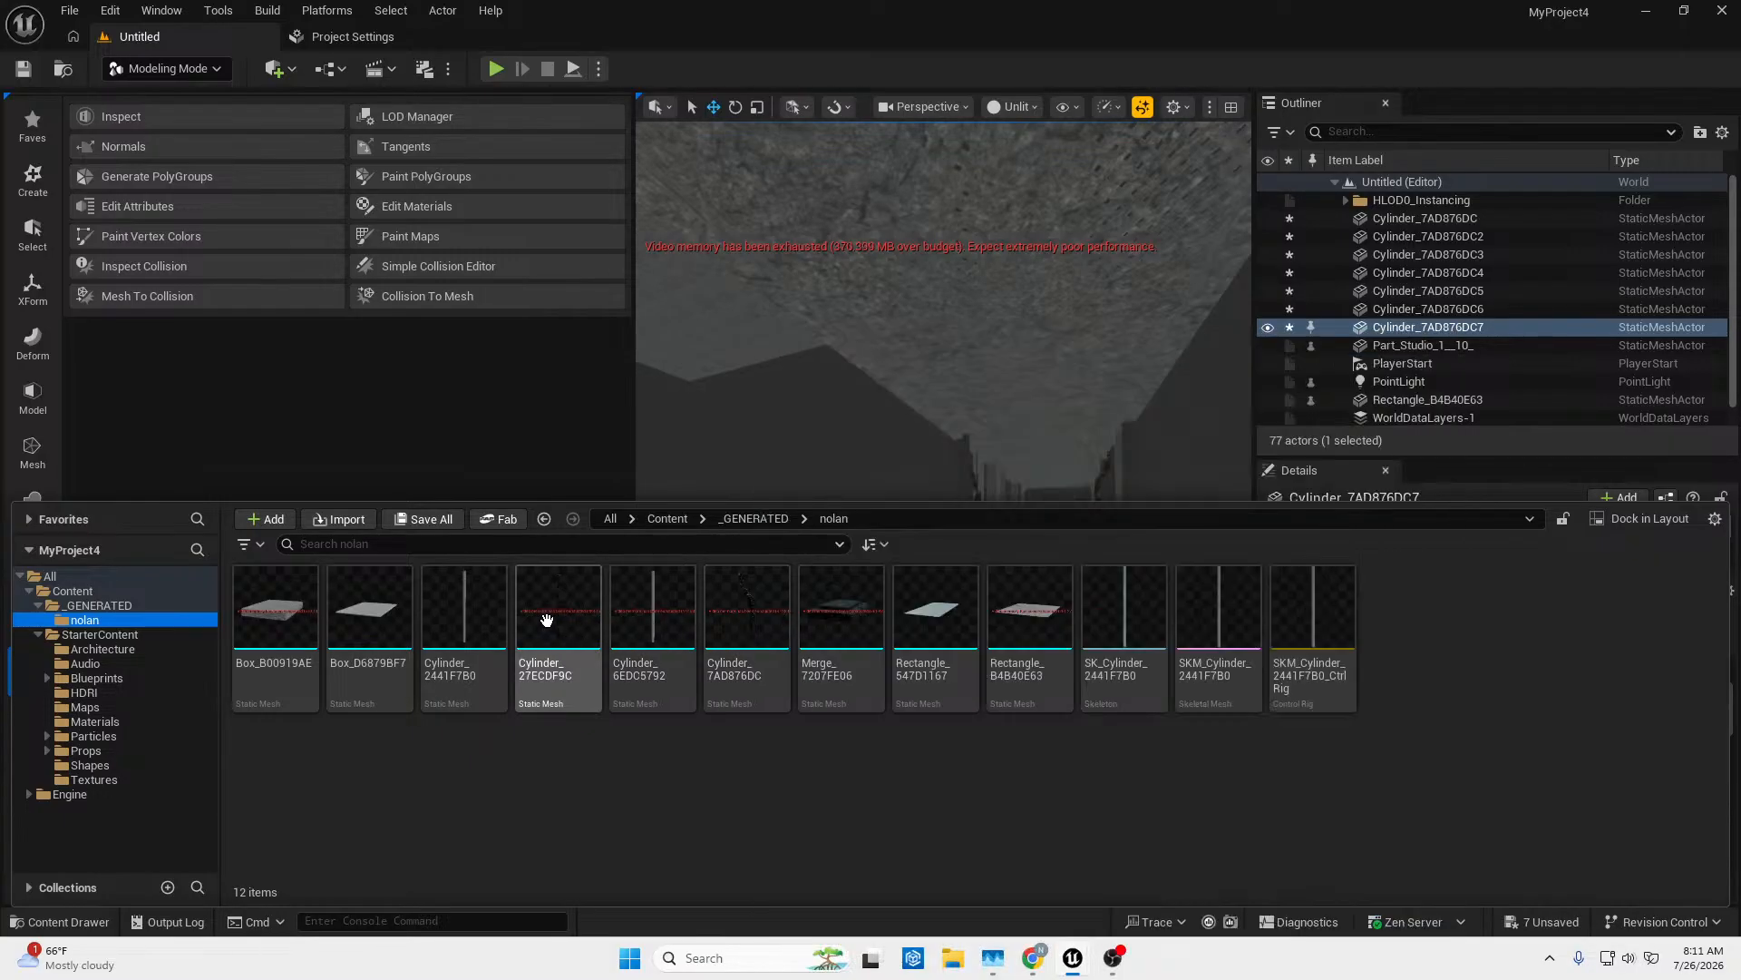
mouse_move(547, 619)
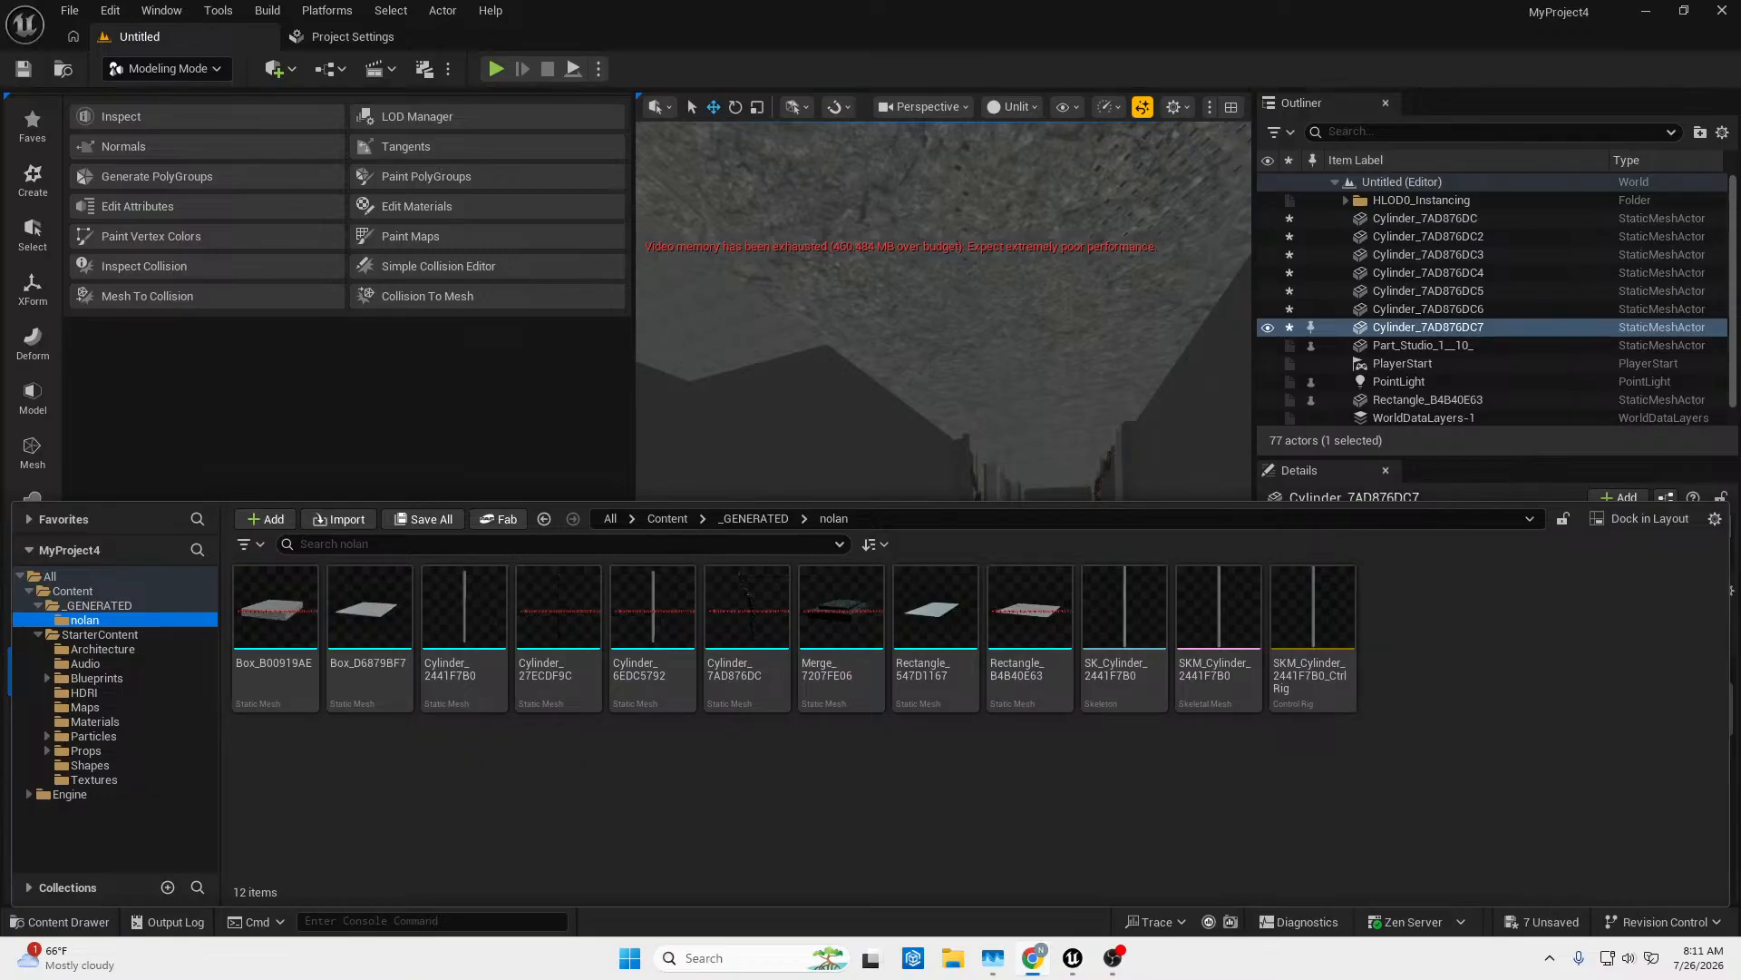
Switch to the factory document in Onshape and examine the crosshatched grating beside the columns up close.
left_click_drag(0, 38, 885, 59)
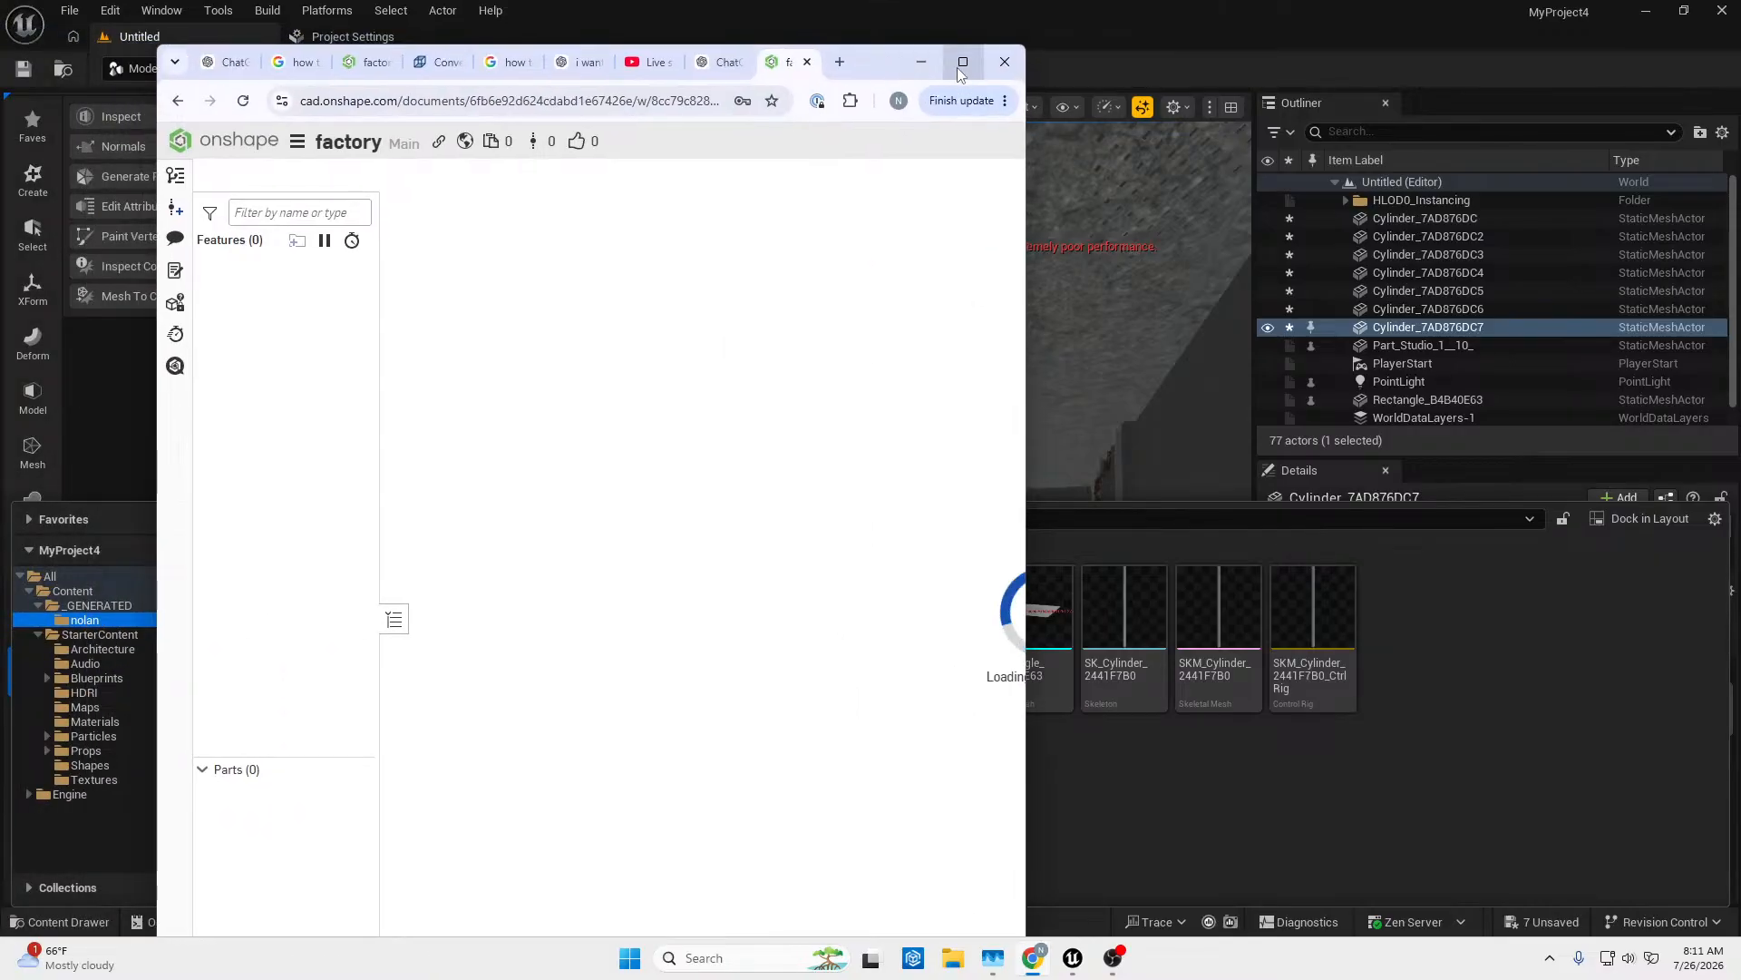
left_click(960, 70)
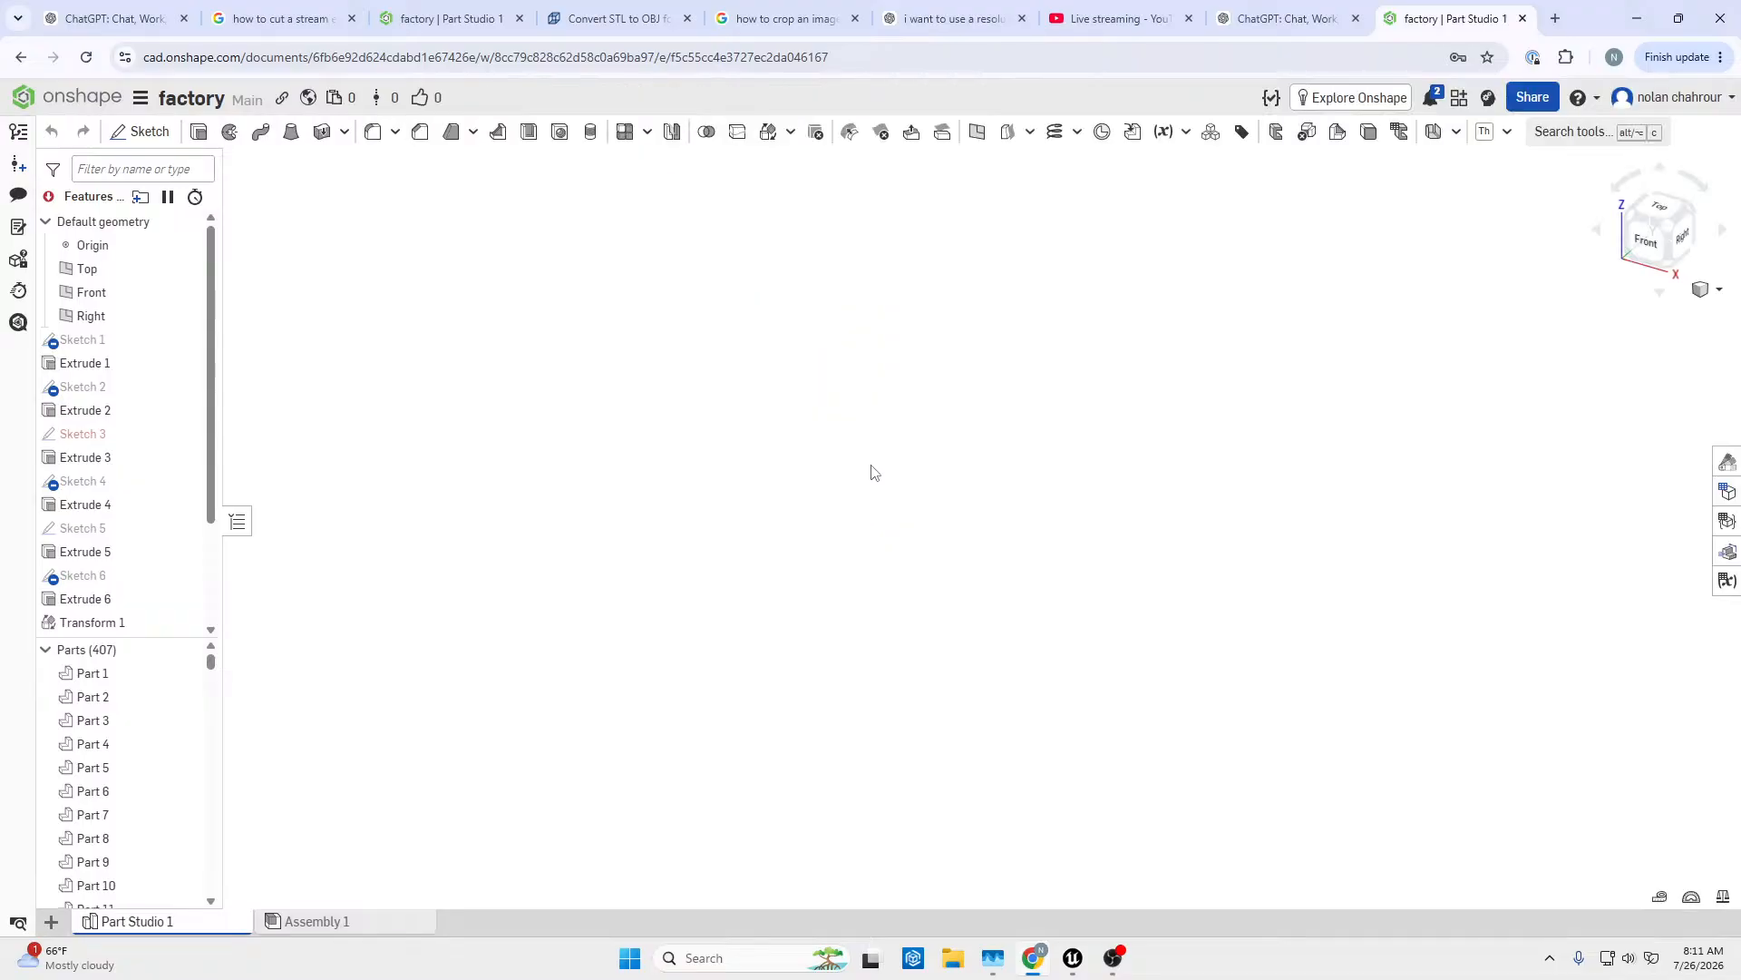
right_click_drag(872, 471, 1119, 342)
scroll(1050, 370, "up", 10)
right_click_drag(1017, 406, 1032, 591)
left_click(1042, 476)
scroll(1076, 486, "up", 7)
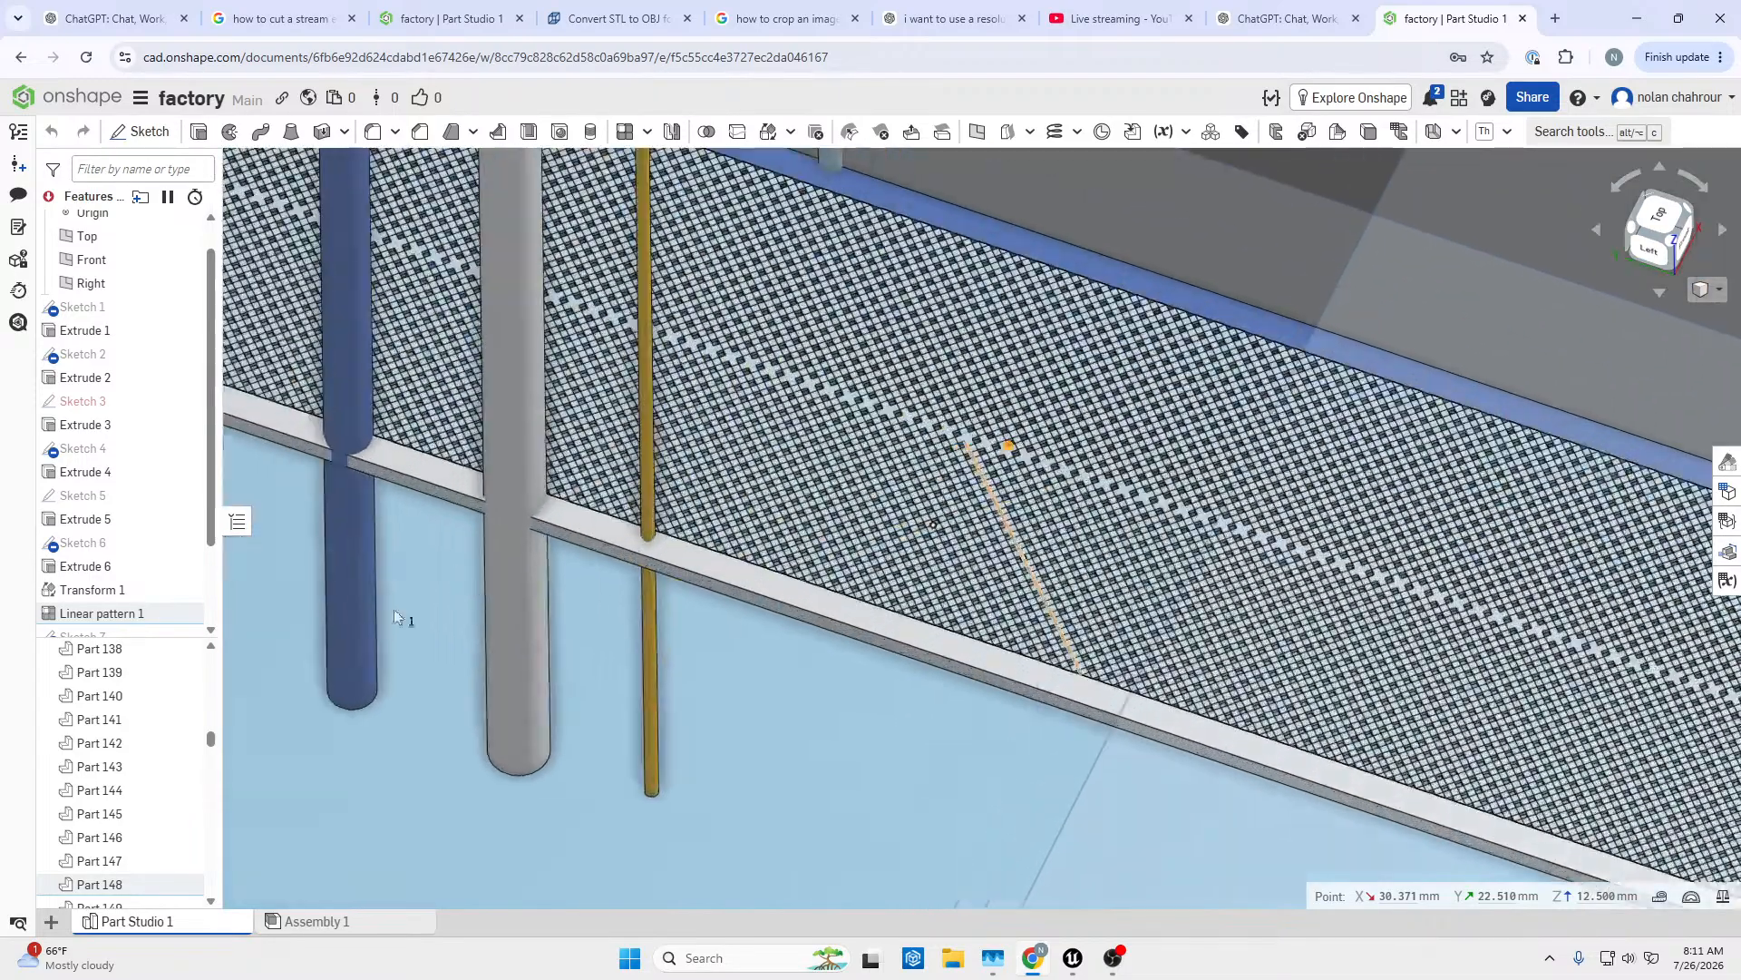
Locate Part 148 within the grating by toggling its visibility and selecting it, close the factory document, and return to Unreal Editor.
left_click(185, 885)
left_click(186, 887)
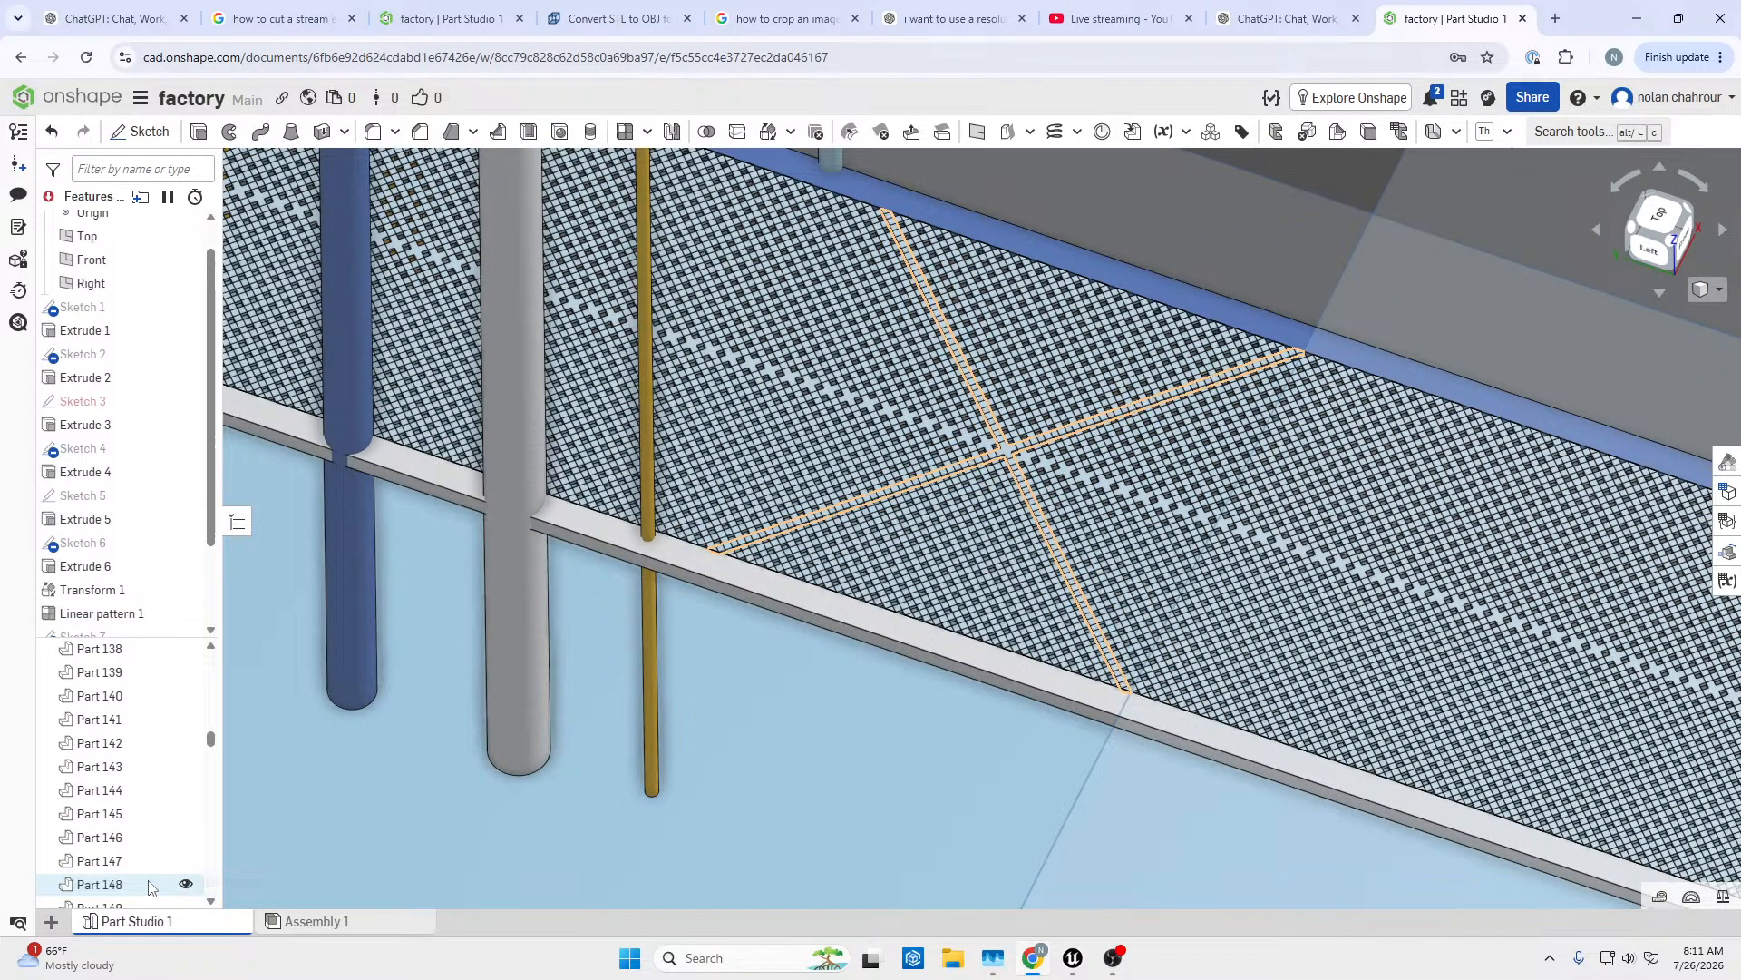
left_click(150, 886)
right_click_drag(1079, 549, 1023, 392)
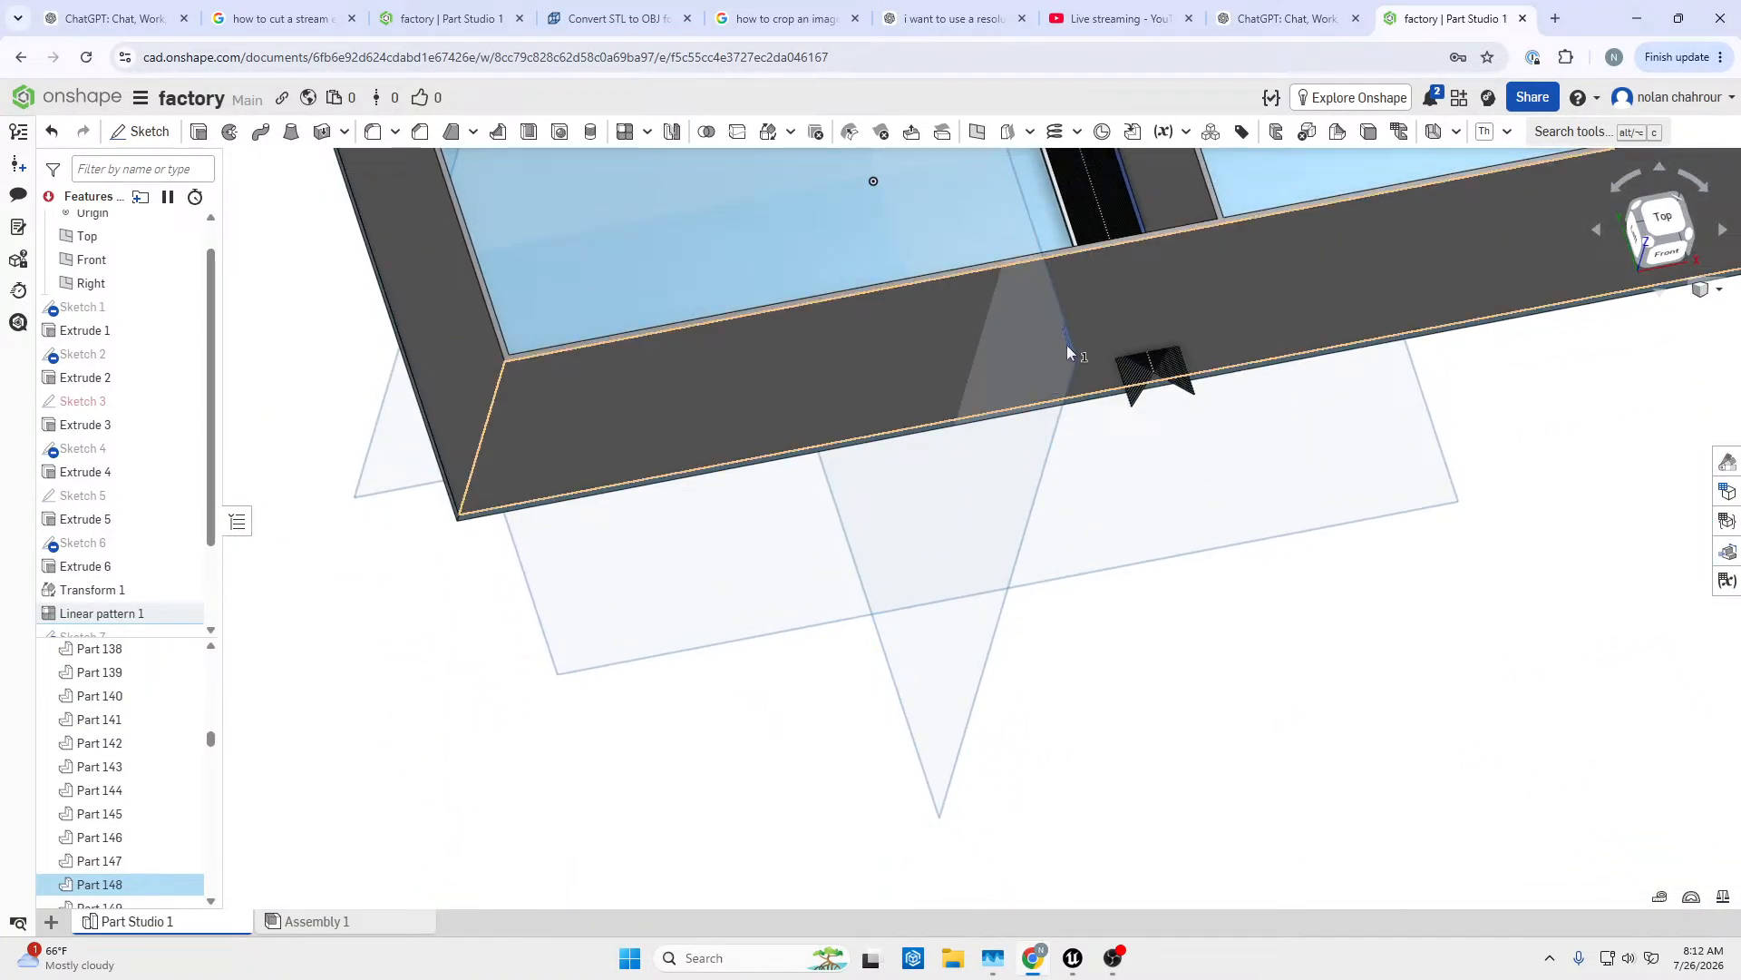
right_click_drag(1040, 813, 1043, 360)
scroll(1013, 233, "up", 5)
right_click_drag(1013, 233, 1100, 426)
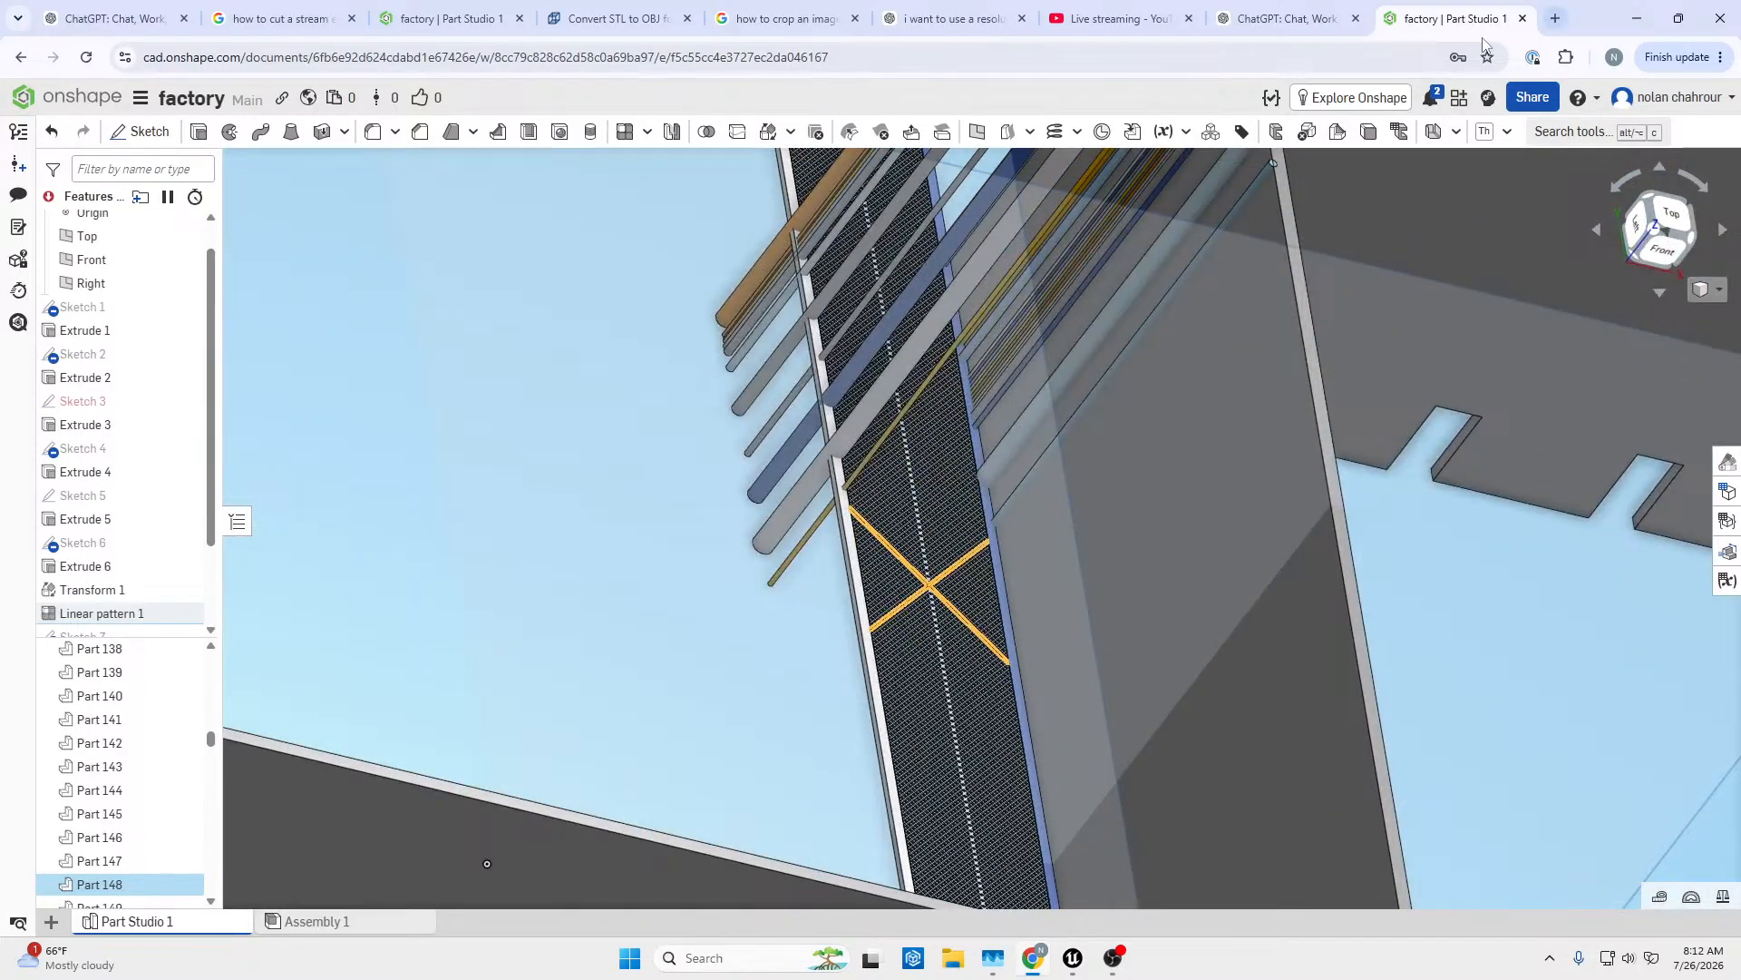
left_click(1523, 19)
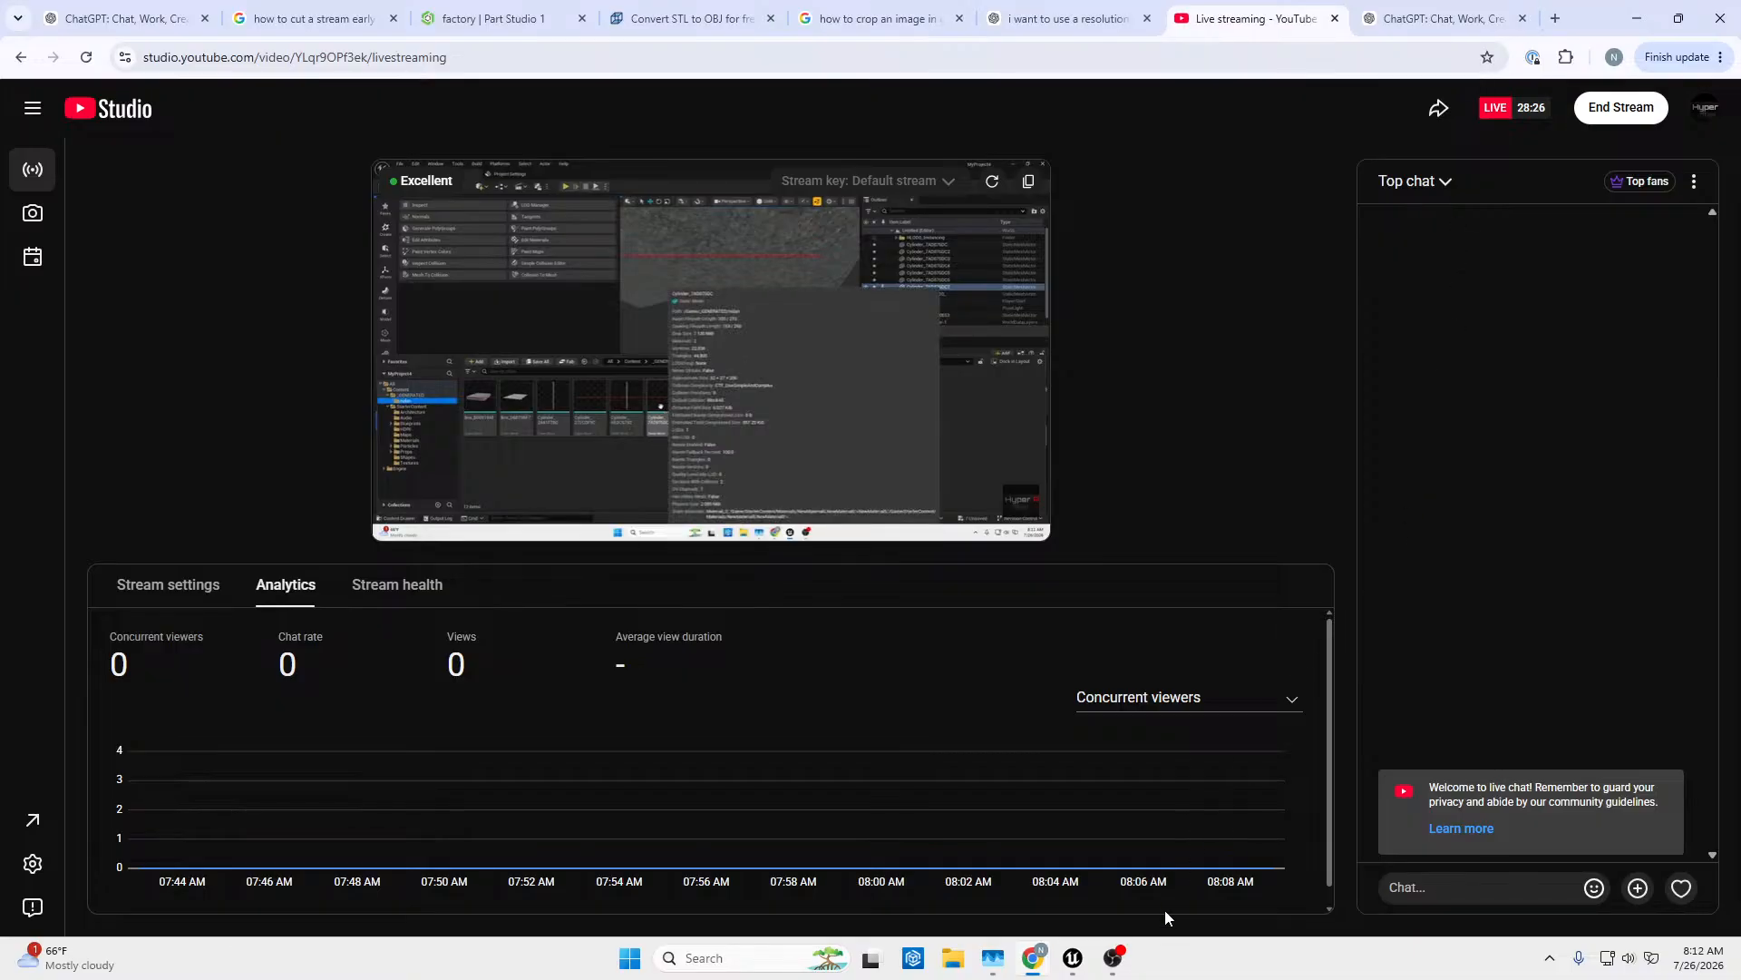
left_click_drag(1593, 14, 0, 27)
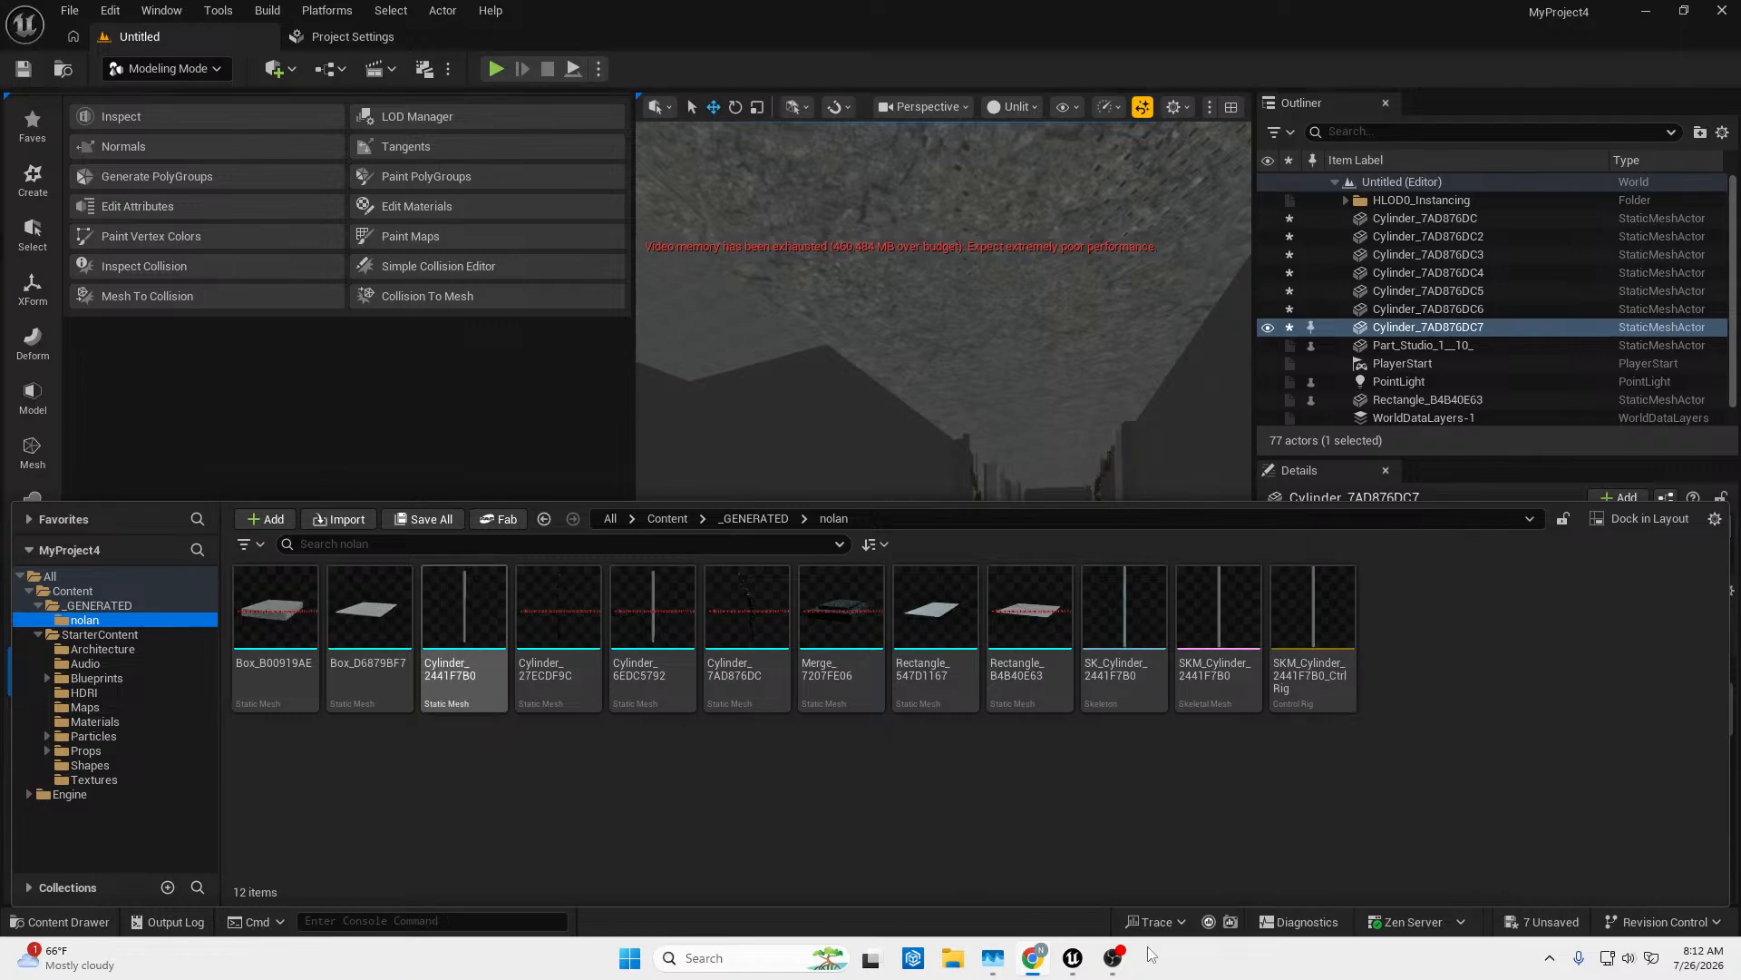
Inspect the corridor, and search the starter Architecture, Audio, Blueprints, Materials, Textures and Maps folders and the generated meshes again.
mouse_move(982, 359)
right_mouse_down()
mouse_move(1007, 391)
mouse_move(1088, 372)
mouse_move(1487, 372)
mouse_move(983, 357)
mouse_move(999, 370)
right_mouse_up()
key("w")
key("w")
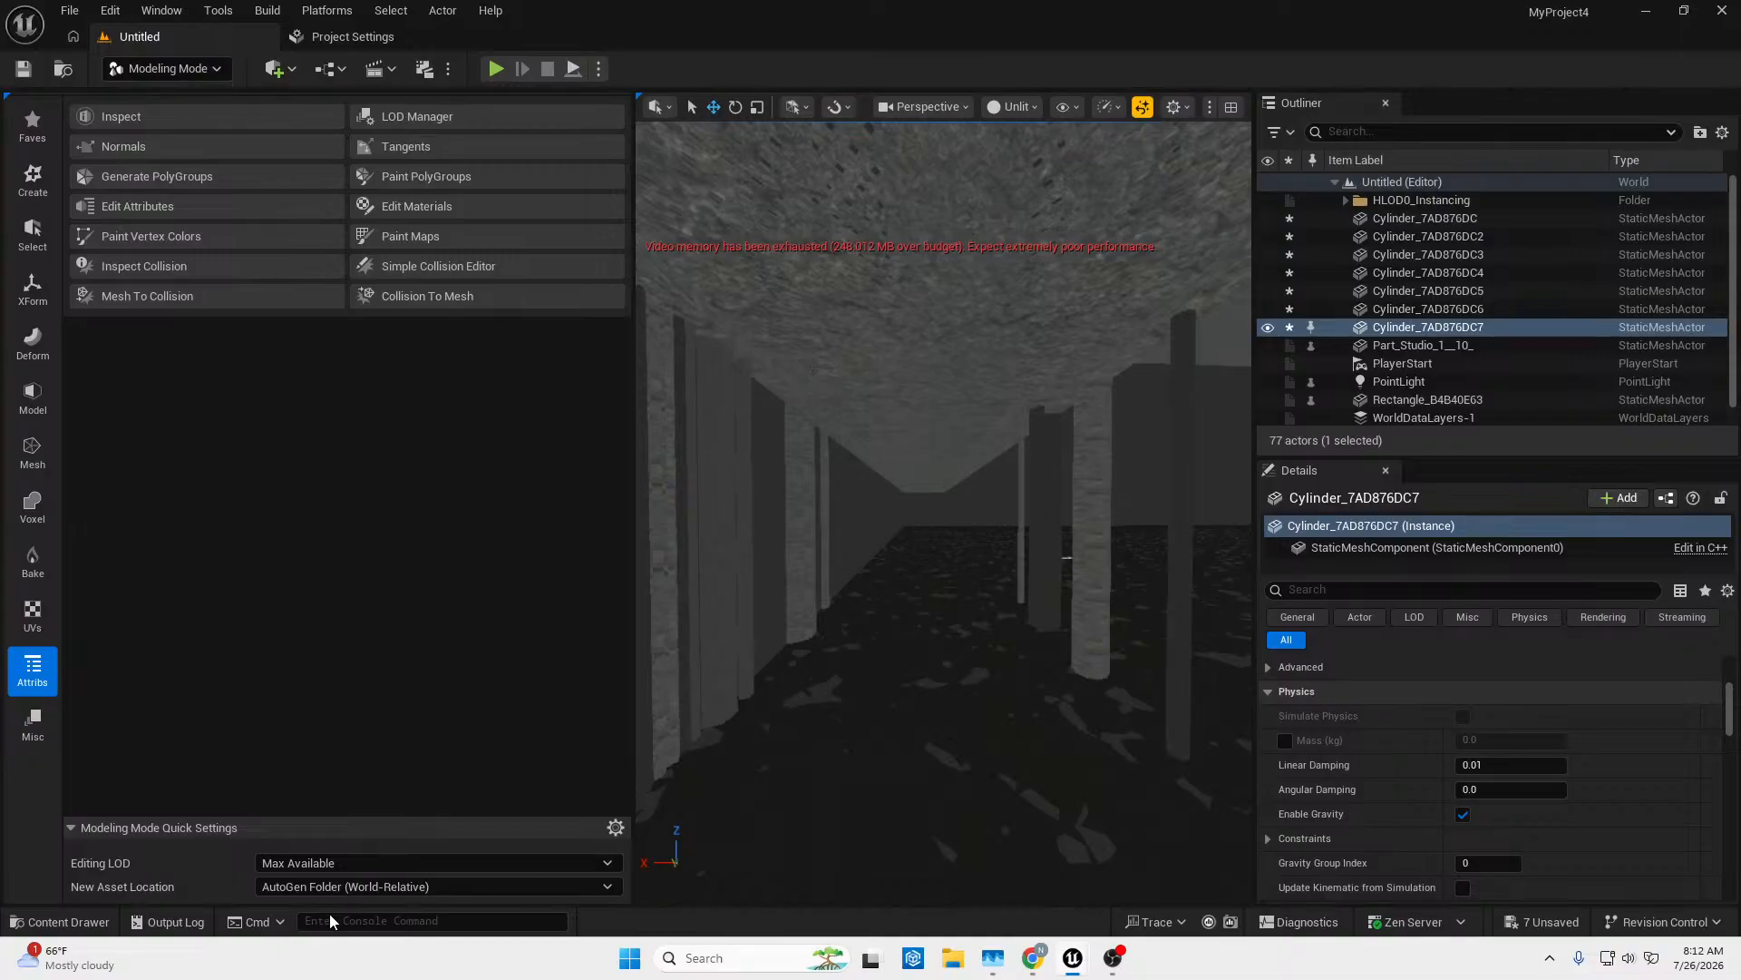
left_click(36, 922)
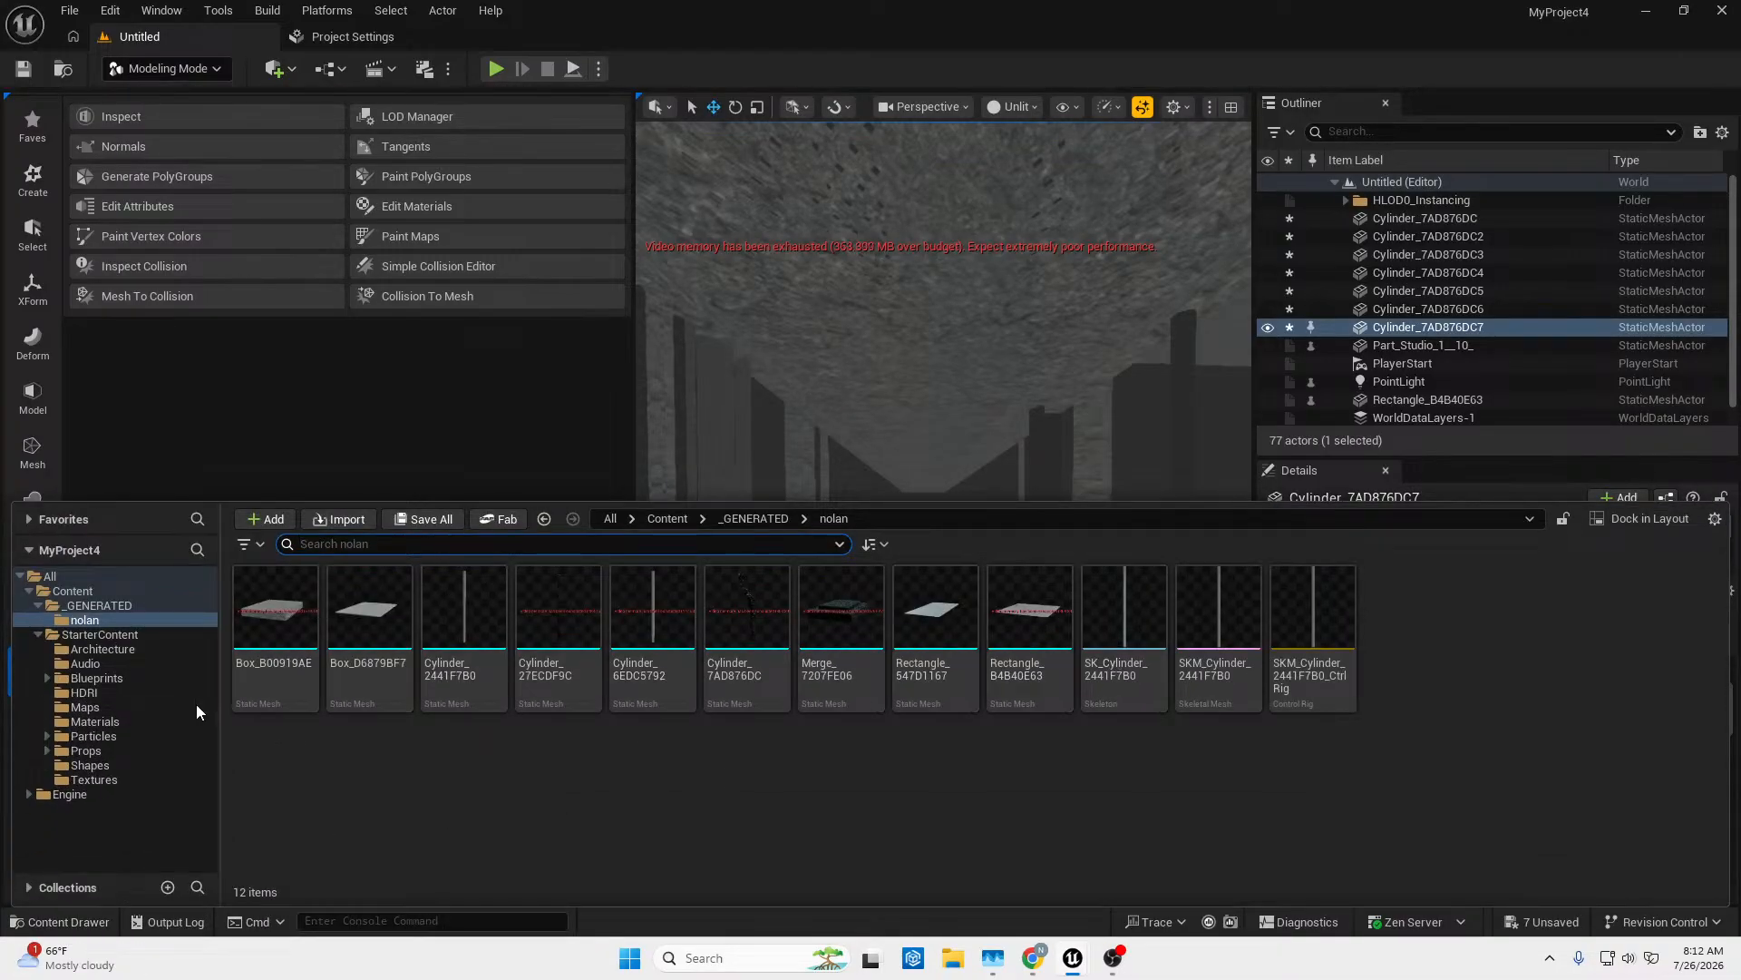
left_click(120, 650)
left_click(118, 663)
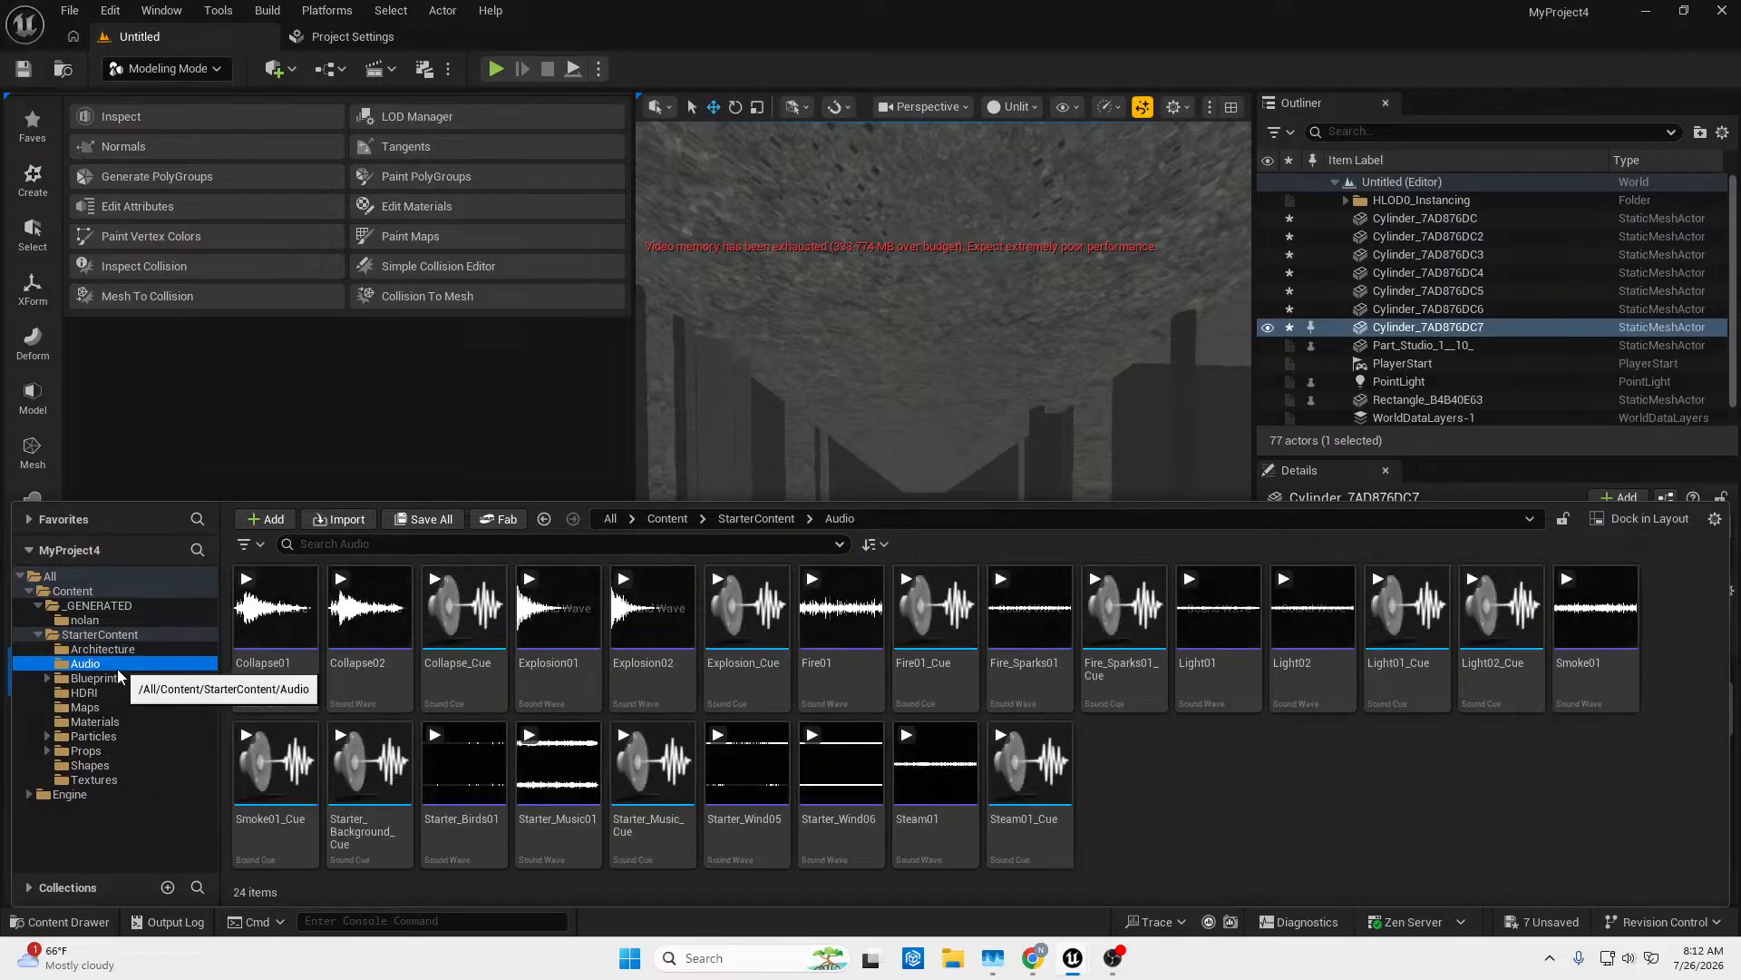
left_click(121, 678)
left_click(101, 722)
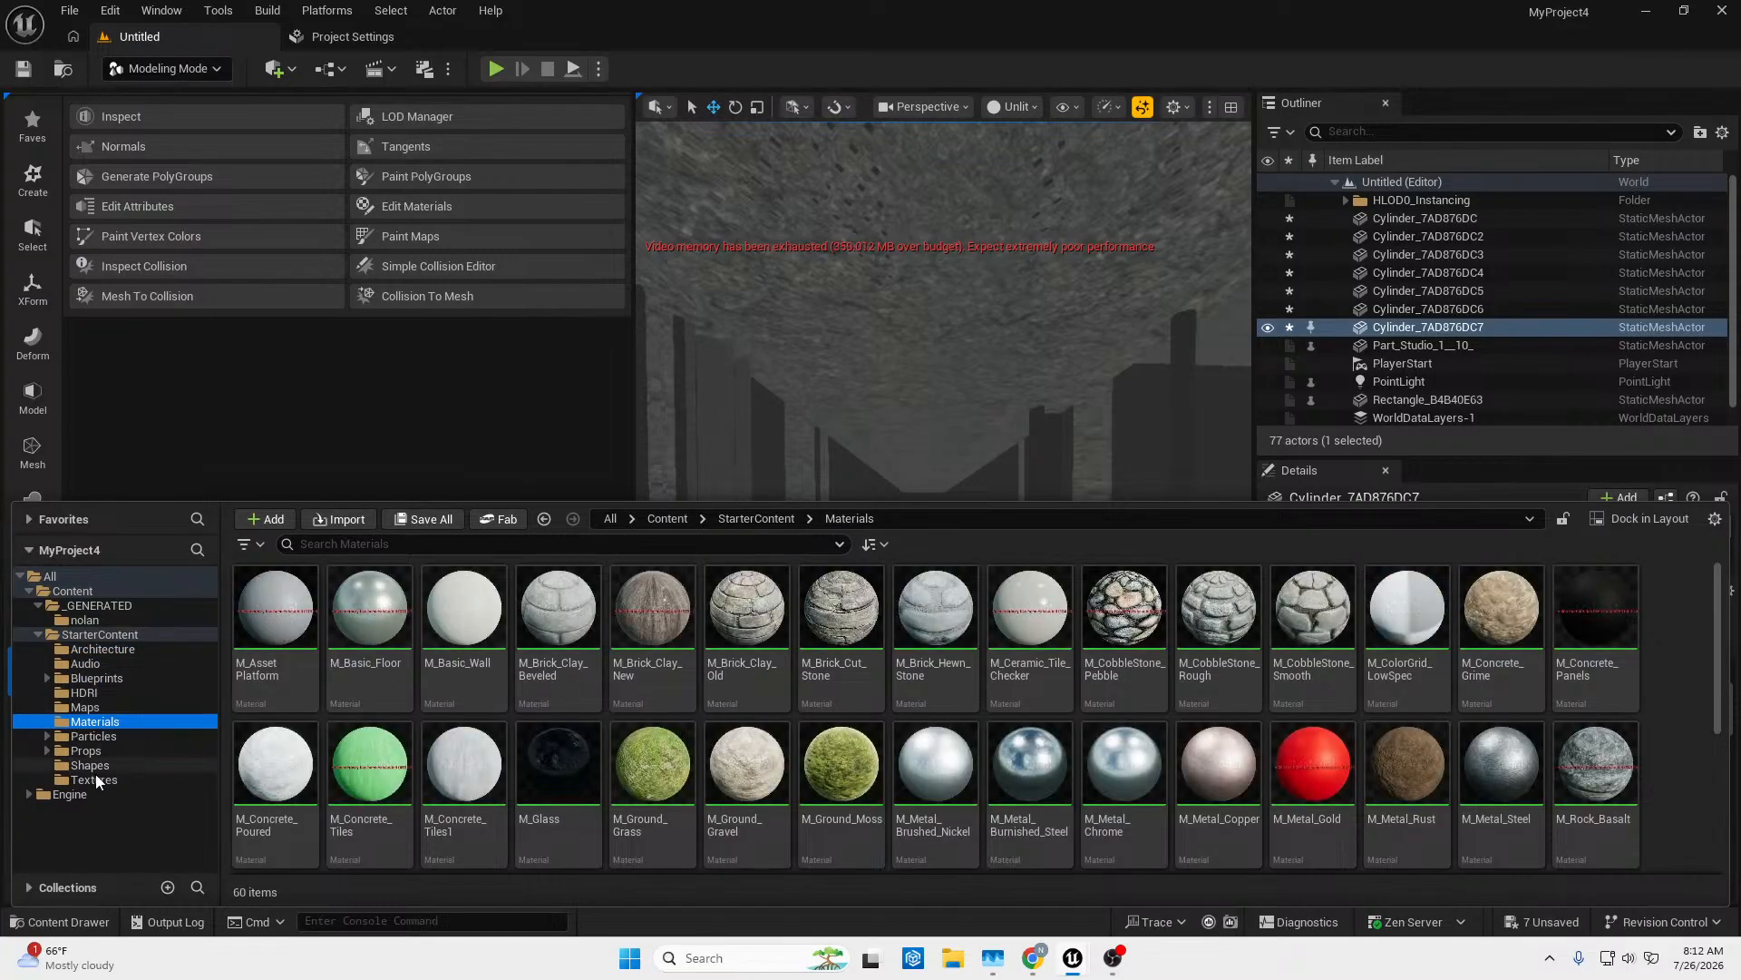
left_click(88, 780)
left_click(82, 707)
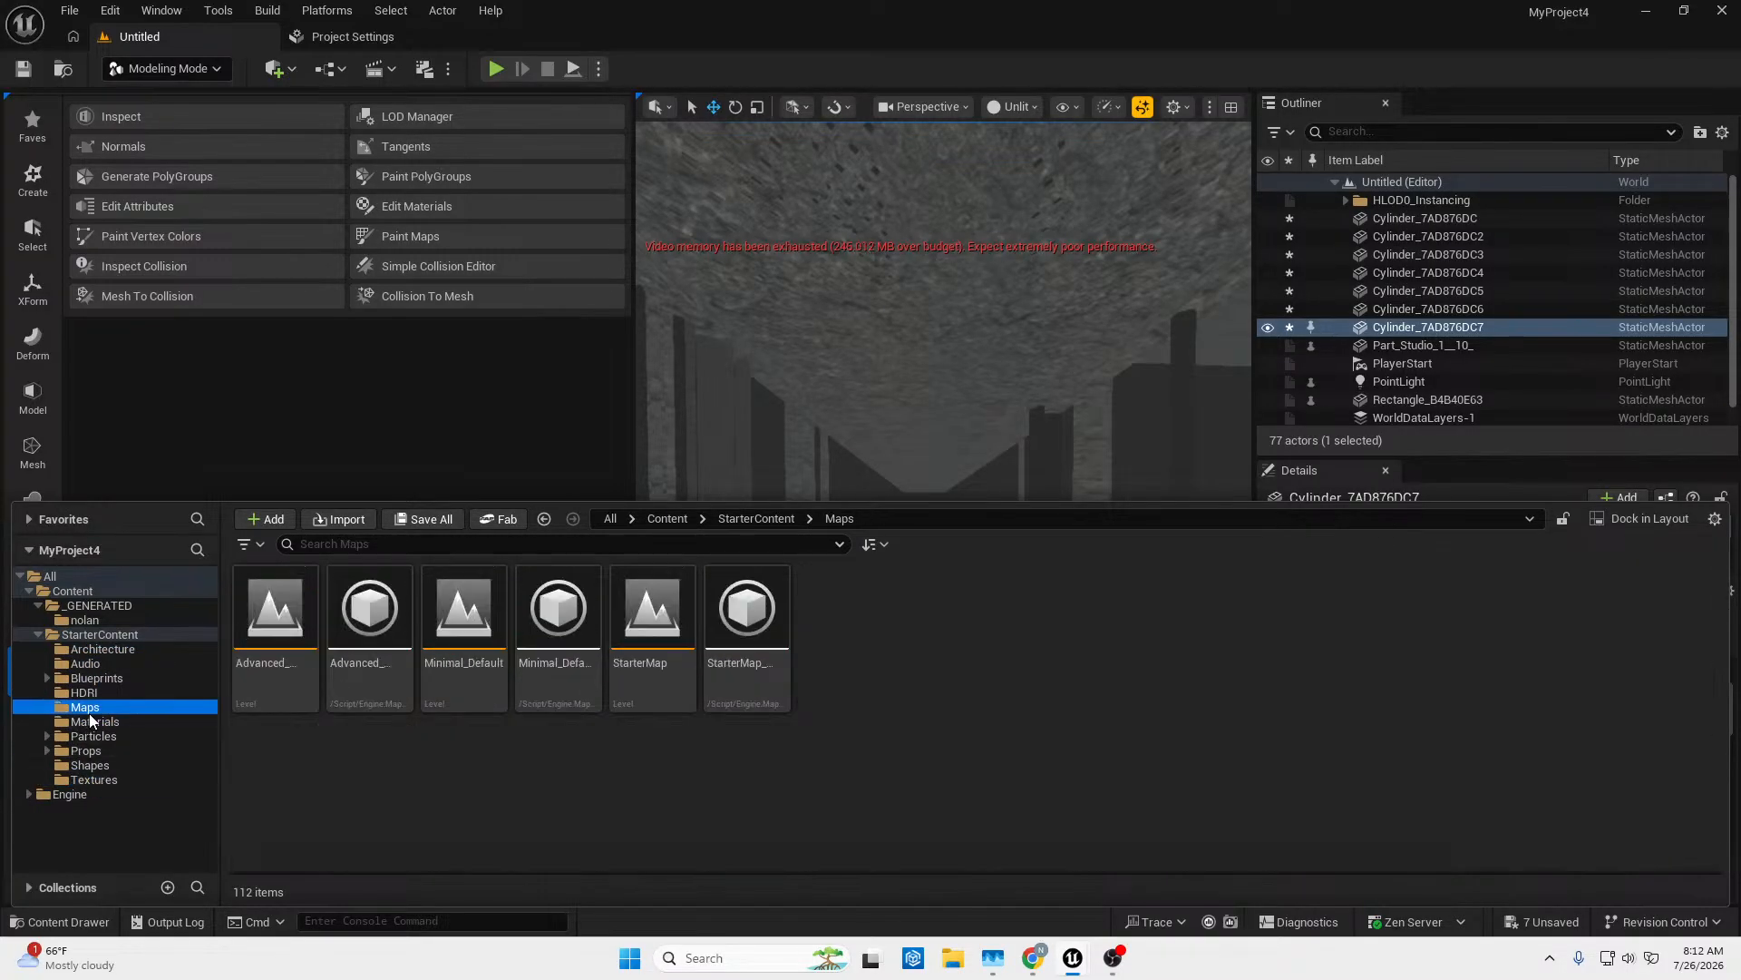
left_click(87, 722)
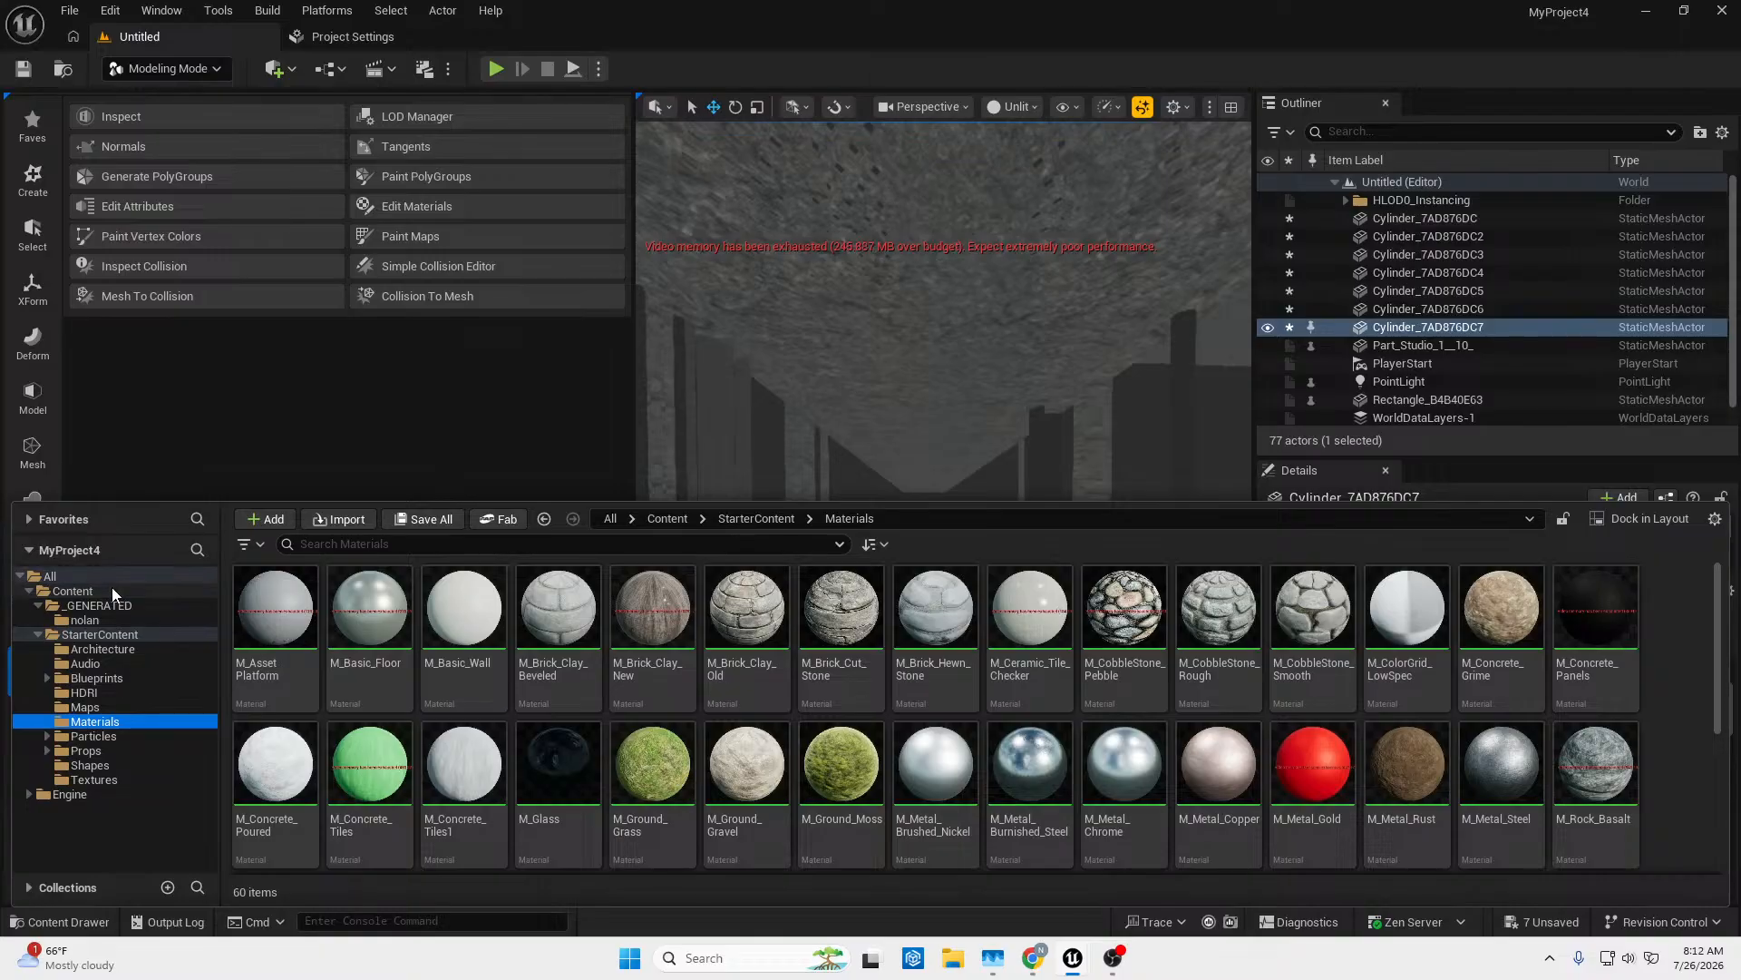
left_click(112, 587)
left_click(96, 621)
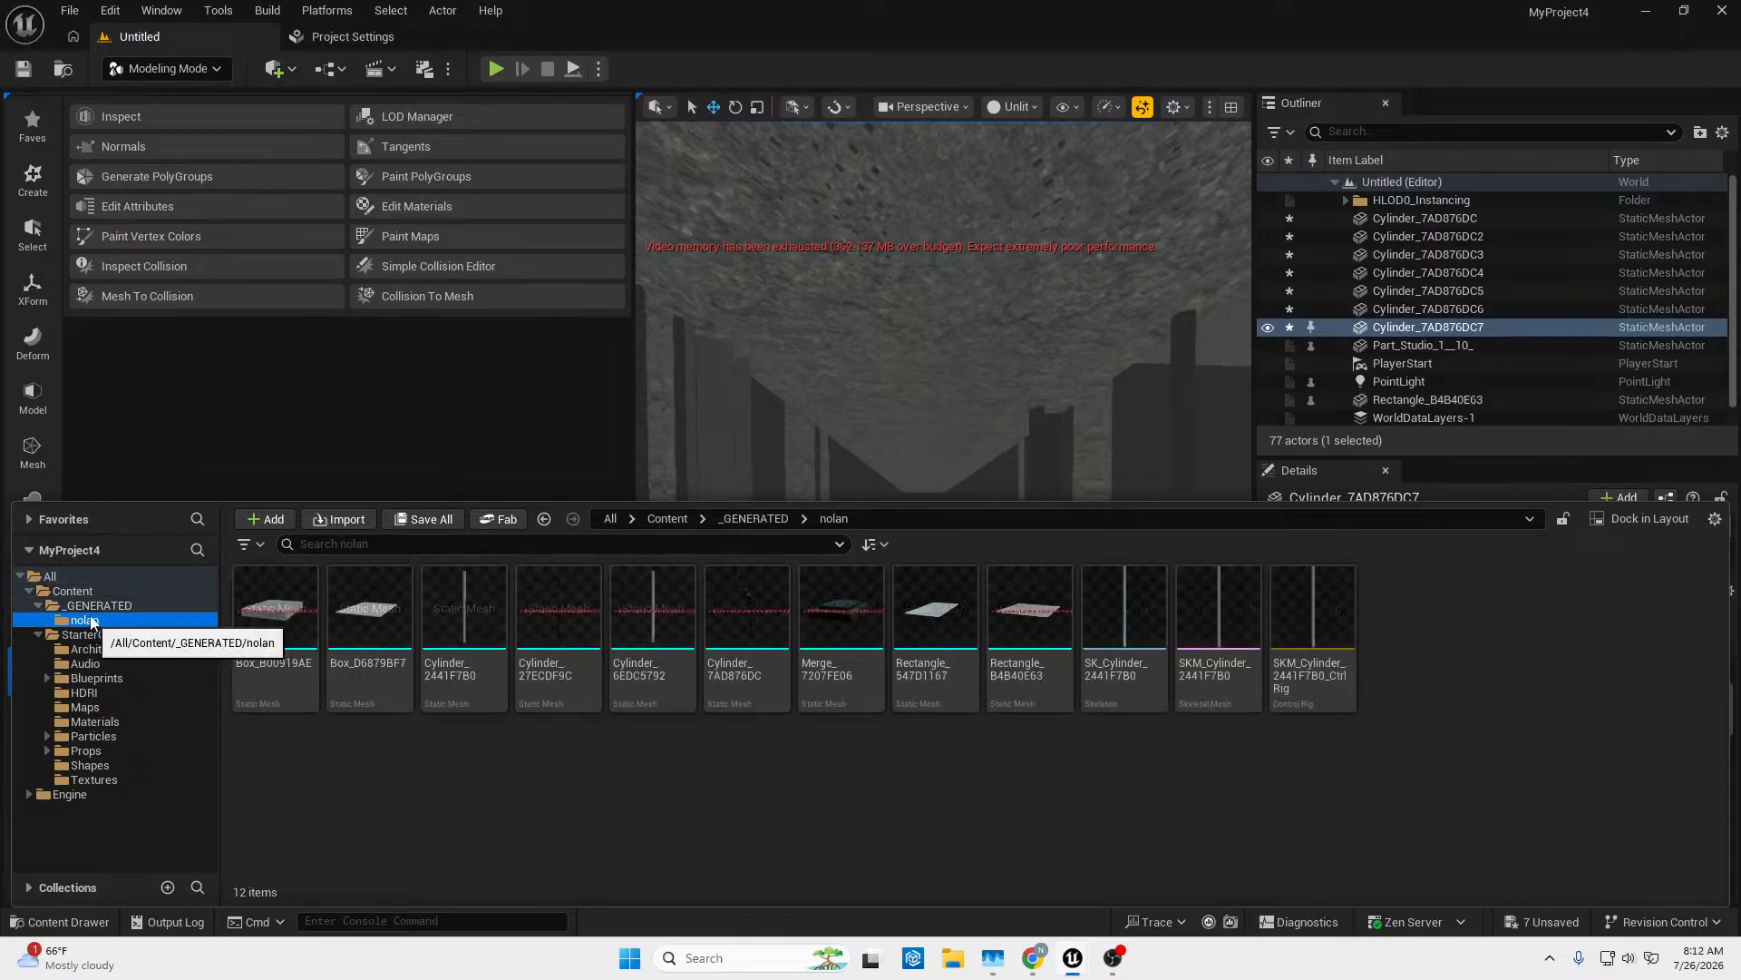
Open the generated Cylinder_27ECDF9C mesh, dock its editor beside the level, and examine its rusty surface up close.
double_click(577, 630)
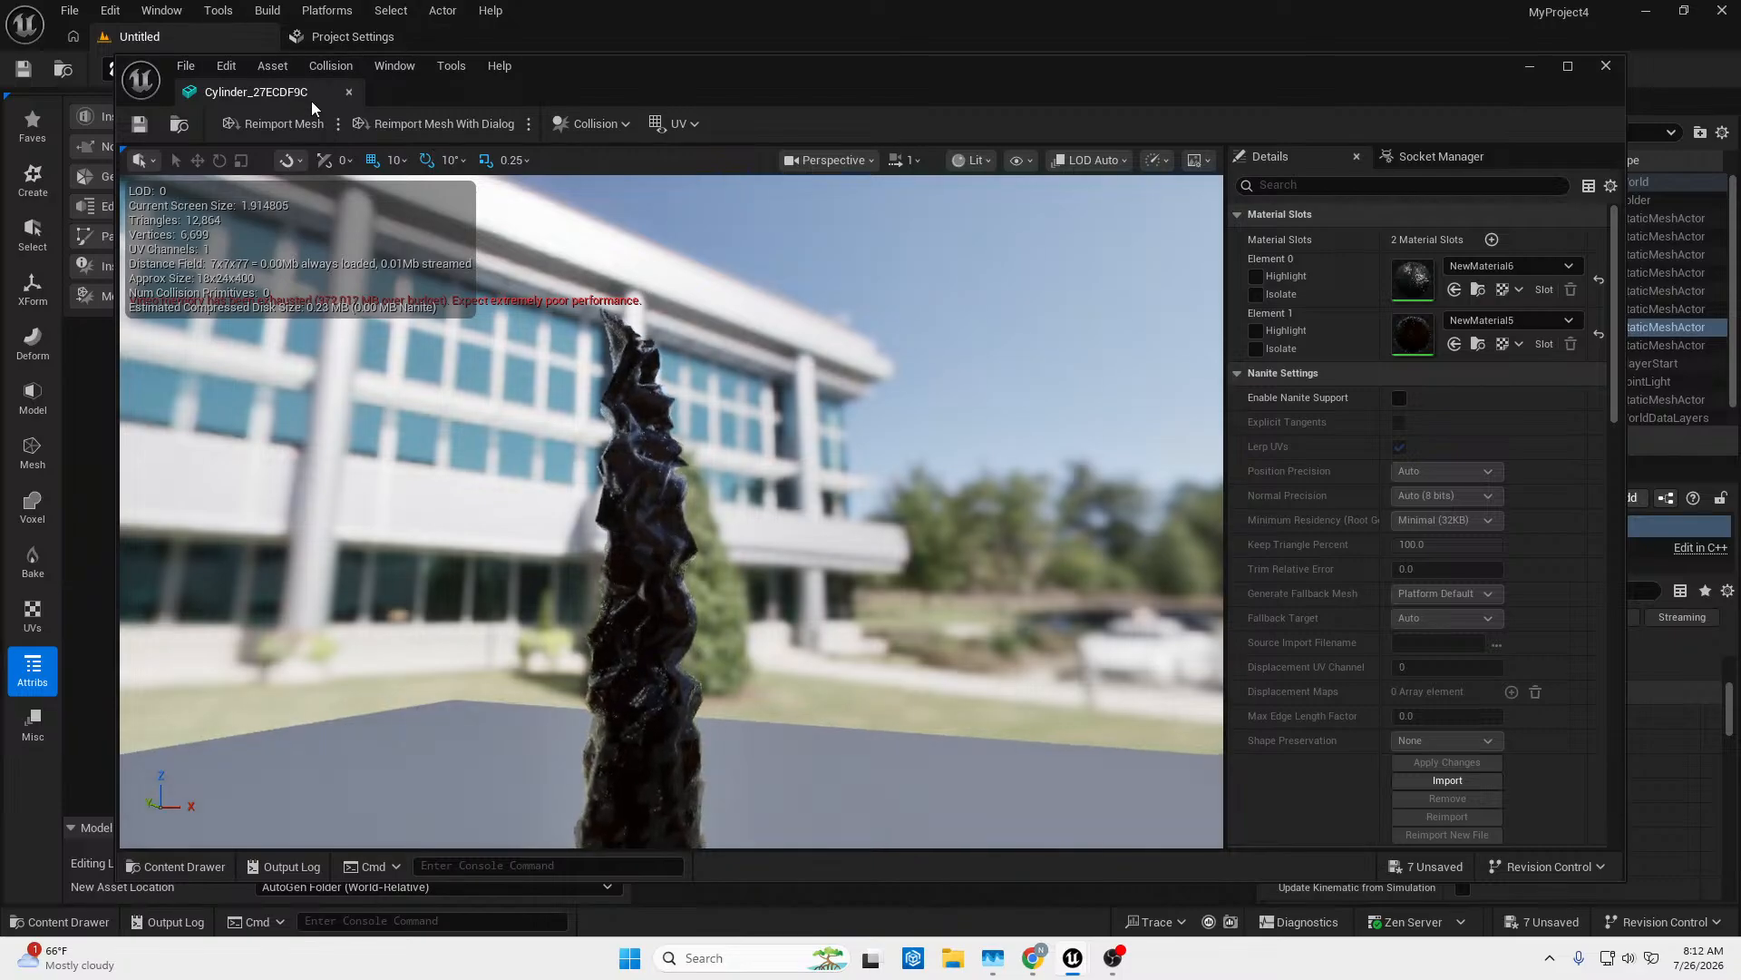
left_click_drag(312, 101, 627, 27)
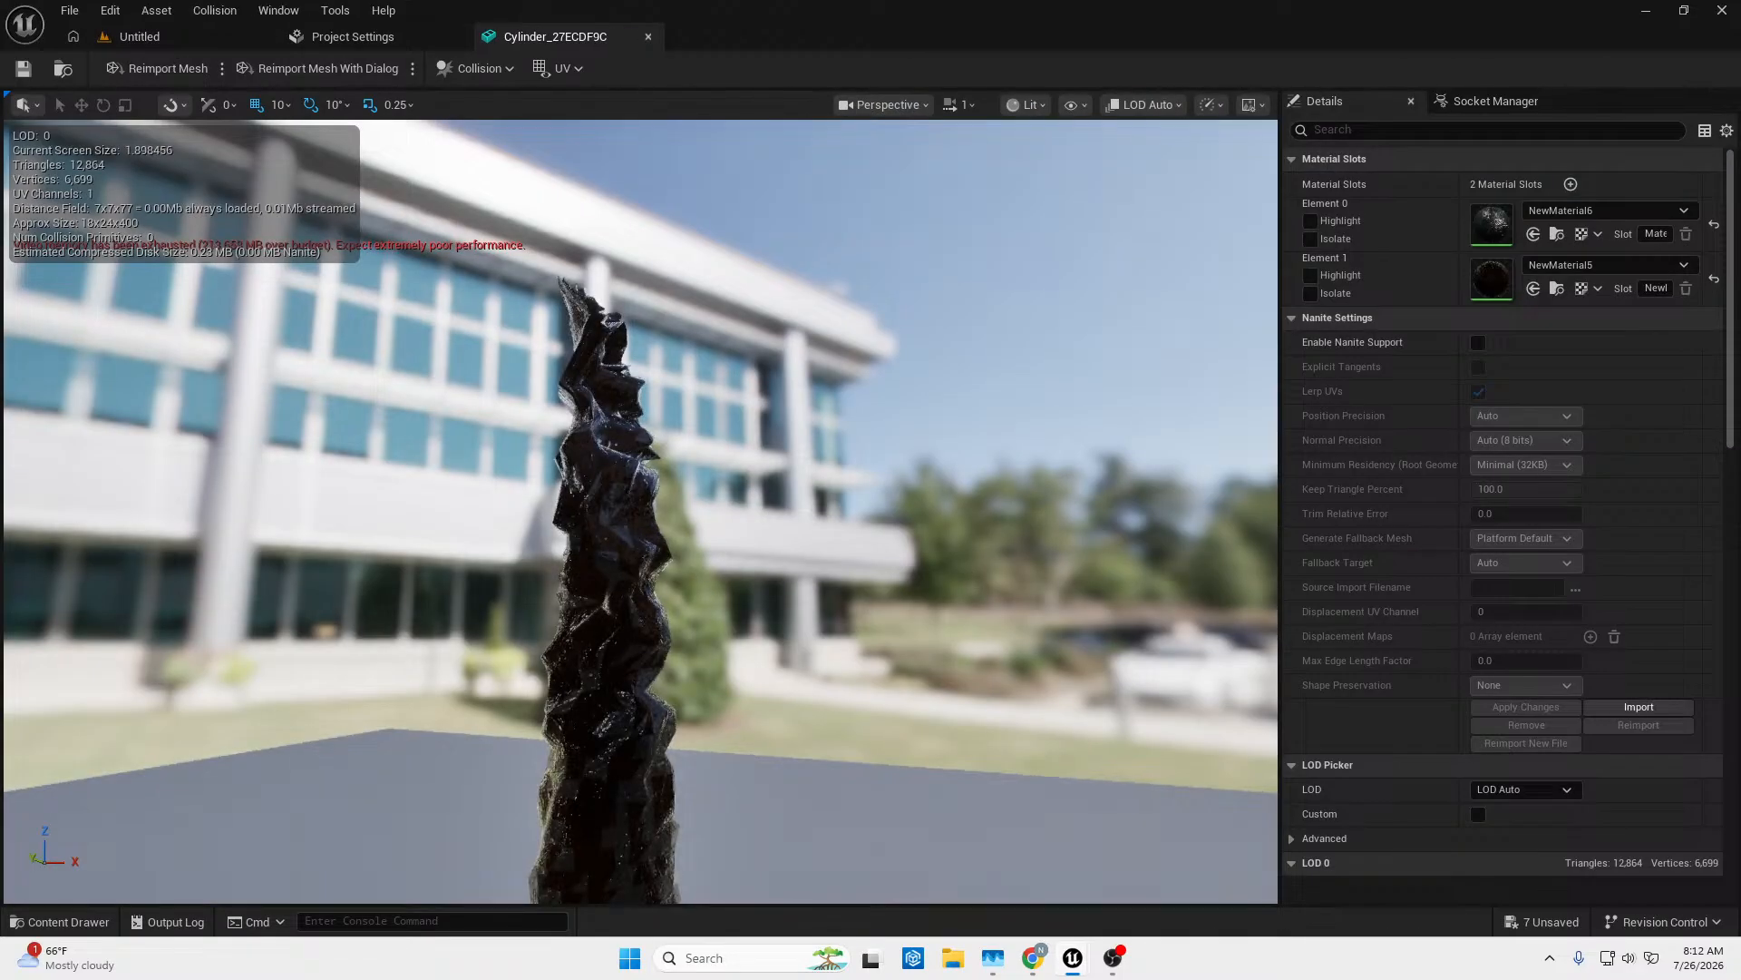
key("w")
right_click_drag(635, 508, 1079, 666)
key("s")
key("w")
key("s")
key("s")
key("w")
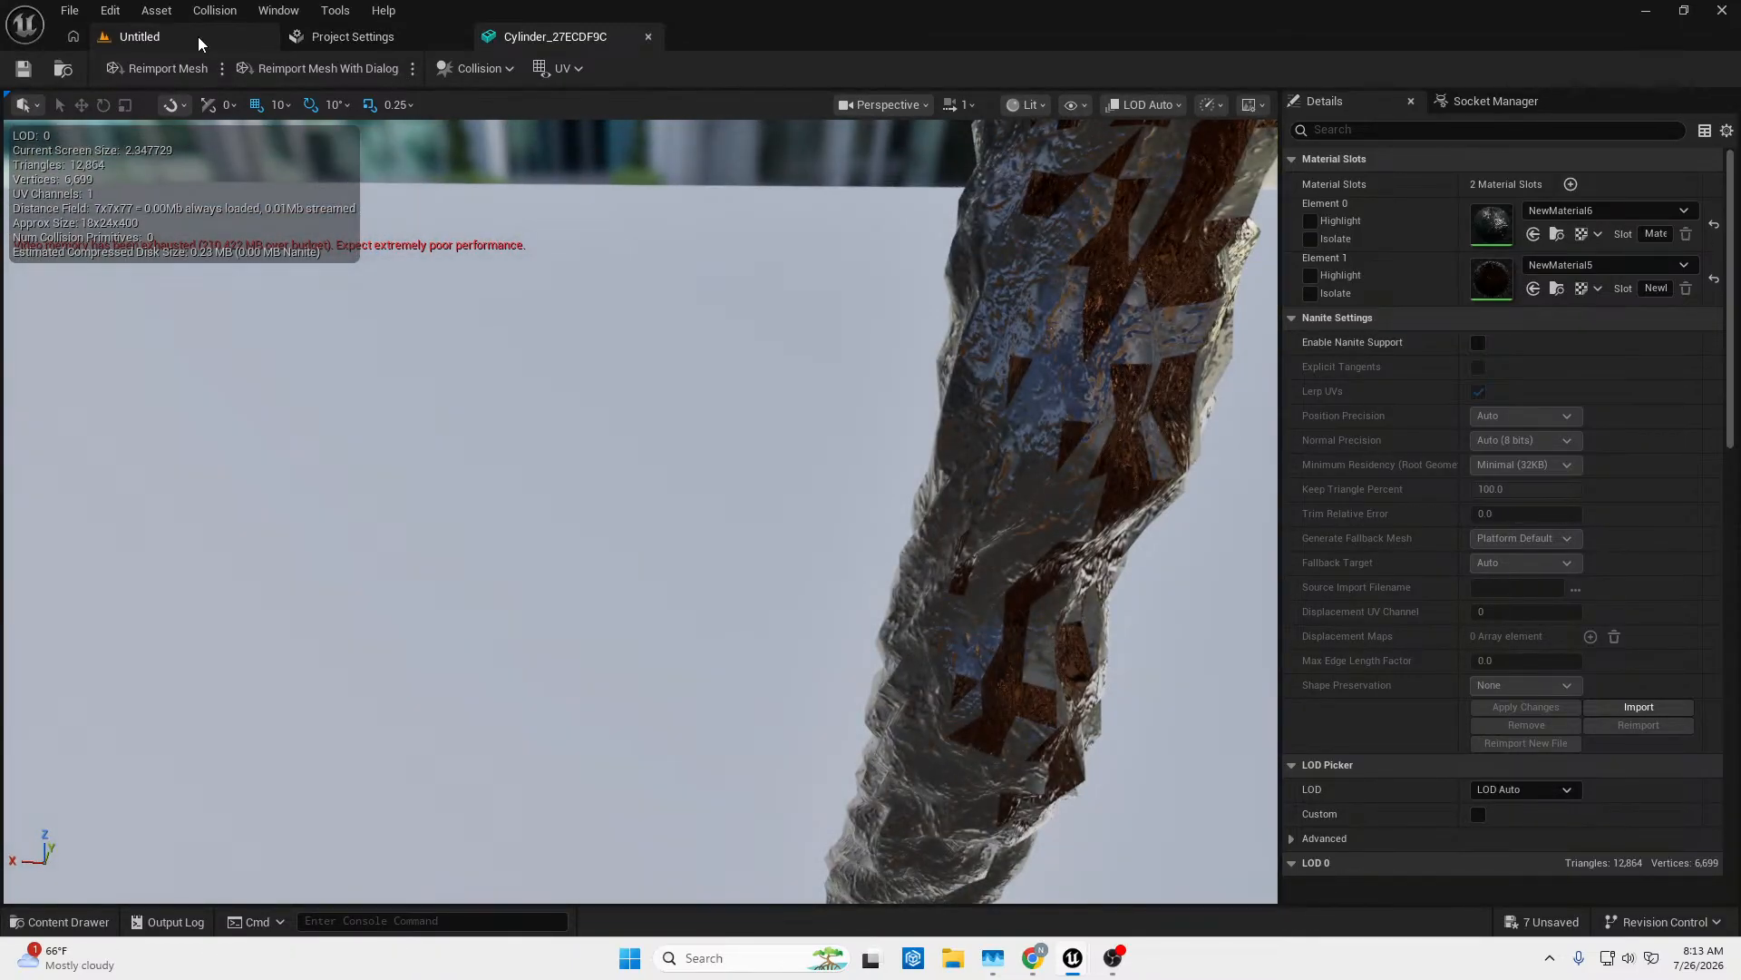
Return to the untitled level and place the Cylinder_27ECDF9C mesh in the corridor near the point light.
left_click(198, 37)
left_click(59, 921)
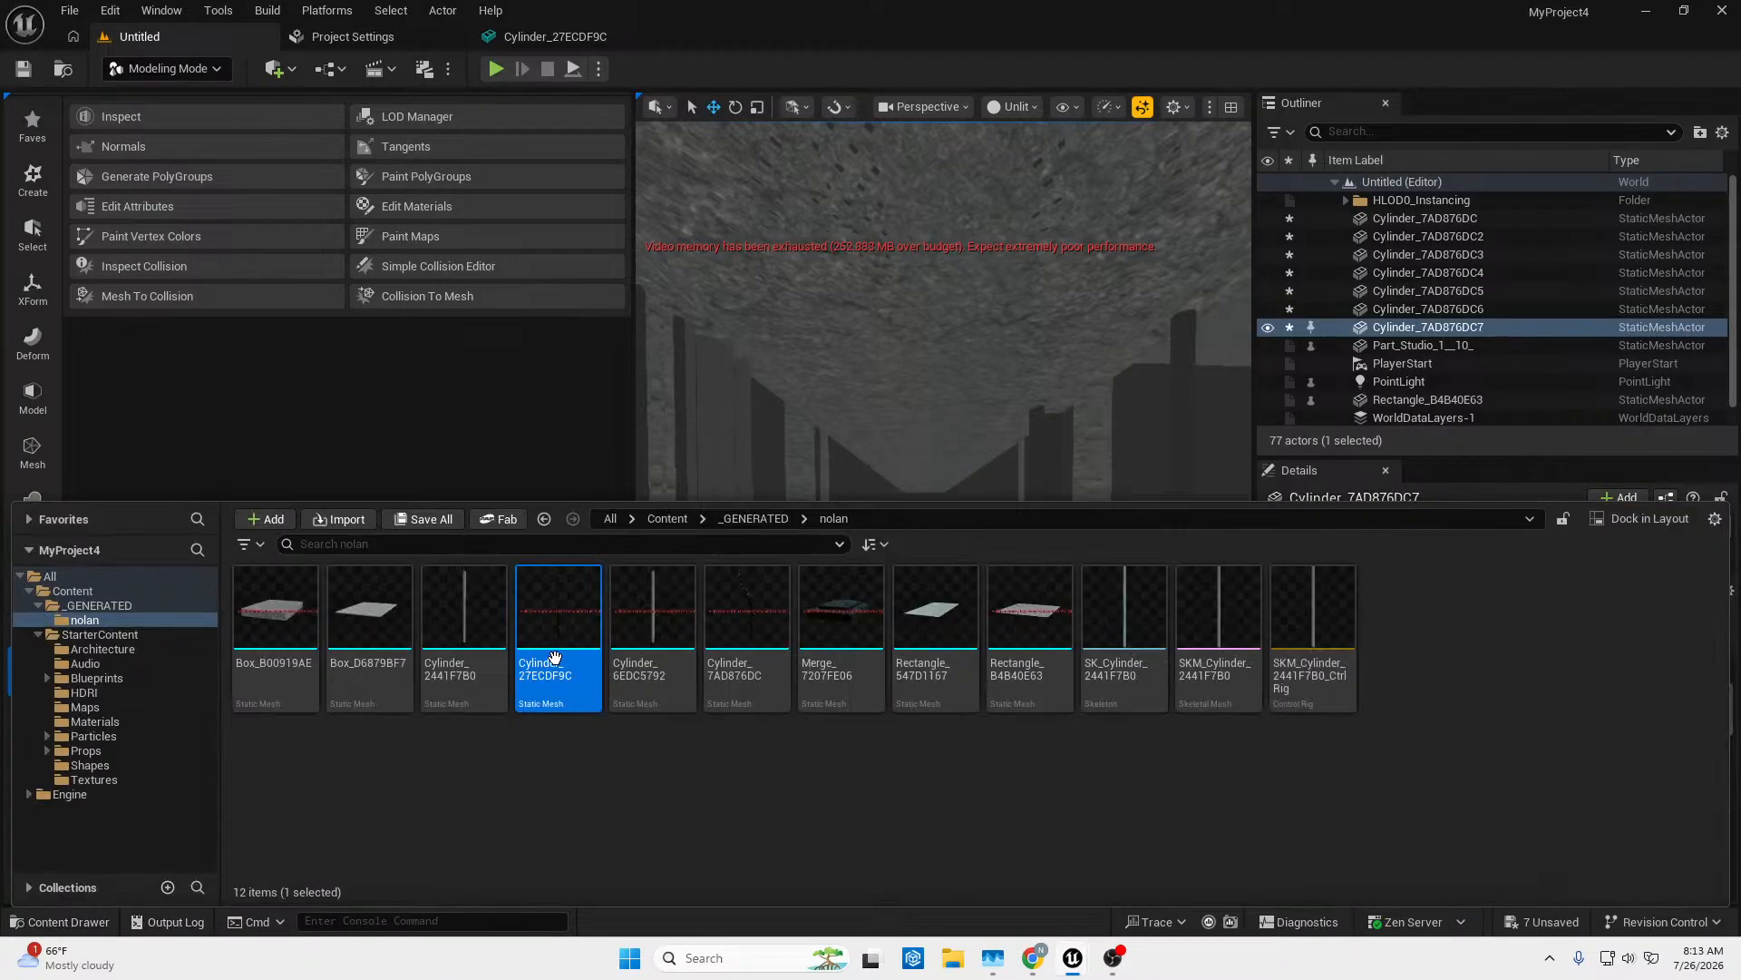
left_click_drag(558, 630, 949, 755)
mouse_move(978, 682)
right_mouse_down()
mouse_move(995, 681)
mouse_move(1016, 580)
mouse_move(1052, 680)
mouse_move(963, 712)
right_mouse_up()
right_click_drag(903, 652, 526, 666)
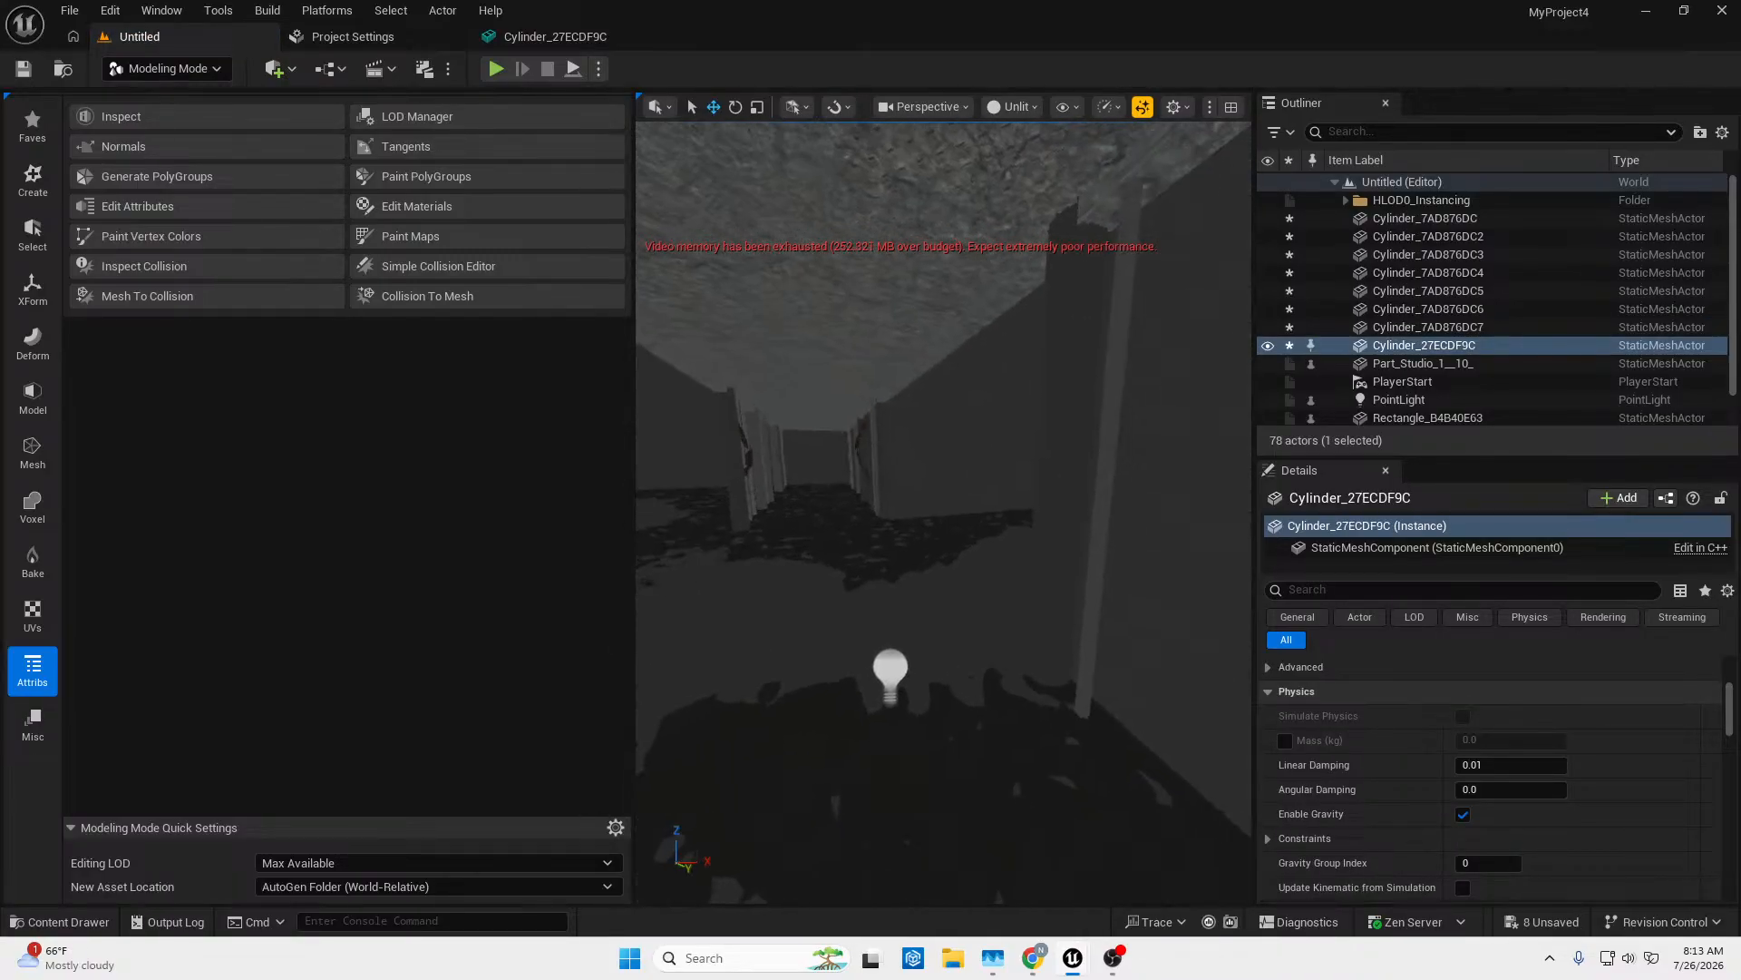
right_click_drag(907, 581, 980, 582)
key("w")
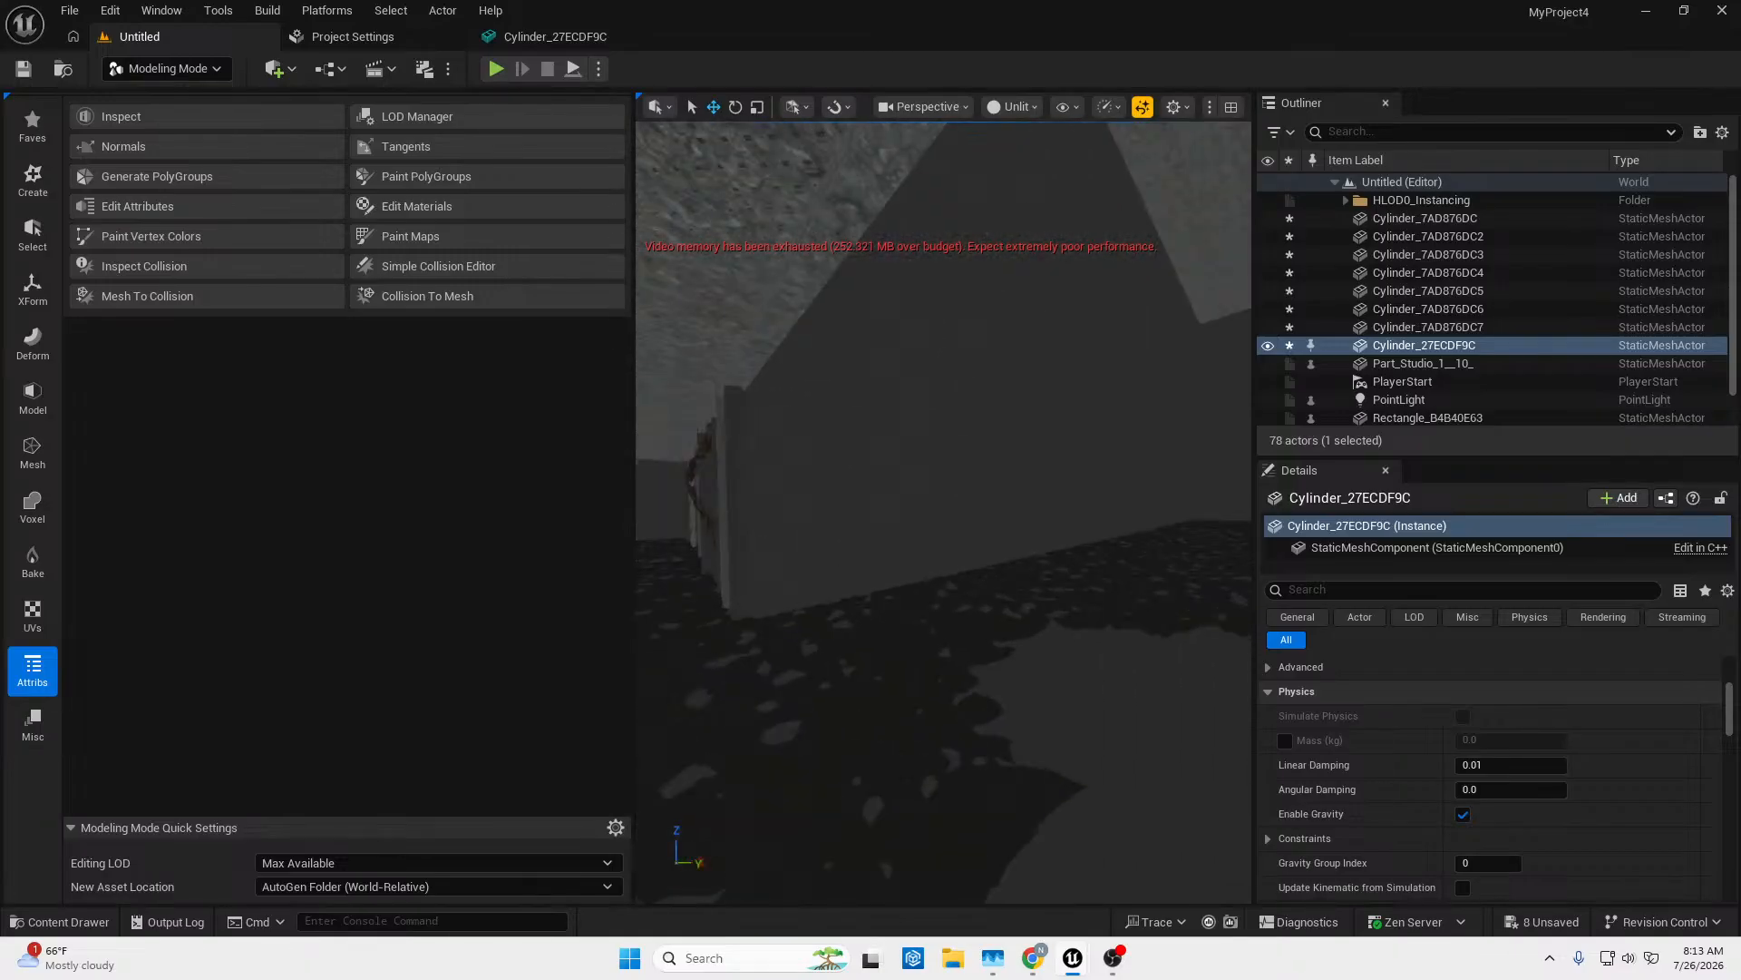
right_click_drag(905, 649, 1225, 675)
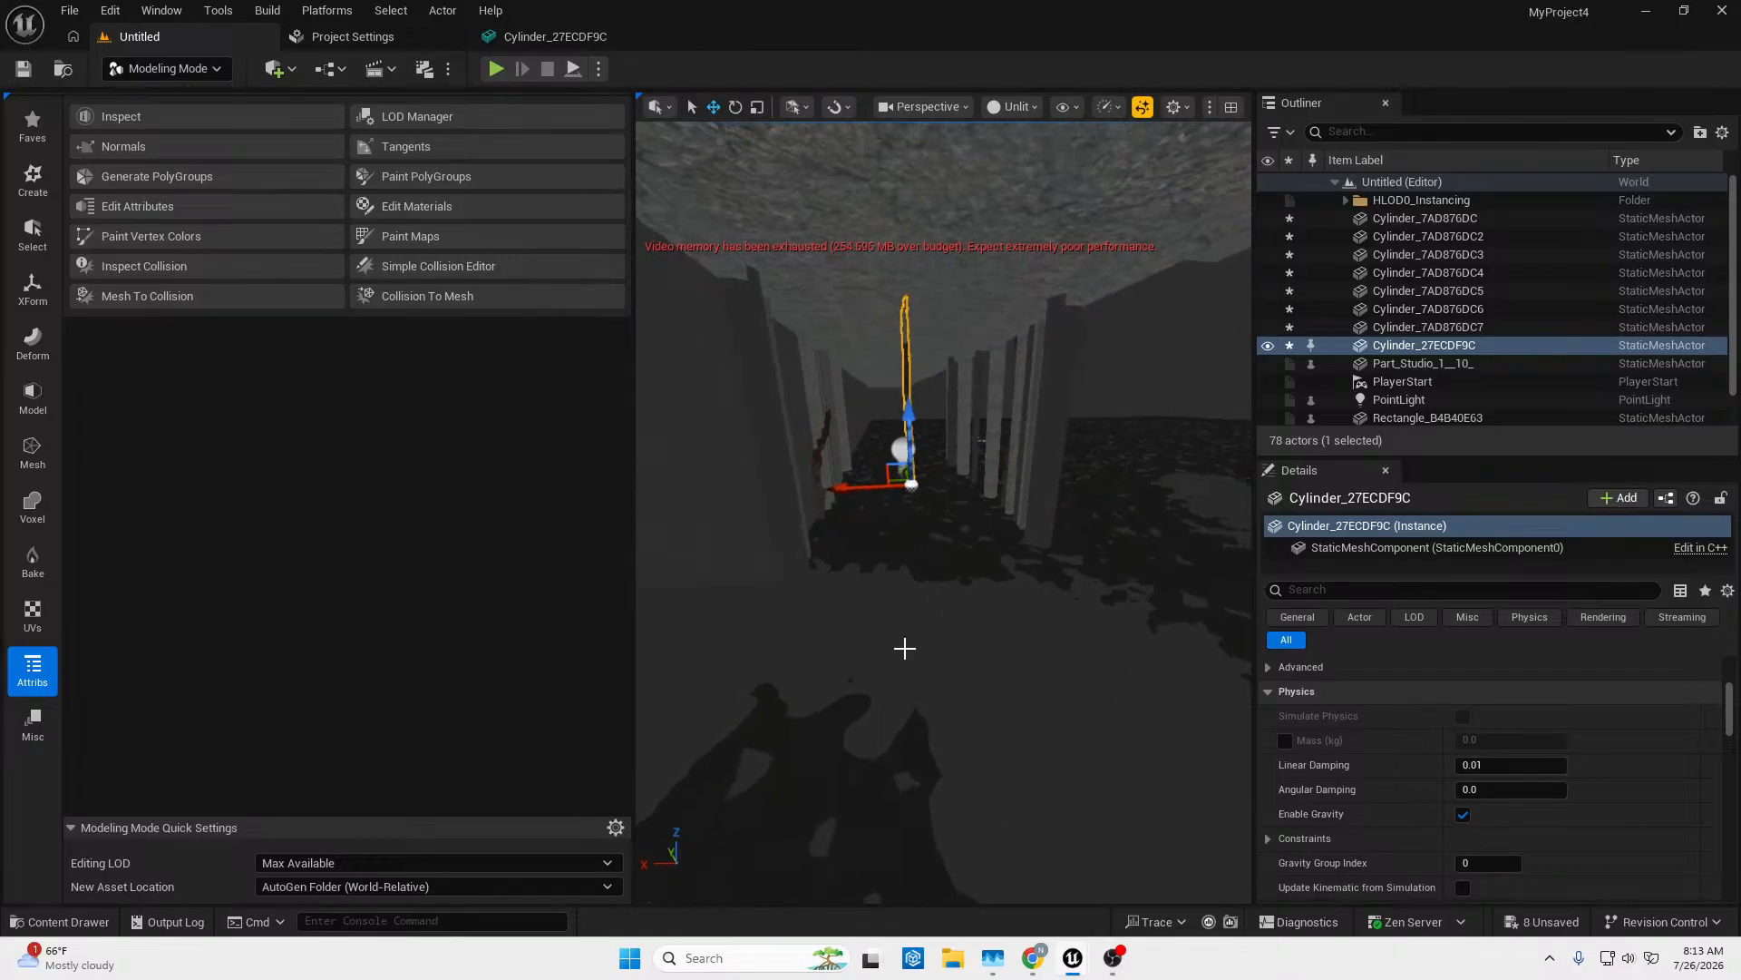
Move the upright rusty cylinder across the corridor floor toward the pillar at the side wall.
key("e")
key("w")
left_click_drag(904, 472, 800, 667)
right_click_drag(915, 647, 644, 616)
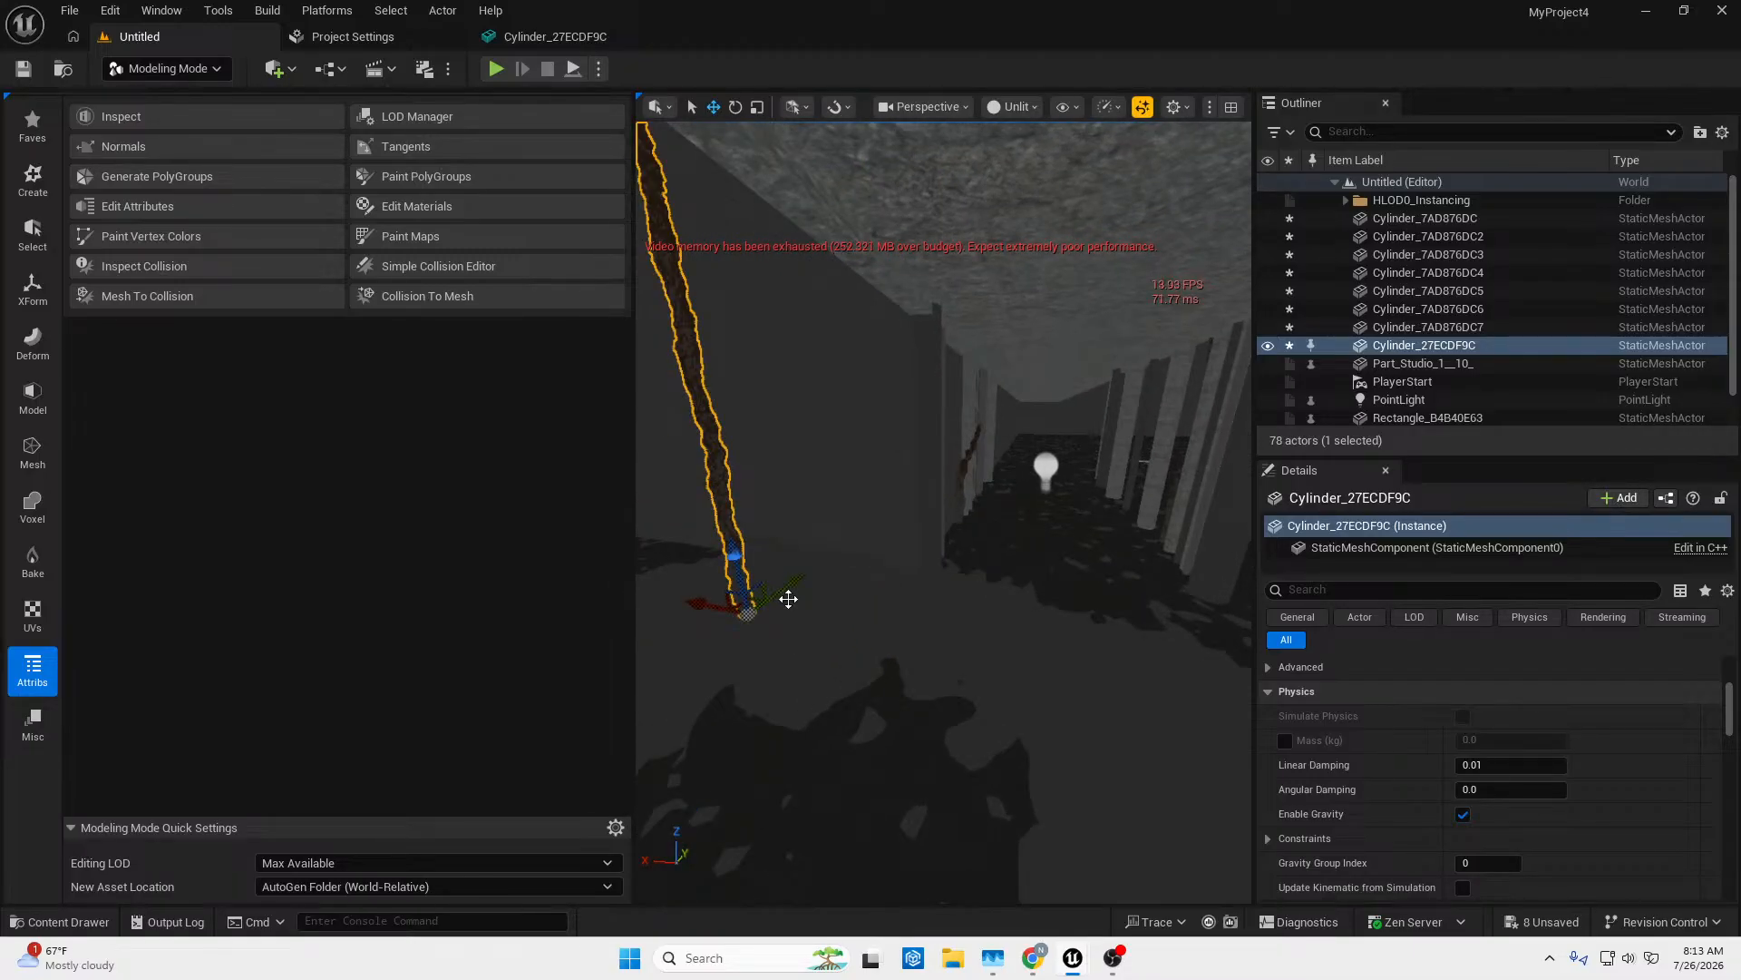
mouse_move(788, 599)
right_mouse_down()
mouse_move(644, 606)
mouse_move(618, 565)
mouse_move(790, 614)
right_mouse_up()
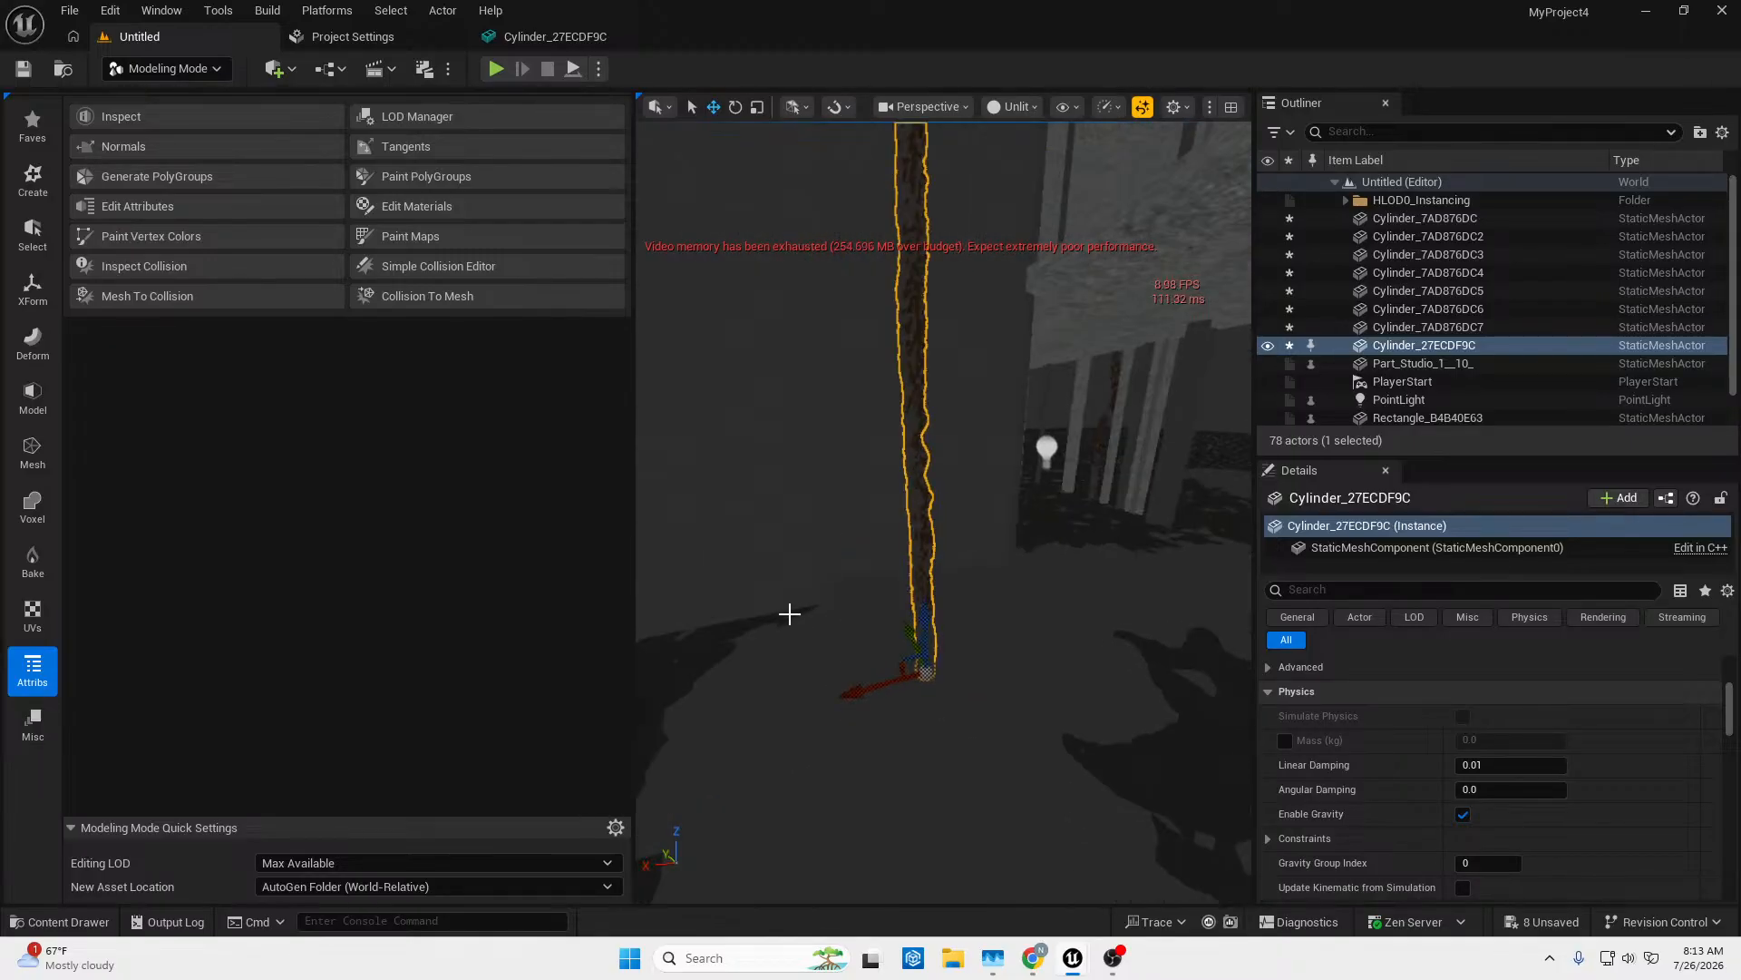
left_click_drag(857, 692, 929, 589)
Rotate the rusty cylinder until it lies nearly horizontal across the corridor, and adjust its heading slightly.
key("e")
key("w")
right_click_drag(929, 590, 975, 568)
mouse_move(978, 631)
right_mouse_down()
mouse_move(1124, 626)
mouse_move(978, 631)
right_mouse_up()
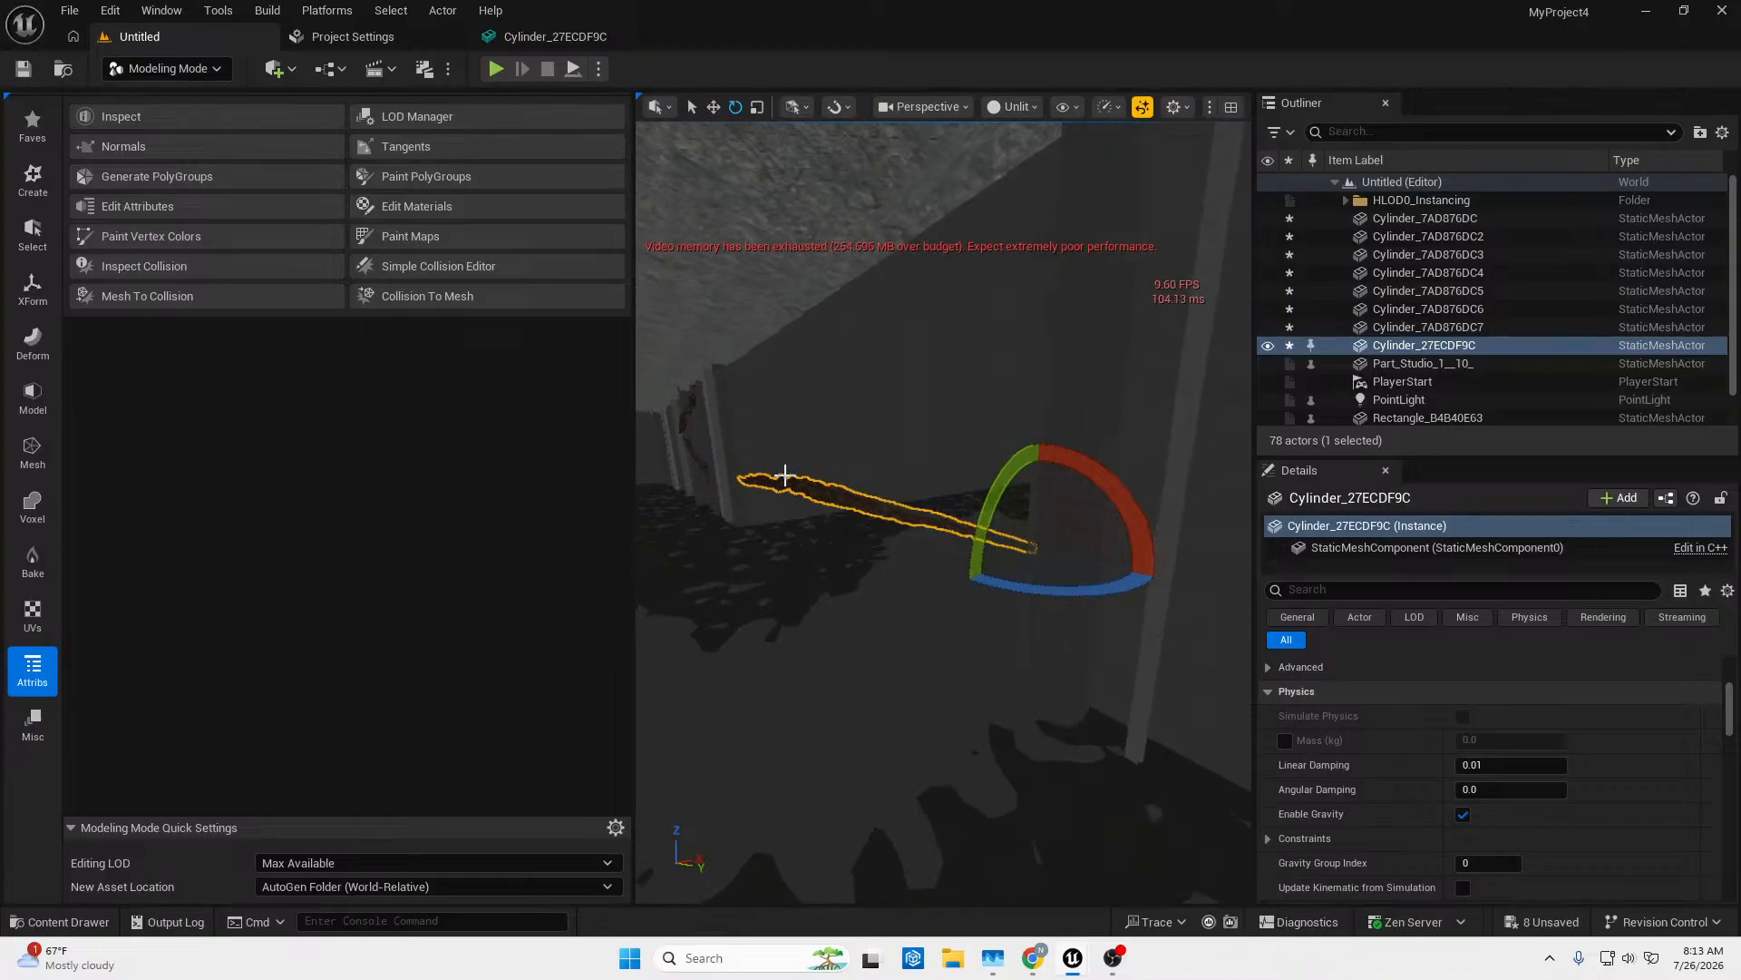
mouse_move(834, 513)
right_mouse_down()
mouse_move(798, 507)
mouse_move(893, 513)
mouse_move(829, 509)
right_mouse_up()
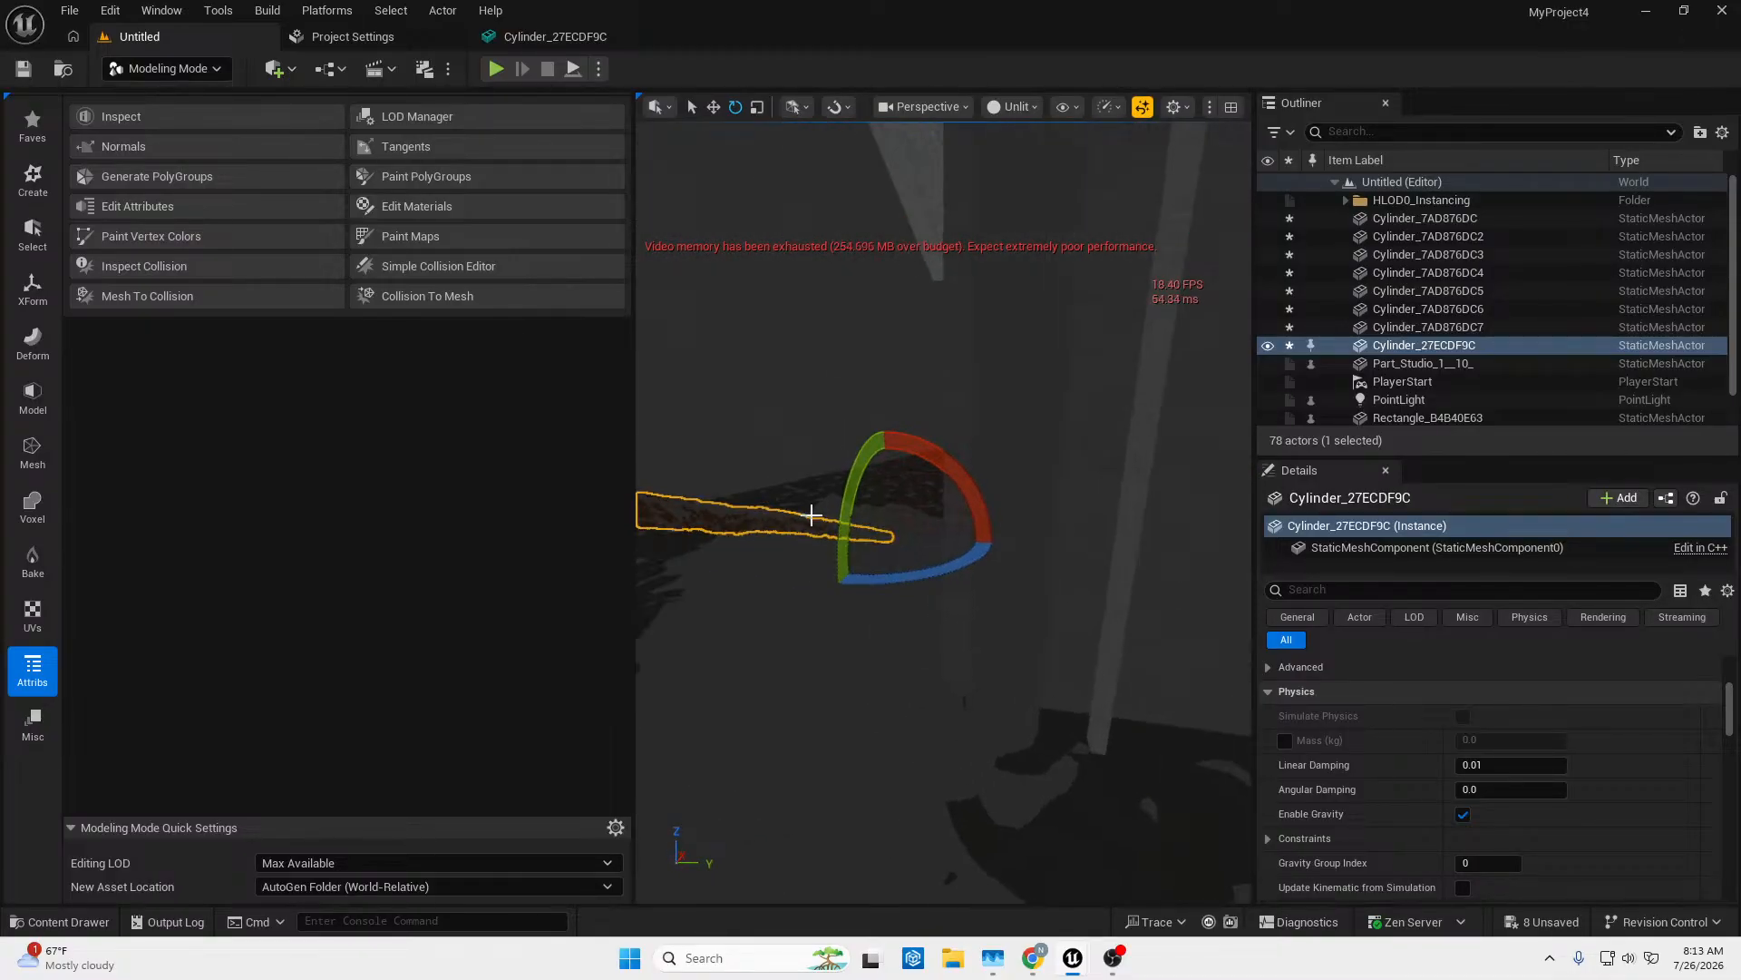
left_click_drag(951, 545, 969, 544)
Push one end of the horizontal cylinder into the side wall behind the pillar, and try to fine-tune its rotation.
mouse_move(969, 544)
right_mouse_down()
mouse_move(811, 544)
mouse_move(987, 539)
right_mouse_up()
key("s")
key("w")
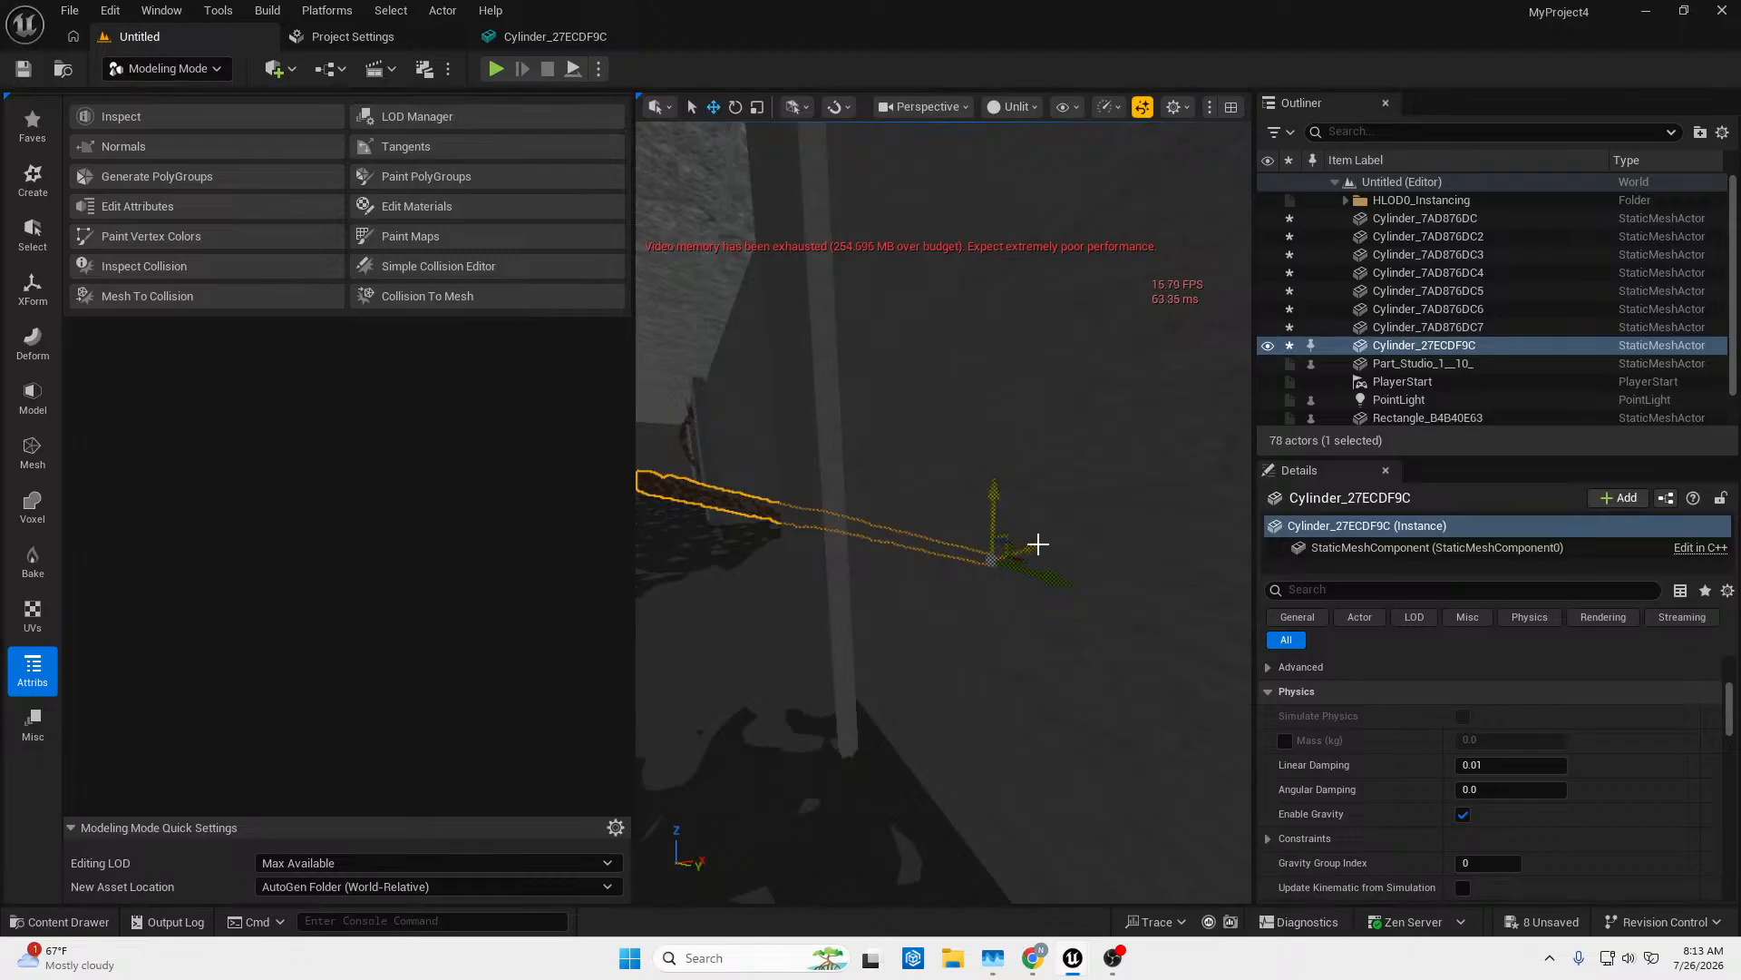
left_click_drag(1031, 549, 926, 583)
right_click_drag(819, 586, 672, 564)
key("s")
key("w")
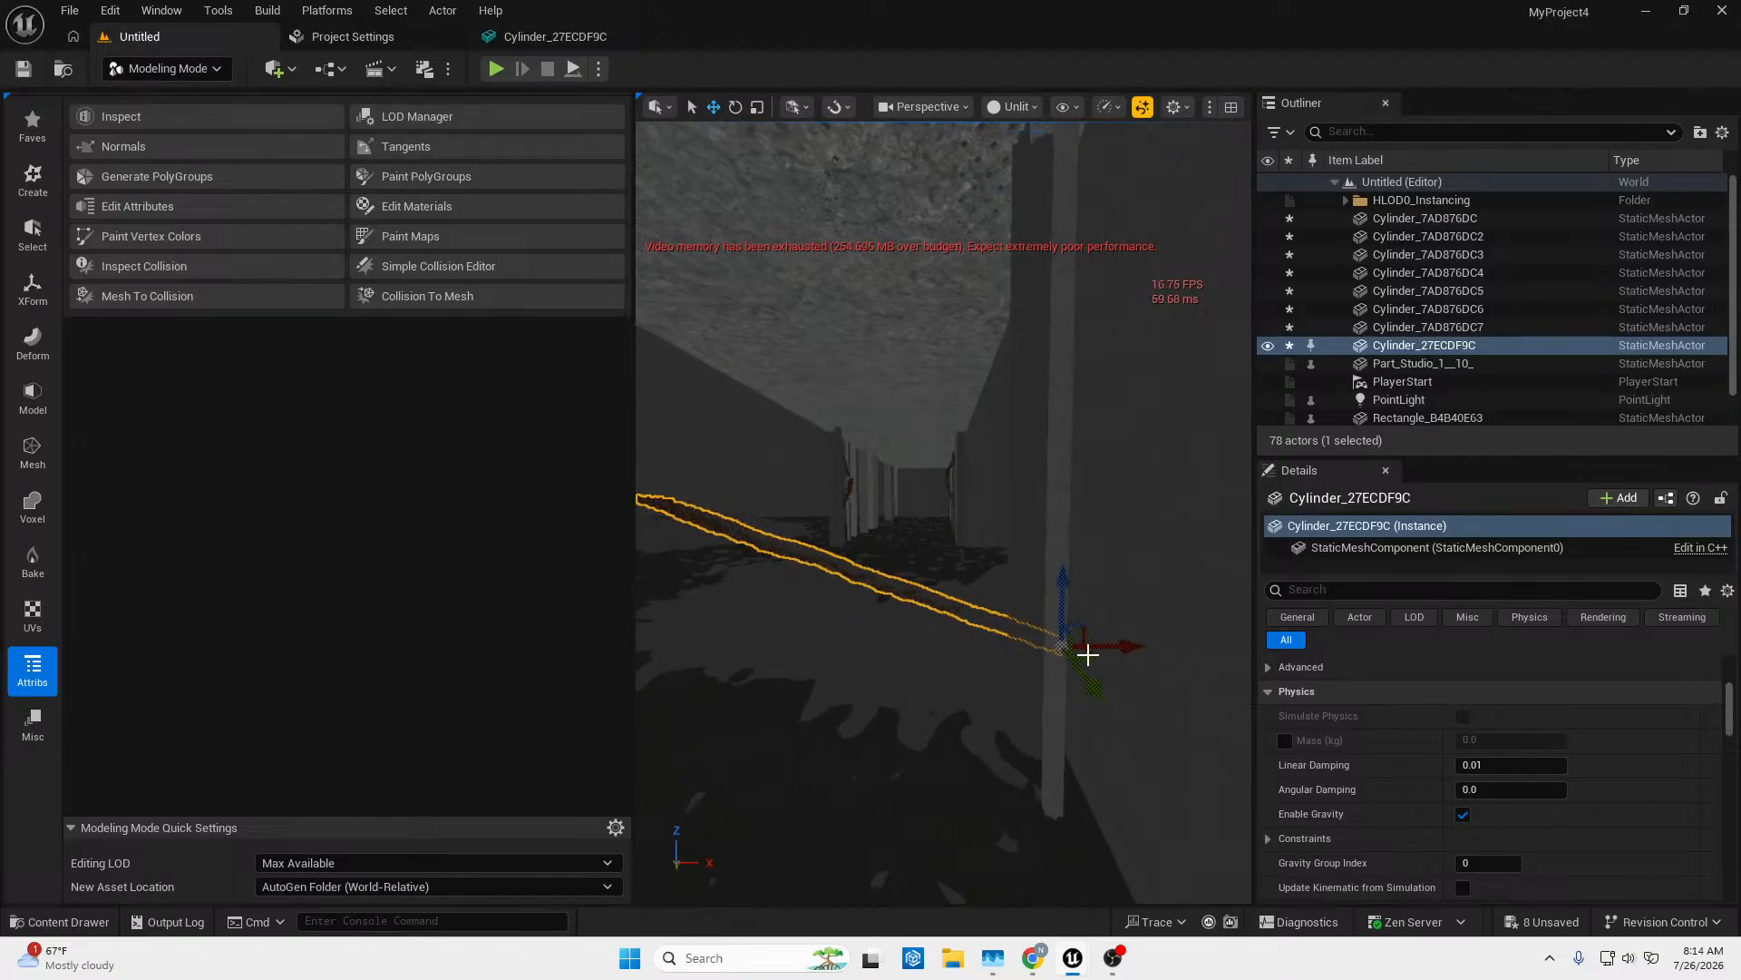
left_click_drag(1134, 645, 1247, 645)
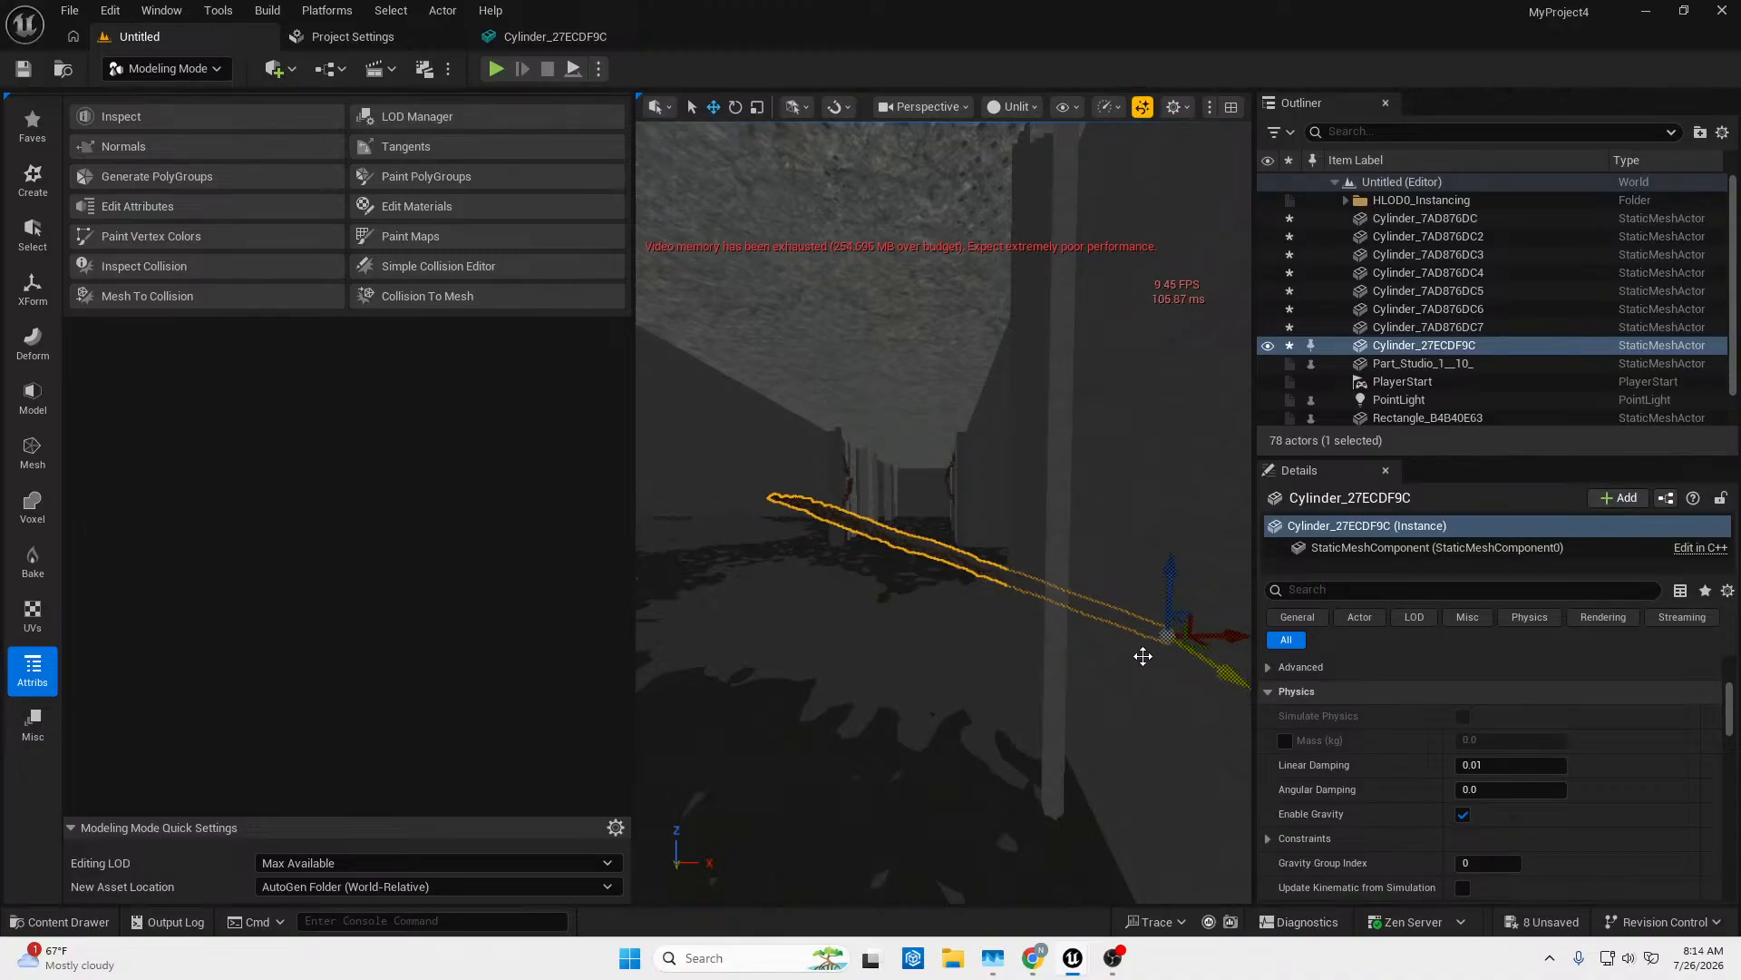
key("e")
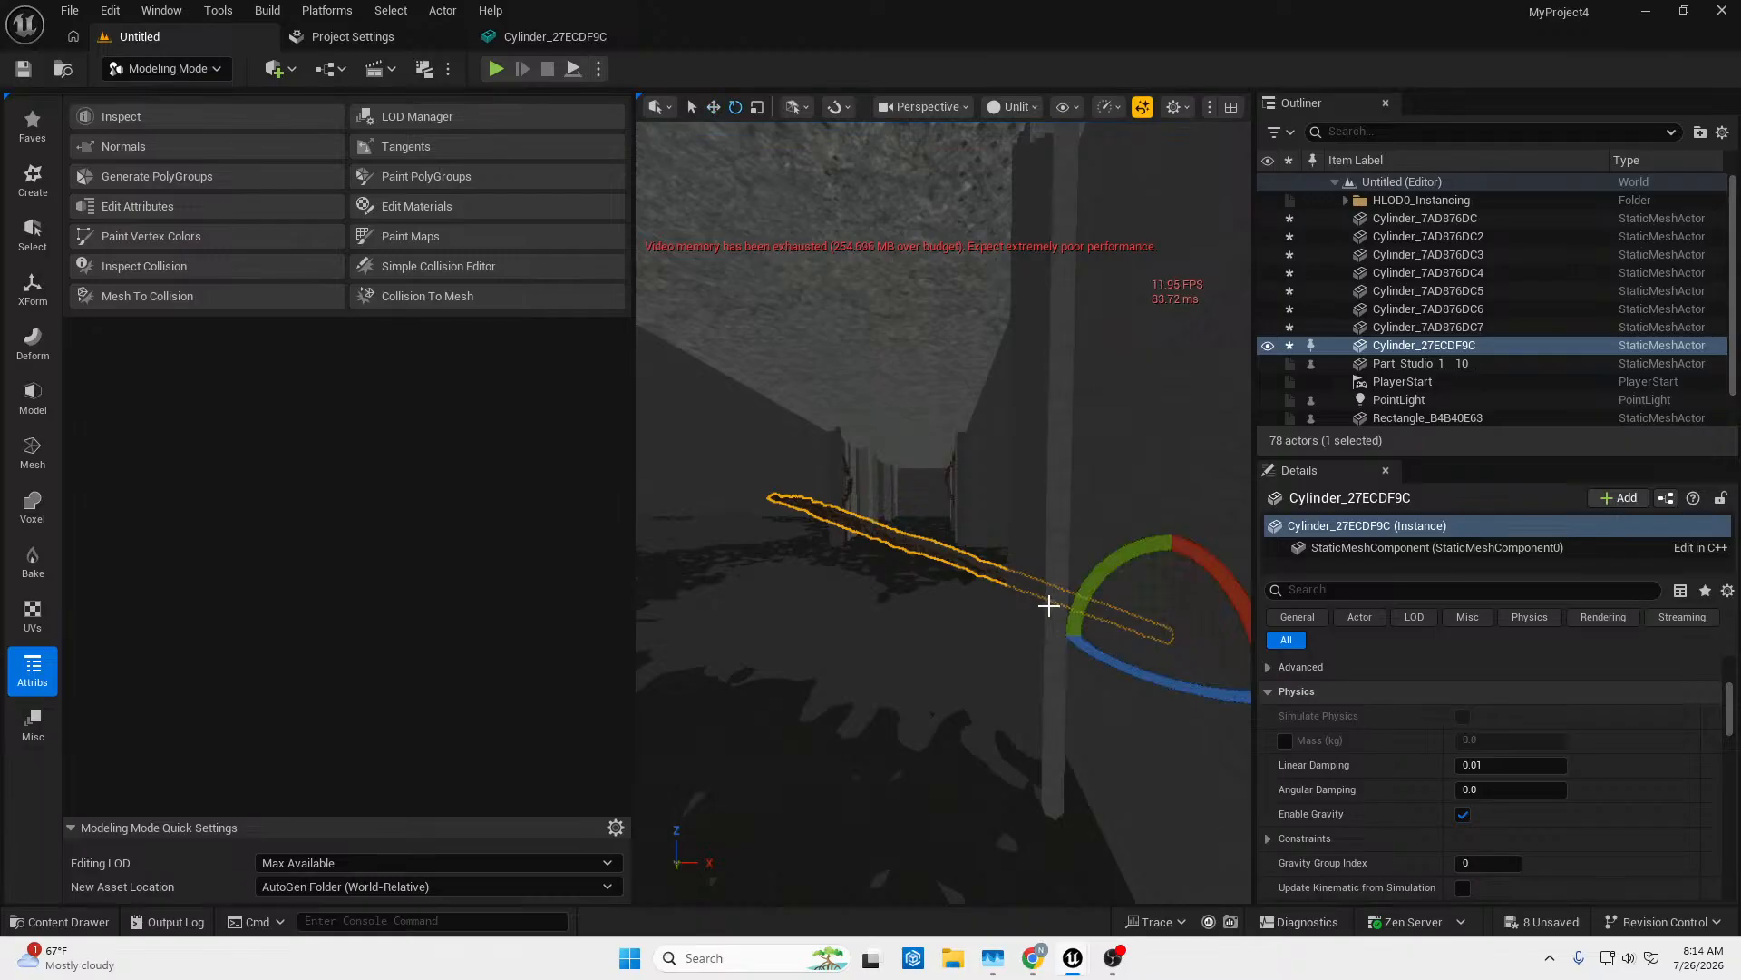
mouse_move(1054, 600)
left_mouse_down()
mouse_move(1034, 653)
mouse_move(1055, 571)
left_mouse_up()
left_click_drag(1171, 583, 1171, 574)
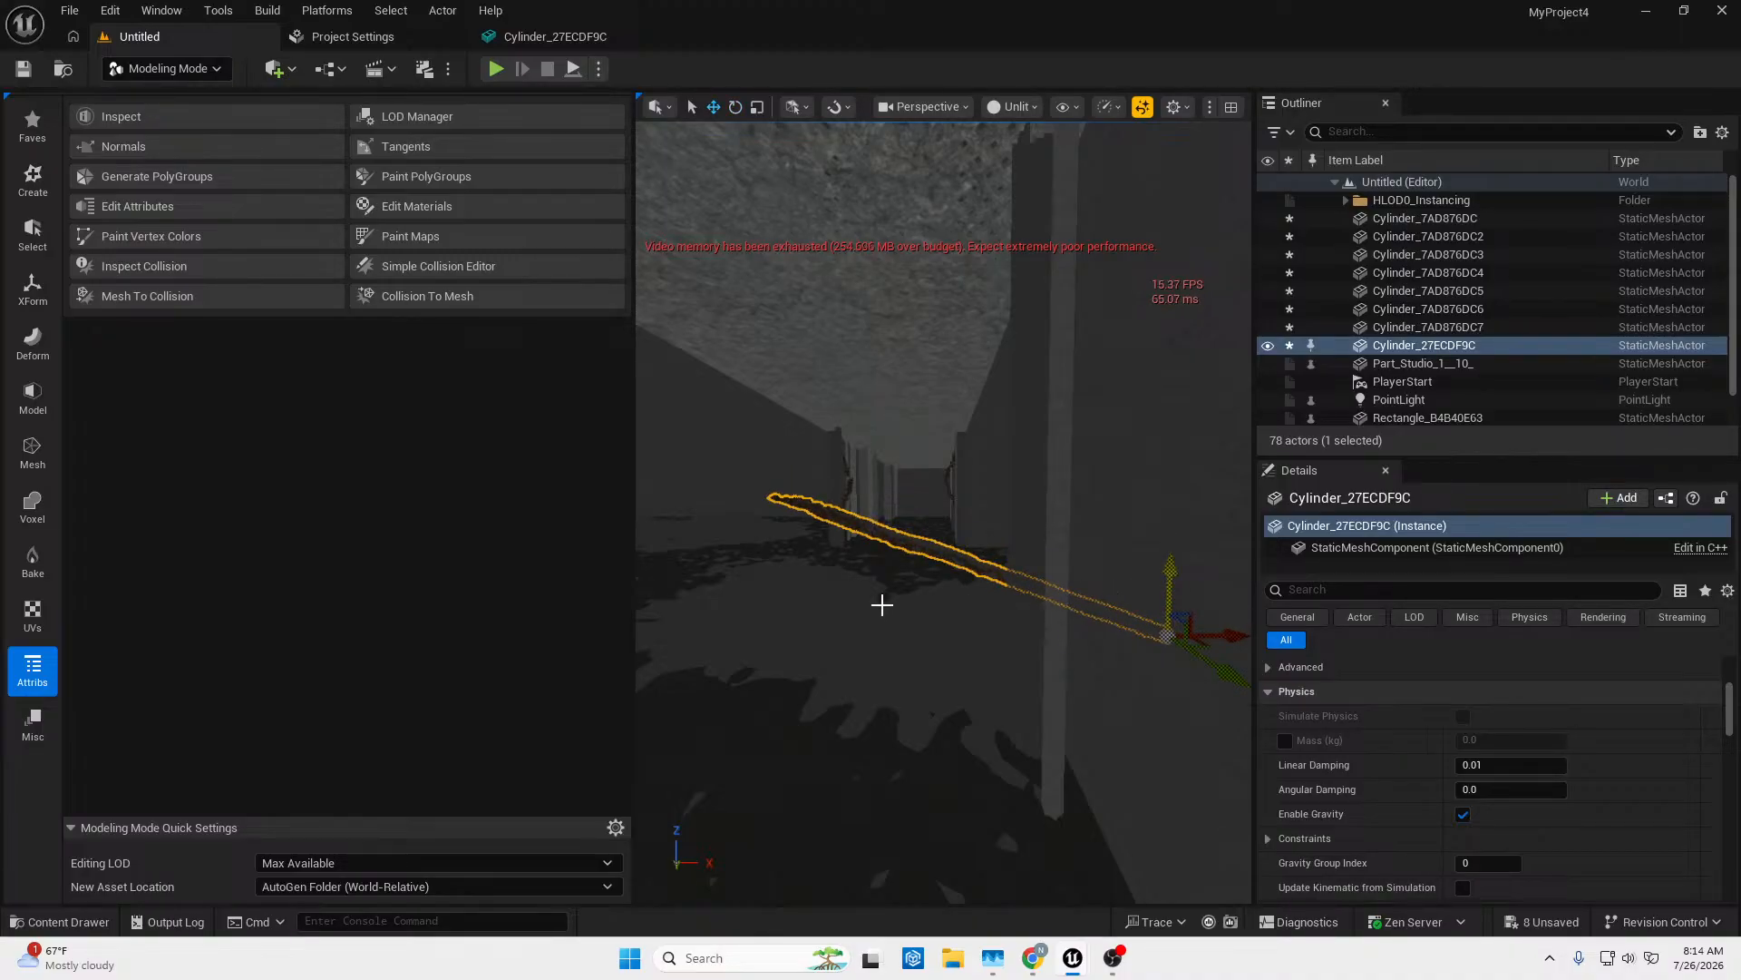
Try duplicating the horizontal cylinder, and undo the duplication.
right_click_drag(962, 580, 1043, 567)
key("s")
key("w")
key("s")
key("ctrl+d")
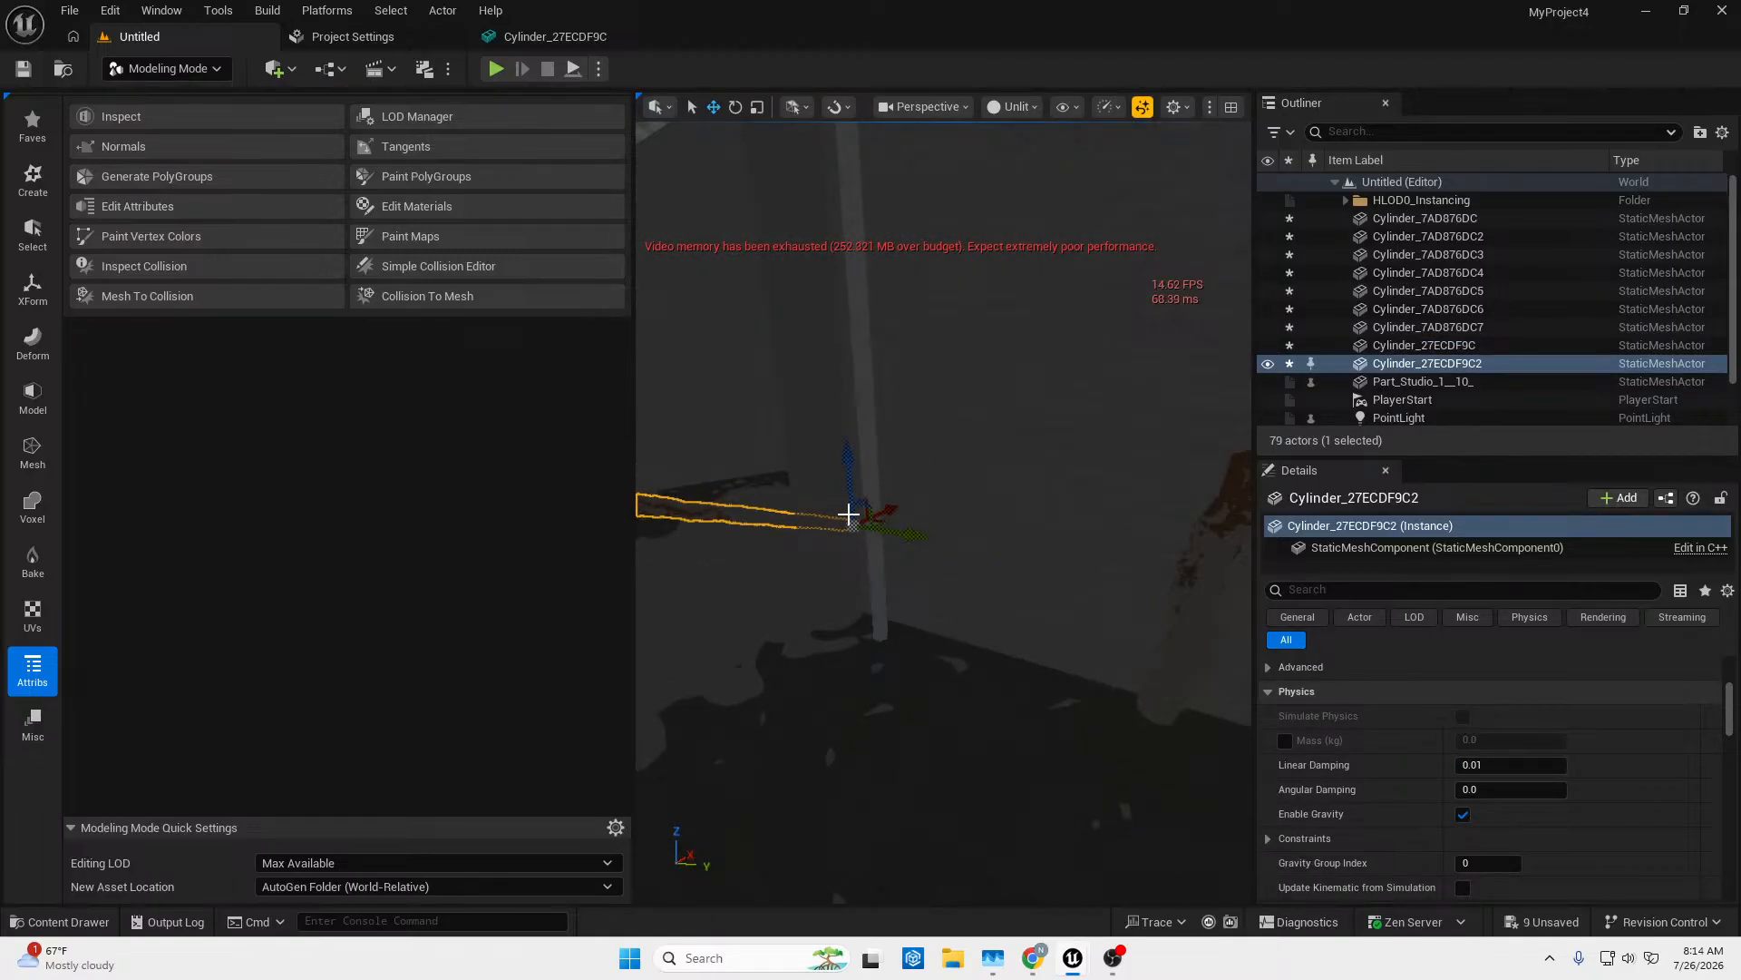
key("ctrl+z")
right_click_drag(650, 556, 743, 544)
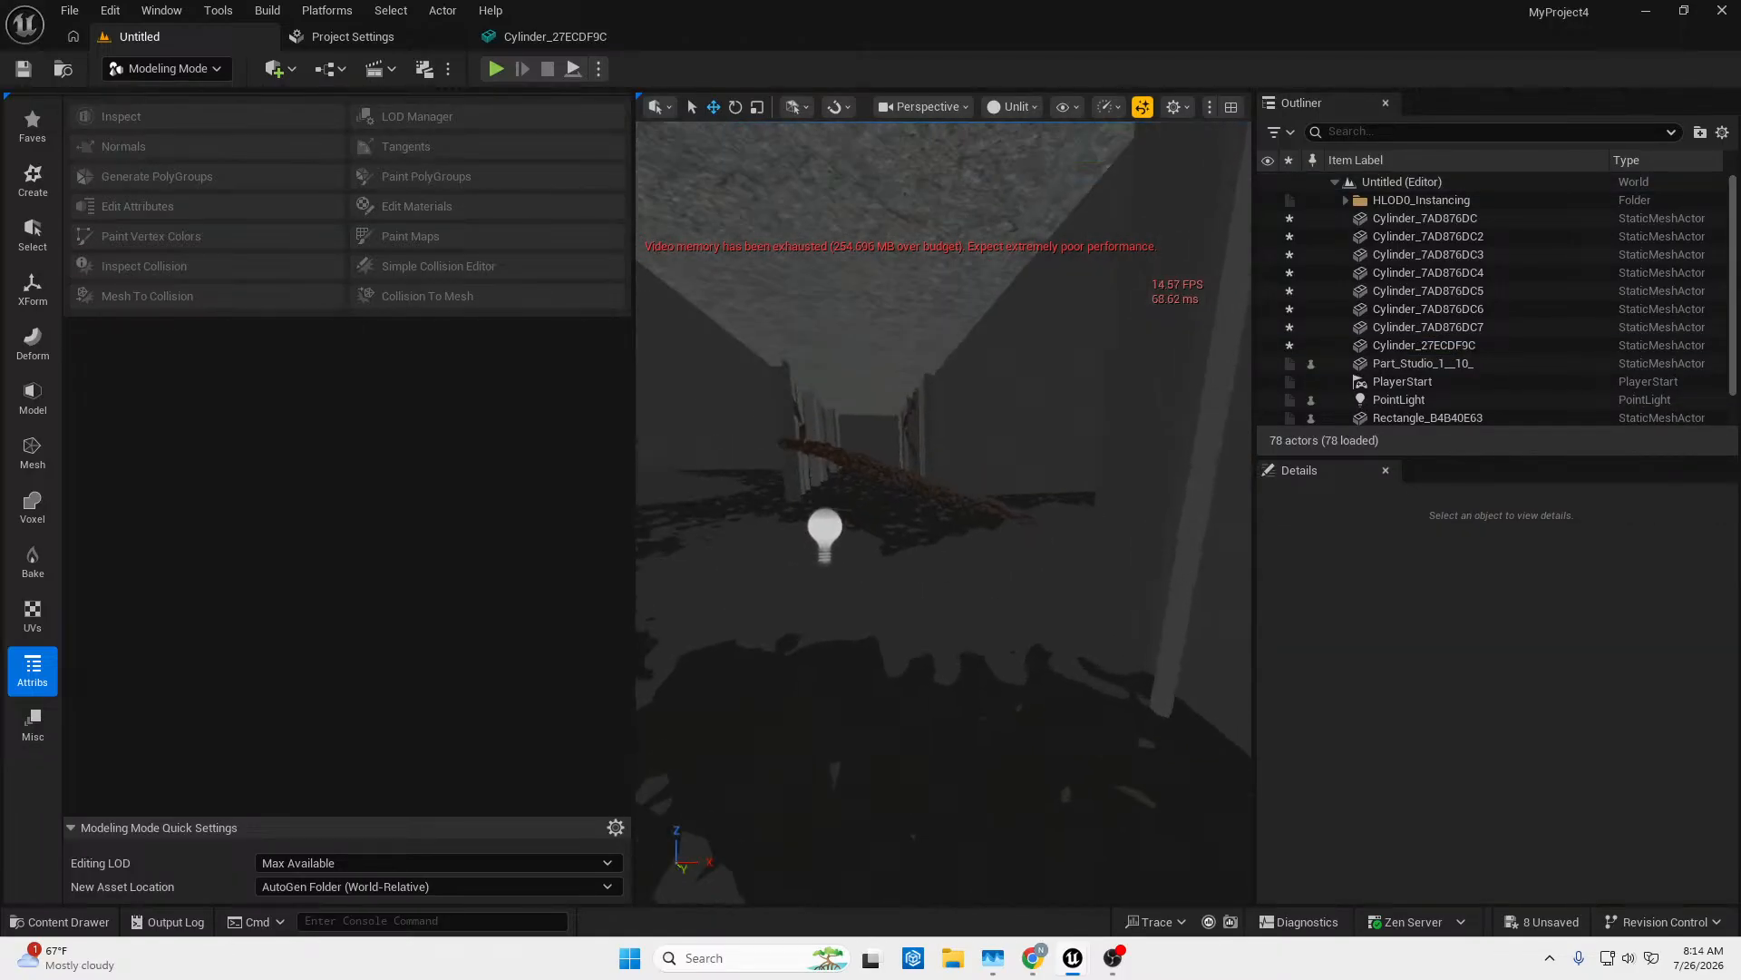
Place a second Cylinder_27ECDF9C mesh in the corridor and rotate it to -30° about Y.
left_click(68, 912)
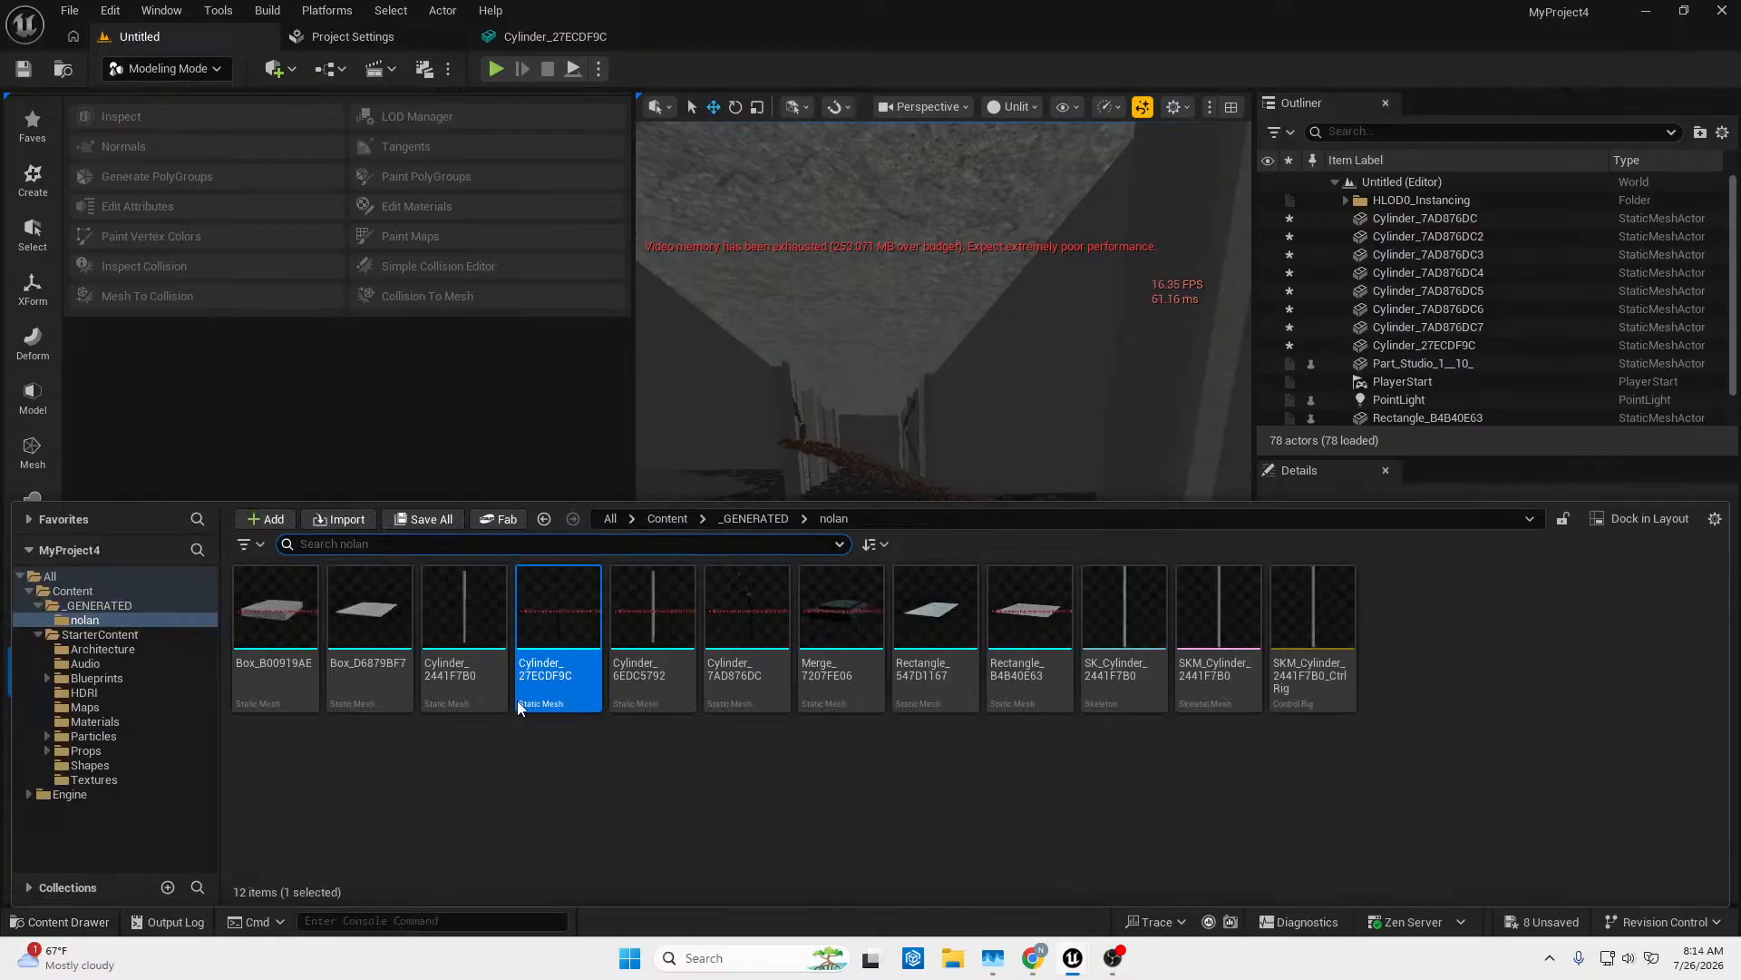
left_click_drag(560, 615, 686, 591)
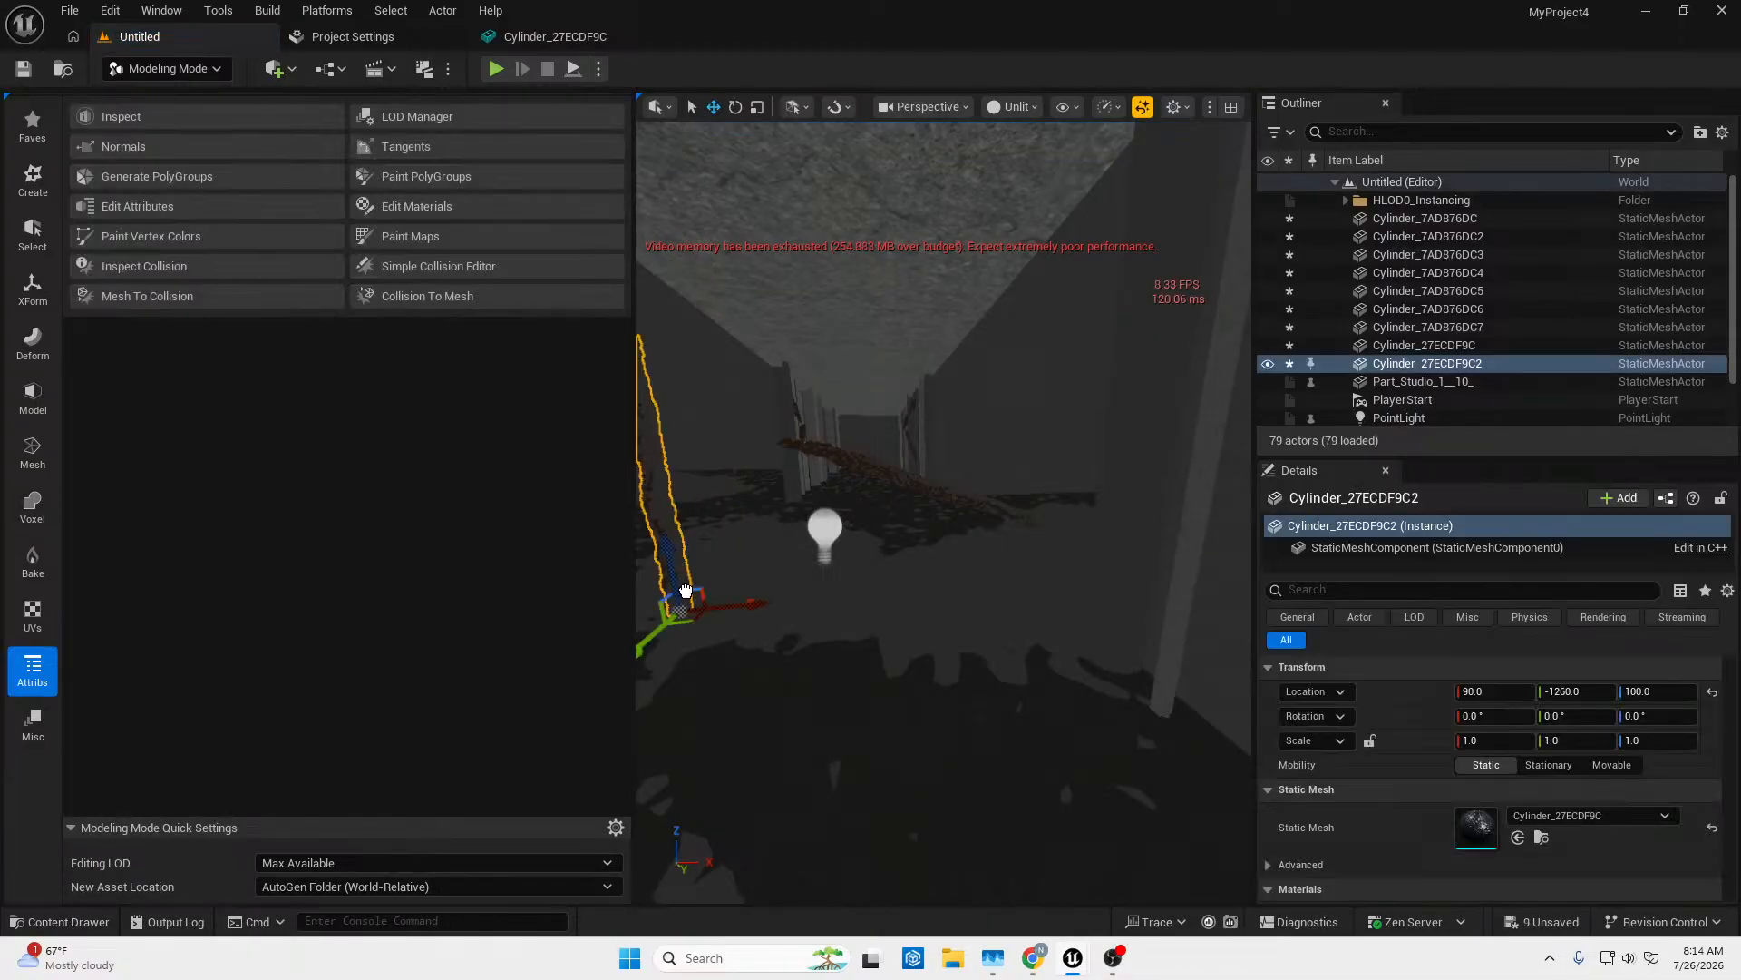
key("w")
right_click_drag(685, 591, 609, 591)
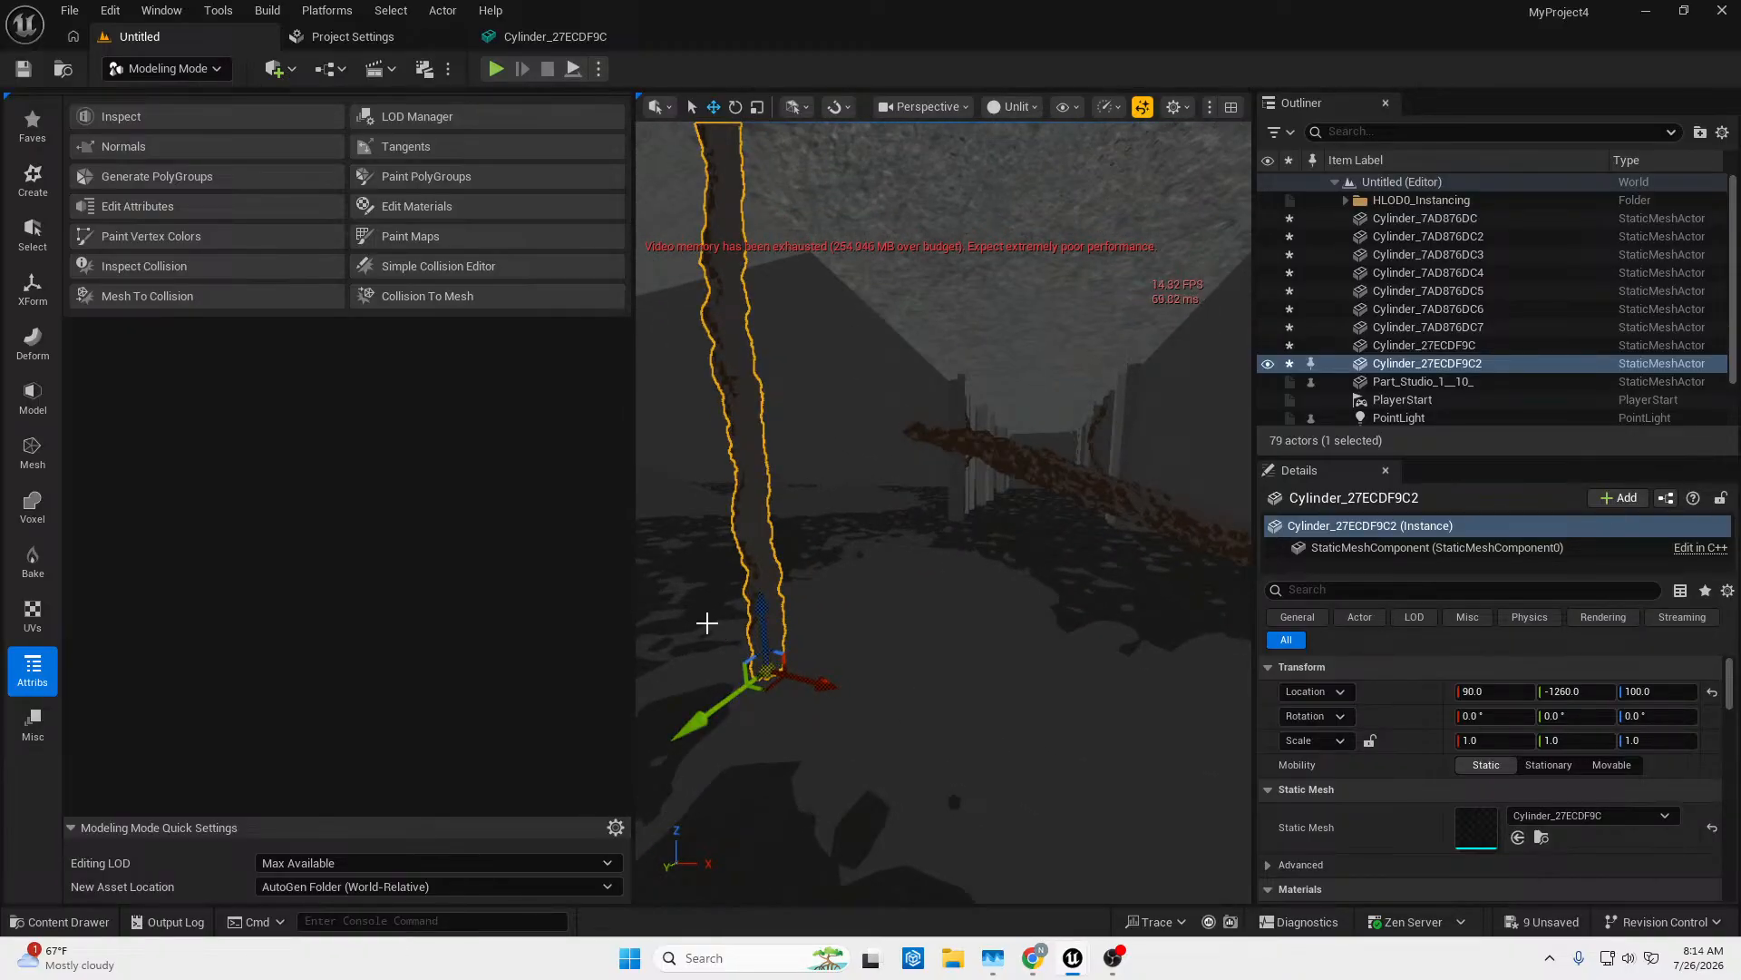
key("e")
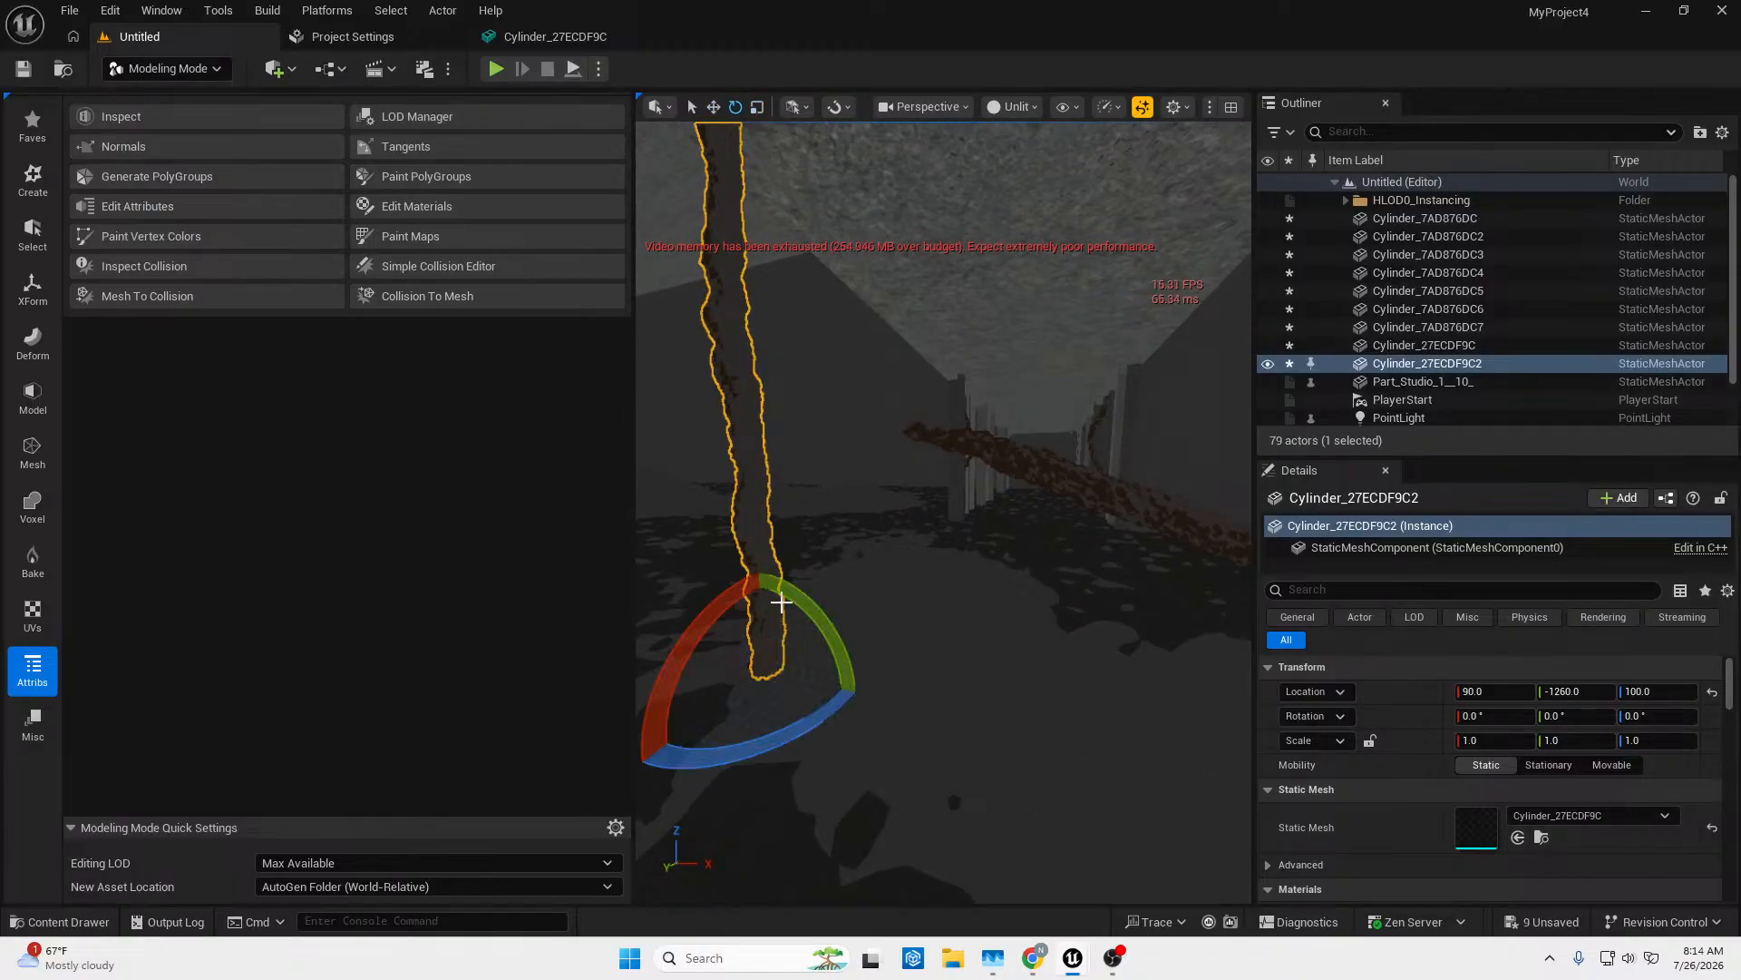
right_click_drag(781, 602, 825, 602)
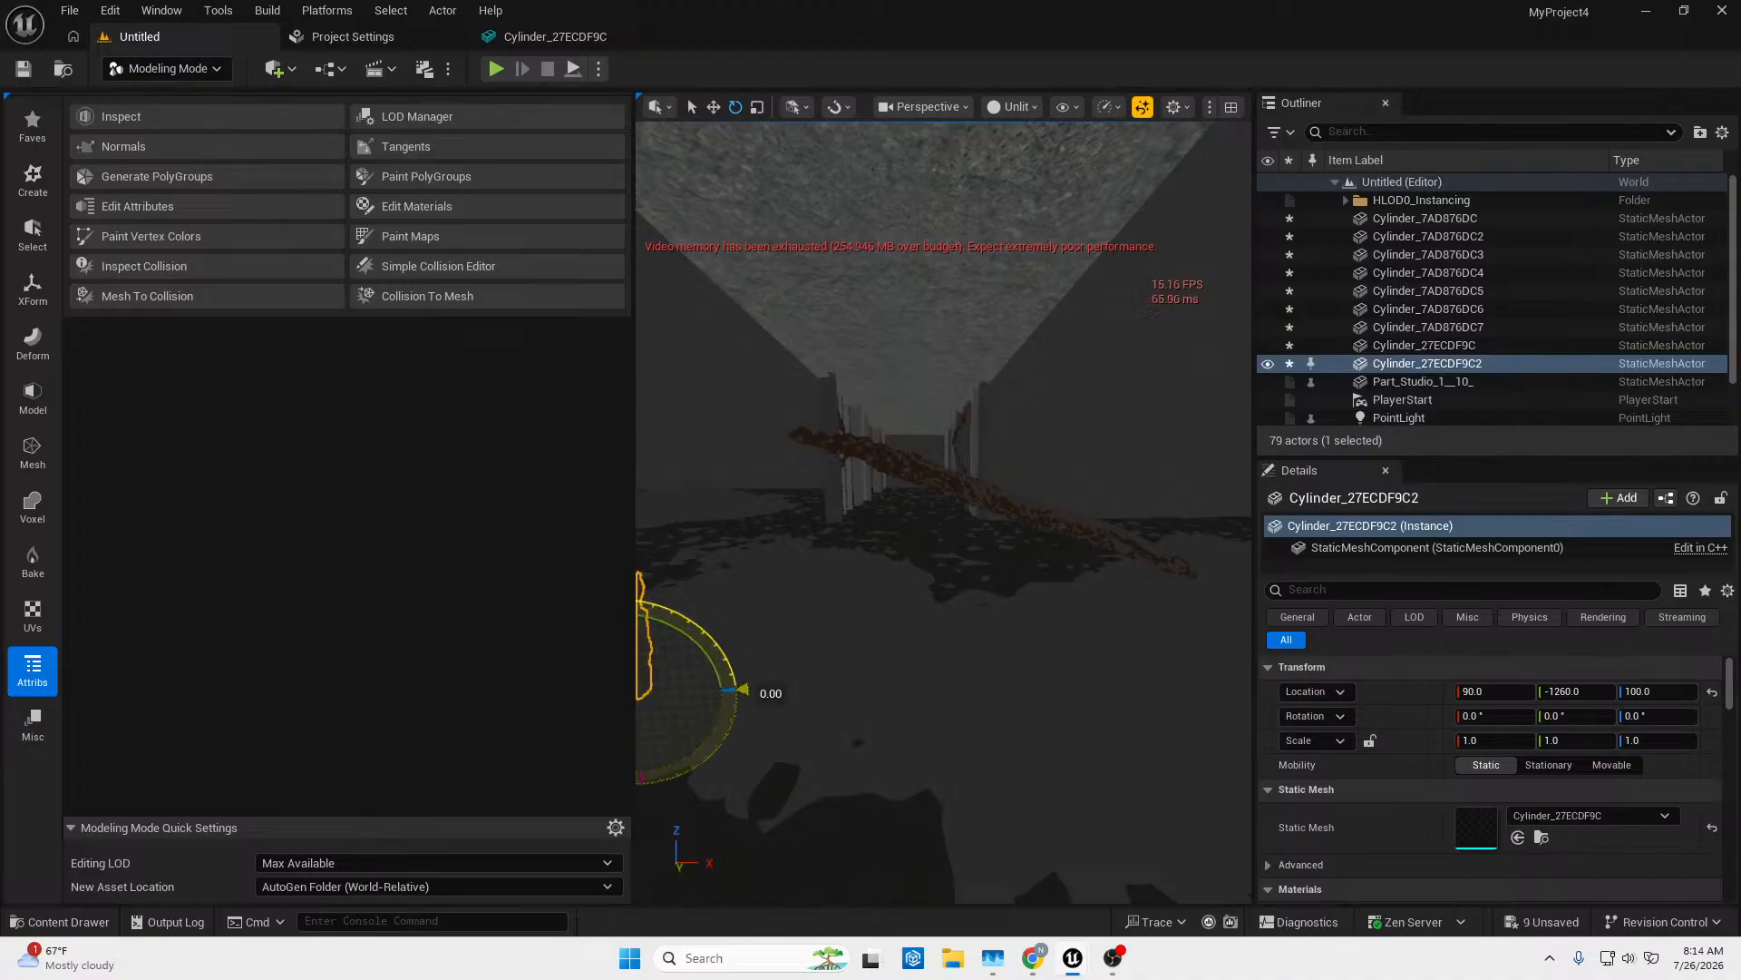
left_click_drag(742, 689, 732, 737)
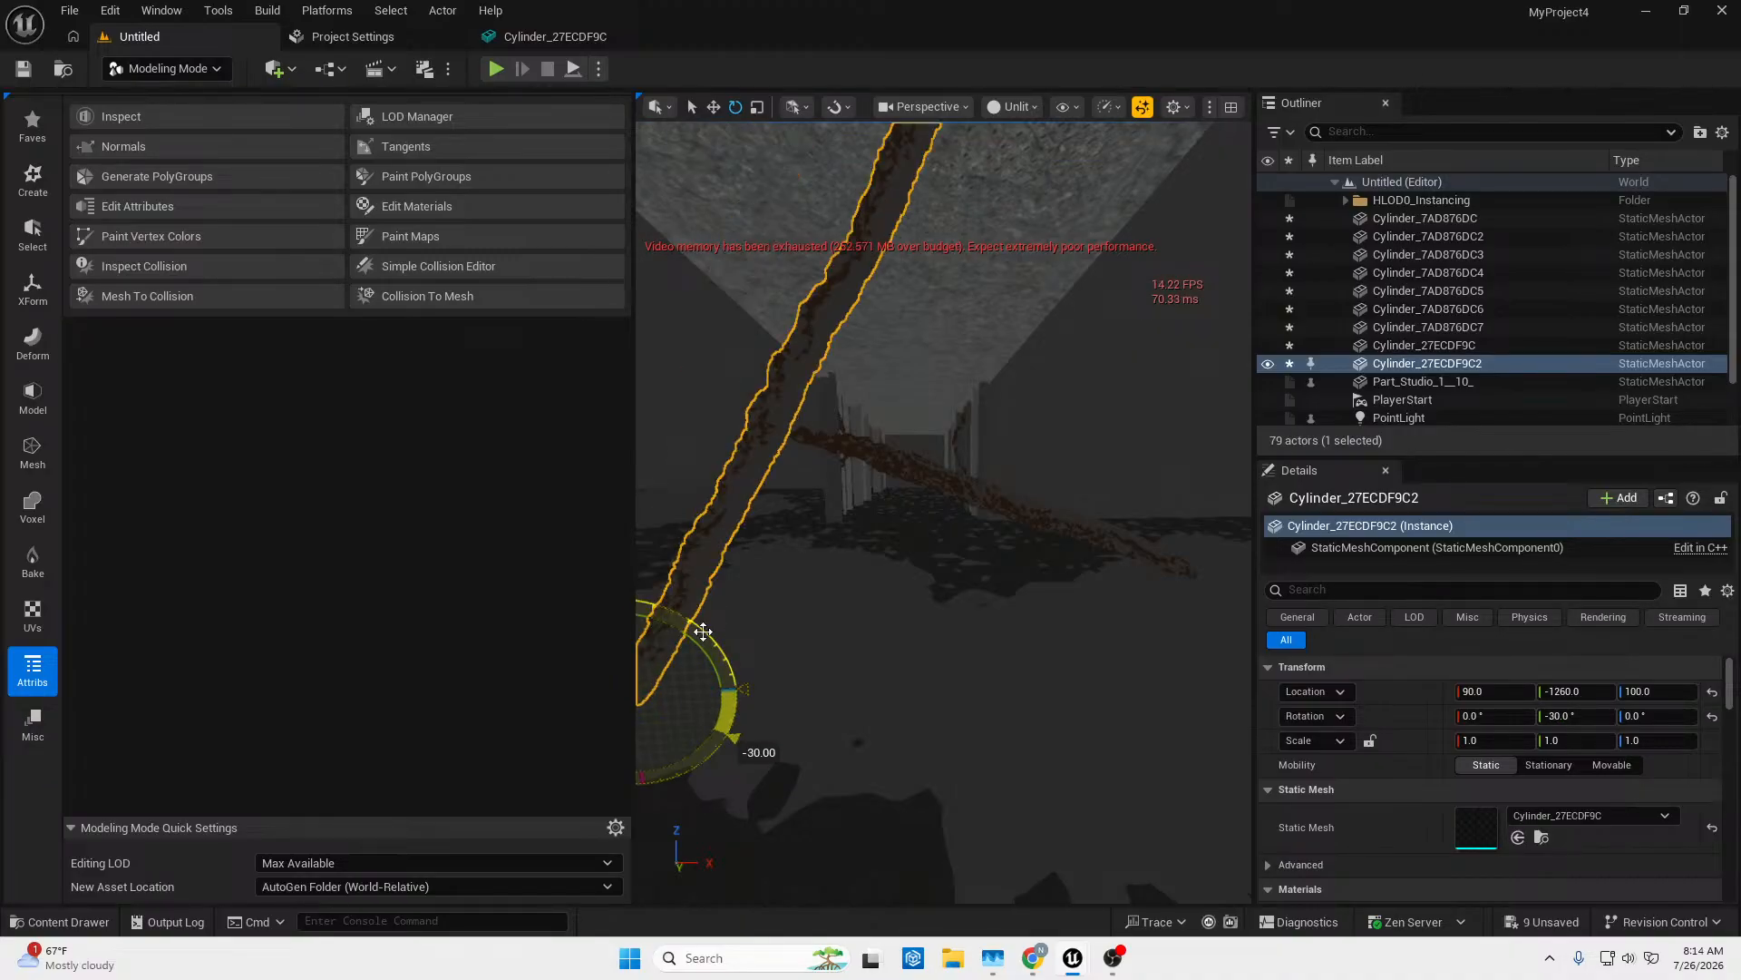
Shift the leaning second cylinder to X 80 and Y -1290.
right_click_drag(703, 632, 1007, 658)
key("w")
key("s")
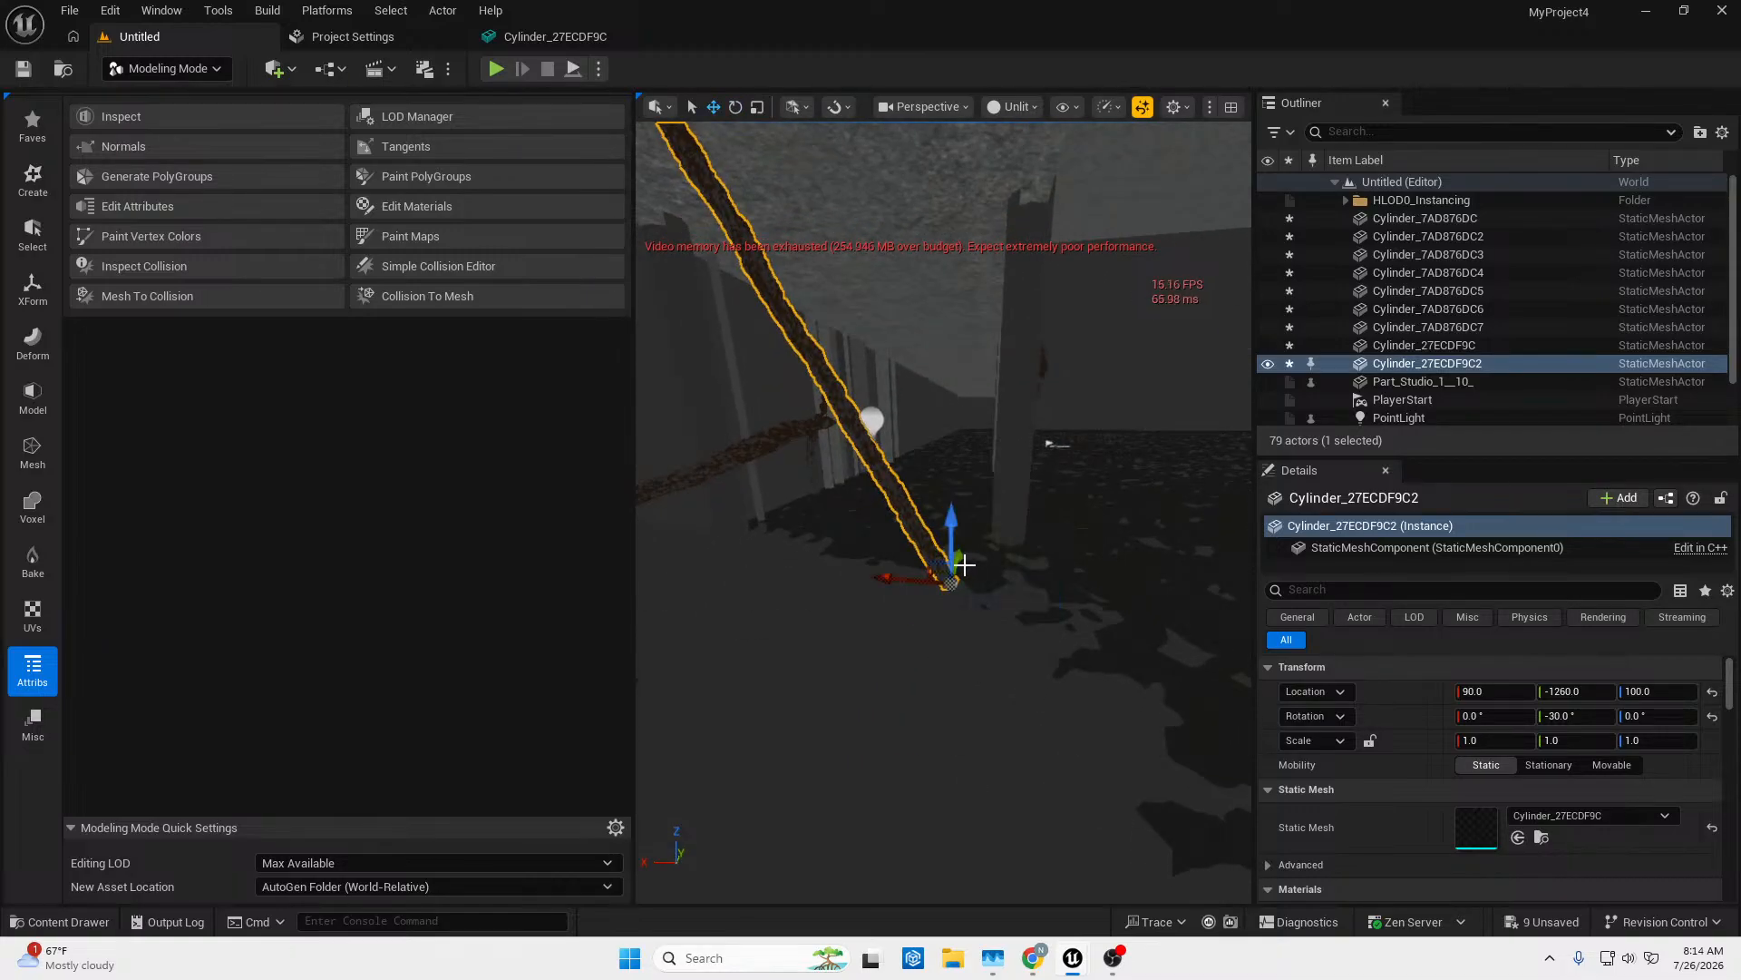
left_click_drag(958, 556, 958, 571)
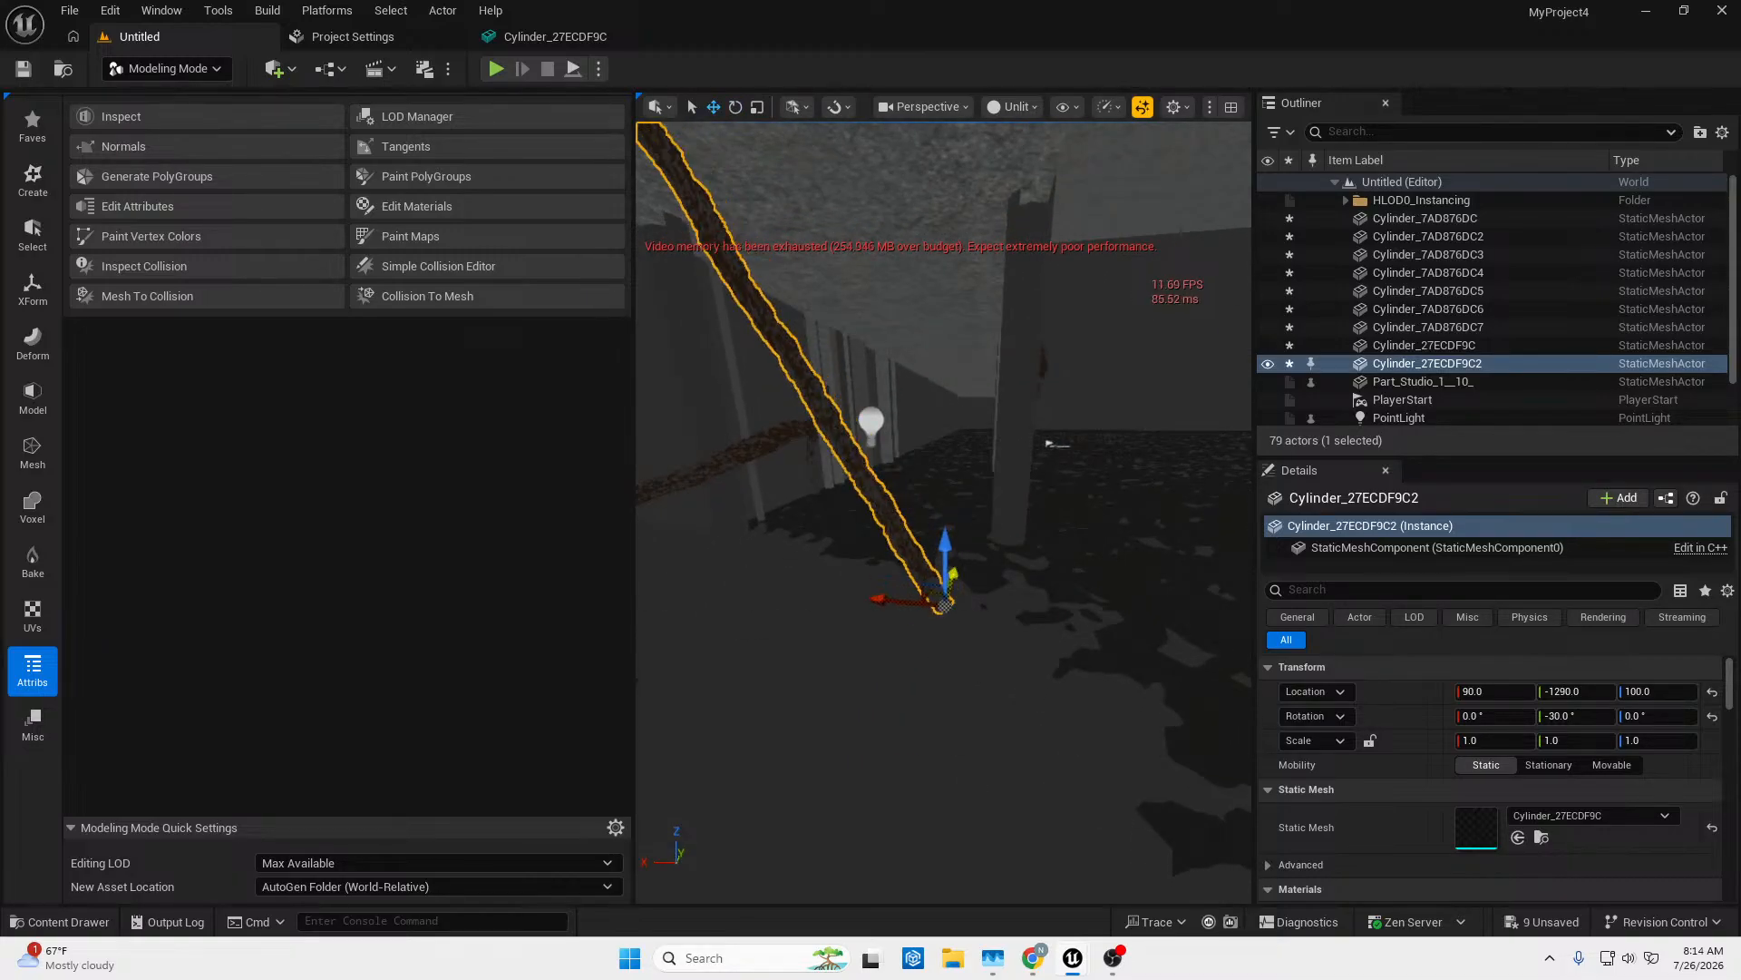
right_click_drag(958, 570, 1075, 607)
key("w")
key("w")
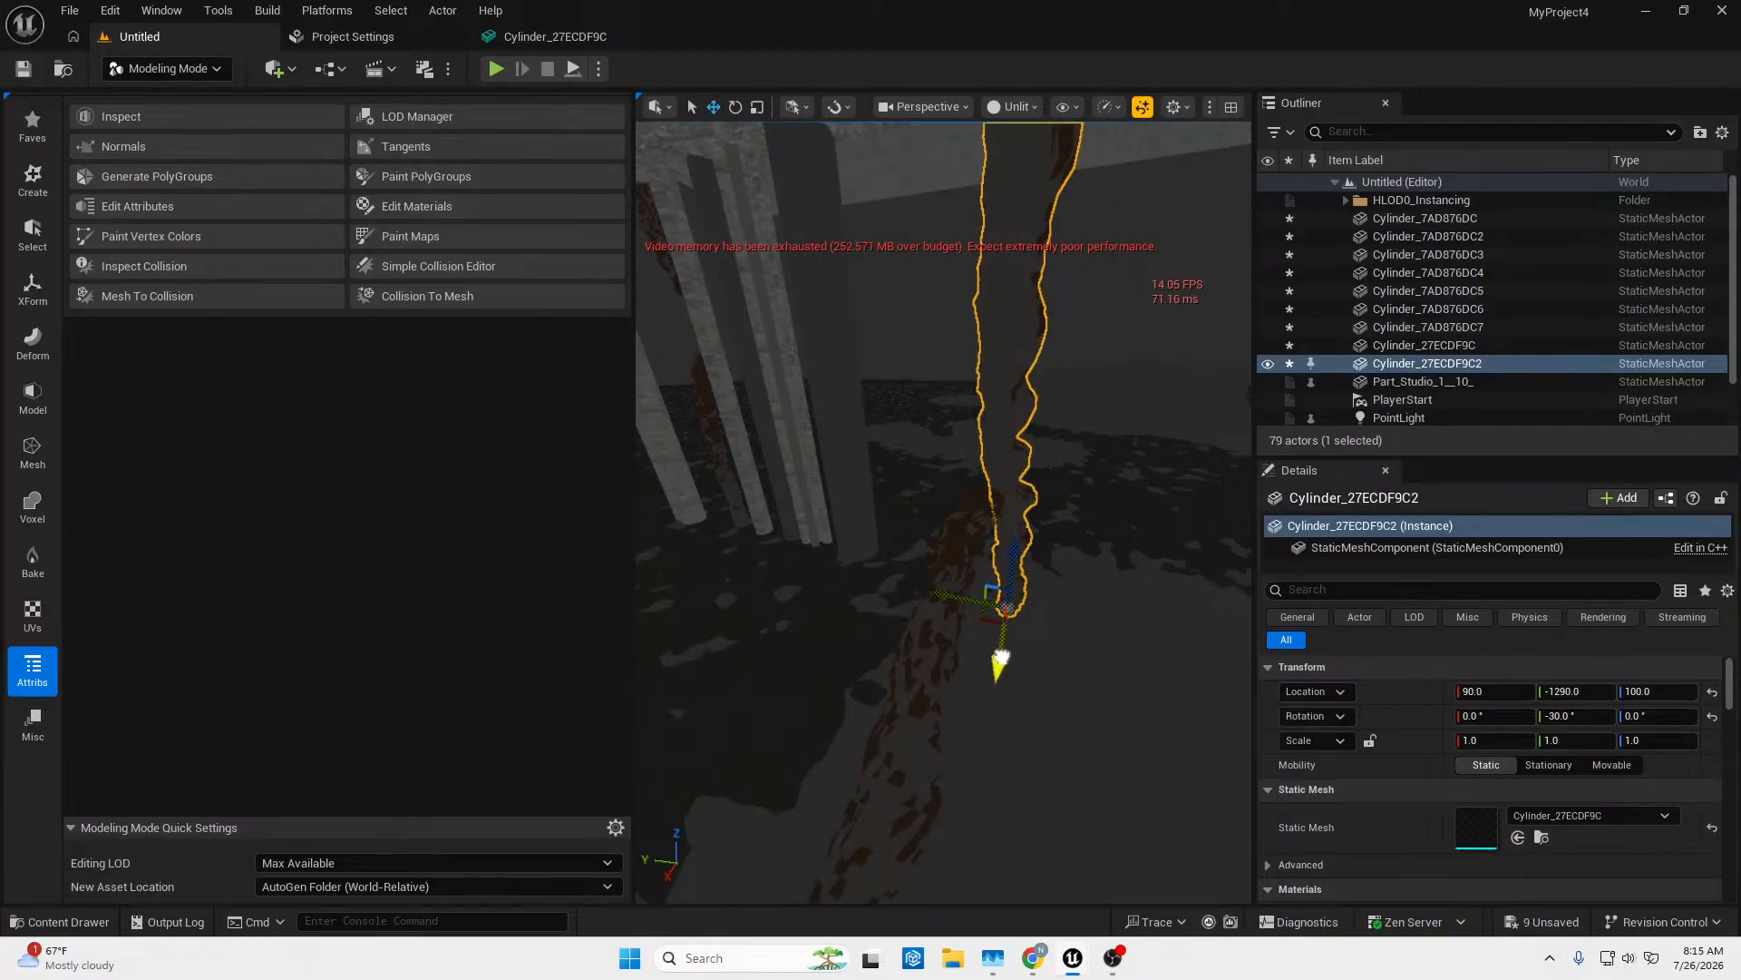
left_click_drag(1002, 655, 1003, 651)
Rotate the second cylinder by -10° about Z, and tilt it further to about -39.8° on Y.
key("d")
right_click_drag(1002, 650, 749, 646)
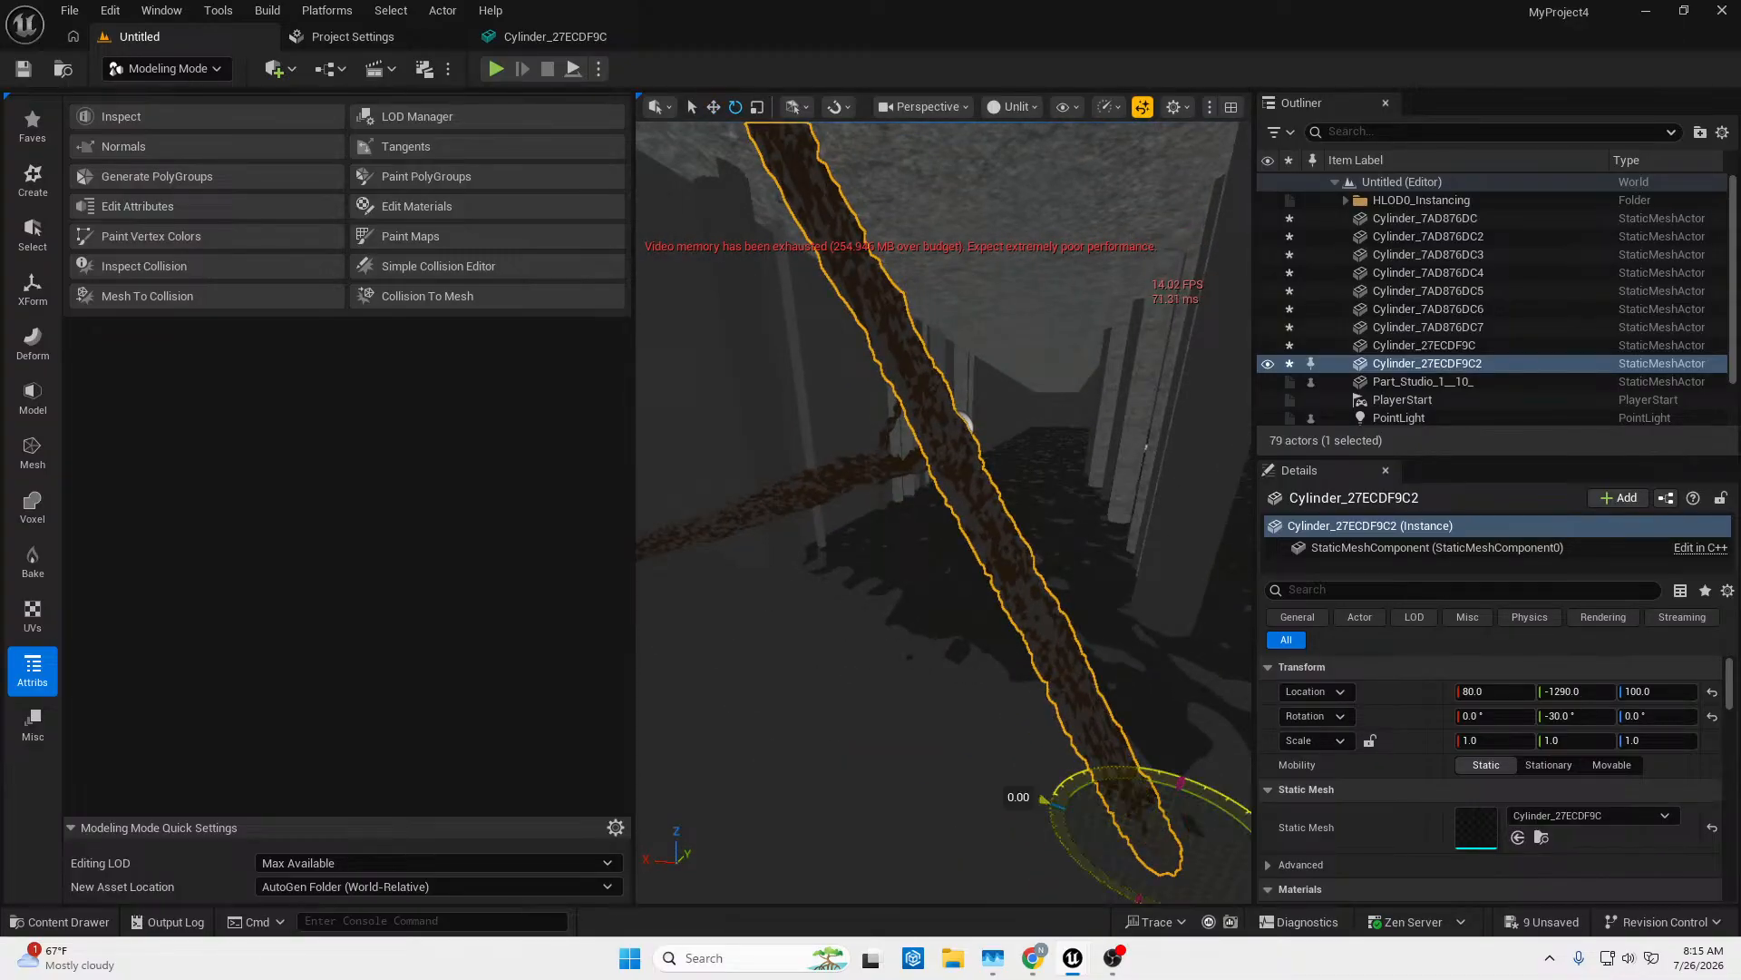
left_click_drag(1059, 835, 1054, 818)
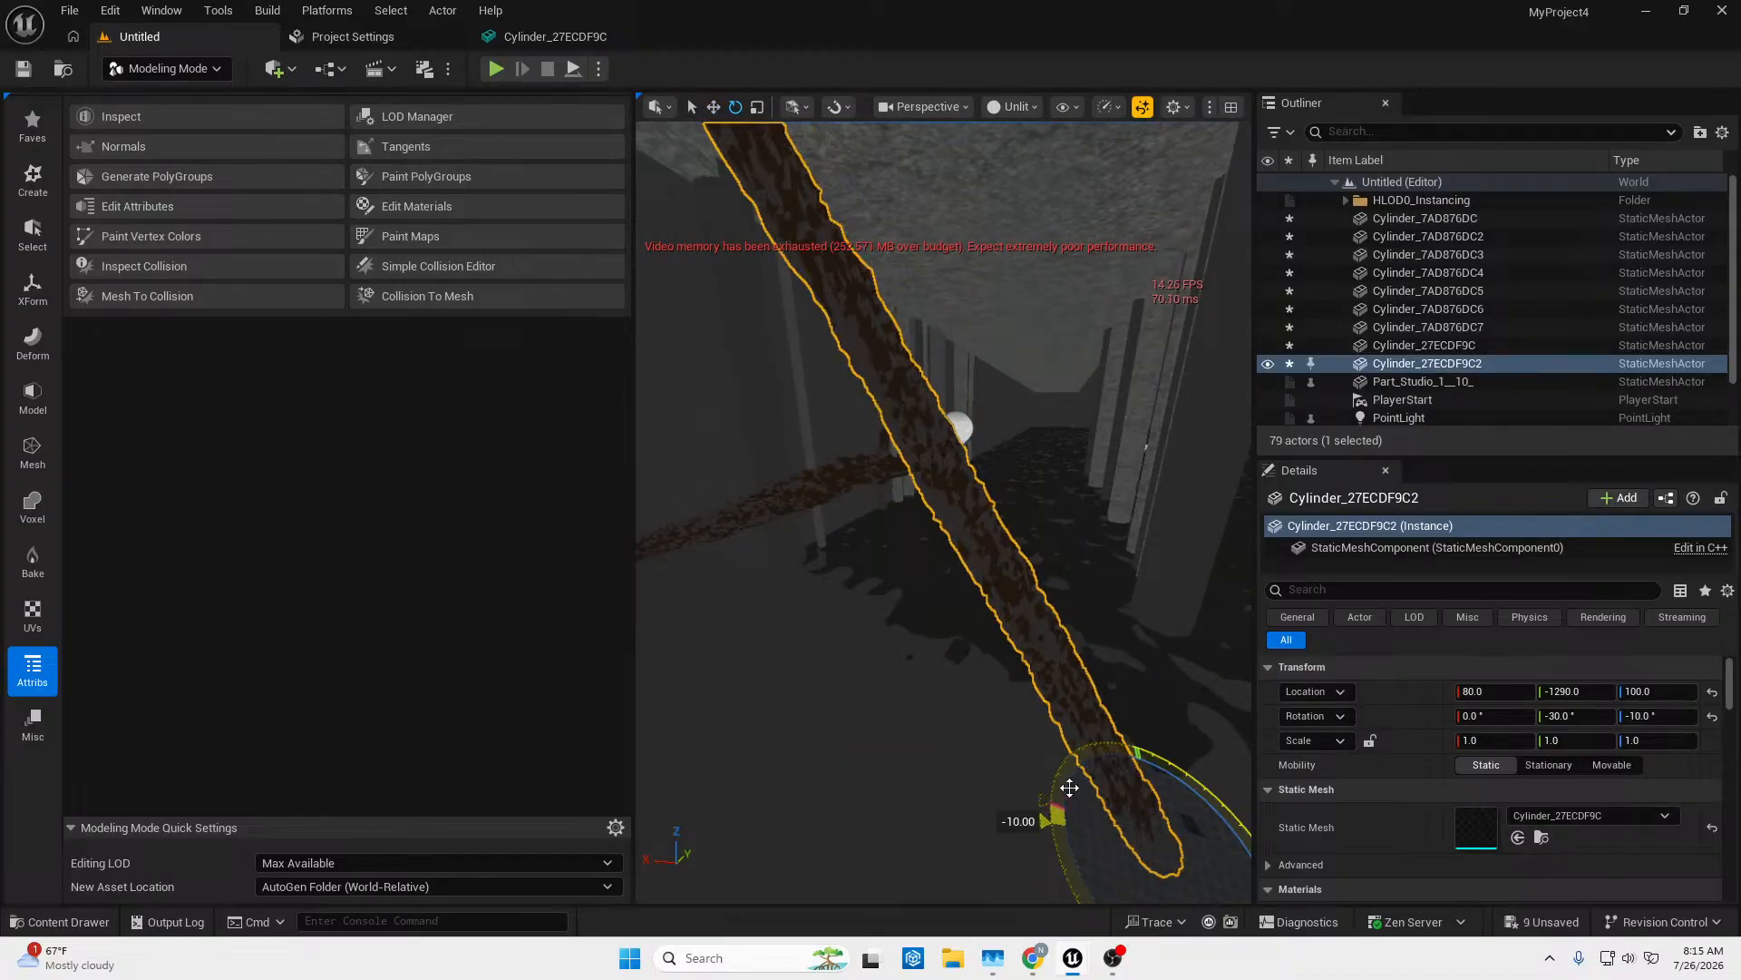
right_click_drag(1069, 787, 1506, 762)
key("w")
key("s")
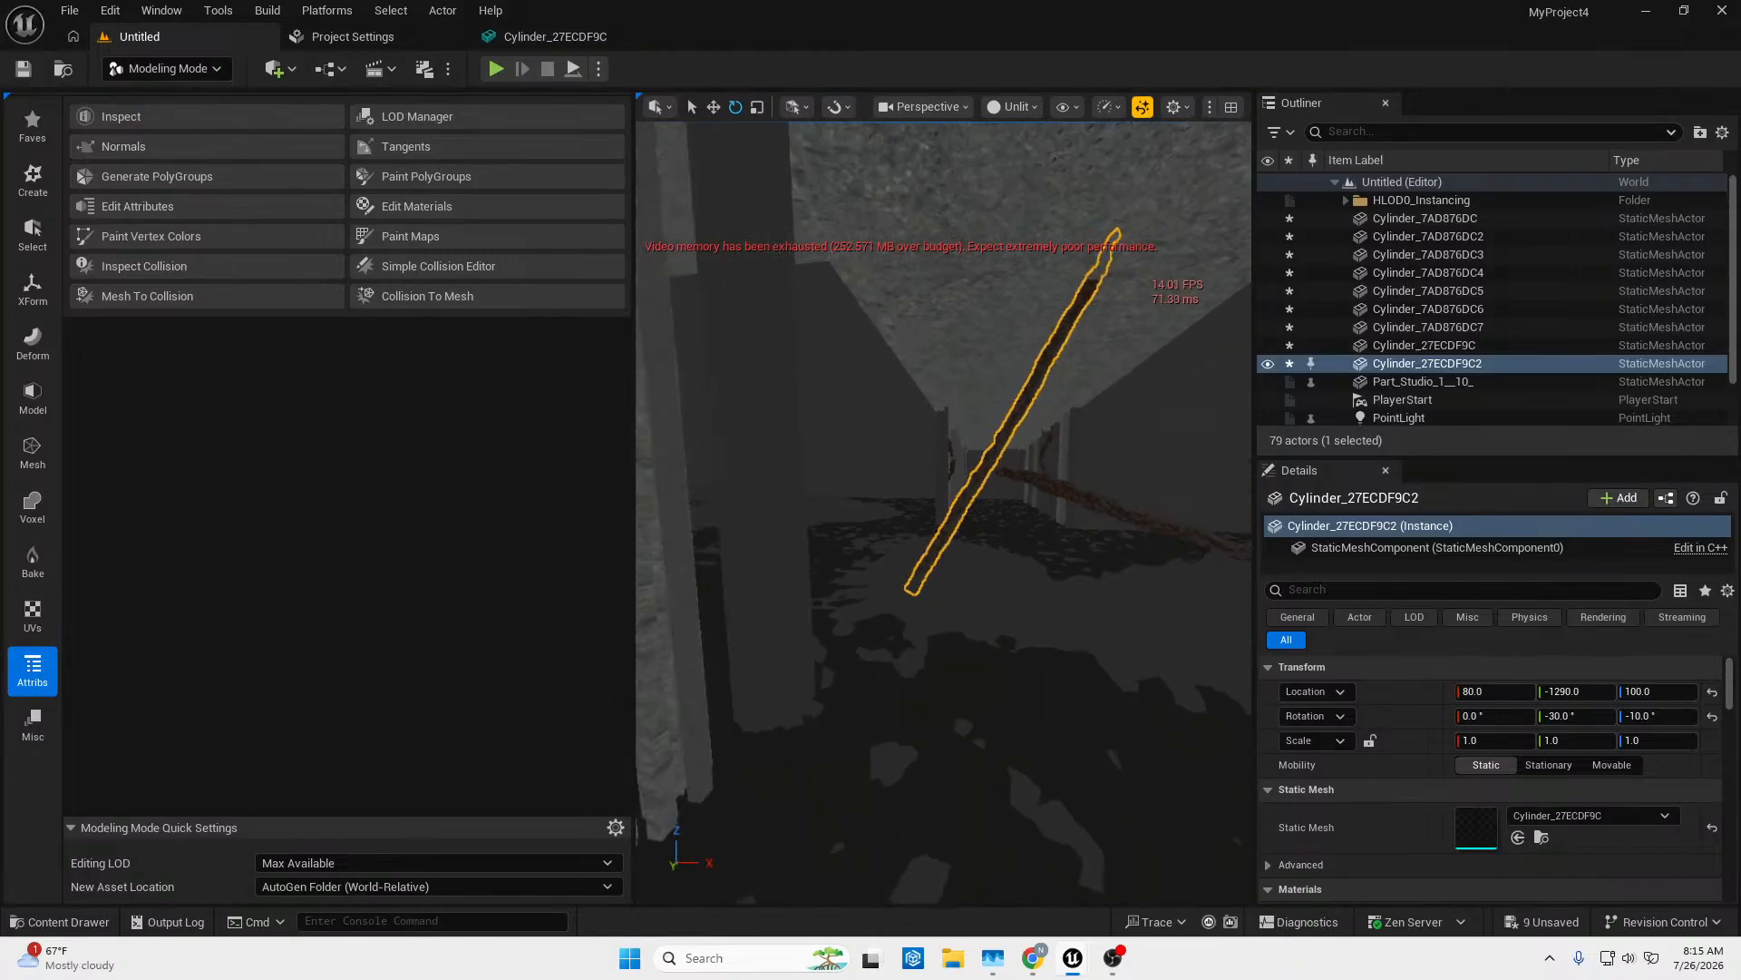
right_click_drag(1098, 698, 1104, 672)
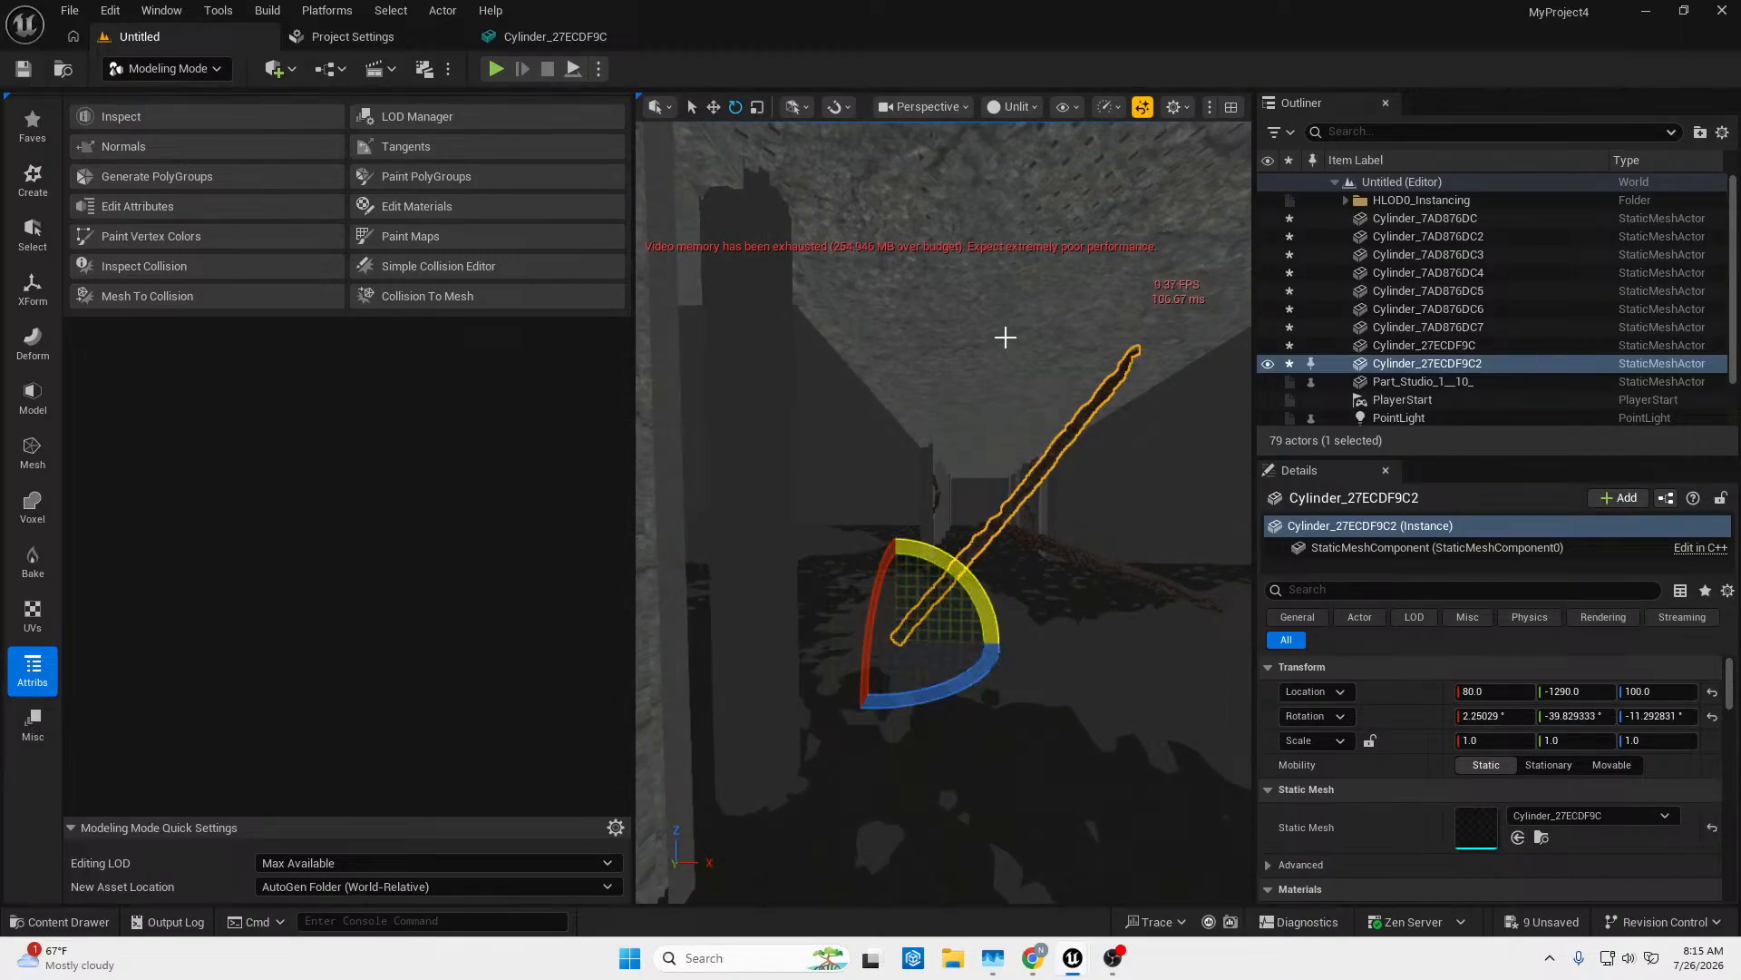
Switch the viewport from Unlit to Lit, clear the selection, and check the two crossed cylinders under the corridor lighting.
left_click(1033, 109)
left_click(1046, 177)
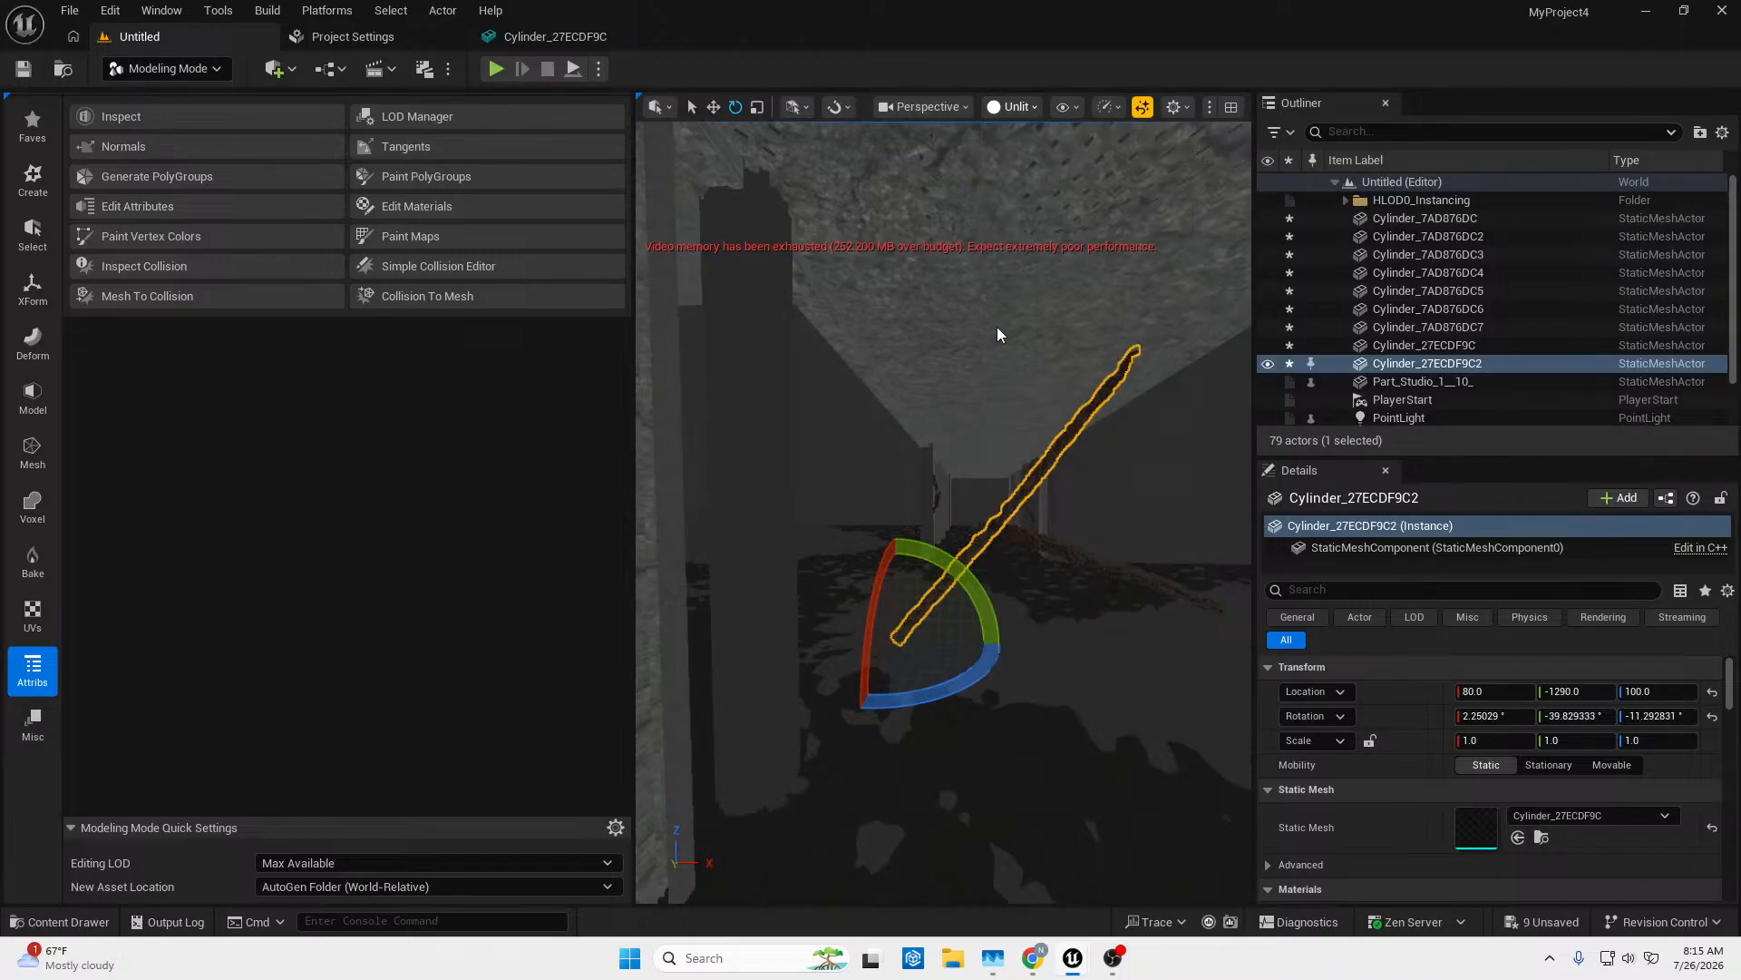
right_click_drag(997, 327, 1043, 314)
key("Escape")
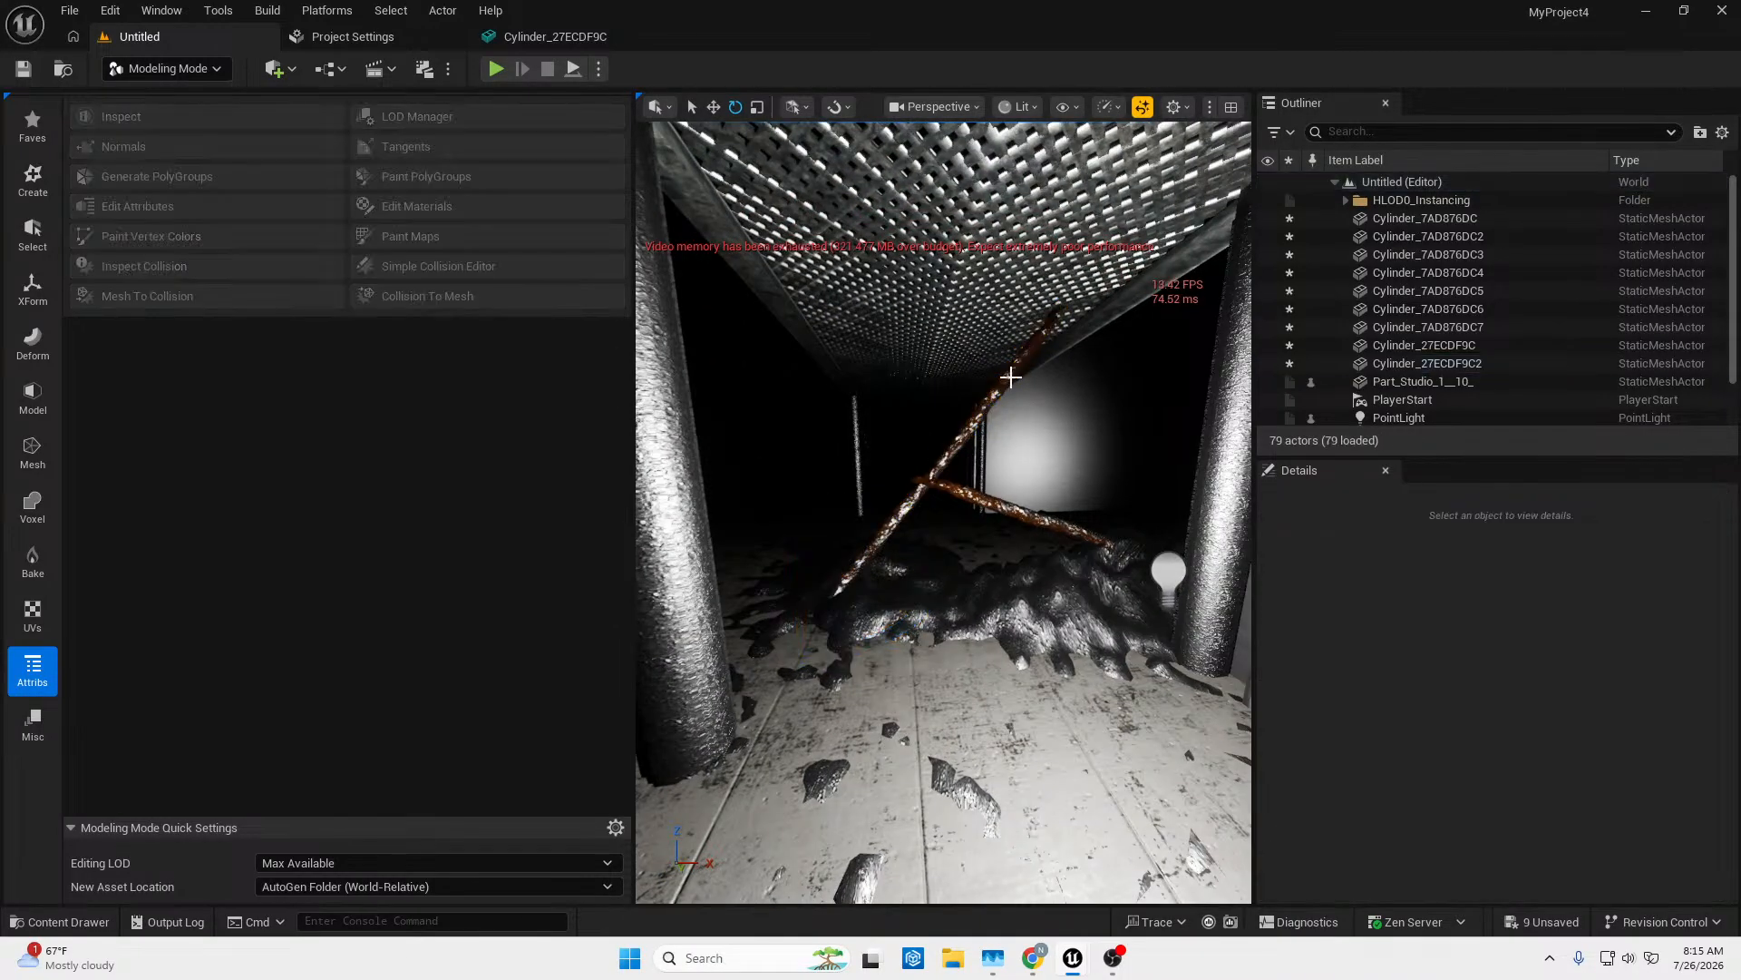
right_click_drag(1009, 462, 1129, 207)
key("w")
Switch the viewport from Lit to Unlit and bring the point light in the corridor into view.
left_click(1107, 108)
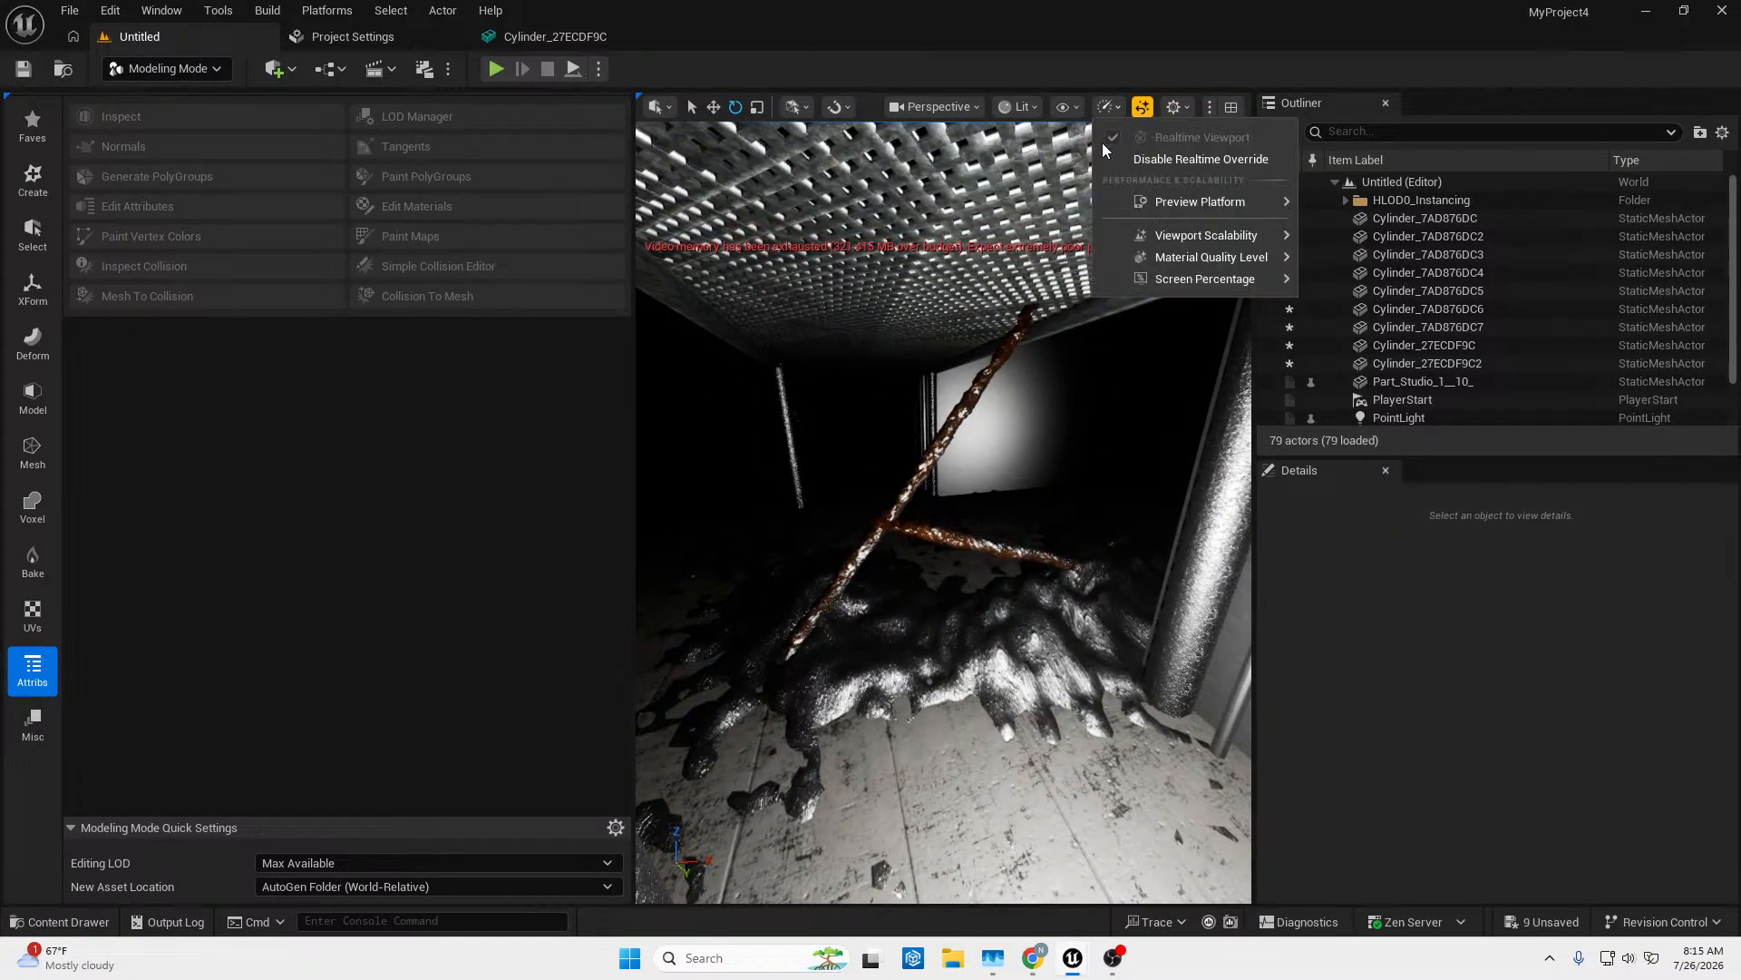
mouse_move(1153, 200)
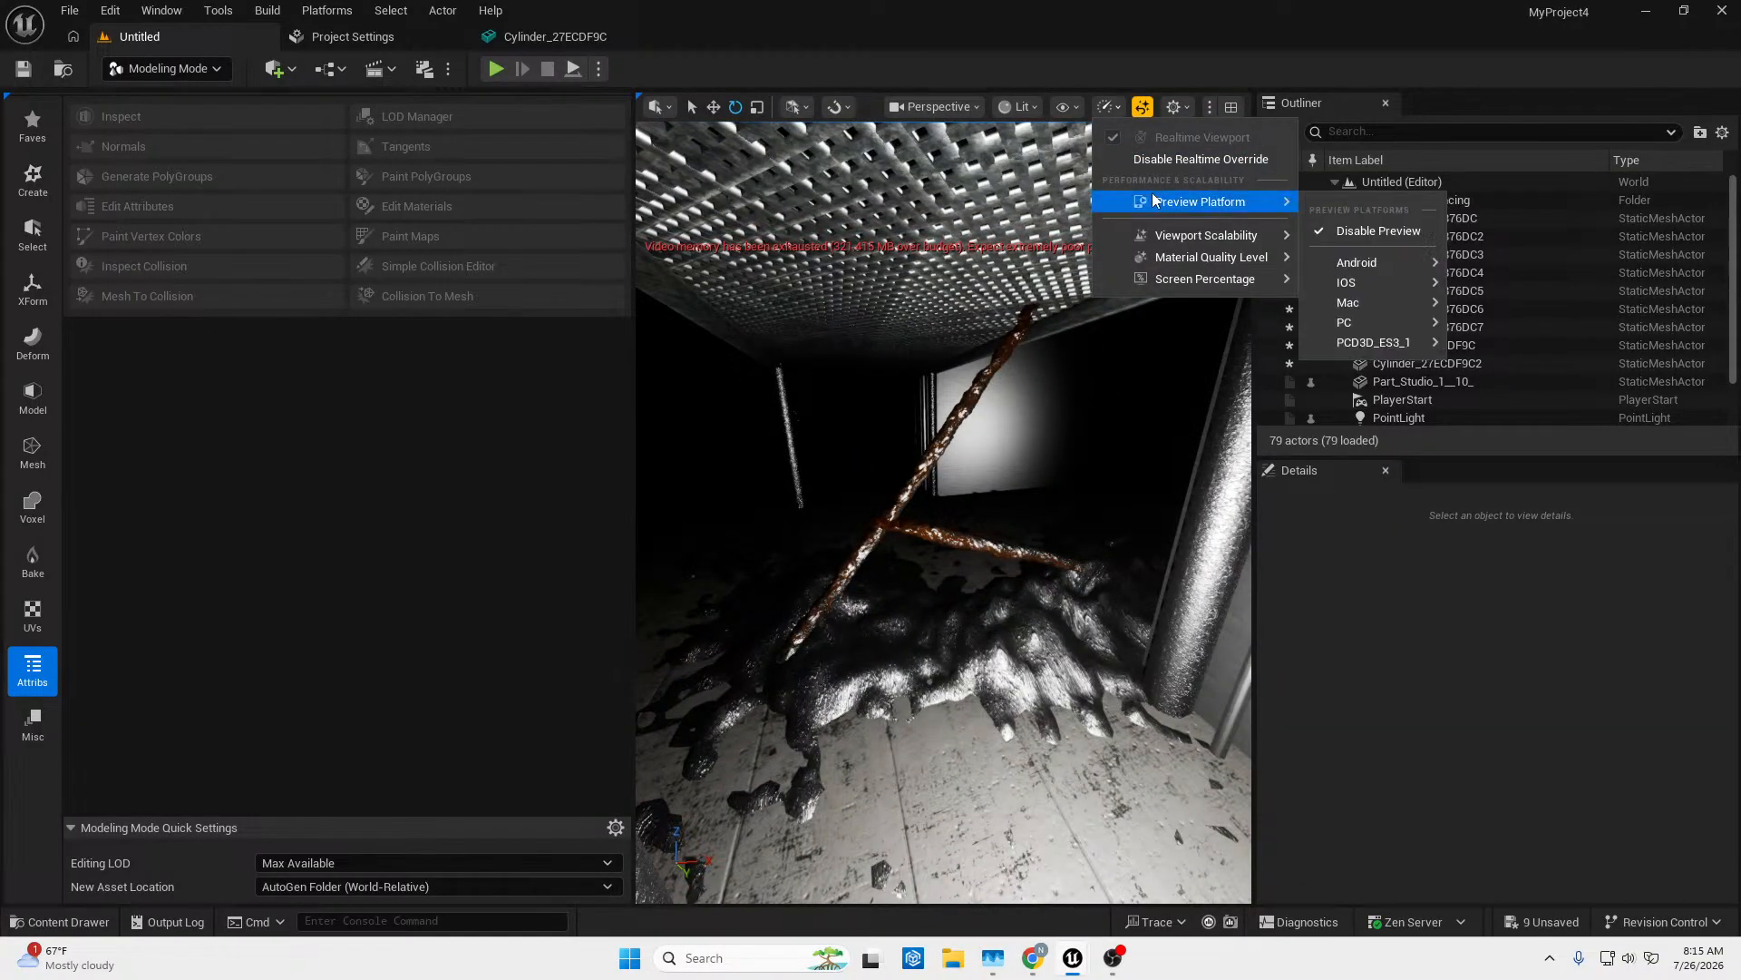
left_click(1028, 109)
left_click(1030, 112)
left_click(1038, 193)
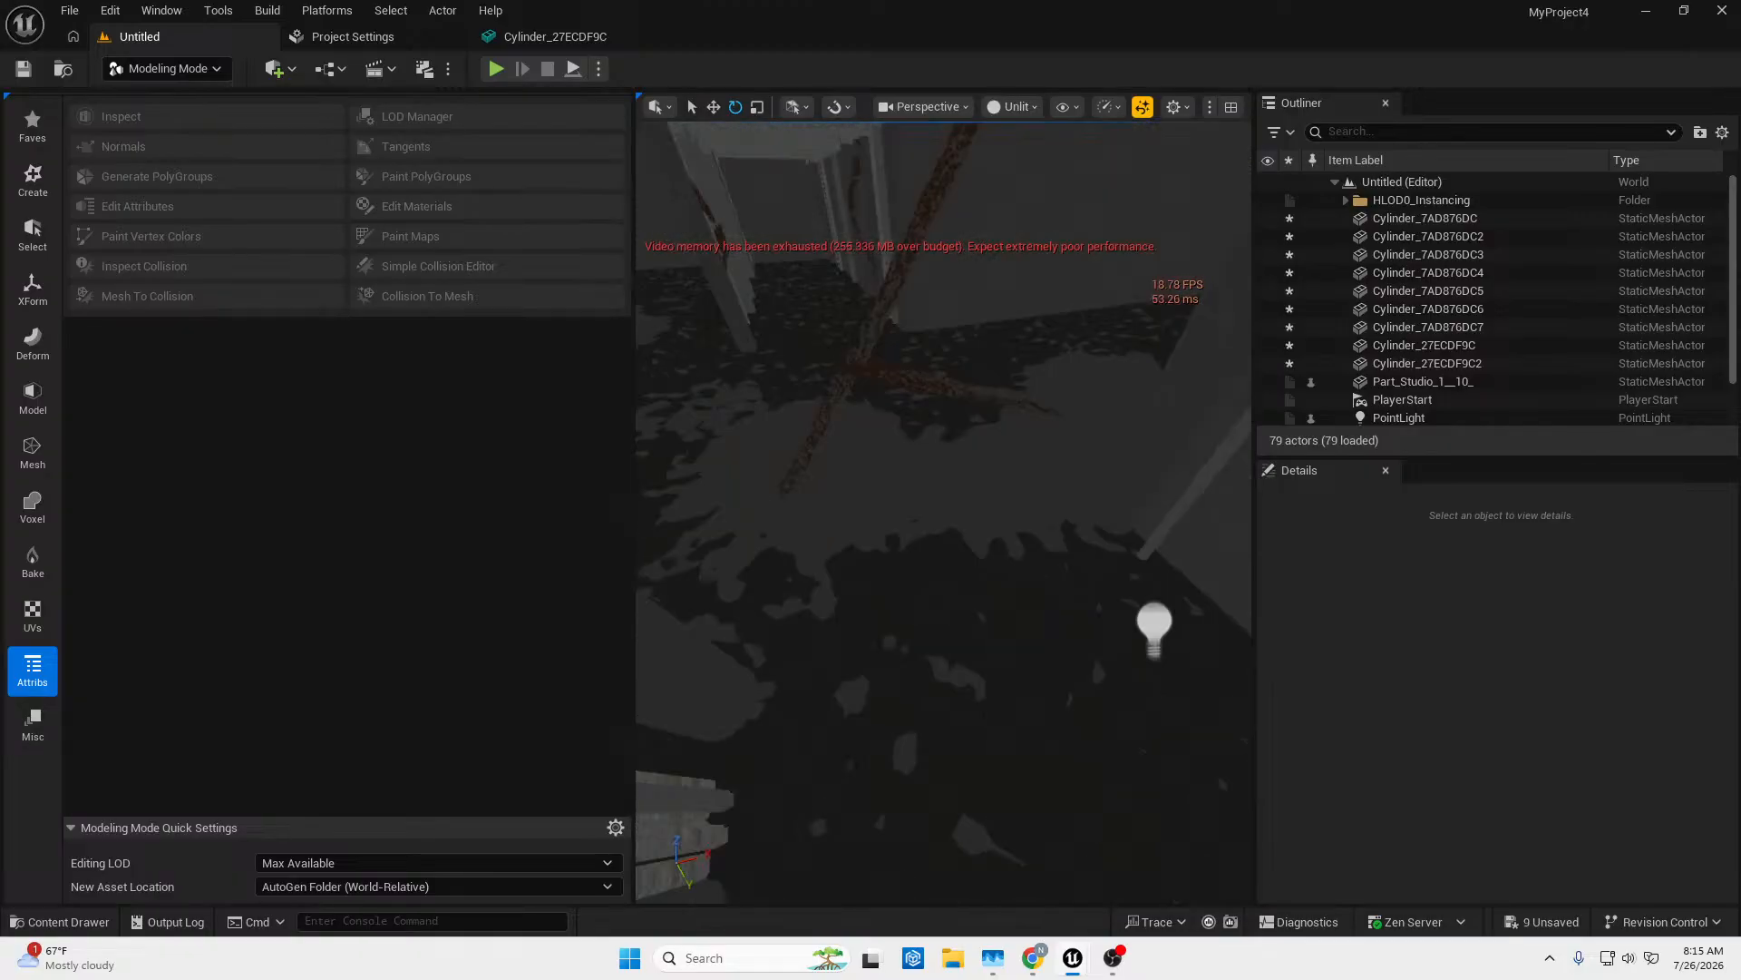
right_click_drag(944, 513, 898, 428)
right_click_drag(1034, 214, 939, 502)
right_click_drag(997, 354, 943, 468)
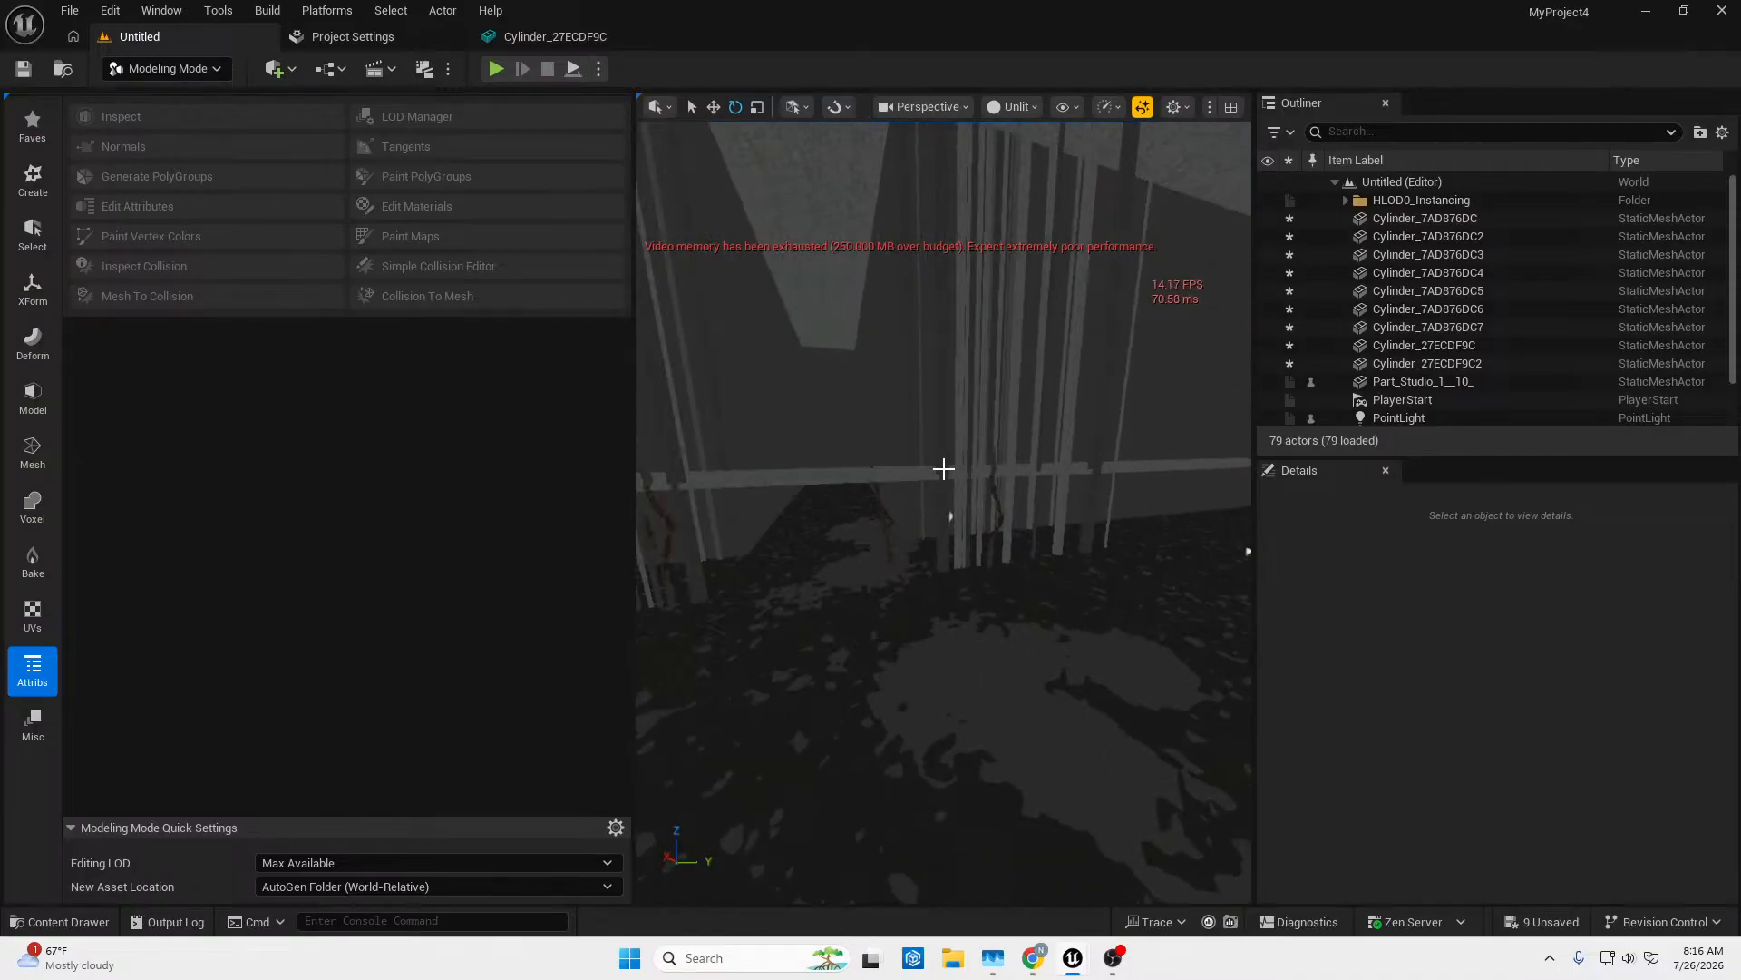
Move the point light over the mound to X -1020, Y -1140, Z 330.
left_click(952, 517)
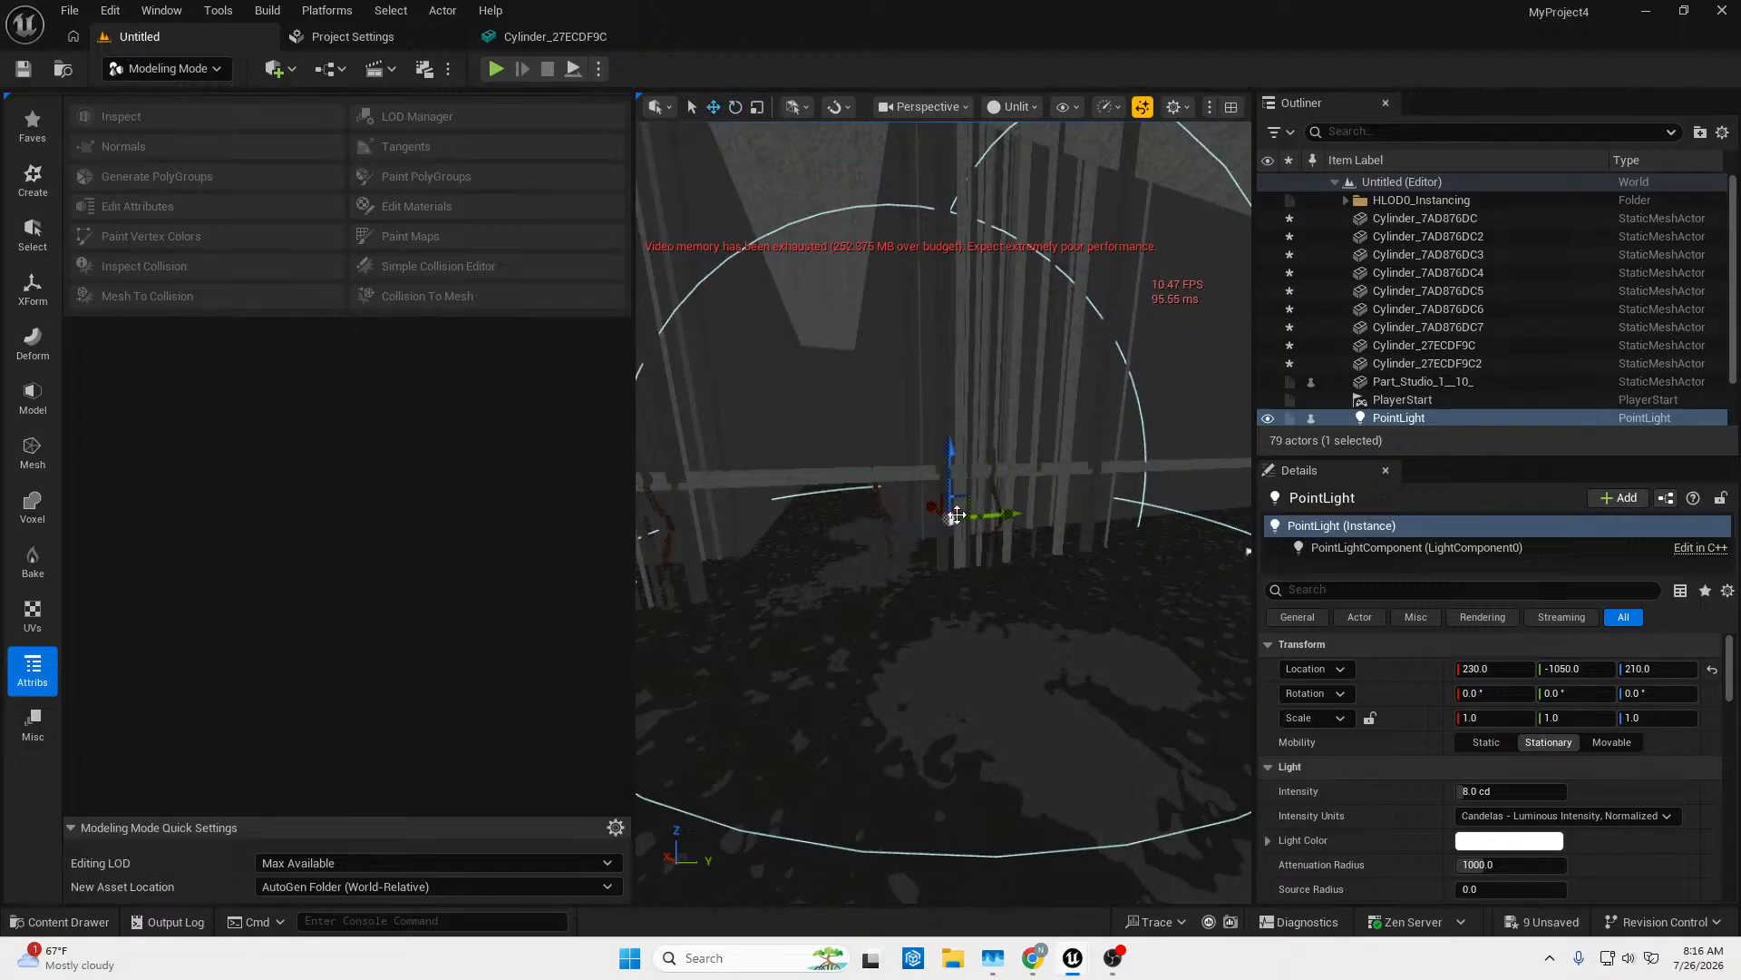
left_click_drag(932, 510, 1108, 585)
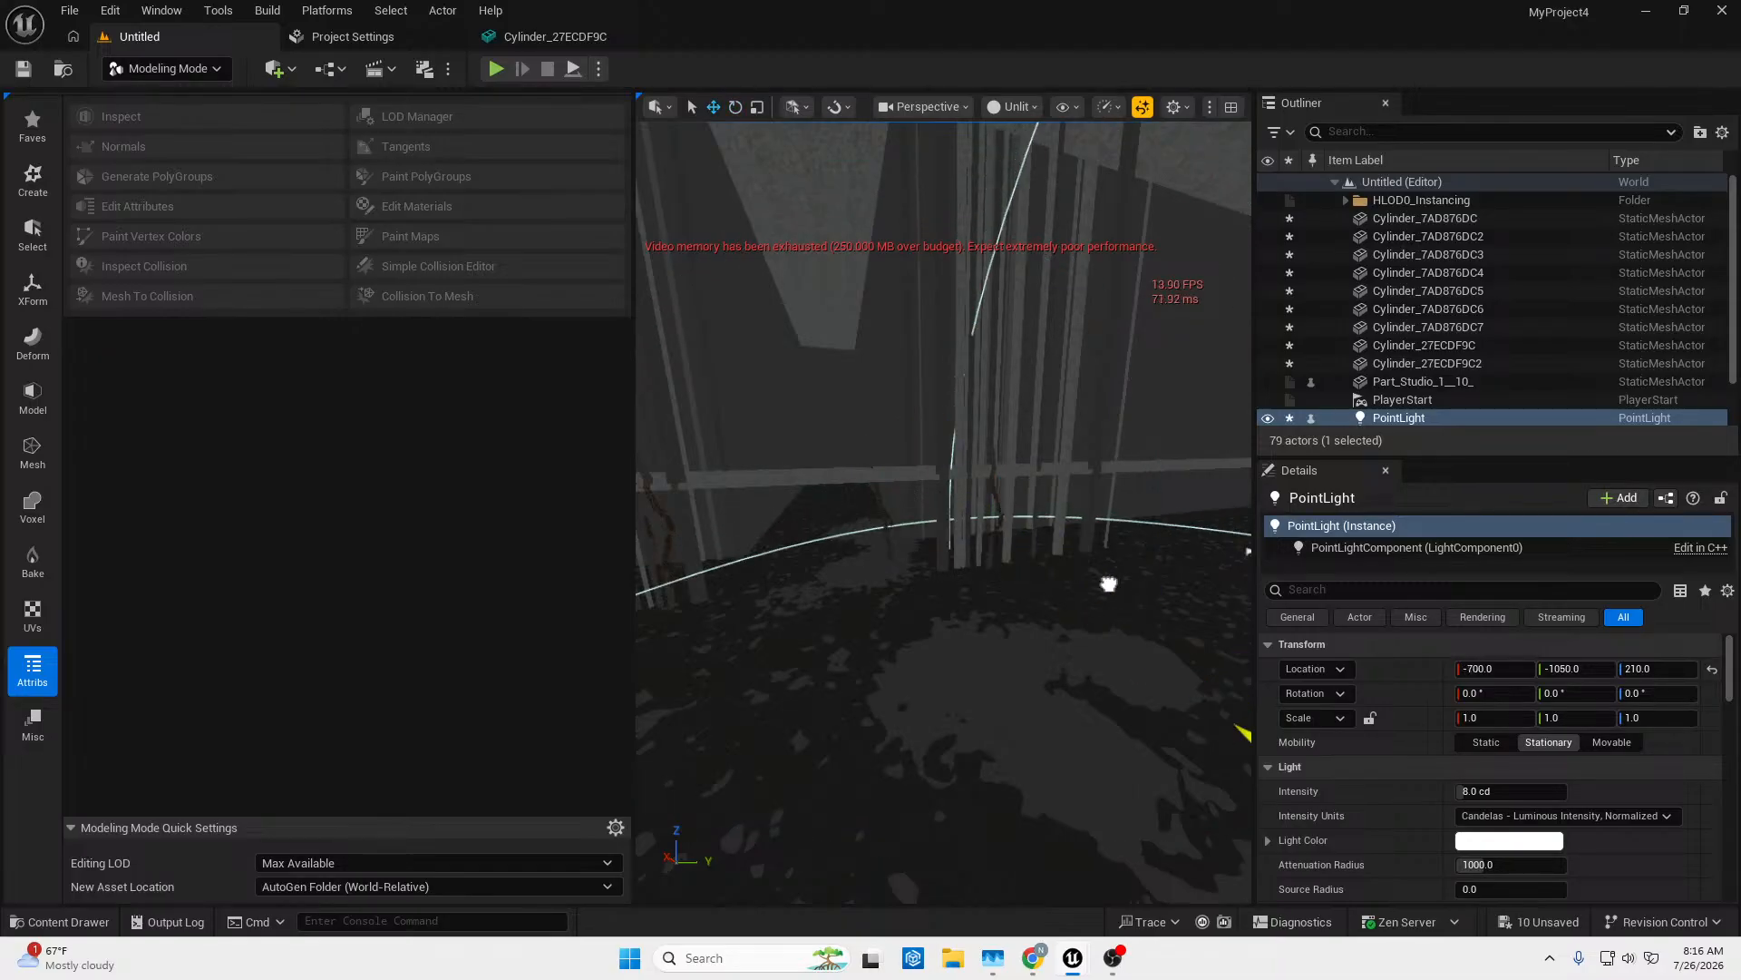
key("f")
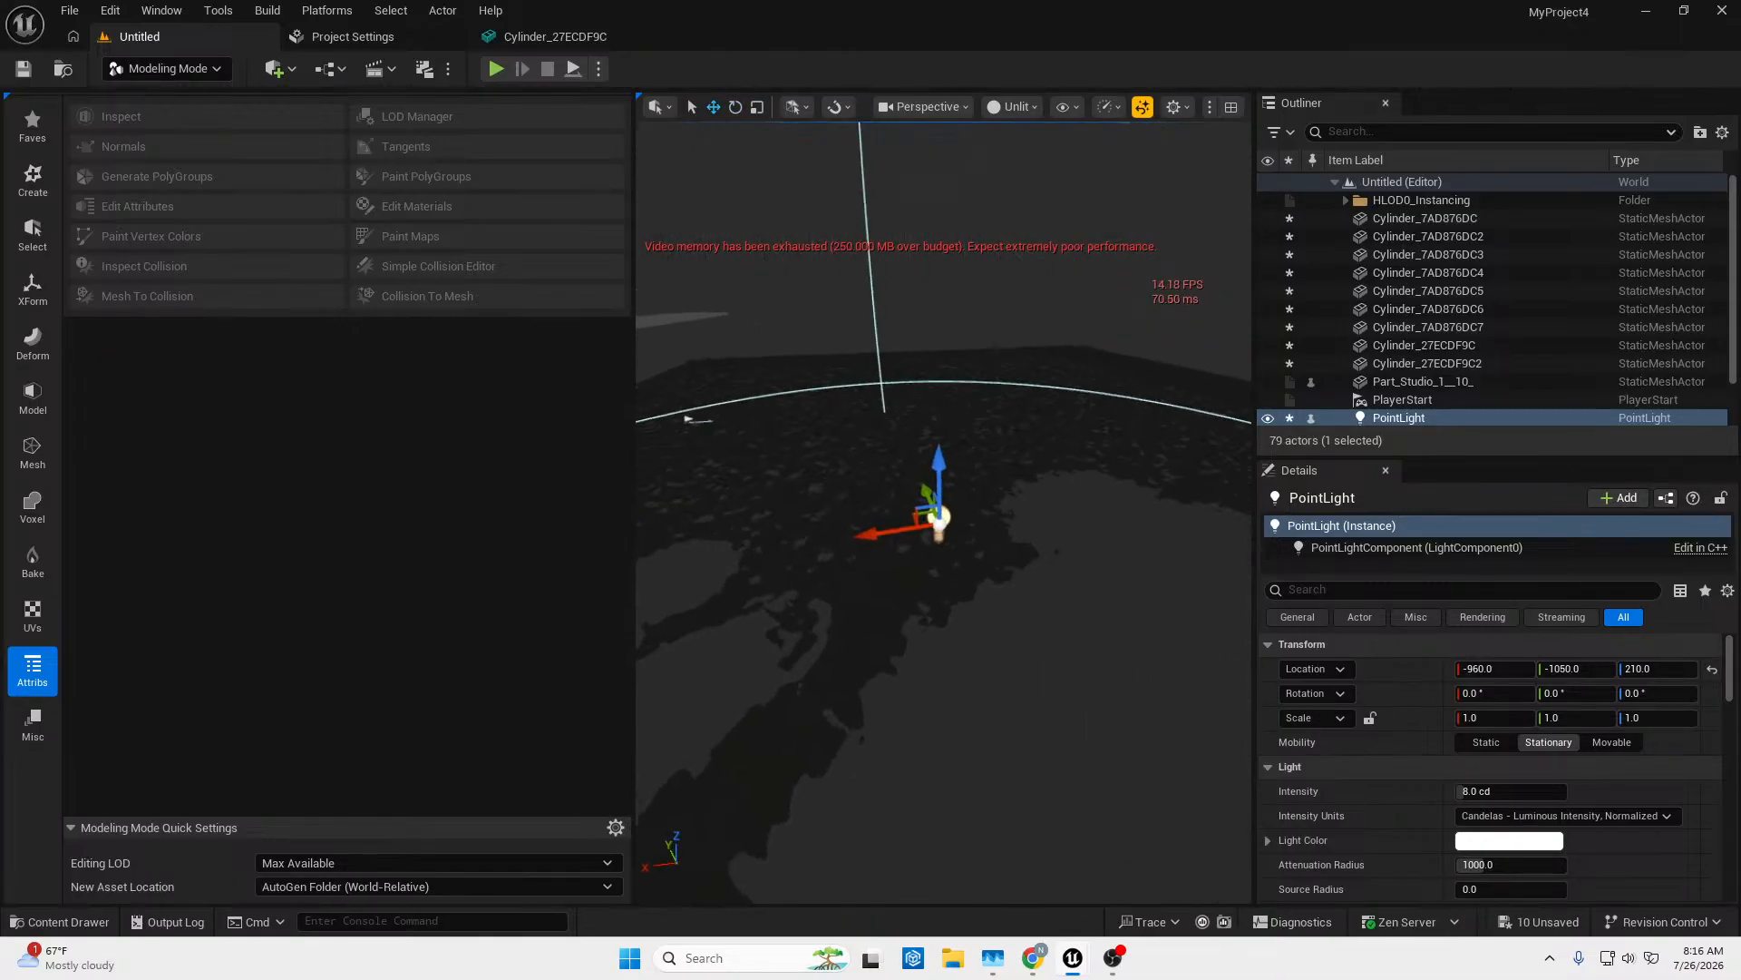
left_click_drag(934, 508, 912, 467)
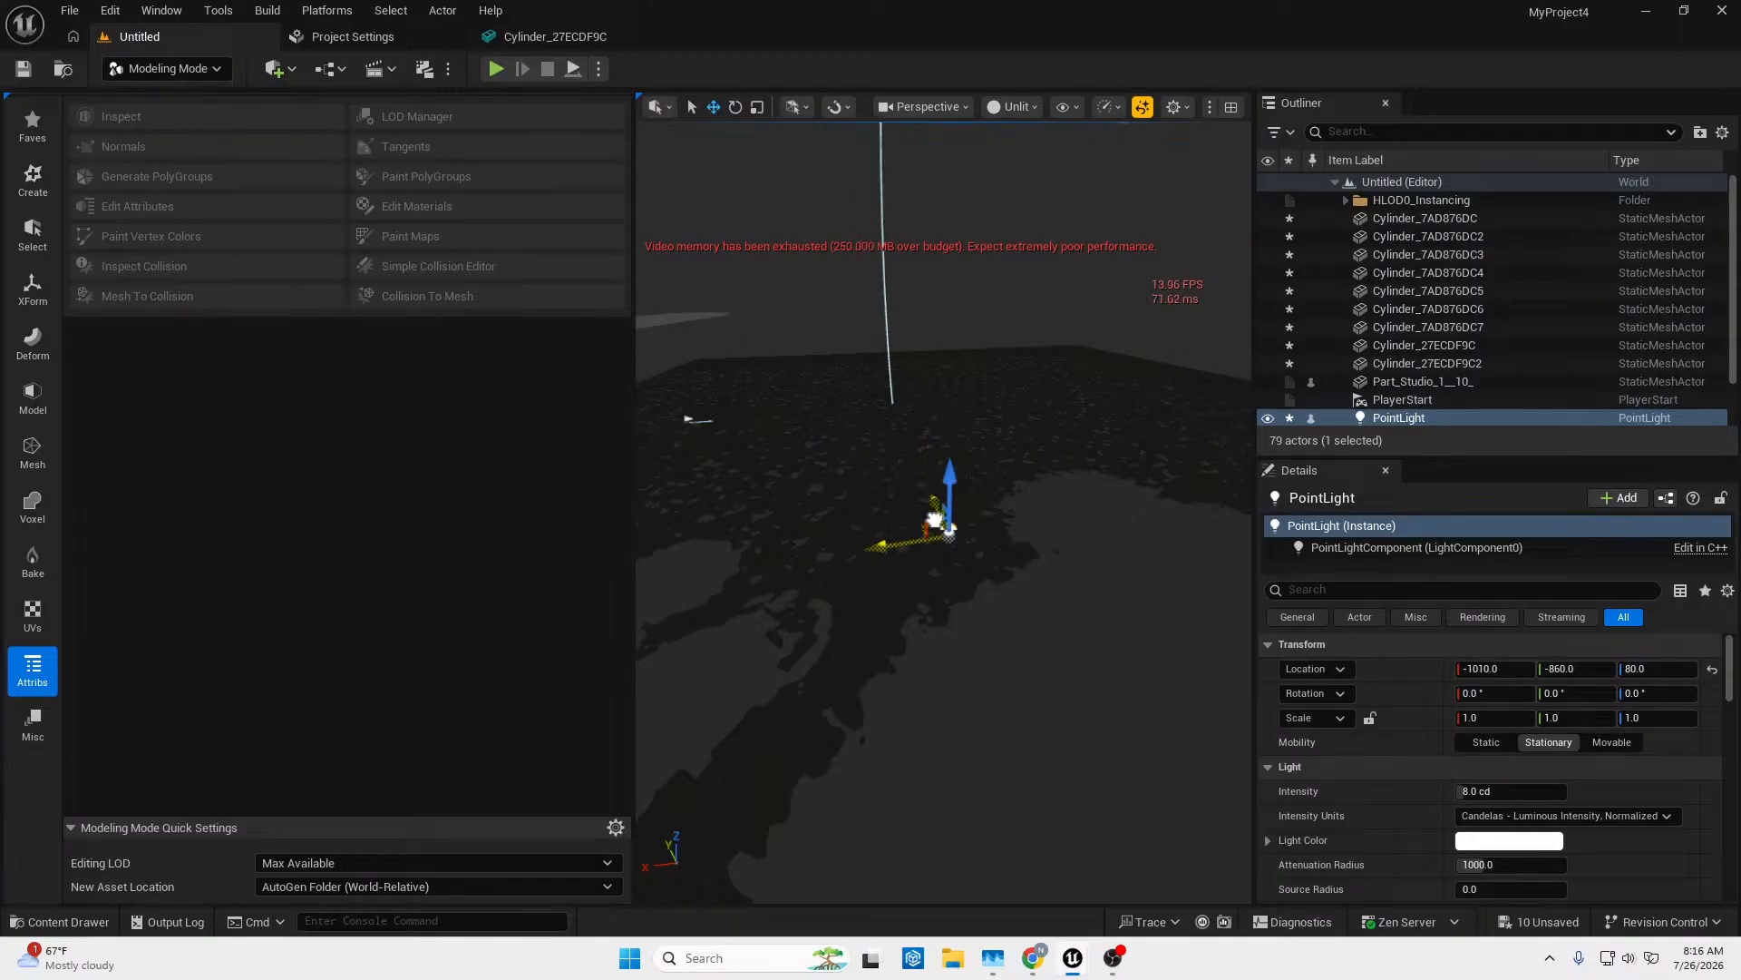
left_click_drag(986, 558, 1000, 402)
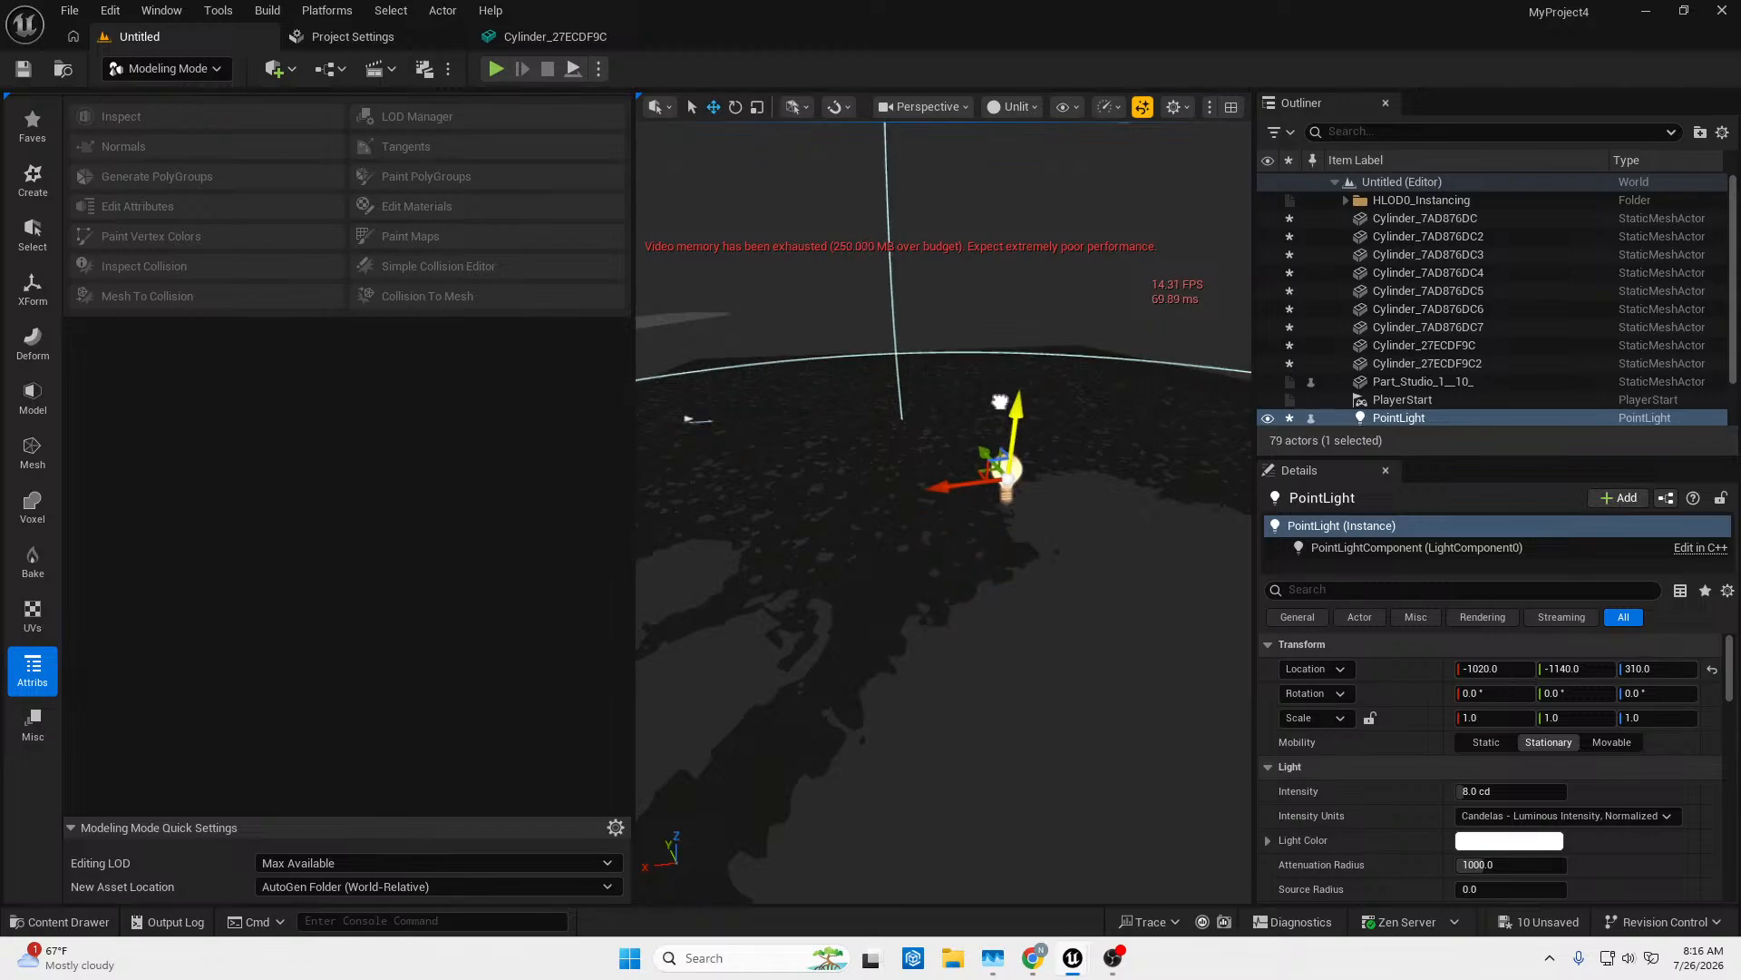
right_click_drag(961, 490, 1197, 508)
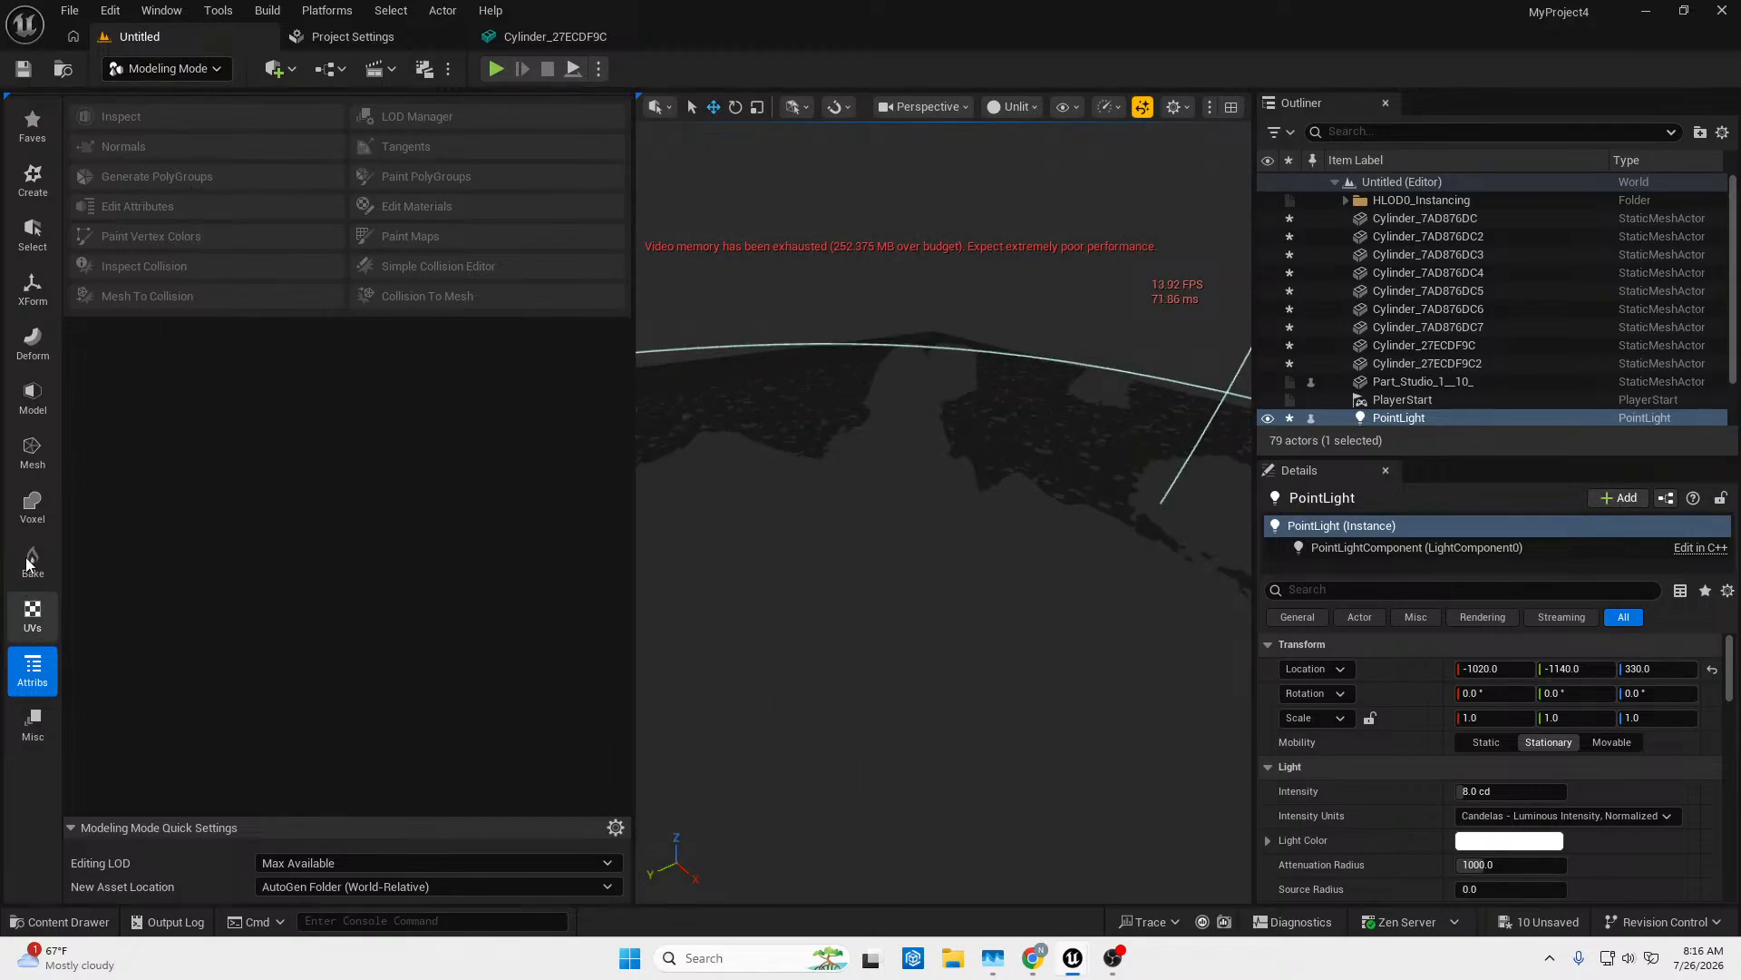
left_click(64, 921)
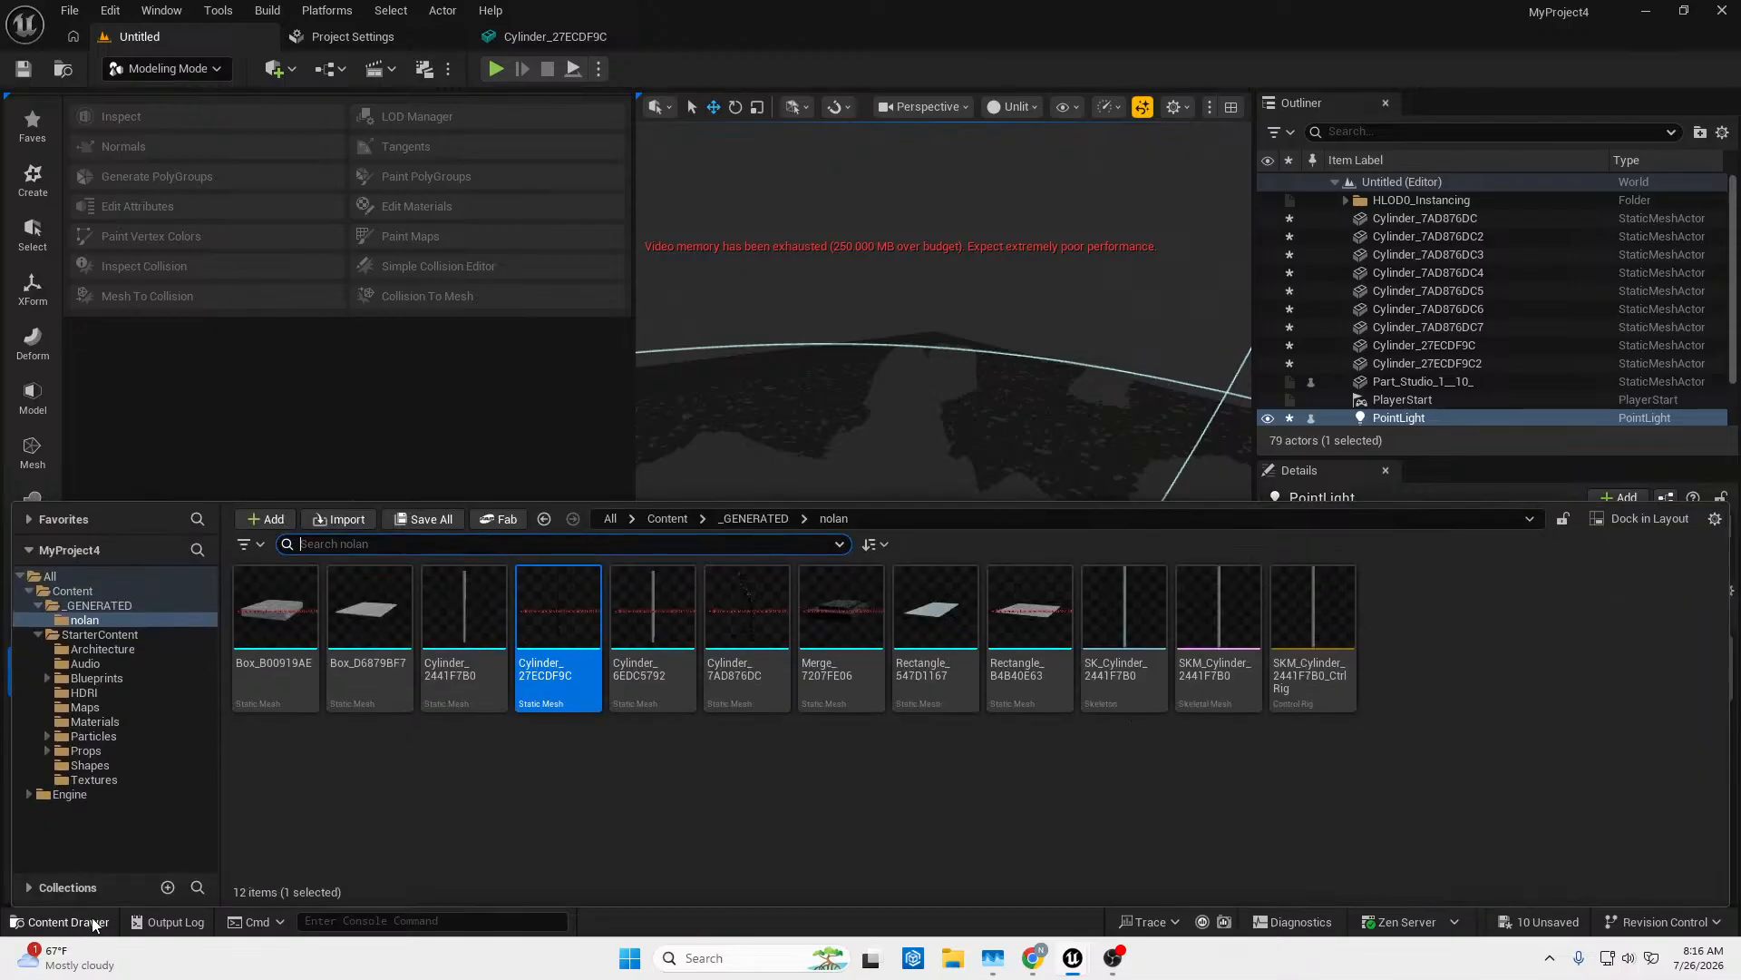
left_click_drag(272, 626, 916, 628)
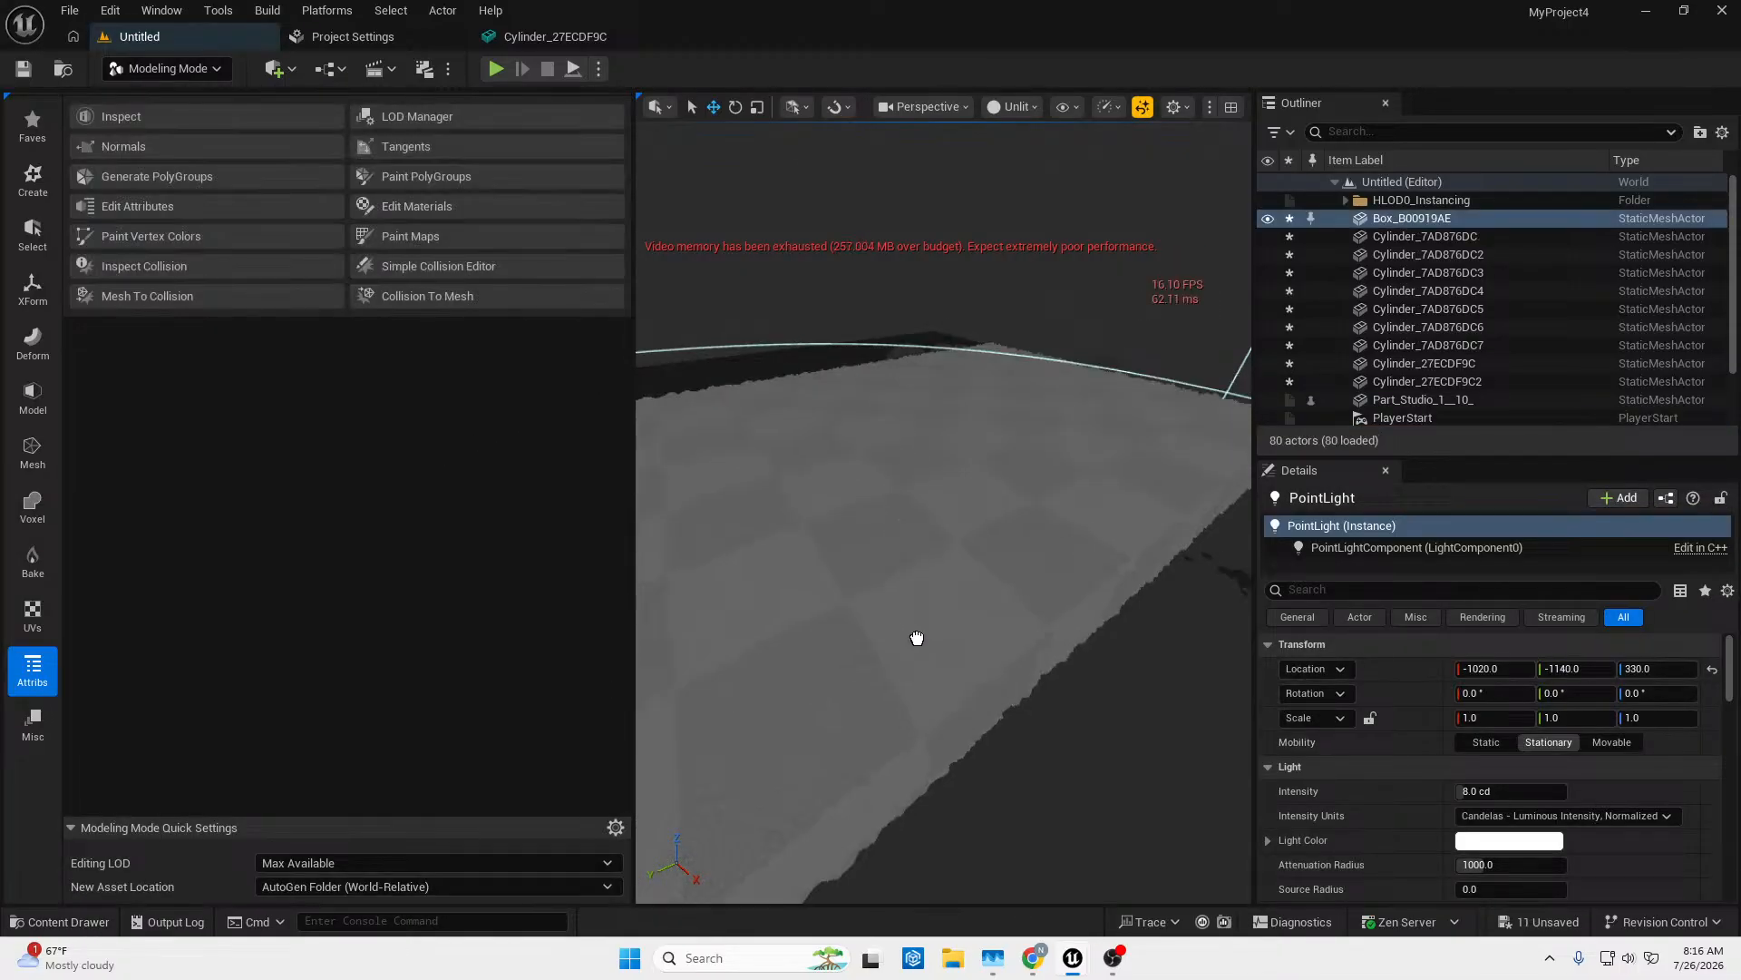
right_click_drag(916, 628, 994, 606)
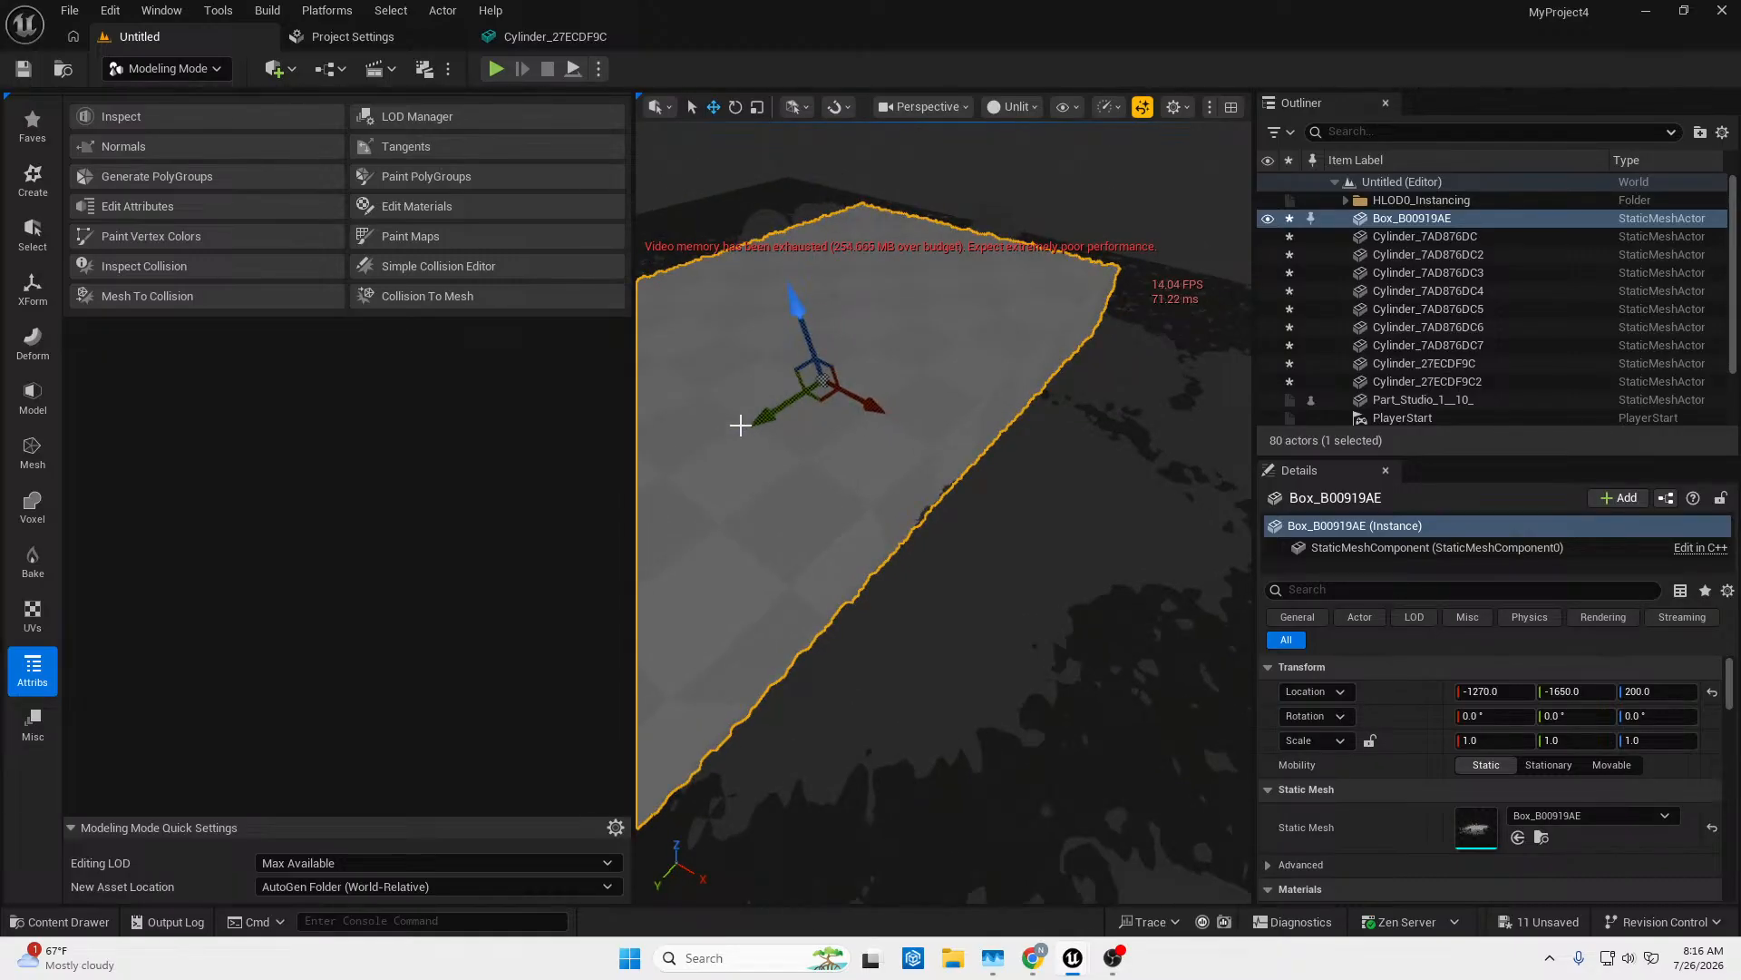
key("ctrl+z")
Place the Box_B00919AE mesh on the mound and shift it to X -1250, Y -1770, Z 90.
left_click(100, 919)
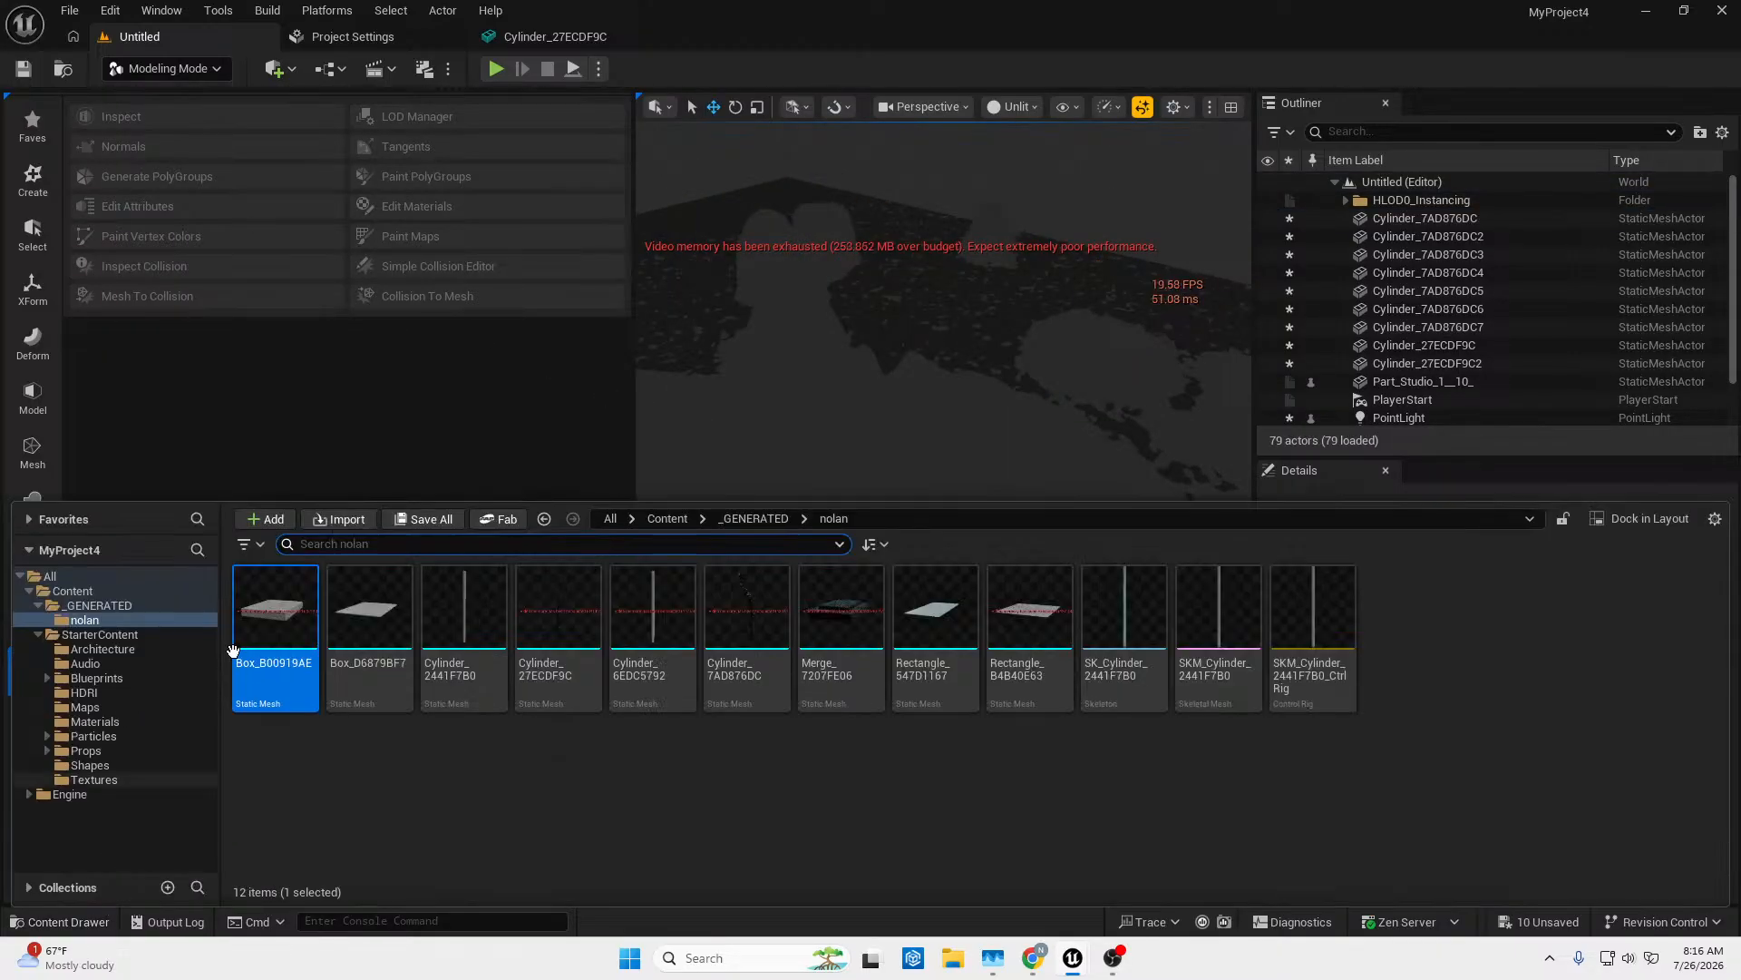
left_click_drag(296, 621, 889, 354)
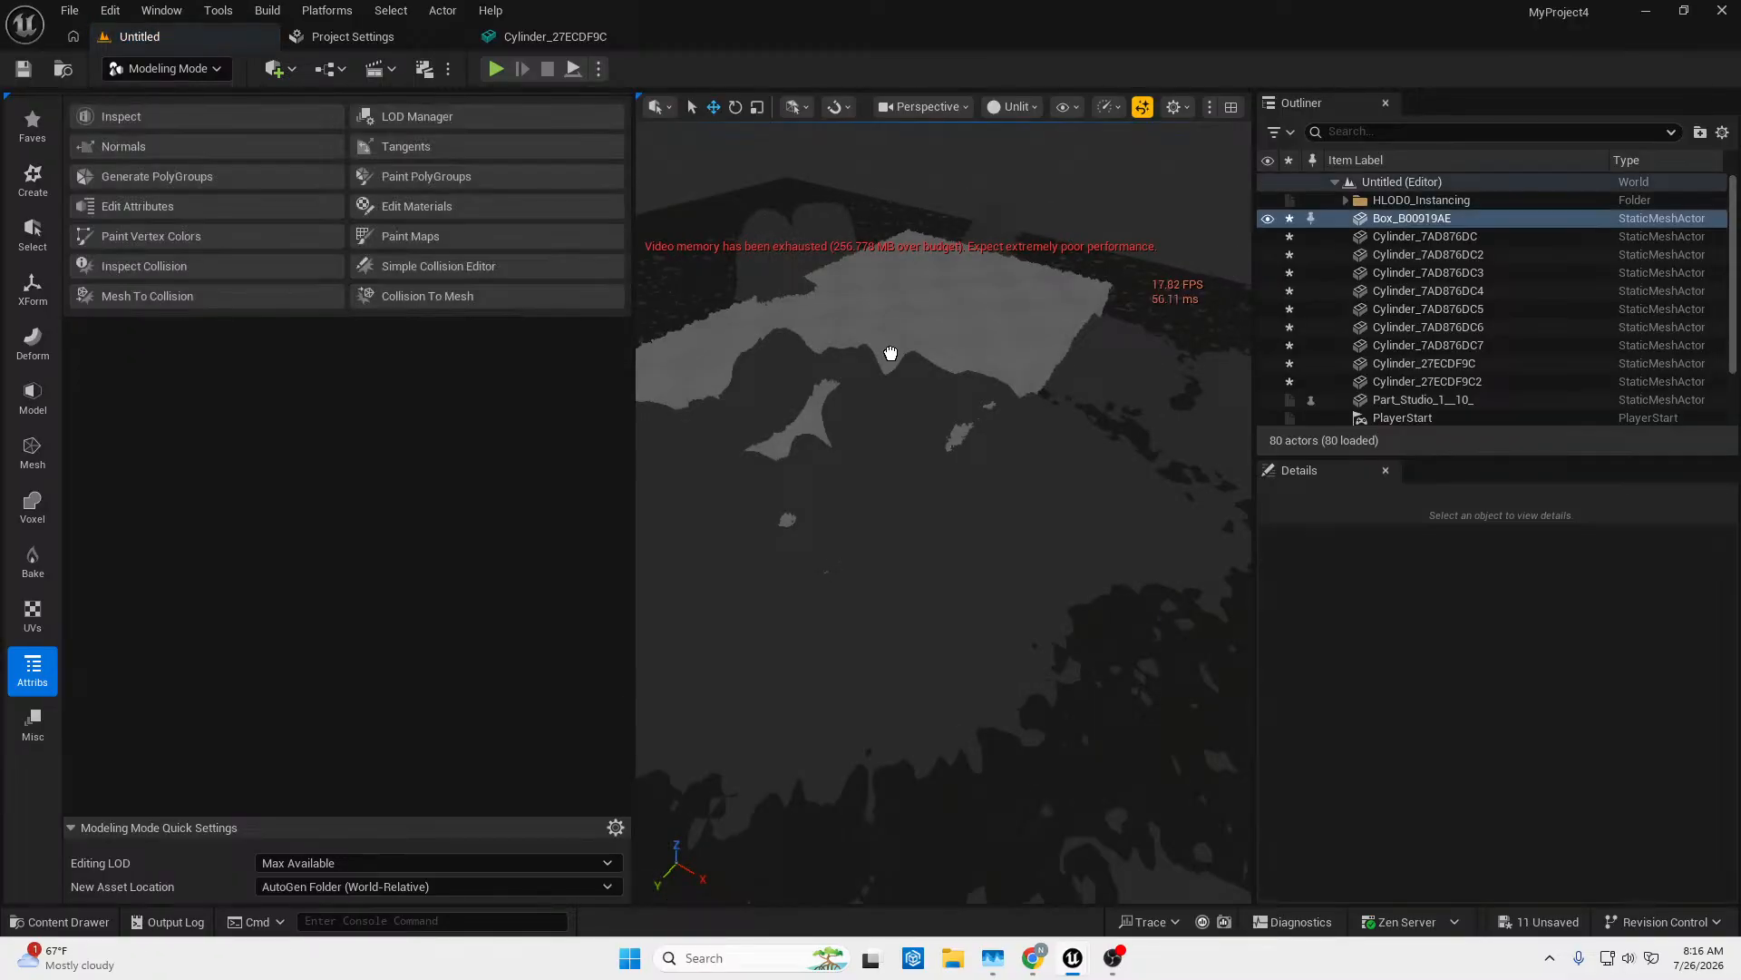
right_click_drag(914, 396, 973, 339)
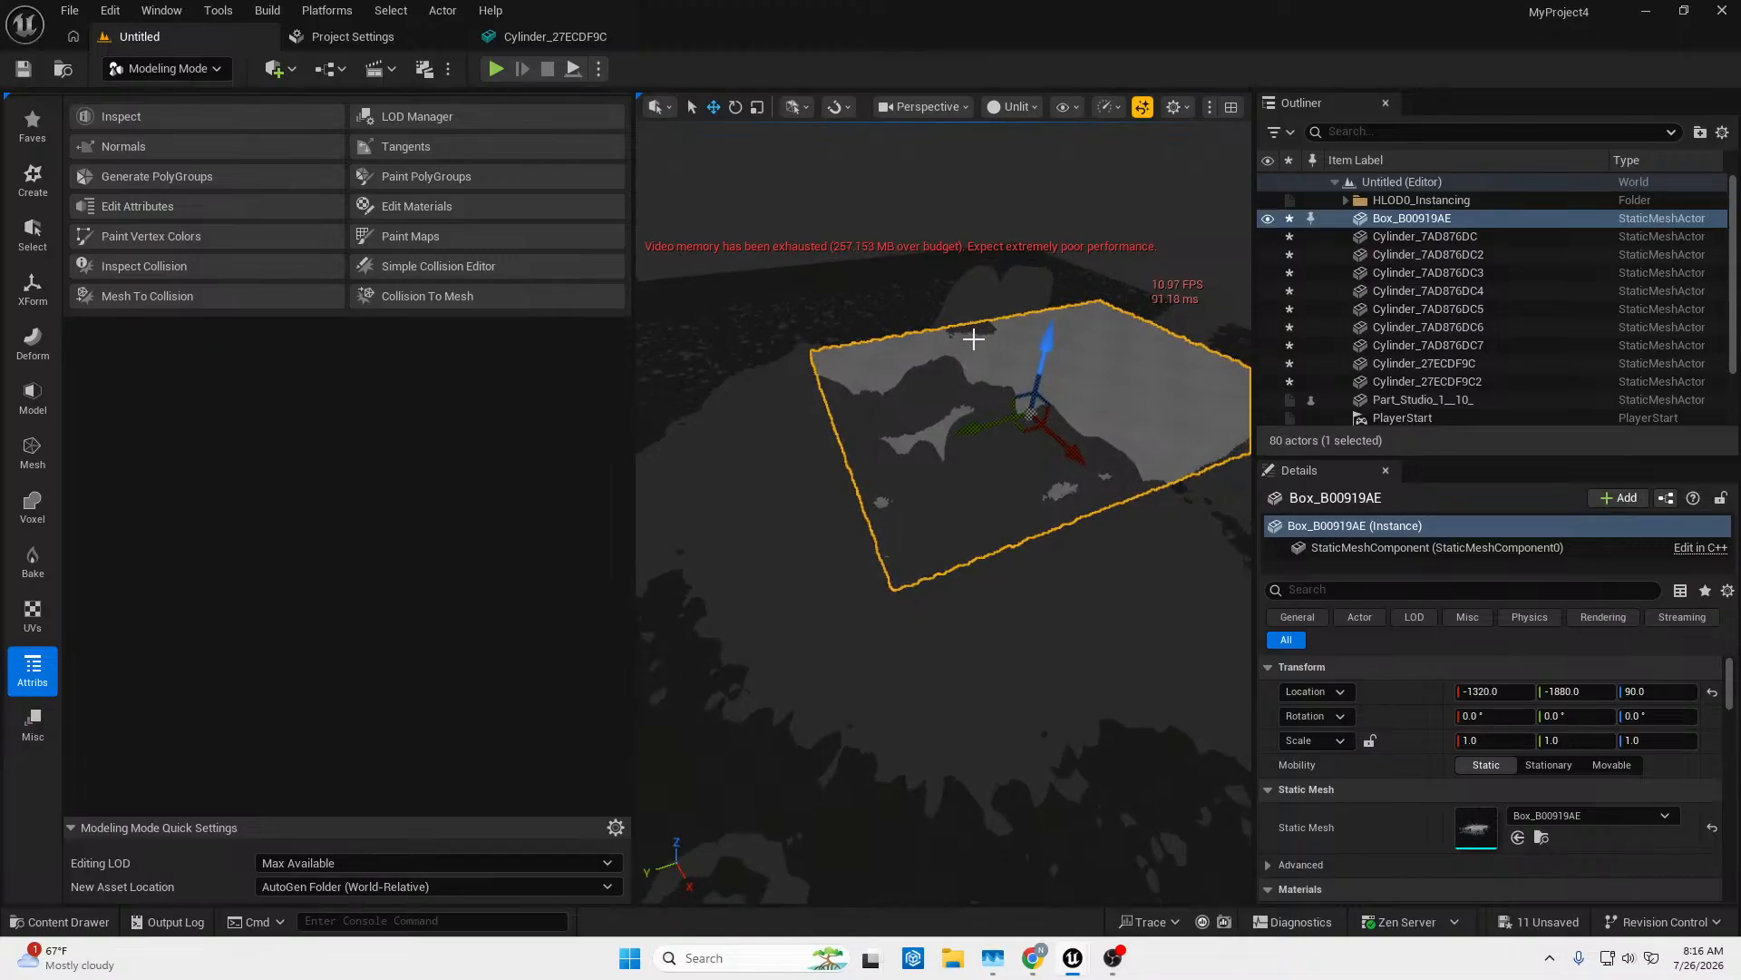
left_click_drag(1000, 421, 1026, 446)
right_click_drag(1026, 446, 957, 426)
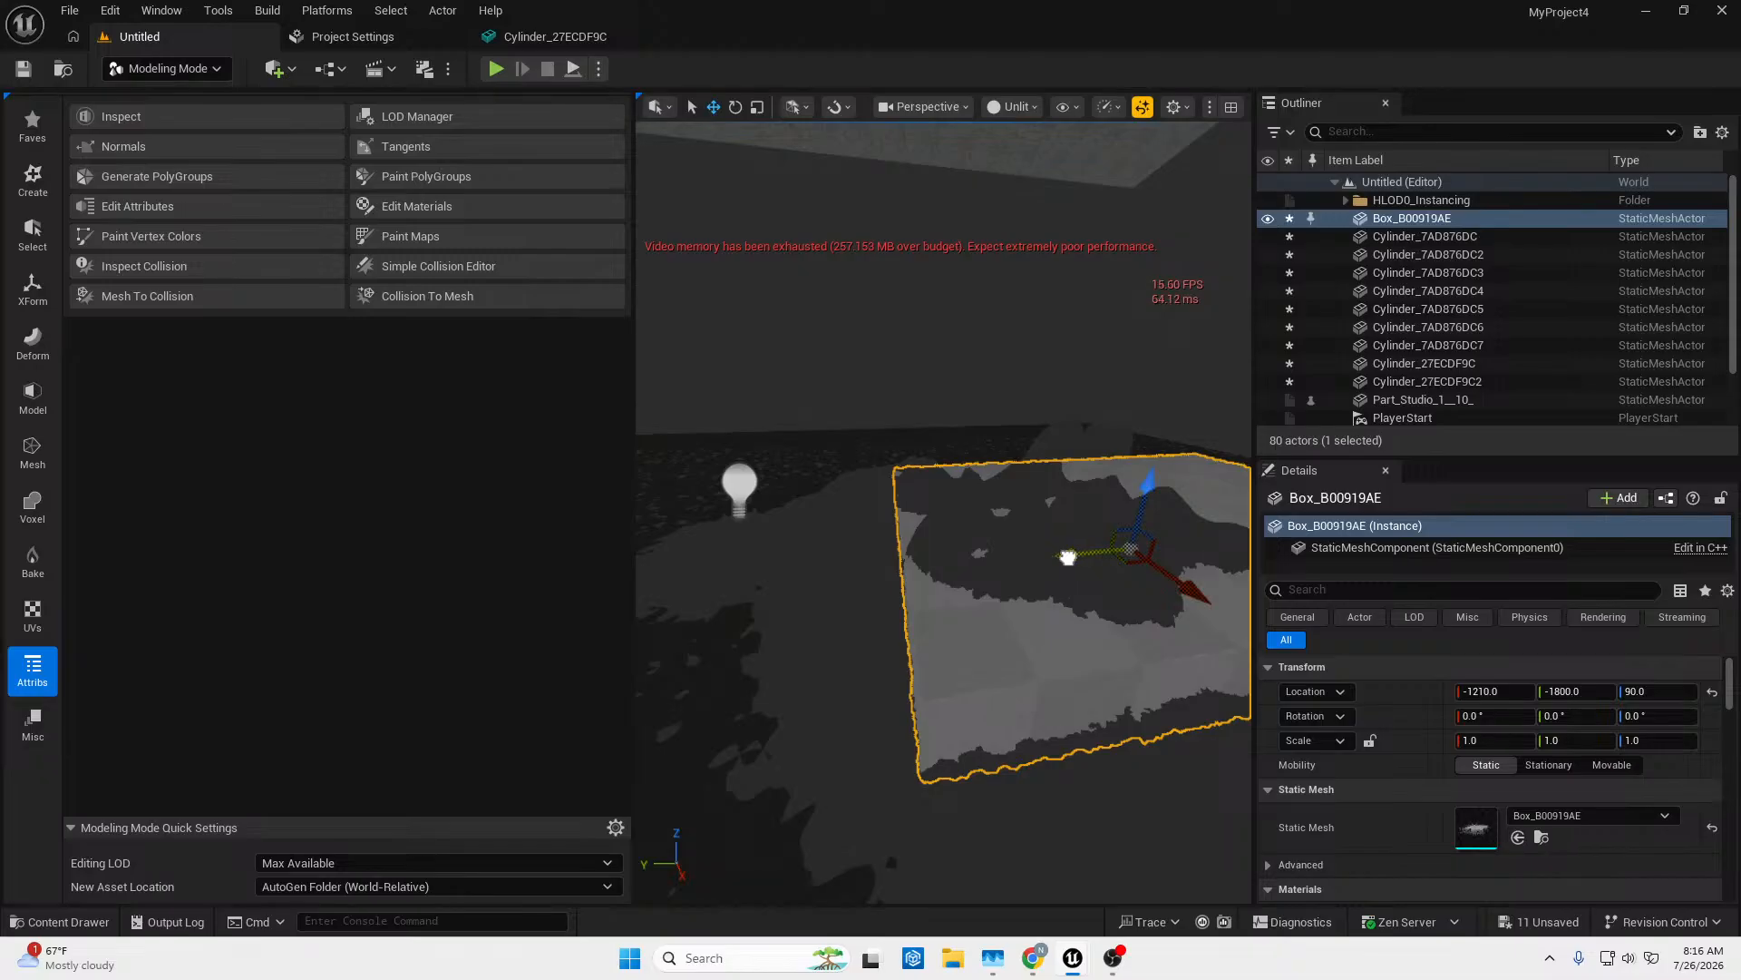
left_click_drag(1067, 557, 1057, 557)
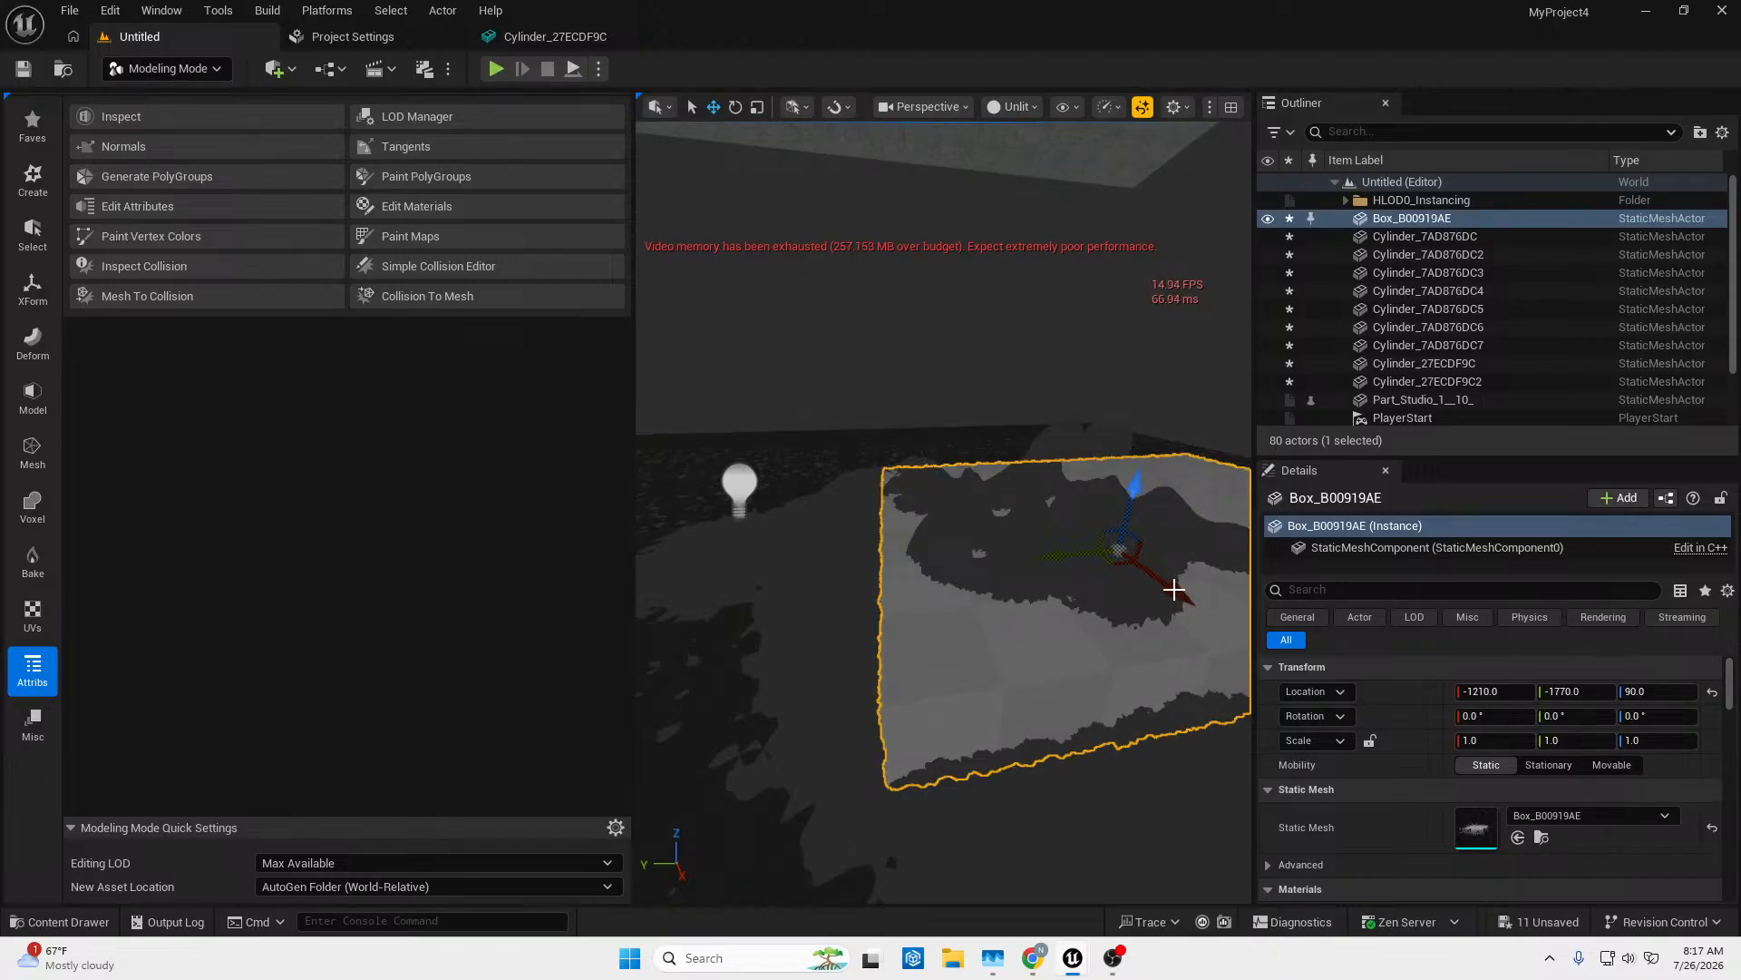
left_click_drag(1175, 590, 1155, 574)
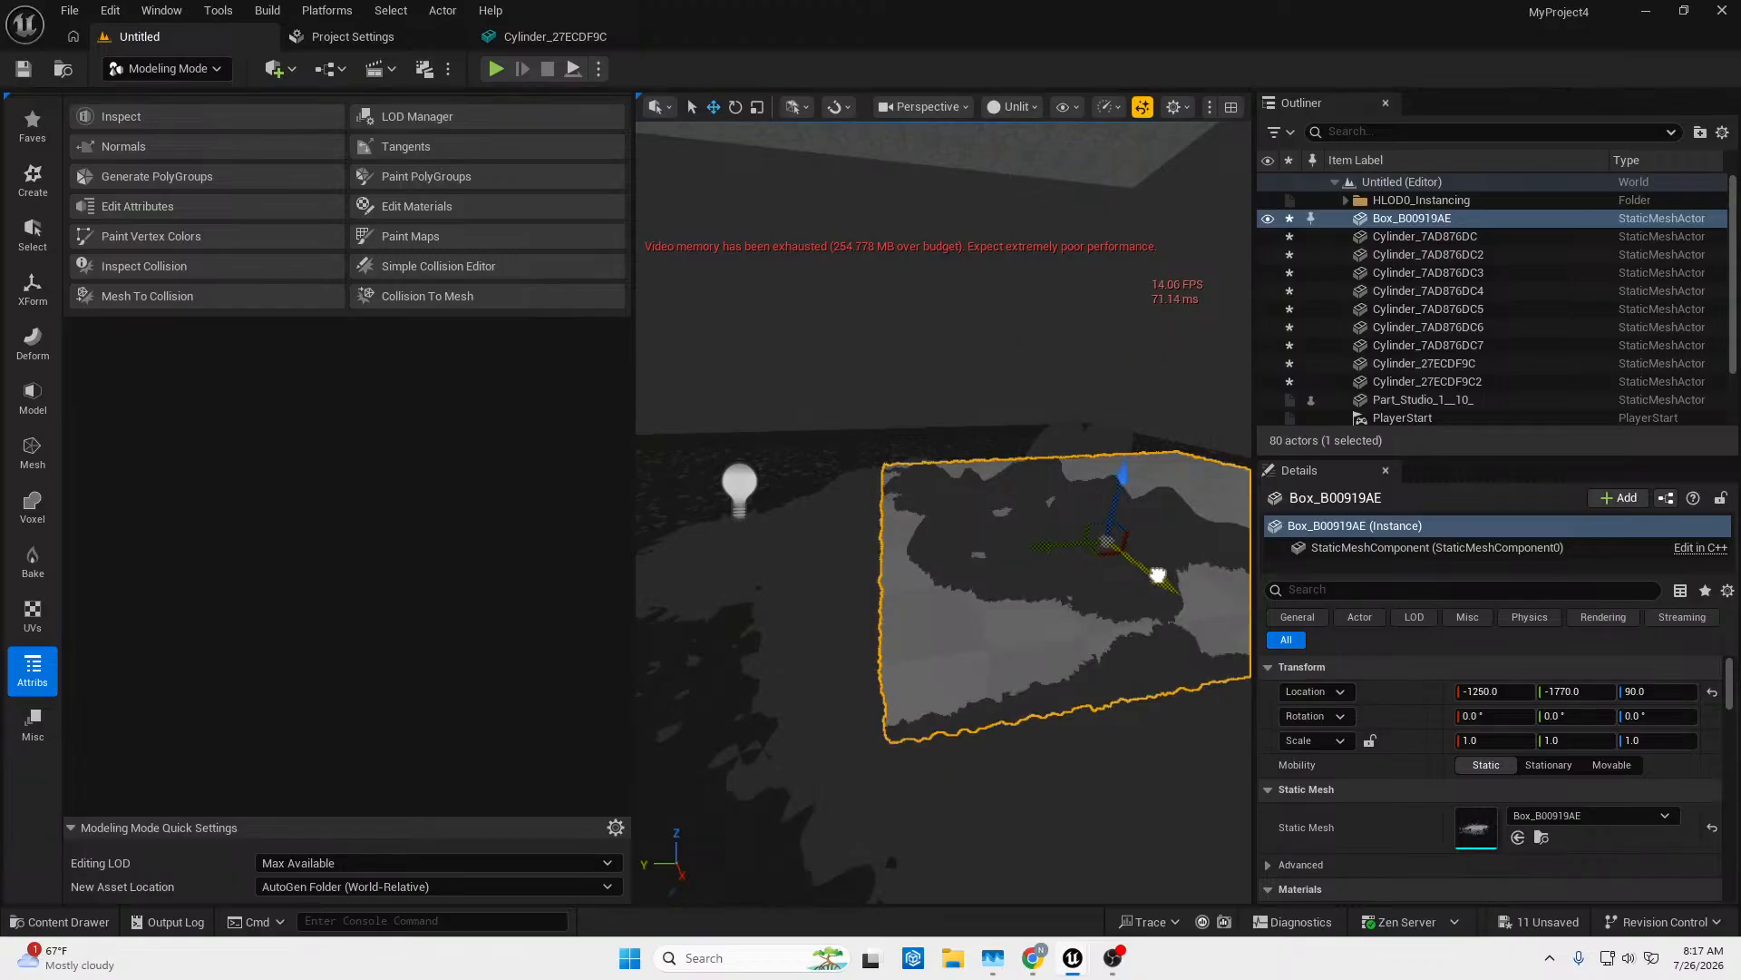
Check the placed box on the mound in Lit view, and delete it from the level.
left_click(1031, 107)
left_click(1038, 172)
right_click_drag(1025, 317, 1025, 317)
right_click_drag(918, 341, 918, 341)
left_click(81, 922)
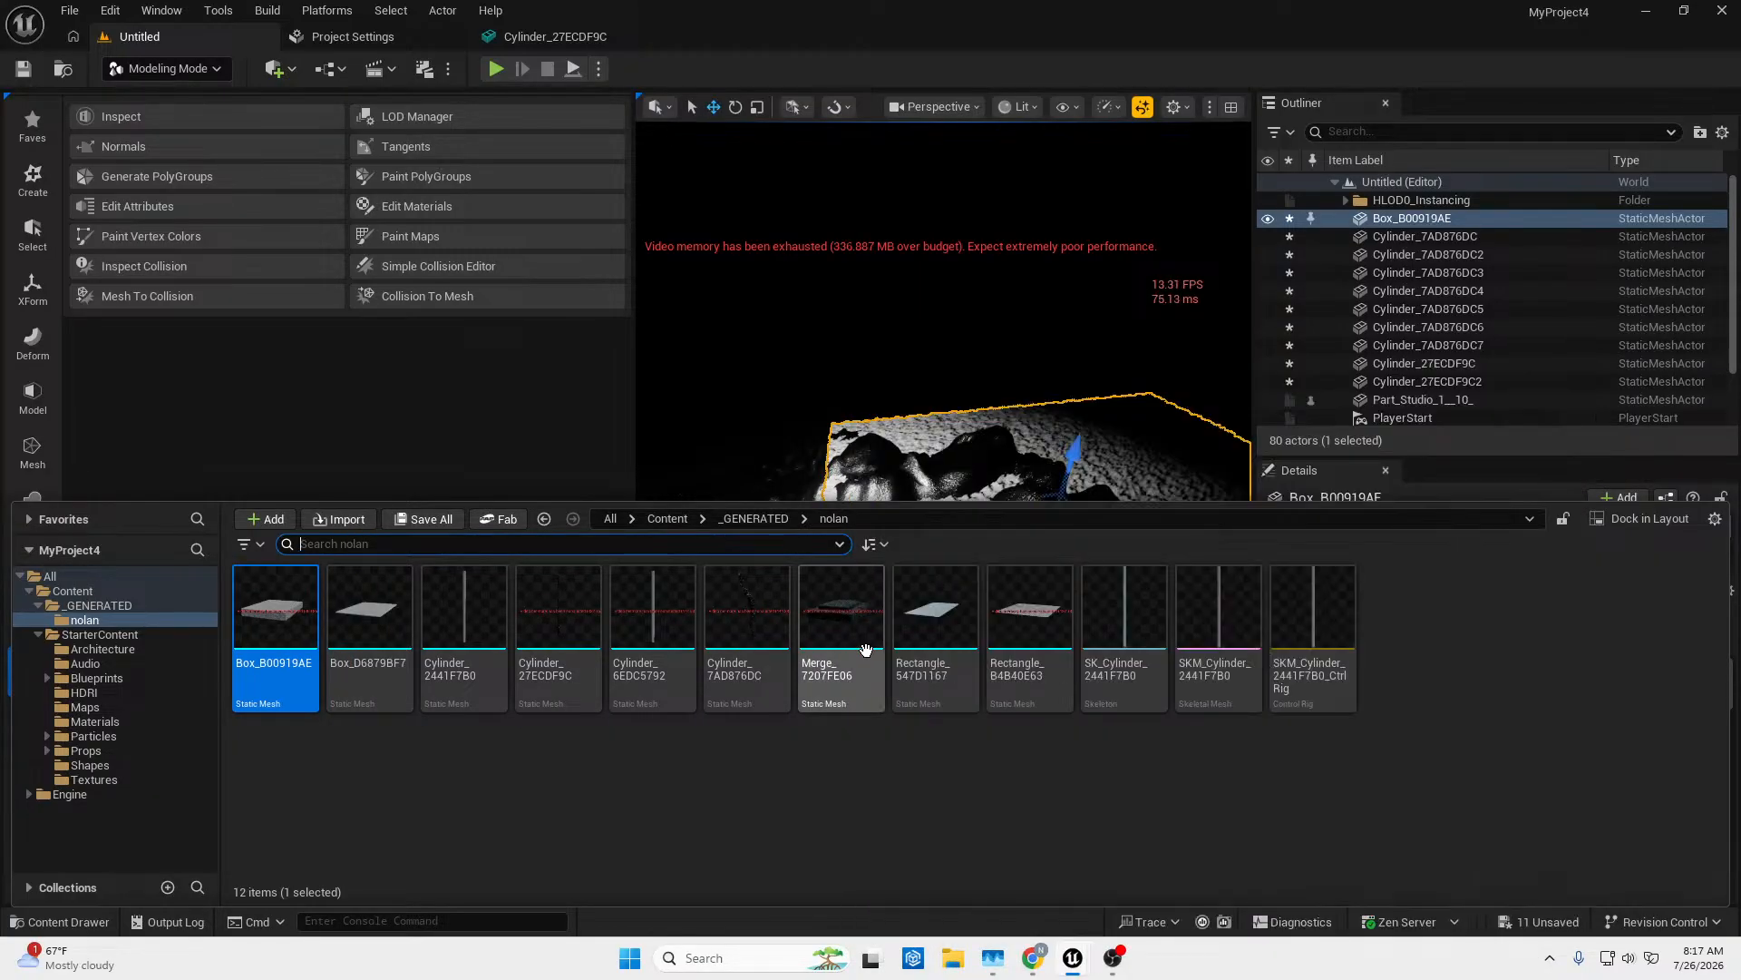
left_click(1127, 412)
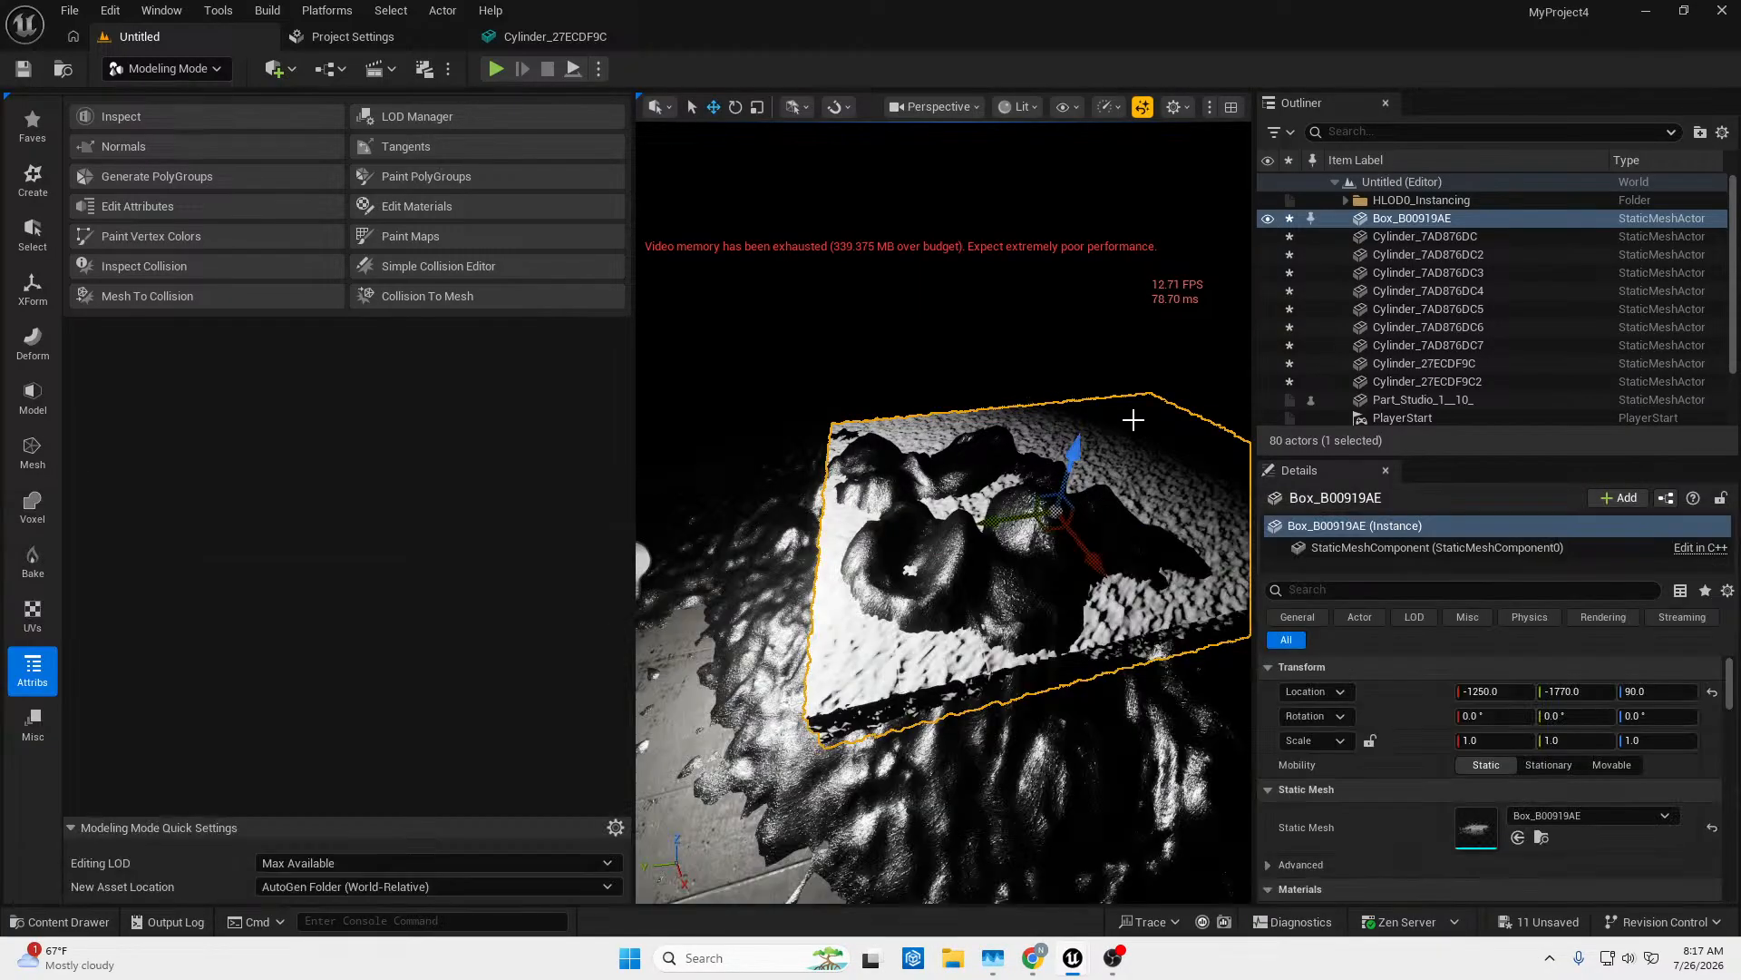
key("Delete")
Switch the viewport to Unlit, place the Merge_7207FE06 mesh on the mound, and raise it to Z 170.
left_click(1023, 109)
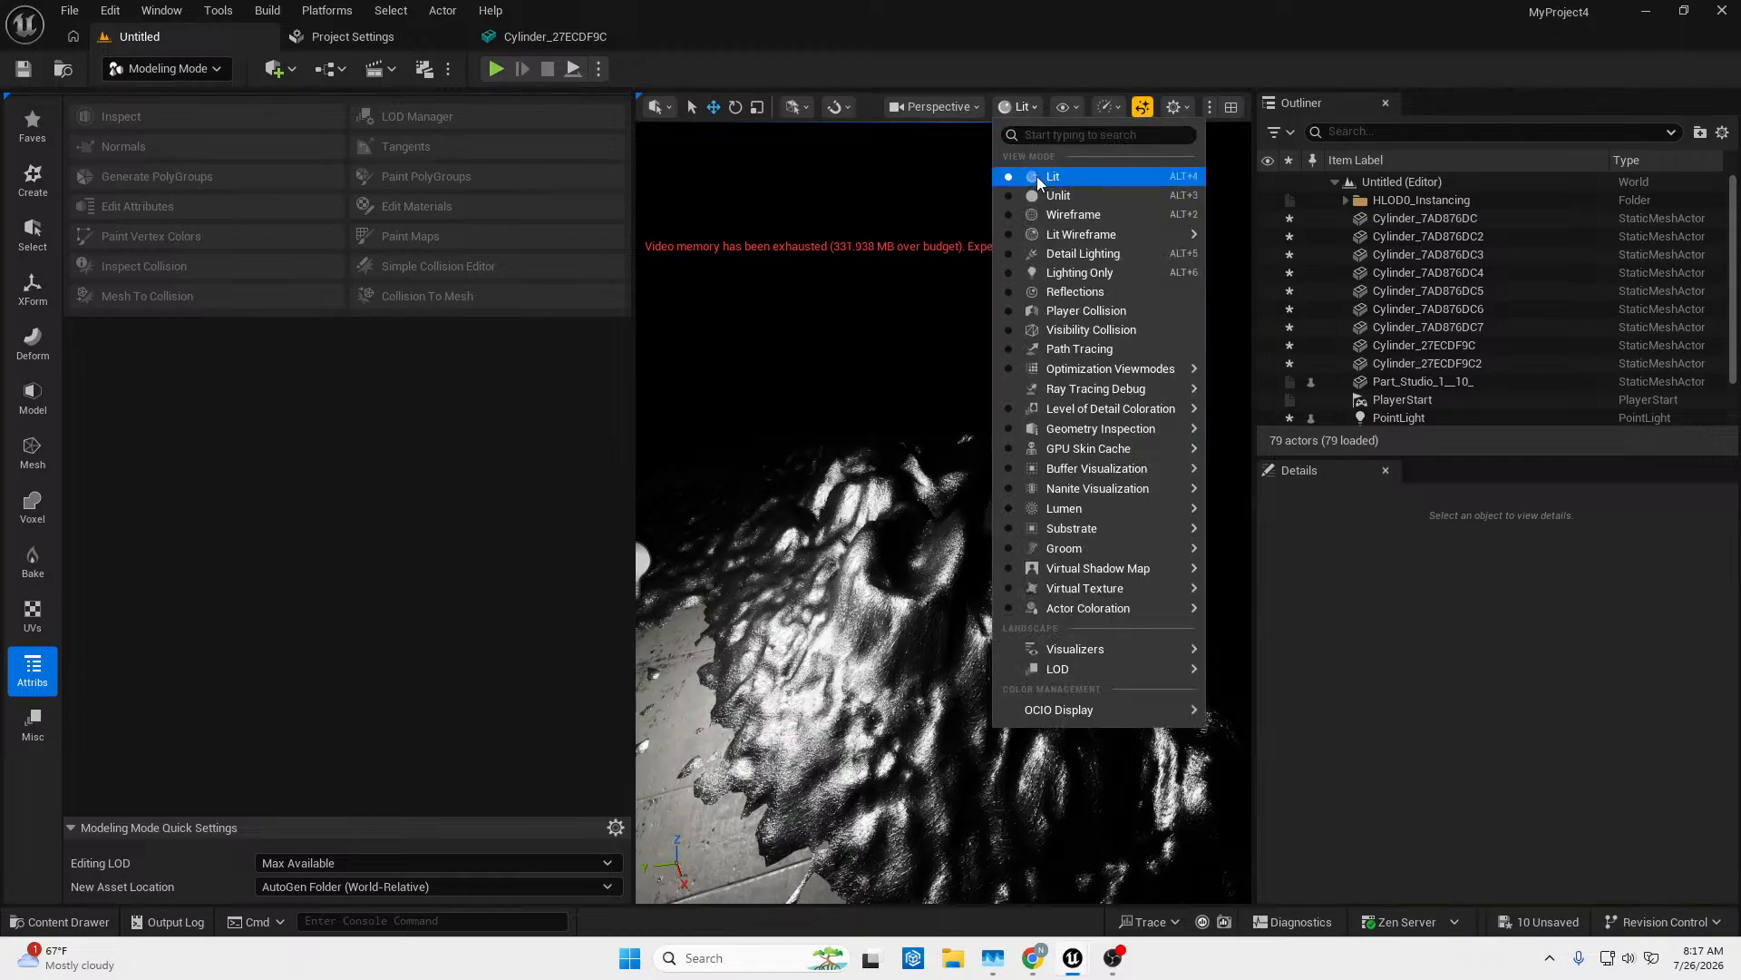
left_click(1037, 178)
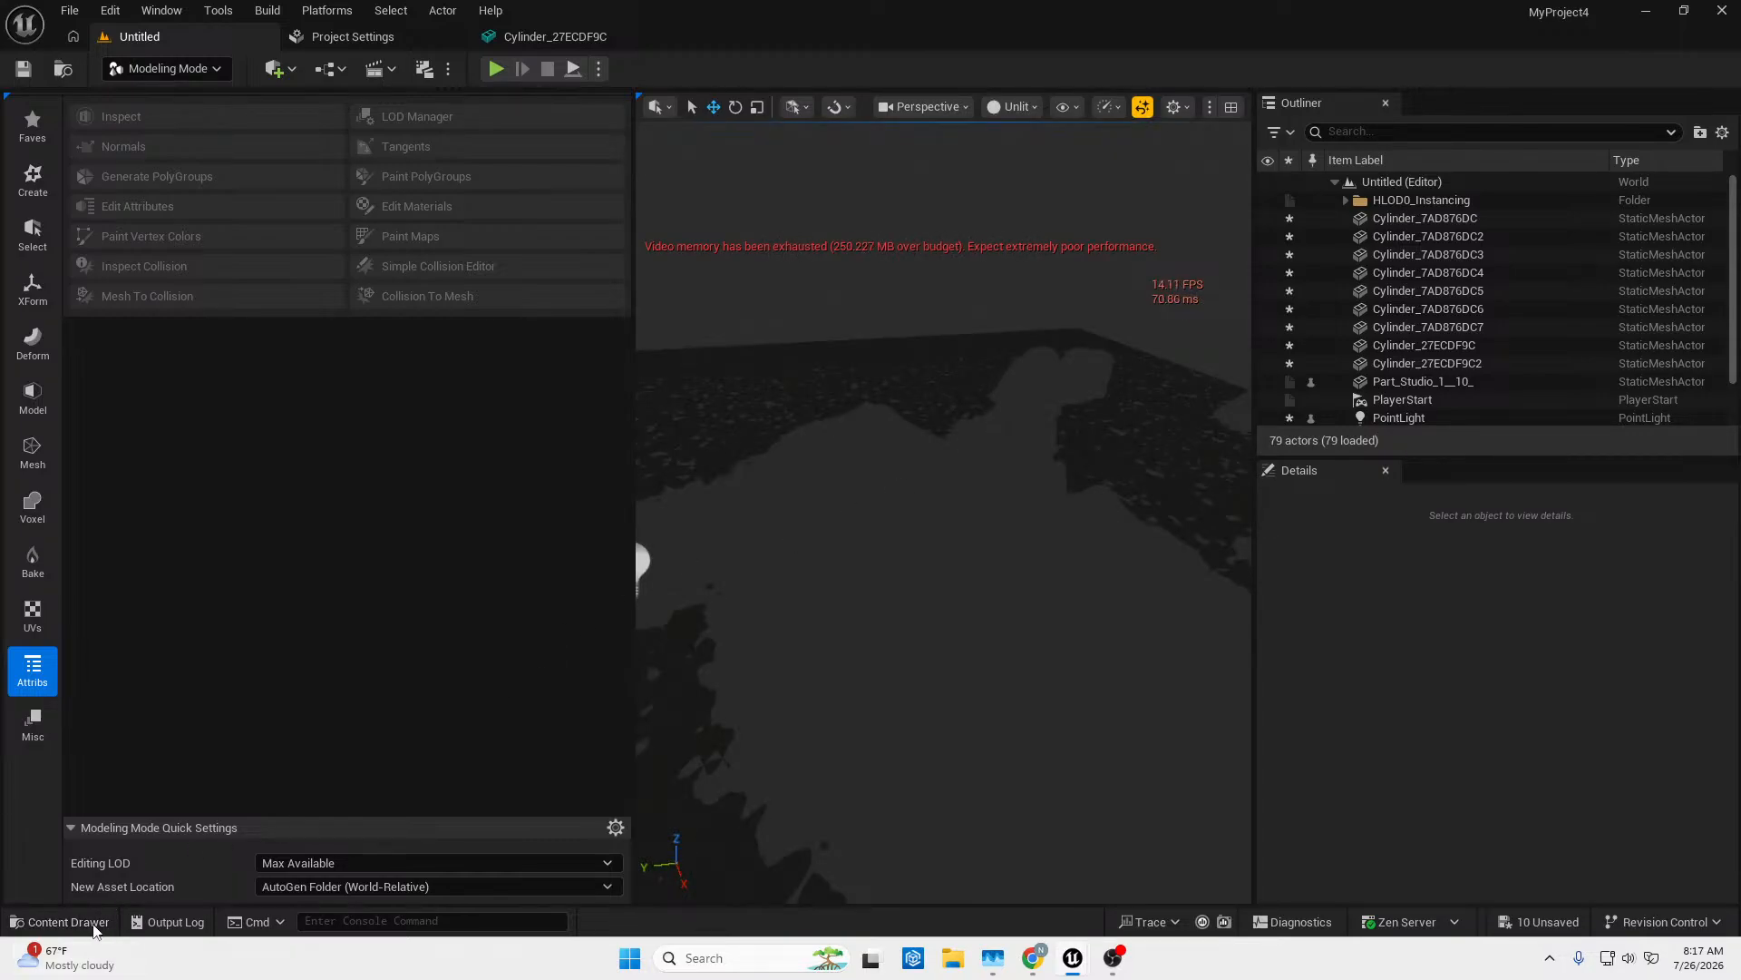
left_click(68, 921)
left_click_drag(848, 581, 1127, 478)
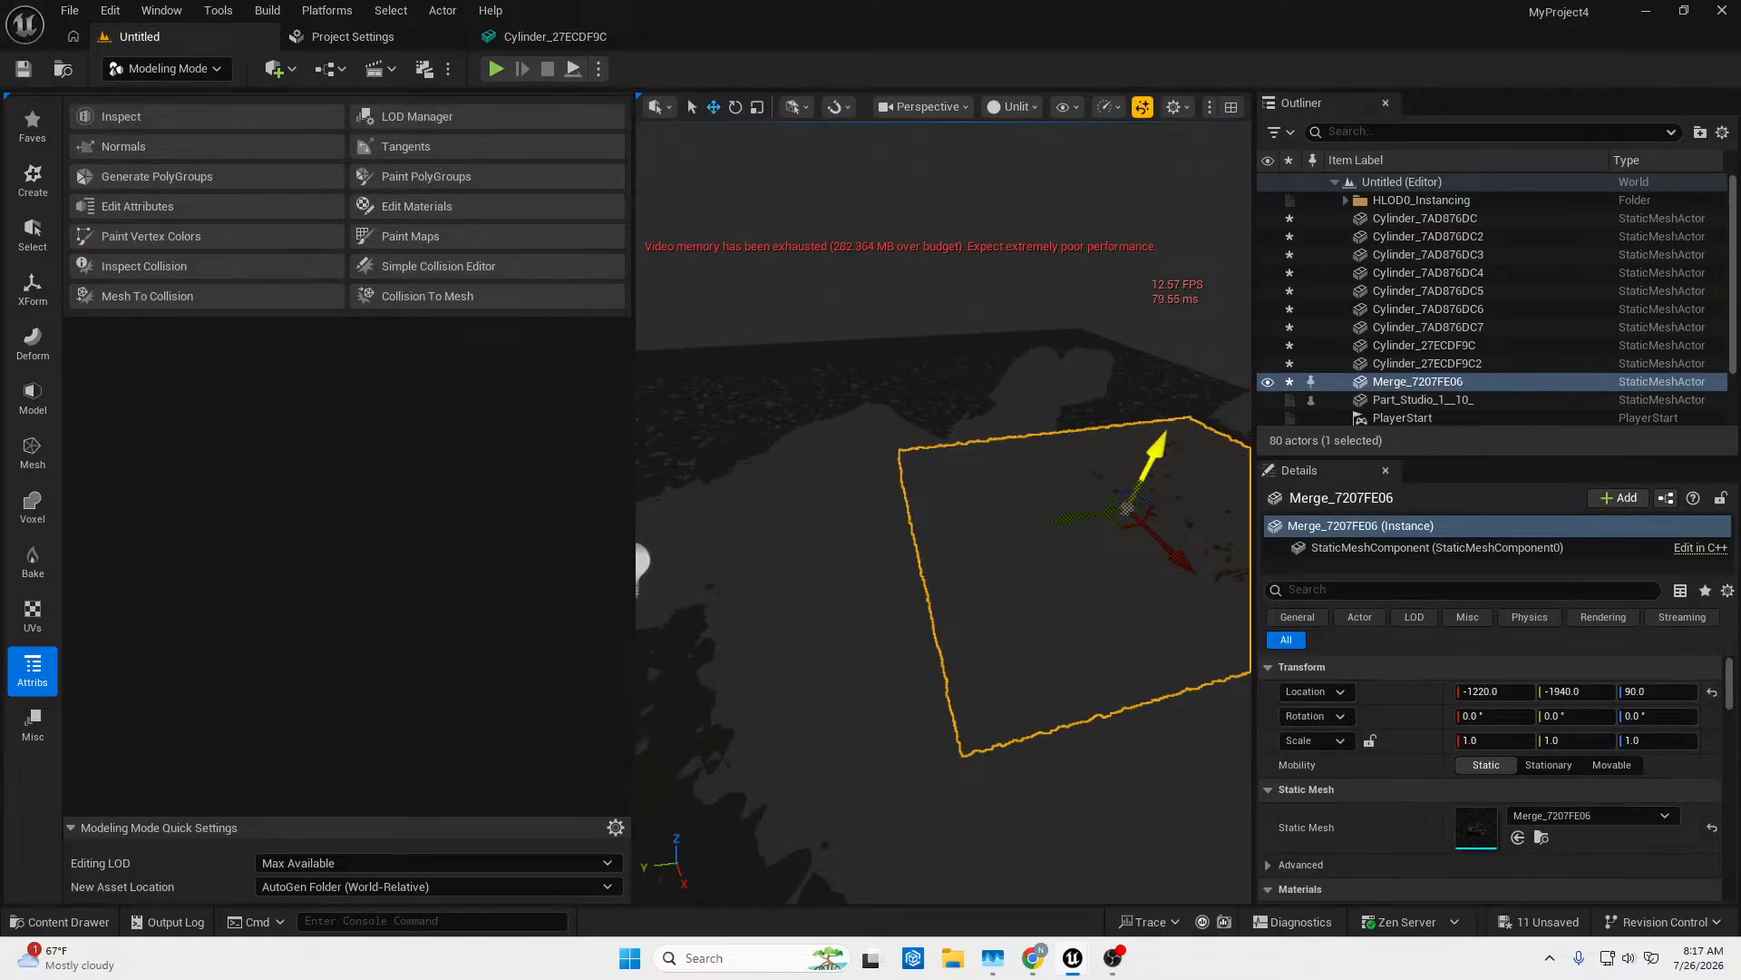
left_click_drag(1155, 457, 1172, 418)
key("w")
mouse_move(1172, 418)
right_mouse_down()
mouse_move(1243, 355)
mouse_move(1532, 352)
mouse_move(1168, 425)
right_mouse_up()
key("s")
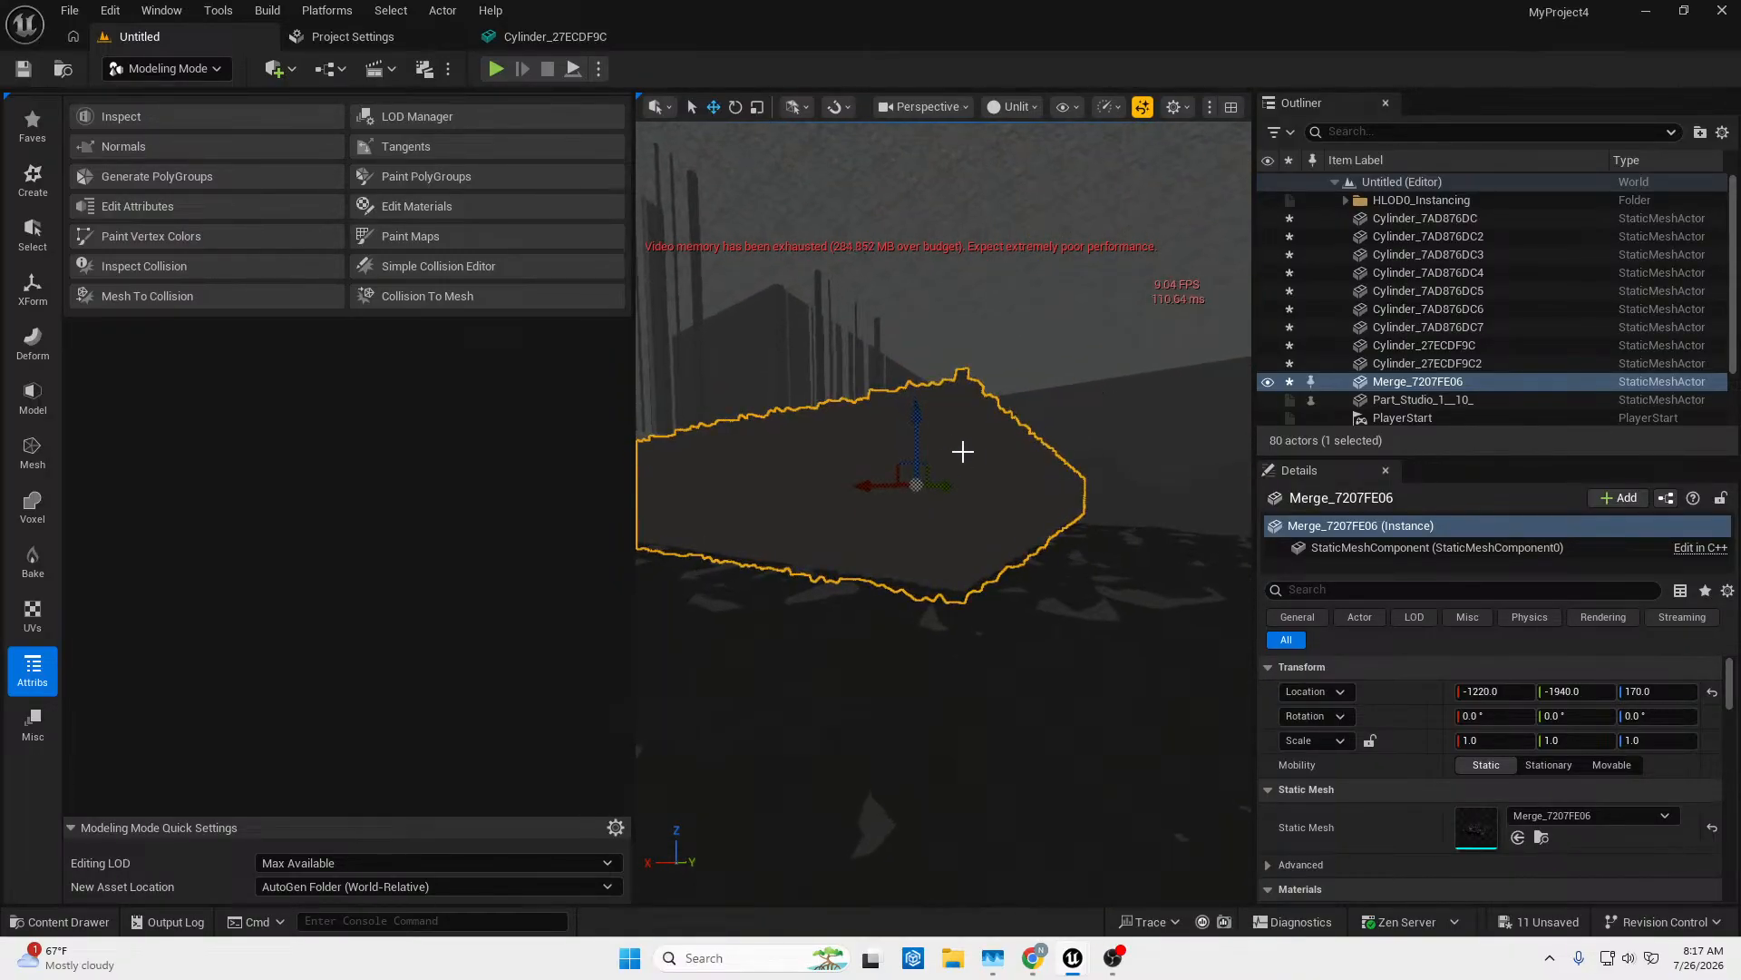
mouse_move(908, 418)
left_mouse_down()
mouse_move(920, 399)
mouse_move(916, 412)
left_mouse_up()
key("w")
right_click_drag(916, 413, 912, 475)
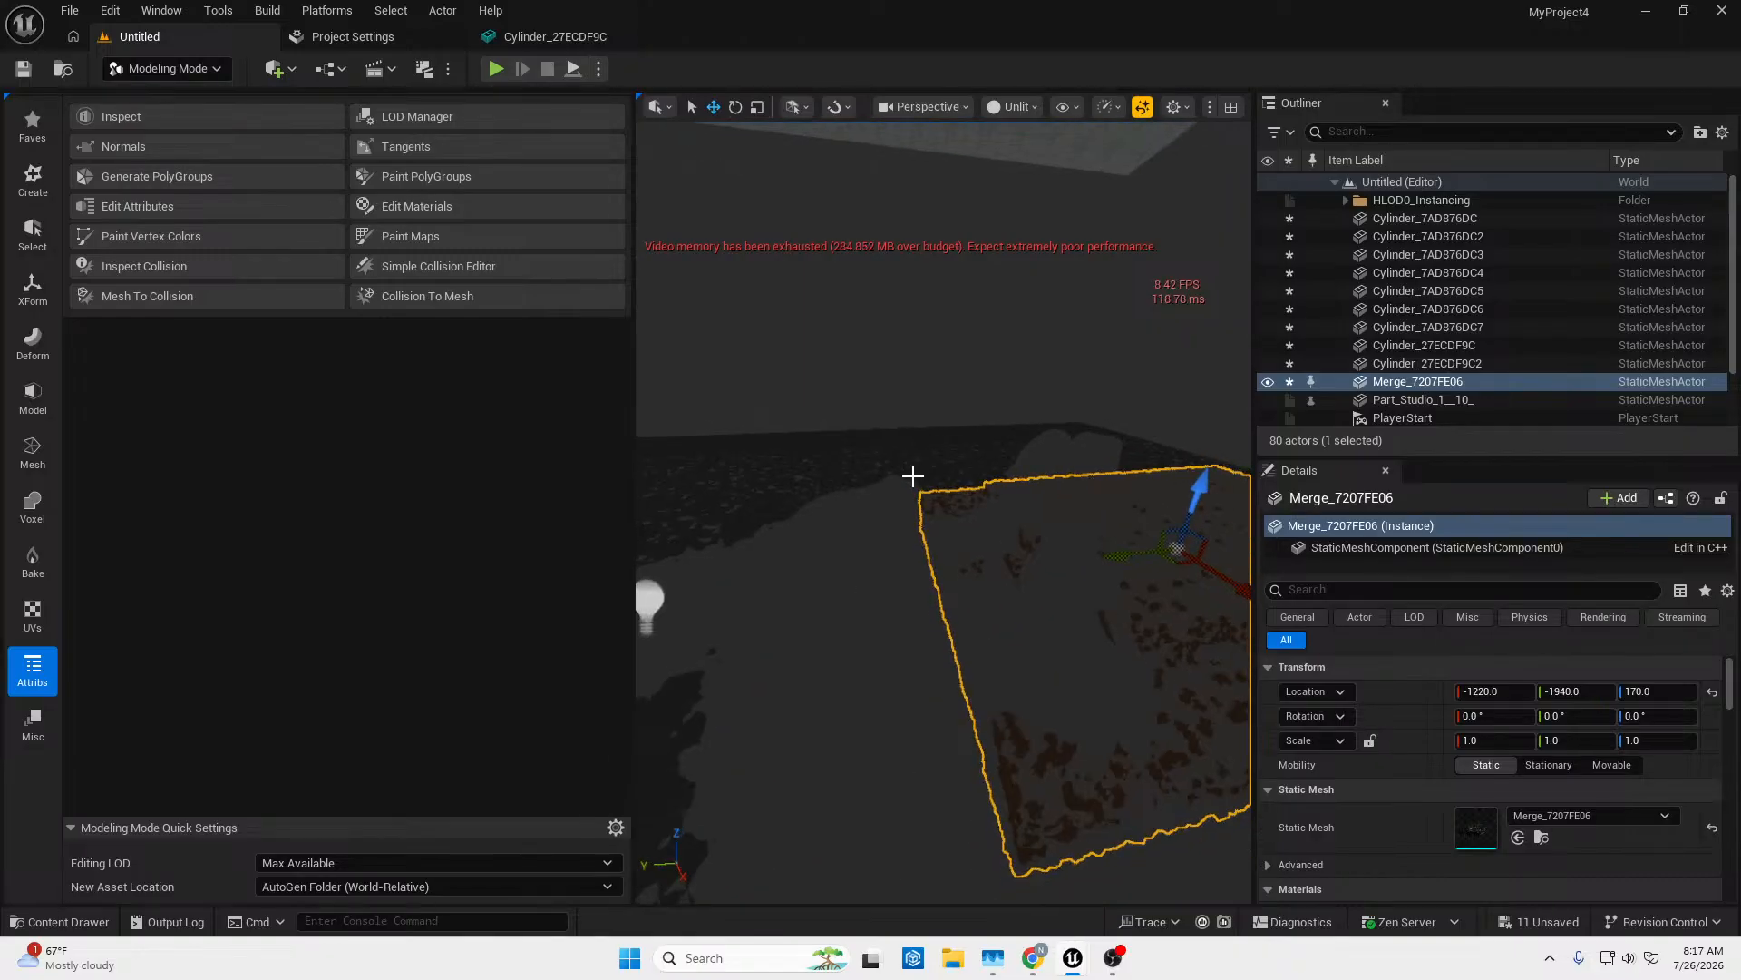
Switch the viewport to Lit and shift the merged mesh on the mound to X -1260, Y -1690.
left_click(1003, 112)
left_click(1028, 181)
right_click_drag(1113, 314, 1150, 346)
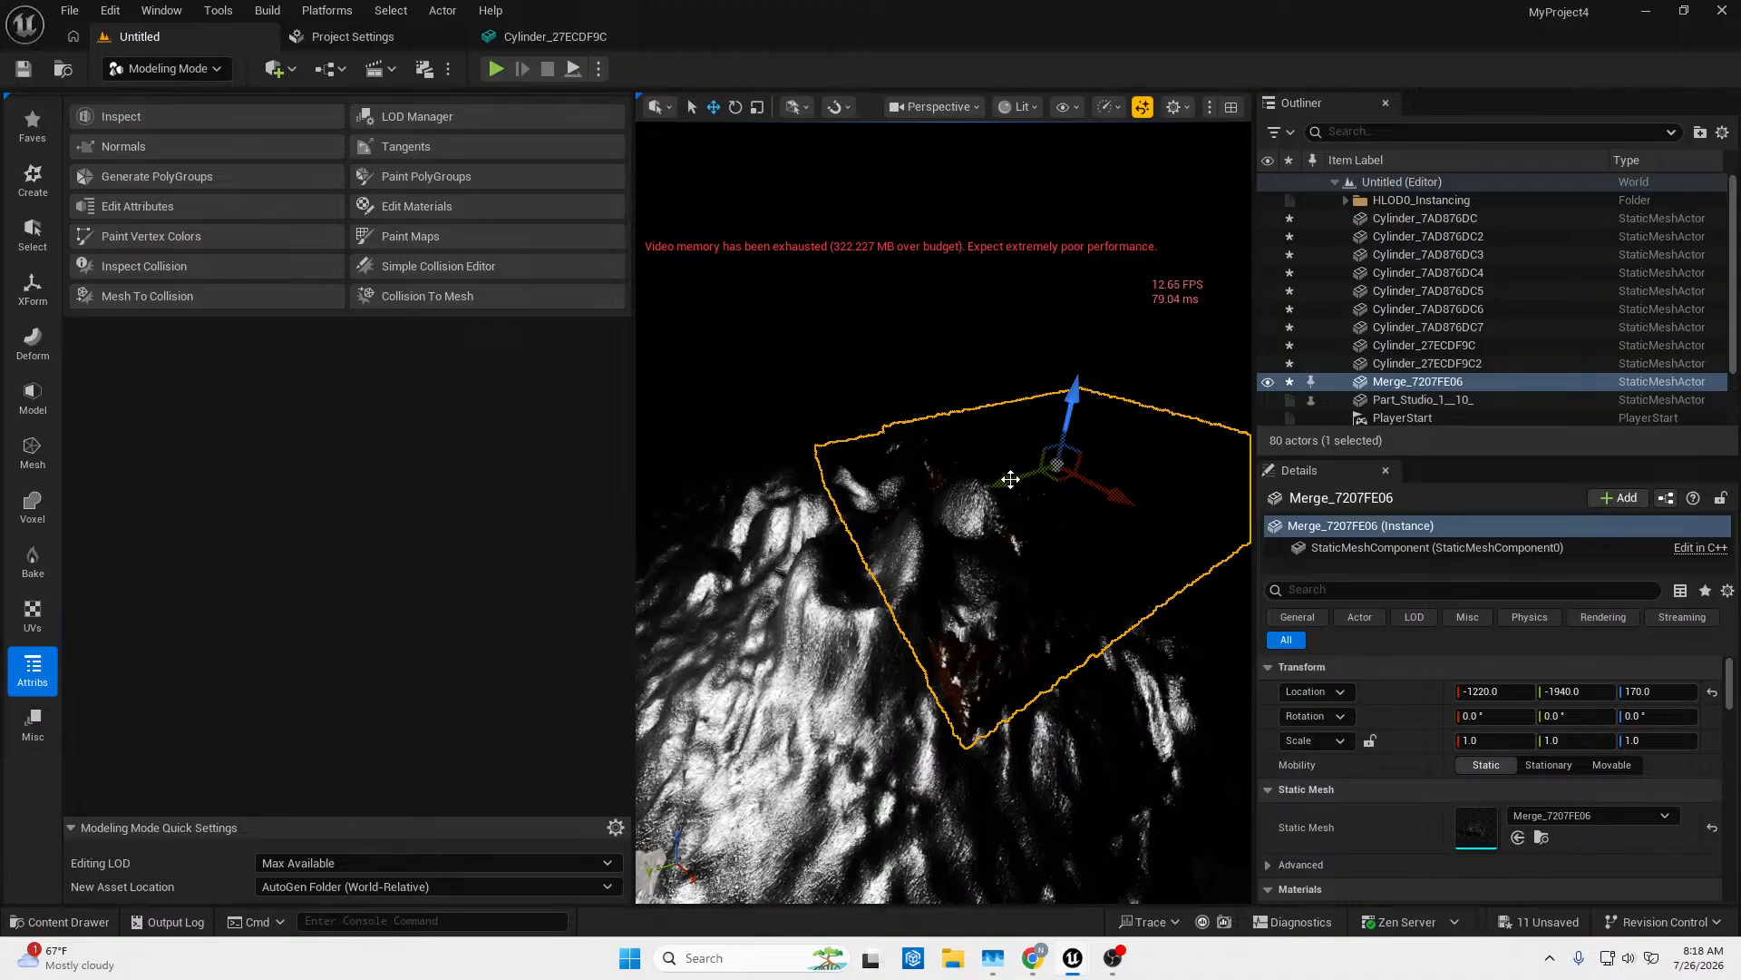
left_click_drag(1008, 482, 1018, 524)
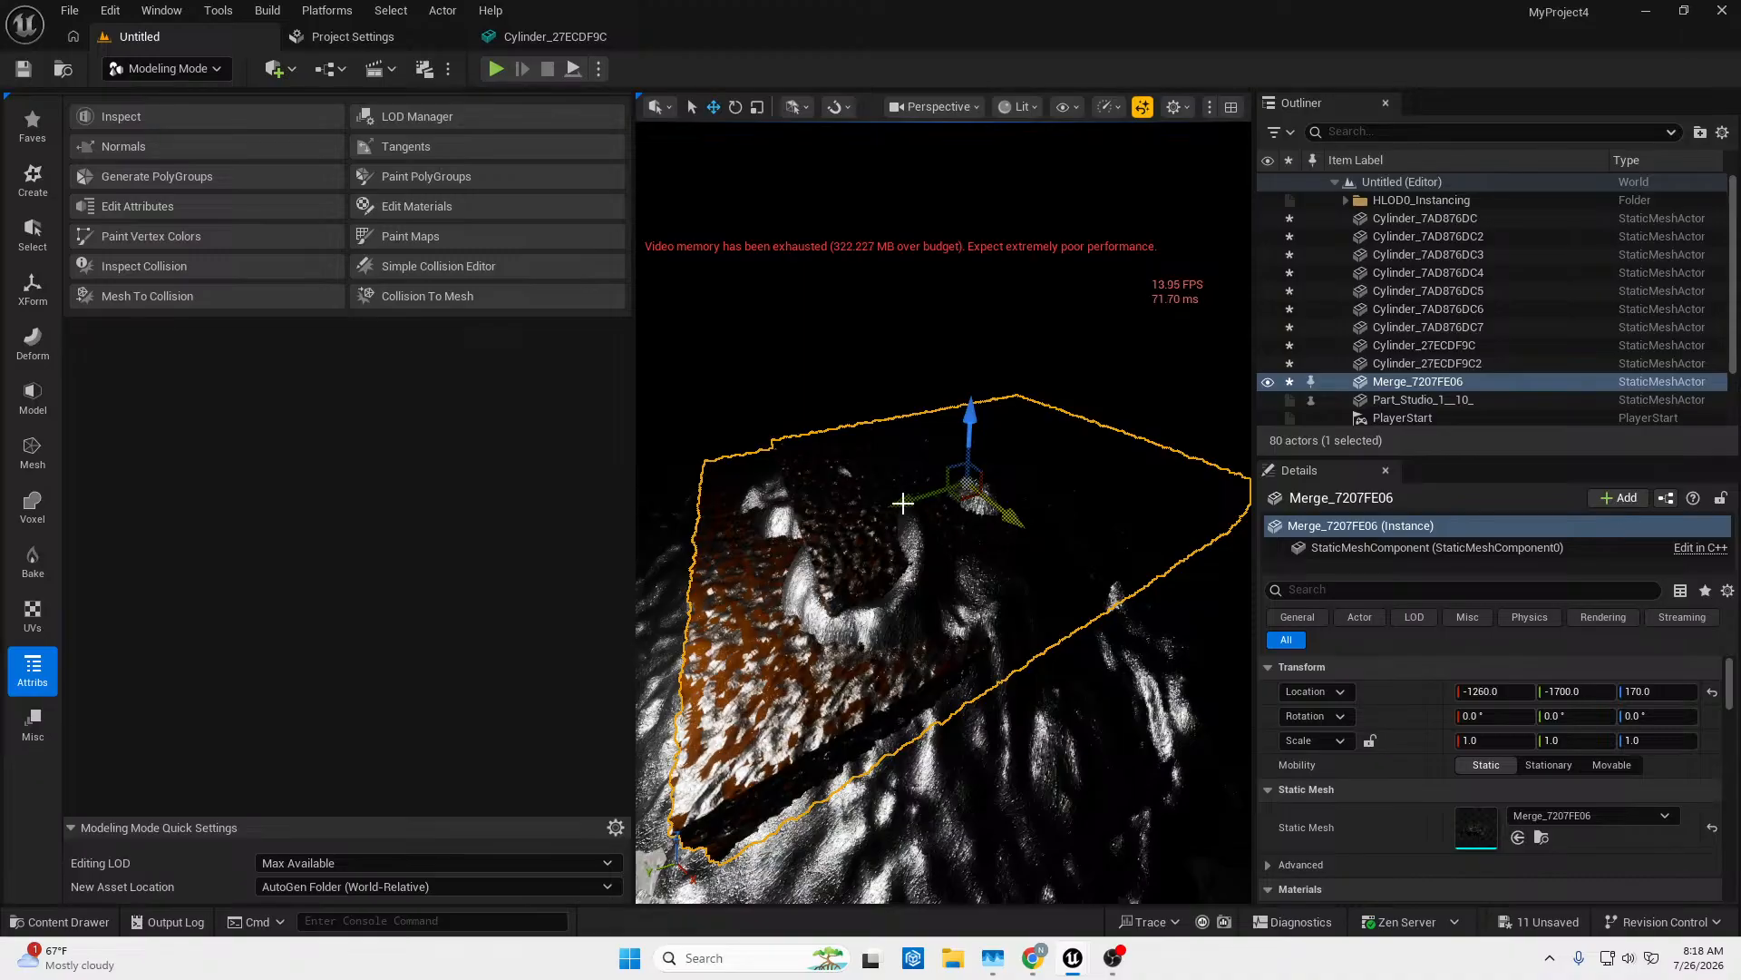
left_click_drag(914, 505, 922, 505)
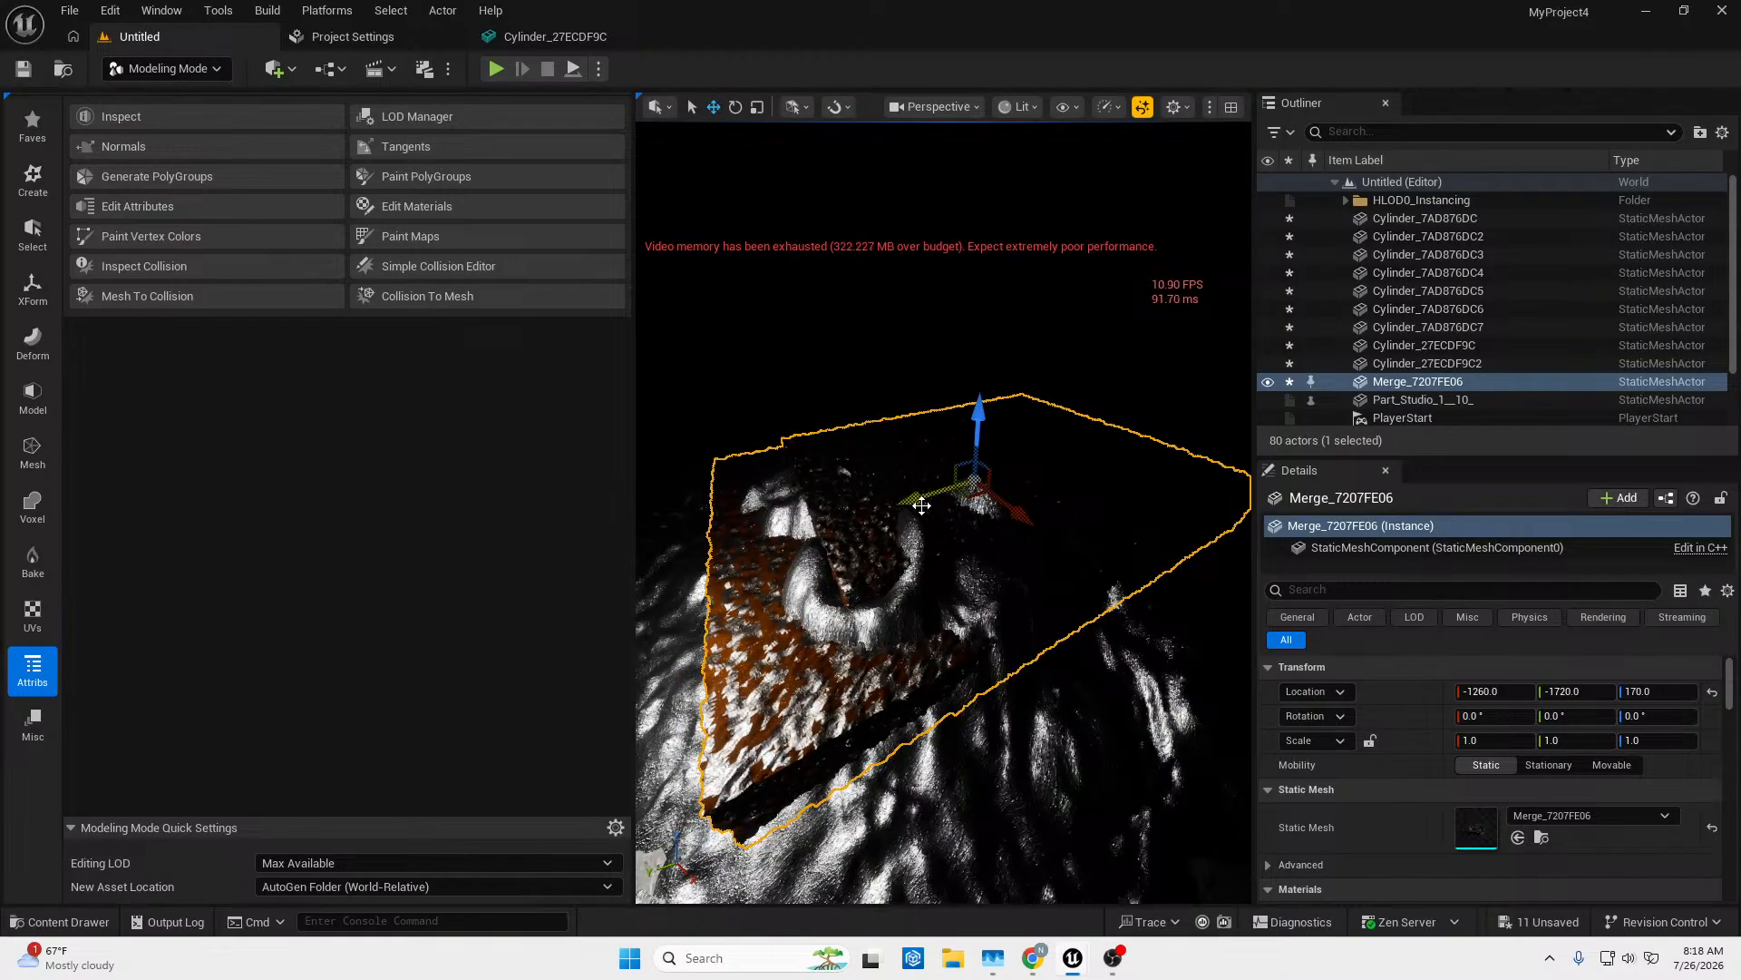
right_click_drag(945, 620, 1188, 624)
key("w")
key("a")
key("w")
right_click_drag(846, 573, 859, 599)
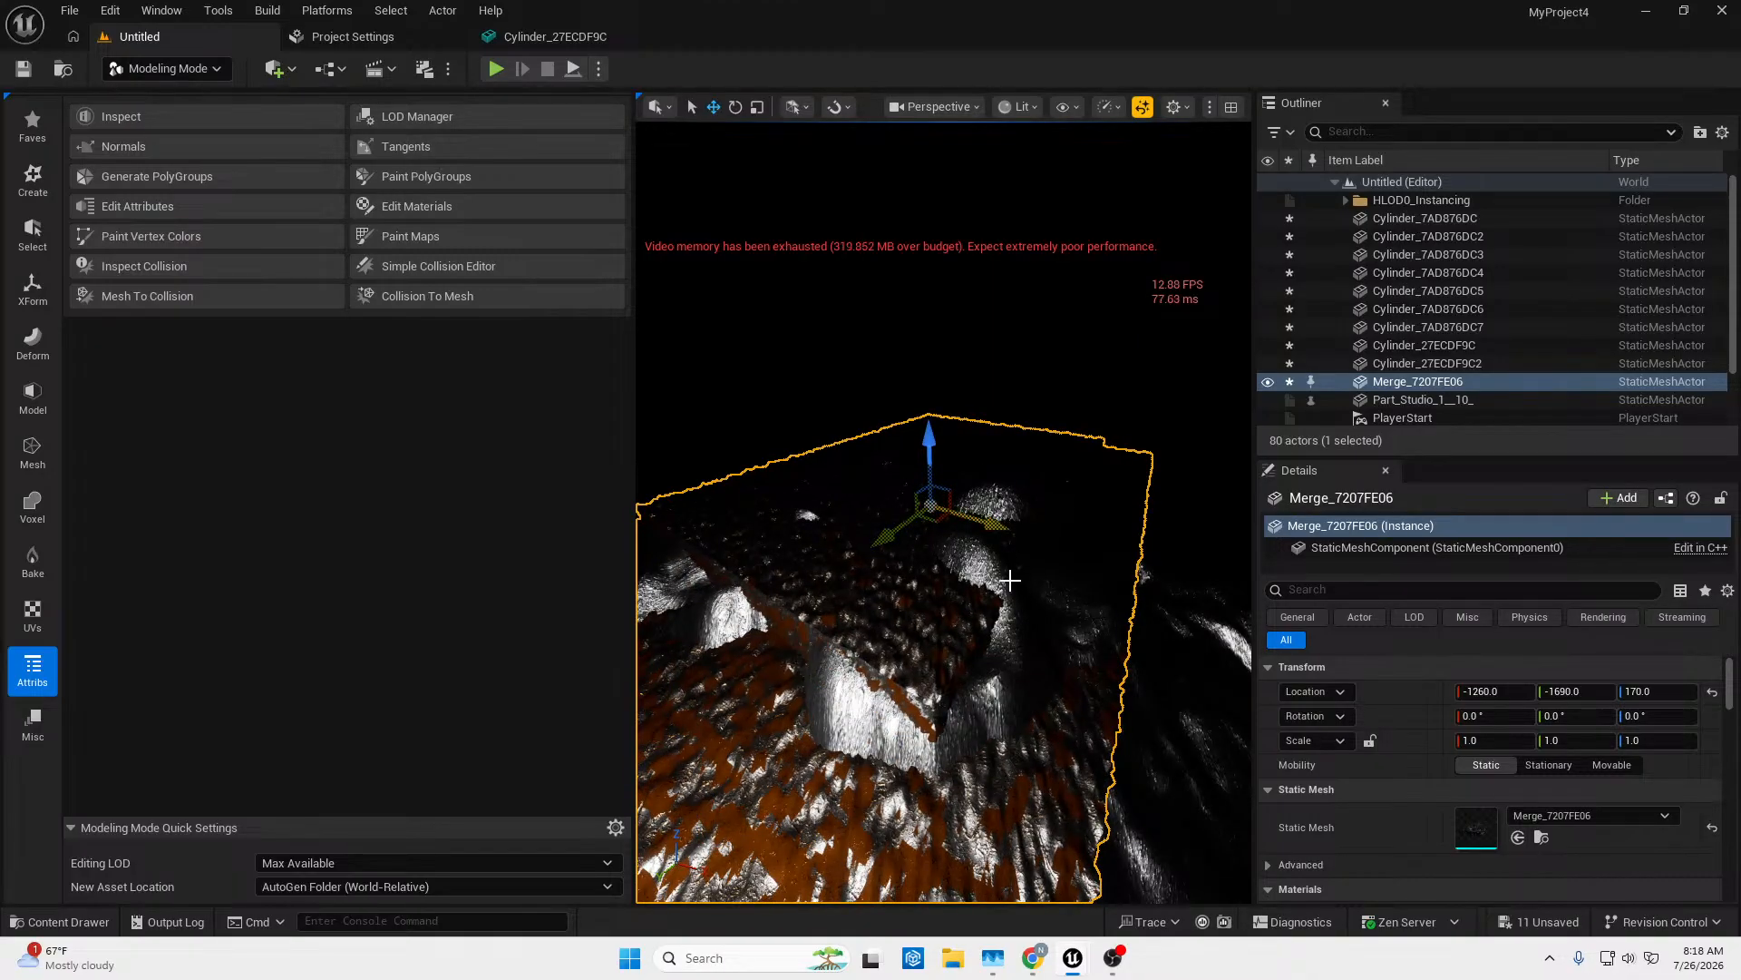
Select the Rectangle_B4B40E63 ground mesh and bring up the Deform modeling tools.
key("s")
right_click_drag(1010, 581, 740, 620)
key("w")
key("w")
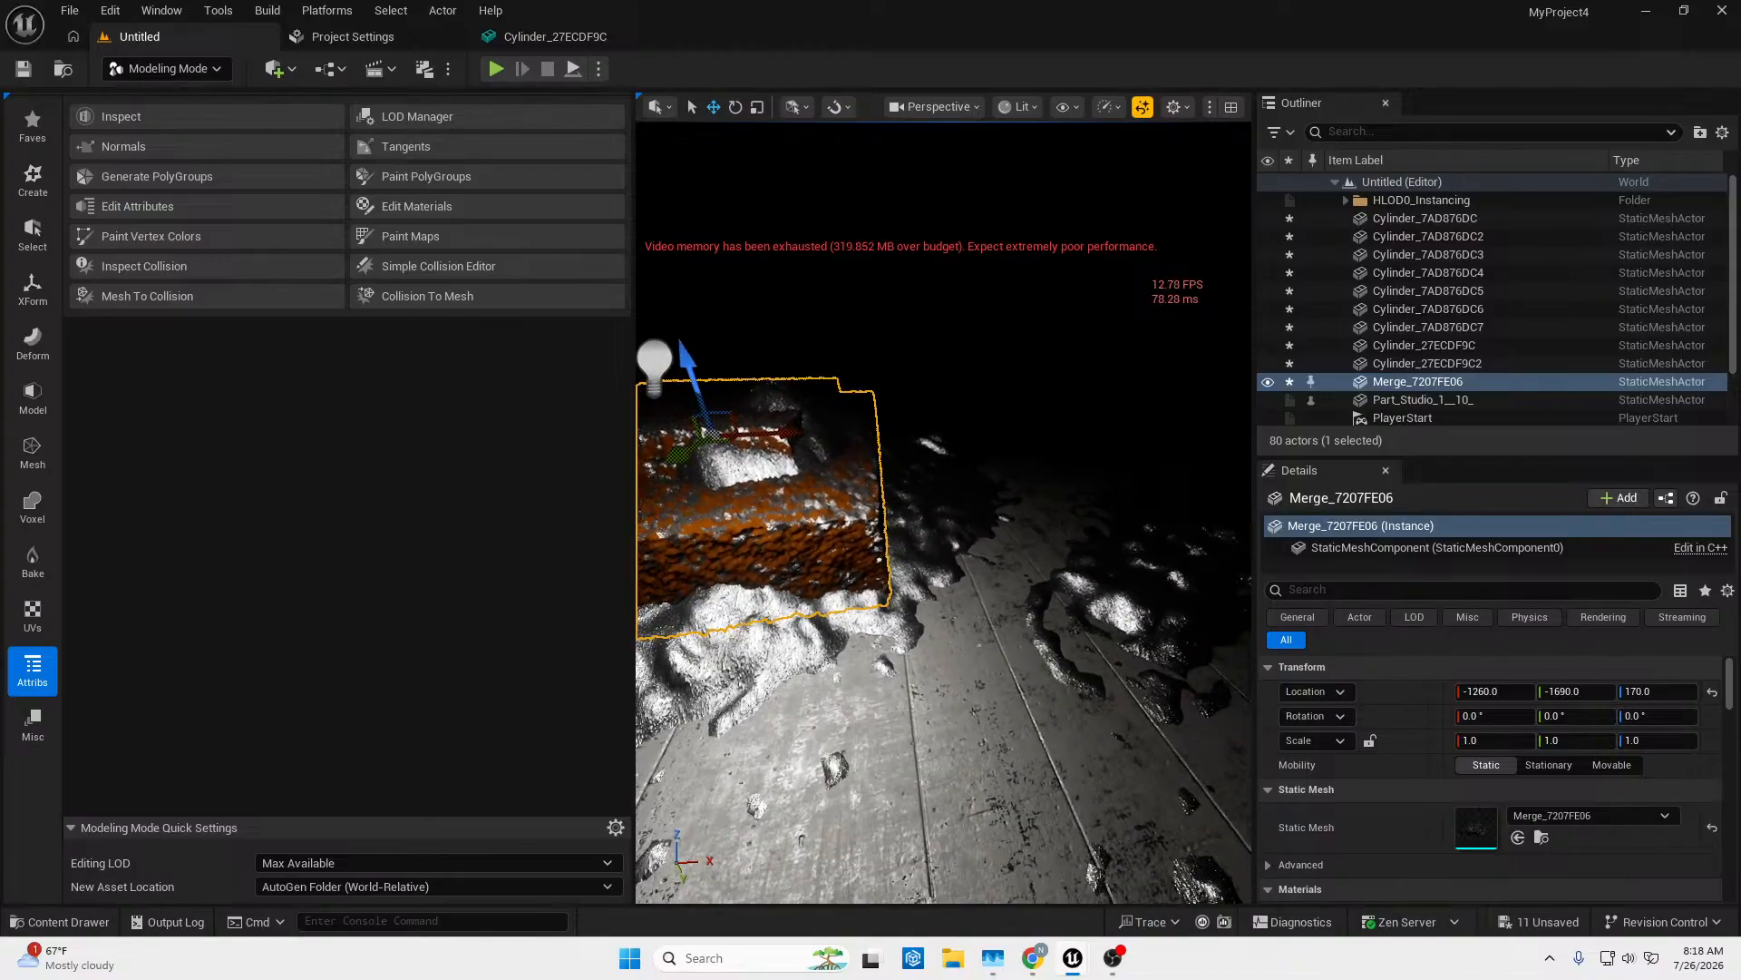
left_click(749, 632)
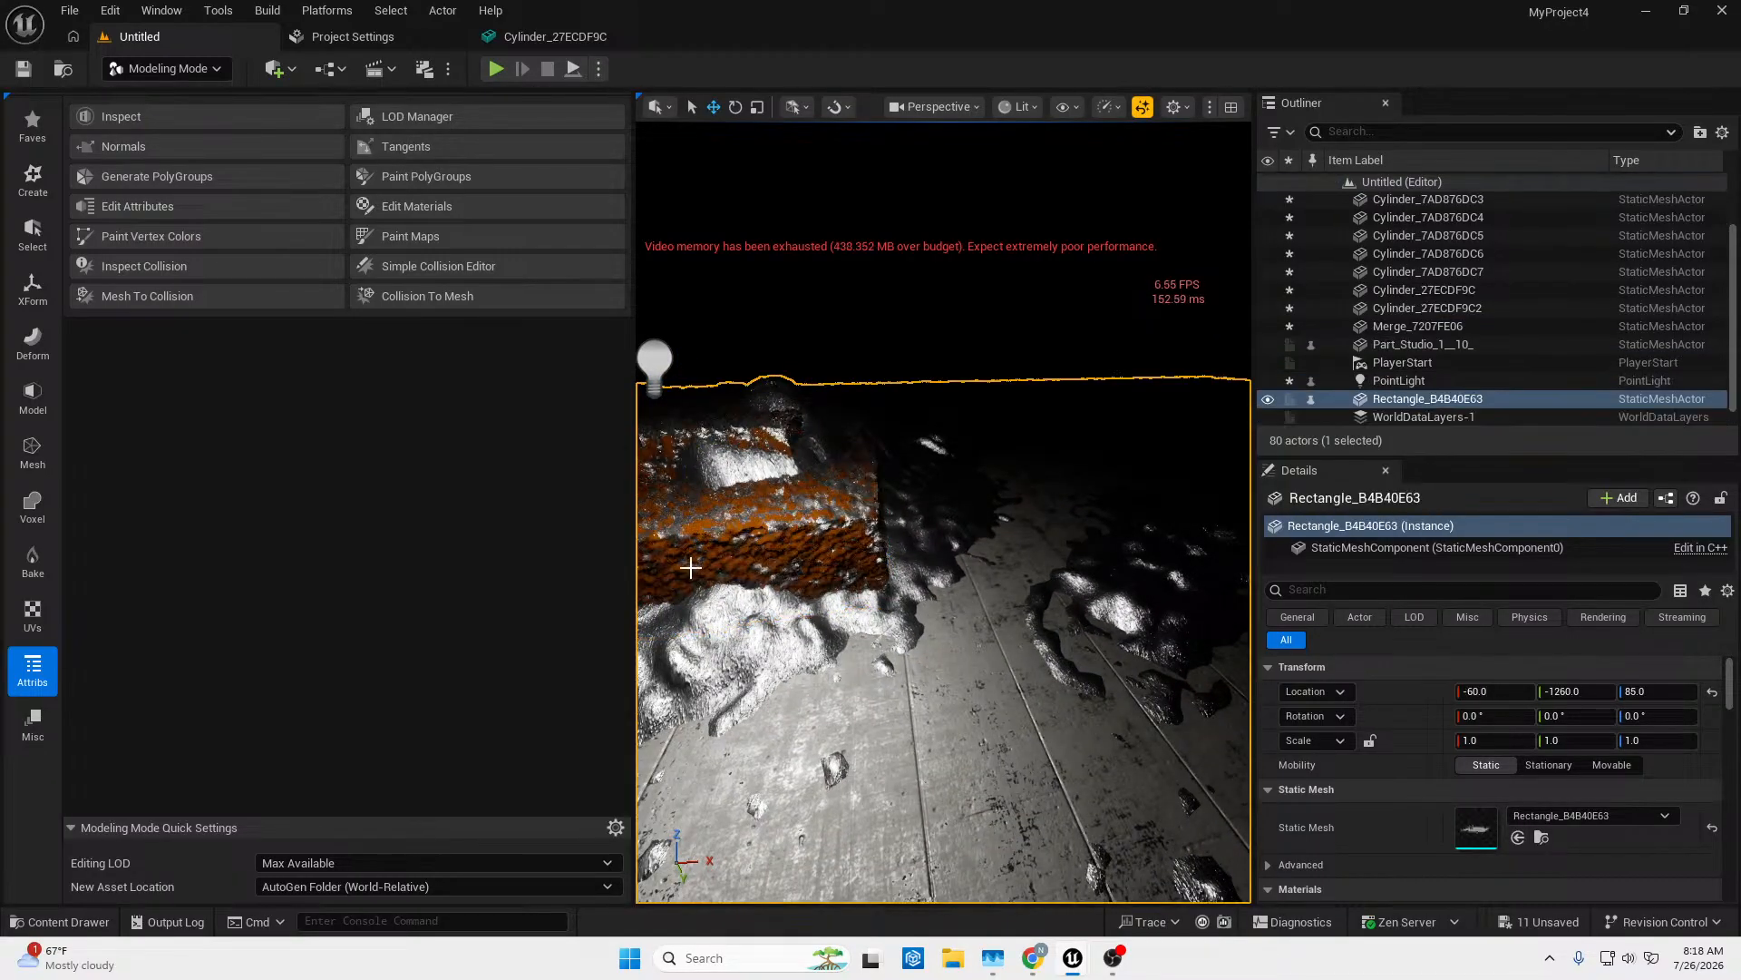
left_click(185, 274)
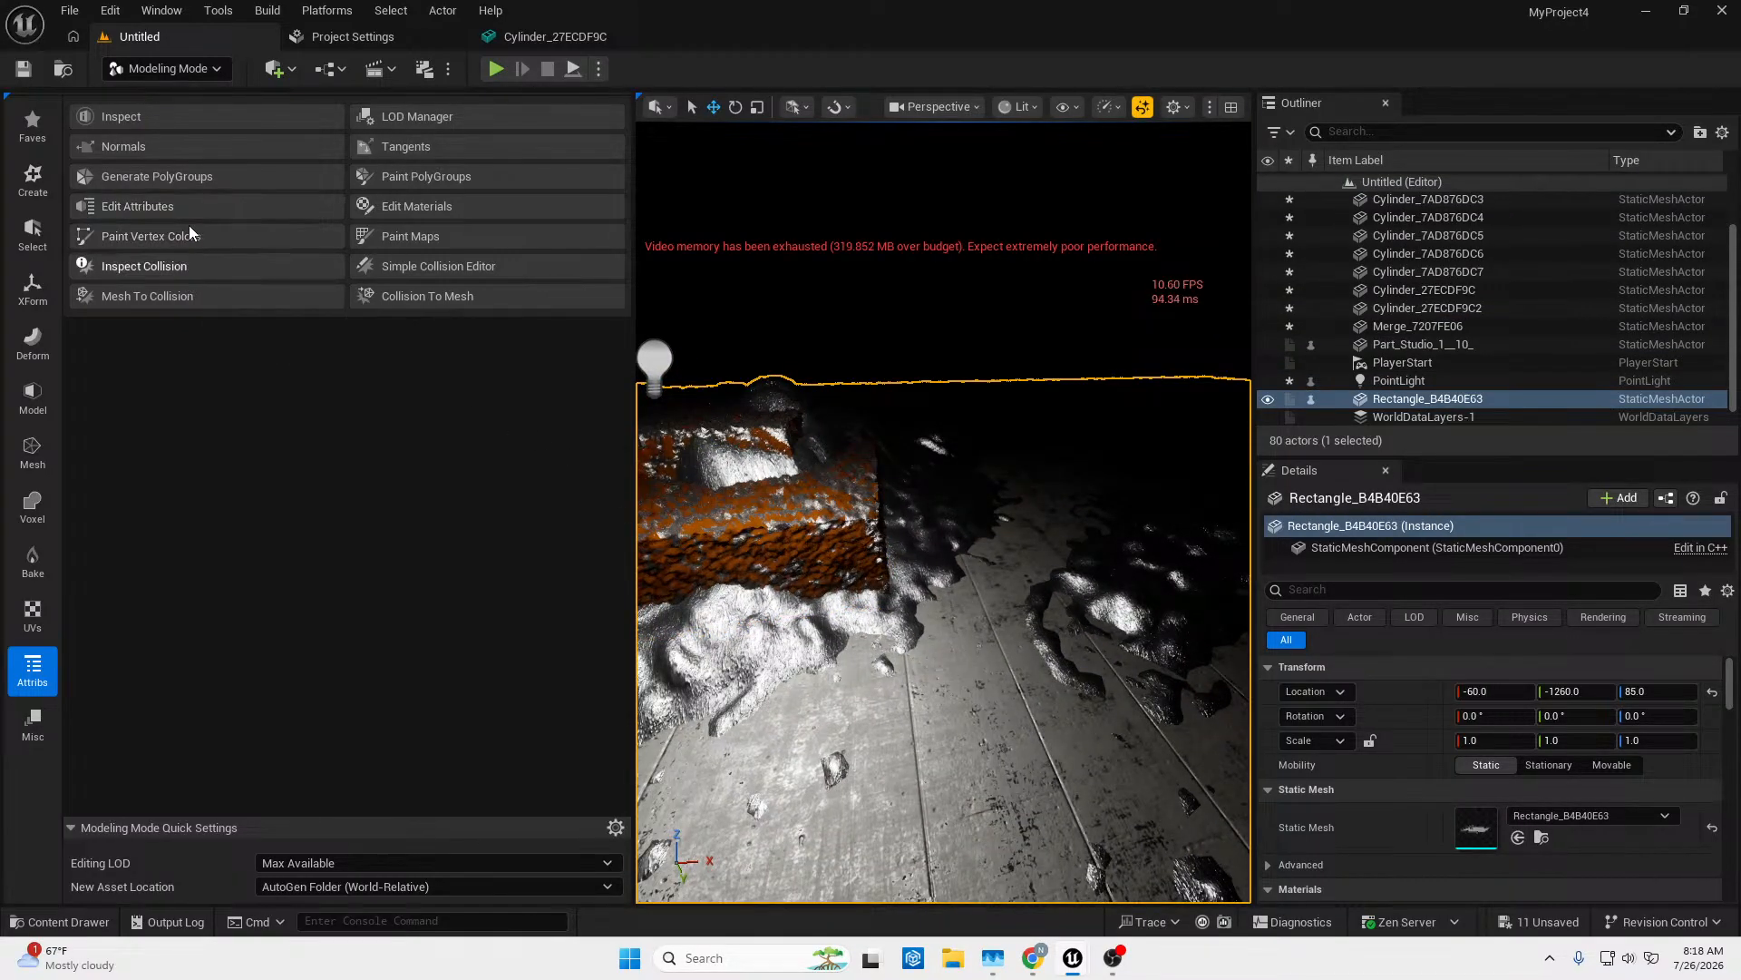
left_click(31, 346)
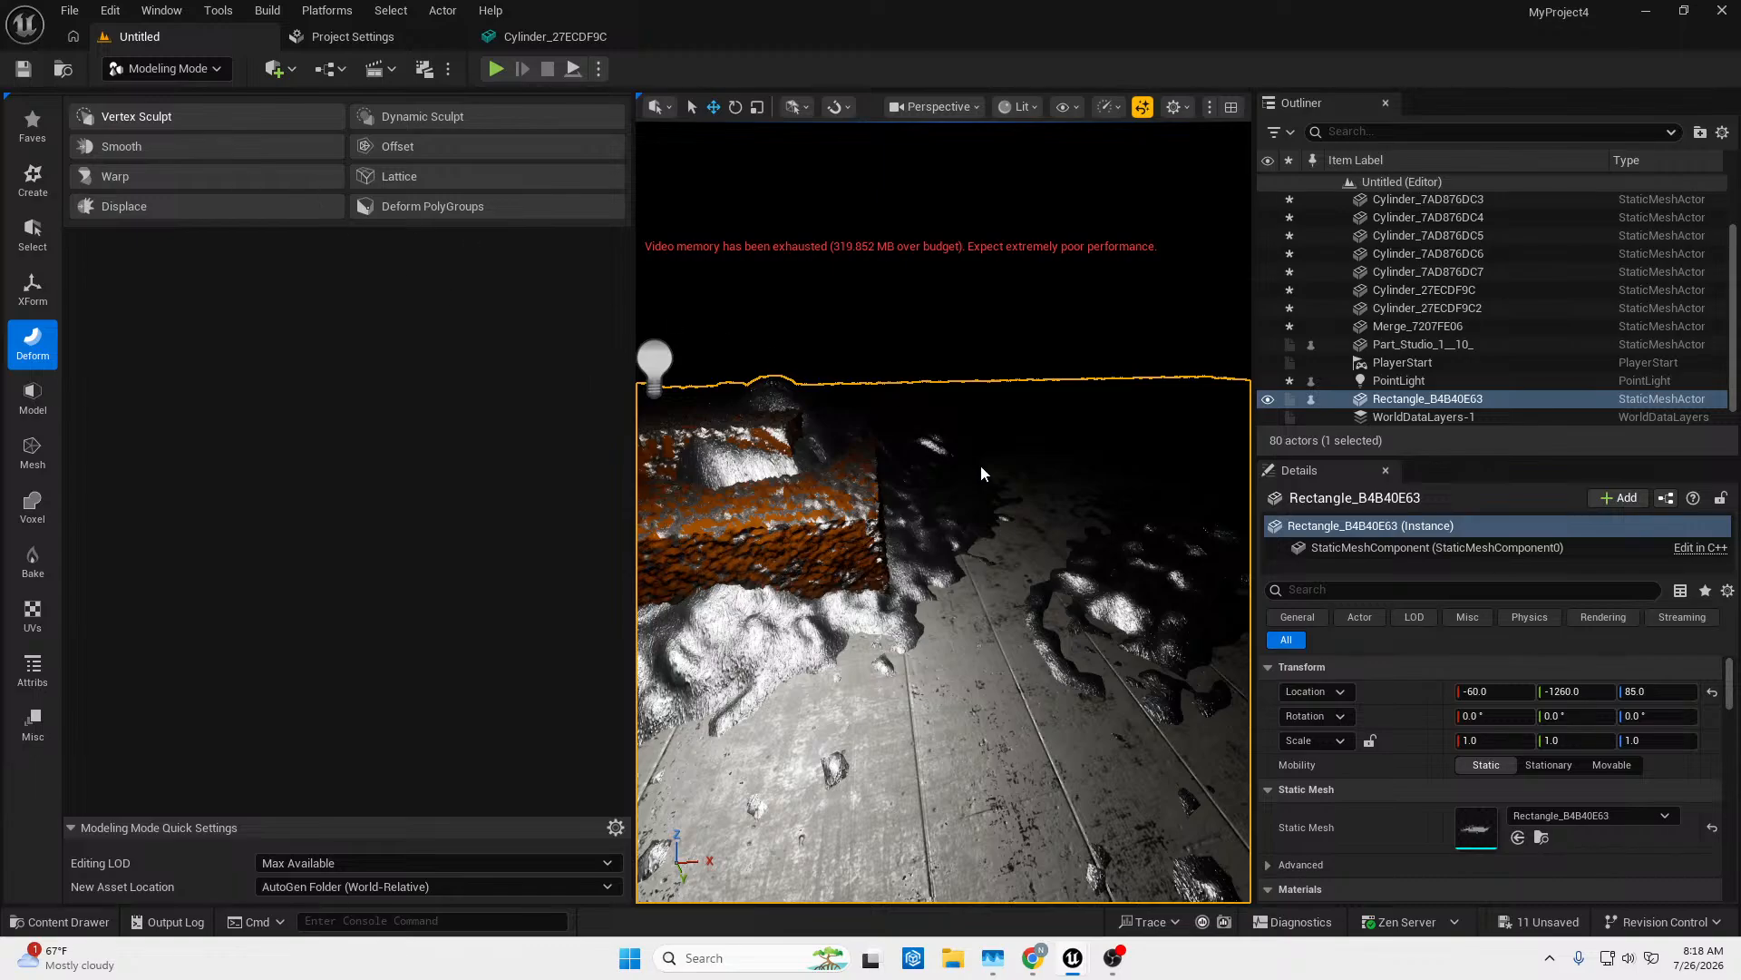
Set the viewport to Unlit and start a Vertex Sculpt on the rectangle ground mesh with brush size 0.1.
left_click(1024, 106)
left_click(1052, 195)
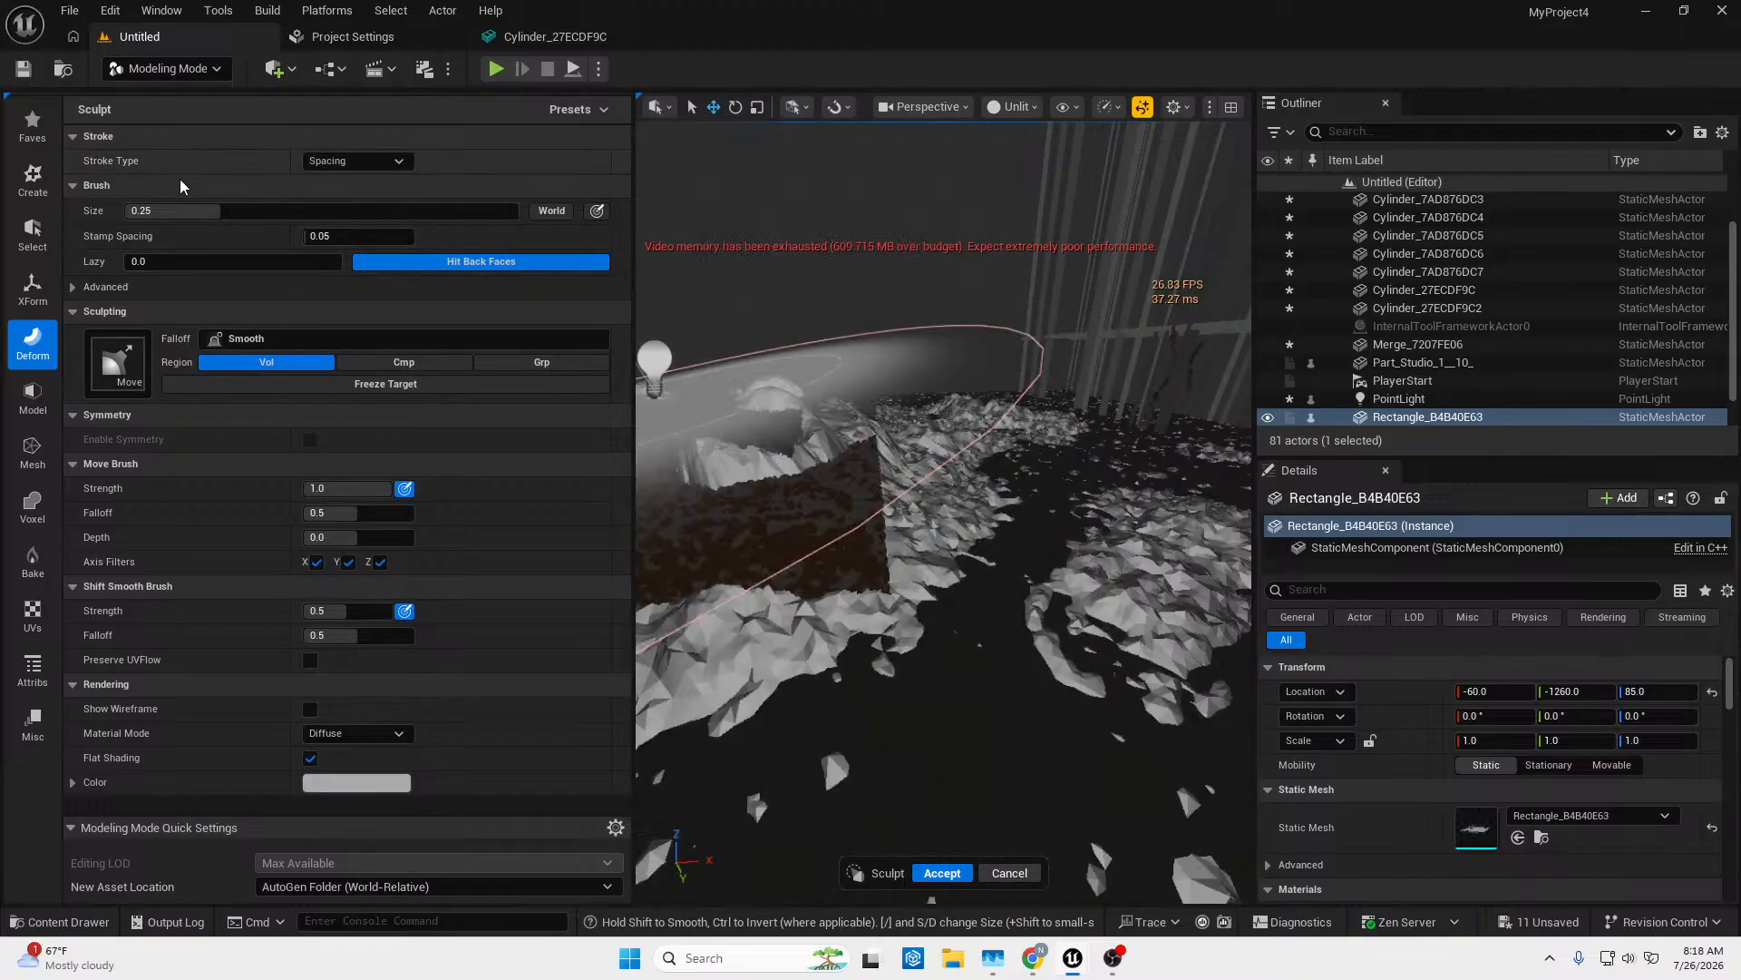
left_click(190, 212)
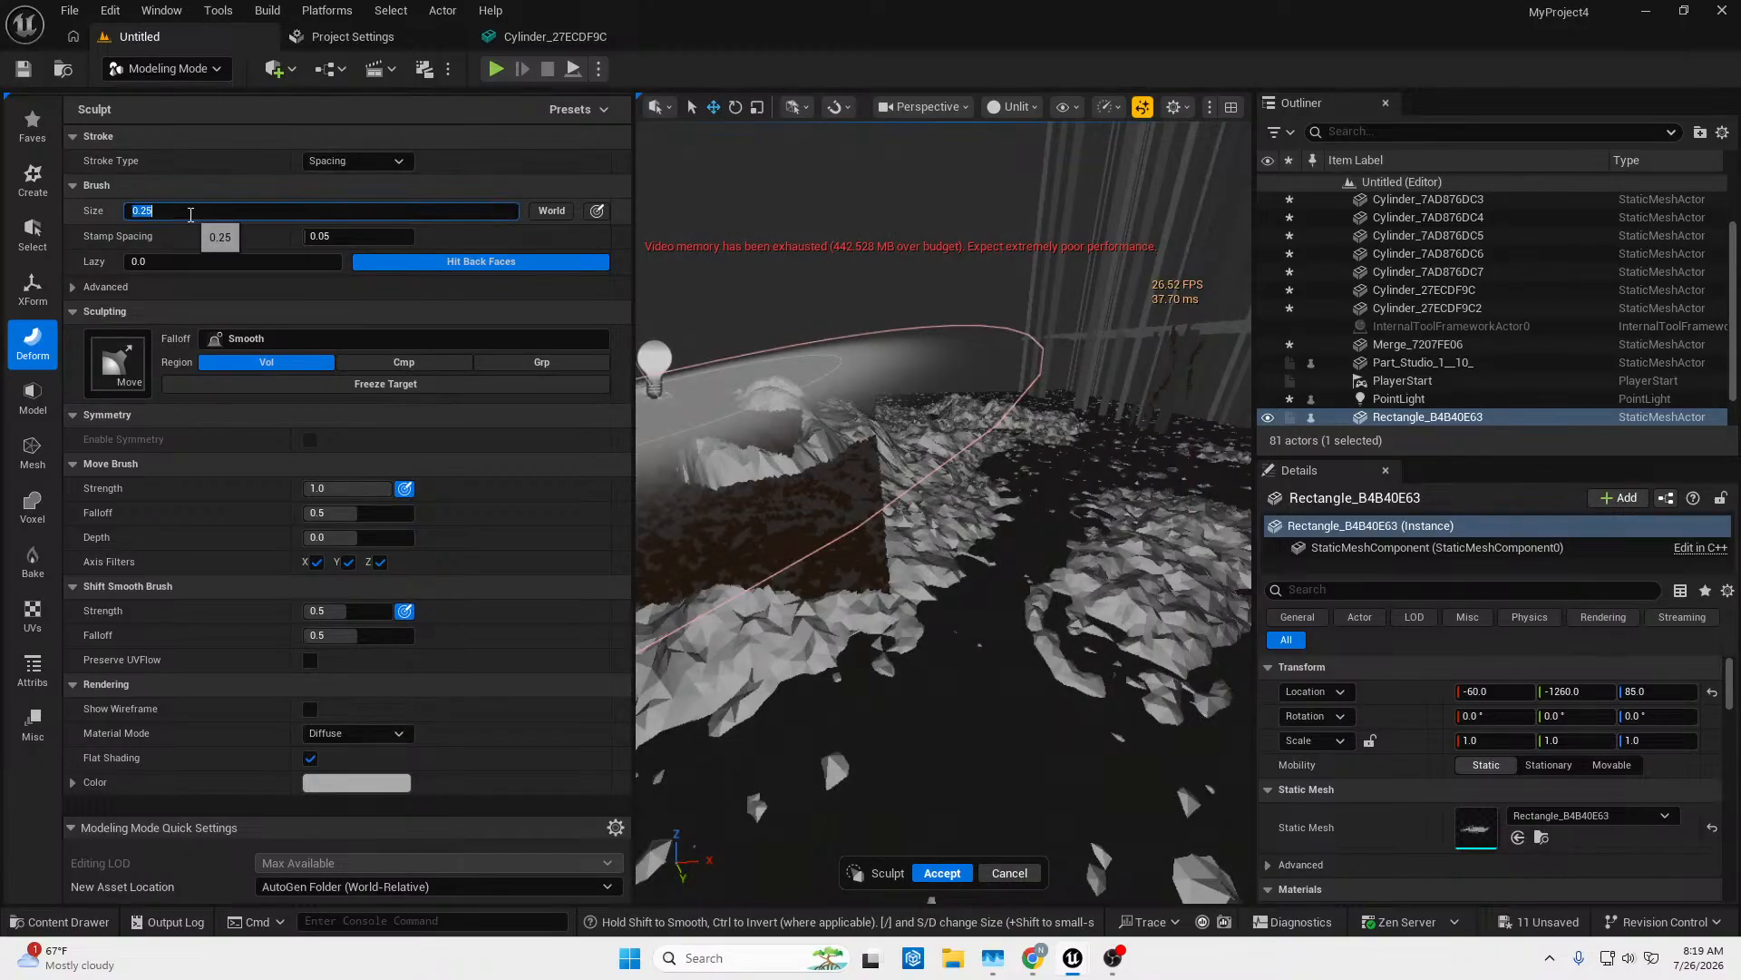
type("0.1")
key("Return")
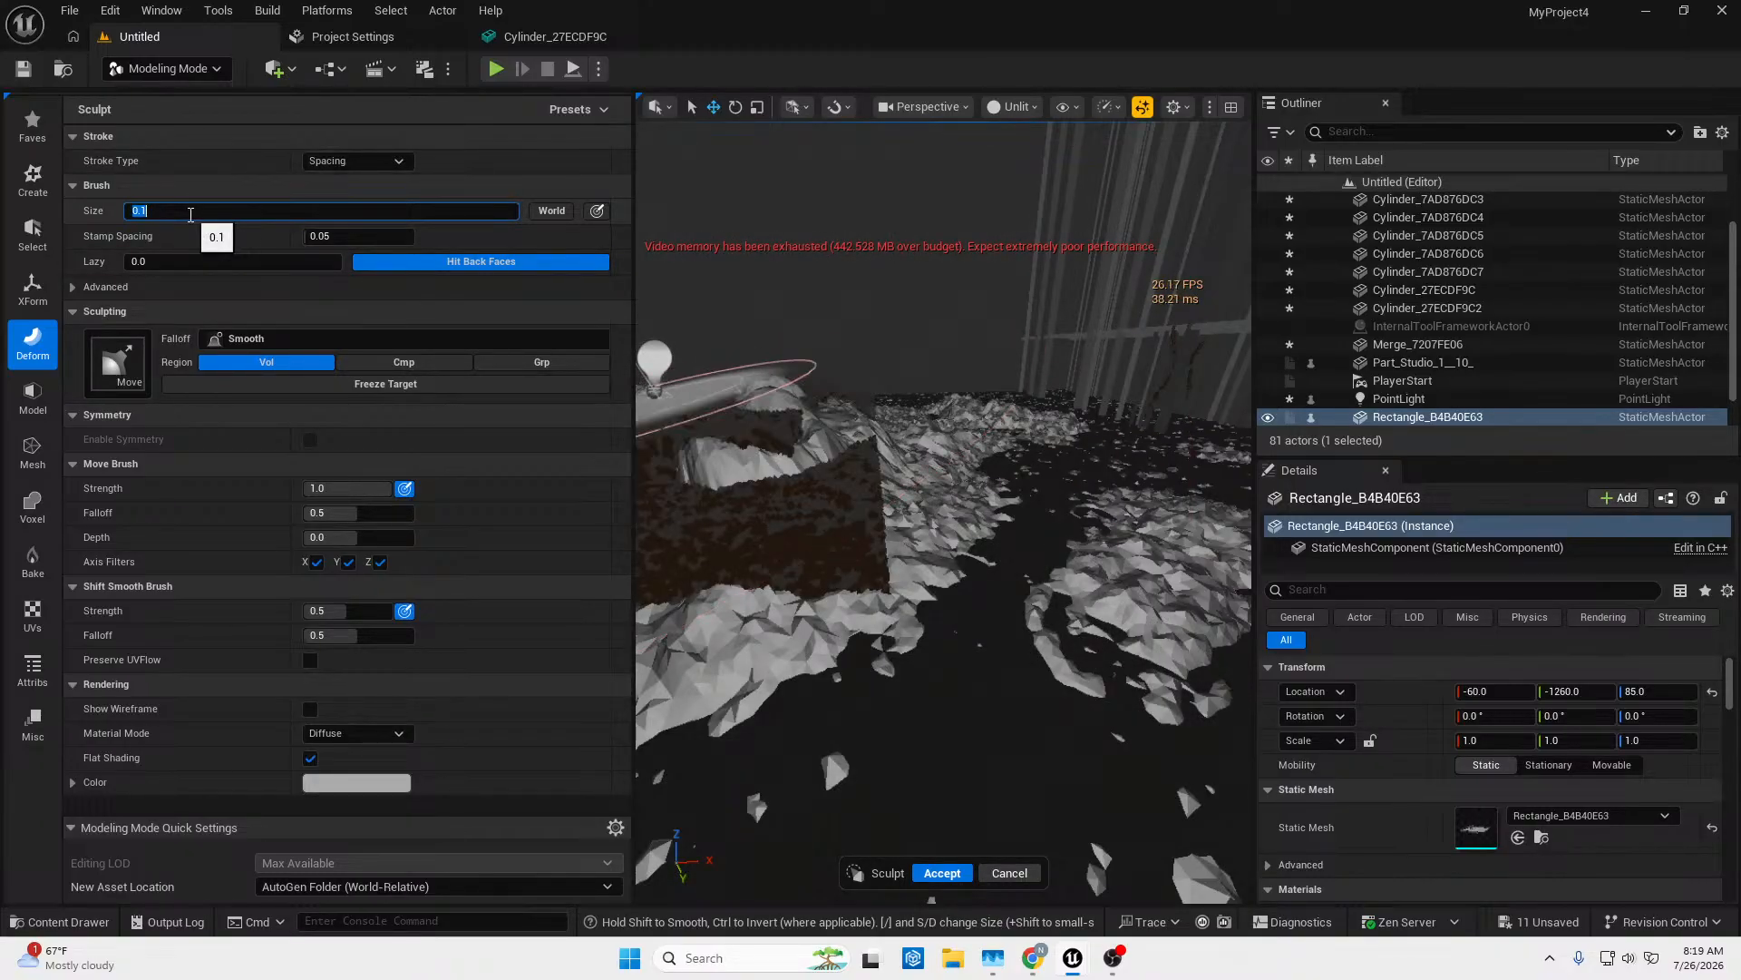
Try to raise the ground in front of the rusty block with the Move brush, and undo the stroke.
left_click(348, 561)
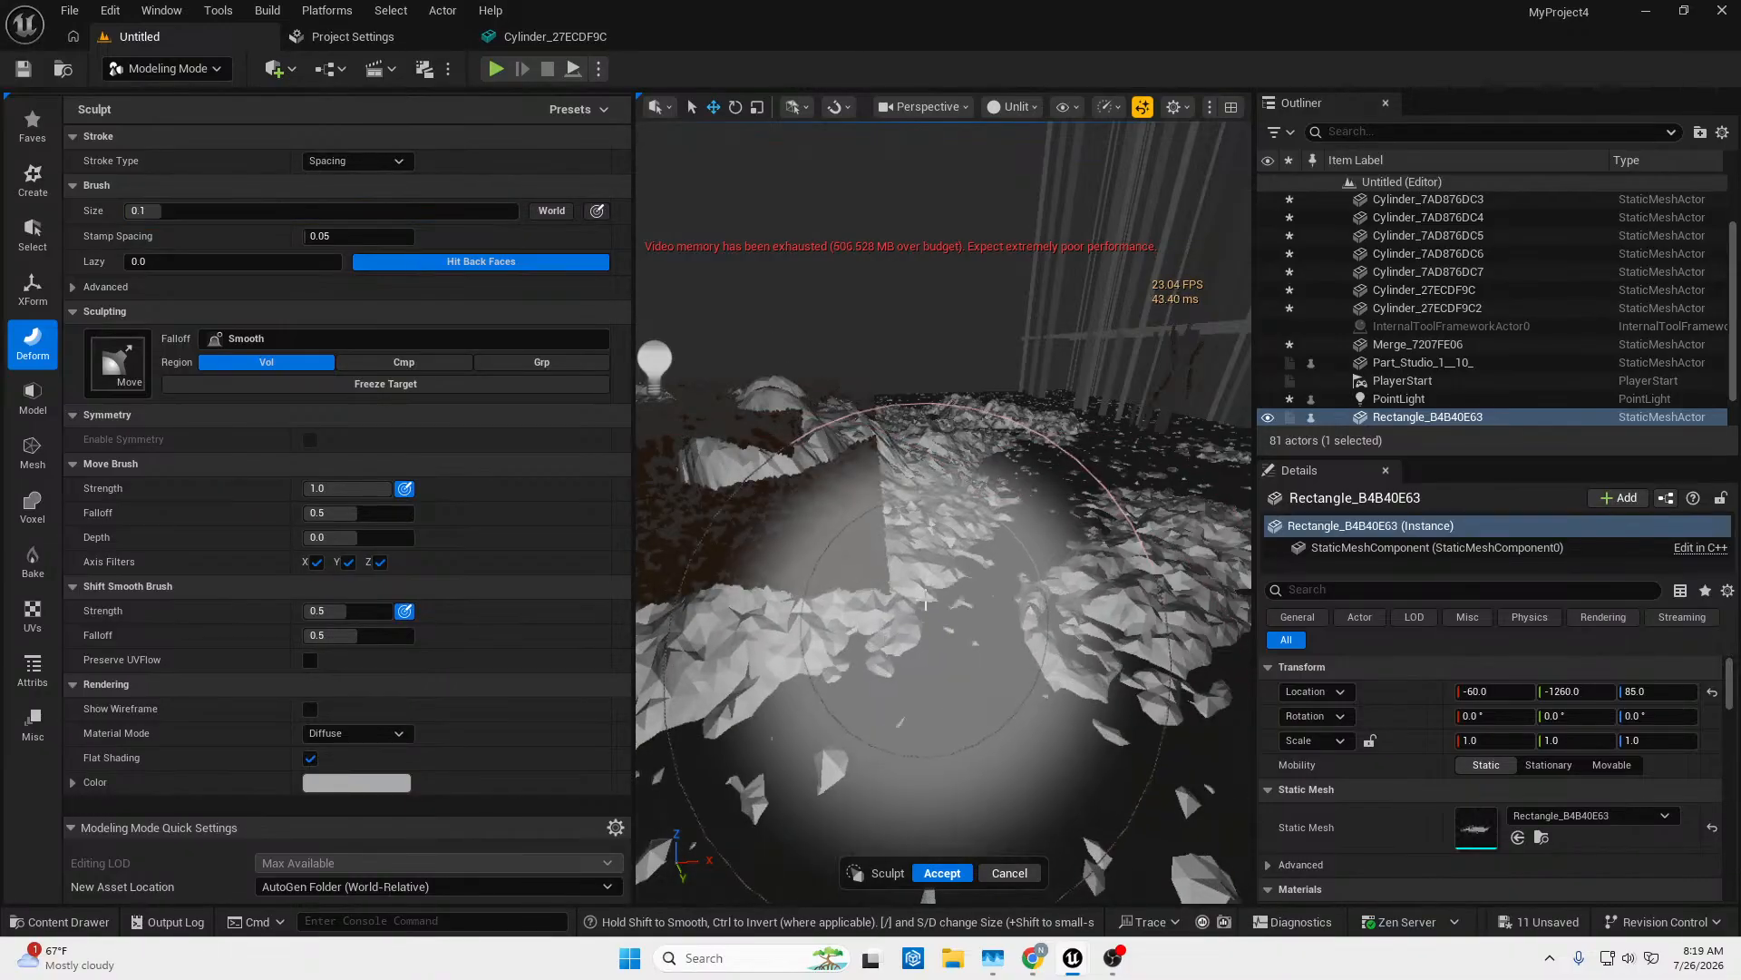
left_click_drag(925, 601, 925, 587)
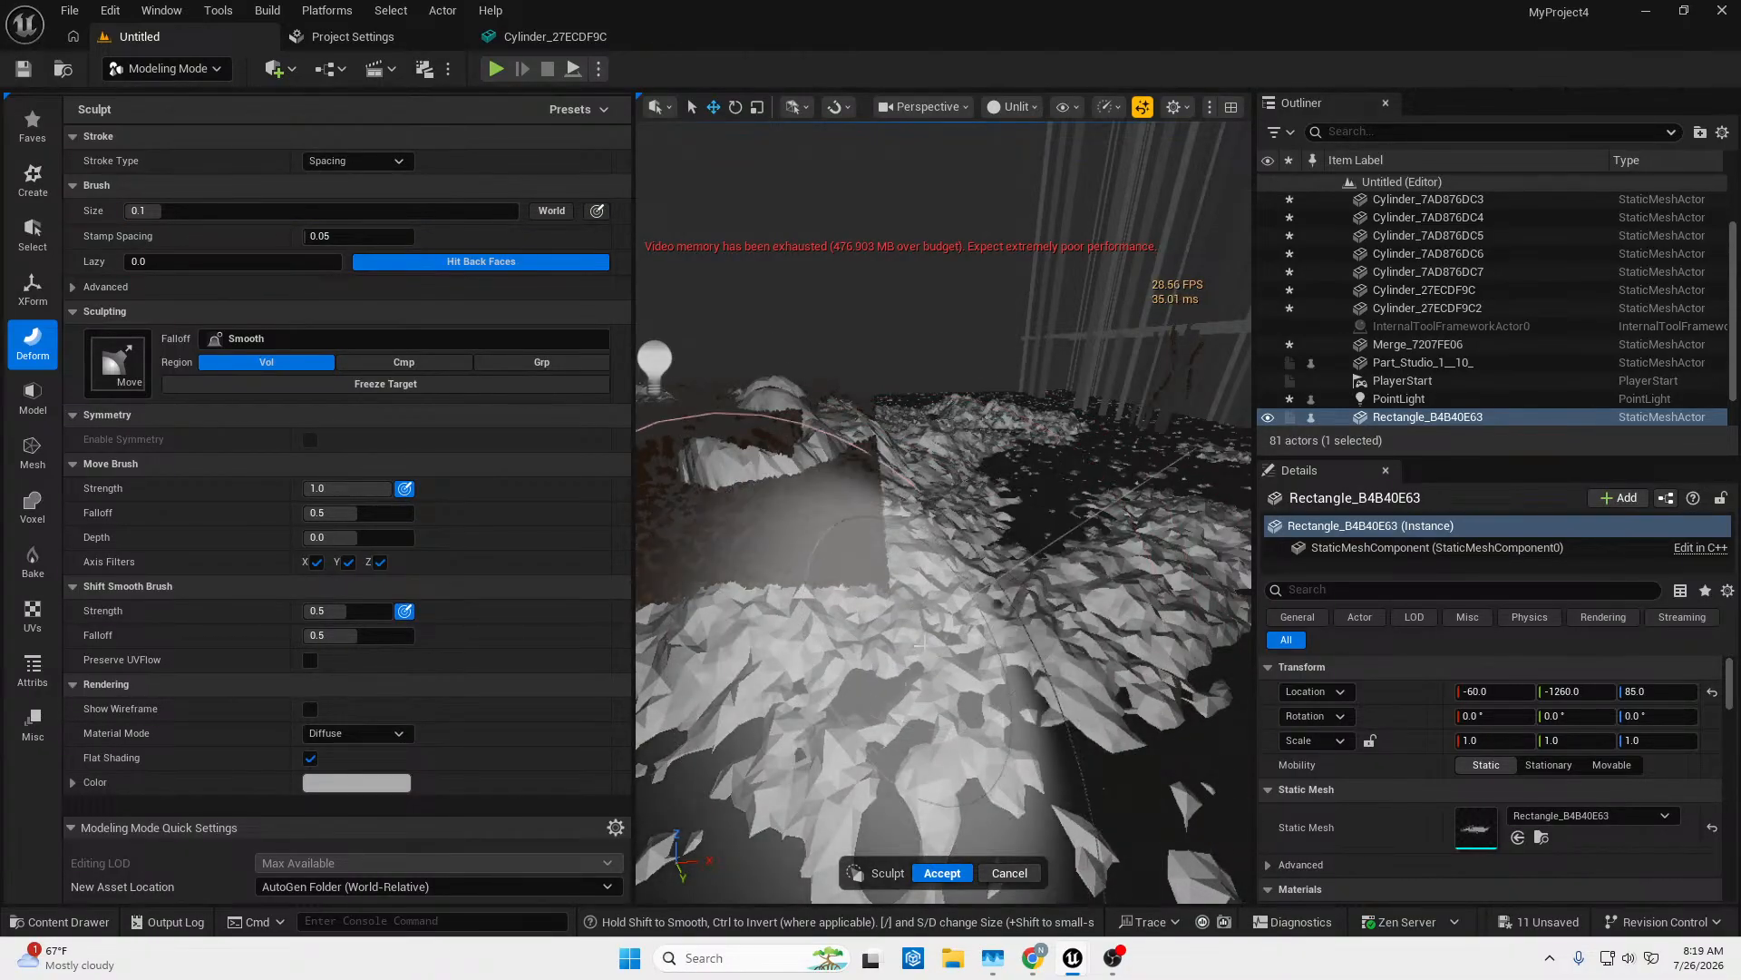
key("ctrl+z")
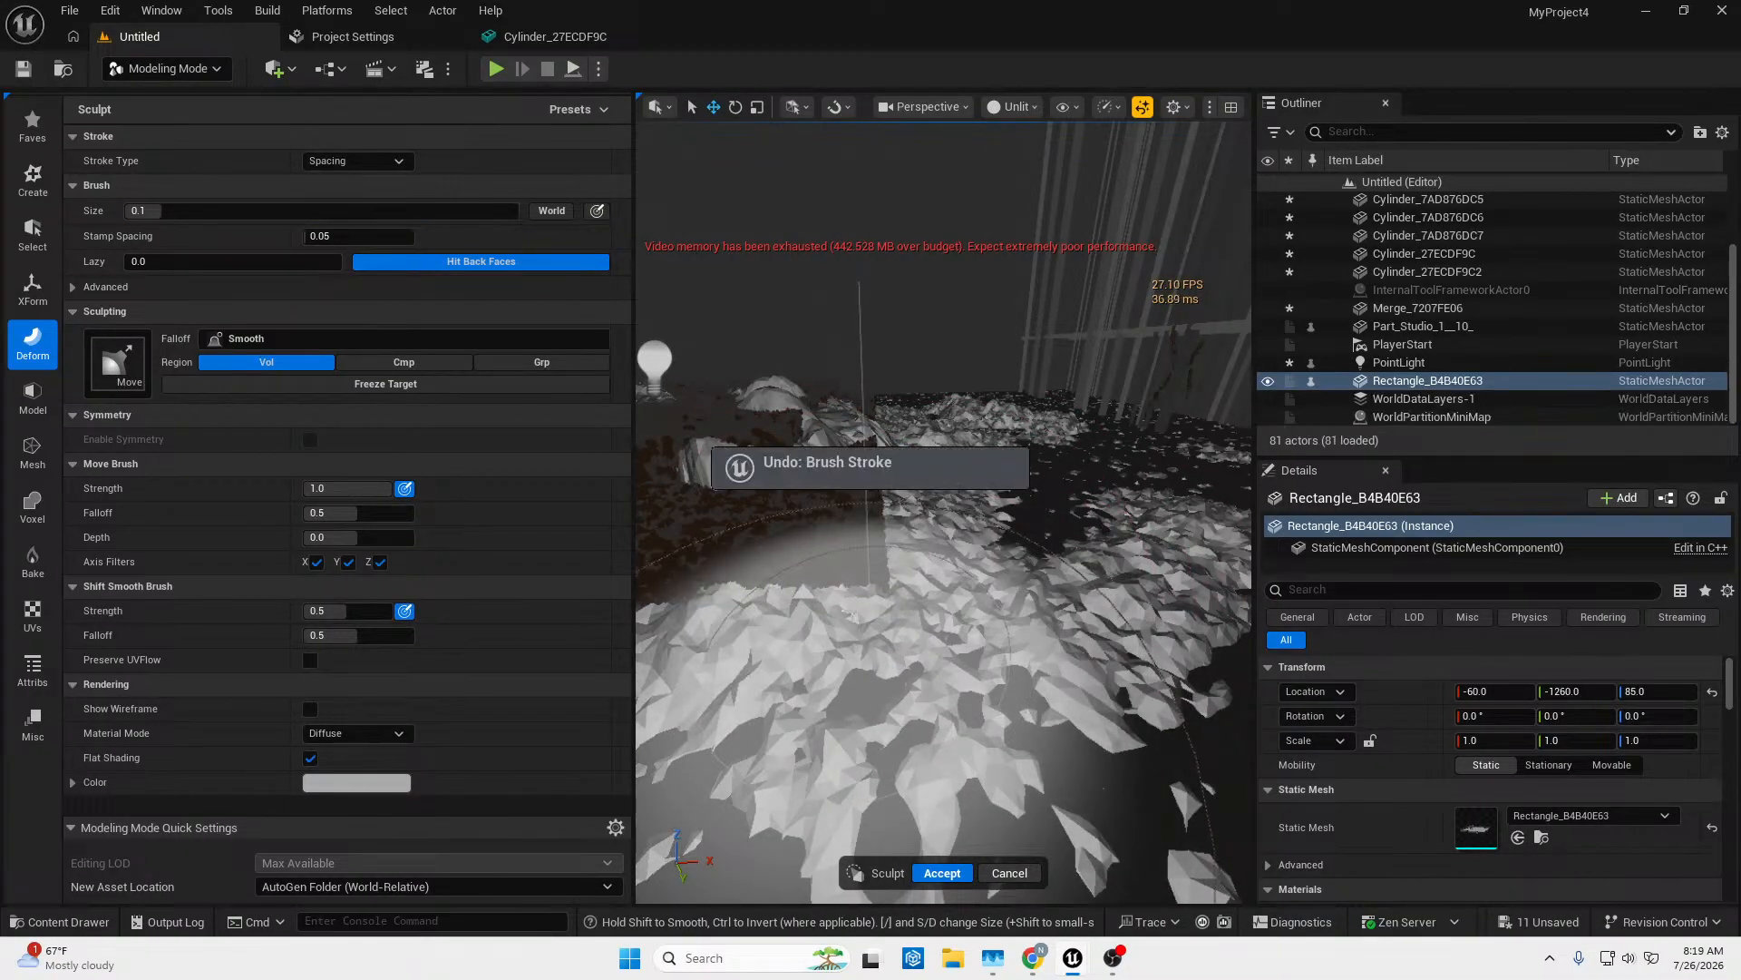
Reduce the sculpt brush size to 0.05.
left_click(254, 212)
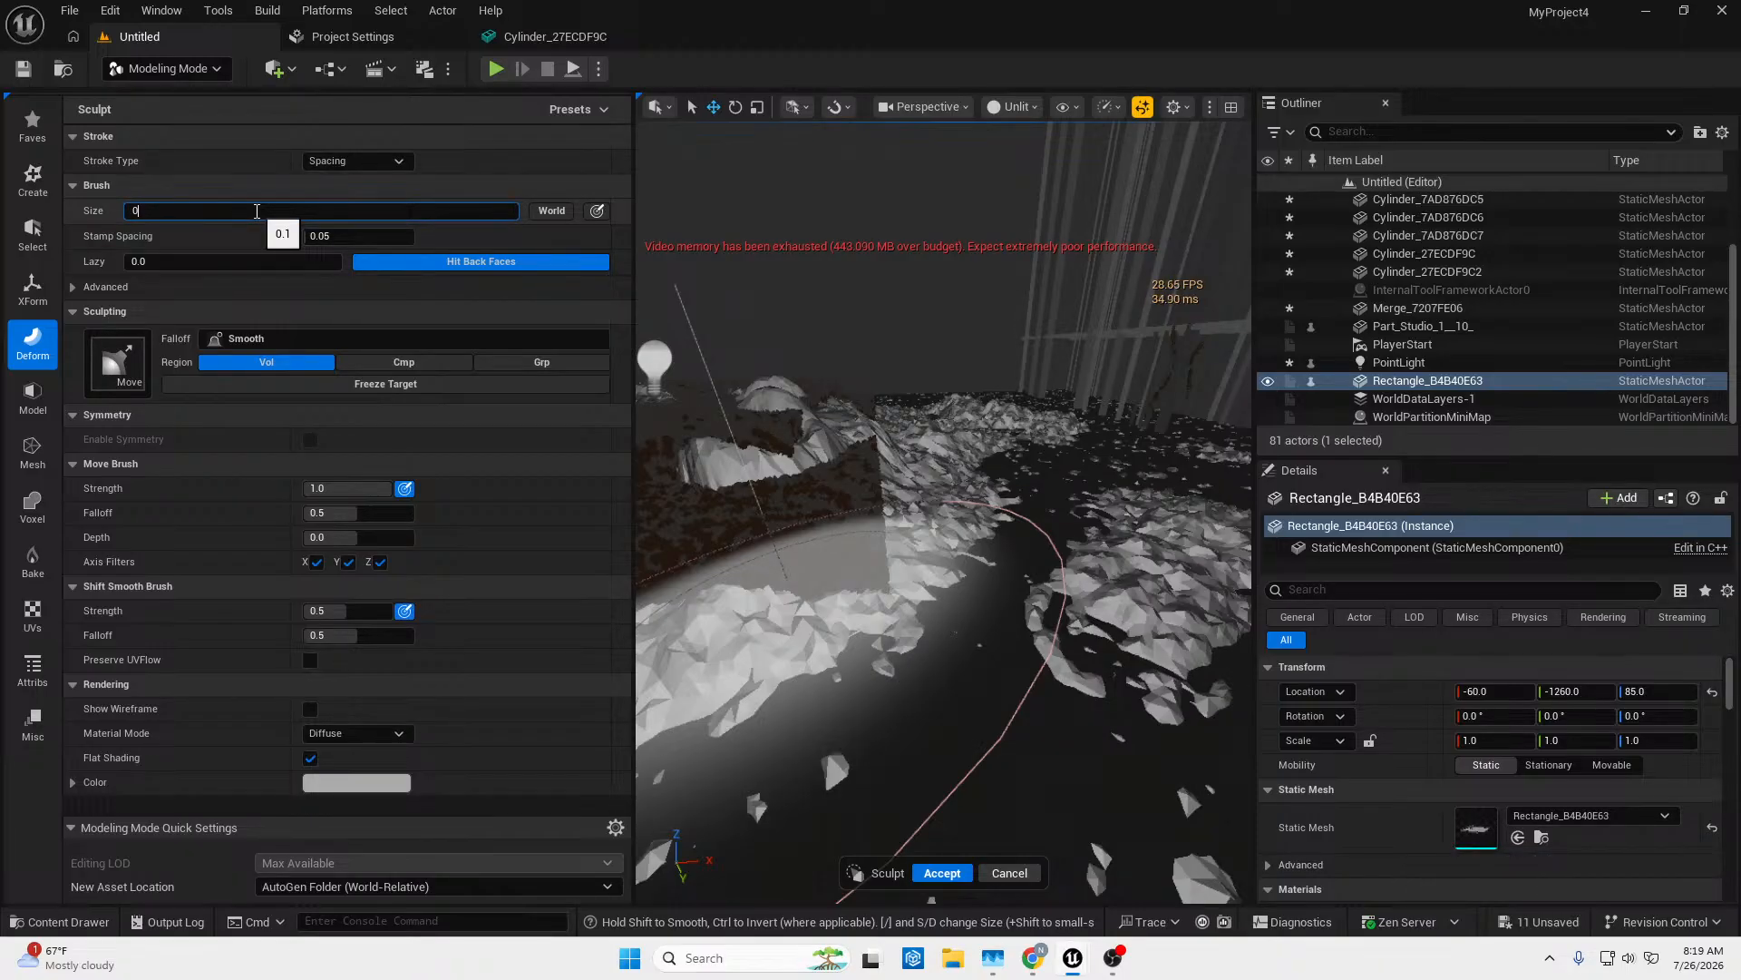
type("0.2")
key("Return")
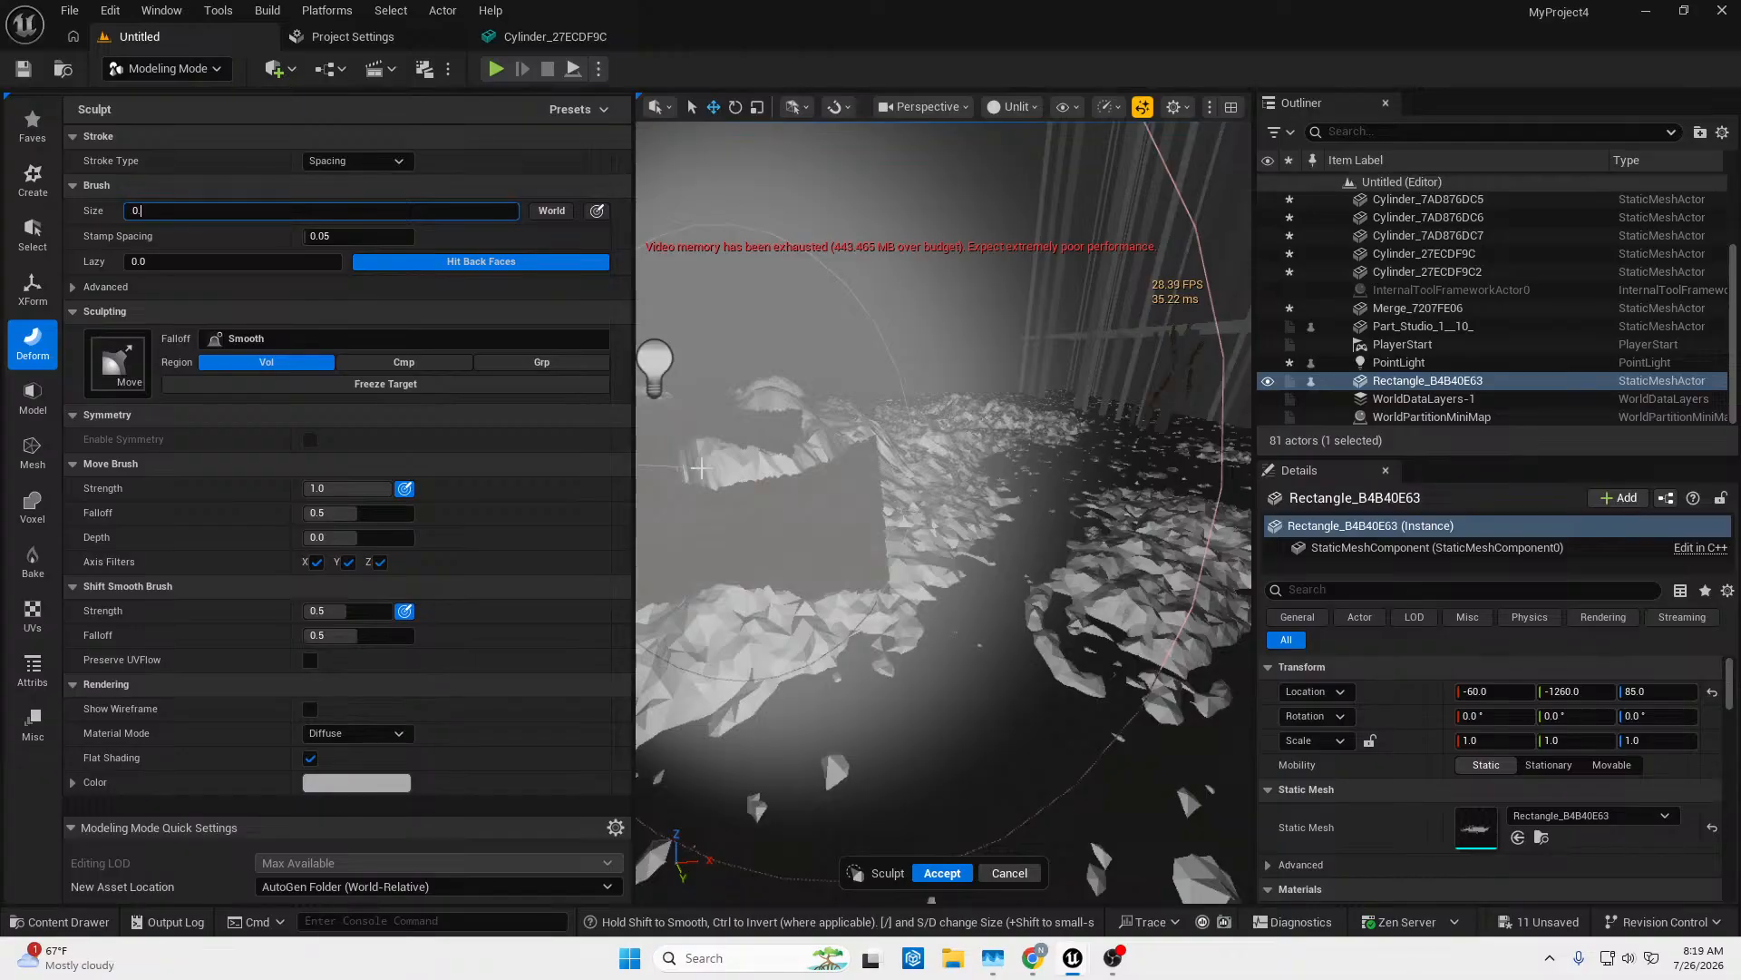
type("0.05")
key("Return")
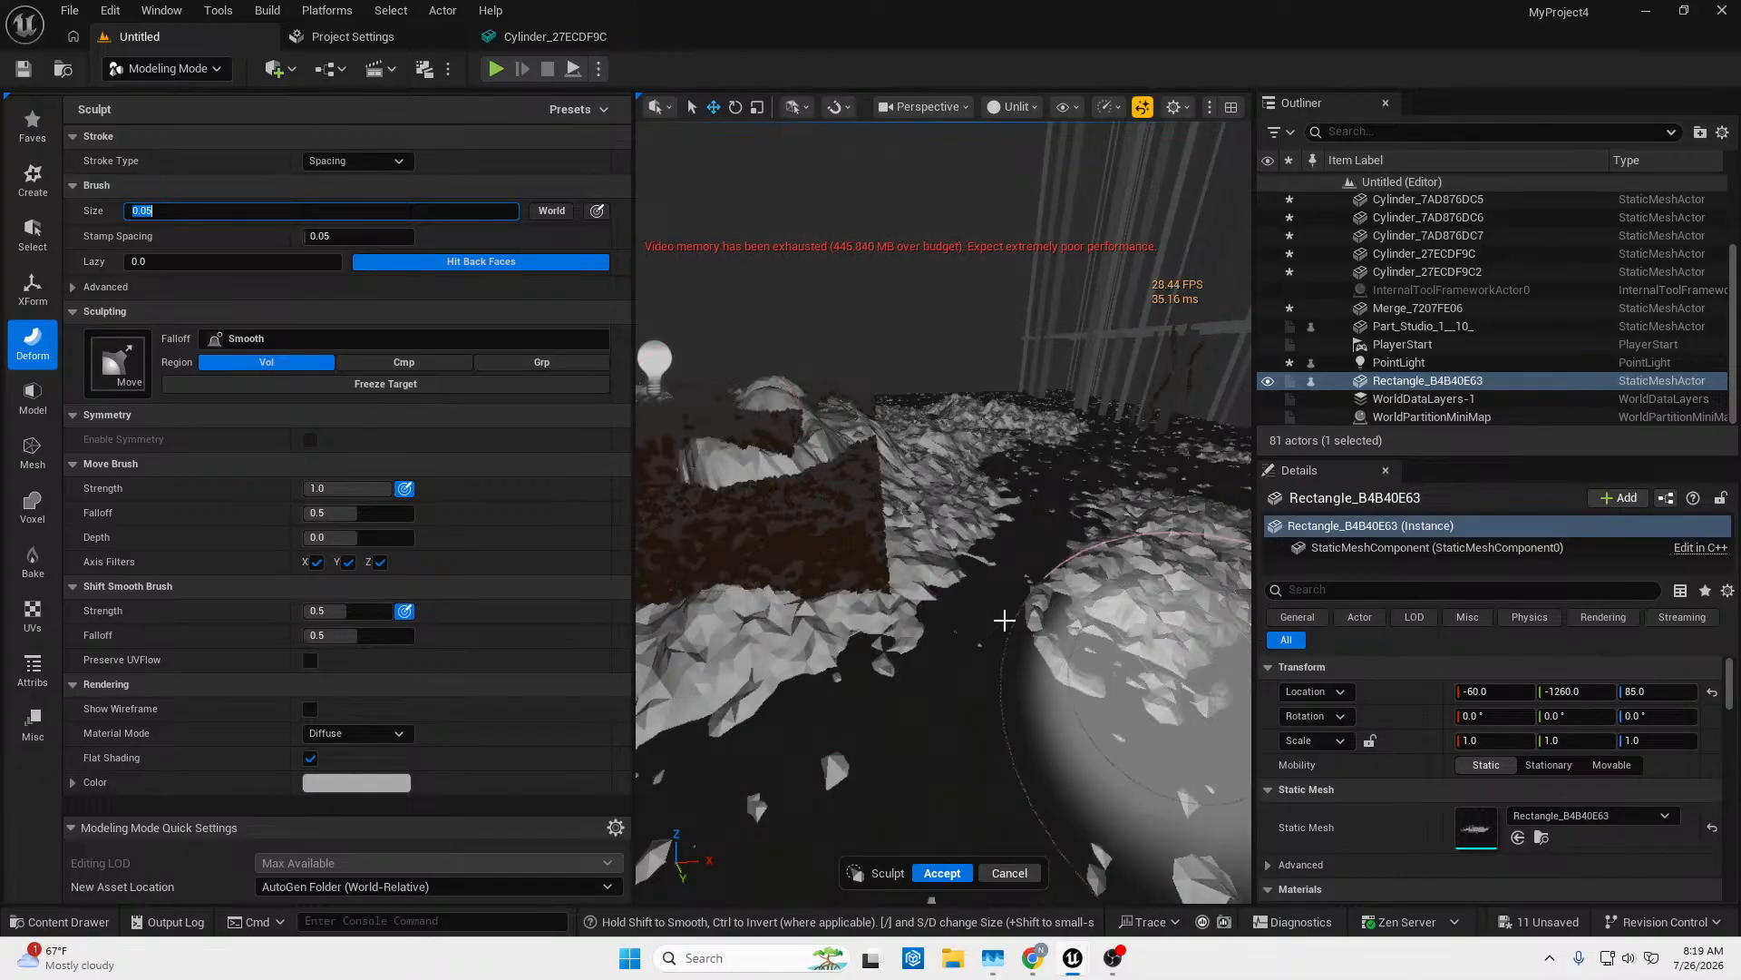
Pull the ground rubble up around the rusty block with the Move brush.
mouse_move(900, 628)
left_mouse_down()
mouse_move(890, 585)
mouse_move(813, 511)
left_mouse_up()
mouse_move(812, 510)
right_mouse_down()
mouse_move(773, 466)
mouse_move(821, 492)
mouse_move(767, 497)
right_mouse_up()
key("w")
key("s")
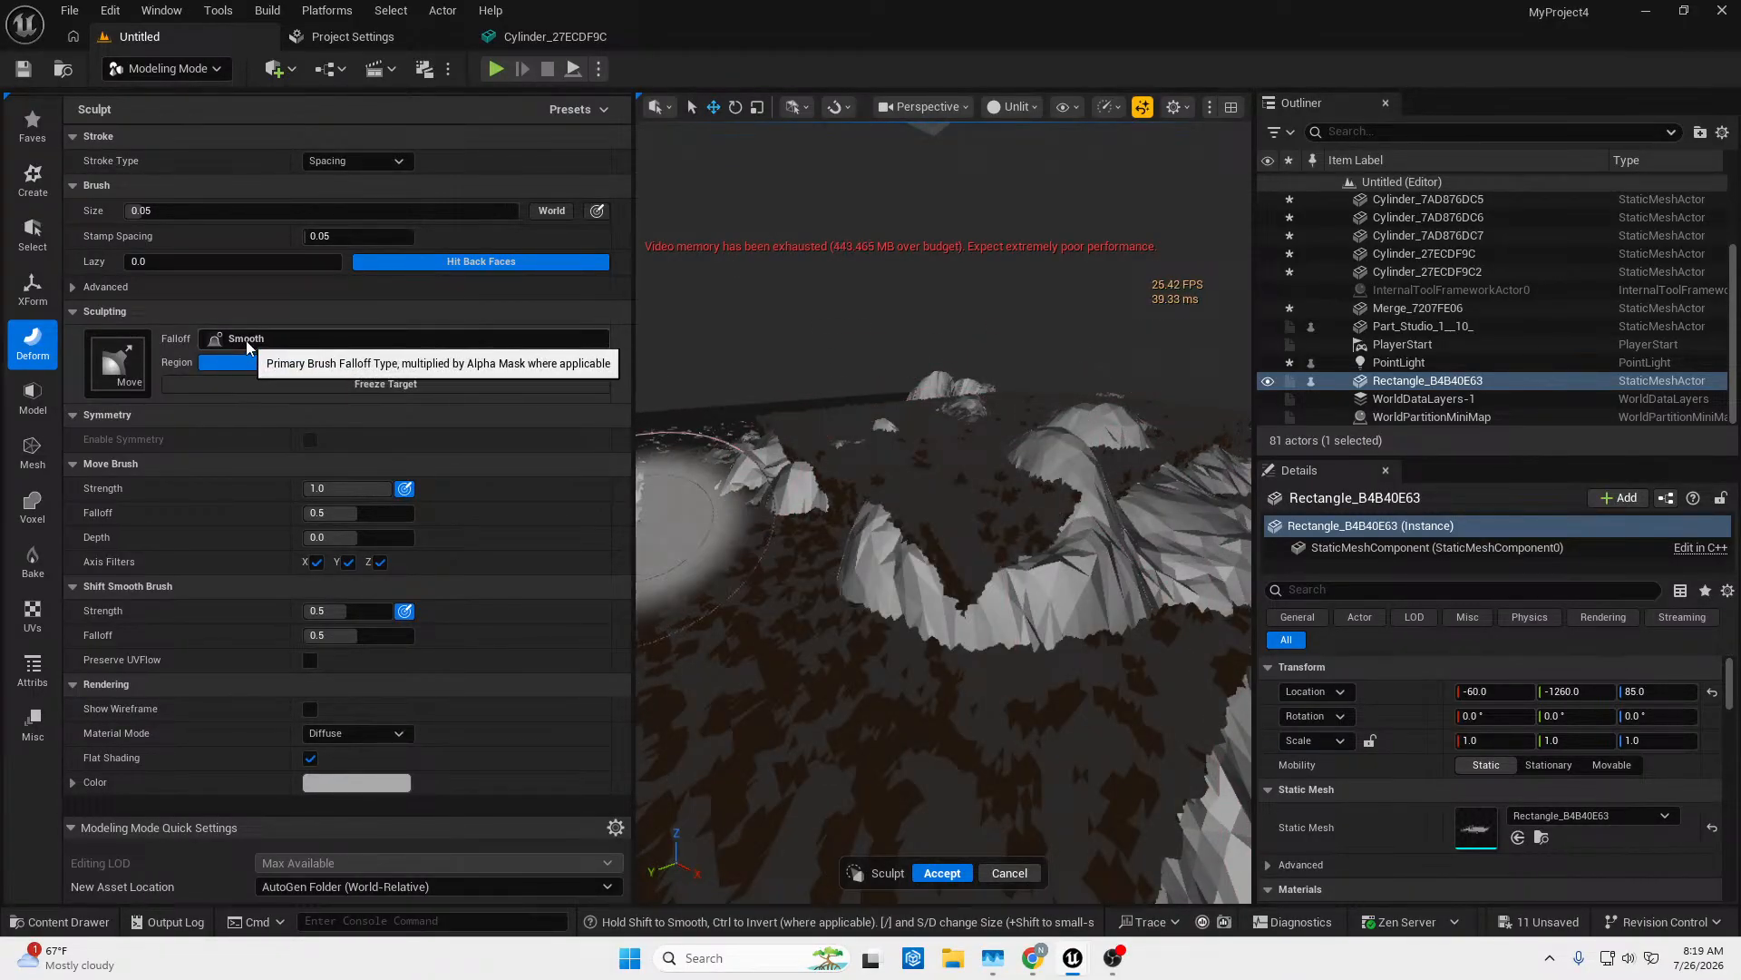
key("ctrl+z")
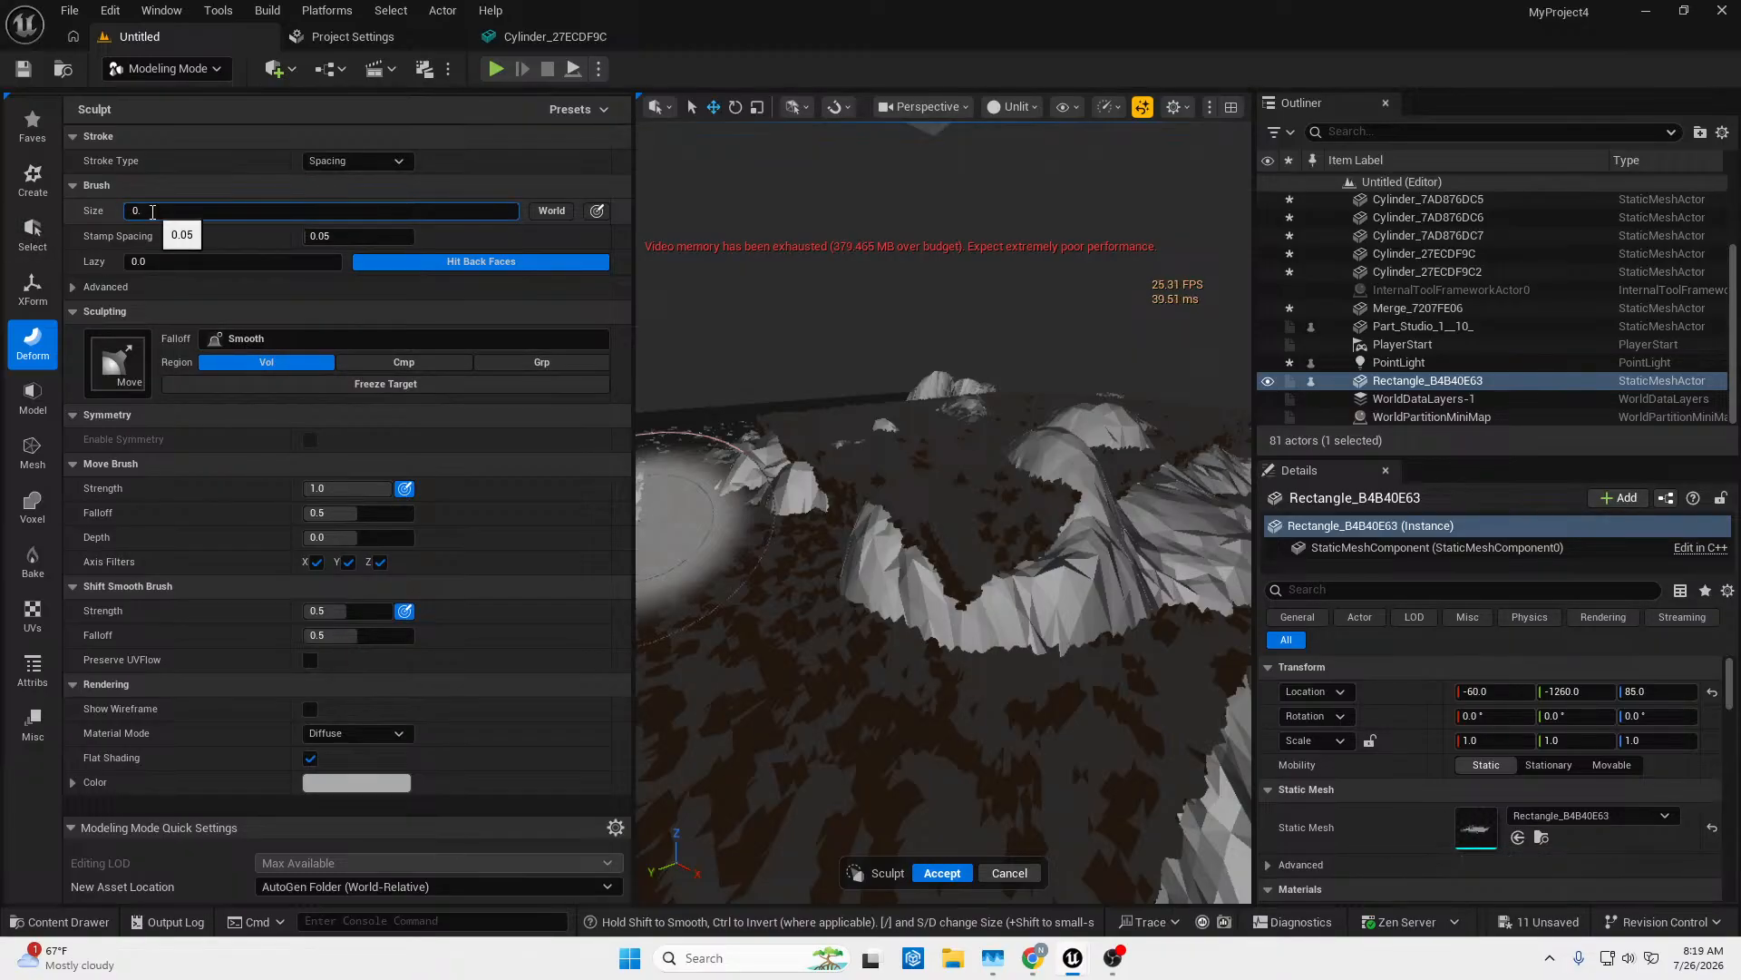
Set the sculpt brush size to 0.03.
type("3")
key("Return")
type("0.03")
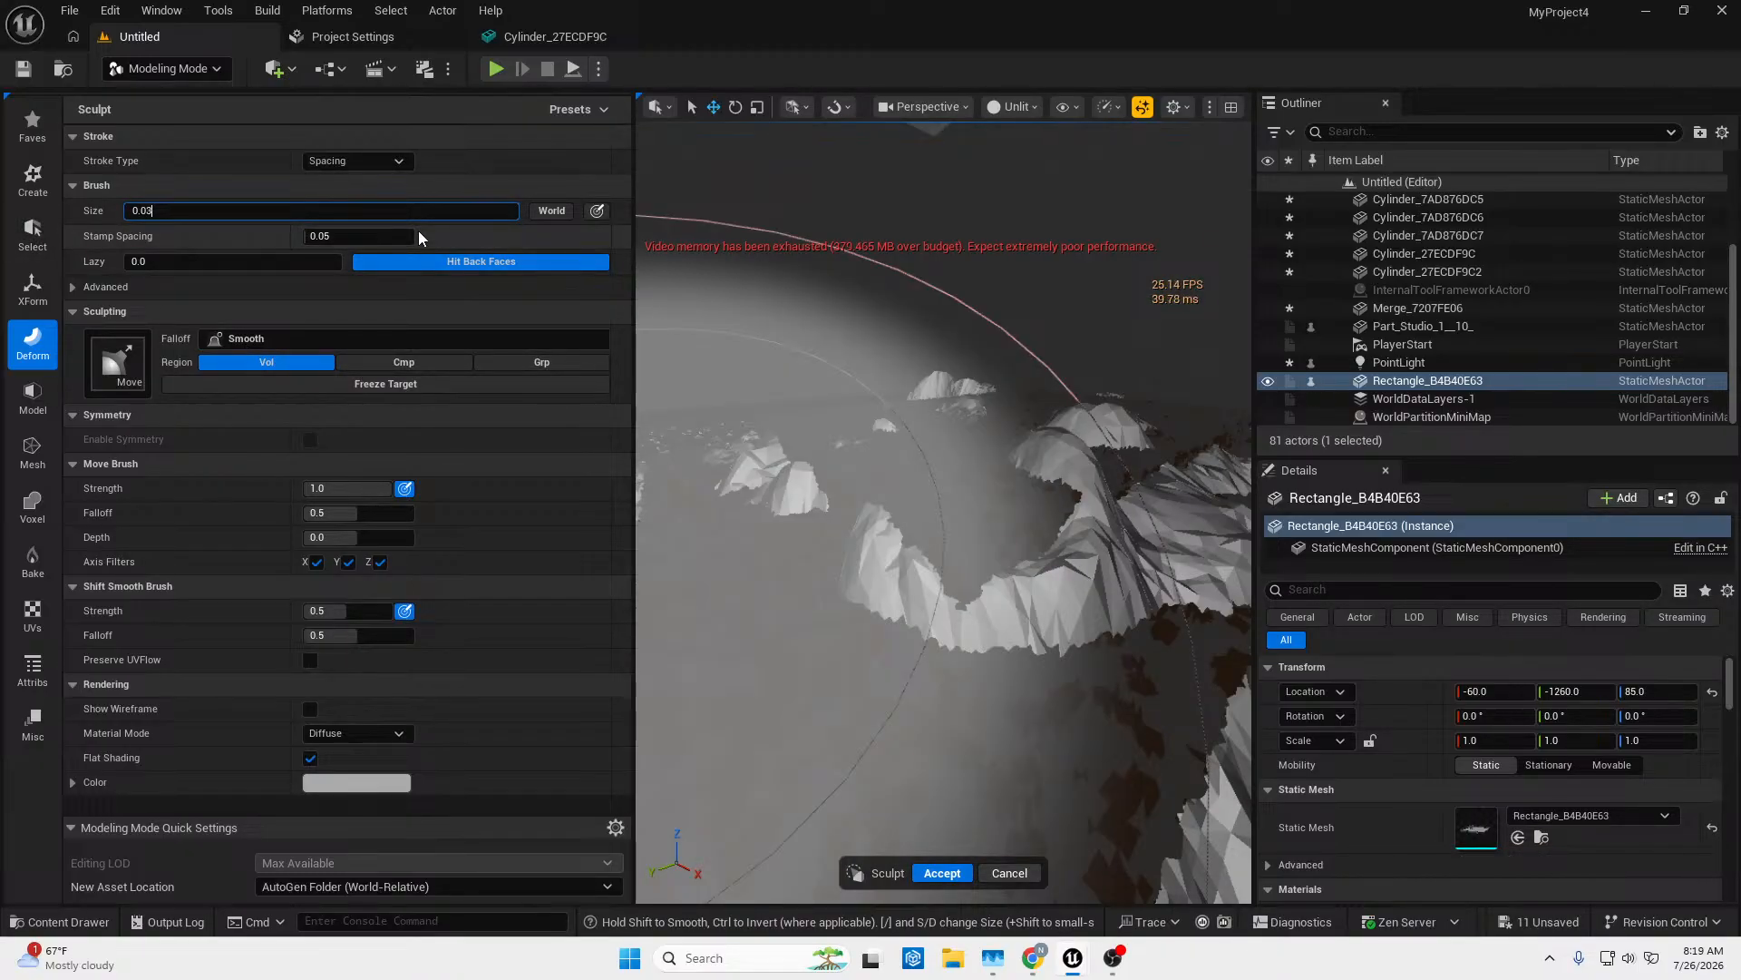
key("Return")
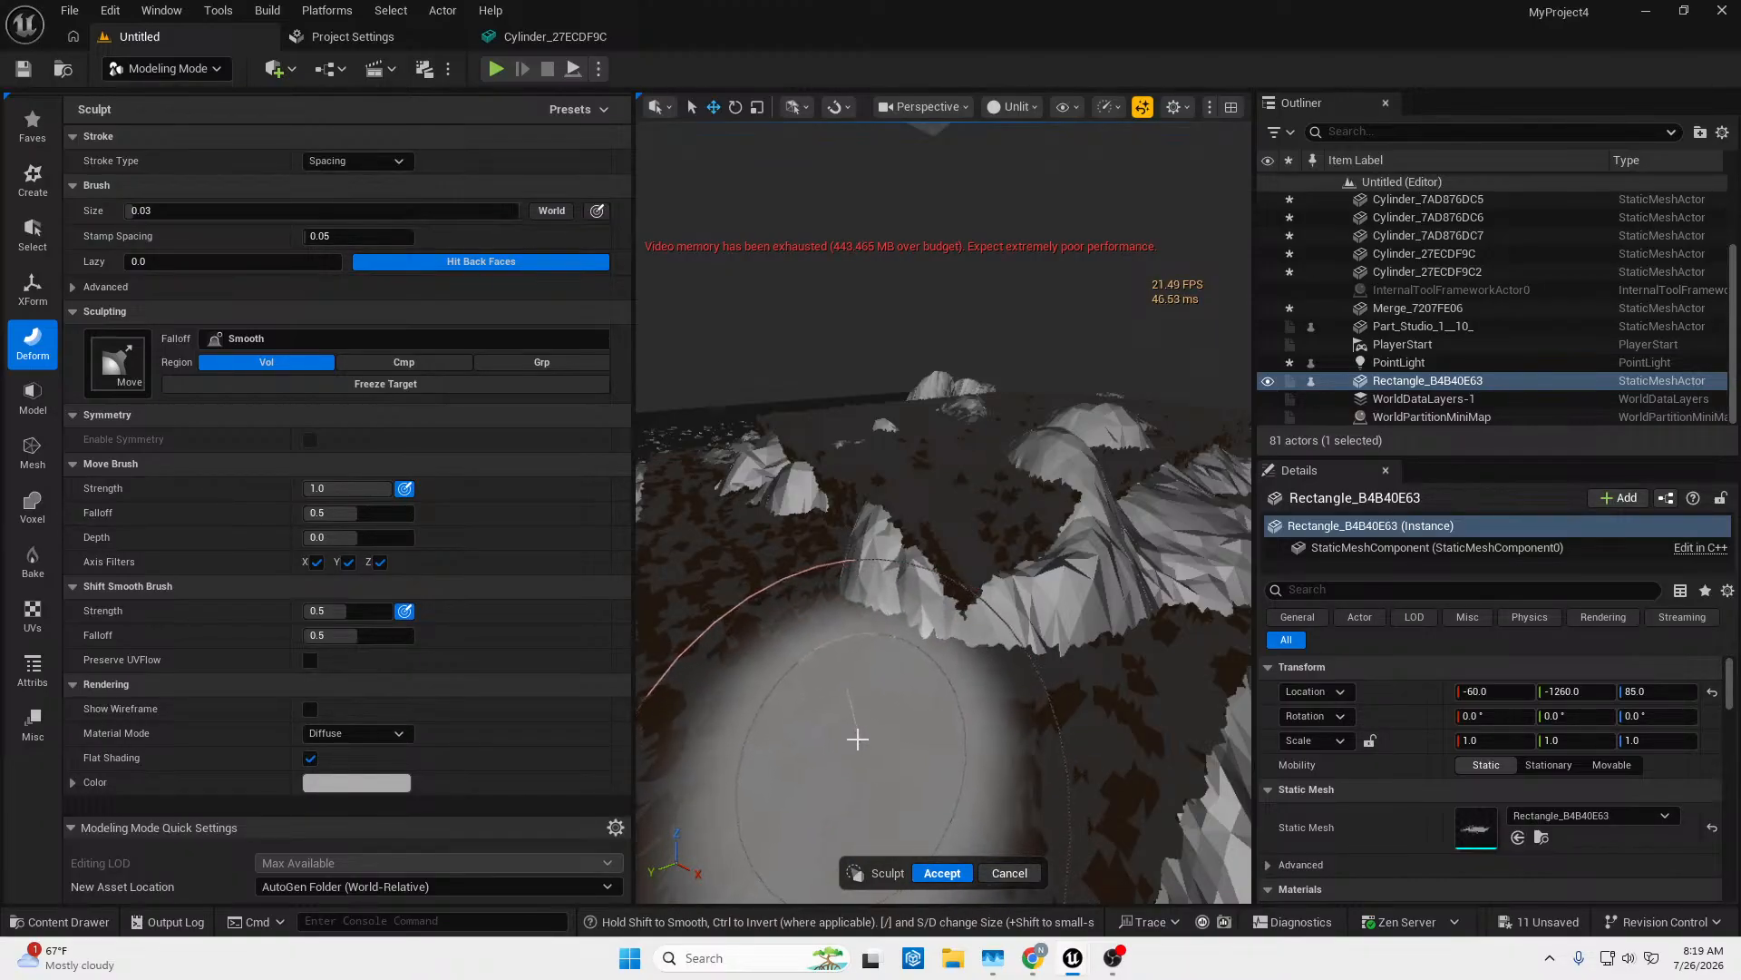
Set the sculpt brush size to 0.01 for finer shaping of the rubble.
mouse_move(856, 739)
right_mouse_down()
mouse_move(845, 706)
mouse_move(771, 664)
mouse_move(805, 719)
right_mouse_up()
key("s")
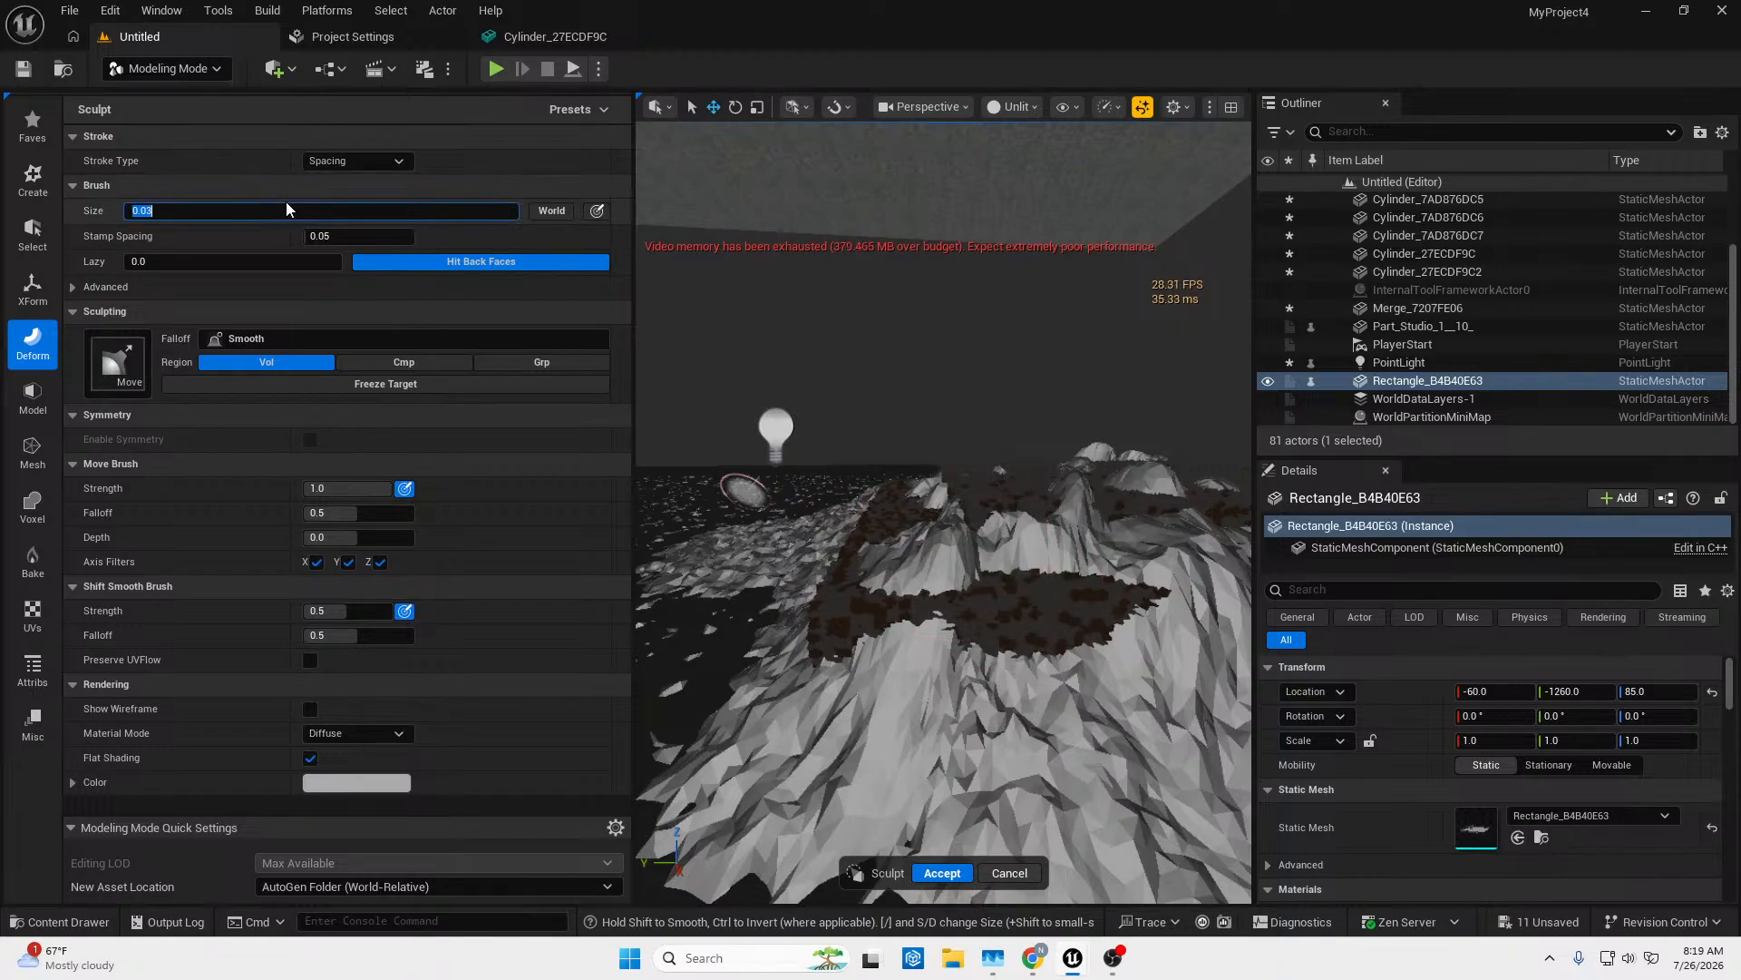
type("0.01")
key("Return")
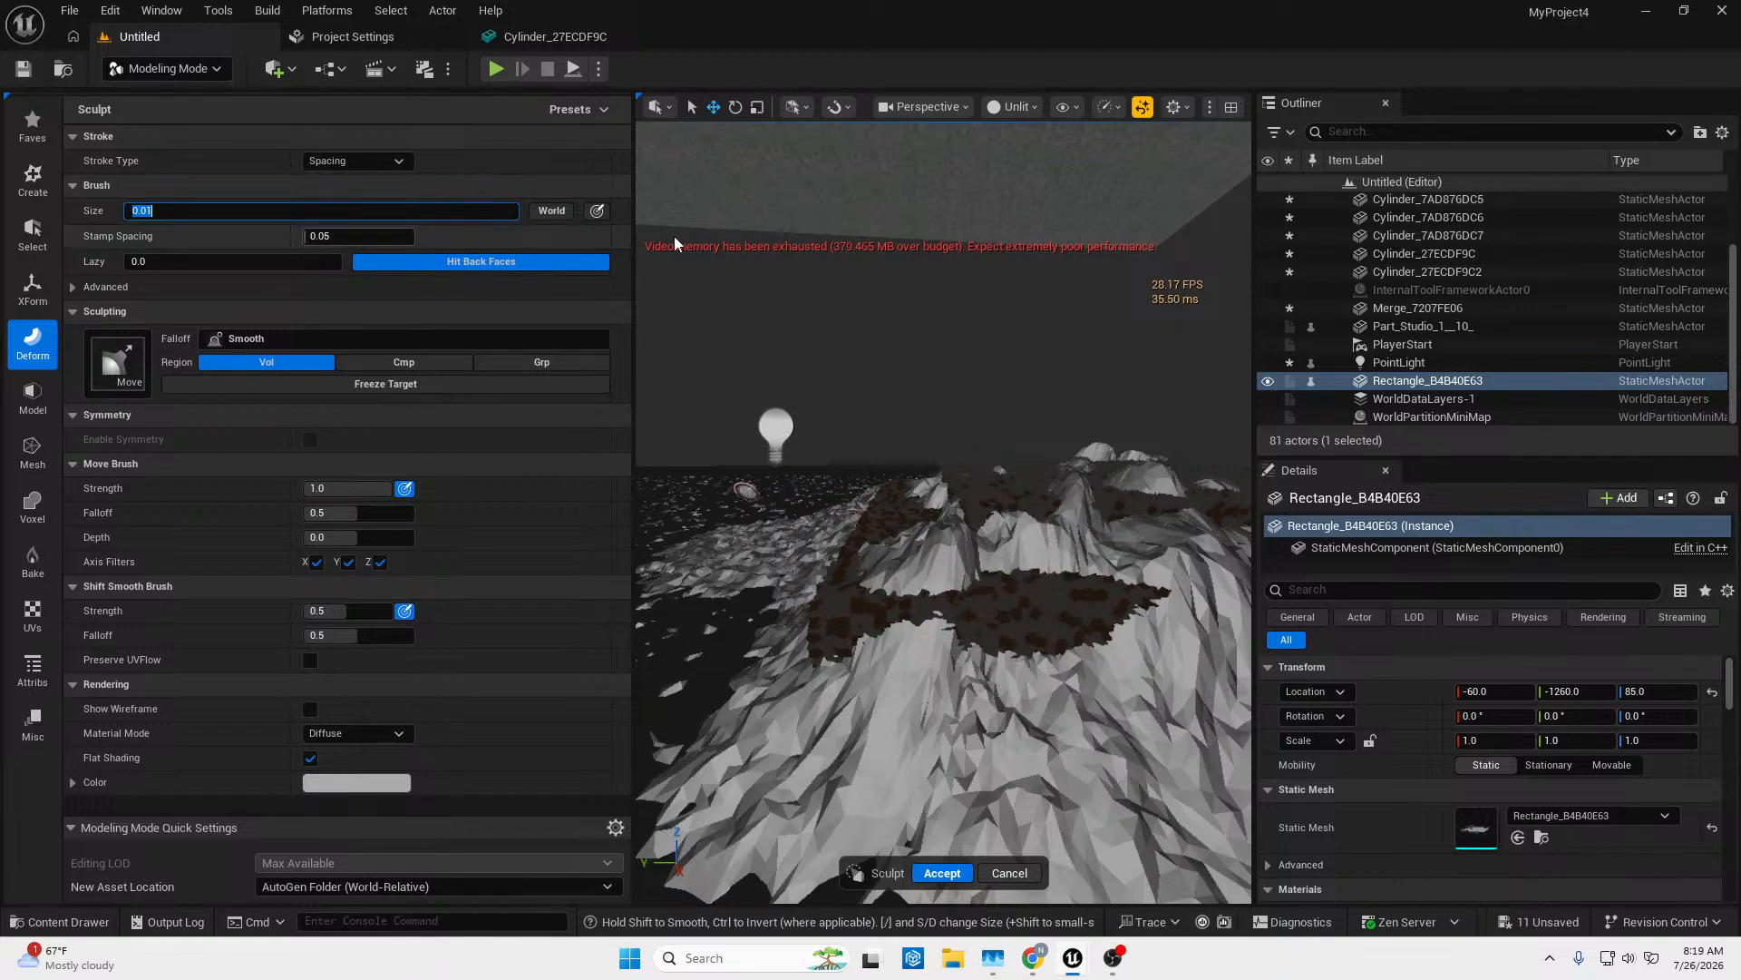
Reshape the rubble mound at the rusty block's edge with an upward Move brush stroke.
mouse_move(968, 620)
right_mouse_down()
mouse_move(968, 572)
mouse_move(968, 705)
right_mouse_up()
key("w")
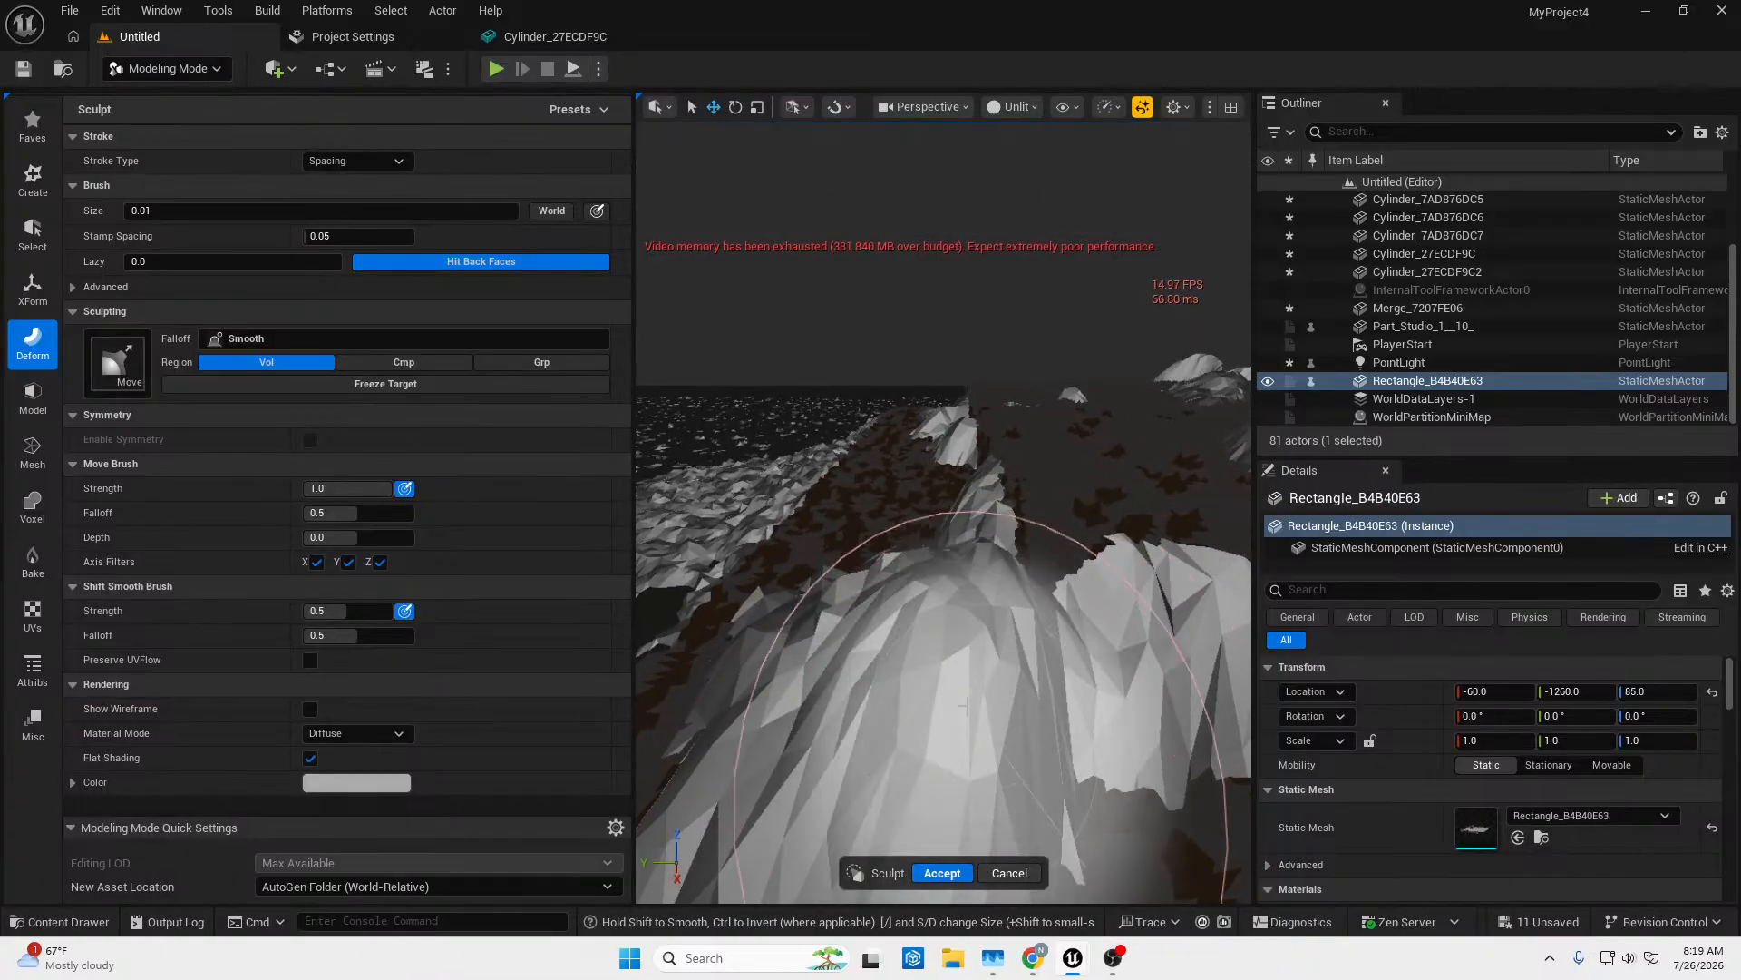
left_click_drag(967, 706, 948, 626)
right_click_drag(948, 626, 944, 625)
key("s")
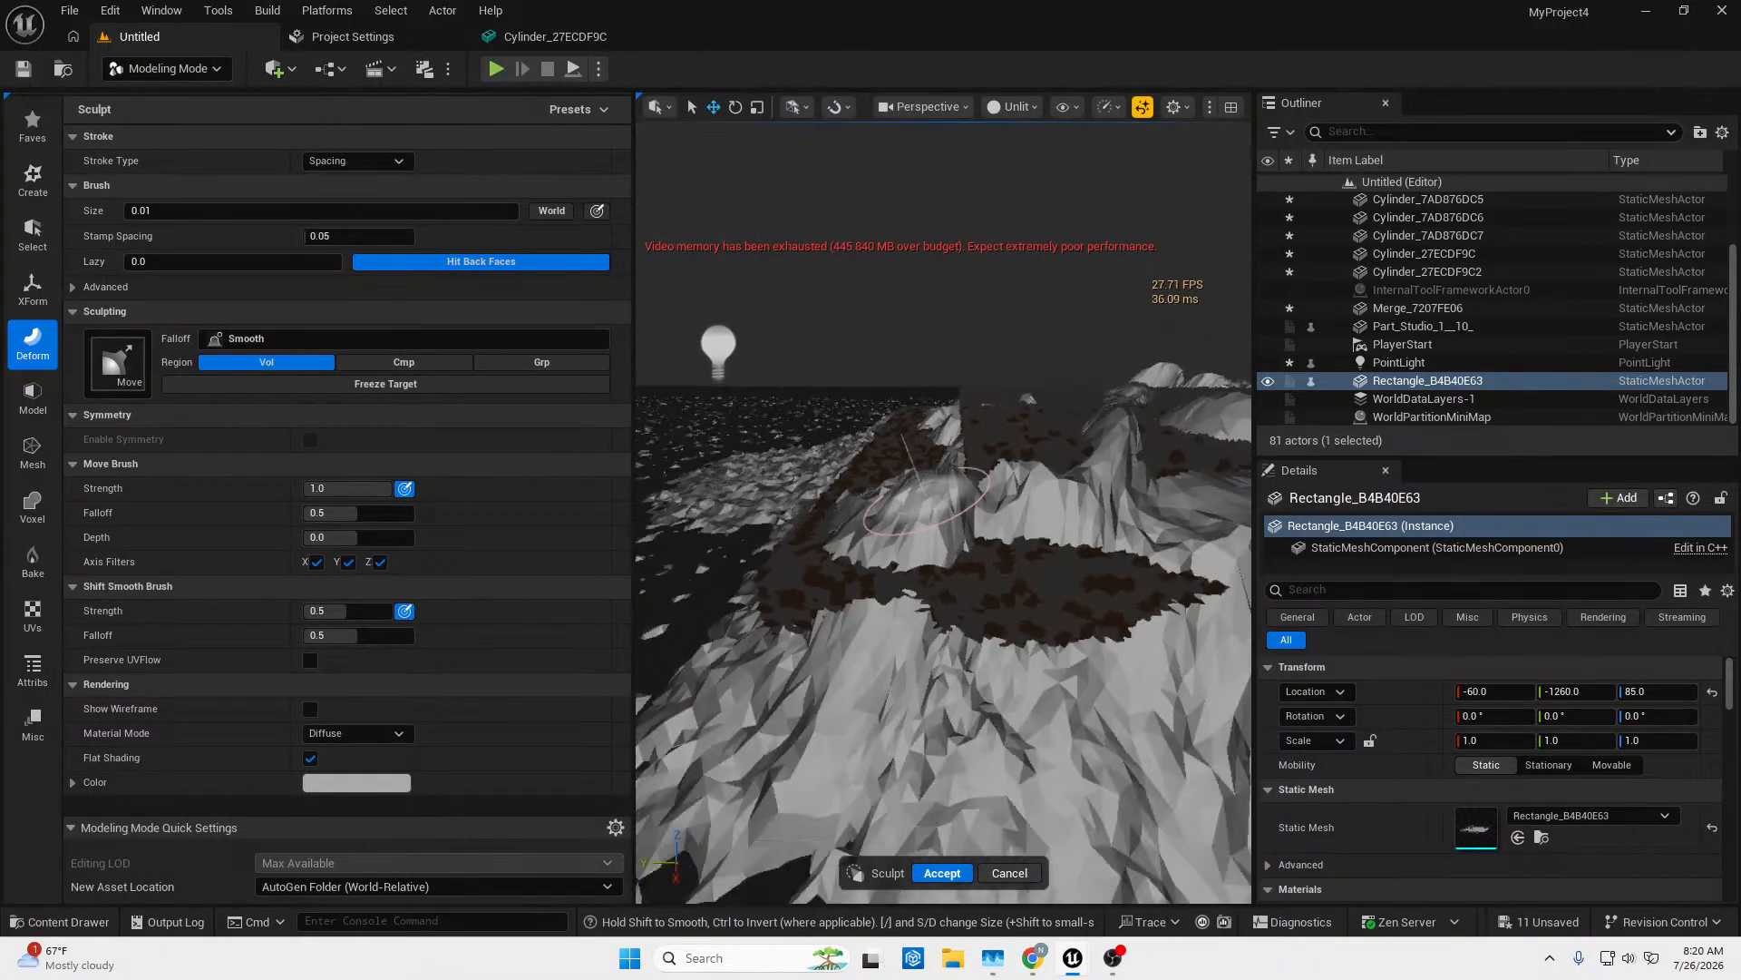
Pull the peak of the rubble mound on the rusty block downward with the Move brush.
key("w")
mouse_move(964, 471)
right_mouse_down()
mouse_move(964, 497)
mouse_move(967, 453)
right_mouse_up()
mouse_move(965, 470)
left_mouse_down()
mouse_move(968, 505)
mouse_move(893, 521)
mouse_move(912, 508)
mouse_move(936, 590)
mouse_move(938, 570)
left_mouse_up()
Pull the small rubble clump on the block's rusty surface upward beside the larger mounds.
key("w")
mouse_move(937, 570)
right_mouse_down()
mouse_move(962, 544)
mouse_move(1124, 566)
right_mouse_up()
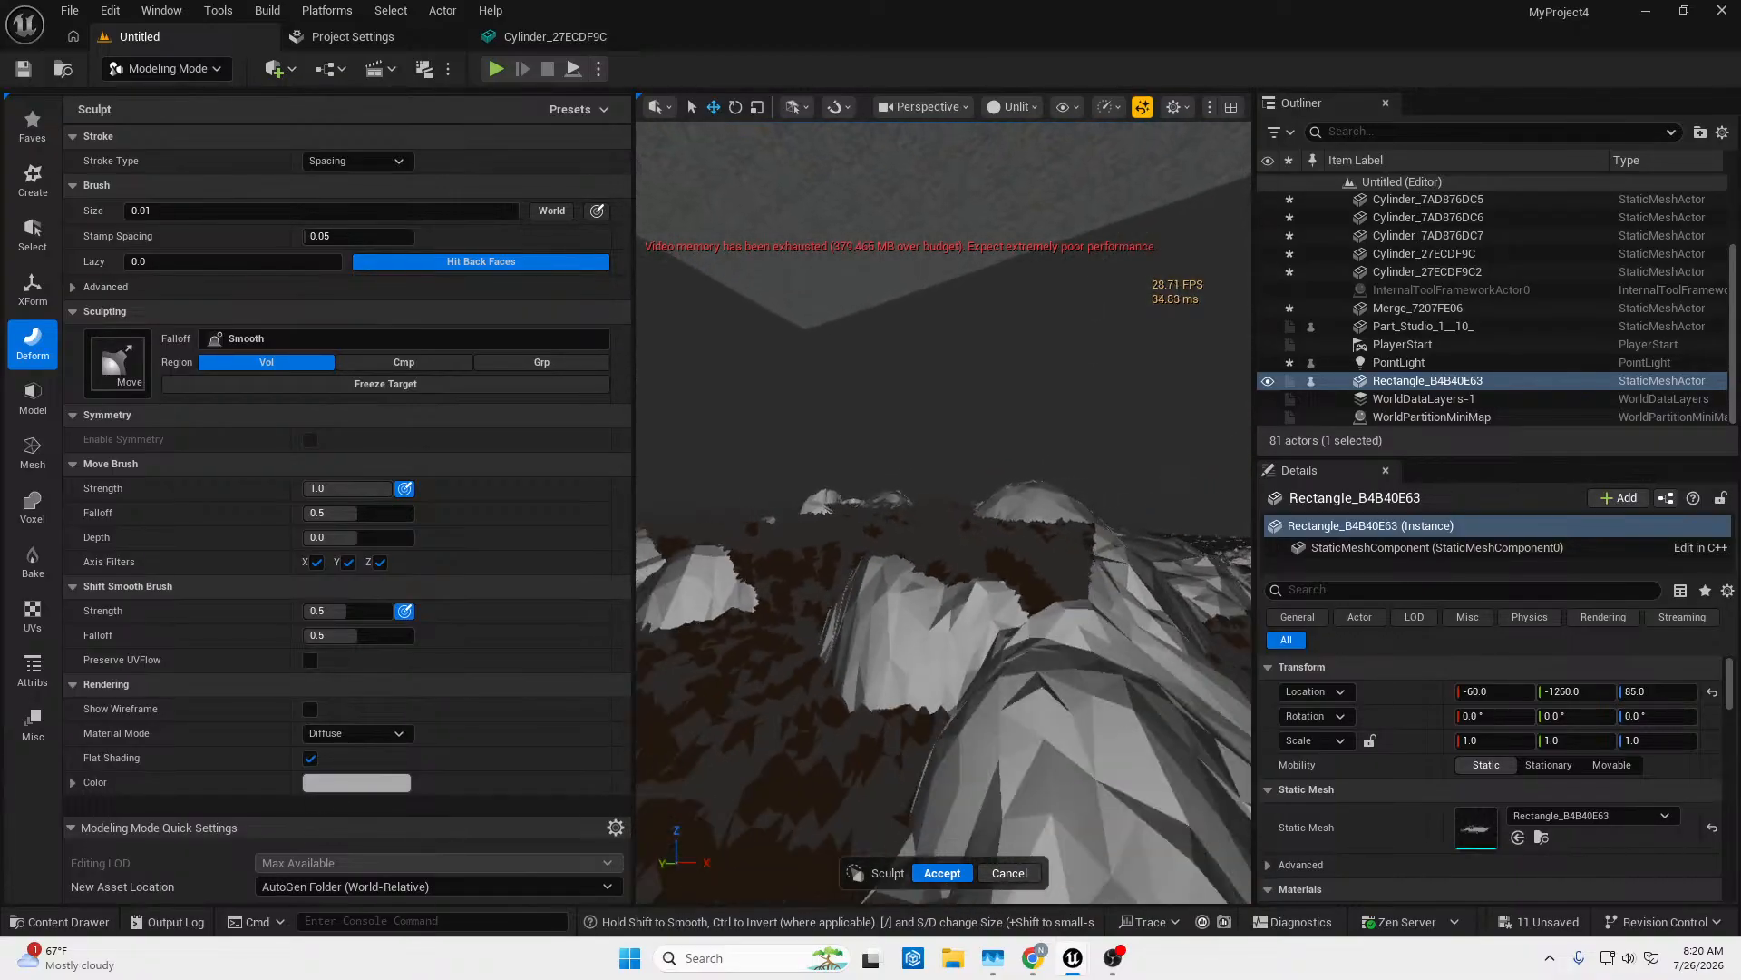
key("s")
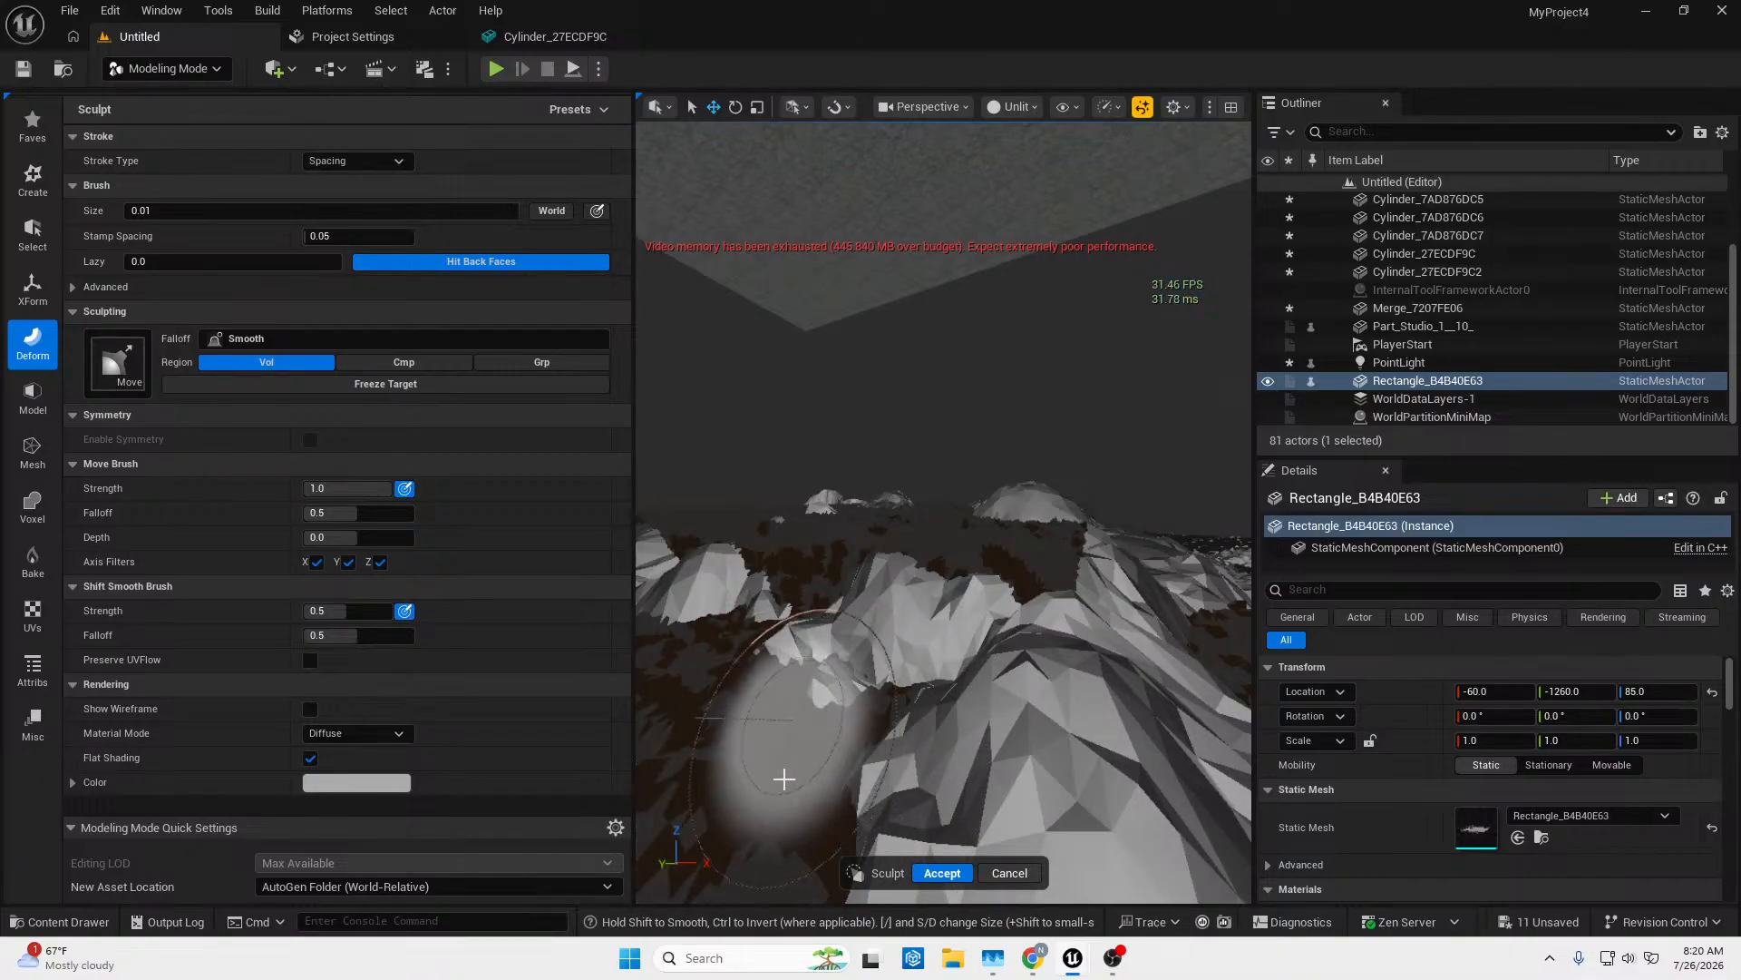
key("s")
right_click_drag(787, 818, 707, 816)
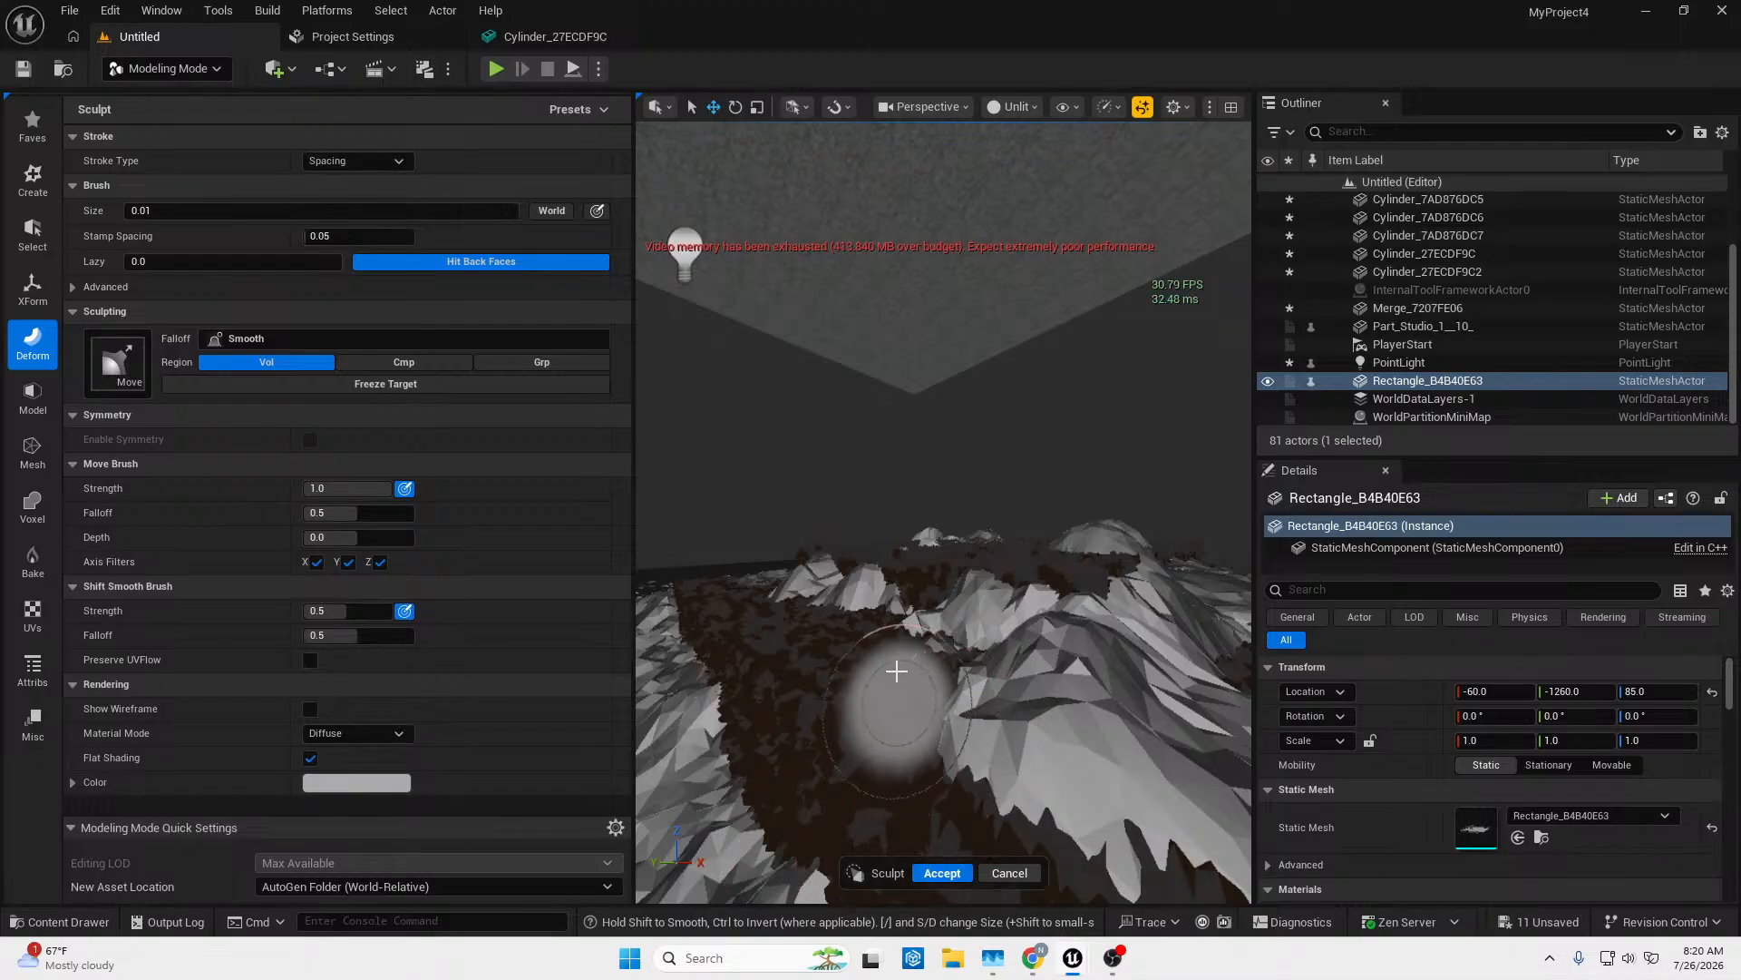
mouse_move(897, 671)
left_mouse_down()
mouse_move(901, 626)
mouse_move(886, 645)
mouse_move(885, 622)
left_mouse_up()
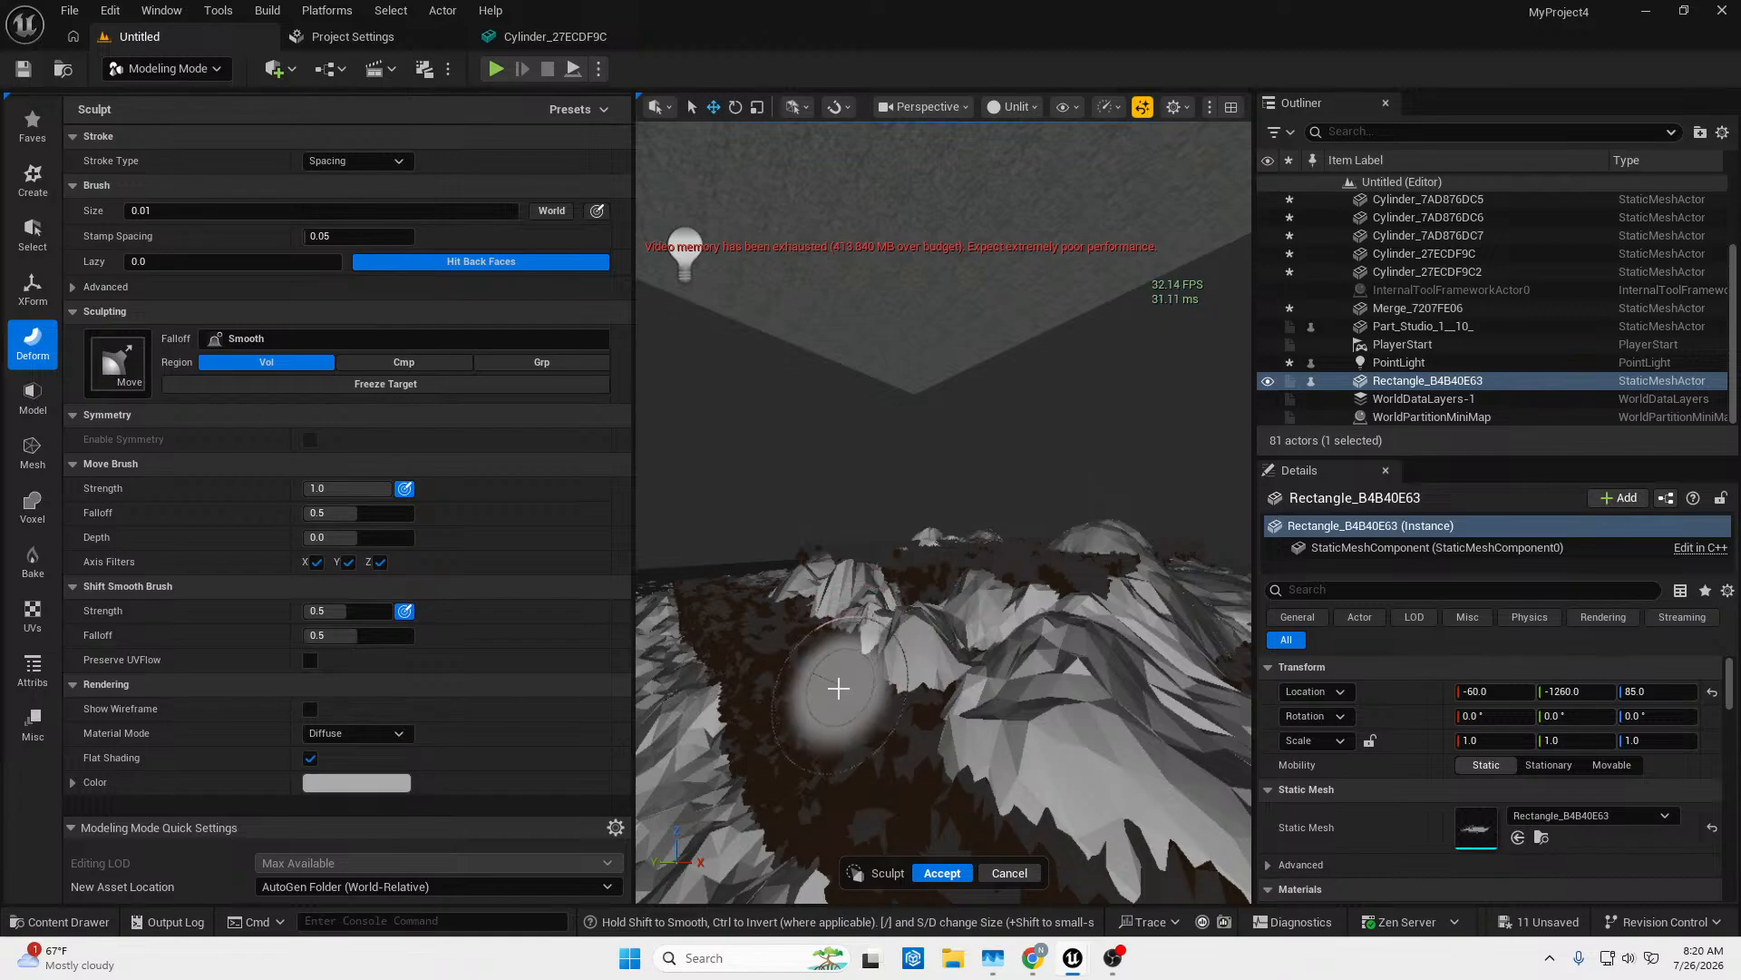
Drag the protruding rubble peaks on top of the rusty block downward with the Move brush.
right_click_drag(852, 707, 944, 625)
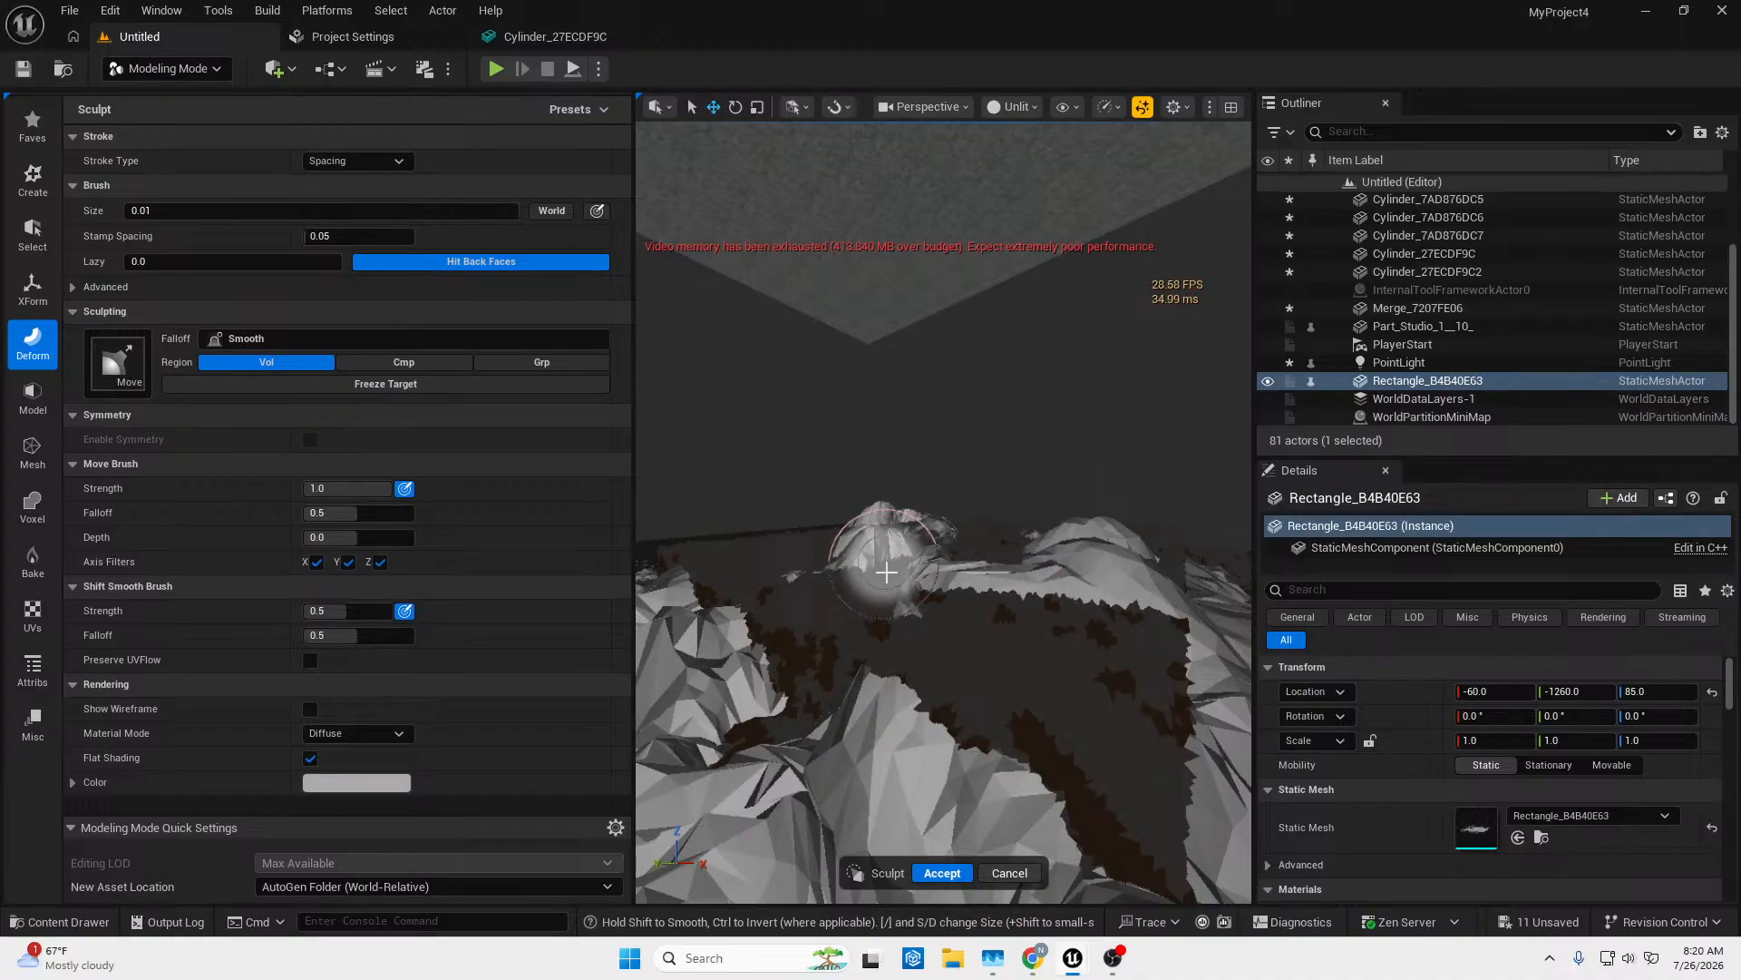
left_click_drag(886, 564, 886, 601)
key("w")
mouse_move(933, 613)
right_mouse_down()
mouse_move(966, 659)
mouse_move(1189, 712)
mouse_move(1152, 694)
mouse_move(934, 696)
mouse_move(1125, 710)
mouse_move(1093, 712)
mouse_move(1120, 723)
right_mouse_up()
key("w")
key("w")
key("w")
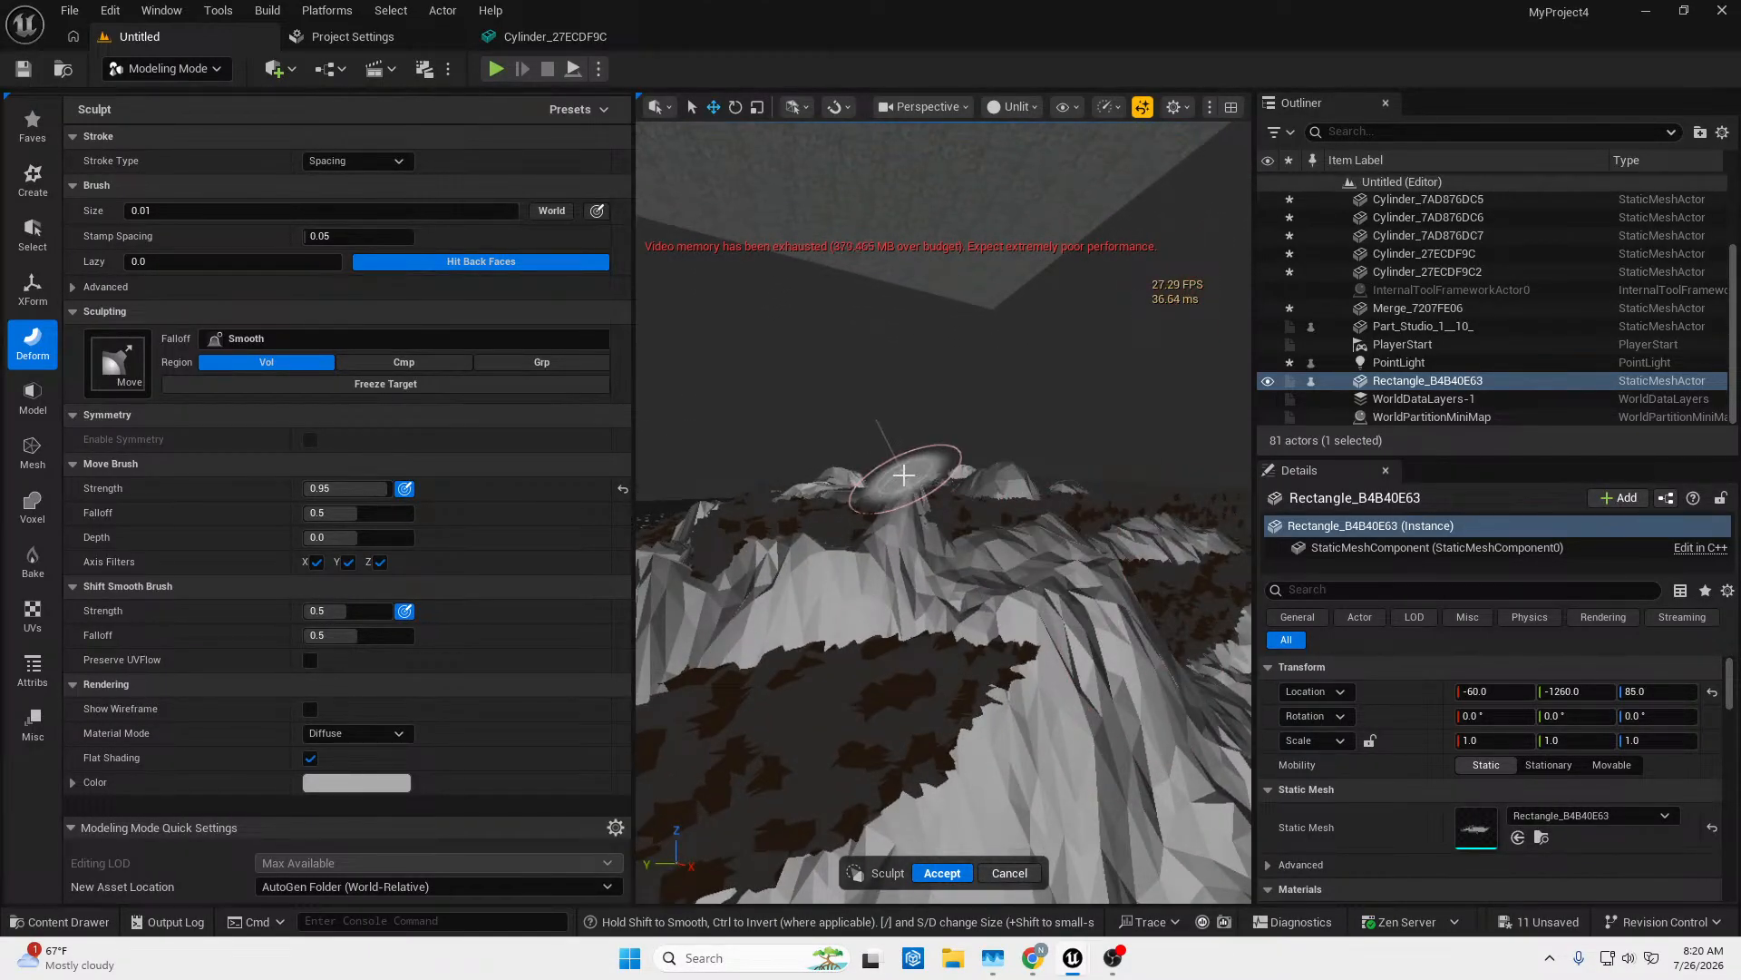
mouse_move(904, 475)
left_mouse_down()
mouse_move(905, 529)
mouse_move(848, 573)
mouse_move(814, 557)
left_mouse_up()
Return the viewport to Lit shading and accept the sculpted ground mesh.
key("s")
mouse_move(814, 552)
right_mouse_down()
mouse_move(800, 594)
mouse_move(739, 606)
mouse_move(760, 646)
mouse_move(870, 649)
mouse_move(1025, 590)
mouse_move(862, 590)
right_mouse_up()
key("w")
key("s")
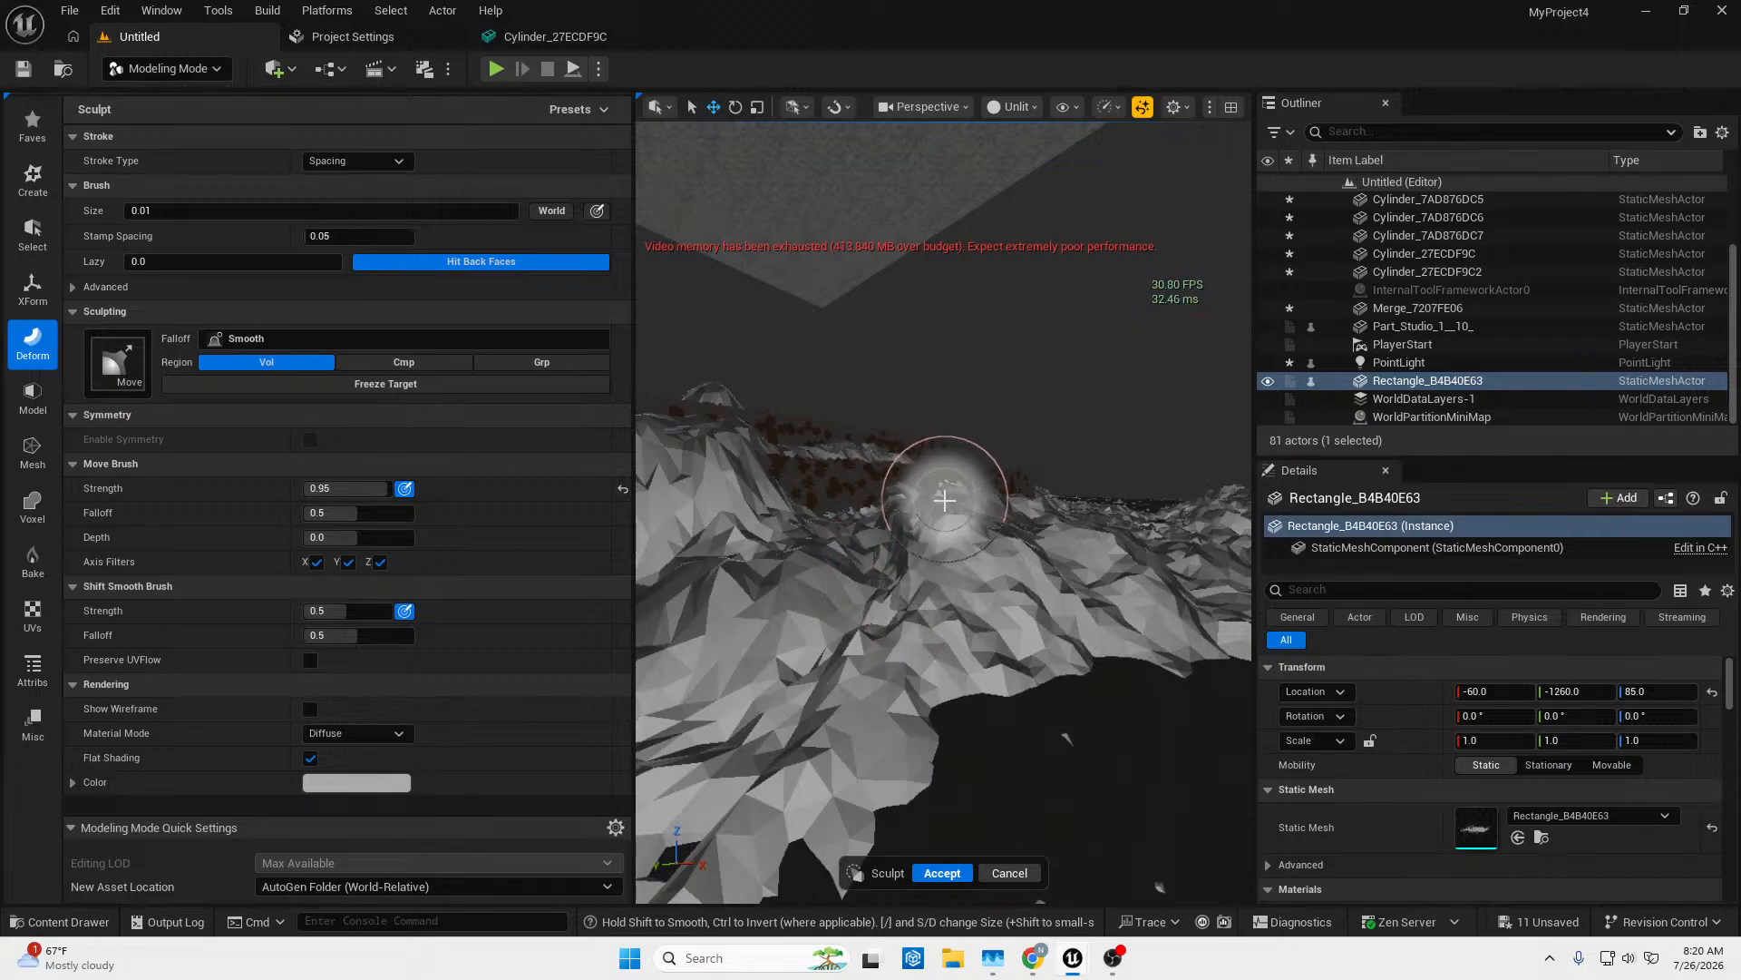
right_click_drag(945, 500, 1243, 495)
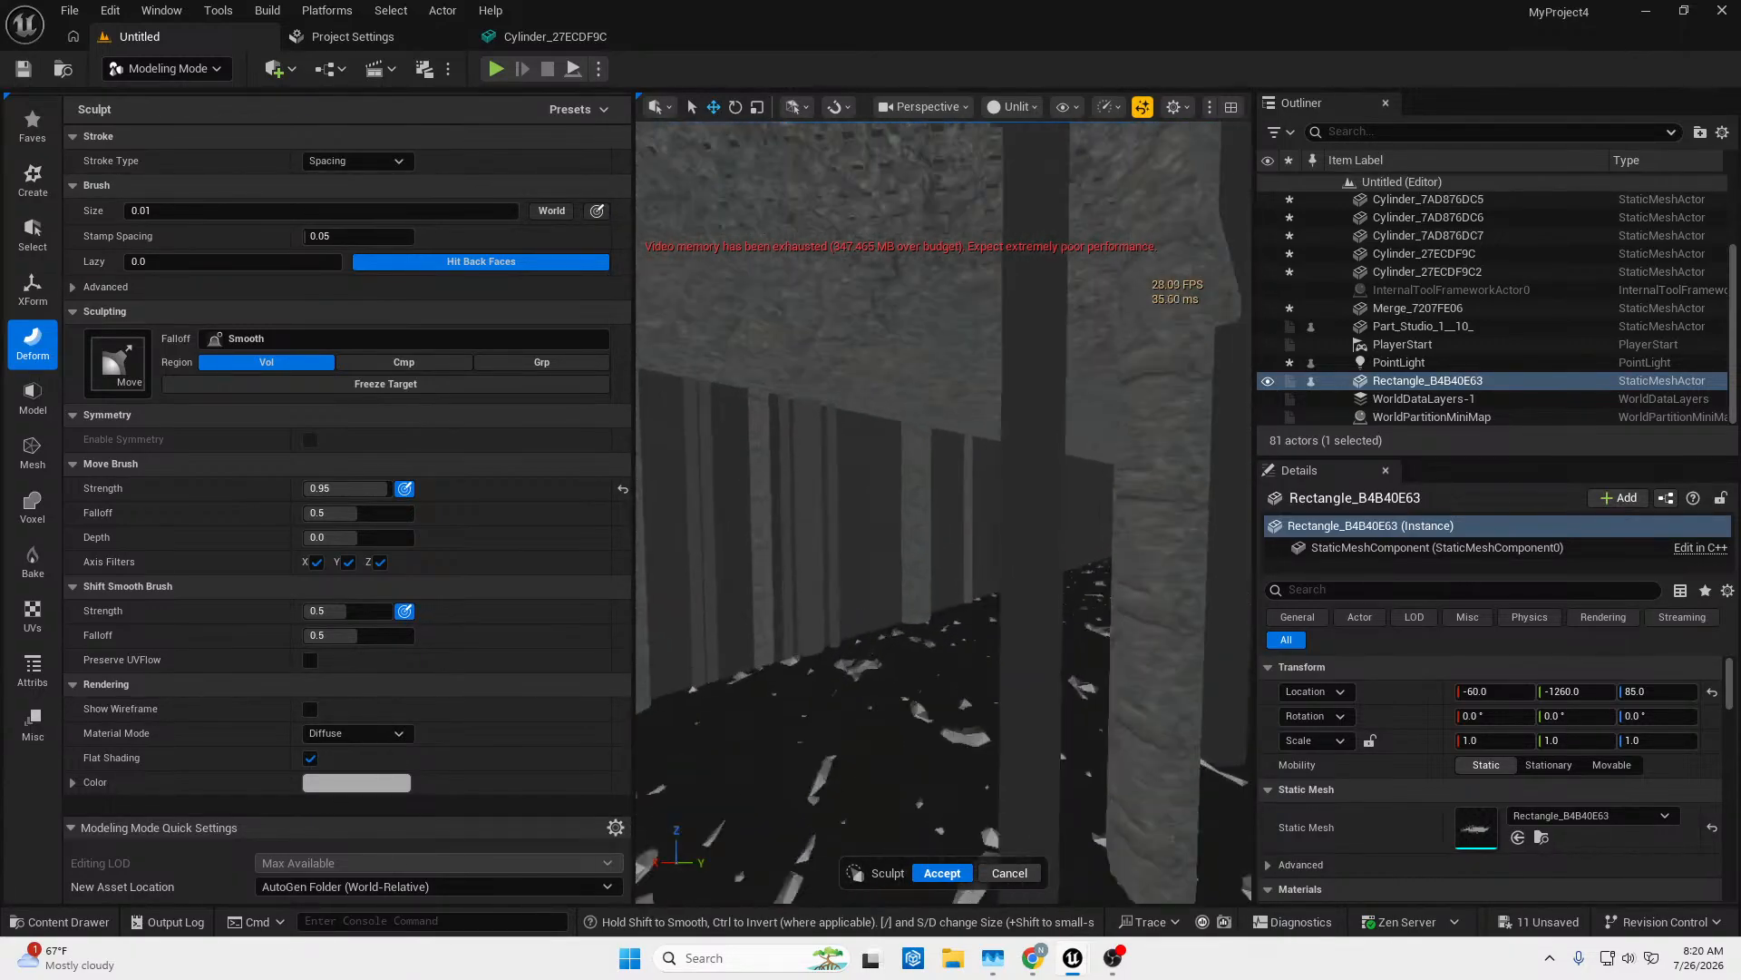
right_click_drag(1008, 472, 1143, 452)
key("s")
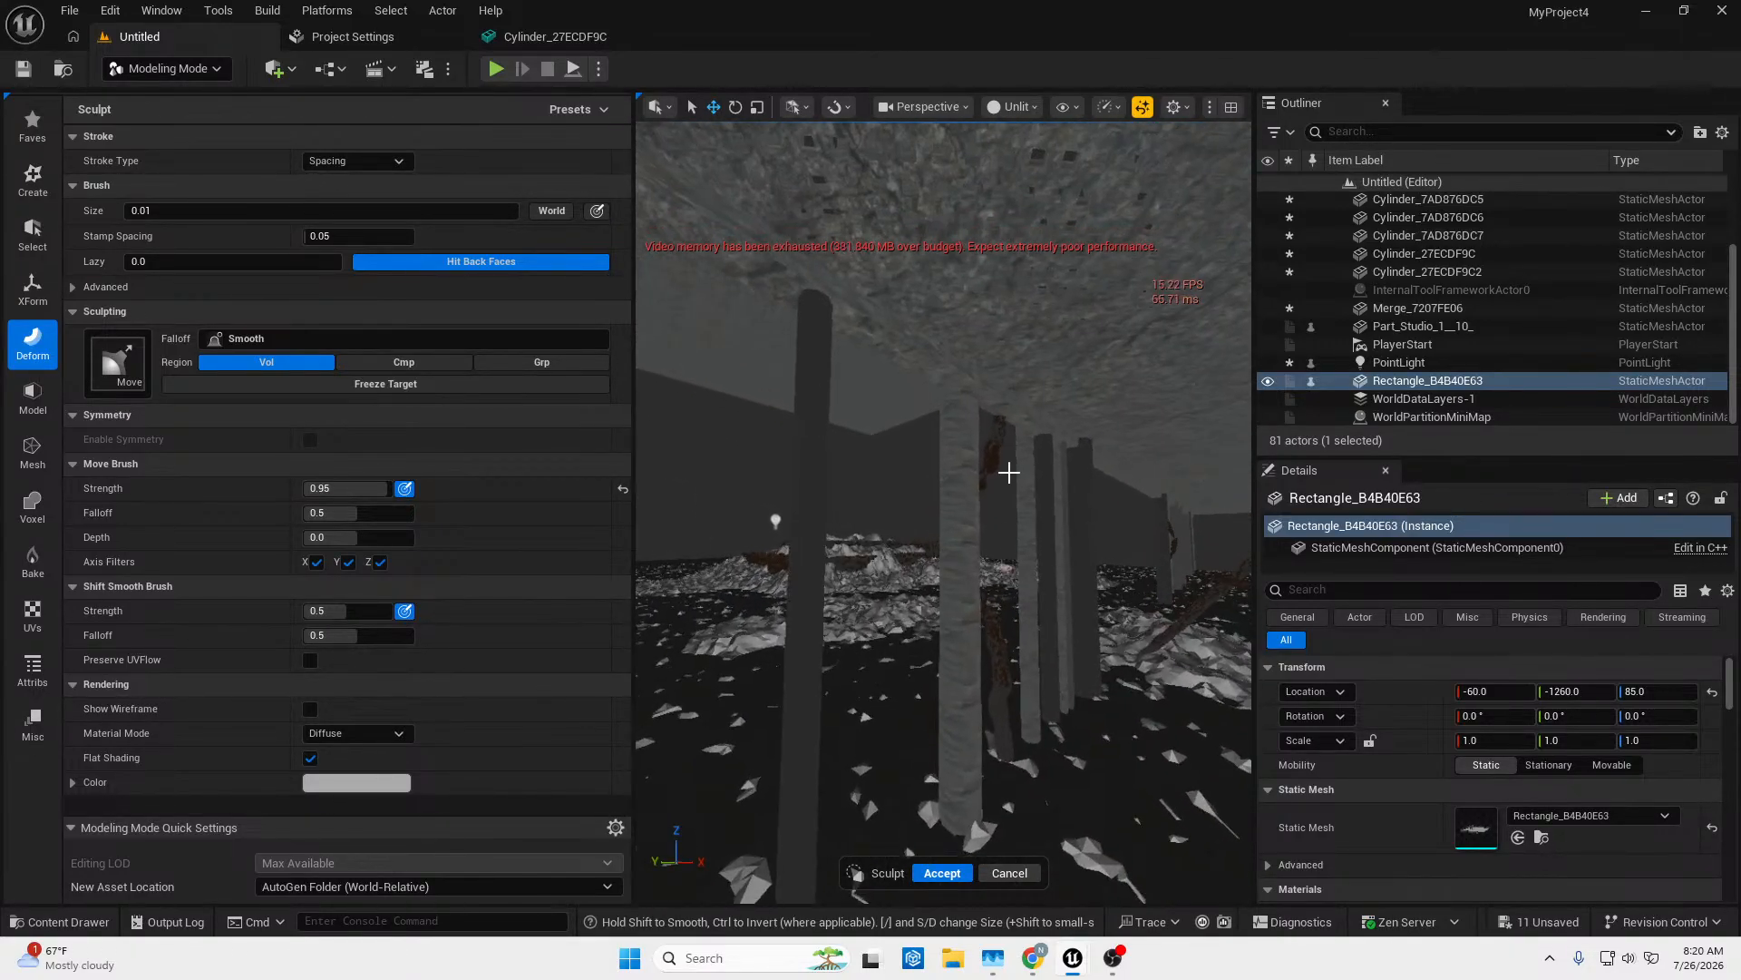
left_click(1003, 107)
left_click(1027, 177)
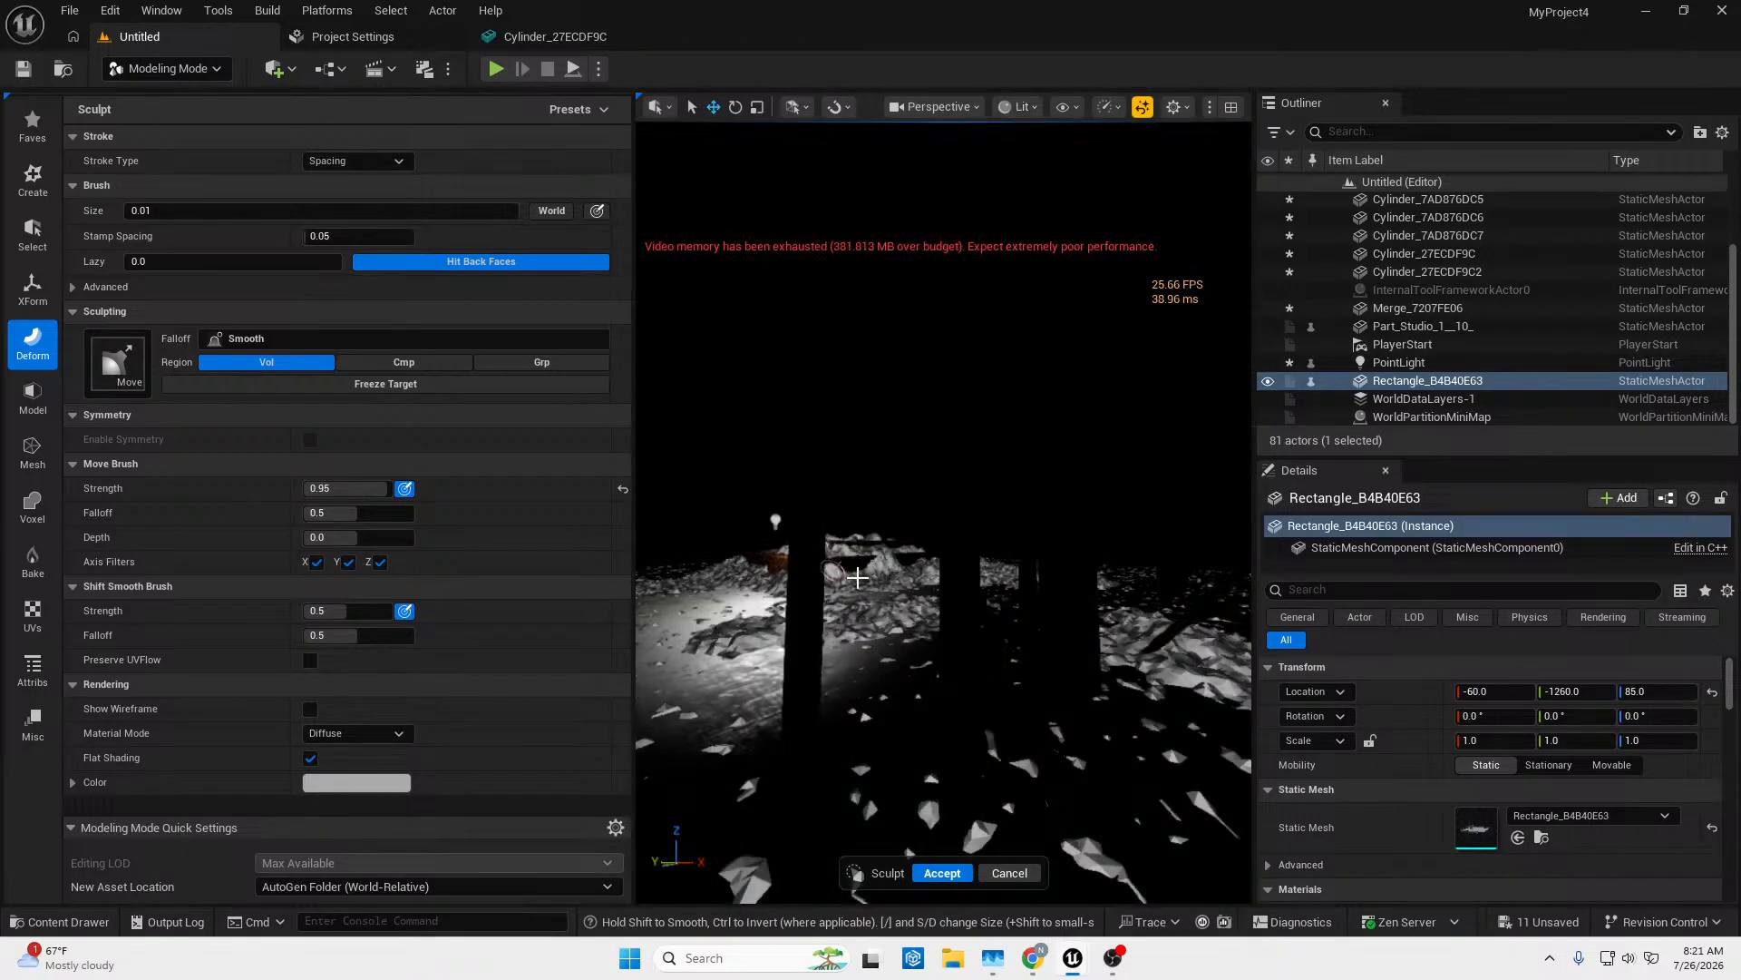
key("w")
mouse_move(852, 575)
right_mouse_down()
mouse_move(863, 595)
mouse_move(921, 602)
mouse_move(1015, 786)
right_mouse_up()
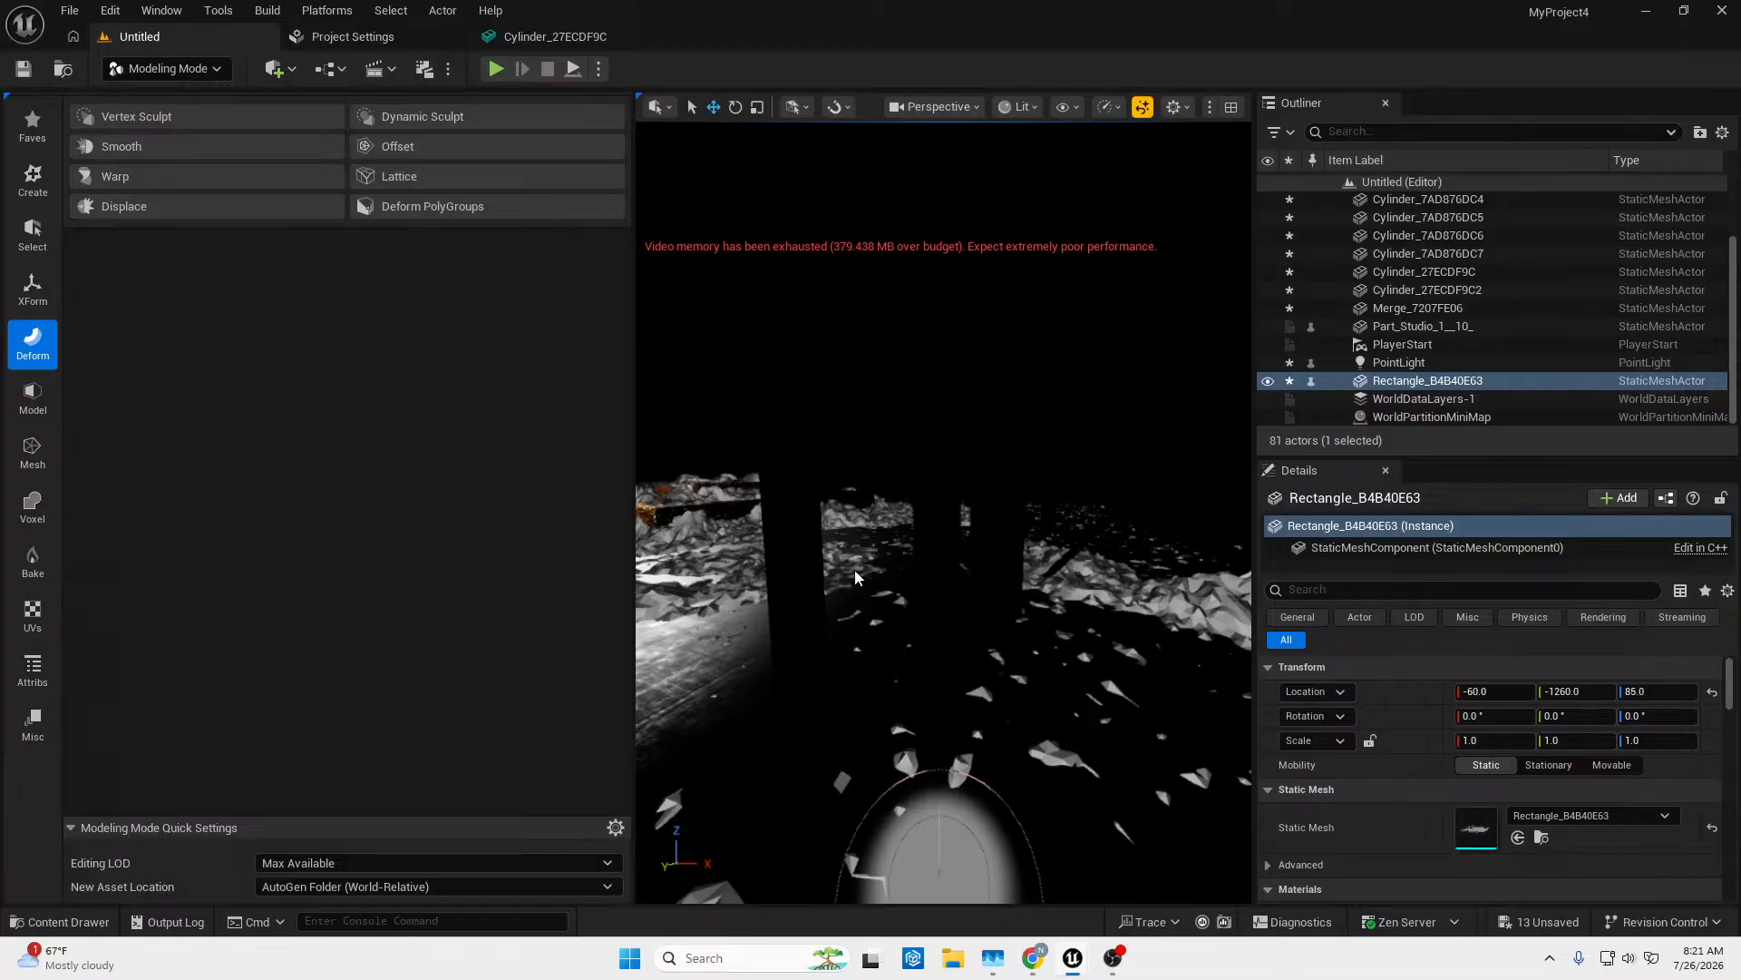
Move the point light above the rusty block along the X axis to about -760.
right_click_drag(792, 562, 662, 555)
key("w")
left_click(835, 471)
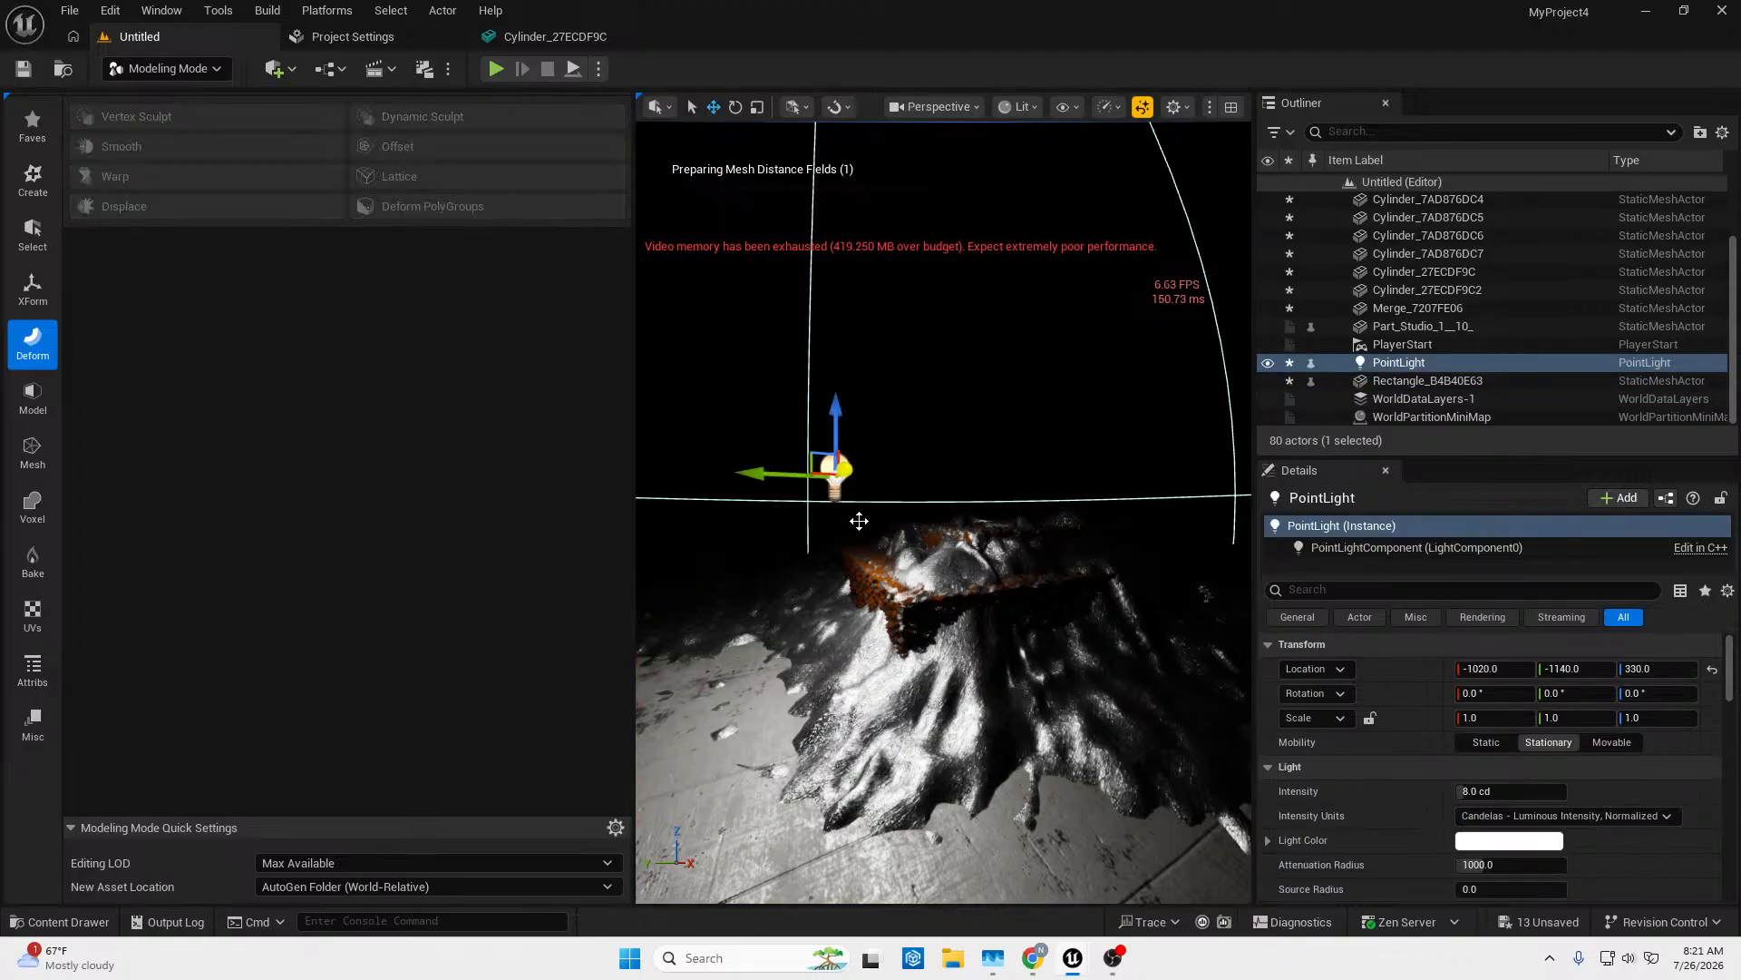
left_click_drag(845, 469, 1123, 432)
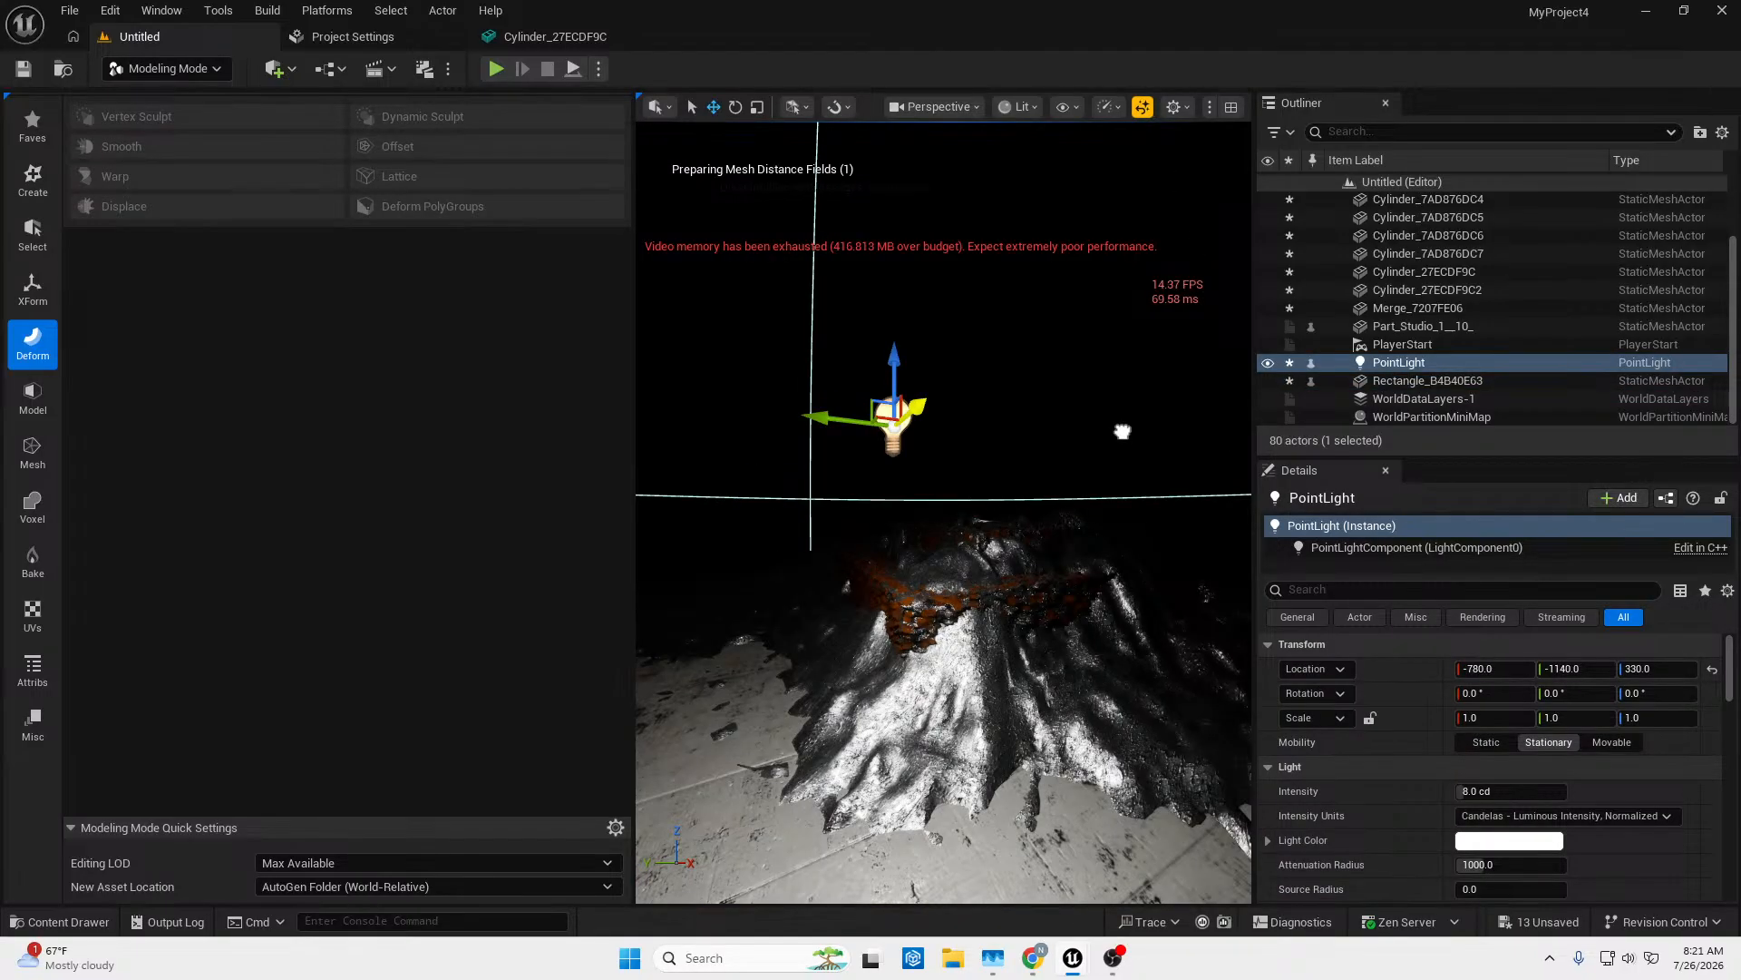
Save all modified content of the project.
right_click_drag(1122, 432, 1102, 471)
key("w")
right_click_drag(1070, 547, 1070, 547)
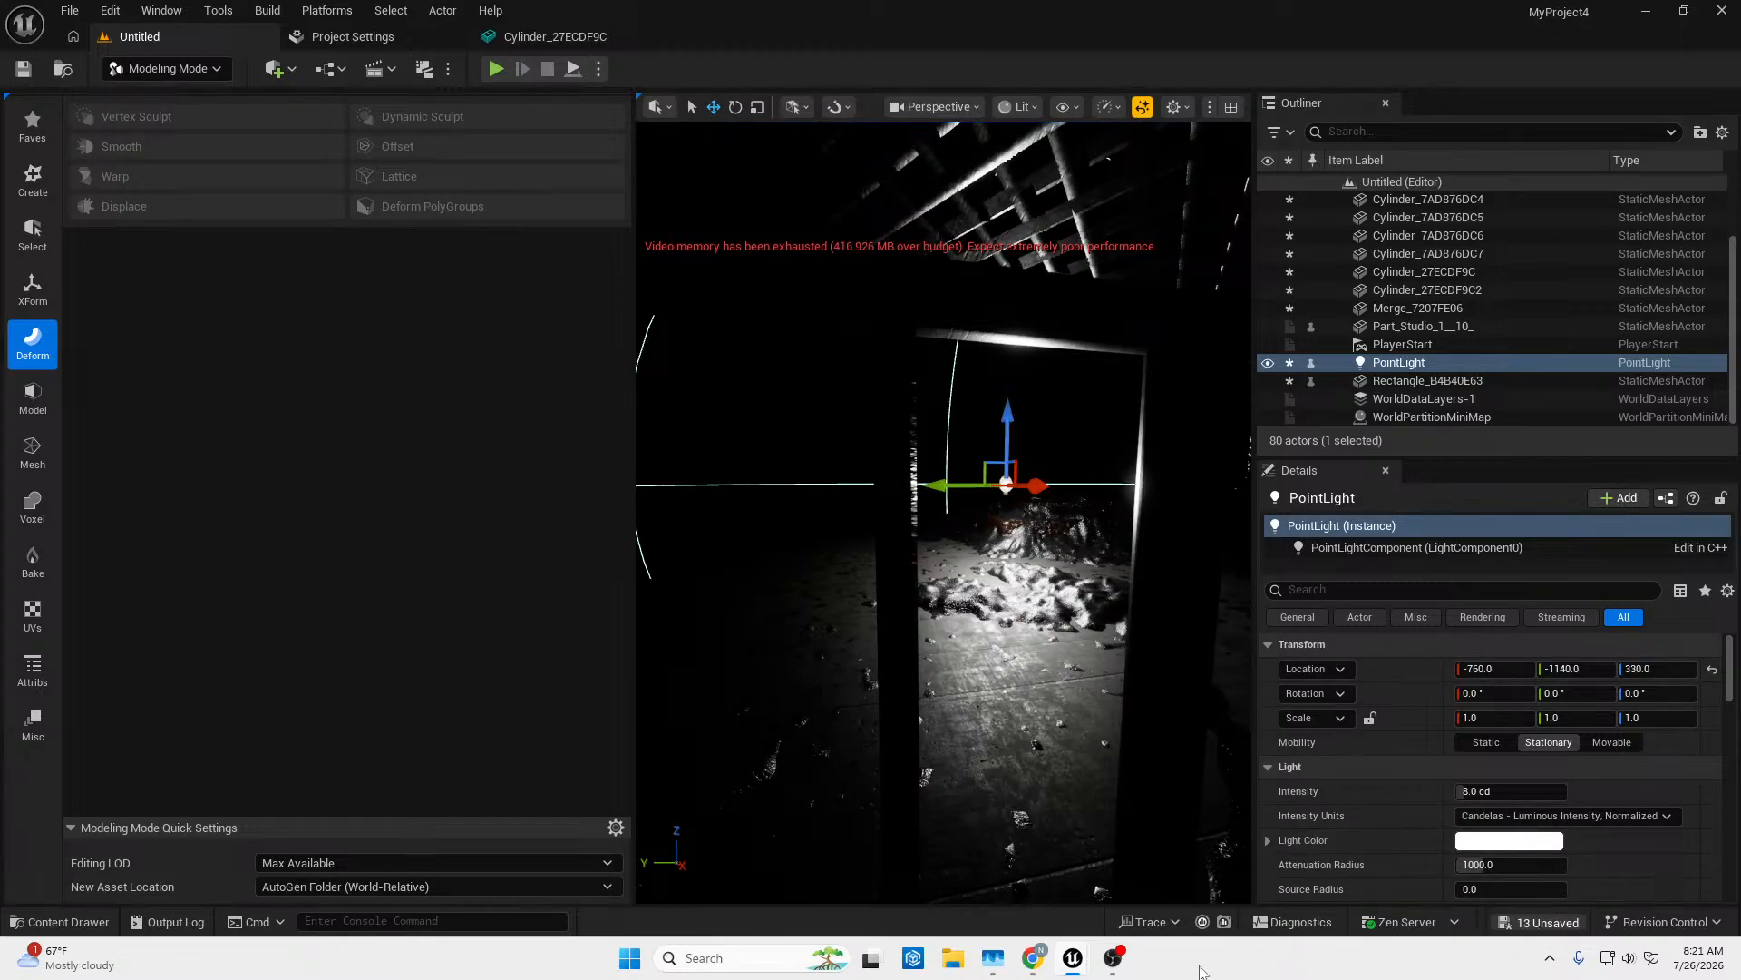
key("ctrl+shift+s")
left_click(1007, 682)
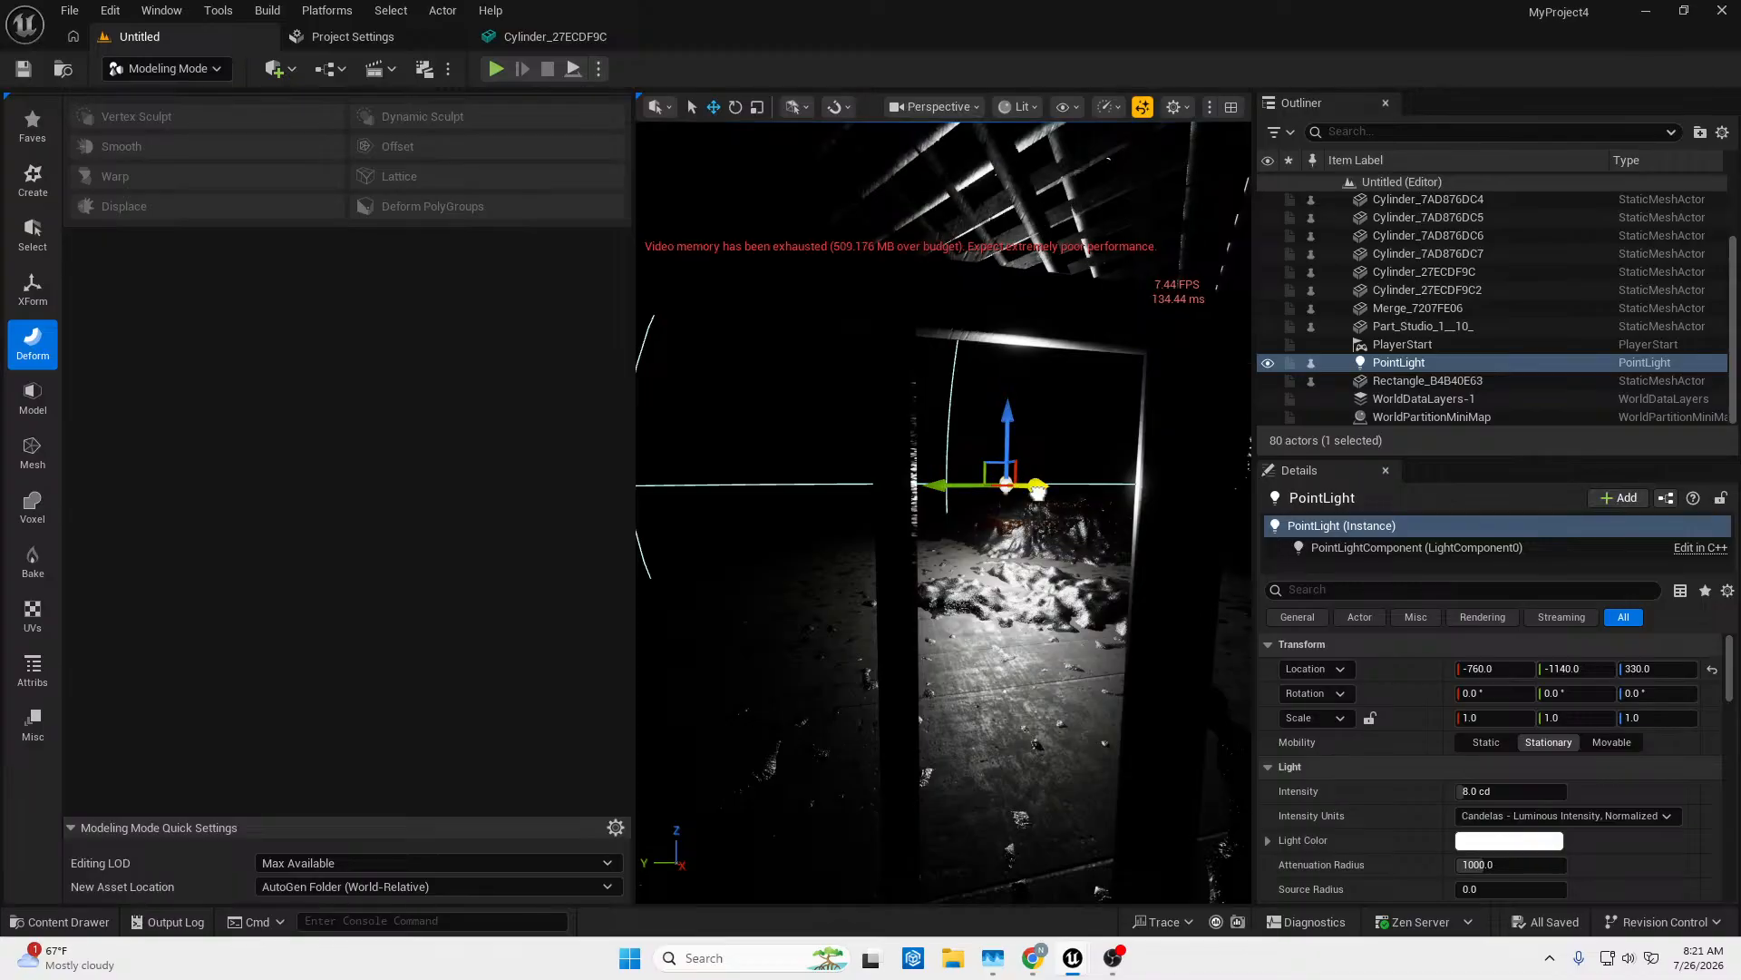
Move the point light farther along the X axis to 120 and save the unsaved content.
left_click_drag(1038, 491, 1190, 505)
right_click_drag(1190, 505, 1496, 490)
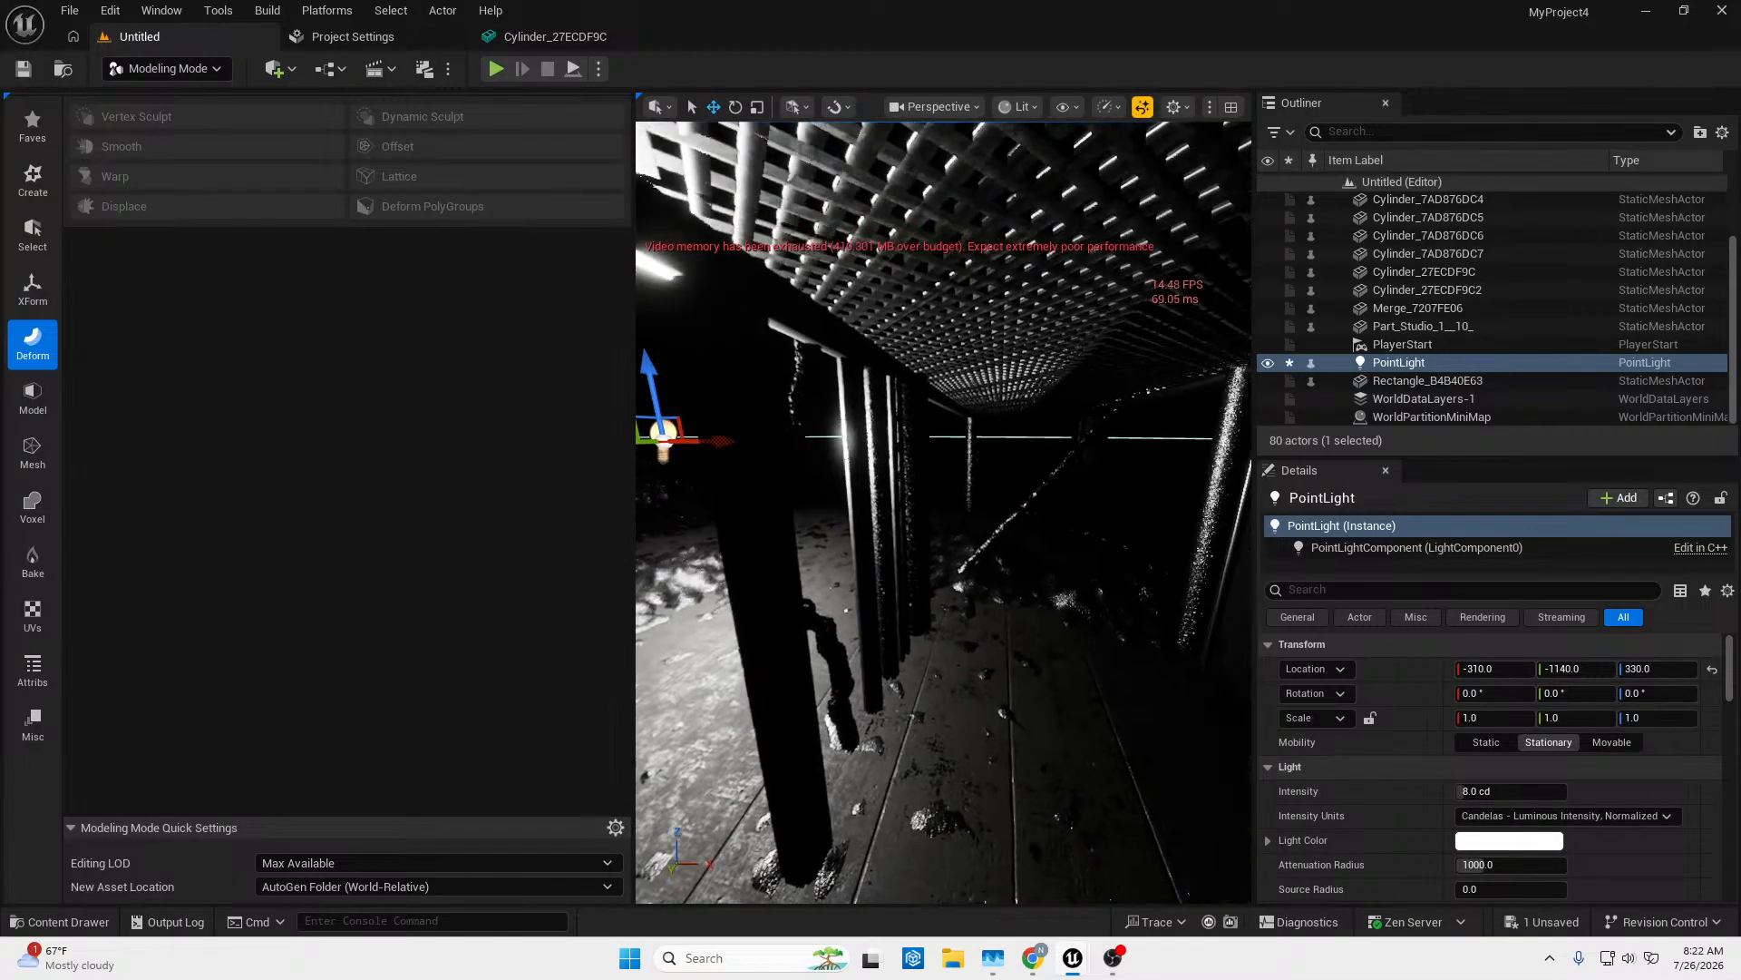
left_click_drag(717, 442, 1017, 469)
key("w")
right_click_drag(1018, 469, 1134, 462)
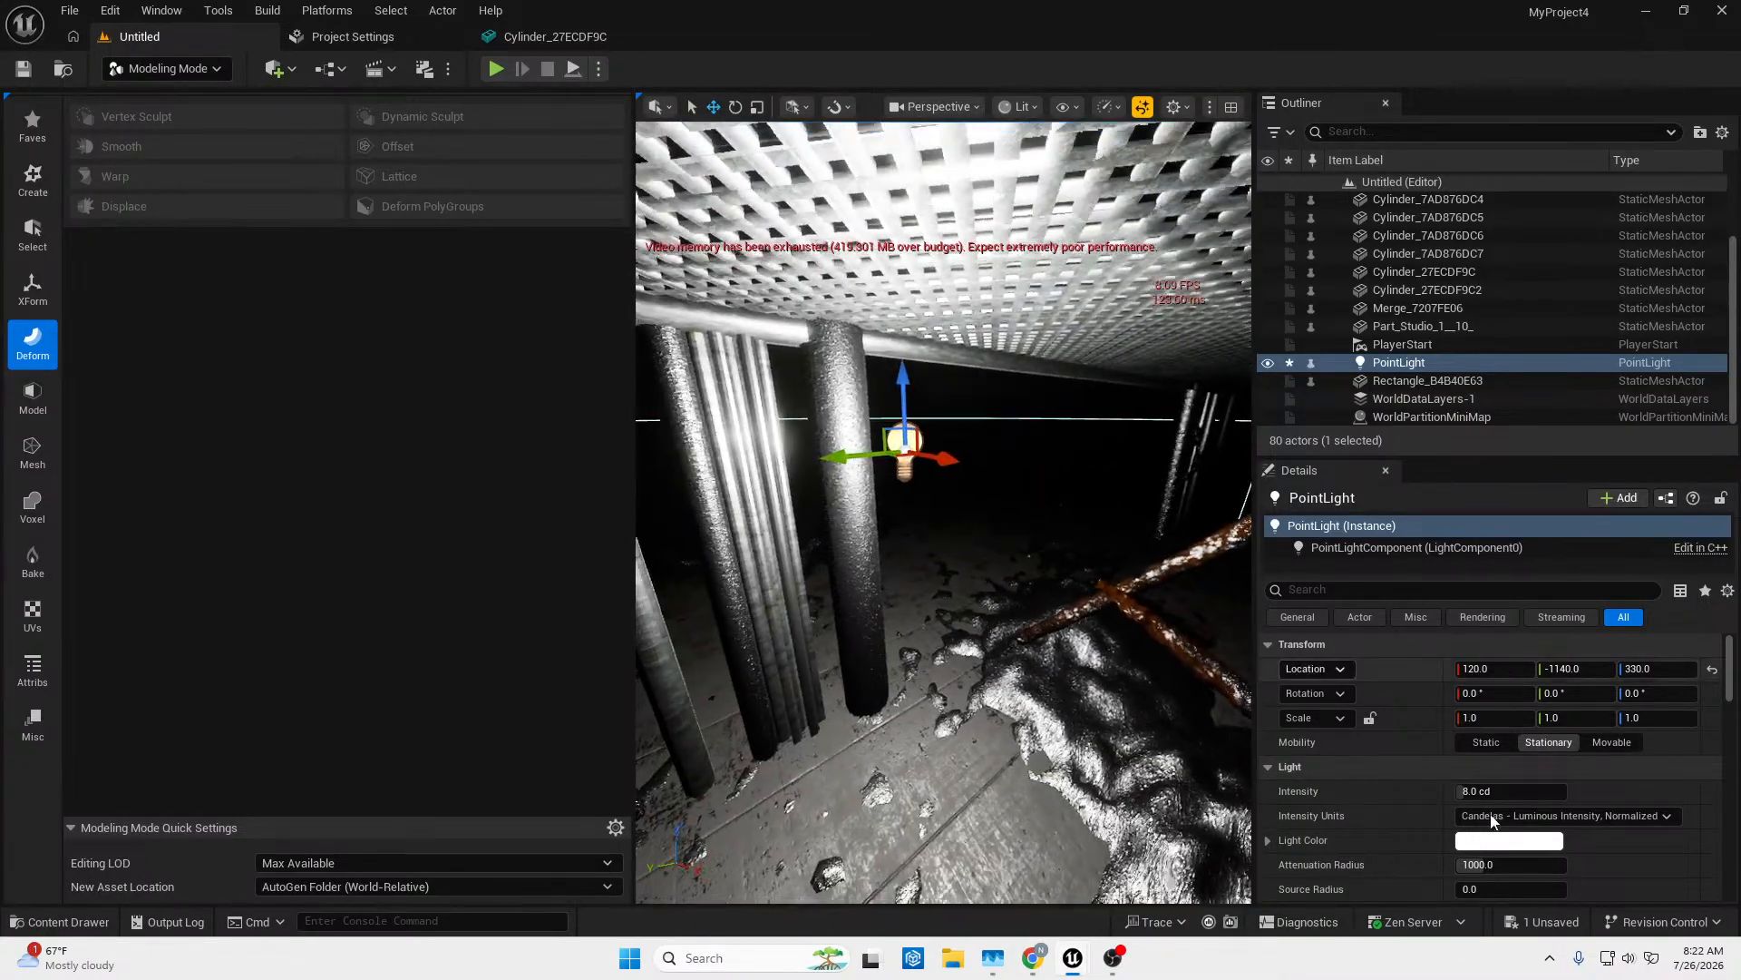
left_click(1542, 921)
left_click(994, 687)
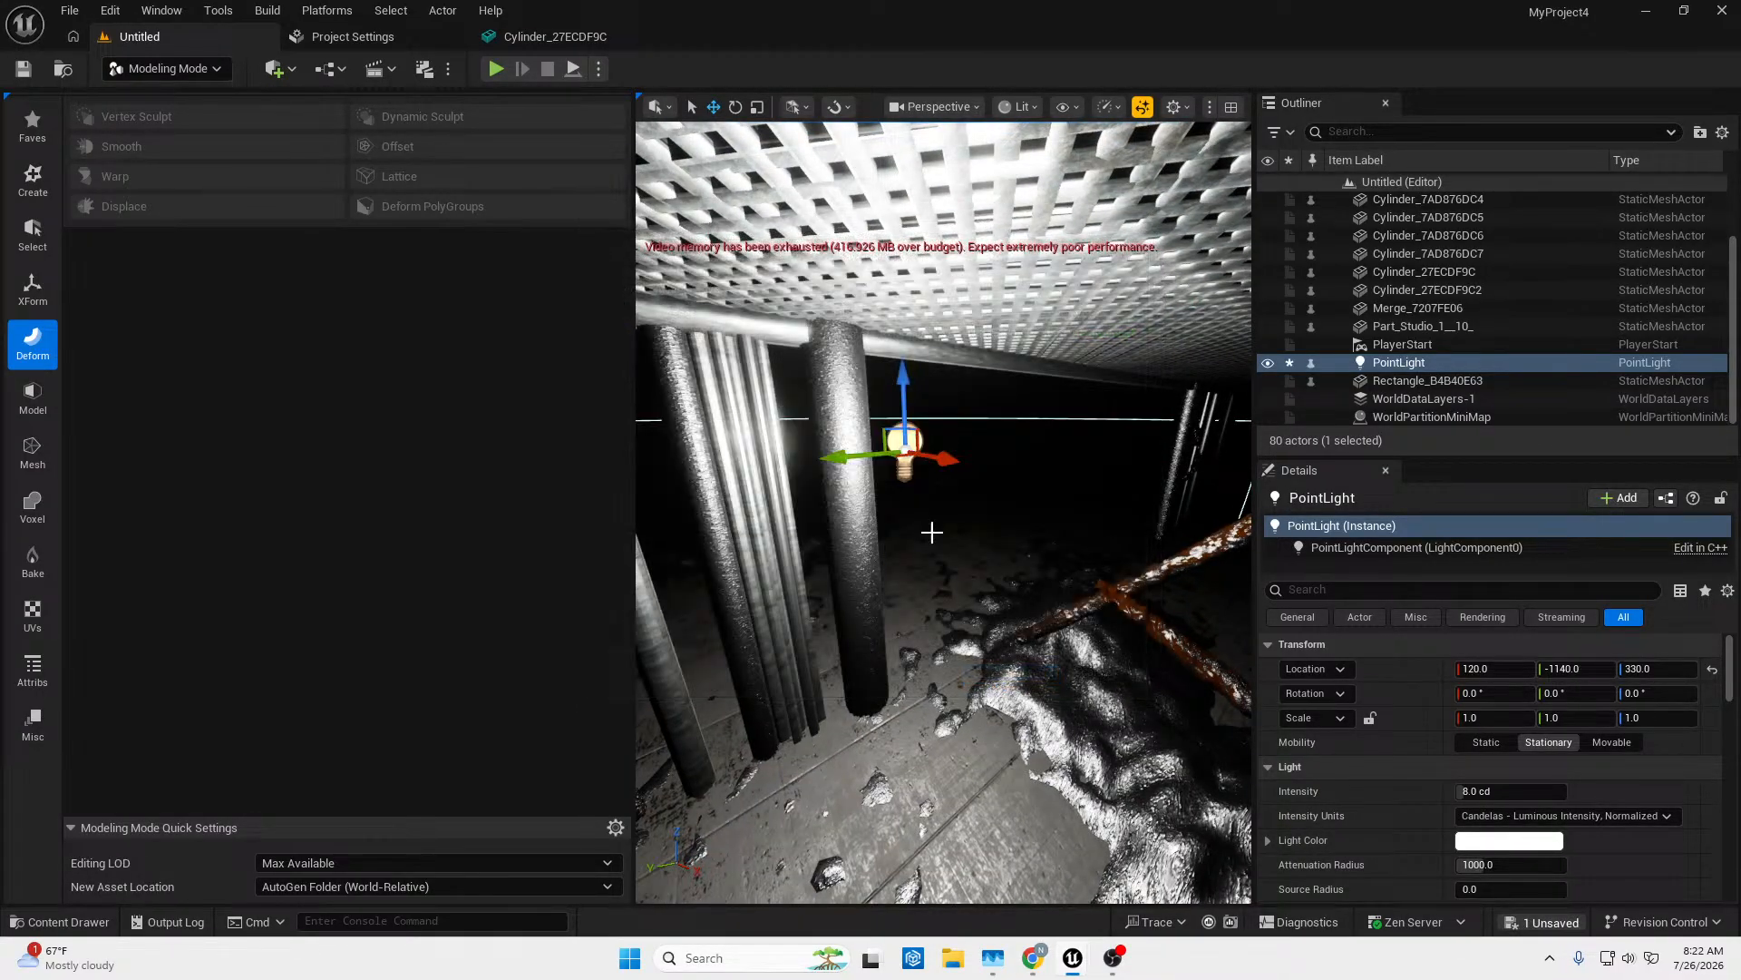
Move the point light to X 200 and Y -980.
left_click_drag(857, 457, 671, 472)
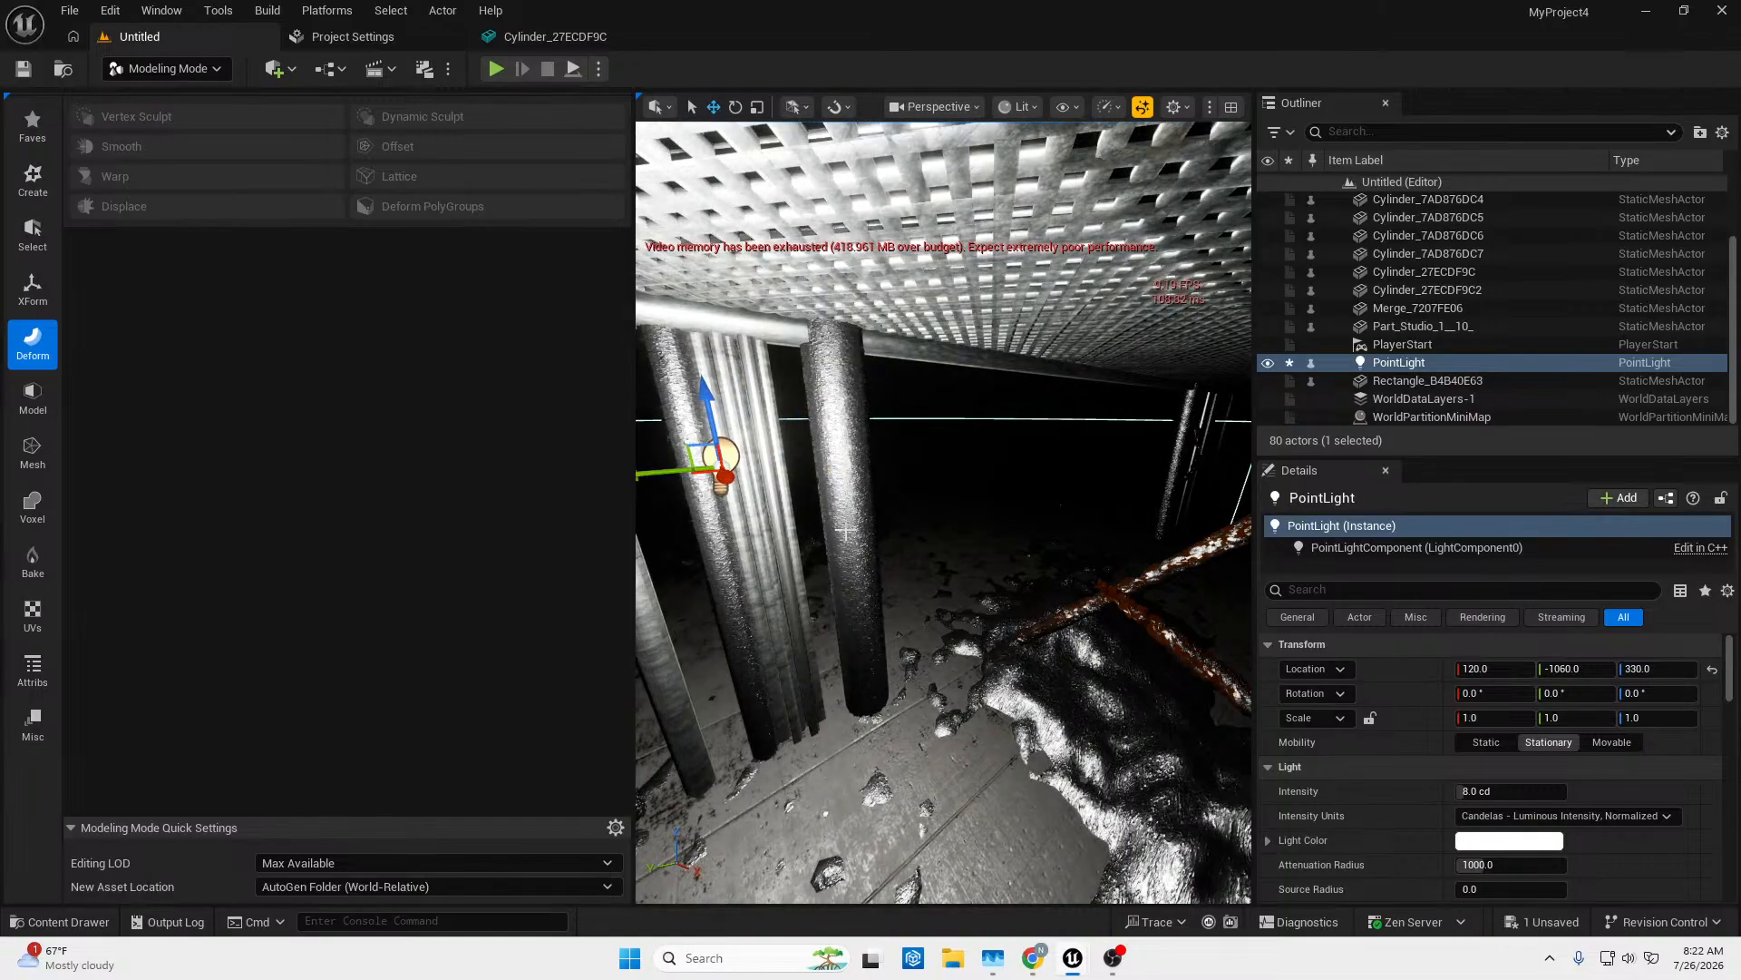
right_click_drag(1030, 481, 907, 488)
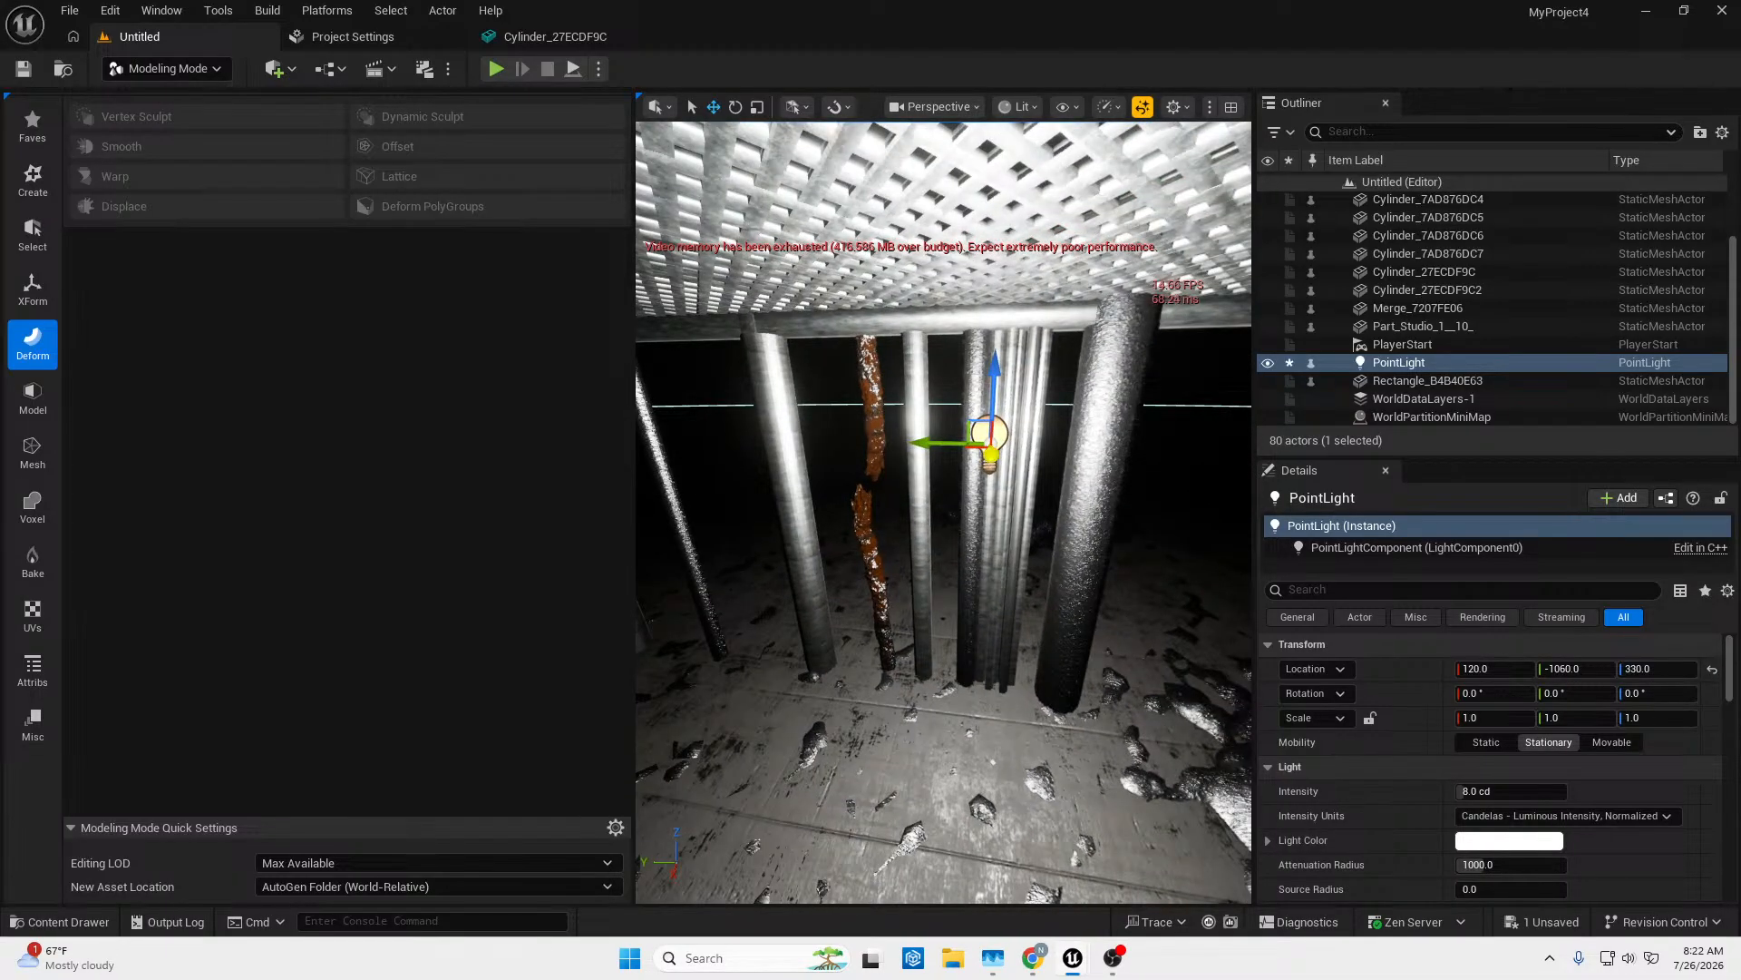
left_click_drag(990, 454, 987, 500)
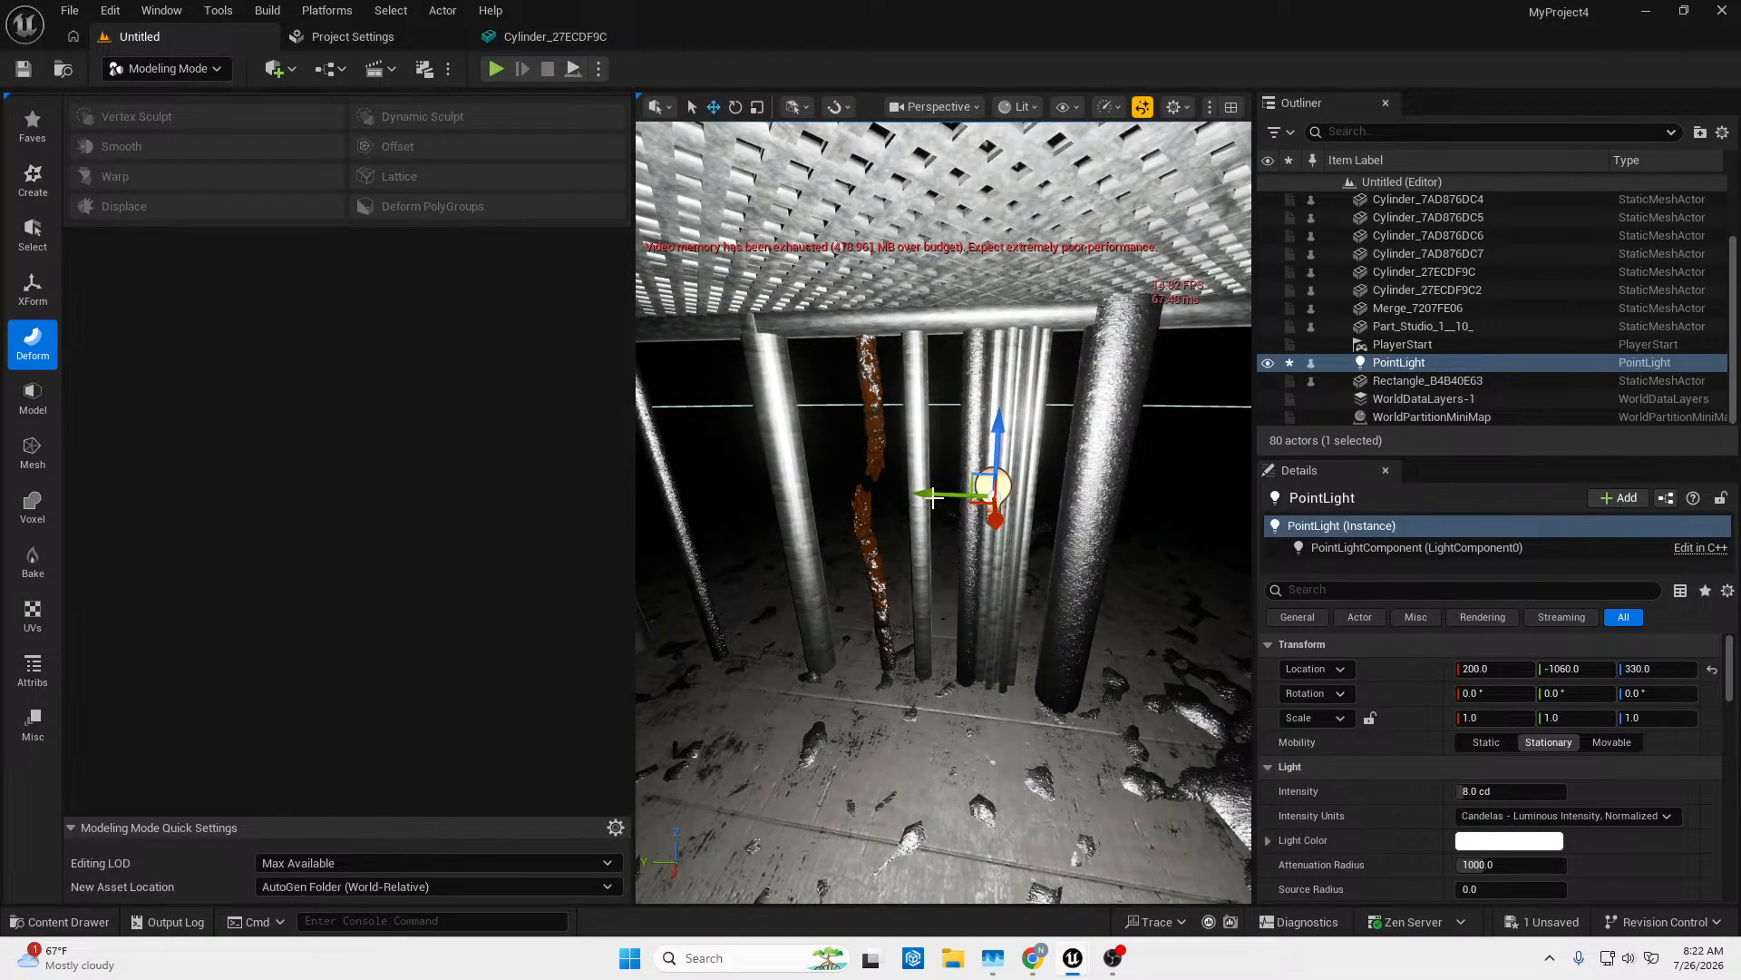
left_click_drag(679, 495, 626, 495)
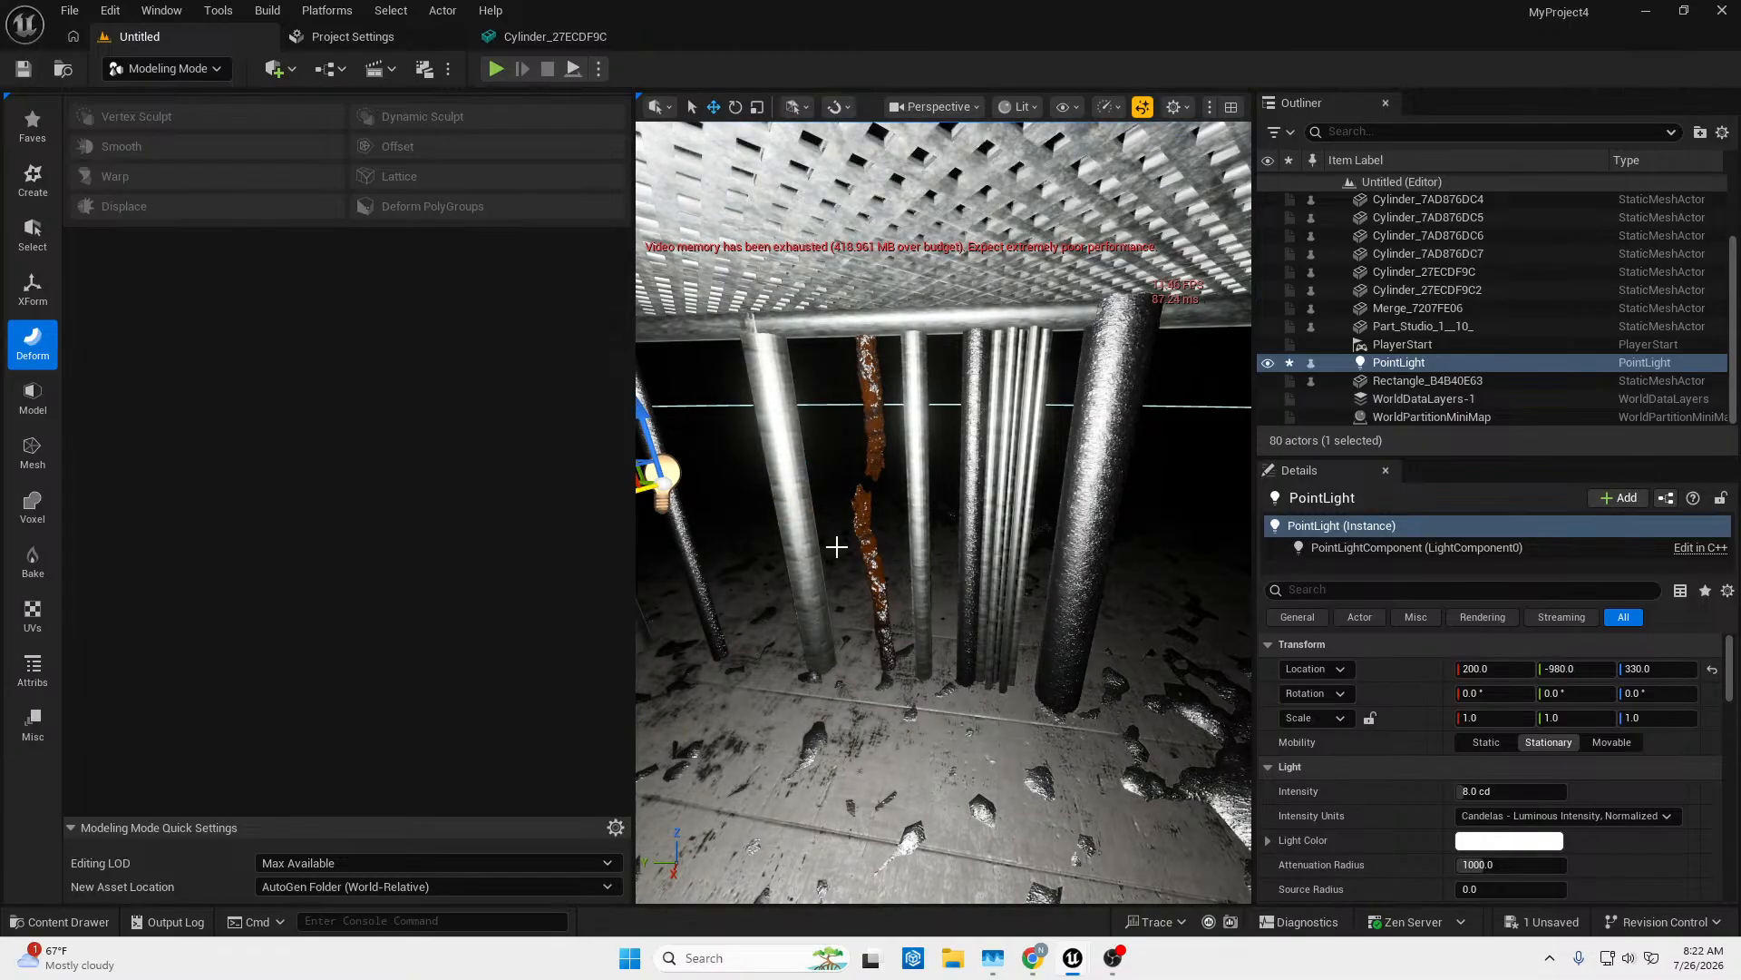
Move the point light farther along the Y axis to -890, between the rows of pillars.
right_click_drag(835, 544, 590, 504)
key("w")
right_click_drag(726, 658, 1002, 656)
key("s")
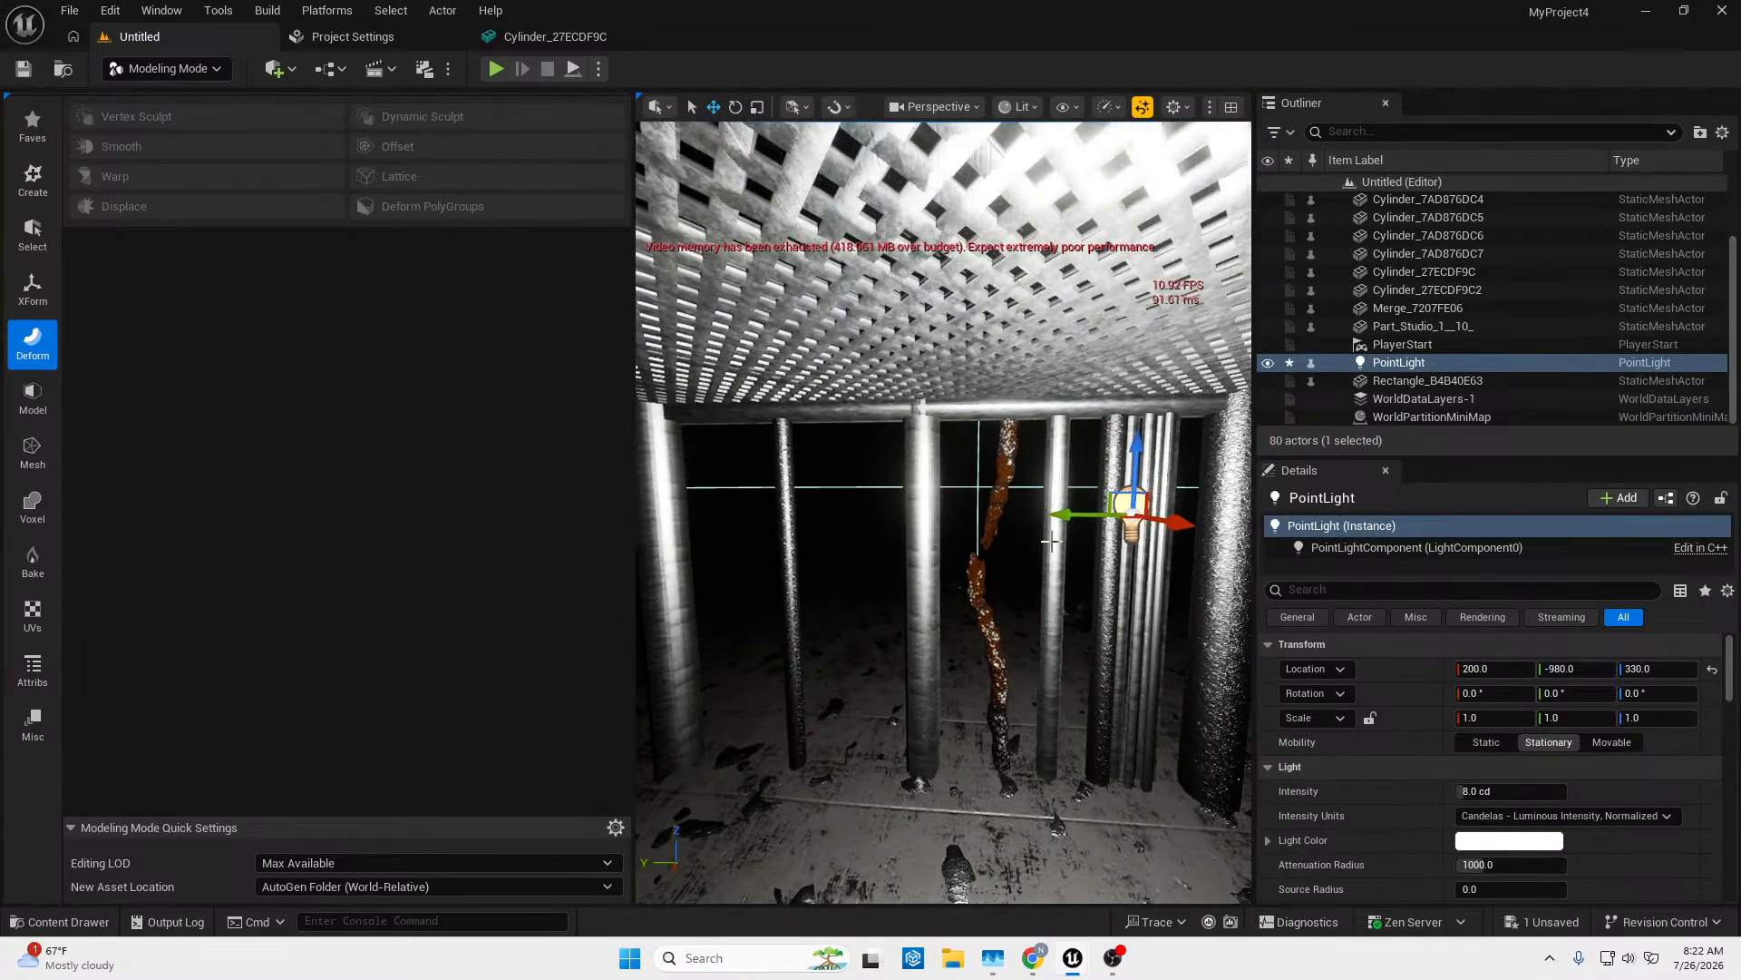
left_click_drag(1059, 515, 640, 508)
key("w")
right_click_drag(816, 544, 658, 515)
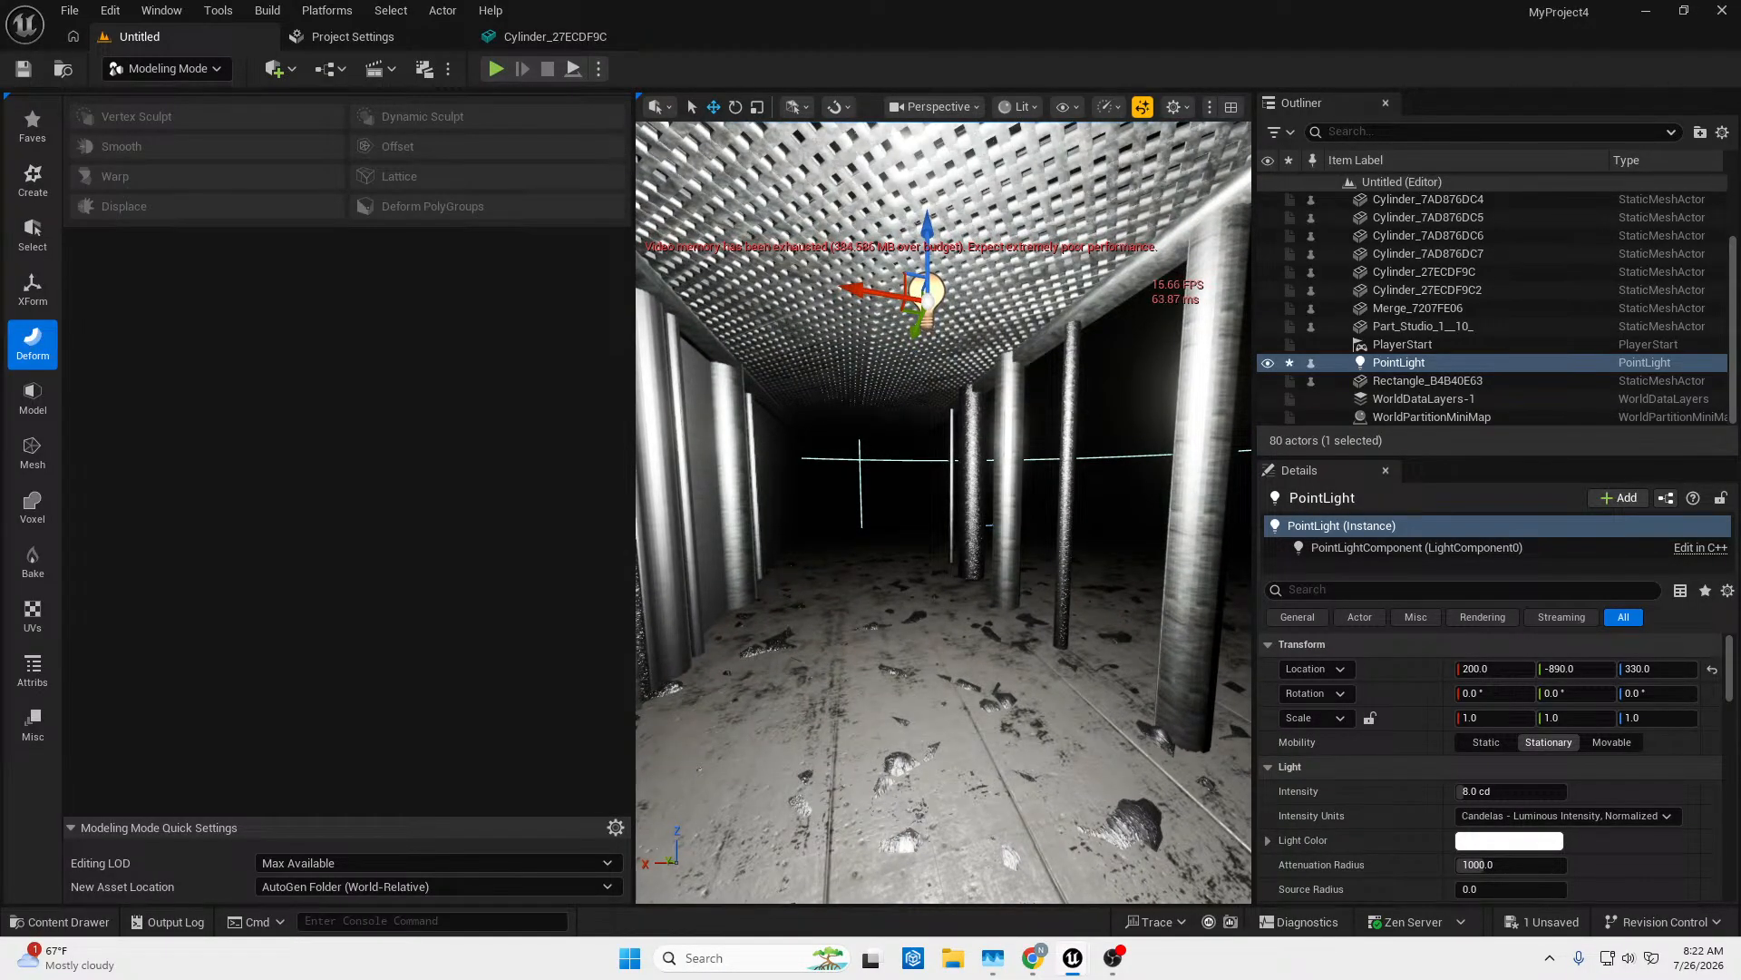
left_click(952, 958)
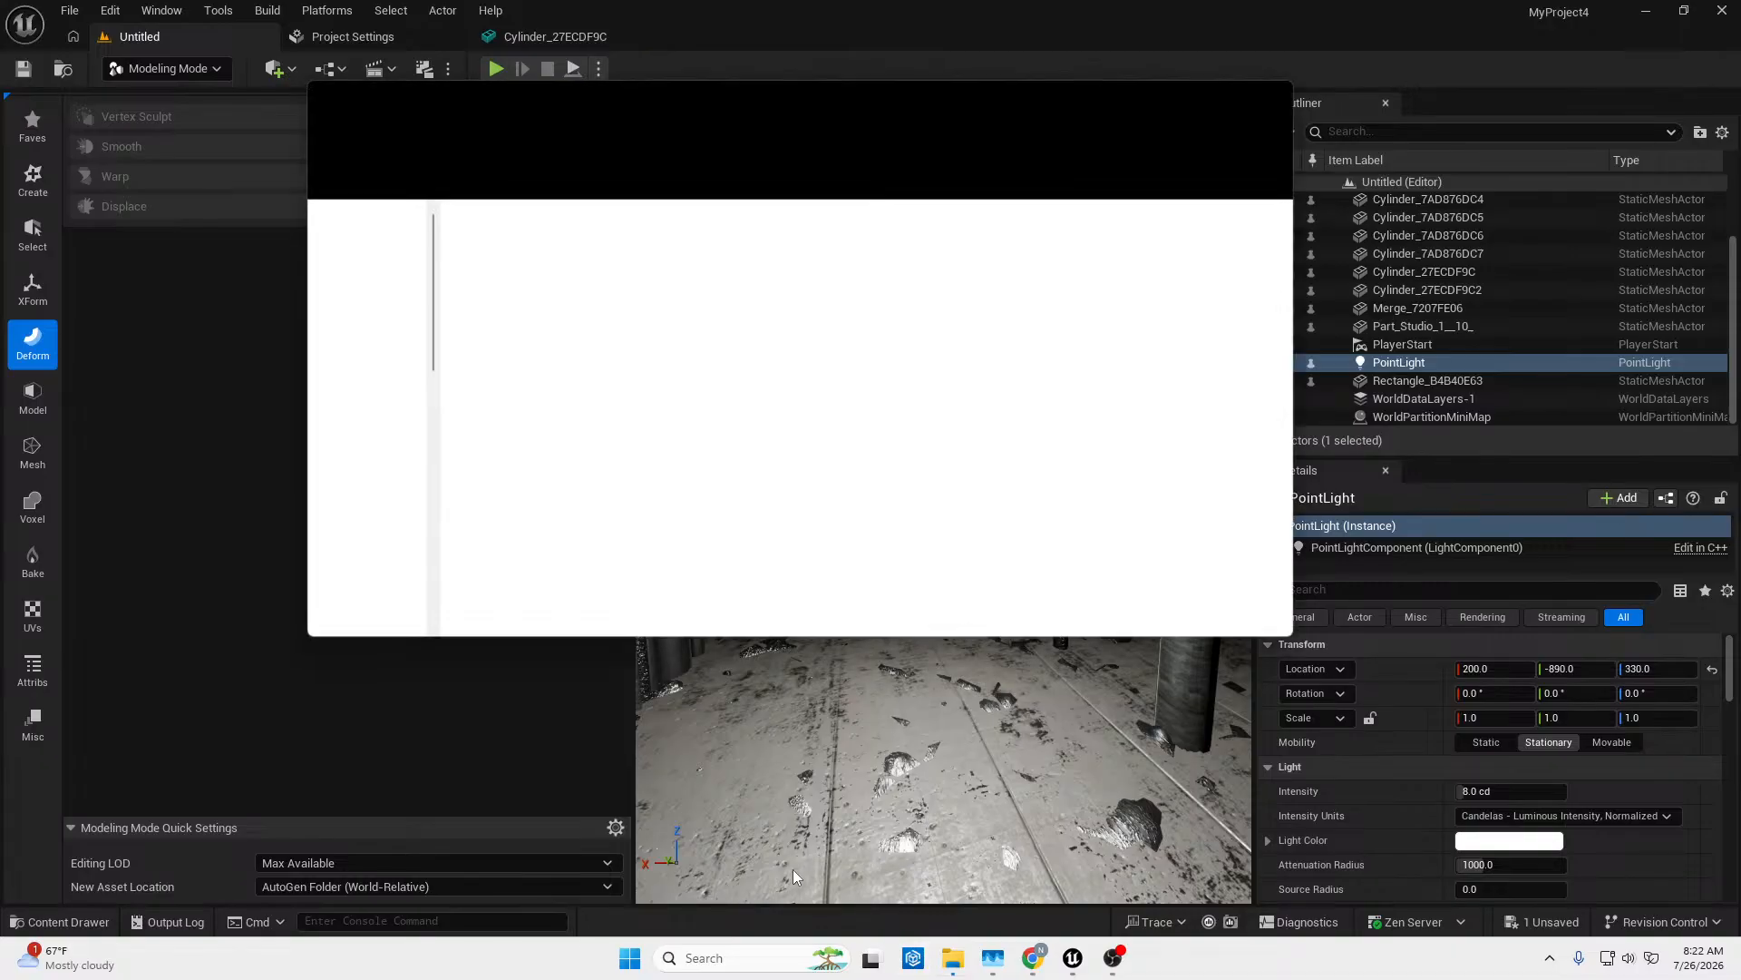
left_click(354, 479)
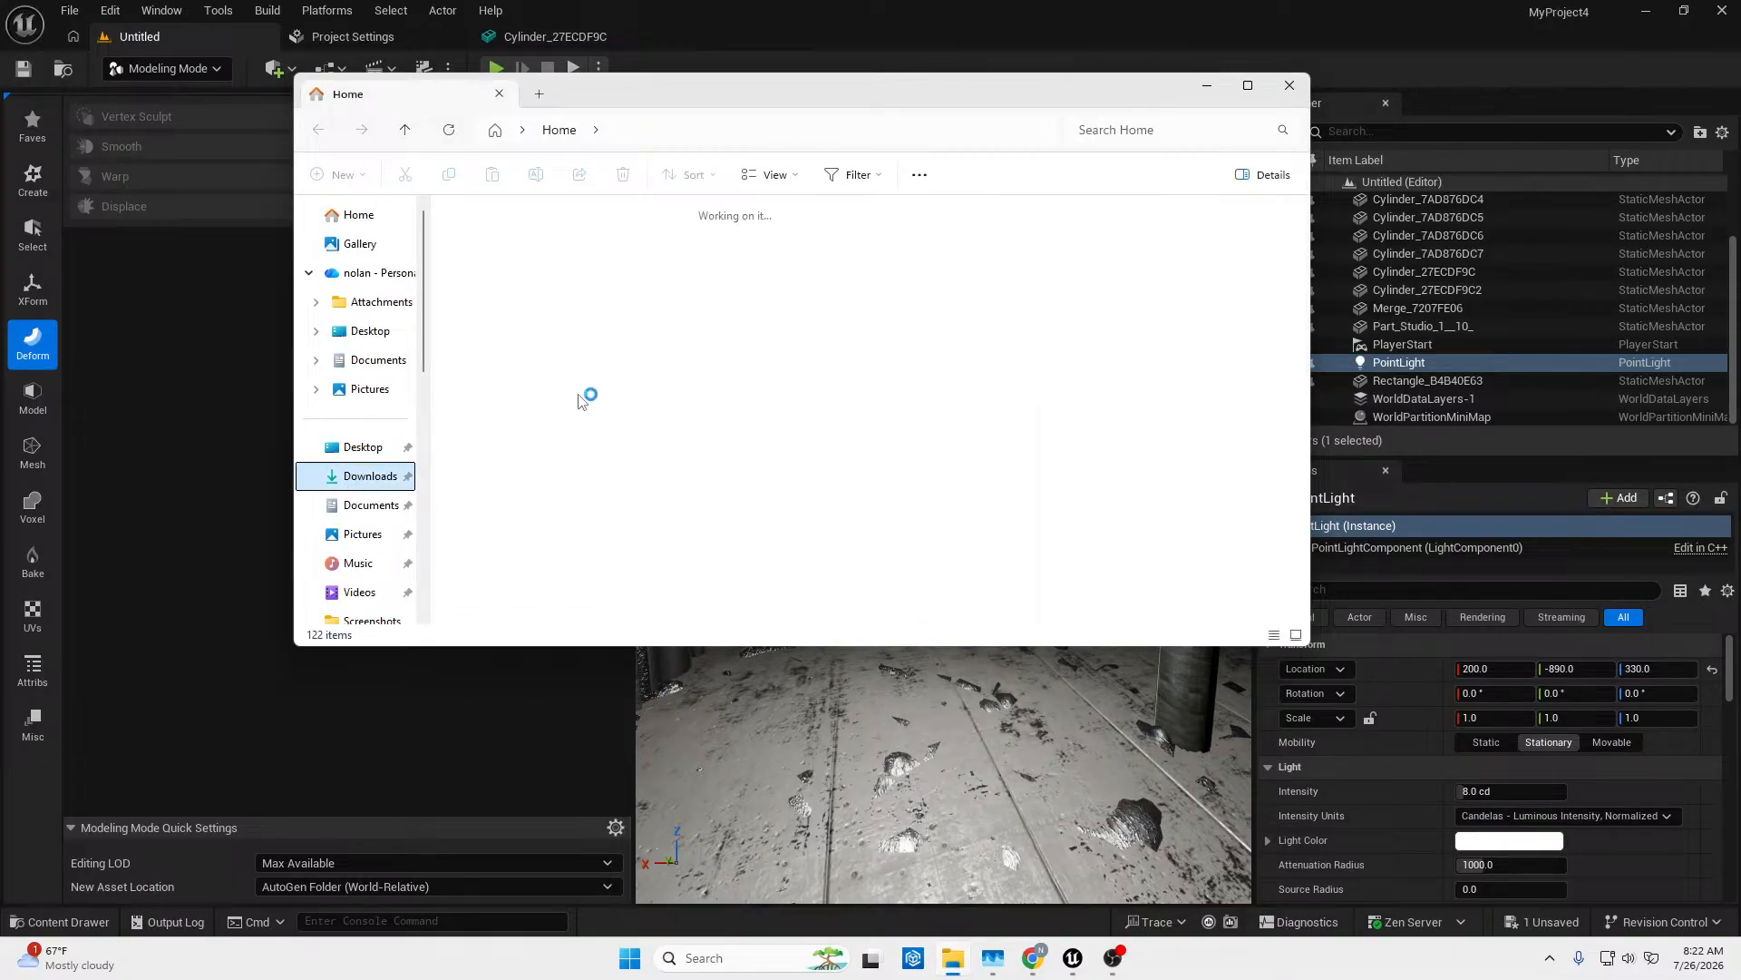
left_click(617, 379)
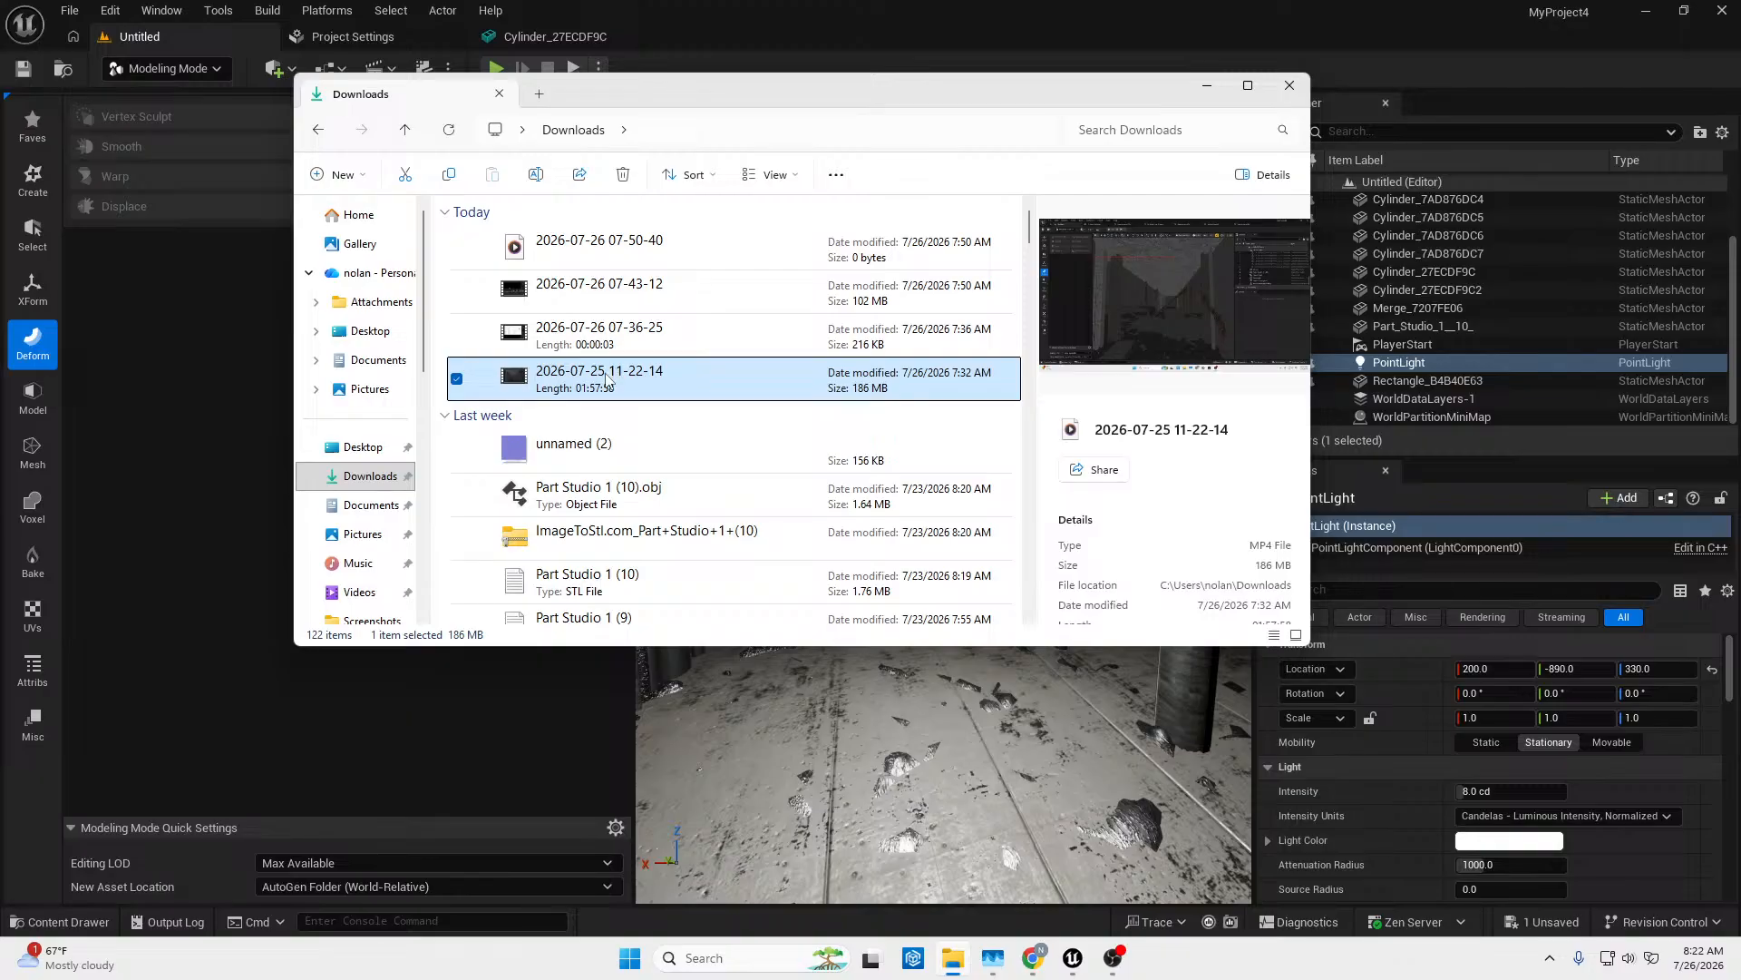
double_click(606, 379)
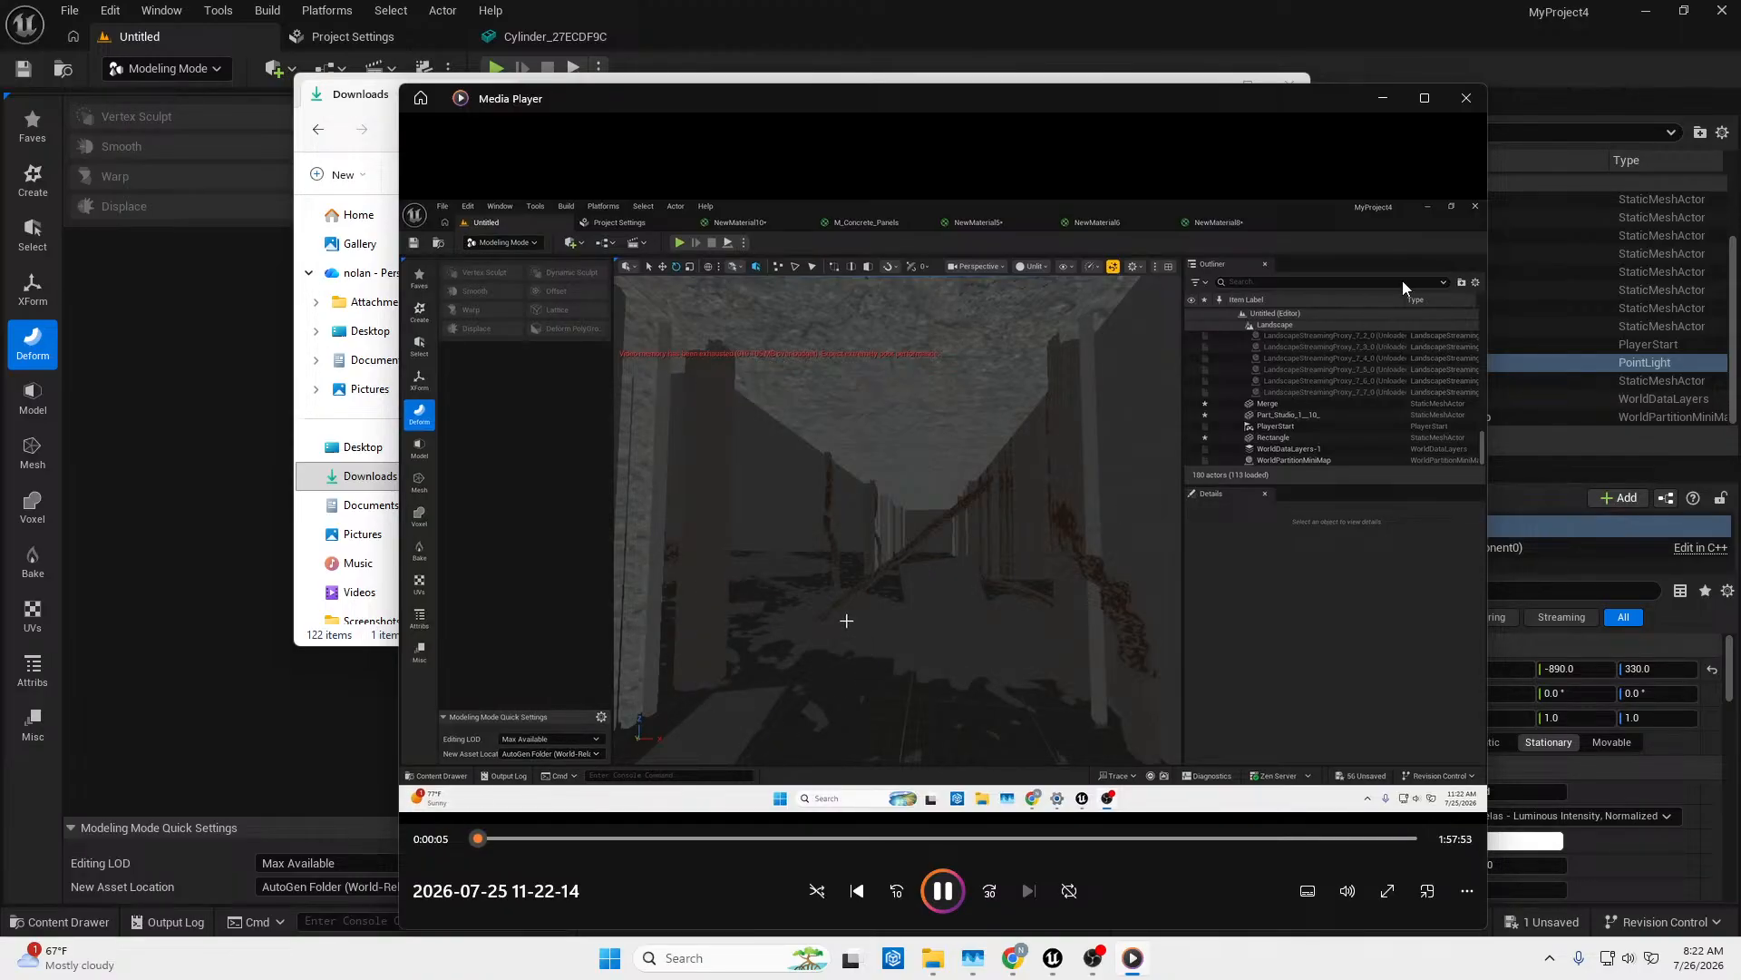
left_click(1463, 104)
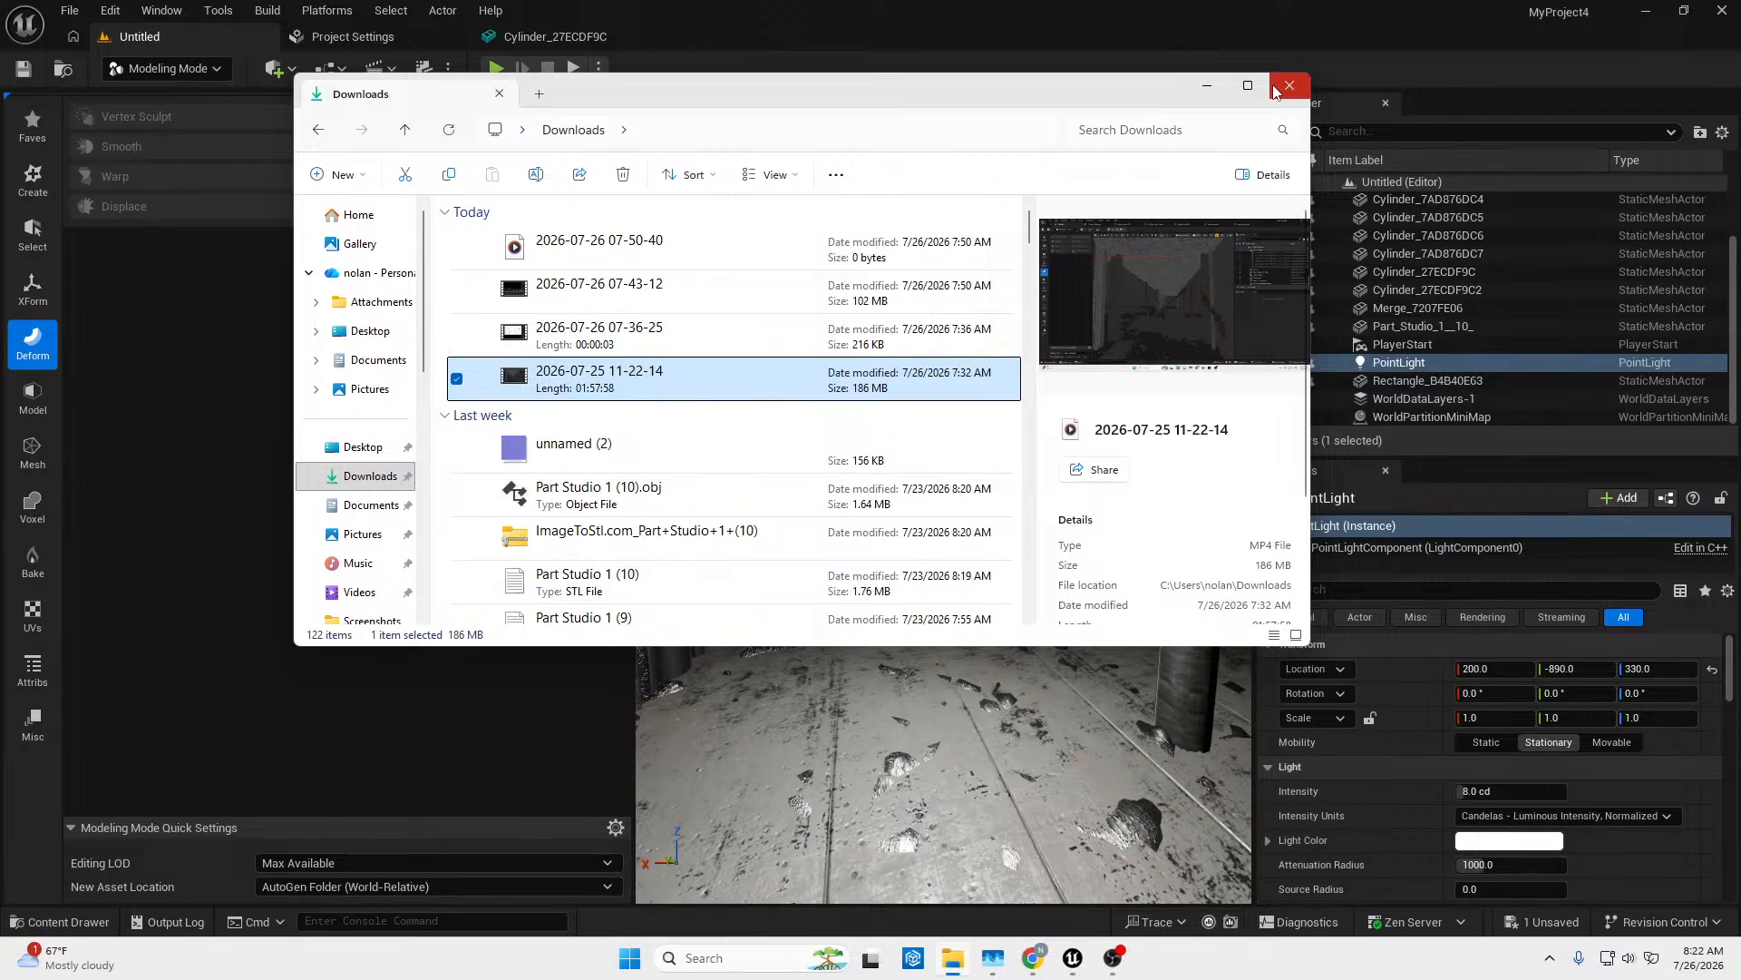
left_click(1289, 85)
Try placing the Rectangle_547D1167 mesh on the floor between the pillars, and delete it.
right_click(1101, 272)
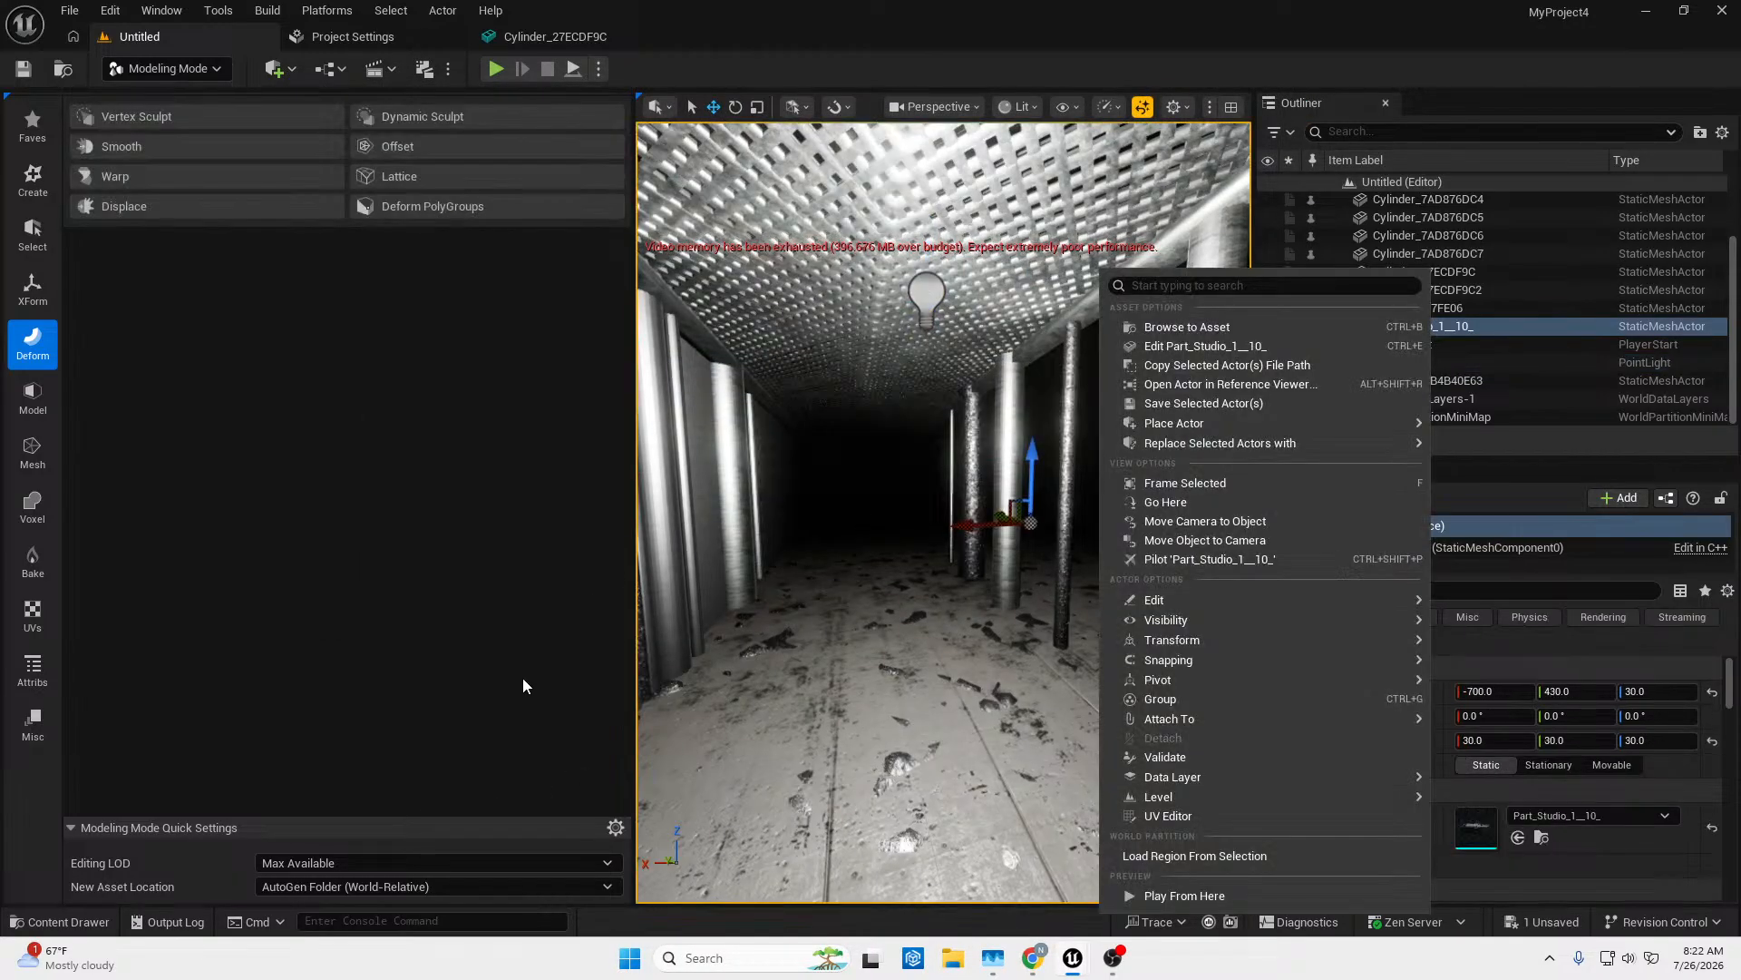
left_click(103, 914)
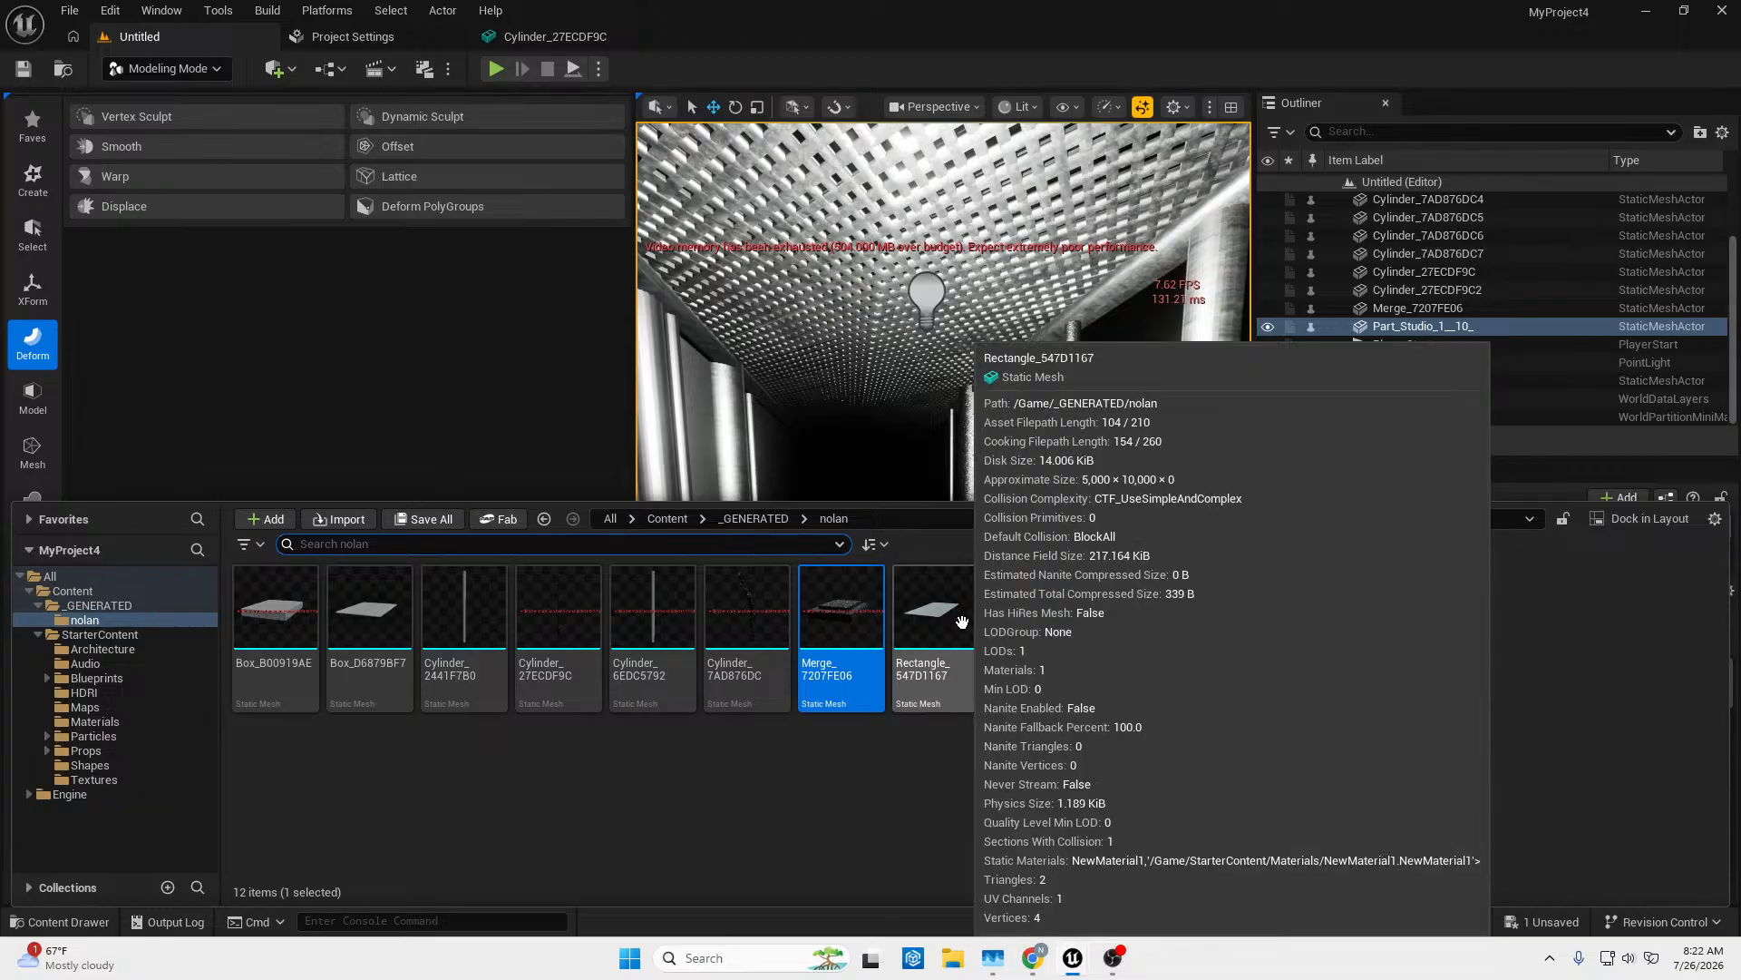
left_click_drag(966, 622, 962, 669)
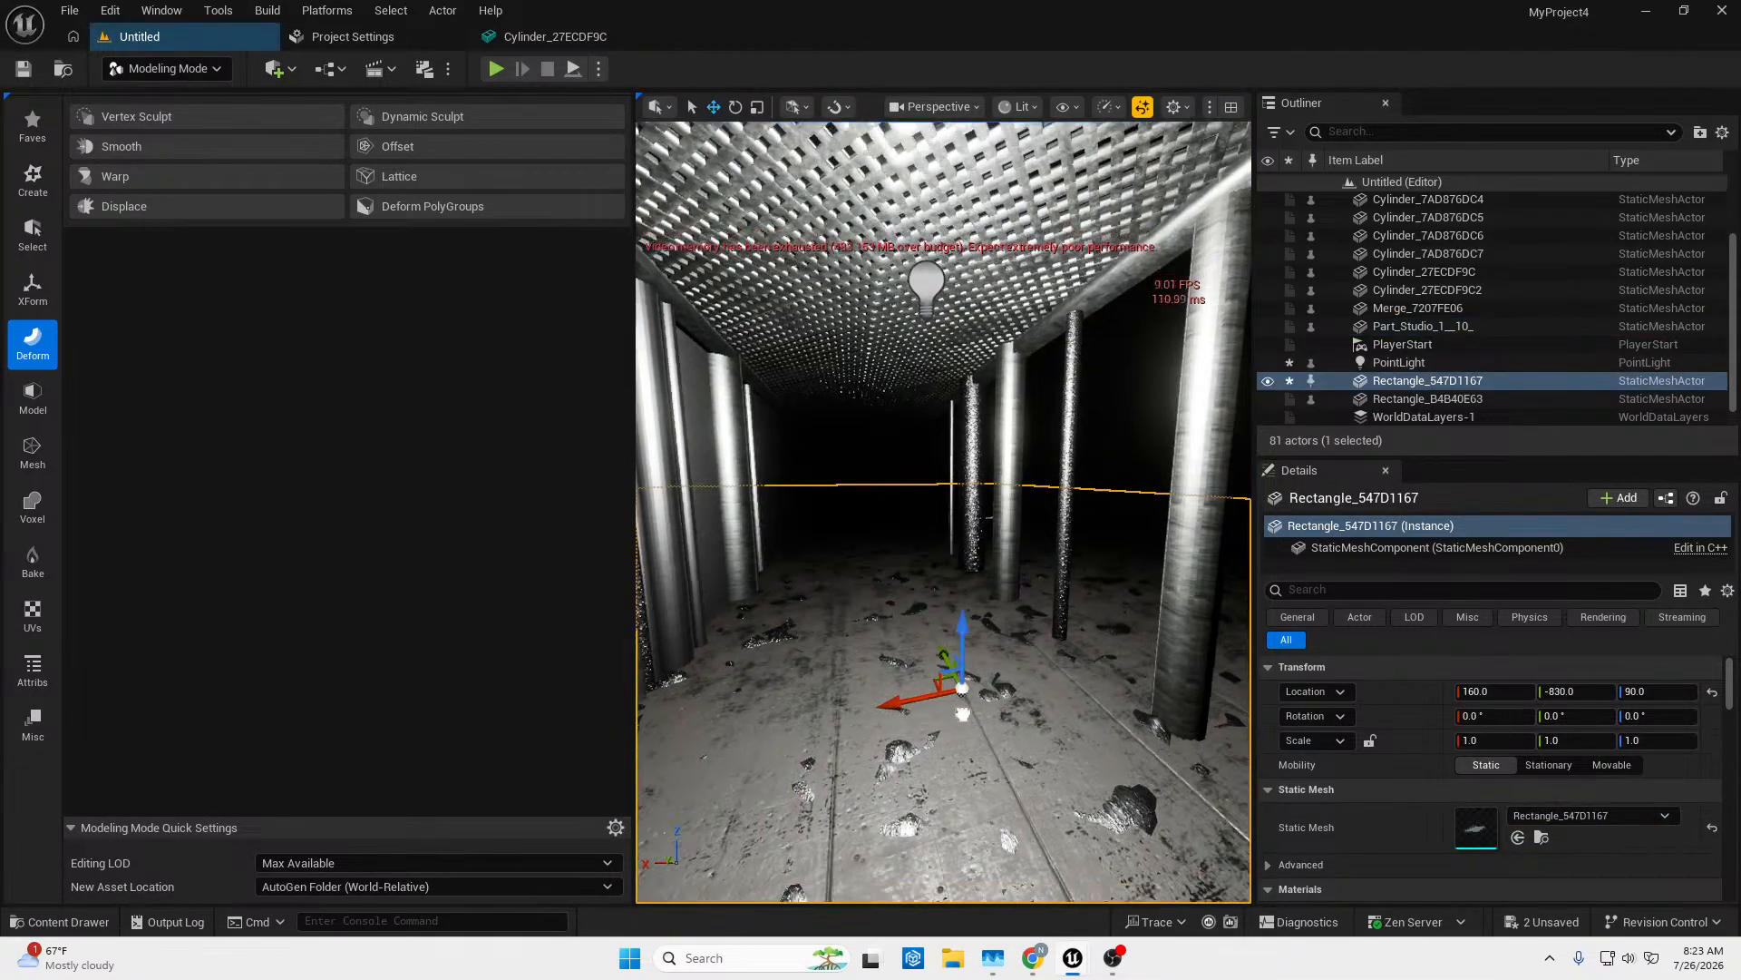
right_click_drag(962, 669, 949, 780)
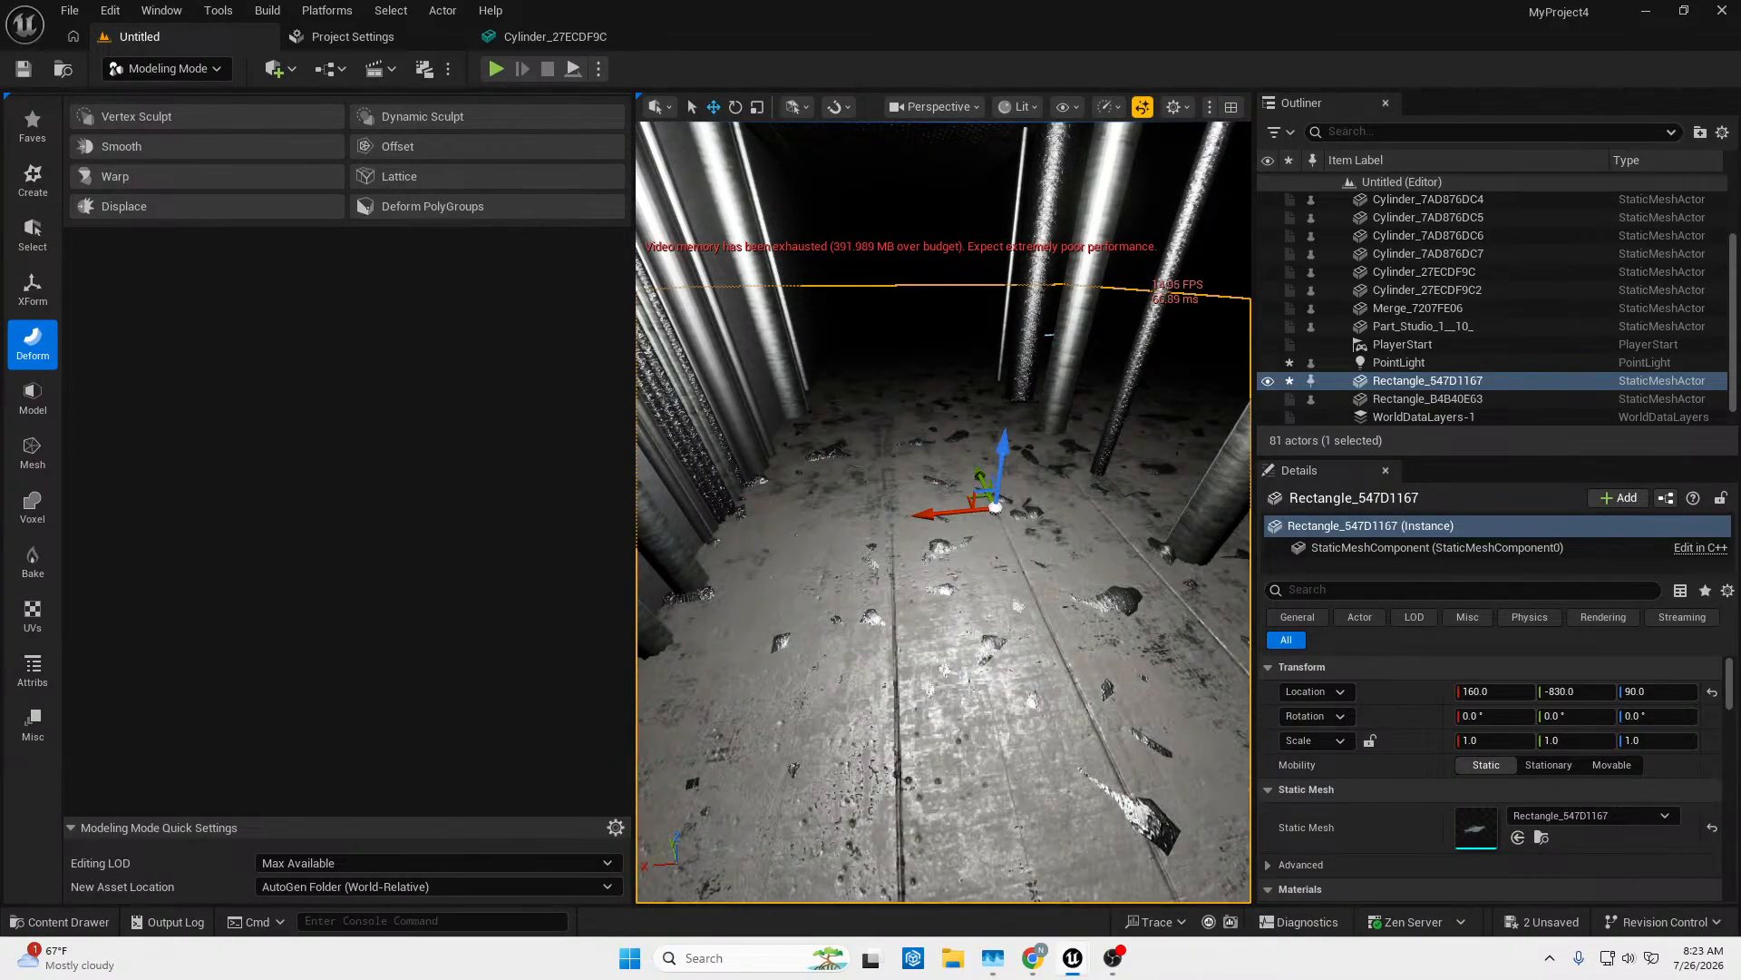
key("Delete")
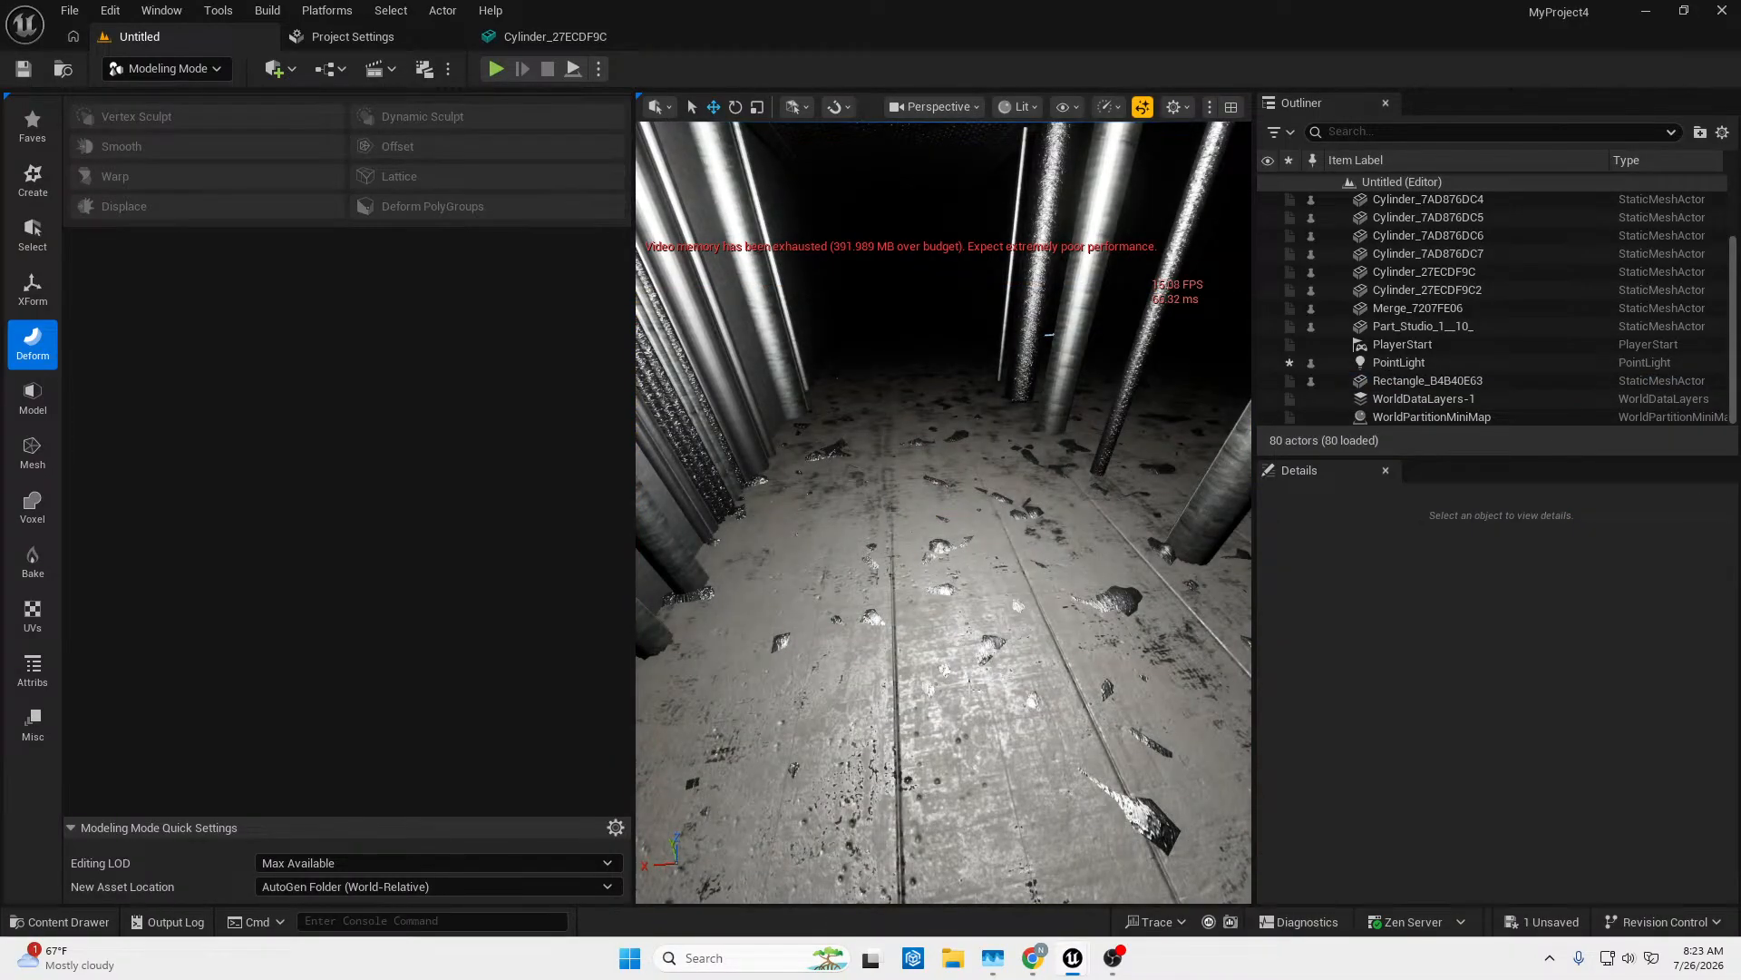
Try placing the Rectangle_B4B40E63 mesh on the floor between the pillars, and undo the placement.
left_click(33, 923)
left_click_drag(1024, 566, 957, 530)
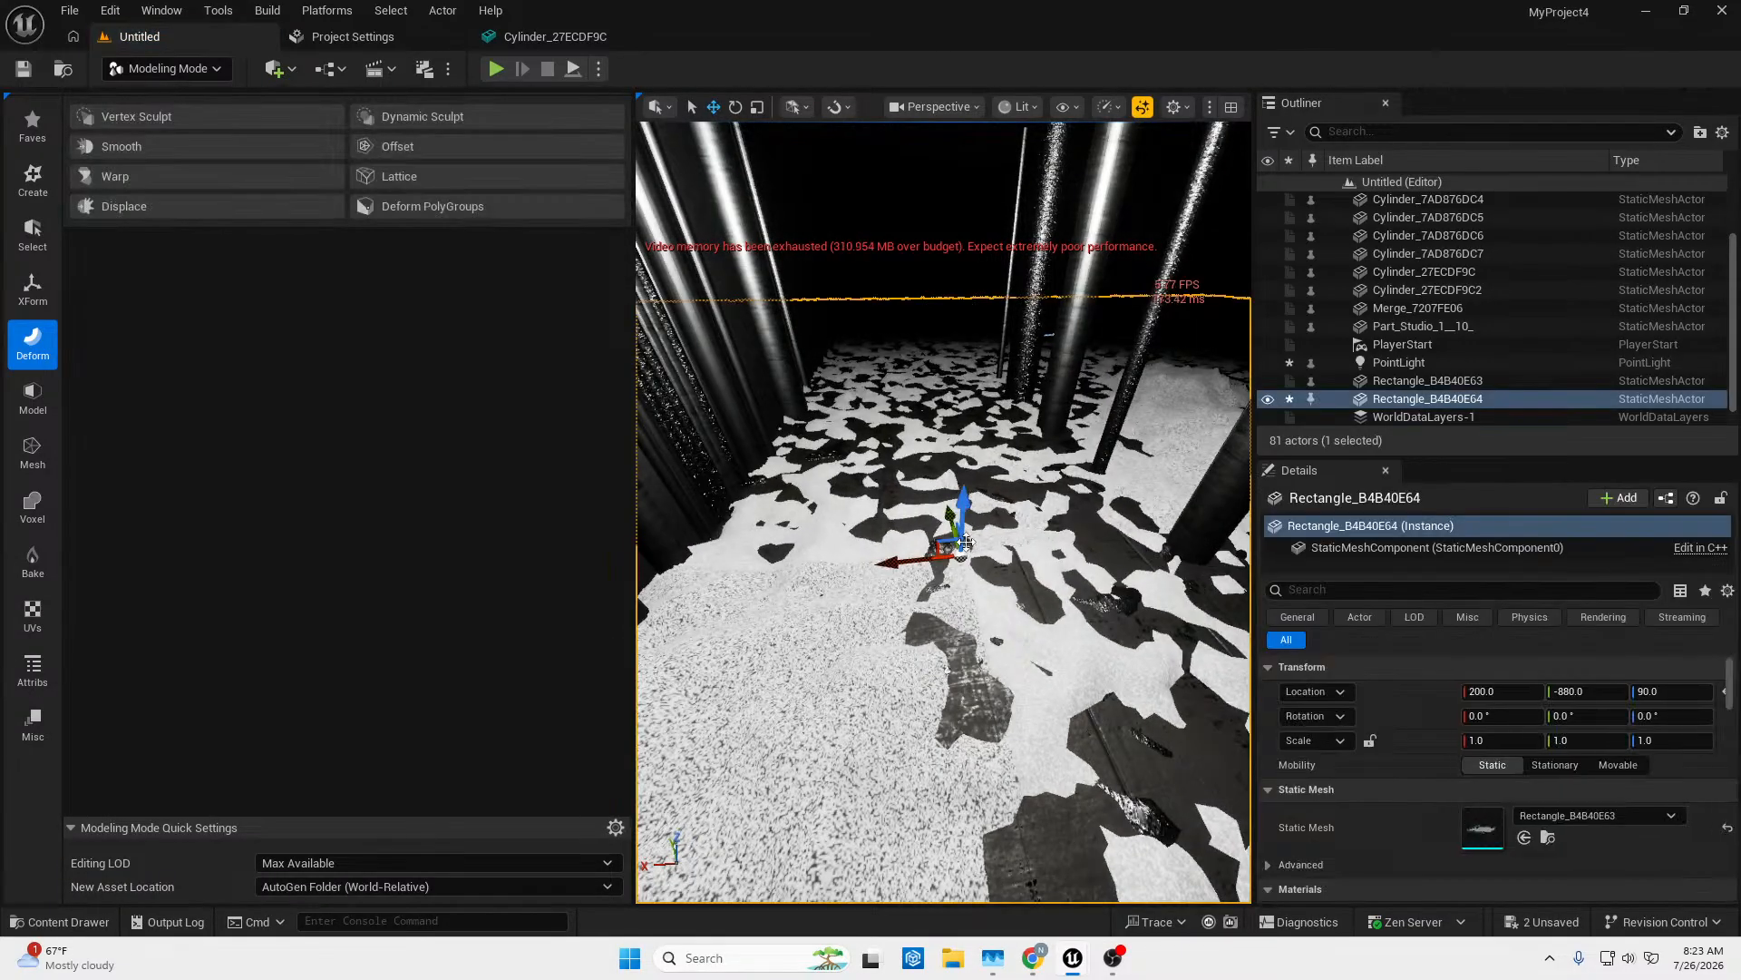
key("ctrl+z")
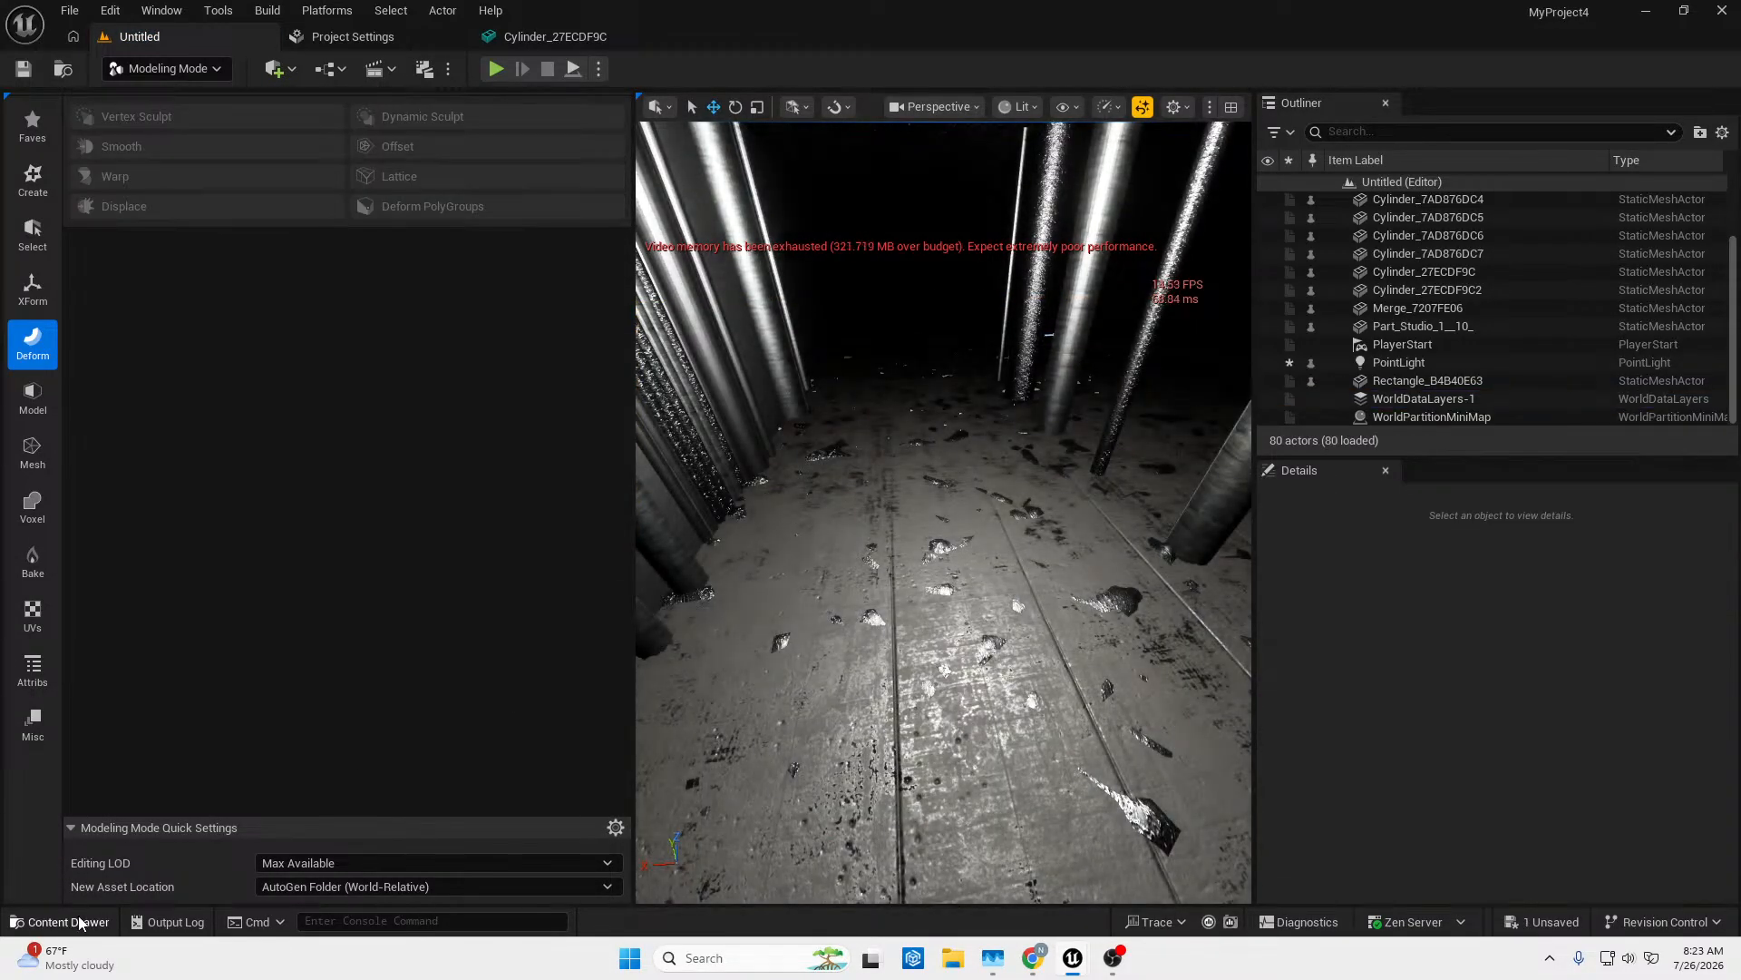
Place the Box_D6879BF7 mesh from the generated assets on the floor between the pillars at about X 270, Y -910.
left_click(80, 922)
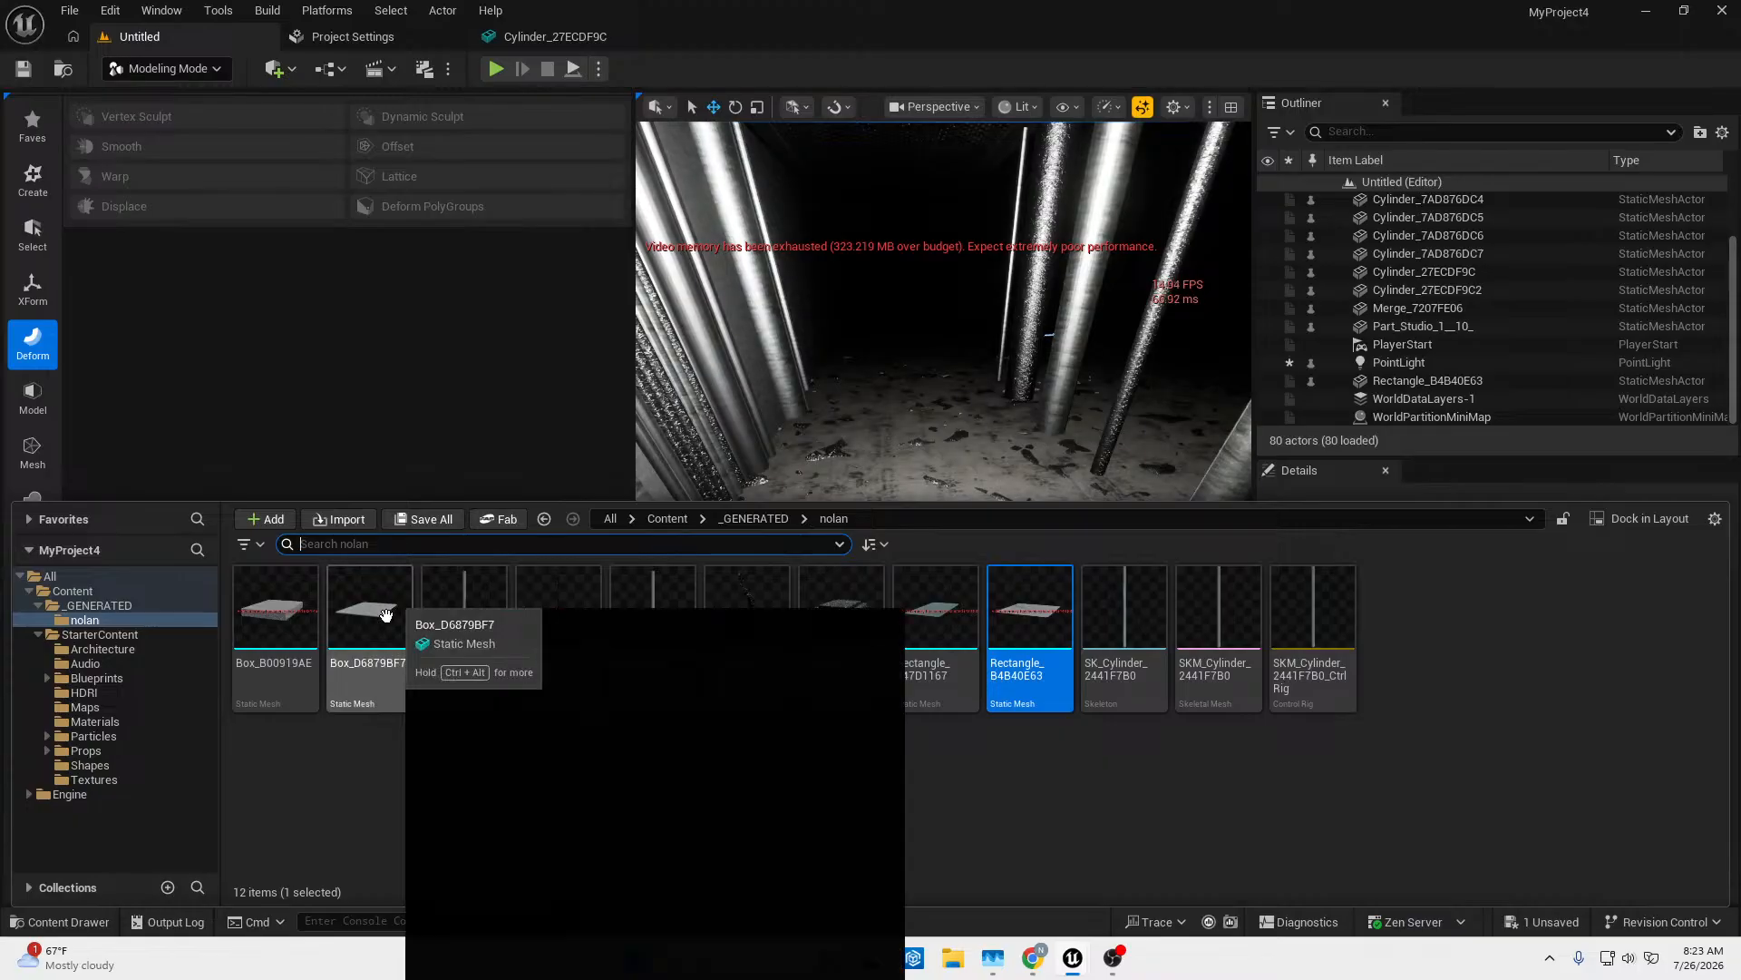
left_click_drag(391, 599, 858, 566)
right_click_drag(859, 577, 803, 609)
left_click(69, 922)
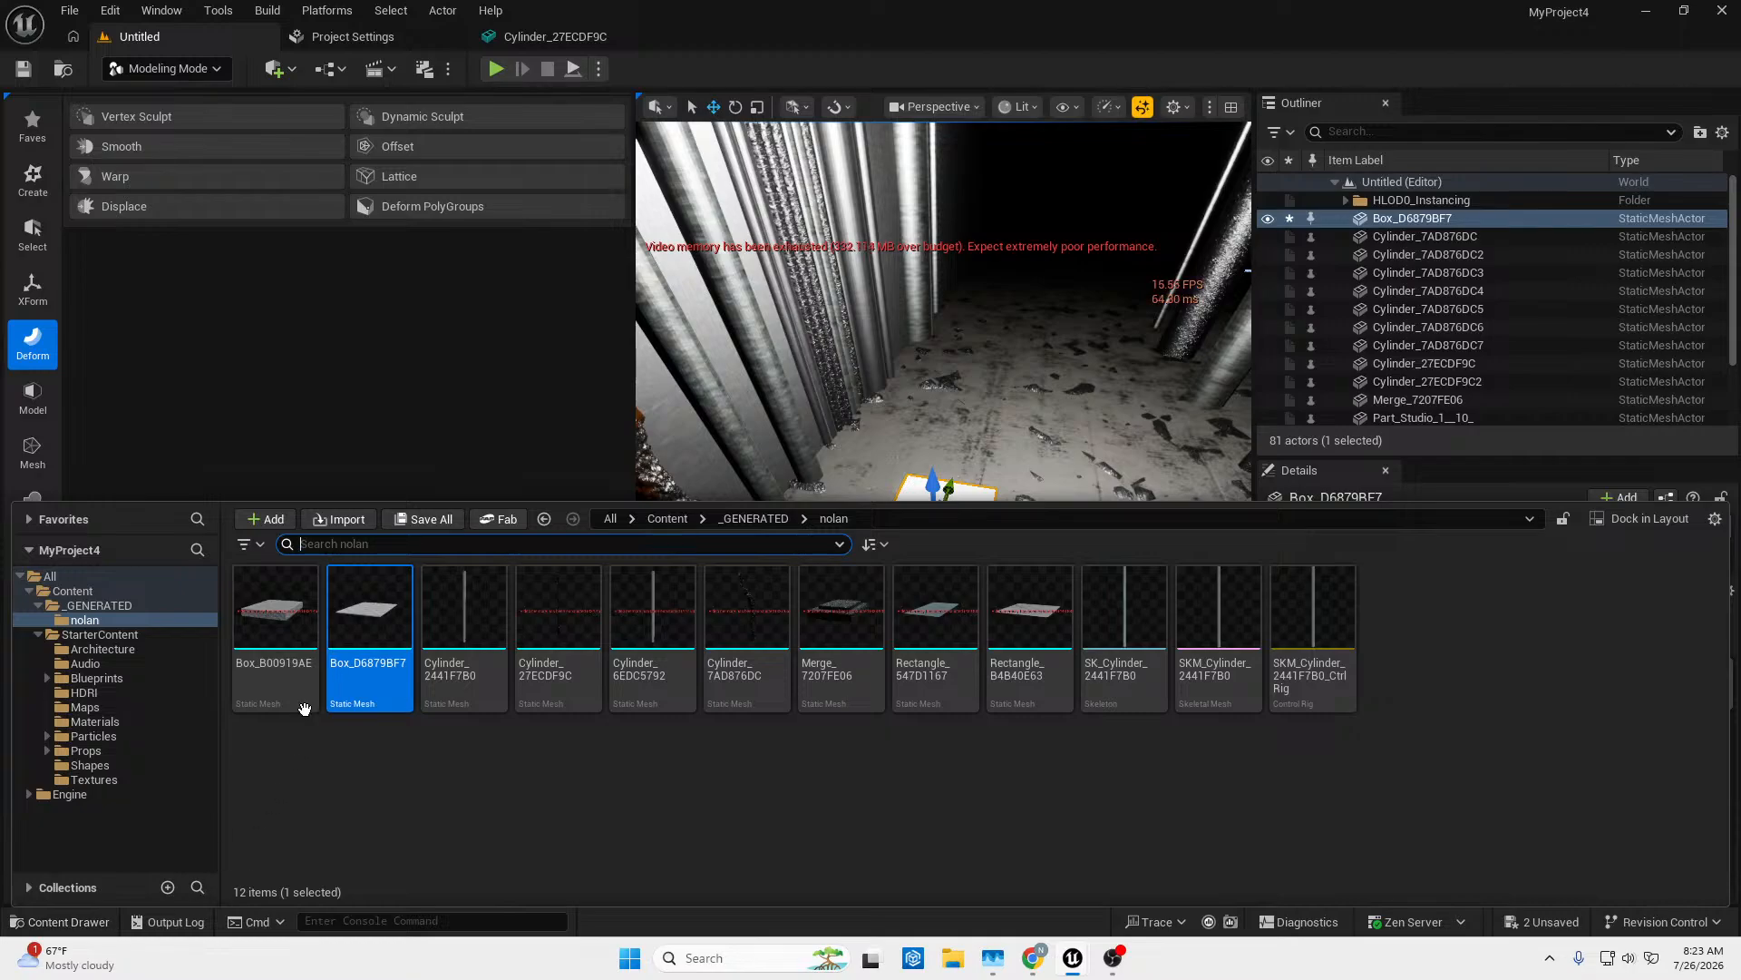
mouse_move(1005, 367)
right_mouse_down()
mouse_move(1003, 435)
mouse_move(962, 473)
mouse_move(993, 354)
mouse_move(1052, 345)
mouse_move(993, 358)
right_mouse_up()
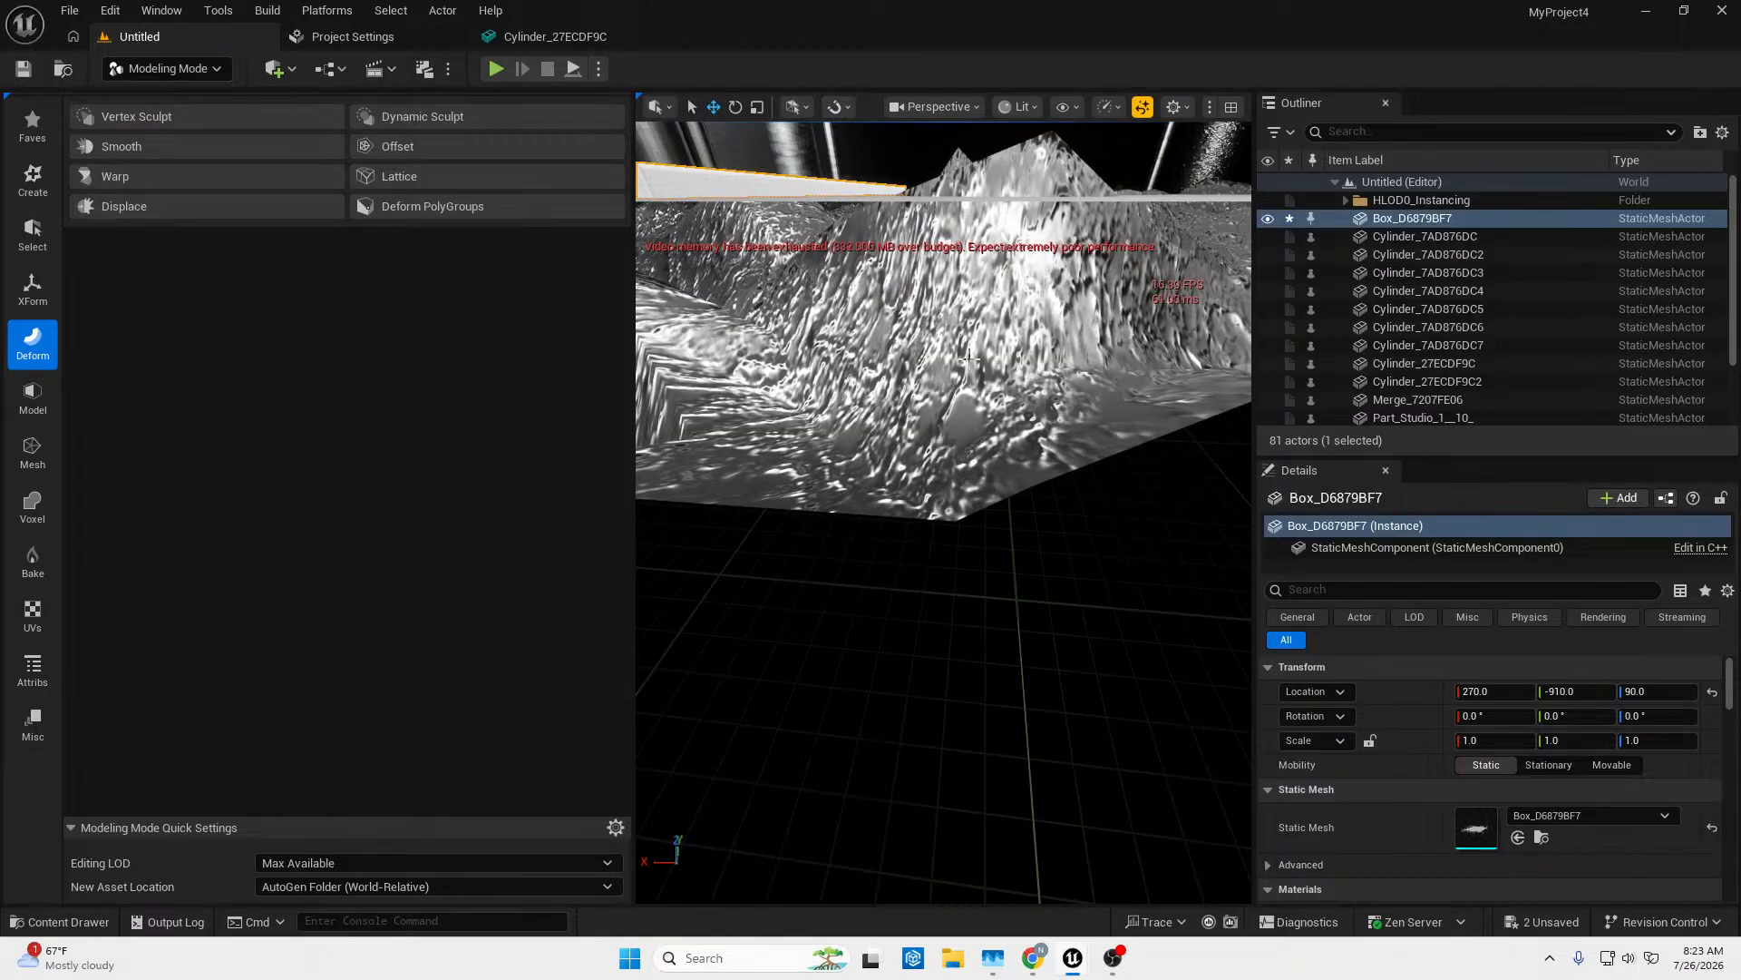
right_click_drag(969, 357, 789, 404)
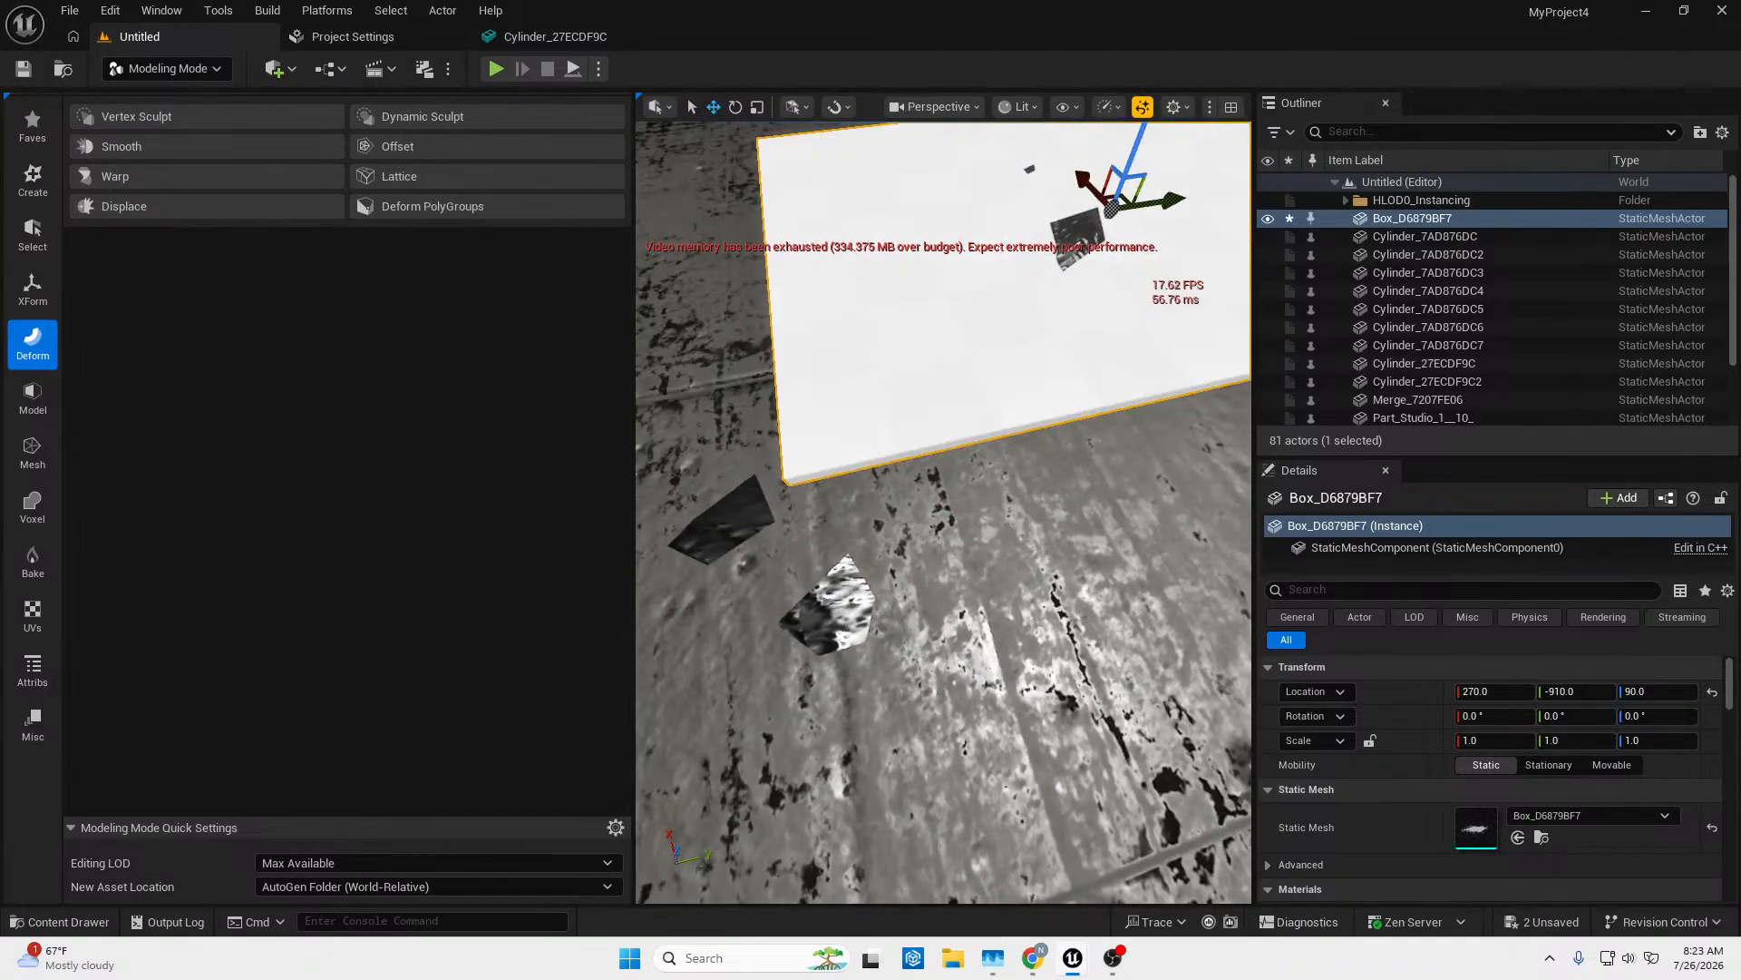
Try NewMaterial6 from the StarterContent materials on the flat box.
left_click(60, 925)
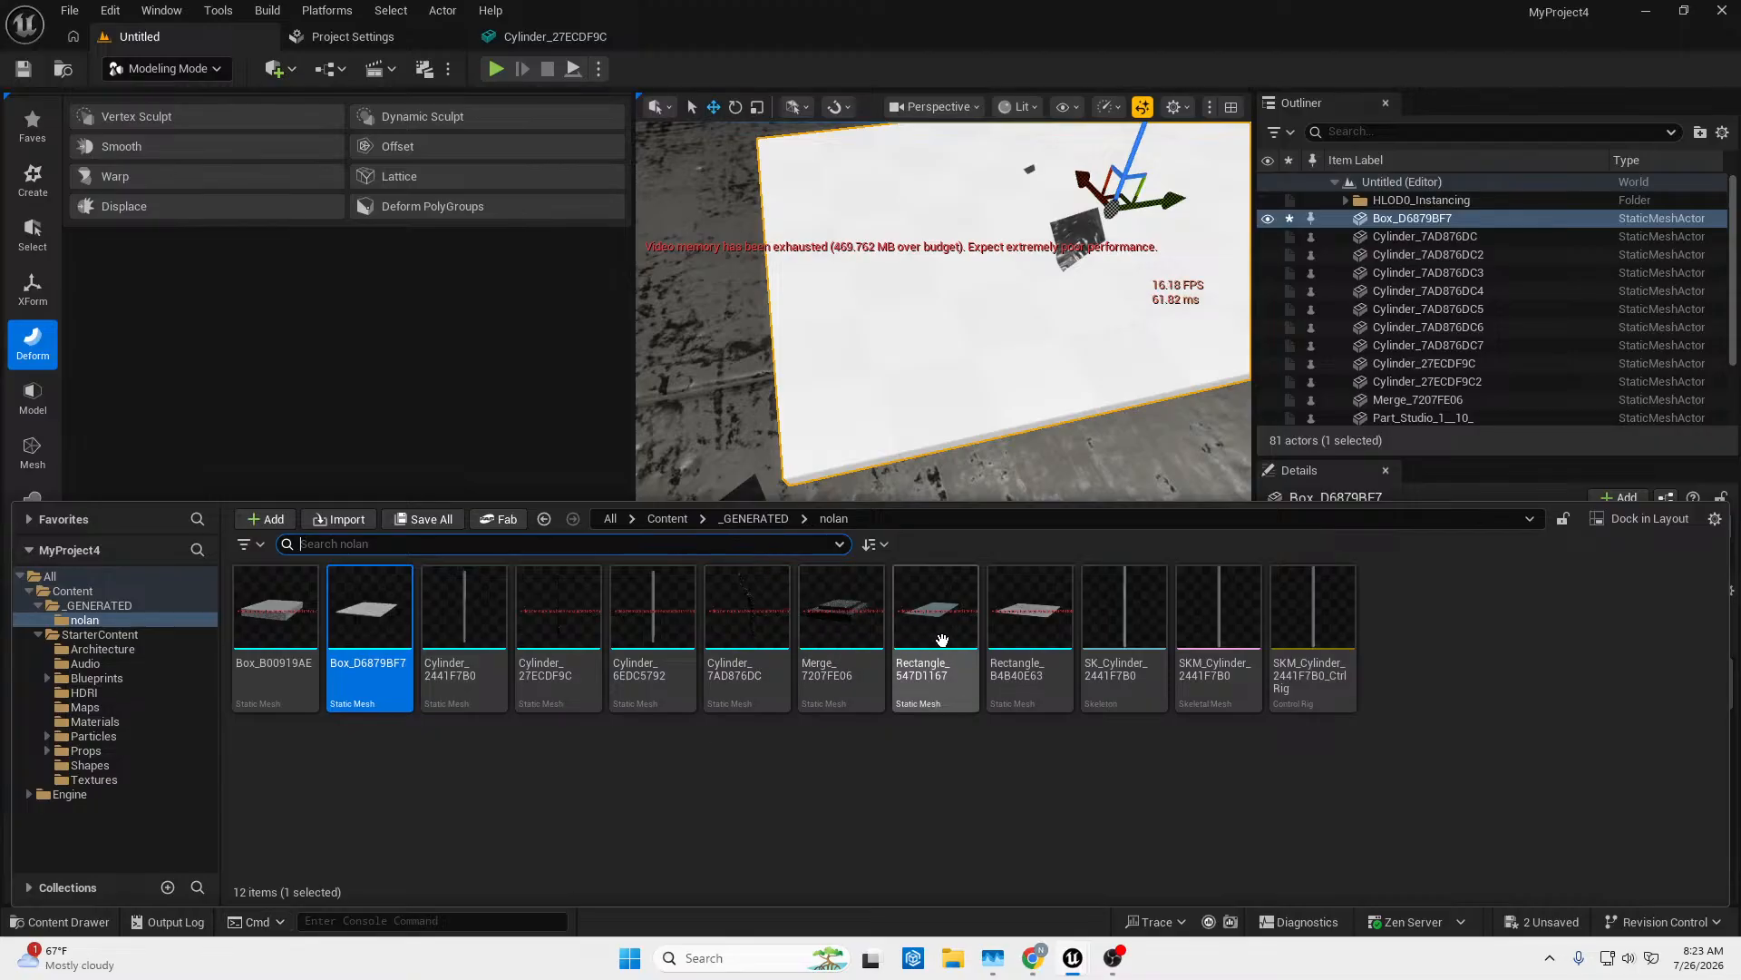
left_click(95, 721)
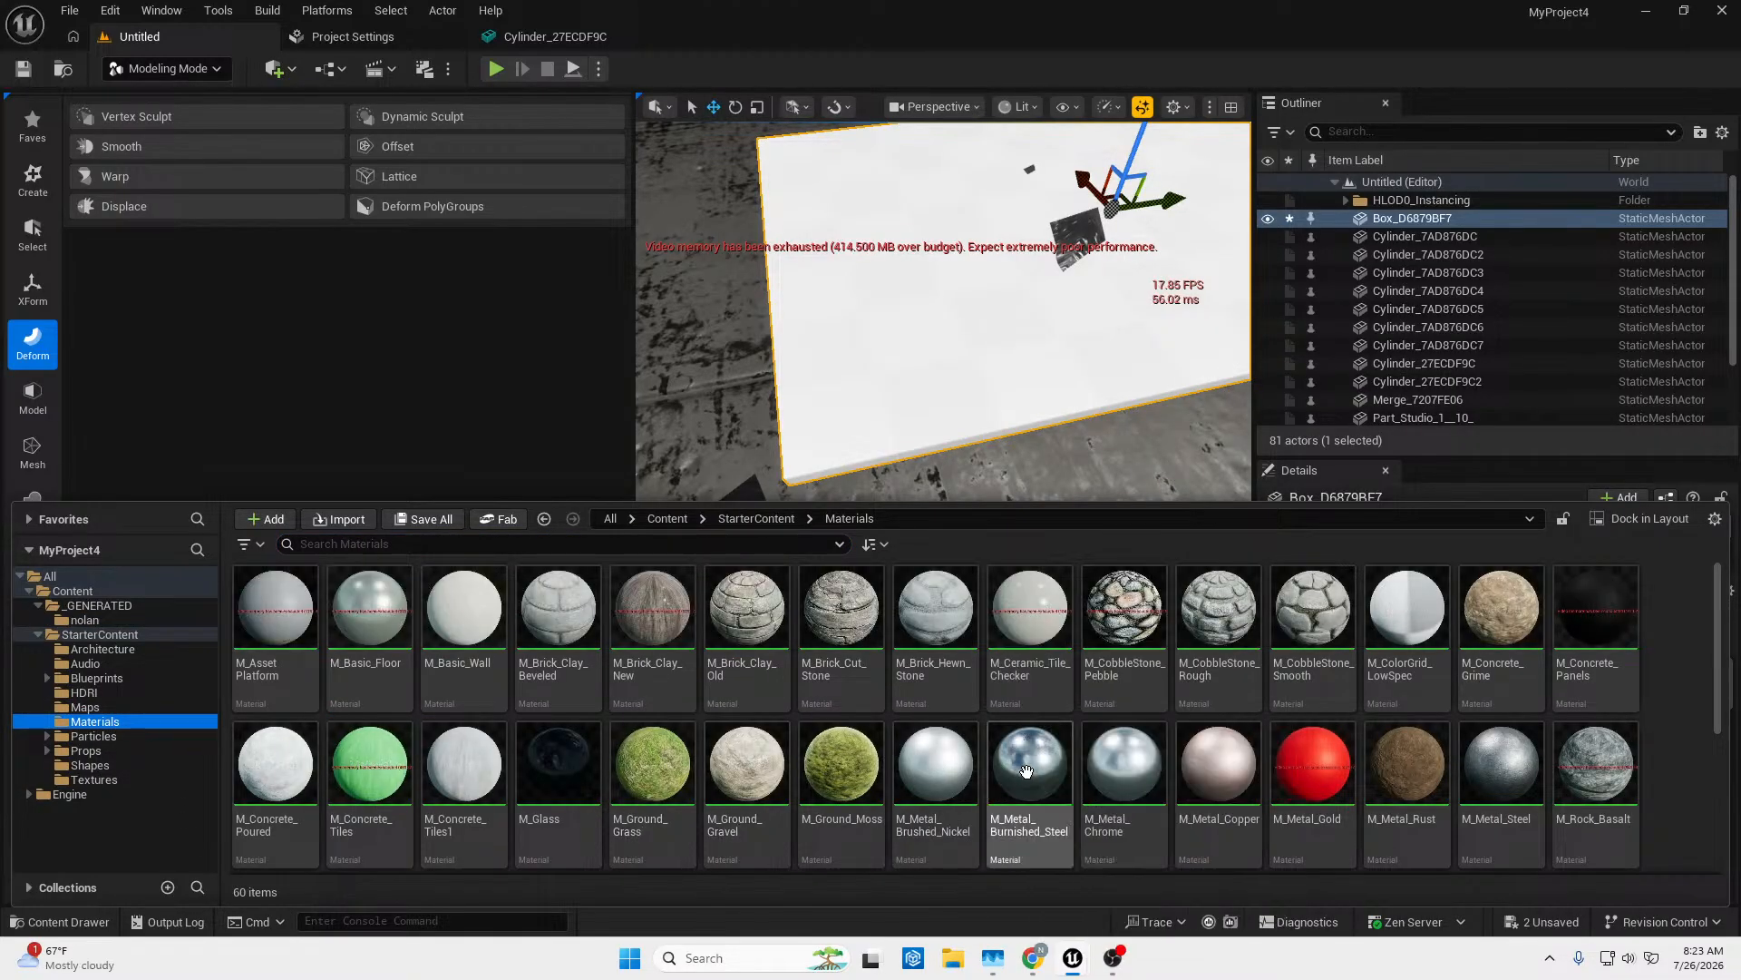
scroll(1026, 770, "down", 3)
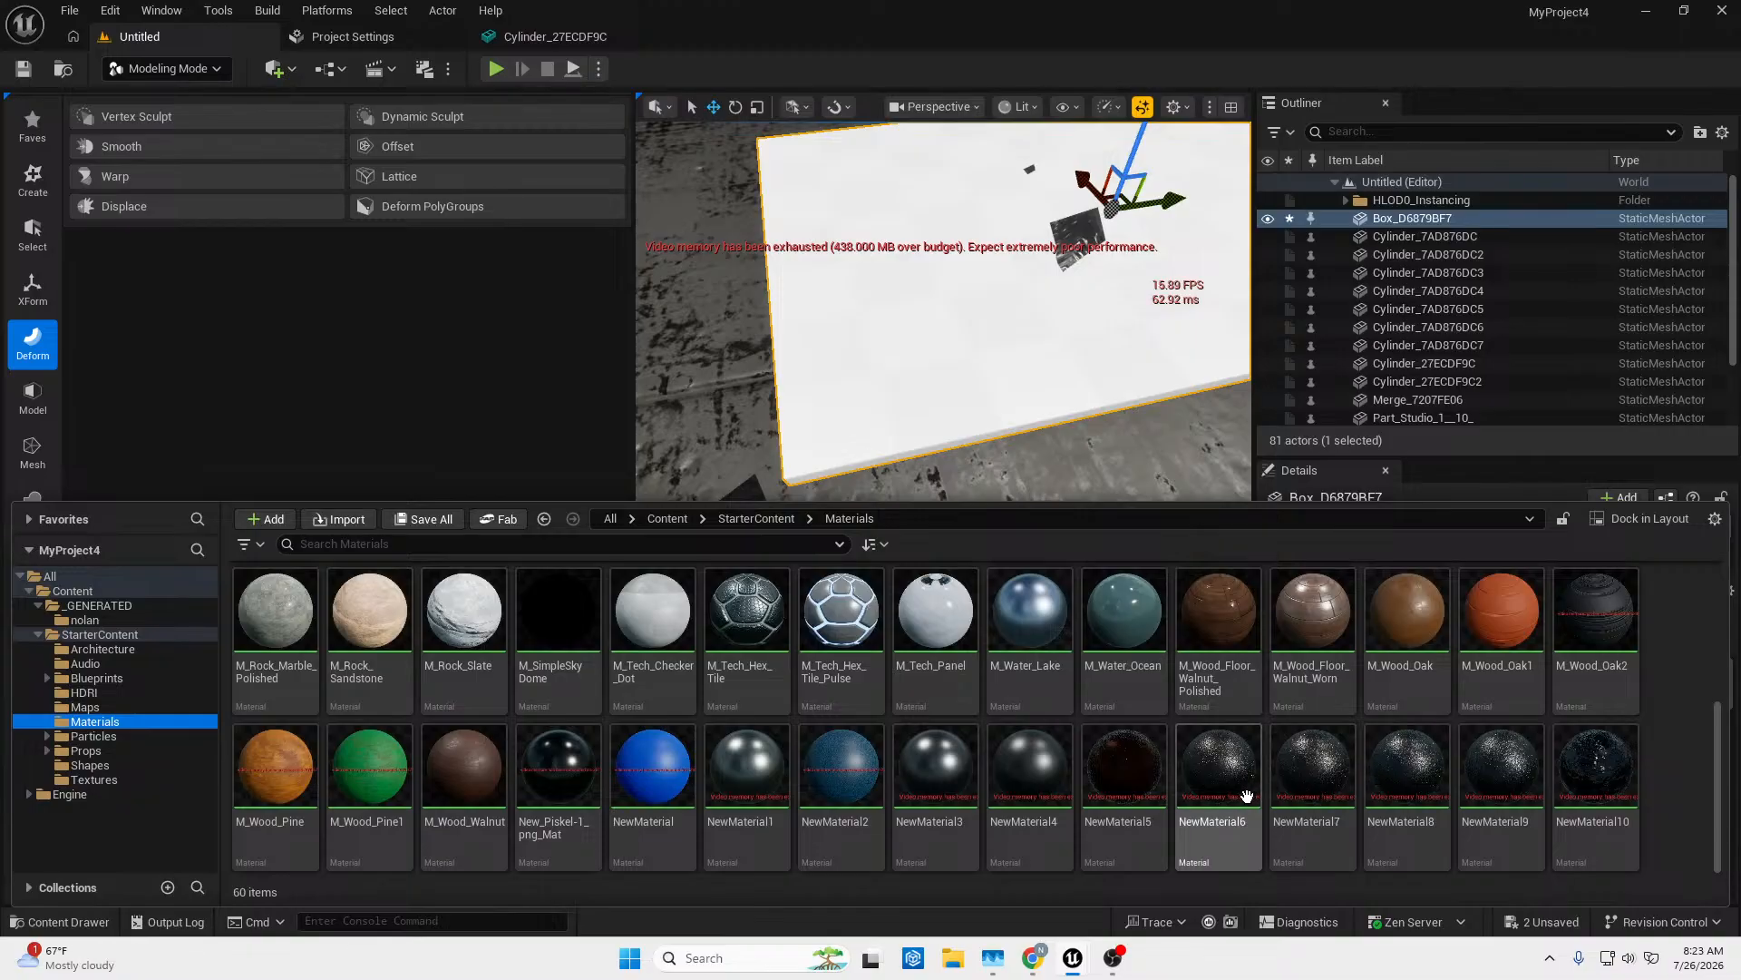
left_click_drag(1246, 796, 1049, 362)
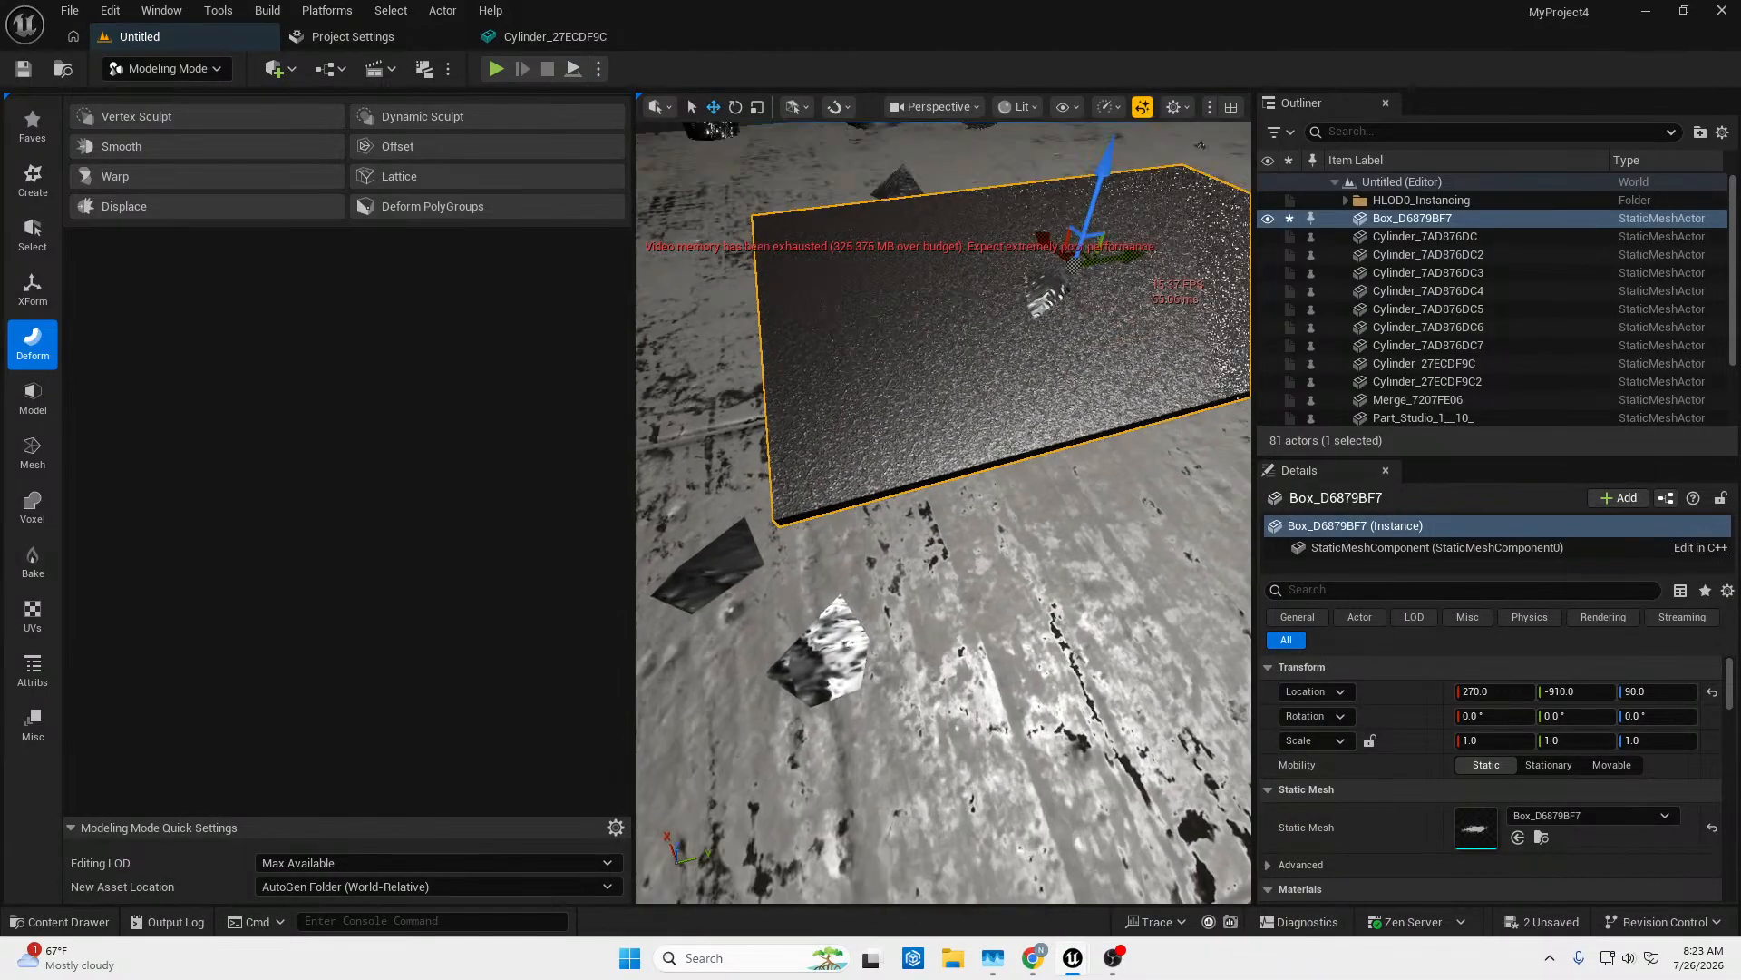
right_click_drag(731, 640, 746, 545)
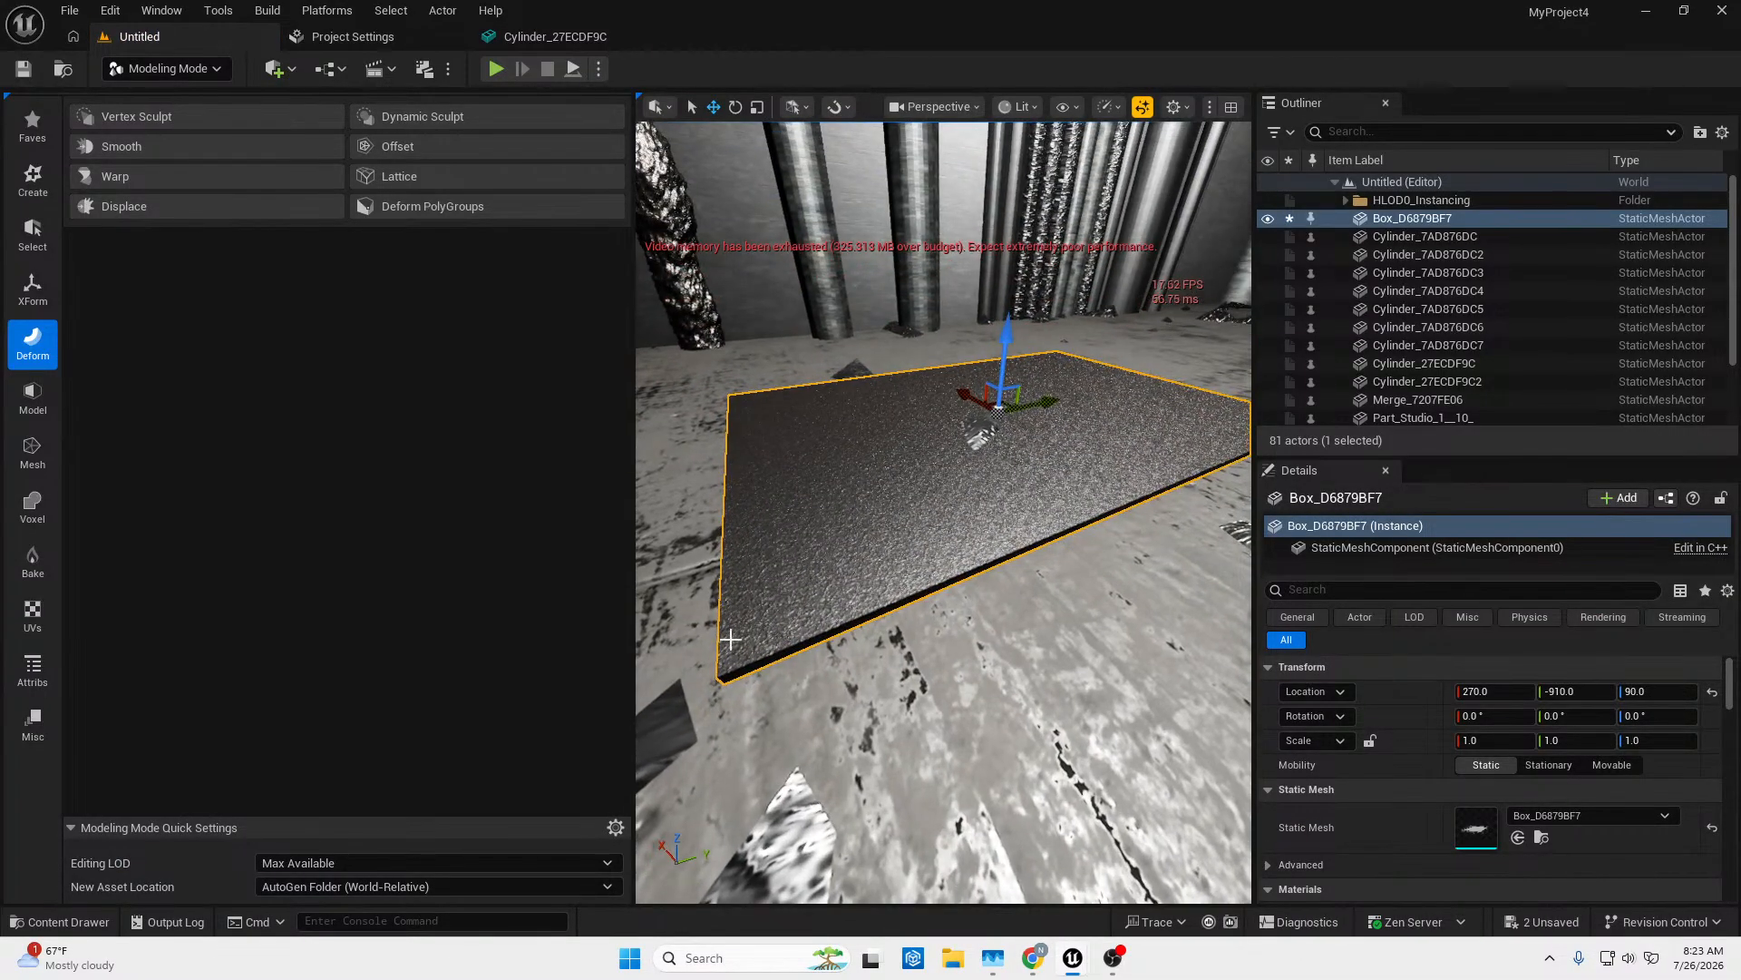
Apply NewMaterial10 from the StarterContent materials to the flat box.
left_click(66, 925)
left_click_drag(1585, 760, 989, 449)
right_click_drag(989, 449, 943, 535)
Tilt the flat box 60° about the X axis.
right_click_drag(1032, 499, 1043, 454)
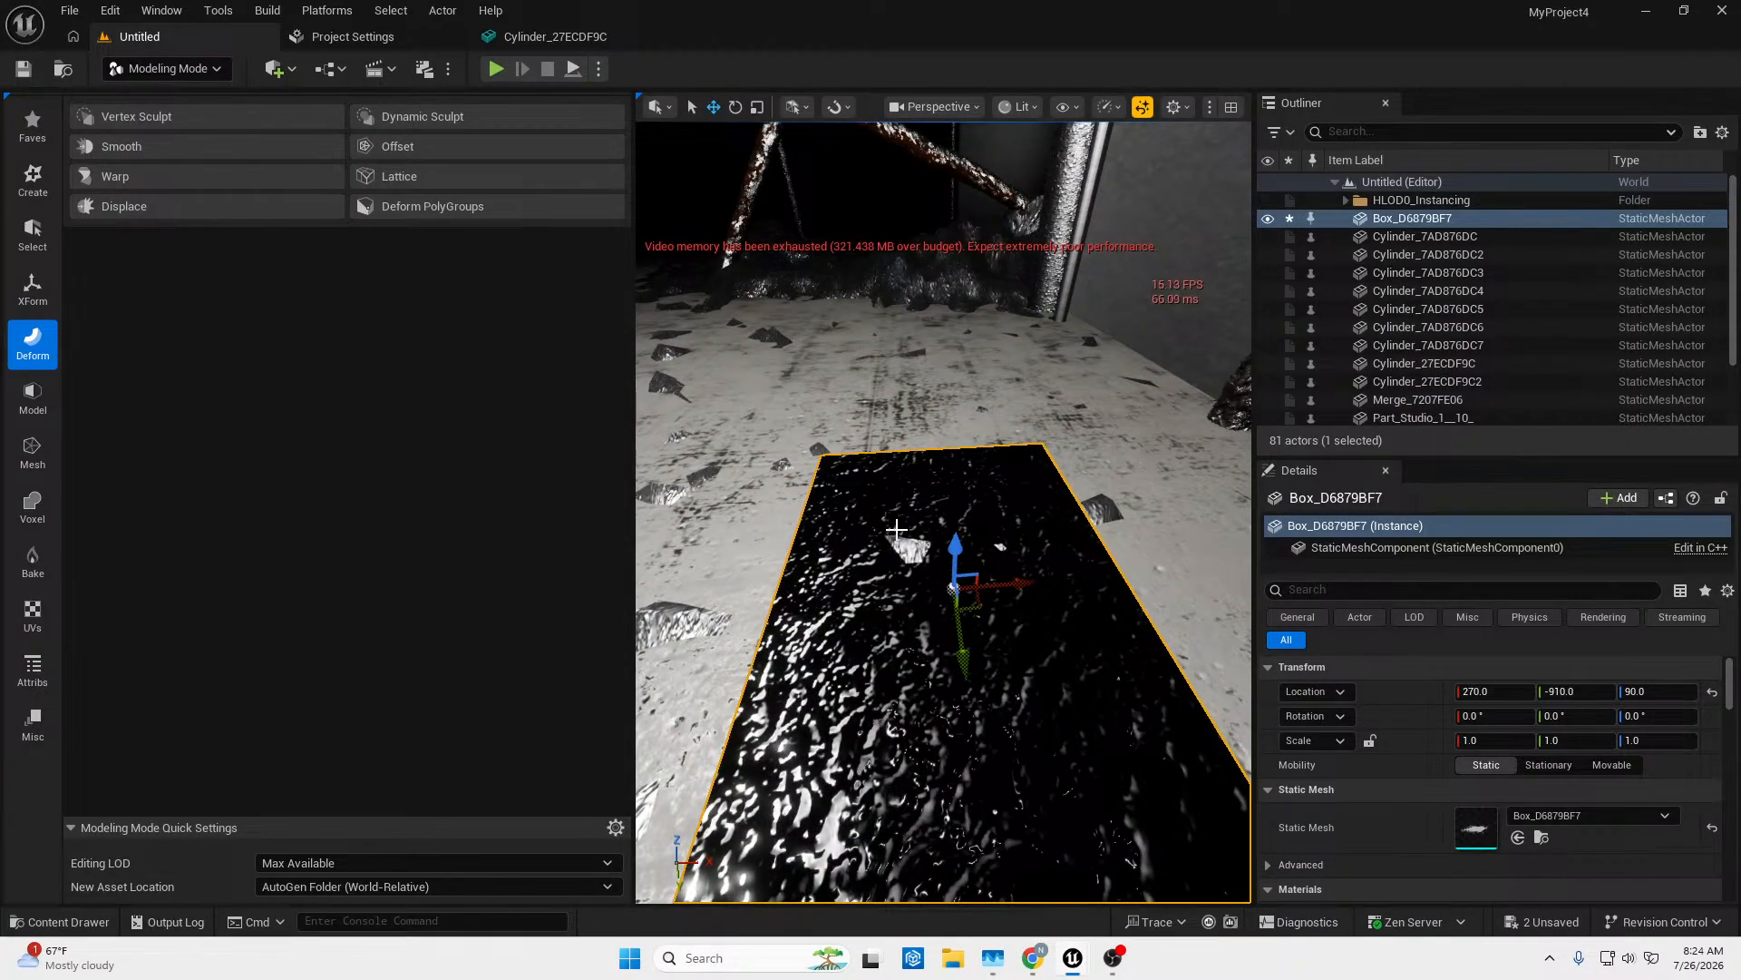
mouse_move(915, 511)
right_mouse_down()
mouse_move(912, 480)
mouse_move(915, 511)
right_mouse_up()
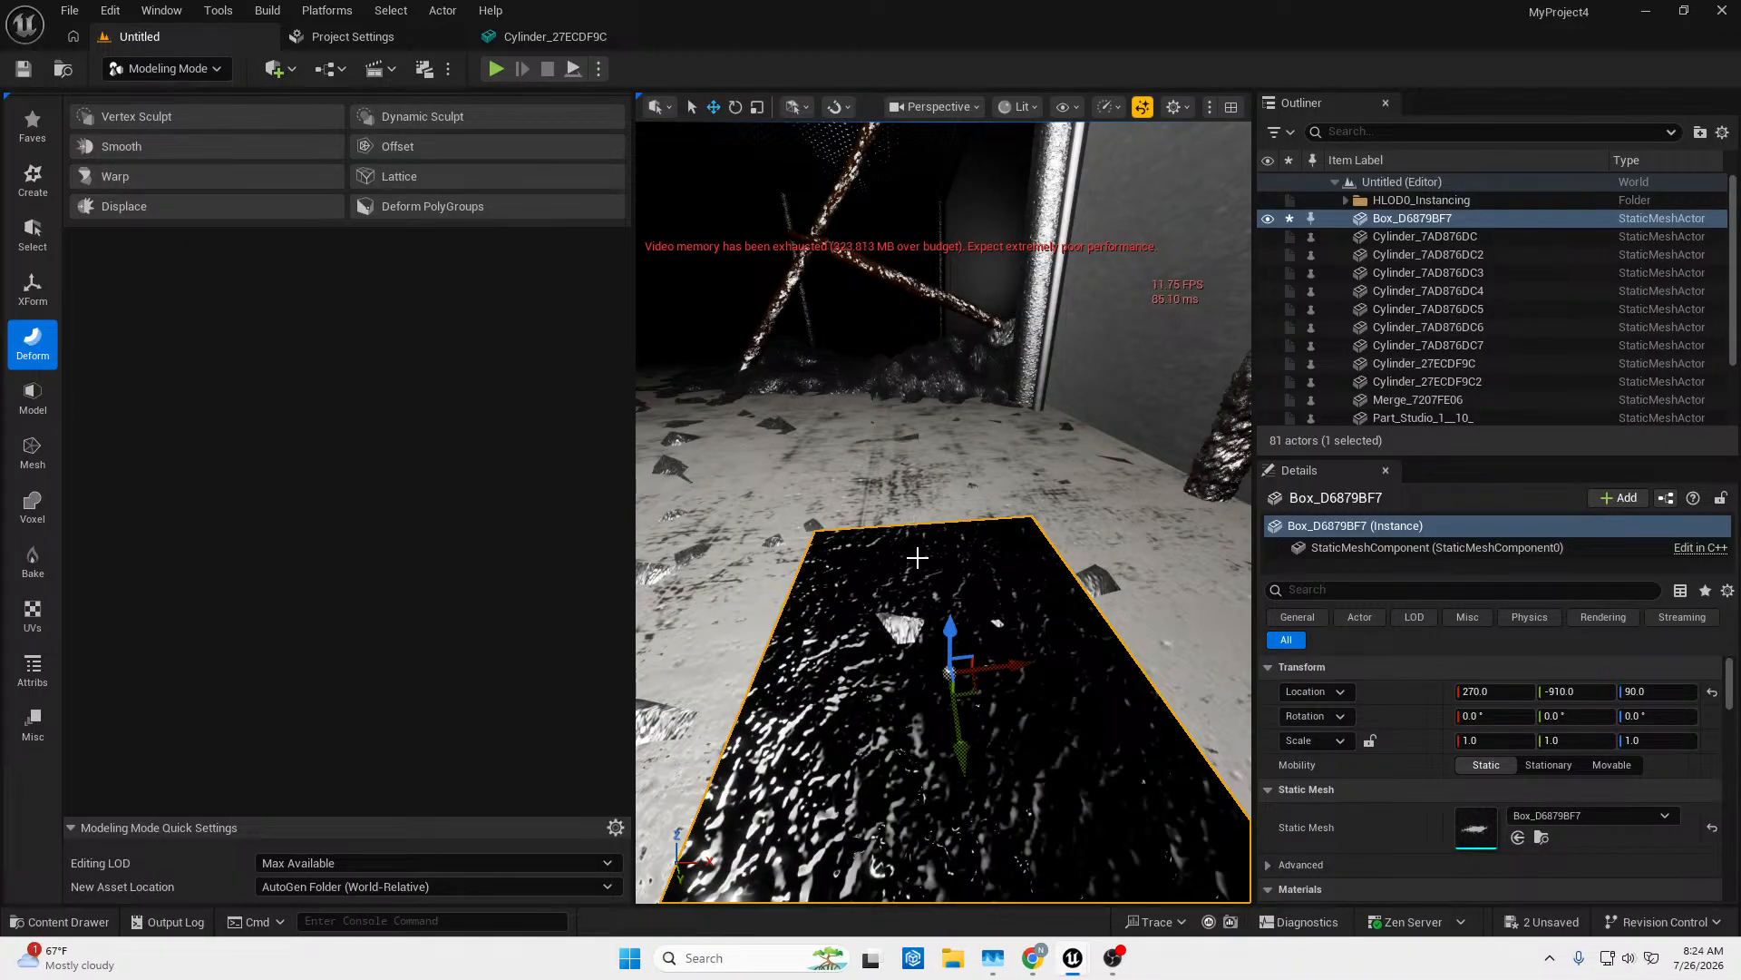
key("e")
left_click_drag(959, 634, 973, 802)
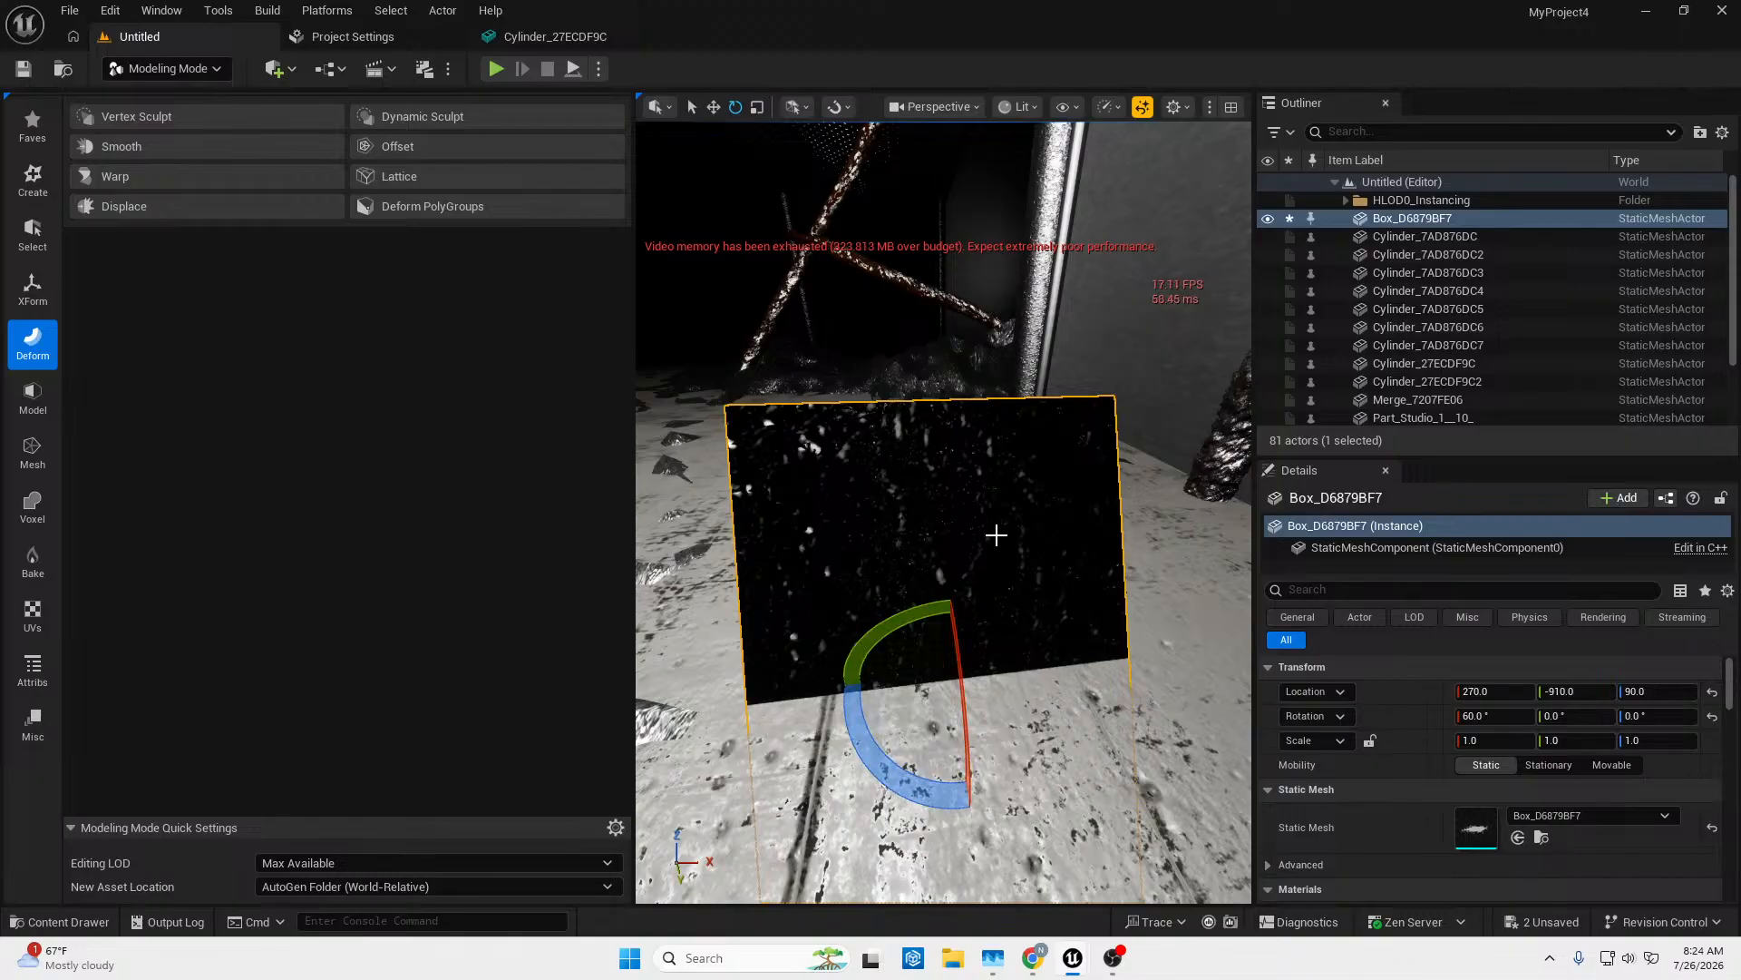
Raise the tilted box to Z 150 and move it along the Y axis to -1000.
key("w")
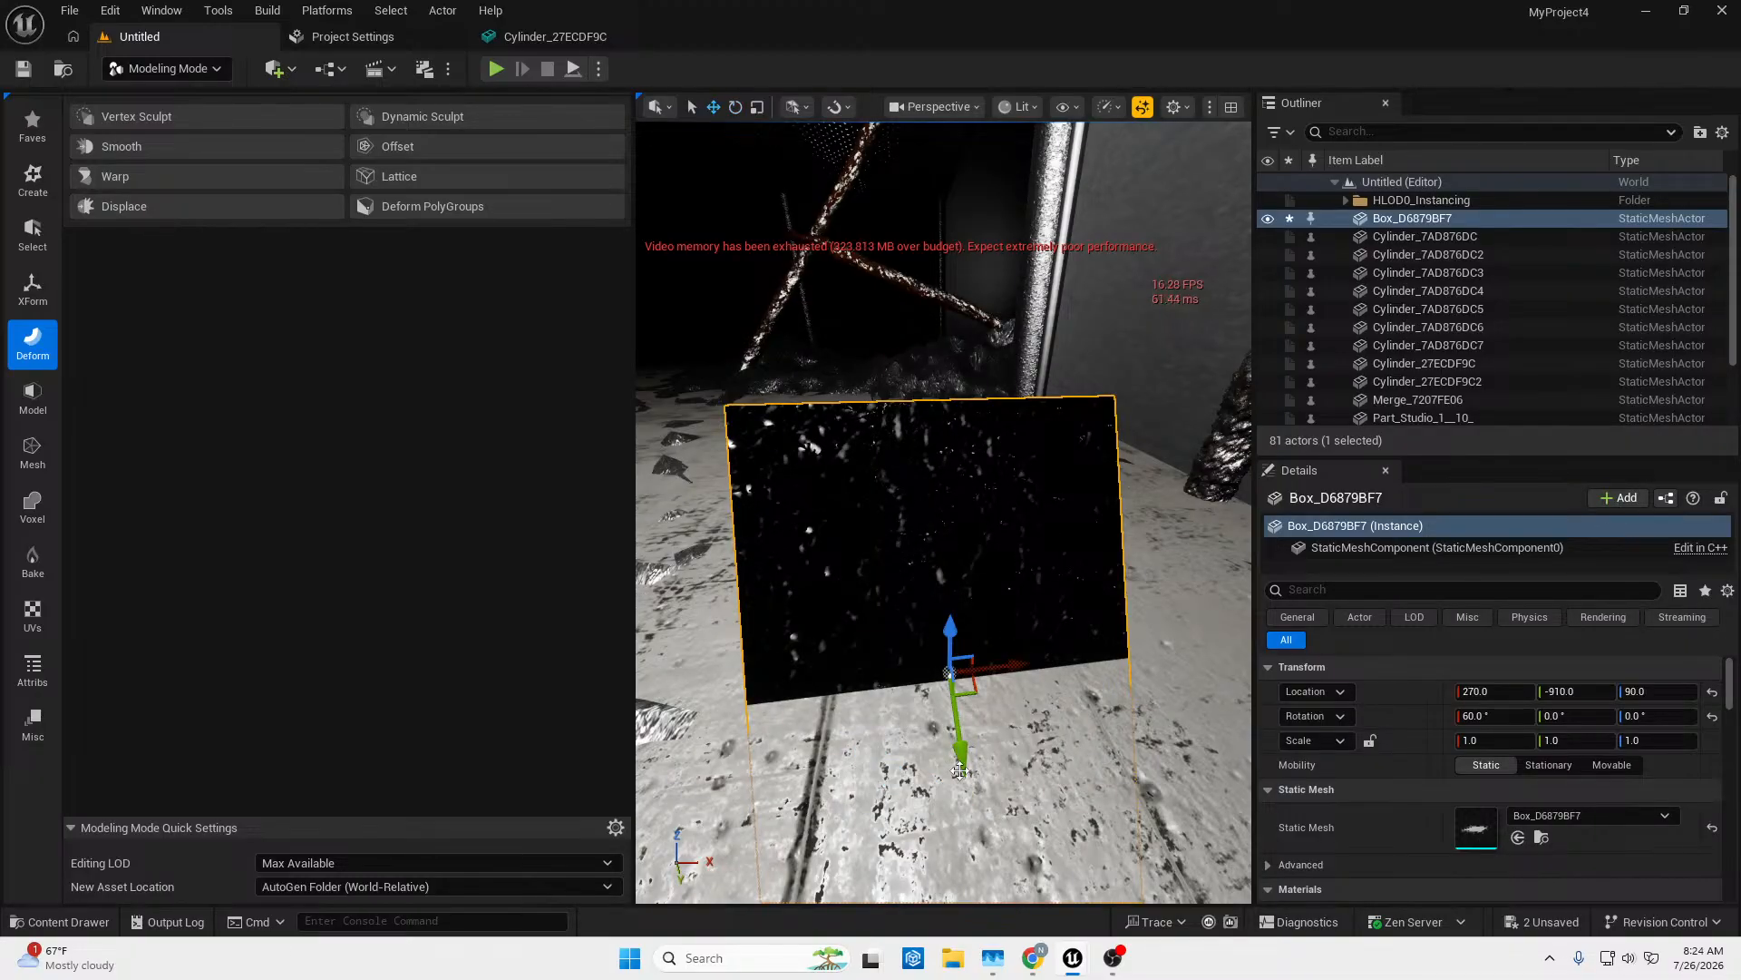
left_click_drag(951, 645, 972, 416)
key("w")
right_click_drag(973, 416, 976, 390)
right_click_drag(976, 544, 945, 551)
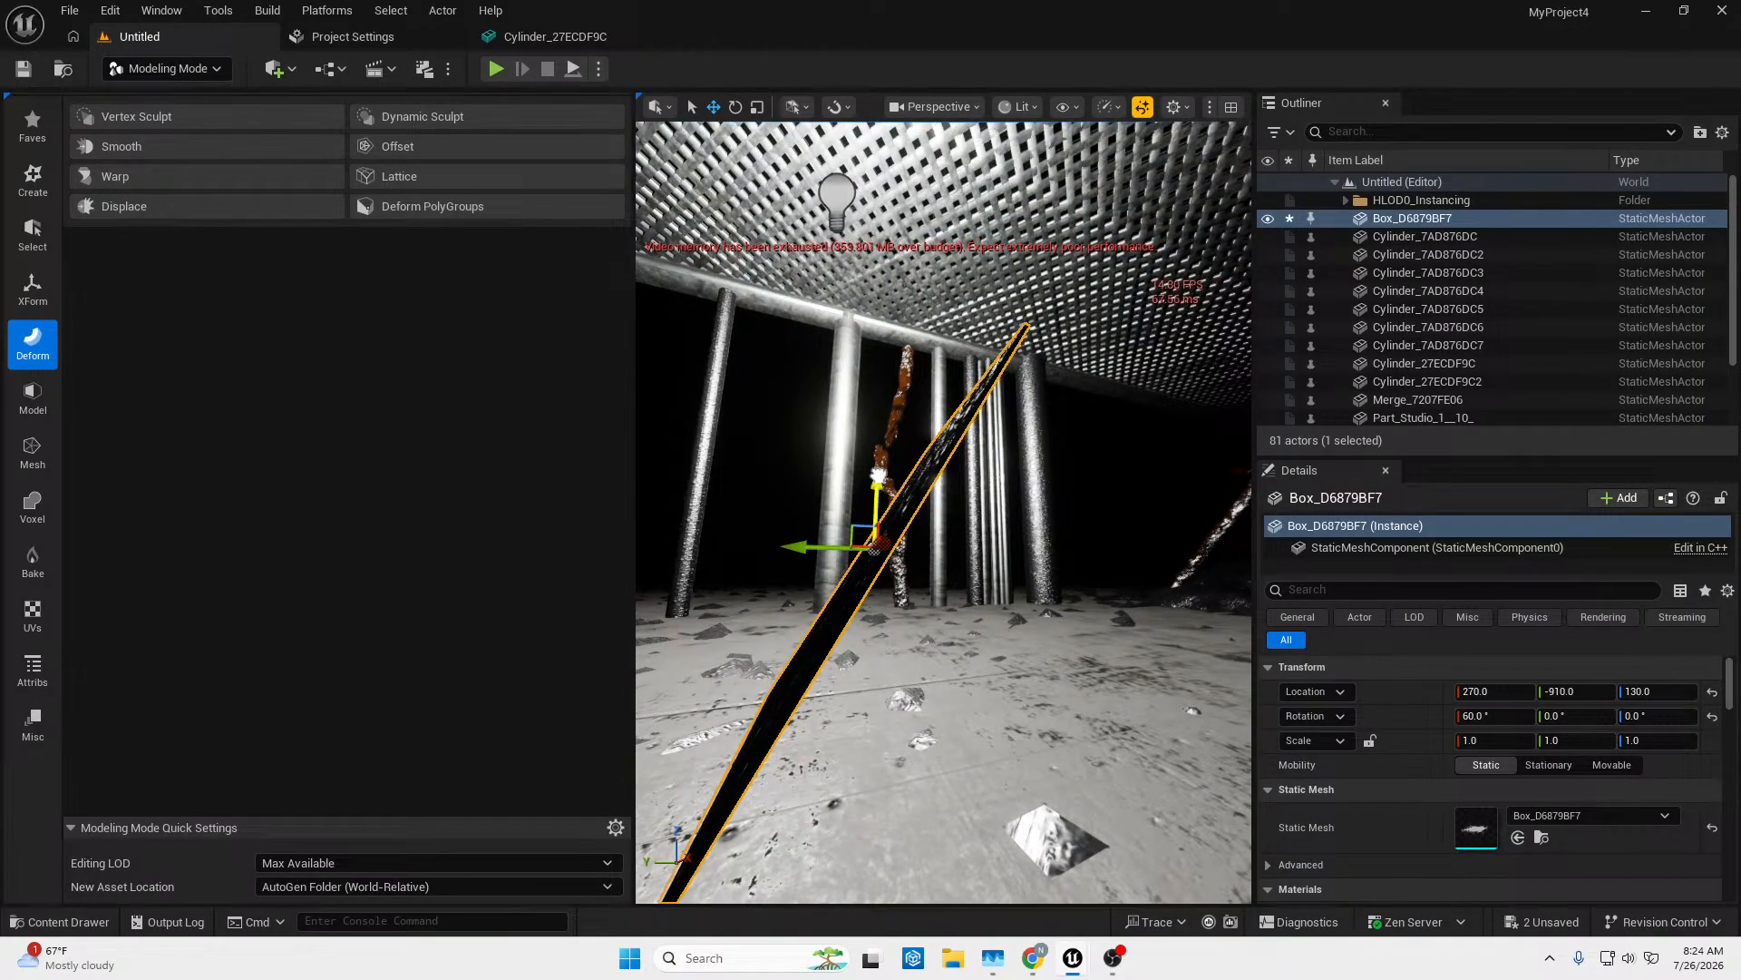
left_click_drag(878, 475, 1094, 483)
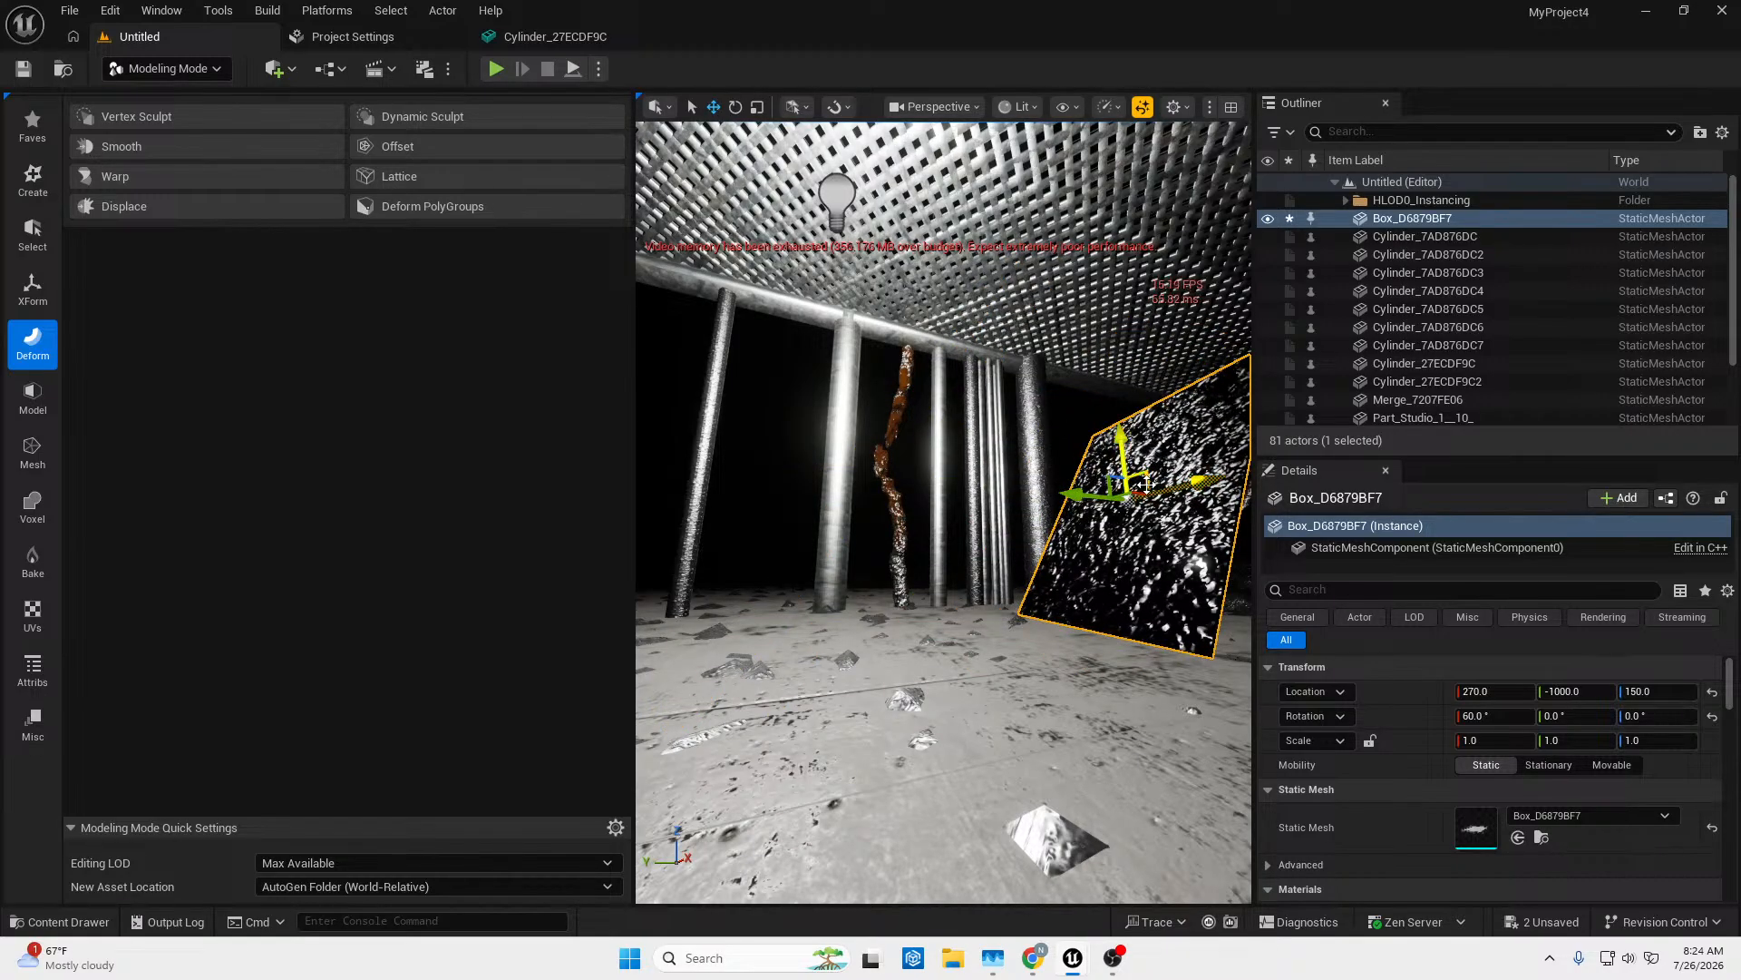
Rotate the tilted box about the X axis to 0° so it lies flat.
key("e")
key("w")
mouse_move(1144, 537)
right_mouse_down()
mouse_move(1306, 521)
mouse_move(1387, 535)
mouse_move(1052, 544)
mouse_move(1111, 542)
right_mouse_up()
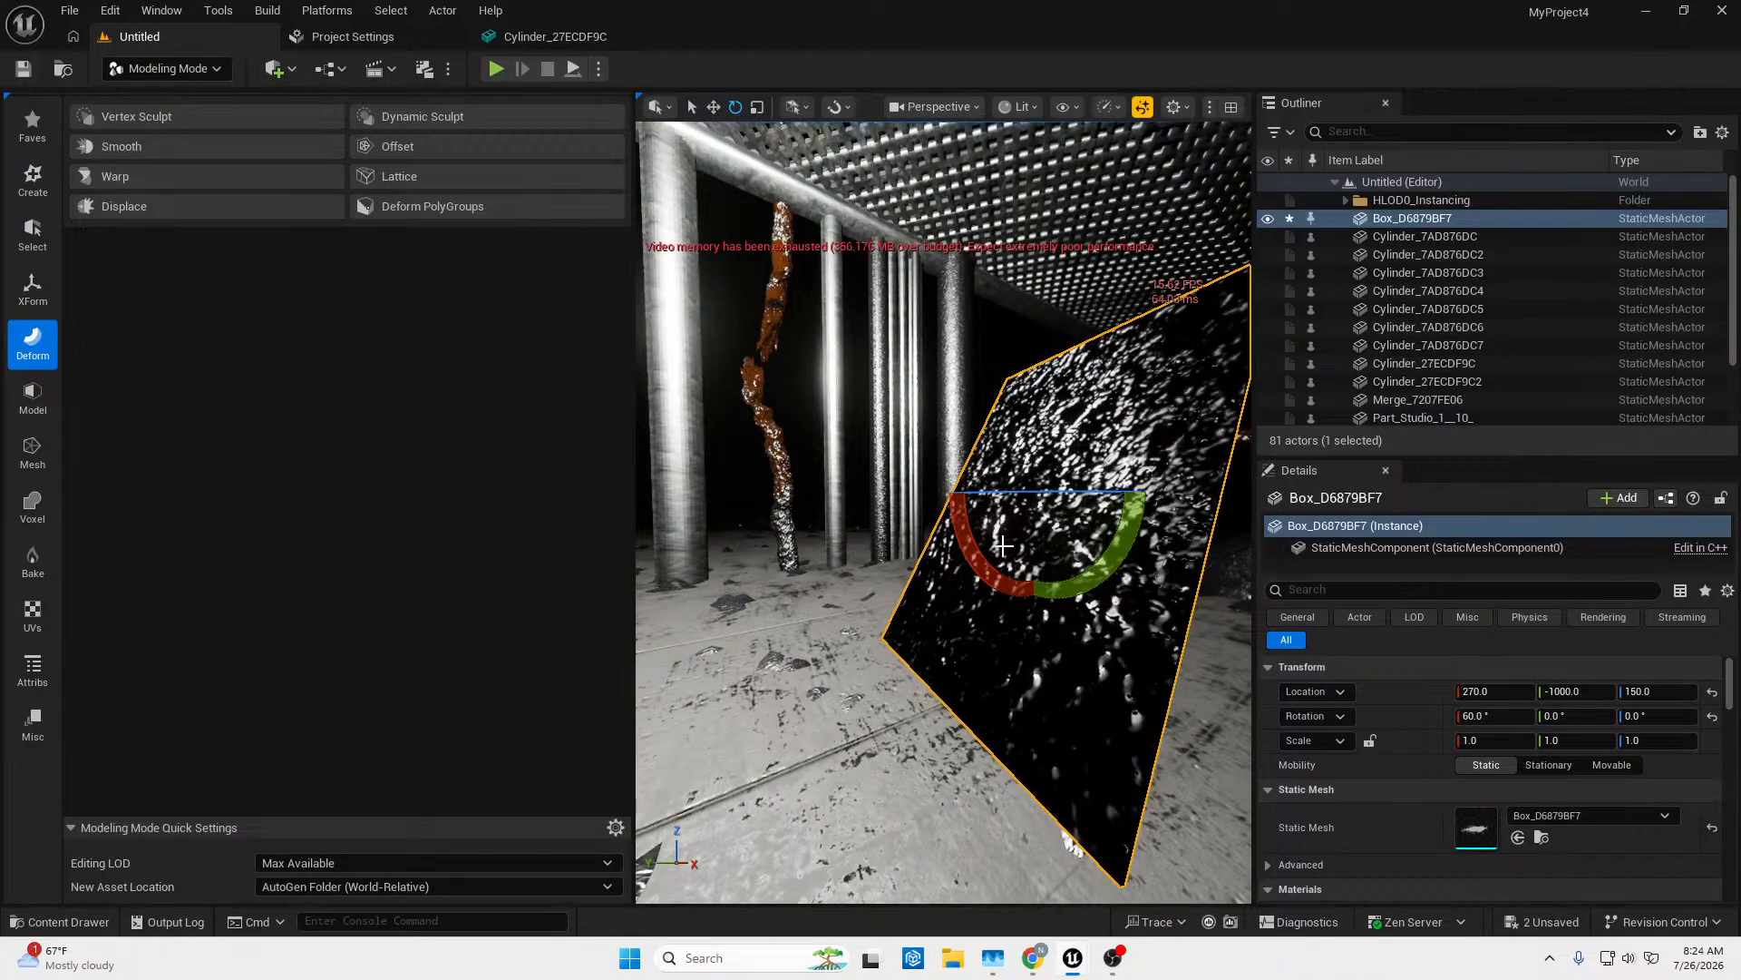
left_click_drag(1002, 545, 967, 611)
right_click_drag(961, 641, 991, 666)
key("e")
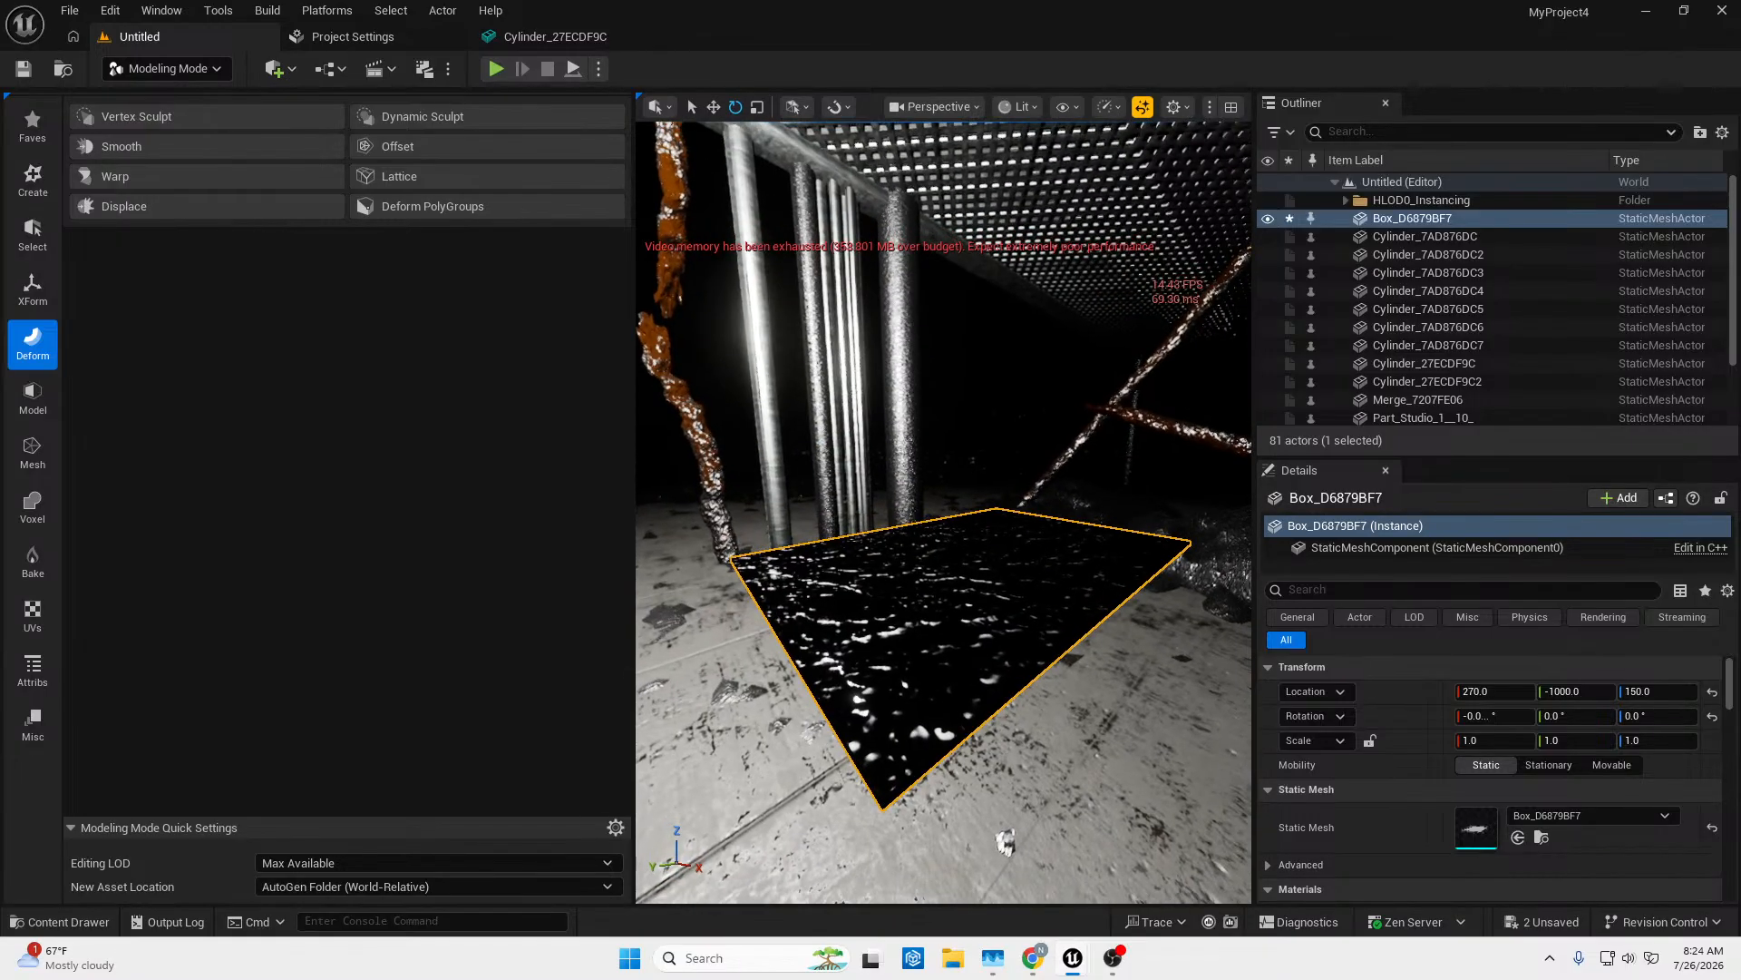
Lower the flat box to Z 110 and move a duplicate of it along the Y axis to -1210.
key("w")
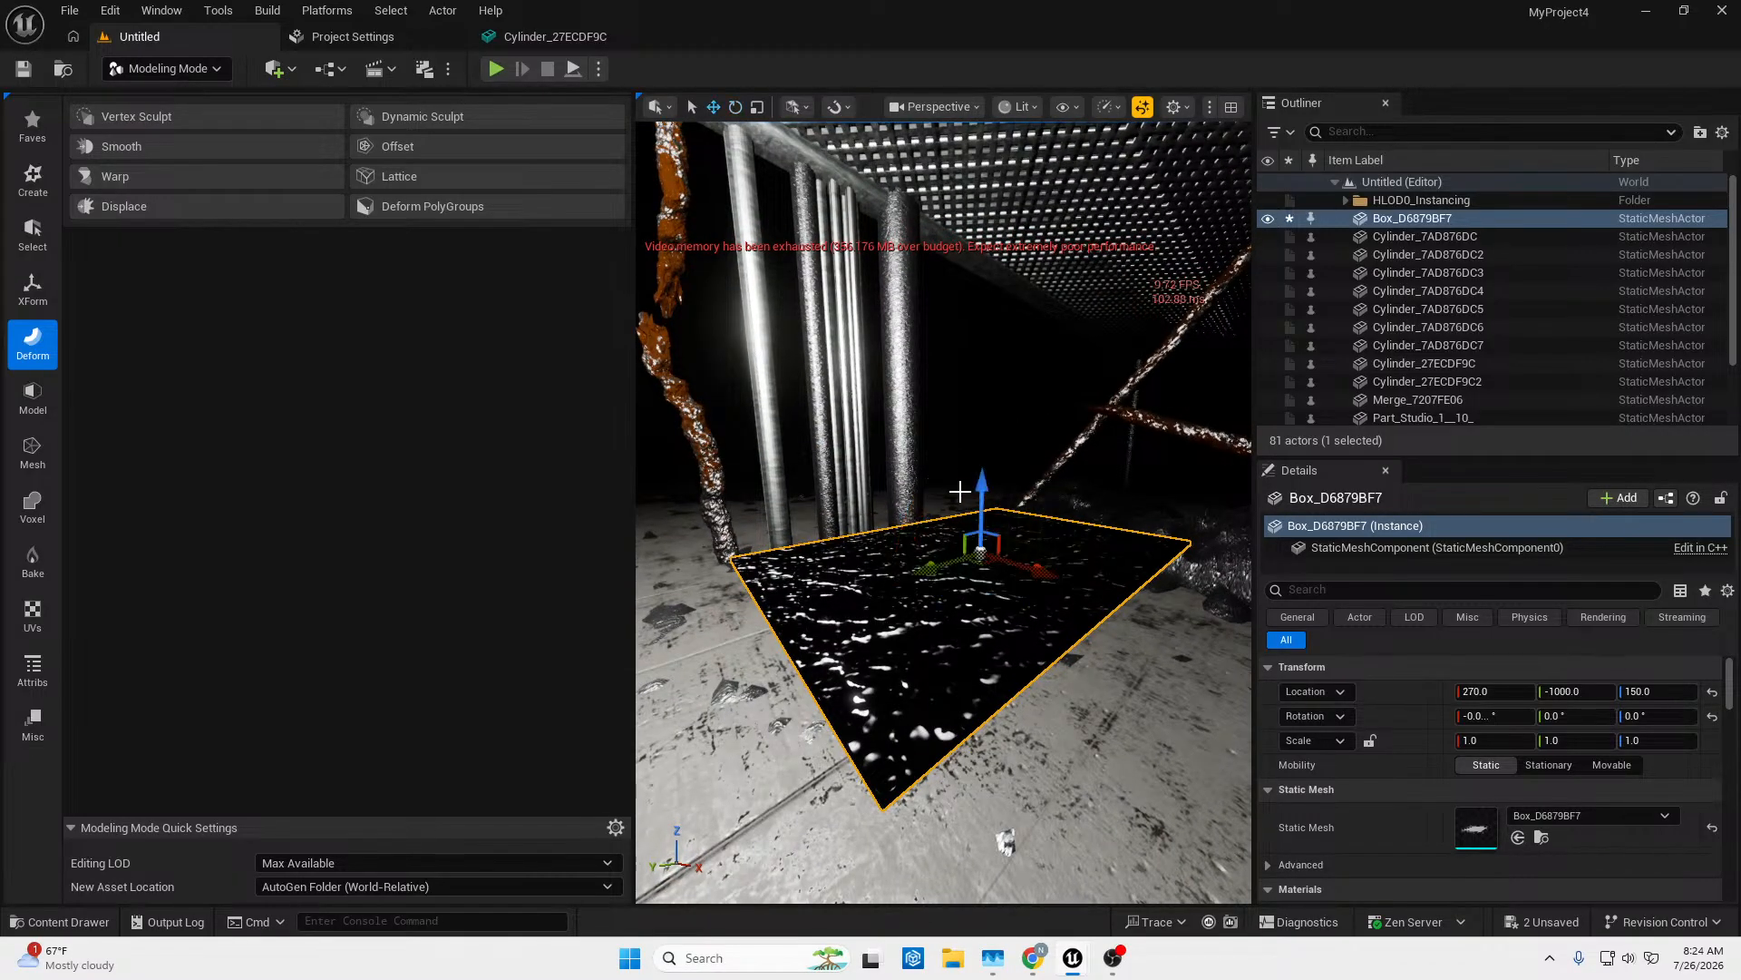
left_click_drag(981, 481, 1009, 639)
key("ctrl+d")
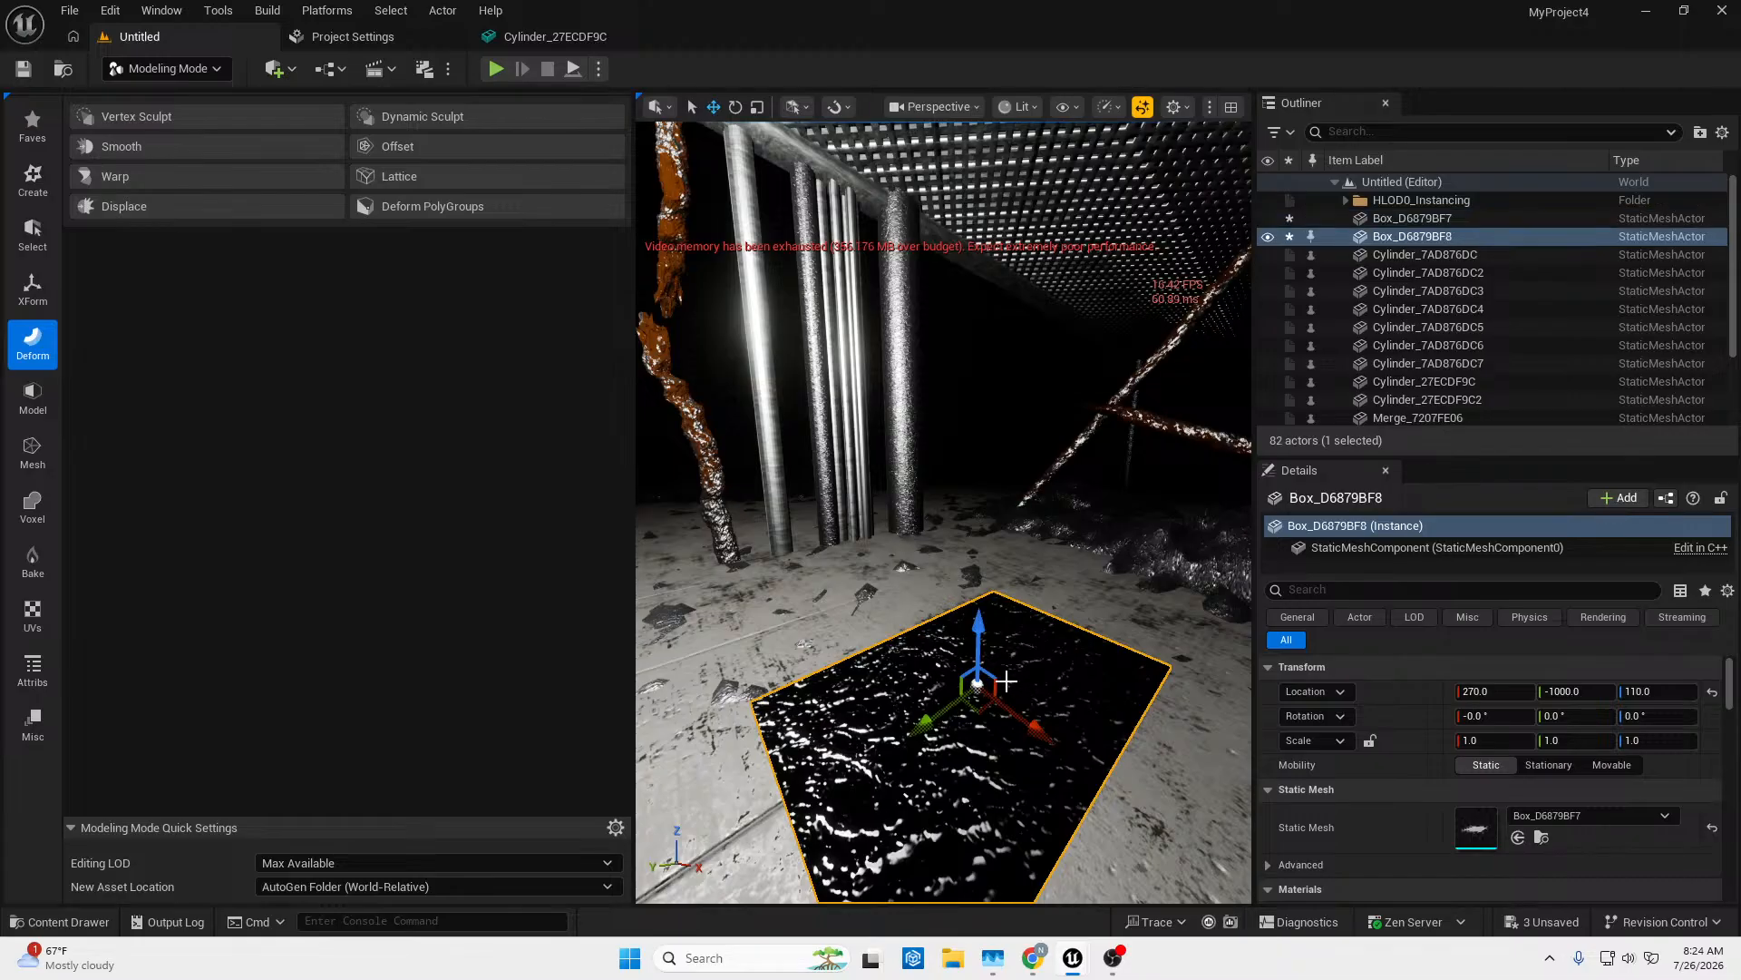
key("e")
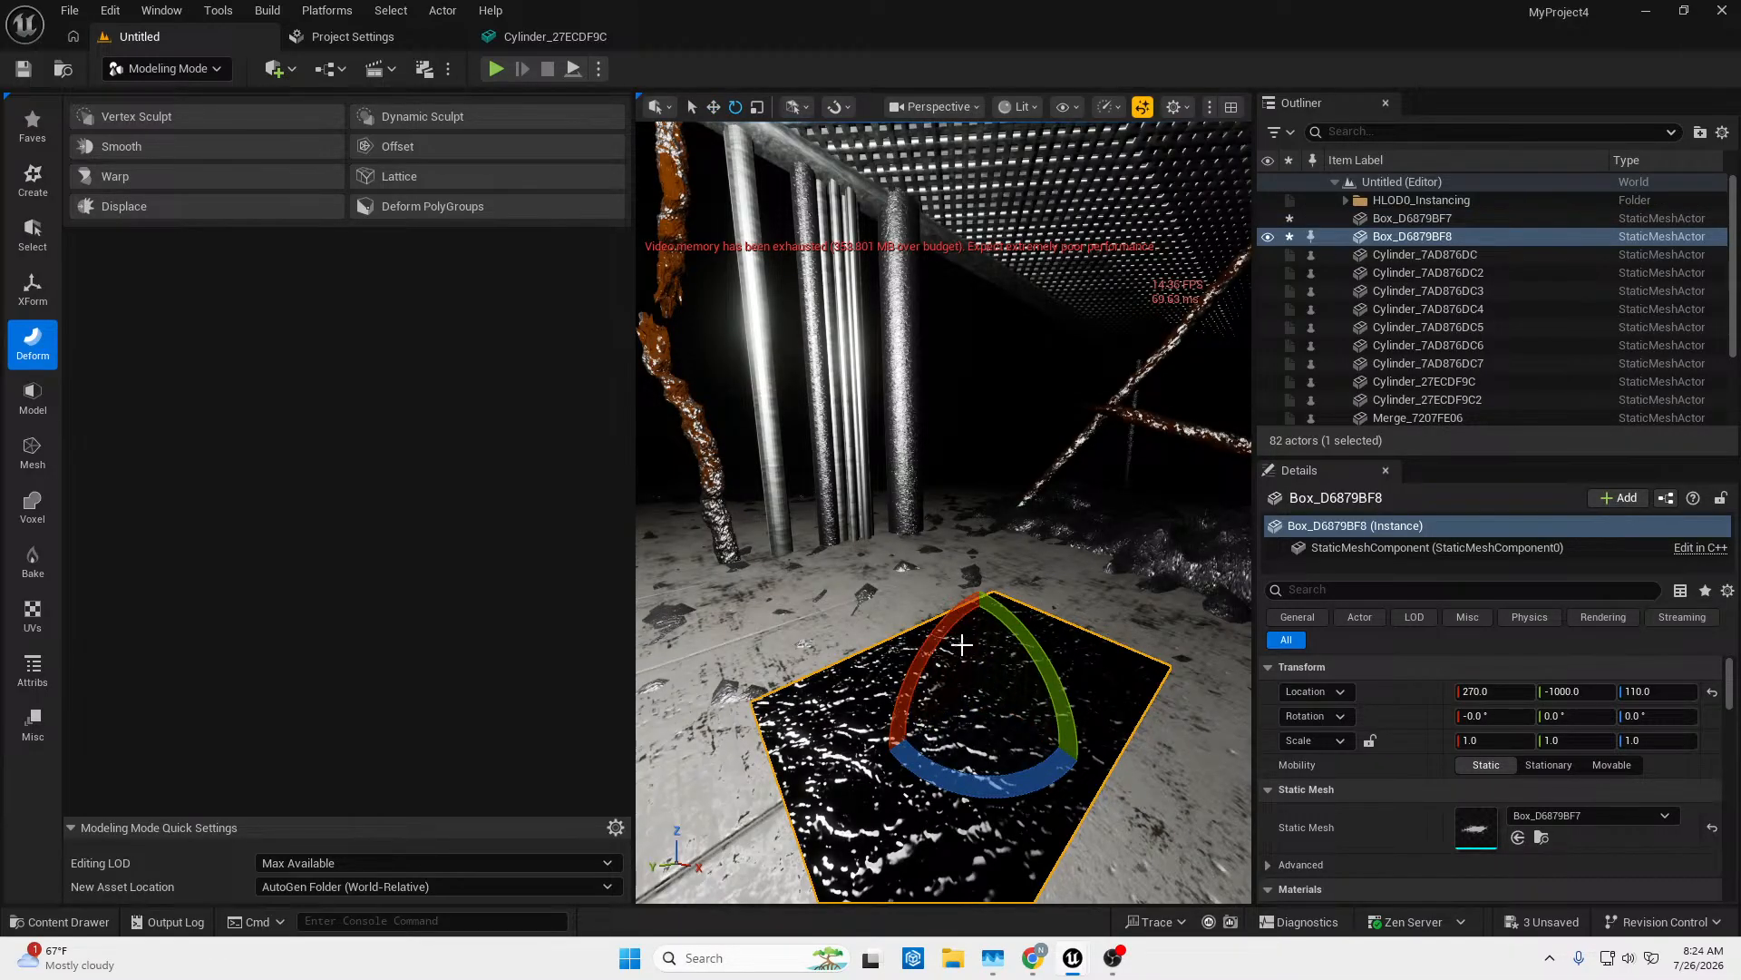
key("w")
left_click_drag(935, 721, 1169, 550)
key("w")
Switch to Selection Mode and shift the duplicated box along the Y axis to about -1200.8.
mouse_move(820, 204)
right_mouse_down()
mouse_move(916, 204)
mouse_move(820, 204)
right_mouse_up()
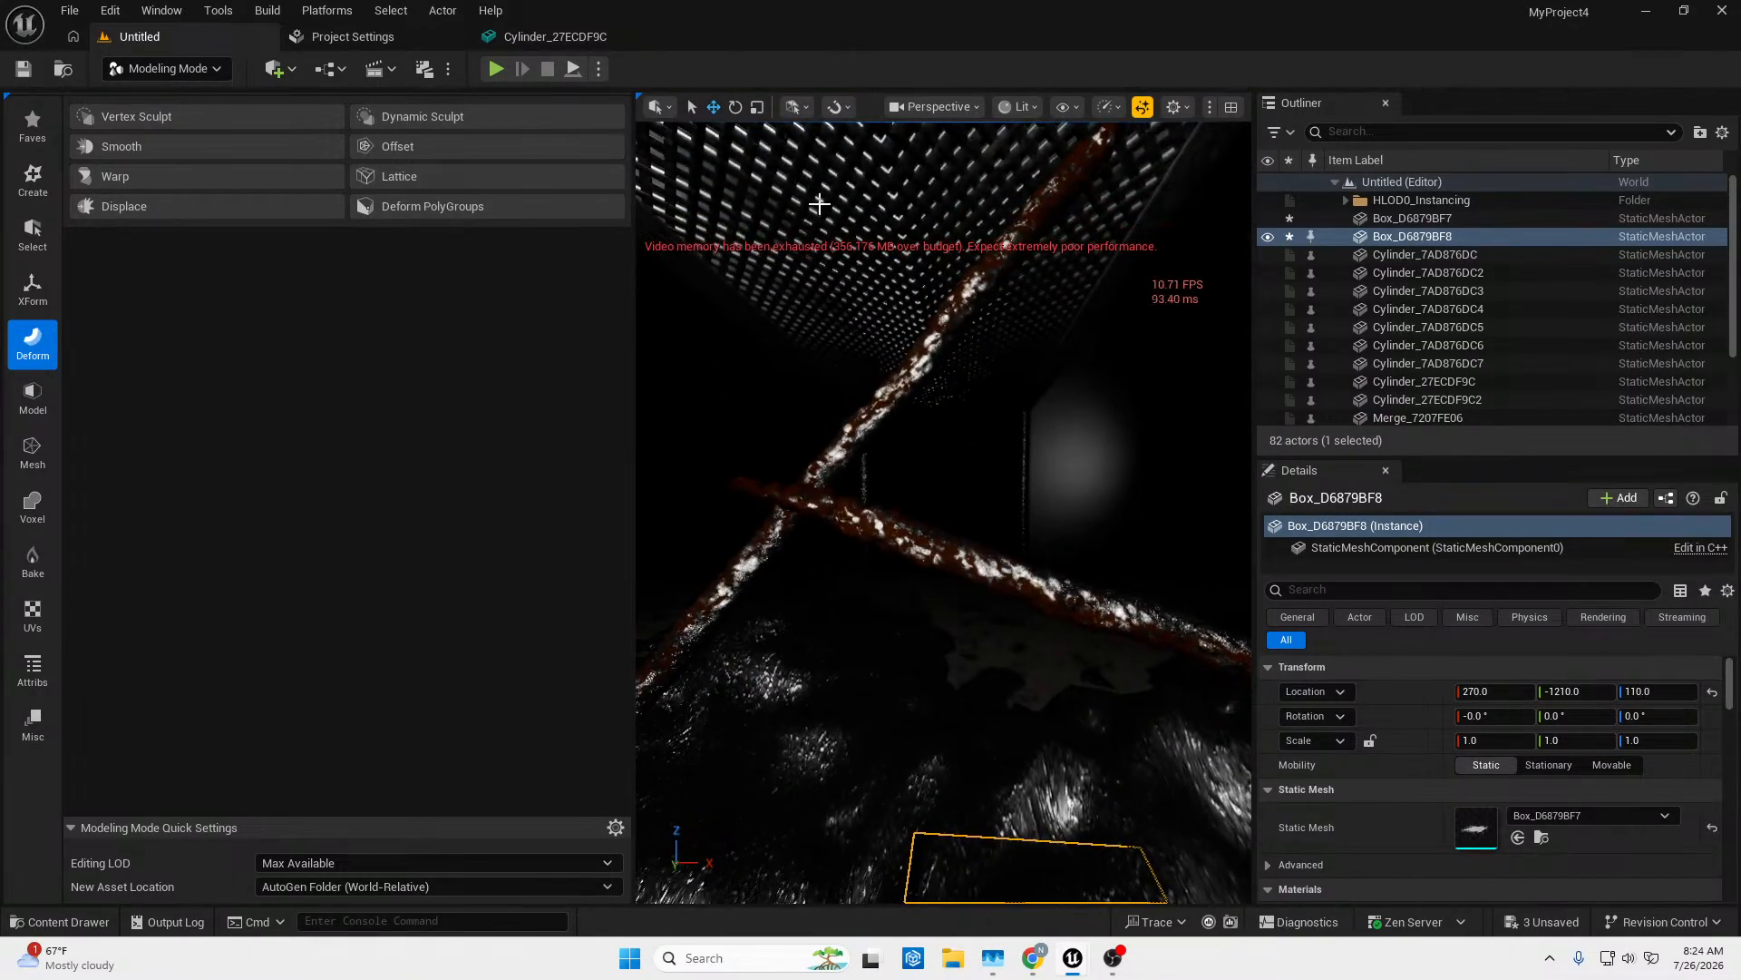
left_click(169, 68)
left_click(188, 94)
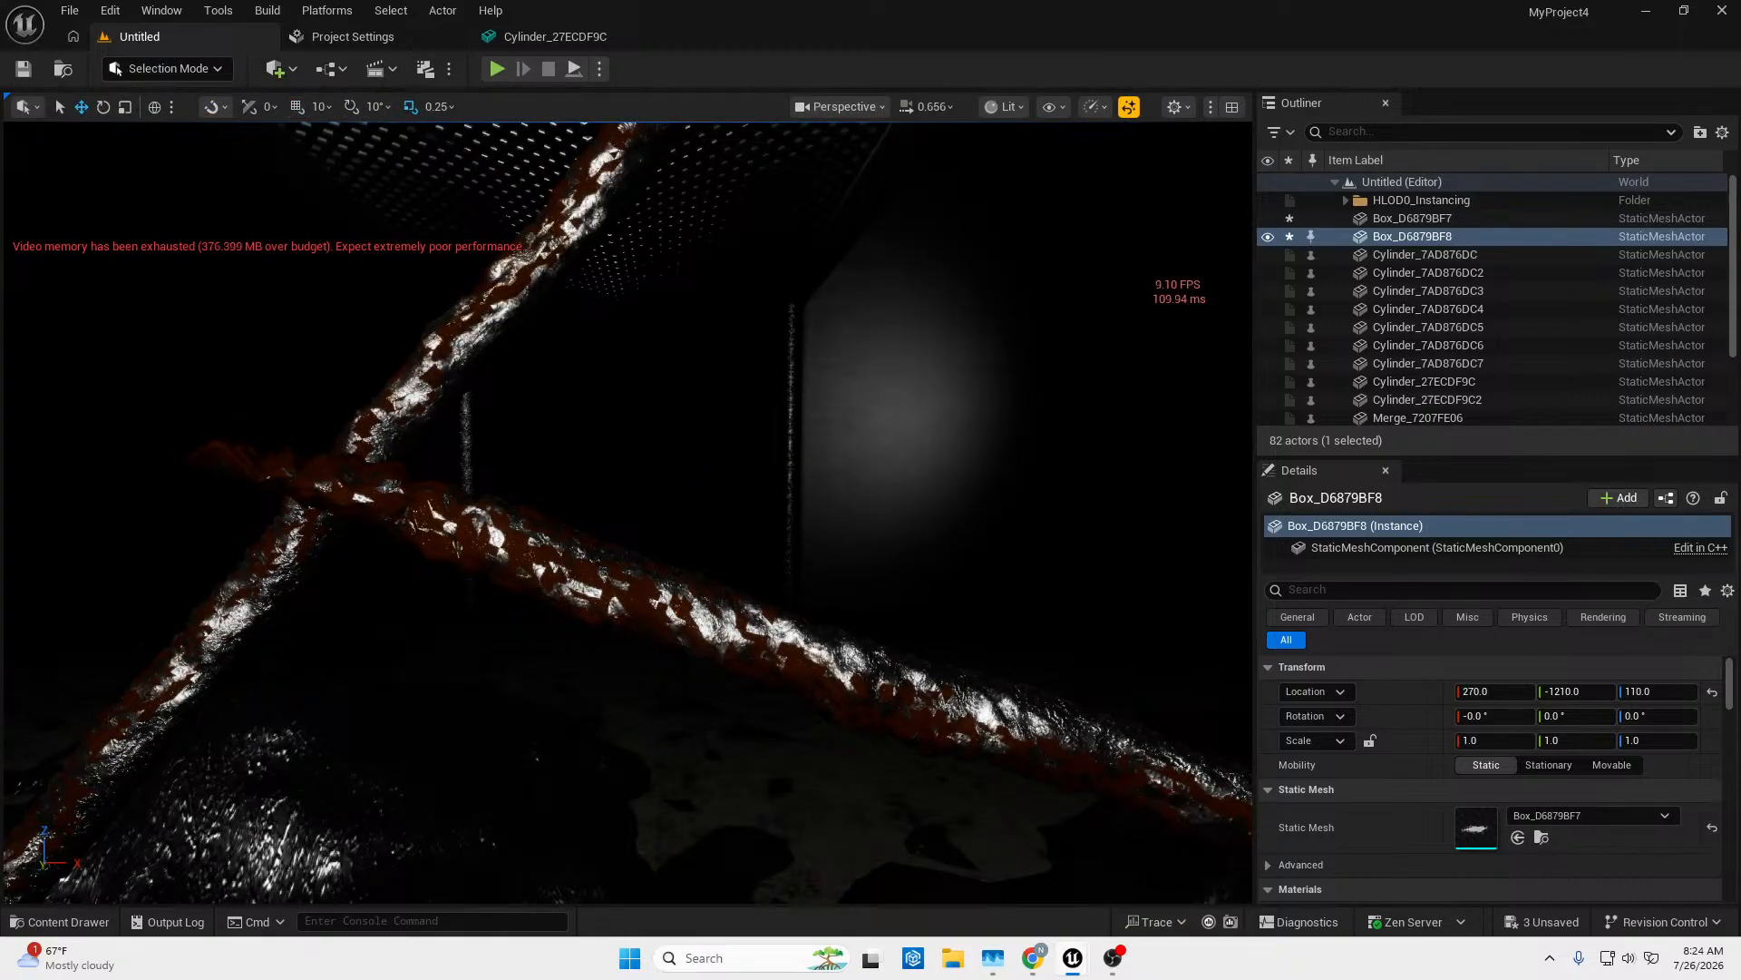
right_click_drag(625, 508, 844, 517)
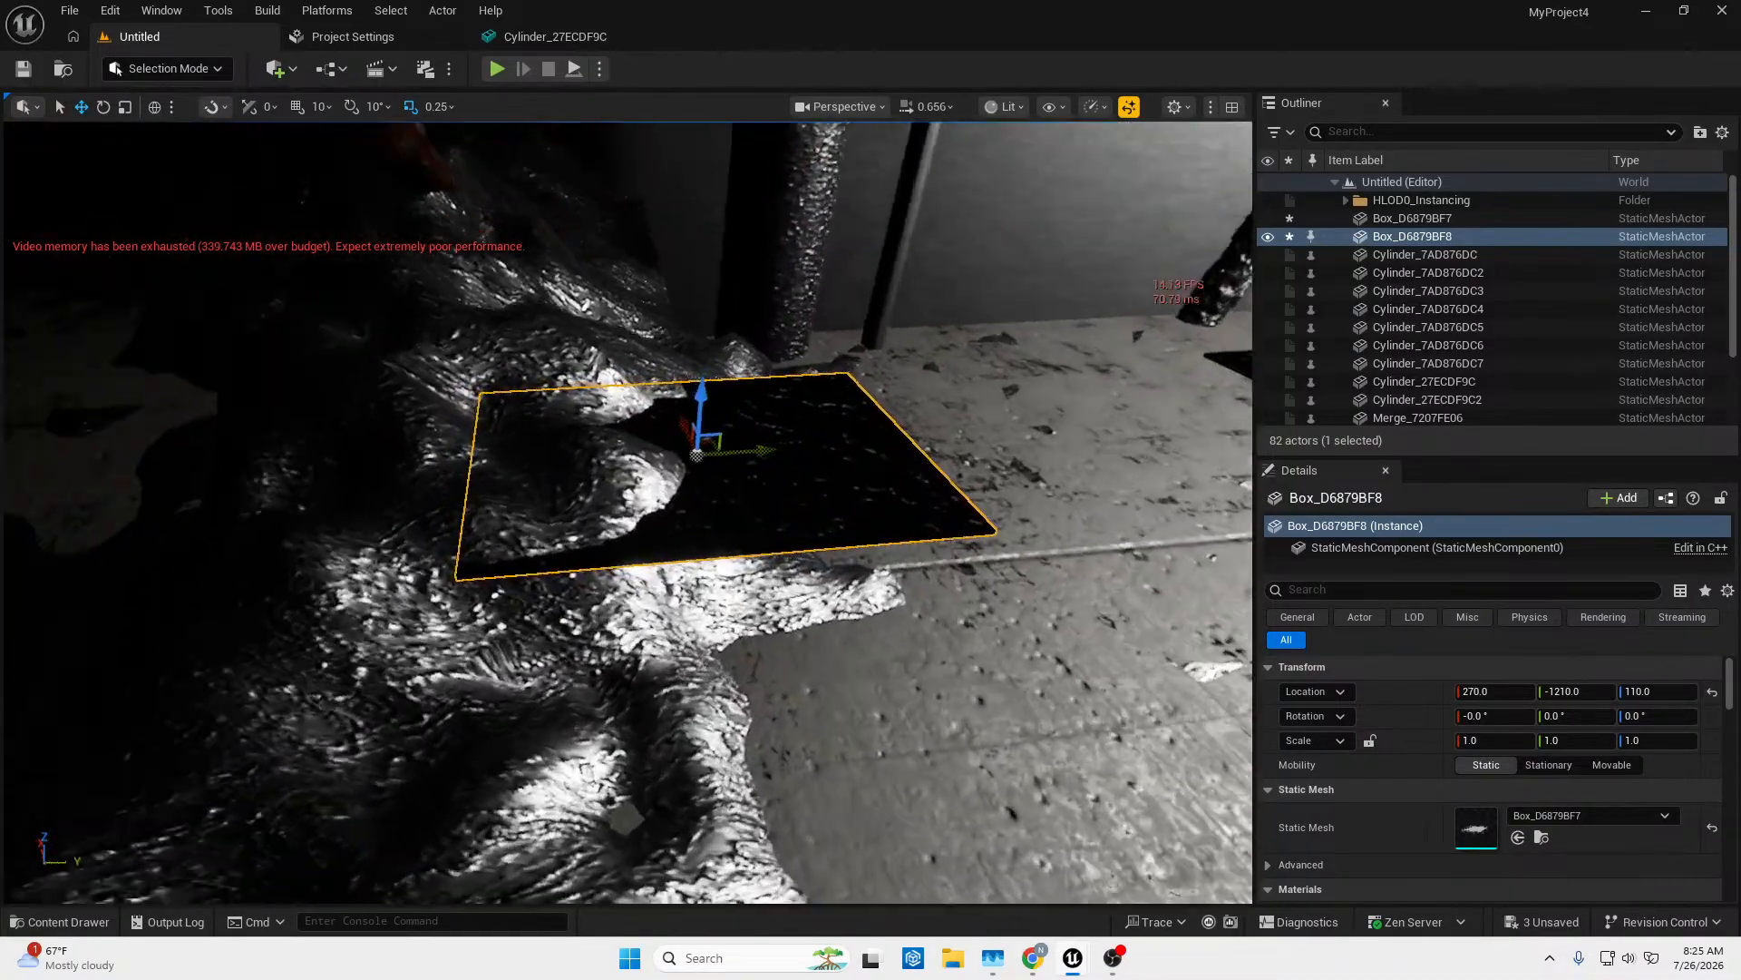
right_click_drag(544, 256, 510, 256)
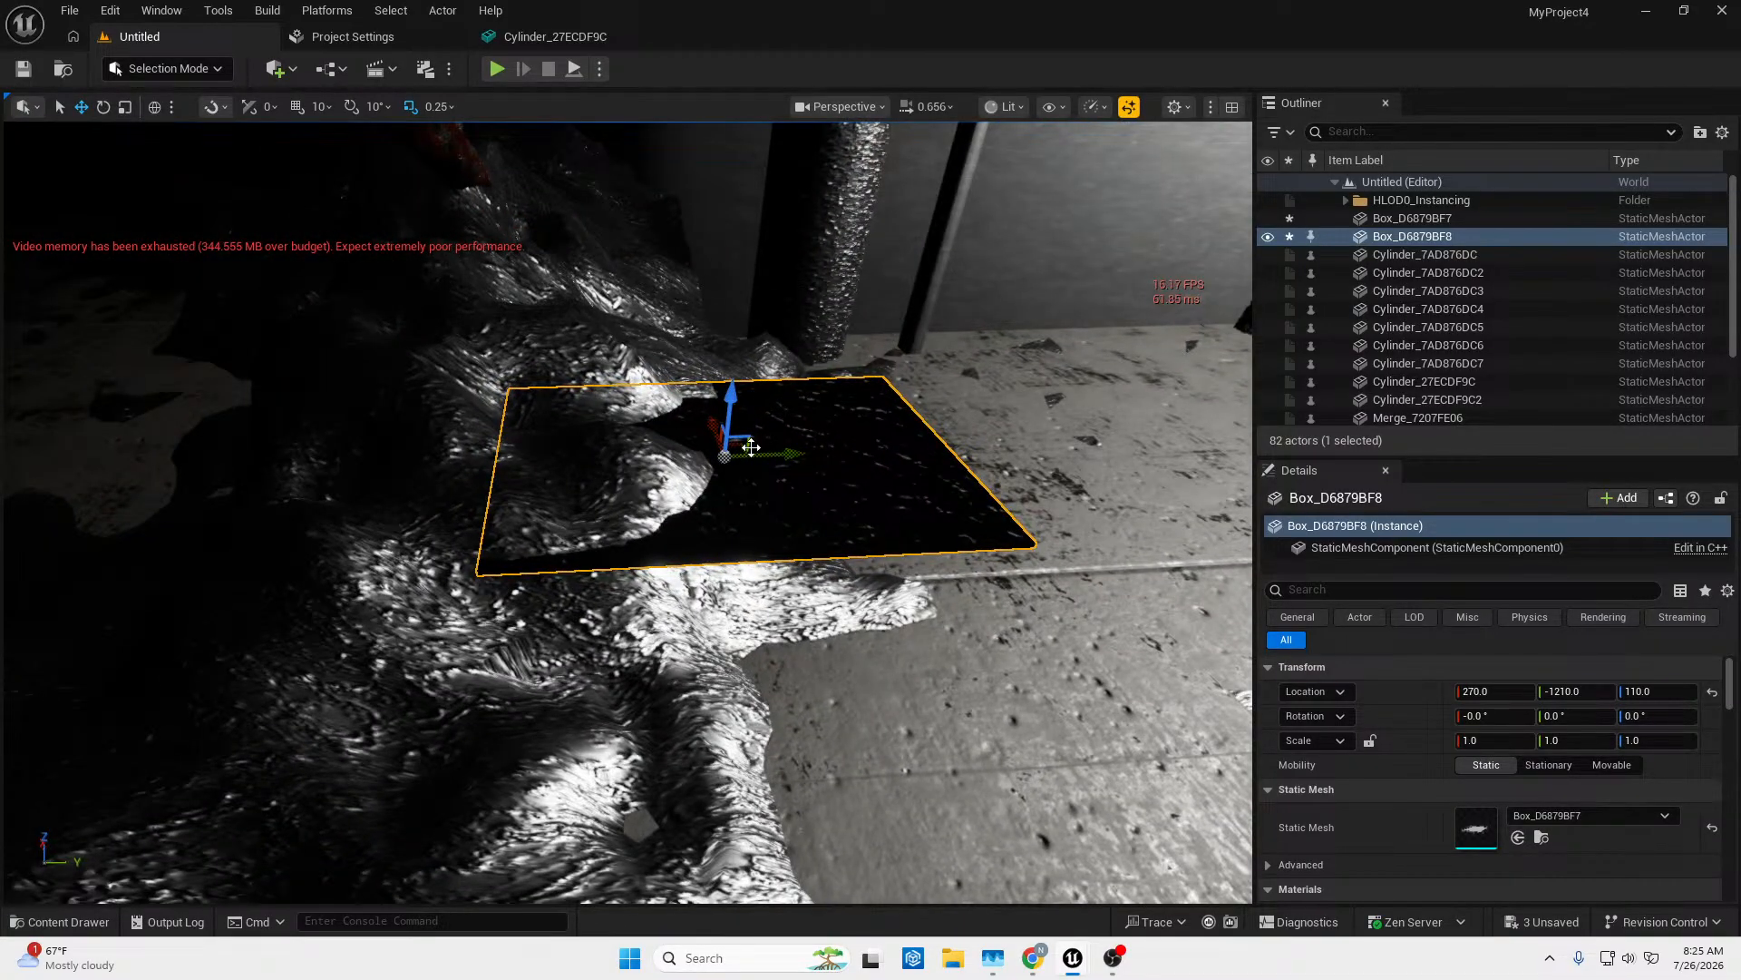
left_click_drag(790, 452, 826, 441)
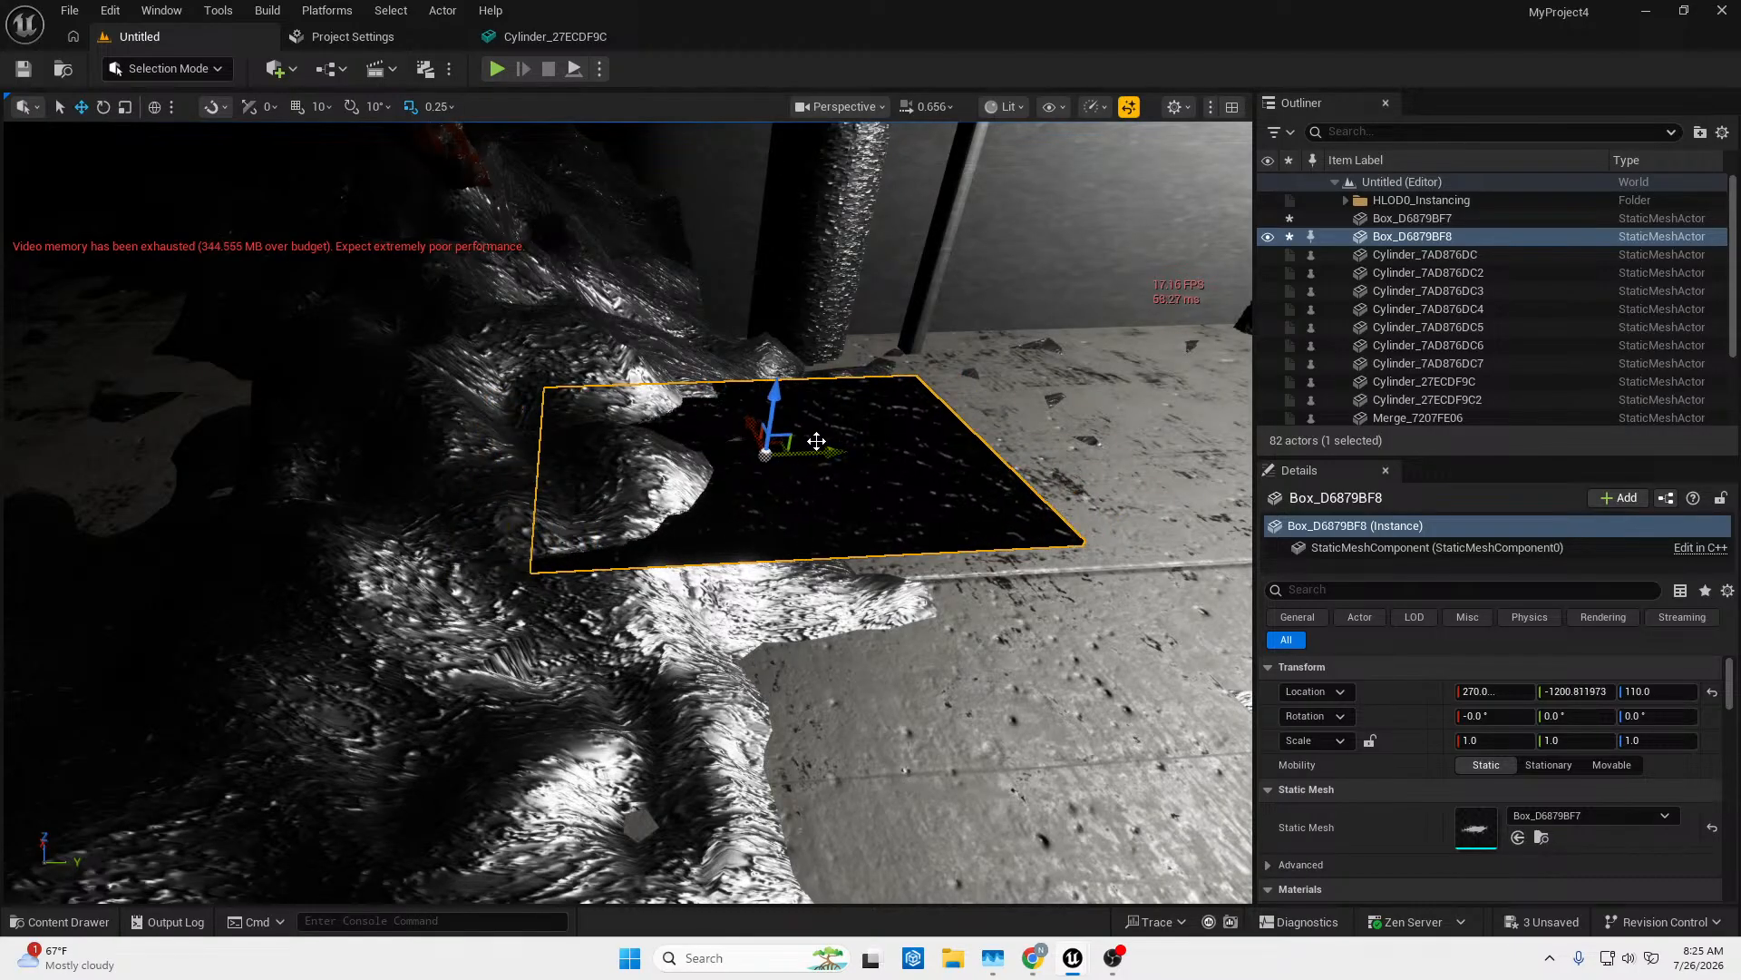
Tilt the duplicated box at the rubble about 29.8° about the X axis.
key("e")
left_click_drag(720, 382, 821, 382)
mouse_move(668, 393)
right_mouse_down()
mouse_move(600, 284)
mouse_move(669, 392)
right_mouse_up()
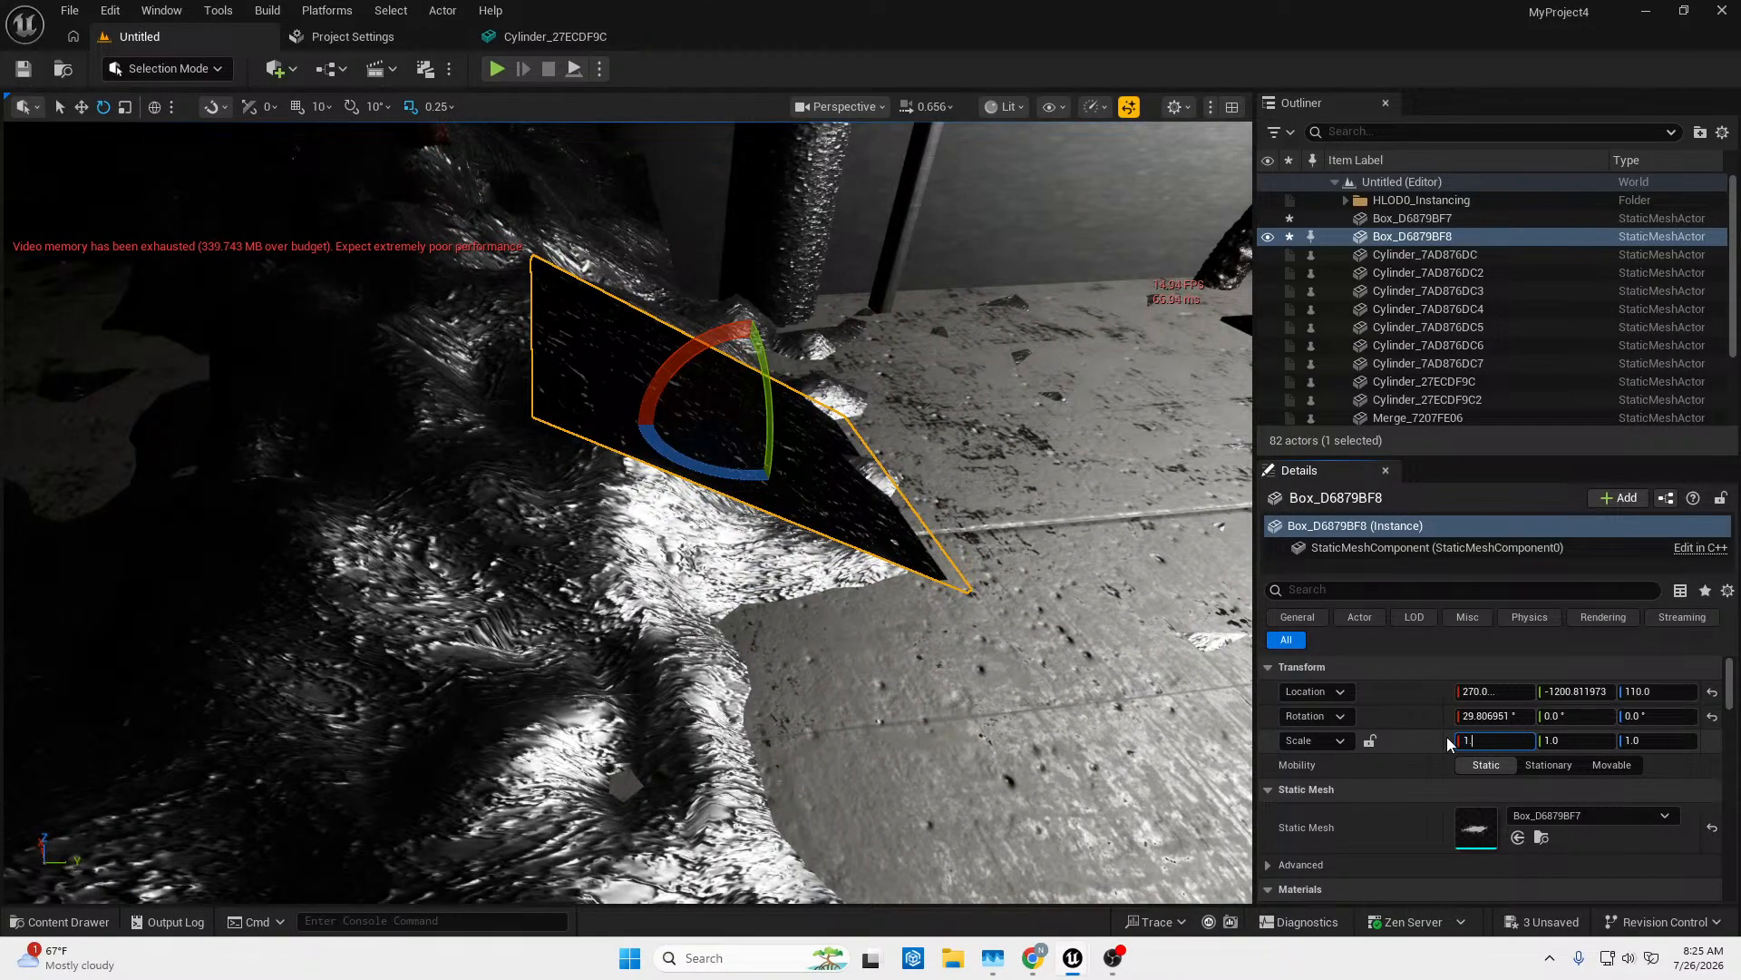
Scale the tilted box to 1.5 in both X and Y.
type(".5")
key("Return")
left_click(1589, 744)
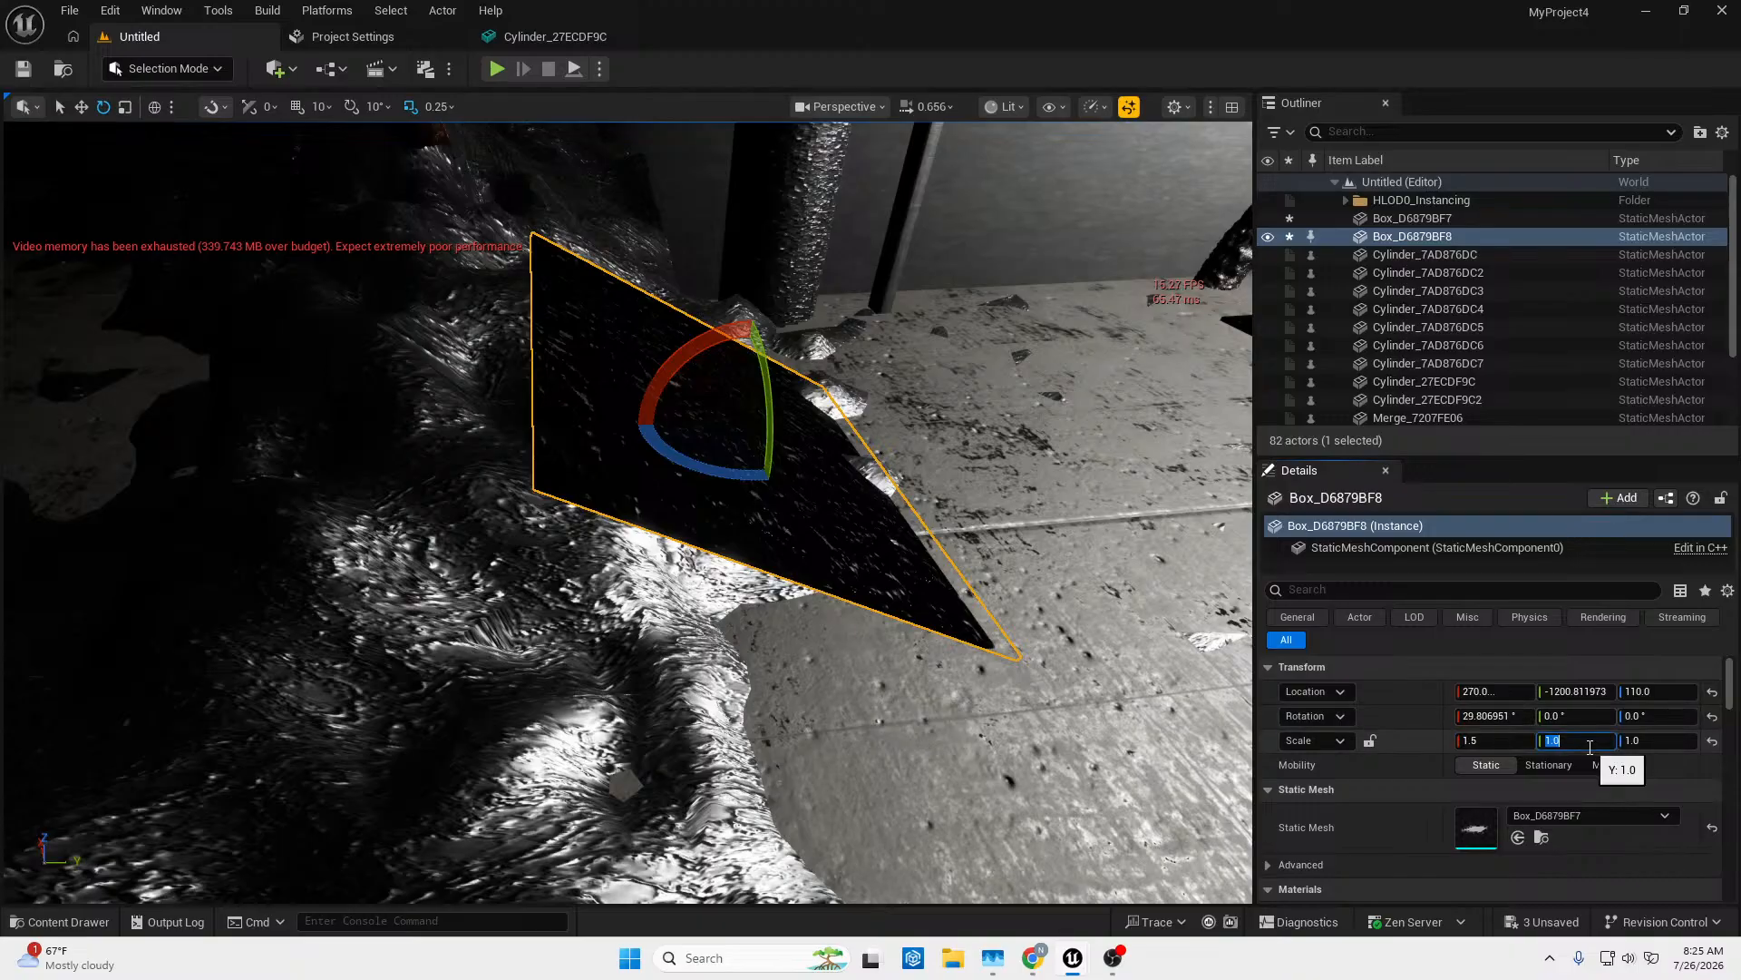
key("Return")
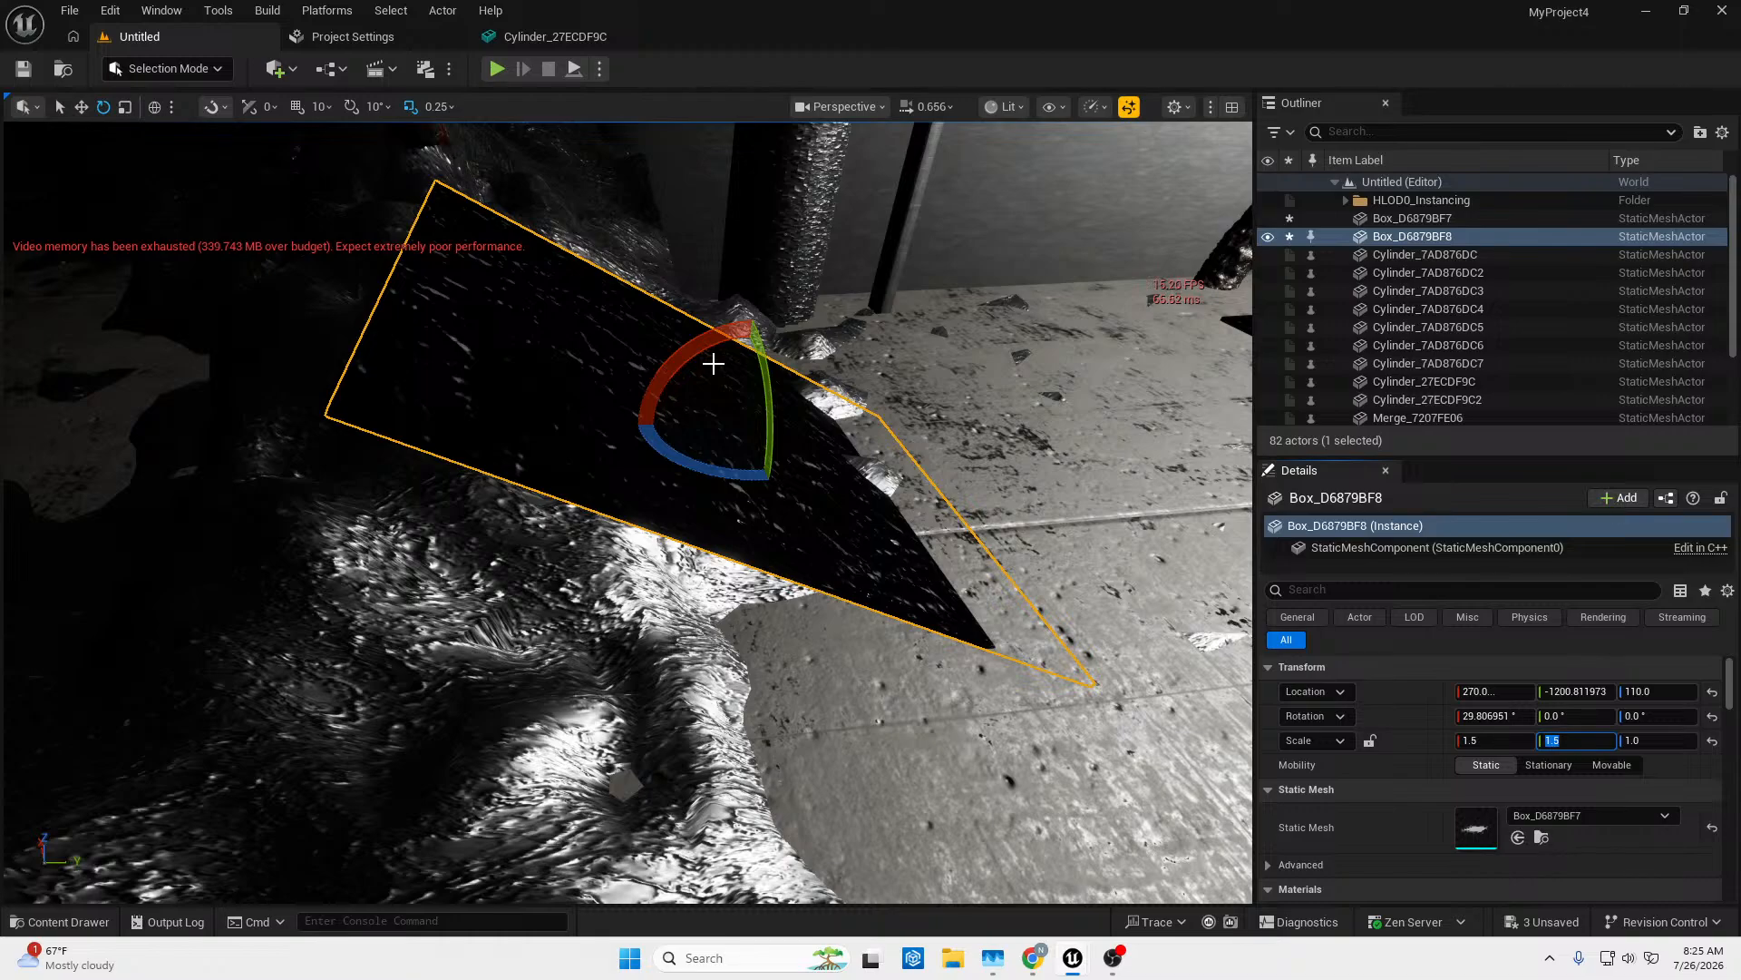
Raise the enlarged box to about Z 145.8 and steepen its X-axis tilt to about 55°.
left_click(666, 392)
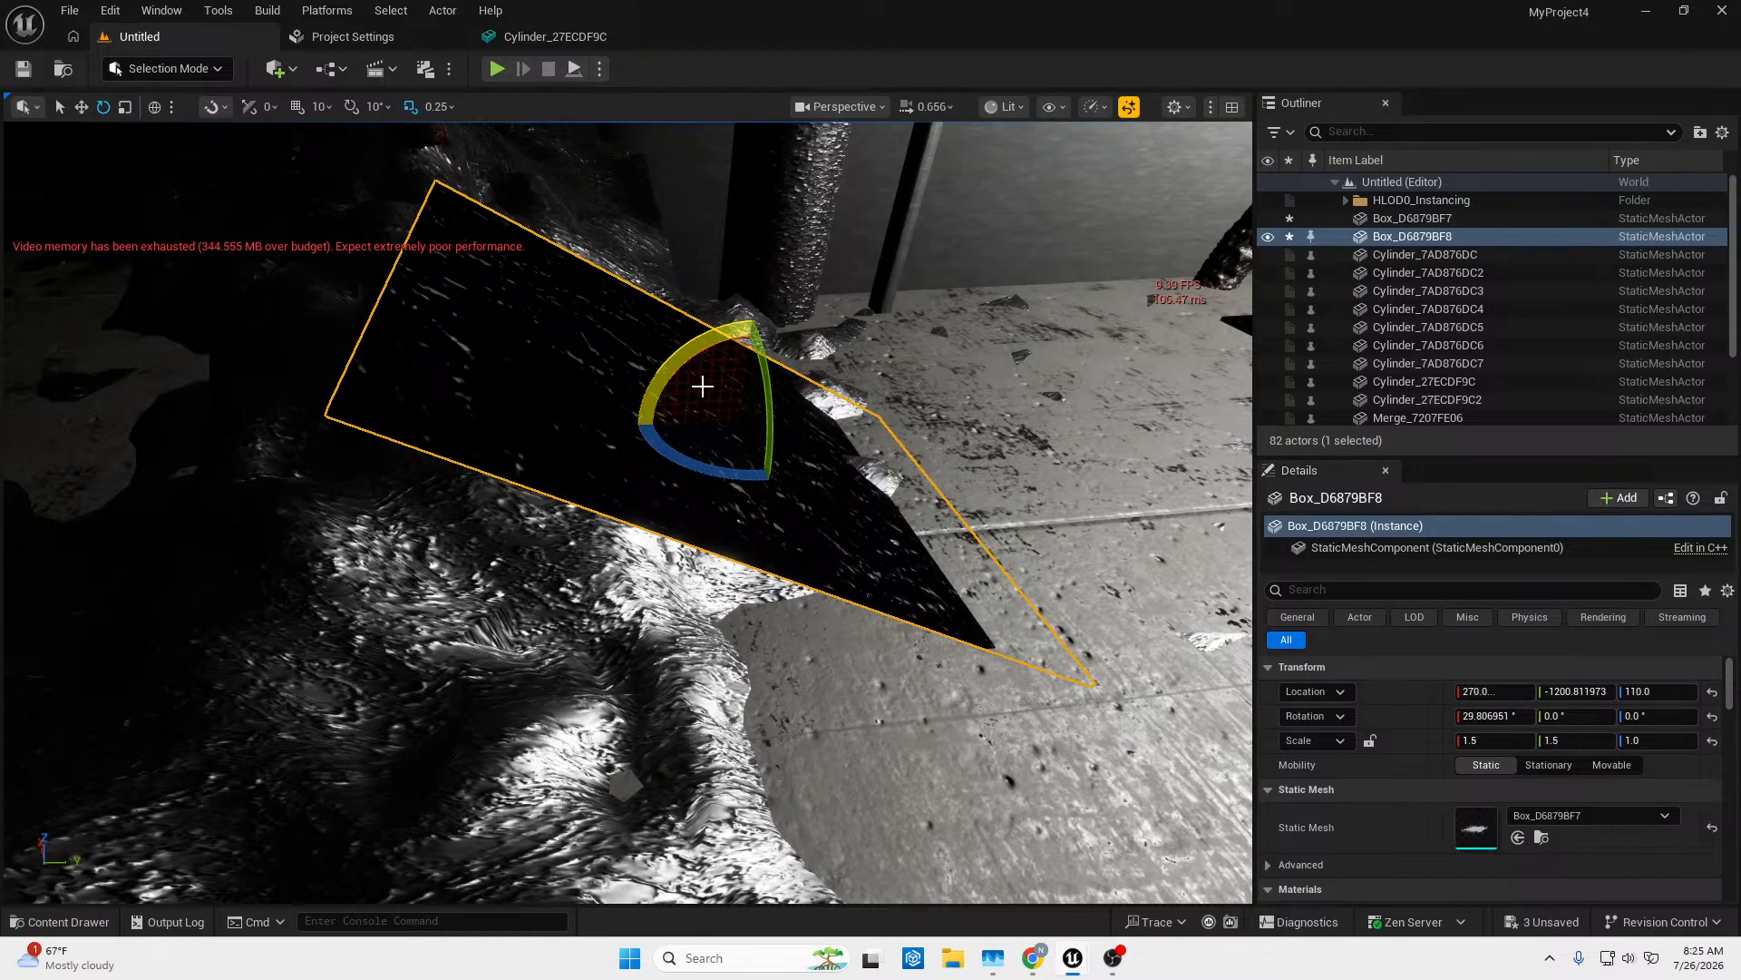
key("w")
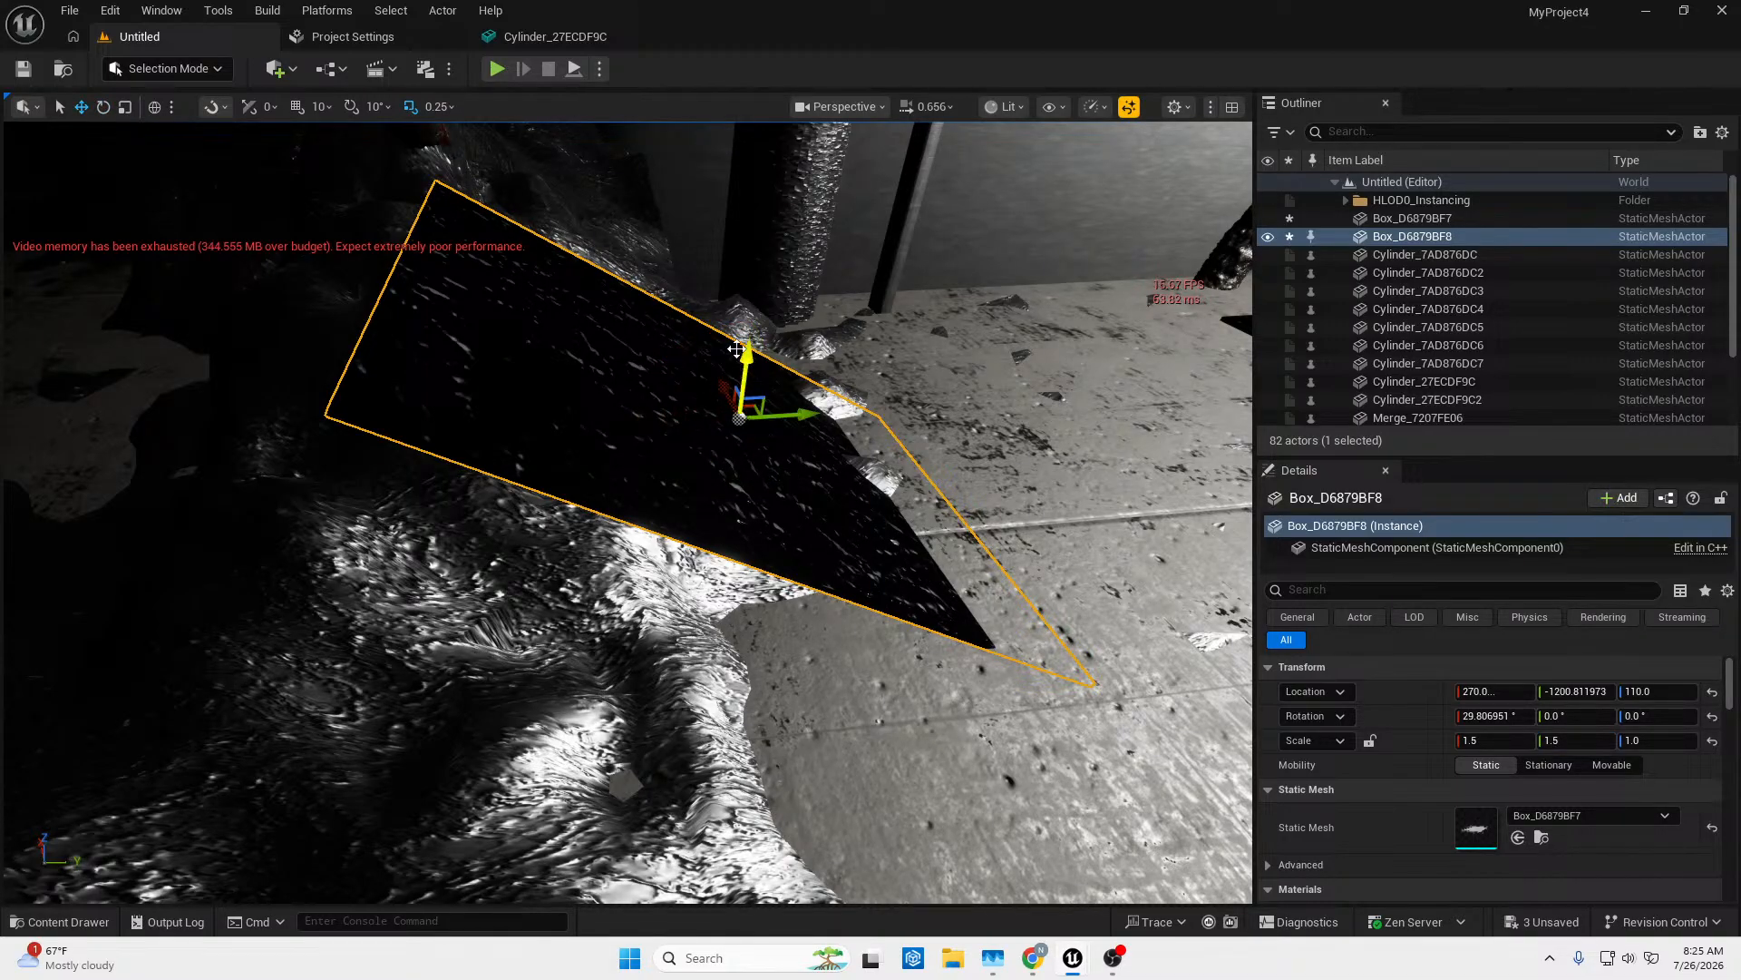
left_click_drag(741, 369, 750, 294)
right_click_drag(771, 382, 759, 288)
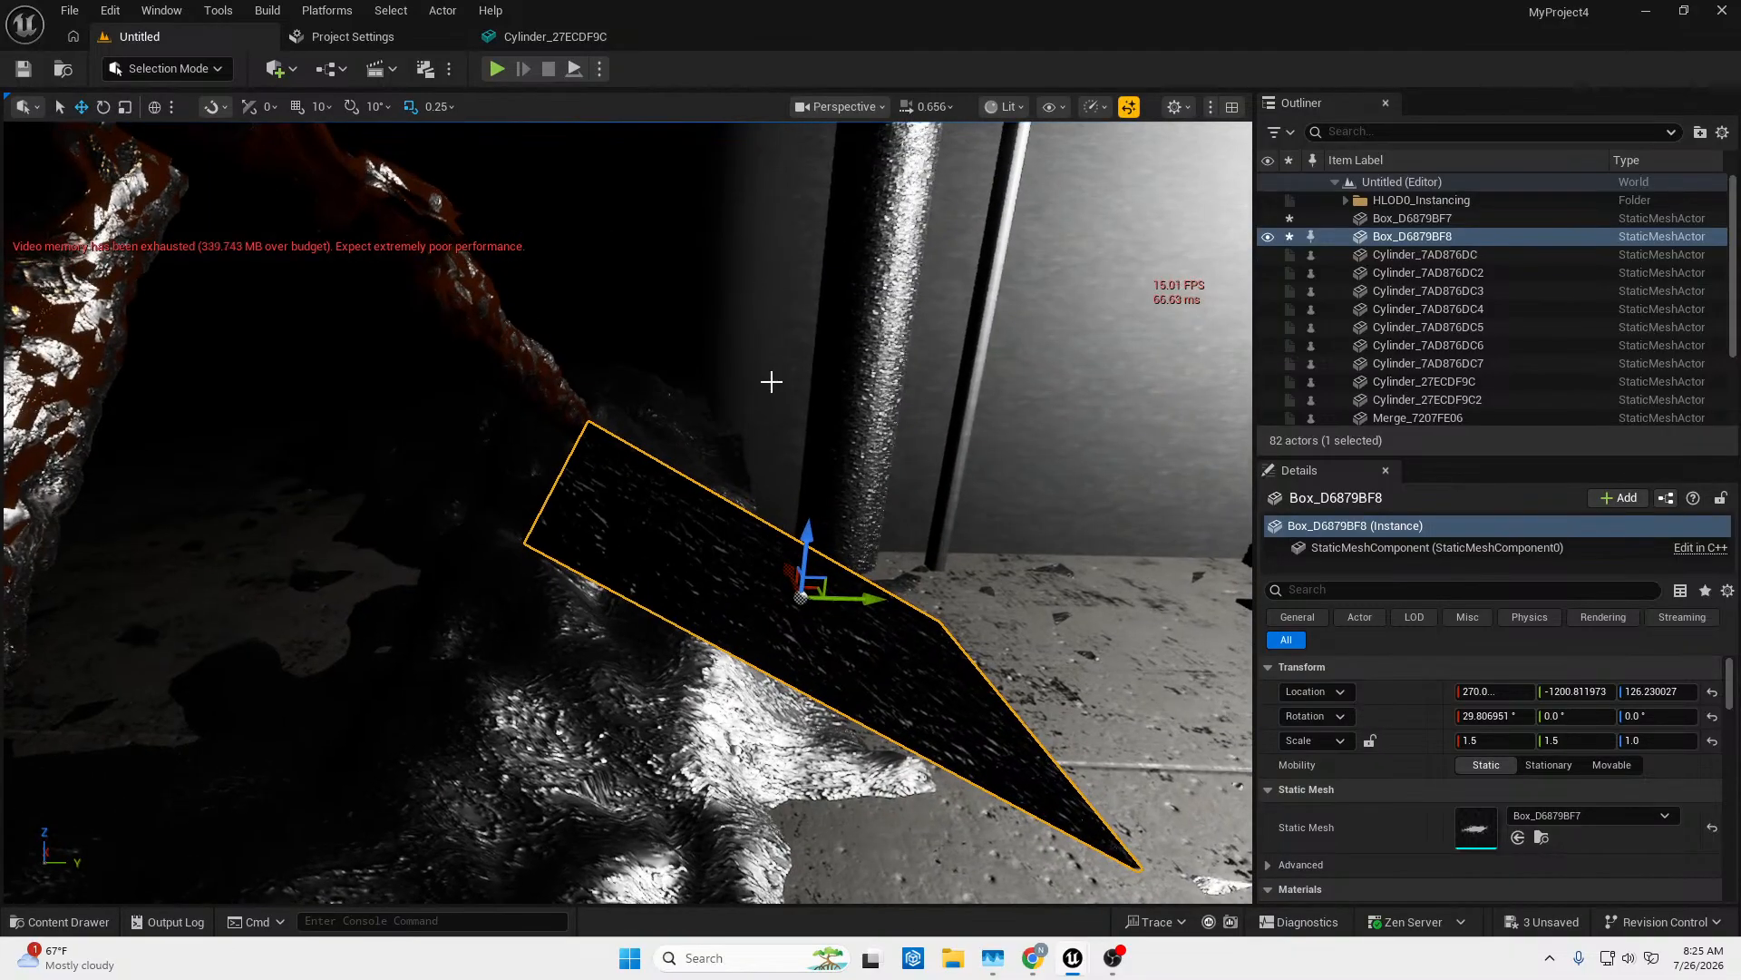
key("e")
left_click_drag(782, 512, 825, 463)
key("w")
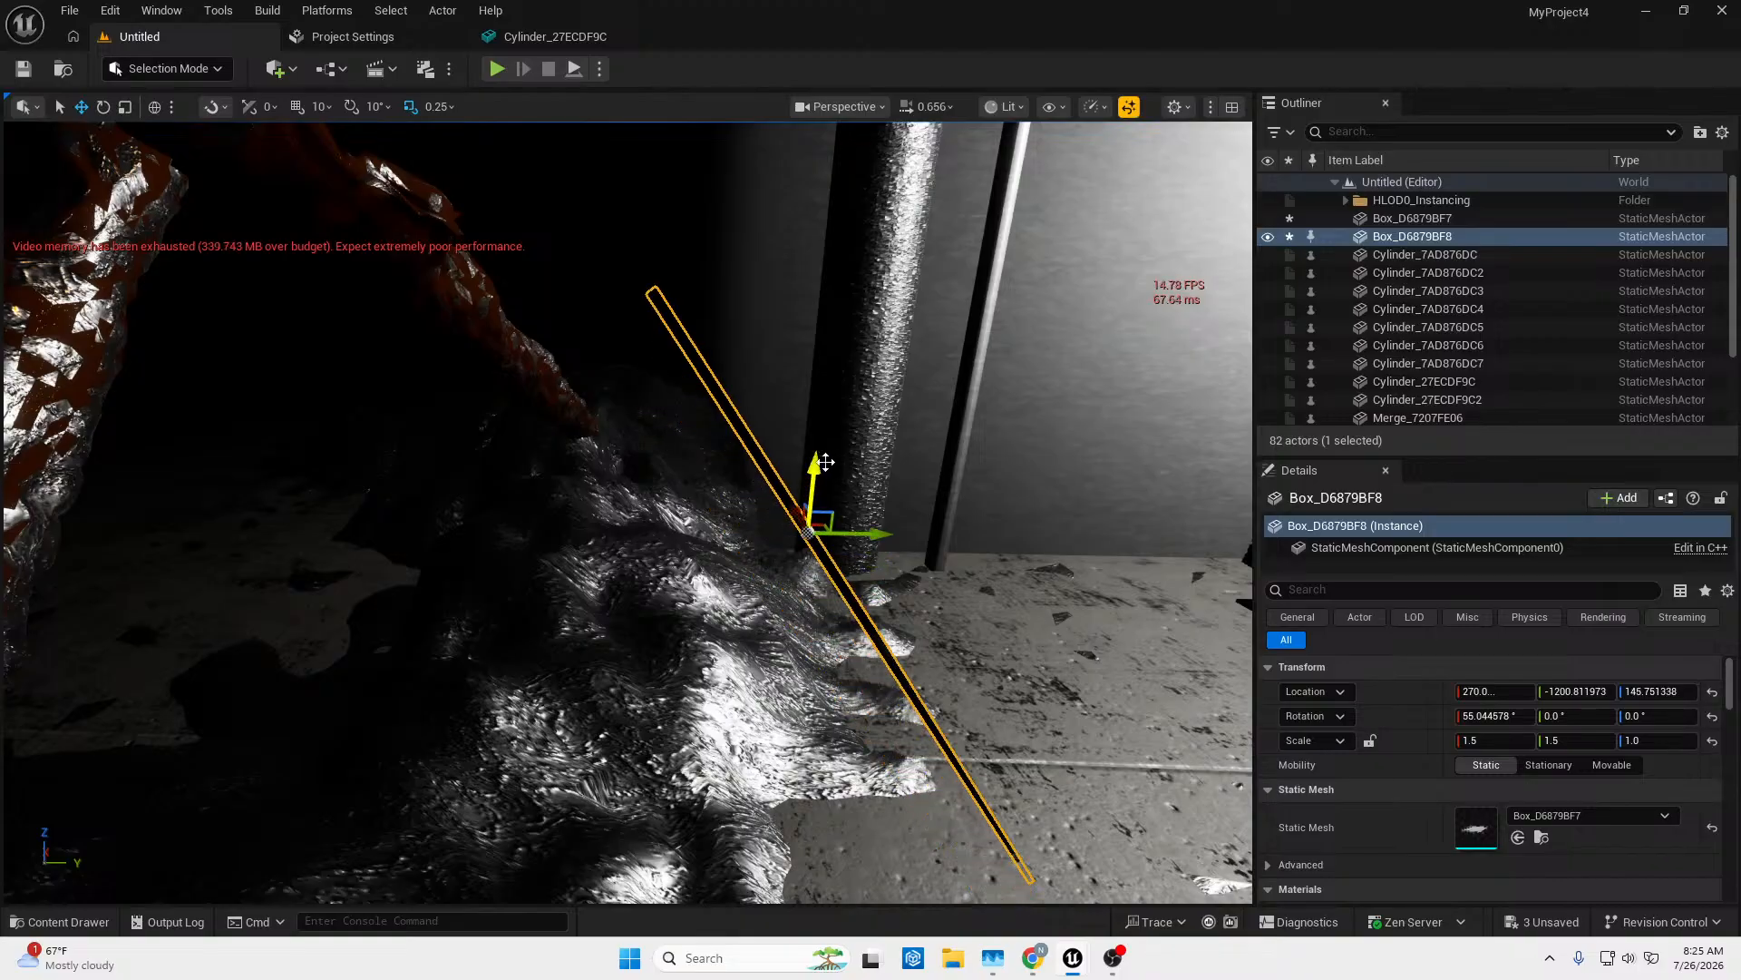
Push the steep panel back into the rubble along the Y axis to about -1225.8.
left_click_drag(878, 536, 776, 531)
right_click_drag(777, 531, 335, 699)
right_click_drag(815, 690, 792, 518)
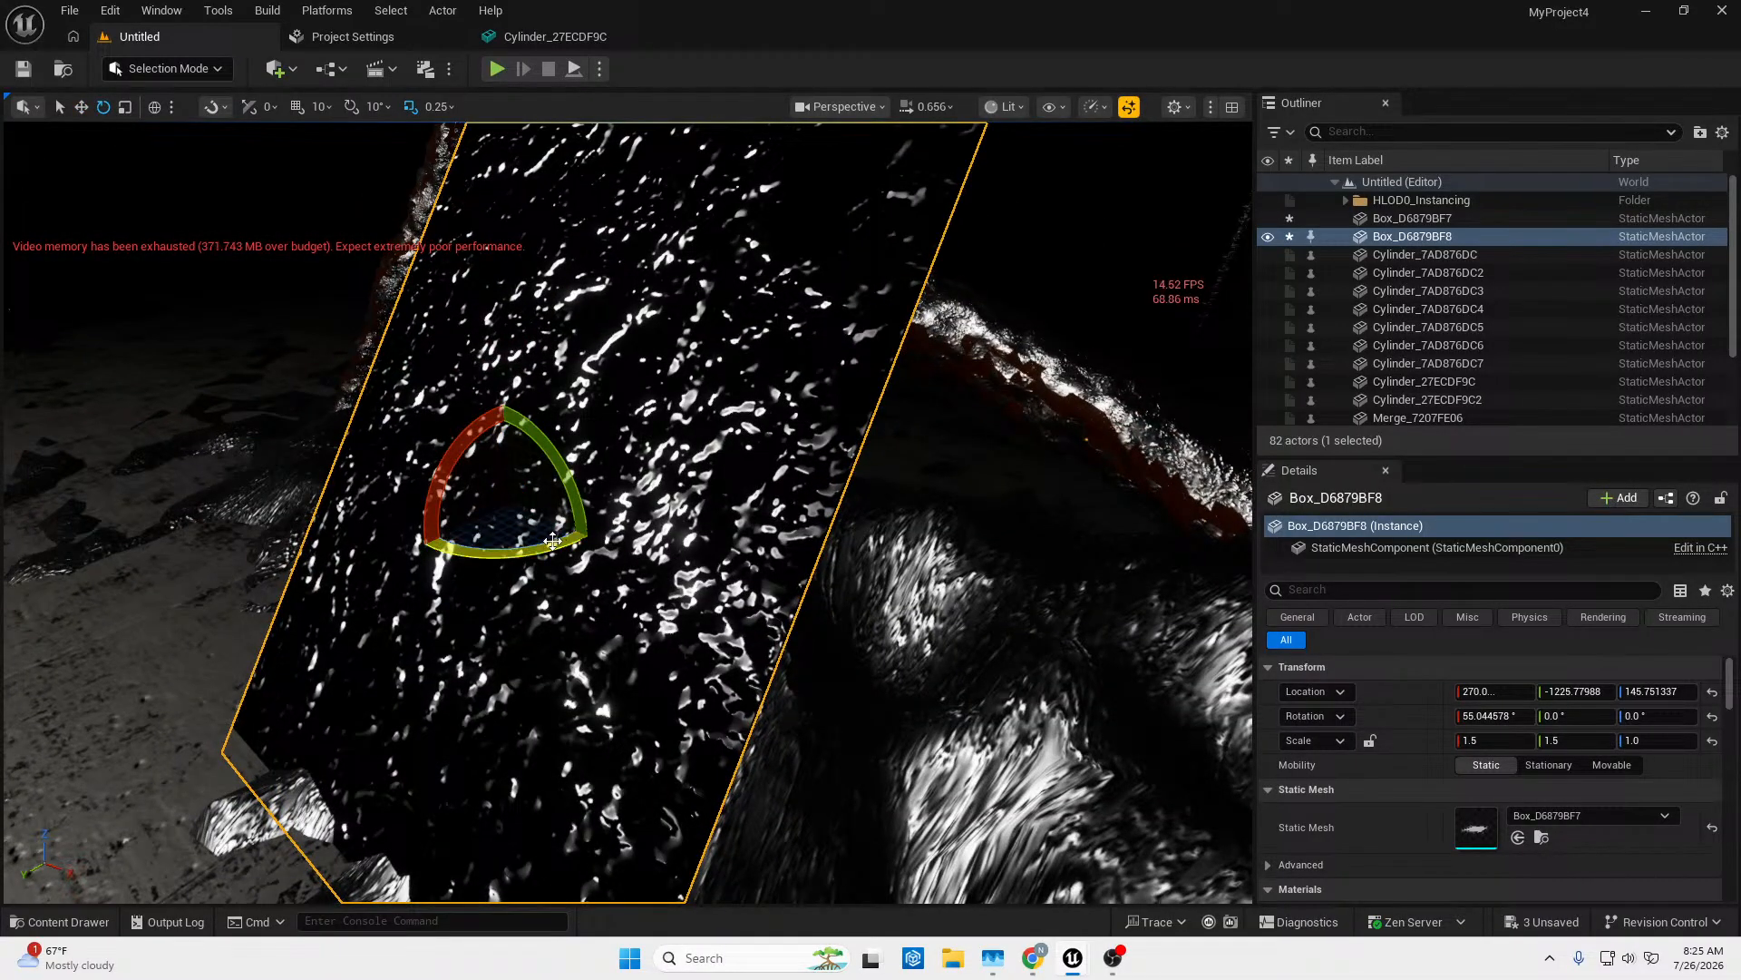
Turn the leaning panel about 14.7° about the Z axis and raise it to about Z 153.6.
left_click_drag(552, 542, 581, 533)
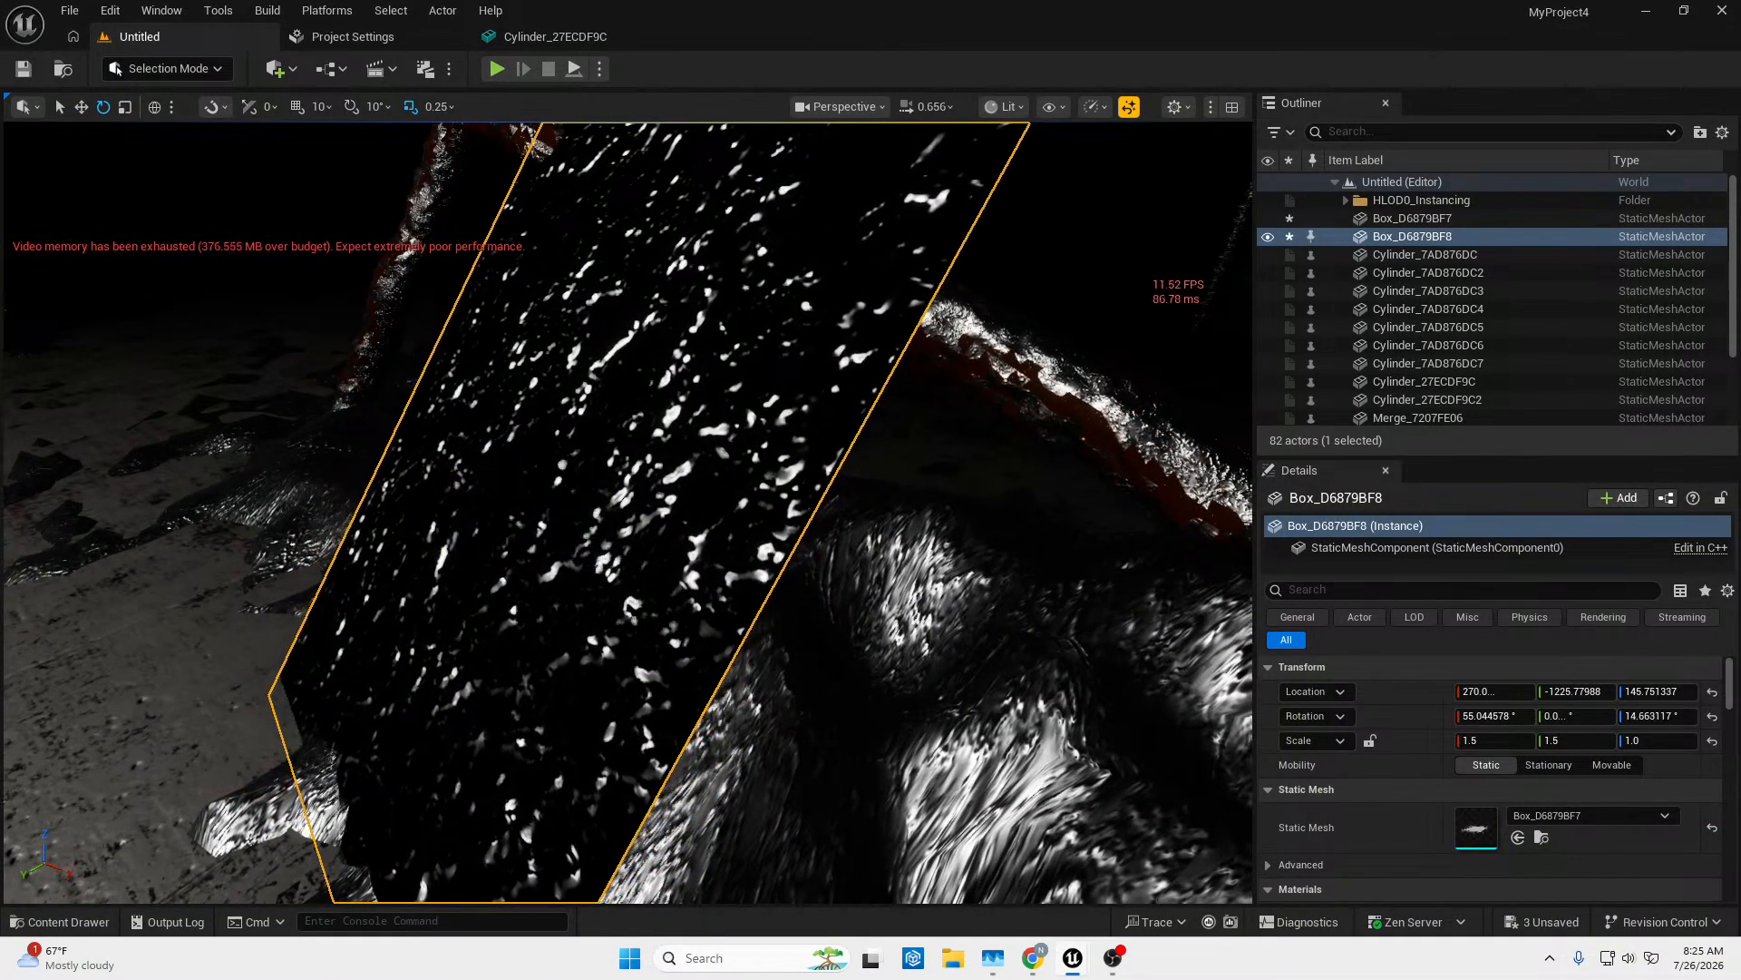
mouse_move(588, 572)
right_mouse_down()
mouse_move(599, 698)
mouse_move(588, 573)
right_mouse_up()
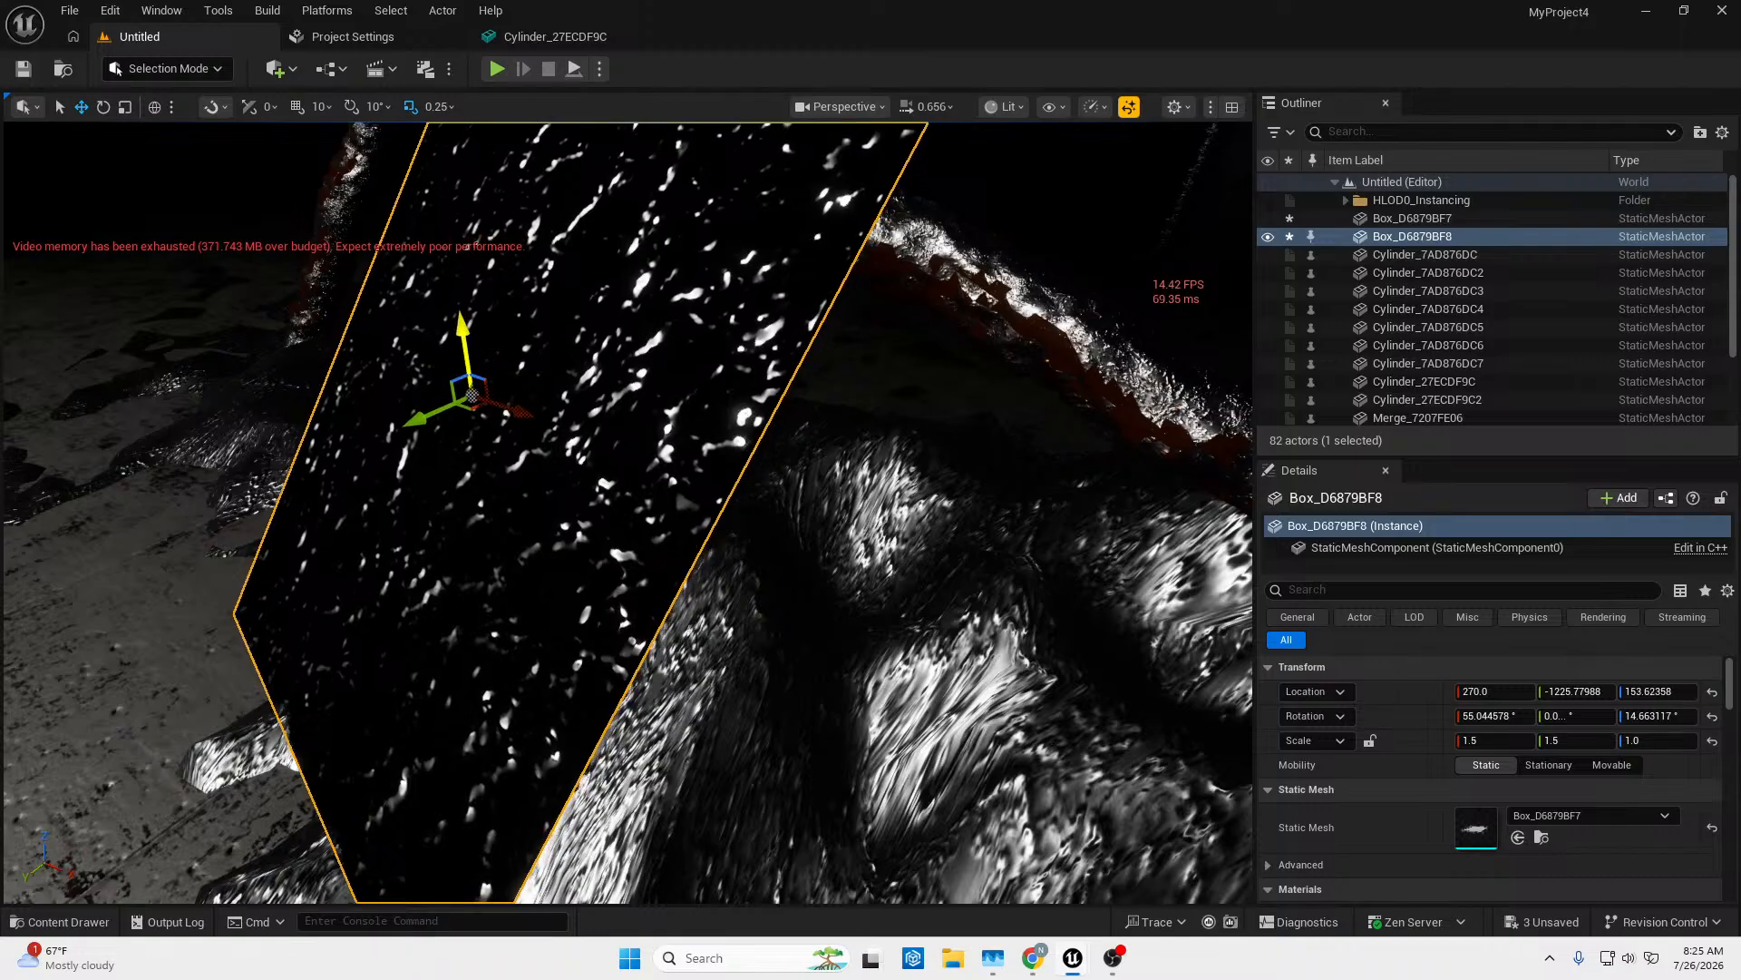
Examine the leaning panel against the rubble and pillars from close up and from across the room.
right_click_drag(464, 340, 544, 300)
key("s")
key("w")
key("w")
key("s")
key("w")
key("w")
key("s")
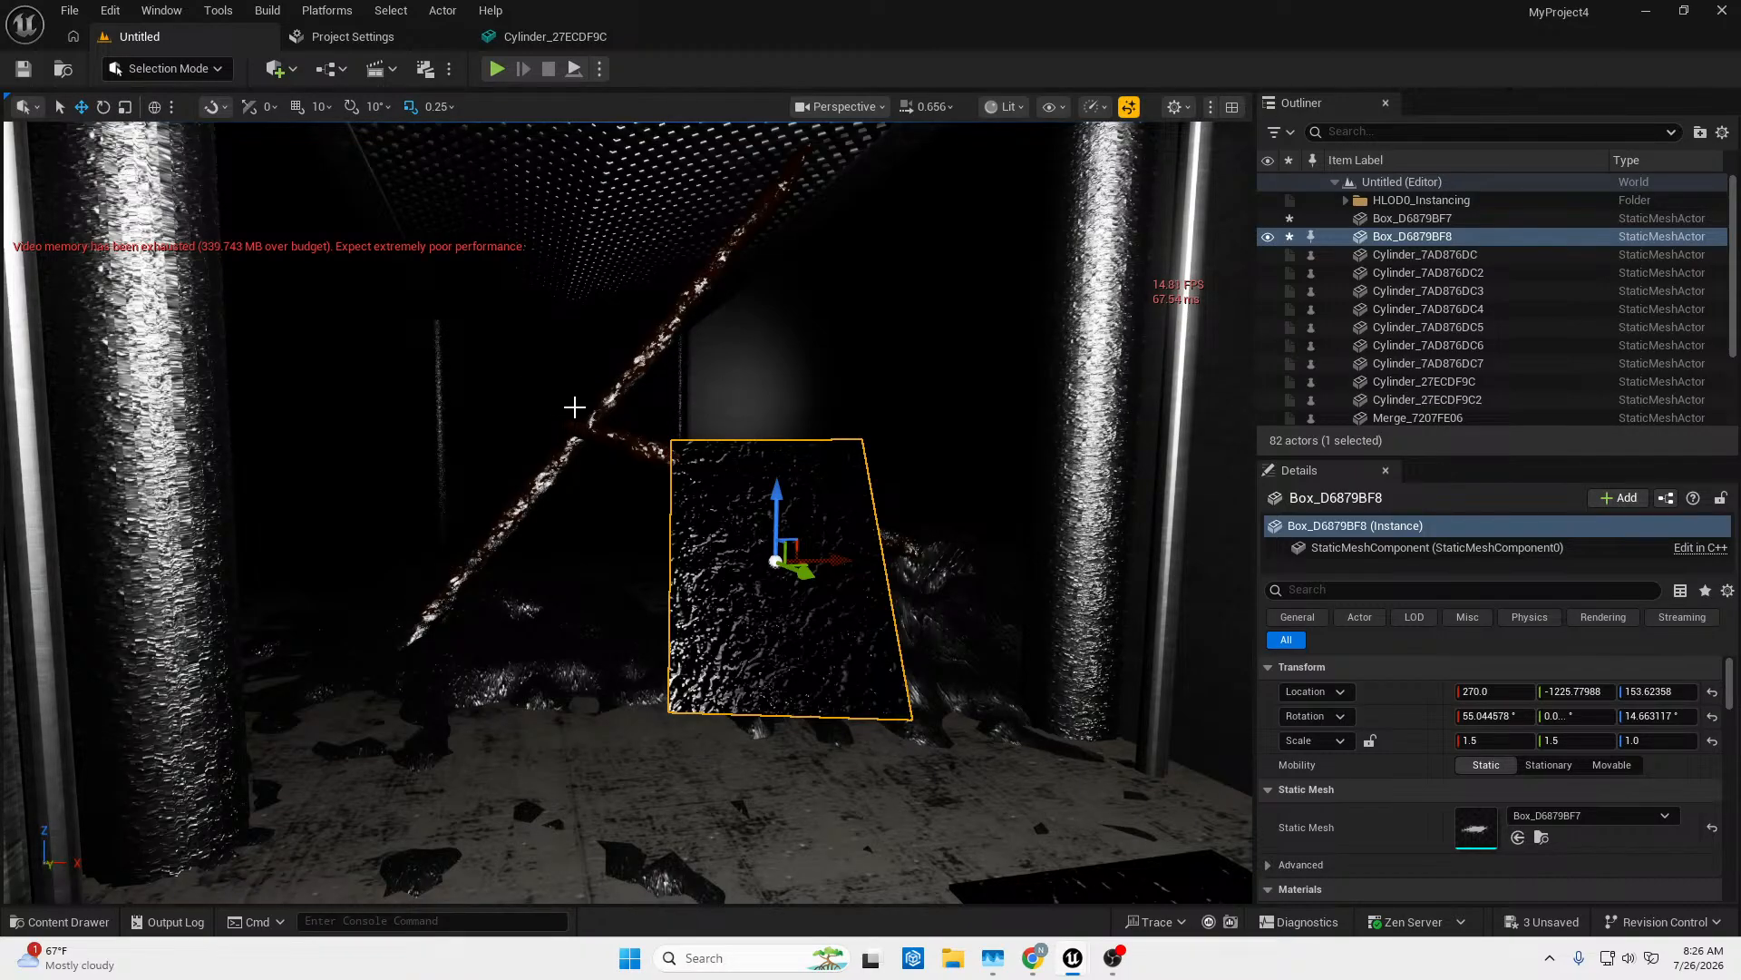
Move the original flat box on the floor to about X 109.5 and Y -1062.7.
right_click_drag(645, 500, 591, 591)
left_click(591, 591)
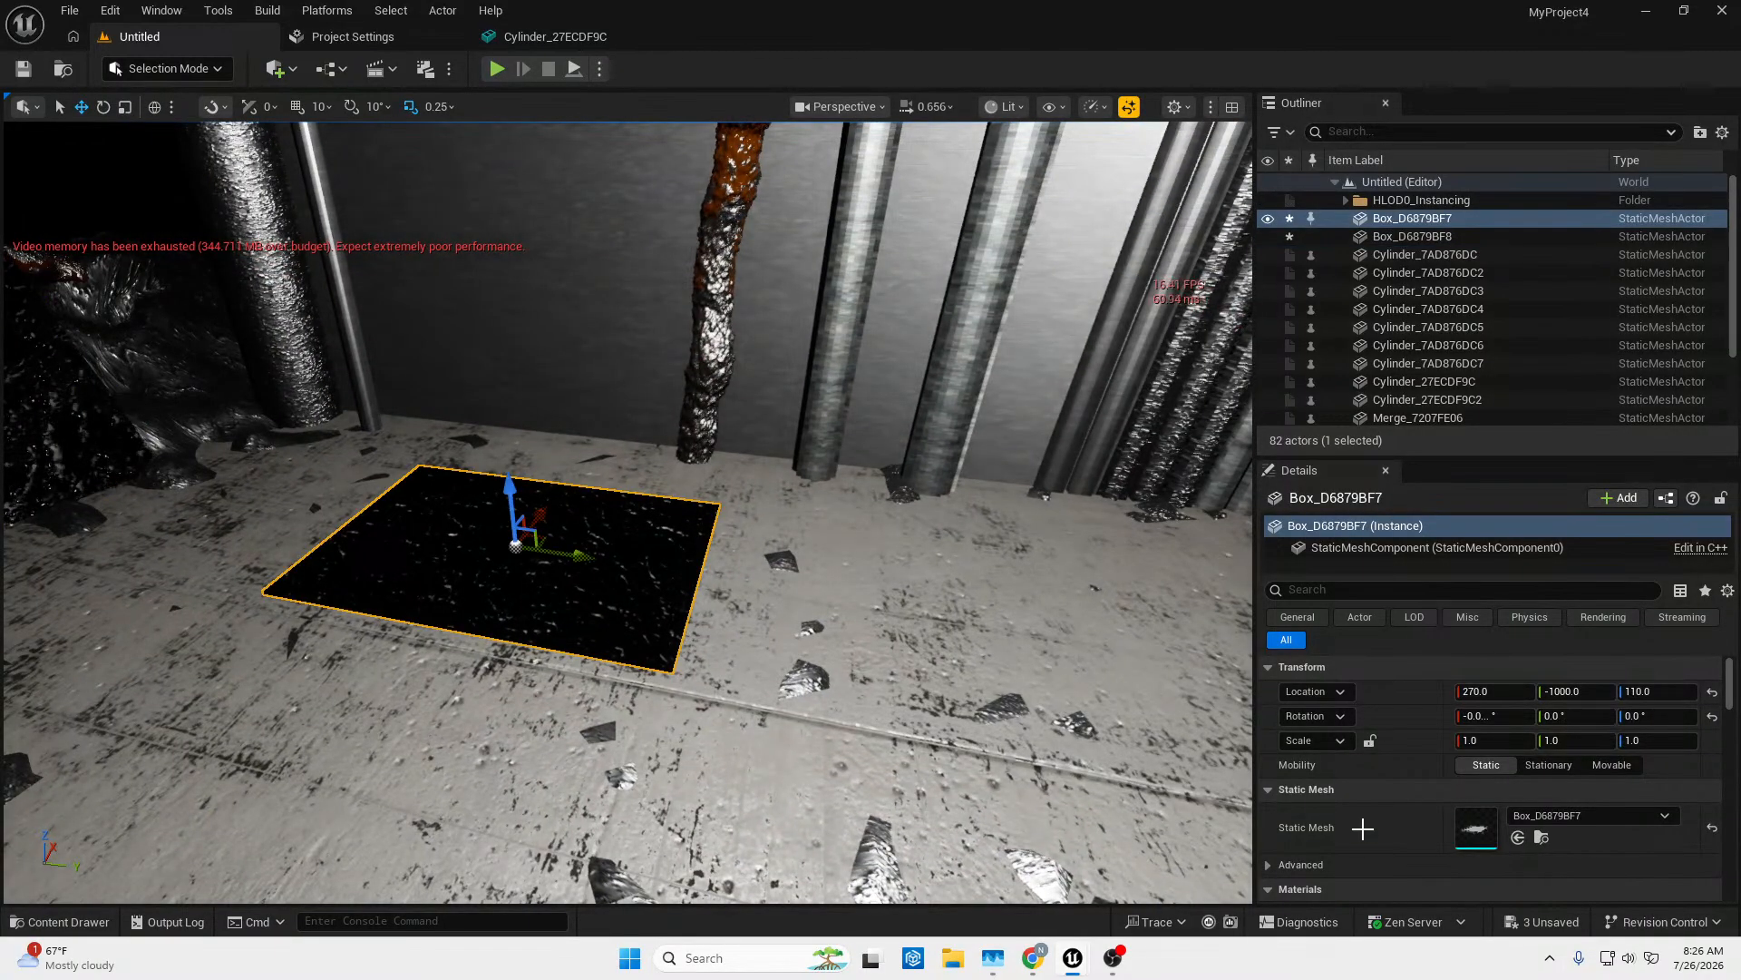
right_click_drag(780, 544, 923, 567)
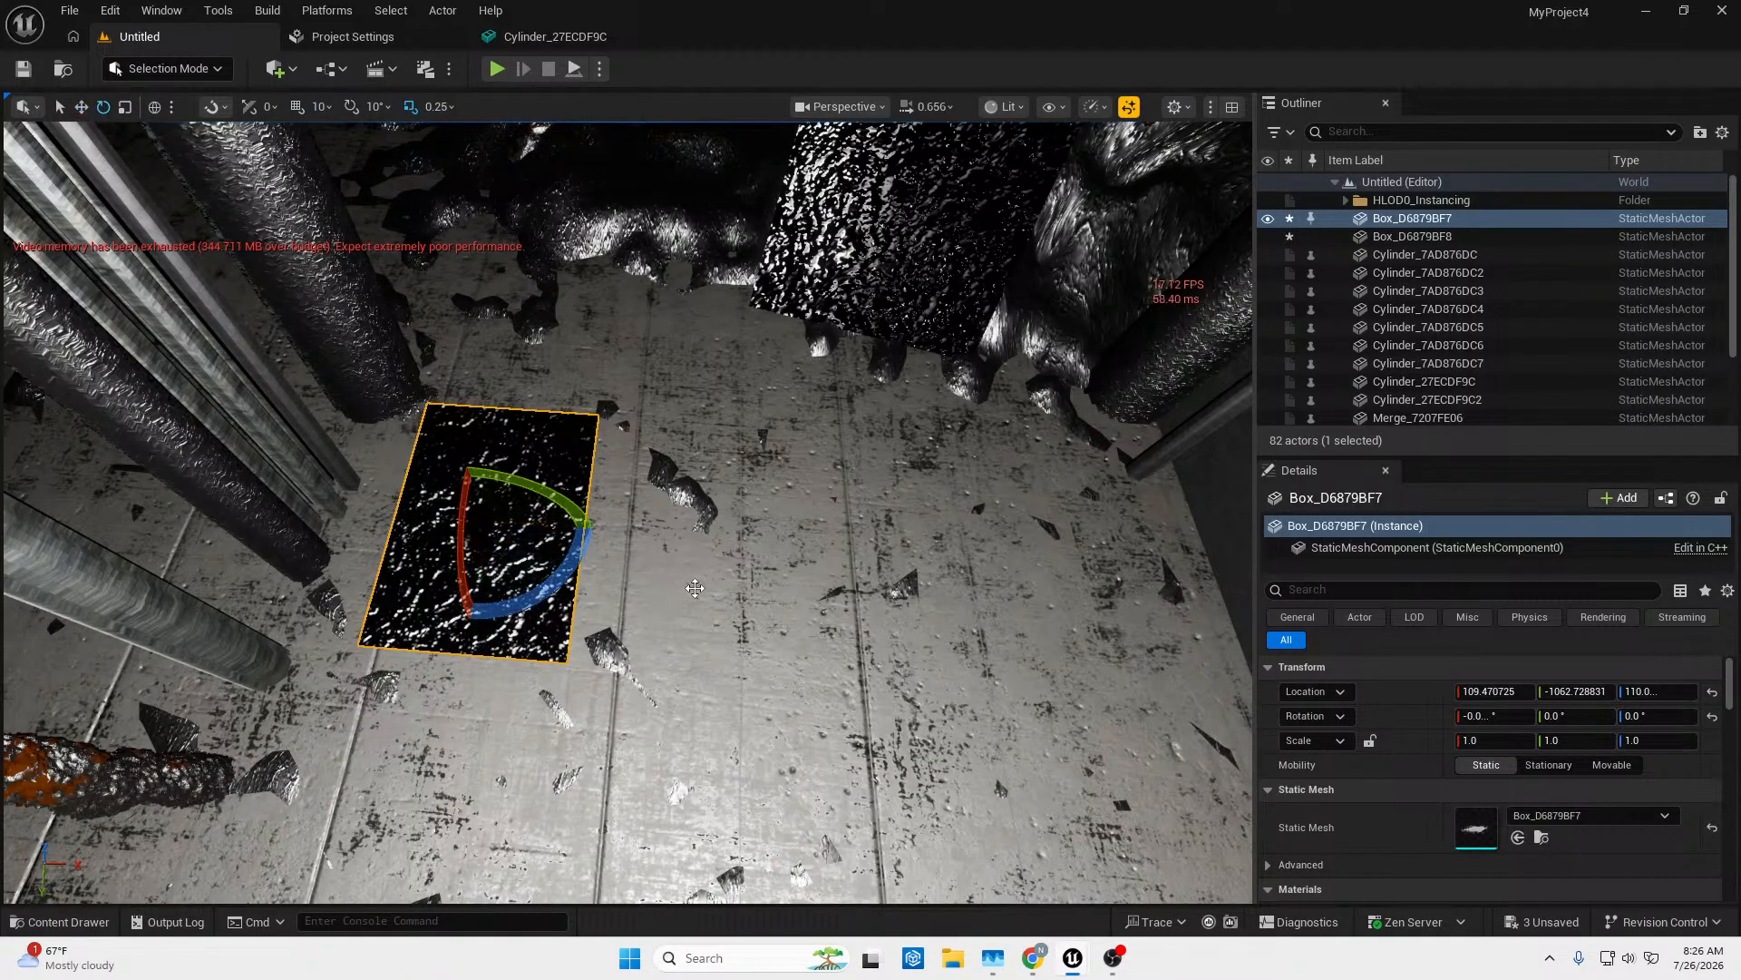
Lower the flat floor box to about Z 93.1 and tilt it about 7.3° about the Y axis.
key("w")
right_click_drag(695, 588, 462, 467)
key("s")
key("w")
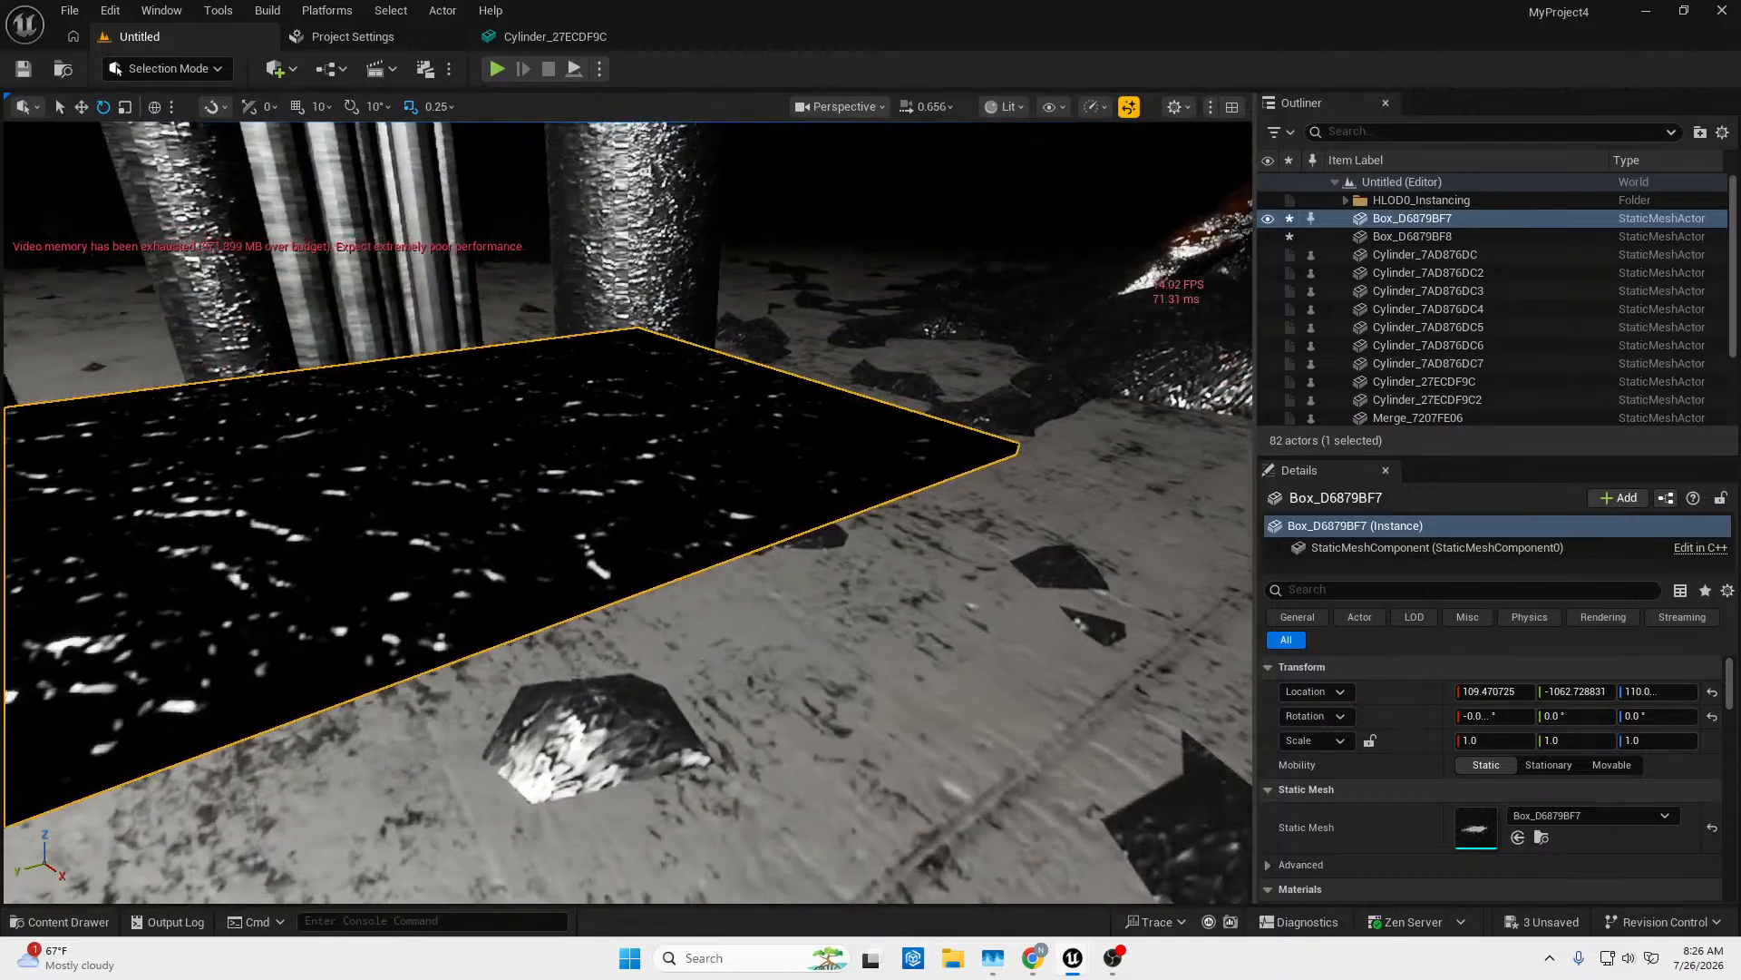
key("w")
right_click_drag(757, 684, 725, 612)
key("s")
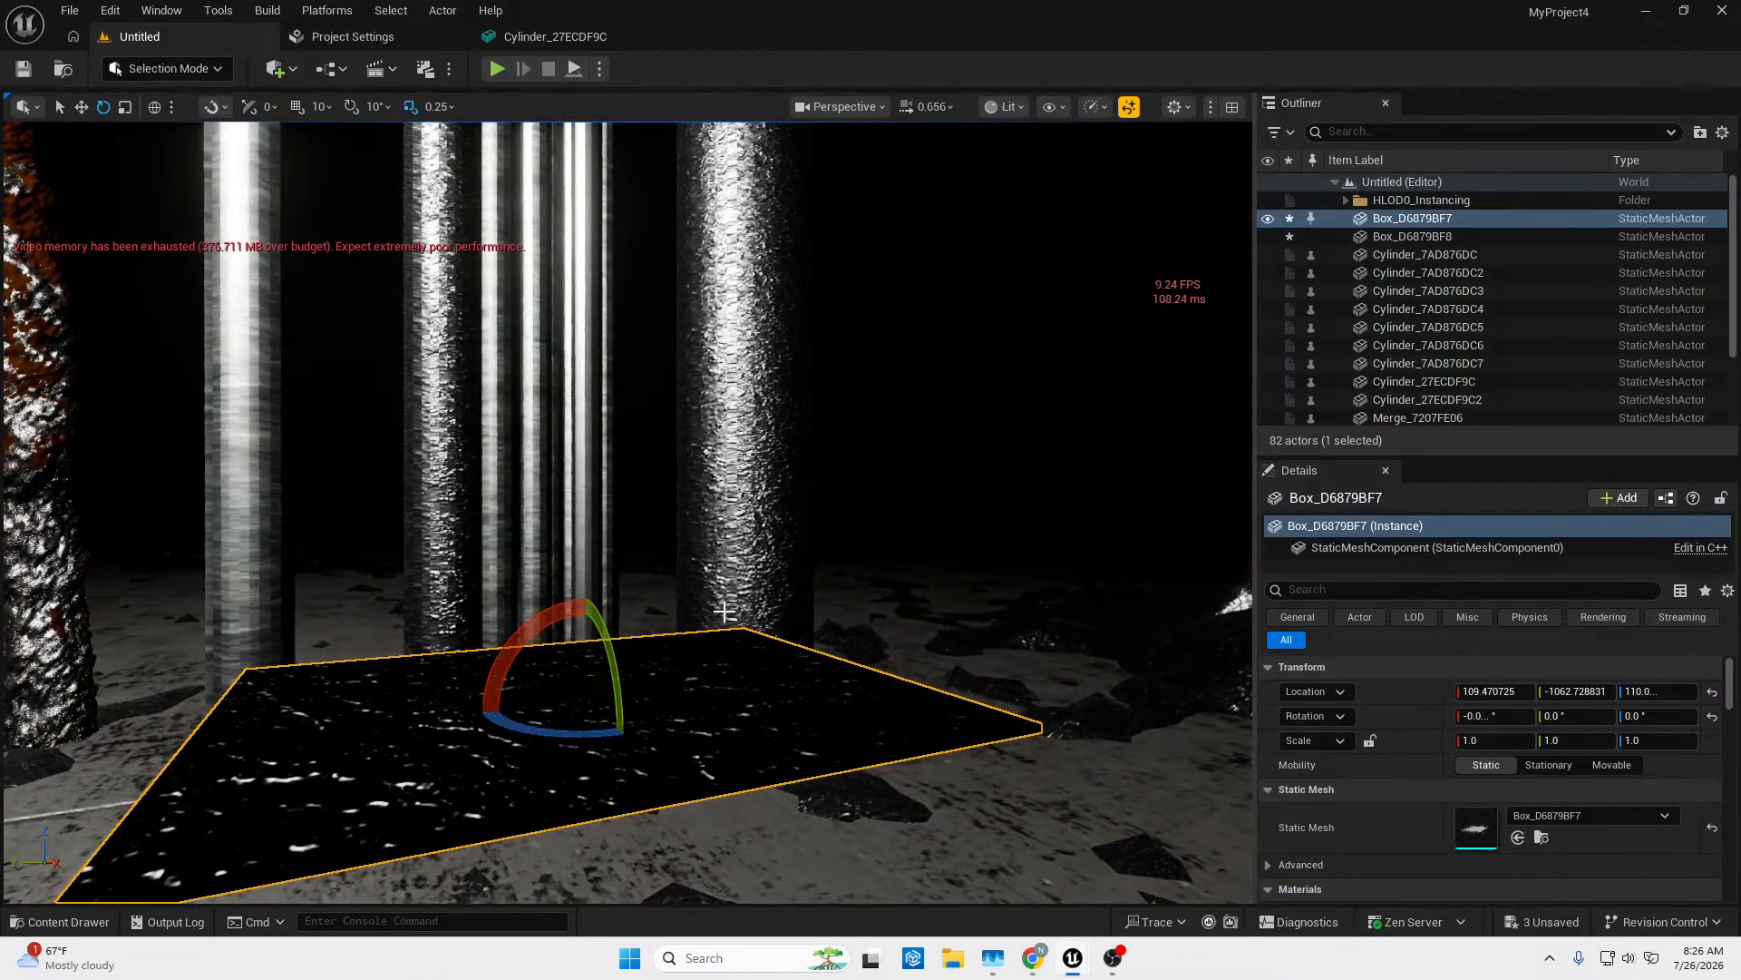
right_click_drag(642, 692, 672, 737)
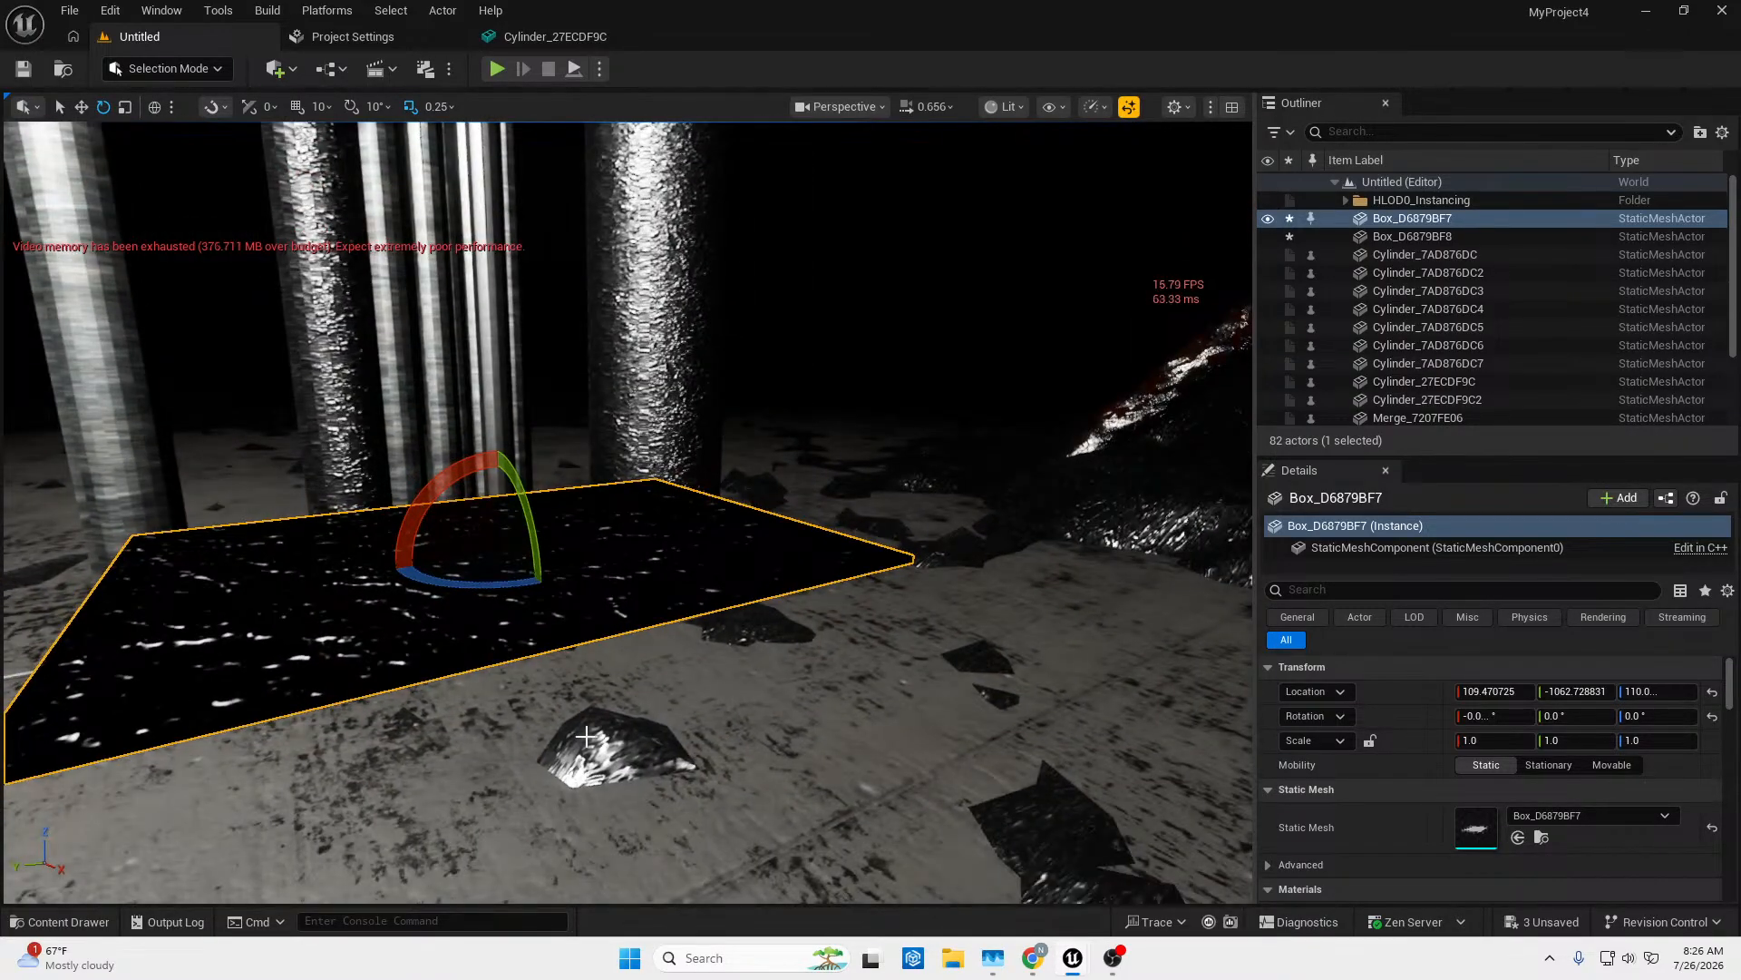
key("w")
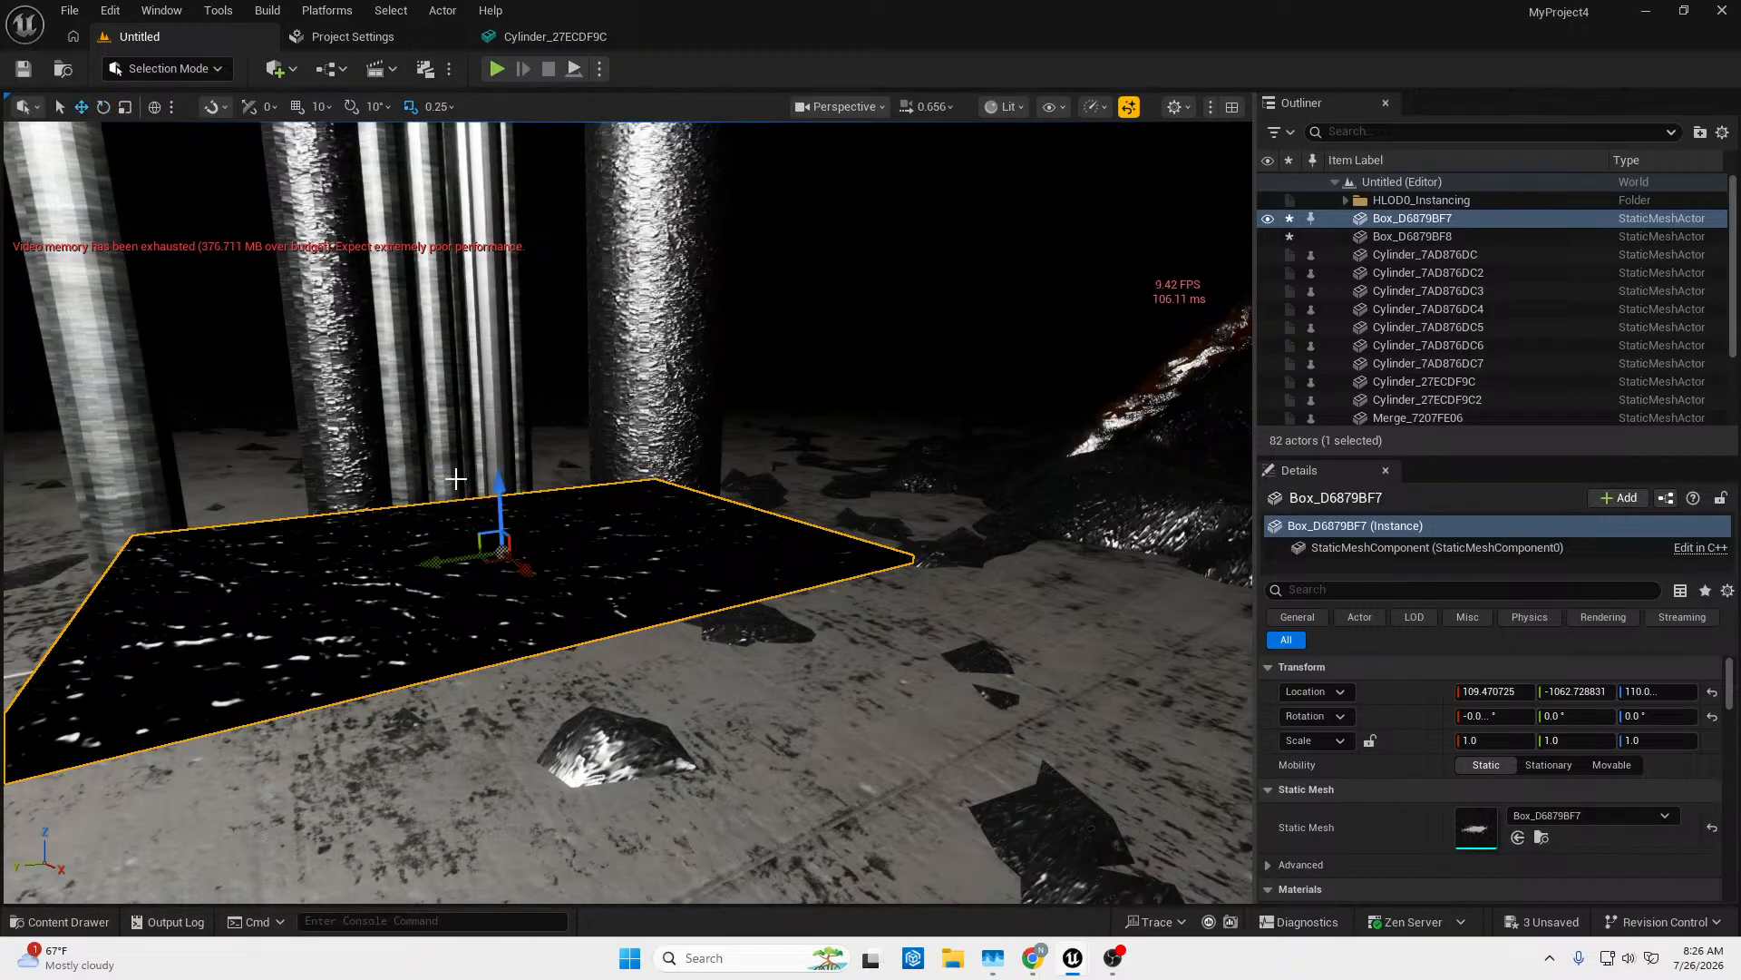
left_click_drag(500, 513, 488, 563)
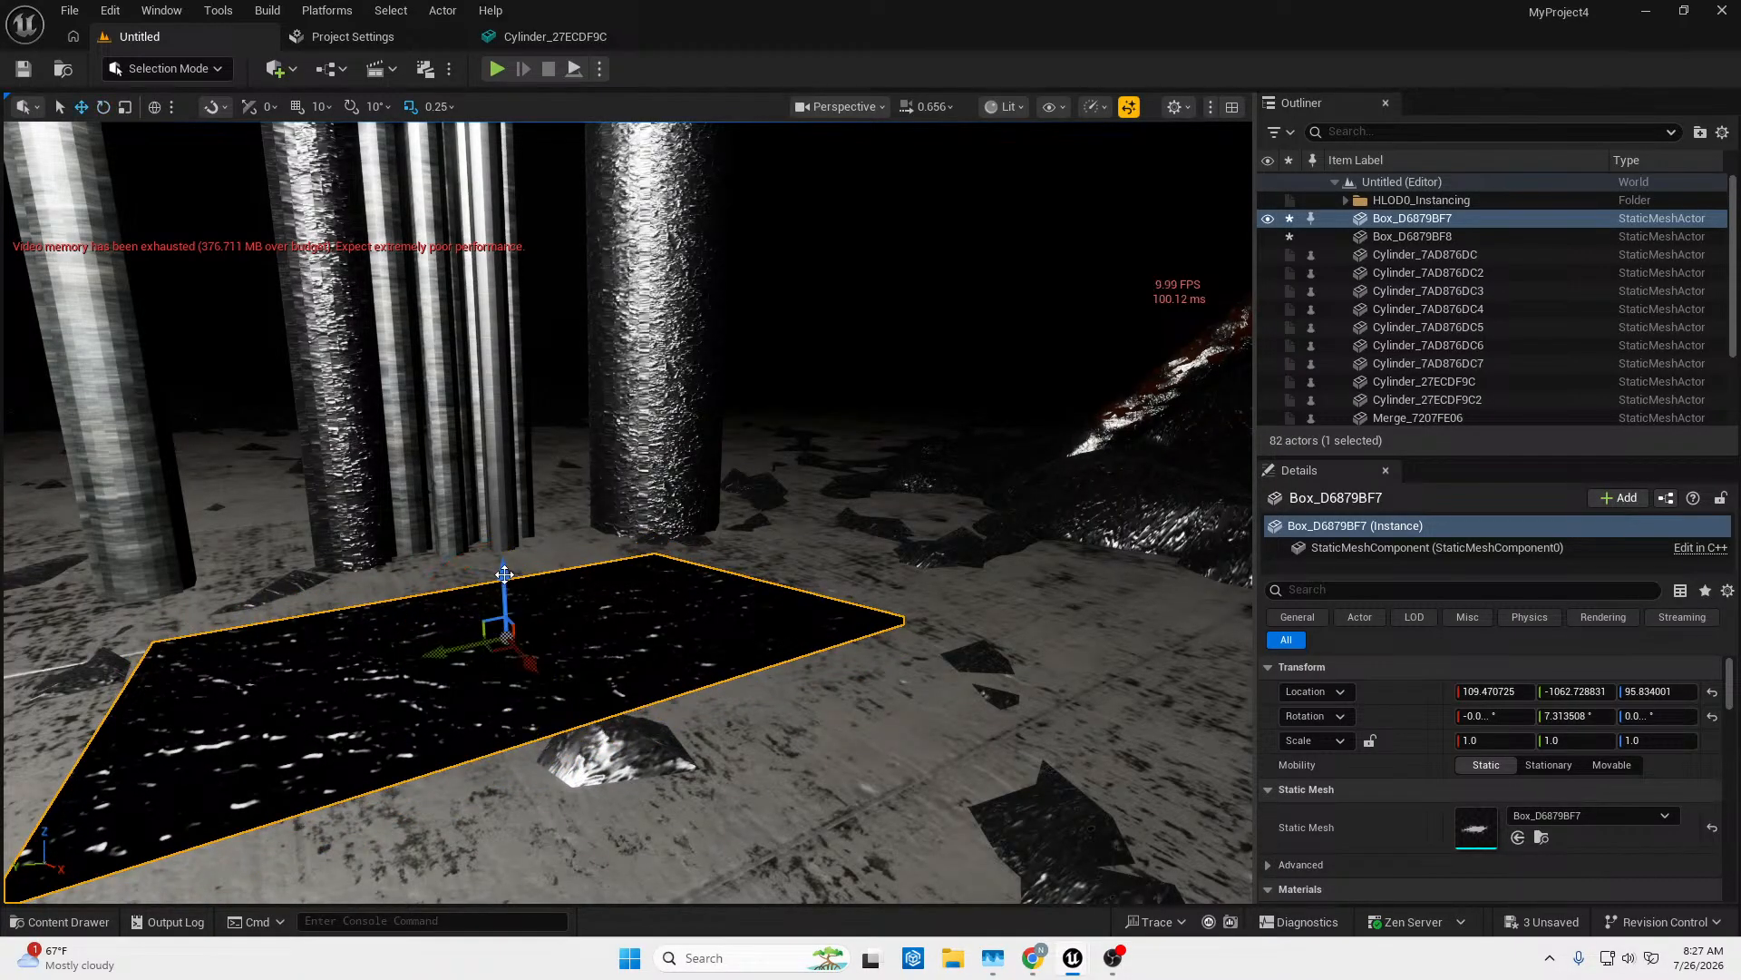
left_click_drag(505, 570, 509, 602)
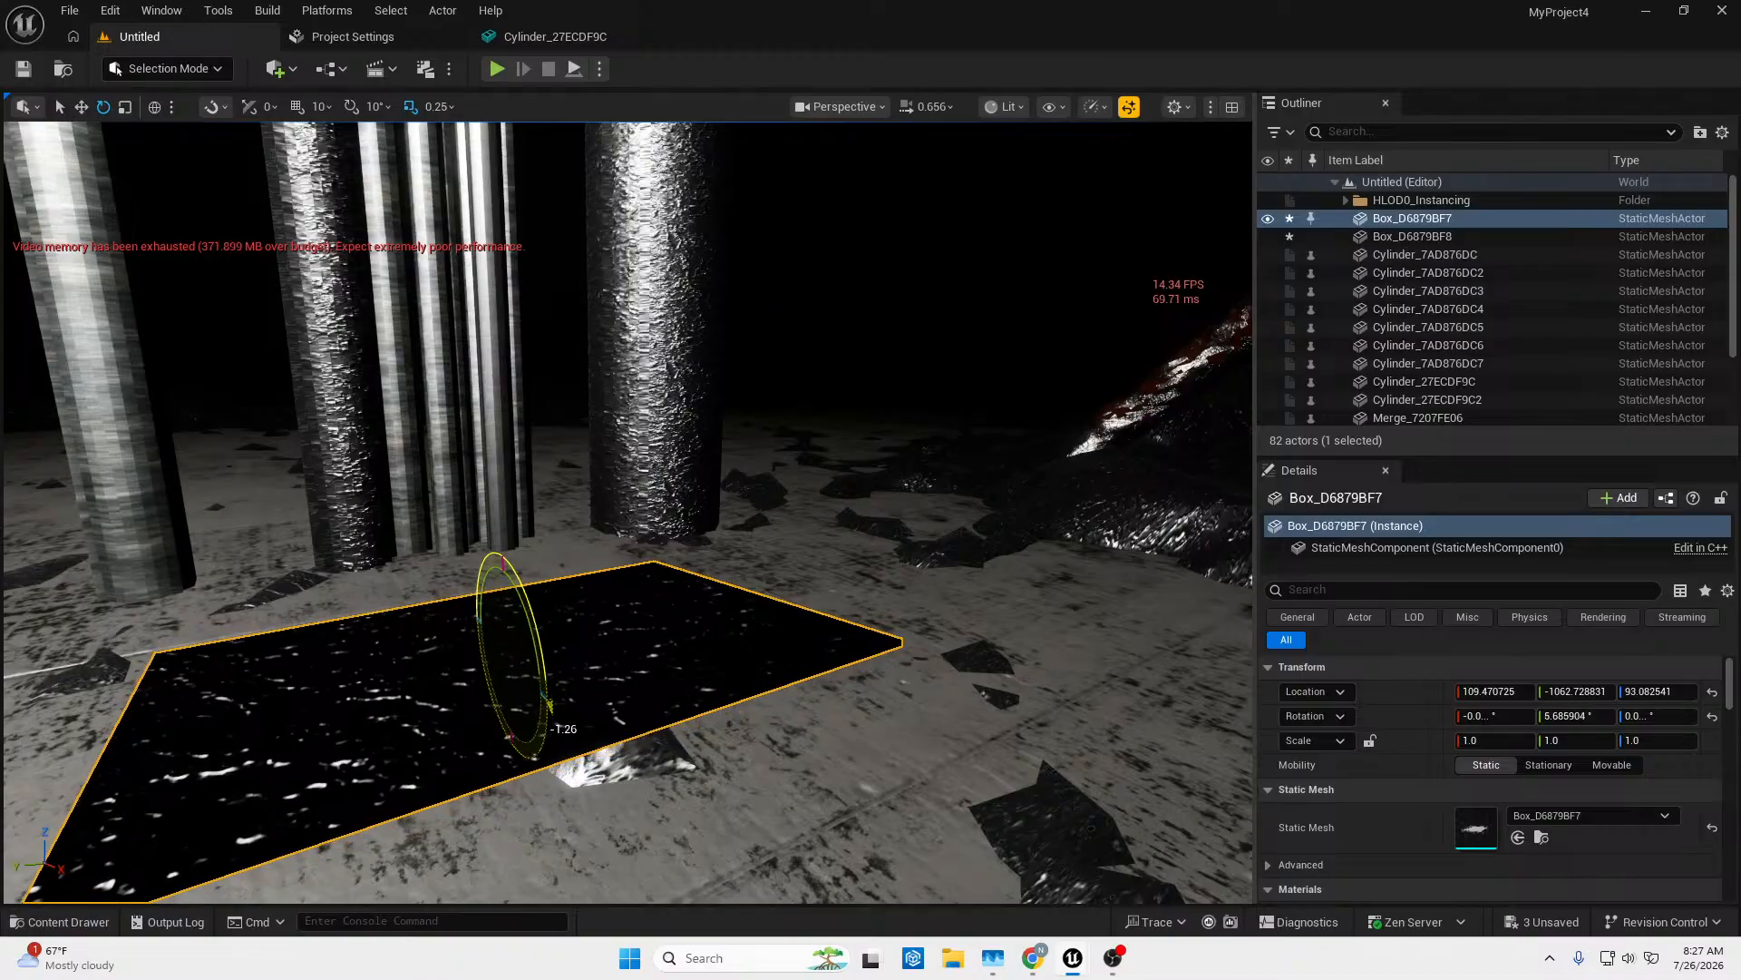
Fine-tune the floor box's Y-axis tilt to about 5.6° so it rests against the floor.
left_click_drag(549, 705, 546, 691)
right_click_drag(546, 691, 591, 687)
key("w")
key("s")
key("w")
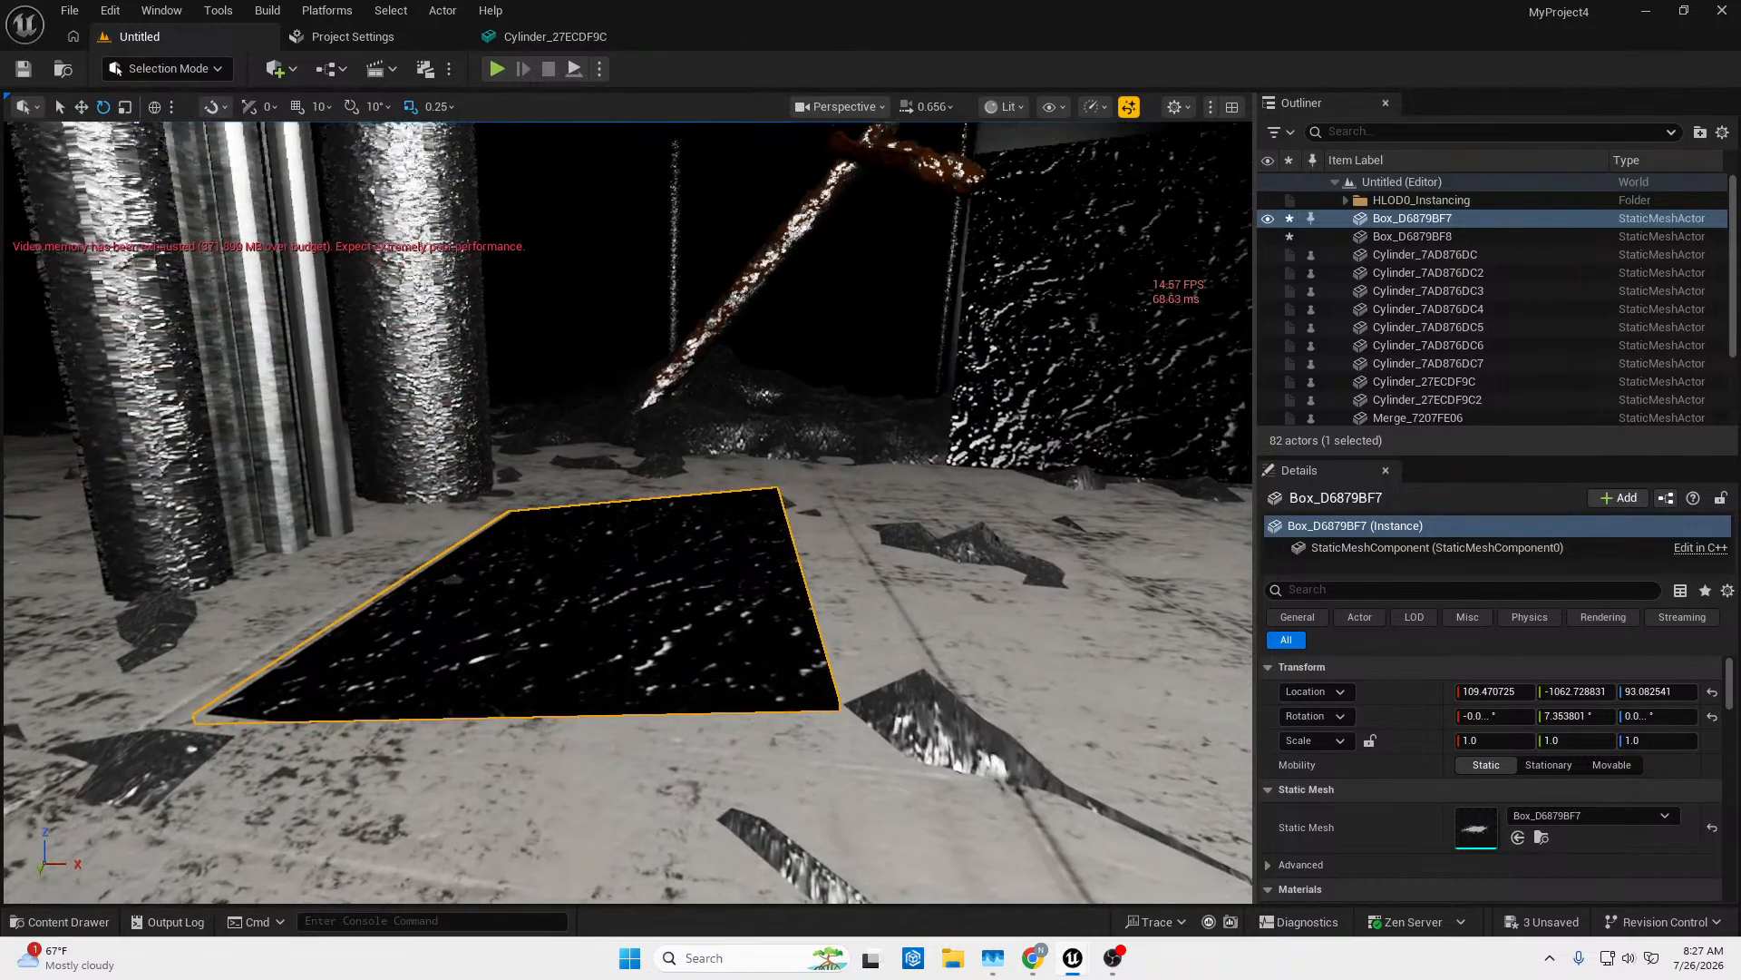
key("s")
right_click_drag(526, 535, 516, 581)
key("w")
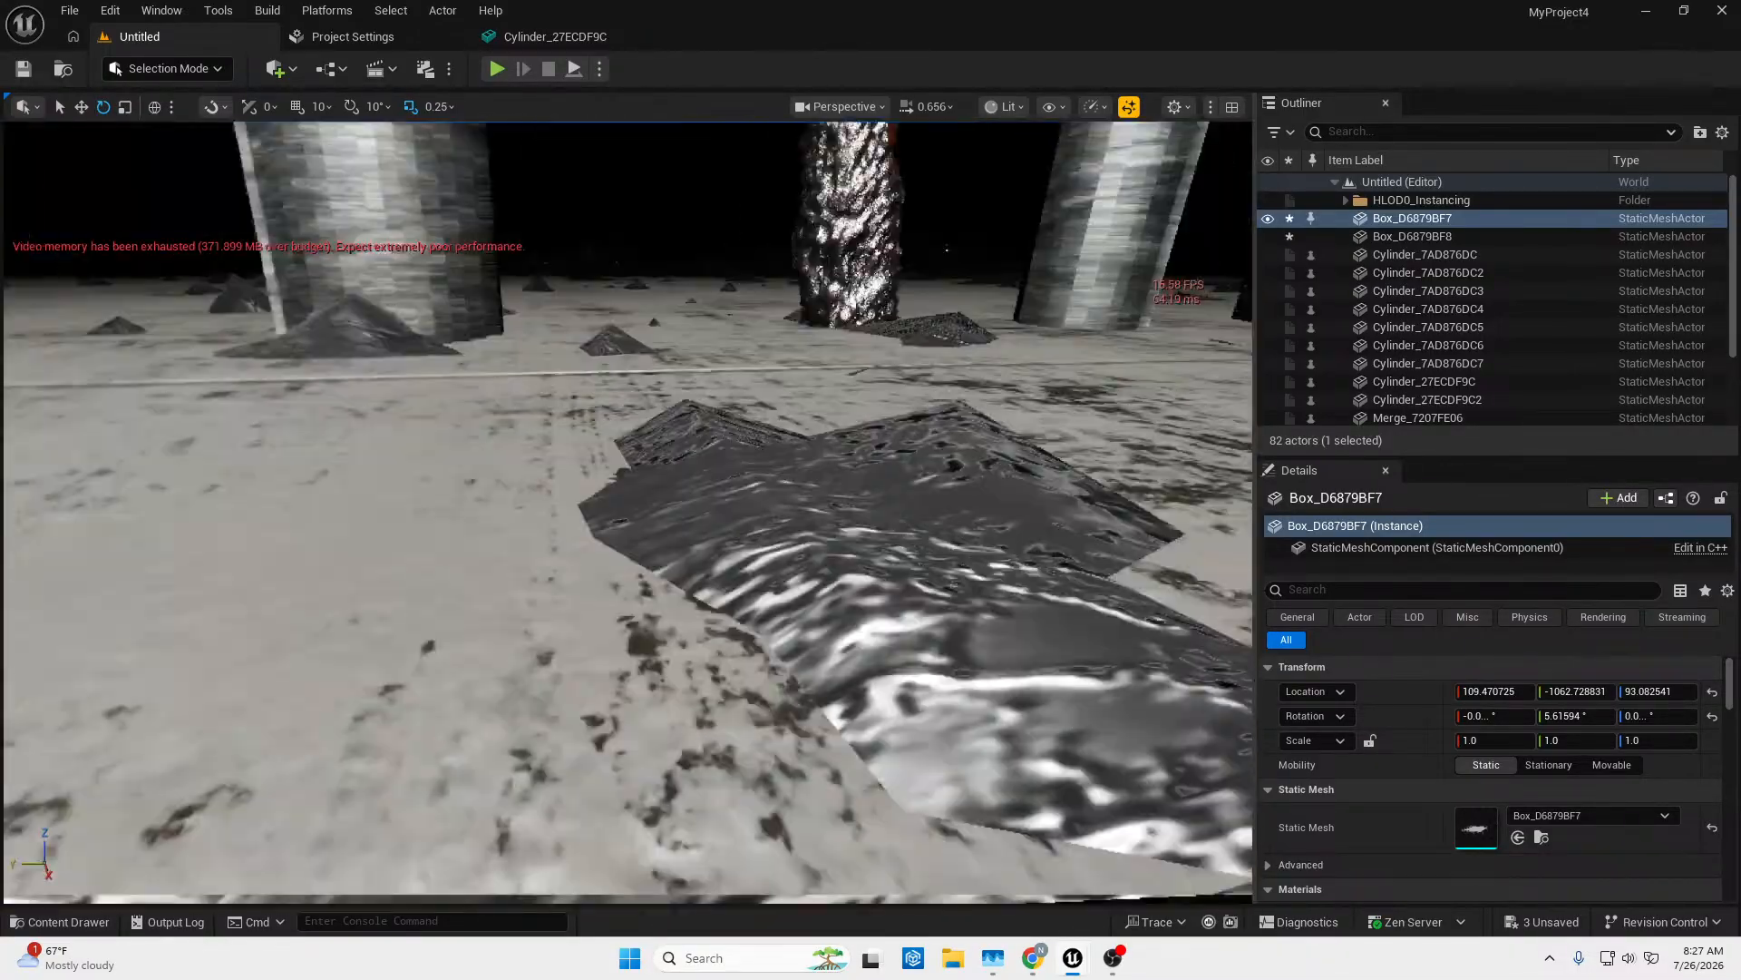
Duplicate the tilted floor box and move the copy along the X axis to about -56.5.
right_click_drag(628, 512, 871, 535)
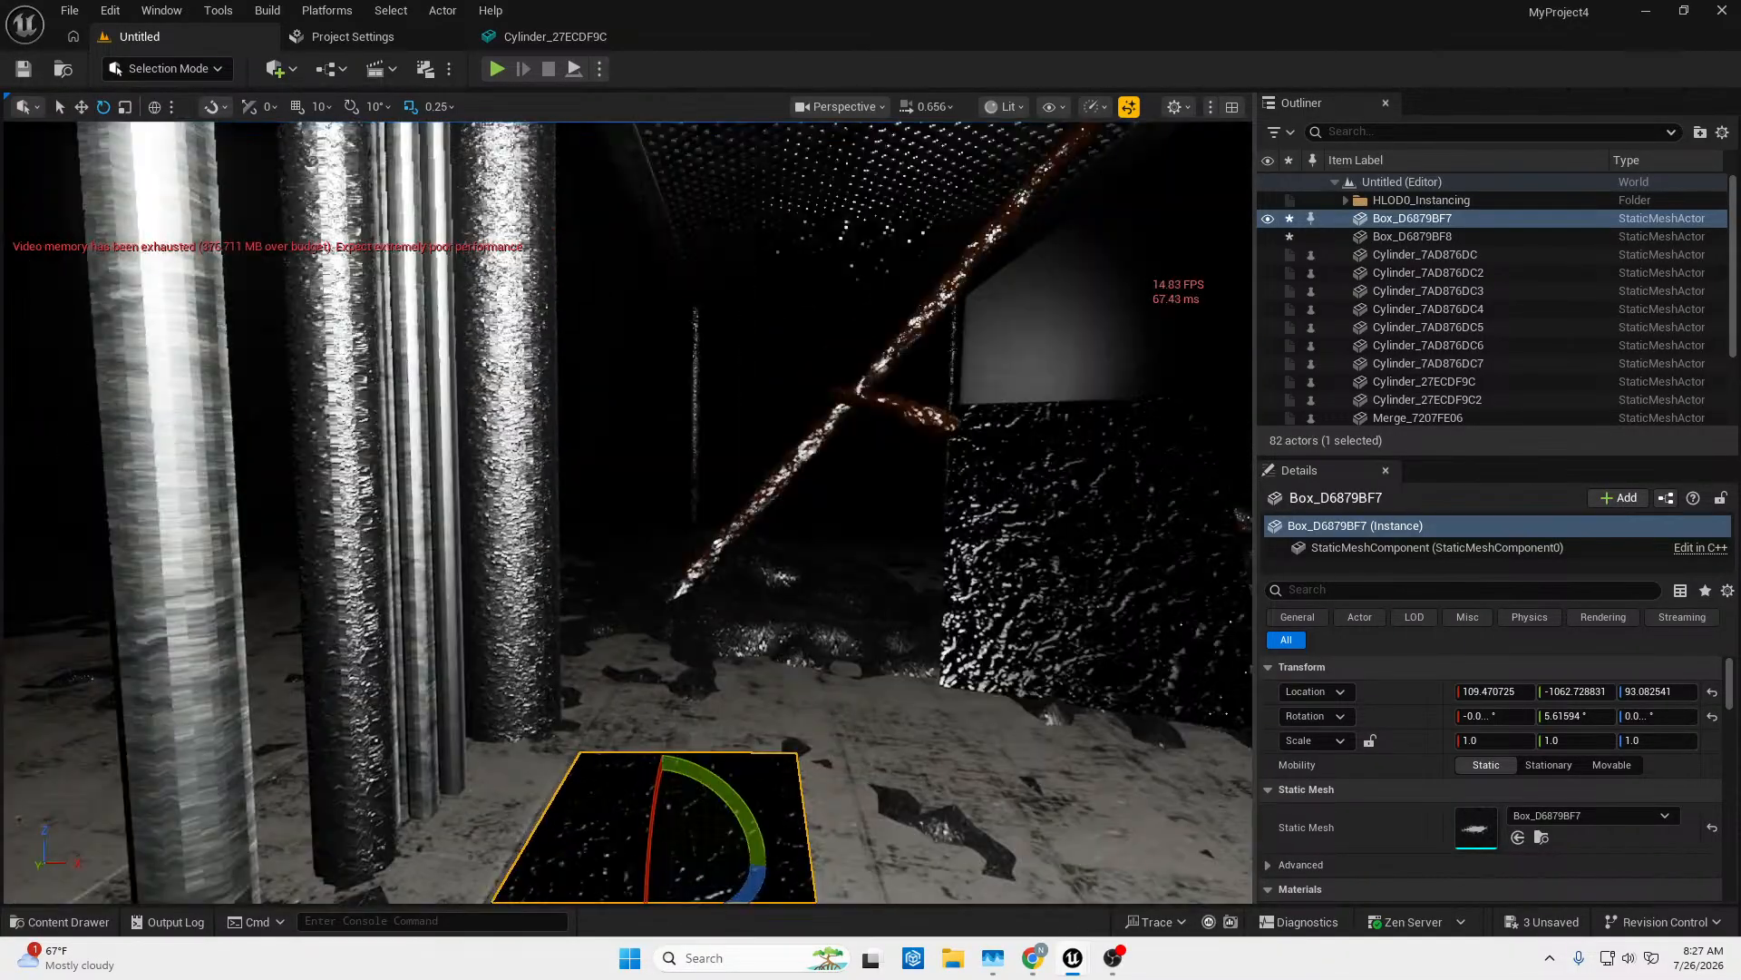
right_click_drag(627, 512, 544, 544)
right_click_drag(885, 398, 1170, 545)
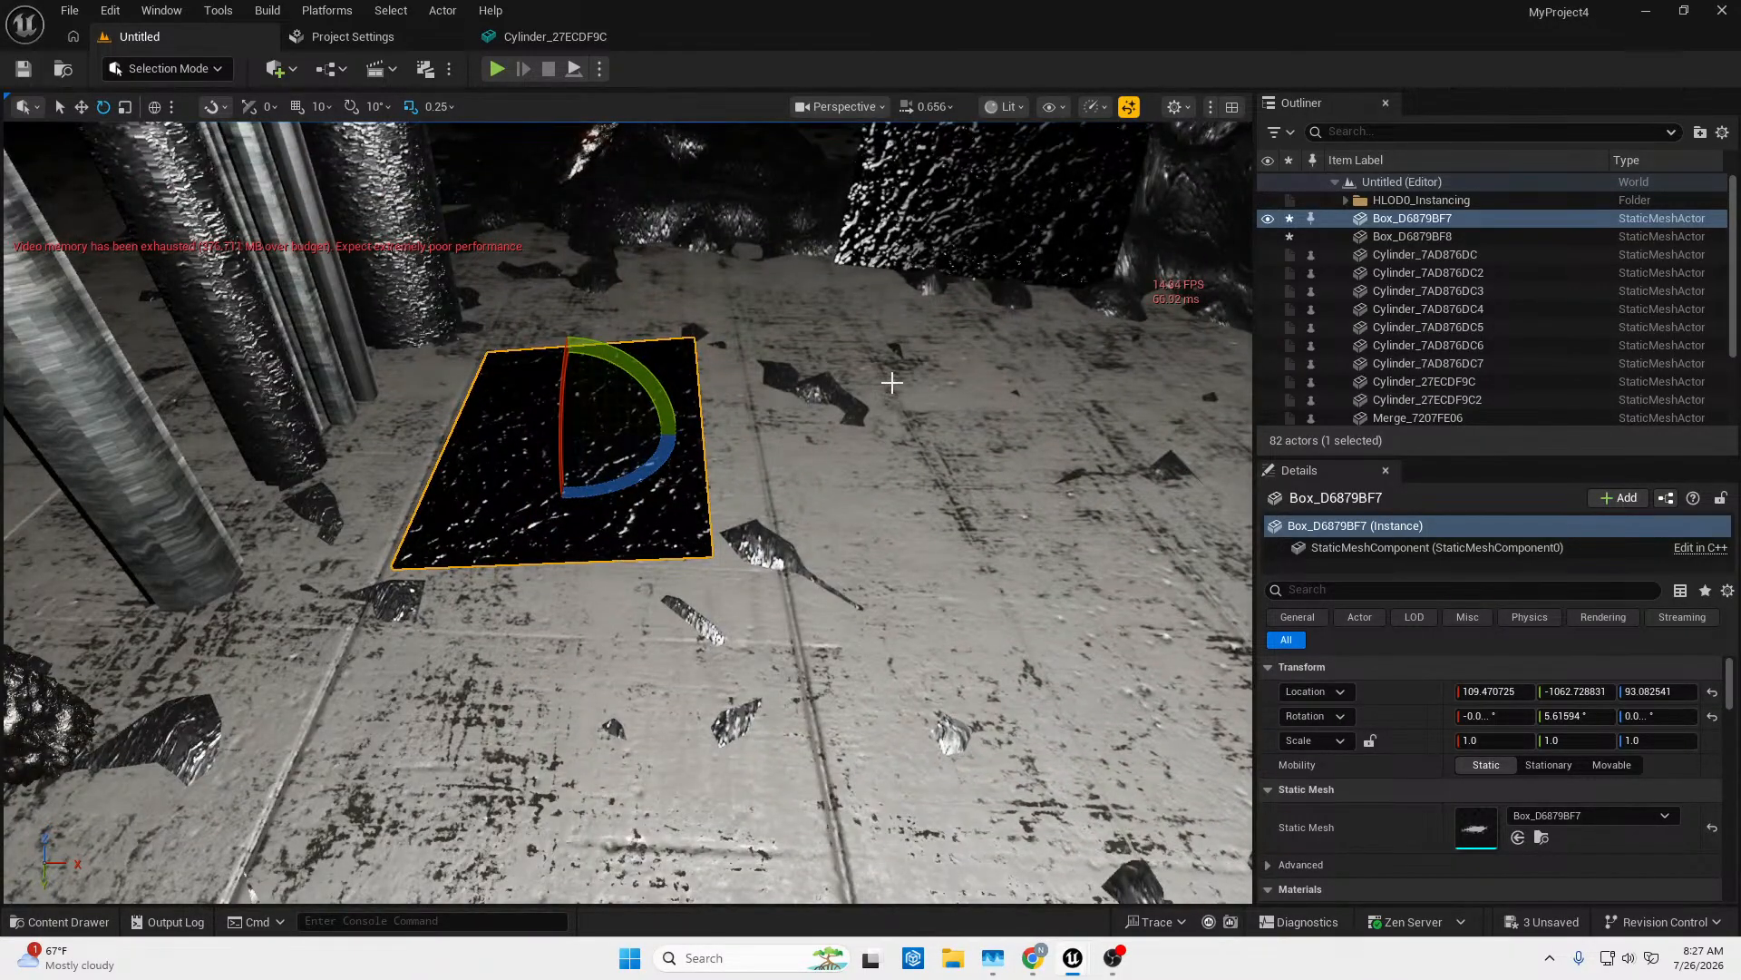
key("ctrl+d")
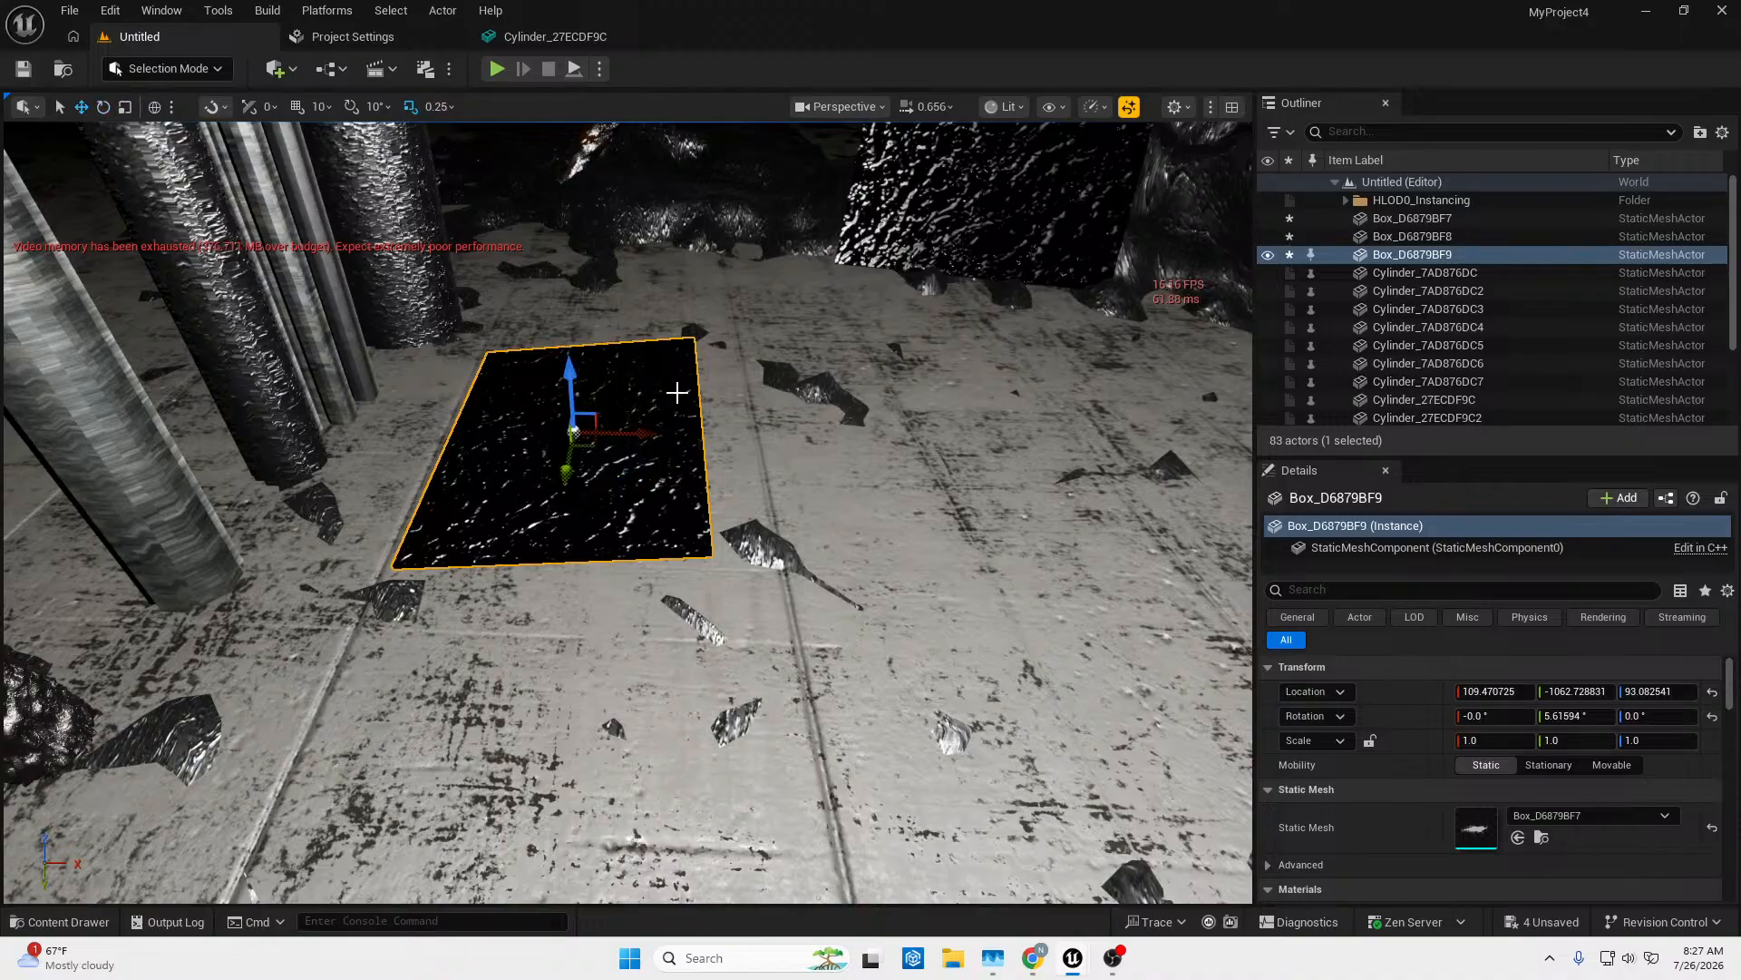
left_click_drag(635, 431, 55, 419)
Move the new copy behind the pillars to about X -185.8, Y -848.5 and turn it to about -26.7° about the Z axis.
right_click_drag(328, 429, 574, 391)
key("e")
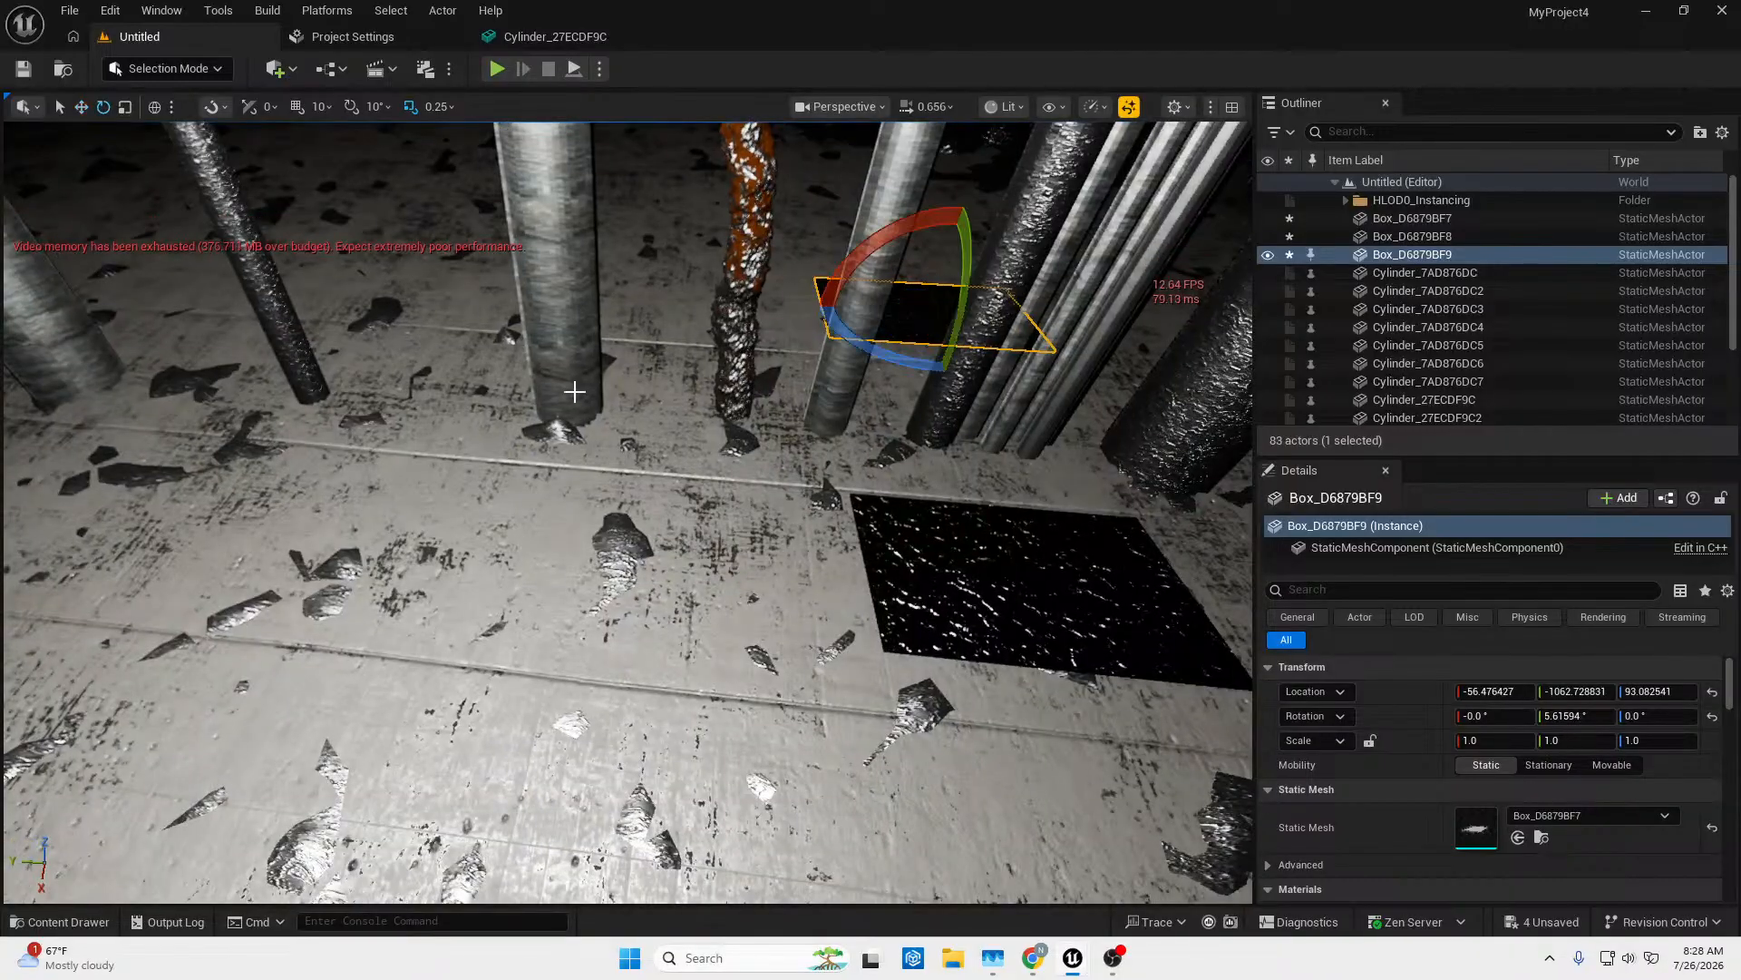
key("w")
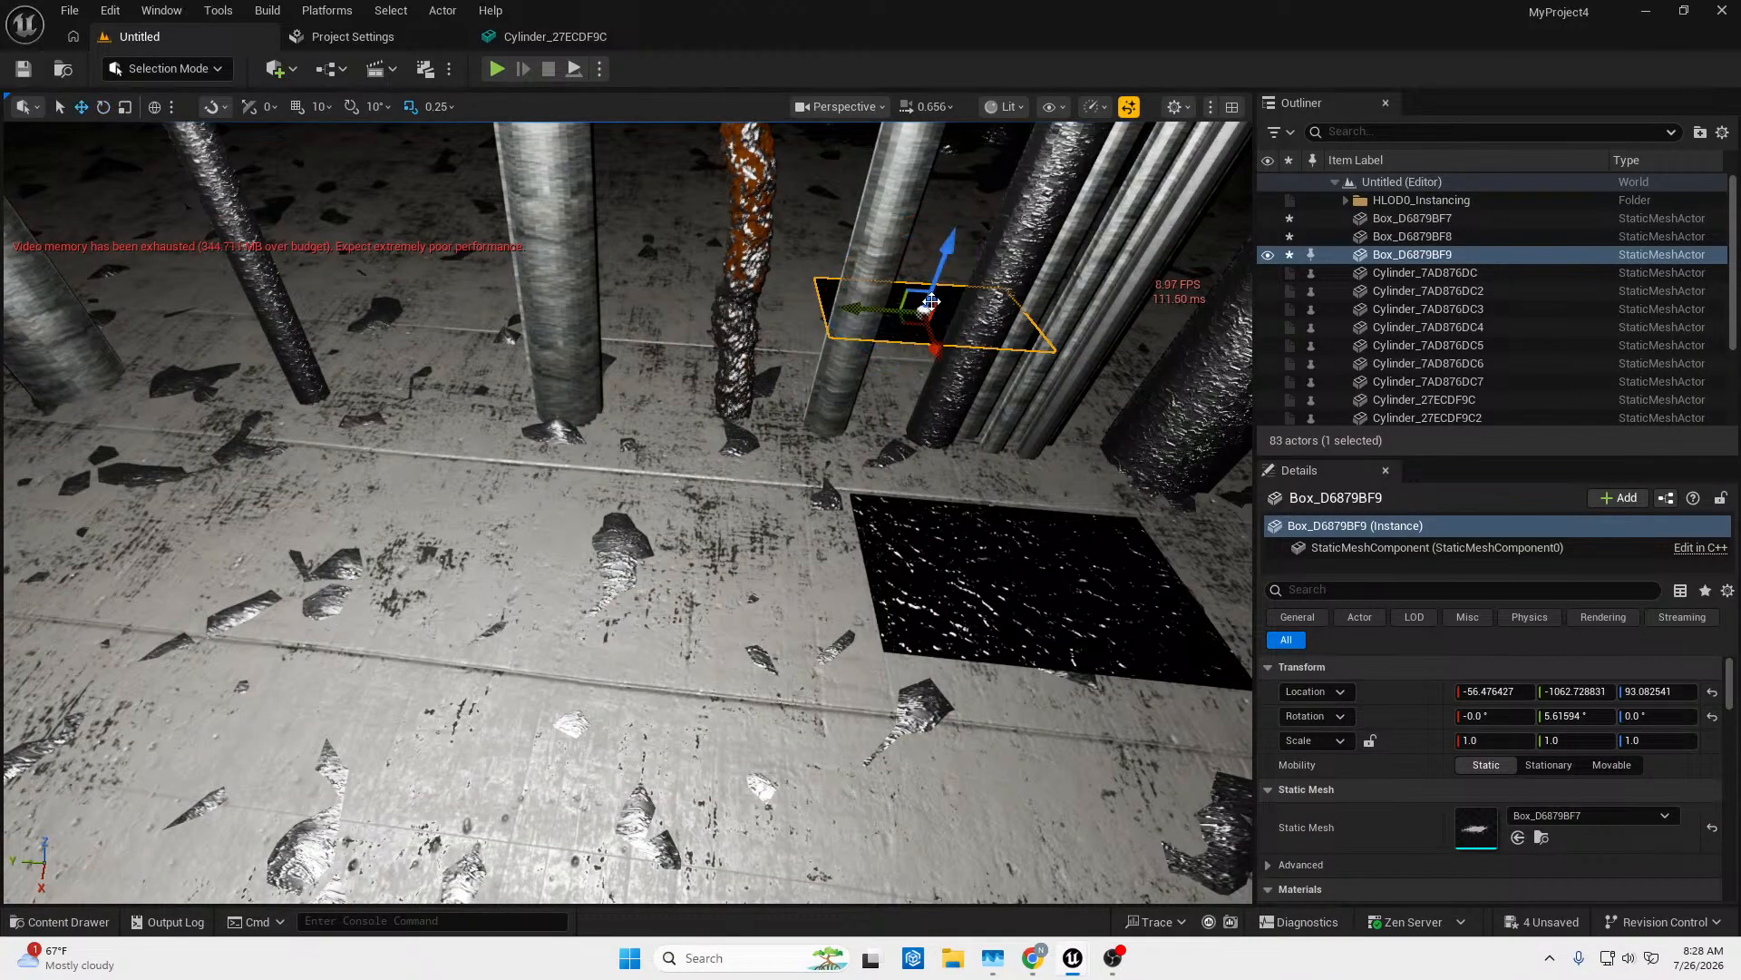
left_click_drag(903, 291, 661, 281)
key("e")
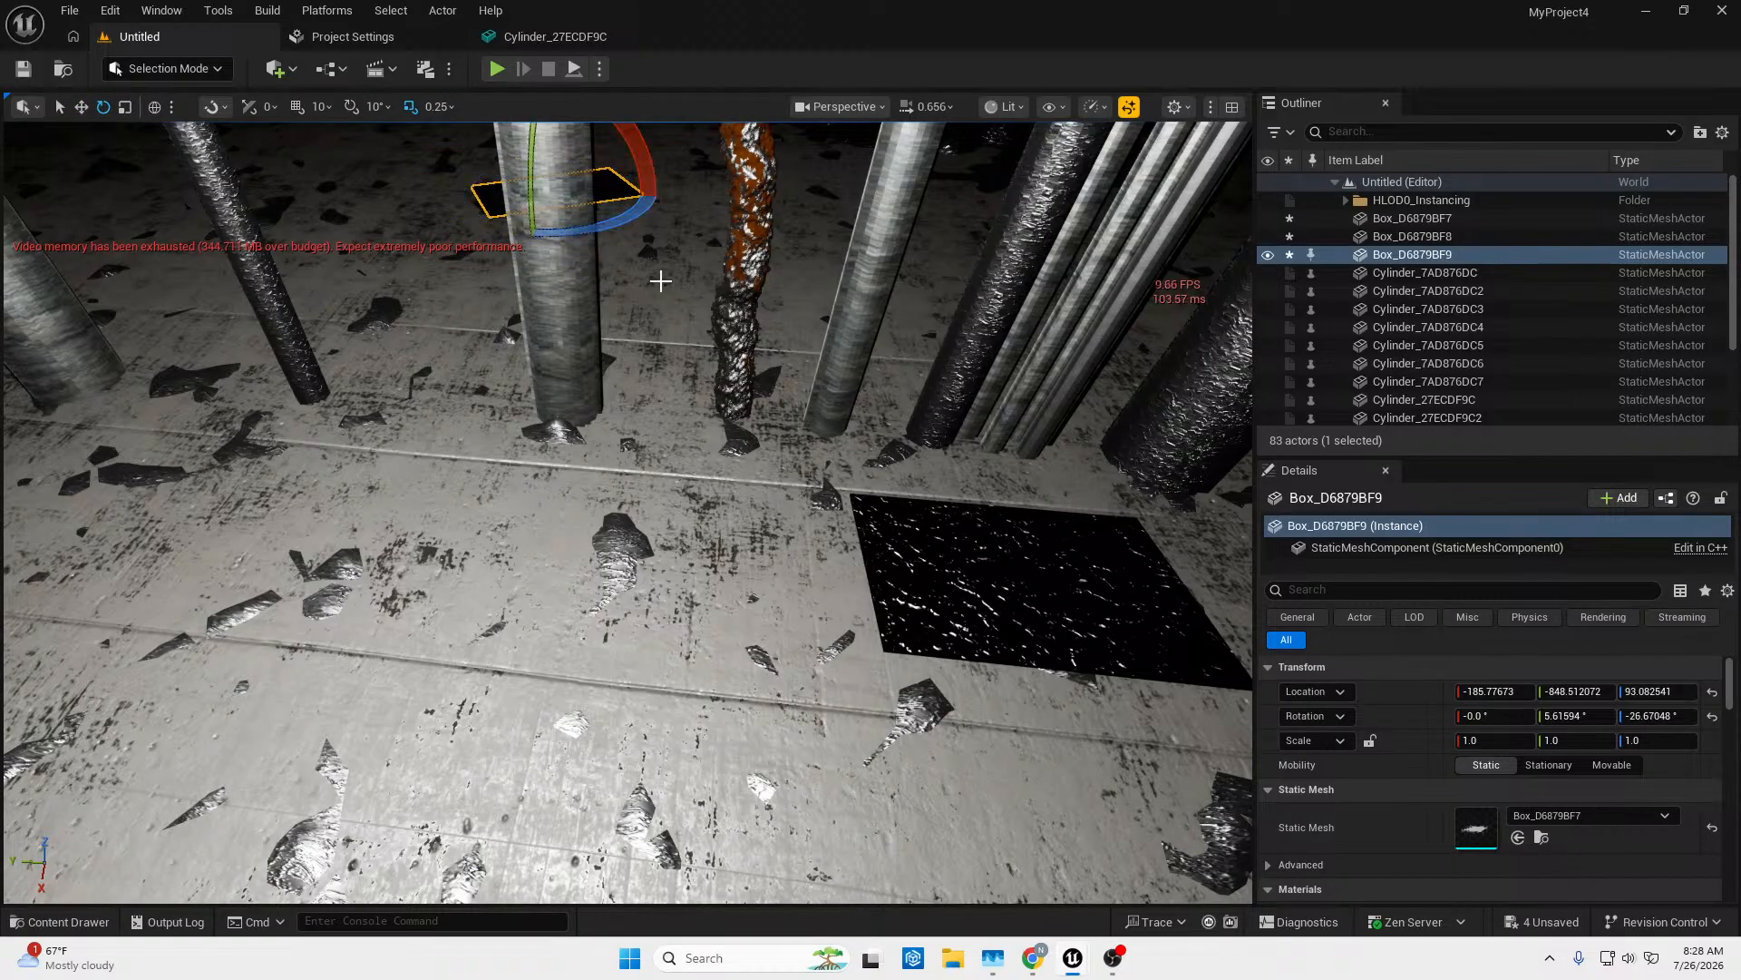
Select the first tilted floor box and turn it to about 4.7° about the Z axis.
key("w")
mouse_move(452, 227)
right_mouse_down()
mouse_move(463, 209)
mouse_move(490, 238)
mouse_move(453, 226)
right_mouse_up()
left_click(382, 313)
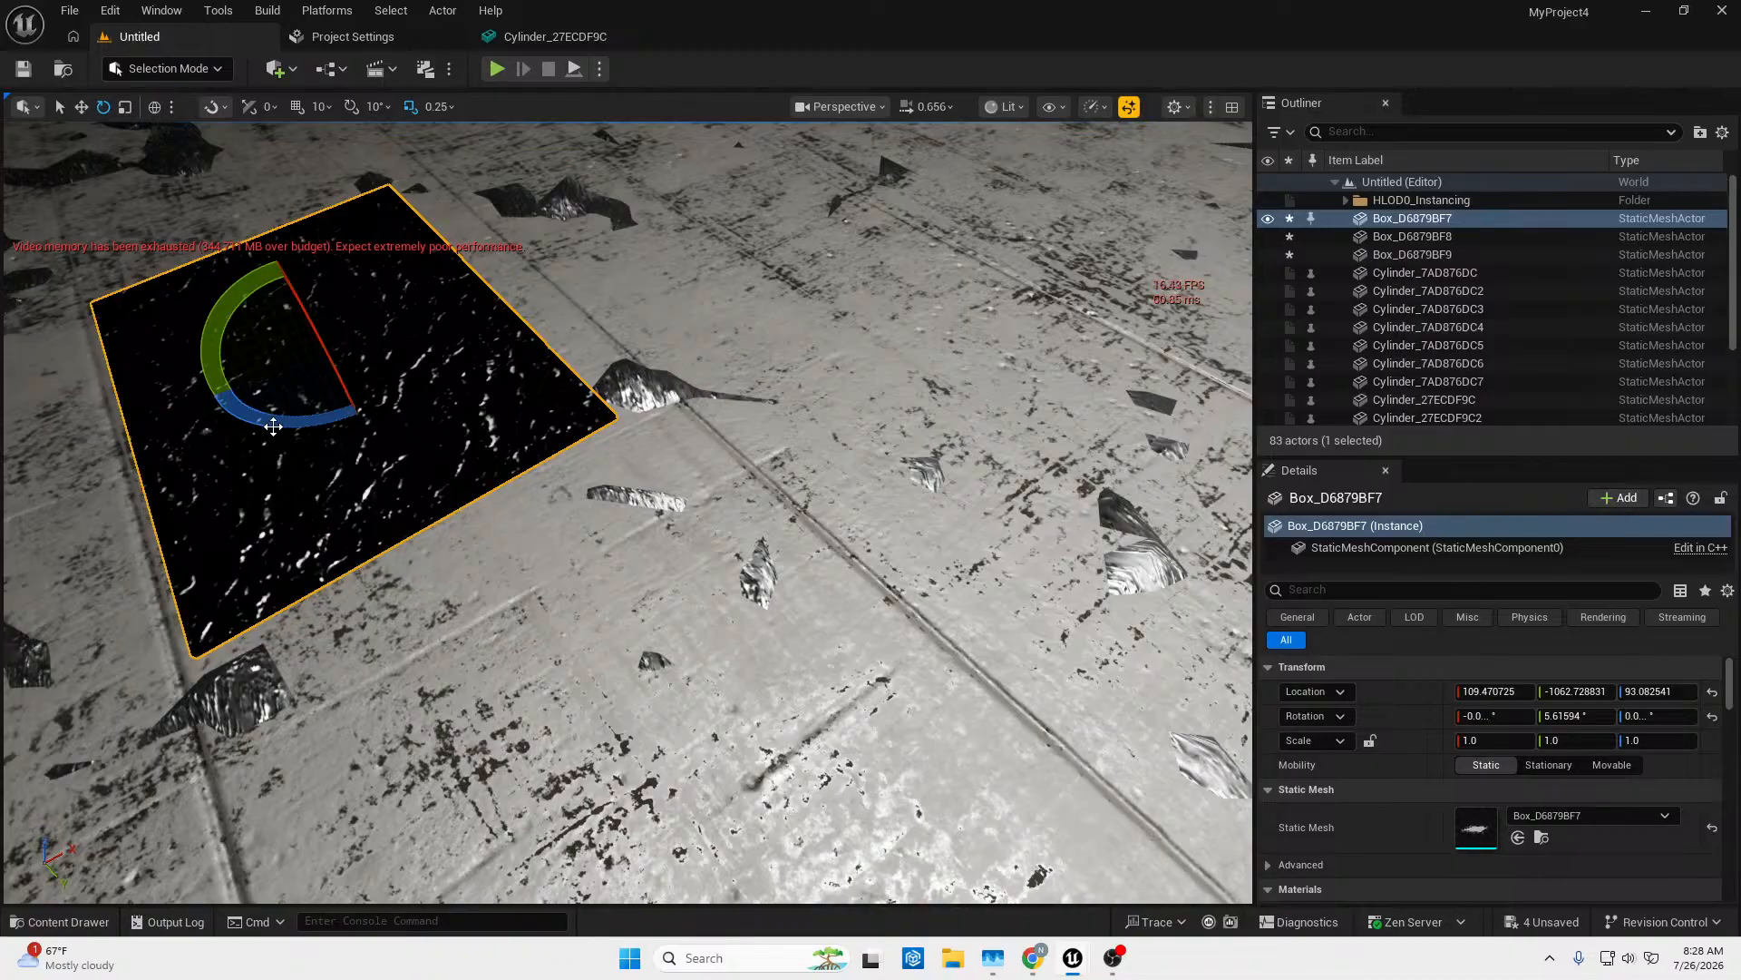
left_click_drag(273, 425, 304, 428)
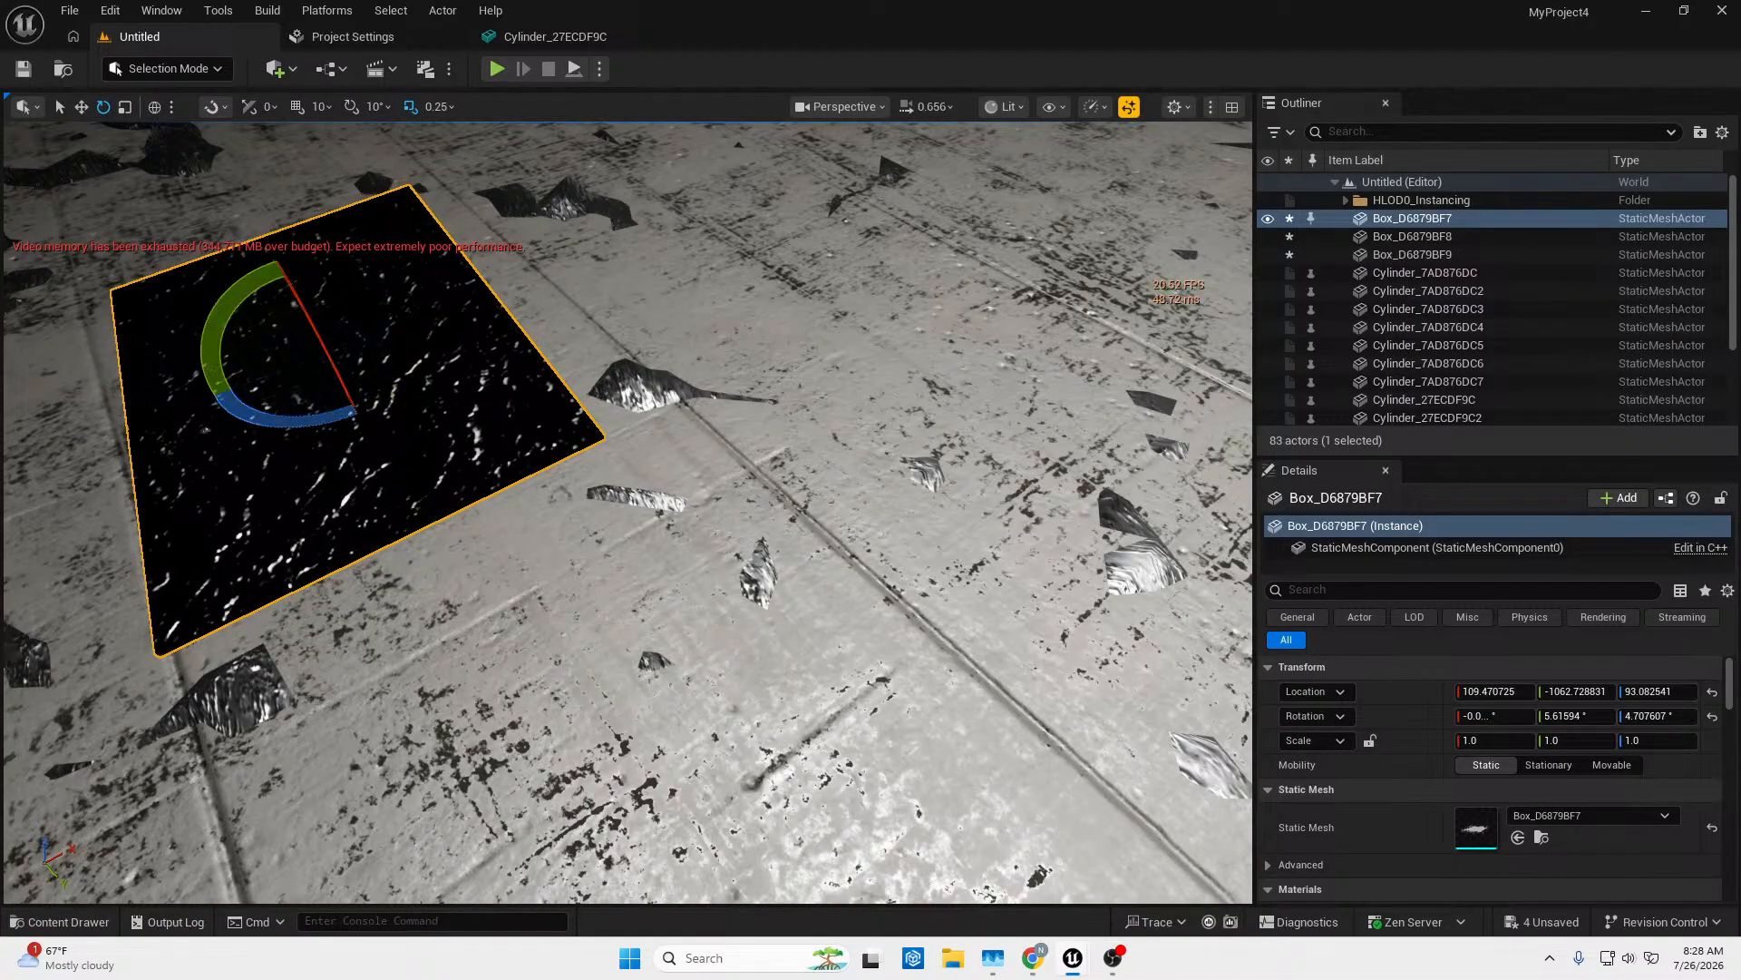
Select the point light among the pillars and move it along the X axis to about -30.2.
key("w")
right_click_drag(610, 501, 517, 418)
key("s")
key("w")
key("w")
right_click_drag(100, 503, 261, 447)
key("w")
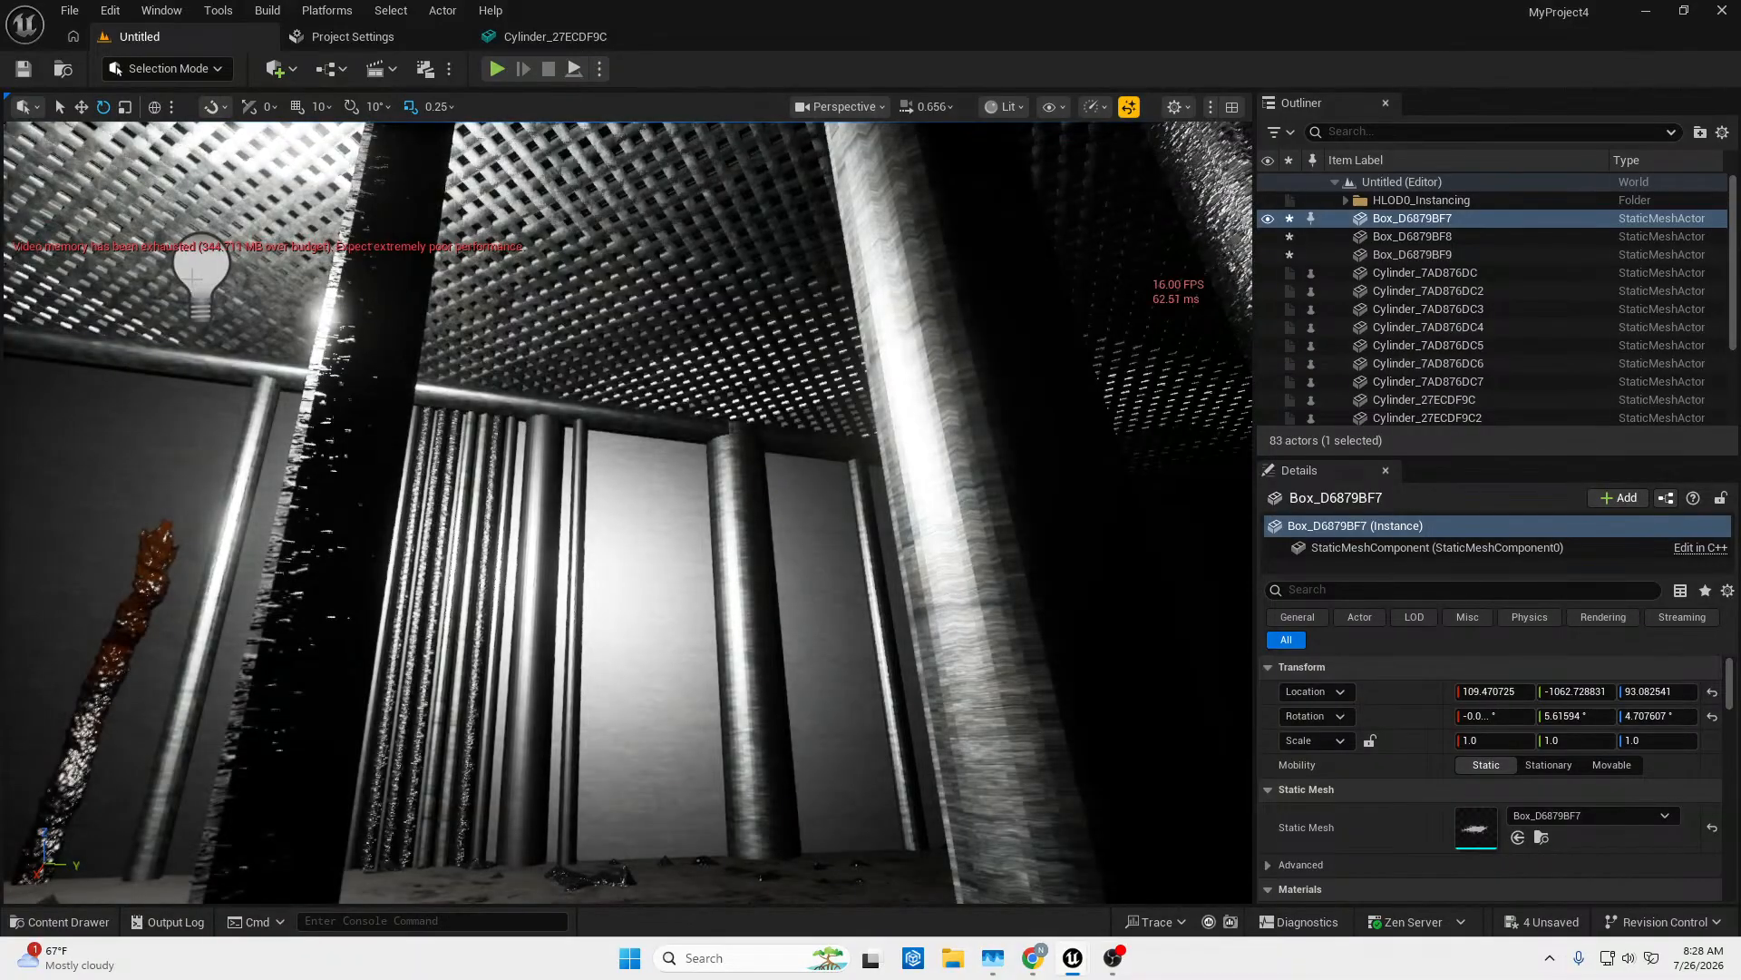
left_click(192, 279)
right_click_drag(193, 279, 18, 361)
key("s")
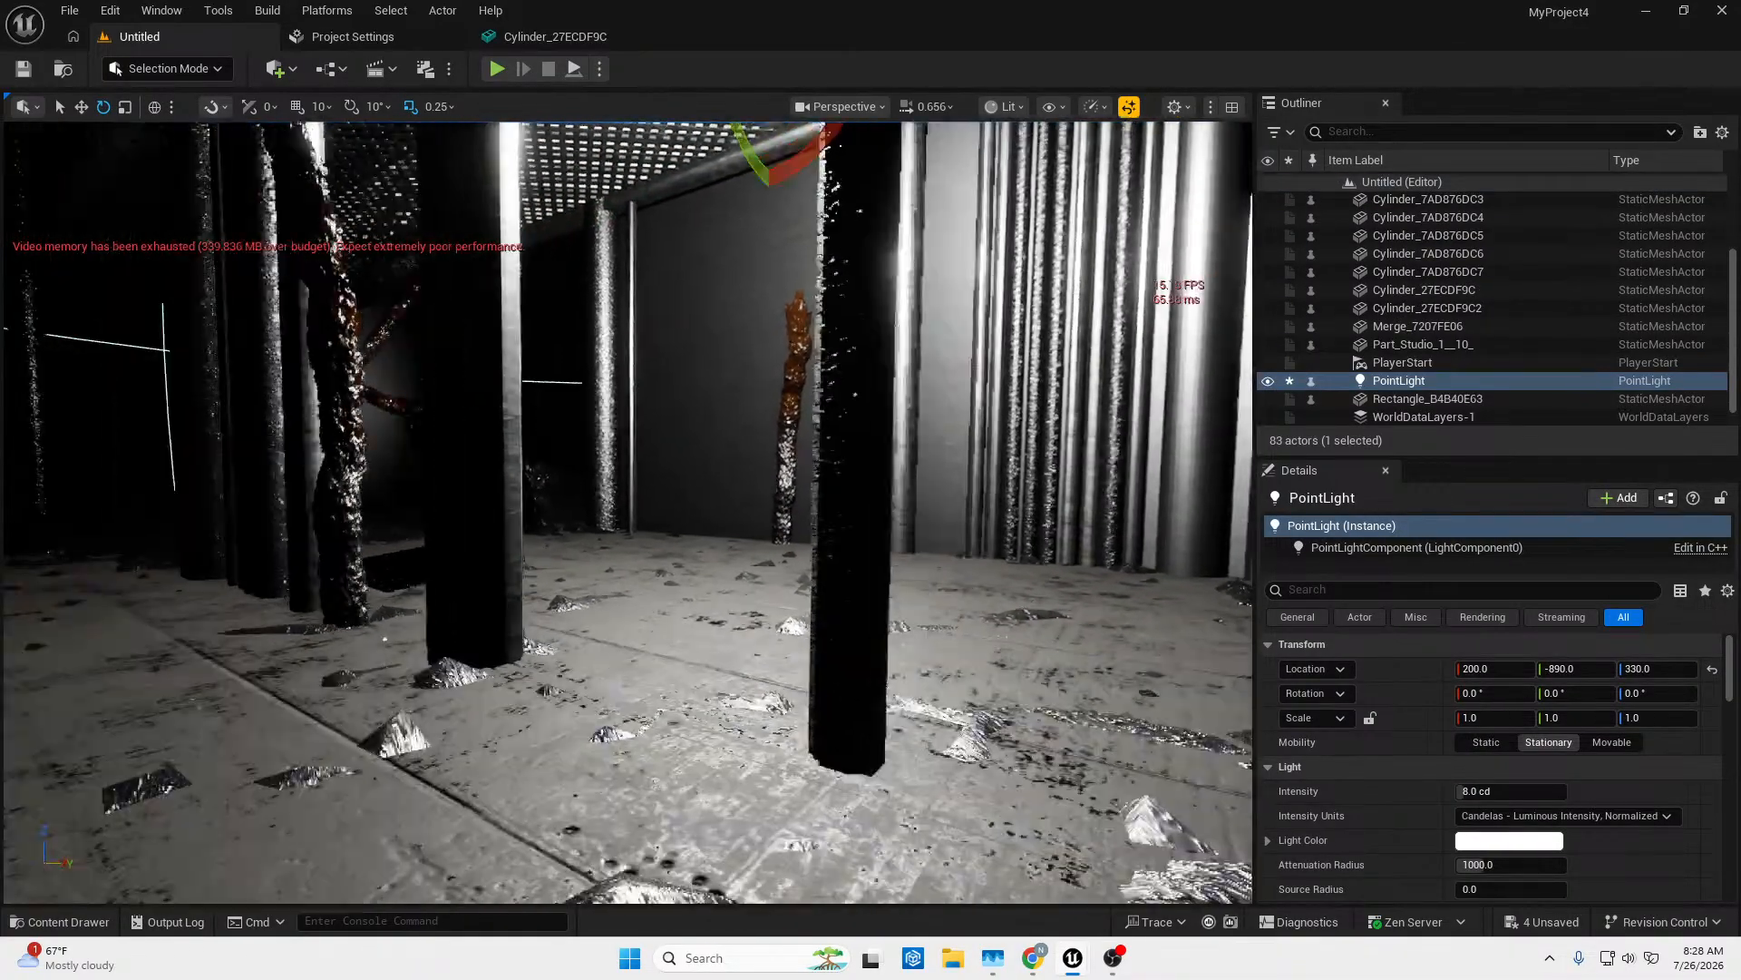
right_click_drag(318, 281, 322, 336)
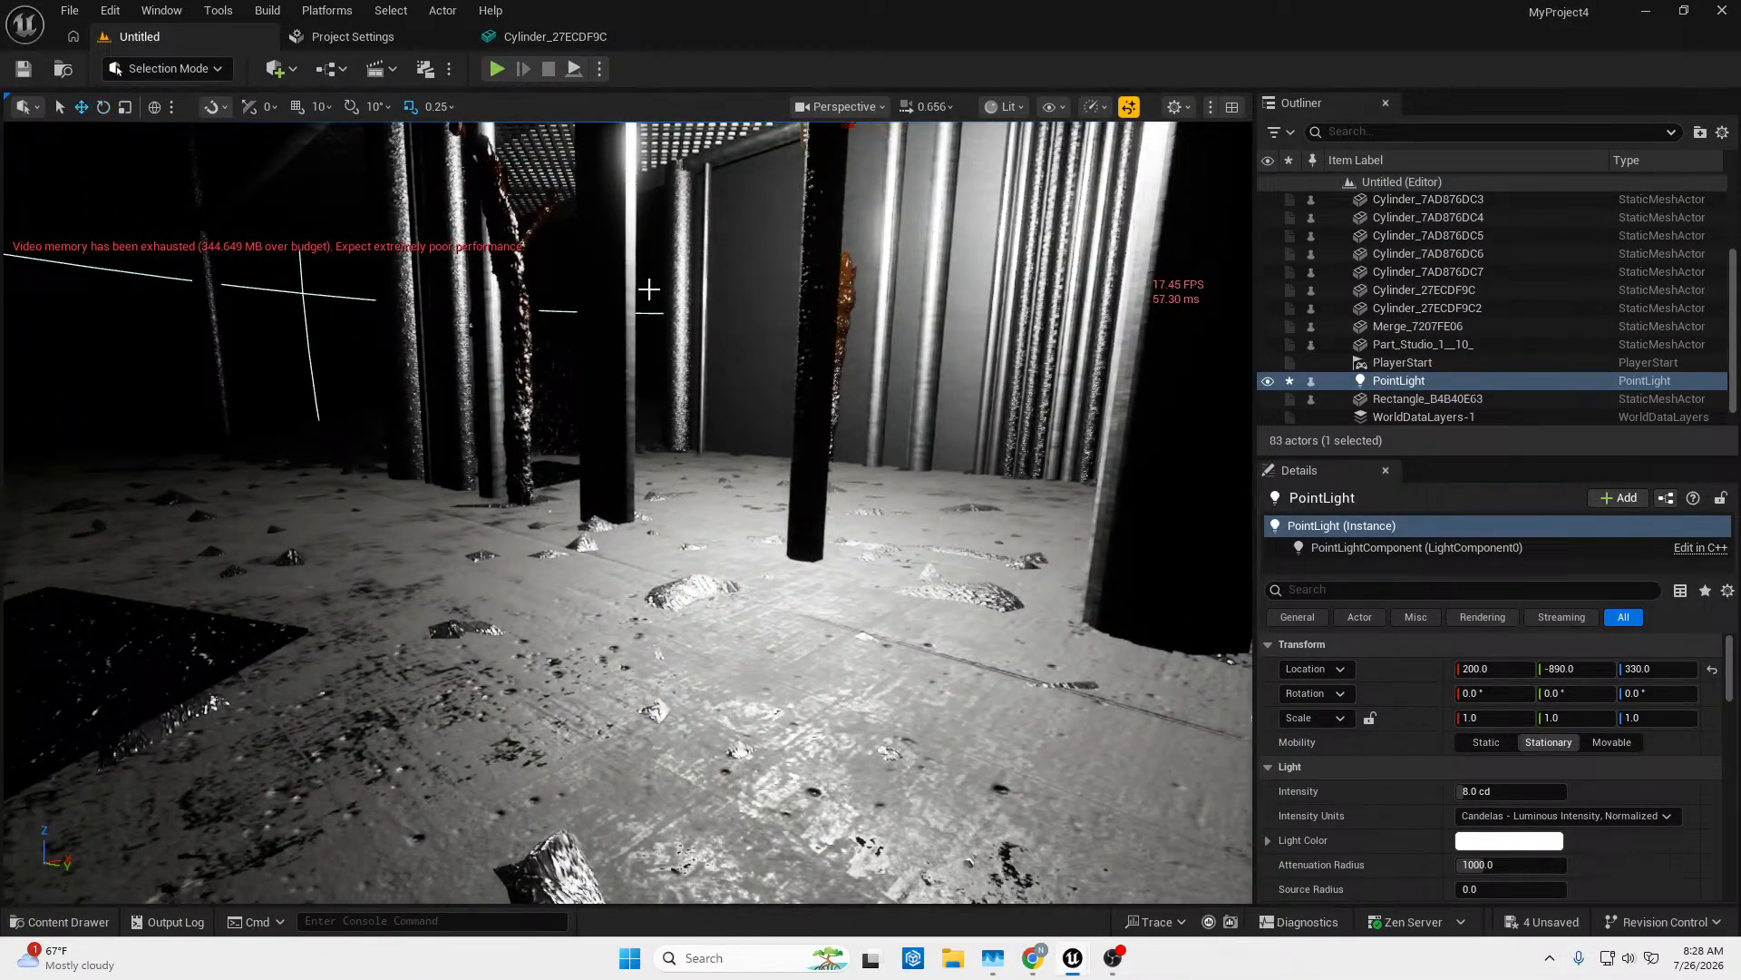
right_click_drag(649, 289, 825, 344)
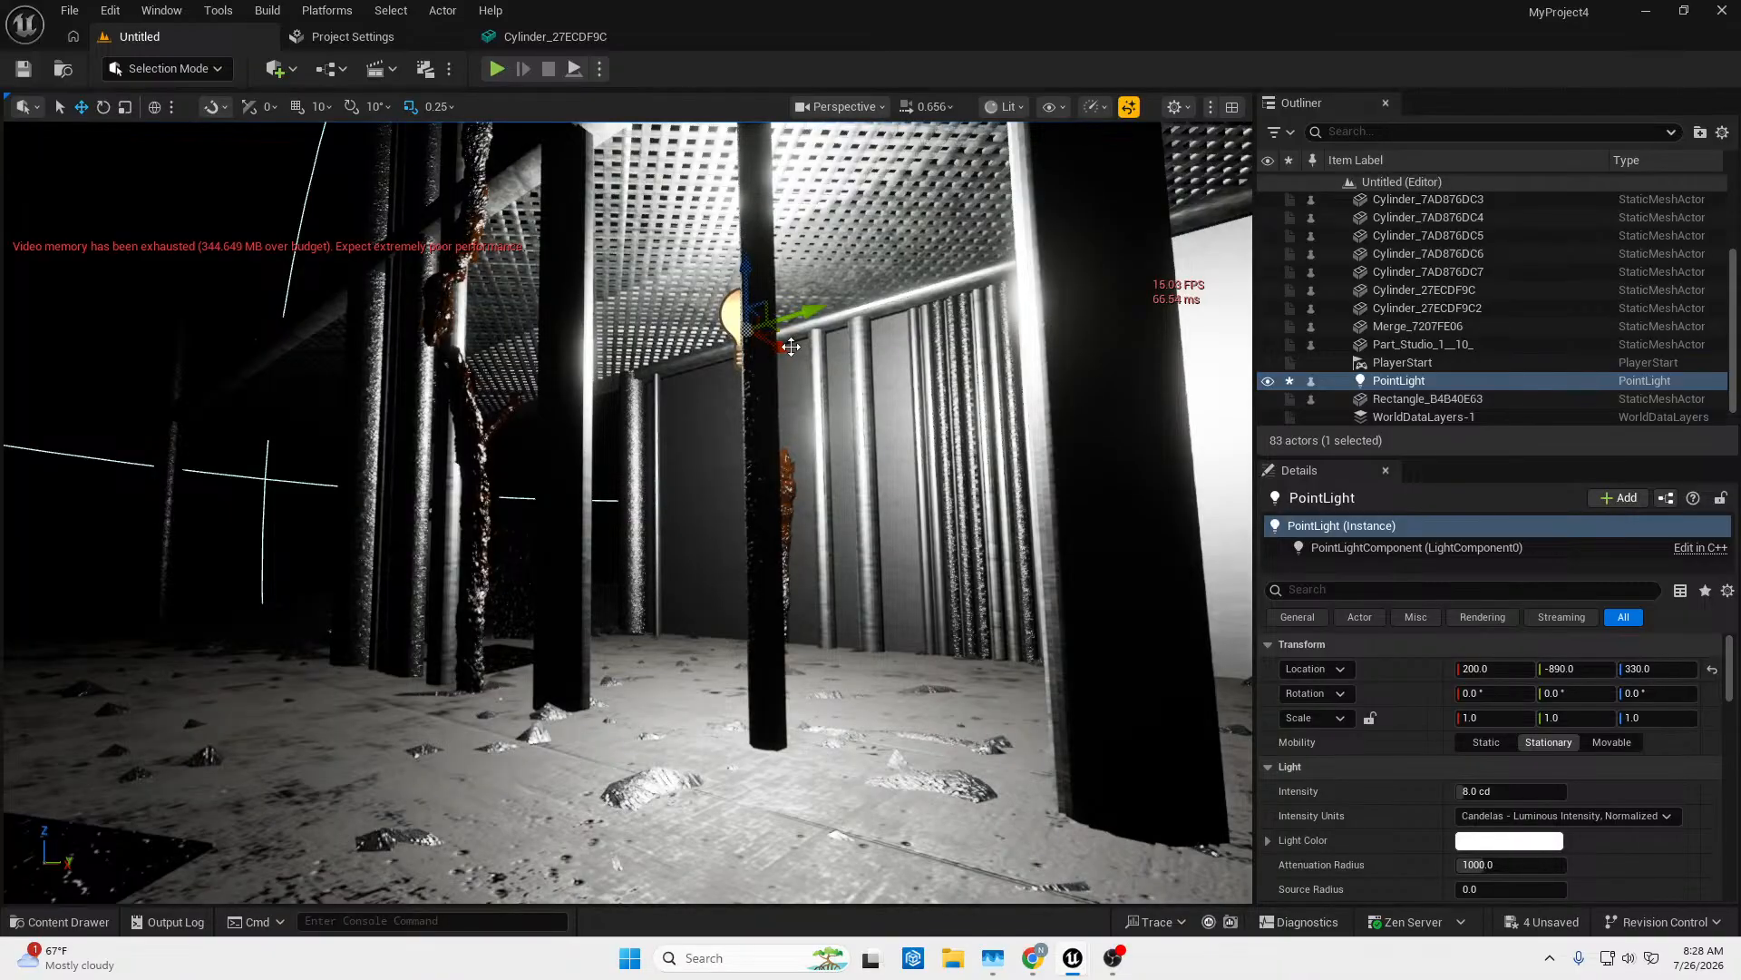
left_click_drag(789, 346, 548, 220)
mouse_move(548, 220)
right_mouse_down()
mouse_move(453, 354)
mouse_move(385, 376)
mouse_move(445, 430)
mouse_move(522, 336)
mouse_move(507, 309)
mouse_move(526, 322)
mouse_move(399, 331)
mouse_move(533, 234)
right_mouse_up()
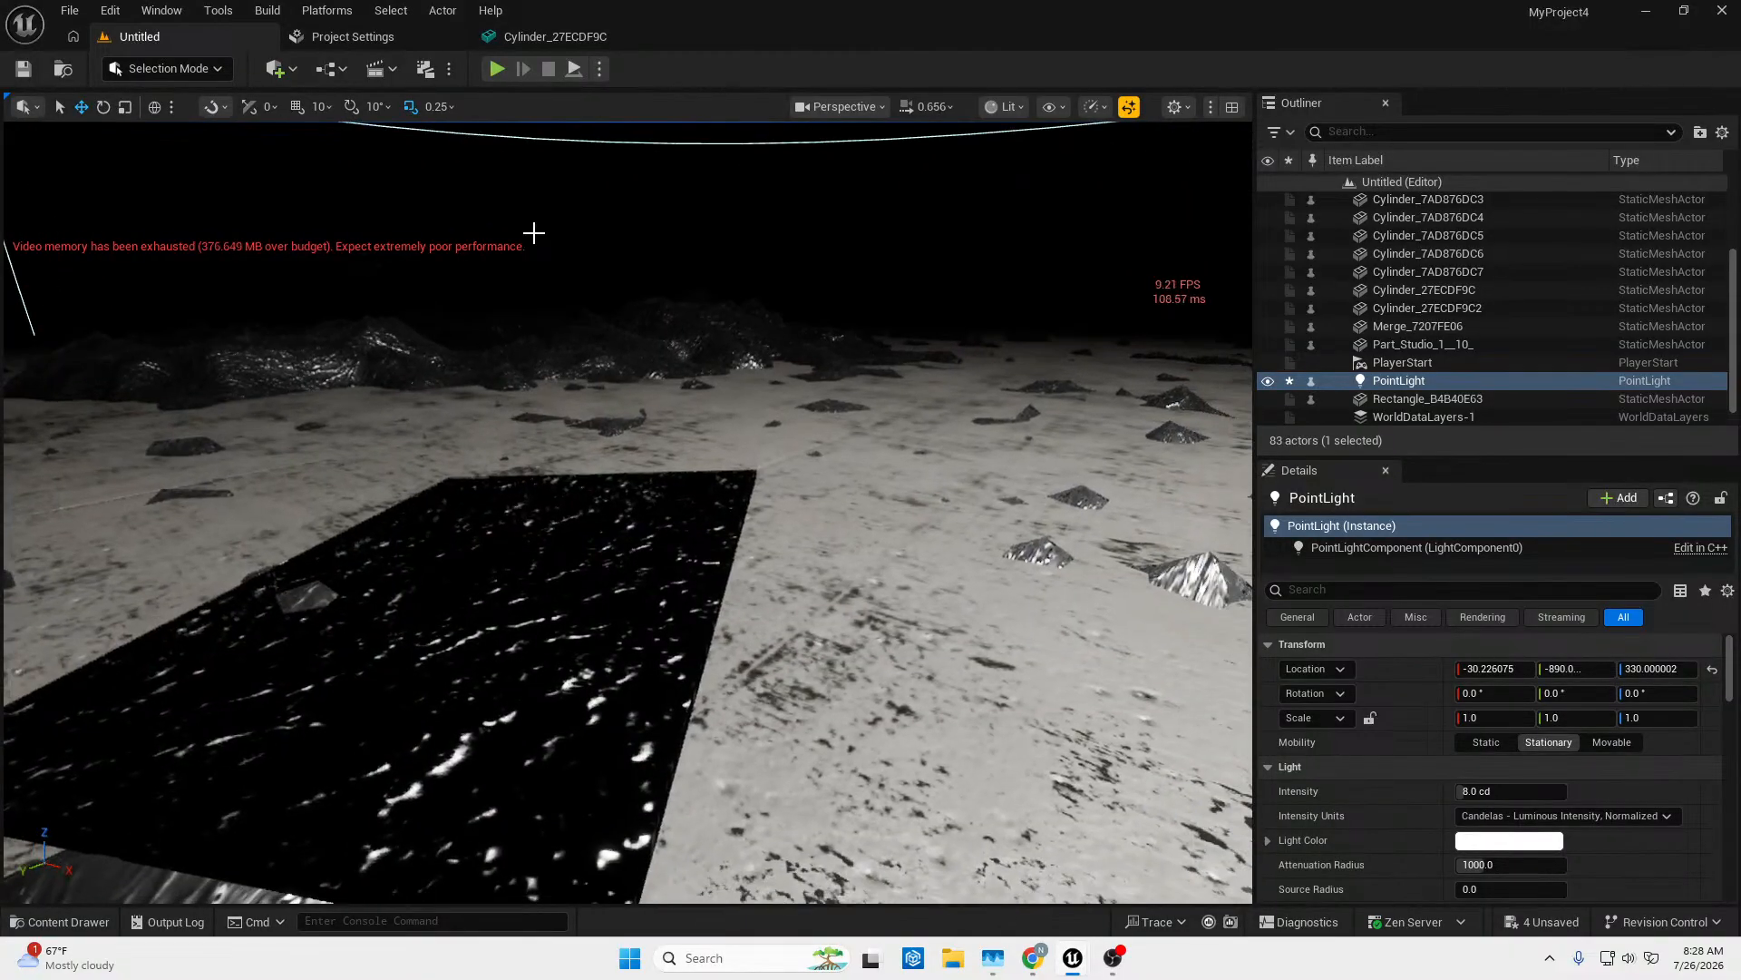
Settle the box behind the pillars against the floor by tilting it to about -1.5° about X and -3.0° about Y.
left_click(571, 505)
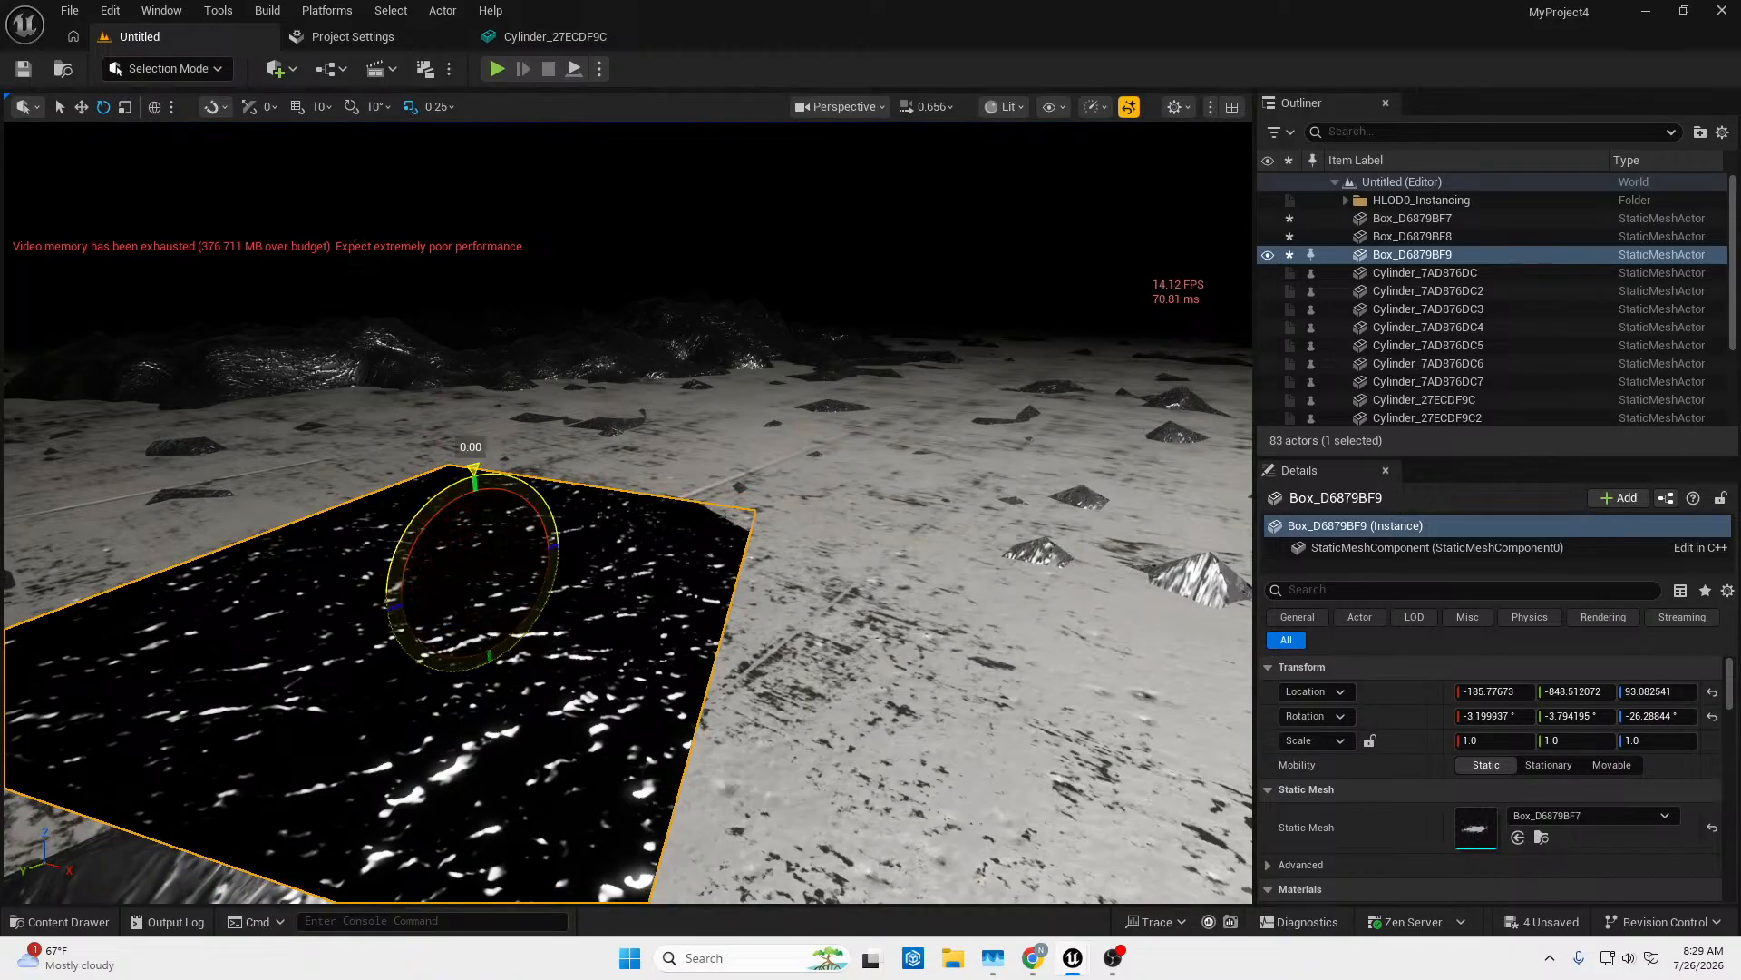
left_click_drag(473, 469, 471, 470)
key("w")
right_click_drag(625, 513, 698, 485)
key("s")
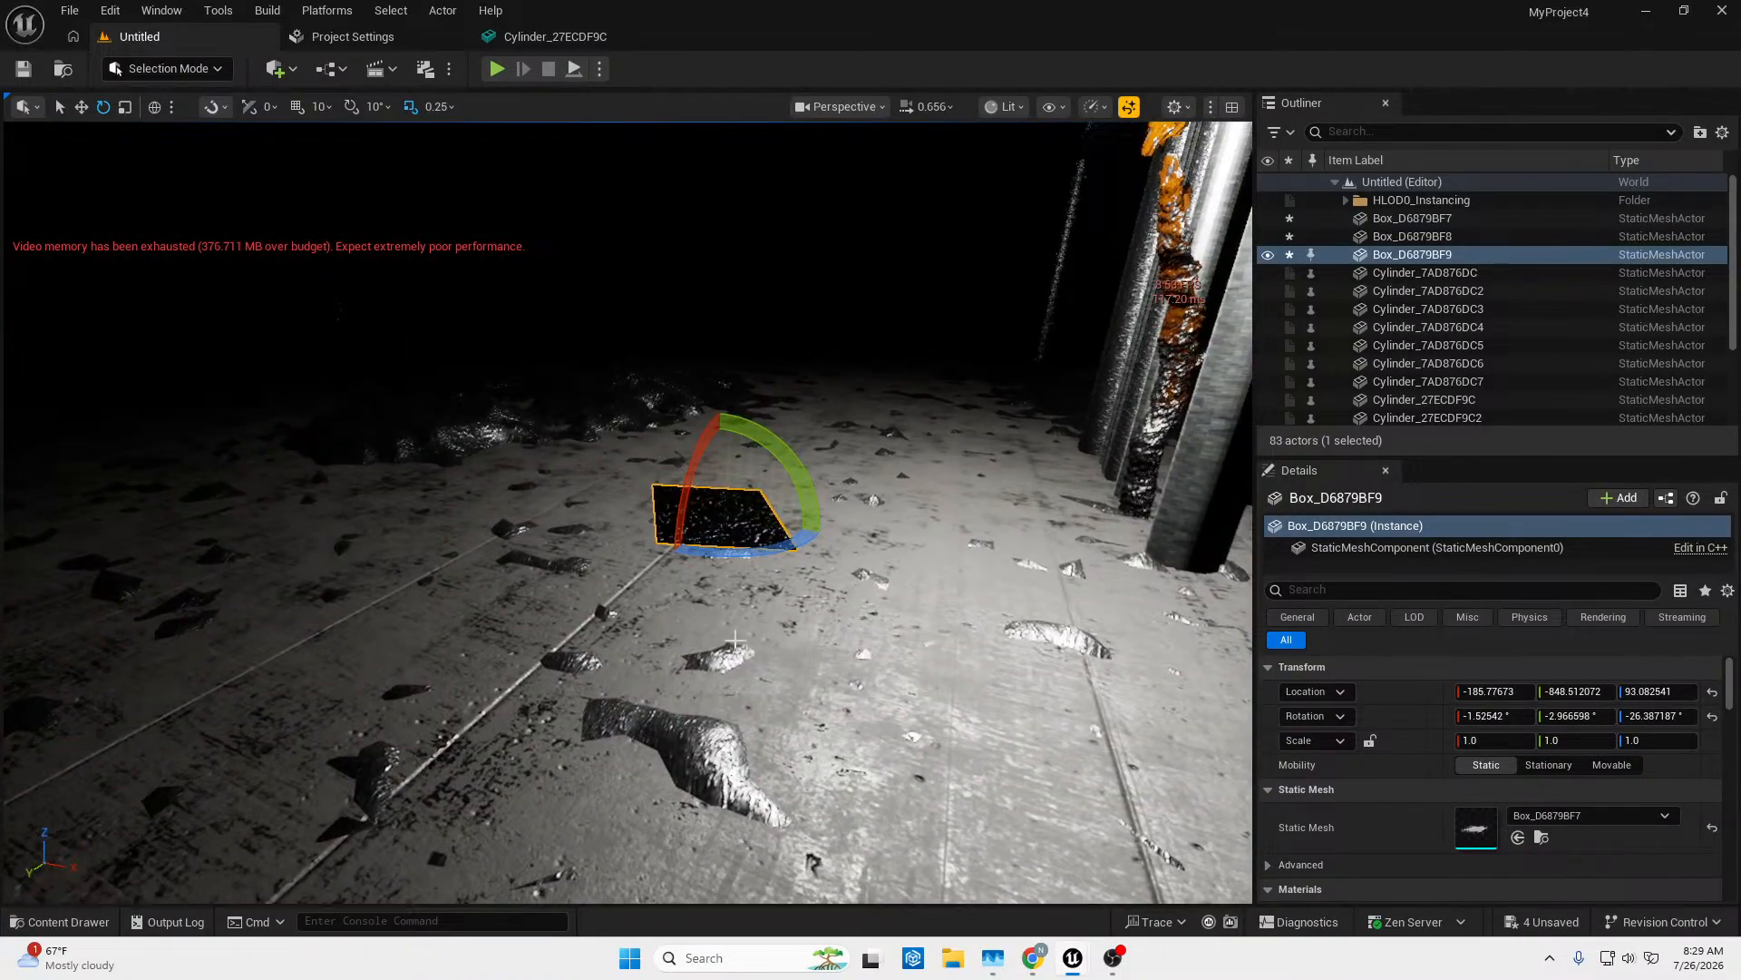
Duplicate the tilted floor box behind the pillars.
key("w")
right_click_drag(717, 649, 1188, 562)
key("ctrl+d")
key("w")
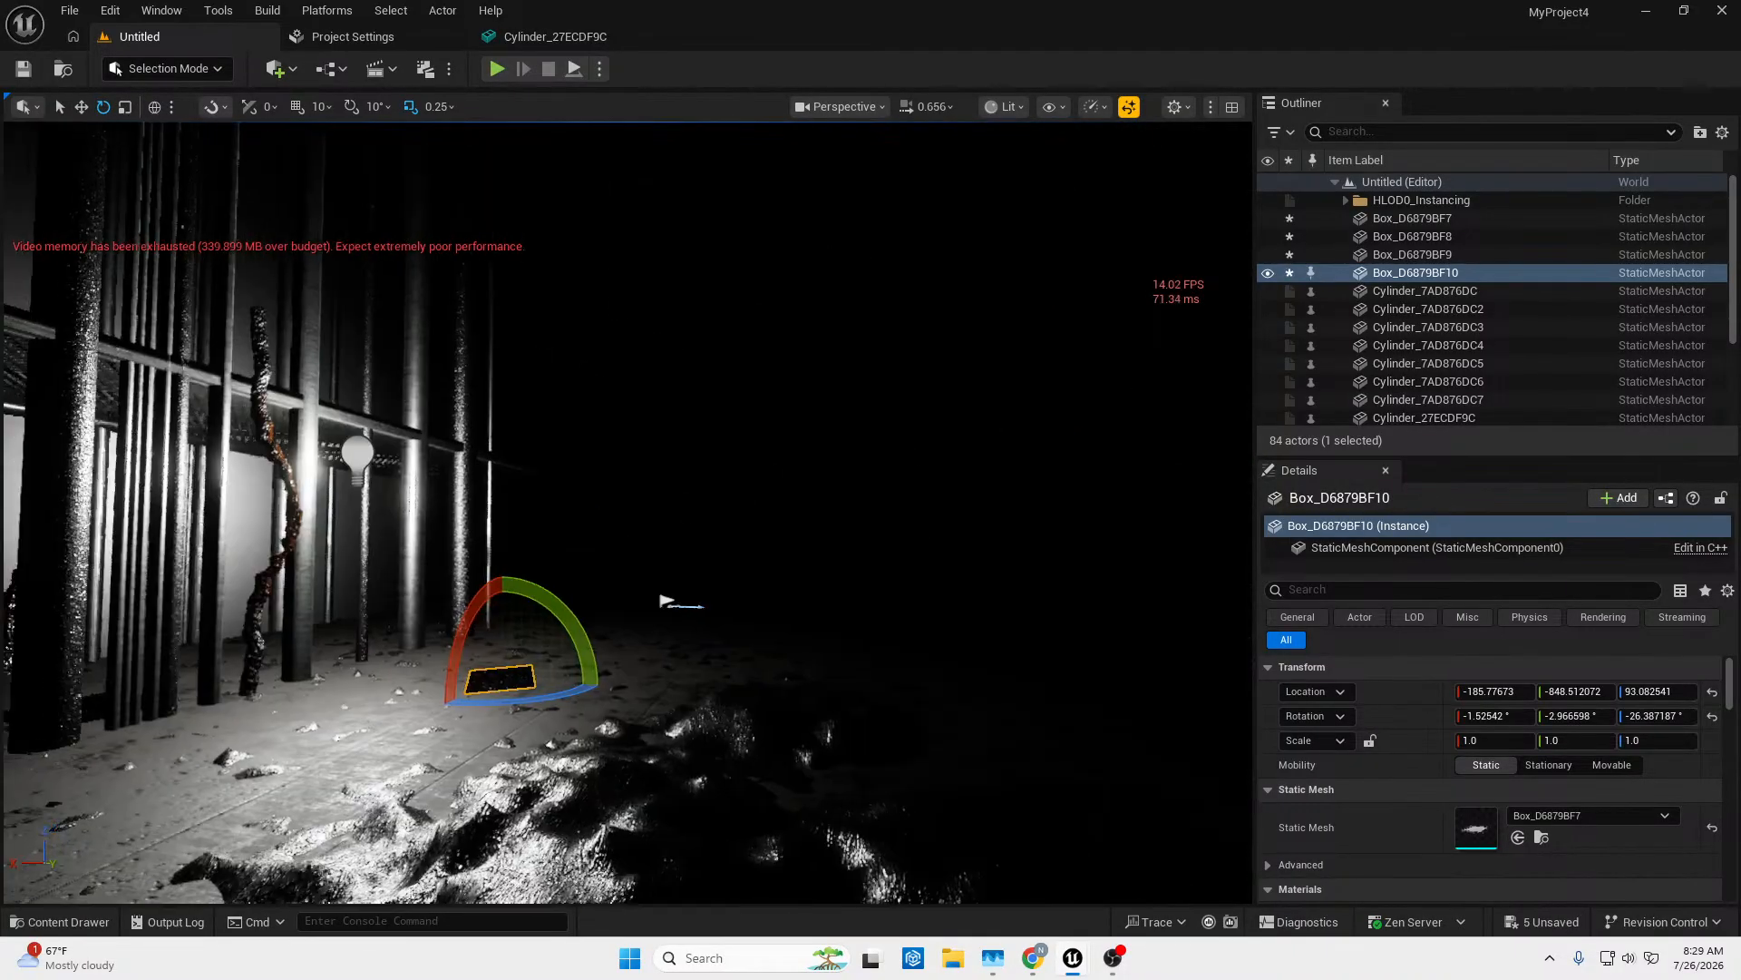
Select the point light and move it along the Y axis to about -1792.2.
left_click(362, 452)
right_click_drag(634, 638, 362, 639)
right_click_drag(637, 640, 817, 530)
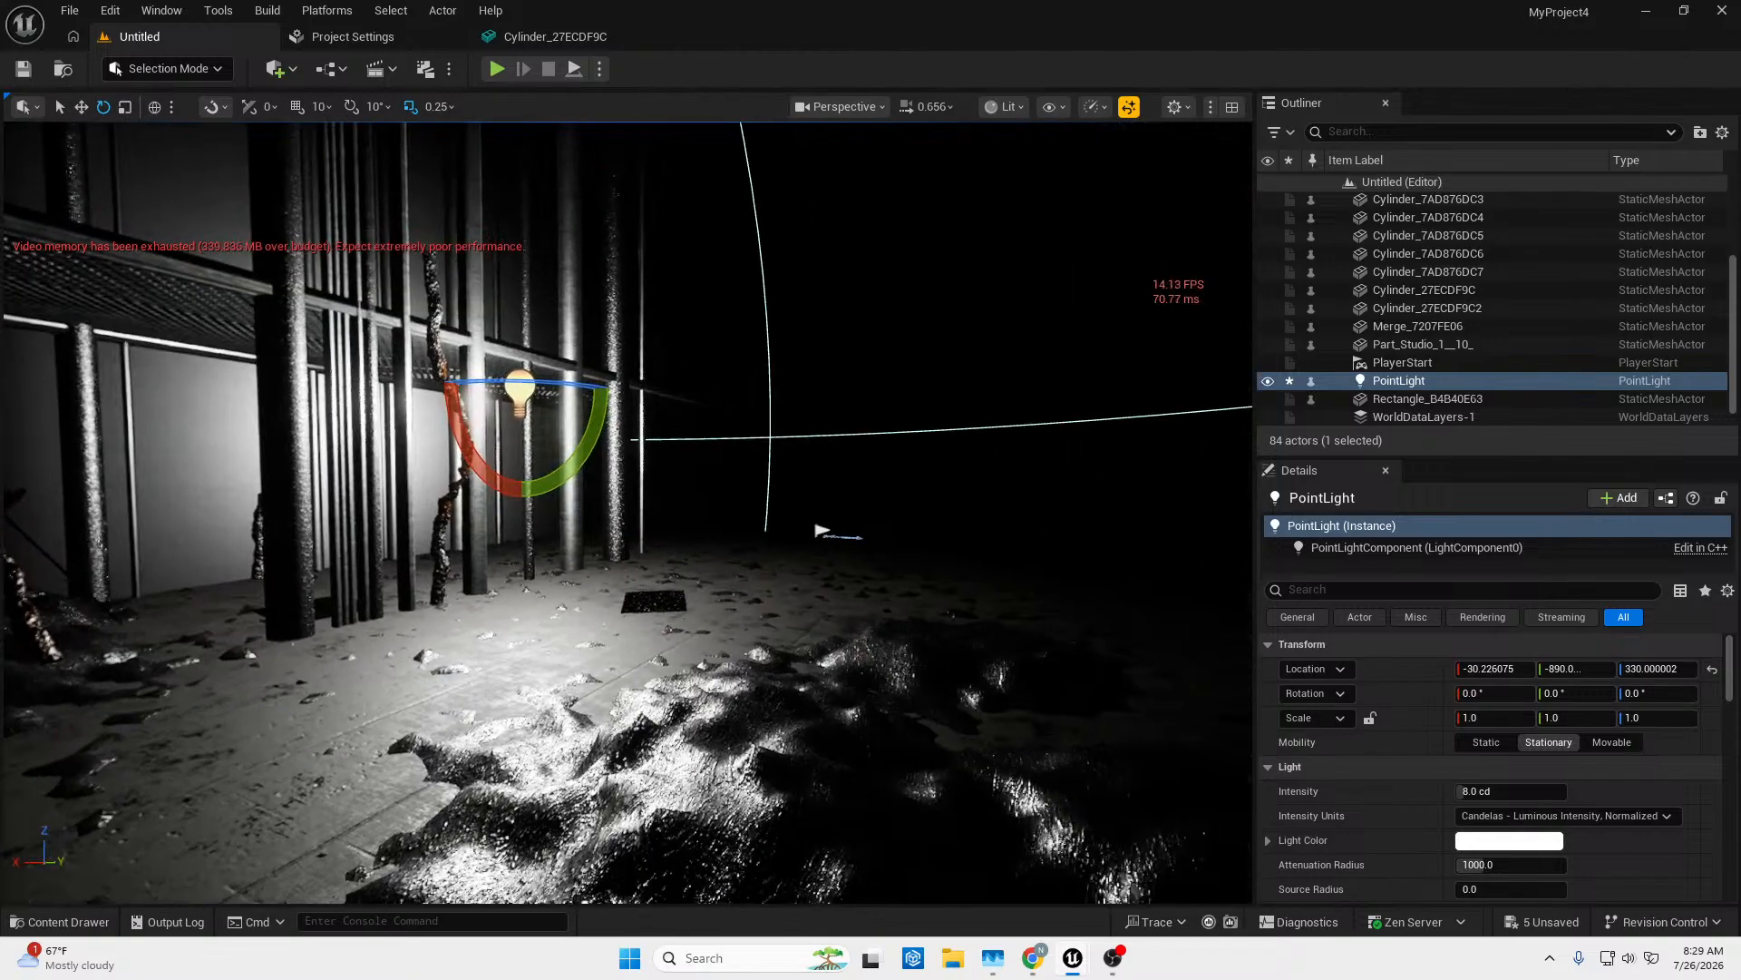
key("w")
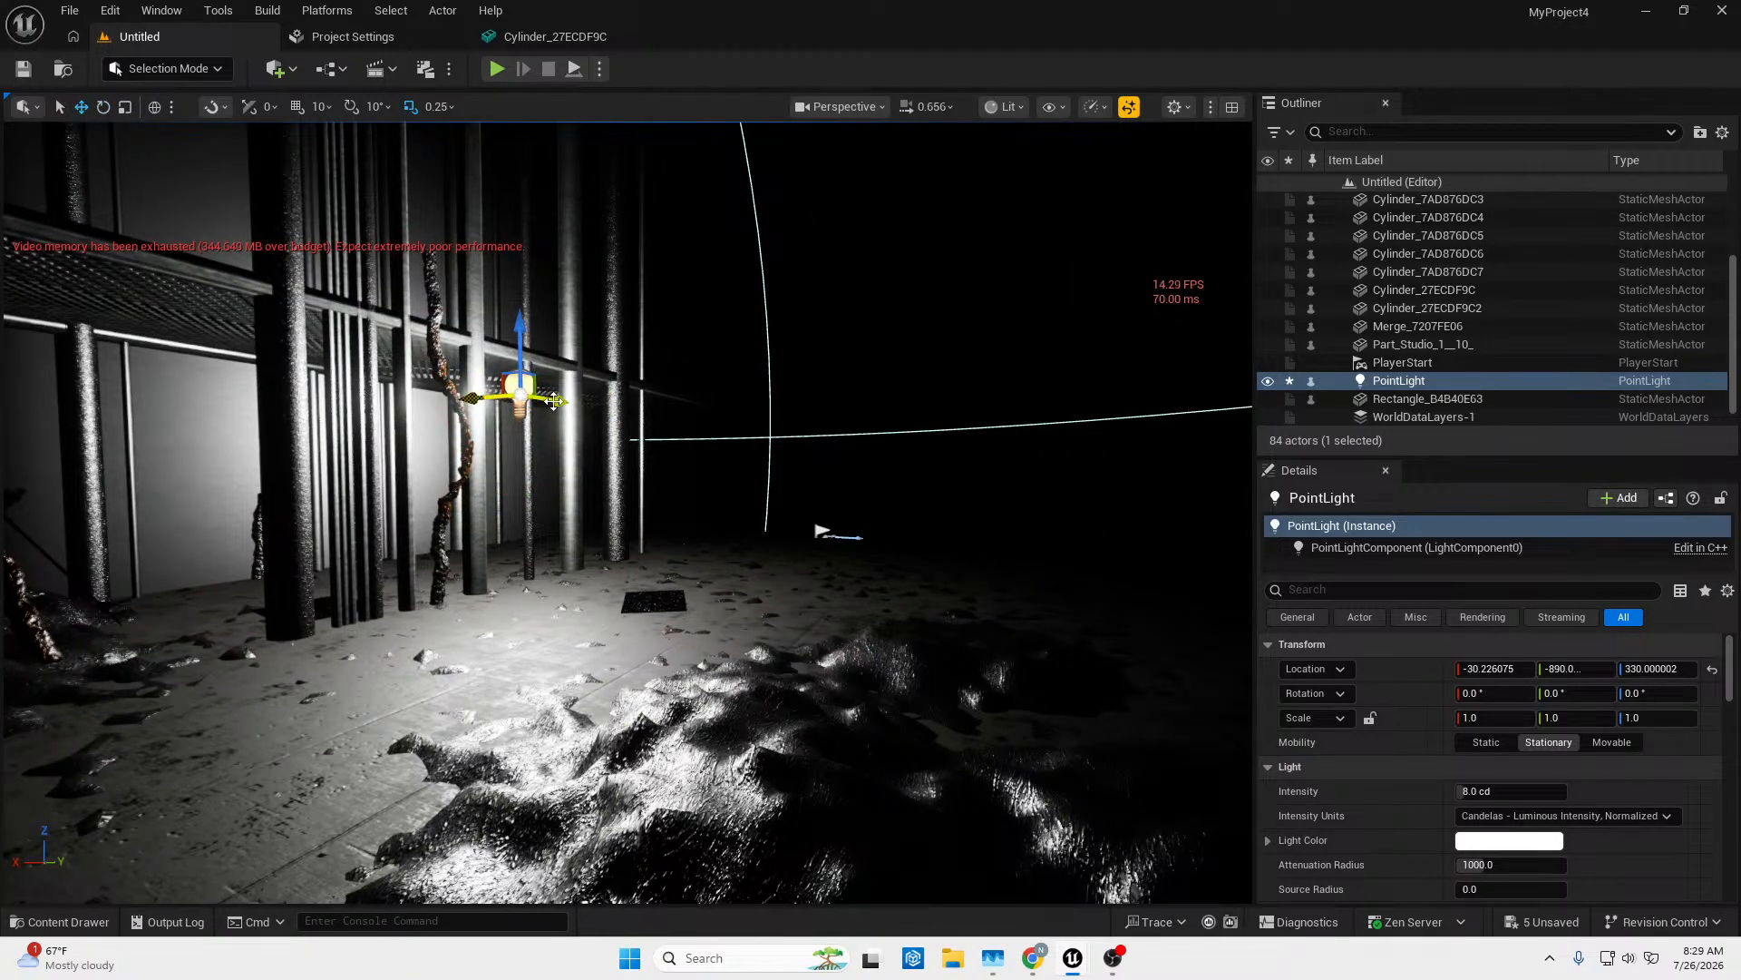
left_click_drag(553, 402, 9, 300)
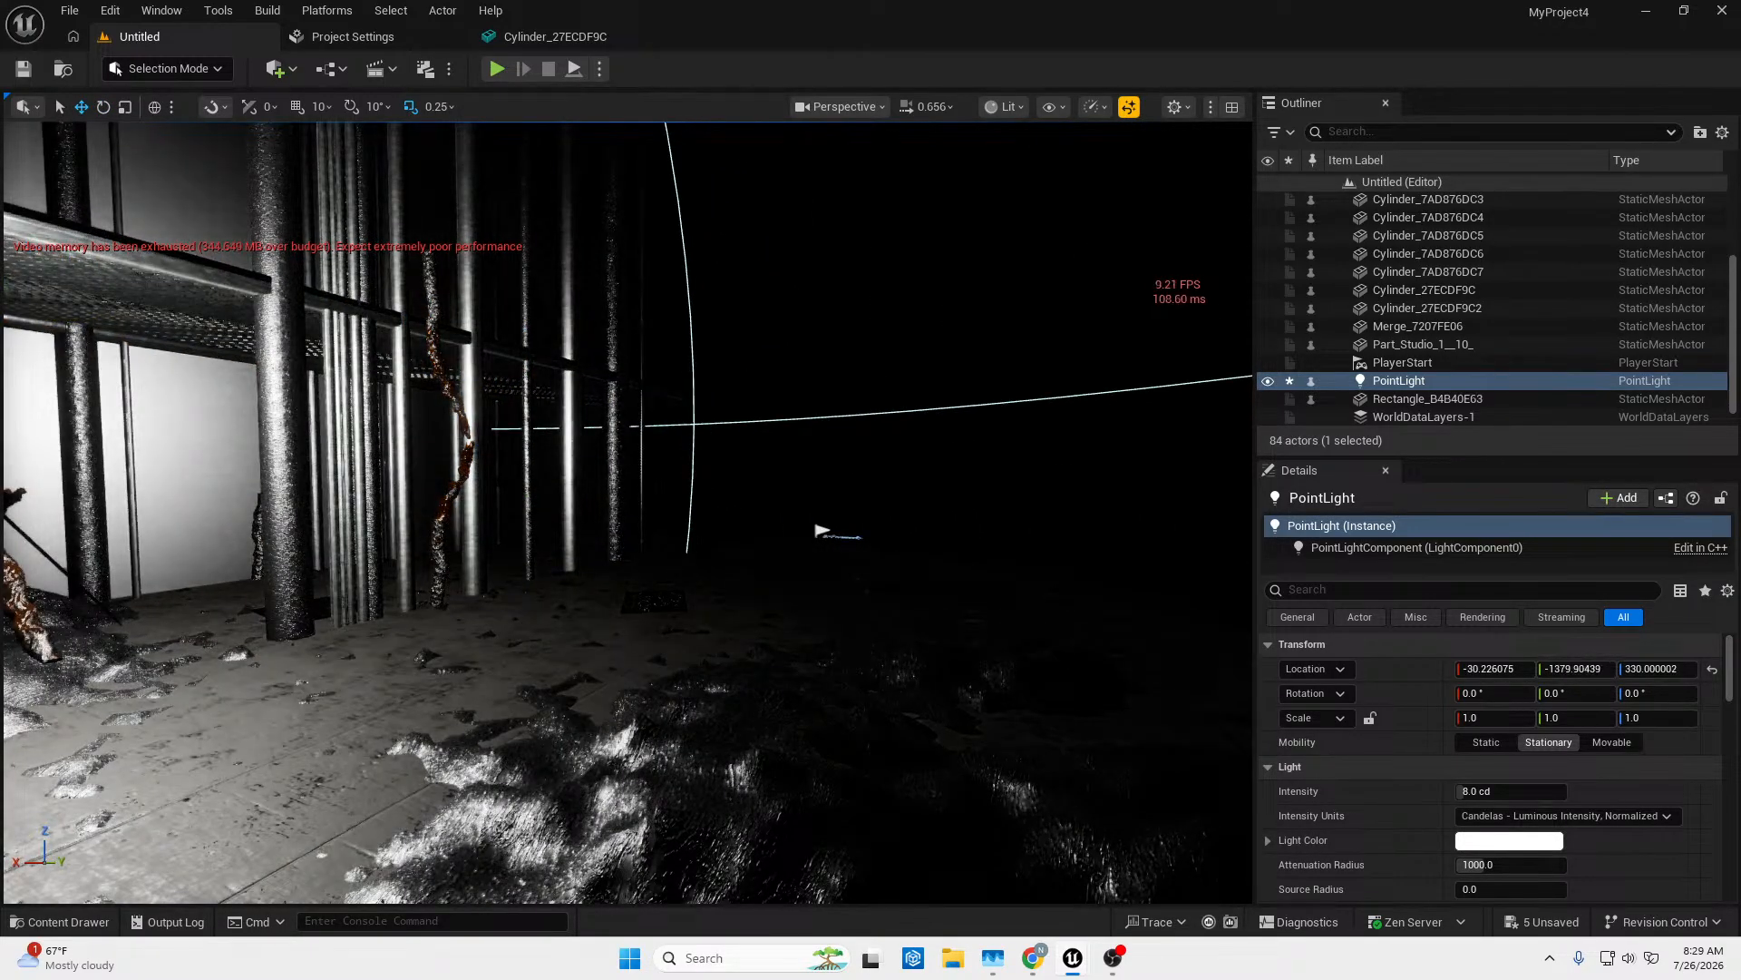
key("f")
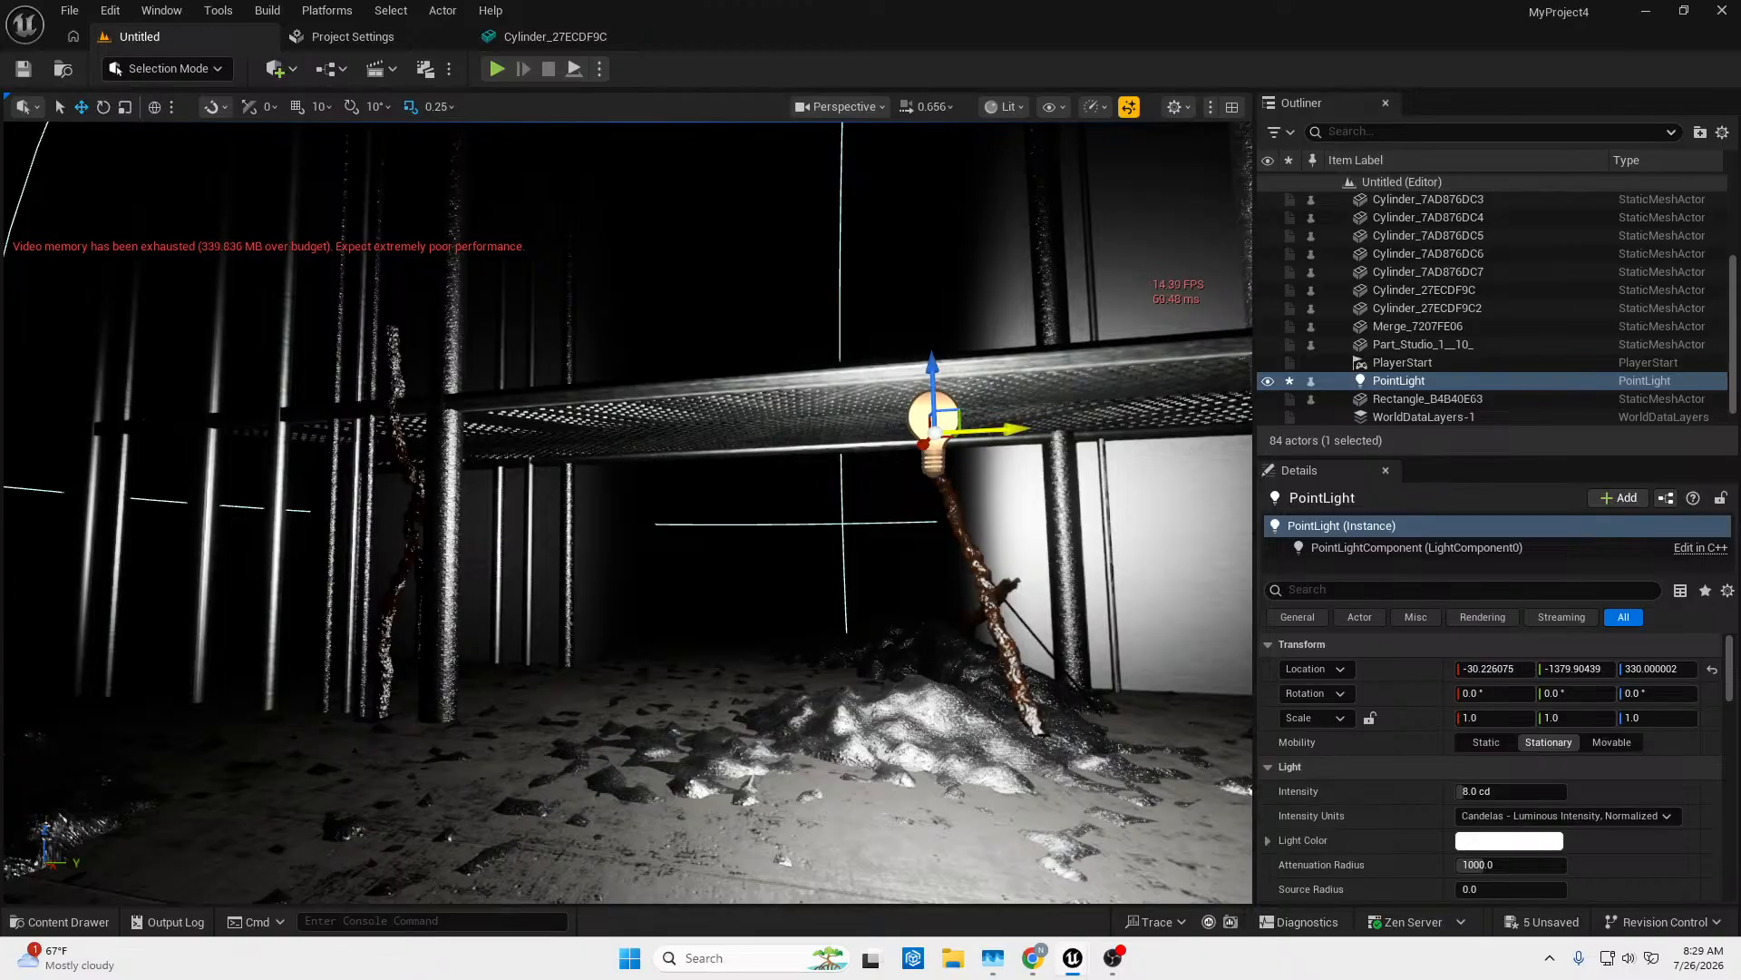
left_click_drag(997, 428, 459, 436)
Switch the viewport to the Unlit view mode so the dark floor area can be seen.
right_click_drag(521, 525, 816, 526)
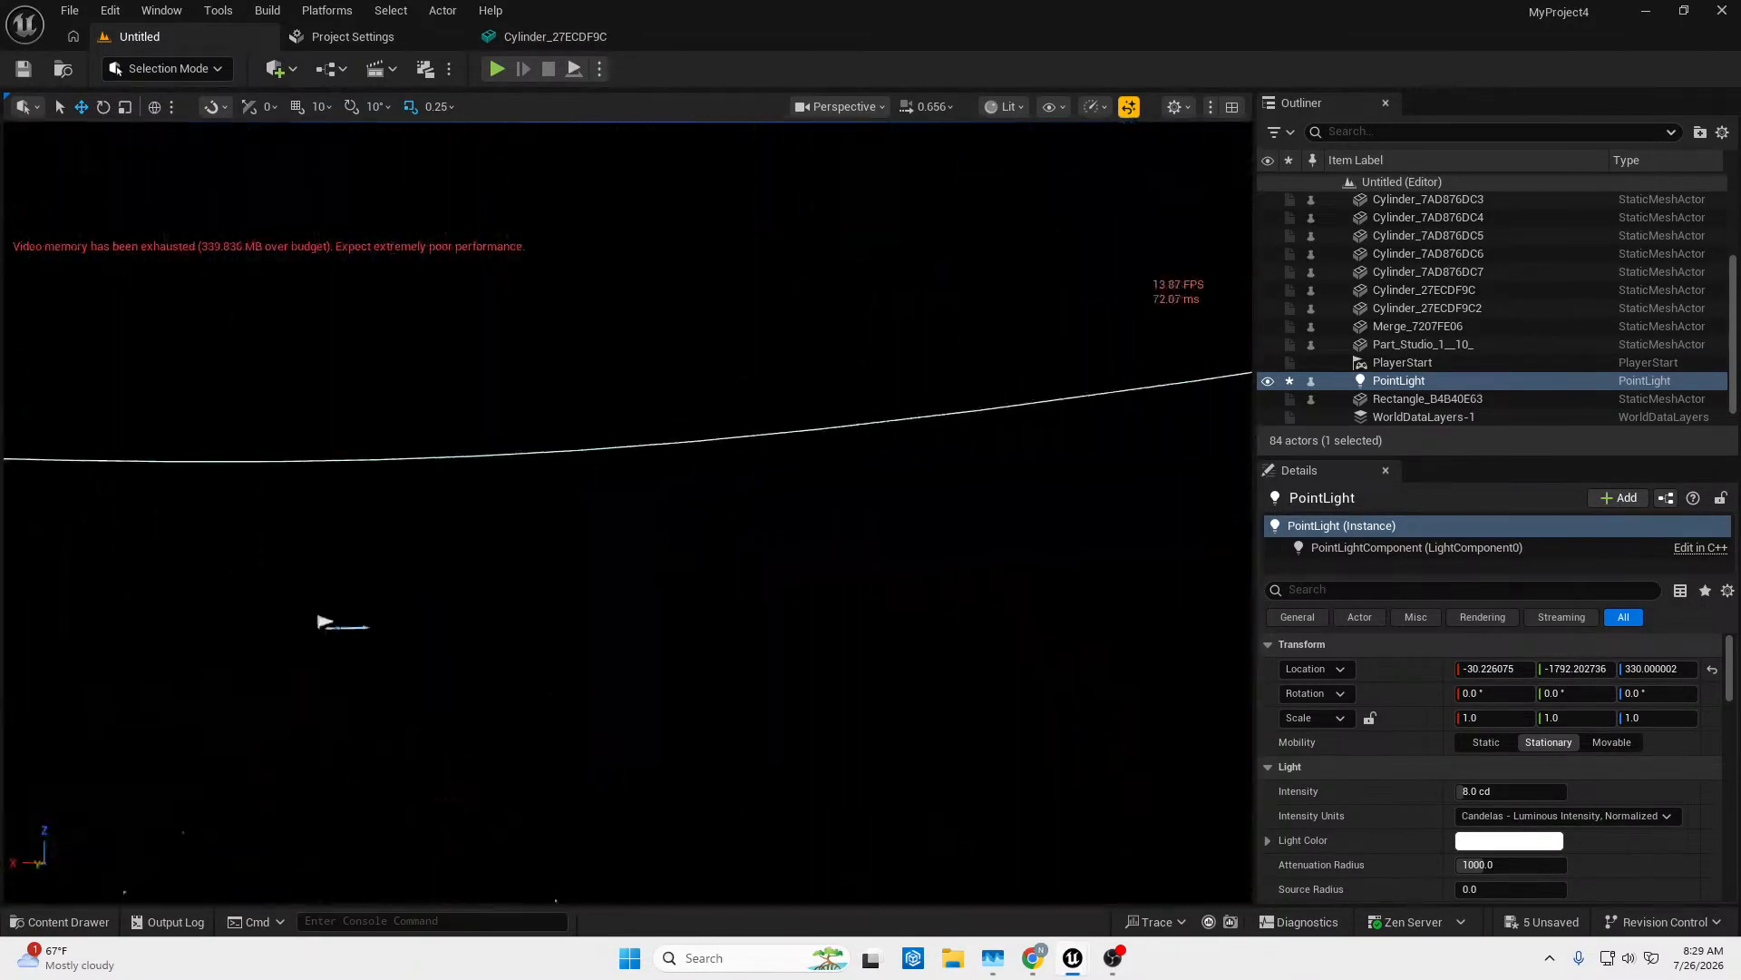
right_click_drag(322, 622, 916, 506)
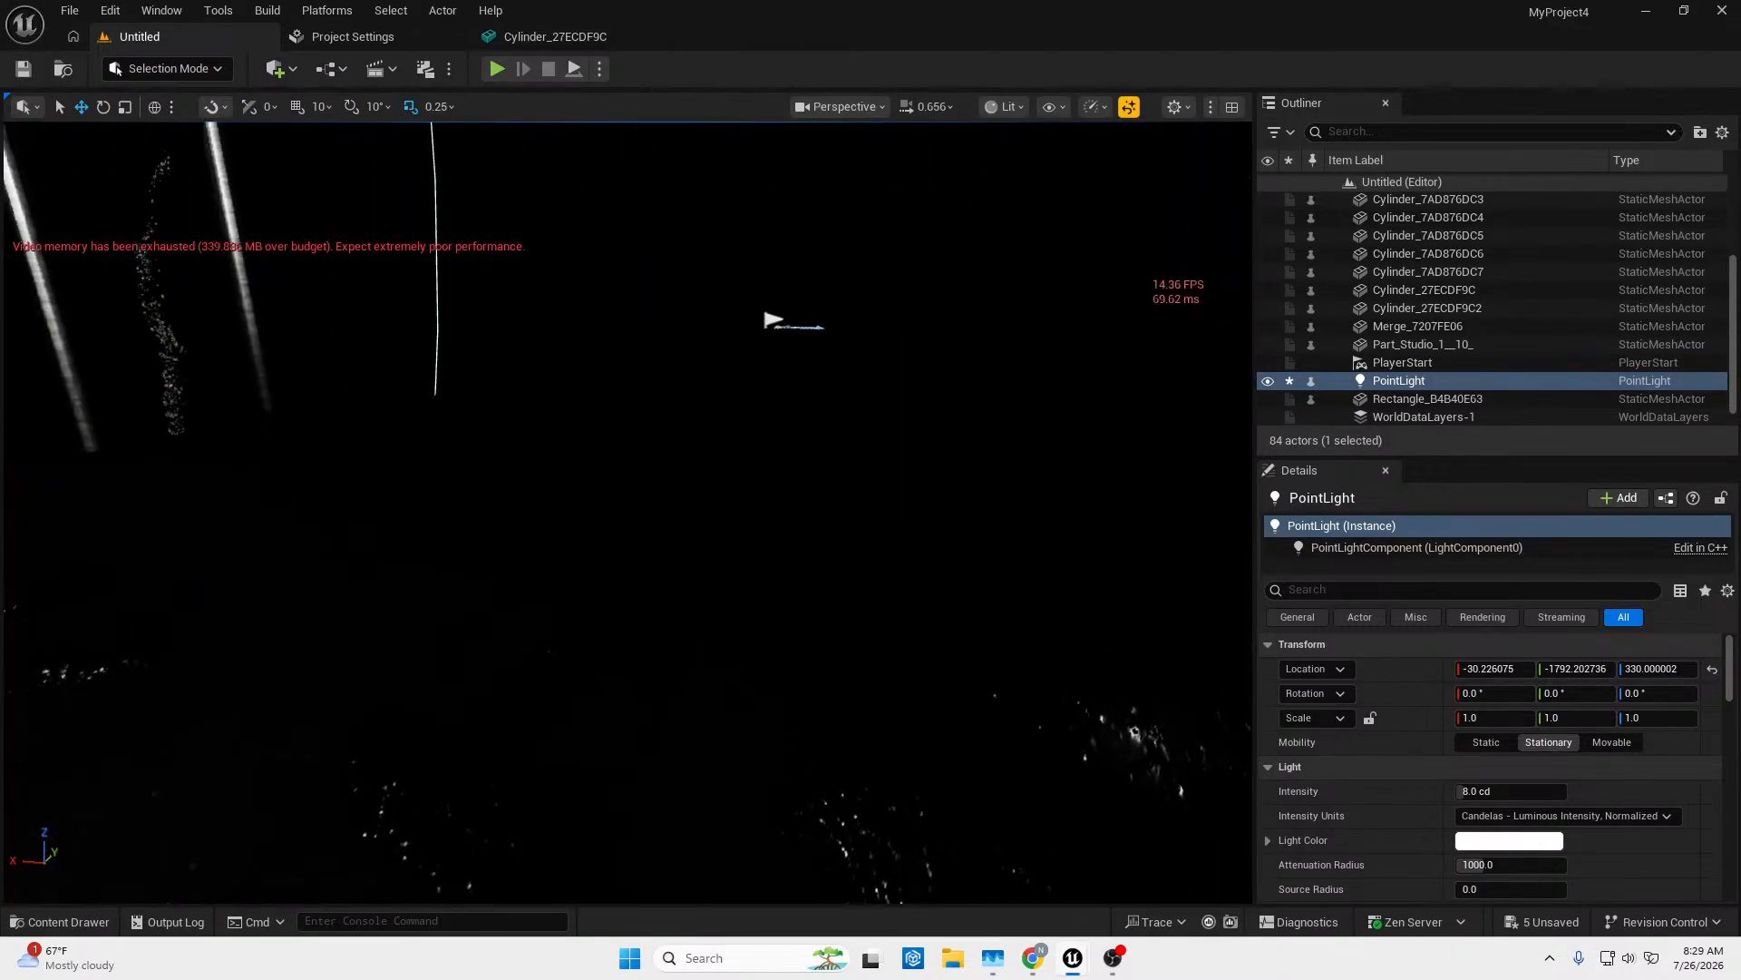
left_click(1002, 106)
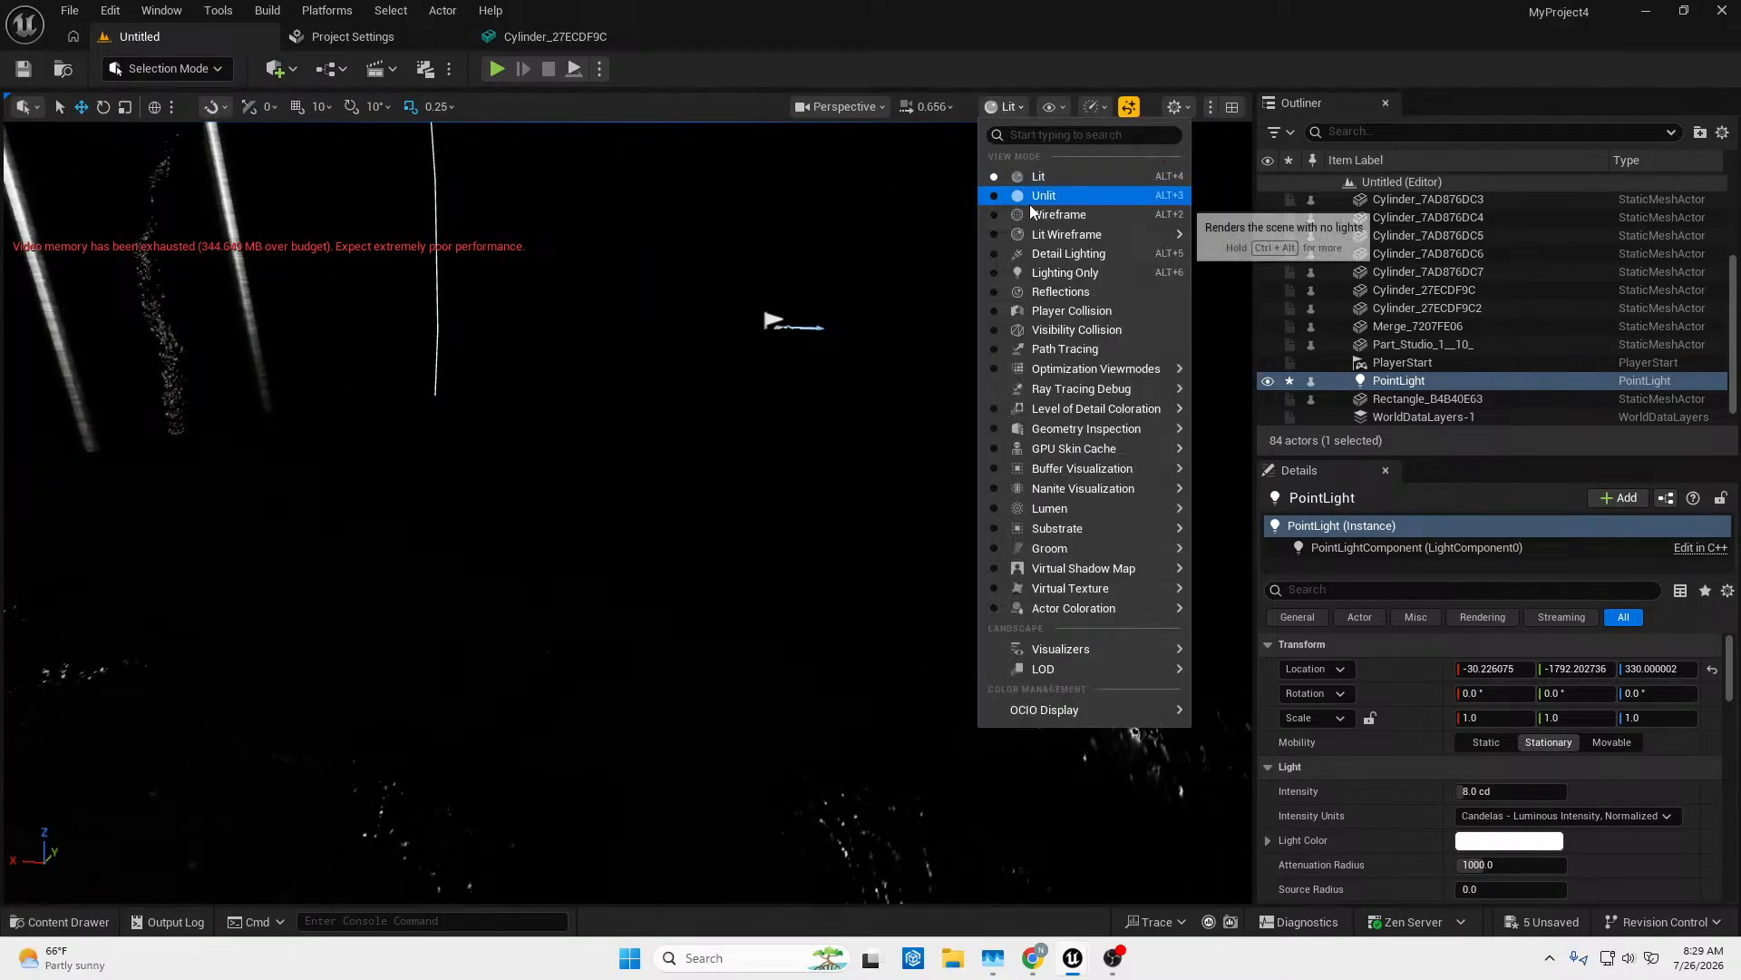
left_click(1030, 205)
right_click_drag(693, 496, 693, 496)
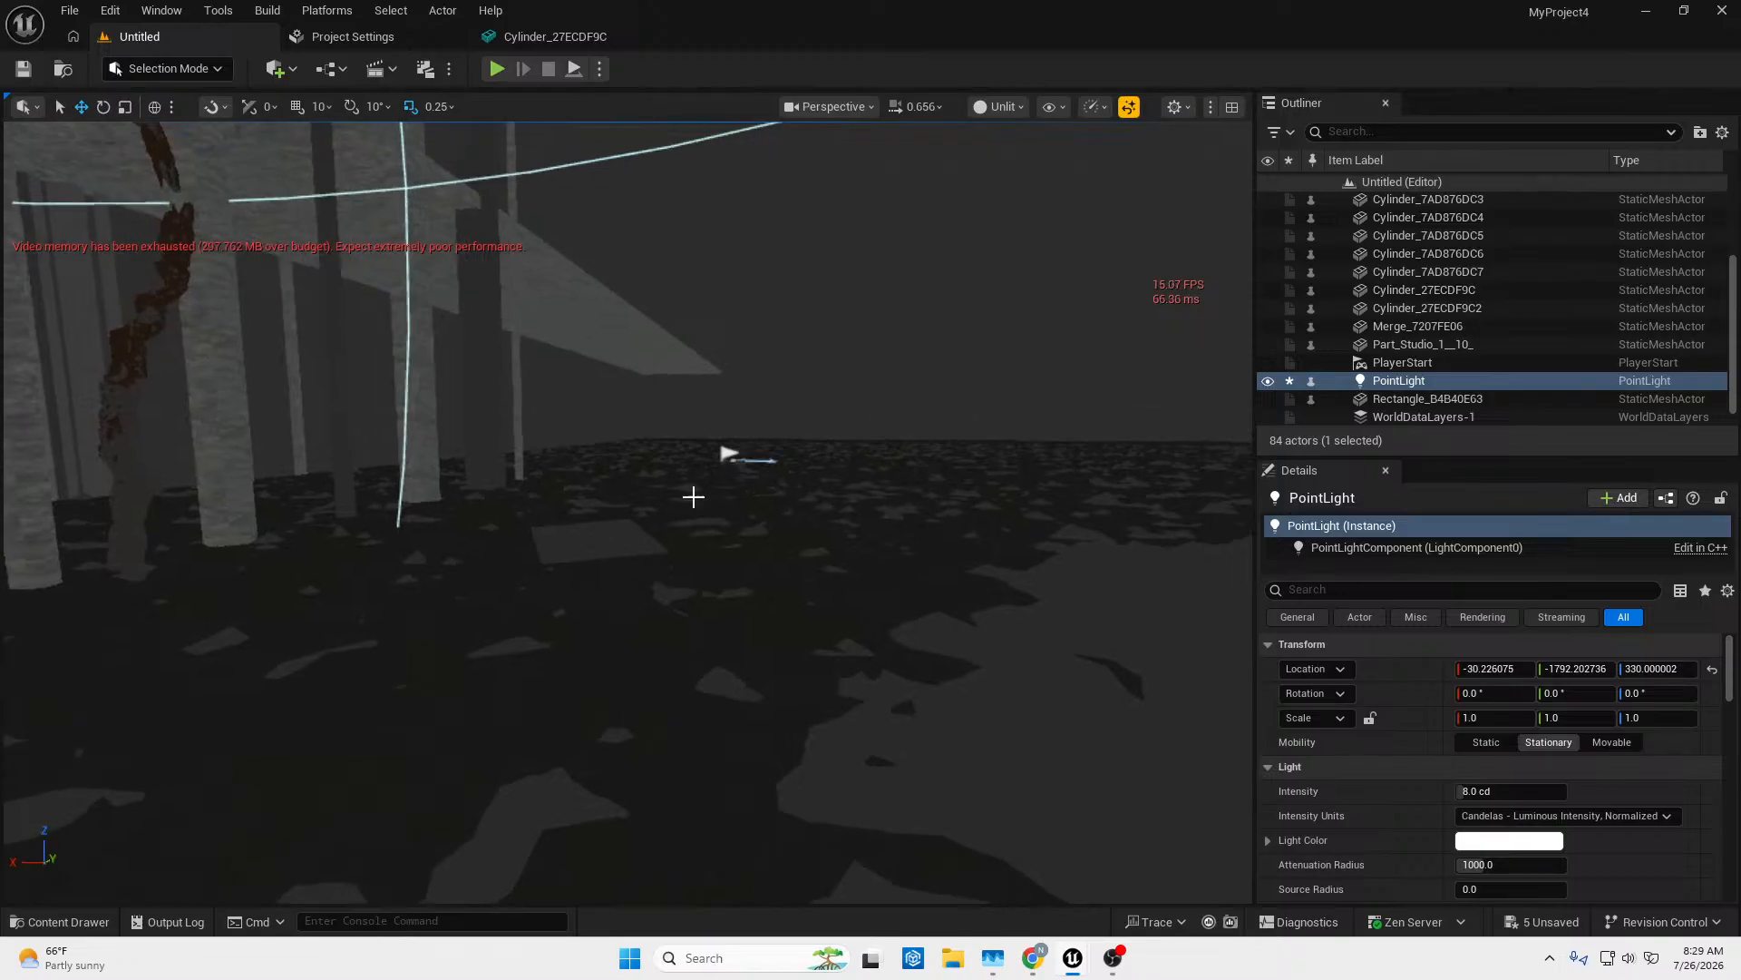
Move the new box copy along the Y axis to about -1417.5 and turn it to about -74.3° about the Z axis.
left_click(595, 555)
right_click_drag(701, 557, 678, 519)
key("e")
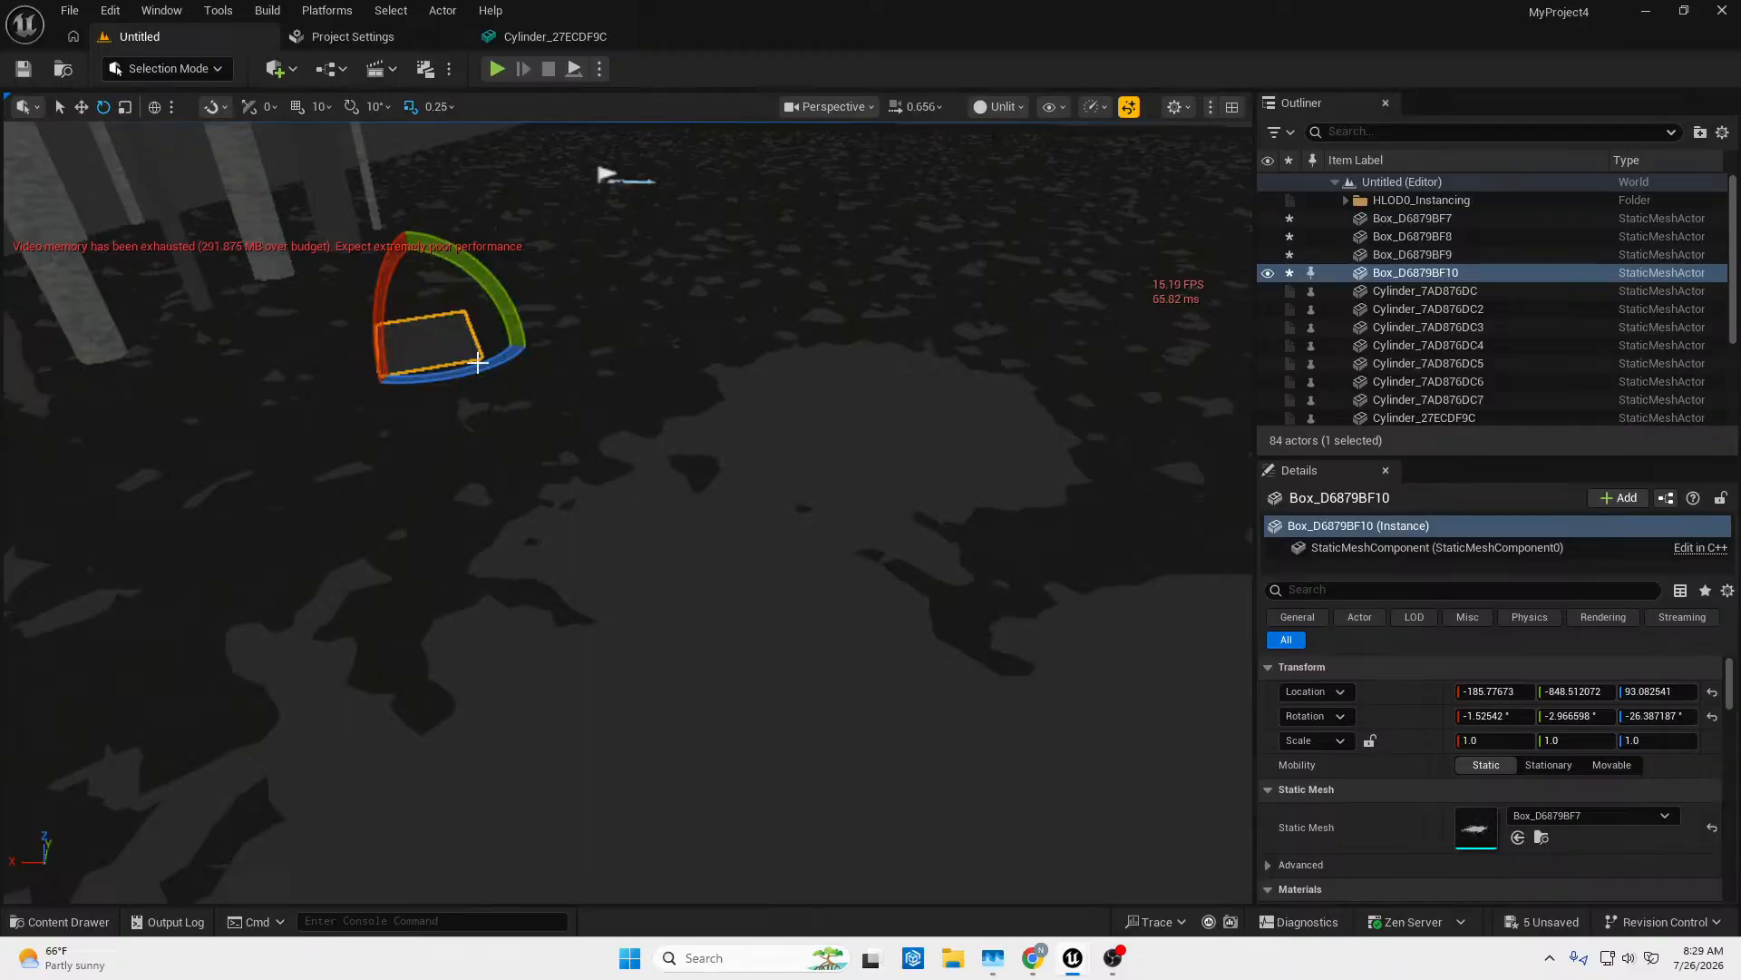
key("w")
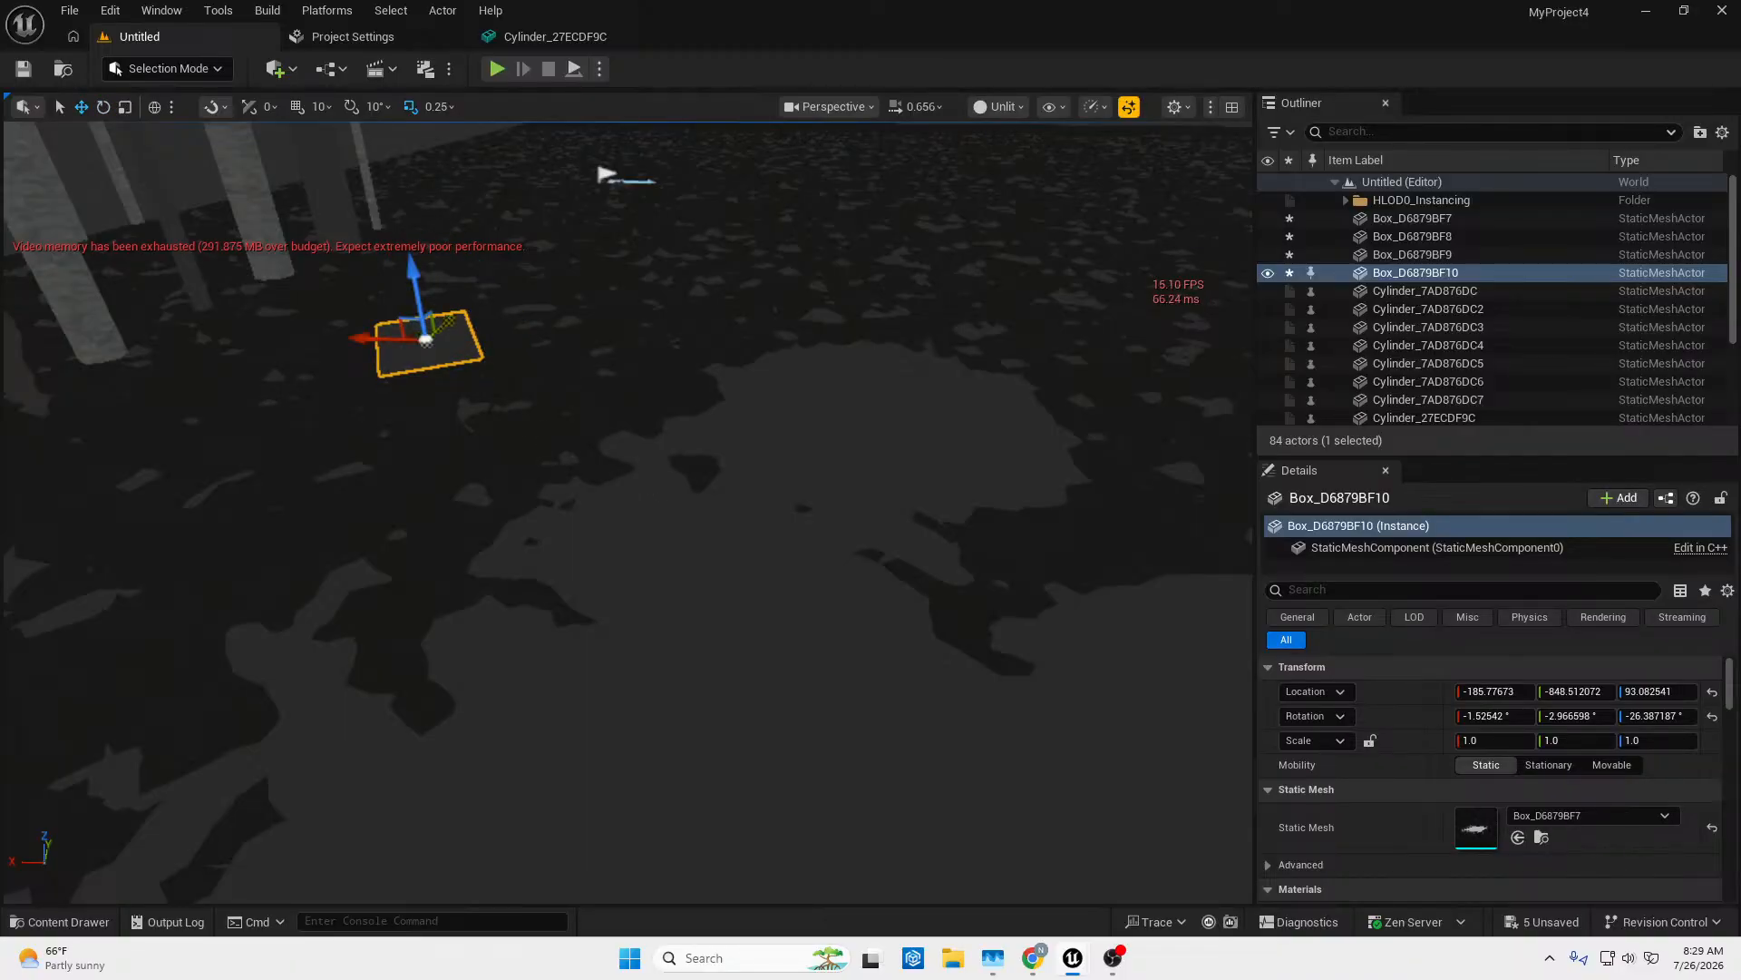
left_click_drag(426, 337, 133, 601)
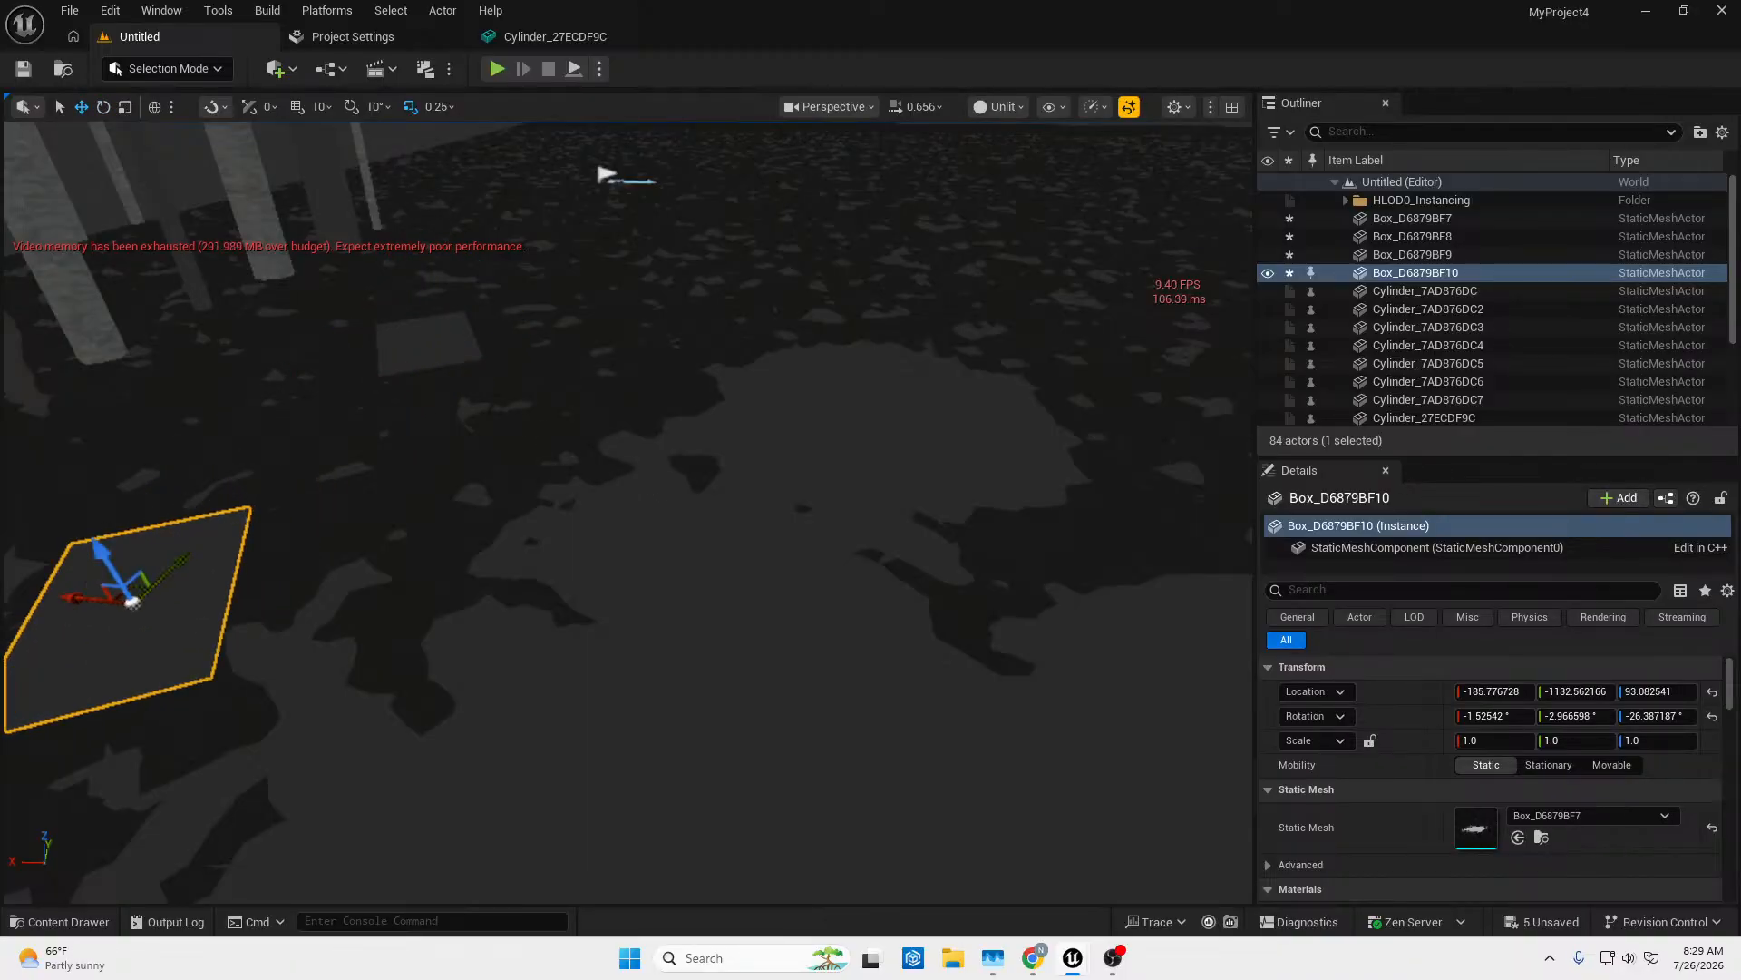
key("f")
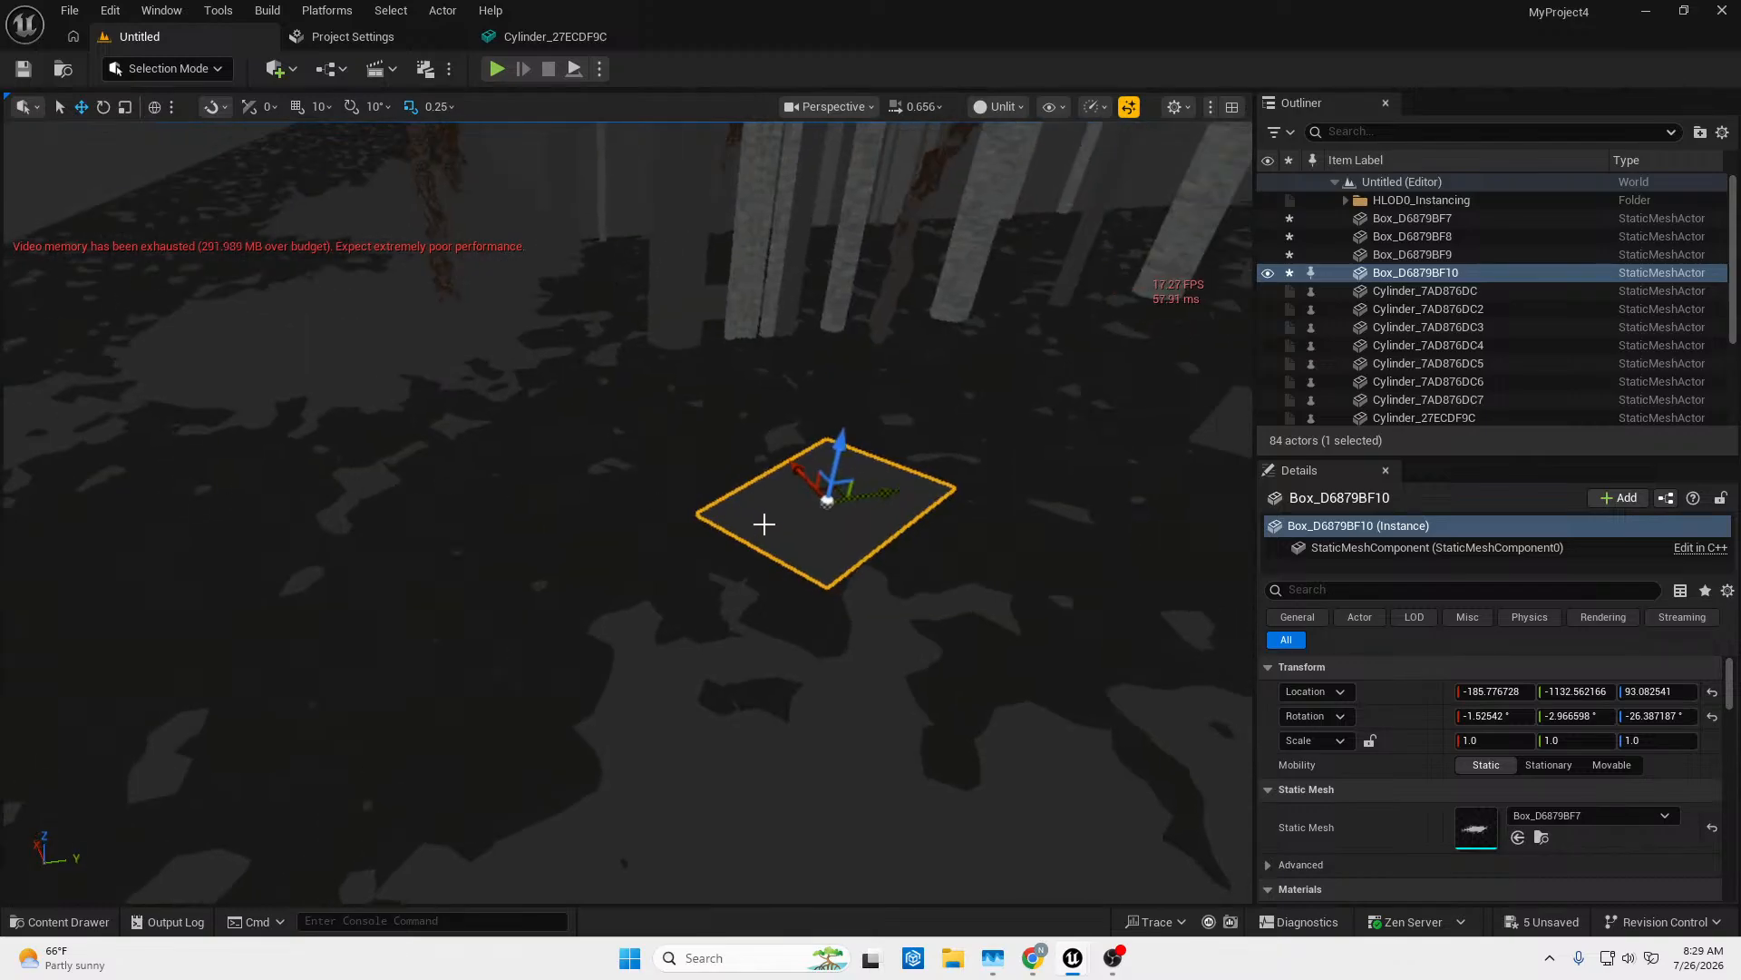
left_click_drag(892, 498, 376, 565)
key("f")
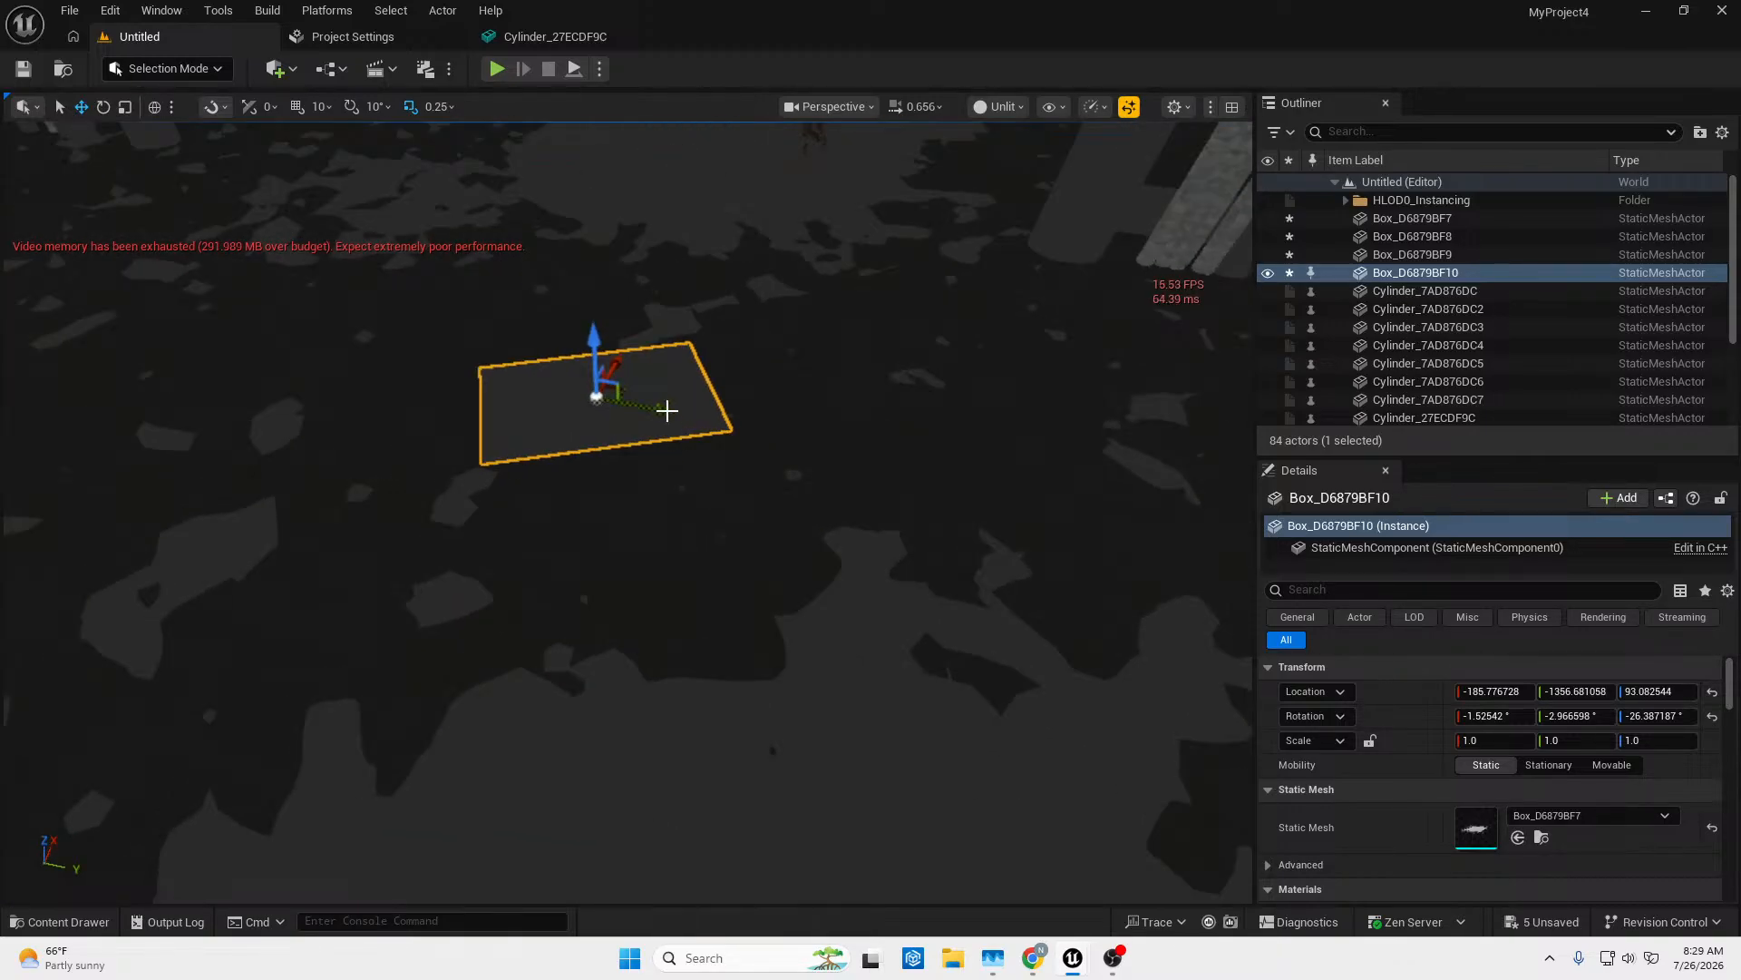
left_click_drag(666, 407, 534, 370)
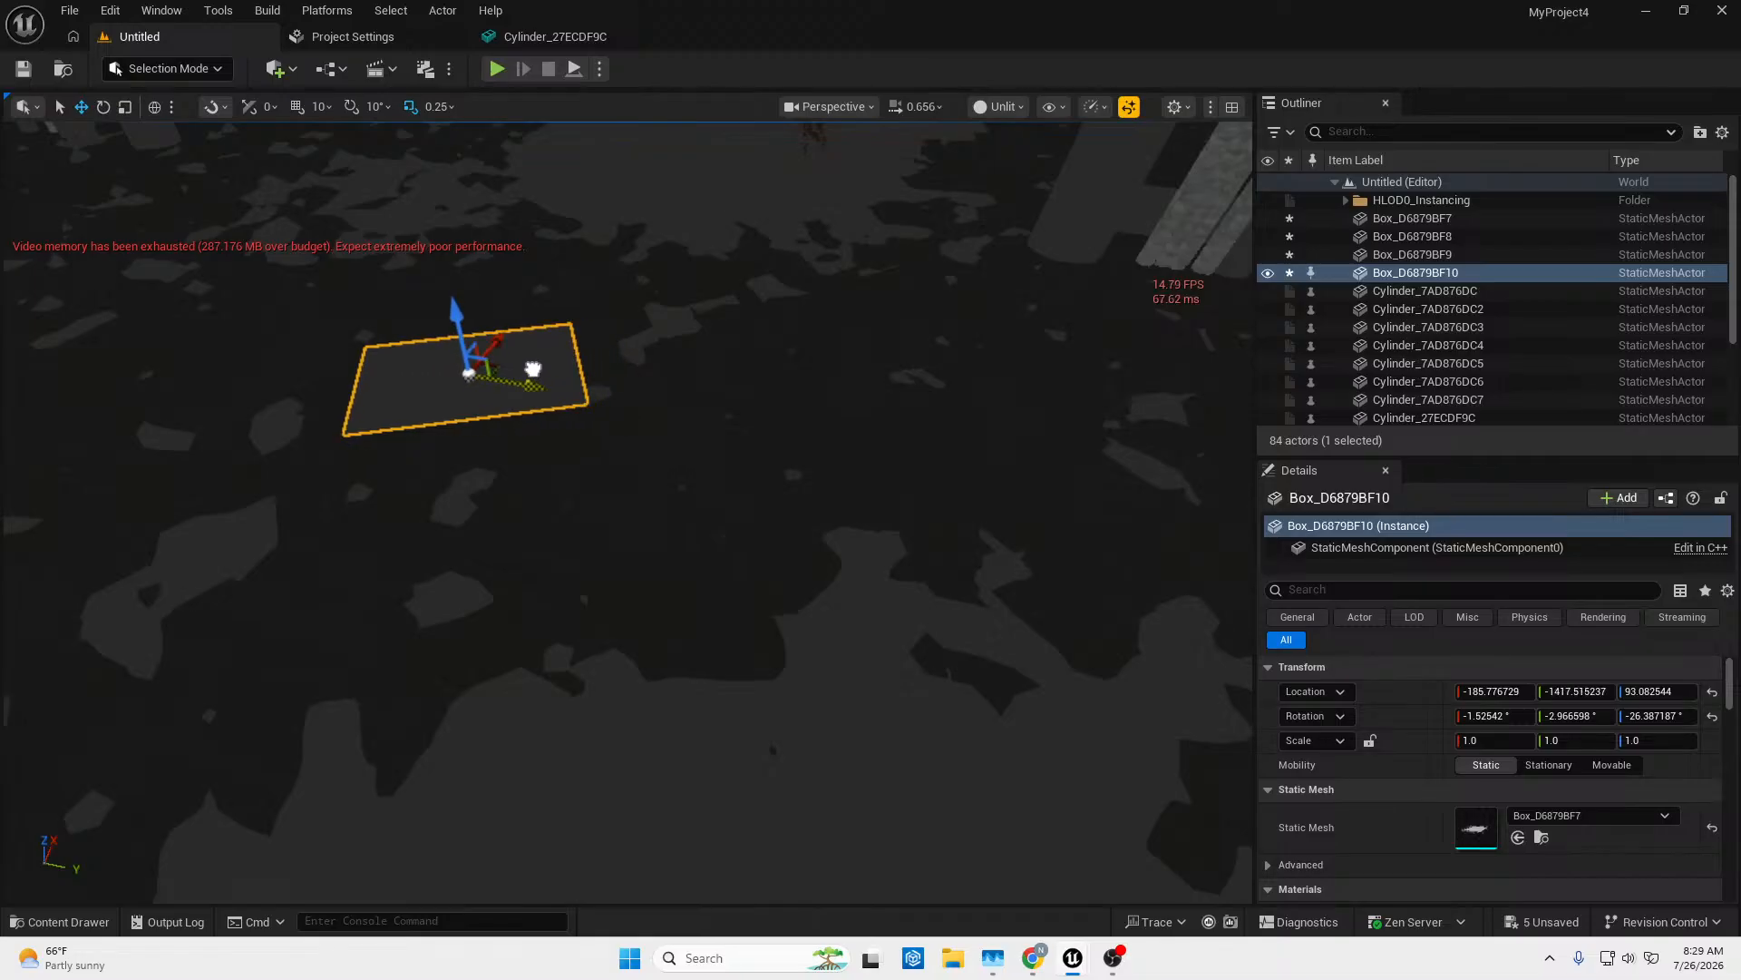
key("e")
left_click_drag(508, 430, 420, 324)
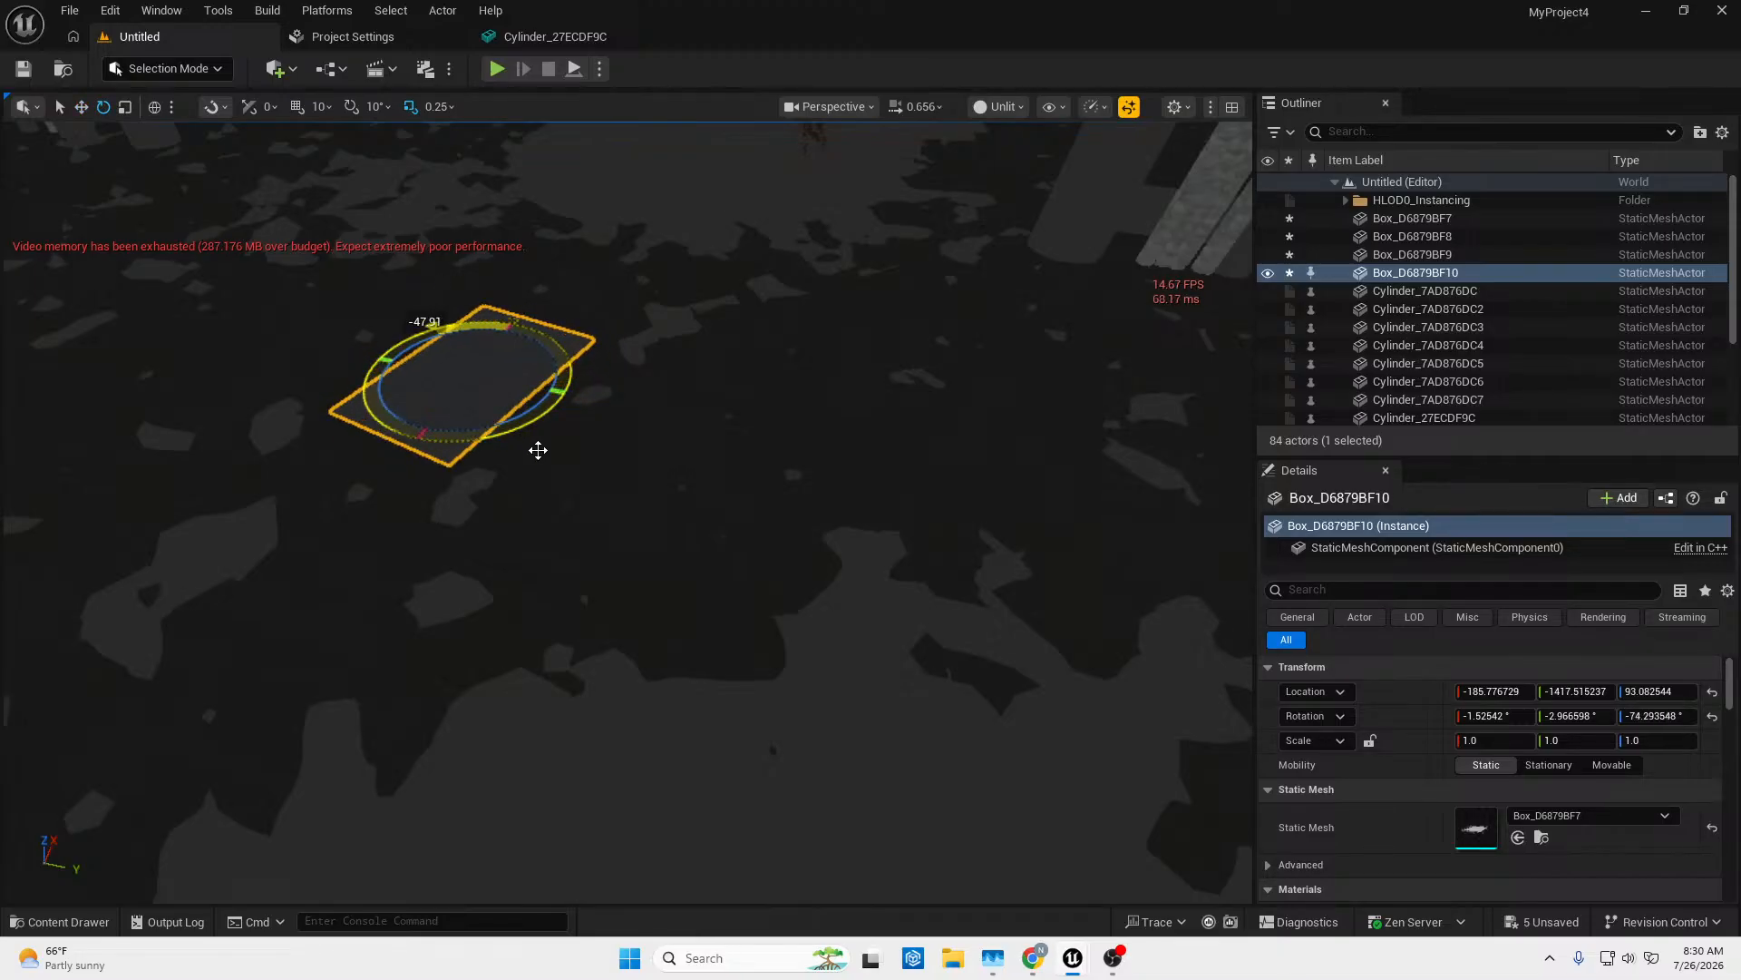
Flatten the box copy's Y-axis tilt to about -0.6° and lower it to about Z 89.6.
right_click_drag(538, 451, 454, 354)
mouse_move(414, 449)
right_mouse_down()
mouse_move(472, 526)
mouse_move(458, 481)
mouse_move(413, 449)
right_mouse_up()
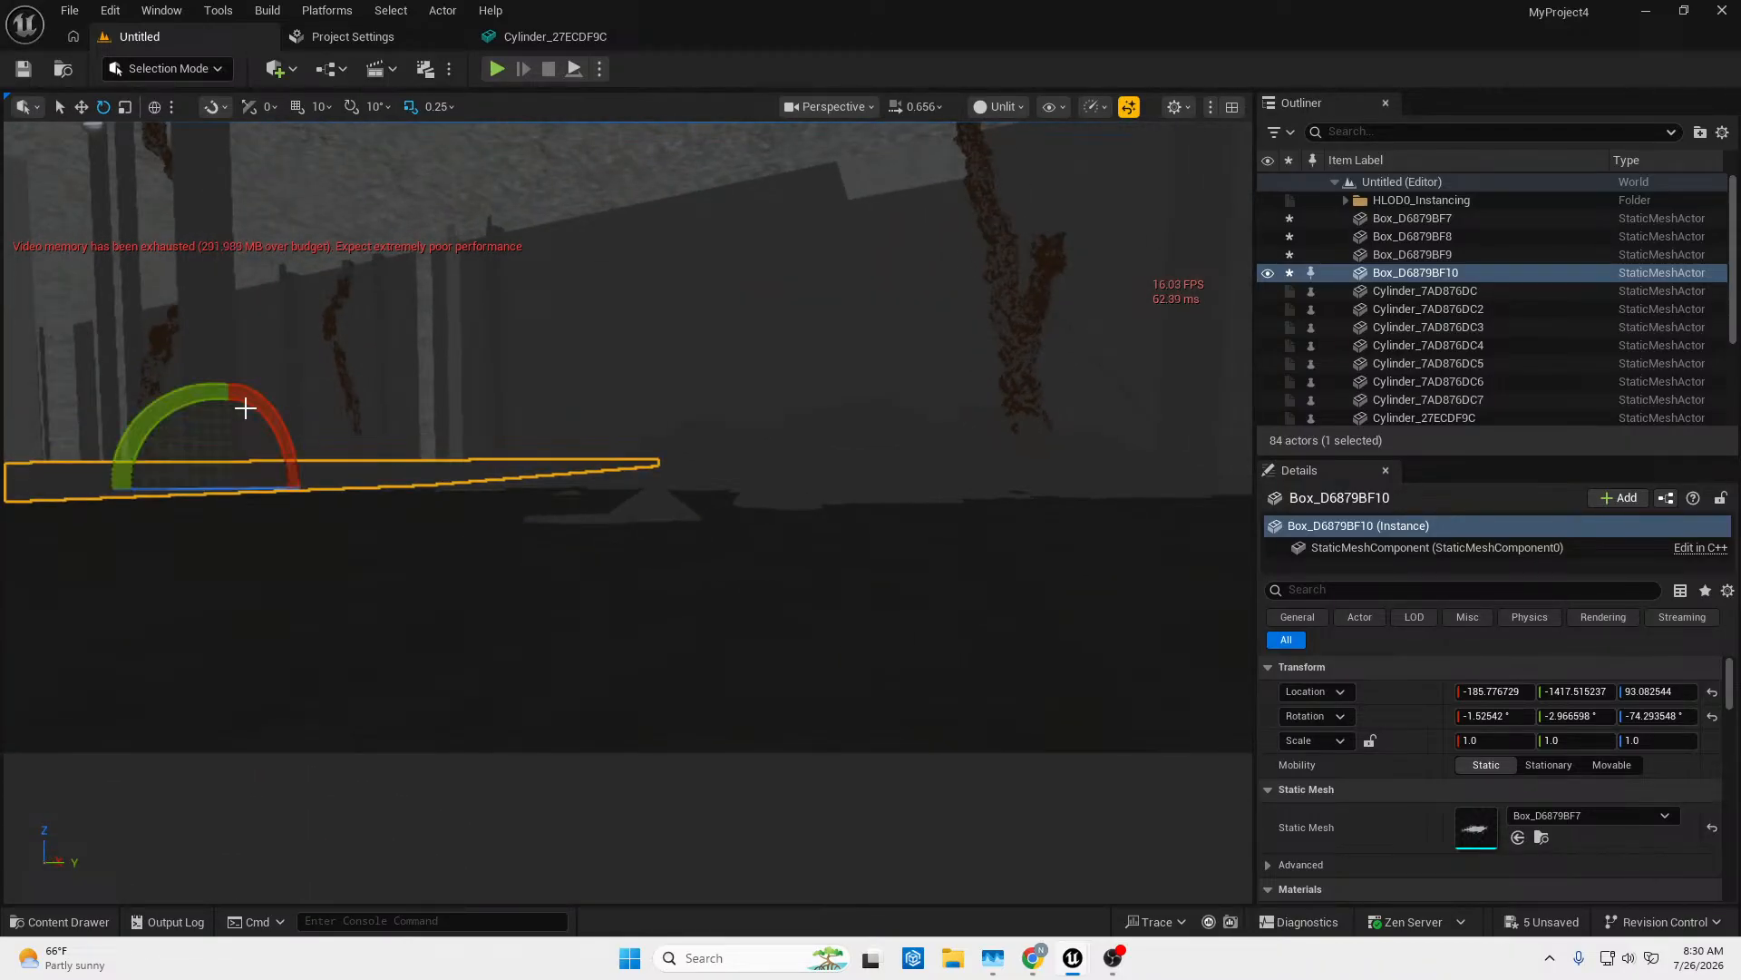
mouse_move(245, 408)
left_mouse_down()
mouse_move(308, 444)
mouse_move(191, 400)
mouse_move(265, 416)
left_mouse_up()
key("w")
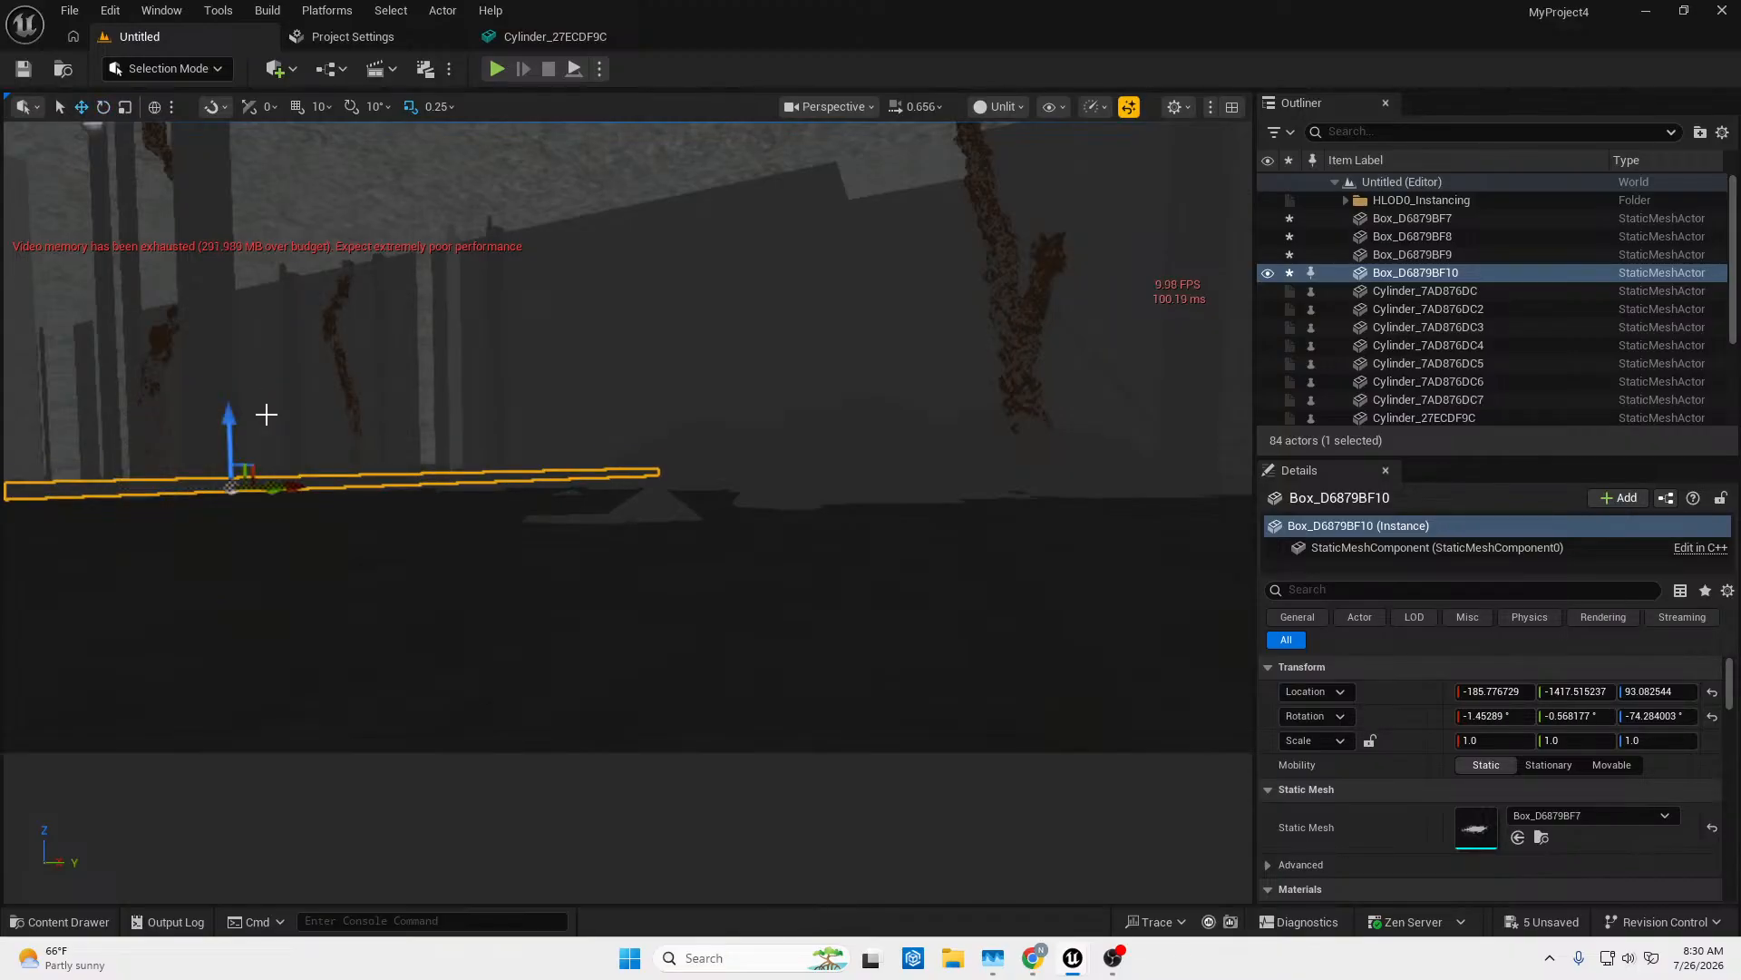
right_click_drag(238, 408, 238, 408)
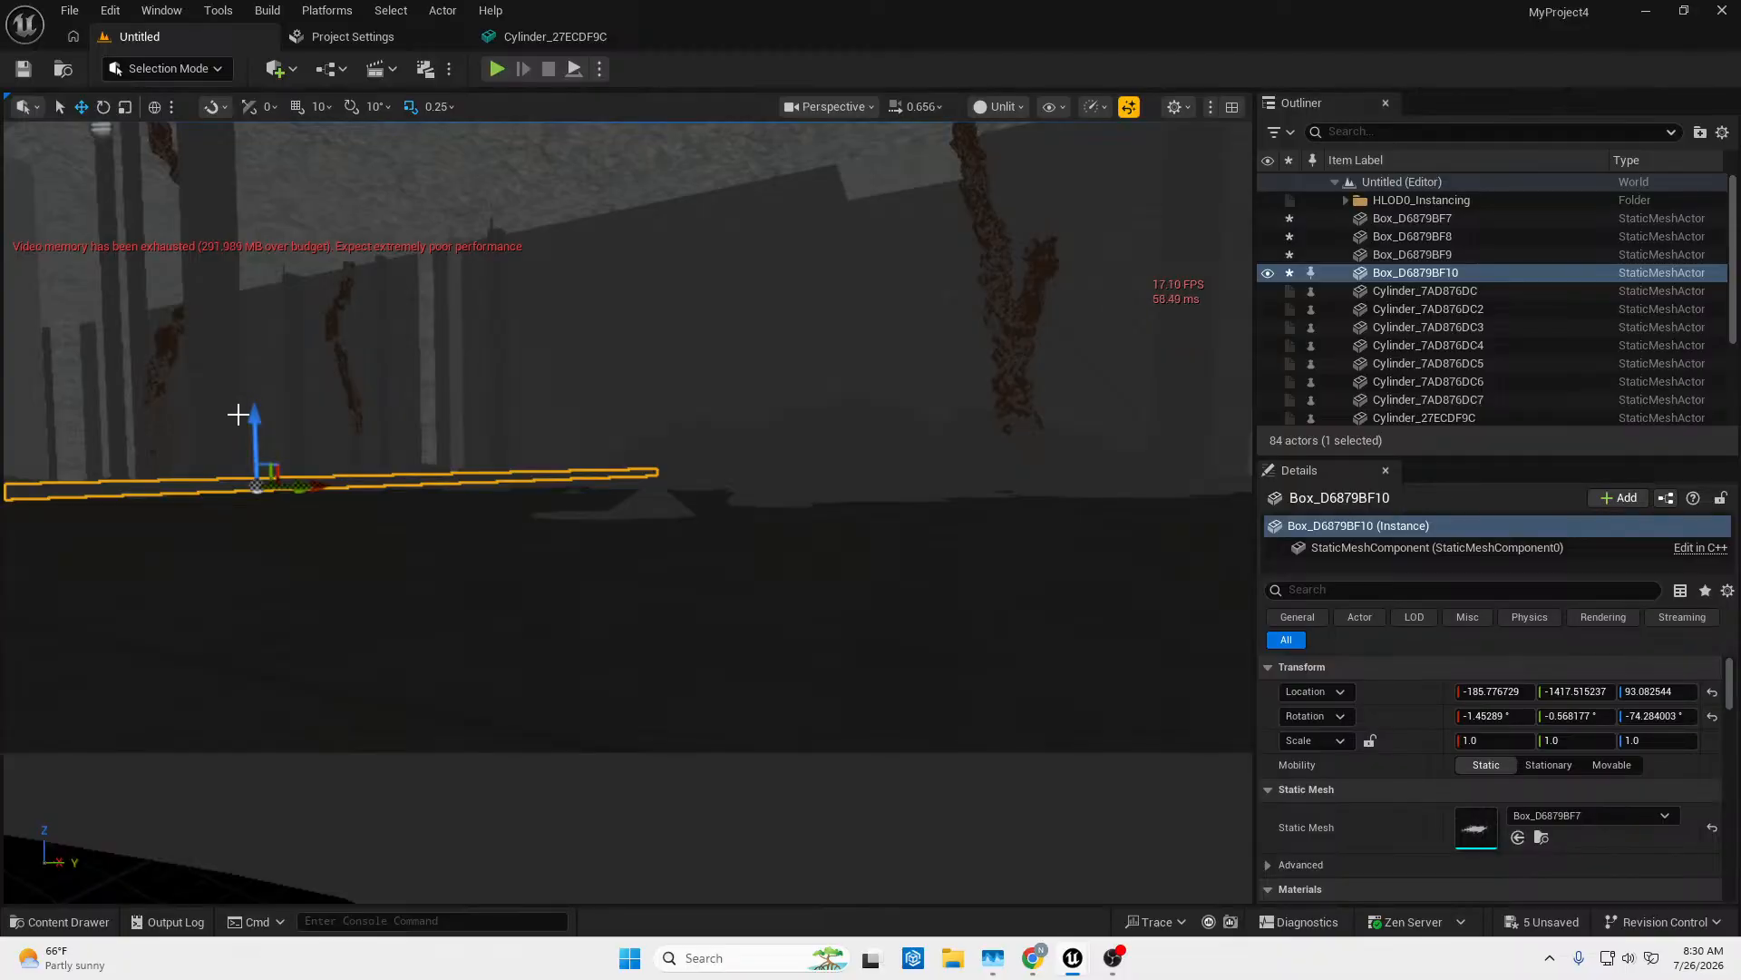
left_click_drag(247, 416, 254, 440)
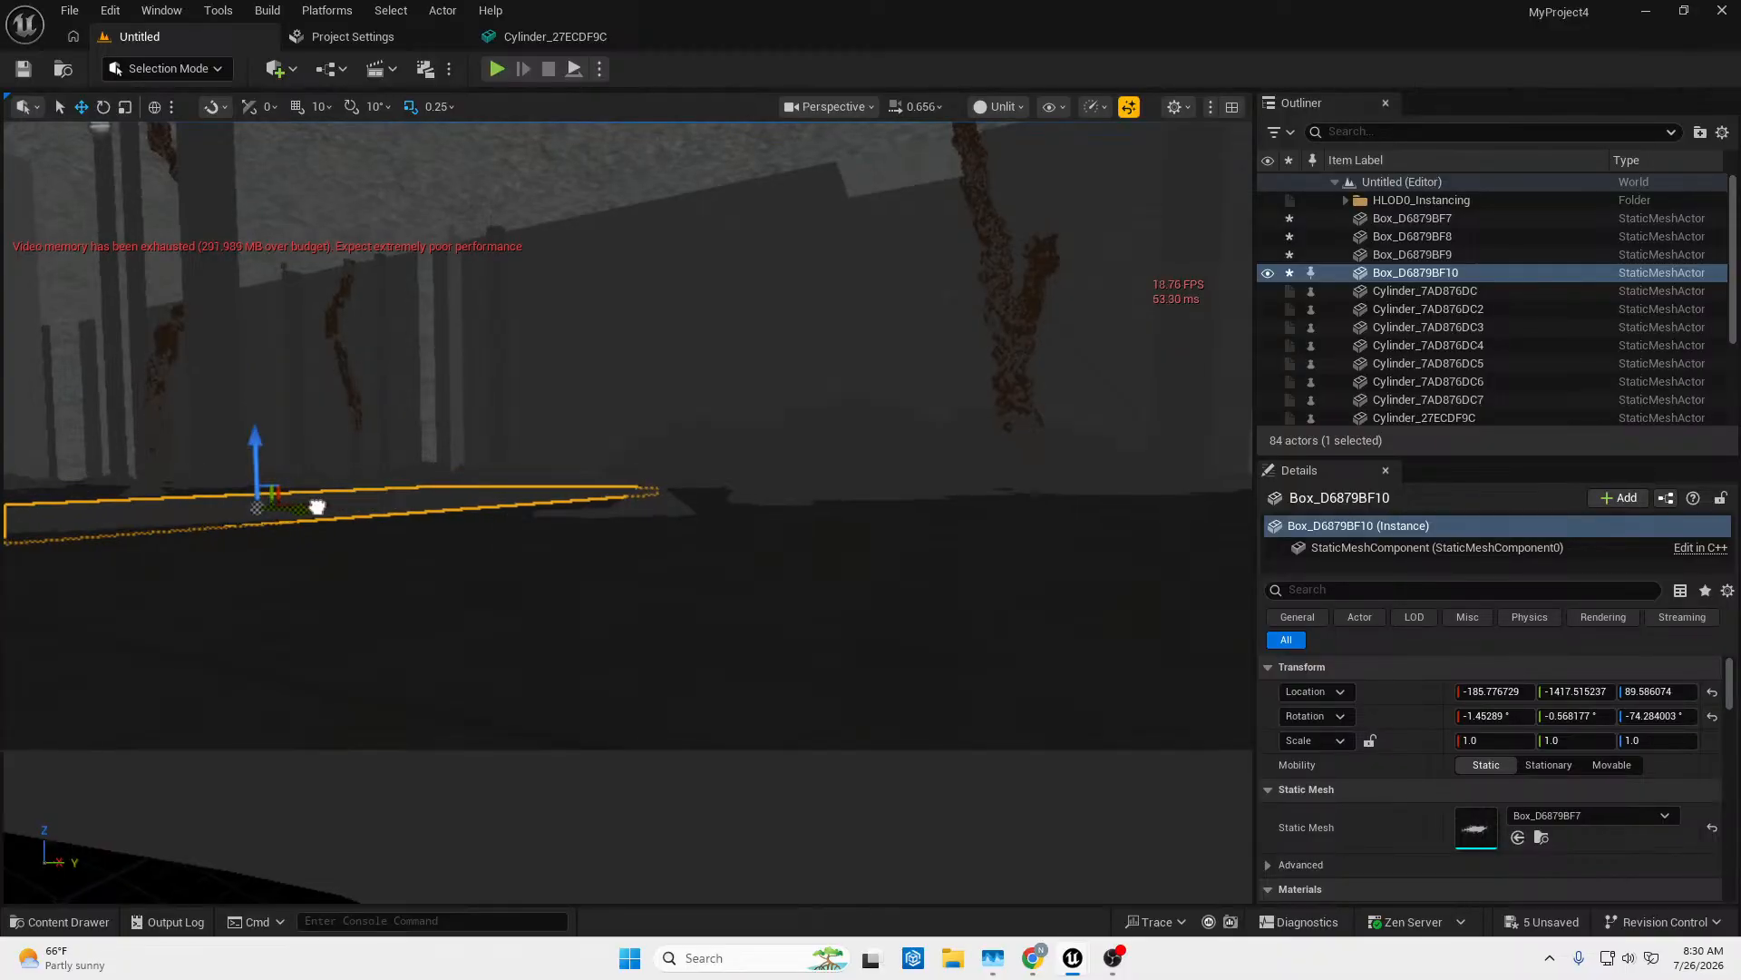
right_click_drag(319, 501, 324, 502)
Fine-tune the box copy's tilt to about 0.4° about X and 0.7° about Y, and raise it to about Z 89.8.
key("e")
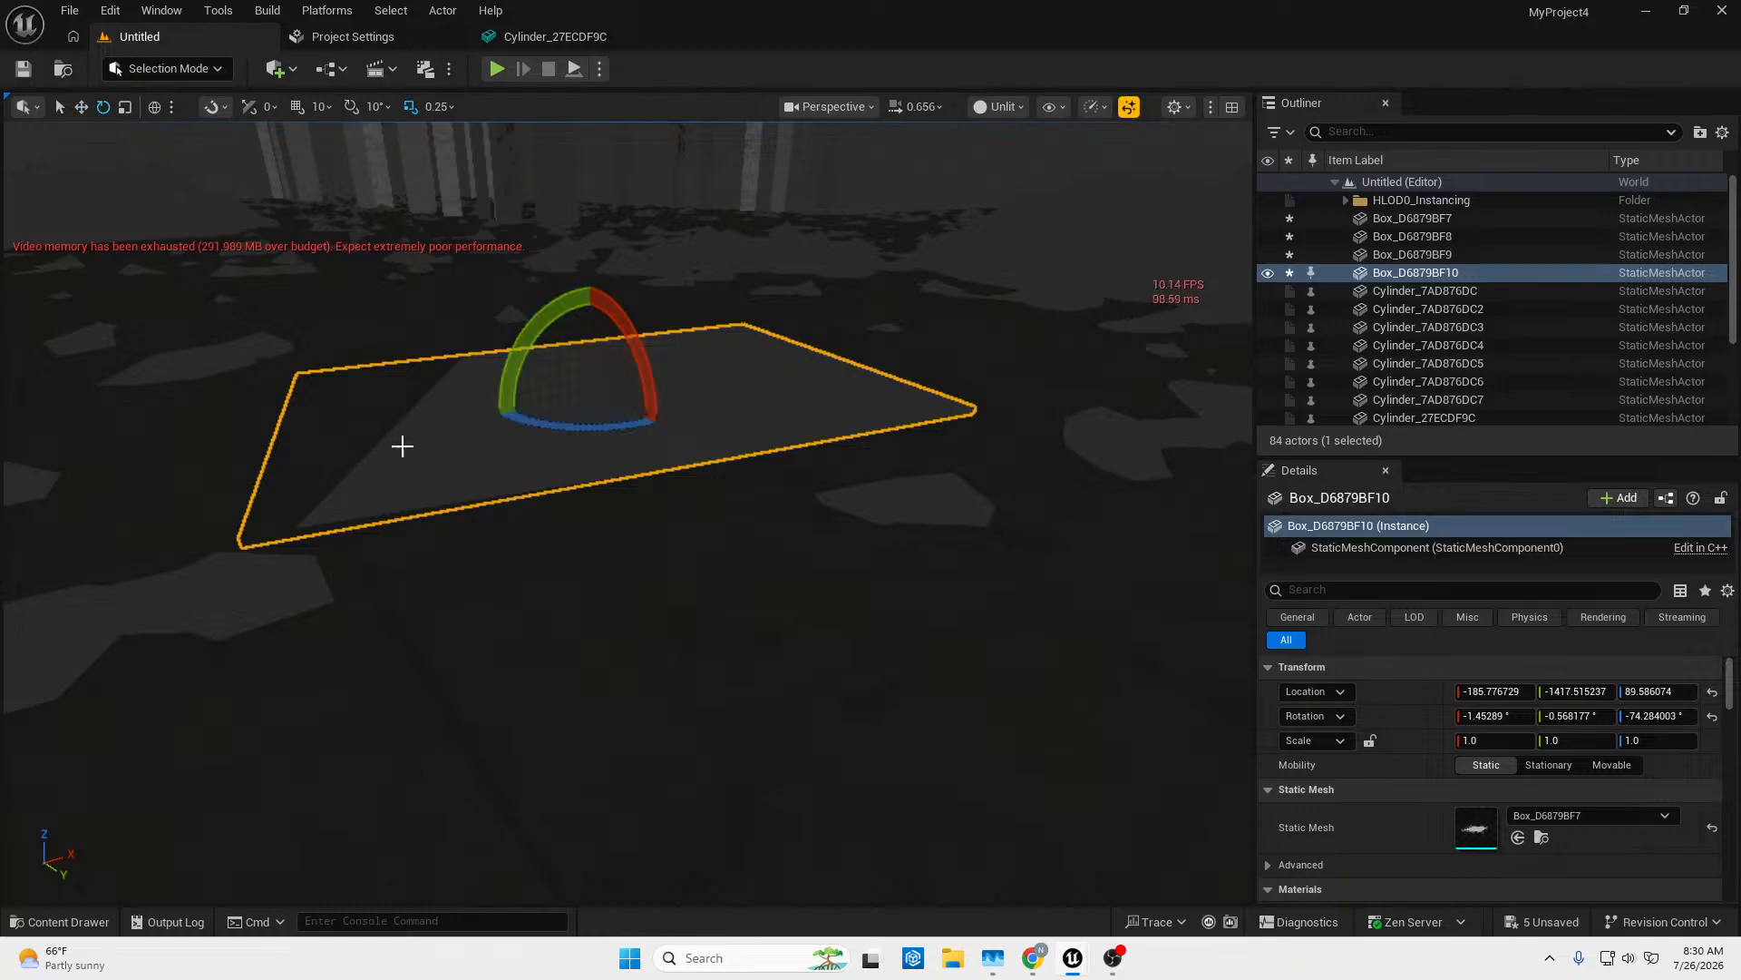
left_click_drag(536, 317, 502, 331)
left_click_drag(610, 312, 592, 317)
key("w")
right_click_drag(626, 512, 653, 536)
key("s")
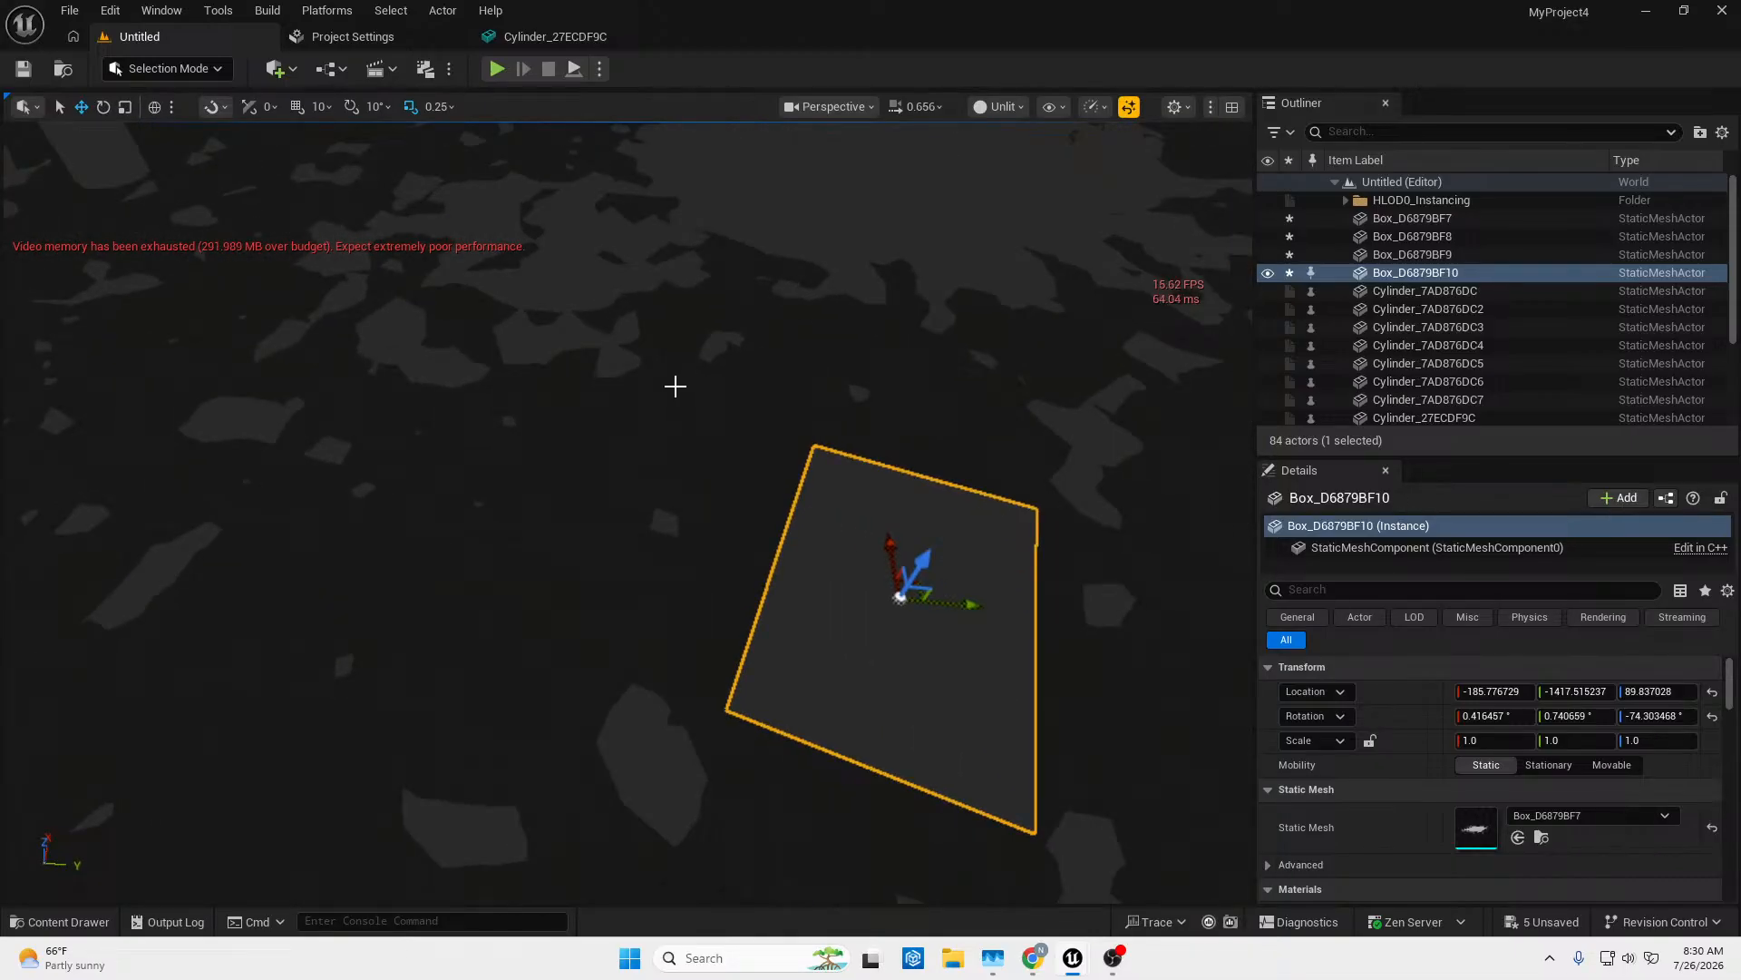
Duplicate the levelled floor box and move the copy across the floor to about X -385.8, Y -1723.0.
key("ctrl+d")
right_click_drag(676, 387, 544, 372)
key("s")
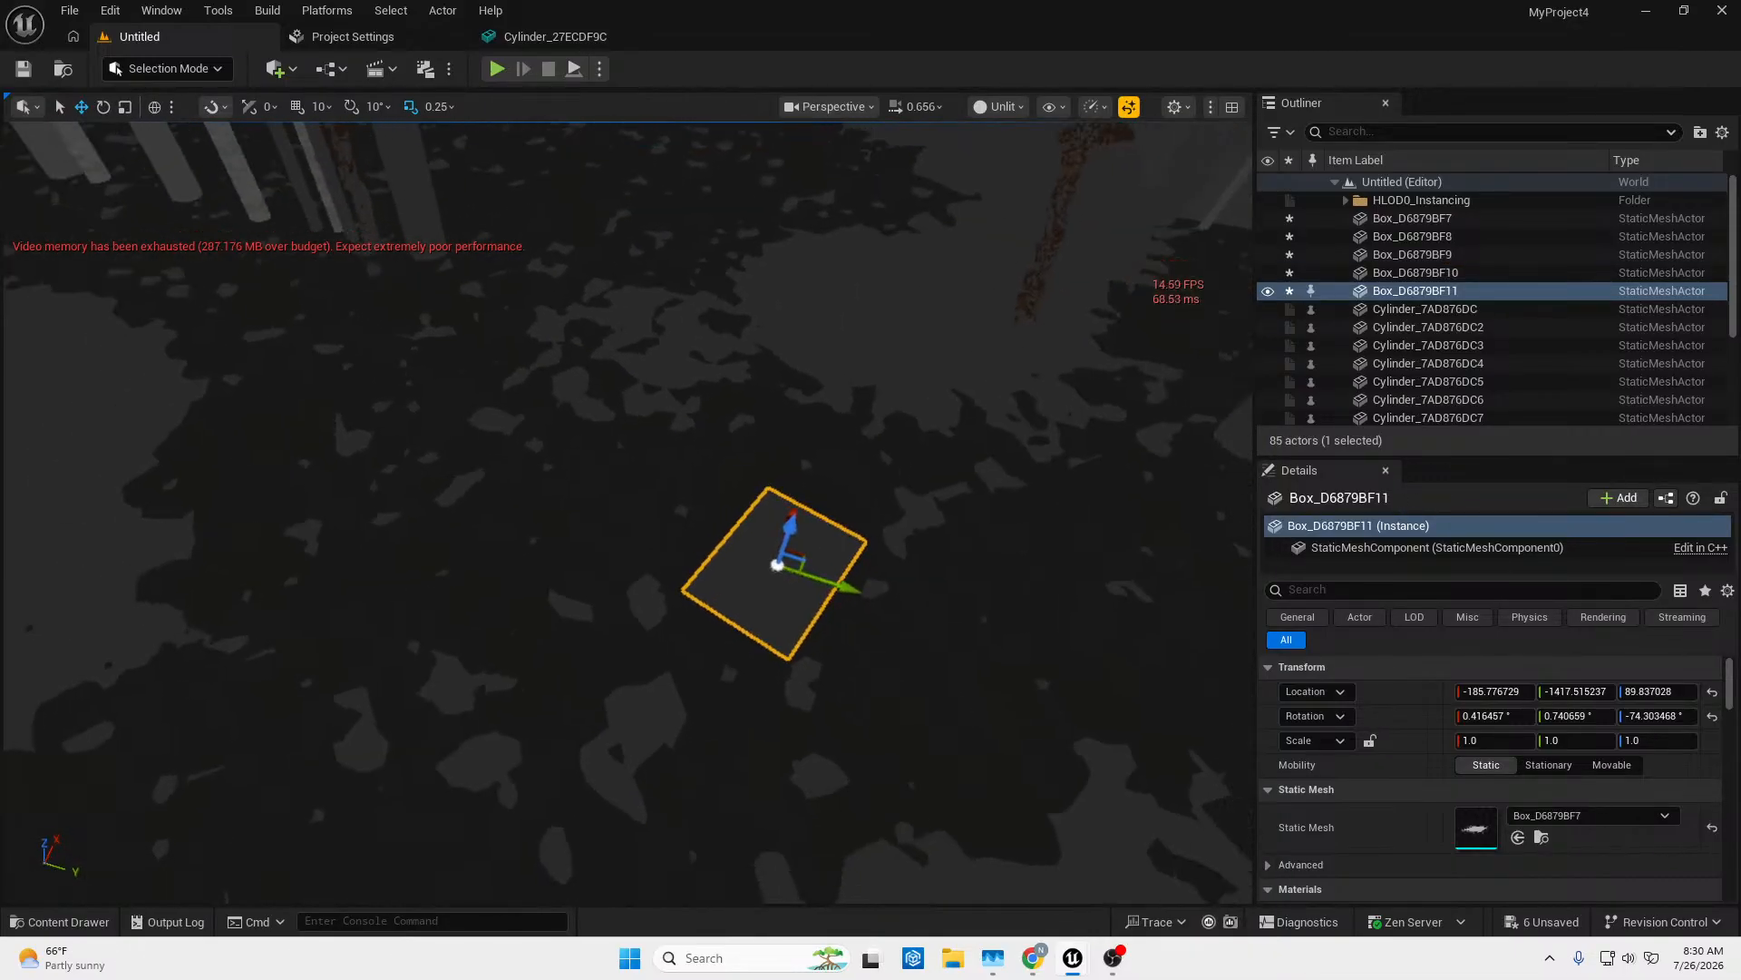
right_click_drag(876, 494, 911, 568)
left_click_drag(795, 473, 272, 717)
mouse_move(299, 355)
right_mouse_down()
mouse_move(204, 281)
mouse_move(299, 354)
right_mouse_up()
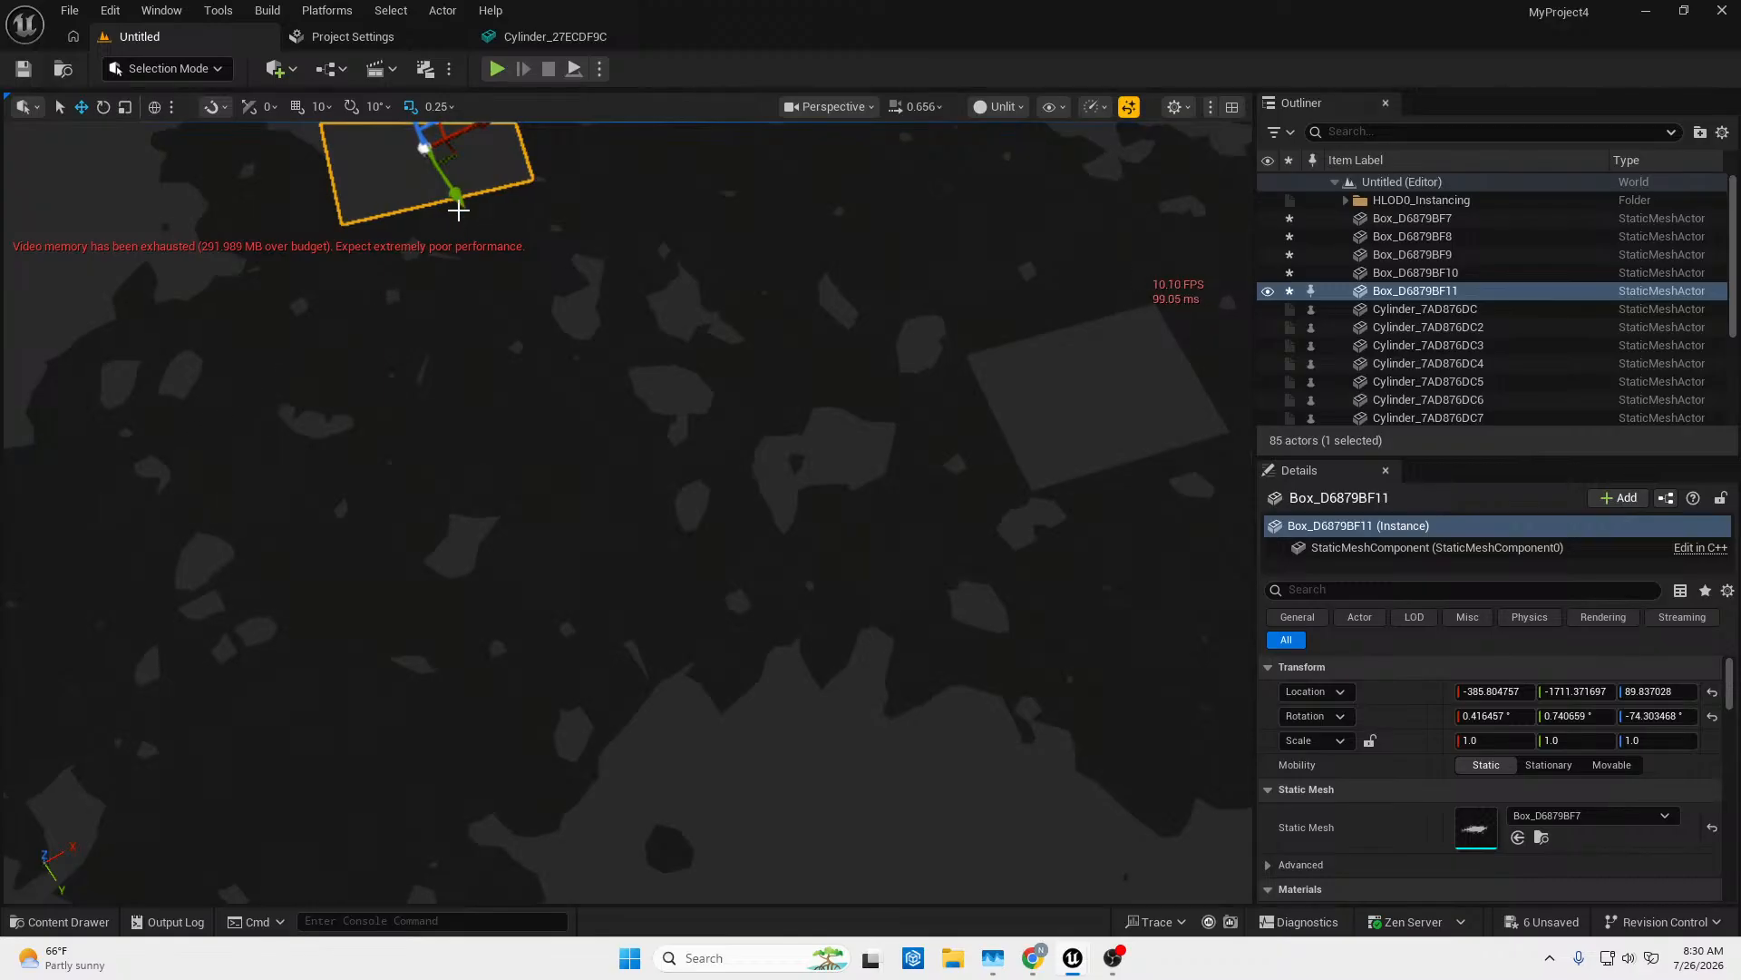
mouse_move(457, 191)
left_mouse_down()
mouse_move(468, 212)
mouse_move(449, 181)
left_mouse_up()
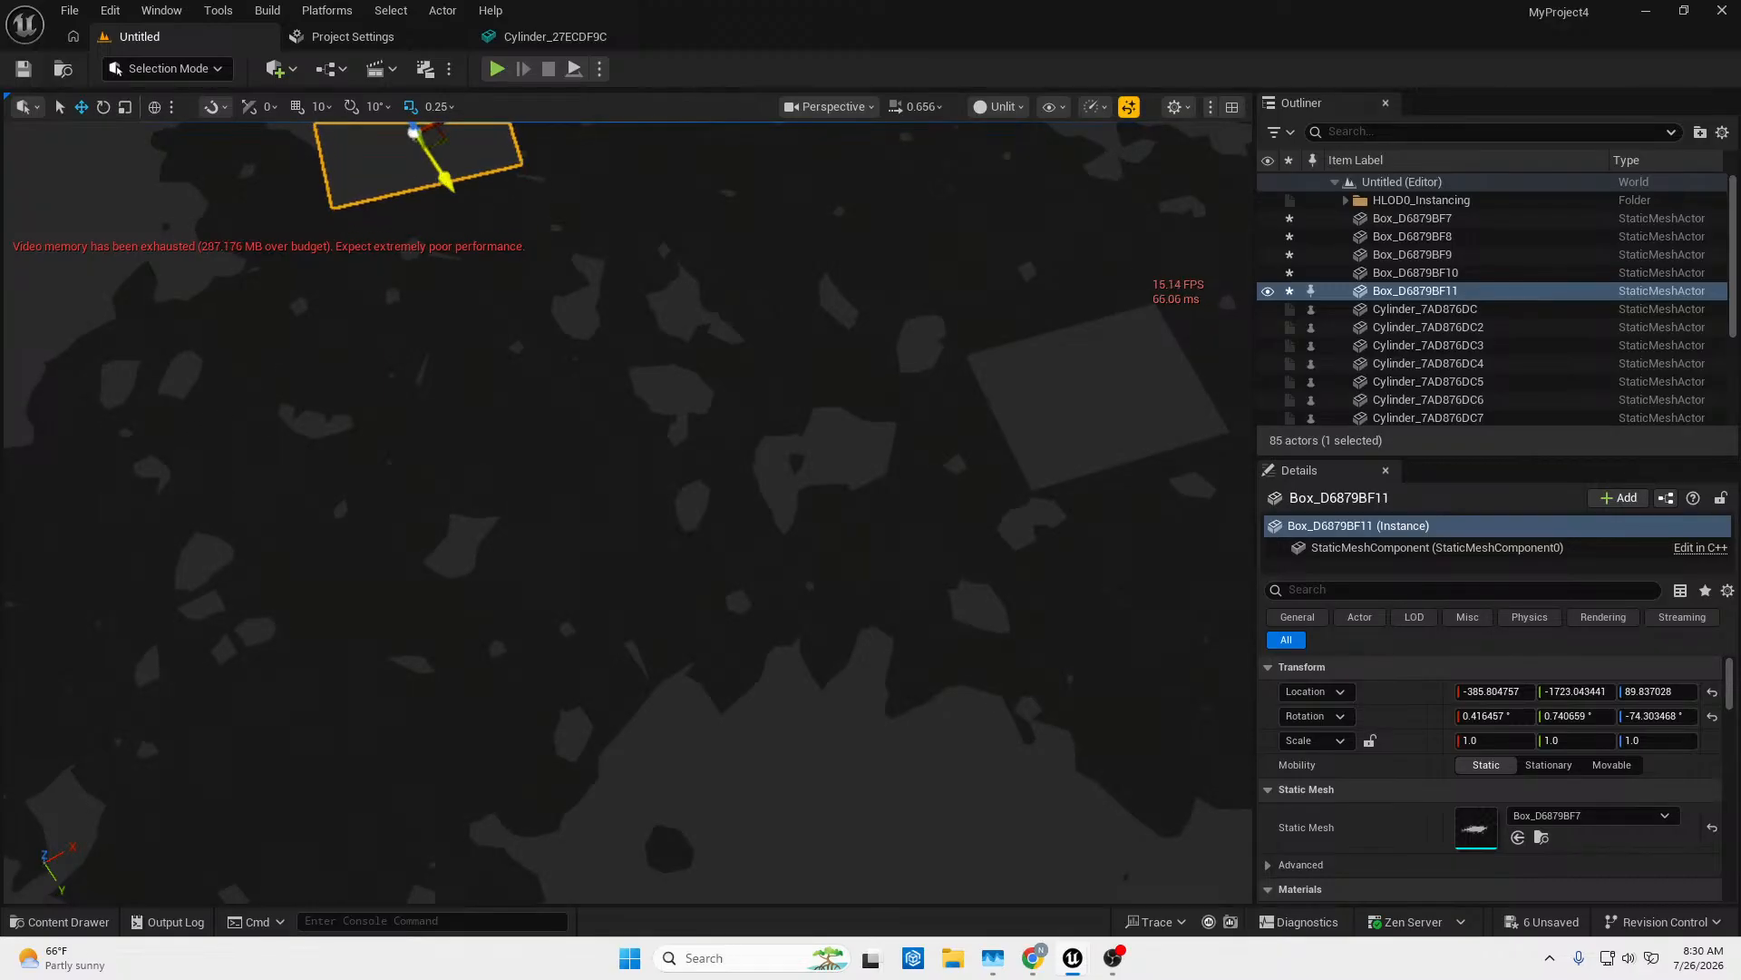
right_click_drag(449, 181, 422, 124)
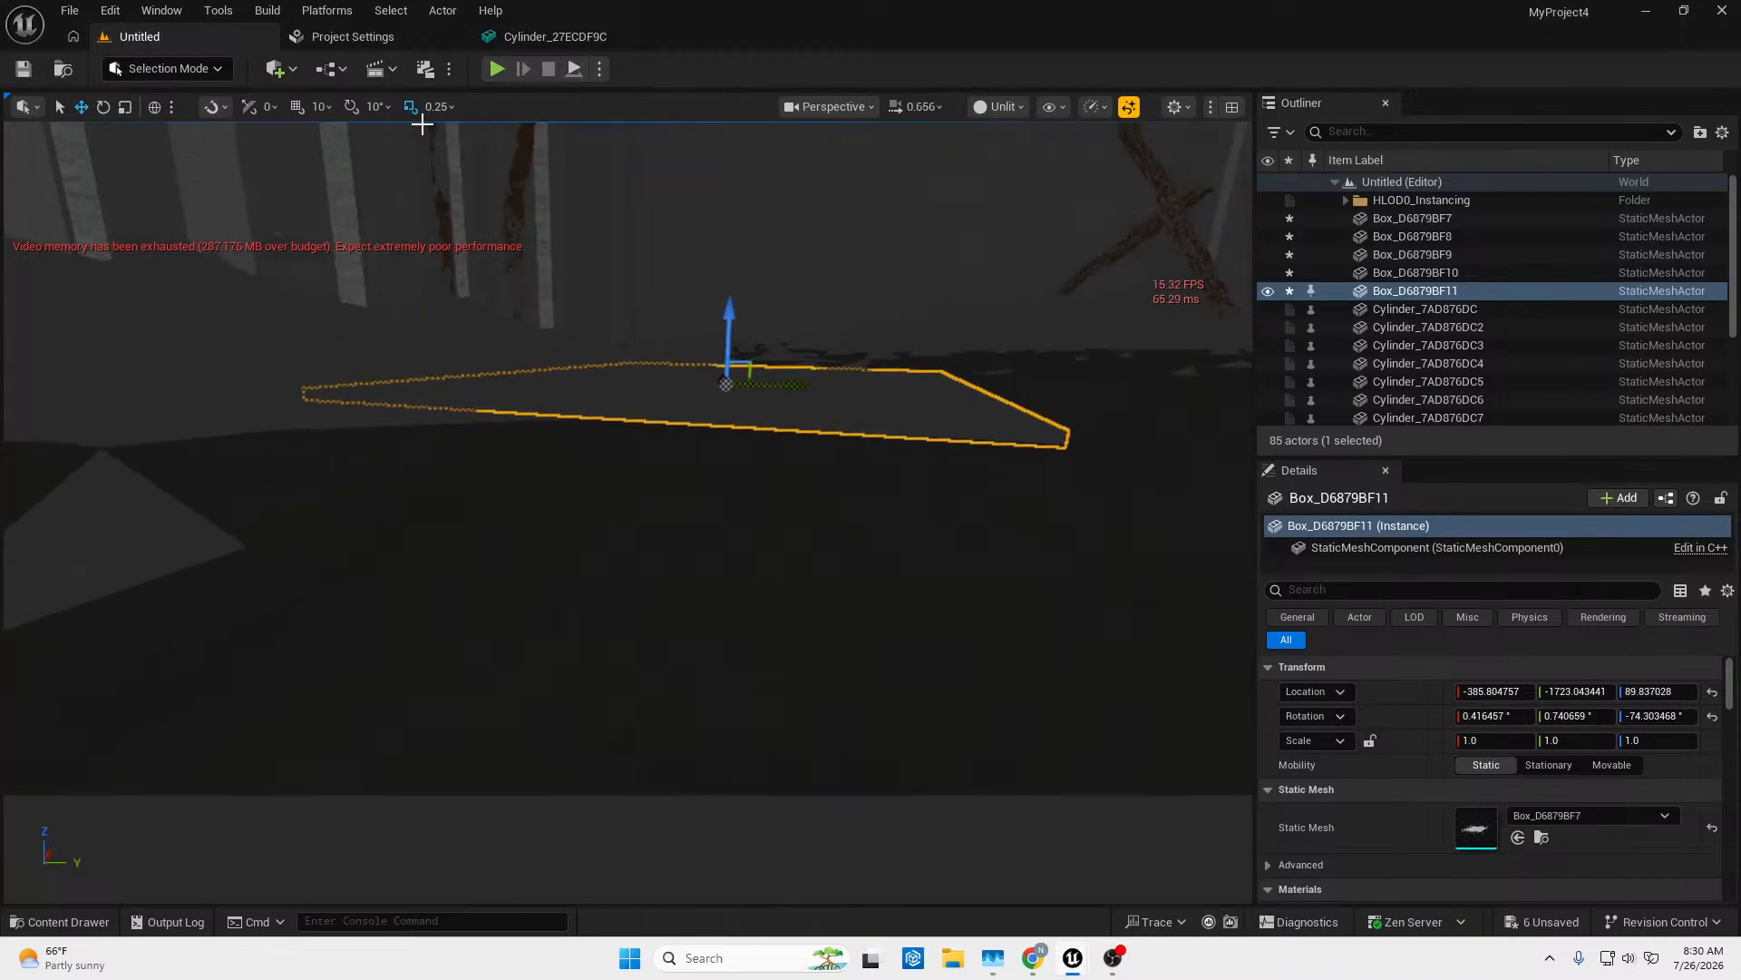
Tilt the floor box copy to about 2.4° about X and 7.9° about Y, and move it to about Y -1736.8, Z 92.9.
key("e")
left_click_drag(676, 303, 712, 281)
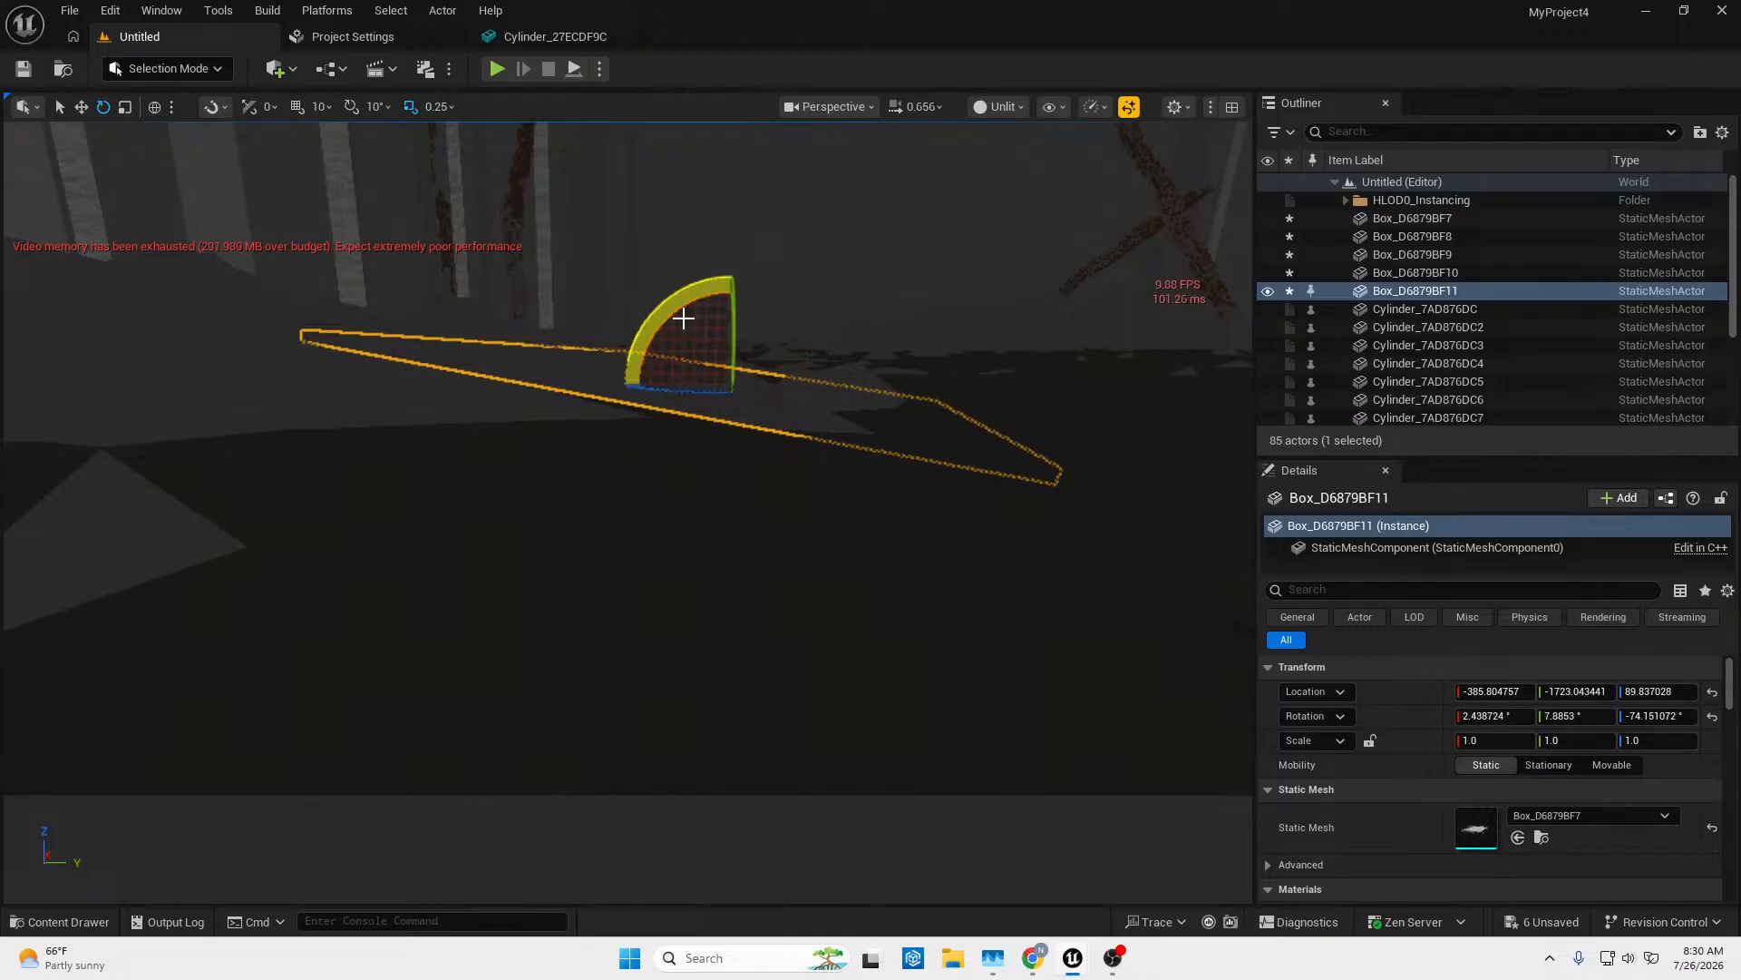
key("w")
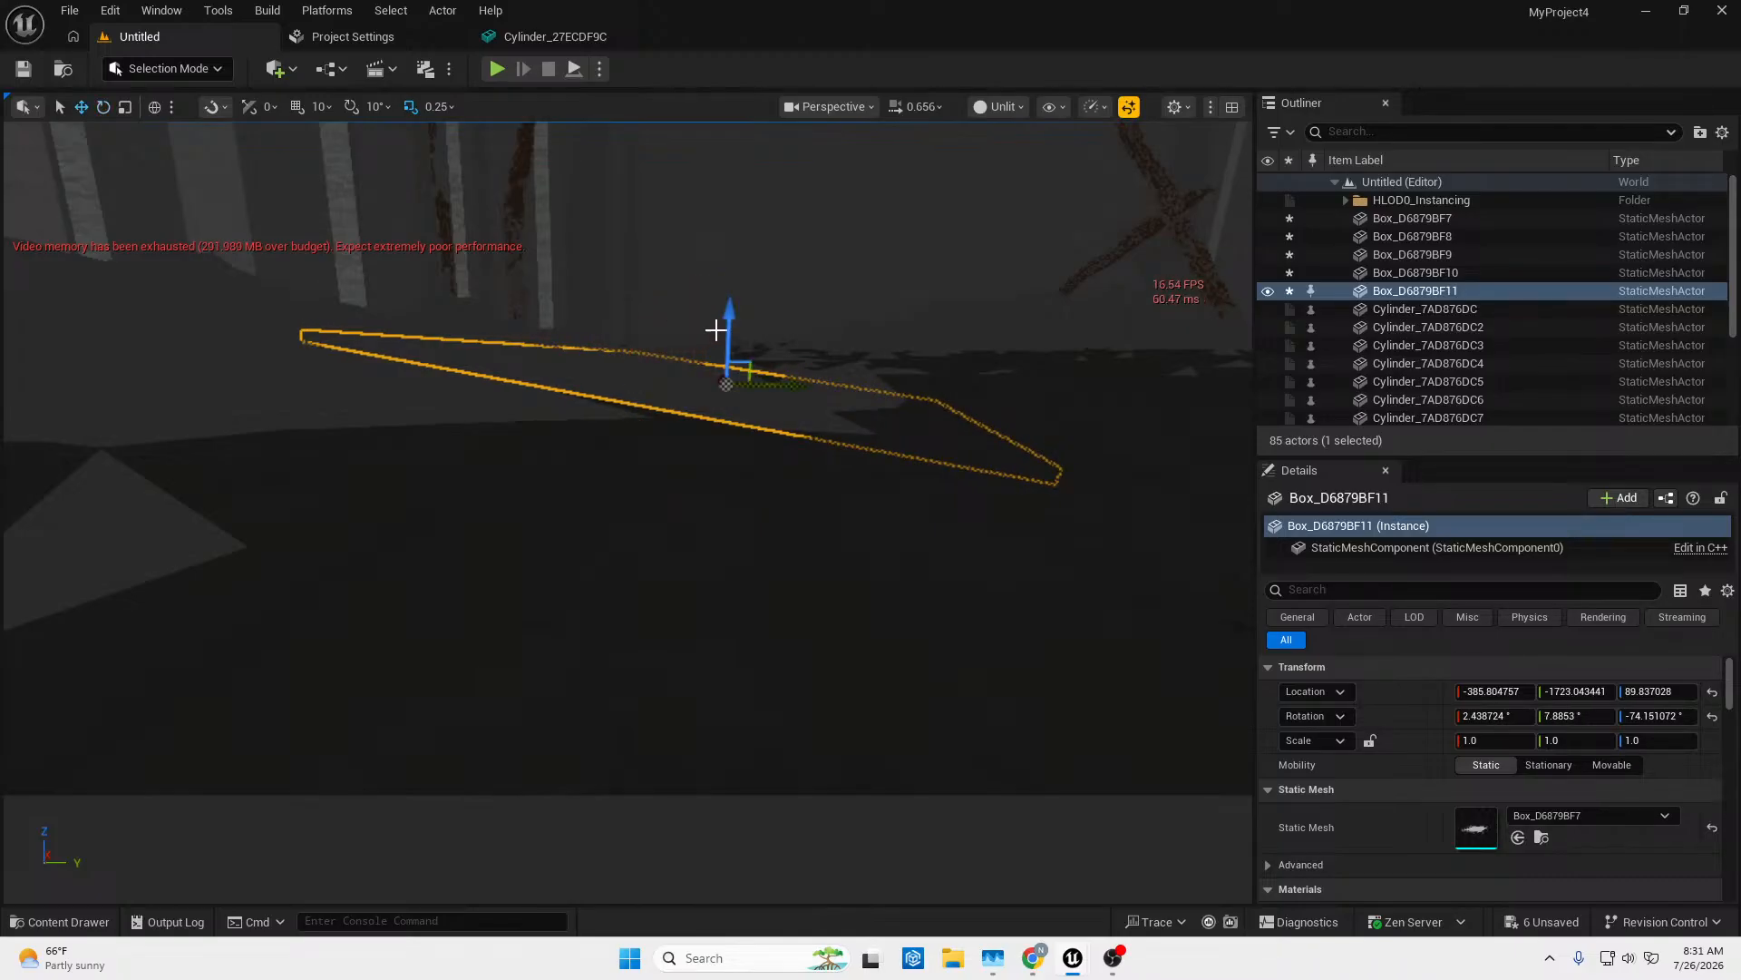
left_click_drag(729, 336, 695, 359)
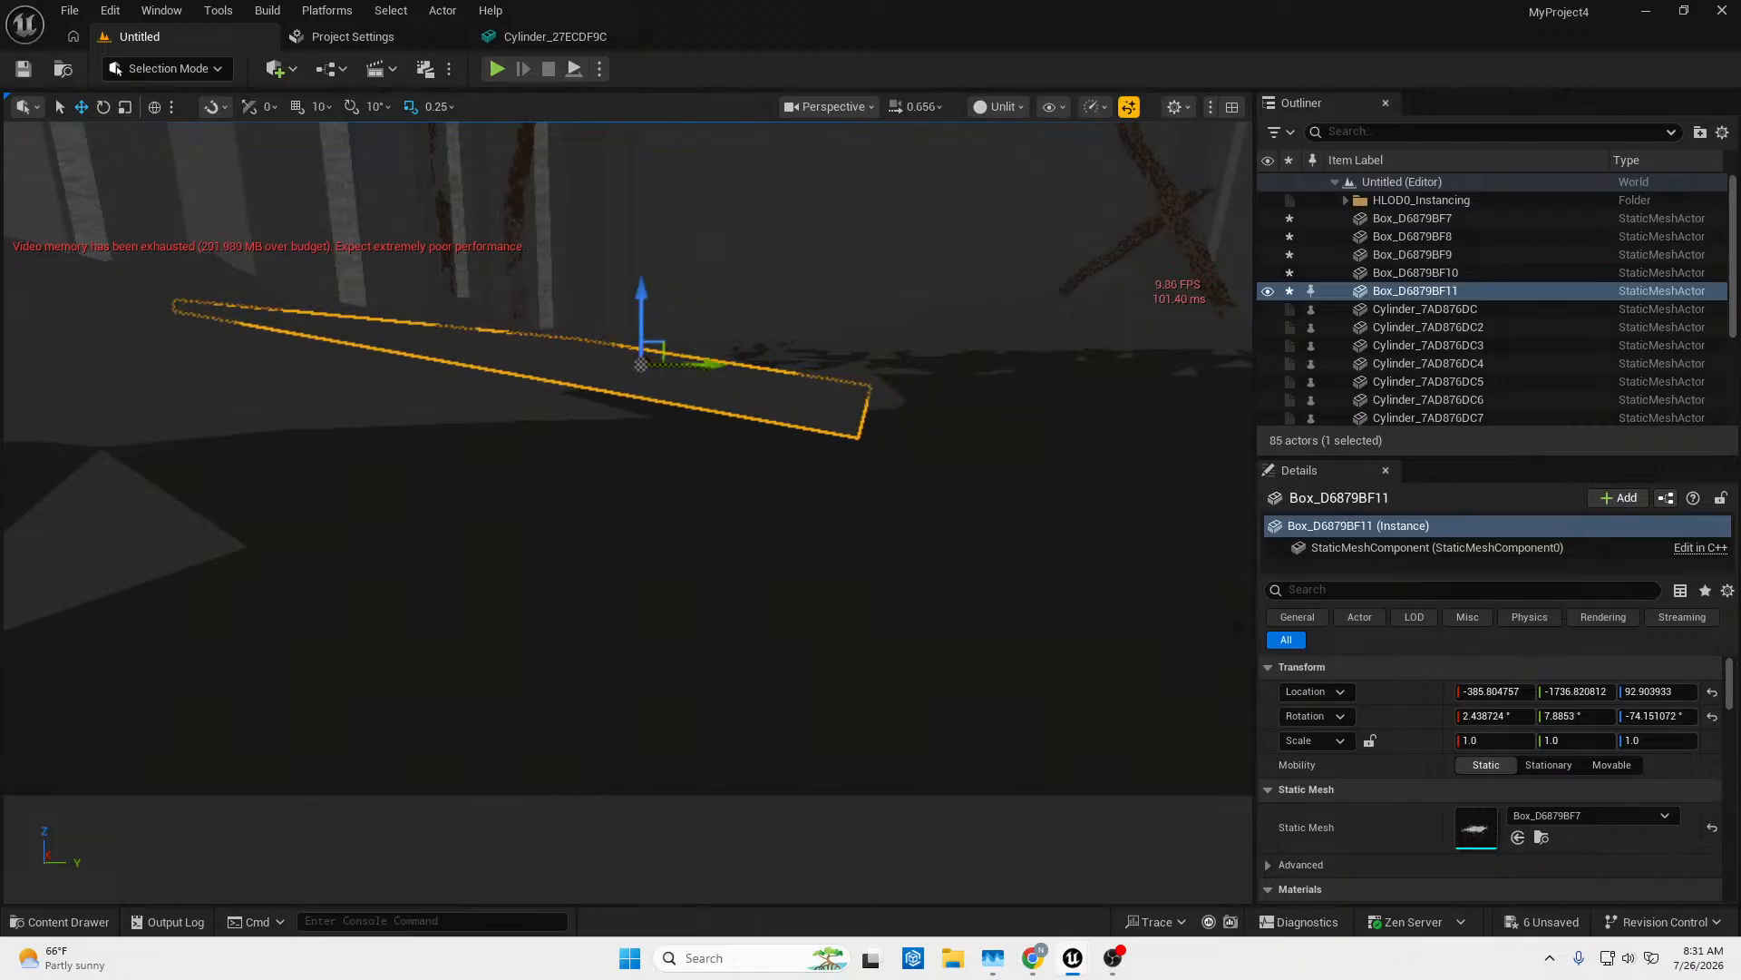
Adjust the box copy's tilt to about -0.5° about X and 8.7° about Y, and raise it to about Z 96.9.
mouse_move(695, 358)
right_mouse_down()
mouse_move(750, 372)
mouse_move(715, 365)
right_mouse_up()
key("w")
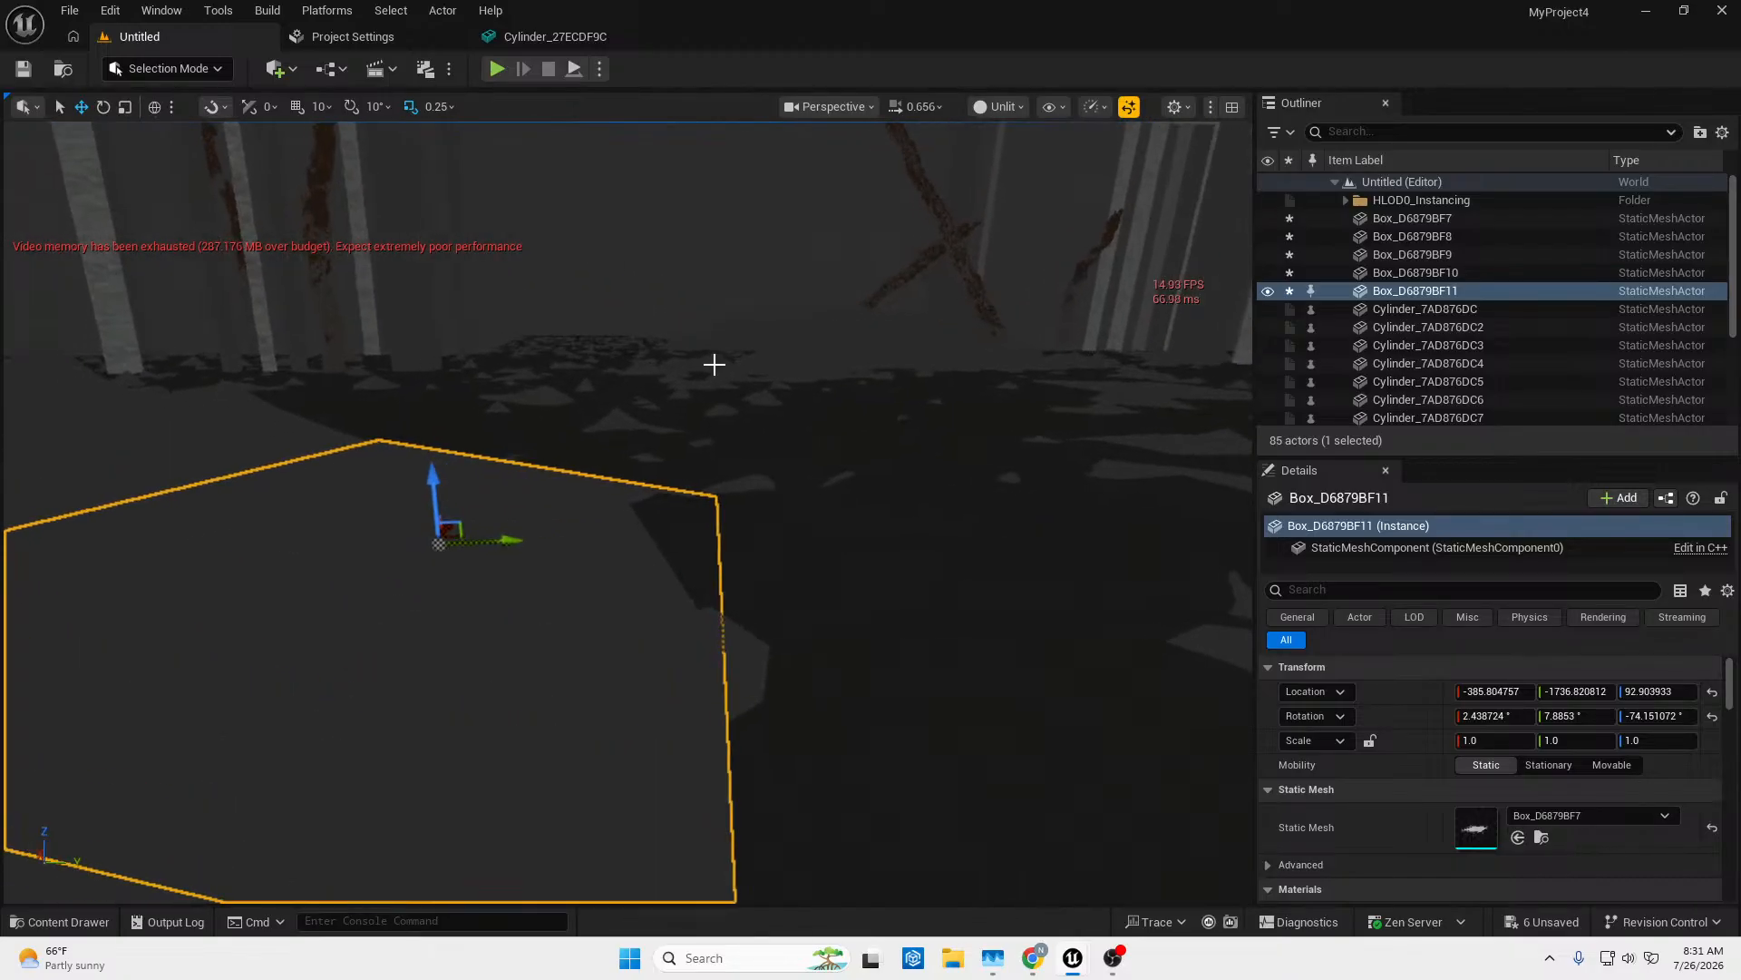
key("e")
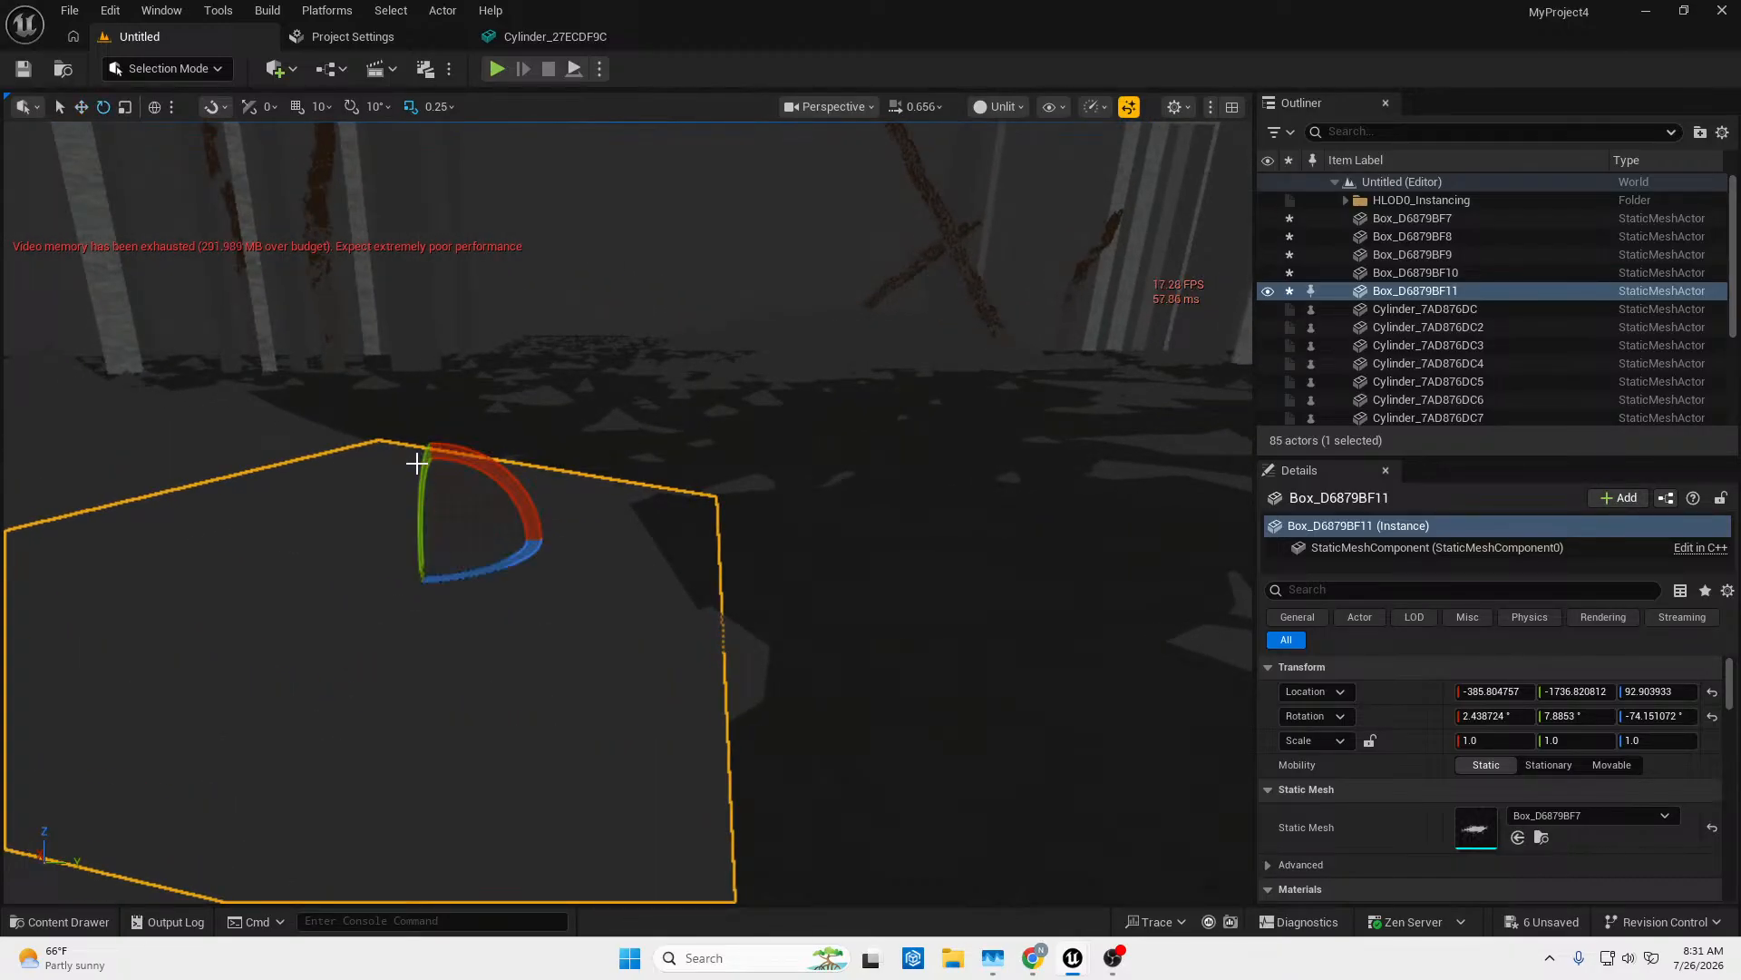
mouse_move(424, 466)
left_mouse_down()
mouse_move(445, 503)
mouse_move(423, 469)
mouse_move(435, 441)
left_mouse_up()
key("w")
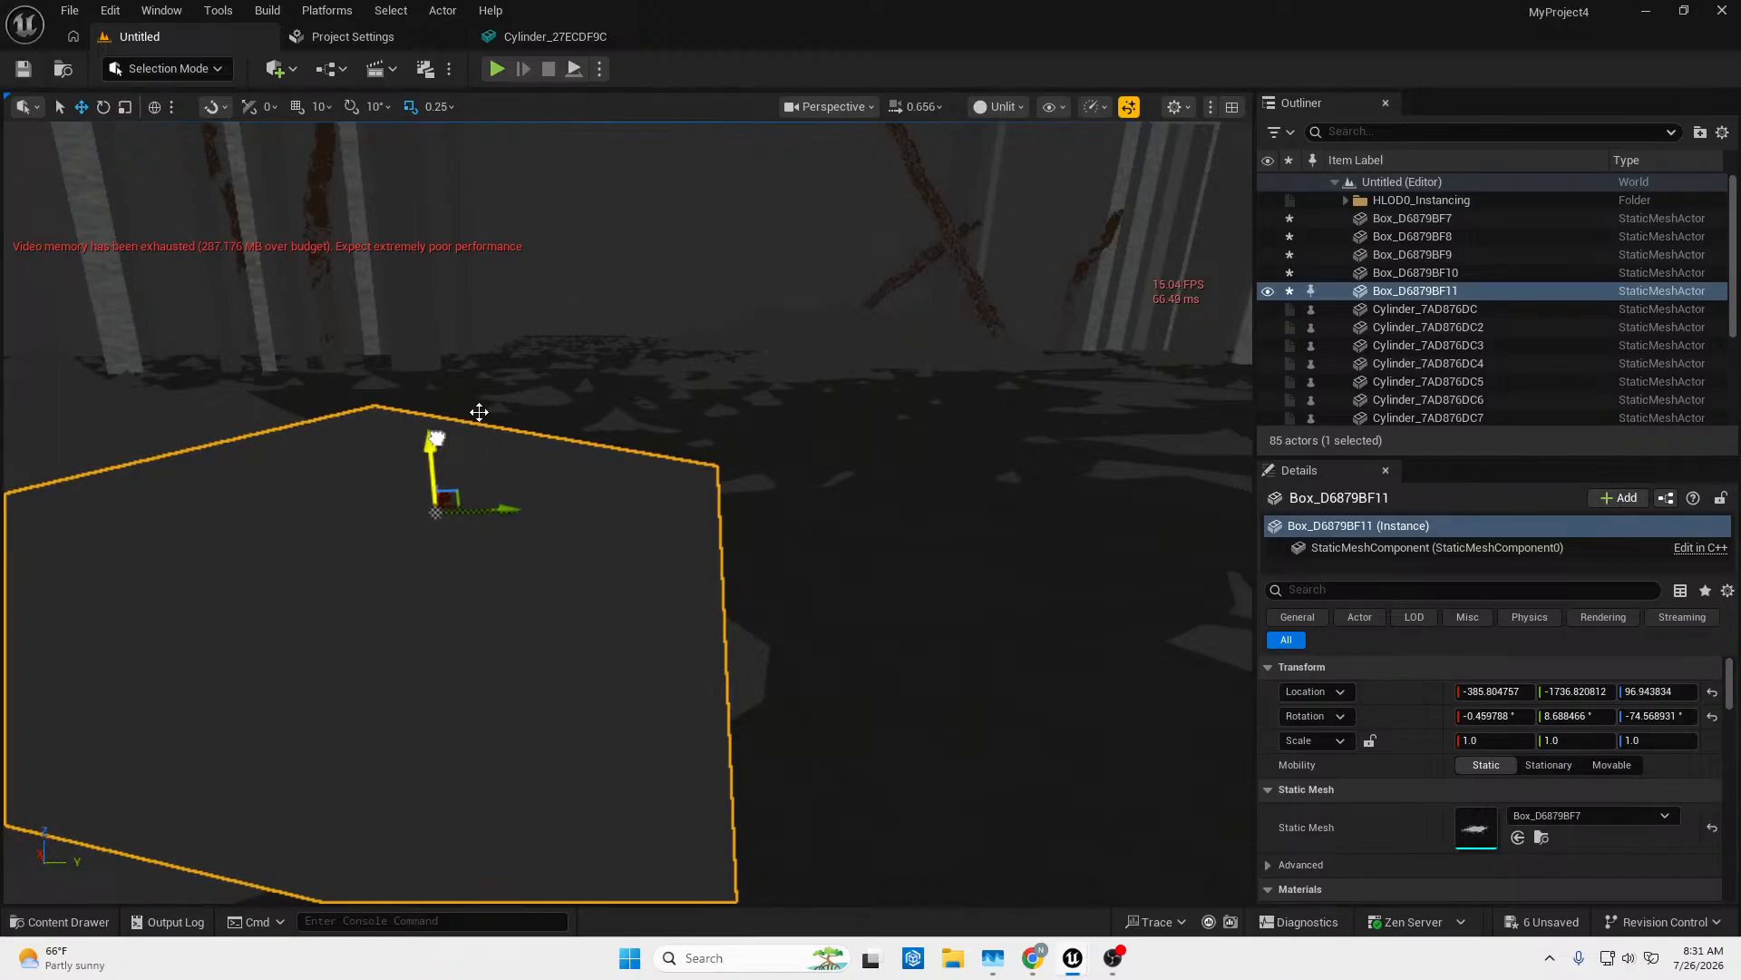
Examine the tilted box and surrounding floor under Lit shading, and return the viewport to Unlit.
left_click(996, 115)
left_click(1009, 171)
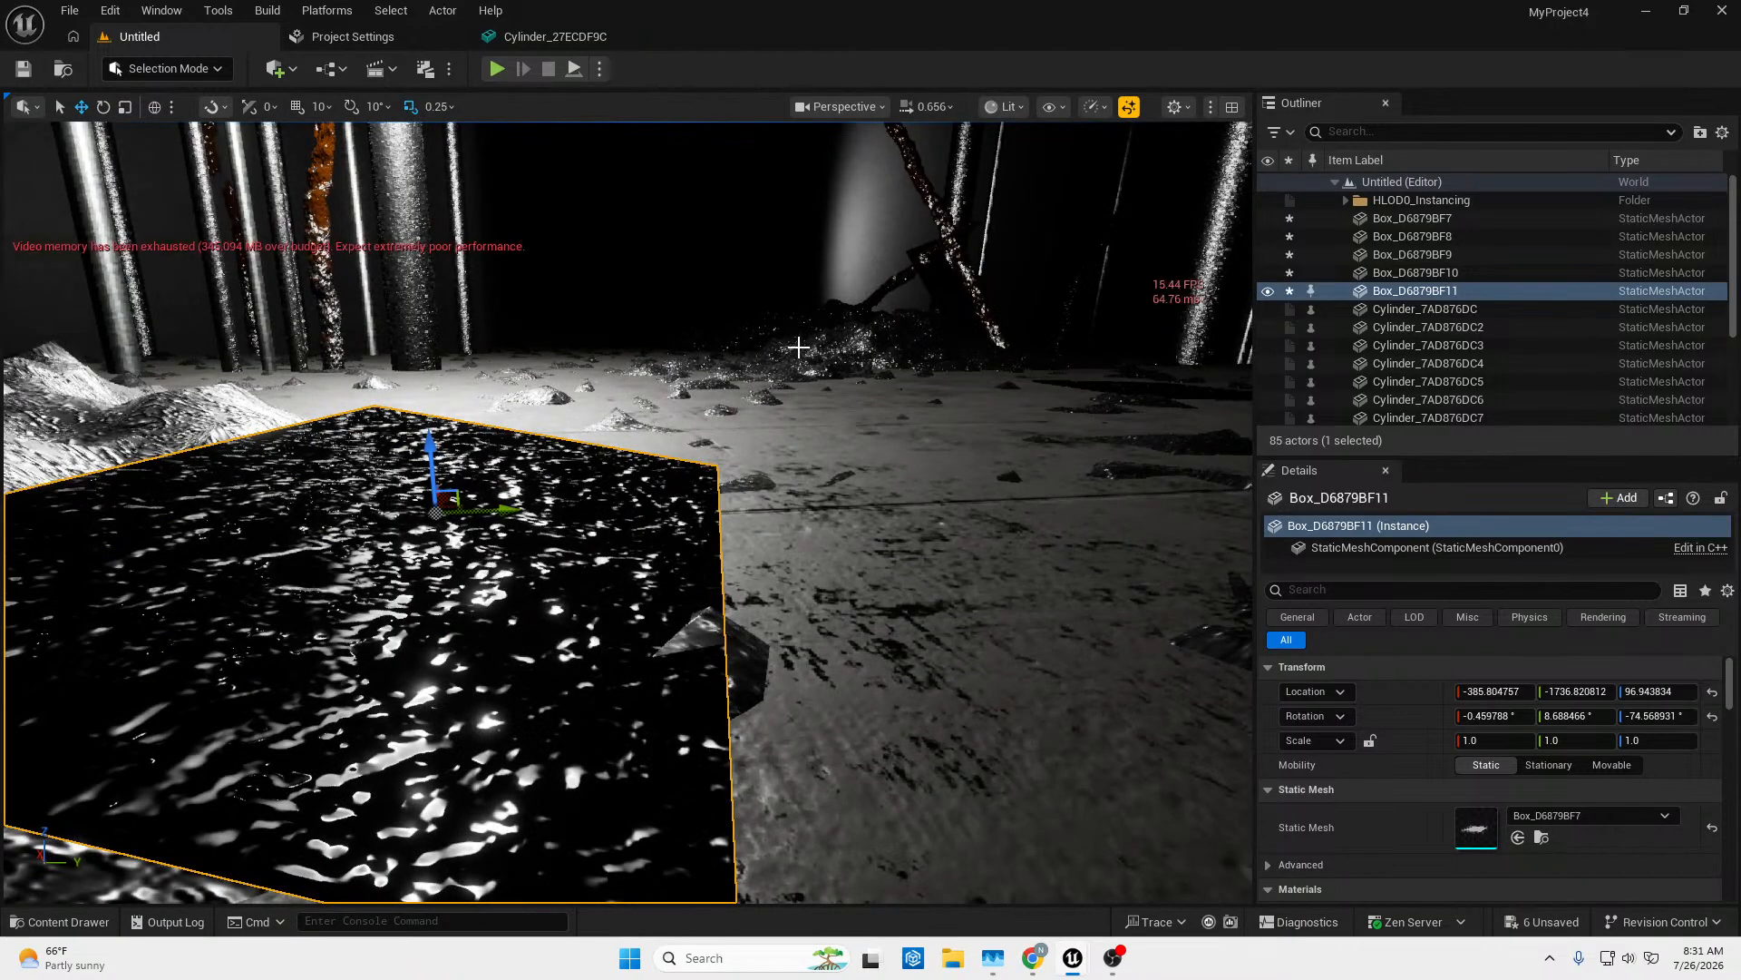
key("w")
right_click_drag(800, 347, 472, 359)
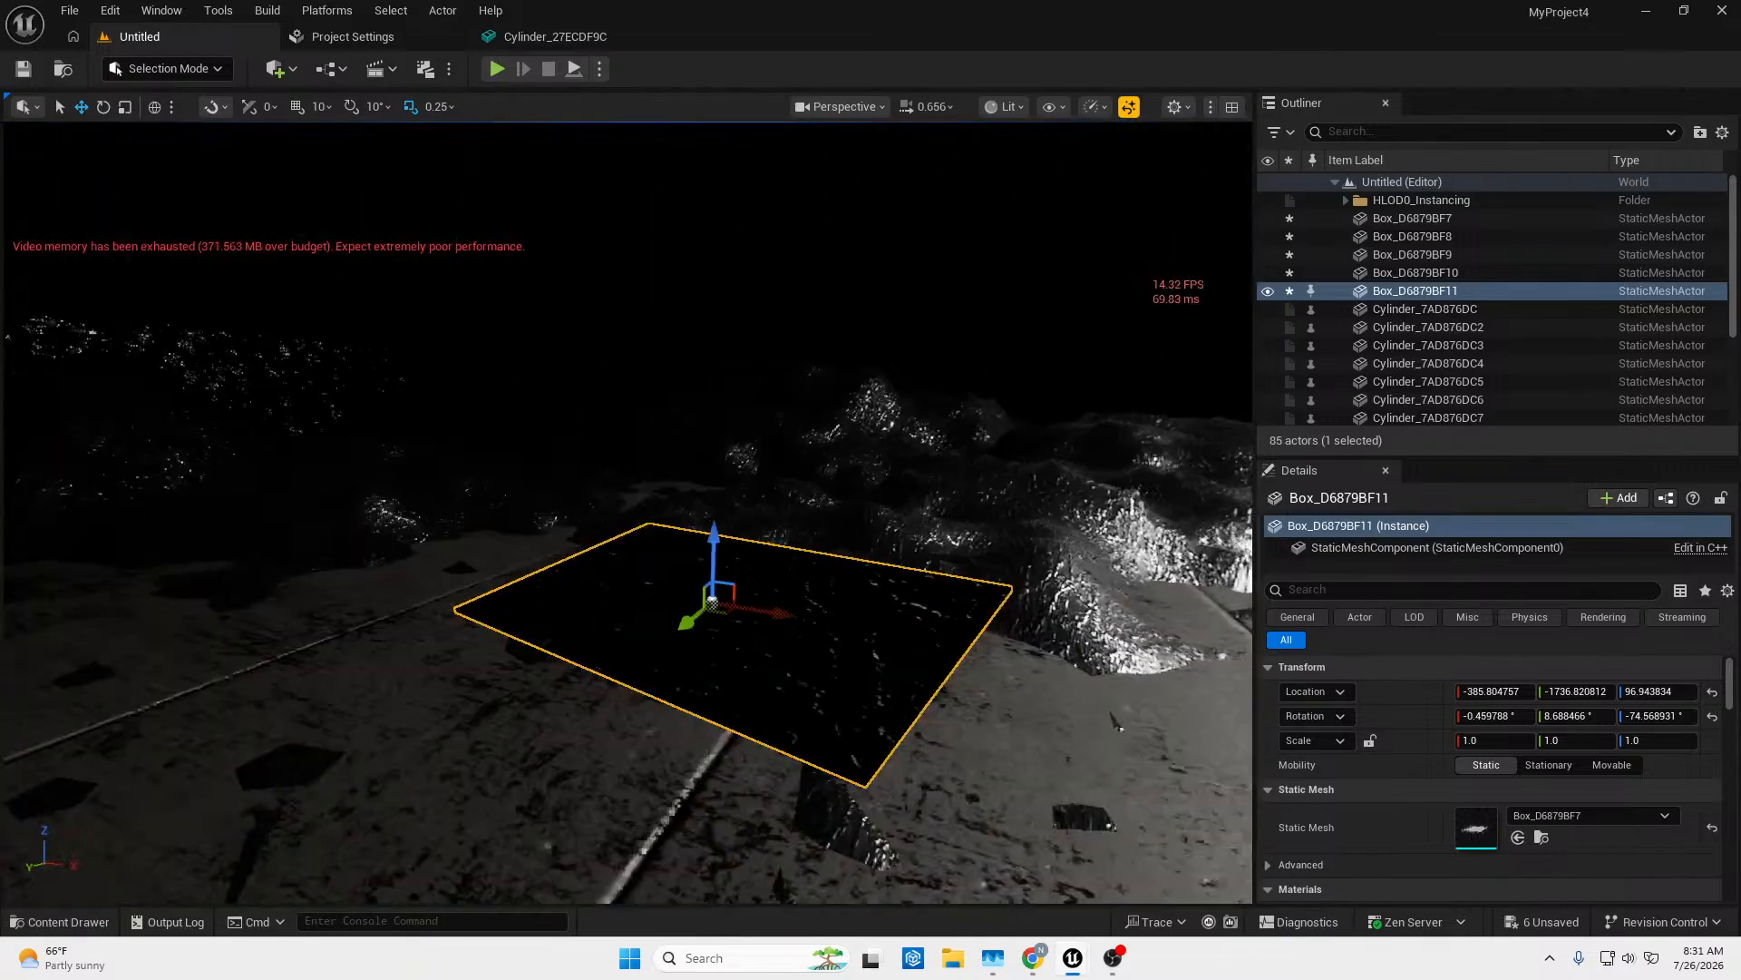
key("s")
mouse_move(626, 508)
right_mouse_down()
mouse_move(594, 513)
mouse_move(798, 581)
mouse_move(962, 540)
mouse_move(957, 489)
mouse_move(635, 494)
right_mouse_up()
left_click(1009, 106)
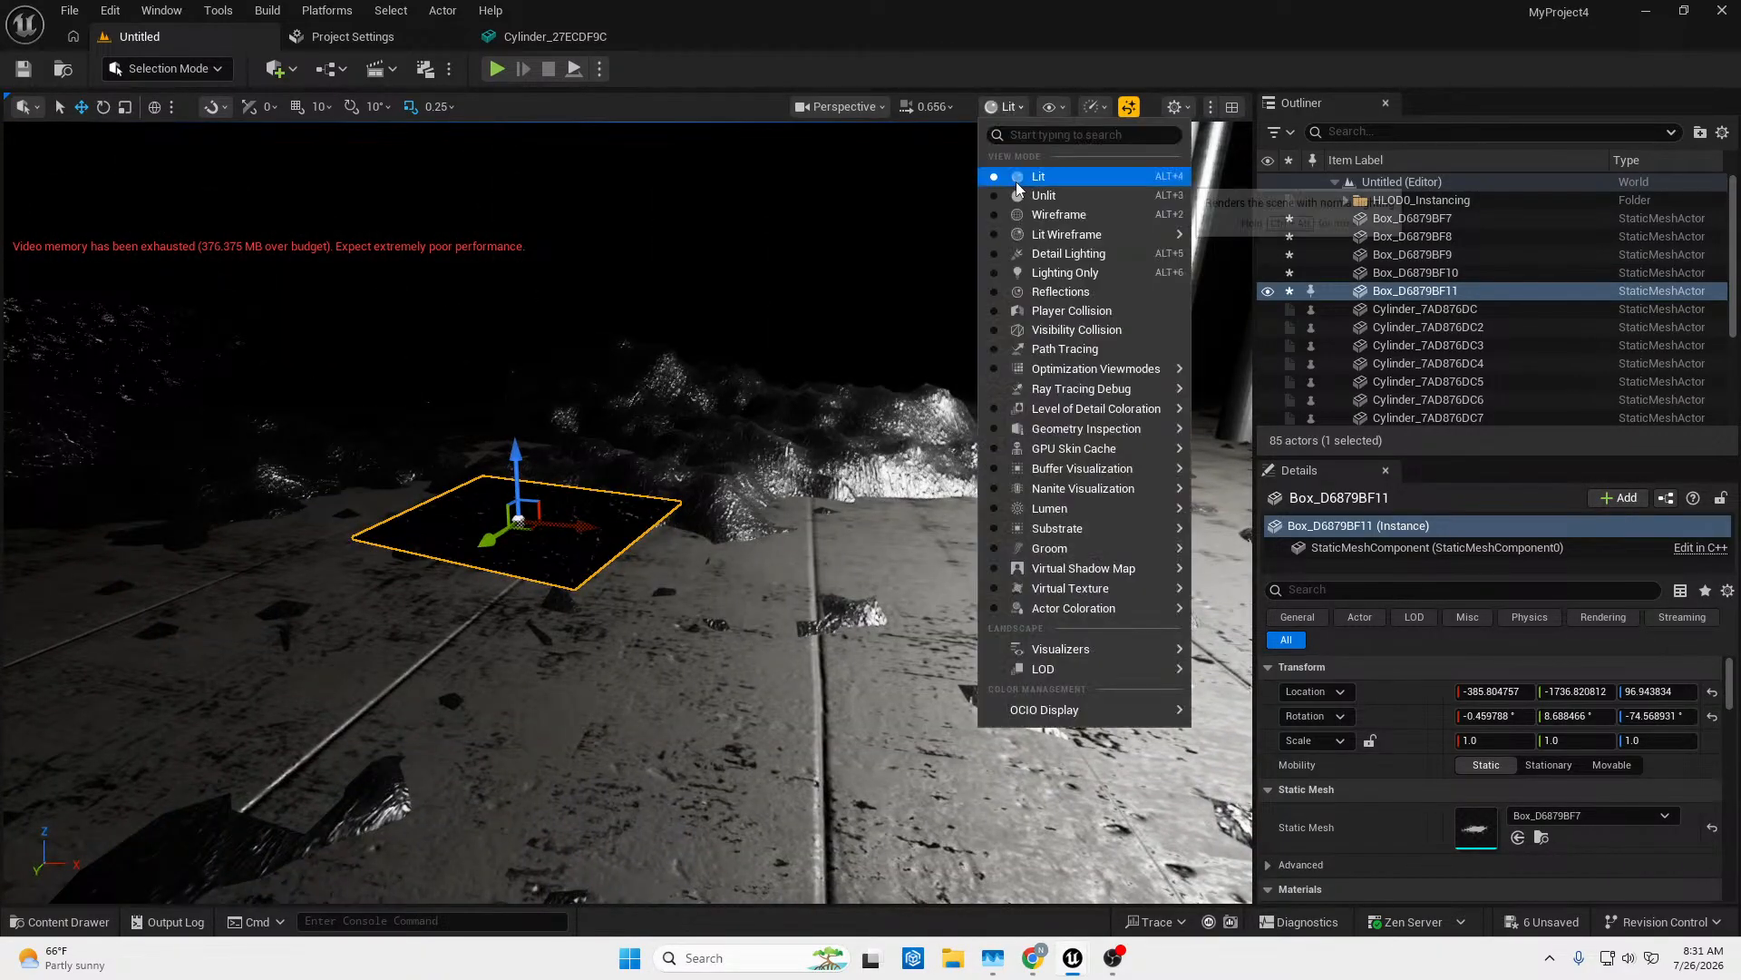
left_click(1018, 194)
Duplicate the levelled floor box Box_D6879BF10 and move the copy along the Y axis to about -1625.8.
key("w")
right_click_drag(888, 308, 991, 230)
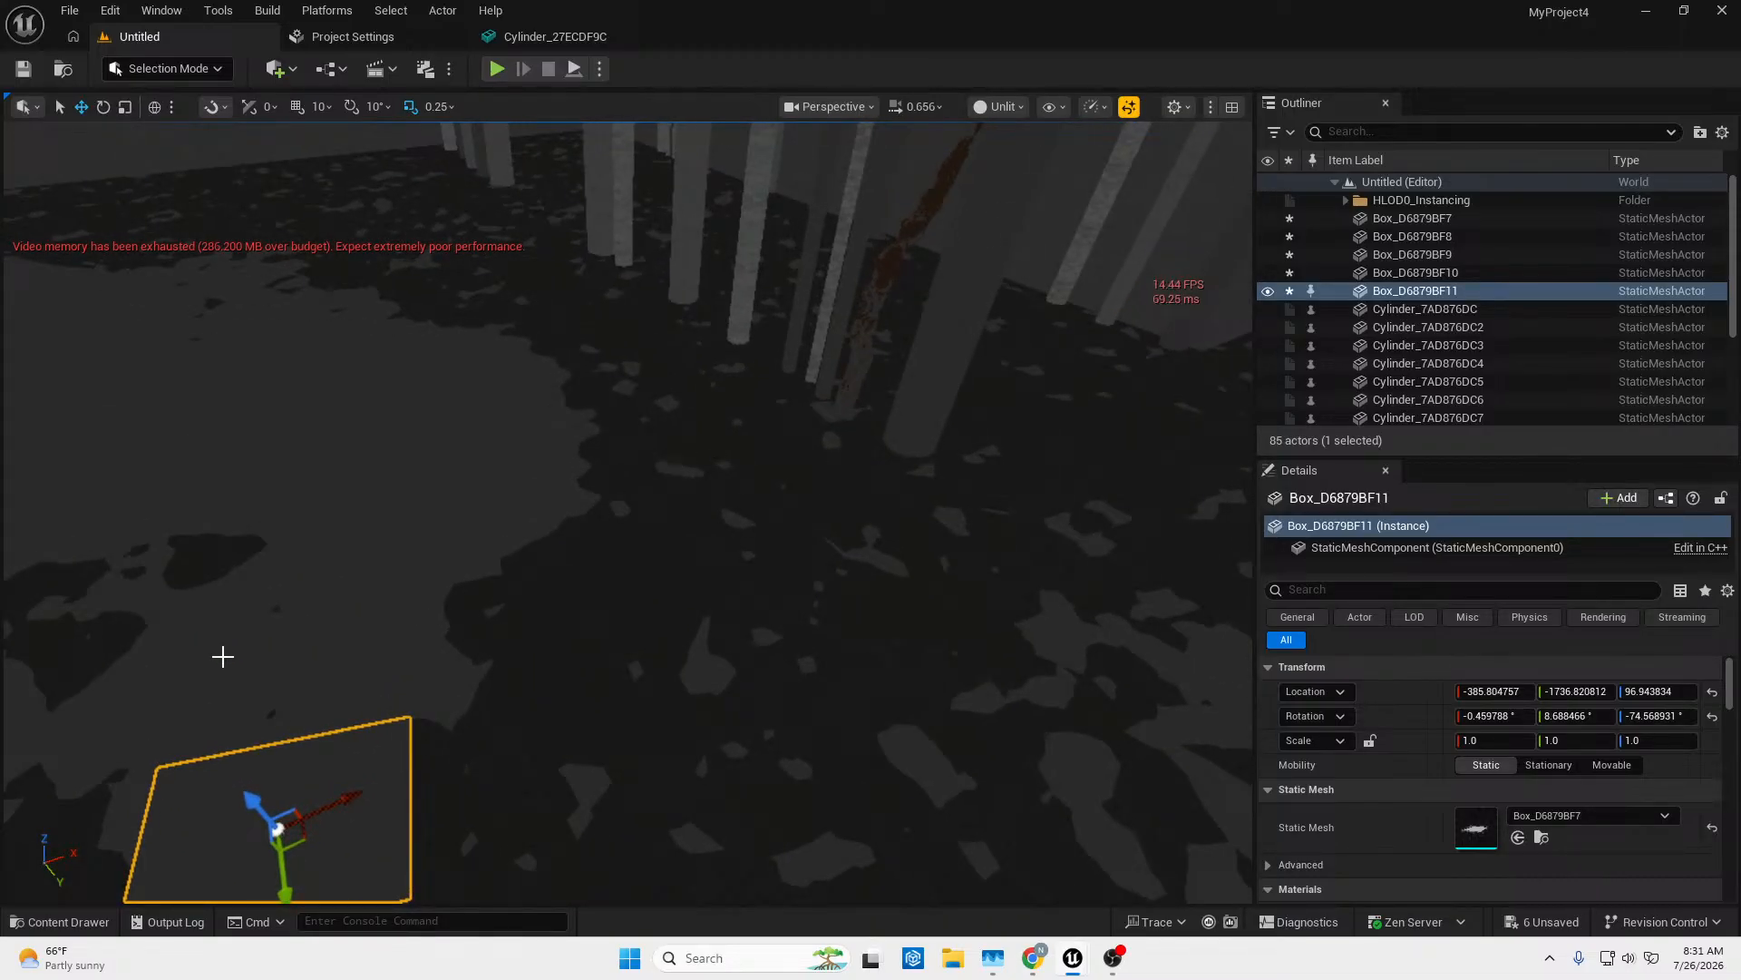
right_click_drag(300, 649, 536, 705)
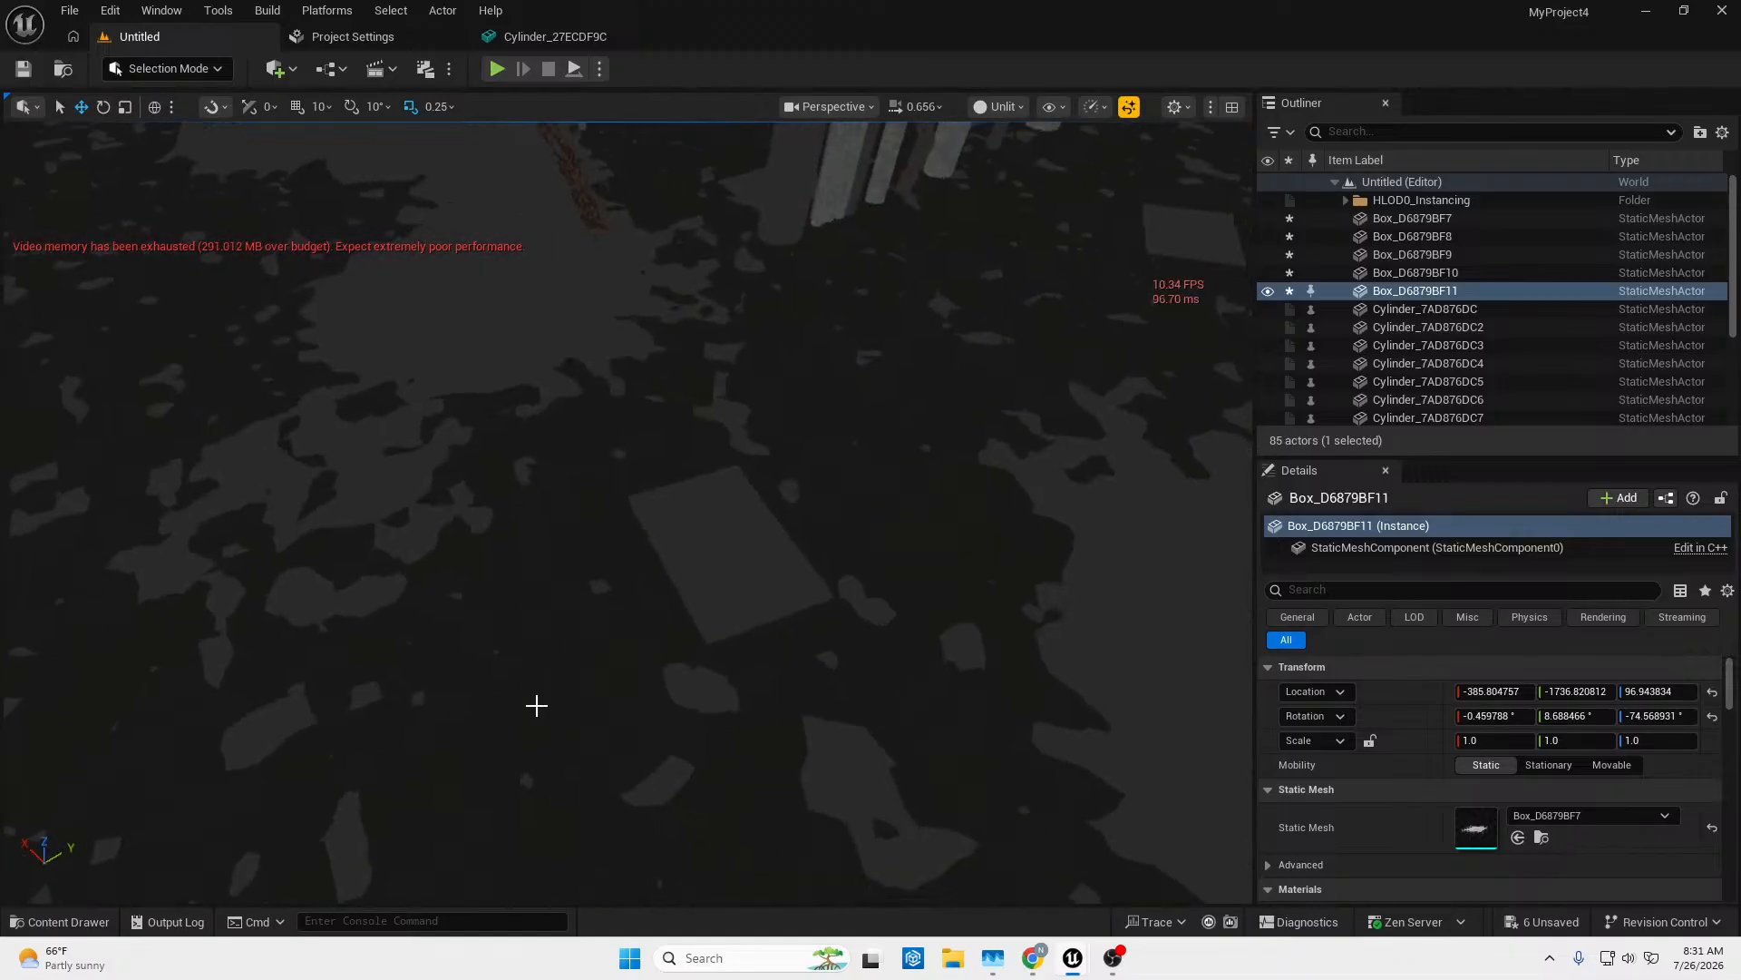
left_click(667, 556)
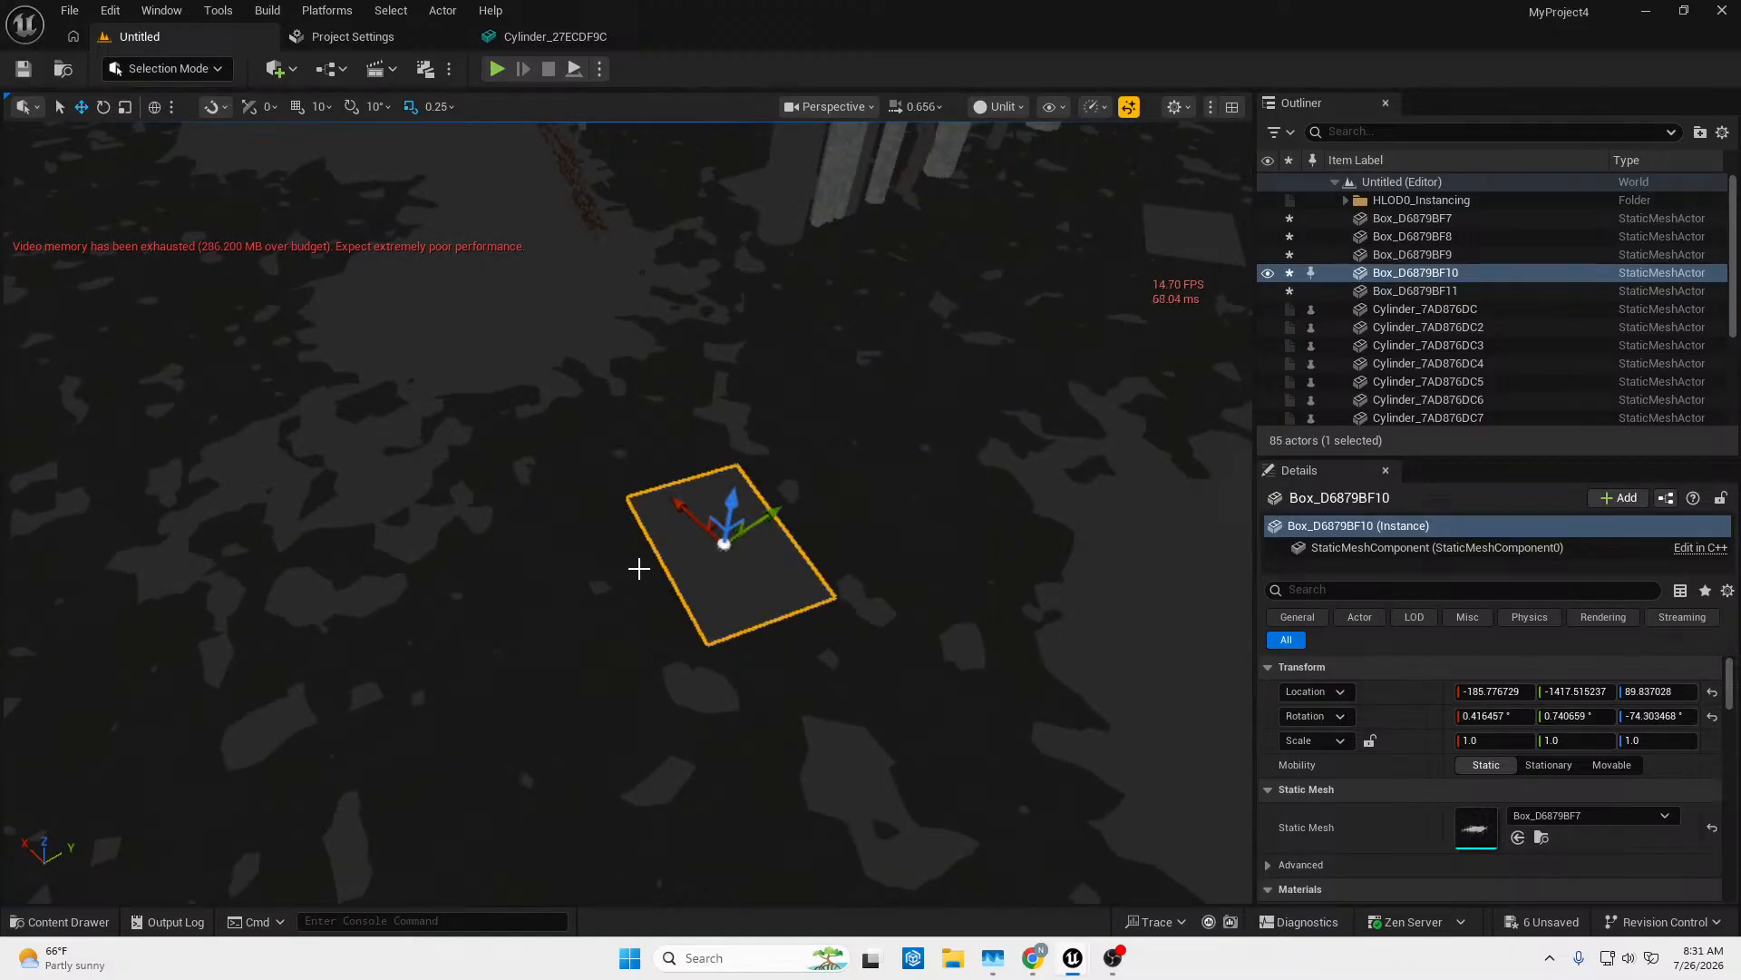
key("ctrl+d")
left_click_drag(732, 544, 276, 657)
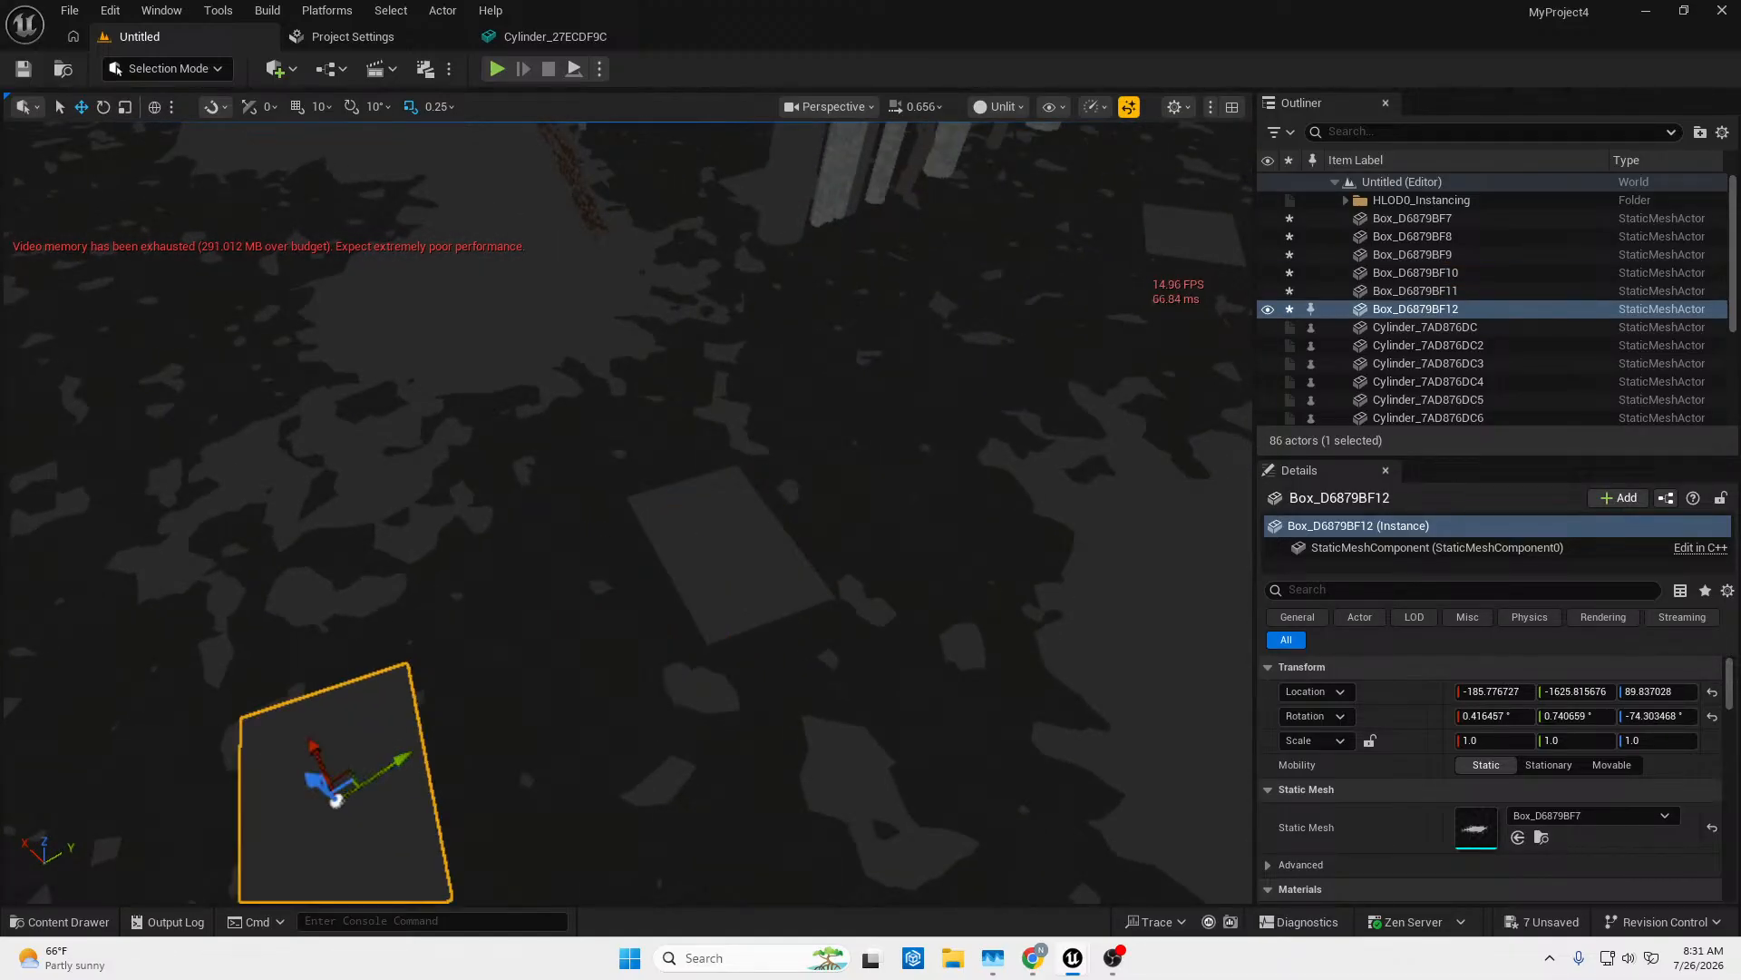
Move the new box copy across the floor to about X -128.4, Y -1824.1.
right_click_drag(276, 657, 55, 580)
right_click_drag(599, 535, 651, 699)
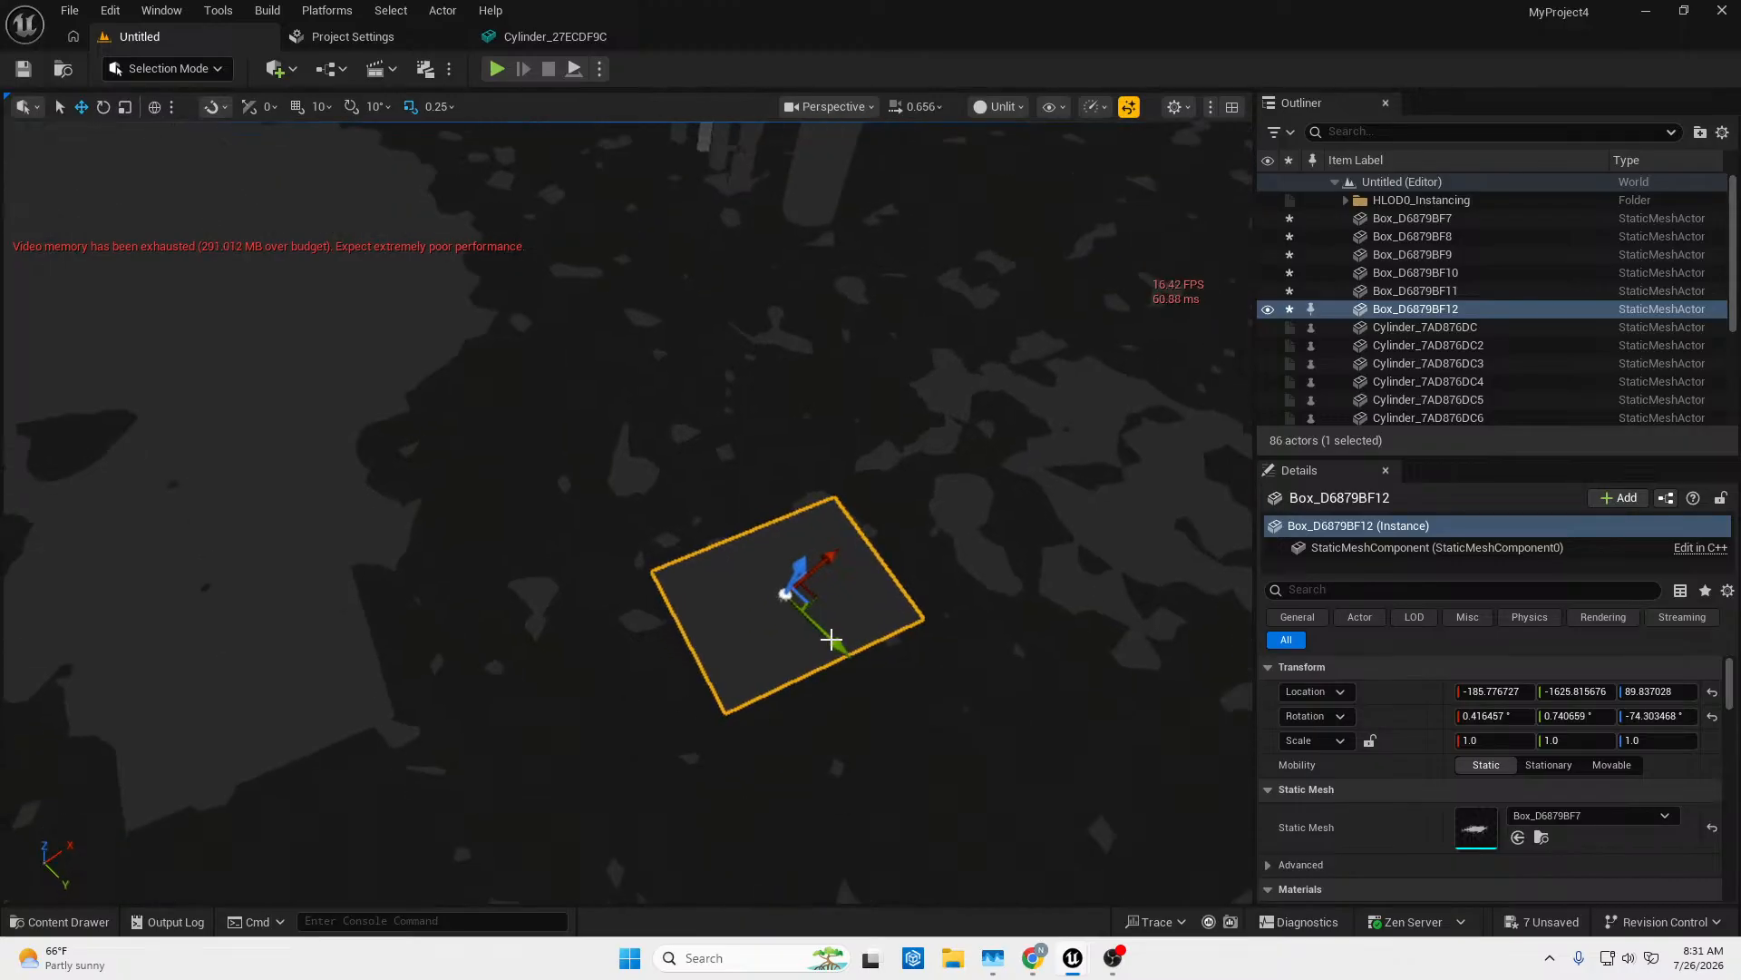
left_click_drag(833, 640, 712, 480)
right_click_drag(712, 481, 631, 608)
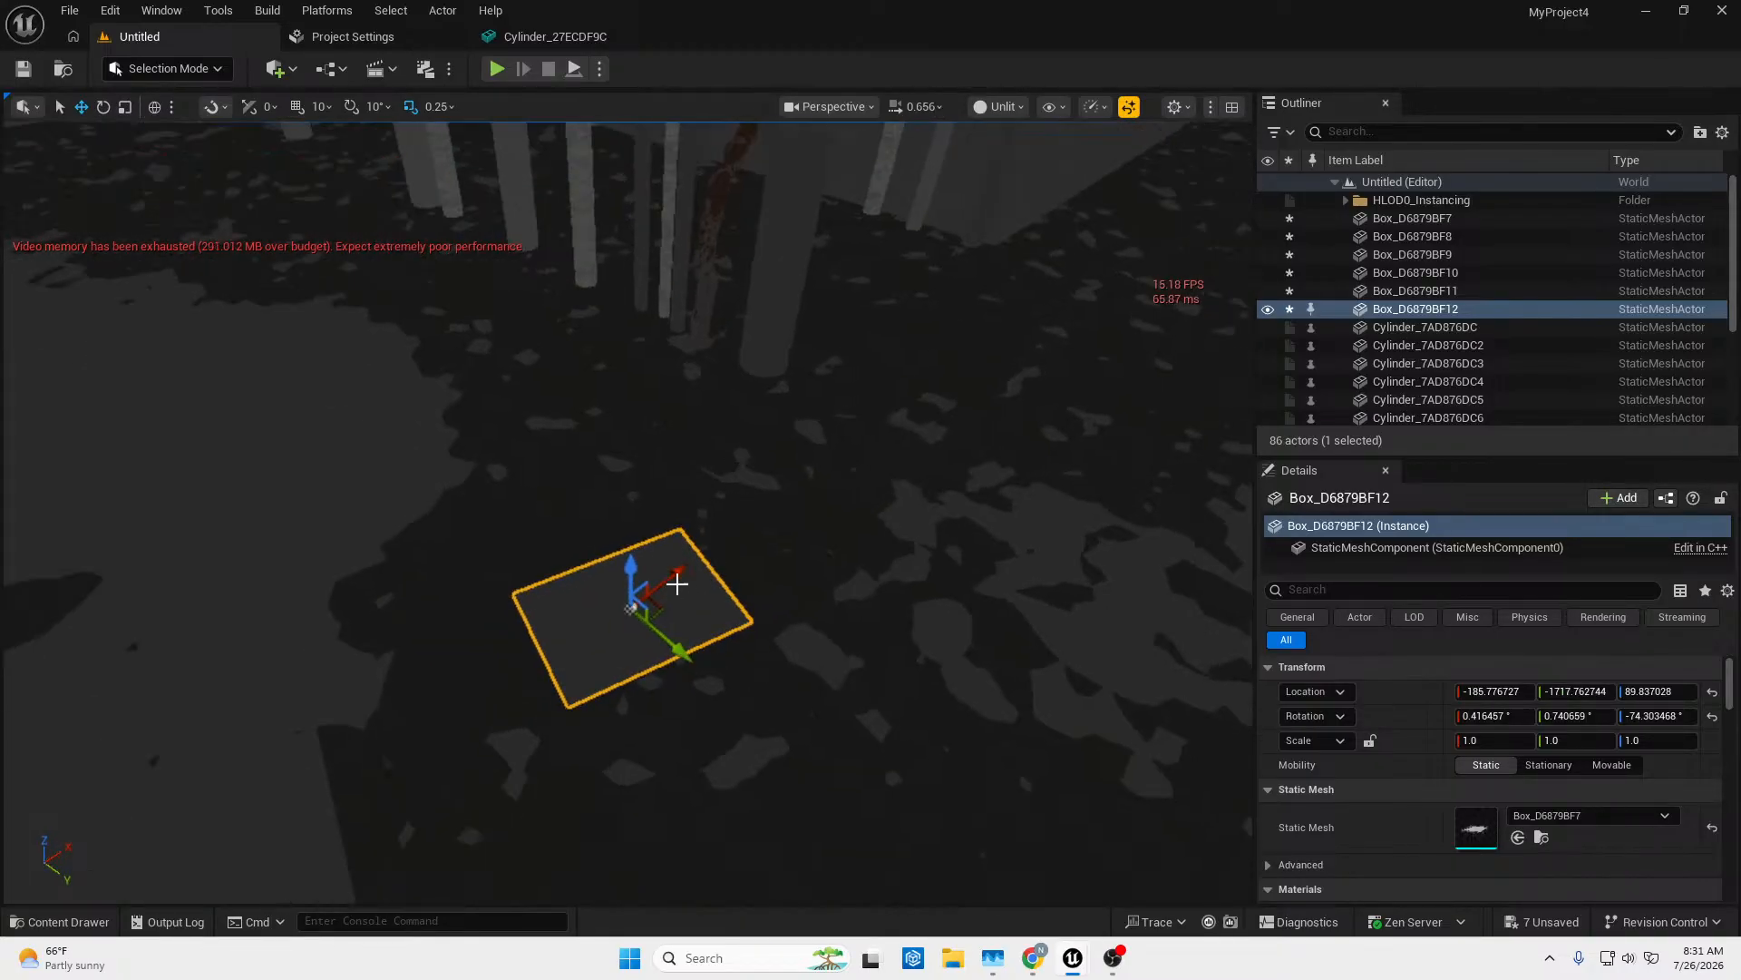
left_click_drag(630, 608, 611, 409)
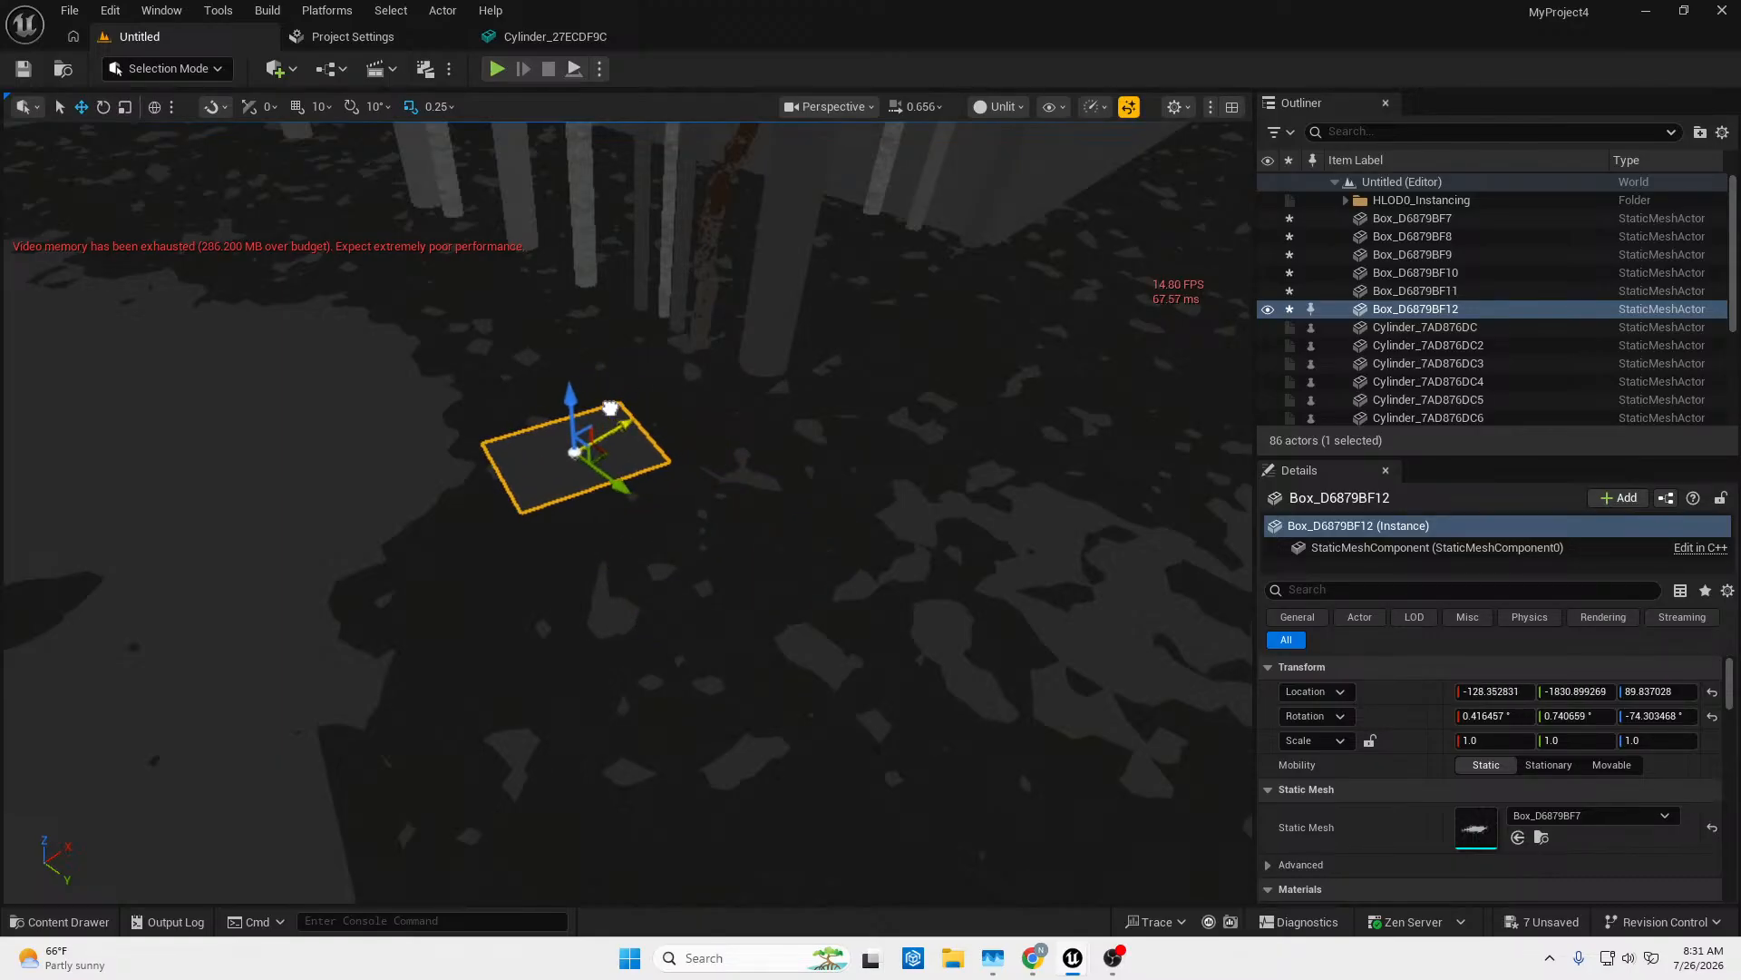
left_click_drag(631, 490, 638, 495)
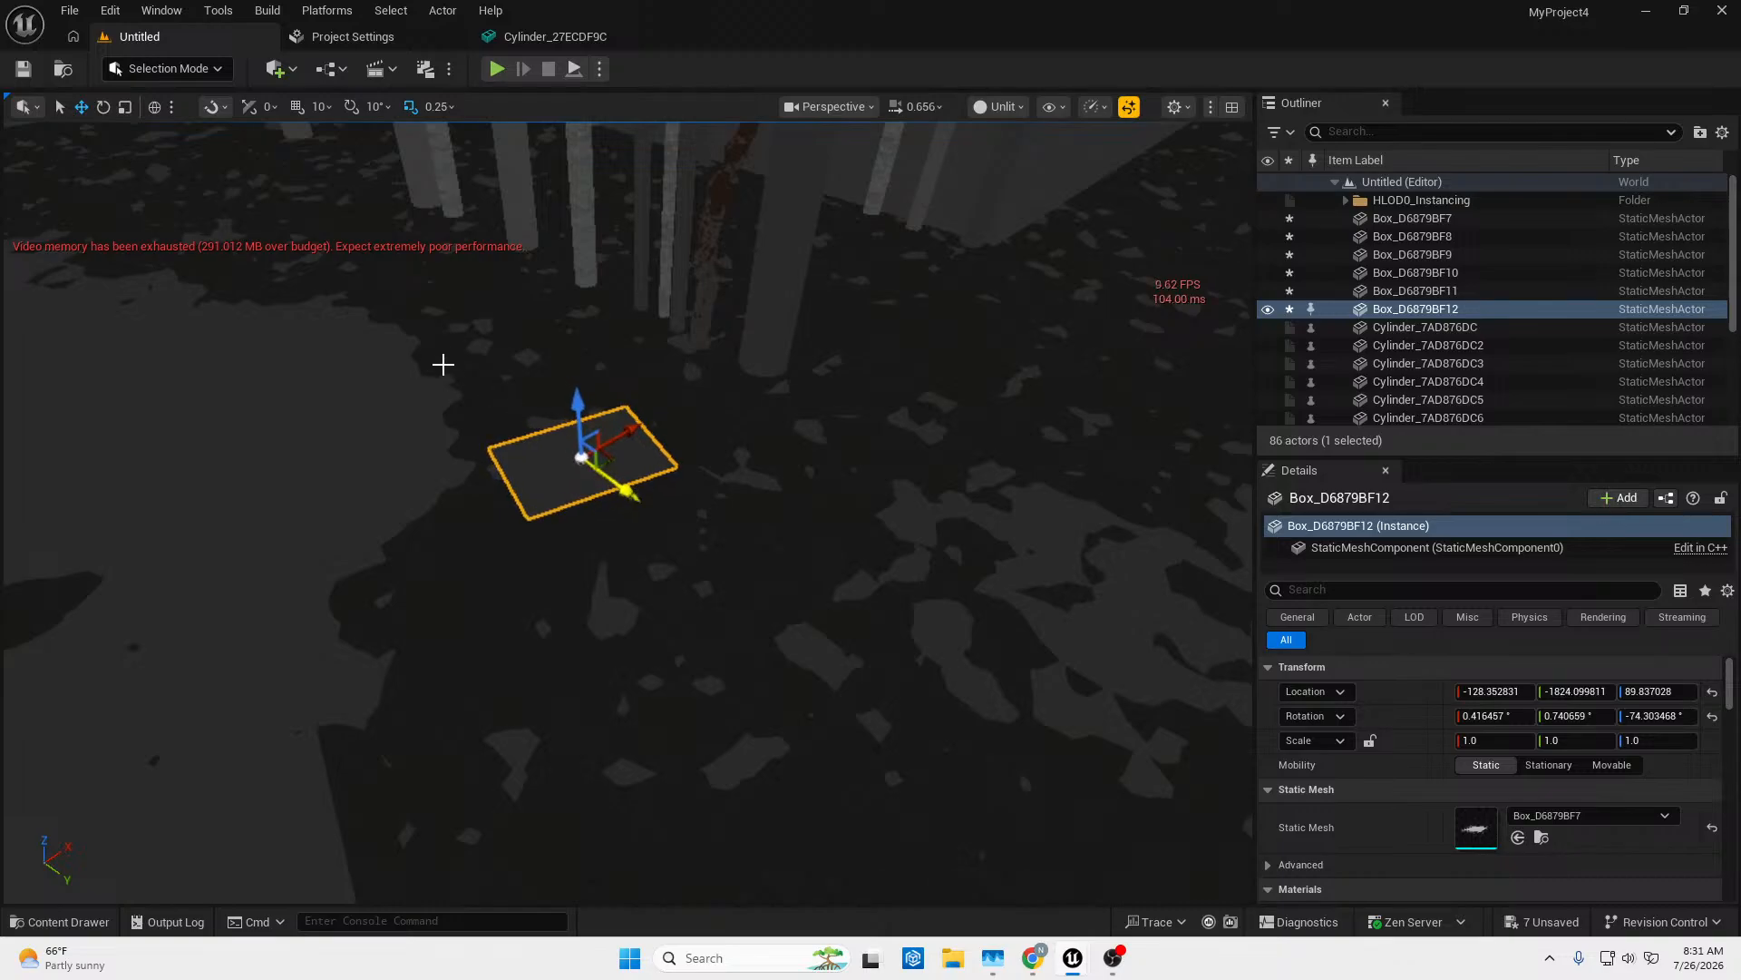
Examine the placed panels and rubble from the corridor under Lit shading, and return the viewport to Unlit.
right_click_drag(781, 518, 889, 464)
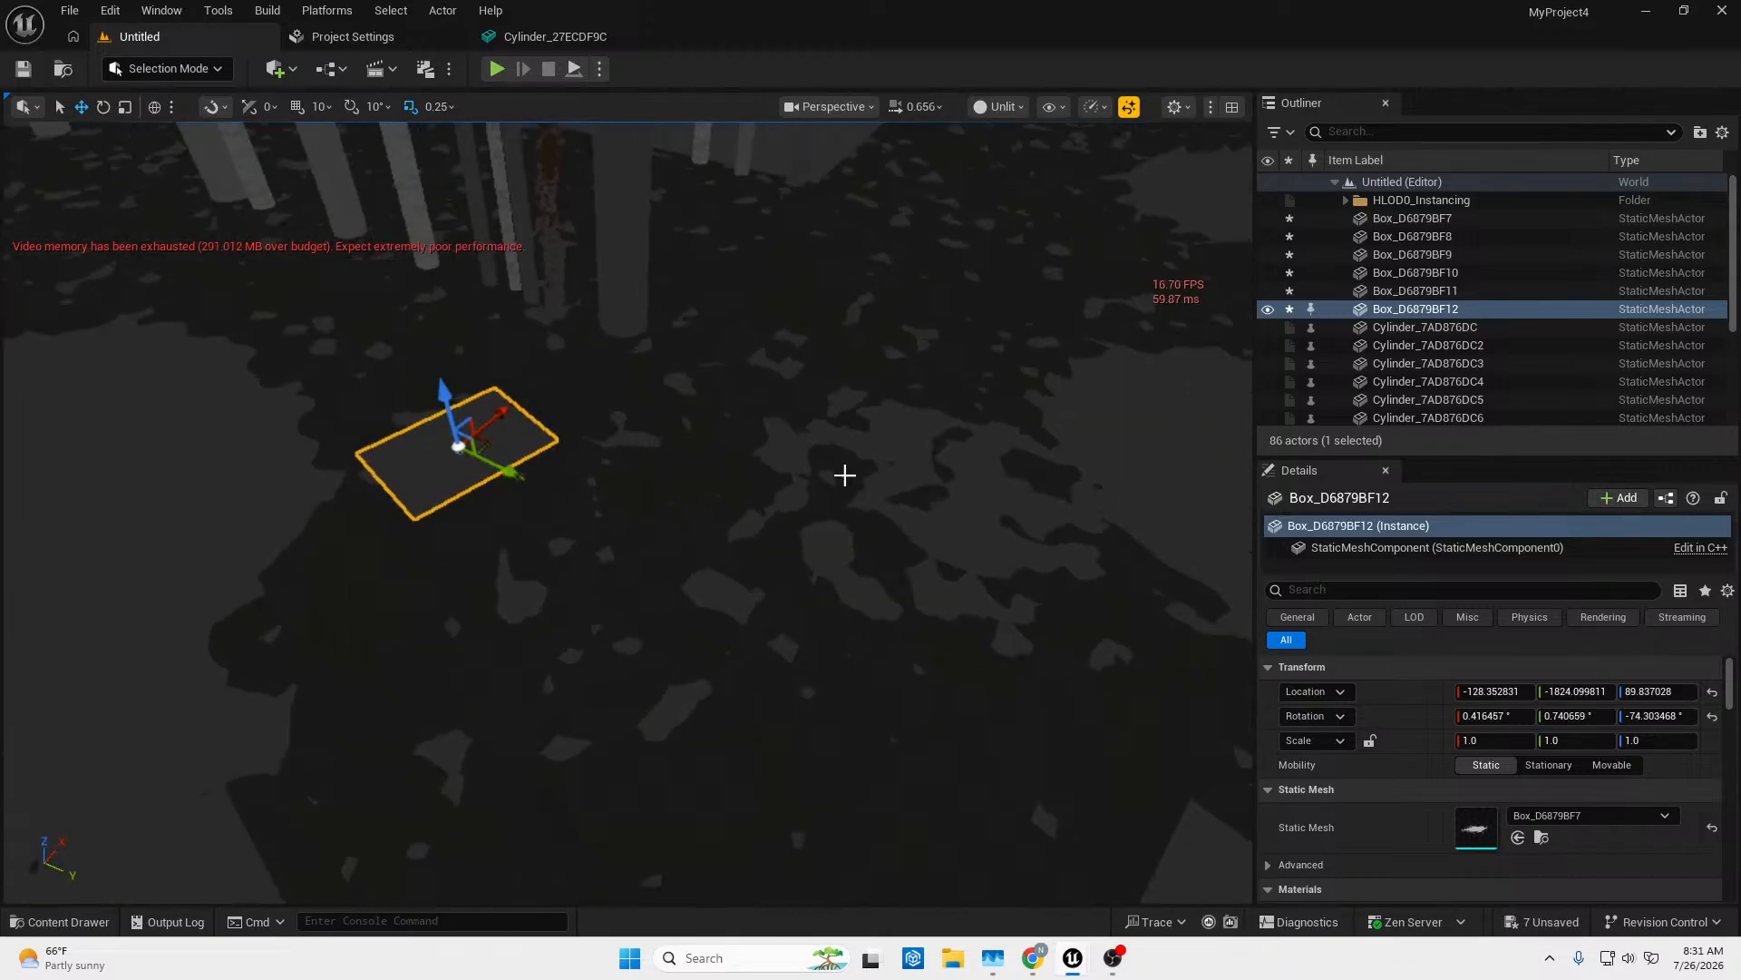
left_click(1012, 112)
left_click(1014, 181)
right_click_drag(893, 390, 907, 345)
key("w")
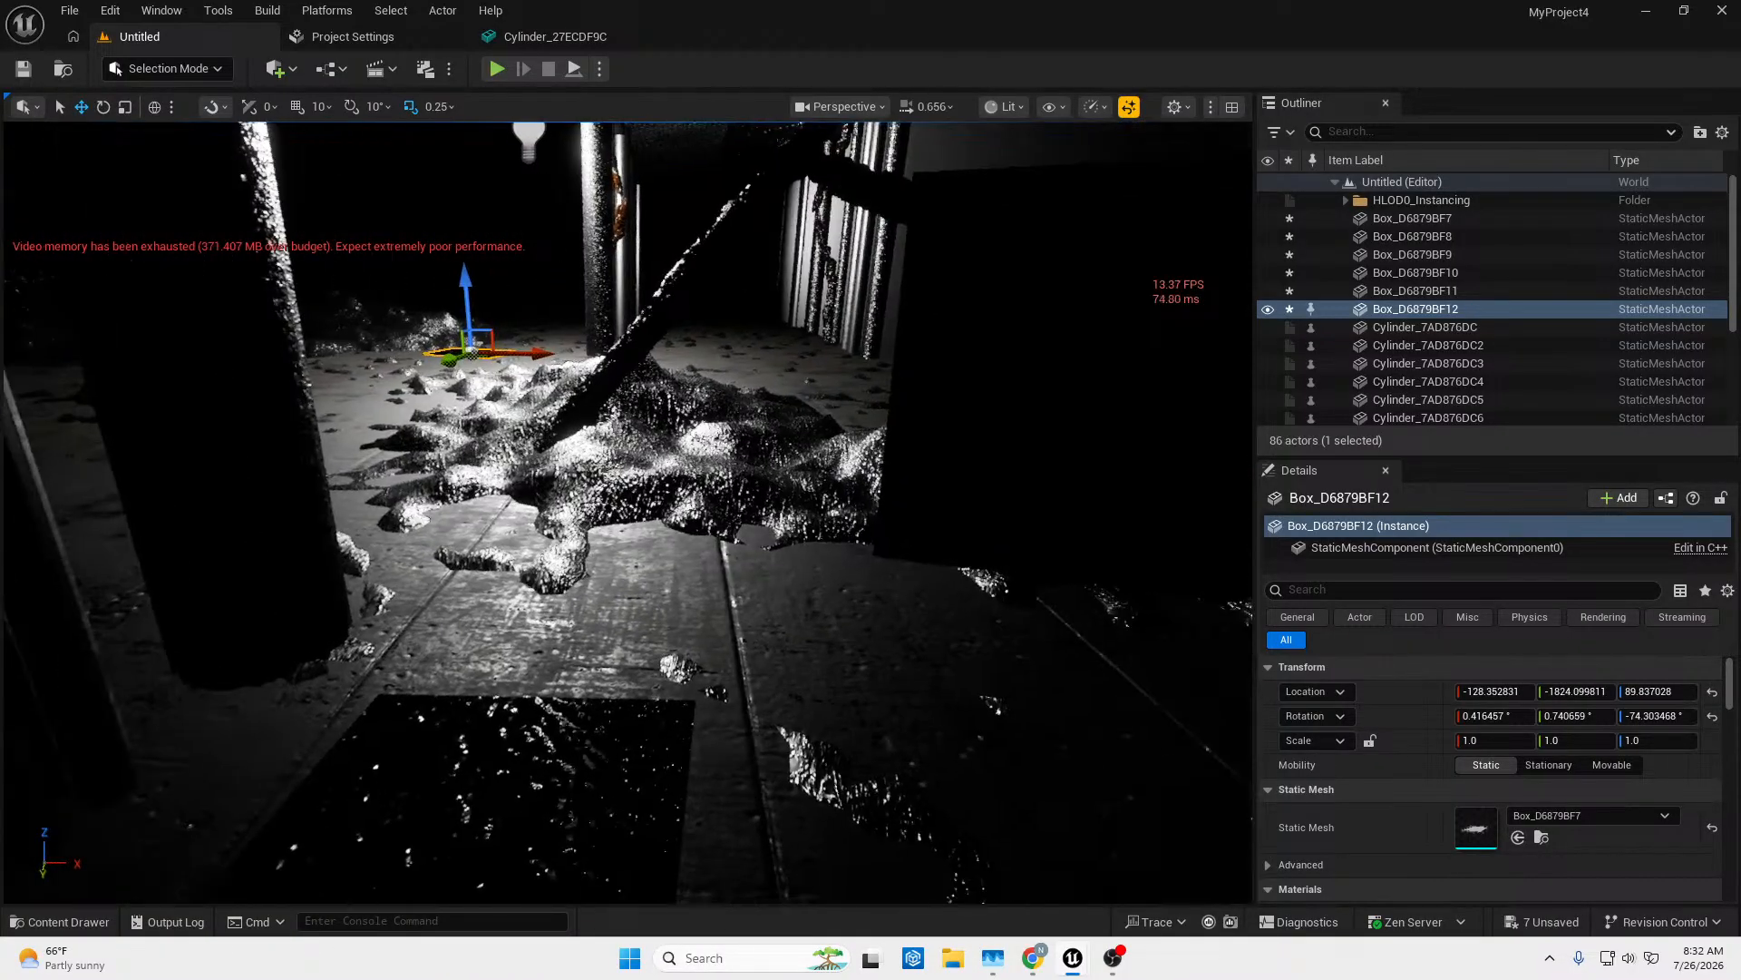
left_click(1007, 111)
left_click(1011, 193)
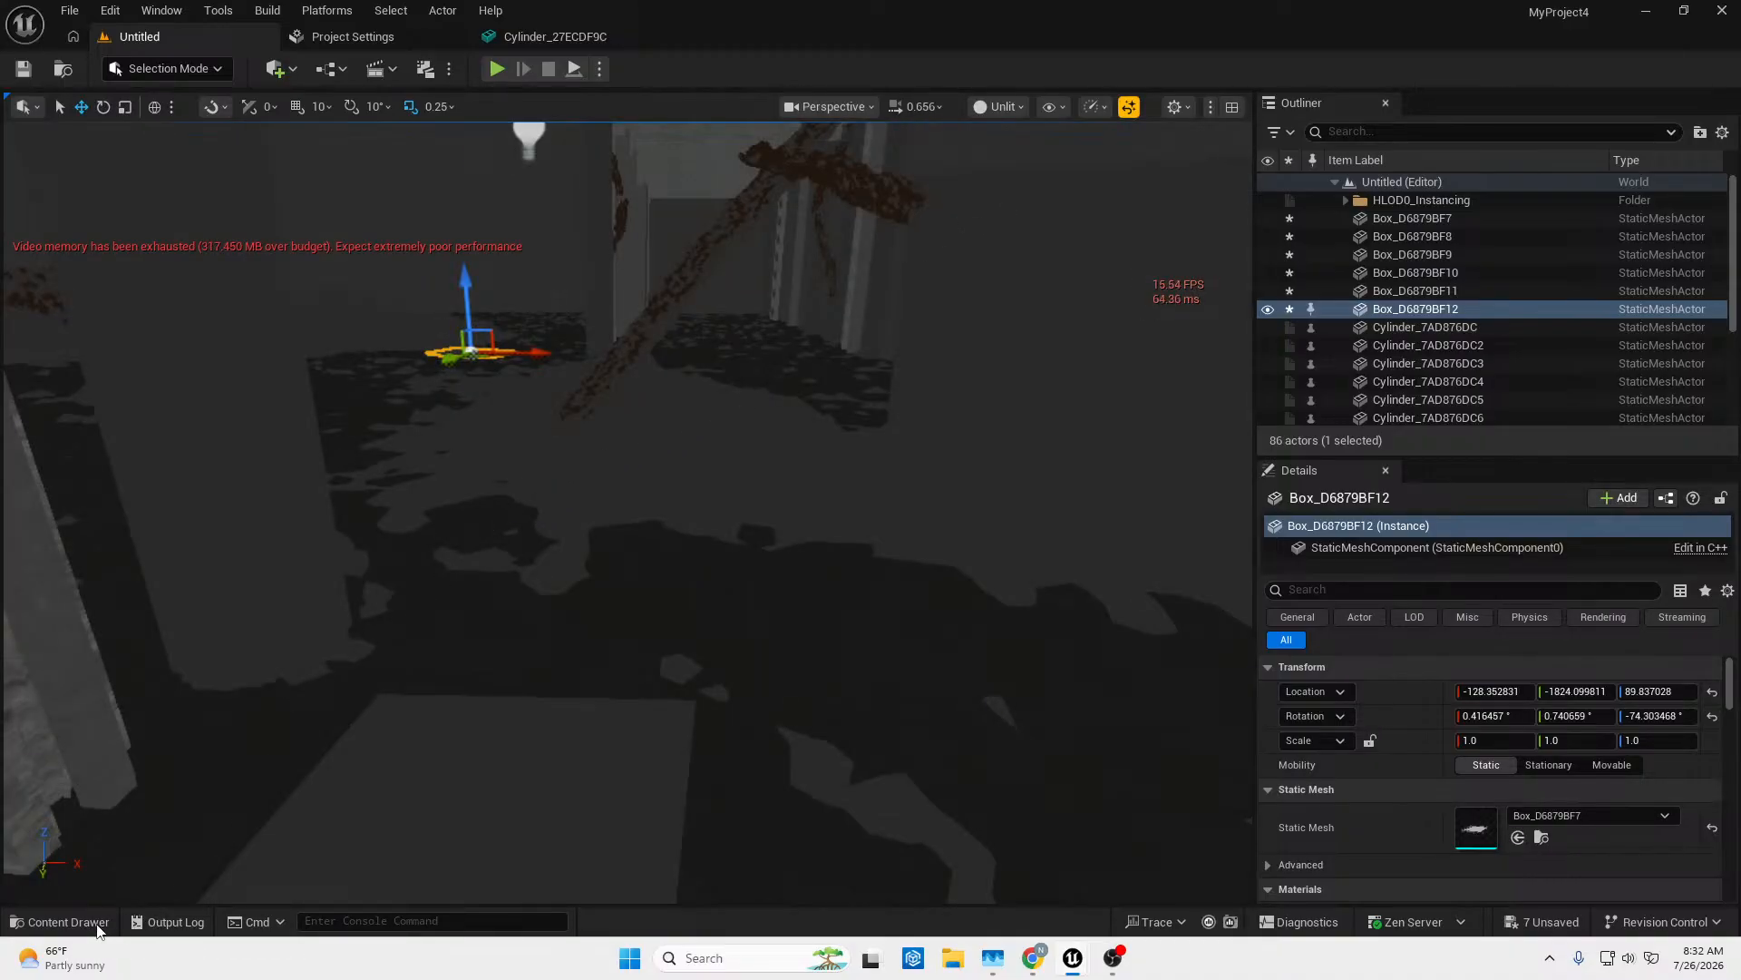
Enable Nanite on the Rectangle_B4B40E63 static mesh in the _GENERATED content folder.
left_click(69, 921)
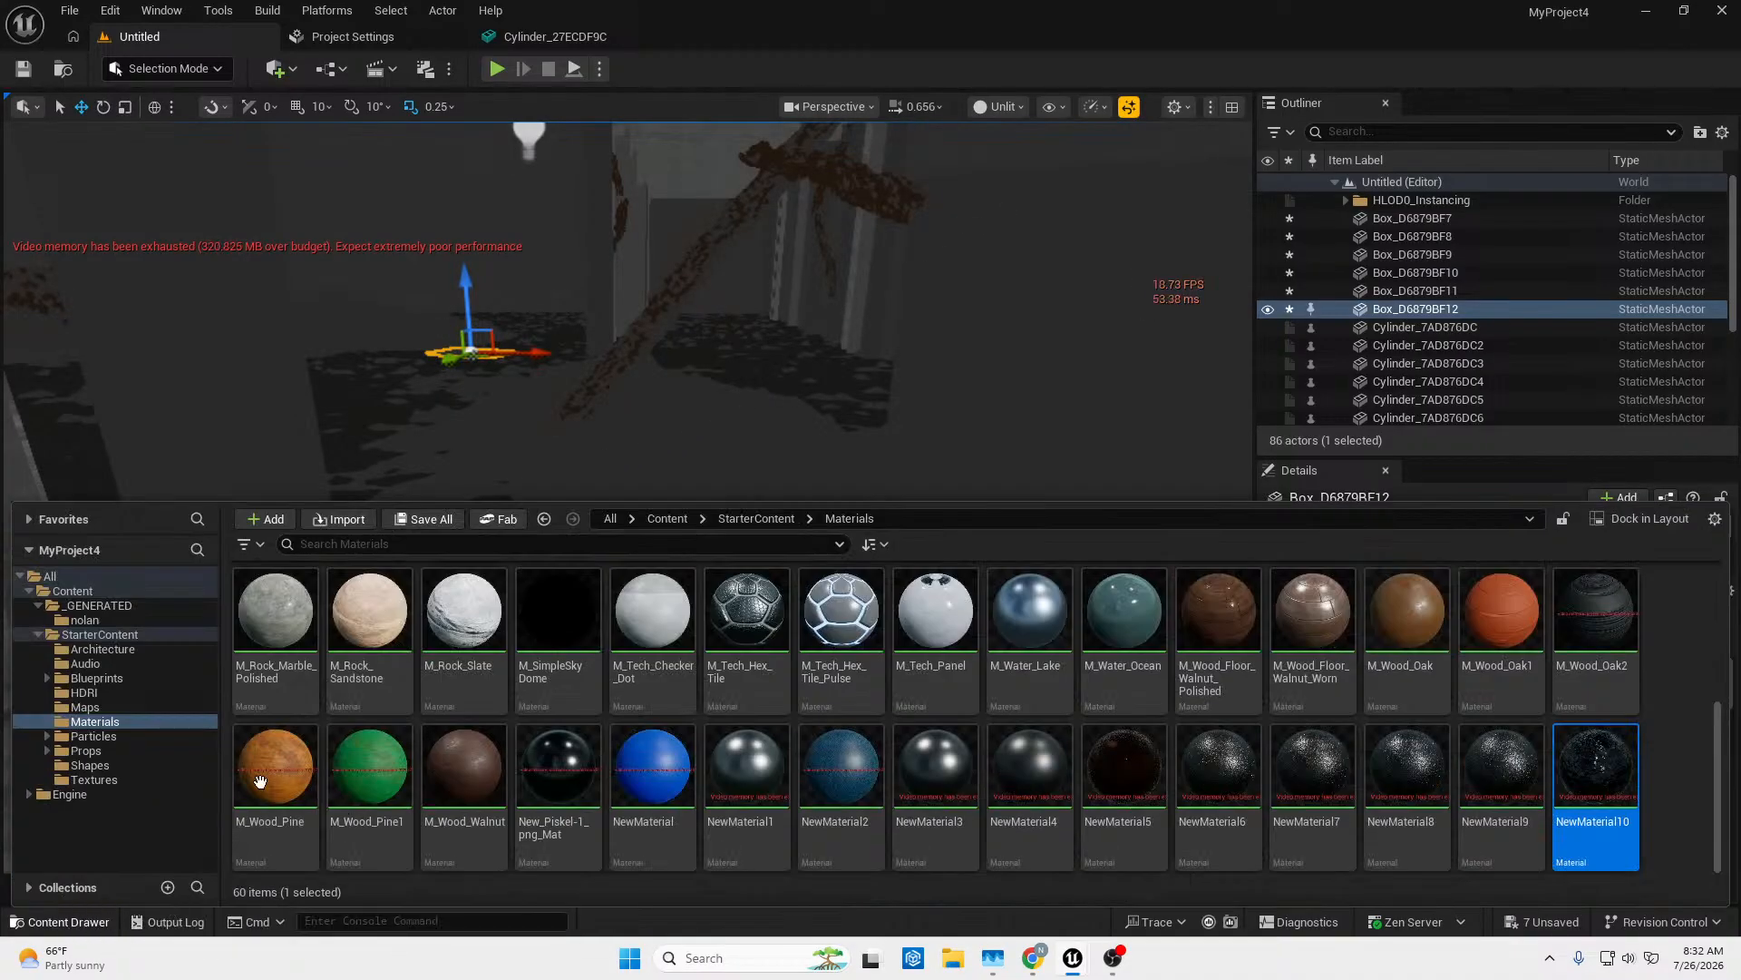
left_click(91, 619)
right_click(1052, 624)
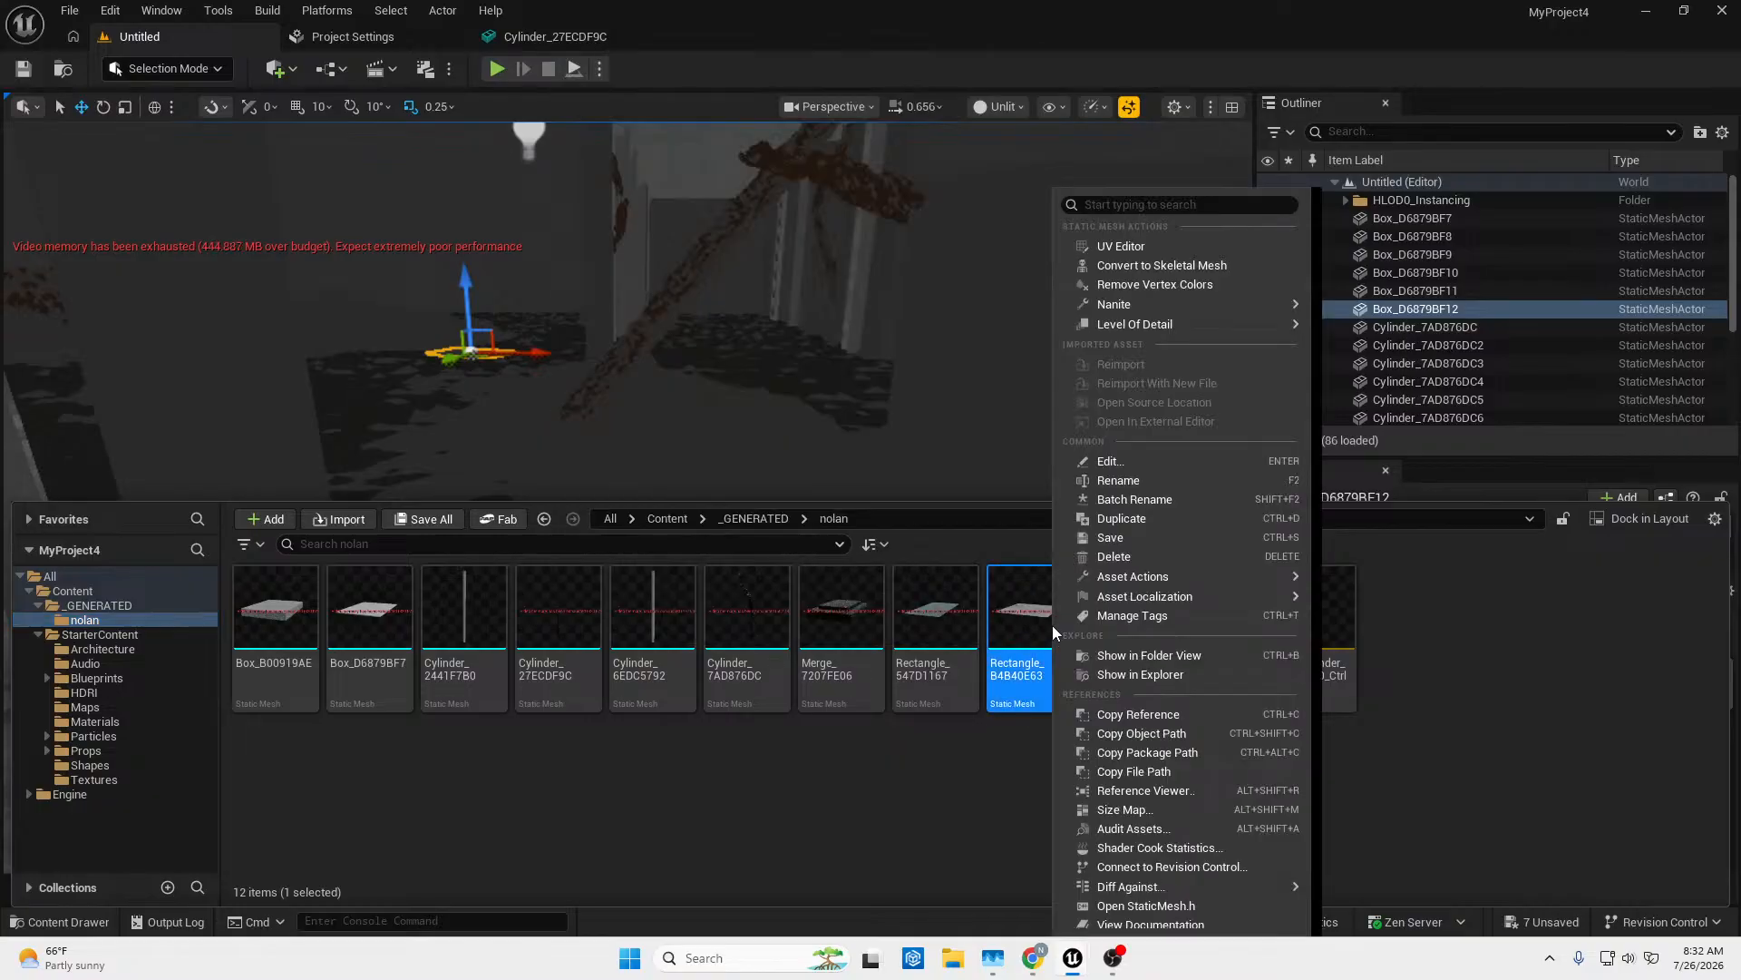
mouse_move(1232, 309)
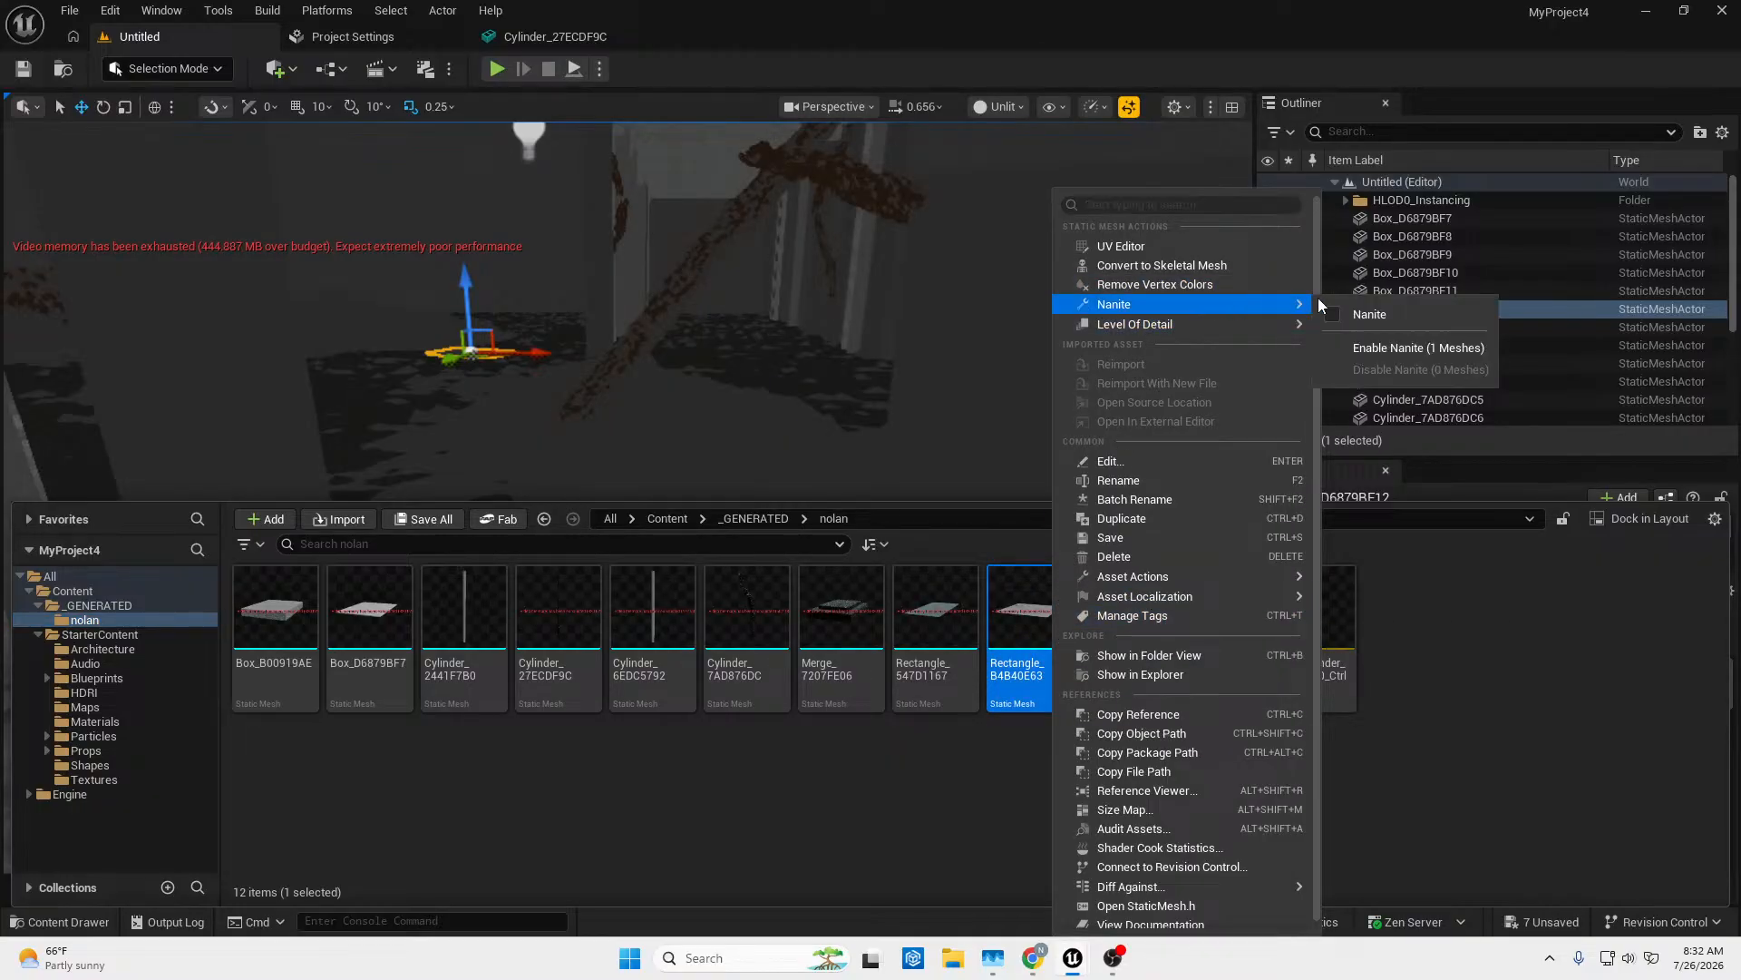
left_click(1340, 315)
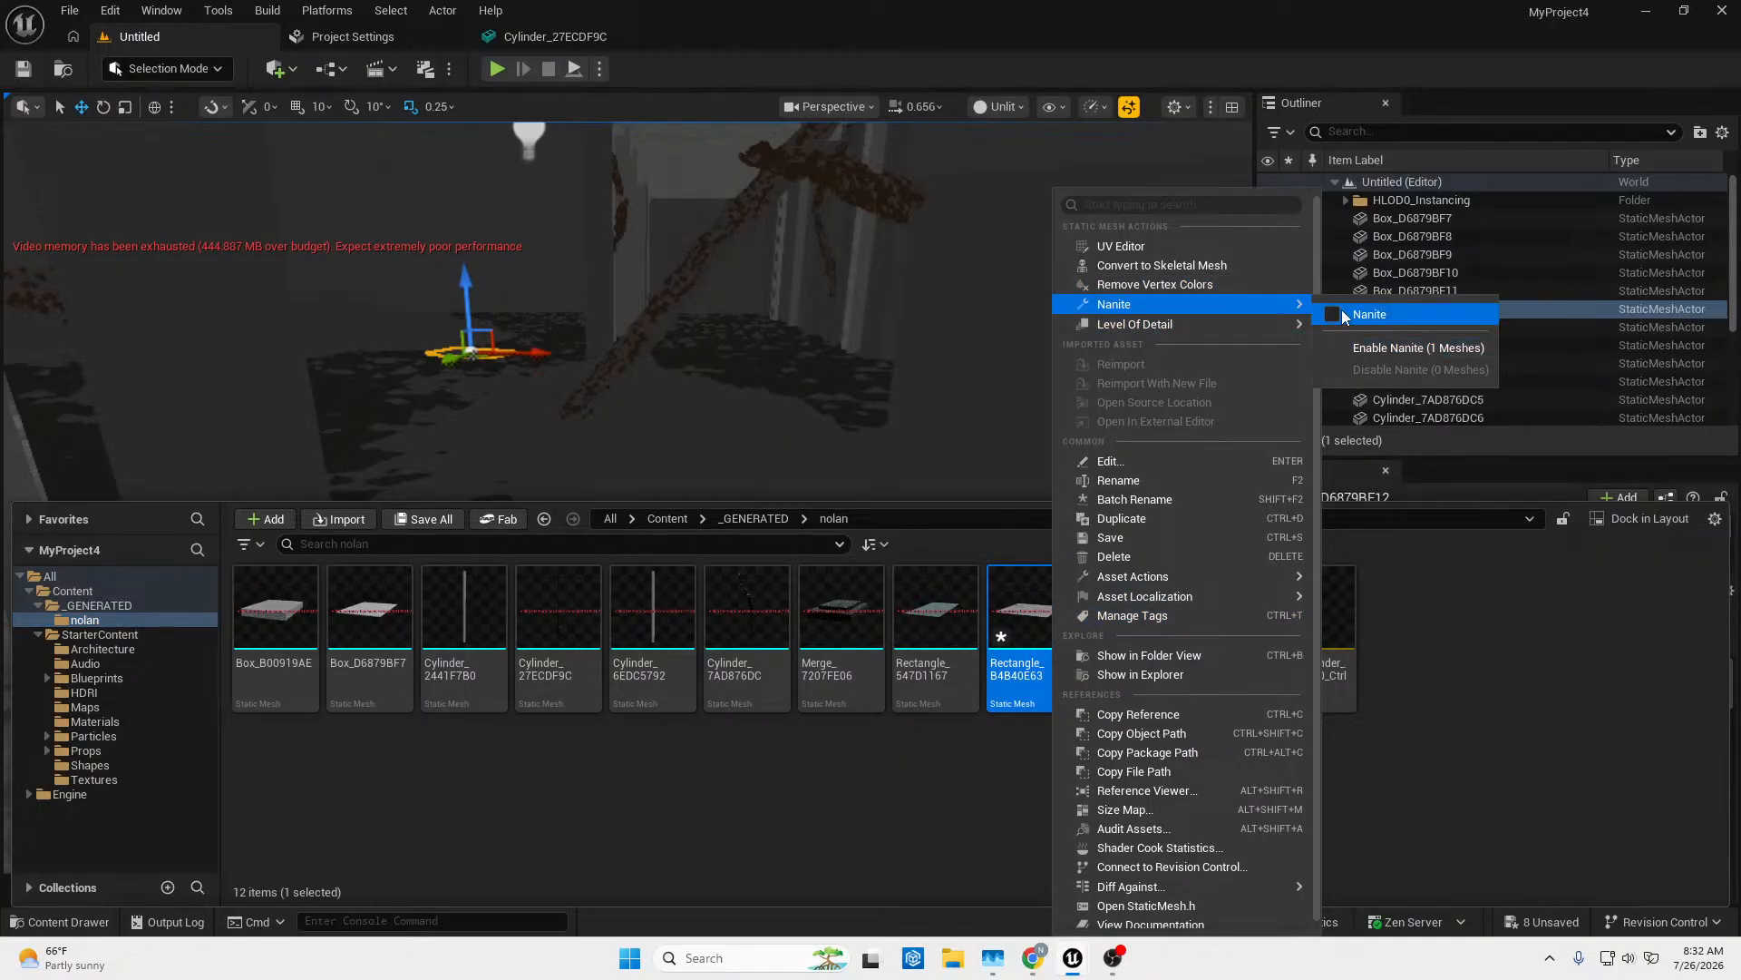
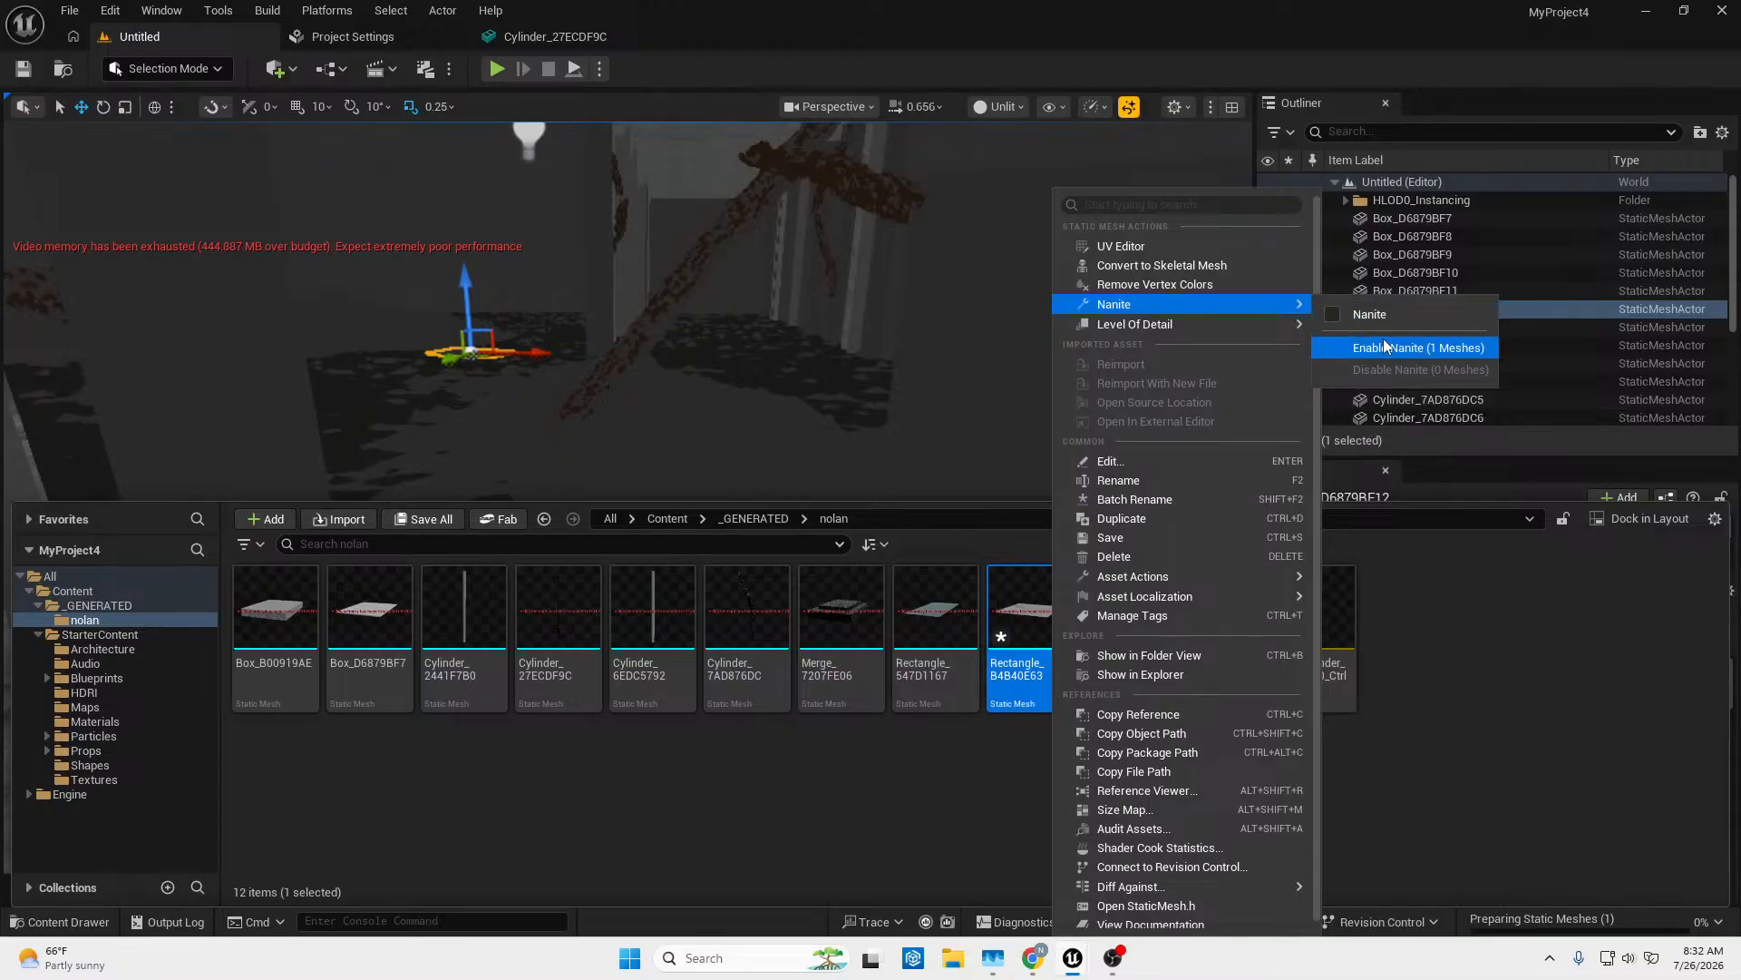
left_click(1361, 349)
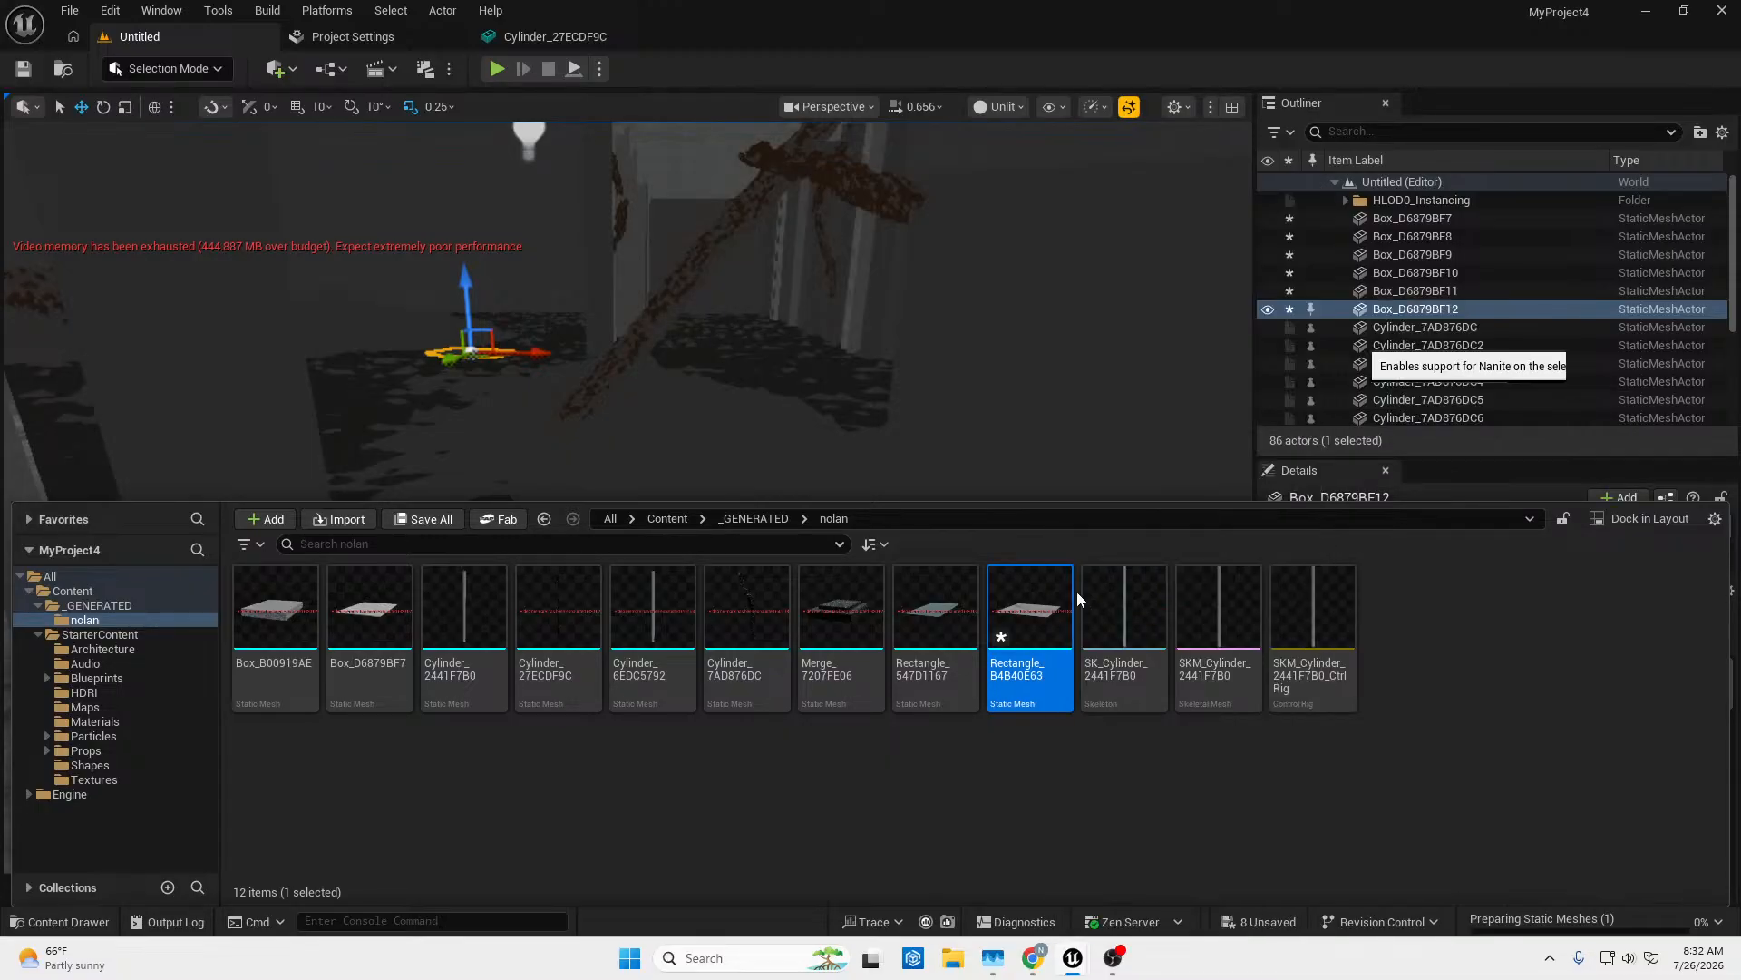
Check the Nanite setting of the Rectangle_B4B40E63 static mesh.
mouse_move(1049, 603)
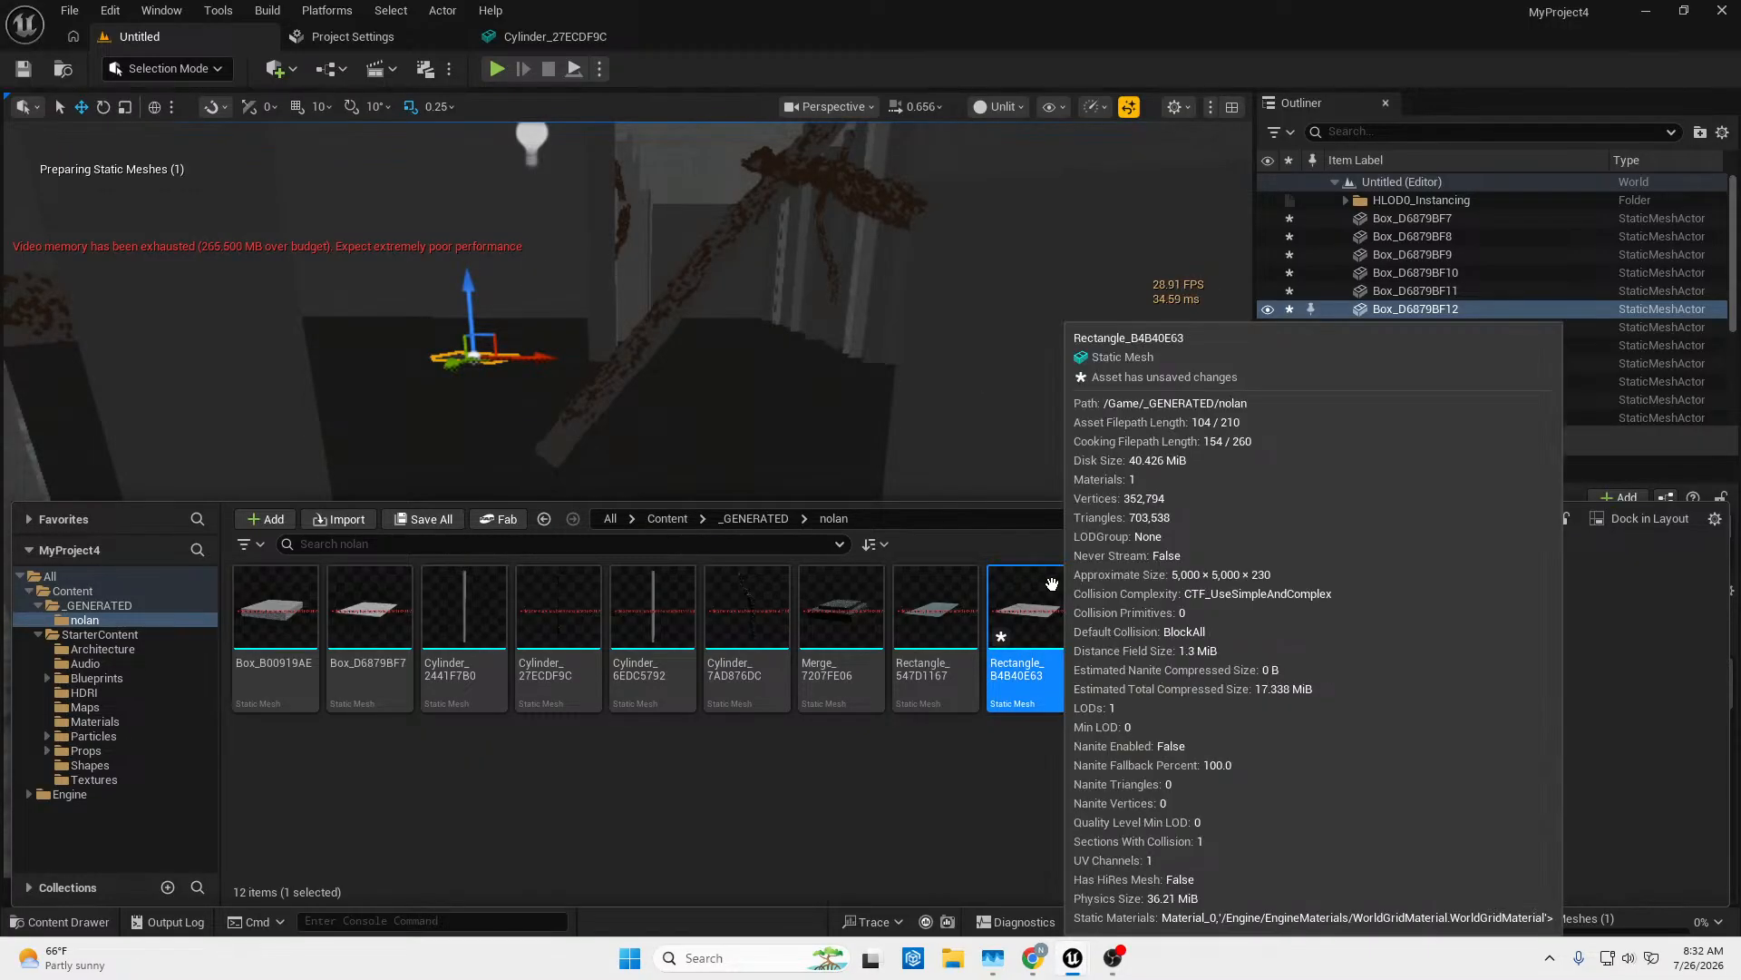
right_click(1017, 665)
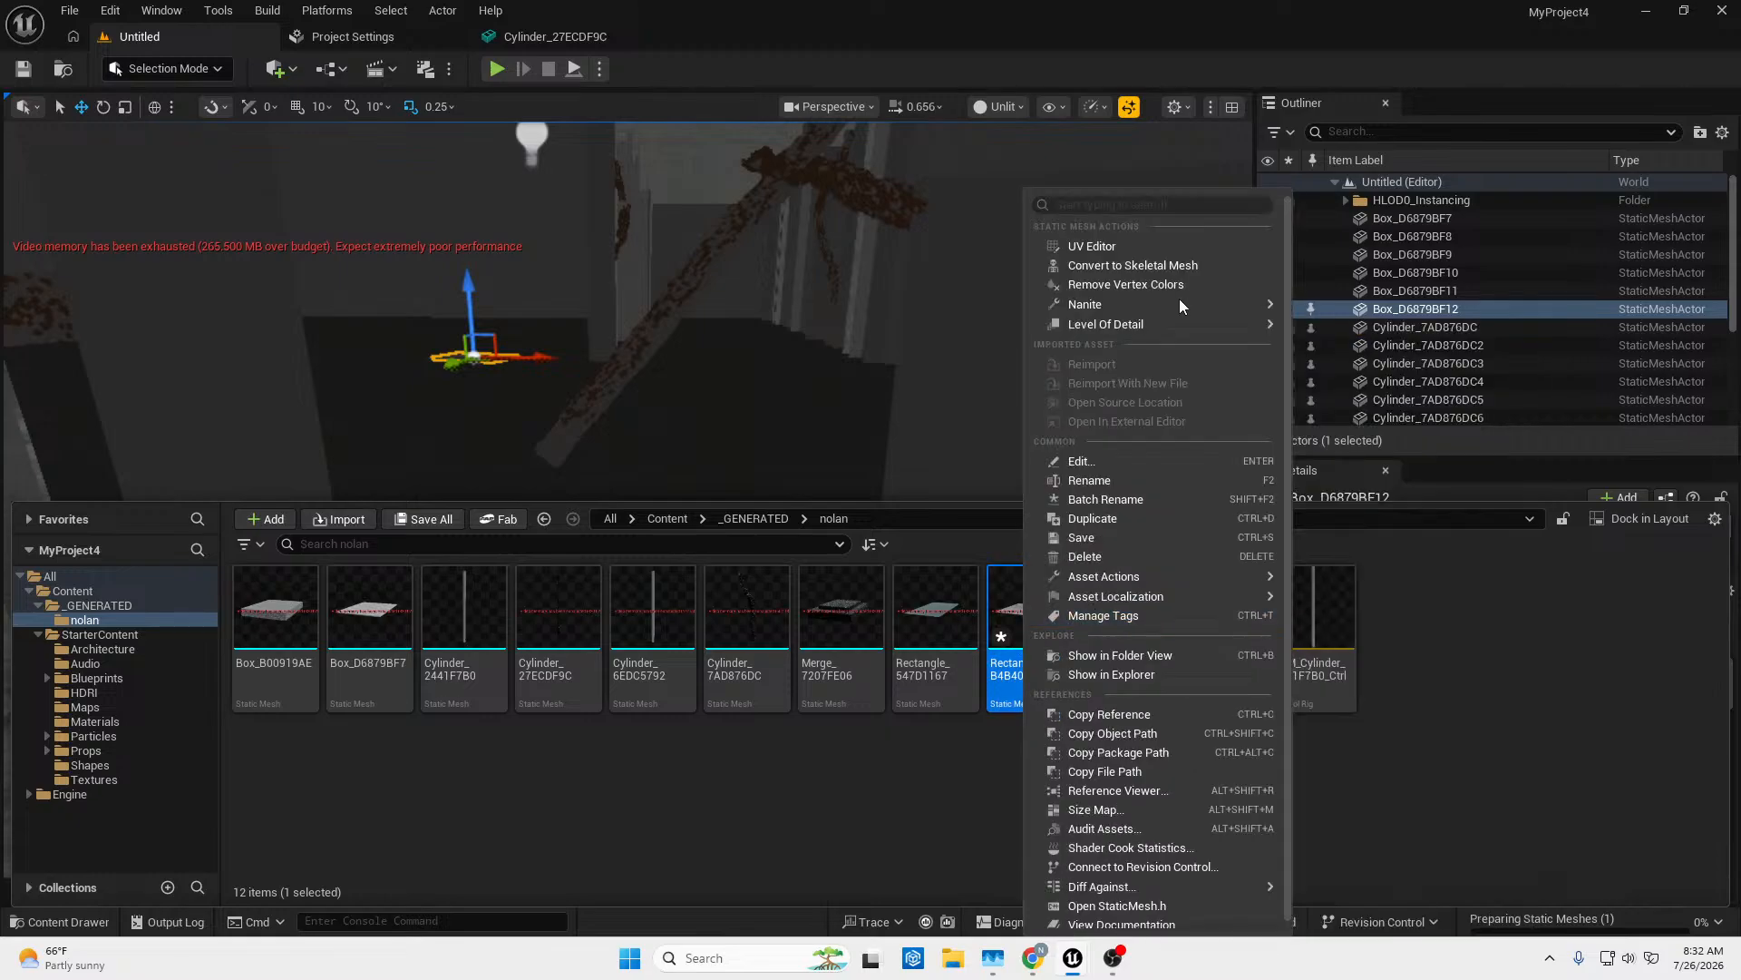
mouse_move(1217, 302)
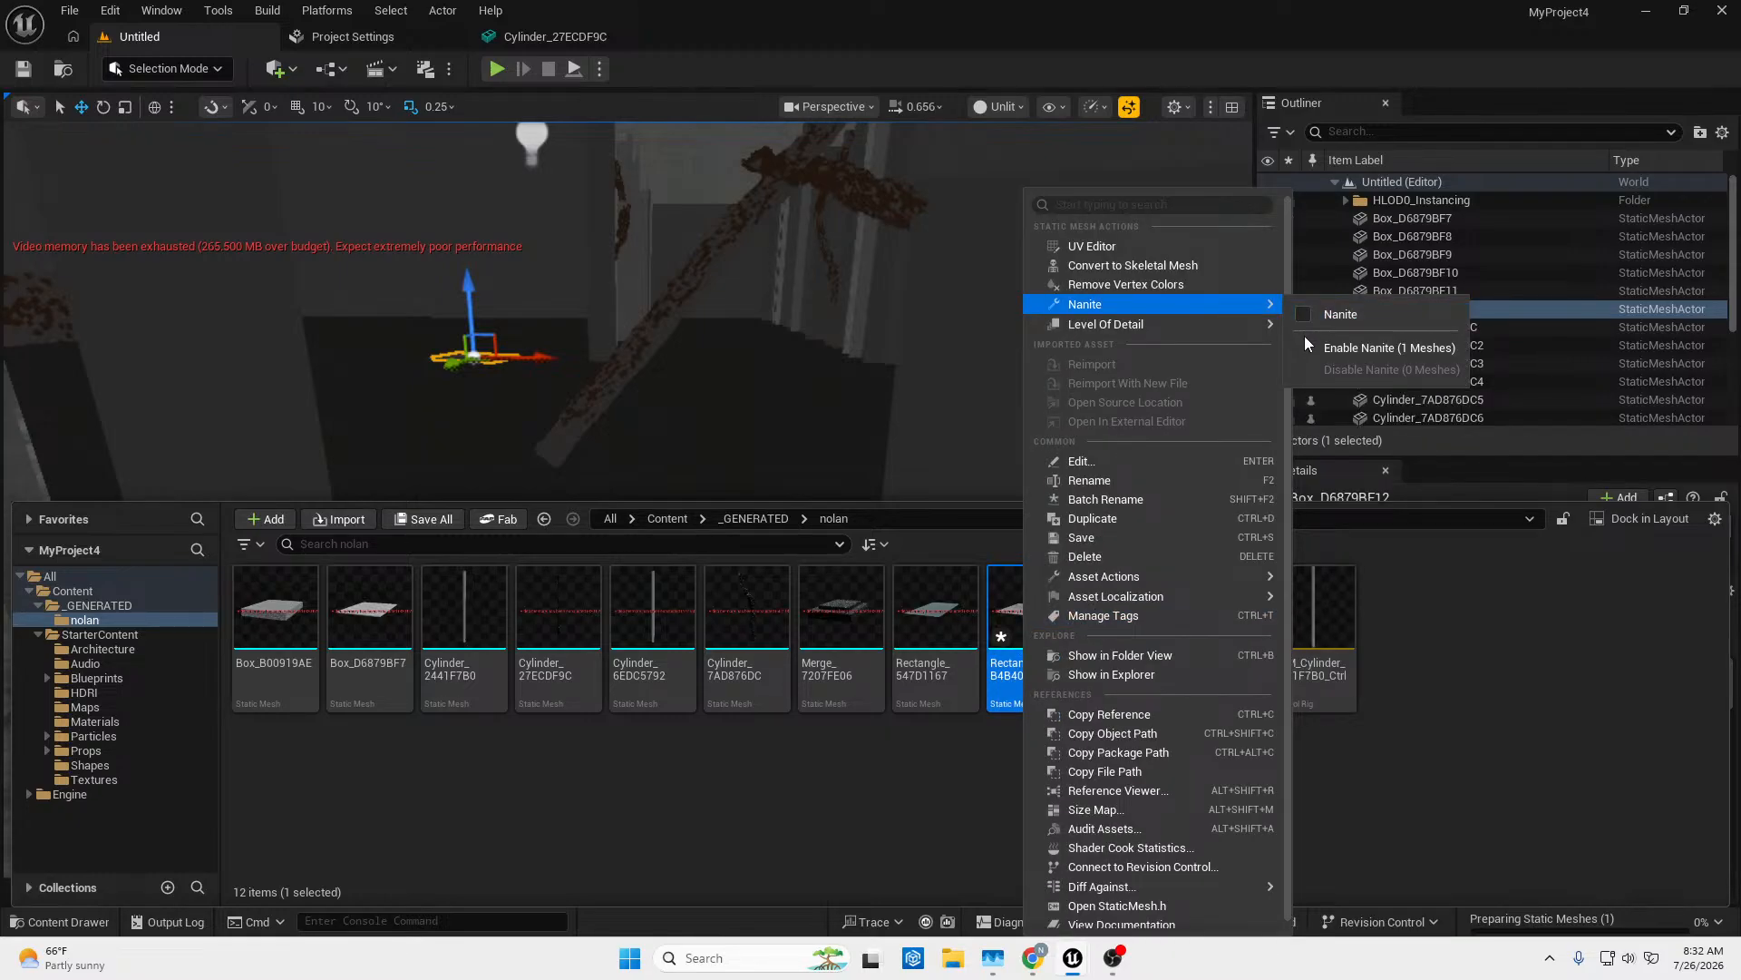
left_click(954, 763)
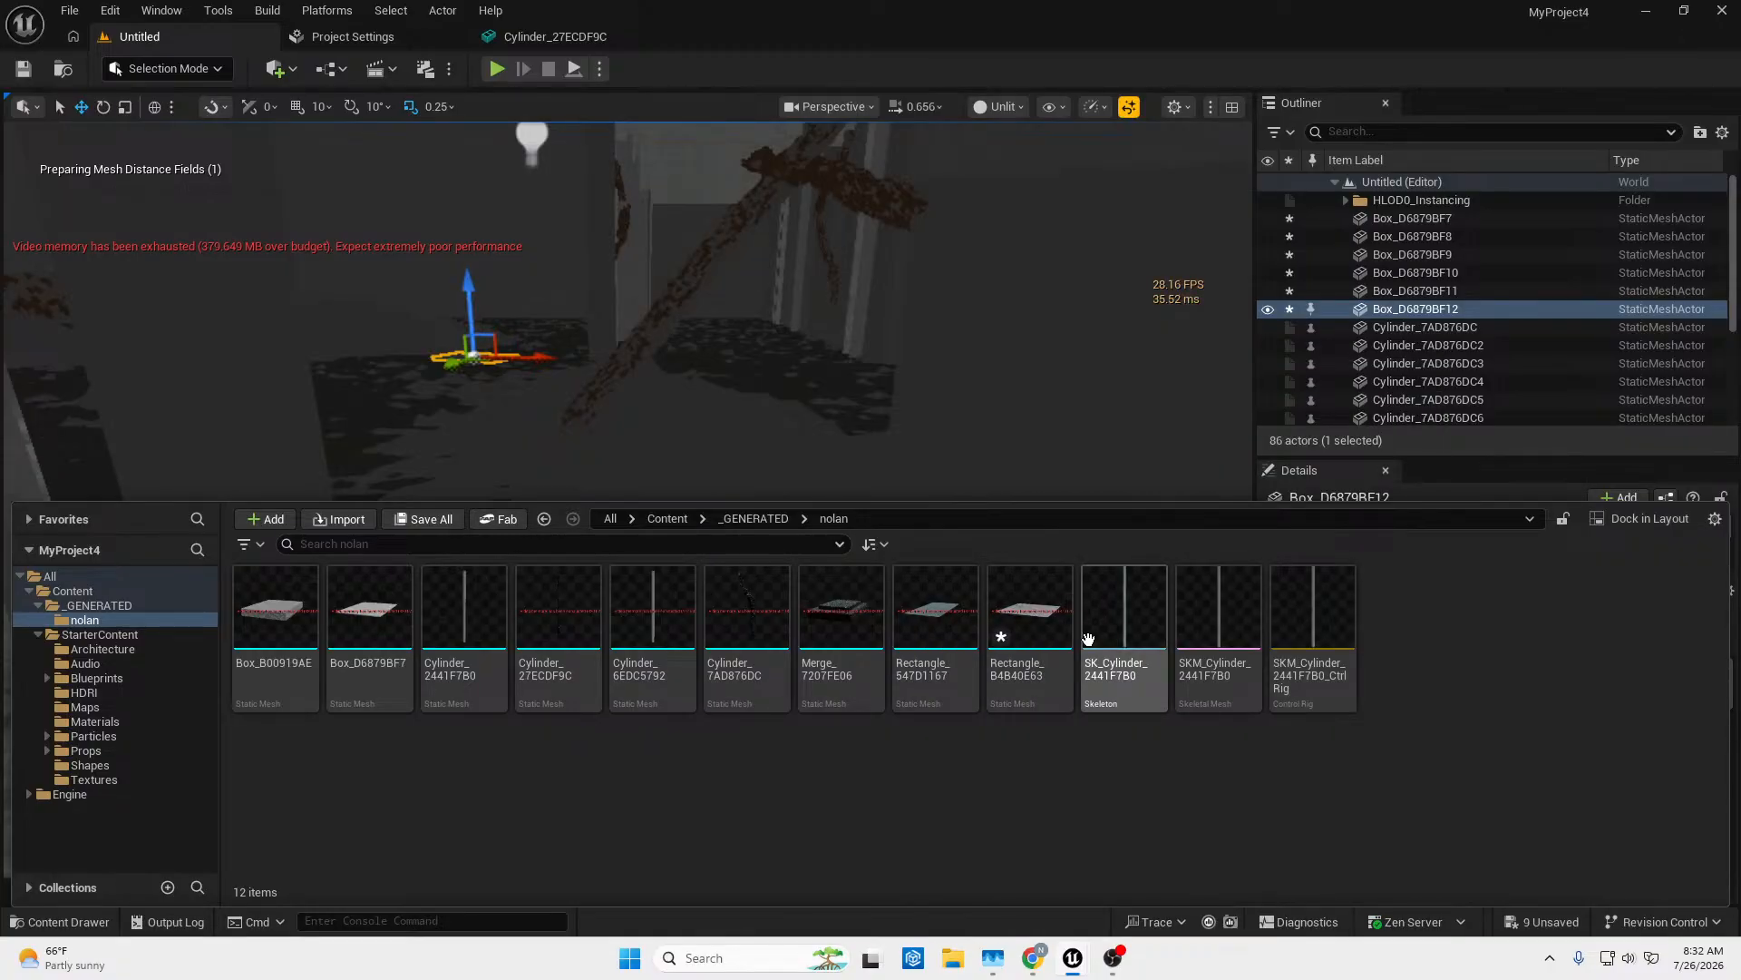
left_click(1053, 632)
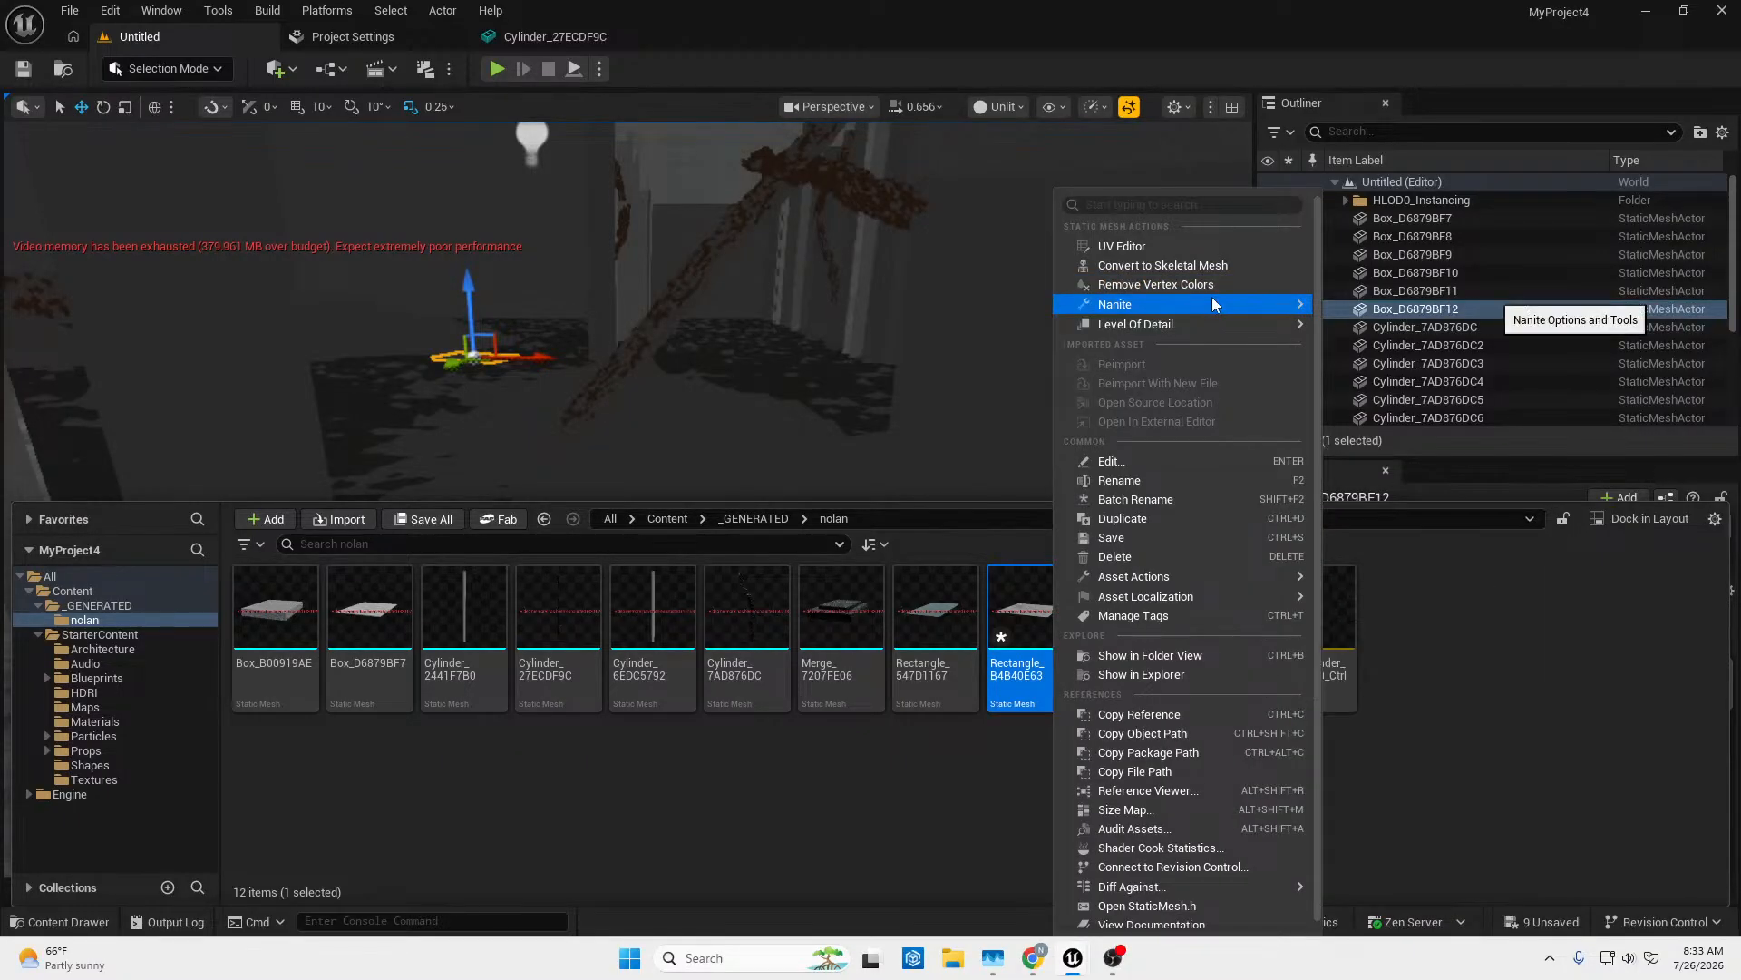
mouse_move(1189, 297)
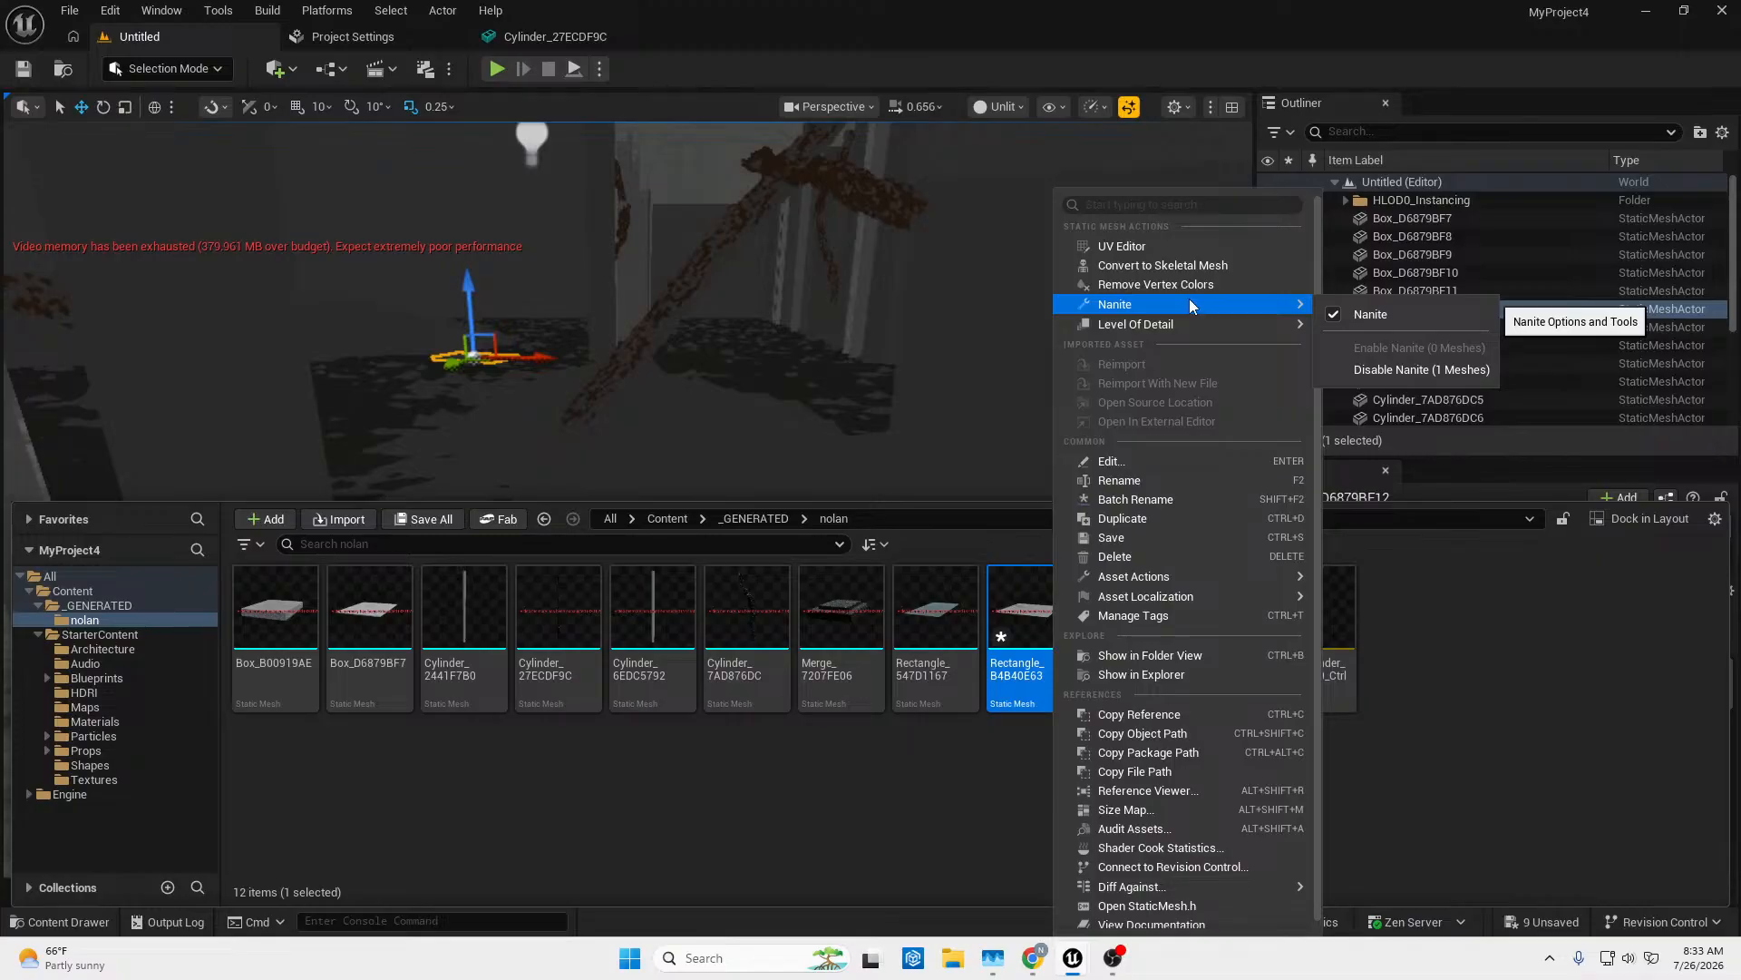
left_click(852, 782)
Switch the viewport to Lit shading and reopen the generated mesh assets.
right_click_drag(626, 313, 558, 254)
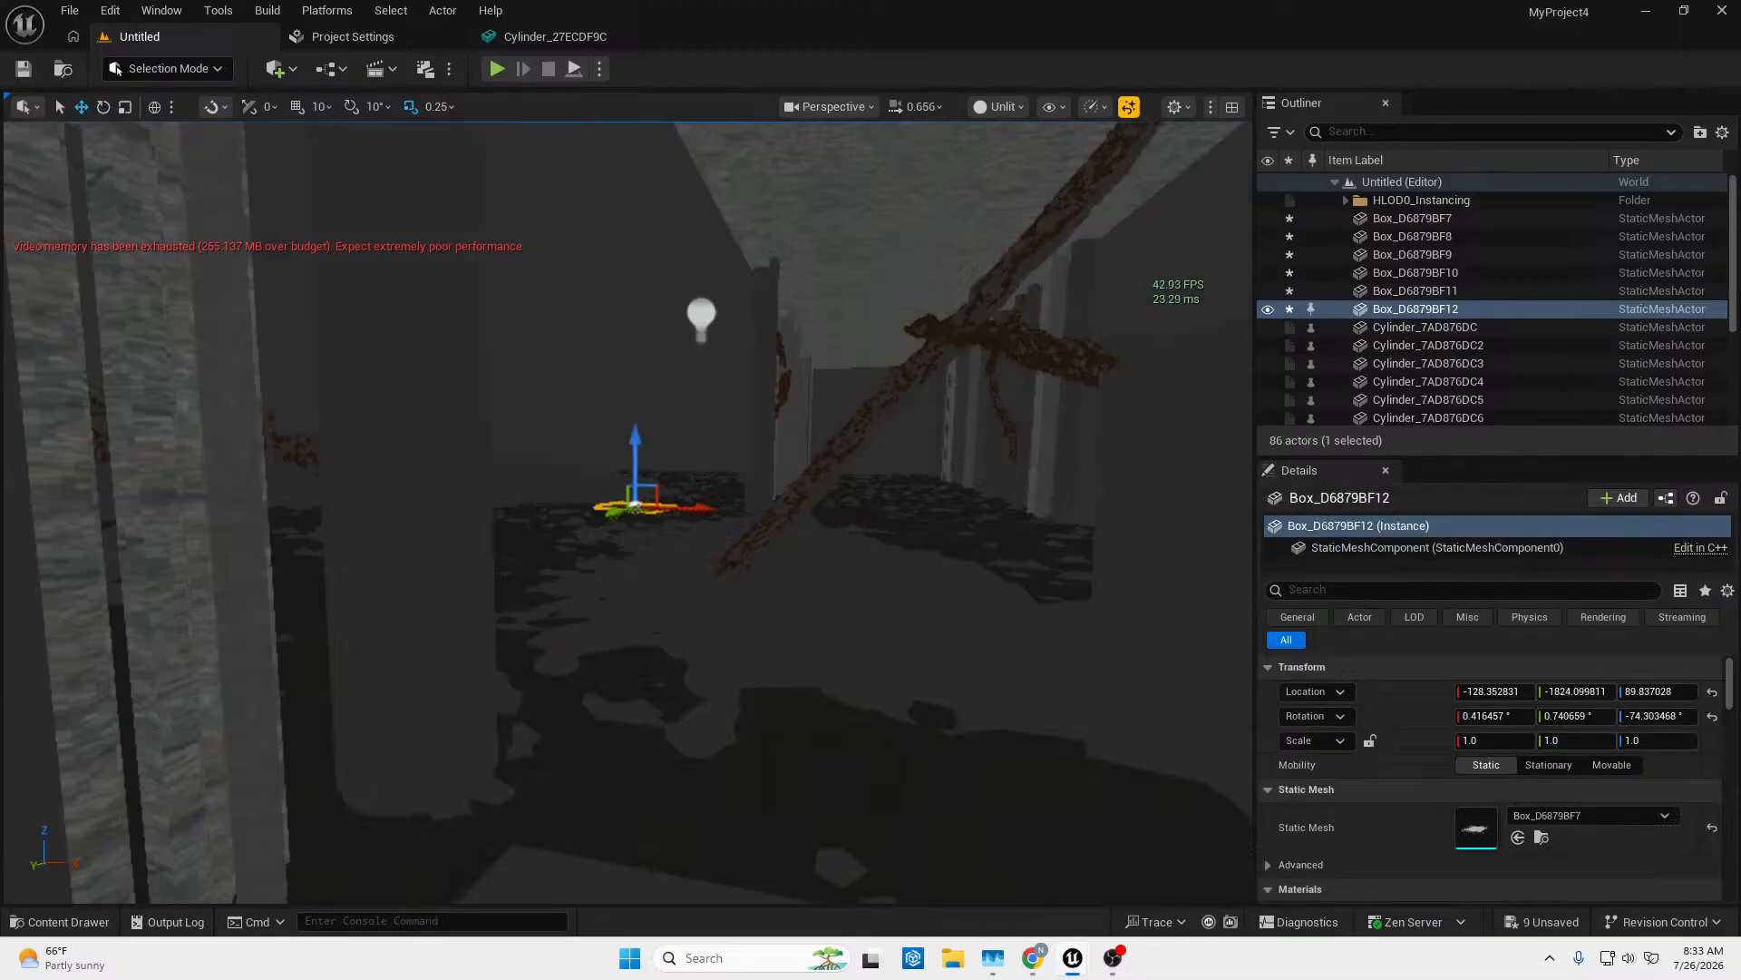
right_click_drag(625, 313, 694, 349)
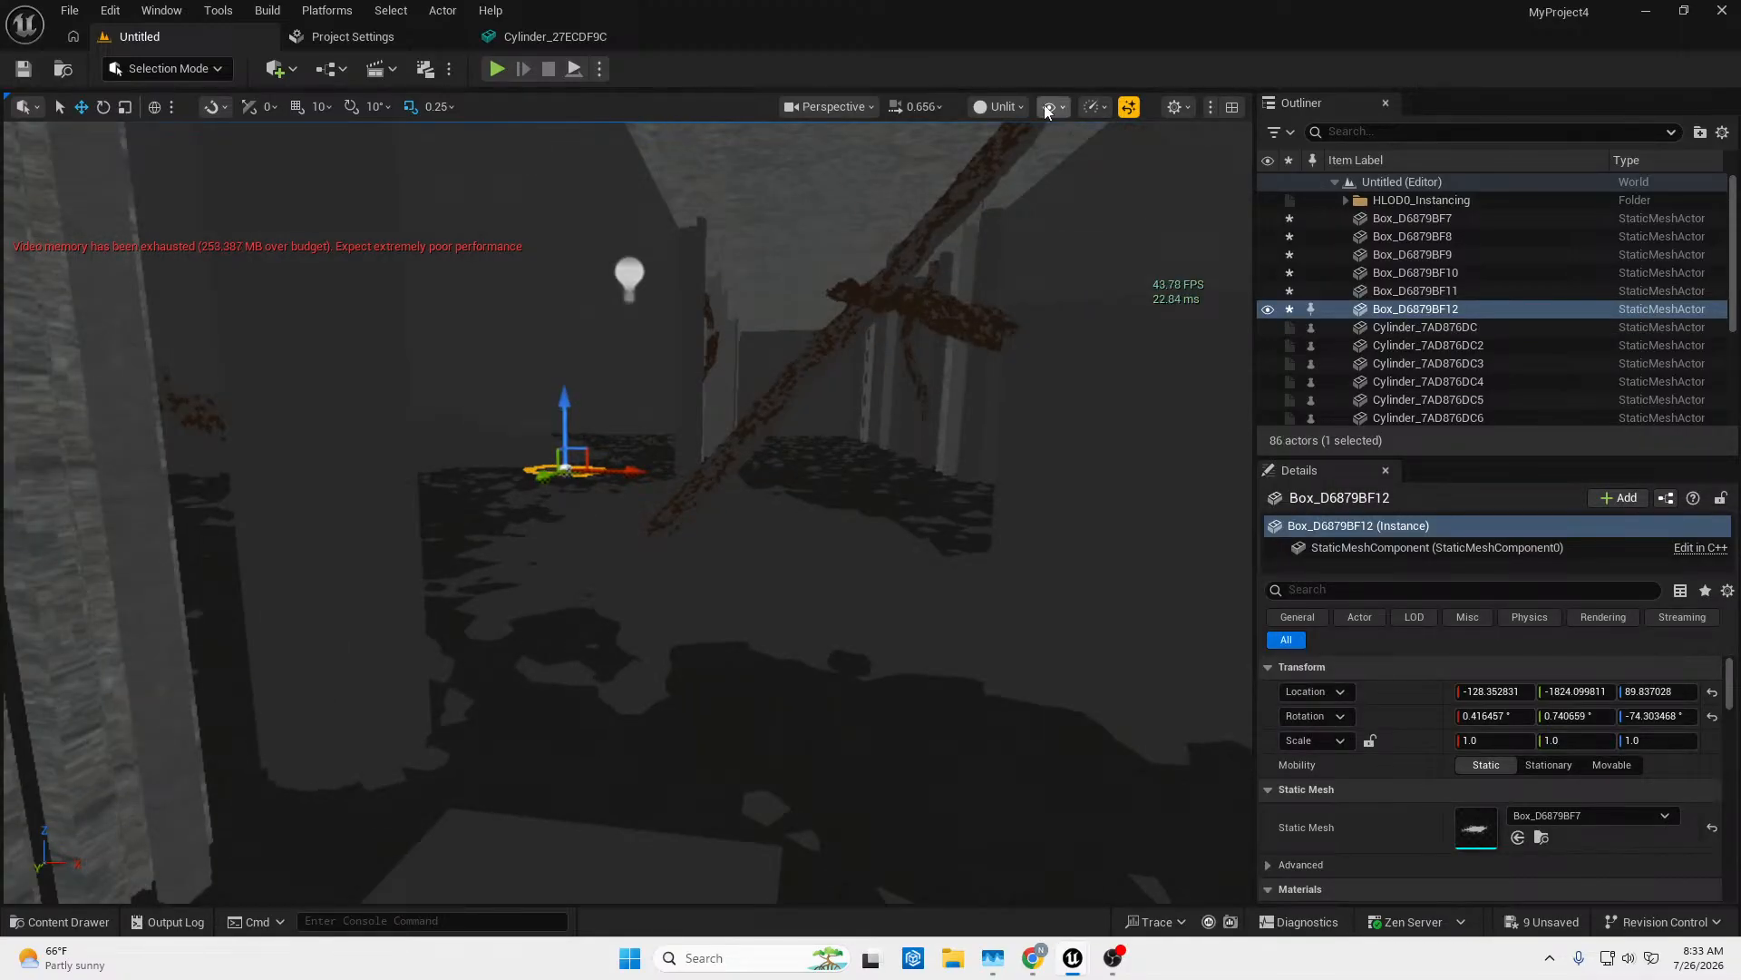
key("alt+4")
mouse_move(953, 314)
right_mouse_down()
mouse_move(1020, 362)
mouse_move(916, 337)
mouse_move(771, 362)
mouse_move(898, 373)
mouse_move(951, 306)
right_mouse_up()
left_click(80, 922)
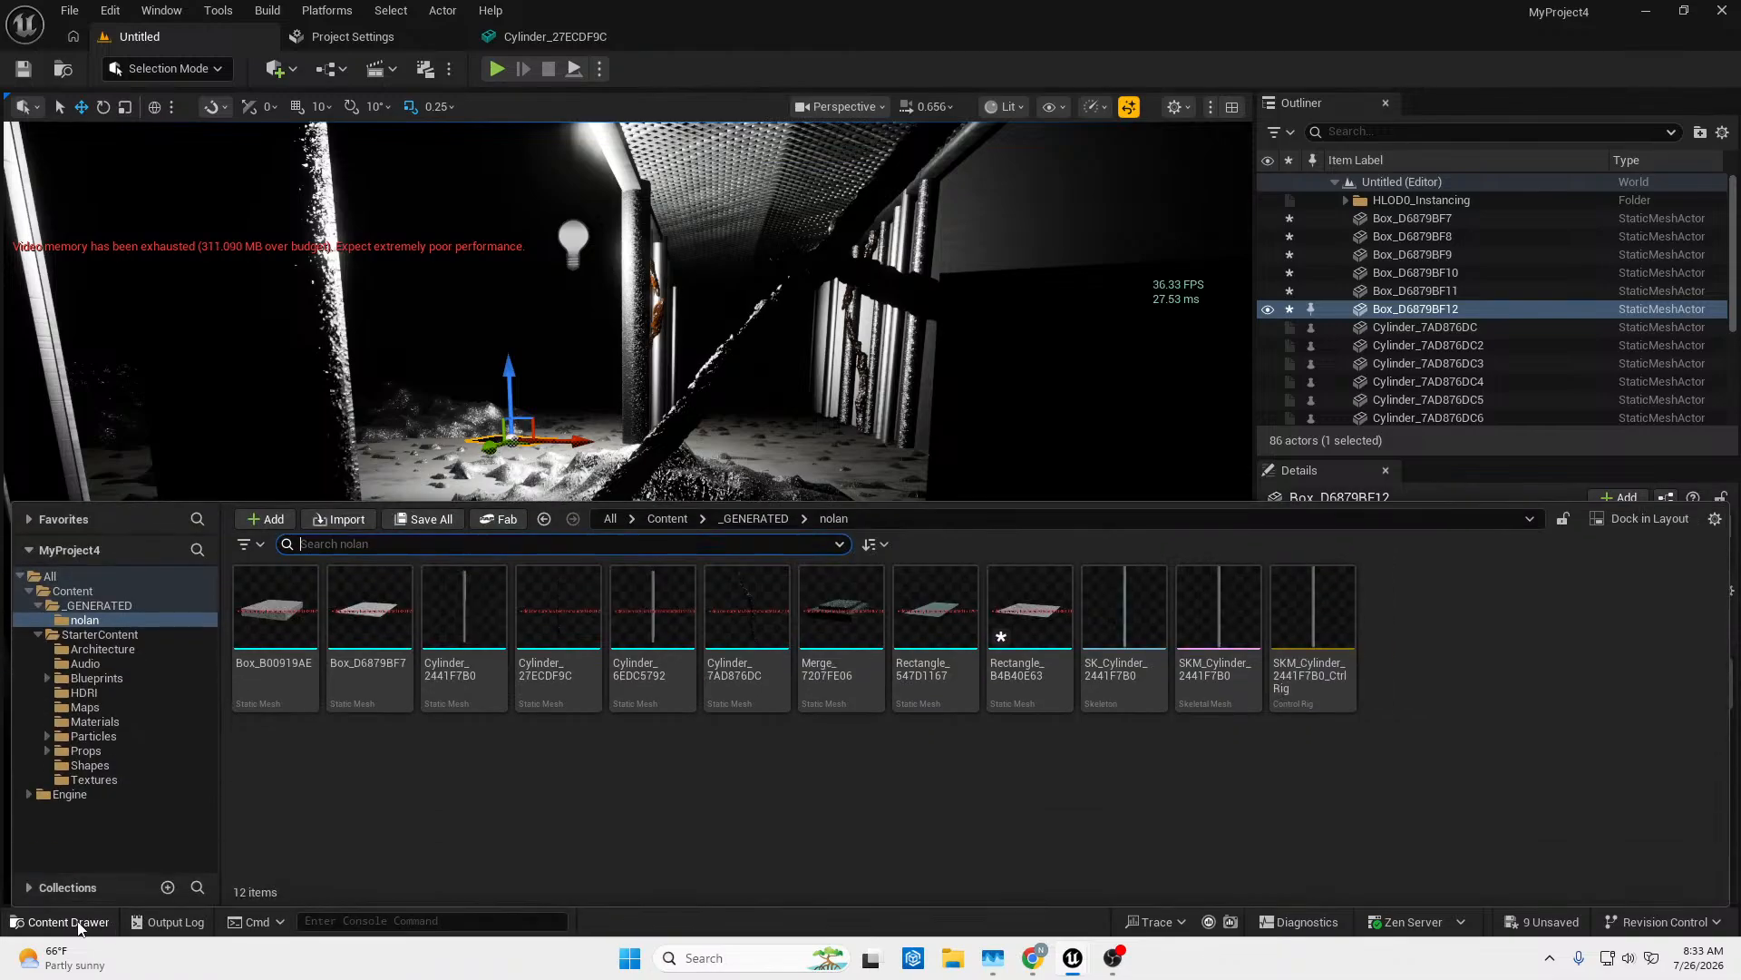
Disable Nanite on the Rectangle_B4B40E63 static mesh to compare the viewport performance, and re-enable it.
left_click(1025, 605)
right_click(1025, 605)
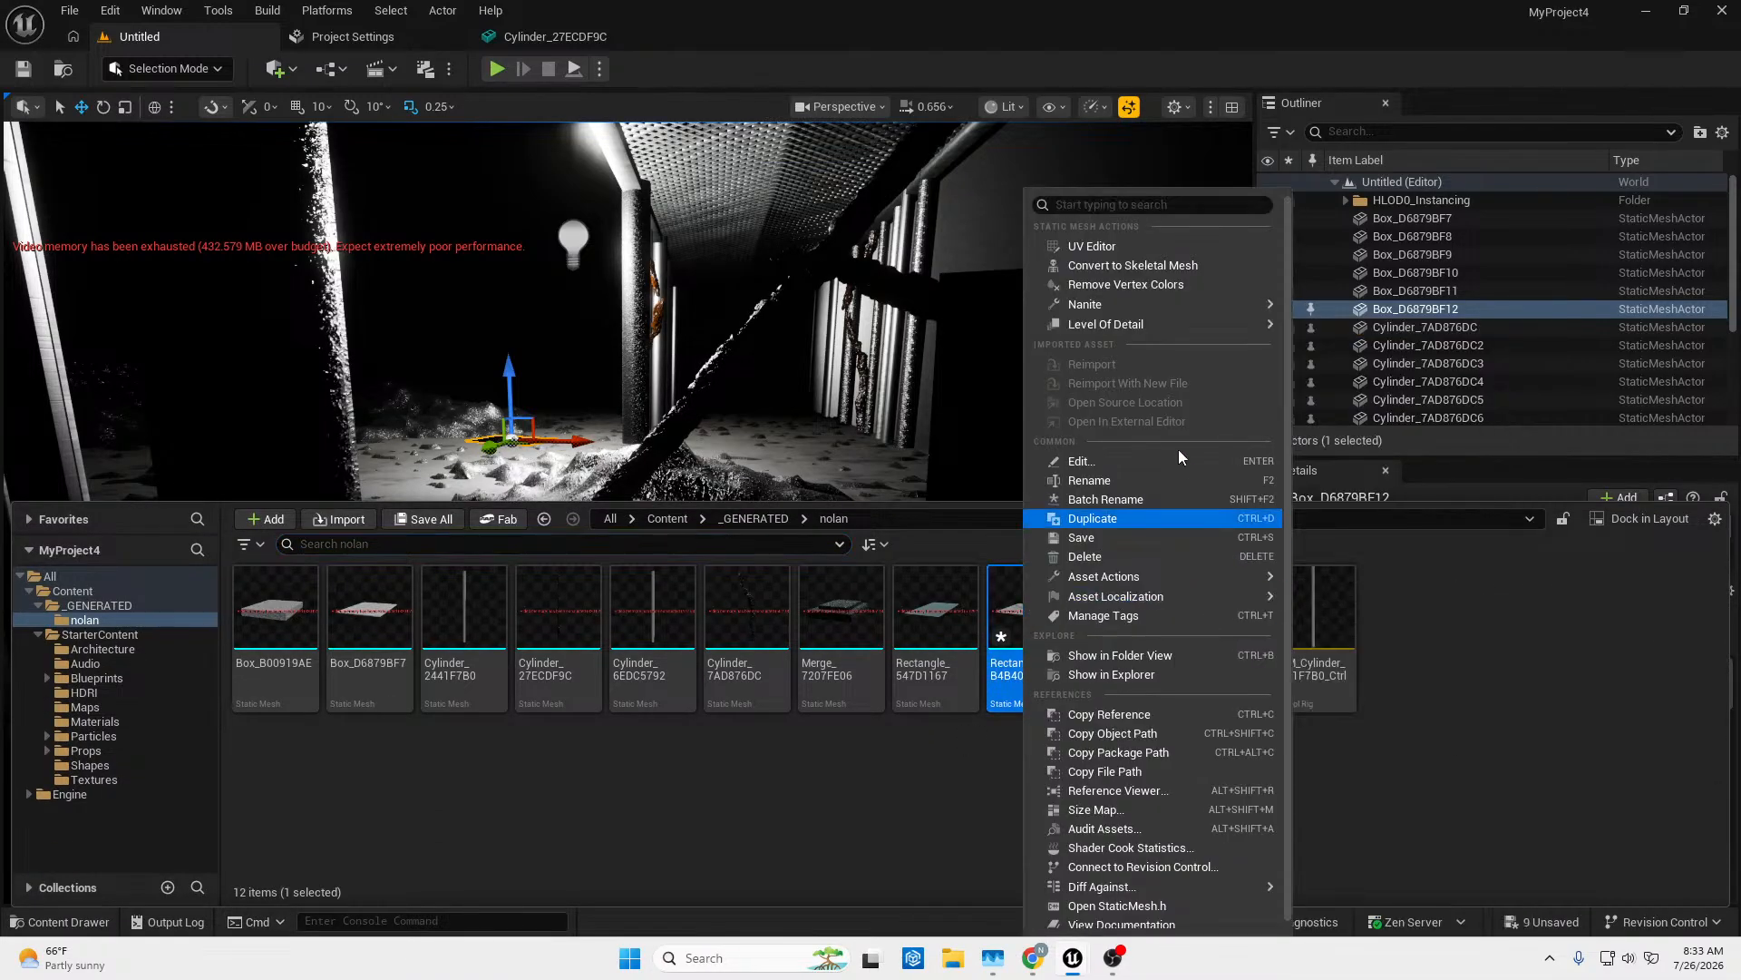
left_click(1341, 372)
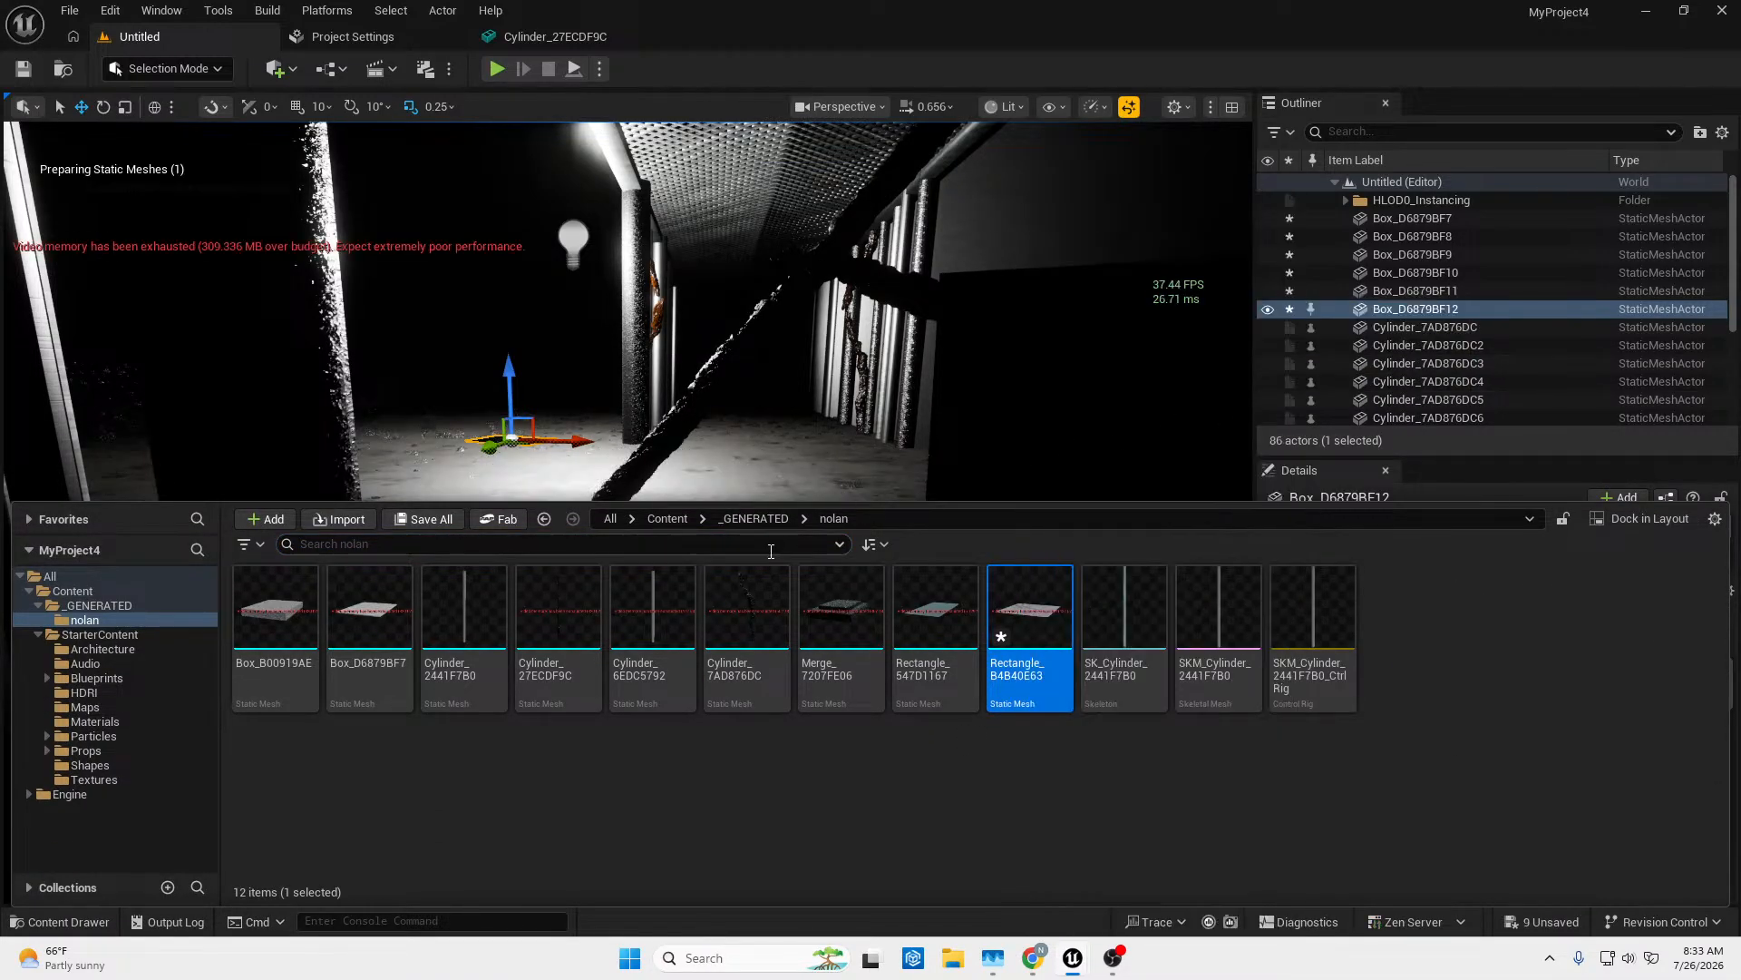
left_click(817, 438)
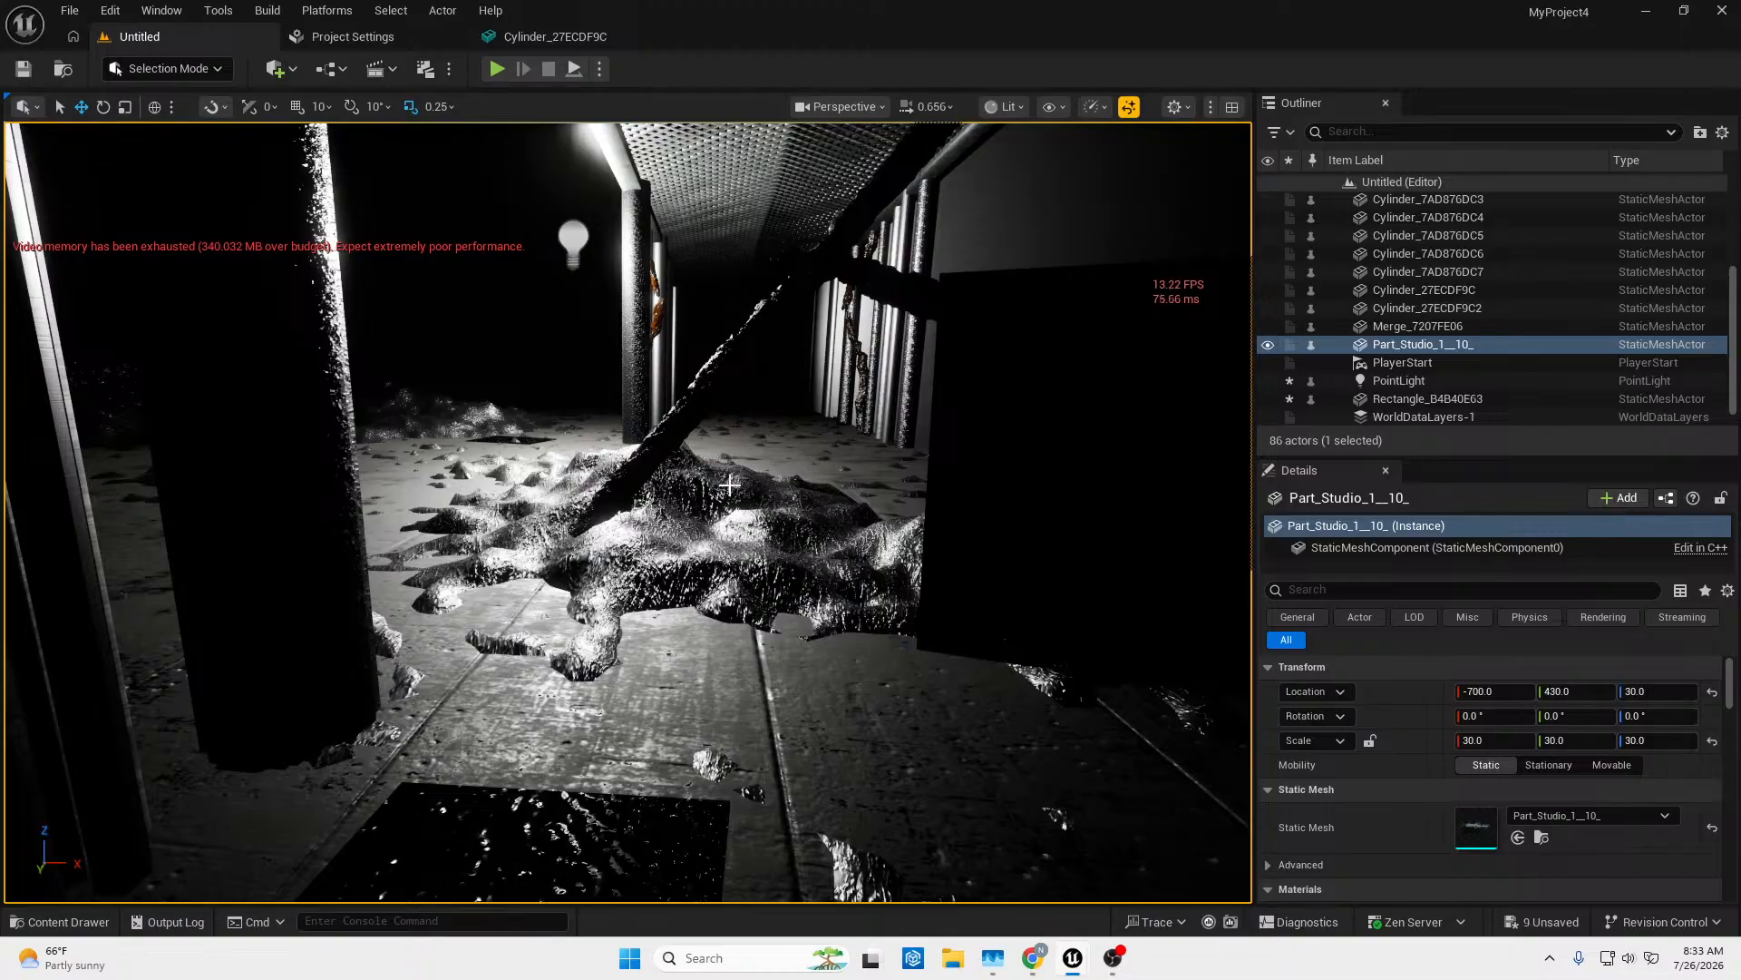
left_click(101, 923)
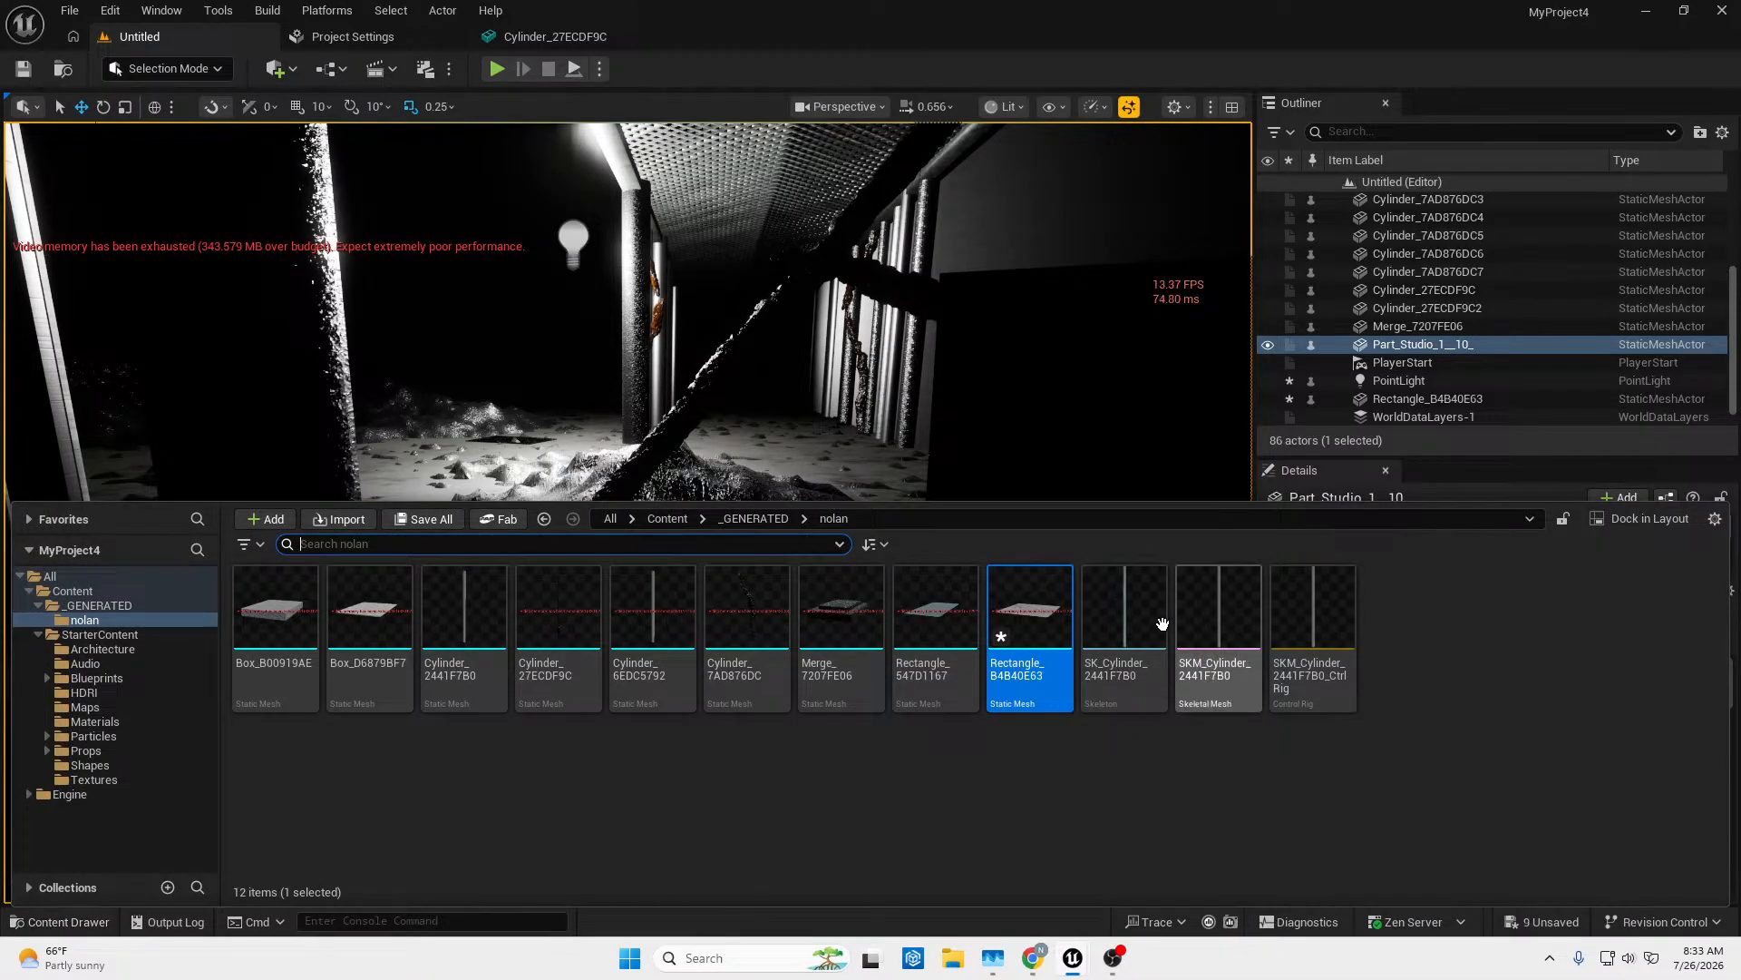
right_click(1054, 622)
mouse_move(1225, 306)
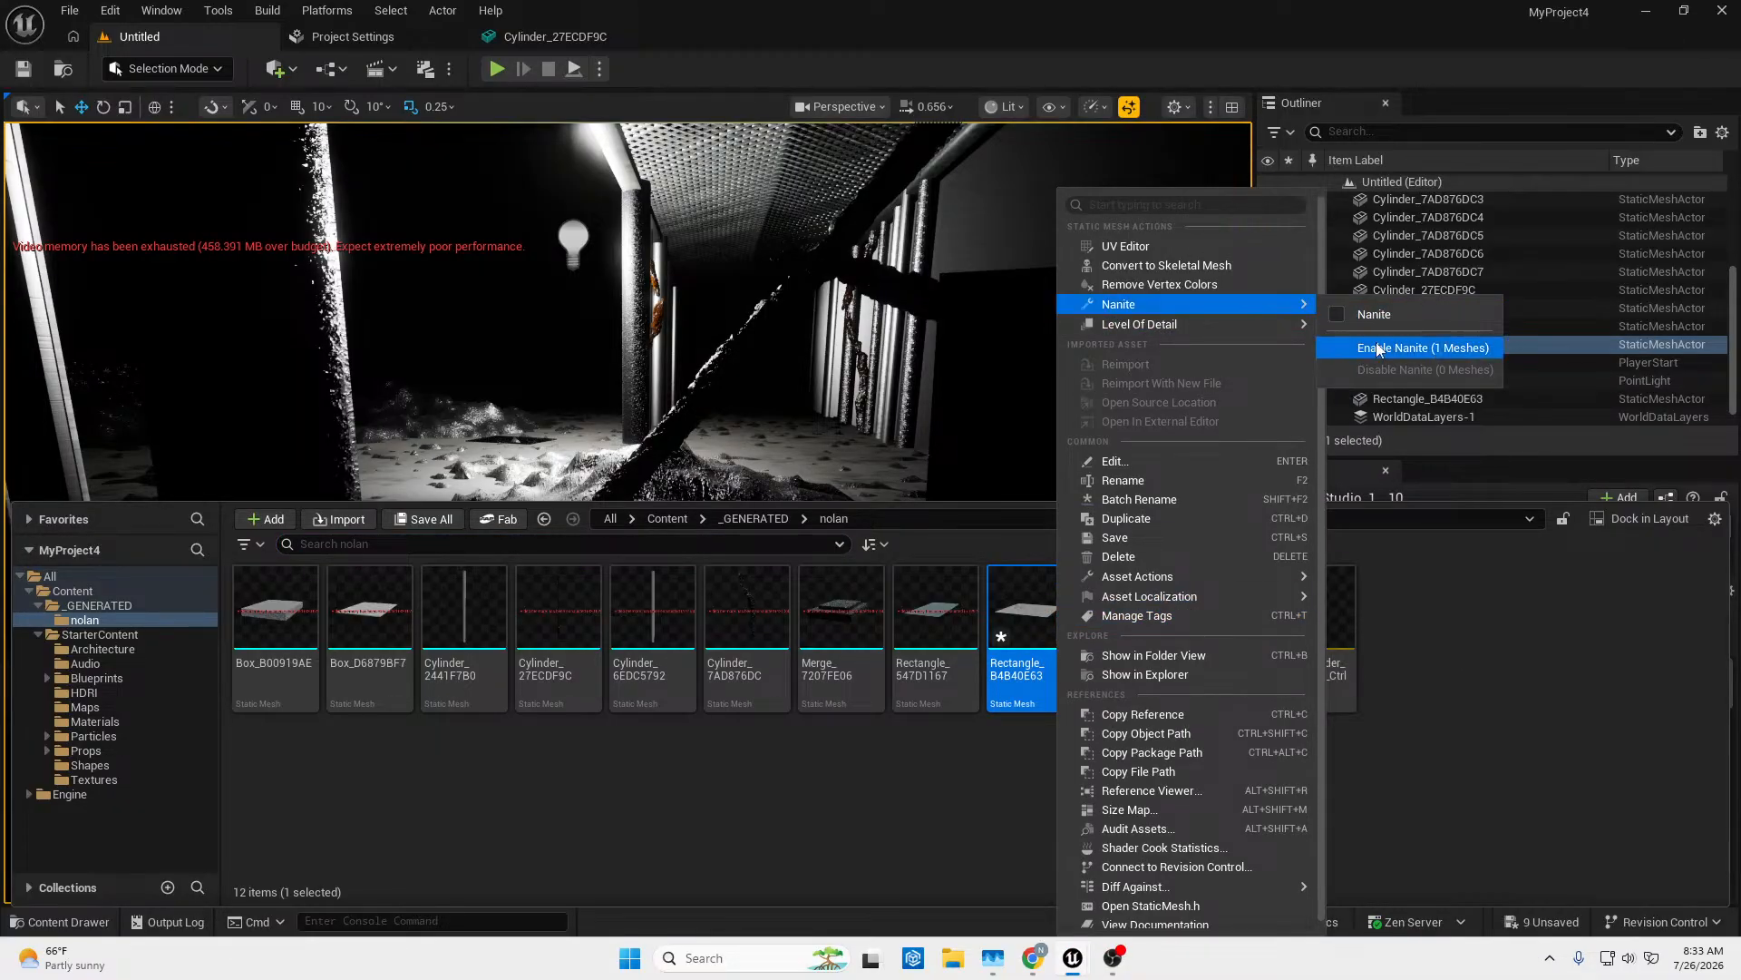
left_click(1423, 348)
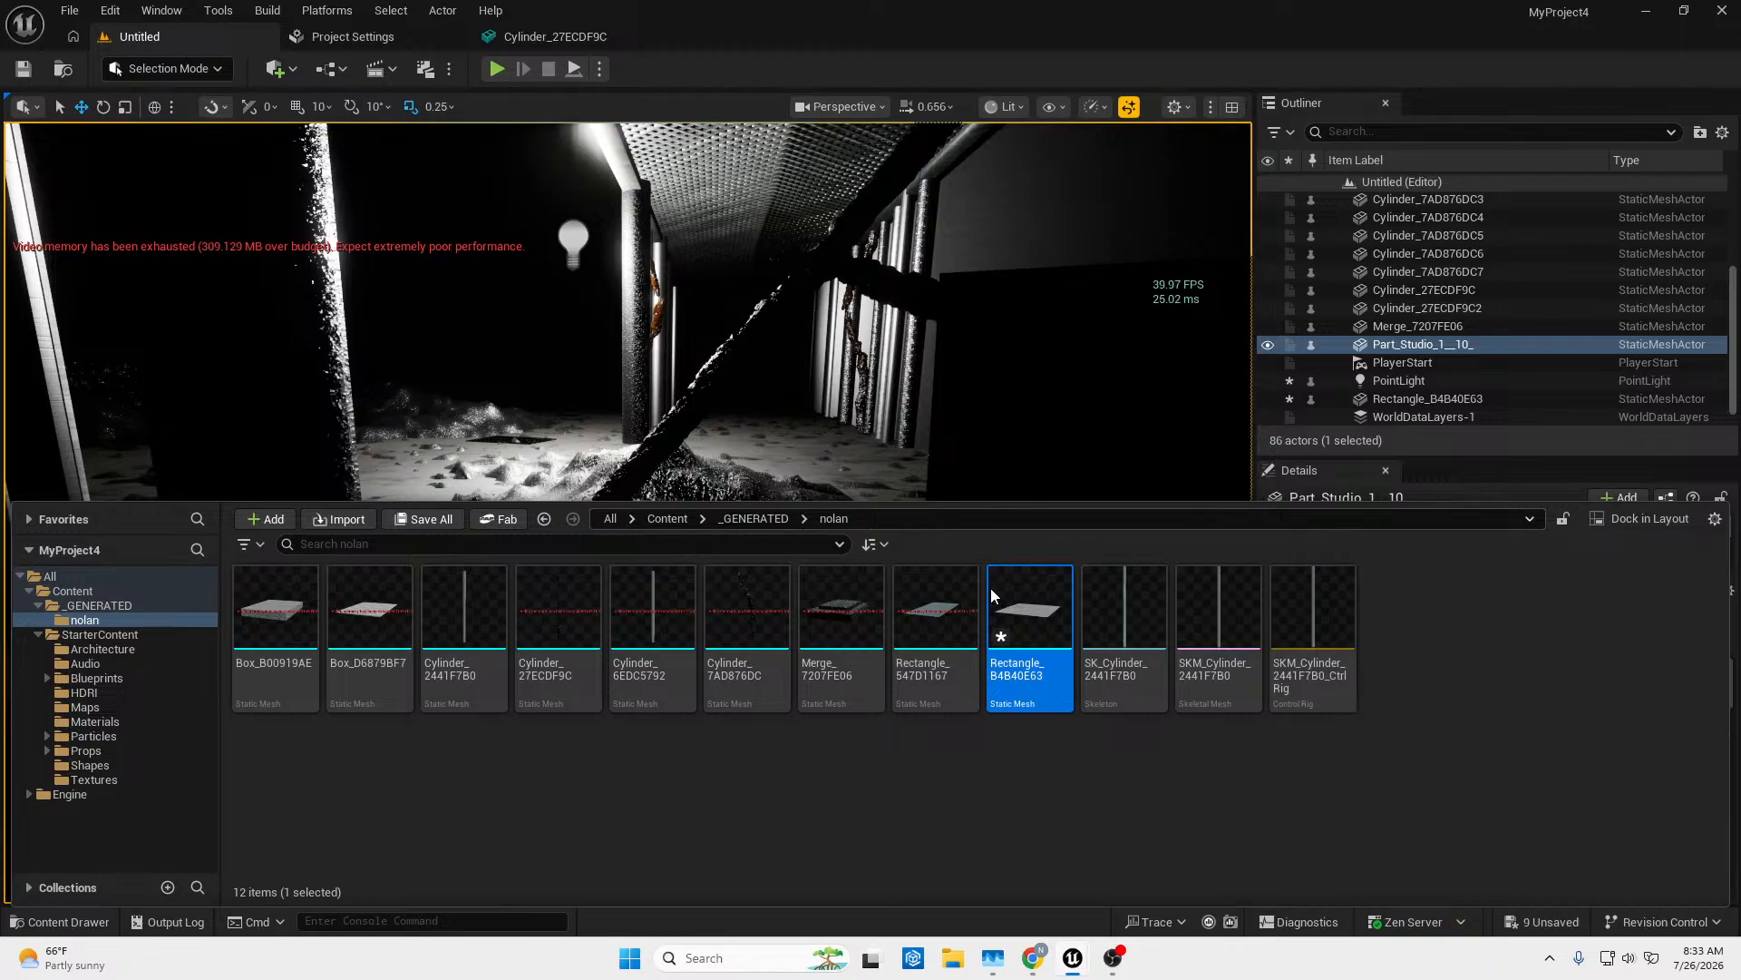
Repeat the Nanite comparison on Rectangle_B4B40E63 by disabling Nanite once more and enabling it again.
right_click(1041, 626)
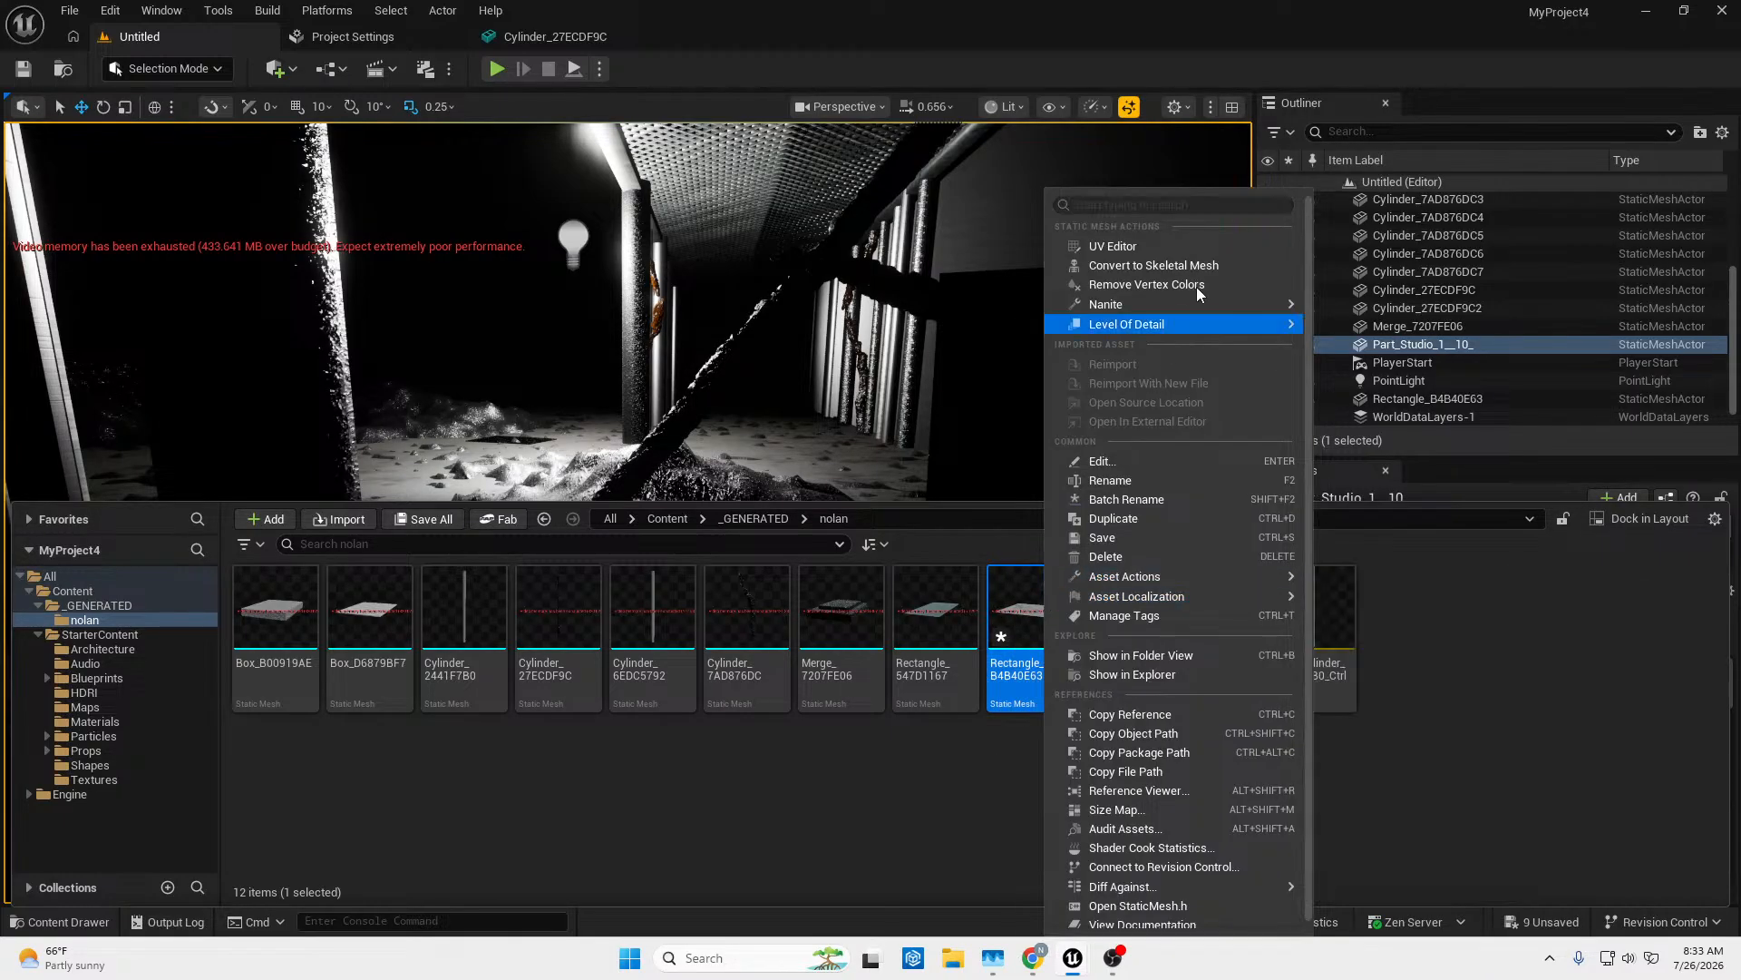
mouse_move(1223, 304)
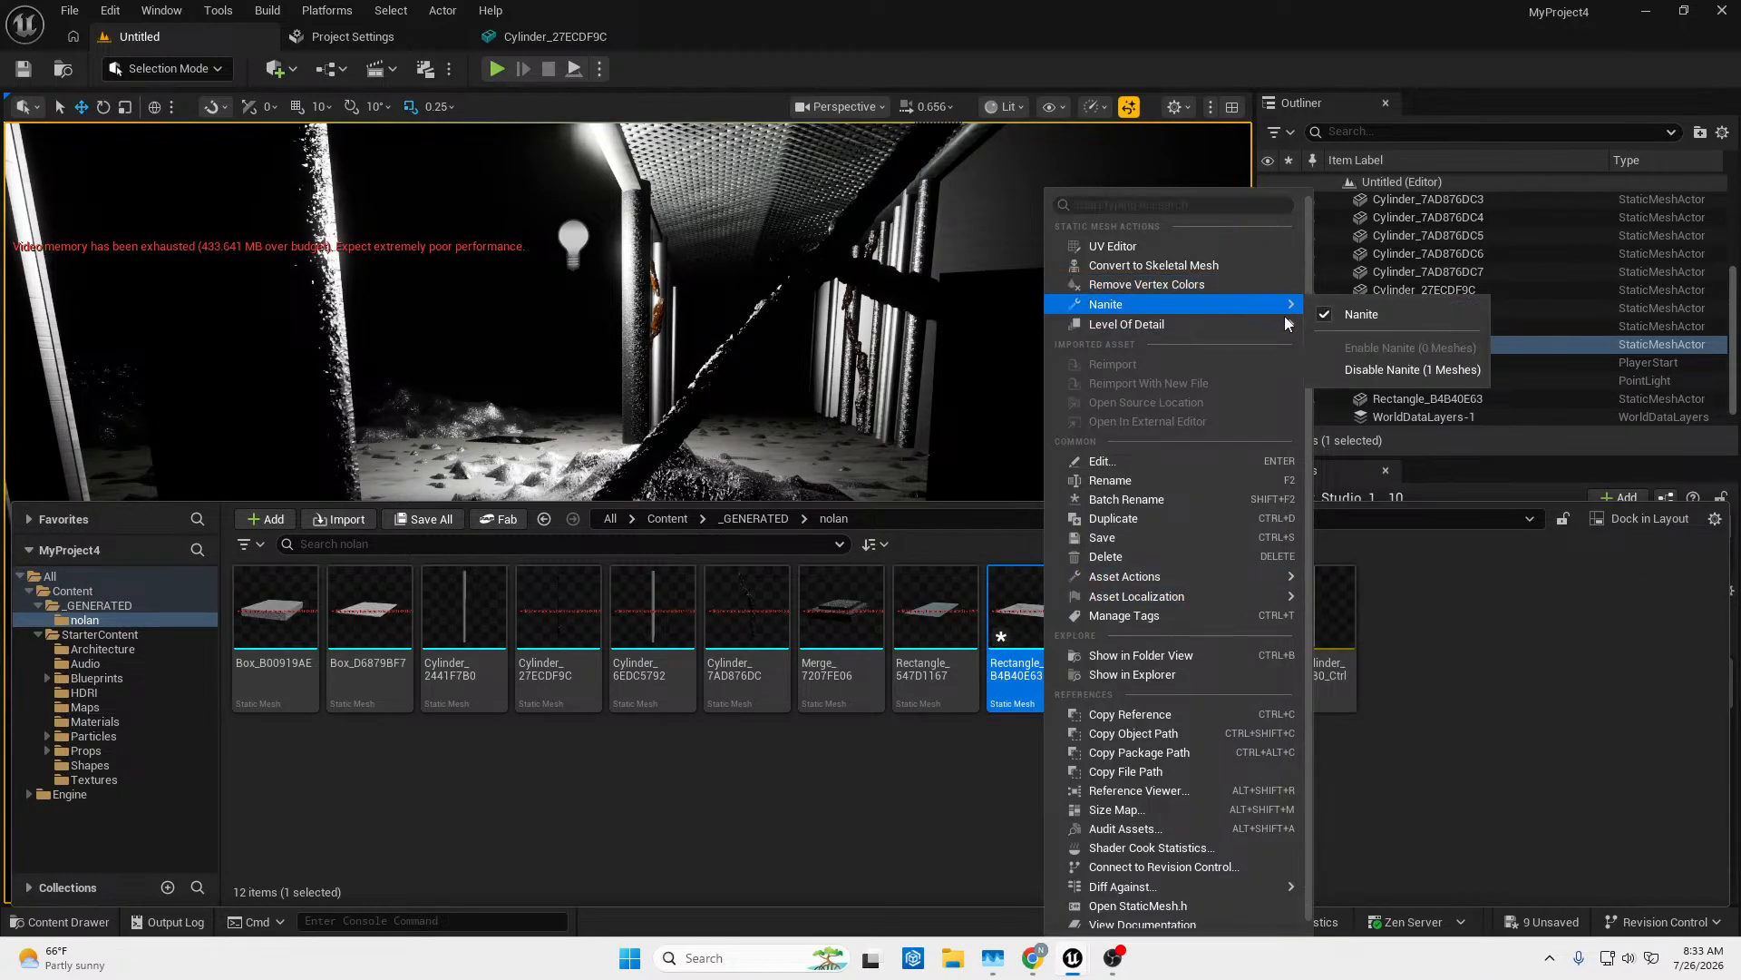
left_click(1387, 370)
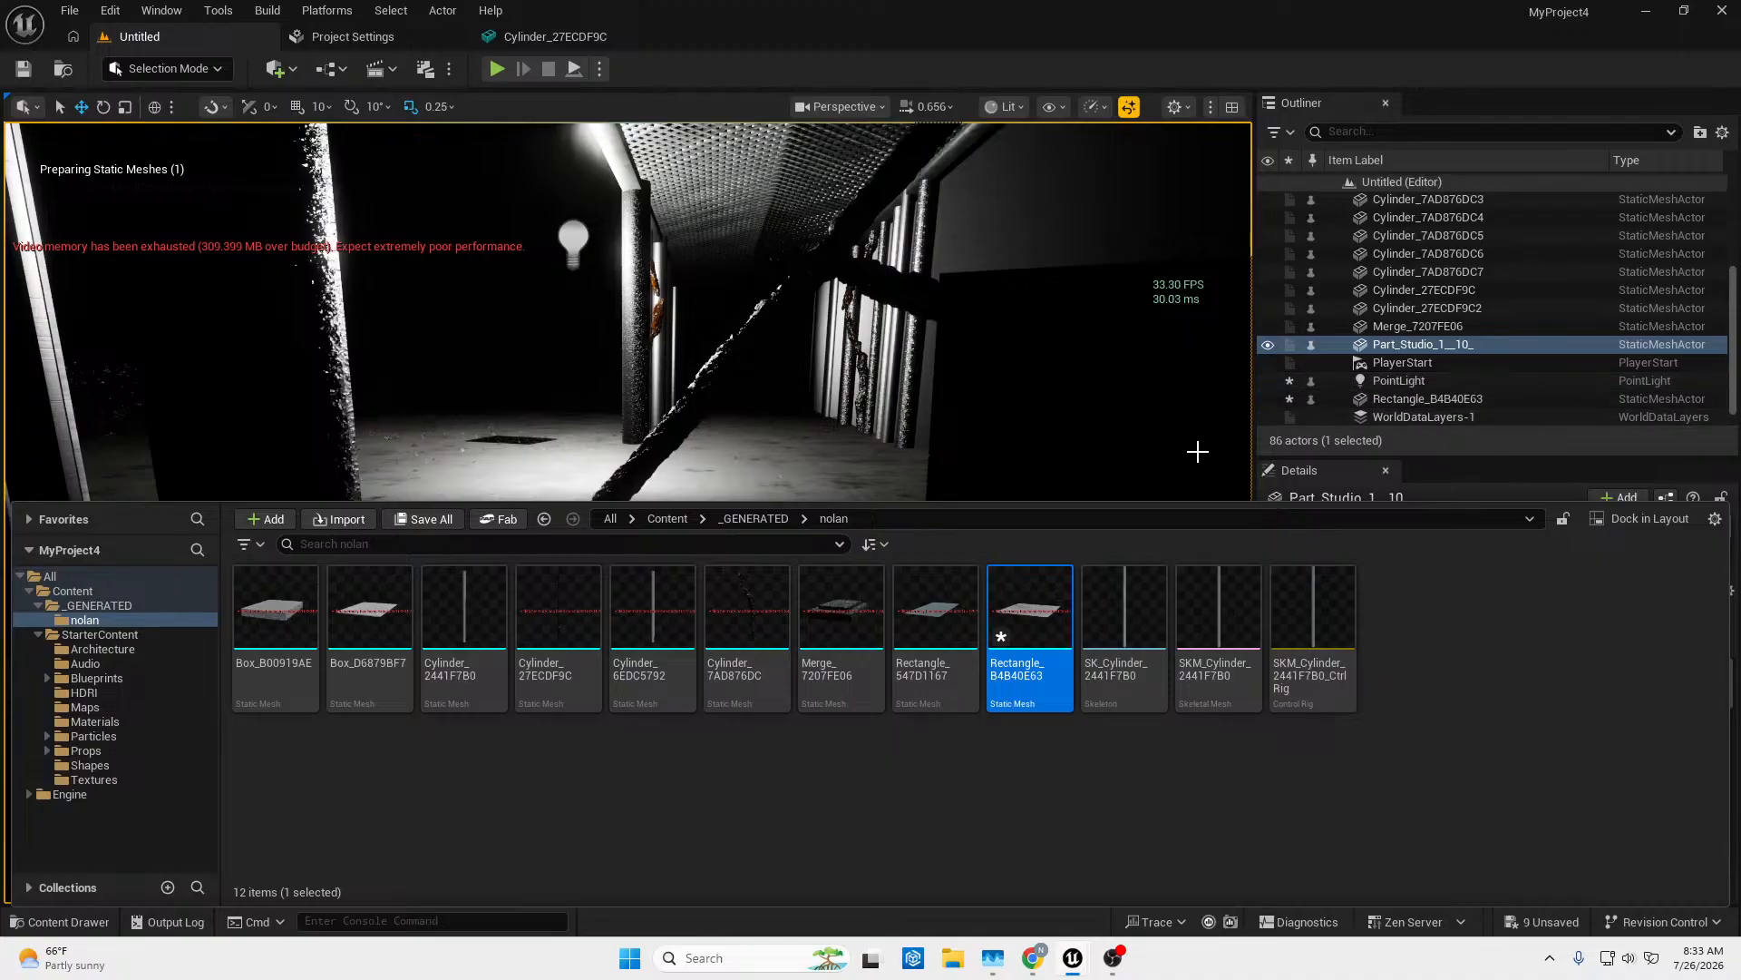
mouse_move(1014, 602)
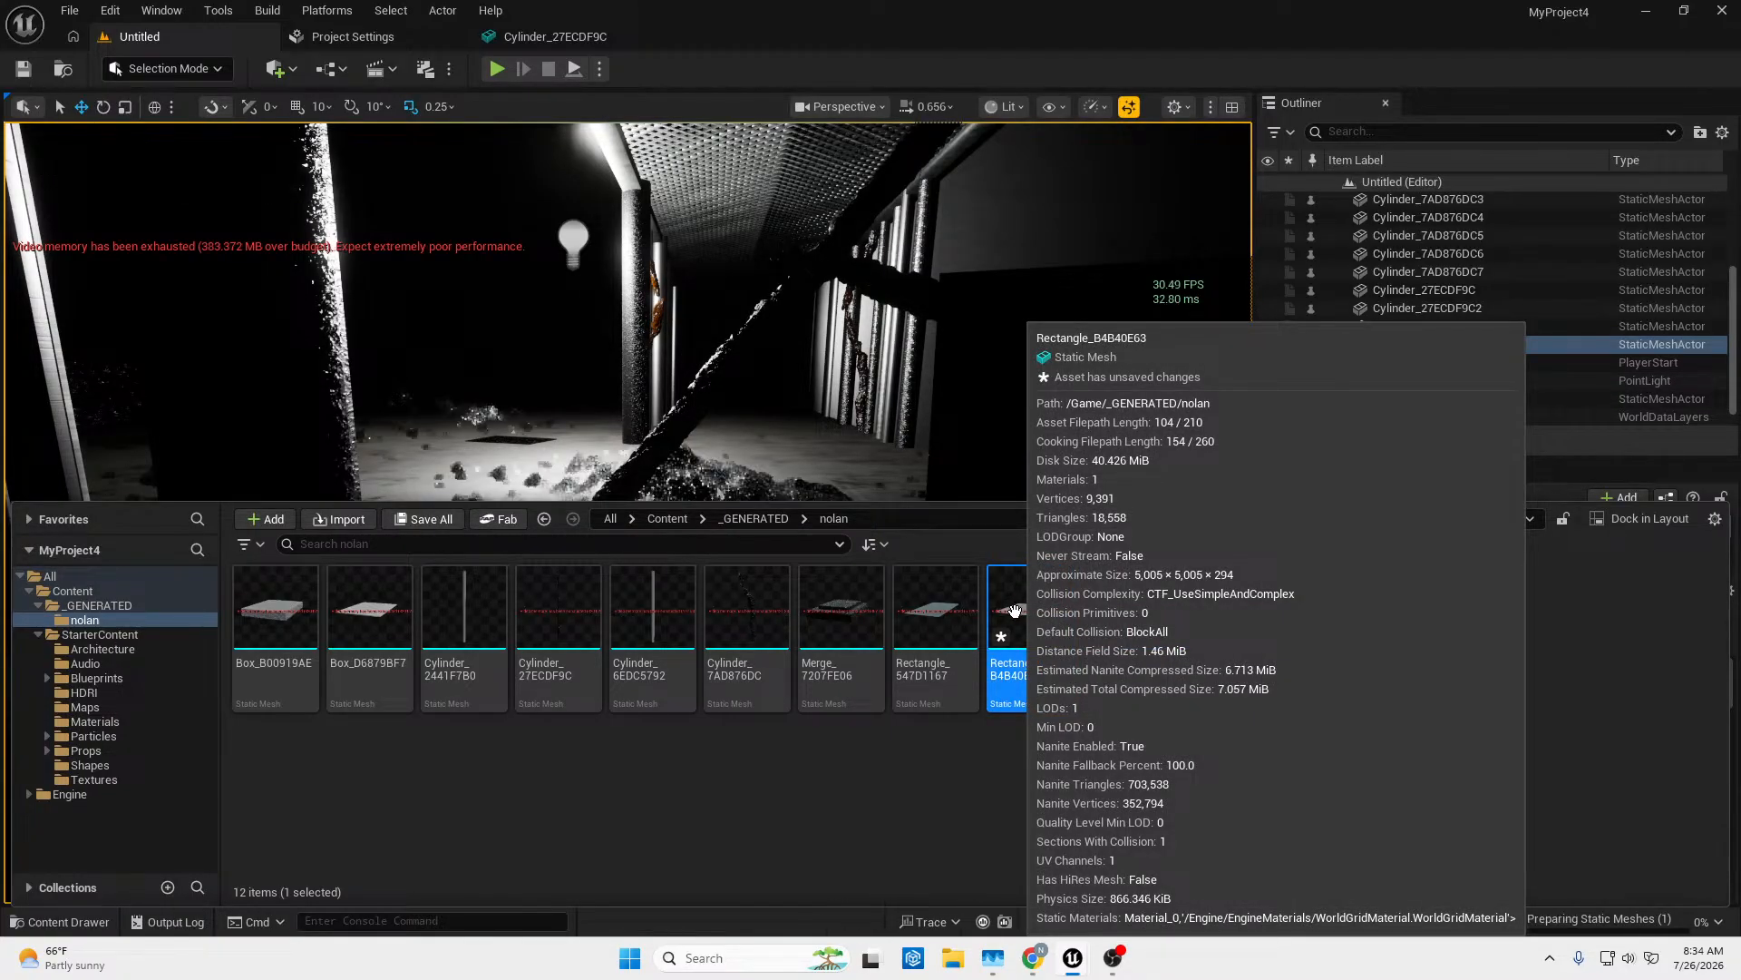
right_click(1014, 609)
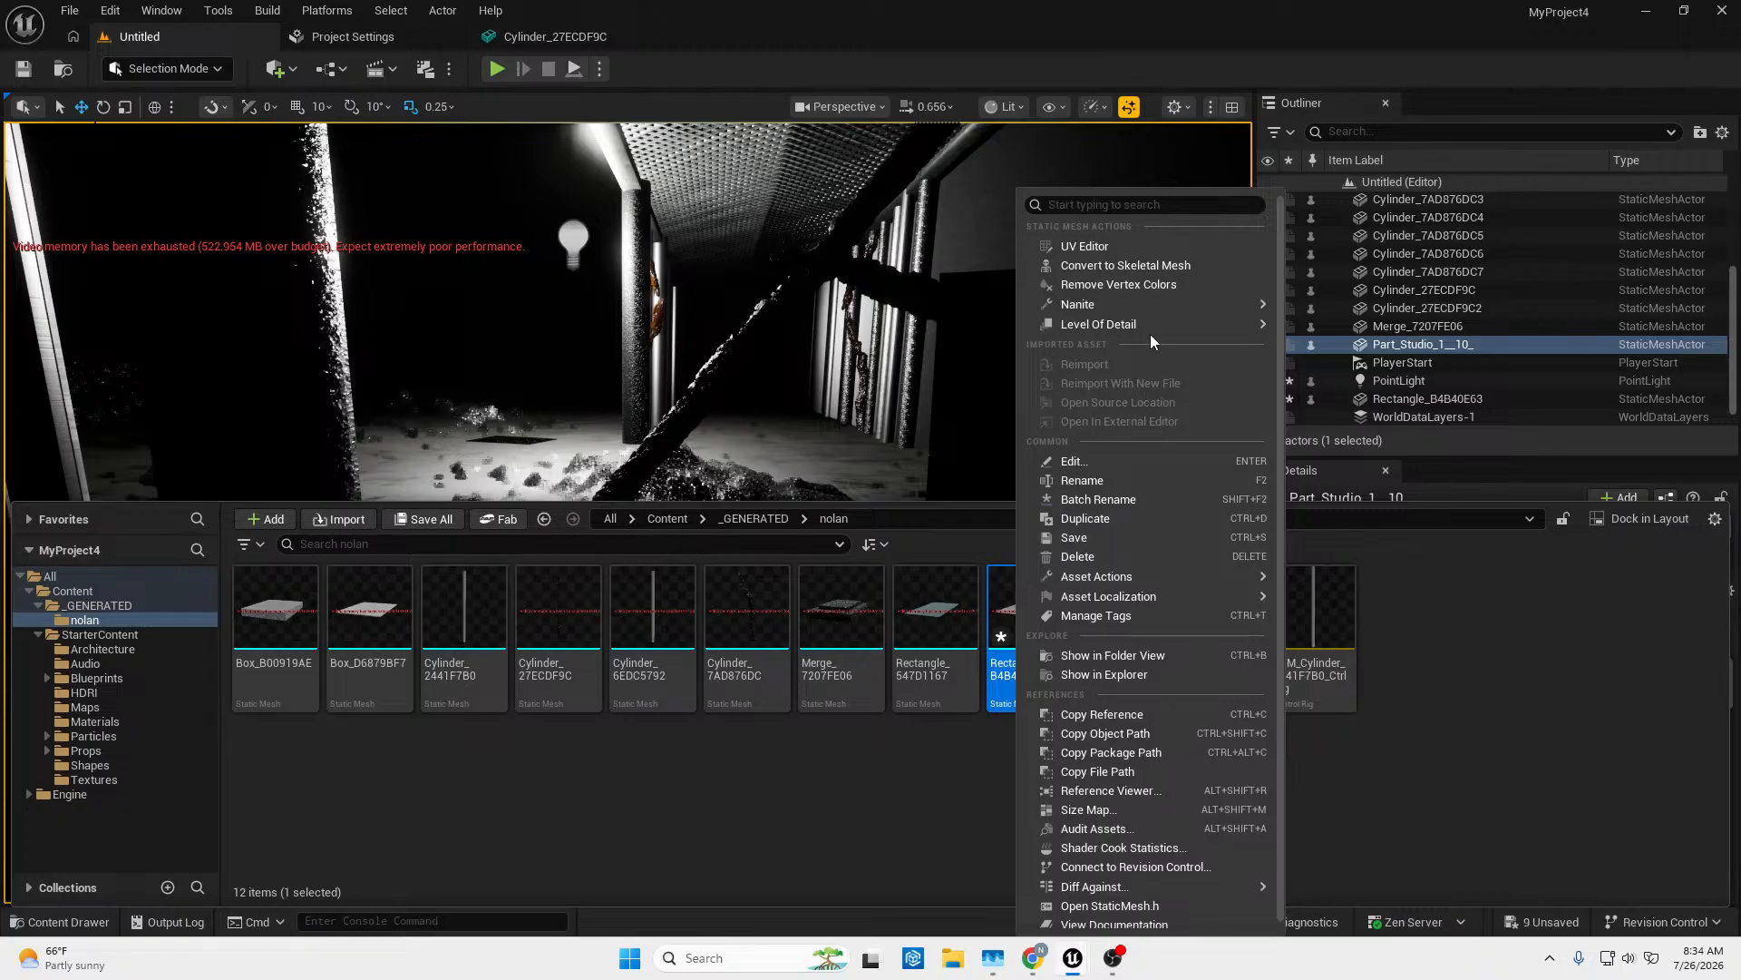
mouse_move(1191, 308)
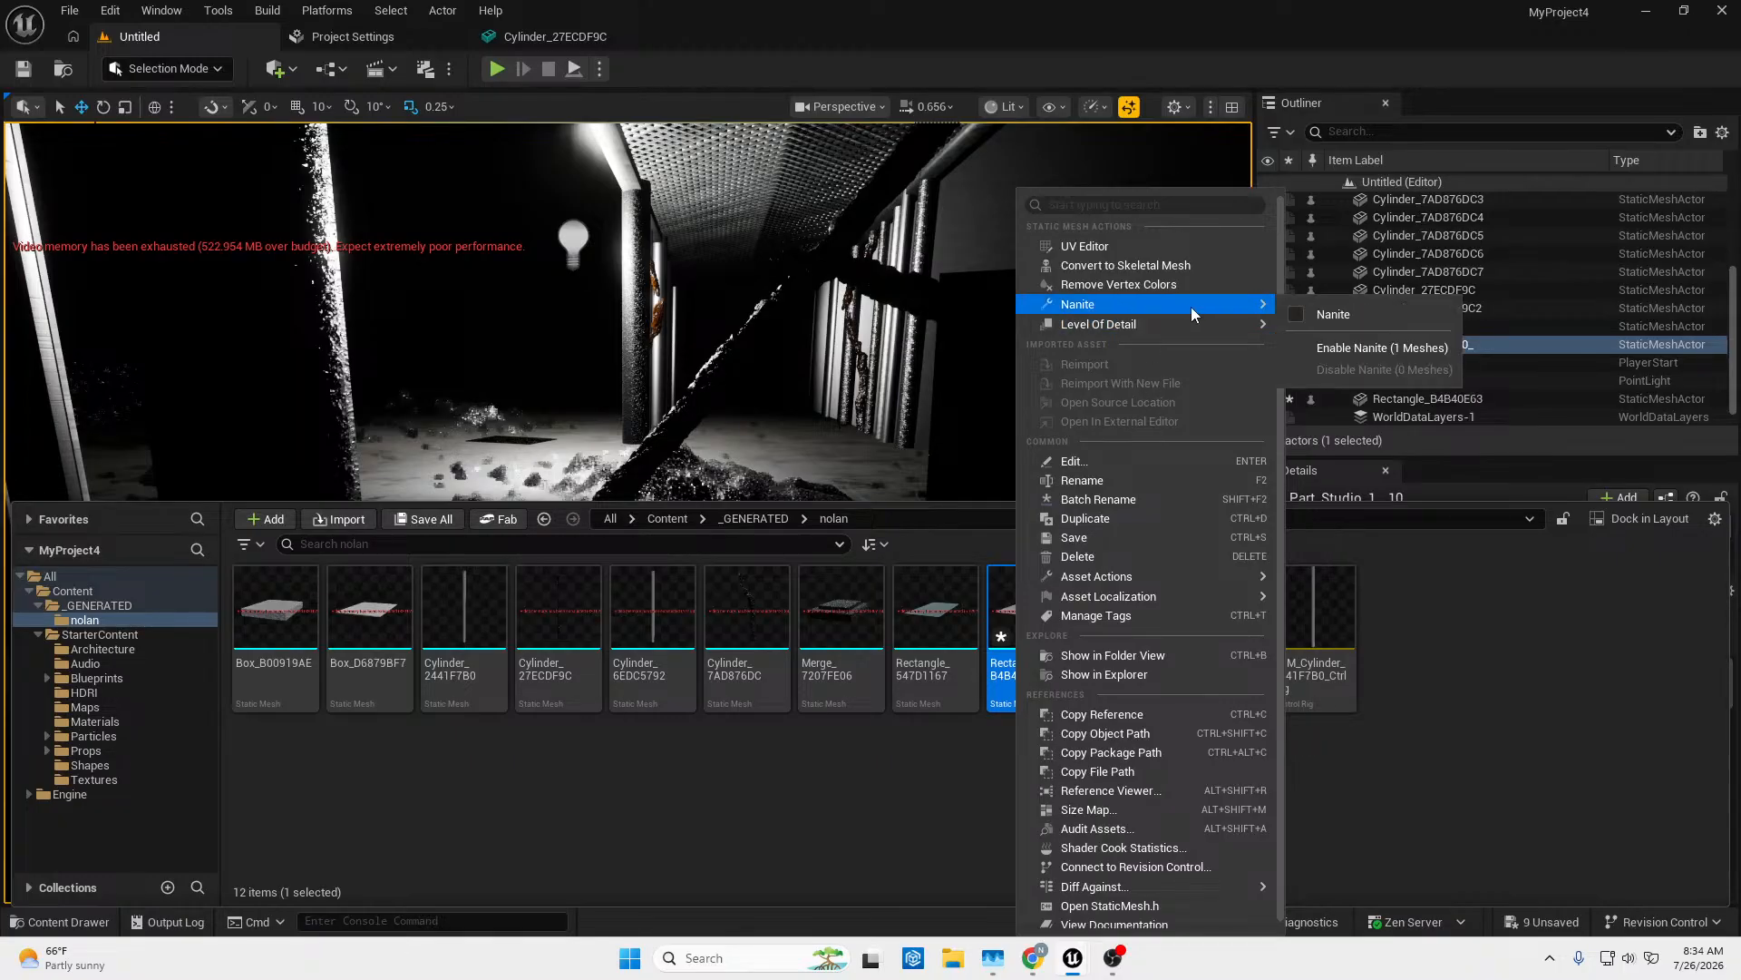
left_click(1304, 352)
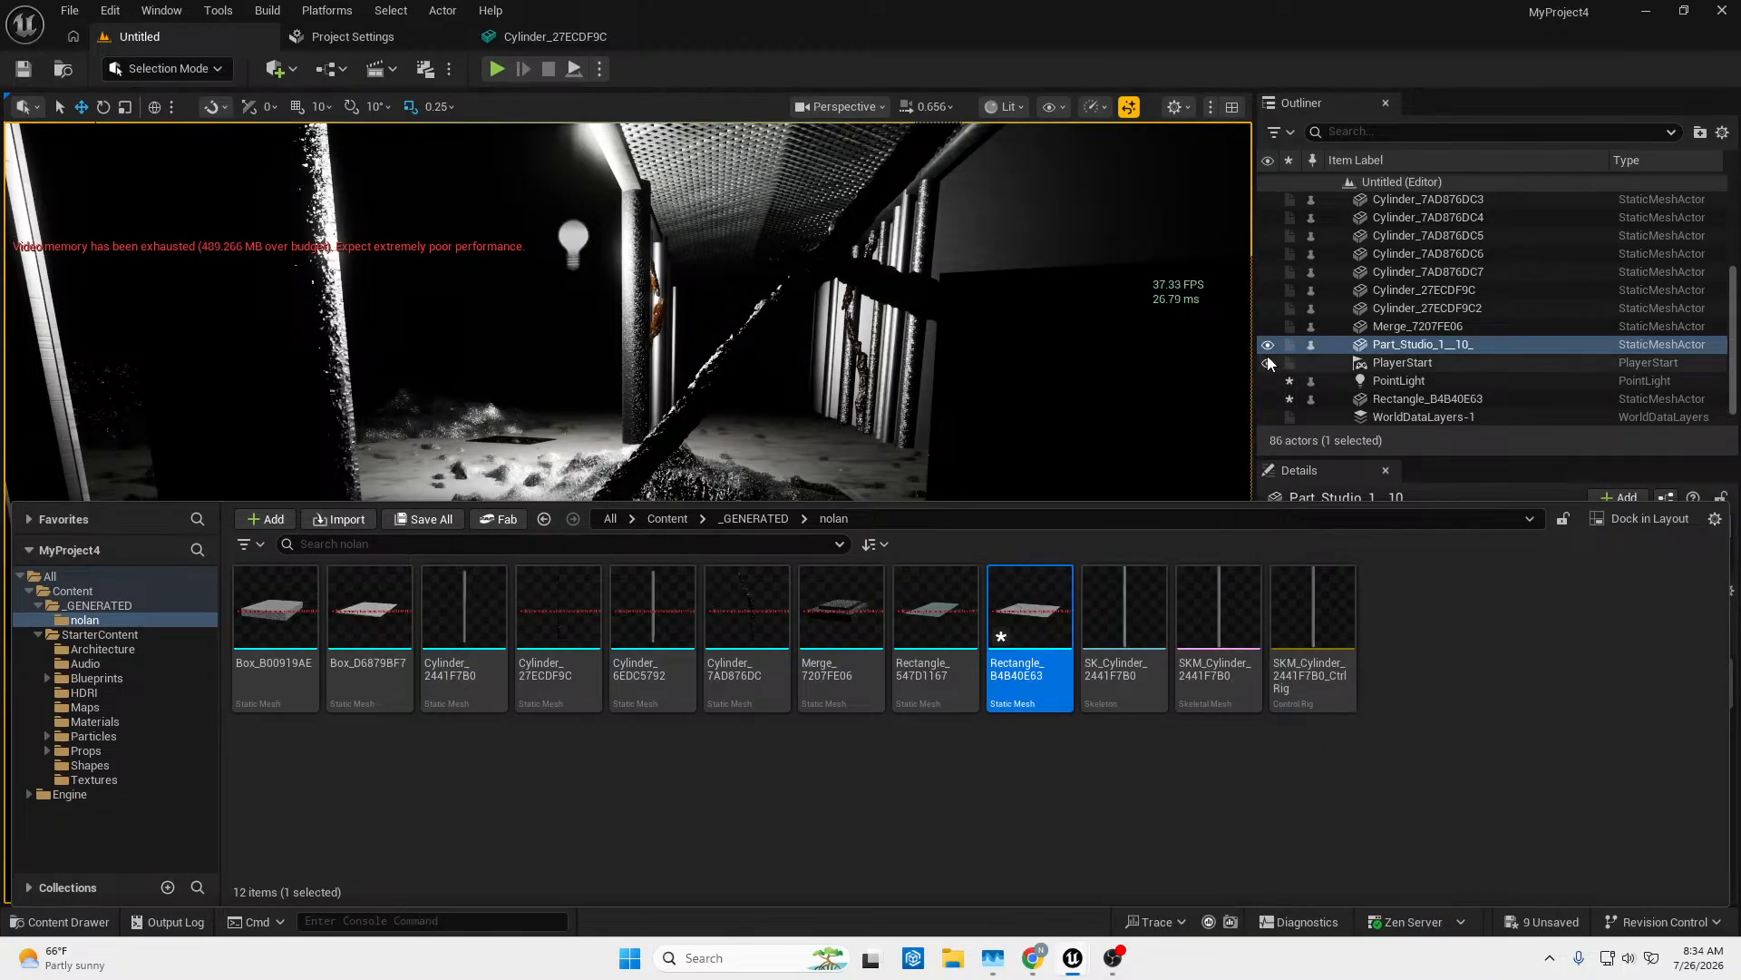
Check the Nanite settings of the Rectangle_B4B40E63 and Cylinder_7AD876DC static meshes.
left_click(730, 476)
right_click_drag(728, 491, 666, 569)
left_click(646, 530)
left_click(63, 923)
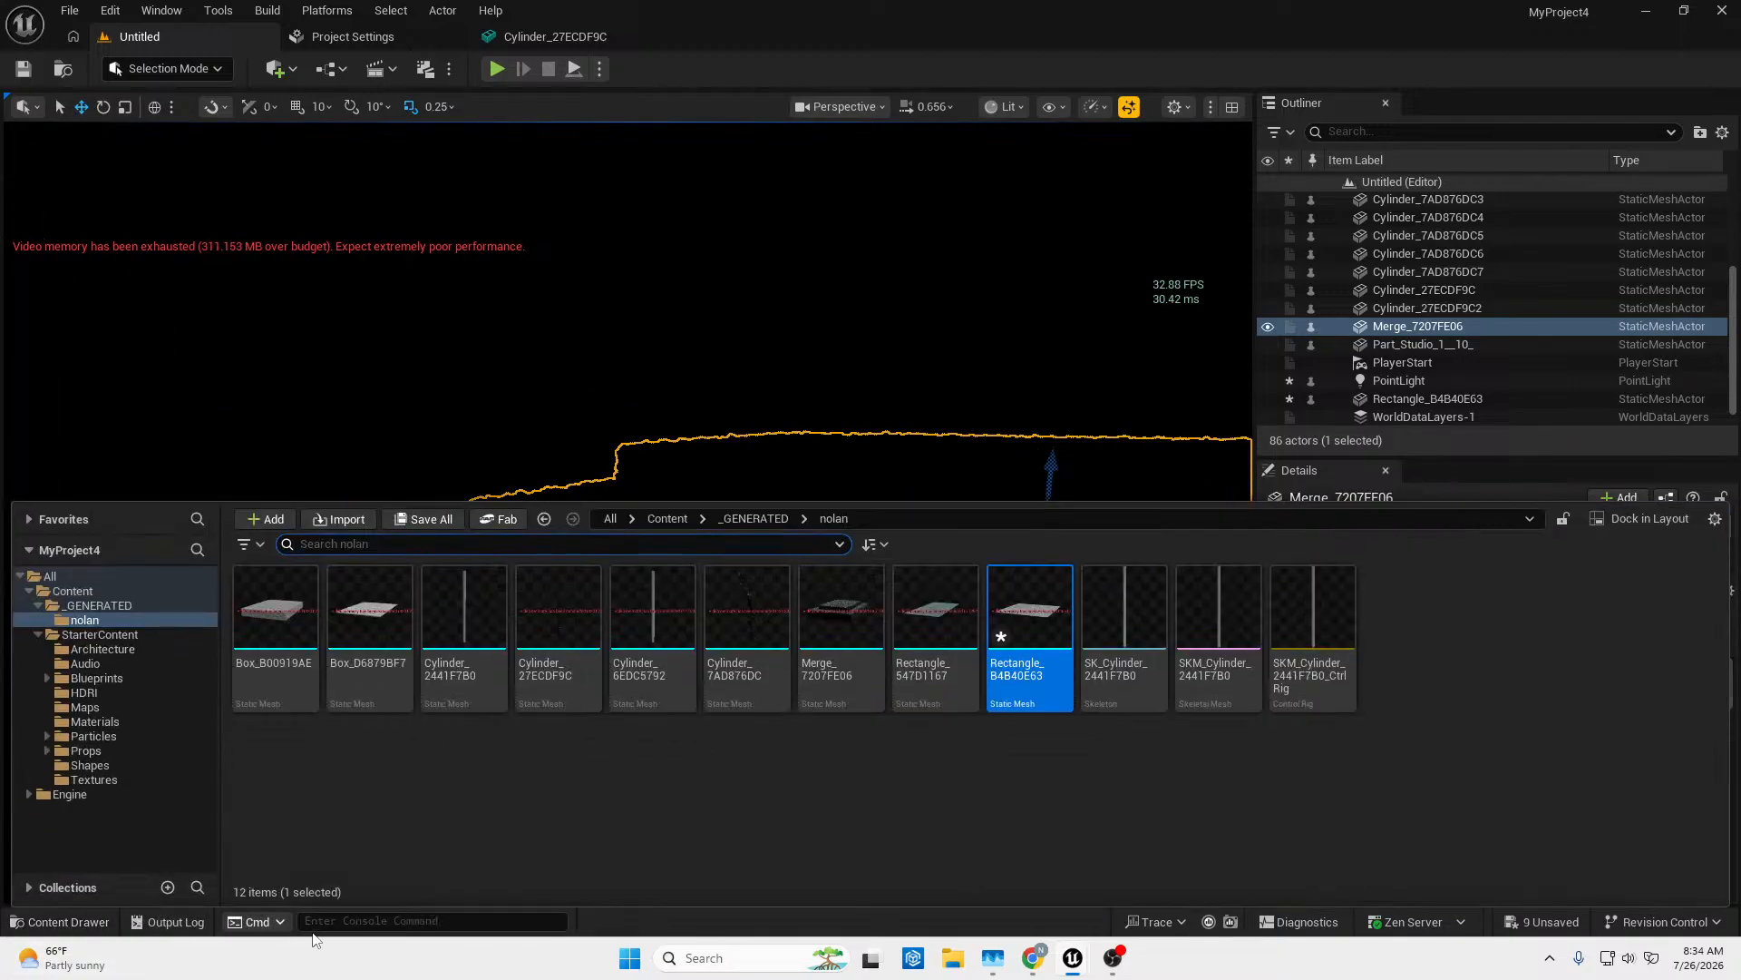
right_click(1044, 617)
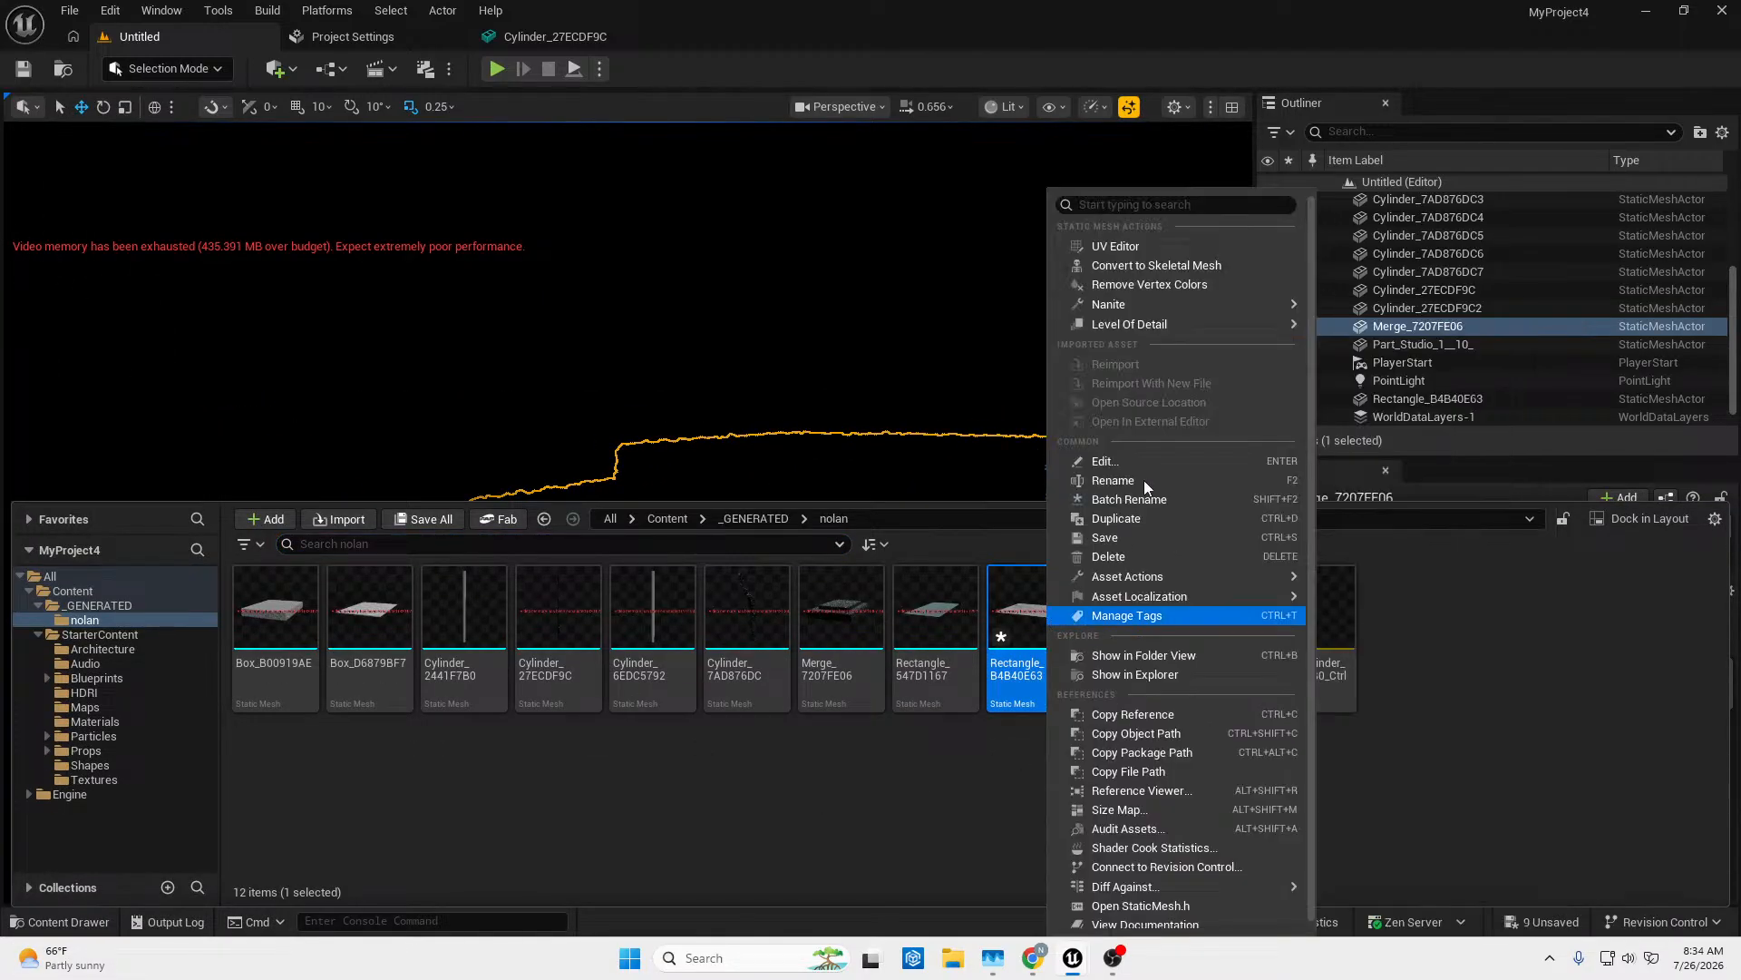
mouse_move(1317, 308)
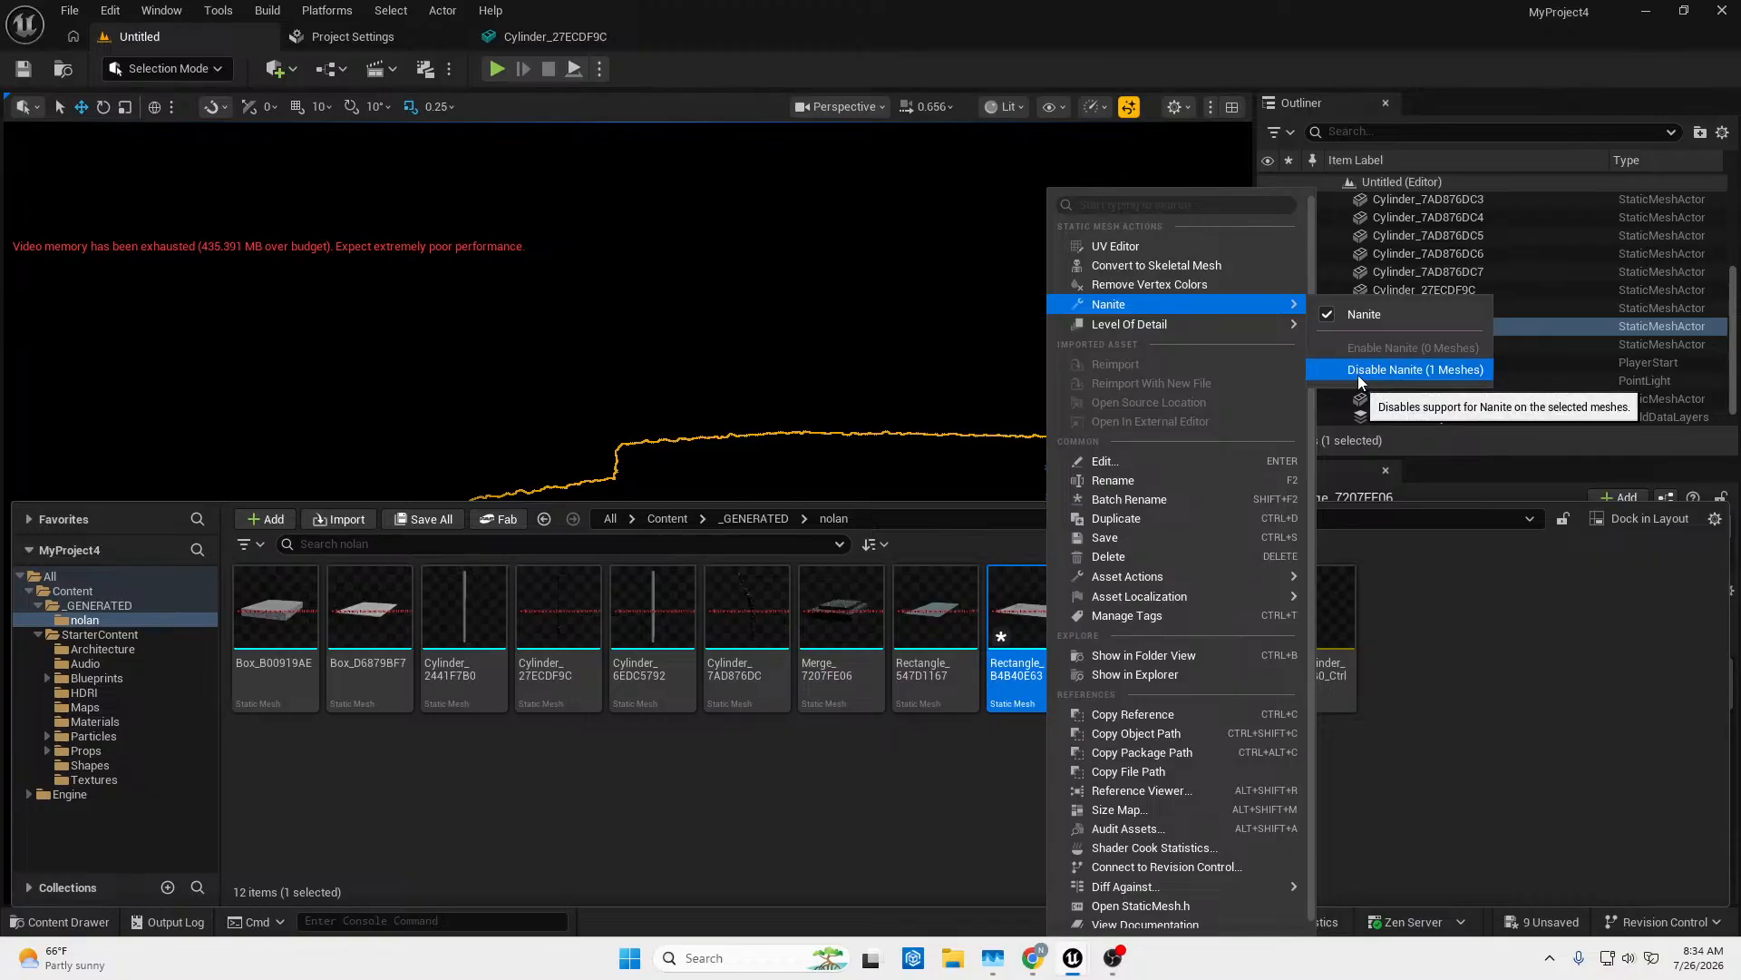
left_click(760, 764)
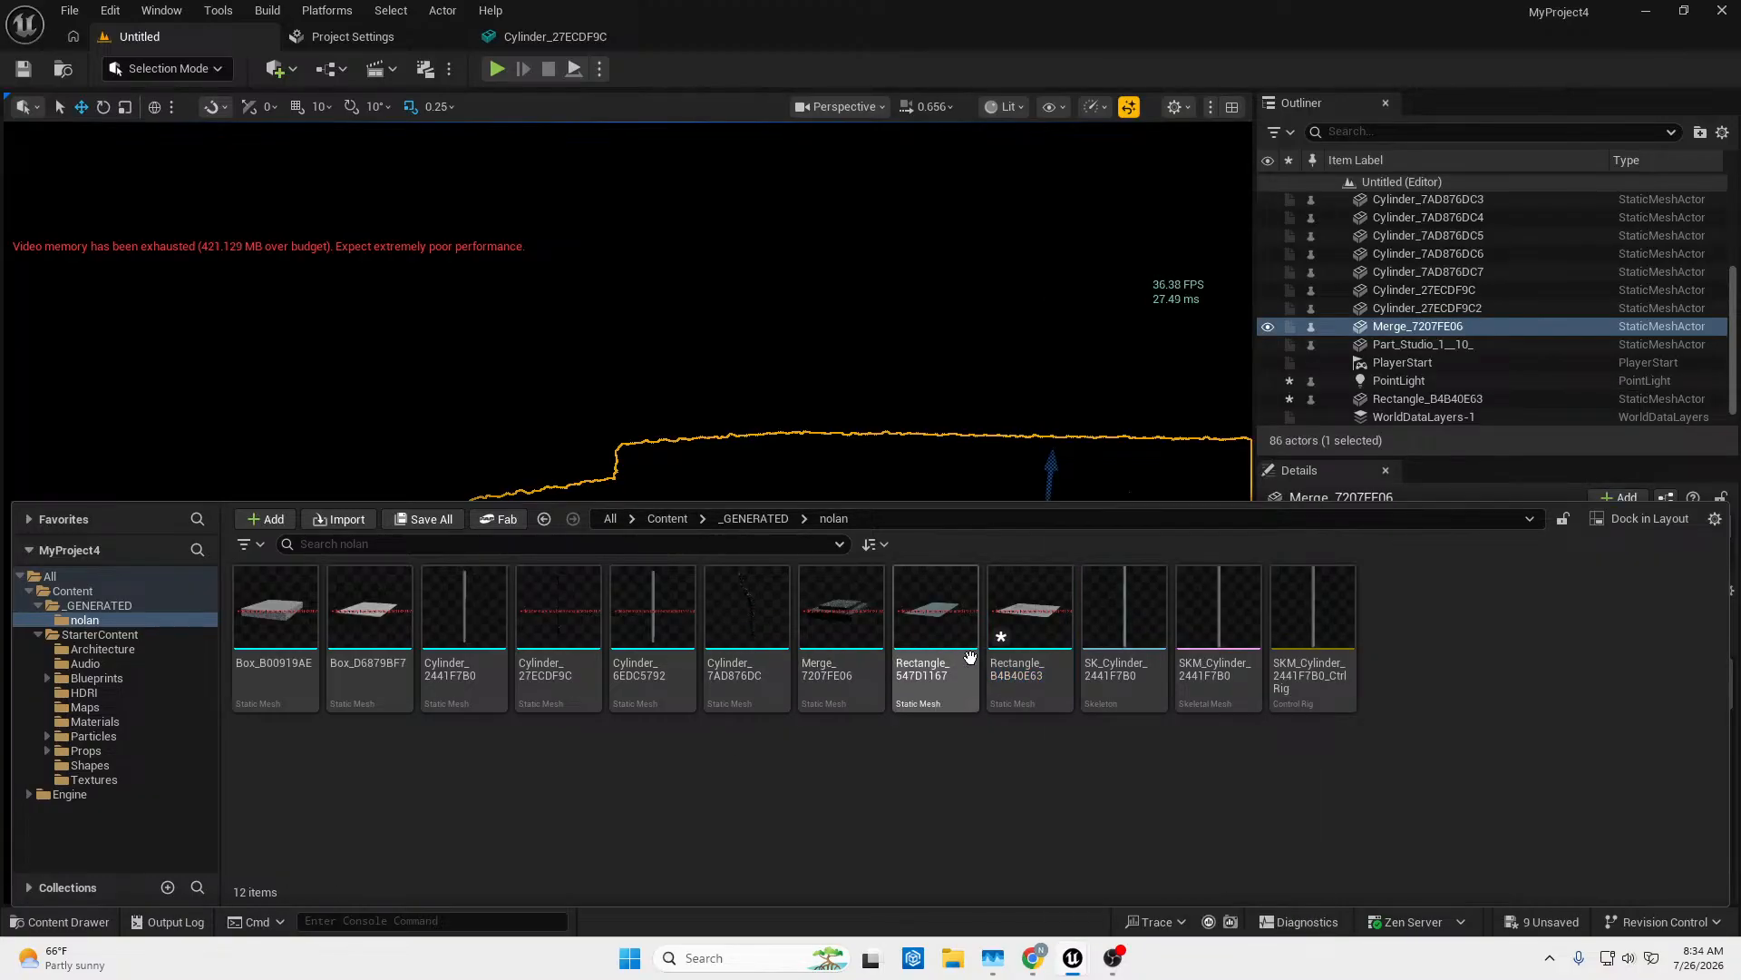
right_click(727, 612)
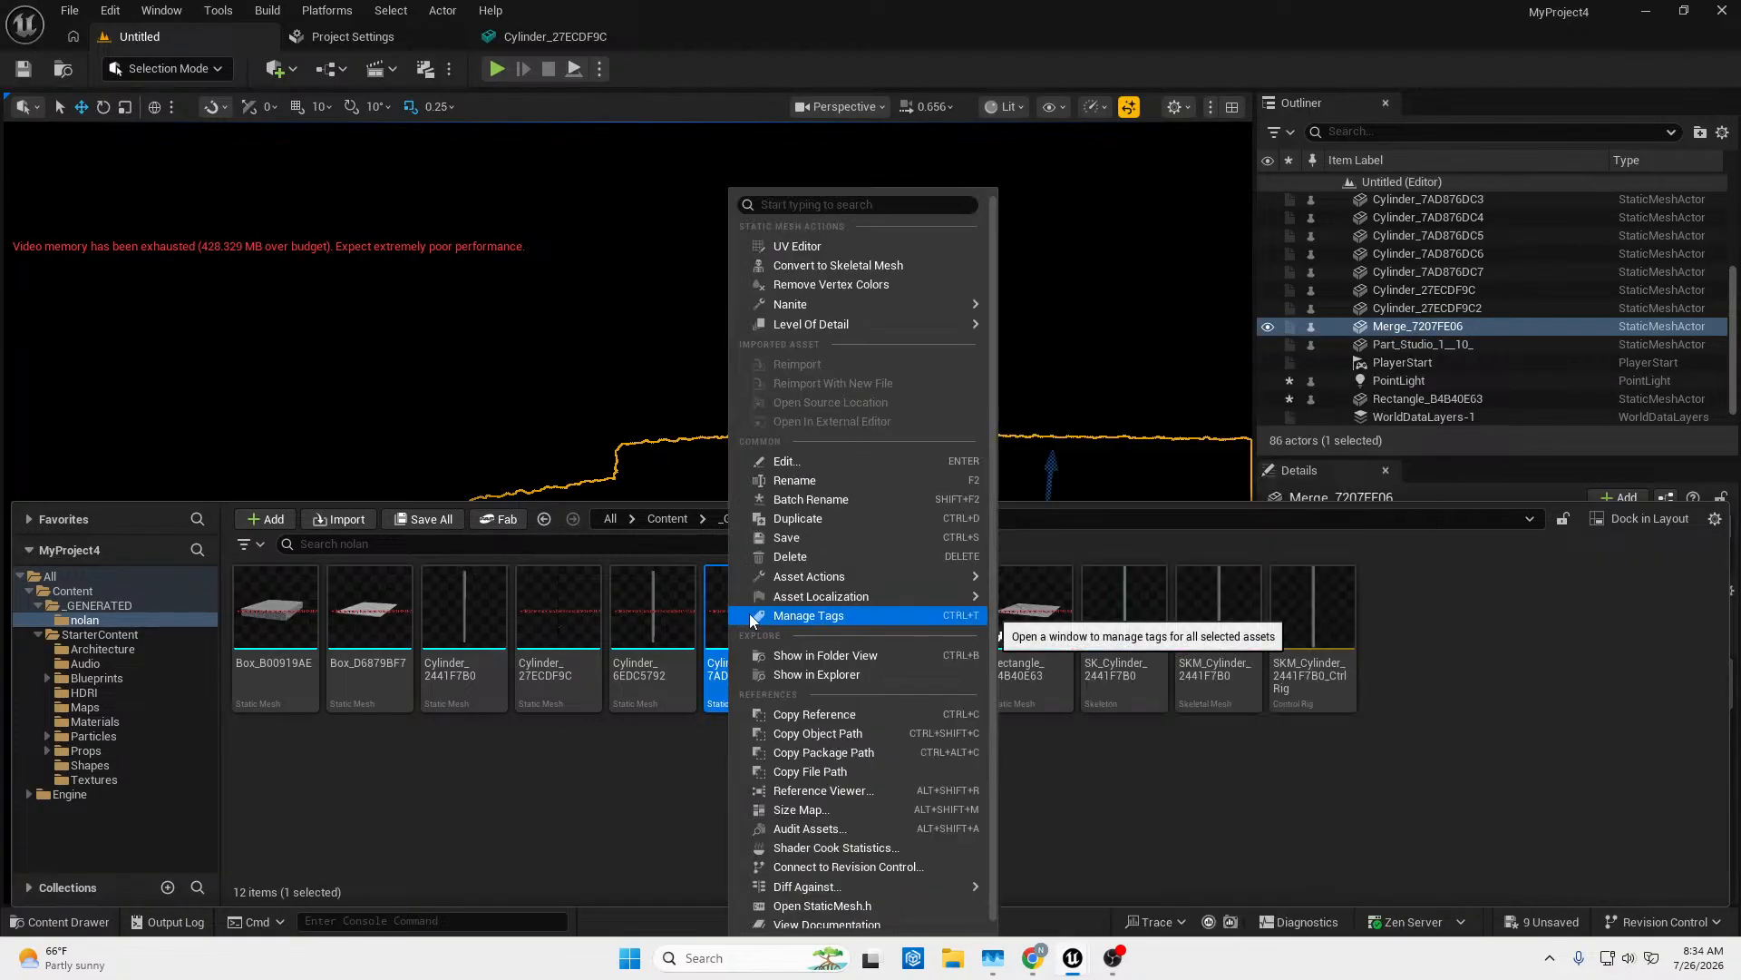
mouse_move(933, 303)
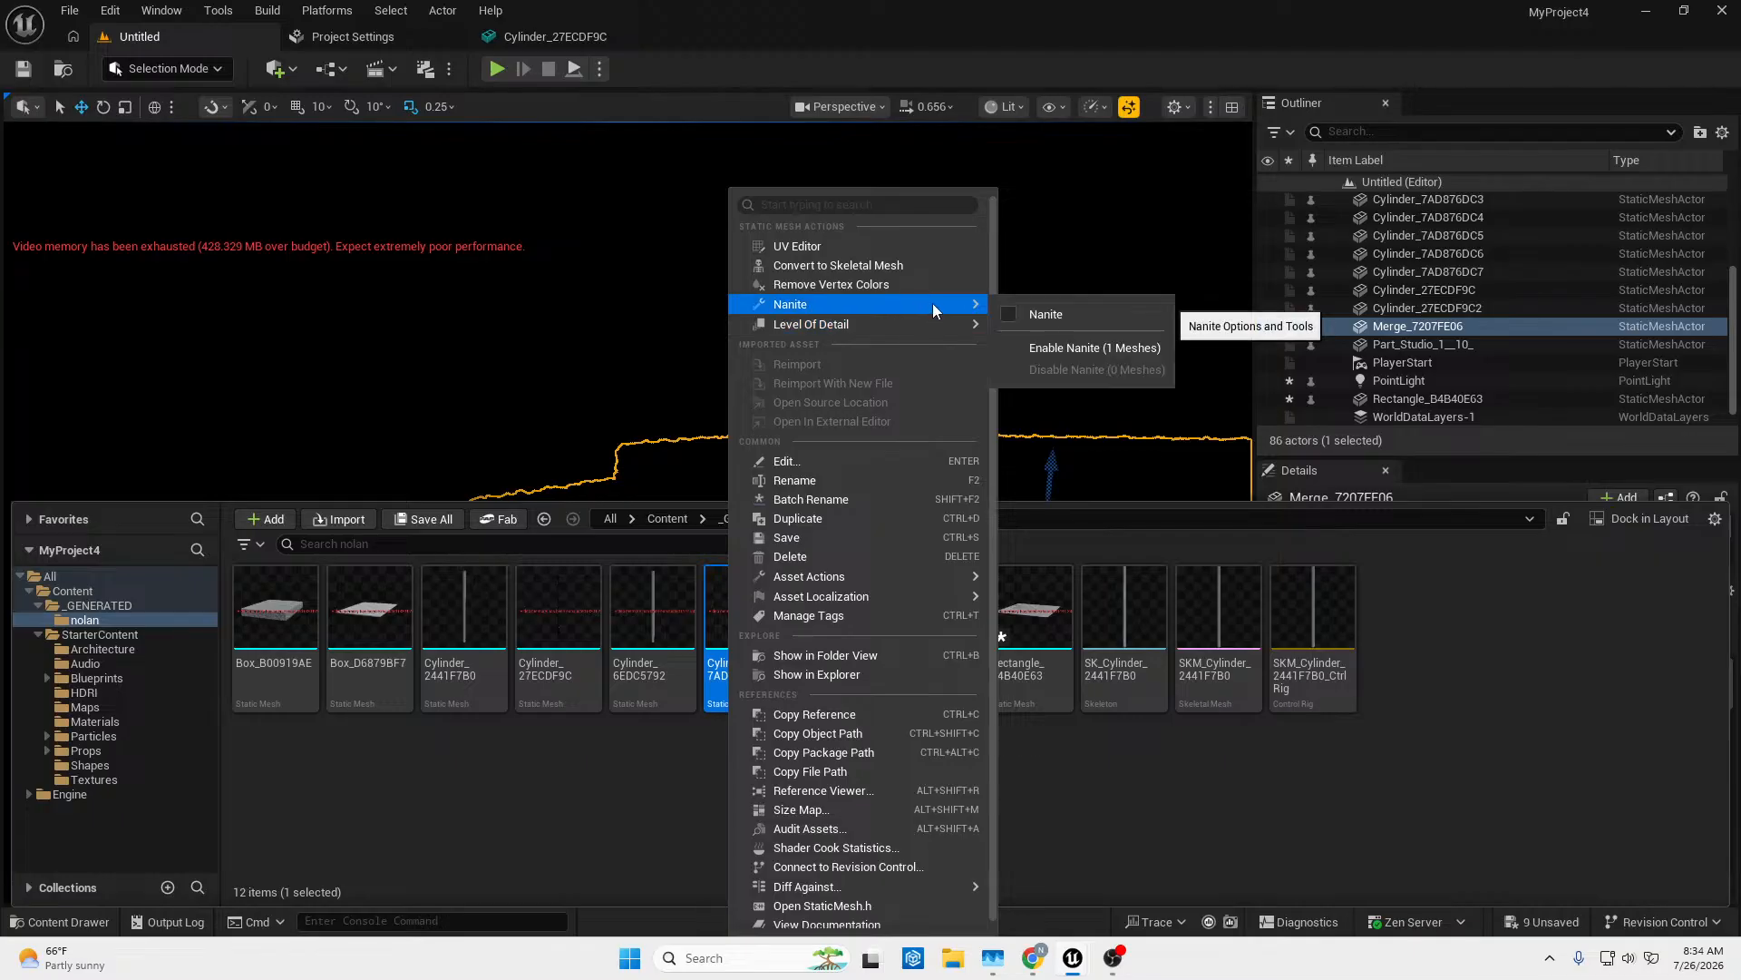
left_click(759, 362)
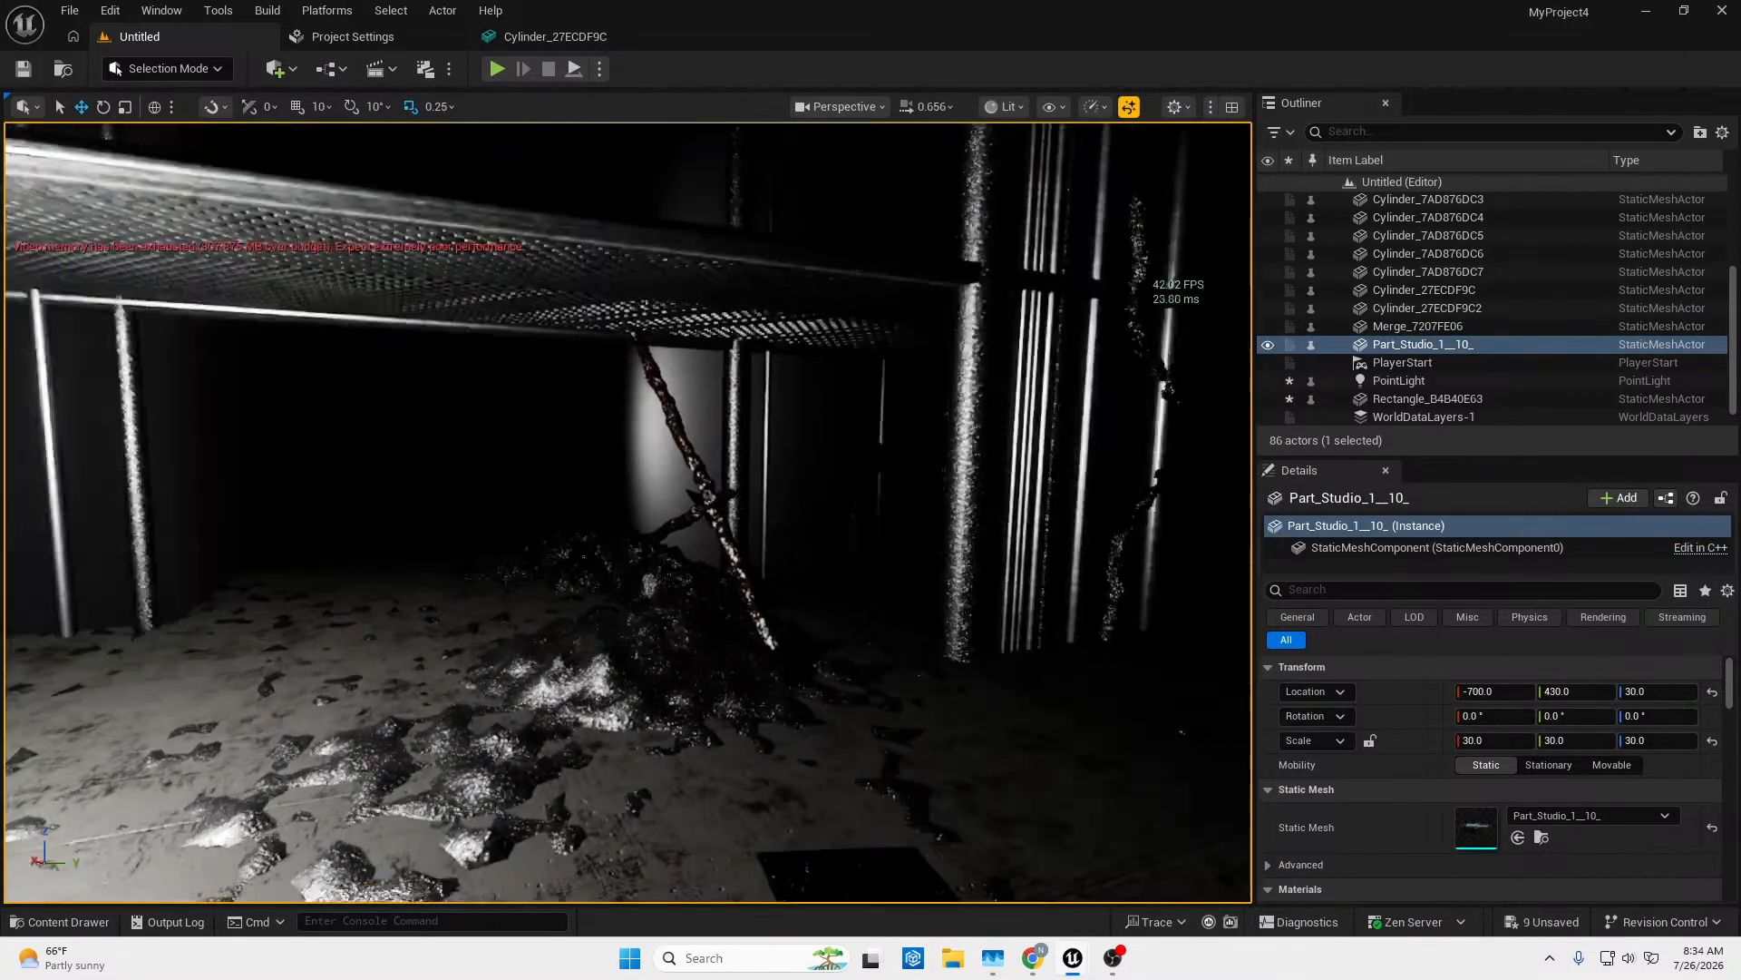
Save all unsaved content, including the Box_D6879BF panels, the PointLight and the Rectangle_B4B40E63 mesh.
key("w")
right_click_drag(627, 512, 399, 513)
right_click_drag(760, 364, 669, 413)
key("s")
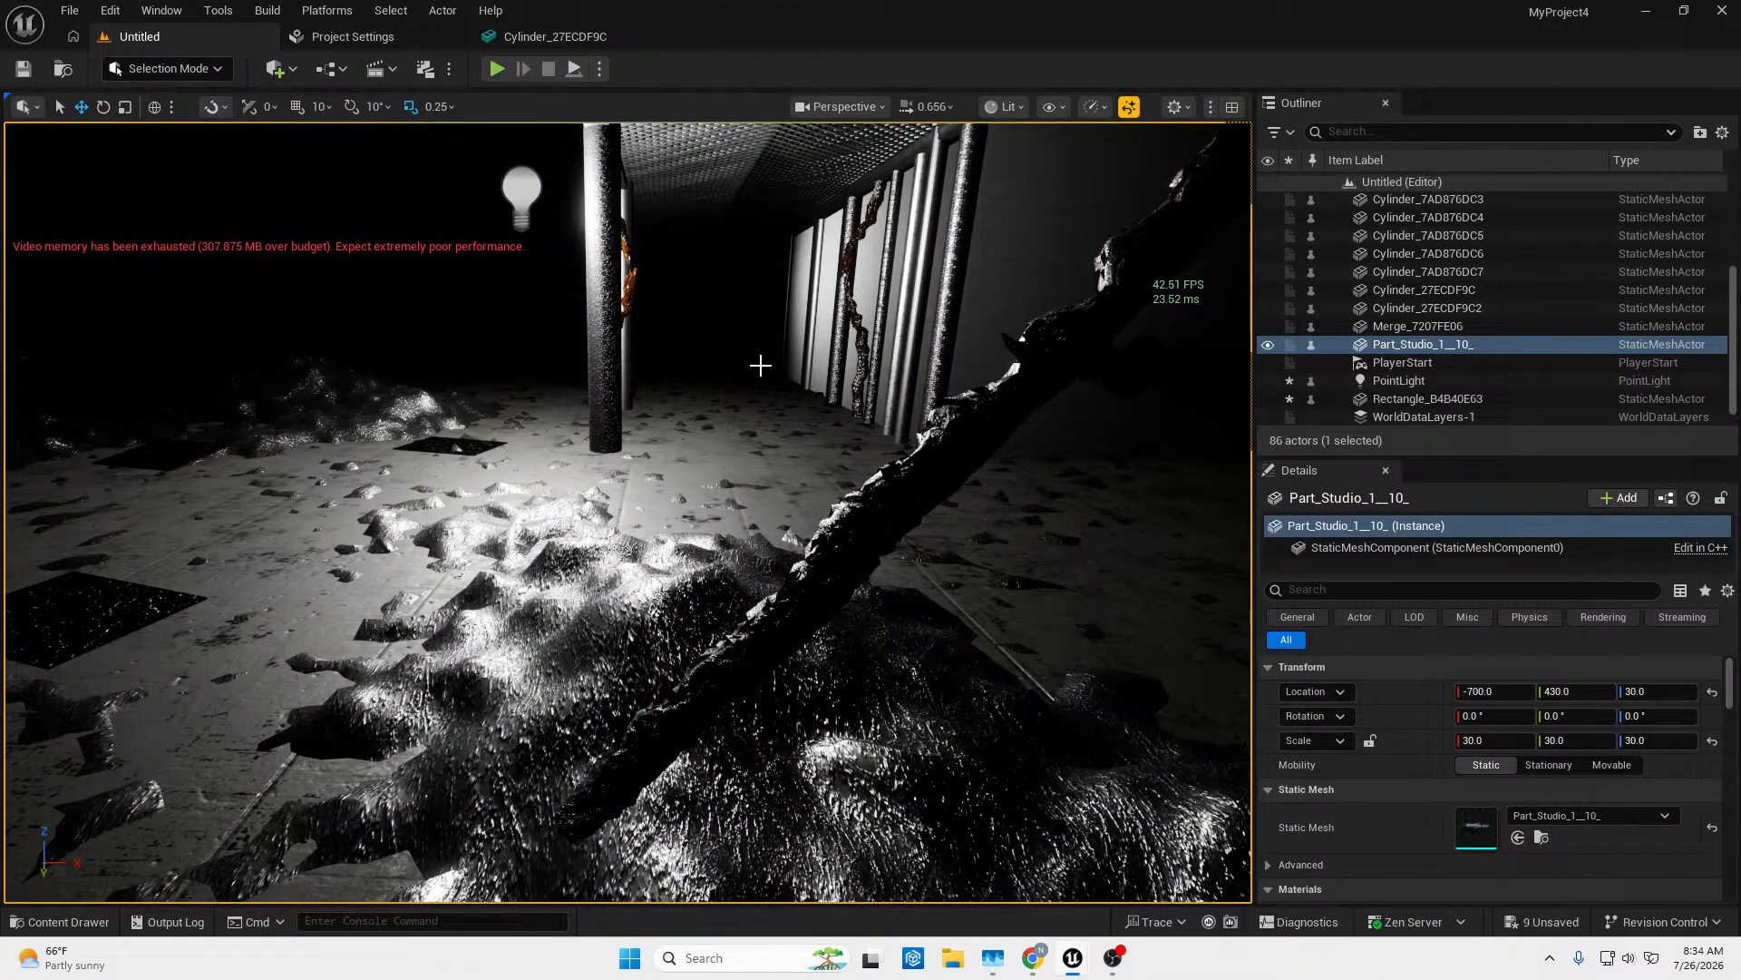
mouse_move(539, 300)
right_mouse_down()
mouse_move(743, 277)
mouse_move(553, 291)
right_mouse_up()
left_click(1535, 929)
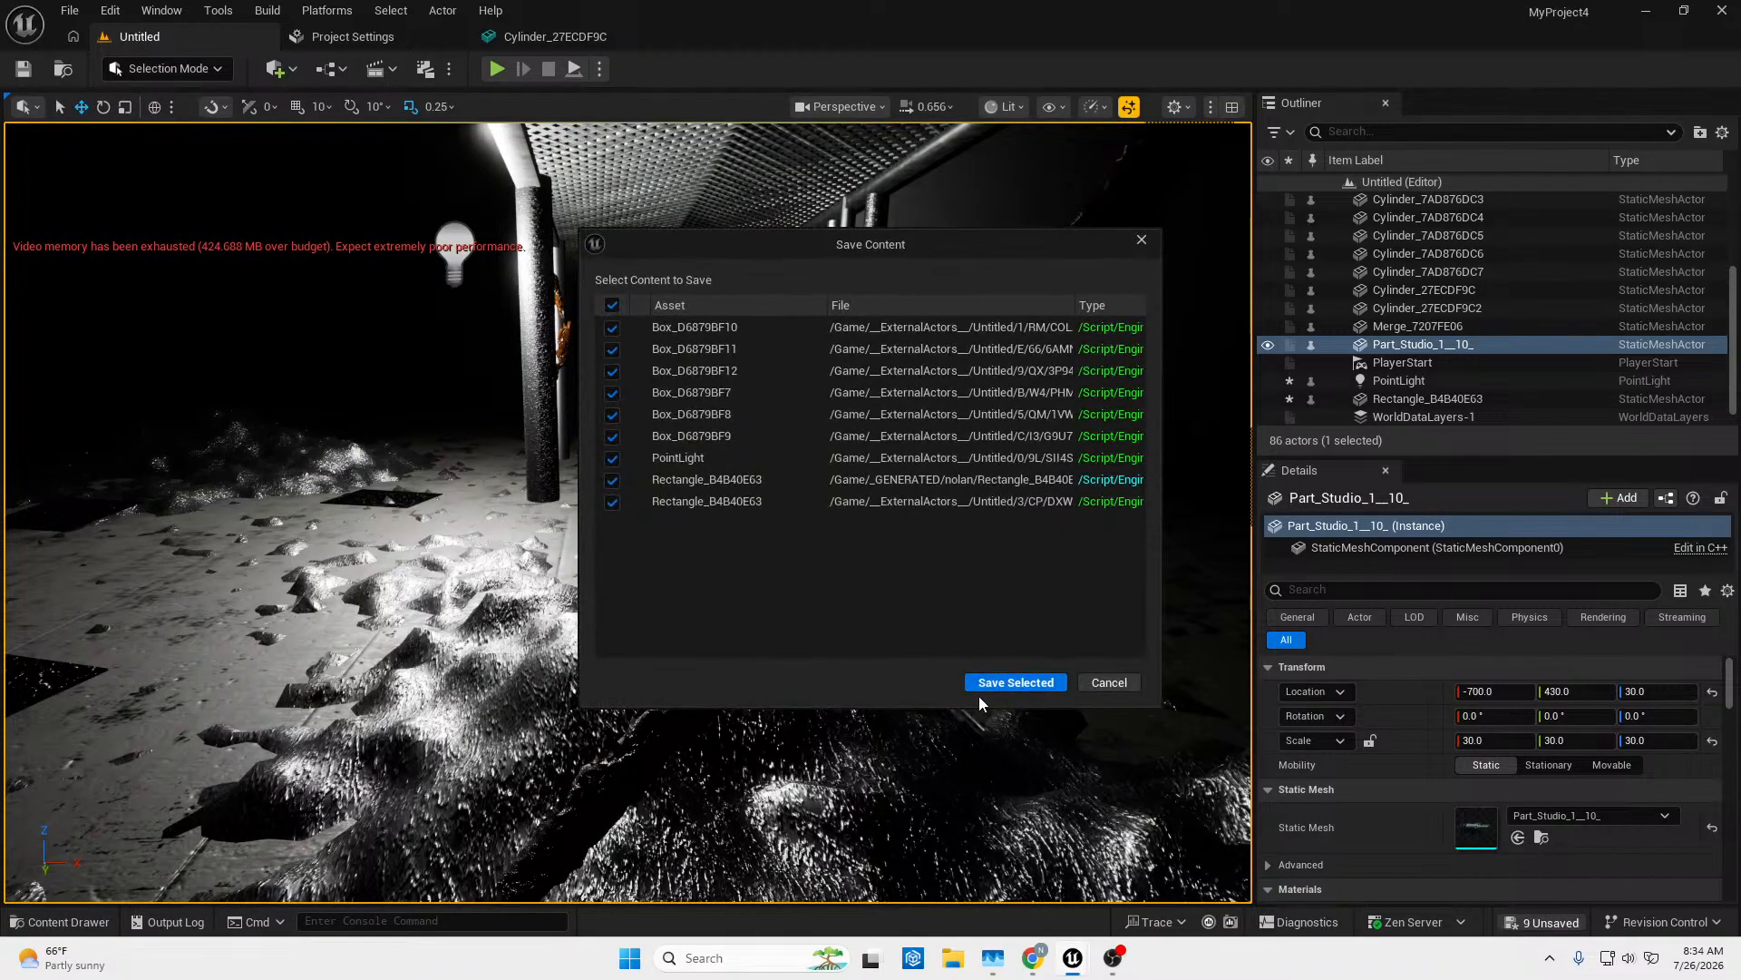
left_click(1009, 679)
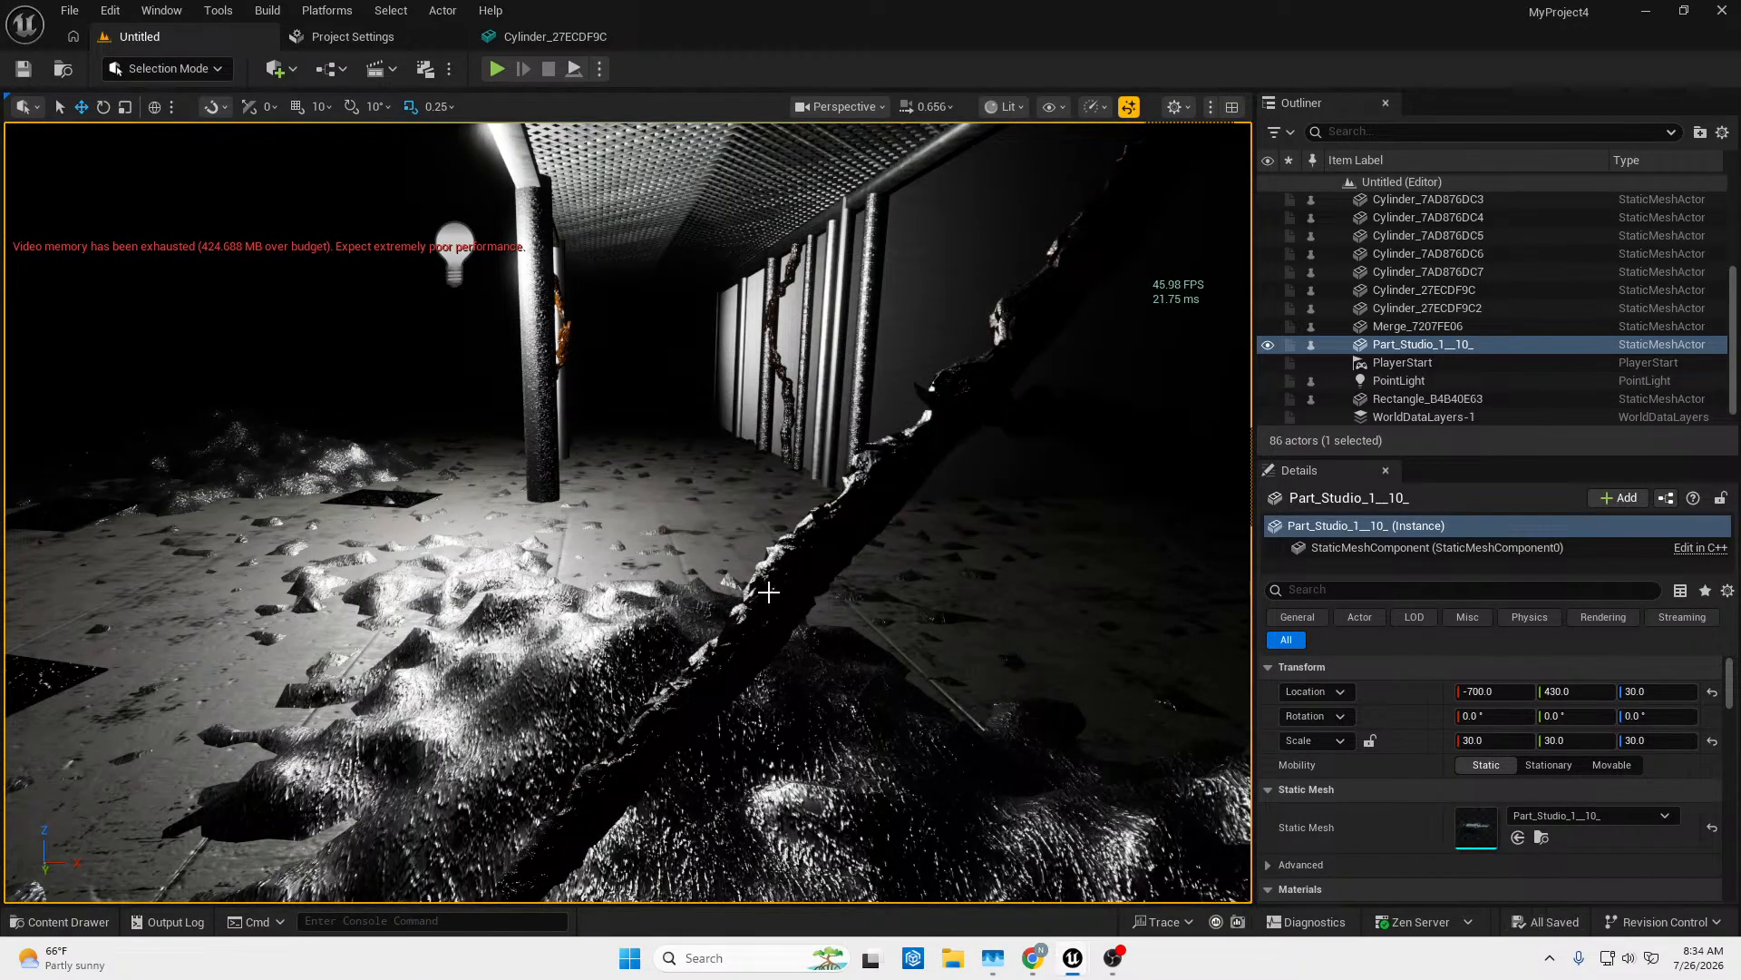
Switch the viewport to Unlit shading and bring the leaning rusty beams in the pillared area into view.
right_click_drag(822, 607, 1124, 248)
key("w")
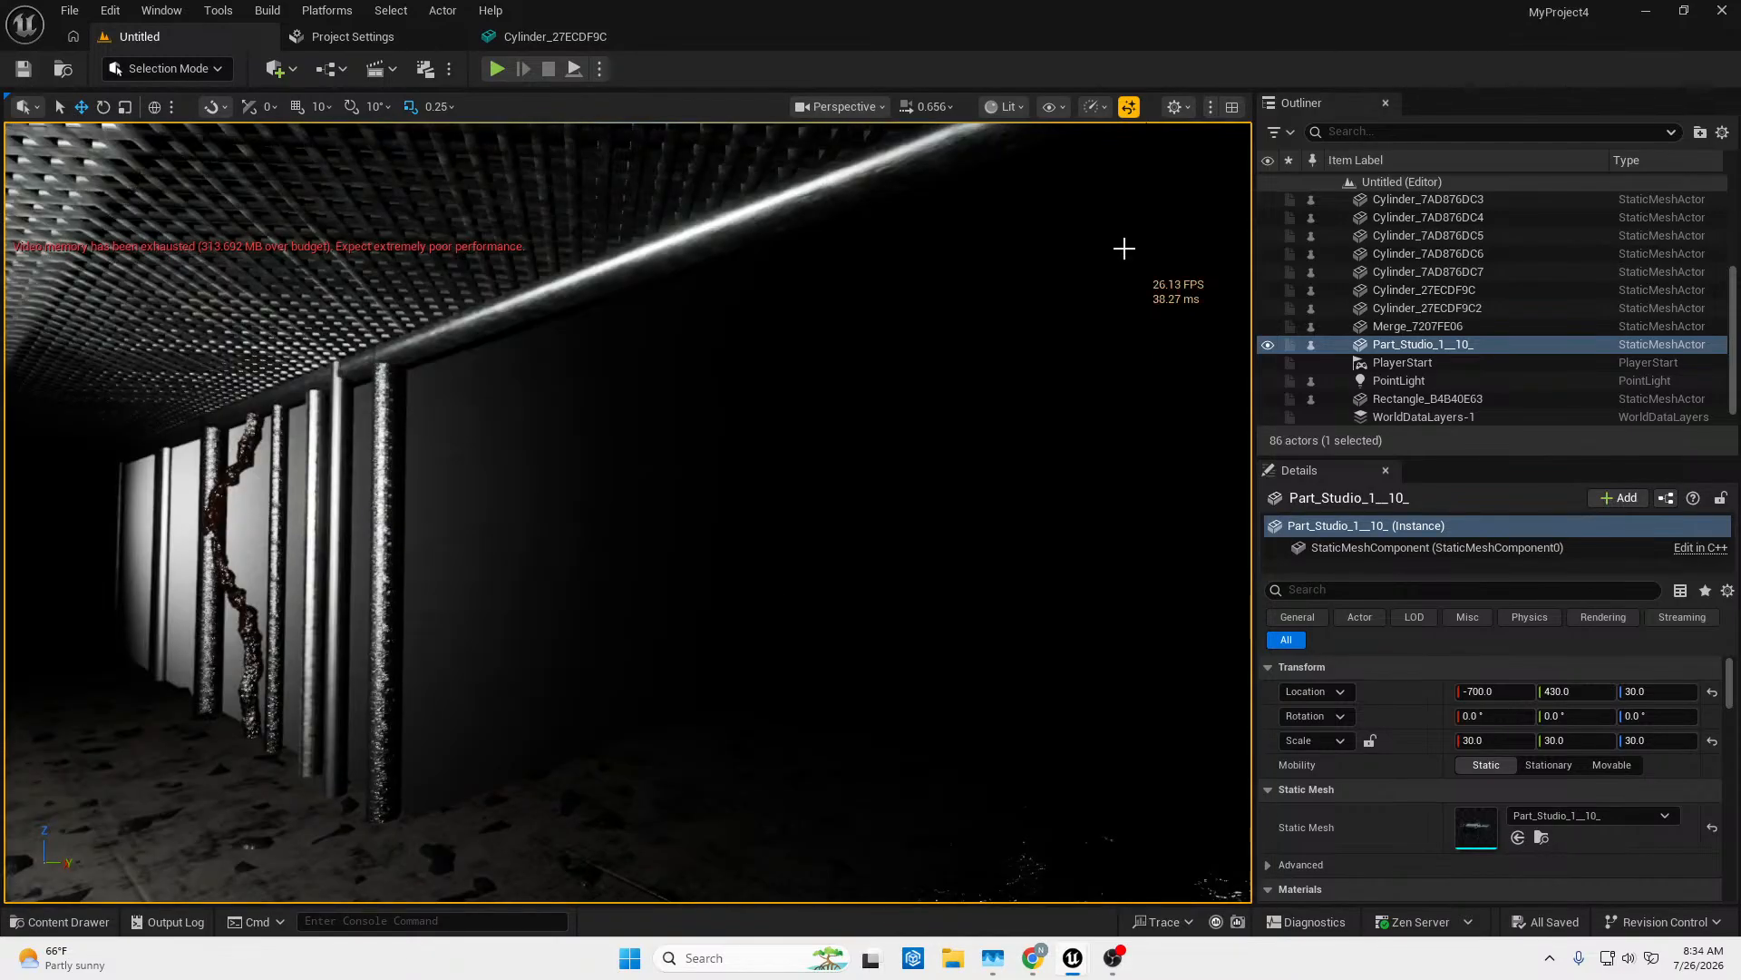
left_click(1016, 111)
left_click(1023, 194)
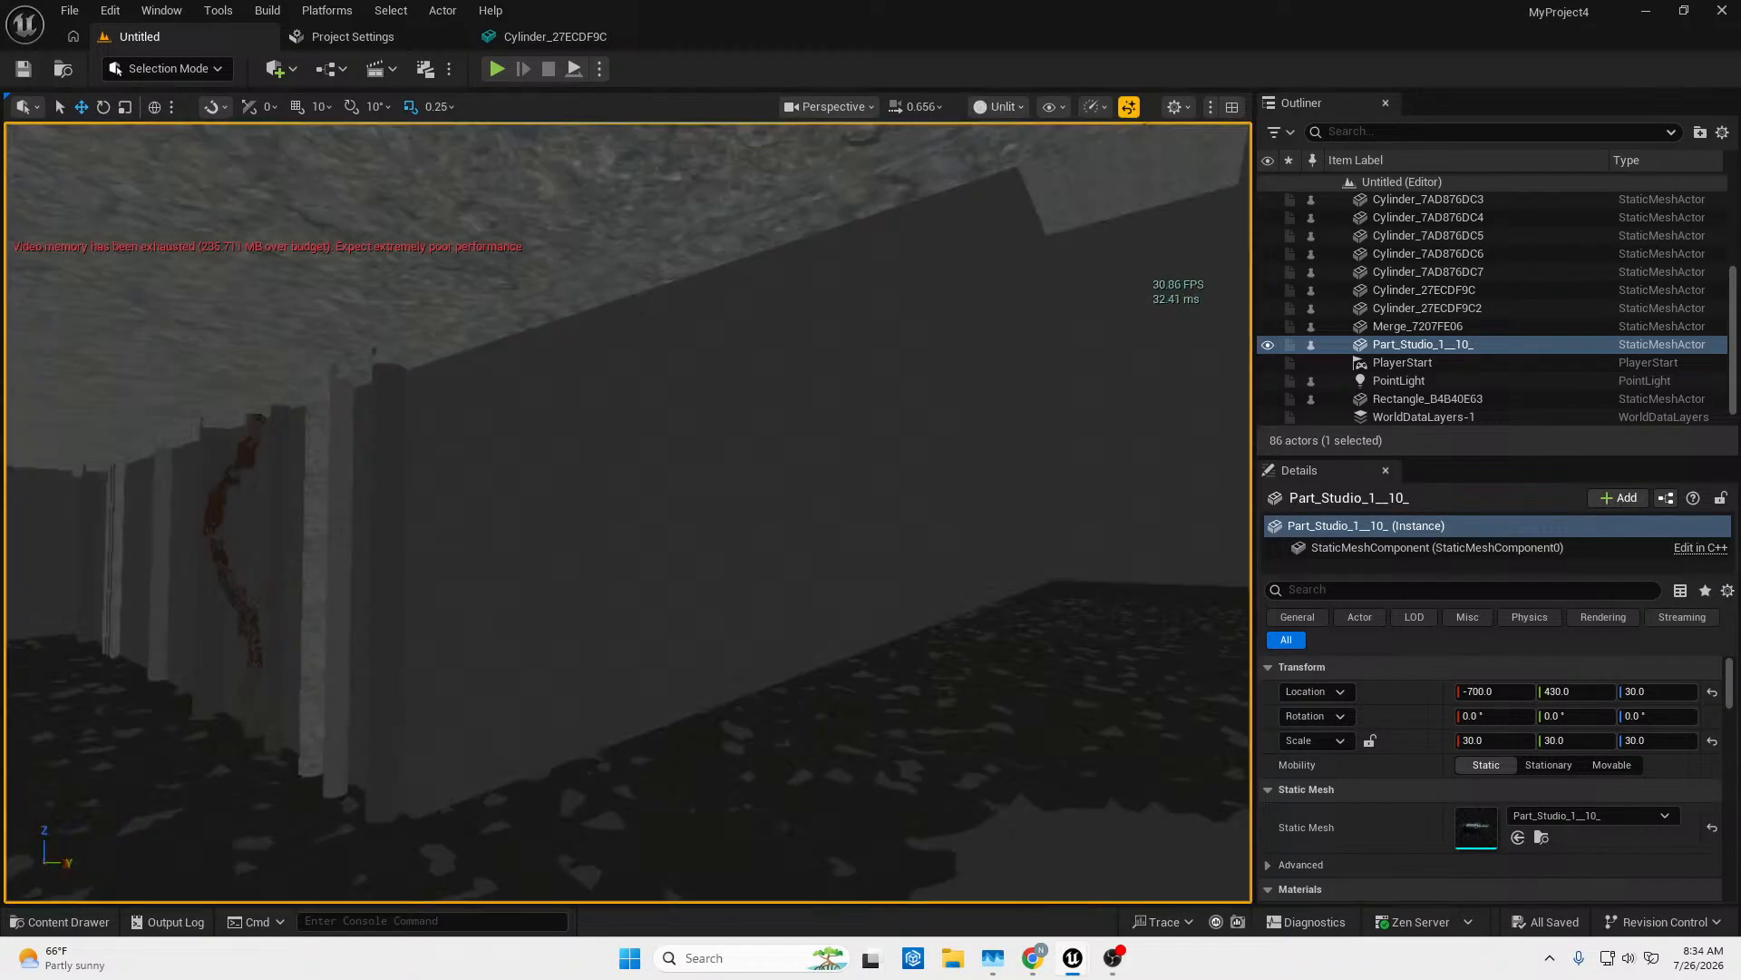
right_click_drag(1023, 209, 624, 349)
key("w")
key("w")
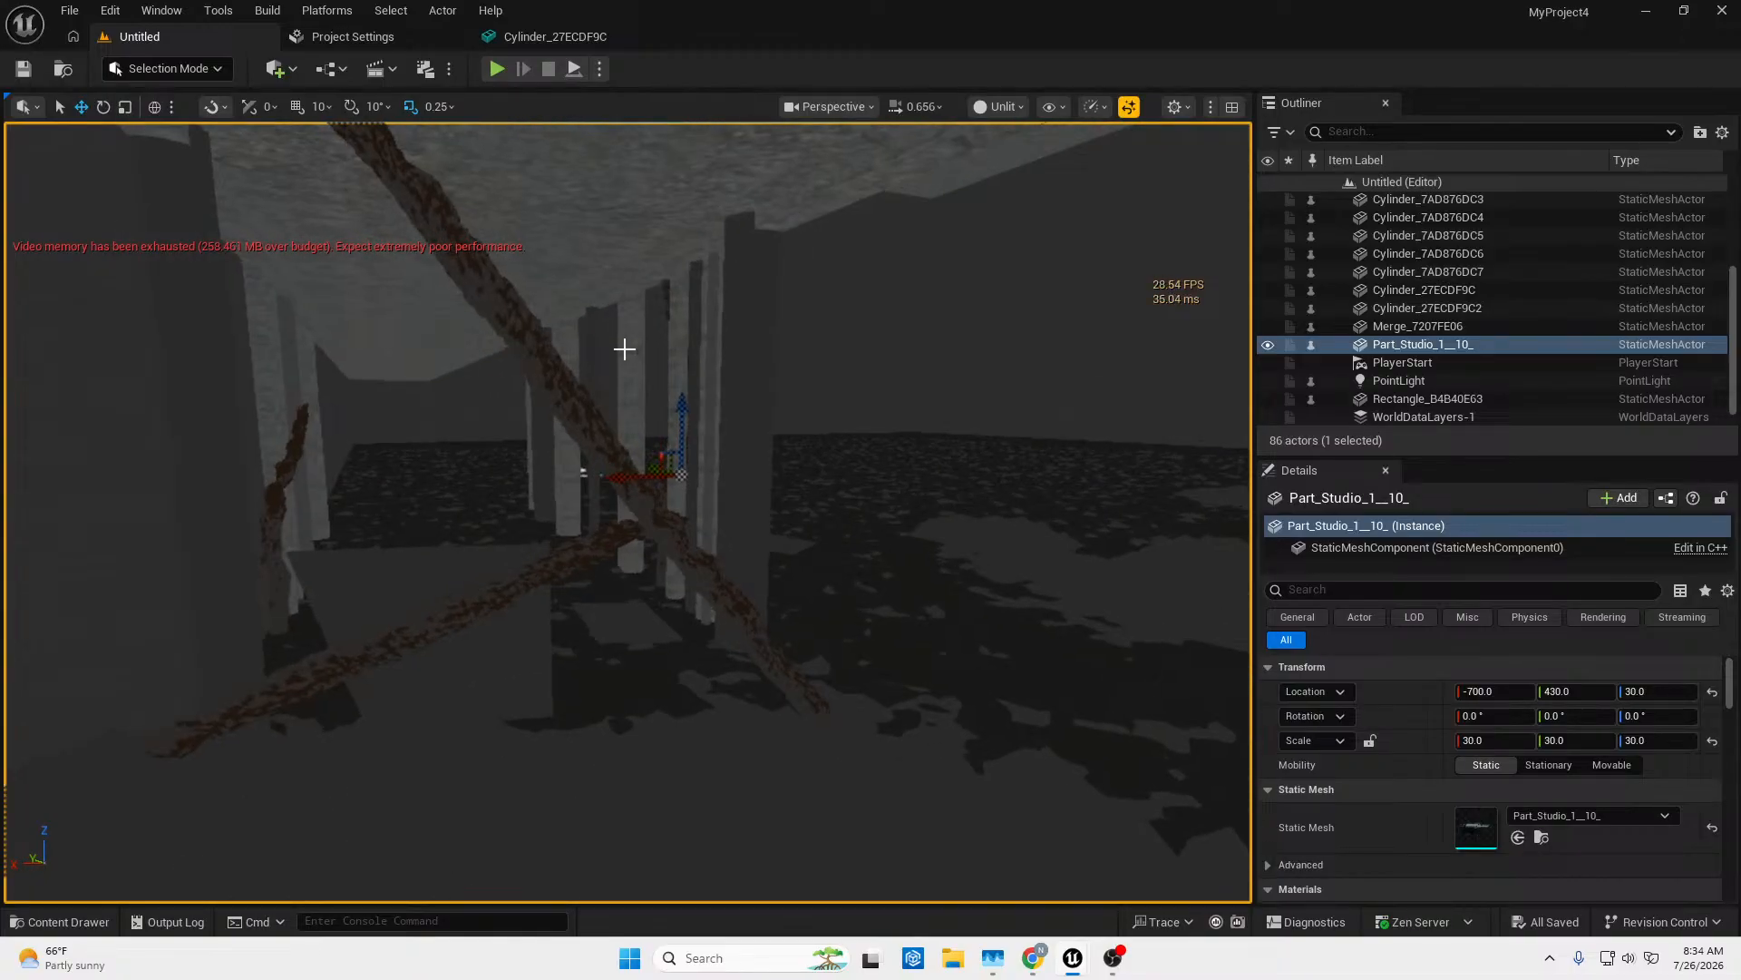
Place a new instance of the Cylinder_27ECDF9C static mesh upright on the open debris floor.
left_click(68, 920)
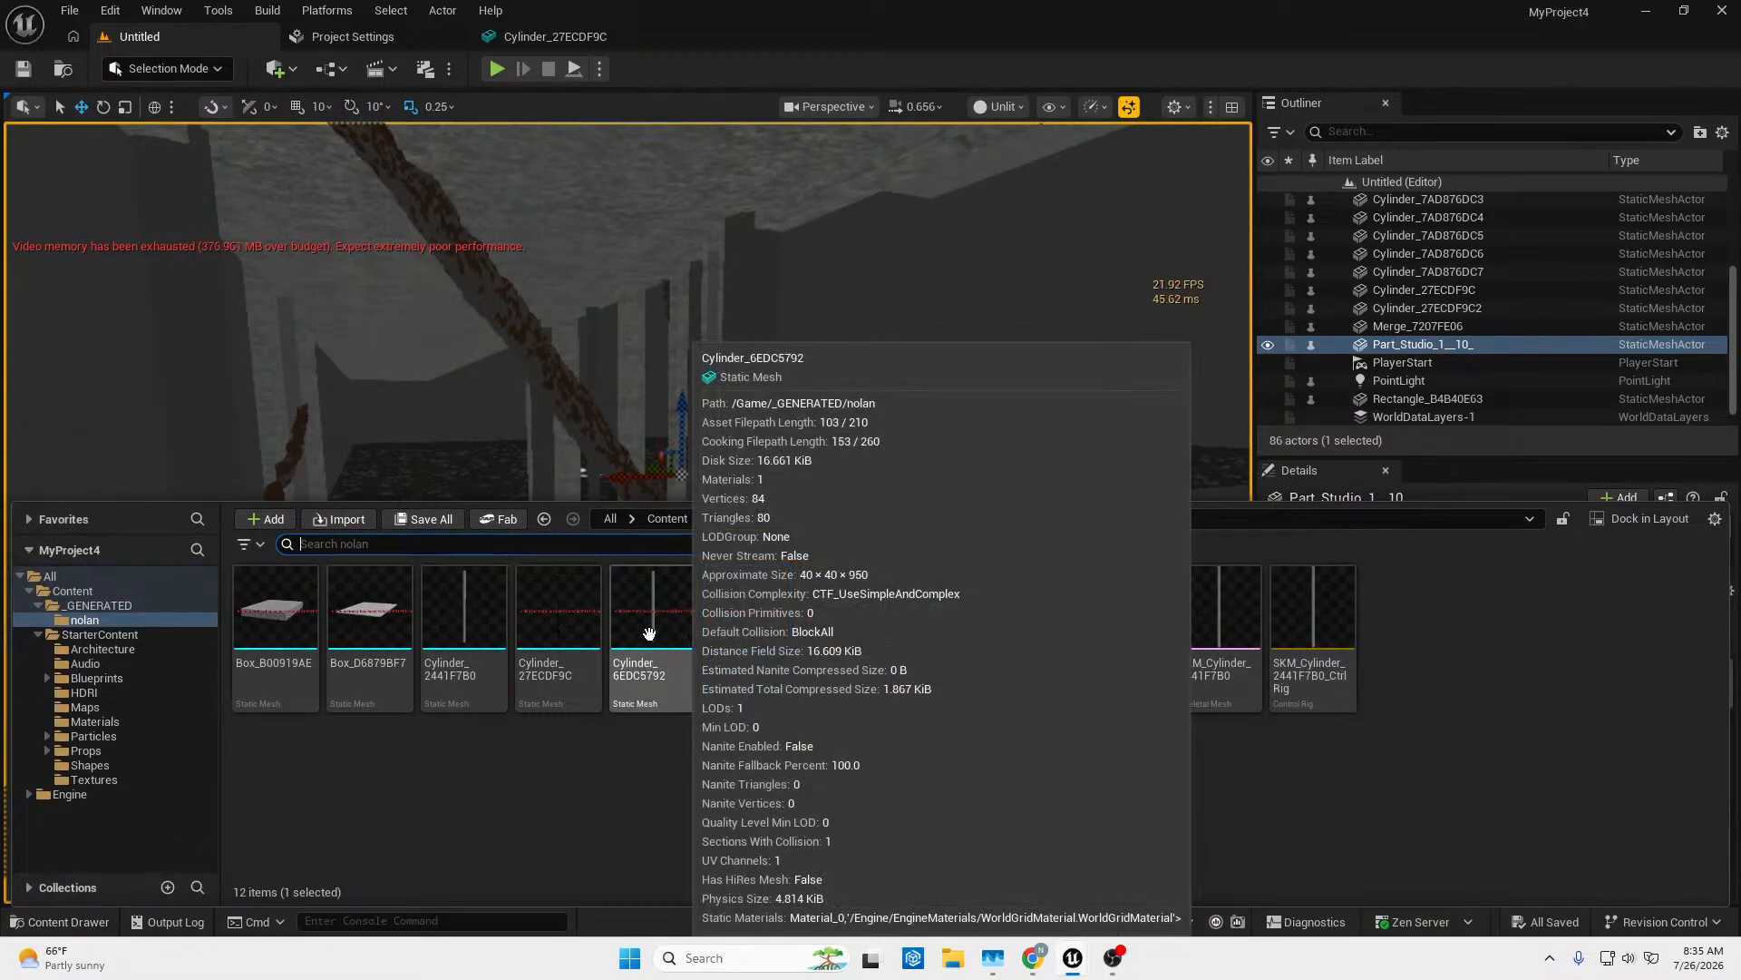
left_click_drag(555, 625, 962, 600)
right_click_drag(511, 470, 630, 494)
right_click_drag(587, 435, 898, 425)
right_click_drag(676, 456, 567, 465)
left_click_drag(471, 535, 956, 634)
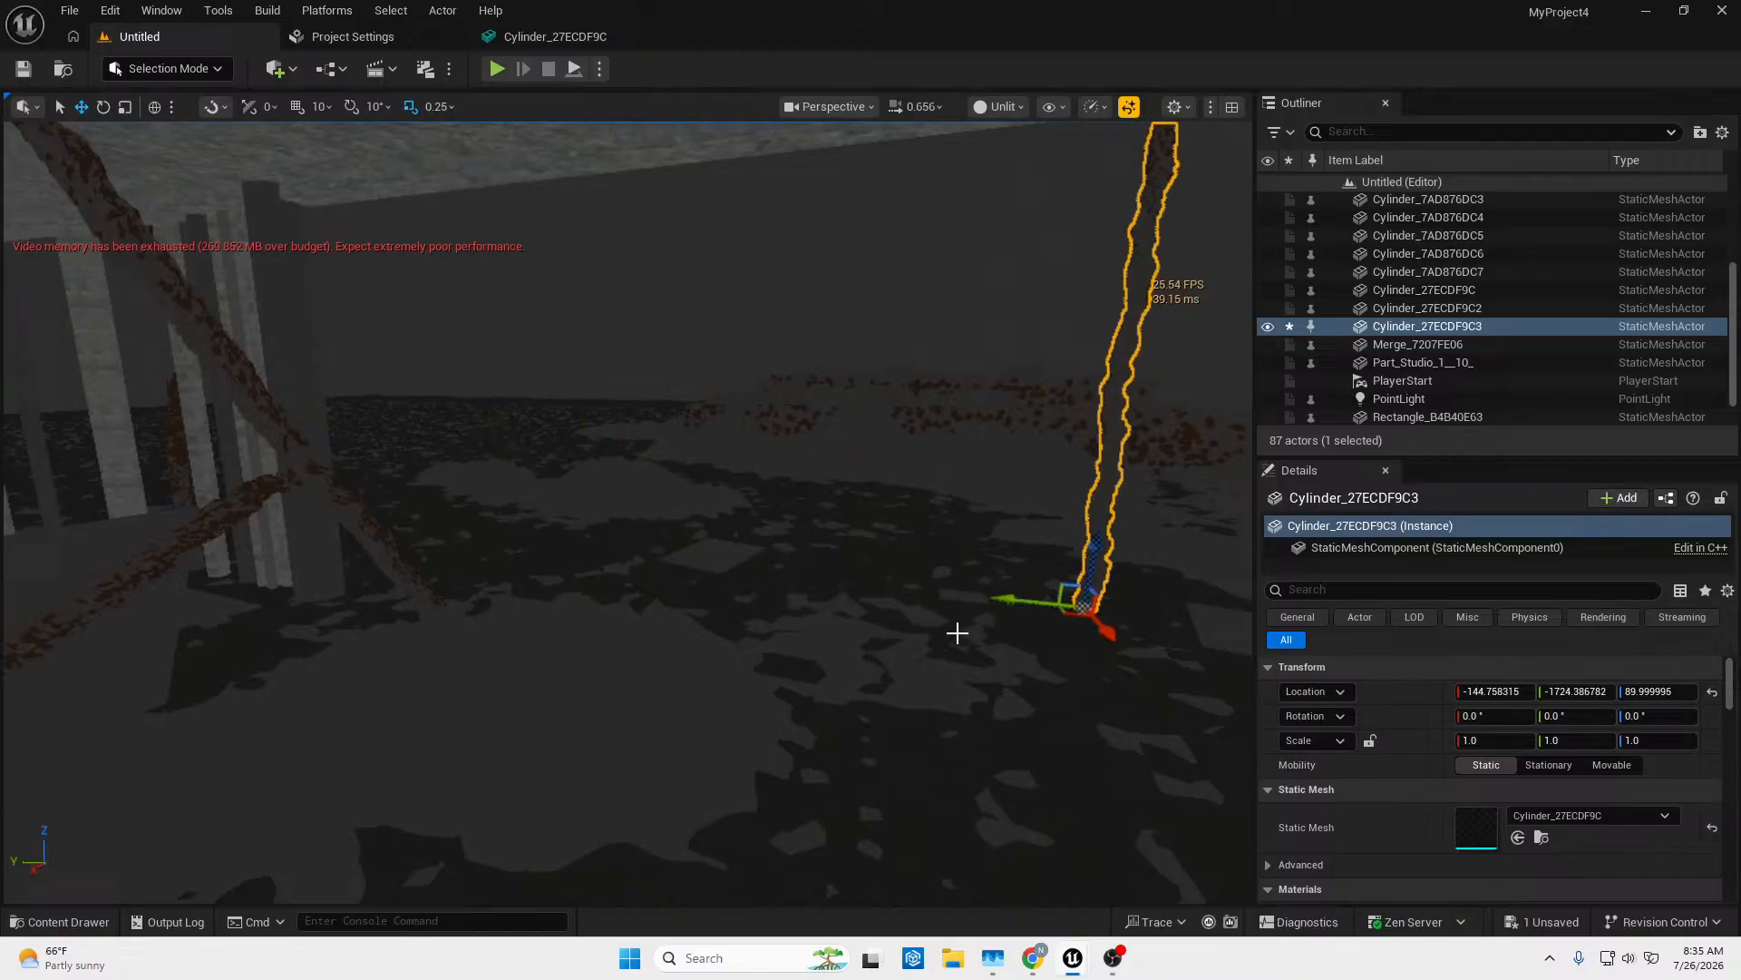
Move the new rusty cylinder next to the pillars, to about X 41.6 and Y -2371.4.
right_click_drag(956, 634, 946, 634)
left_click_drag(488, 523, 946, 538)
left_click_drag(1054, 457, 1158, 542)
right_click_drag(1158, 544, 797, 567)
key("w")
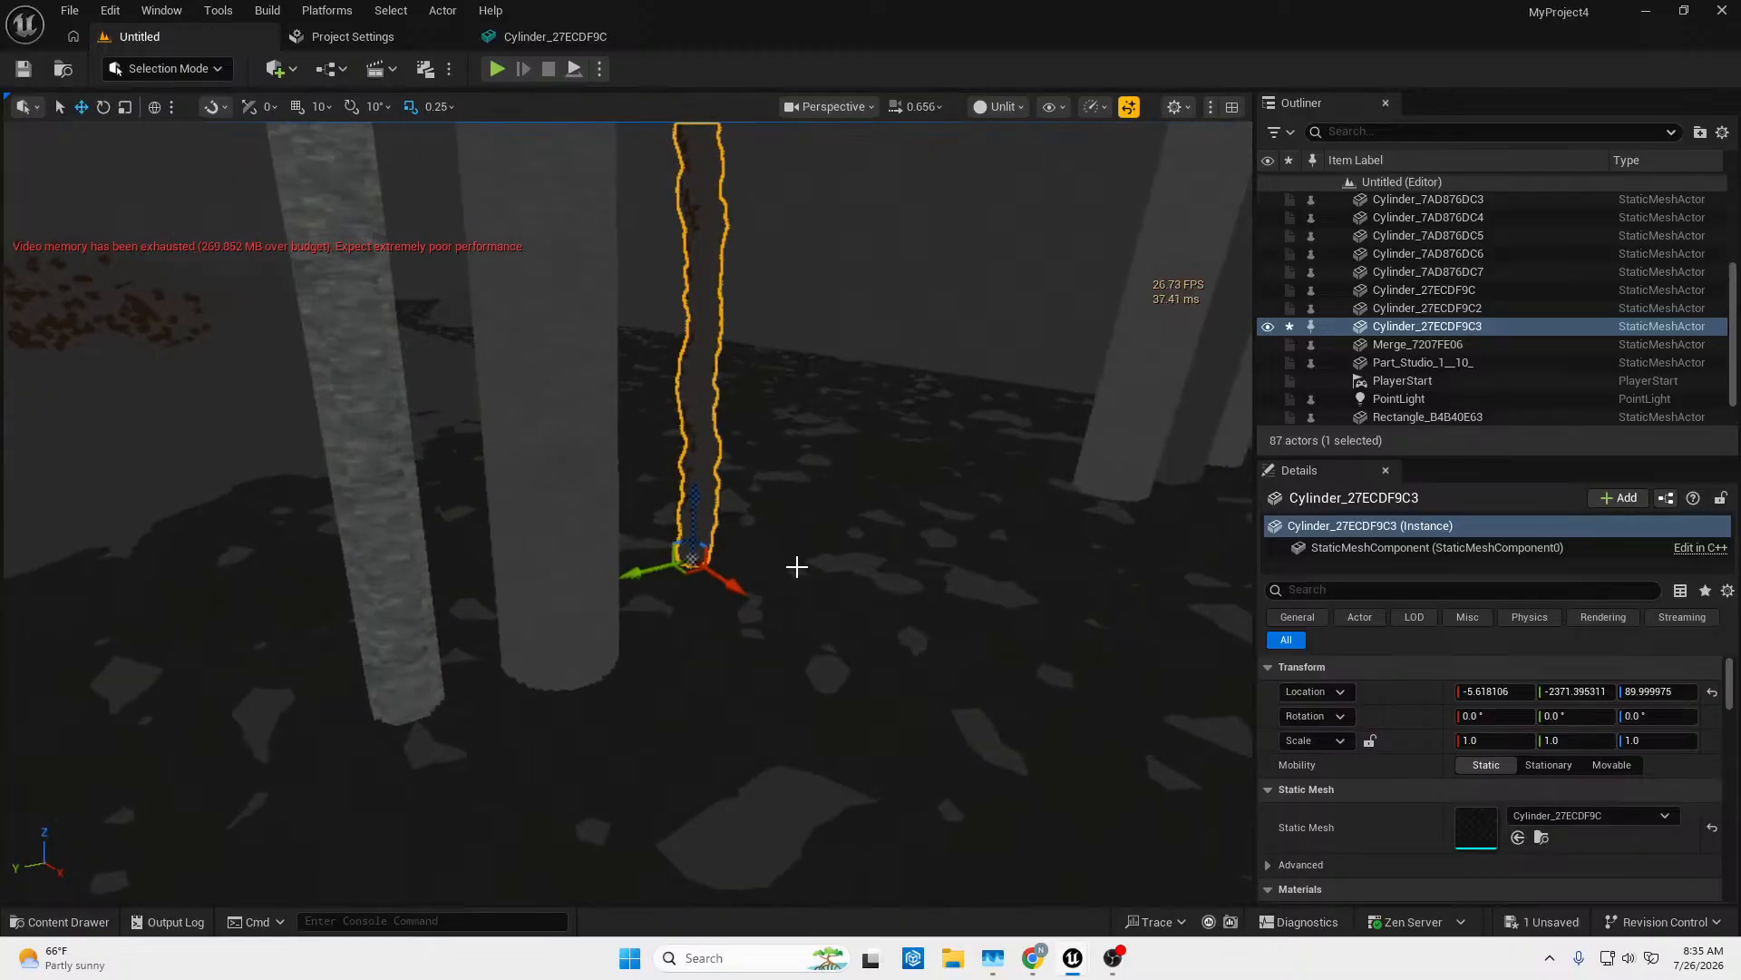
left_click_drag(743, 583, 801, 635)
right_click_drag(848, 668, 998, 635)
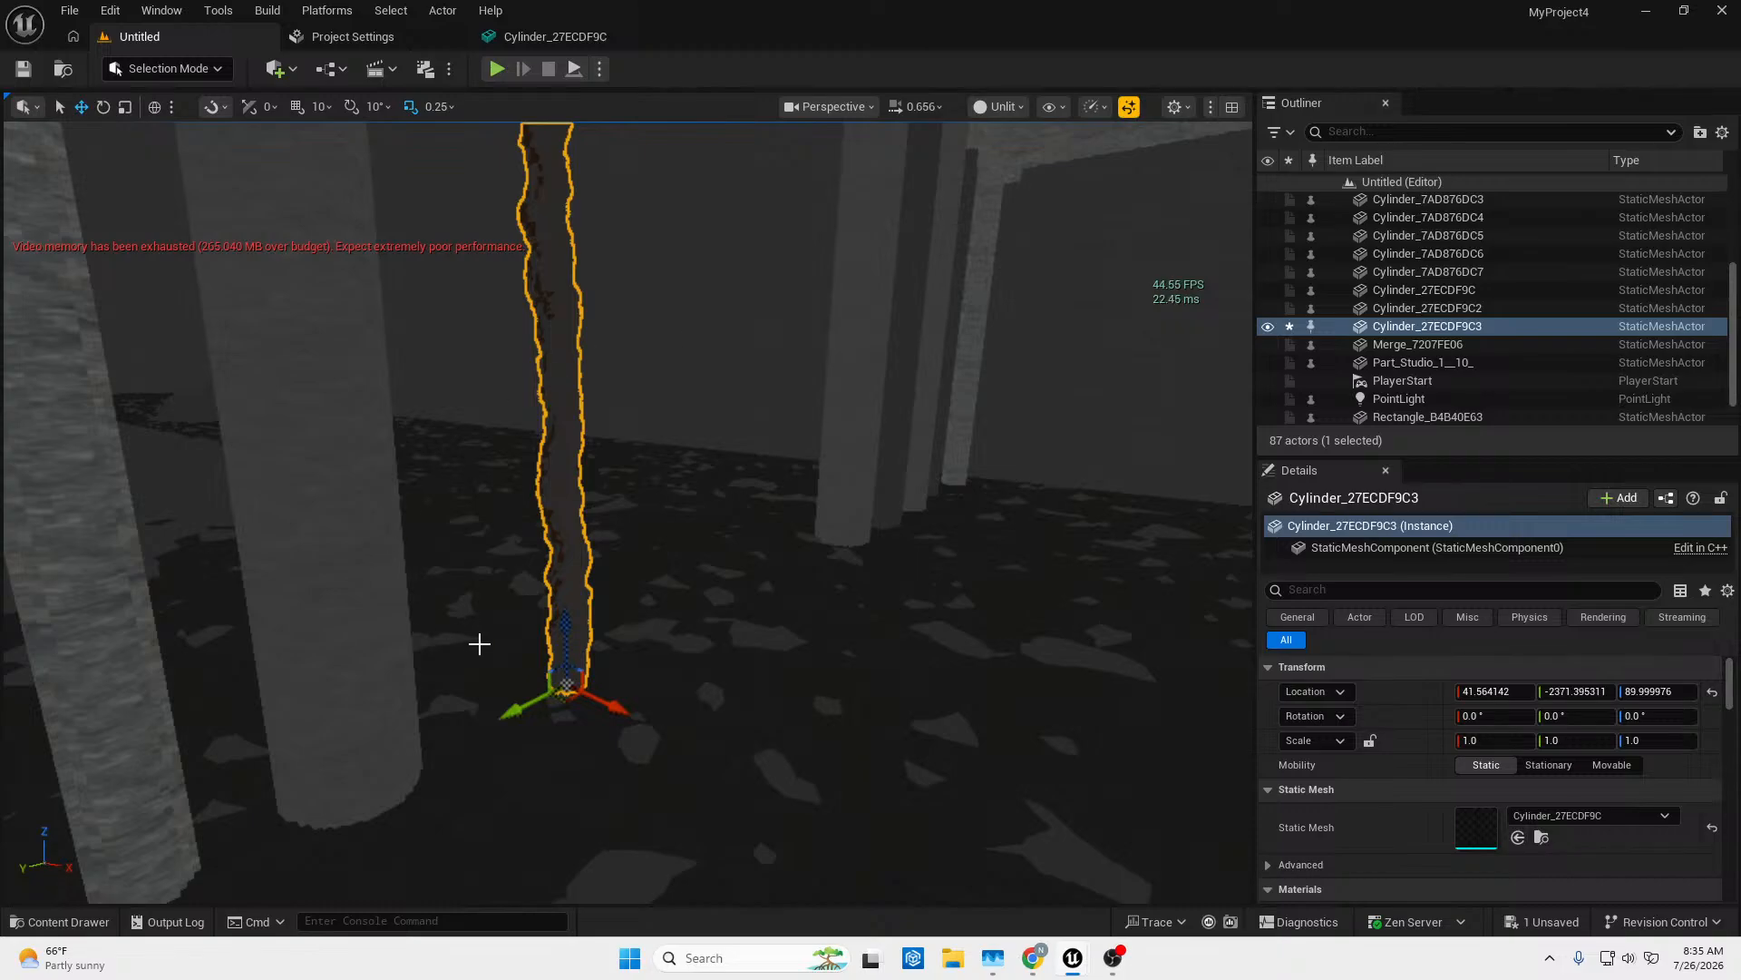
Duplicate the rusty cylinder three times to form a tight cluster beside the pillar.
right_click_drag(505, 724, 576, 758)
left_click_drag(407, 535, 430, 605)
right_click_drag(426, 627, 490, 626)
left_click_drag(494, 572, 578, 585, "alt")
mouse_move(579, 591)
right_mouse_down()
mouse_move(544, 544)
mouse_move(535, 590)
mouse_move(567, 626)
mouse_move(580, 592)
mouse_move(562, 544)
mouse_move(598, 580)
mouse_move(577, 613)
right_mouse_up()
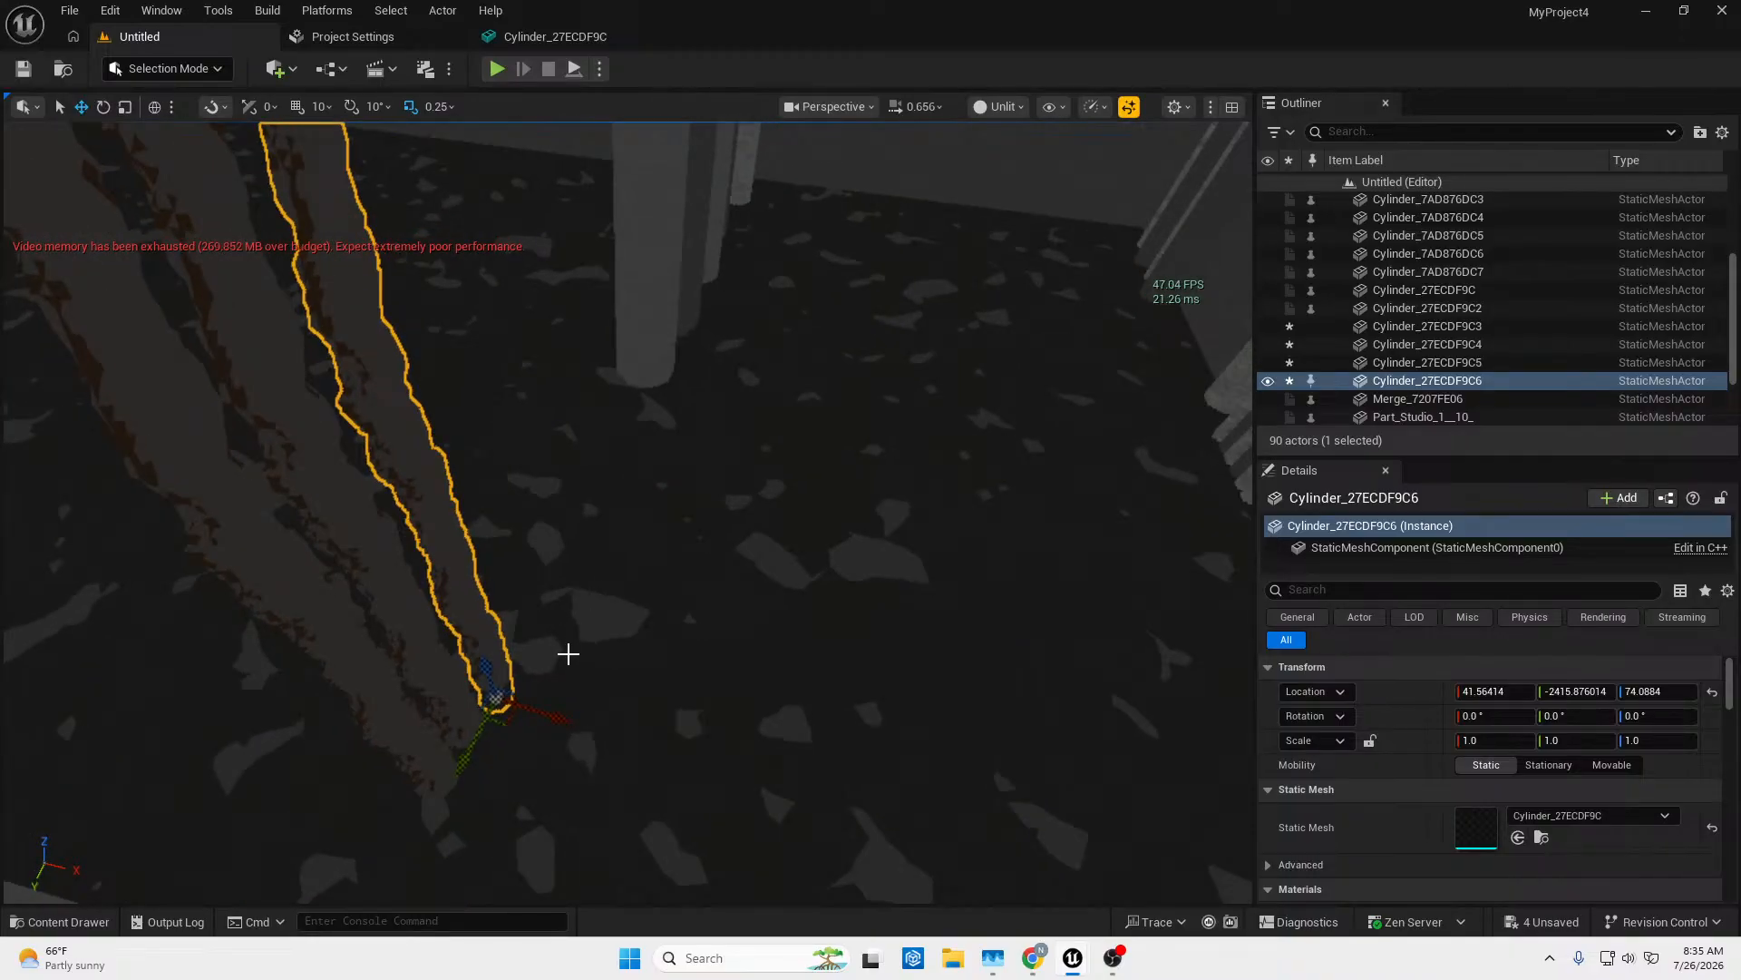
Tilt the newest cylinder copy to about -4.2° around Y.
left_click_drag(525, 670, 552, 574)
right_click_drag(553, 575, 518, 601)
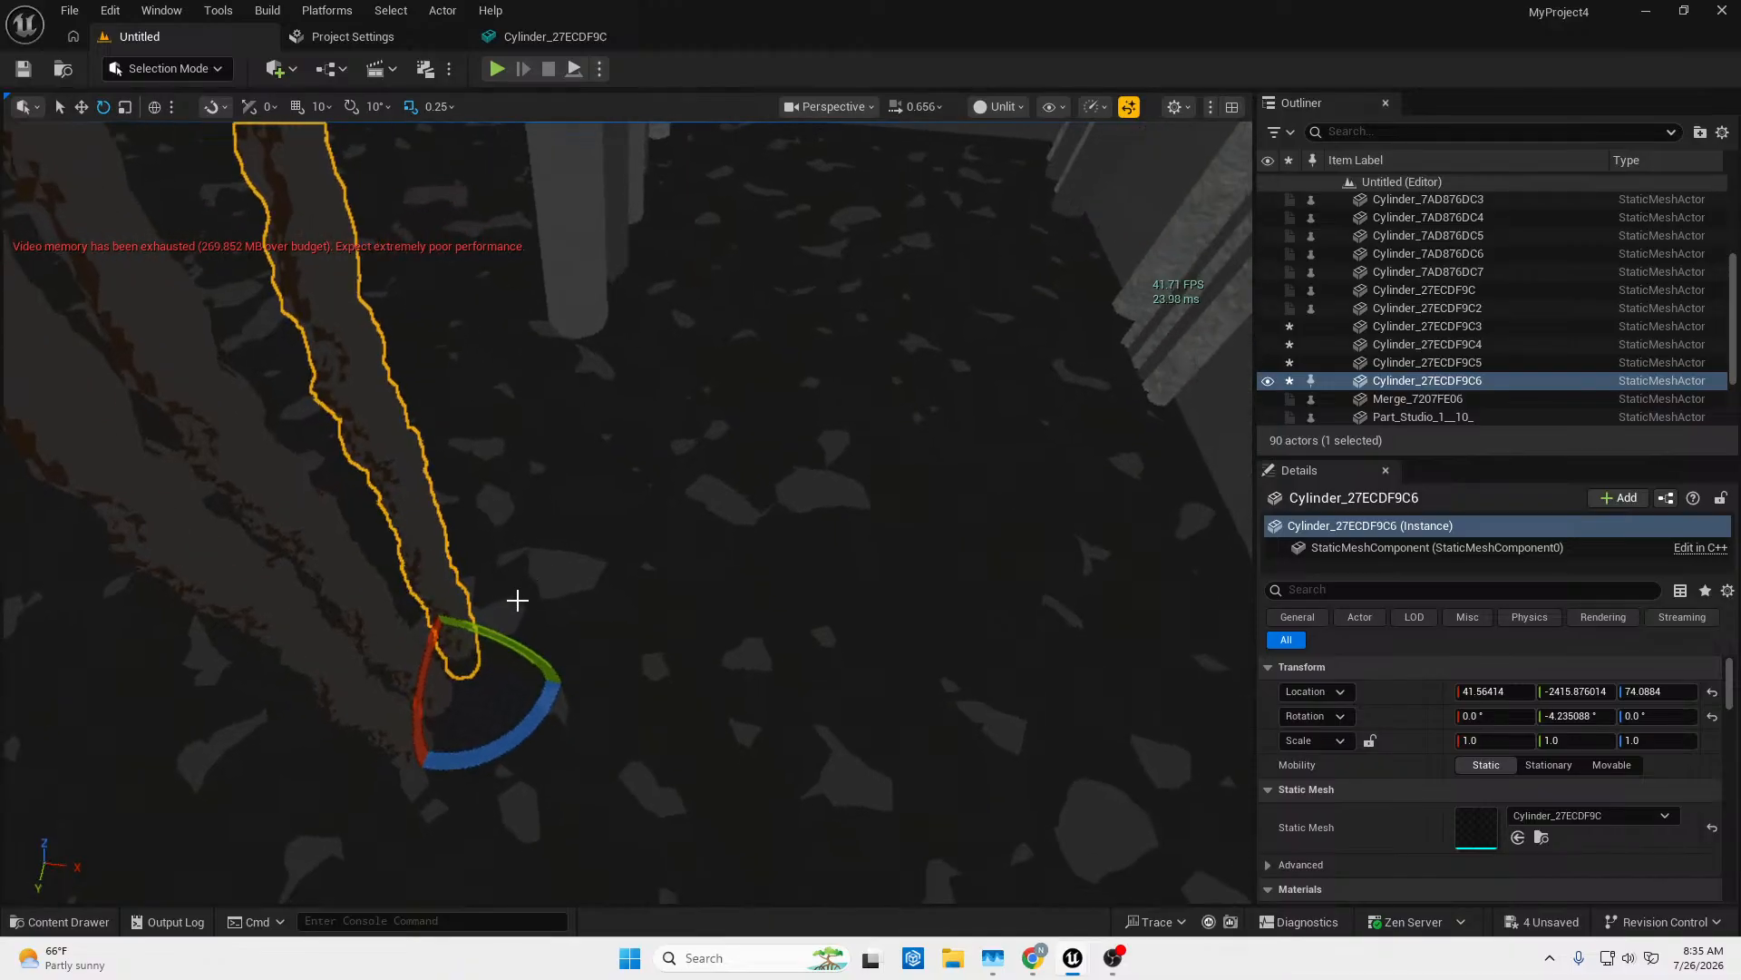
Try tilting the newest cylinder copy further to about -11.6° around Y, undo that rotation, and deselect the copy.
left_click_drag(502, 640, 591, 704)
right_click_drag(591, 704, 521, 632)
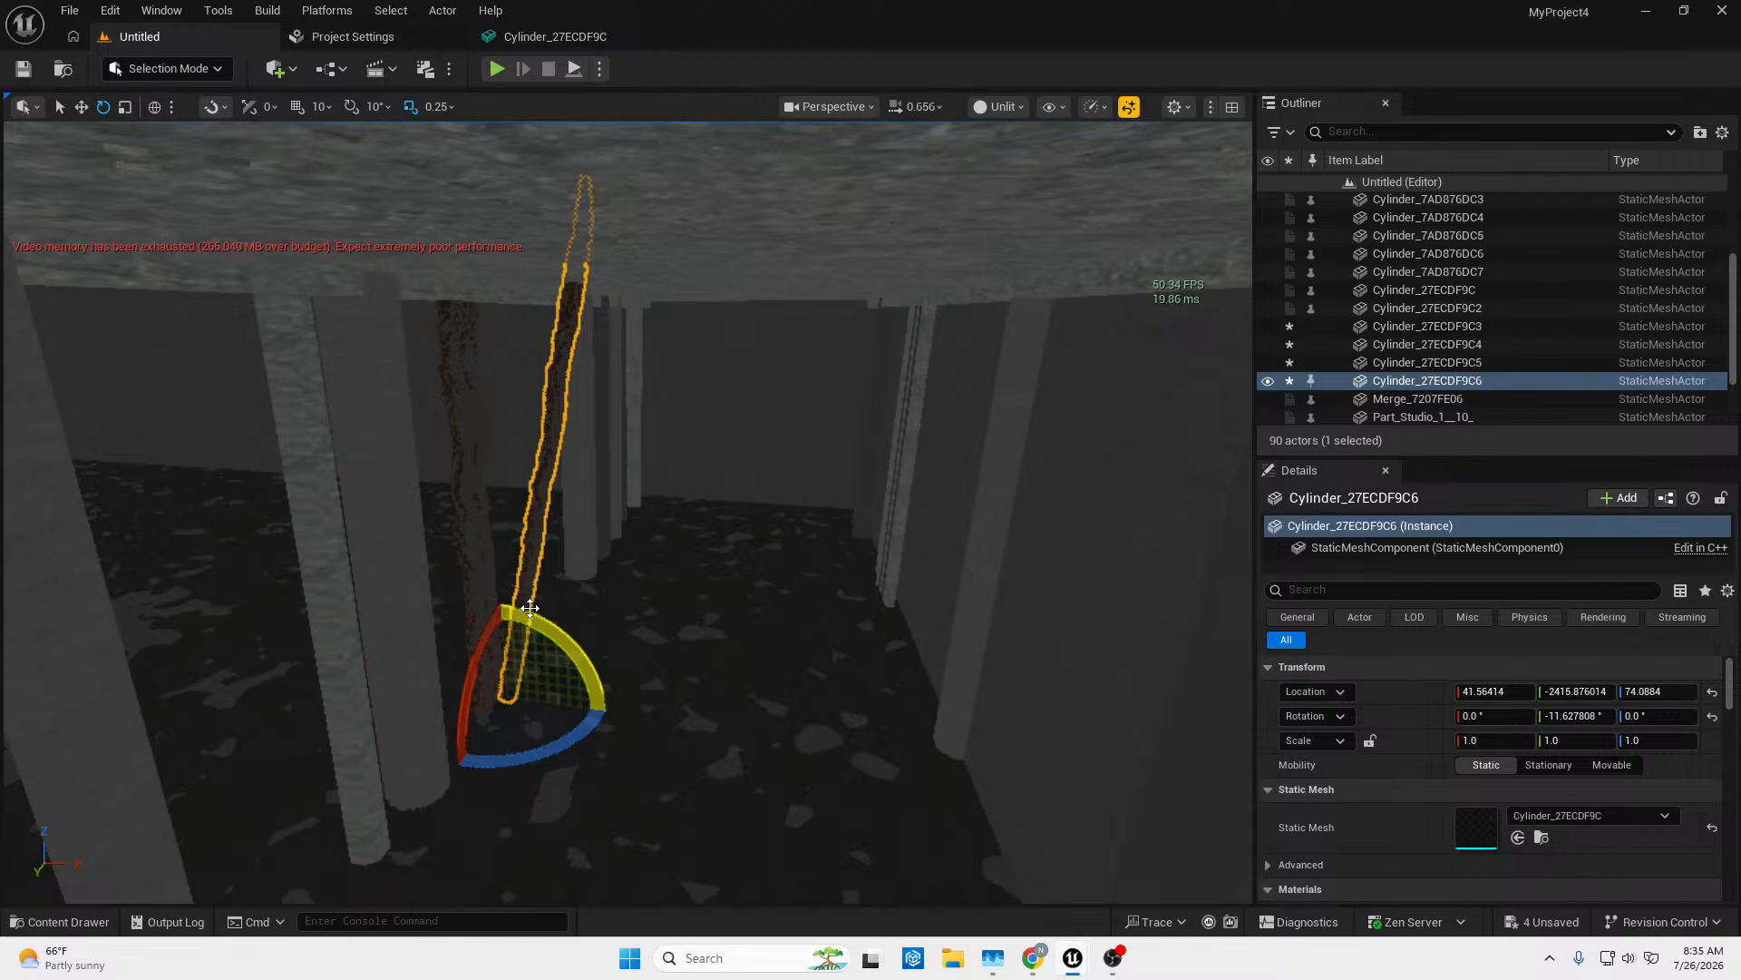
key("ctrl+z")
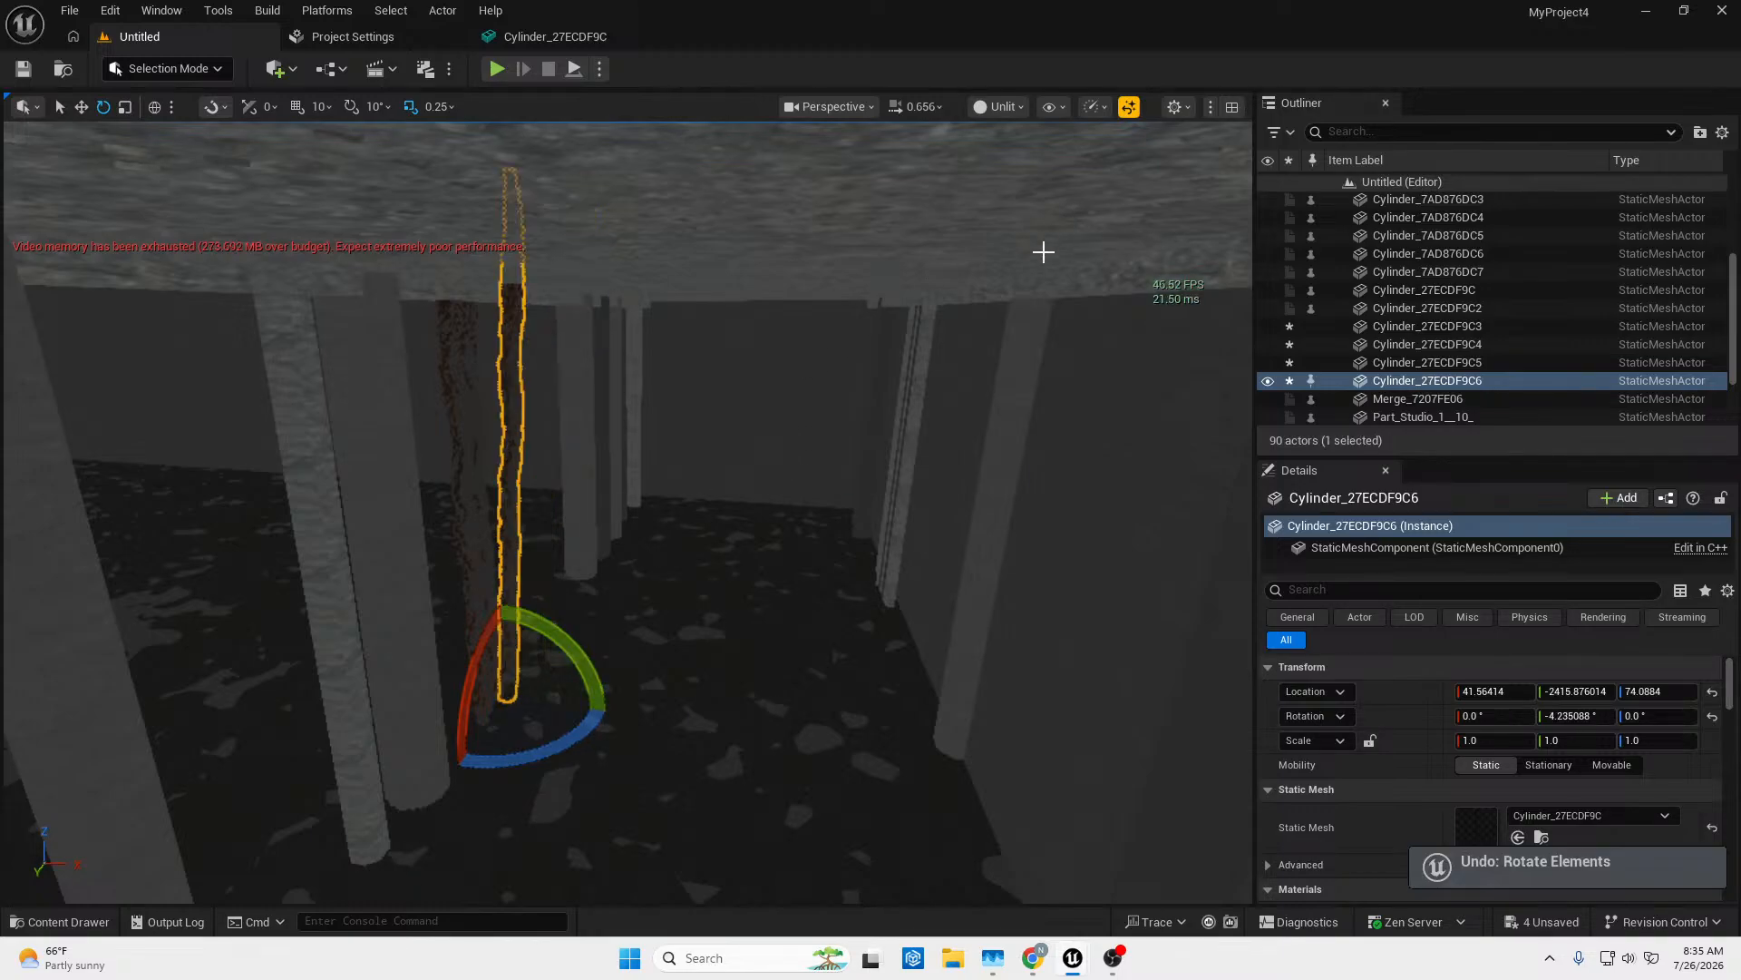
left_click(950, 282)
mouse_move(950, 278)
right_mouse_down()
mouse_move(853, 303)
mouse_move(970, 258)
right_mouse_up()
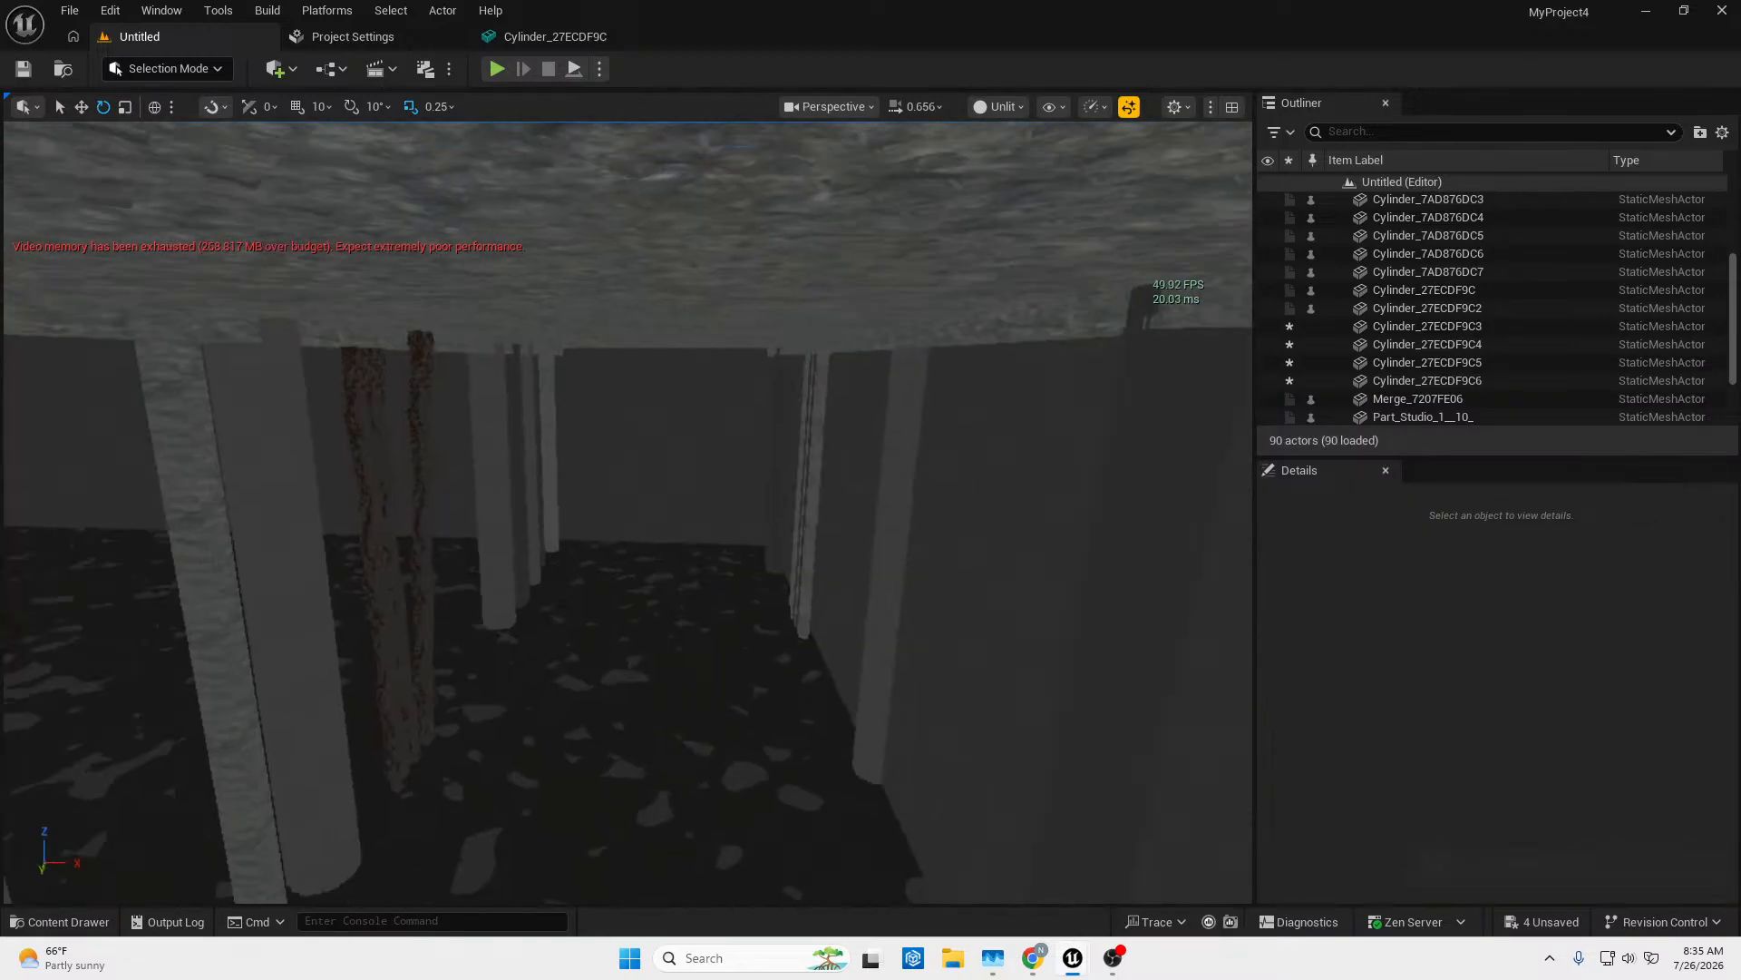
Duplicate the rusty cylinder beside the pillar and move the copy to about X 20, Y -2367.5.
right_click_drag(437, 392, 445, 389)
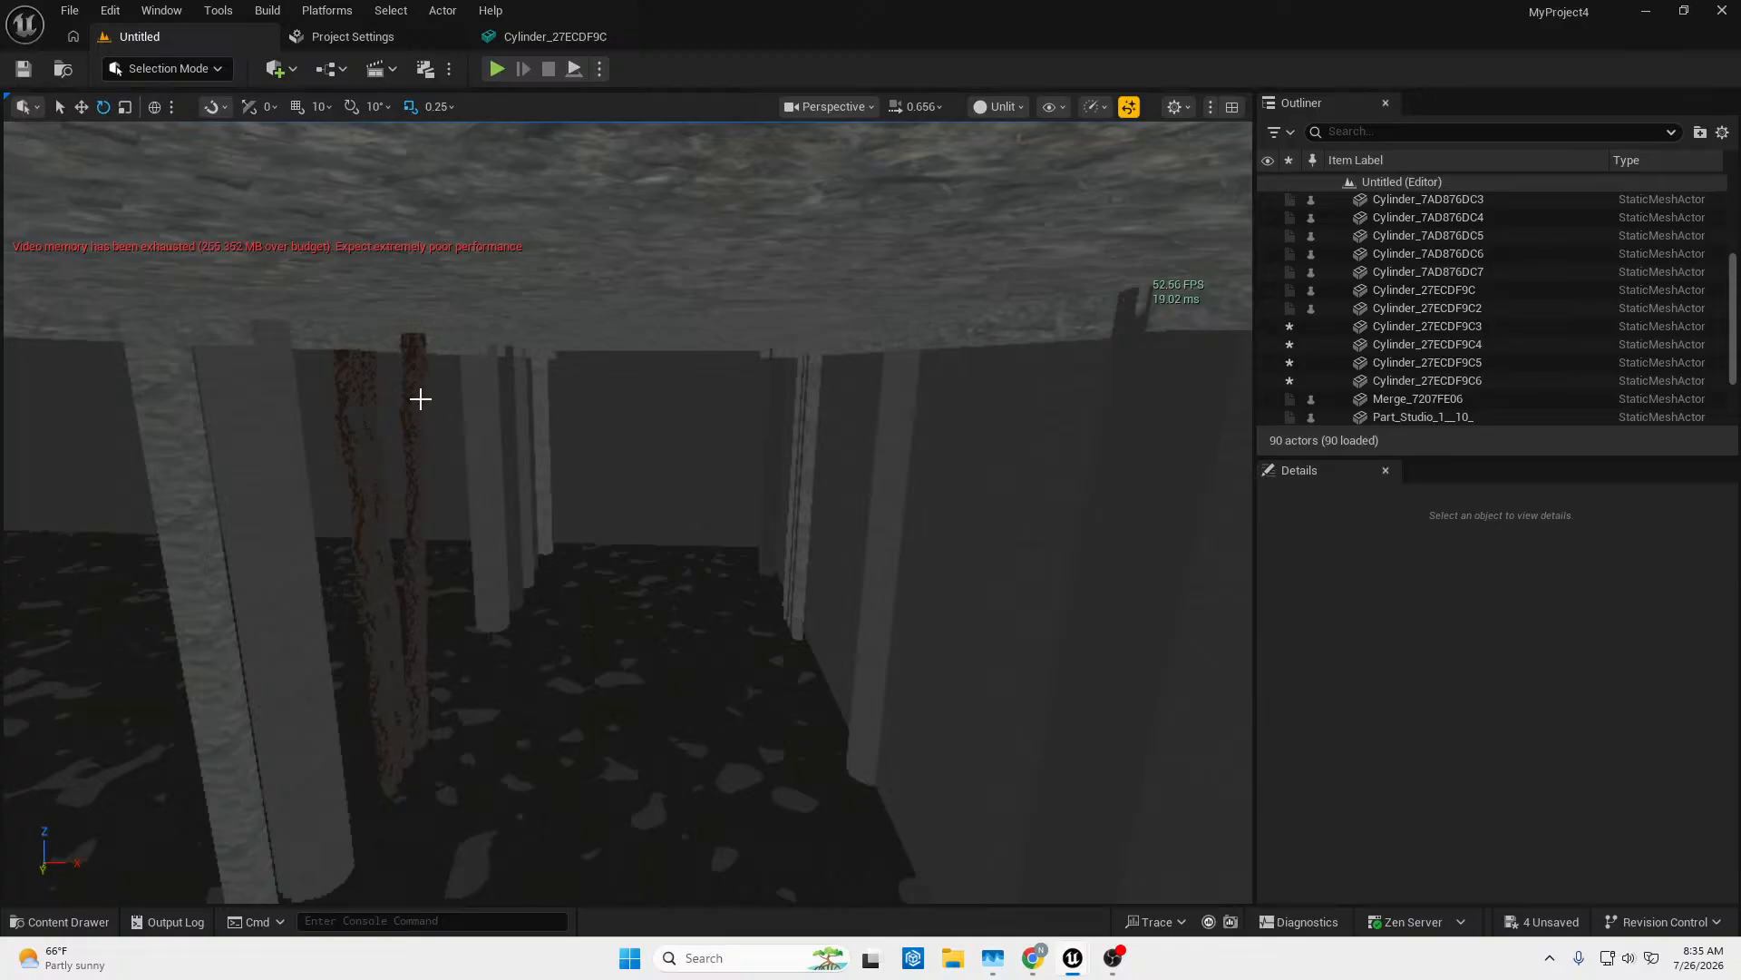
left_click(420, 399)
key("ctrl+d")
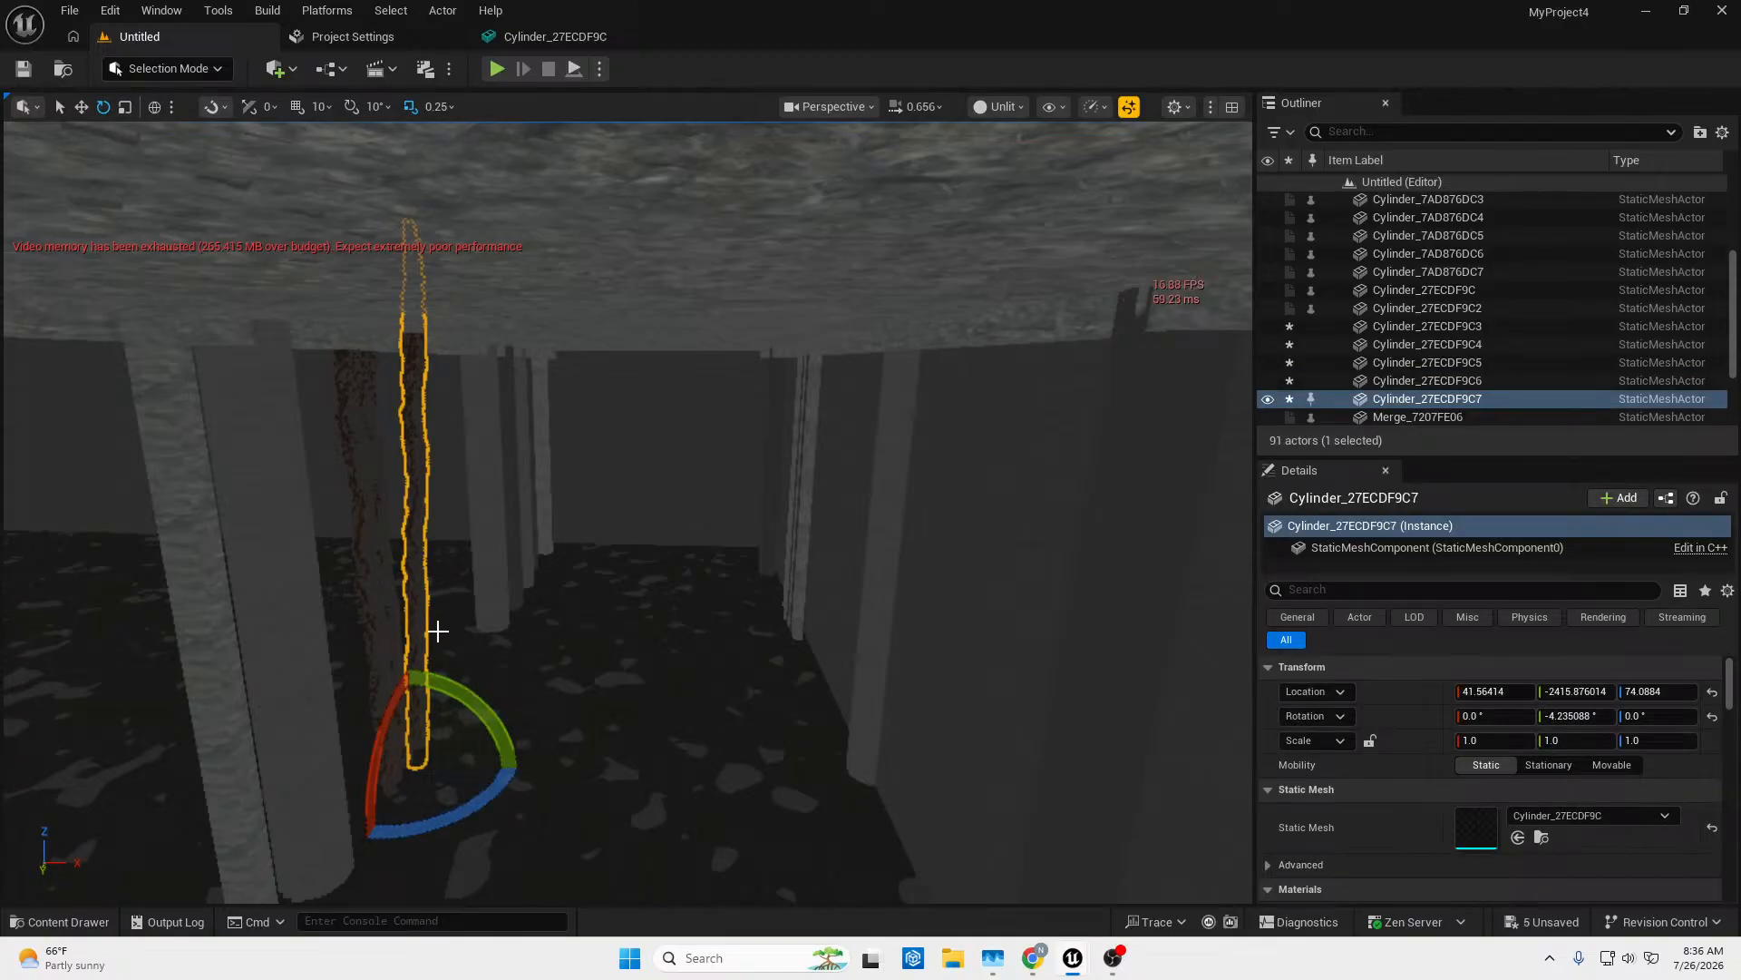
key("w")
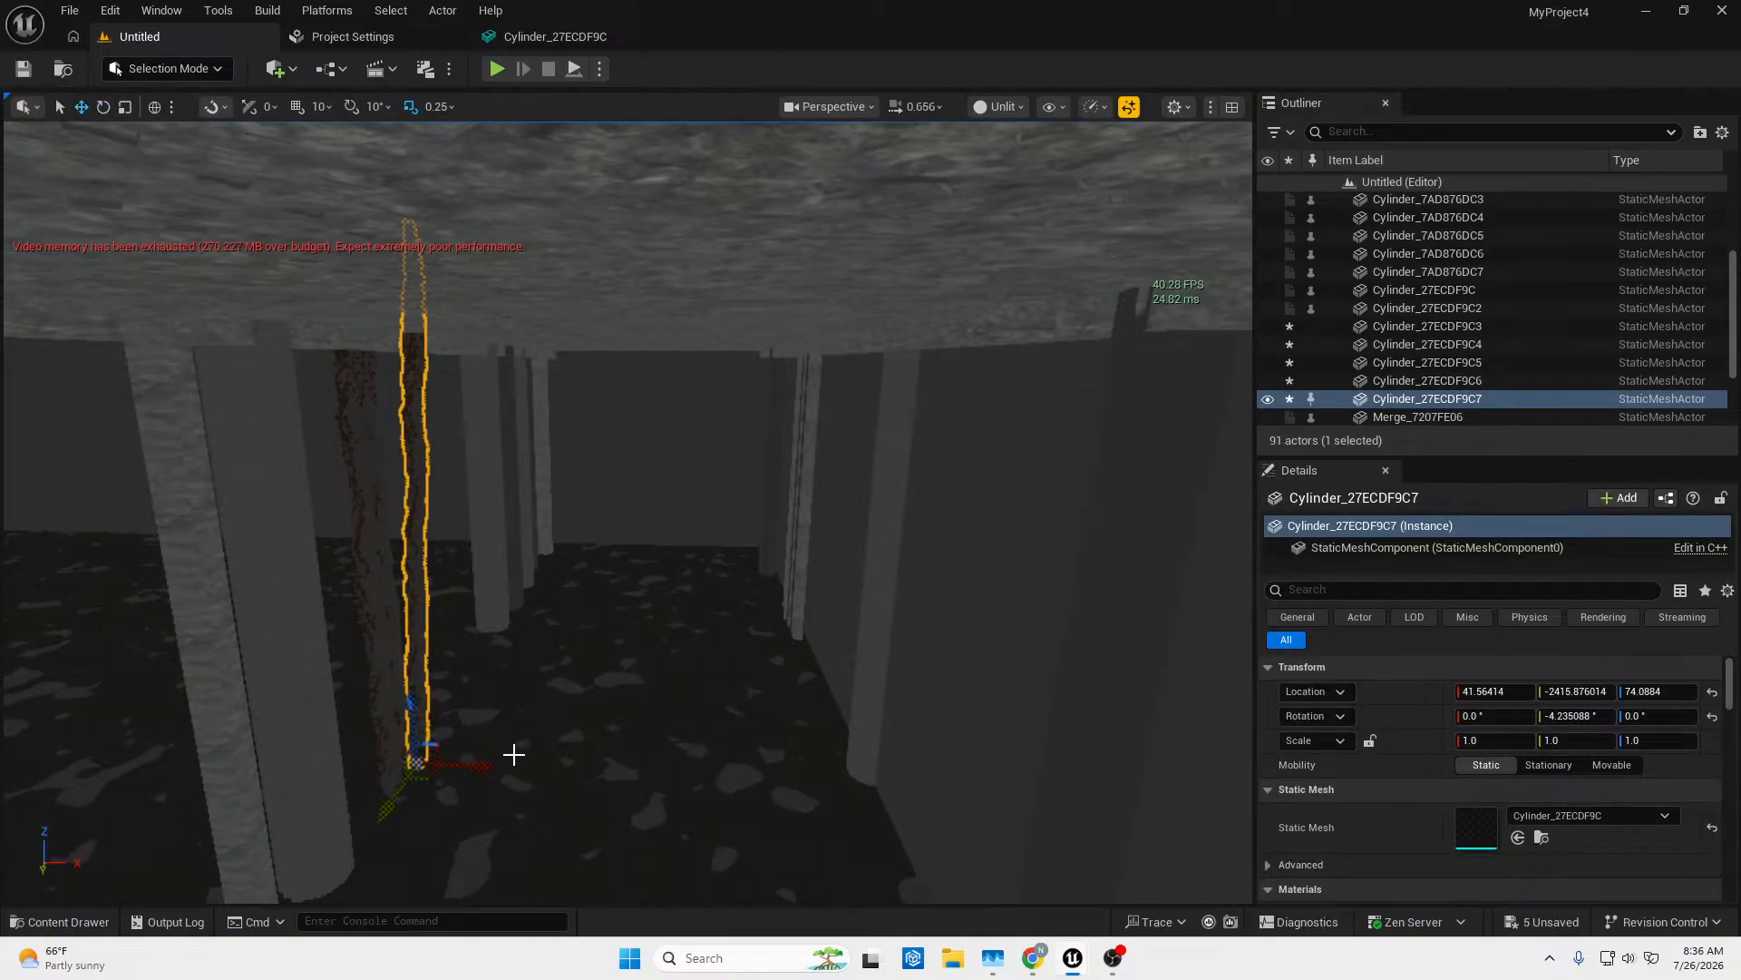
left_click_drag(475, 763, 520, 767)
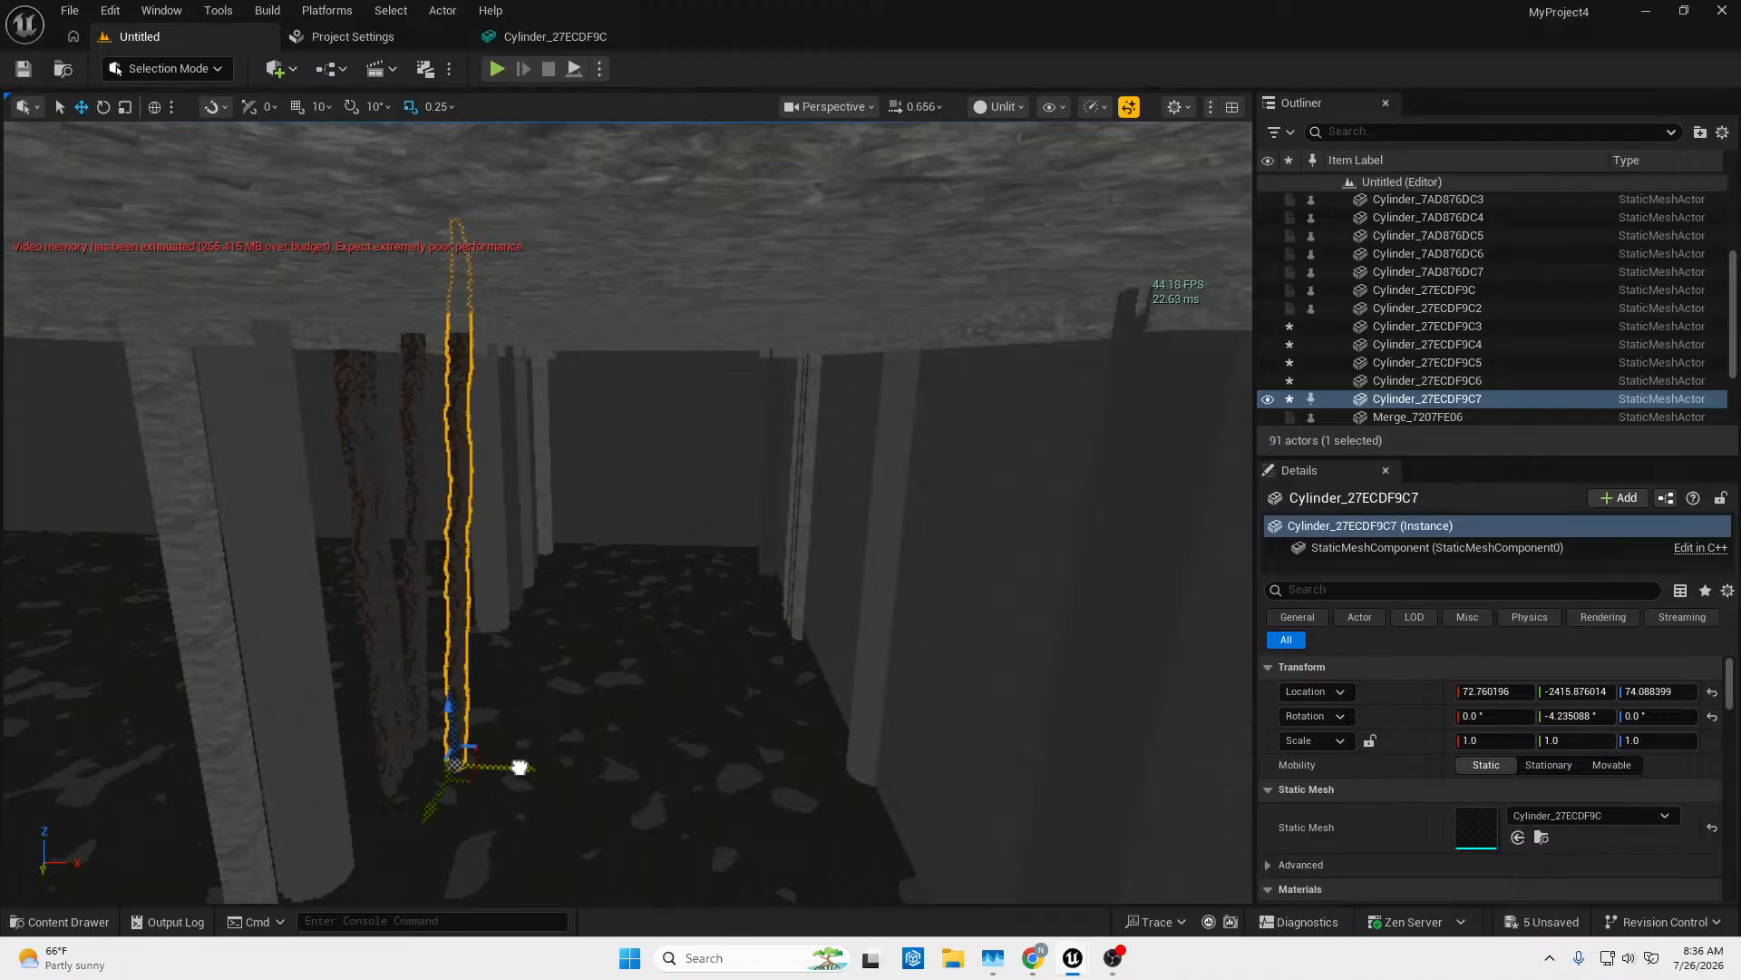
left_click_drag(424, 804, 377, 856)
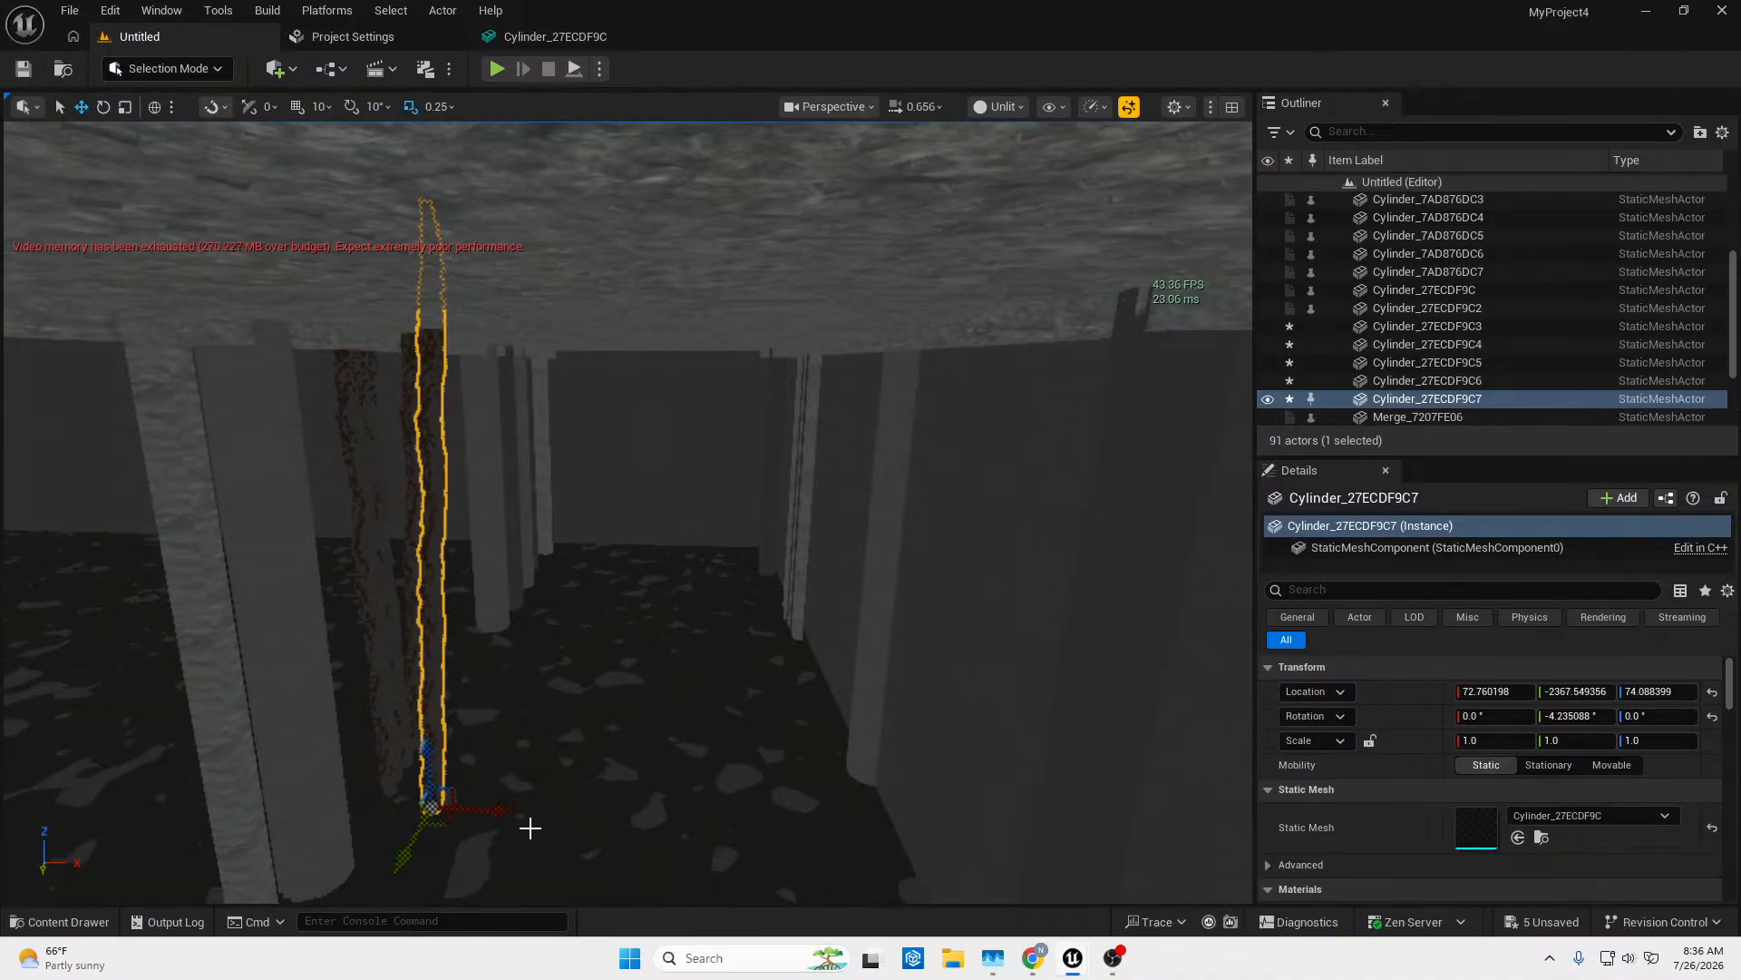
left_click_drag(502, 814, 461, 800)
Tilt the newest rusty cylinder copy to about -67.4° around Y.
right_click_drag(461, 800, 571, 776)
key("w")
key("w")
key("s")
key("w")
key("s")
key("s")
Switch the viewport from unlit to lit shading to check the pillared corridor's lighting.
left_click(1012, 109)
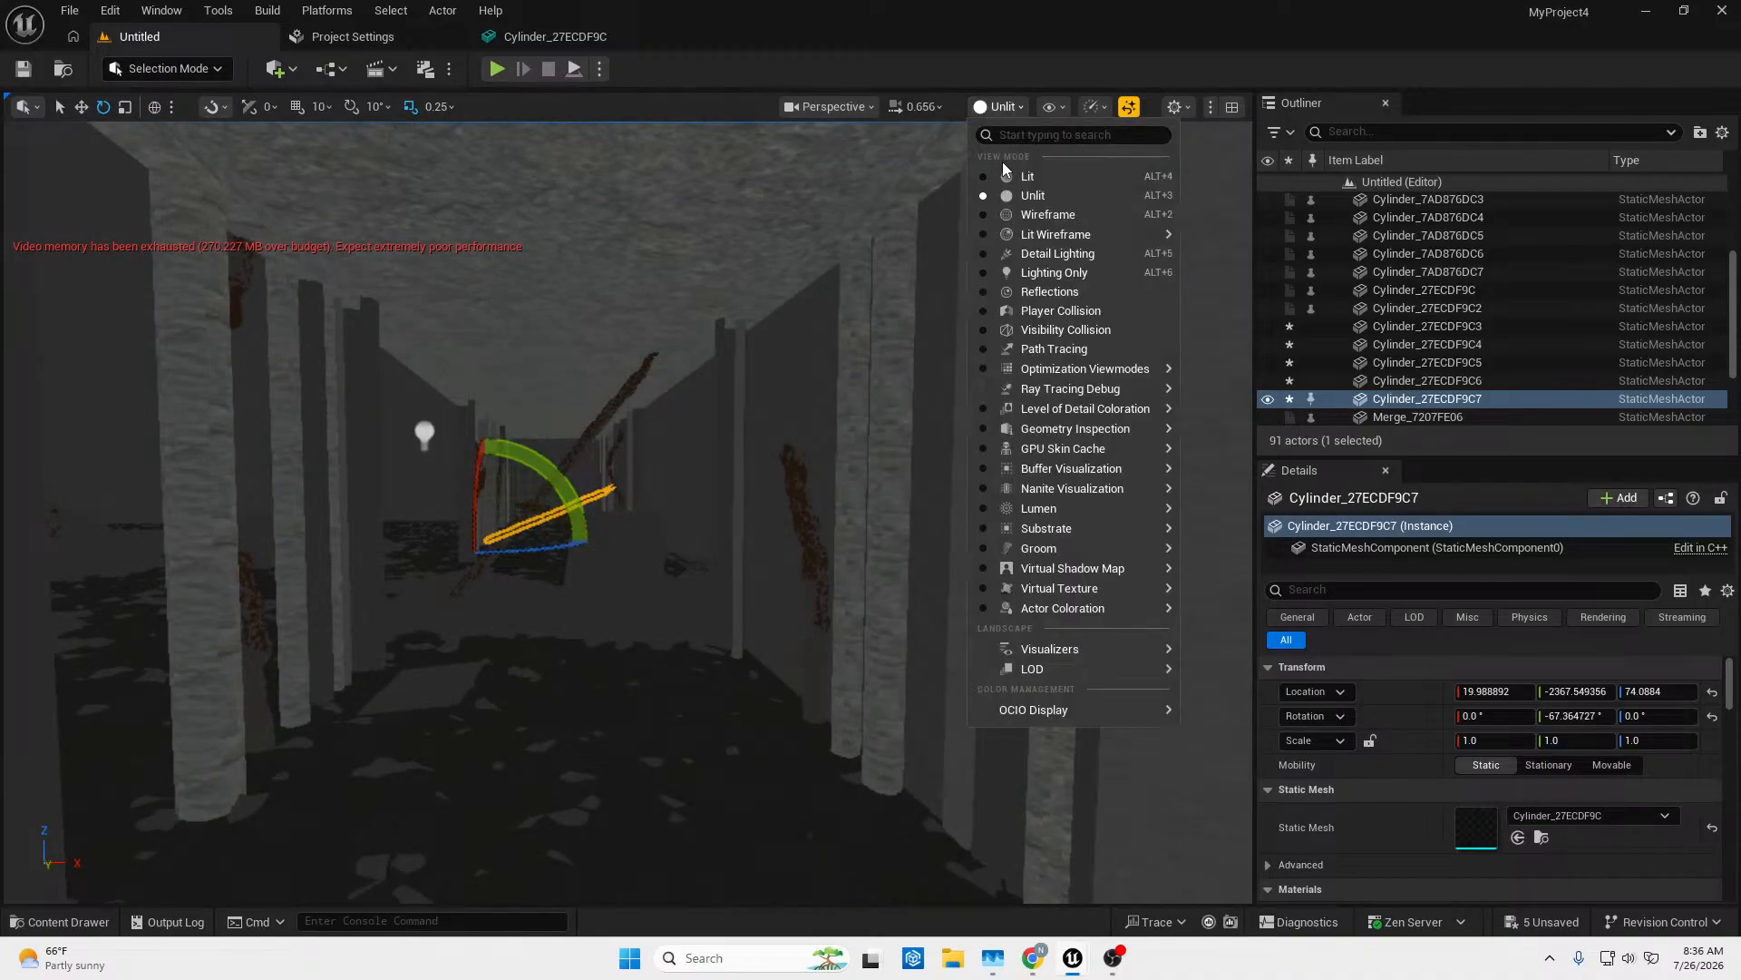
left_click(1020, 145)
right_click_drag(895, 245, 852, 295)
key("w")
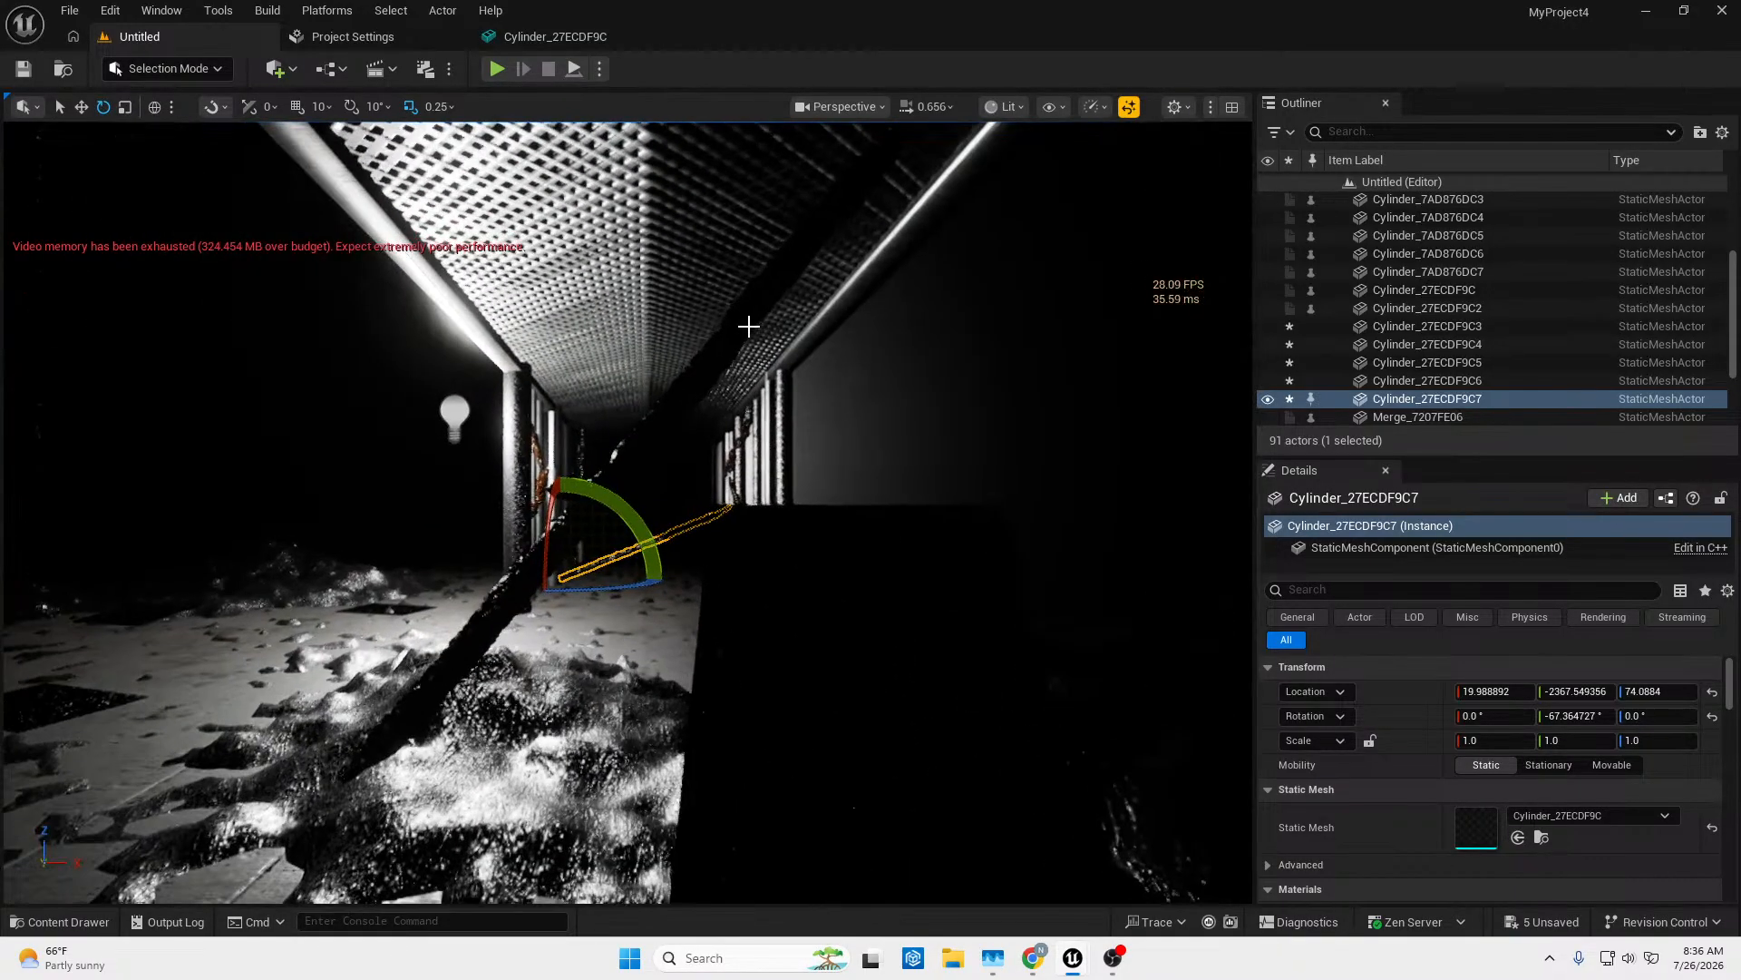
Add a spot light to the pillared corridor.
left_click(277, 68)
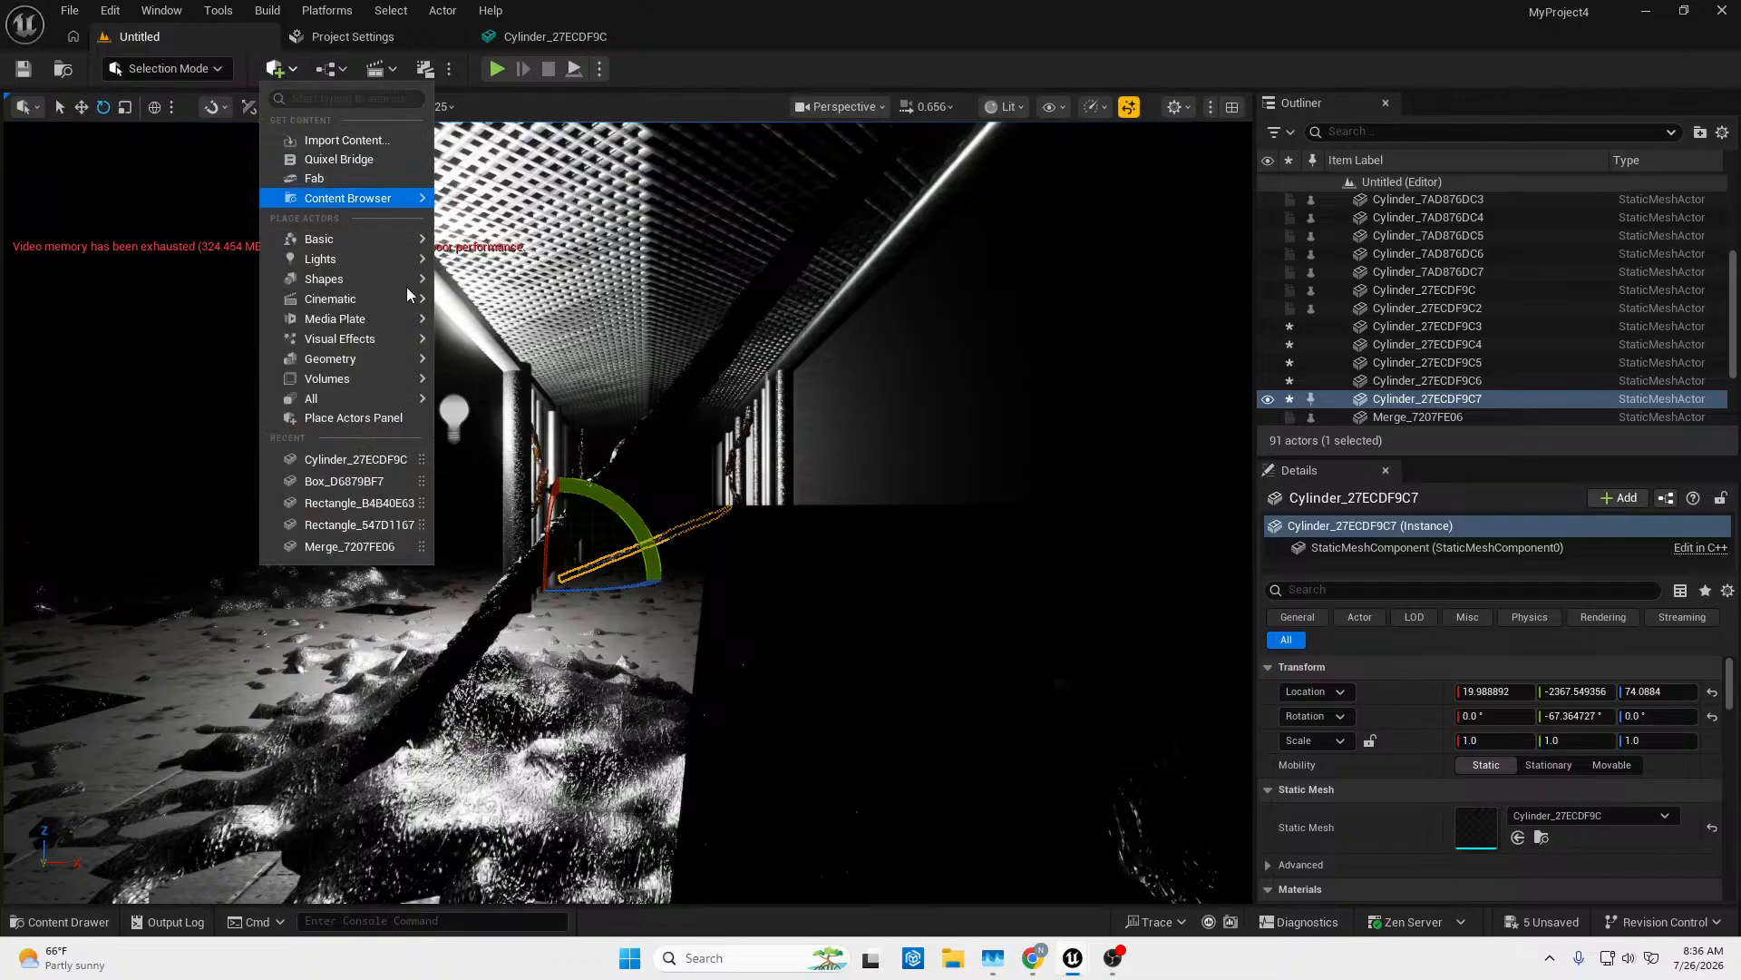
mouse_move(372, 263)
left_click(516, 333)
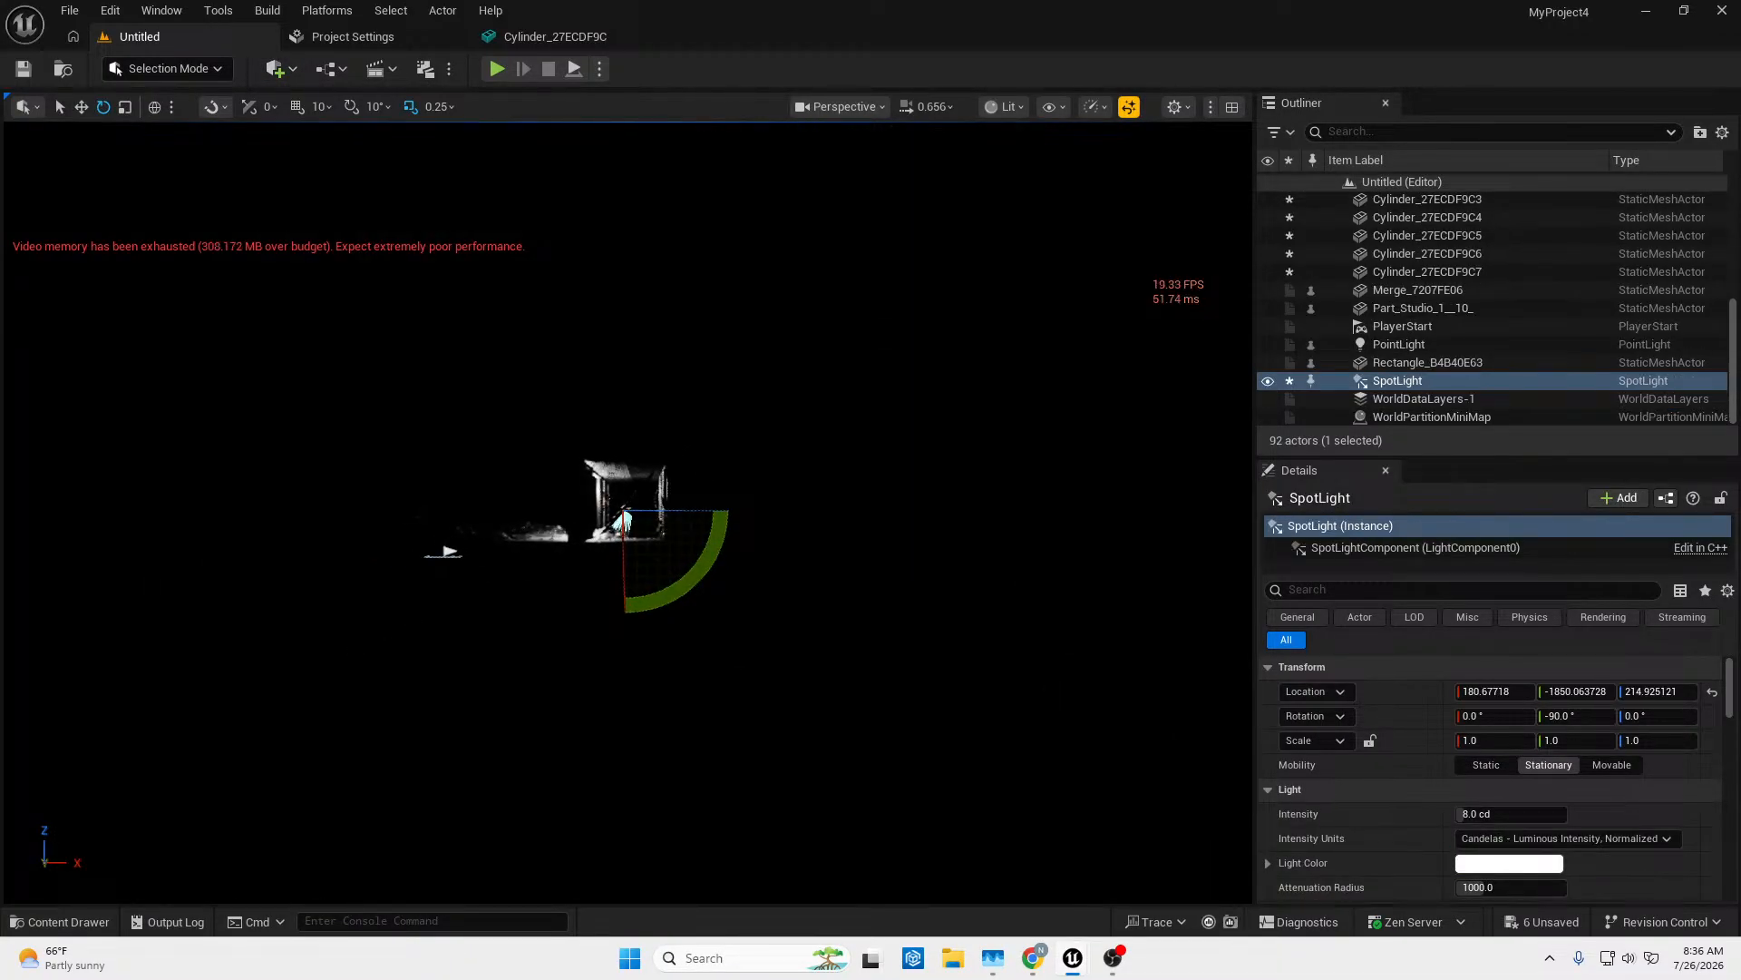
key("w")
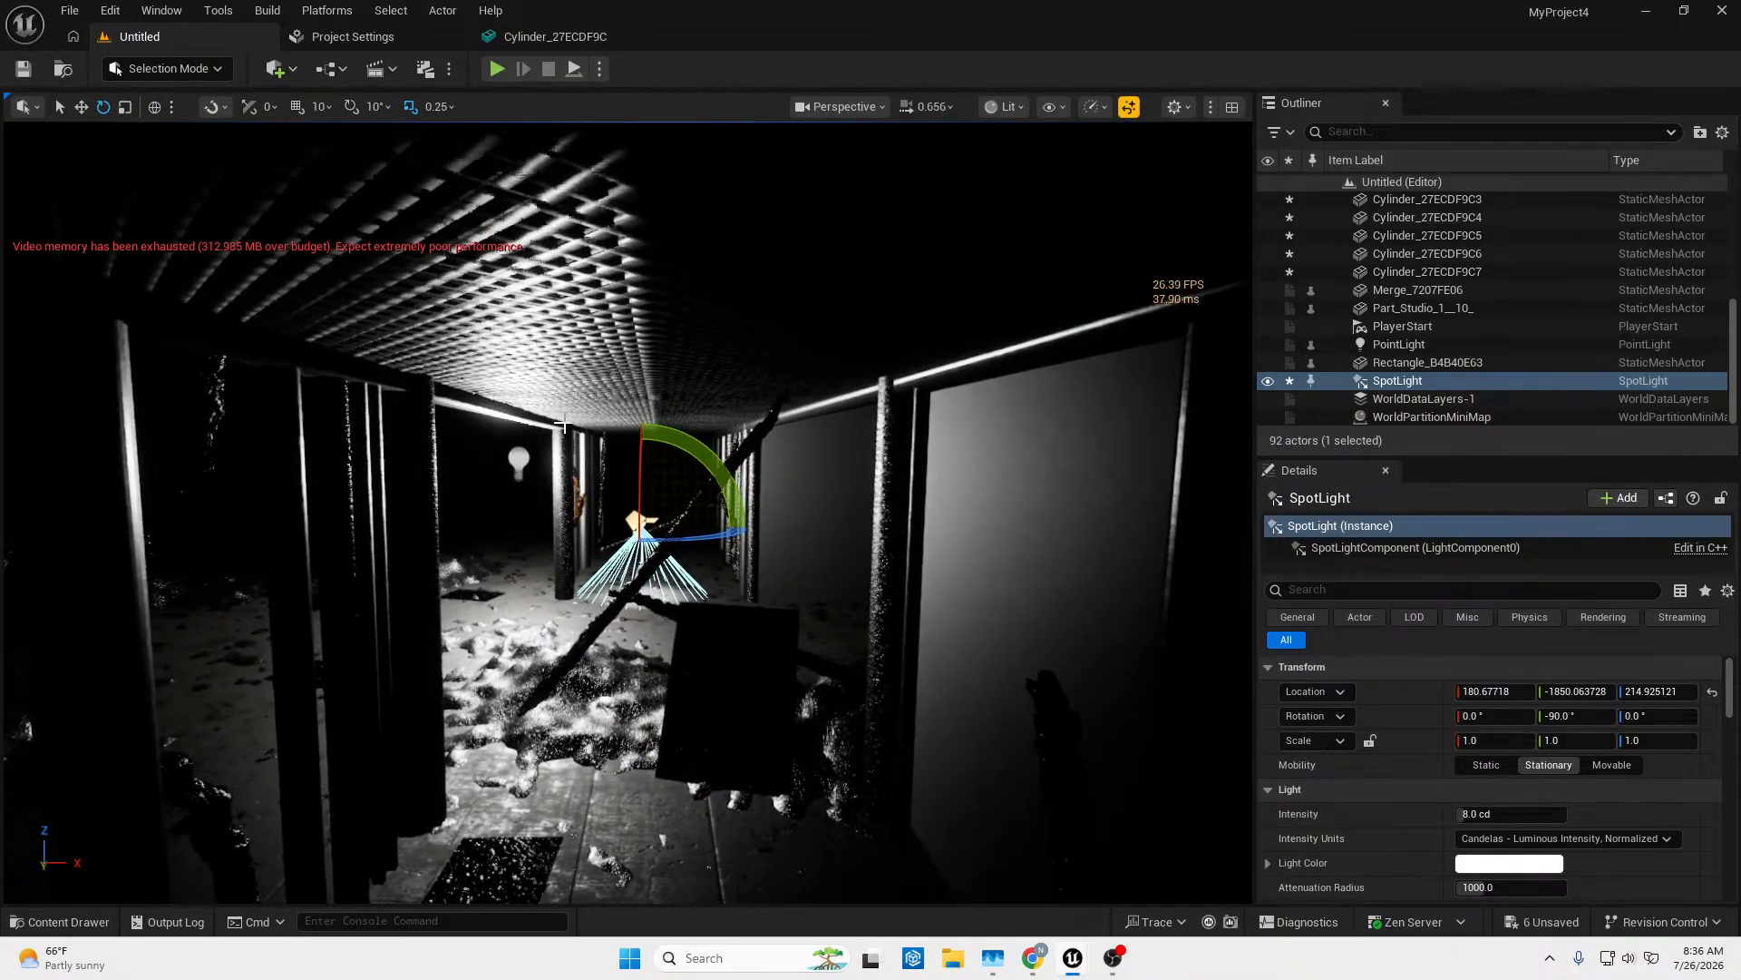
Move the spot light along the corridor to about Y -923.3 and rotate it to about 90°, -9.1°, -90°.
key("w")
left_click_drag(642, 536, 597, 679)
key("e")
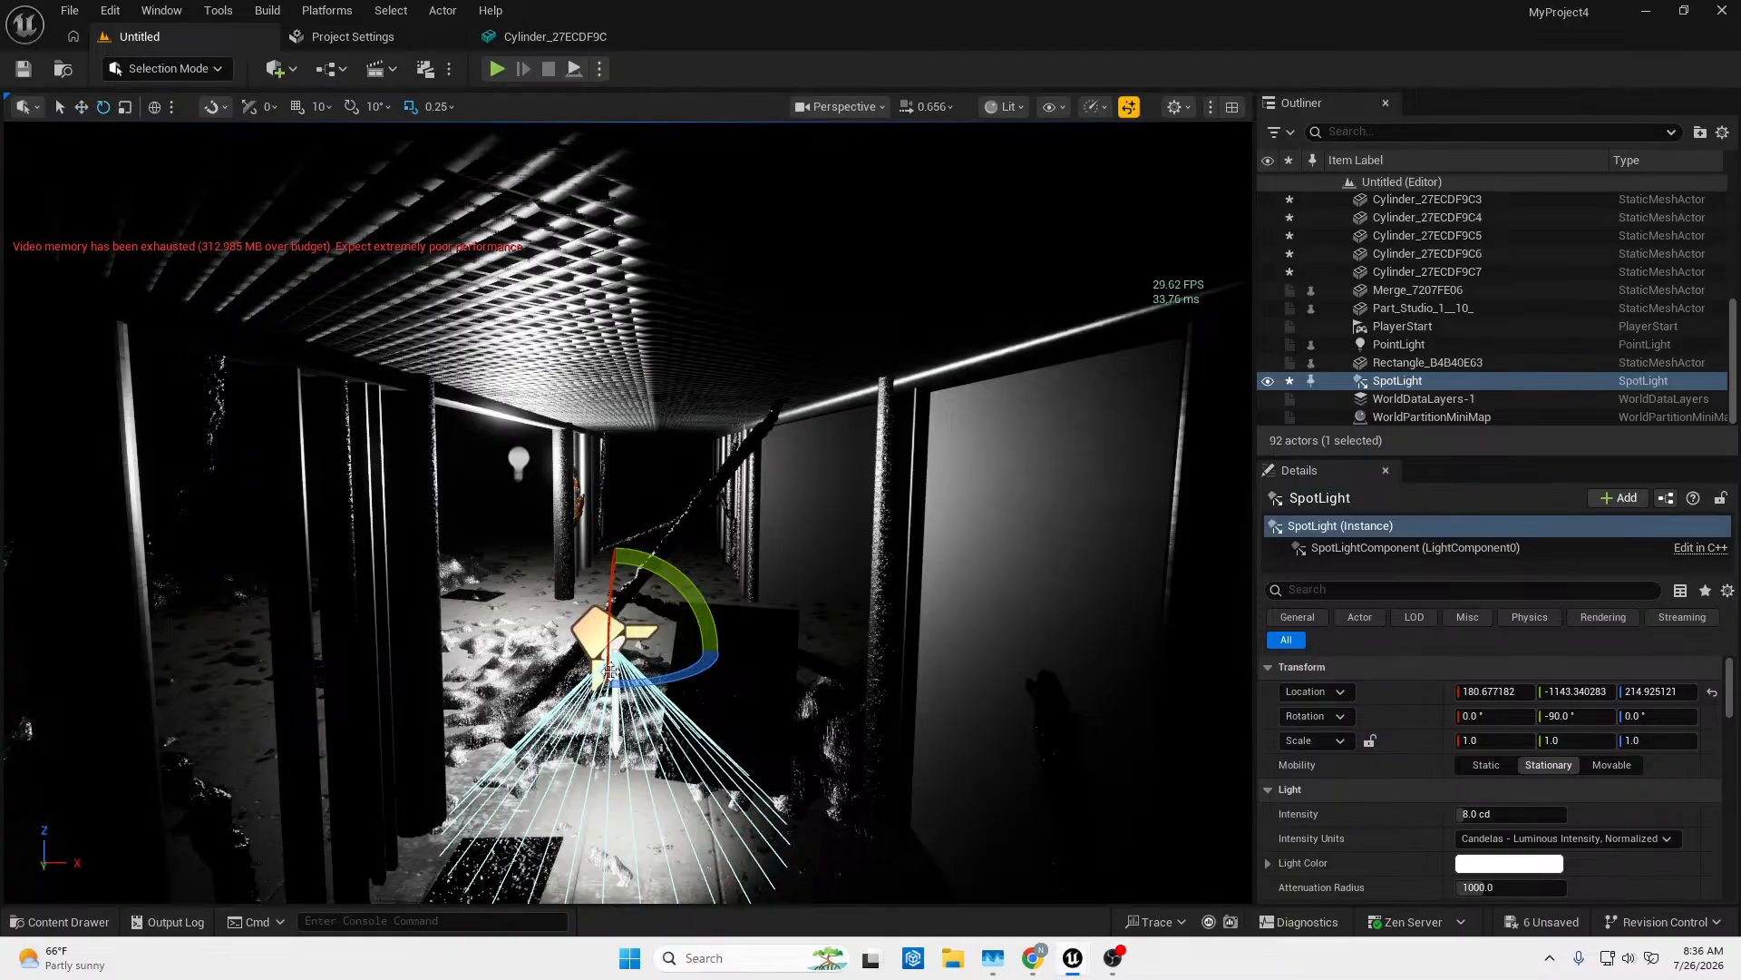
right_click_drag(617, 605, 590, 605)
left_click_drag(648, 556, 619, 752)
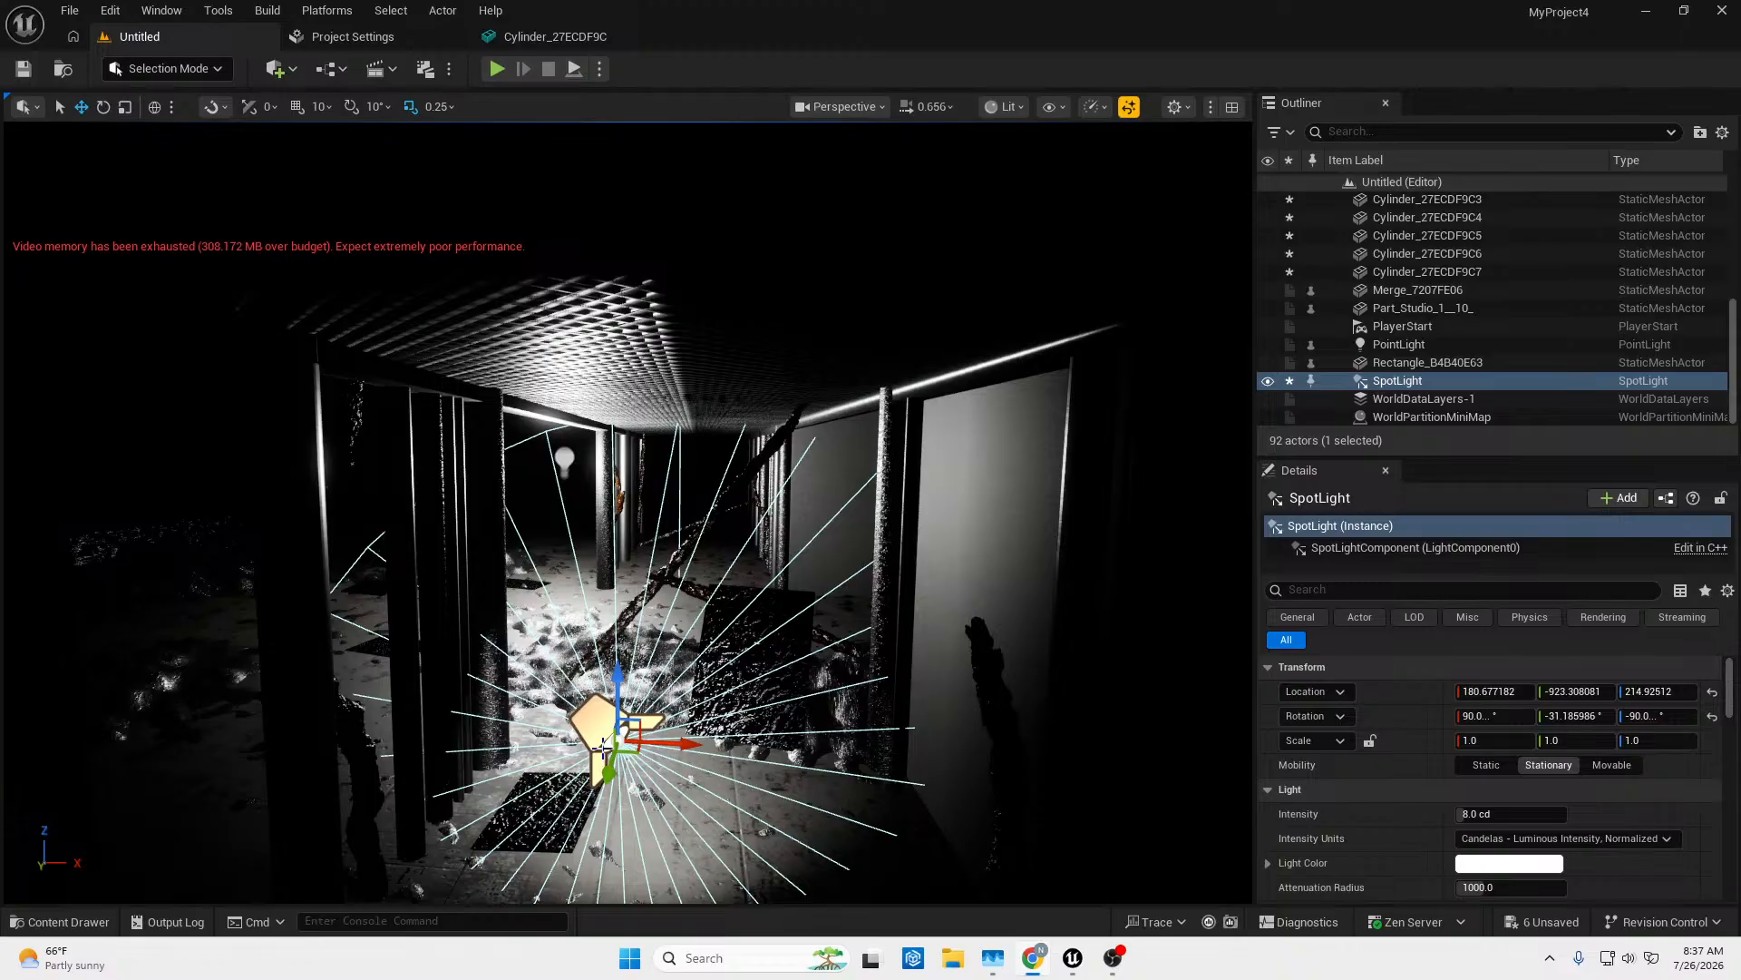
key("e")
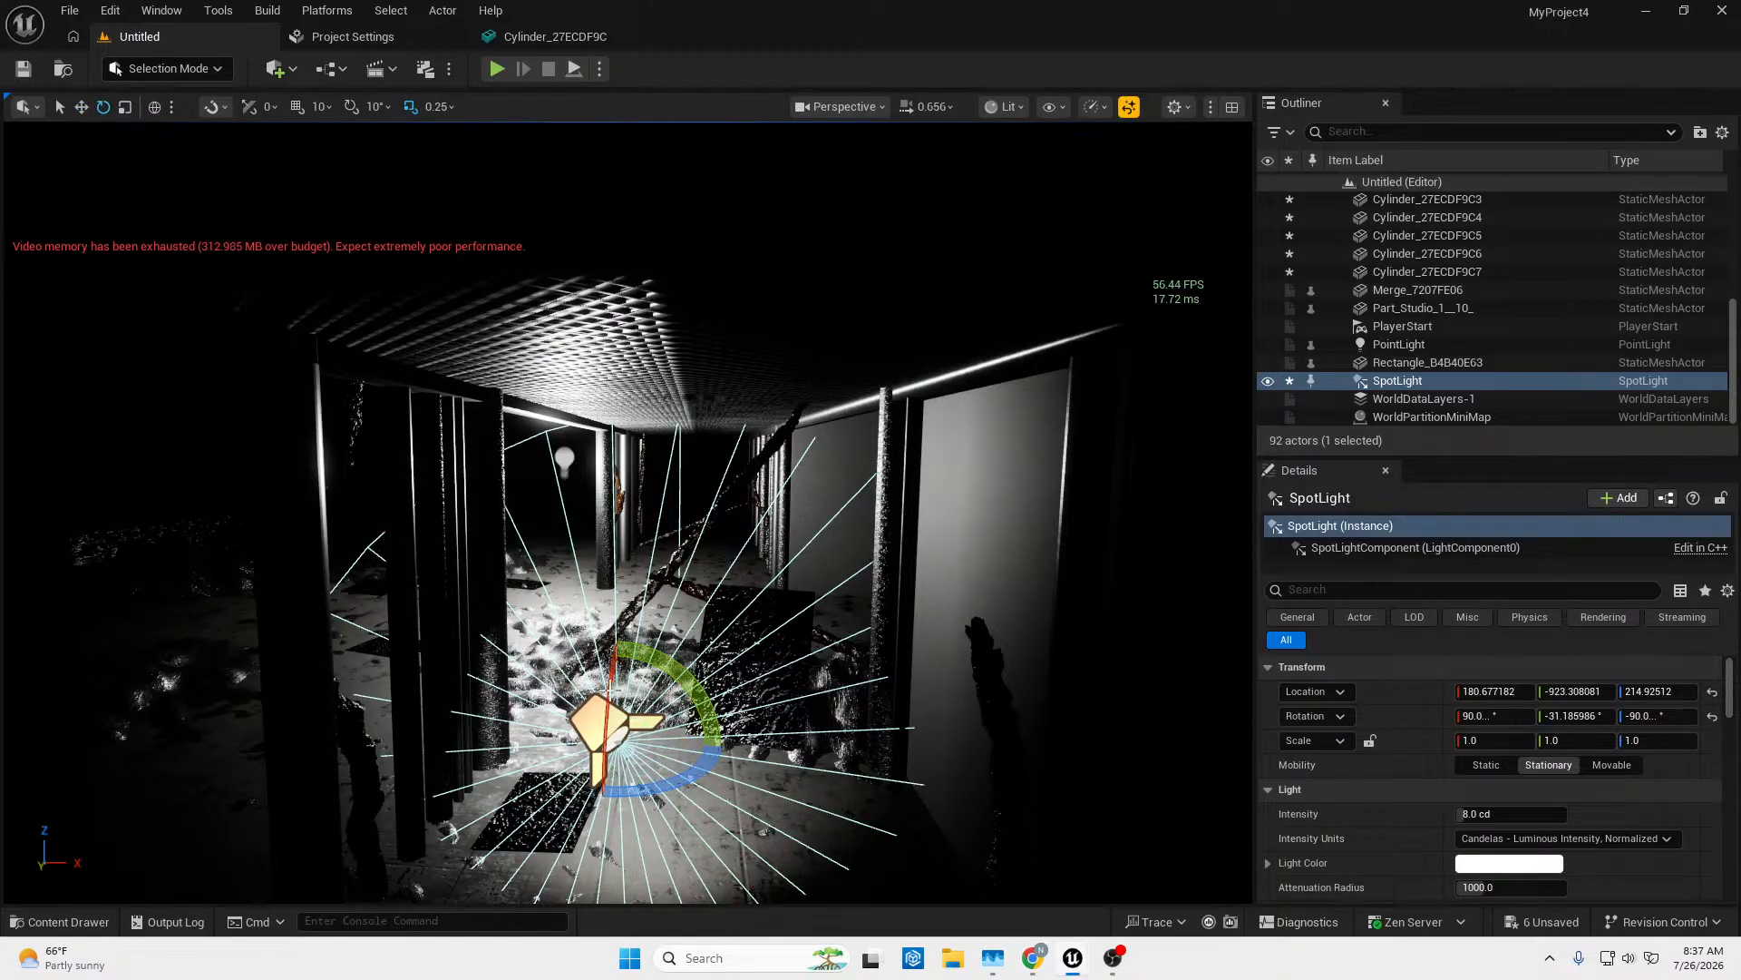
left_click_drag(609, 690, 608, 732)
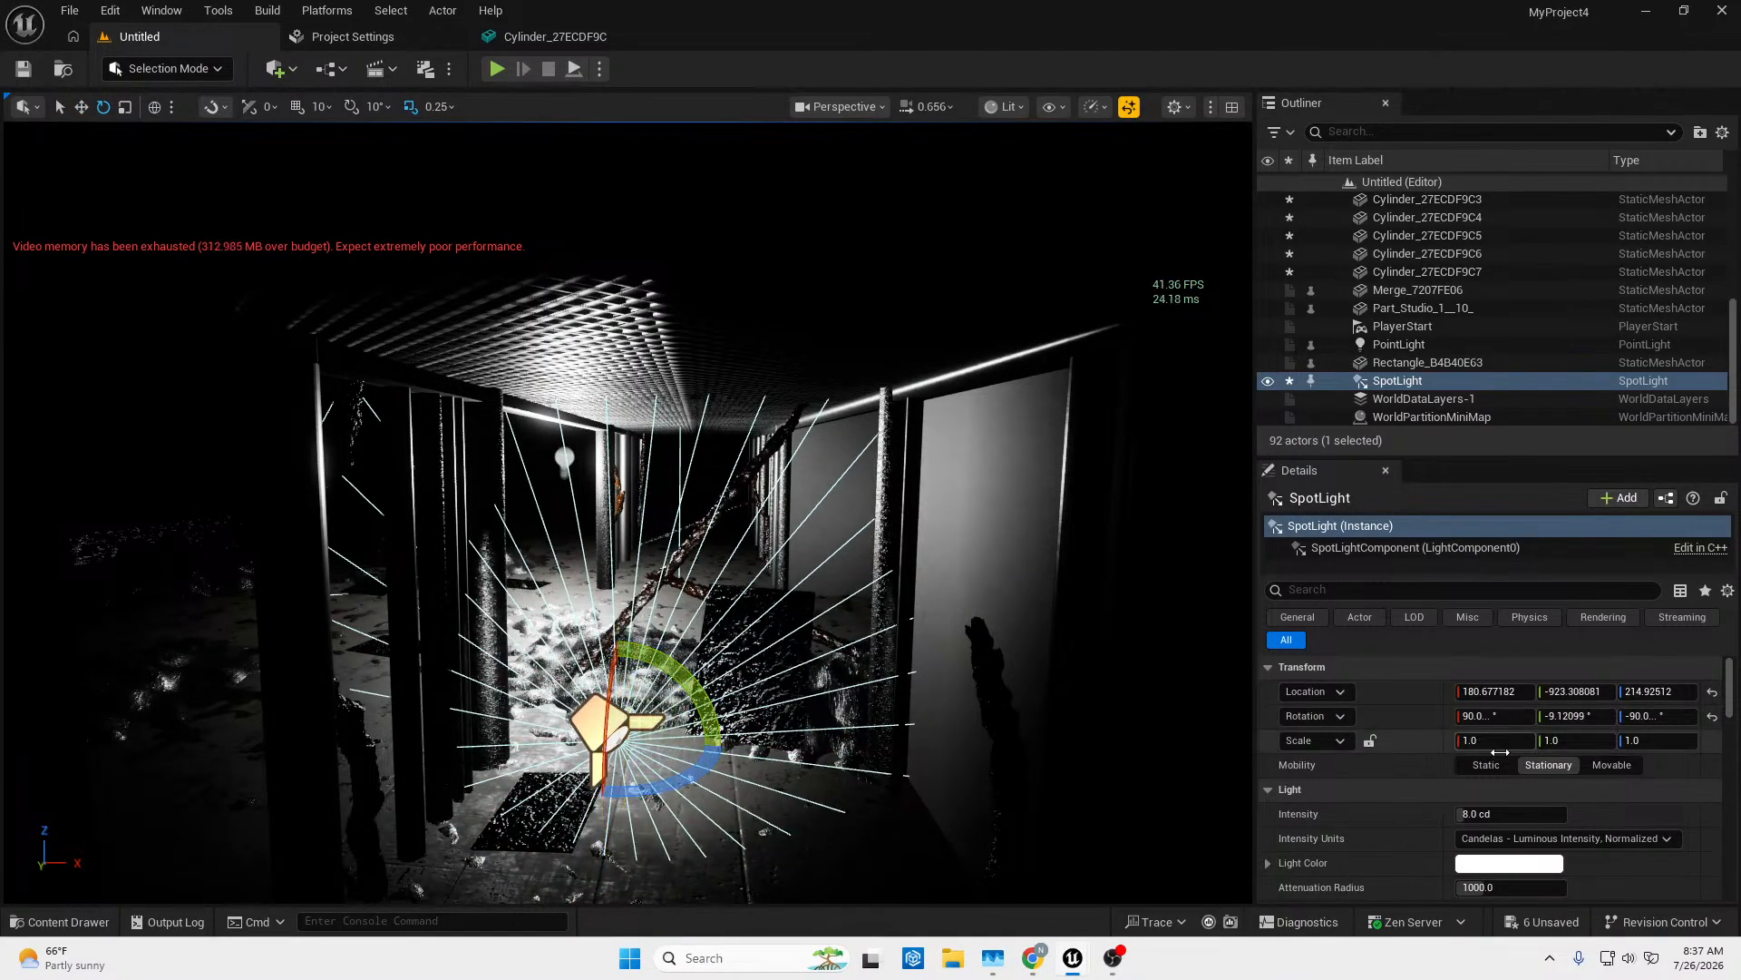
Change the spot light's intensity units to Lumens and raise its intensity to about 580.4 lm.
left_click(1497, 838)
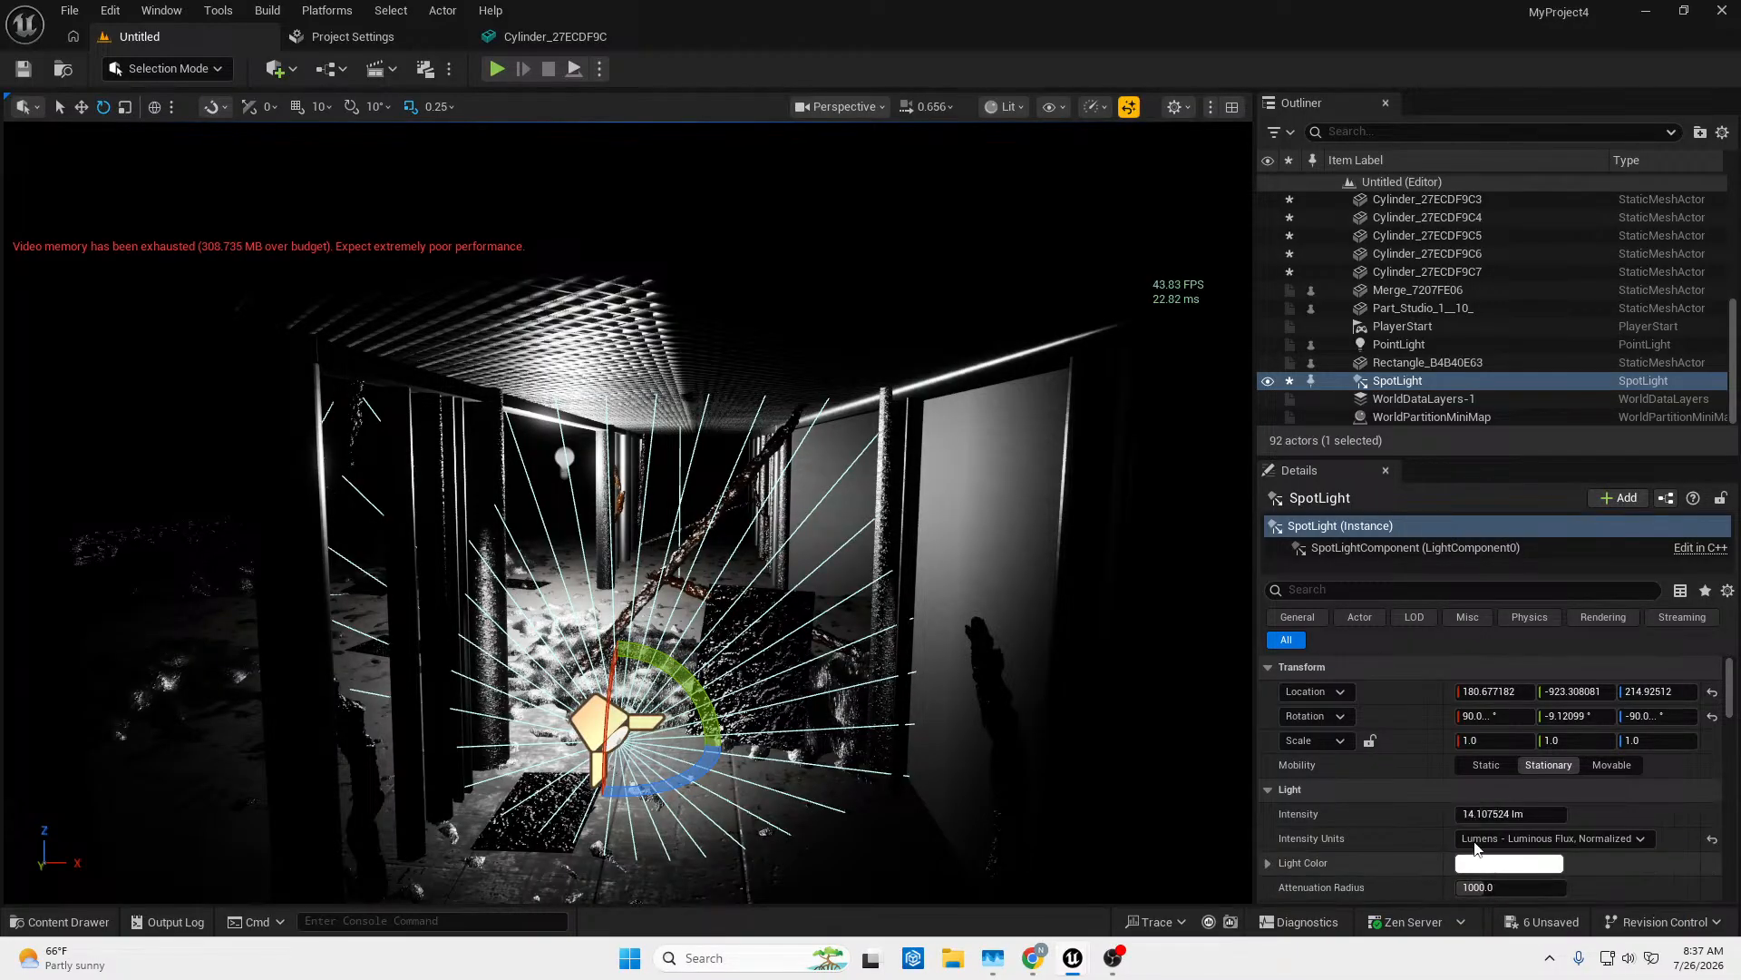
left_click_drag(1488, 814, 1601, 814)
right_click_drag(1116, 744, 1133, 791)
key("w")
key("s")
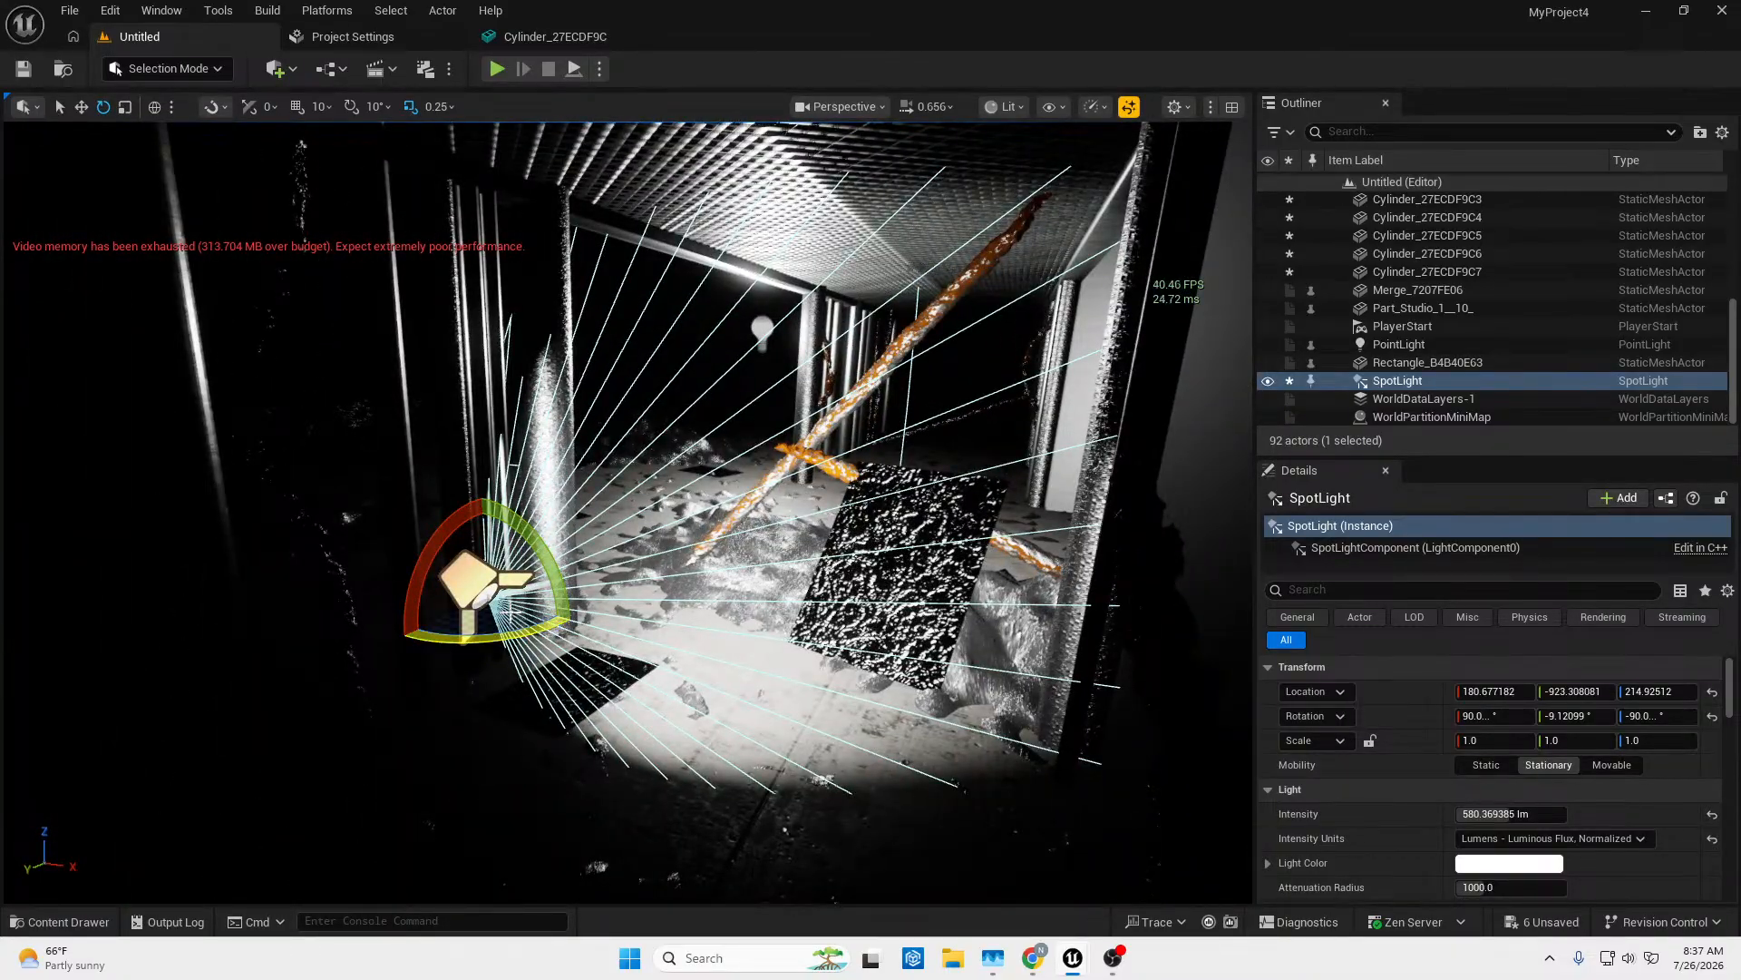
Move the spot light back to about Y -834.5 and increase its attenuation radius to about 2269.5.
key("w")
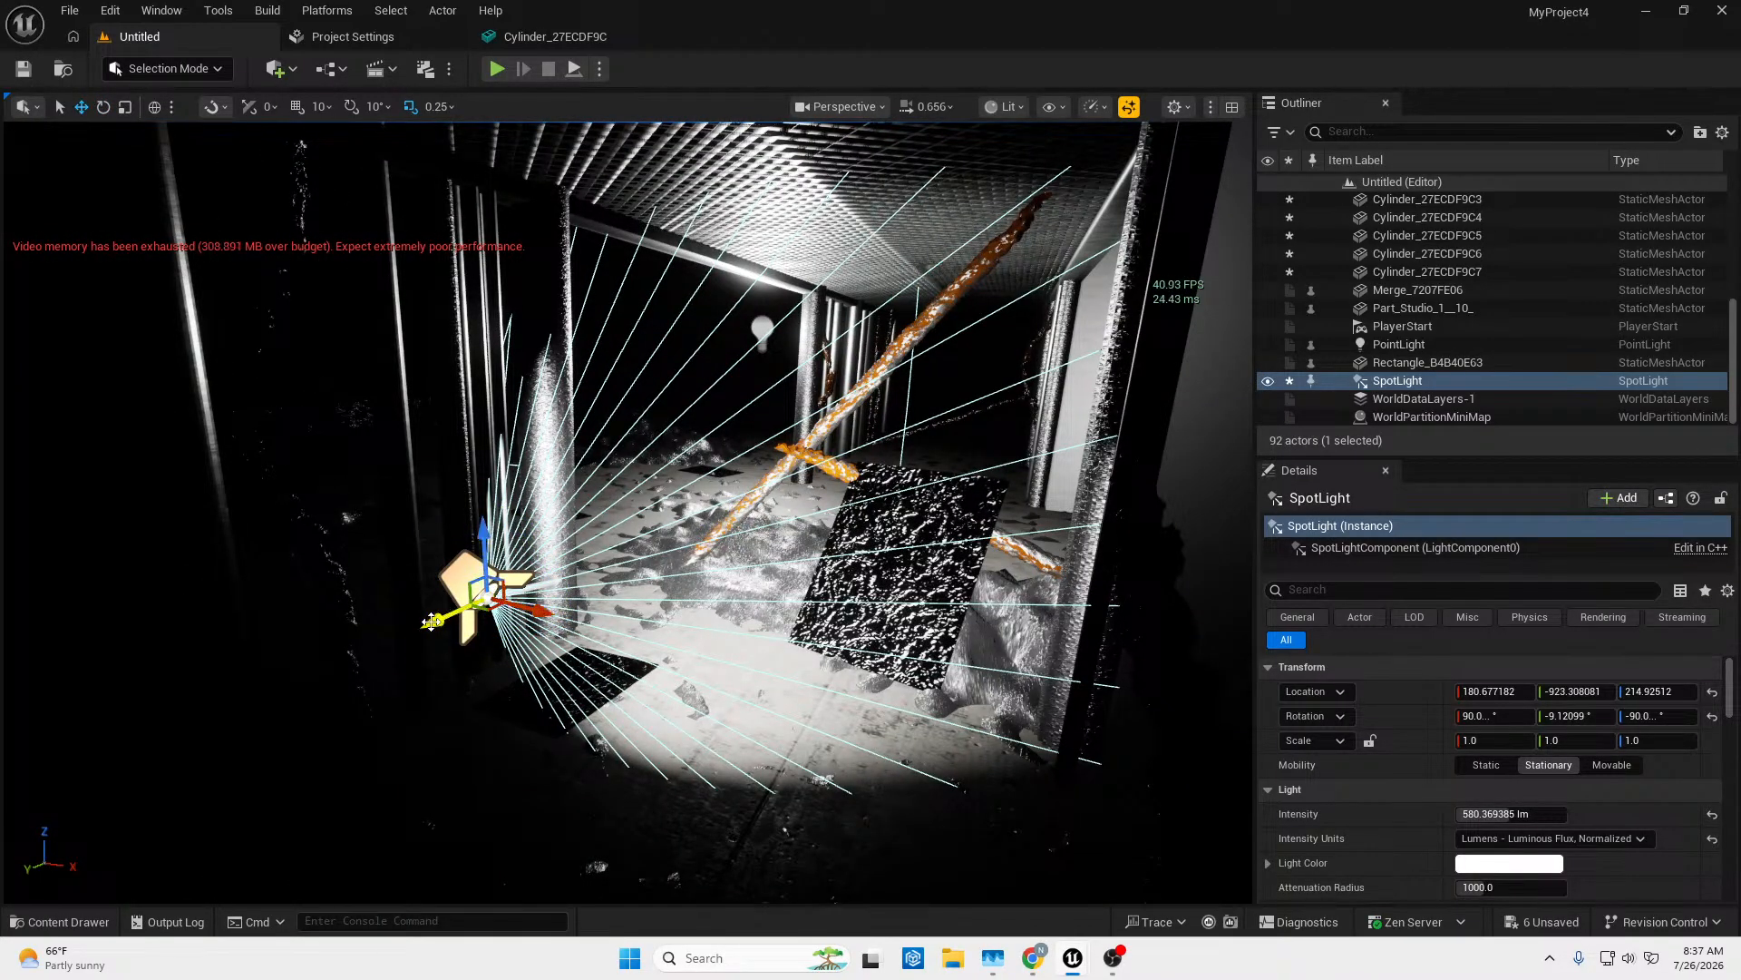
left_click_drag(431, 621, 52, 697)
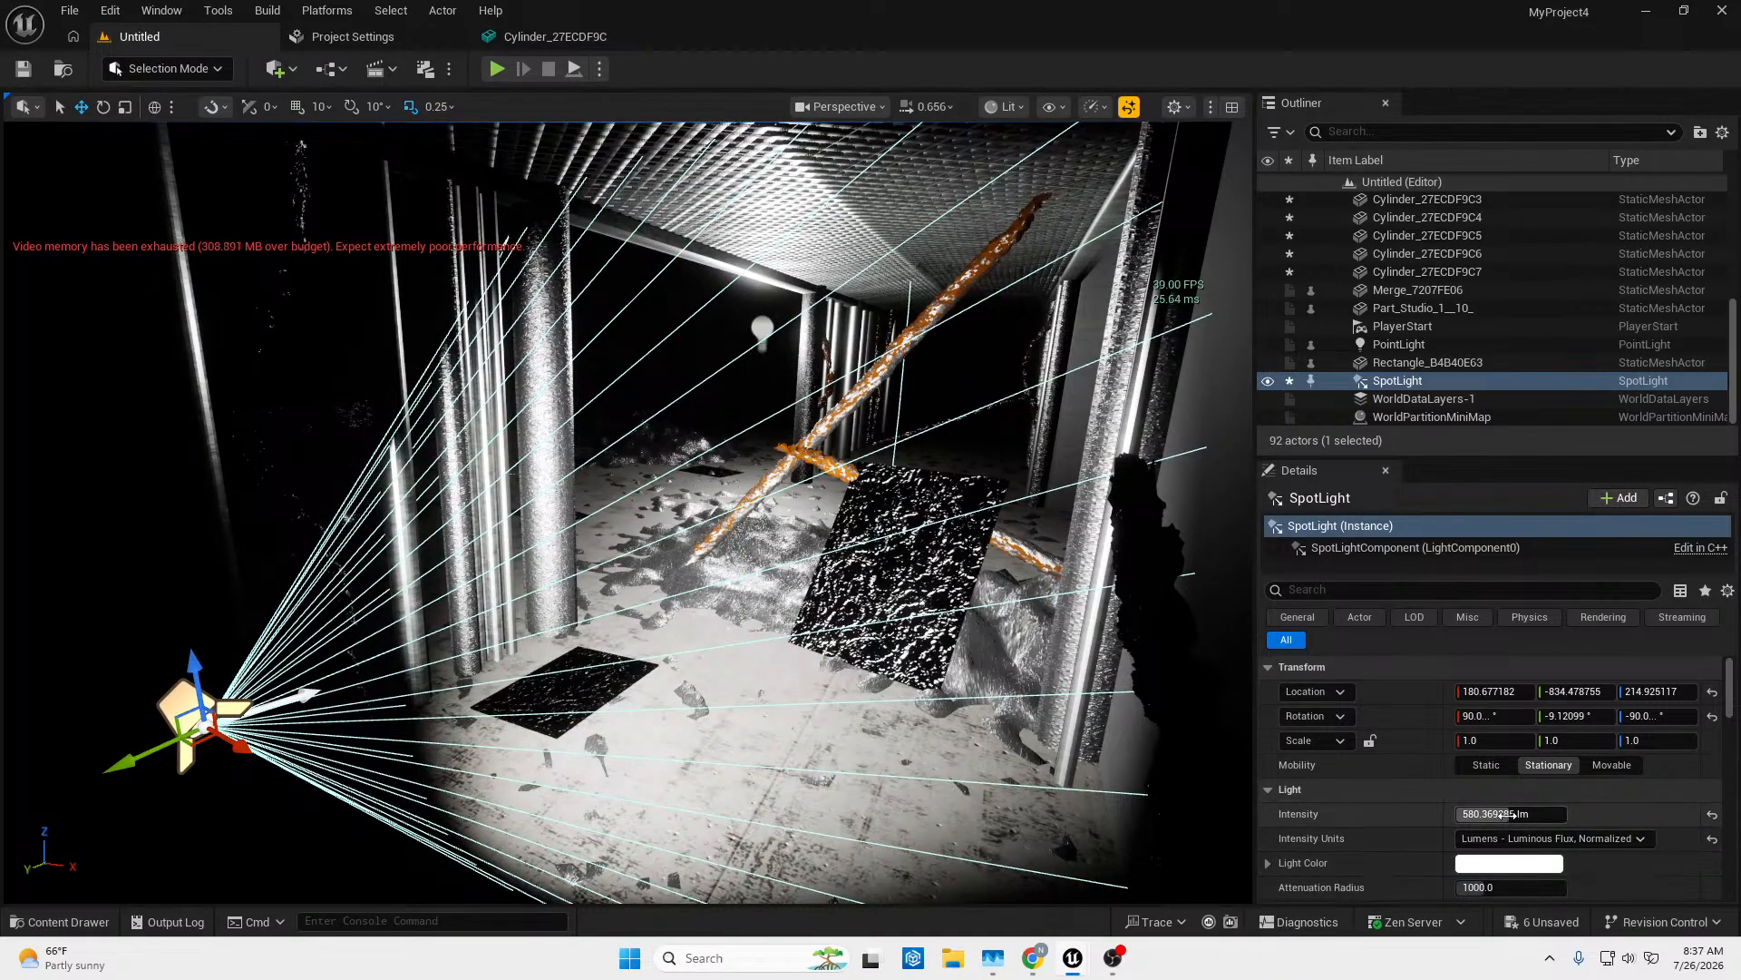
scroll(1494, 843, "down", 2)
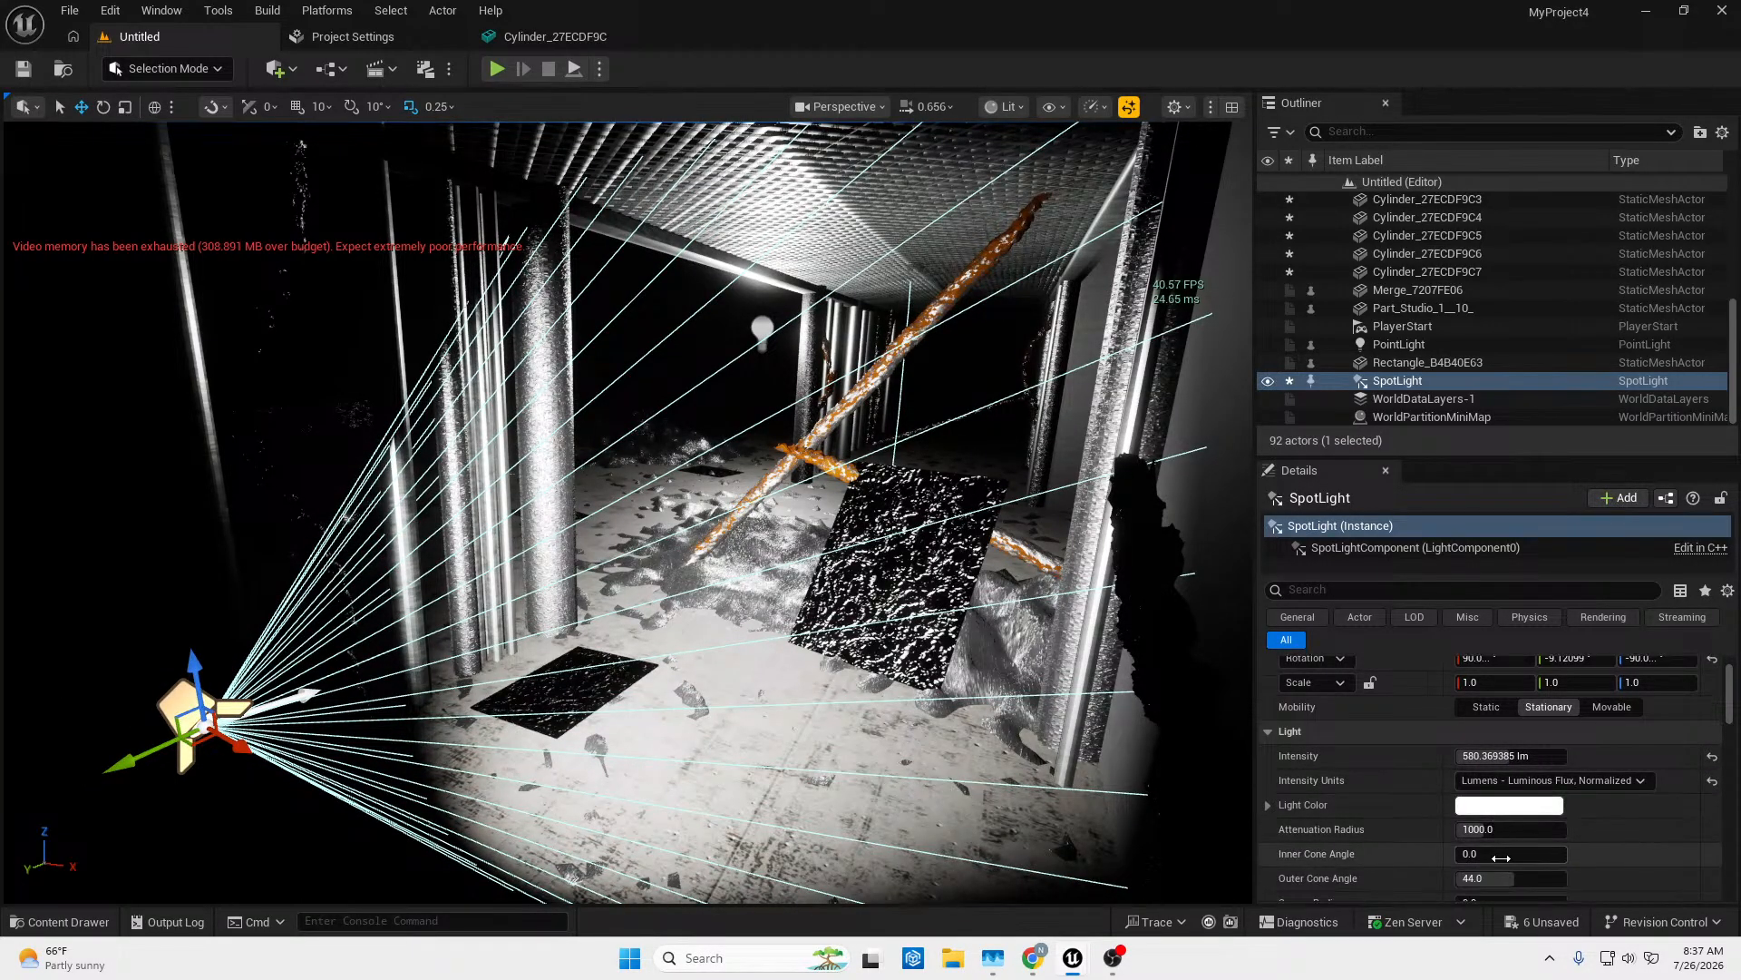
left_click_drag(1487, 829, 1614, 829)
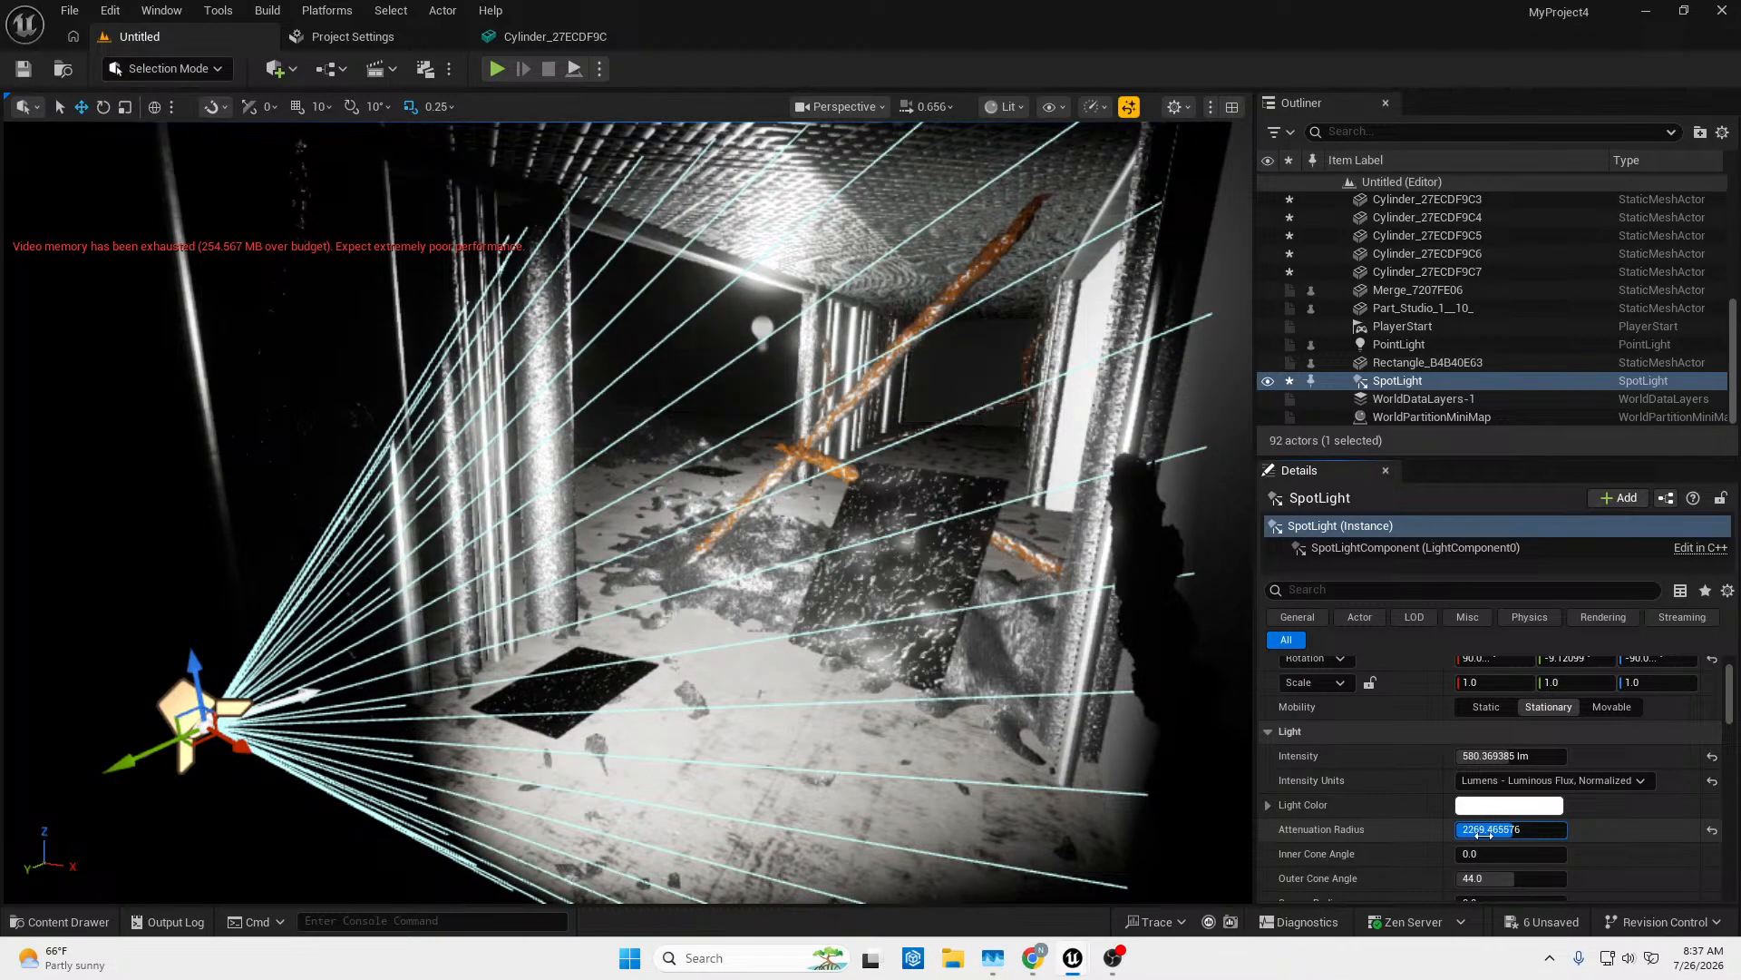
scroll(1268, 720, "down", 1)
Reduce the spot light's attenuation radius to about 2129.8, judging its reach at the far end of the corridor.
right_click_drag(1143, 638, 1197, 598)
key("w")
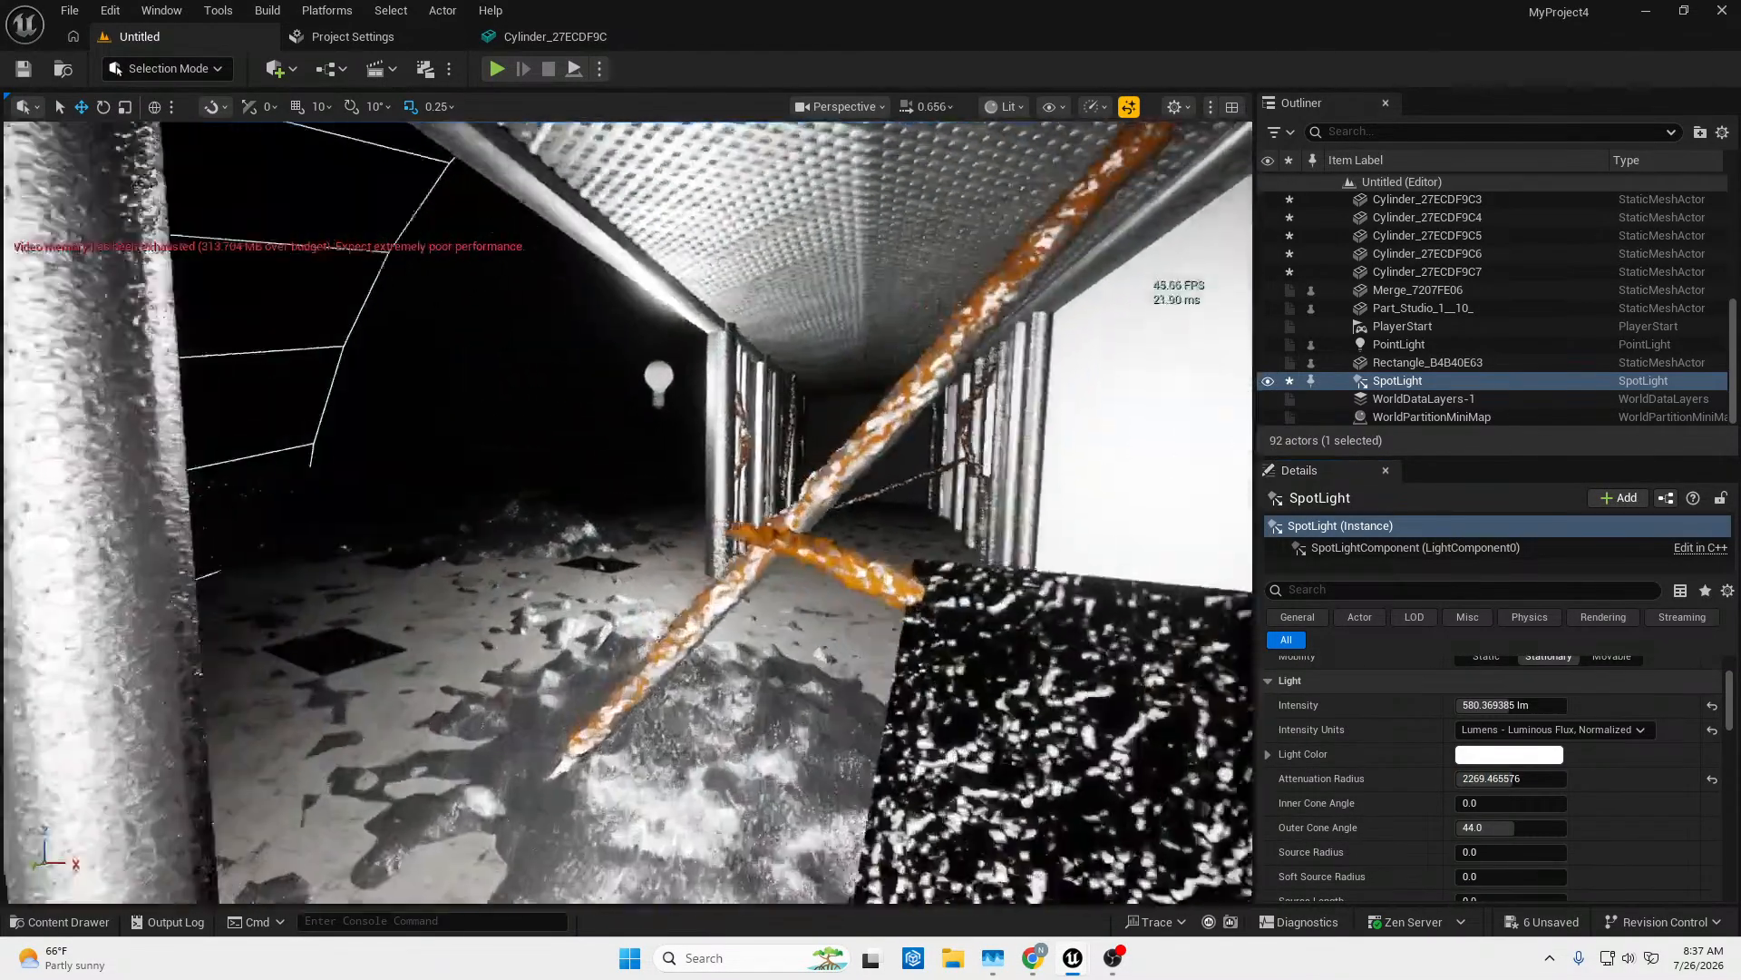
key("w")
right_click_drag(1151, 716, 1192, 725)
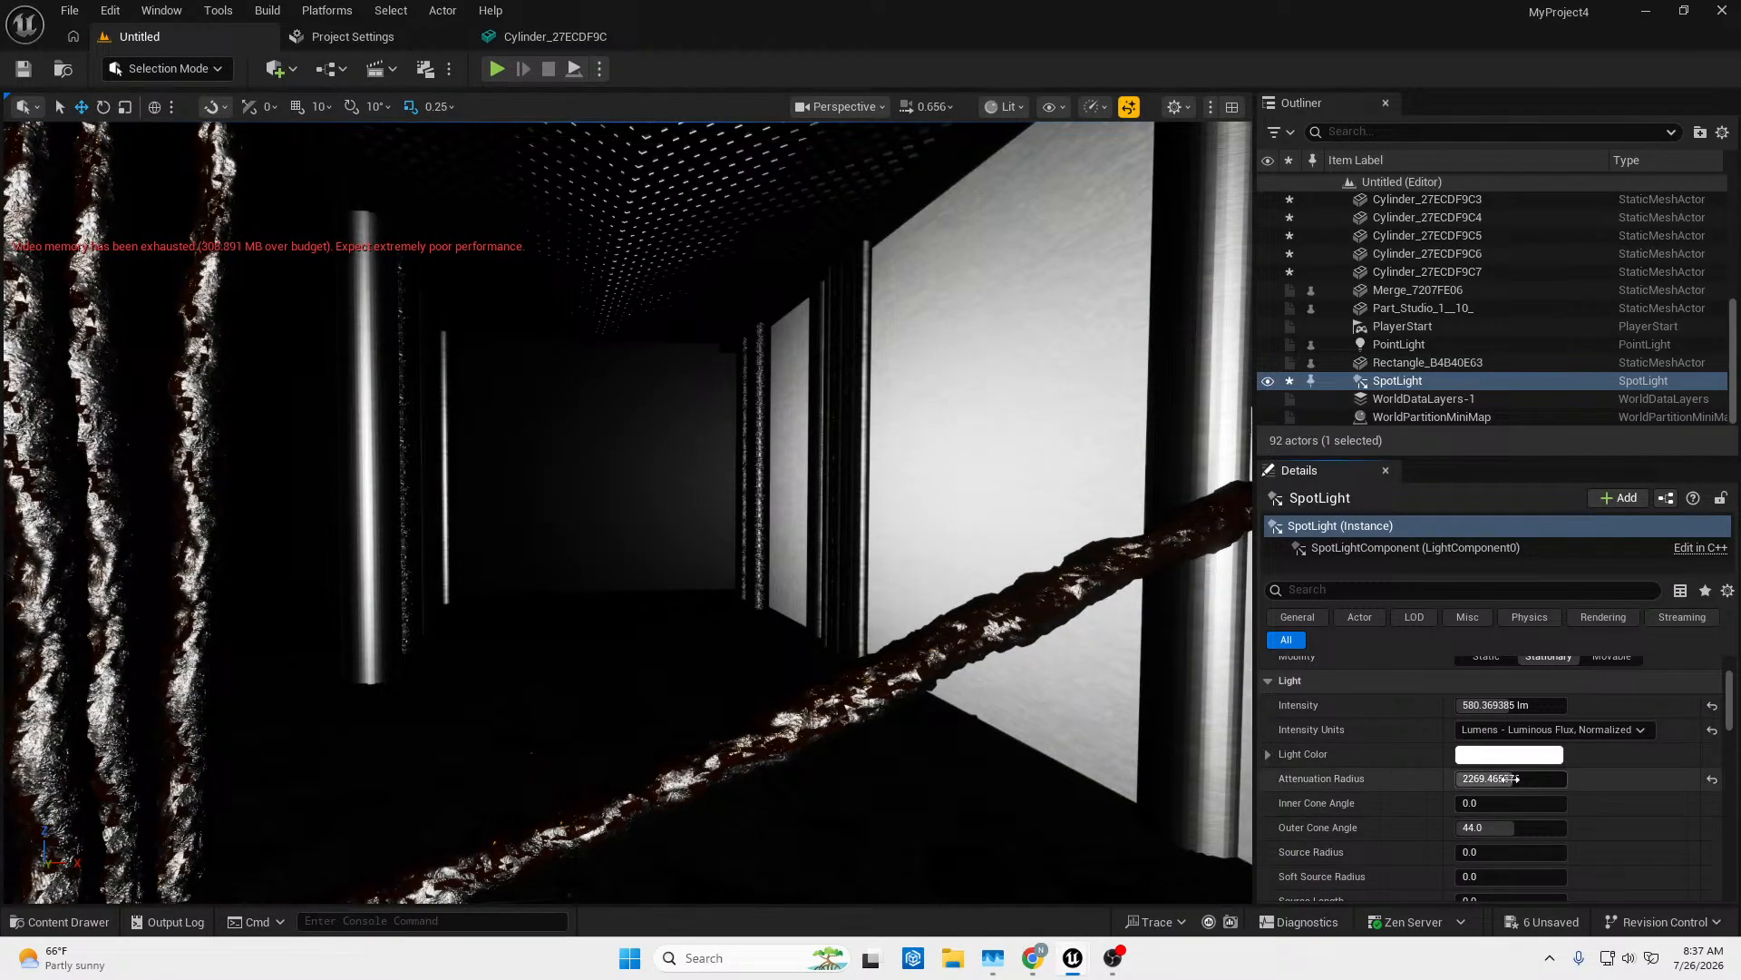
left_click_drag(1508, 778, 1415, 778)
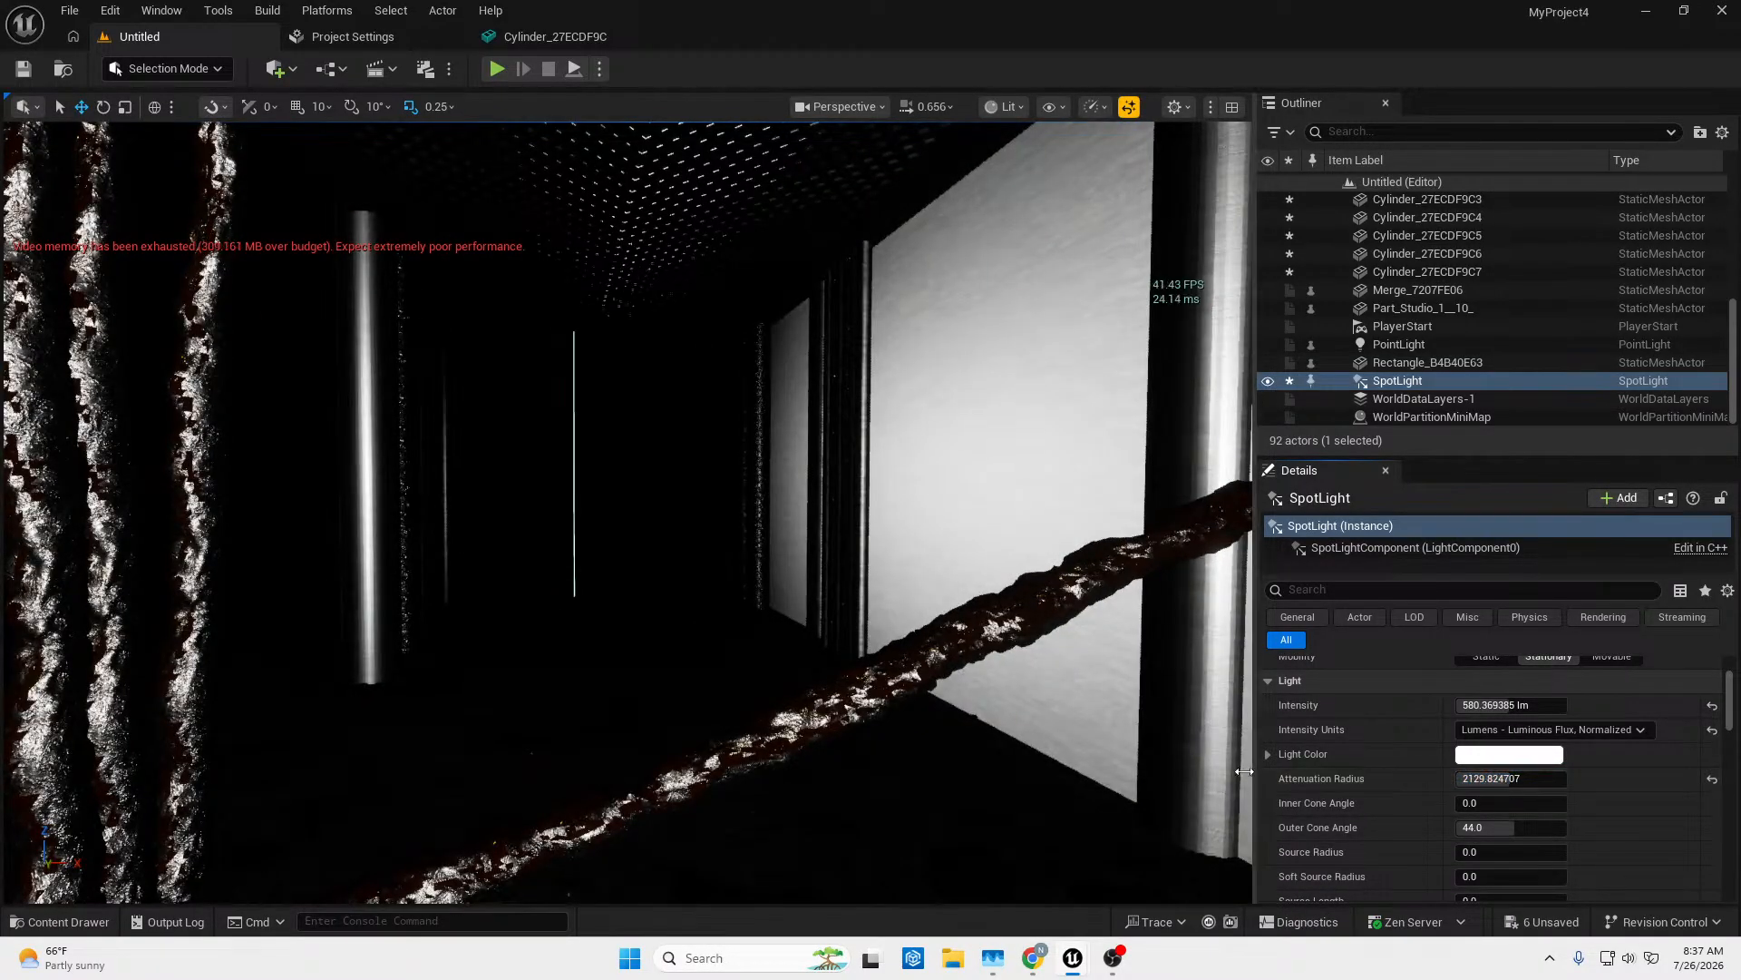
Lower the spot light's intensity, trying 300 and 200 lm before setting it to 100 lm.
right_click_drag(978, 714, 1016, 735)
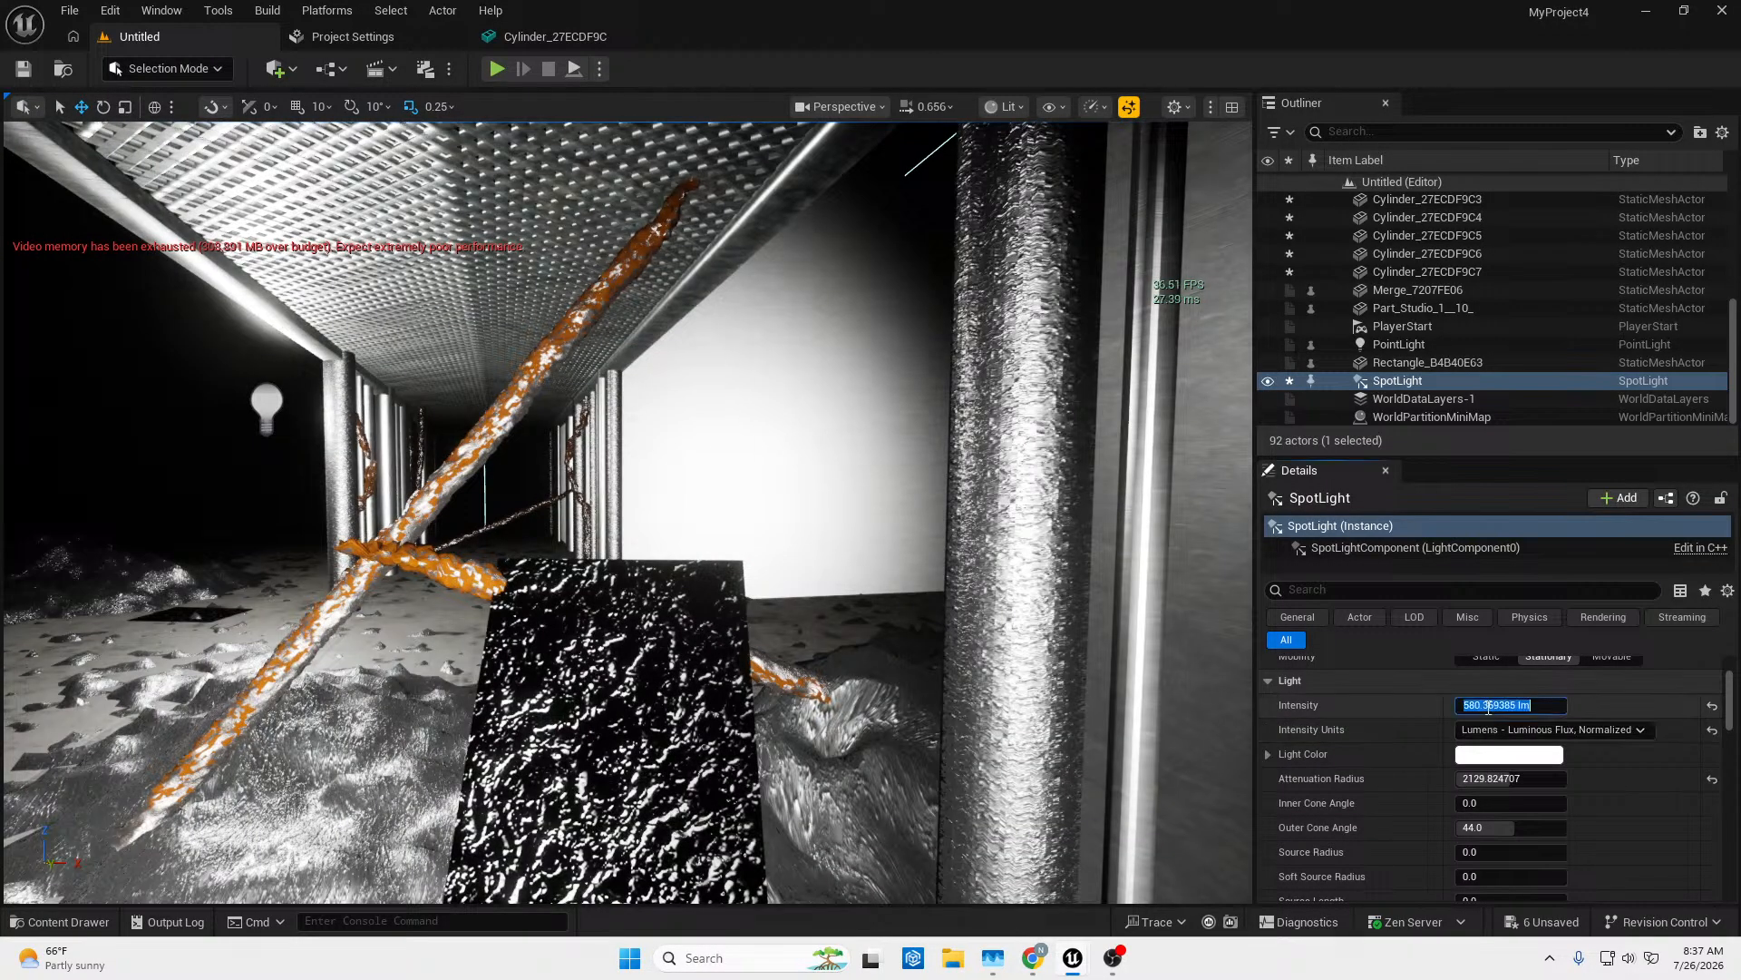
type("300")
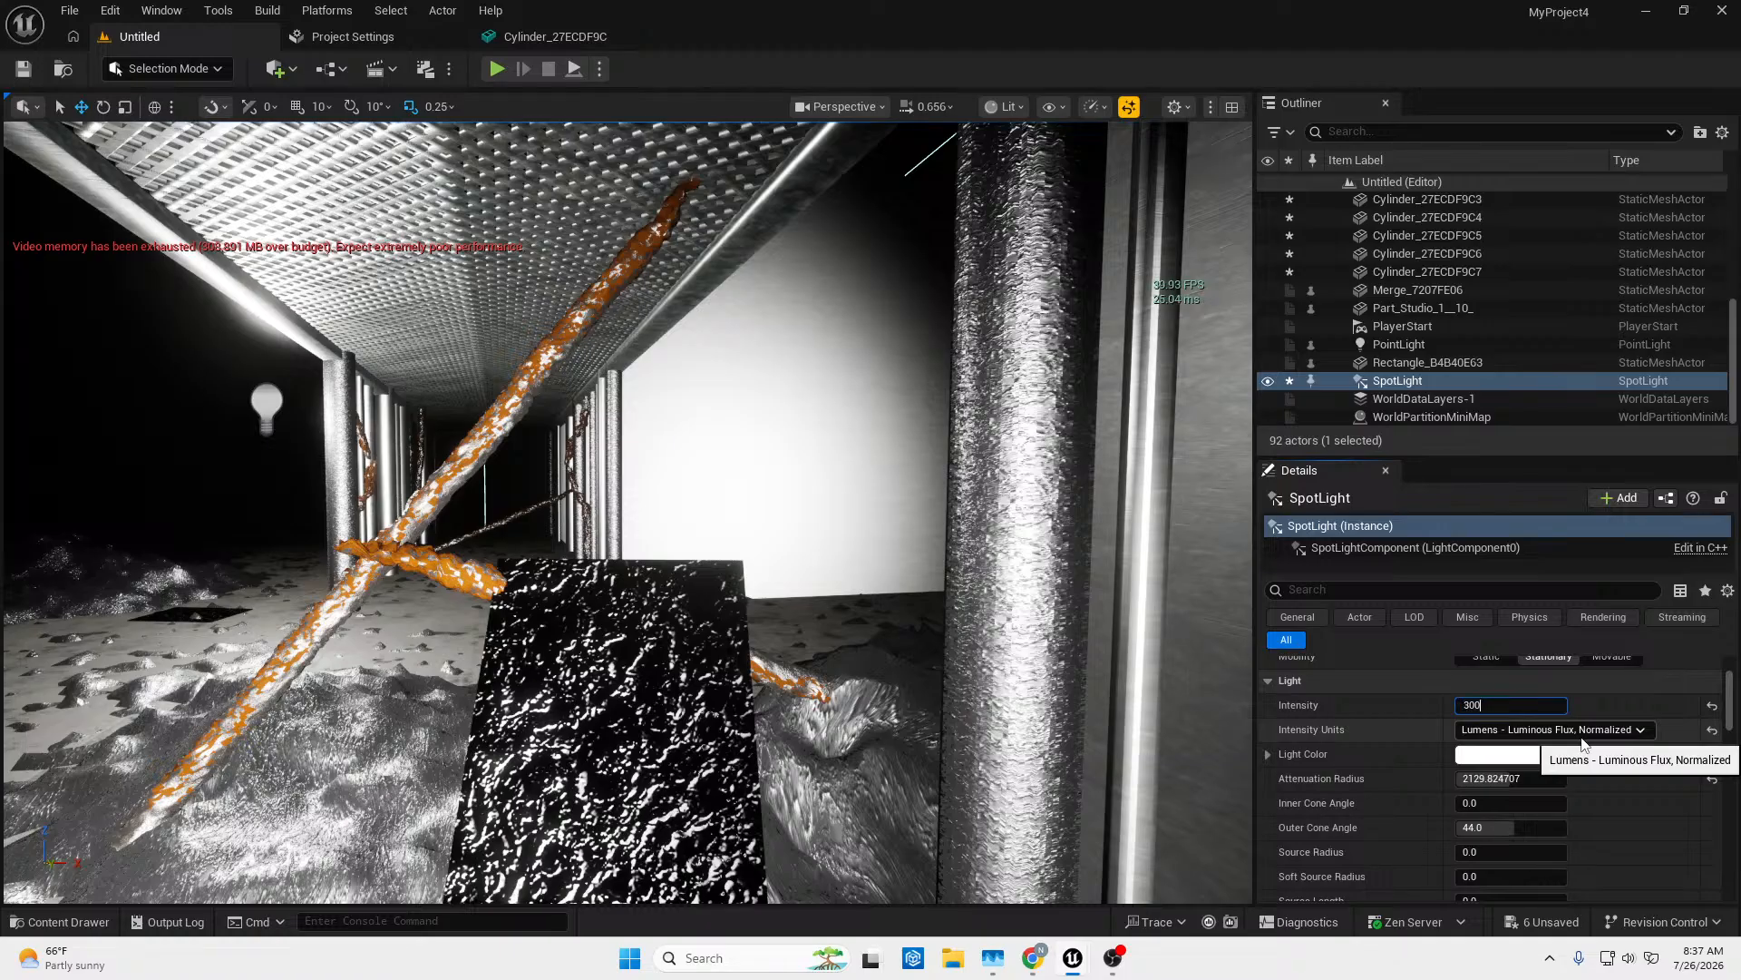
key("Return")
type("2")
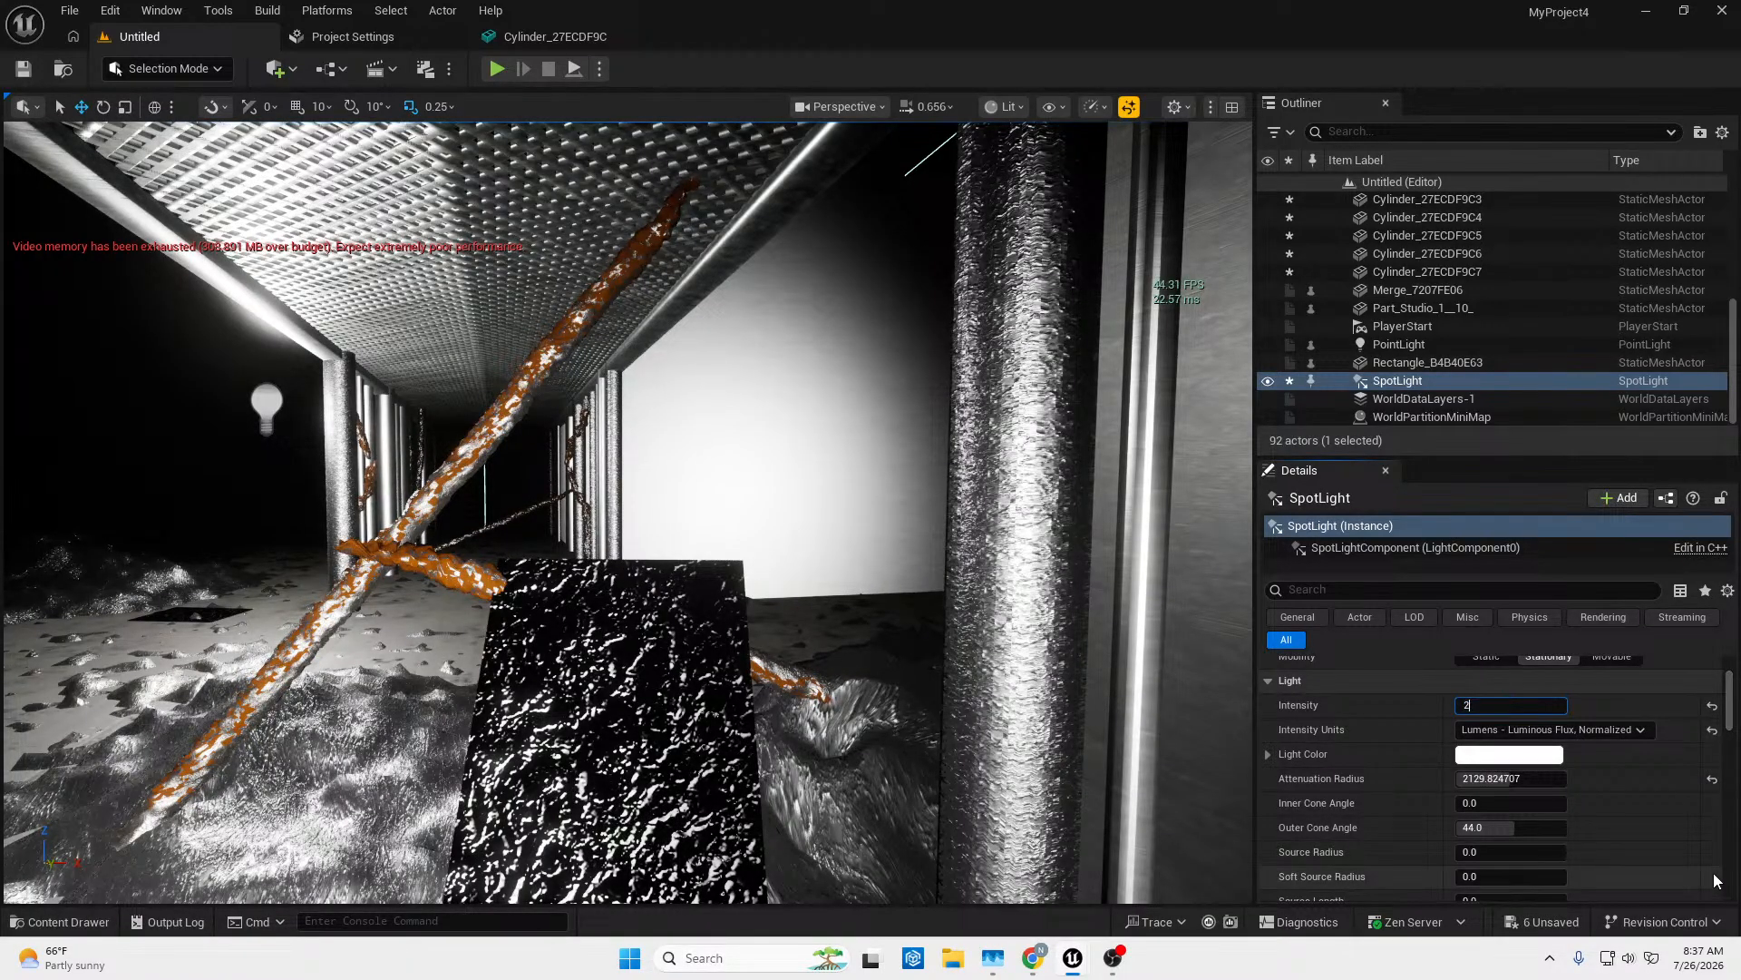
type("00")
key("Return")
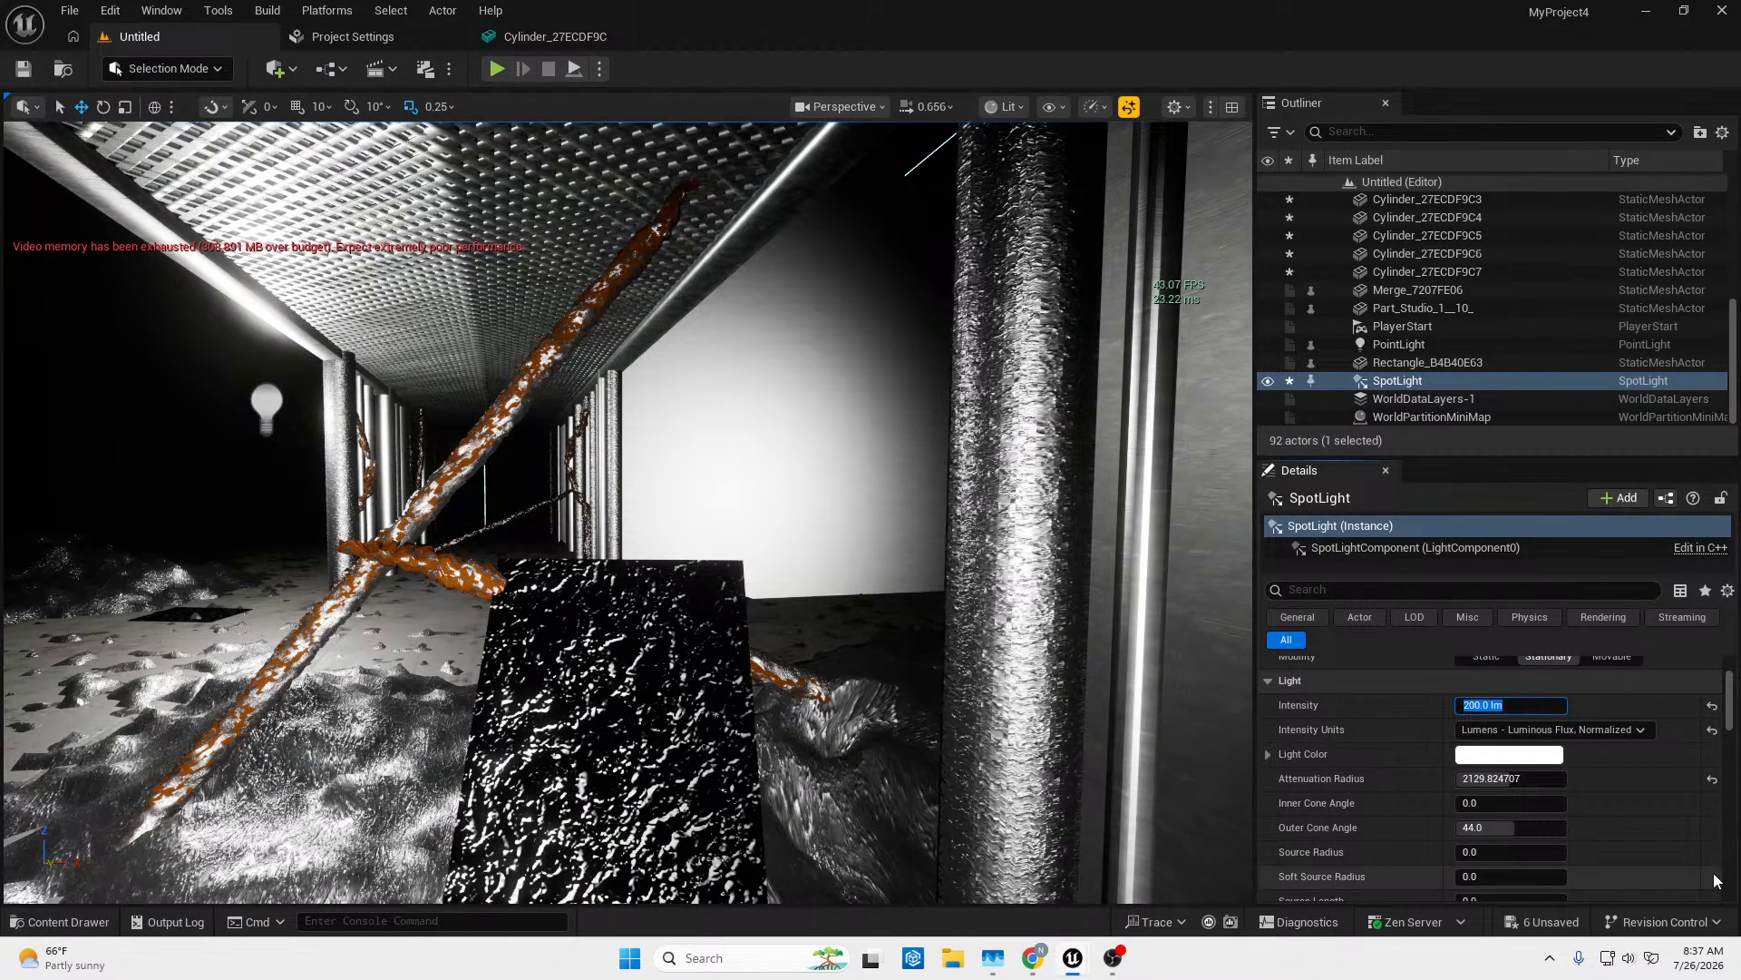
type("100")
key("Return")
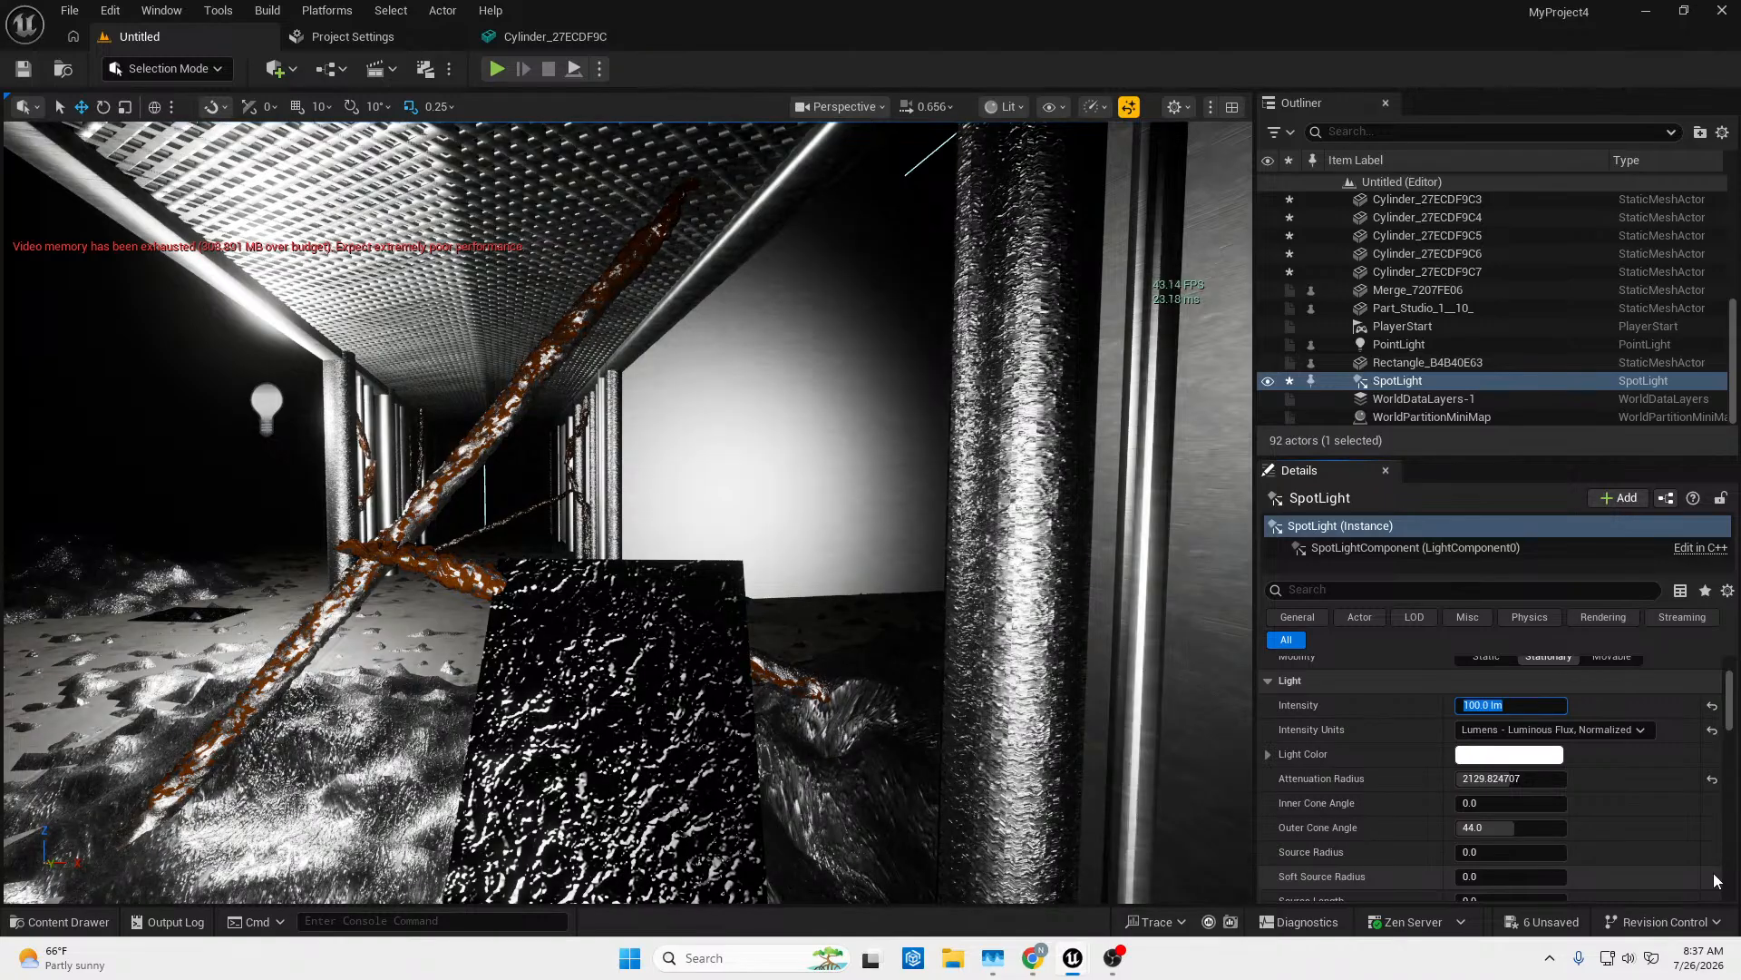
Switch to modeling mode and place a new cylinder on the ground in front of the brightly lit wall panel.
key("w")
right_click_drag(816, 590, 867, 485)
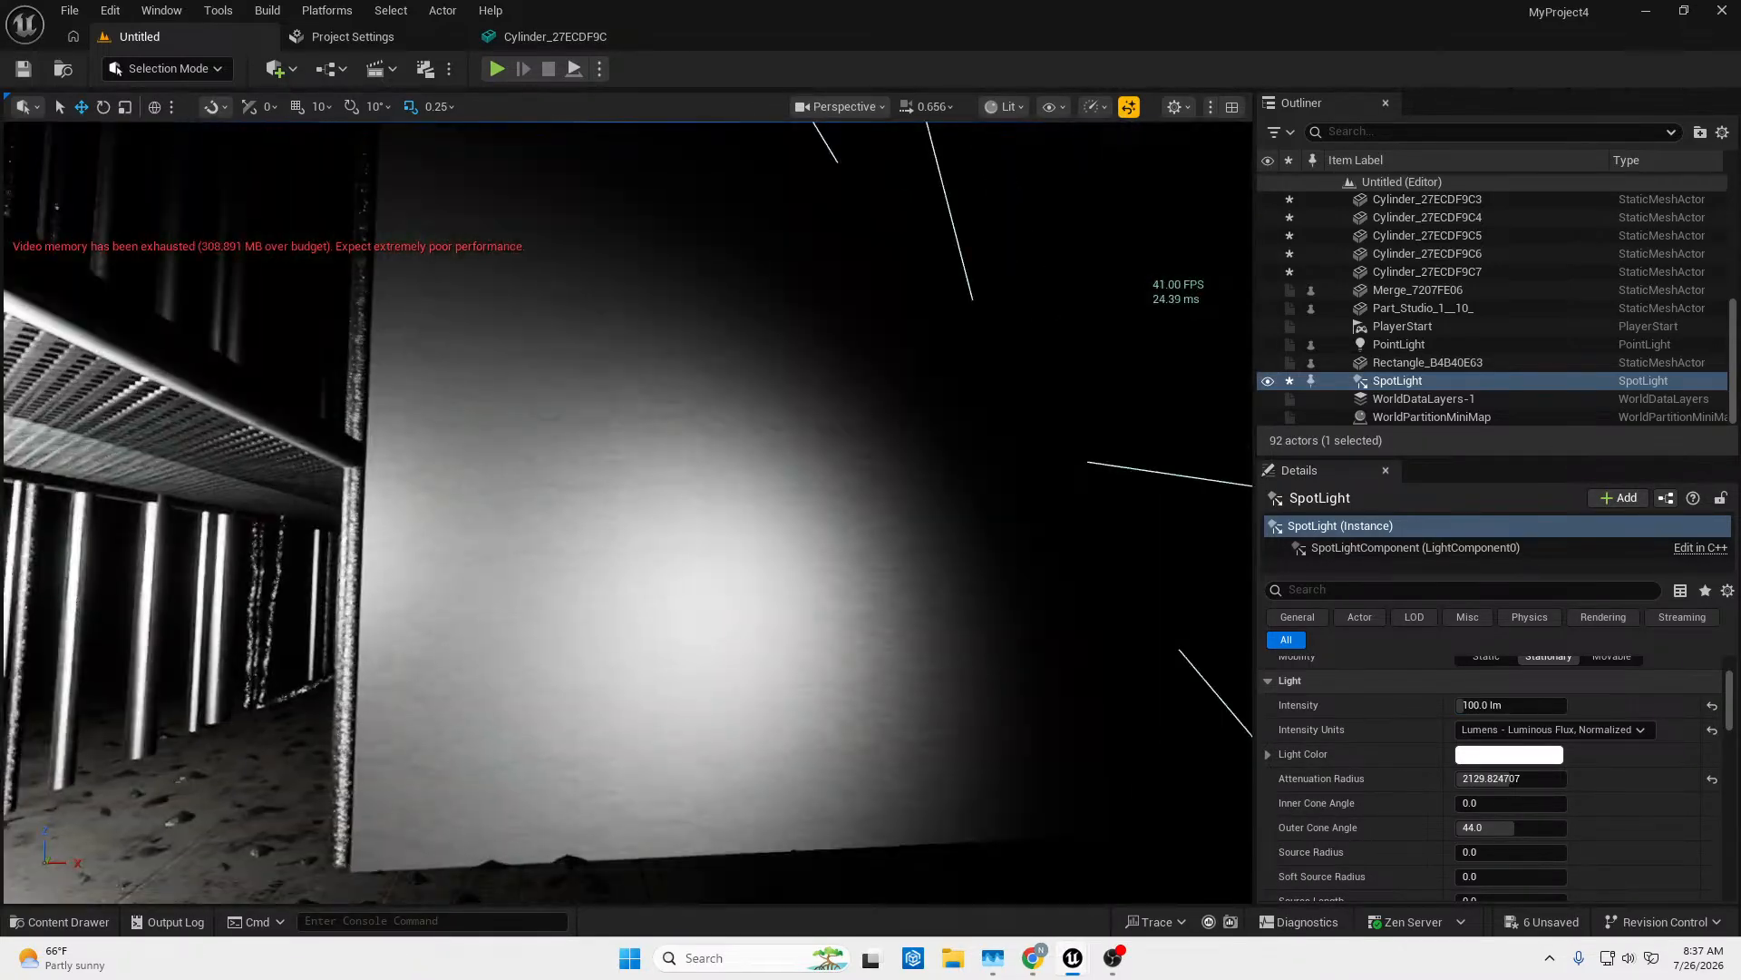
right_click_drag(751, 580, 490, 608)
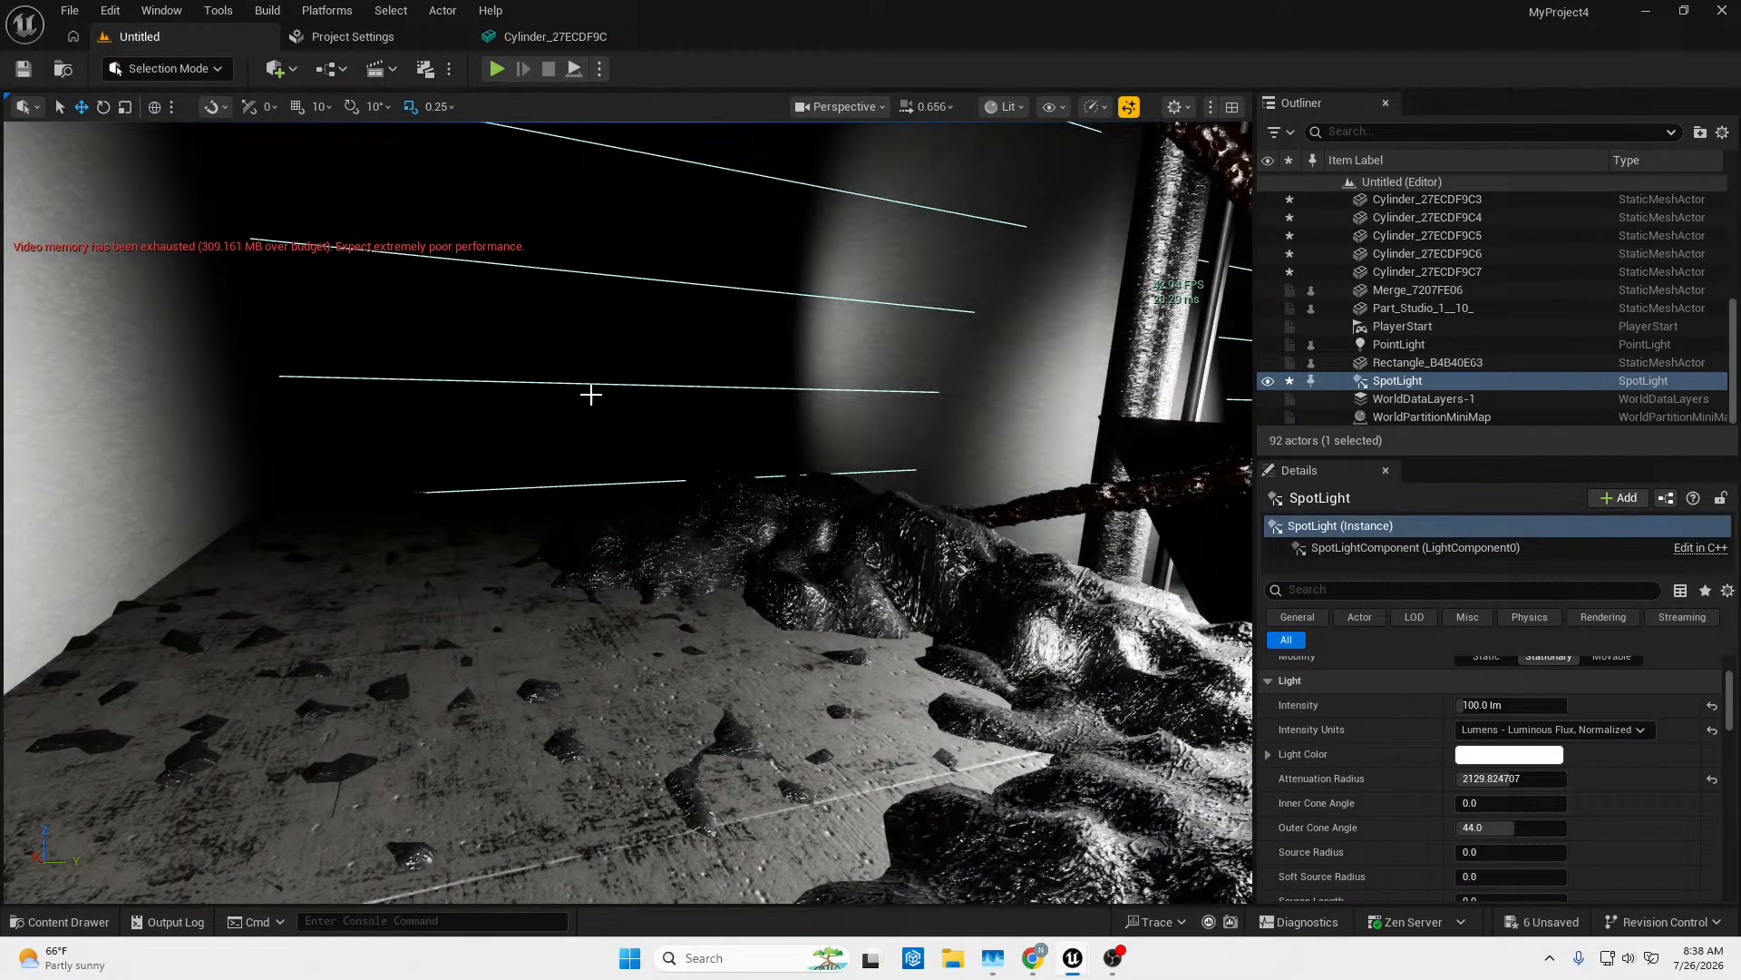
right_click_drag(591, 395, 569, 499)
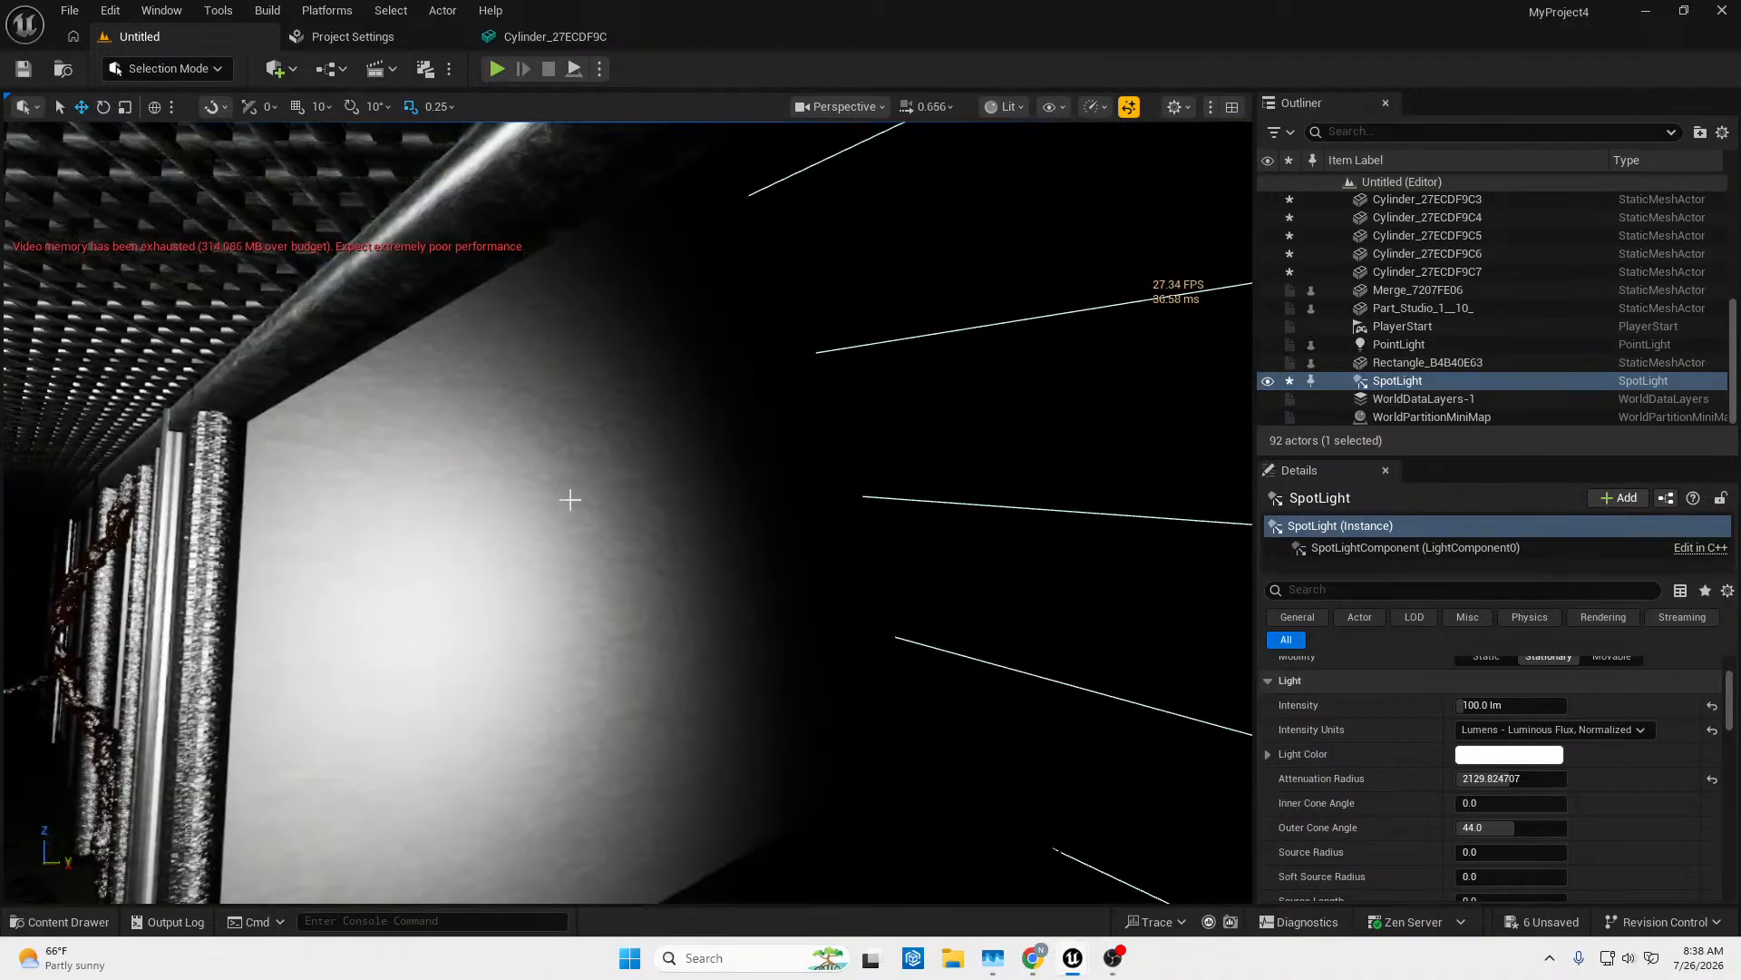
right_click_drag(372, 442, 367, 404)
right_click_drag(307, 475, 141, 402)
left_click(153, 70)
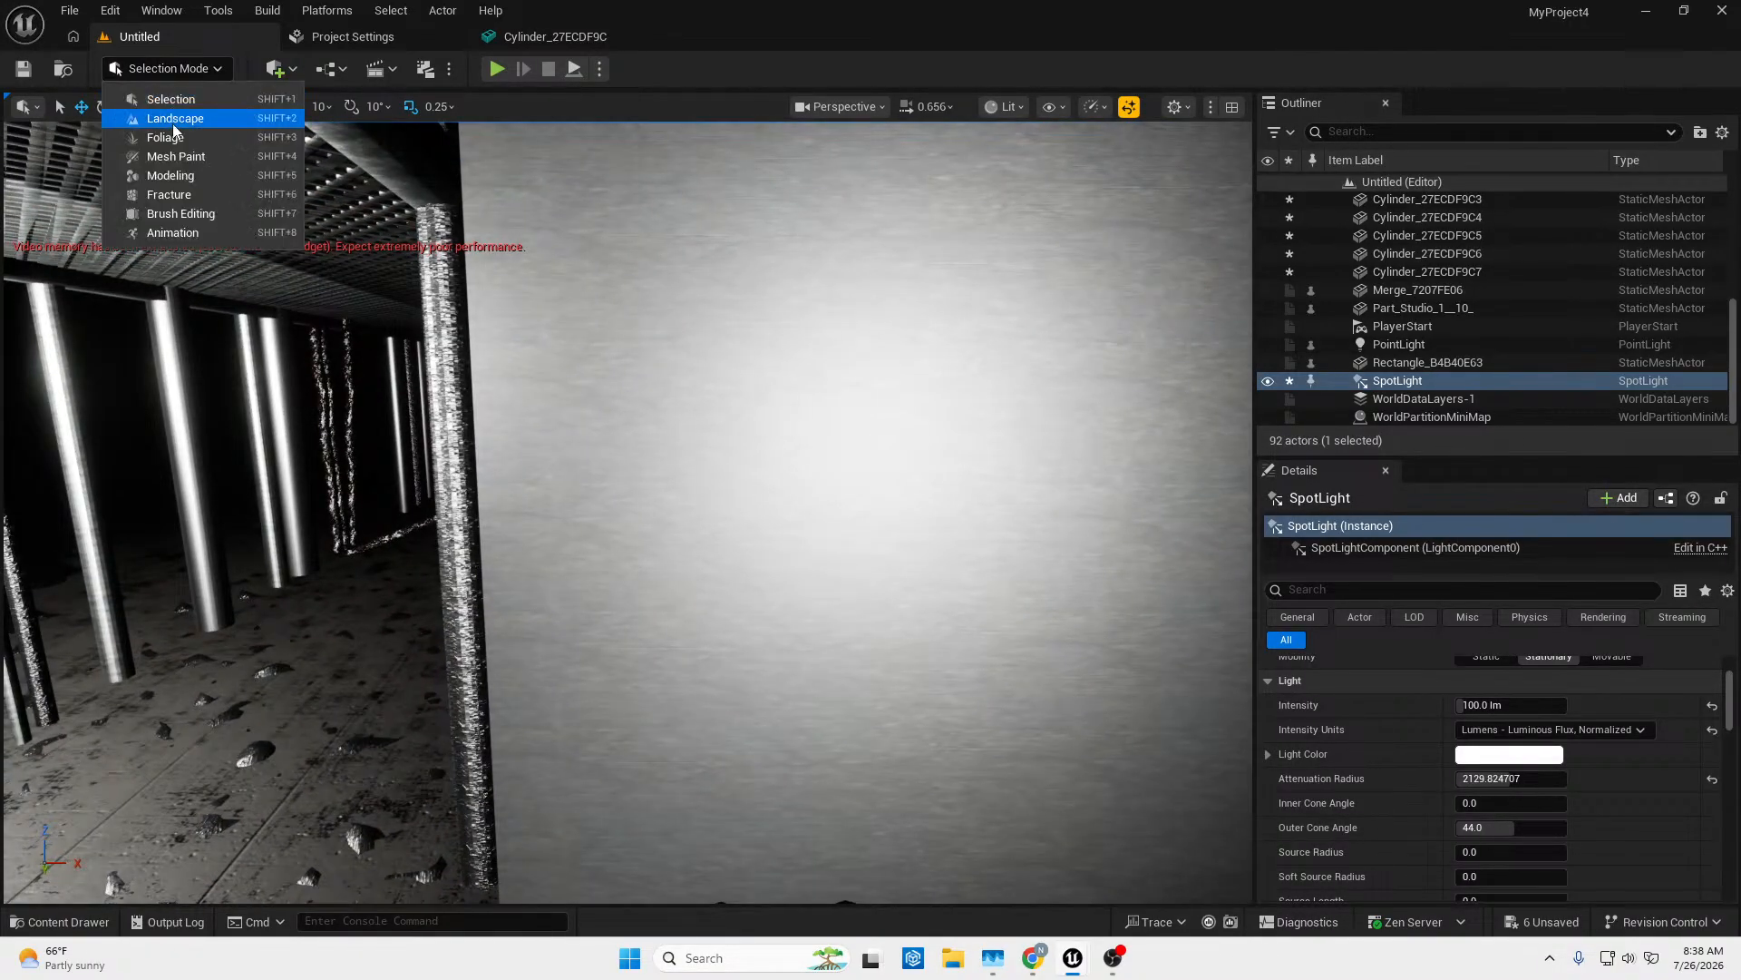
left_click(177, 179)
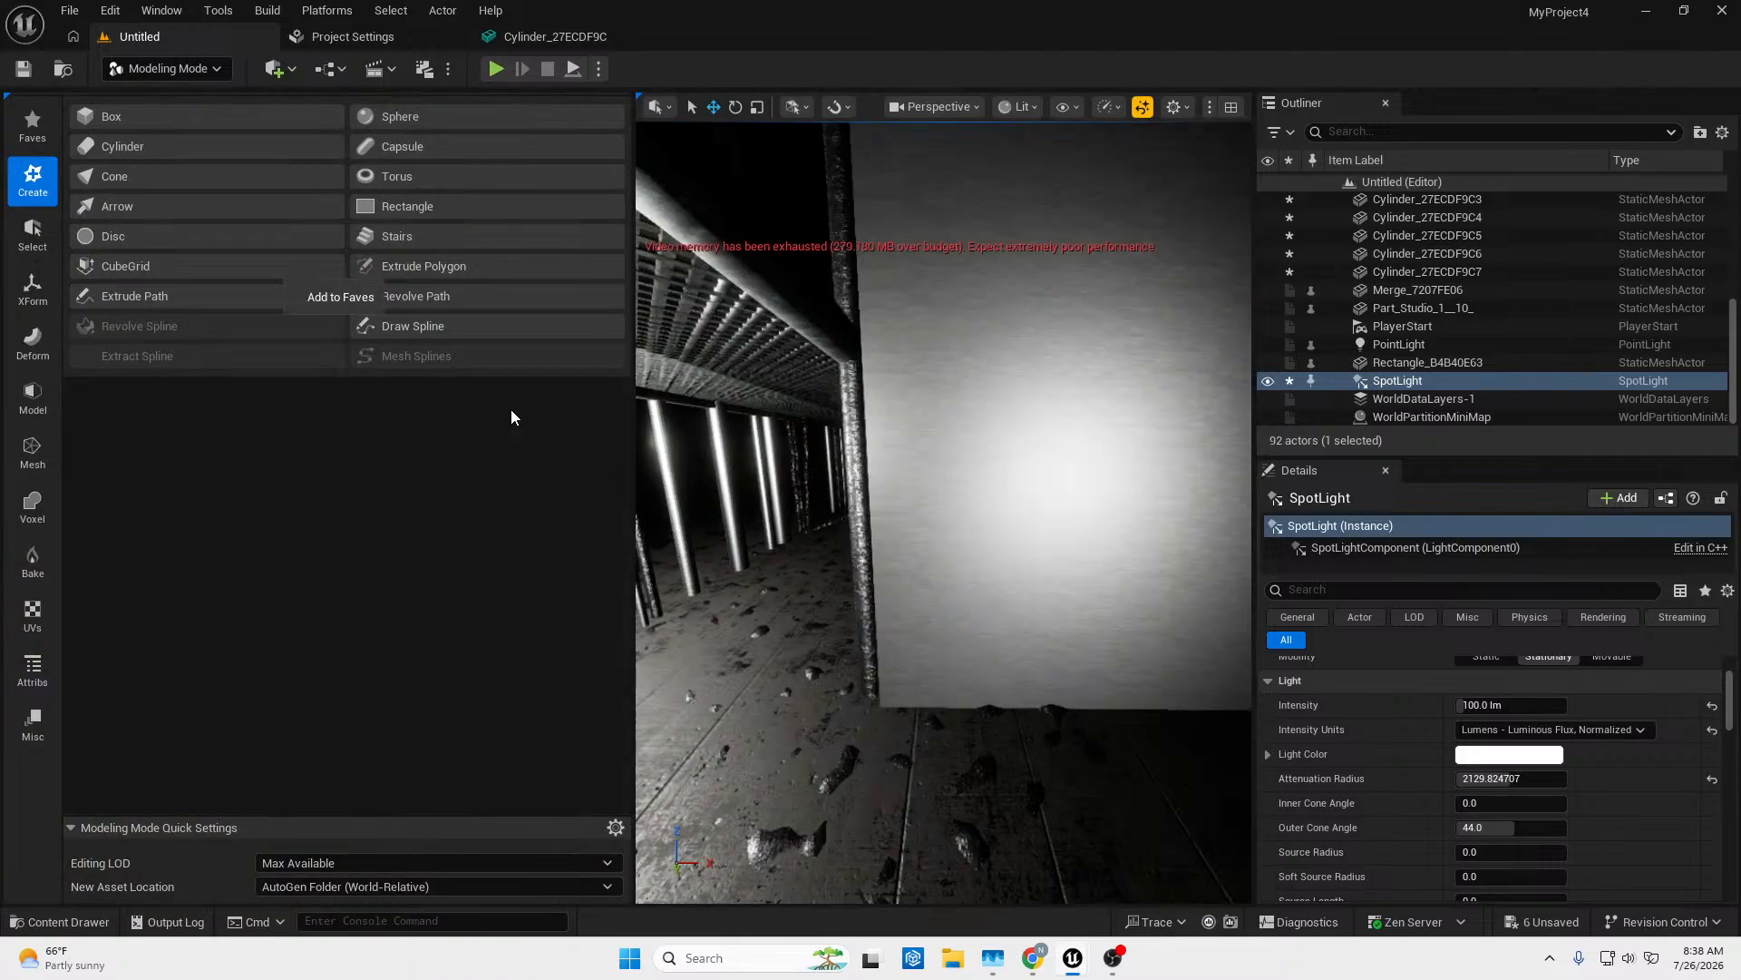
left_click(163, 151)
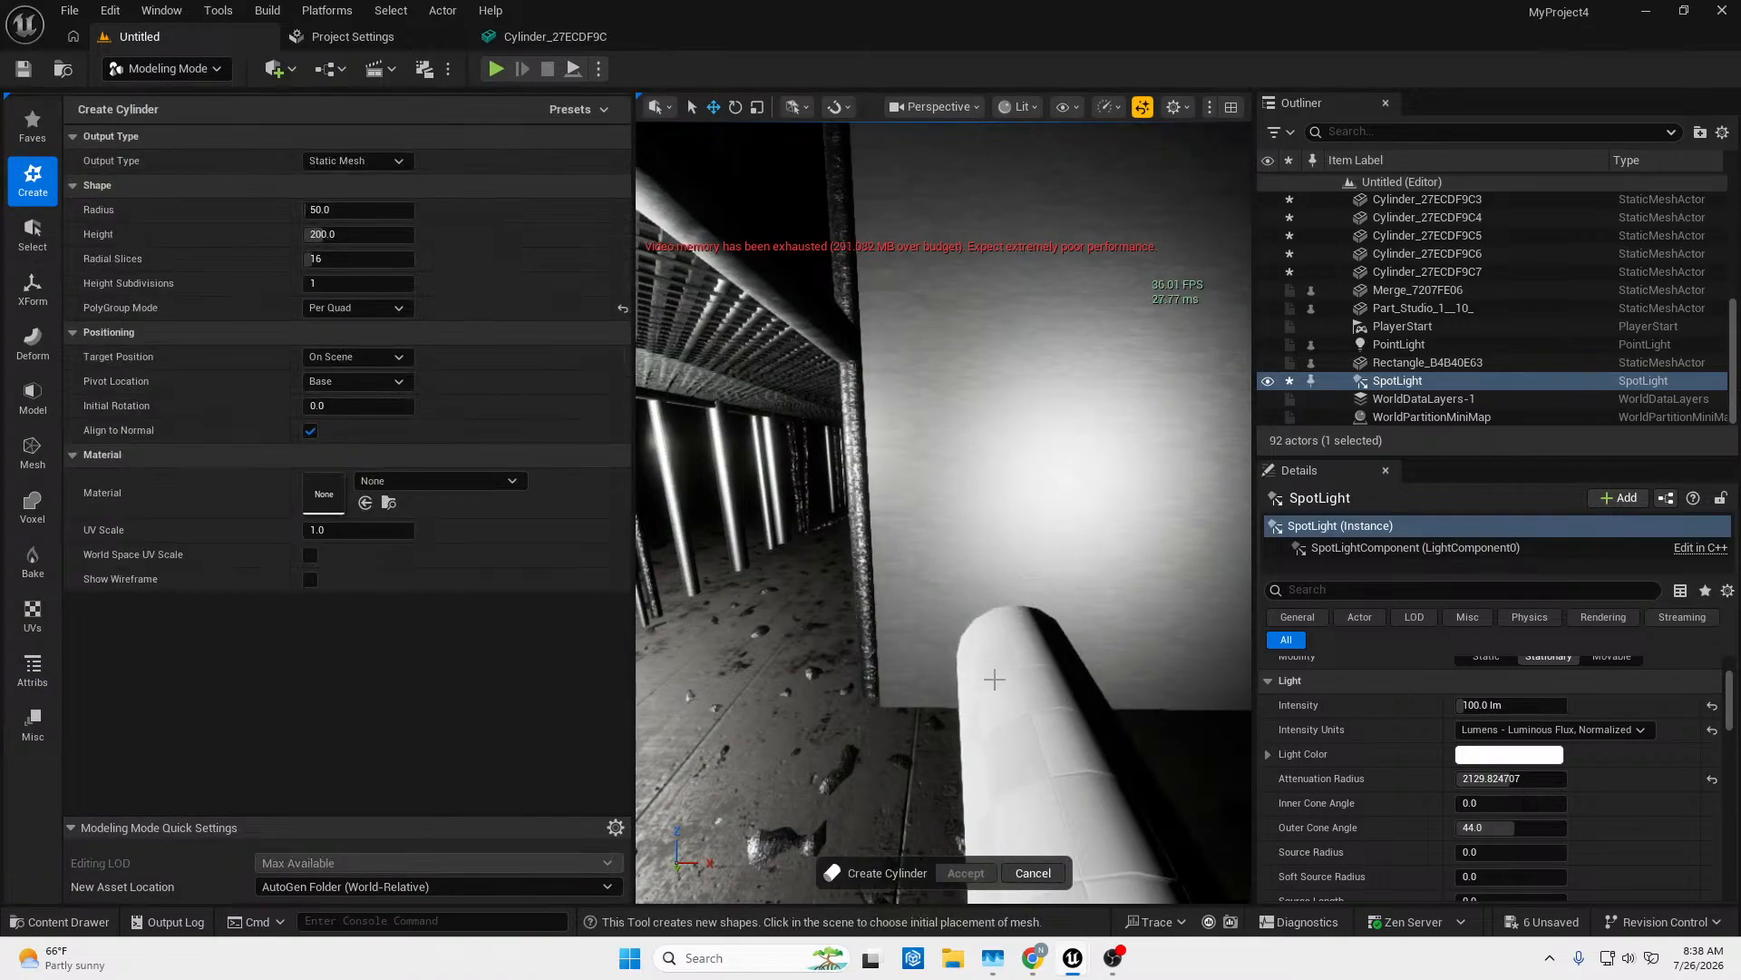
left_click(971, 744)
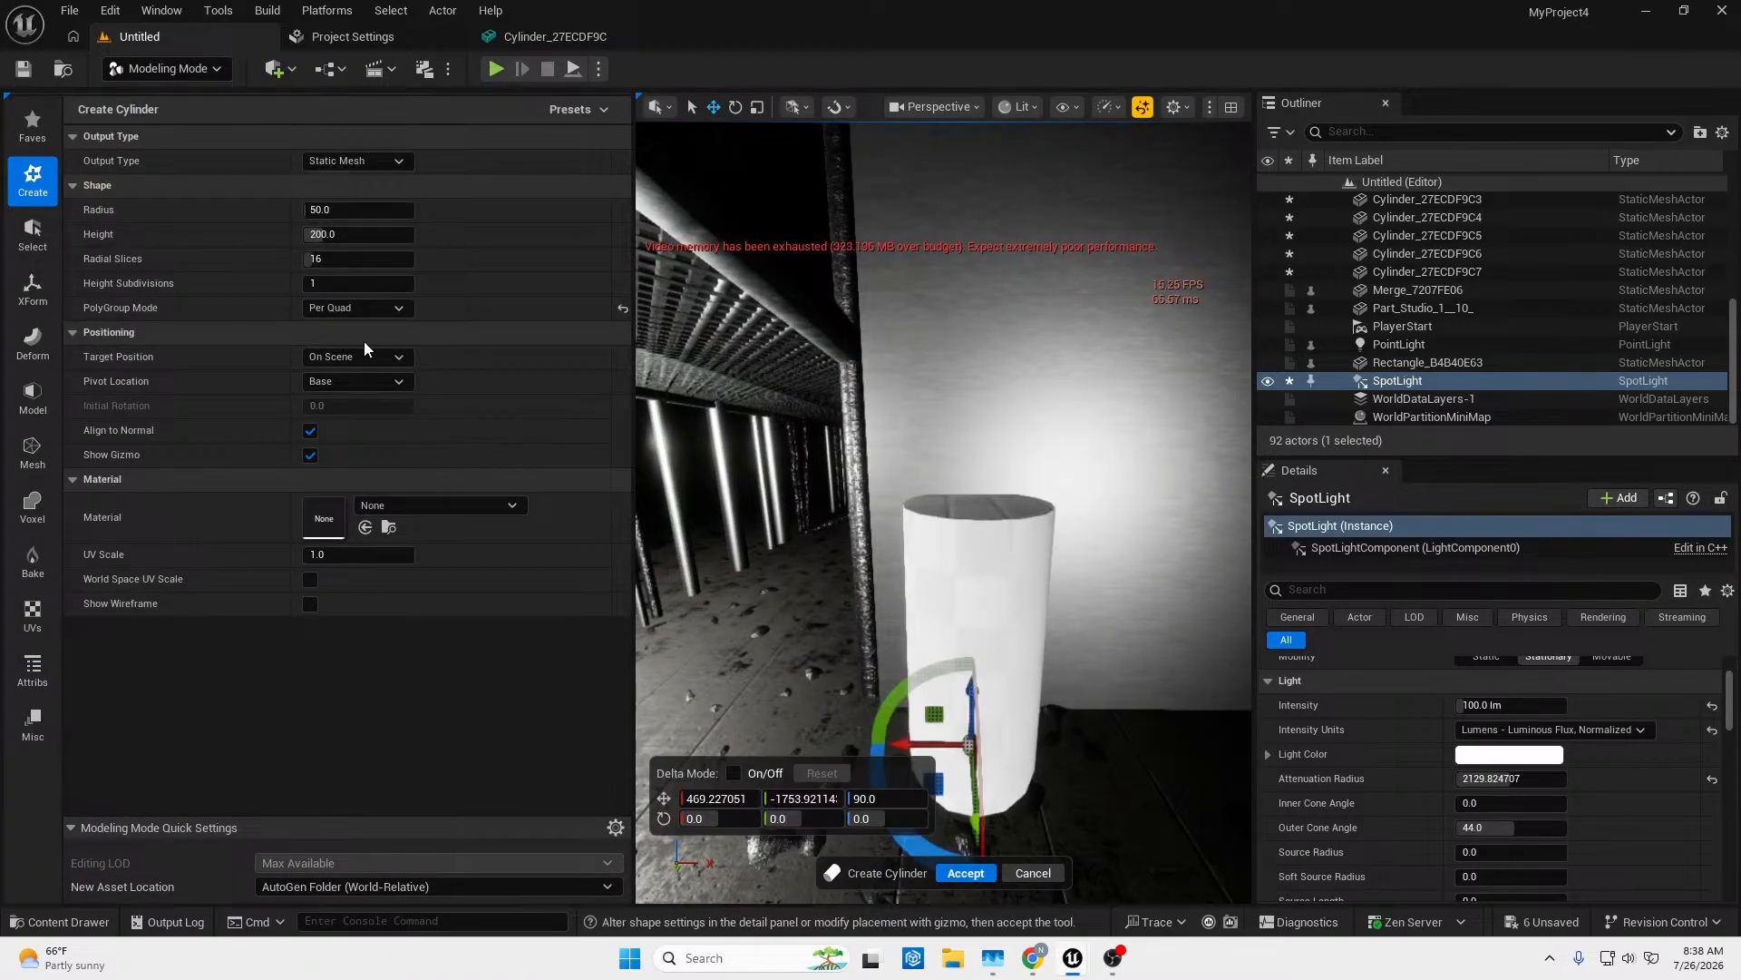
Set the new cylinder's radius to 20, after trying 30.
left_click(336, 213)
type("30")
key("Return")
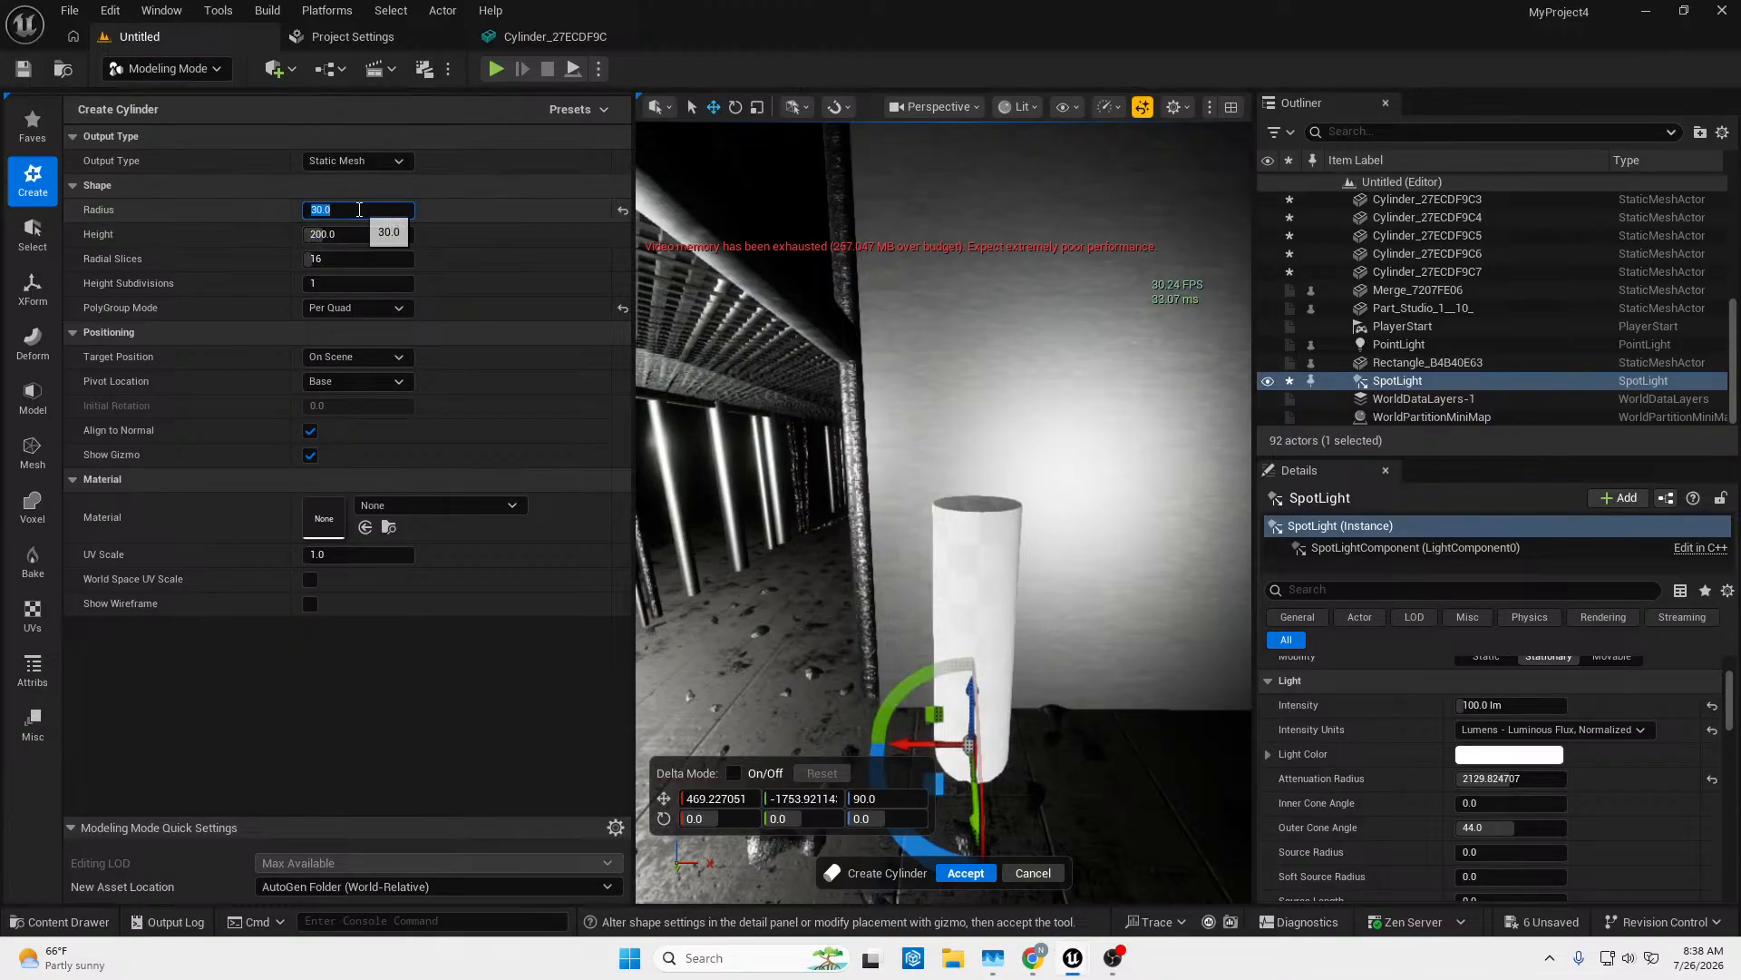
type("20")
key("Return")
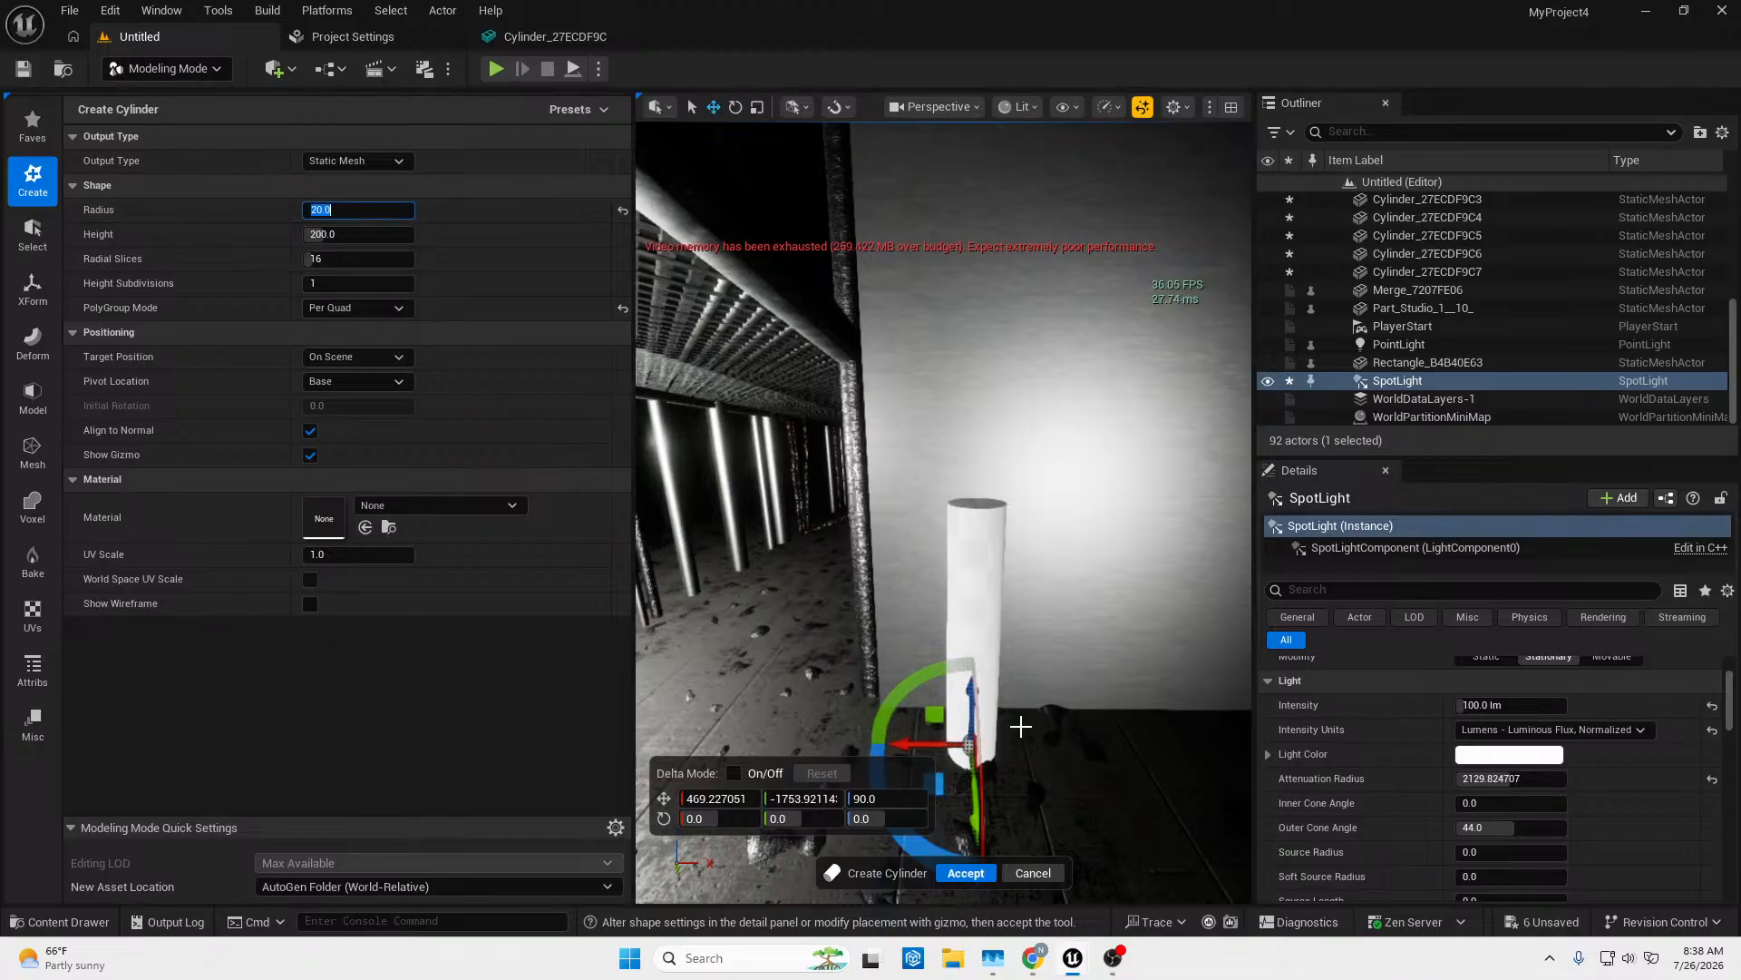
Set the cylinder's height to 700 after trying 500, raise its radial slices to 33, and create it.
left_click(361, 237)
type("500")
key("Return")
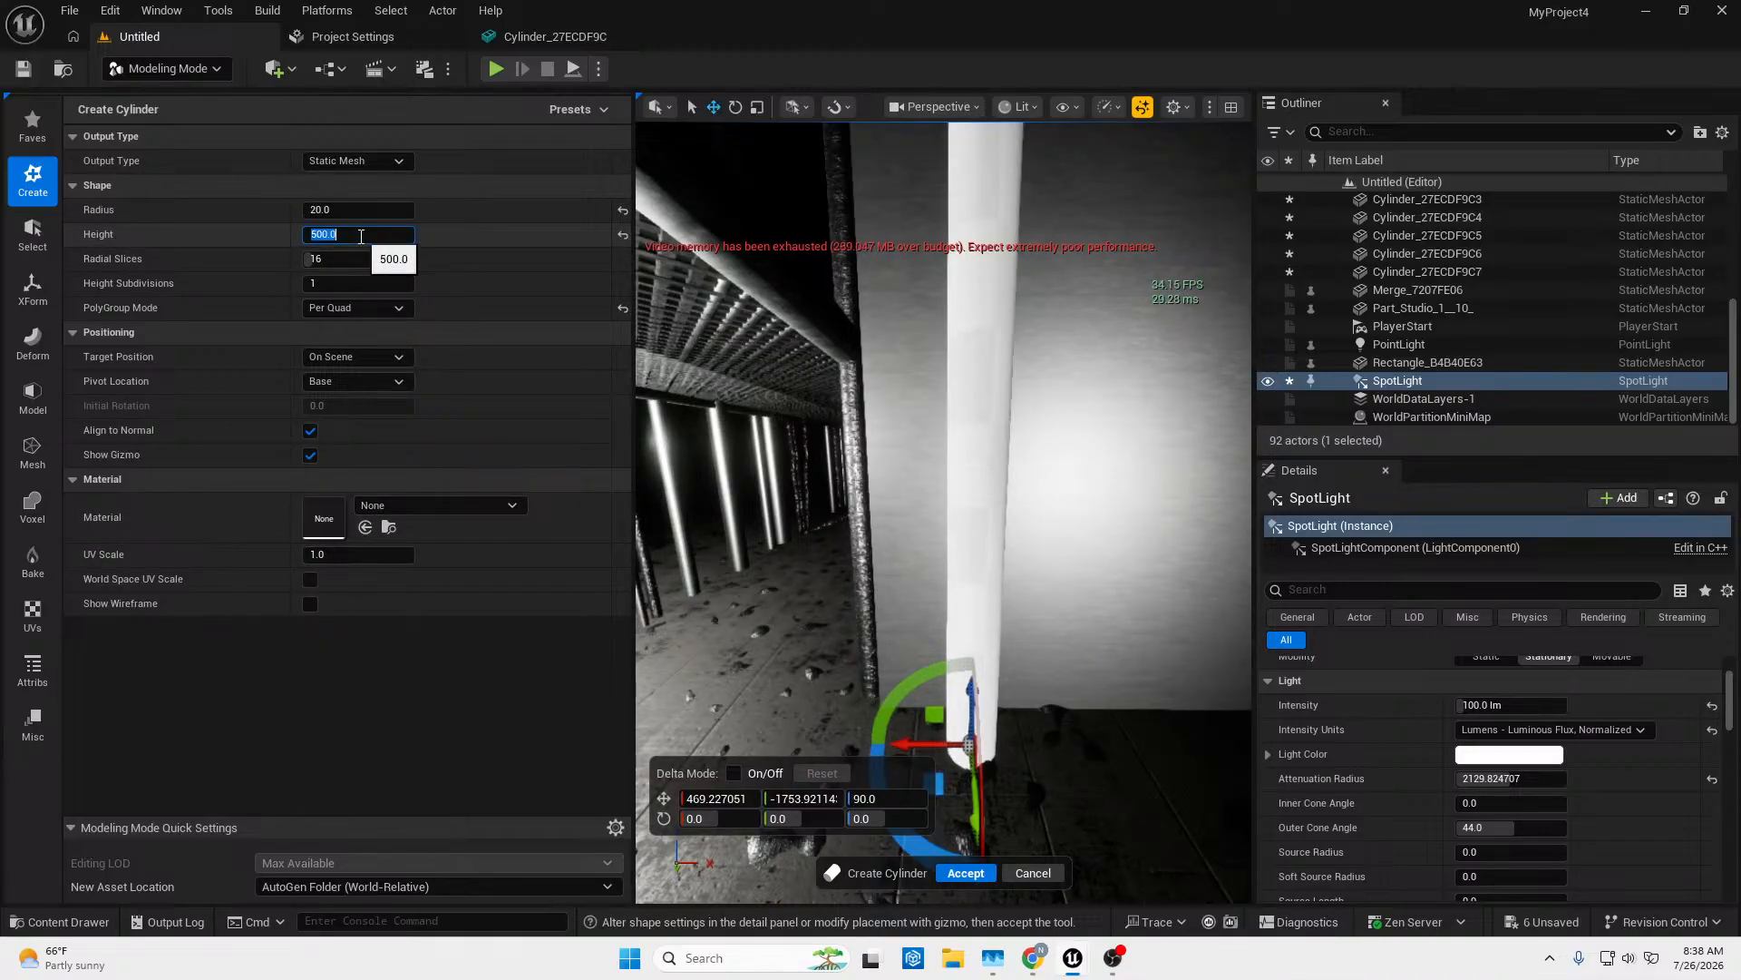
right_click_drag(855, 575, 913, 469)
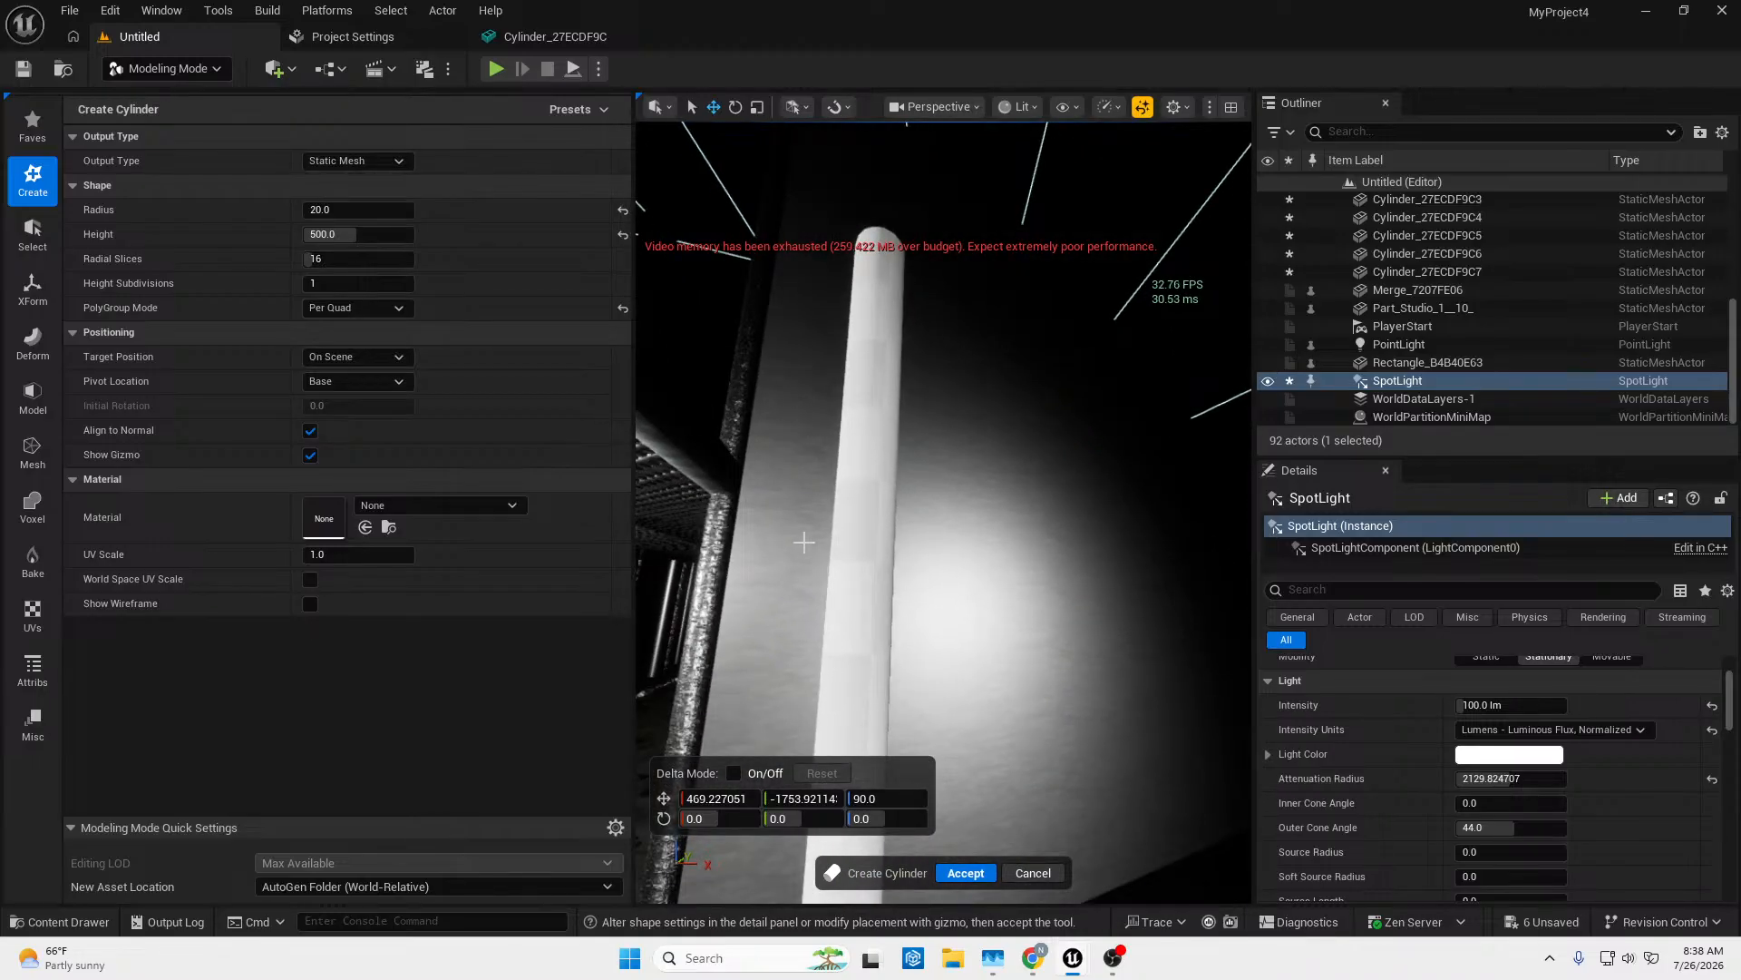
left_click(378, 234)
type("700")
key("Return")
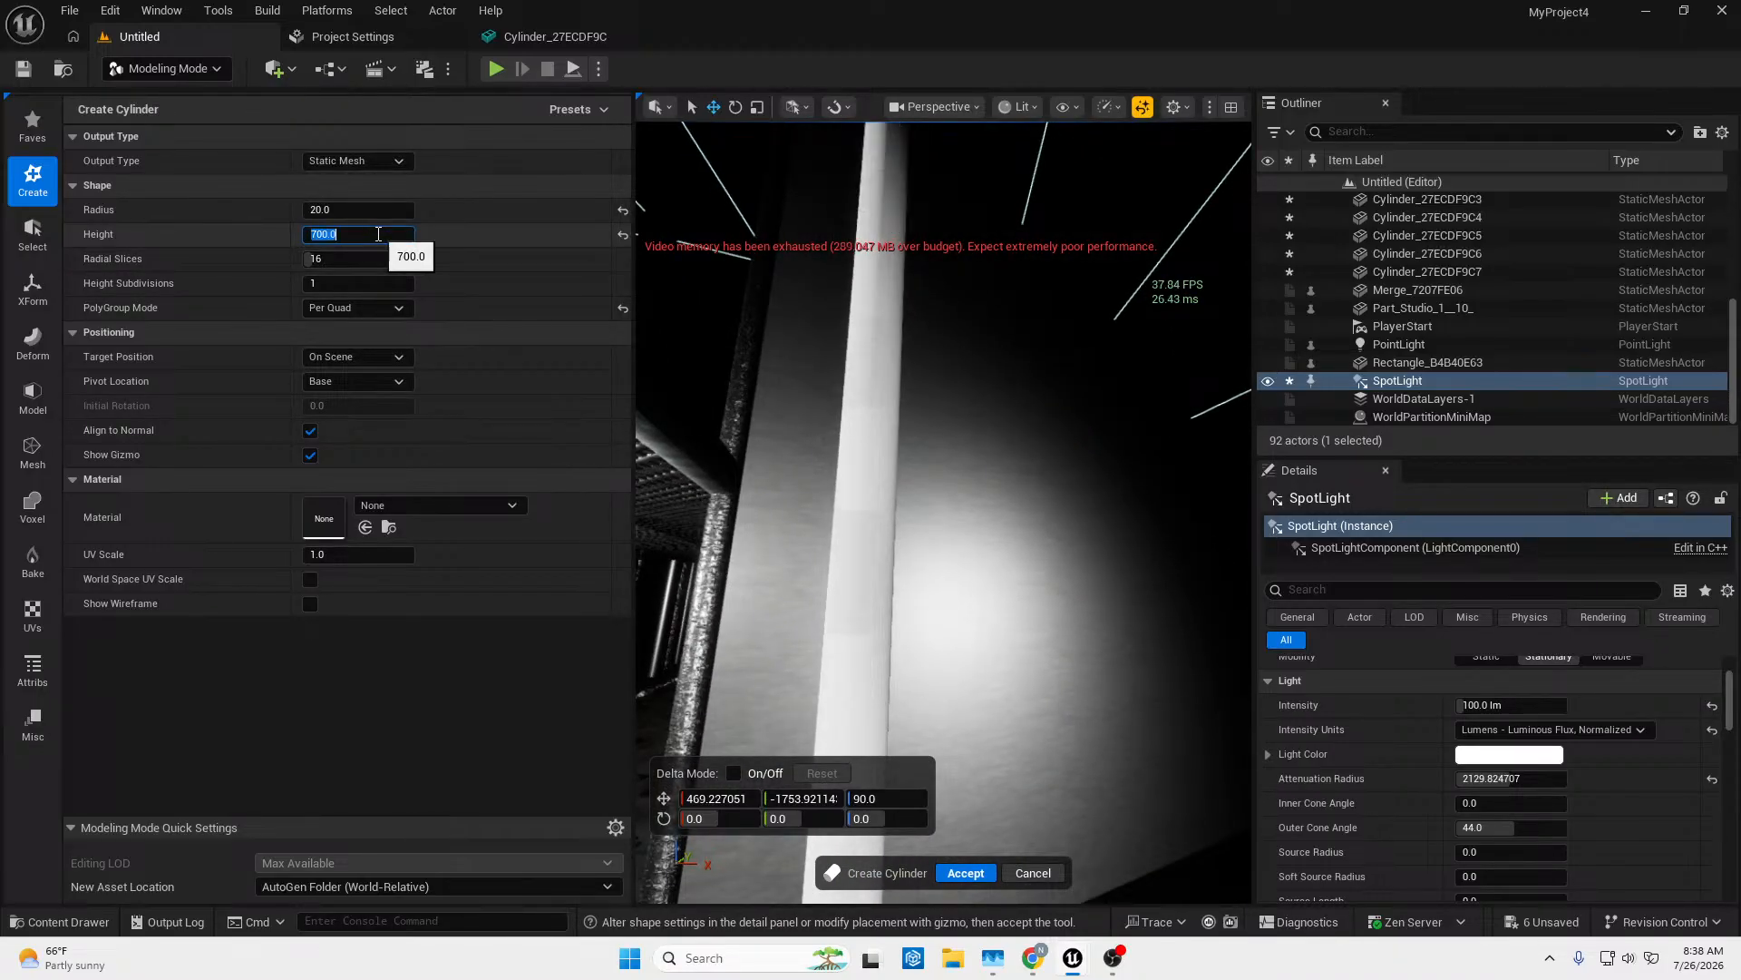
right_click_drag(837, 383, 860, 299)
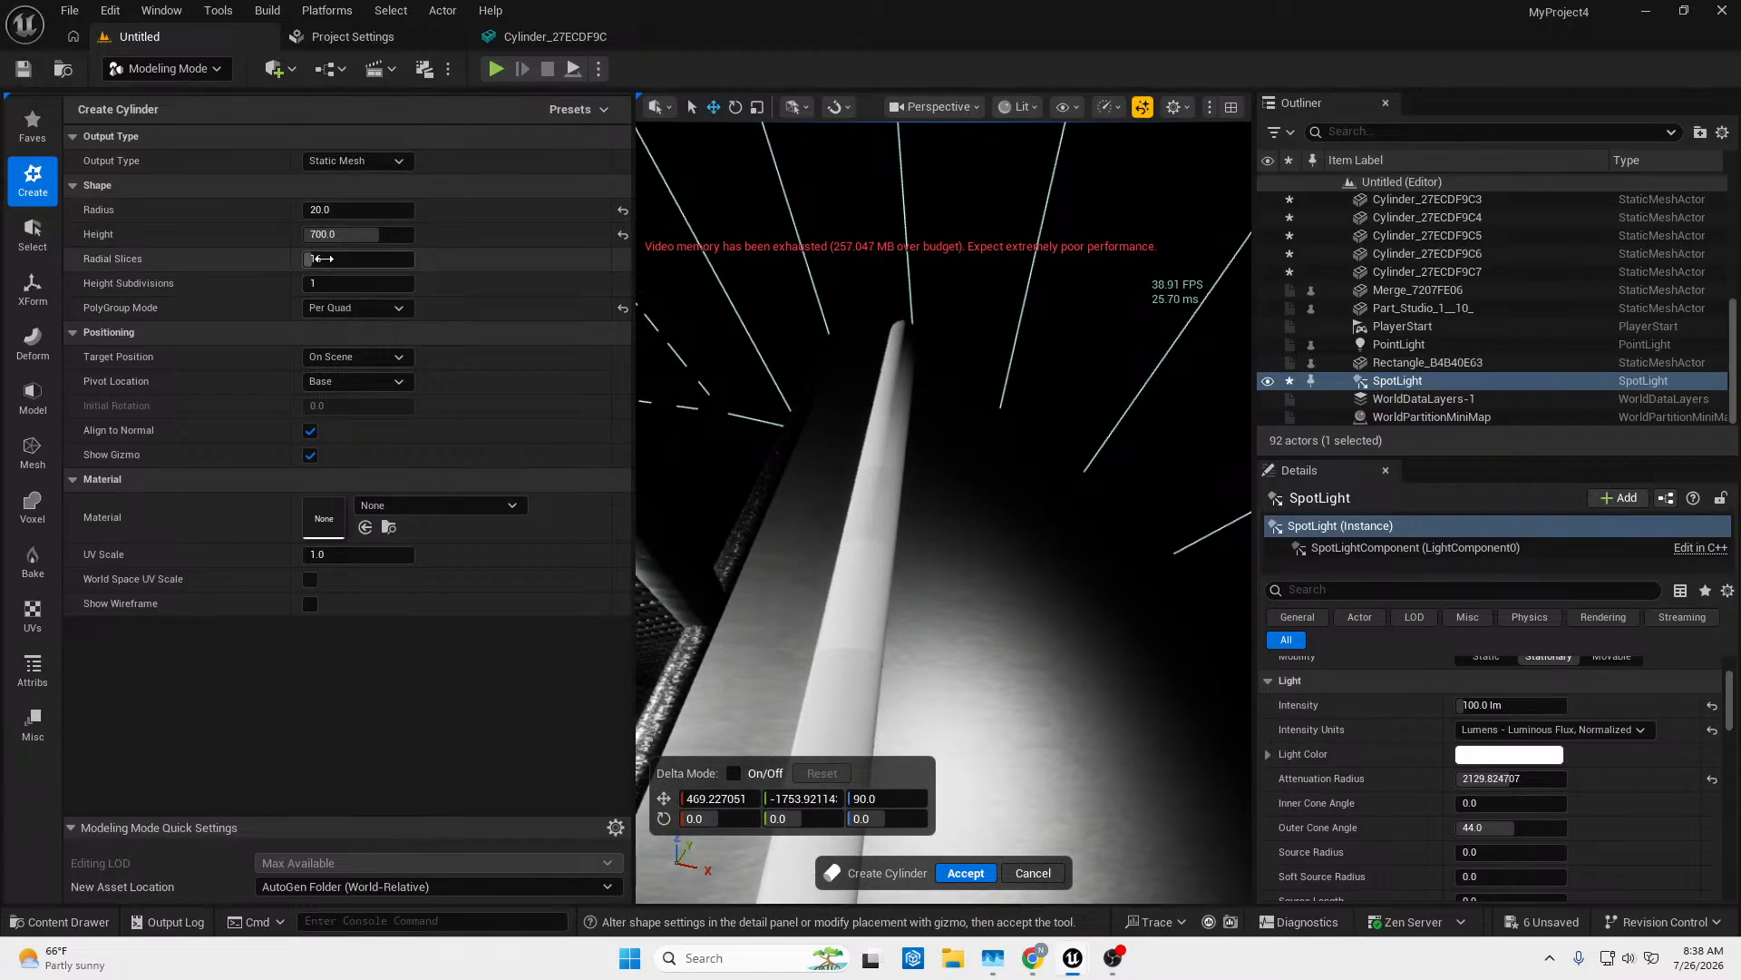
left_click_drag(322, 259, 326, 260)
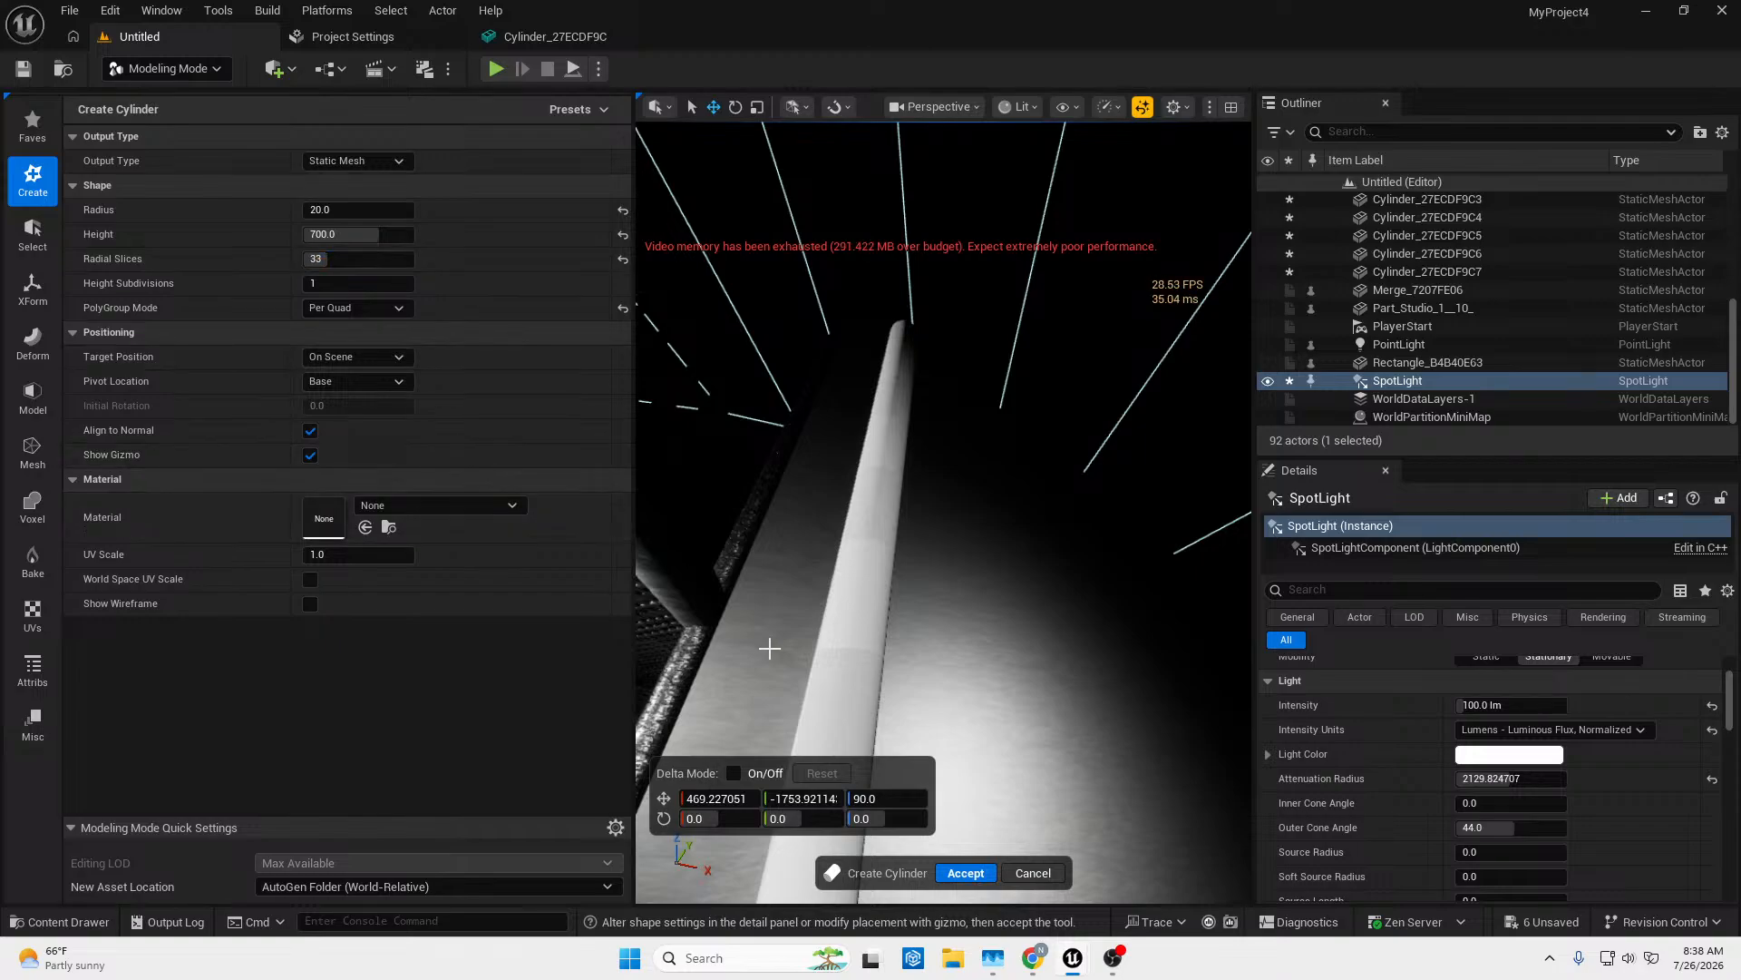
left_click(966, 871)
Try NewMaterial8 from the StarterContent Materials folder on the new cylinder and check it up close.
left_click(56, 922)
left_click(95, 721)
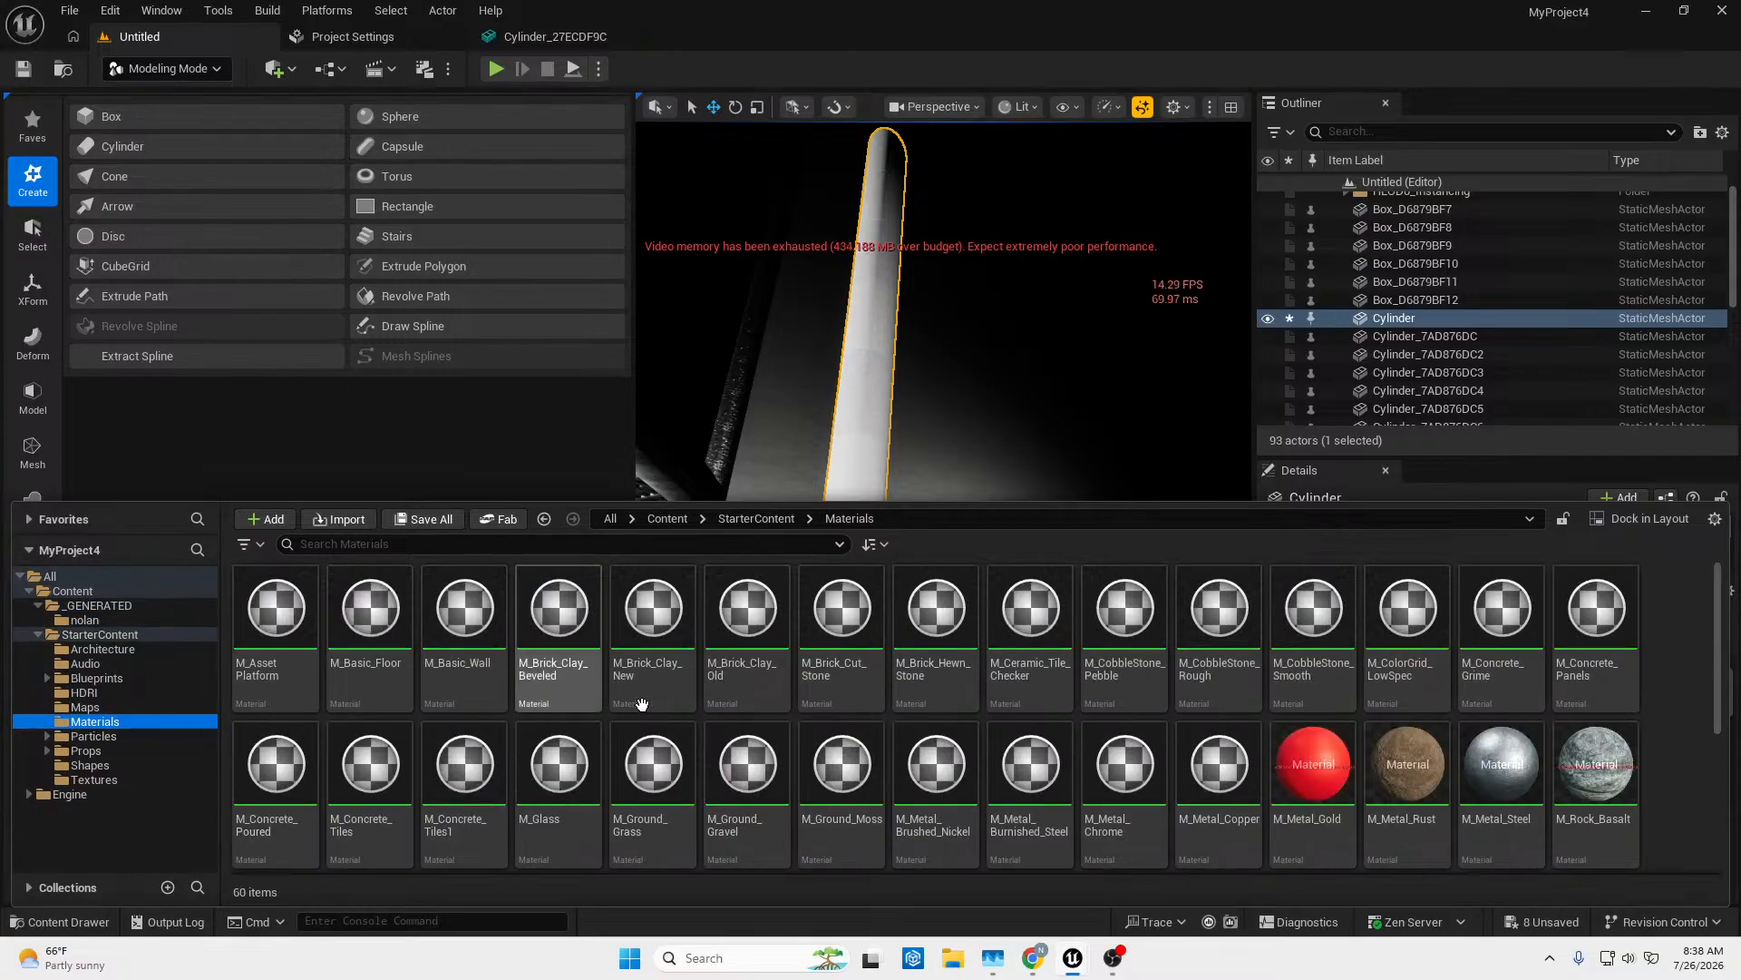
scroll(1623, 851, "down", 3)
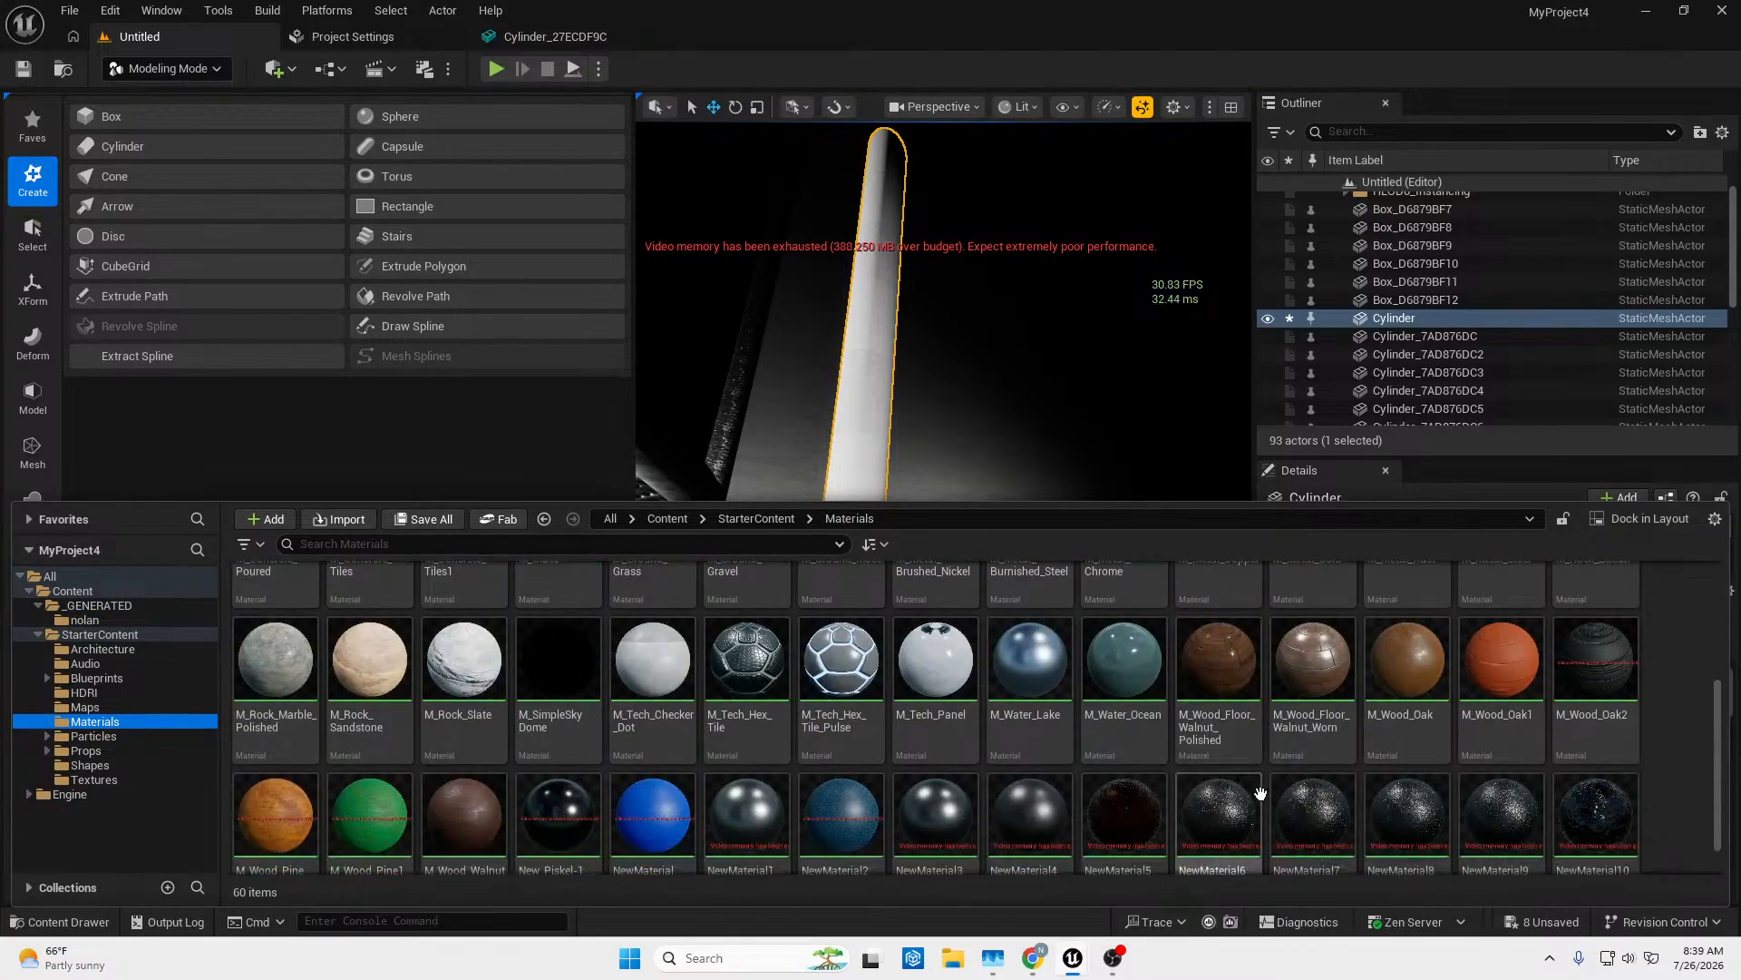
left_click(1522, 842)
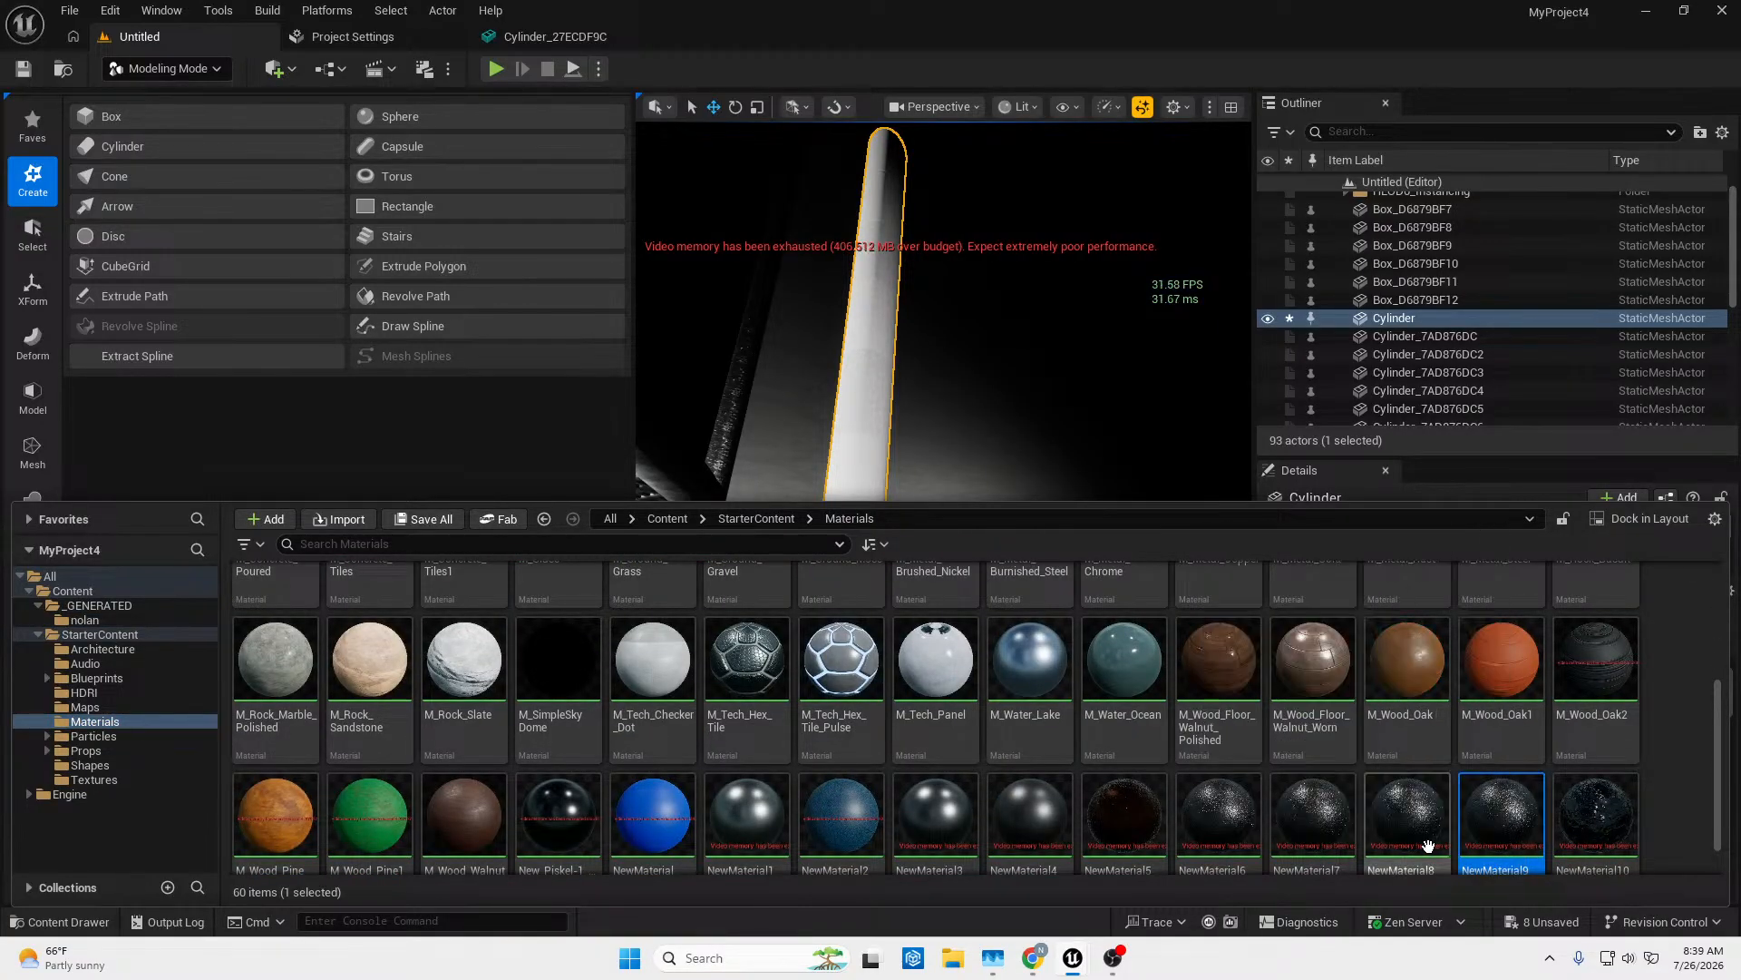
left_click_drag(1426, 844, 873, 455)
right_click_drag(873, 455, 876, 599)
key("w")
right_click_drag(771, 505, 724, 513)
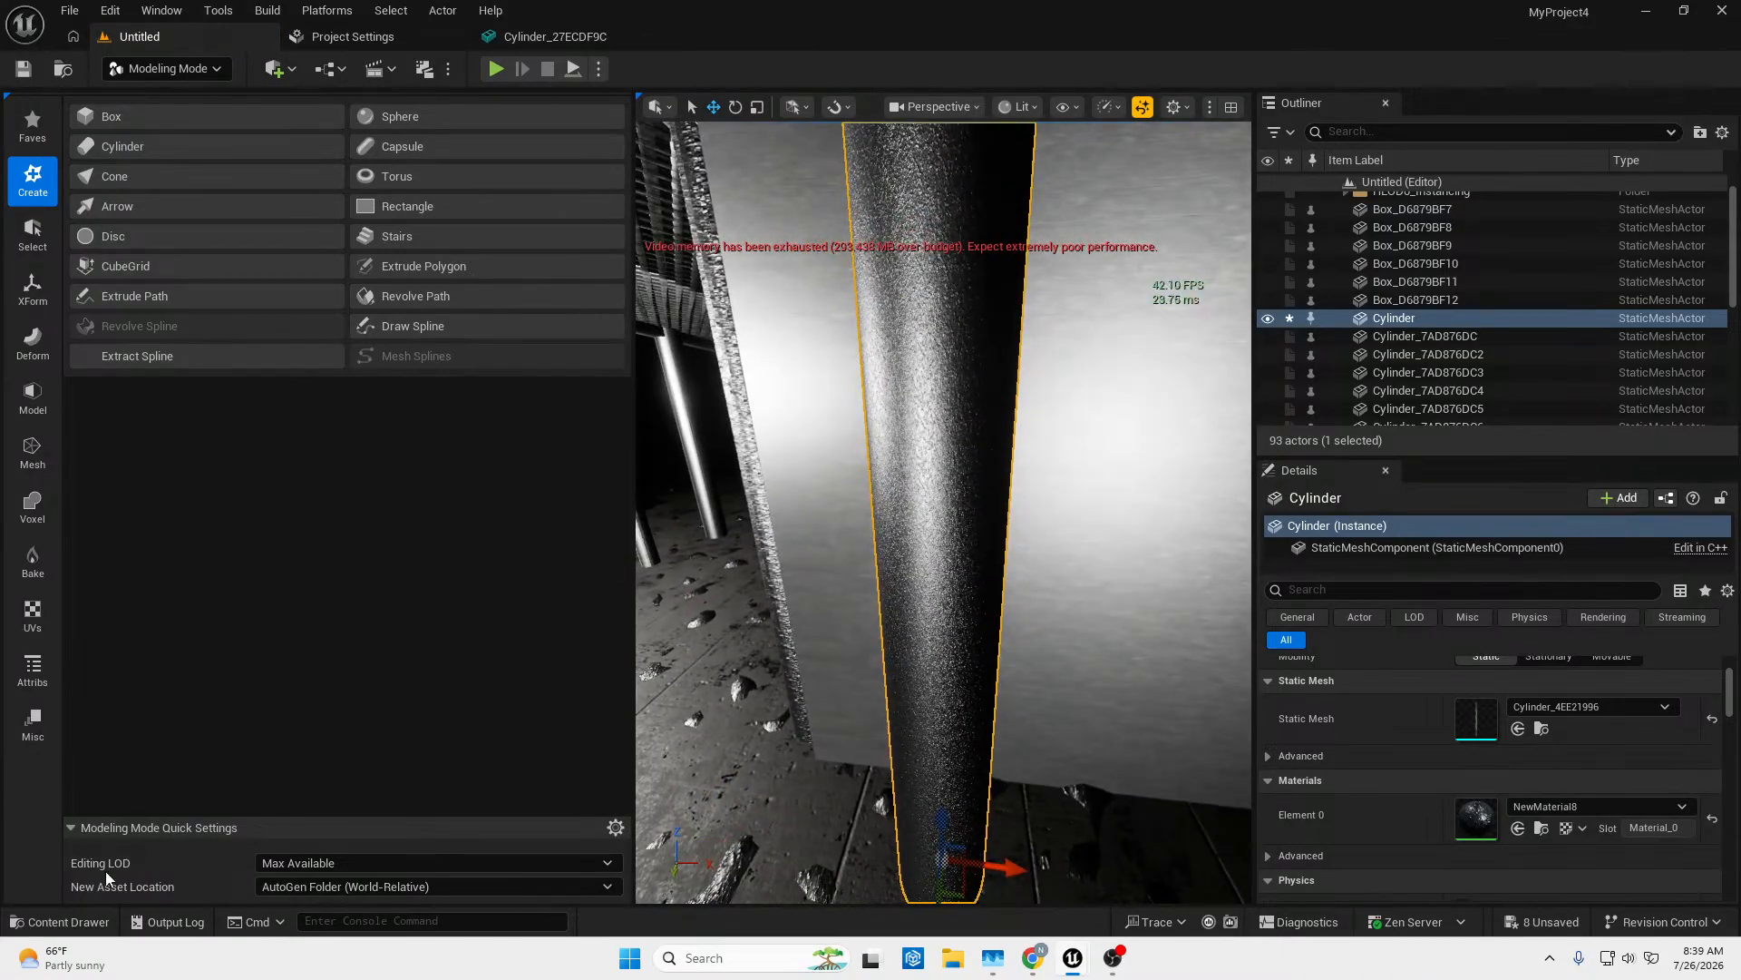
Try NewMaterial10 and NewMaterial9 on the cylinder in turn, returning to NewMaterial10 to compare their surfaces.
left_click(69, 922)
left_click_drag(1597, 816, 977, 413)
right_click_drag(986, 468, 987, 501)
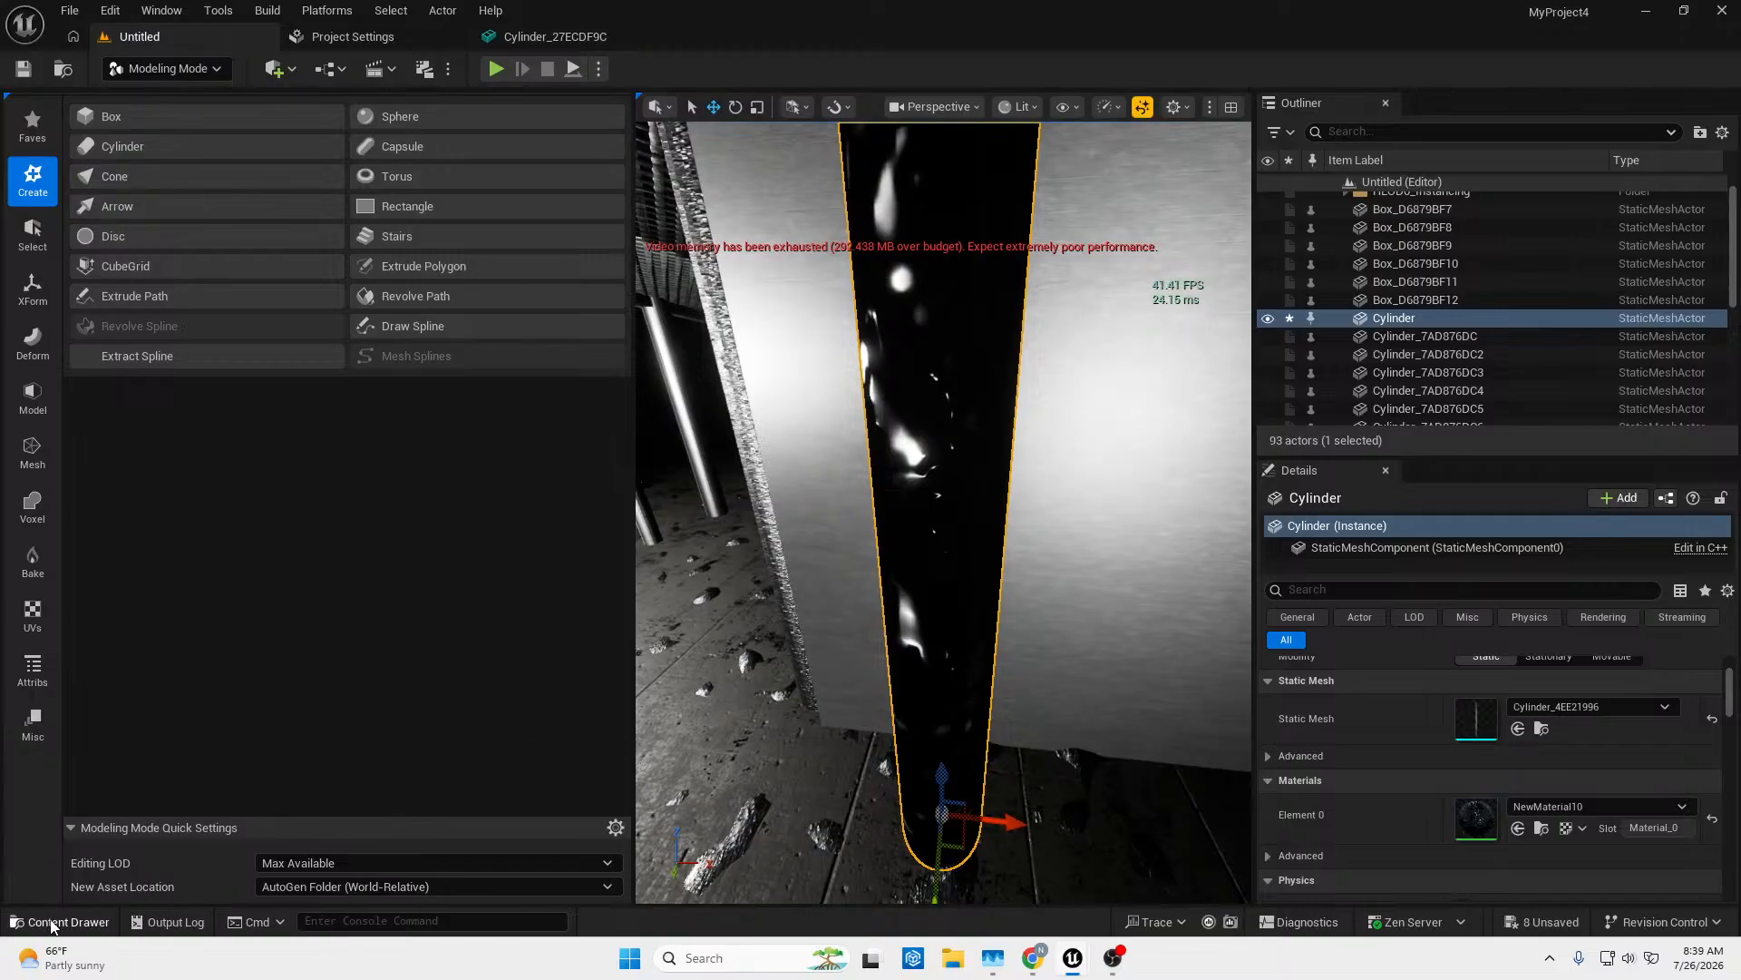
left_click(54, 923)
left_click_drag(1469, 815, 944, 378)
key("w")
right_click_drag(944, 377, 971, 377)
key("s")
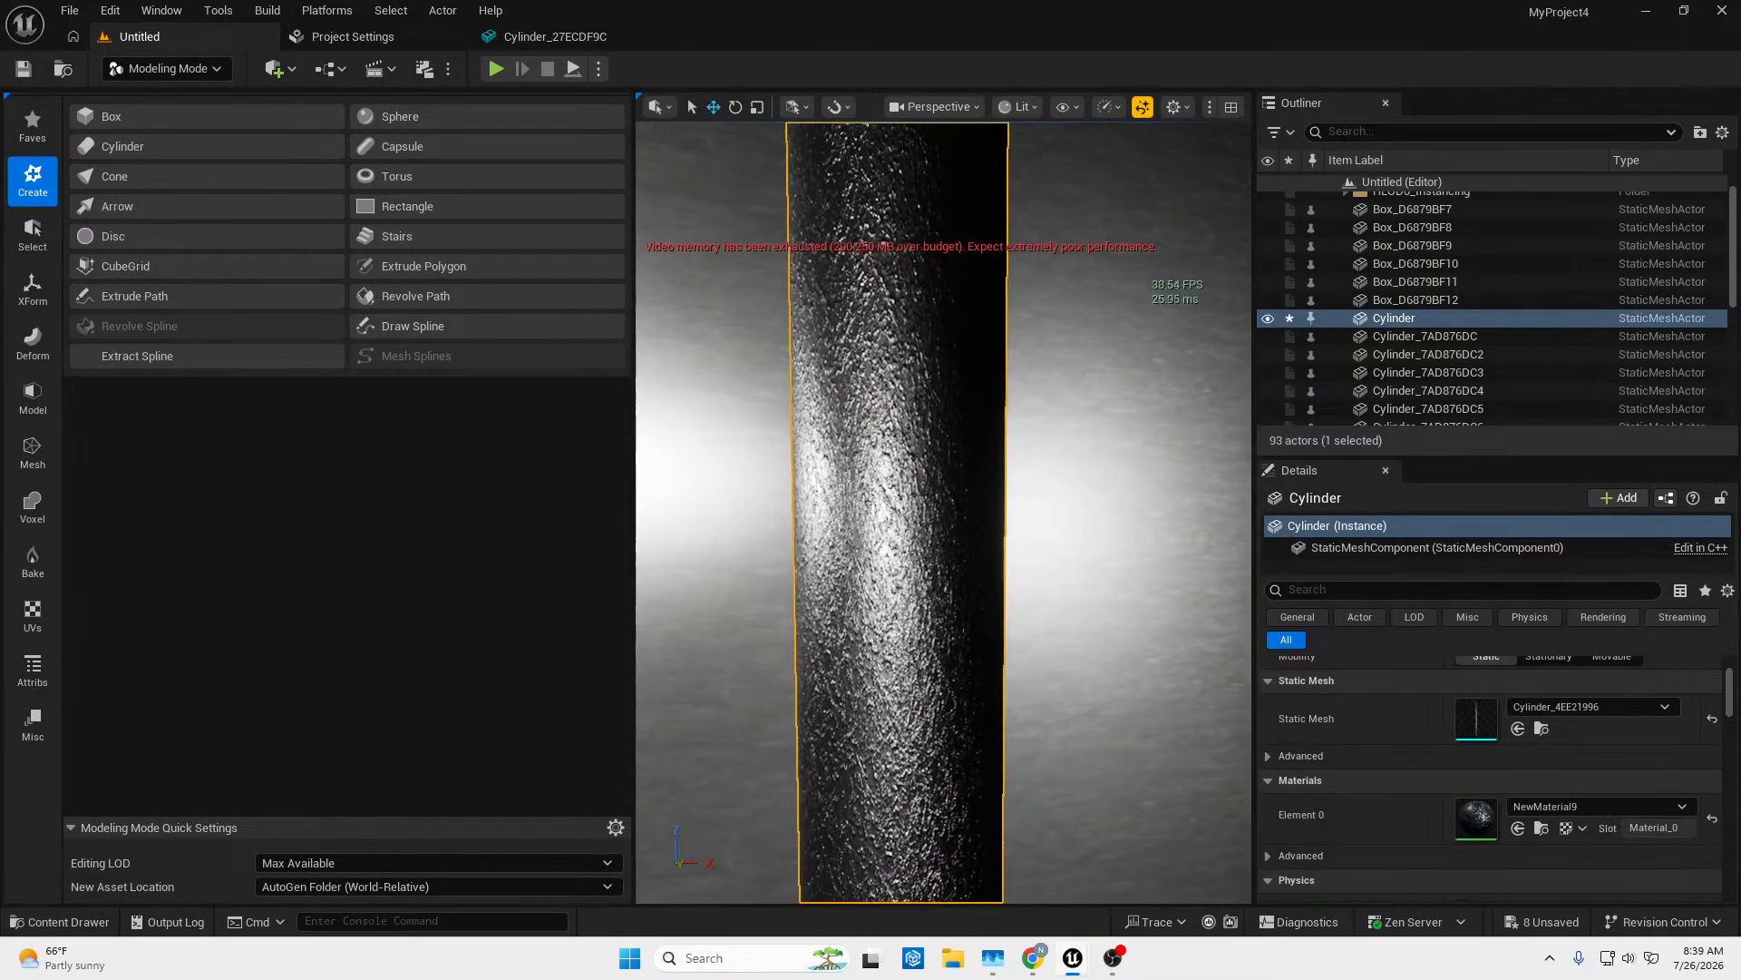
left_click(56, 922)
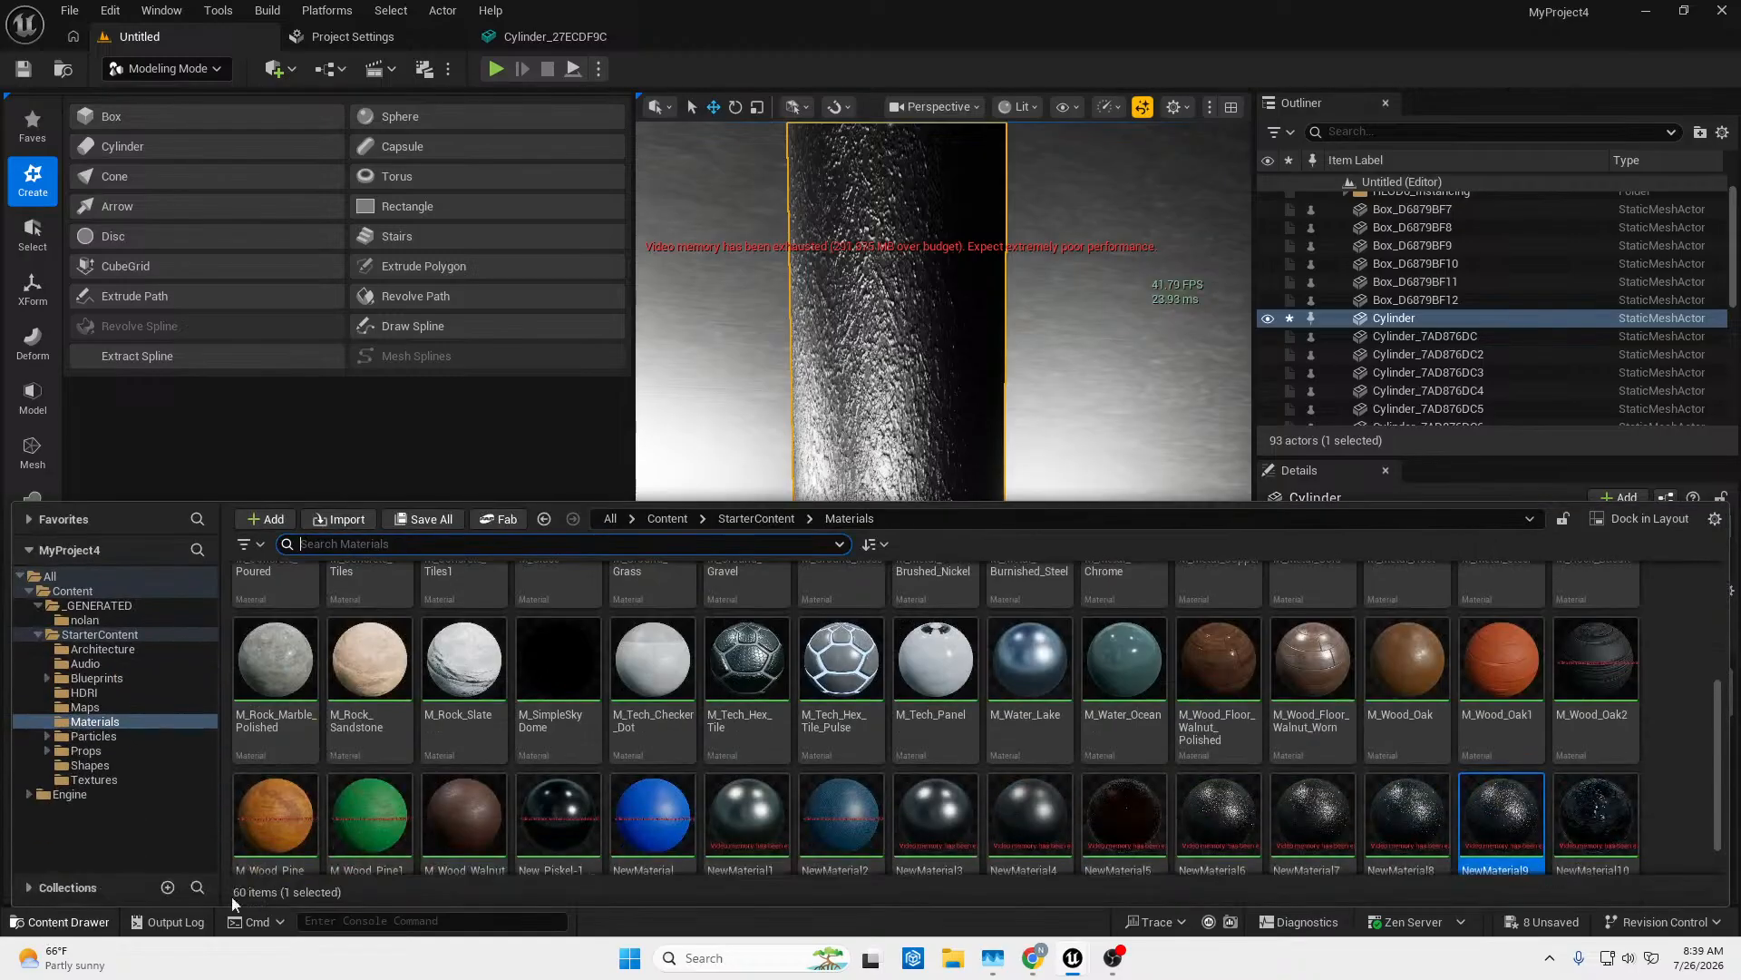
left_click_drag(1628, 832, 863, 436)
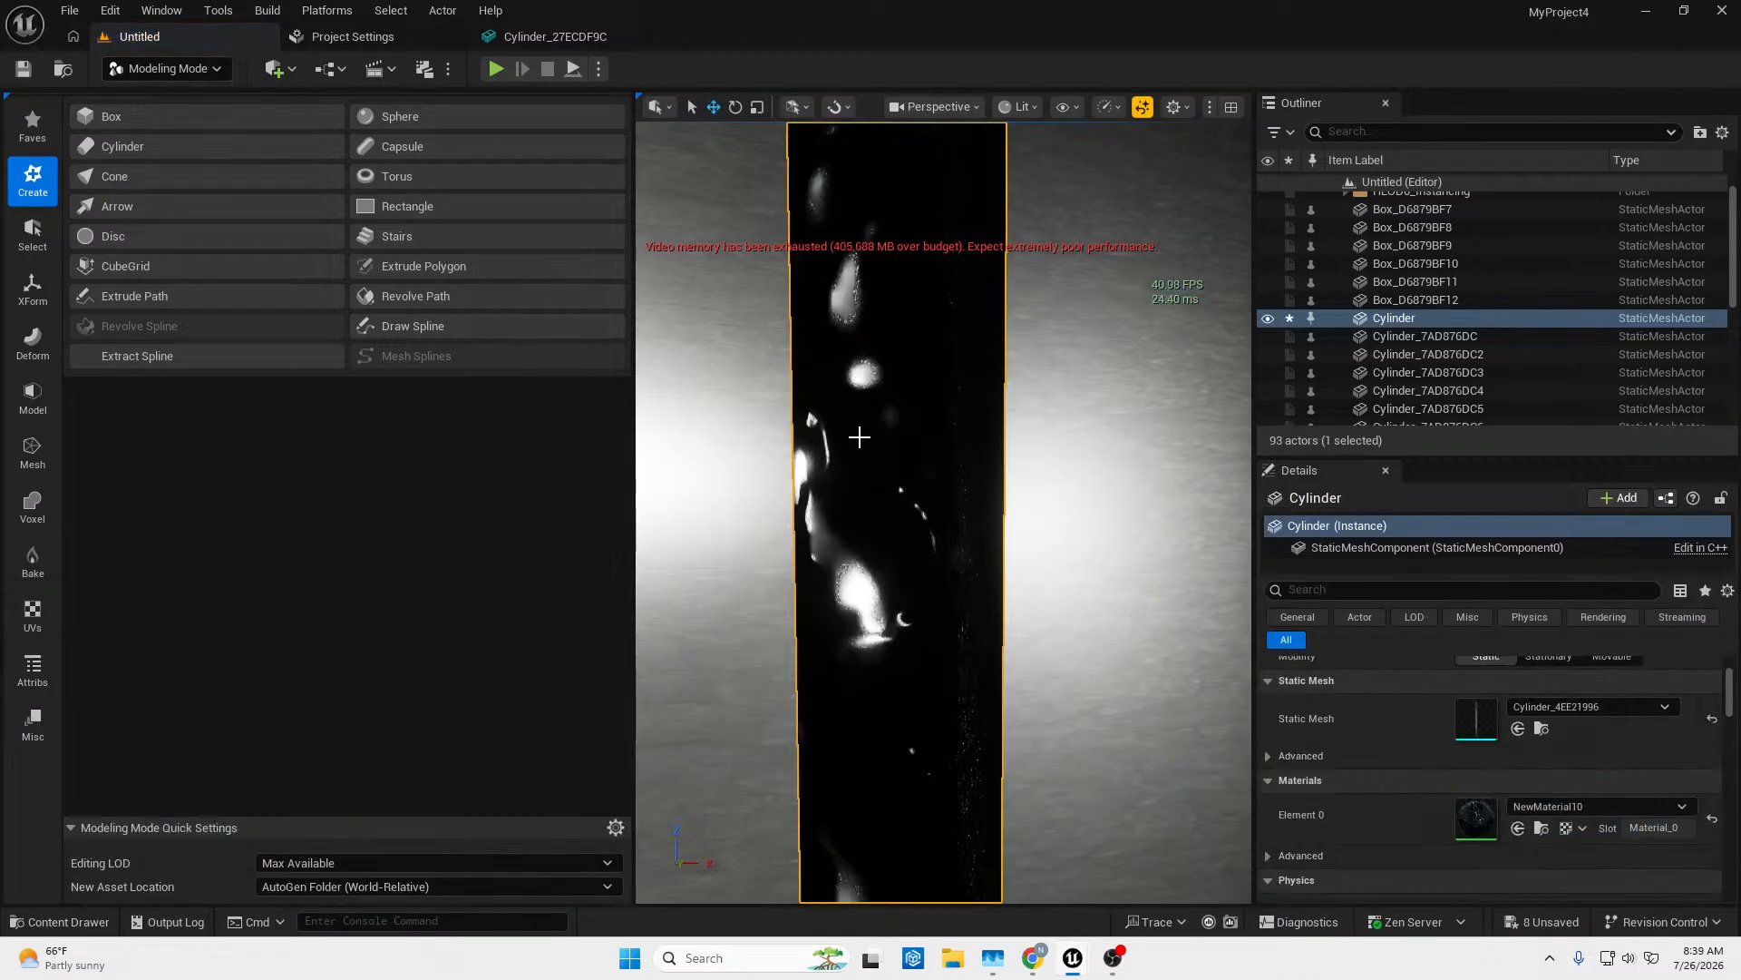
right_click_drag(944, 492, 978, 463)
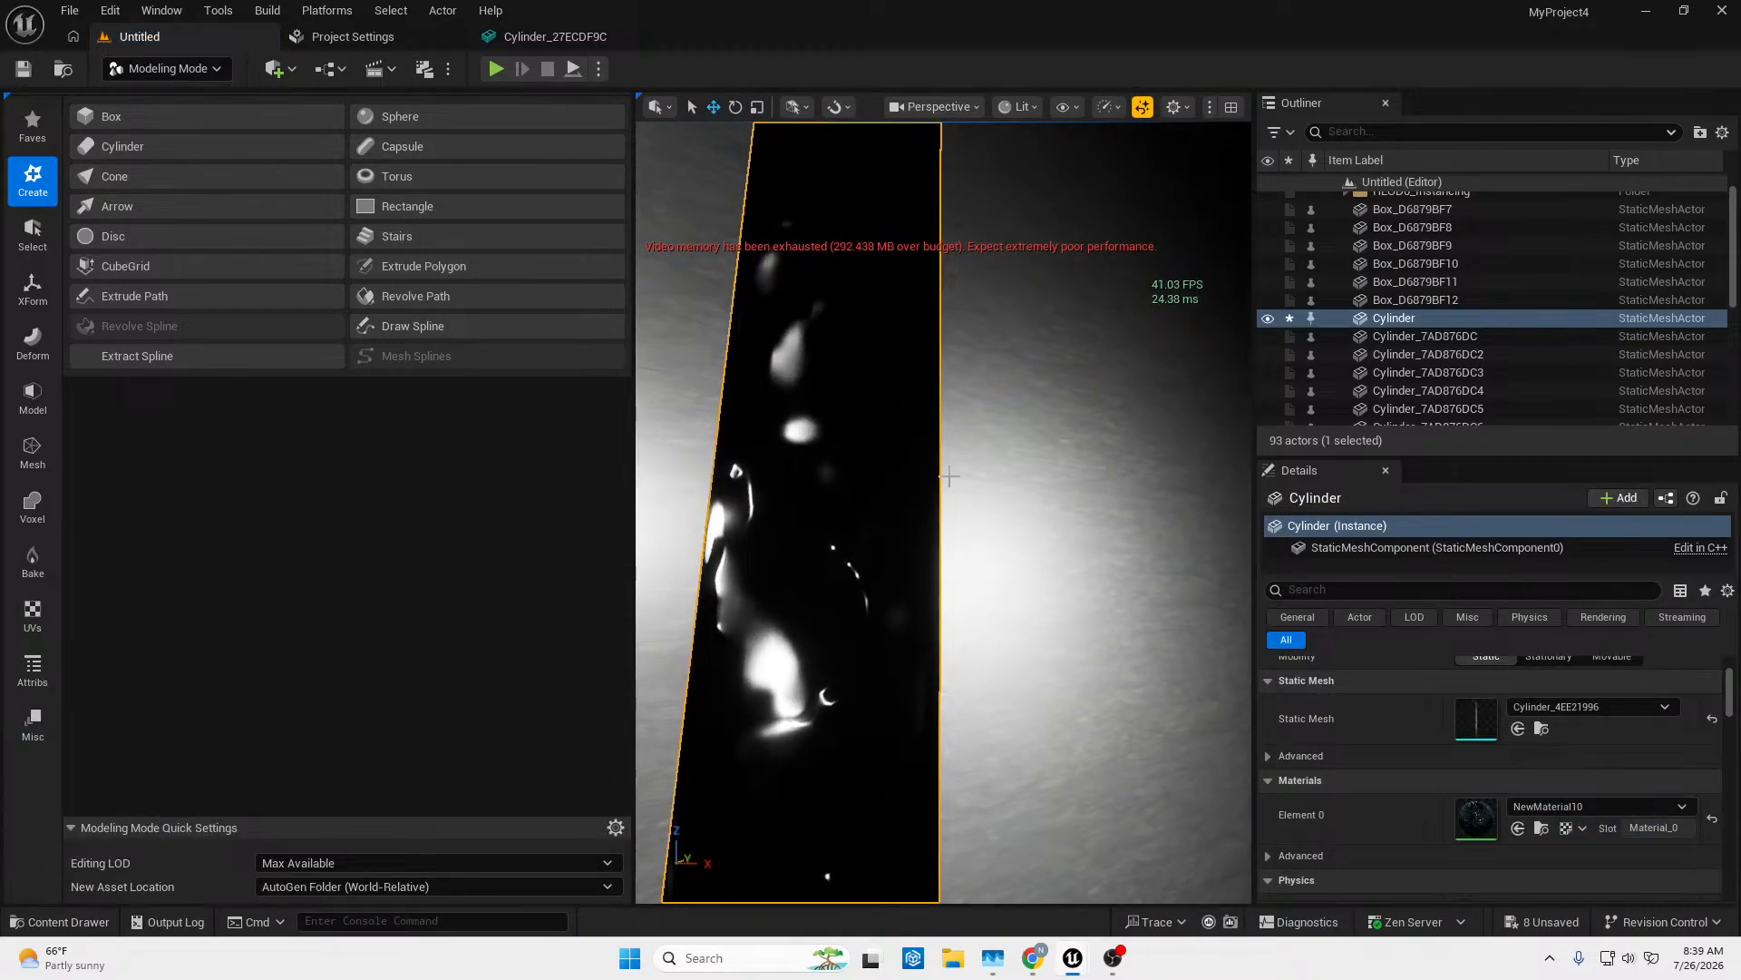
Apply NewMaterial7 to the cylinder and duplicate that material.
left_click(114, 927)
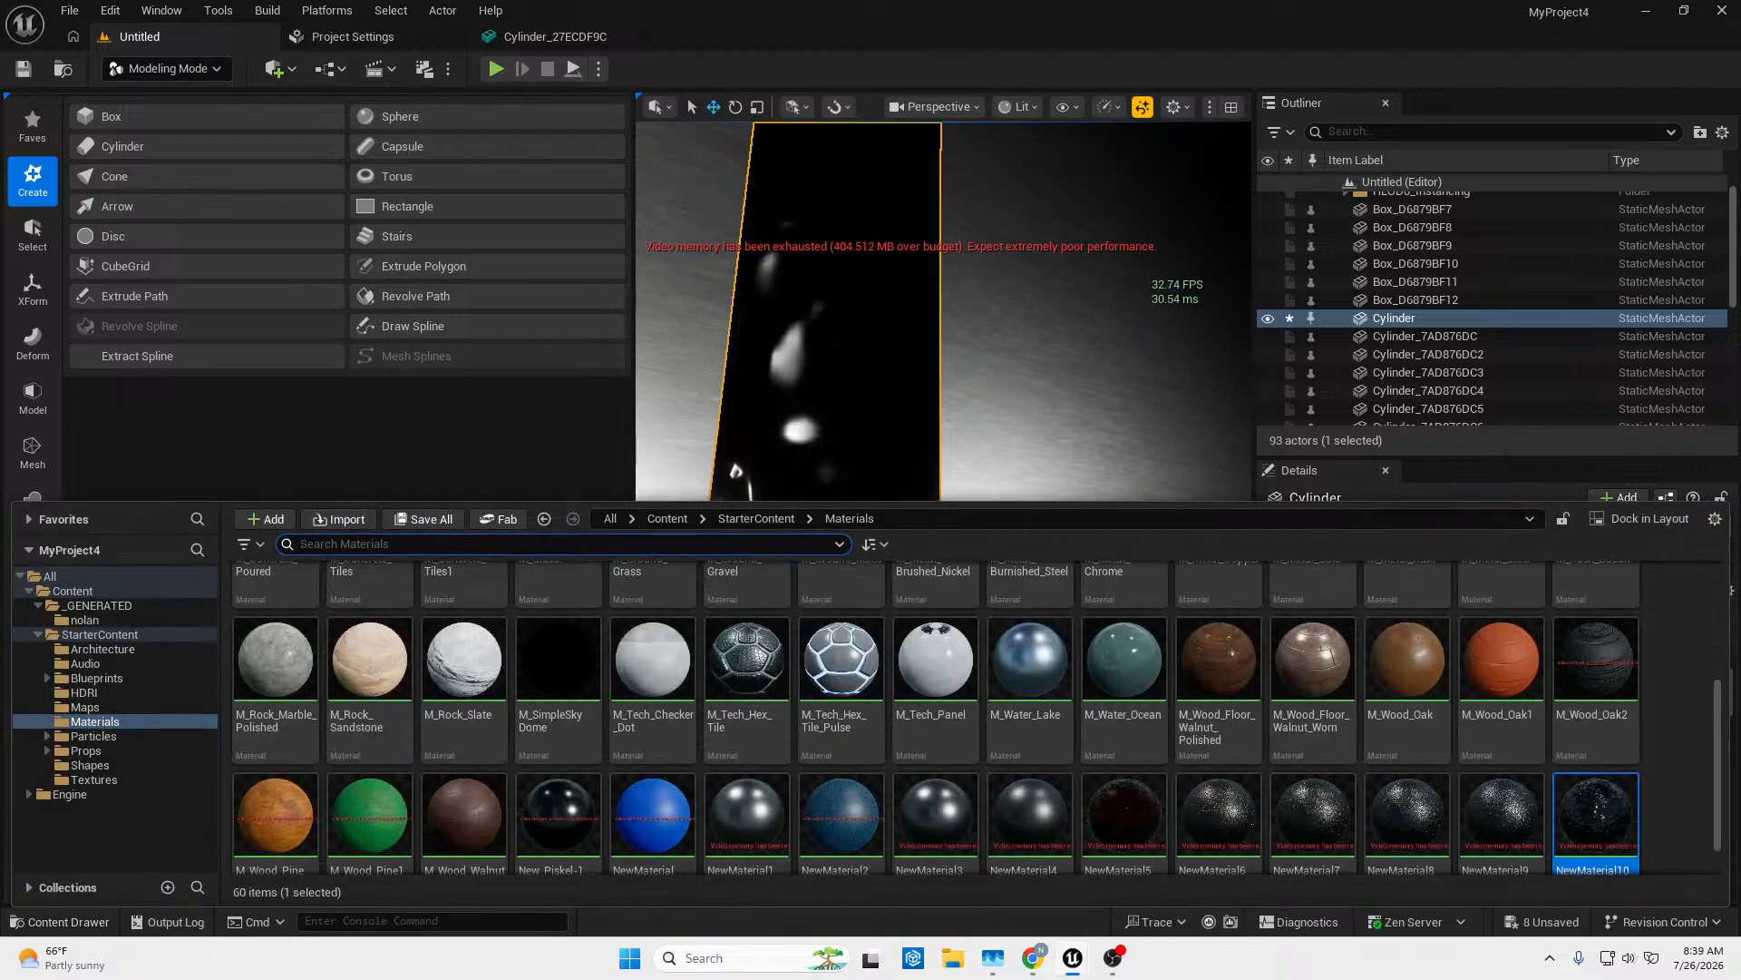
left_click_drag(1315, 817, 844, 409)
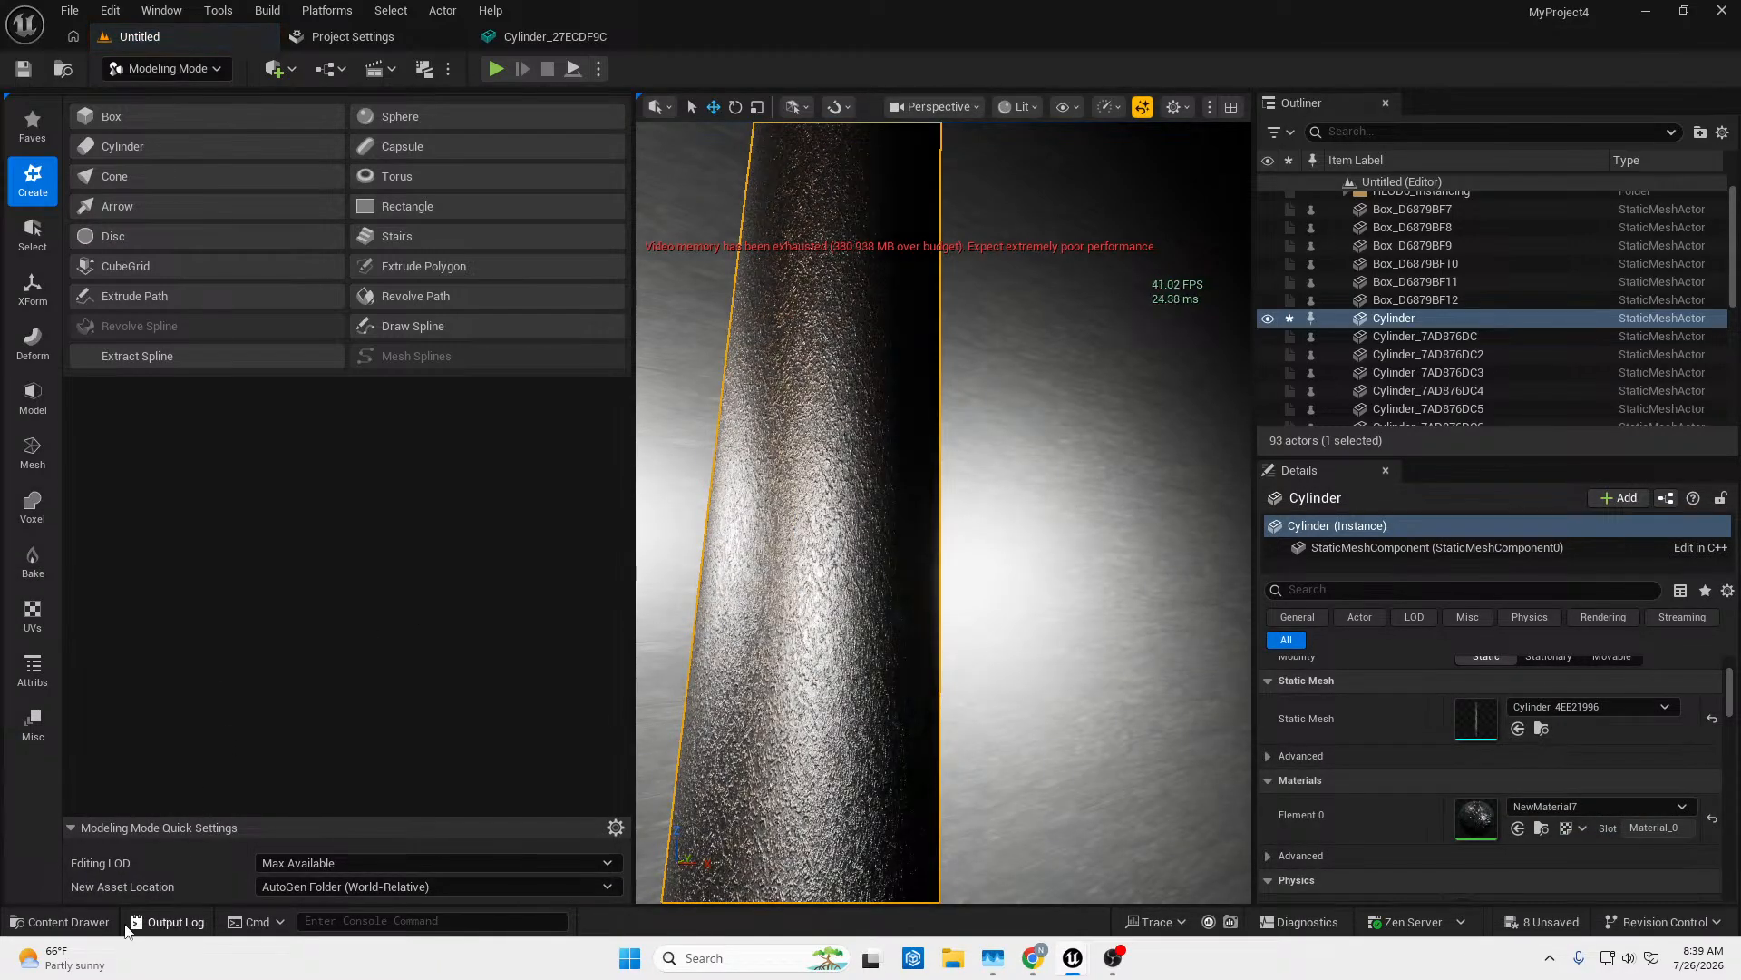
left_click(68, 922)
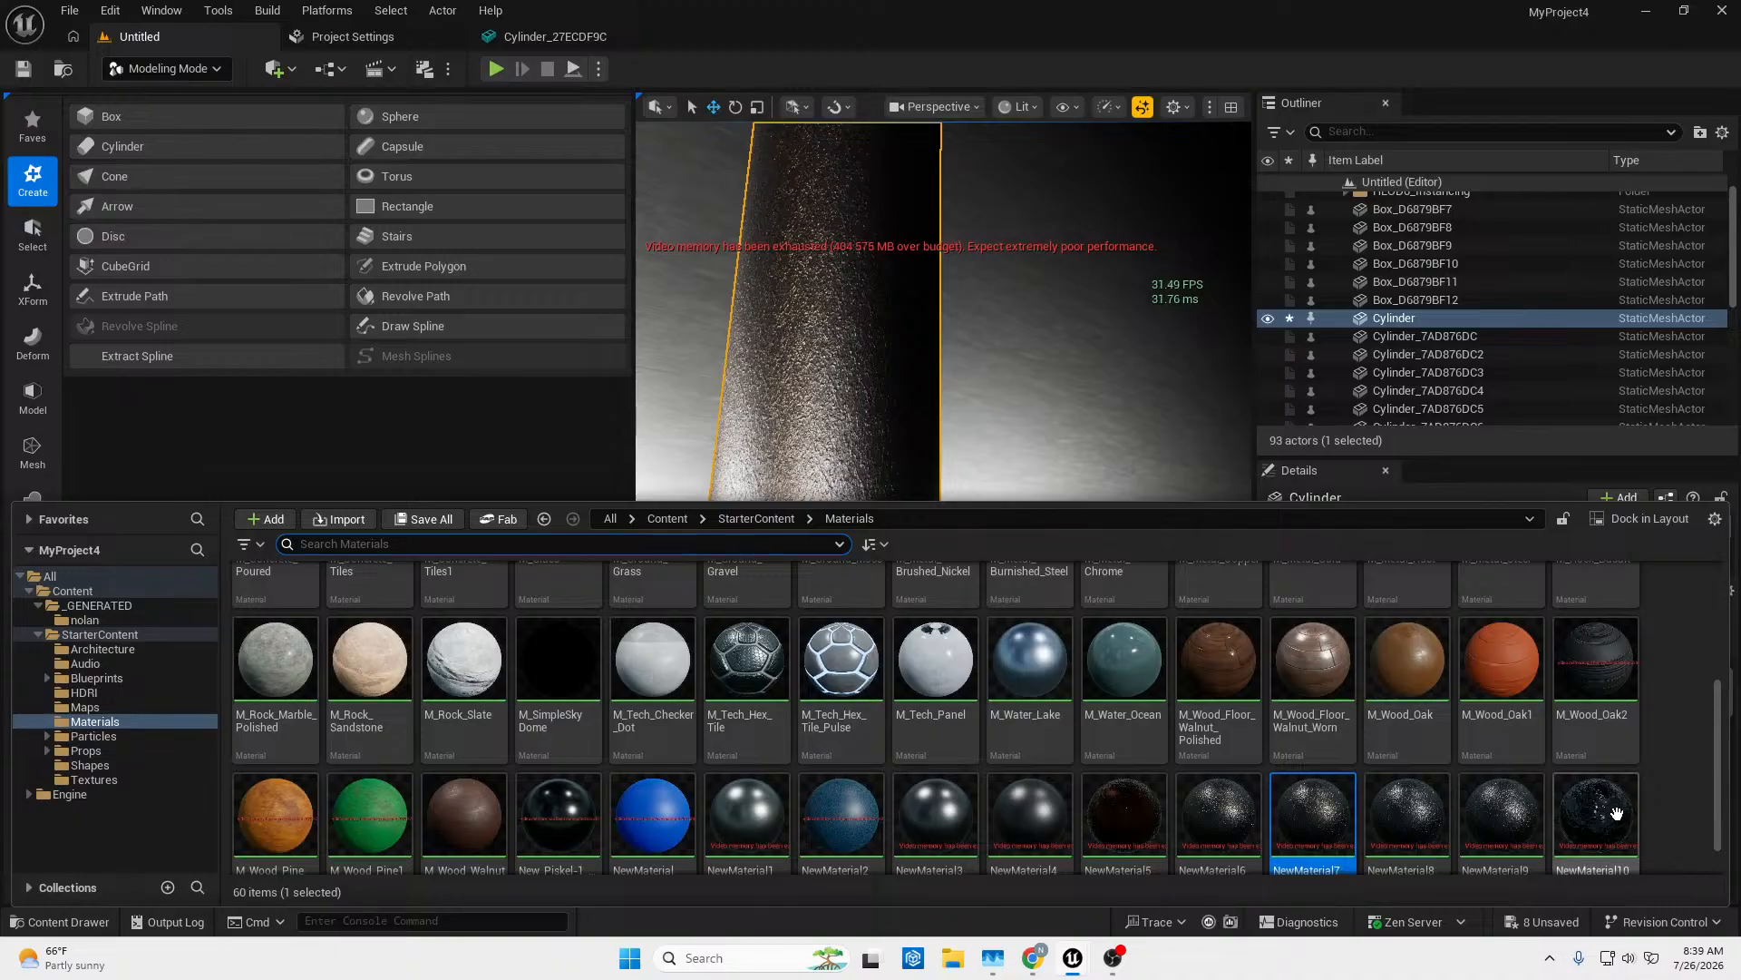
right_click(1321, 823)
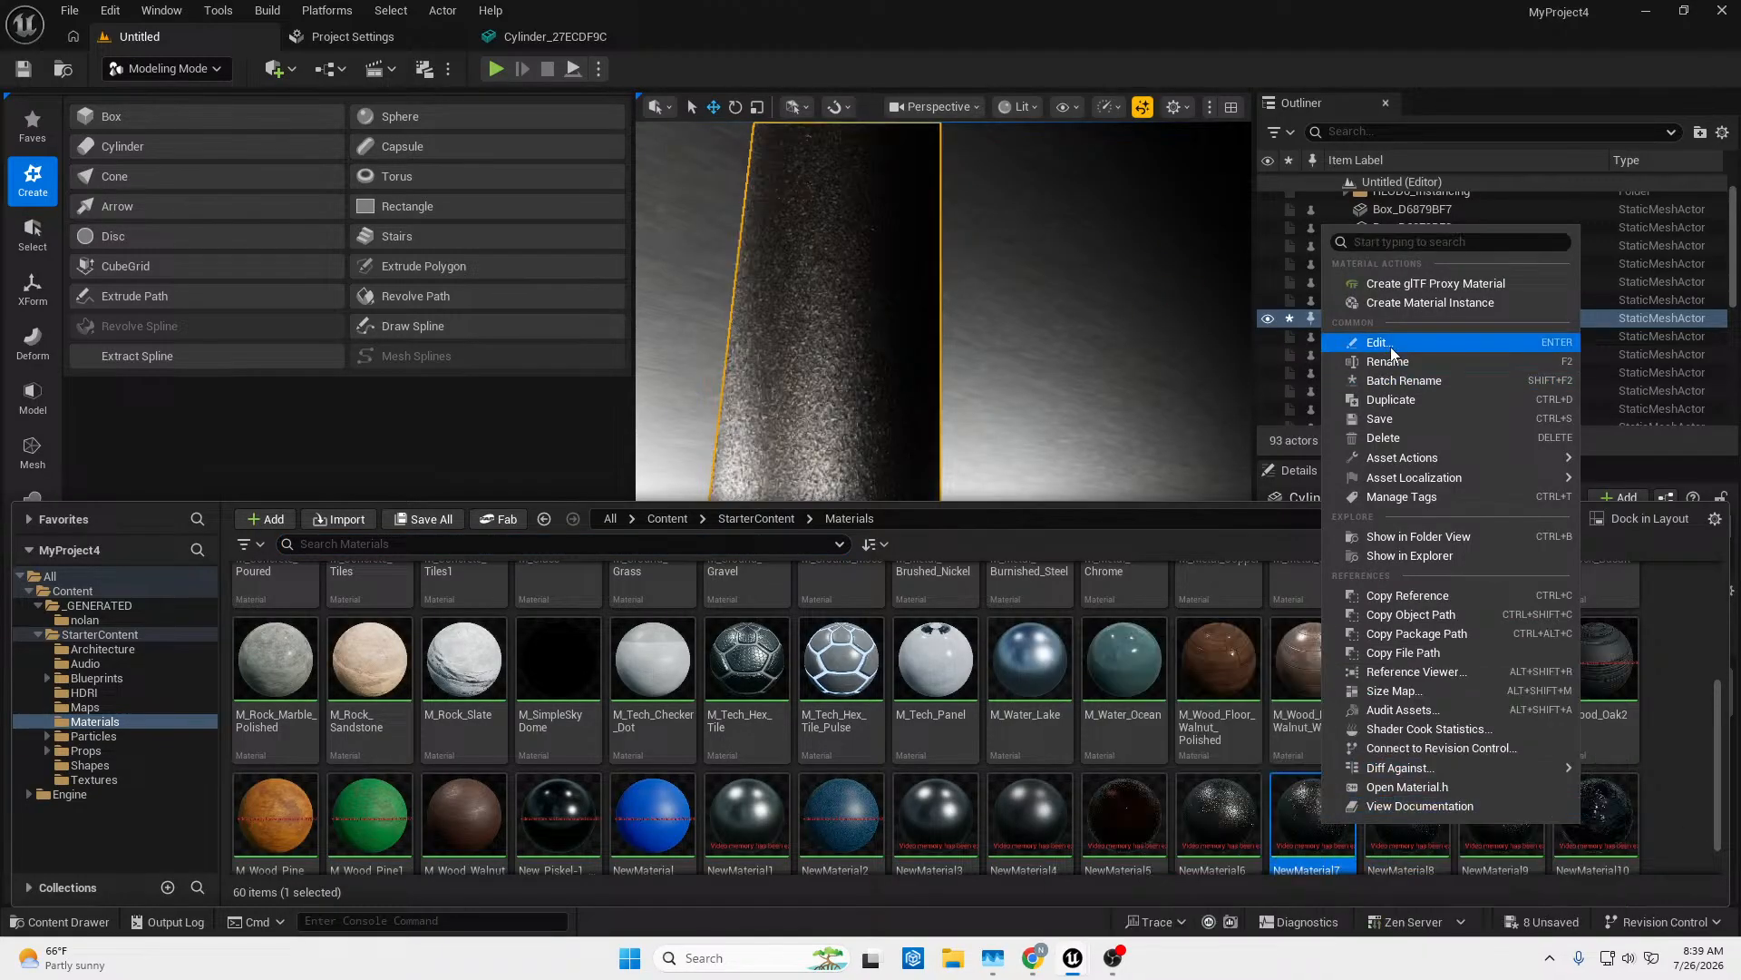
left_click(1416, 393)
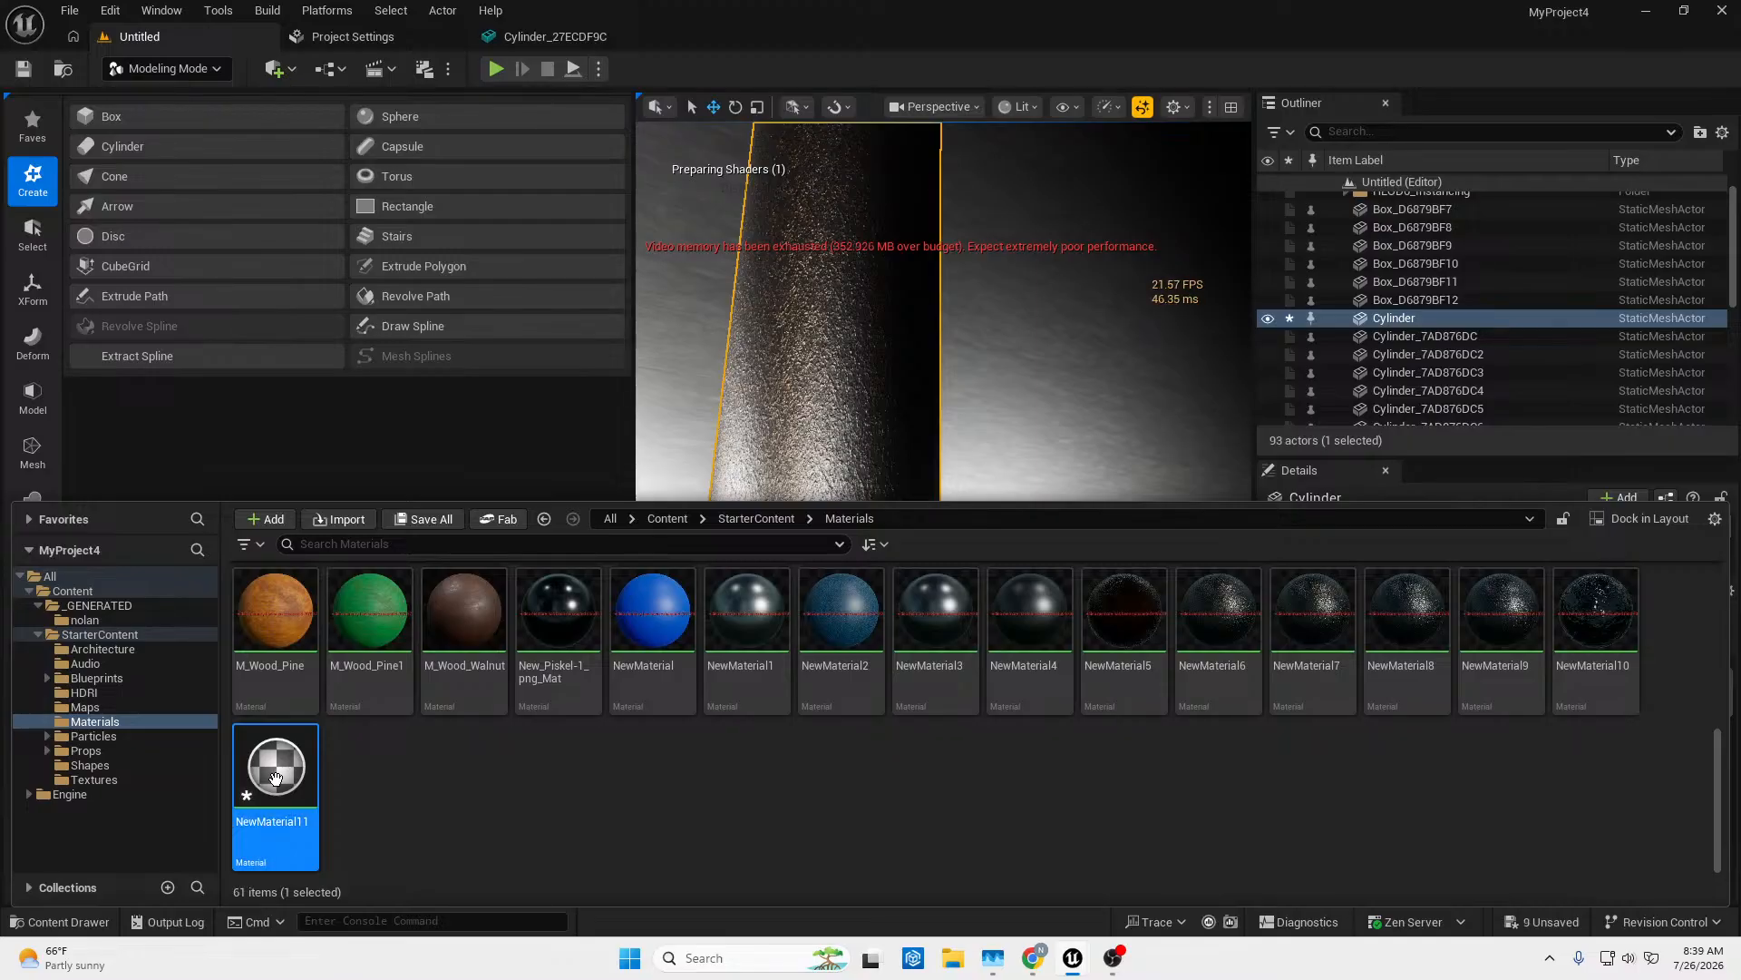
Open the duplicated material, move the hhh1 color parameter clear of the TexCoord node, and expand TexCoord's tiling options.
double_click(276, 777)
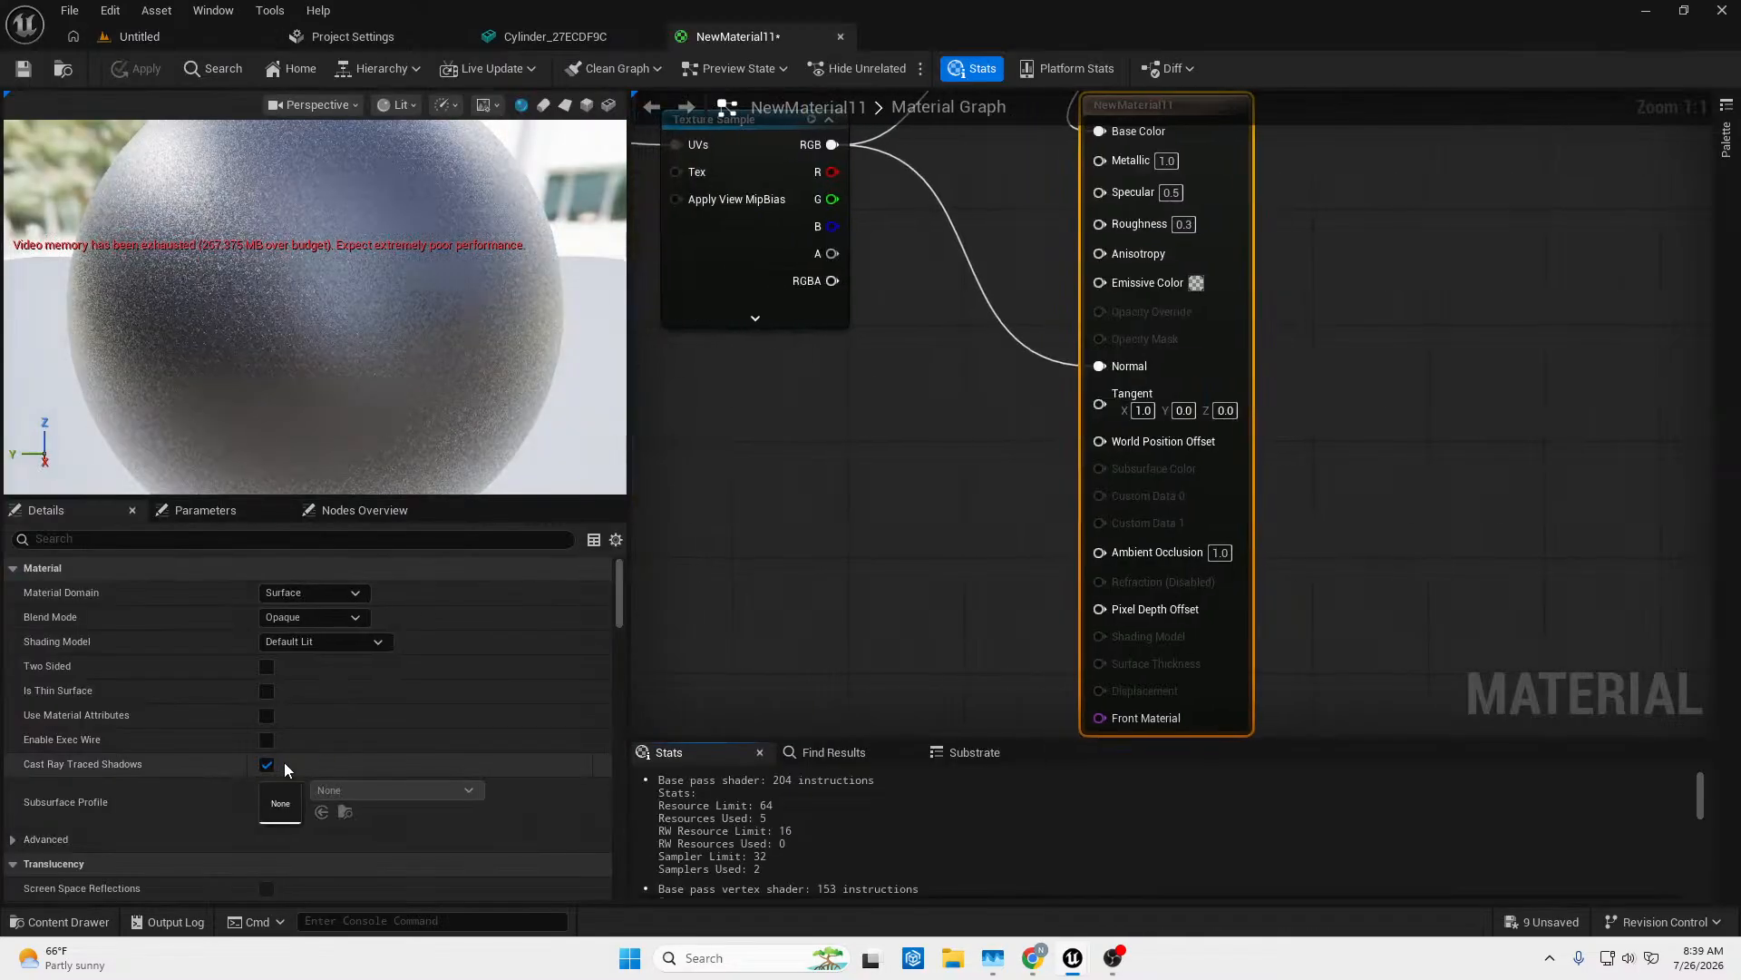
right_click_drag(963, 473, 1282, 675)
right_click_drag(1039, 495, 1286, 723)
right_click_drag(929, 495, 1101, 603)
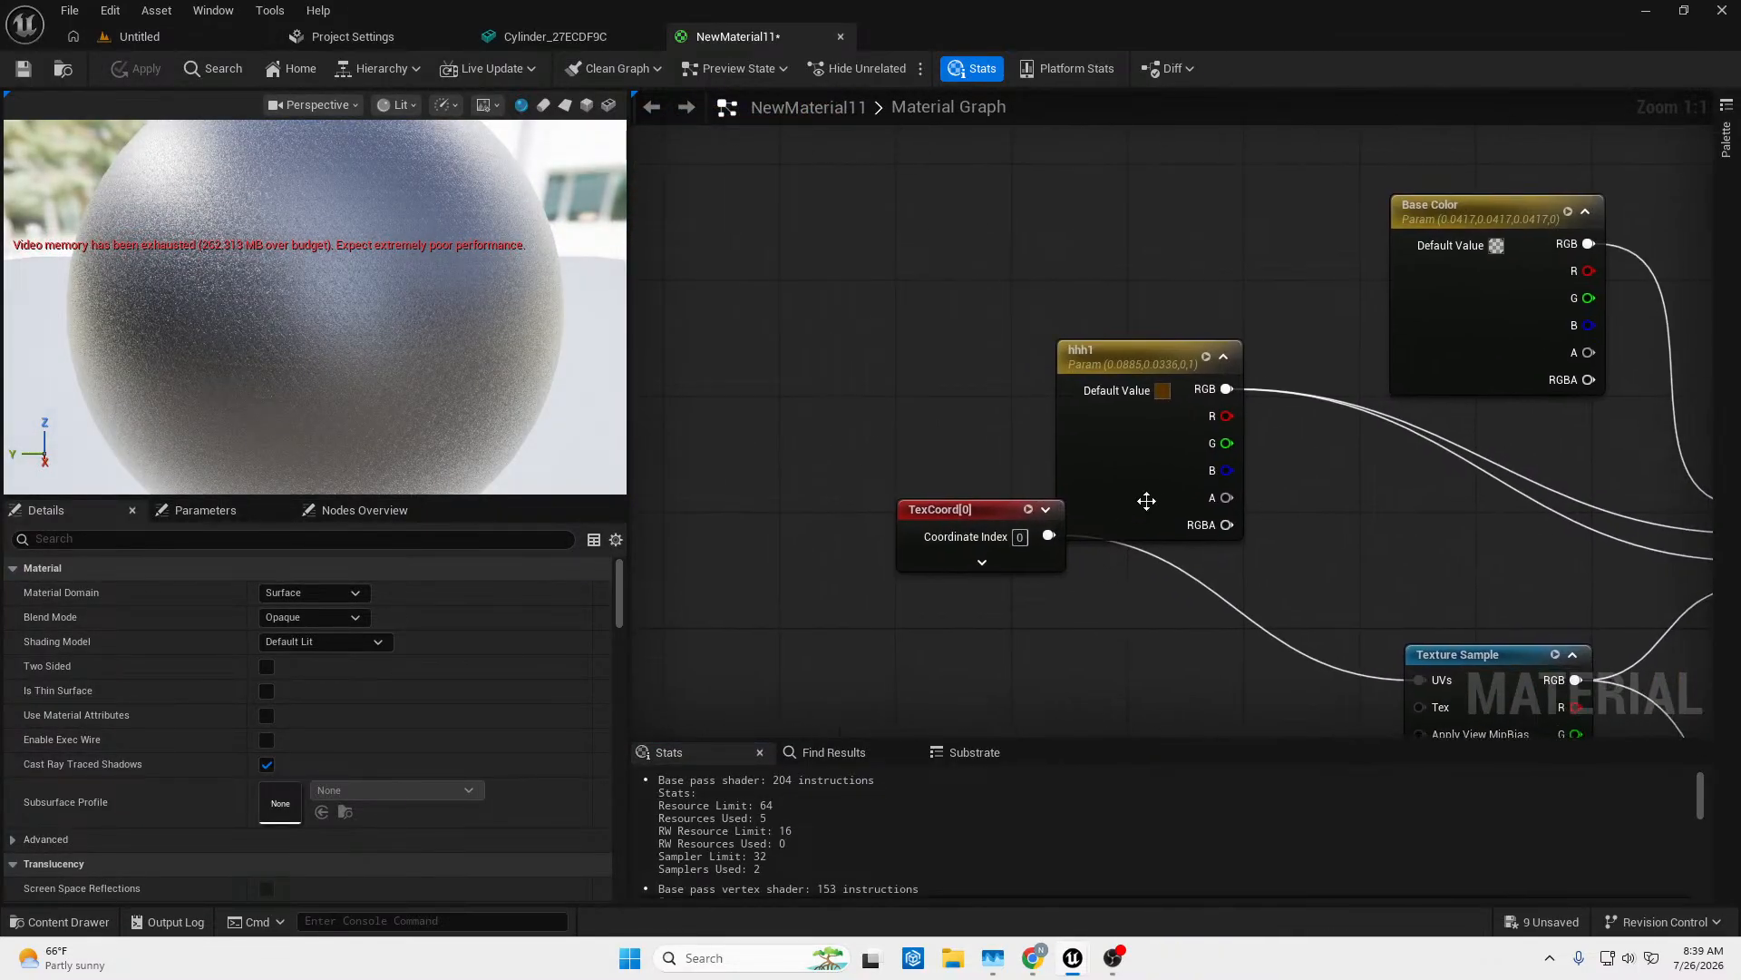
left_click(1074, 395)
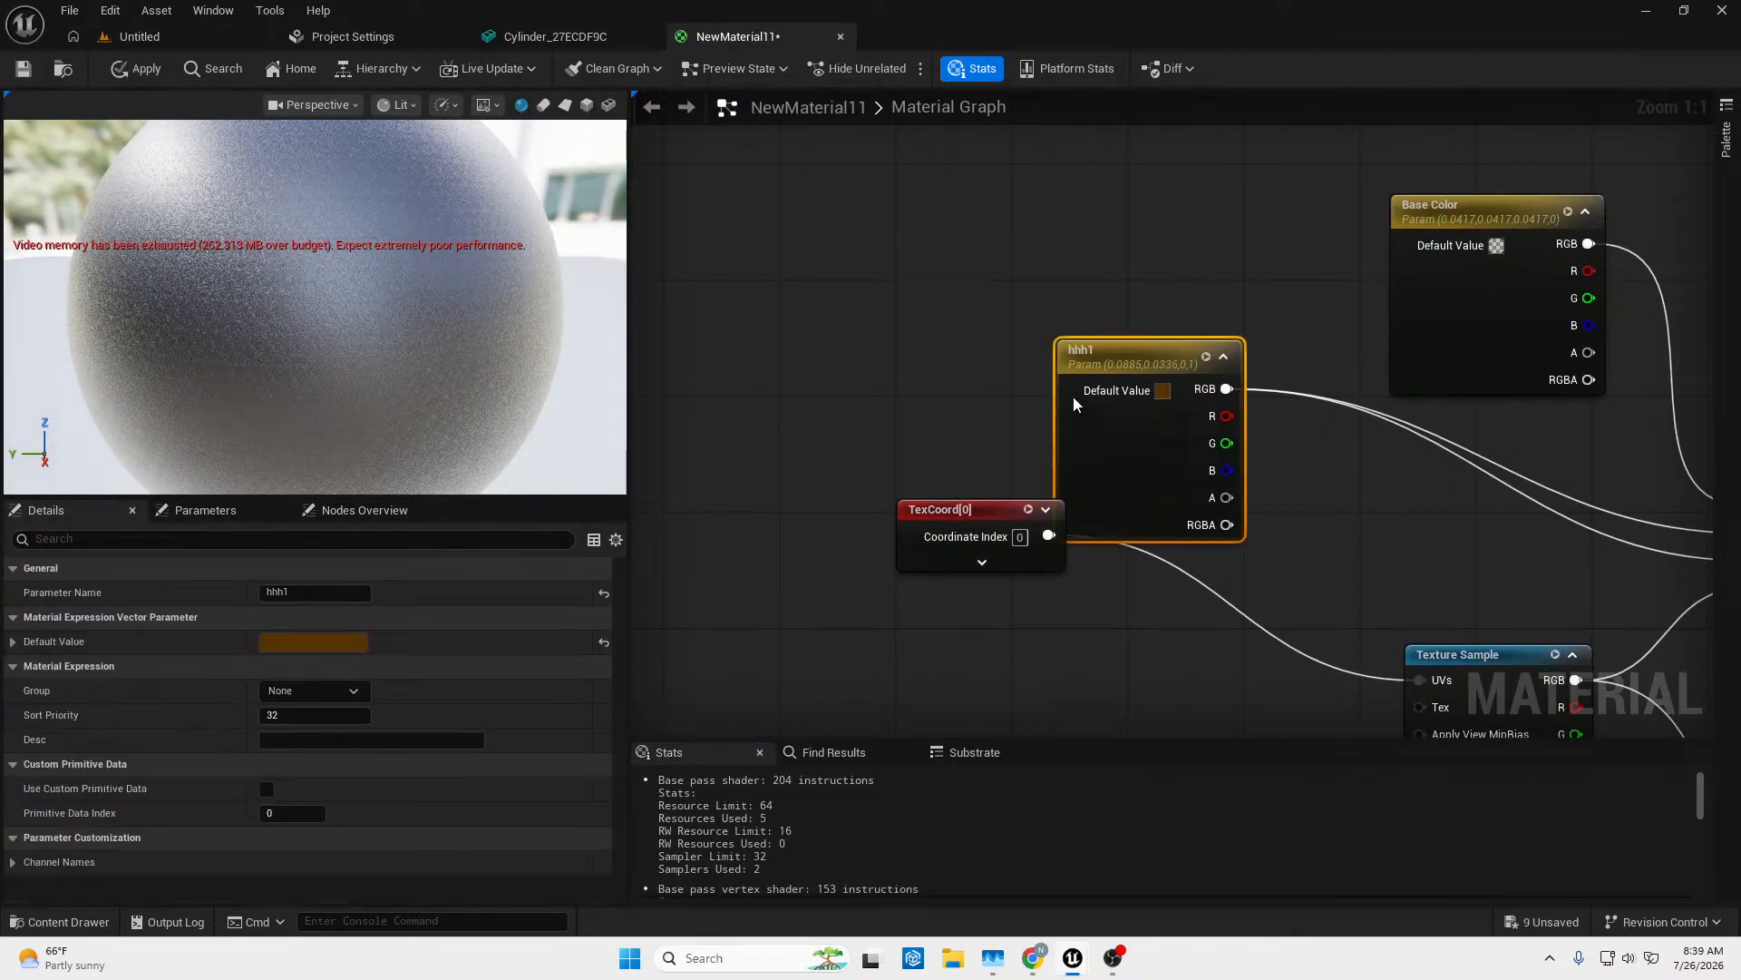
left_click(982, 564)
Set the TexCoord node's U tiling to 3 and its V tiling to 3, after trying a V tiling of 1.
left_click(988, 569)
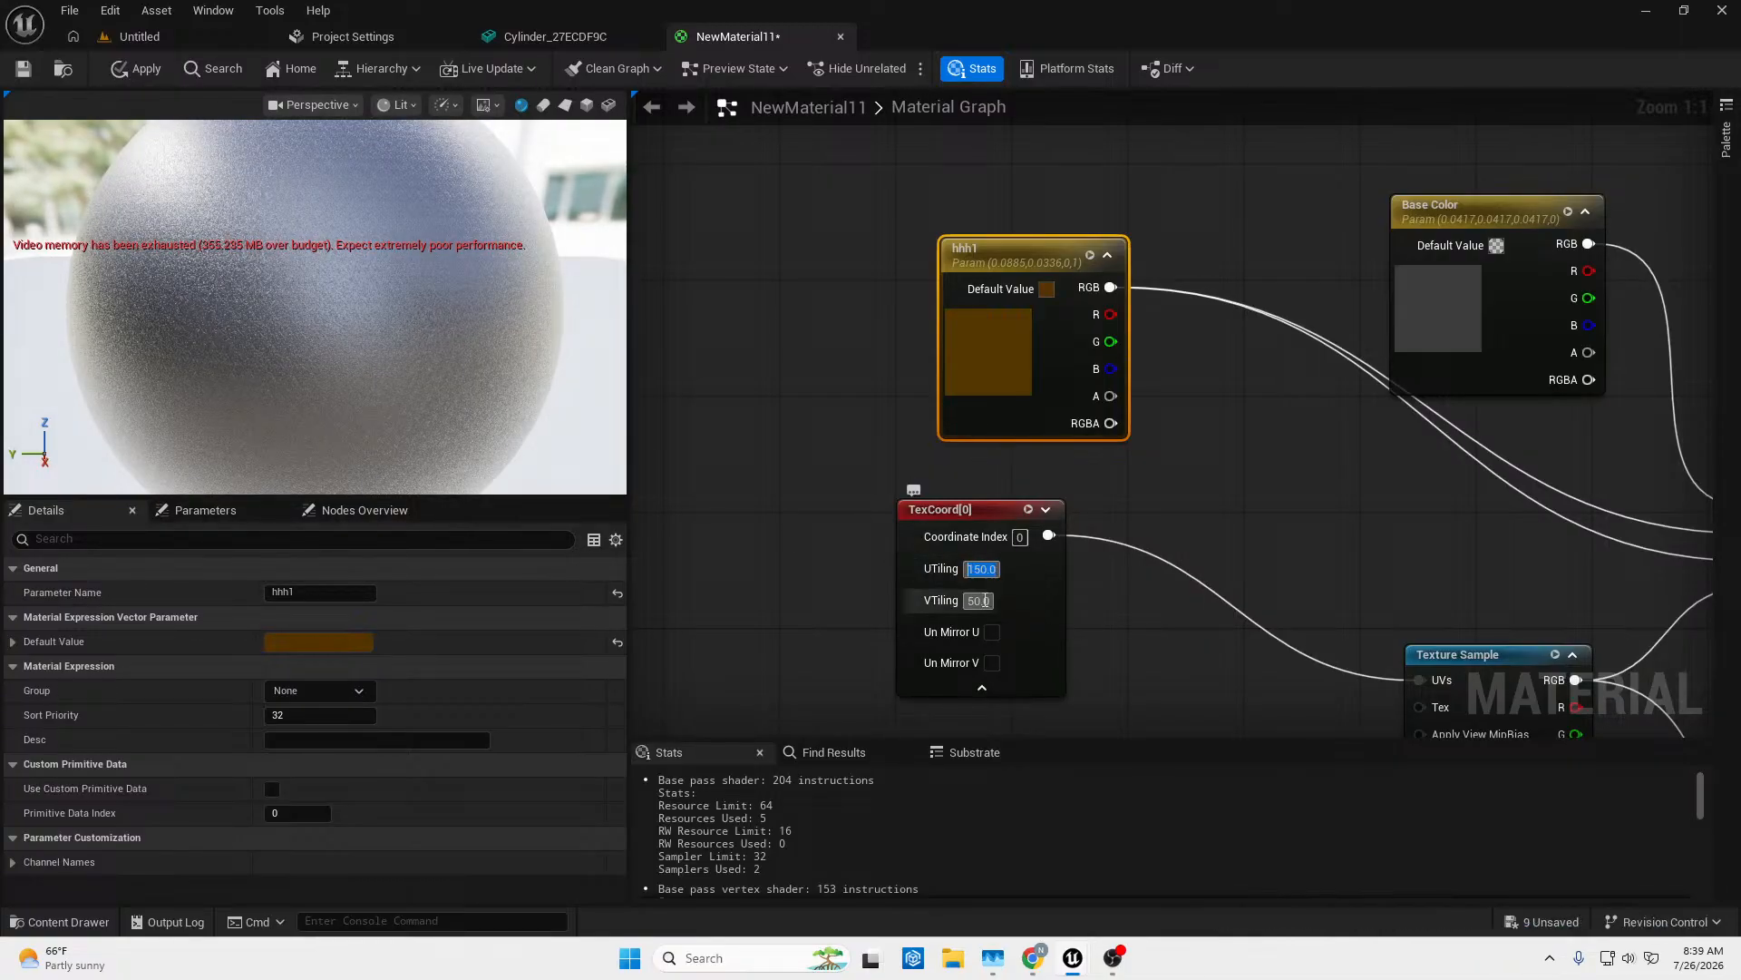
left_click(986, 600)
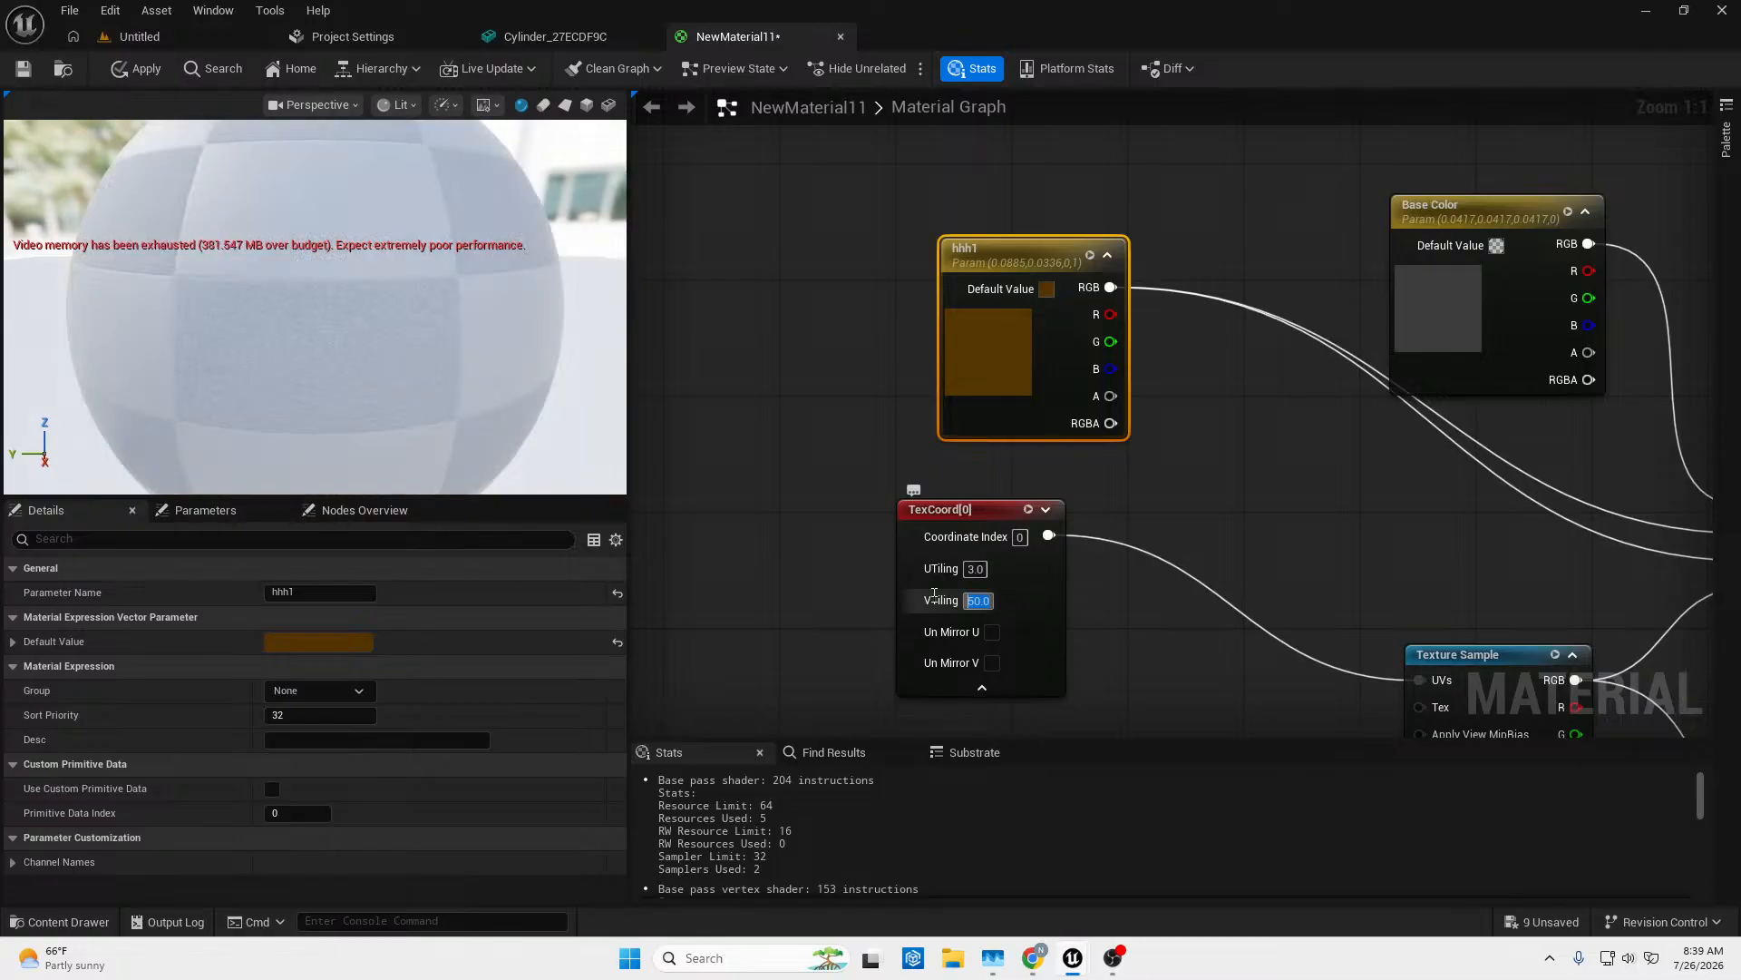
type("1")
key("Return")
right_click_drag(920, 593, 918, 630)
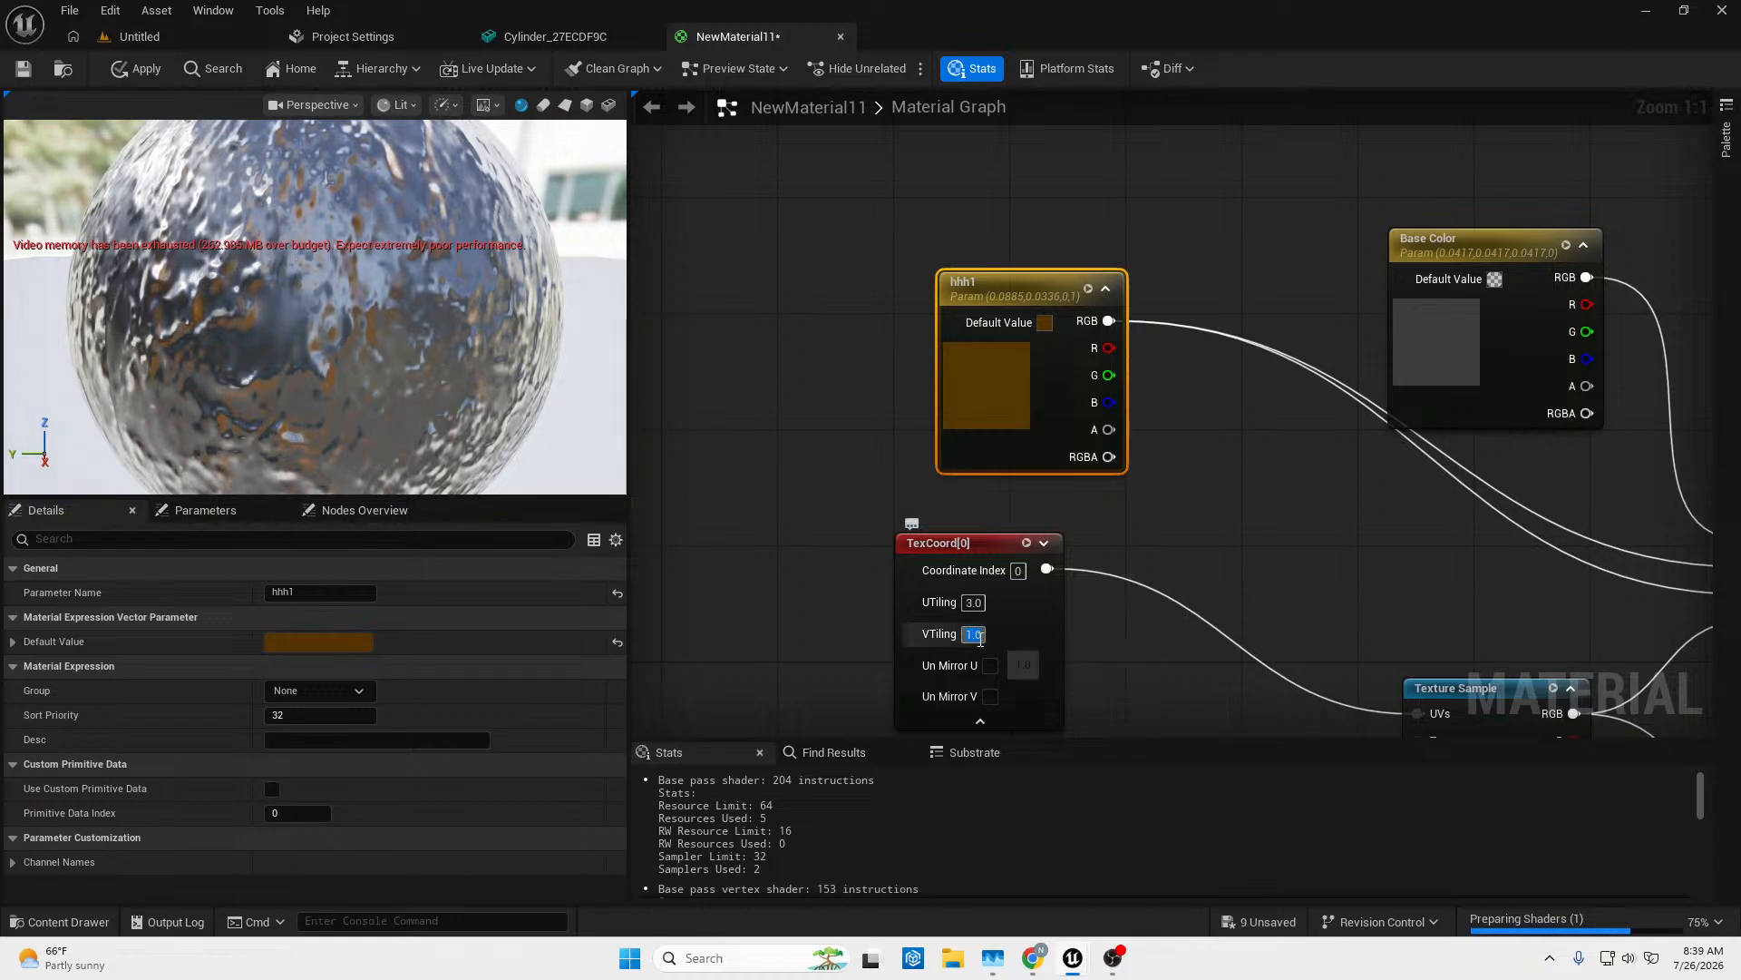
left_click(973, 635)
type("3")
key("Return")
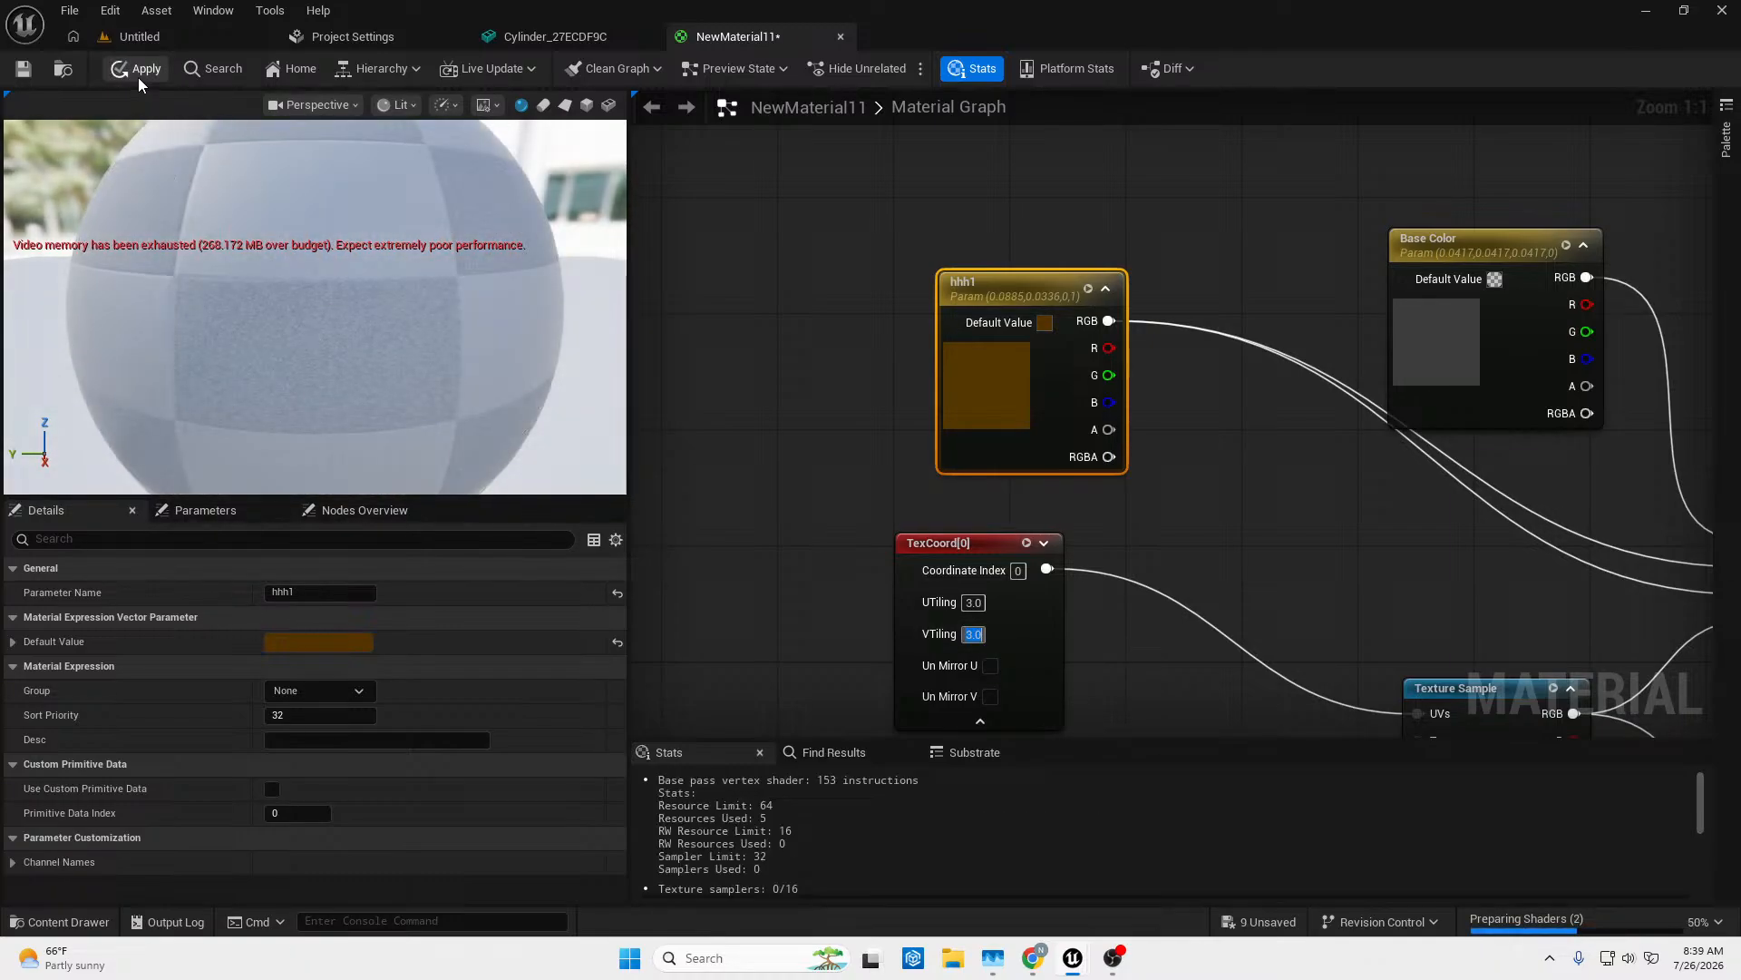
Apply the duplicated material's tiling changes and assign NewMaterial11 to the tall cylinder in the level.
left_click(138, 69)
left_click(162, 39)
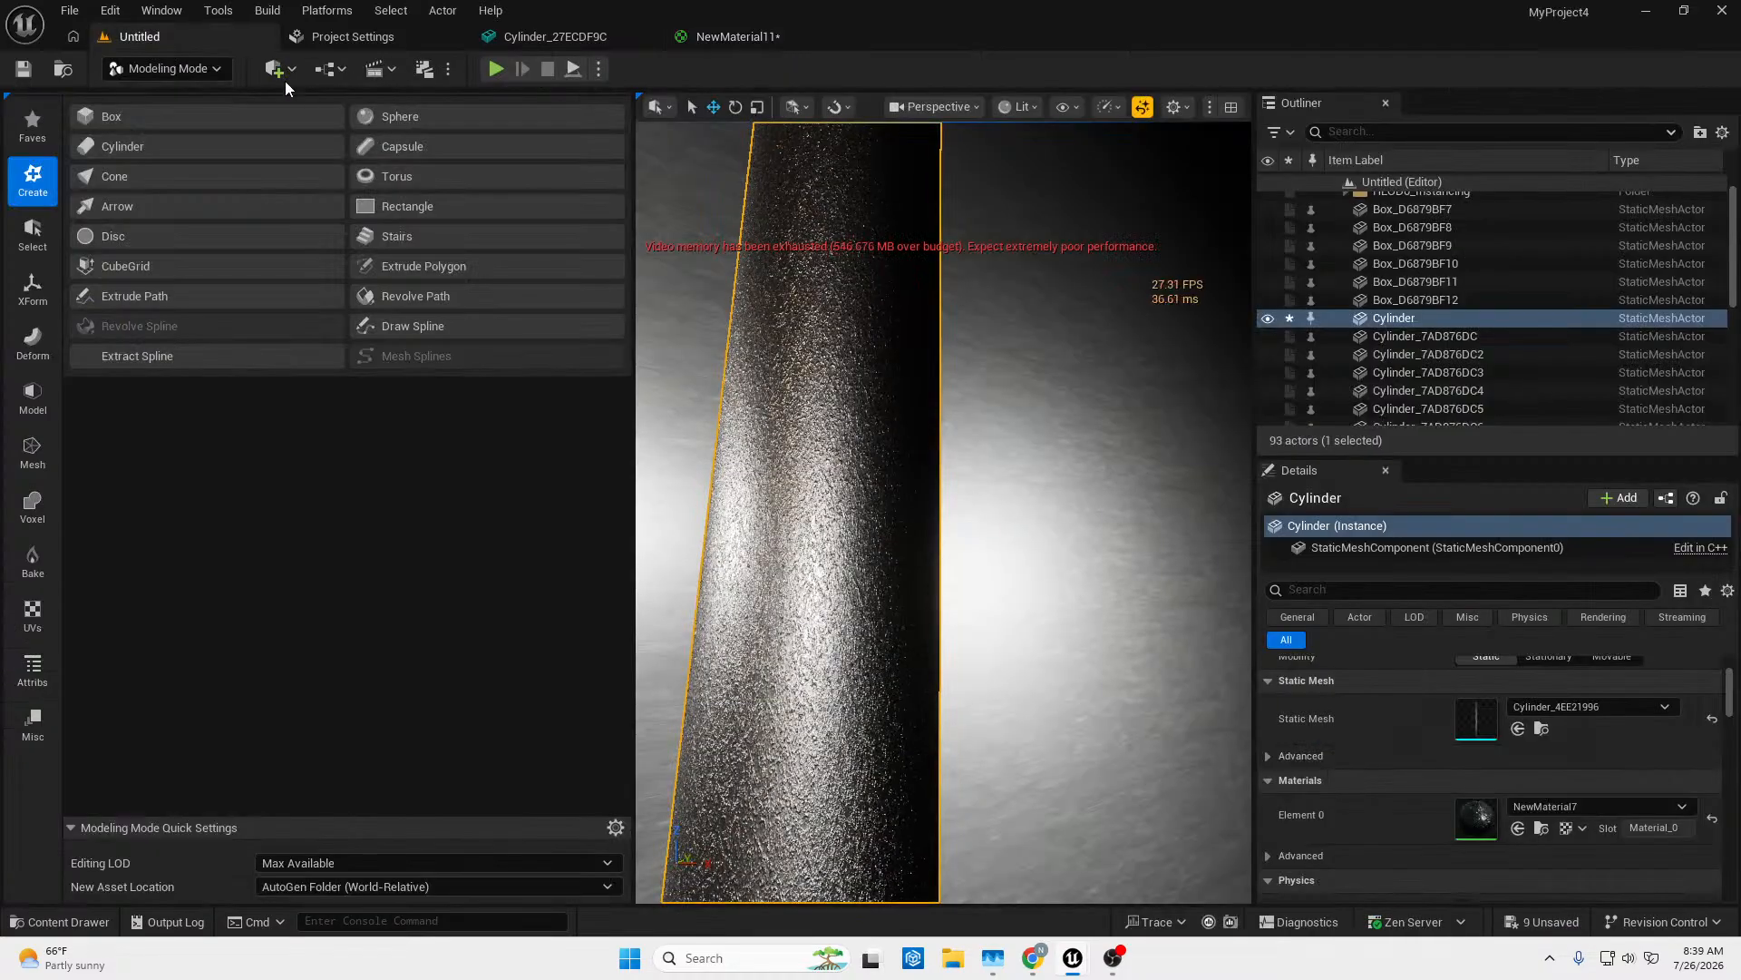
left_click(54, 918)
left_click_drag(277, 816, 843, 379)
right_click_drag(762, 414, 762, 414)
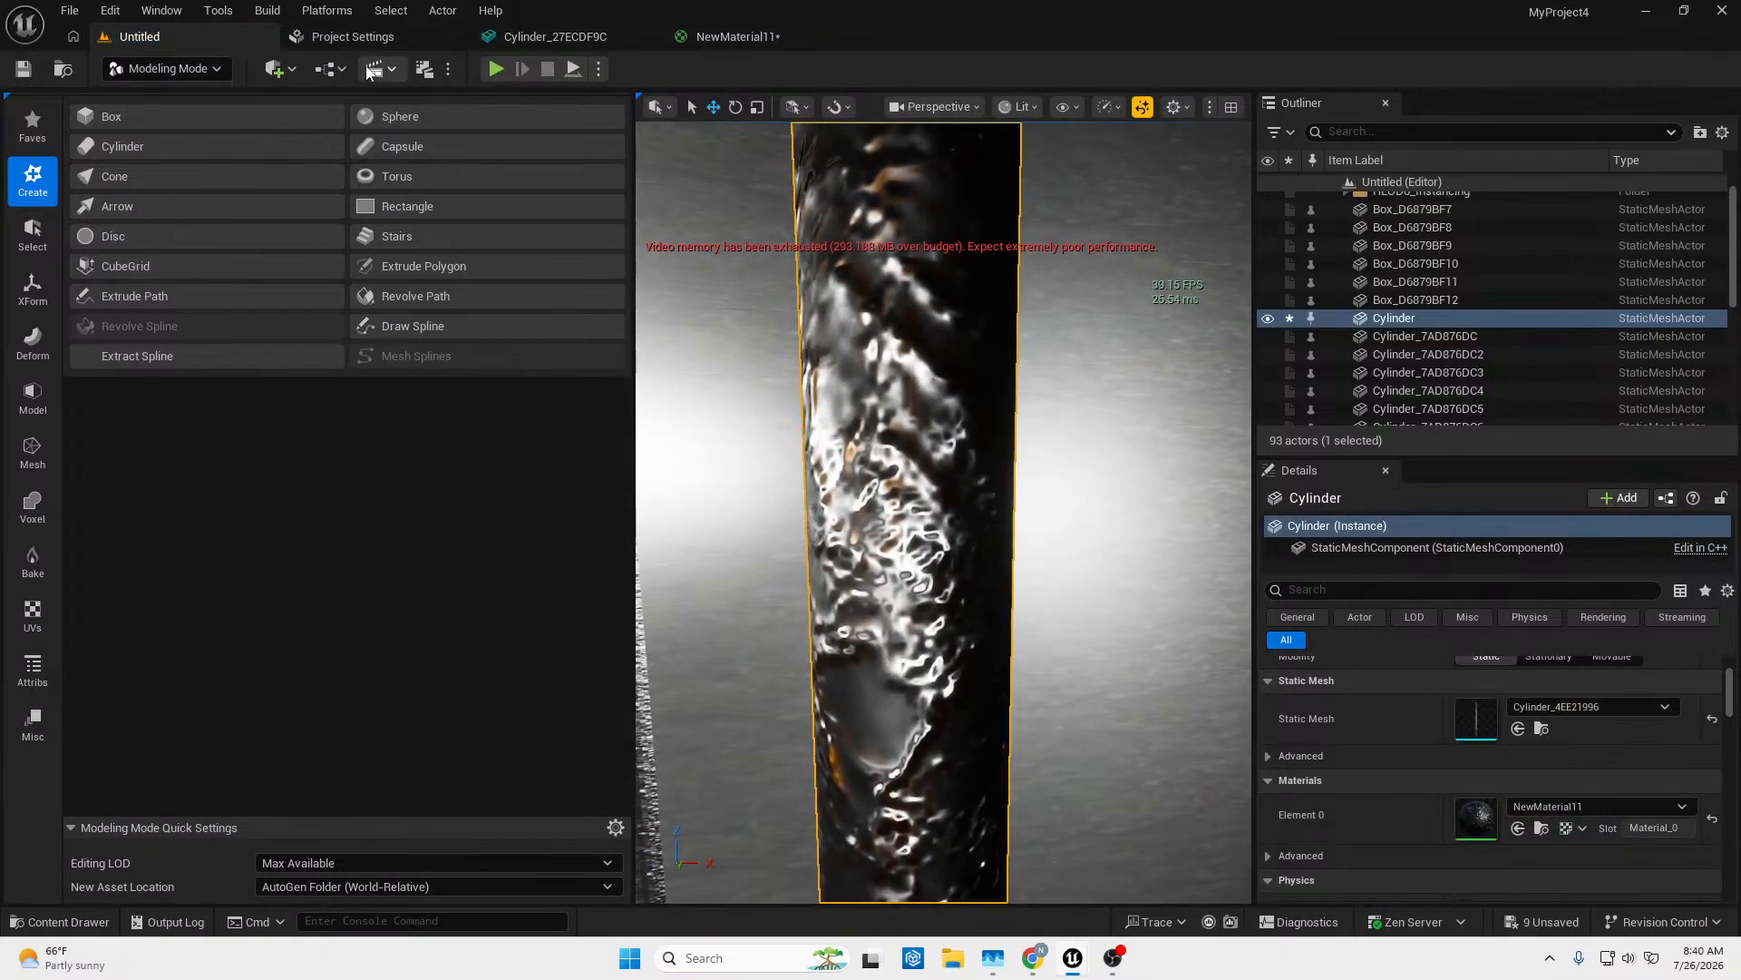
Set the TexCoord node's U and V tiling to 6 in NewMaterial11 and apply the change.
left_click(423, 38)
left_click(712, 39)
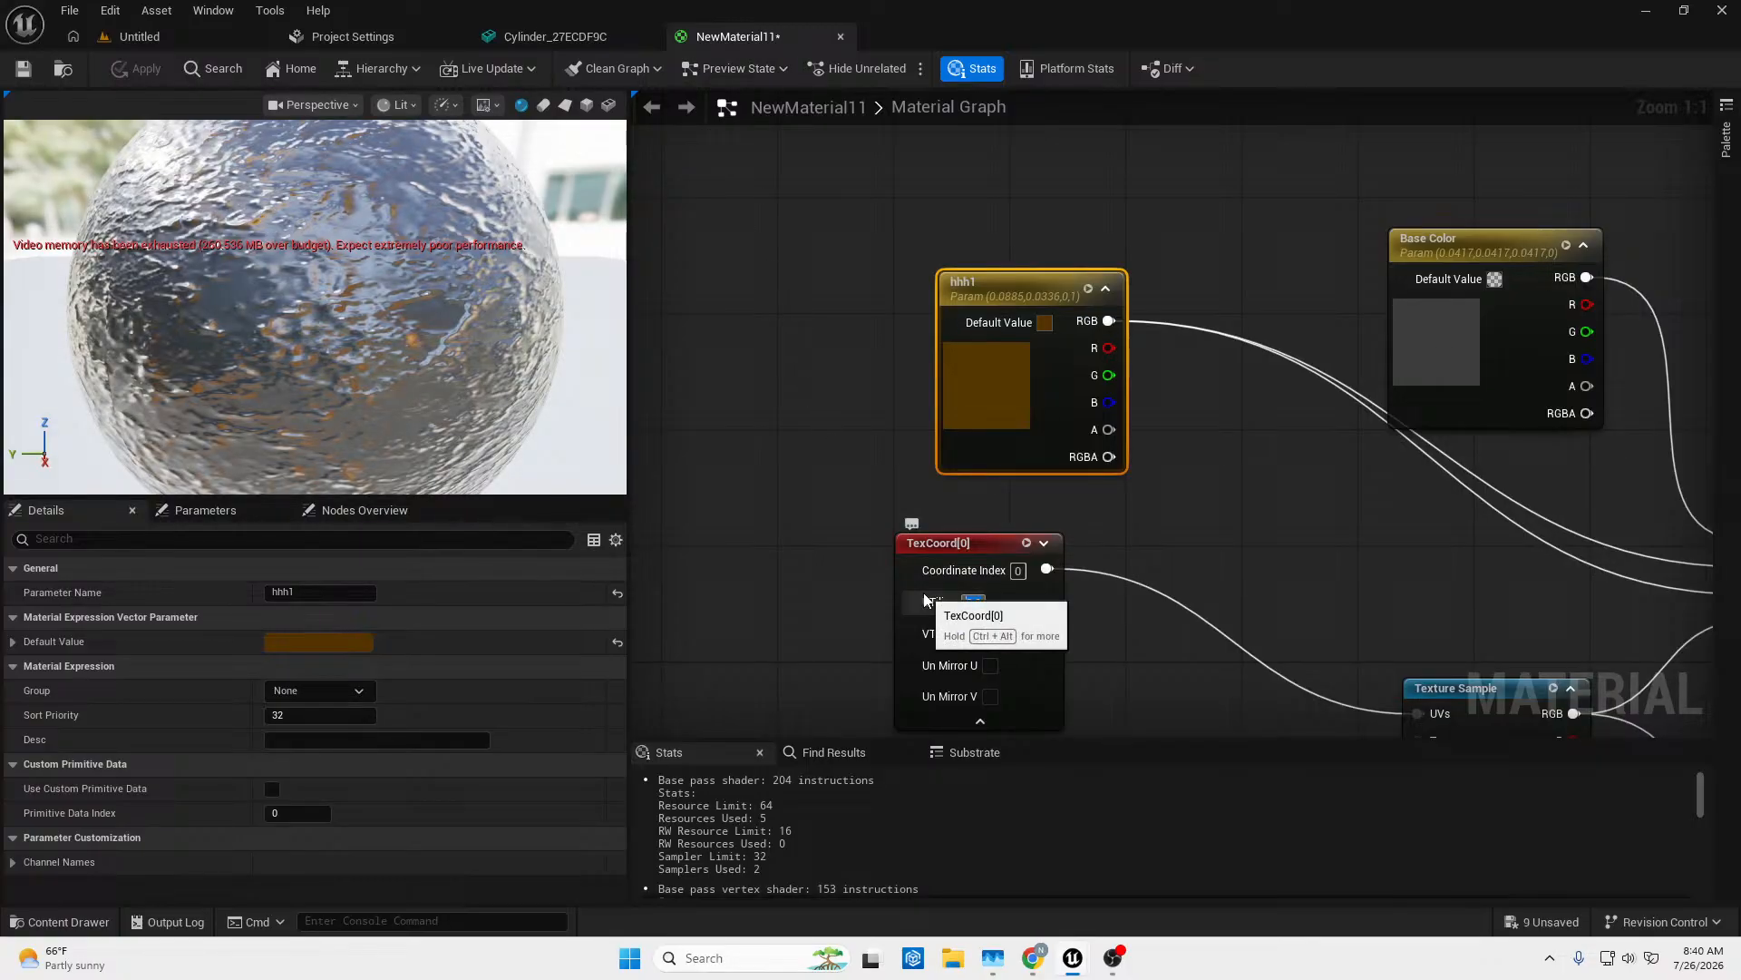
left_click(971, 634)
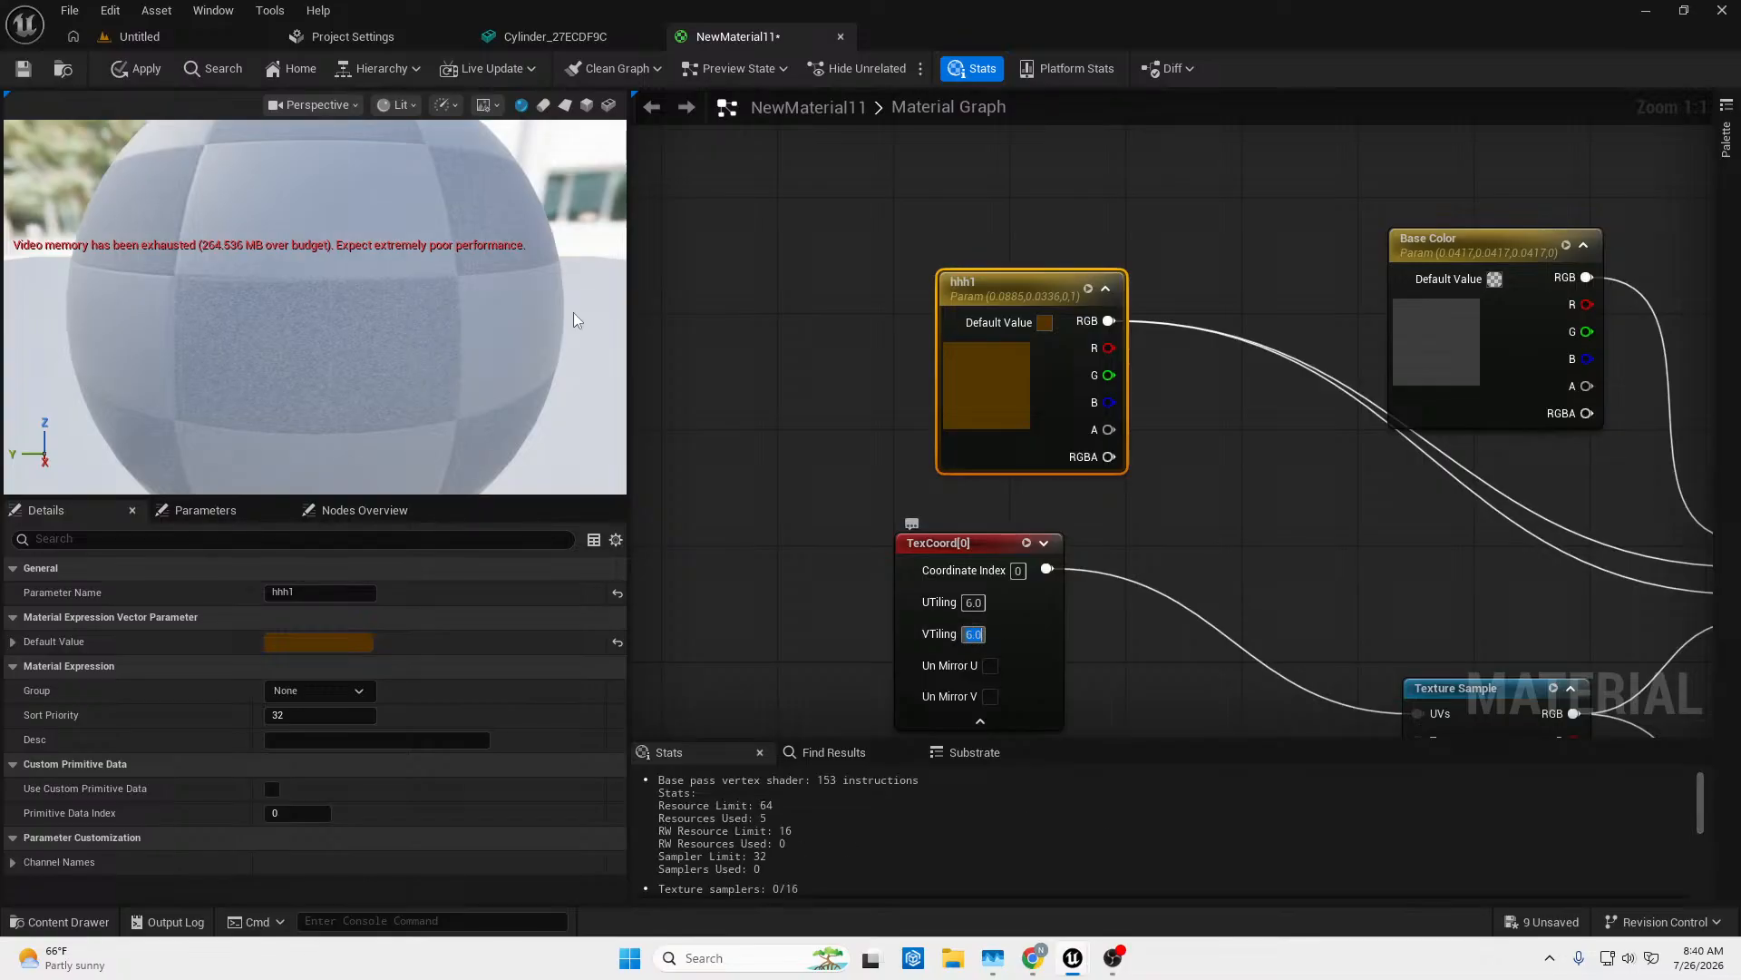
left_click(145, 69)
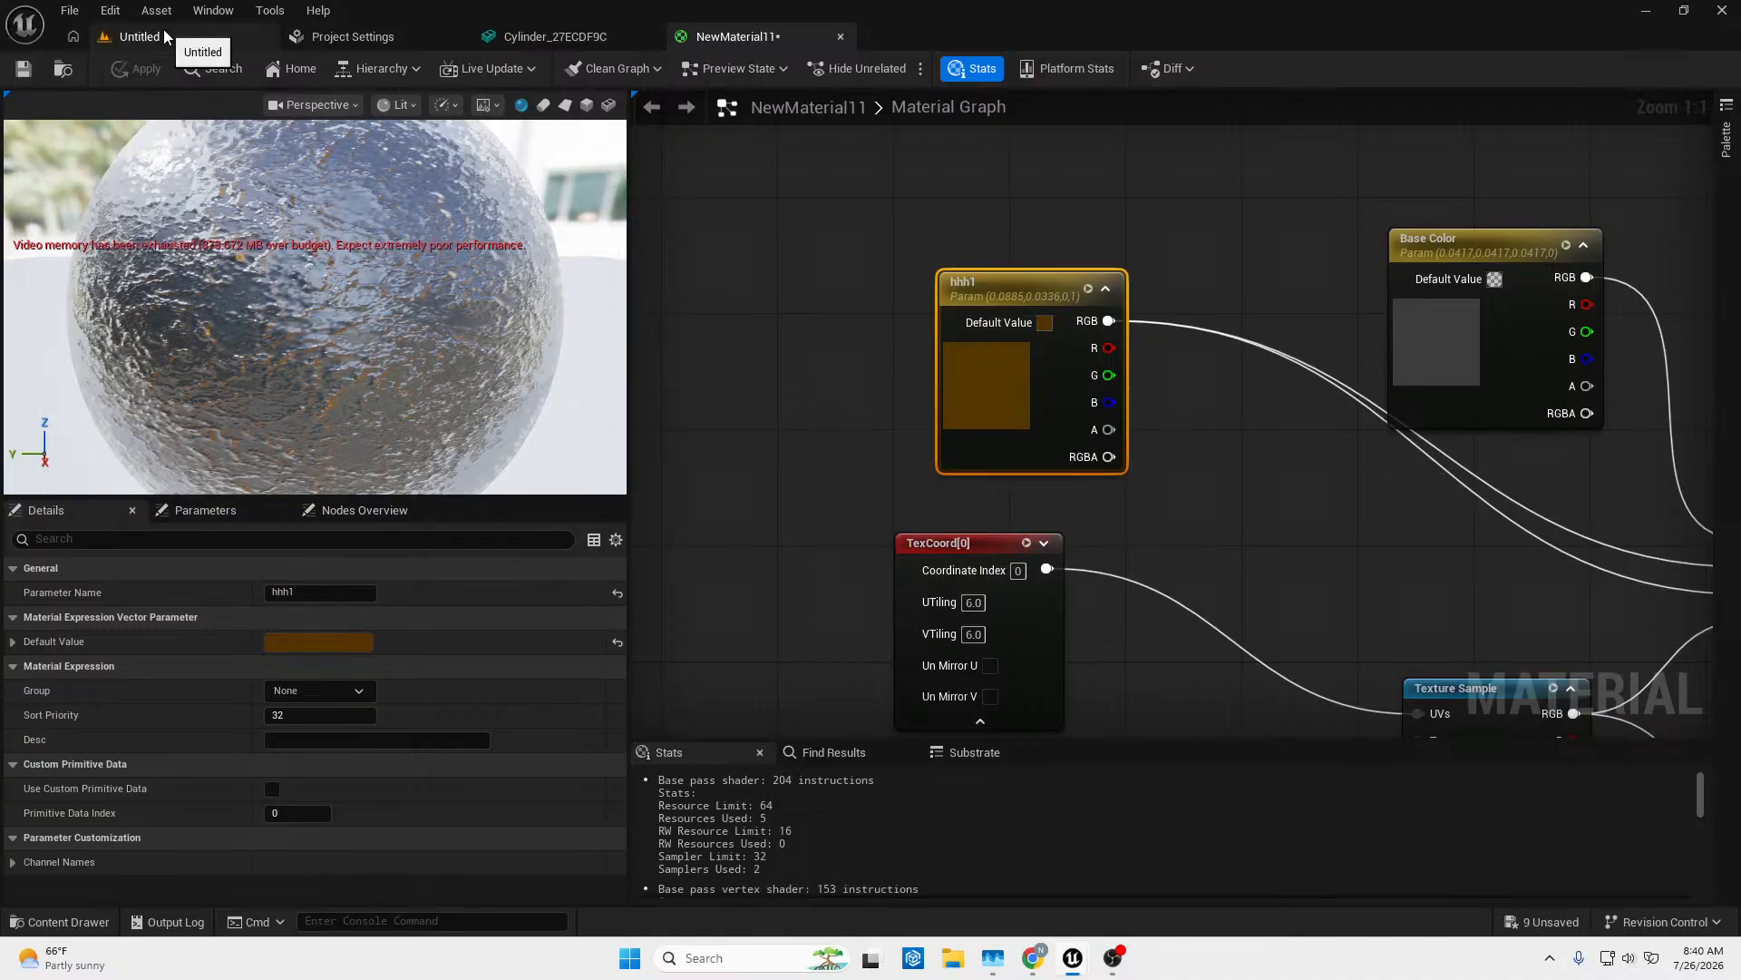
Examine the retiled cylinder in the level, from its surface down to its base on the floor beside the wall.
left_click(165, 32)
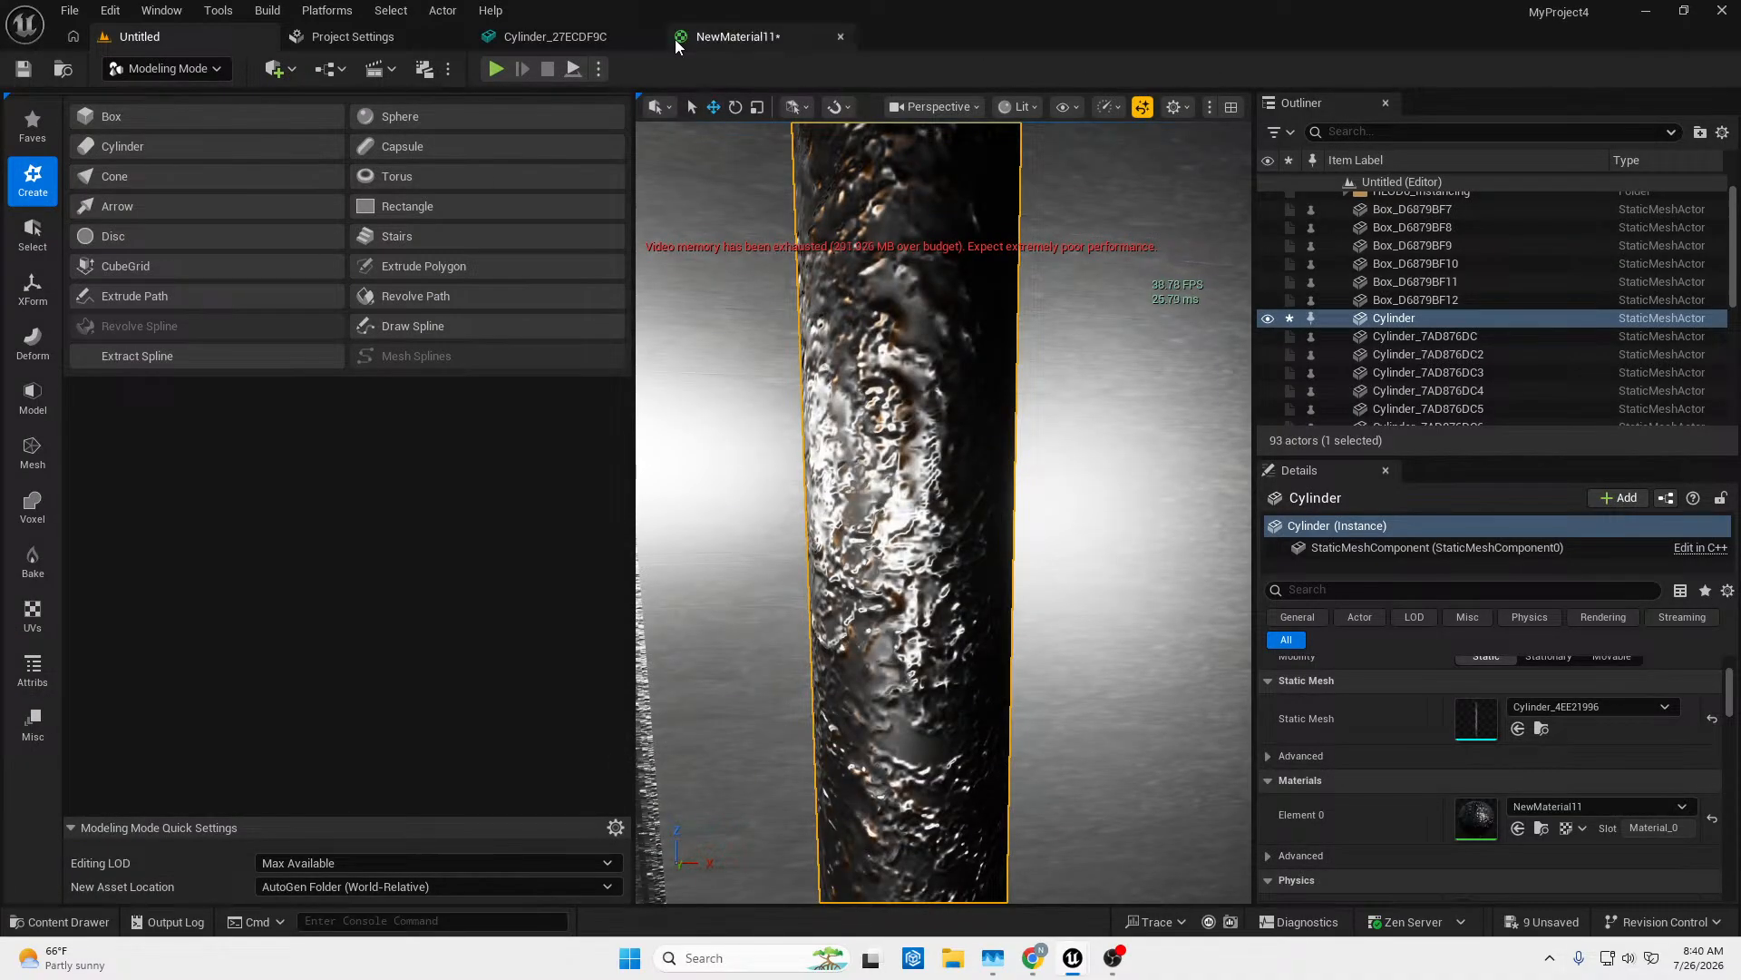
right_click_drag(787, 420, 635, 444)
key("s")
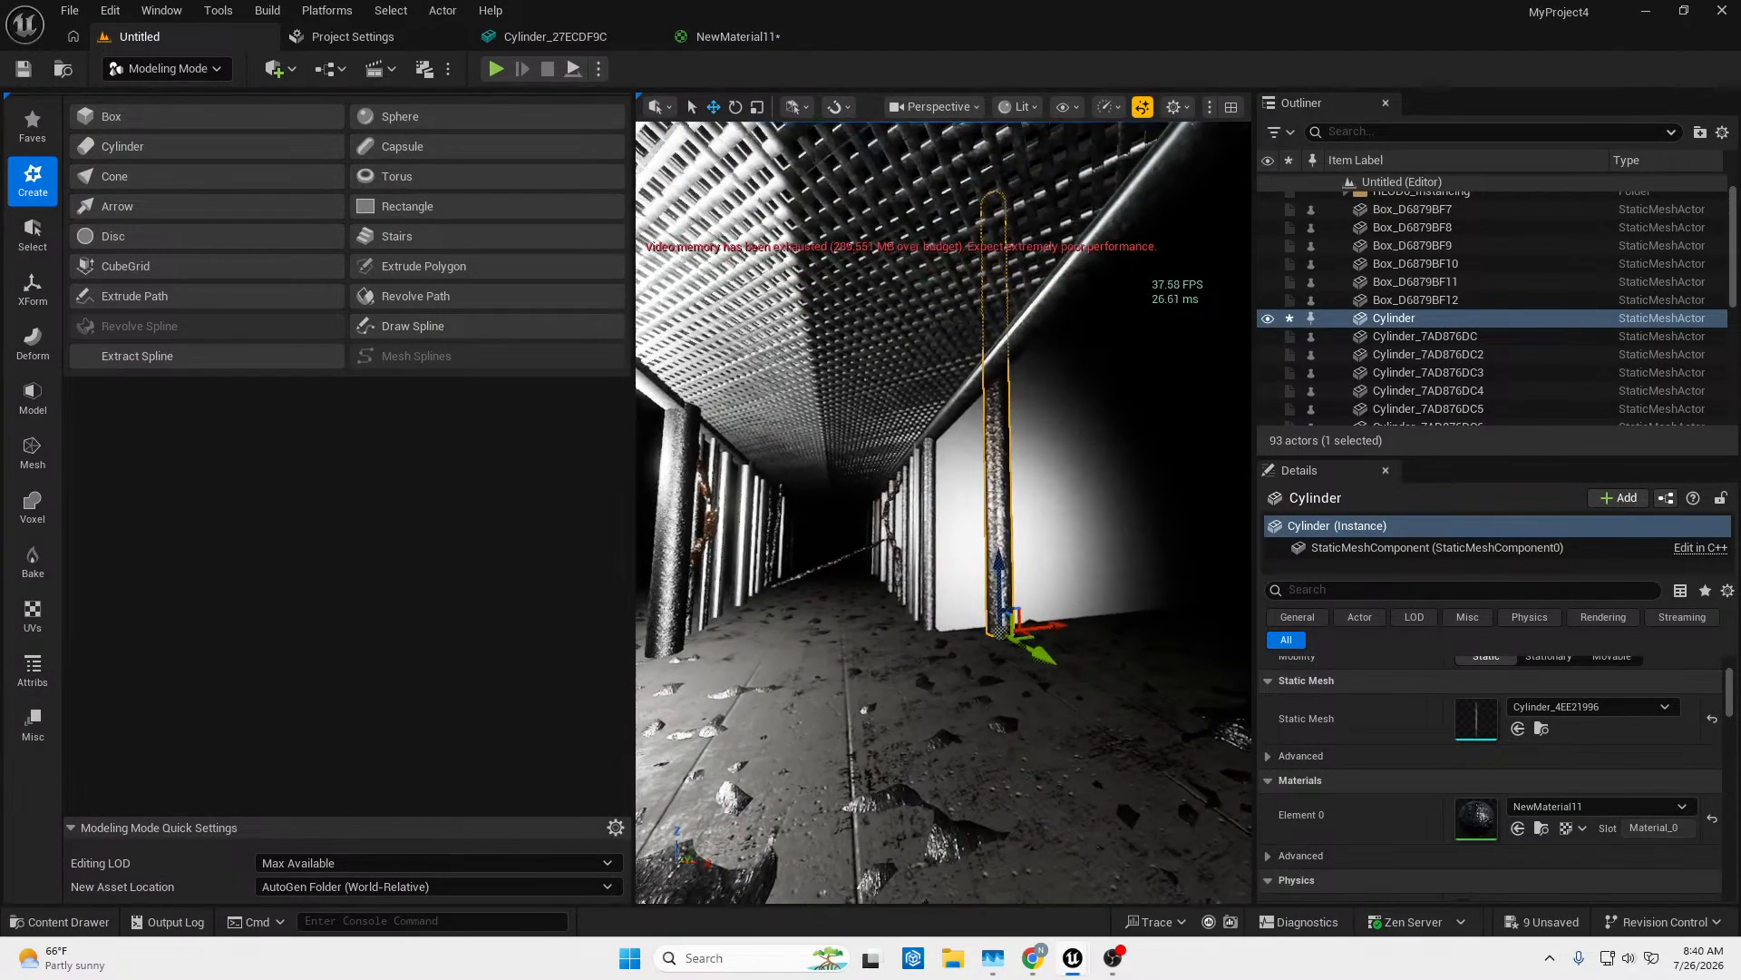
key("s")
right_click_drag(943, 513, 889, 633)
key("w")
key("w")
key("w")
key("s")
key("w")
key("s")
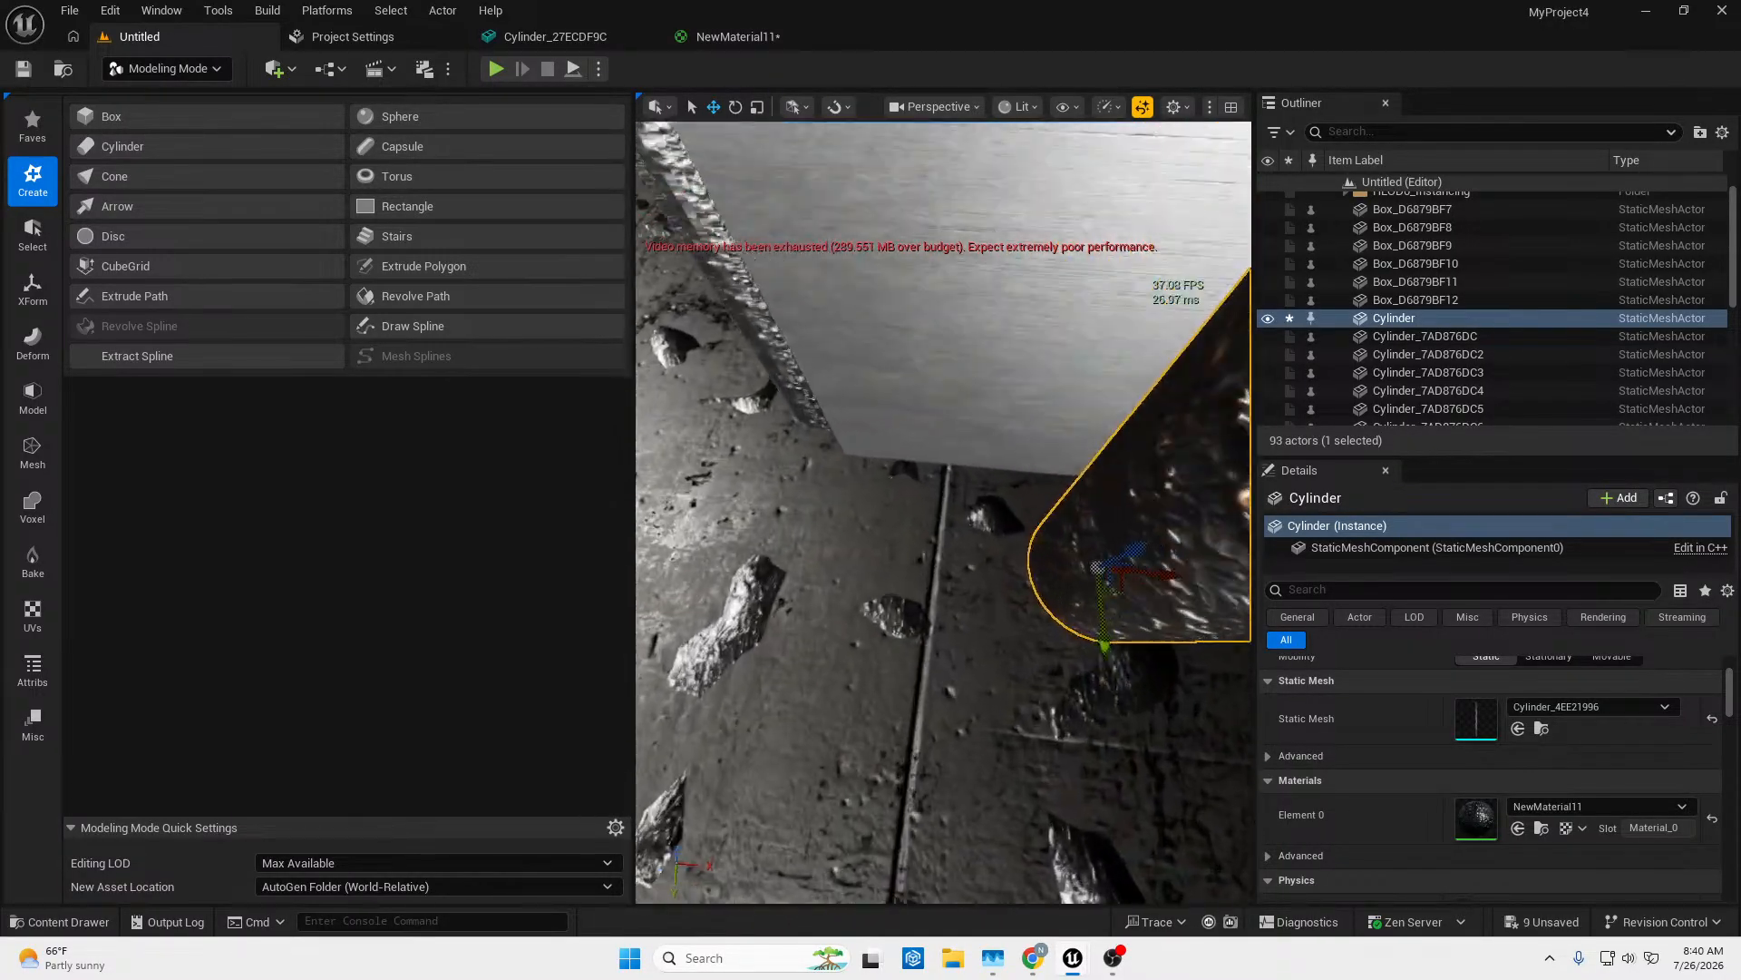
right_click_drag(943, 512, 1215, 454)
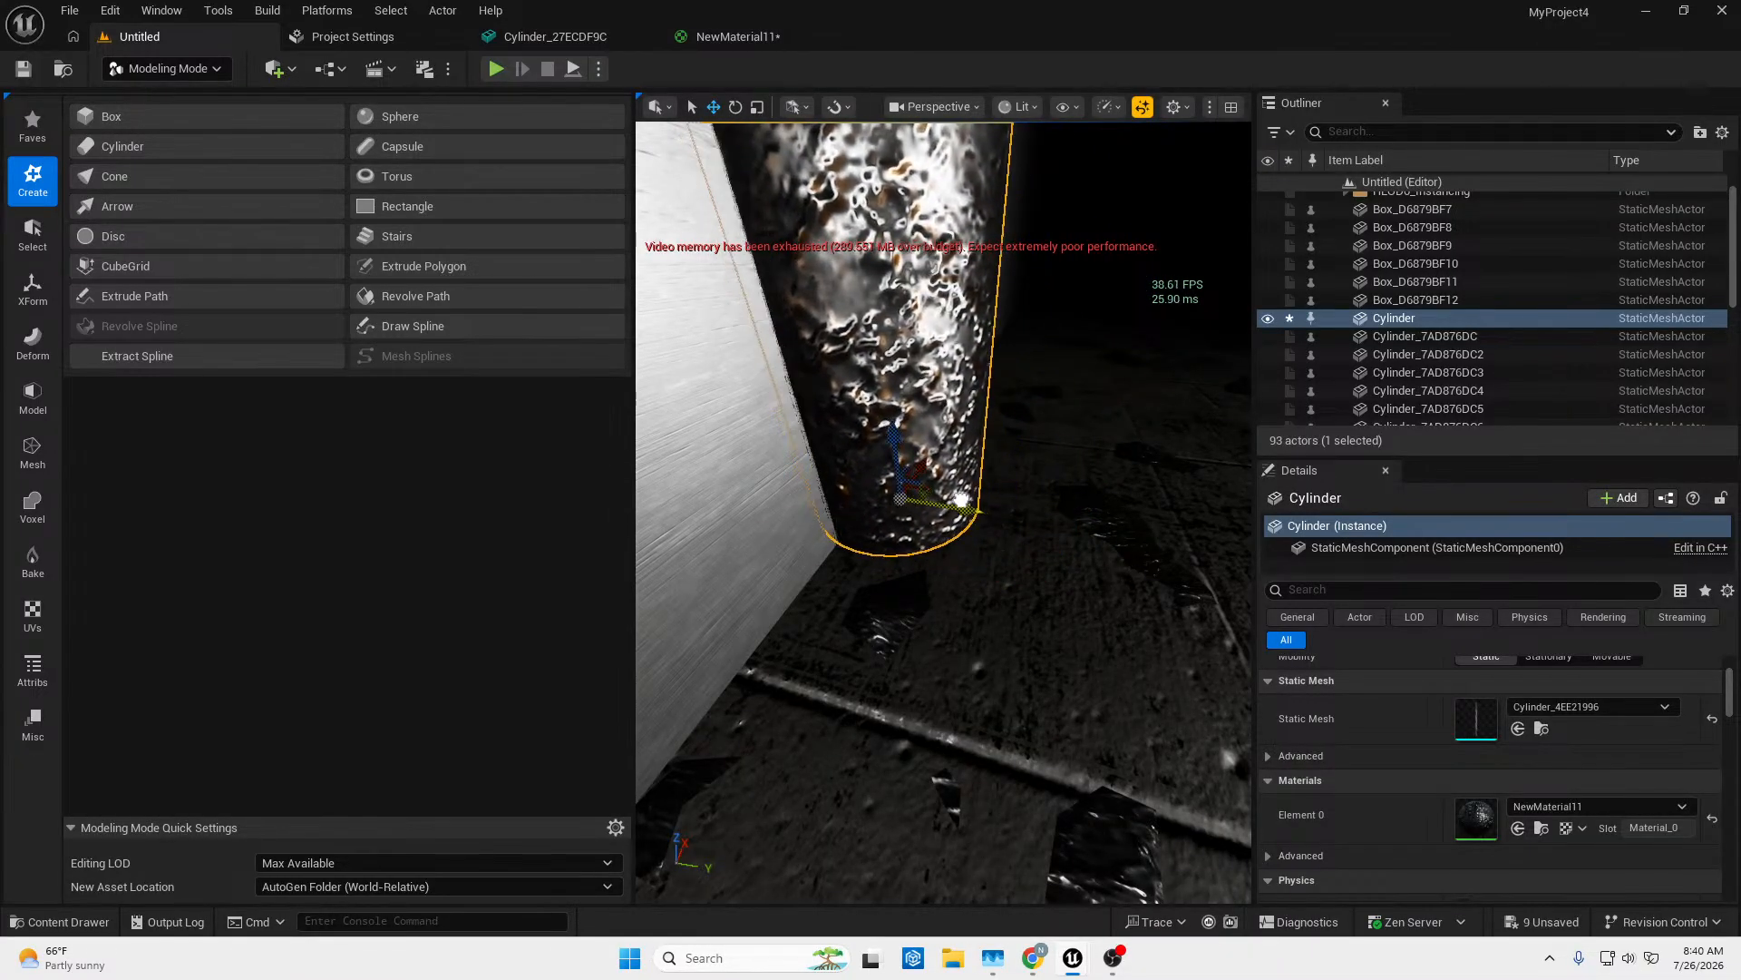
key("w")
right_click_drag(984, 510, 1053, 517)
key("w")
key("w")
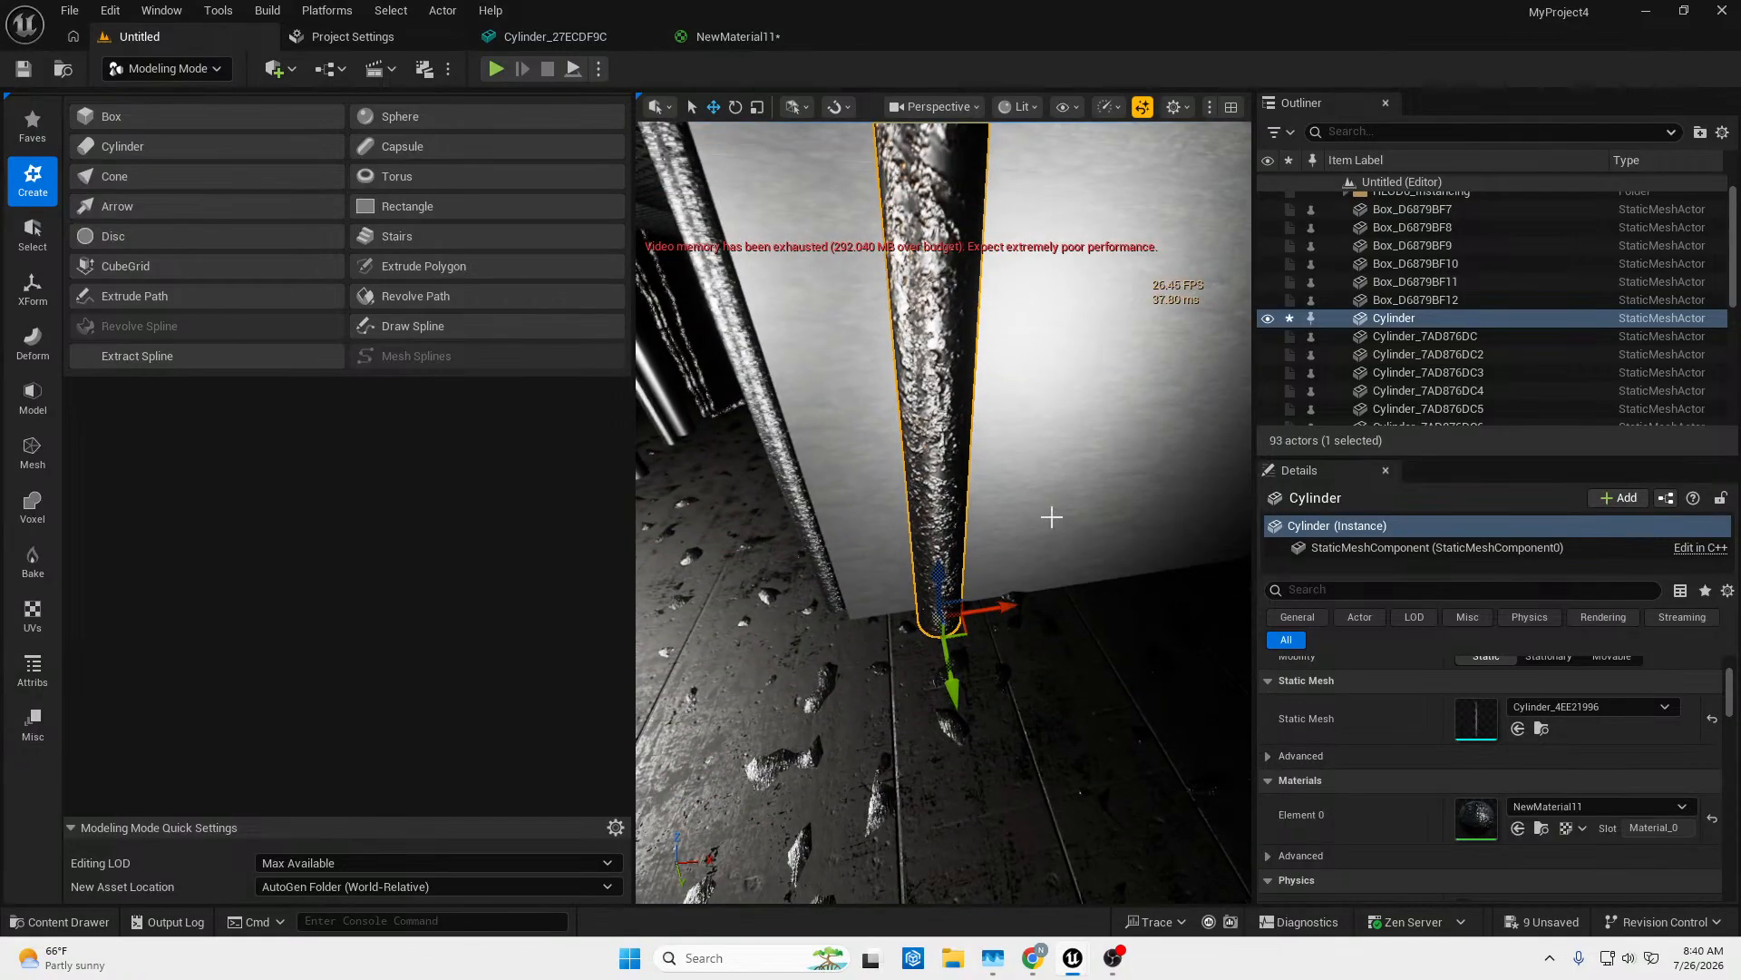
Duplicate the tall cylinder, shift the copy along X to about 590, and try X scales of 0.4, 1.4 and 0.3 on it.
key("ctrl+d")
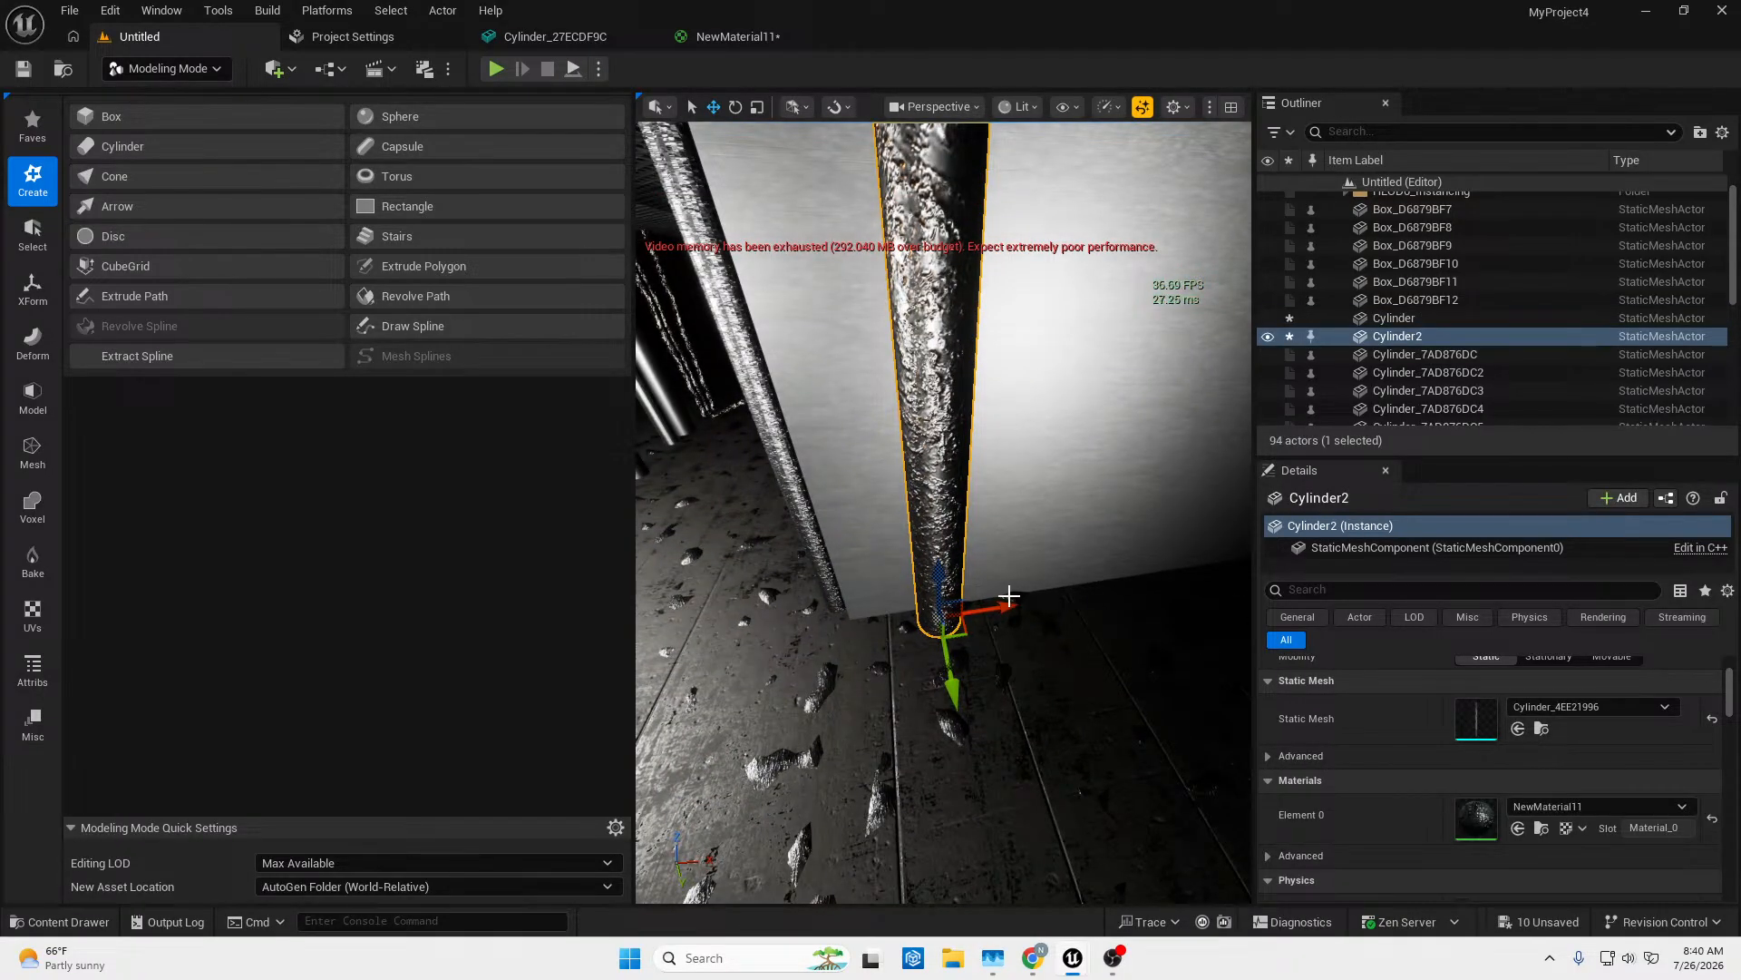
left_click_drag(1009, 596, 1125, 590)
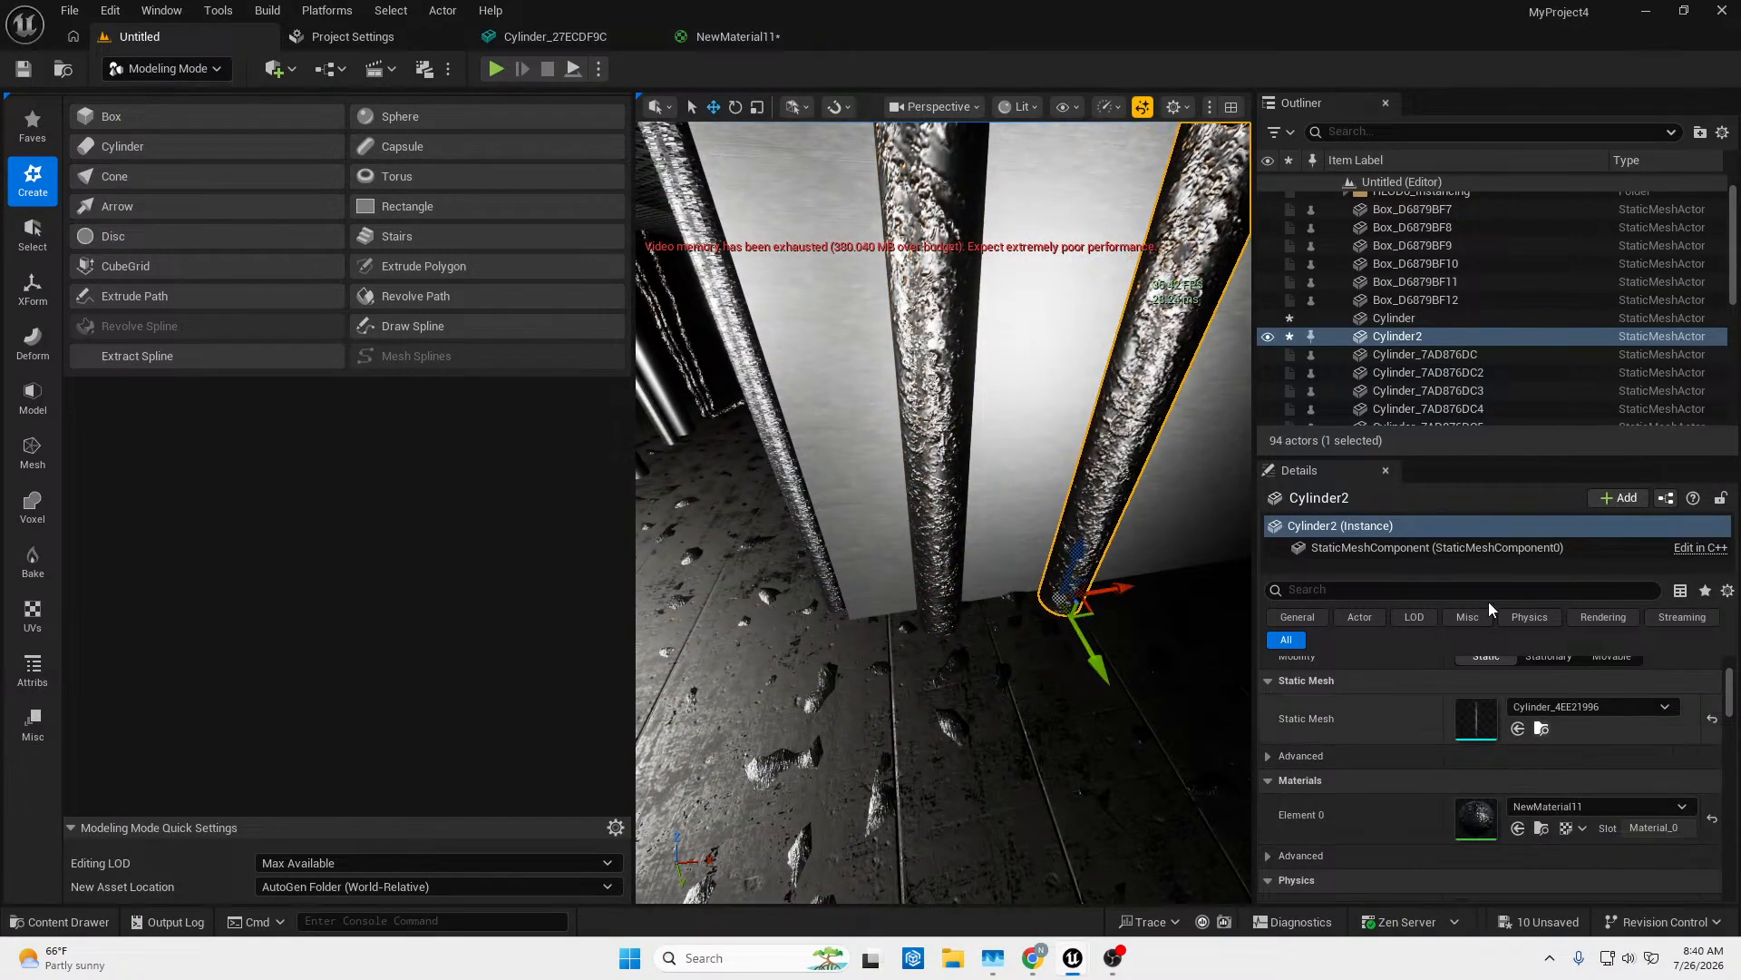
scroll(1492, 635, "up", 2)
left_click(1496, 740)
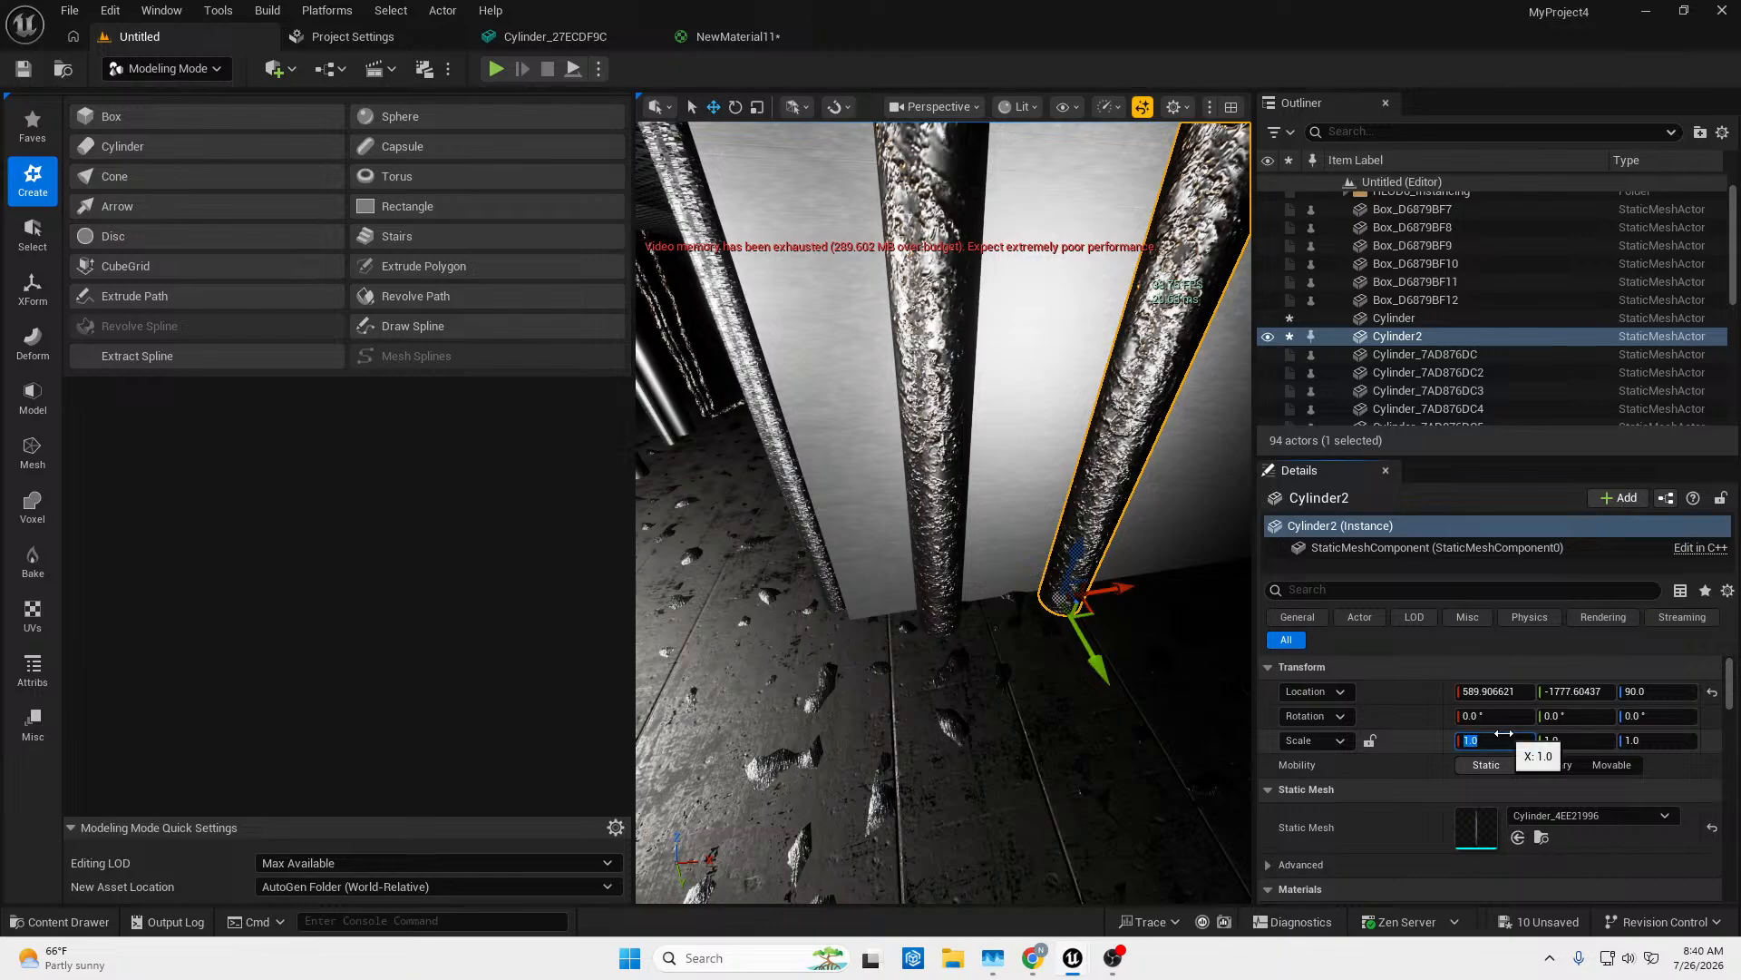
type("0.4")
key("Return")
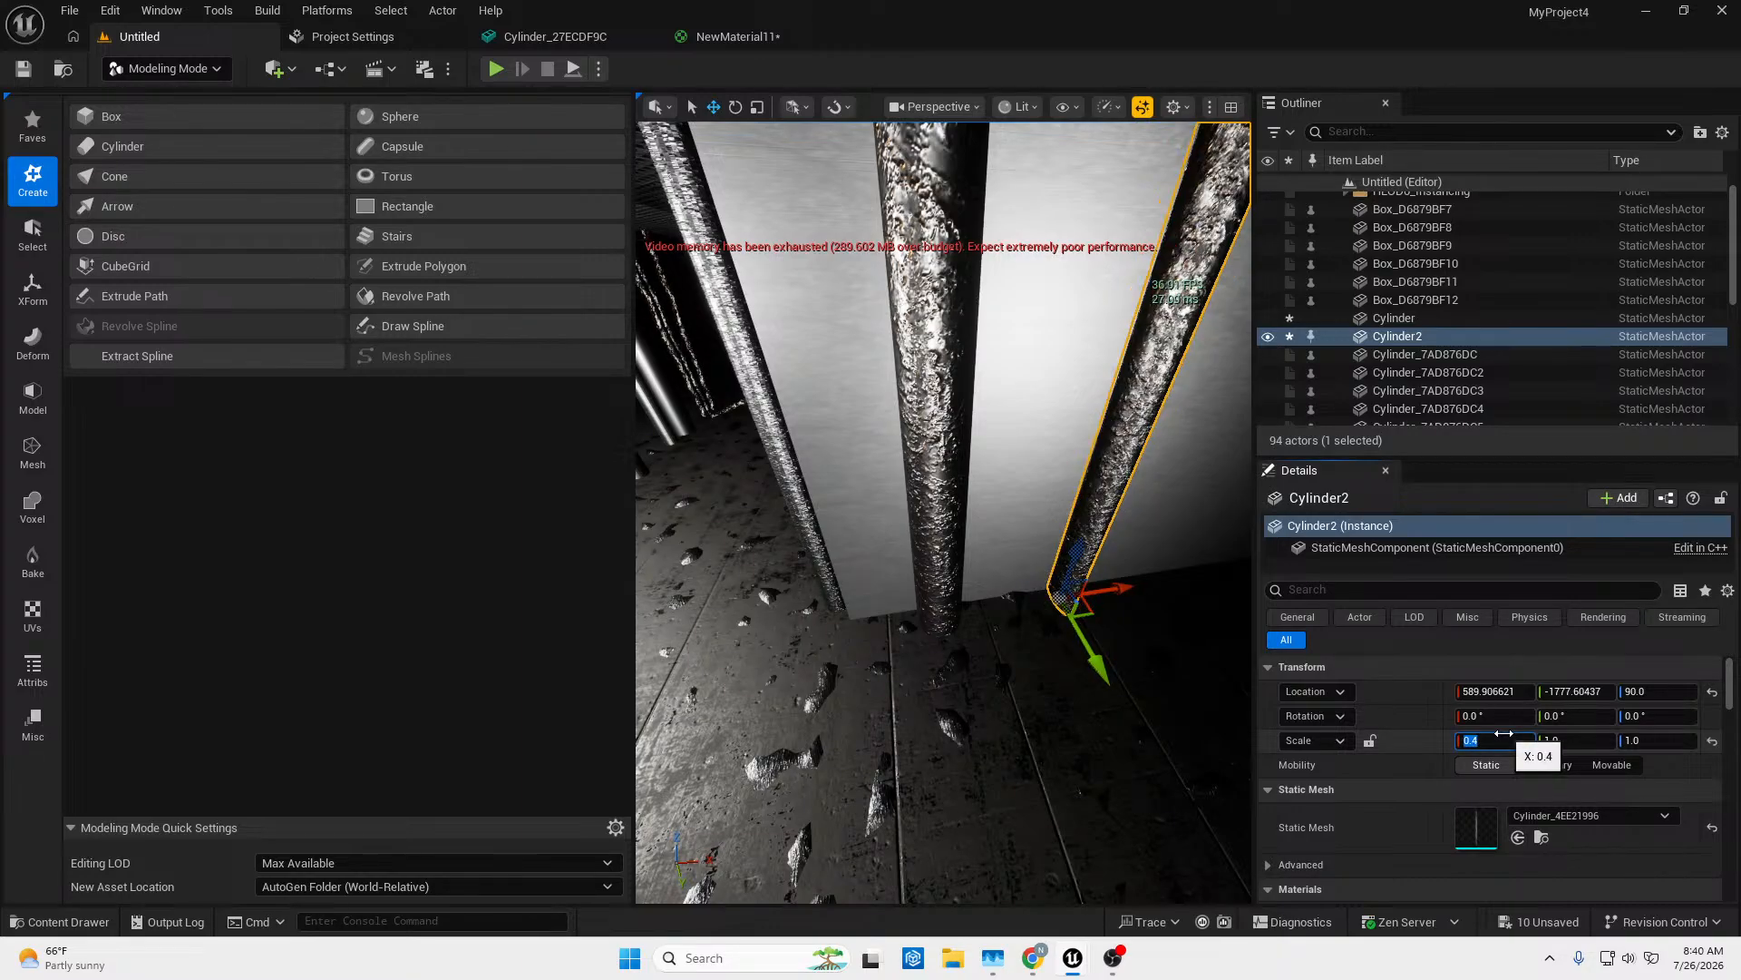
type("1.4")
key("Return")
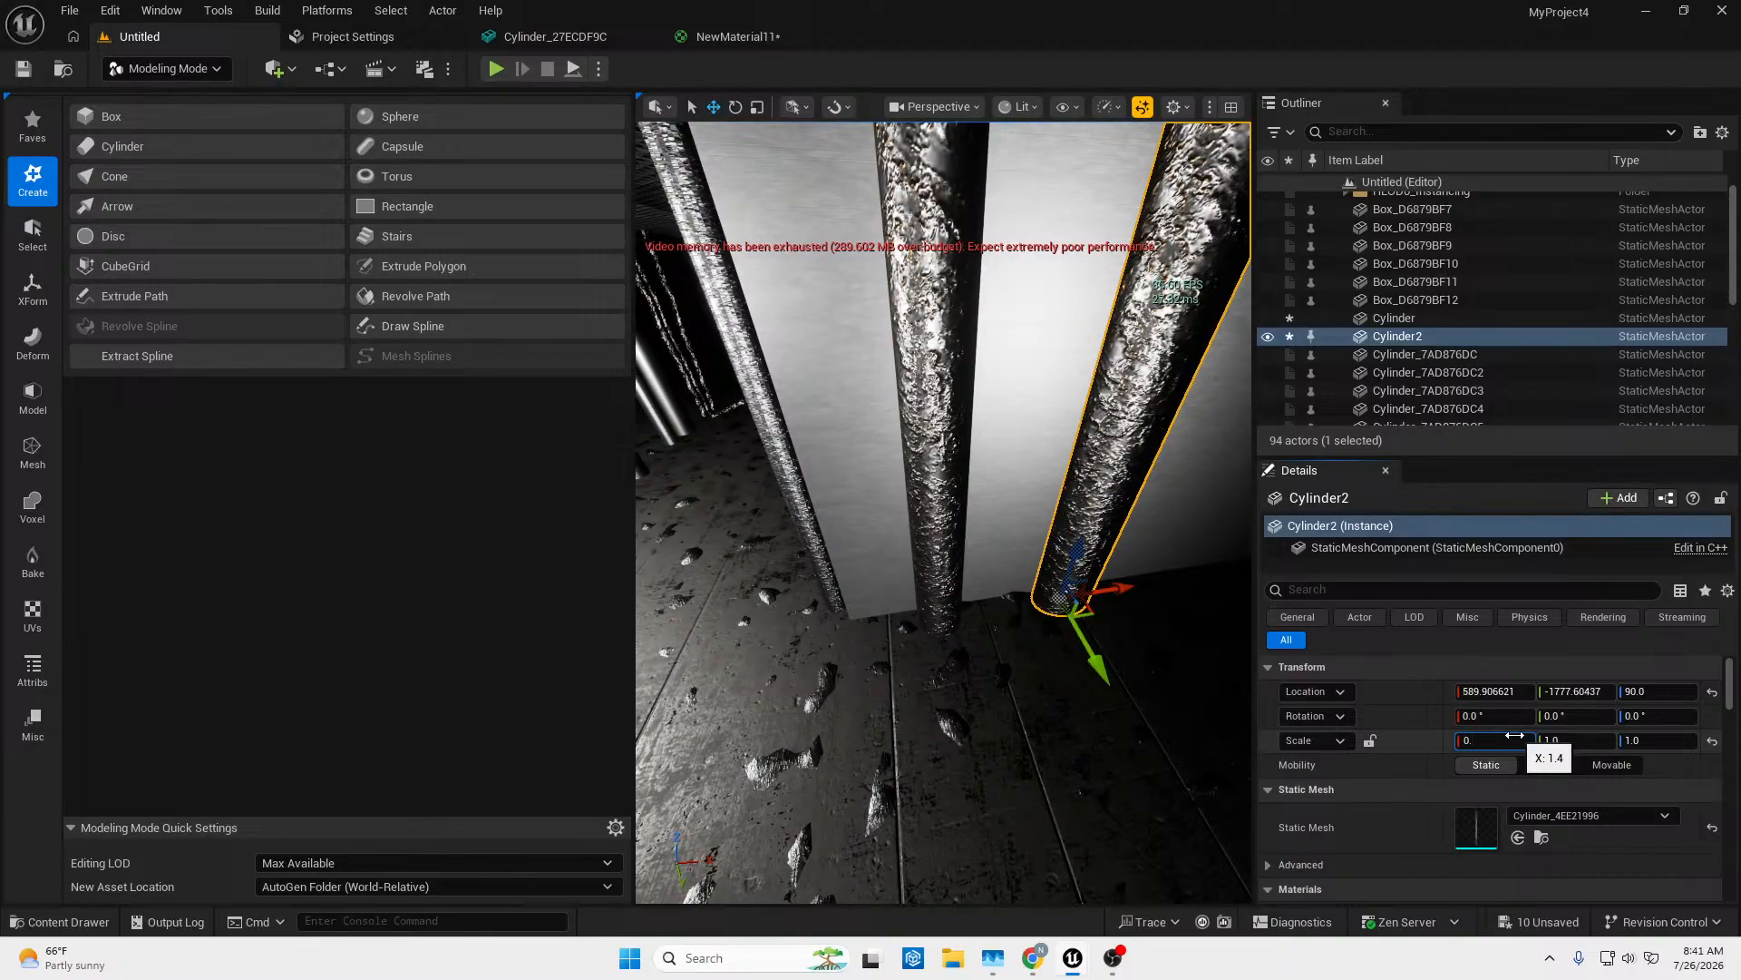
key("Return")
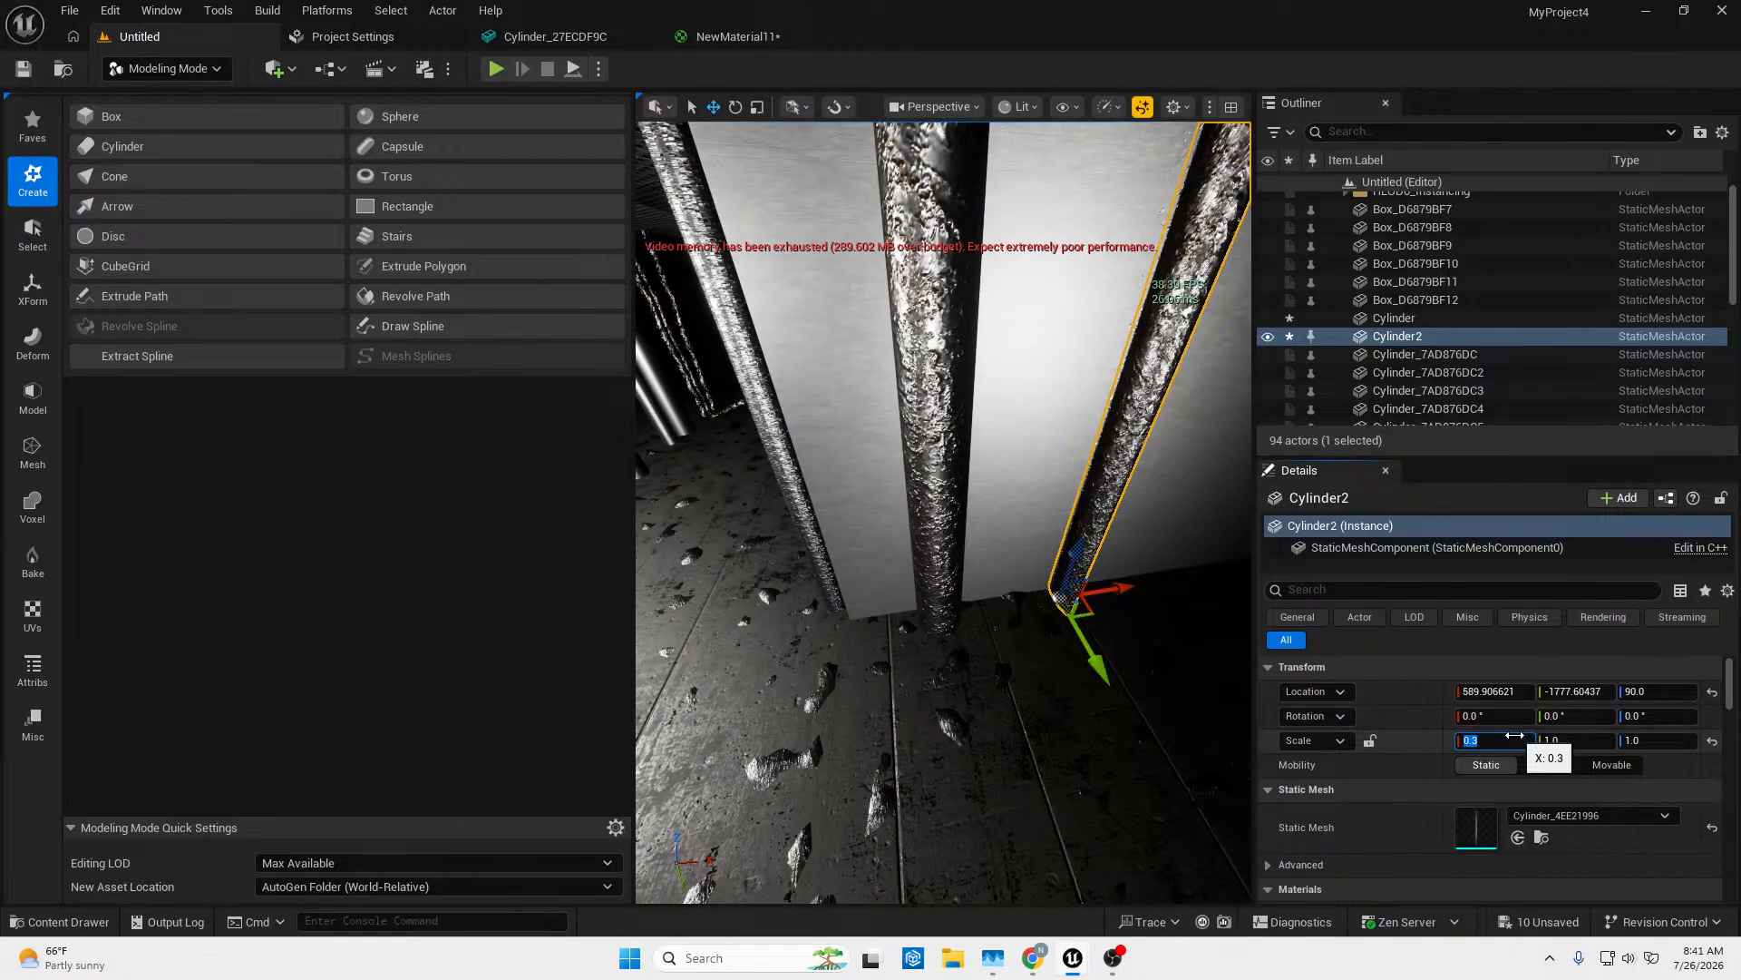
Set the cylinder copy's Y scale to 0.4 and its X scale to 0.4.
left_click(1605, 746)
type("0.4")
key("Return")
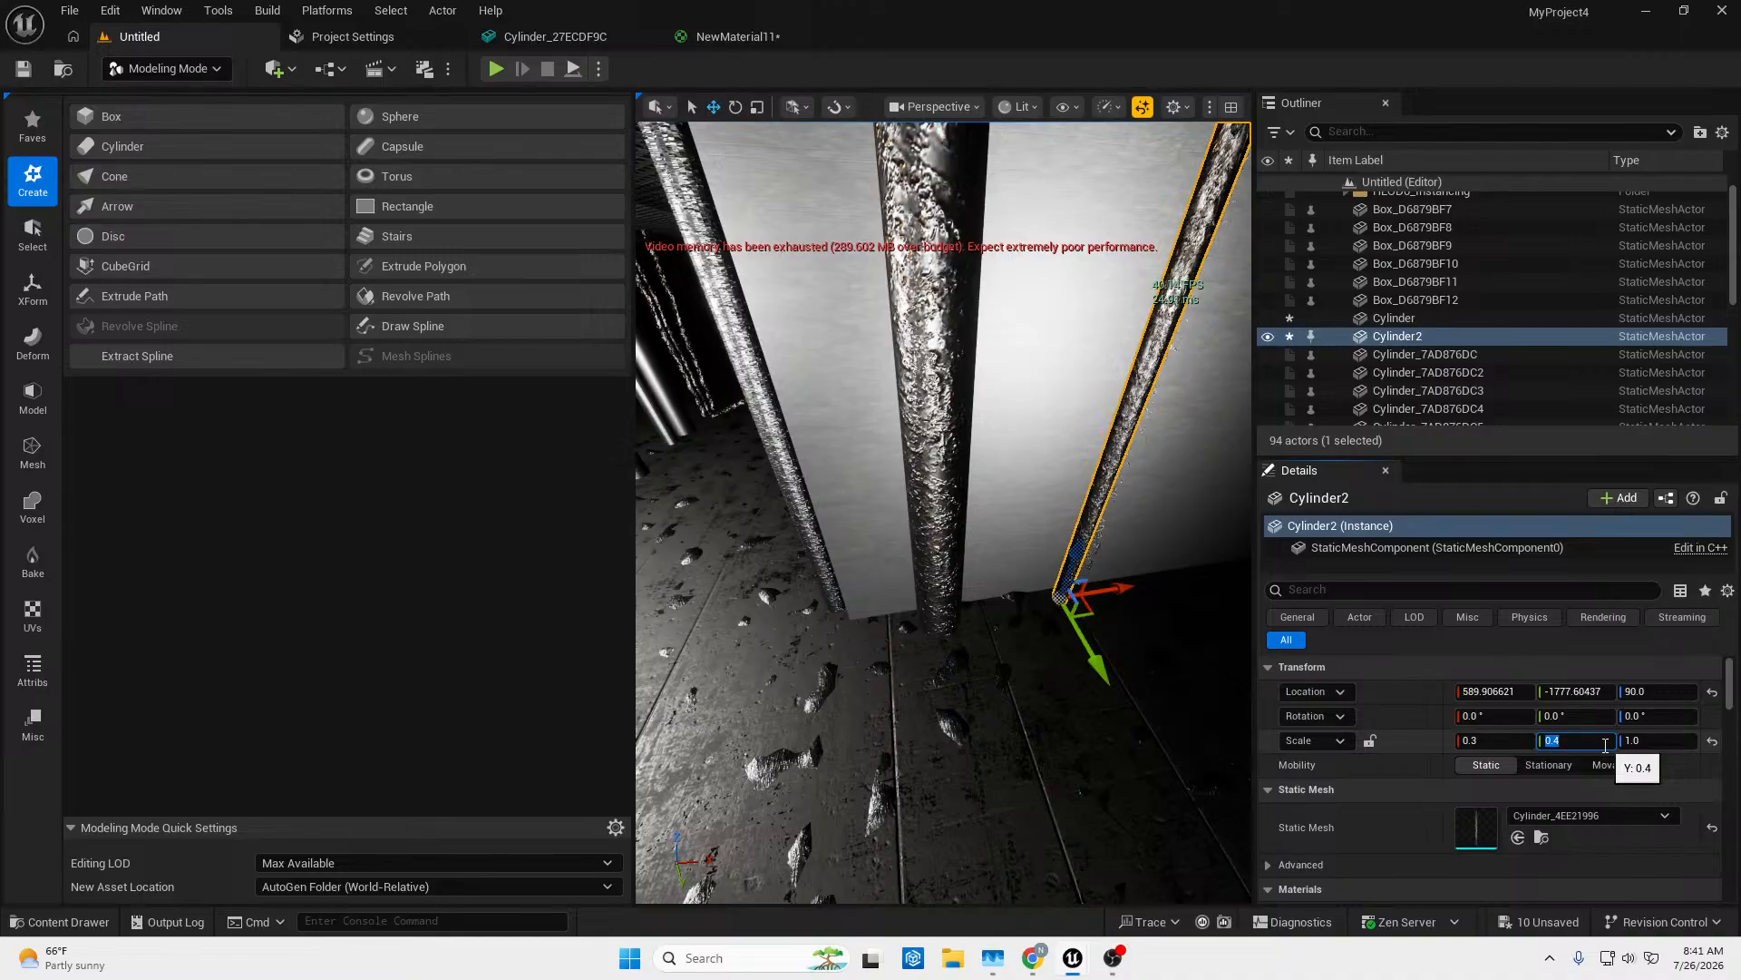
left_click(1471, 742)
type("0")
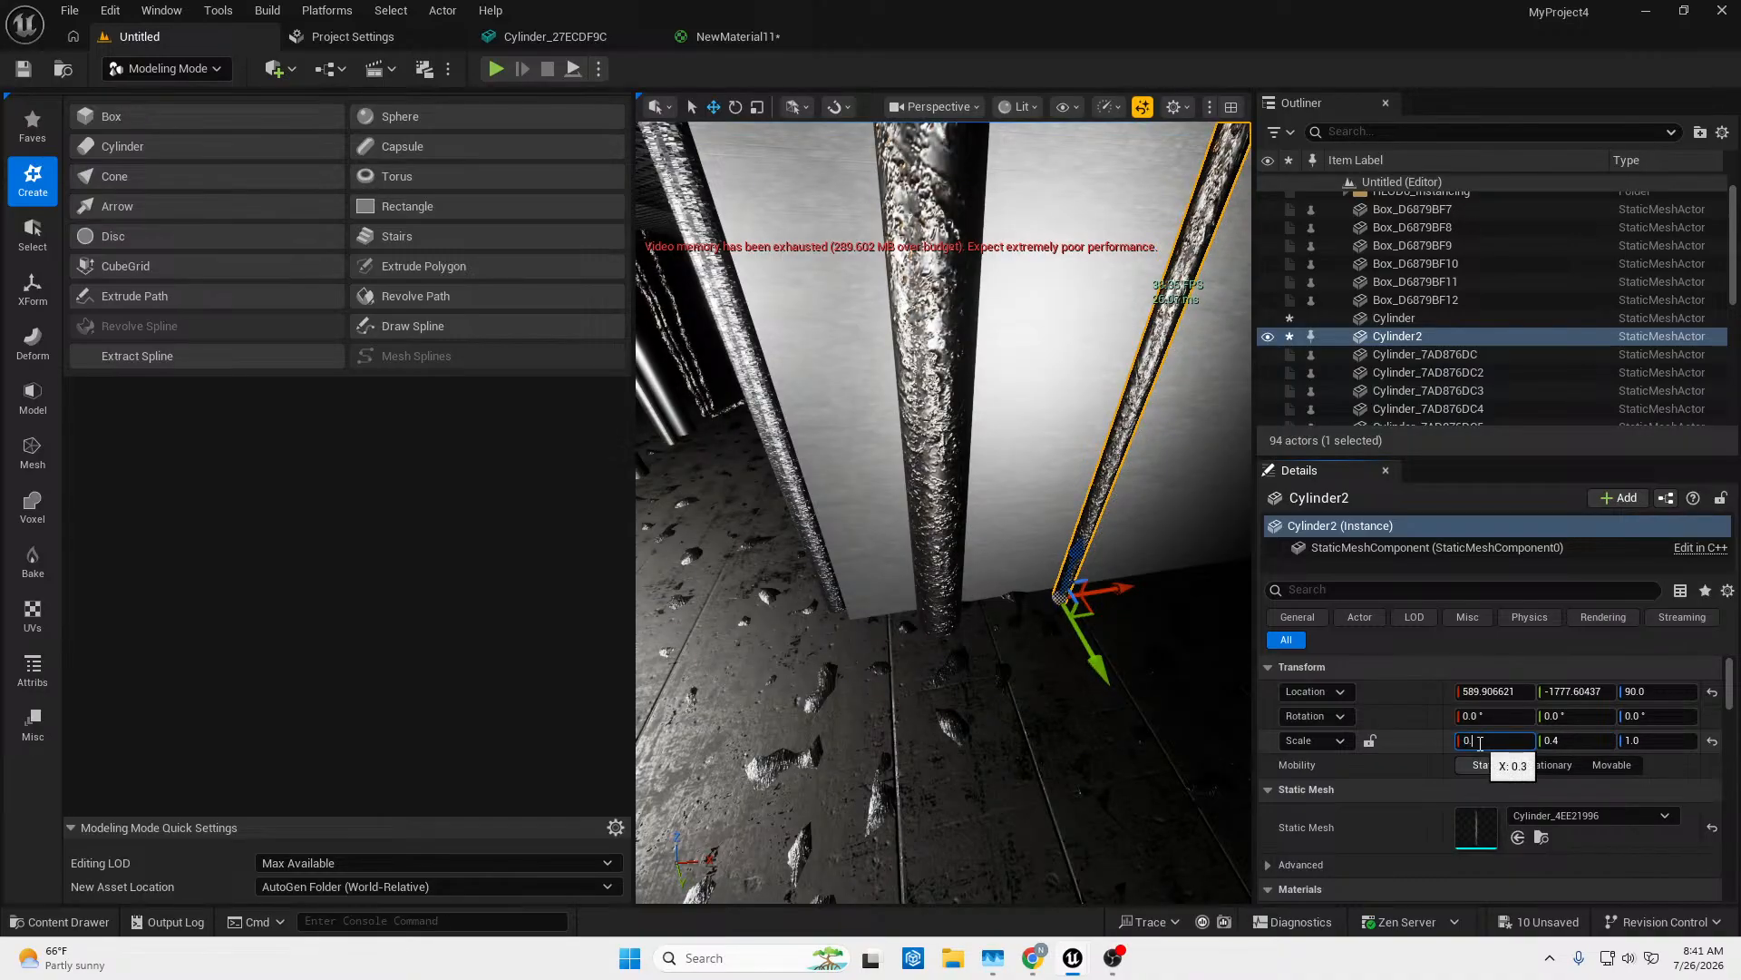
type(".4")
key("Return")
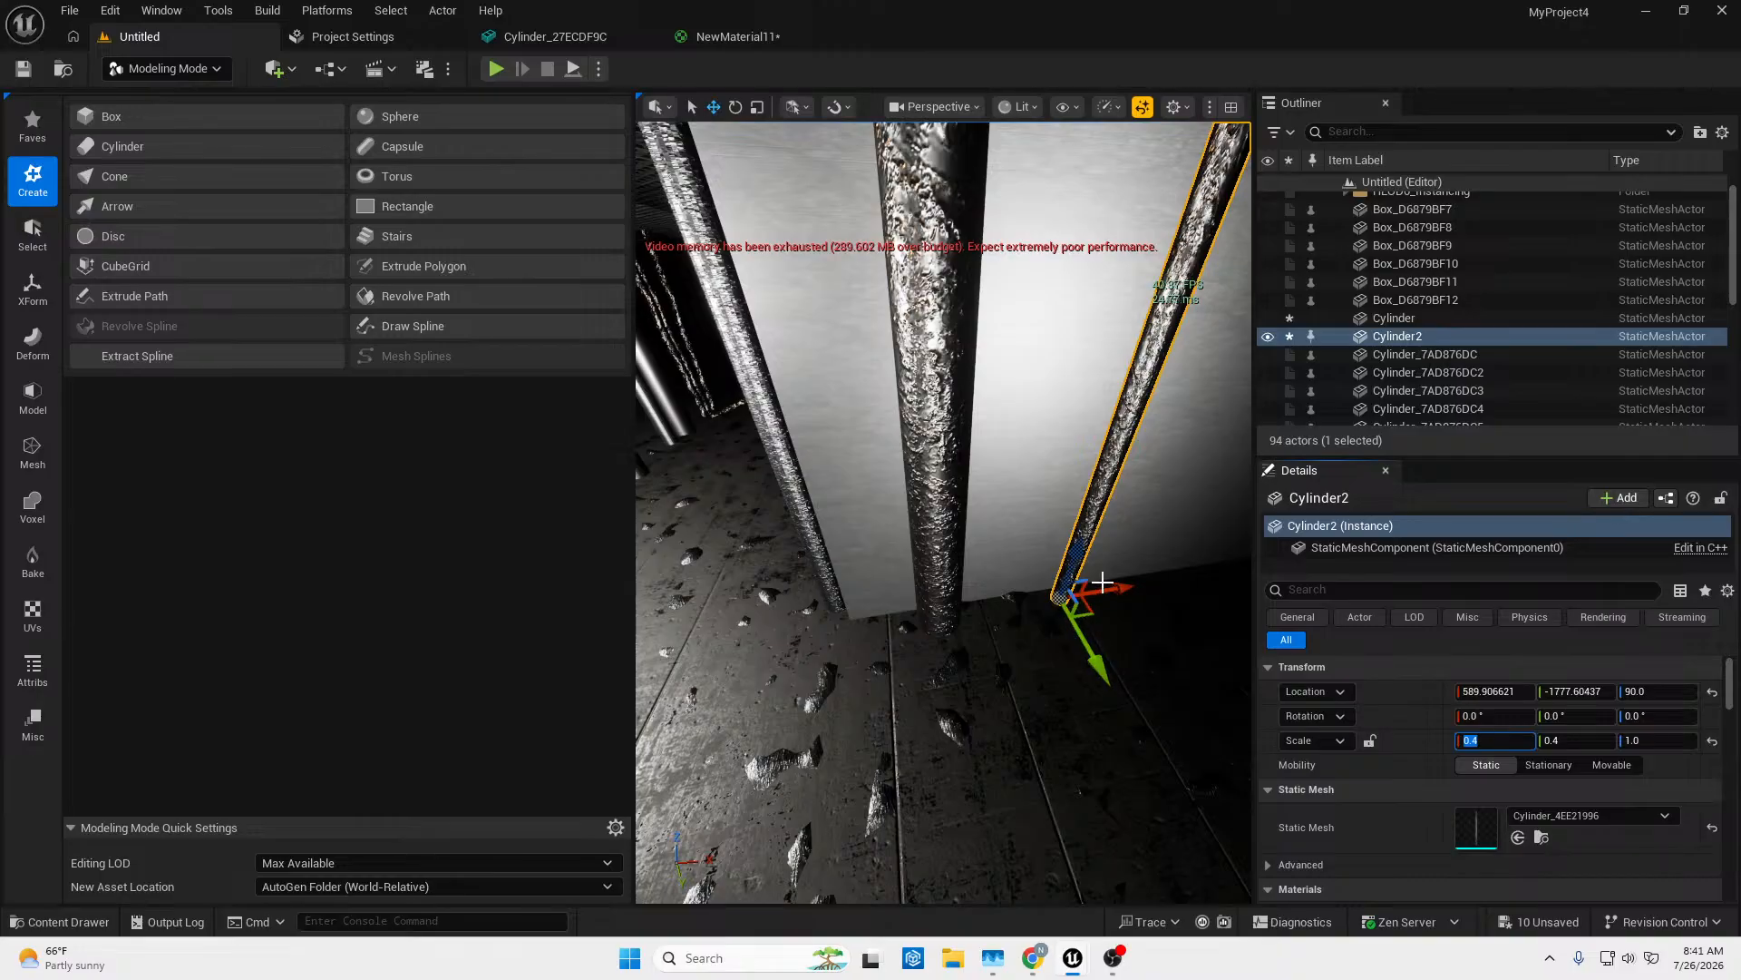
Duplicate the thin cylinder right beside itself at about X 600, and save all unsaved assets.
mouse_move(1122, 587)
left_mouse_down()
mouse_move(1052, 595)
mouse_move(1136, 589)
left_mouse_up()
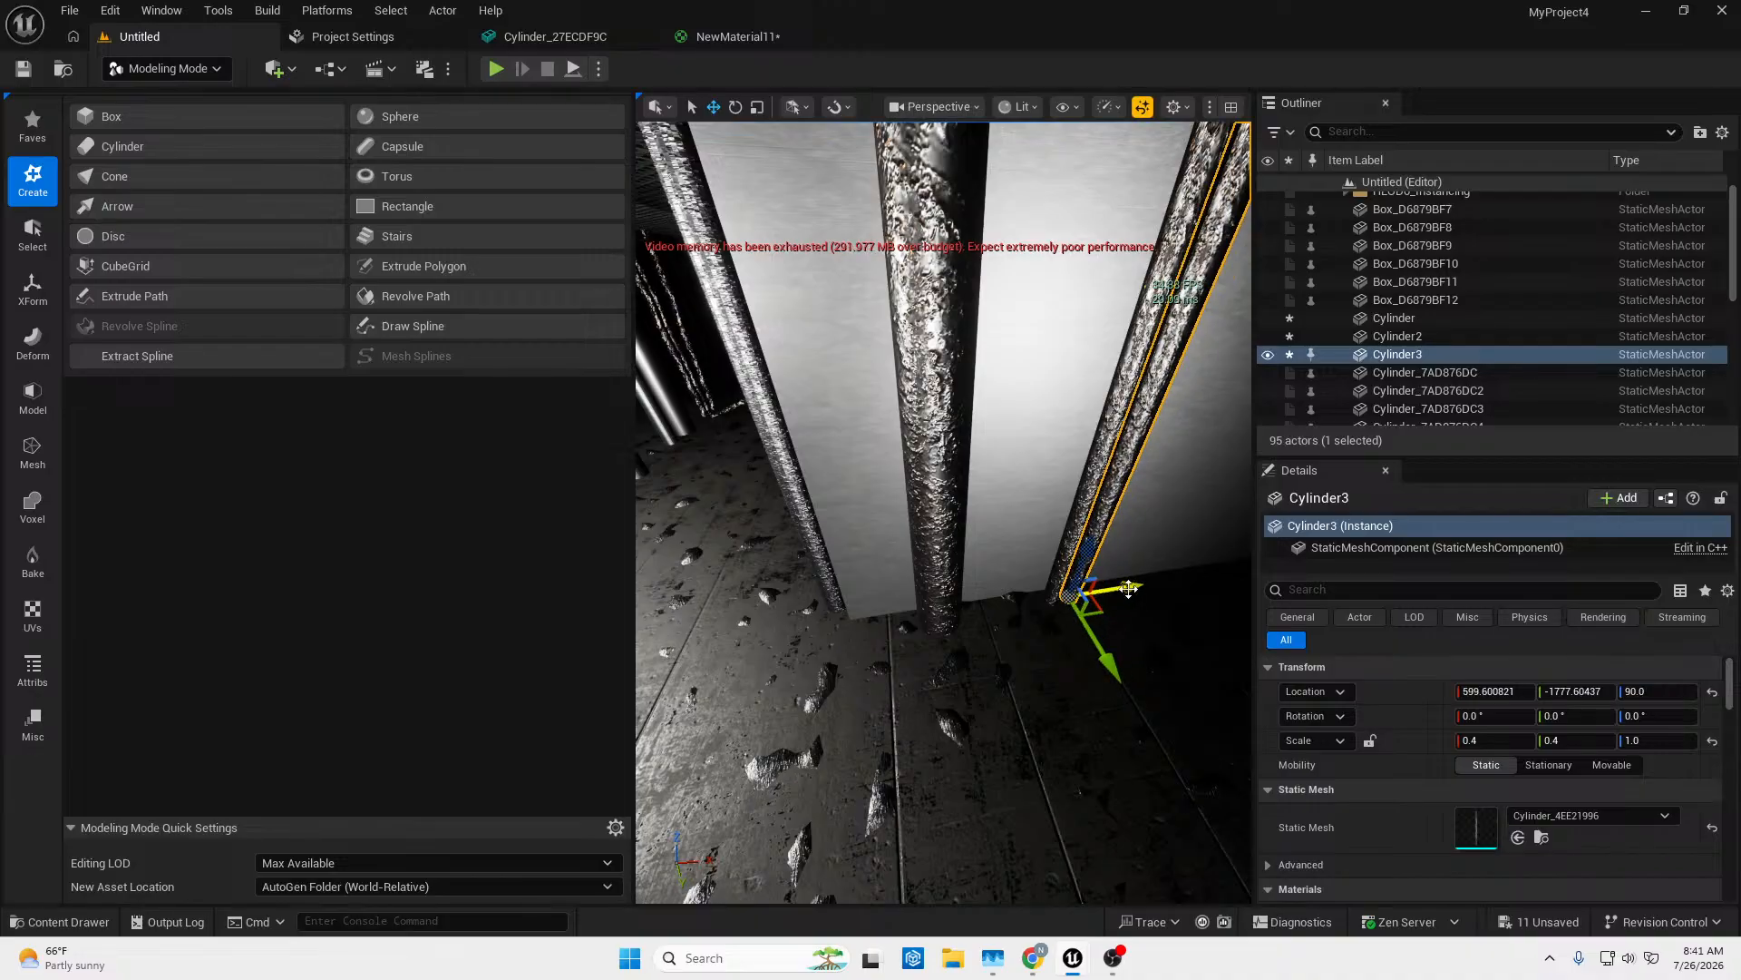
right_click_drag(1129, 590, 1039, 501)
left_click(90, 923)
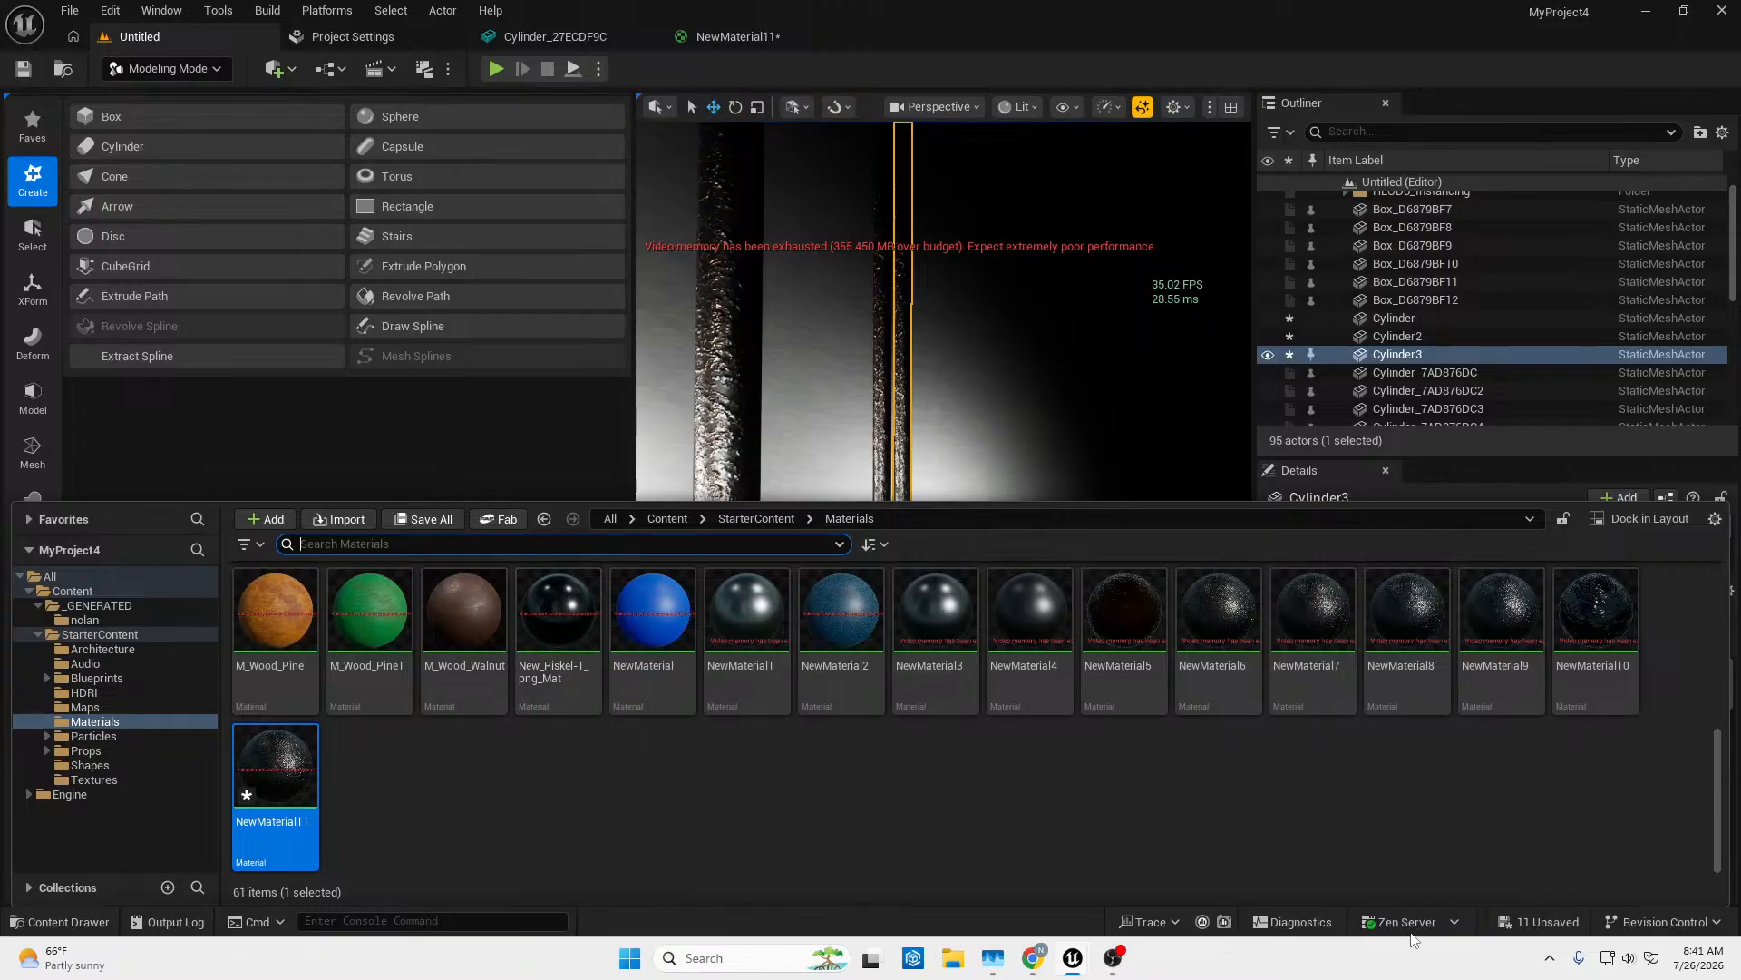
left_click(1539, 921)
left_click(1016, 683)
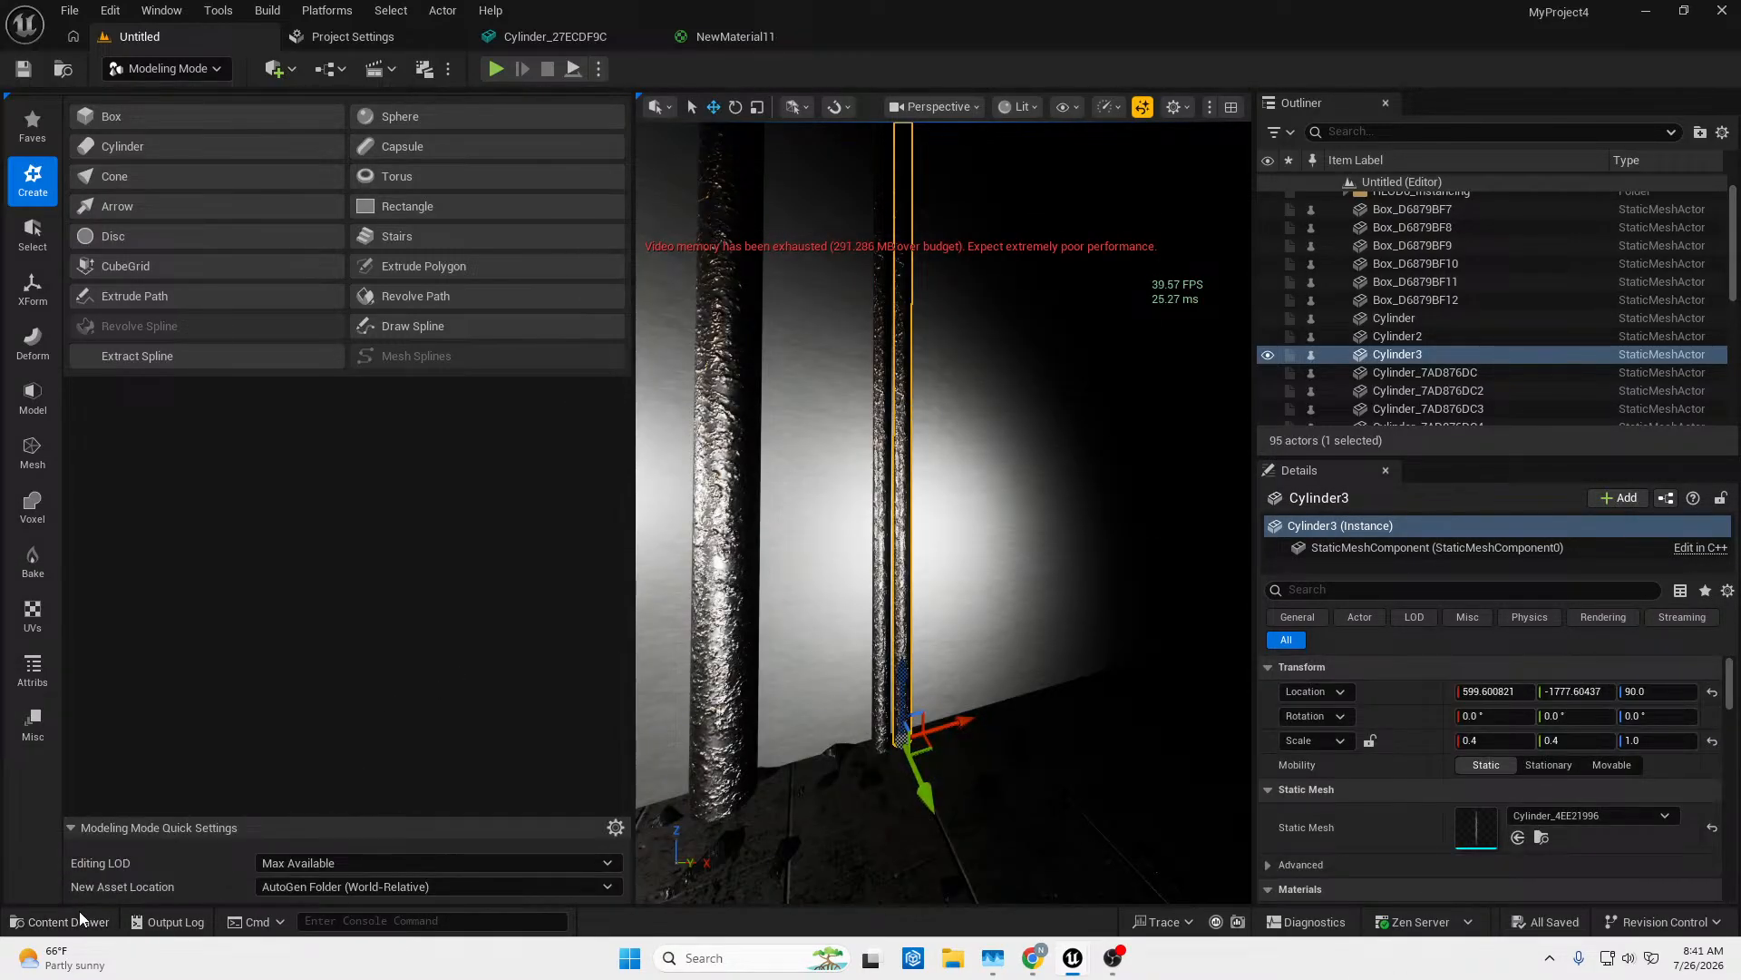
Place the generated Cylinder_27ECDF9C mesh on the floor near the two thin cylinders.
left_click(88, 918)
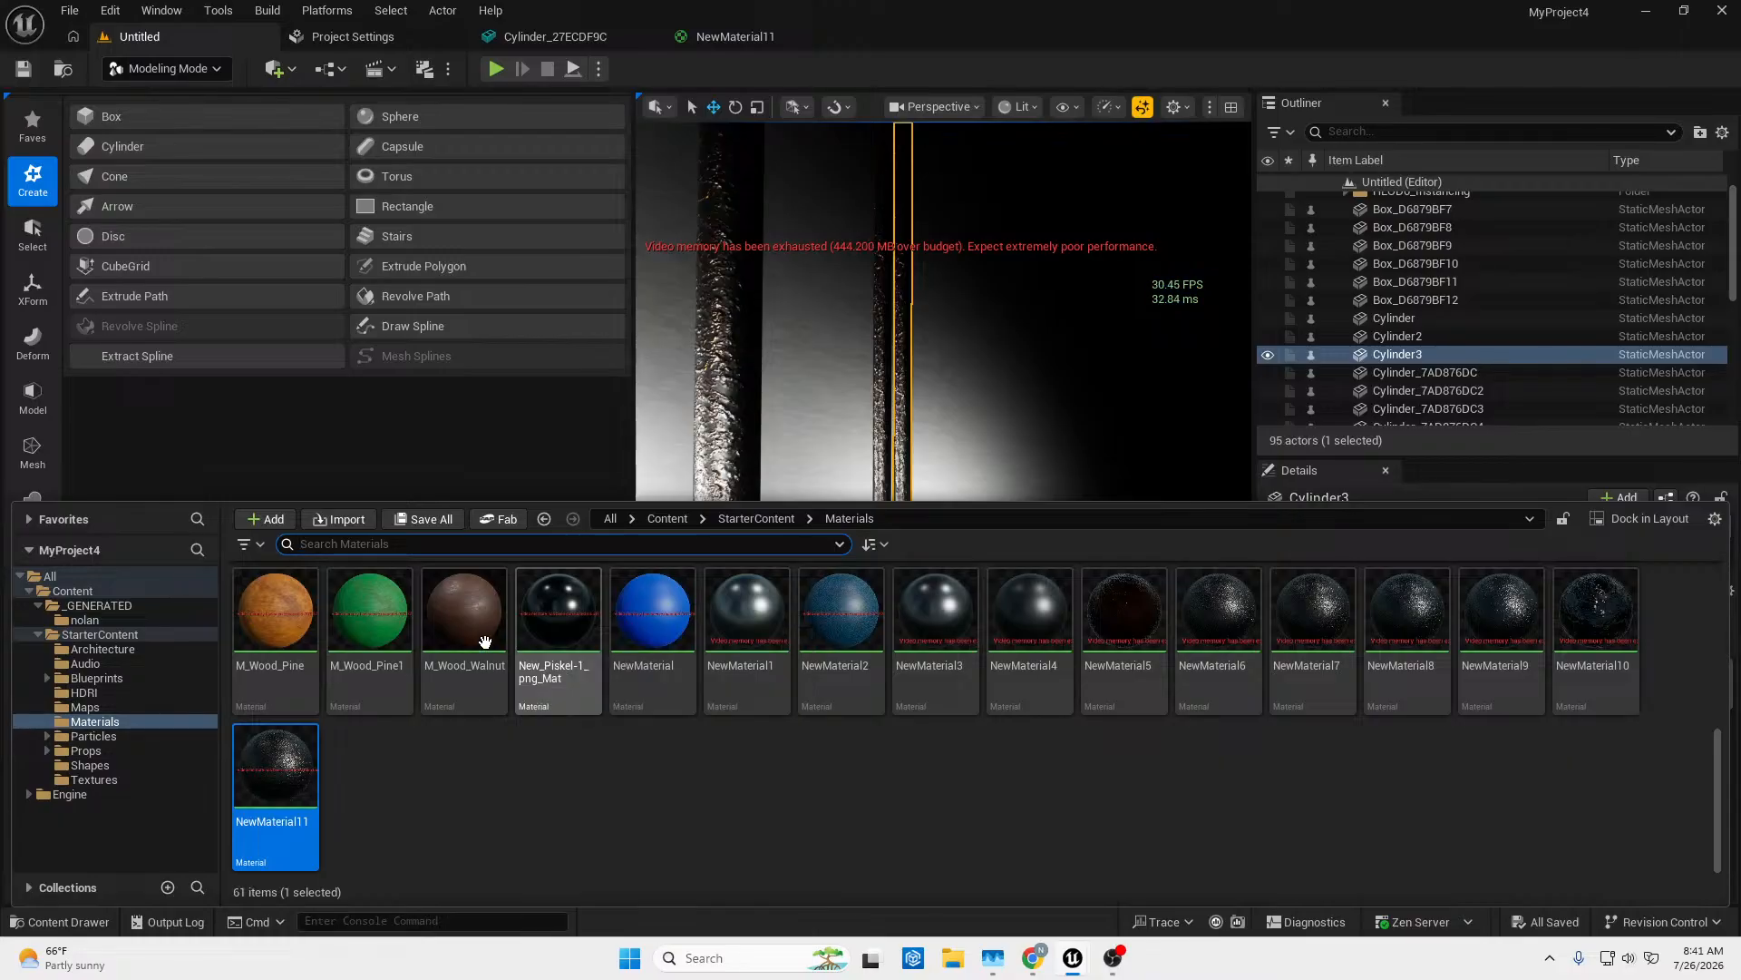
left_click(84, 620)
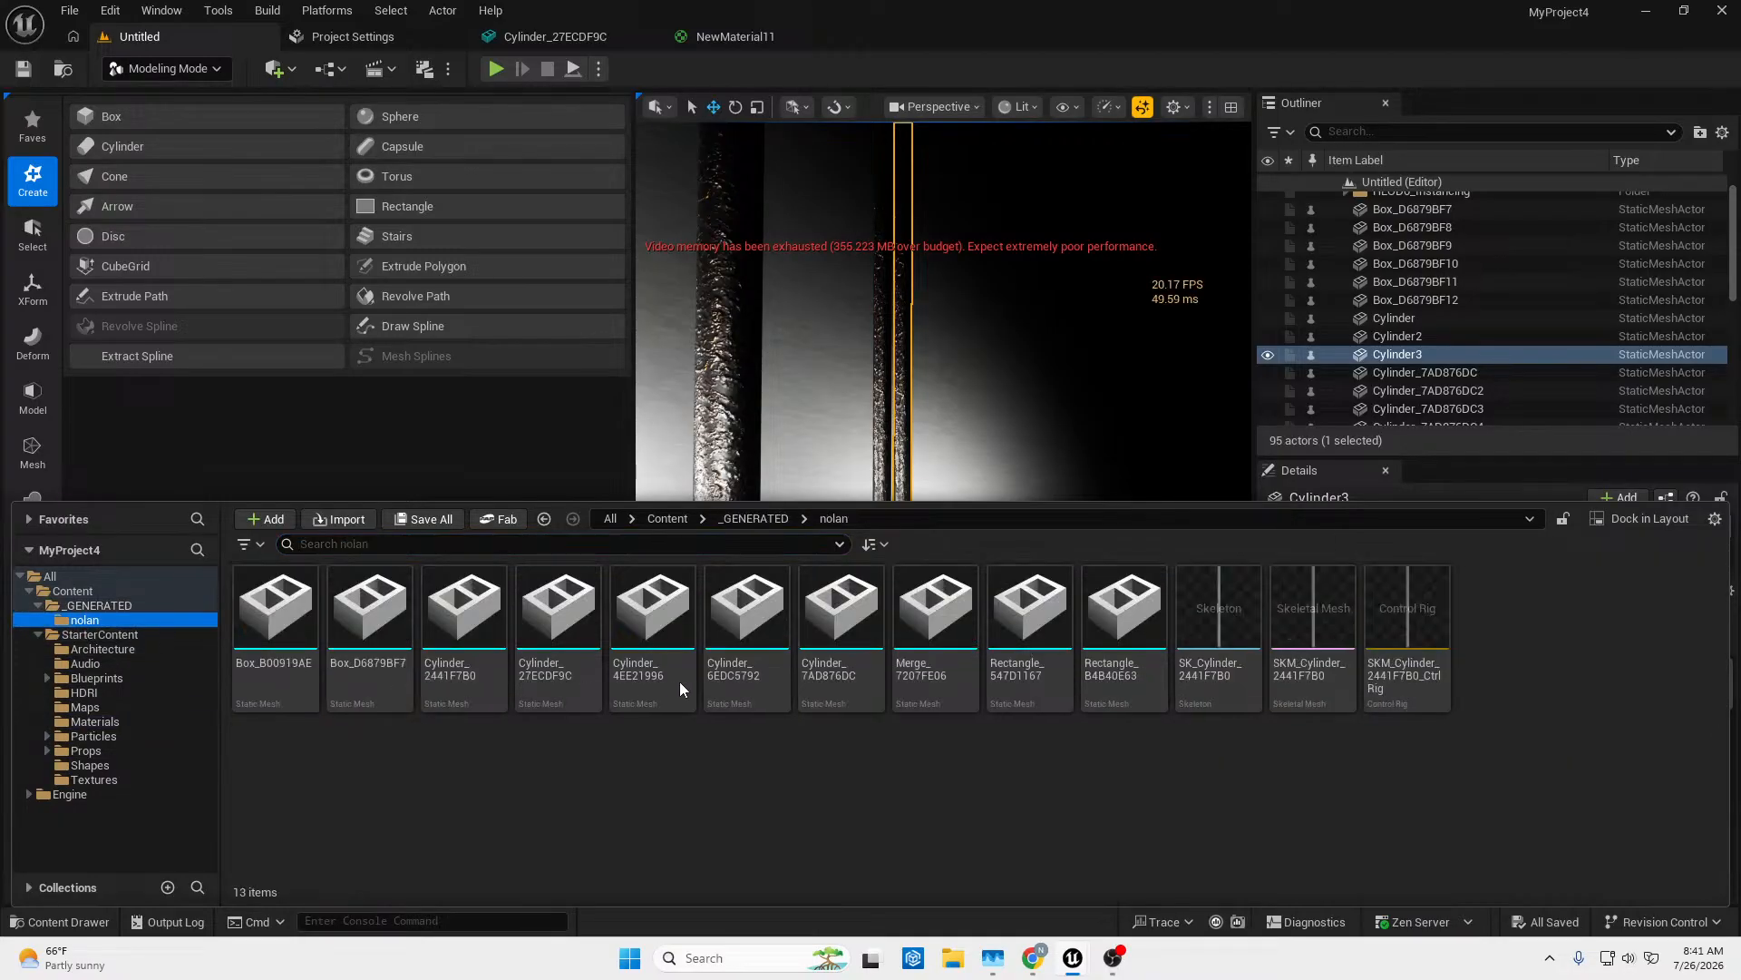
left_click_drag(558, 612, 953, 732)
right_click_drag(1026, 754, 1018, 824)
key("w")
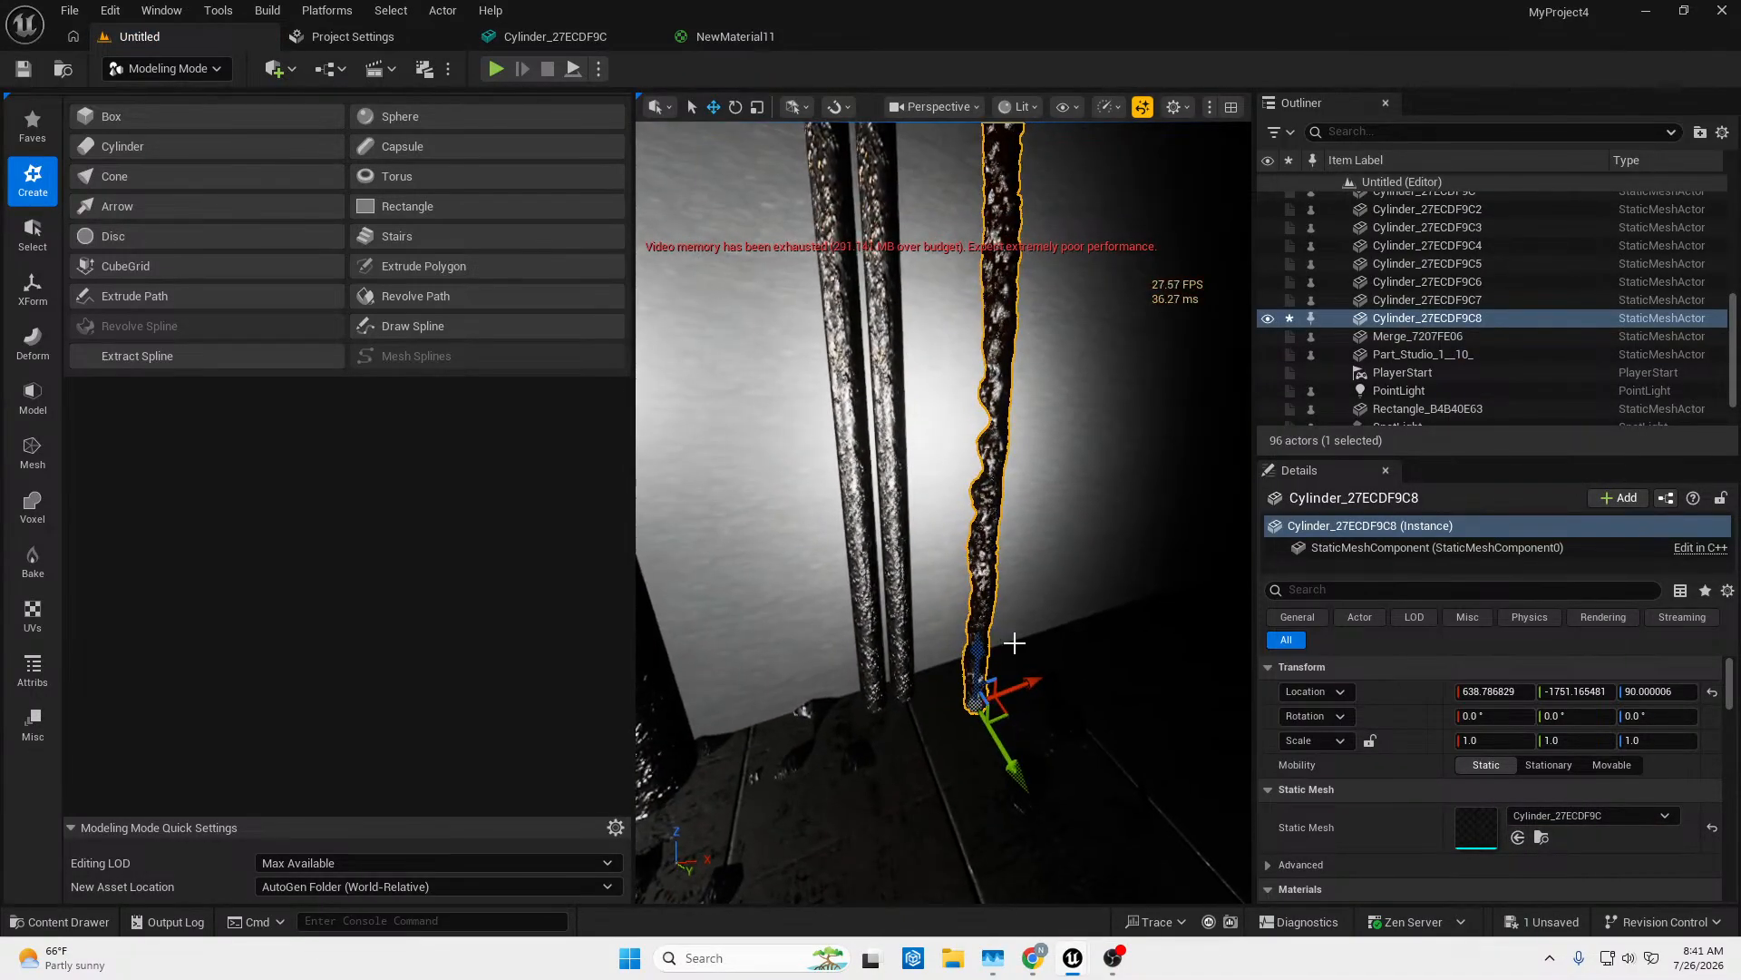
Move the rough mesh between the large cylinder and the thin pair, to about X 550 and Y -1778.
left_click_drag(1036, 679, 909, 692)
left_click_drag(829, 844, 827, 821)
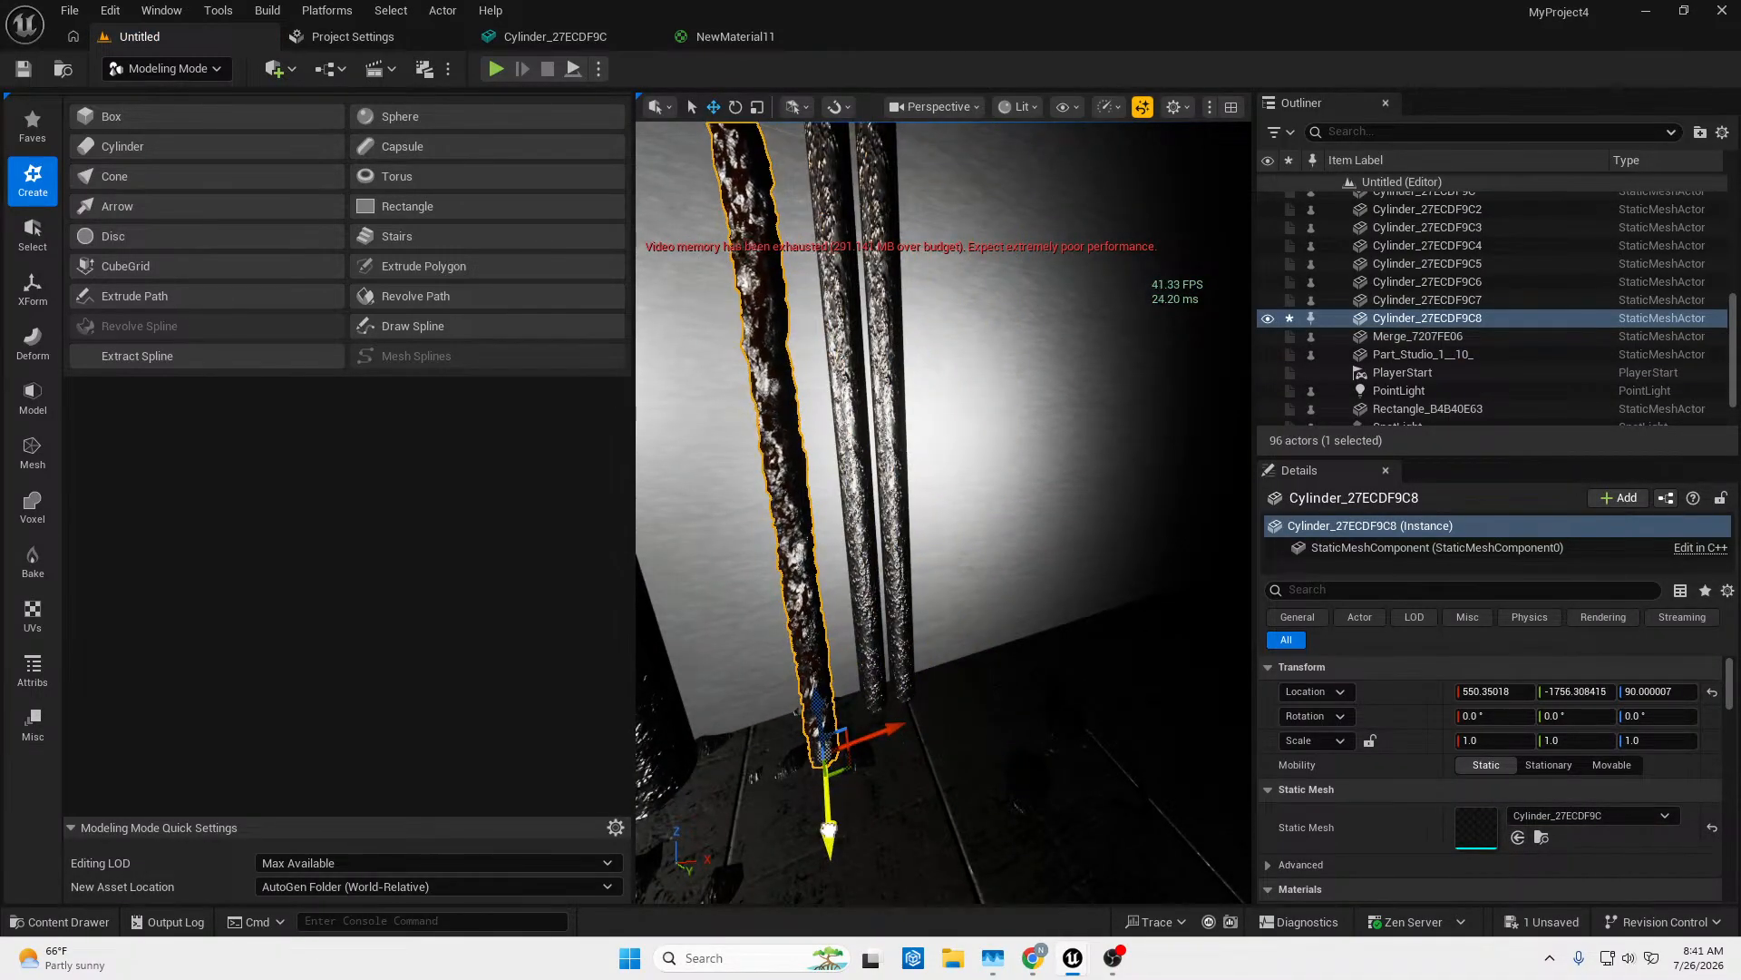
key("w")
right_click_drag(904, 804, 811, 866)
left_click_drag(825, 805, 850, 753)
mouse_move(1023, 635)
right_mouse_down()
mouse_move(744, 625)
mouse_move(1023, 635)
right_mouse_up()
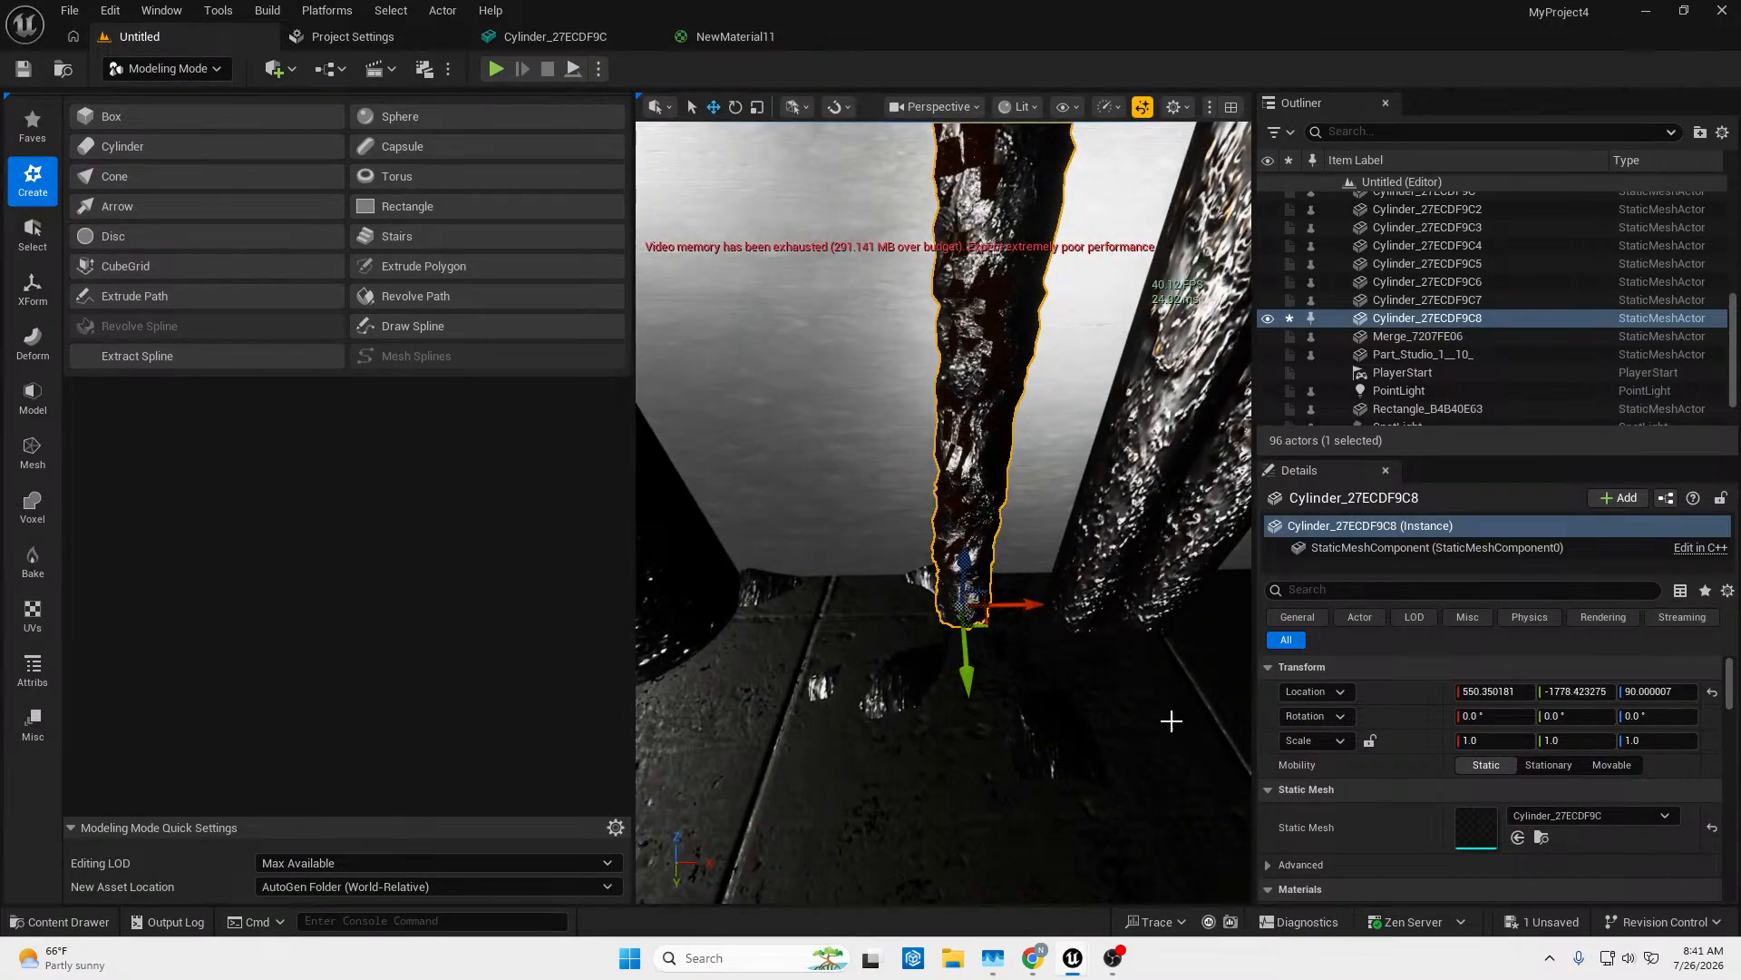
Duplicate the rough mesh in place.
right_click_drag(1172, 721, 1186, 646)
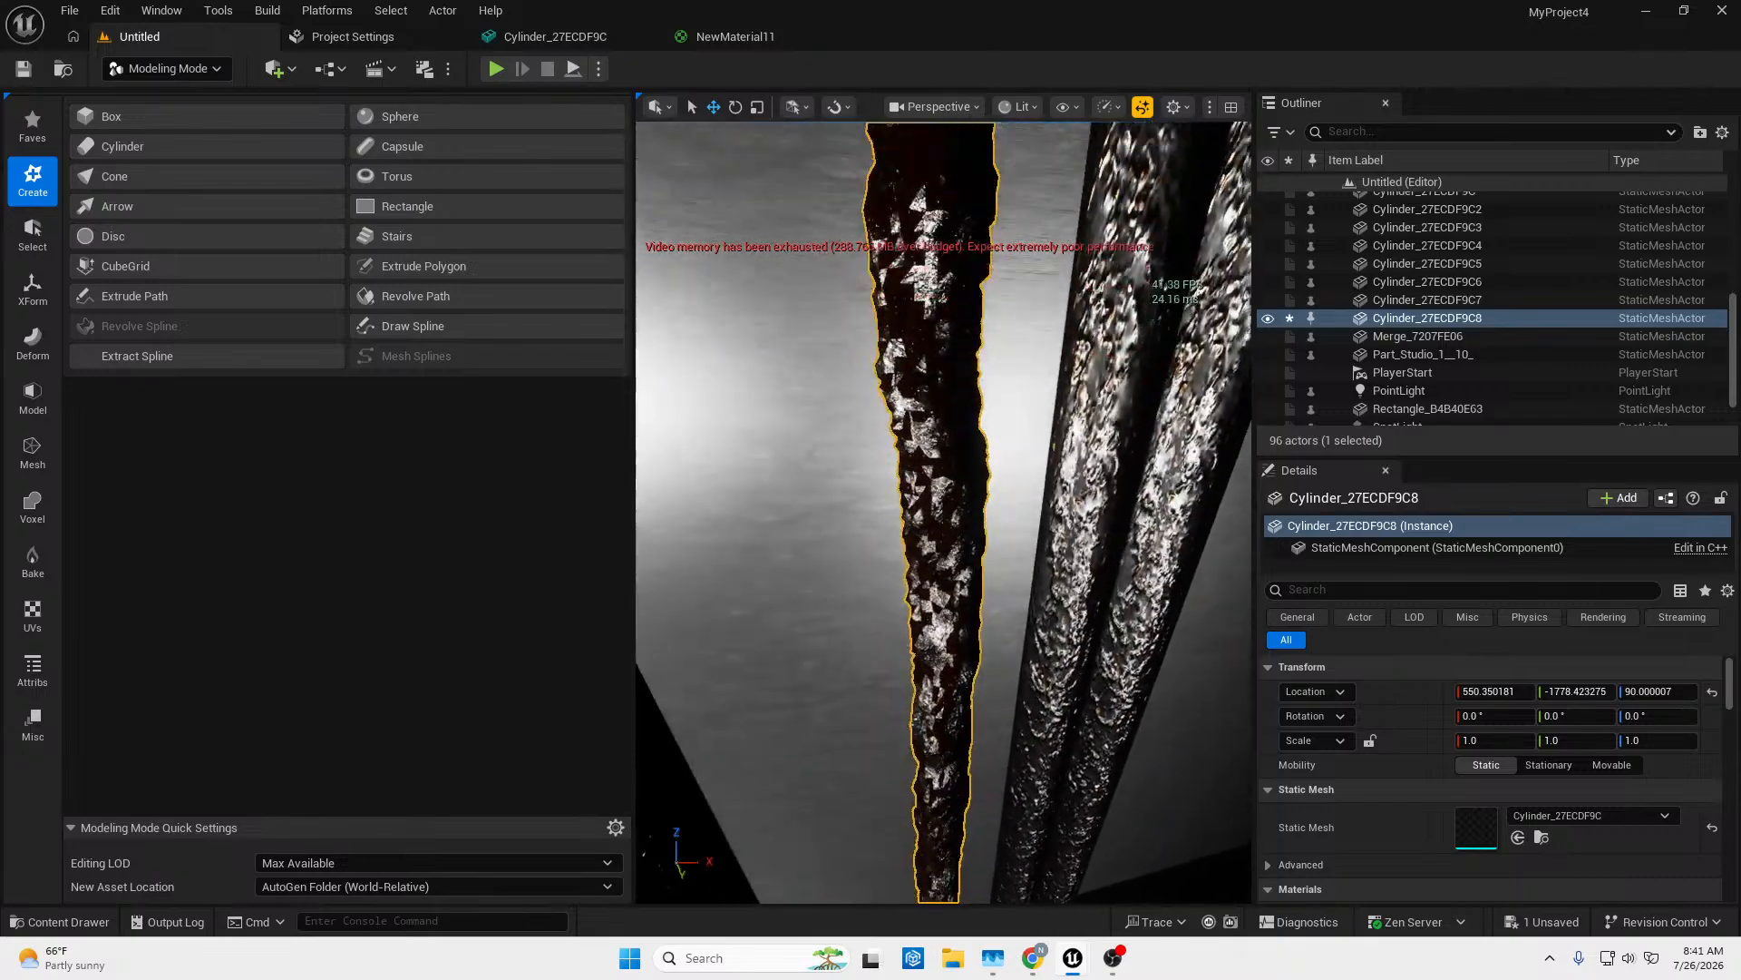
right_click_drag(1073, 711, 1073, 812)
key("ctrl+d")
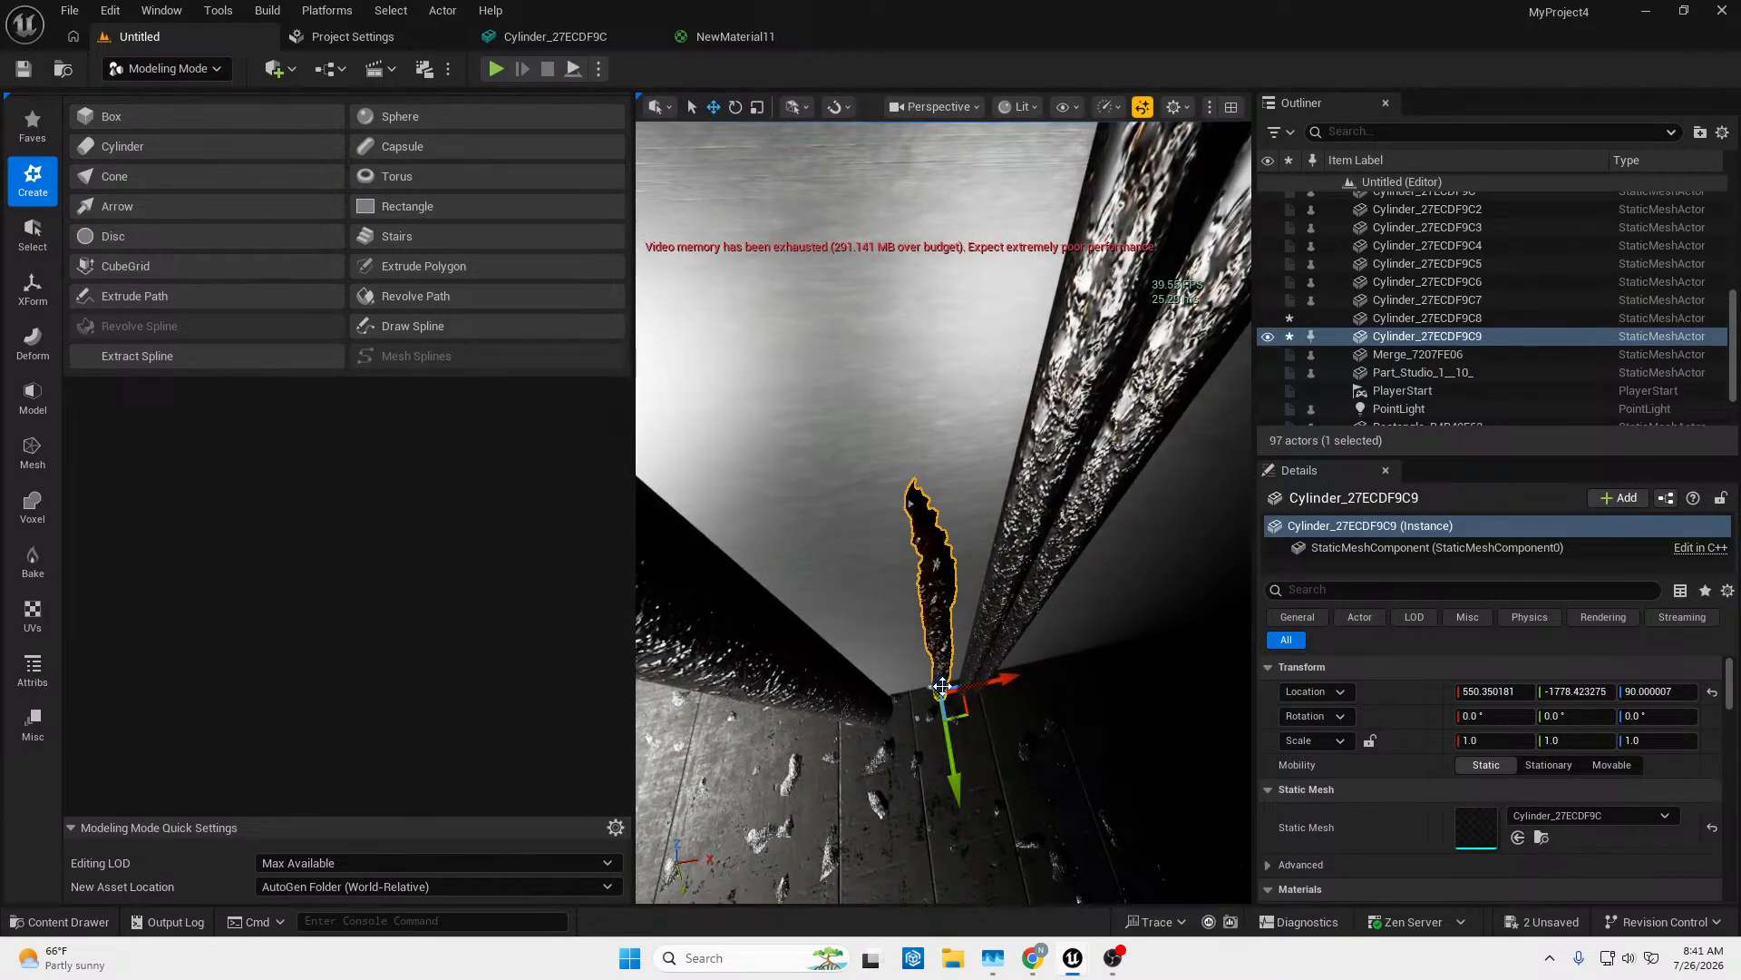
left_click_drag(942, 686, 940, 661)
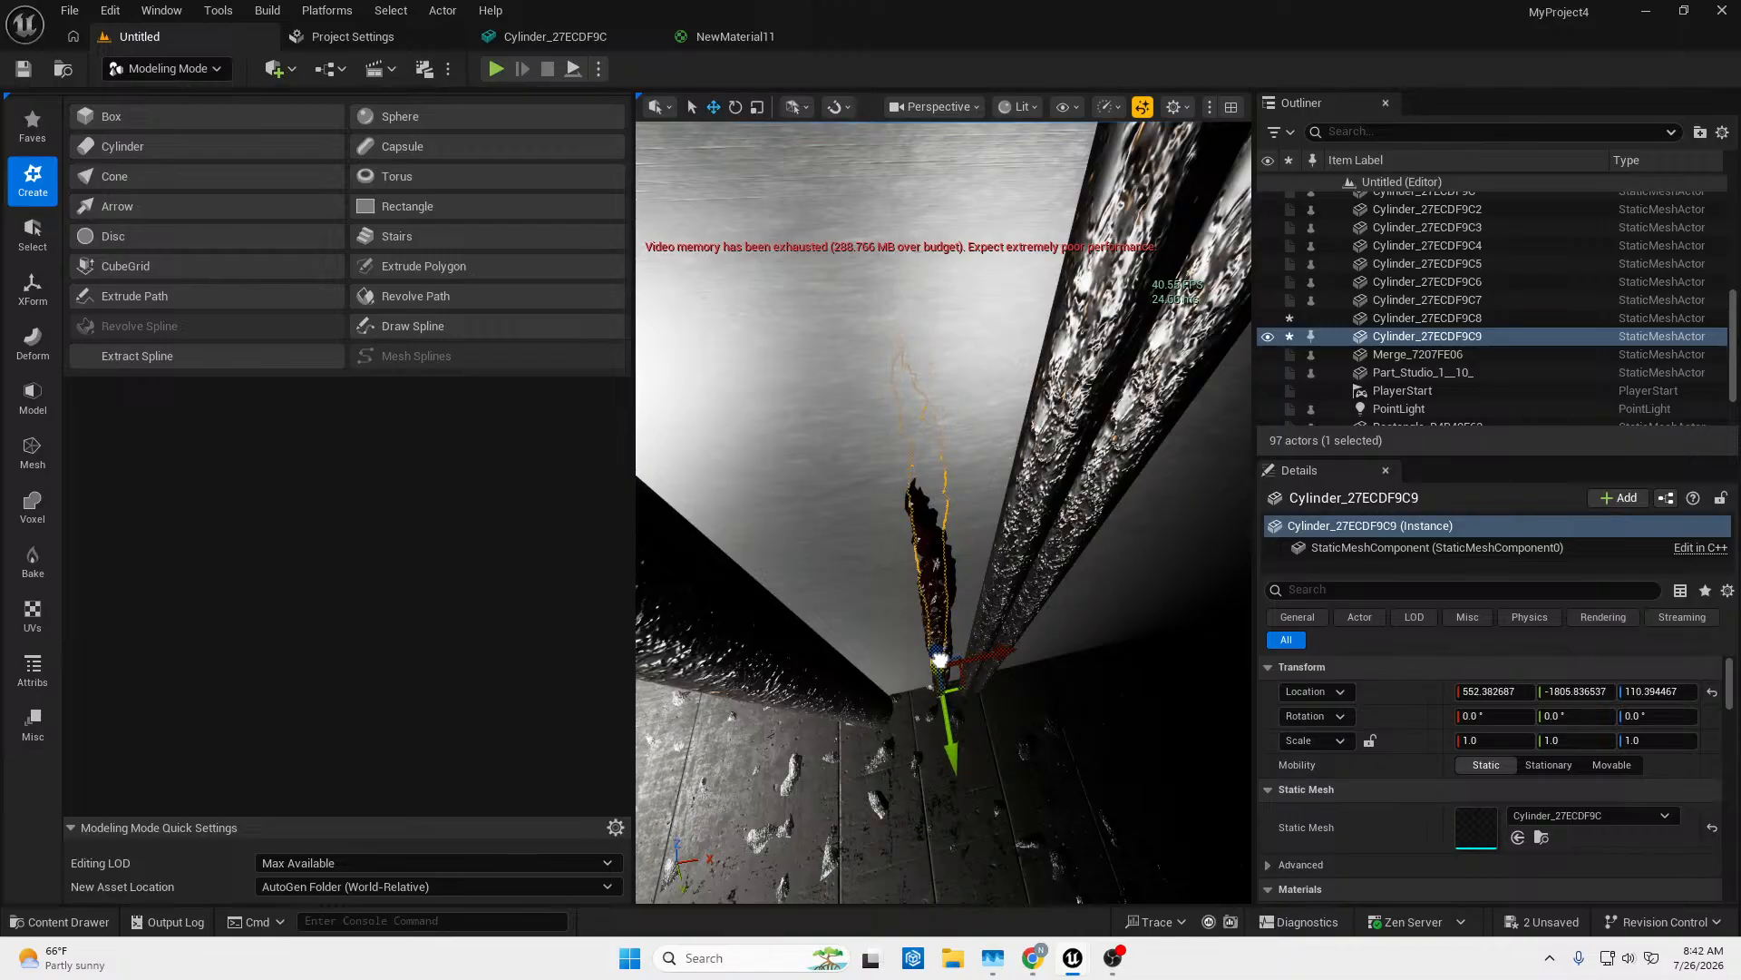
key("Delete")
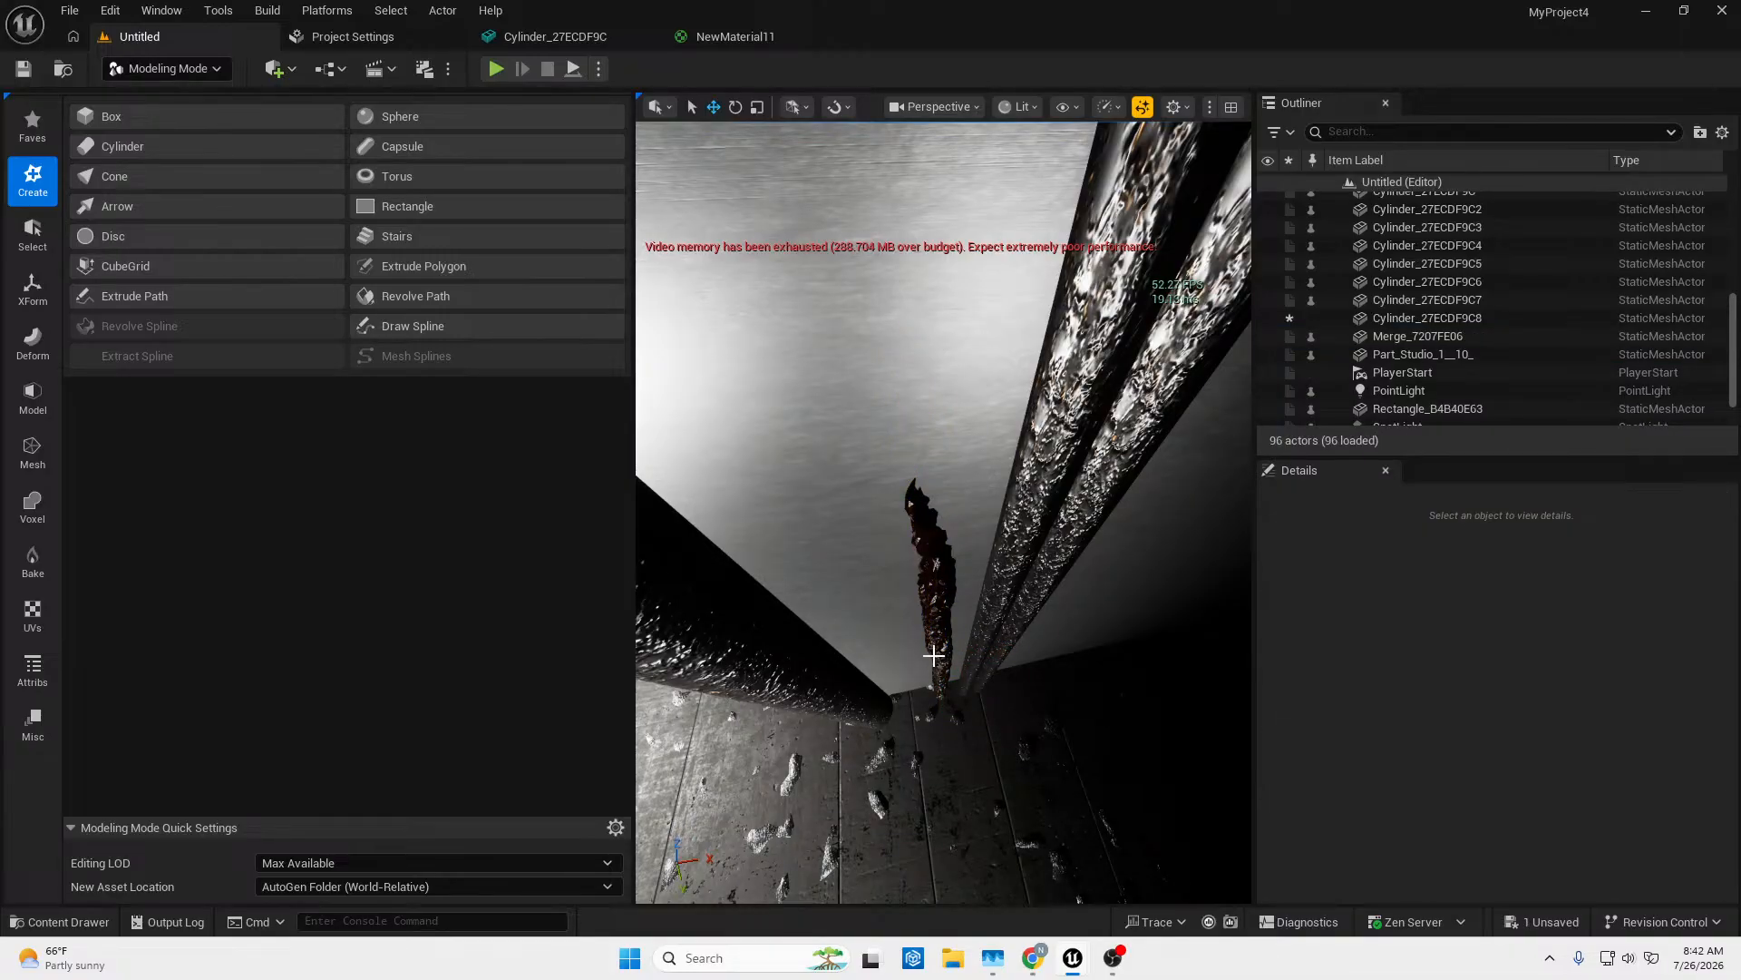
key("ctrl+z")
left_click_drag(952, 757, 950, 761)
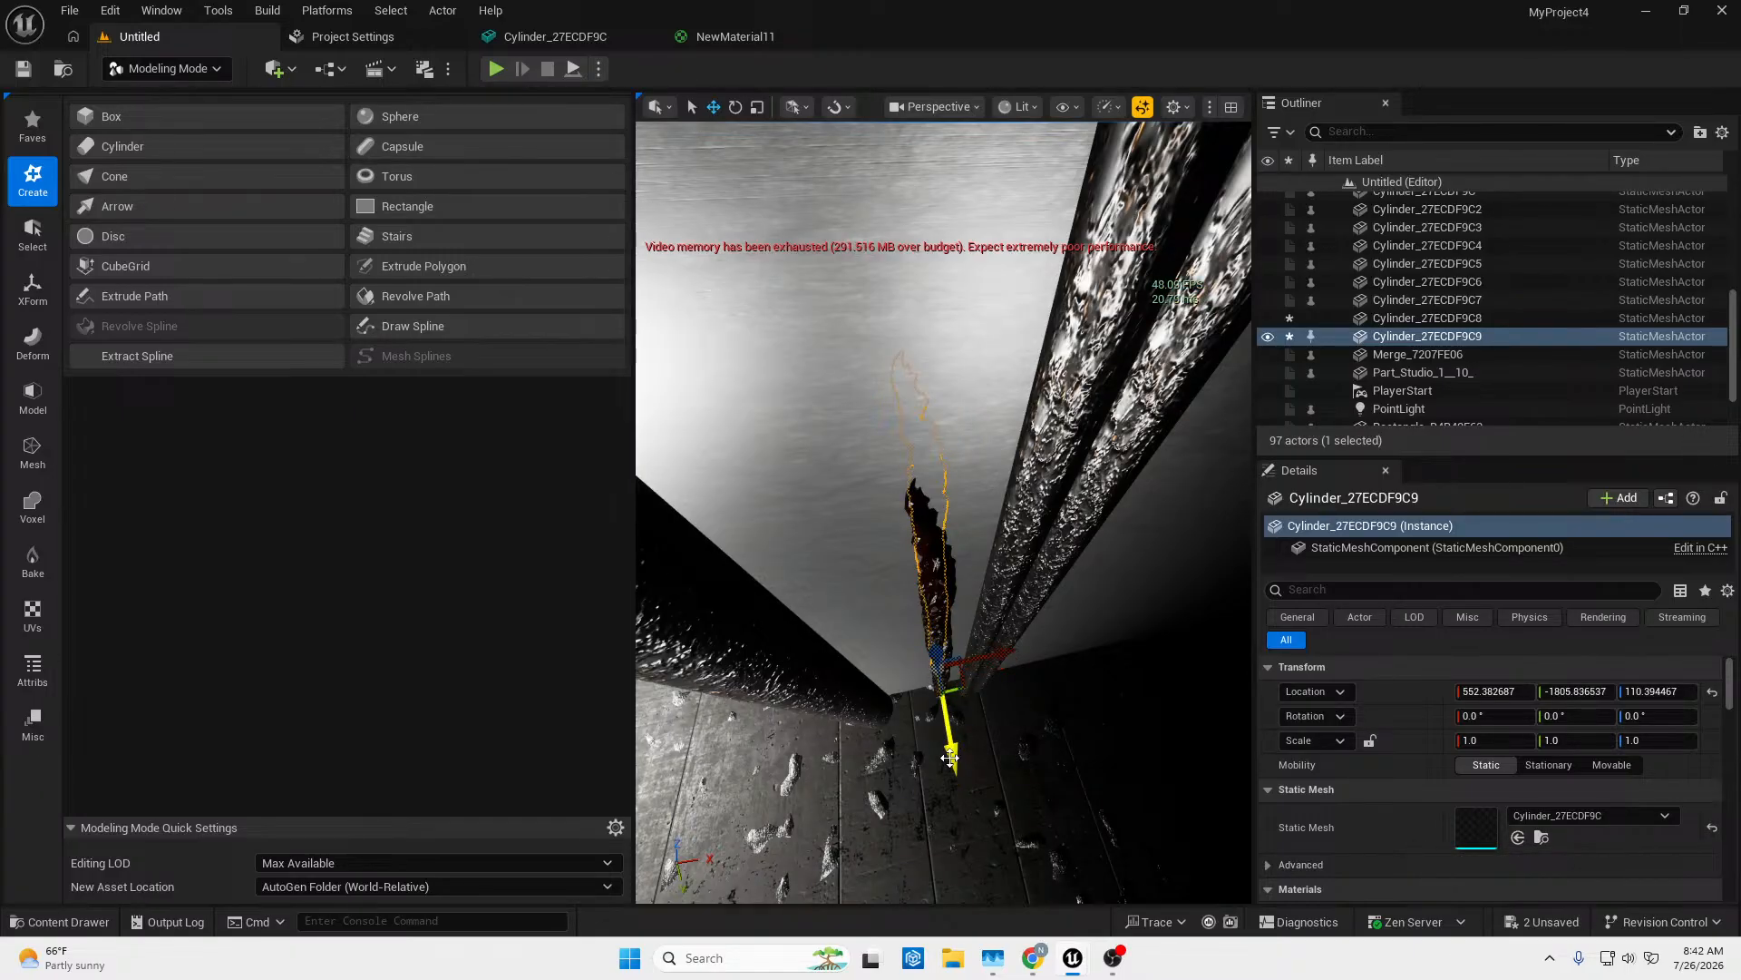
key("ctrl+z")
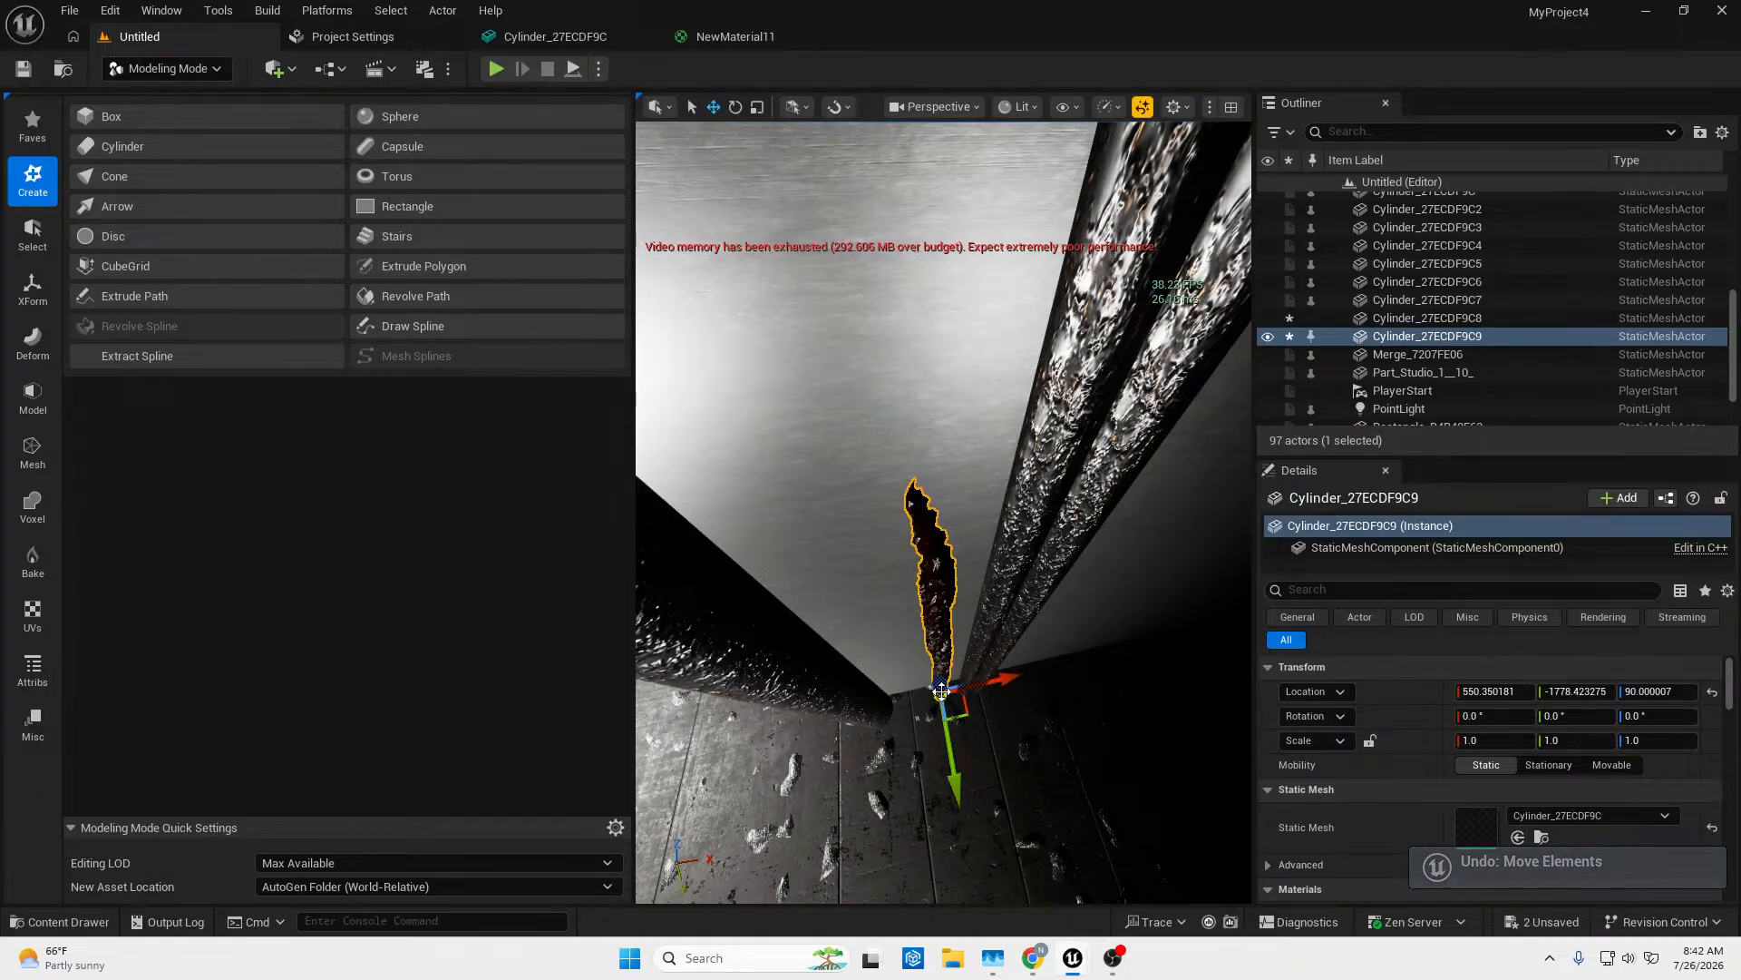
Raise the rough mesh's copy to about Z 428 on top of the first piece and align it at about X 553.
left_click_drag(940, 680, 957, 295)
mouse_move(957, 295)
right_mouse_down()
mouse_move(689, 272)
mouse_move(844, 363)
mouse_move(1025, 317)
mouse_move(1052, 335)
mouse_move(1043, 309)
mouse_move(934, 313)
right_mouse_up()
key("w")
key("s")
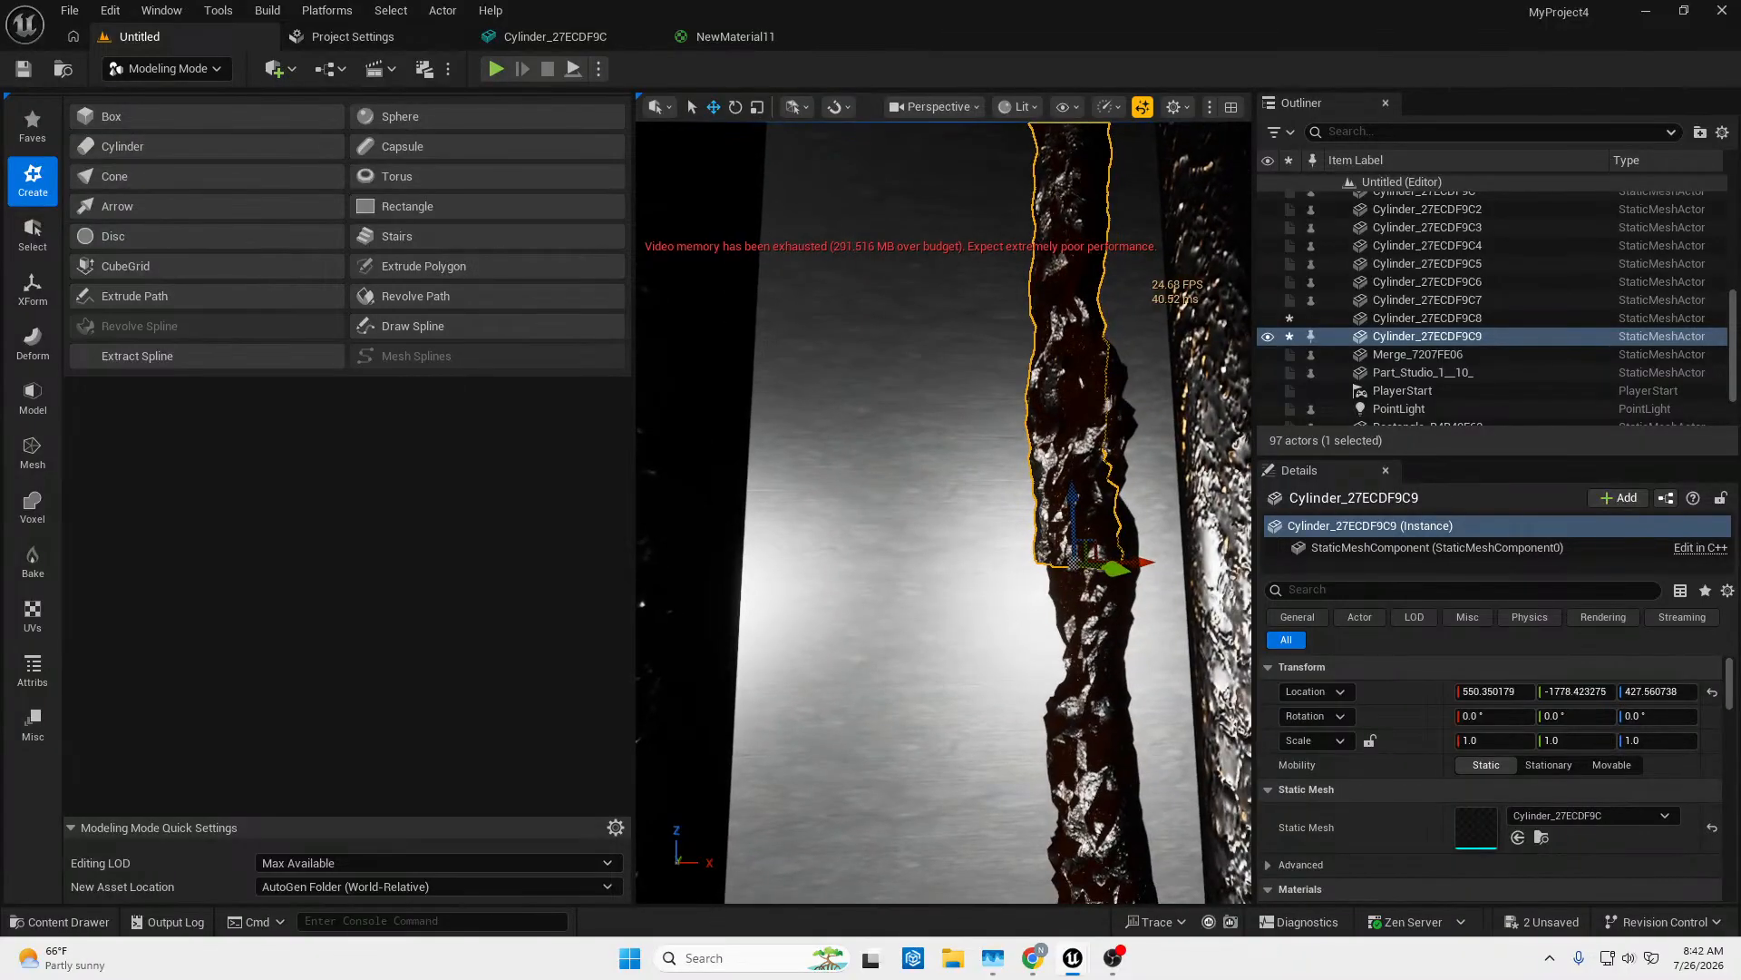
left_click_drag(1141, 562, 1175, 570)
key("s")
right_click_drag(944, 454, 961, 635)
right_click_drag(1157, 568, 1156, 481)
key("s")
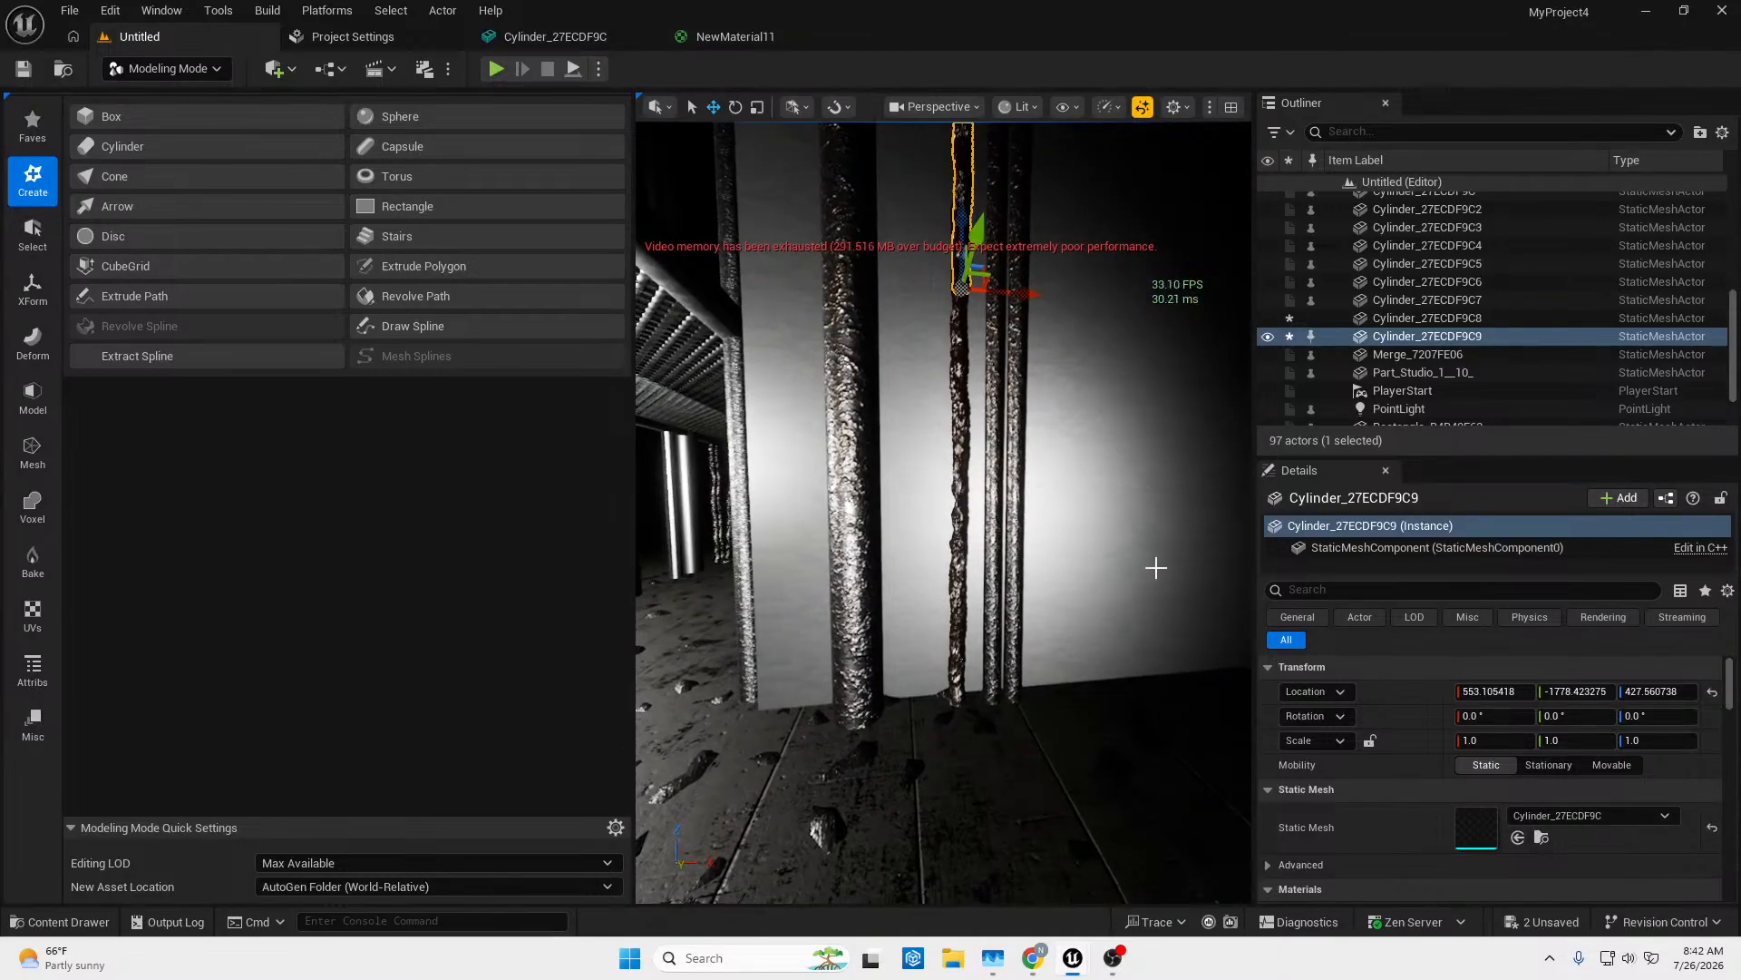
Duplicate both stacked rough pieces together, beside the thin pair of cylinders.
left_click(959, 341, "ctrl")
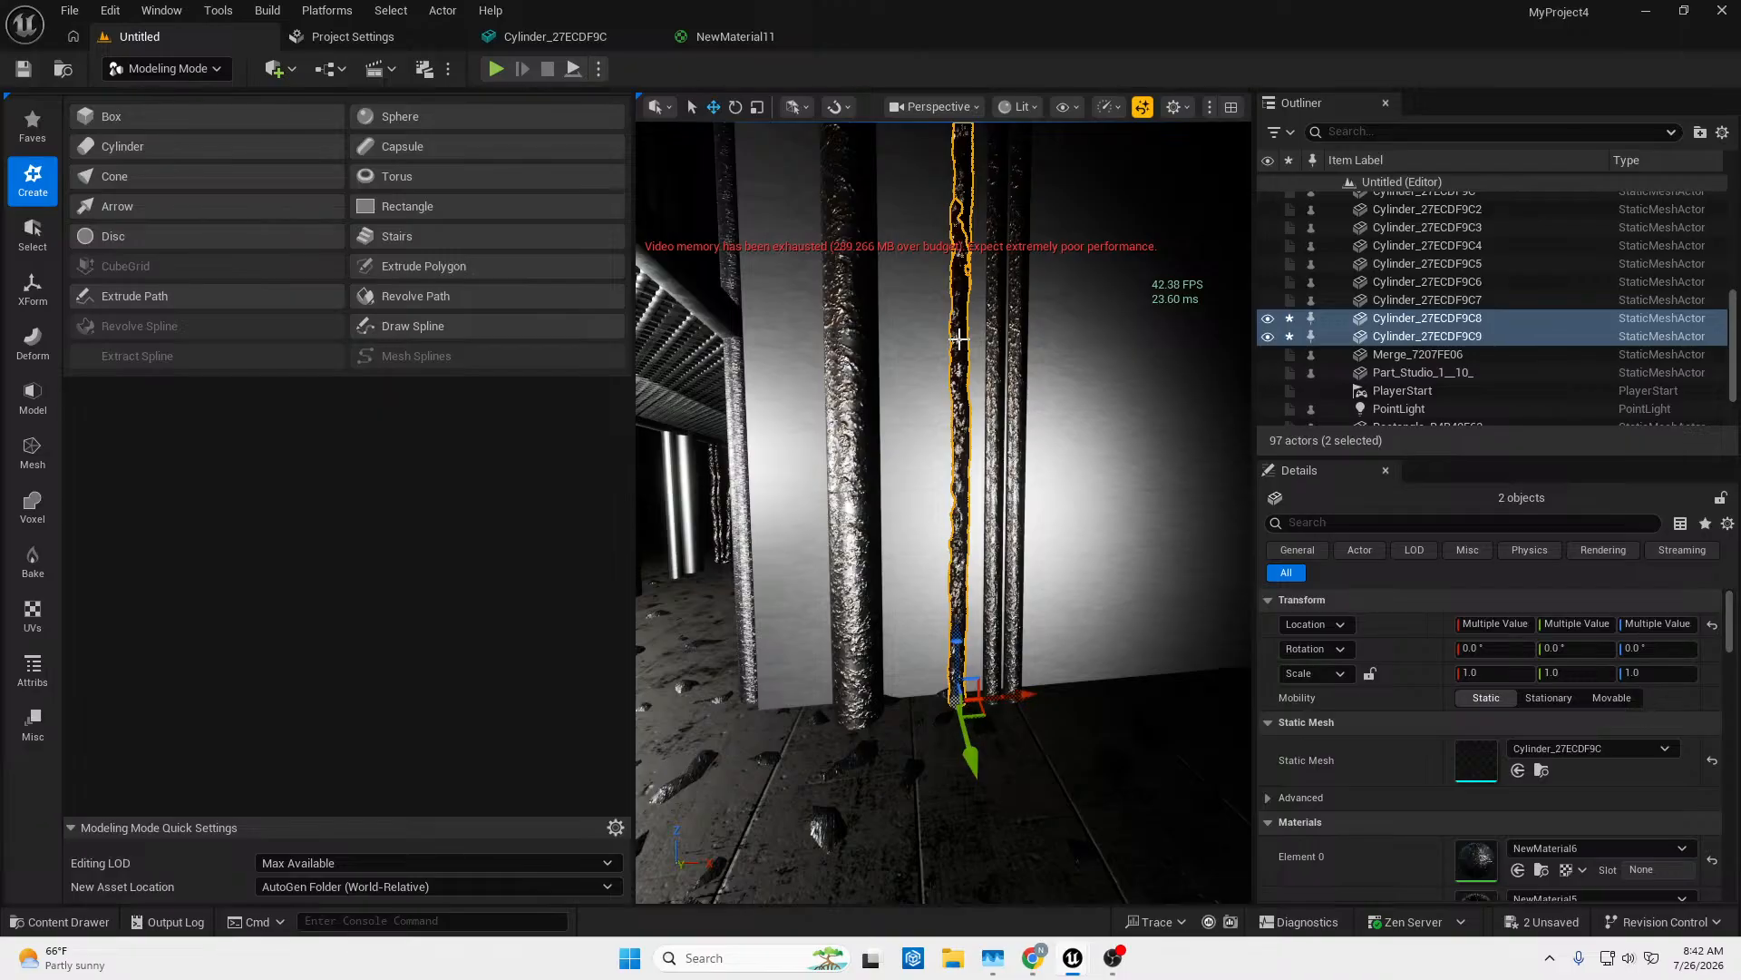
mouse_move(968, 170)
right_mouse_down()
mouse_move(967, 72)
mouse_move(954, 304)
mouse_move(950, 190)
mouse_move(1140, 286)
right_mouse_up()
key("w")
key("w")
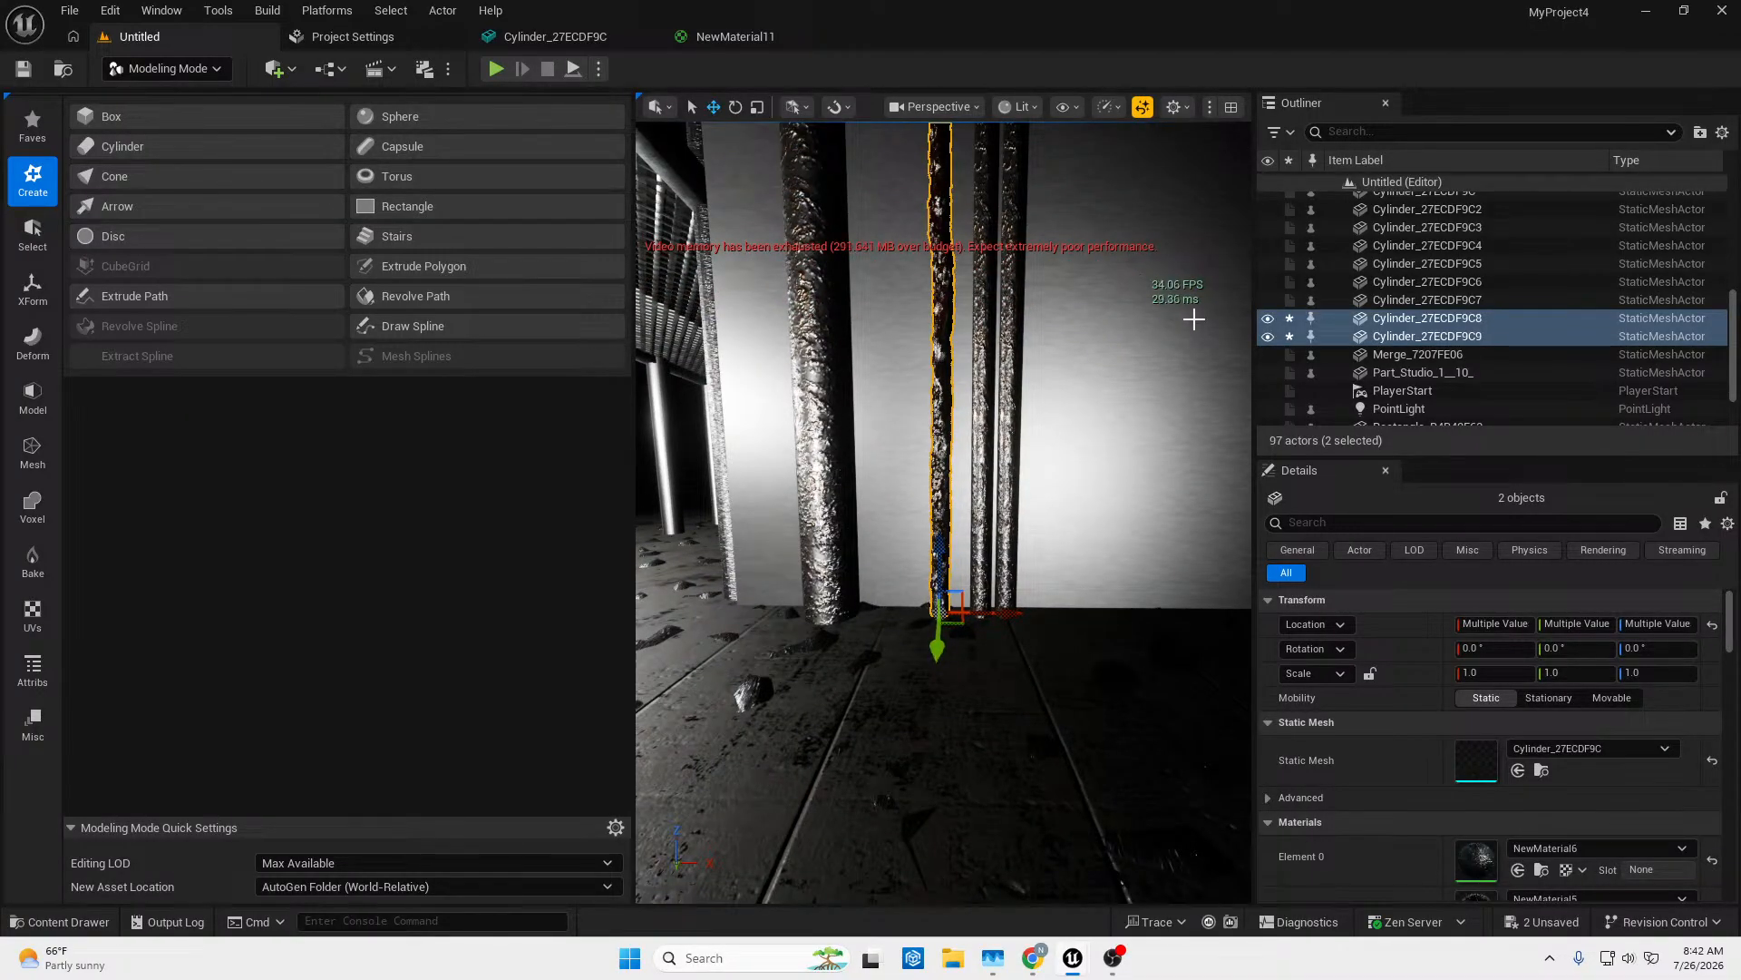
left_click_drag(1002, 614, 1010, 620, "alt")
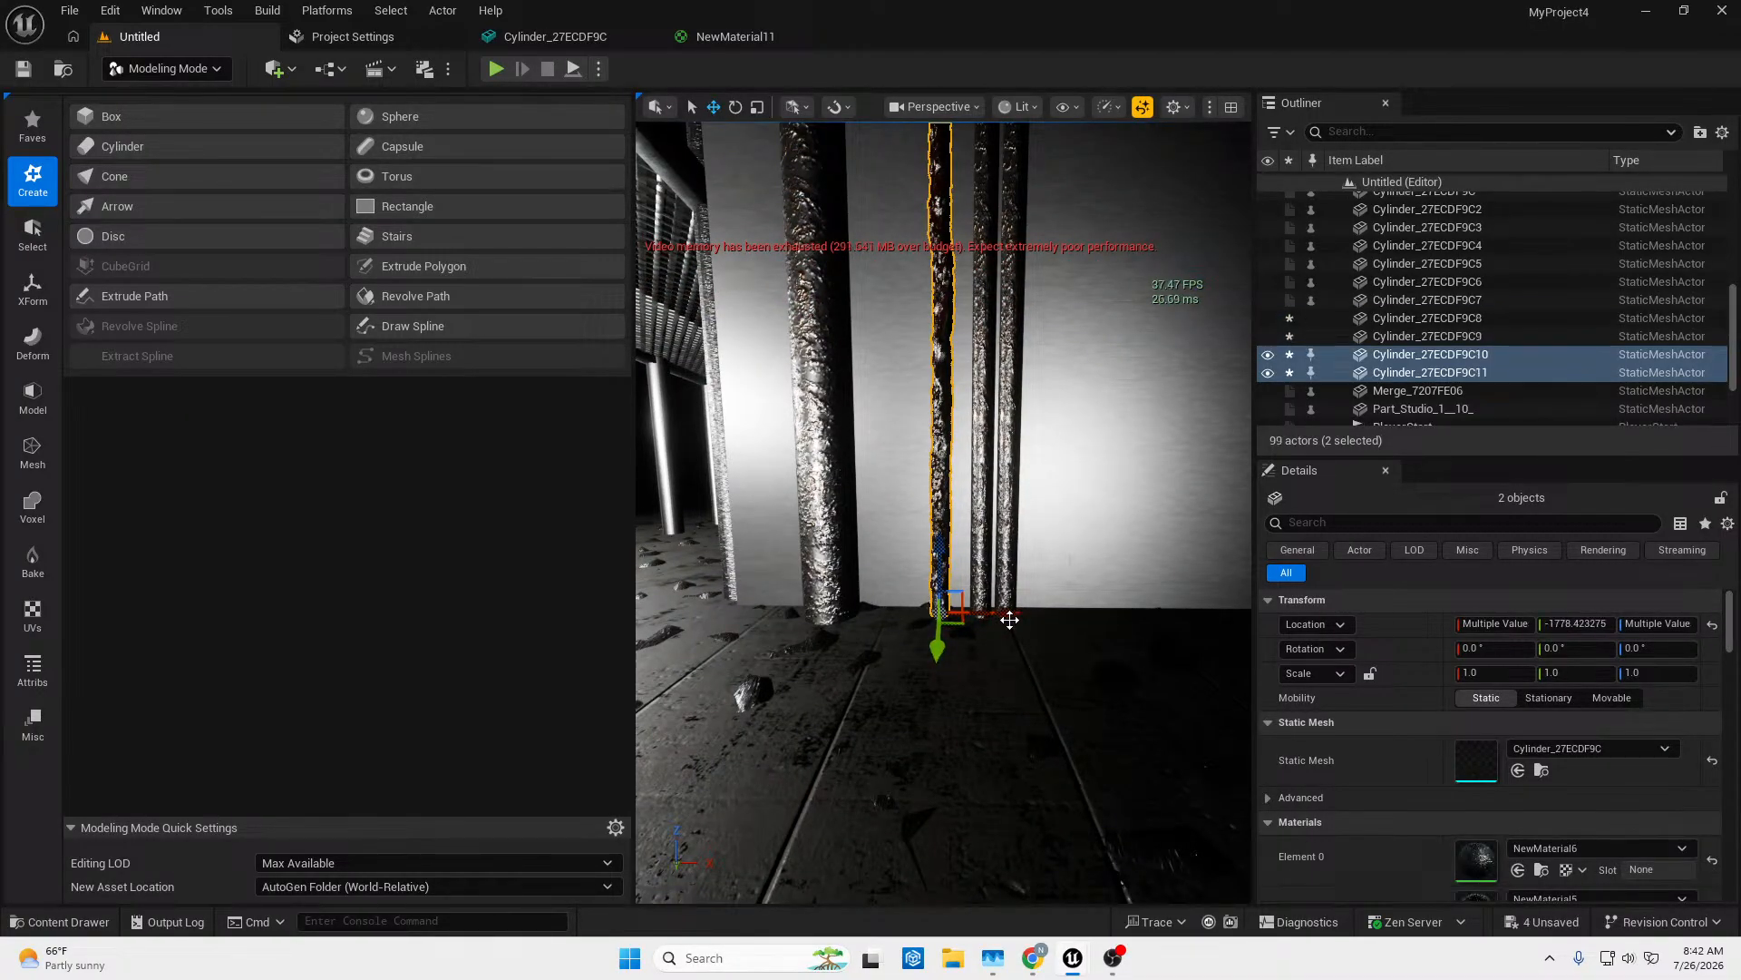
Place the duplicated rough pair beside the original at about X 534 and rotate it to about 37° around Z.
mouse_move(984, 614)
right_mouse_down()
mouse_move(983, 498)
mouse_move(978, 694)
mouse_move(948, 814)
mouse_move(1011, 698)
mouse_move(1003, 622)
right_mouse_up()
key("w")
key("s")
key("w")
key("s")
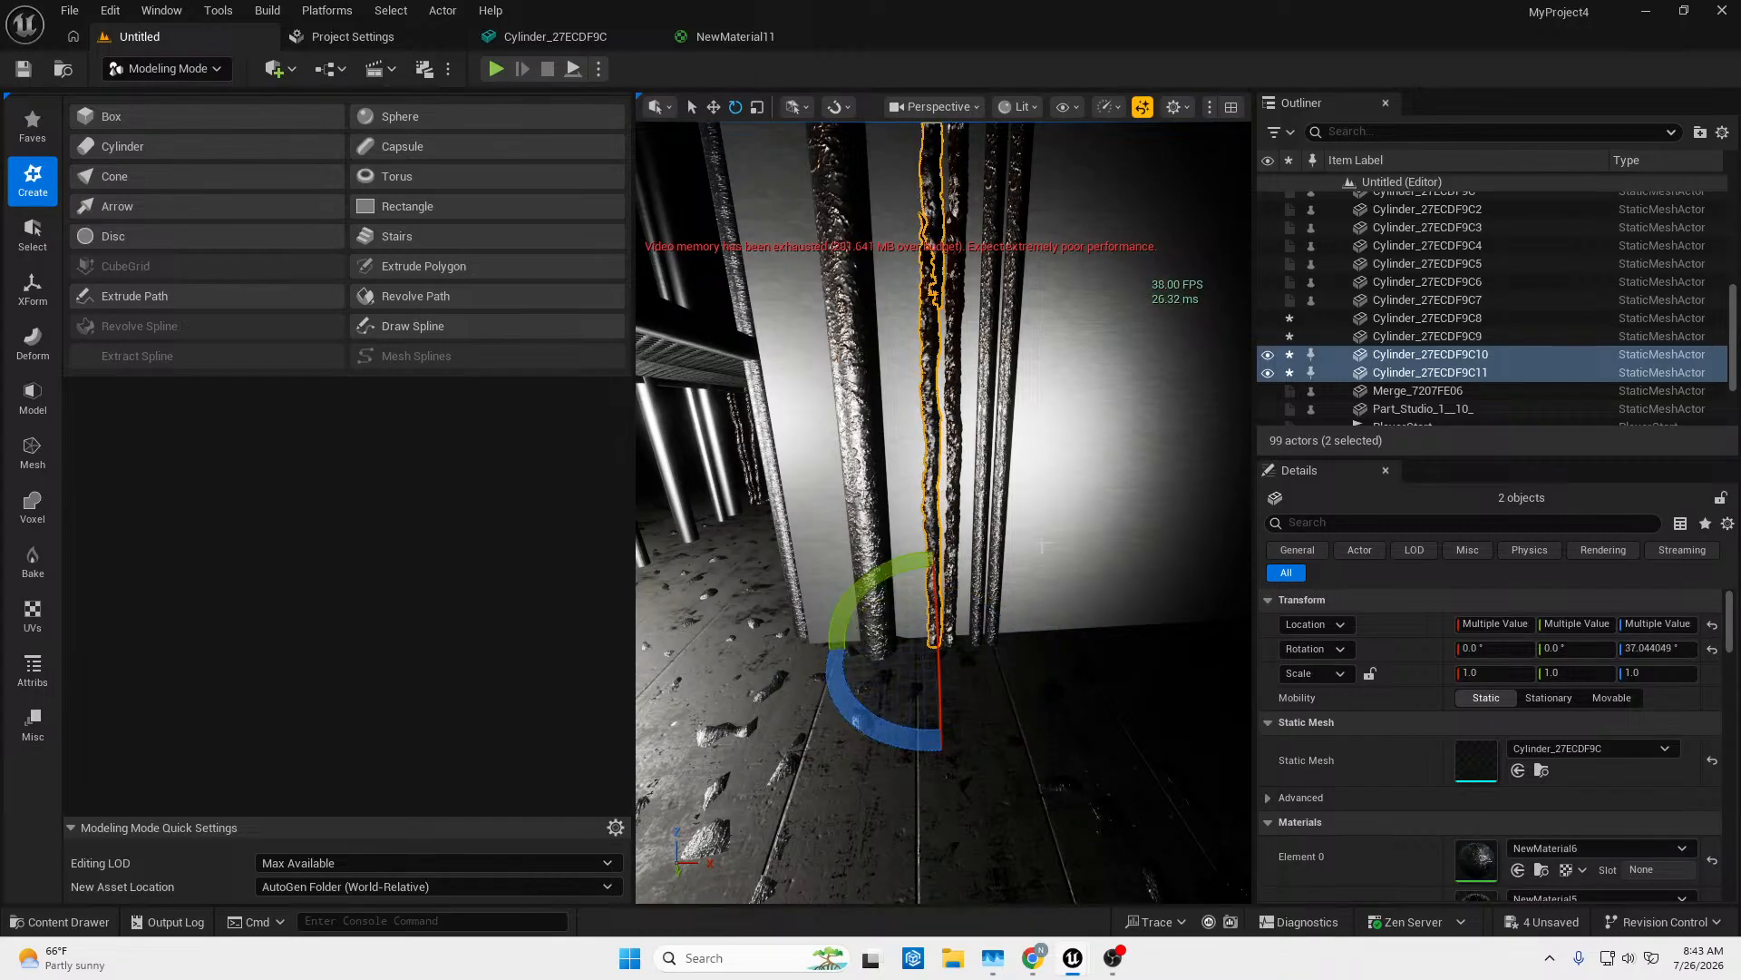
Rotate the thin cylinder nearest the rough pipes, Cylinder2, to about -58.7° around Z.
right_click_drag(1043, 545, 1071, 478)
key("w")
left_click(1061, 438)
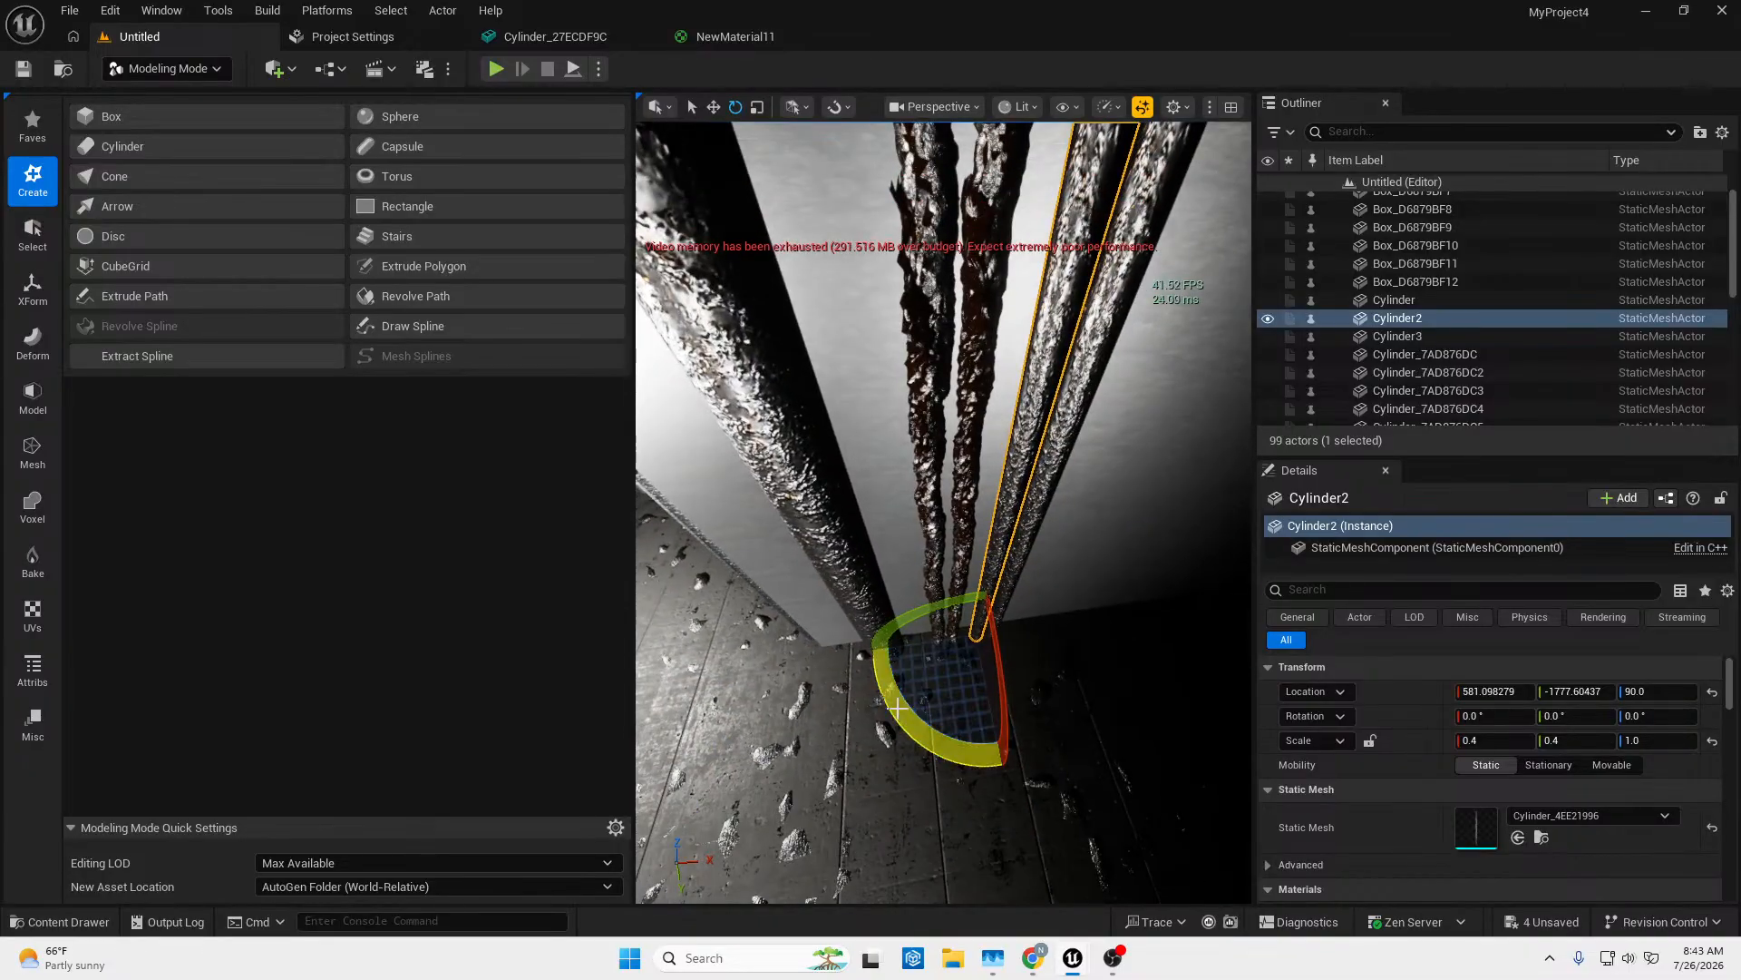
left_click_drag(897, 709, 947, 741)
right_click_drag(947, 741, 939, 644)
key("s")
key("w")
key("s")
key("w")
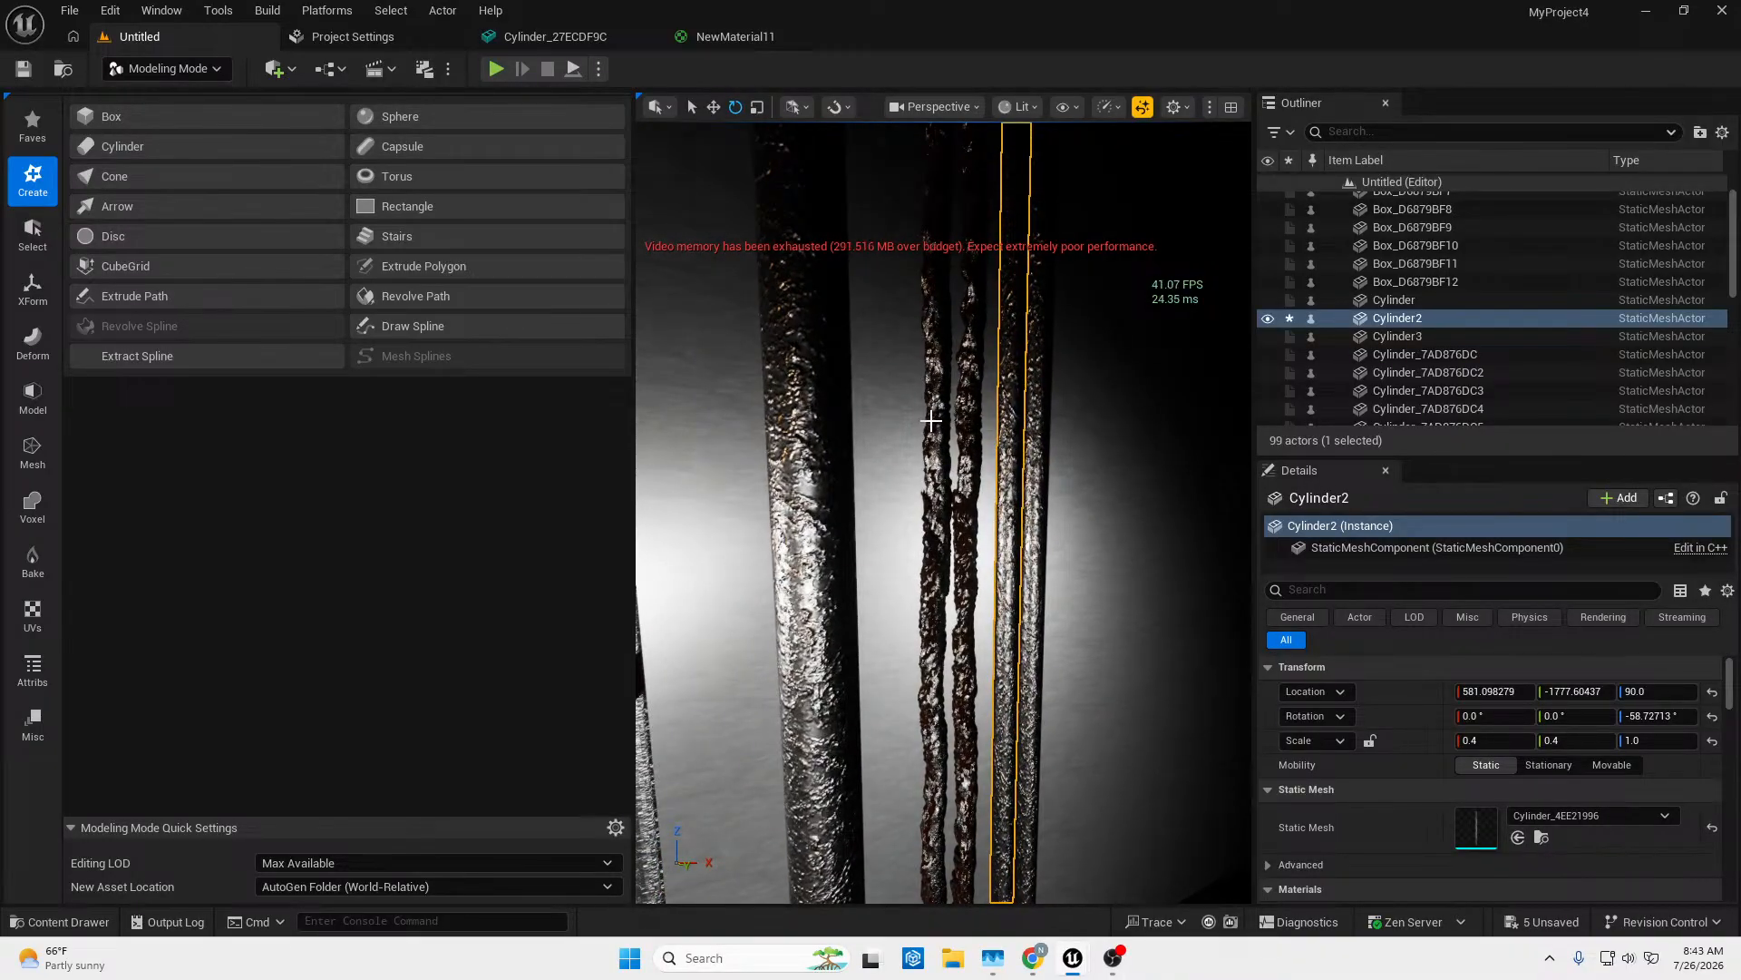
Rotate only the upper piece of the duplicated rough pipe around Z to about 23°, and clear the selection.
left_click(930, 423)
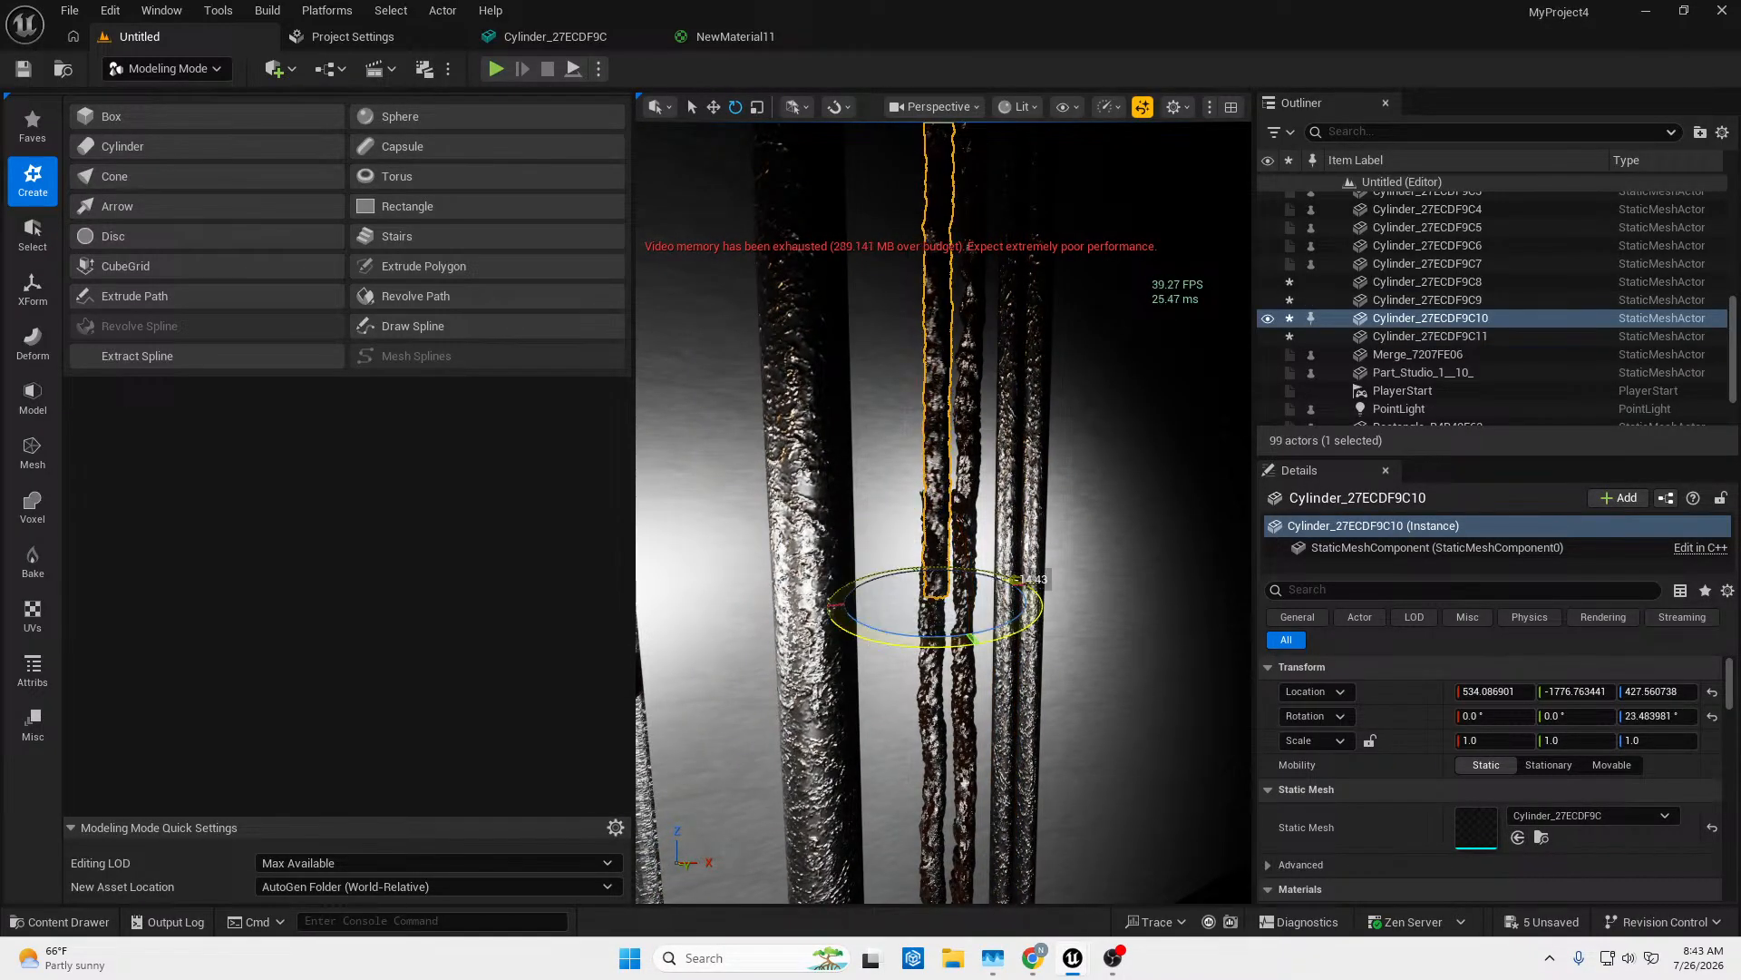
mouse_move(914, 567)
right_mouse_down()
mouse_move(939, 508)
mouse_move(924, 548)
right_mouse_up()
key("s")
key("Escape")
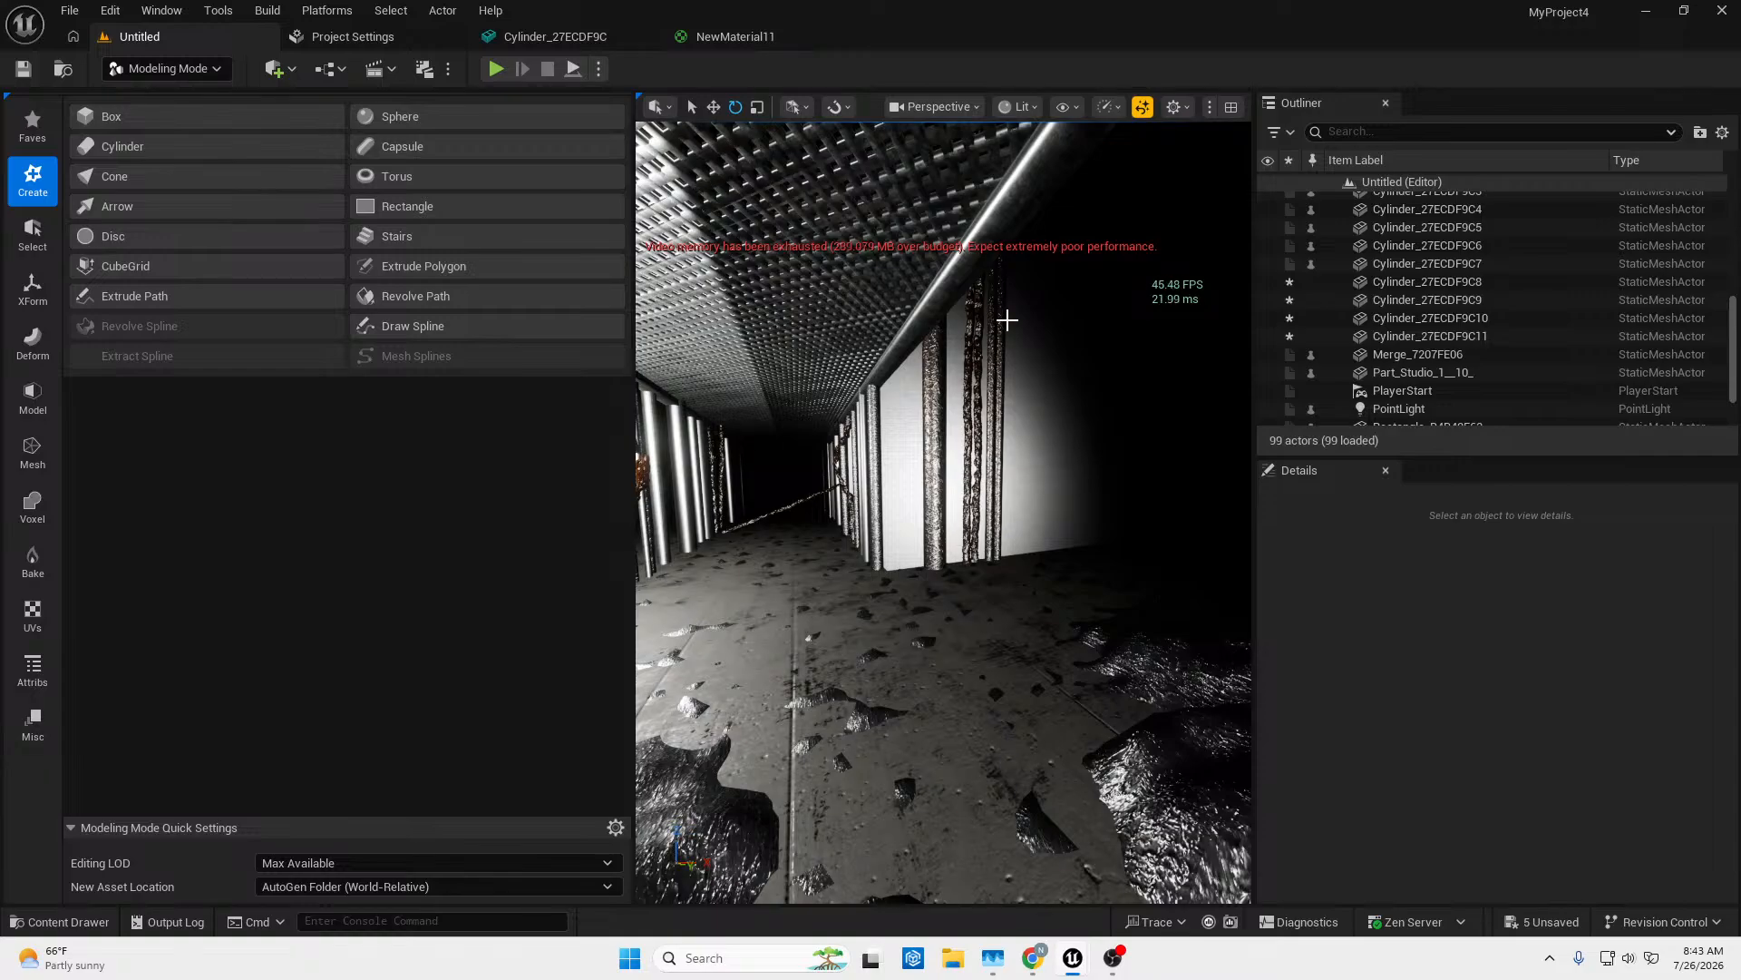
Save all unsaved cylinder actors of the level.
mouse_move(924, 549)
right_mouse_down()
mouse_move(971, 537)
mouse_move(954, 541)
right_mouse_up()
key("w")
key("e")
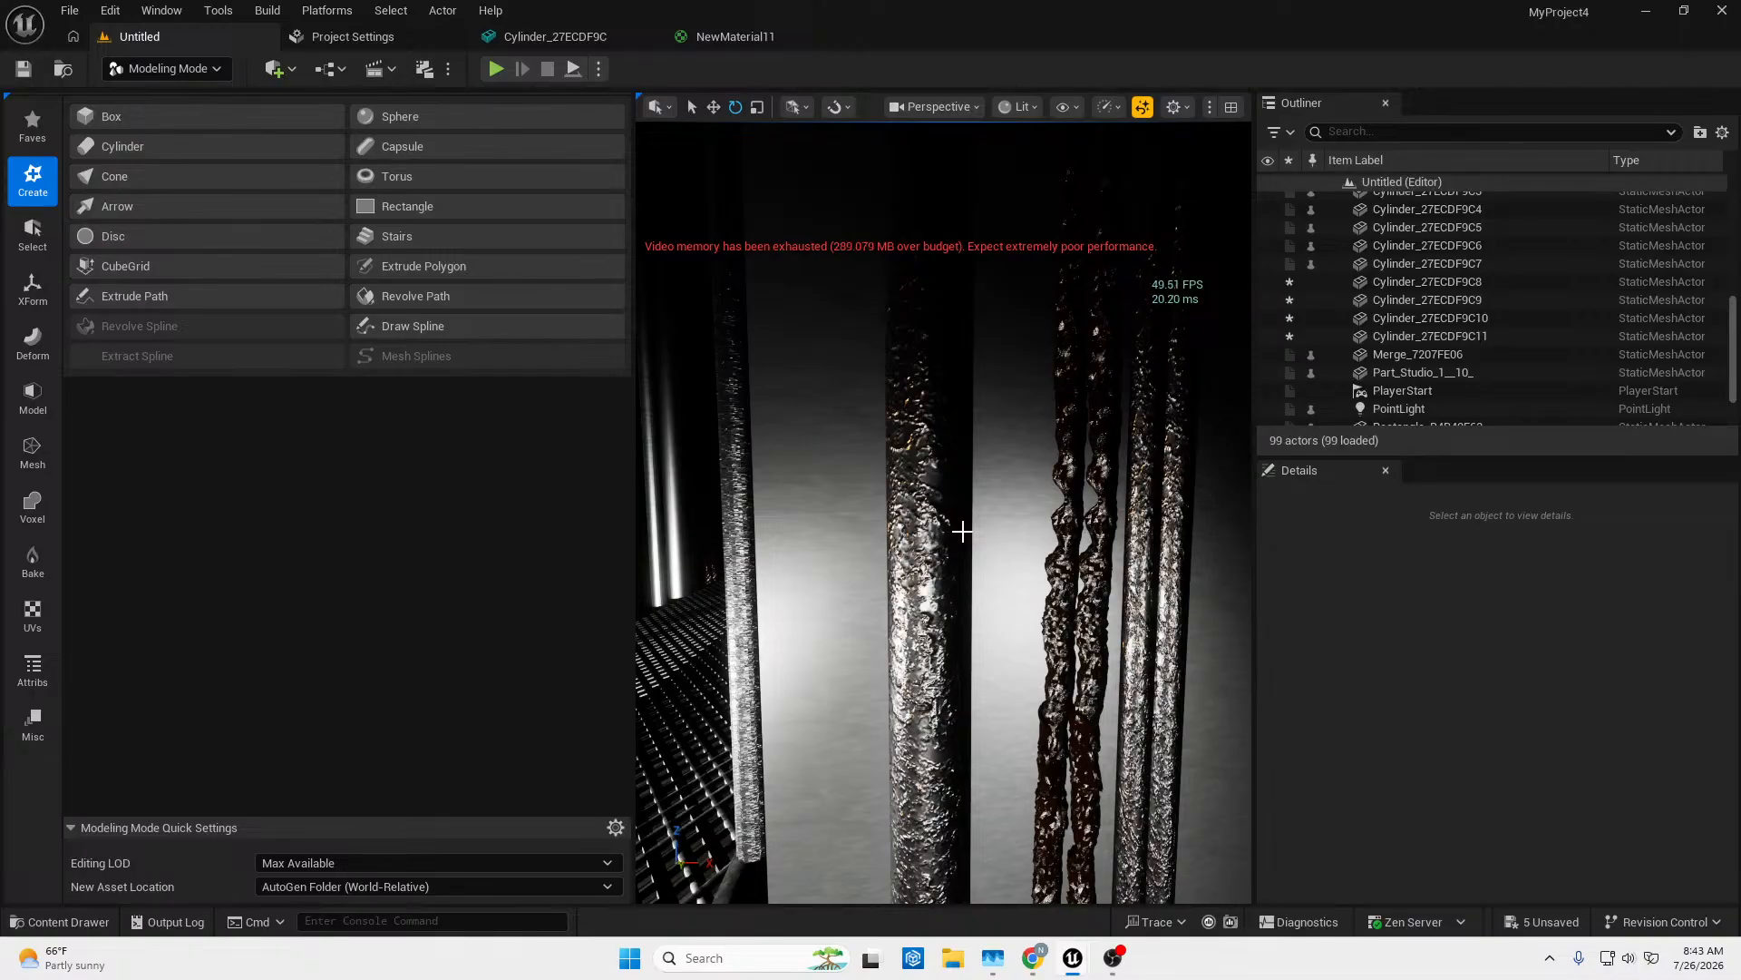
left_click(1533, 922)
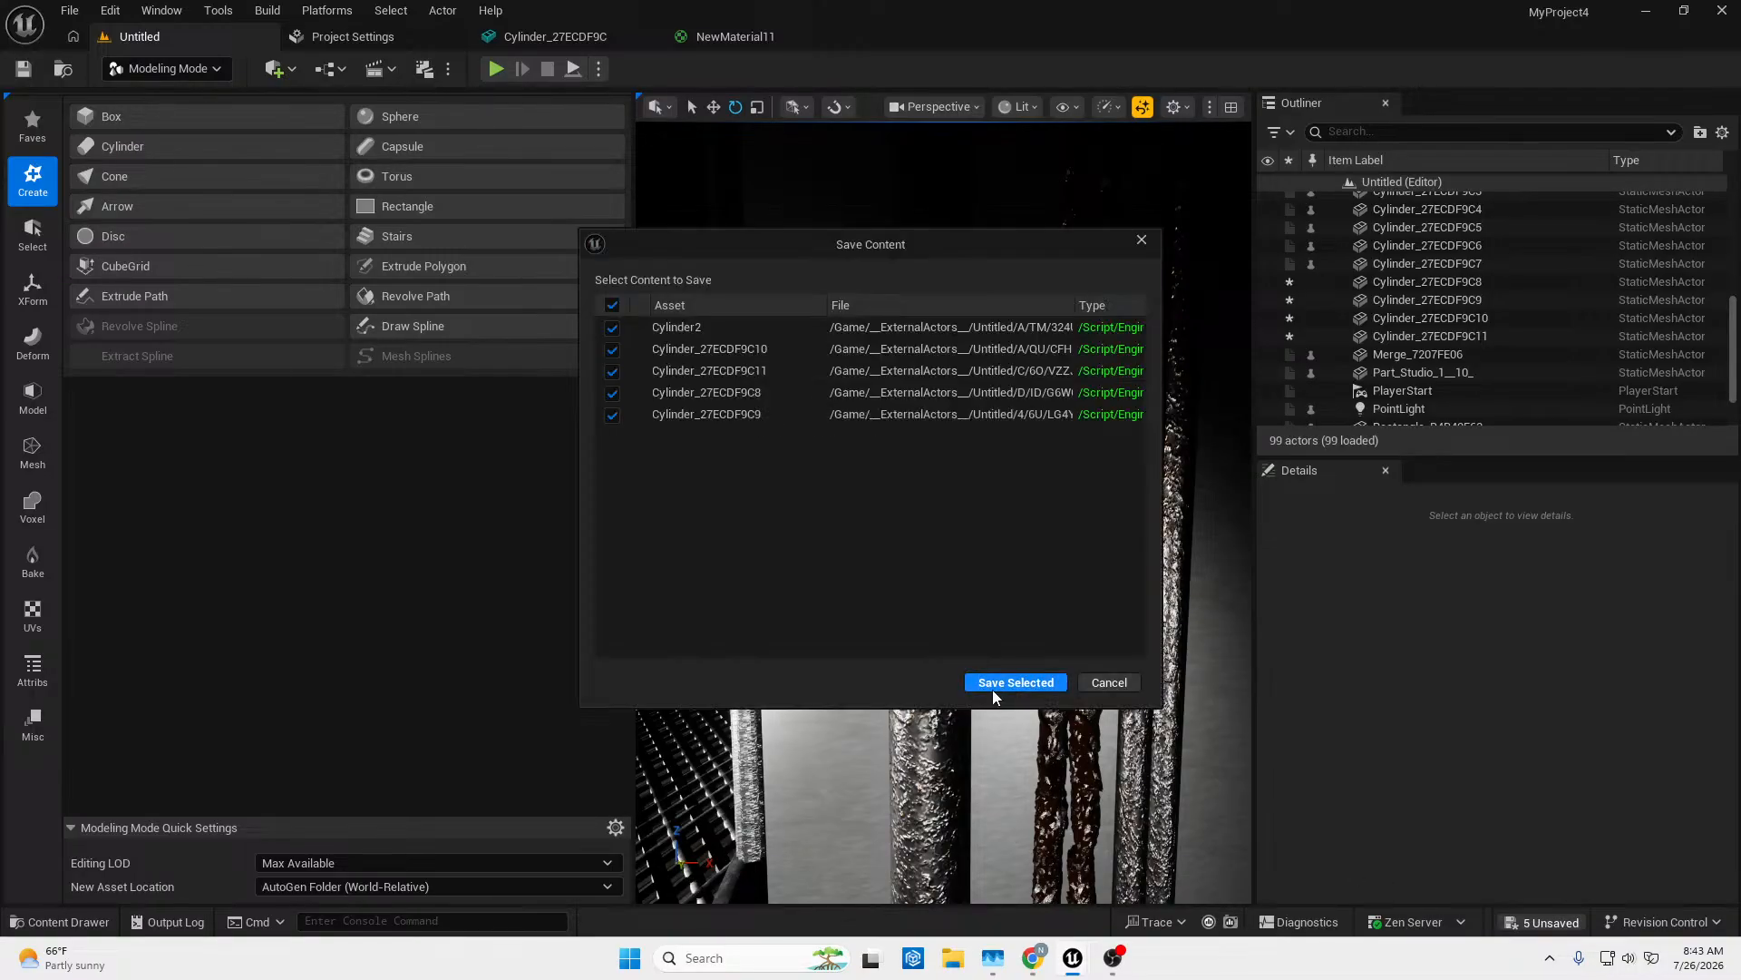
left_click(992, 689)
Duplicate the bent rough Cylinder_7AD876DC piece standing by the distant pillar at X 30, Y -1870.
right_click_drag(1138, 612, 970, 608)
key("w")
key("w")
key("w")
key("s")
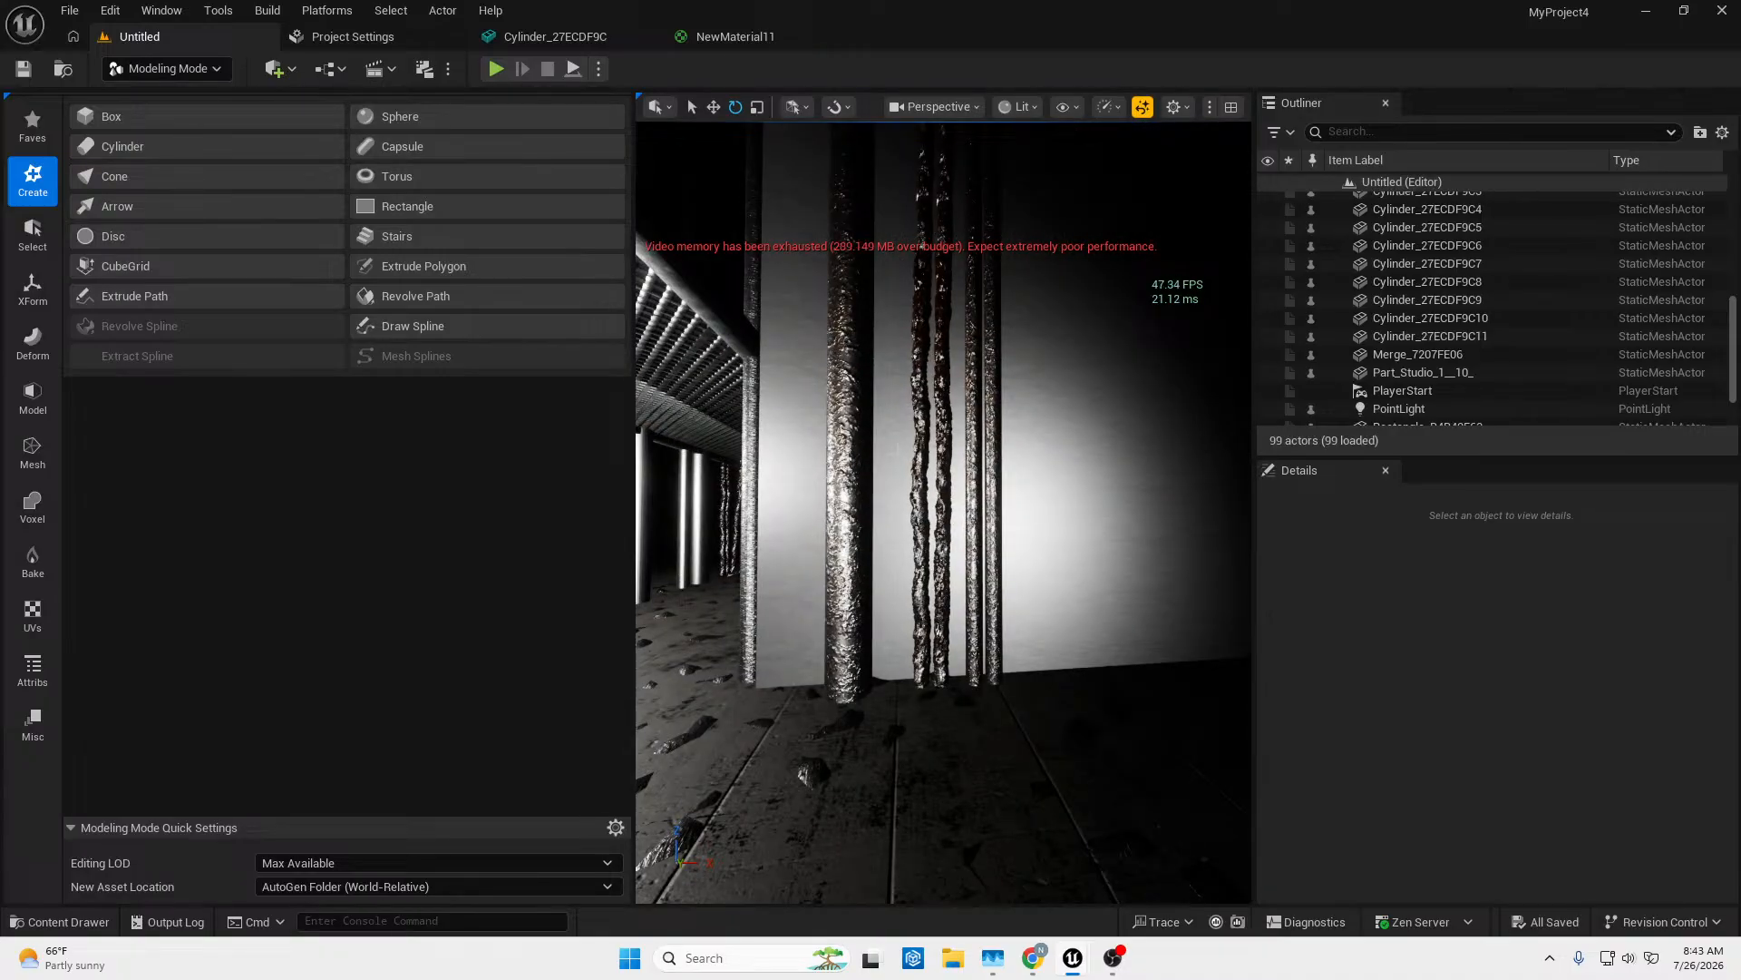
right_click_drag(988, 478, 929, 557)
left_click(931, 567)
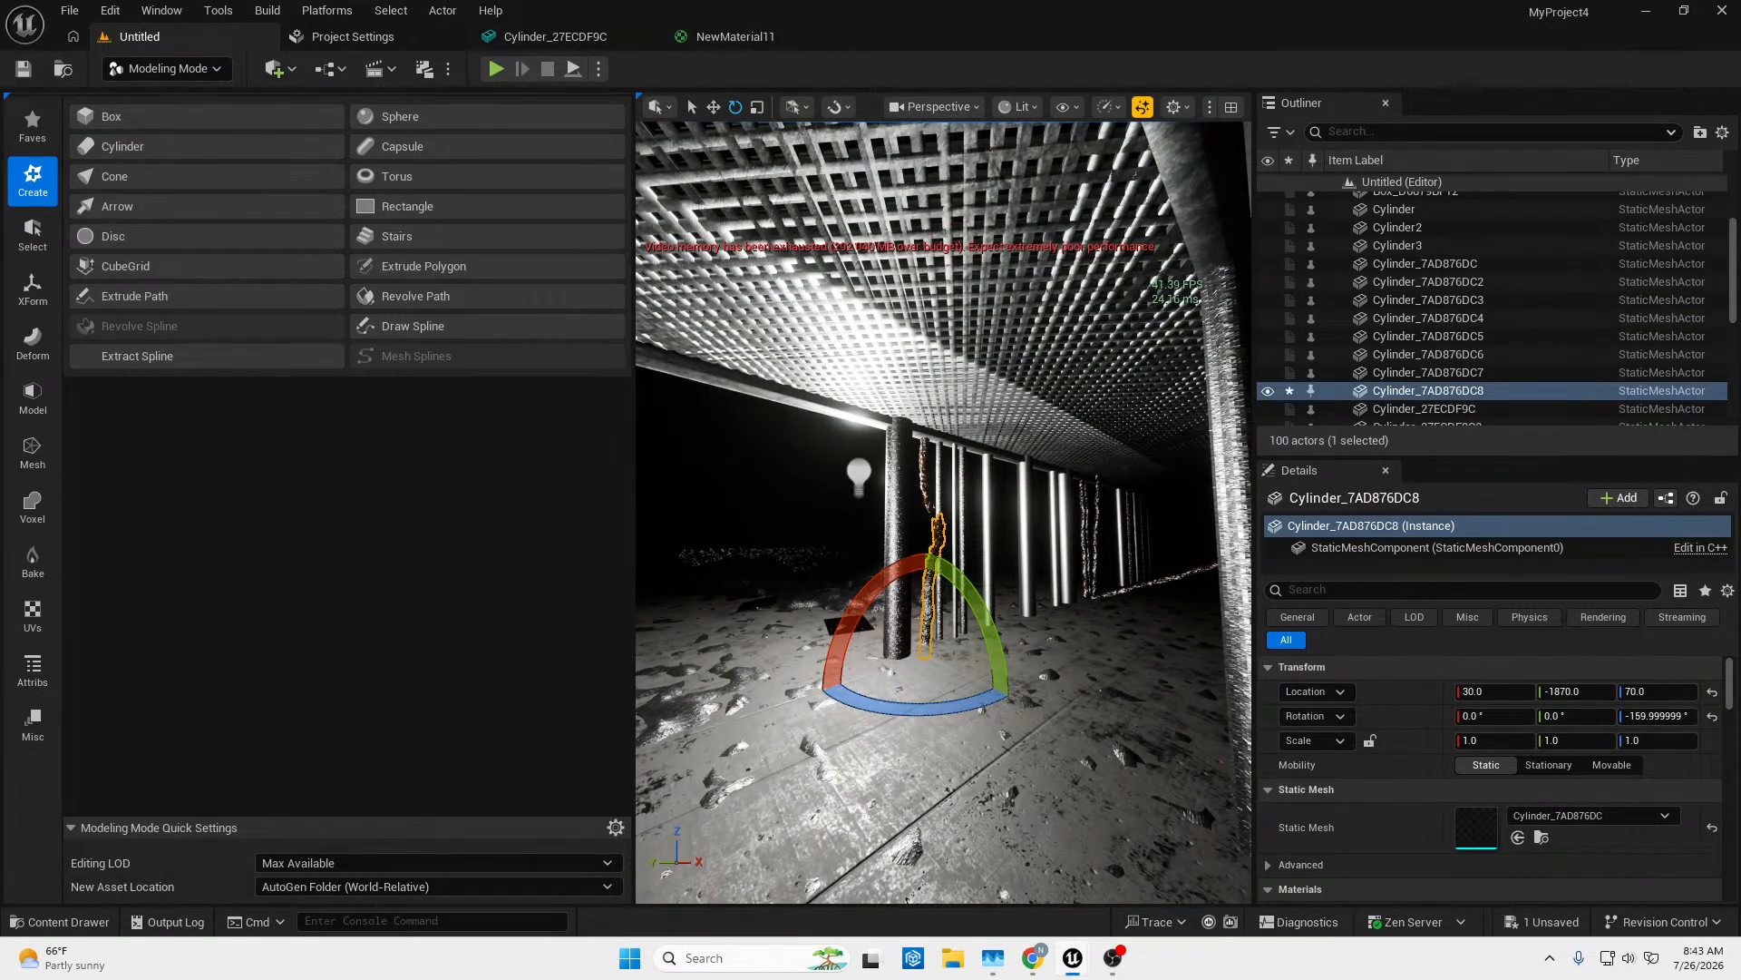
Move the bent piece's copy out onto the open floor, to about X 251 and Y -1729.
key("w")
left_click_drag(989, 688, 1069, 725)
right_click_drag(929, 651, 957, 737)
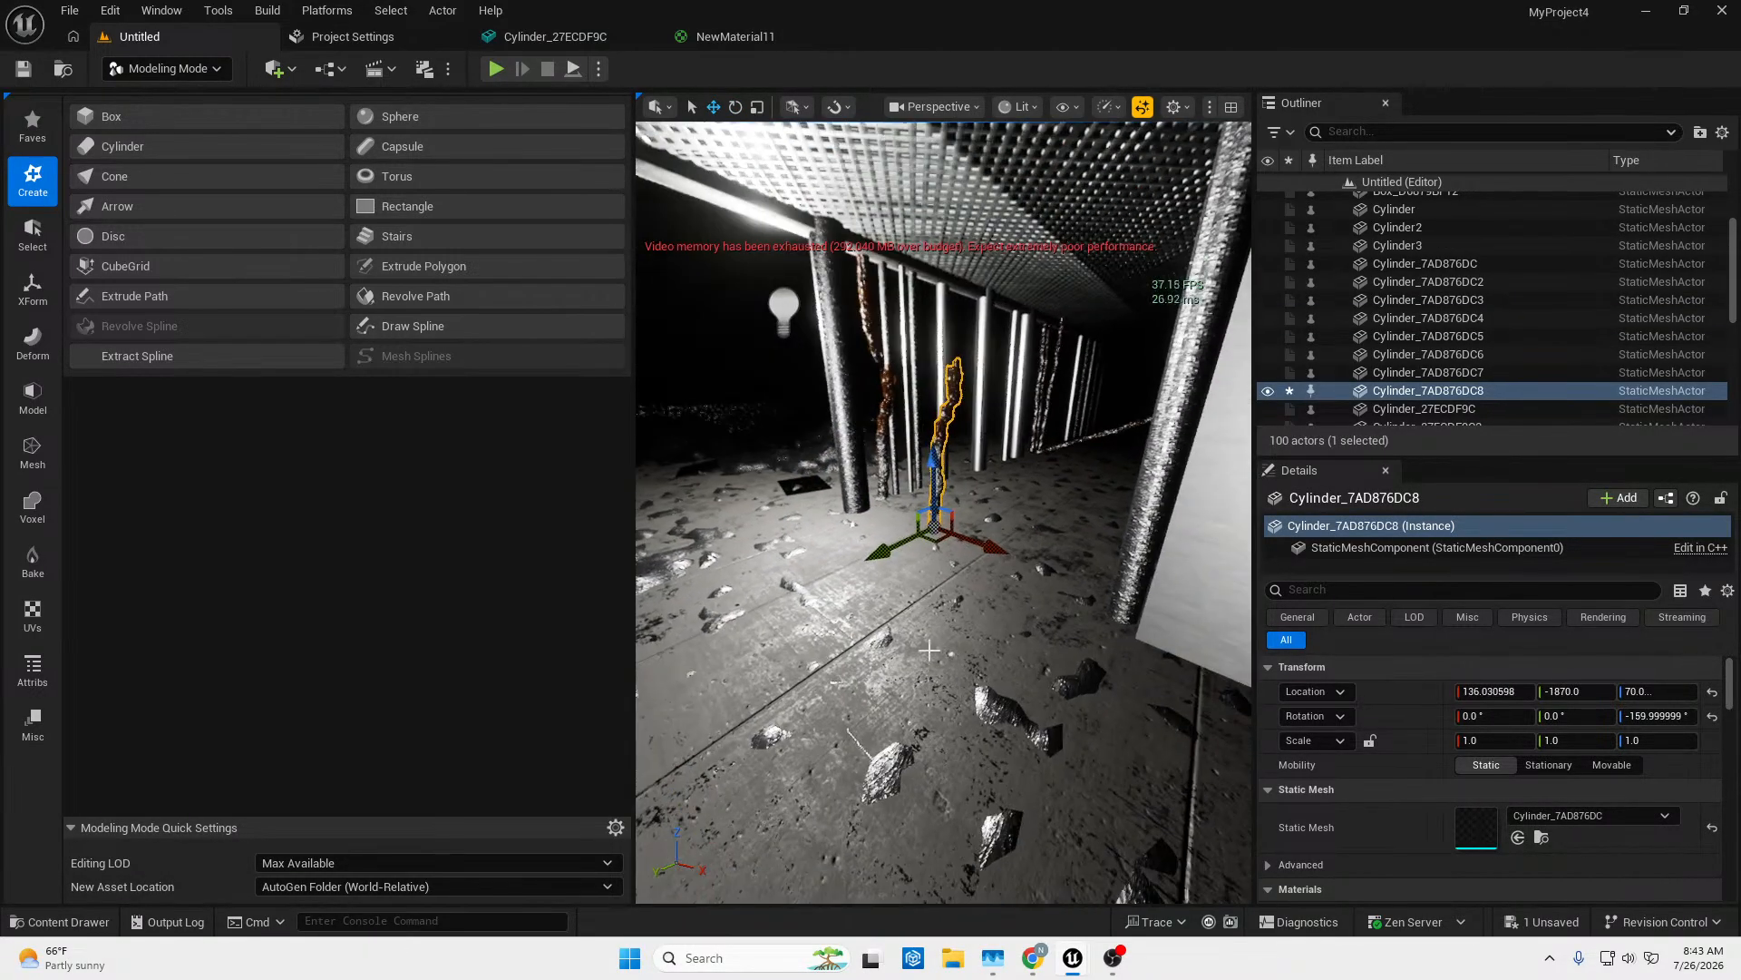
left_click_drag(893, 547, 943, 642)
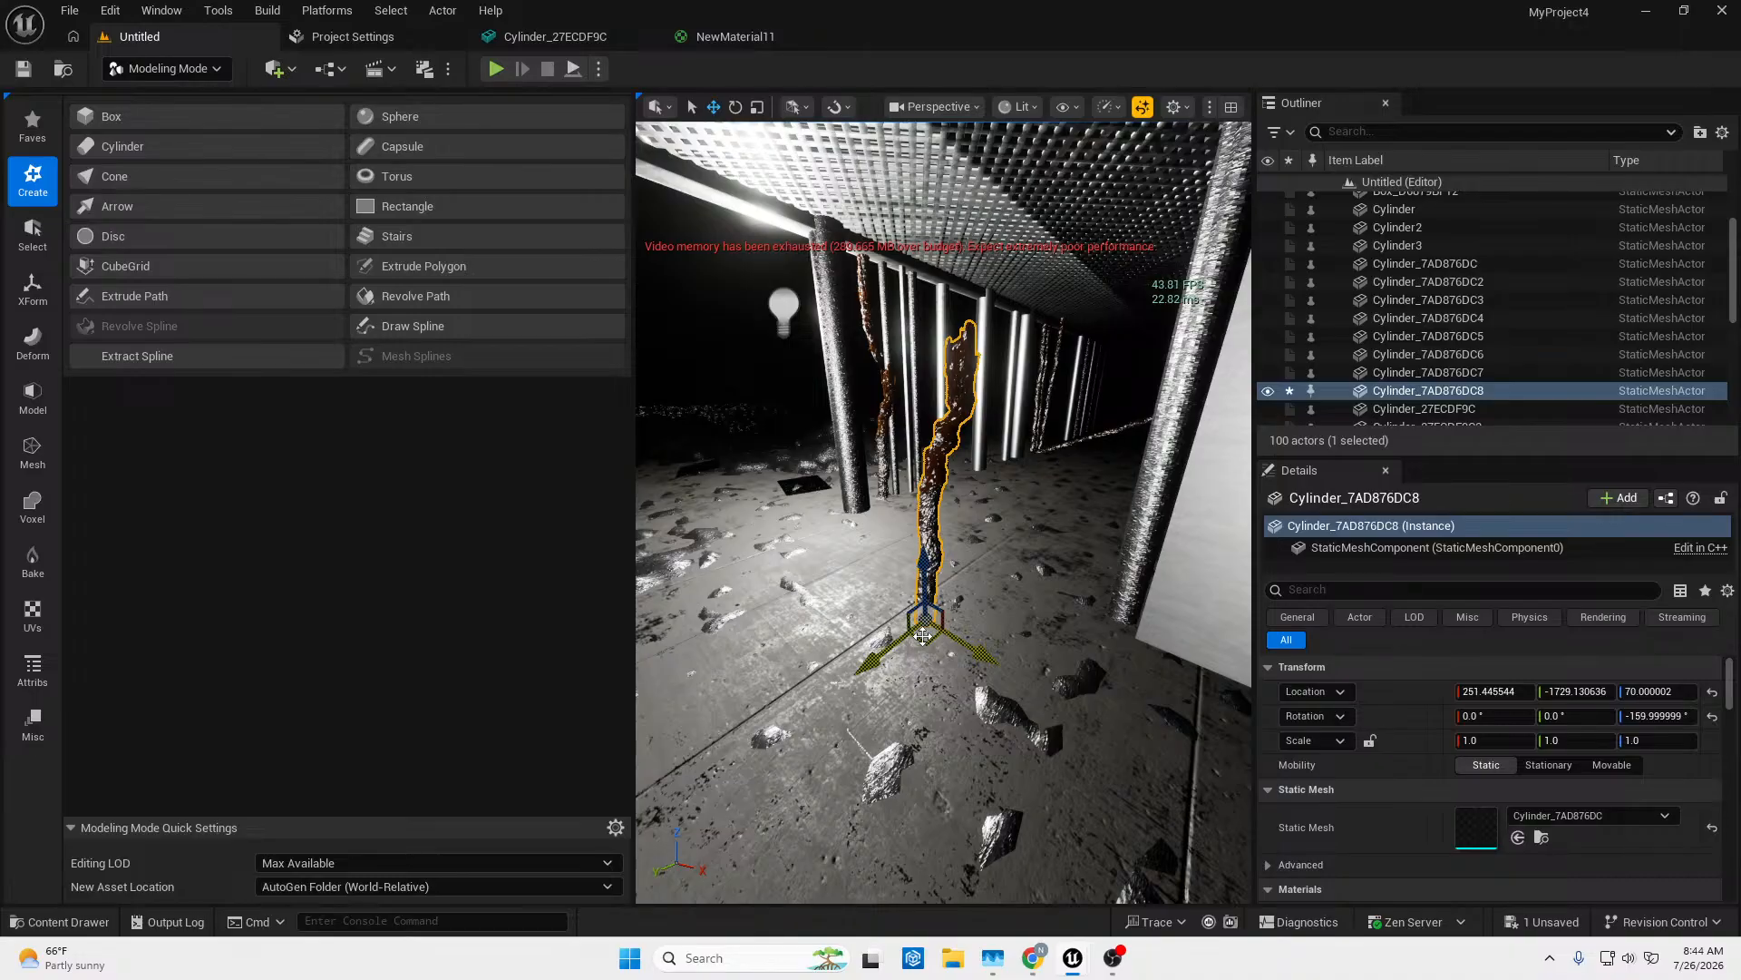
scroll(922, 636, "up", 3)
right_click_drag(962, 702, 956, 668)
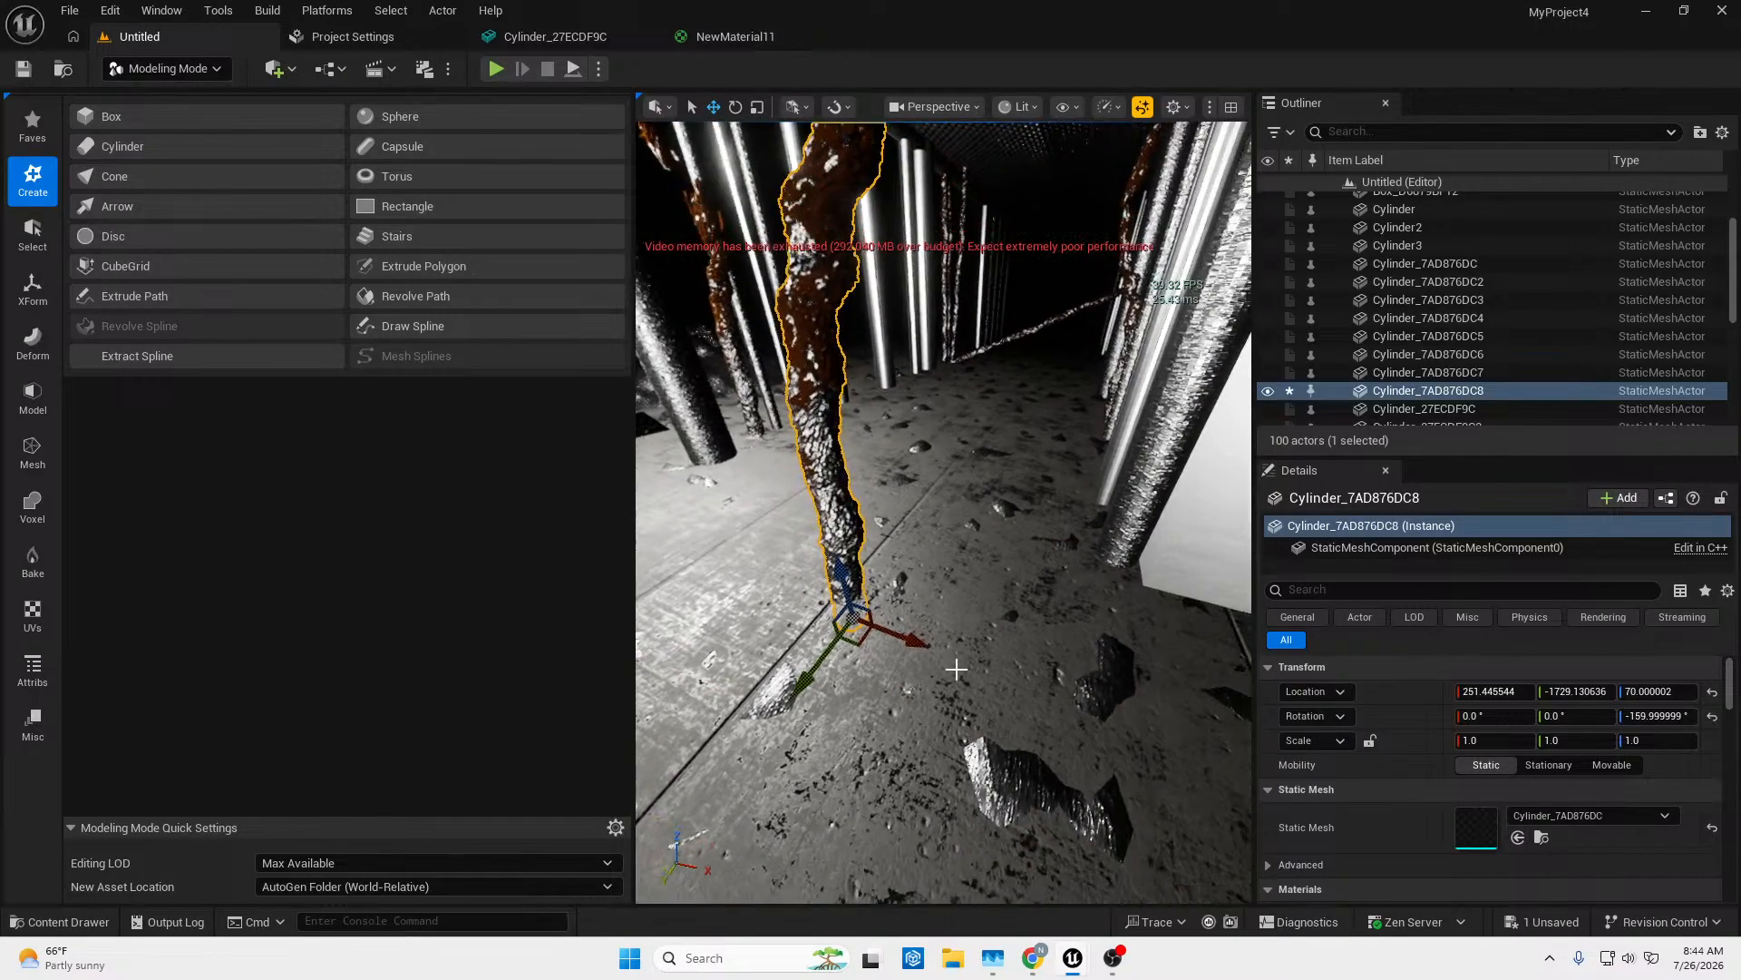
Slide the bent piece along X past the pipe group to about X 645.
left_click_drag(907, 644, 1005, 682)
right_click_drag(1005, 682, 1088, 708)
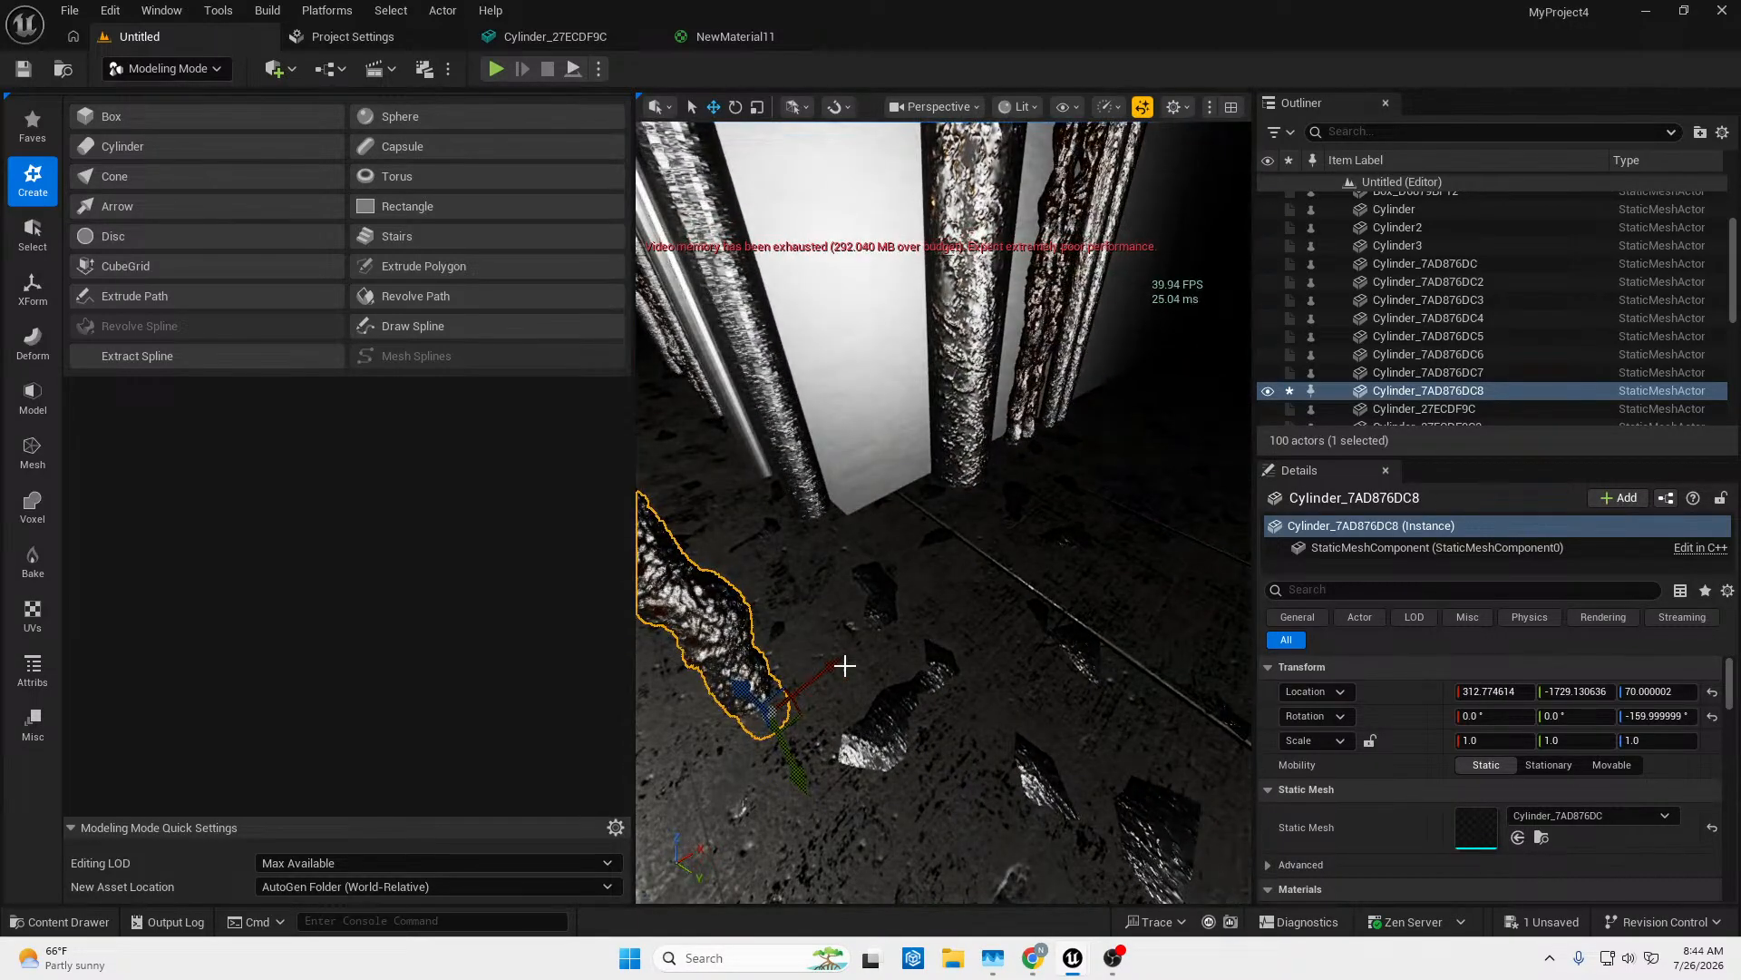
left_click_drag(845, 669, 1087, 552)
right_click_drag(1097, 545, 1037, 582)
key("w")
key("w")
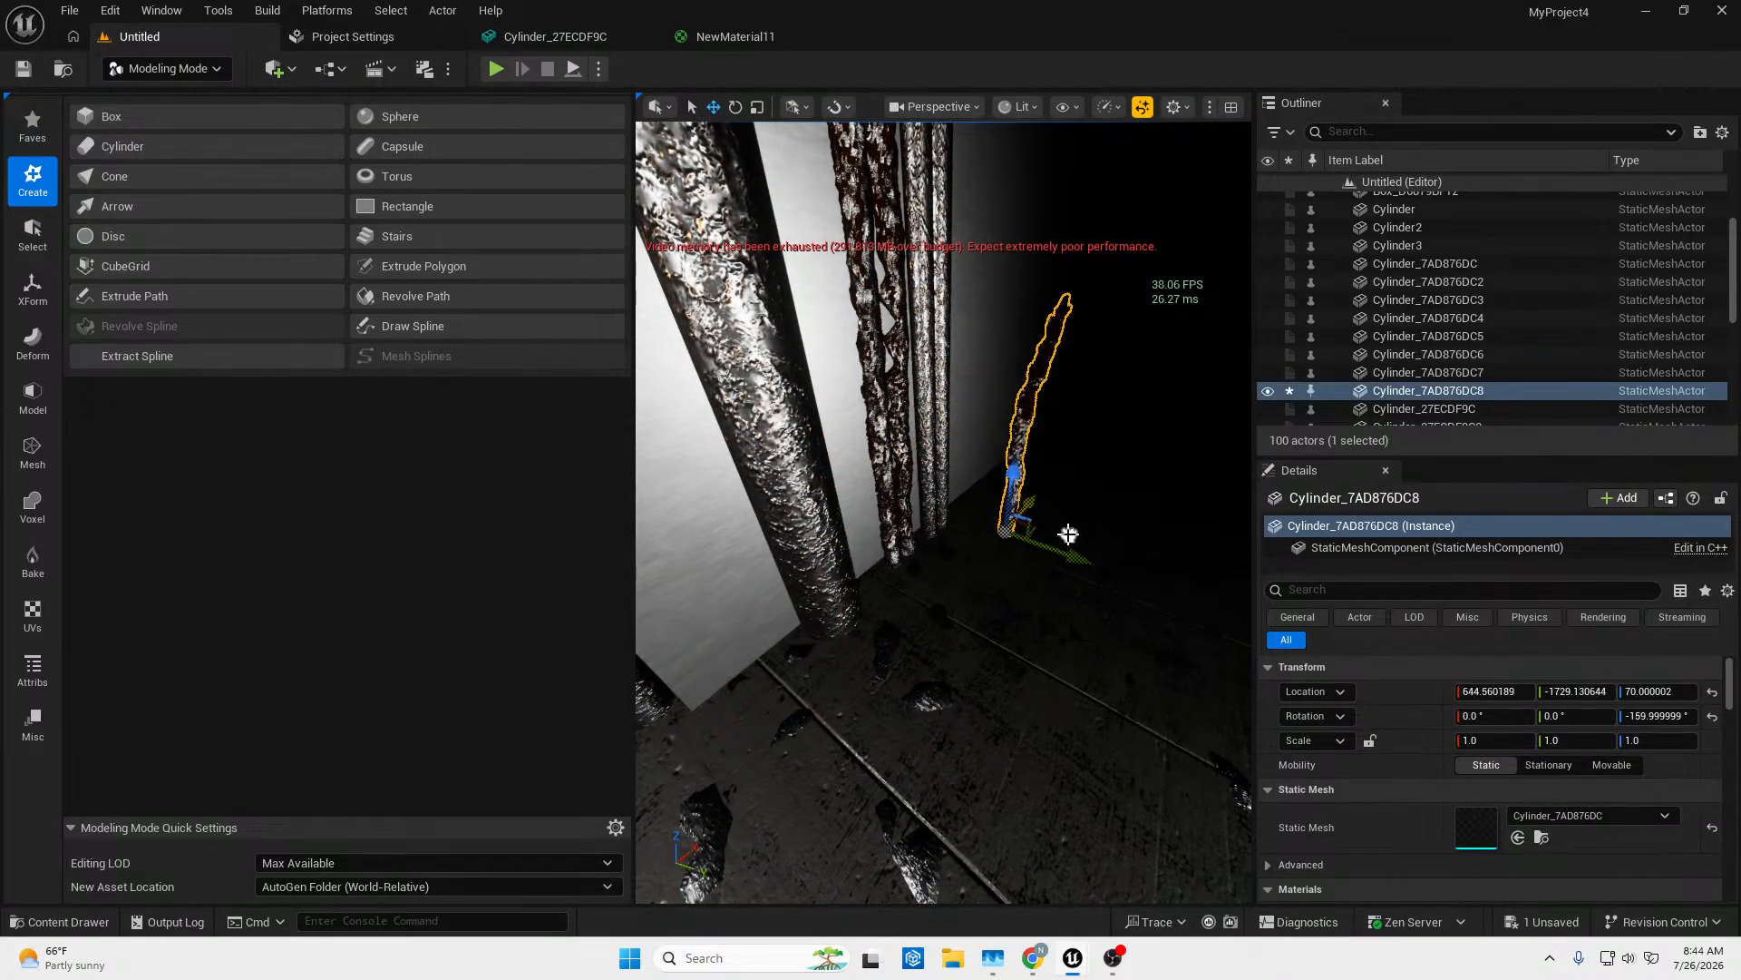
Bring the bent piece close to the lit wall beyond the thin cylinders, at about X 649.
left_click_drag(1068, 534, 1078, 529)
right_click_drag(1077, 530, 1085, 619)
key("w")
key("s")
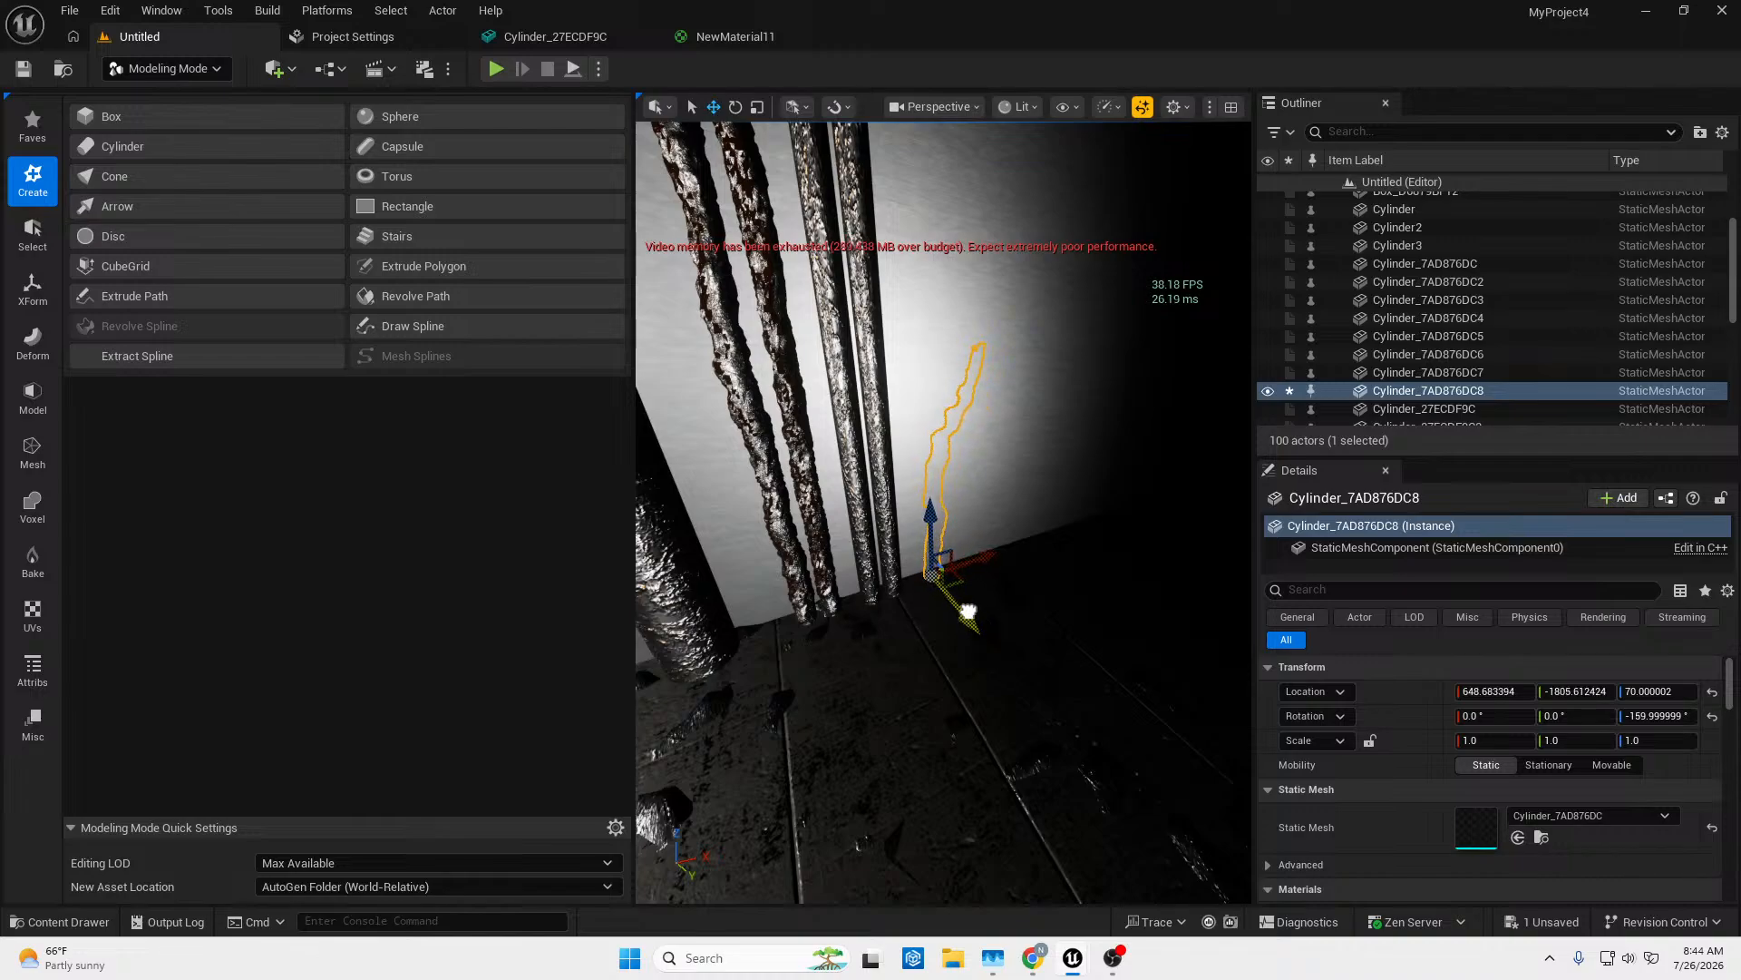
left_click_drag(978, 617, 1003, 622)
key("w")
right_click_drag(1004, 623, 992, 699)
Rotate the bent piece to about -102.3° around Z.
left_click_drag(915, 804, 1185, 831)
right_click_drag(1185, 831, 926, 682)
key("w")
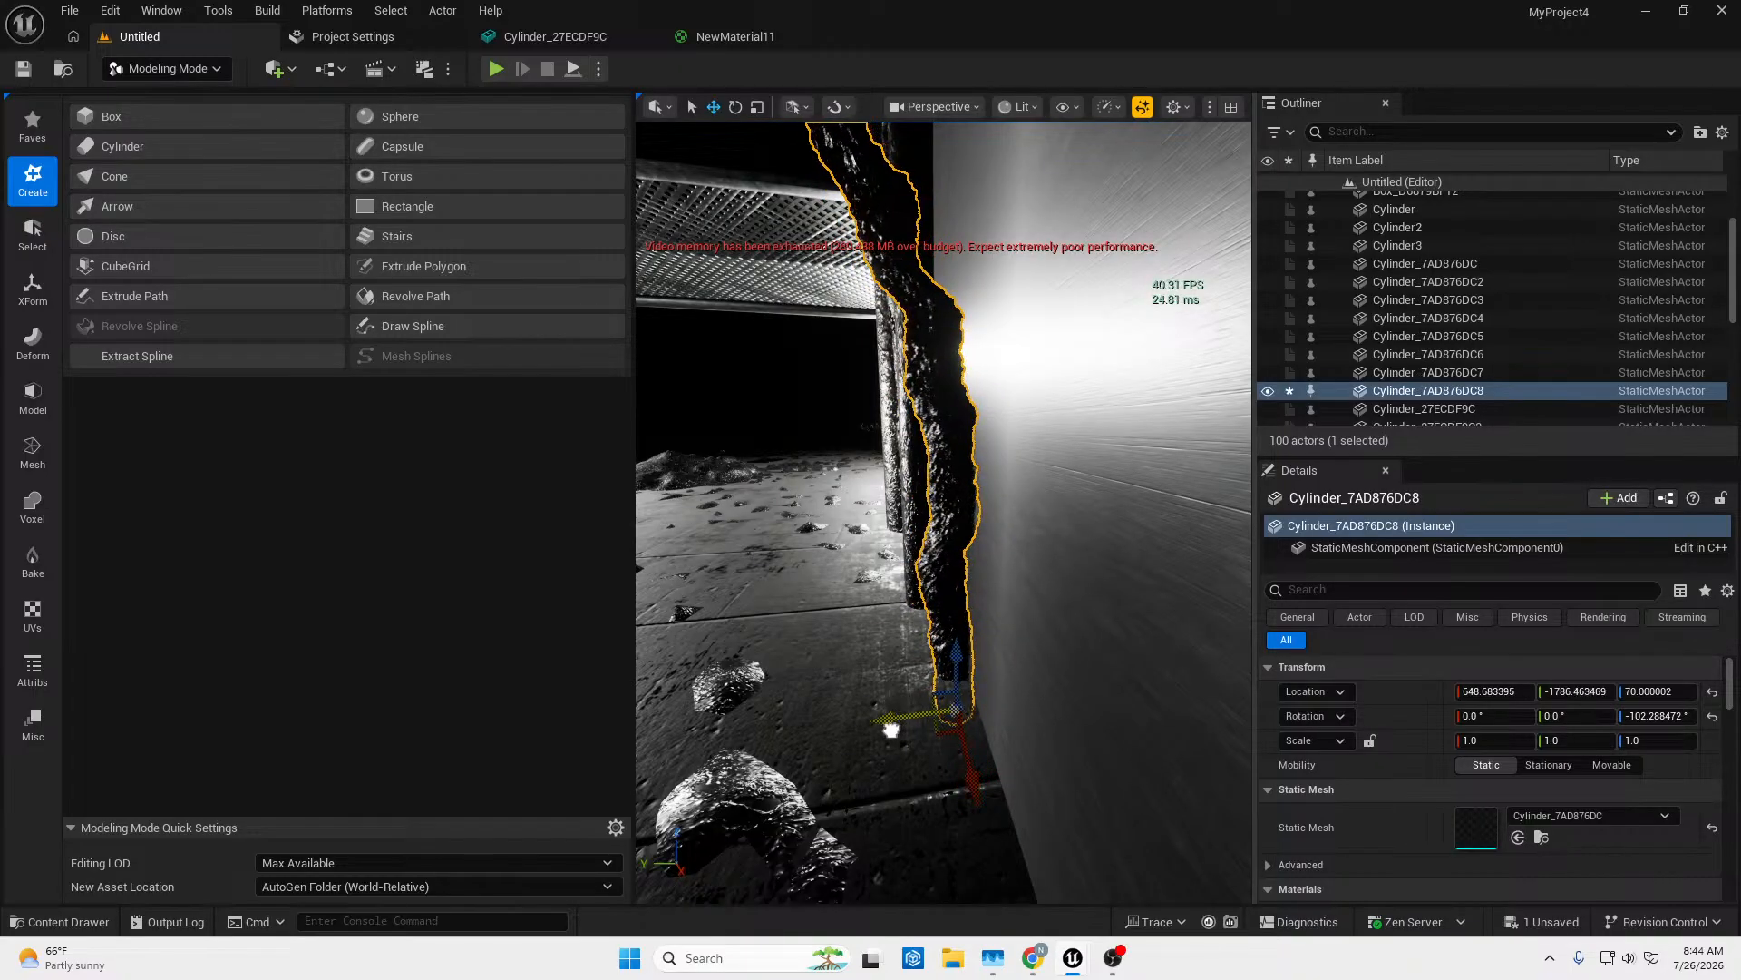
Fit the bent piece's base against the wall at about Y -1785.5 and raise it to about Z 75.4.
right_click_drag(891, 730, 871, 816)
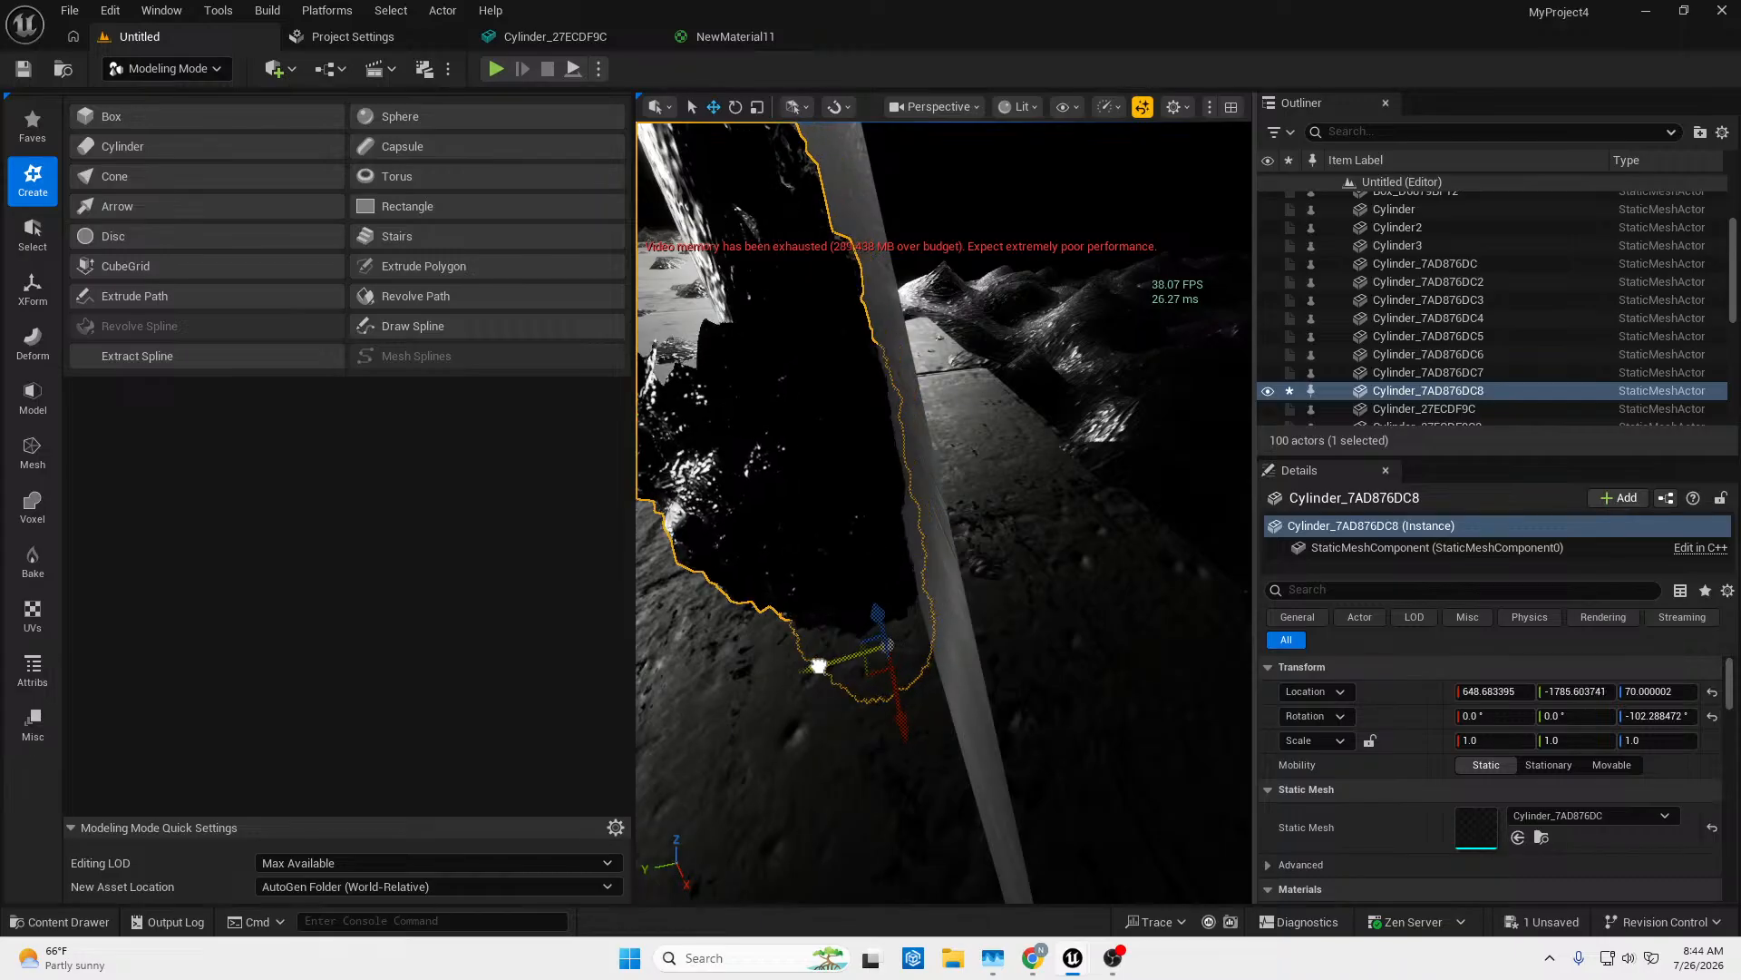
right_click_drag(919, 677, 880, 699)
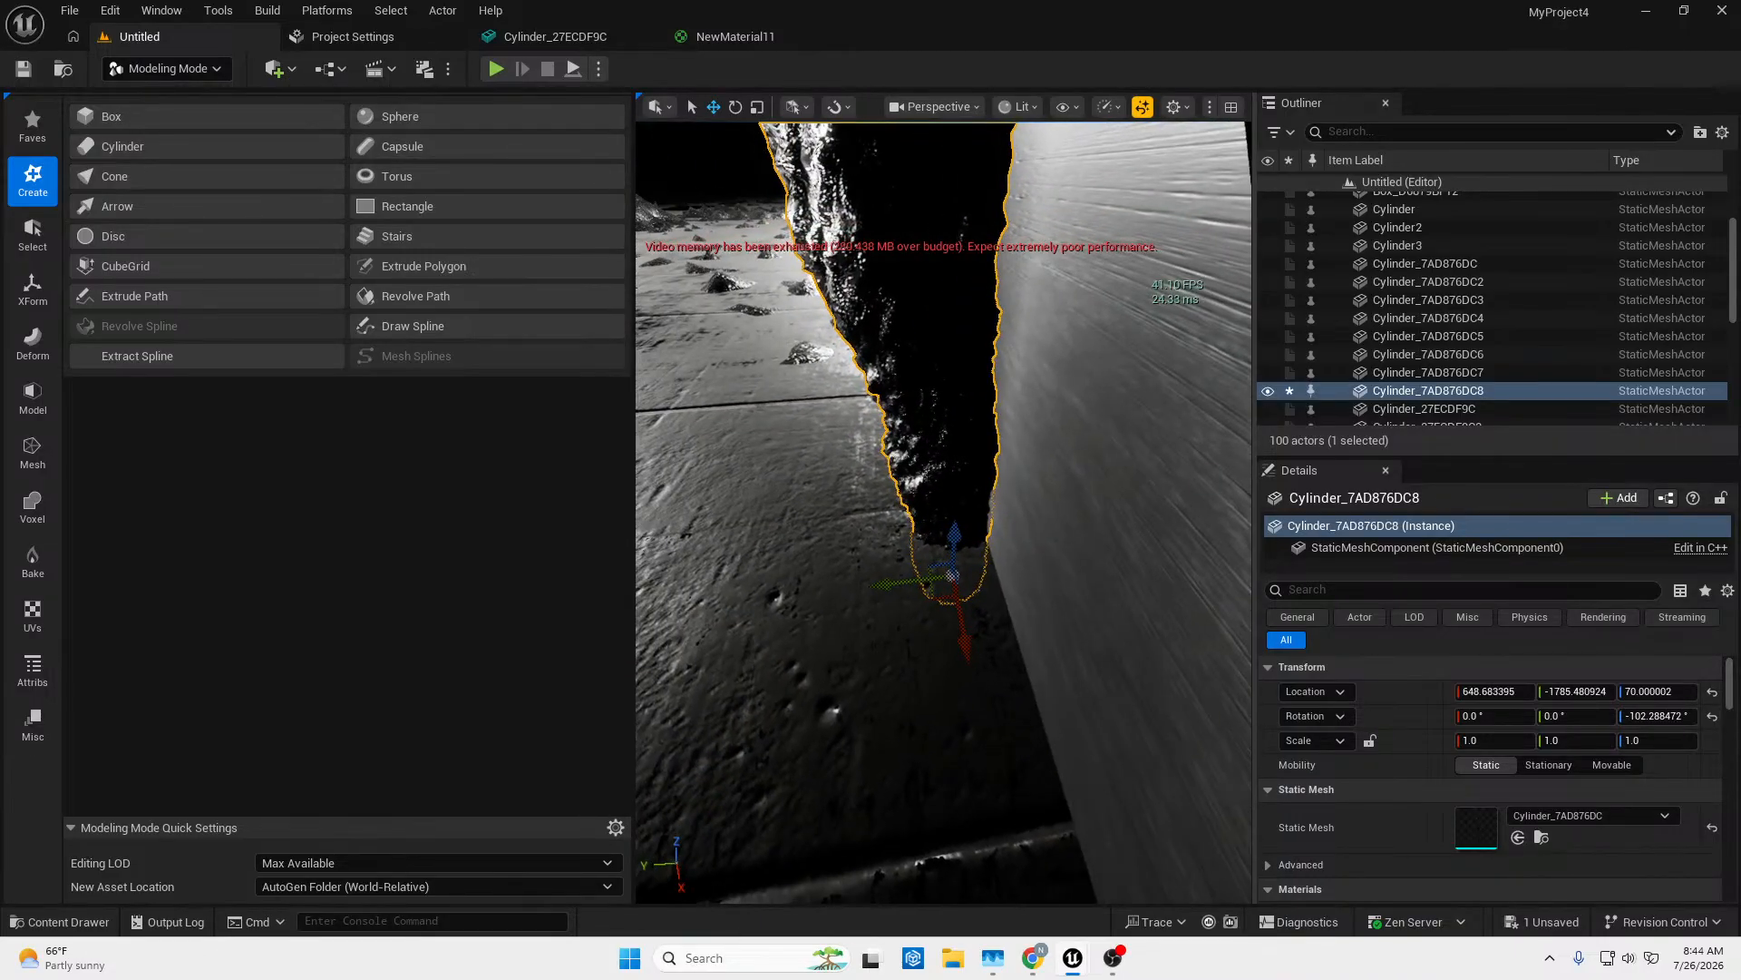
left_click_drag(959, 531, 959, 527)
mouse_move(960, 528)
right_mouse_down()
mouse_move(930, 494)
mouse_move(870, 481)
mouse_move(1061, 435)
mouse_move(853, 508)
mouse_move(952, 517)
mouse_move(998, 553)
mouse_move(889, 499)
mouse_move(944, 562)
mouse_move(925, 580)
mouse_move(934, 471)
mouse_move(907, 481)
mouse_move(970, 462)
mouse_move(935, 435)
mouse_move(948, 517)
mouse_move(1007, 535)
mouse_move(966, 454)
mouse_move(980, 508)
right_mouse_up()
right_click_drag(871, 651, 911, 666)
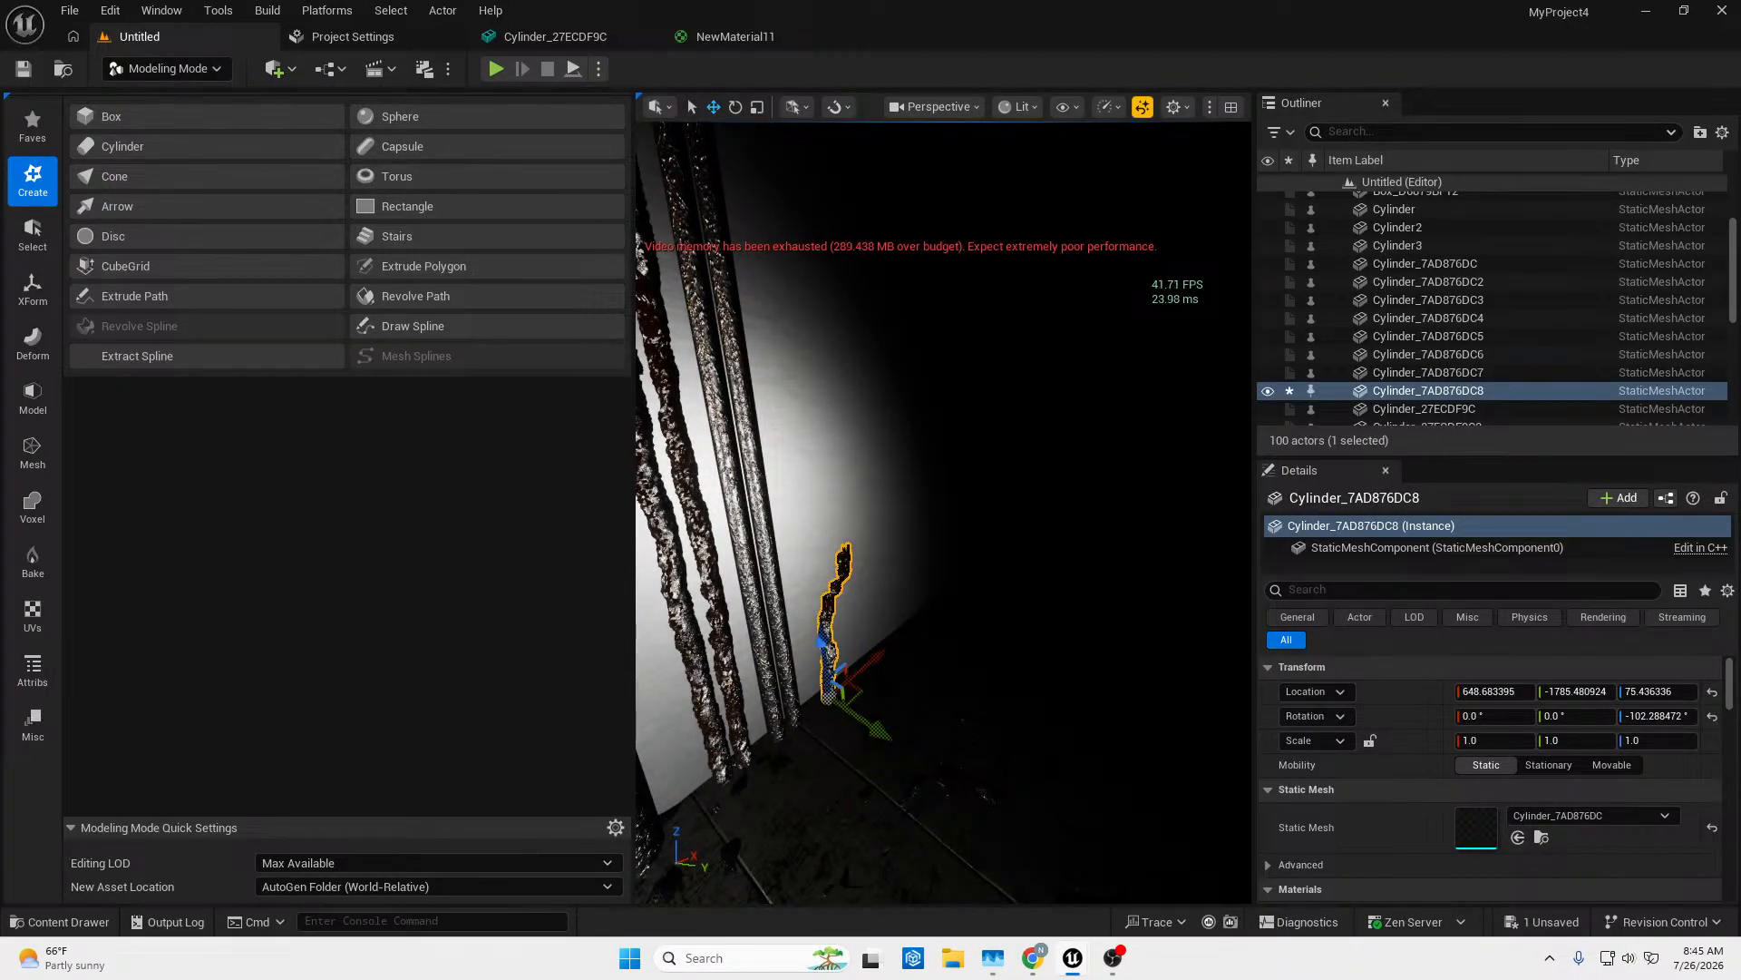
Duplicate the bent piece, raise the copy to about Z 340 and flip it upside down, to about 178.9° around X.
right_click_drag(826, 584, 829, 571)
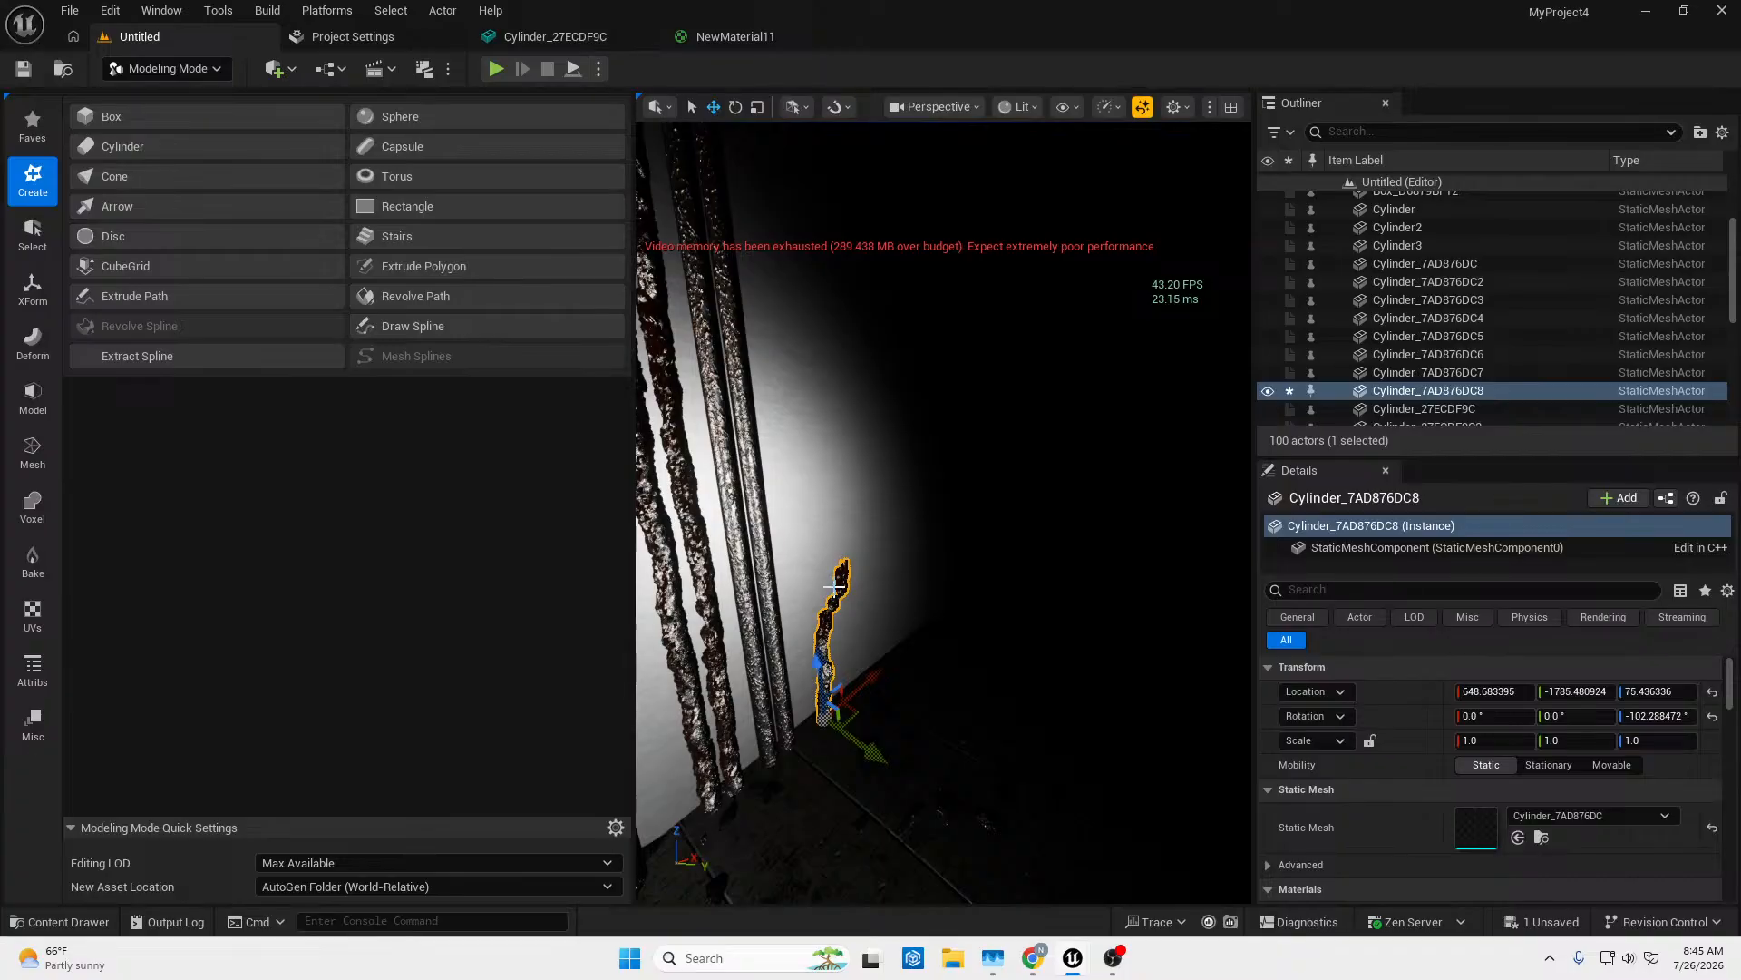
key("ctrl+d")
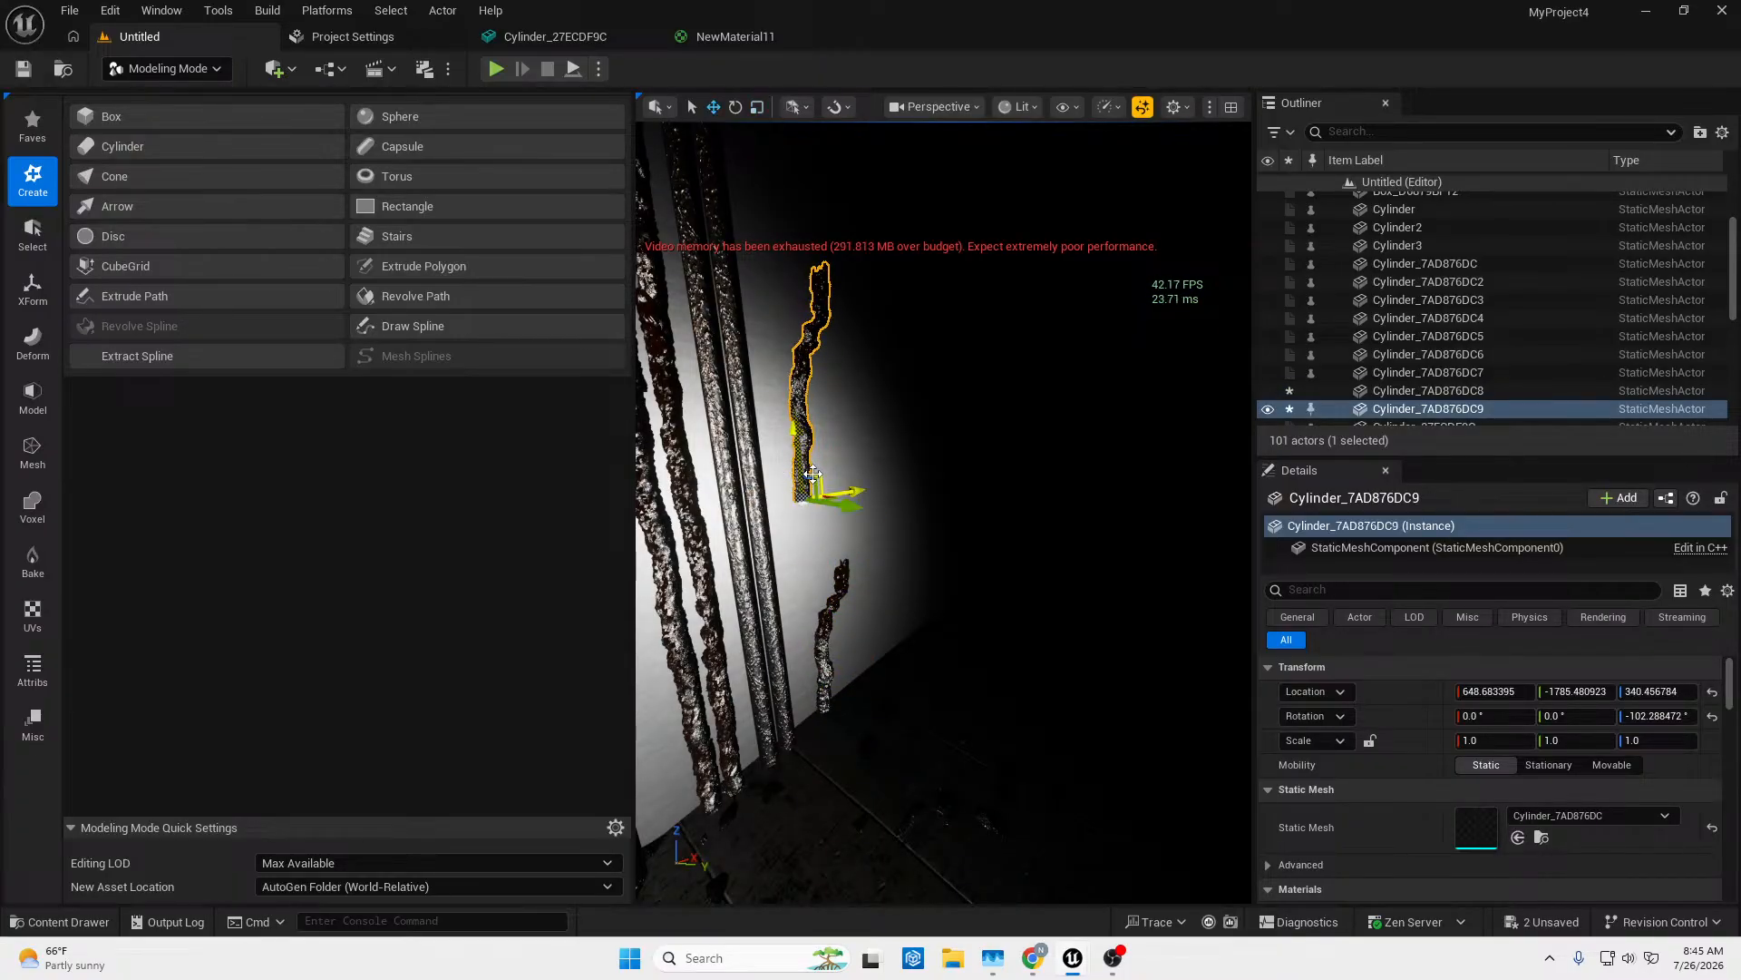
key("e")
left_click_drag(821, 404, 865, 550)
left_click_drag(716, 635, 767, 514)
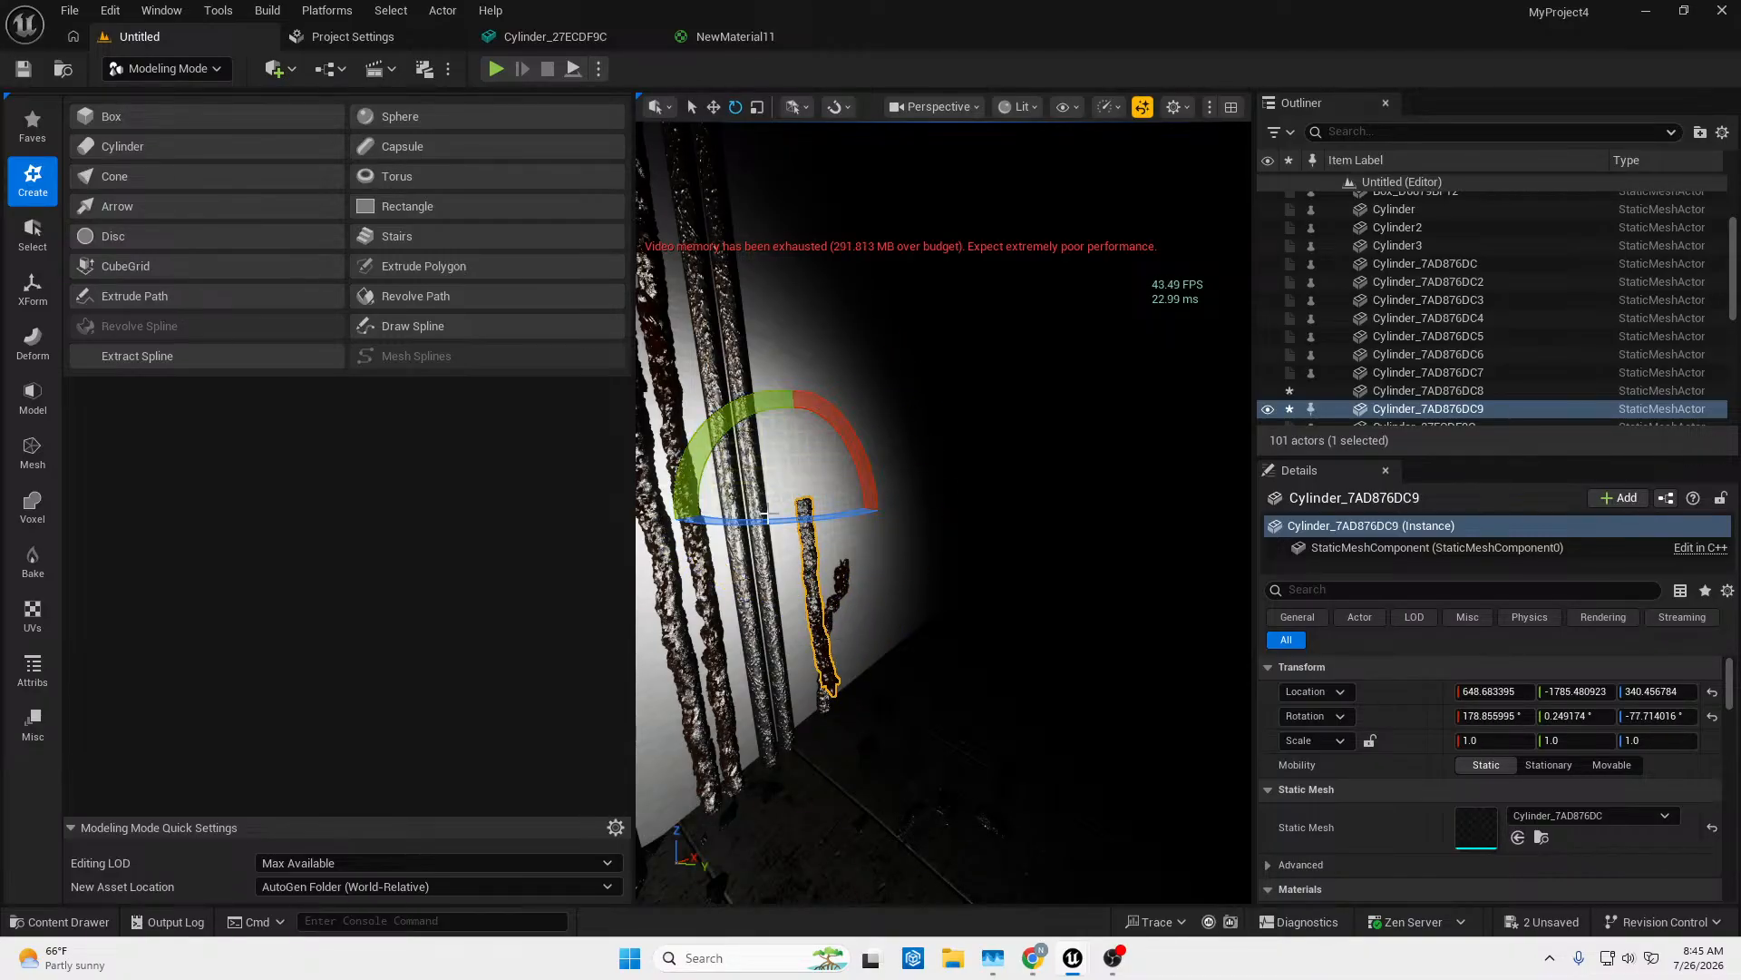
right_click_drag(866, 651, 862, 640)
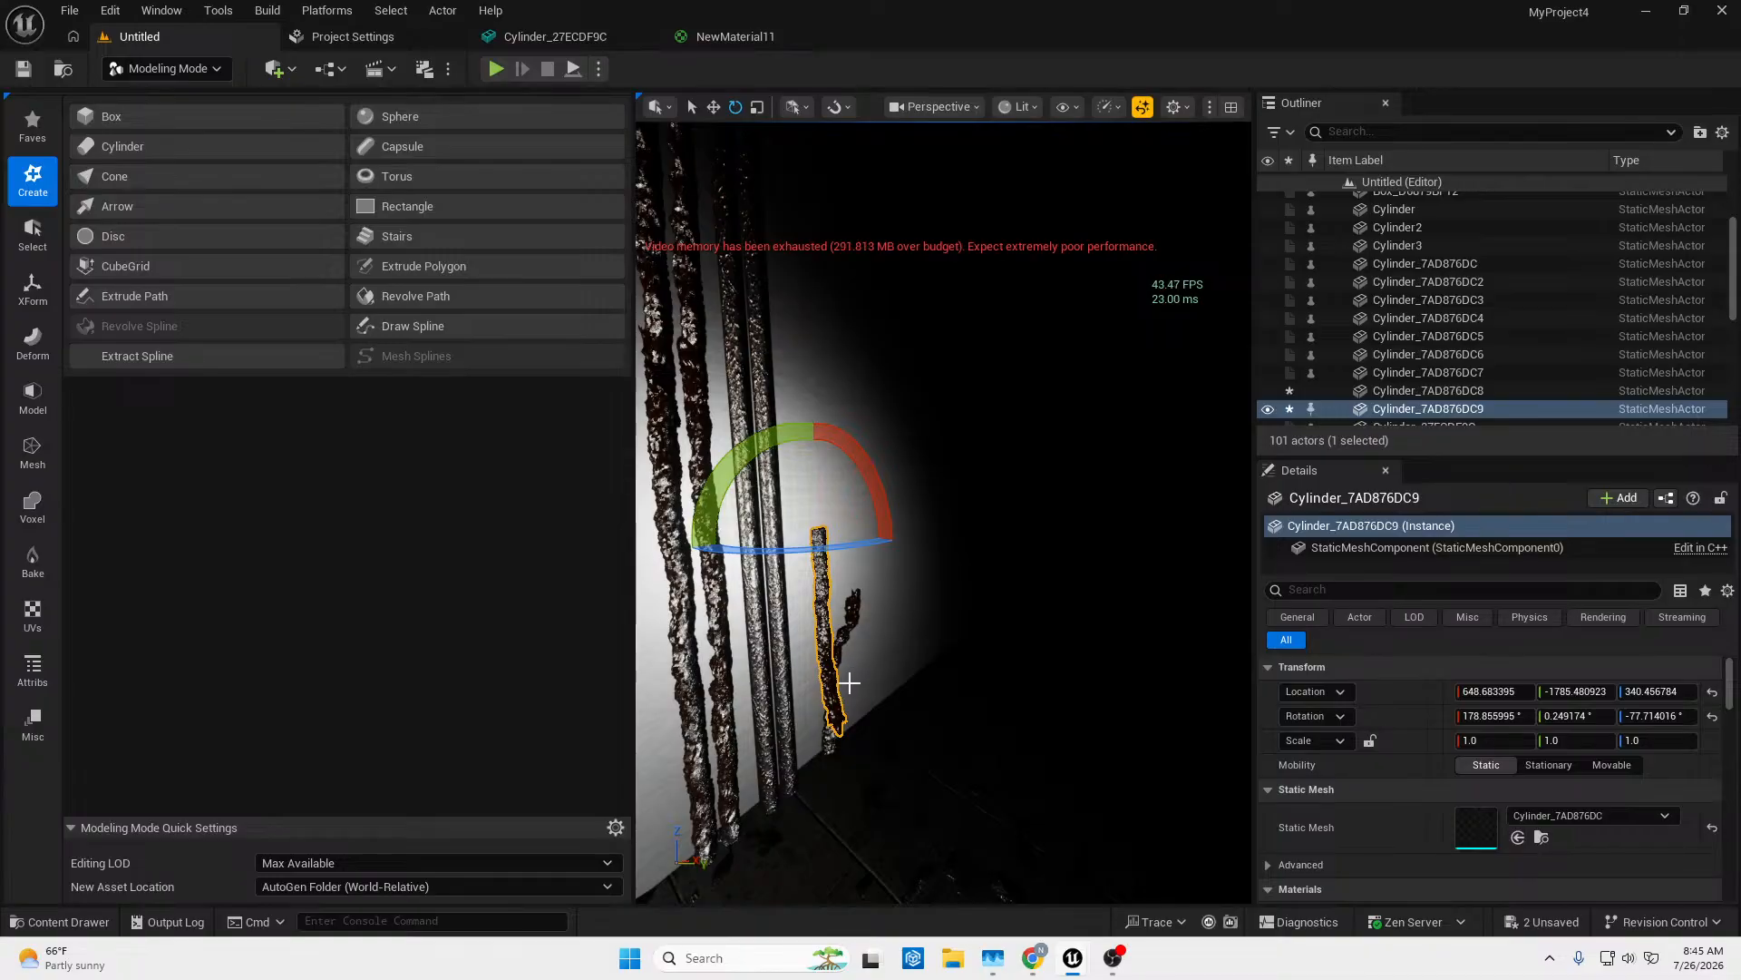
Raise the flipped copy to about Z 446 and turn it to about -125.4° around Z.
key("w")
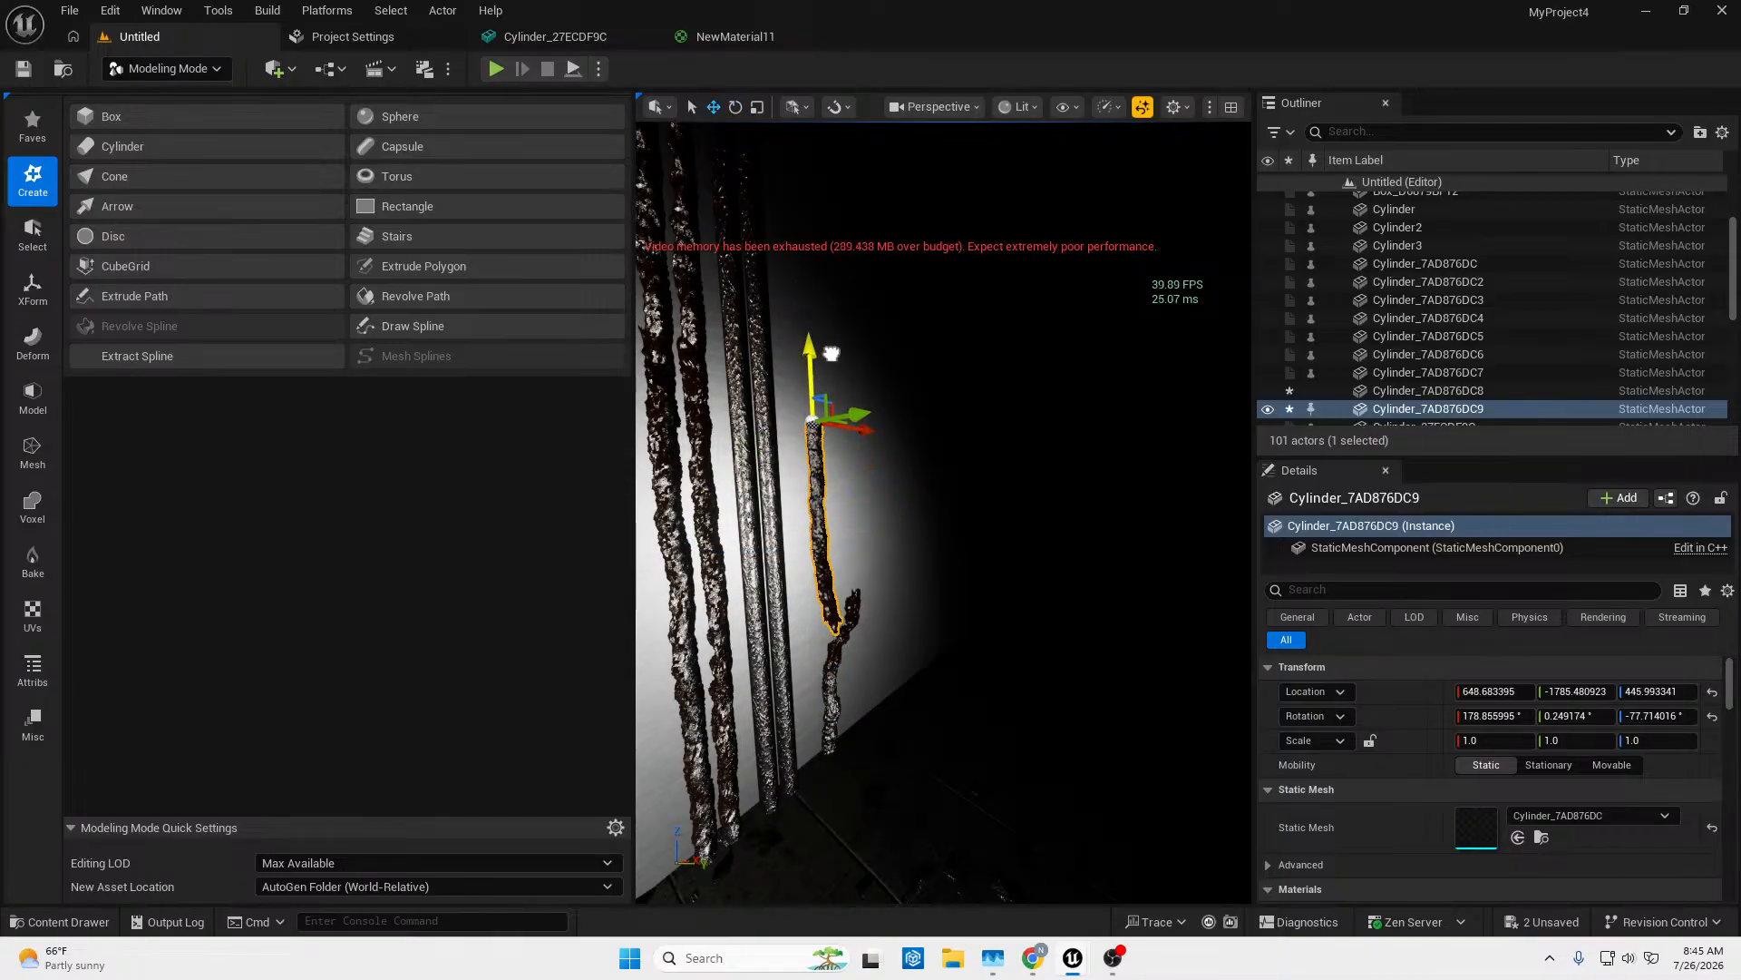
key("w")
right_click_drag(868, 686, 888, 626)
key("e")
left_click_drag(796, 371, 921, 370)
right_click_drag(922, 370, 1075, 436)
Raise the flipped copy above the lower bent piece to about Z 506, leaving a gap between them.
key("w")
mouse_move(811, 634)
right_mouse_down()
mouse_move(726, 662)
mouse_move(771, 625)
mouse_move(811, 634)
right_mouse_up()
key("s")
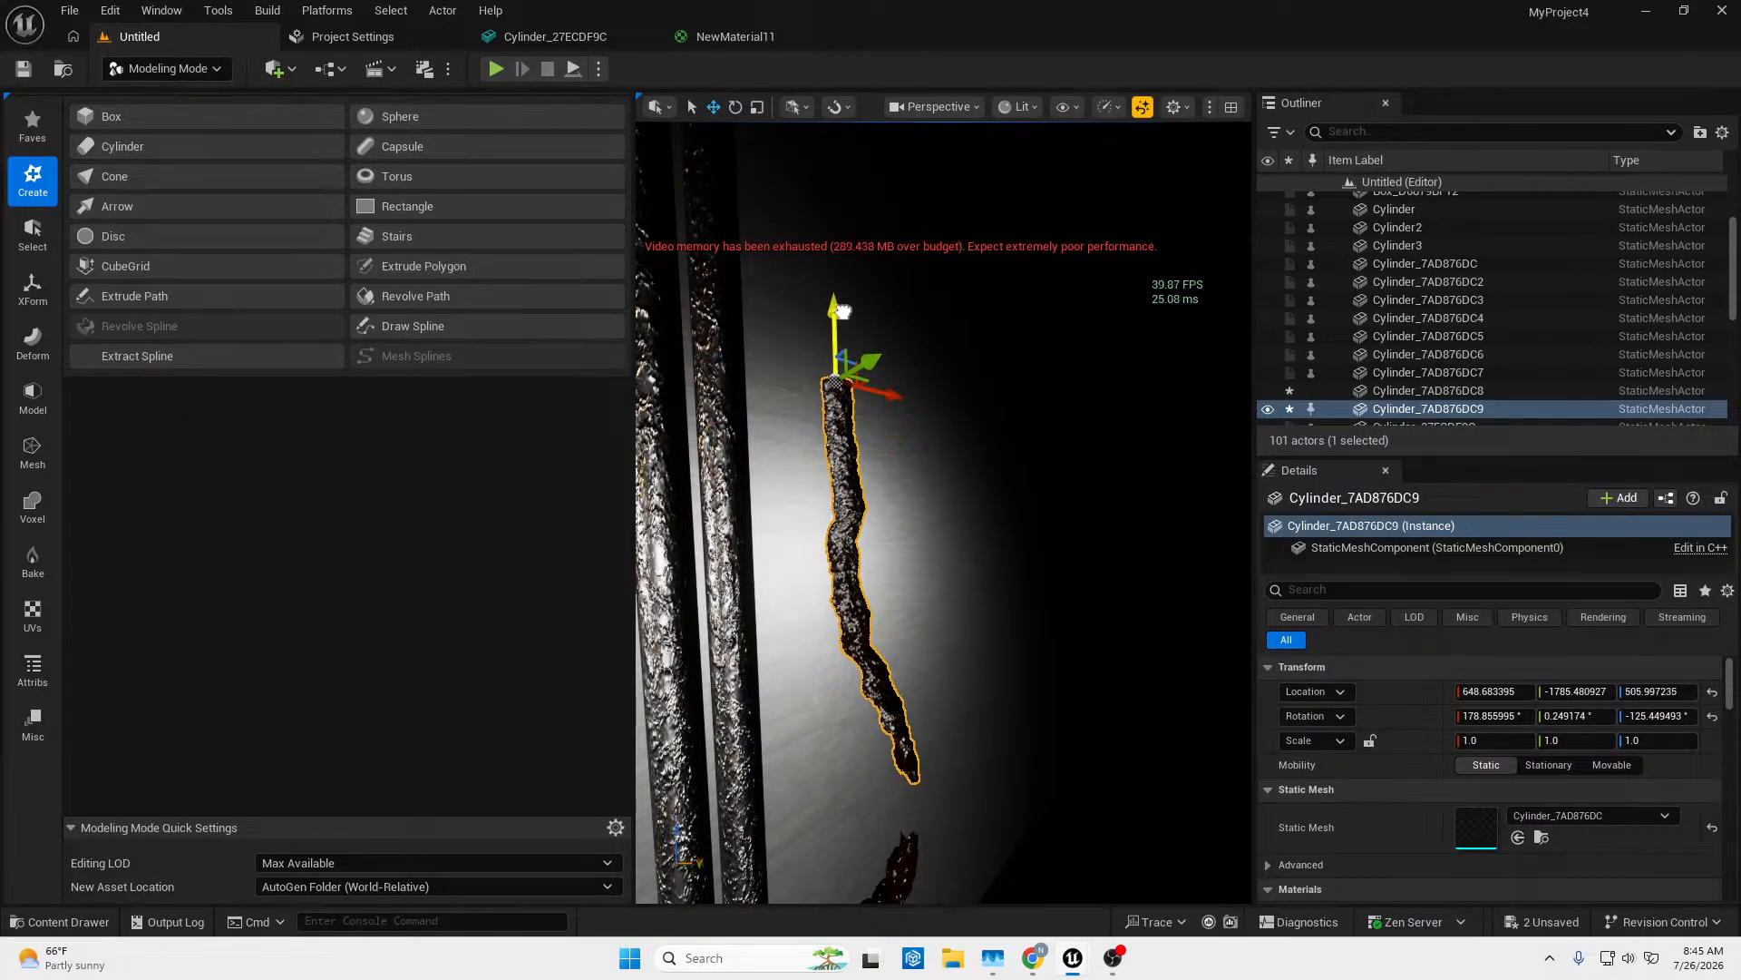
left_click_drag(845, 317, 845, 320)
right_click_drag(845, 320, 774, 315)
key("w")
key("s")
left_click(913, 749)
Duplicate the upper rough piece, Cylinder_27ECDF9C9, of the straight pipe nearest the thin cylinders.
right_click_drag(914, 749, 824, 676)
key("s")
key("w")
key("w")
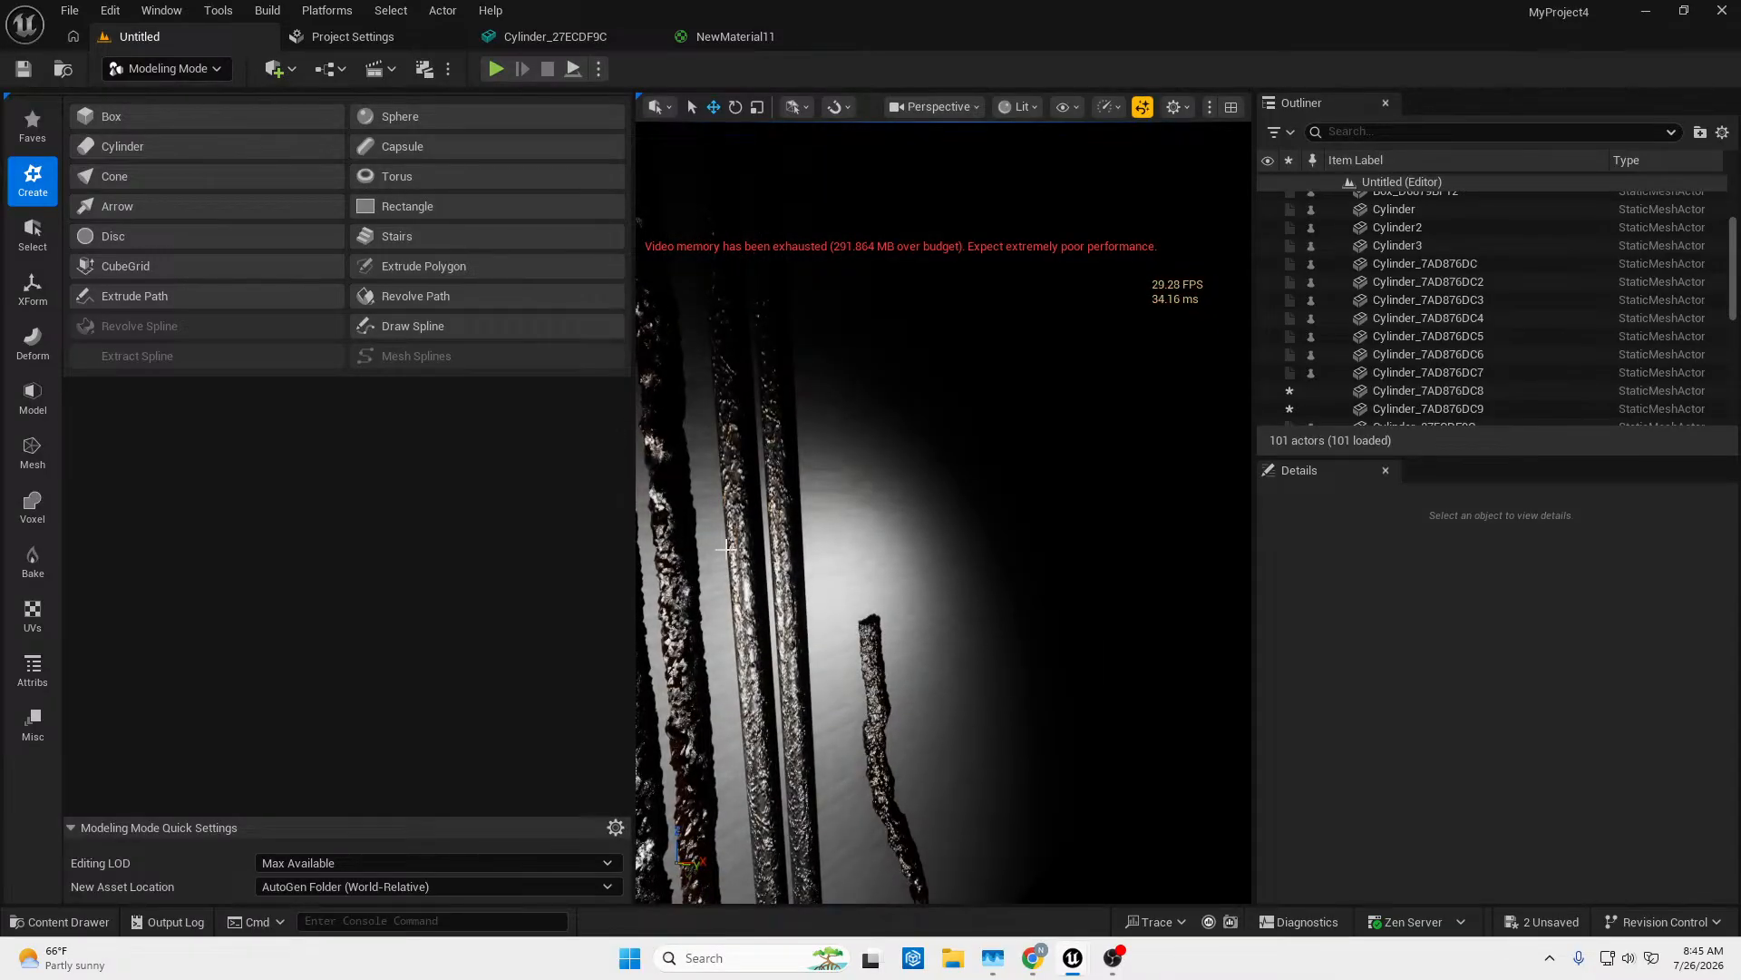
right_click_drag(726, 548, 801, 601)
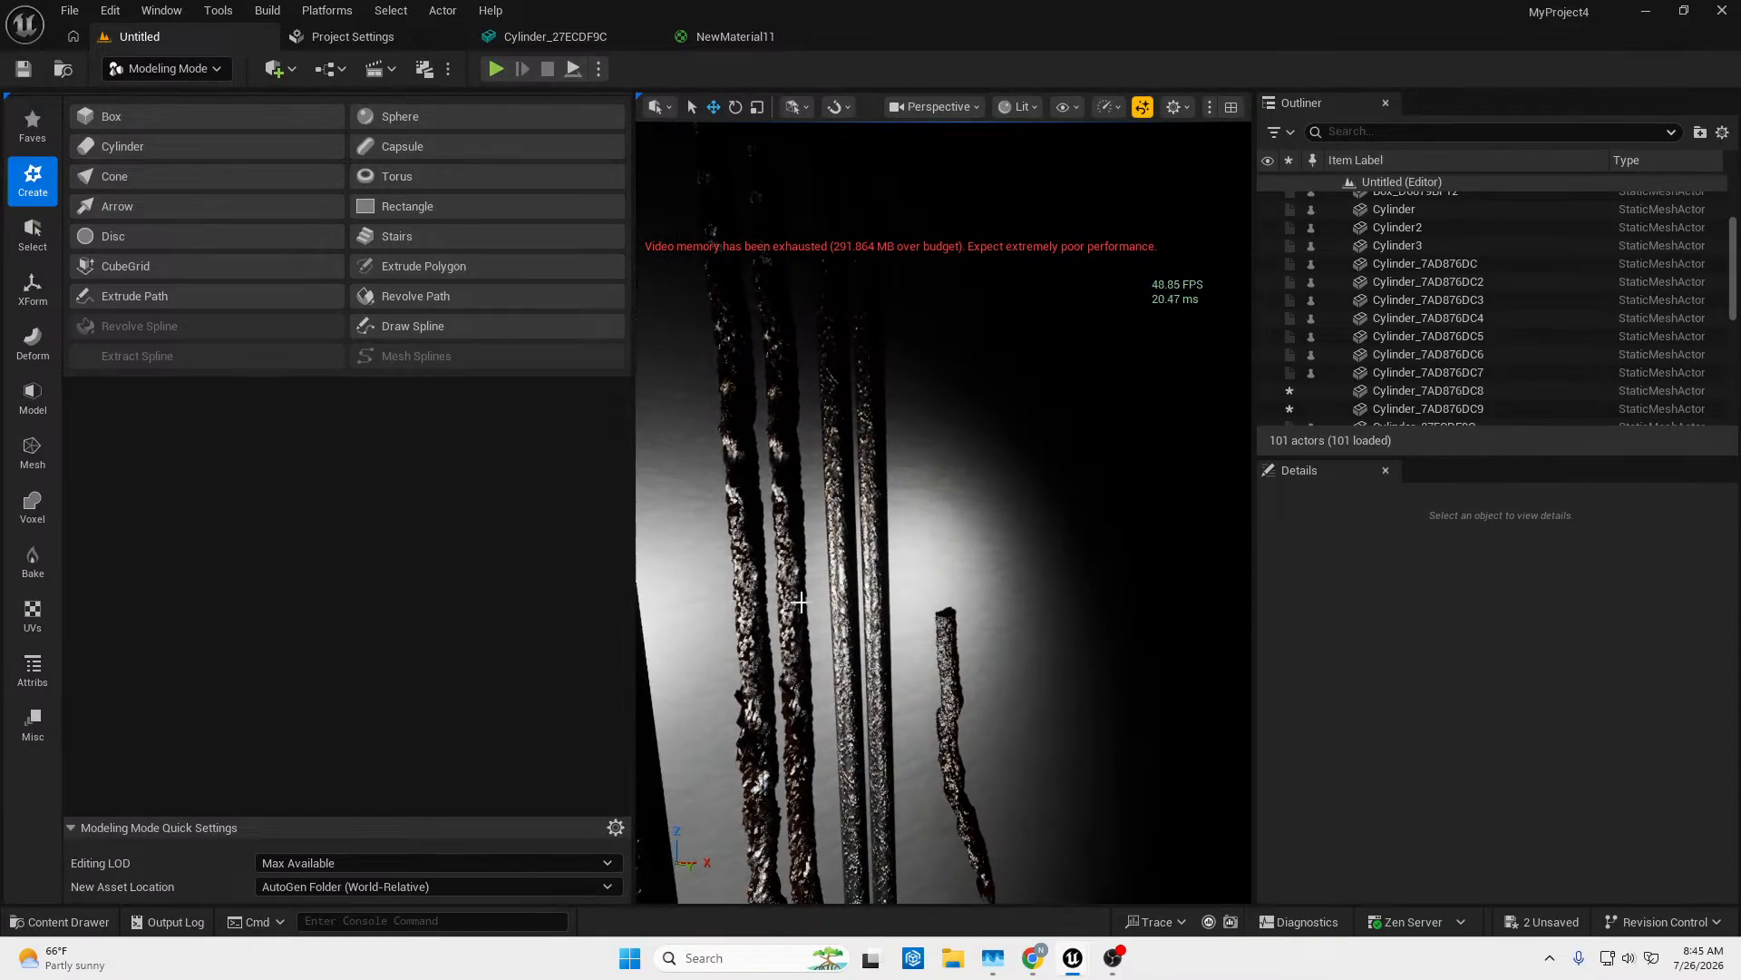
left_click(873, 613)
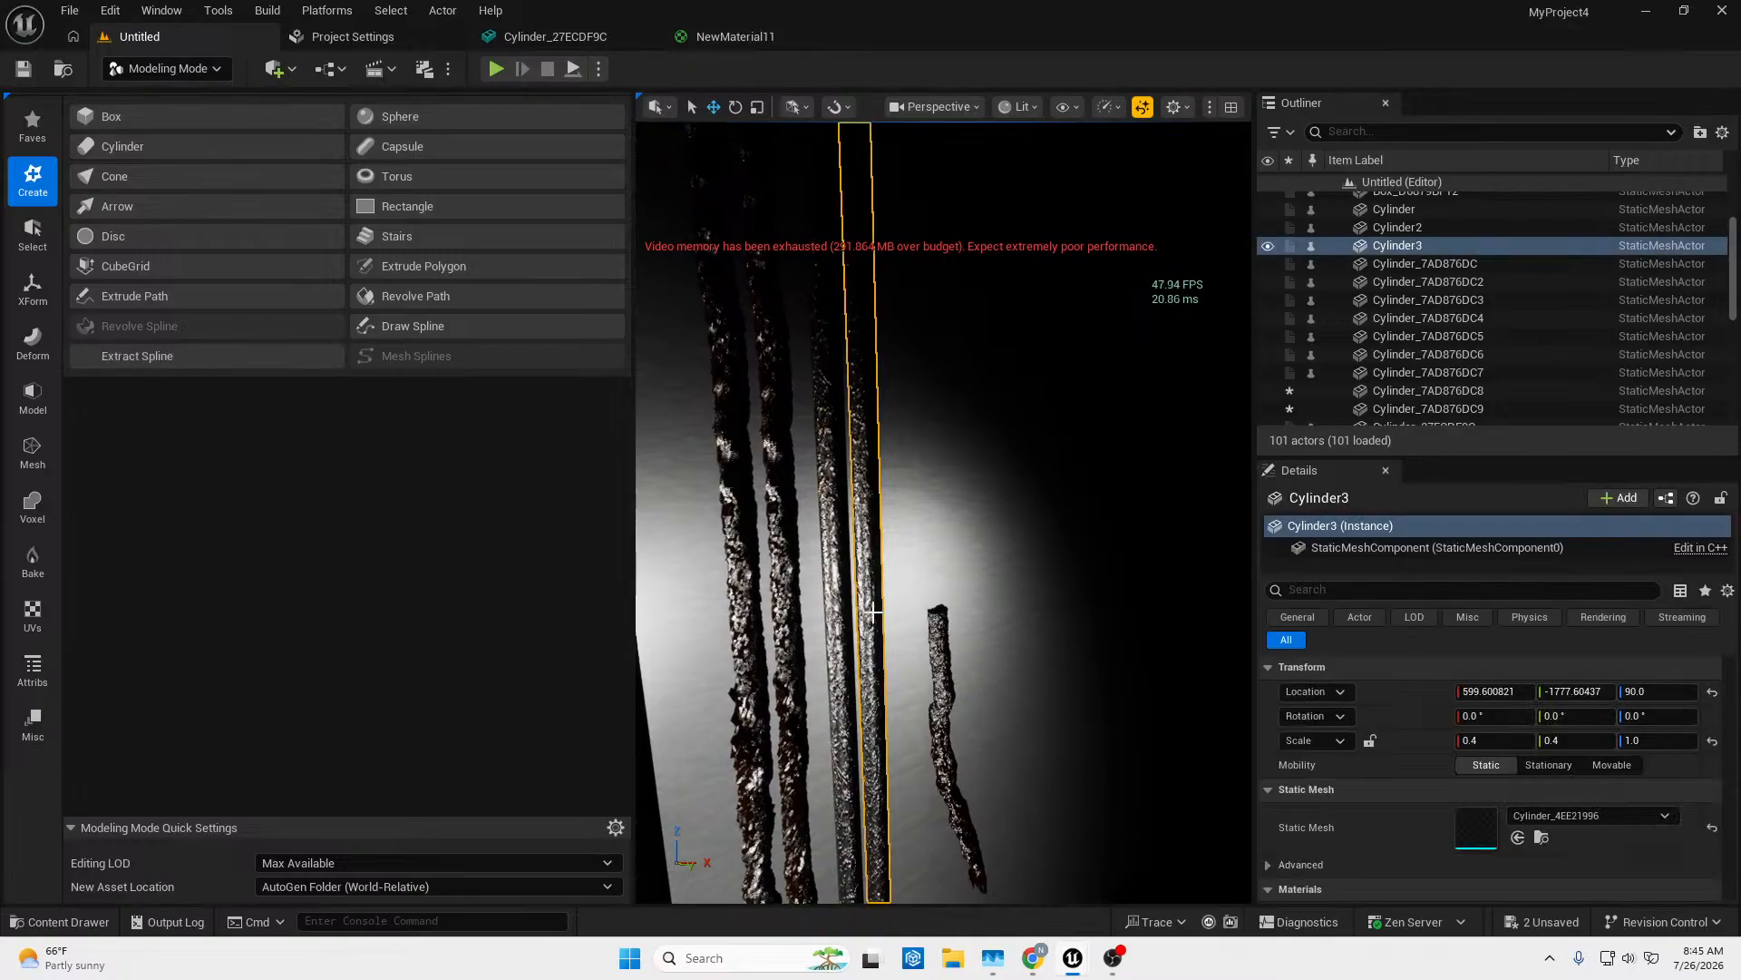
left_click(785, 619)
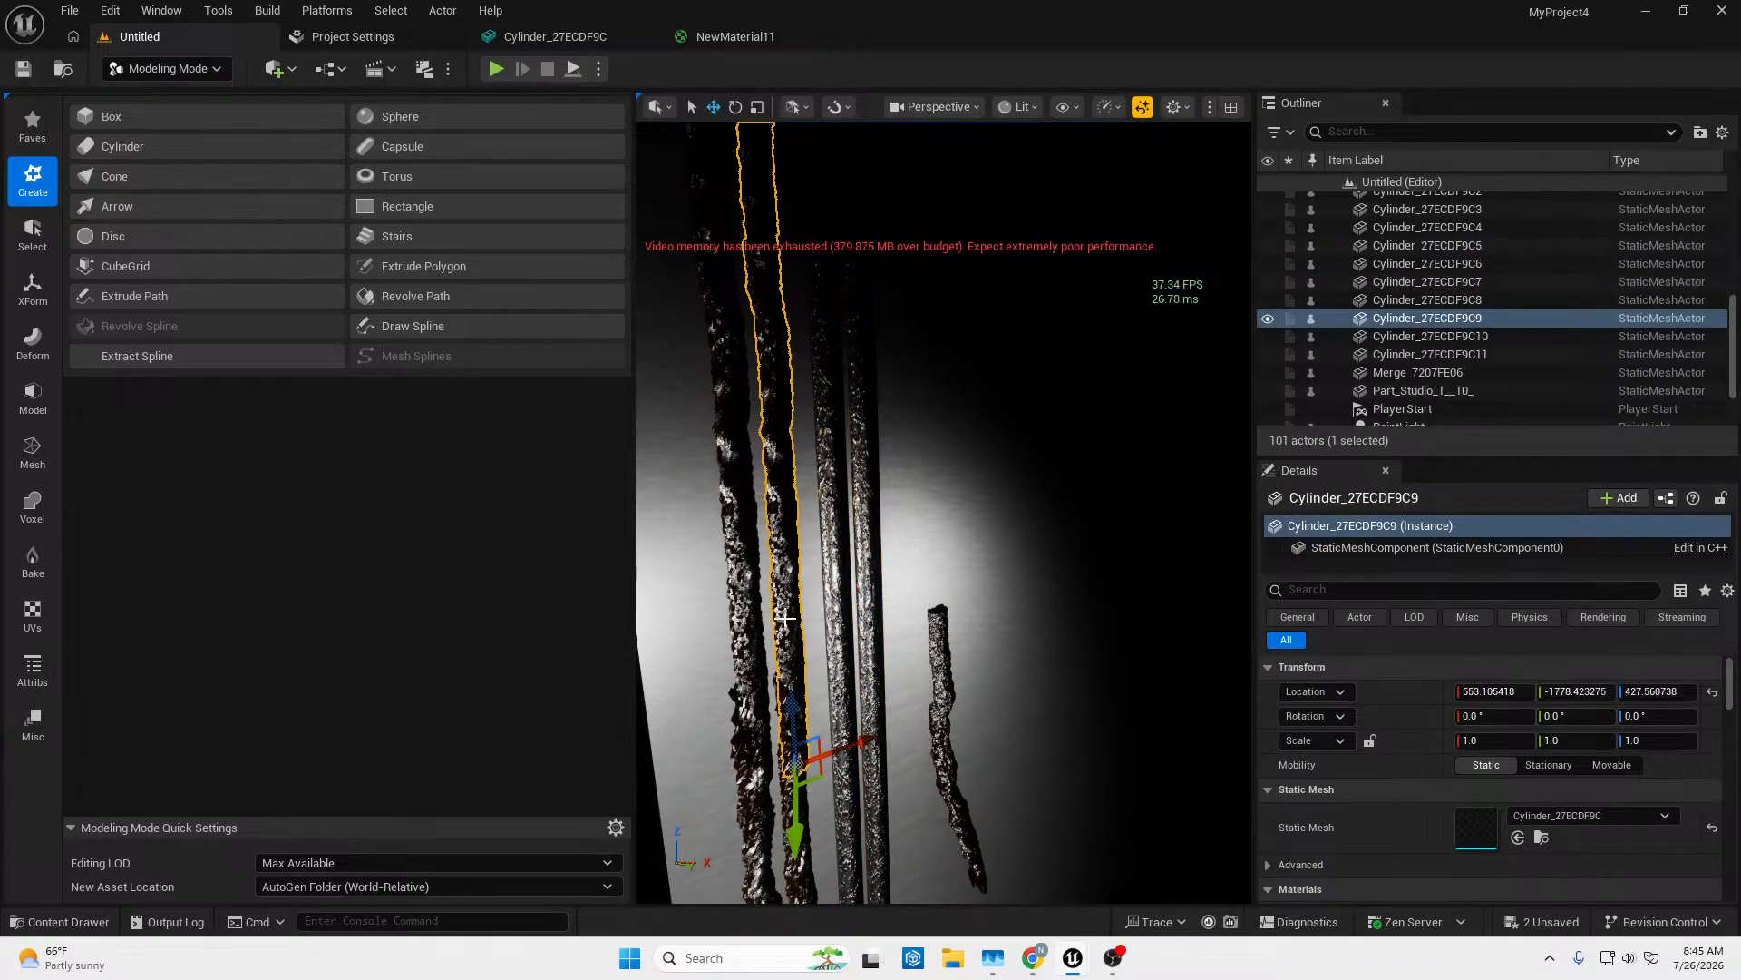
key("ctrl+d")
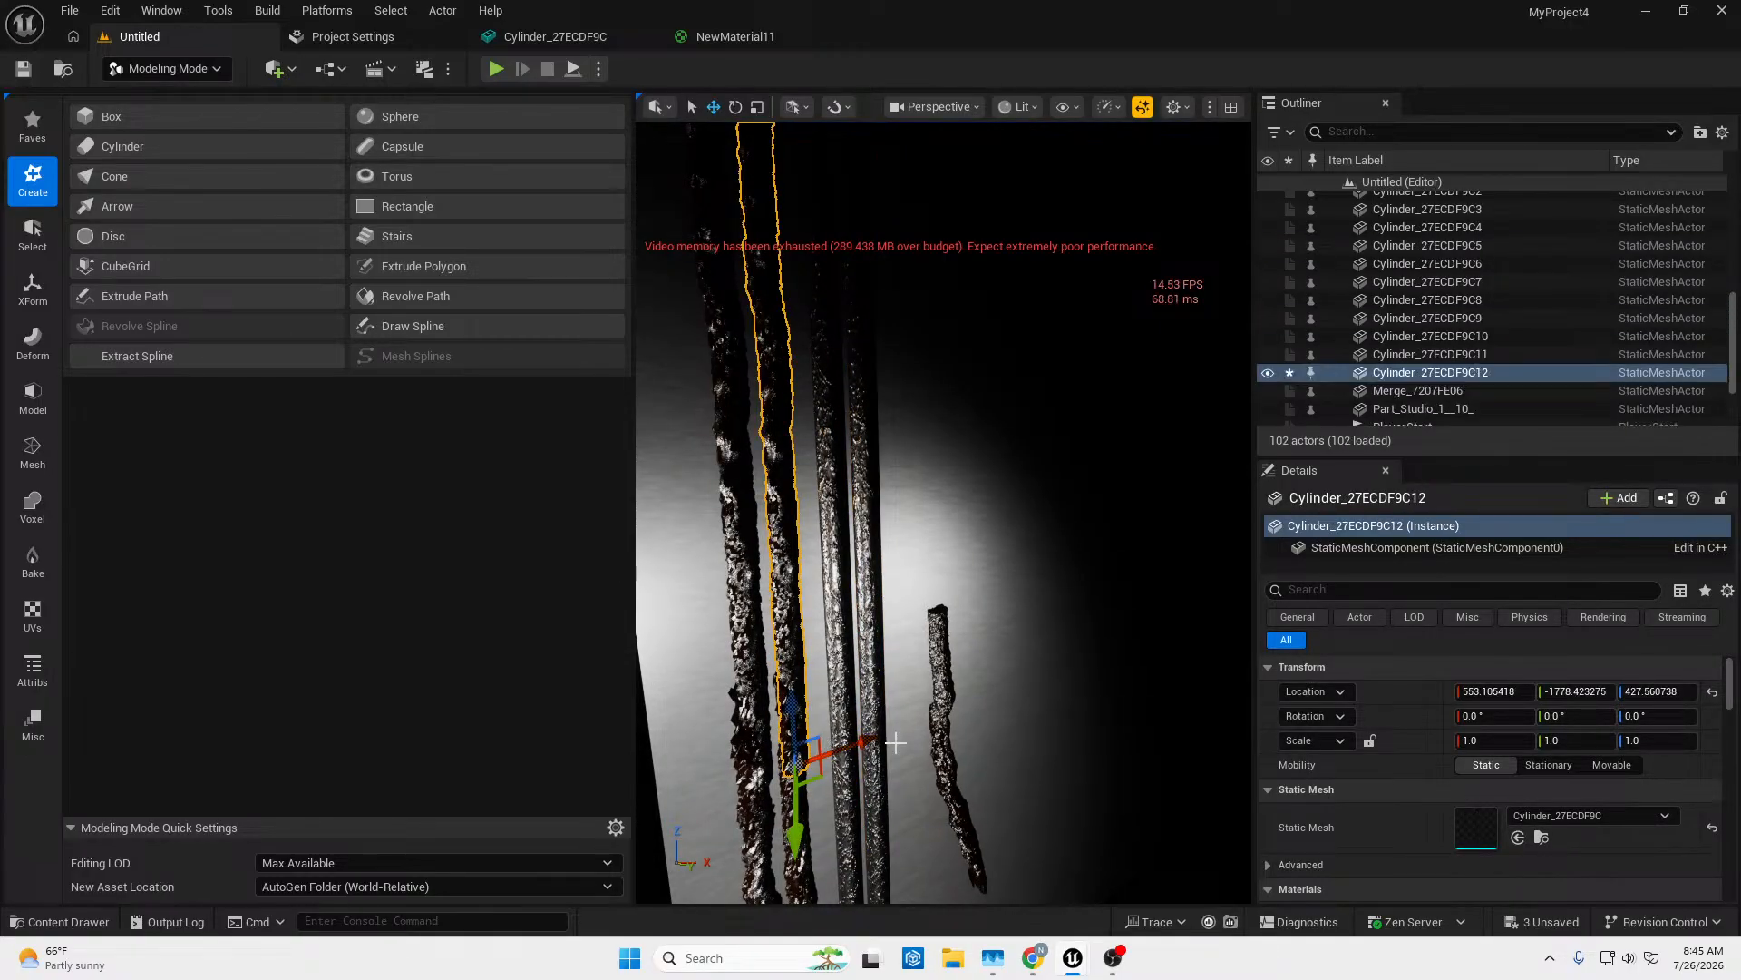
Move the new straight rough copy above the flipped bent piece, to about X 635 and Z 504.5.
left_click_drag(866, 744, 977, 717)
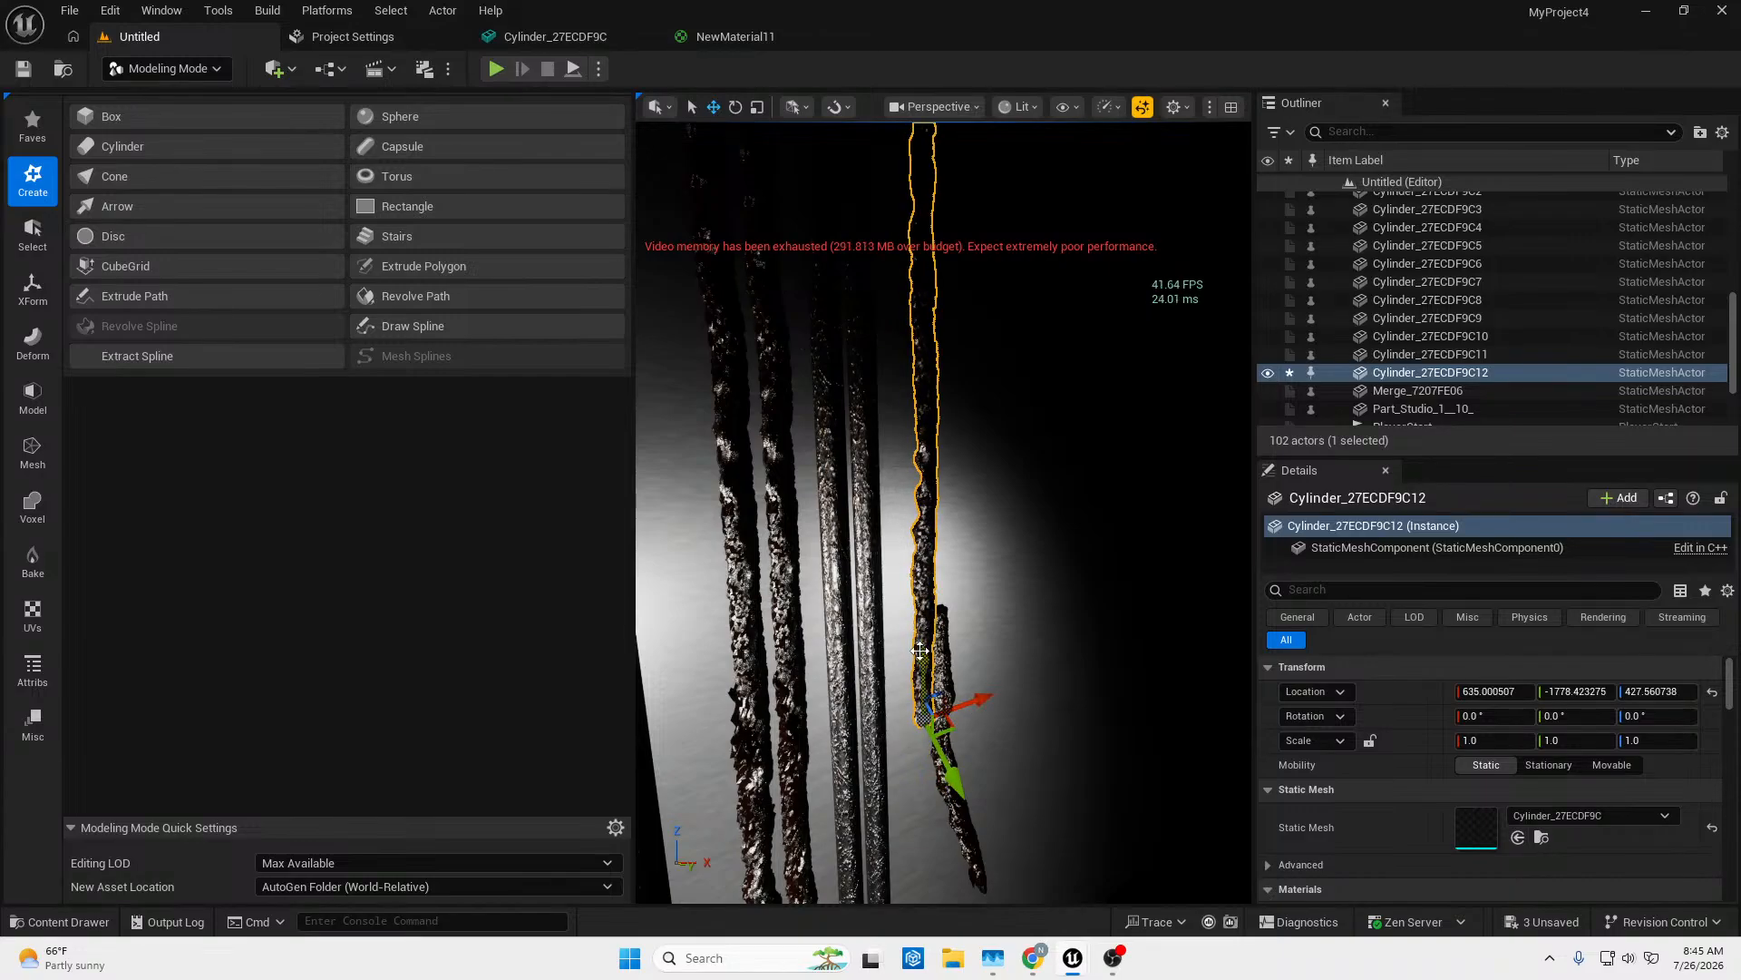
key("w")
mouse_move(920, 782)
right_mouse_down()
mouse_move(907, 853)
mouse_move(916, 816)
right_mouse_up()
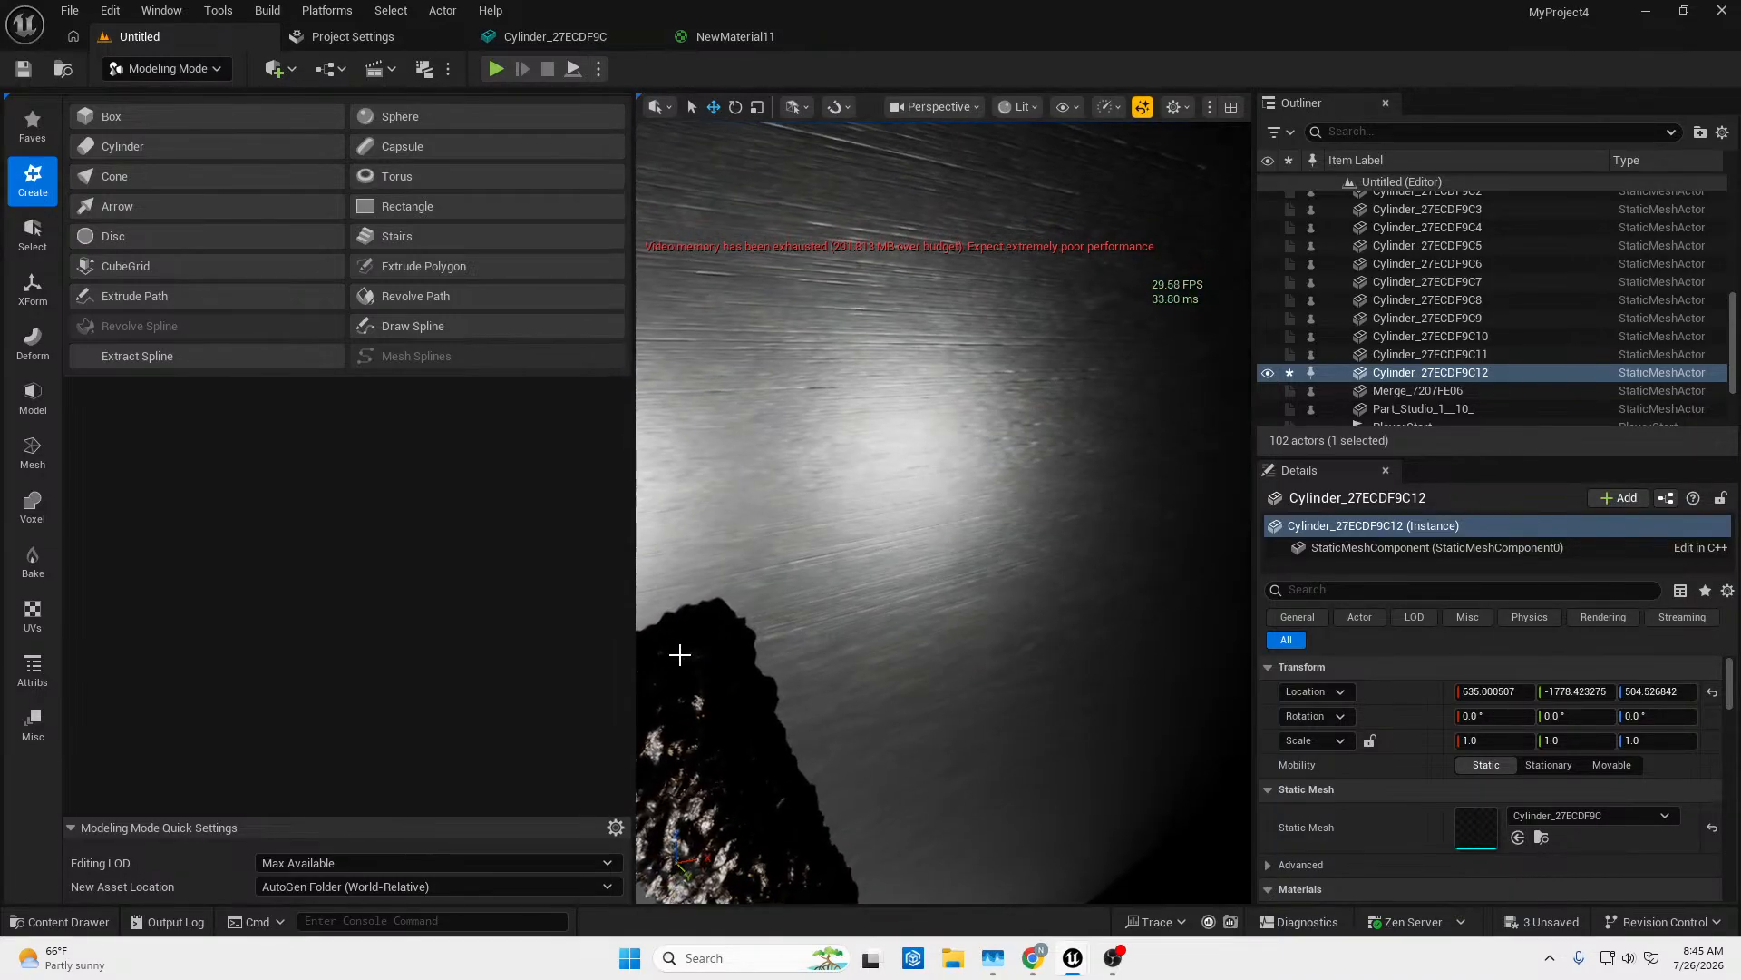
Align the straight rough copy with the top of the flipped bent piece, at about X 648, Y -1787, Z 504.
right_click_drag(681, 653, 626, 660)
left_click_drag(887, 590, 998, 655)
mouse_move(998, 655)
right_mouse_down()
mouse_move(916, 663)
mouse_move(1015, 655)
right_mouse_up()
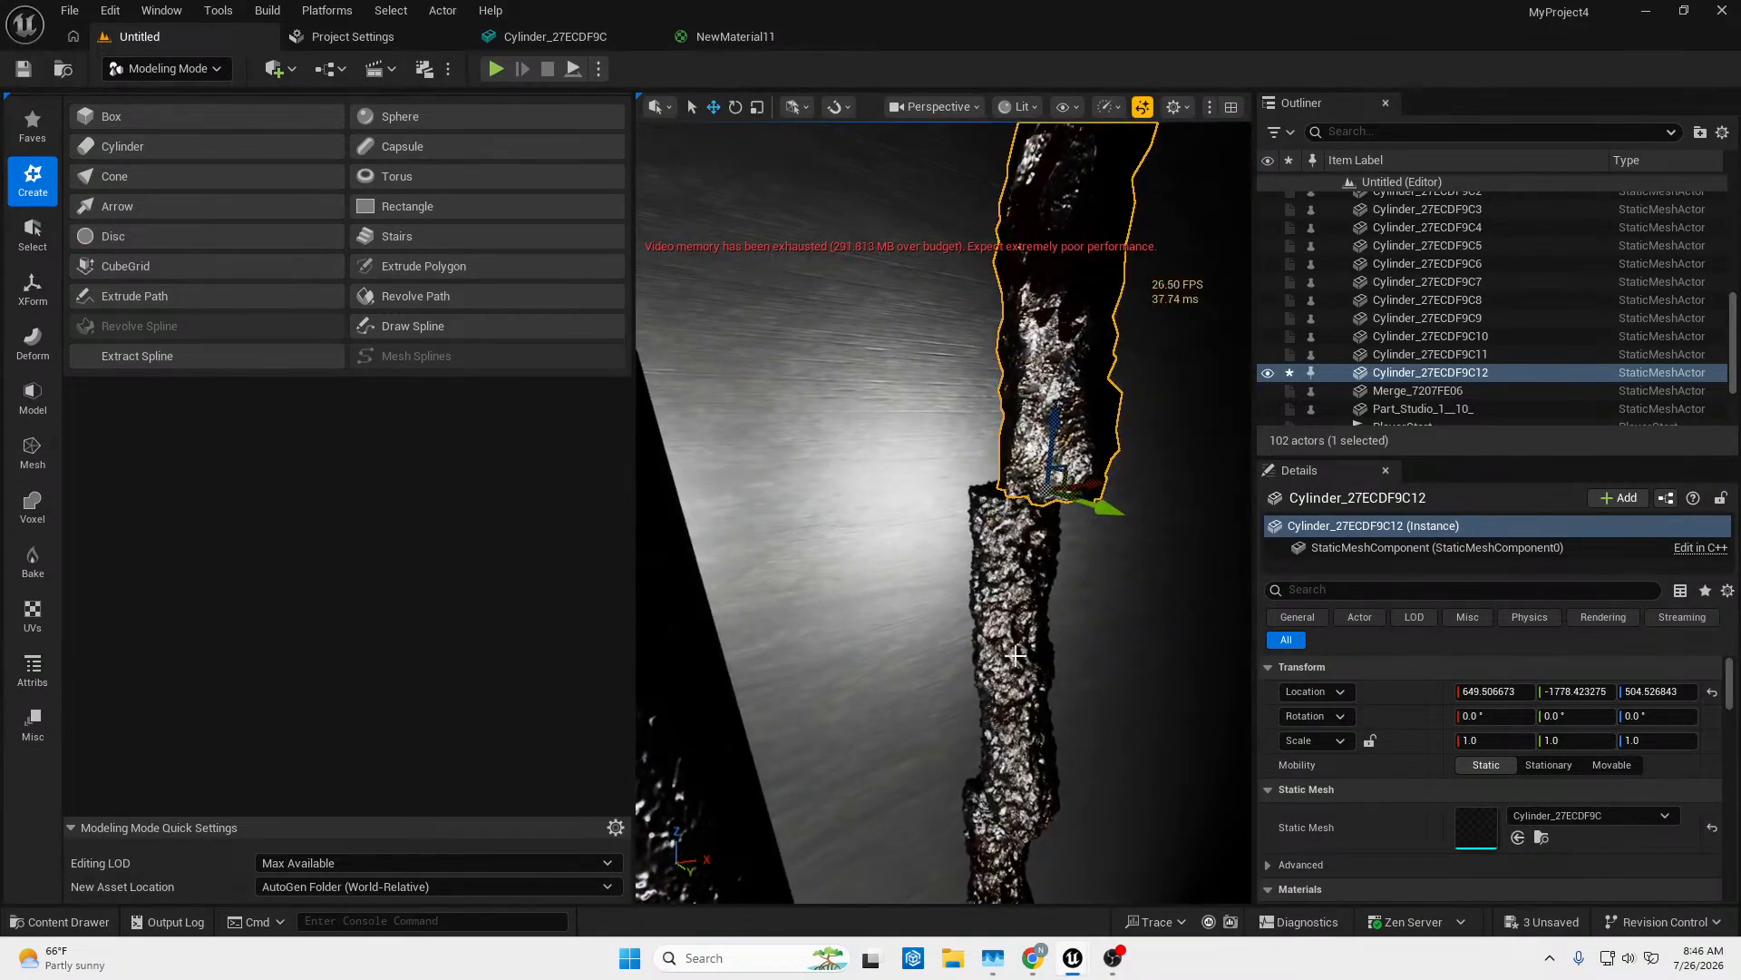
right_click_drag(1092, 525, 1080, 595)
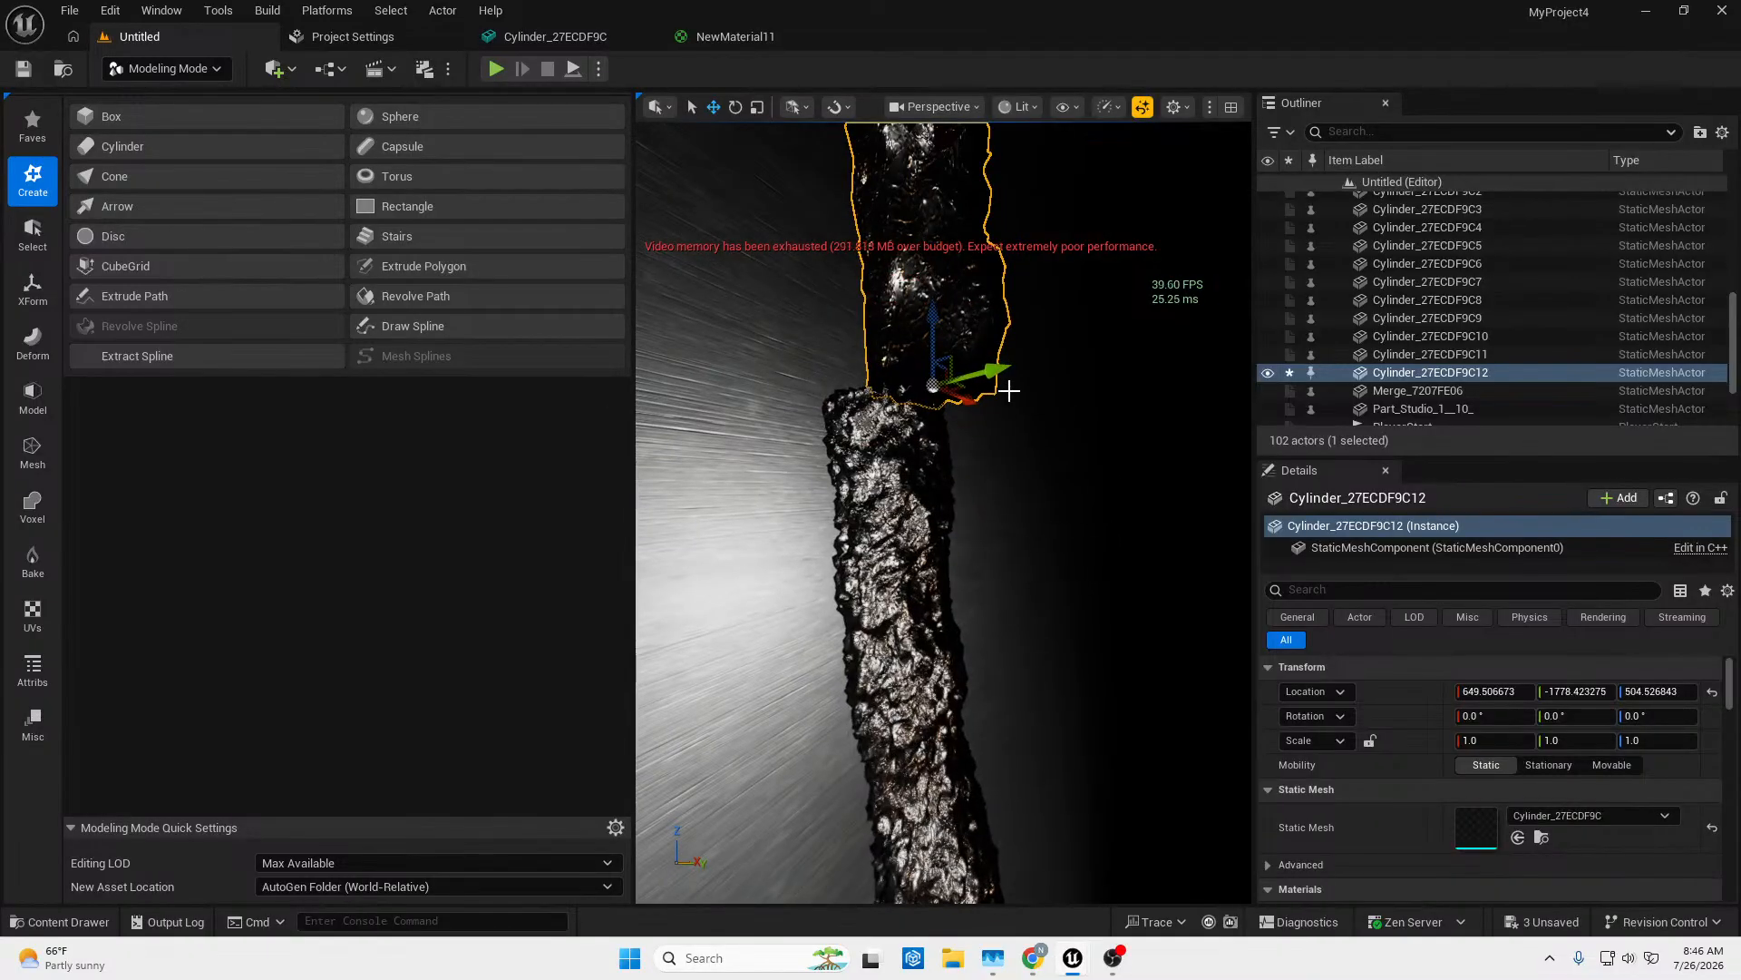
right_click_drag(933, 374, 971, 340)
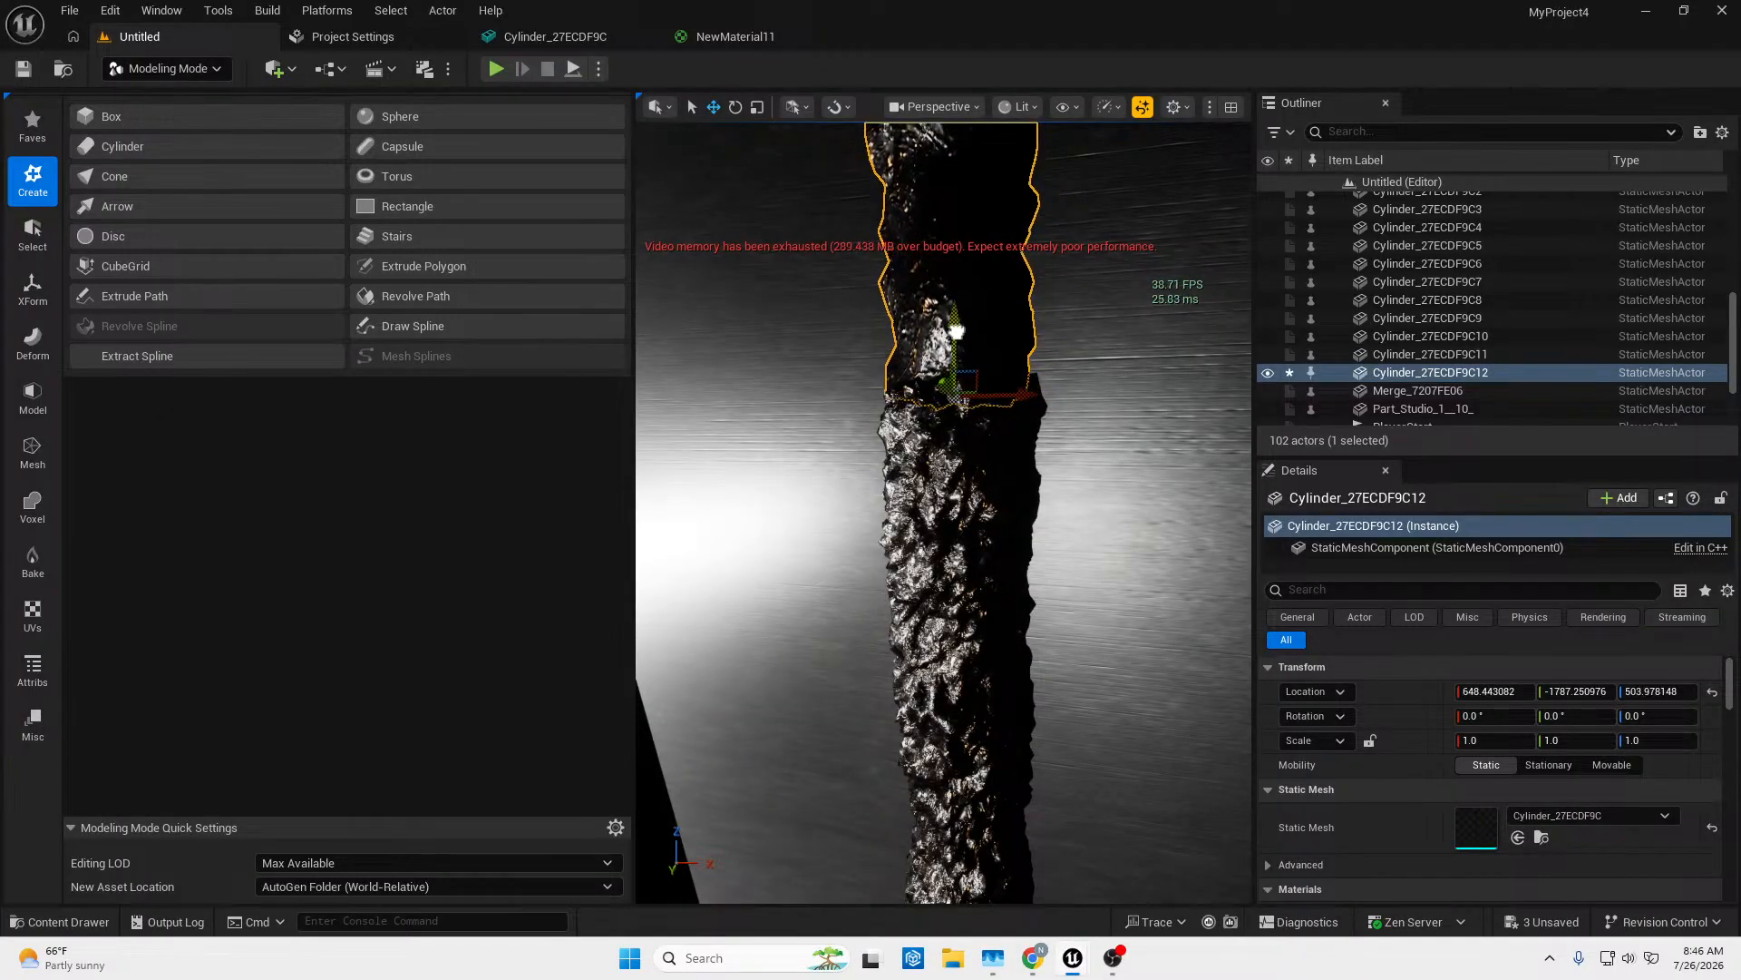
left_click_drag(961, 368, 961, 371)
right_click_drag(961, 371, 1089, 367)
left_click(974, 498)
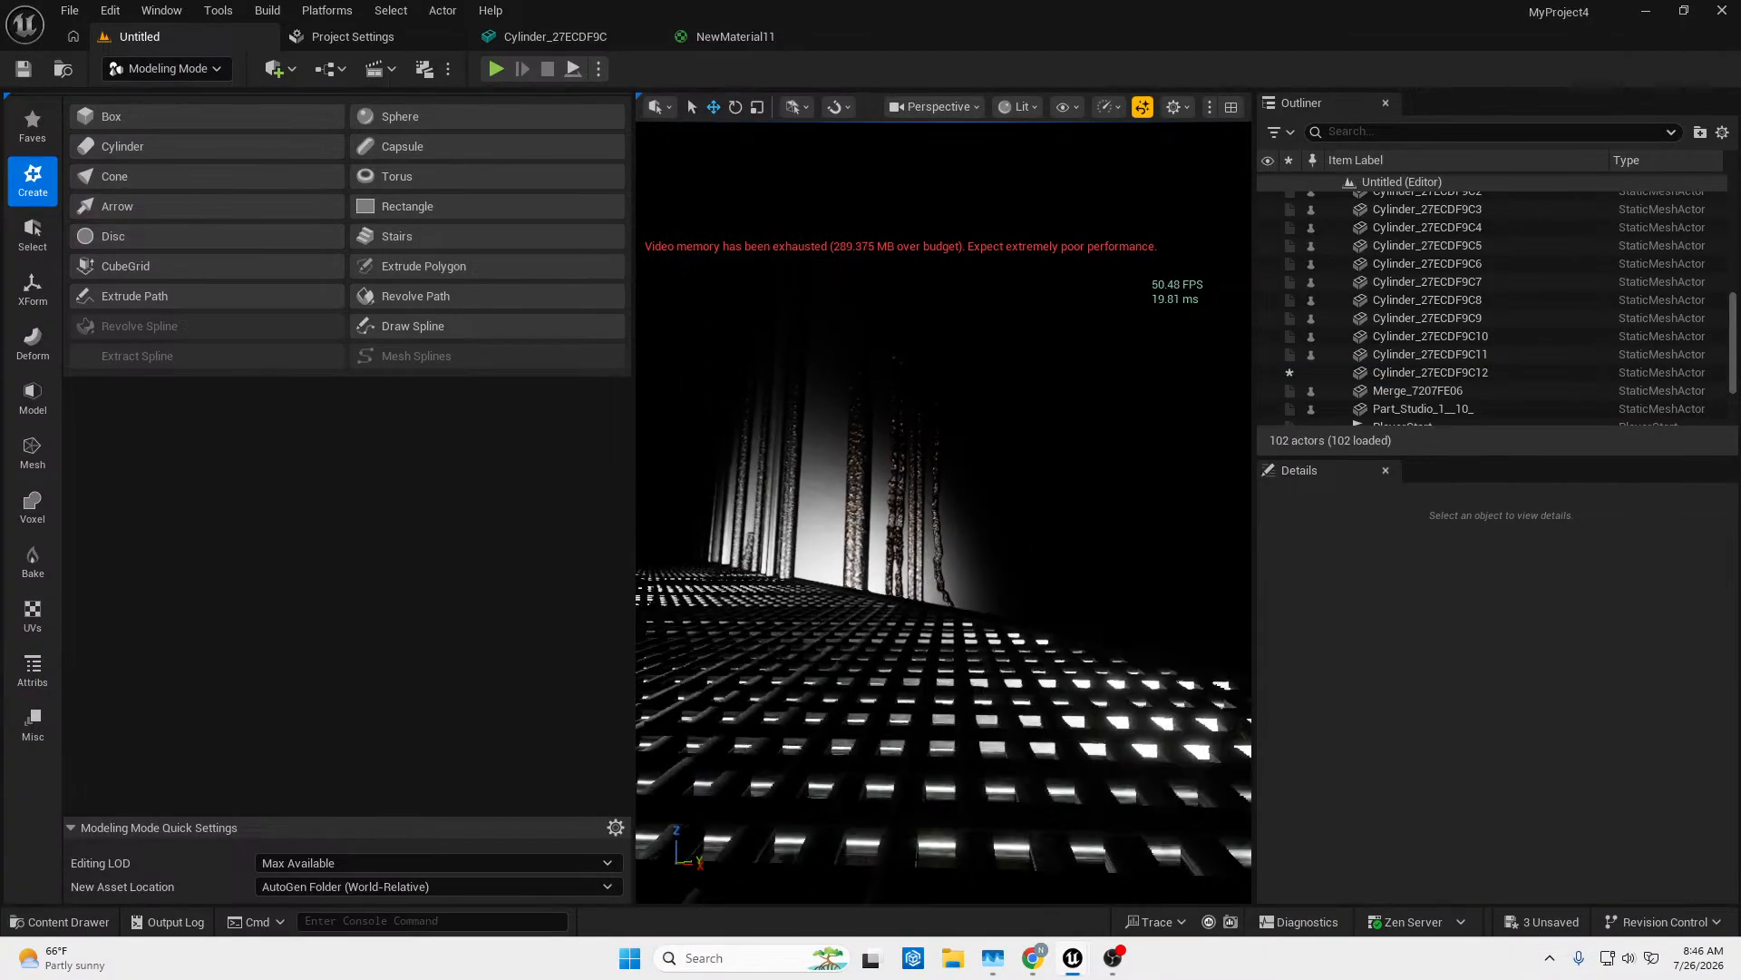
Duplicate the thin cylinder beside the rough pipes and move the copy along the wall past the thick cylinder, to about X 412.
right_click_drag(943, 513, 1100, 484)
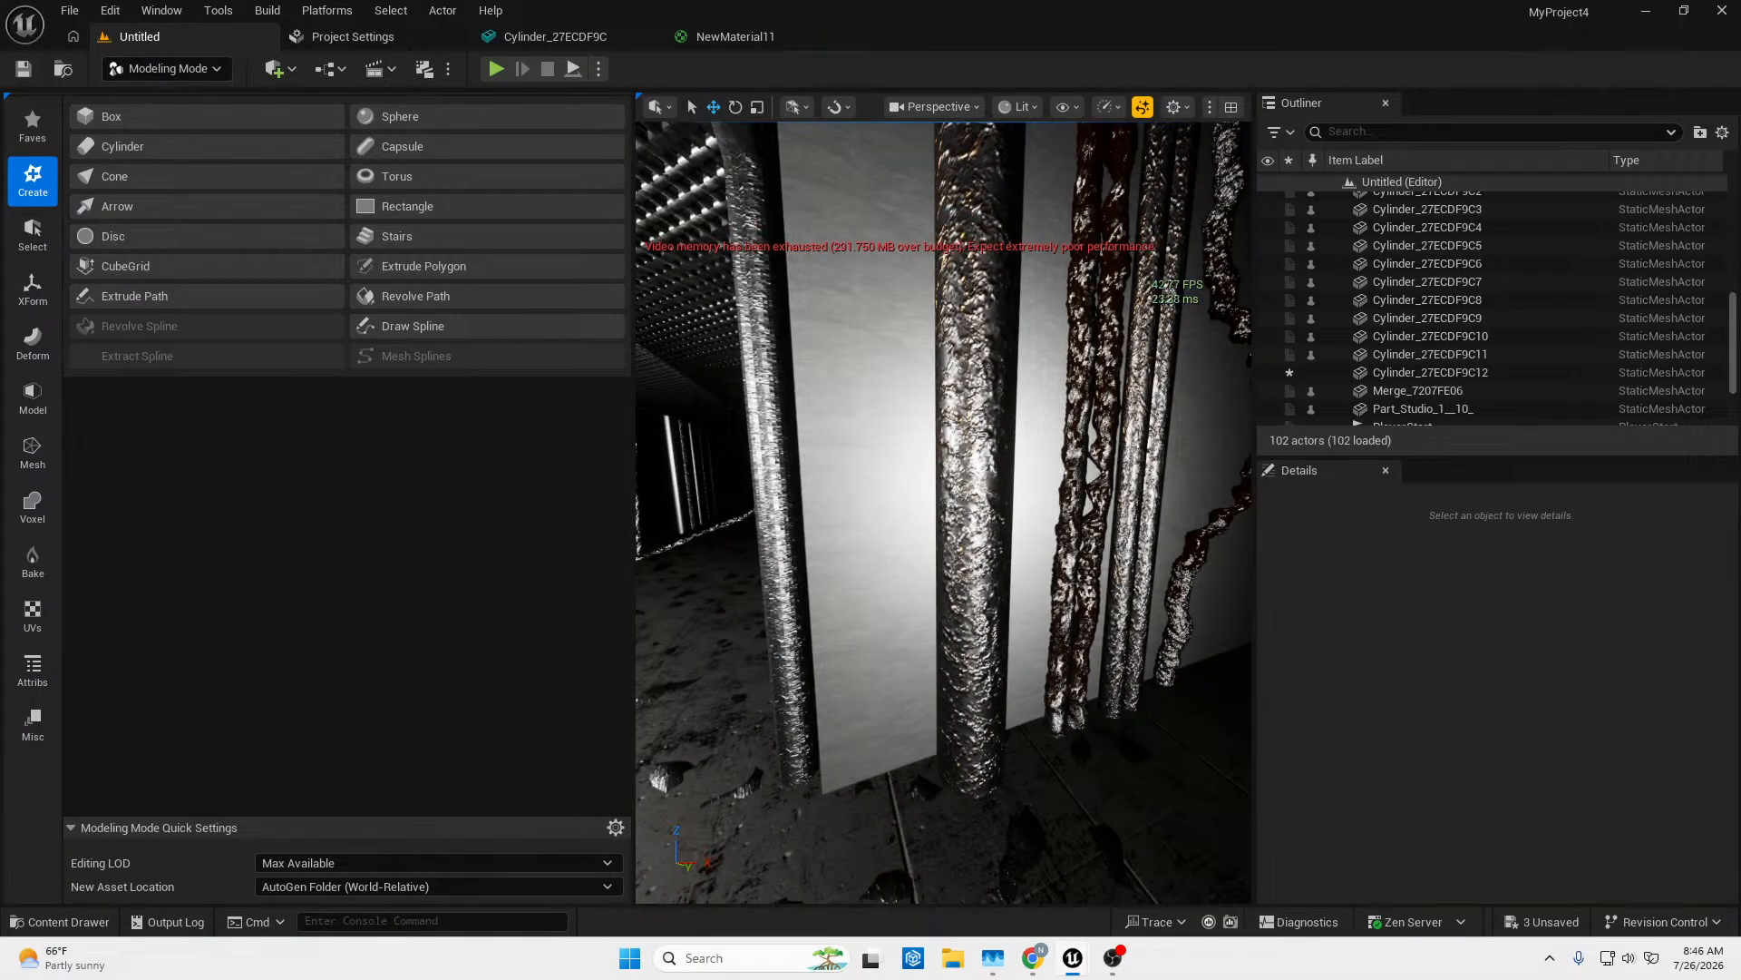
left_click(1132, 515)
key("ctrl+d")
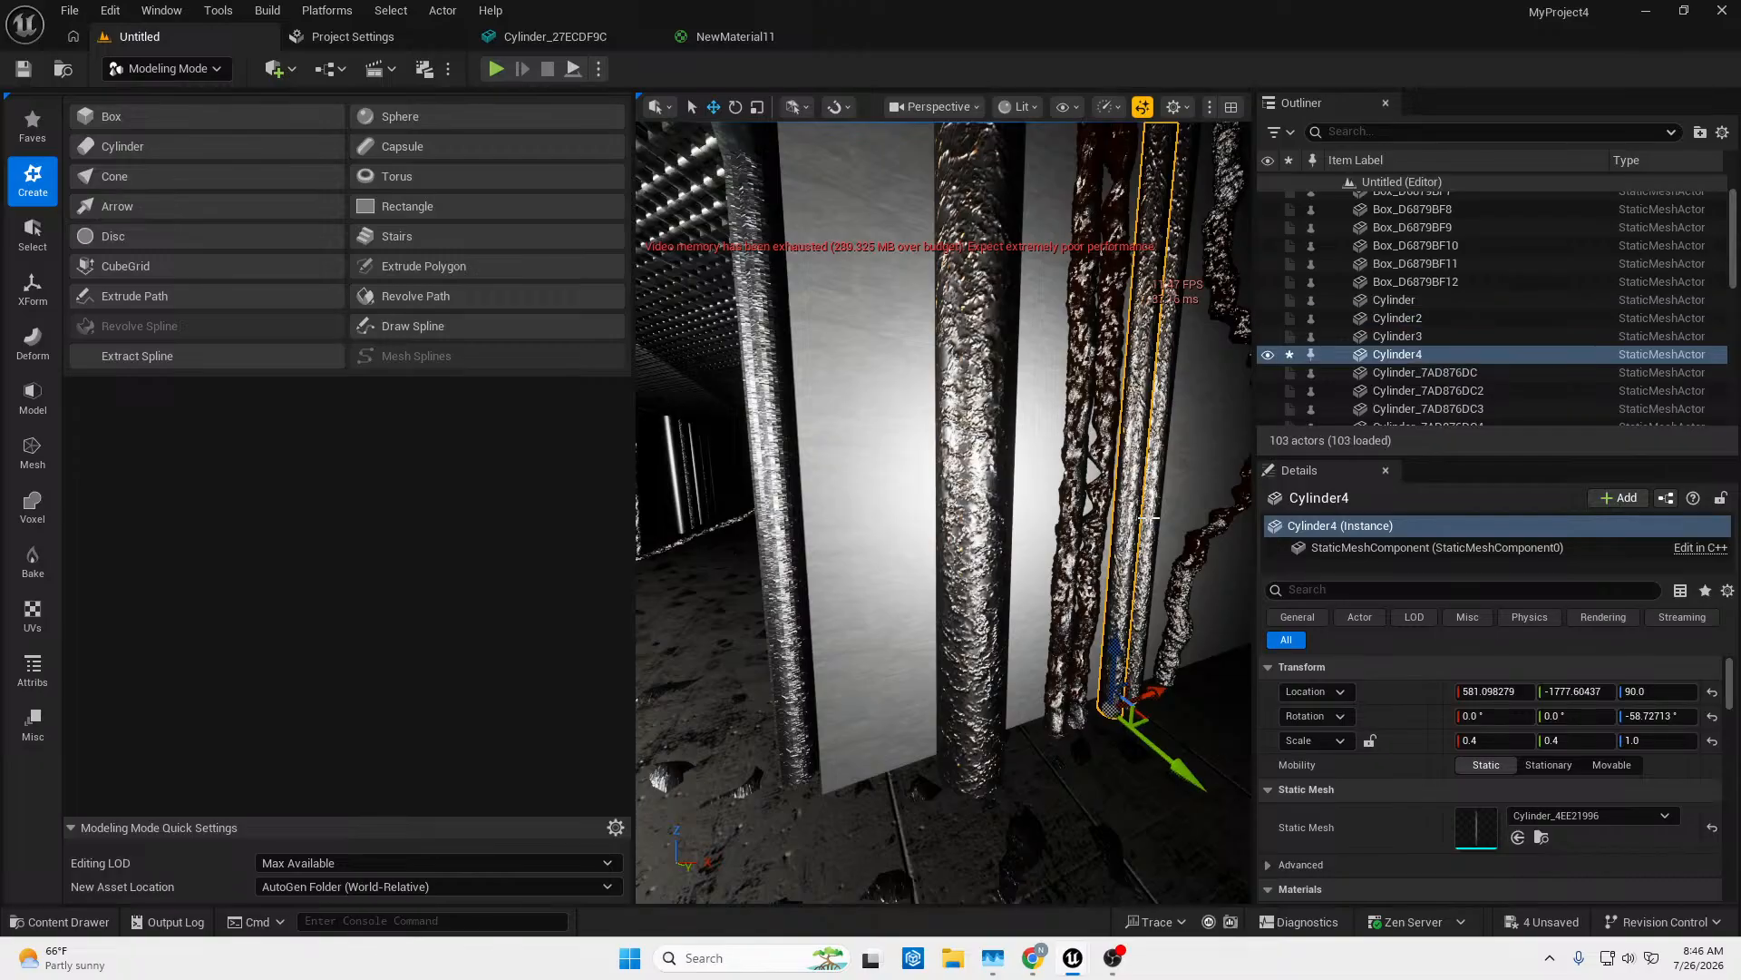
left_click_drag(1154, 693, 967, 731)
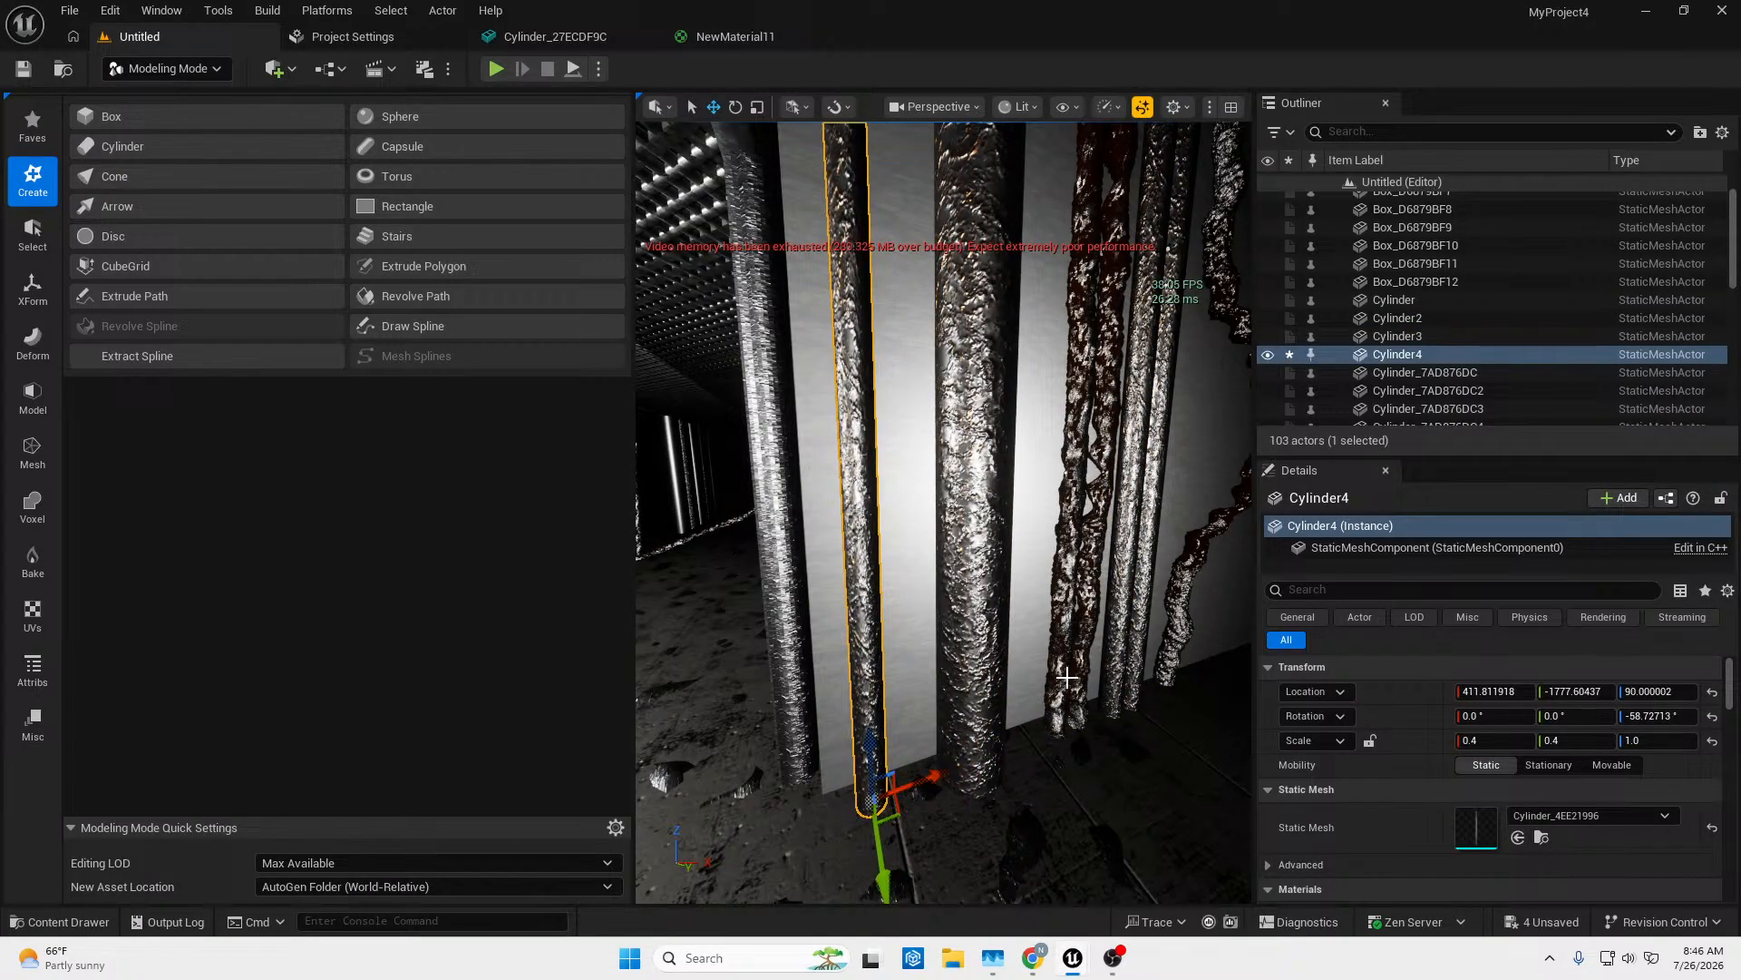
Duplicate the two stacked rough pieces, Cylinder_27ECDF9C10 and Cylinder_27ECDF9C11, placing the copies between the new thin cylinder and the thick one, near X 430.
right_click_drag(1067, 676, 1065, 470)
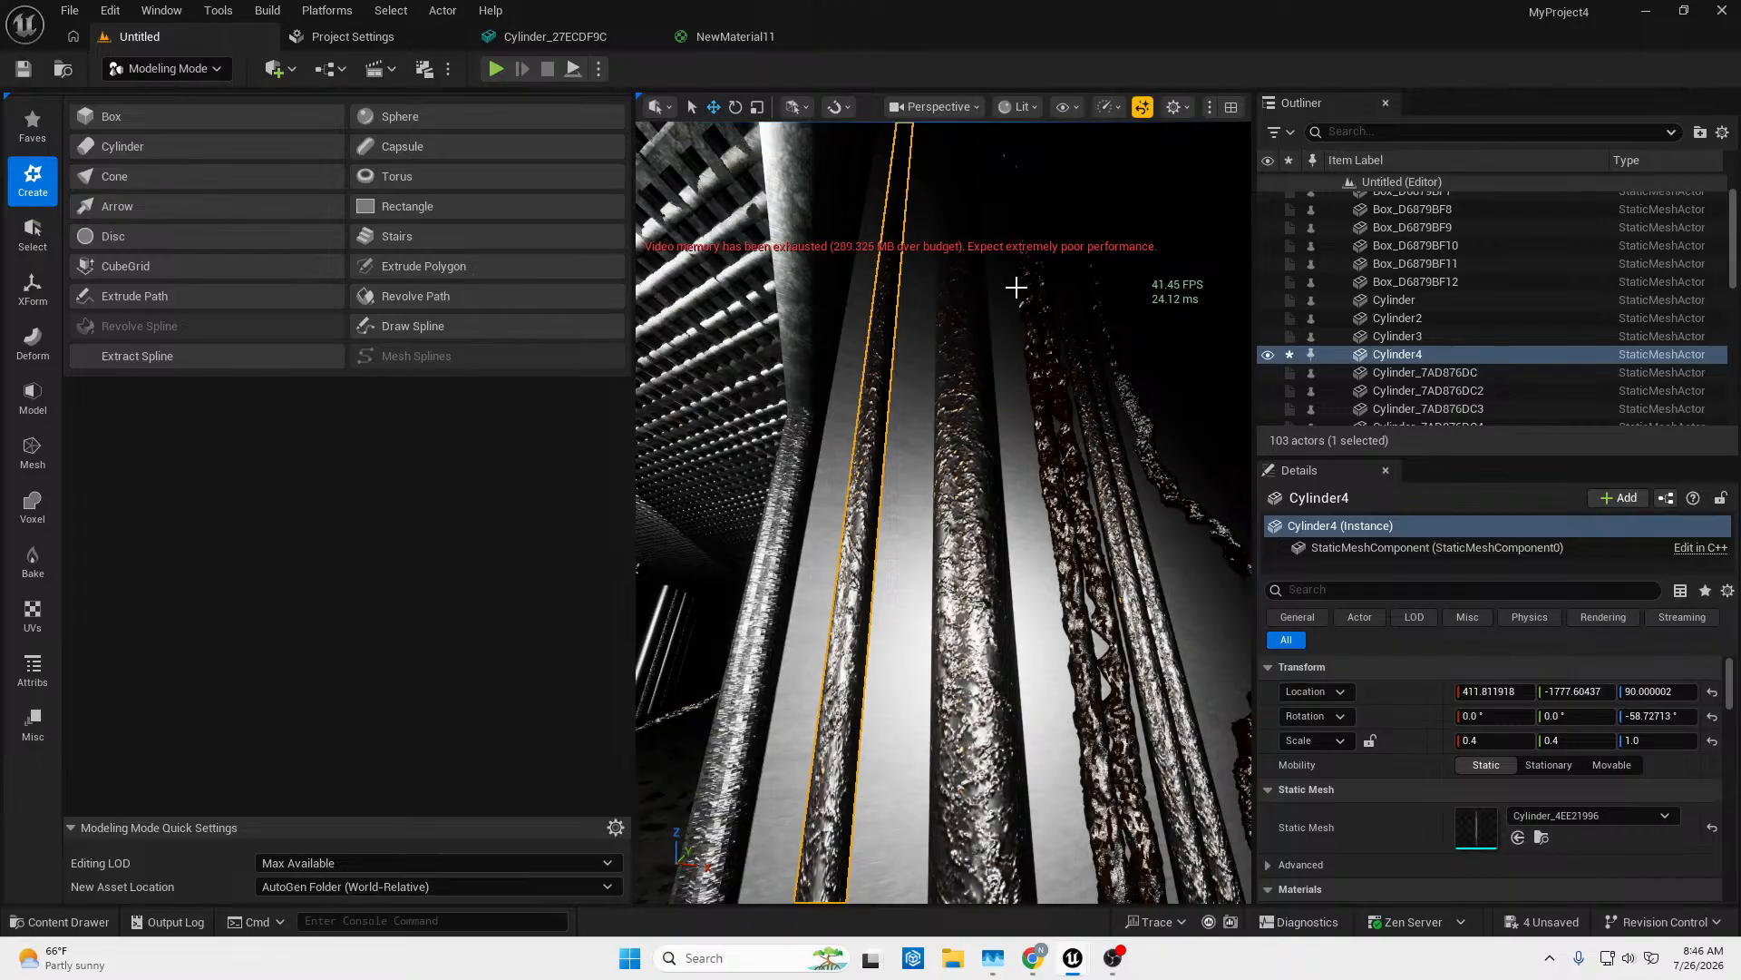
left_click(1027, 315, "ctrl")
left_click(1057, 475, "ctrl")
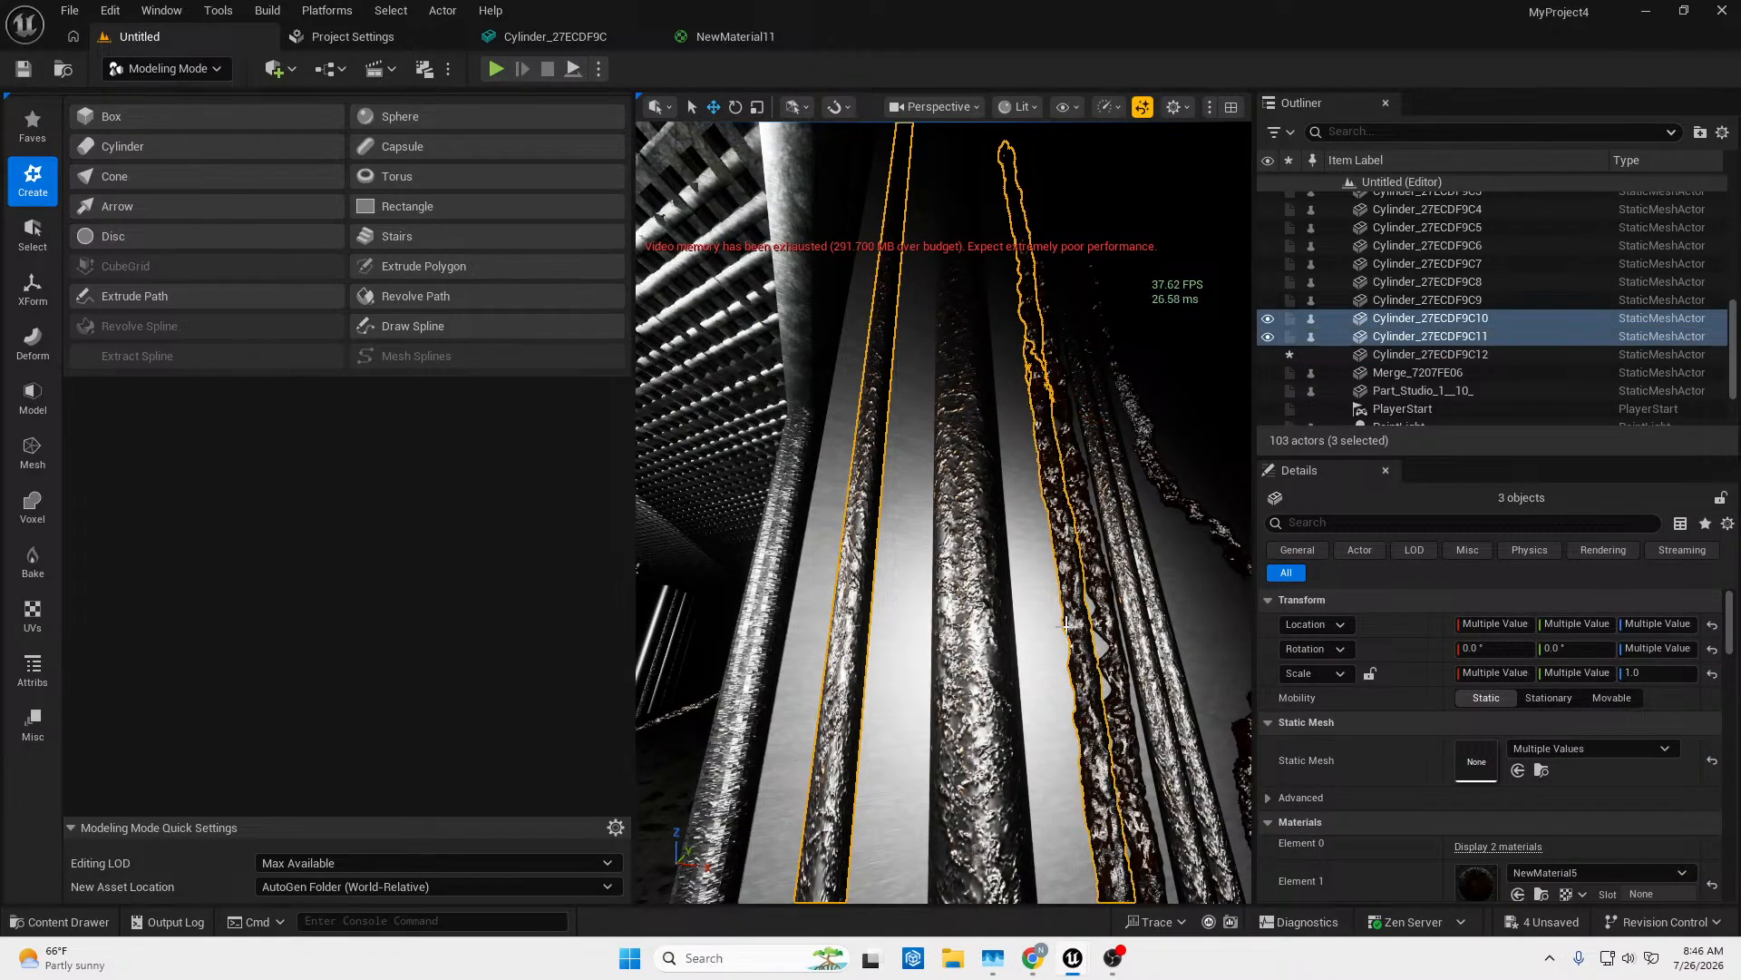
right_click_drag(1058, 475, 1043, 528)
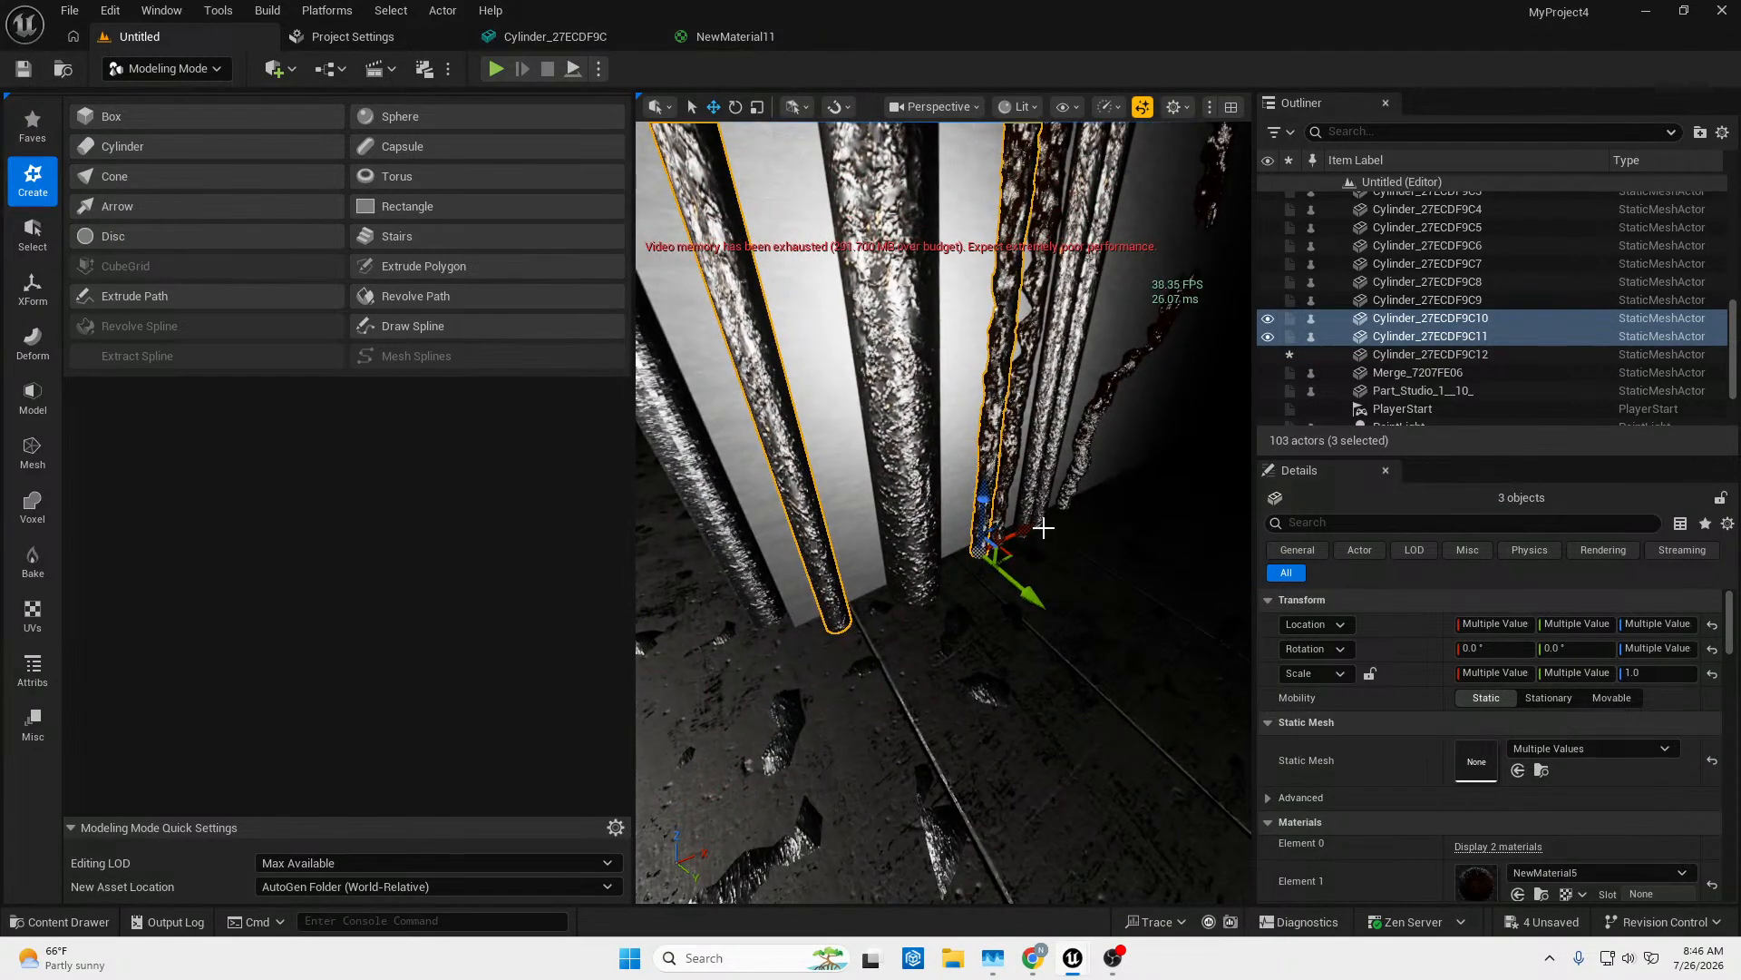
left_click(833, 582)
right_click_drag(722, 413, 1059, 335)
left_click(988, 467)
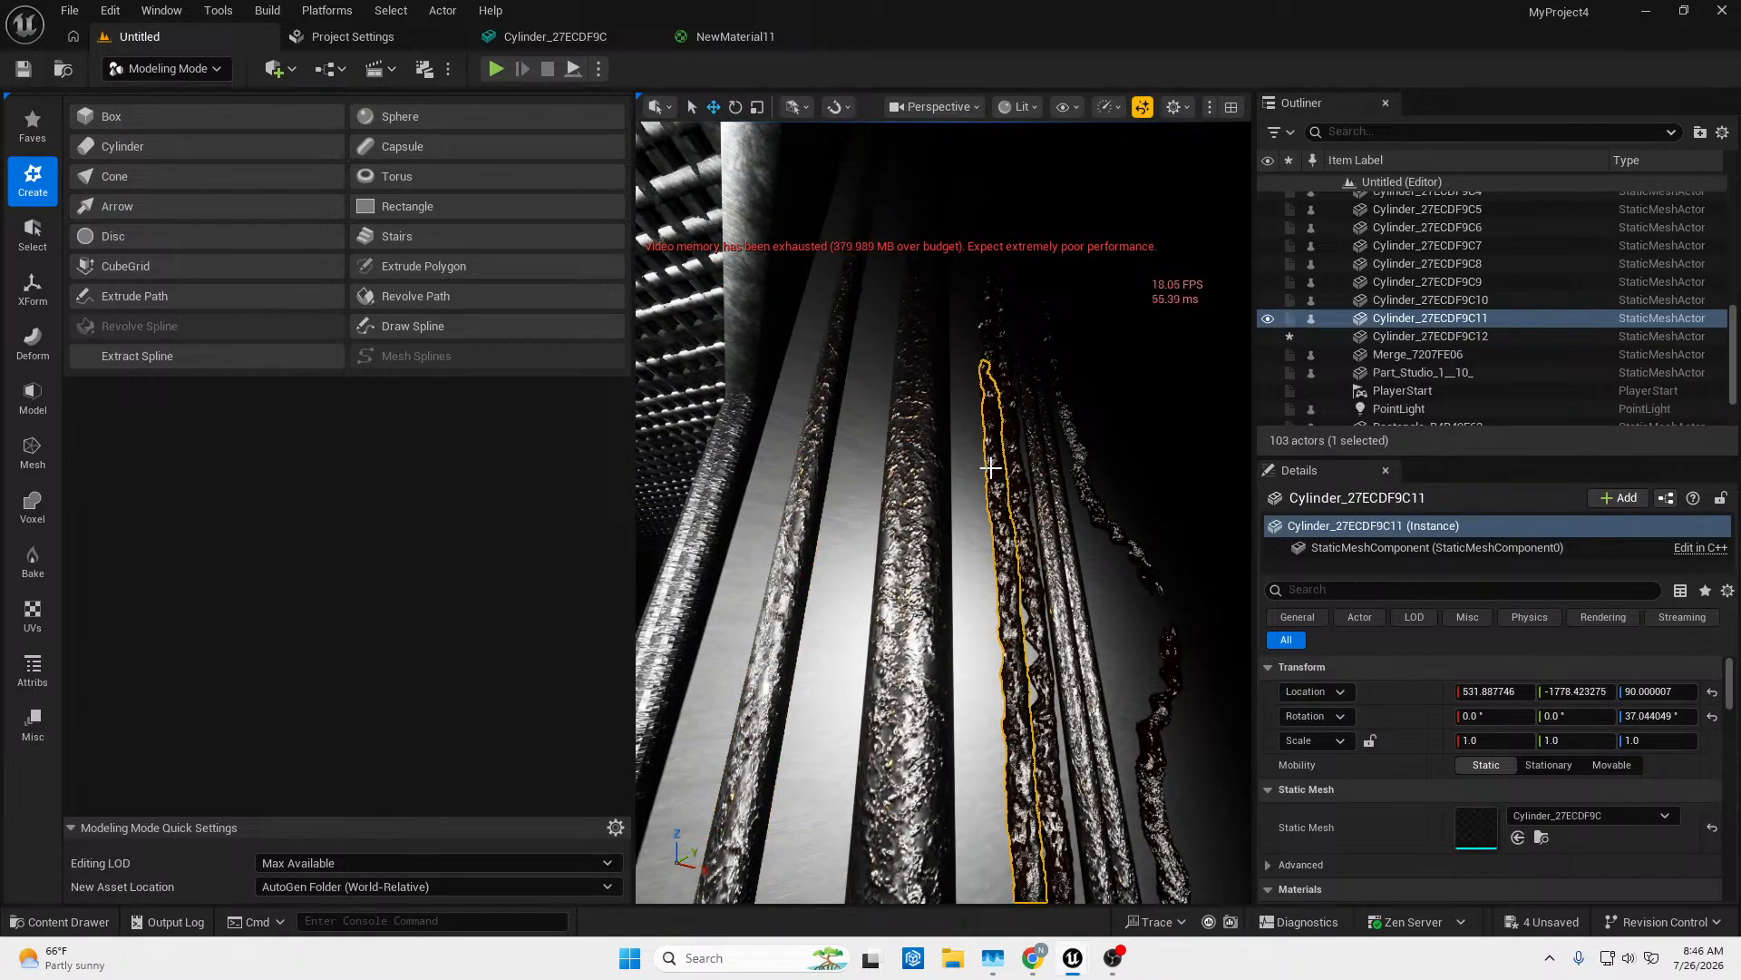
left_click(983, 325, "shift")
mouse_move(1043, 333)
right_mouse_down()
mouse_move(1025, 599)
mouse_move(1043, 333)
right_mouse_up()
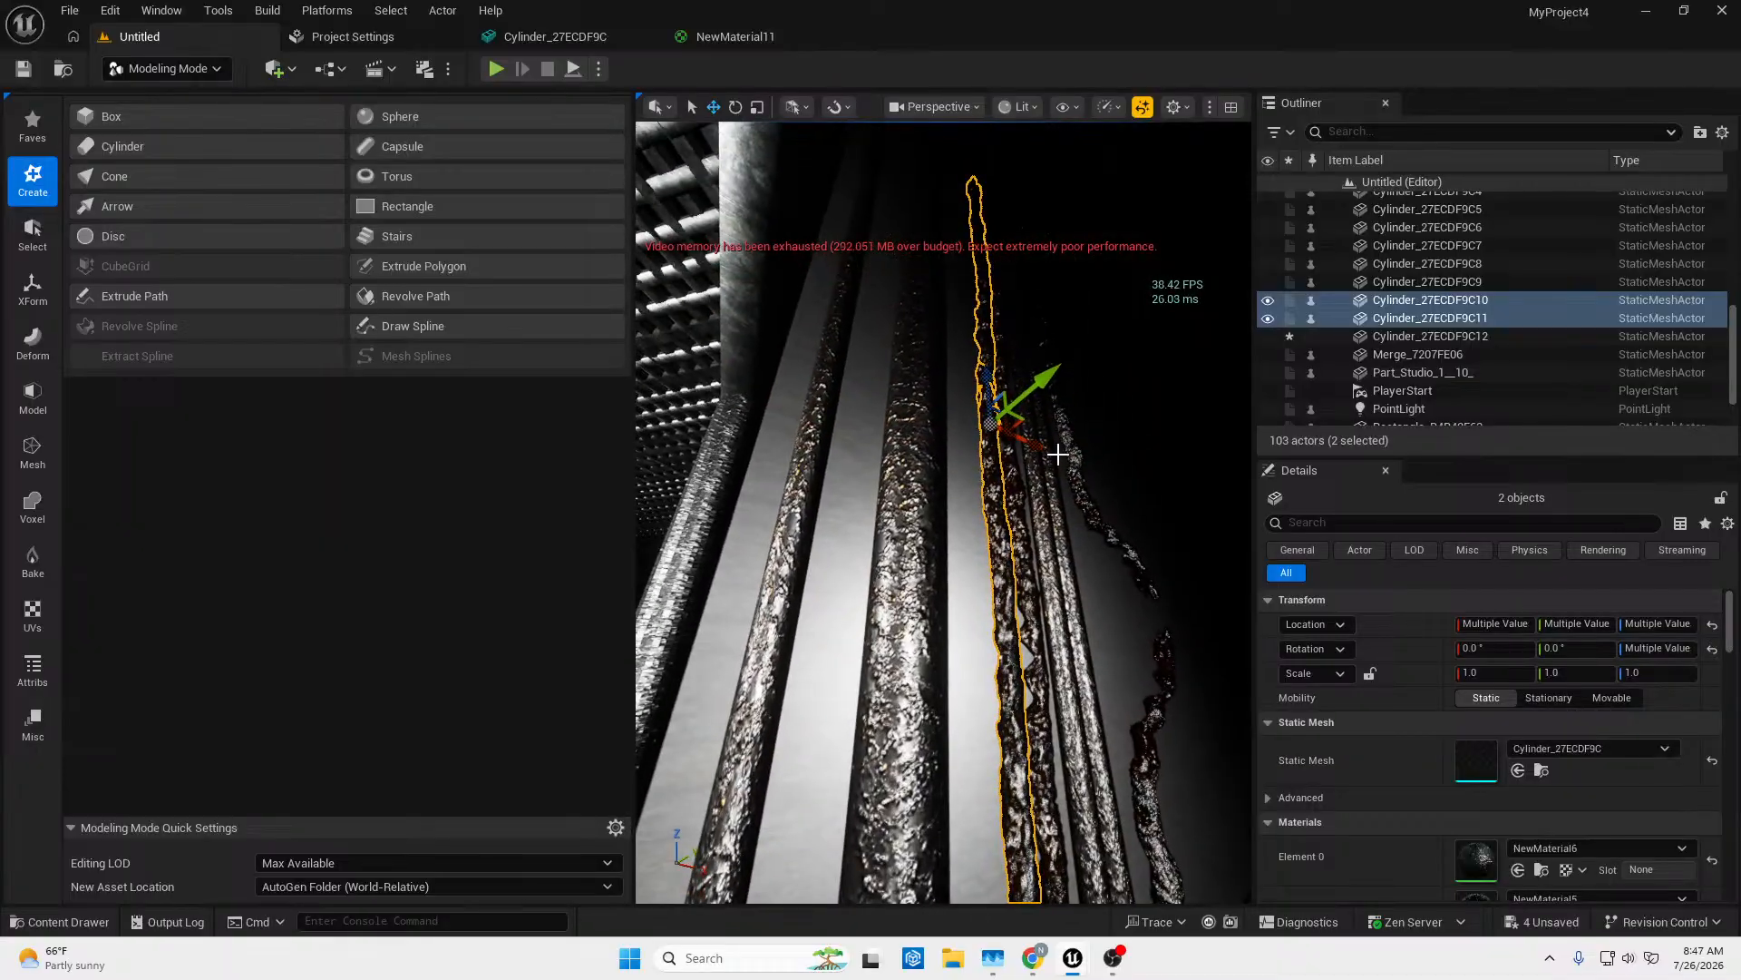
left_click_drag(1050, 454, 934, 439, "alt")
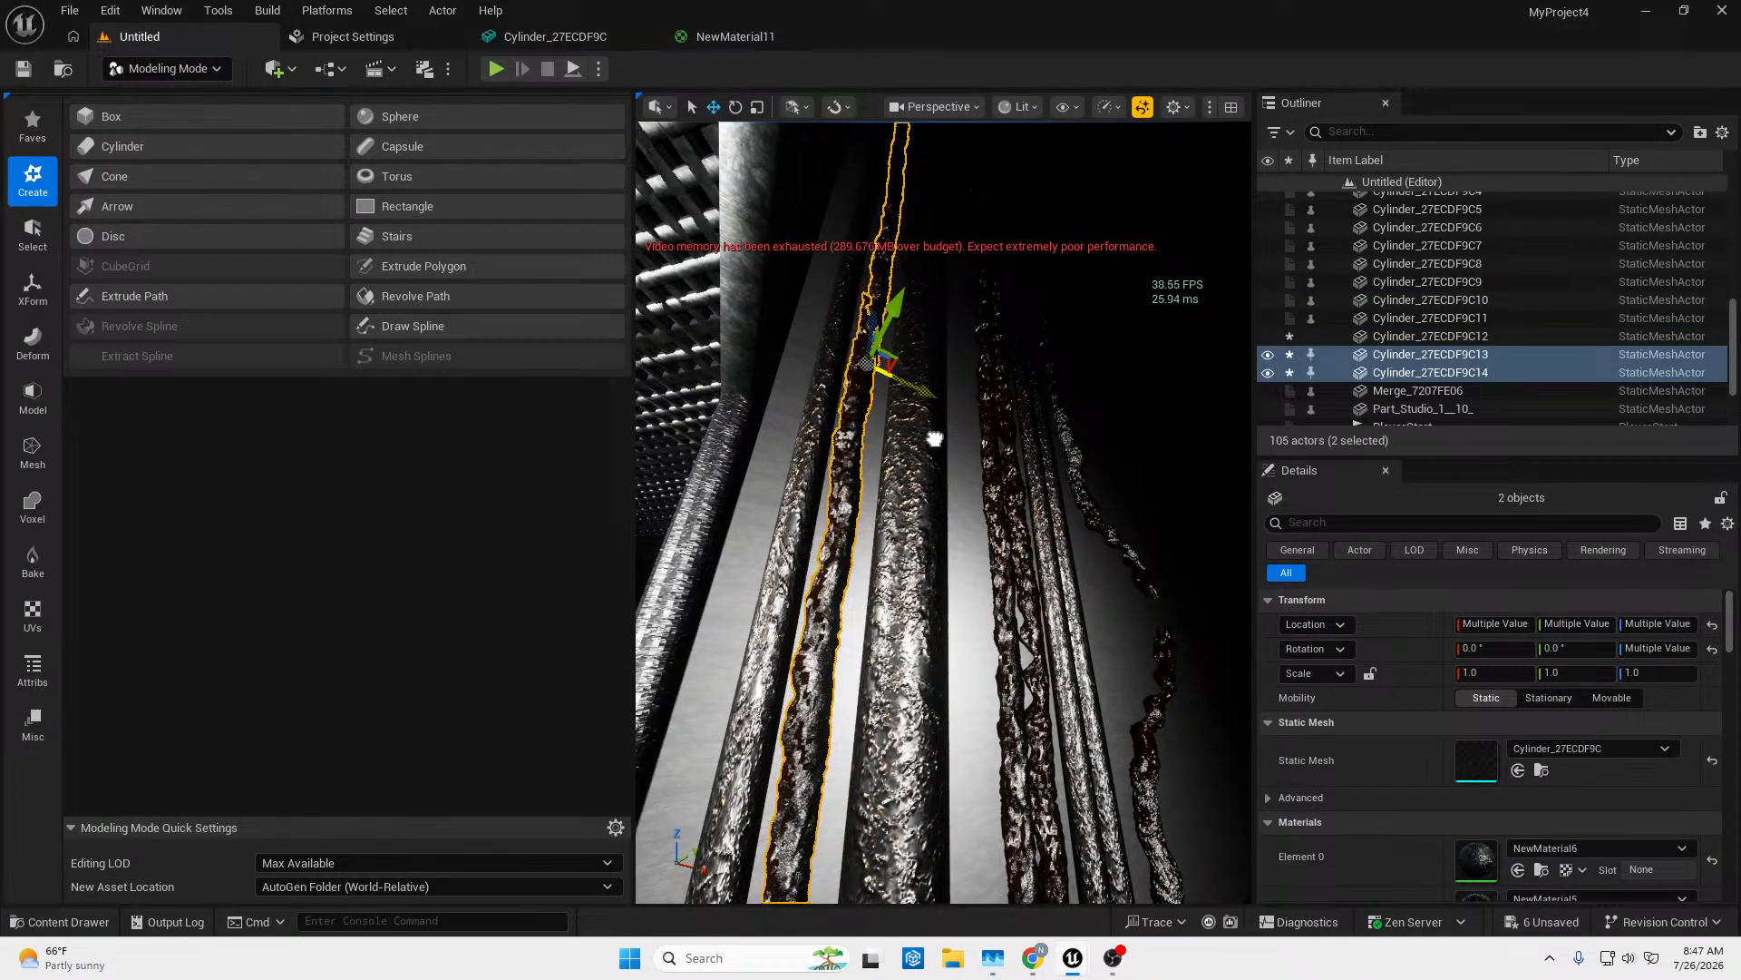
right_click_drag(935, 439, 923, 550)
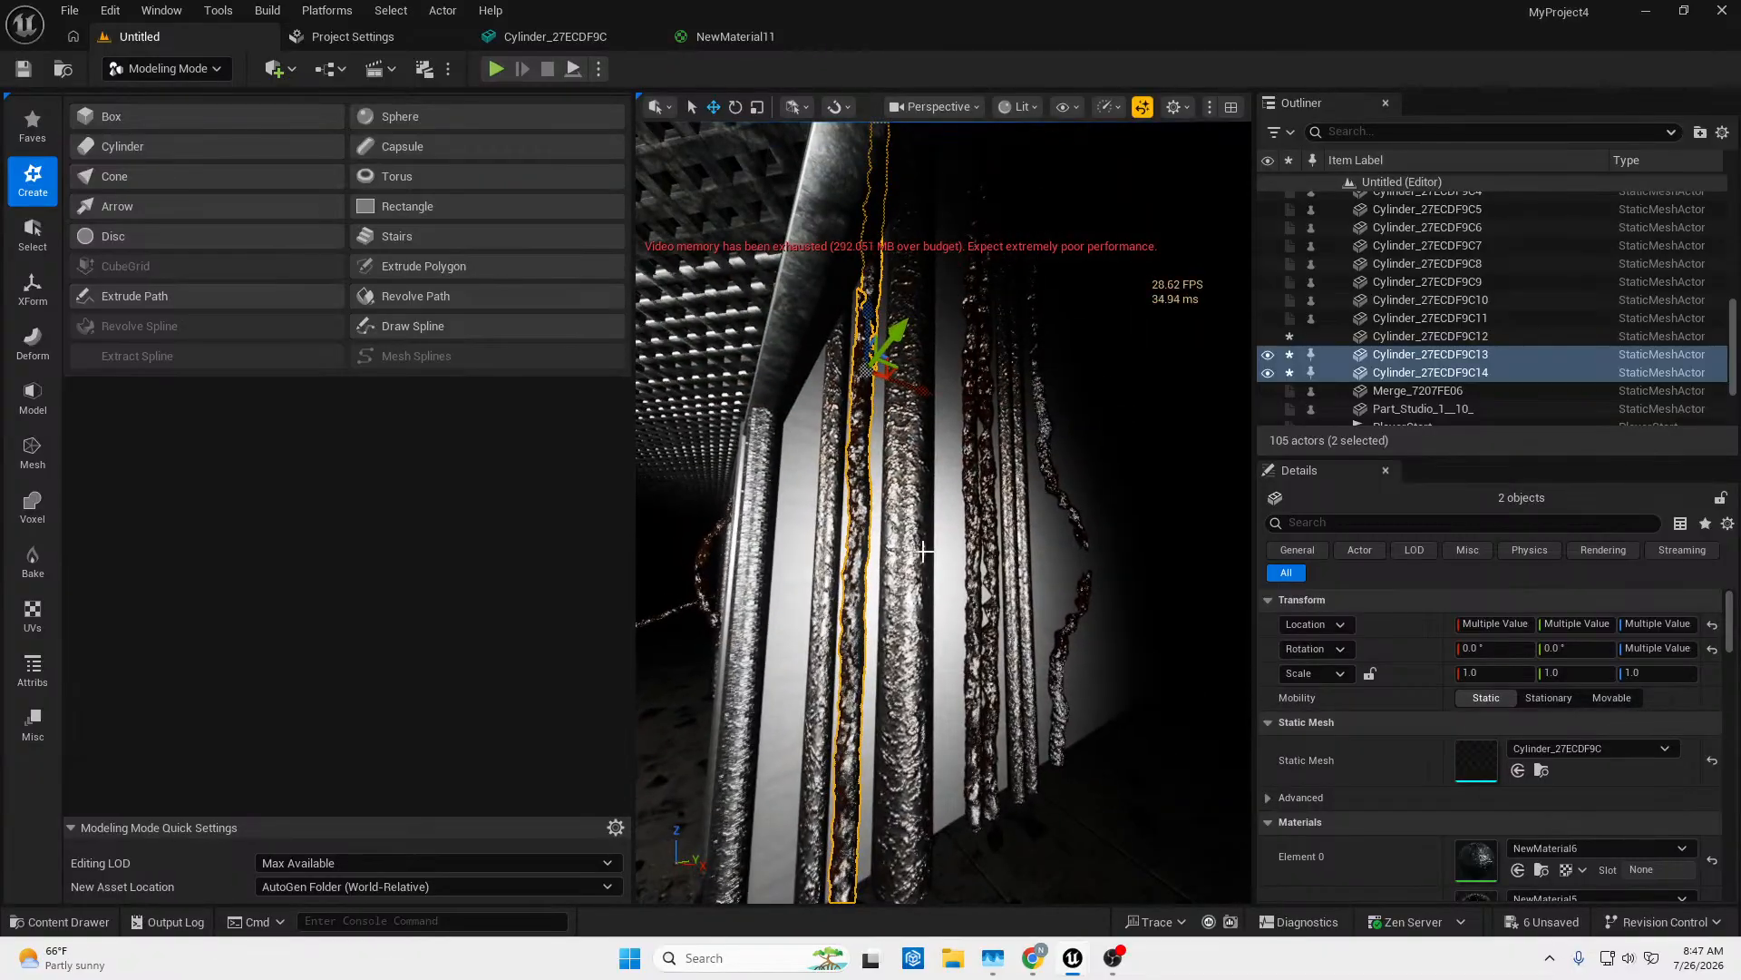
Duplicate the thick cylinder between the two rough pipes in place.
left_click(1064, 877)
right_click_drag(1064, 824, 976, 801)
key("s")
key("w")
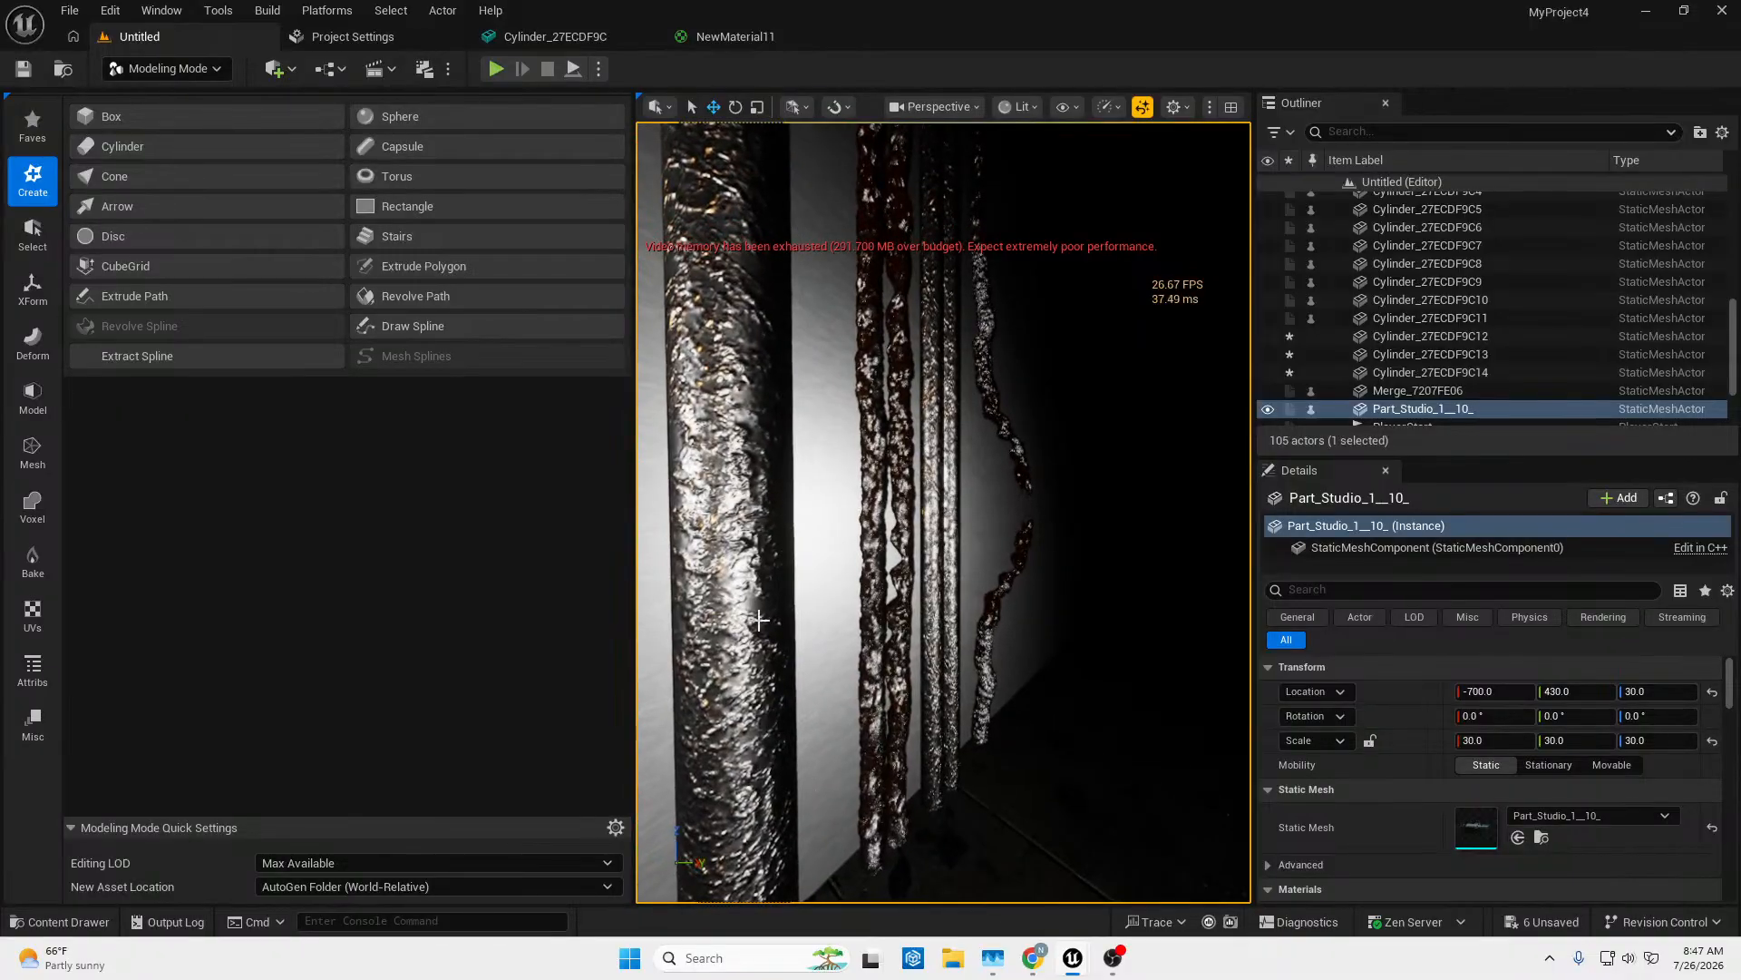
left_click(781, 645)
right_click_drag(781, 645, 786, 712)
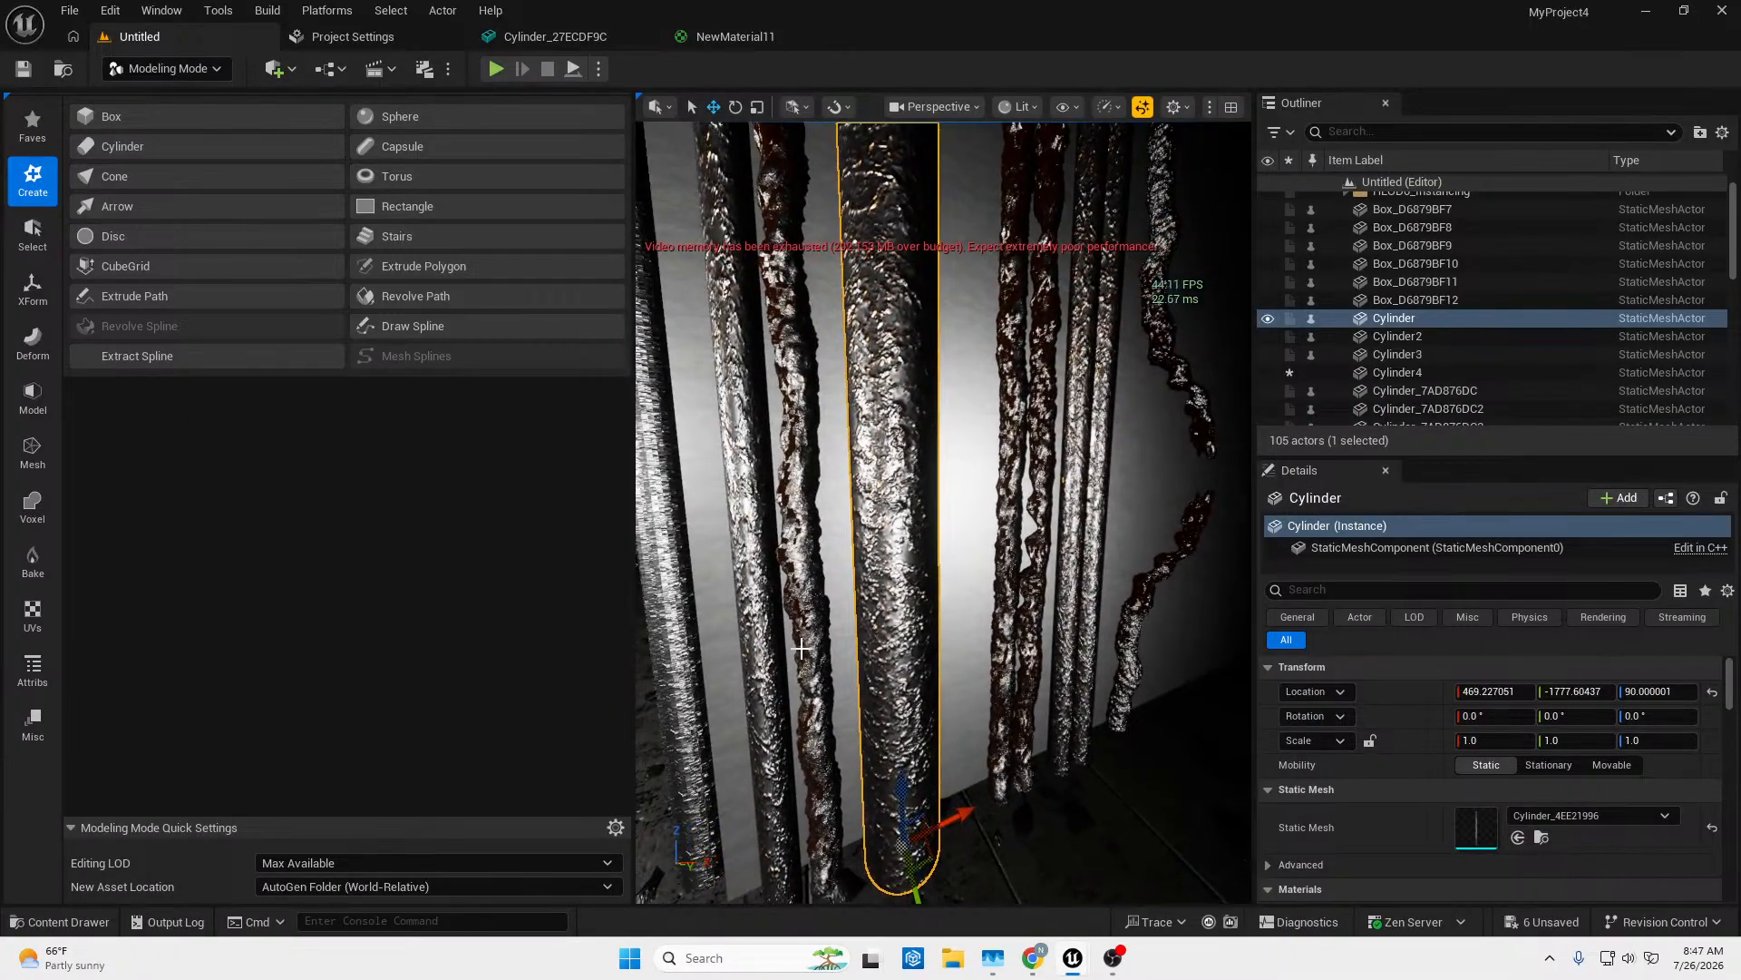
key("ctrl+d")
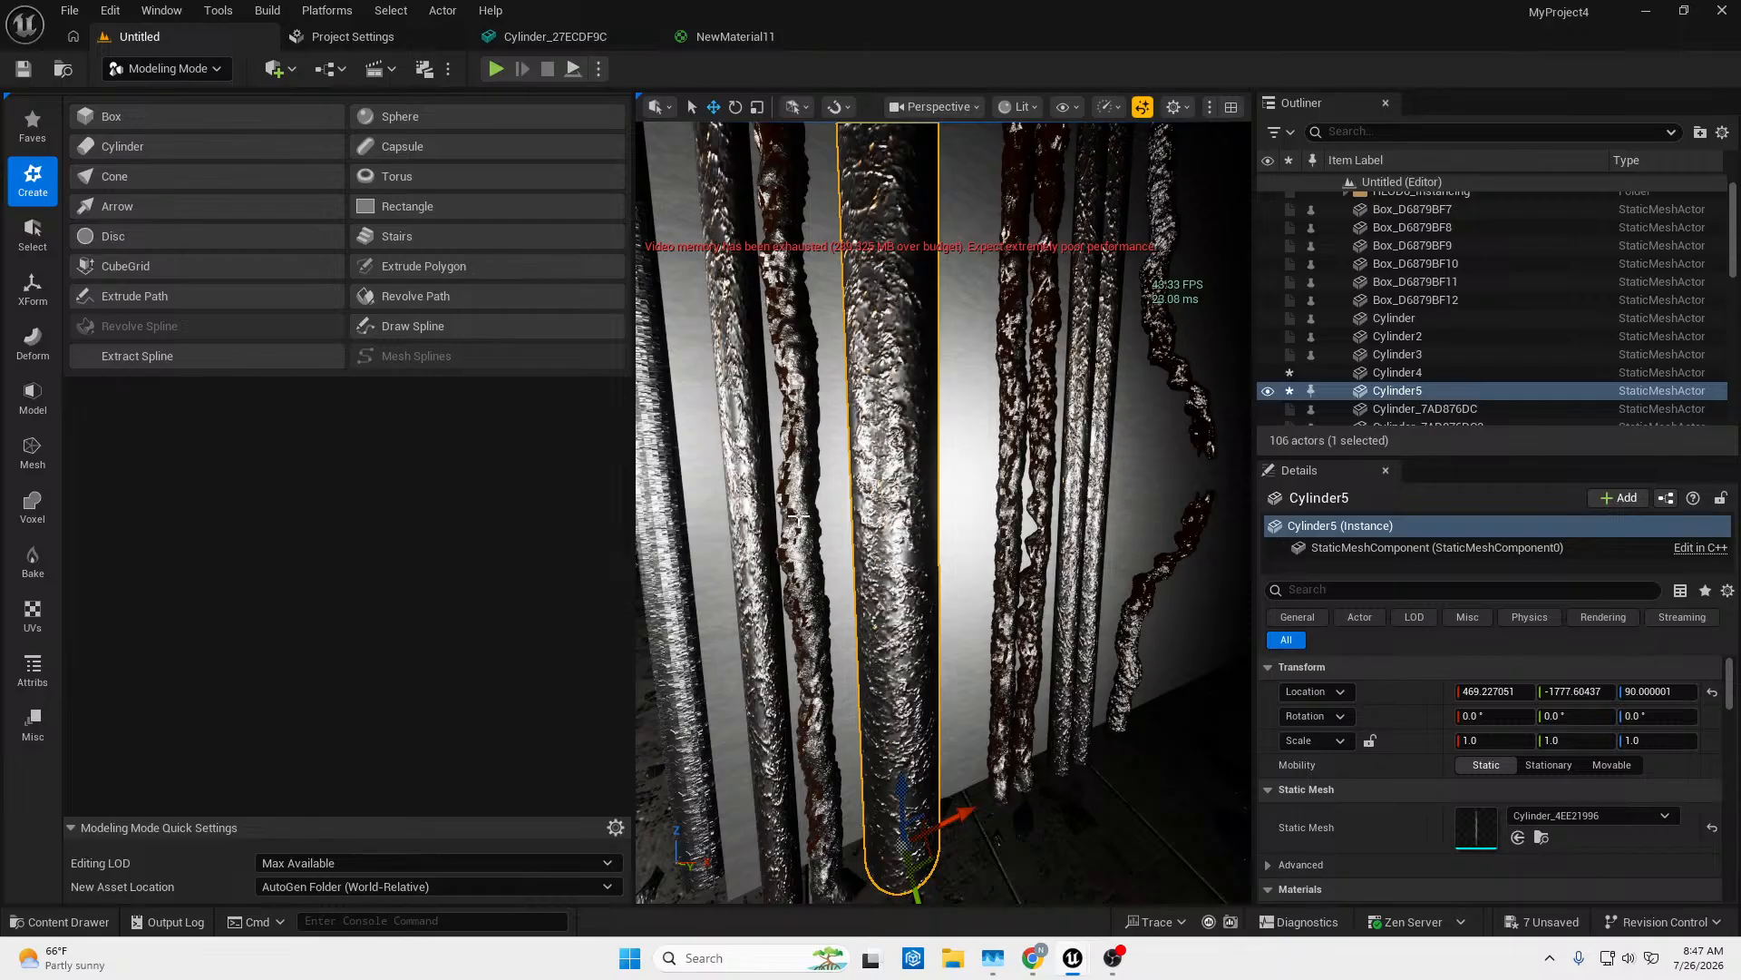
Duplicate the lower rough piece beside the thick cylinder and move the copy beyond the broken bent pipe, to about X 730.
right_click_drag(798, 516, 817, 520)
left_click(805, 590)
right_click_drag(805, 589, 812, 705)
right_click_drag(918, 613, 945, 516)
right_click_drag(888, 677, 898, 598)
key("ctrl+d")
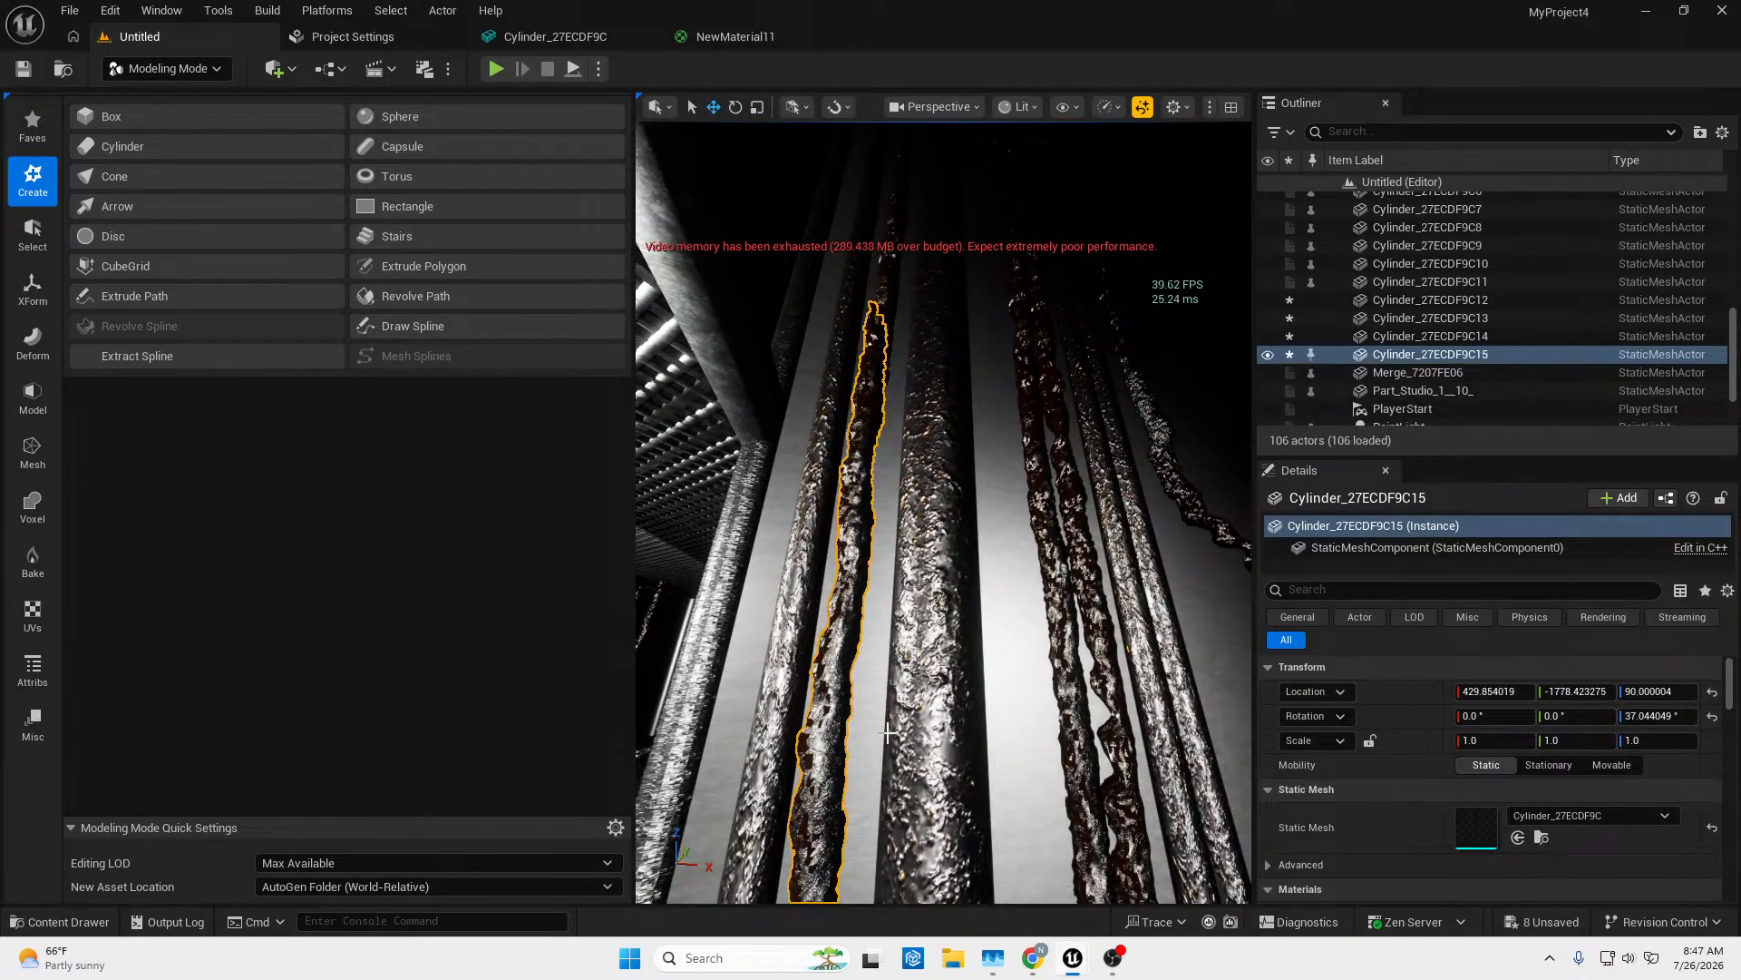
right_click_drag(893, 687, 878, 755)
left_click_drag(931, 682, 1224, 667)
right_click_drag(1224, 667, 1190, 684)
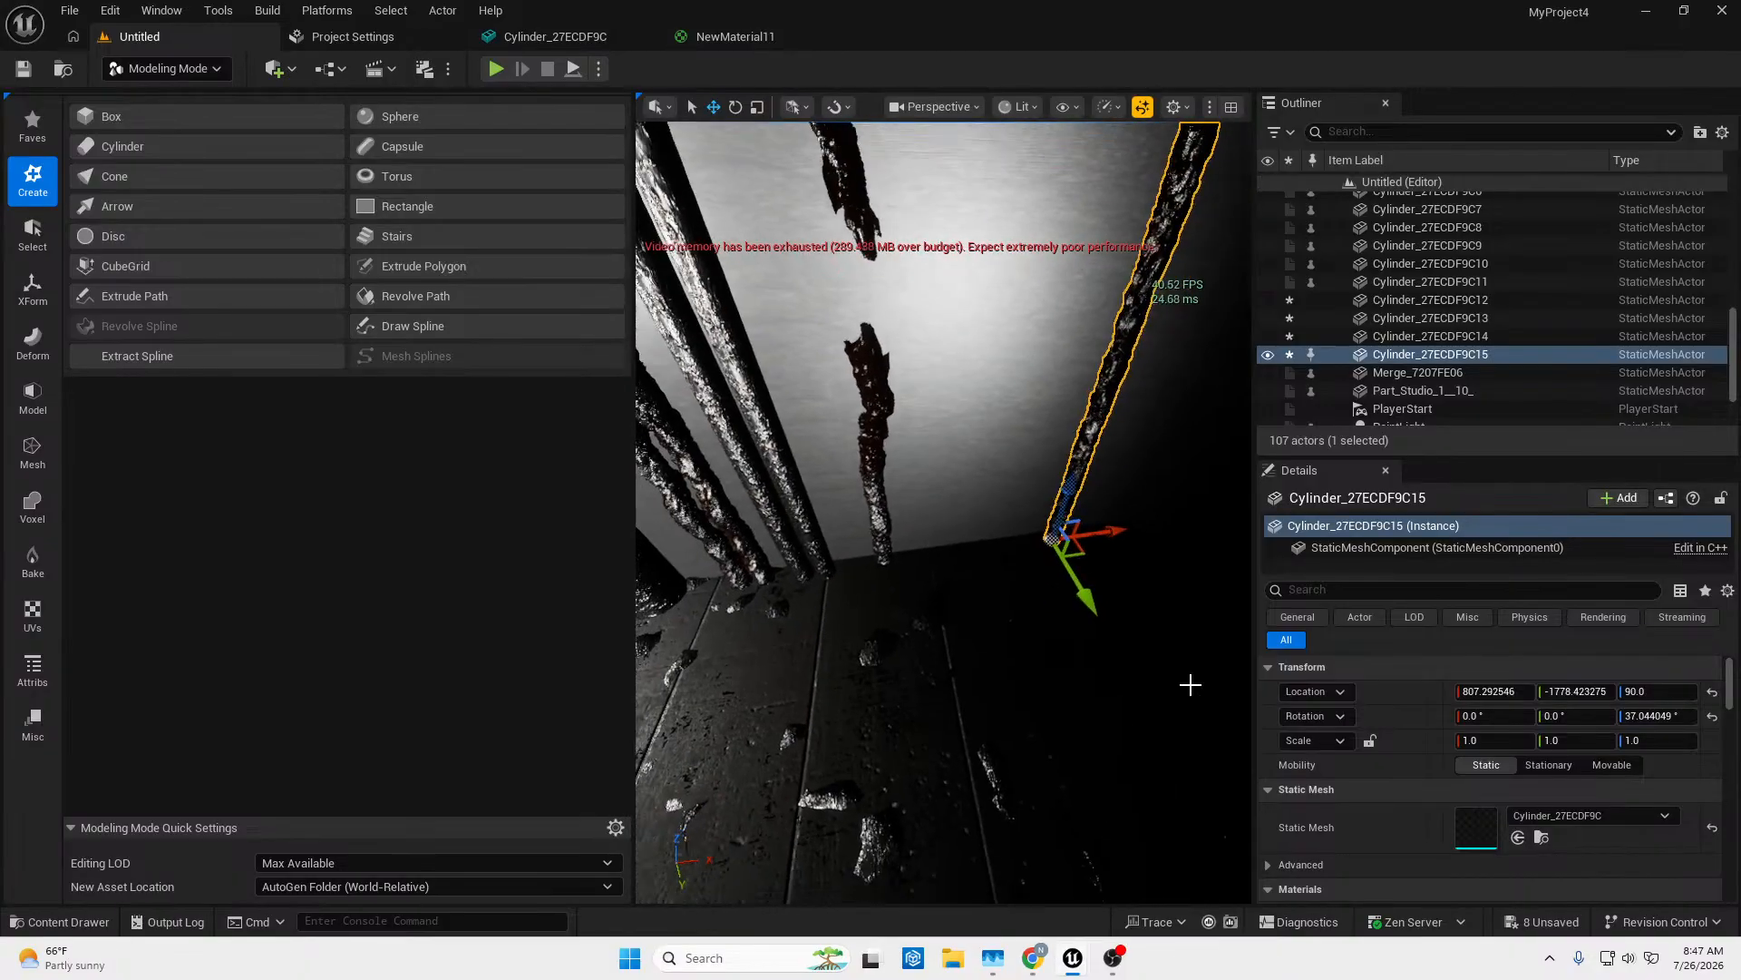
left_click_drag(1116, 527, 1043, 537)
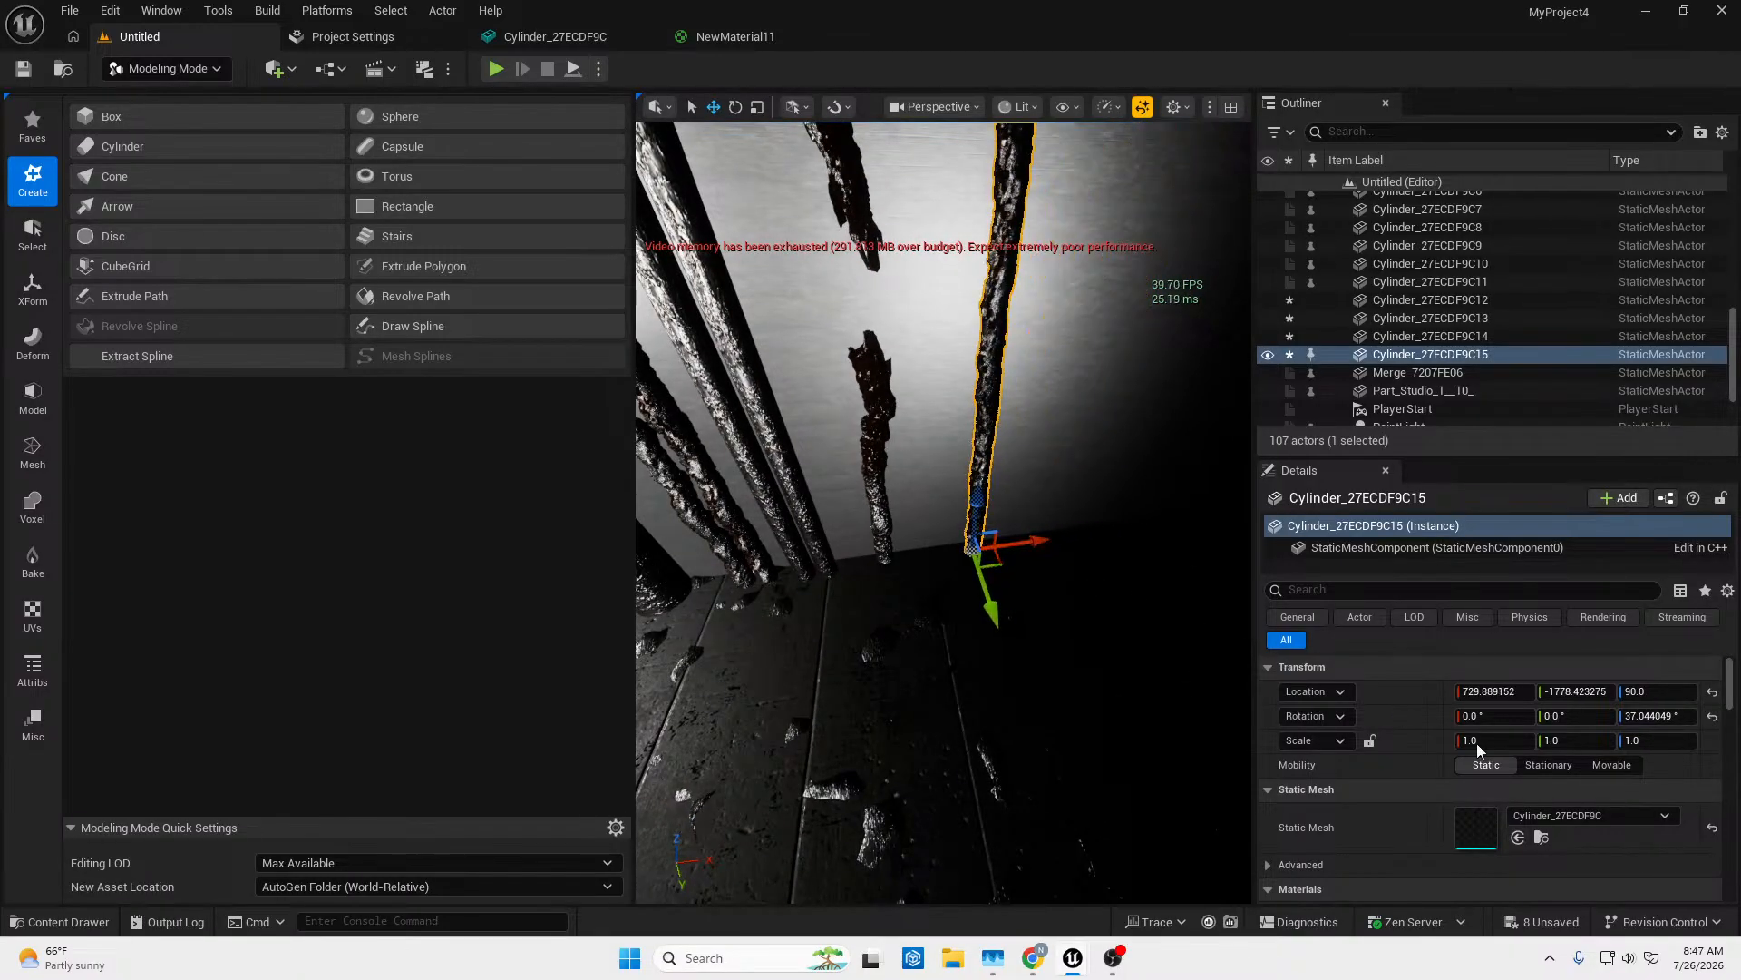
Set the new rough piece's scale to 3 on all three axes.
left_click(1506, 741)
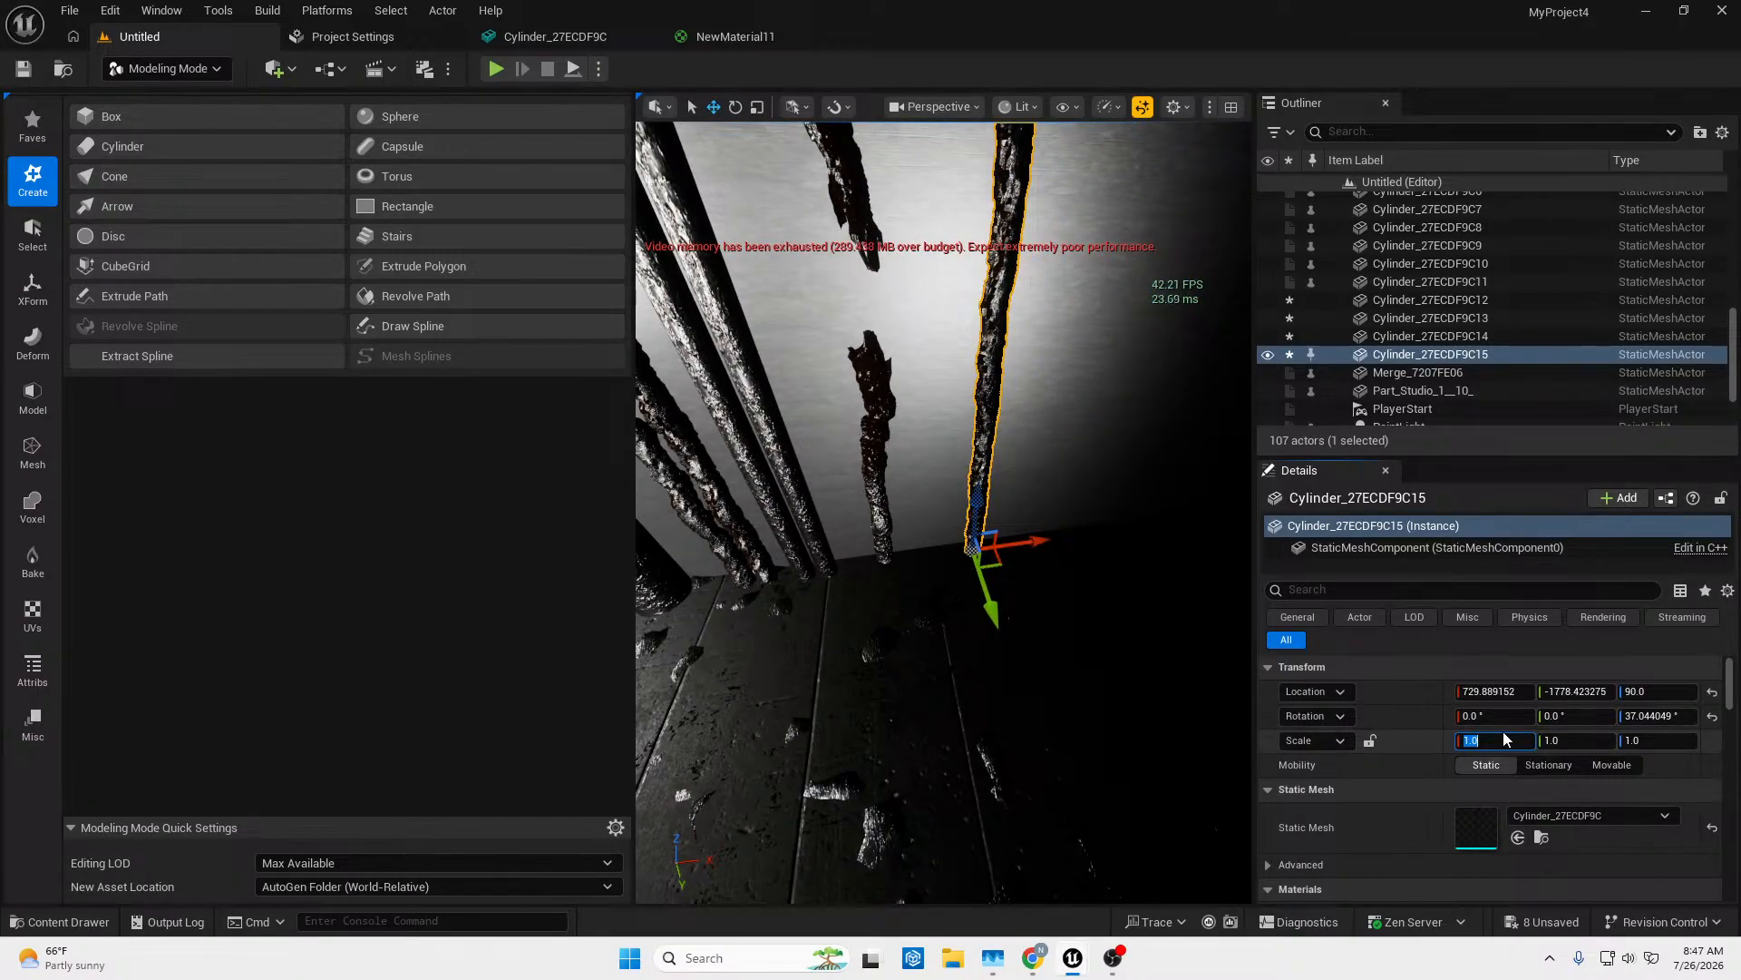
type("2")
key("Tab")
type("2")
left_click(1646, 741)
type("2")
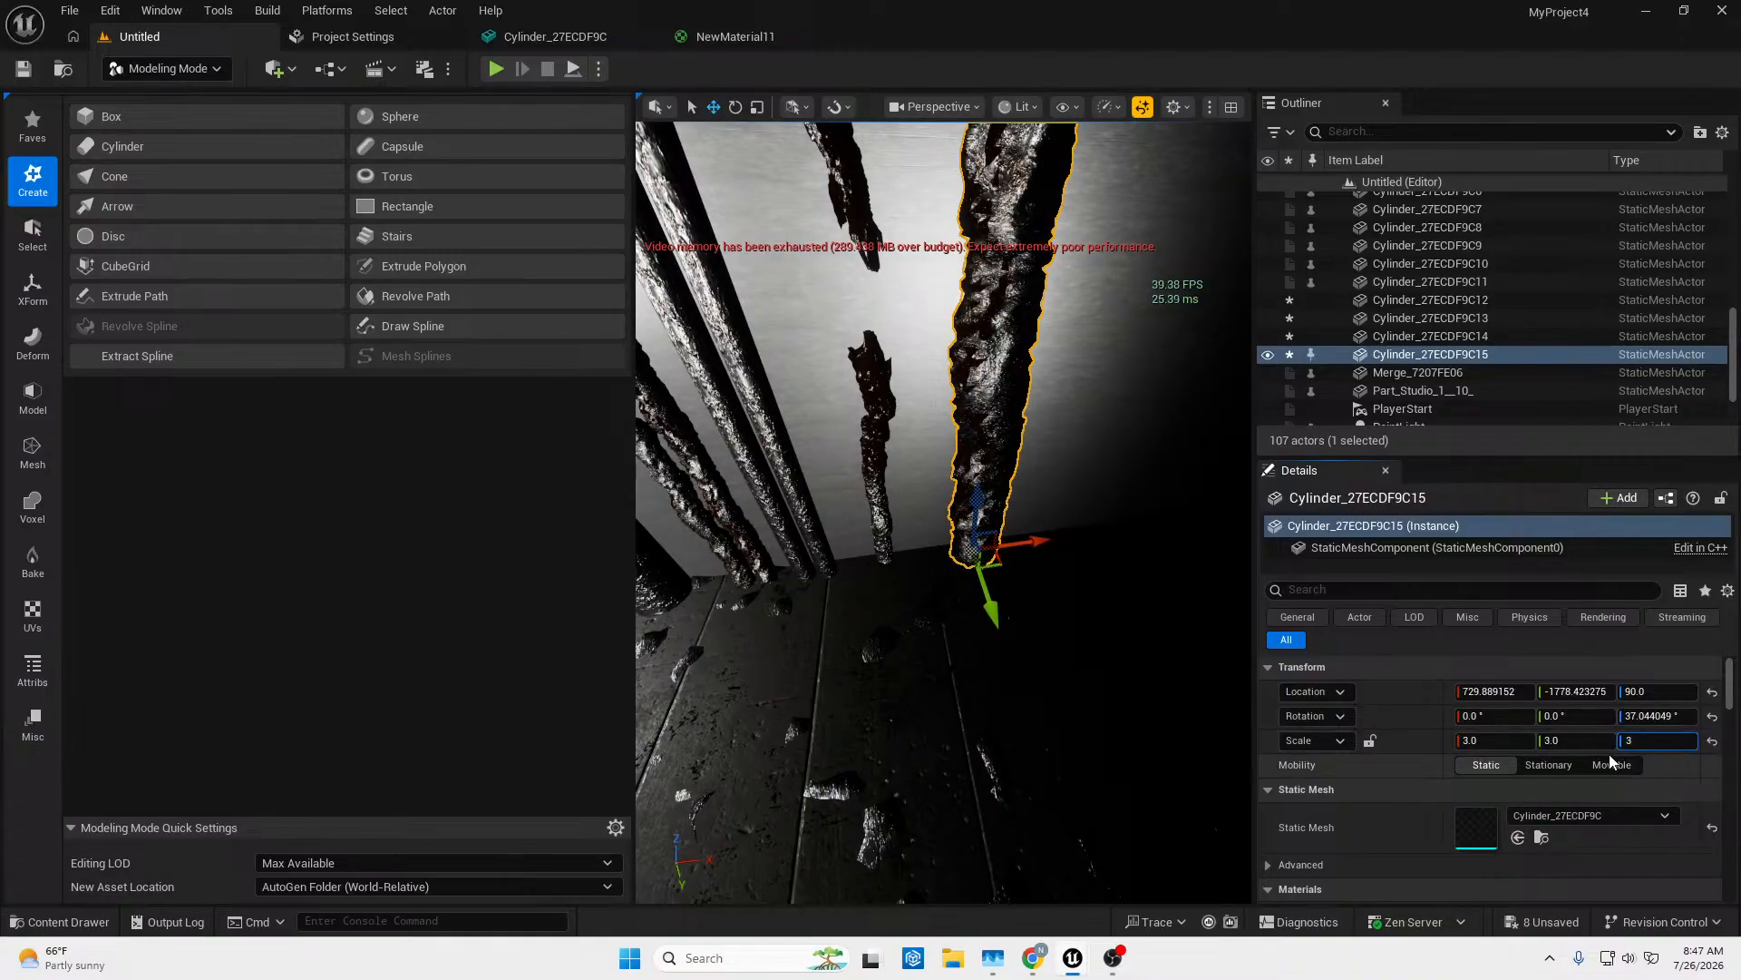
key("Return")
Shift the enlarged rough pipe closer to the bent pipe and slightly away from the wall, to about X 722 and Y -1772.6.
right_click_drag(1180, 687, 1179, 579)
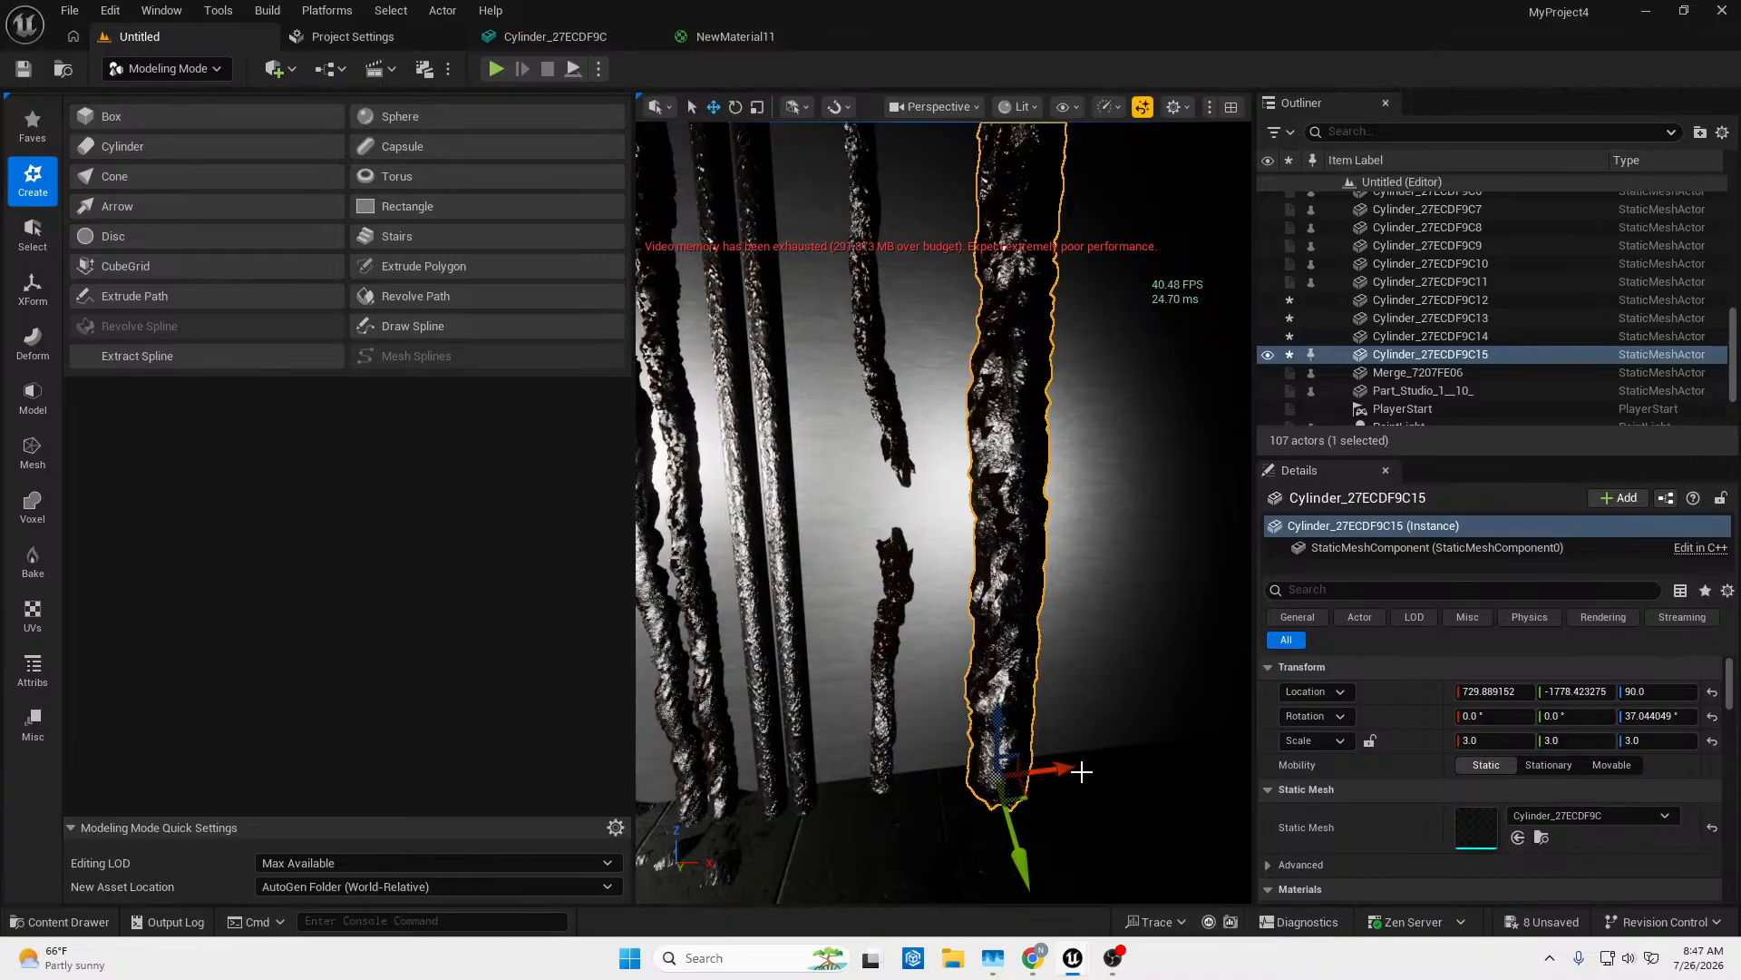
left_click_drag(1073, 768, 1061, 767)
mouse_move(1042, 767)
right_mouse_down()
mouse_move(1061, 616)
mouse_move(1042, 767)
right_mouse_up()
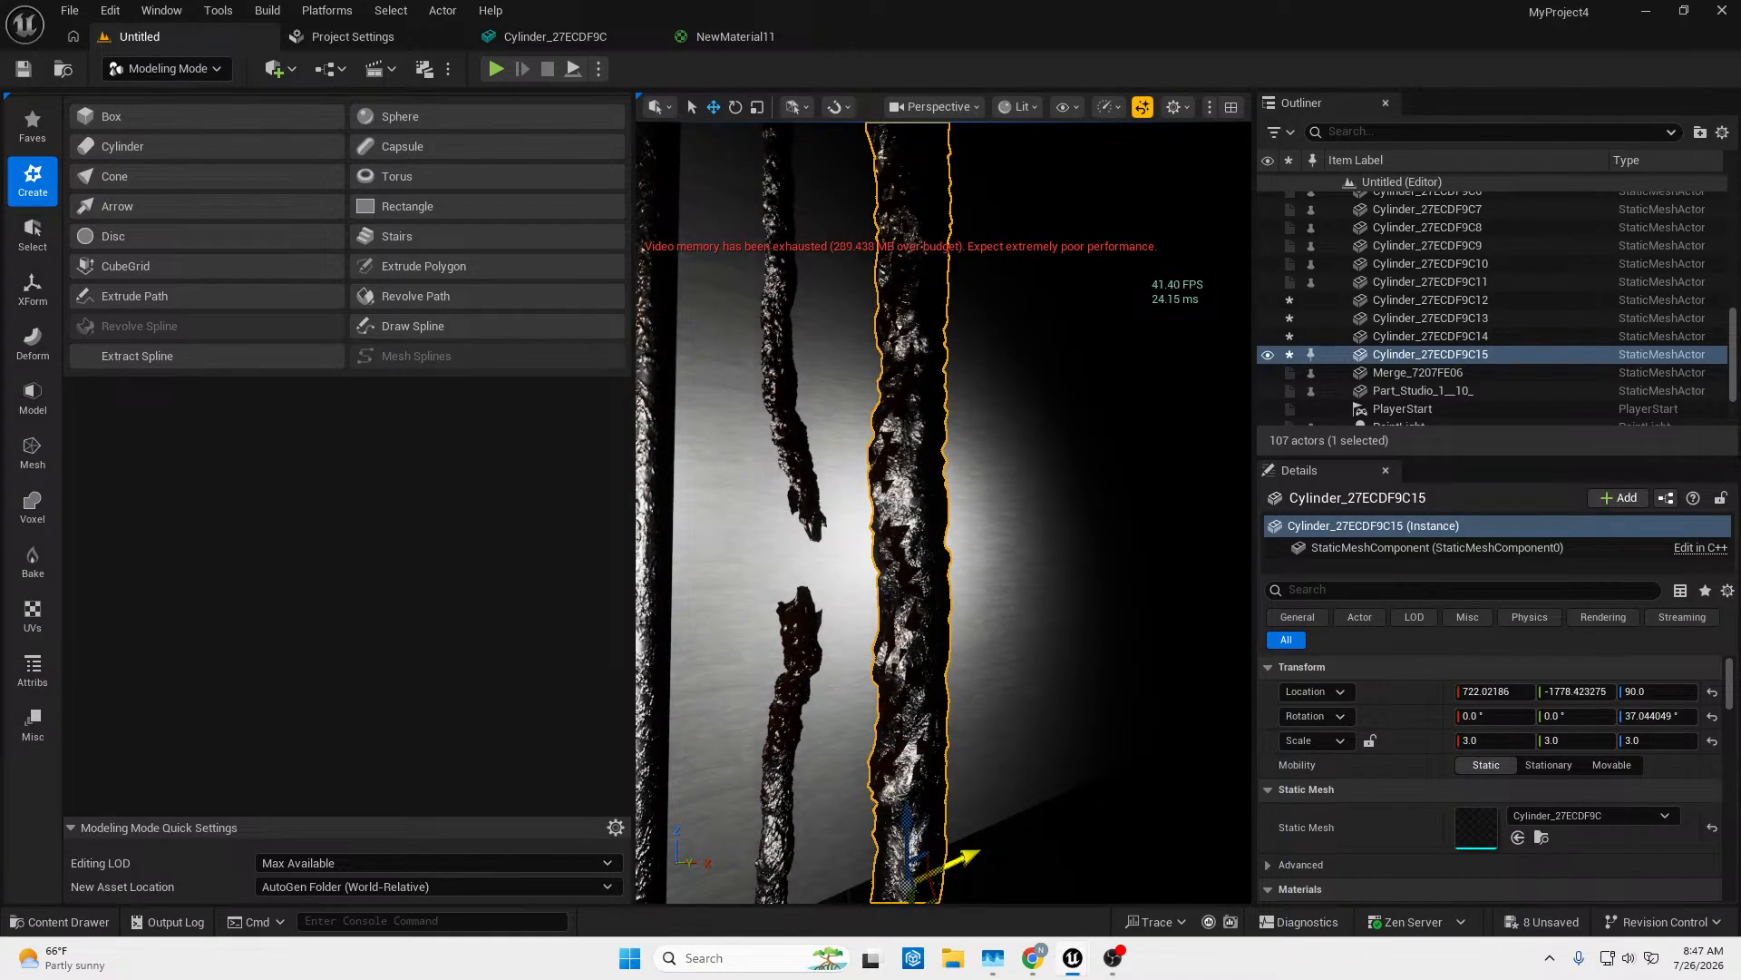
right_click_drag(970, 689, 1089, 821)
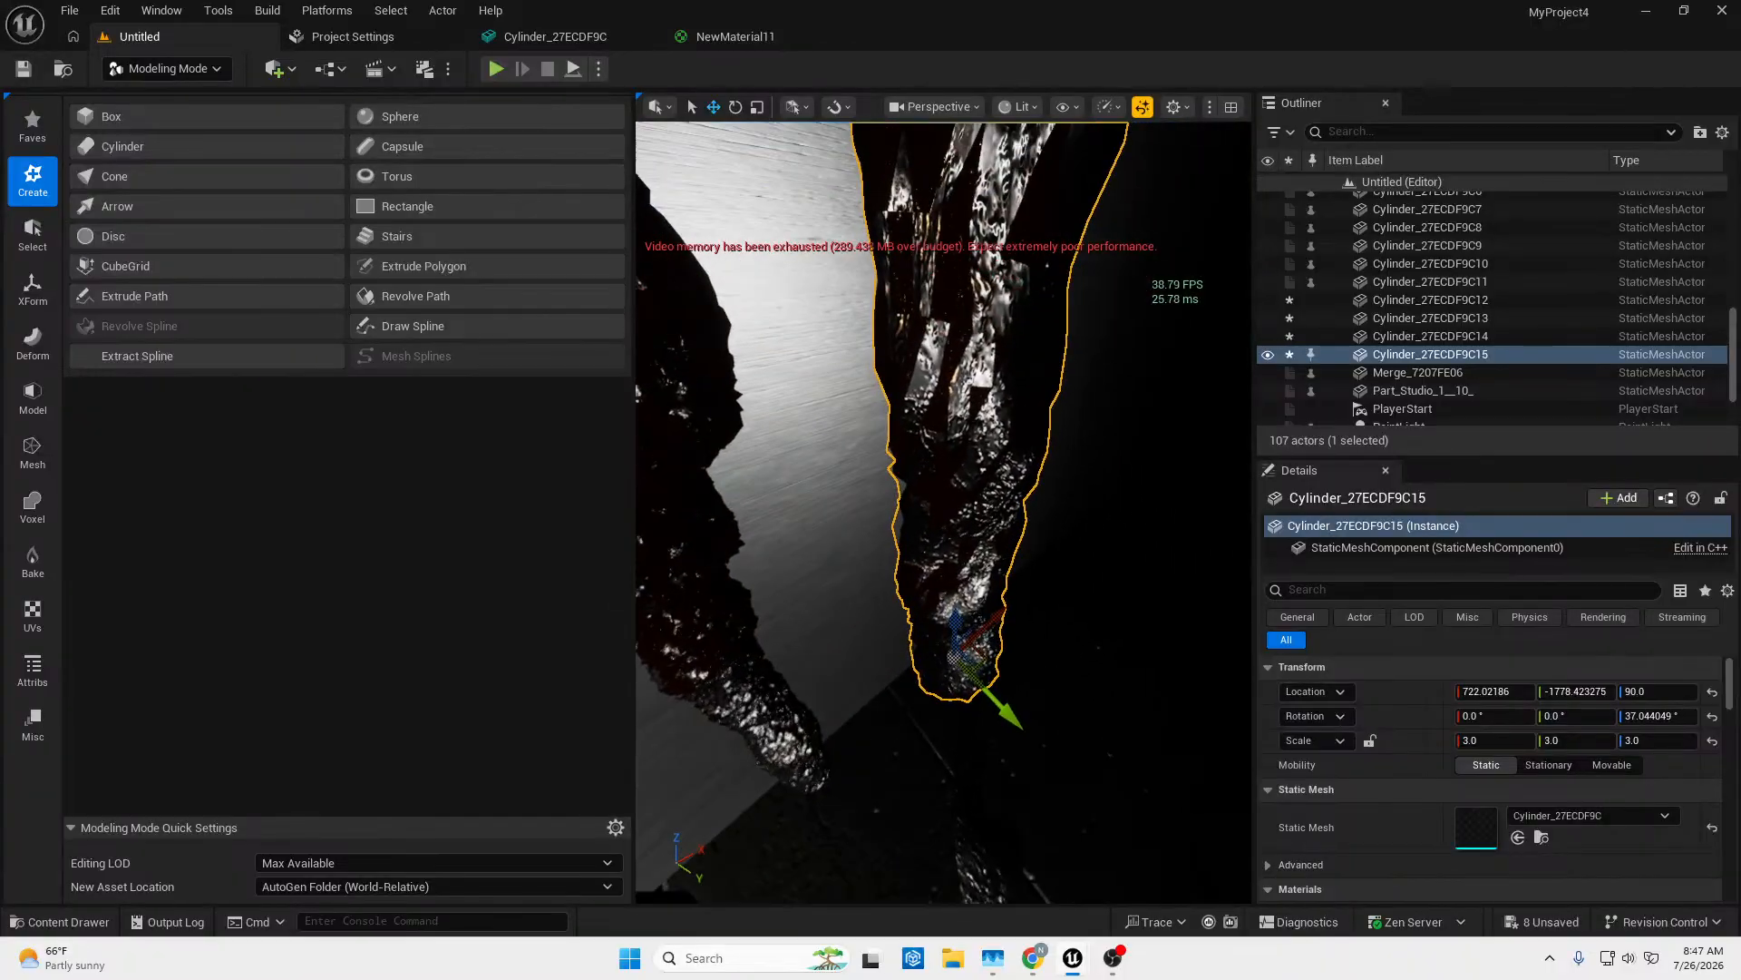
right_click_drag(1023, 713, 1004, 702)
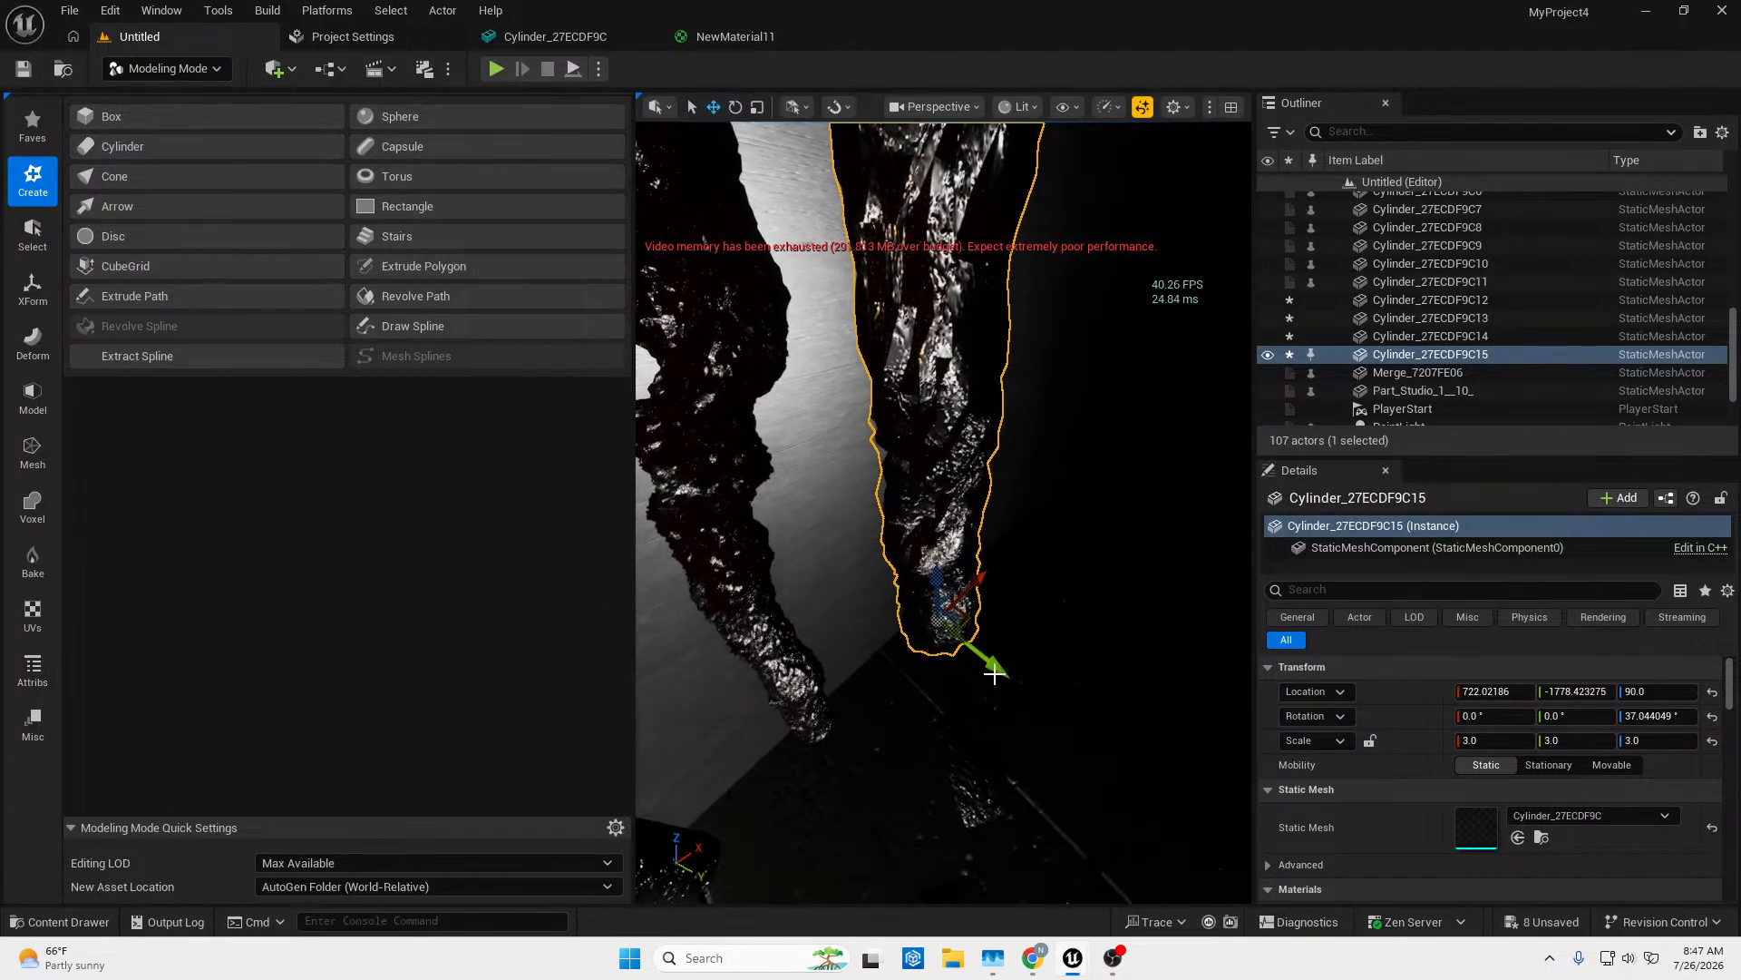
left_click_drag(995, 672, 1013, 686)
right_click_drag(1013, 685, 953, 671)
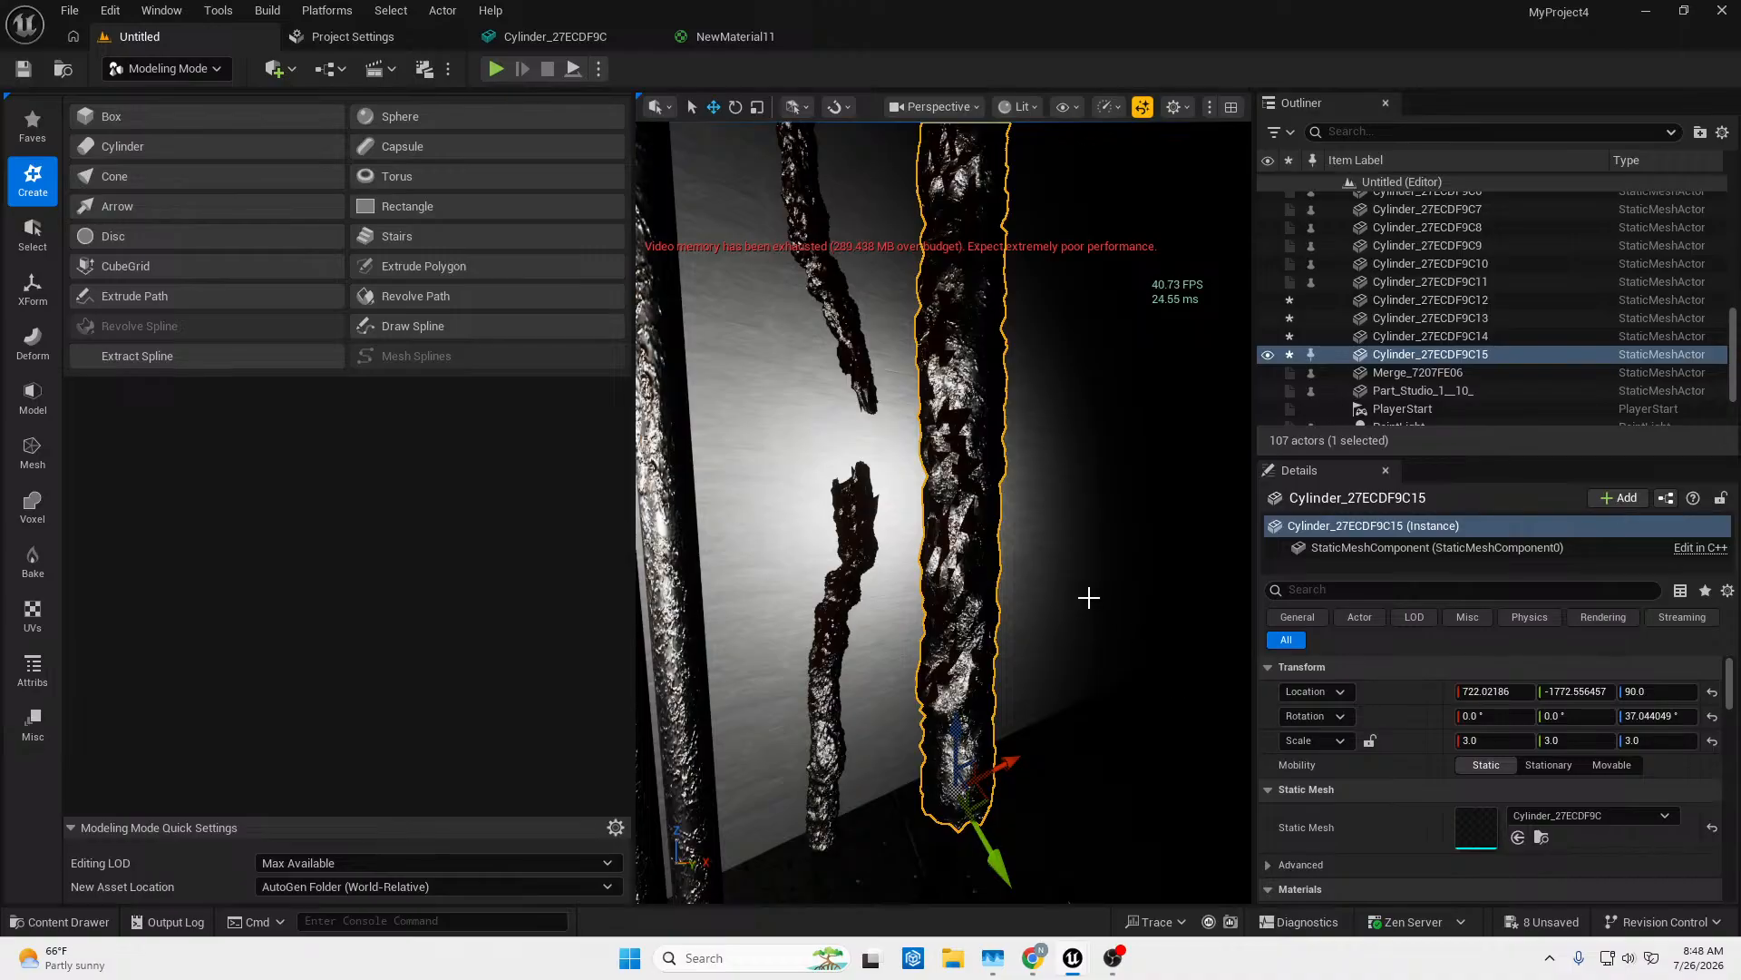
Duplicate the enlarged rough pipe beside the broken bent pipe.
key("ctrl+d")
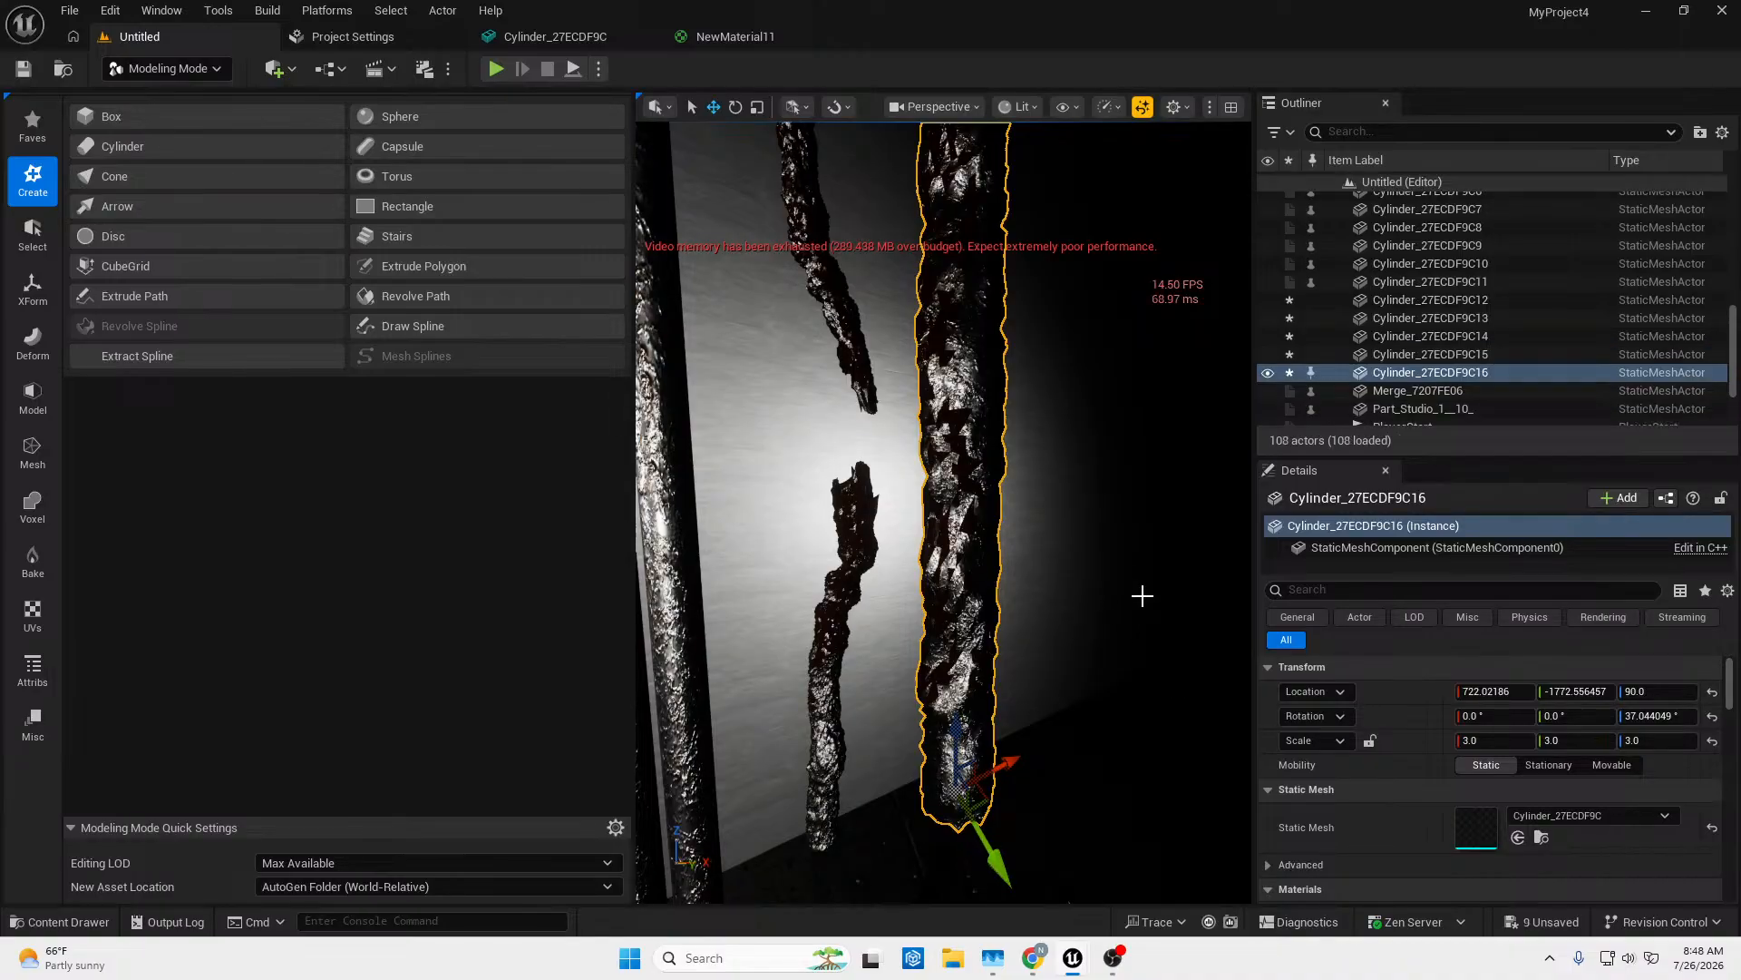
Move the duplicated cylinder along X to about 780, beside the original pipe, and deselect it.
left_click_drag(1050, 751, 1076, 737)
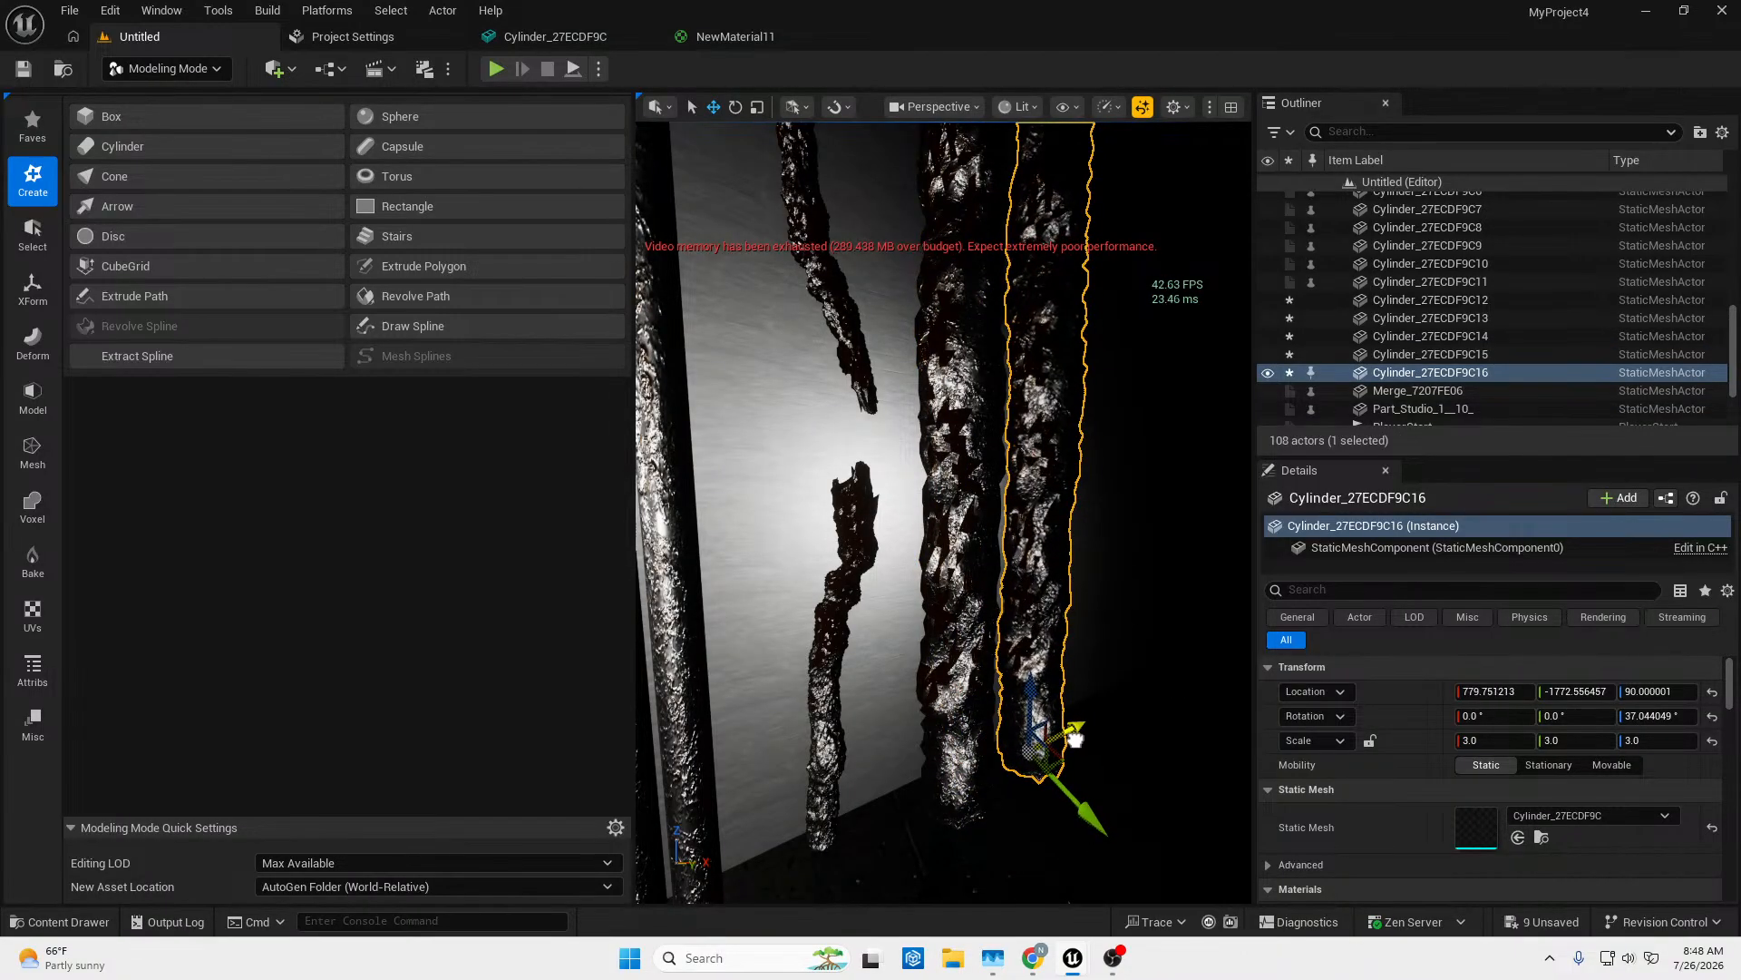
right_click_drag(1076, 736, 987, 696)
key("s")
key("Escape")
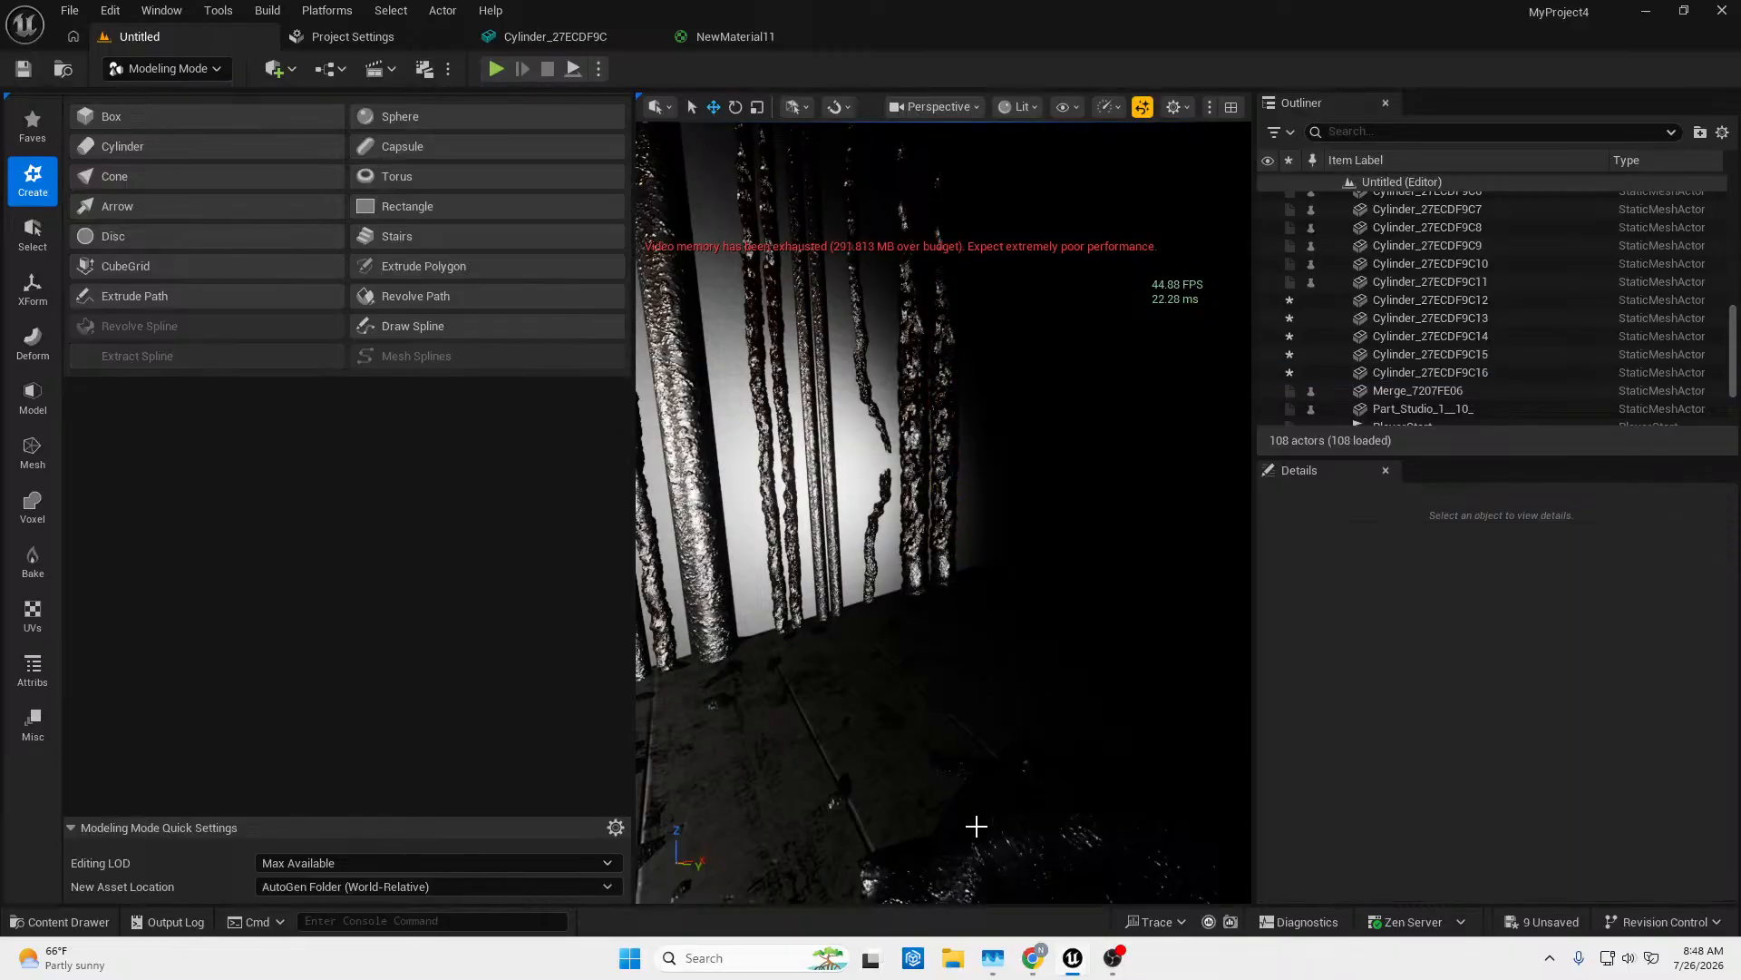
Examine the room's grated ceiling, rusty pipes and floor debris, and check the nolan folder of generated assets.
mouse_move(976, 825)
right_mouse_down()
mouse_move(807, 798)
mouse_move(454, 812)
mouse_move(1007, 808)
mouse_move(976, 825)
right_mouse_up()
key("w")
key("w")
key("s")
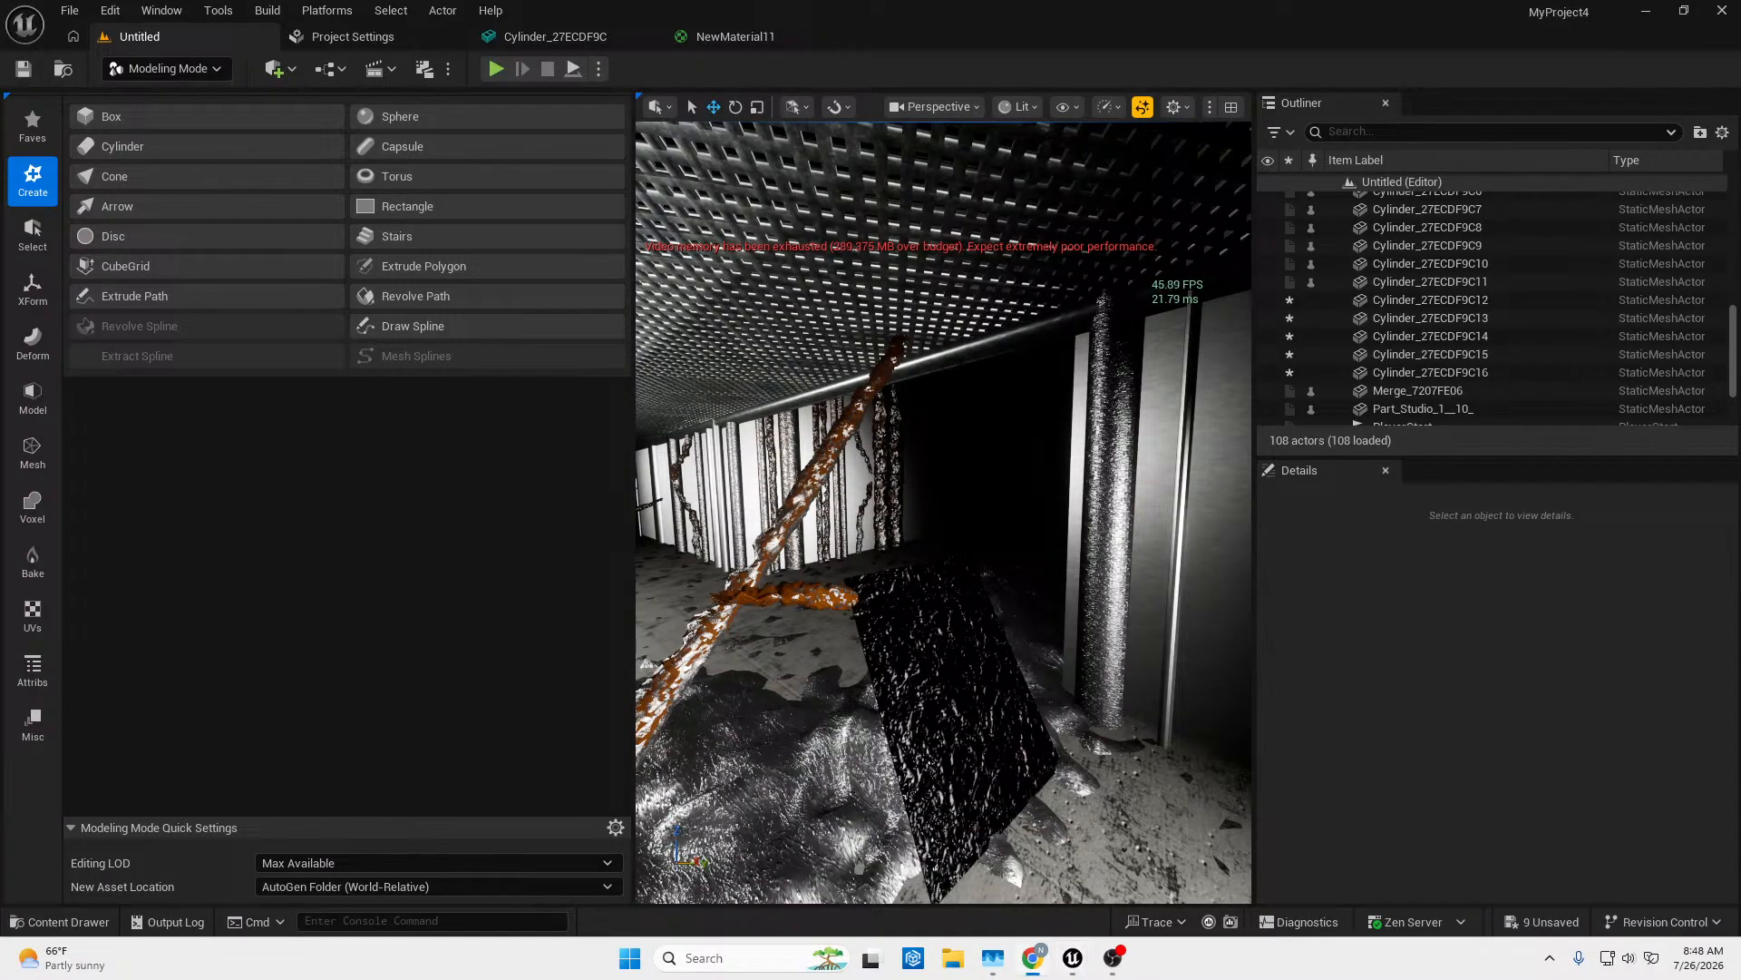
mouse_move(1072, 960)
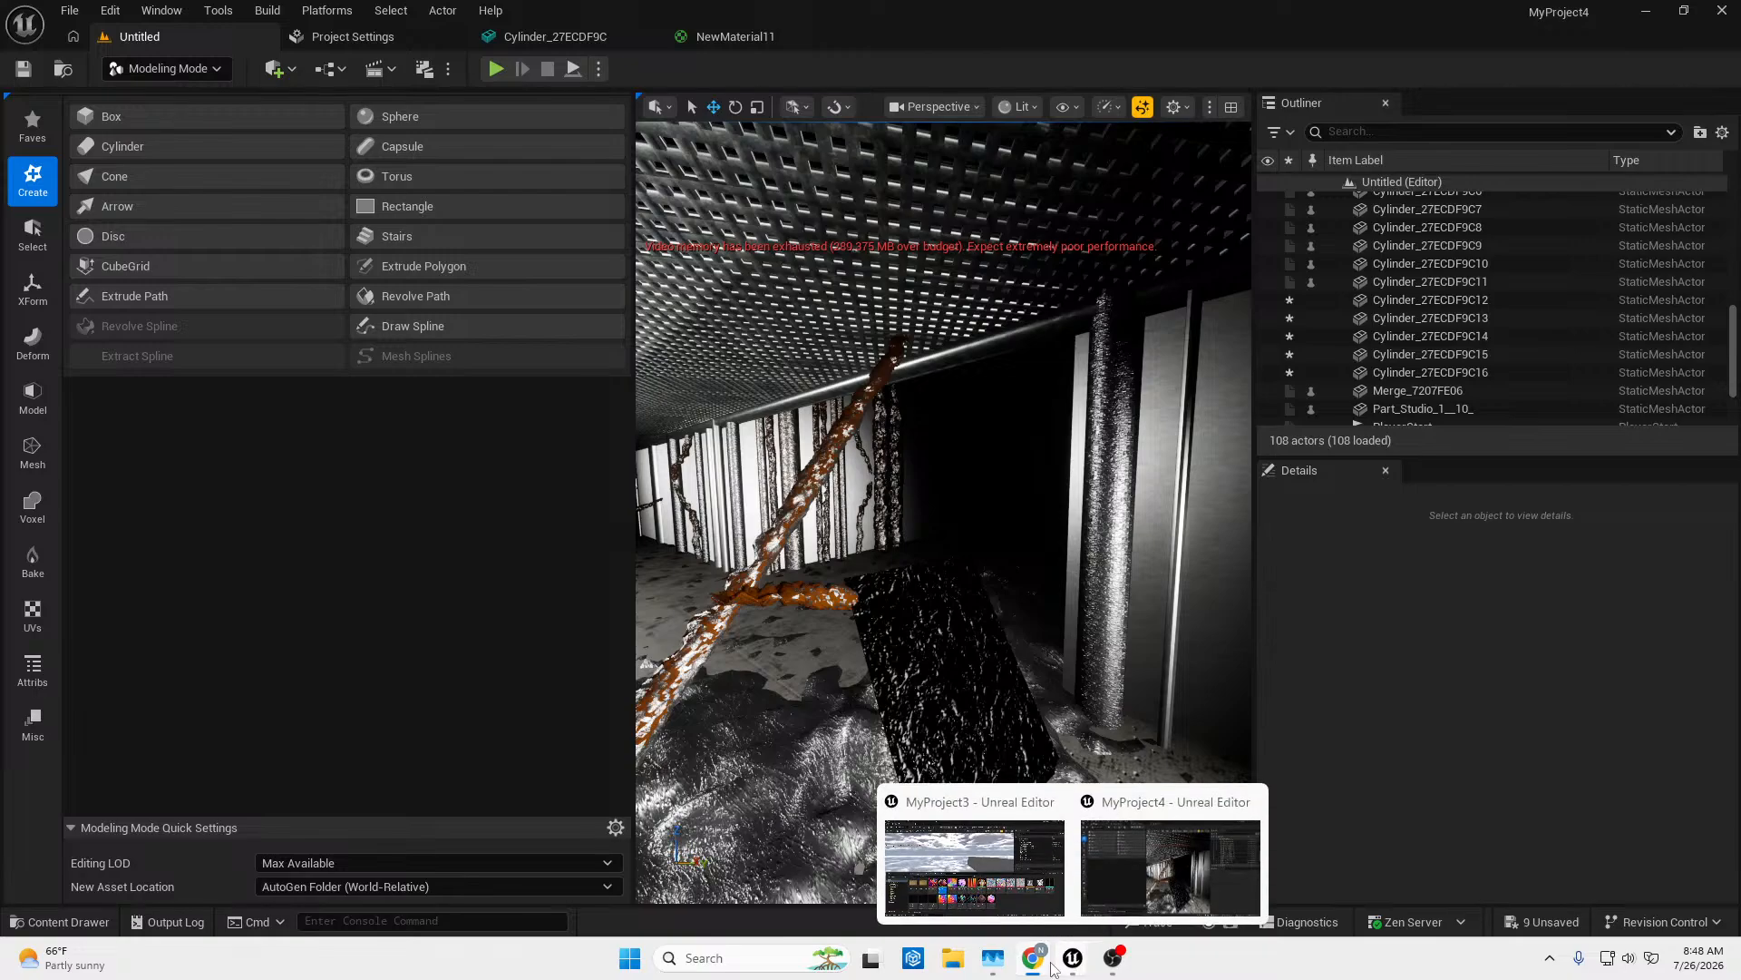
left_click(51, 922)
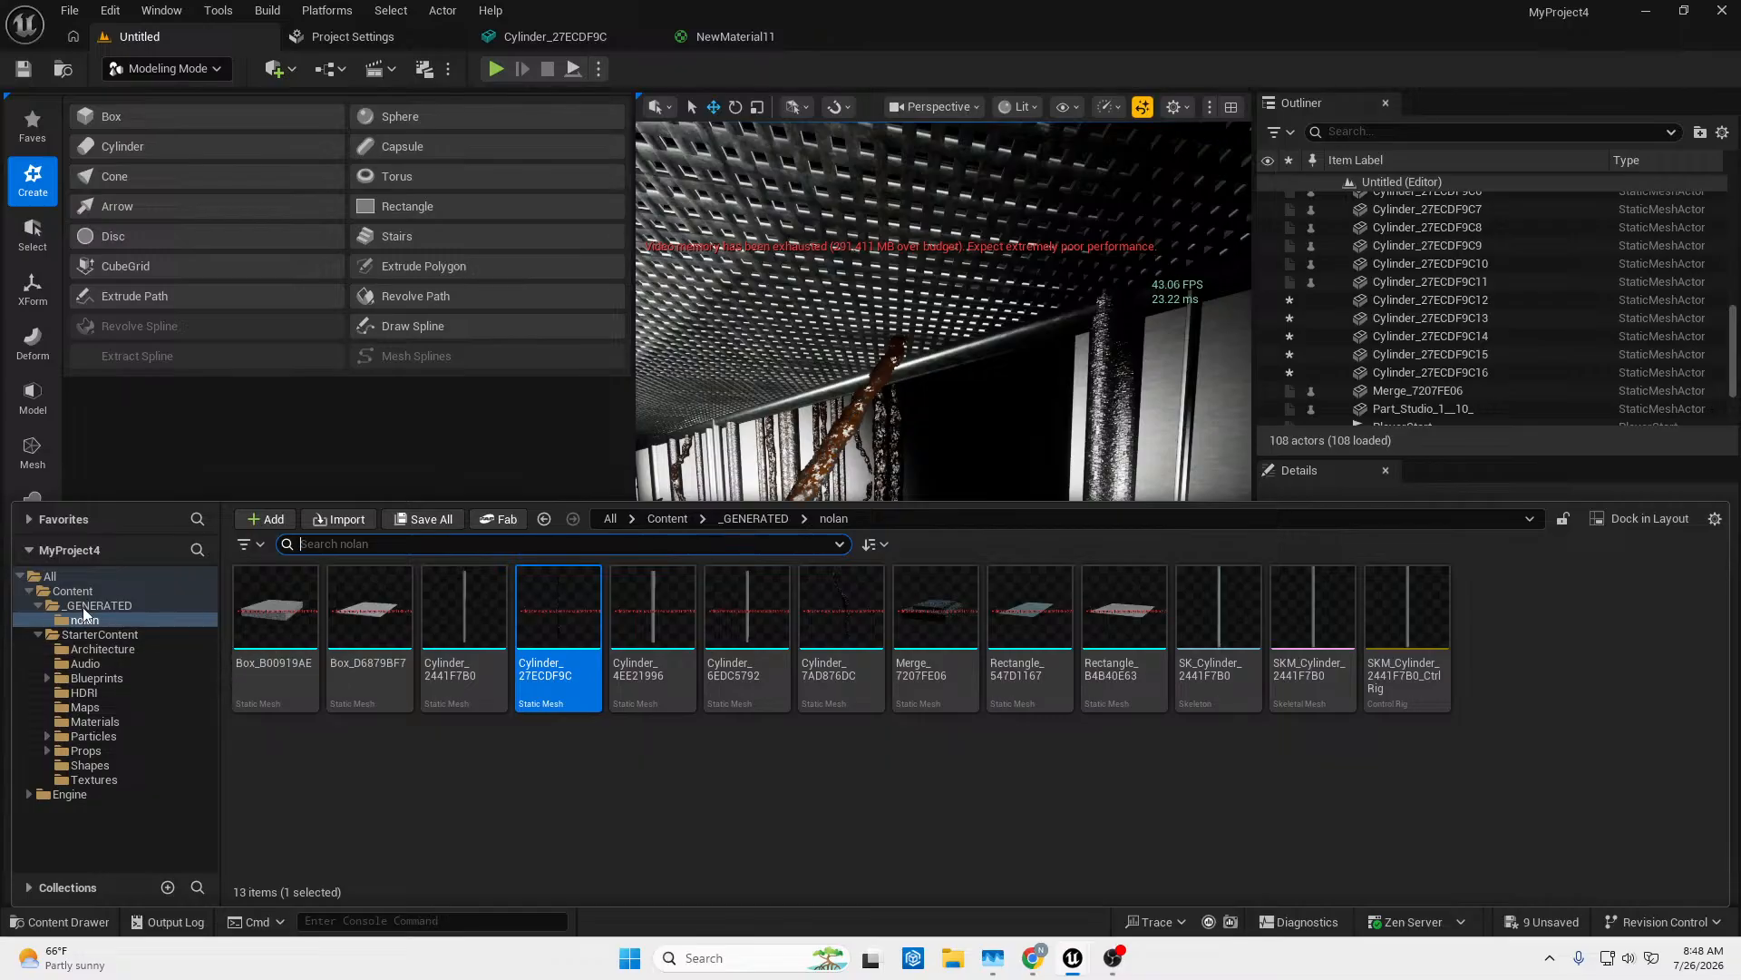
right_click_drag(738, 443, 642, 327)
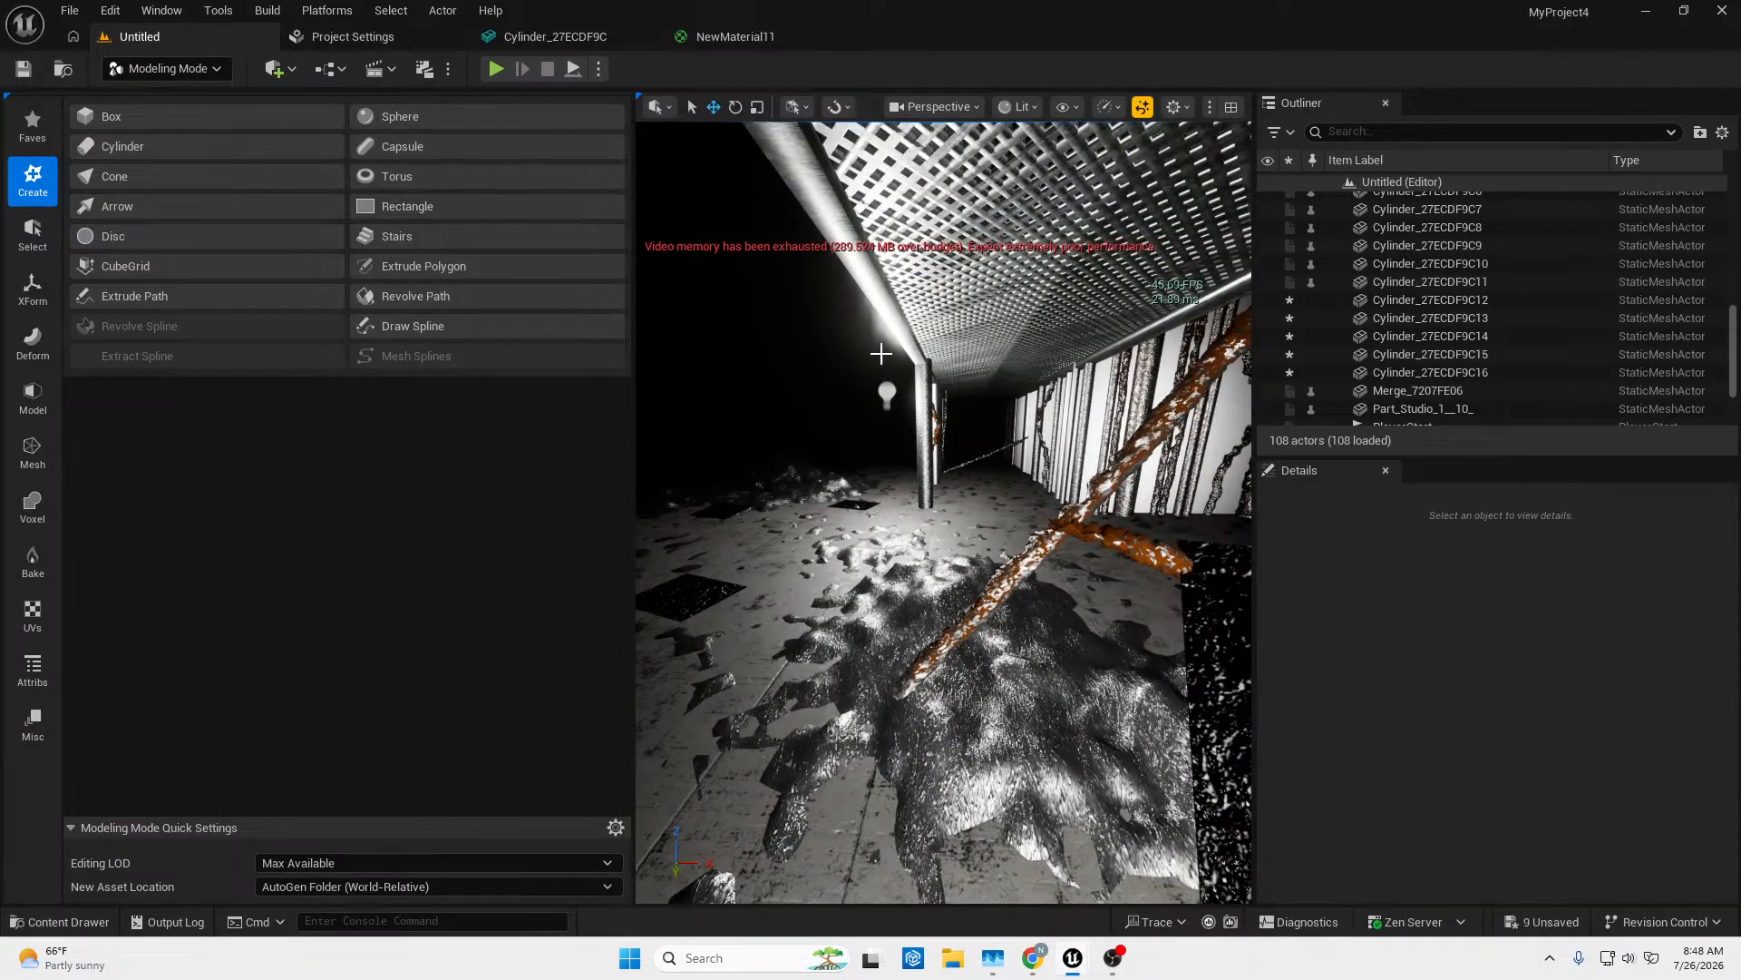
right_click_drag(894, 325, 911, 471)
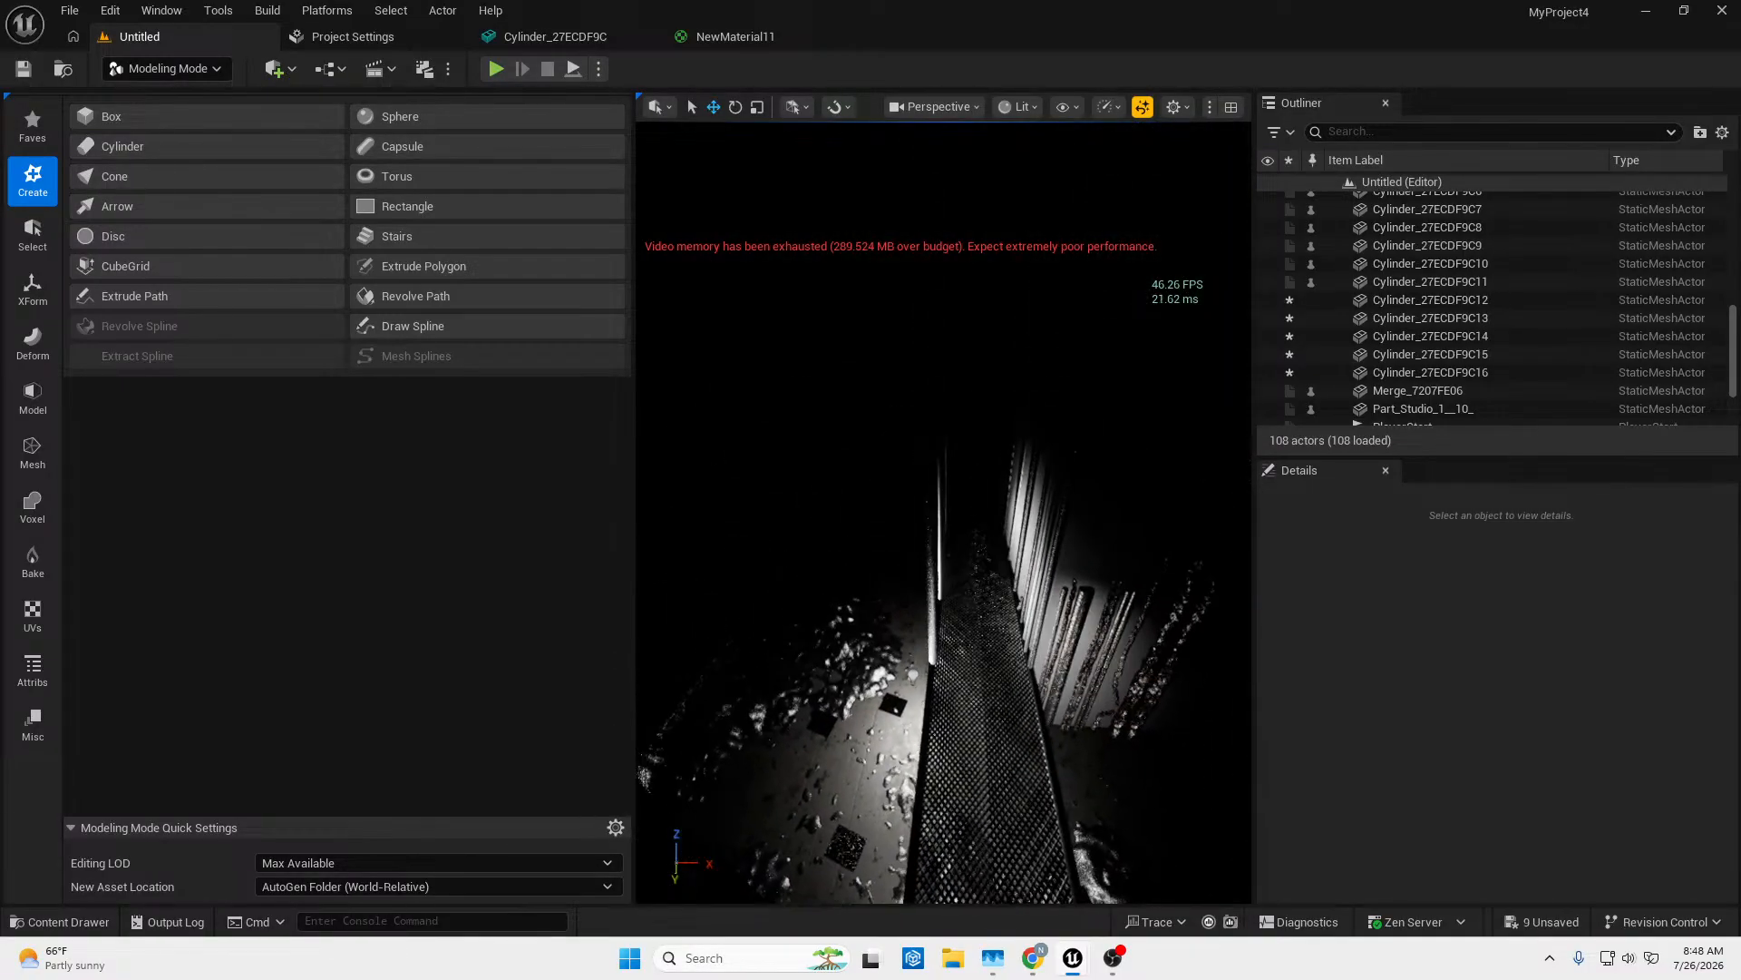
Switch the viewport to Unlit view mode to inspect the large rocky surface.
left_click(1036, 102)
left_click(1037, 199)
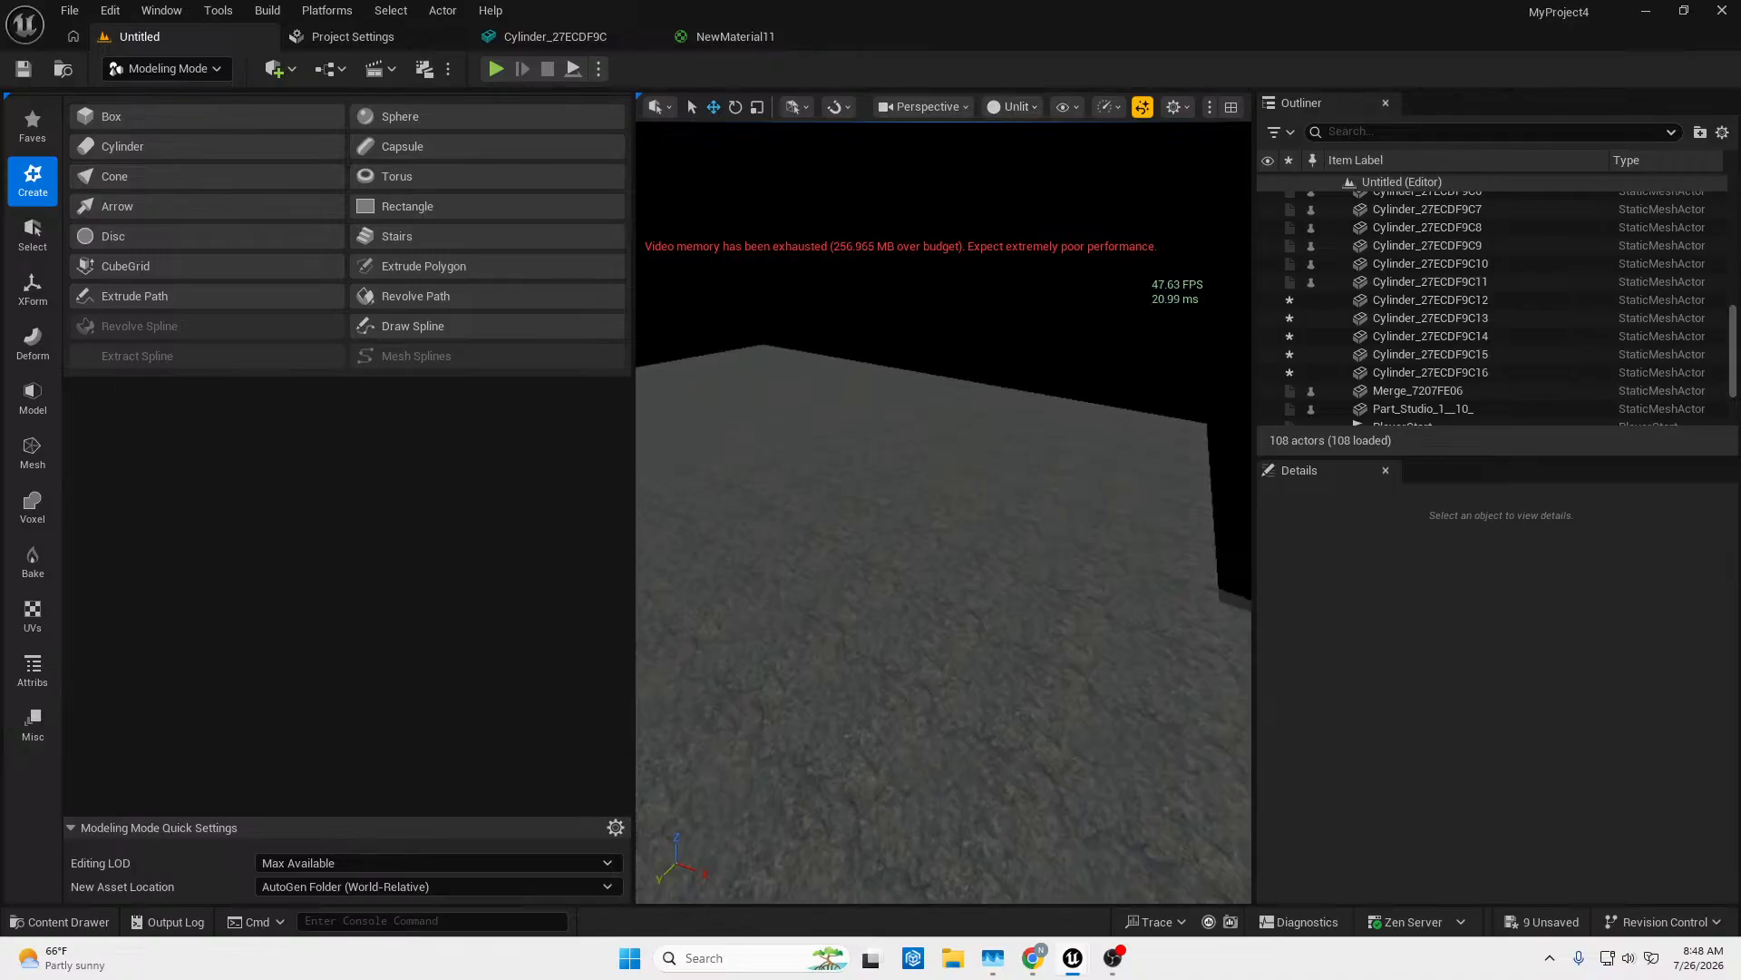
right_click_drag(961, 380, 762, 309)
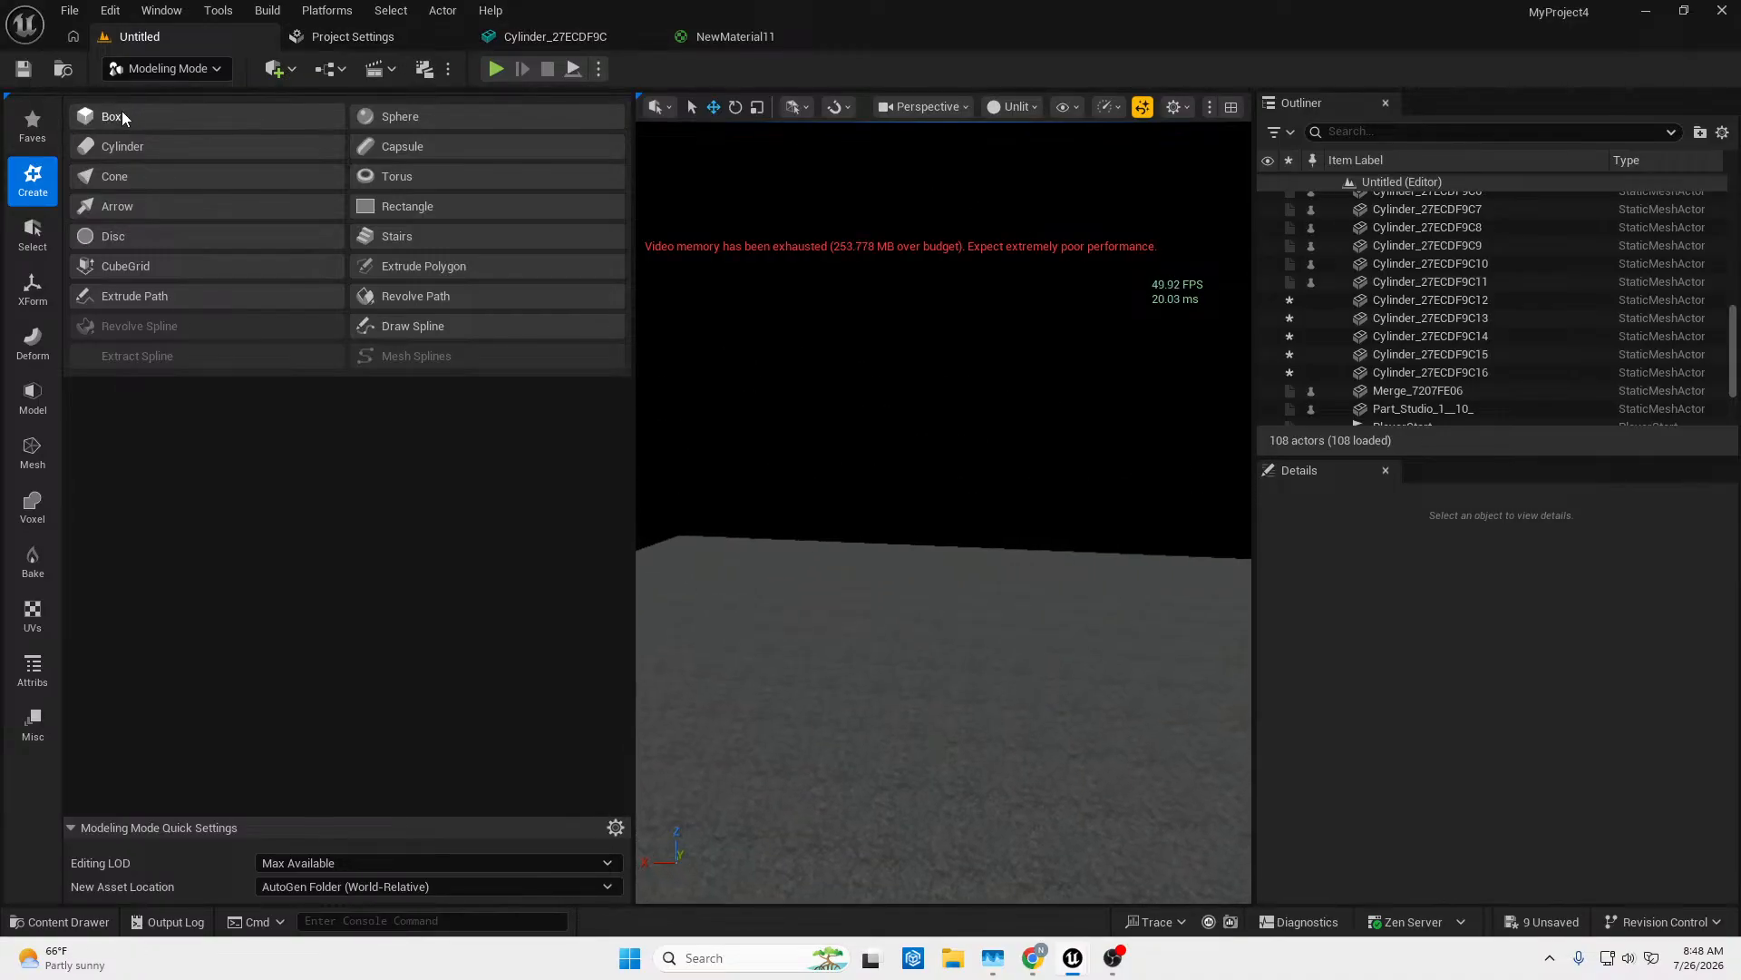
mouse_move(729, 537)
right_mouse_down()
mouse_move(729, 615)
mouse_move(729, 542)
right_mouse_up()
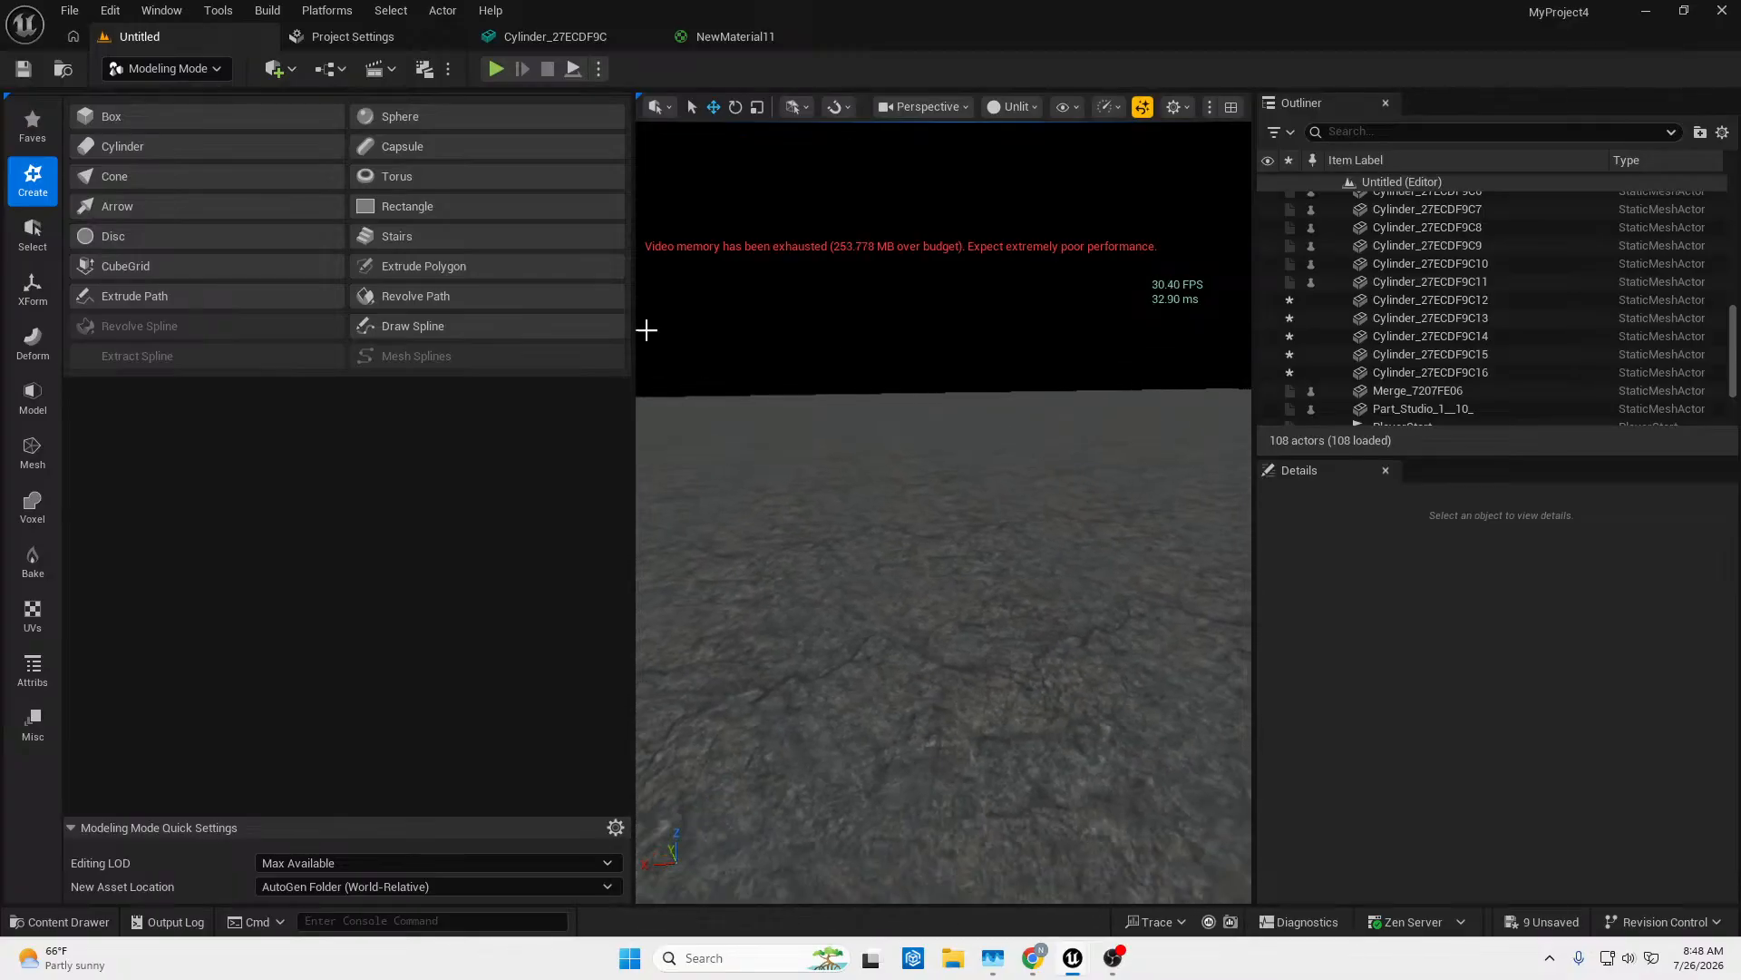
Add a point light to the level above the rocky surface.
left_click(140, 72)
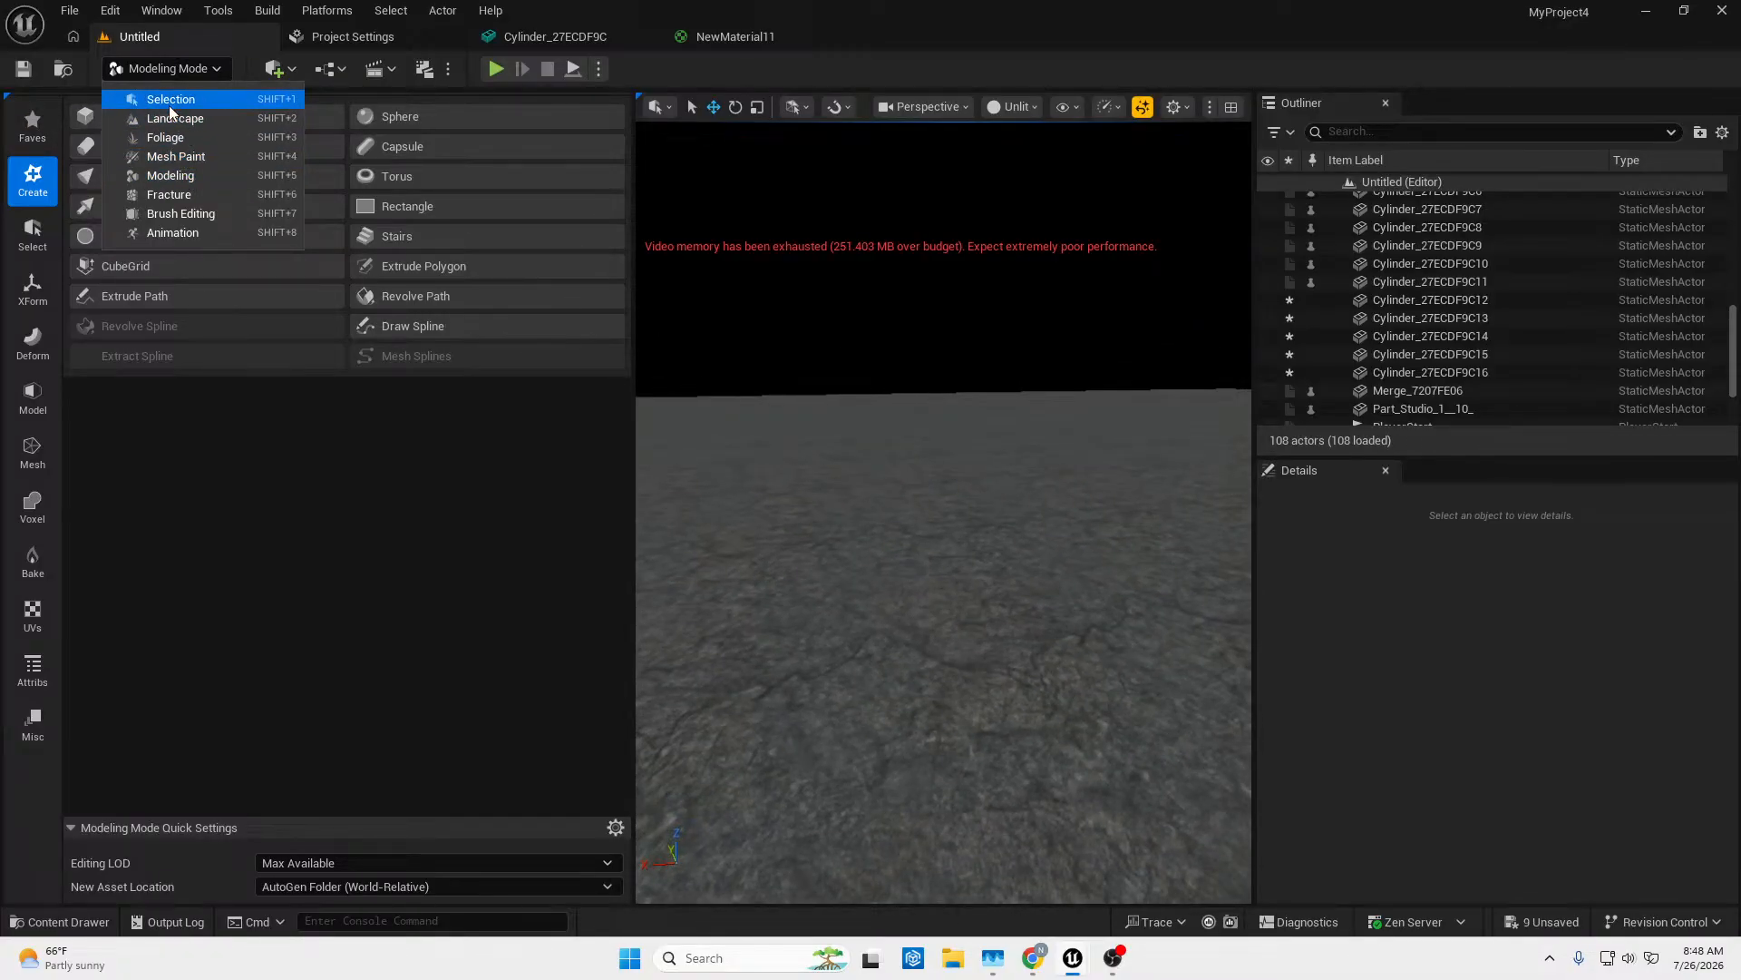
left_click(280, 73)
left_click(279, 73)
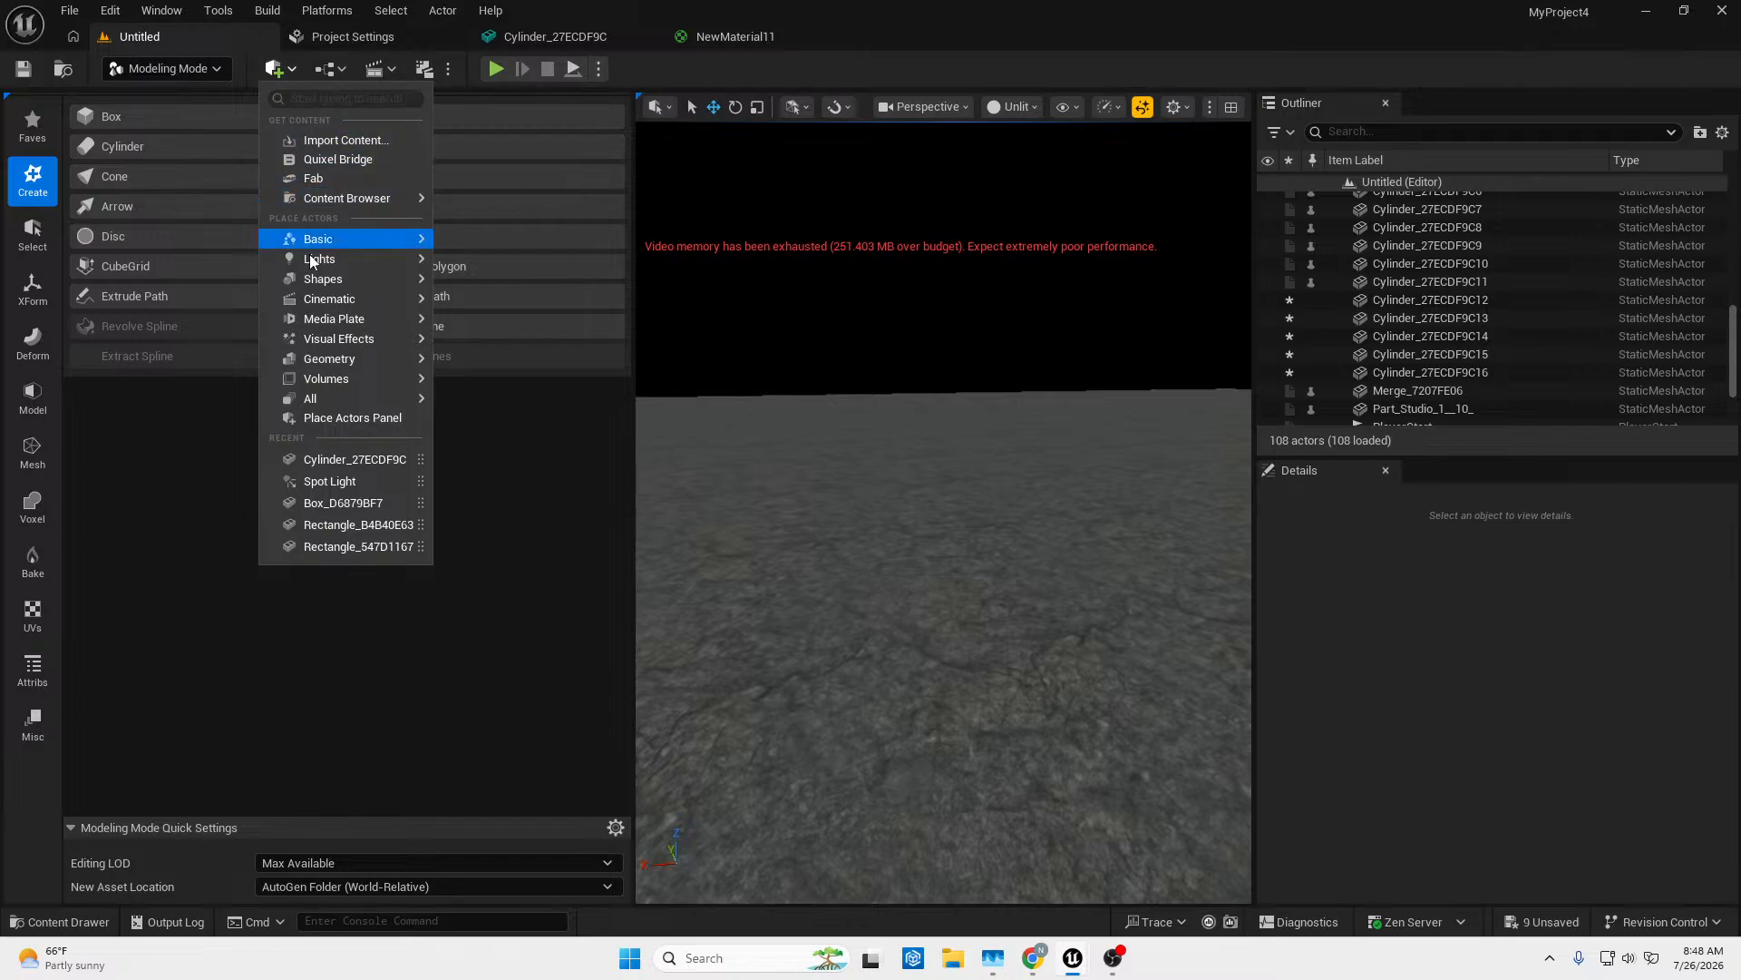
mouse_move(404, 259)
left_click(497, 291)
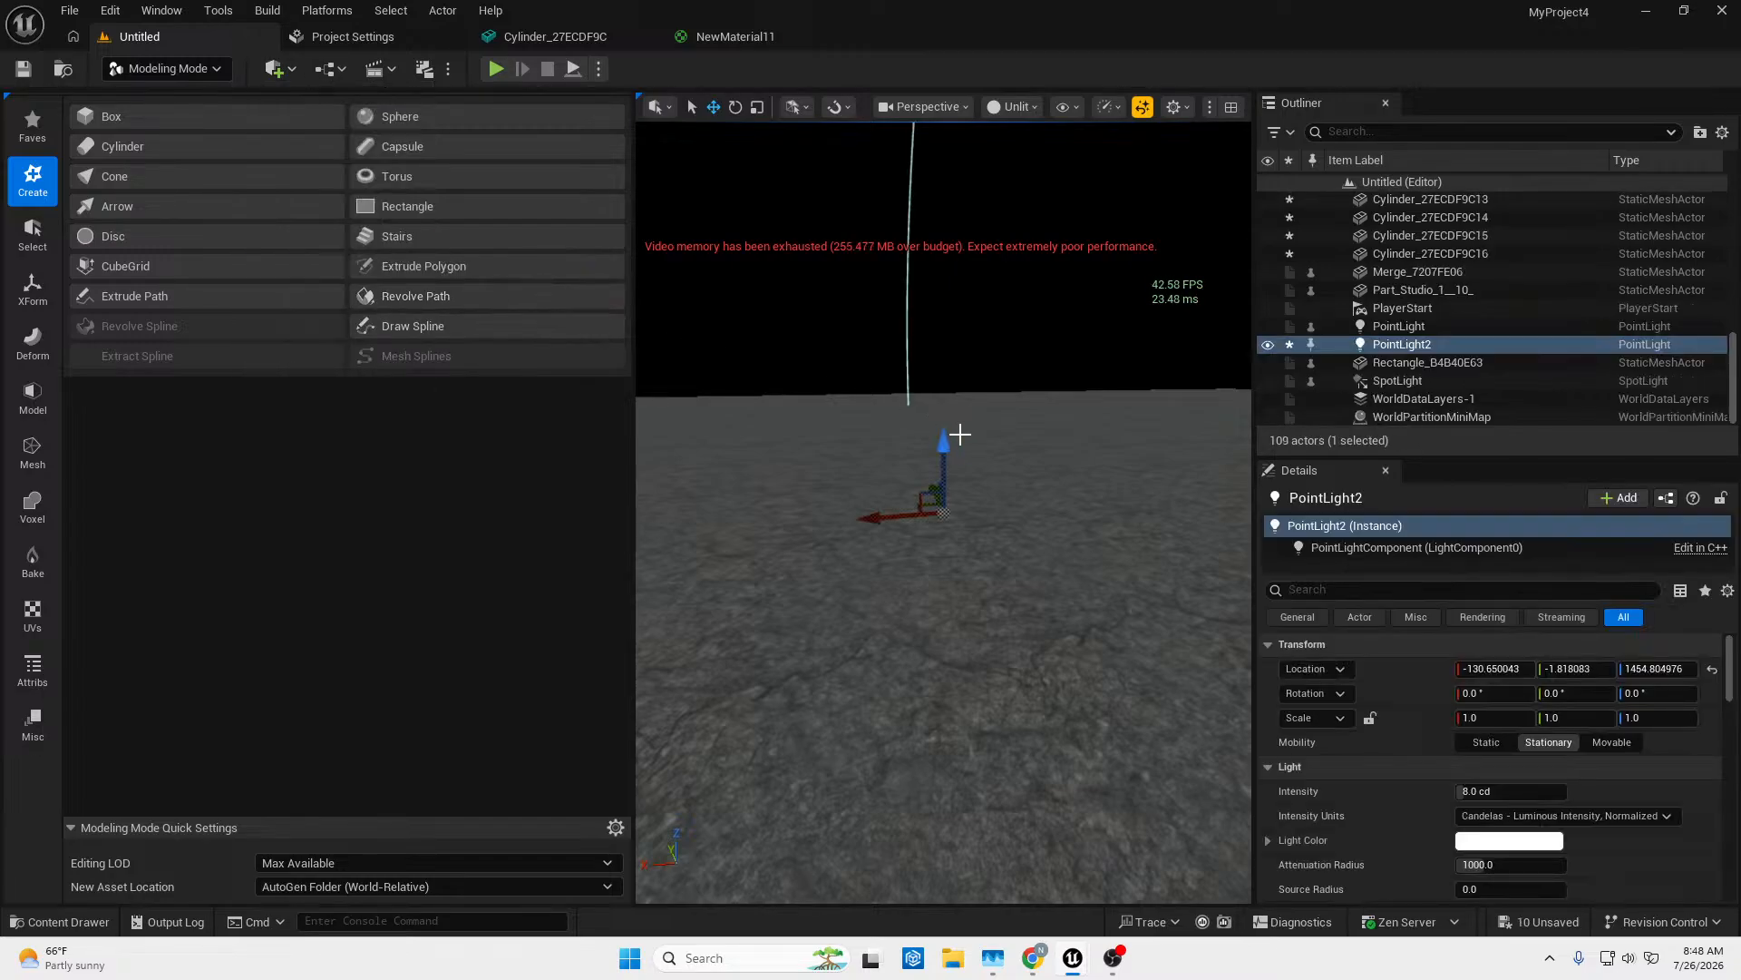
Raise the new point light to a height of about 2049 and shift it along X to about -177.
left_click_drag(944, 440, 934, 167)
right_click_drag(934, 166, 936, 140)
key("e")
right_click_drag(925, 367, 923, 392)
key("w")
left_click_drag(862, 526, 898, 330)
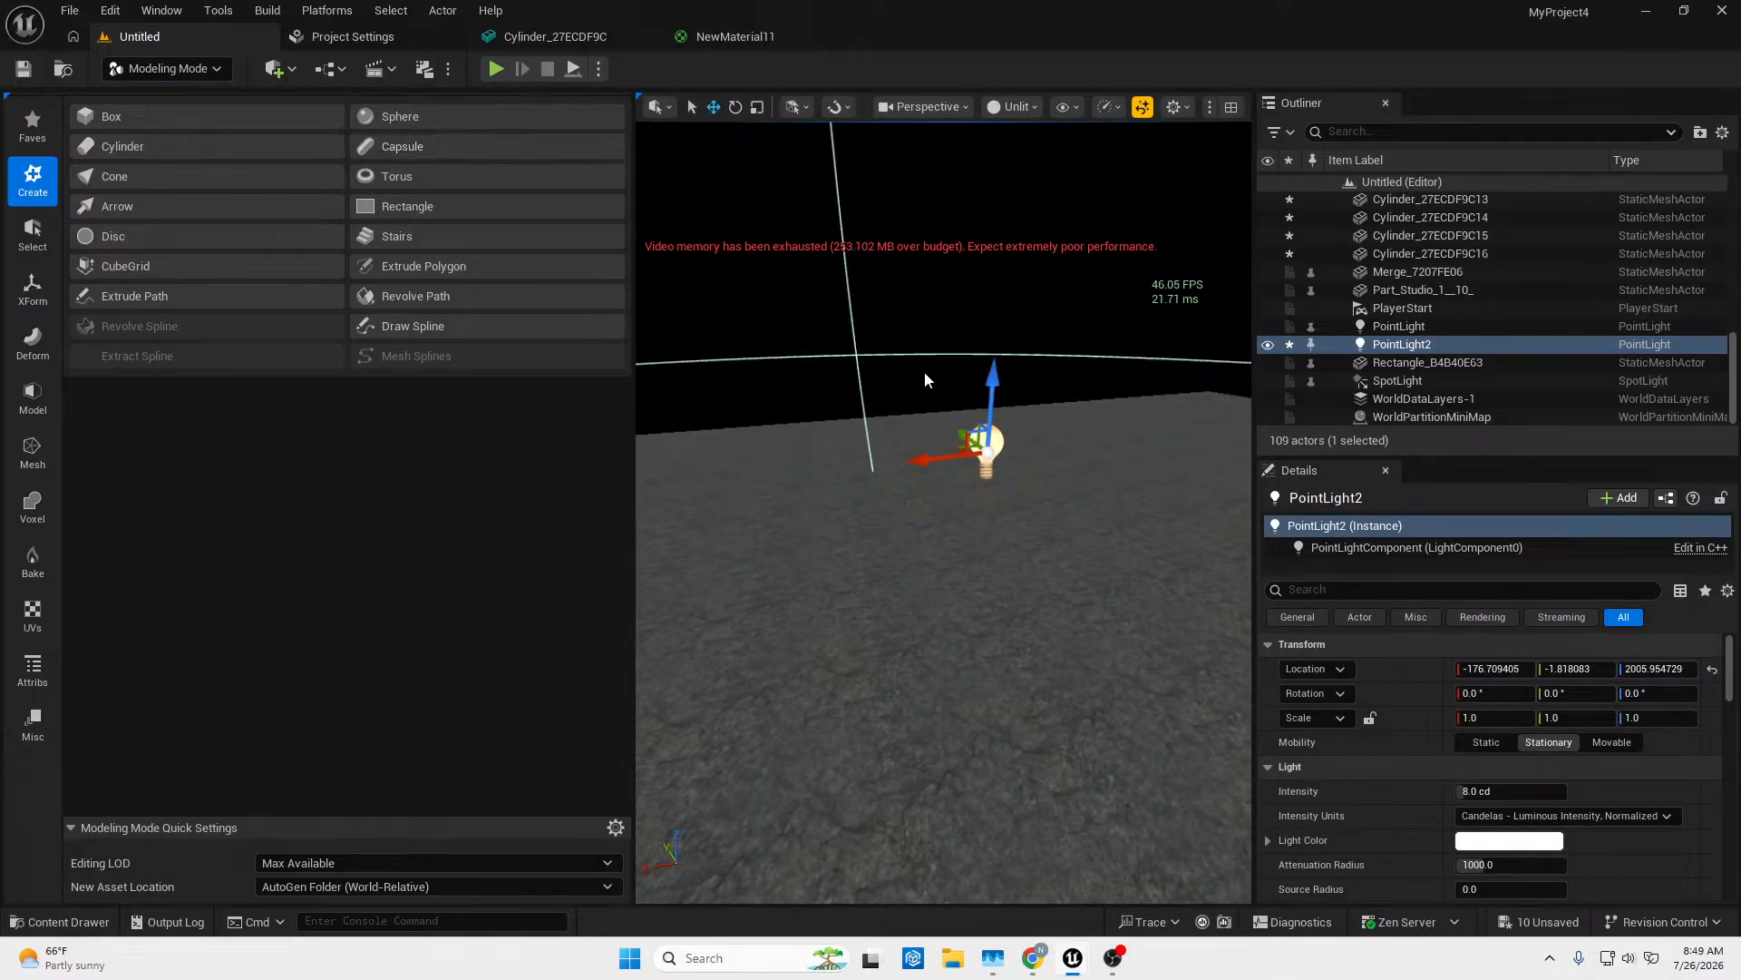
left_click_drag(988, 382, 997, 308)
right_click_drag(998, 309, 981, 423)
key("s")
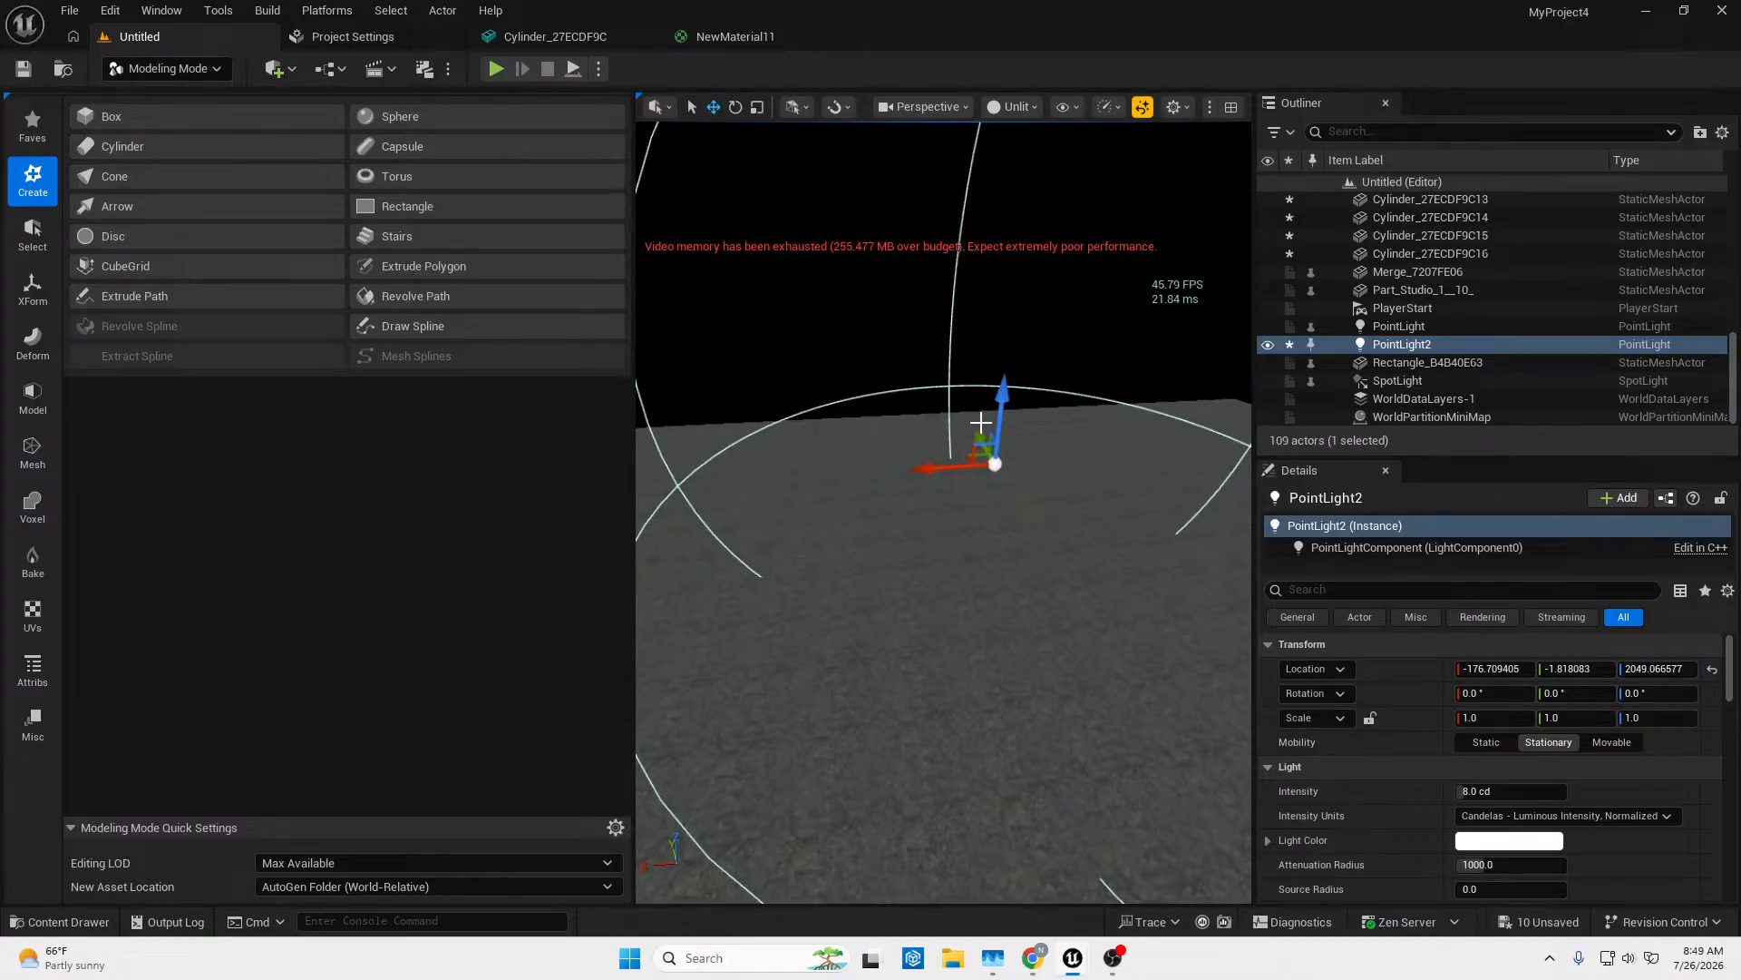
Duplicate the point light four times, arranging four lights in a rectangle and placing the fifth higher, at about Z 2193.
left_click_drag(988, 439, 747, 582, "alt")
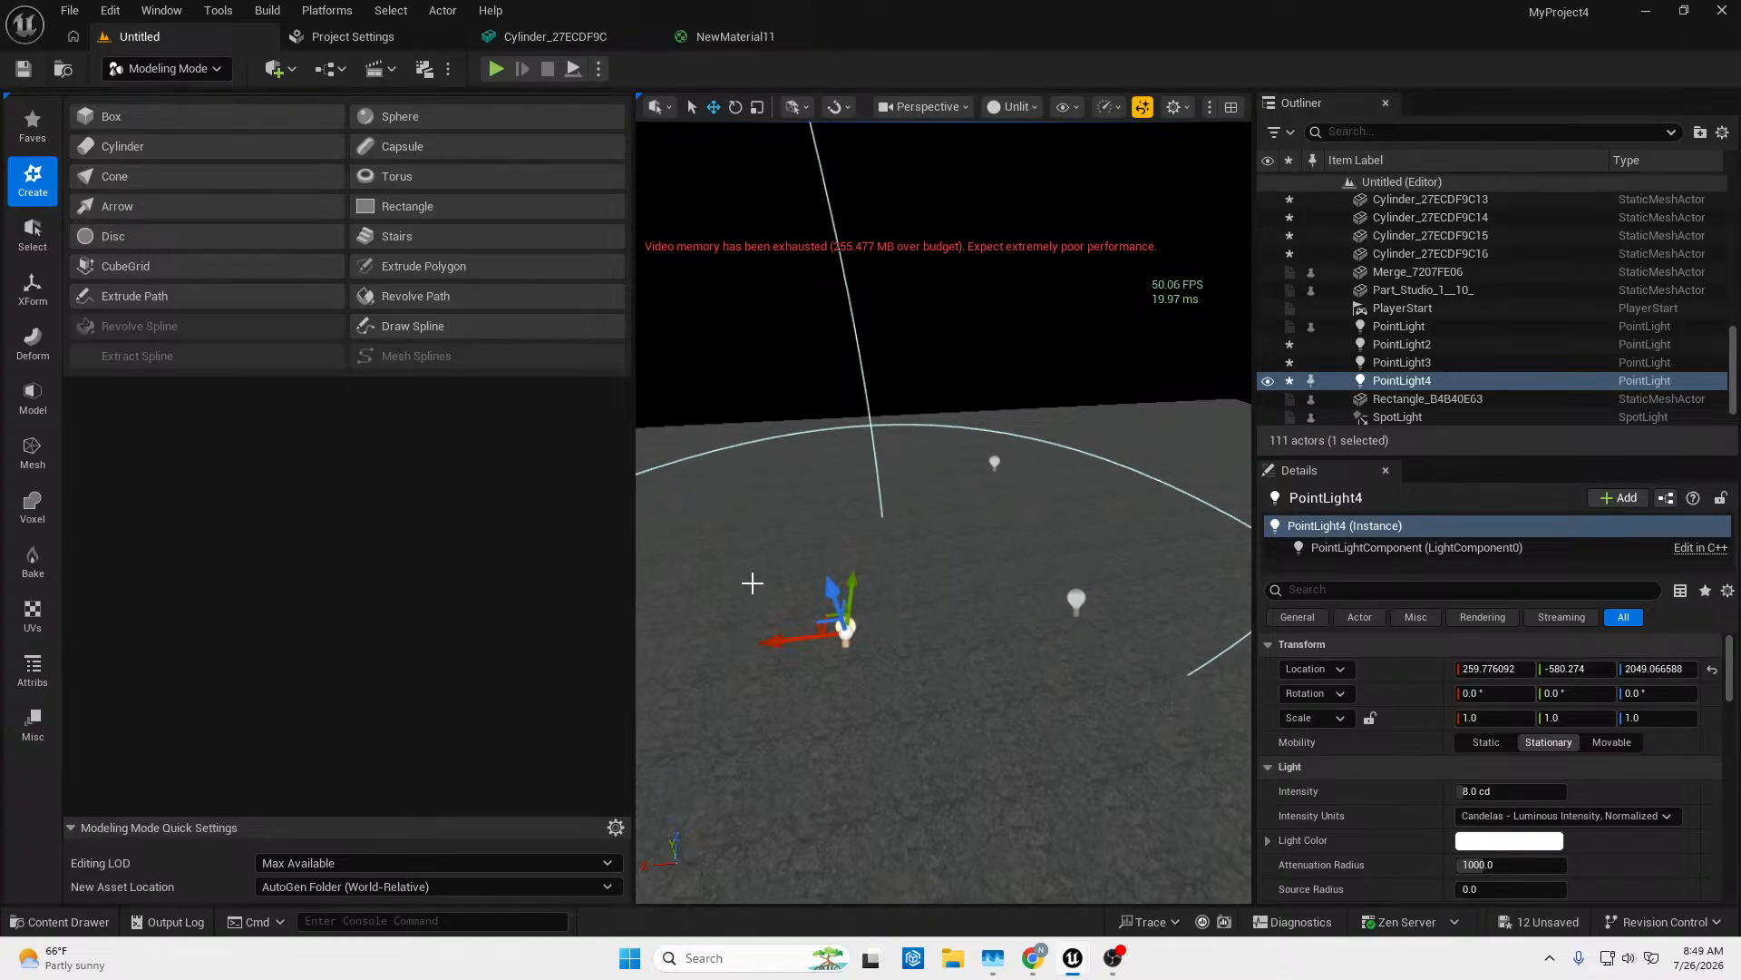
key("ctrl+d")
left_click_drag(853, 590, 980, 414)
key("ctrl+d")
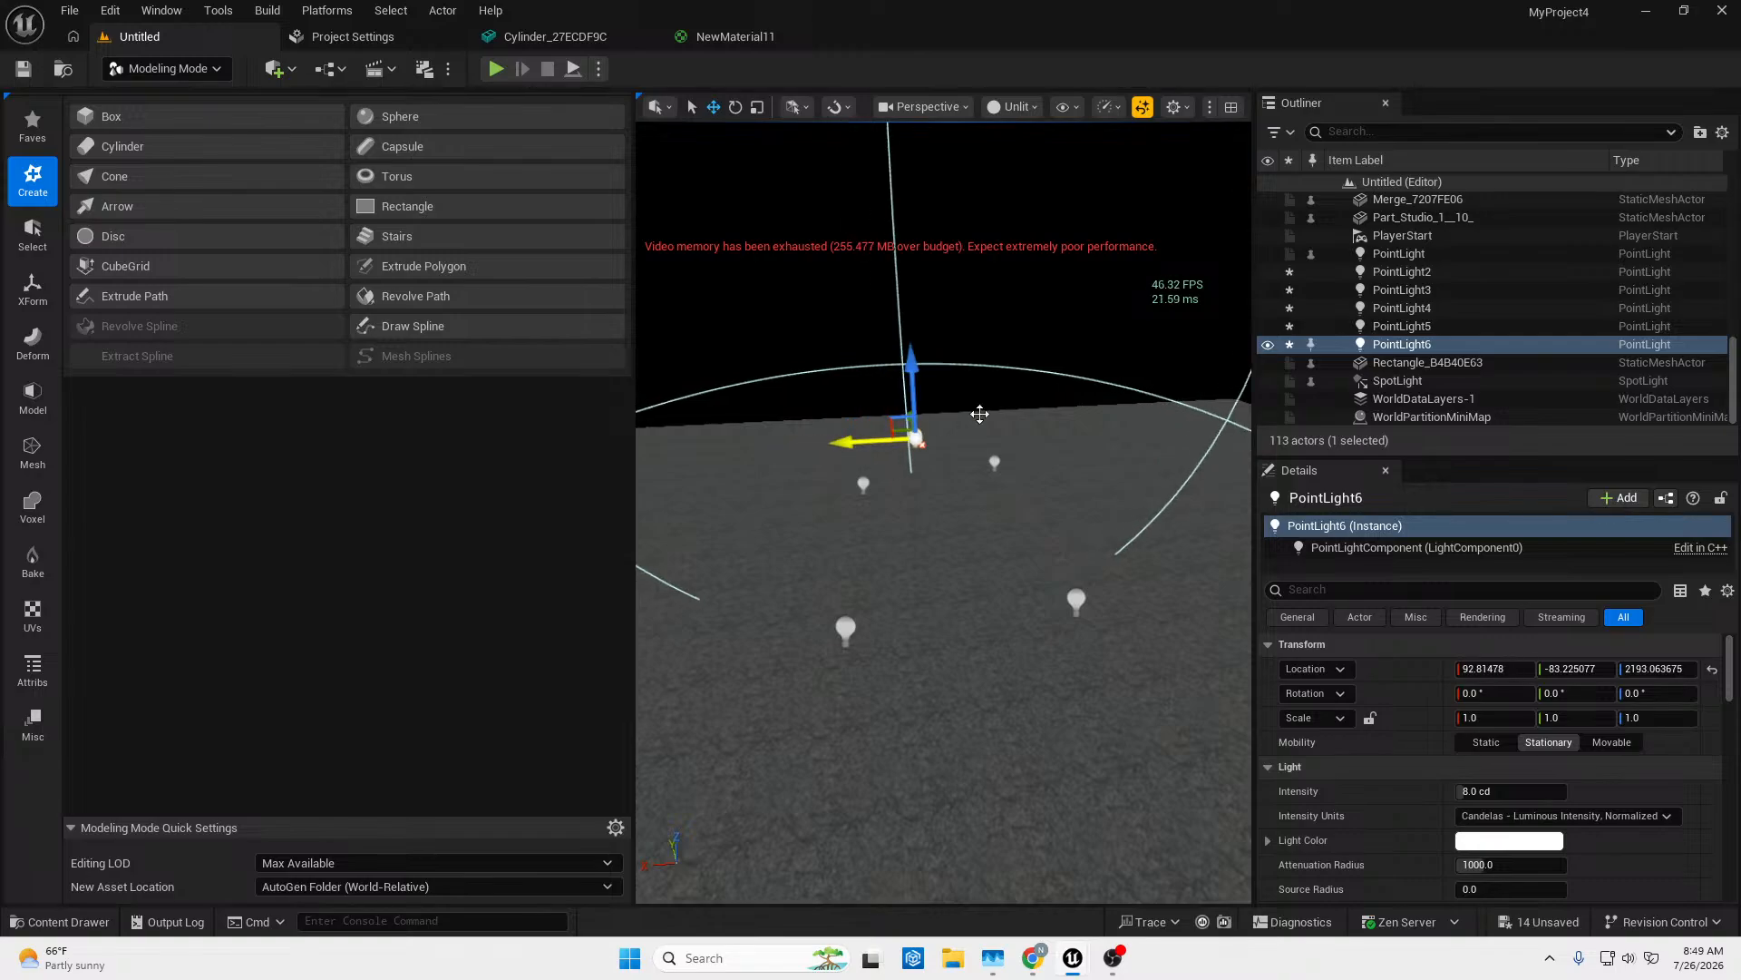
Return the viewport to Lit view mode to show the lights' effect on the surface.
left_click(1014, 109)
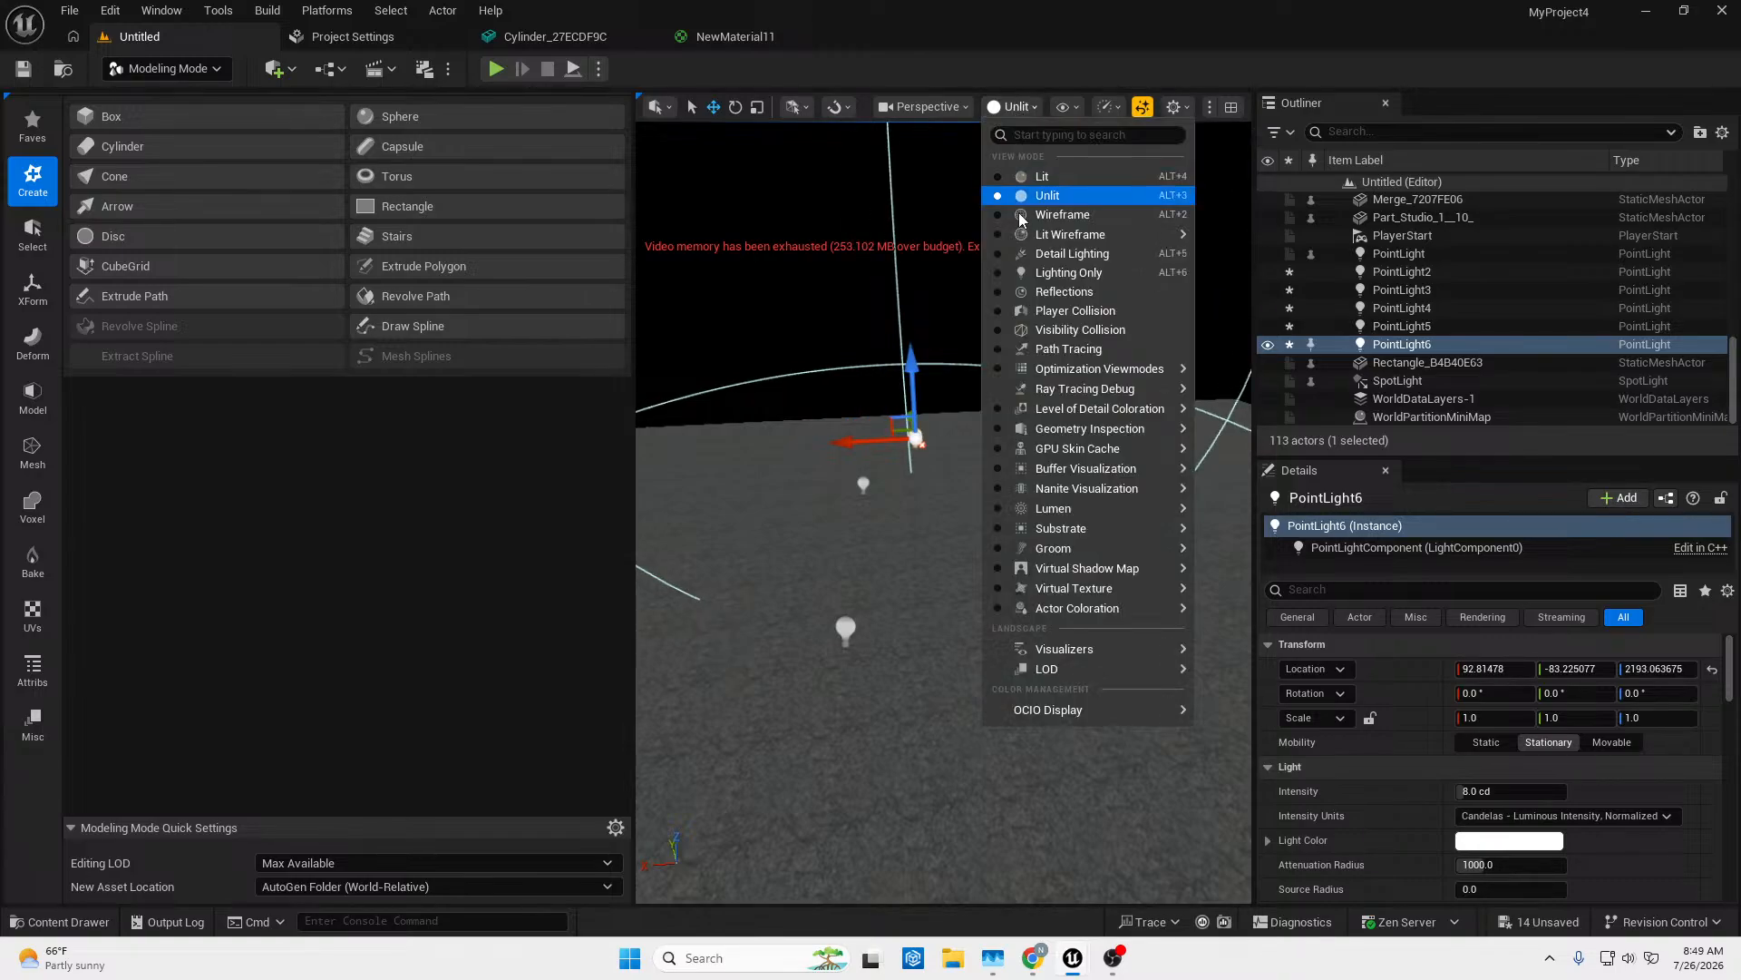
left_click(1029, 177)
mouse_move(993, 334)
right_mouse_down()
mouse_move(989, 463)
mouse_move(984, 317)
mouse_move(994, 341)
right_mouse_up()
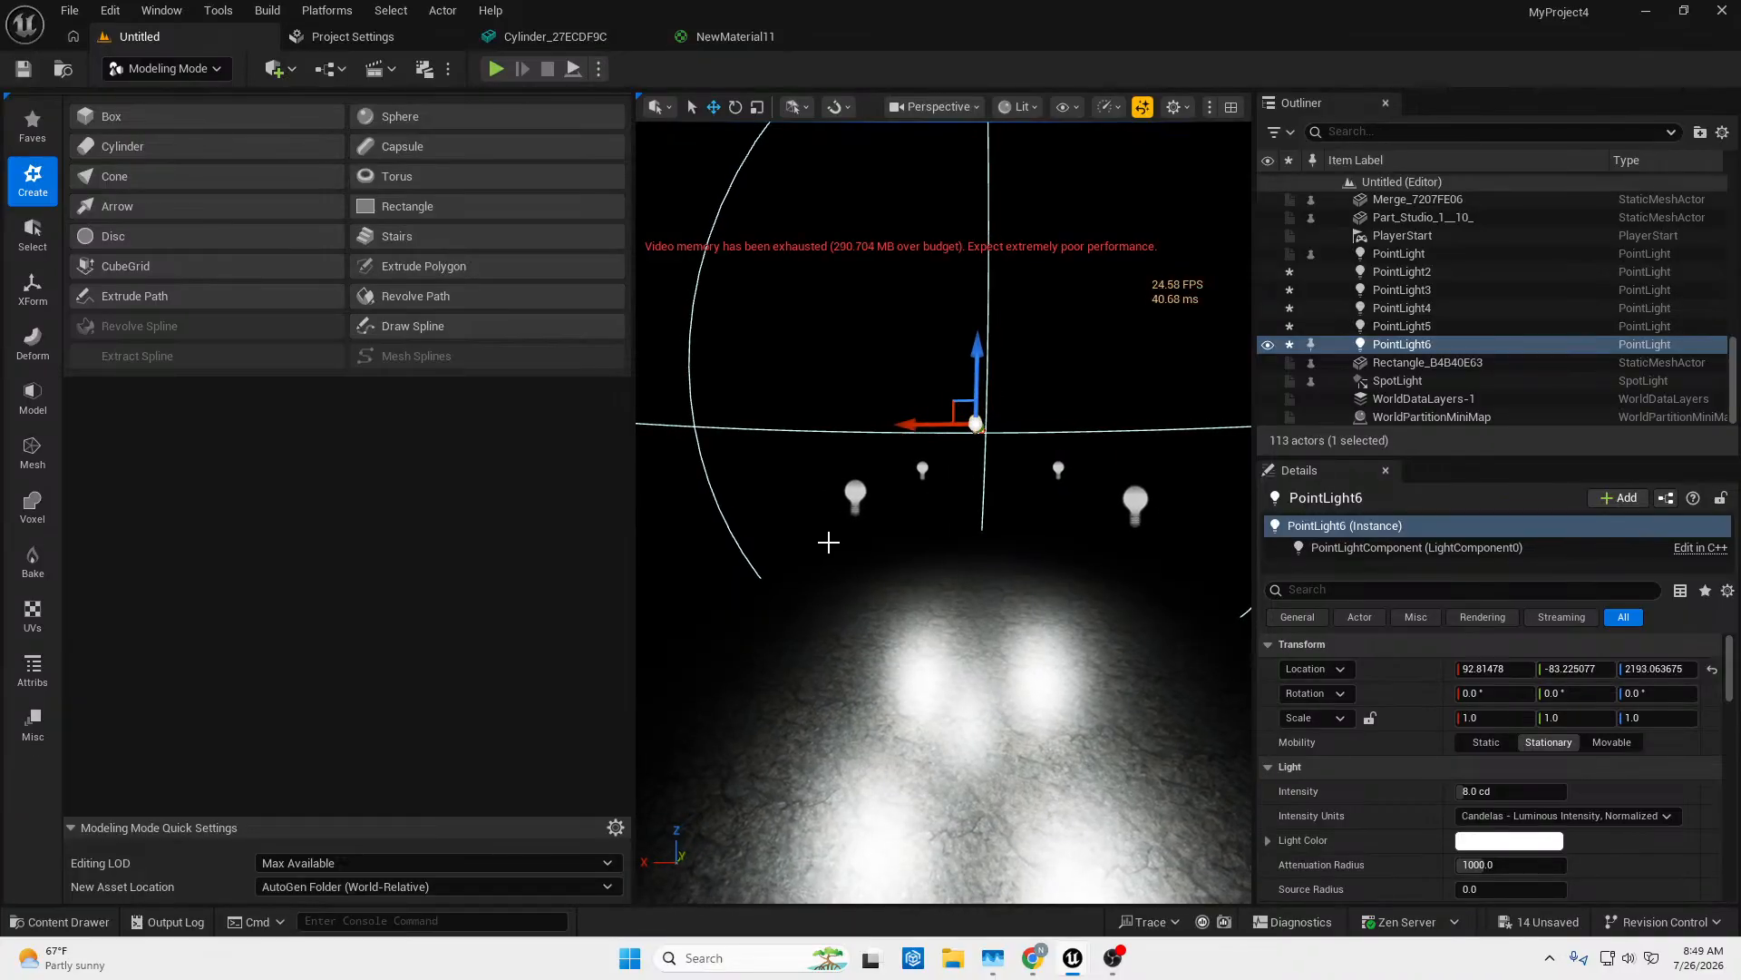
Increase the attenuation radius to about 3803 for PointLight4, 4567 for PointLight3, 6230 for PointLight5 and 3127 for PointLight2.
left_click(862, 500)
right_click_drag(839, 430, 853, 430)
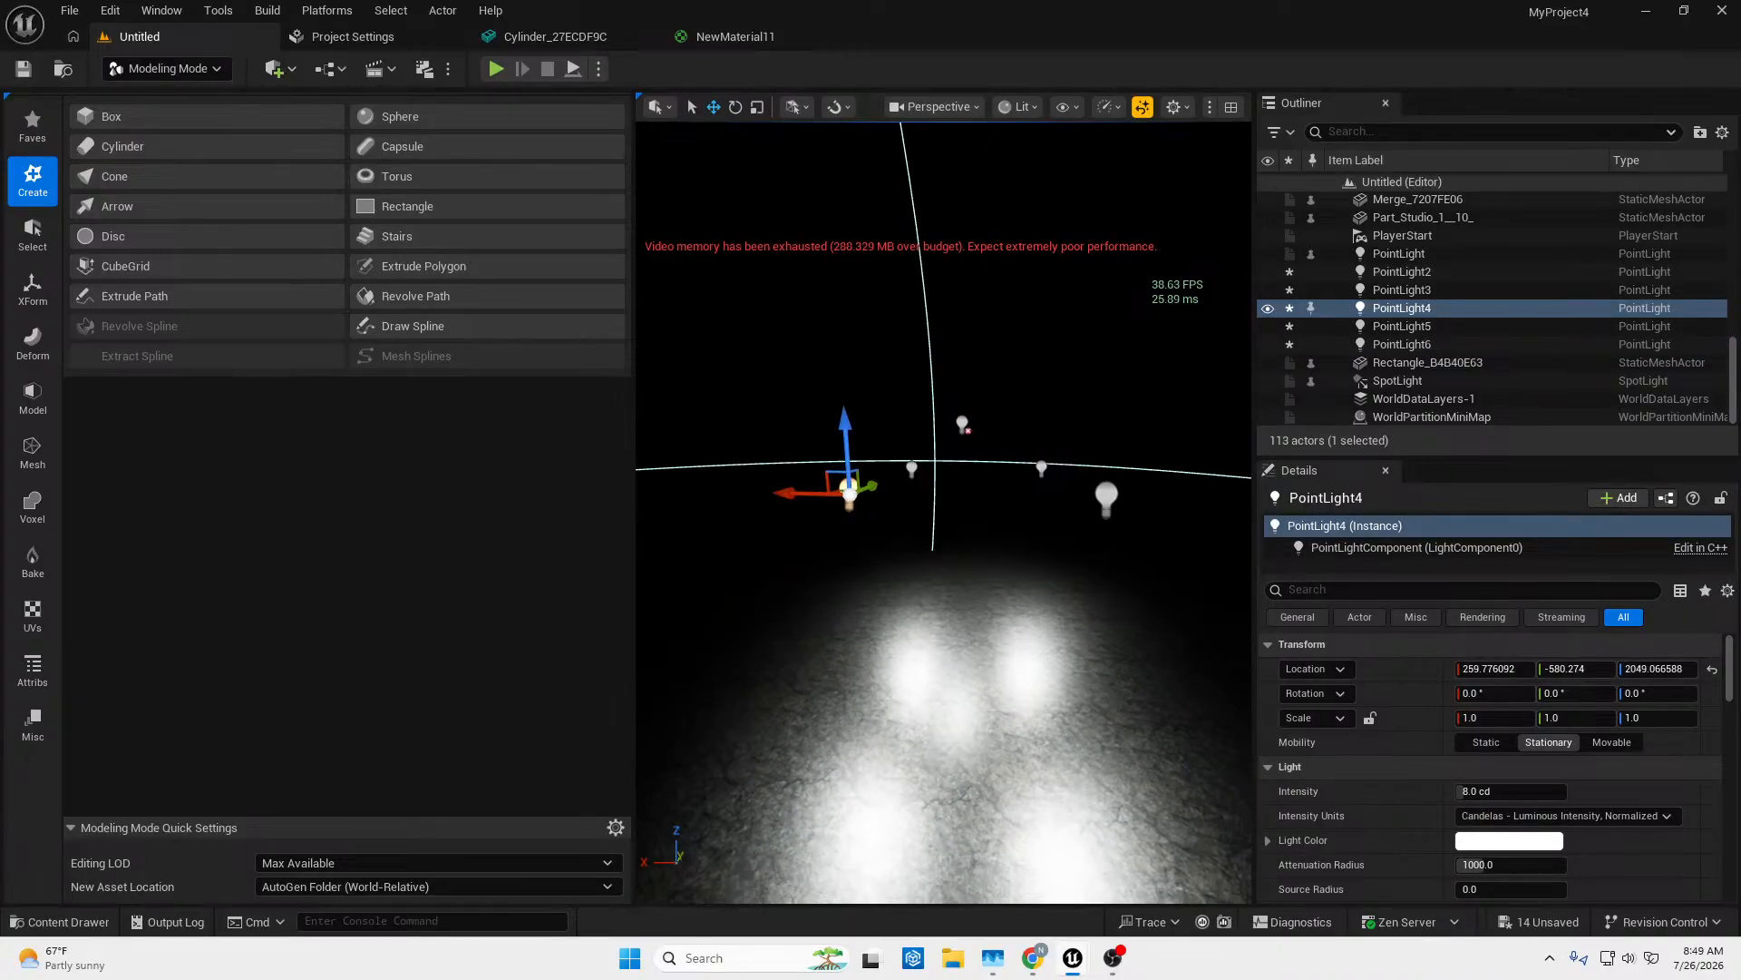
left_click_drag(1487, 864, 1569, 865)
left_click(1108, 495)
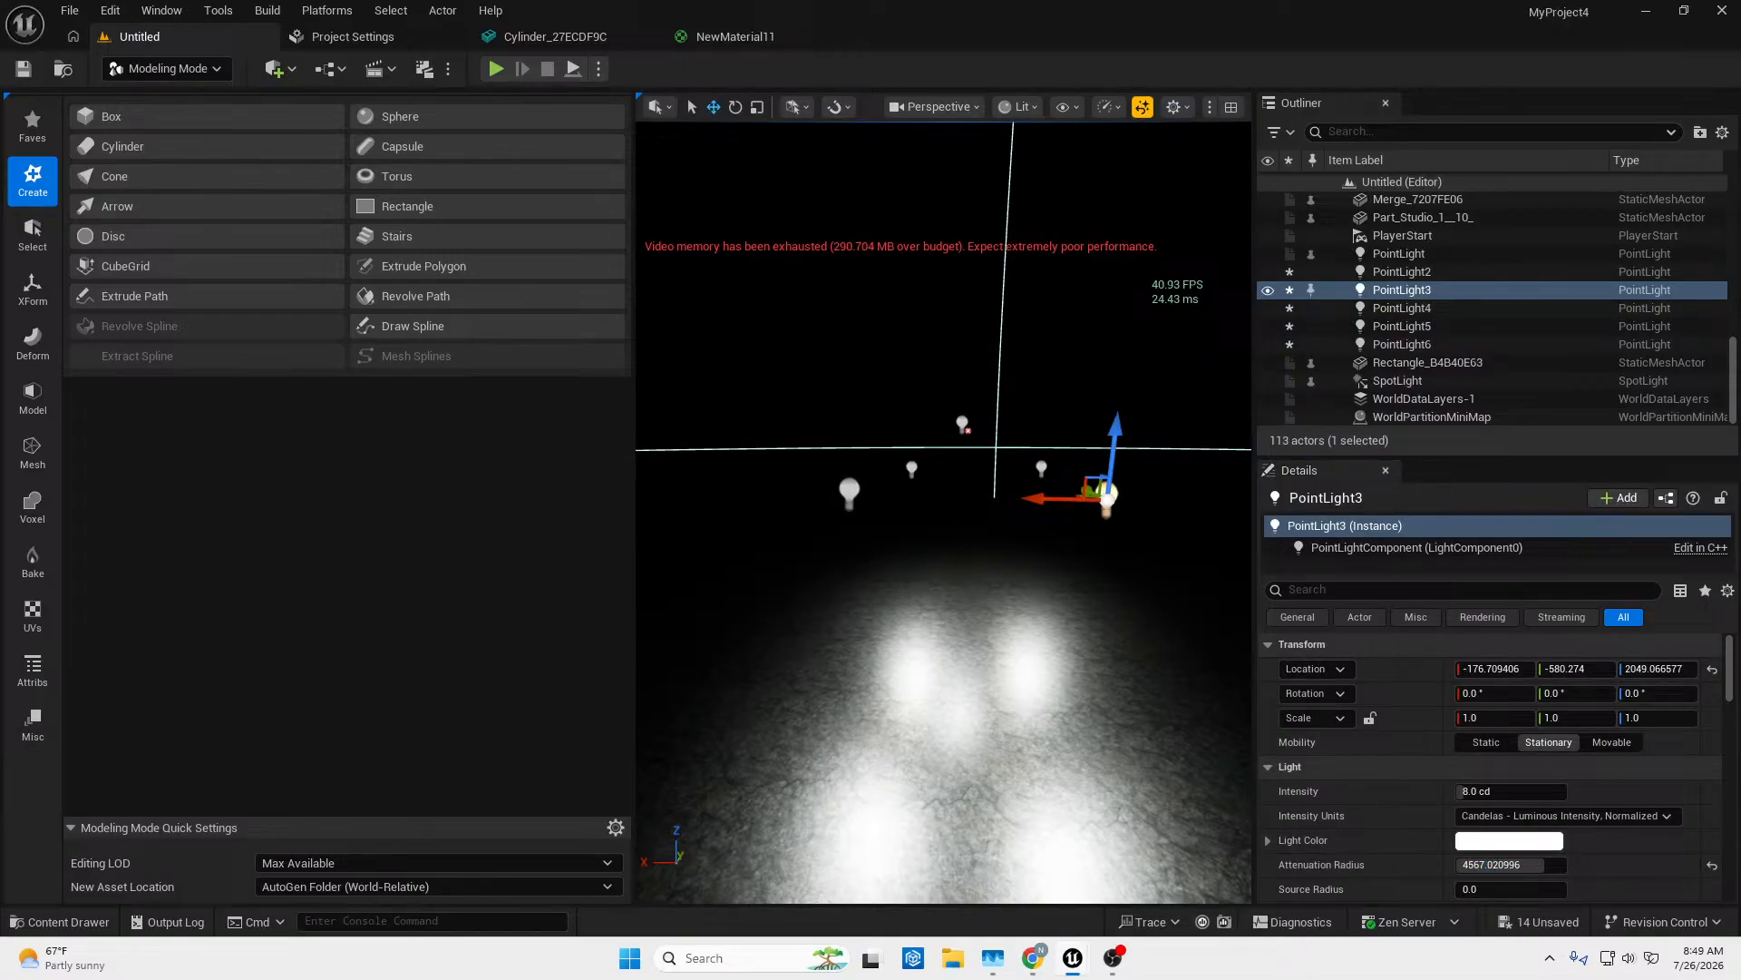
left_click(911, 469)
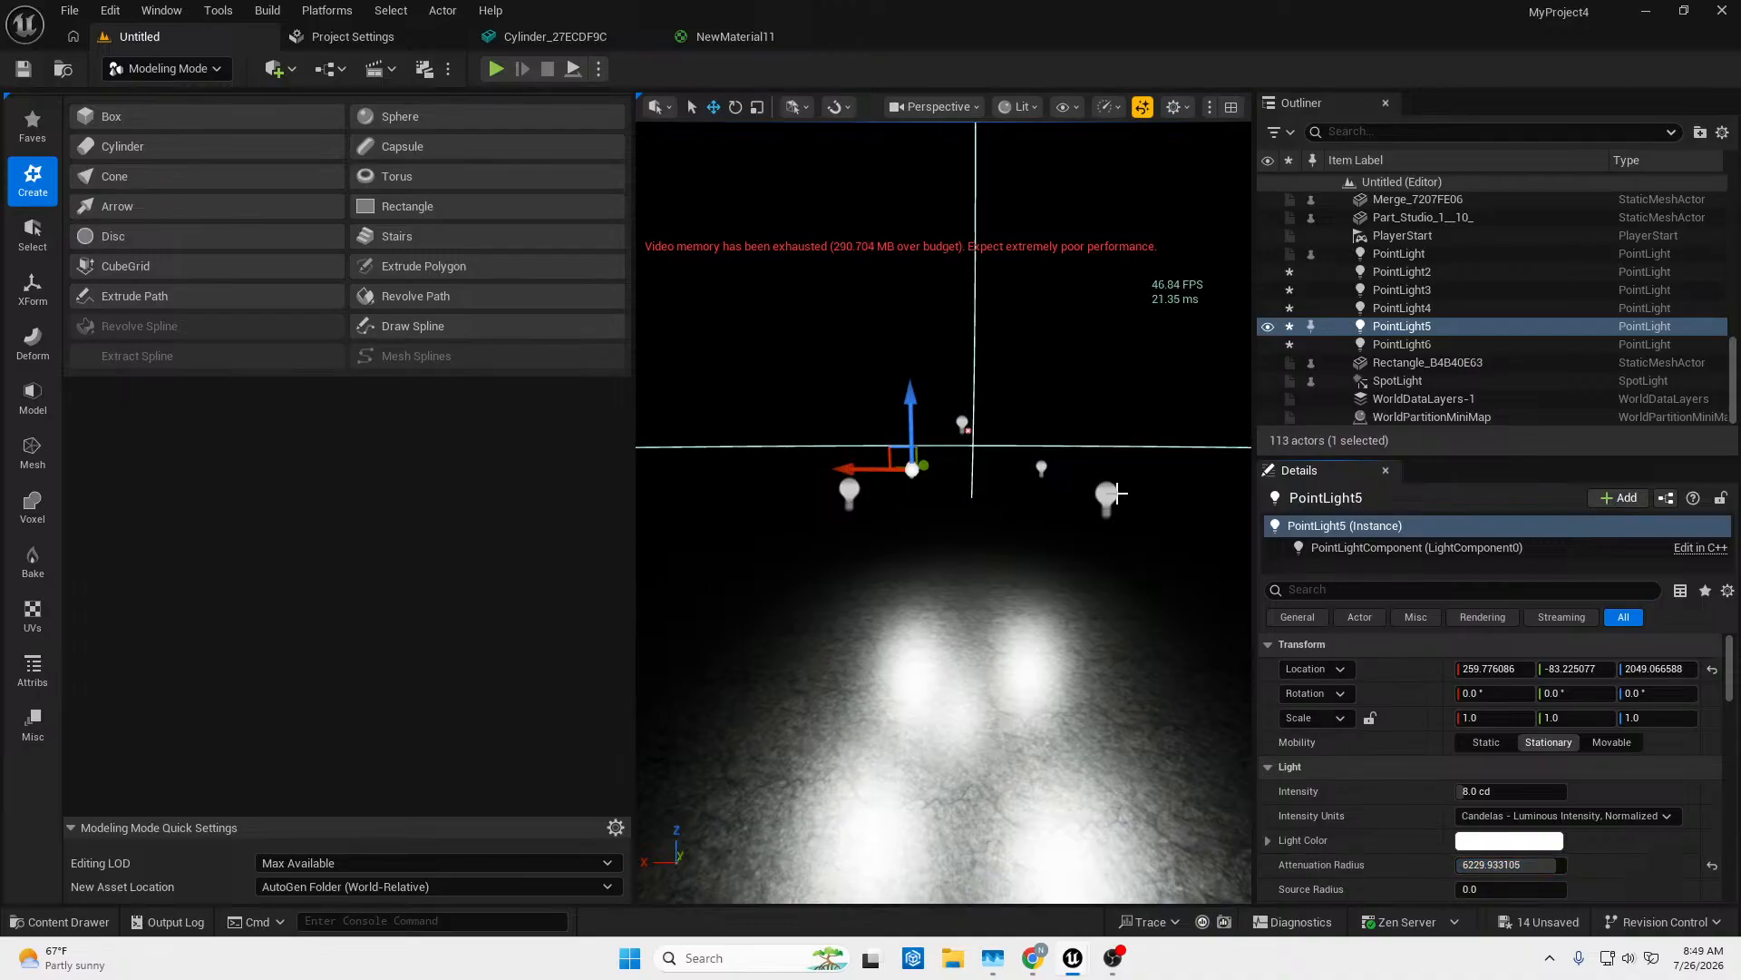
left_click(1041, 468)
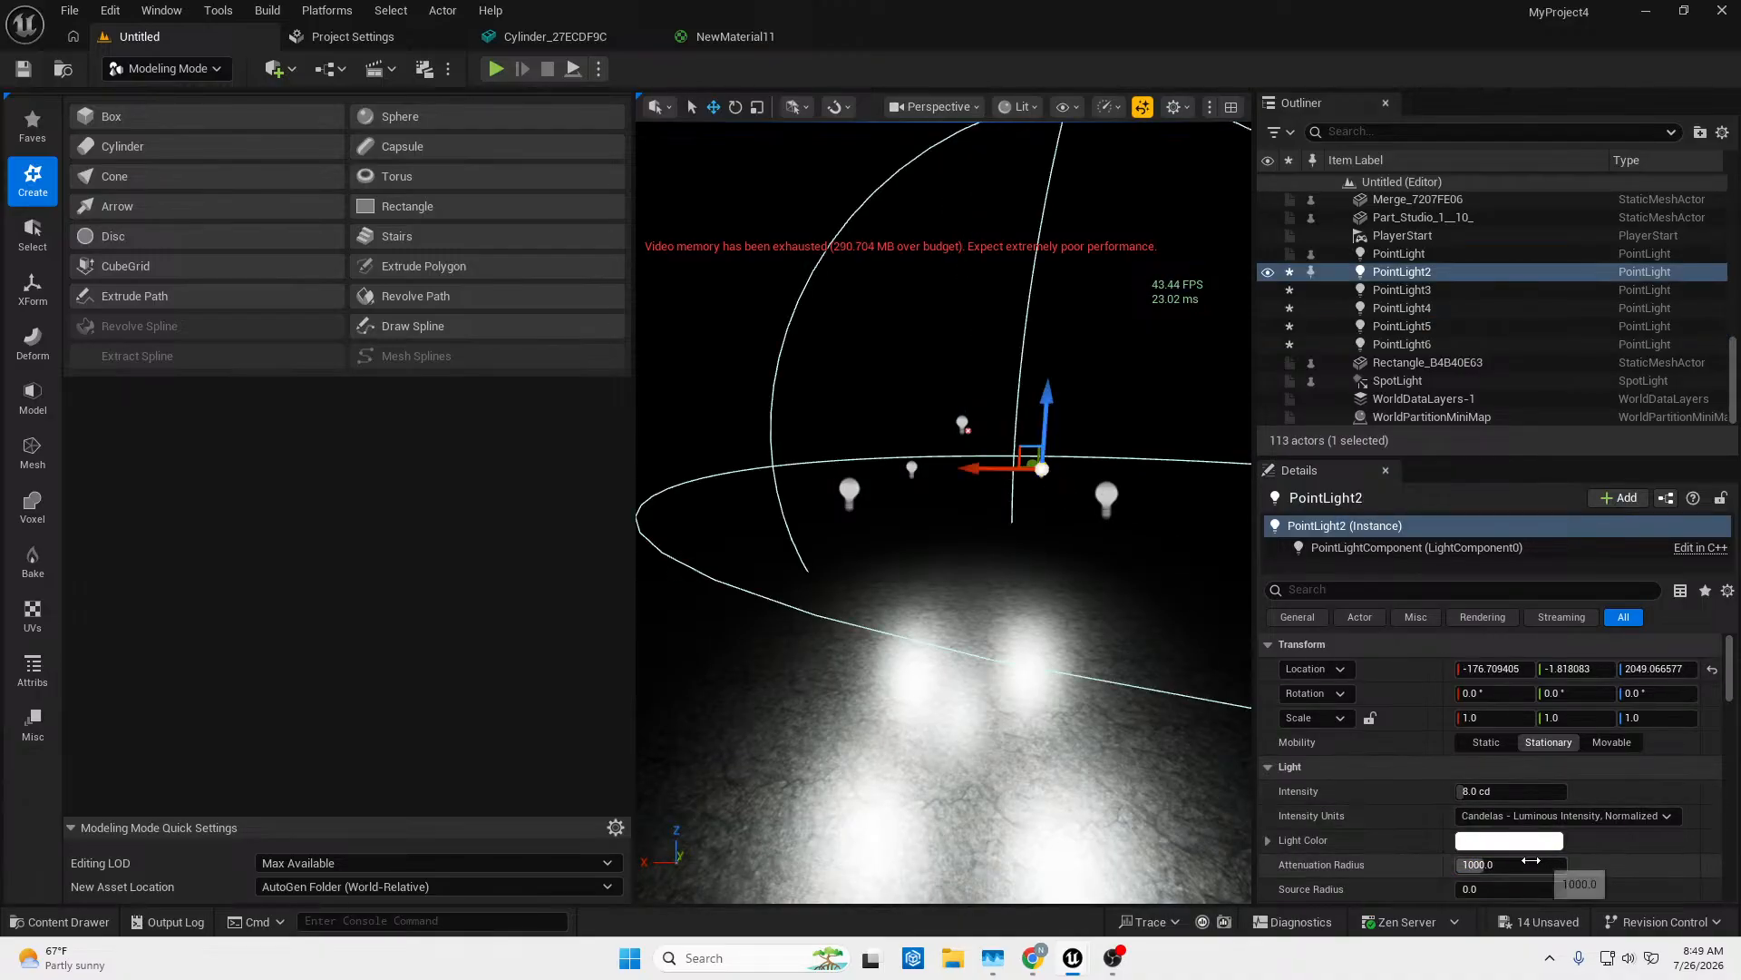
left_click(959, 424)
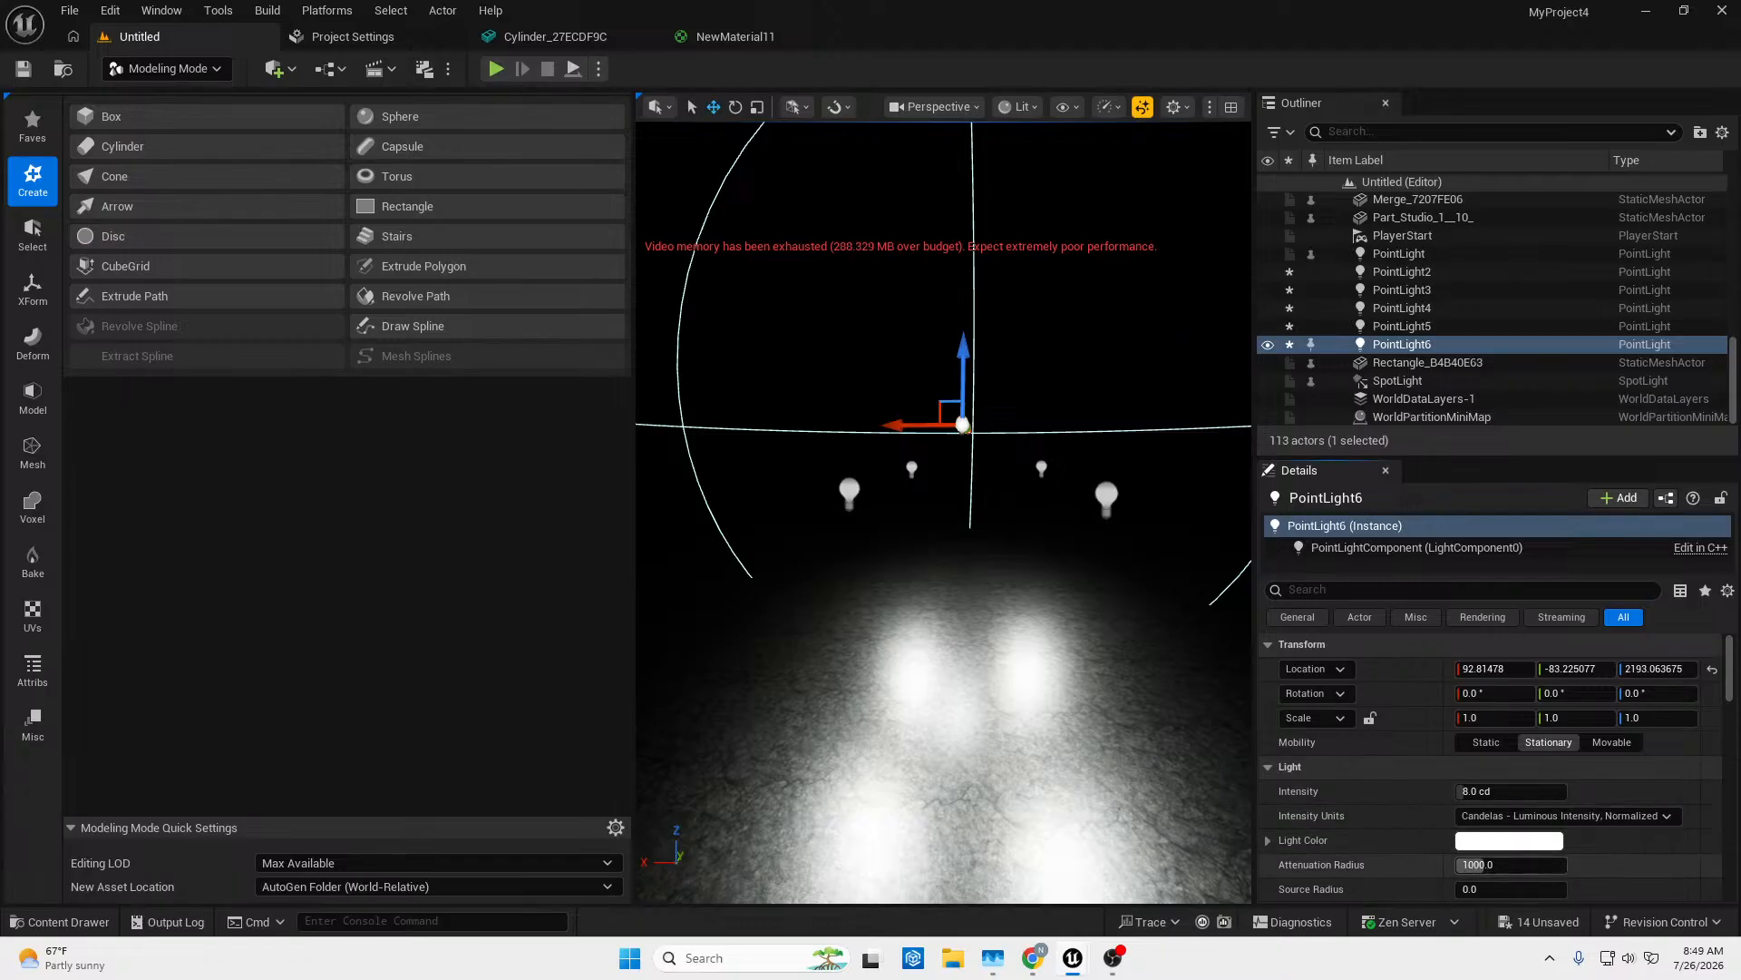
key("w")
right_click_drag(869, 486, 907, 482)
Change PointLight4's intensity units to Lumens and greatly increase its intensity.
left_click(740, 502)
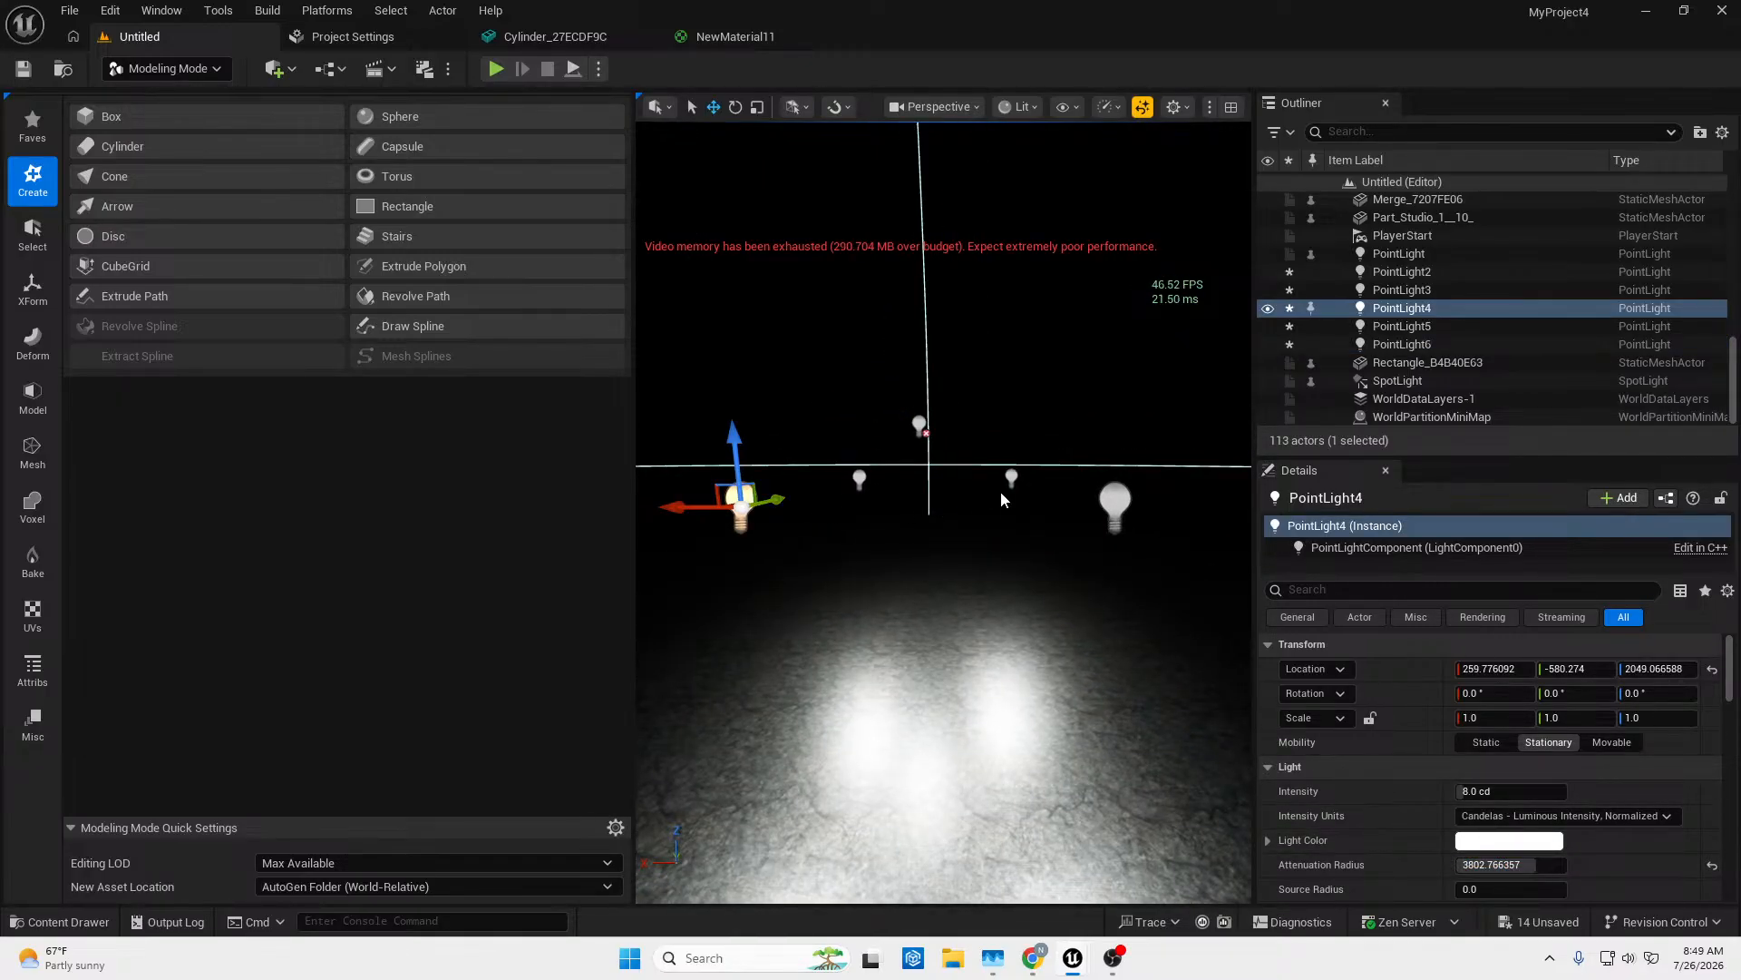
left_click(1510, 815)
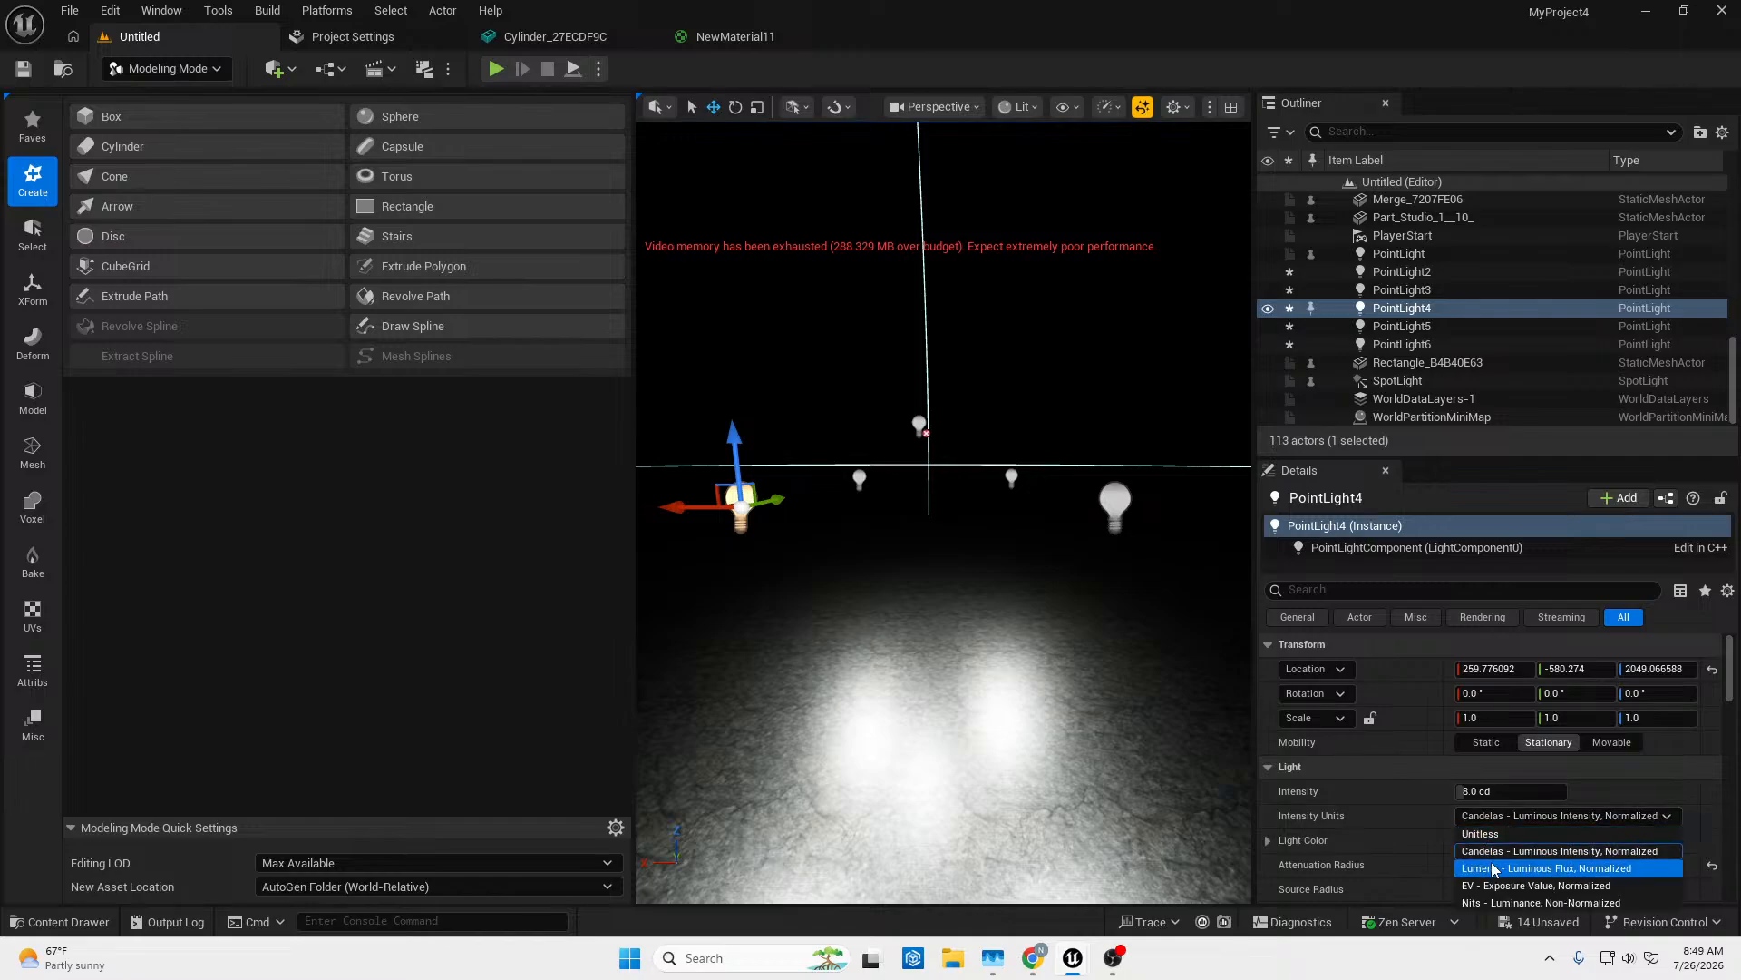
left_click(1494, 868)
left_click(1506, 791)
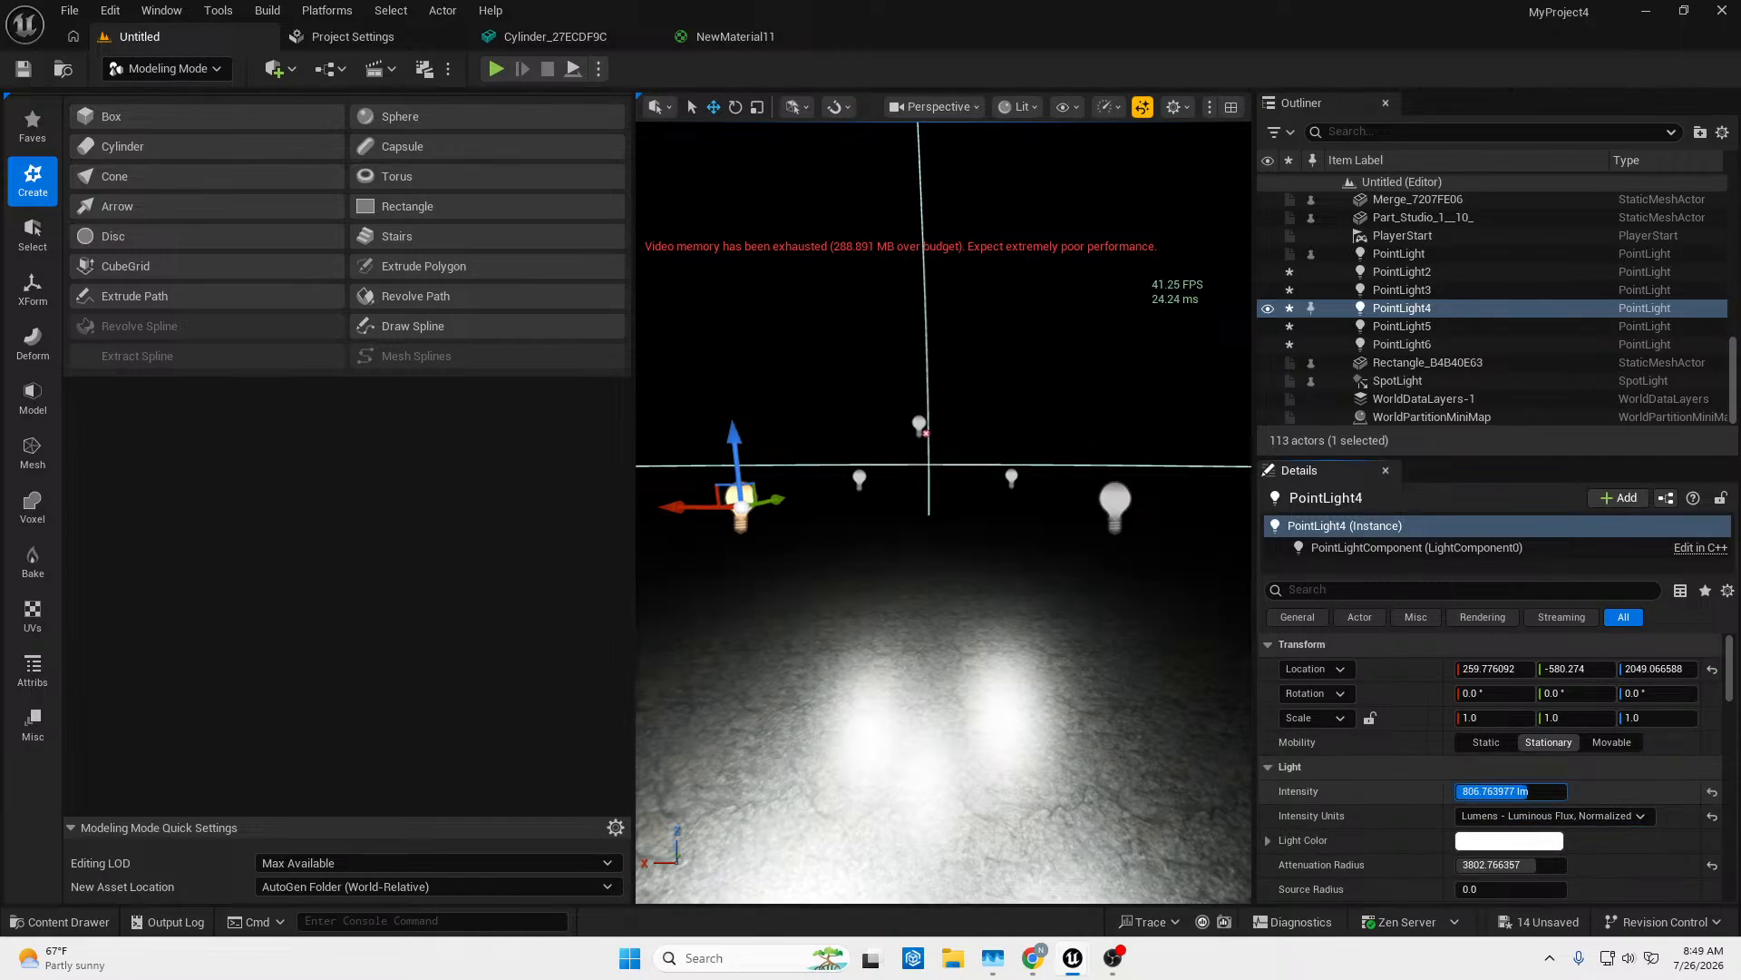
left_click_drag(1529, 791, 1566, 791)
Change PointLight3's intensity units to Lumens and raise its intensity to about 2010.62 lm.
left_click(1125, 497)
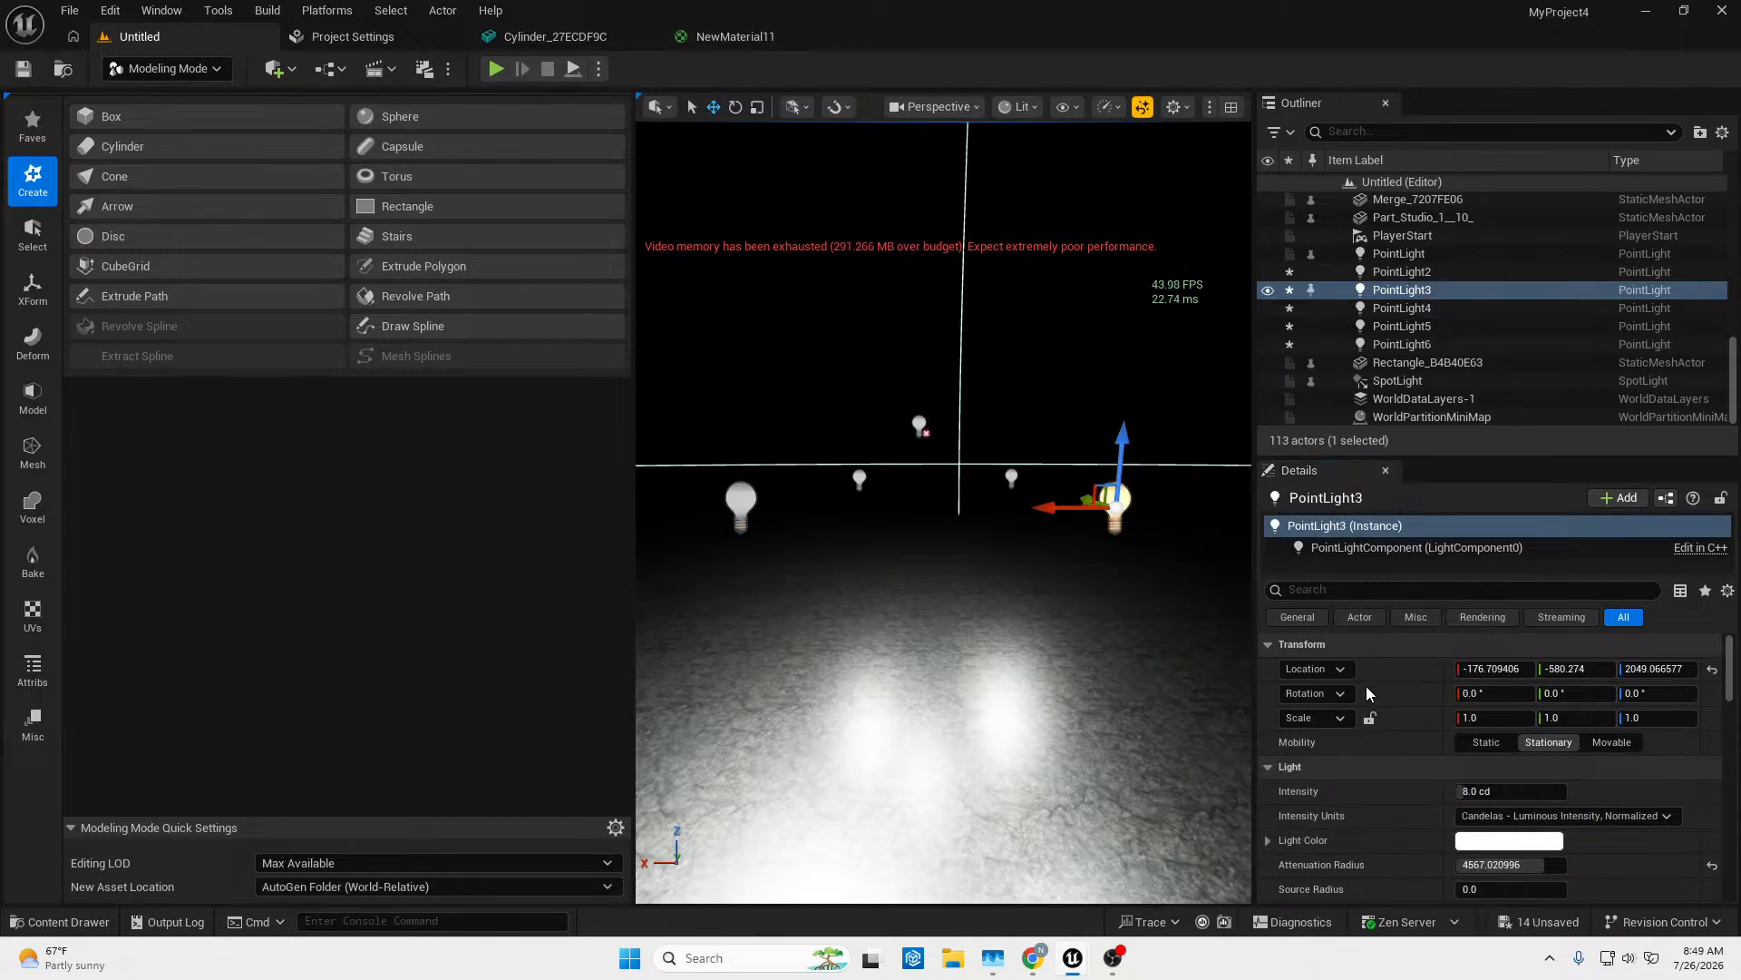
left_click(1492, 816)
left_click(1485, 866)
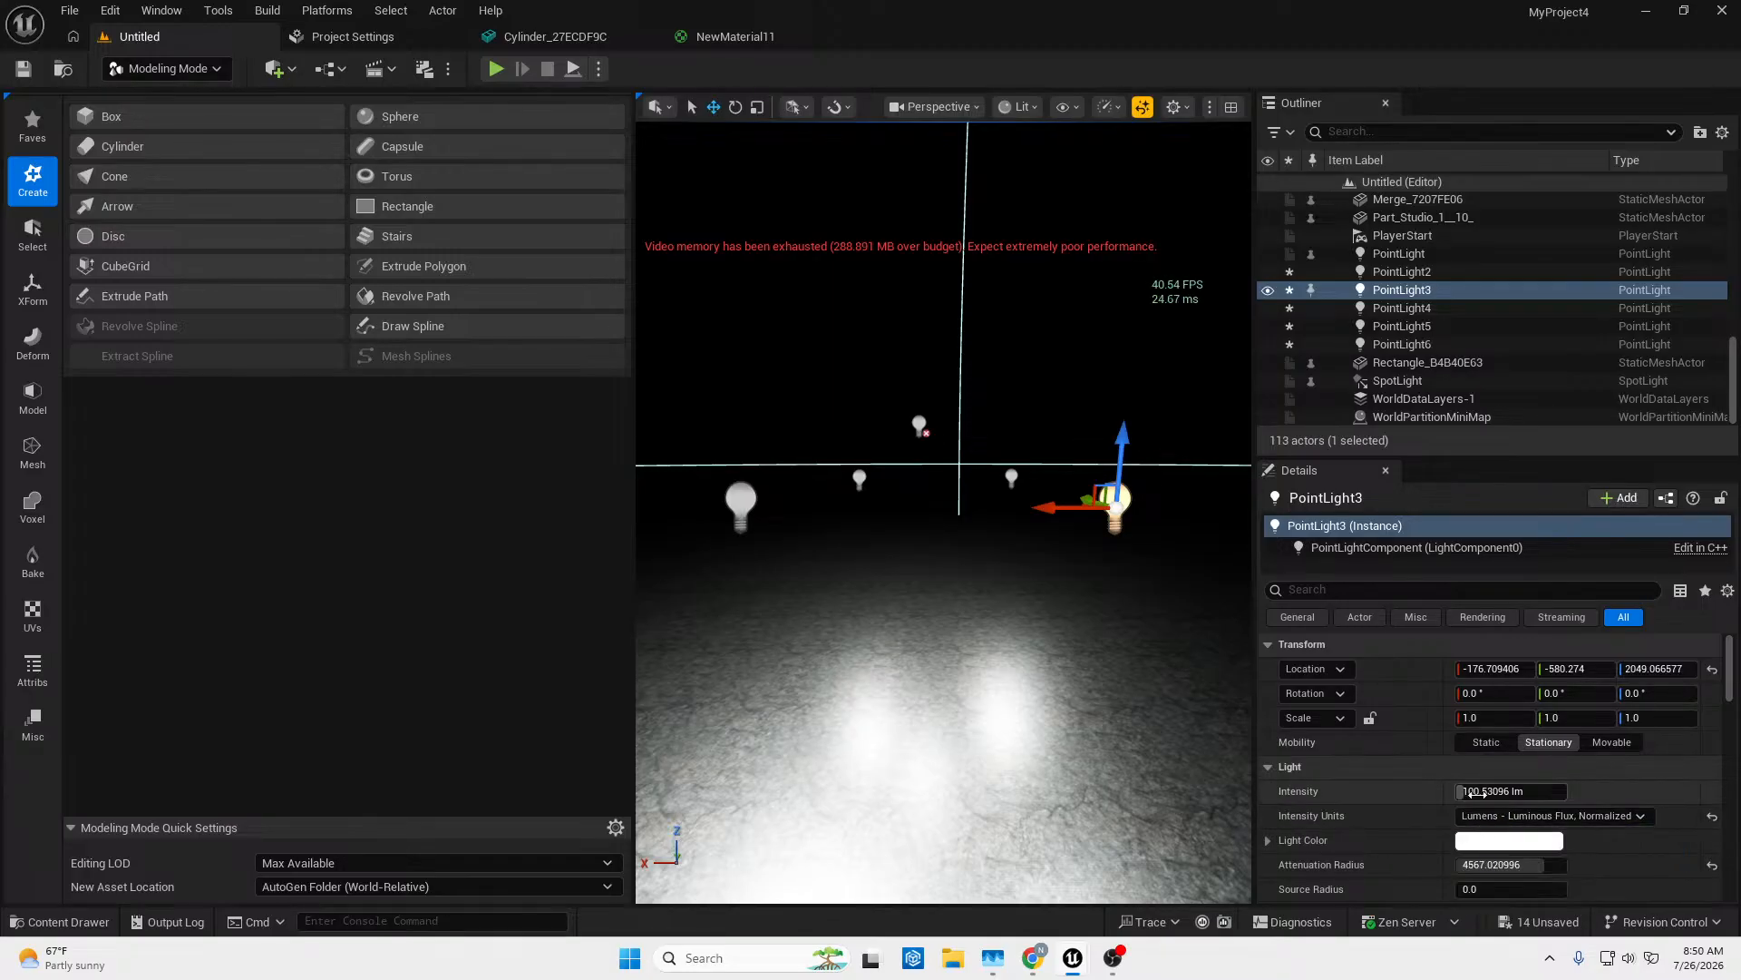
left_click_drag(1471, 791, 1566, 791)
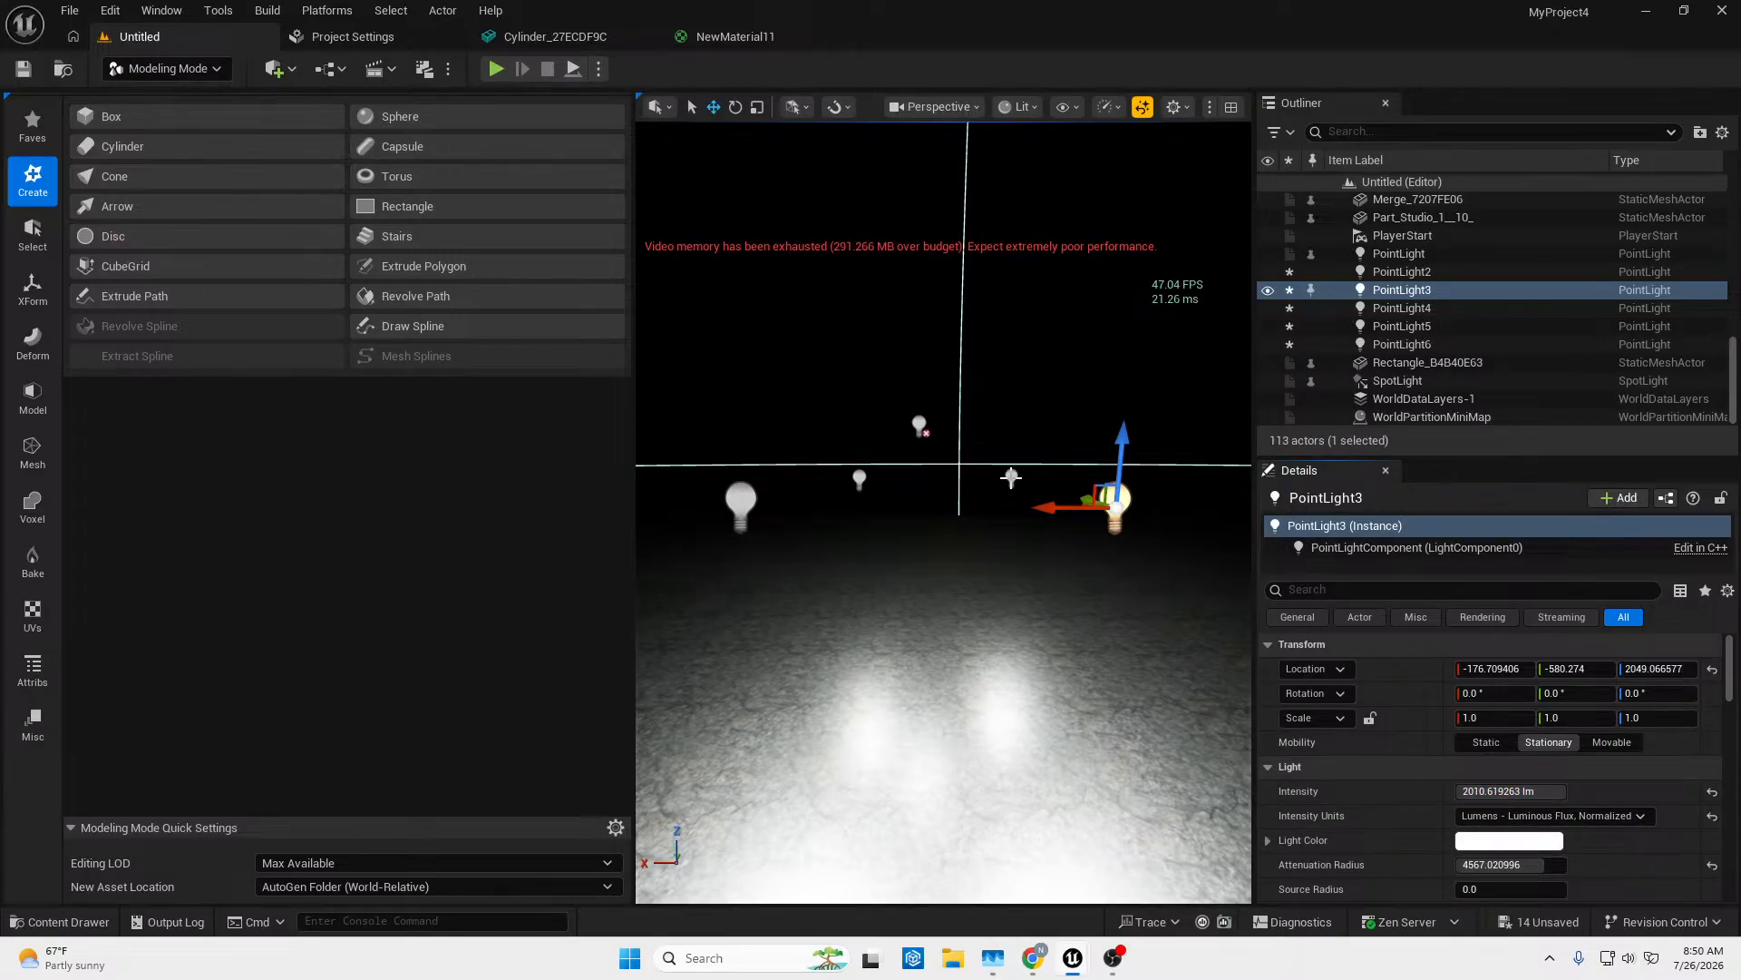
Change PointLight2's intensity units to Lumens and raise its intensity to about 2010.62 lm.
left_click(1011, 477)
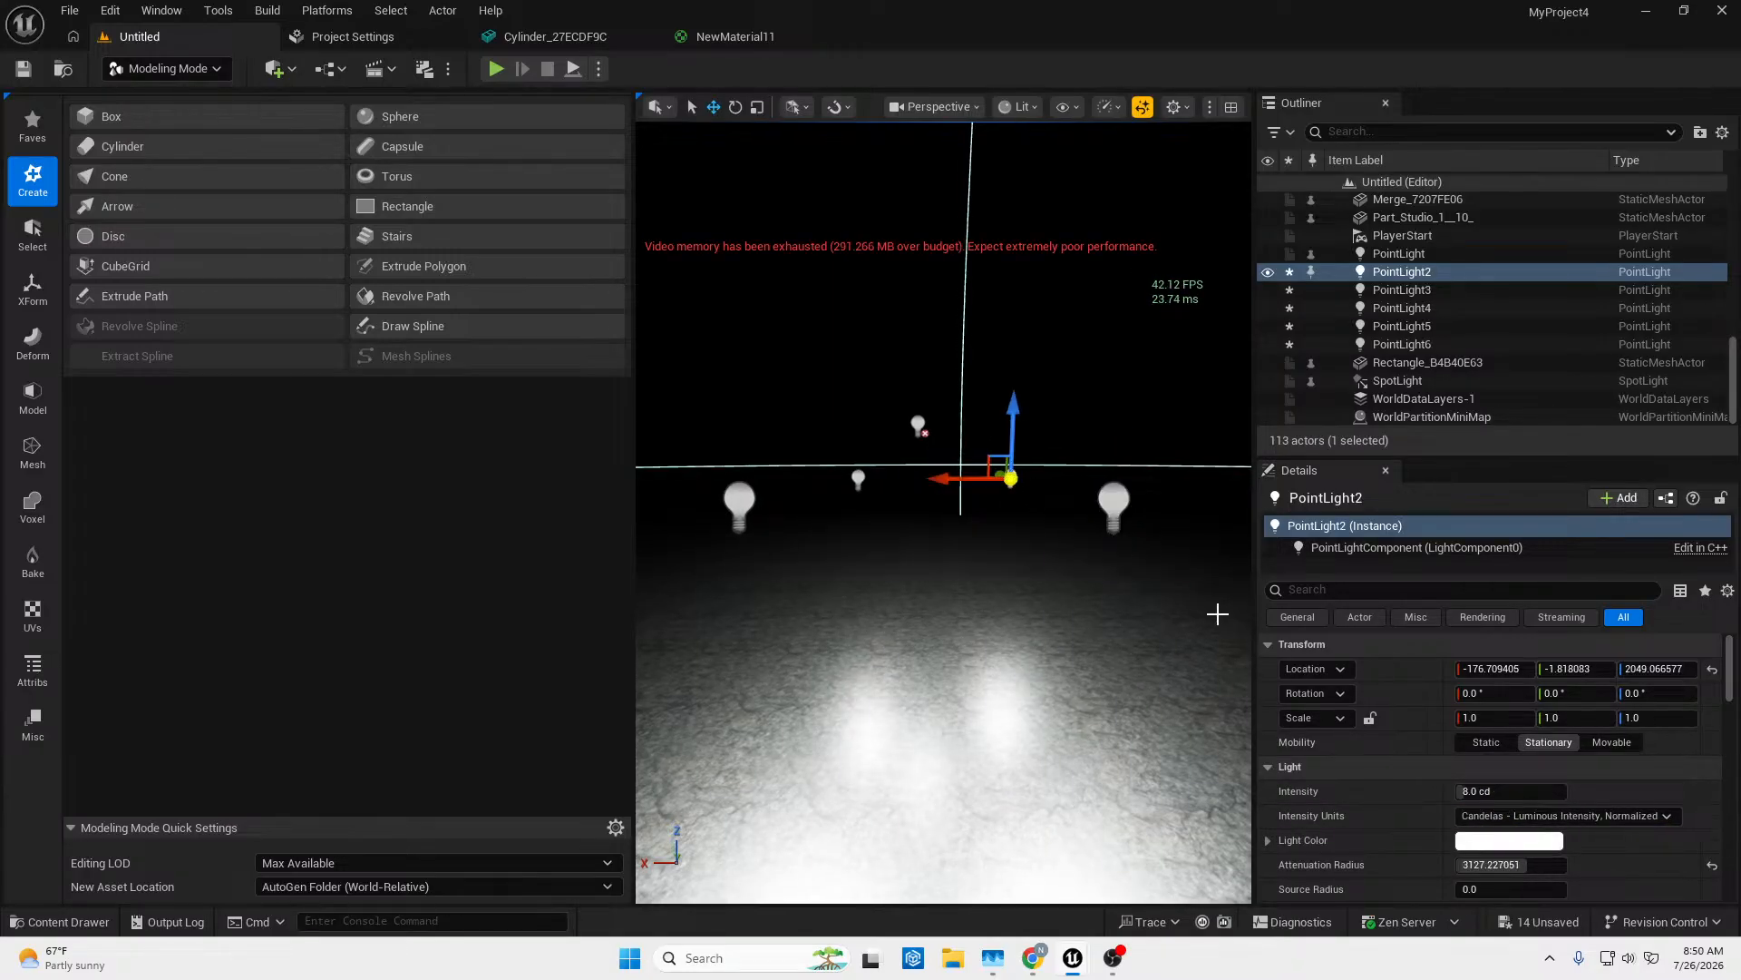
left_click(1492, 817)
left_click(1495, 866)
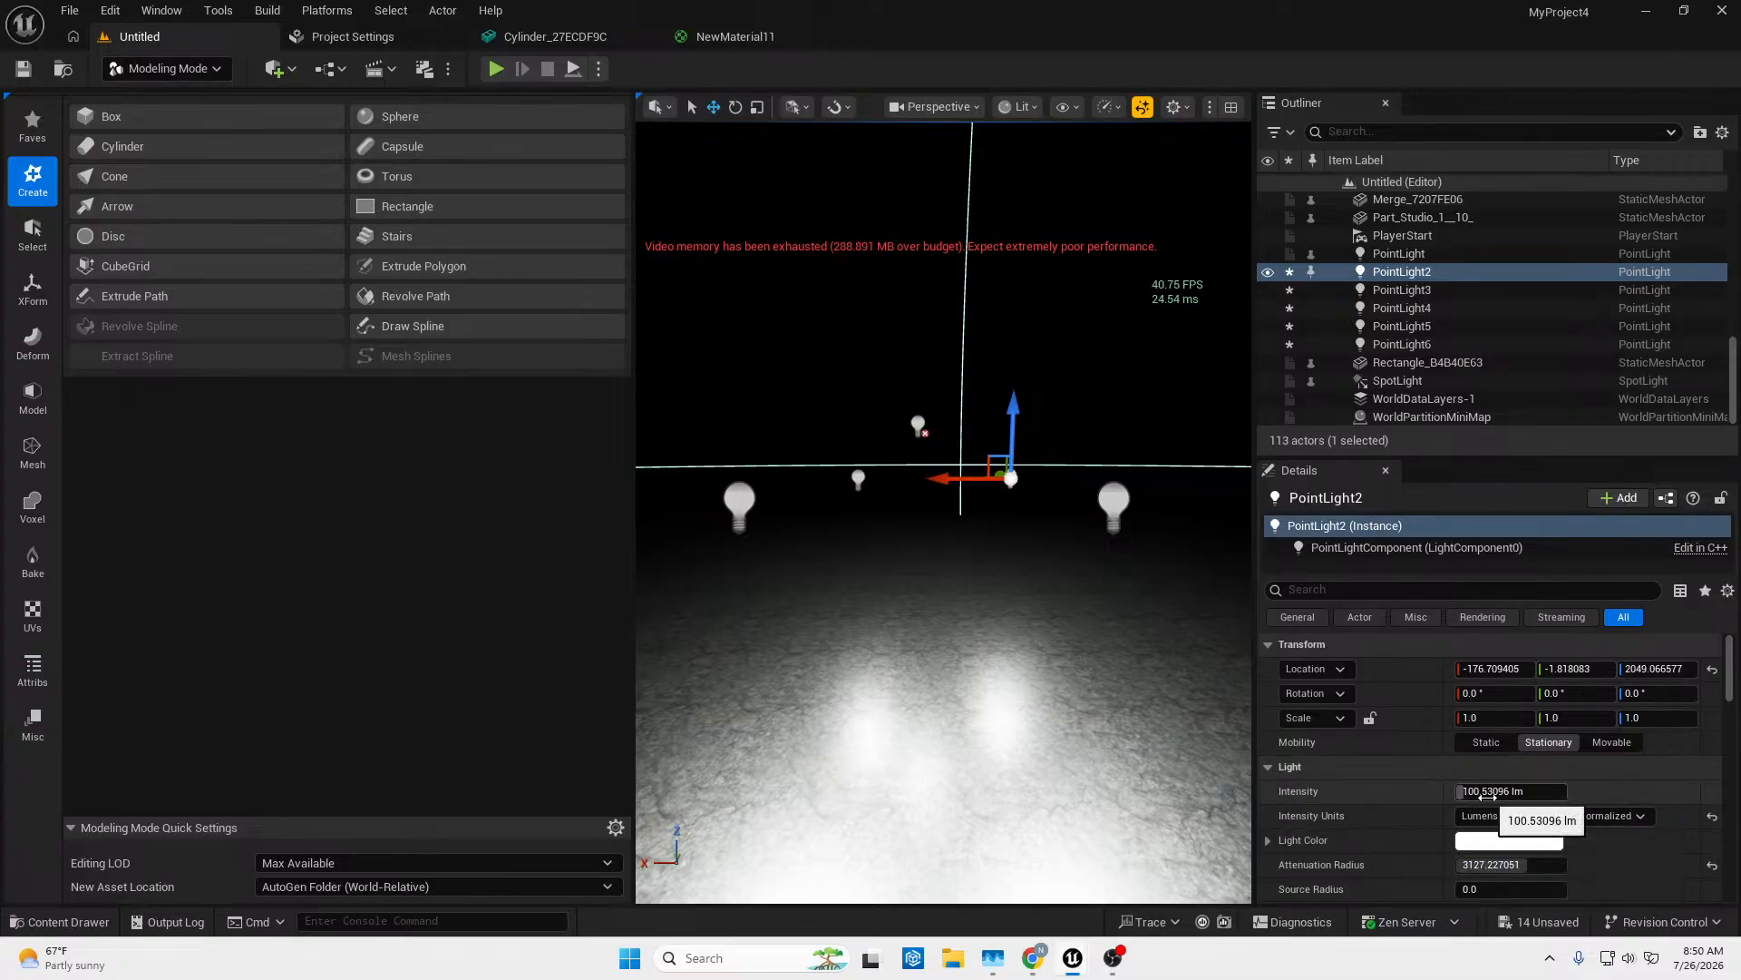
left_click_drag(1489, 796, 1566, 795)
right_click_drag(863, 609, 444, 726)
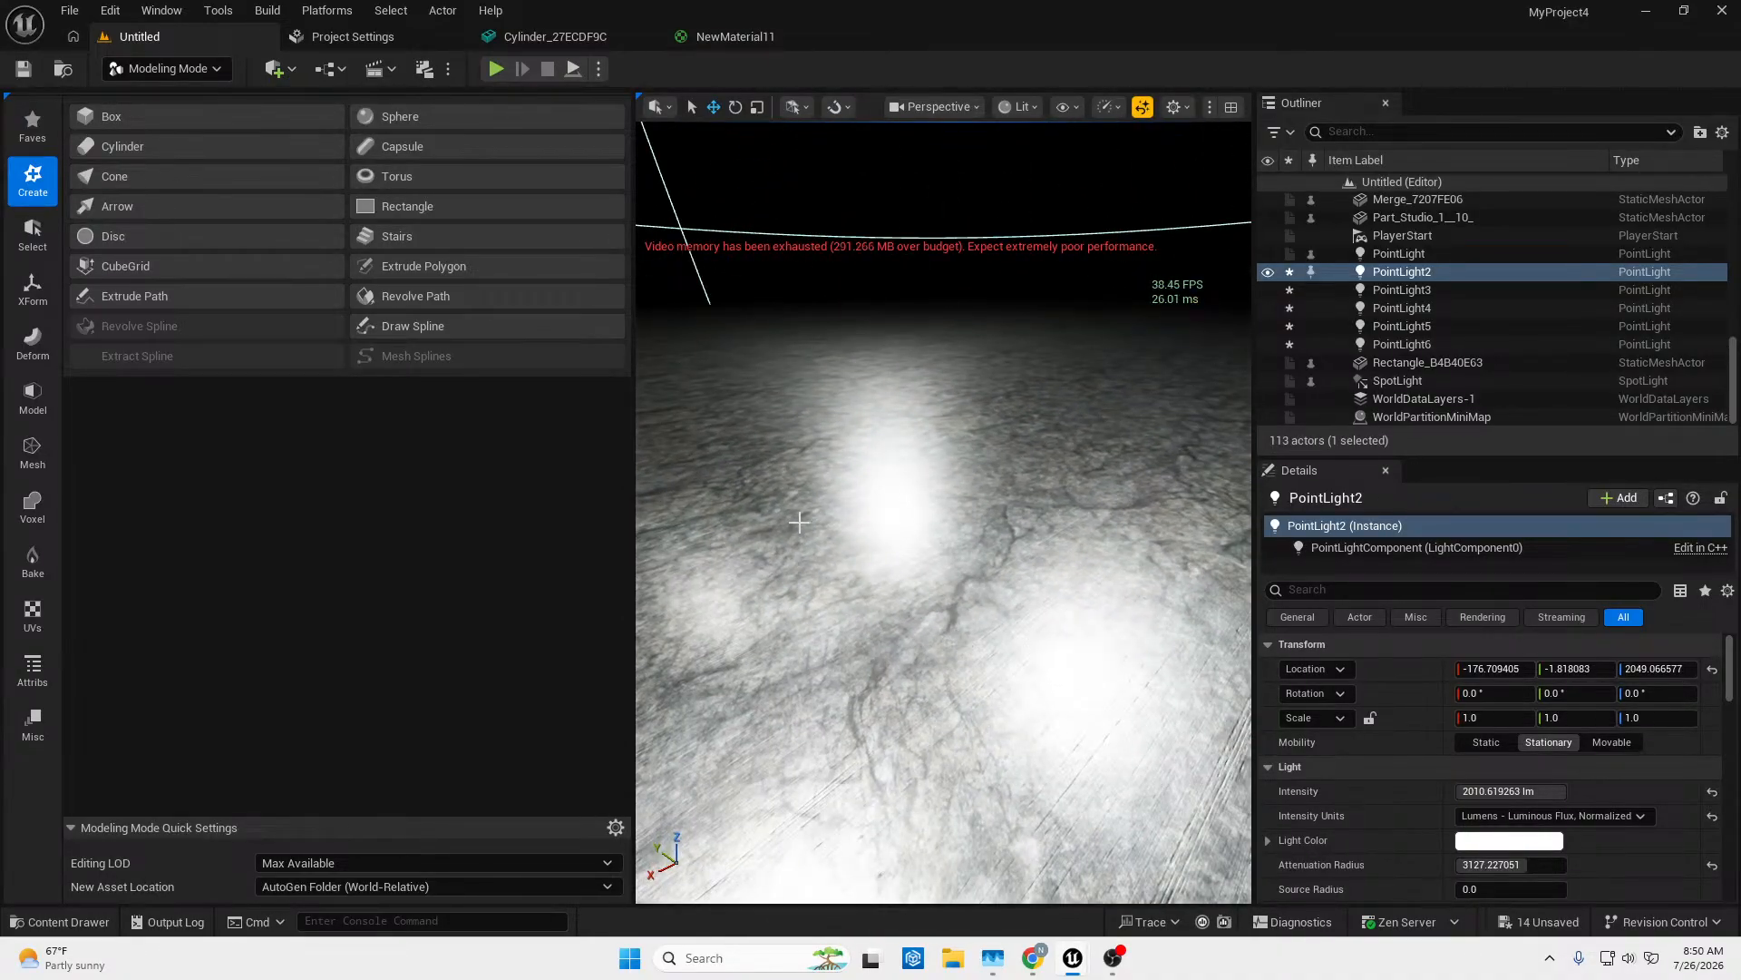
right_click_drag(649, 381, 777, 369)
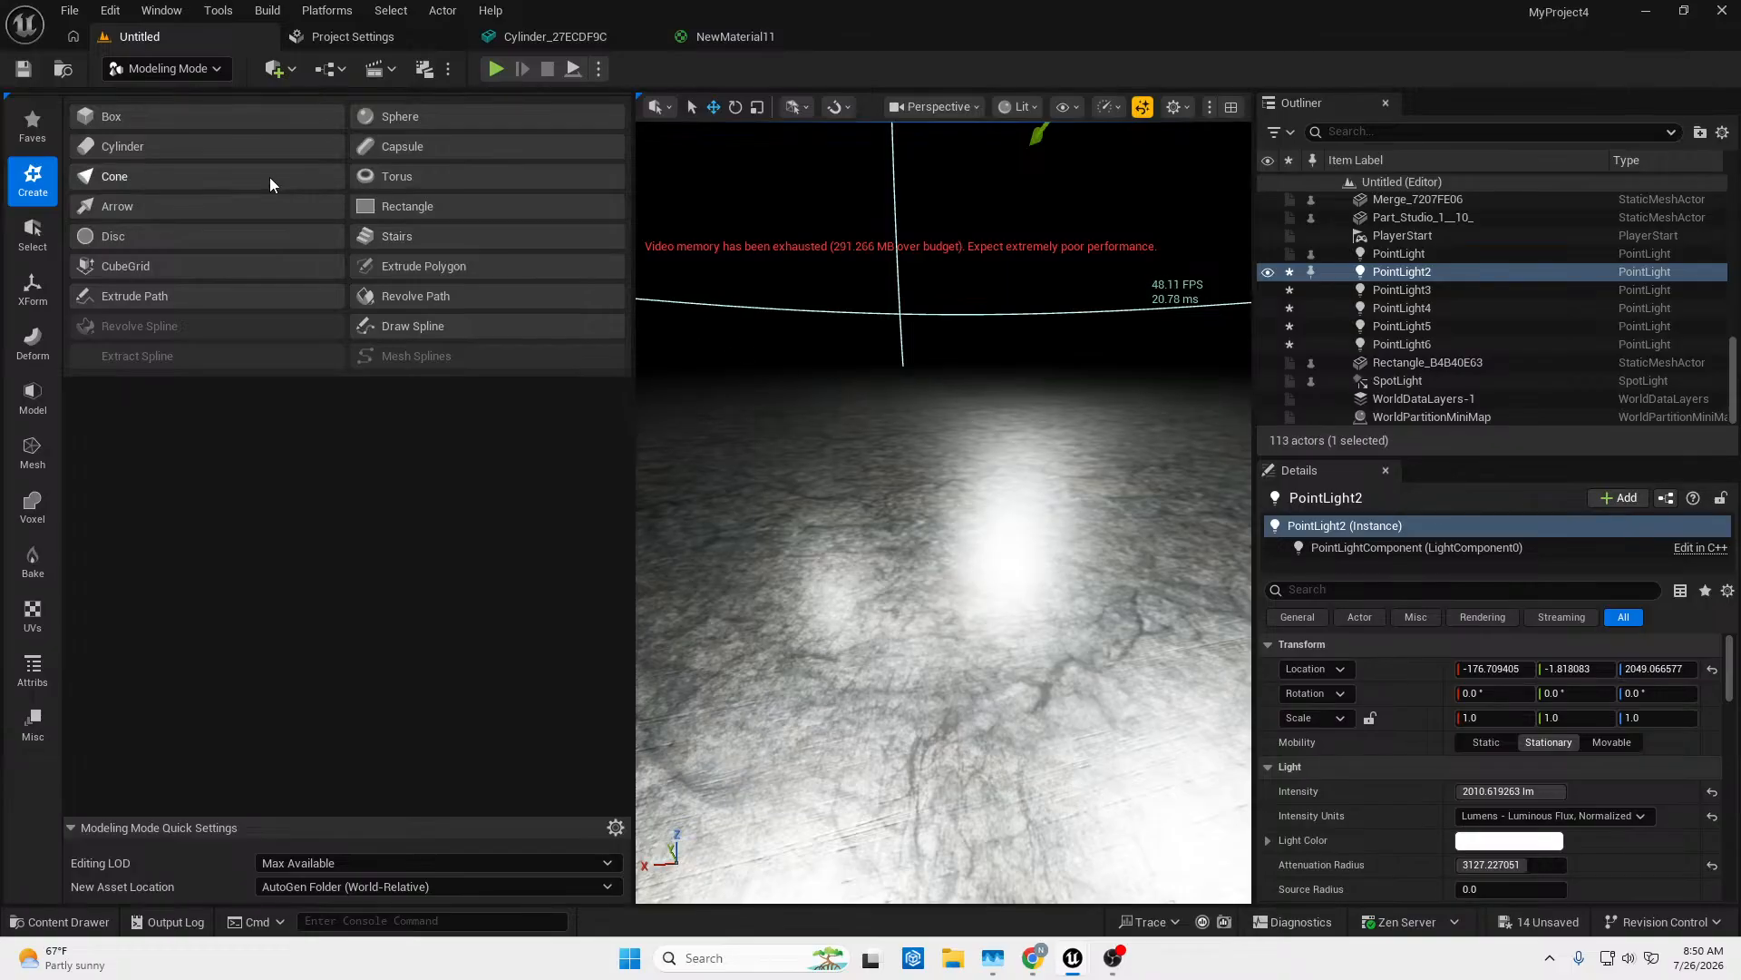
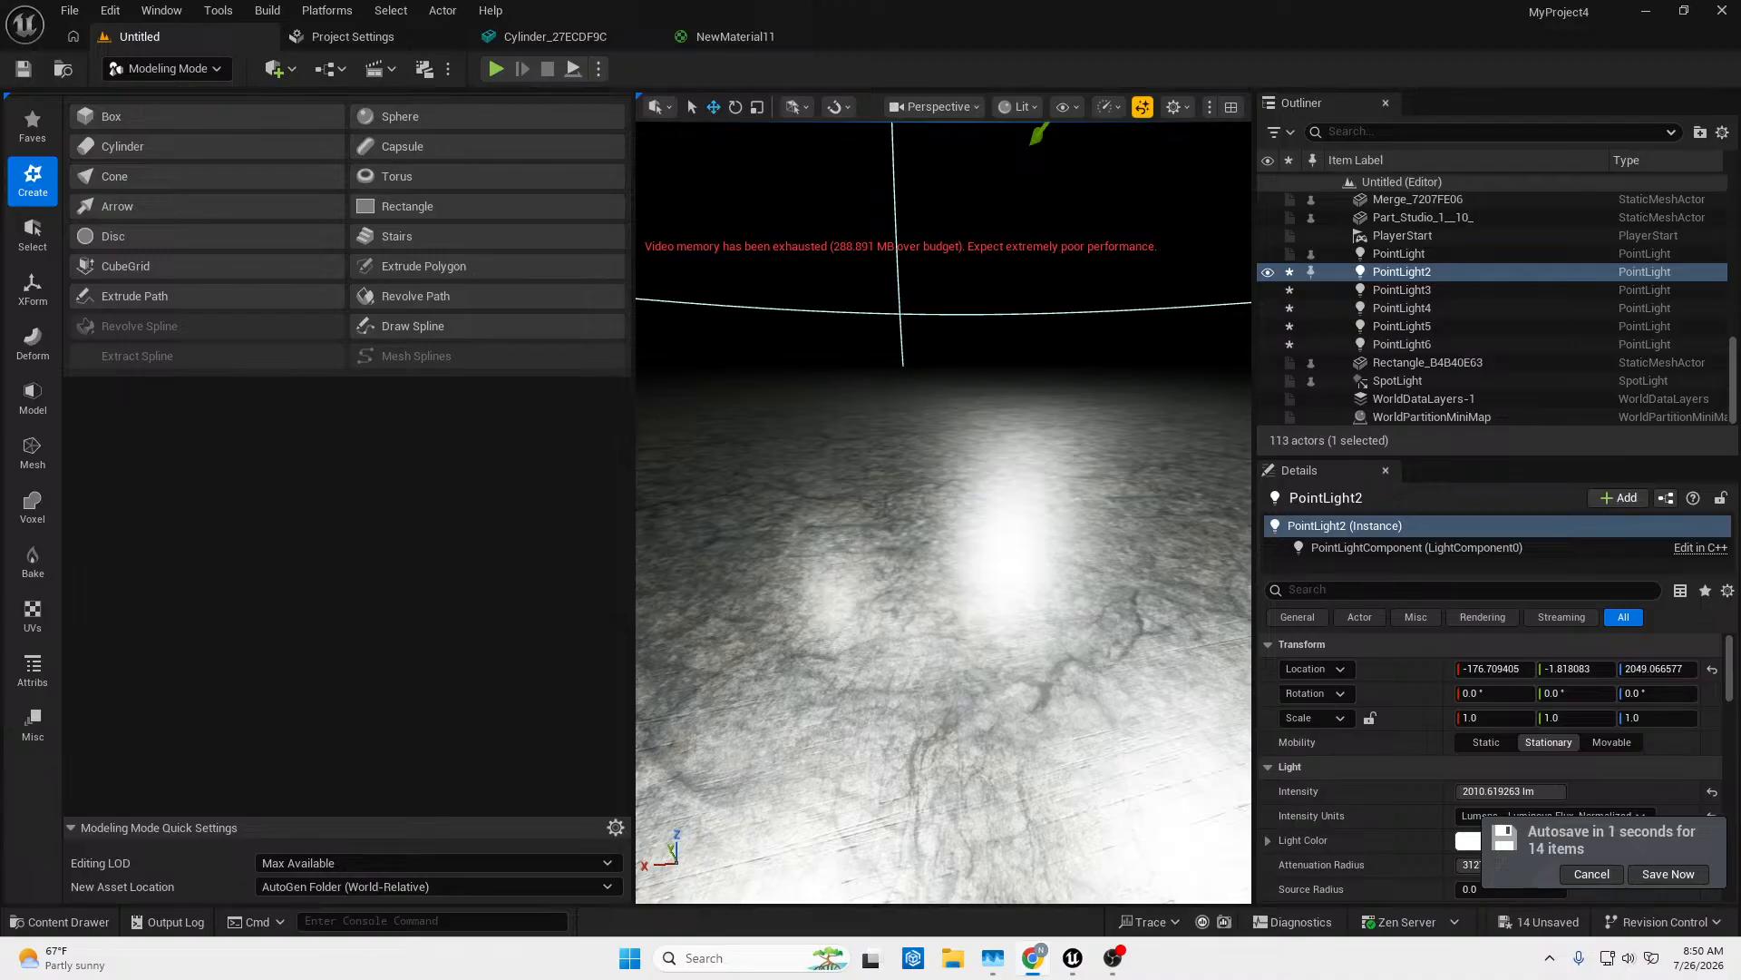
Switch to the browser and look through the image results for "basswood county analog horror" for a reference picture.
left_click_drag(0, 81, 354, 46)
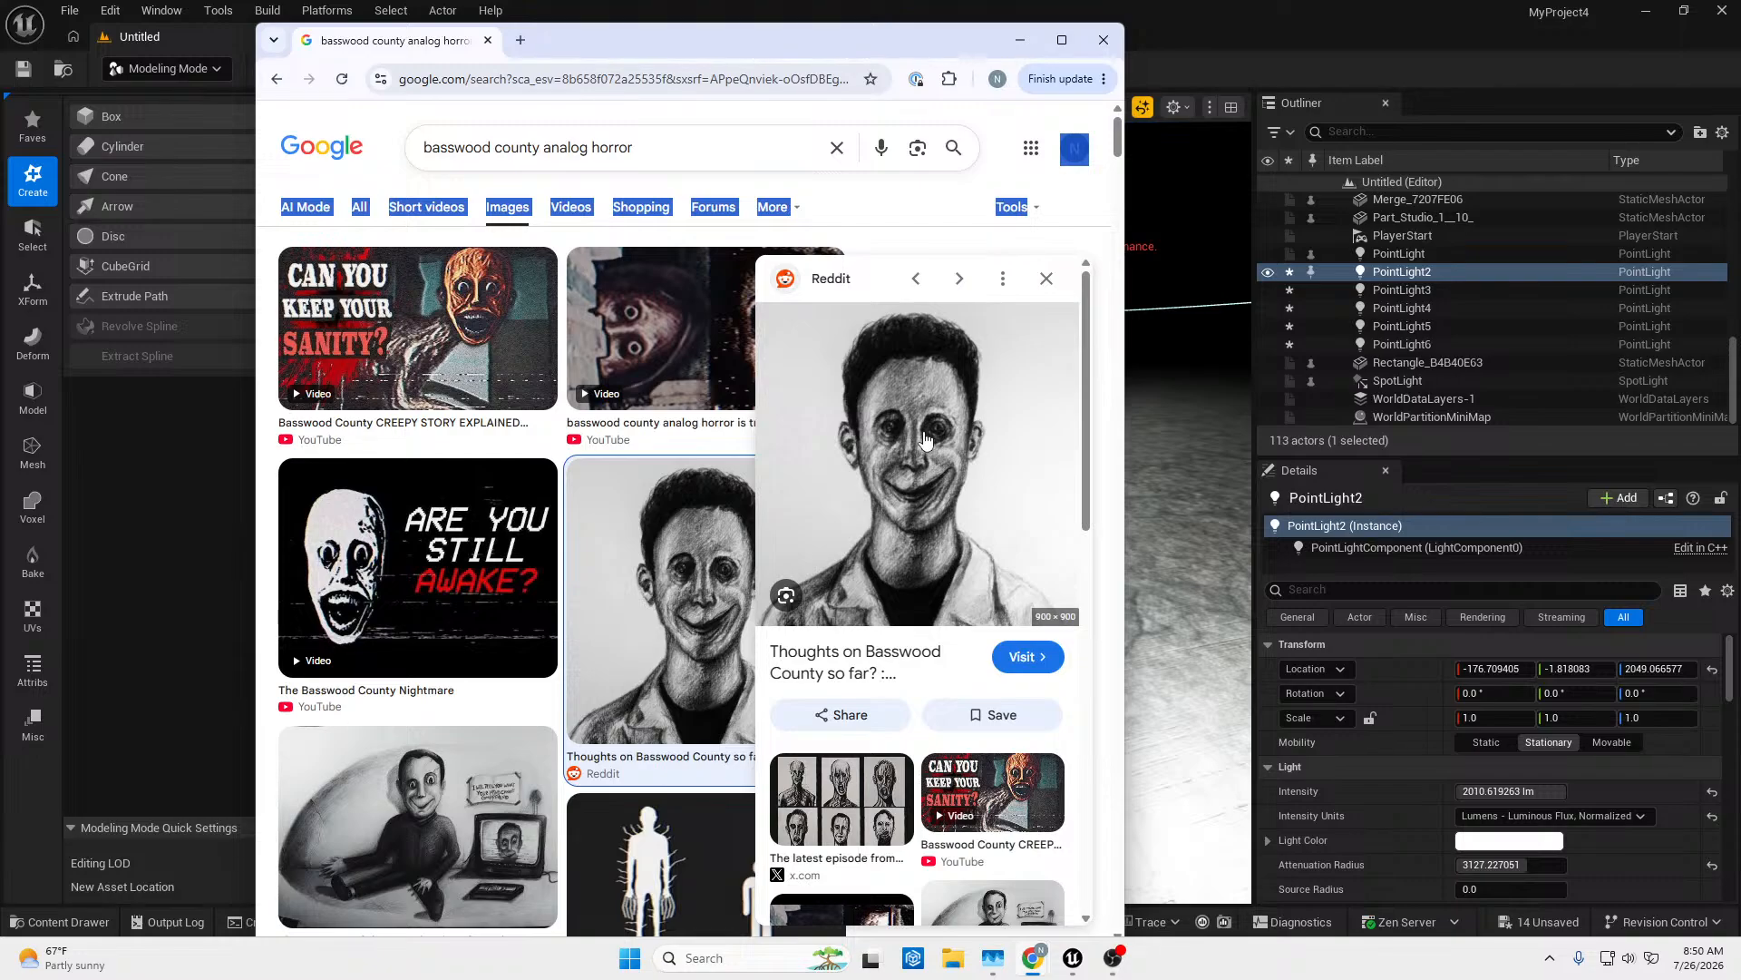
scroll(898, 454, "down", 4)
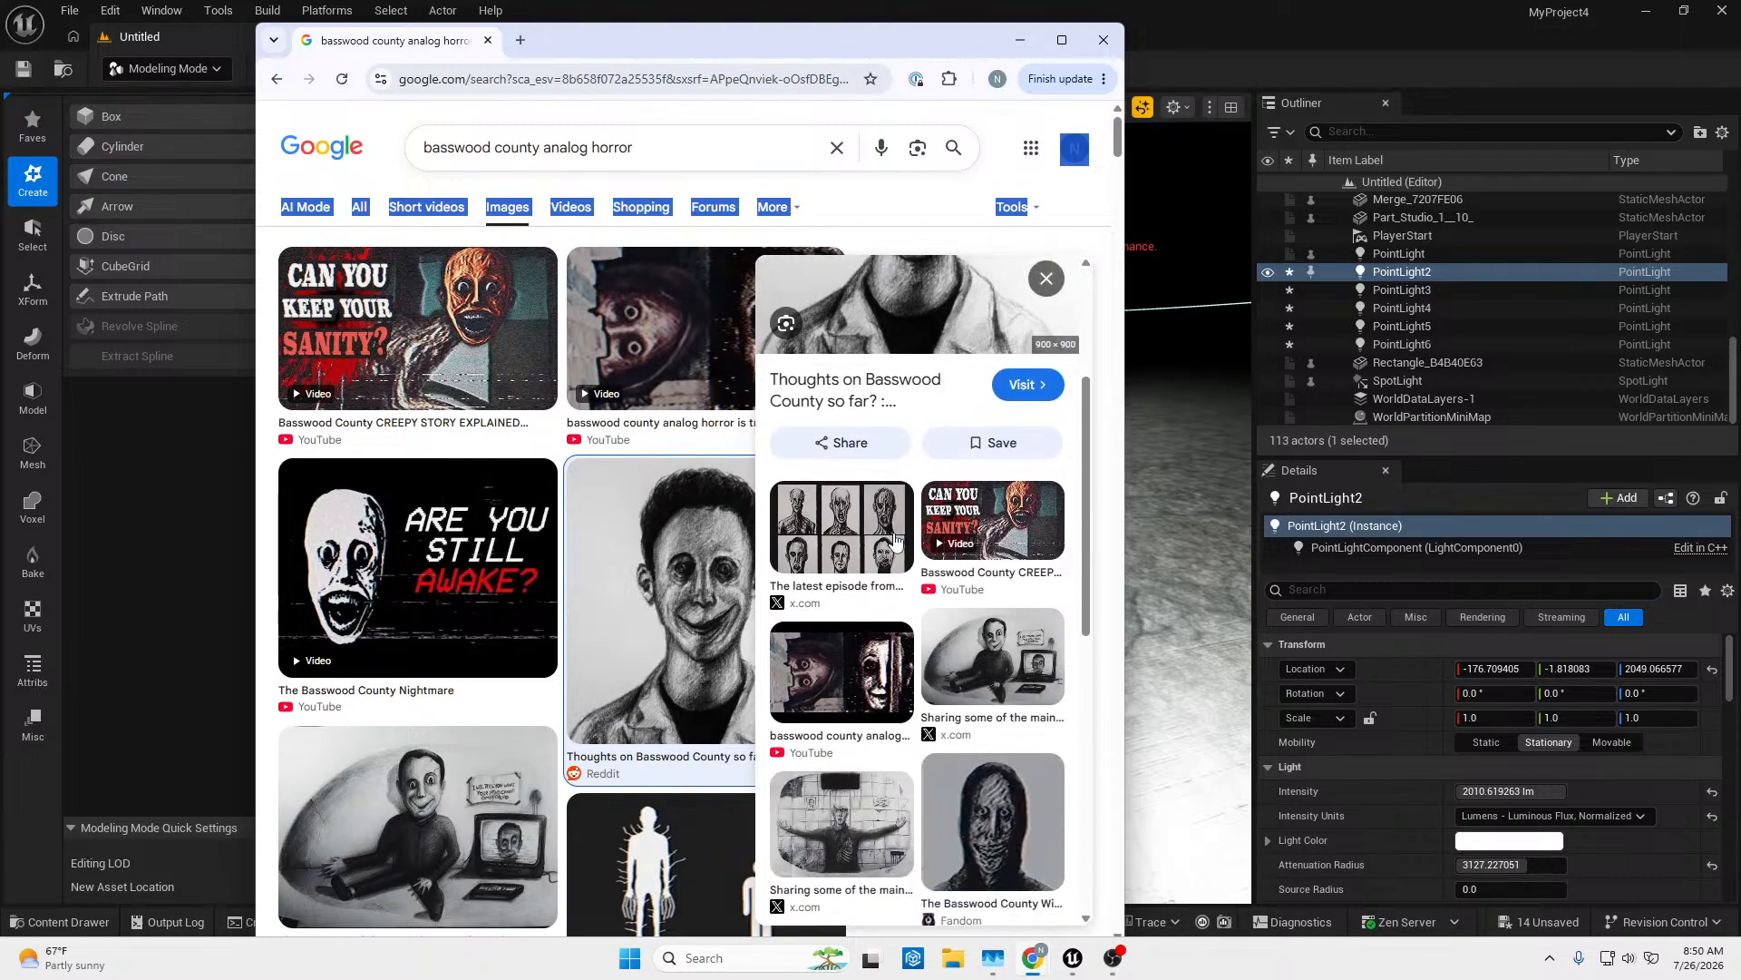
scroll(896, 541, "down", 3)
scroll(989, 588, "down", 5)
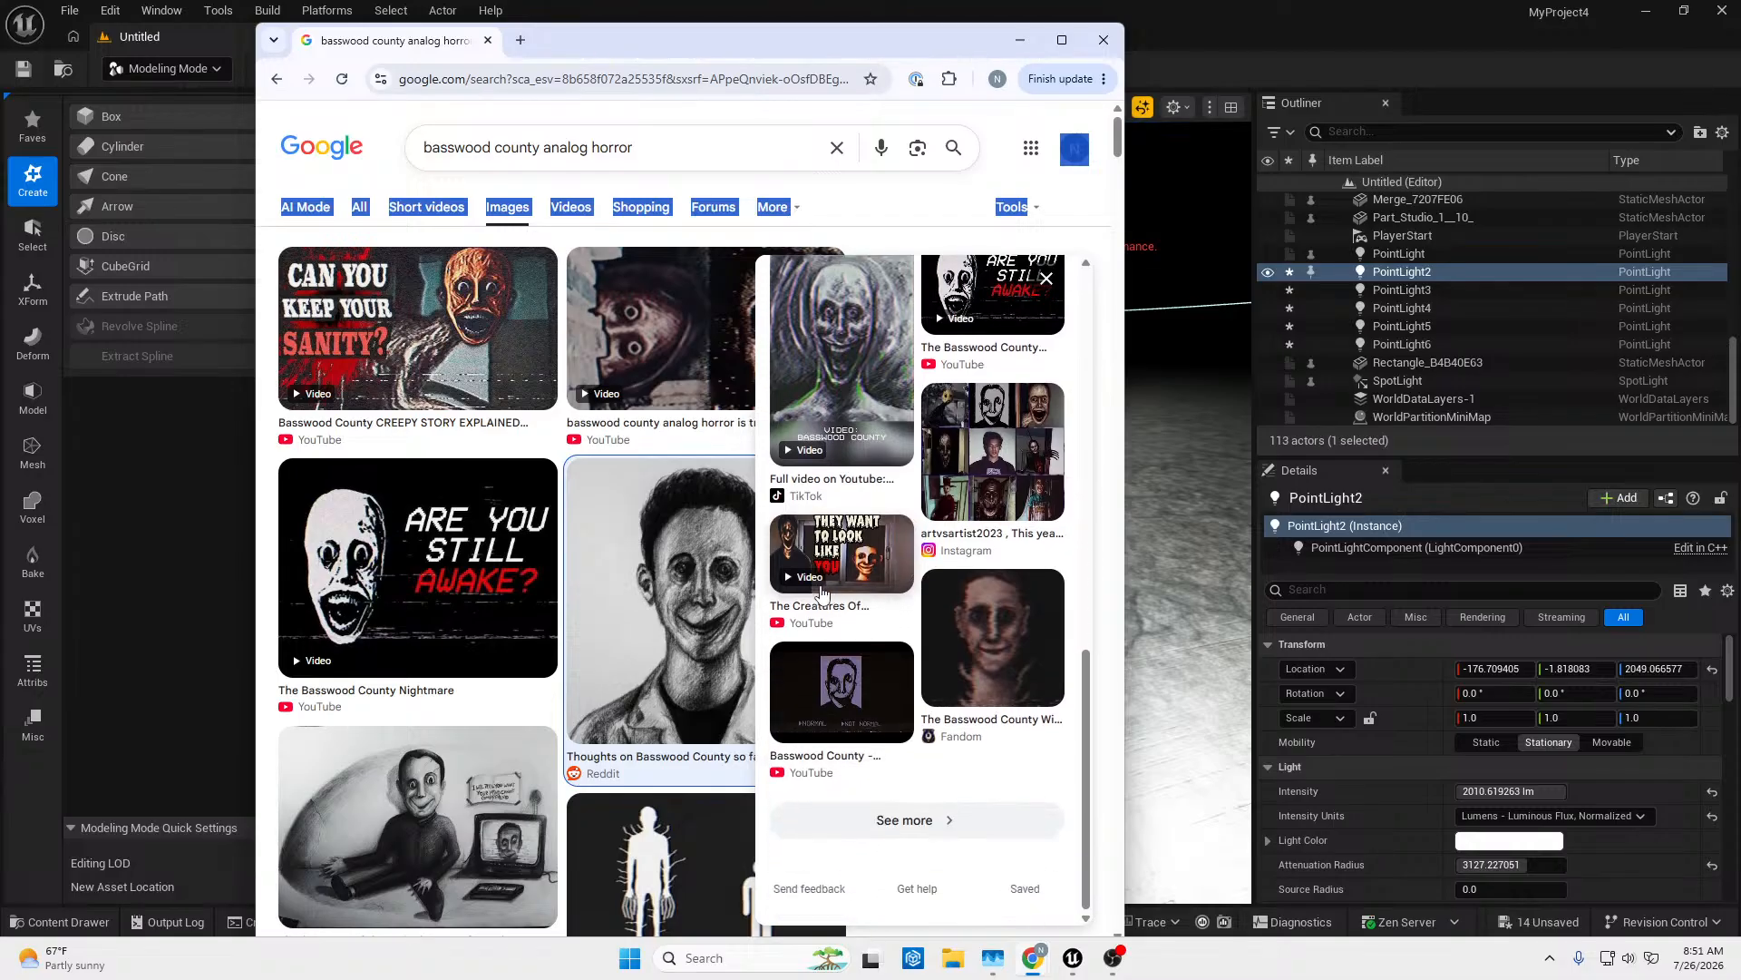
scroll(627, 602, "down", 3)
scroll(628, 602, "down", 3)
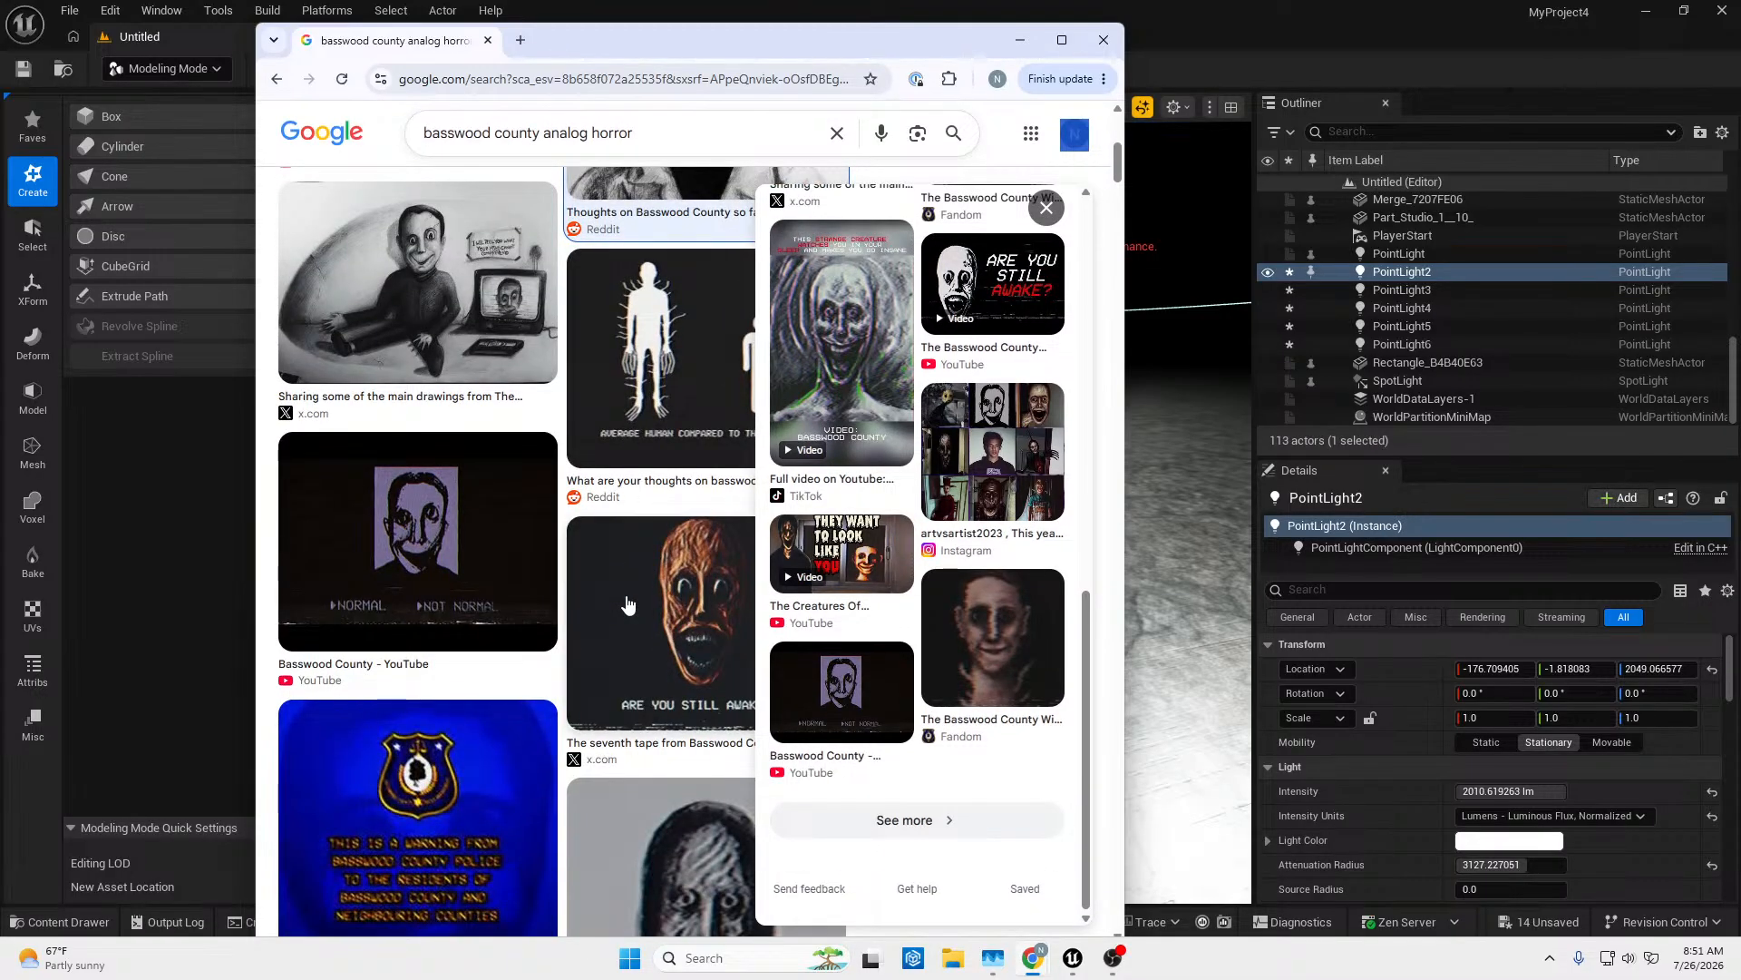
scroll(626, 604, "down", 15)
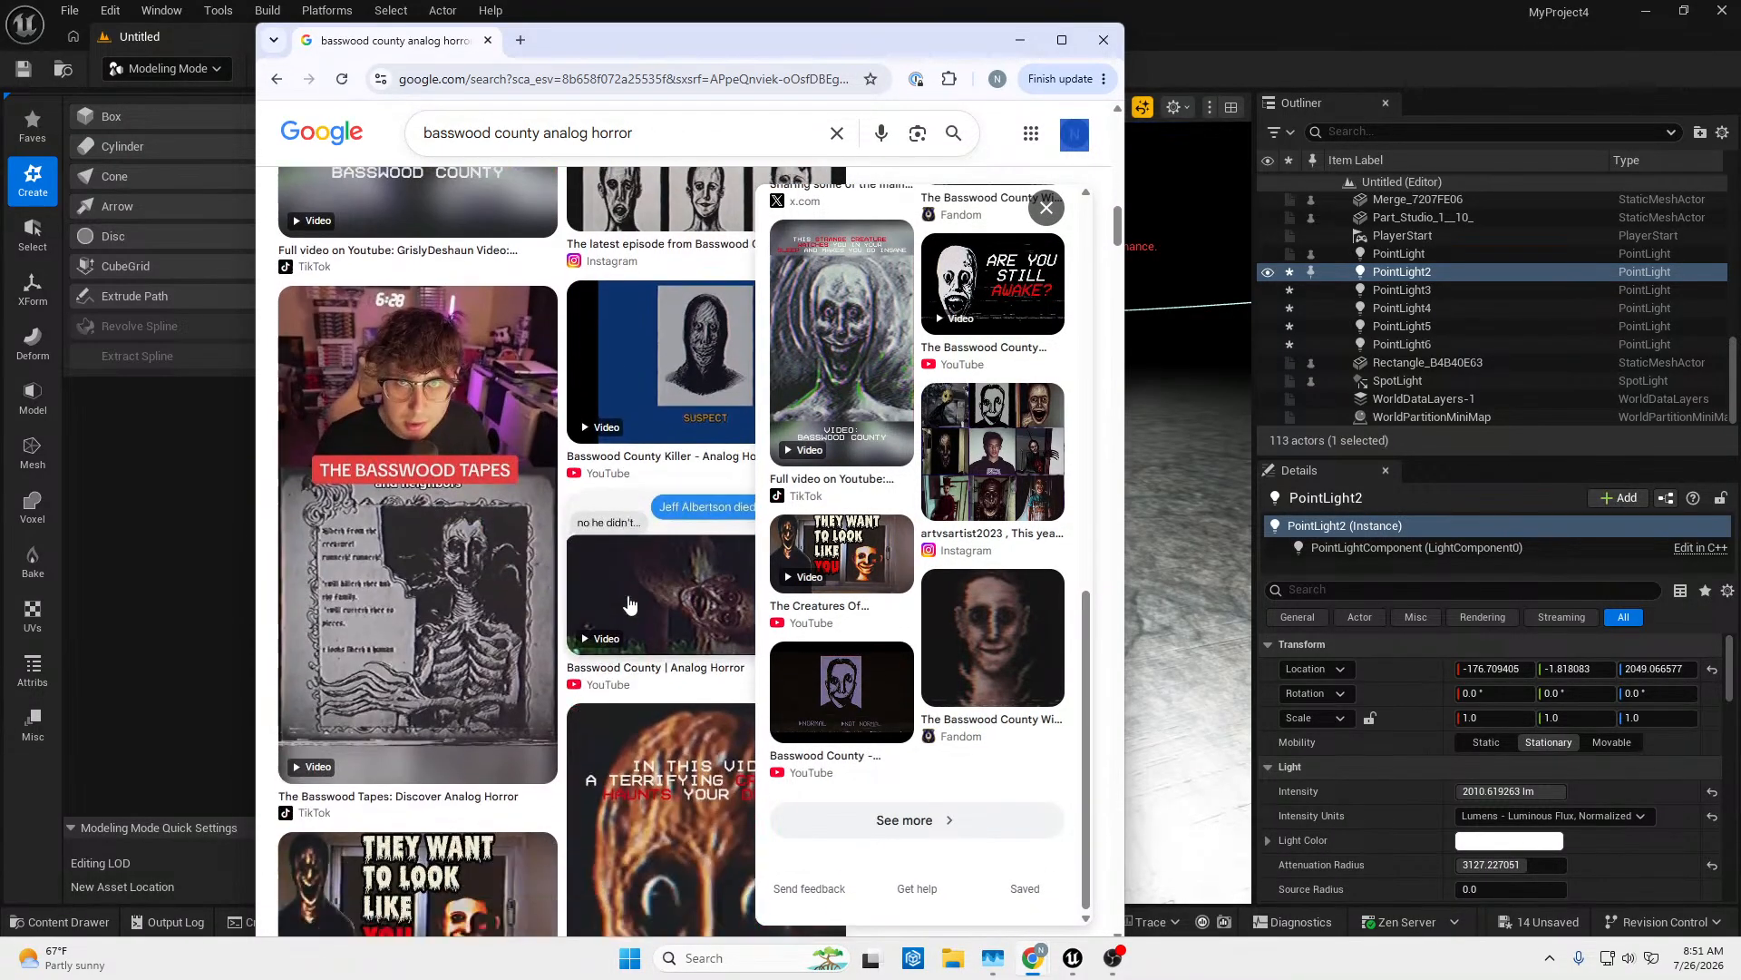
scroll(630, 604, "down", 20)
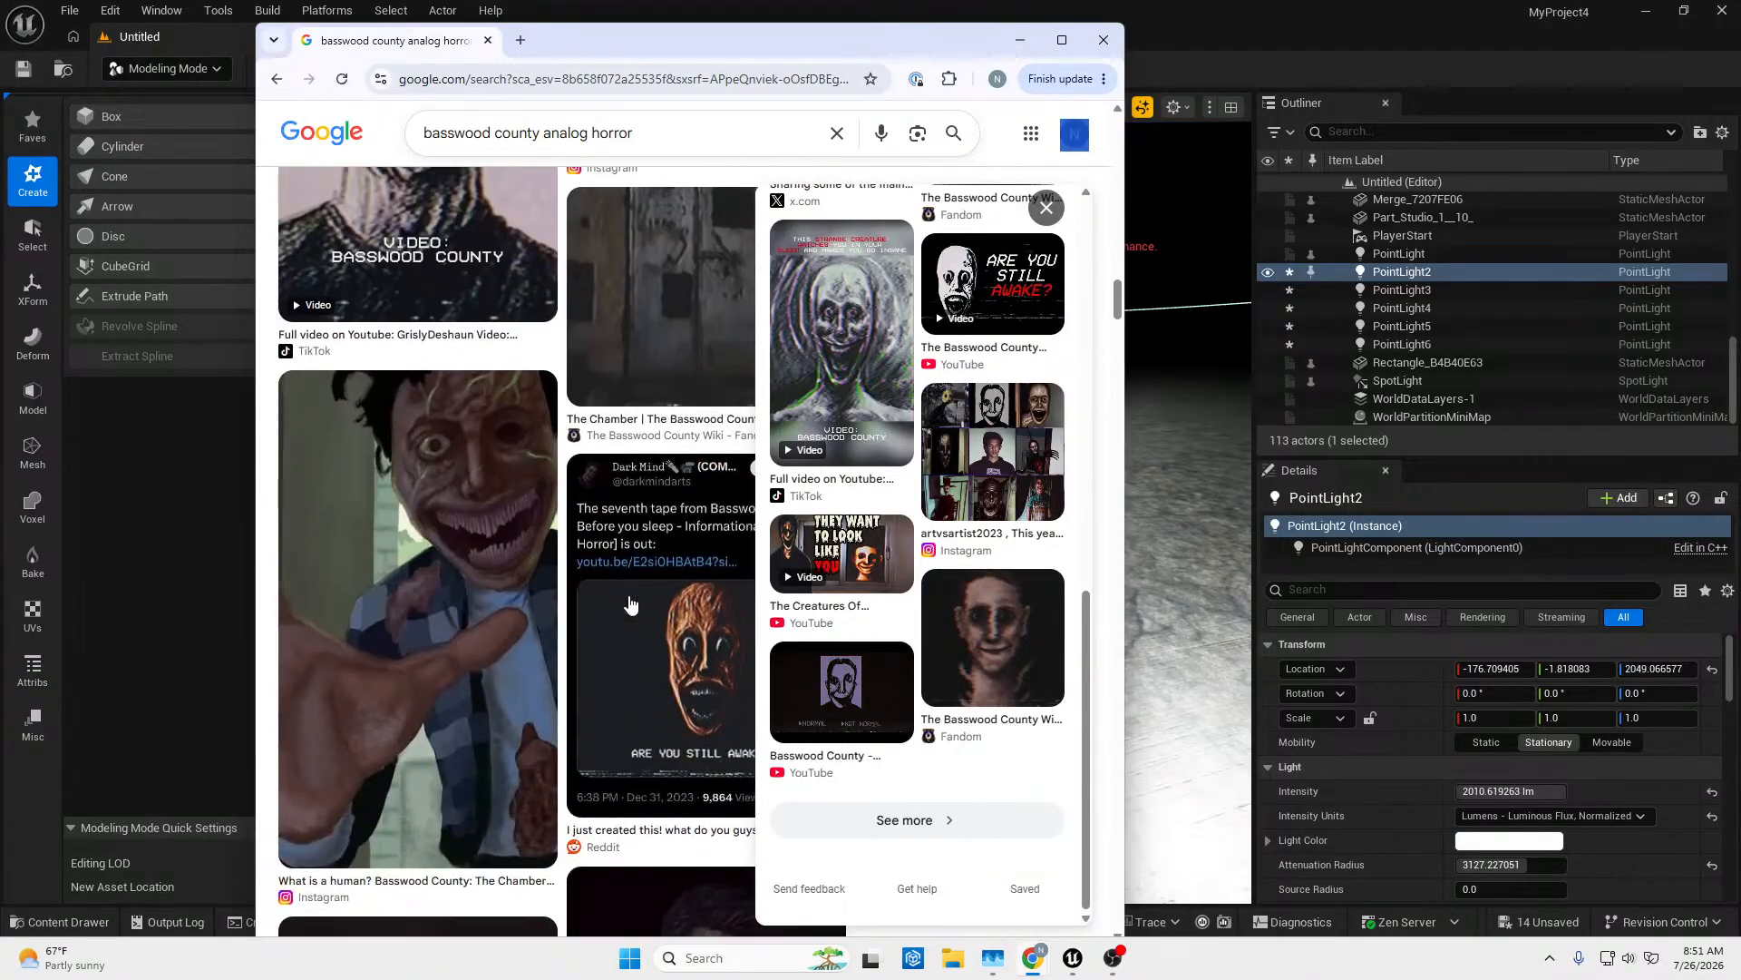
scroll(630, 604, "down", 5)
scroll(630, 605, "up", 4)
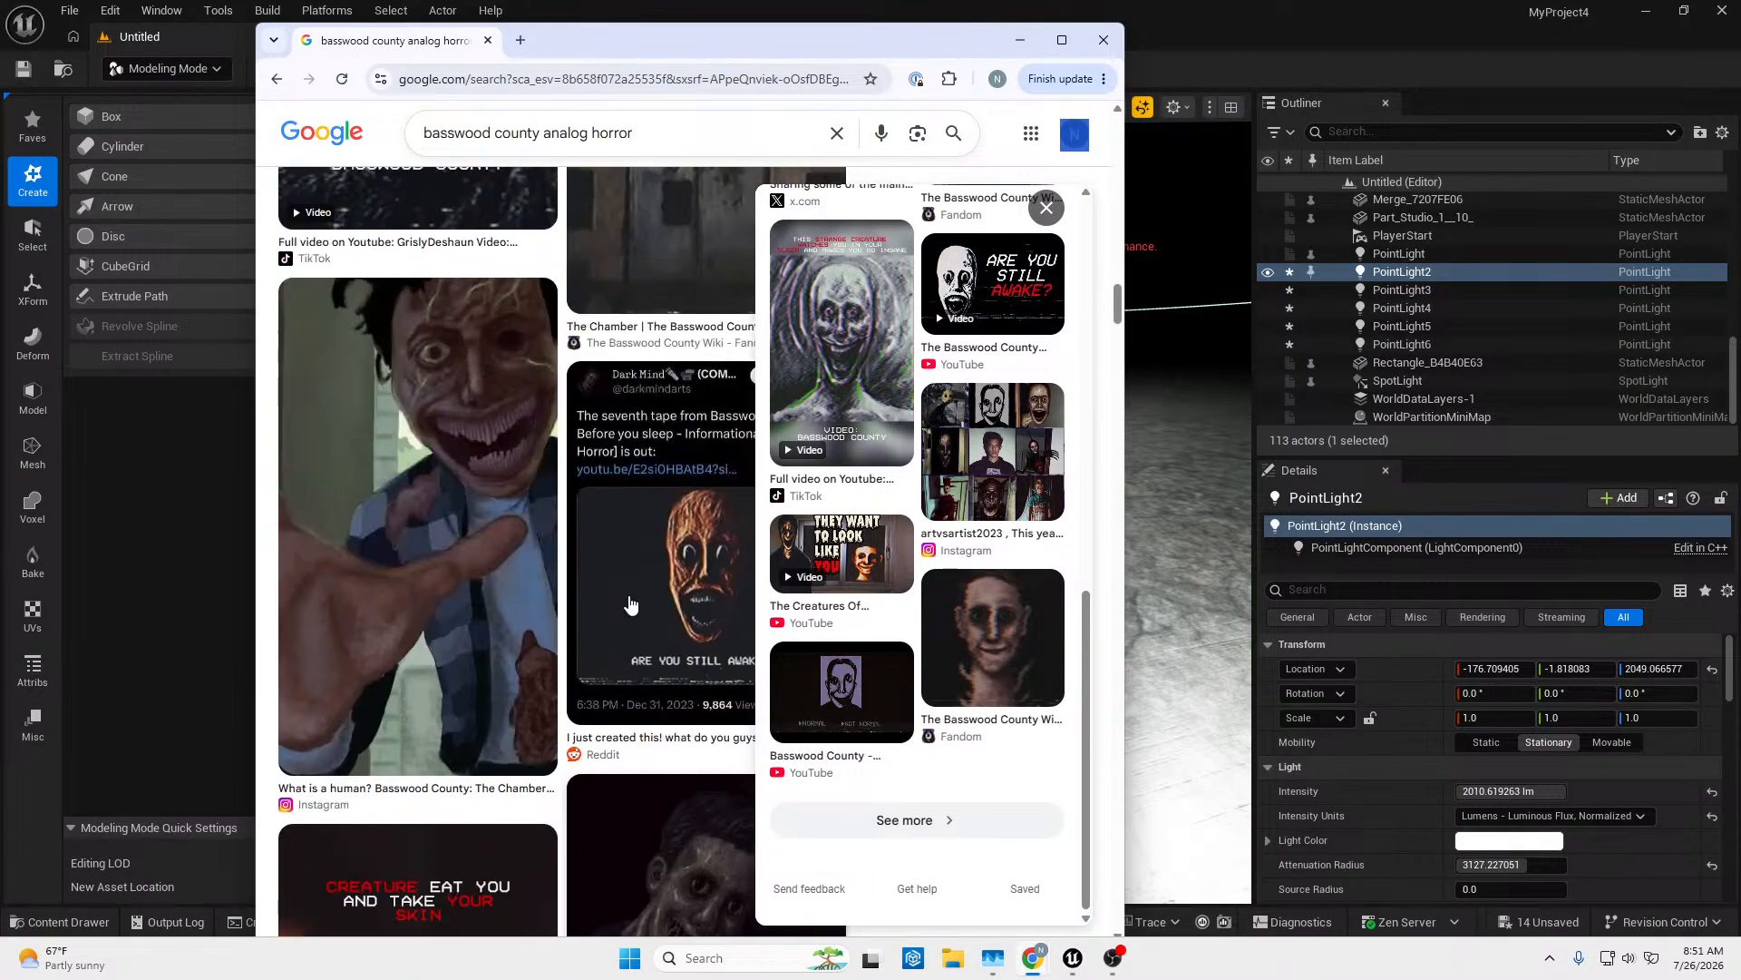
scroll(630, 604, "down", 10)
scroll(631, 604, "up", 3)
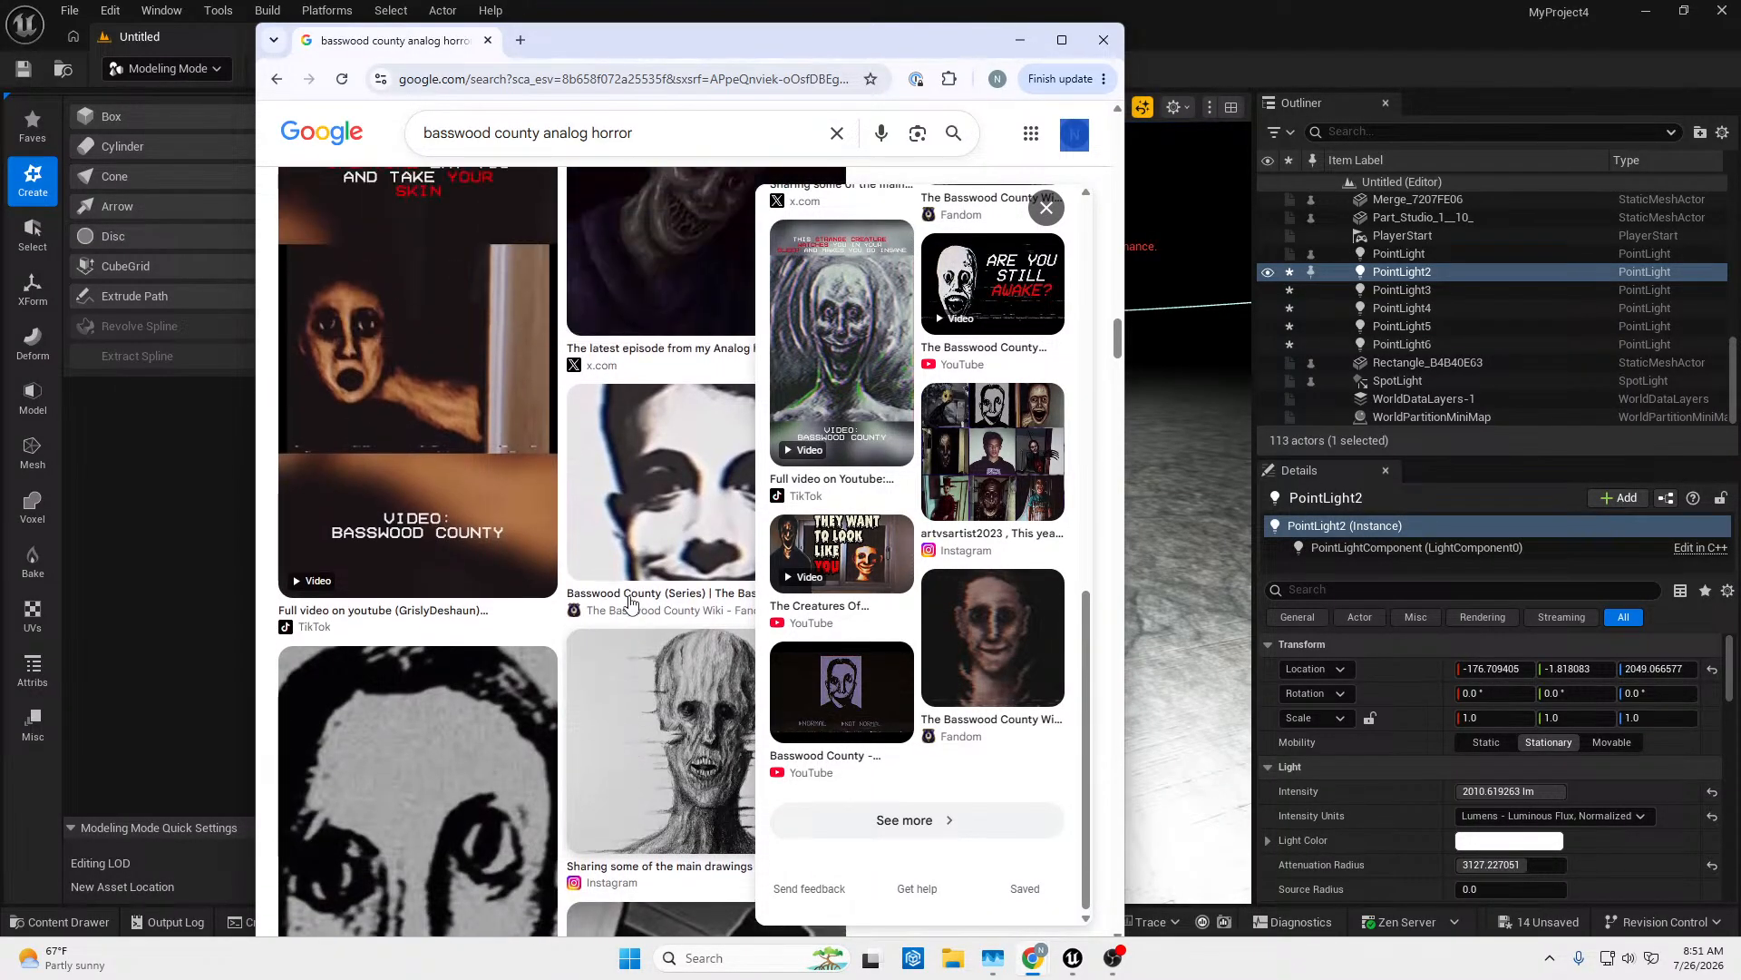
scroll(631, 604, "up", 5)
scroll(617, 588, "down", 10)
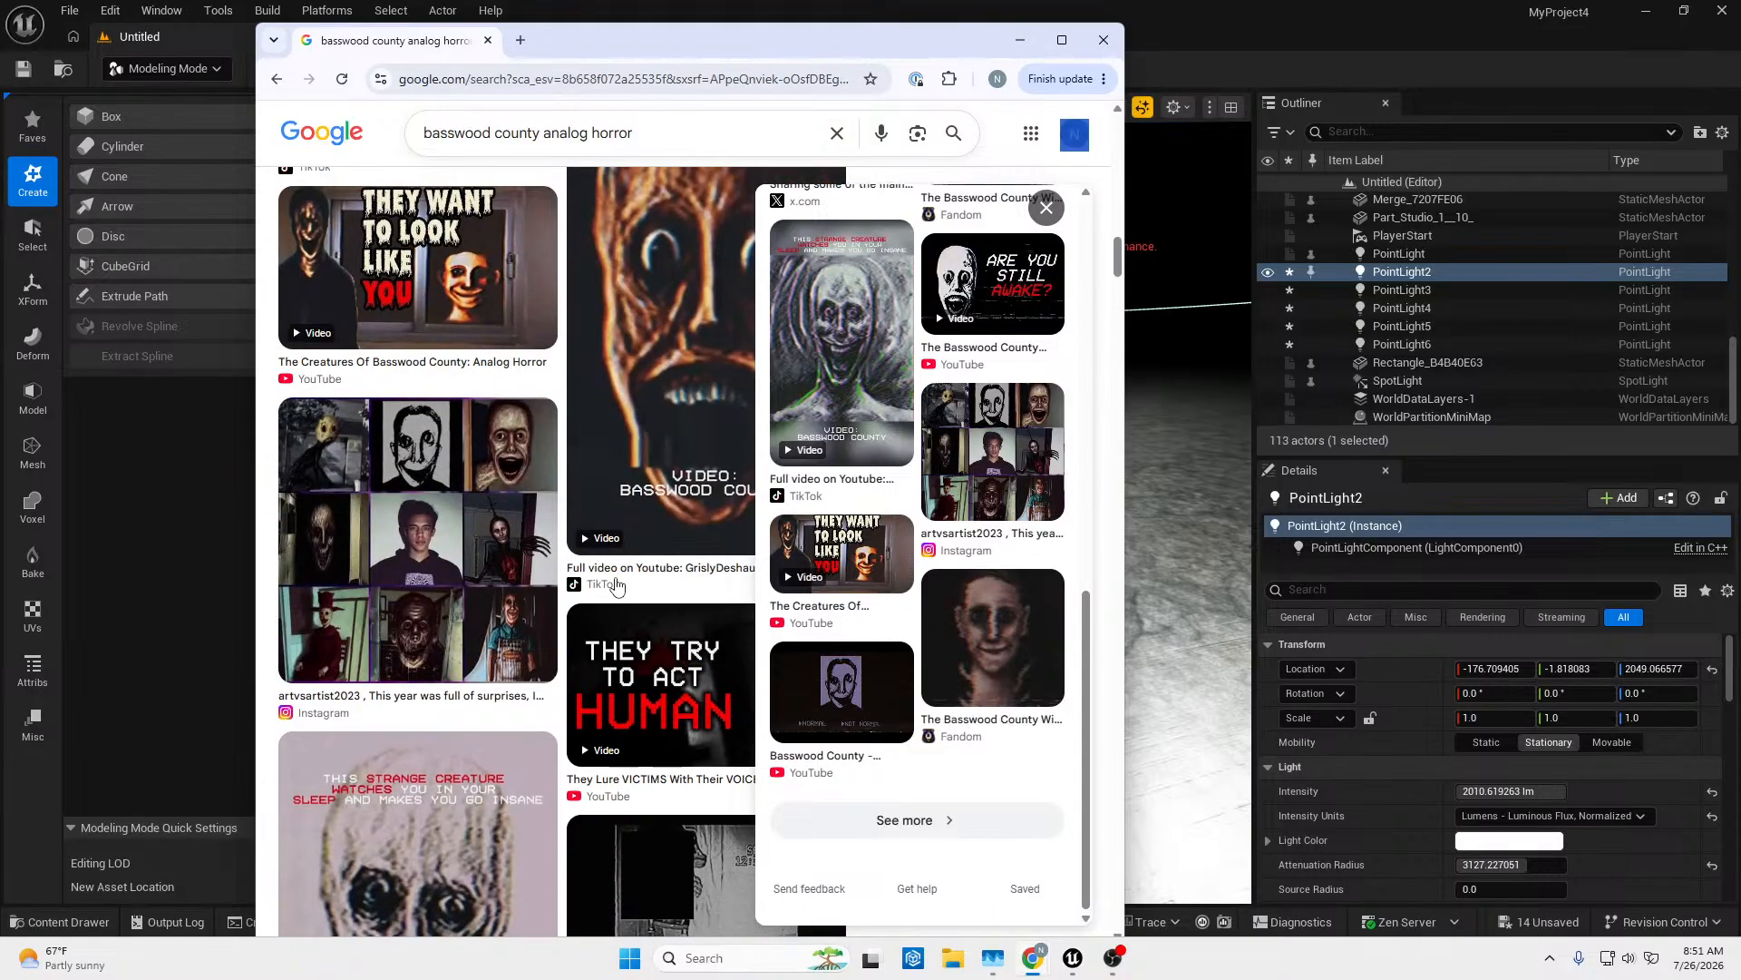
scroll(616, 585, "down", 5)
scroll(616, 585, "up", 6)
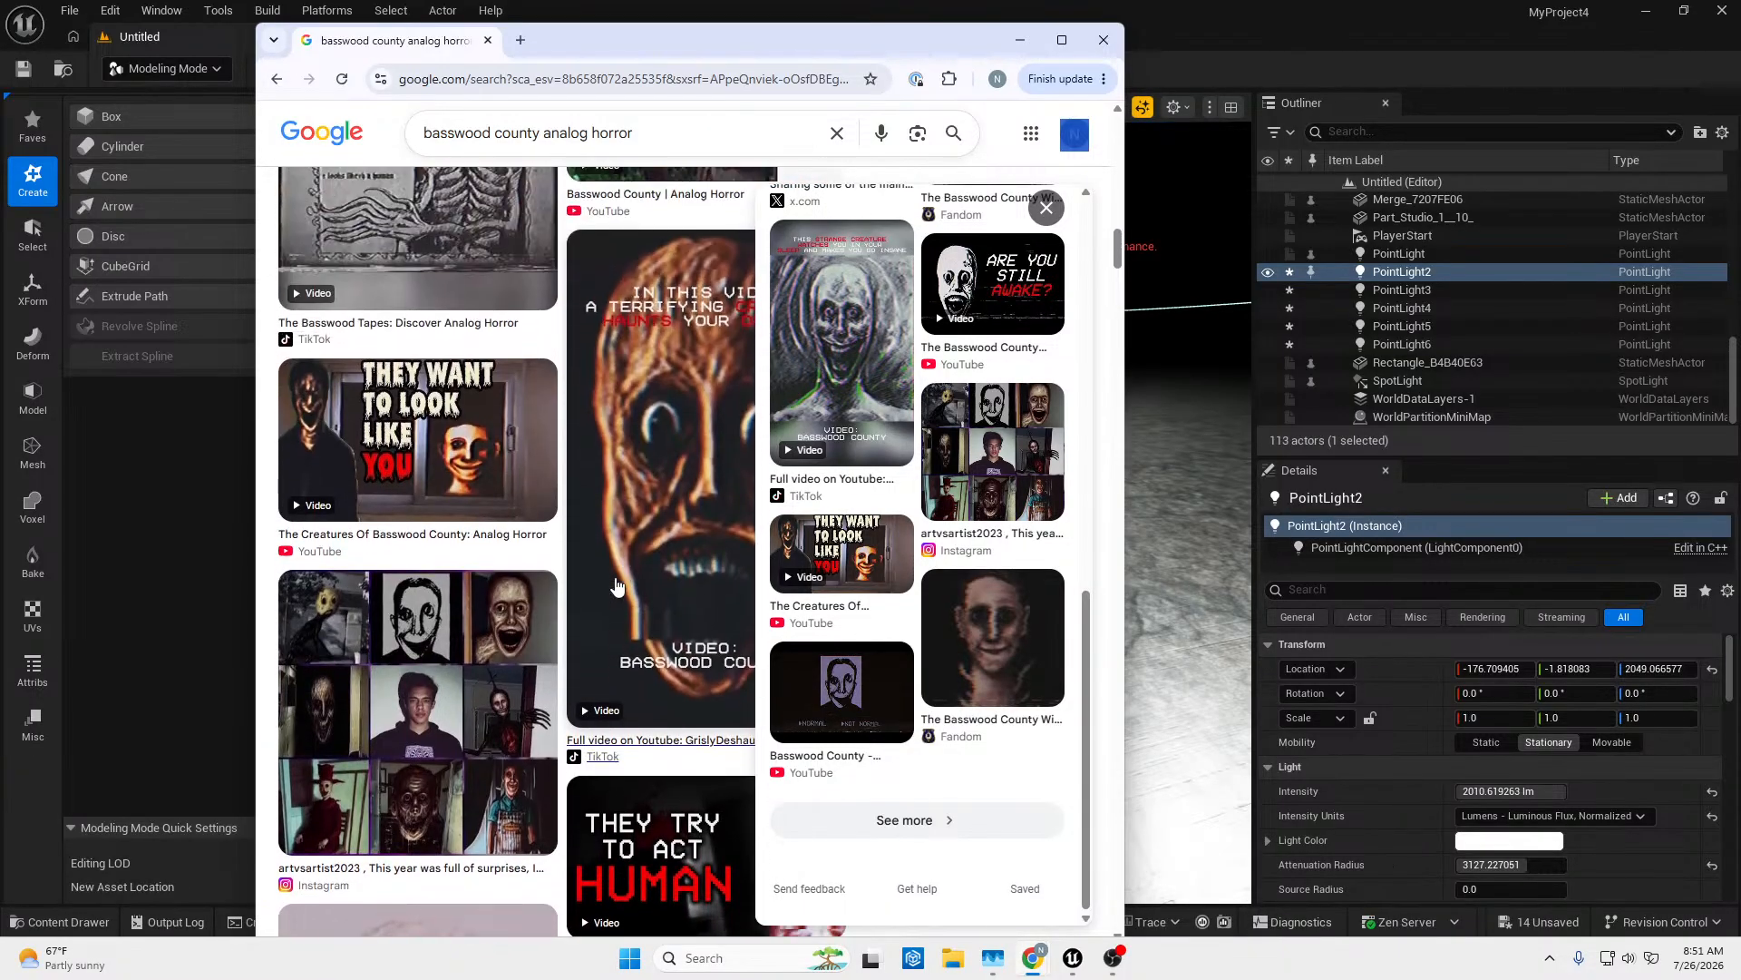
scroll(616, 585, "up", 4)
scroll(658, 690, "up", 13)
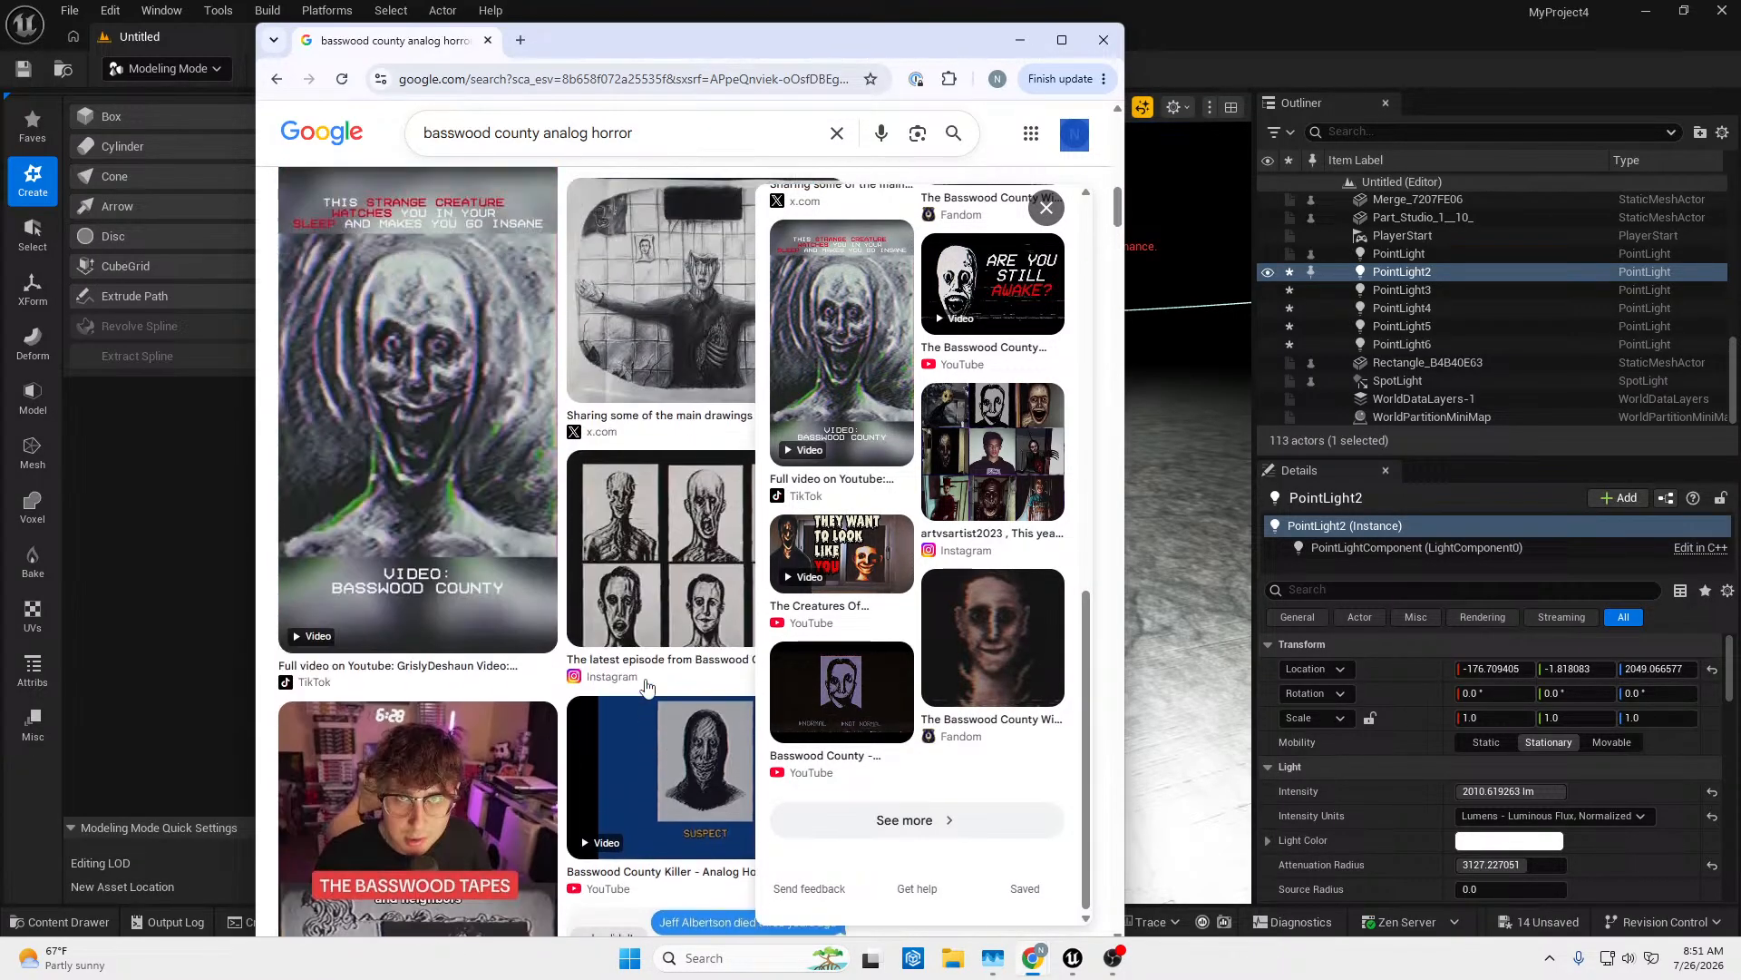
scroll(648, 680, "up", 12)
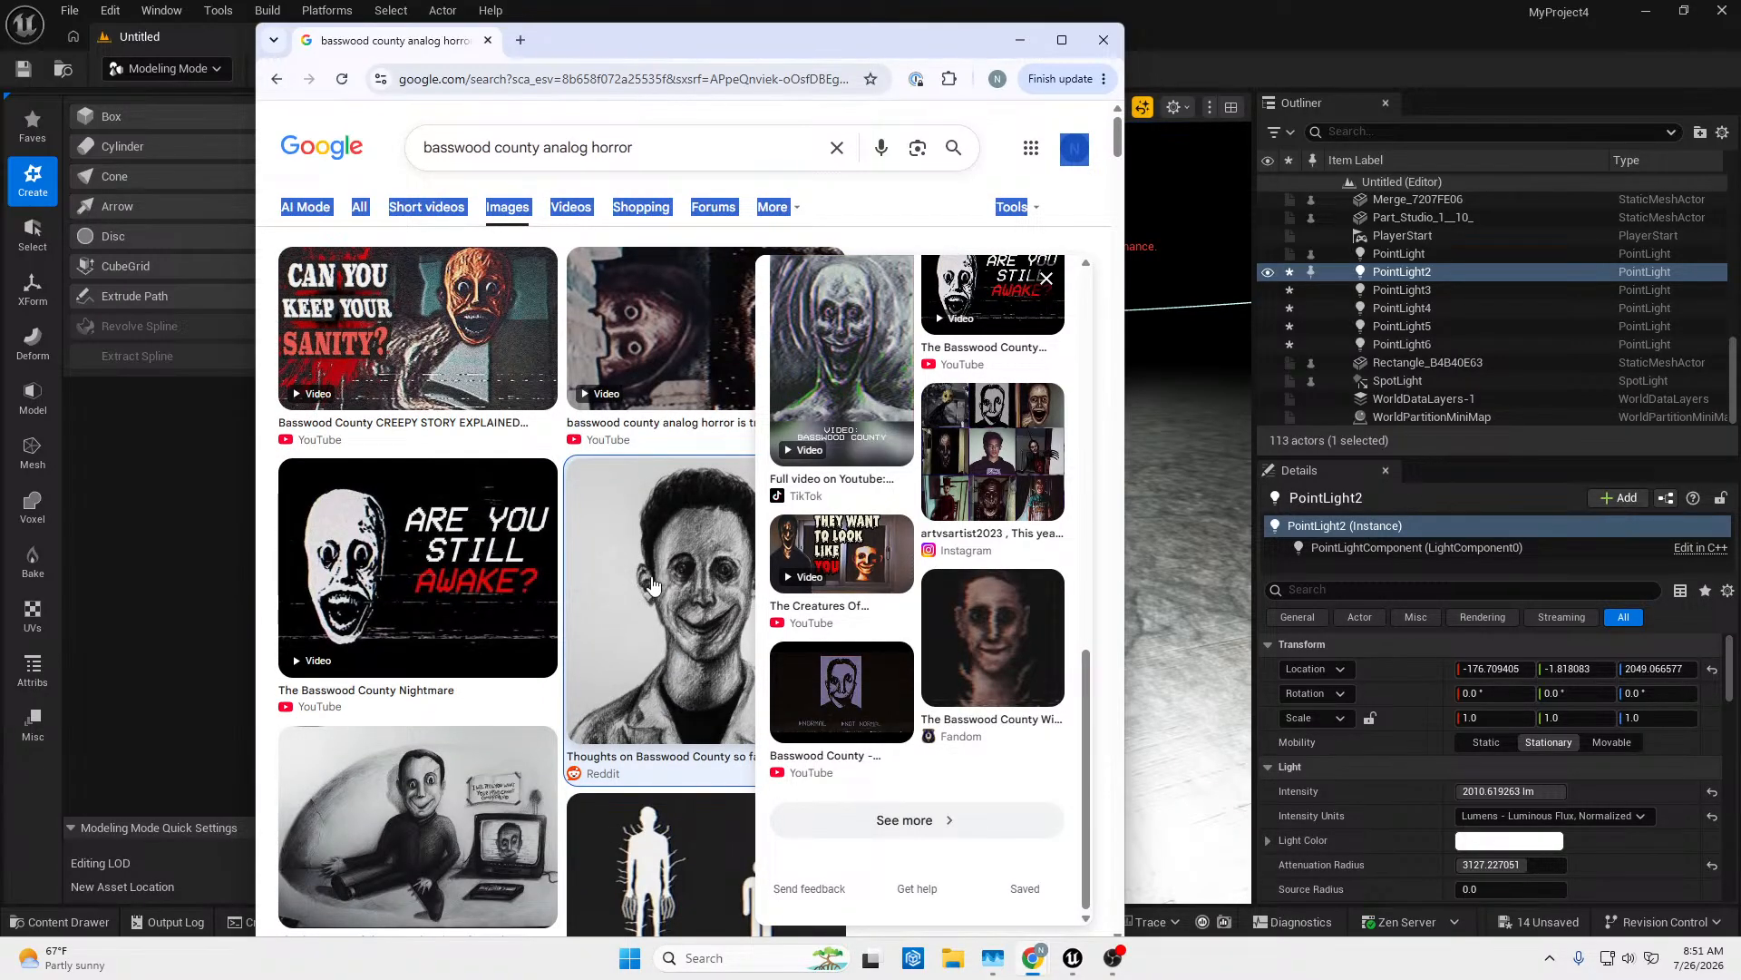
left_click(635, 599)
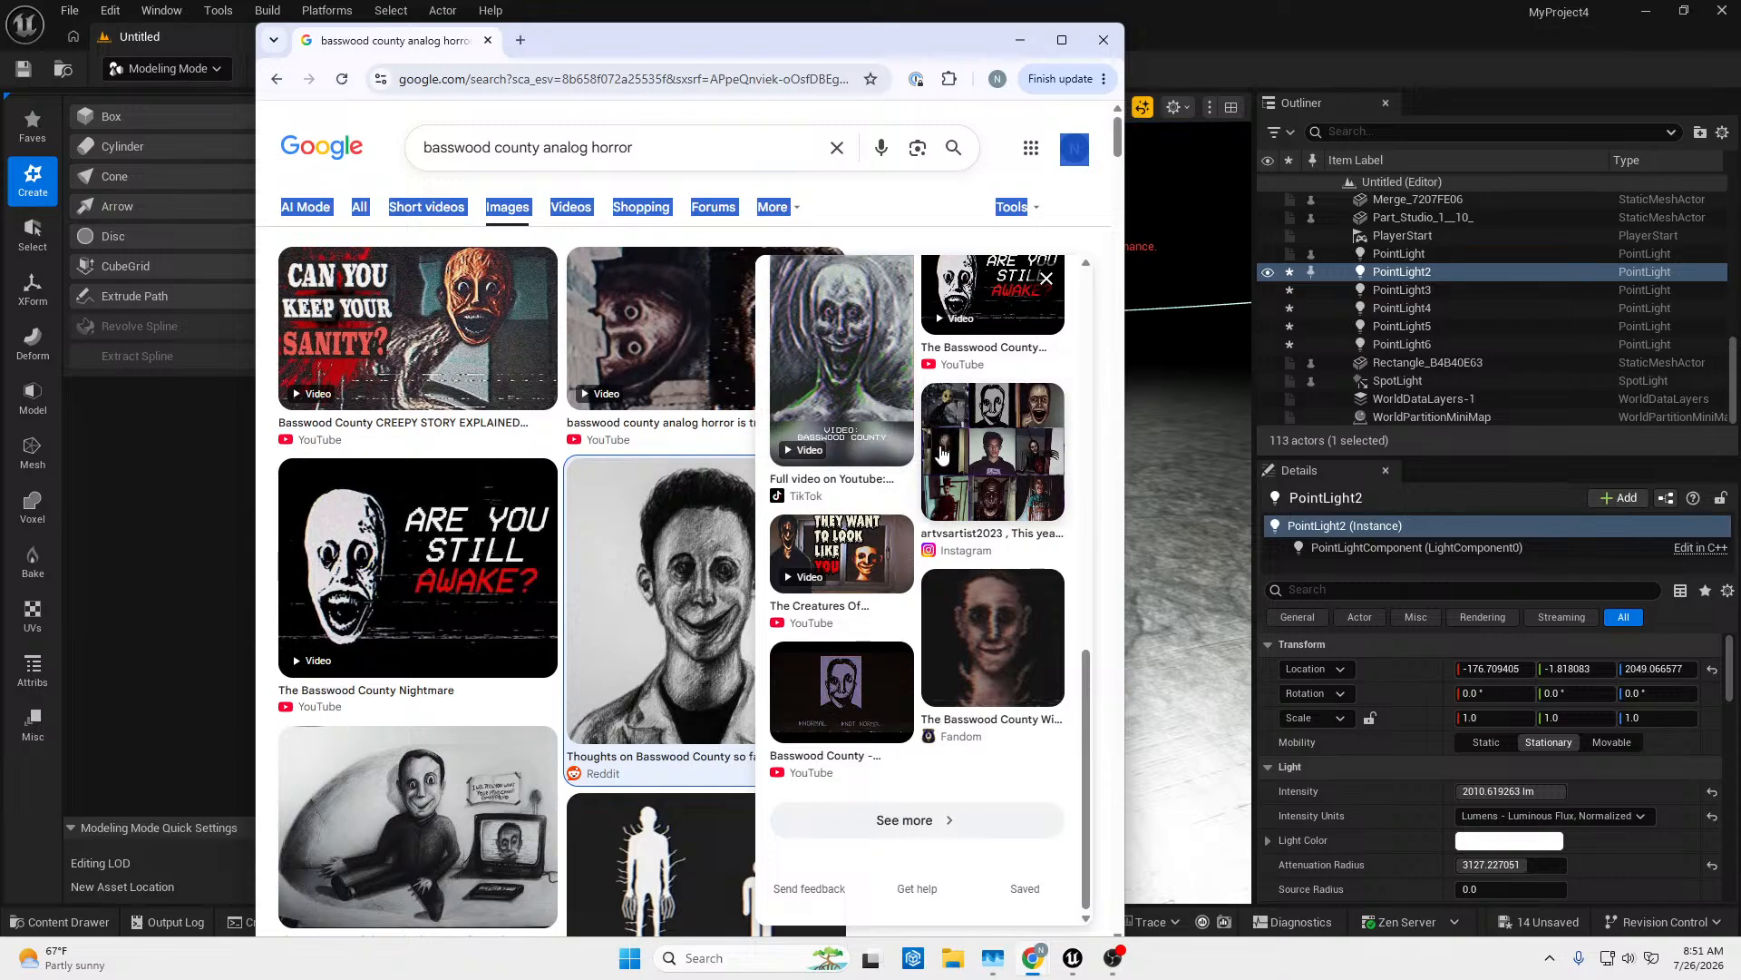
scroll(893, 444, "up", 5)
left_click(847, 467)
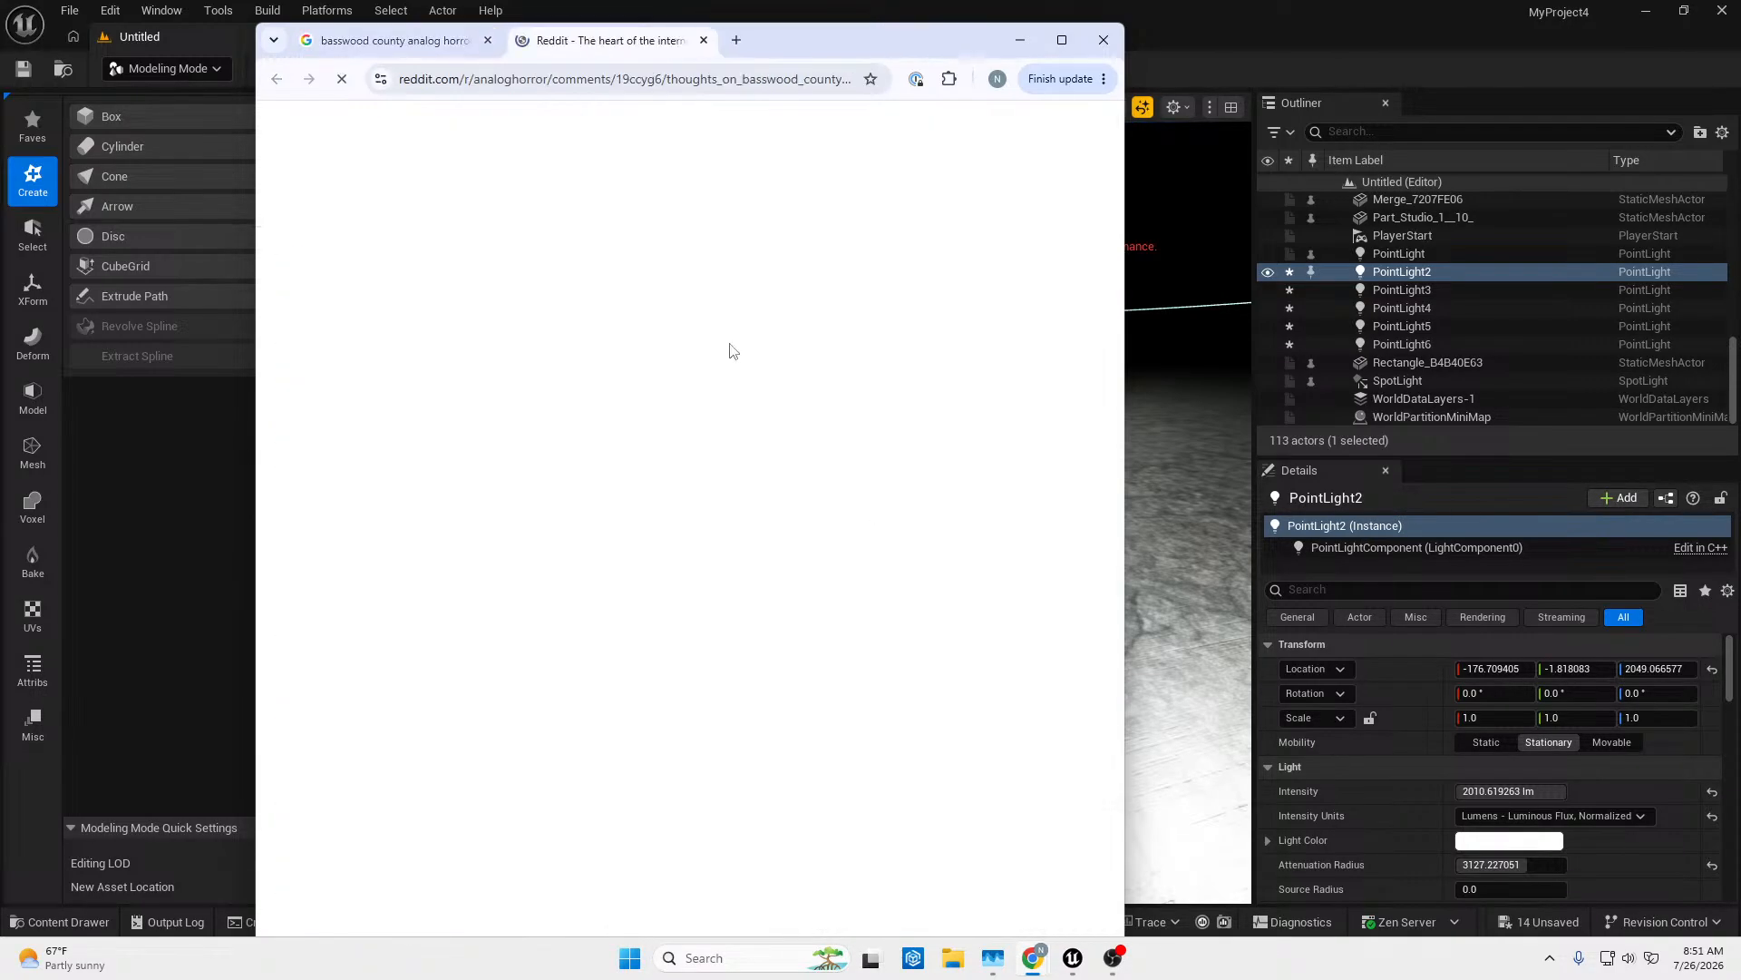
key("ctrl+w")
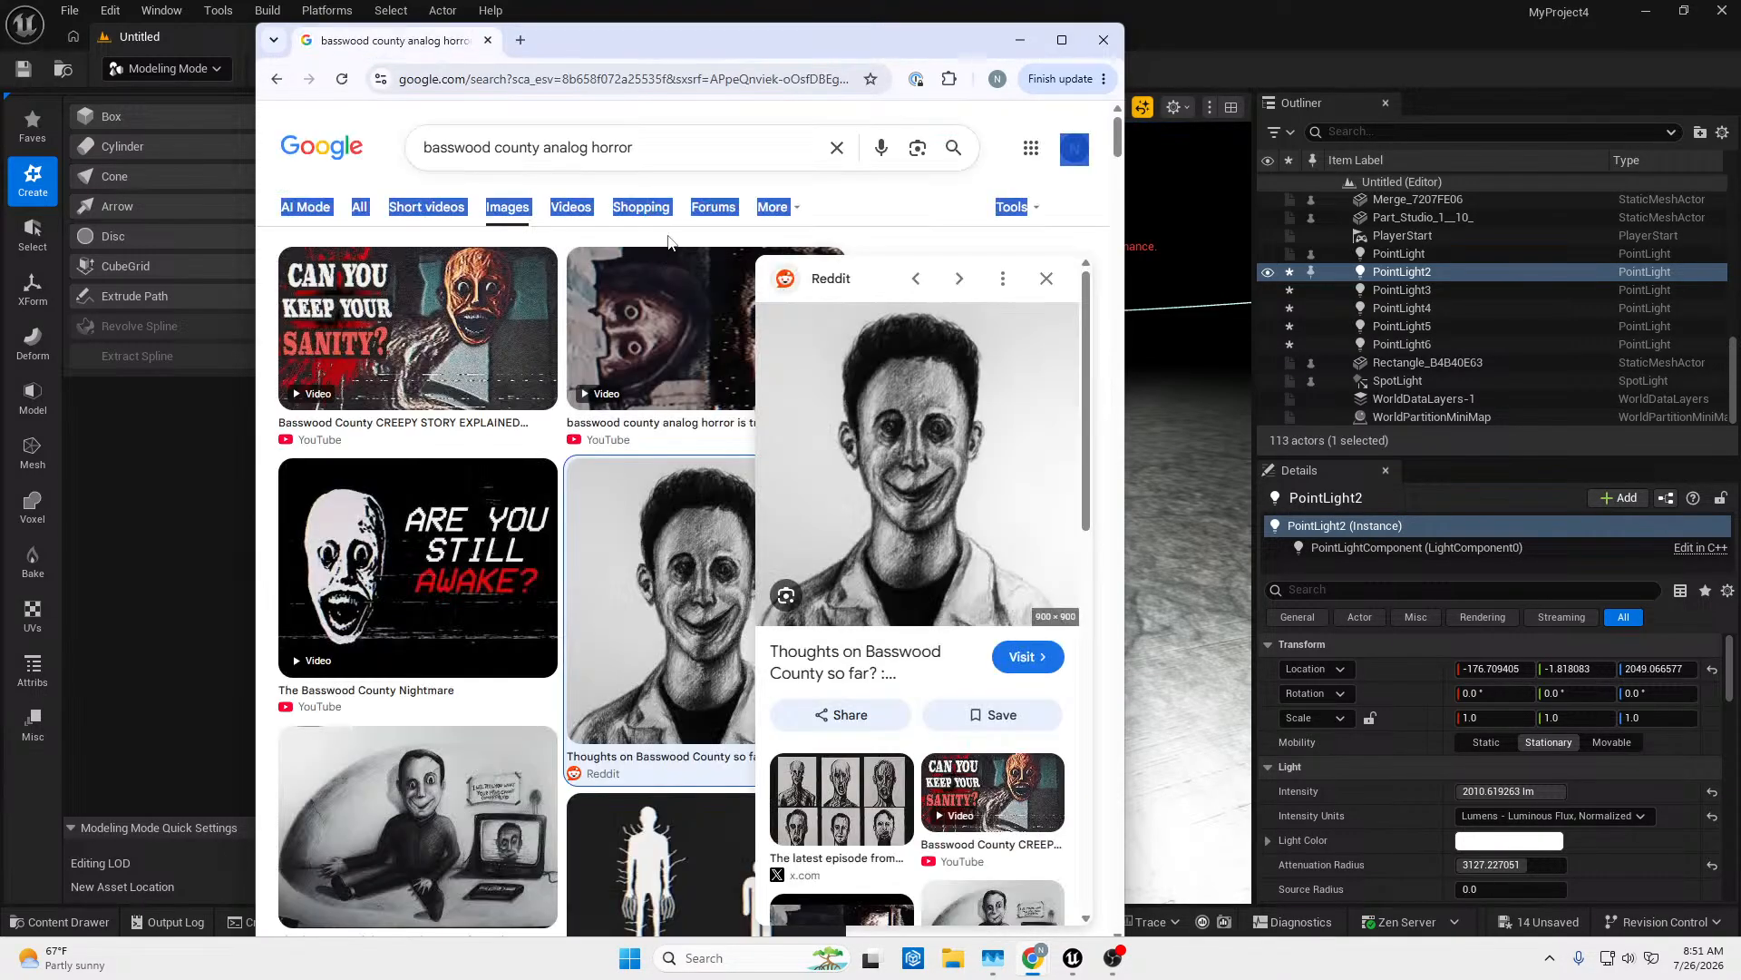
right_click(985, 435)
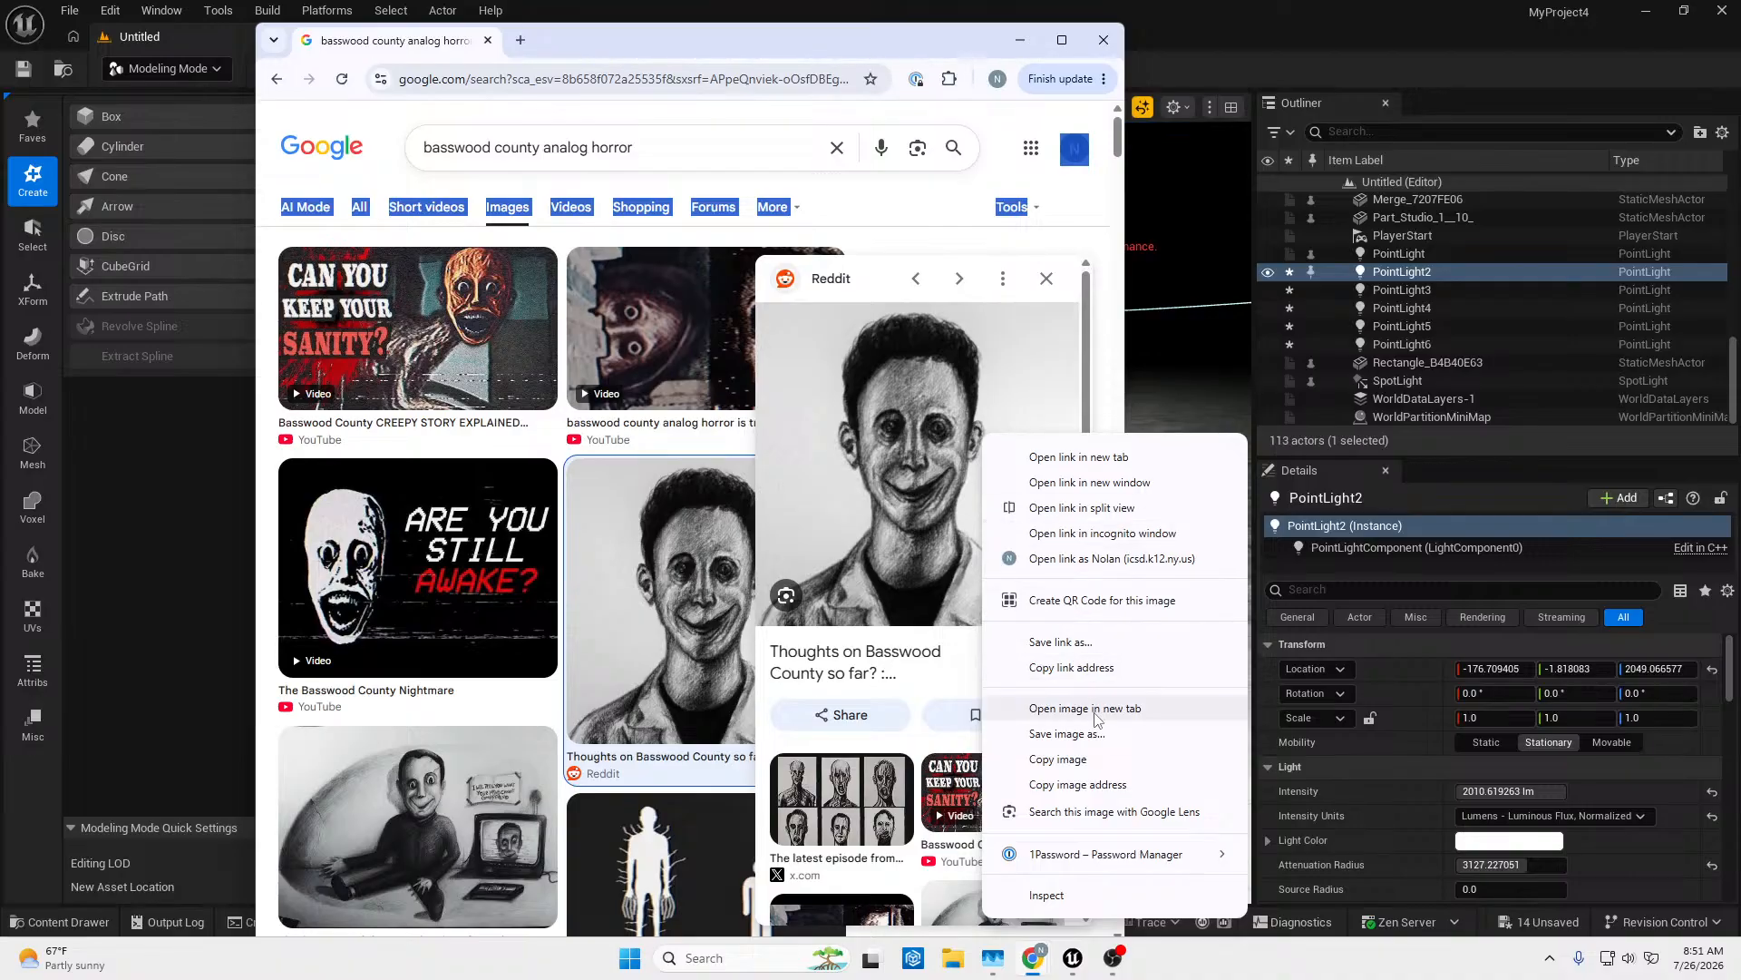
left_click(1097, 758)
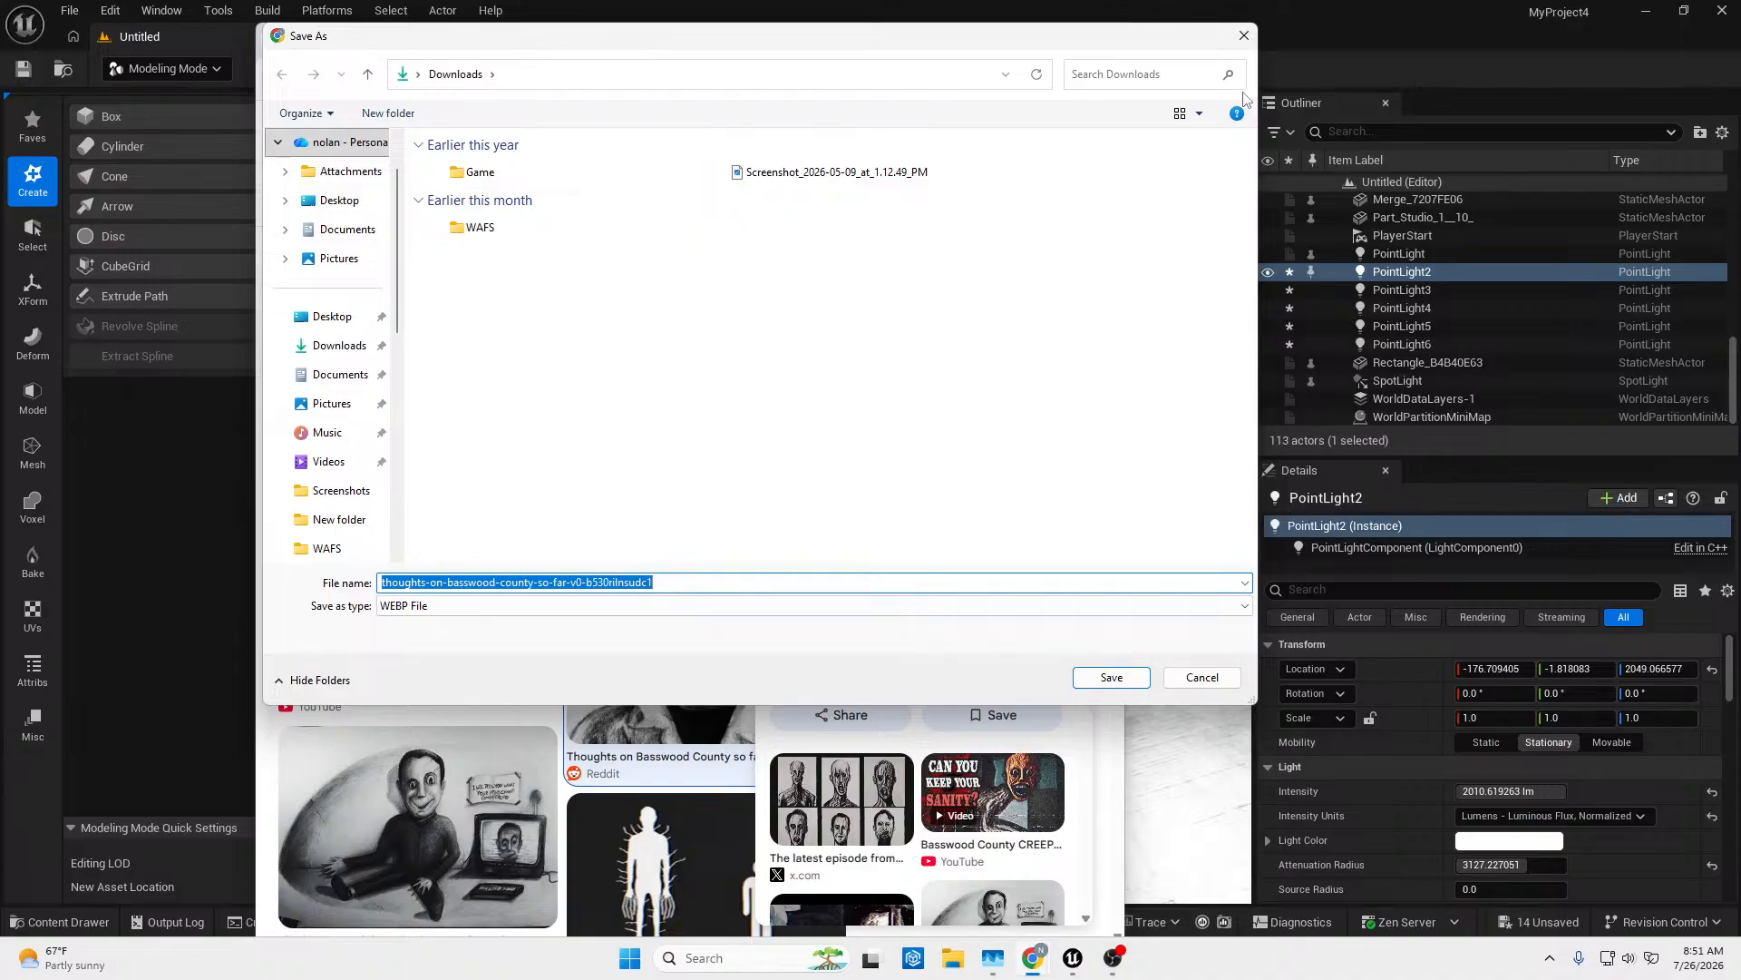
left_click(1243, 36)
Copy the drawing of the smiling man from the Reddit preview and open the Untitled document in Google Docs, maximized.
right_click(955, 545)
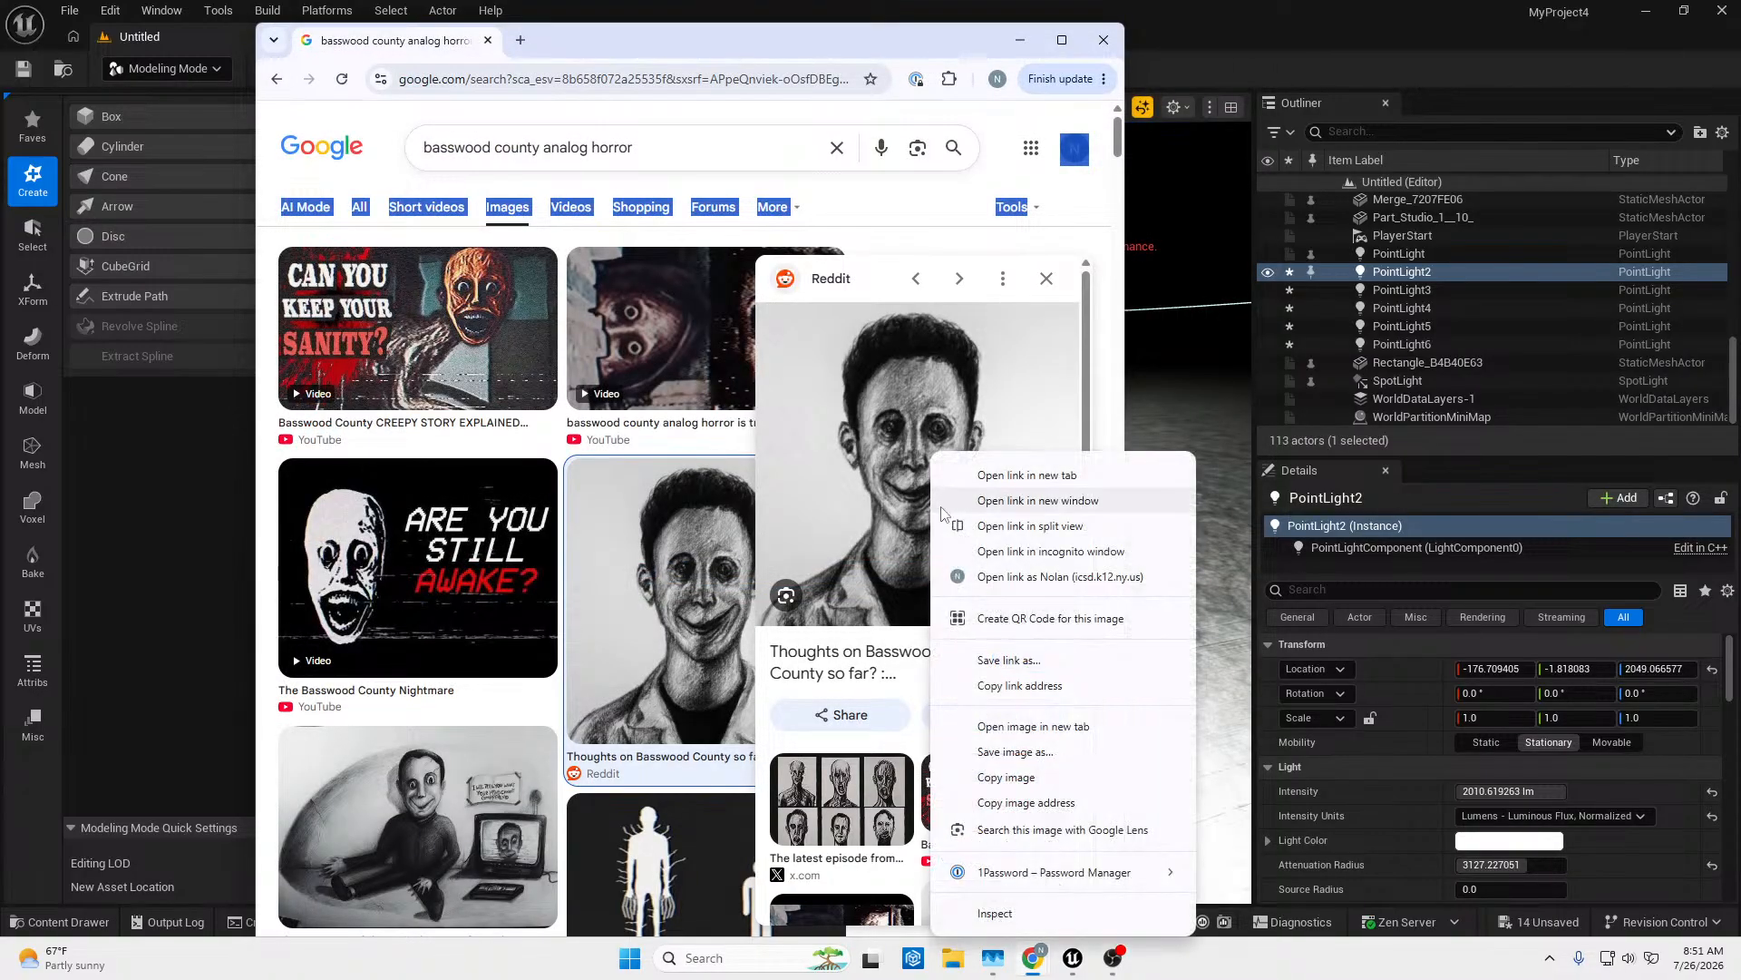
left_click(998, 772)
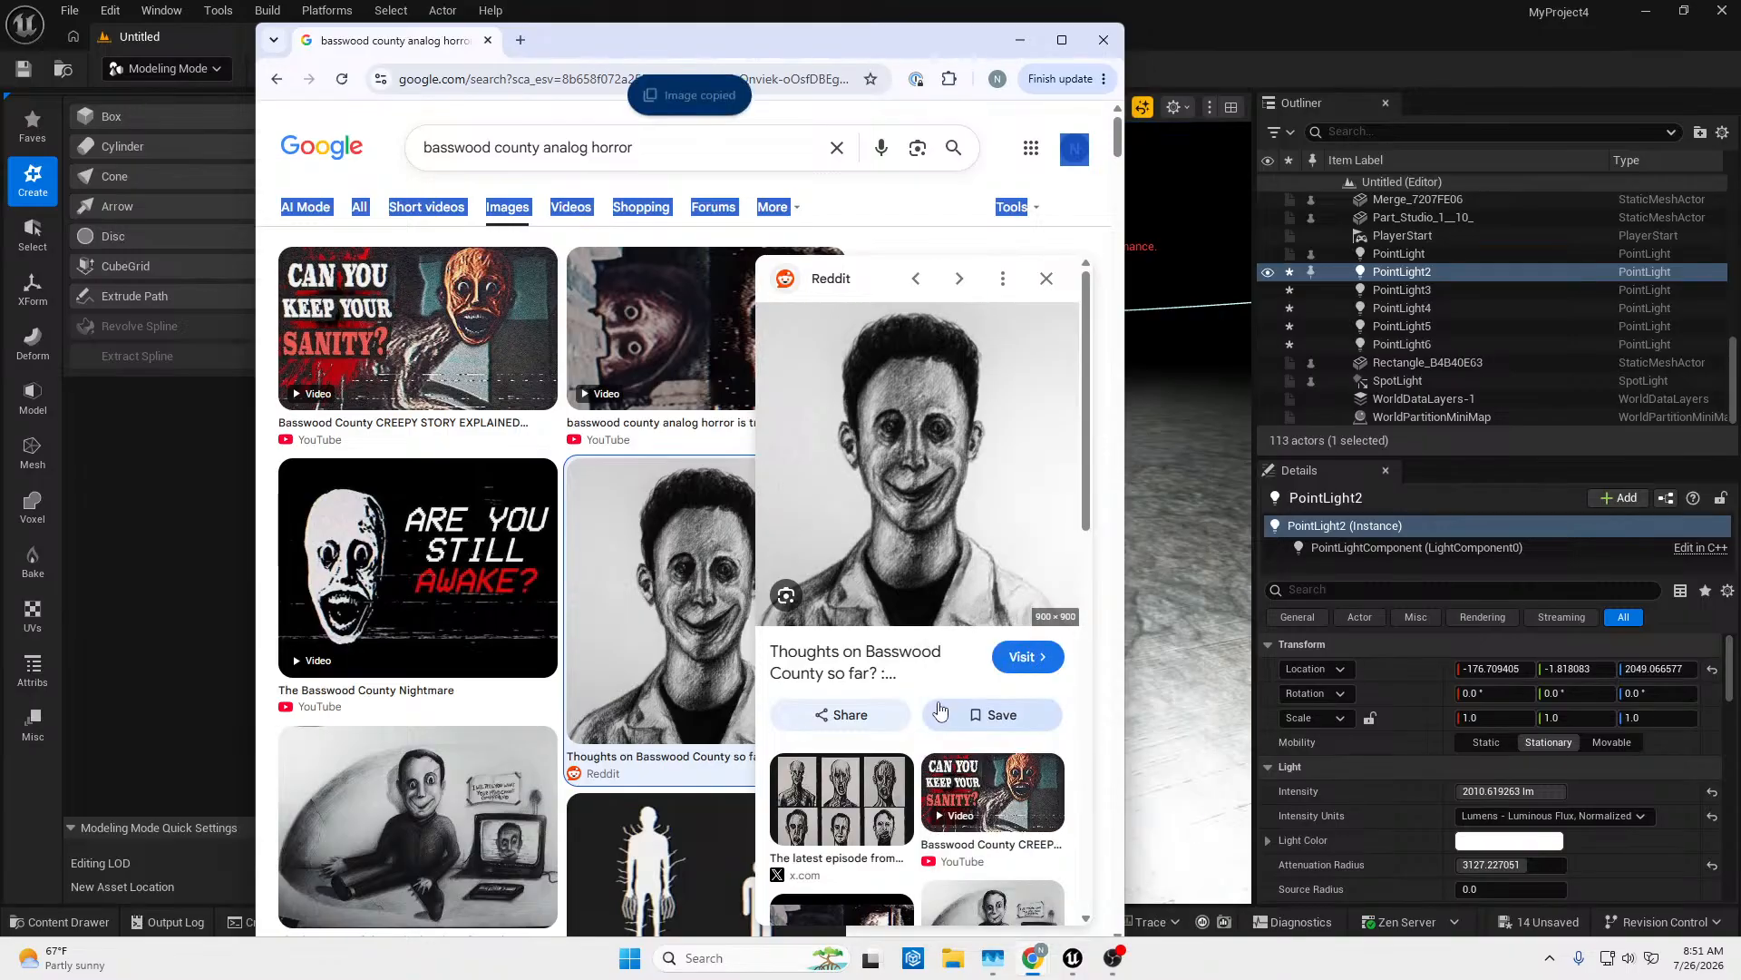
left_click(520, 44)
left_click_drag(758, 51, 0, 74)
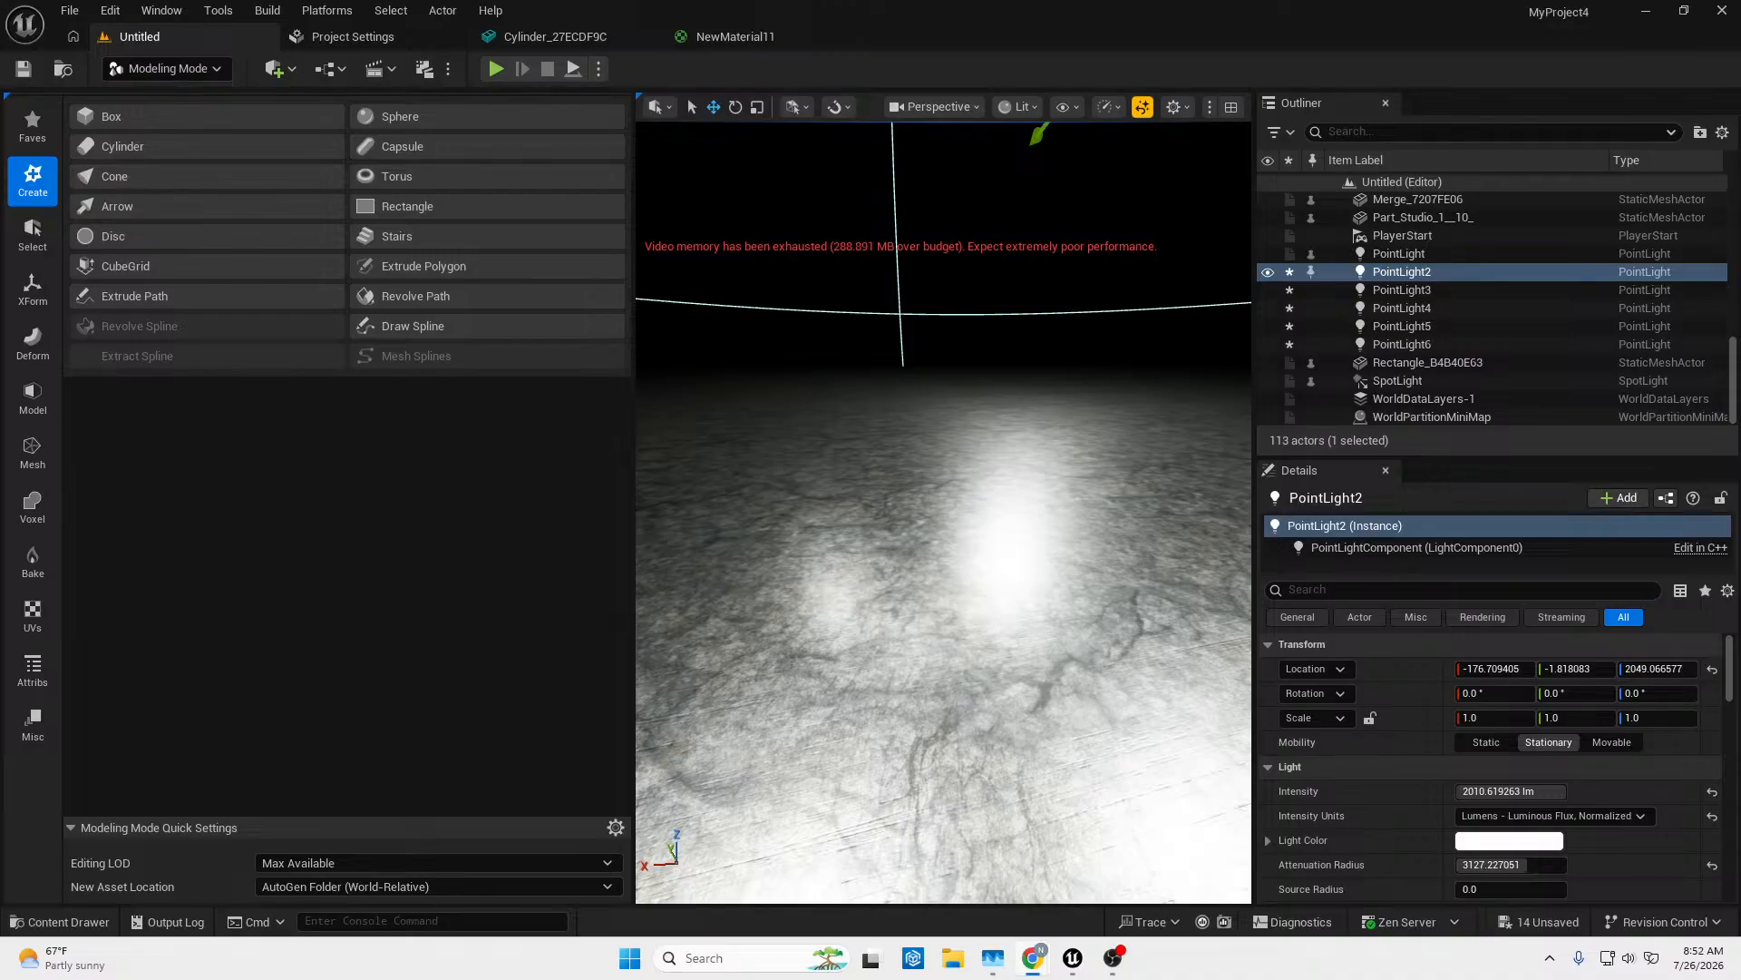
left_click_drag(0, 80, 795, 83)
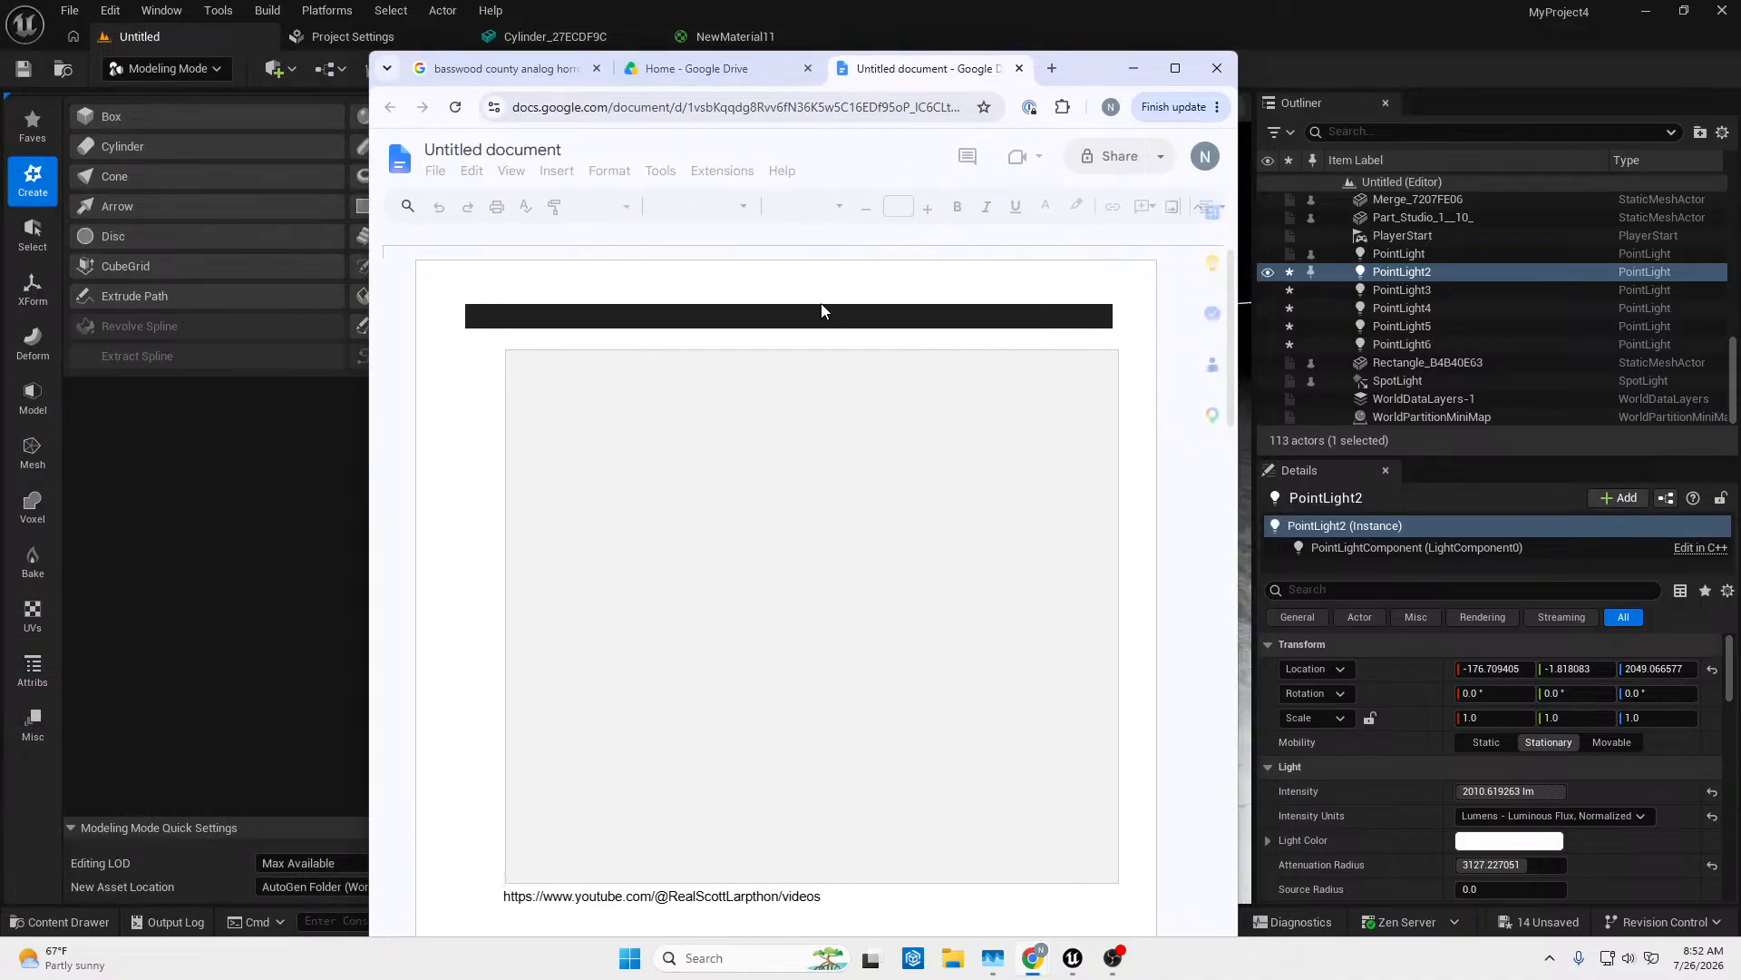
left_click(1175, 68)
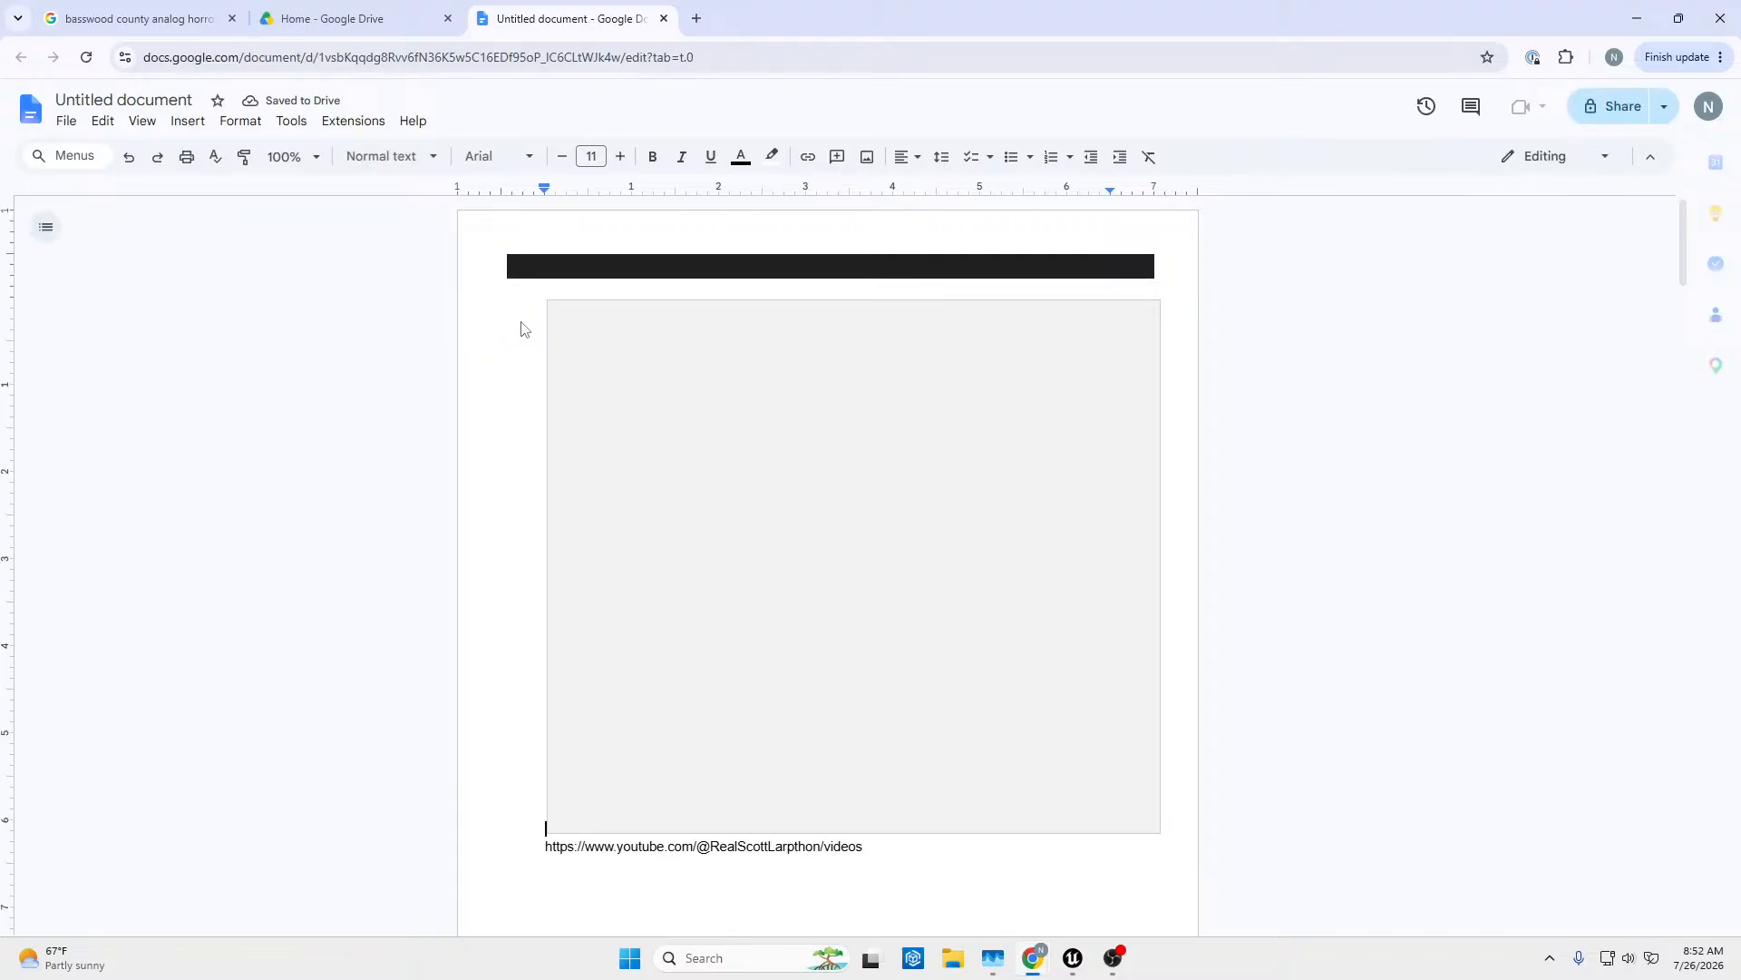
Delete the first image and YouTube link from the document, and paste the copied drawing above the woven fabric picture.
left_click_drag(905, 847, 412, 770)
key("Delete")
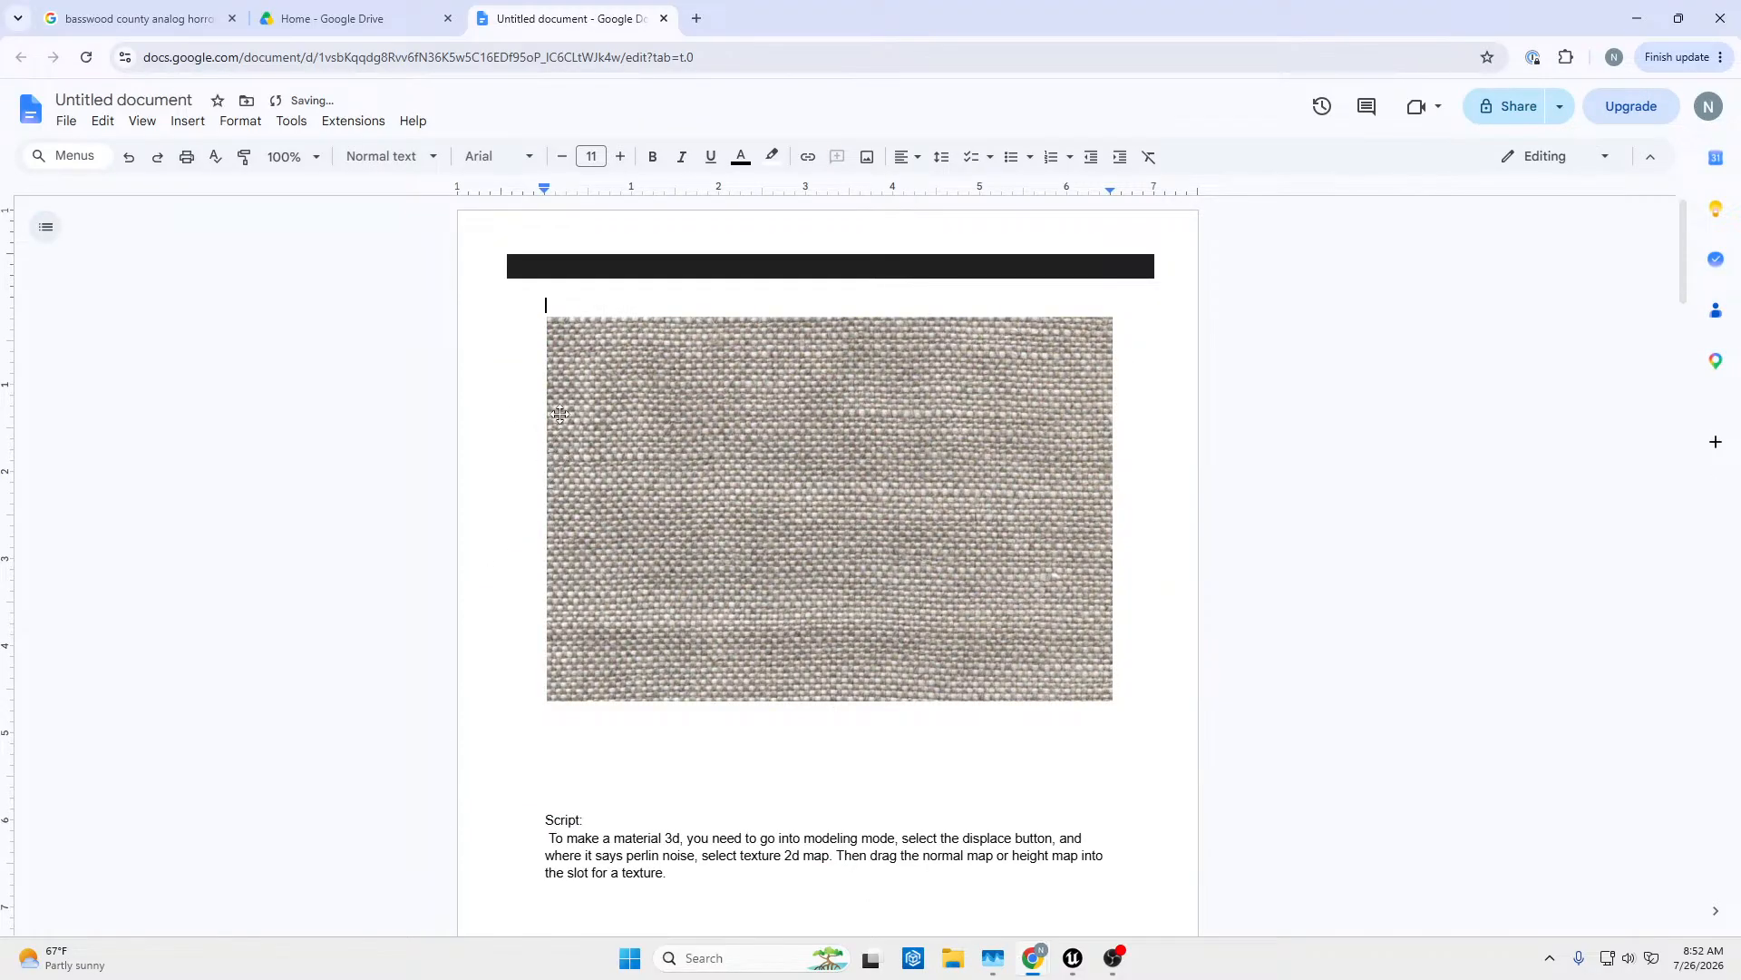
left_click(604, 541)
left_click_drag(645, 779, 645, 780)
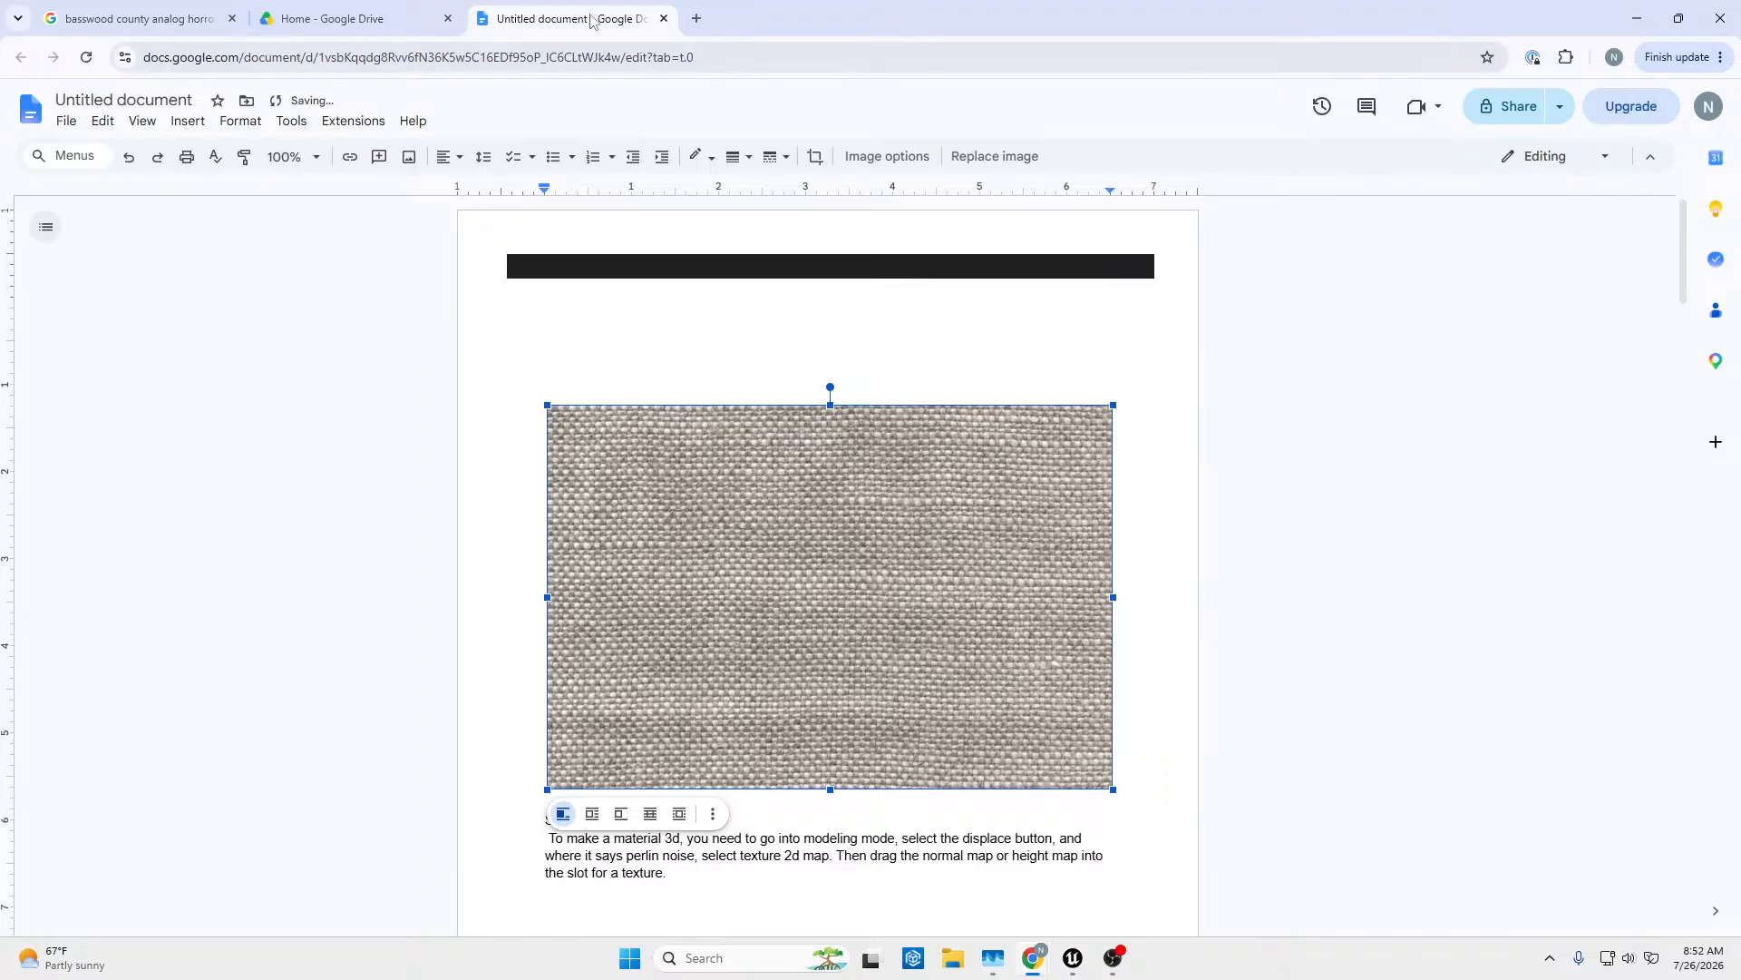
left_click(589, 340)
key("ctrl+v")
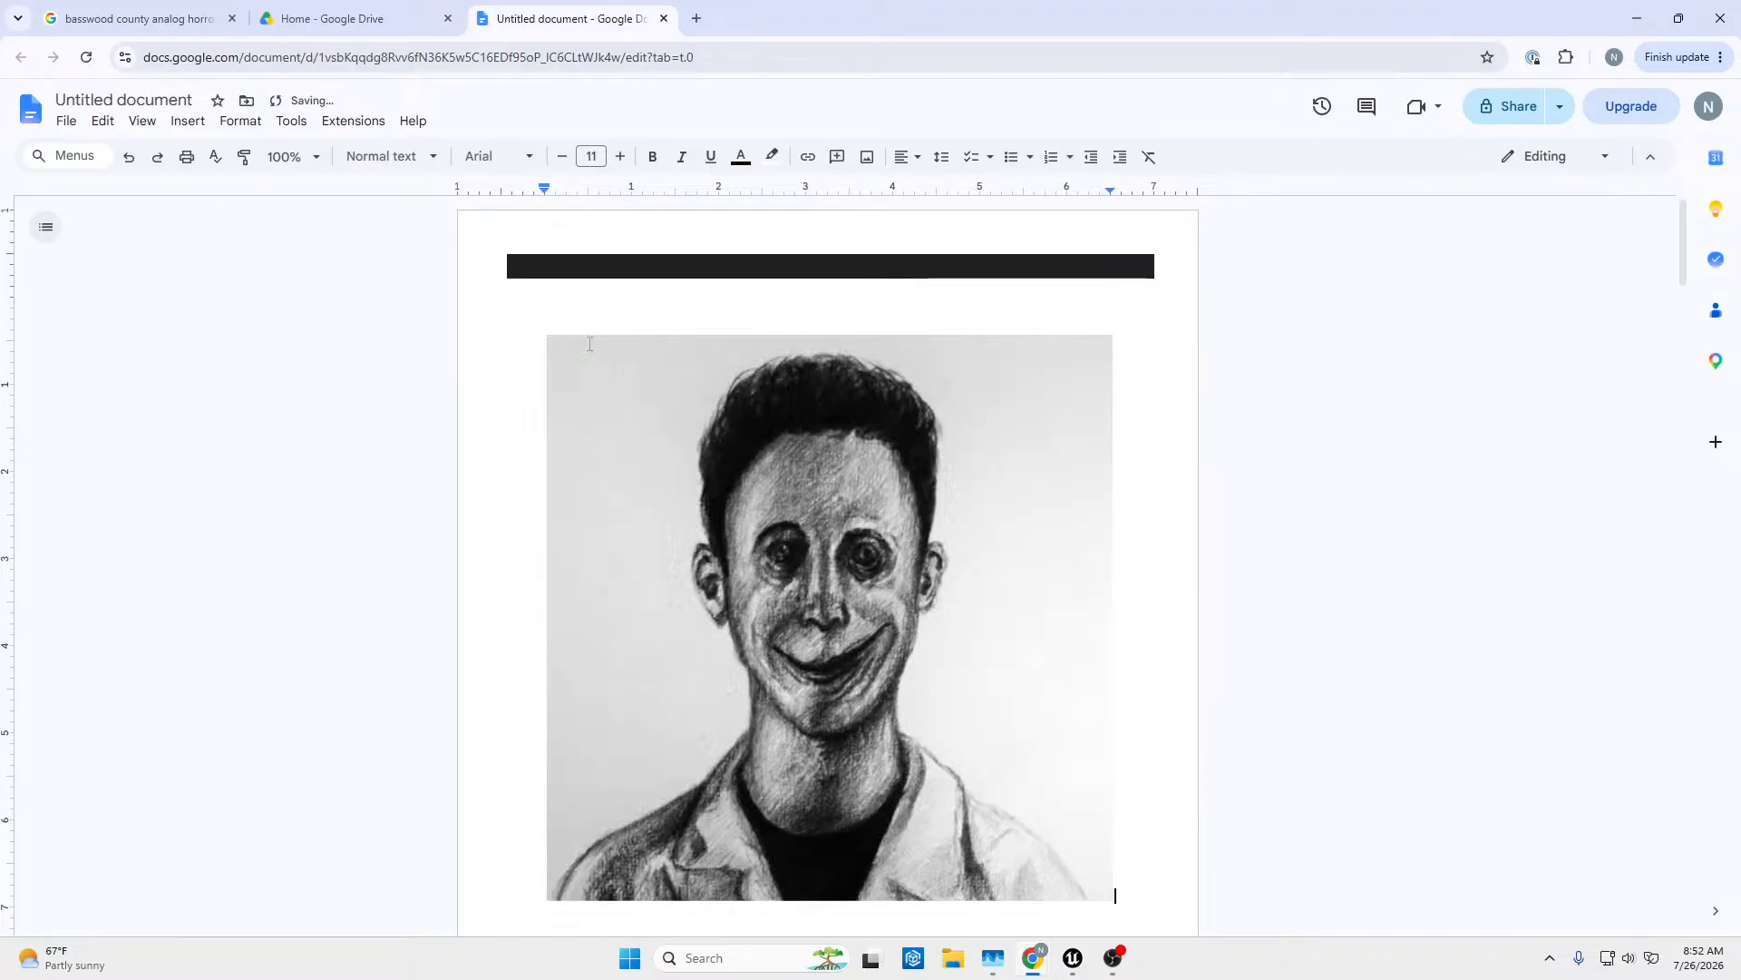
Copy the pasted drawing within the document and open all of its image options.
right_click(896, 446)
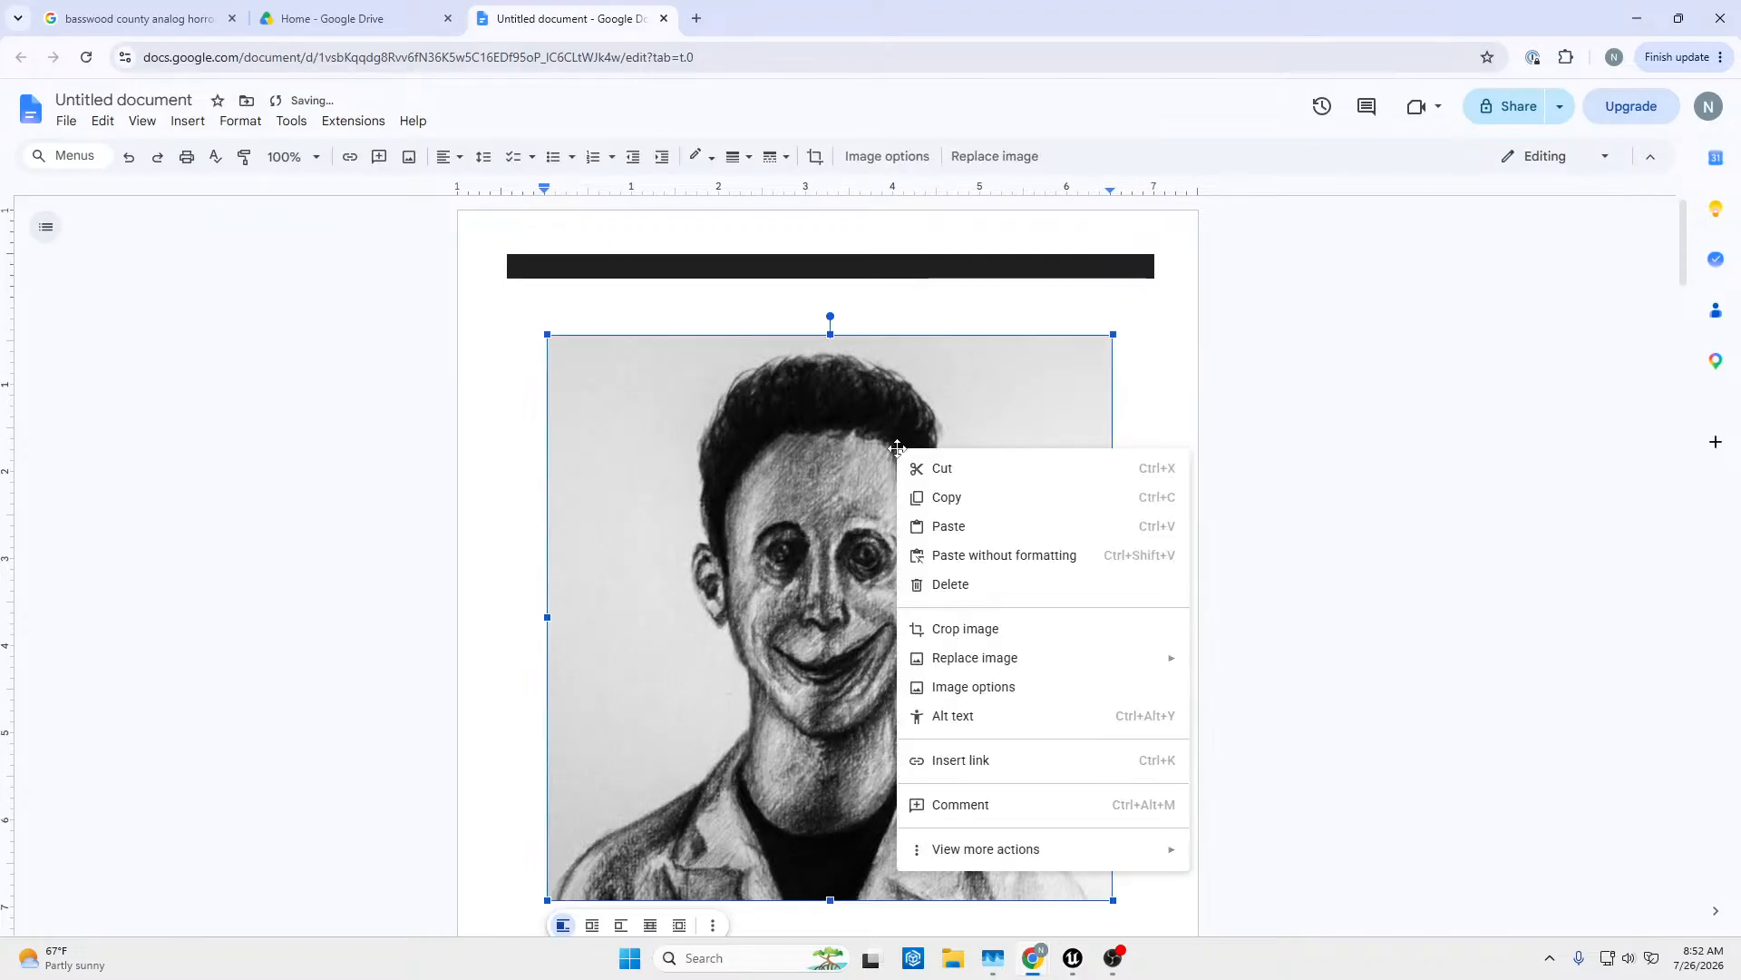
left_click(961, 497)
scroll(916, 557, "down", 1)
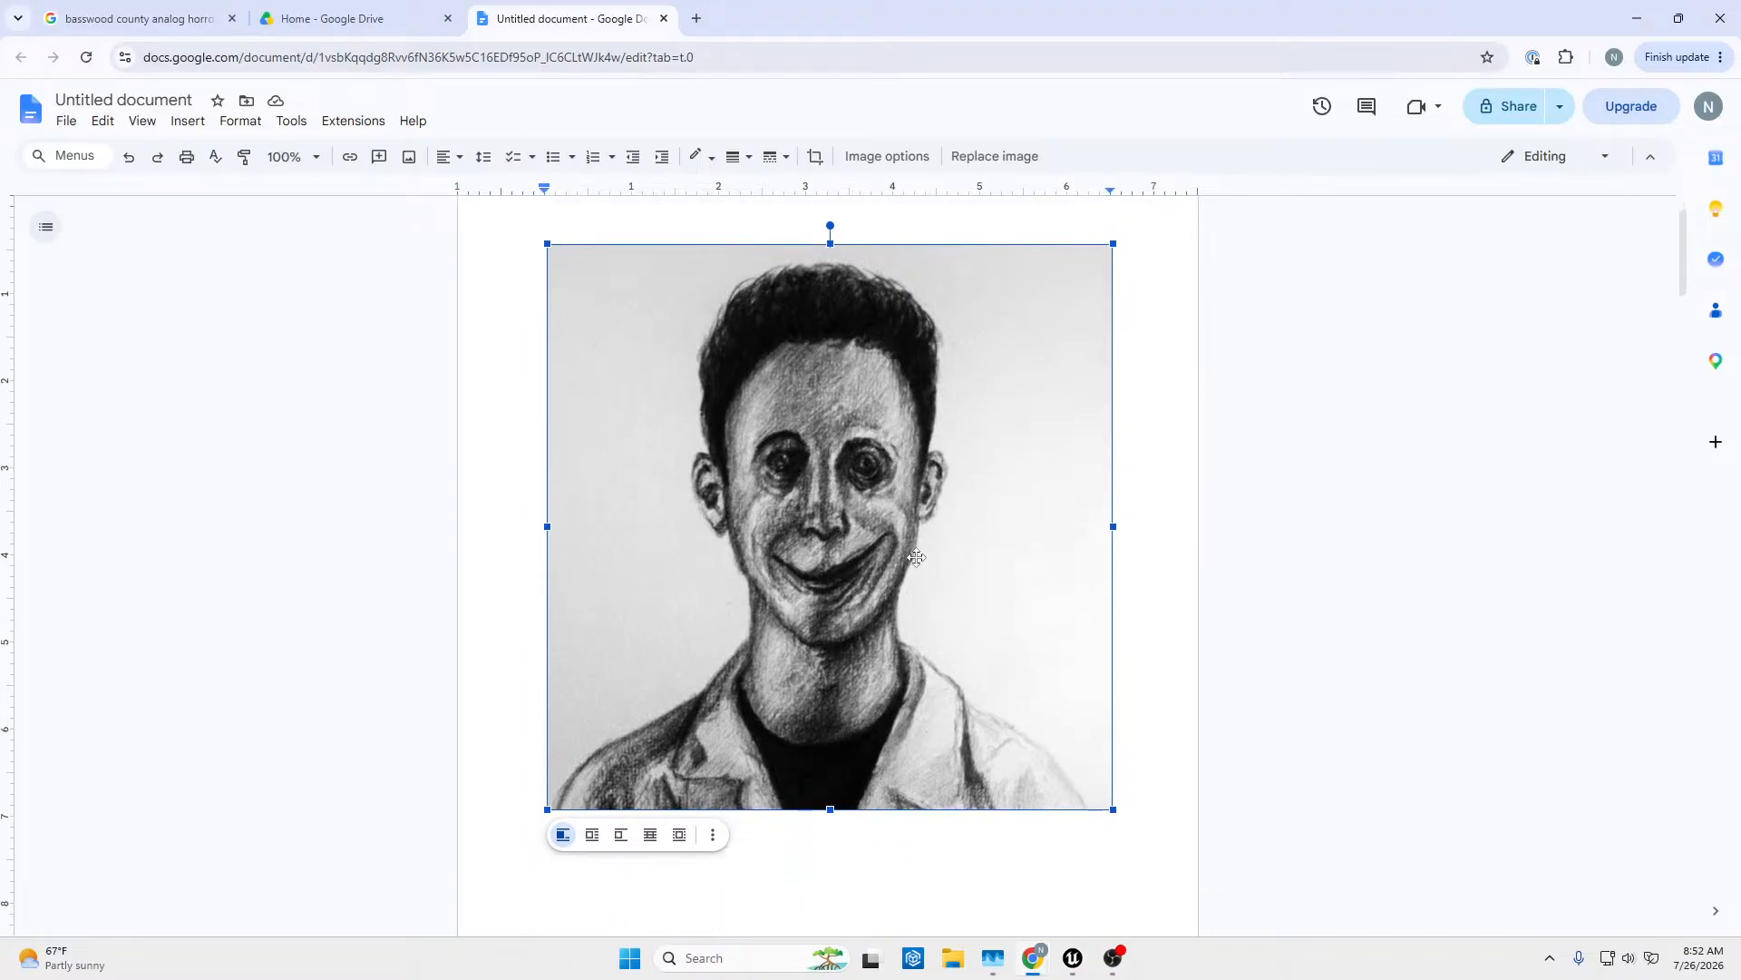
left_click(713, 834)
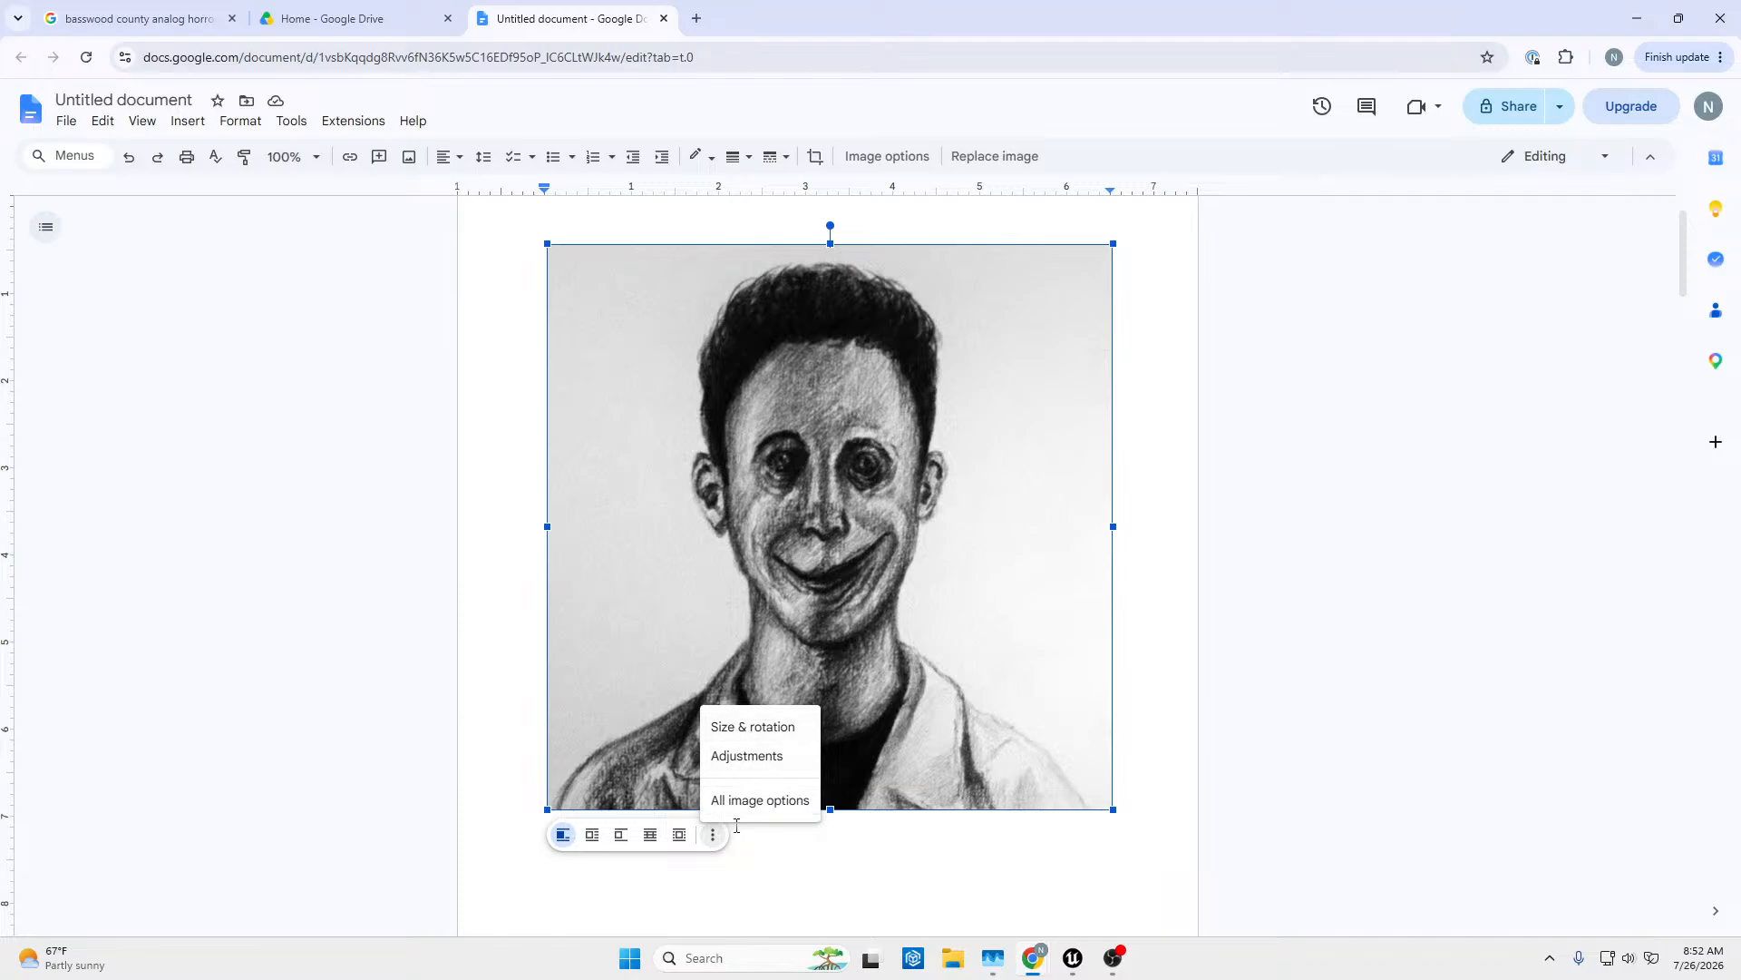
left_click(717, 800)
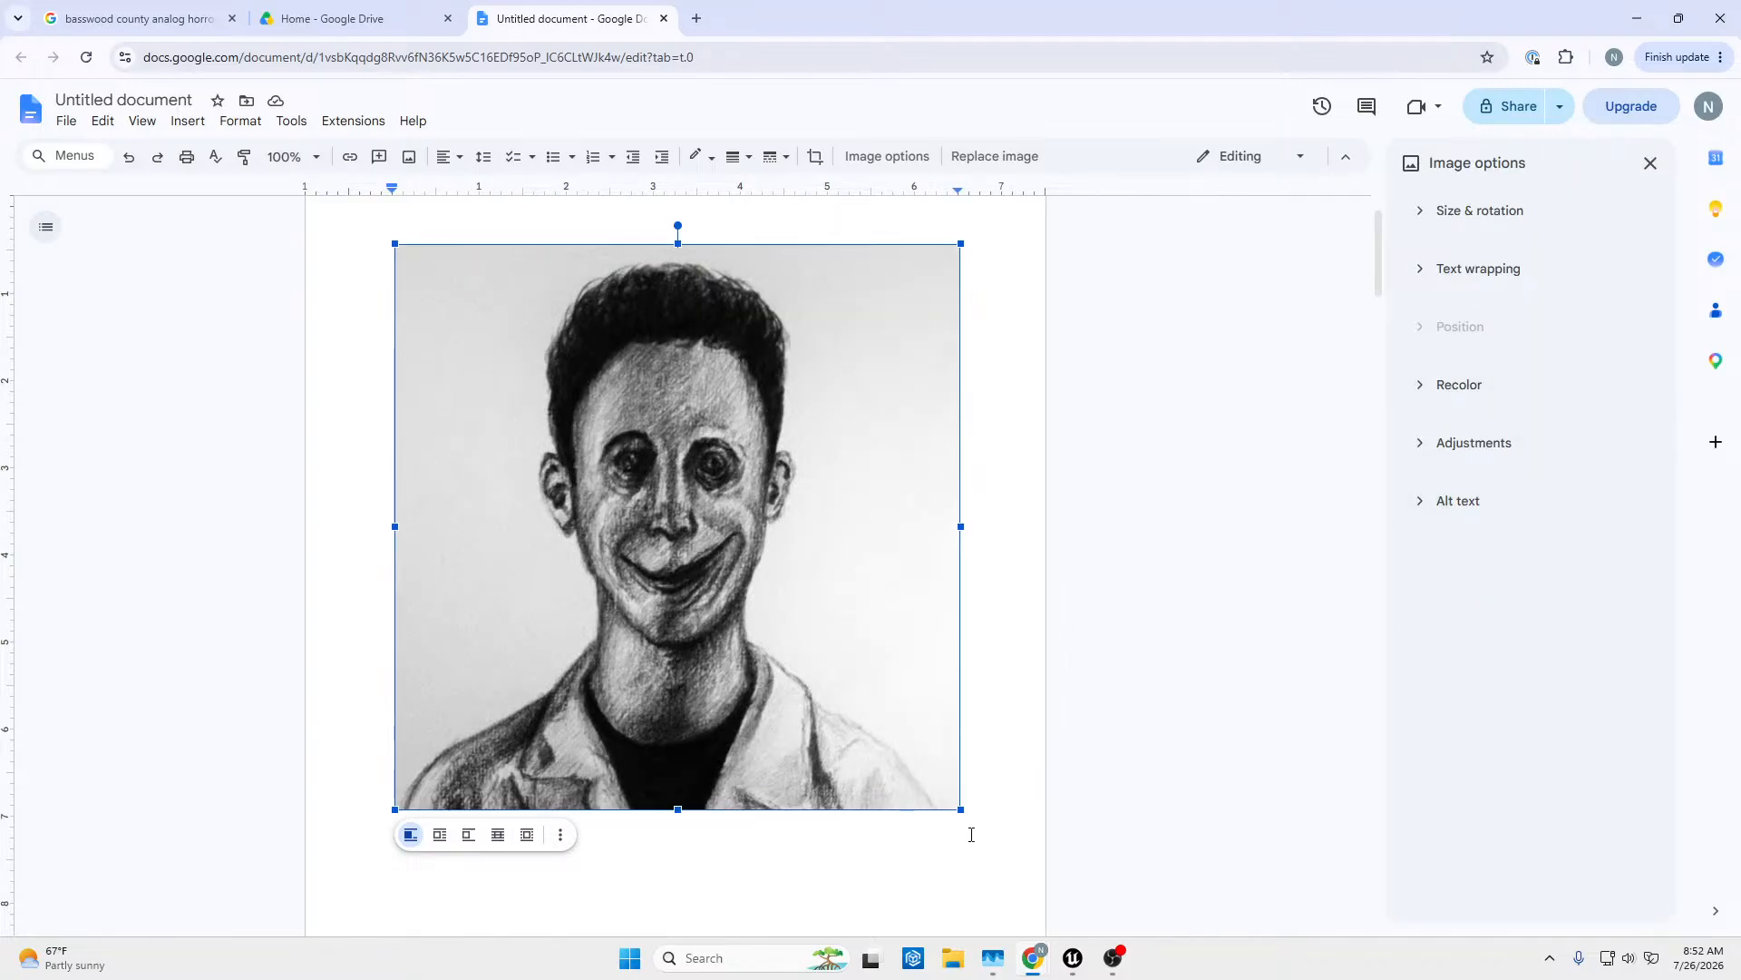
Save the pasted drawing to Keep and finish the resulting note without adding text.
left_click(668, 874)
left_click(580, 697)
right_click(578, 705)
mouse_move(838, 686)
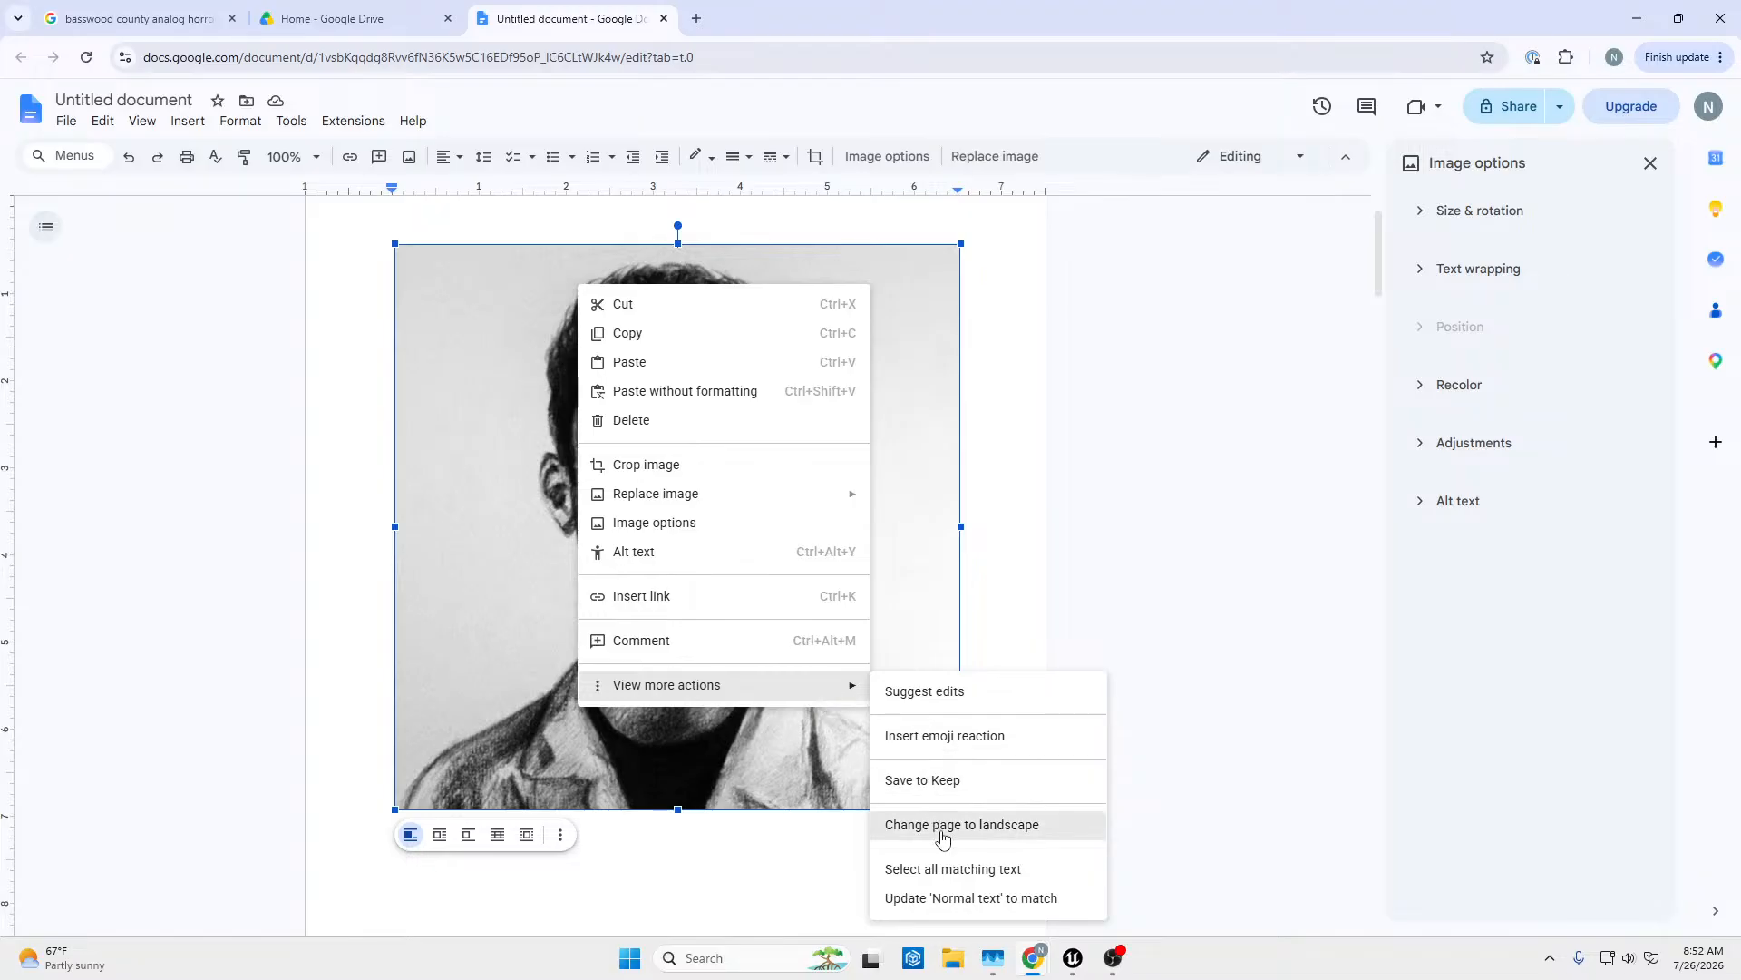
left_click(923, 782)
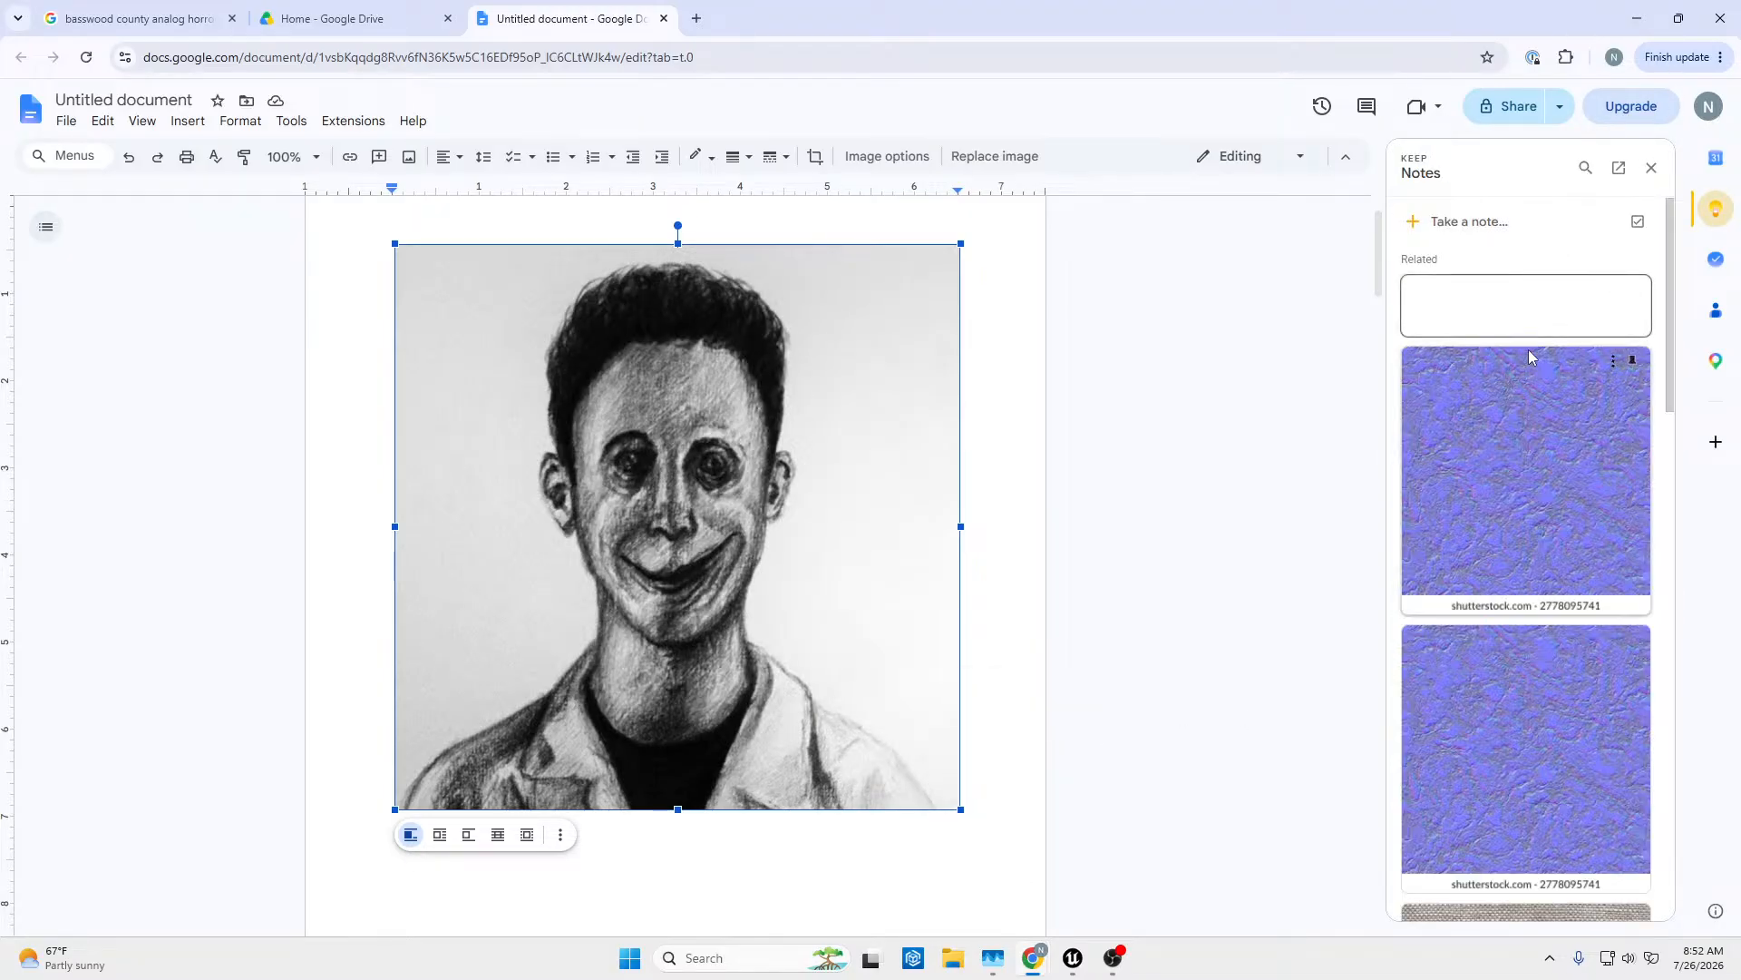
left_click(1533, 295)
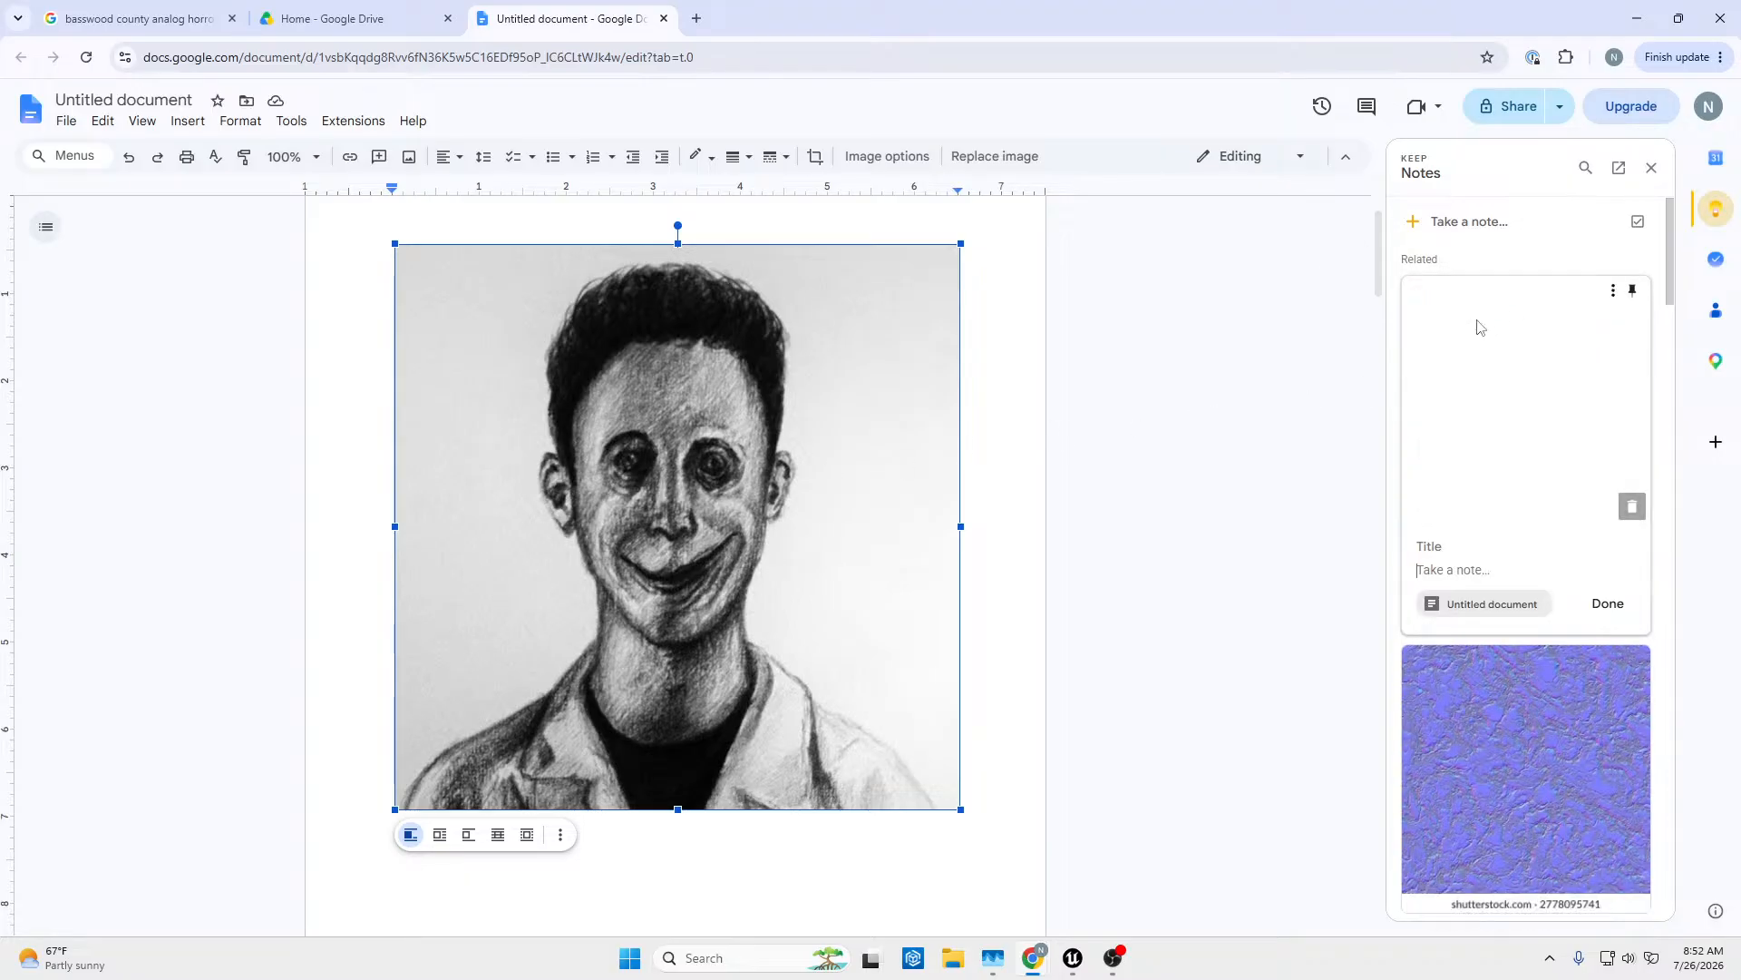
left_click(1607, 603)
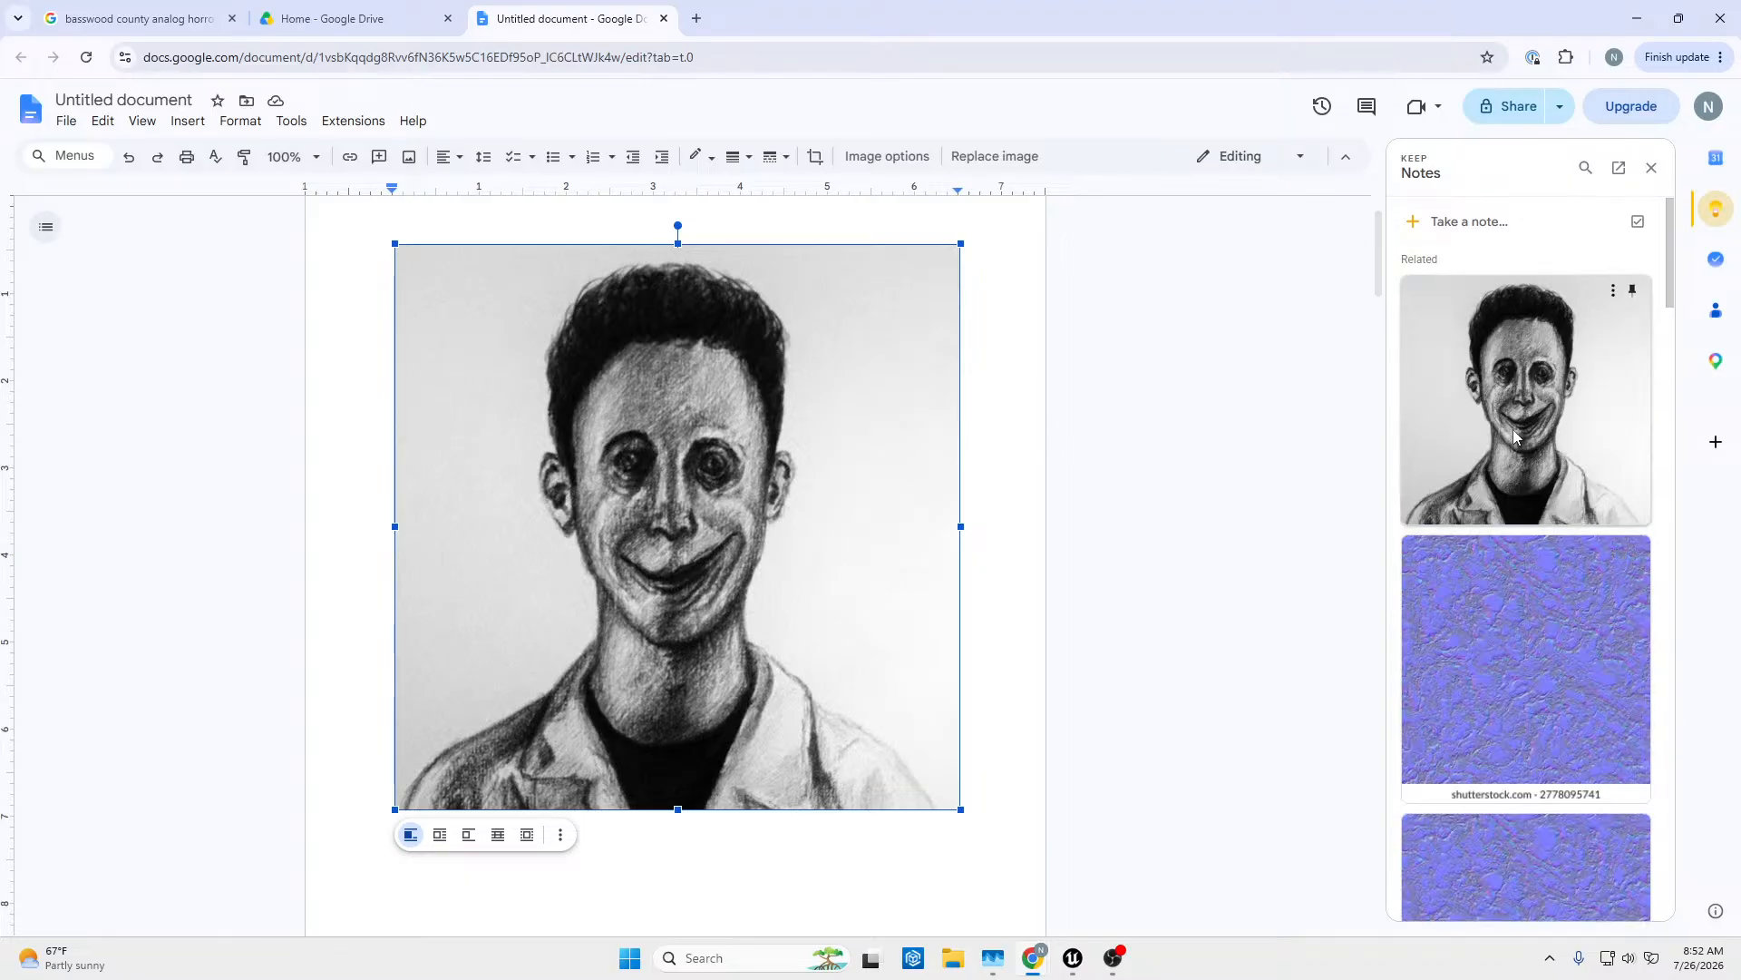
Save the smiling man drawing from the Keep note to the computer as unnamed (3).png.
right_click(1513, 438)
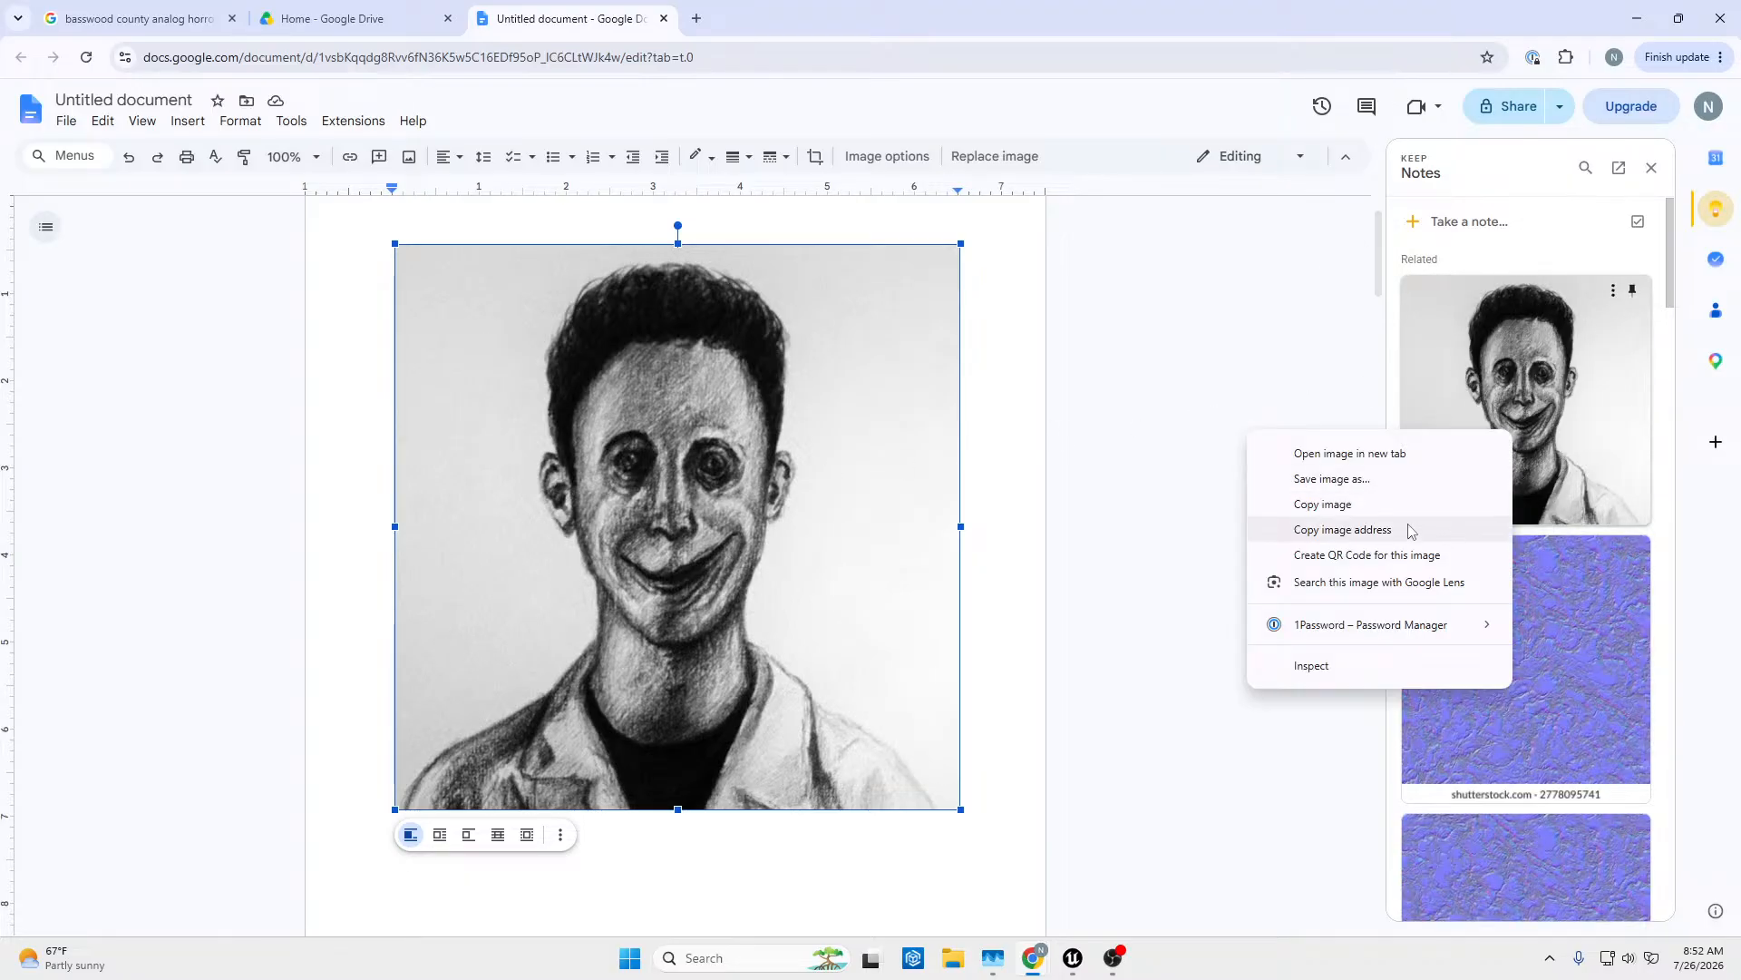
left_click(1345, 488)
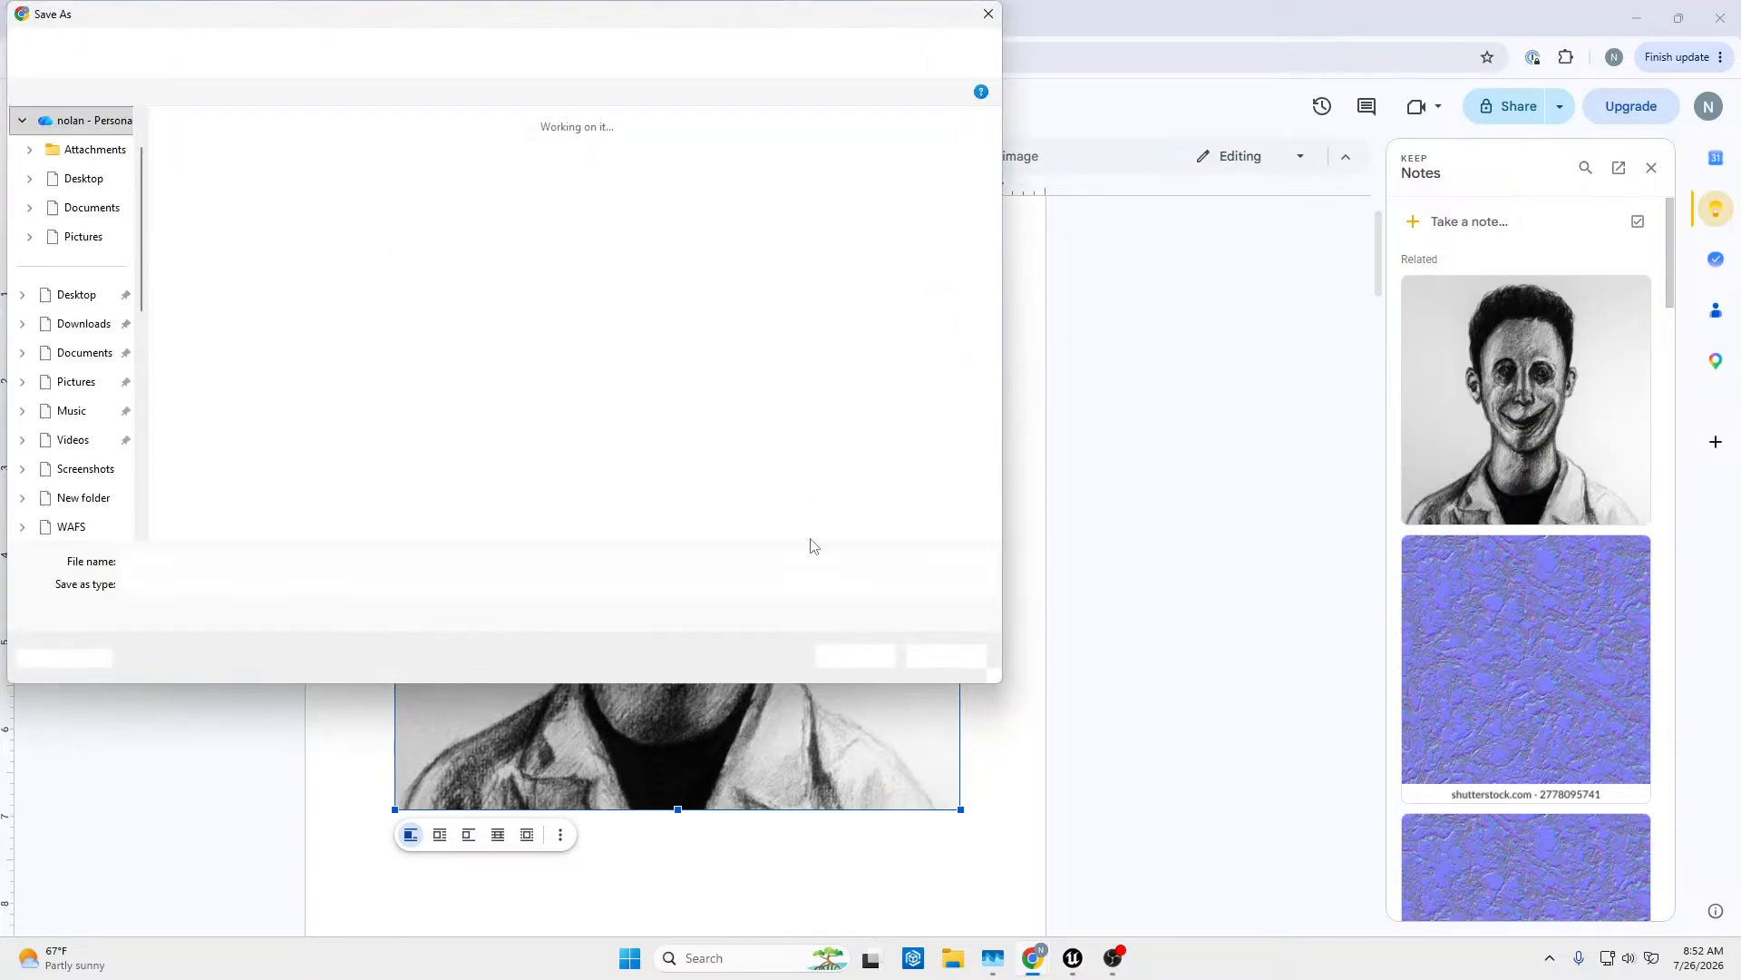
left_click(855, 654)
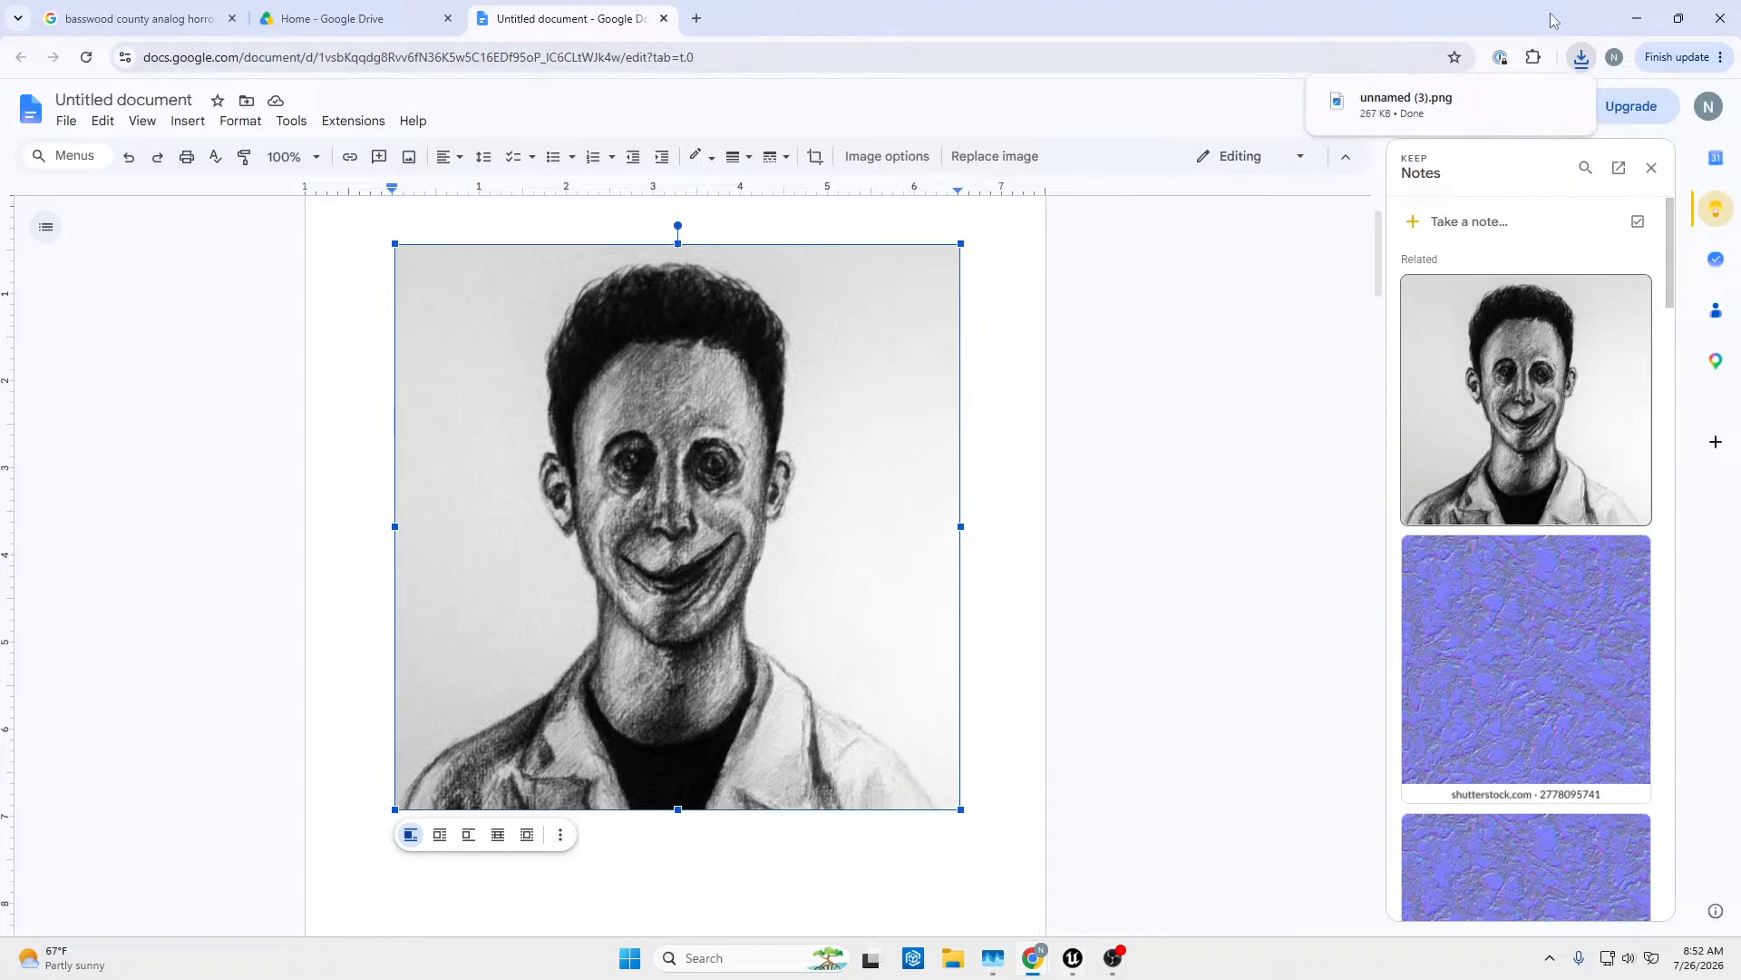
Switch to the MyProject4 window of Unreal Editor and open the project's Content folder.
left_click(1108, 960)
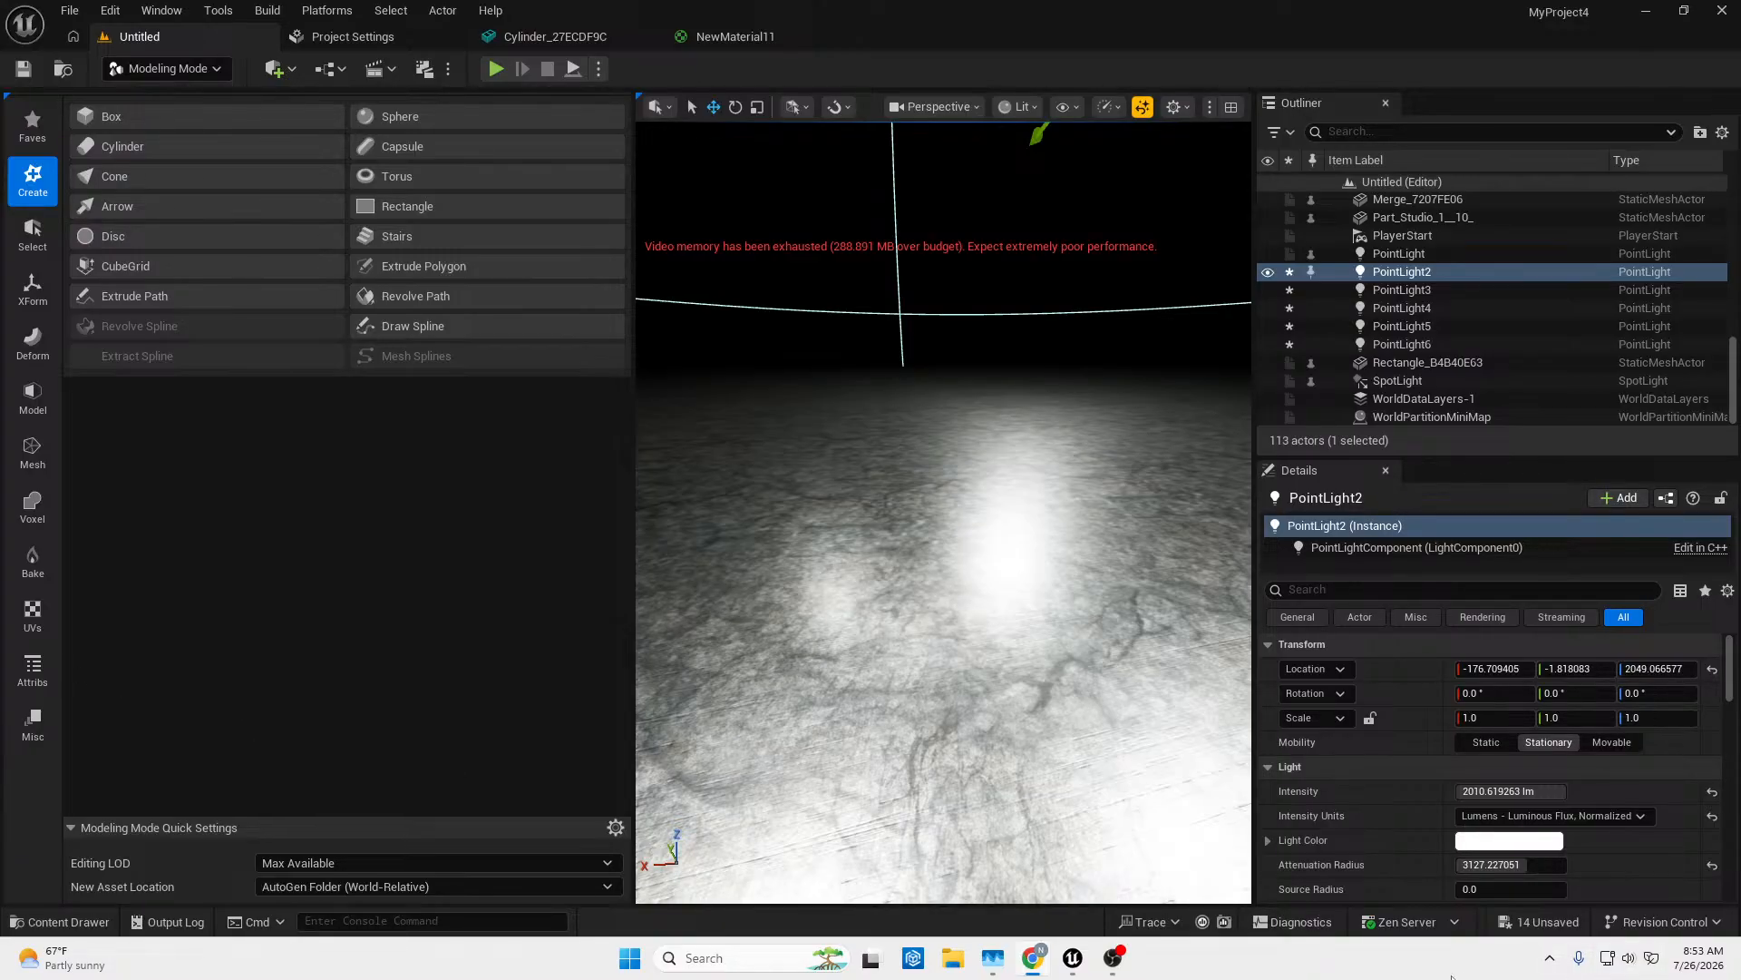
mouse_move(1072, 956)
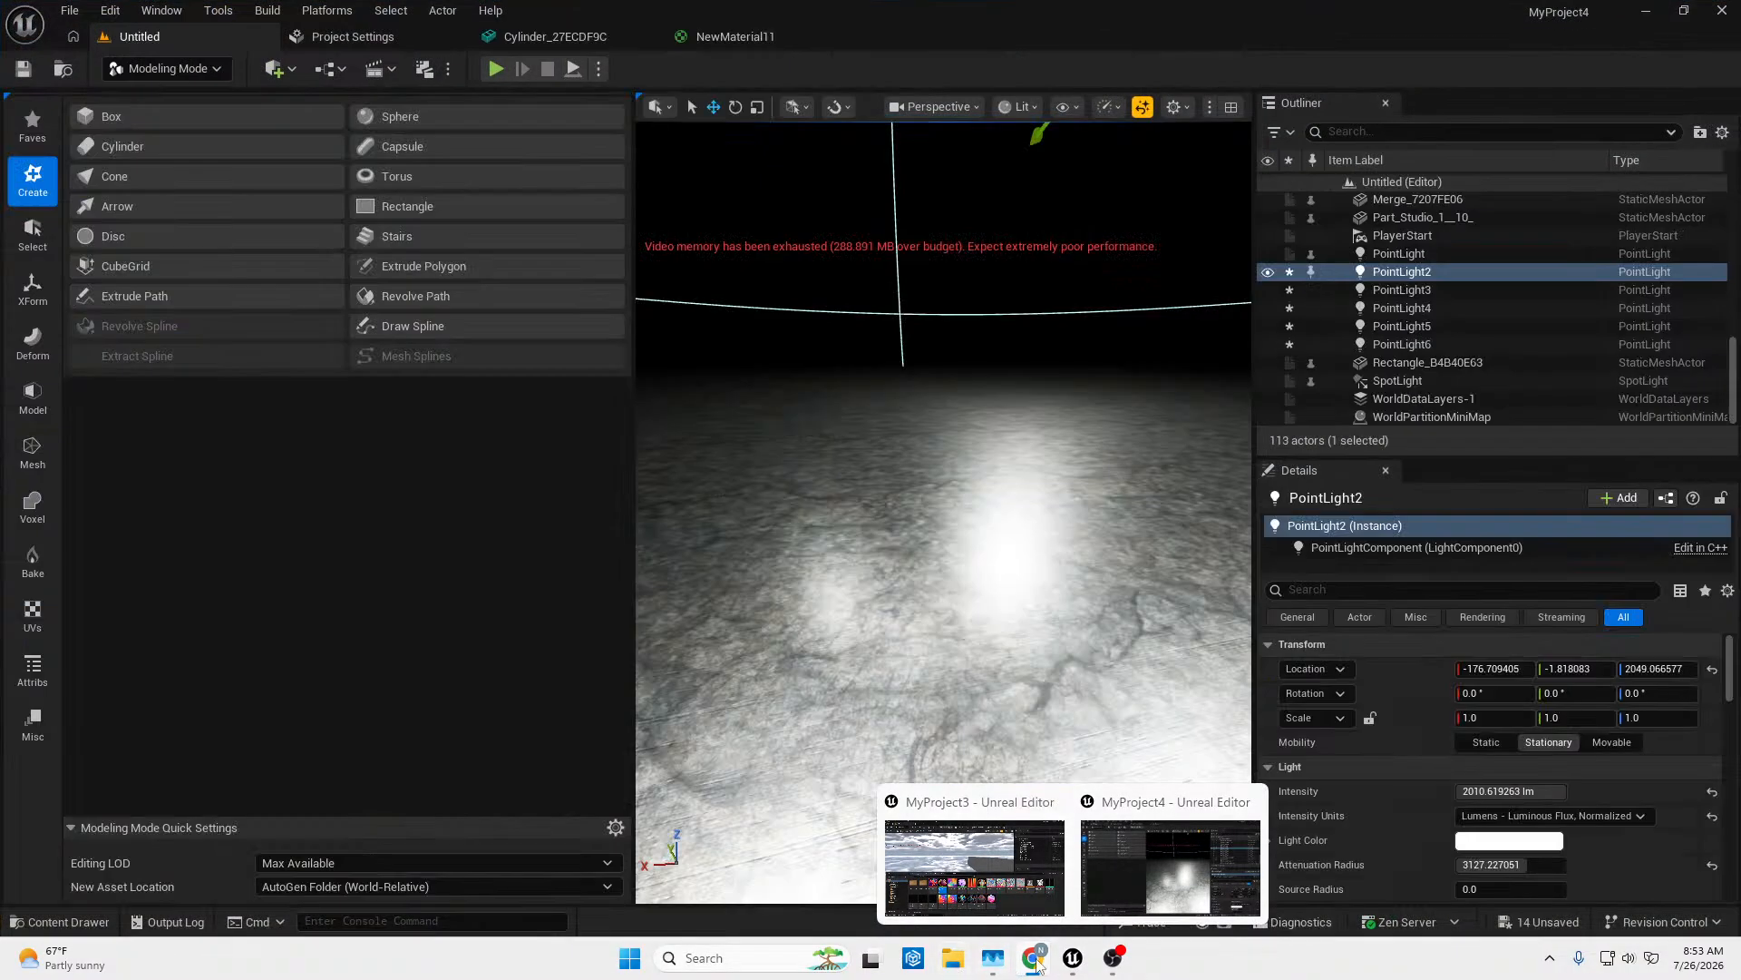
left_click(720, 840)
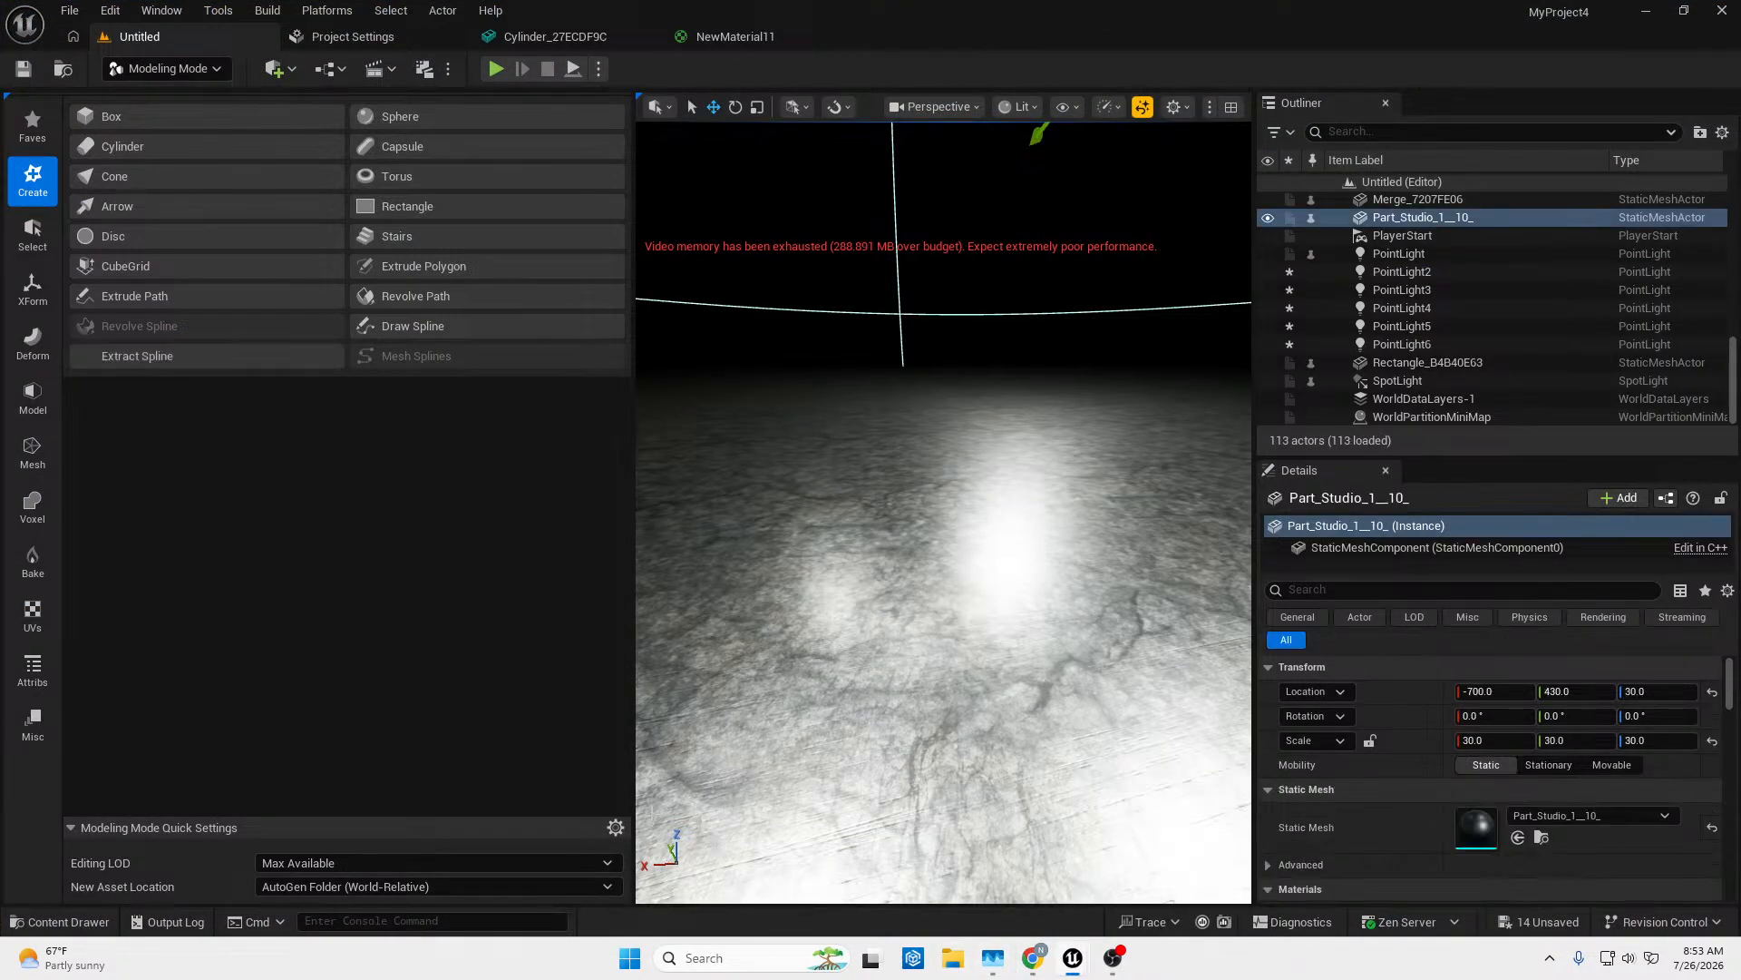
left_click(58, 921)
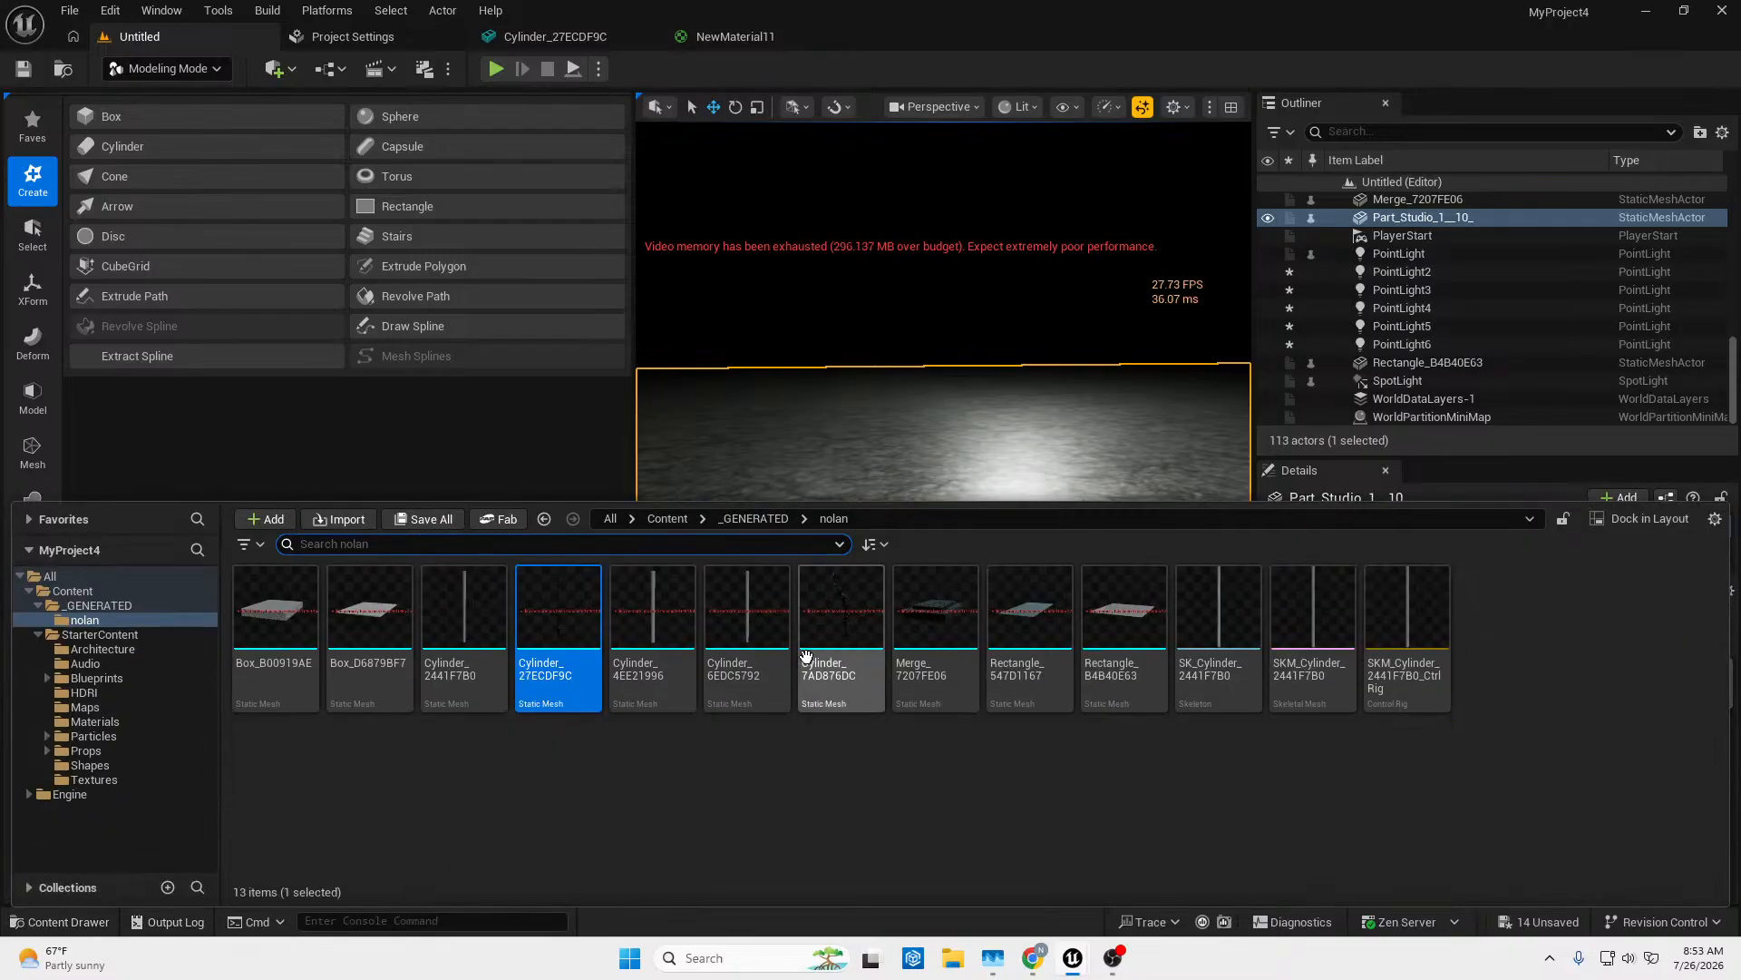
left_click(73, 590)
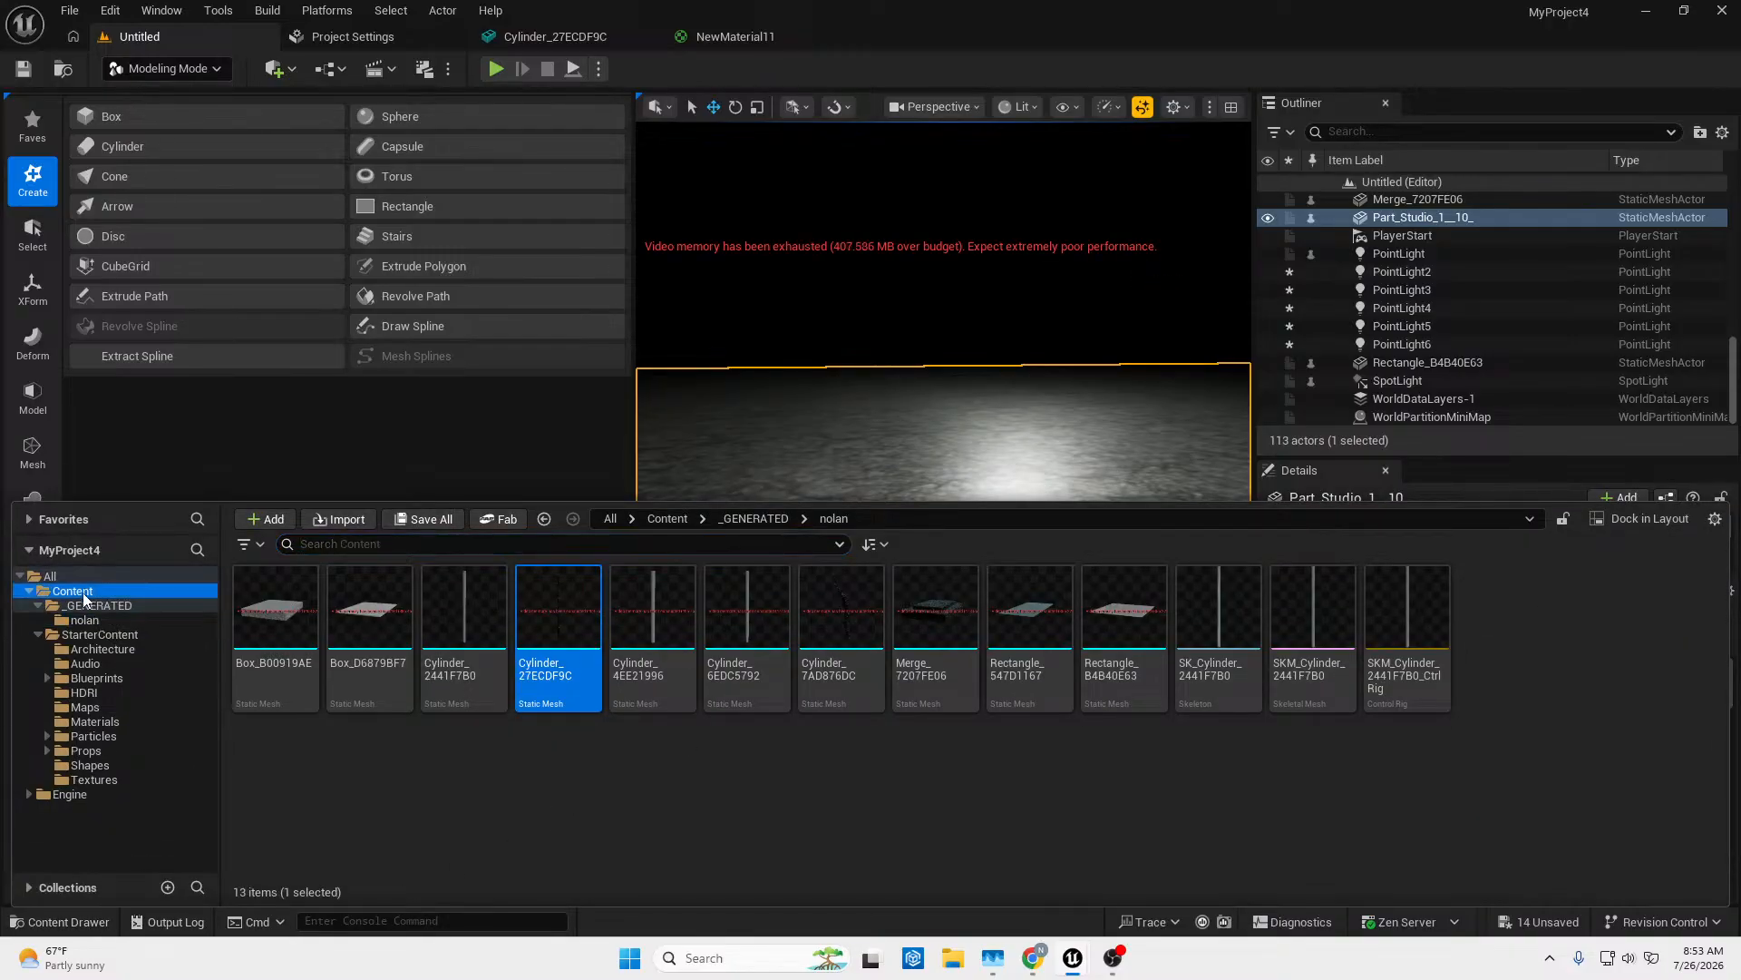
Import the unnamed (3) image from Downloads into the project's Content folder.
left_click(346, 520)
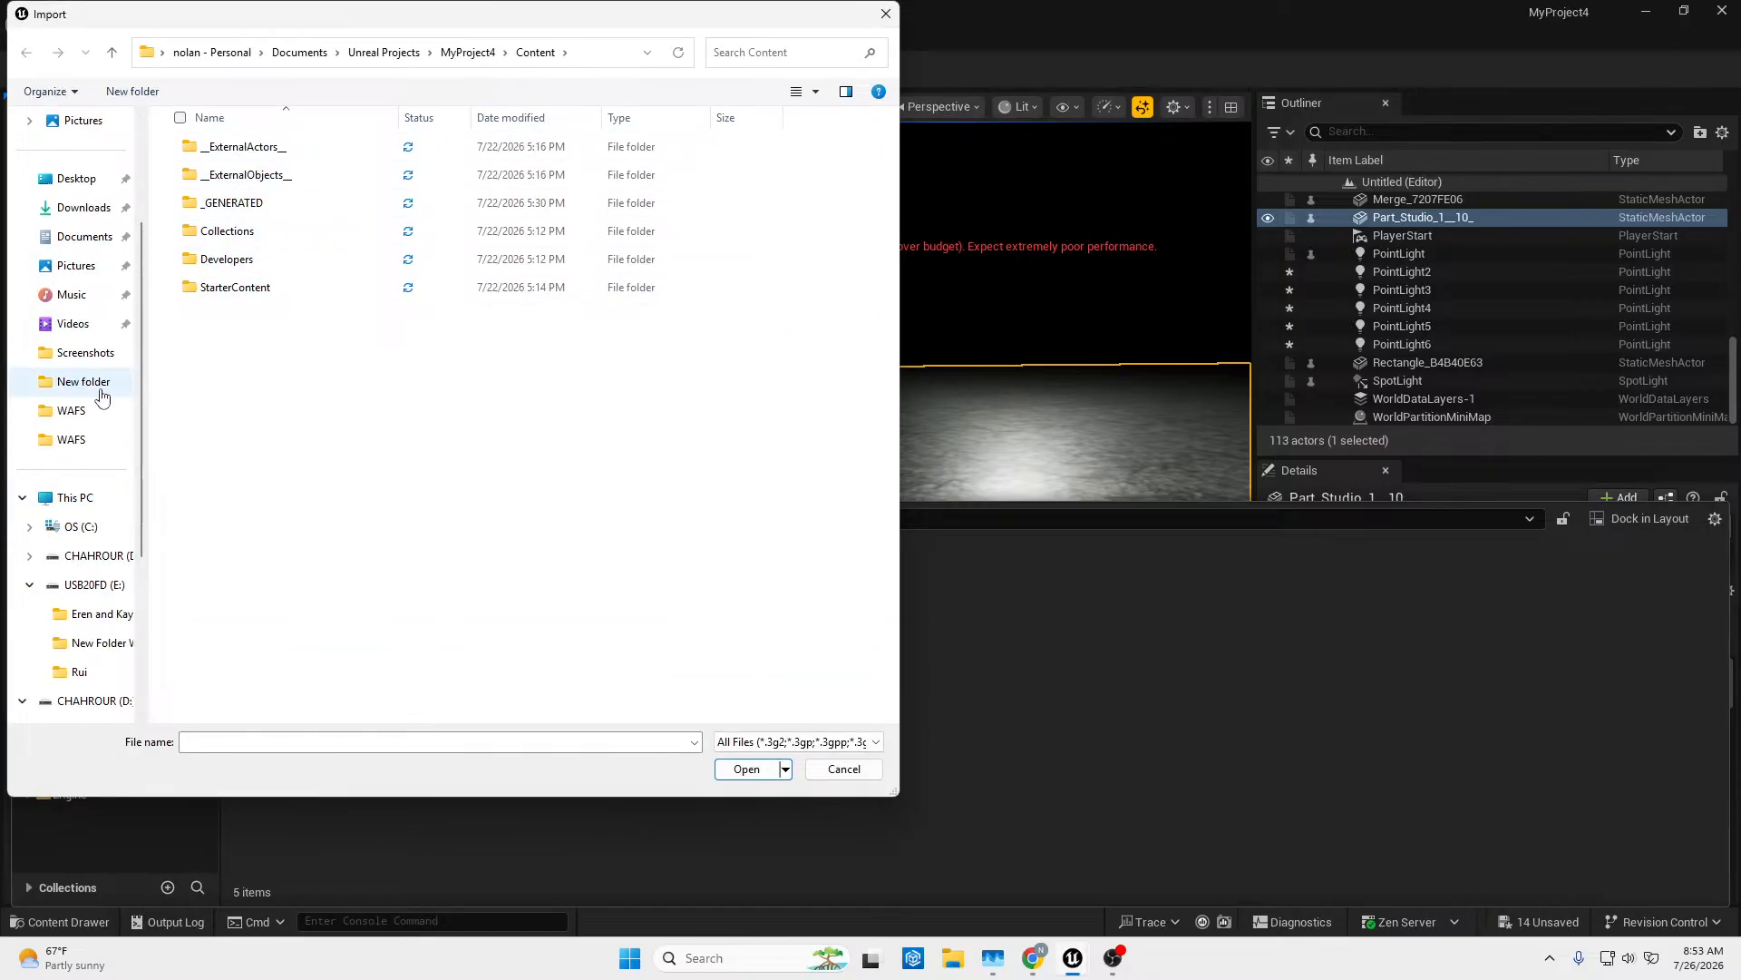
scroll(85, 494, "down", 3)
scroll(78, 498, "up", 5)
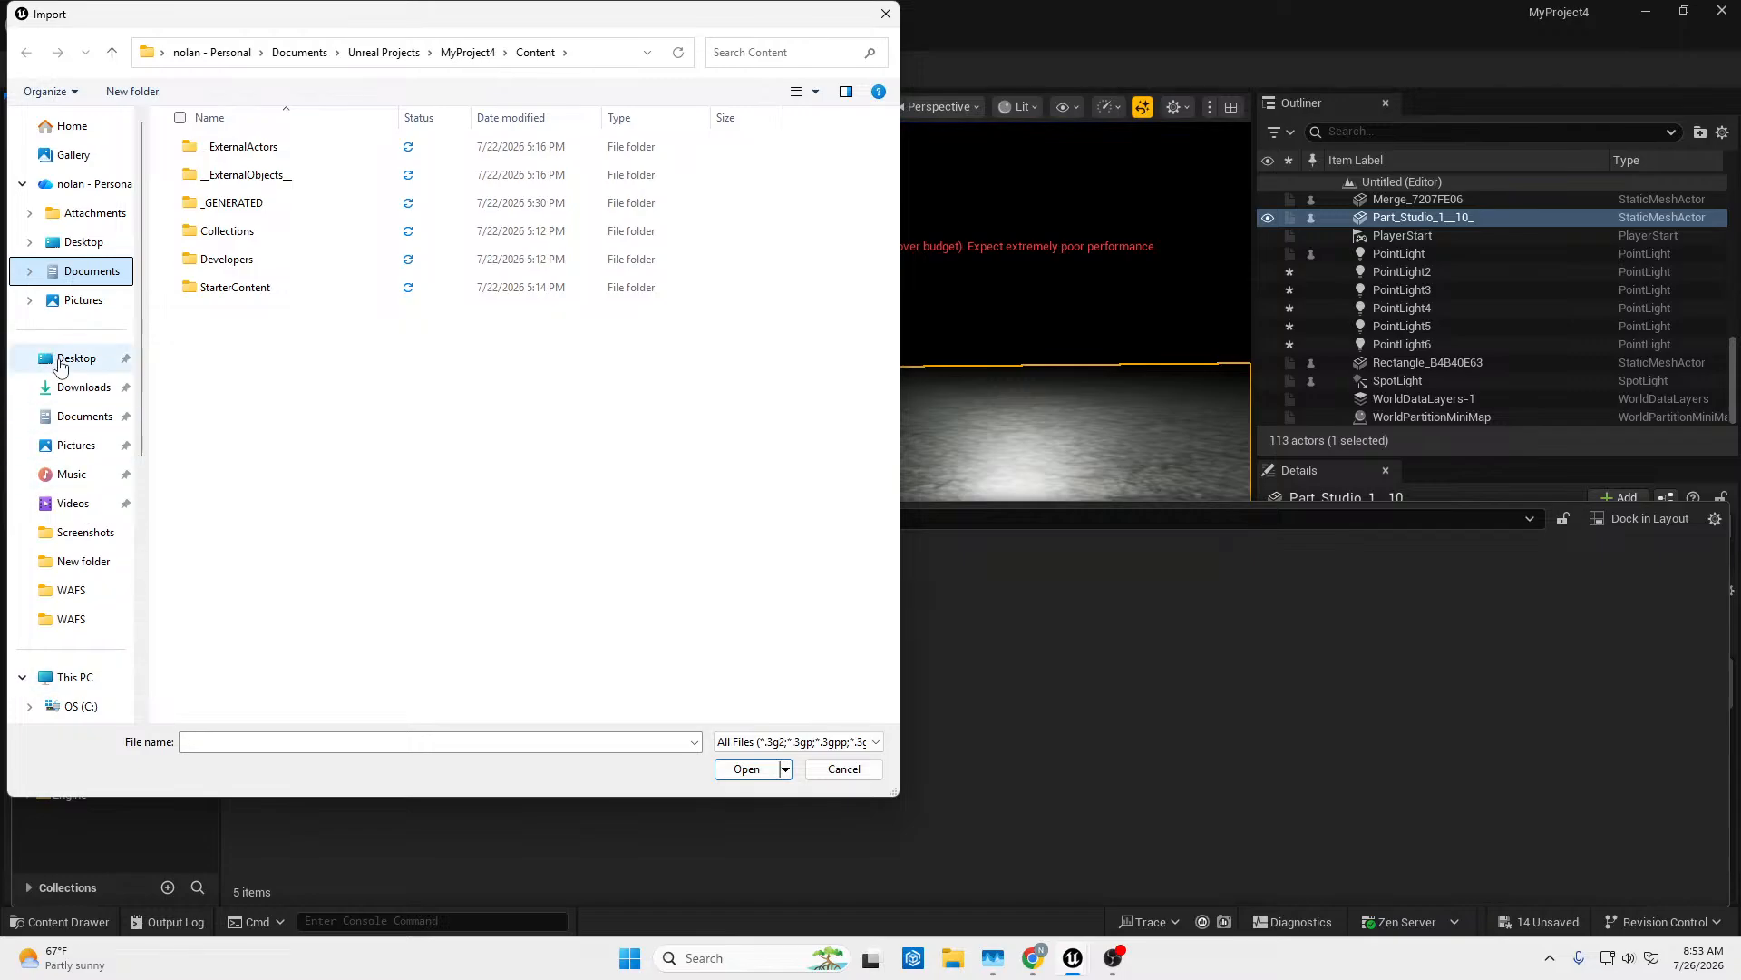
left_click(84, 387)
scroll(348, 556, "down", 5)
scroll(348, 562, "down", 3)
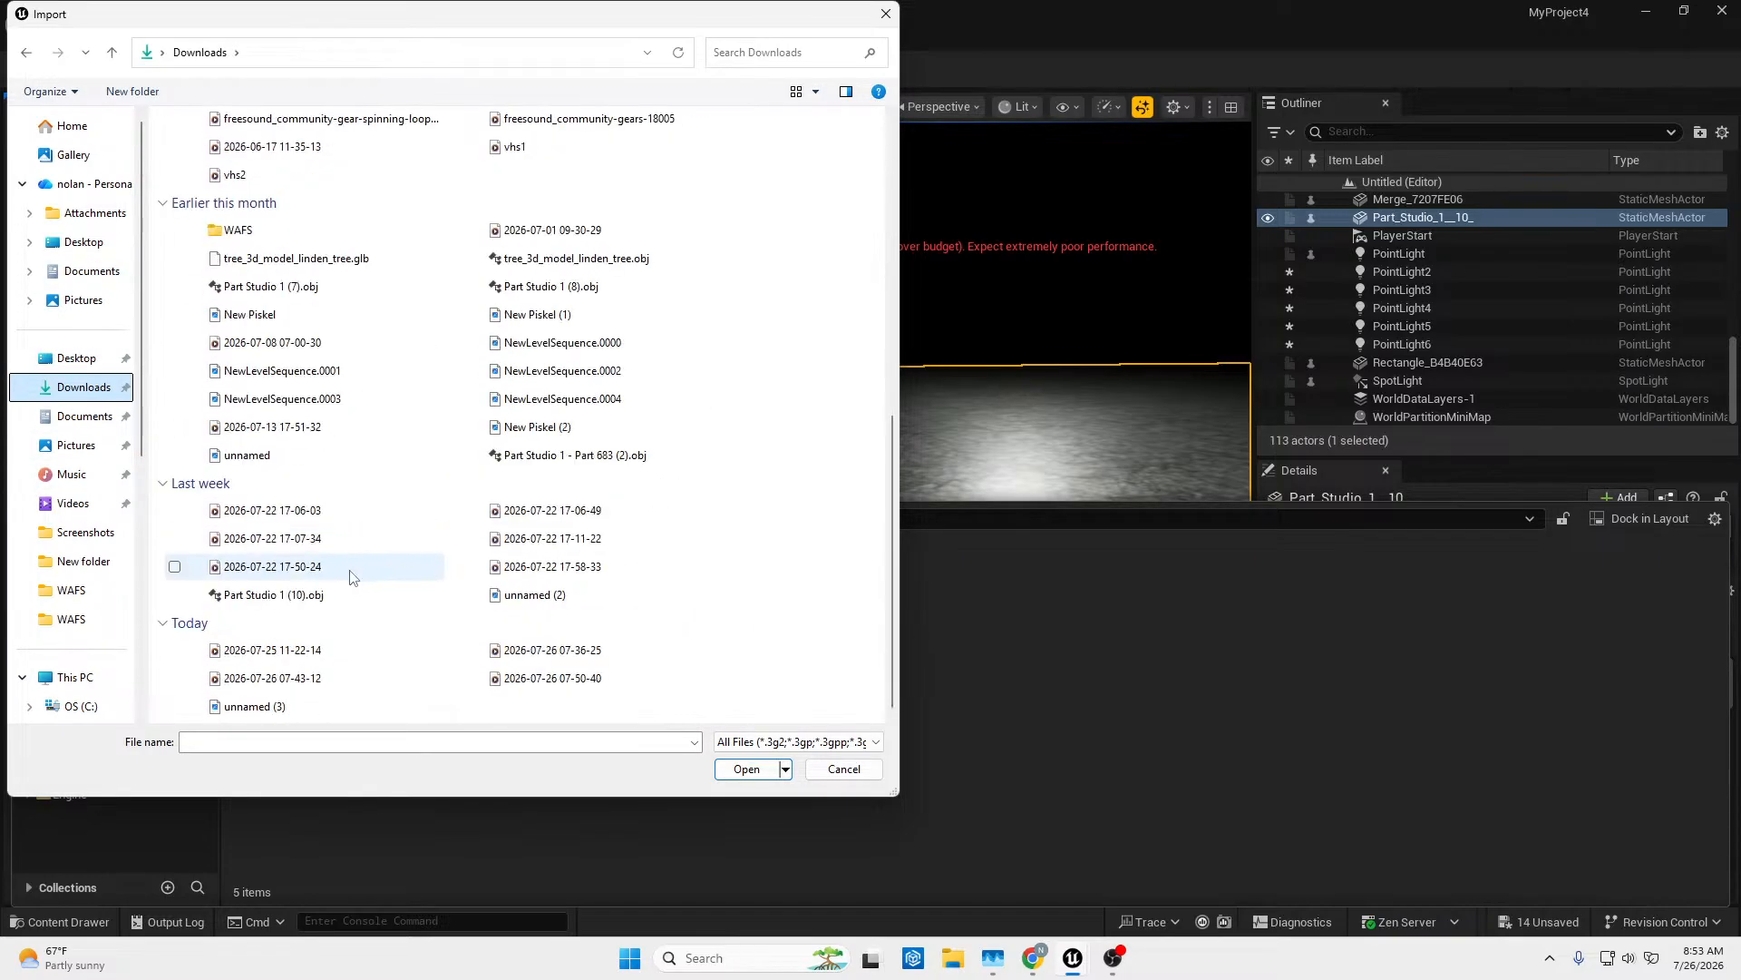
left_click(397, 706)
left_click(734, 771)
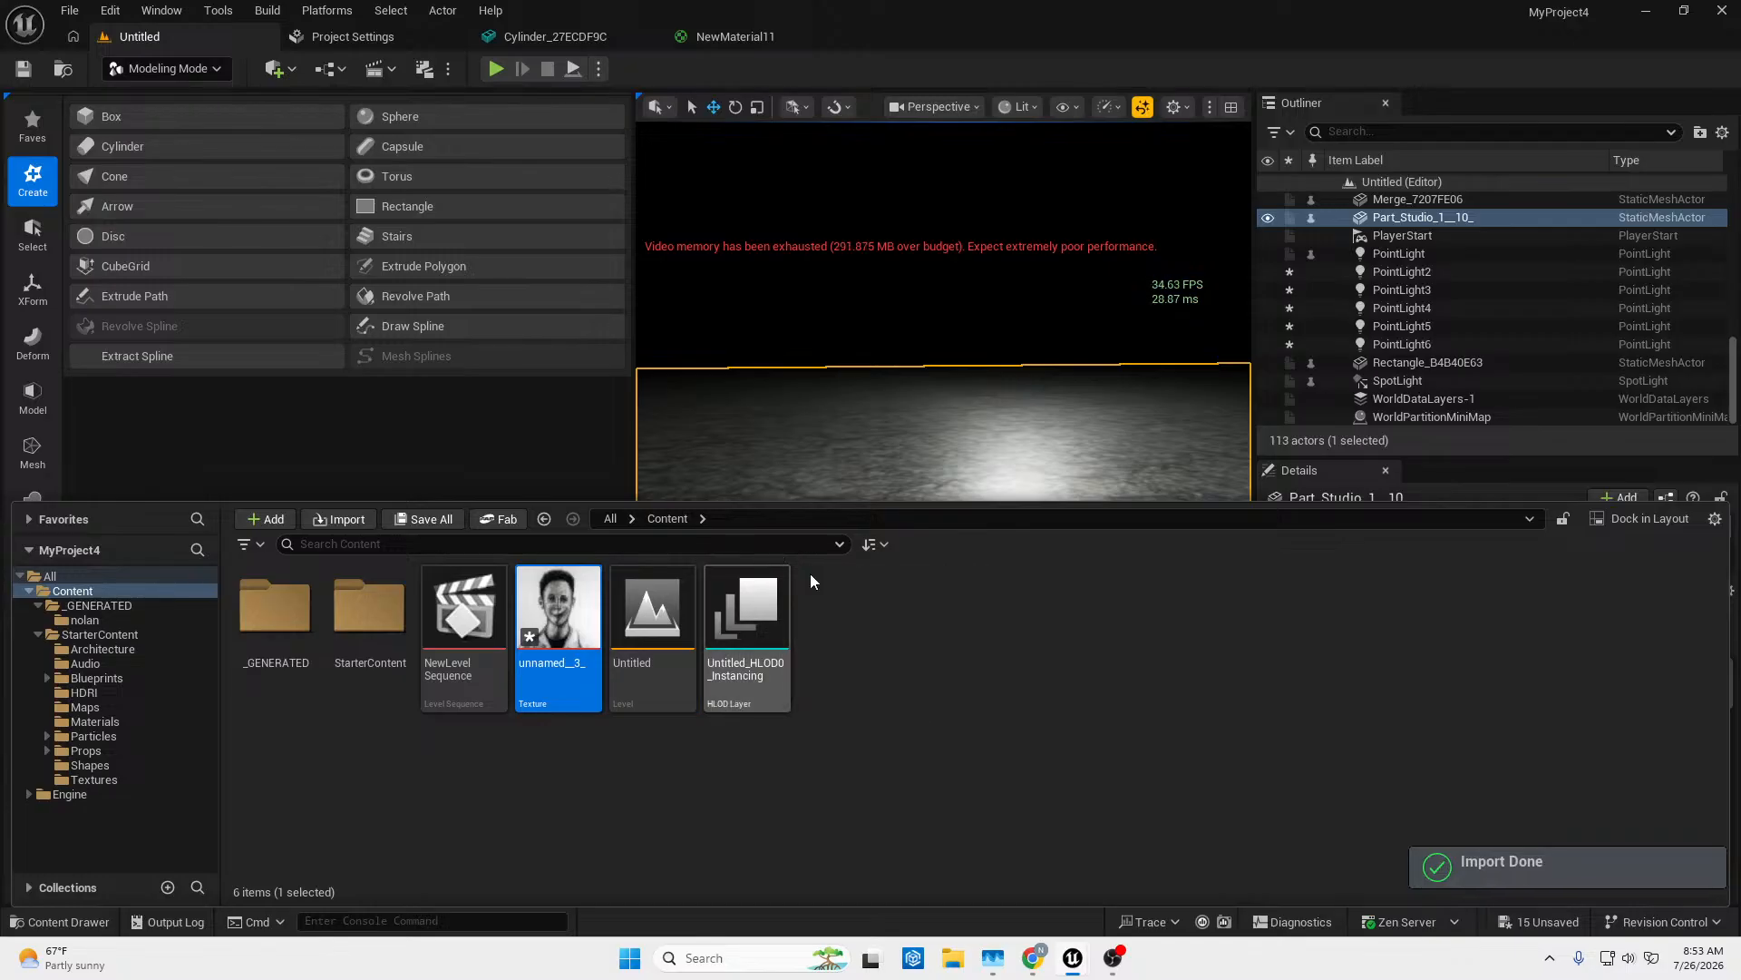
Move the imported unnamed__3_ texture from Content into the StarterContent Textures folder.
left_click_drag(773, 606, 55, 922)
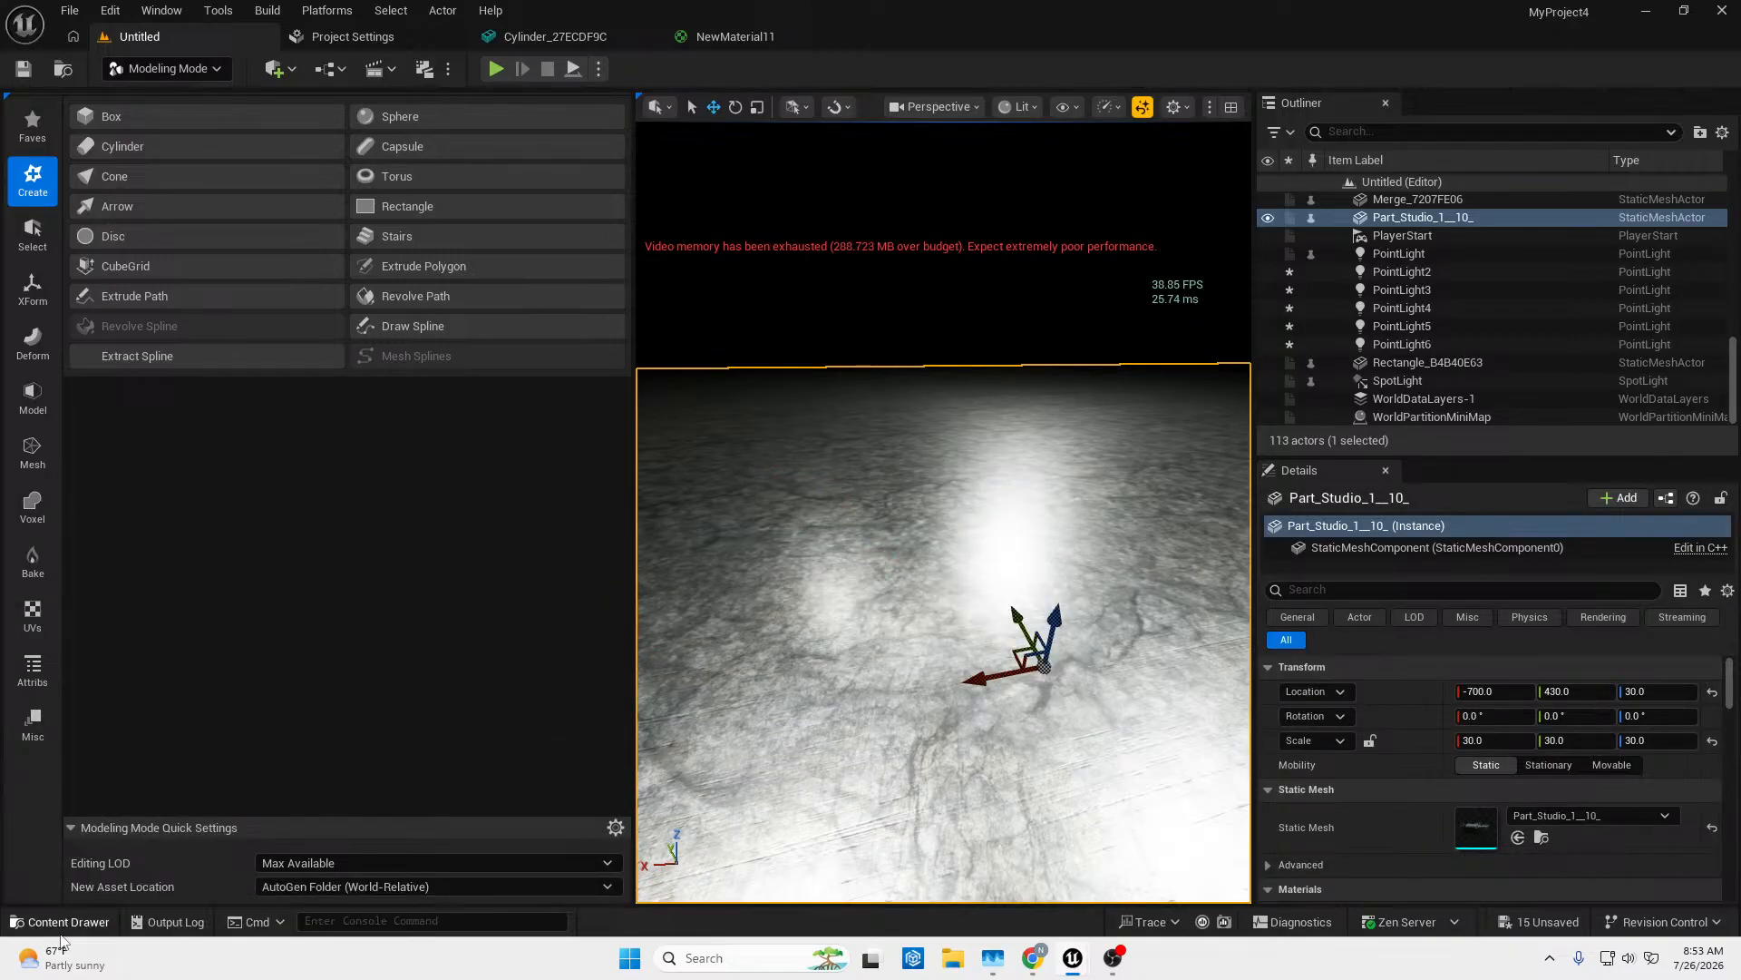
left_click(55, 921)
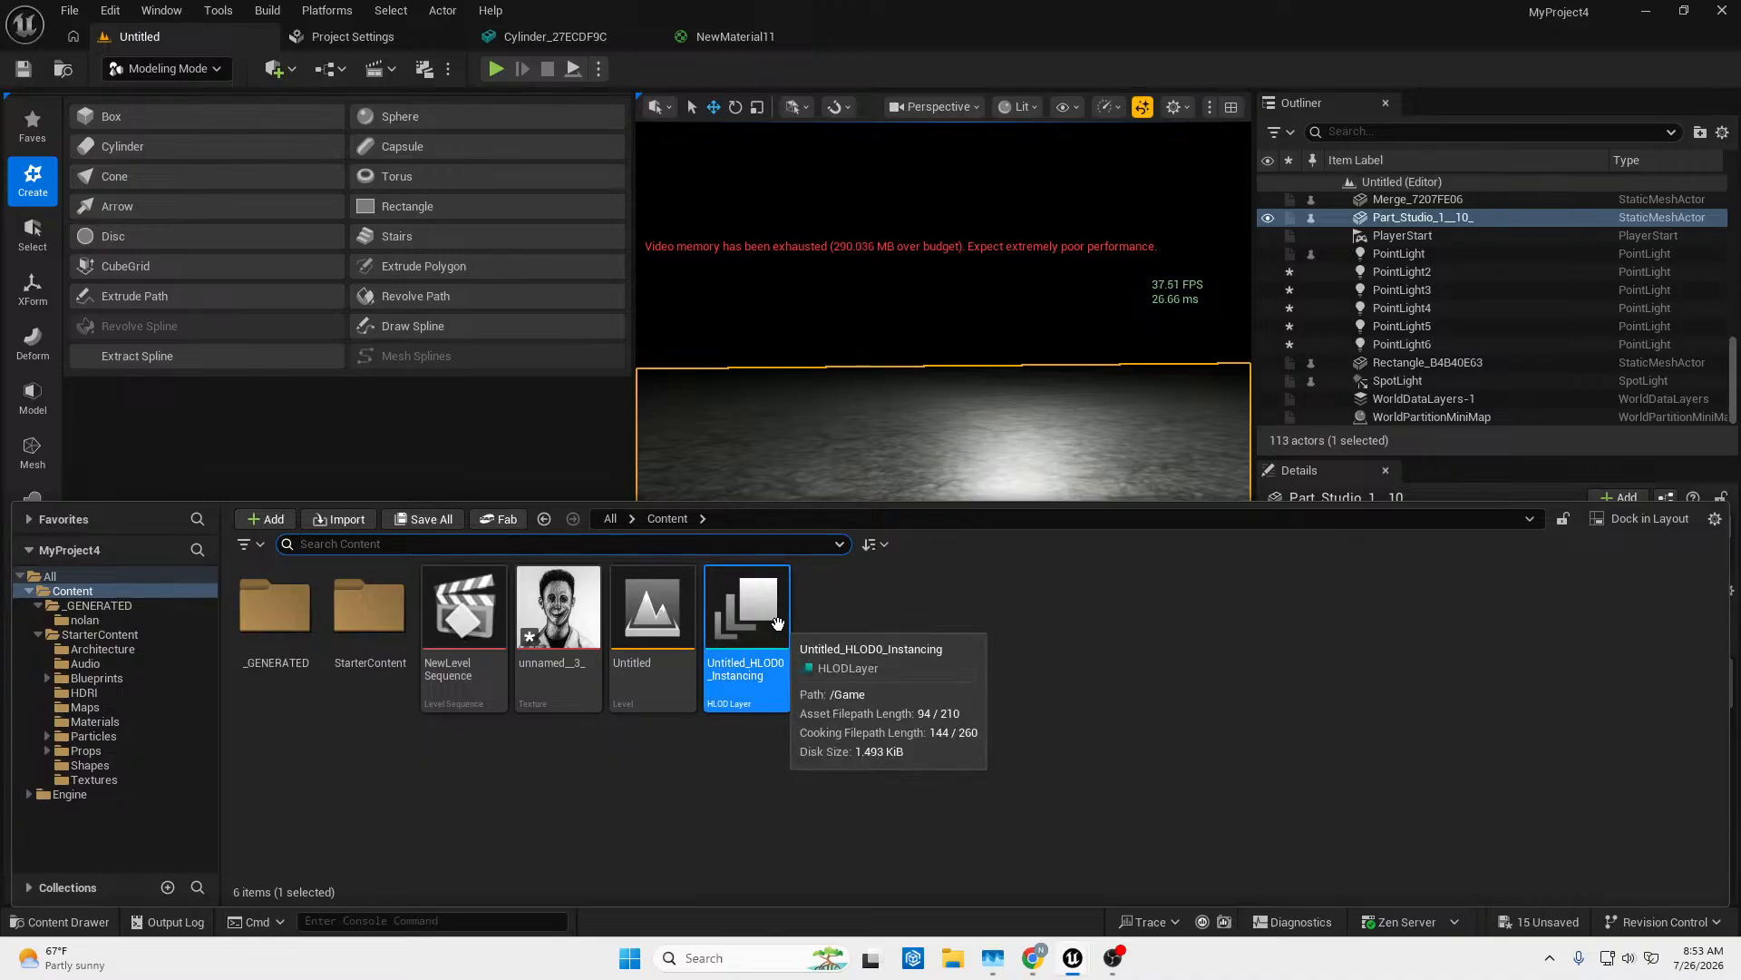
left_click(575, 620)
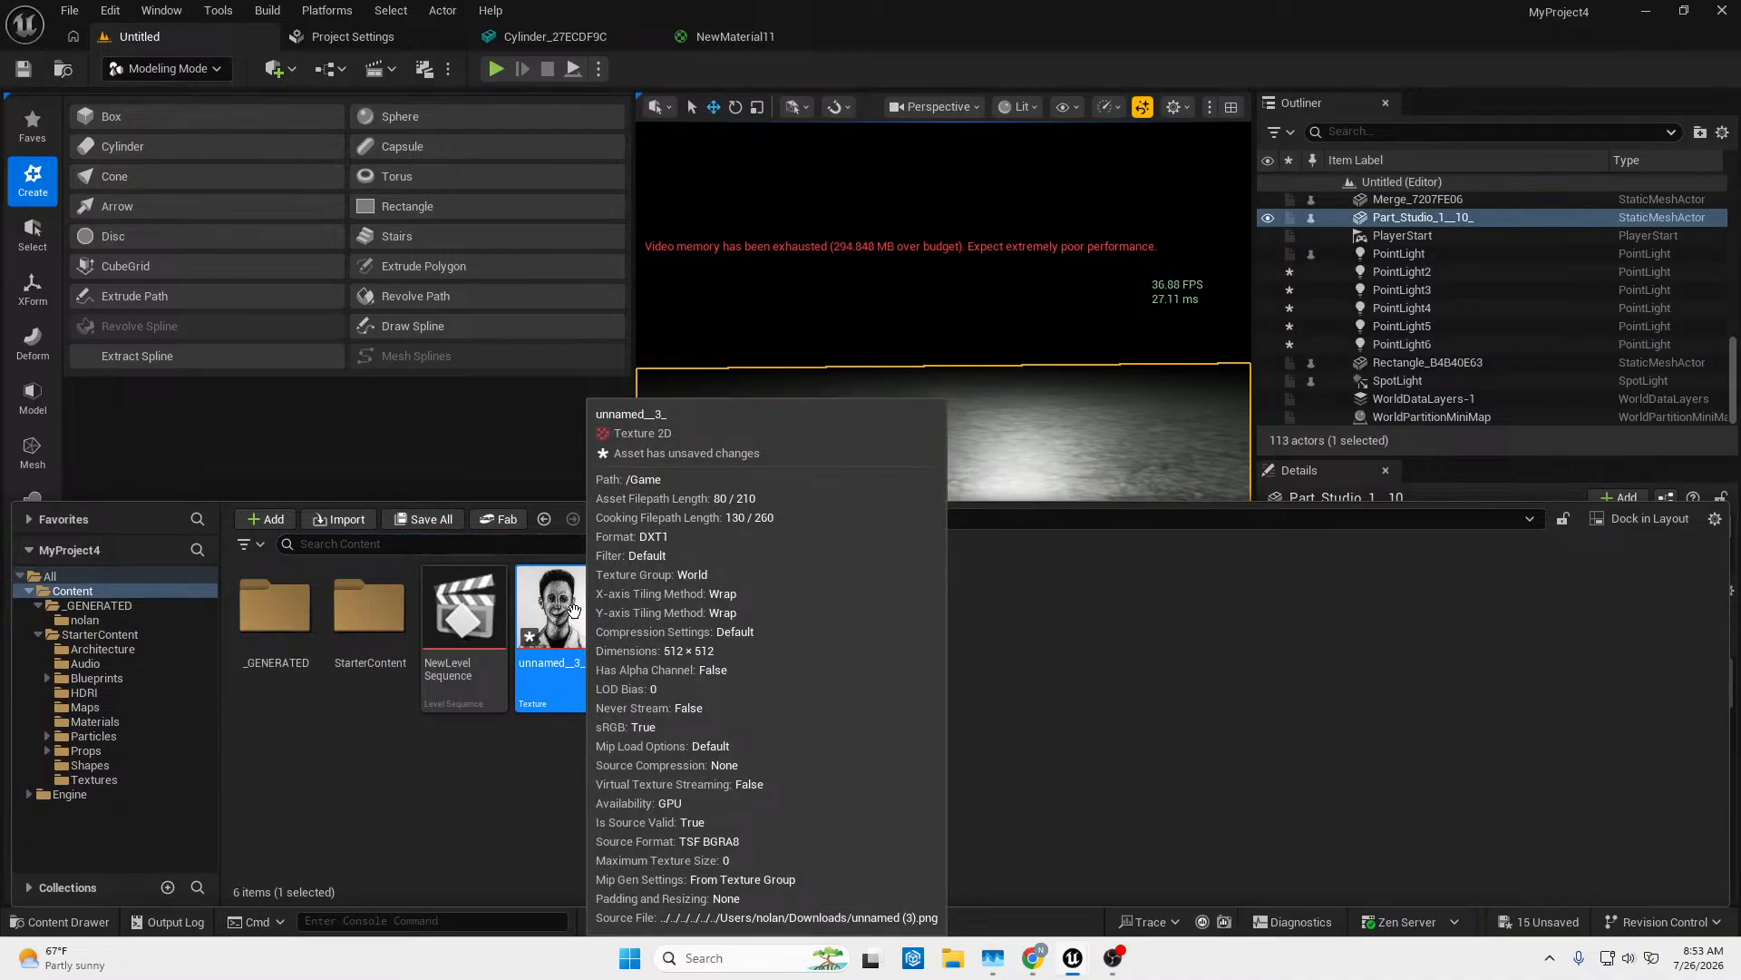
left_click_drag(575, 619, 107, 782)
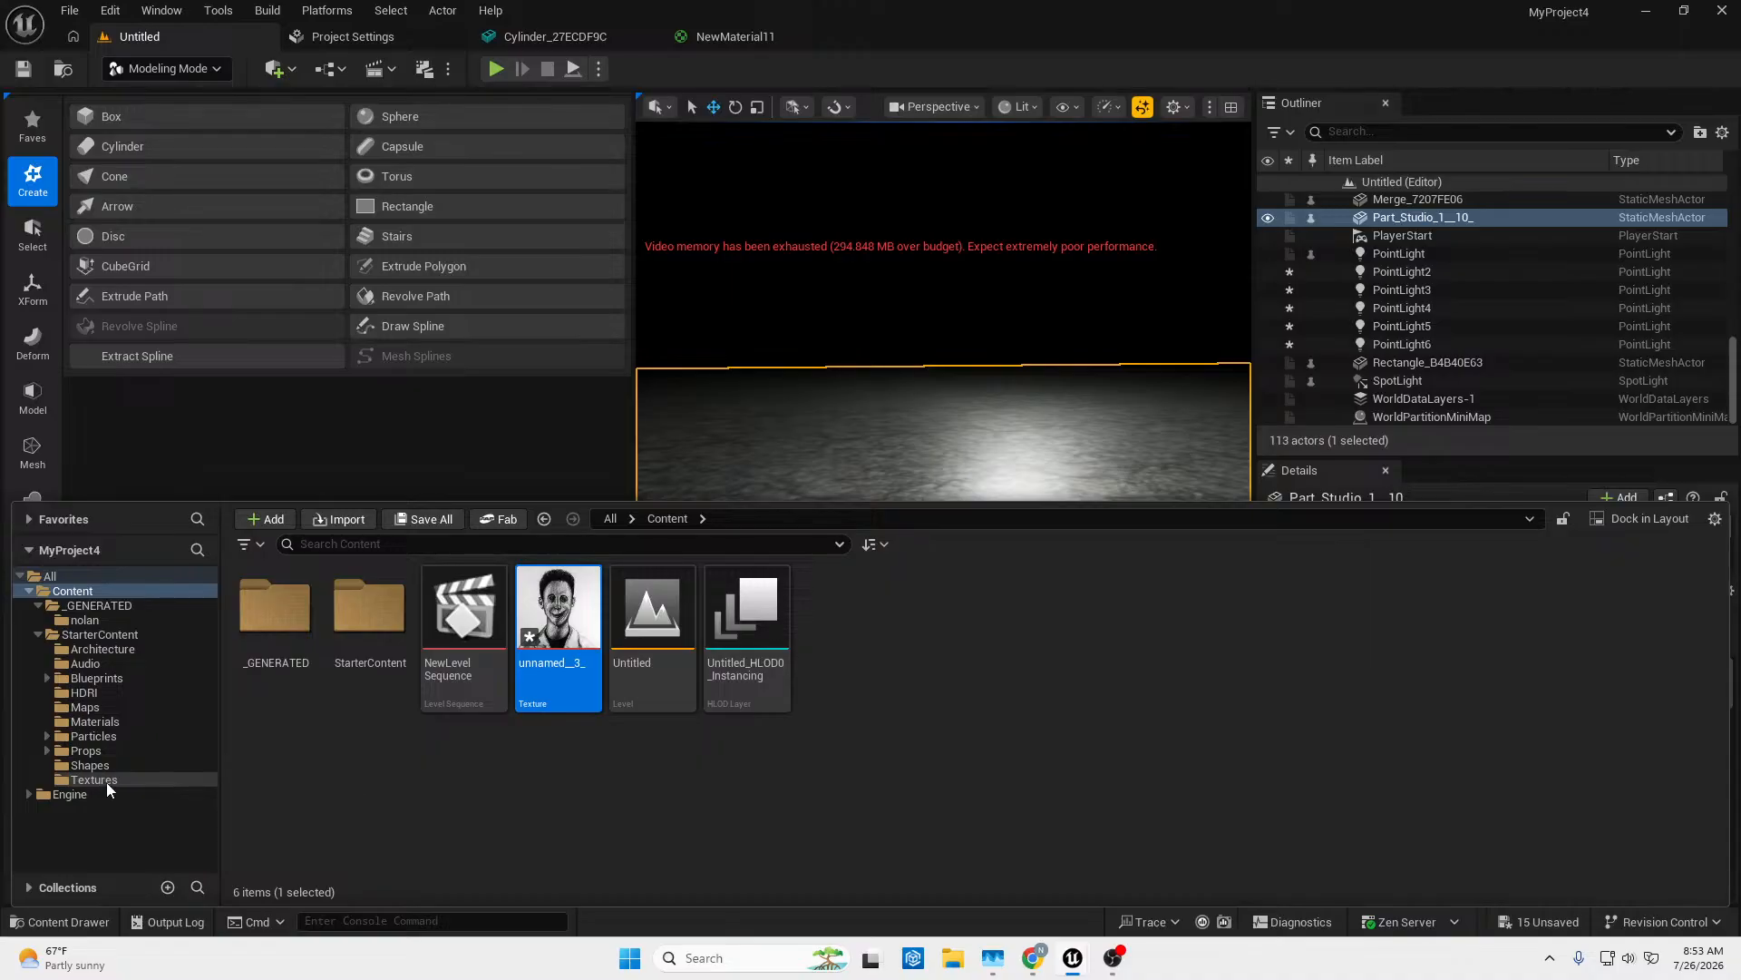
left_click(183, 825)
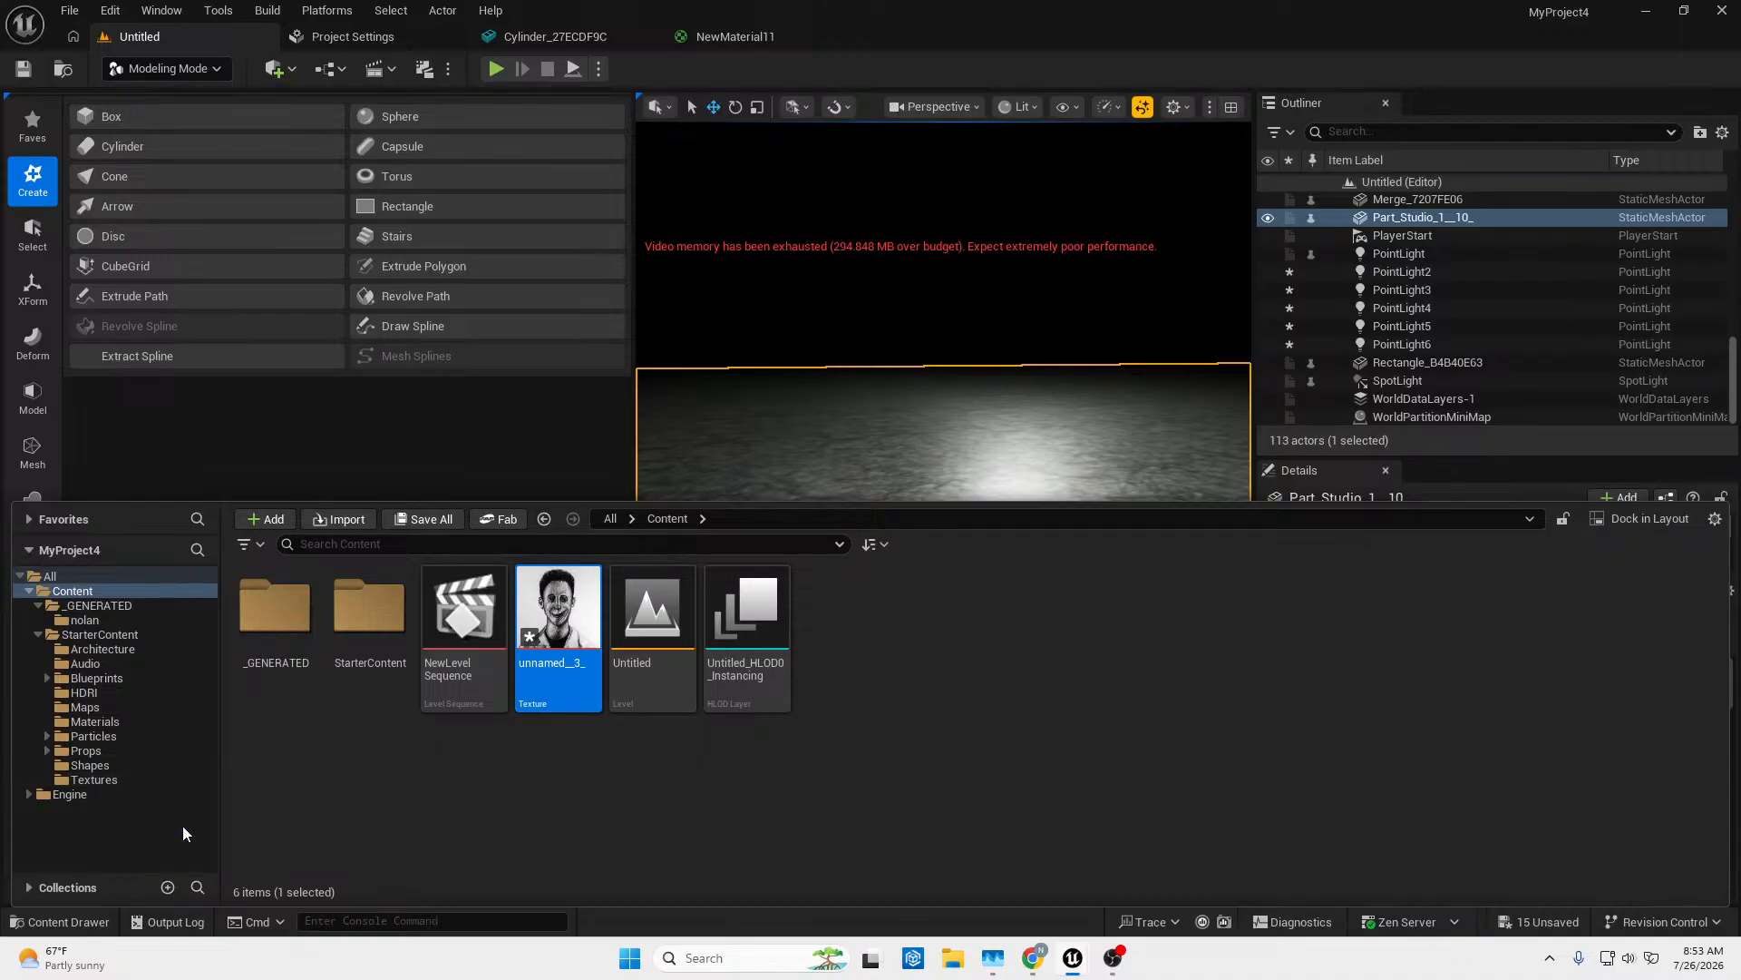
Try creating a material directly from the unnamed__3_ texture in the Textures folder, and delete that material.
left_click(106, 781)
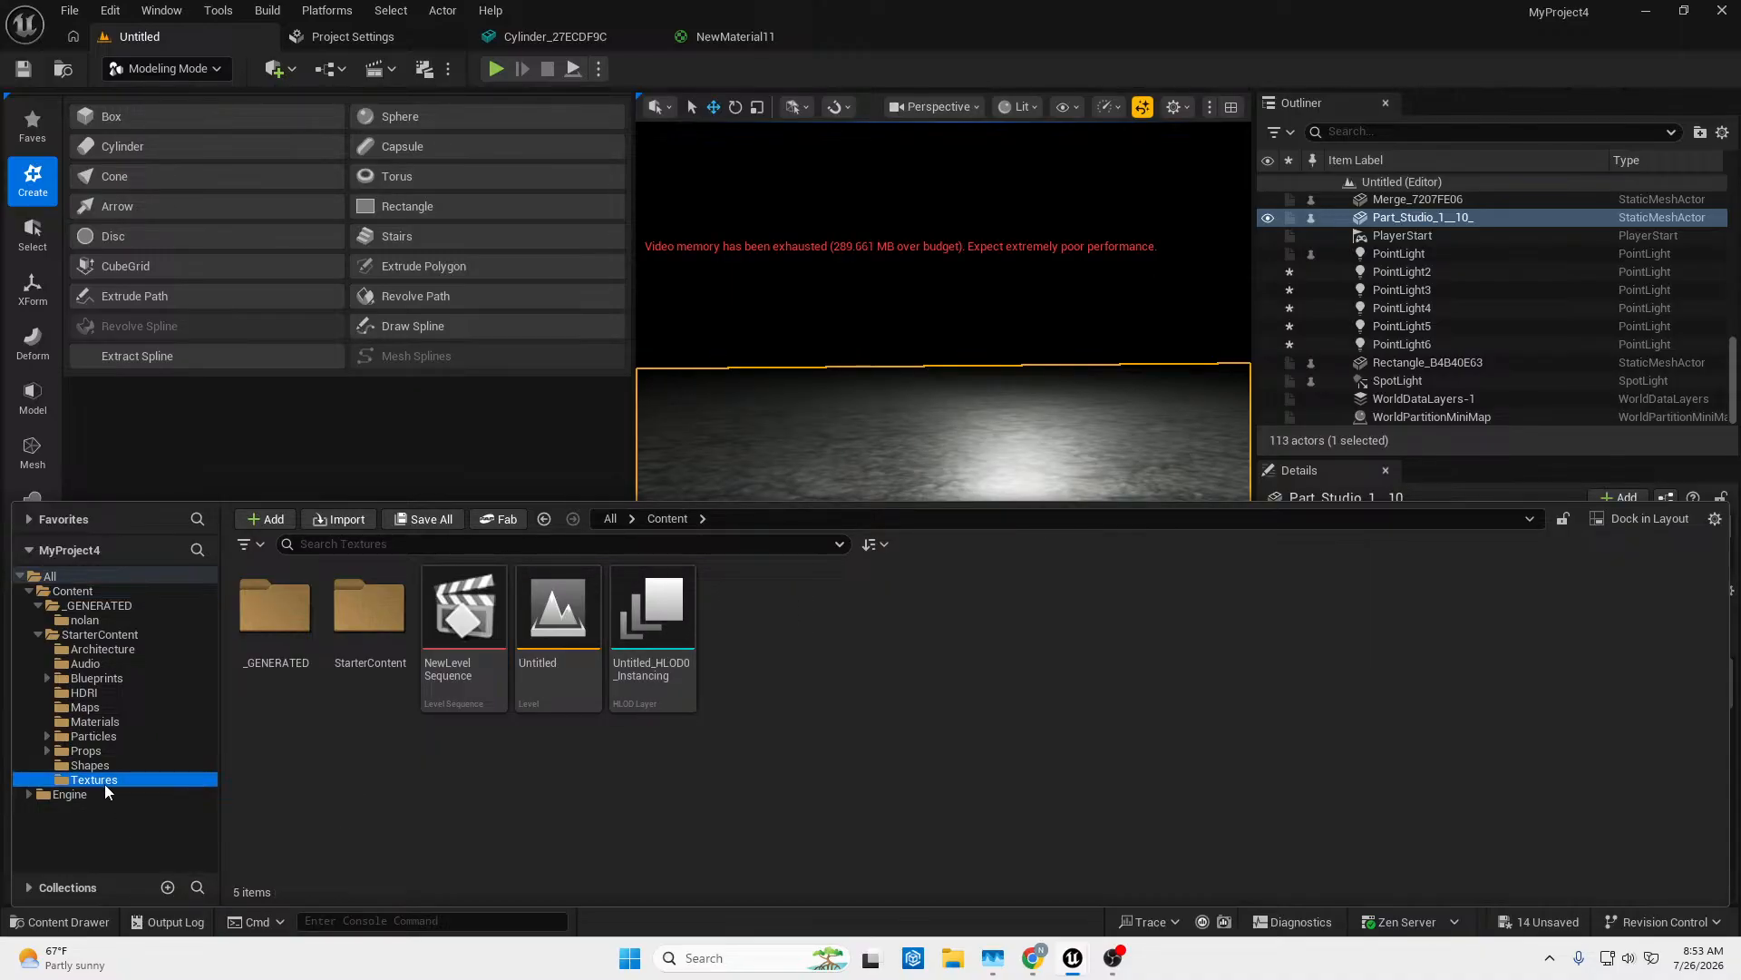
scroll(691, 739, "down", 1)
mouse_move(691, 739)
scroll(692, 739, "up", 1)
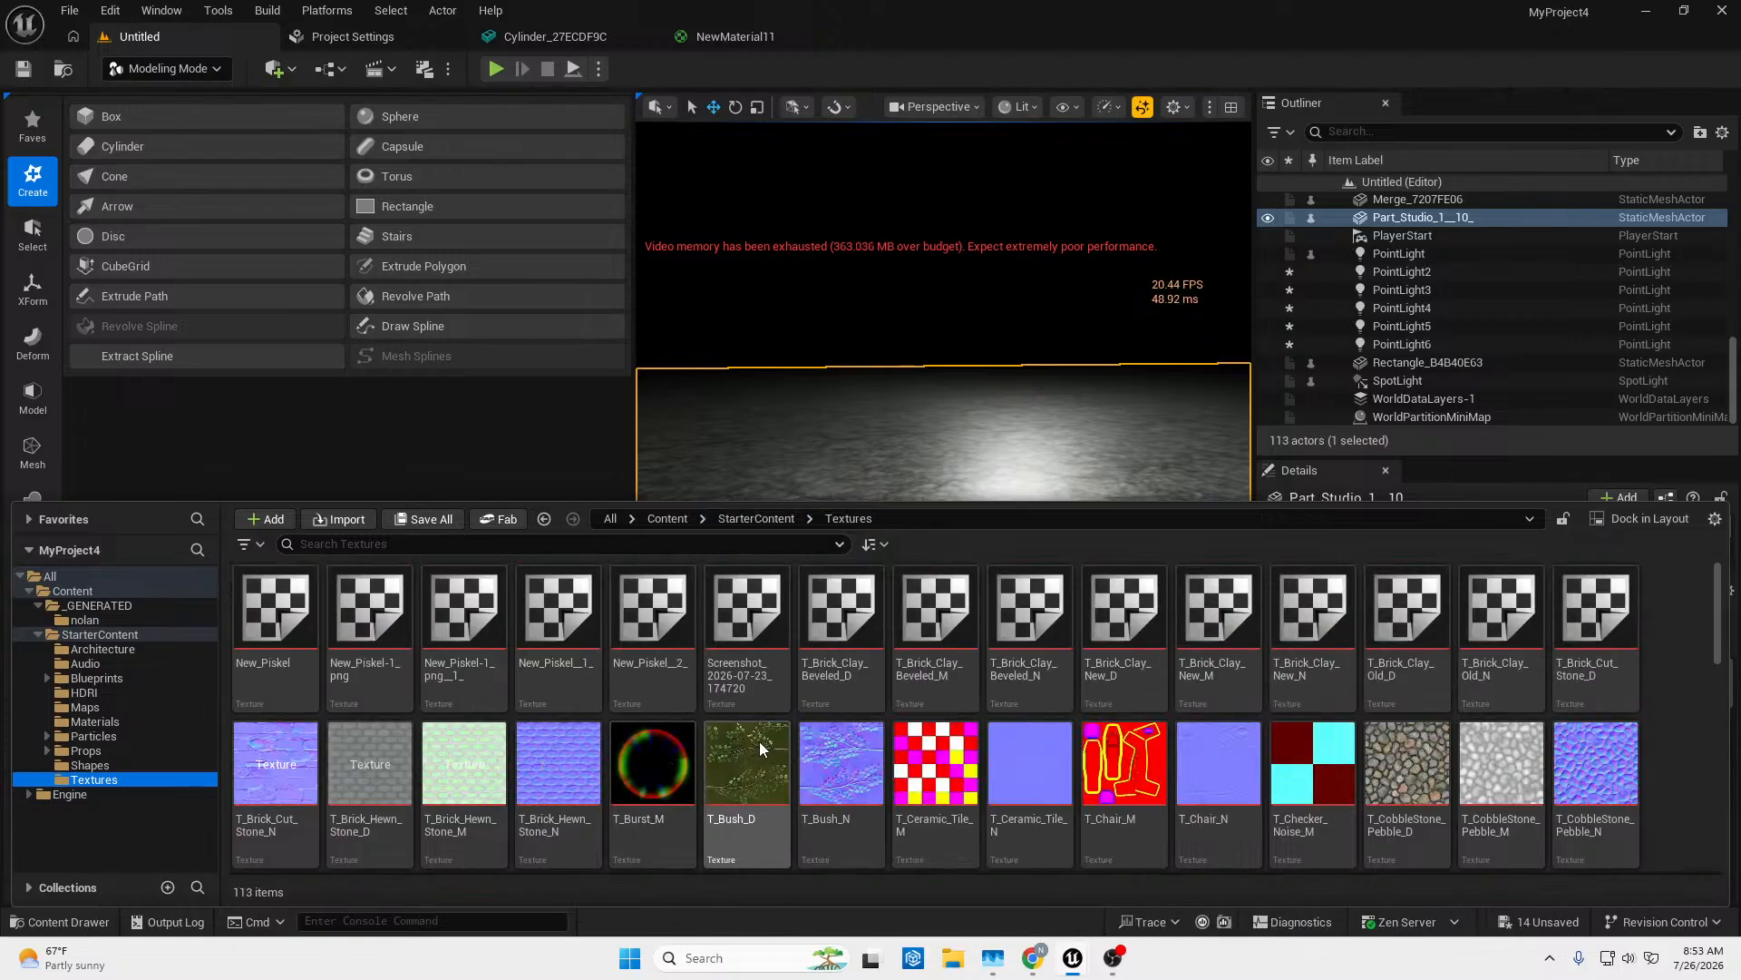
scroll(1415, 821, "down", 8)
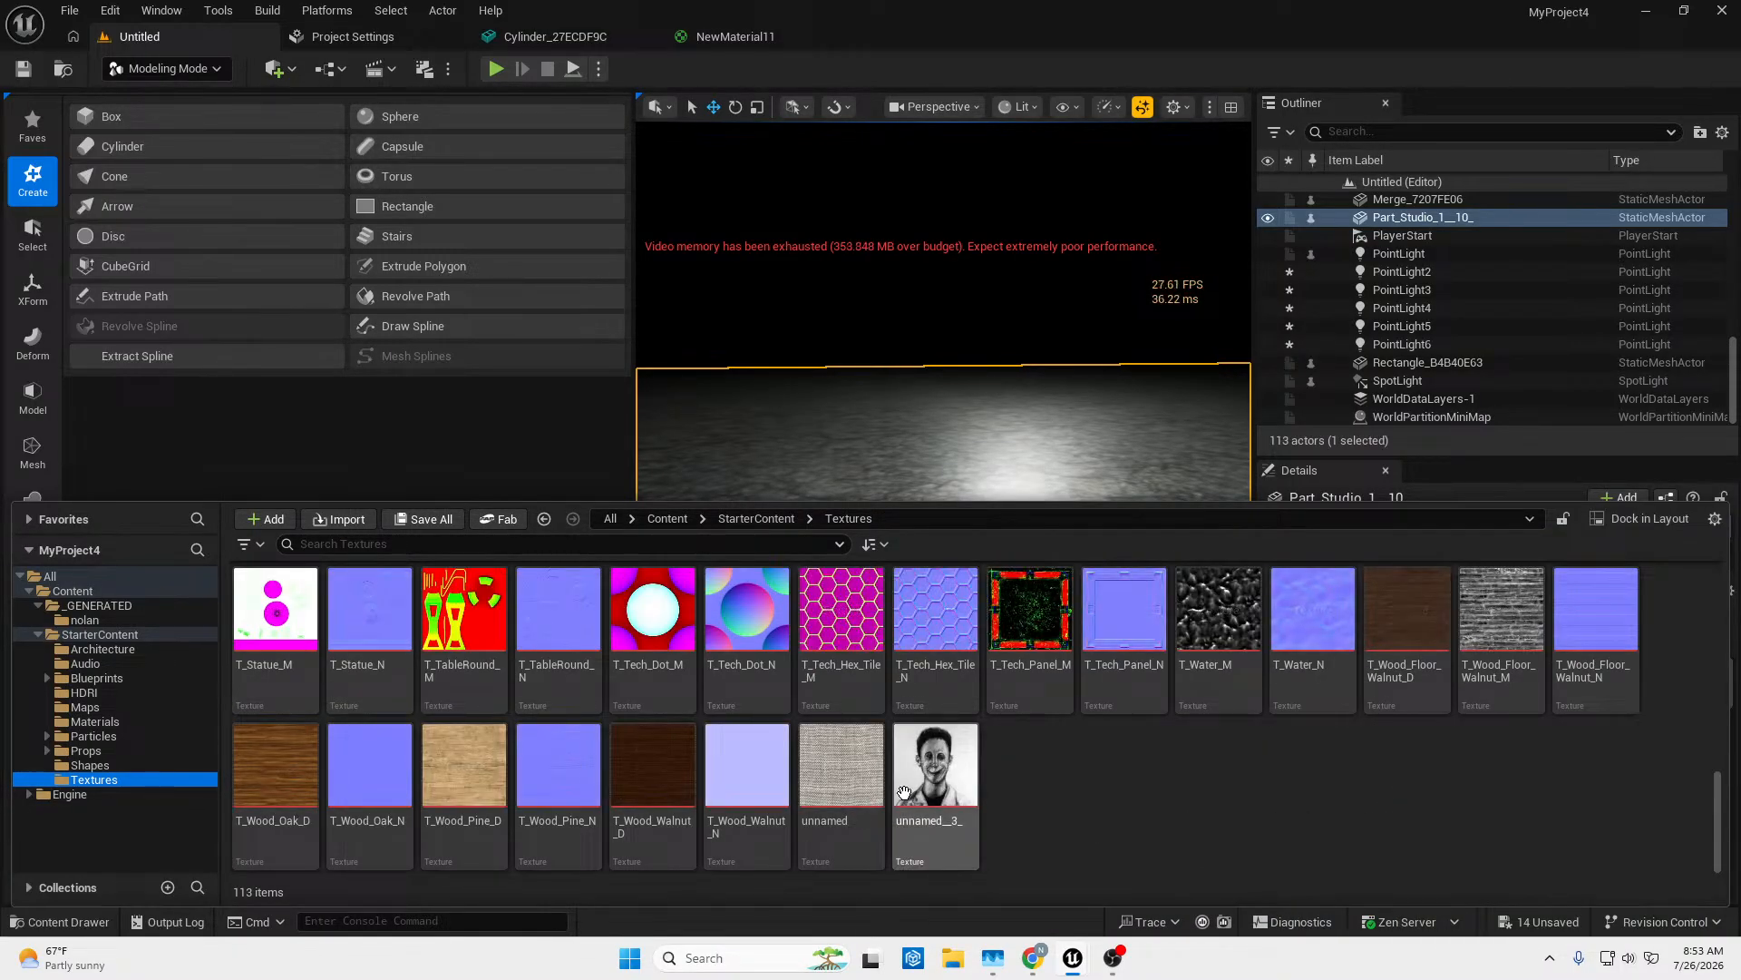
right_click(921, 789)
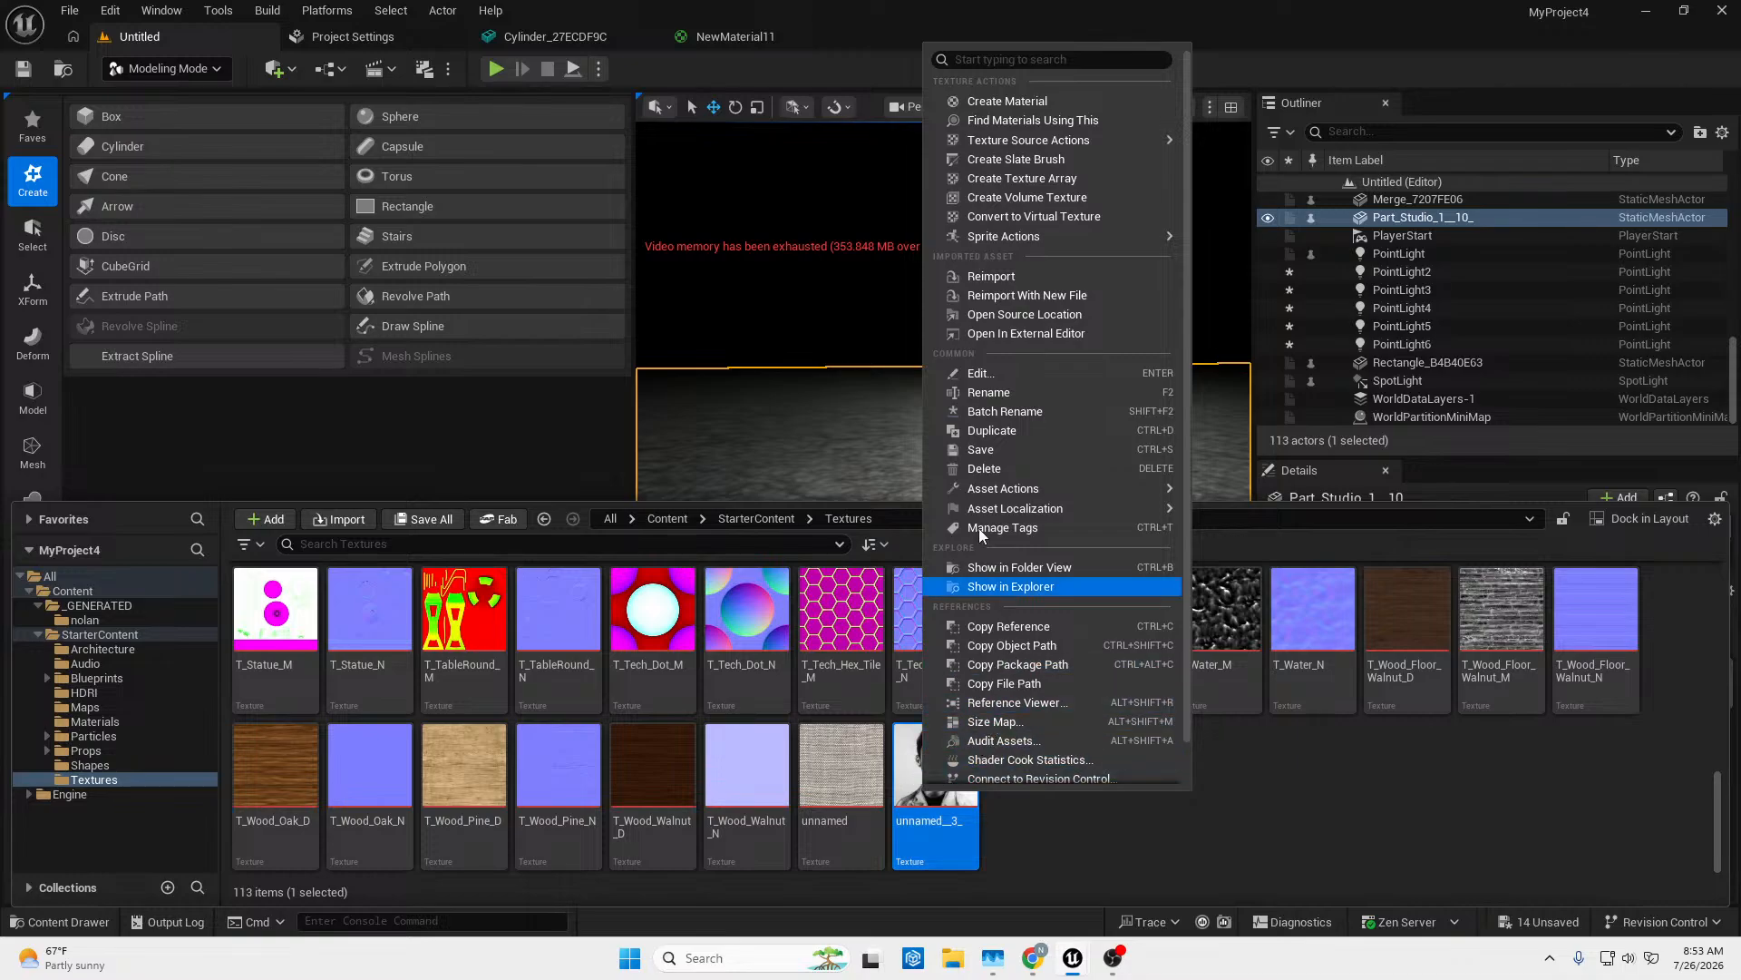
left_click(1057, 108)
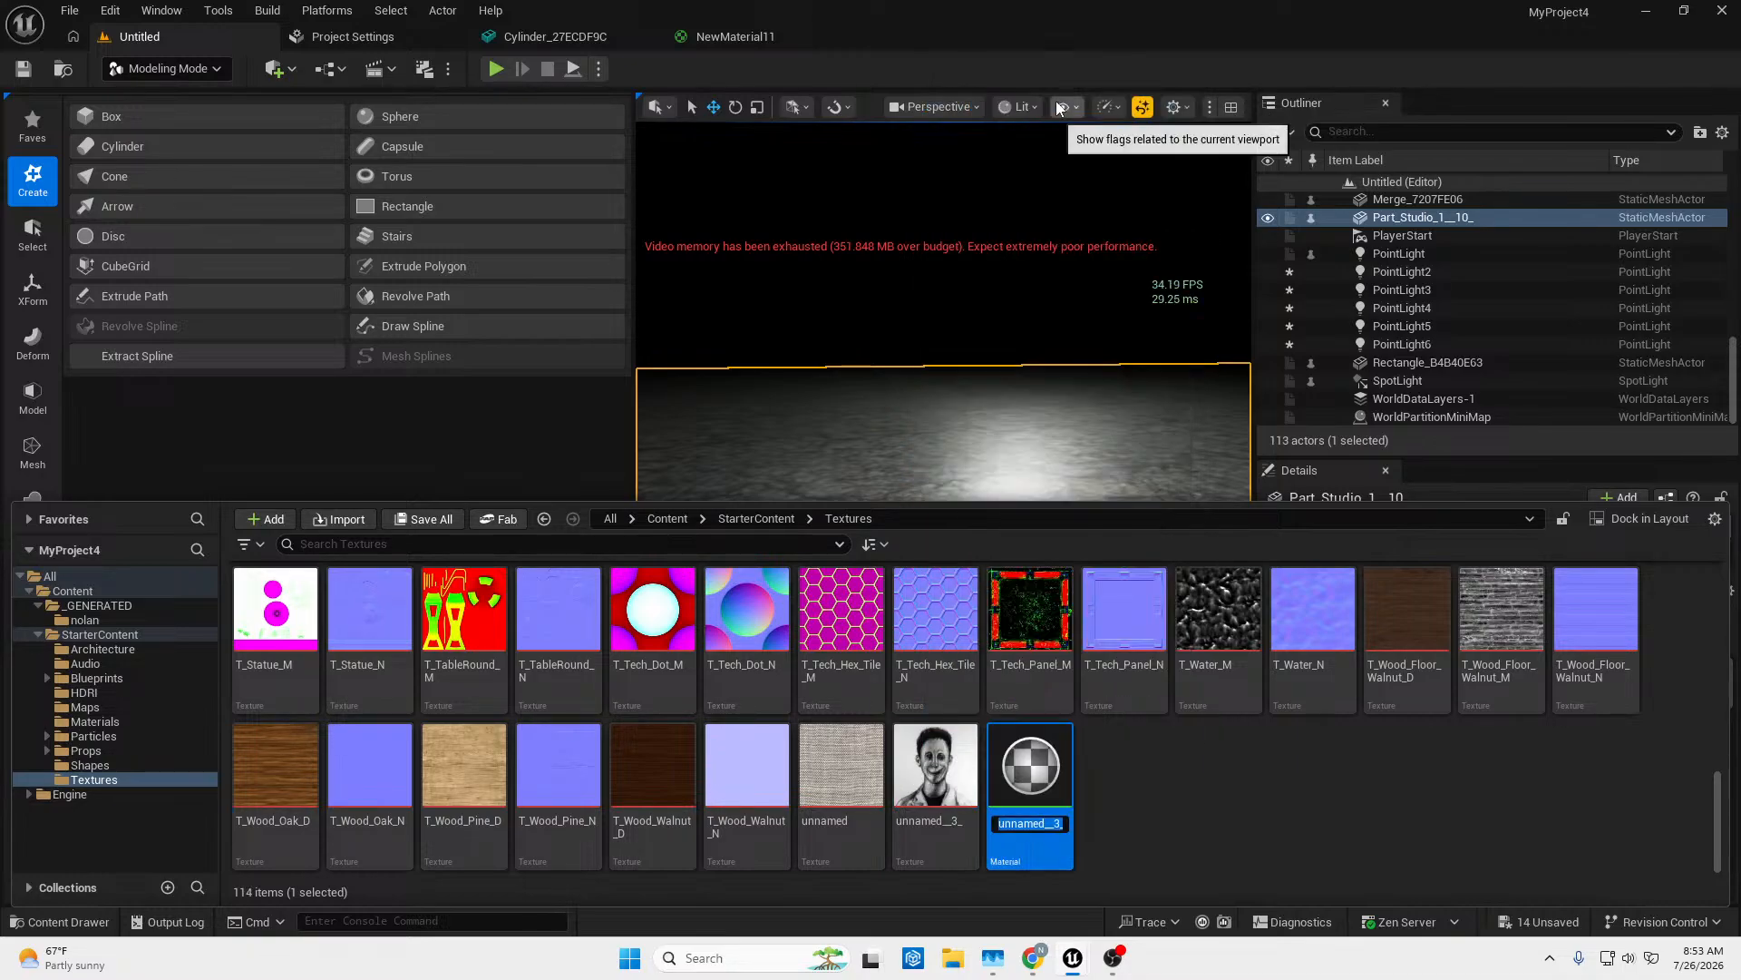
left_click(1031, 769)
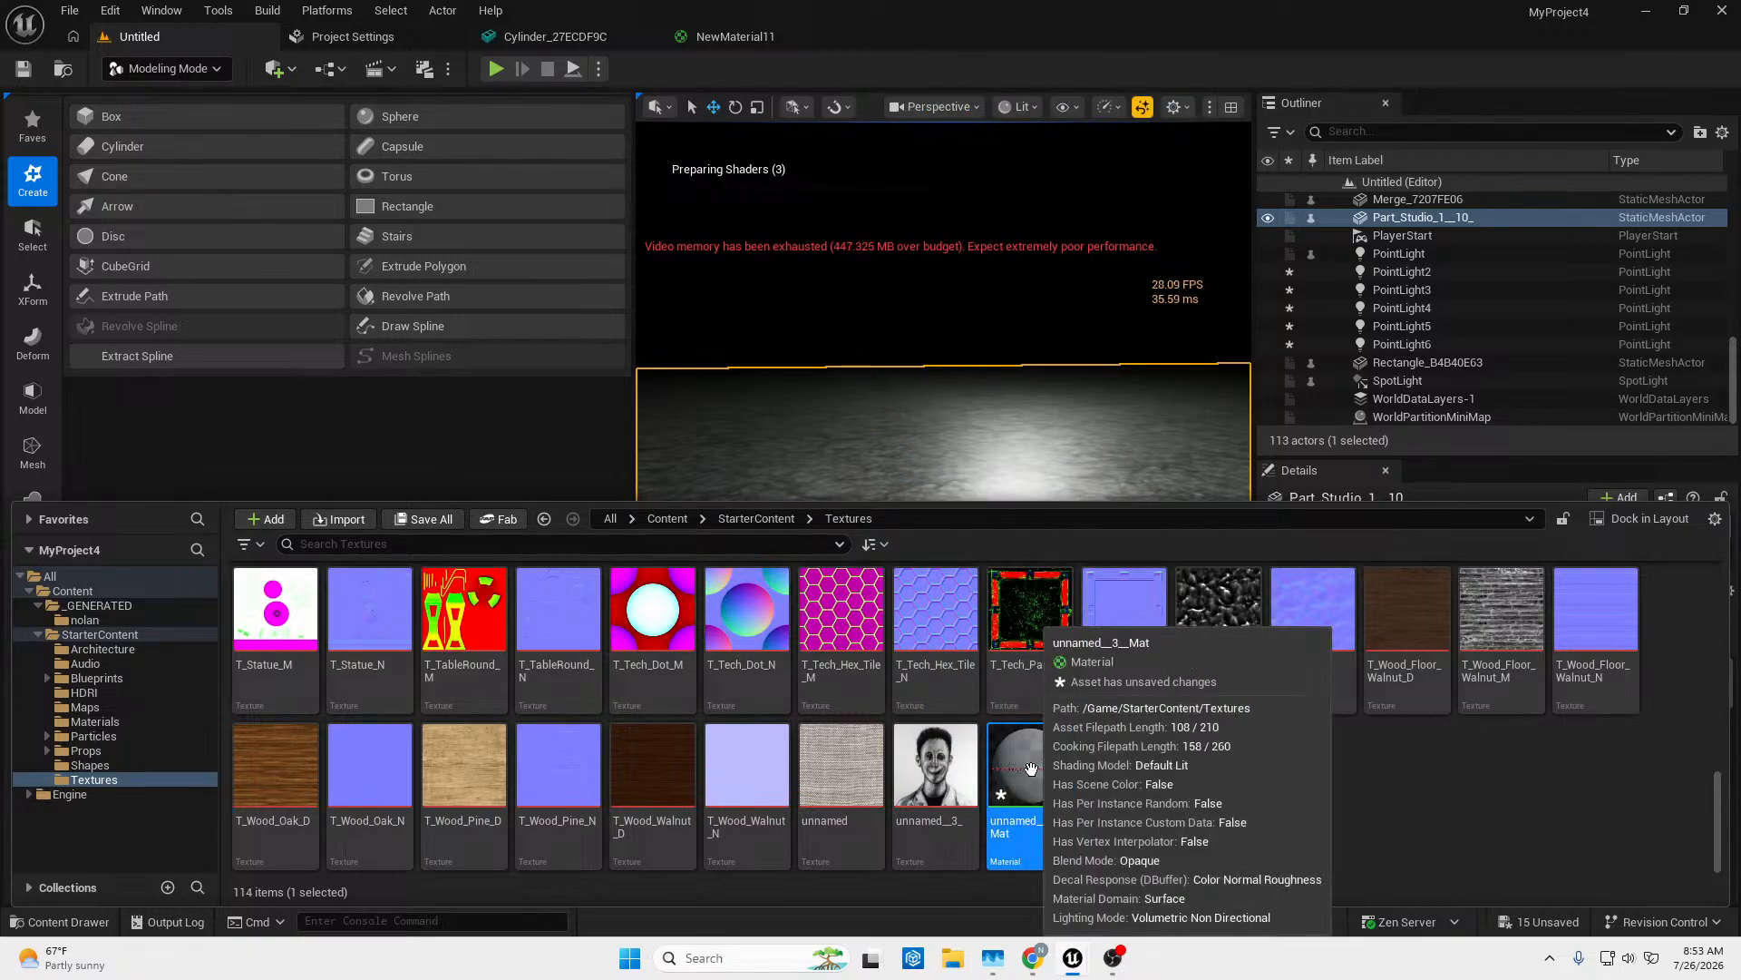
key("Delete")
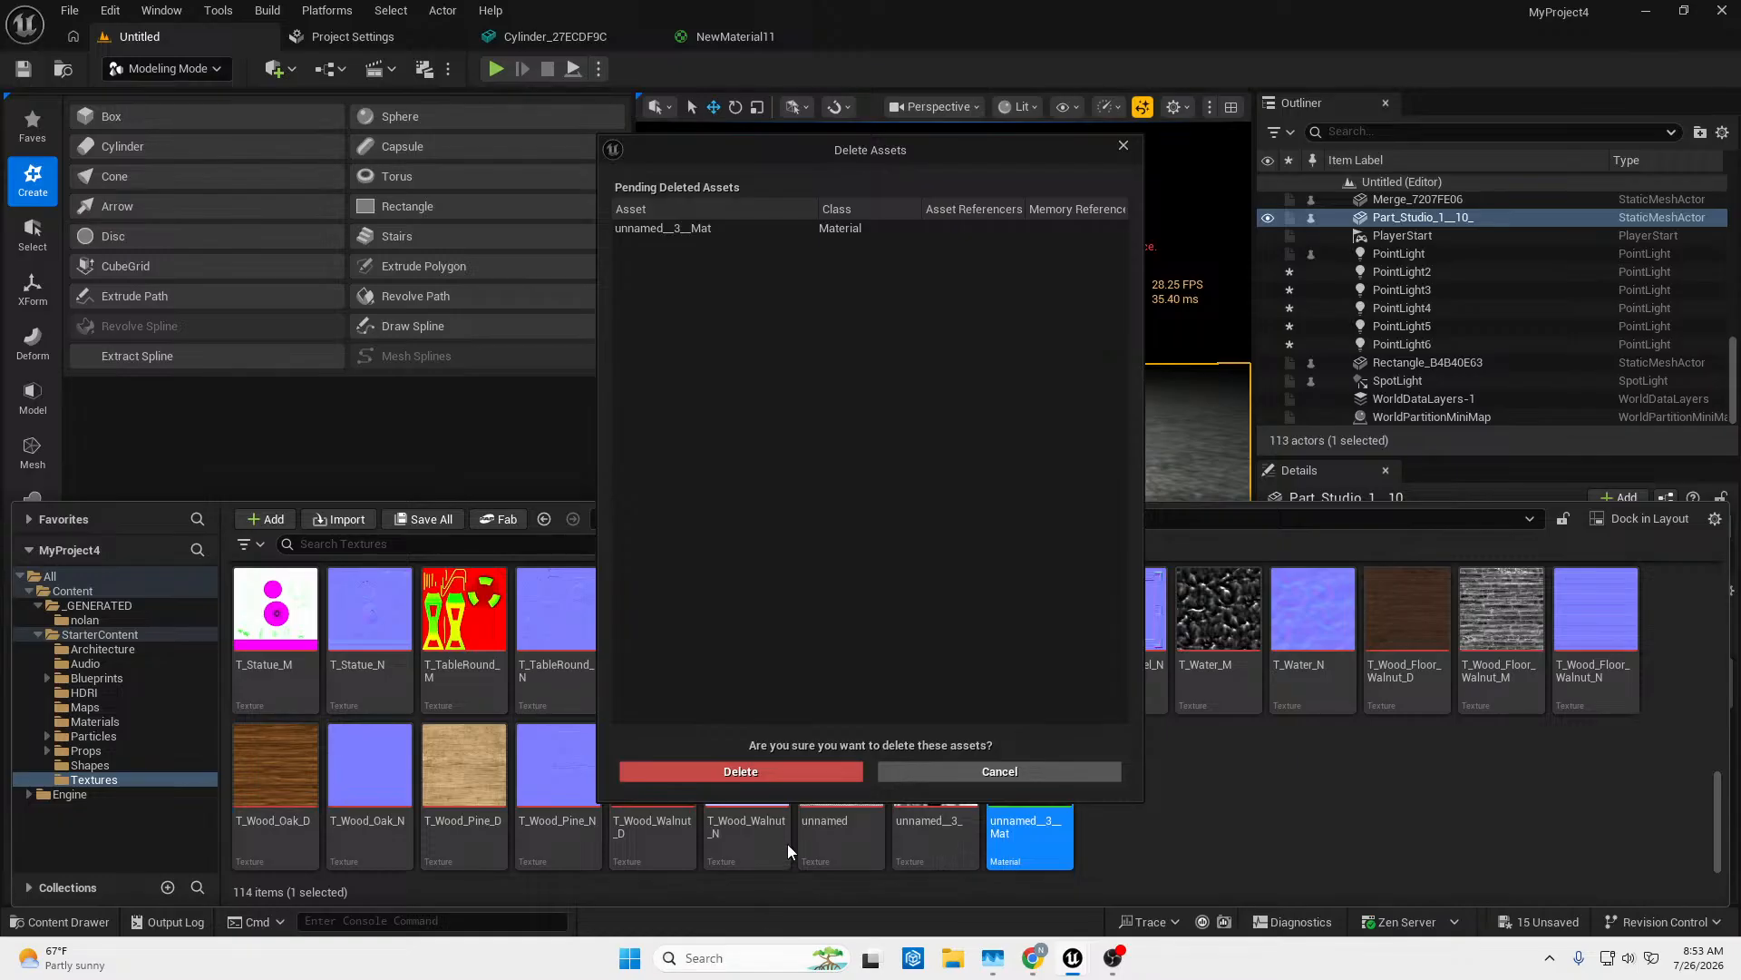
left_click(814, 770)
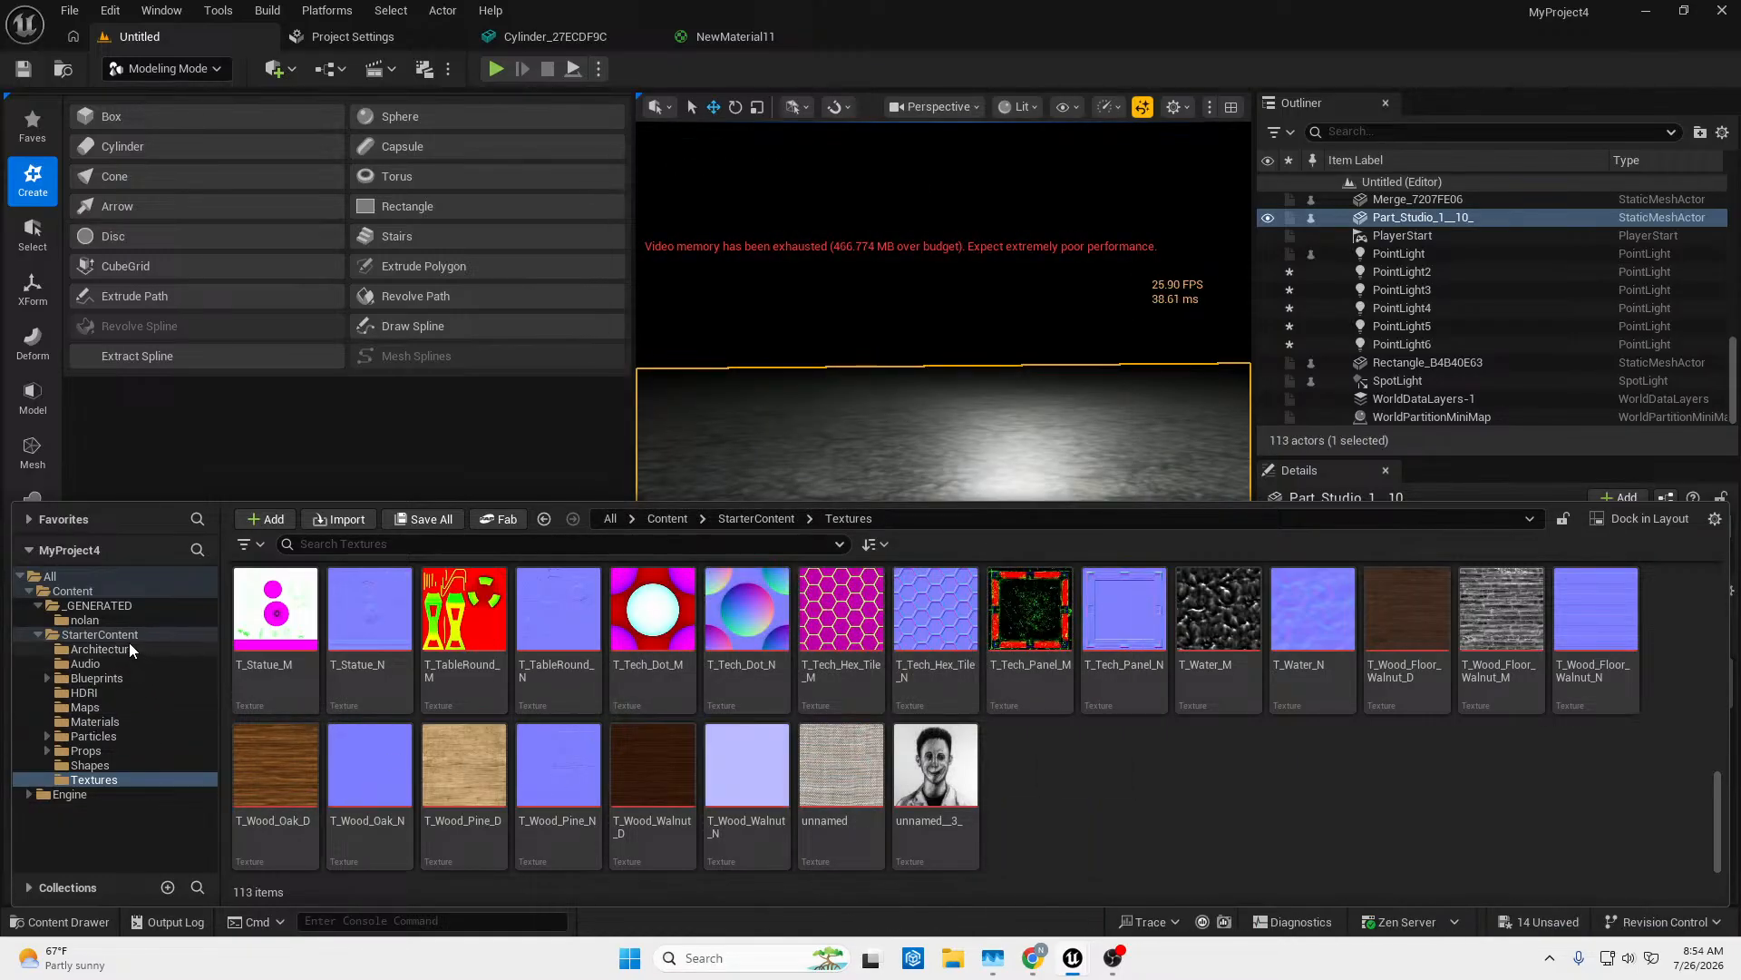
Create a new material in the StarterContent Materials folder and open it in the material editor.
left_click(127, 650)
left_click(129, 664)
left_click(133, 674)
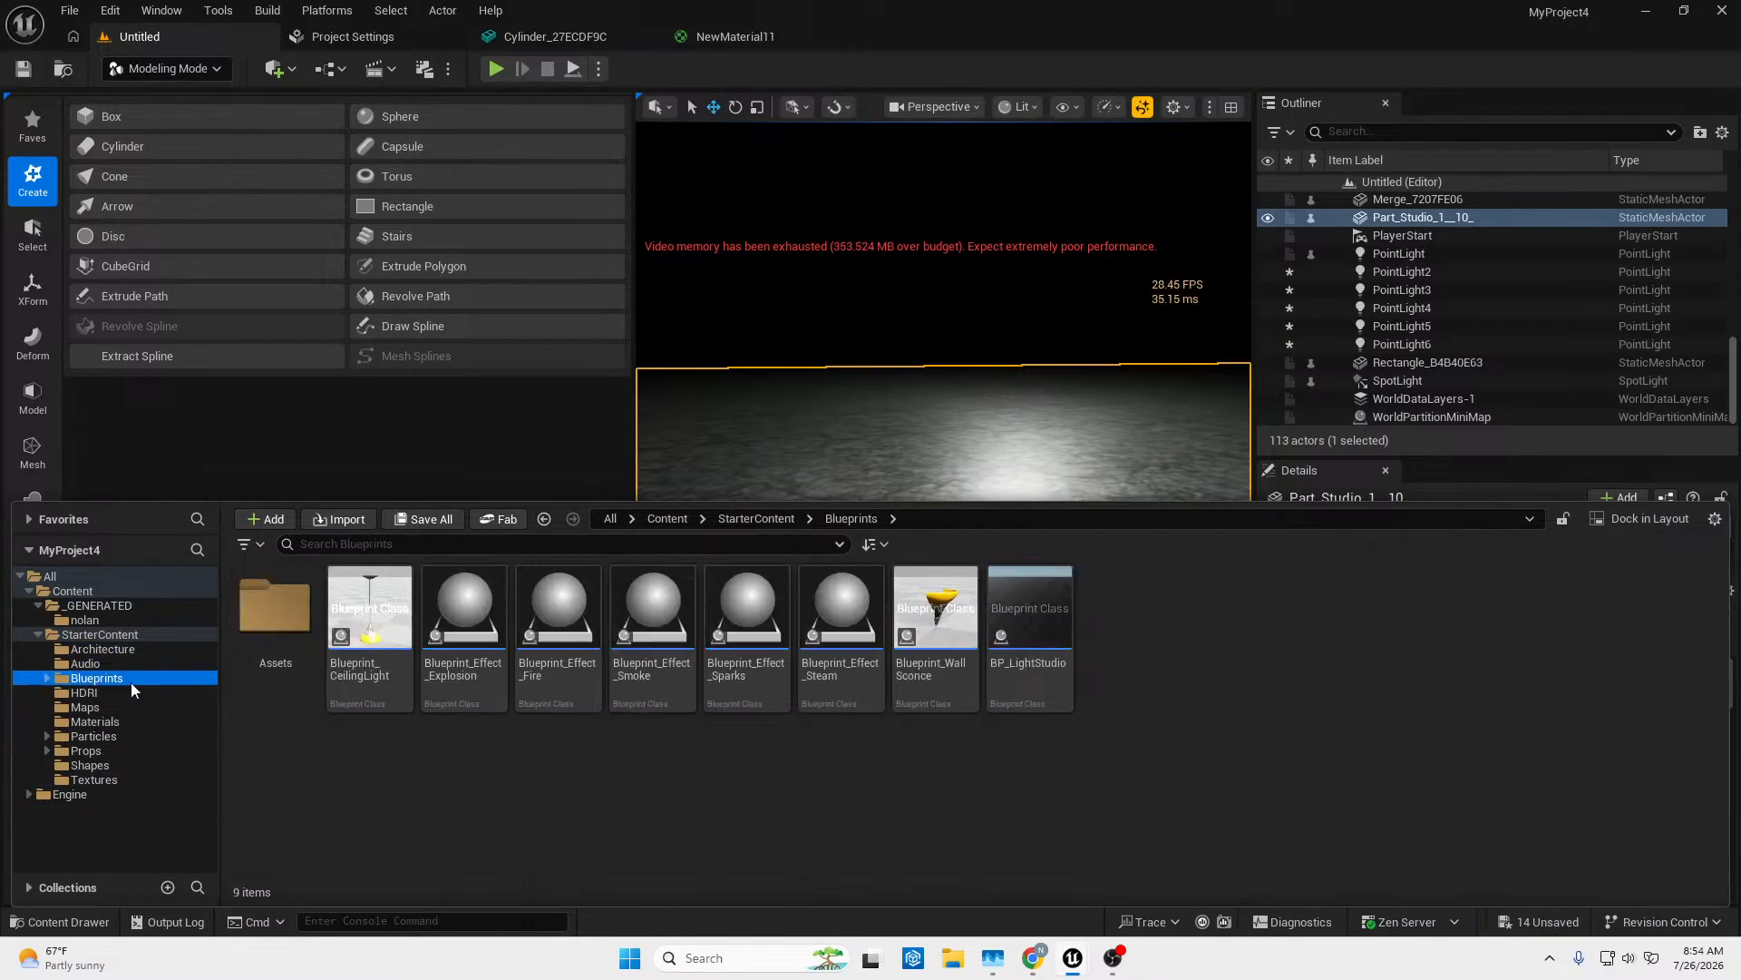
left_click(123, 723)
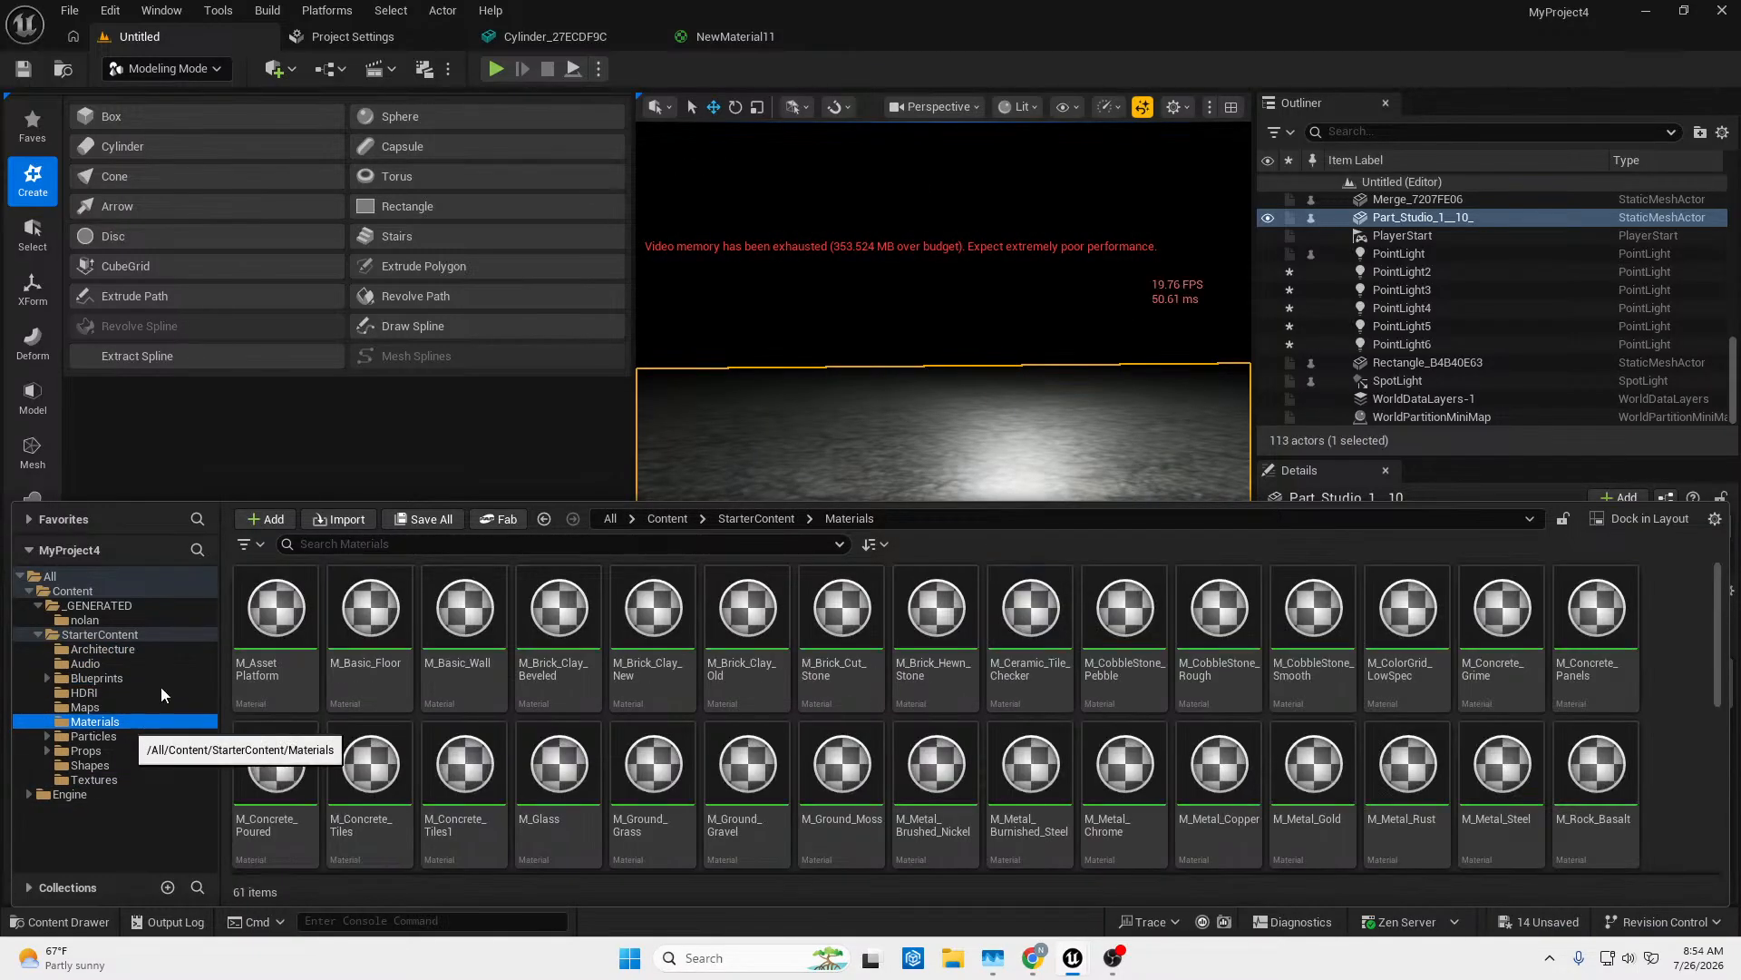
left_click(261, 523)
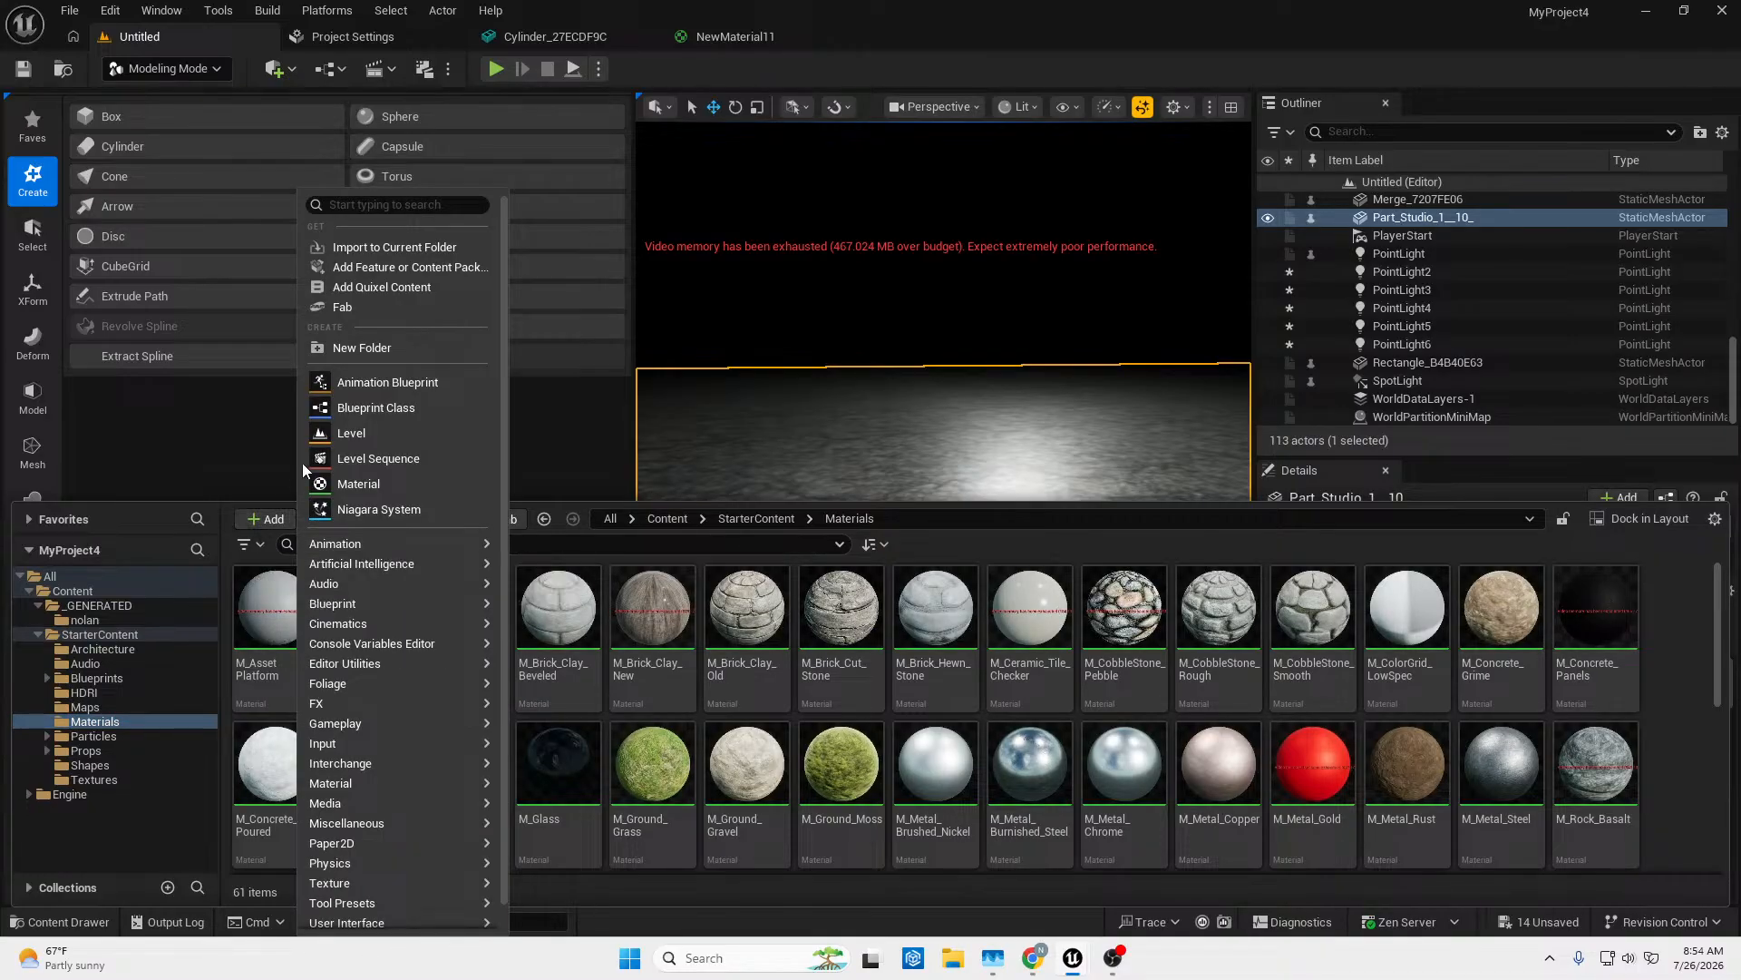
left_click(372, 485)
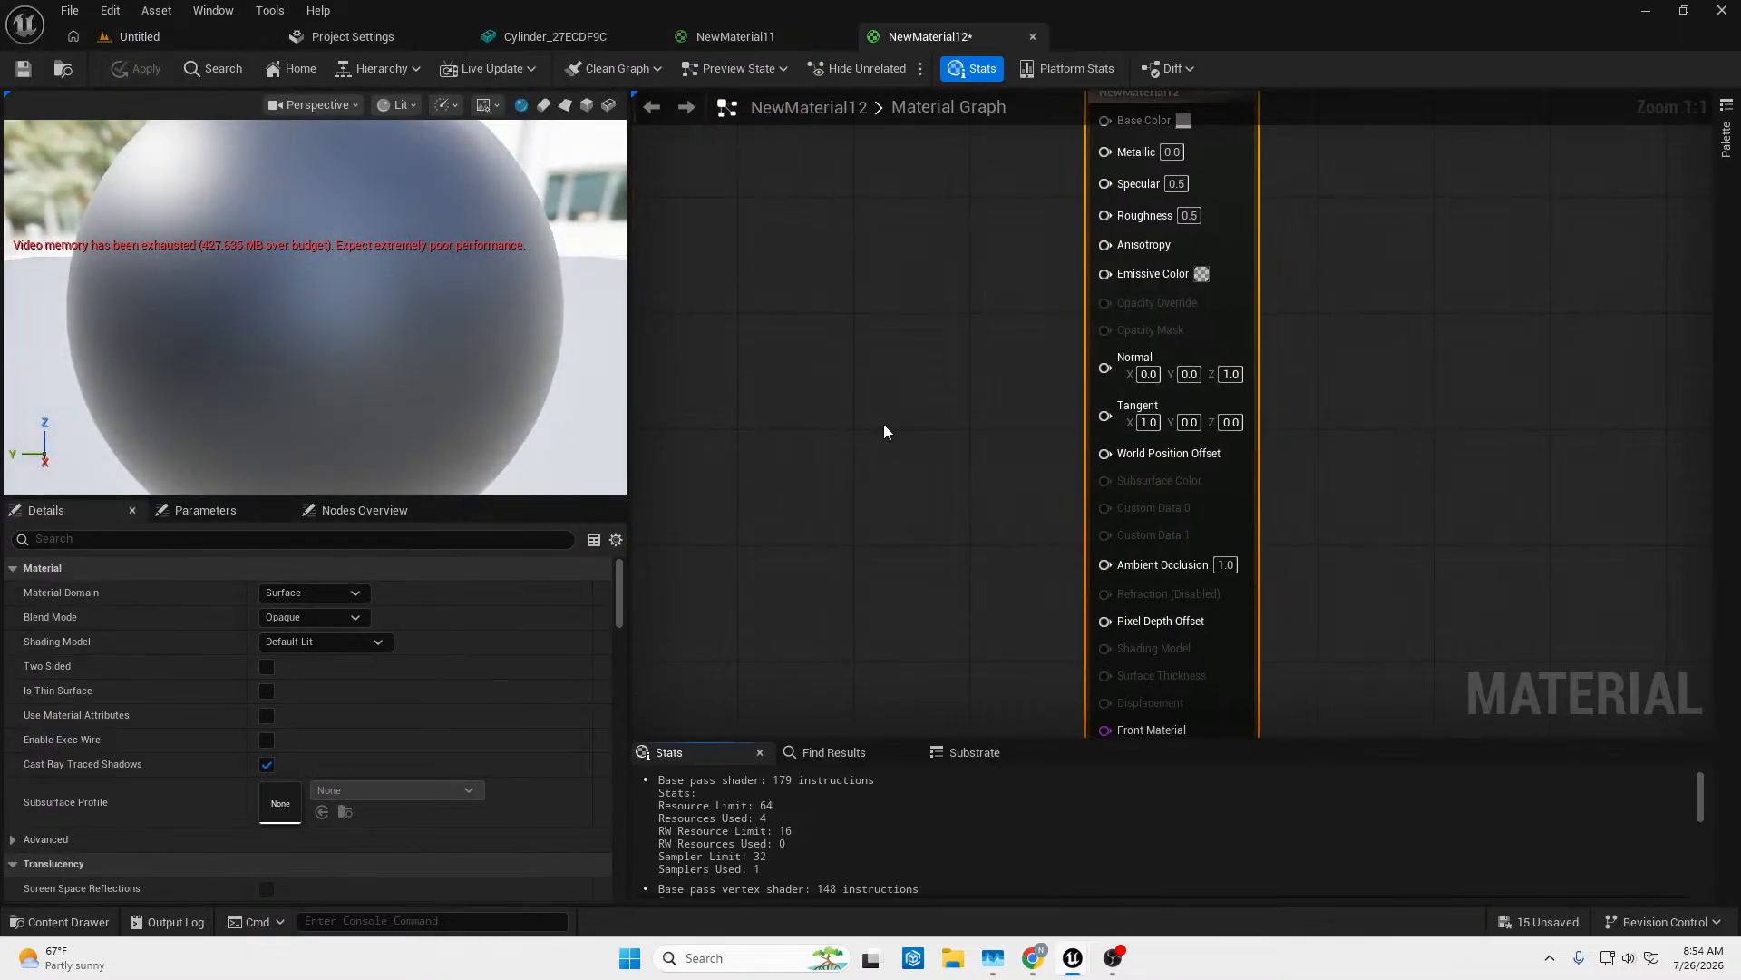
Add the unnamed__3_ texture from the Textures folder to the material graph as a Texture Sample node.
left_click(68, 921)
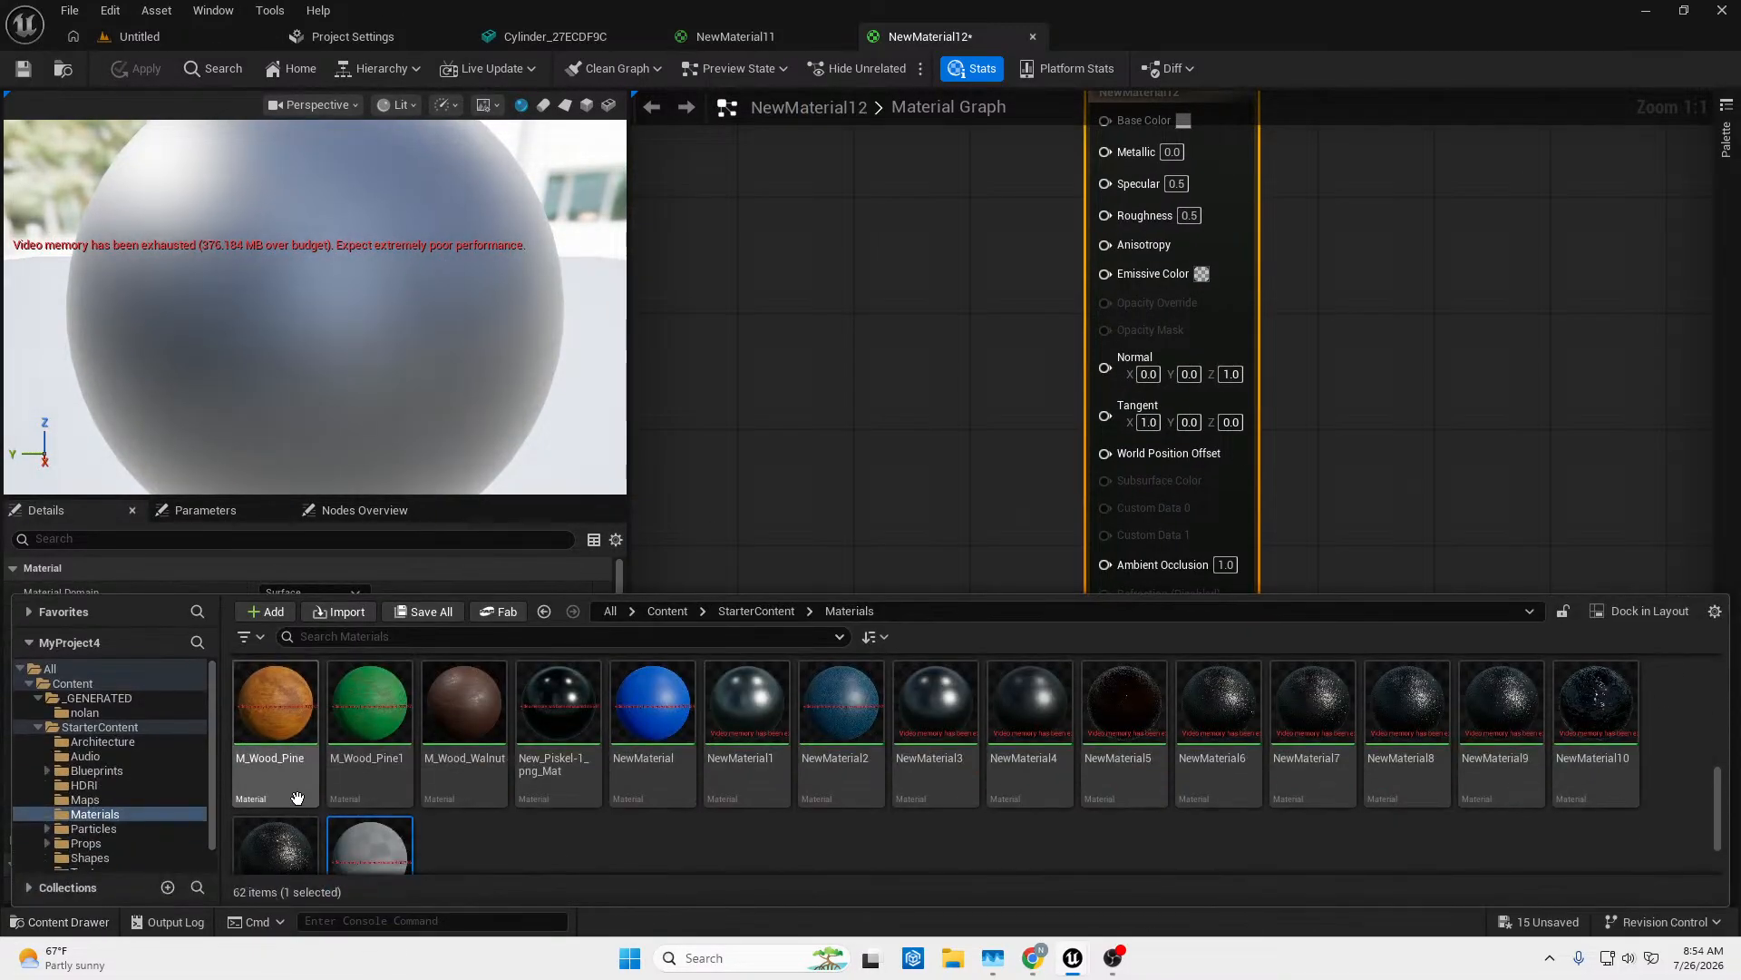
scroll(194, 754, "down", 1)
left_click(94, 850)
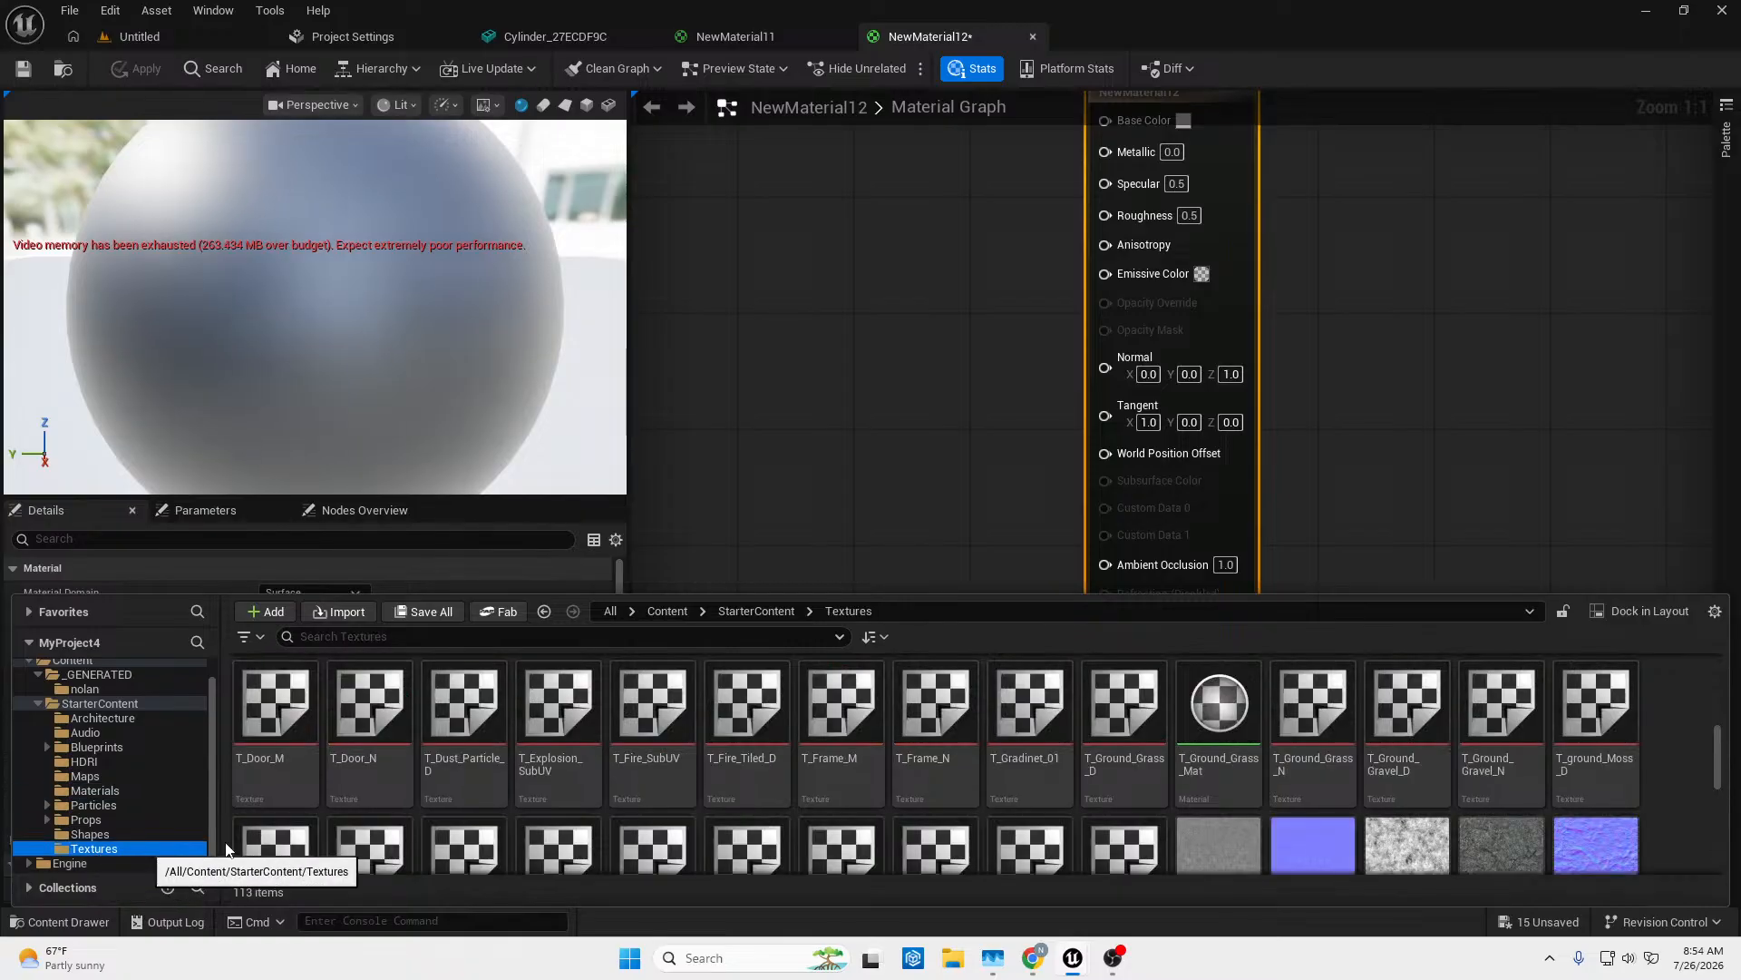
scroll(853, 746, "down", 5)
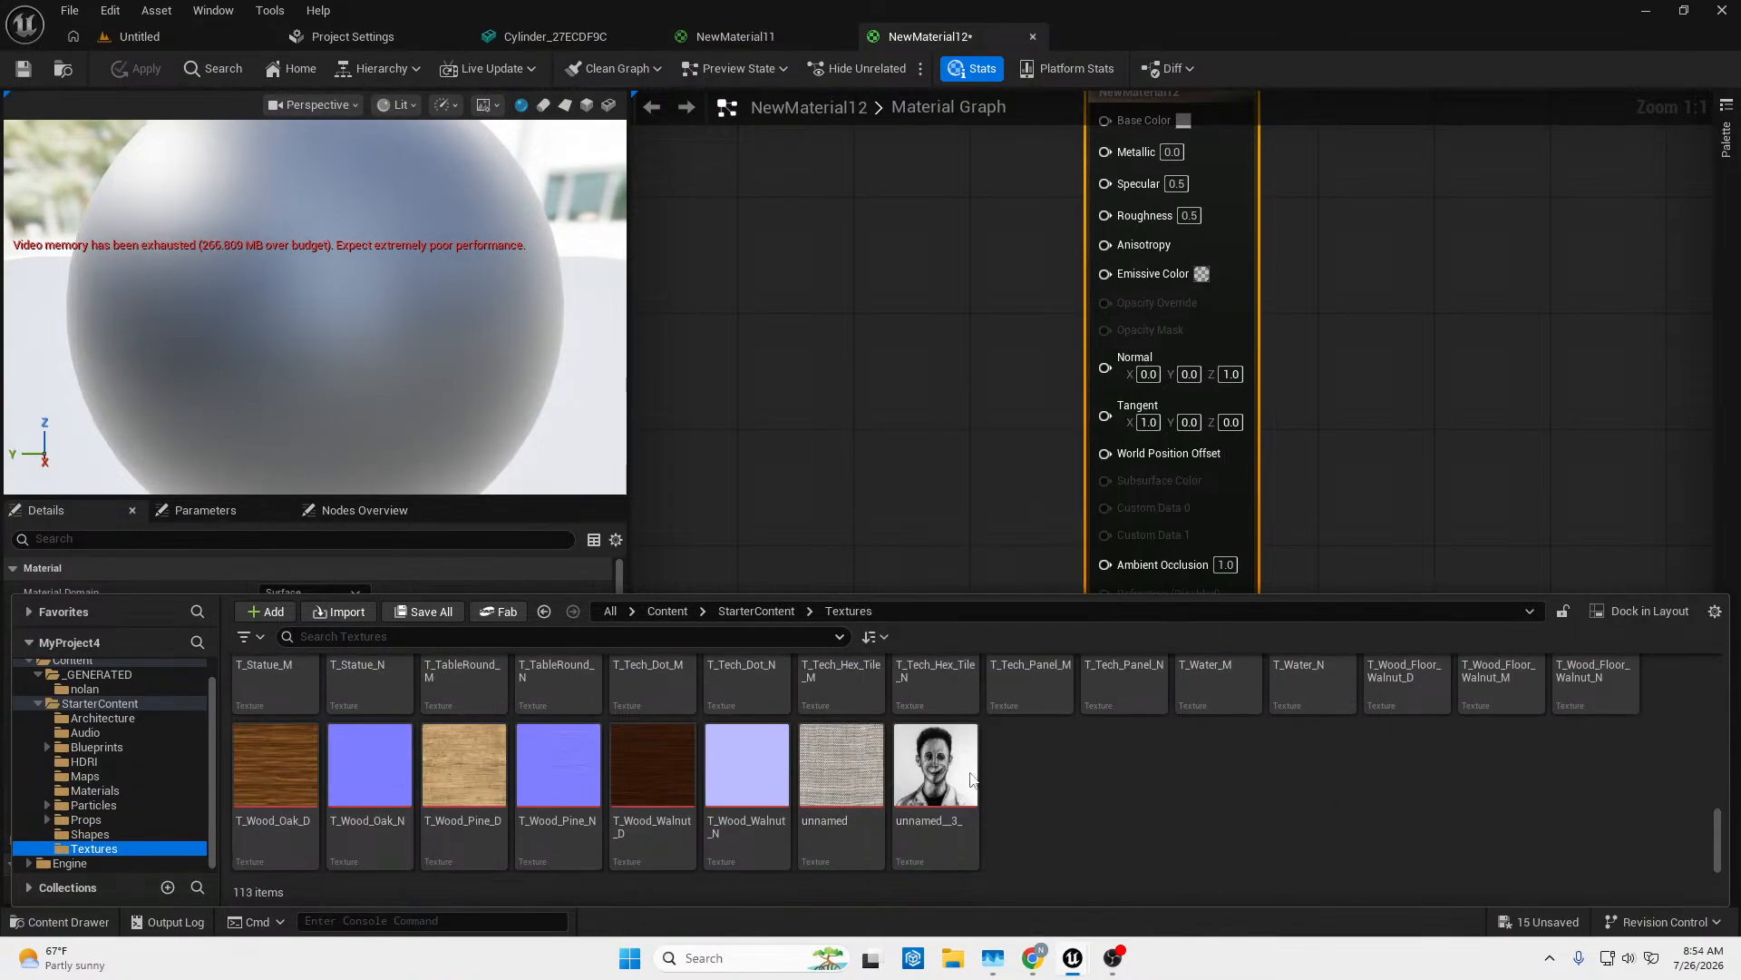
left_click(935, 771)
left_click_drag(902, 532, 887, 438)
right_click_drag(1016, 511, 1110, 651)
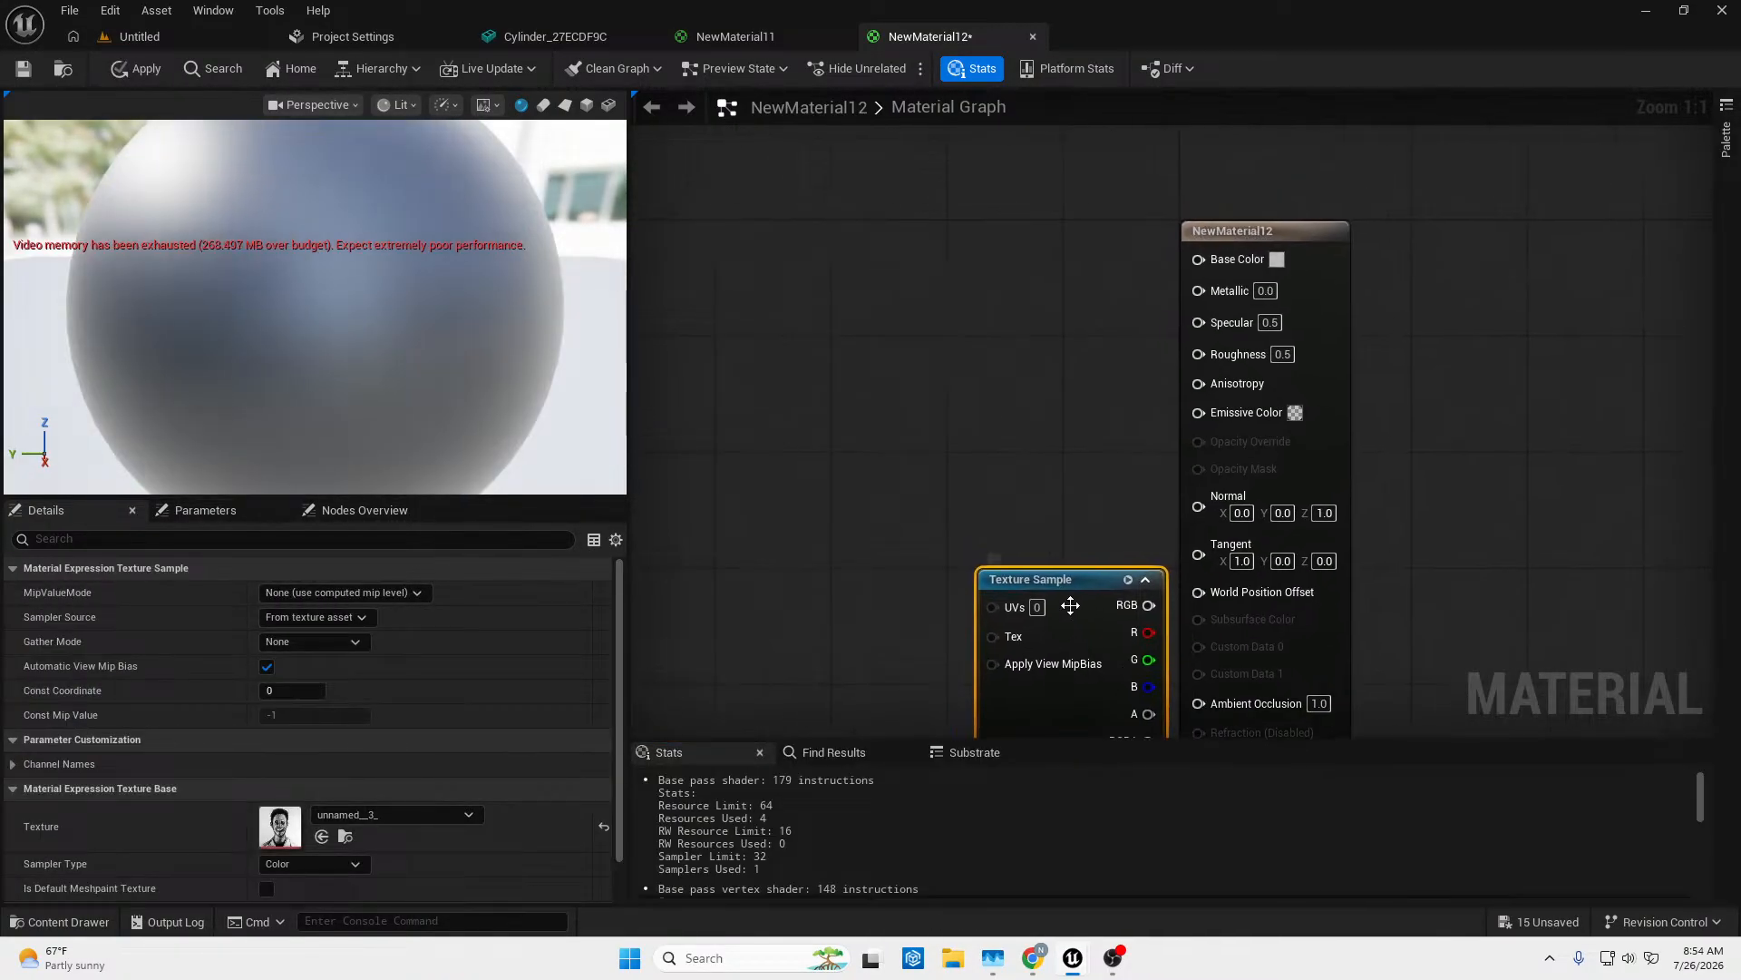
Connect the Texture Sample's RGB output to the material's Base Color and check the material preview.
left_click_drag(1070, 604, 1198, 259)
scroll(335, 238, "up", 6)
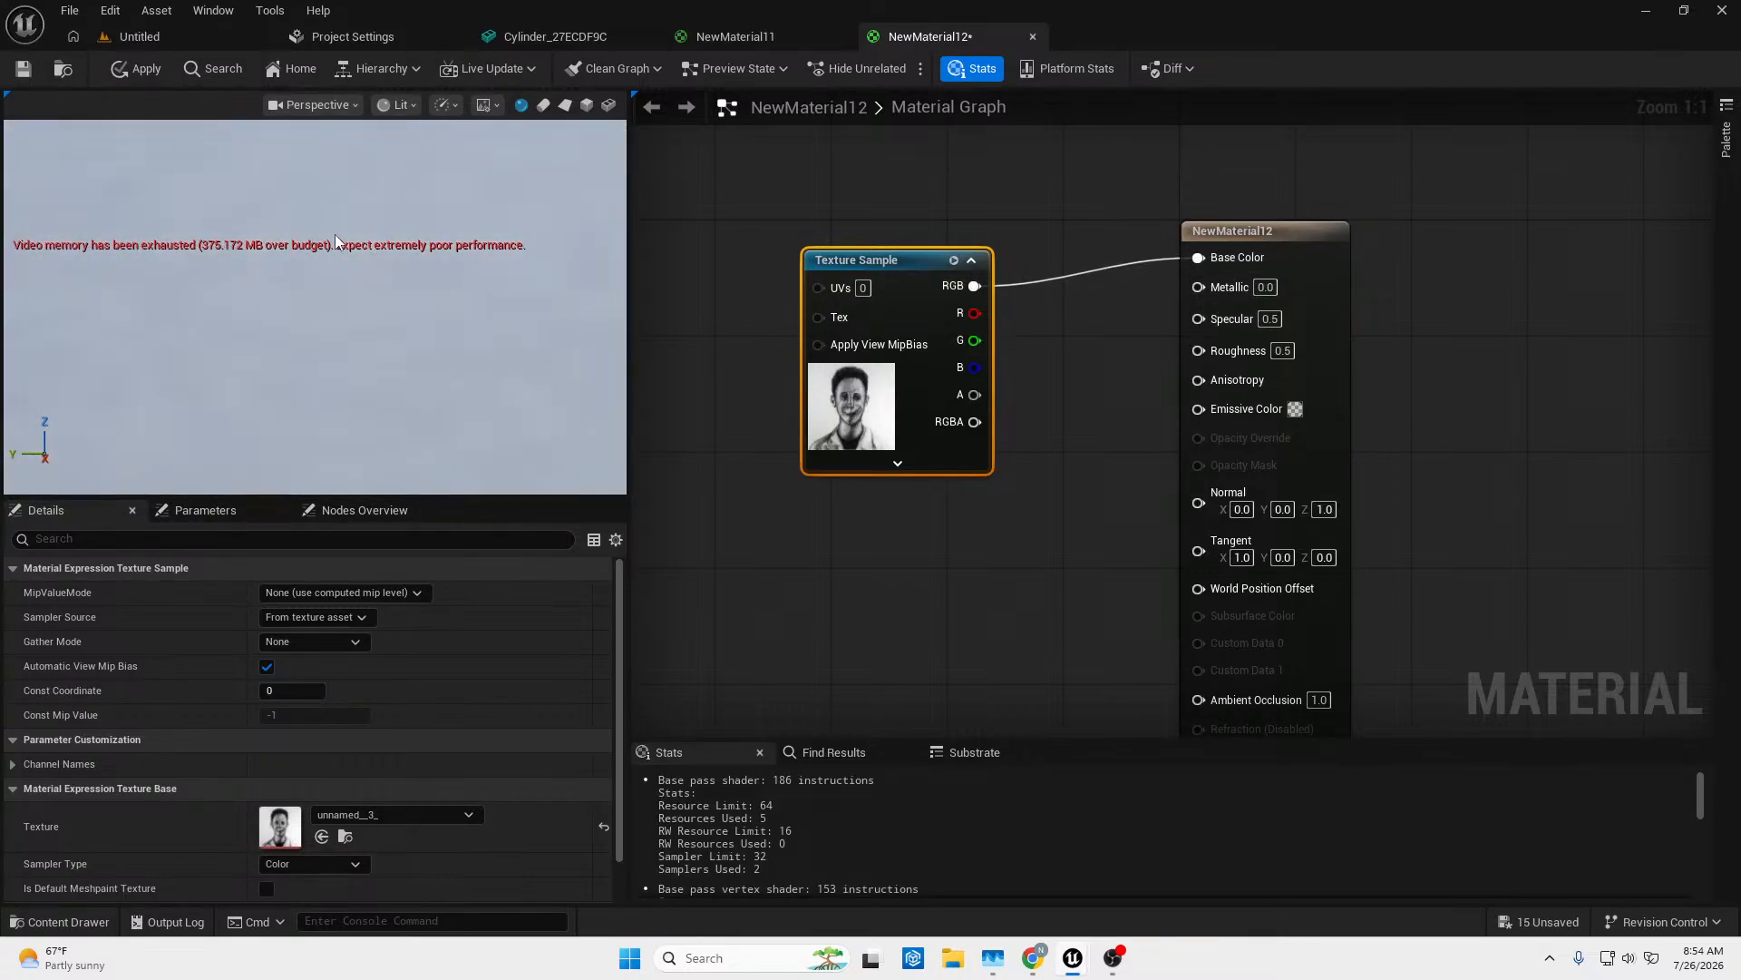
left_click_drag(332, 257, 333, 214)
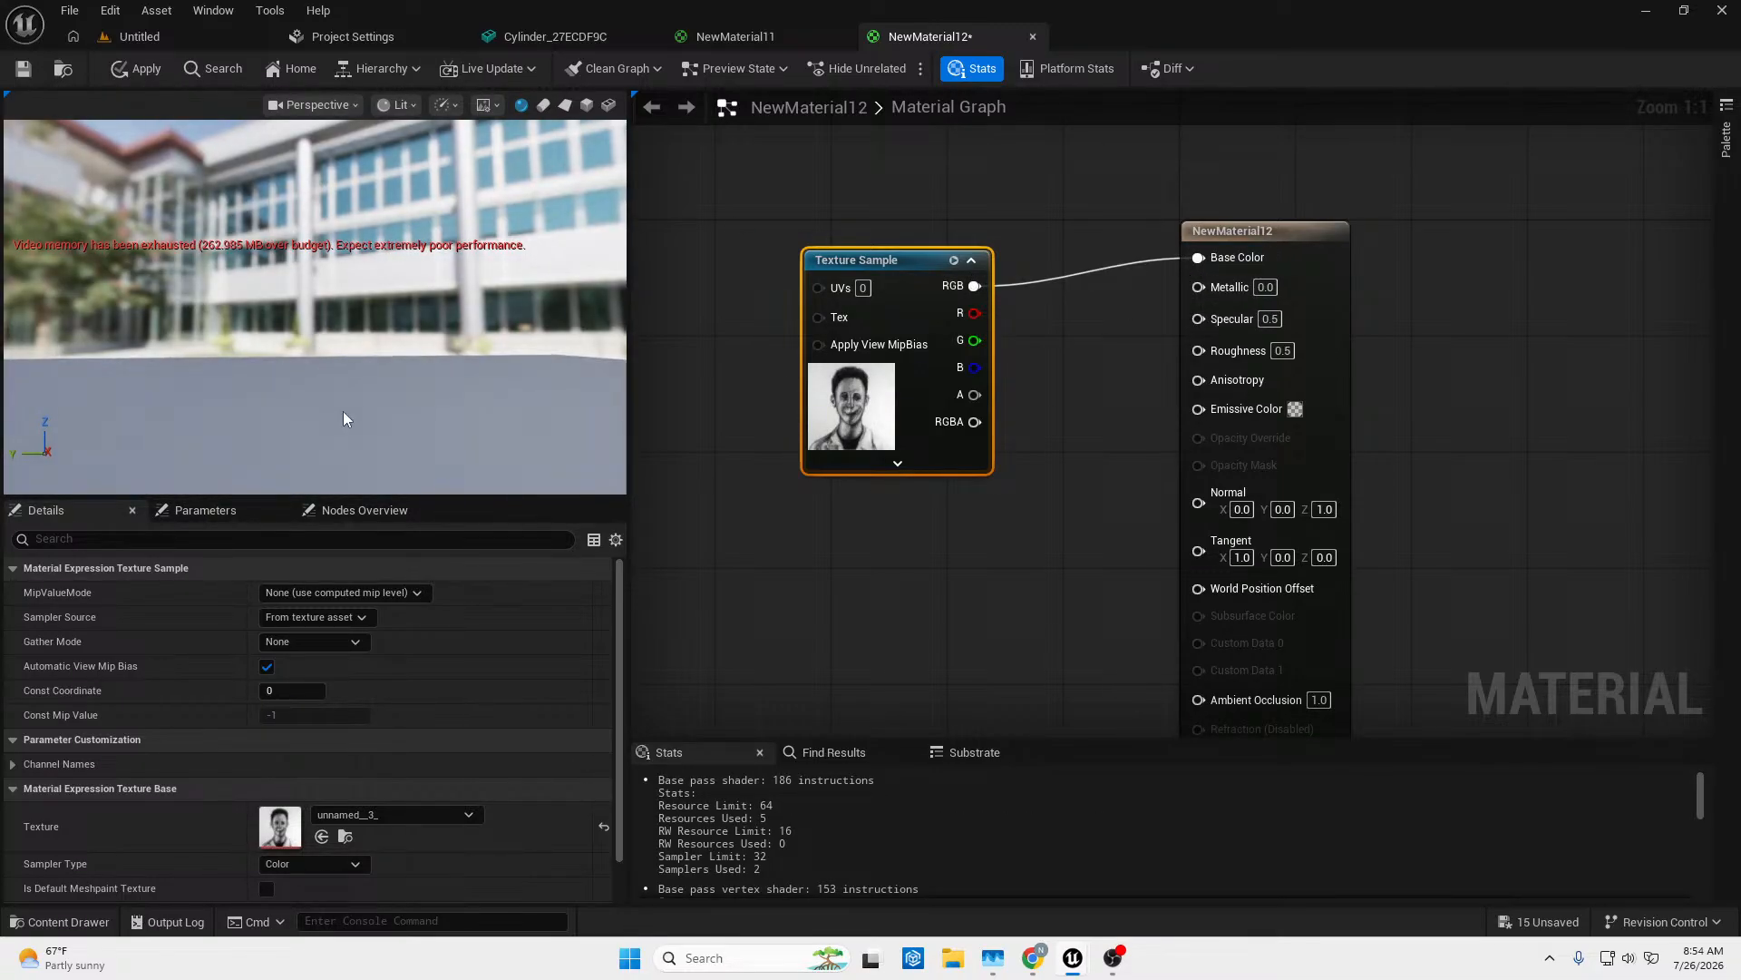
Examine the drawing on the material's preview sphere from the front and apply the material changes.
scroll(346, 411, "down", 8)
left_click_drag(319, 367, 535, 399)
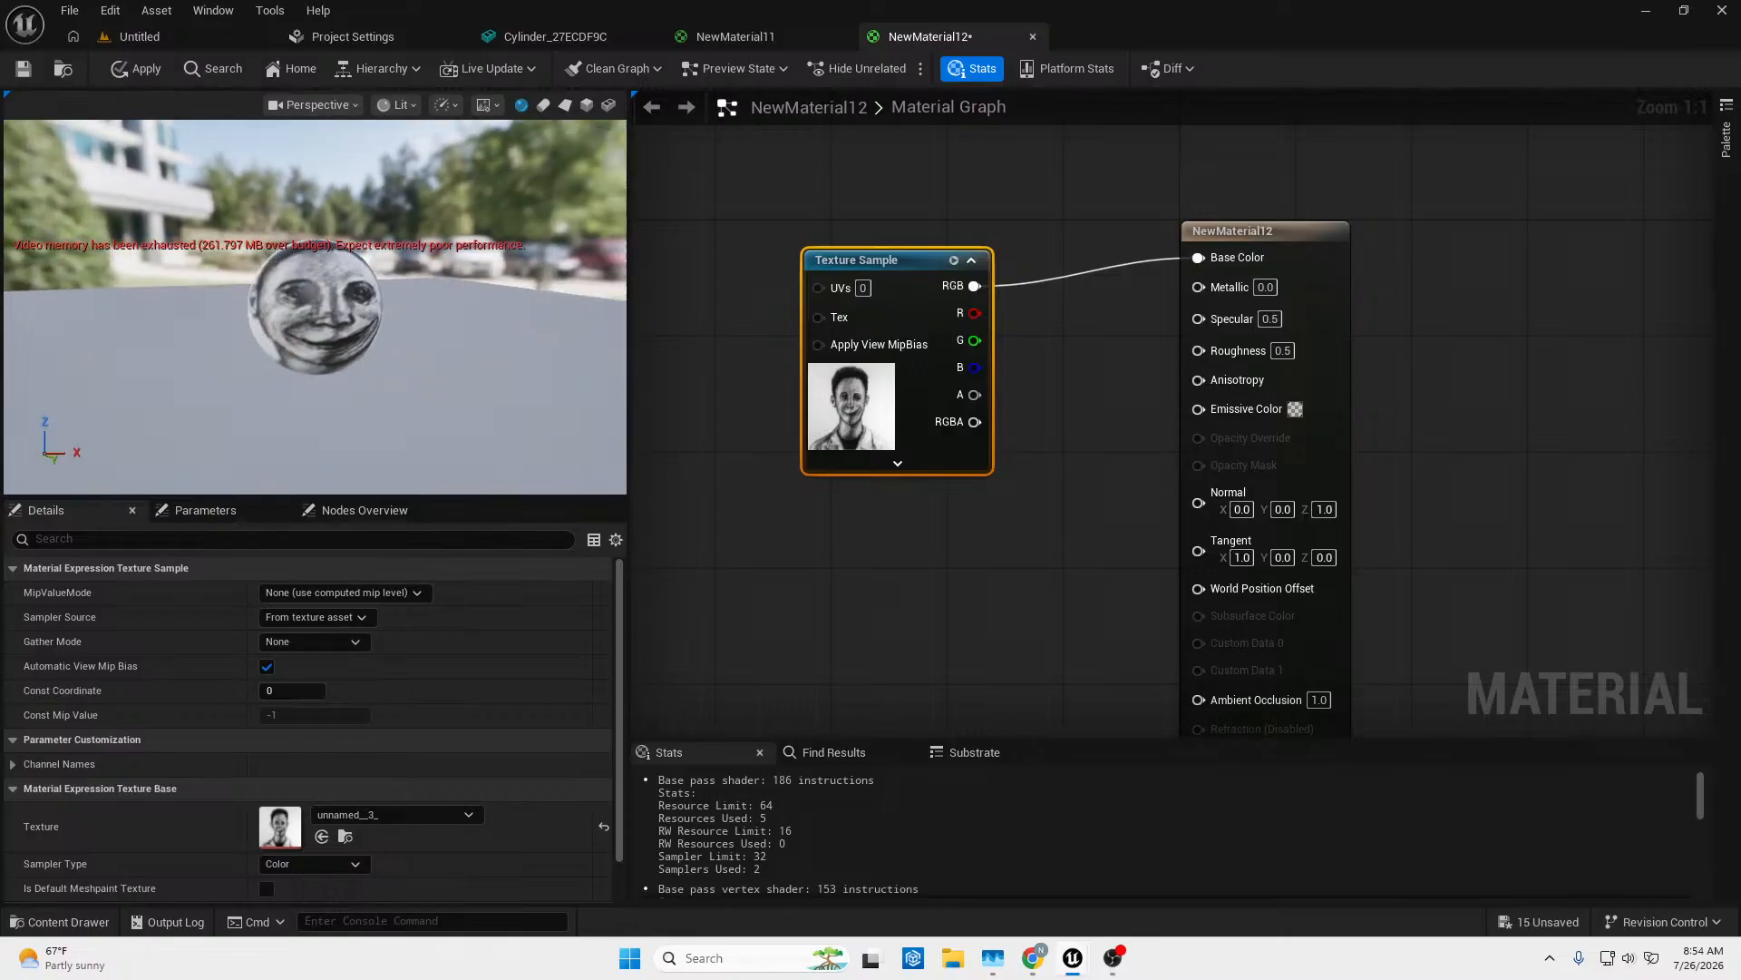
left_click_drag(270, 256, 262, 292)
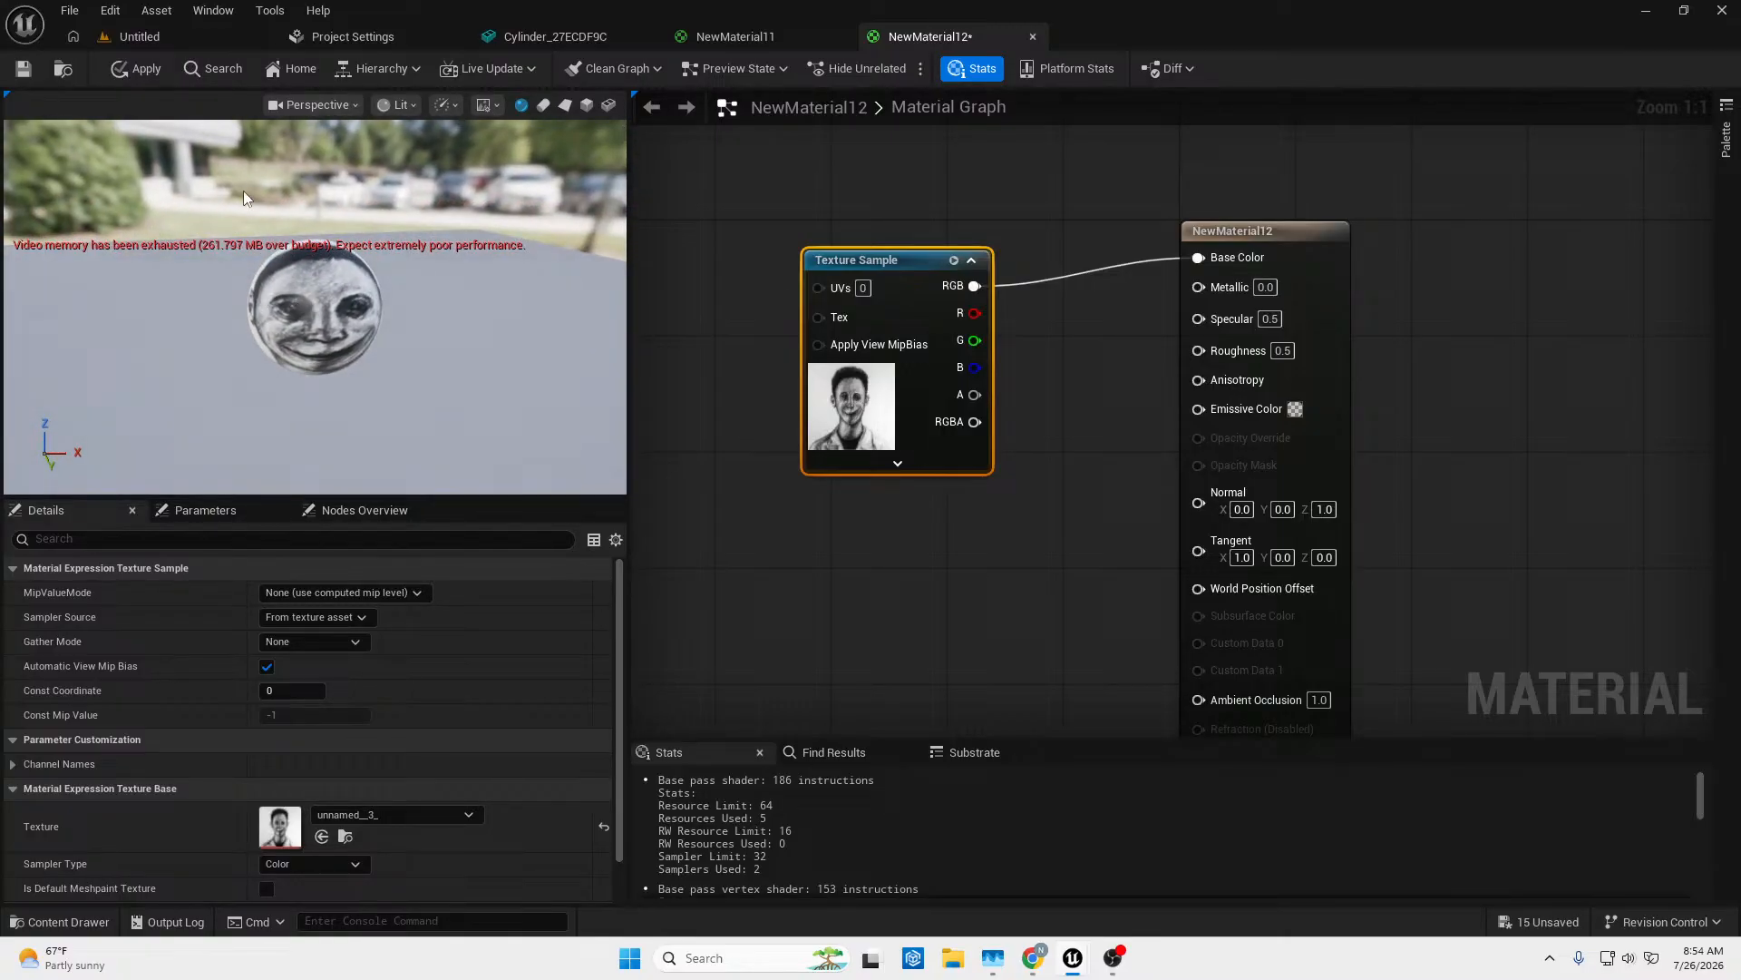
left_click(141, 71)
In the level, create a 100 by 100 rectangle above the floor, rotated about -92.7° around X and raised to Z about 1741.
left_click(147, 41)
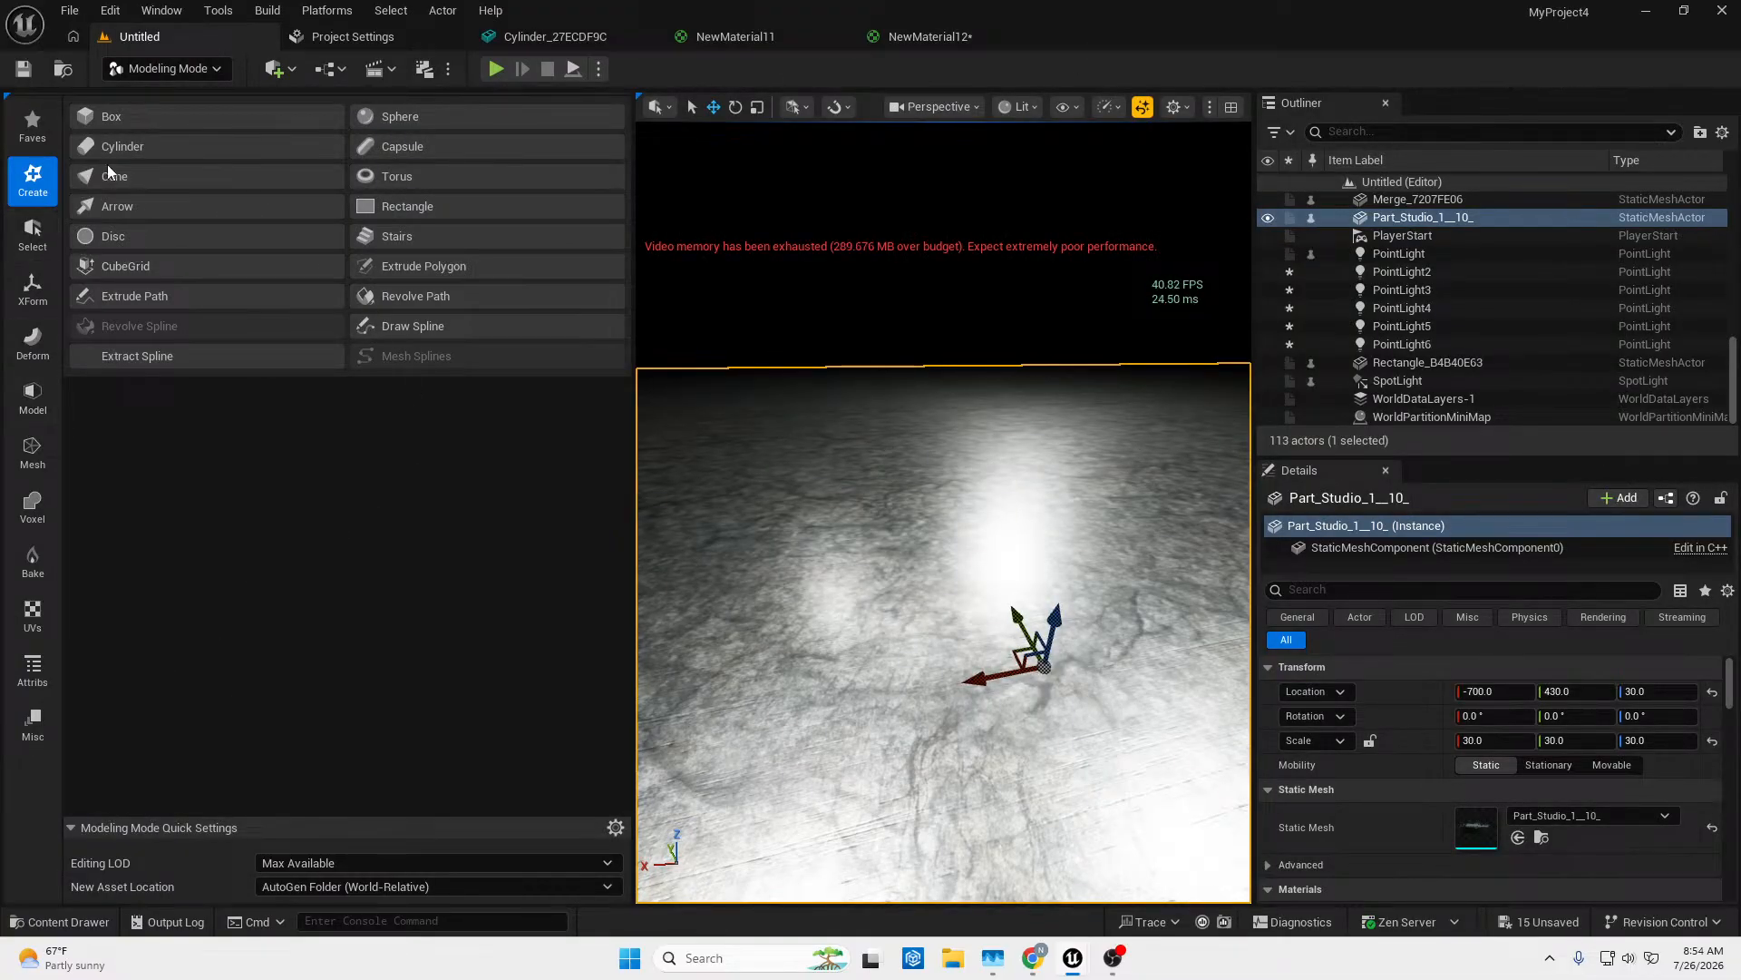
left_click(168, 117)
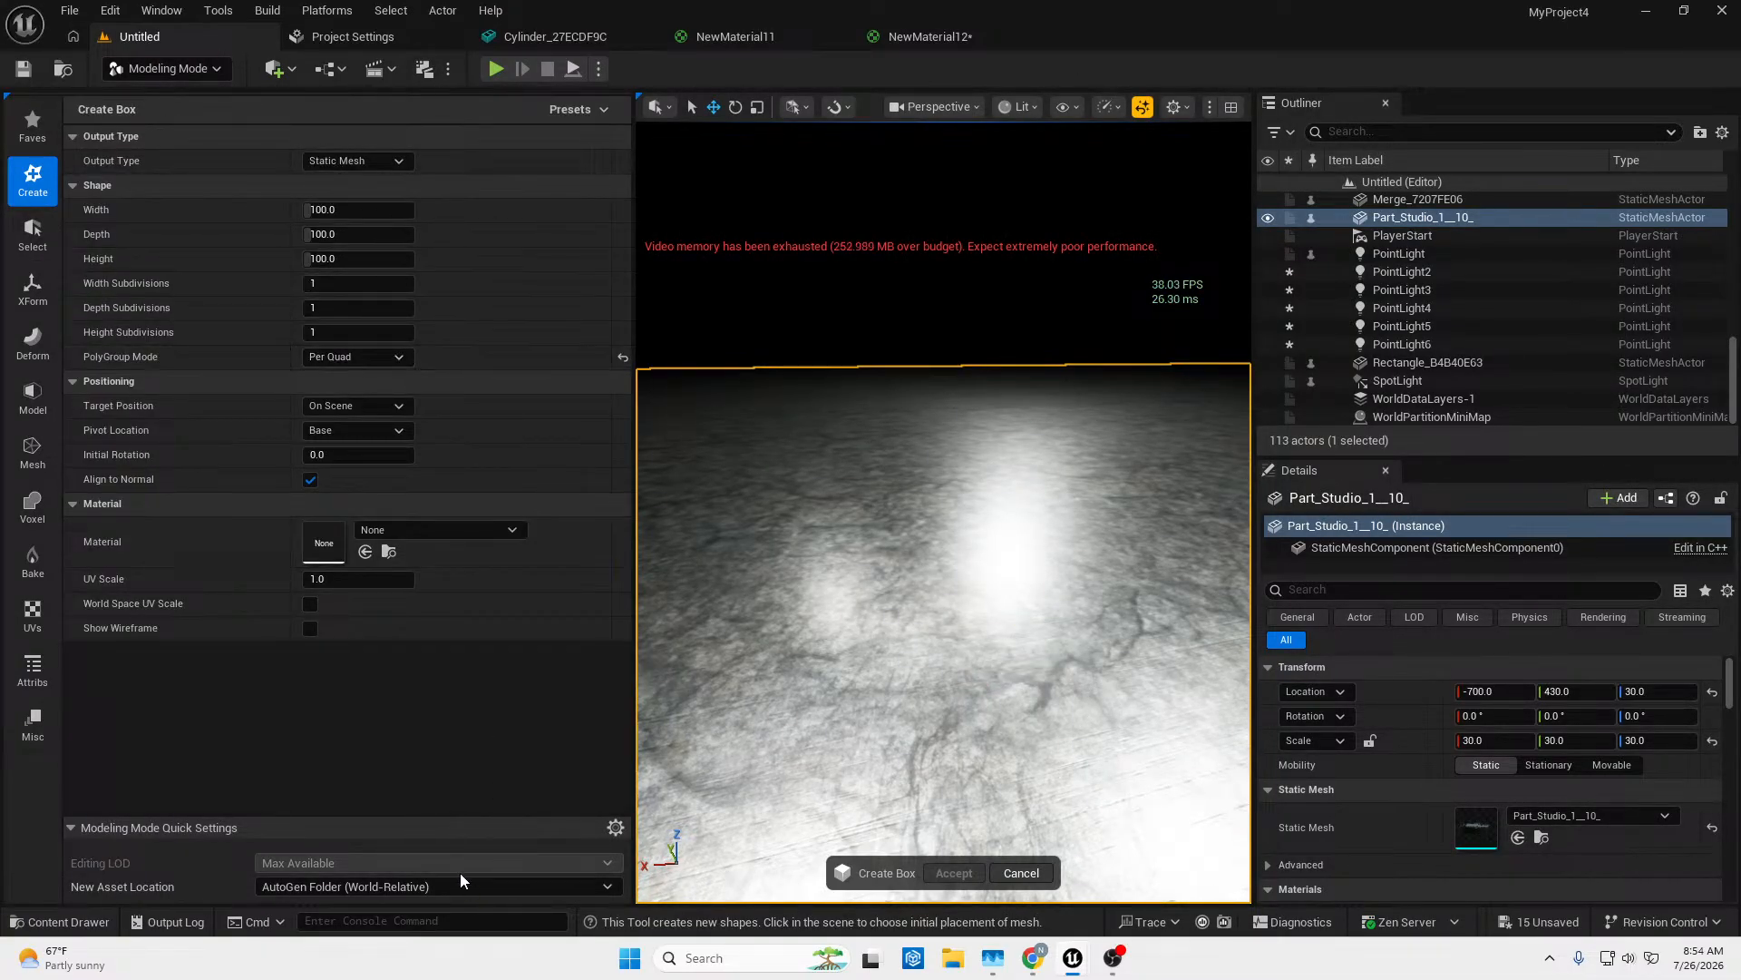
left_click(1017, 873)
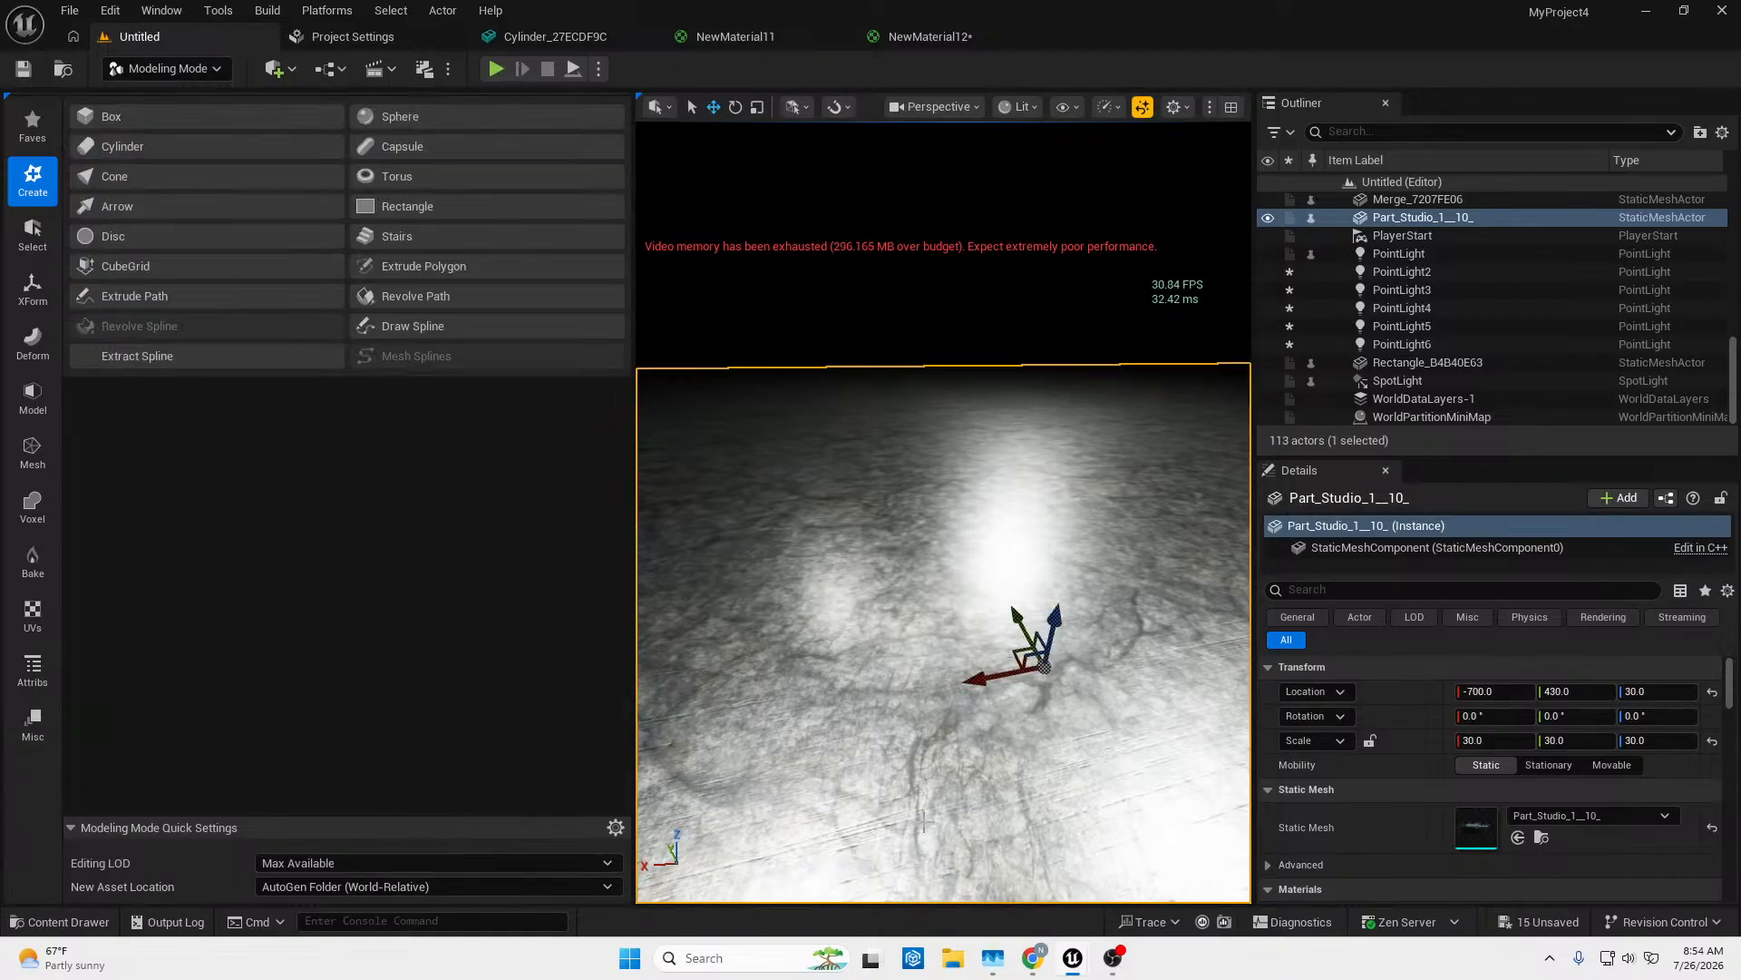
left_click(390, 211)
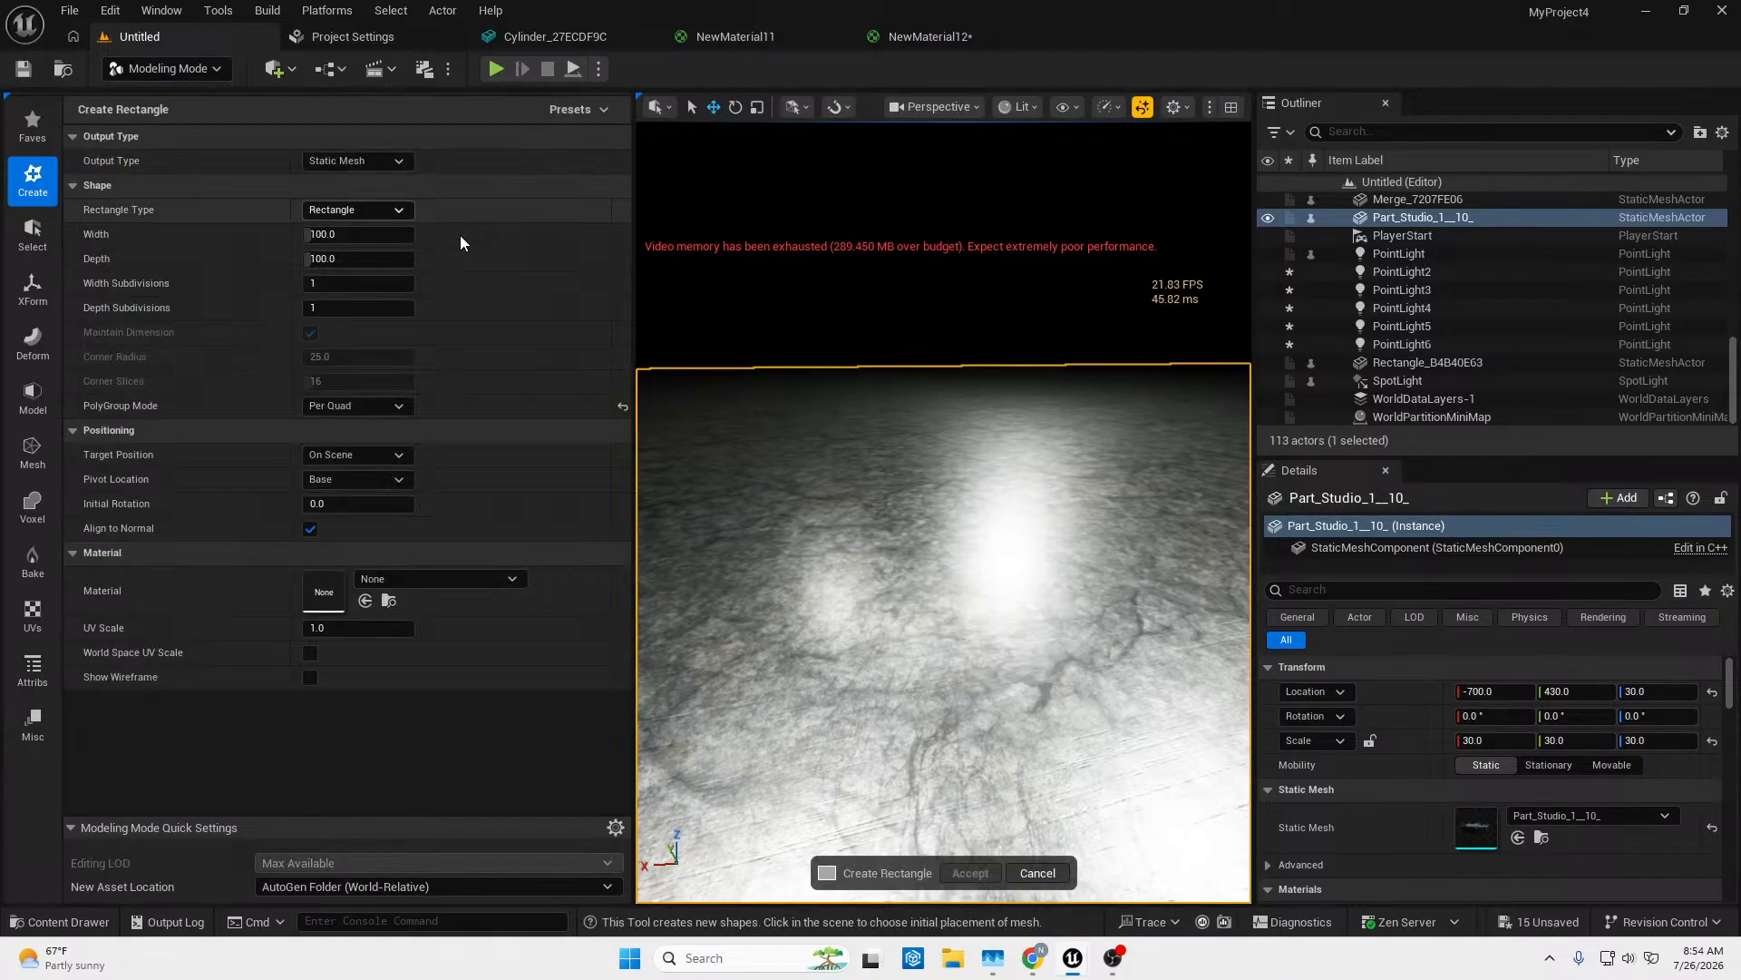
left_click(863, 489)
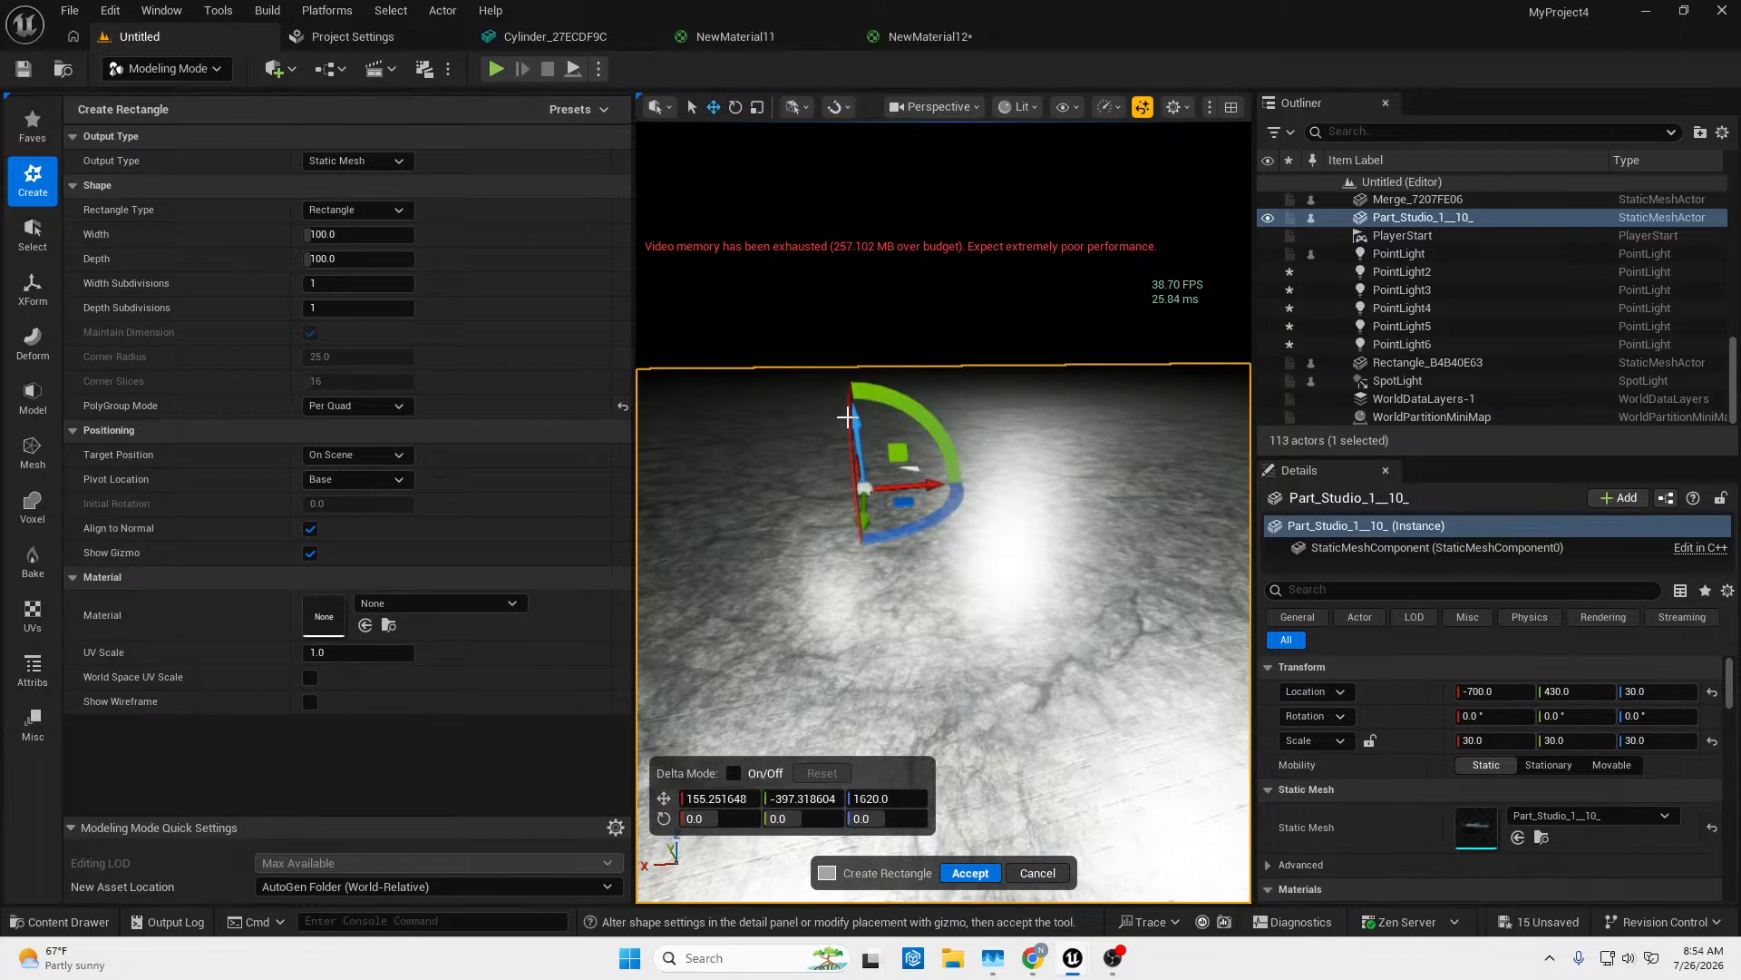
left_click_drag(847, 417, 839, 510)
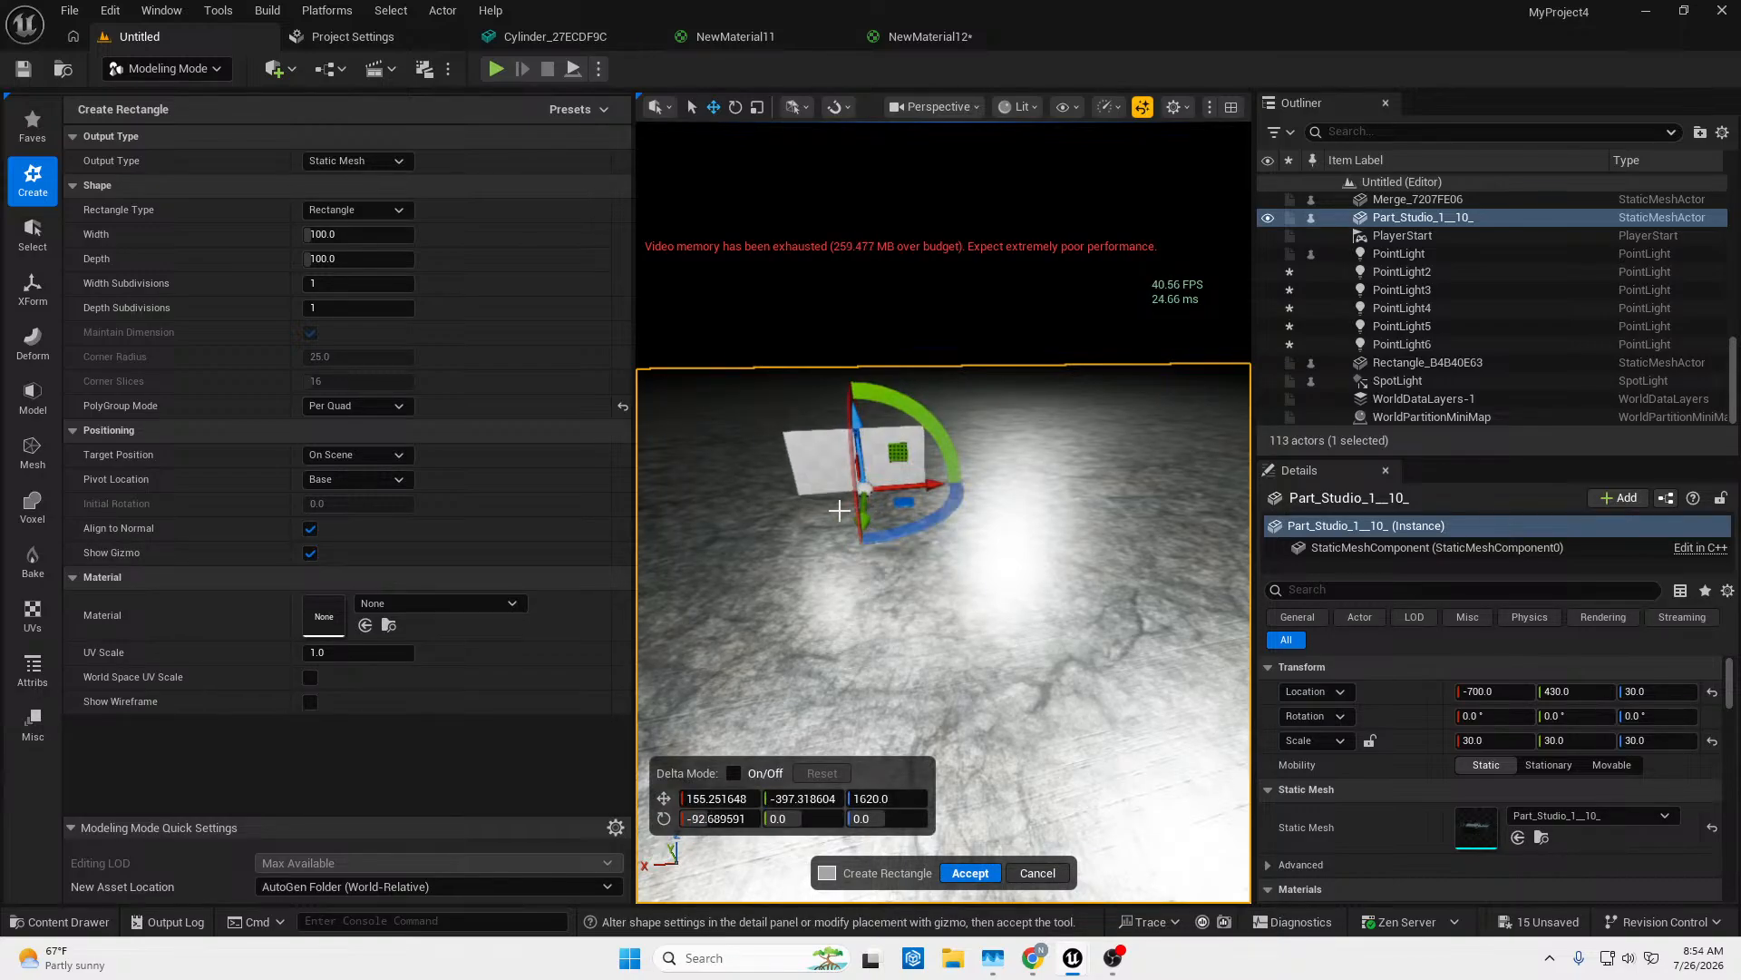
left_click_drag(854, 430, 843, 265)
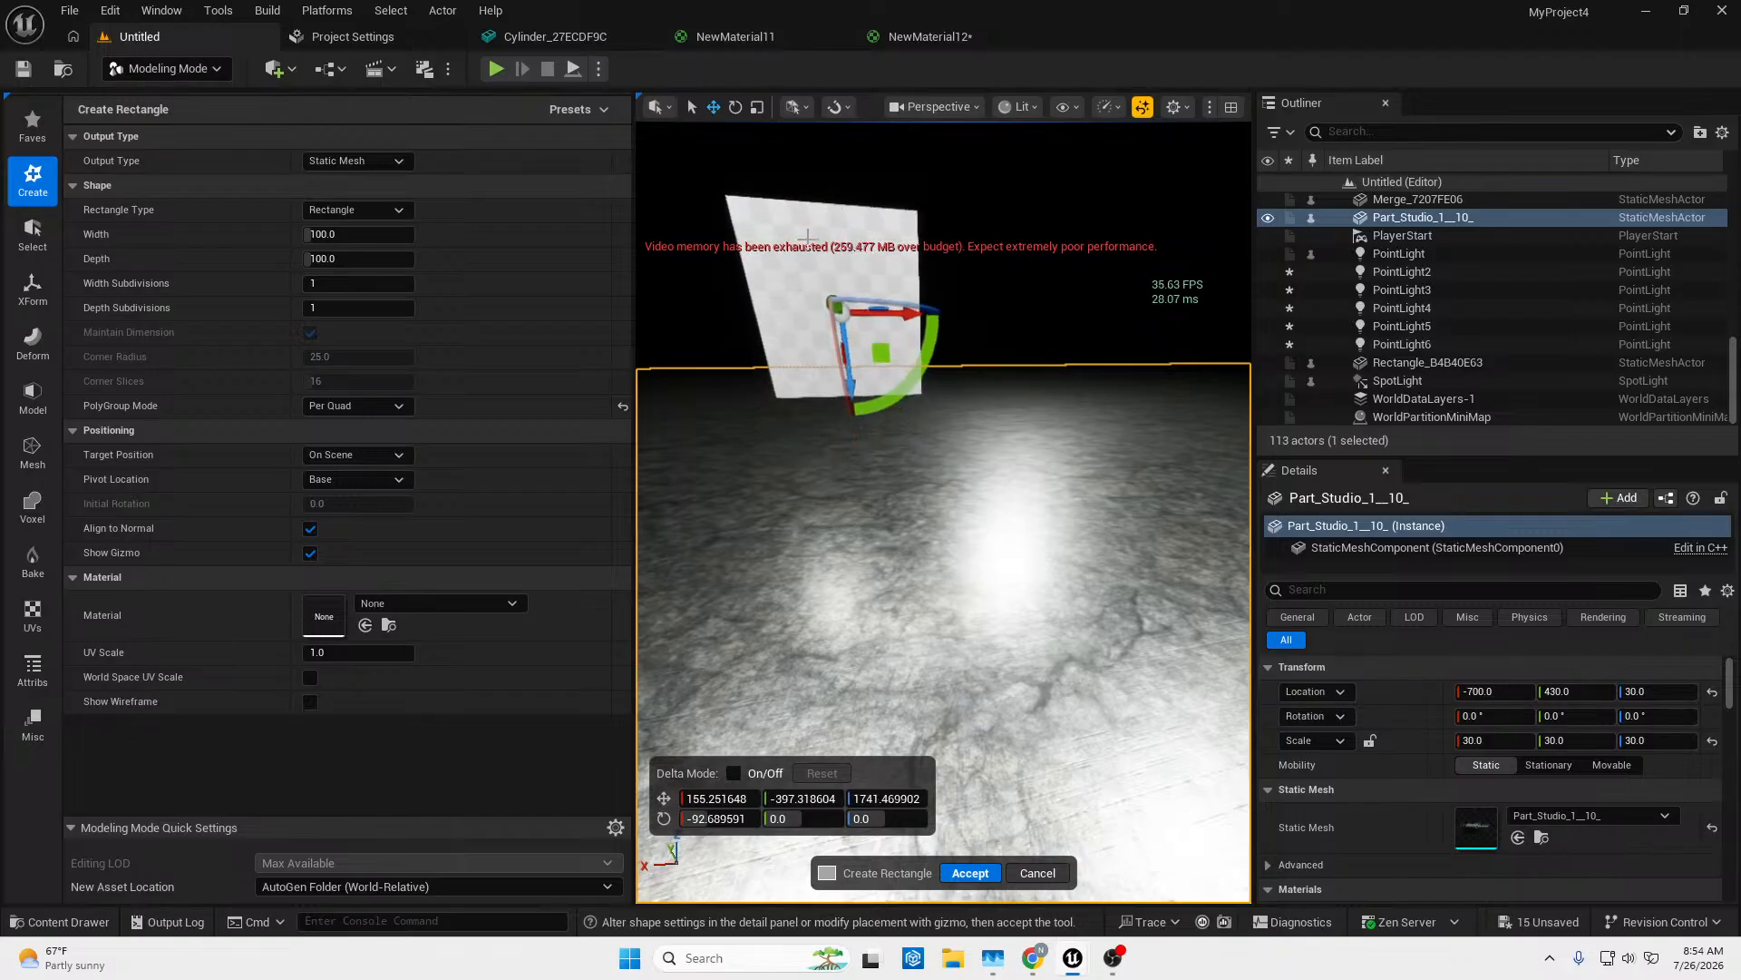
left_click(969, 874)
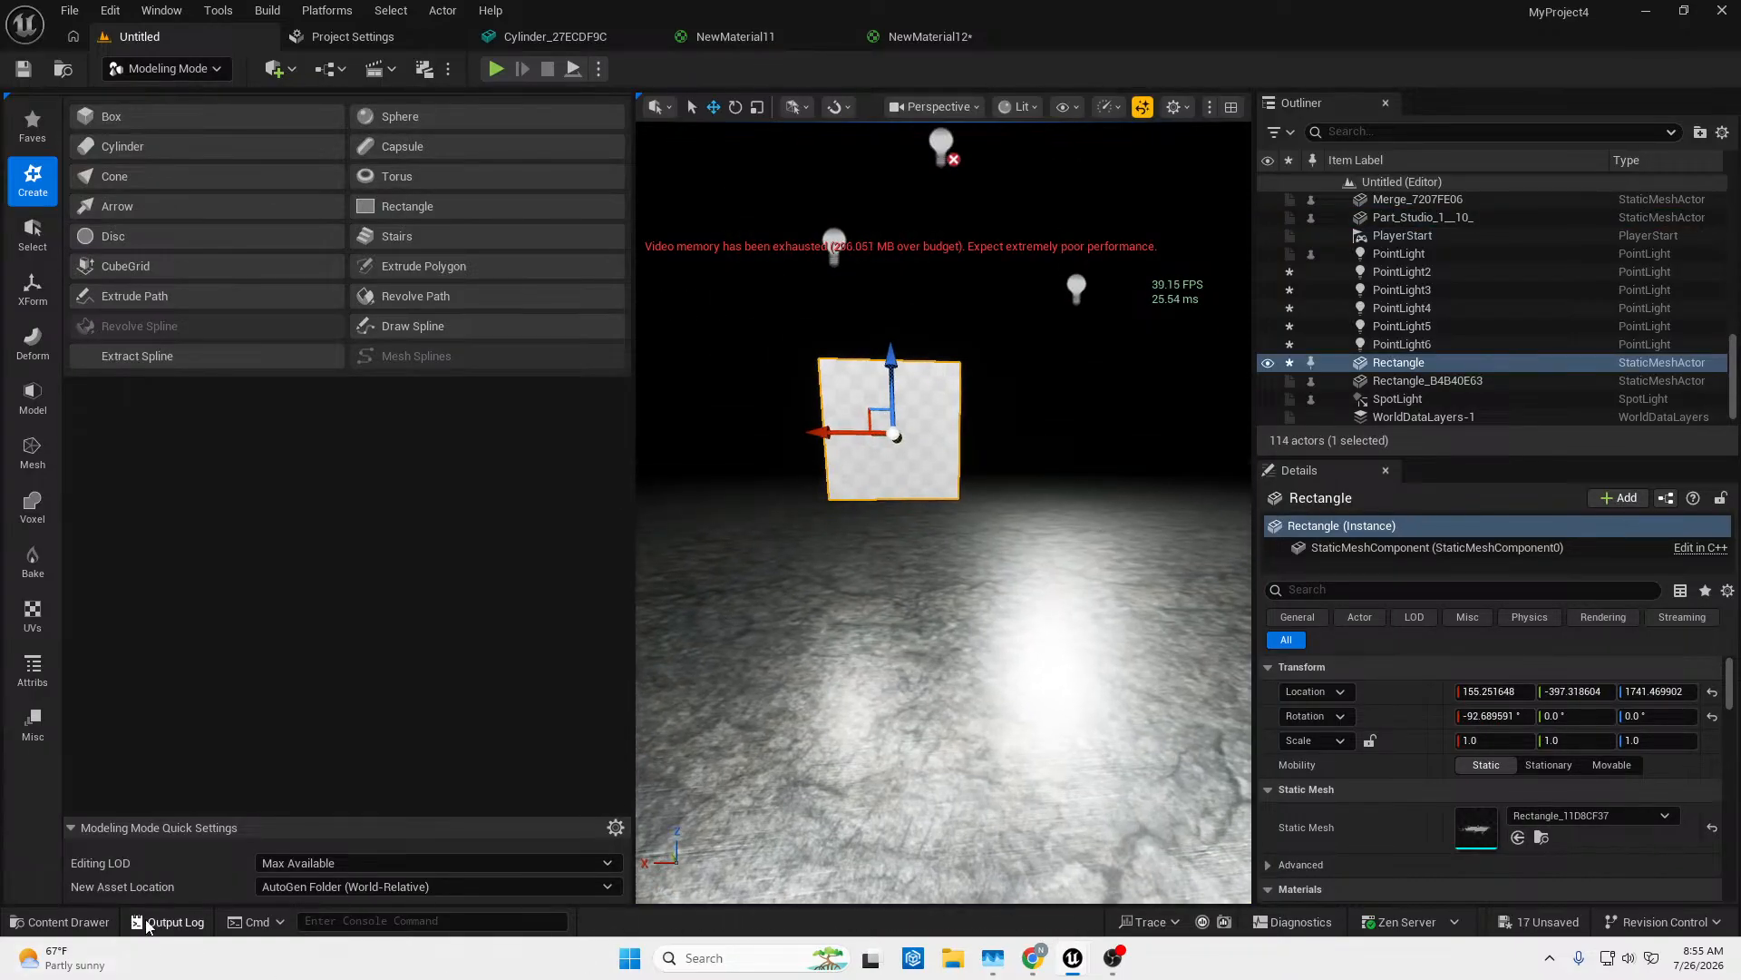
Apply NewMaterial12 from the StarterContent Materials folder to the new rectangle.
left_click(64, 922)
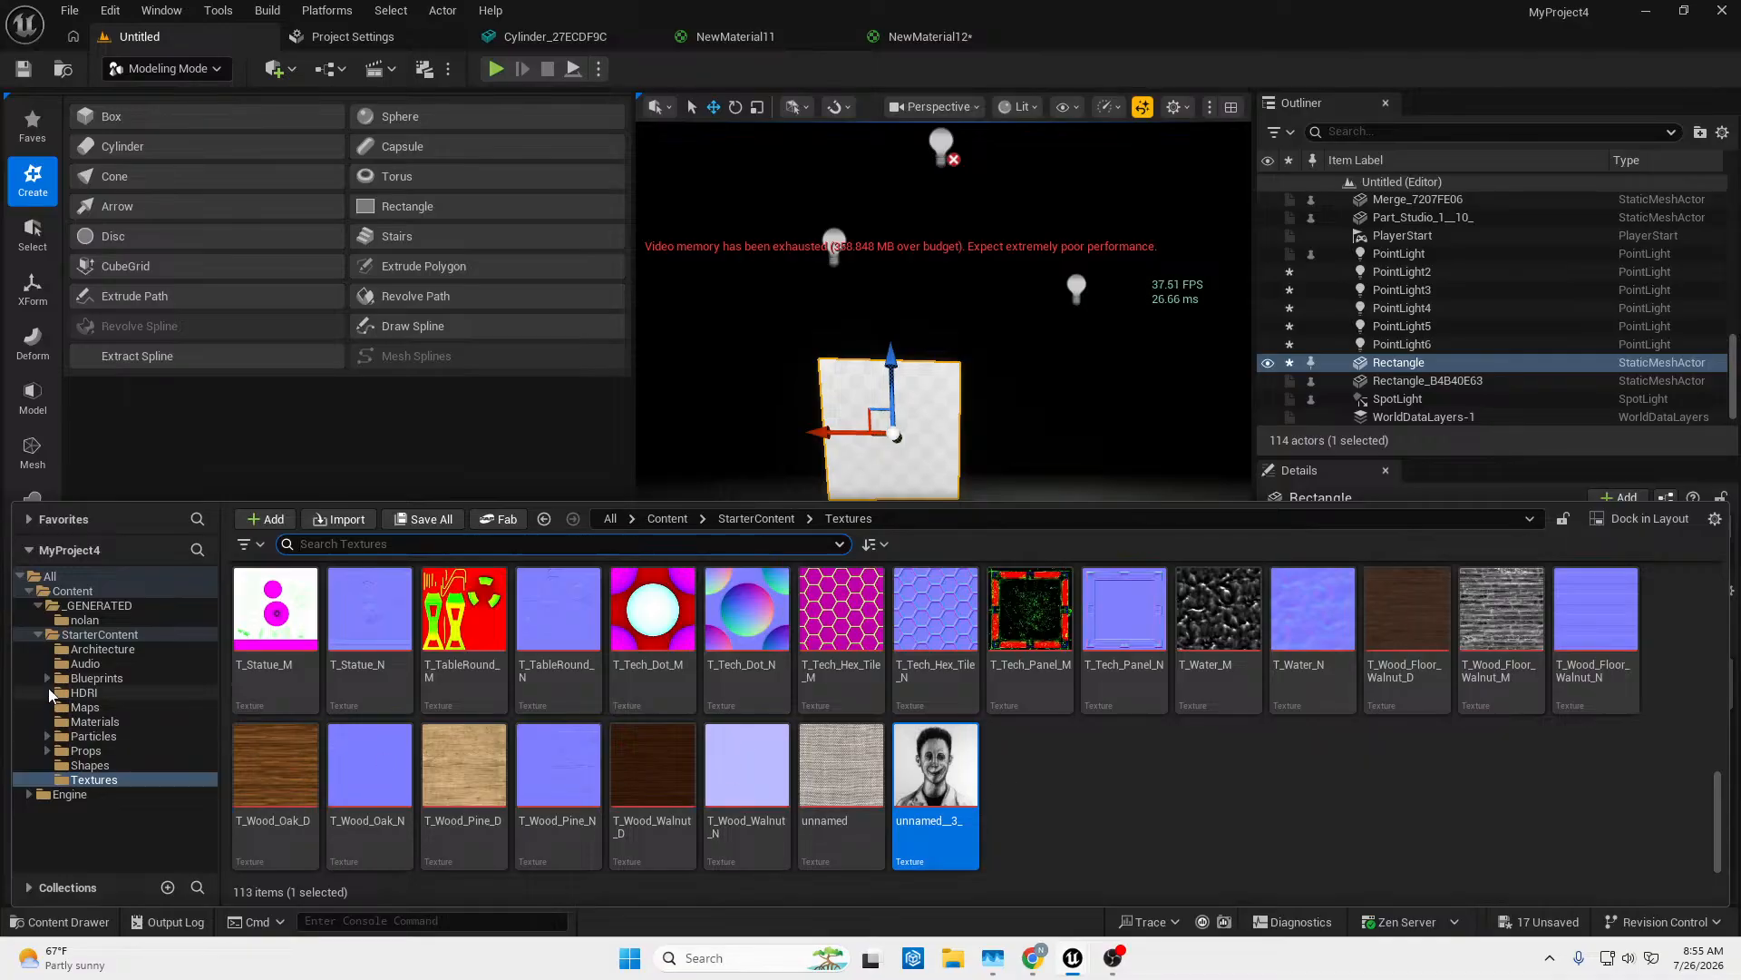
left_click(93, 736)
left_click(94, 721)
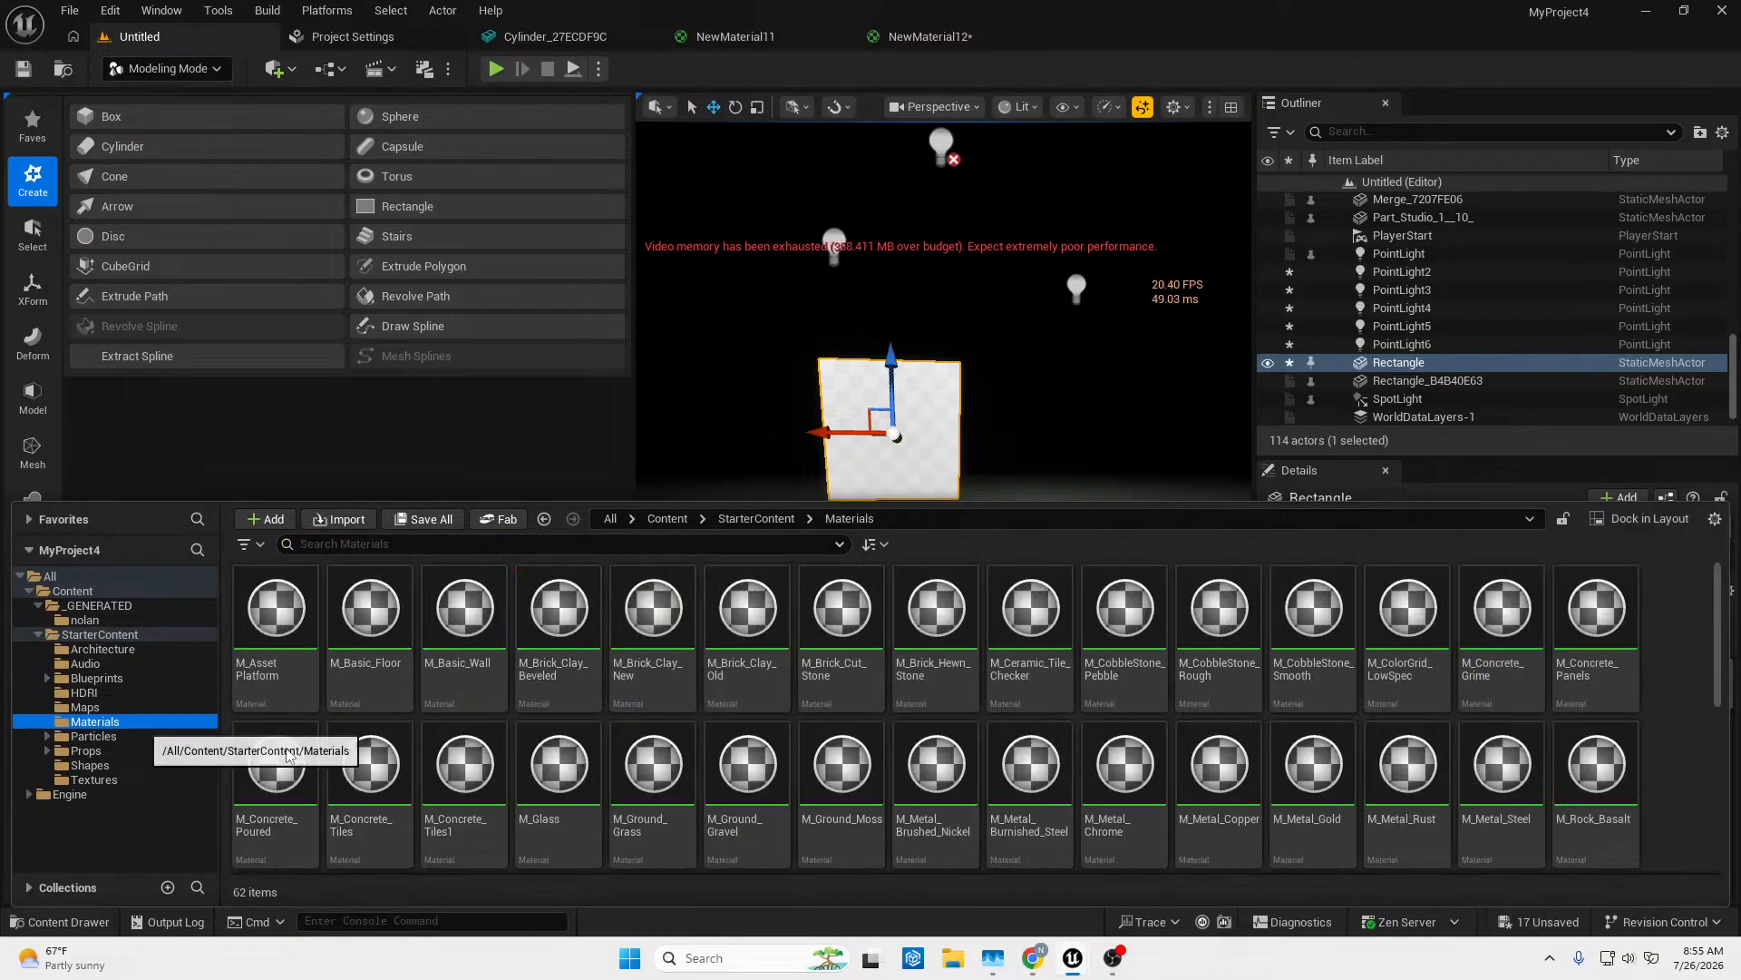
scroll(661, 755, "down", 3)
scroll(661, 755, "down", 2)
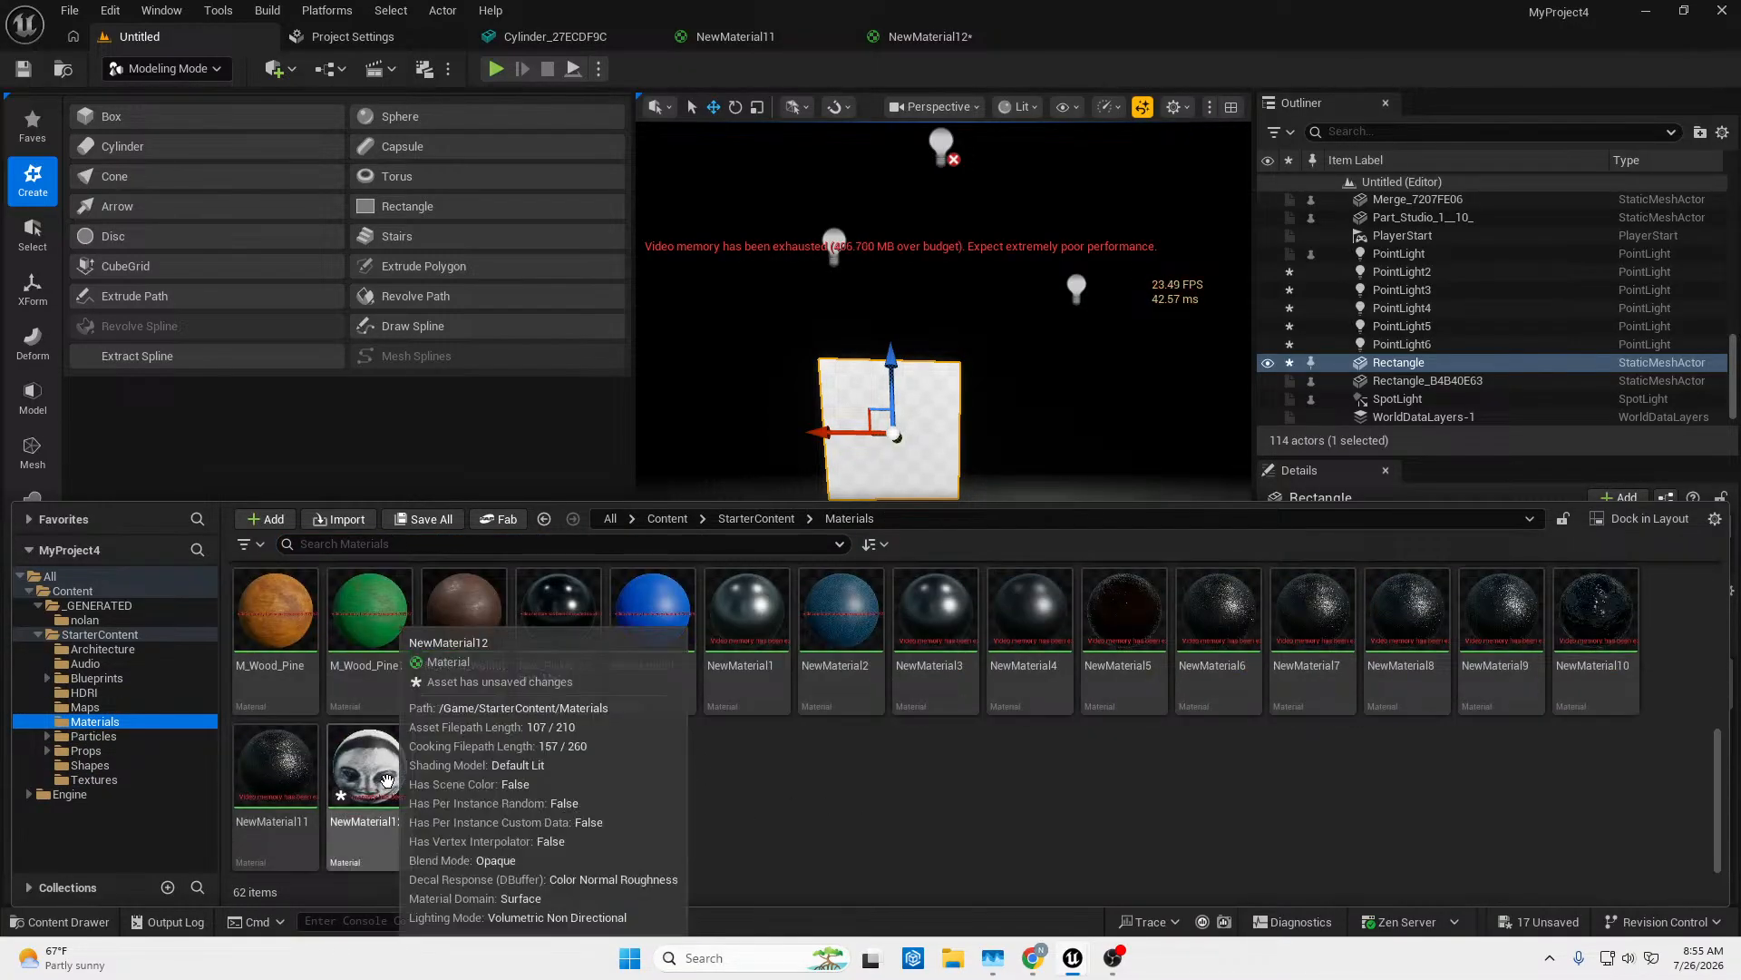
left_click_drag(352, 772, 903, 449)
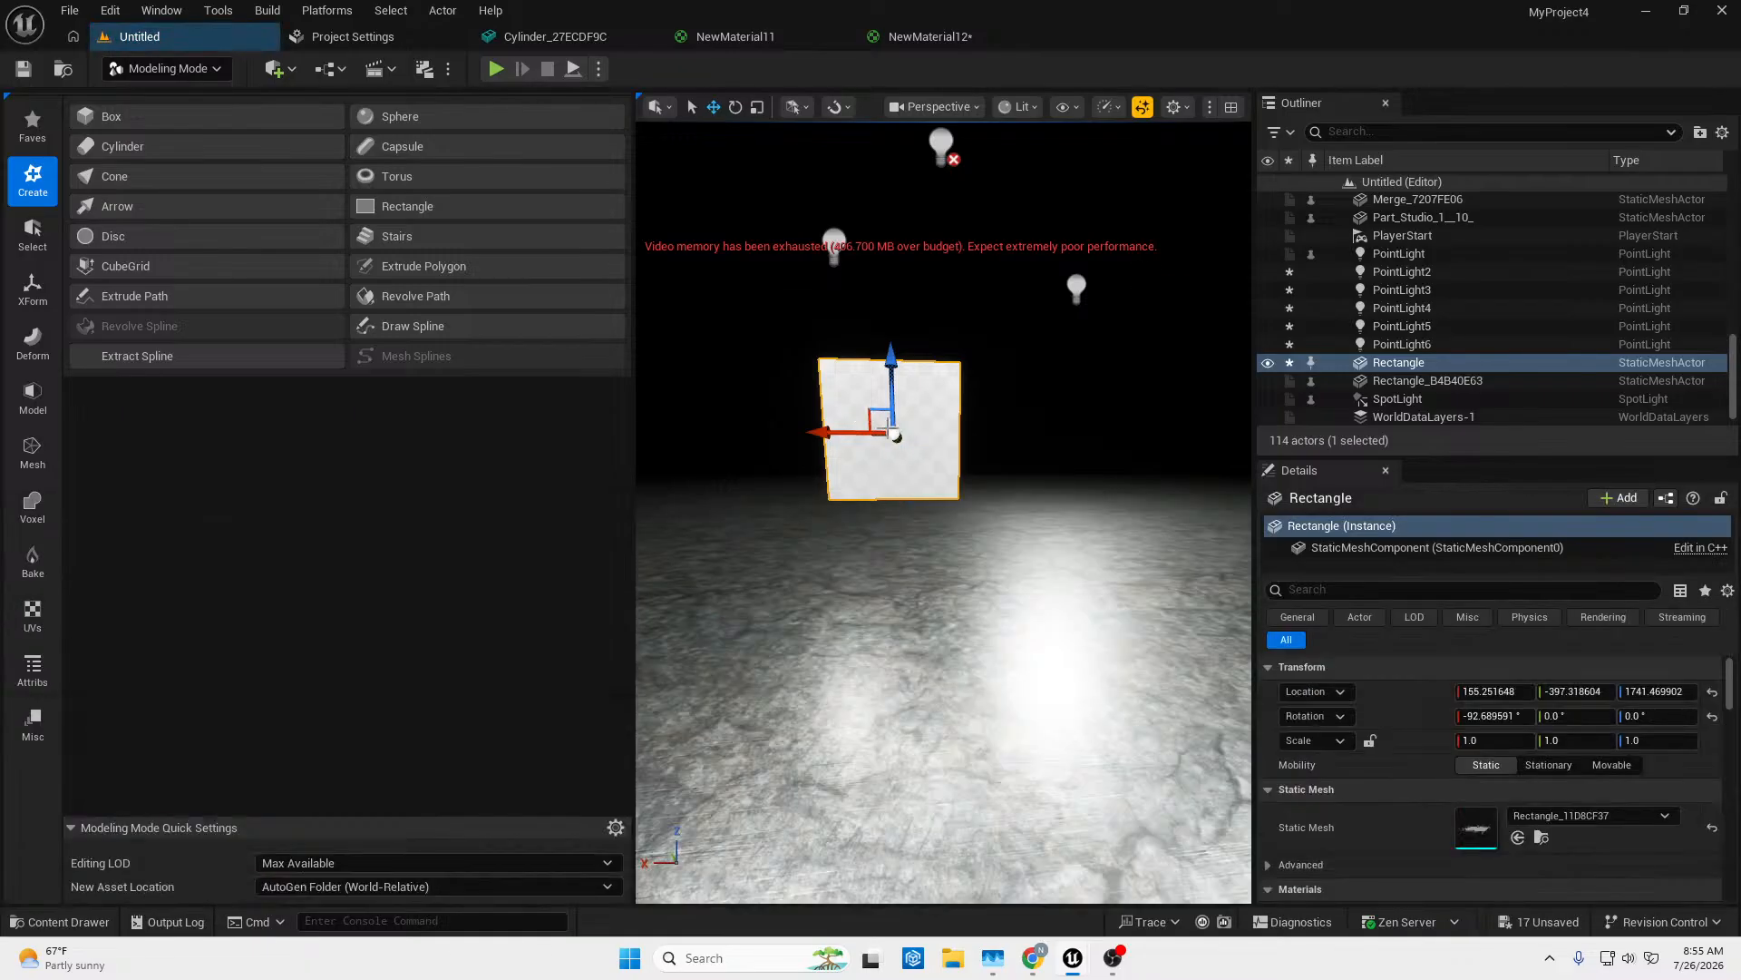
right_click_drag(931, 509, 937, 505)
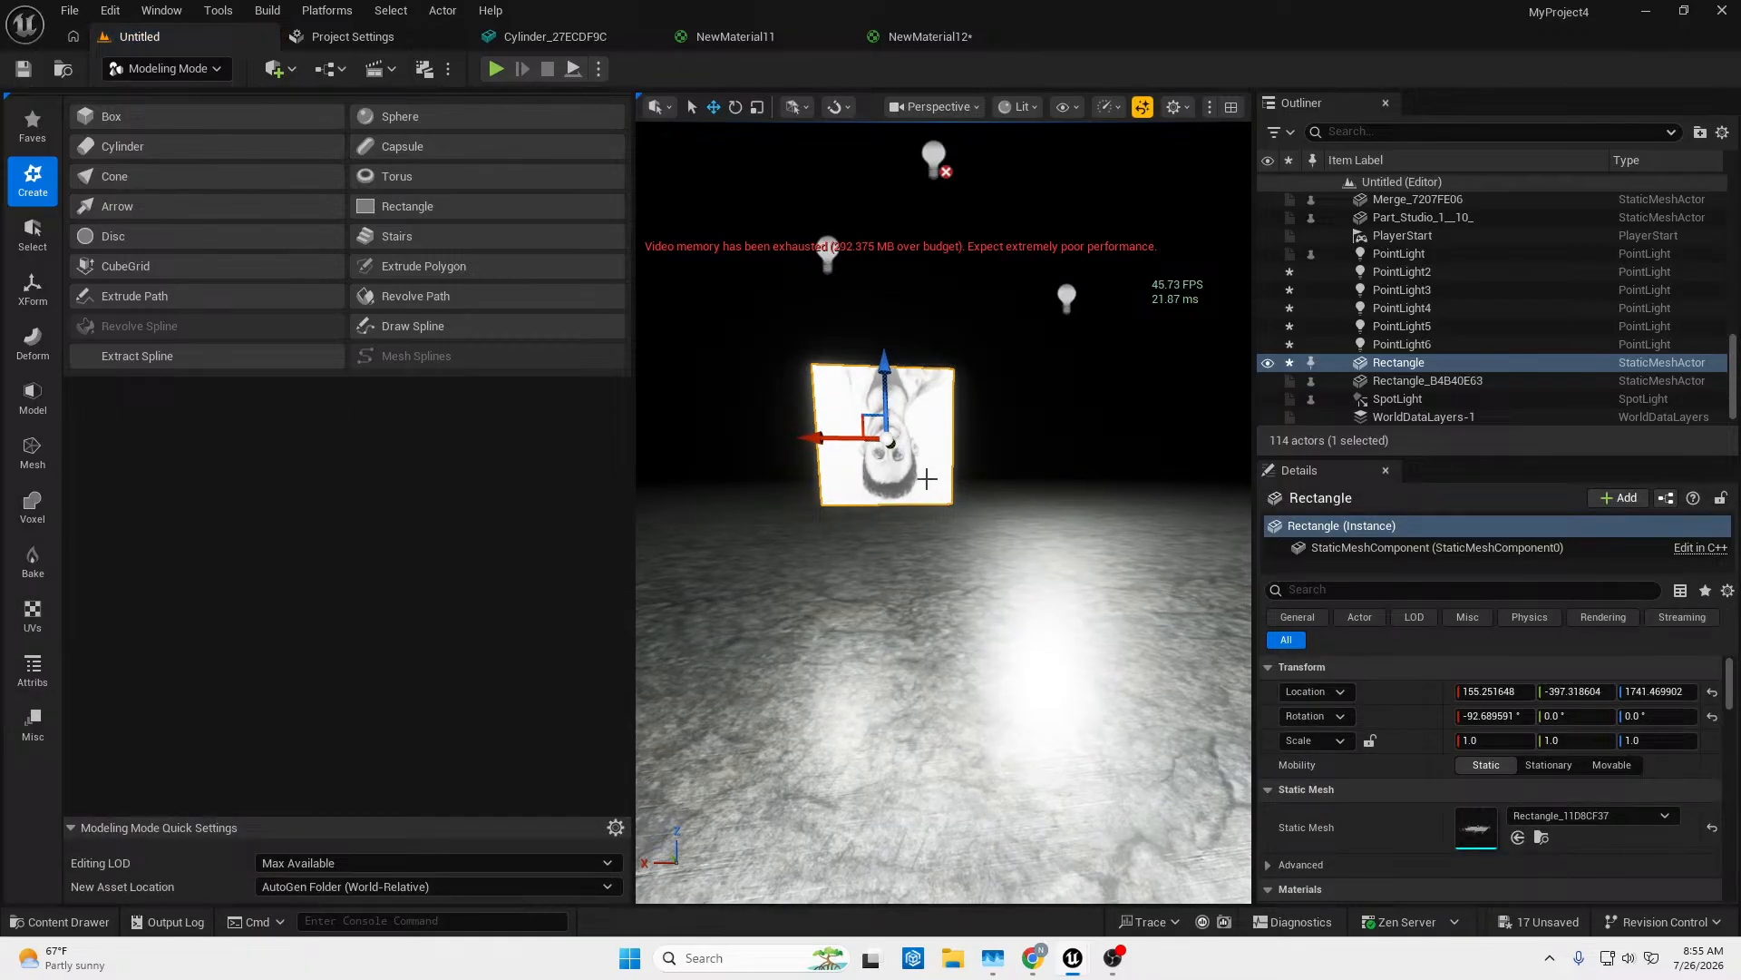
Switch to Selection mode and rotate the rectangle 180° so the portrait drawing stands upright.
key("e")
mouse_move(980, 467)
left_mouse_down()
mouse_move(975, 544)
mouse_move(1003, 446)
left_mouse_up()
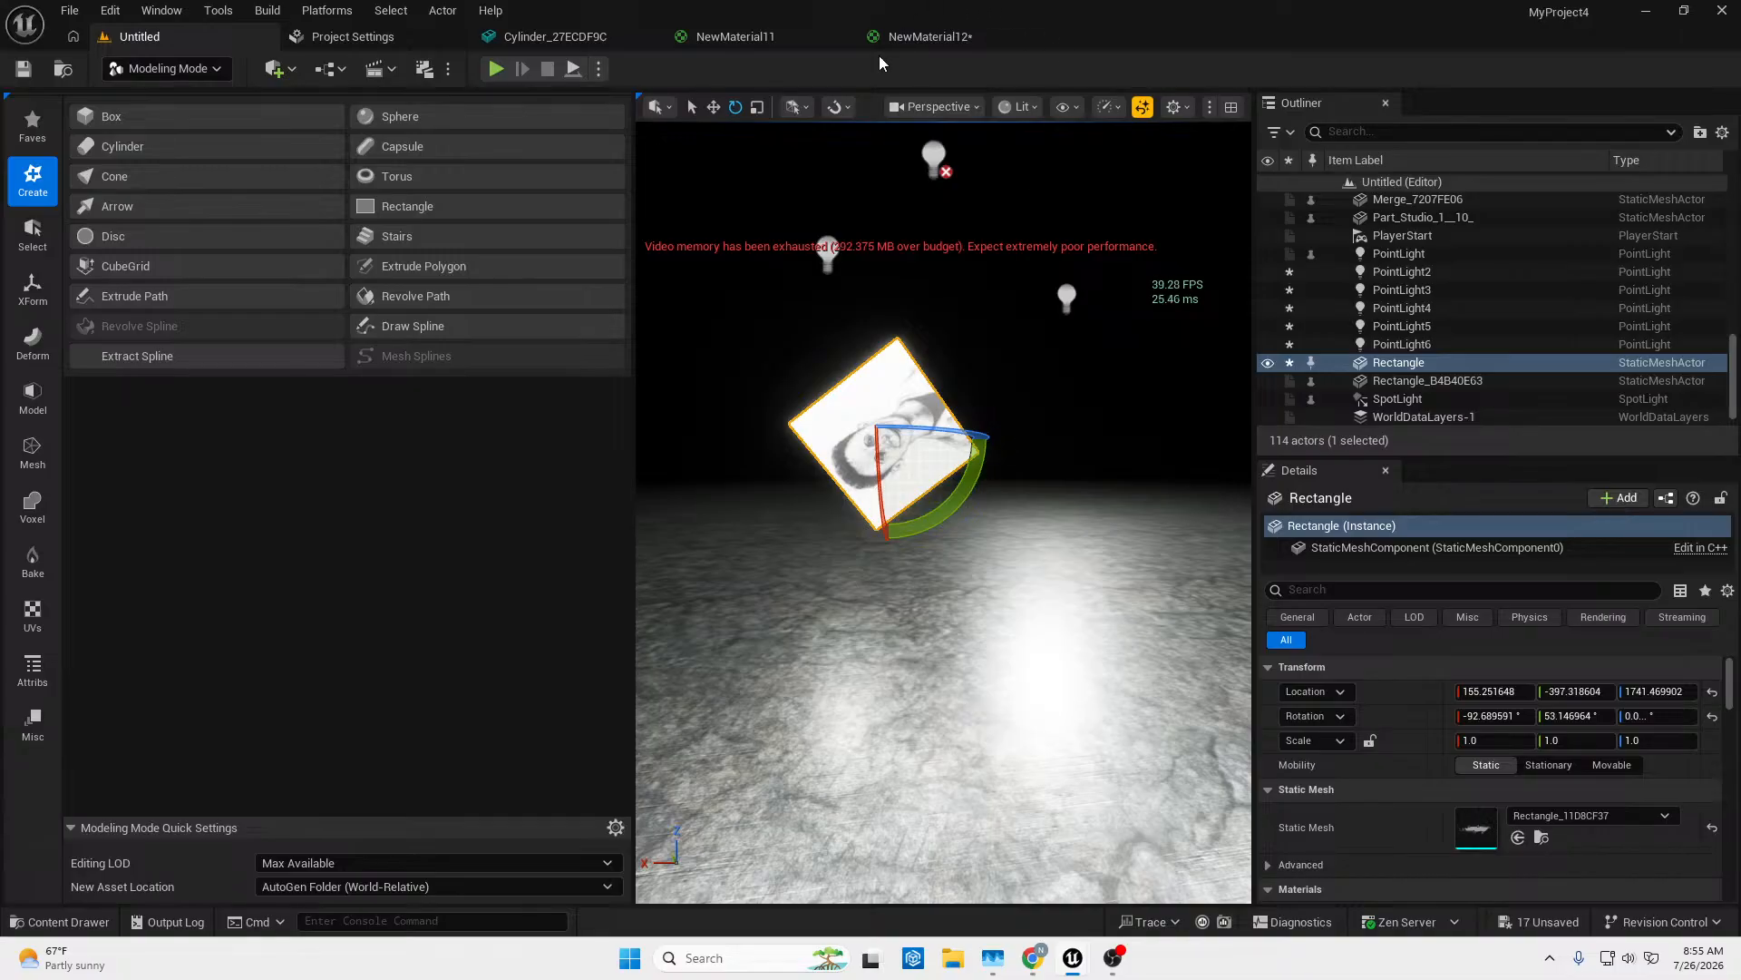
key("ctrl+z")
left_click(276, 68)
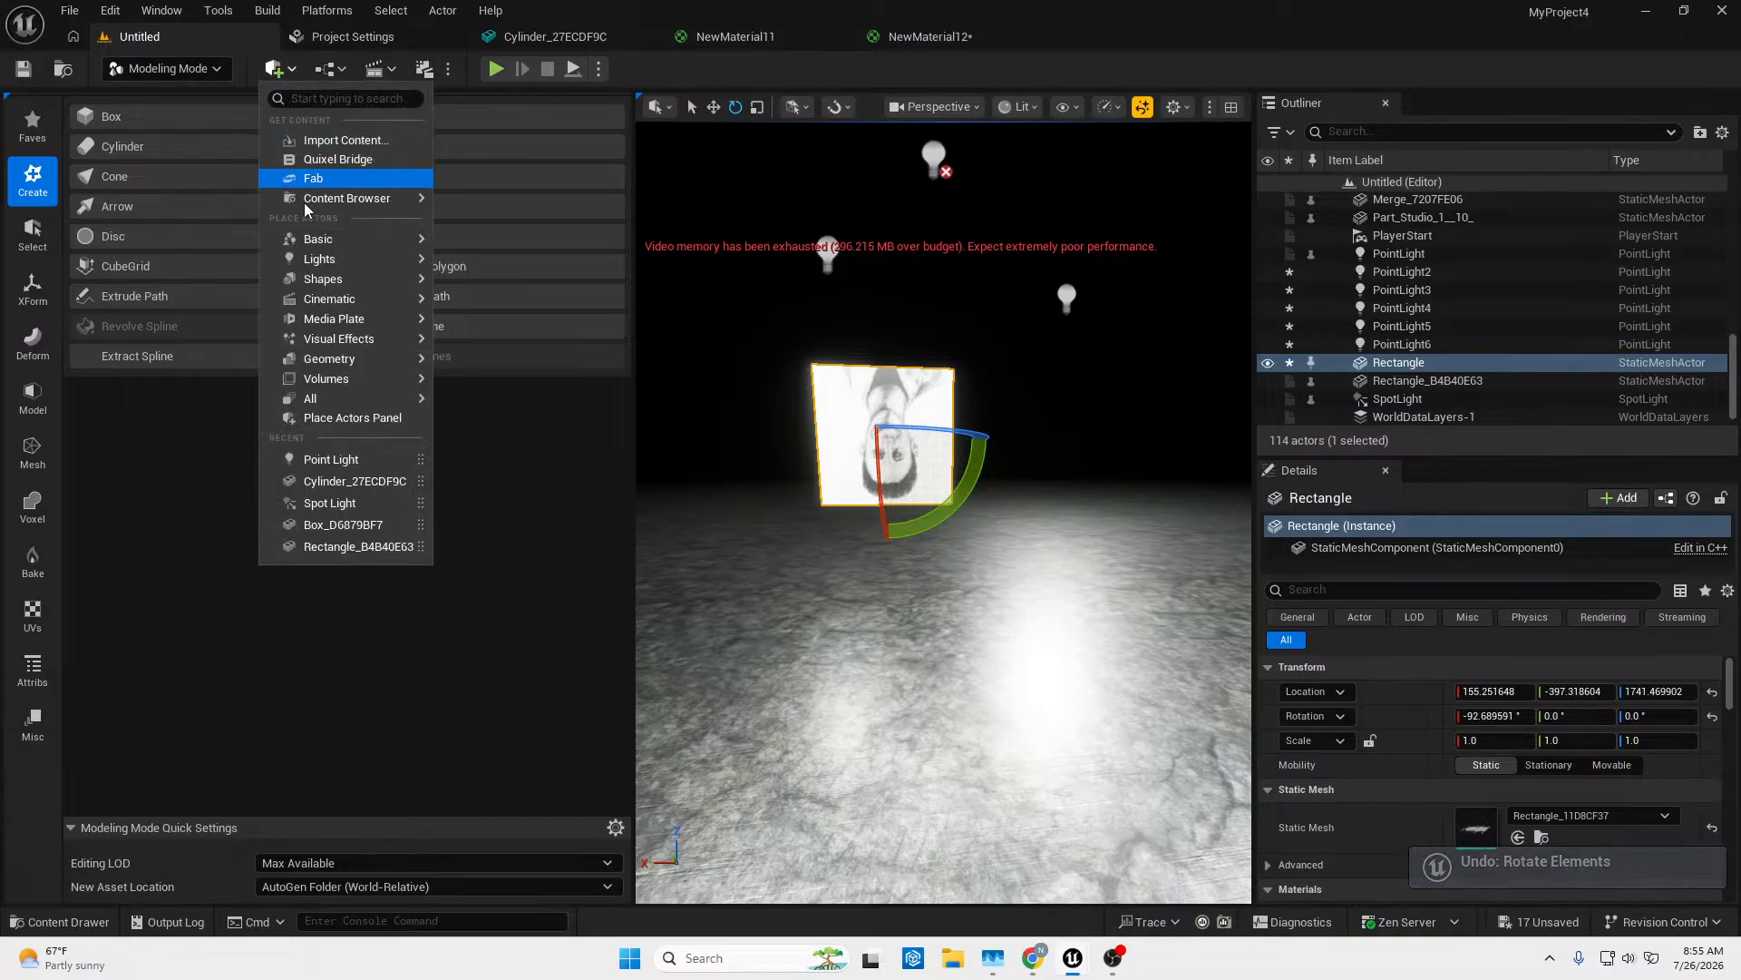
left_click(168, 68)
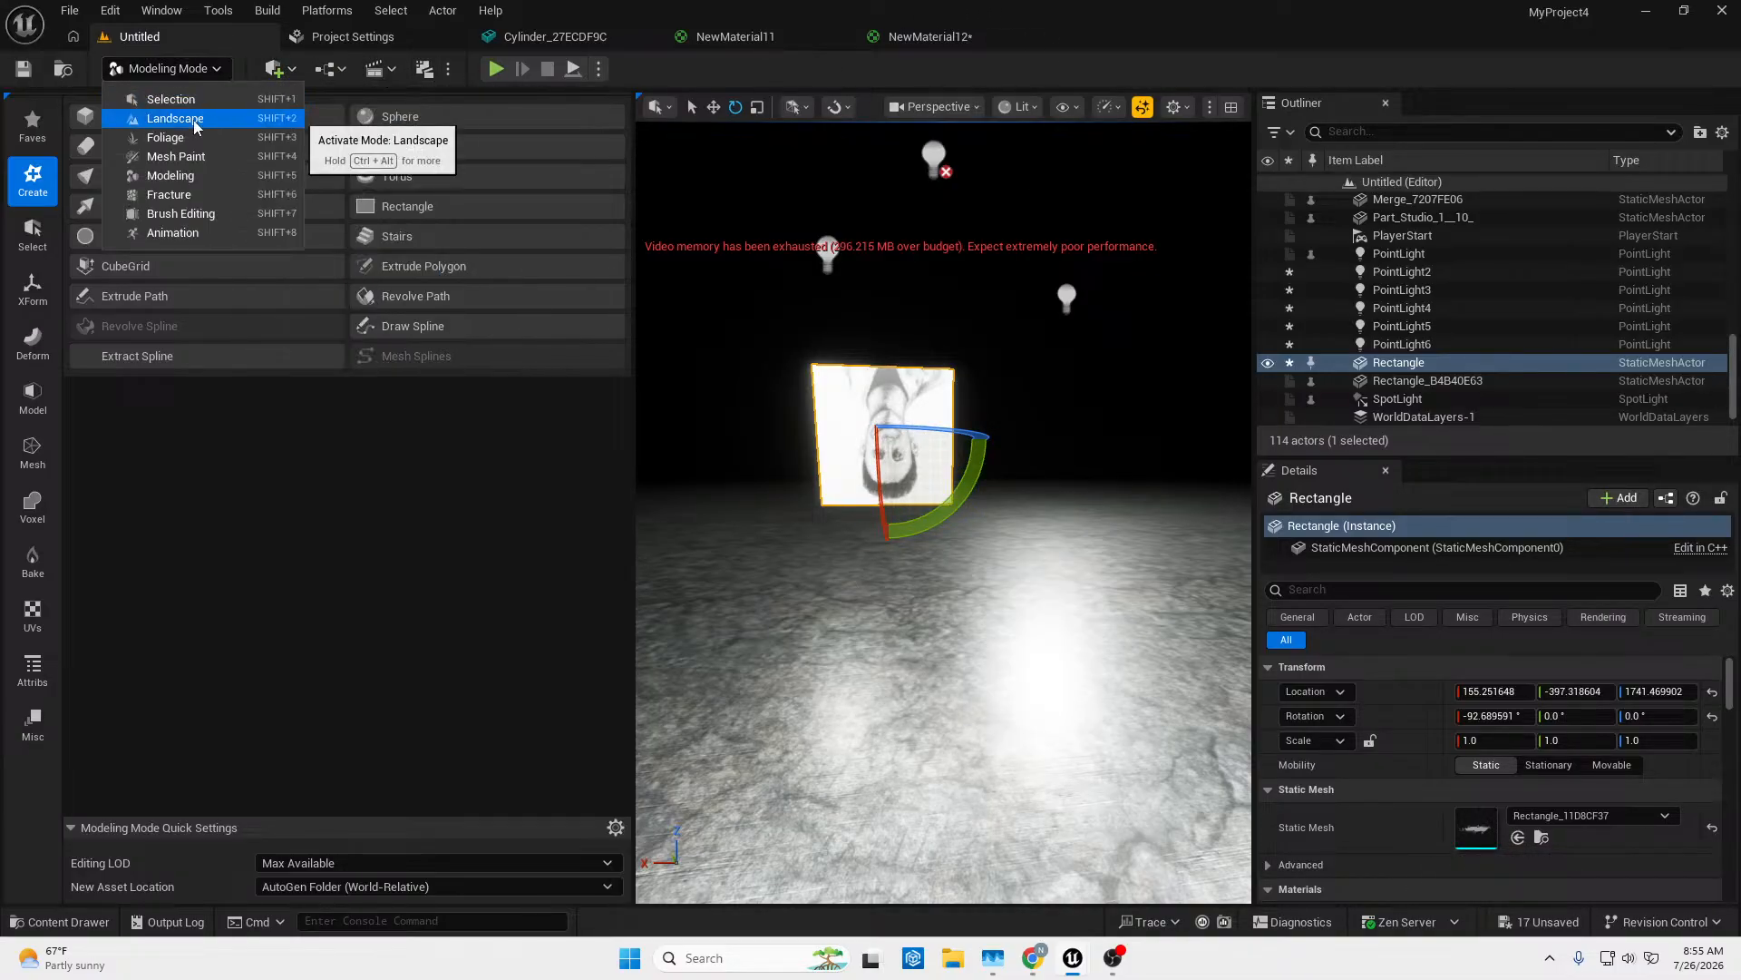
left_click(171, 99)
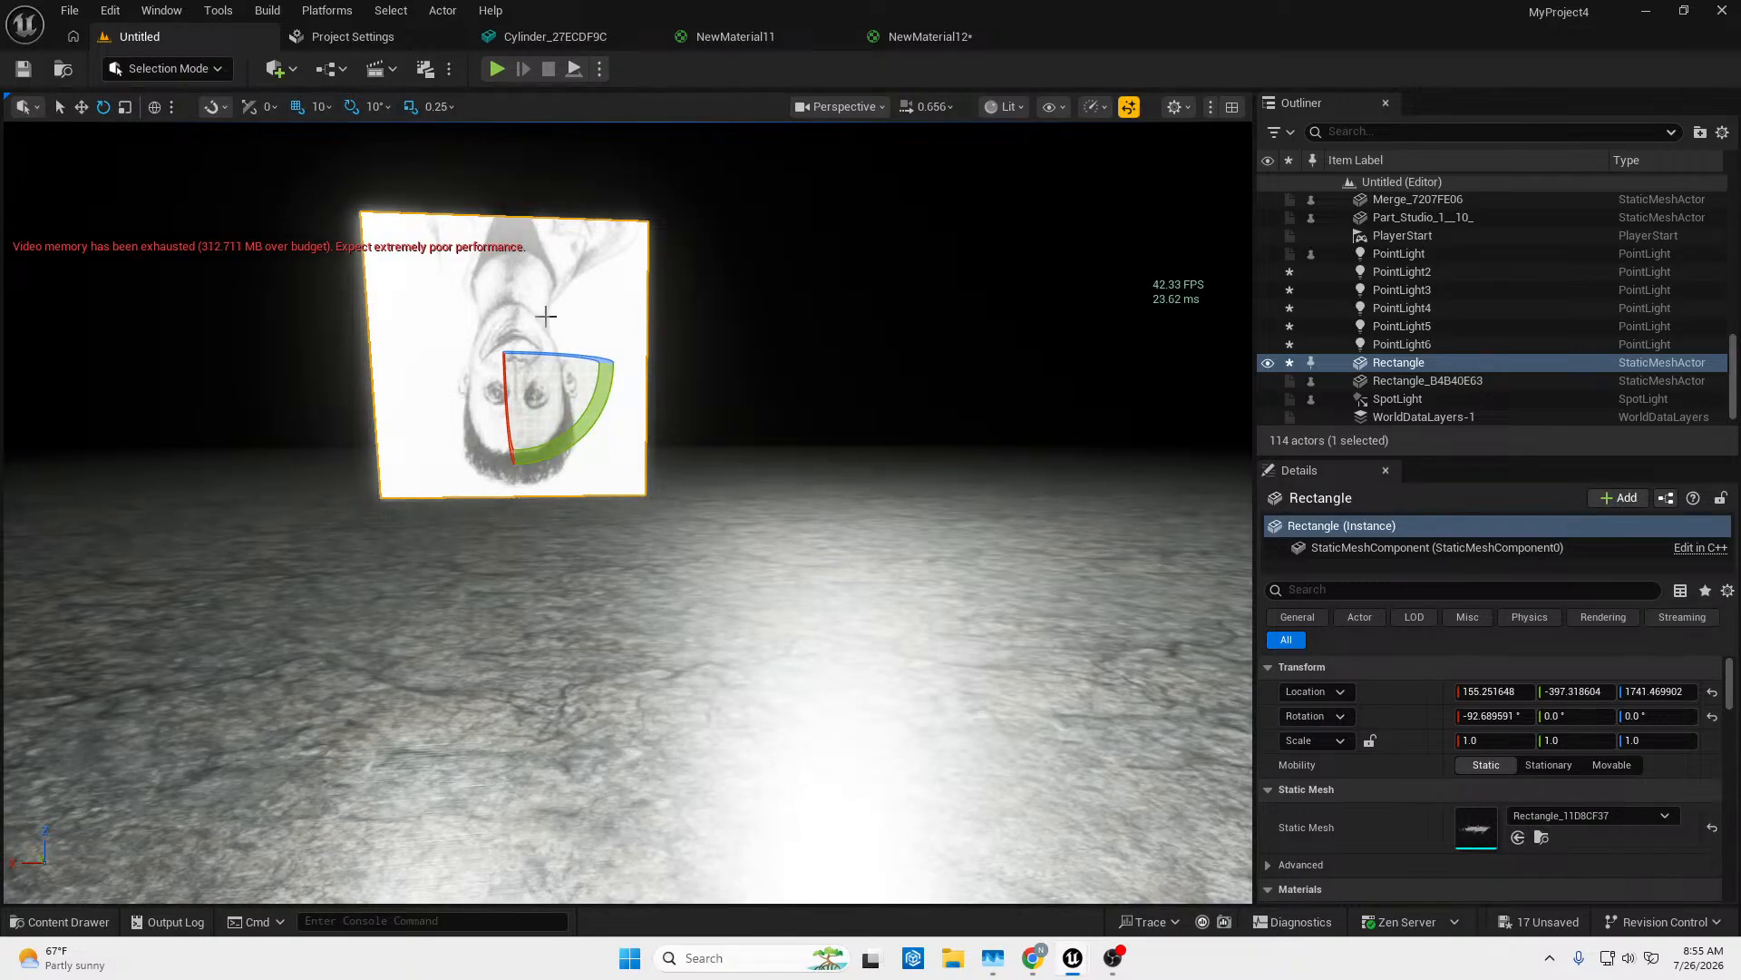
left_click_drag(589, 399, 387, 643)
mouse_move(1045, 461)
right_mouse_down()
mouse_move(984, 331)
mouse_move(1025, 562)
mouse_move(1051, 470)
right_mouse_up()
key("w")
key("s")
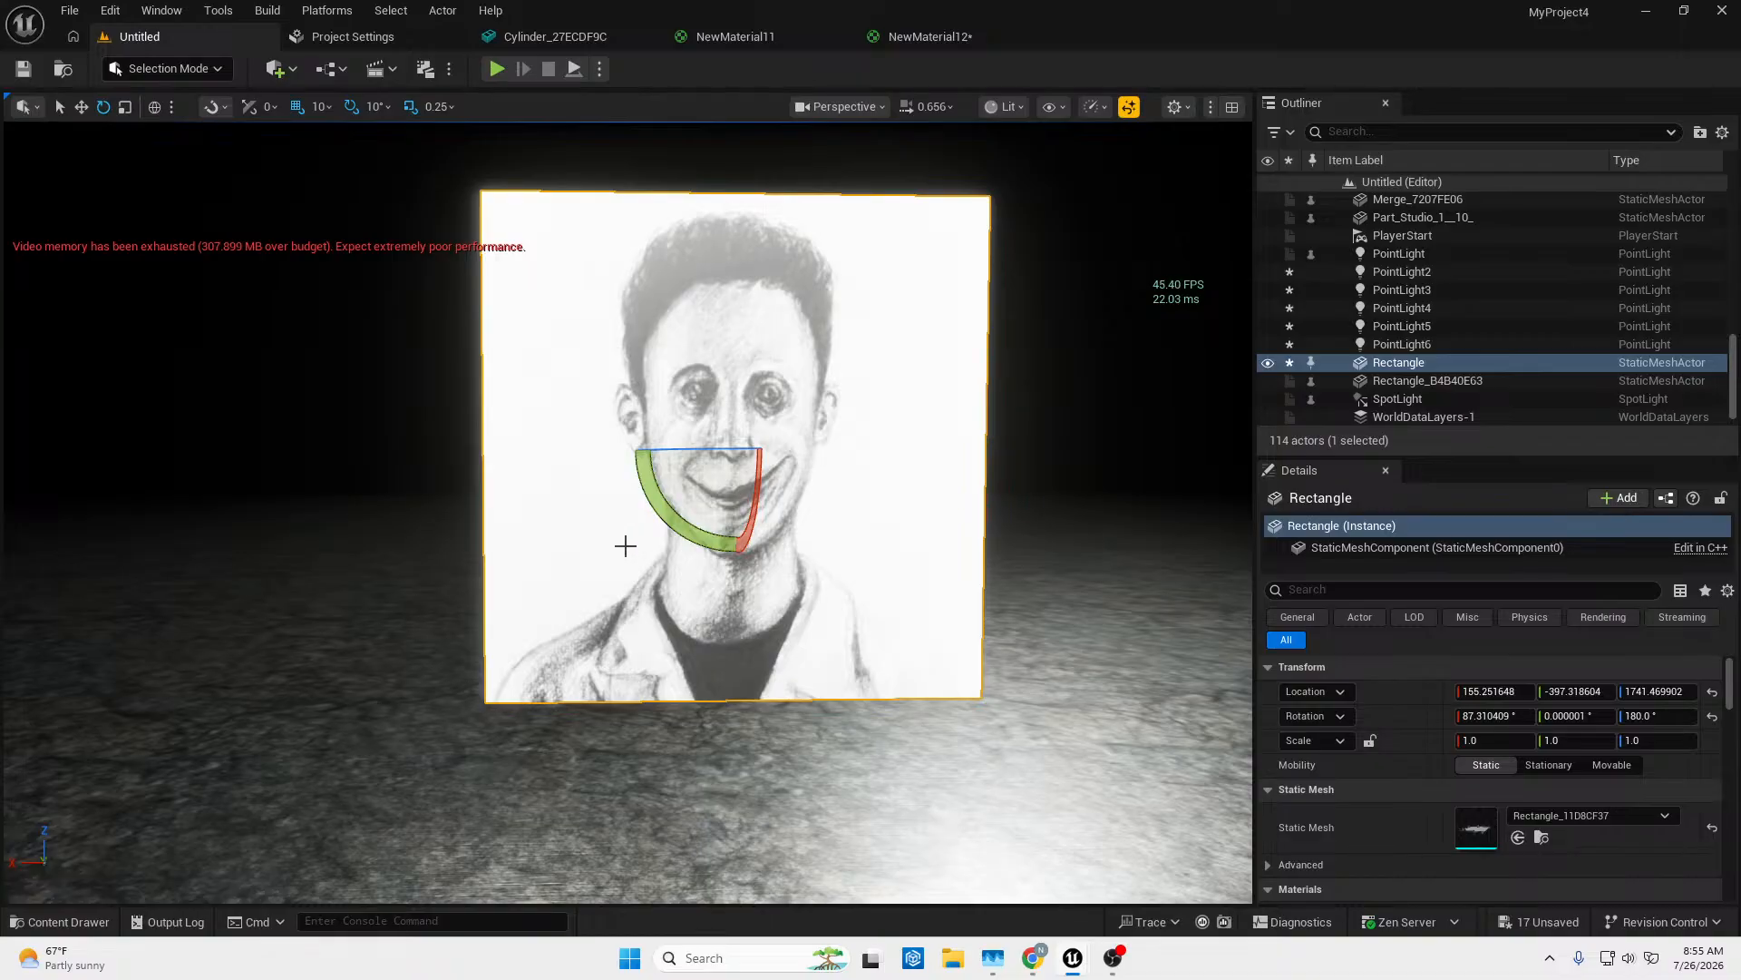
Look at the portrait rectangle from an angle and return to Modeling mode.
left_click(59, 921)
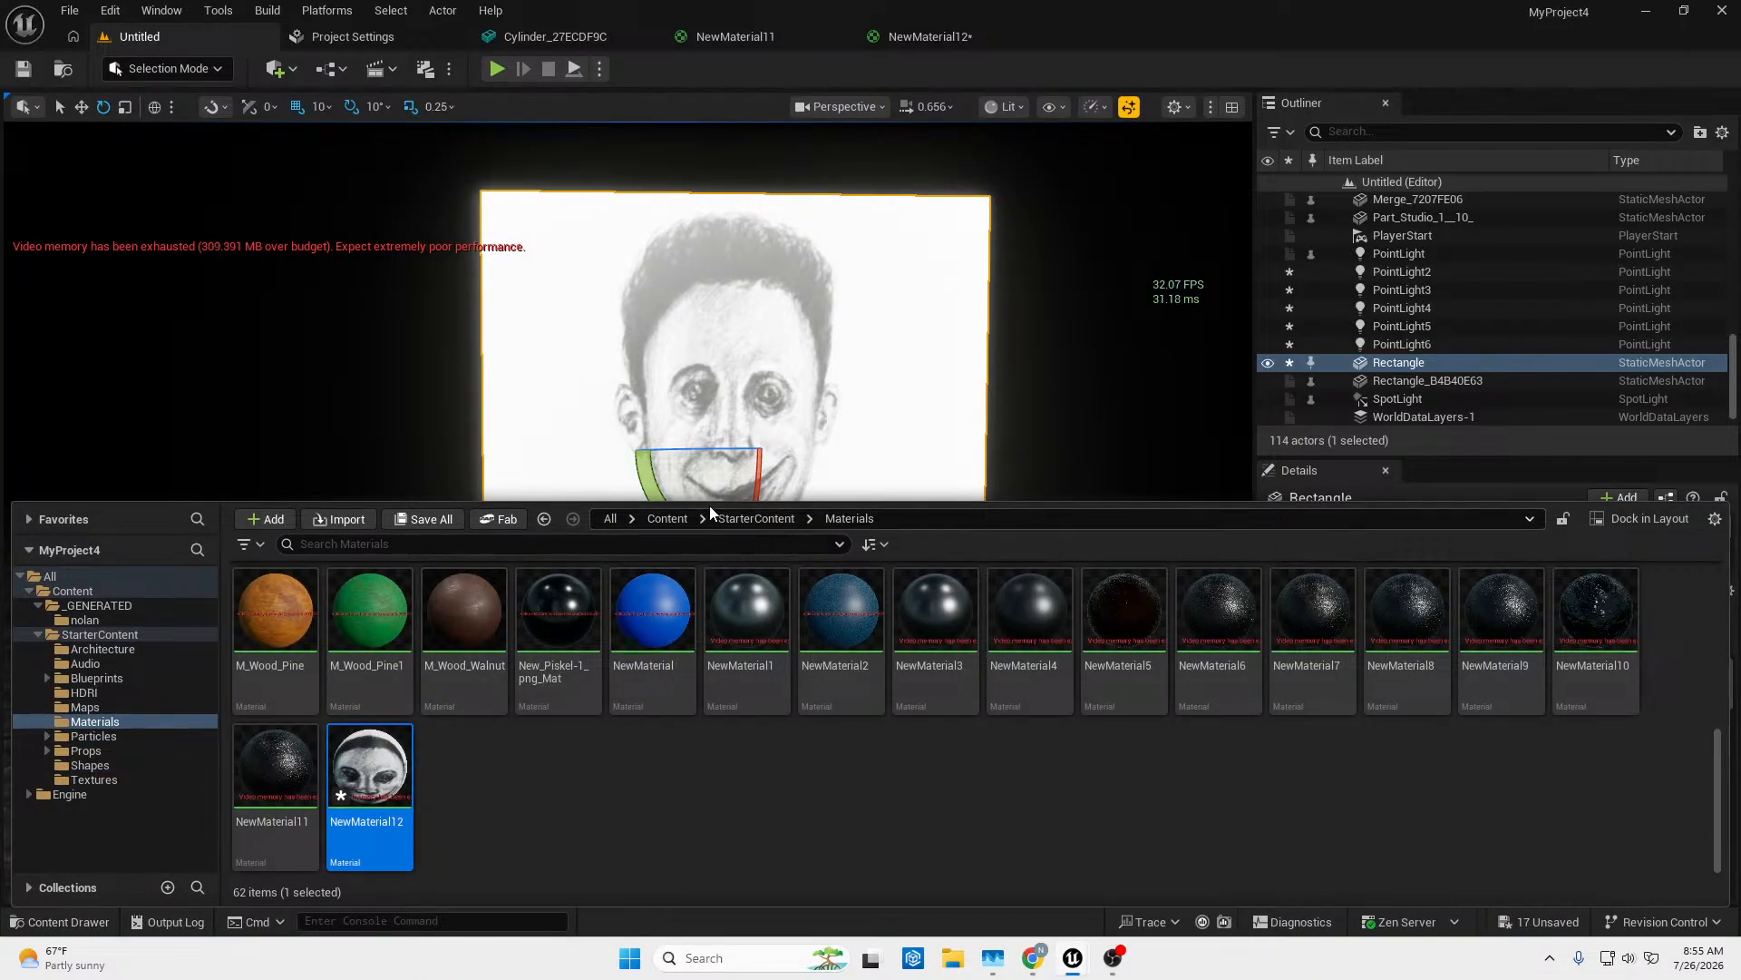
right_click_drag(989, 408, 1064, 410)
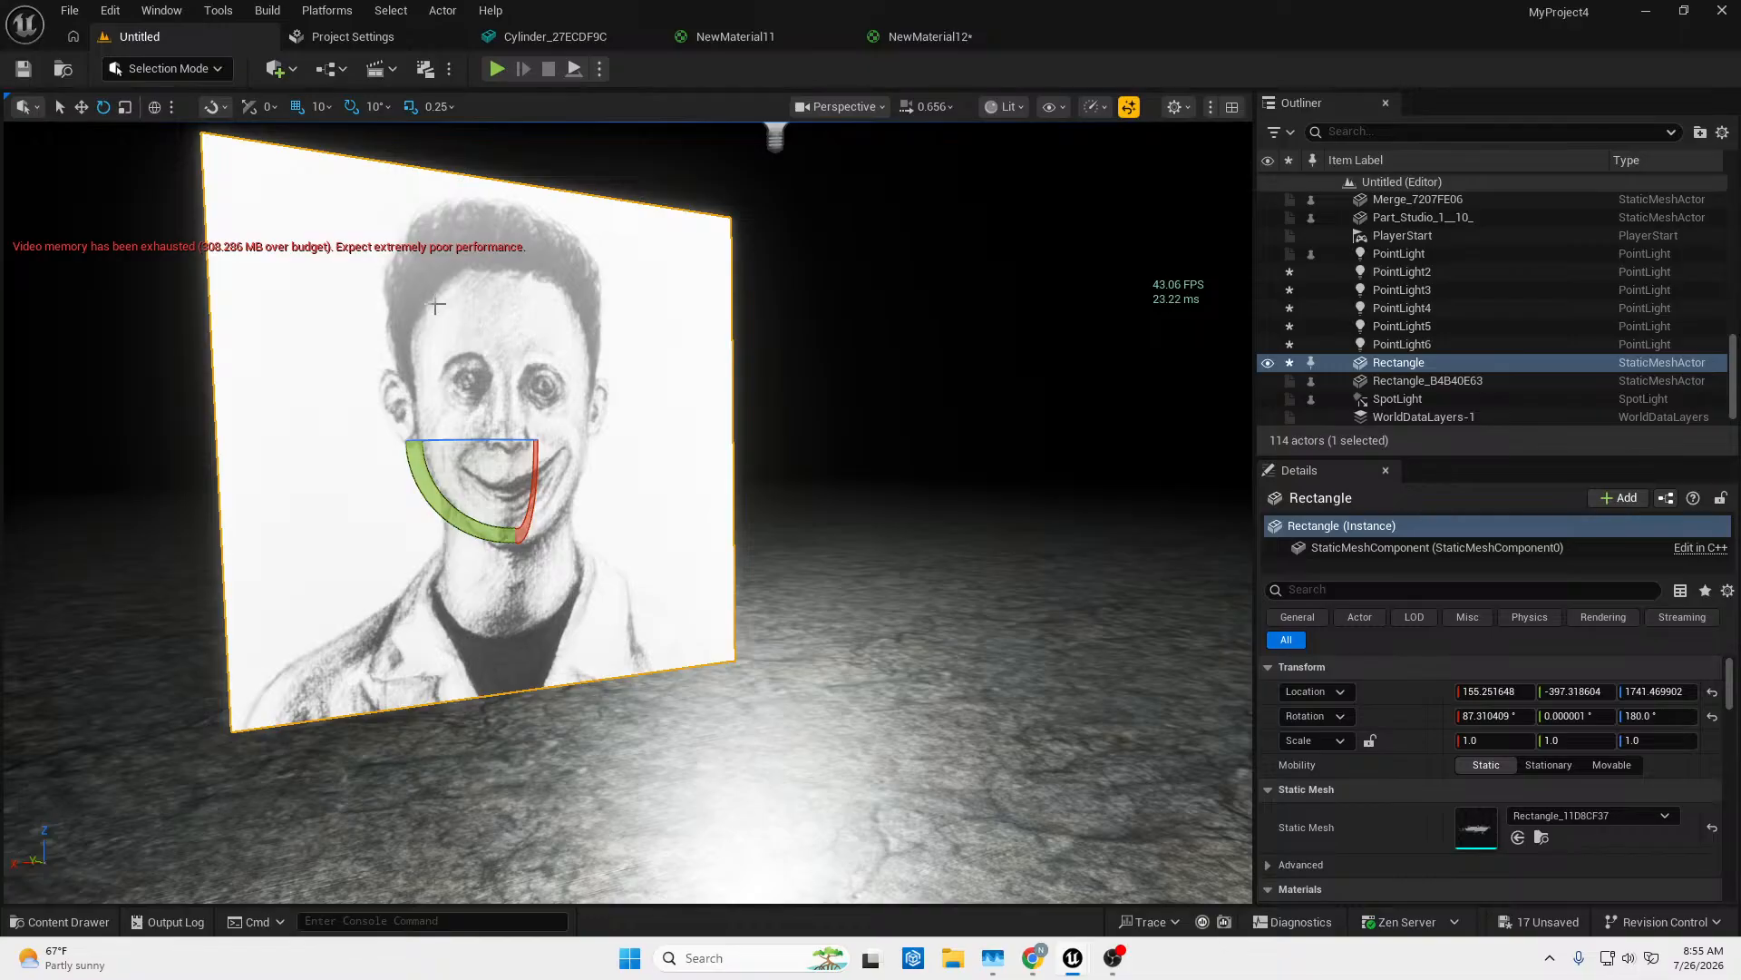
right_click_drag(636, 449, 105, 901)
left_click(88, 922)
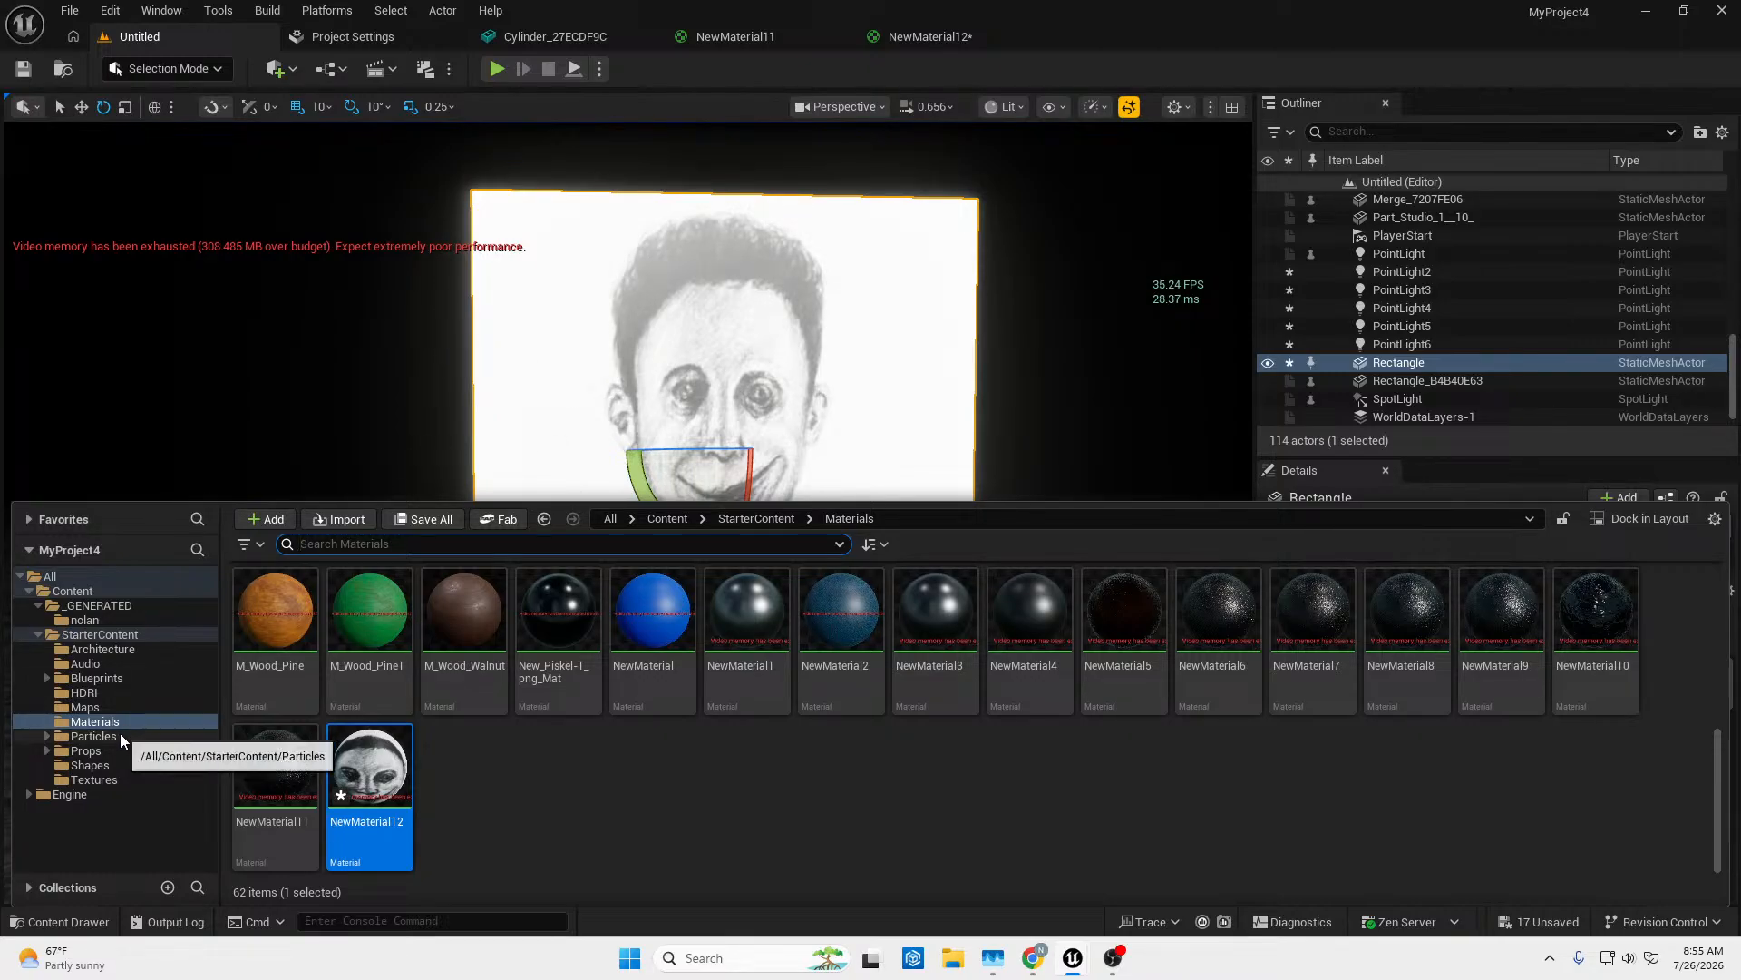
left_click(193, 68)
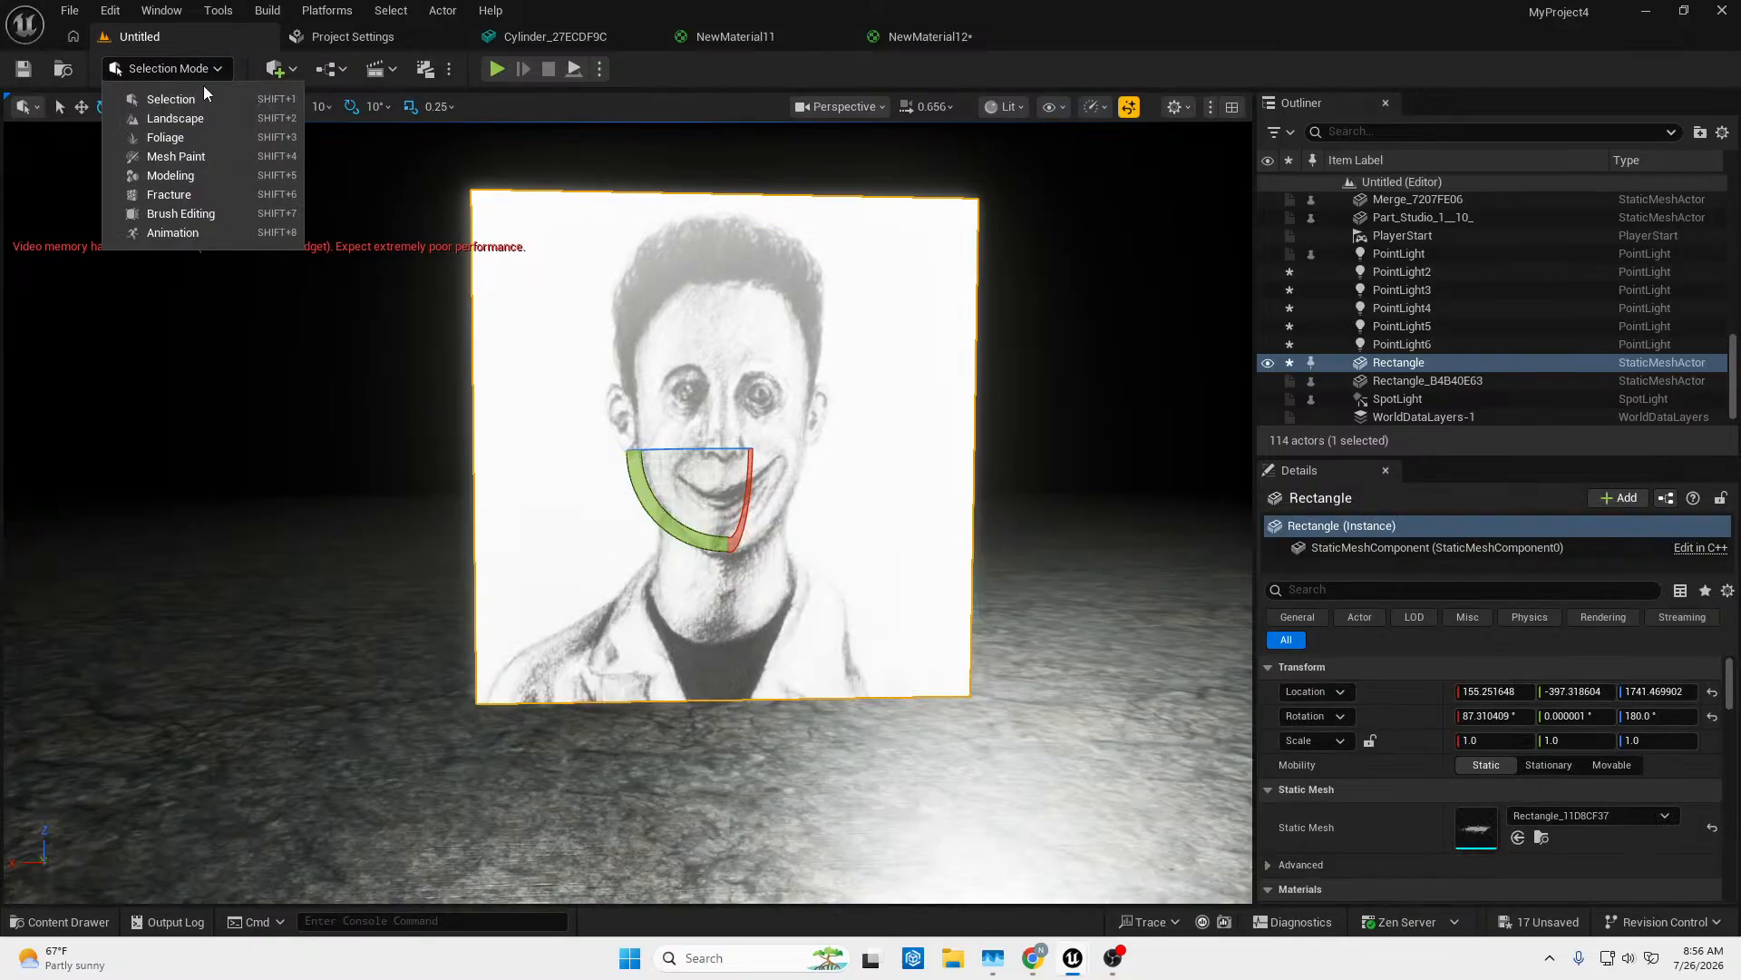
left_click(203, 179)
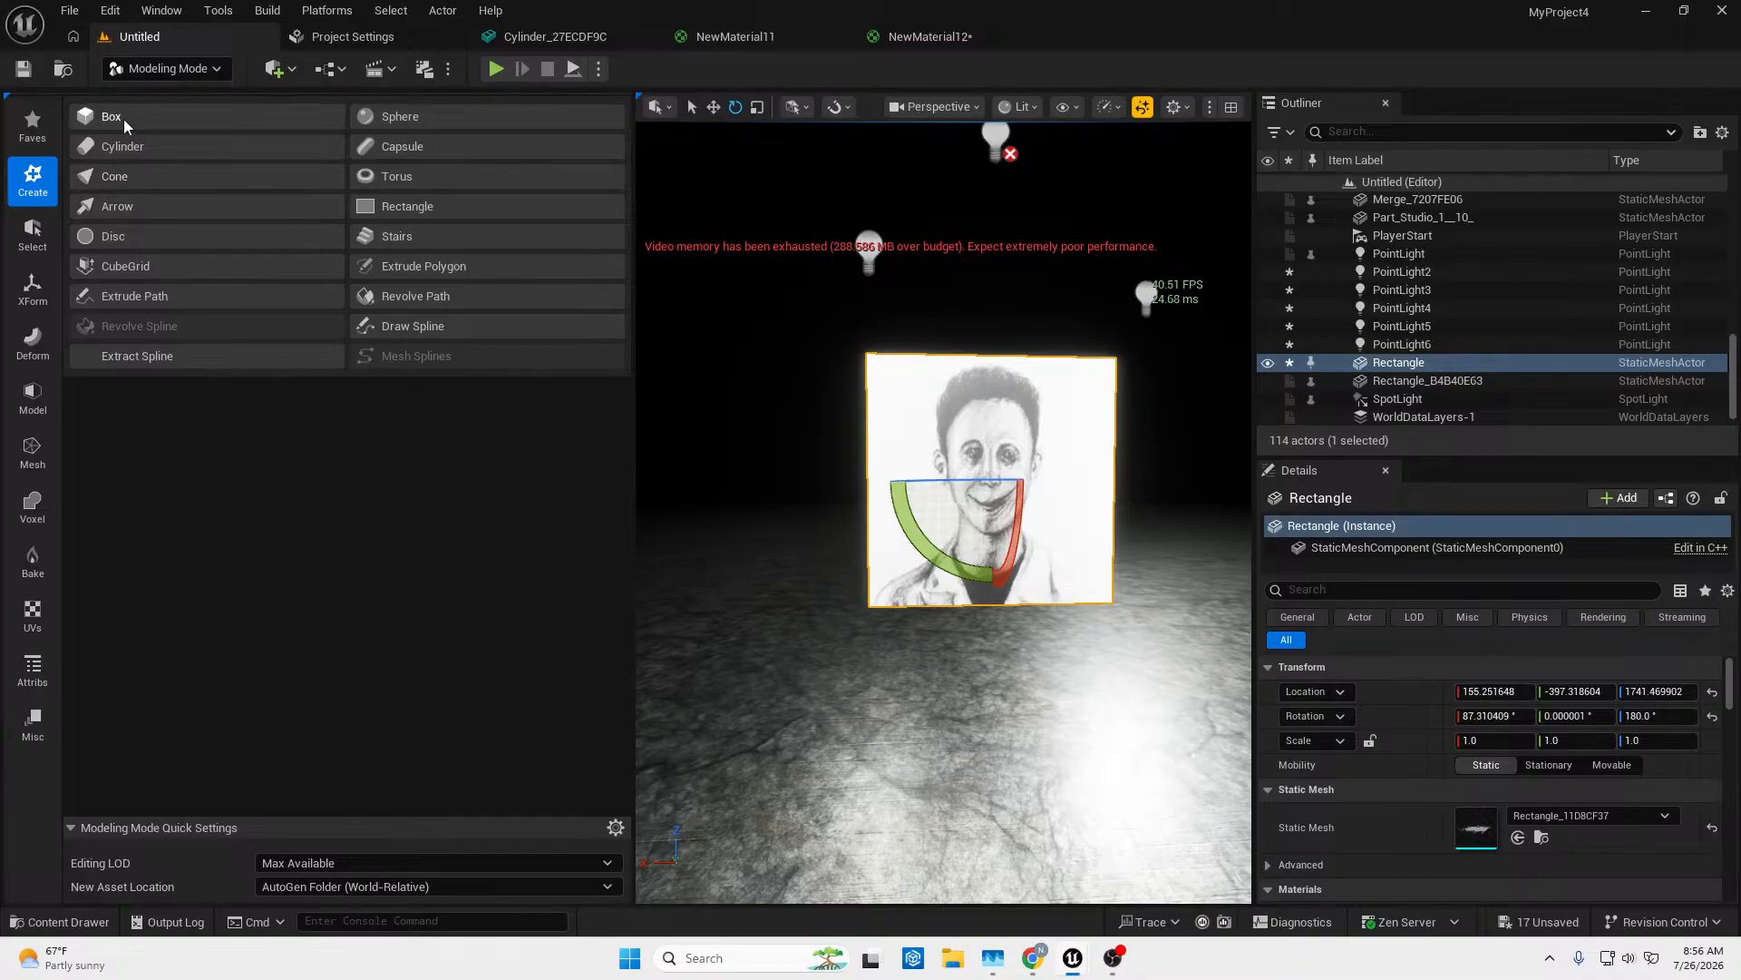
left_click(416, 117)
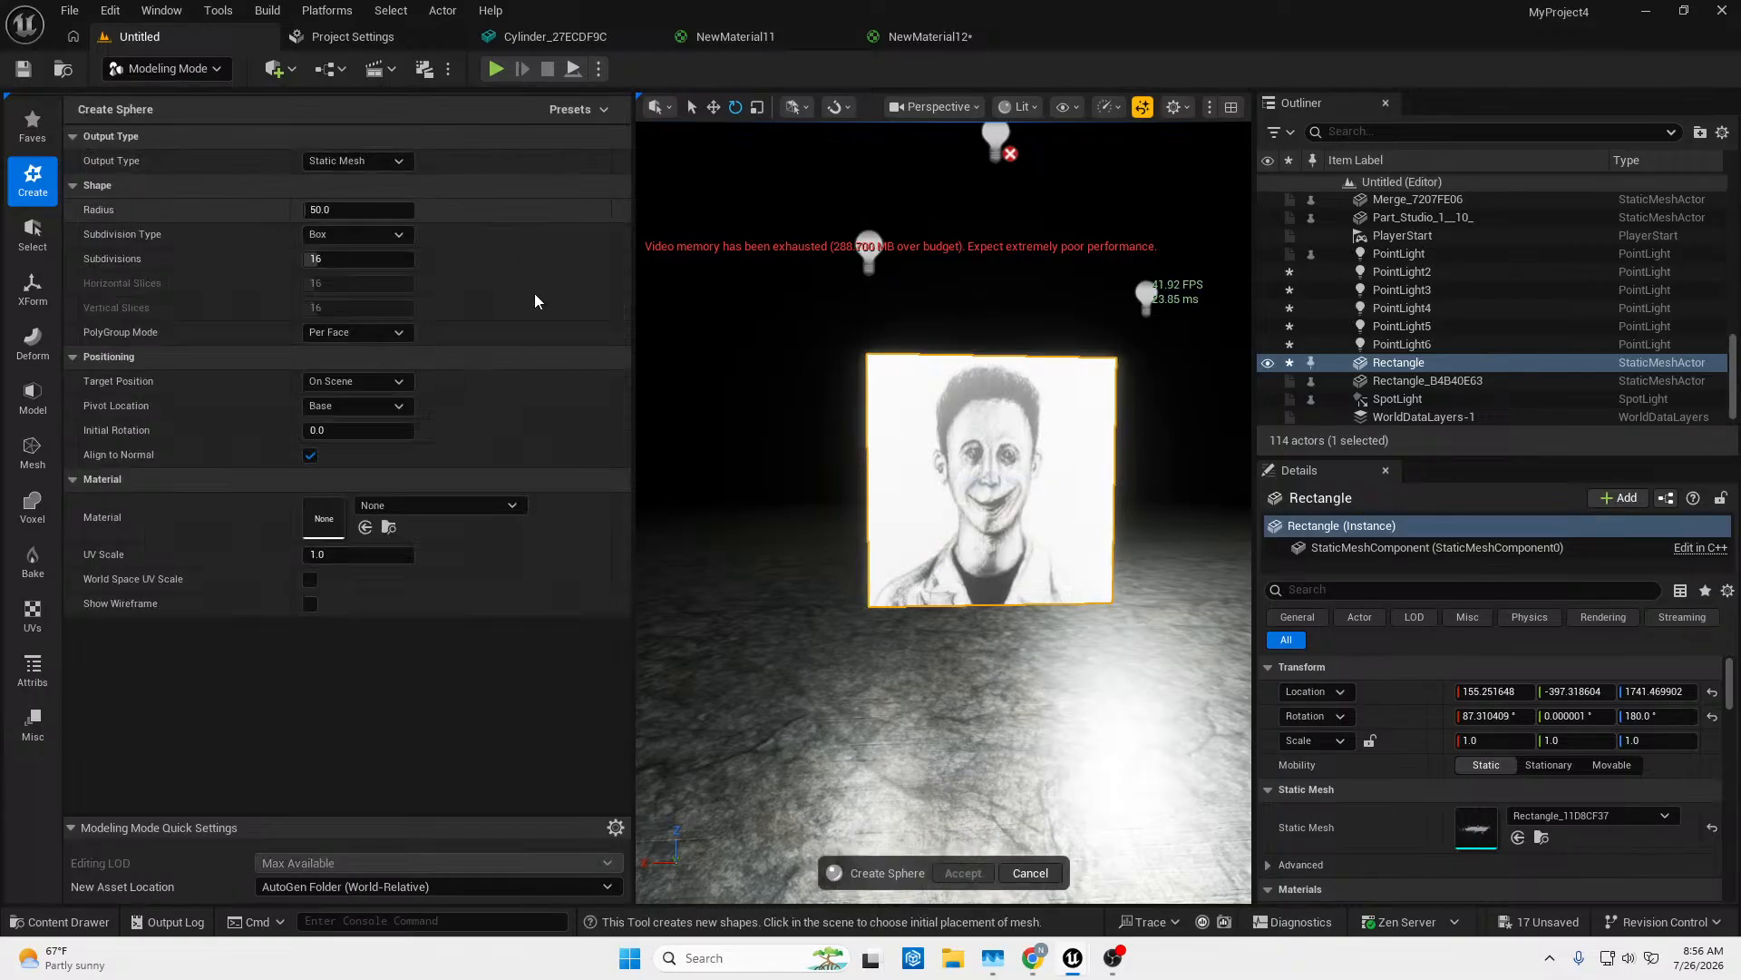
left_click(990, 487)
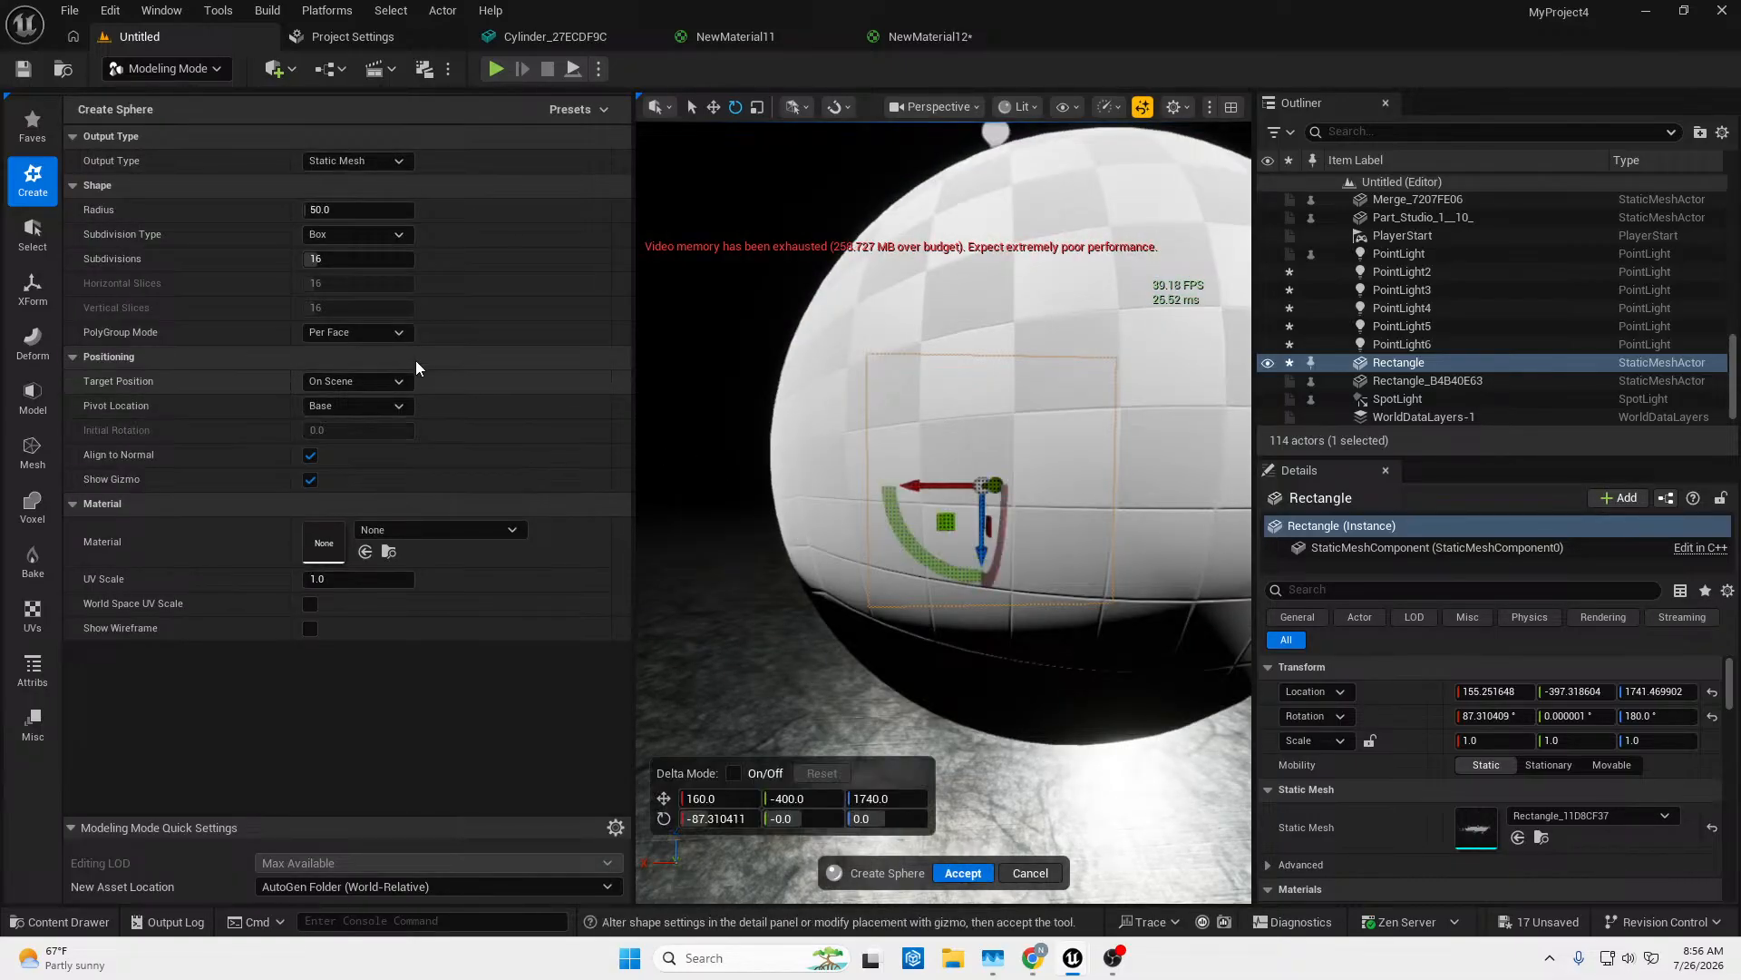
left_click(349, 210)
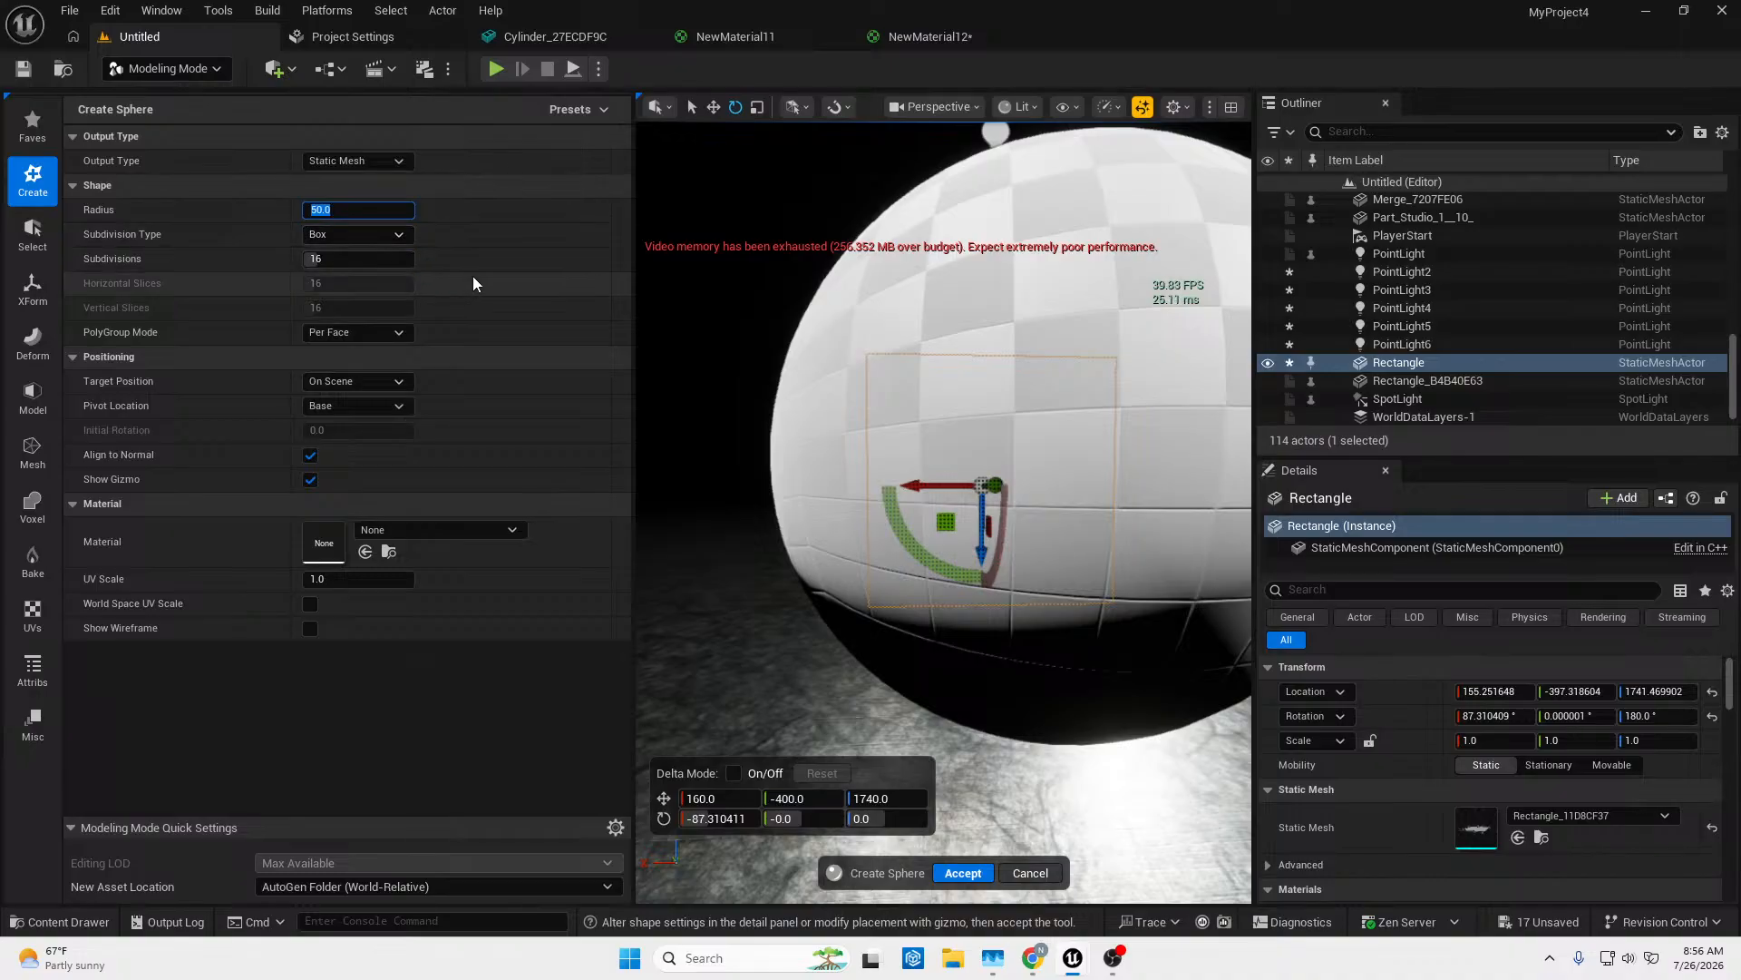
type("20")
key("Return")
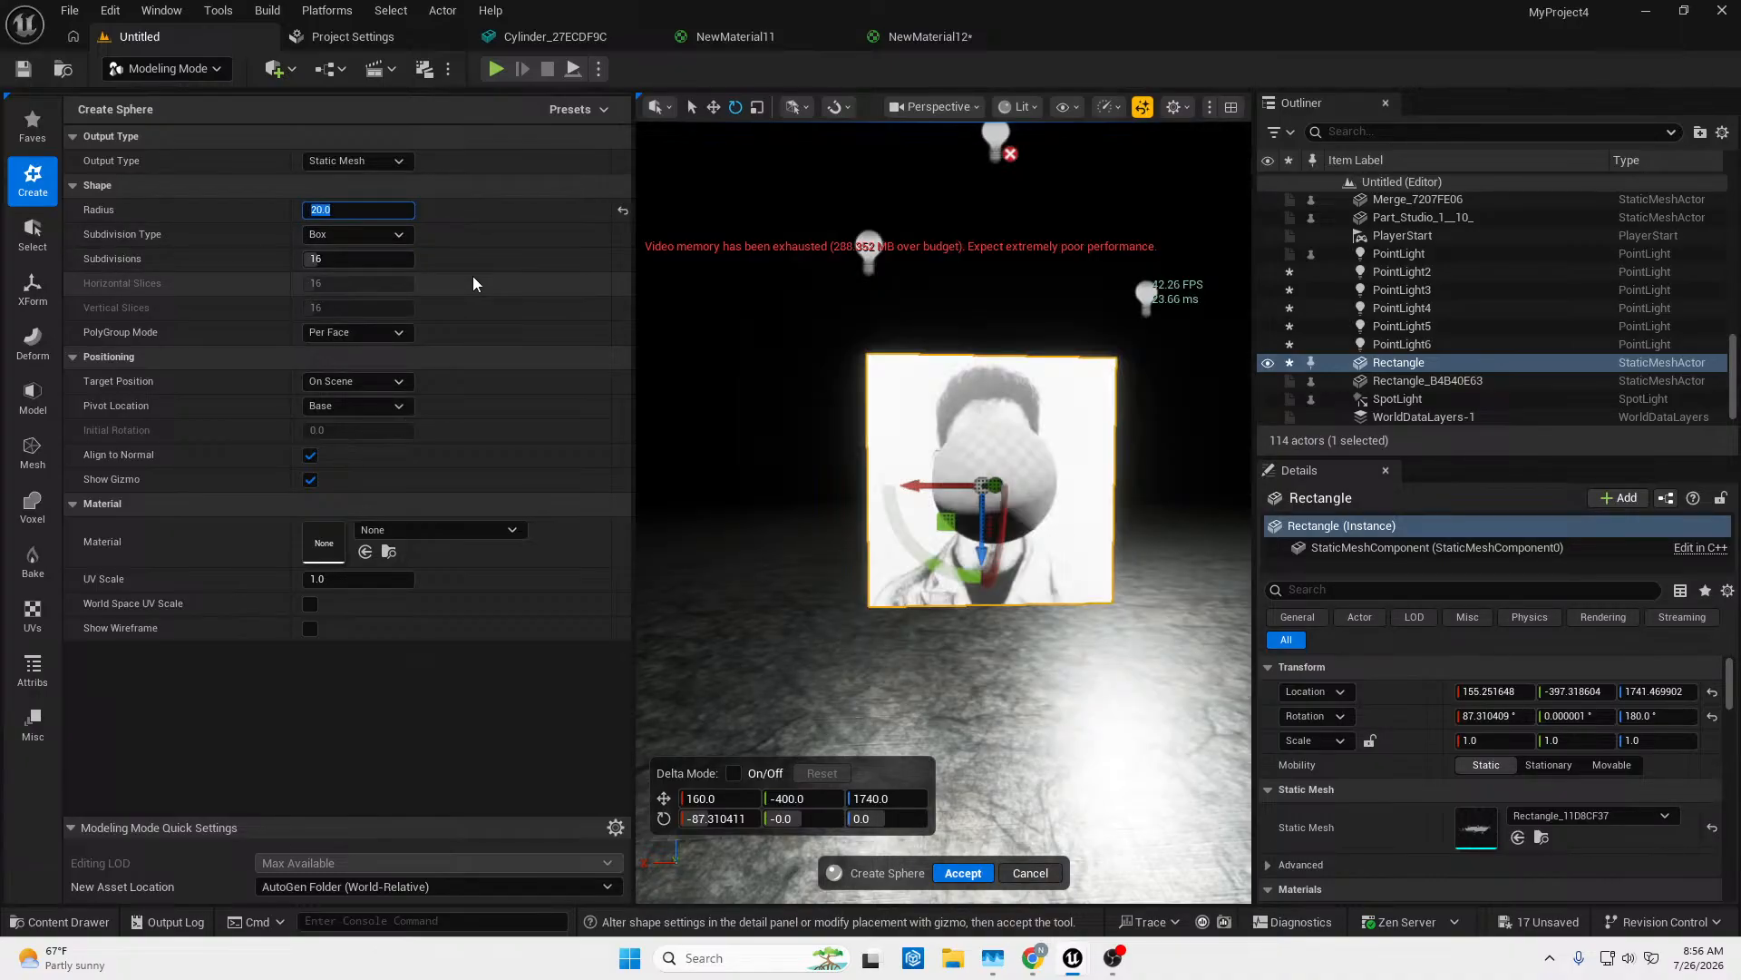
right_click_drag(990, 487, 1097, 477)
key("w")
left_click(334, 212)
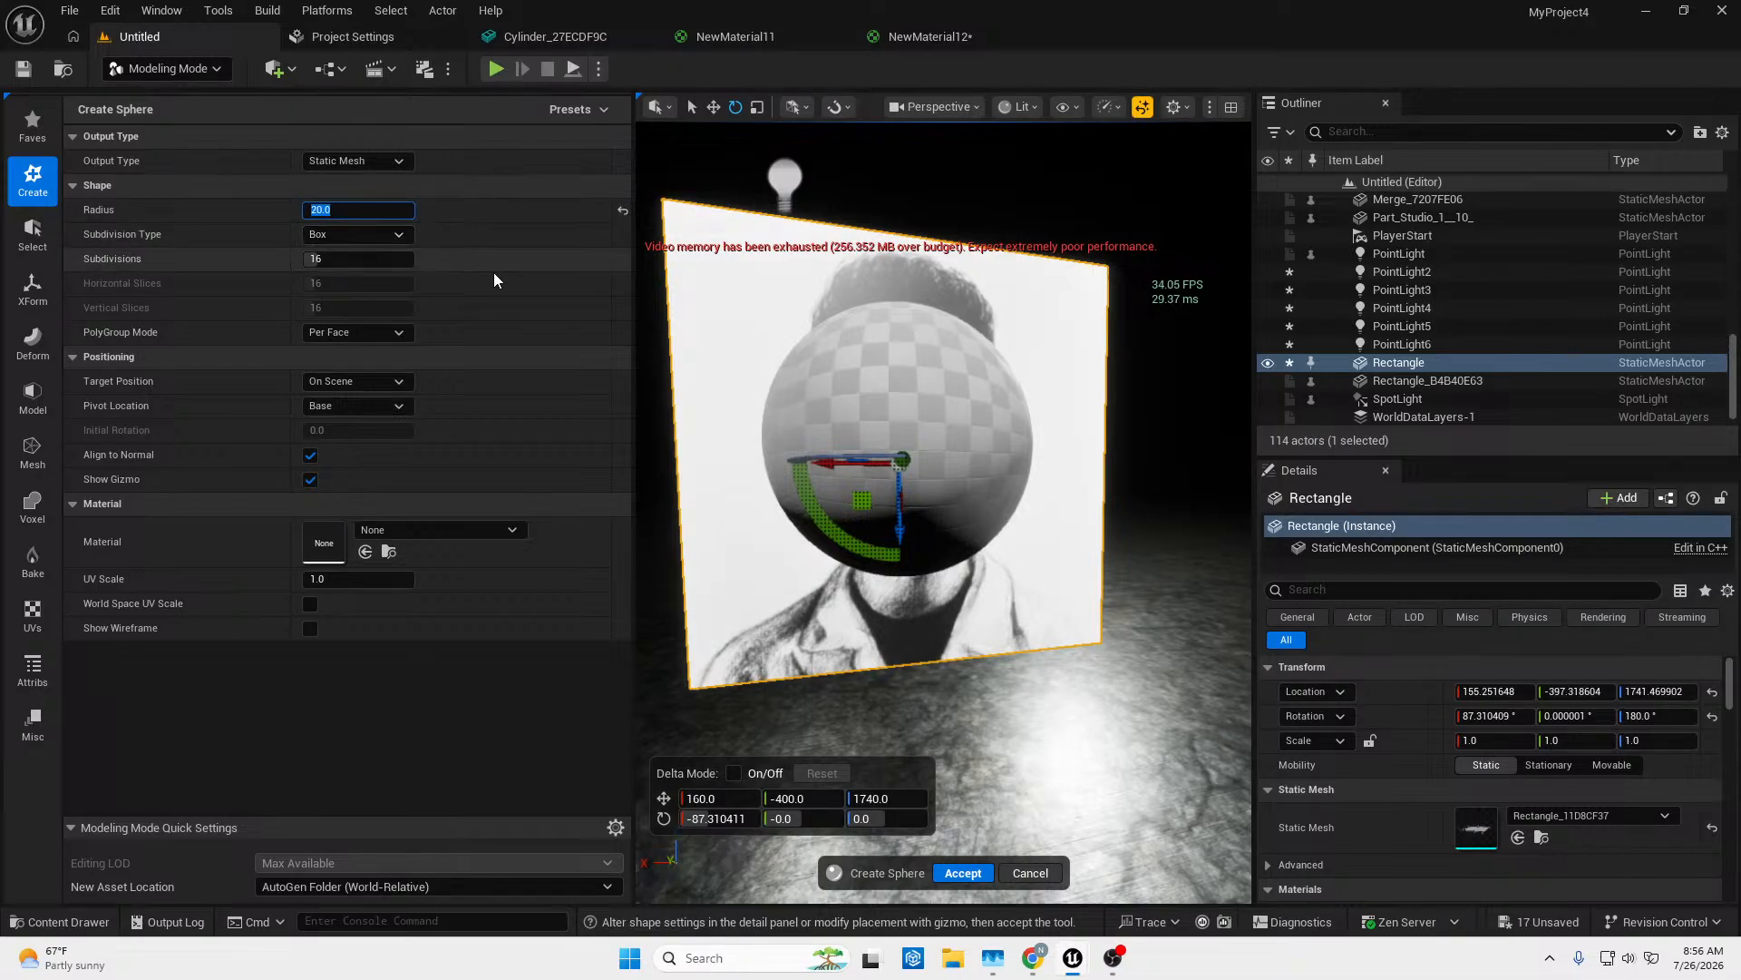
left_click(1025, 872)
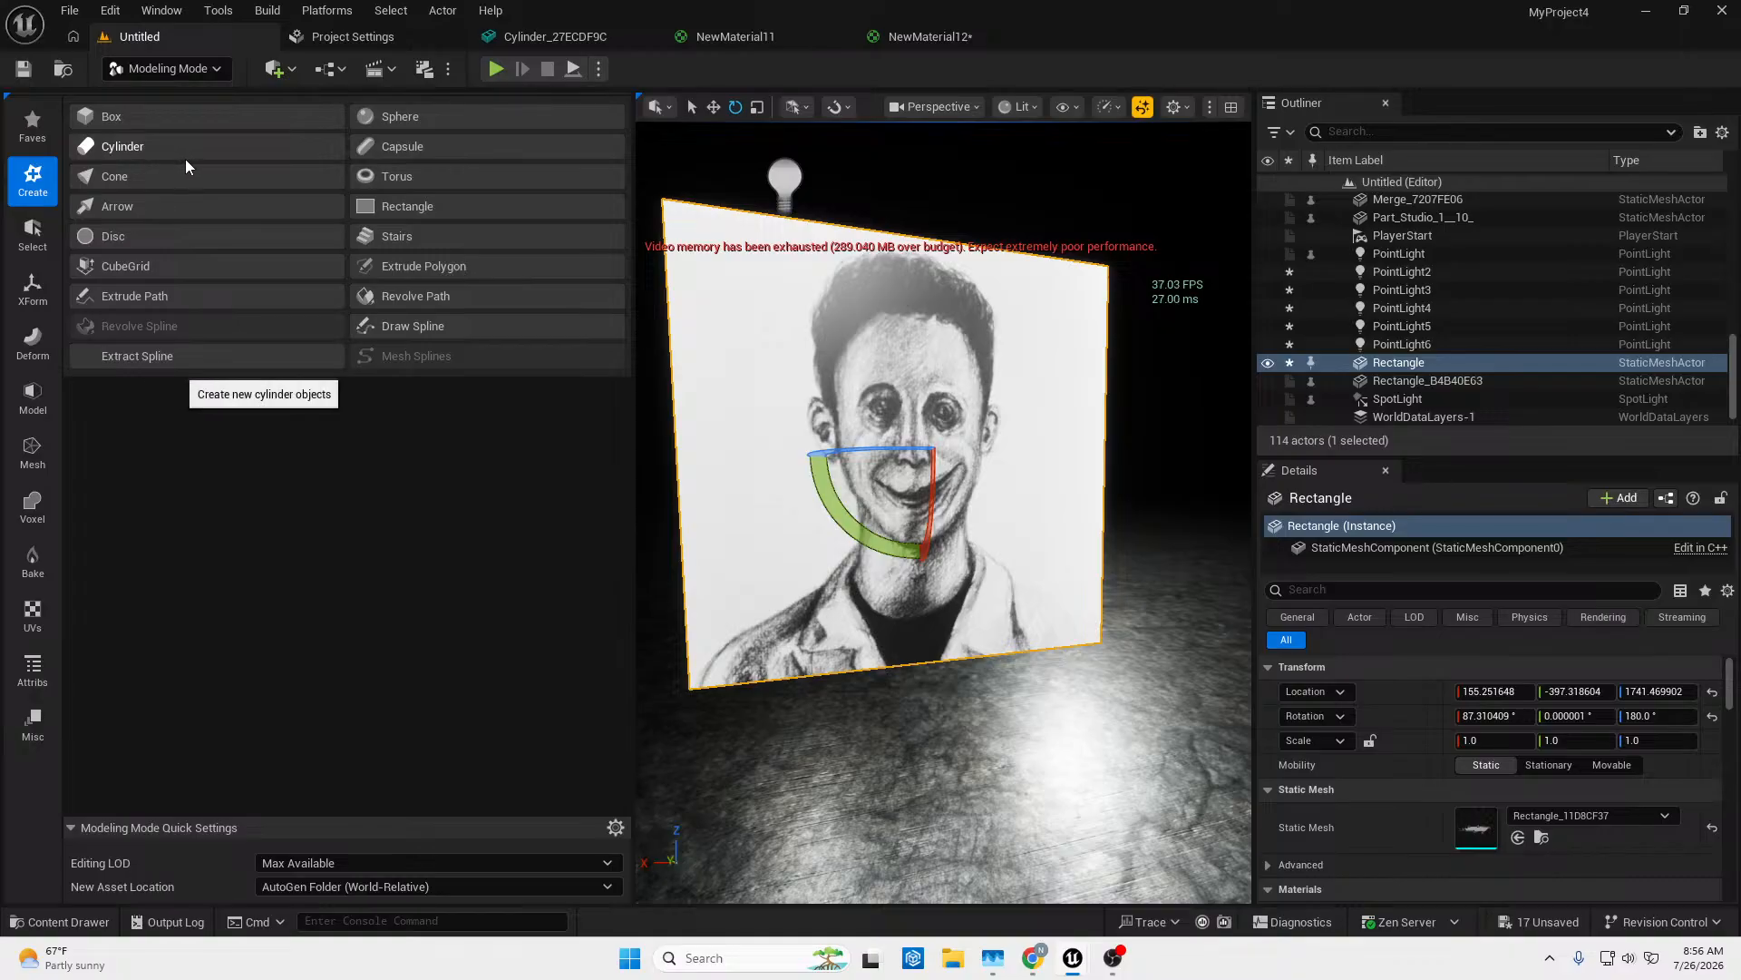
Start a capsule on the portrait rectangle, rotate it upright to about 2.69° around X, and lower it to Z 1710.
left_click(386, 146)
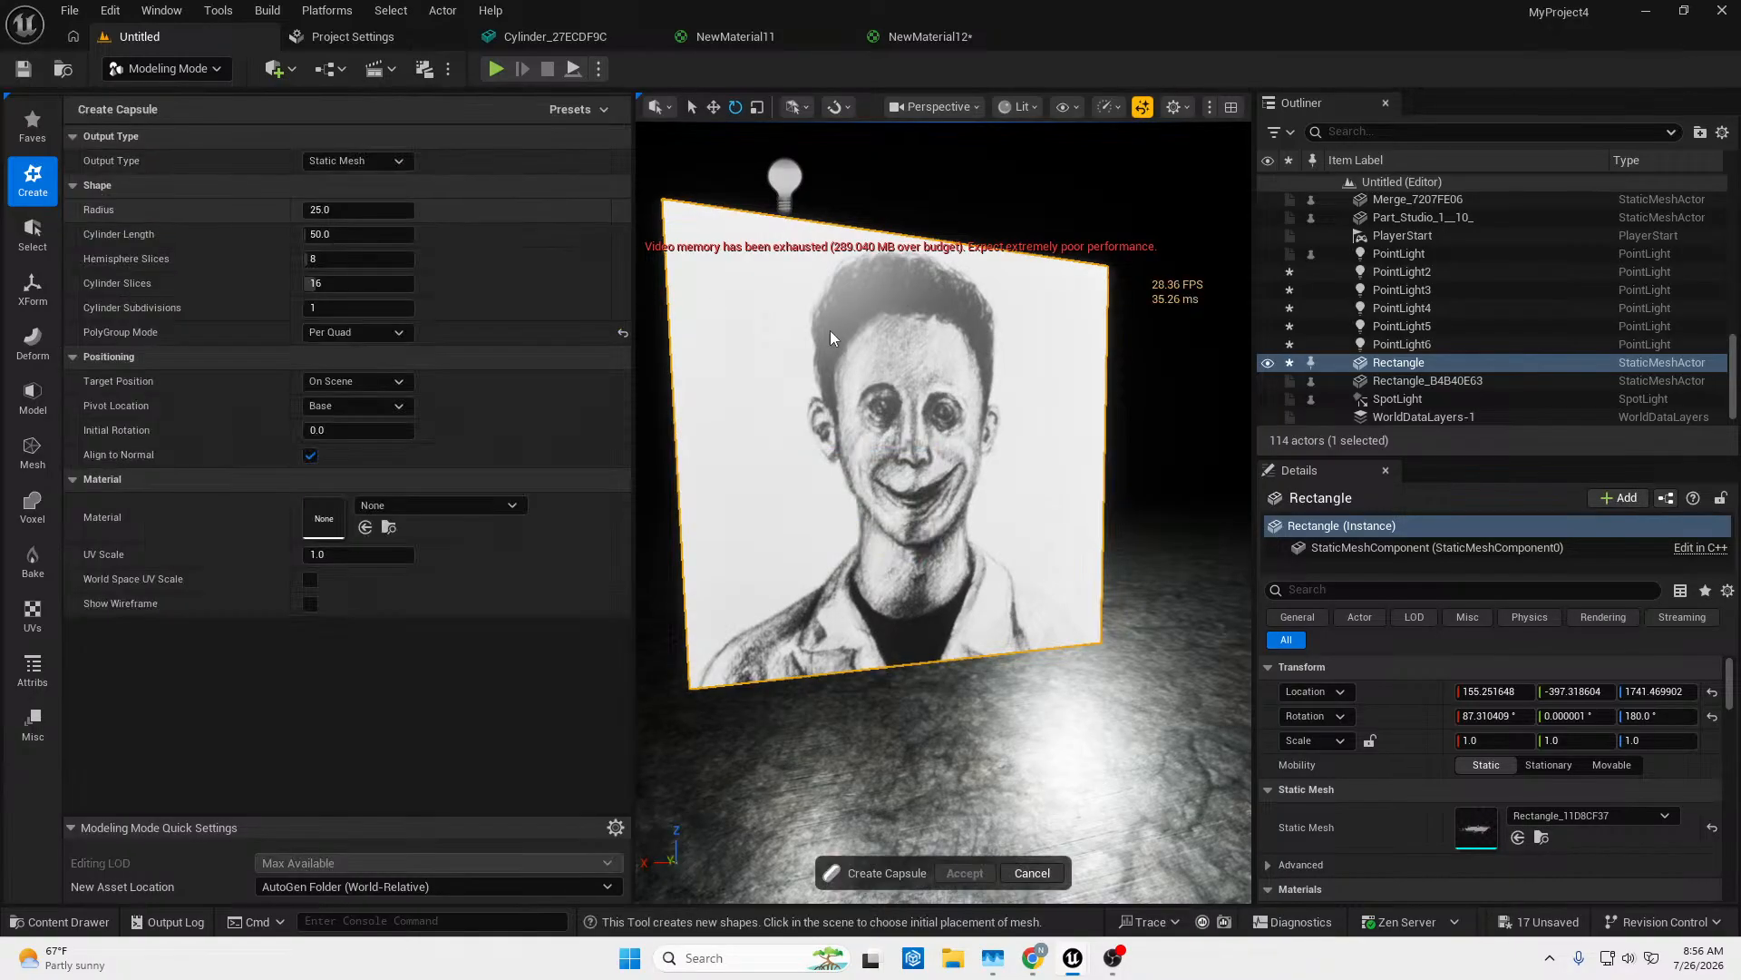
left_click(894, 449)
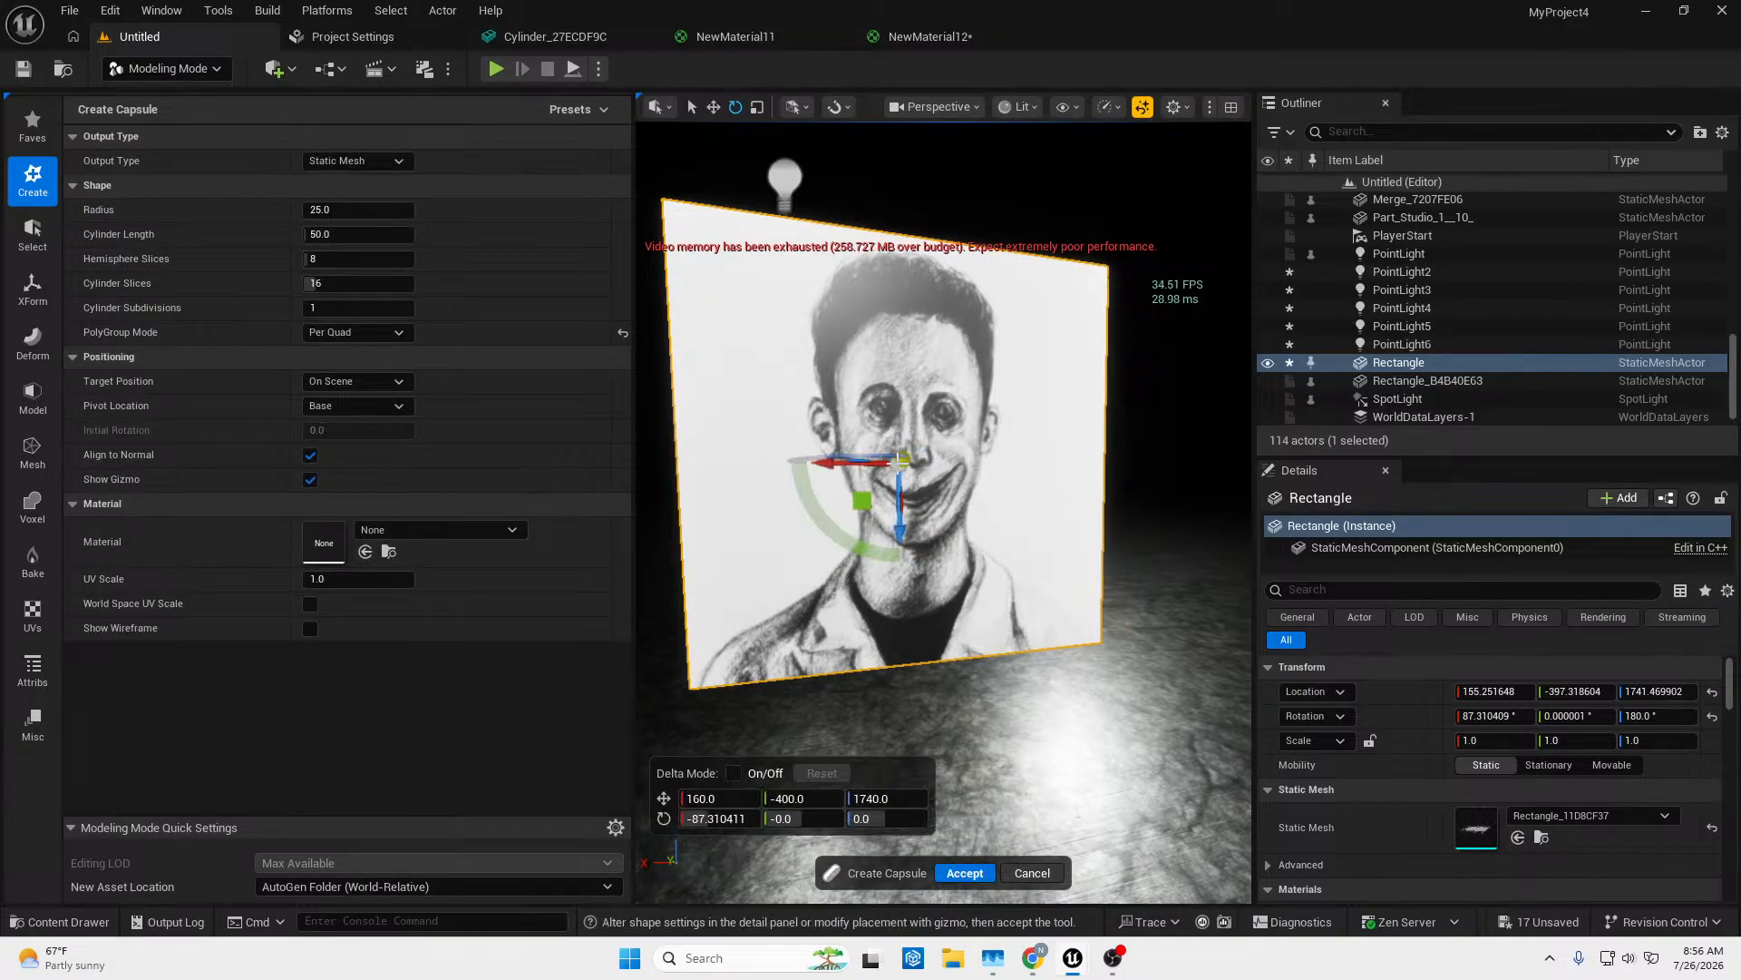
mouse_move(937, 466)
right_mouse_down()
mouse_move(1007, 473)
mouse_move(943, 466)
right_mouse_up()
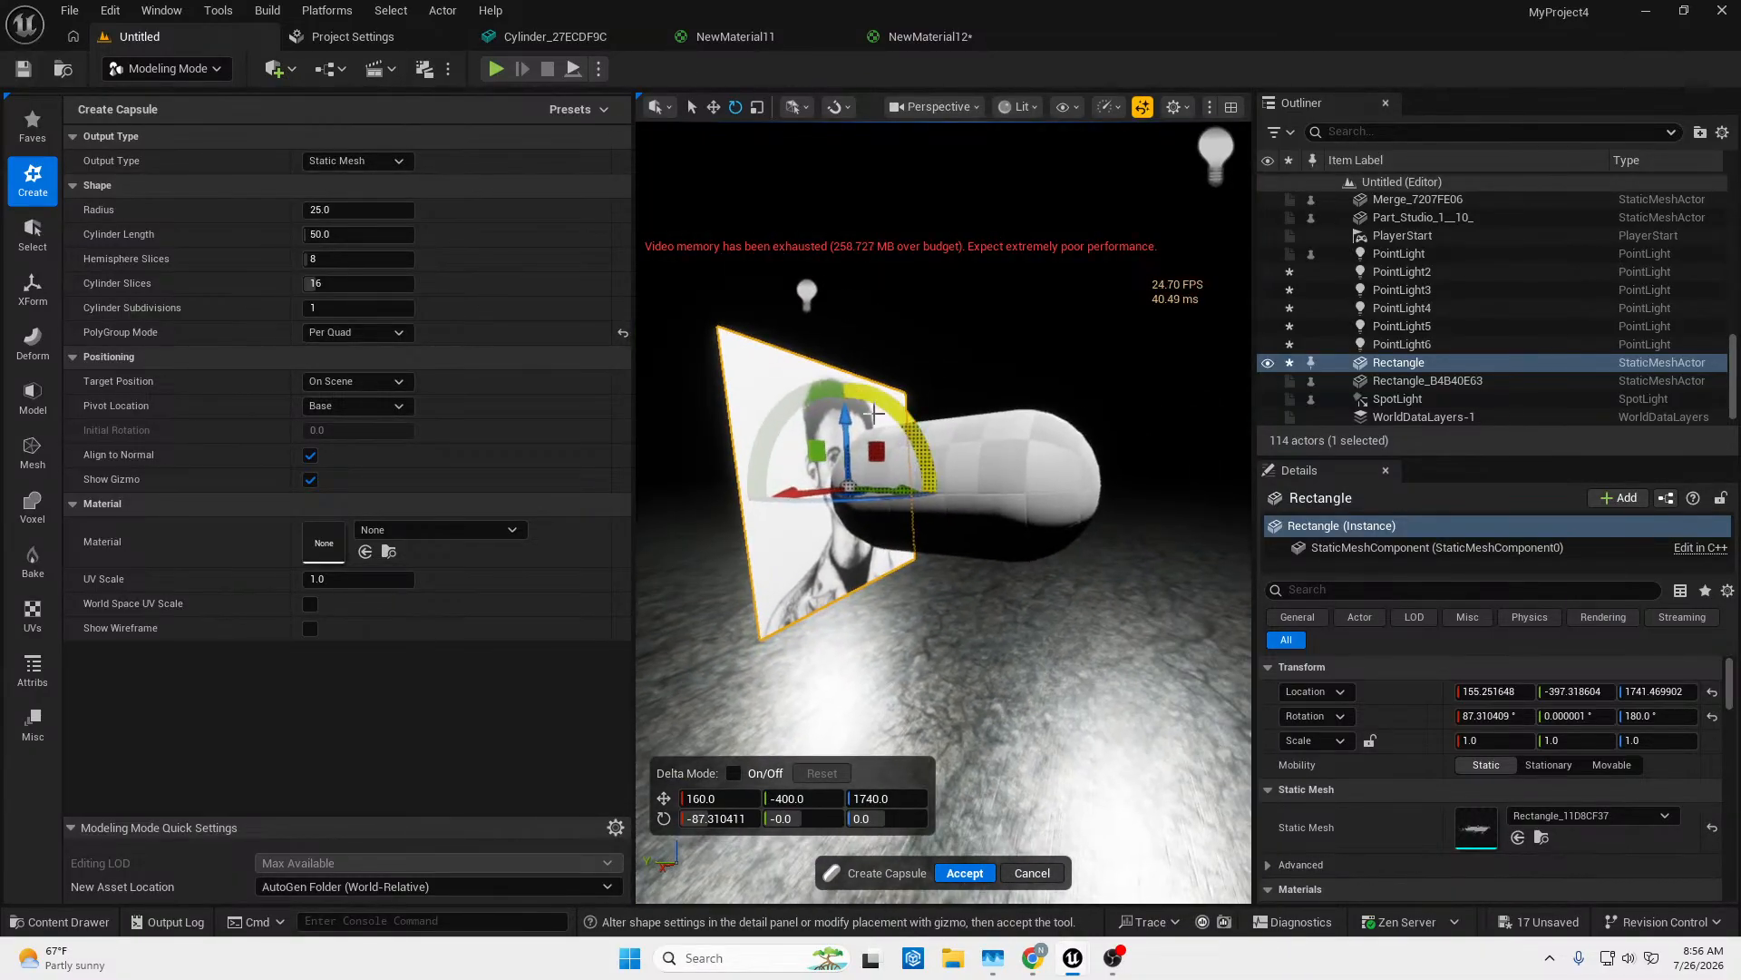
scroll(898, 469, "up", 5)
left_click_drag(897, 469, 747, 193)
left_click_drag(839, 442, 855, 564)
right_click_drag(855, 564, 1006, 556)
mouse_move(838, 523)
right_mouse_down()
mouse_move(930, 523)
mouse_move(832, 490)
right_mouse_up()
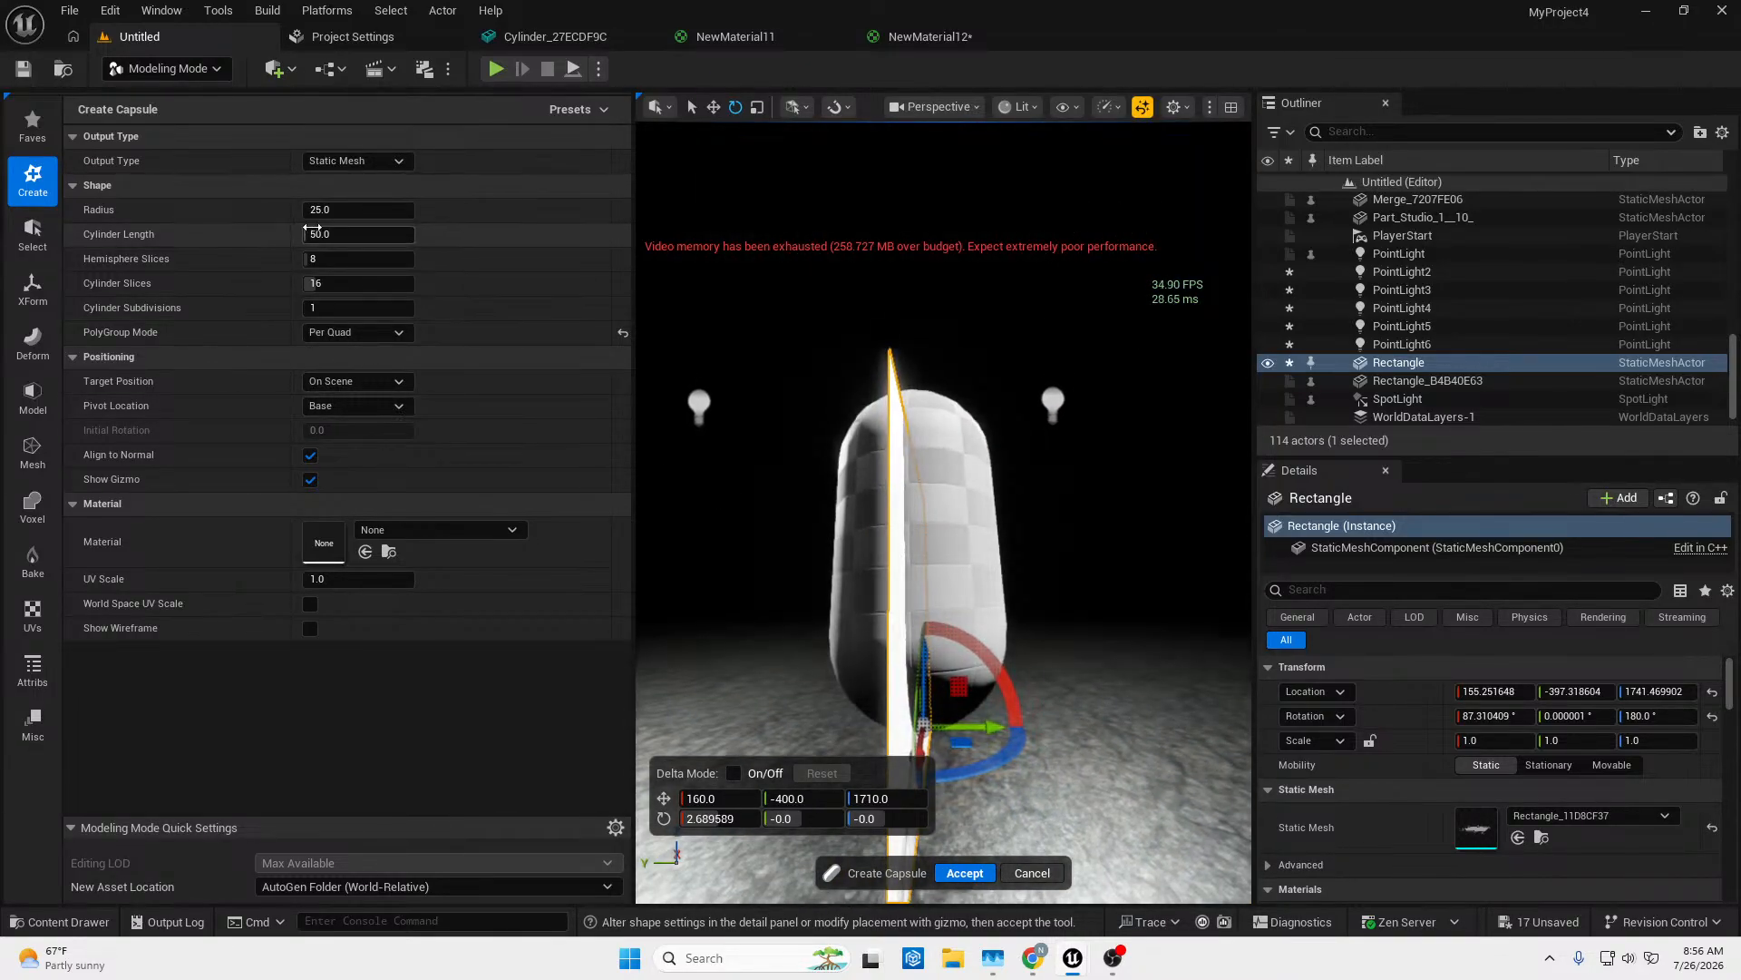
Try radius values of 10 and 15 for the capsule in front of the portrait.
left_click(358, 209)
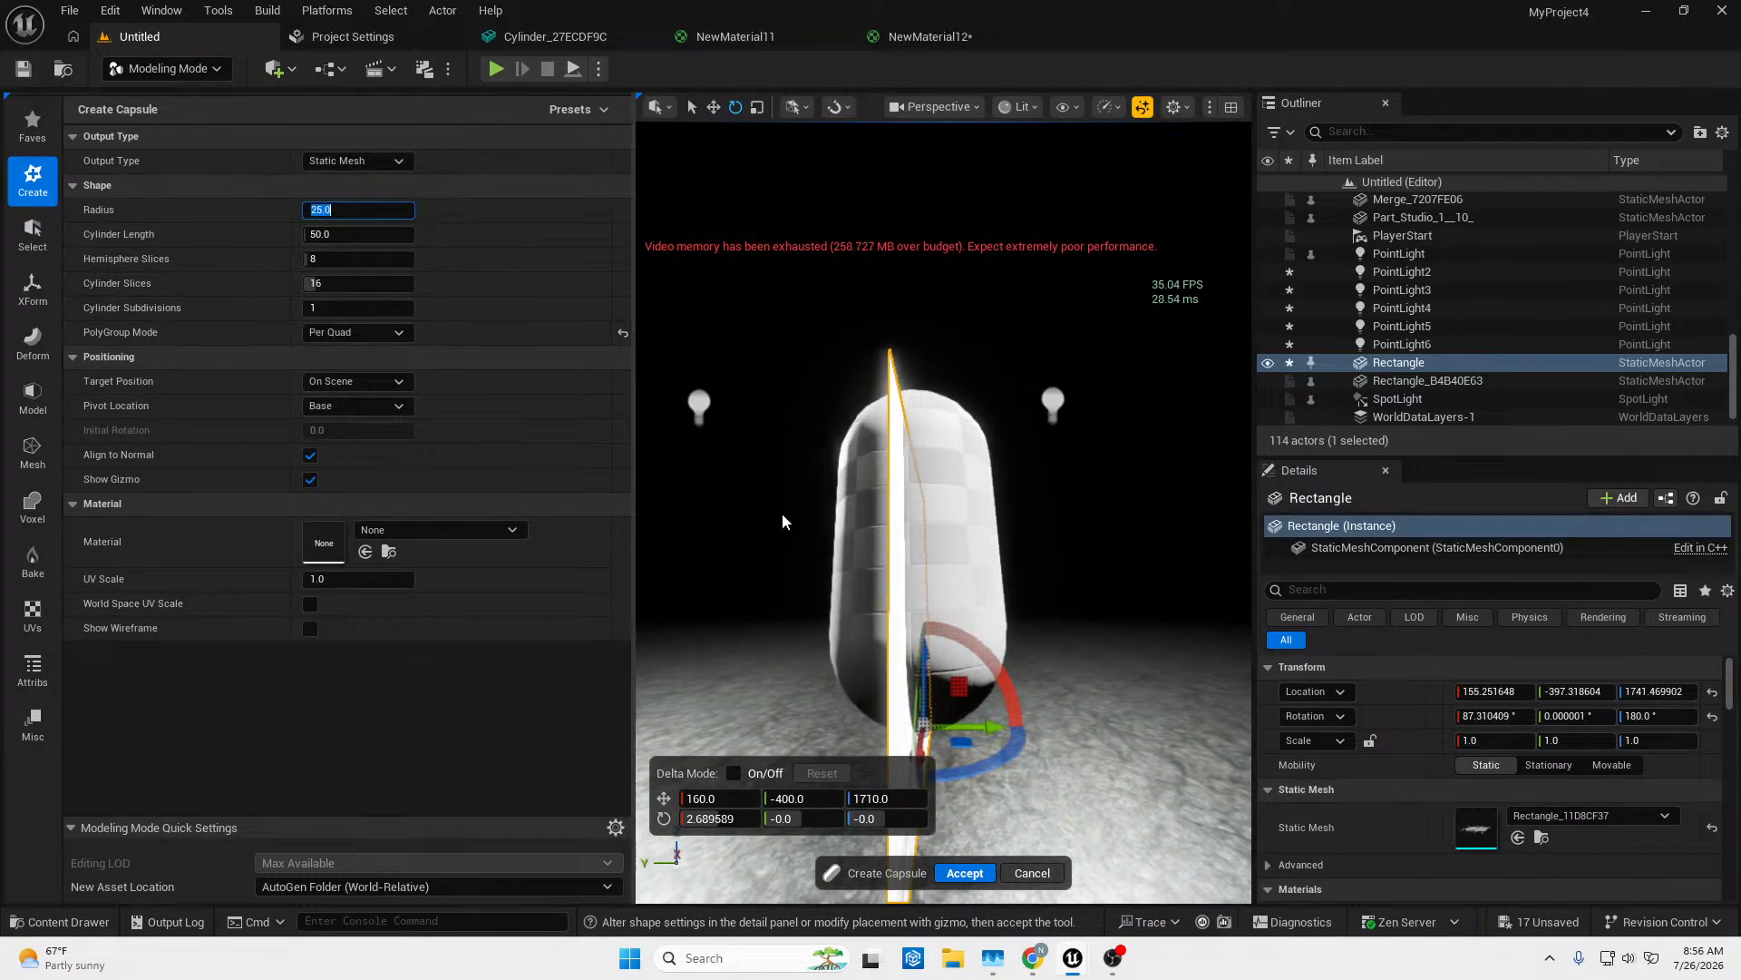
right_click_drag(781, 513, 926, 496)
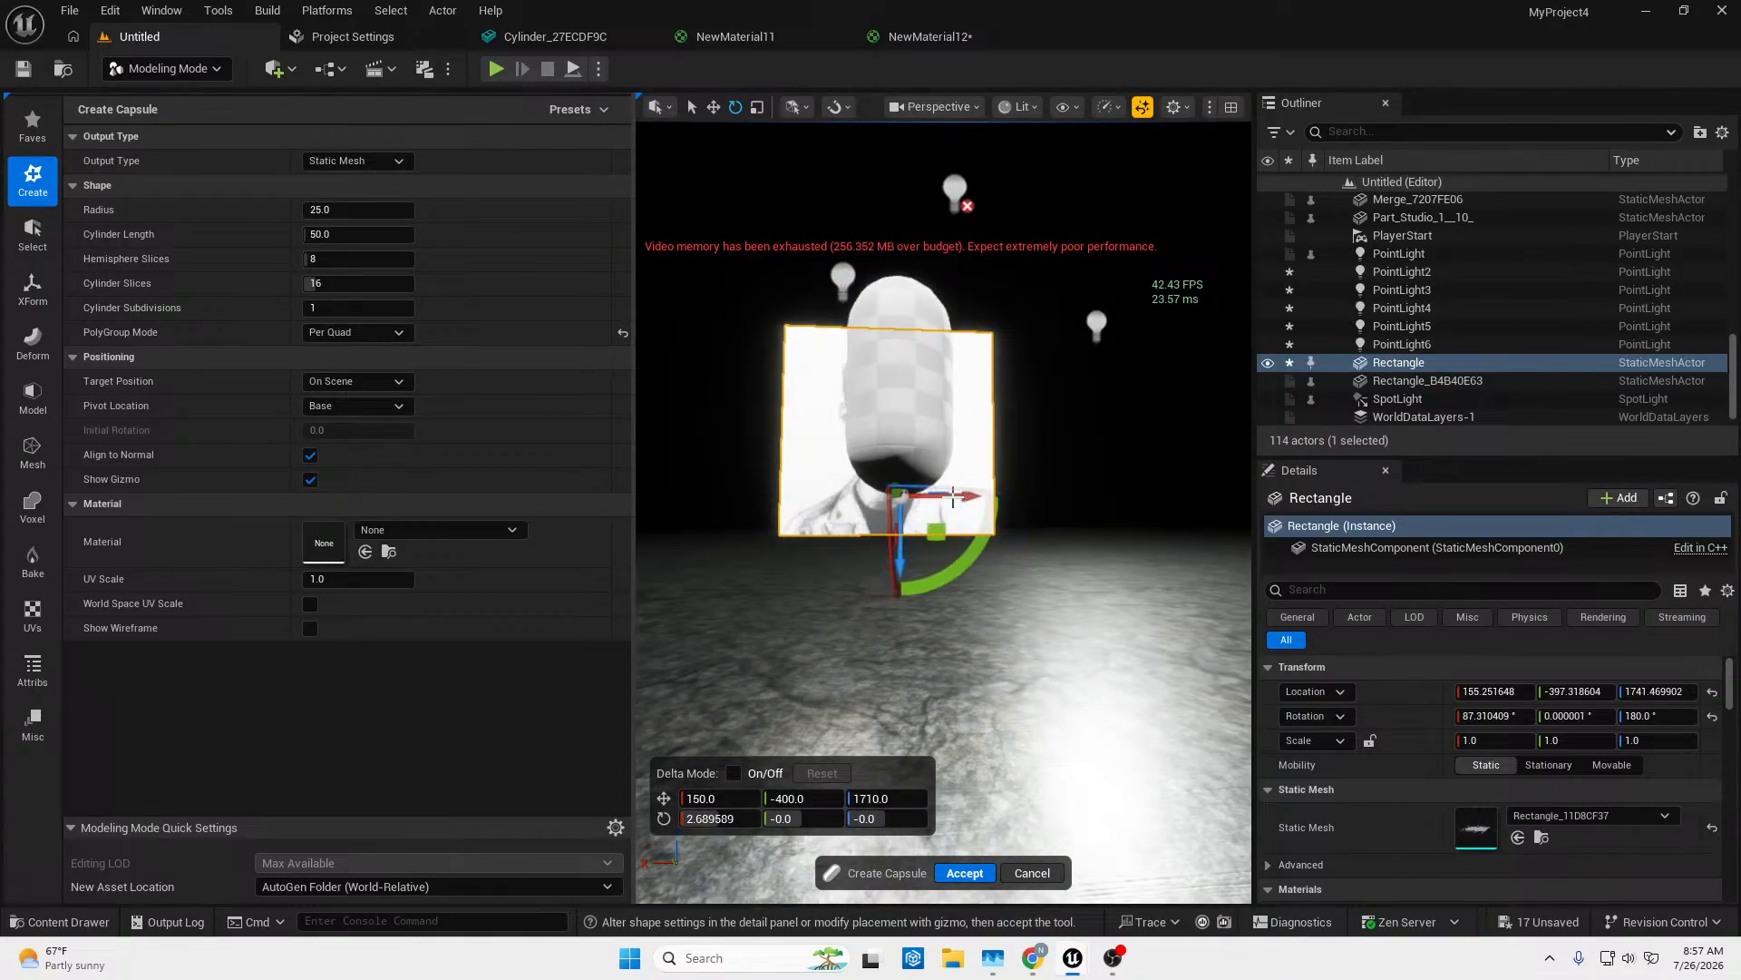
left_click(338, 212)
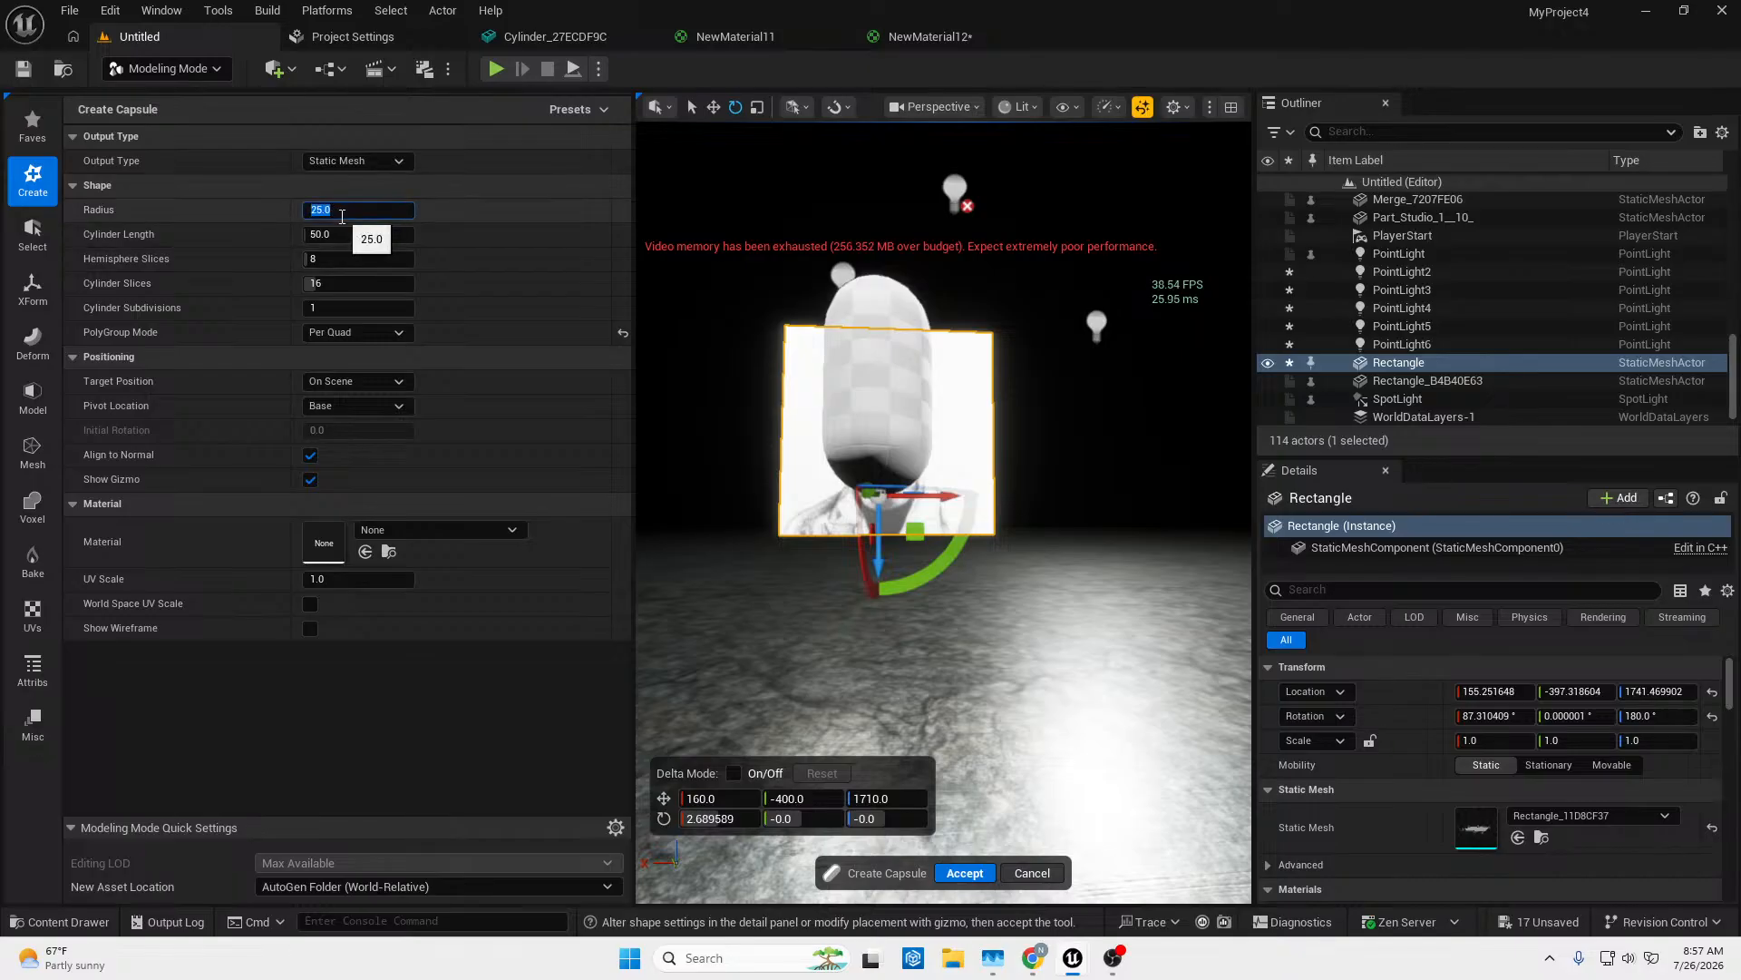
type("10")
key("Return")
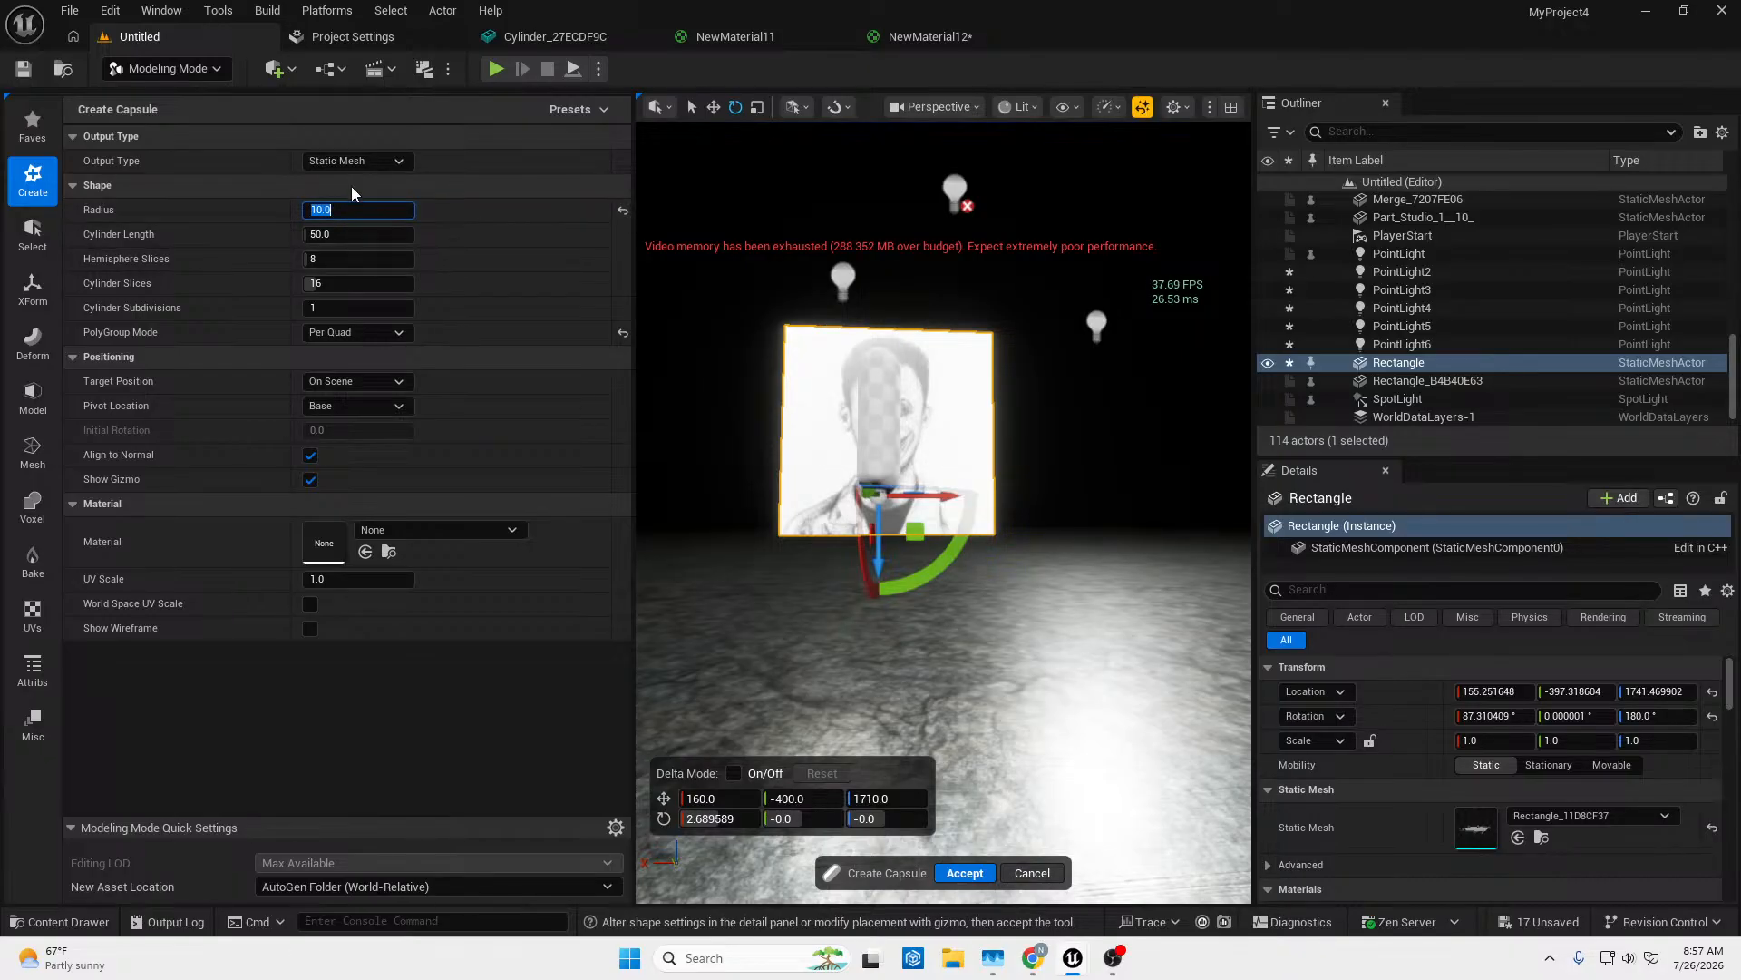
type("1")
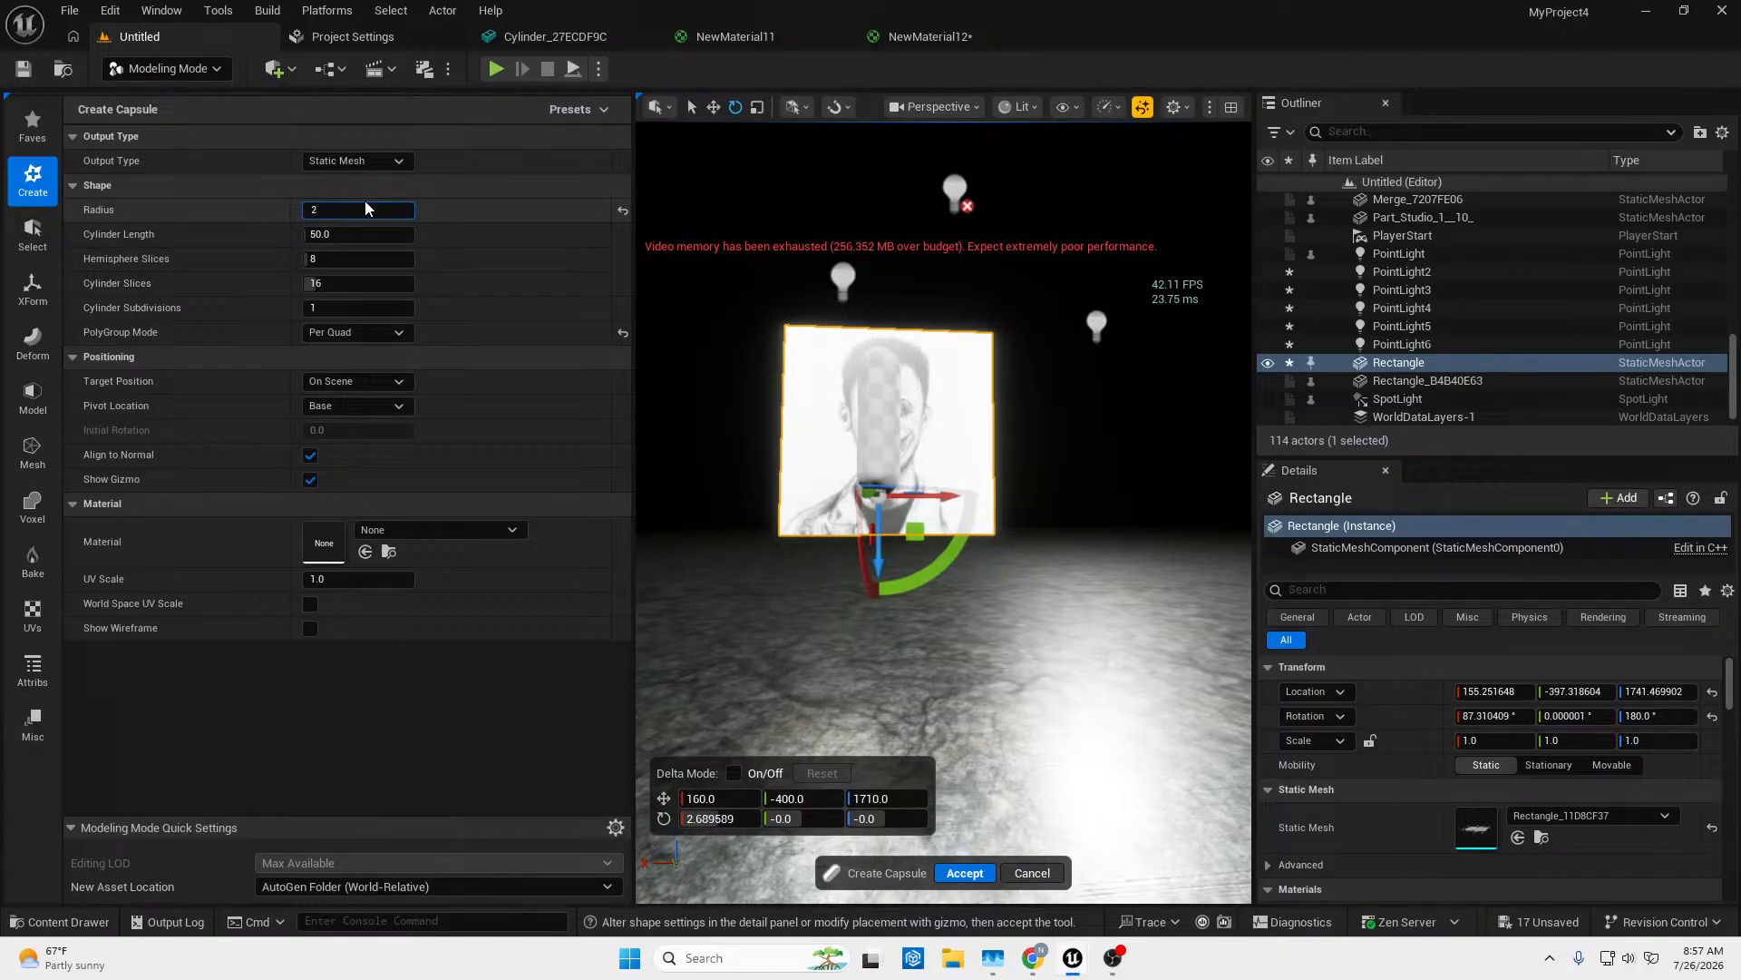
type("5")
key("Return")
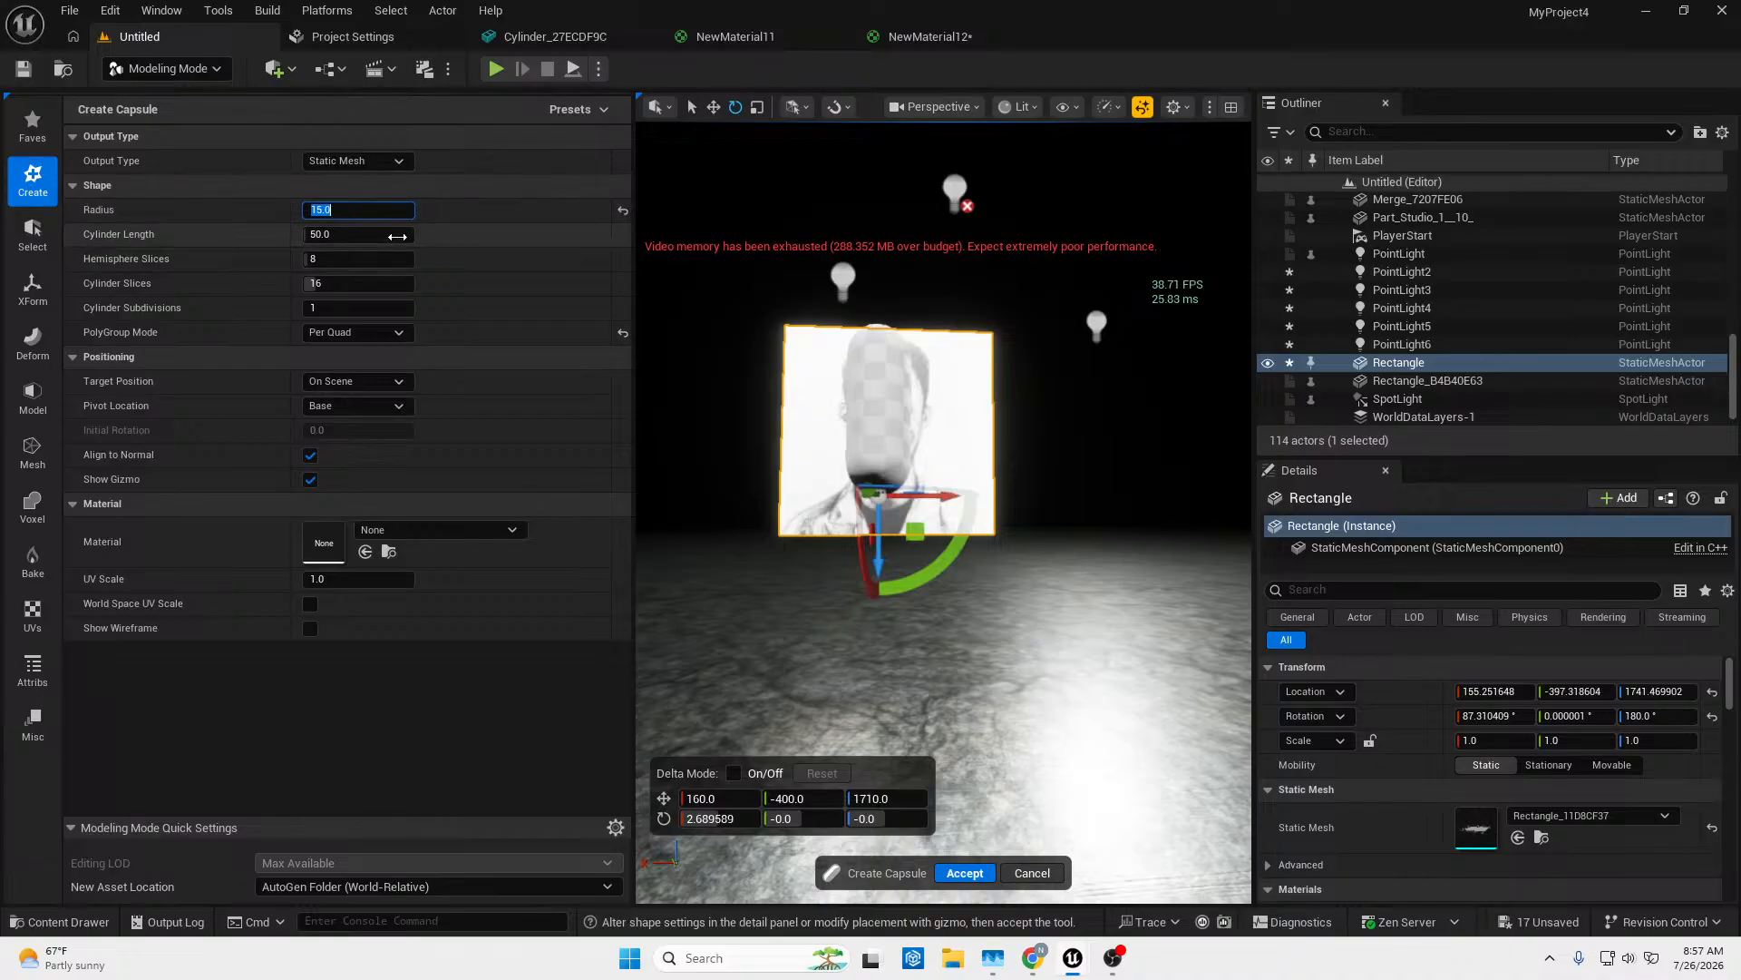
Set the capsule's radius to 20 and its cylinder length to 40.
type("20")
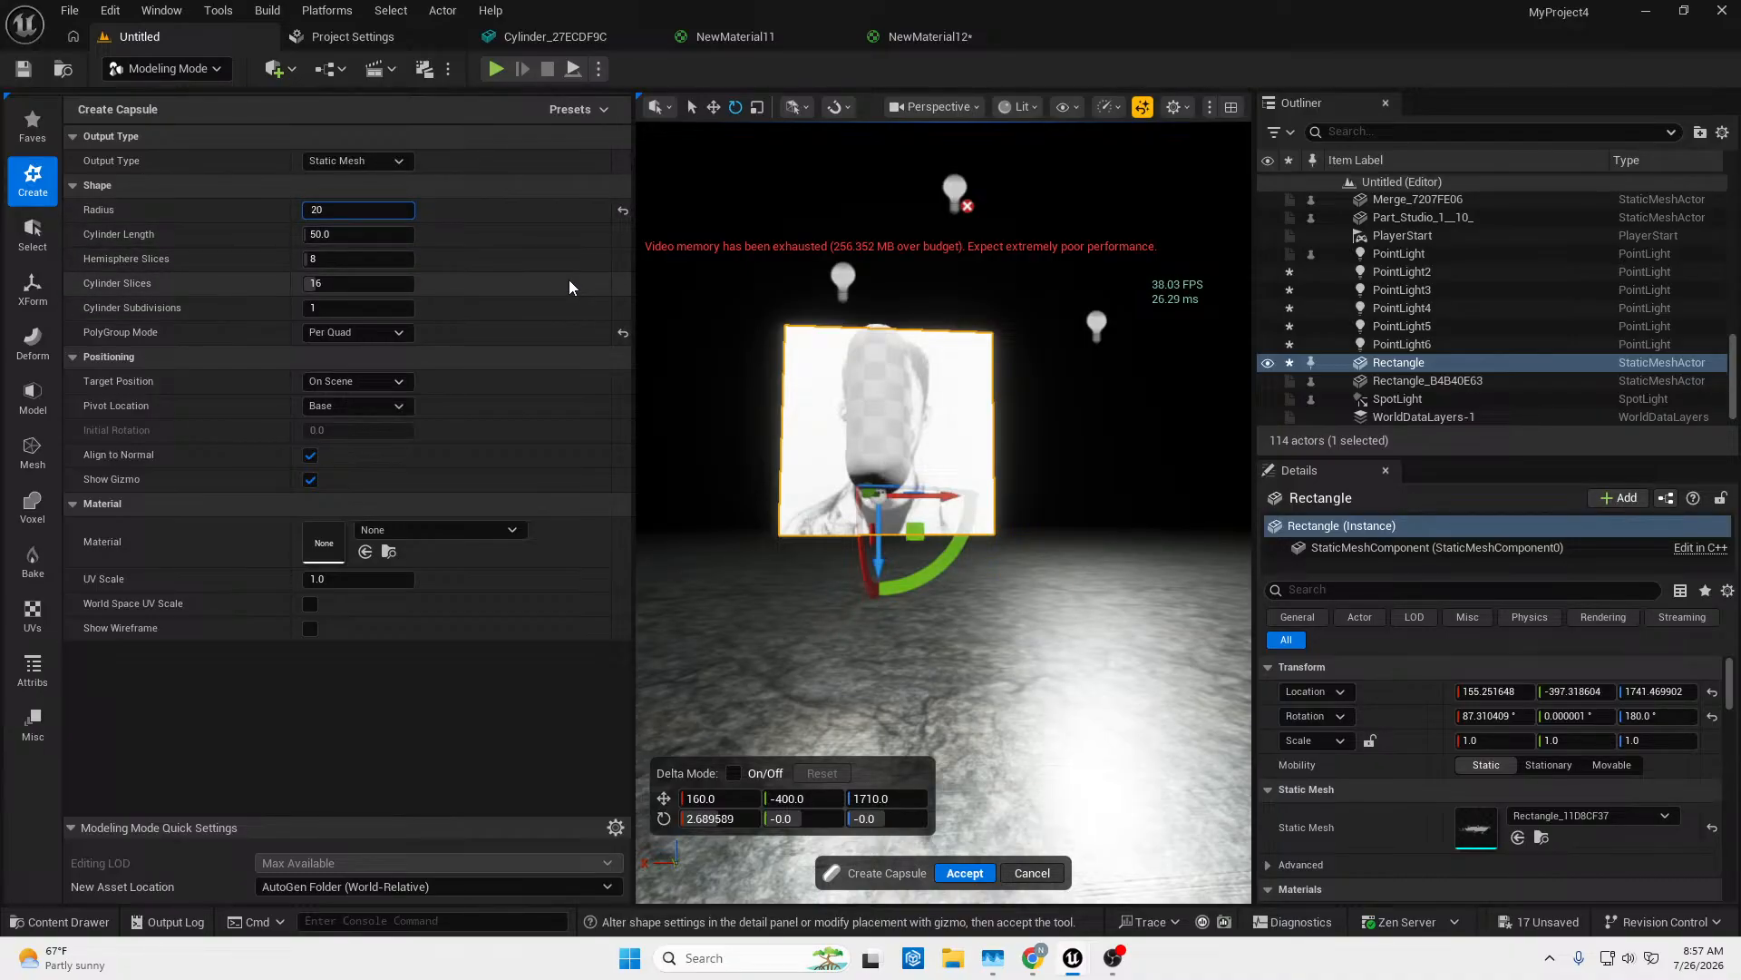
key("Return")
key("Tab")
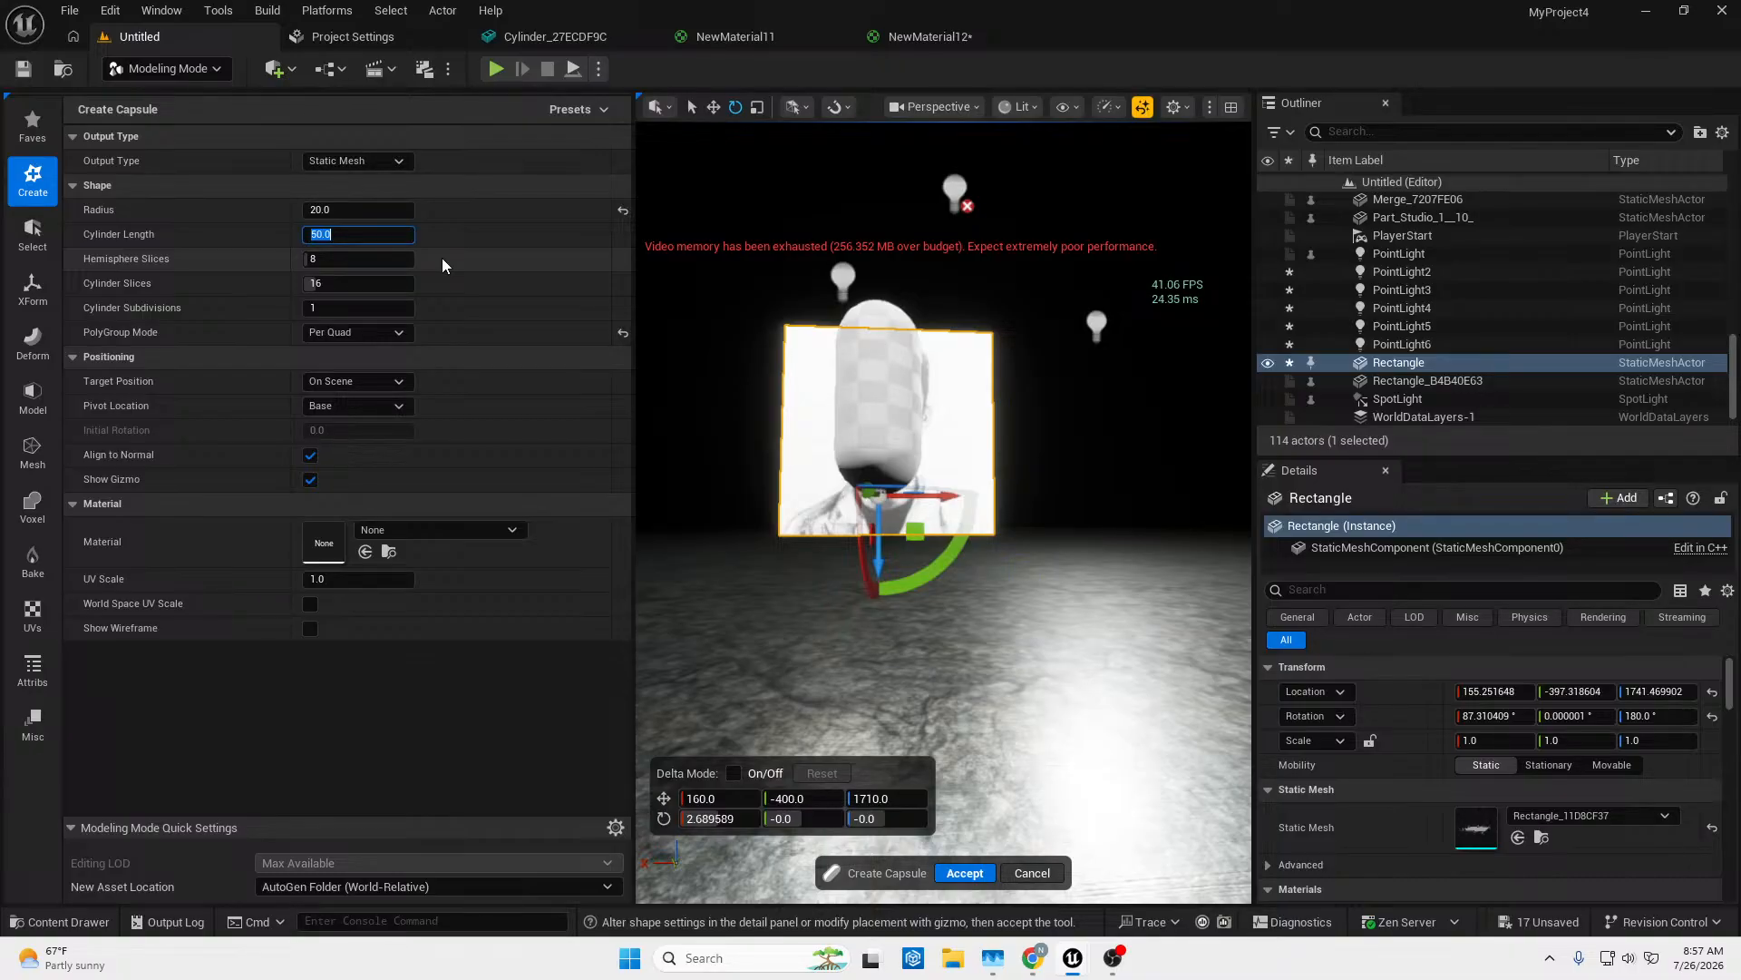
type("40")
key("Return")
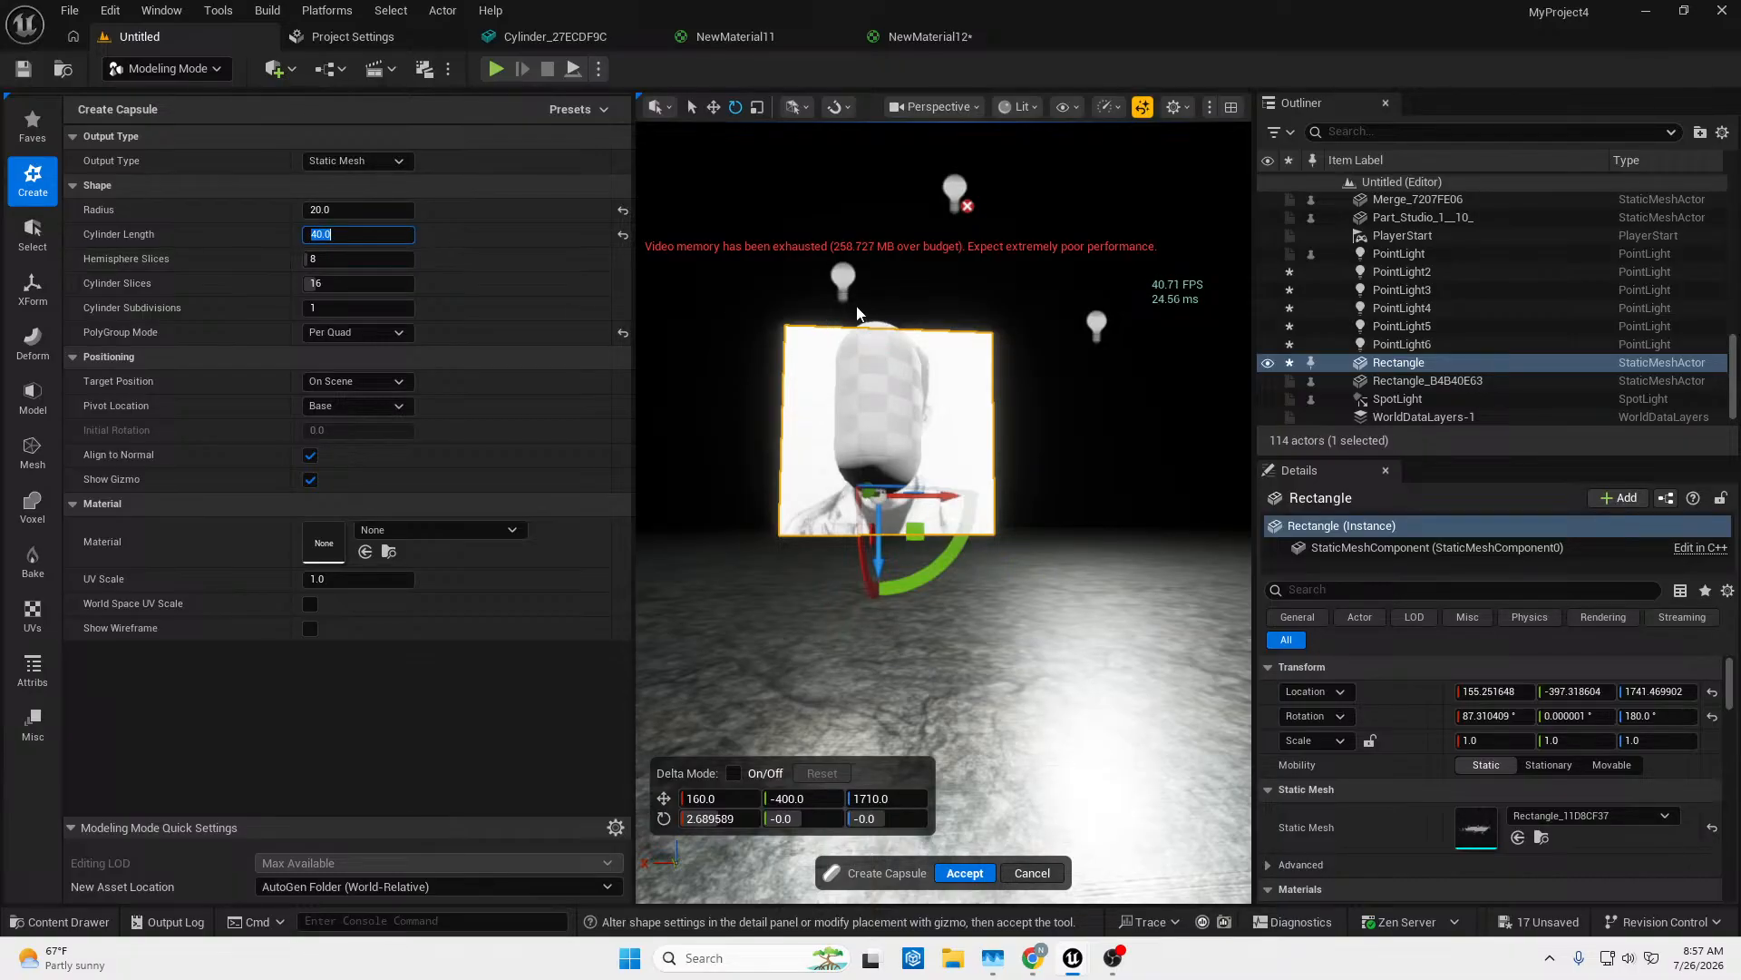
Switch the viewport to Wireframe to inspect the capsule's mesh density.
right_click_drag(857, 314, 875, 349)
key("w")
key("s")
key("w")
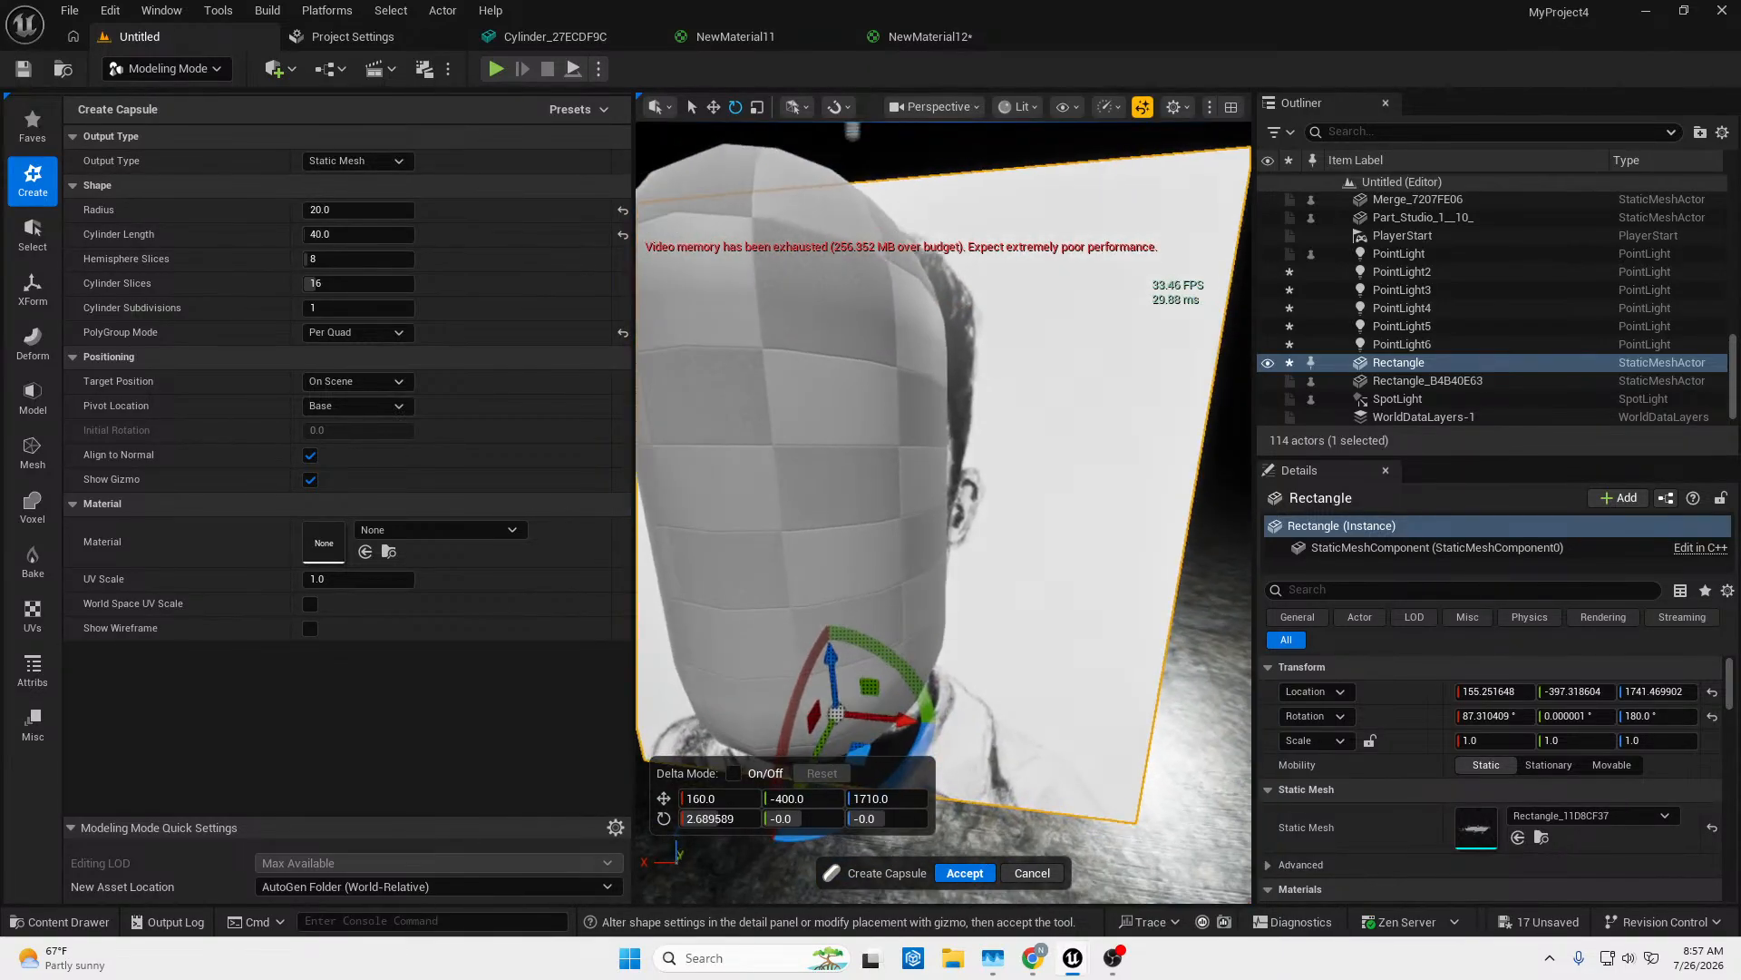
key("s")
right_click_drag(915, 263, 797, 389)
key("w")
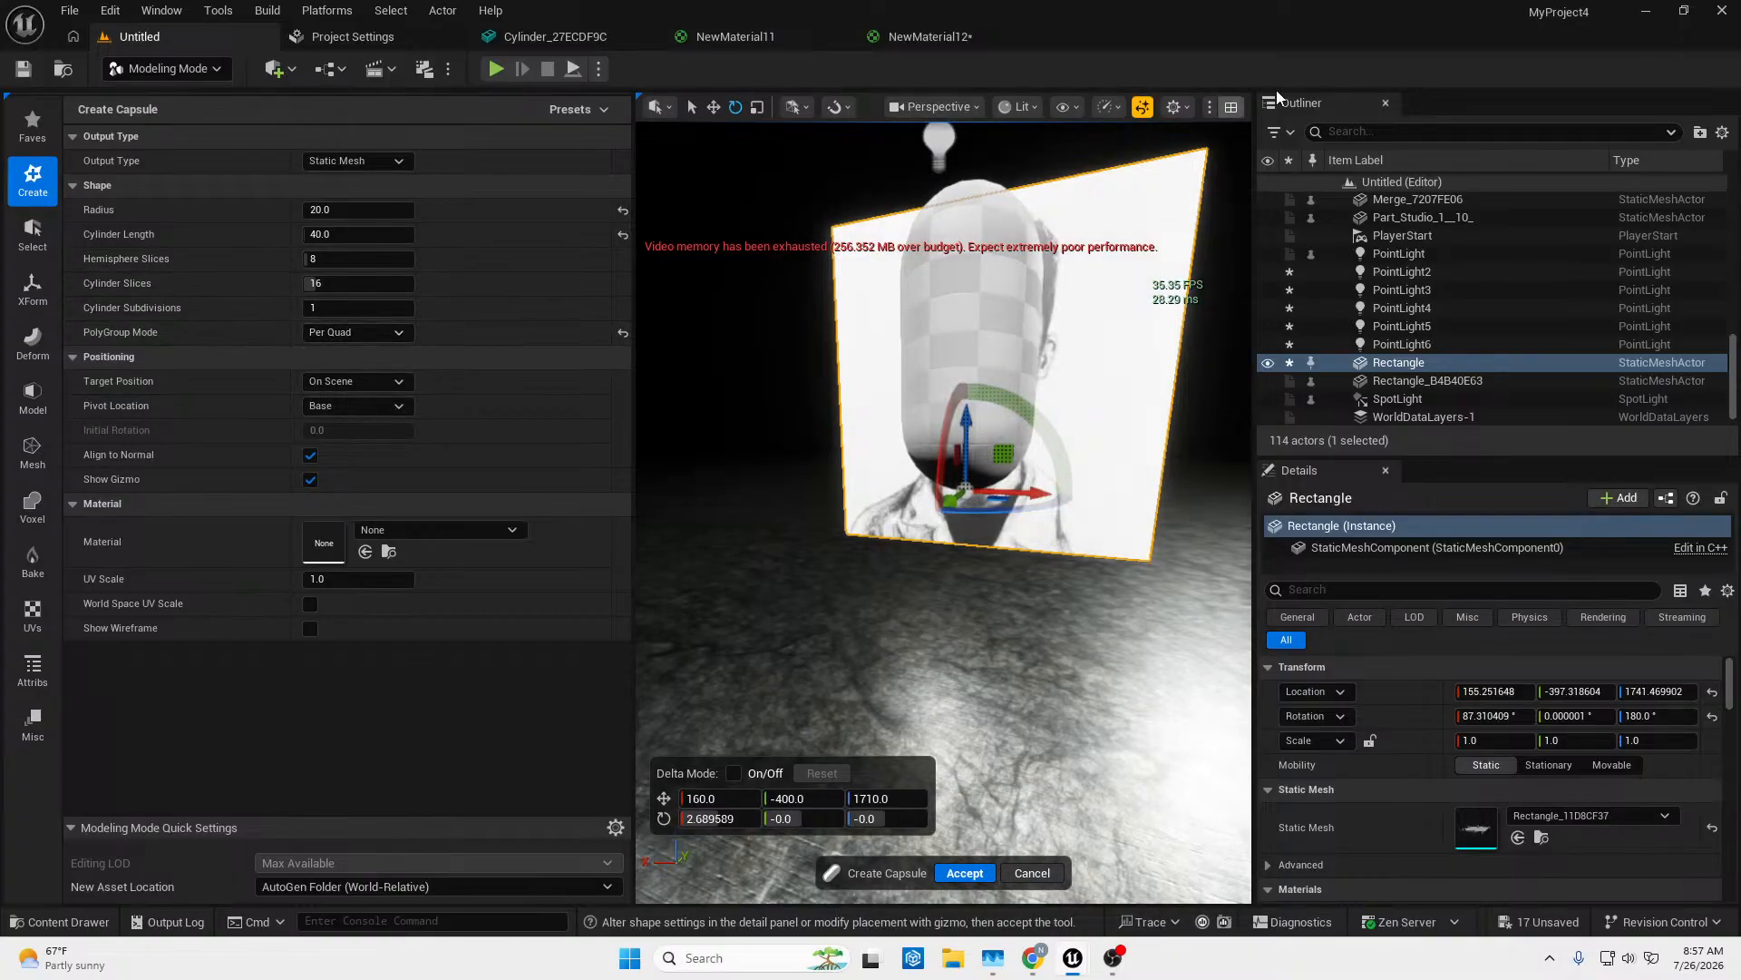
left_click(1025, 106)
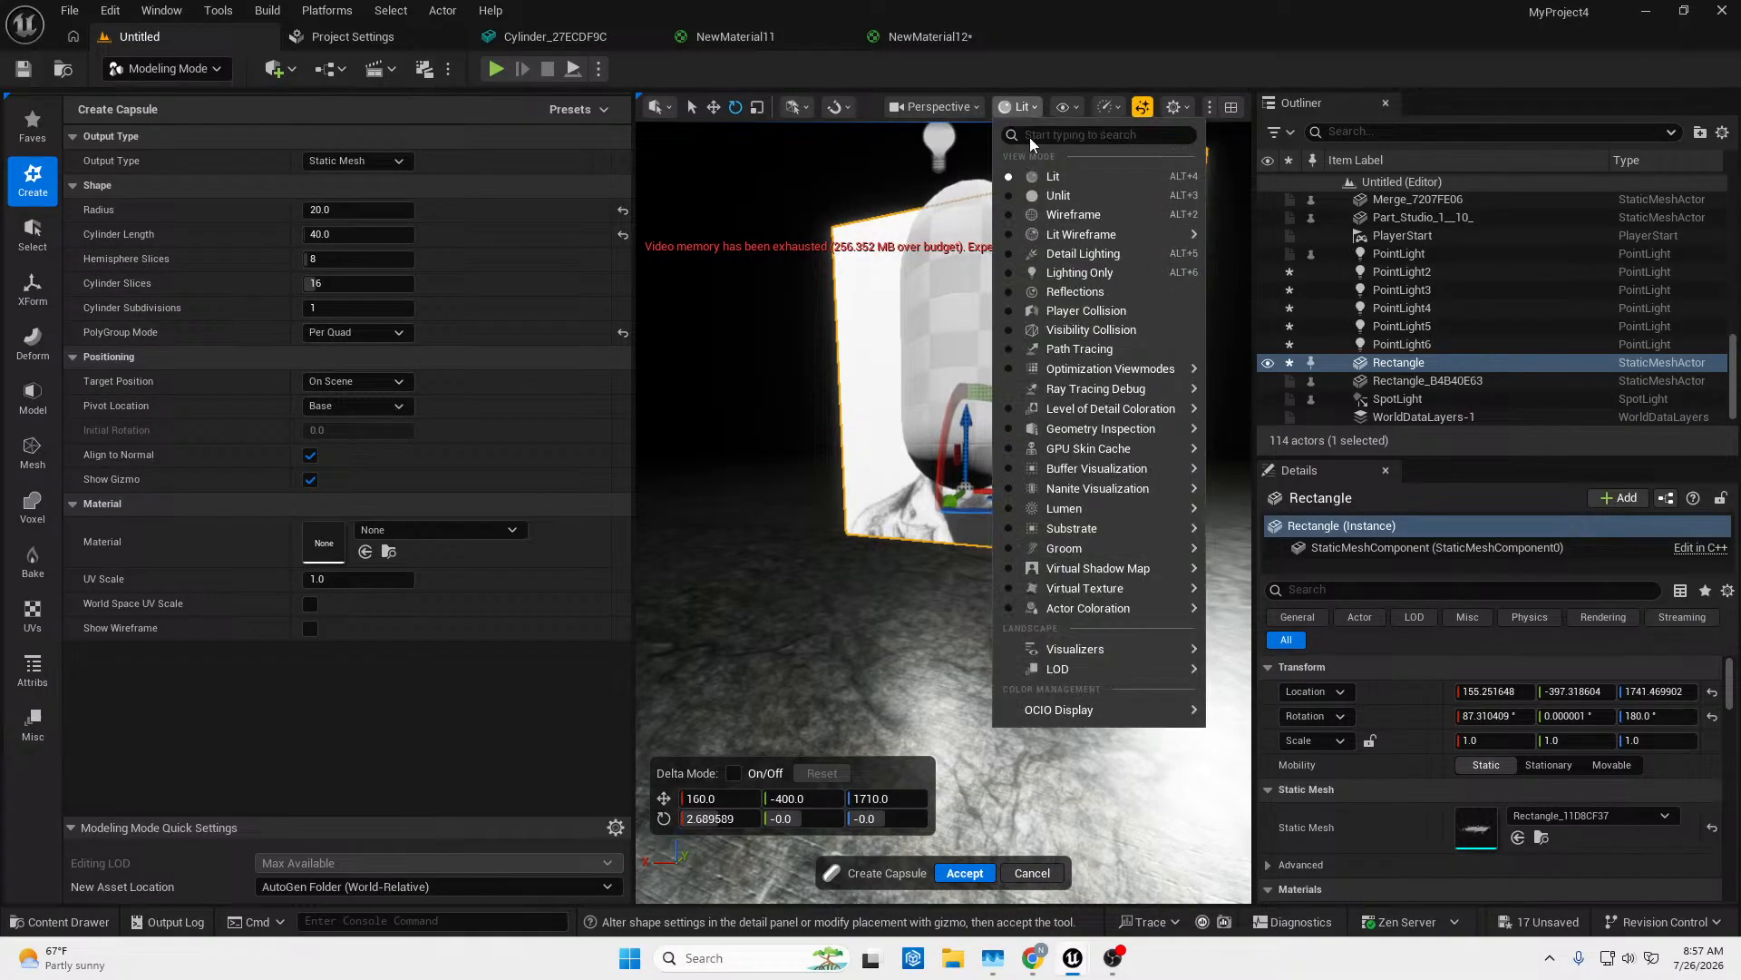
left_click(1045, 214)
right_click_drag(973, 356, 986, 297)
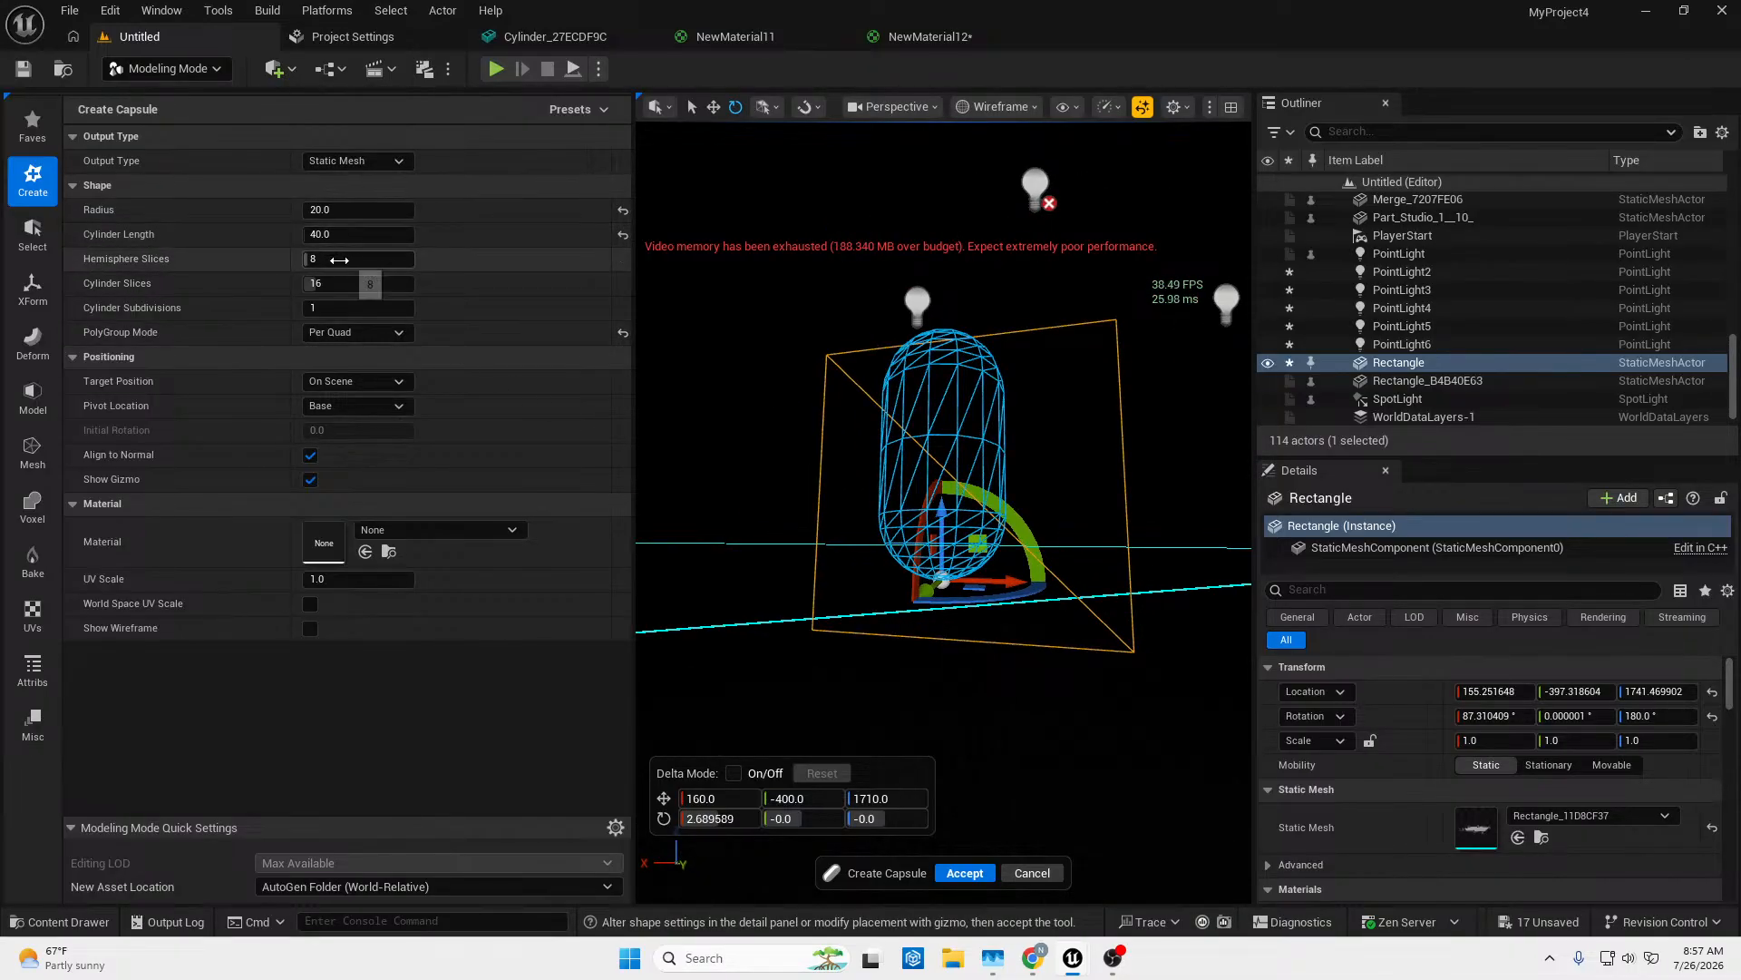
Set the capsule to 43 hemisphere slices, 100 cylinder slices and 46 cylinder subdivisions, and accept it.
left_click_drag(340, 260, 359, 308)
right_click_drag(817, 408, 836, 439)
key("w")
key("s")
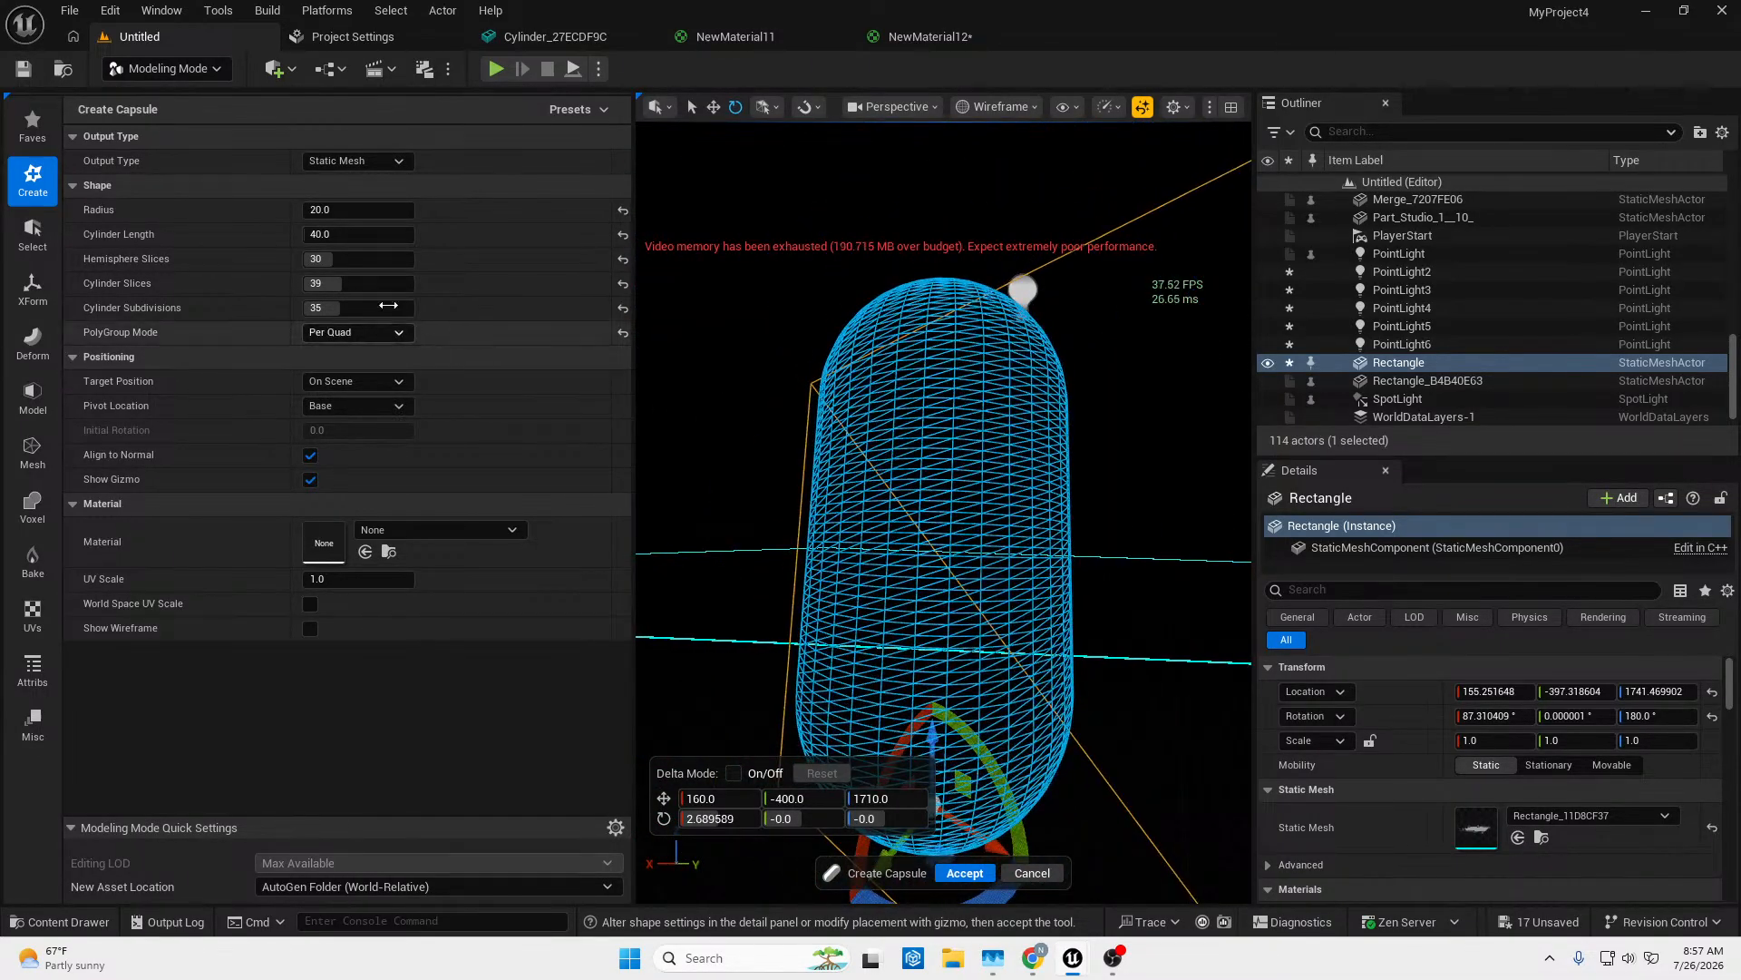
left_click_drag(350, 284, 427, 284)
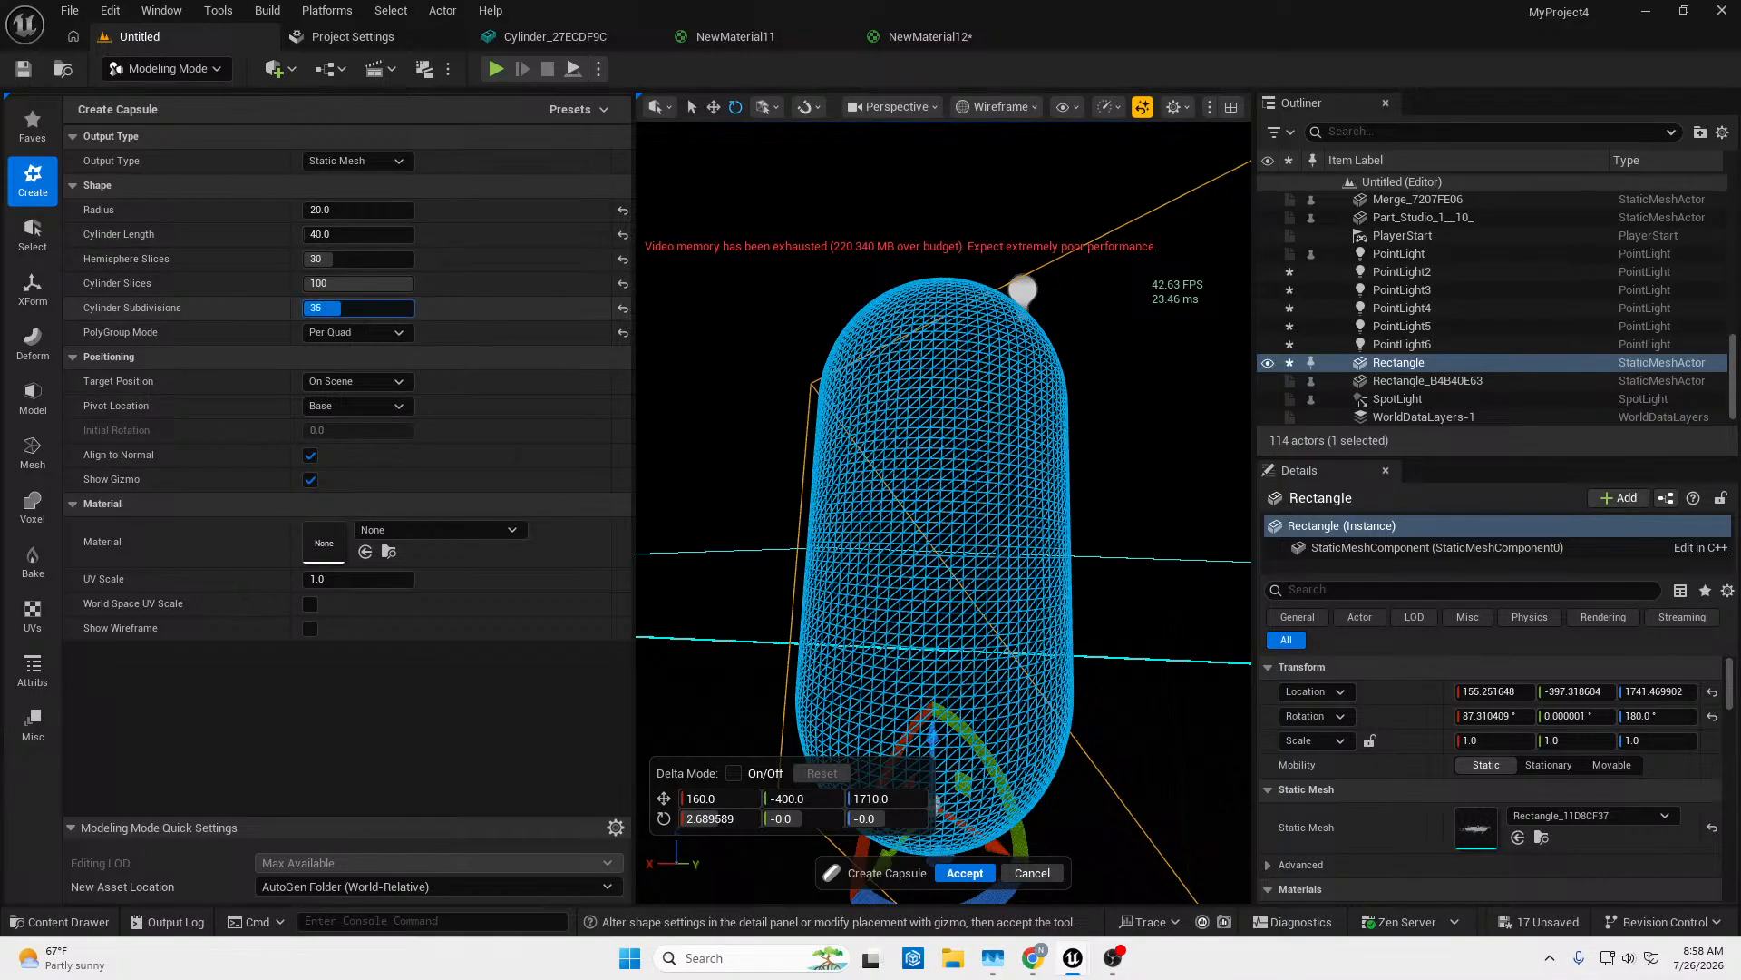
left_click_drag(344, 307, 370, 283)
left_click(335, 280)
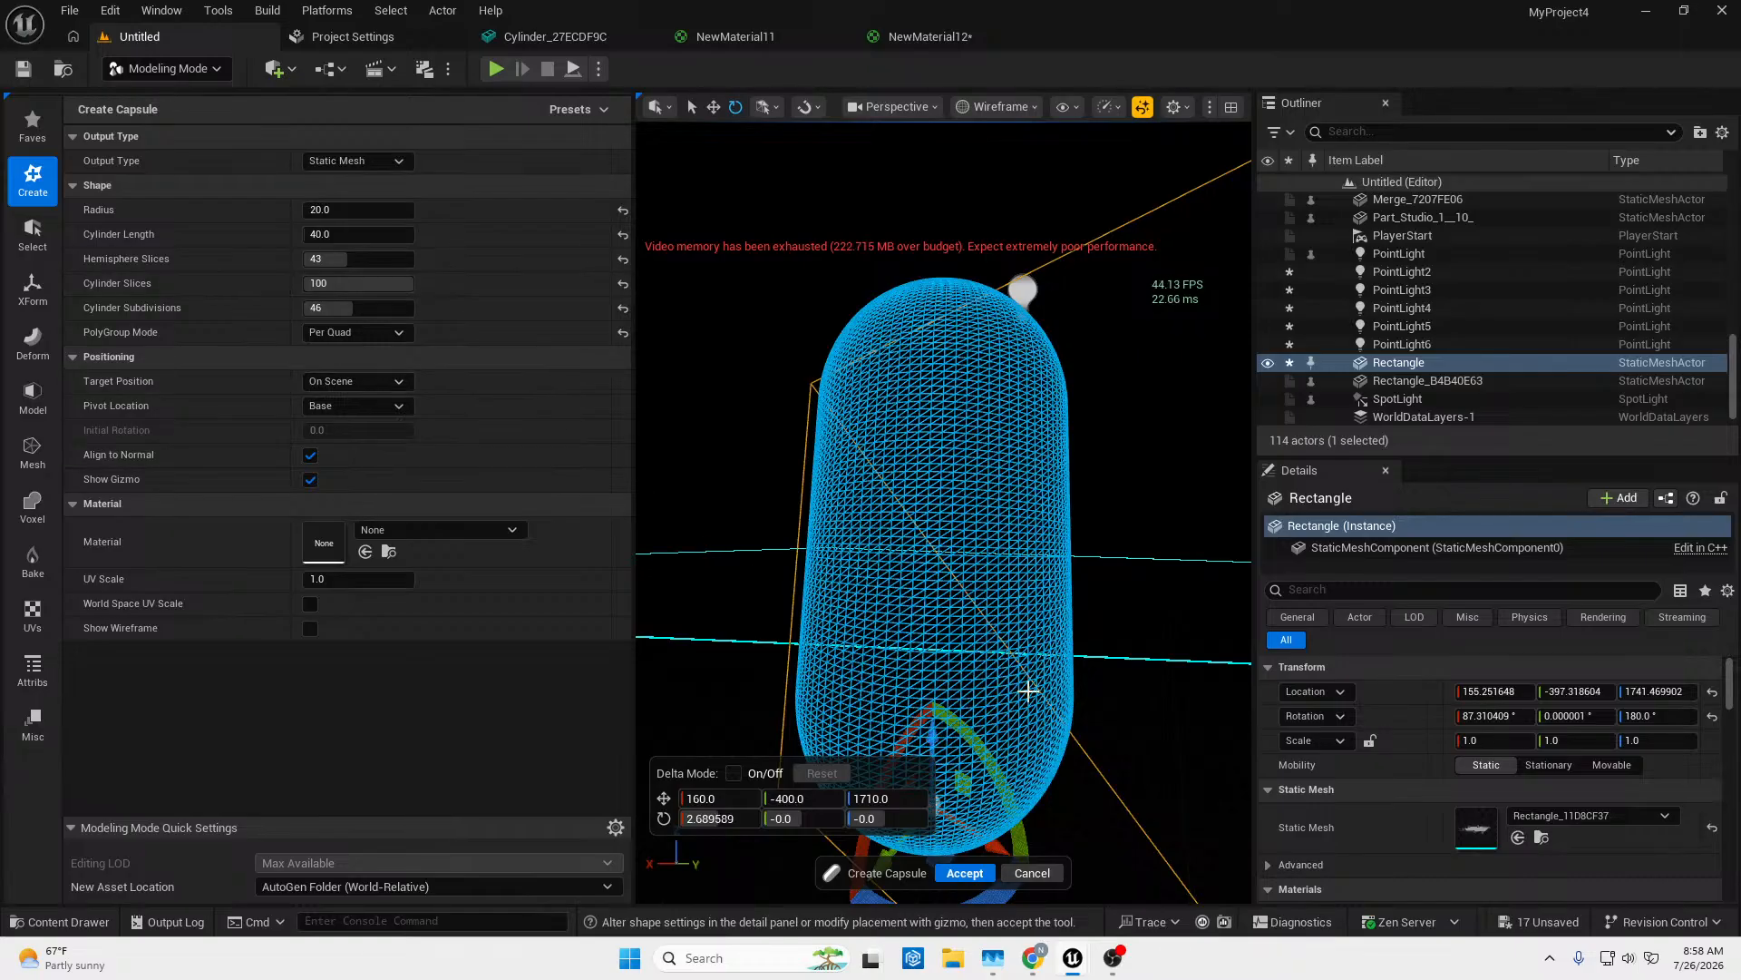
left_click(960, 873)
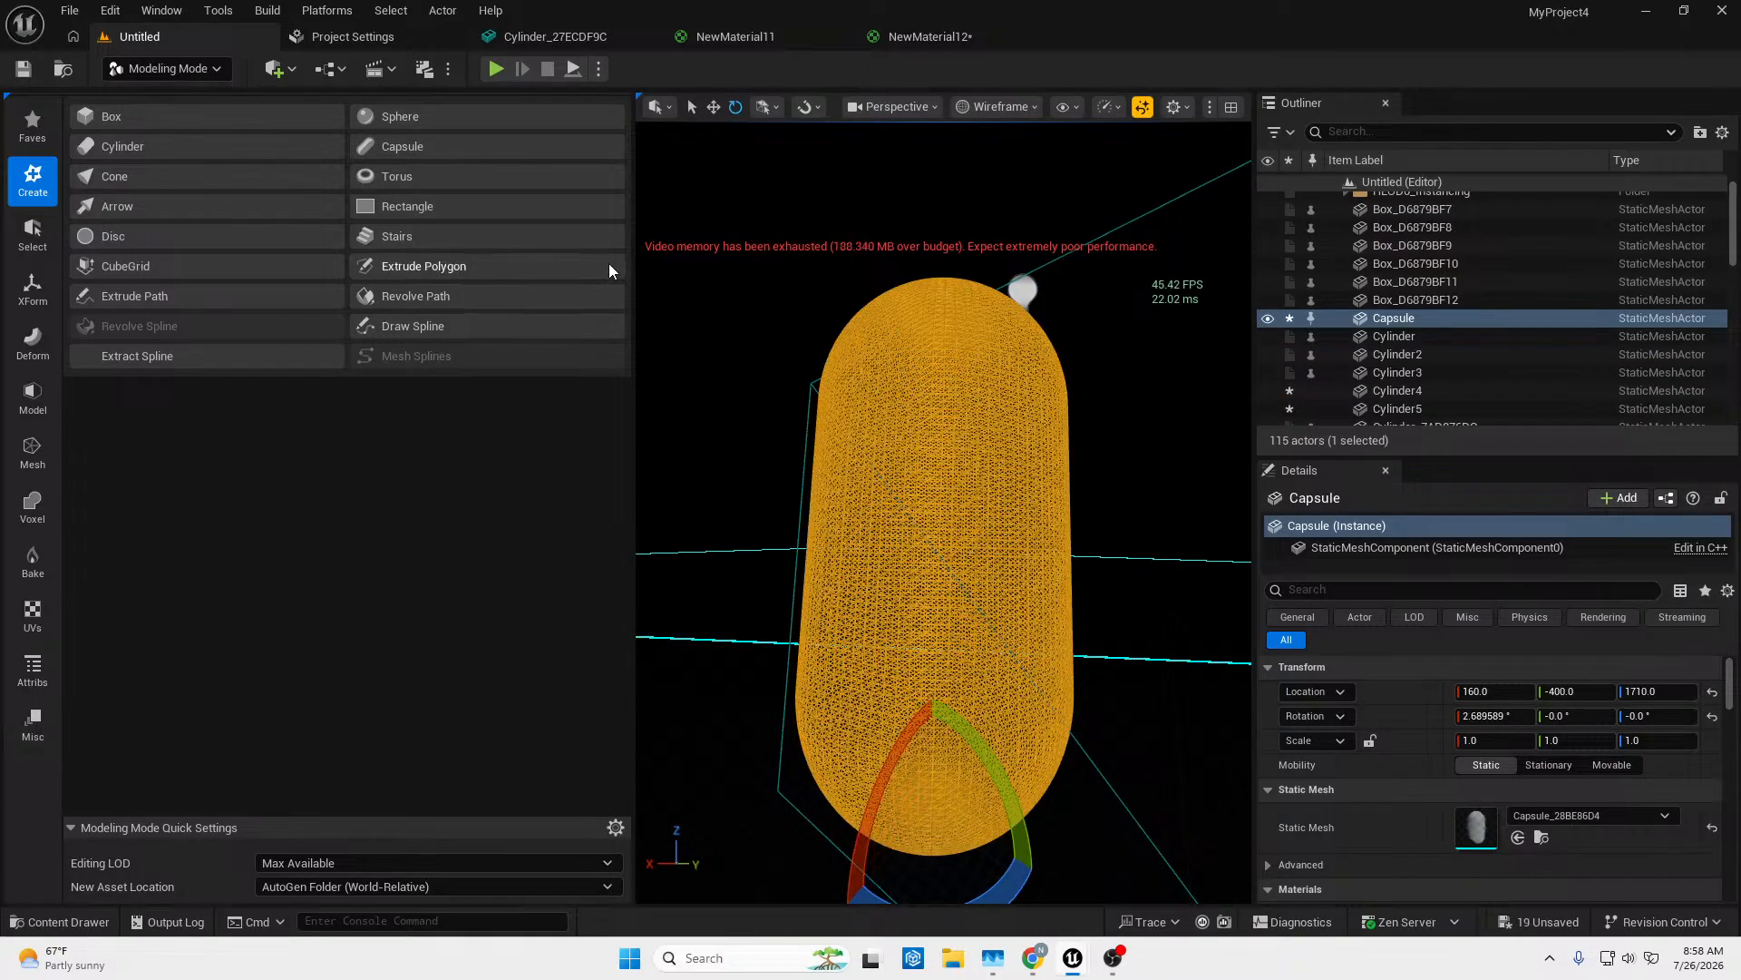
Change the viewport from Wireframe to Unlit shading to view the capsule against the portrait.
left_click(998, 109)
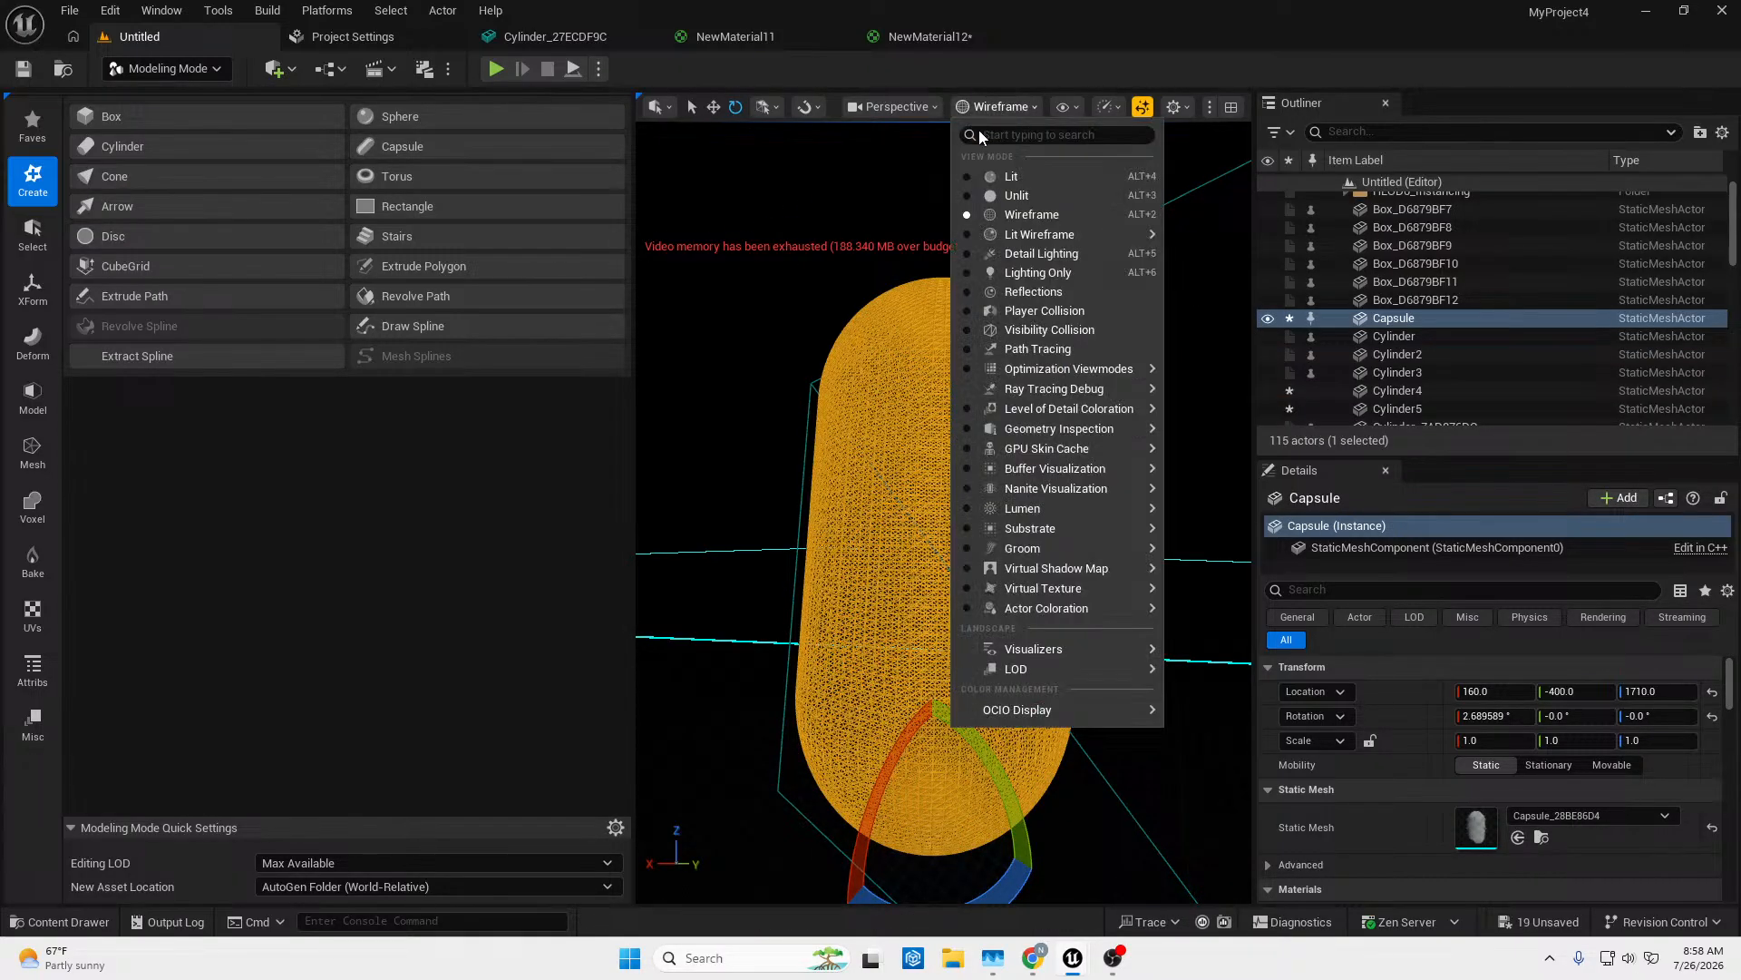
left_click(978, 176)
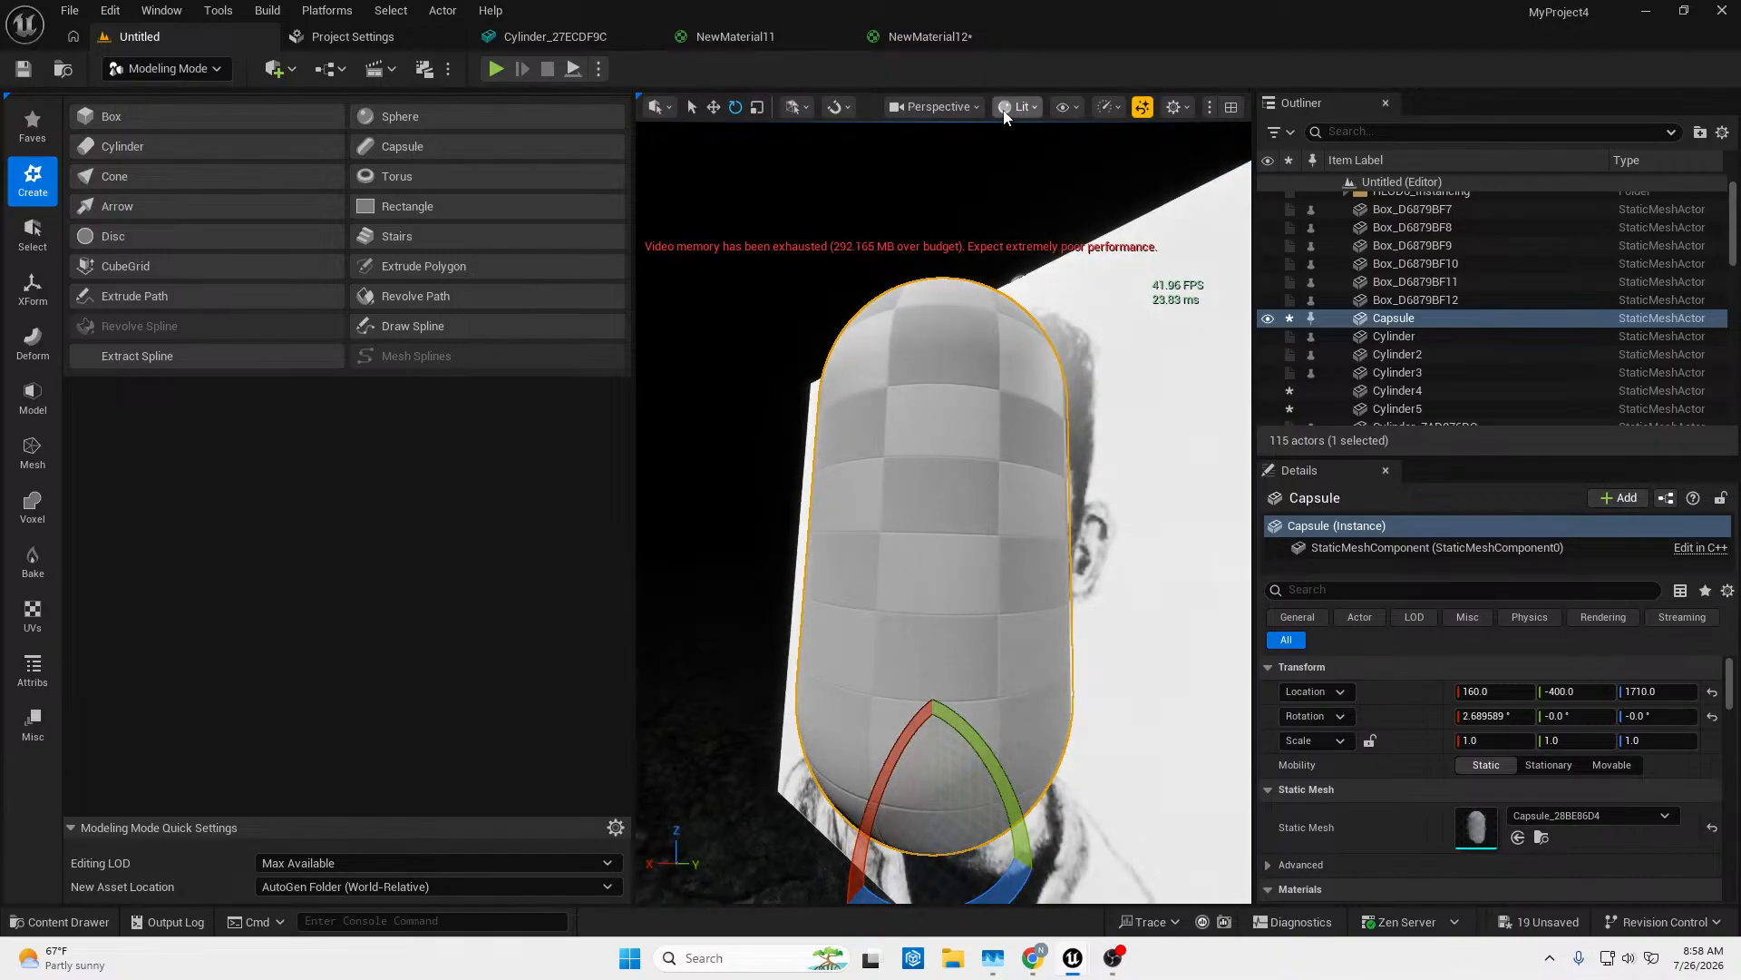
left_click(1006, 116)
left_click(1021, 194)
right_click_drag(1006, 254, 980, 291)
key("s")
key("w")
key("s")
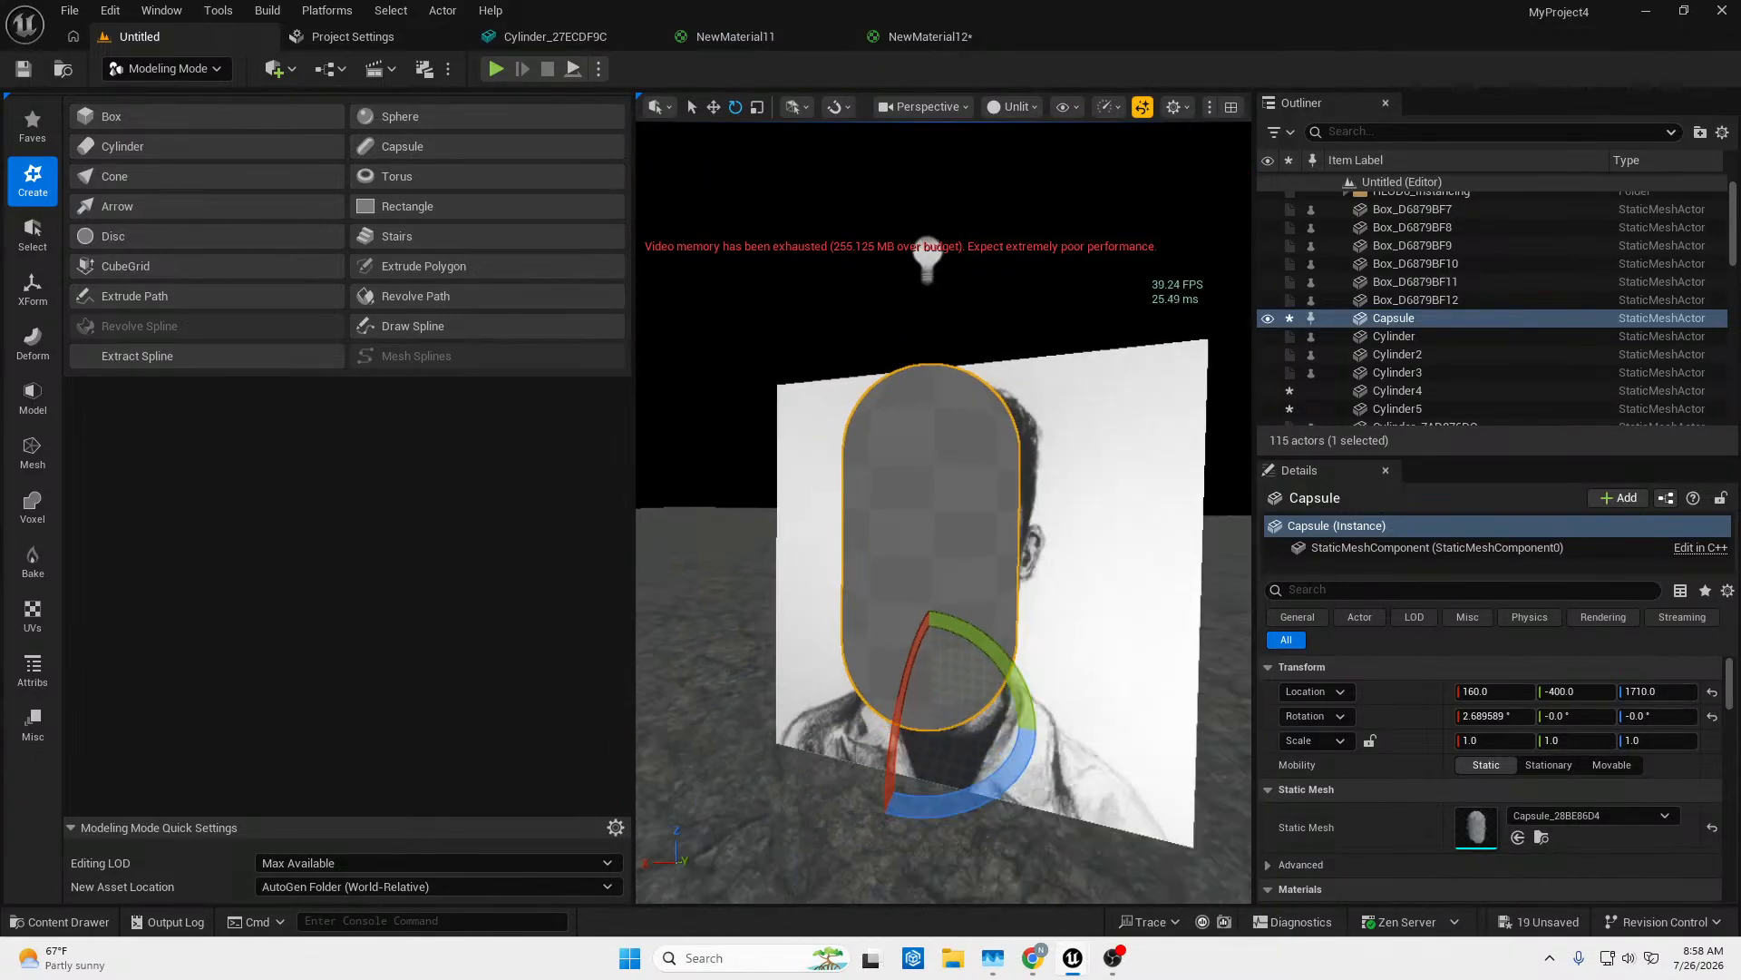
Duplicate the capsule and move the copy straight down to Z 1650 as a neck piece.
right_click_drag(942, 231, 858, 318)
key("w")
key("s")
key("w")
key("s")
key("w")
key("s")
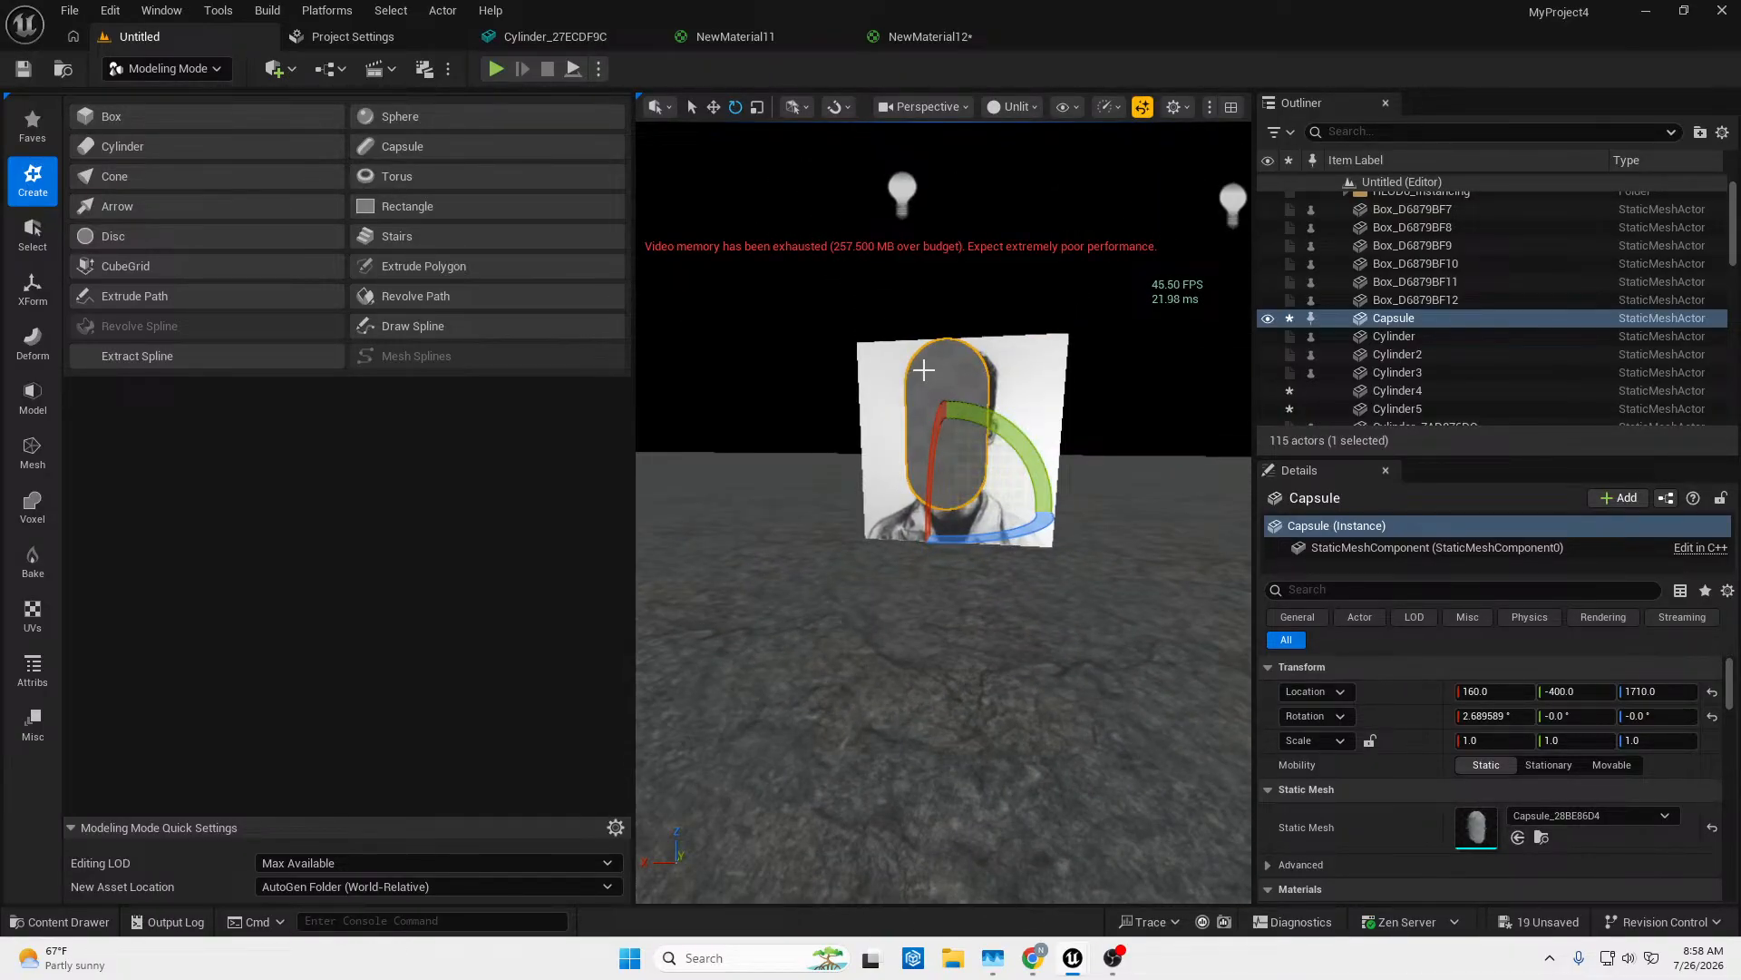
key("ctrl+d")
key("w")
left_click_drag(950, 458, 950, 548)
Narrow the duplicated capsule by setting its X and Y scale to 0.5.
left_click(1514, 746)
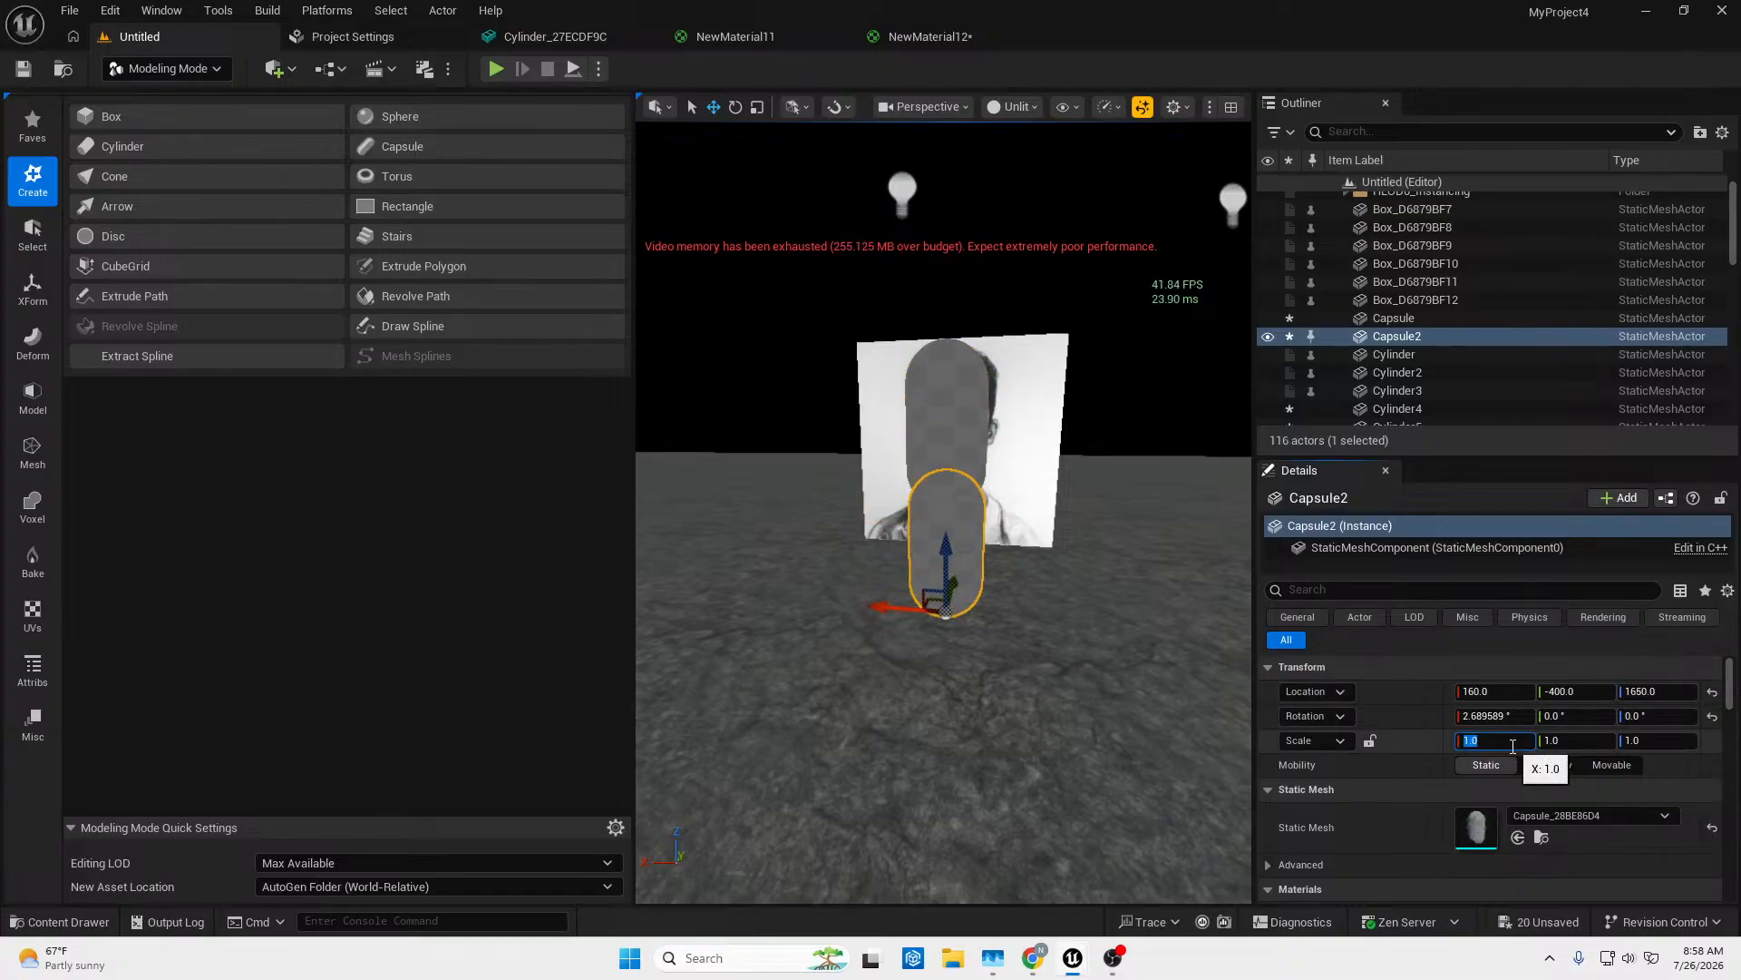
type("0.1")
key("Return")
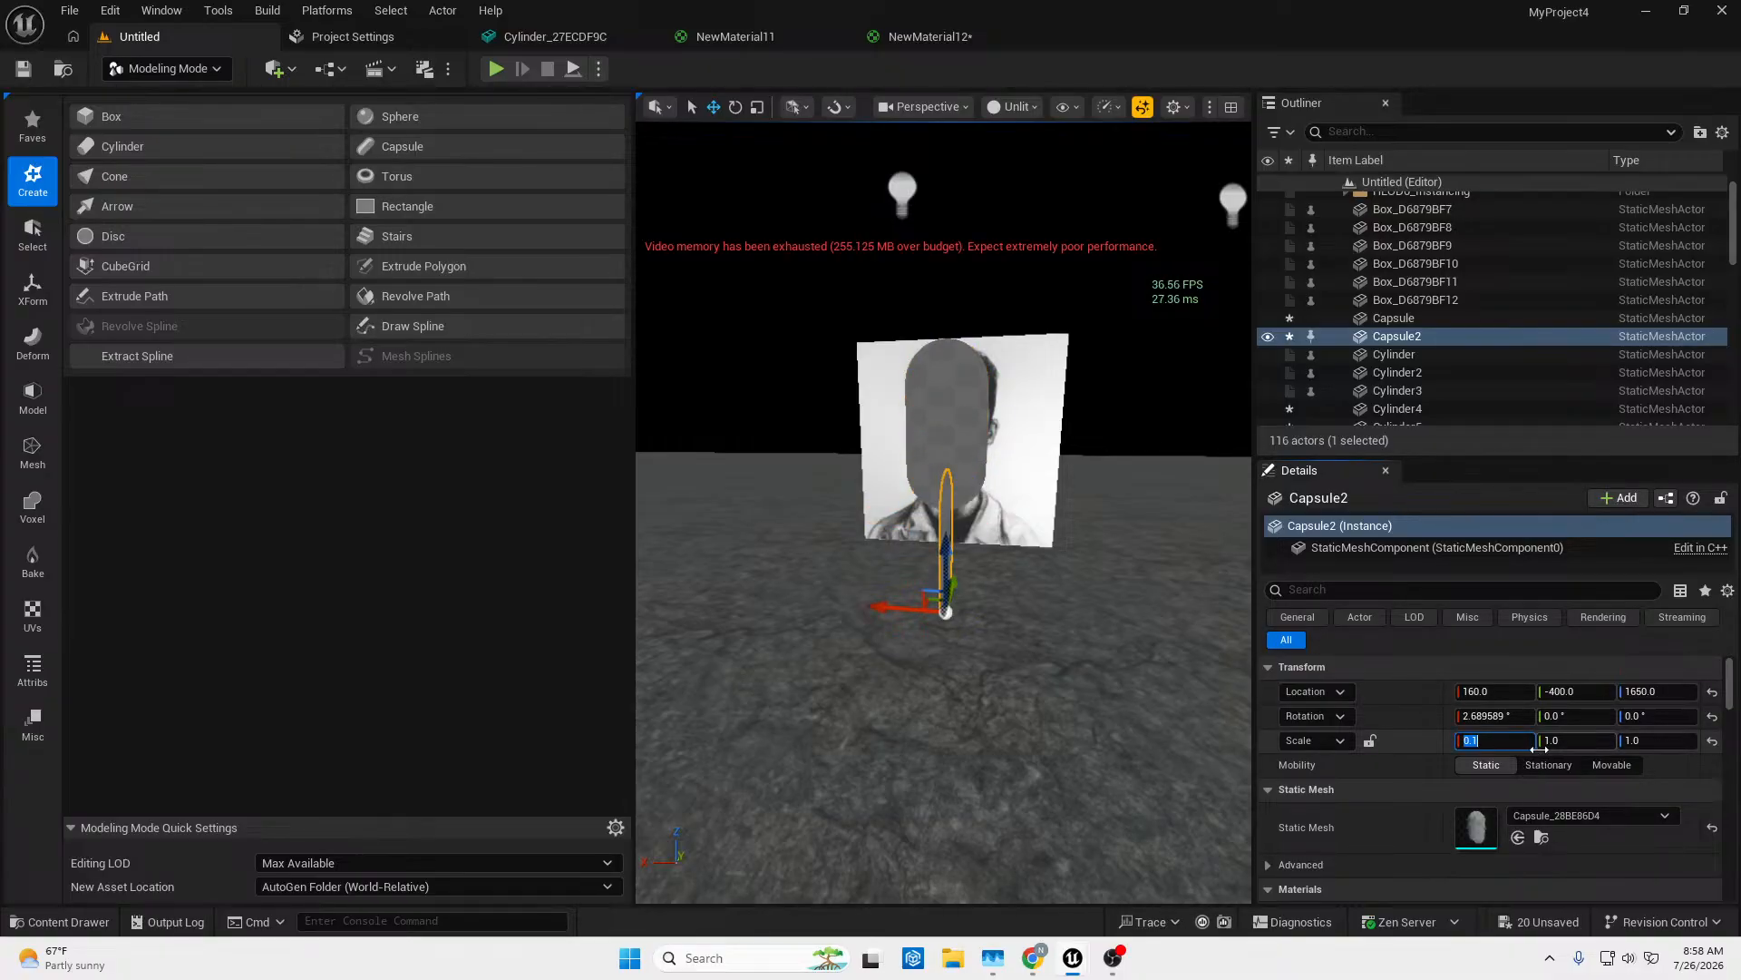
type("0.")
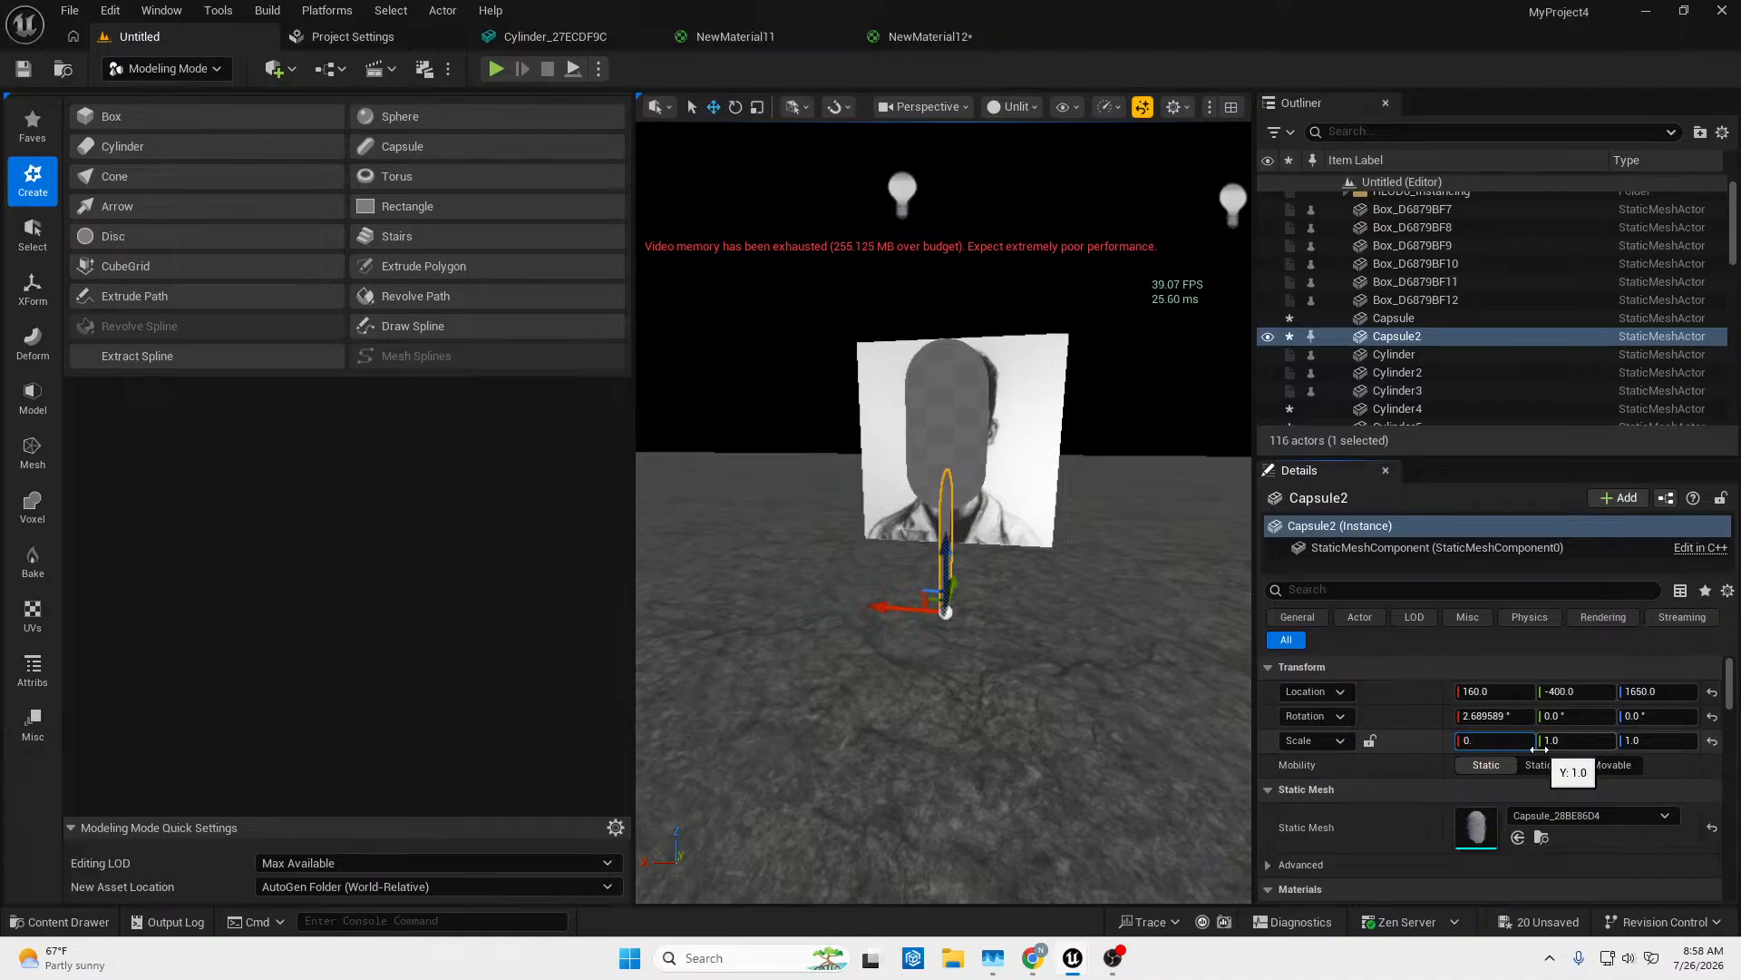
type("5")
key("Return")
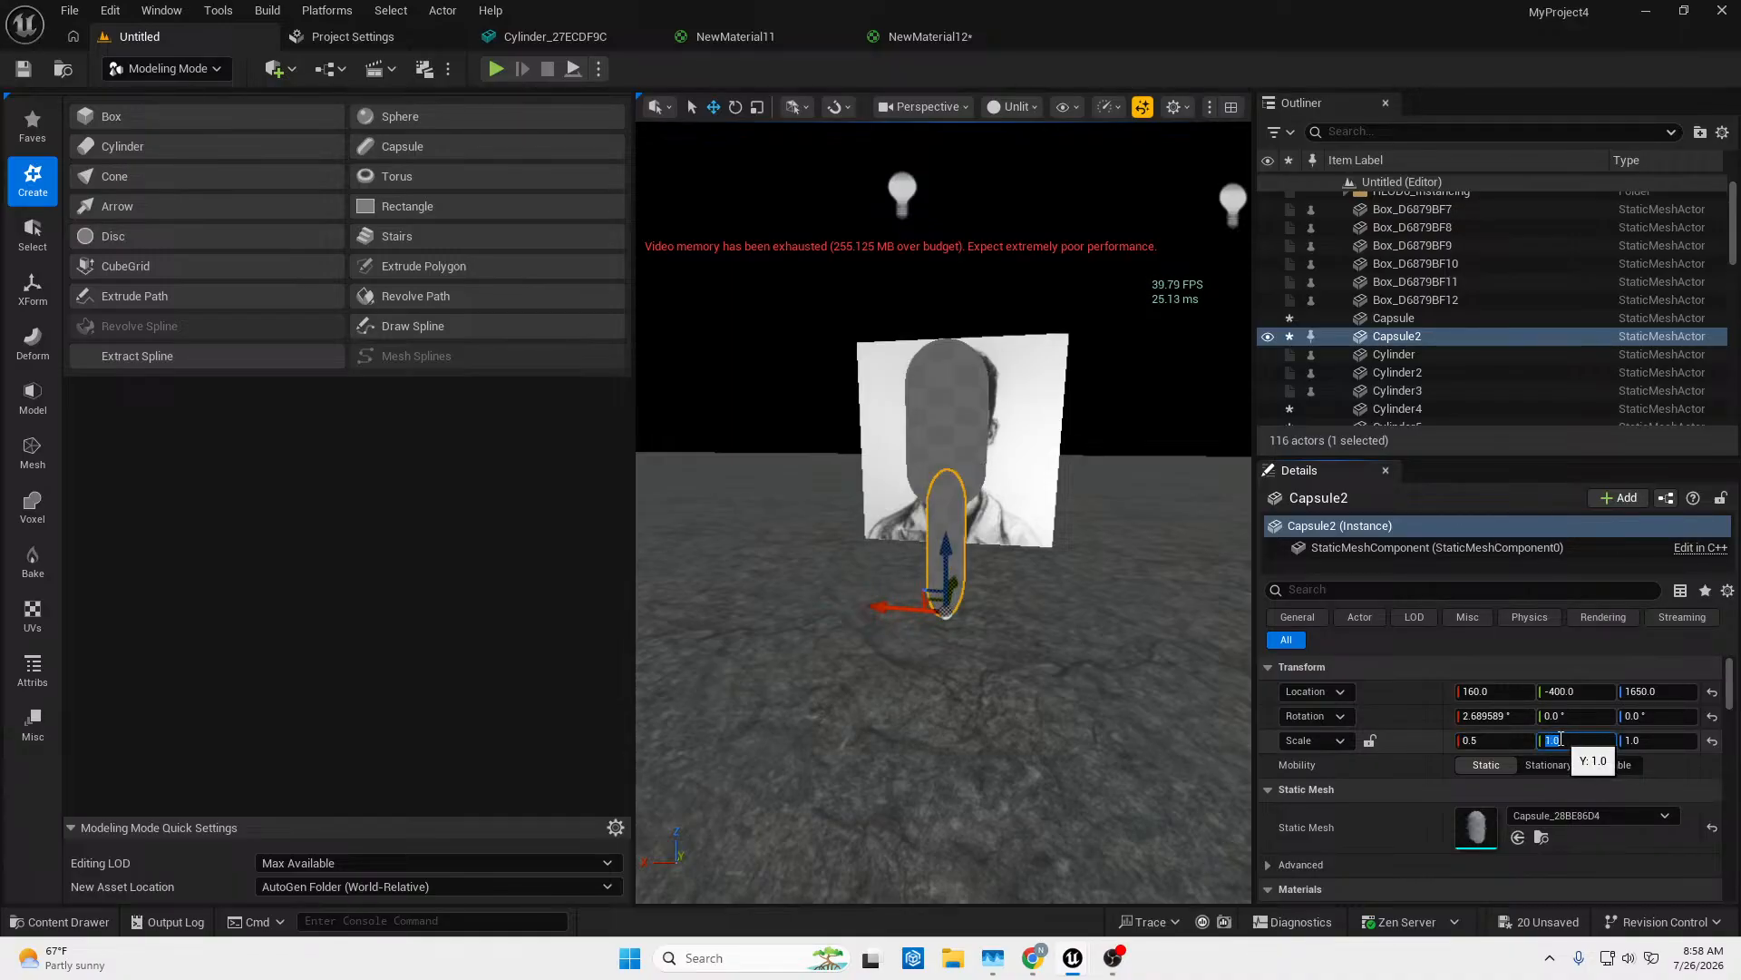
Try a Z scale of 0.7 on the lower capsule, and return it to 1.
left_click(1668, 743)
type("0.7")
key("Return")
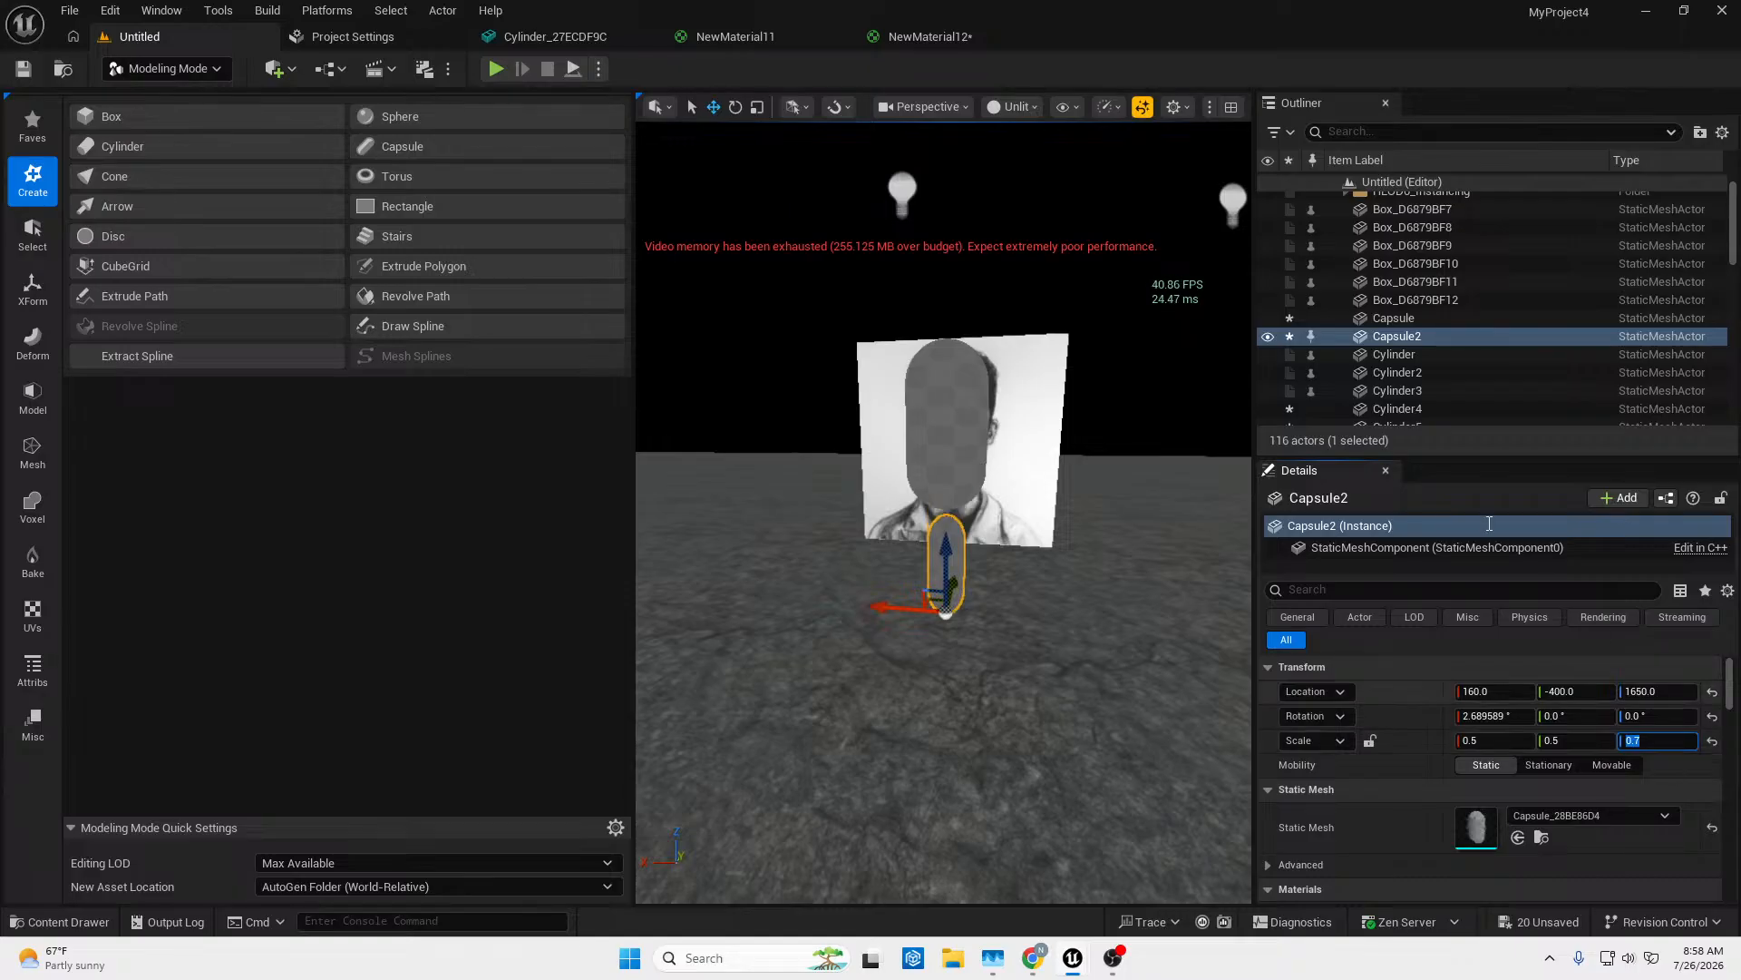
right_click_drag(1010, 491, 1012, 522)
key("w")
key("w")
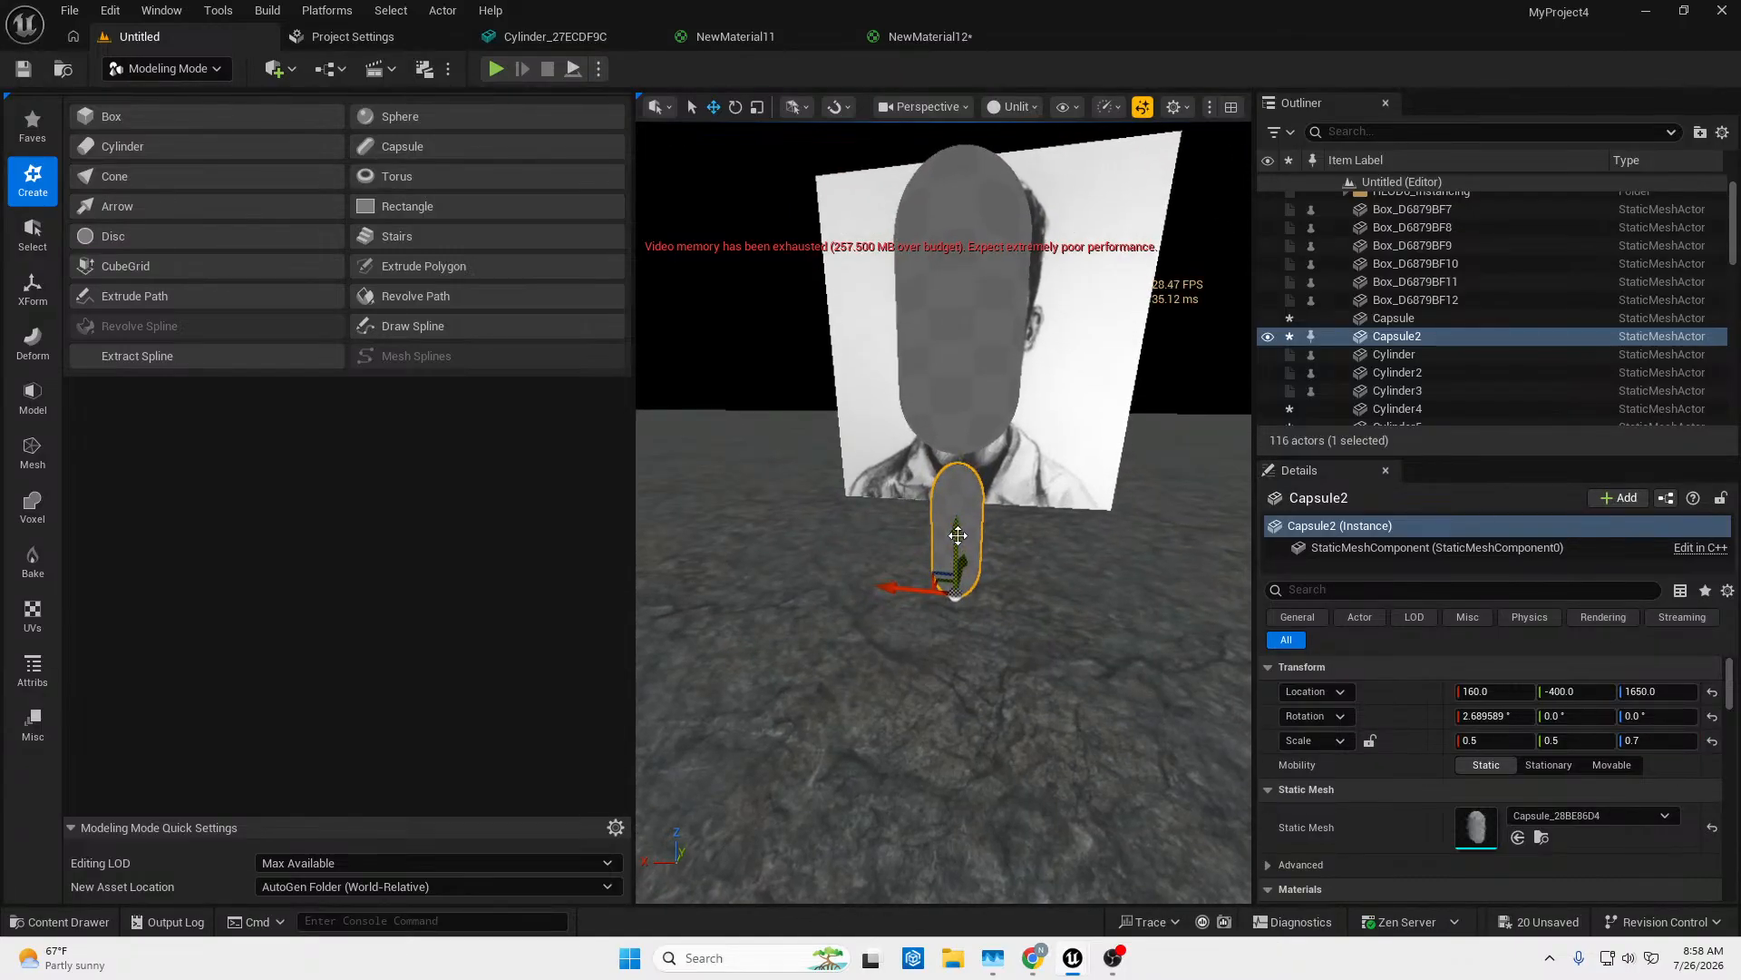
left_click(1693, 745)
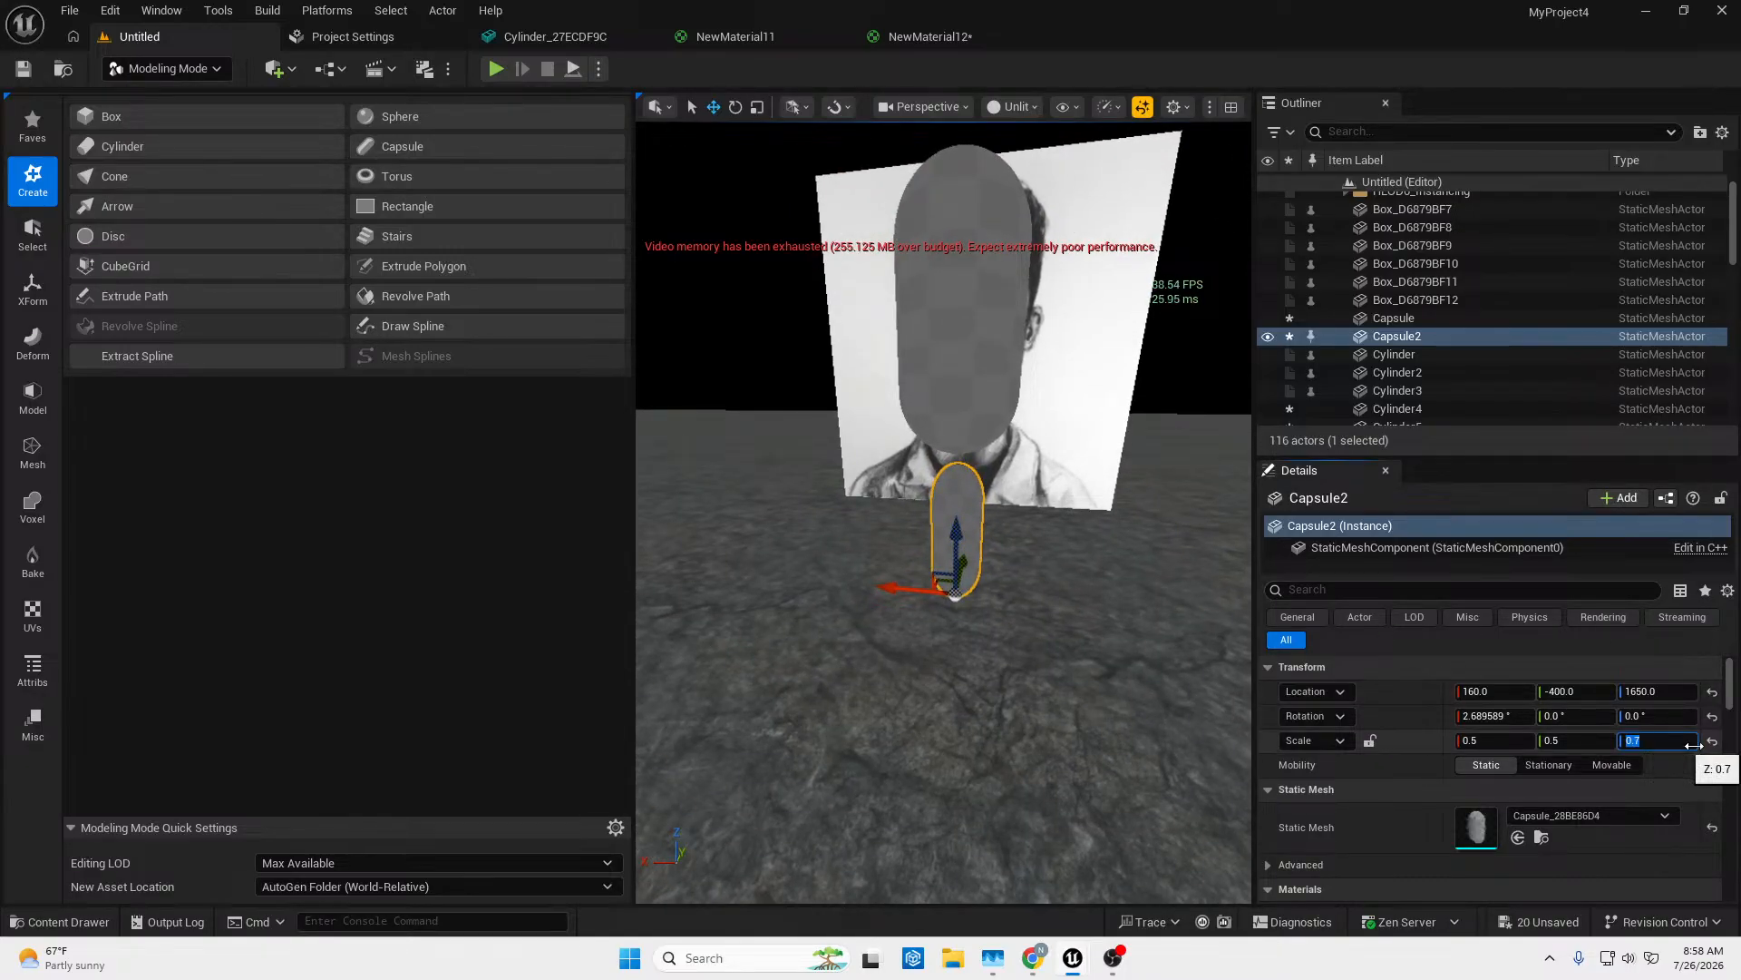
type("1")
key("Return")
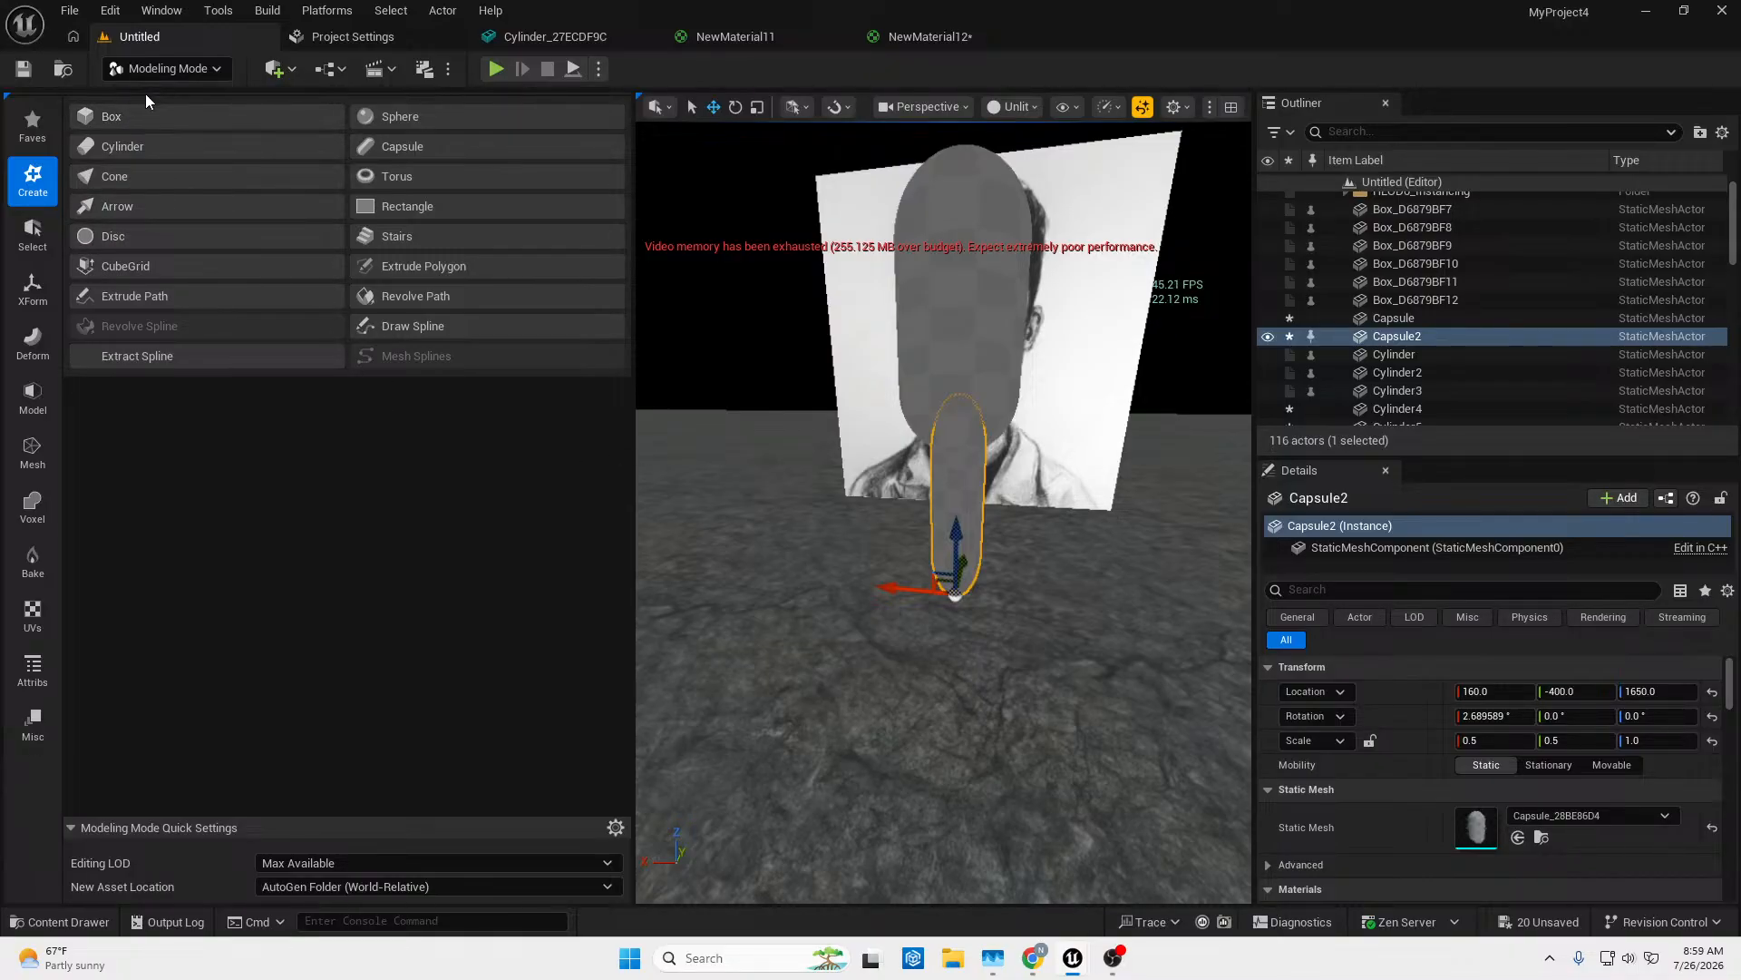
left_click(102, 116)
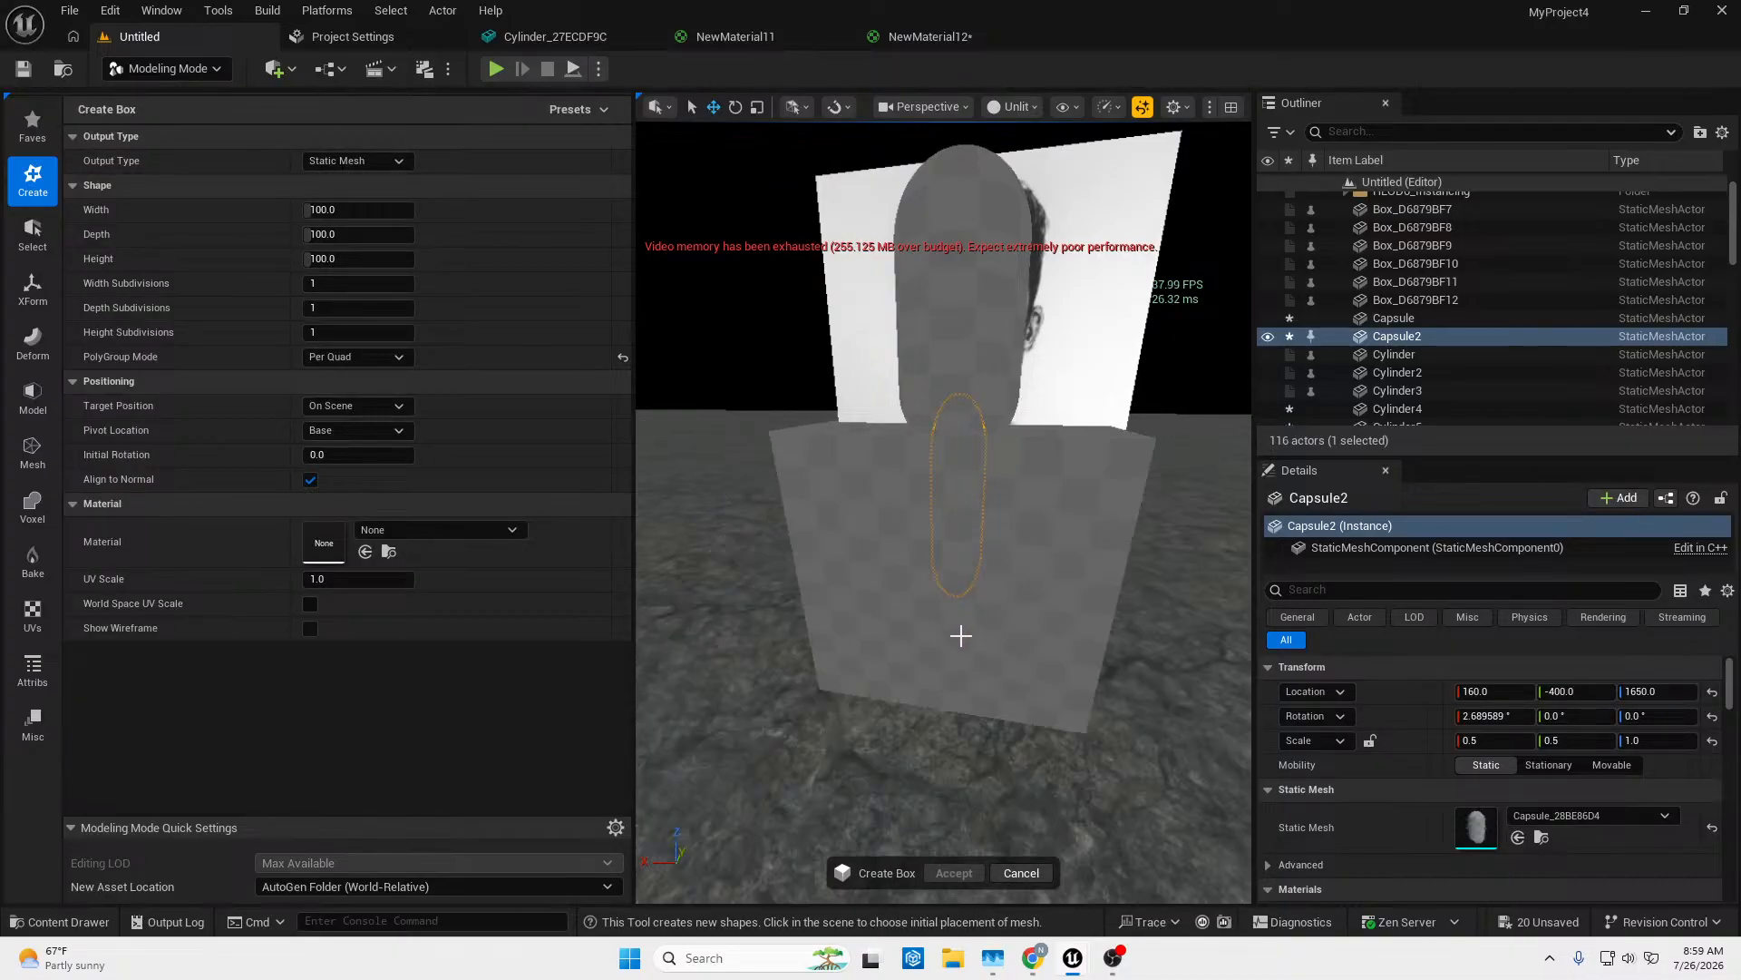
right_click_drag(960, 634, 960, 680)
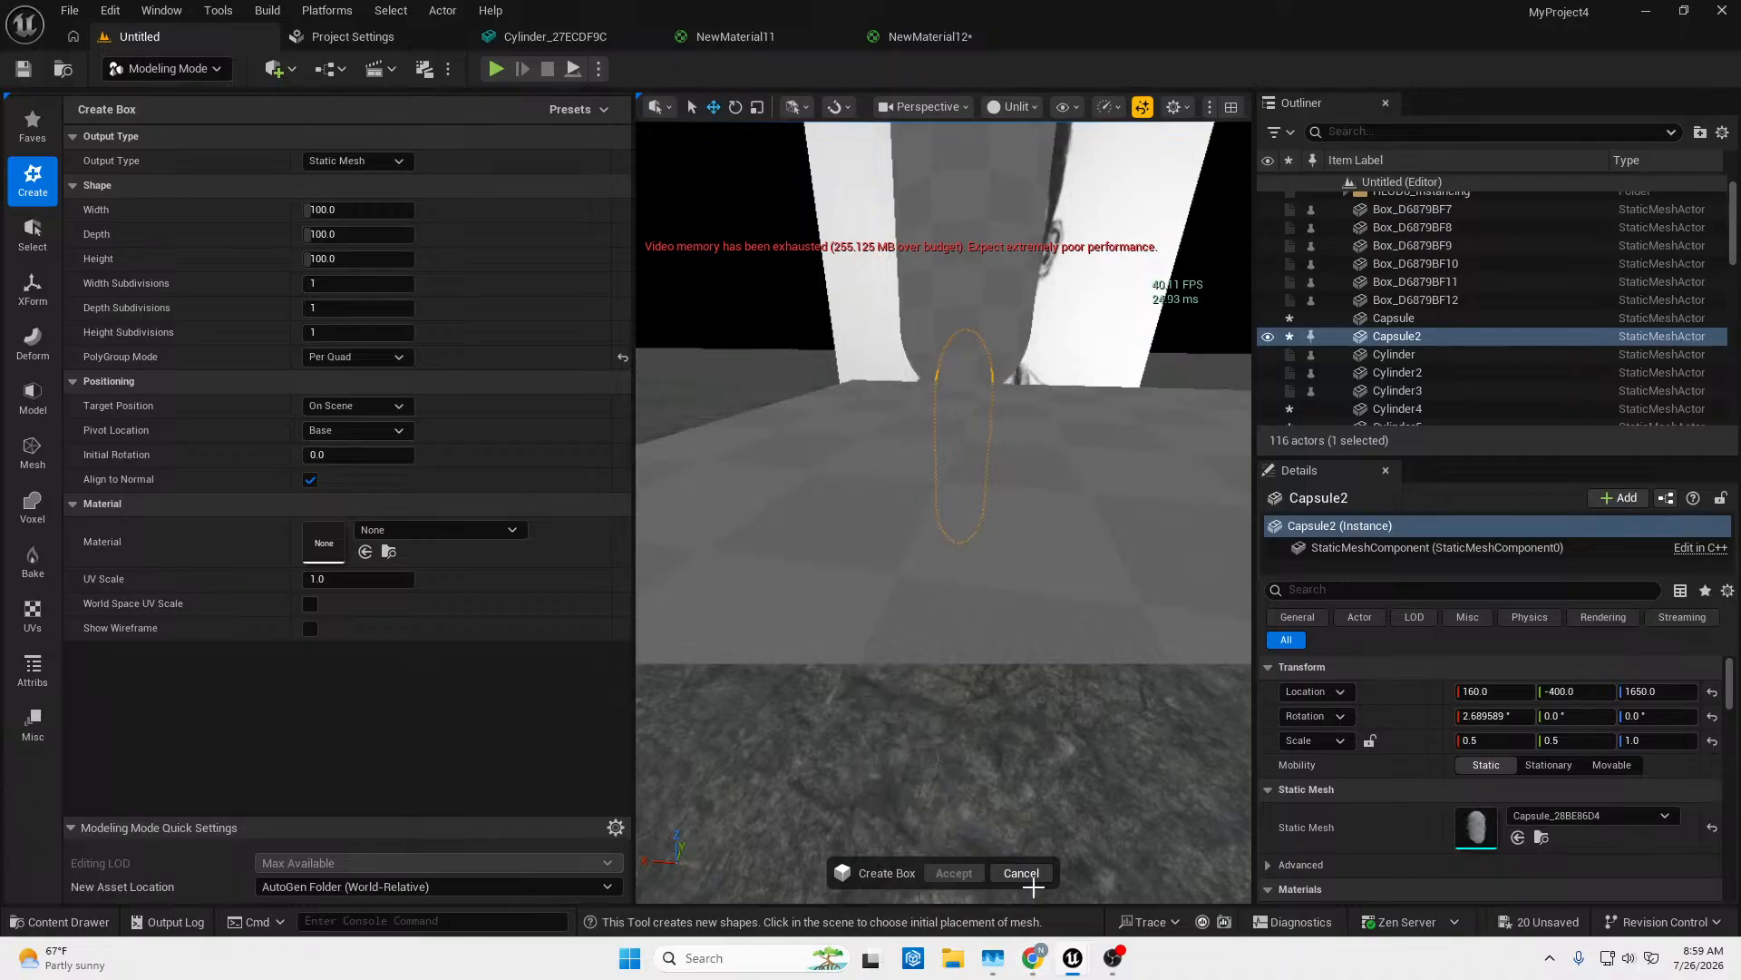
left_click(1007, 871)
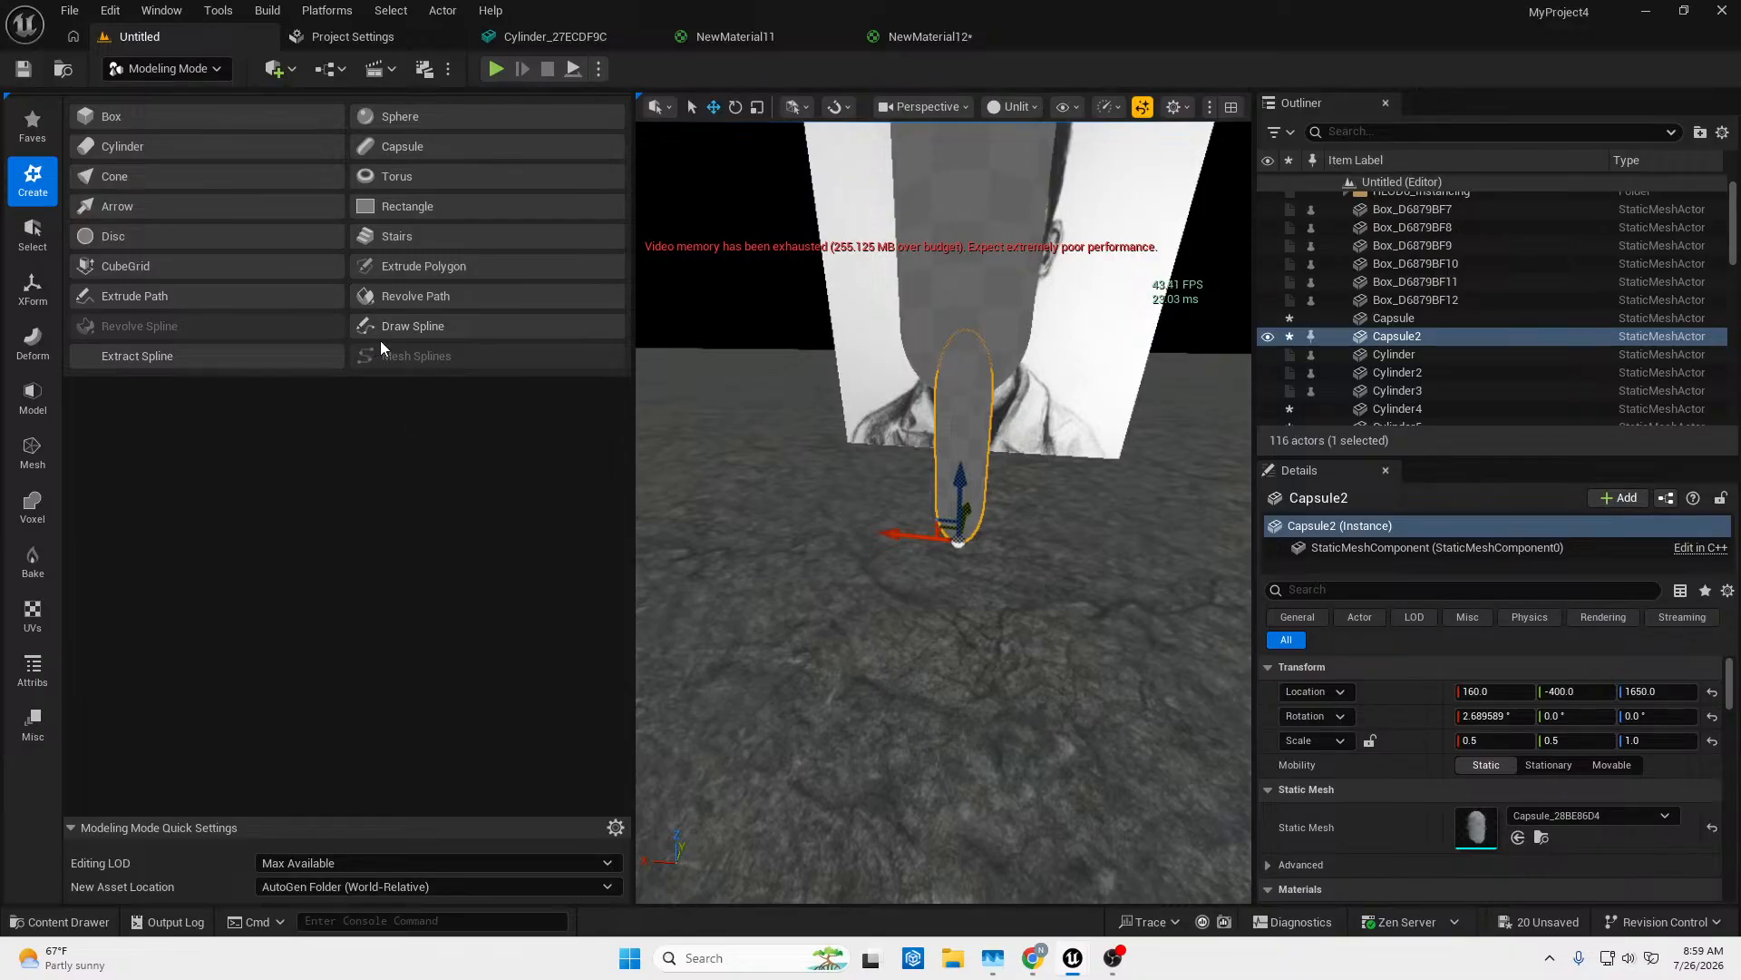
left_click(405, 326)
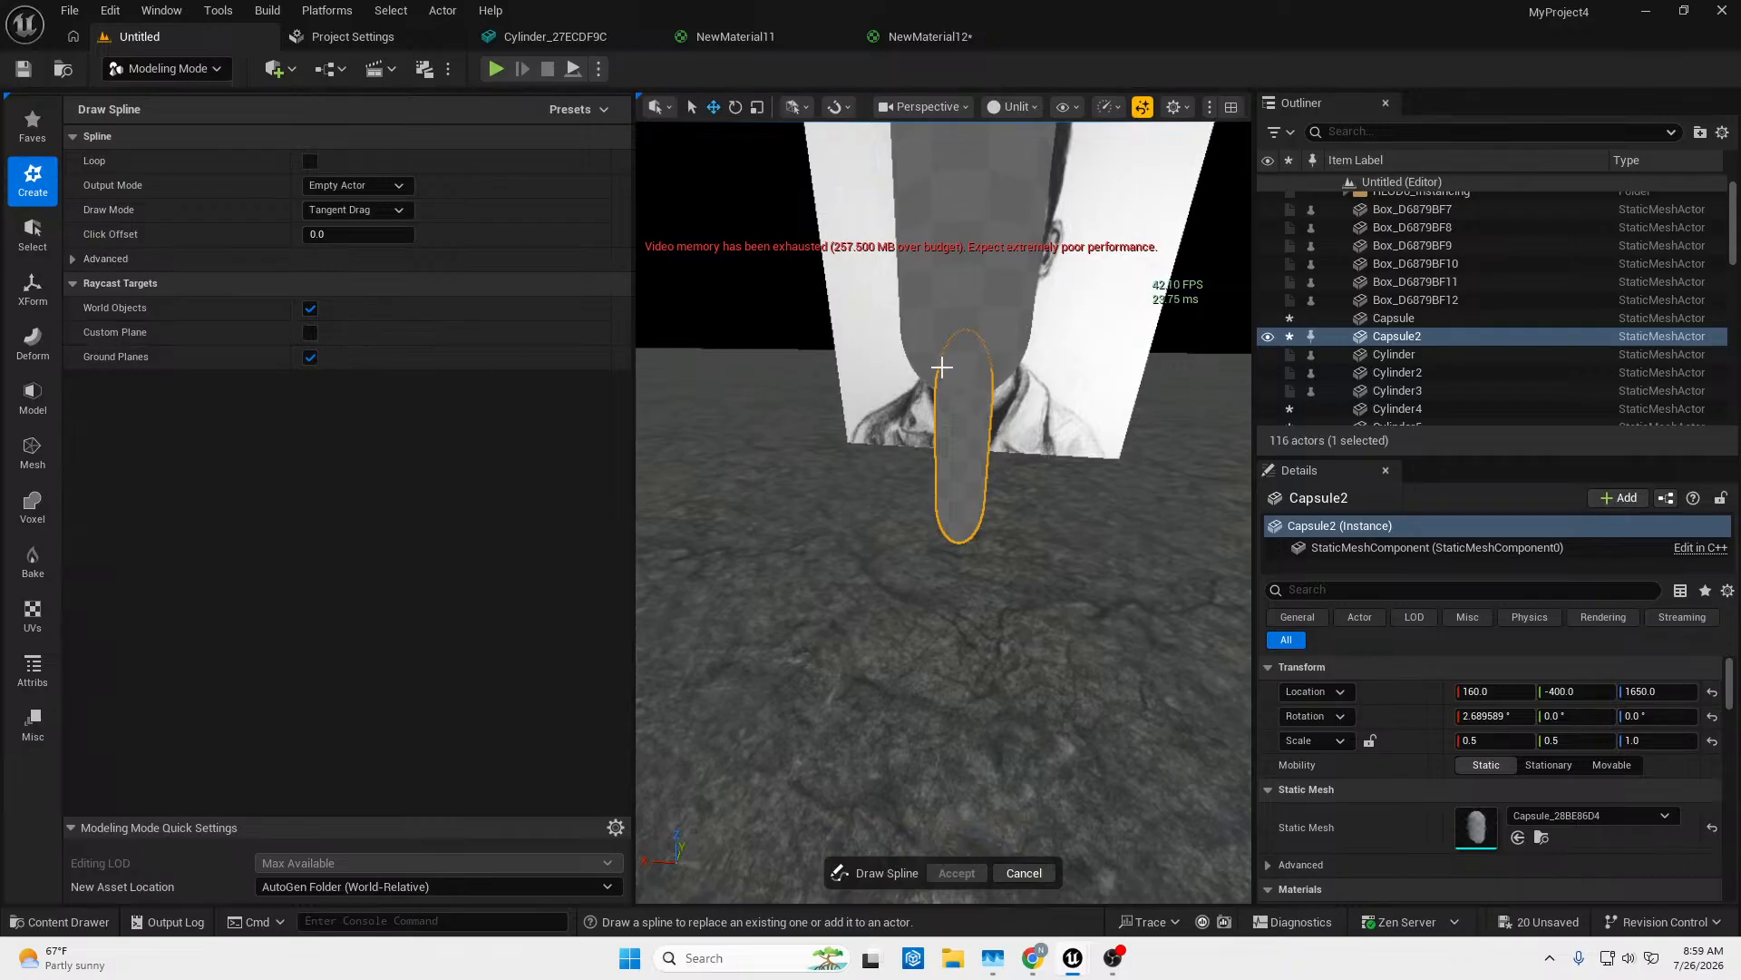
left_click(1024, 872)
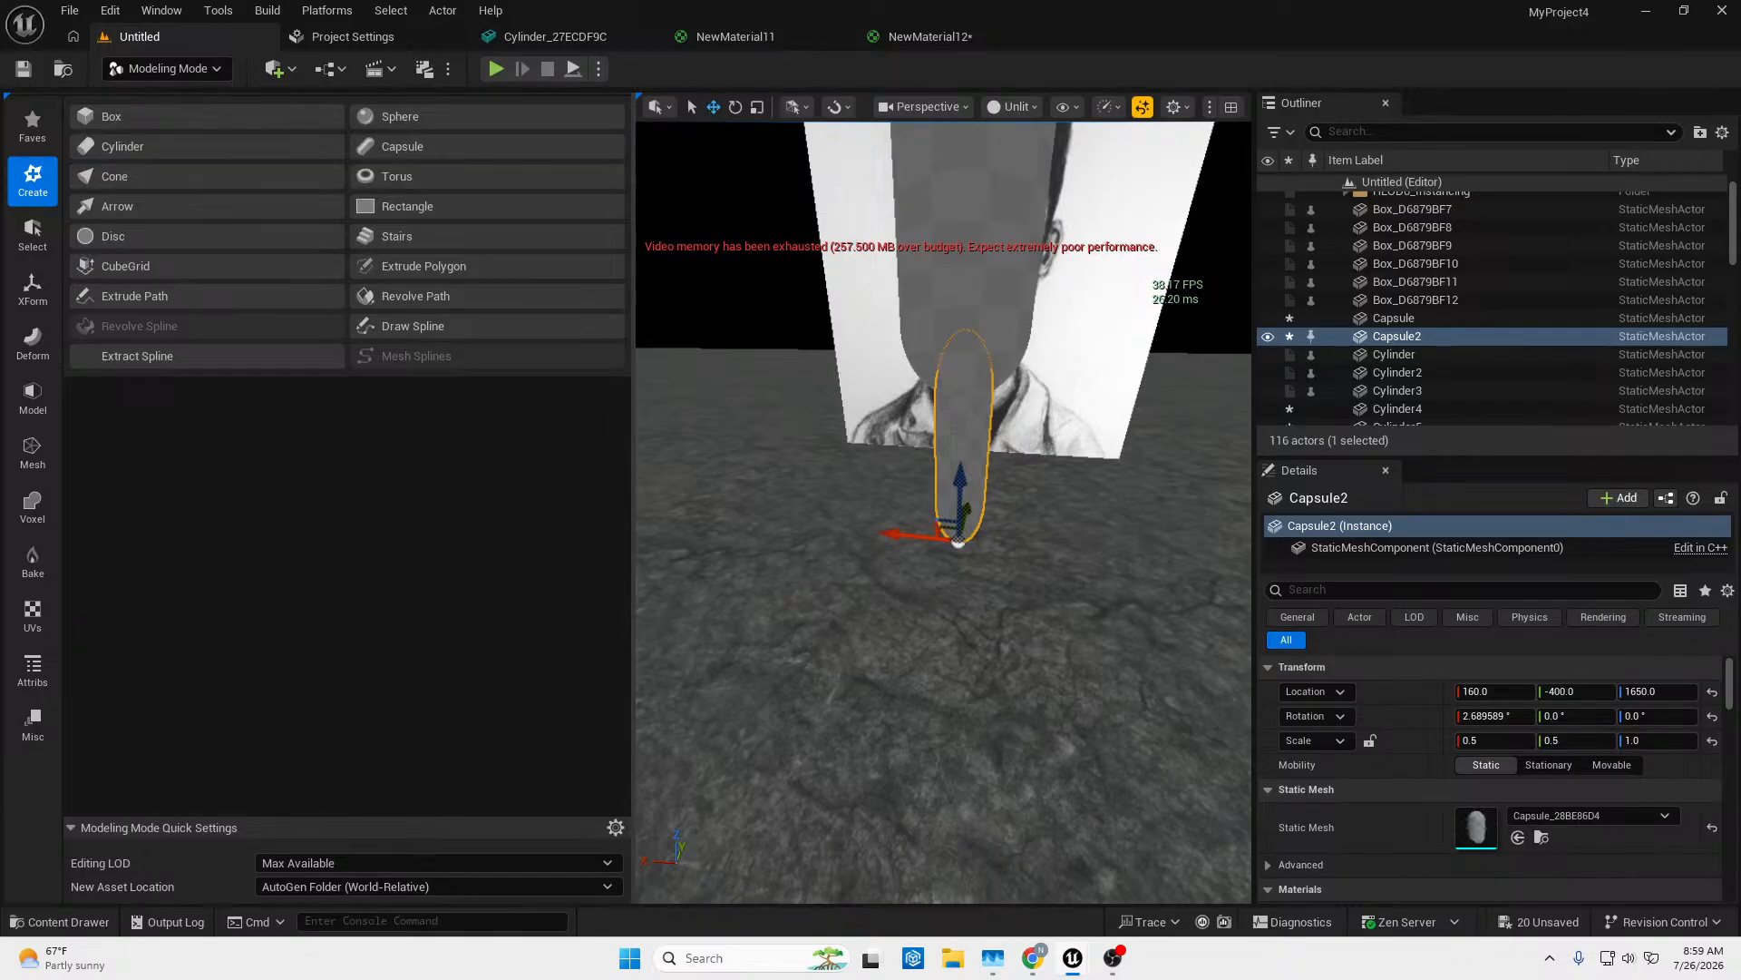
left_click(862, 367)
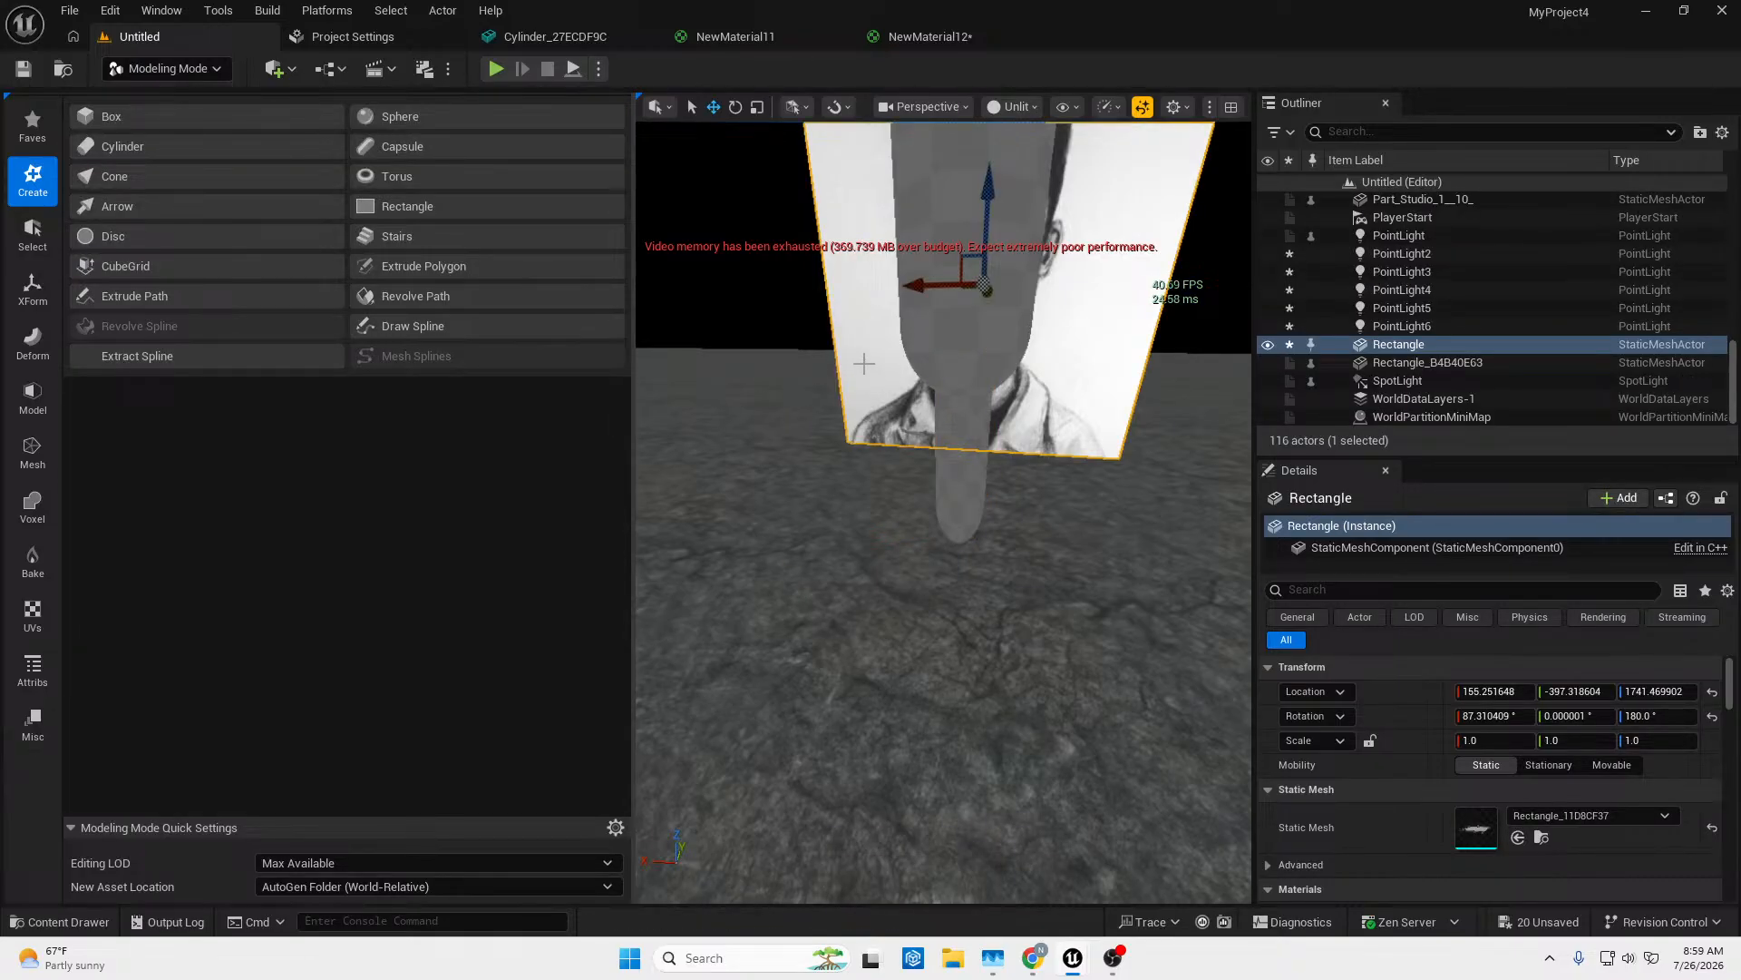
left_click(967, 453)
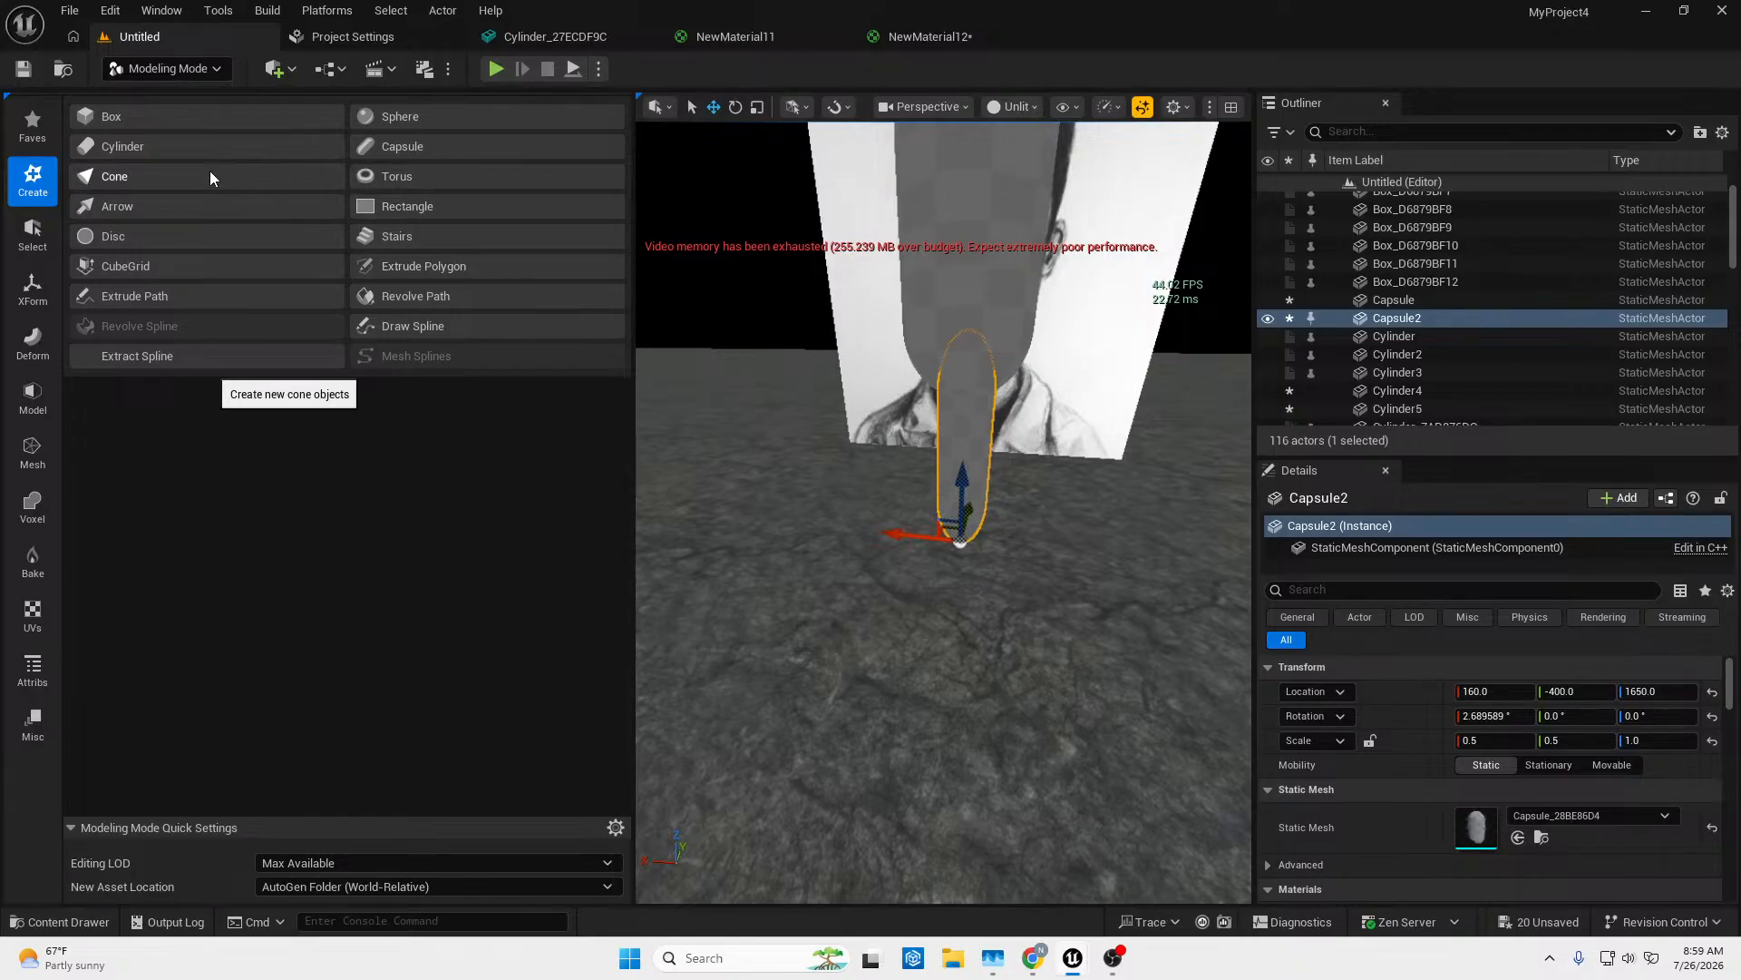
Try placing a new cylinder beside the neck capsule with a height of 100.
left_click(193, 141)
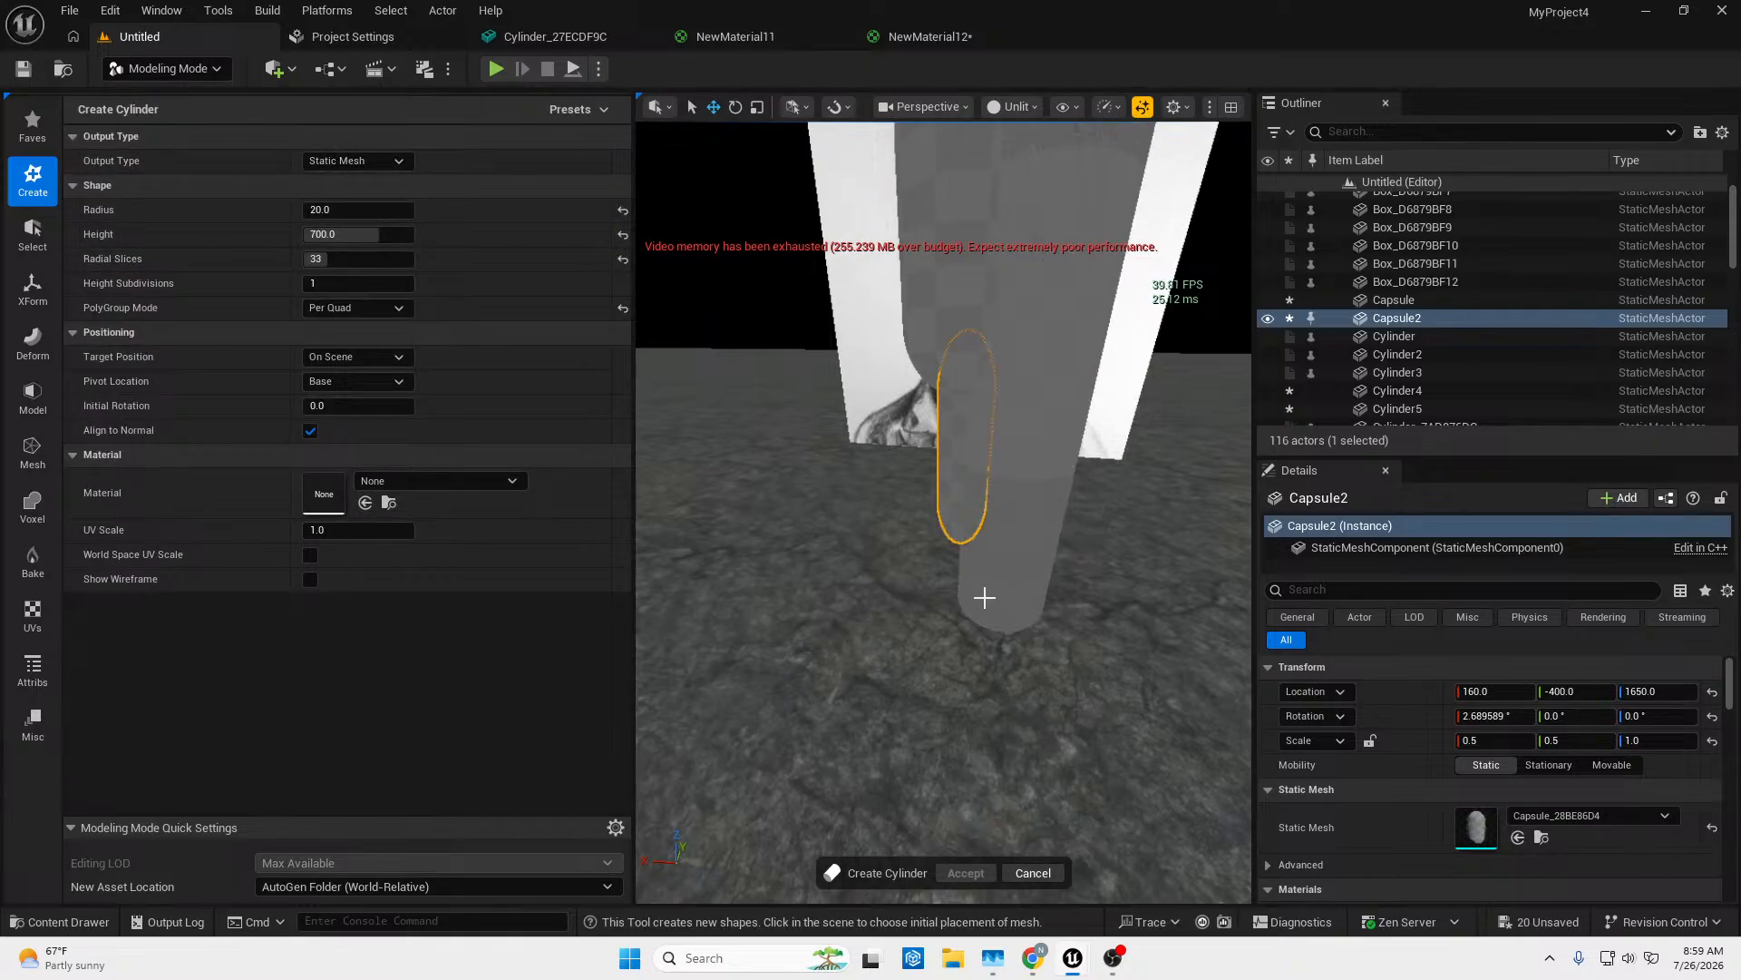
left_click(831, 571)
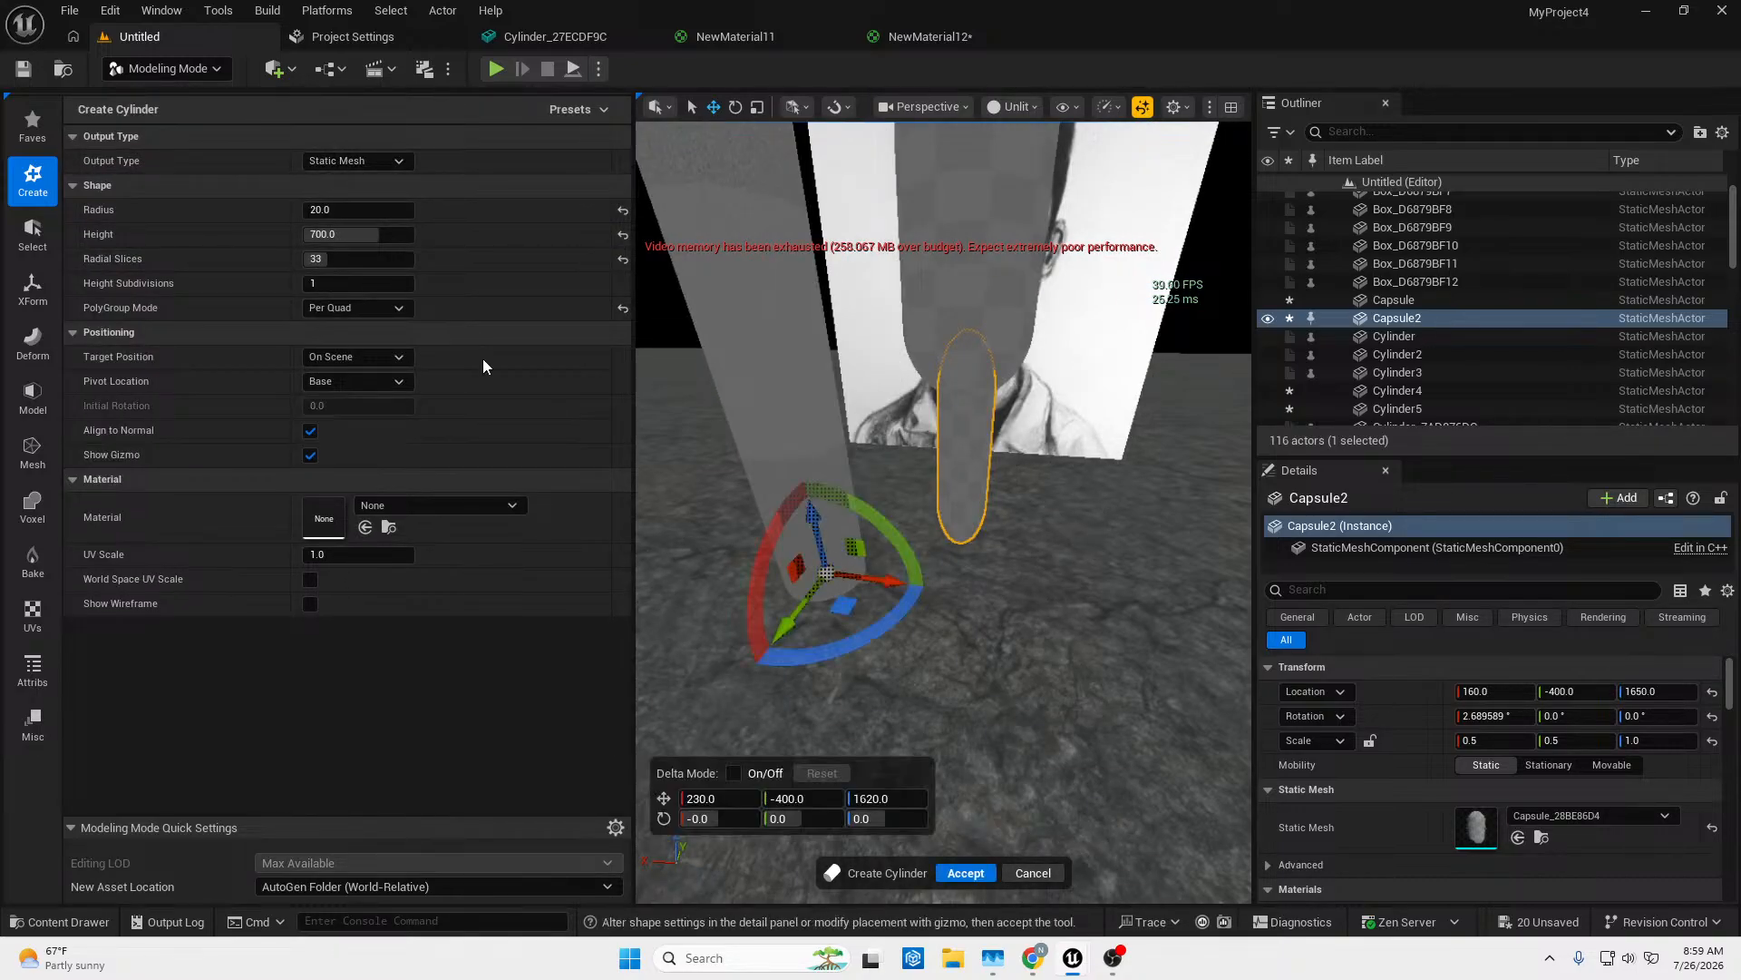
left_click(358, 235)
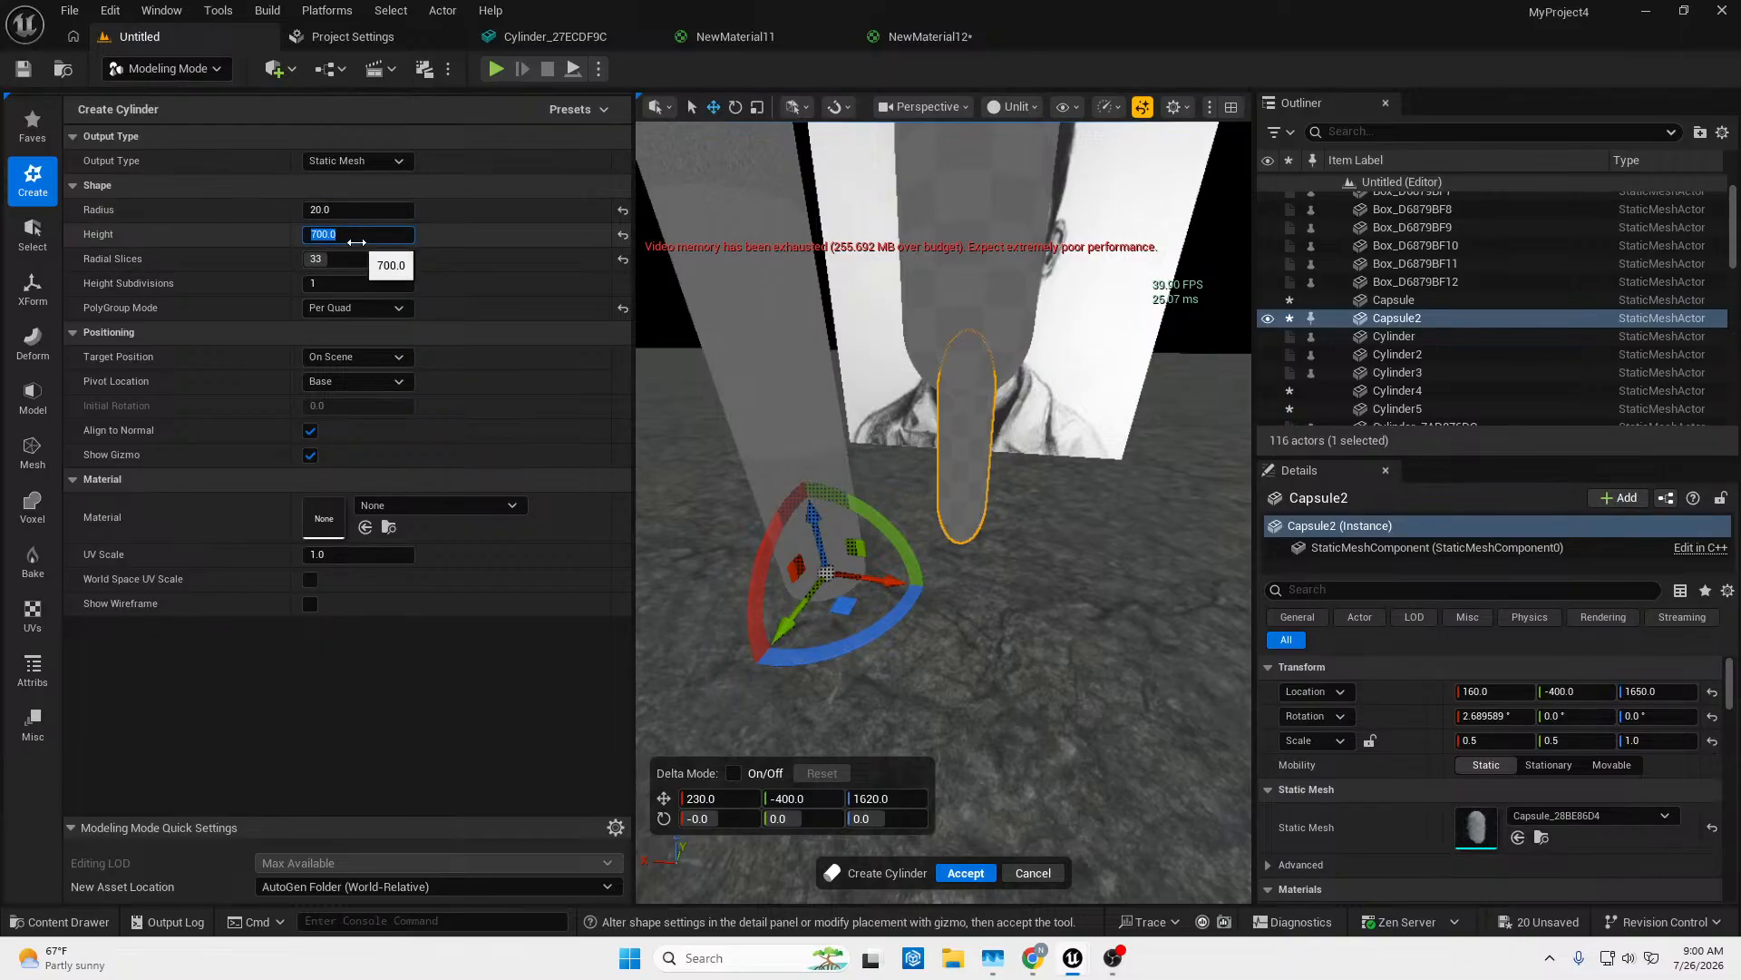
key("Return")
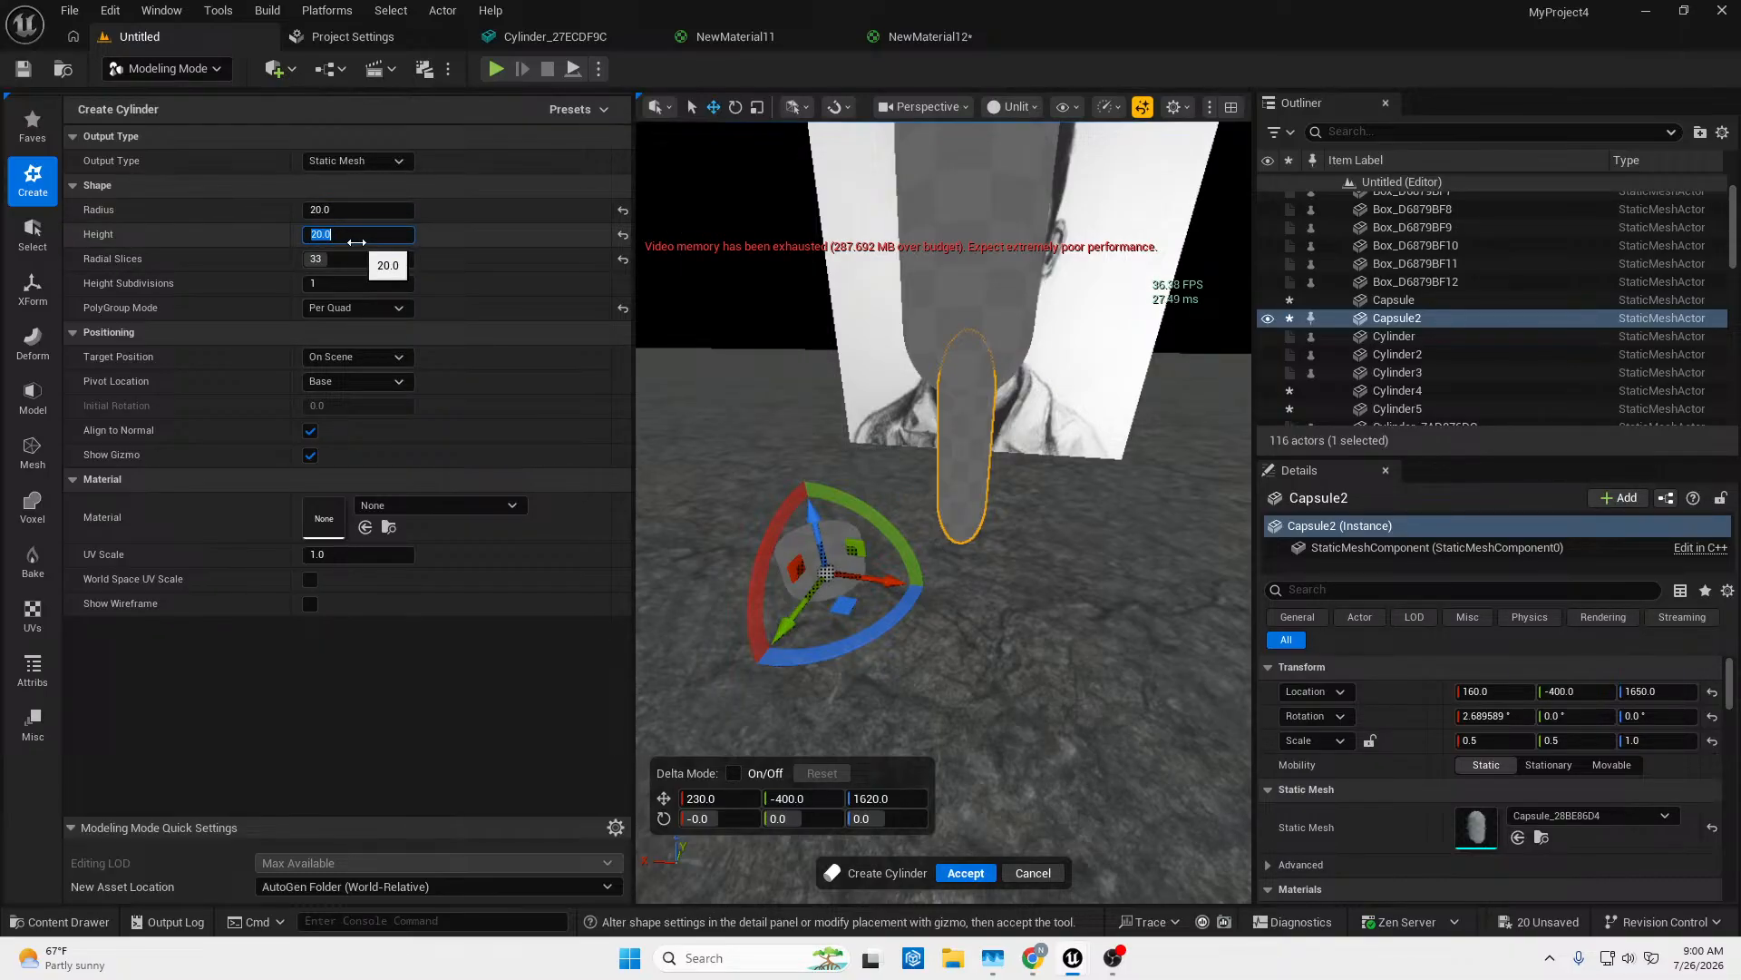
key("Return")
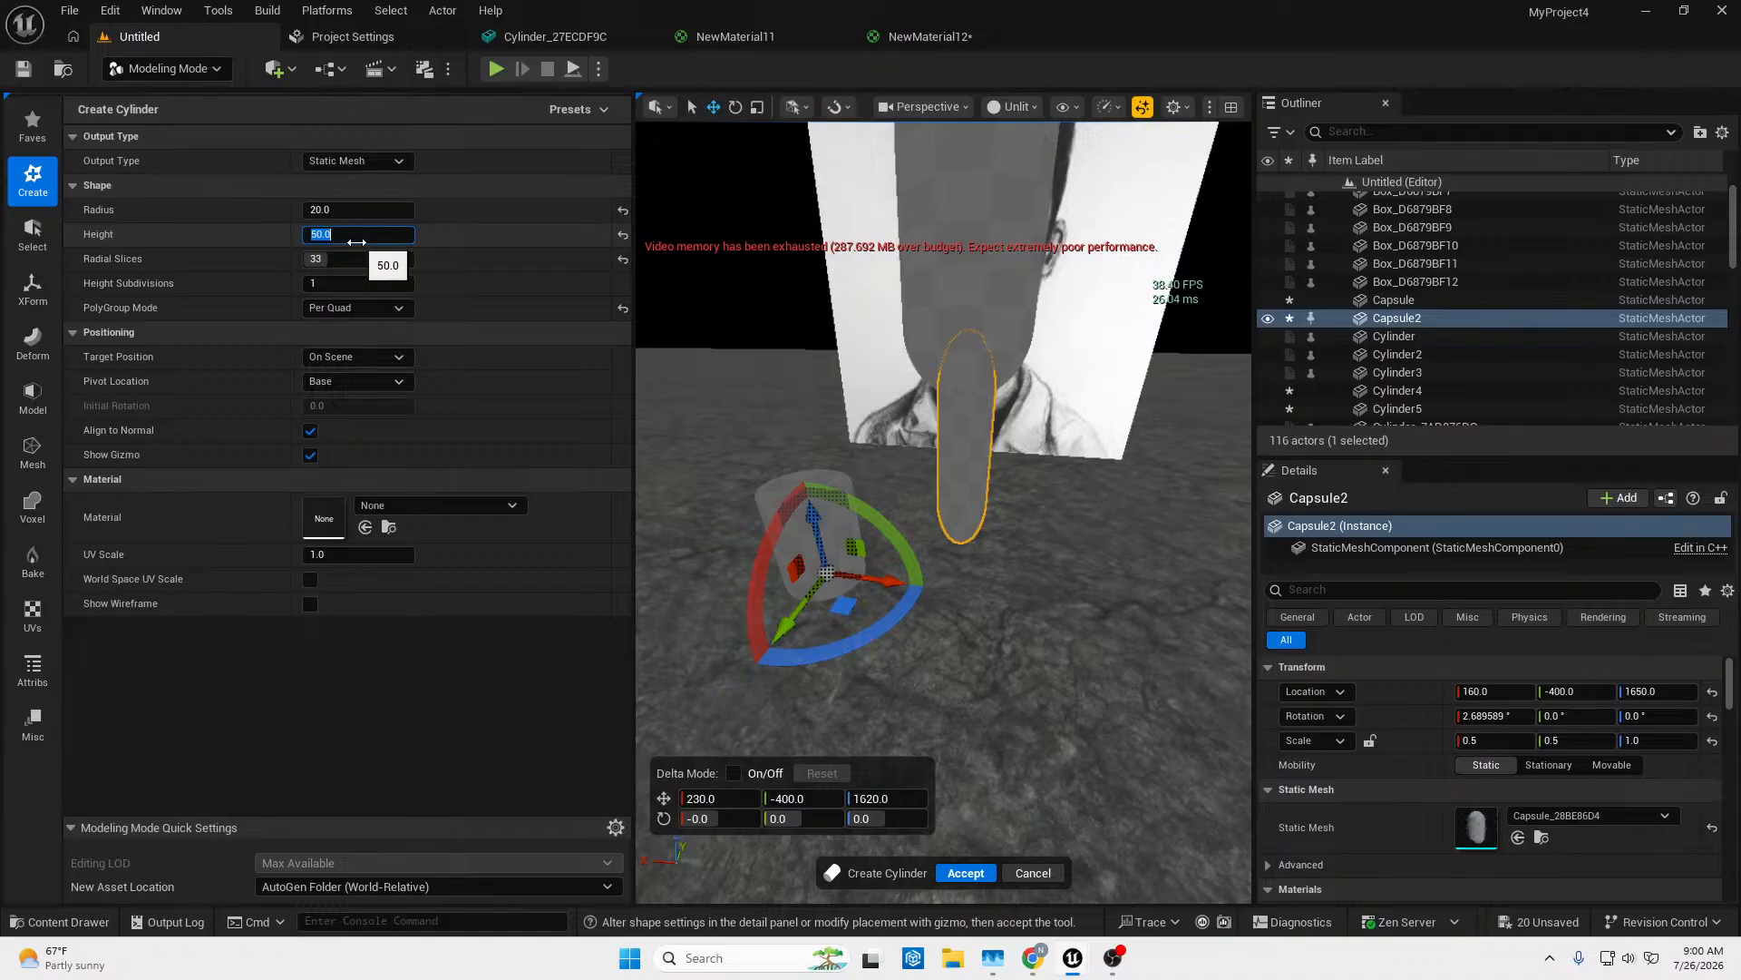
type("150")
key("Return")
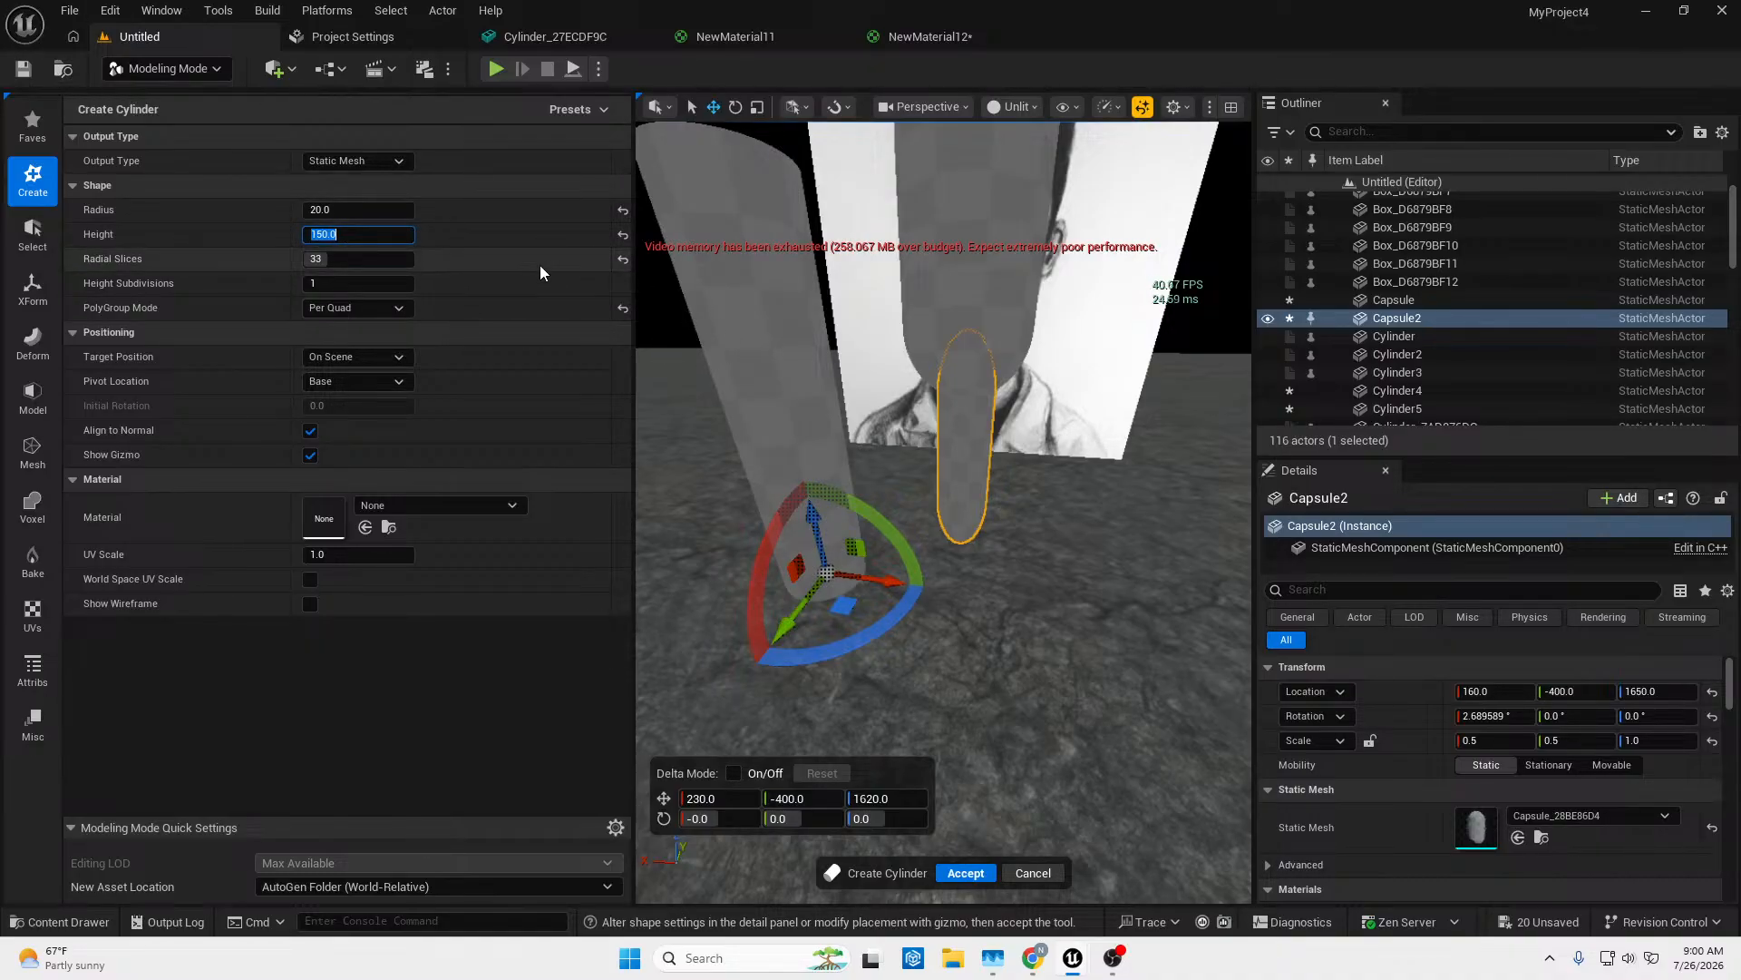
type("100")
key("Return")
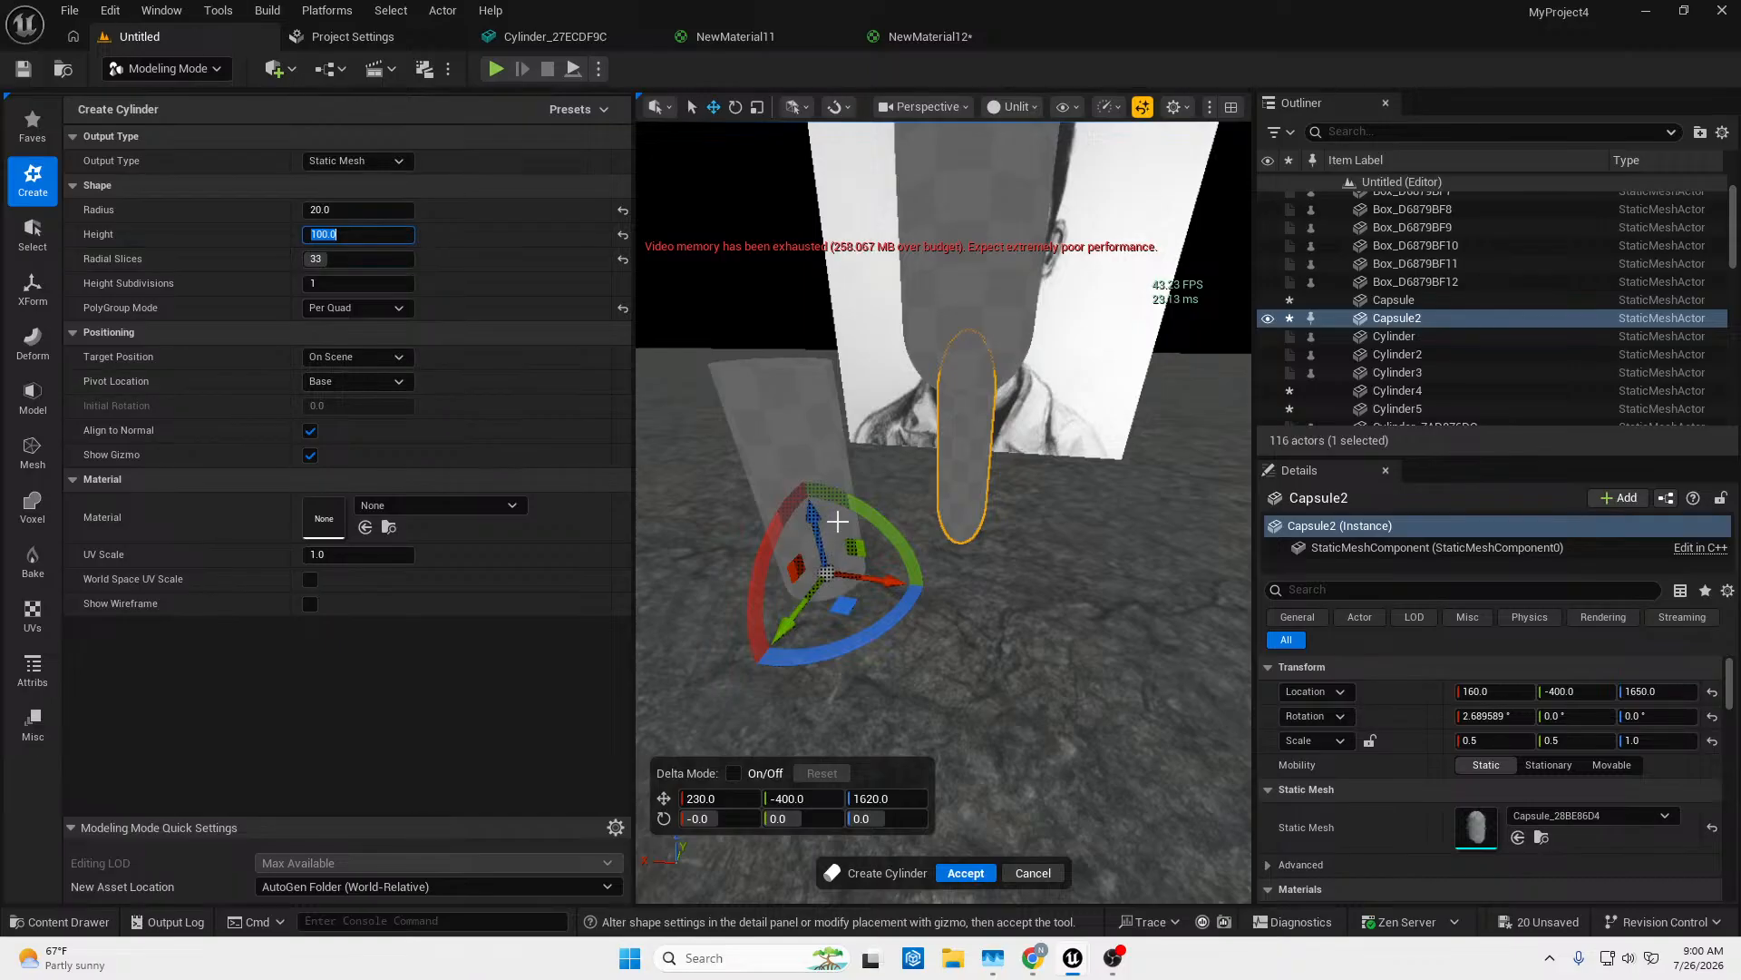
Try laying the cylinder horizontally at 90° about Y, positioned at X 210 and Z 1650, and cancel its creation.
left_click_drag(837, 522, 1027, 653)
key("e")
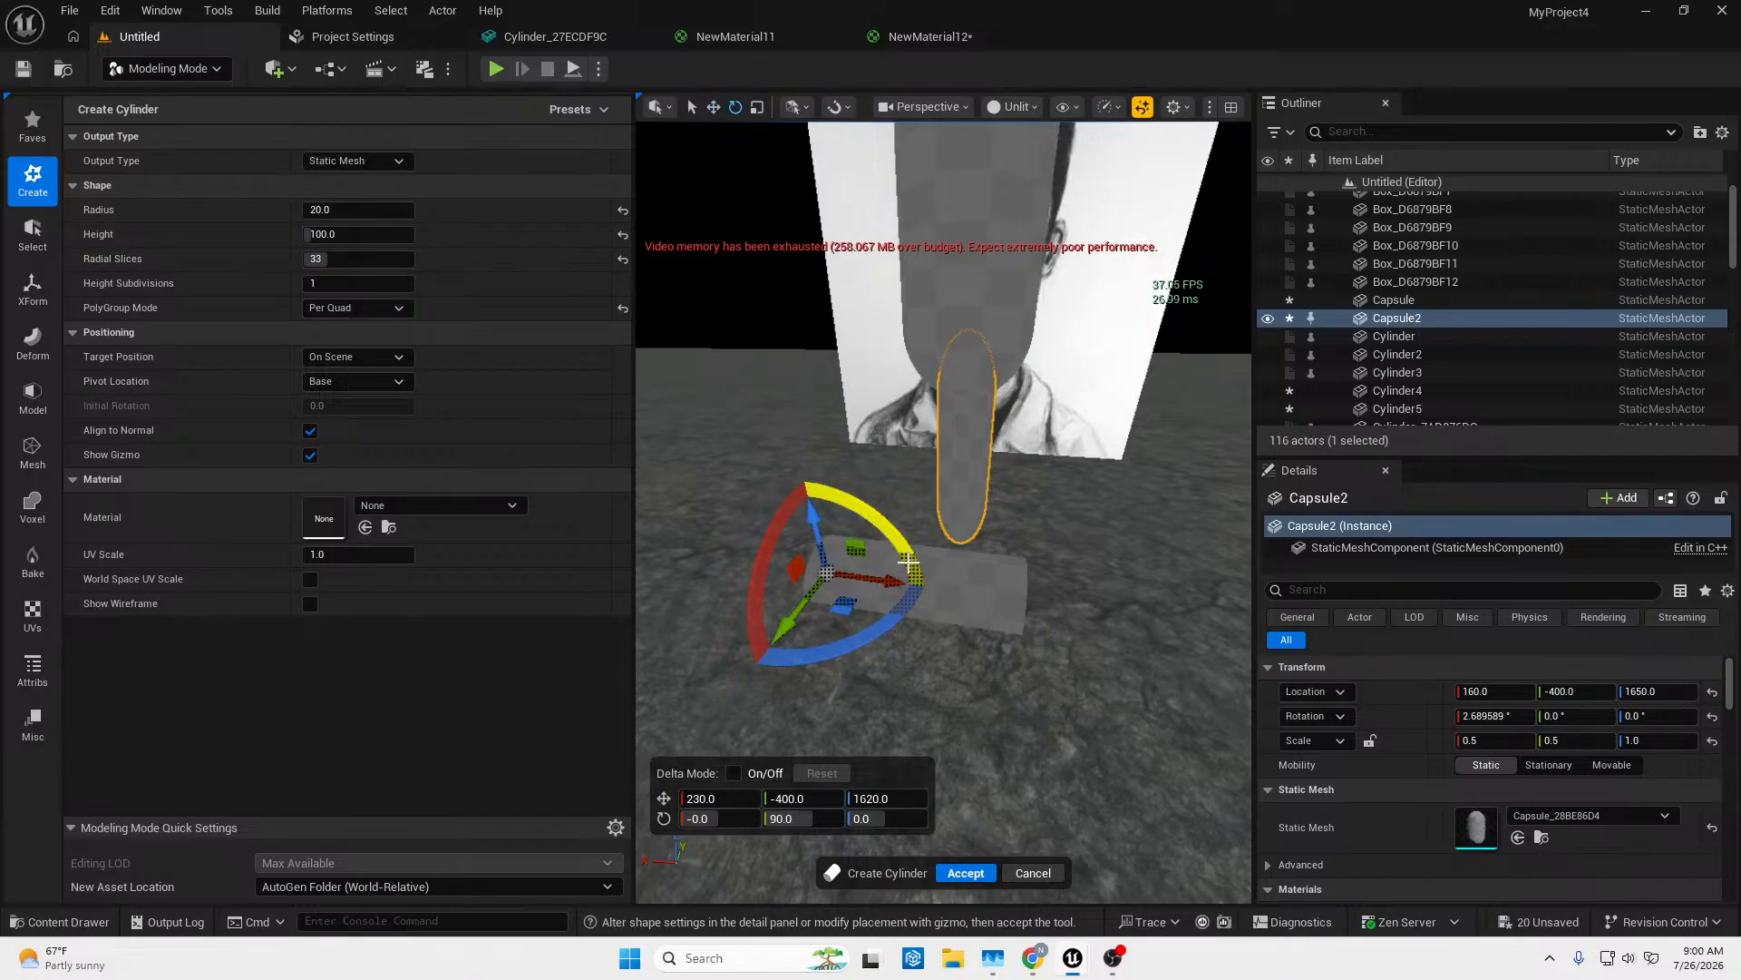
mouse_move(884, 589)
left_mouse_down()
mouse_move(857, 578)
mouse_move(916, 606)
mouse_move(899, 613)
left_mouse_up()
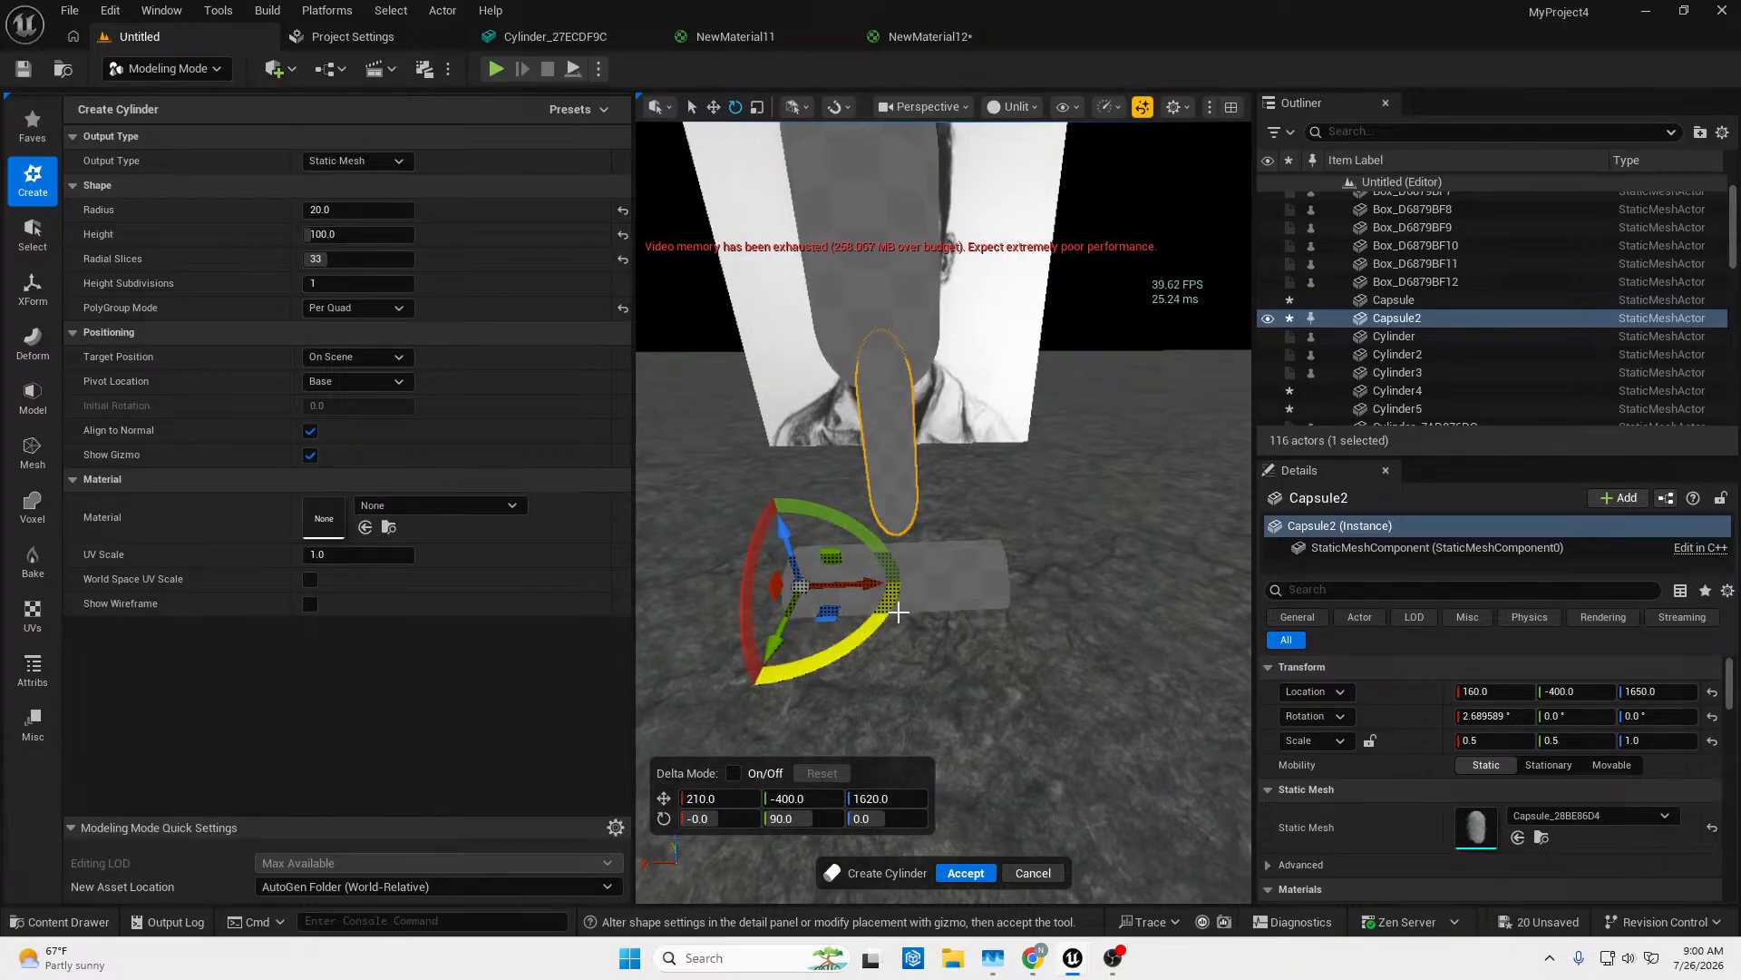
right_click_drag(899, 613, 685, 553)
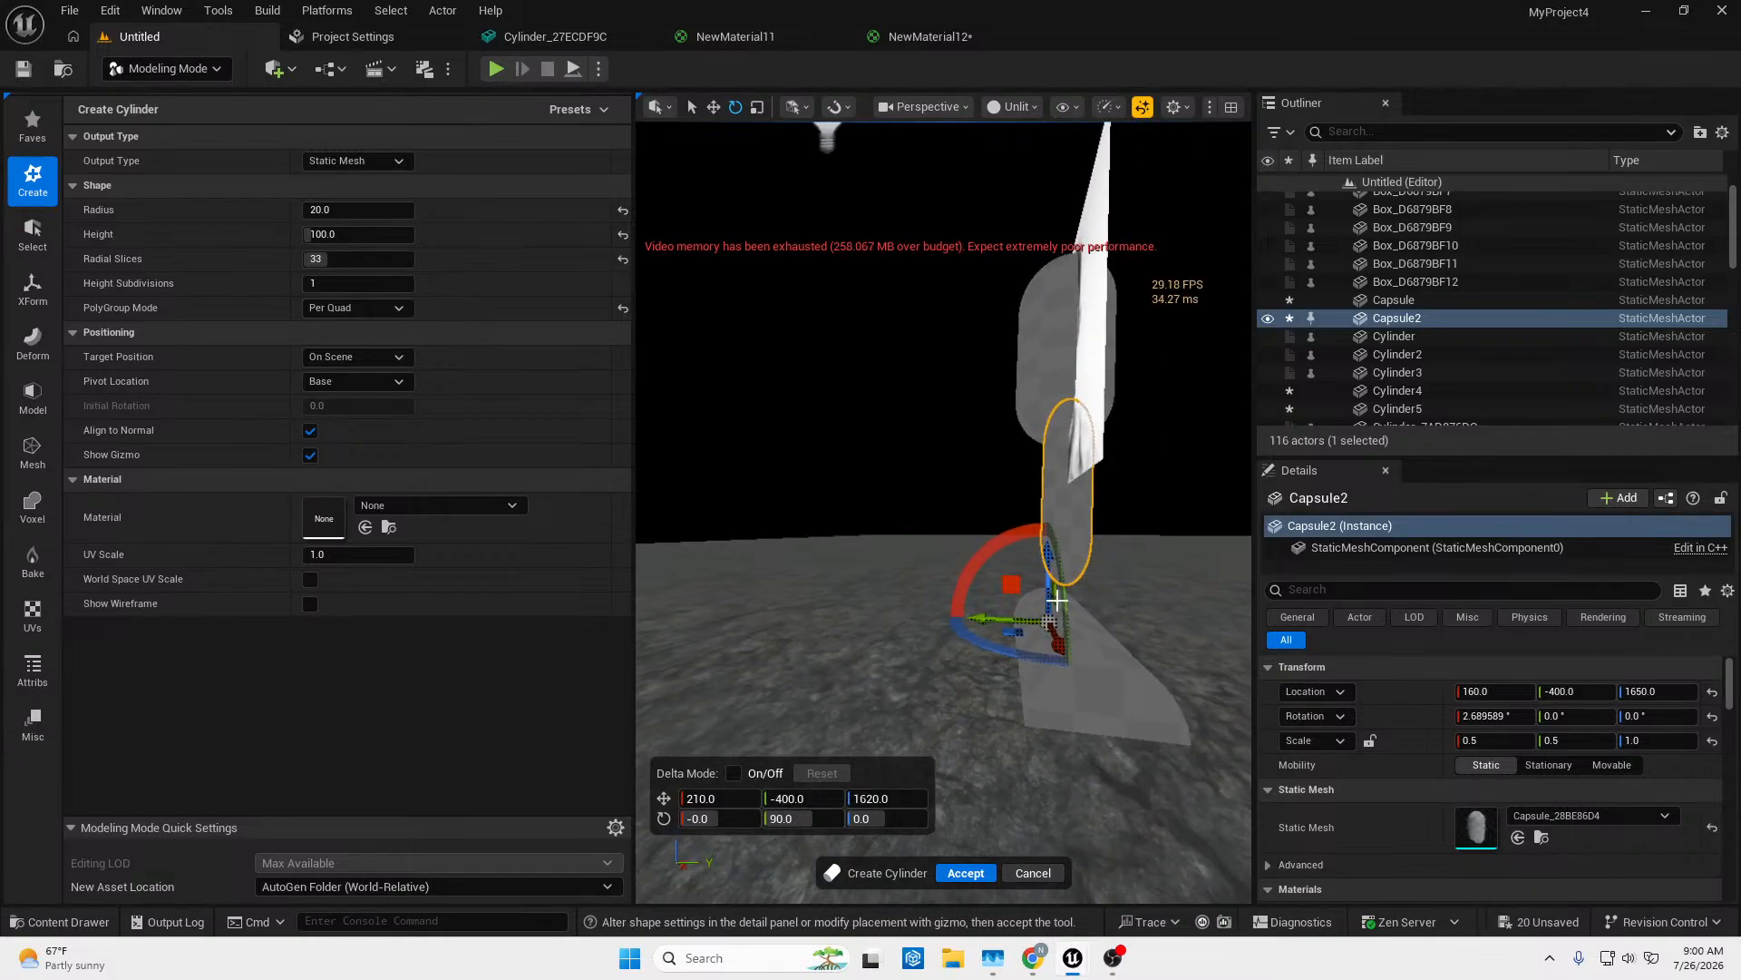
left_click_drag(1049, 570, 1057, 515)
mouse_move(1084, 572)
right_mouse_down()
mouse_move(1202, 574)
mouse_move(1165, 549)
mouse_move(1093, 582)
right_mouse_up()
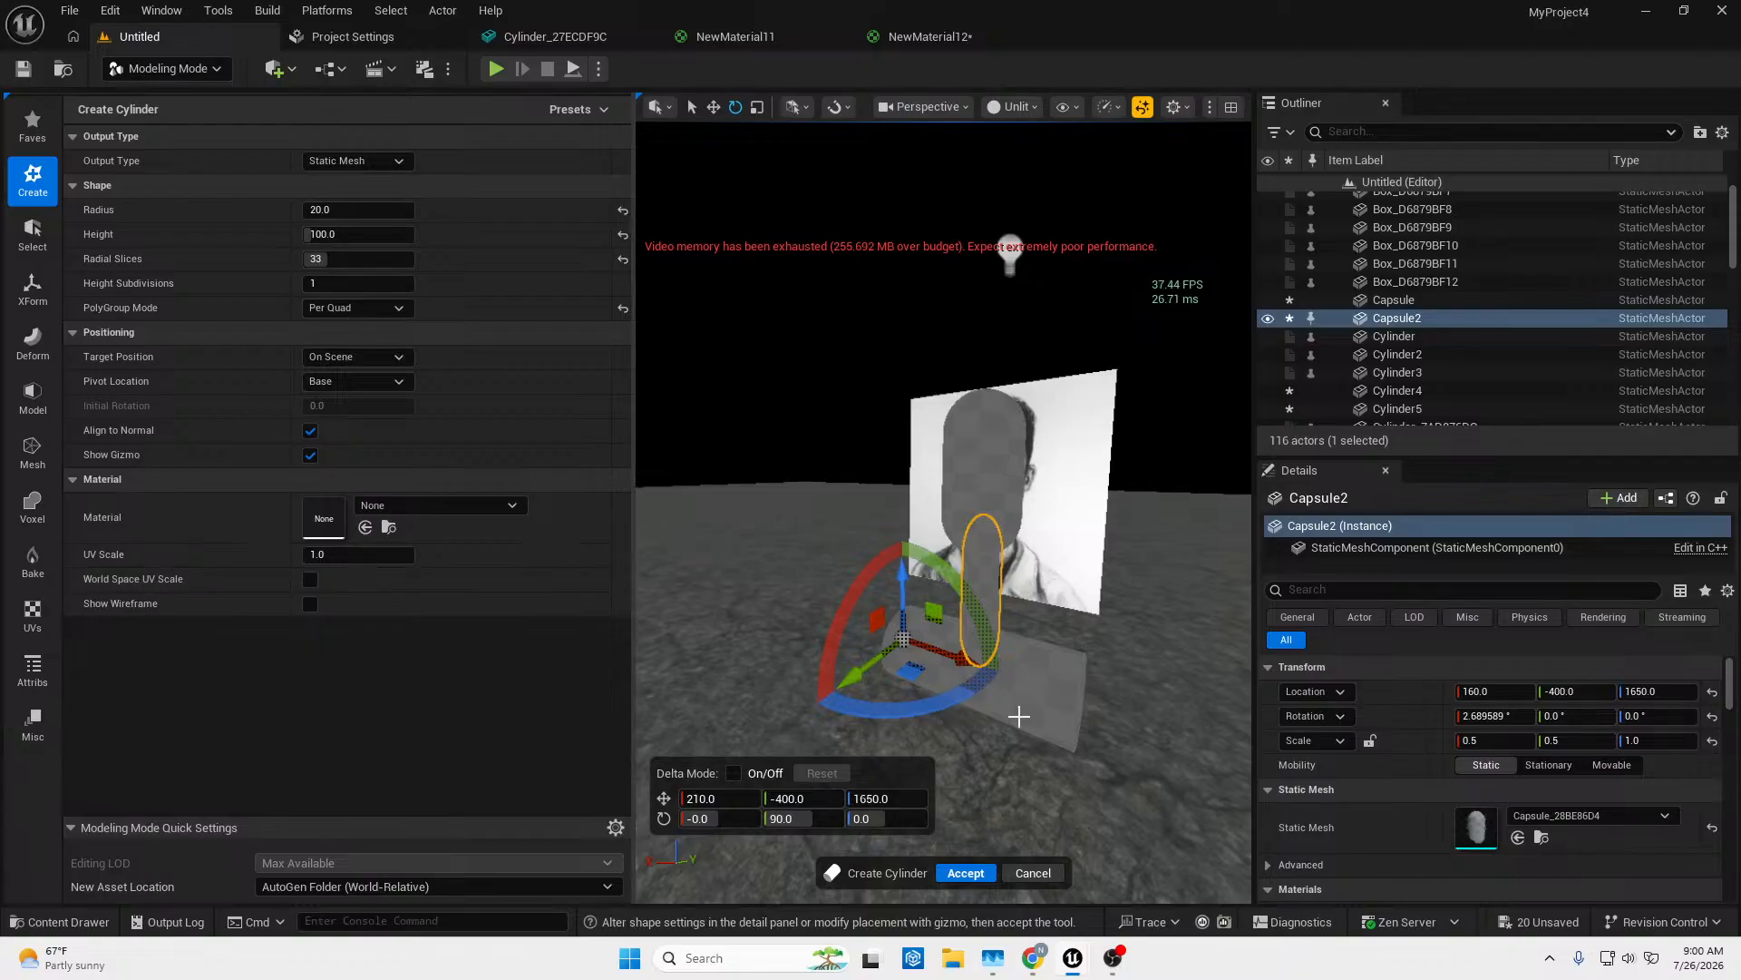
right_click_drag(1019, 717, 966, 785)
key("w")
key("s")
key("s")
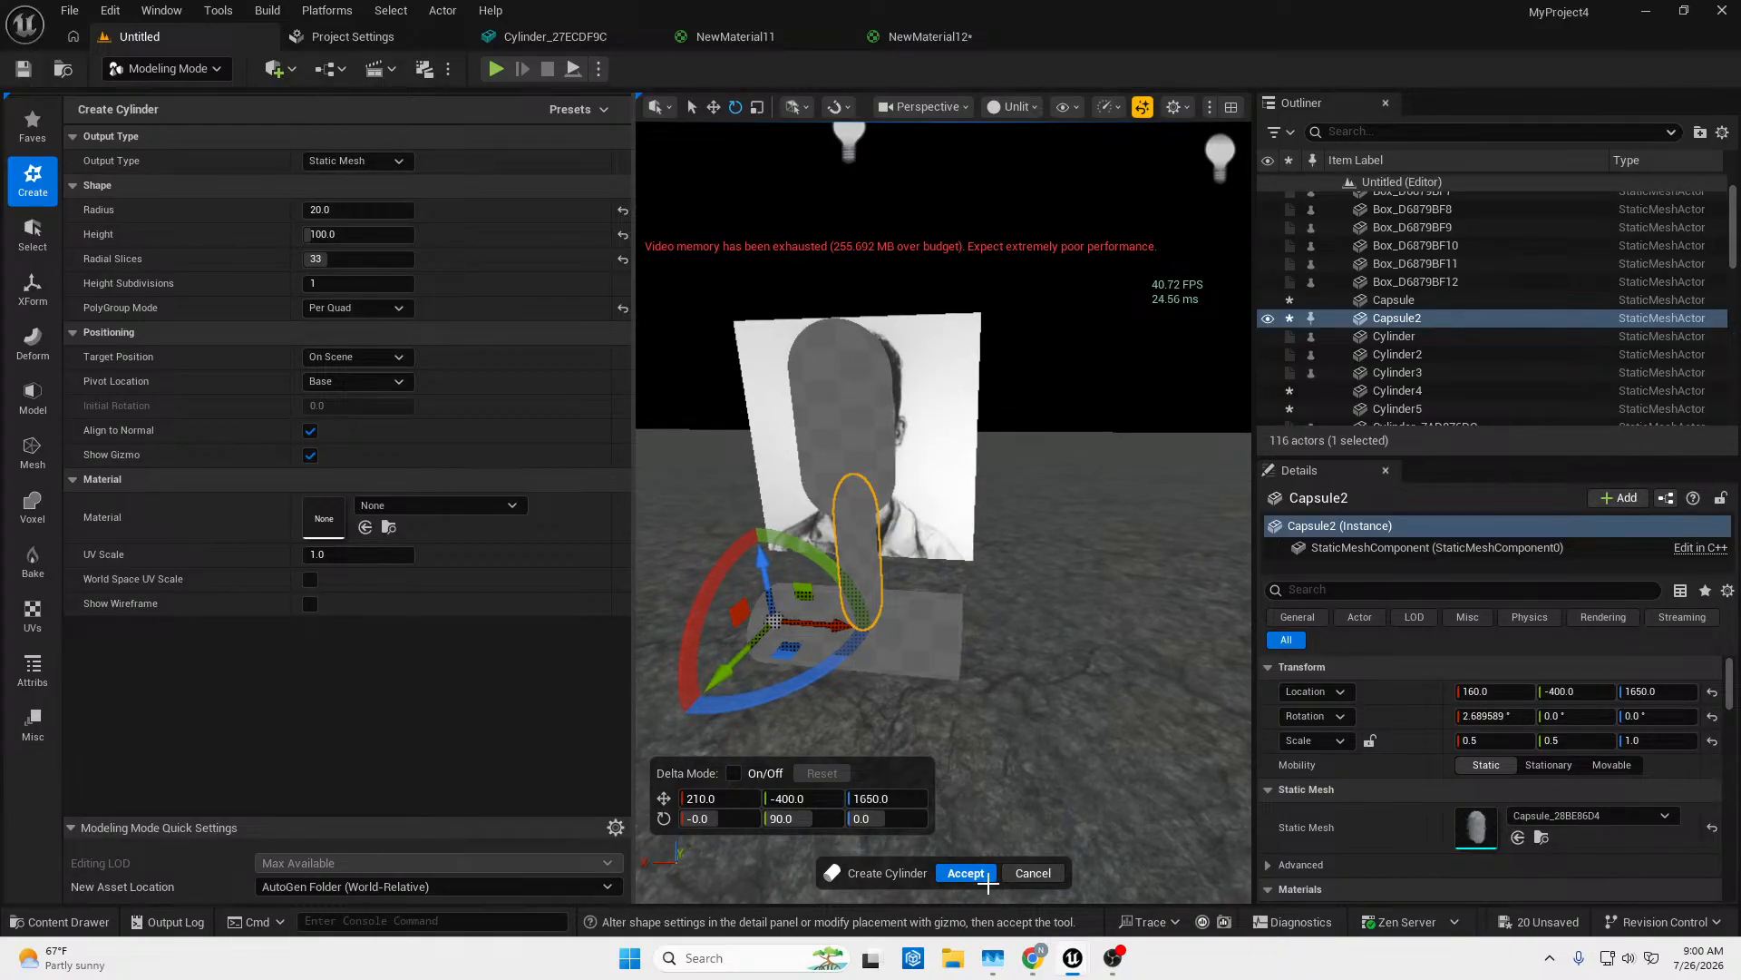
left_click(1020, 873)
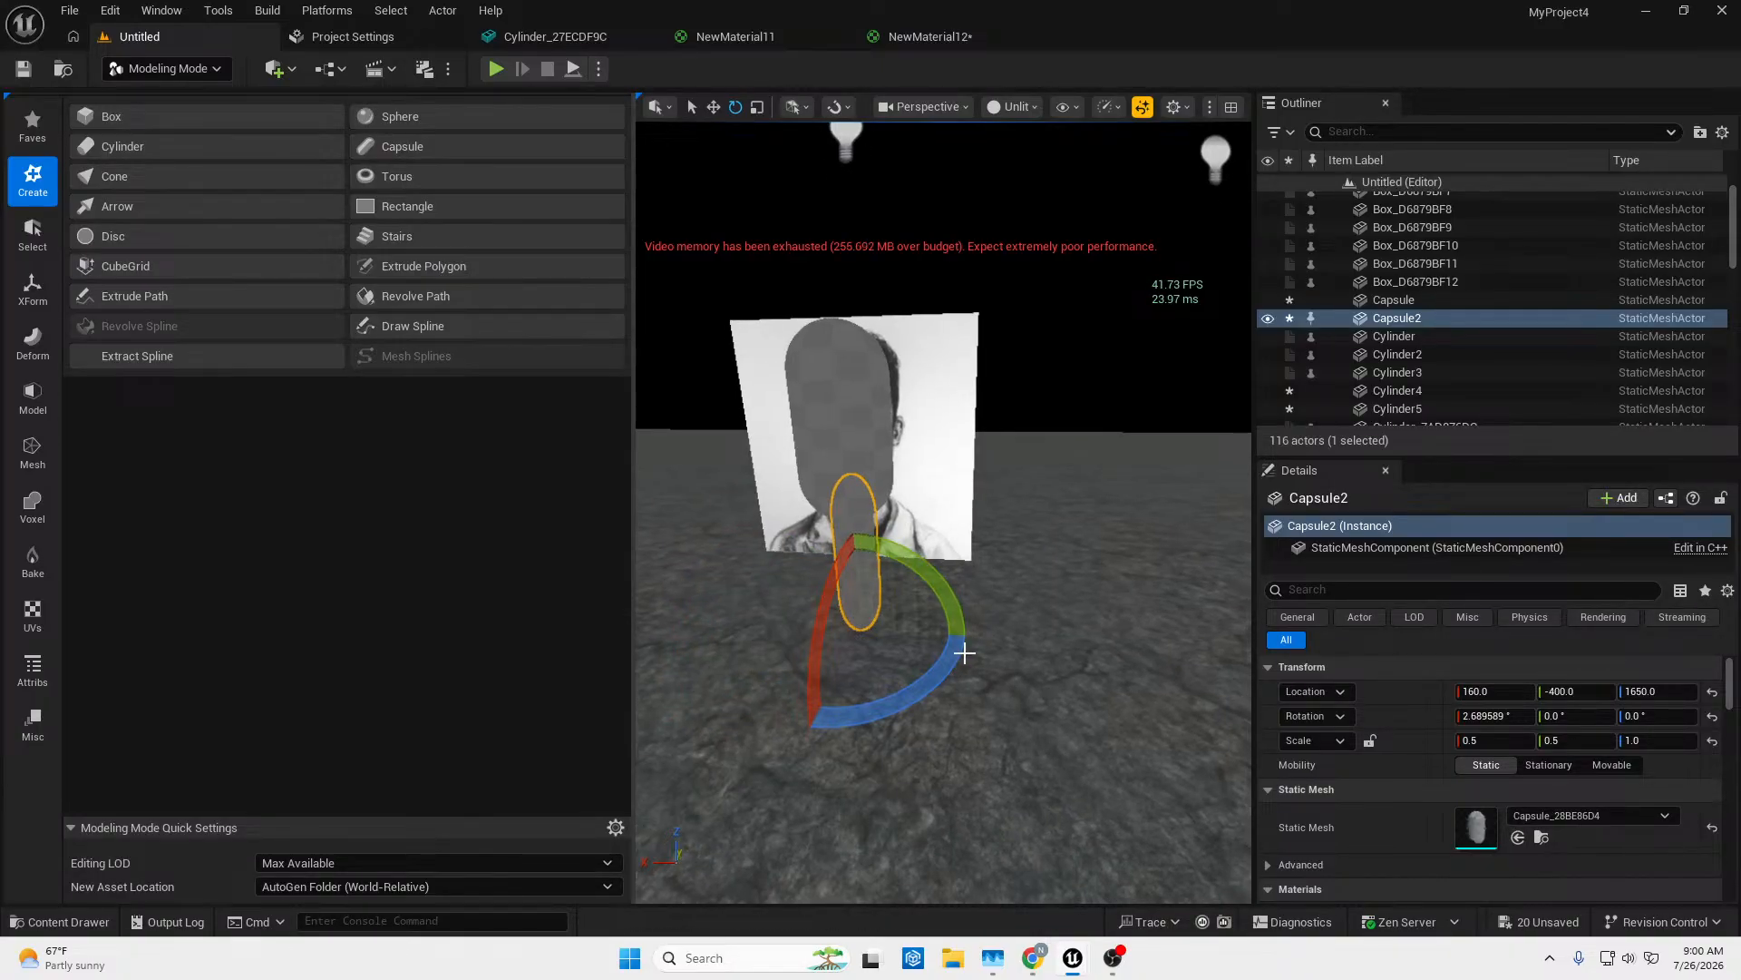
Merge the head capsule and the neck capsule into one mesh with Union.
left_click(886, 573)
right_click_drag(871, 443, 864, 443)
key("w")
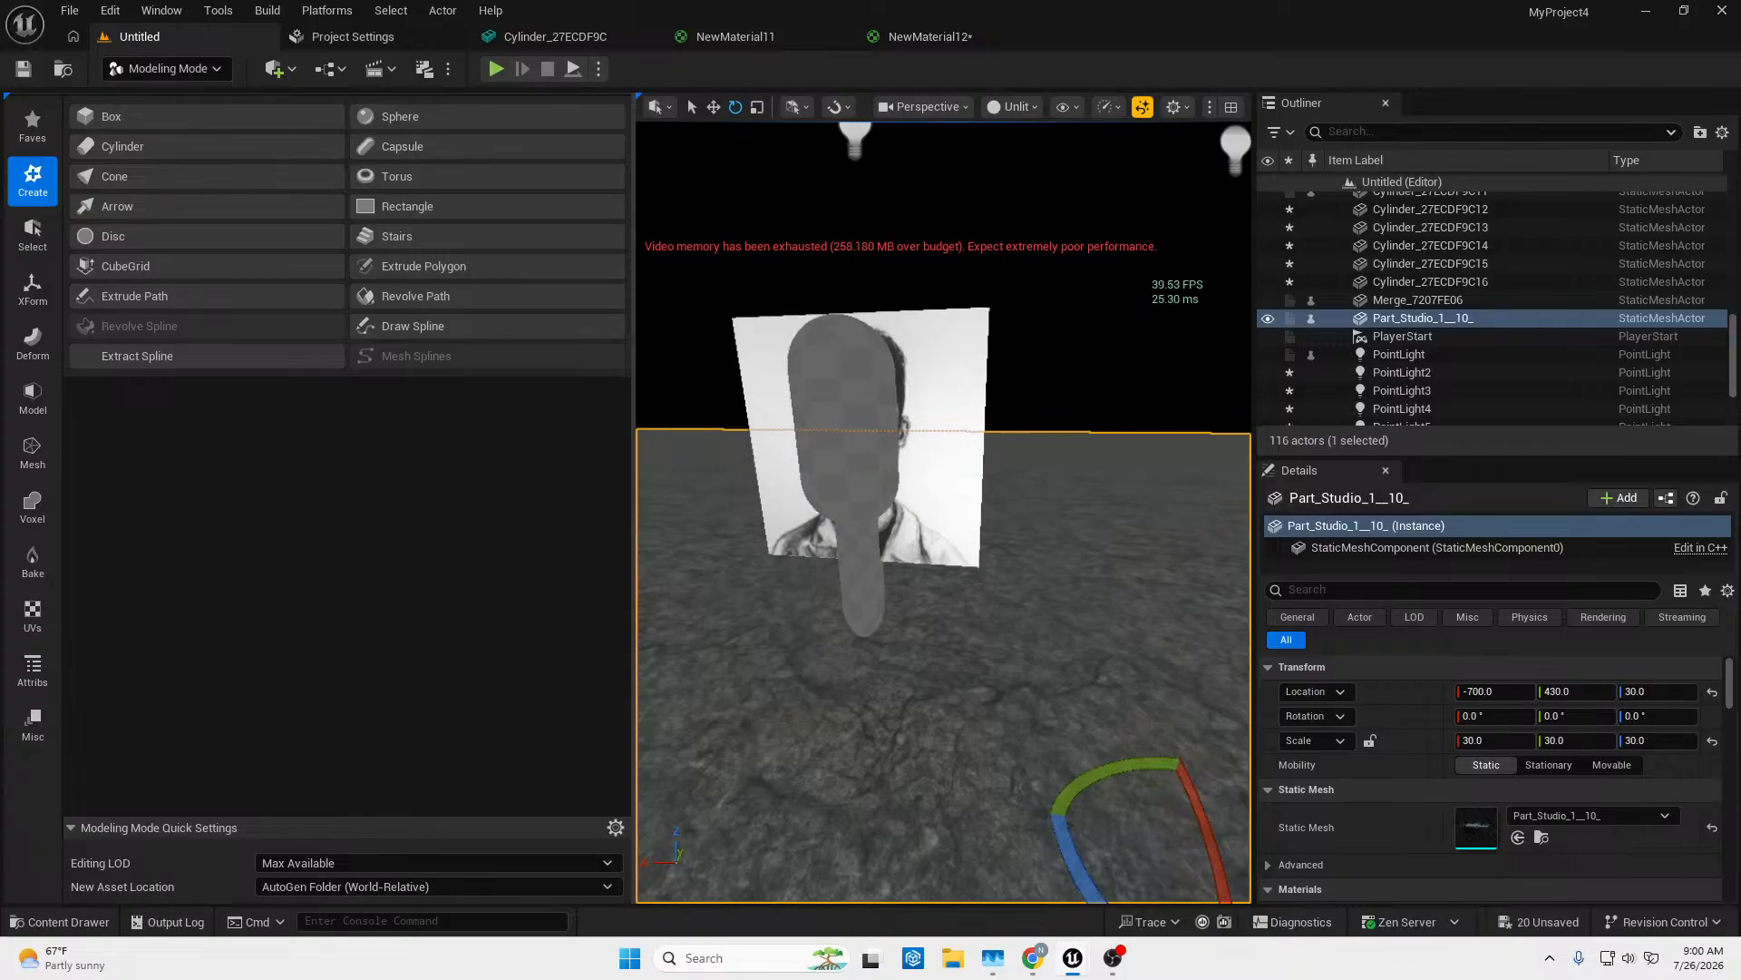
left_click(858, 488)
left_click(867, 614, "ctrl")
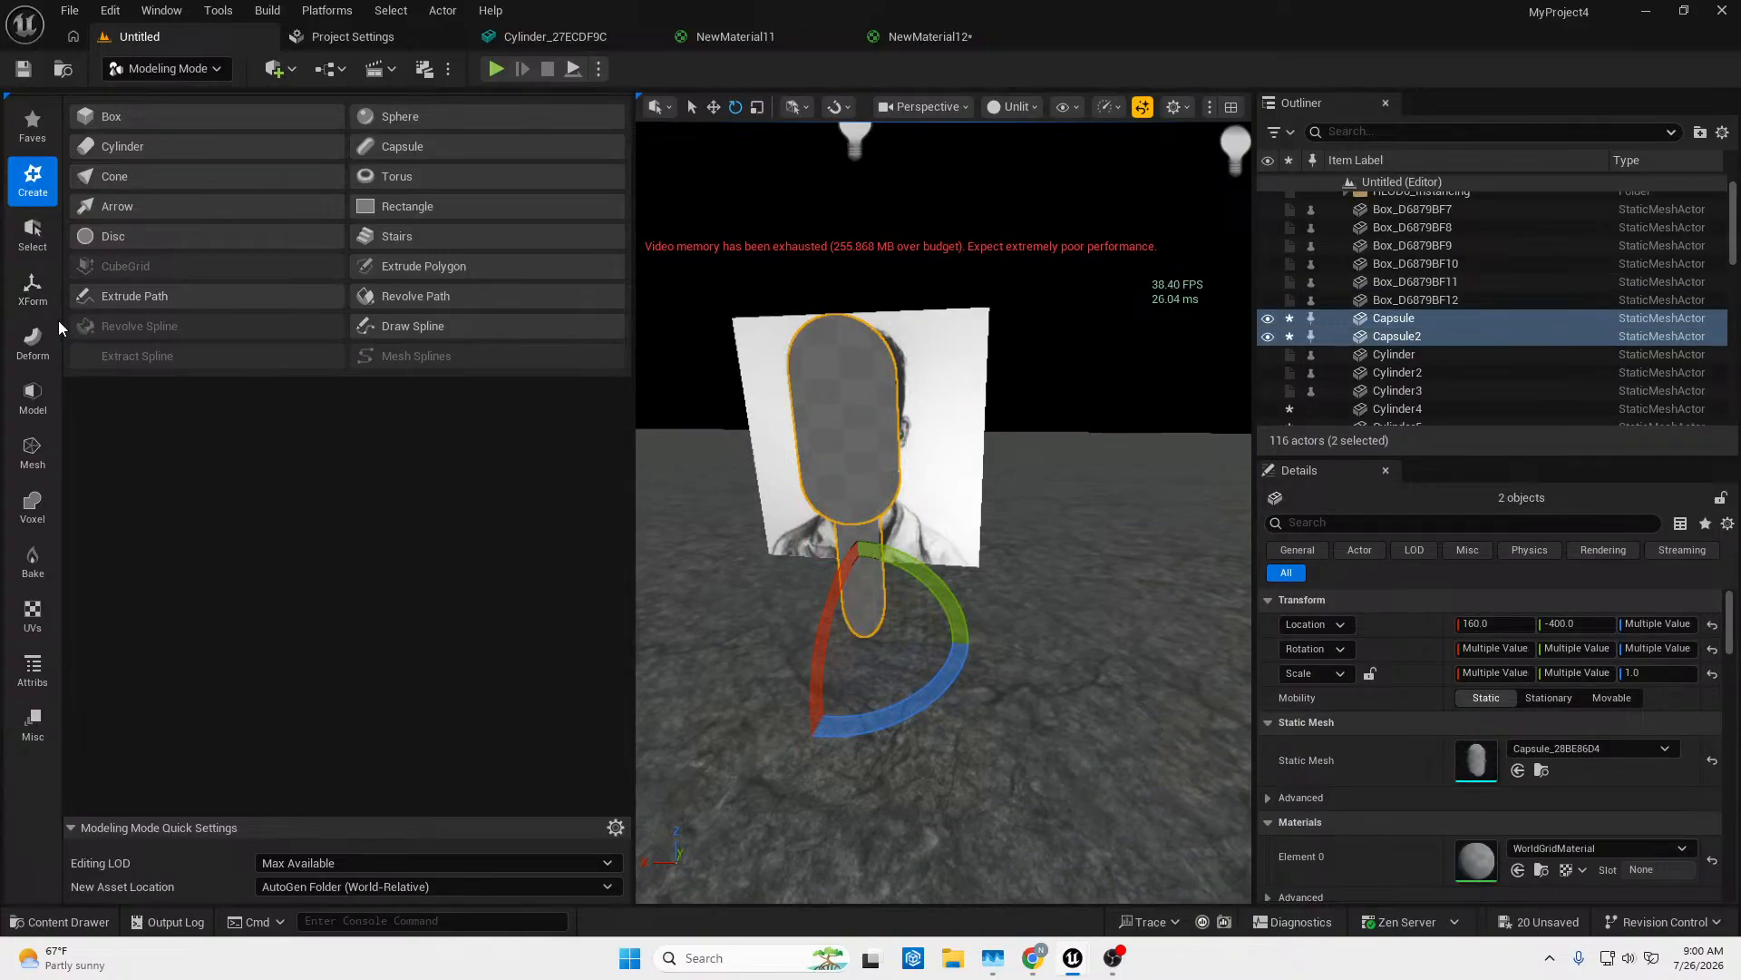
left_click(33, 451)
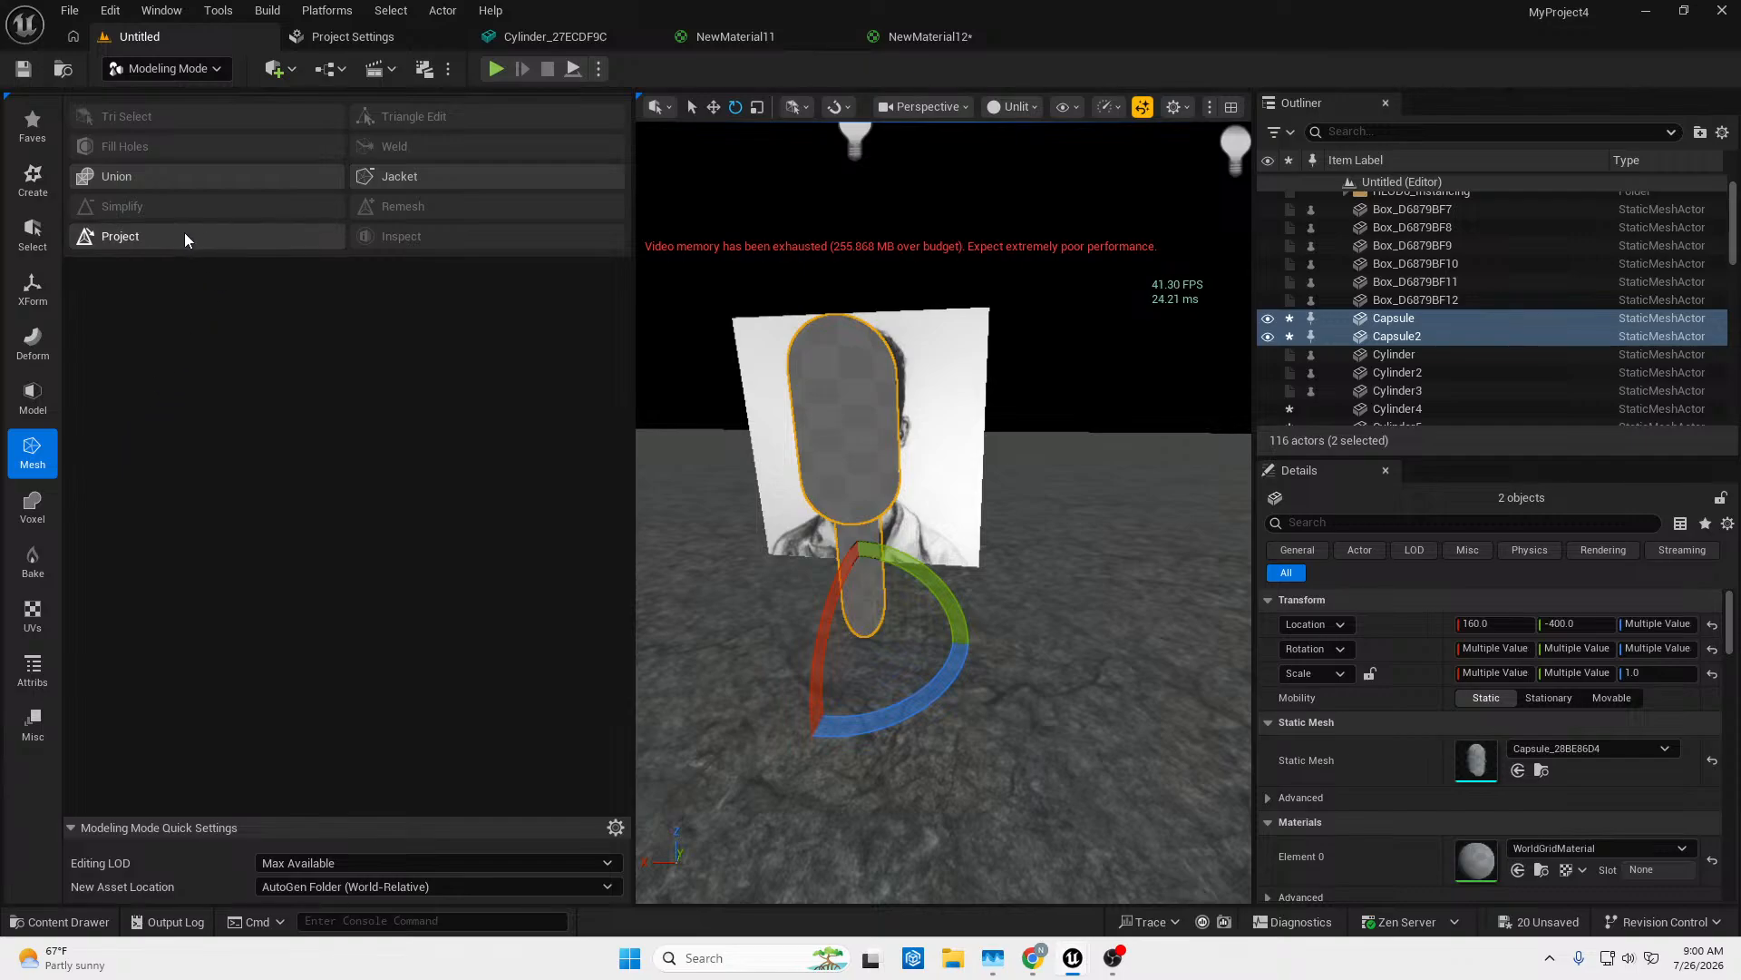
left_click(125, 174)
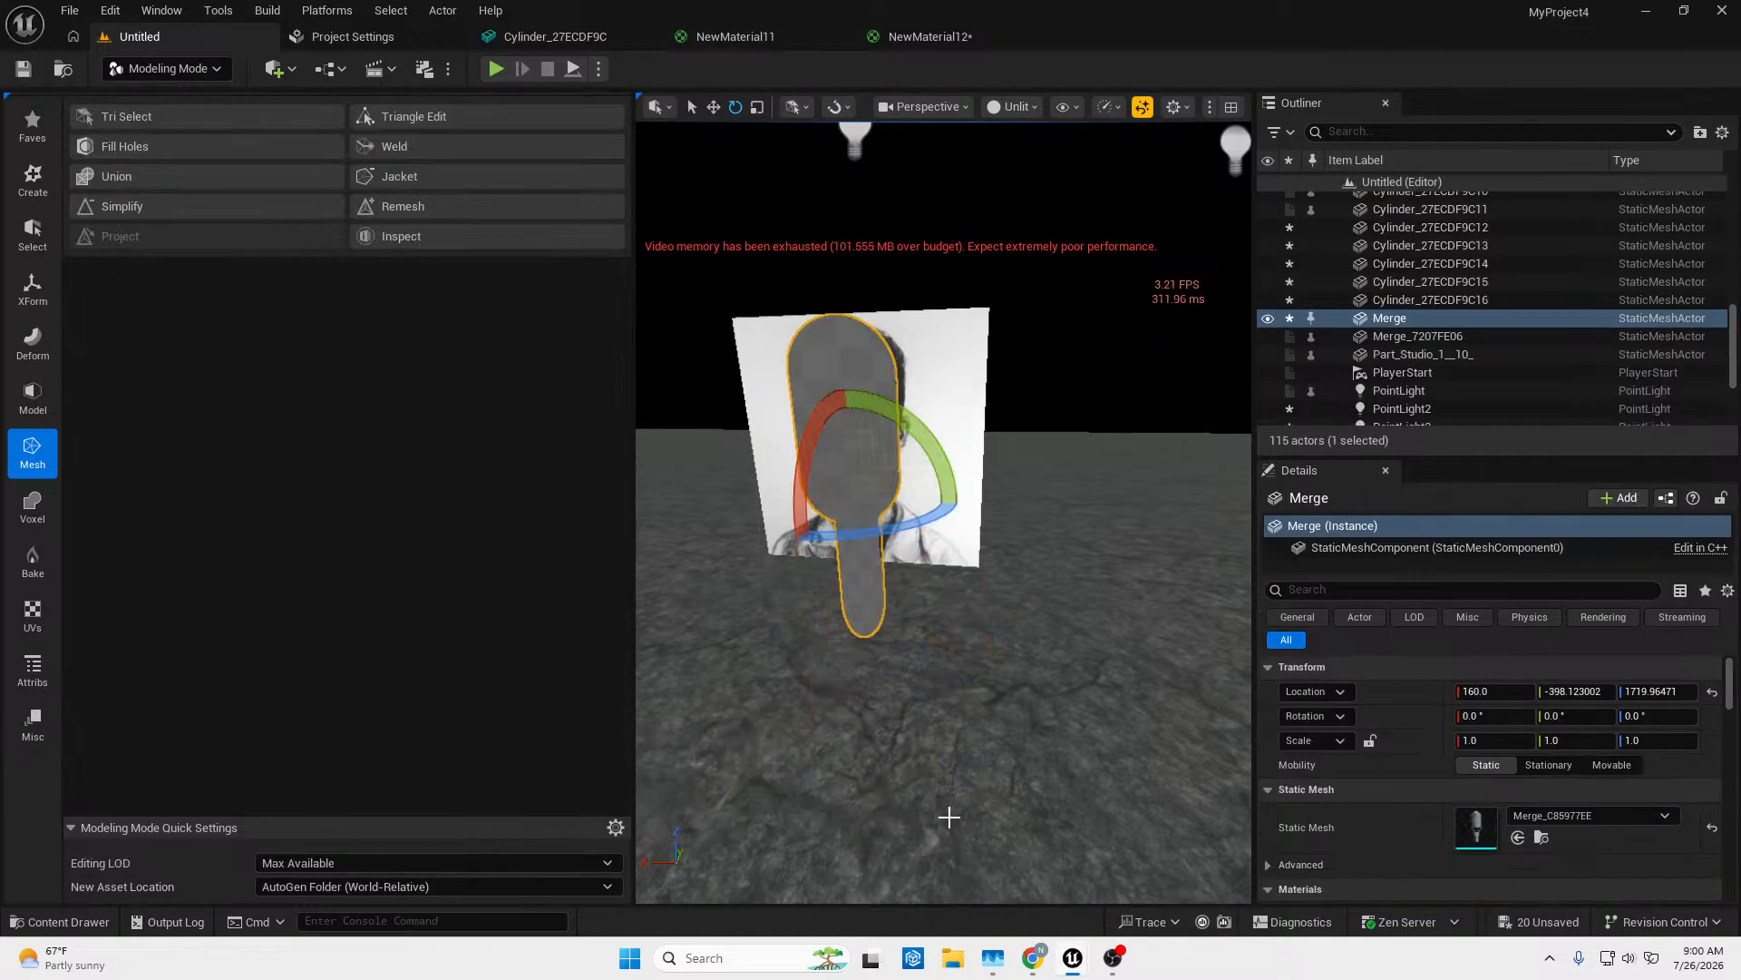
Examine the merged mesh's topology in Wireframe view, and return the viewport to Unlit shading.
left_click(1016, 107)
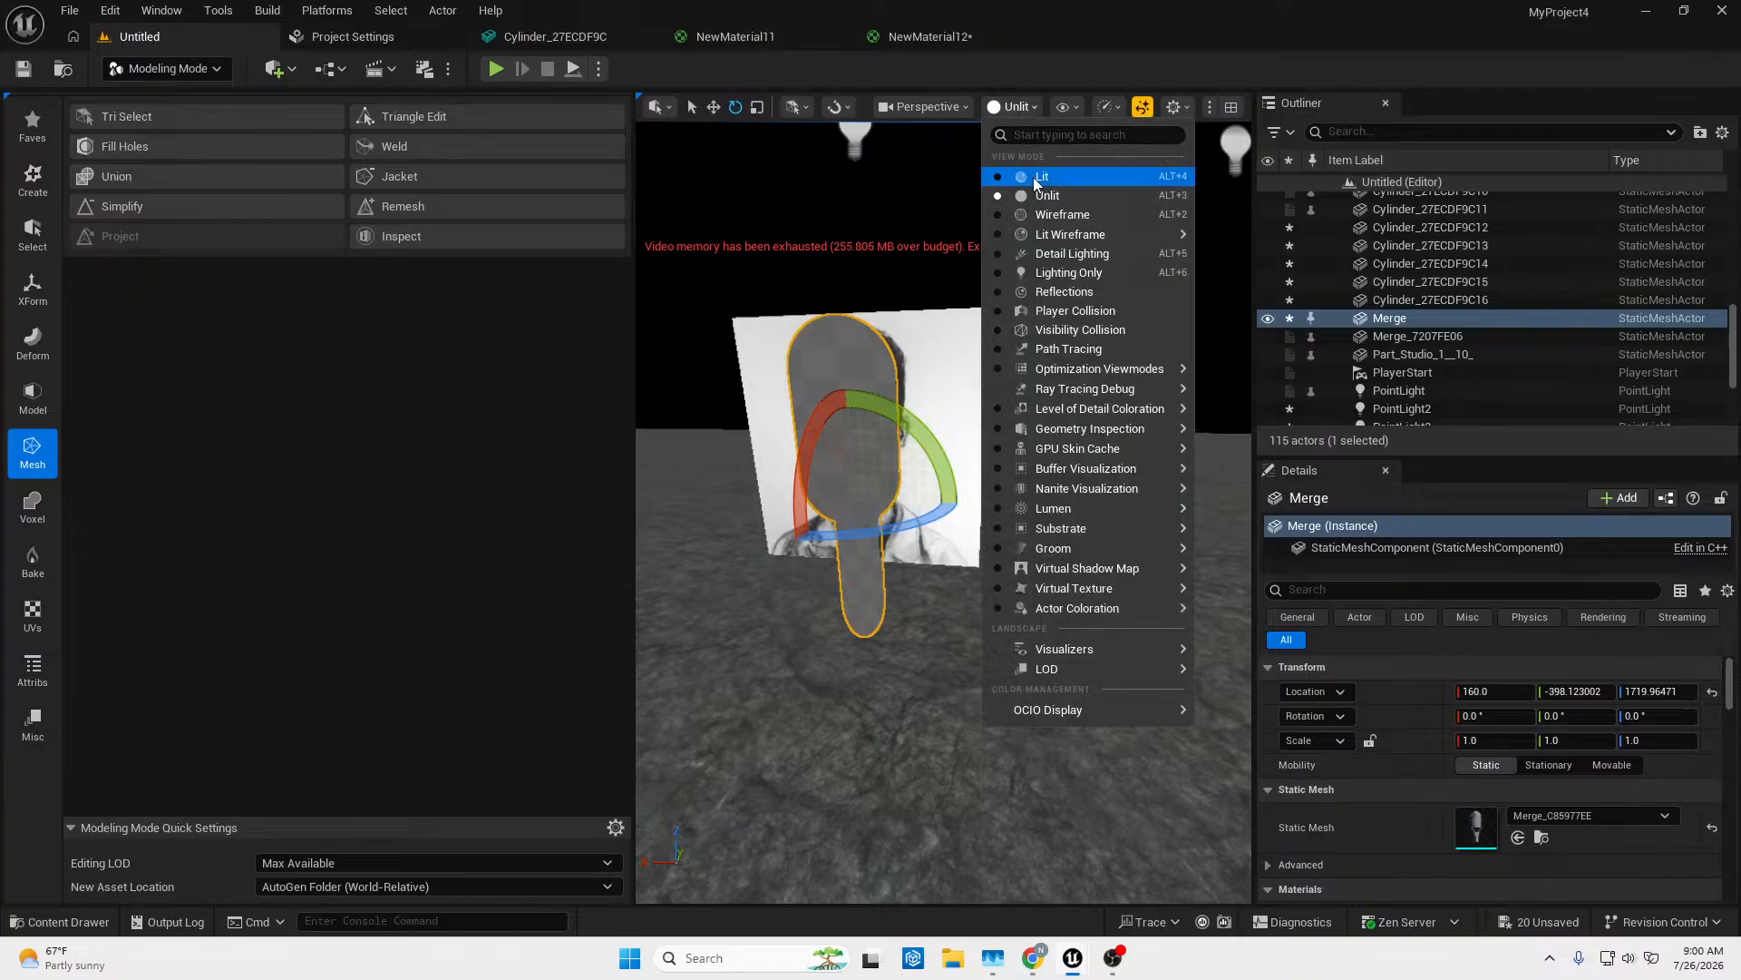
left_click(1043, 218)
right_click_drag(831, 547, 930, 501)
key("w")
right_click_drag(899, 562, 1035, 635)
key("w")
key("s")
key("s")
key("w")
key("s")
key("w")
left_click(995, 106)
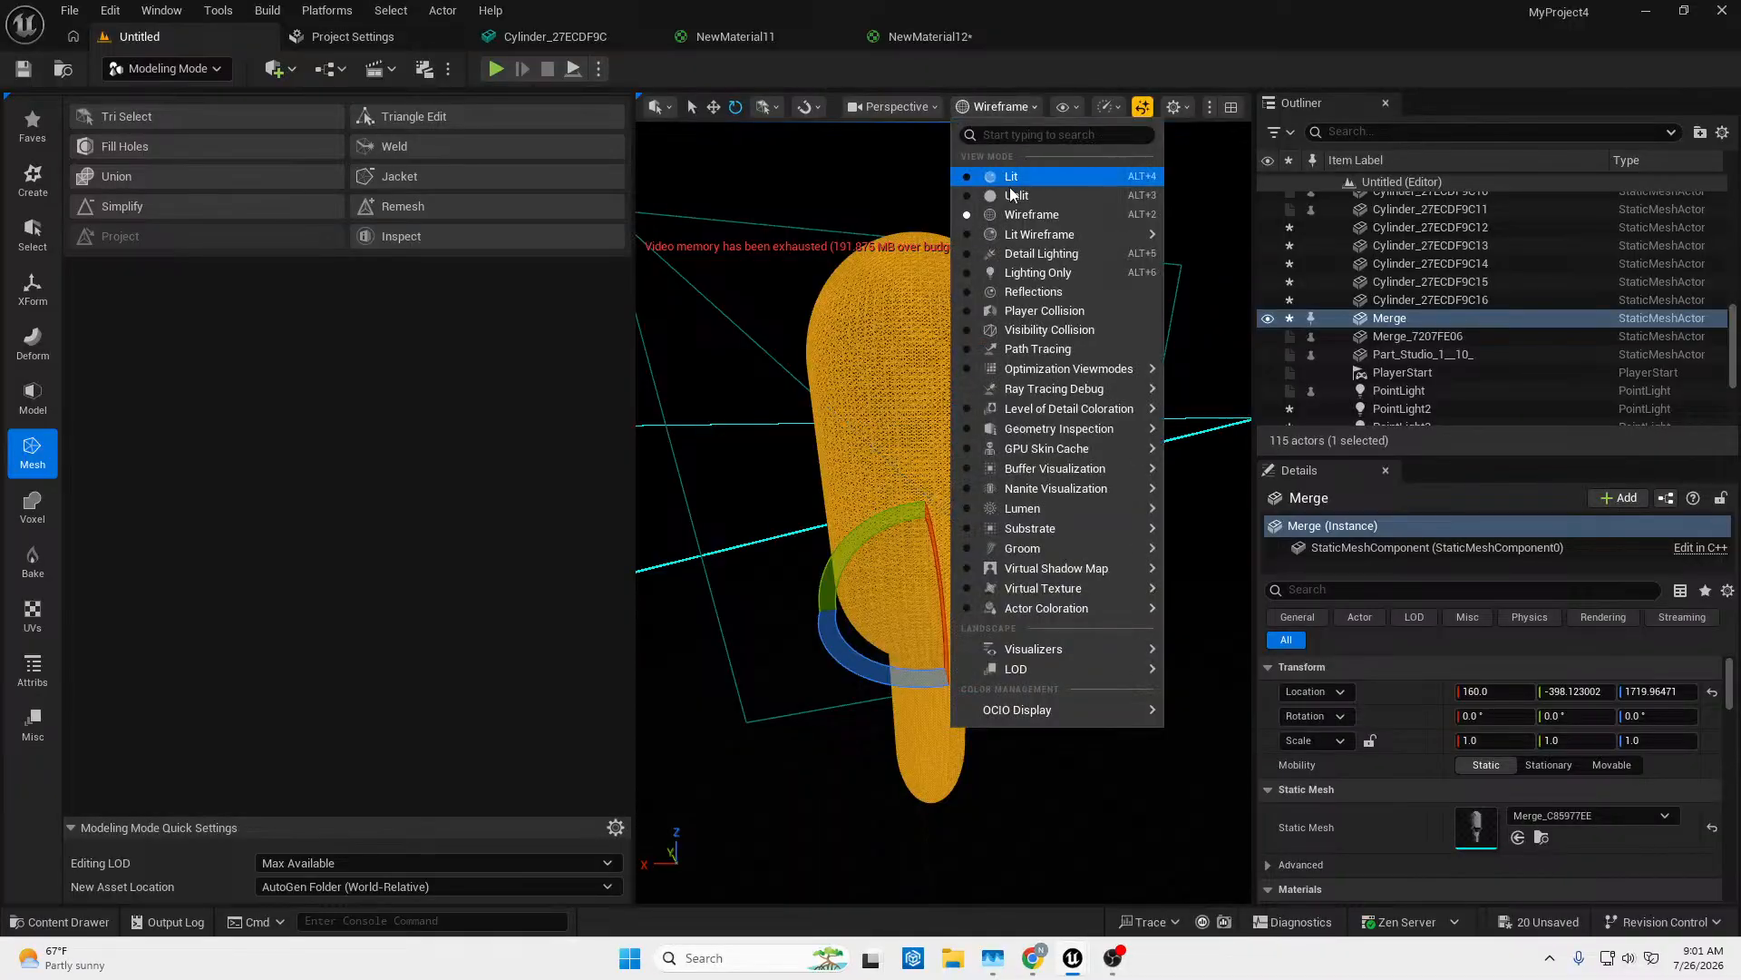
left_click(998, 171)
right_click_drag(850, 557, 850, 577)
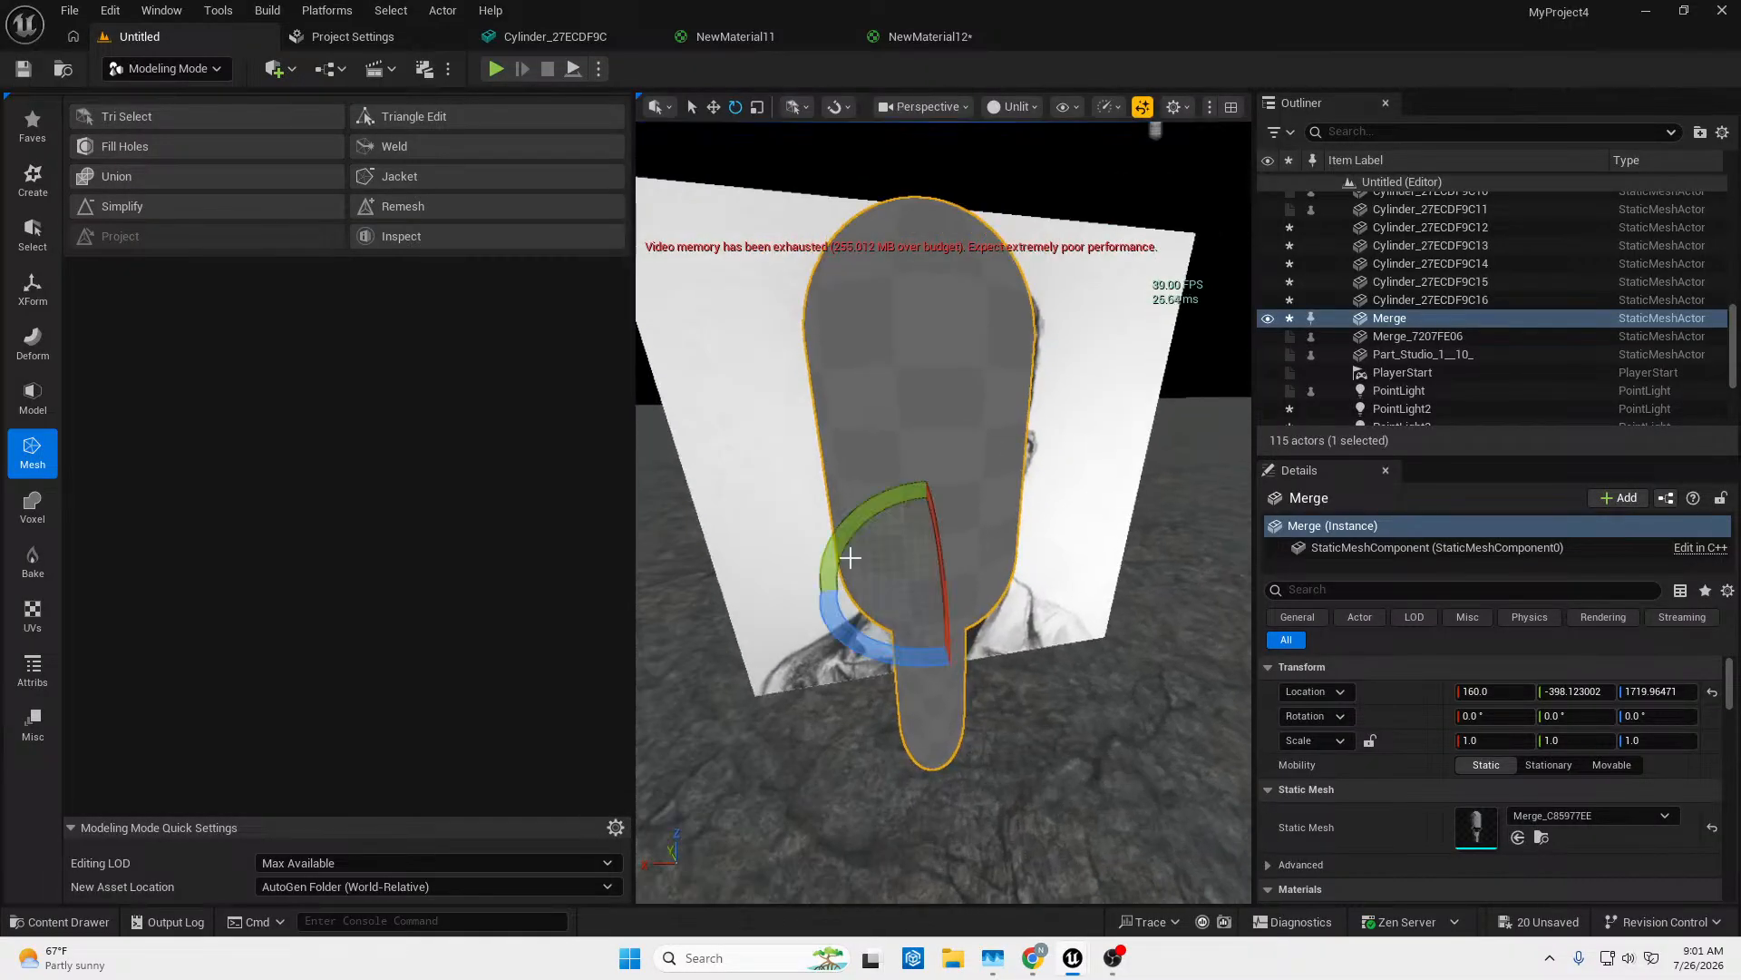
Start Vertex Sculpt on the merged mesh and view it against the portrait from several angles.
left_click(18, 687)
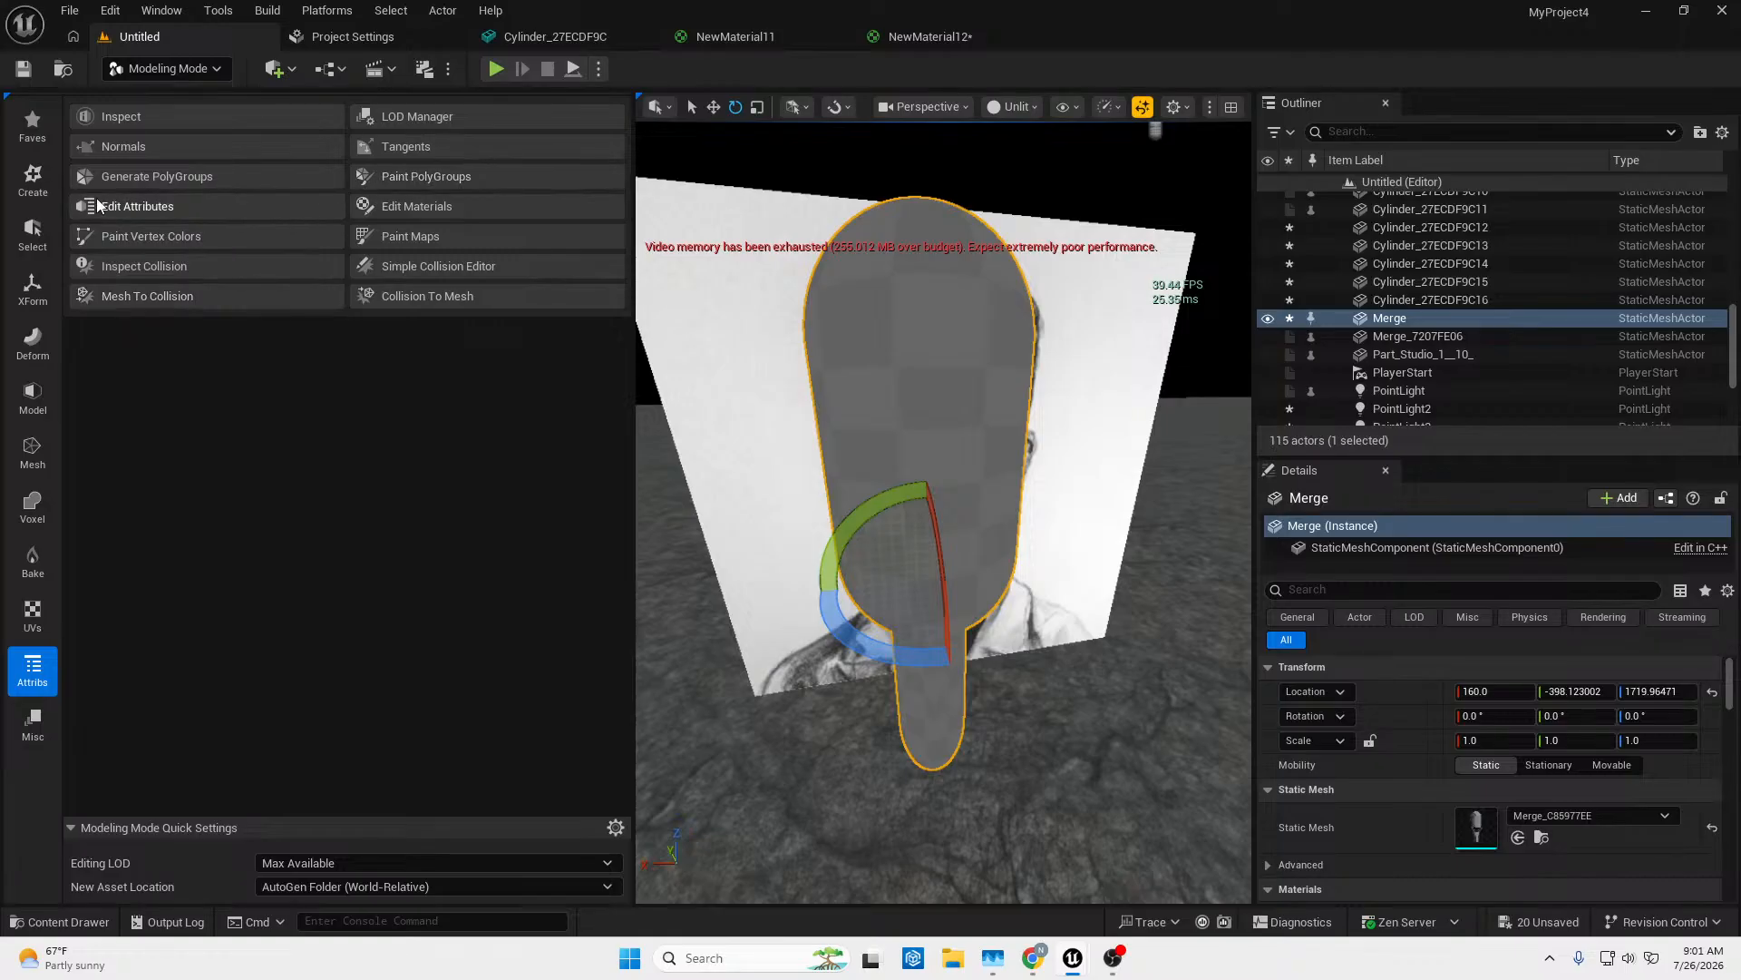
left_click(33, 232)
left_click(33, 341)
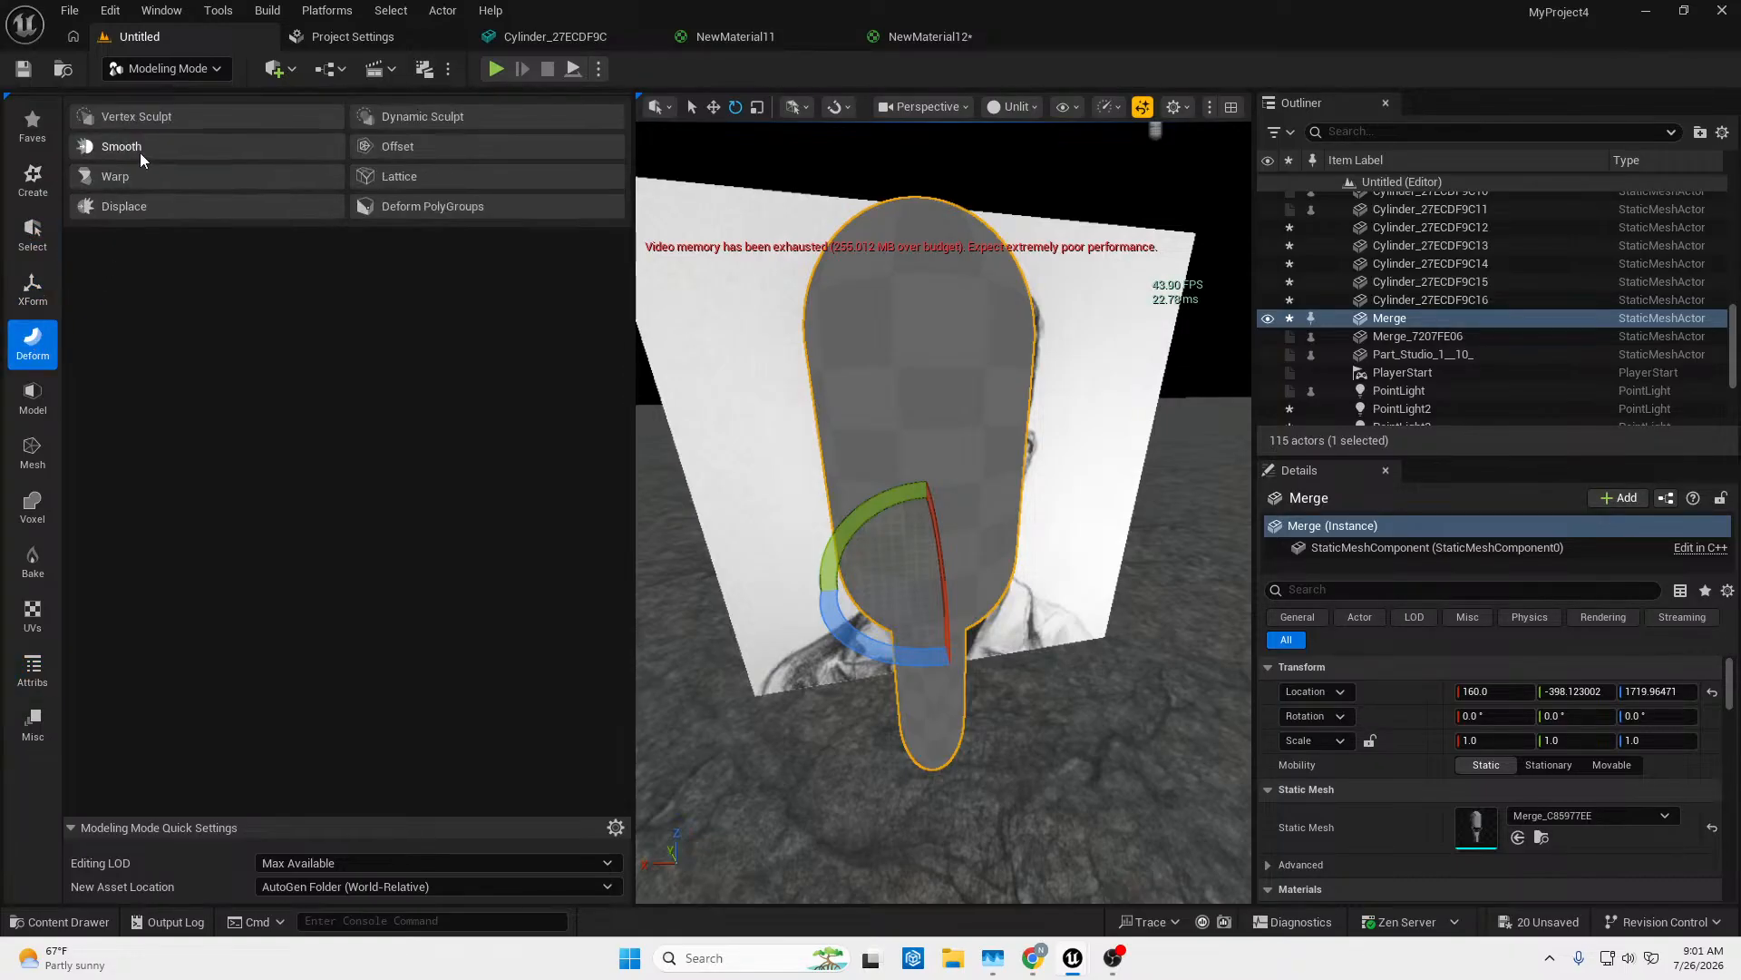
left_click(150, 117)
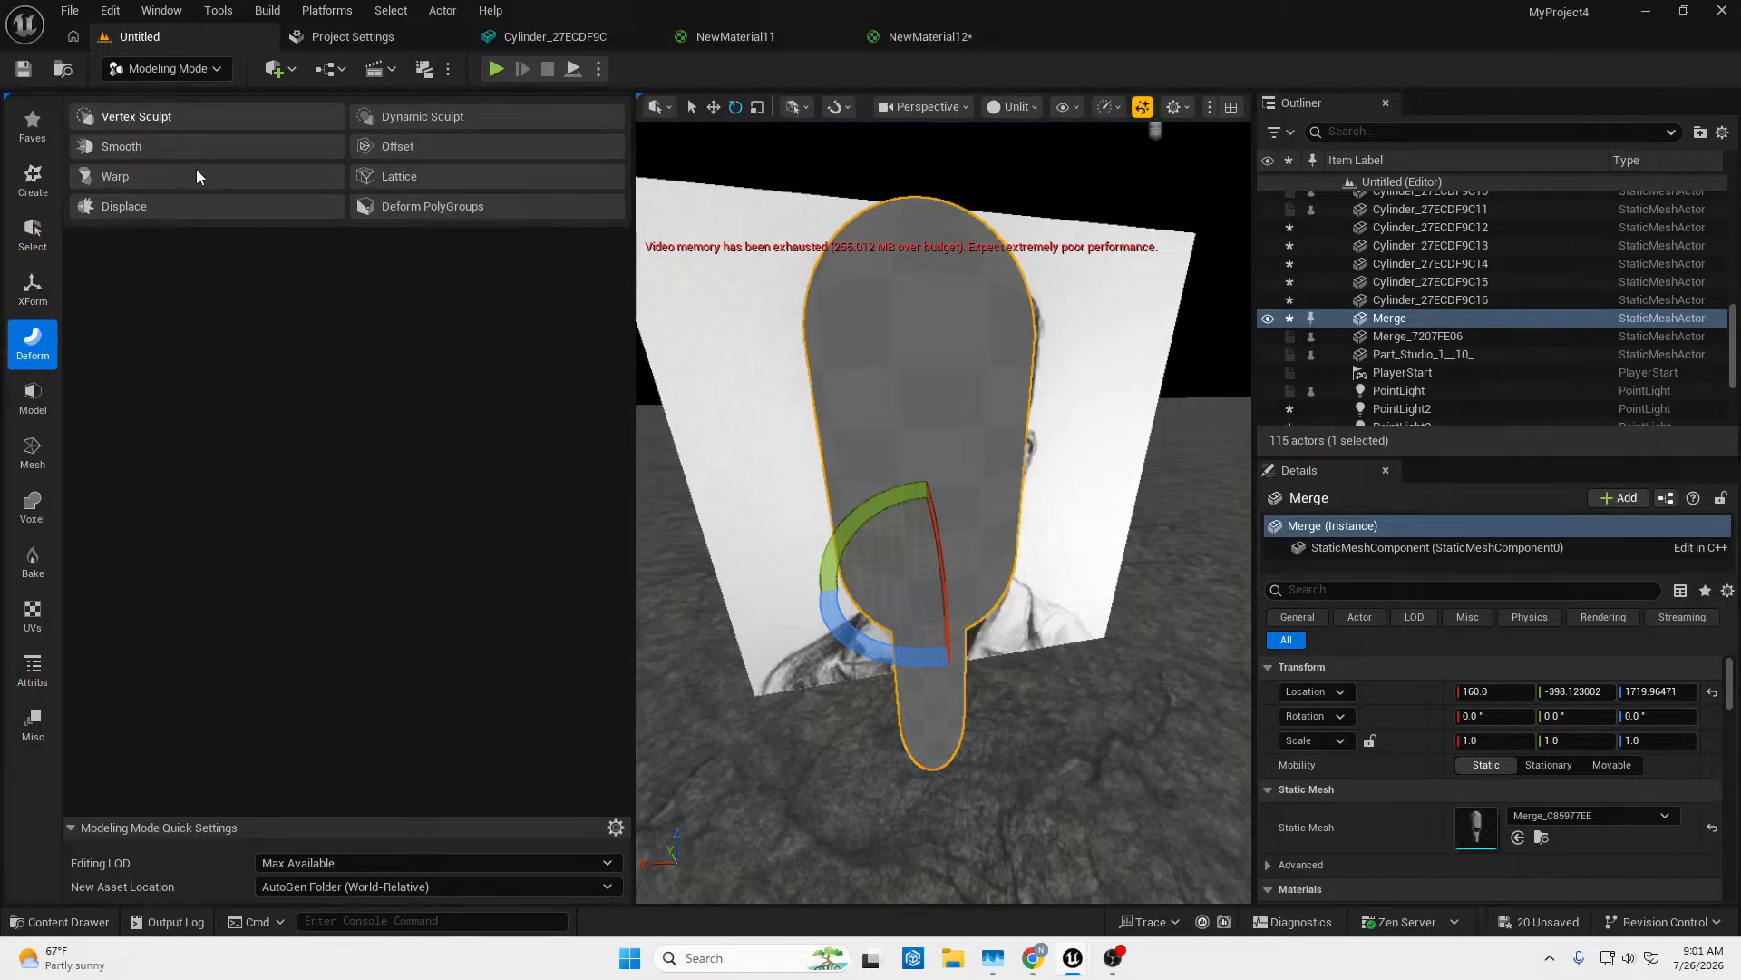
mouse_move(939, 515)
right_mouse_down()
mouse_move(902, 529)
mouse_move(935, 529)
right_mouse_up()
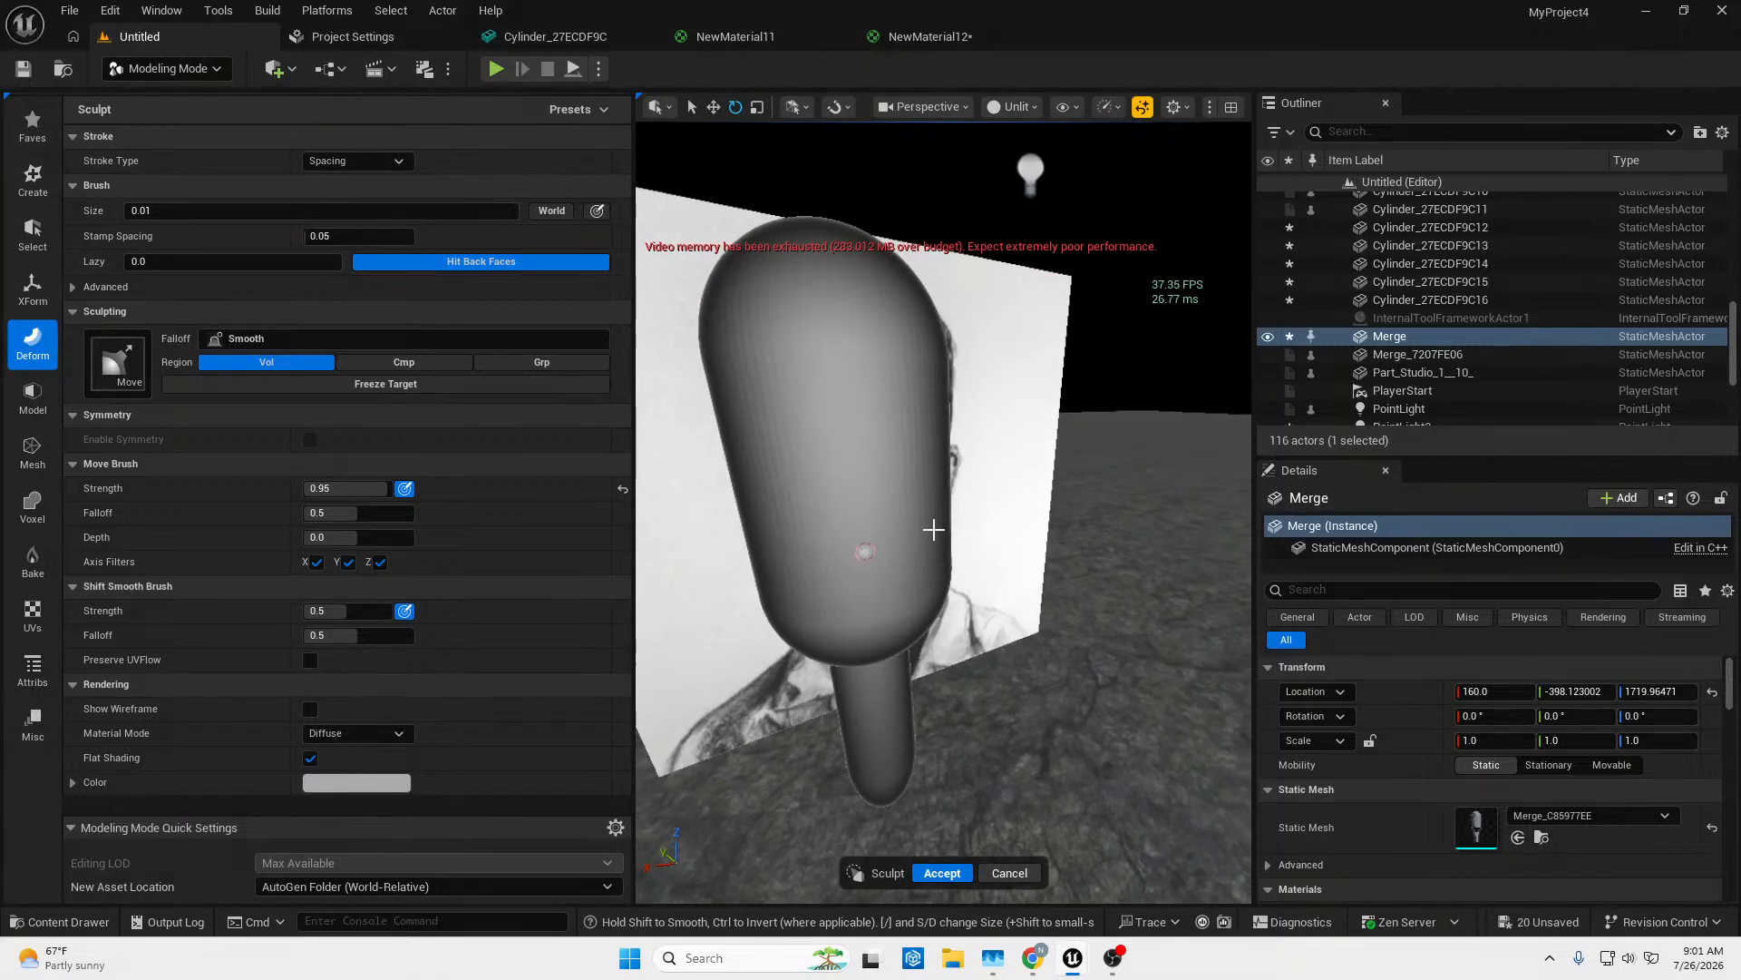
right_click_drag(855, 361, 762, 336)
key("w")
key("s")
right_click_drag(1121, 447, 1219, 503)
key("s")
key("w")
right_click_drag(907, 399, 867, 417)
key("s")
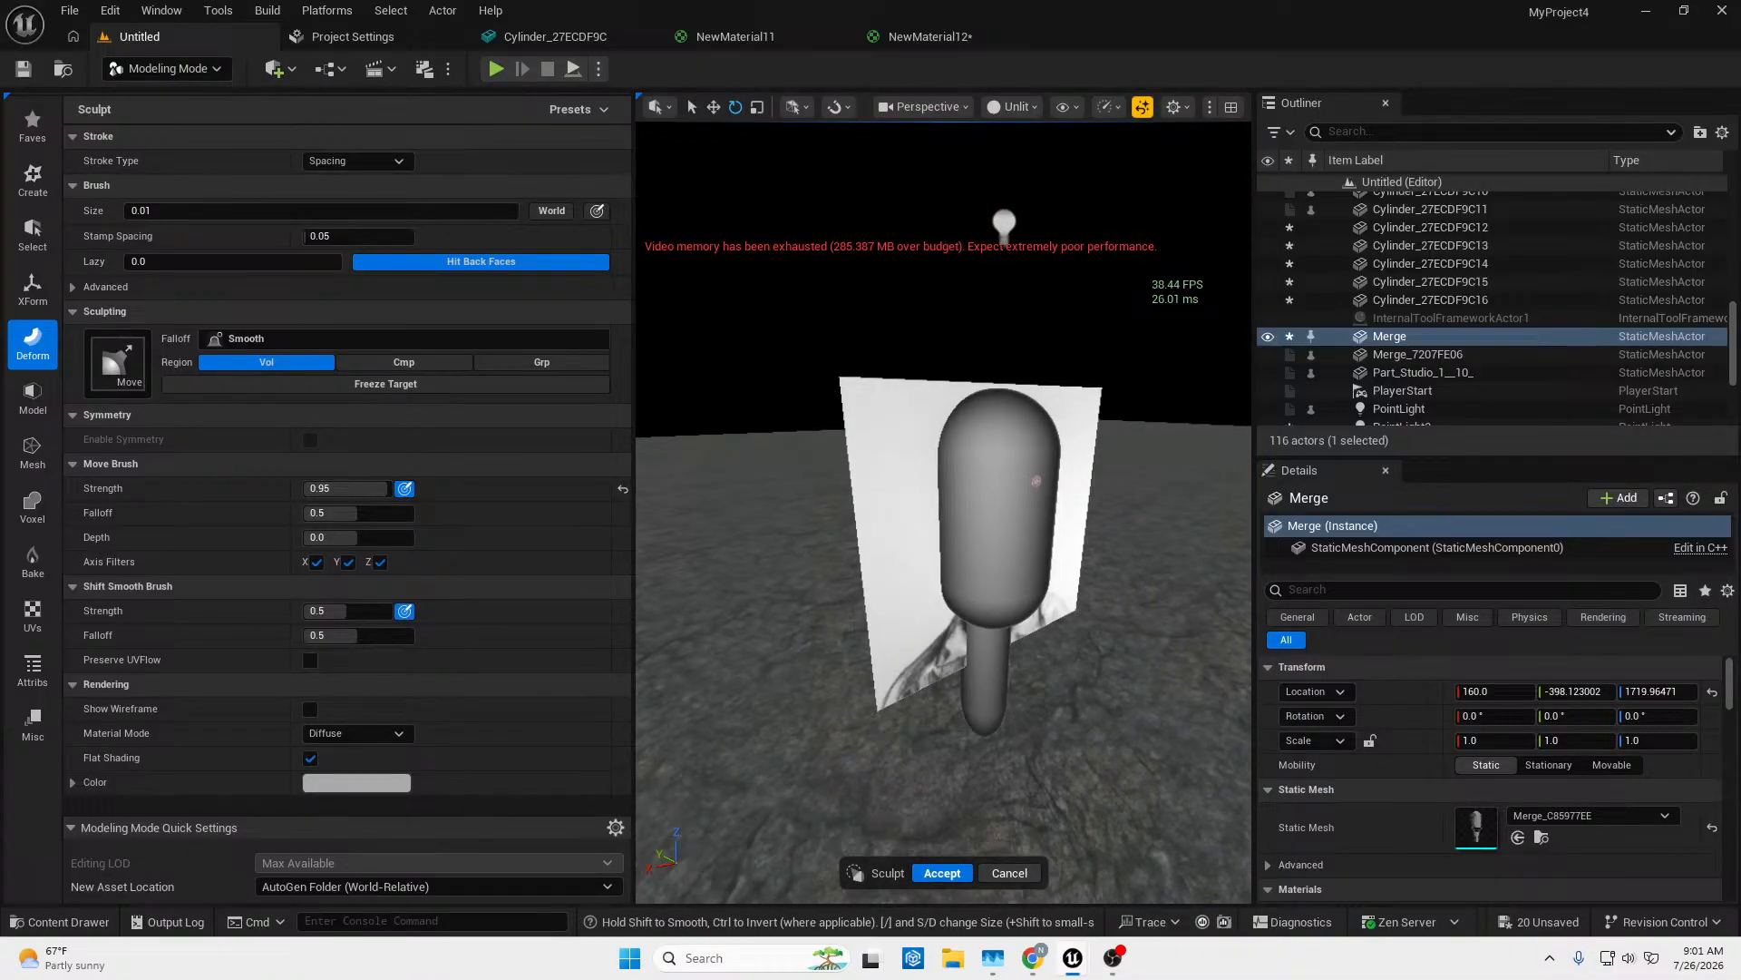
Cancel the current sculpt session and move the portrait rectangle along X to about 205, beside the merged mesh.
left_click(899, 414)
right_click_drag(1064, 545, 1070, 594)
key("s")
key("w")
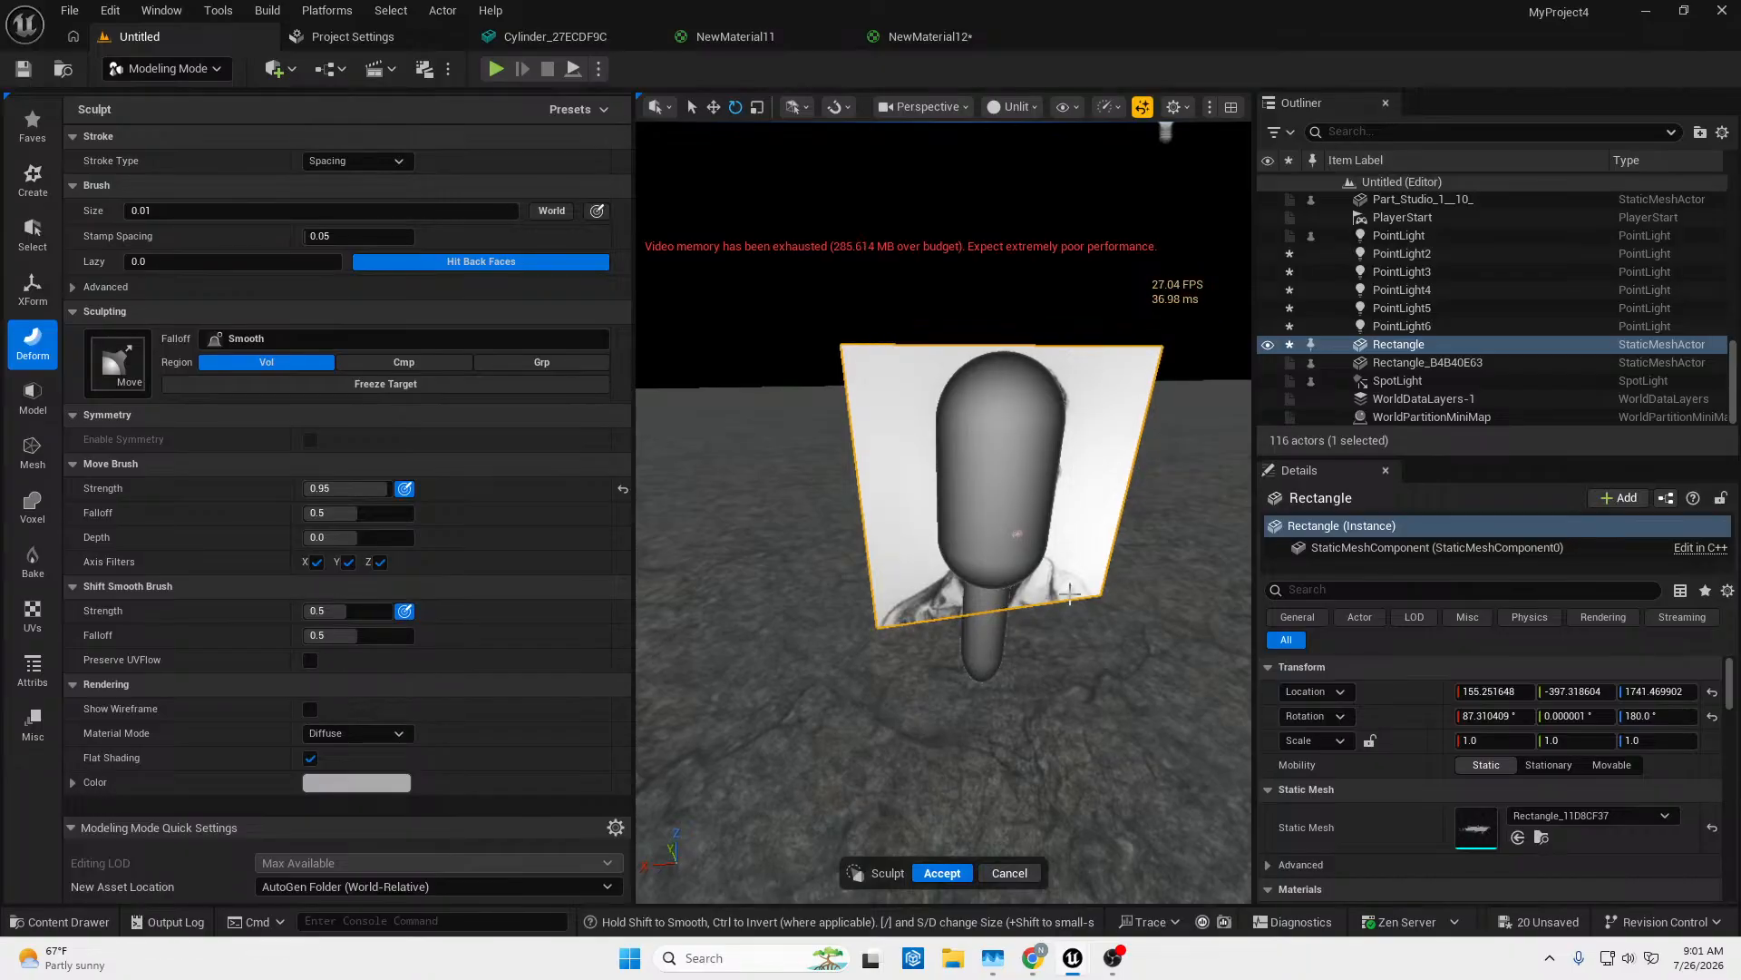
left_click(1007, 870)
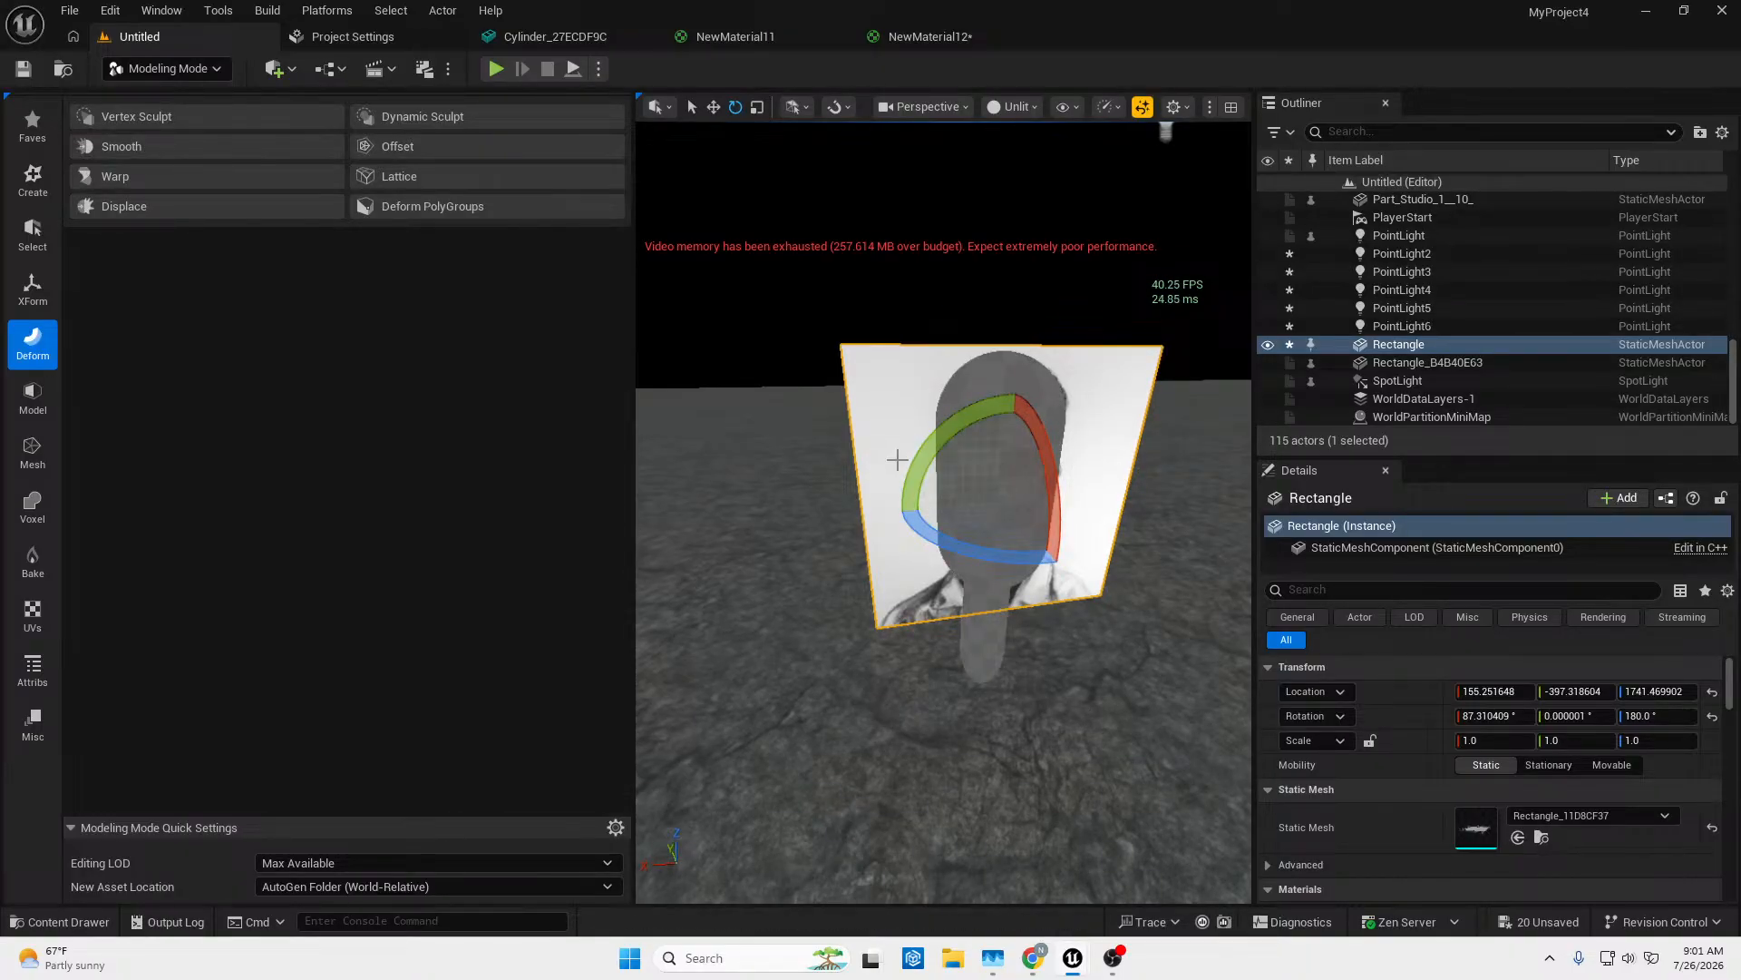
key("w")
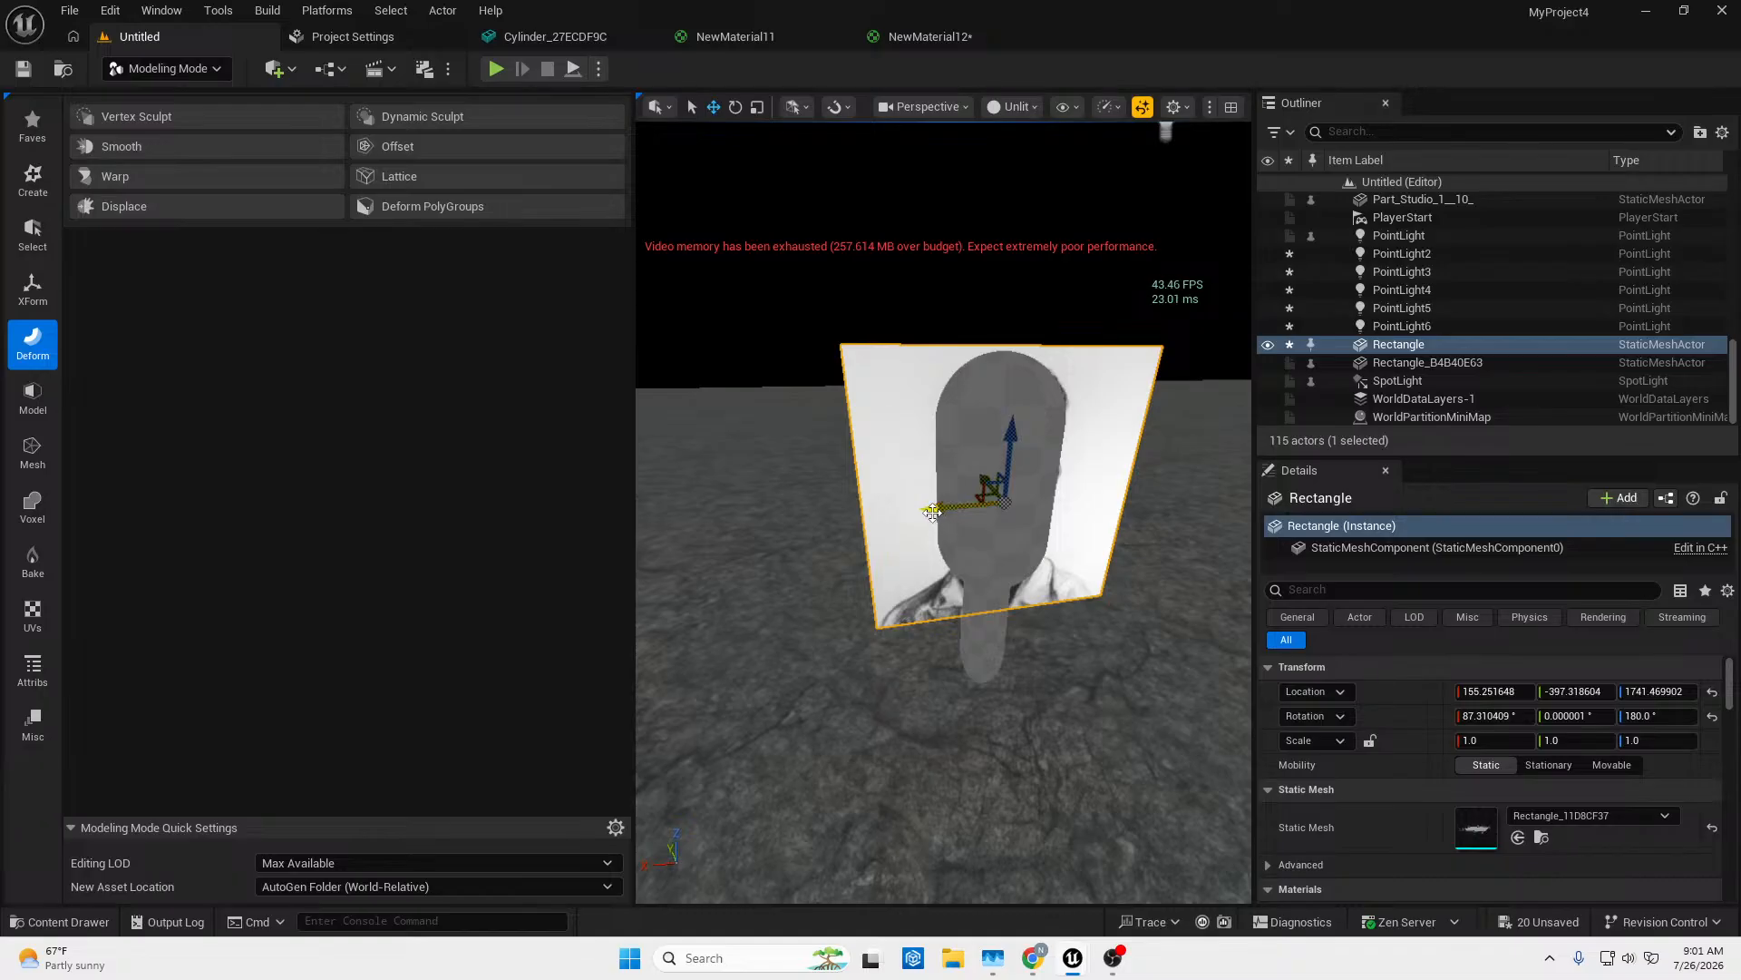
left_click_drag(934, 513, 771, 505)
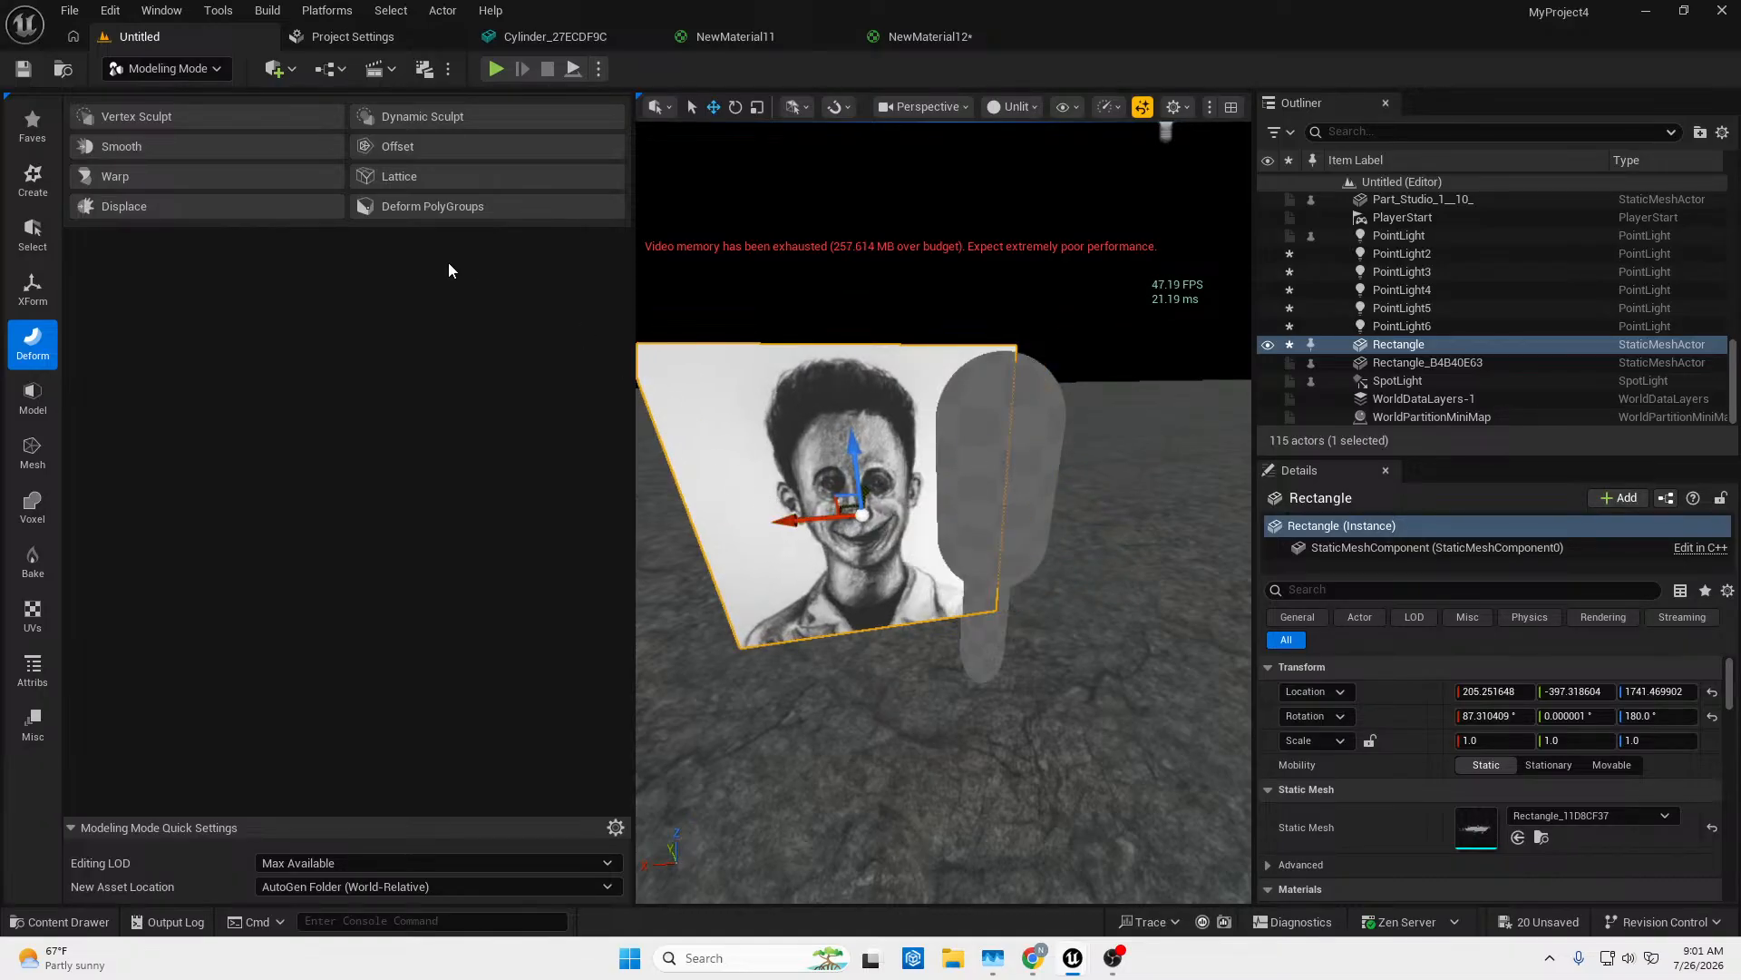
mouse_move(944, 512)
right_mouse_down()
mouse_move(975, 503)
mouse_move(907, 485)
mouse_move(966, 495)
right_mouse_up()
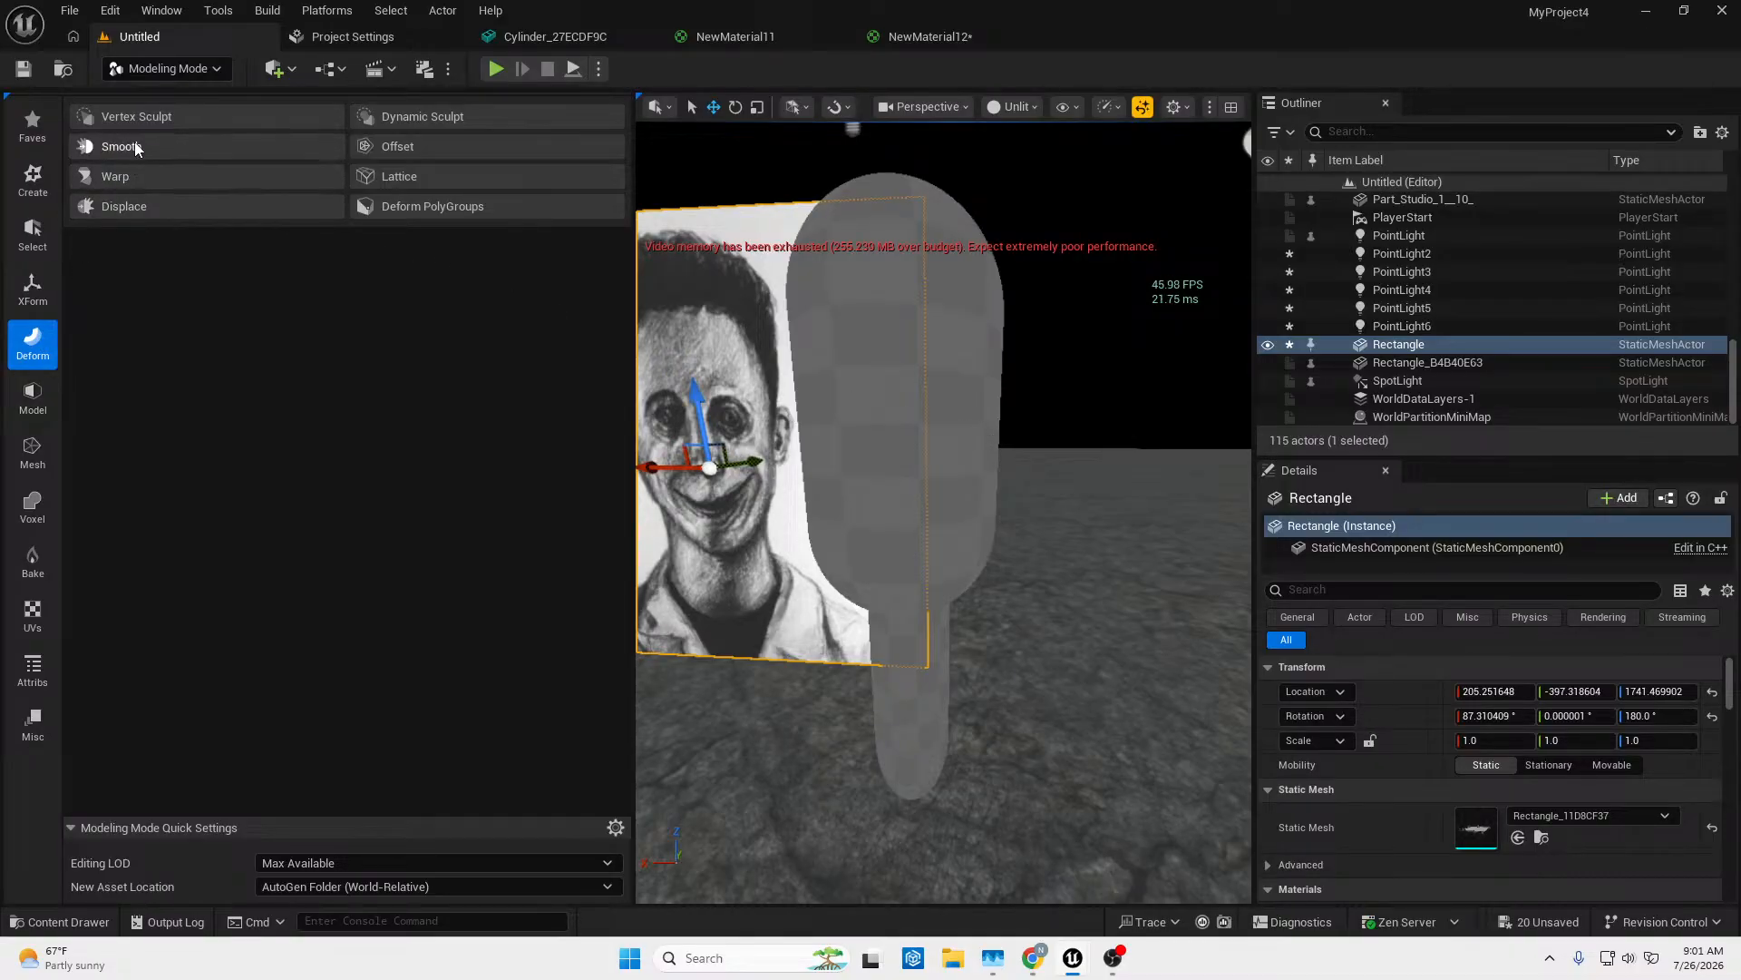
left_click(140, 118)
right_click_drag(947, 513, 848, 522)
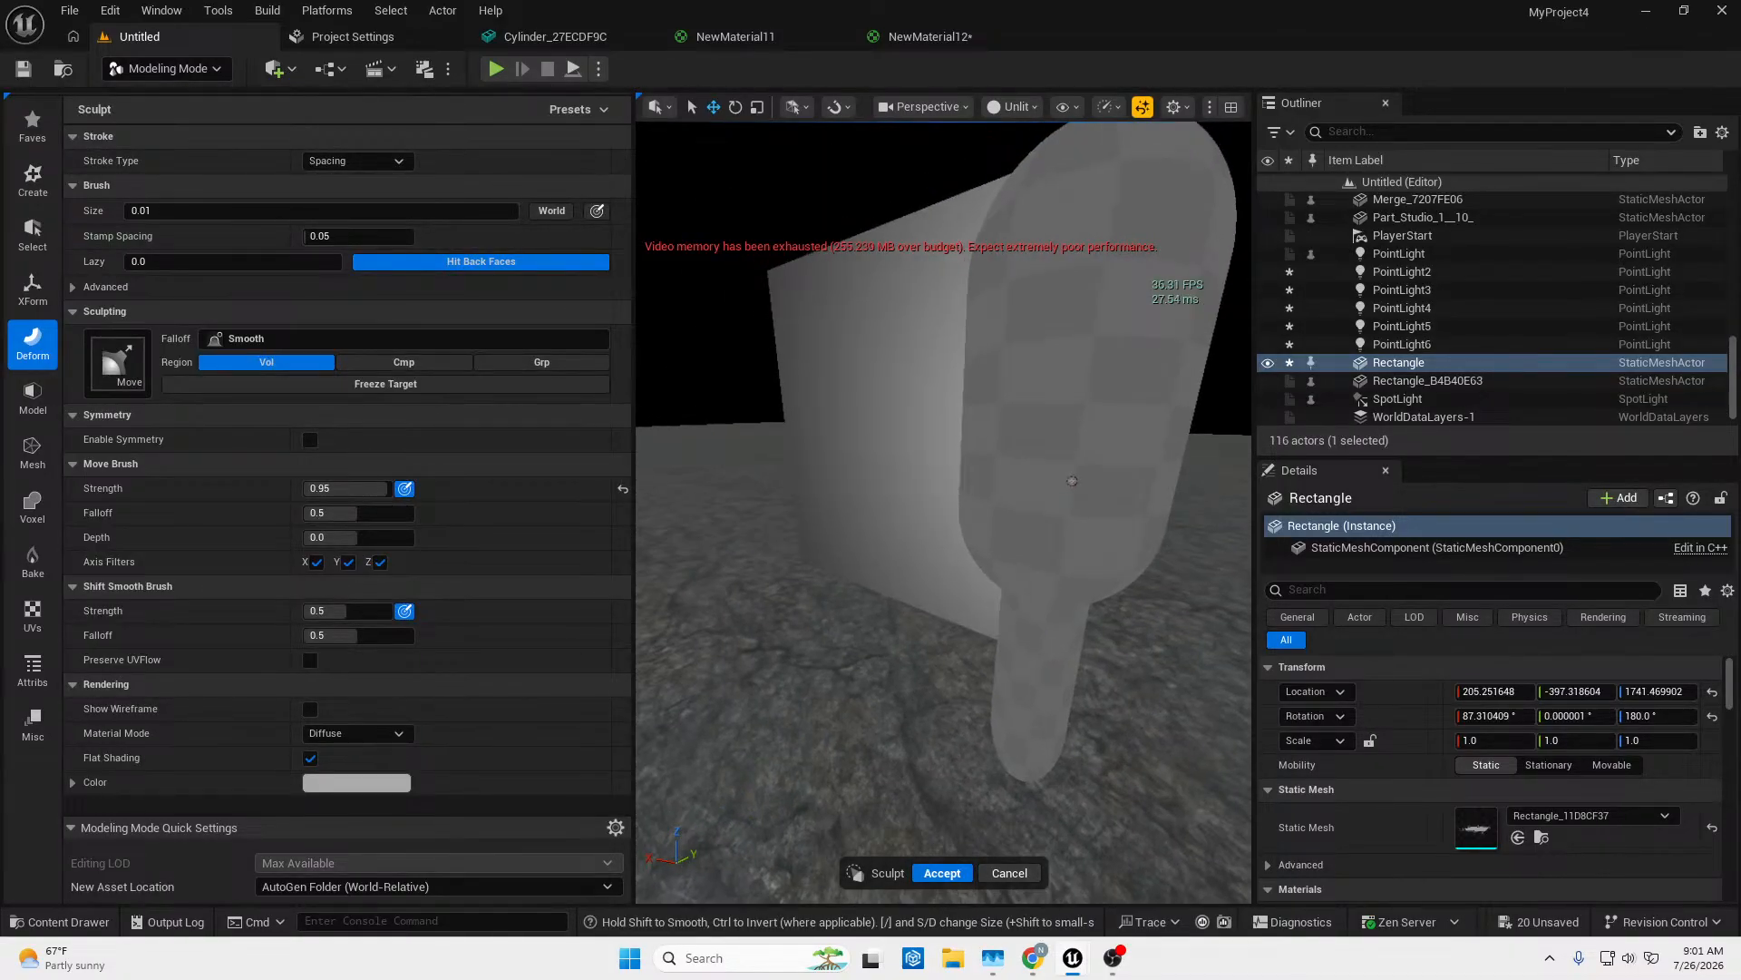
left_click(1008, 873)
Start Vertex Sculpt on the merged head-and-neck mesh and undo the trial brush stroke.
left_click(969, 503)
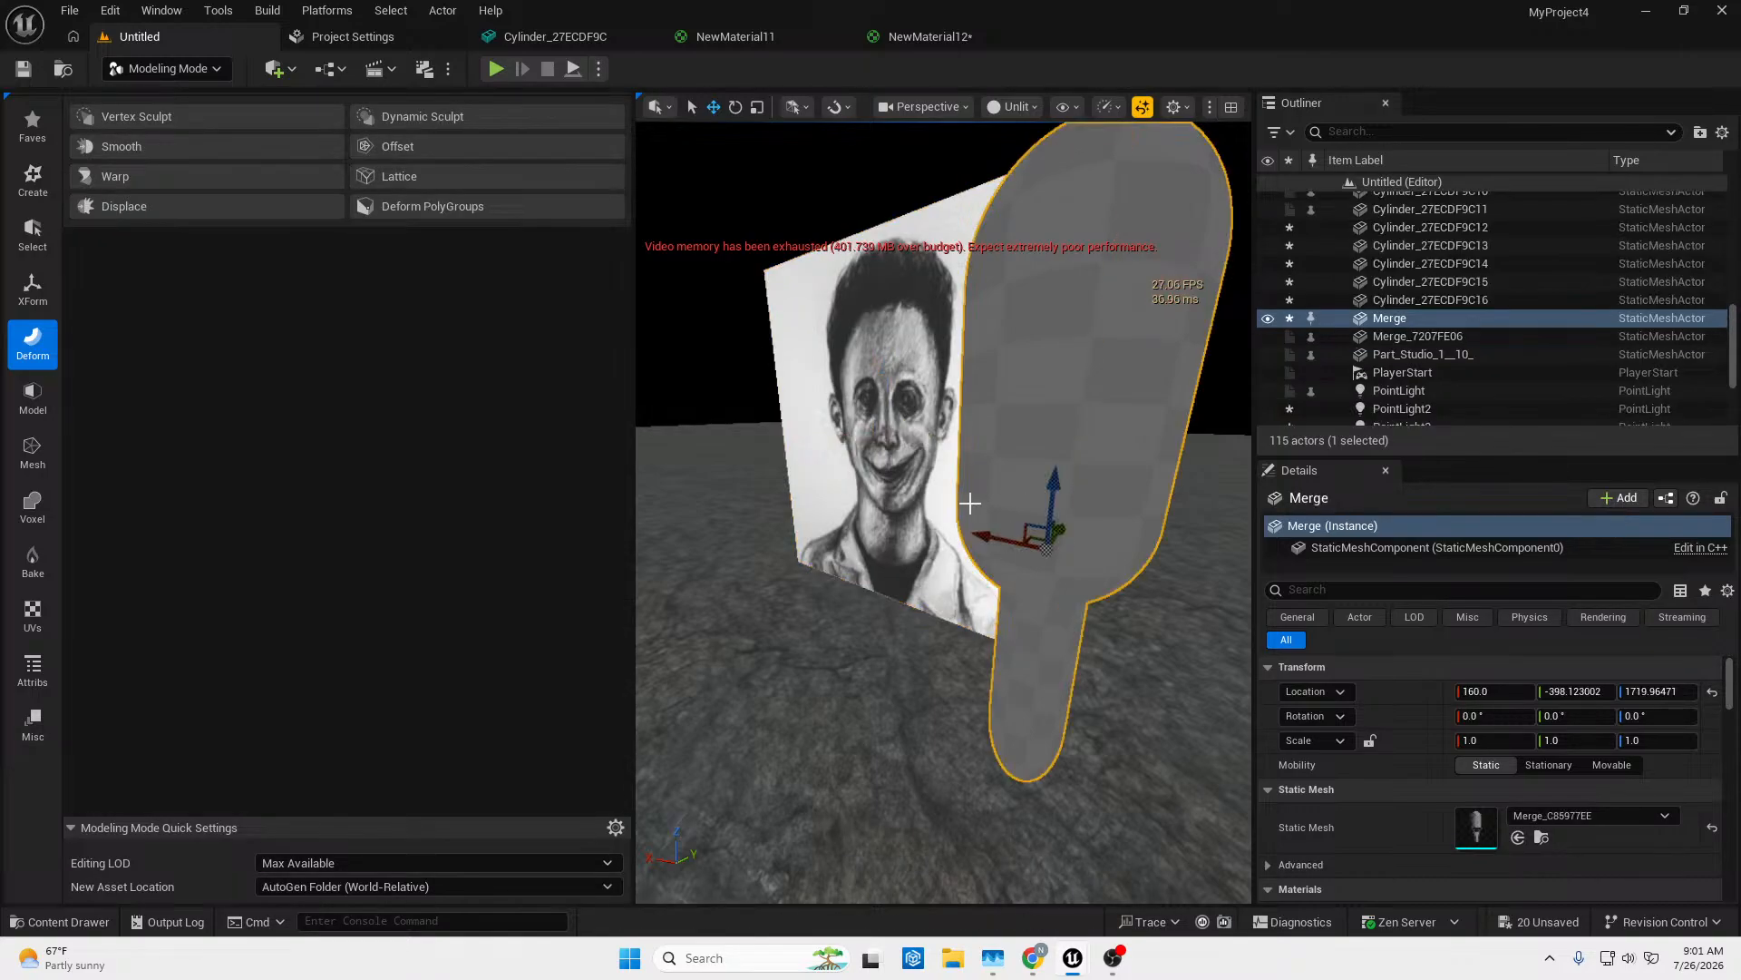
left_click(171, 116)
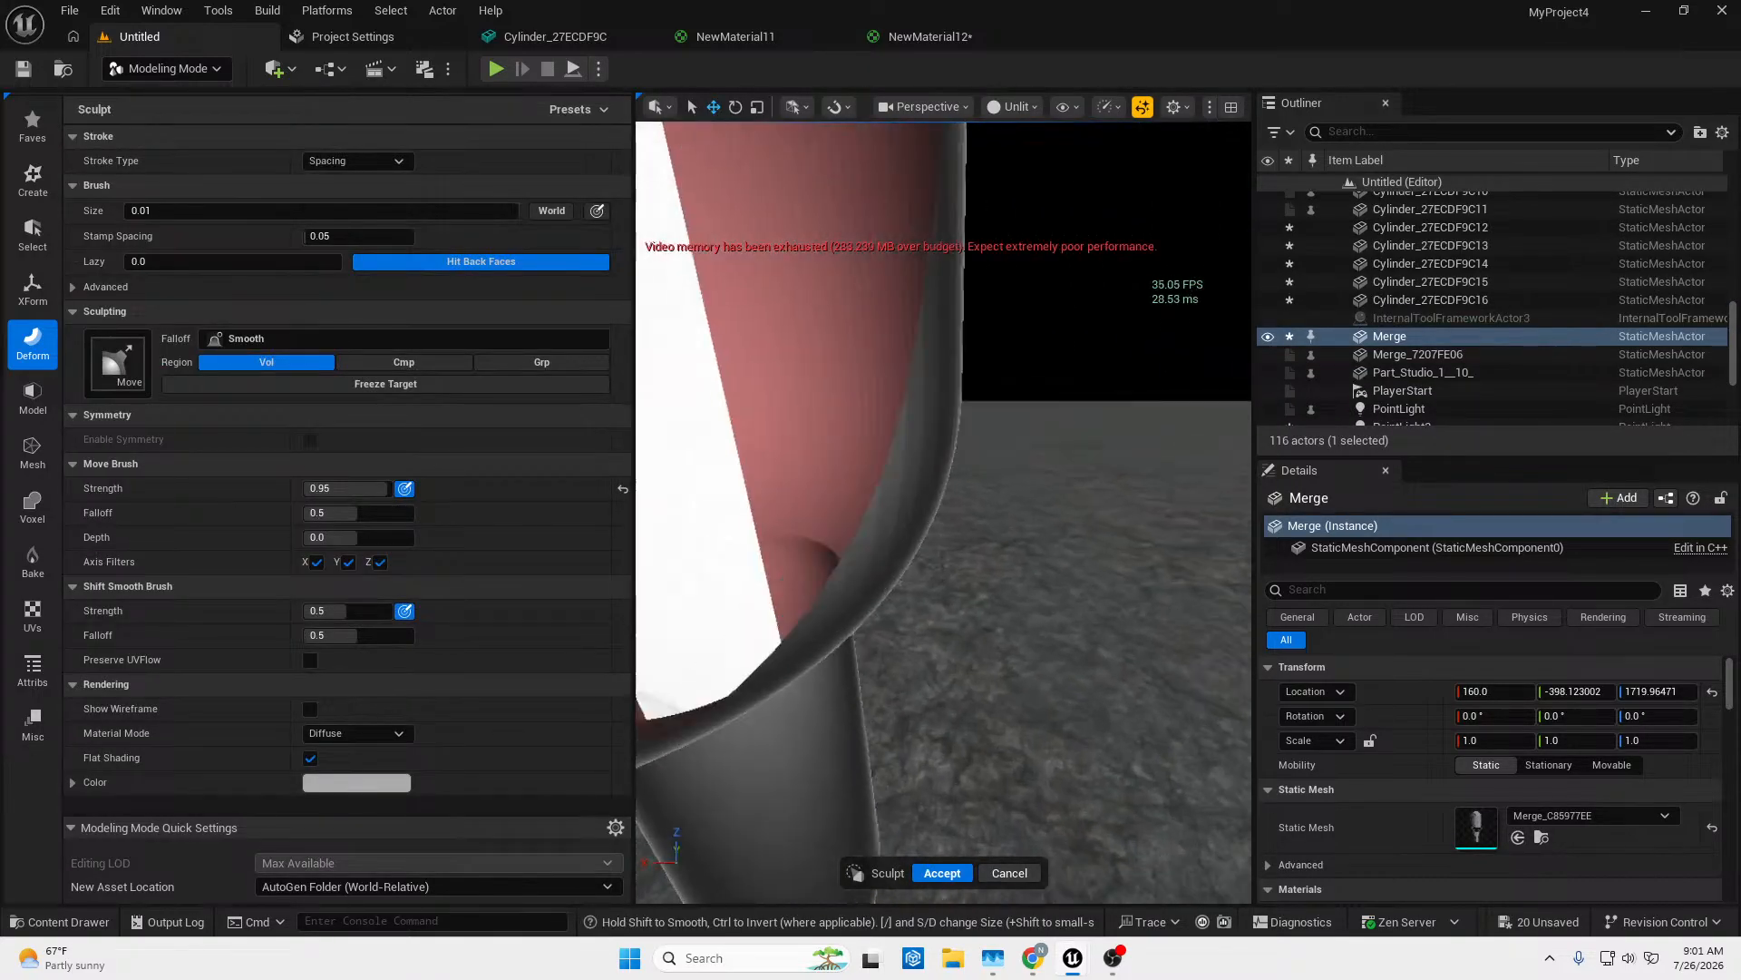
right_click_drag(943, 512, 726, 508)
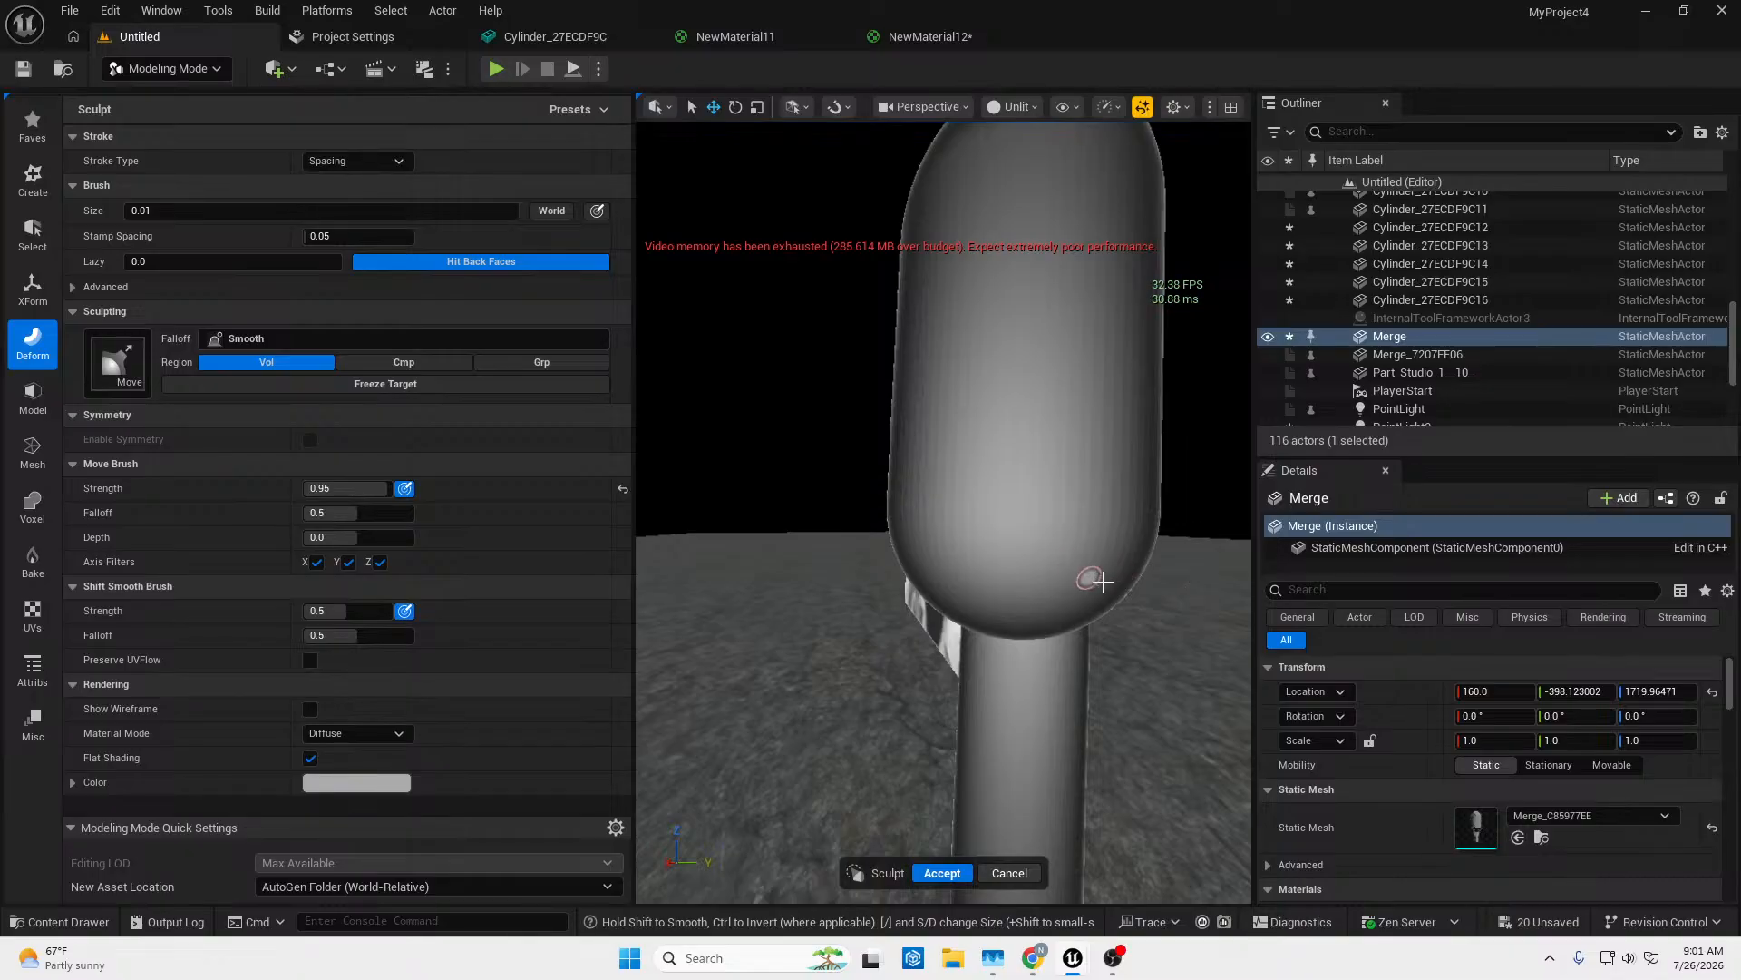
mouse_move(1094, 576)
right_mouse_down()
mouse_move(1288, 599)
mouse_move(1075, 588)
right_mouse_up()
key("ctrl+z")
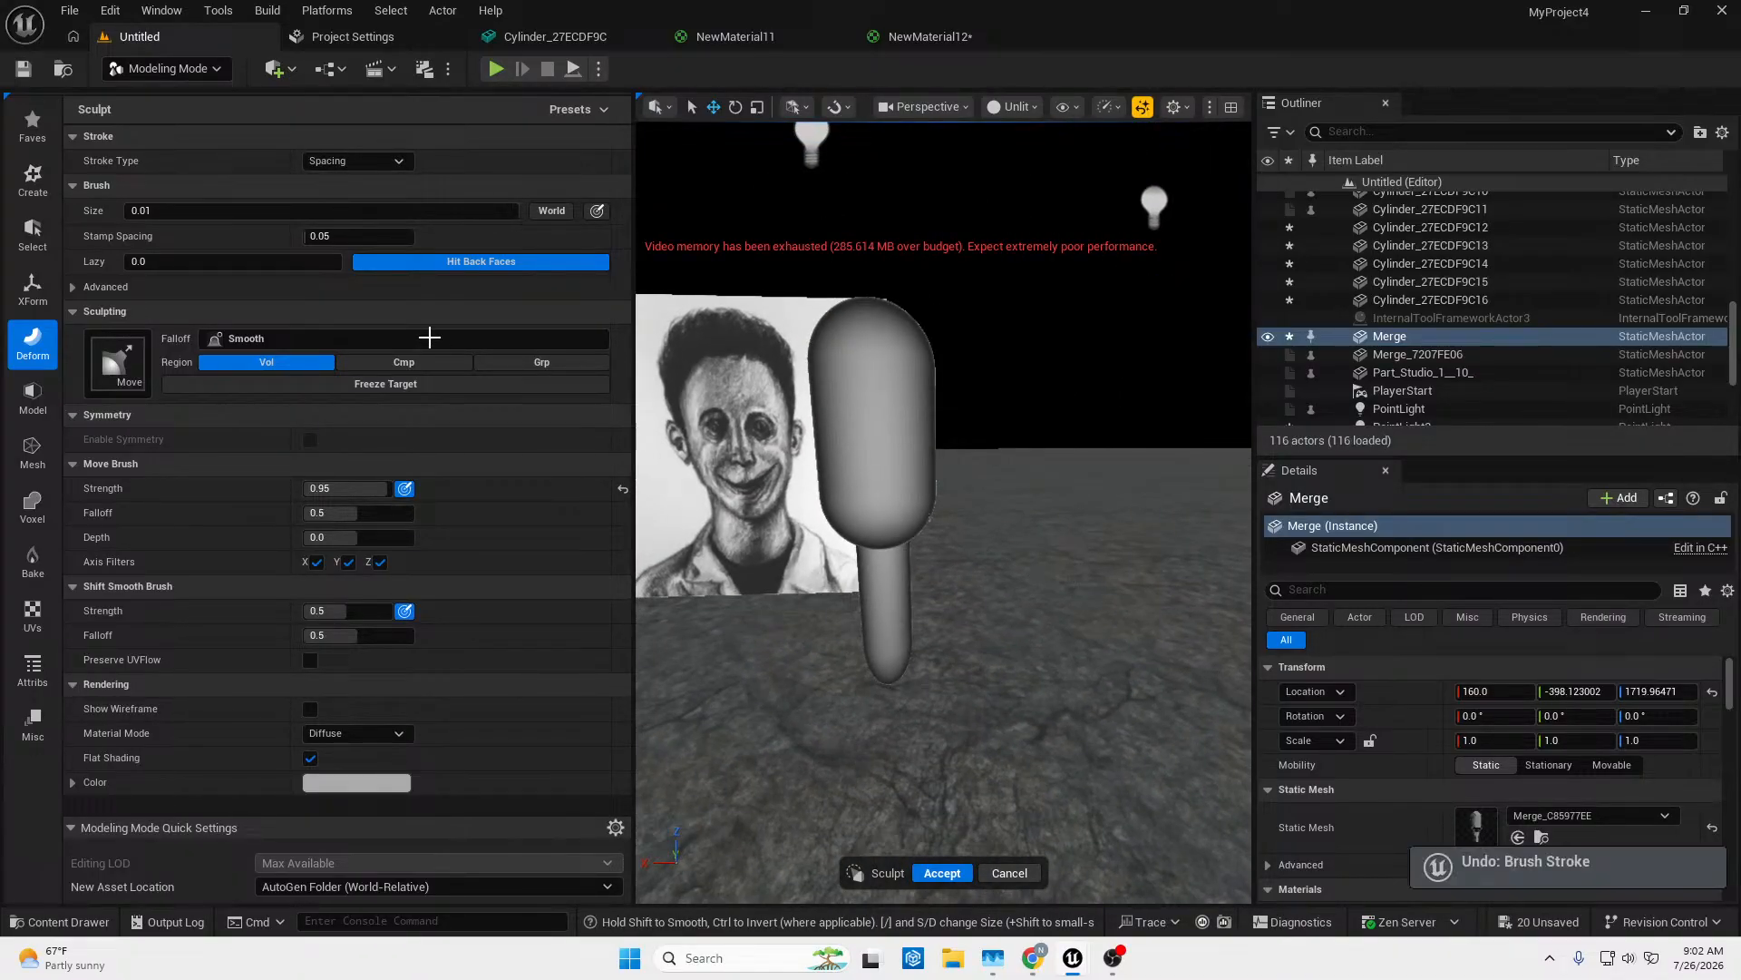
Try sculpt brush sizes of 0.1, 0.5 and 0.3, and settle on a size of 0.2.
left_click(258, 210)
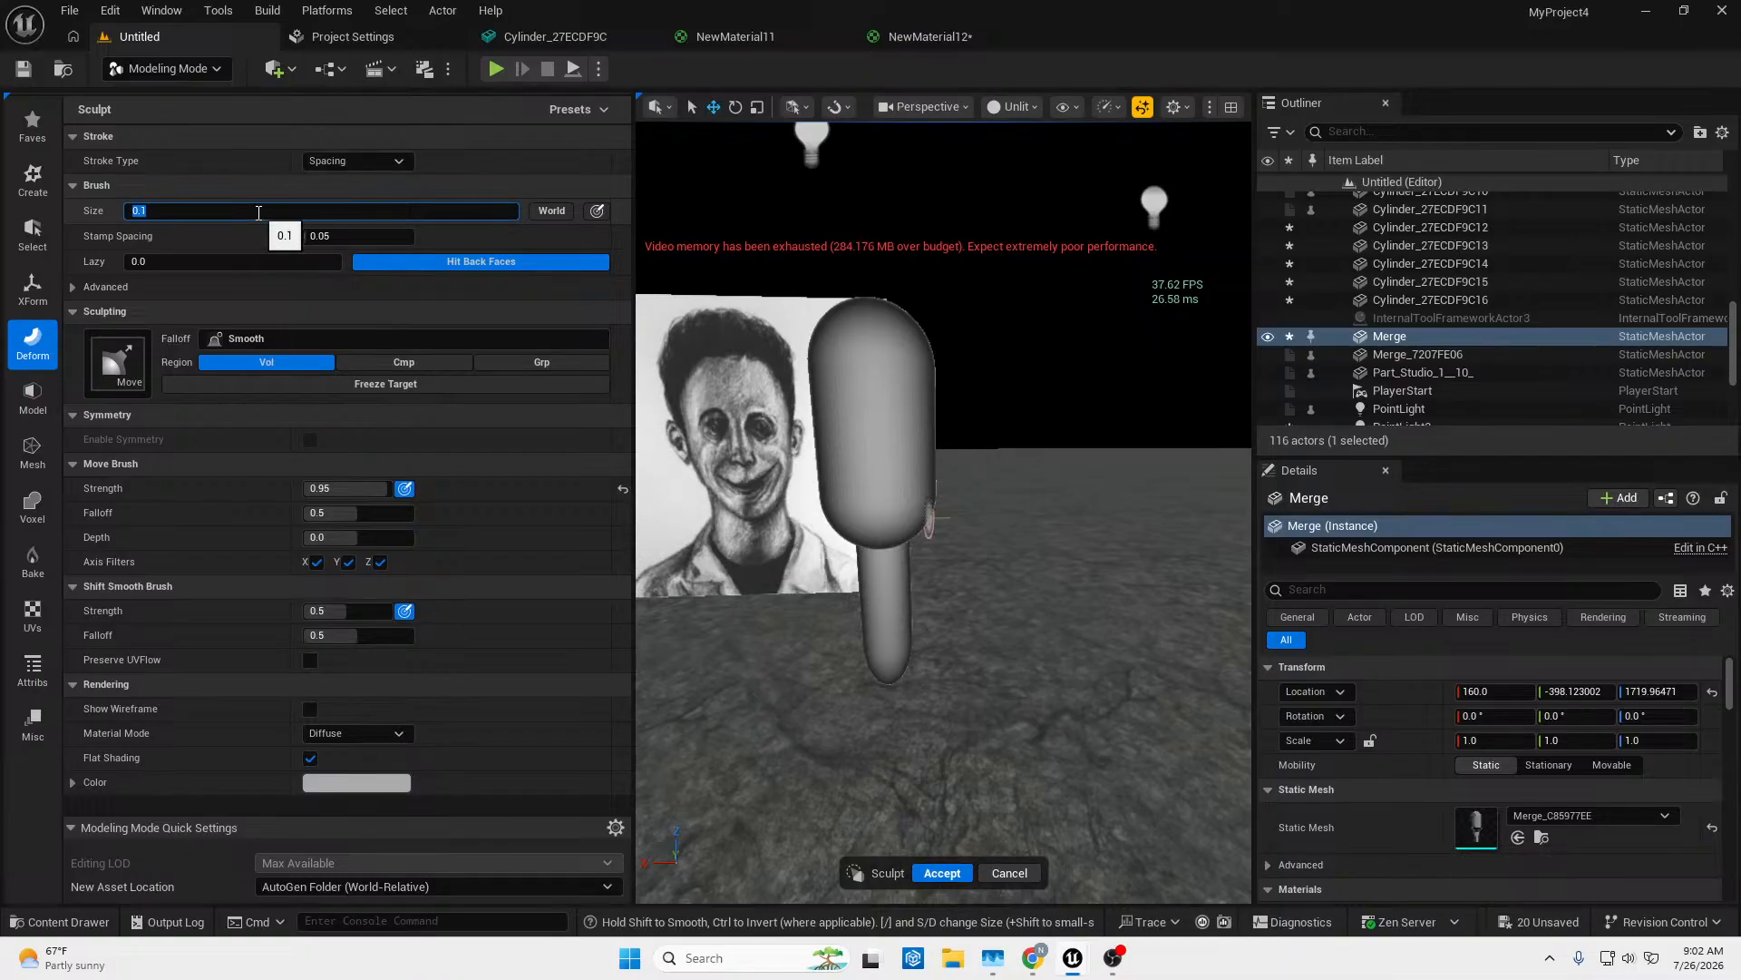
key("Return")
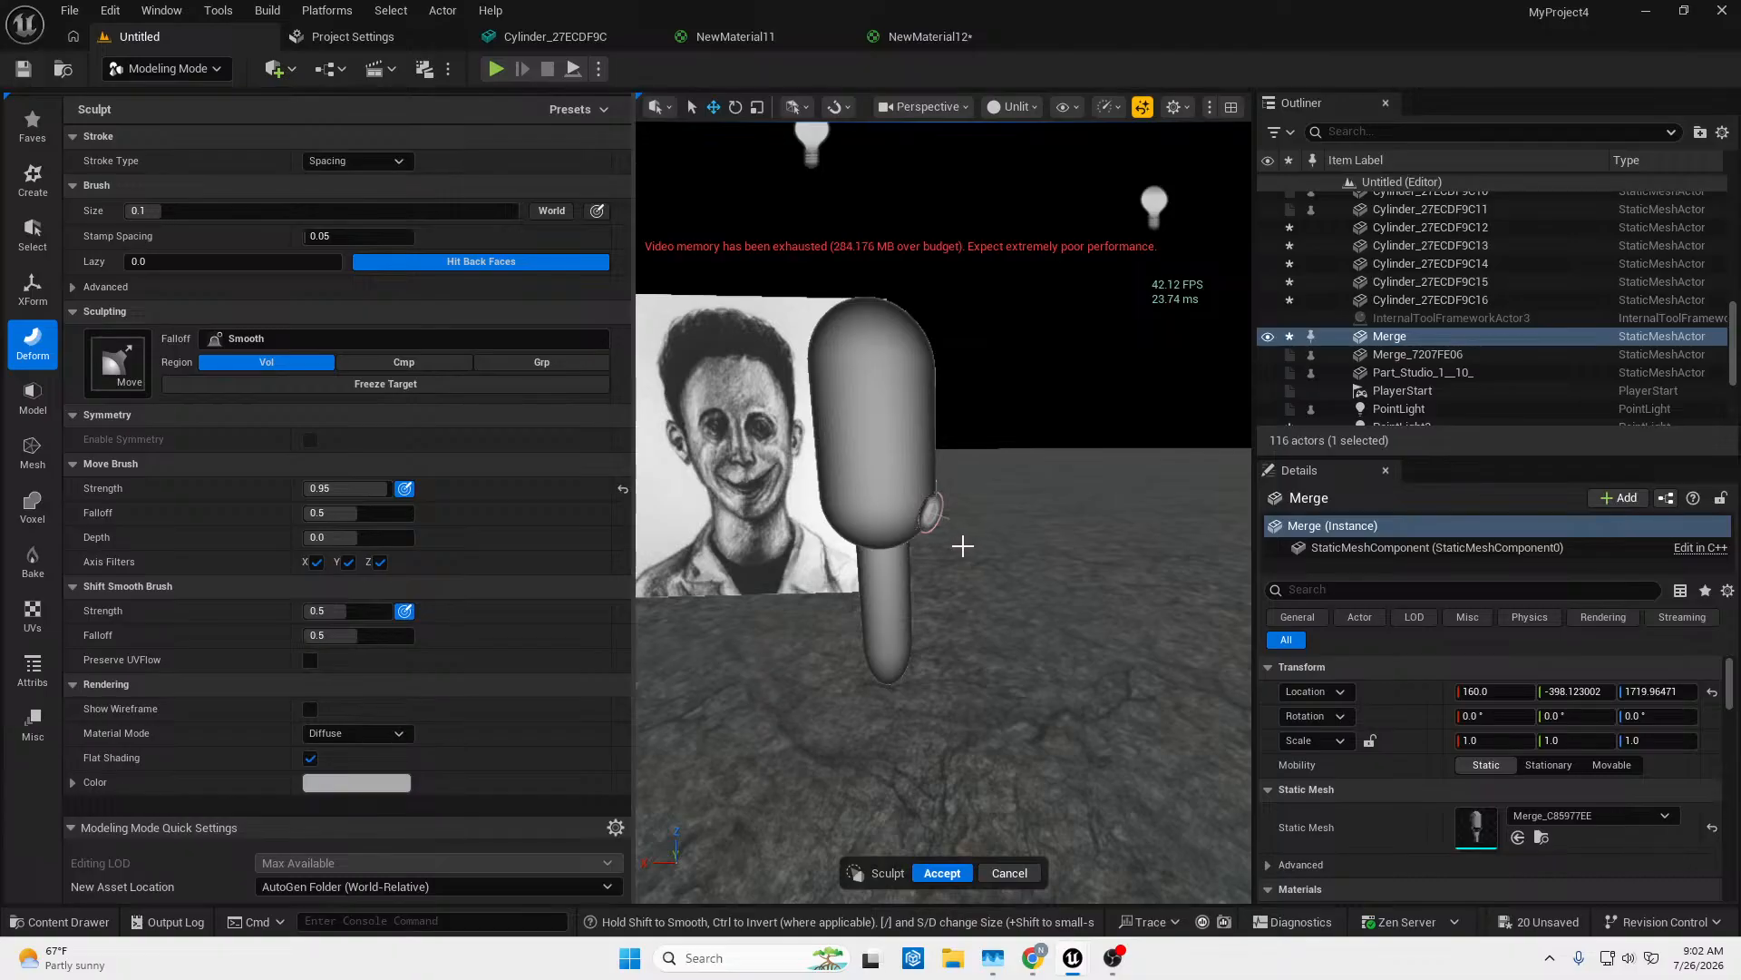
key("ctrl+z")
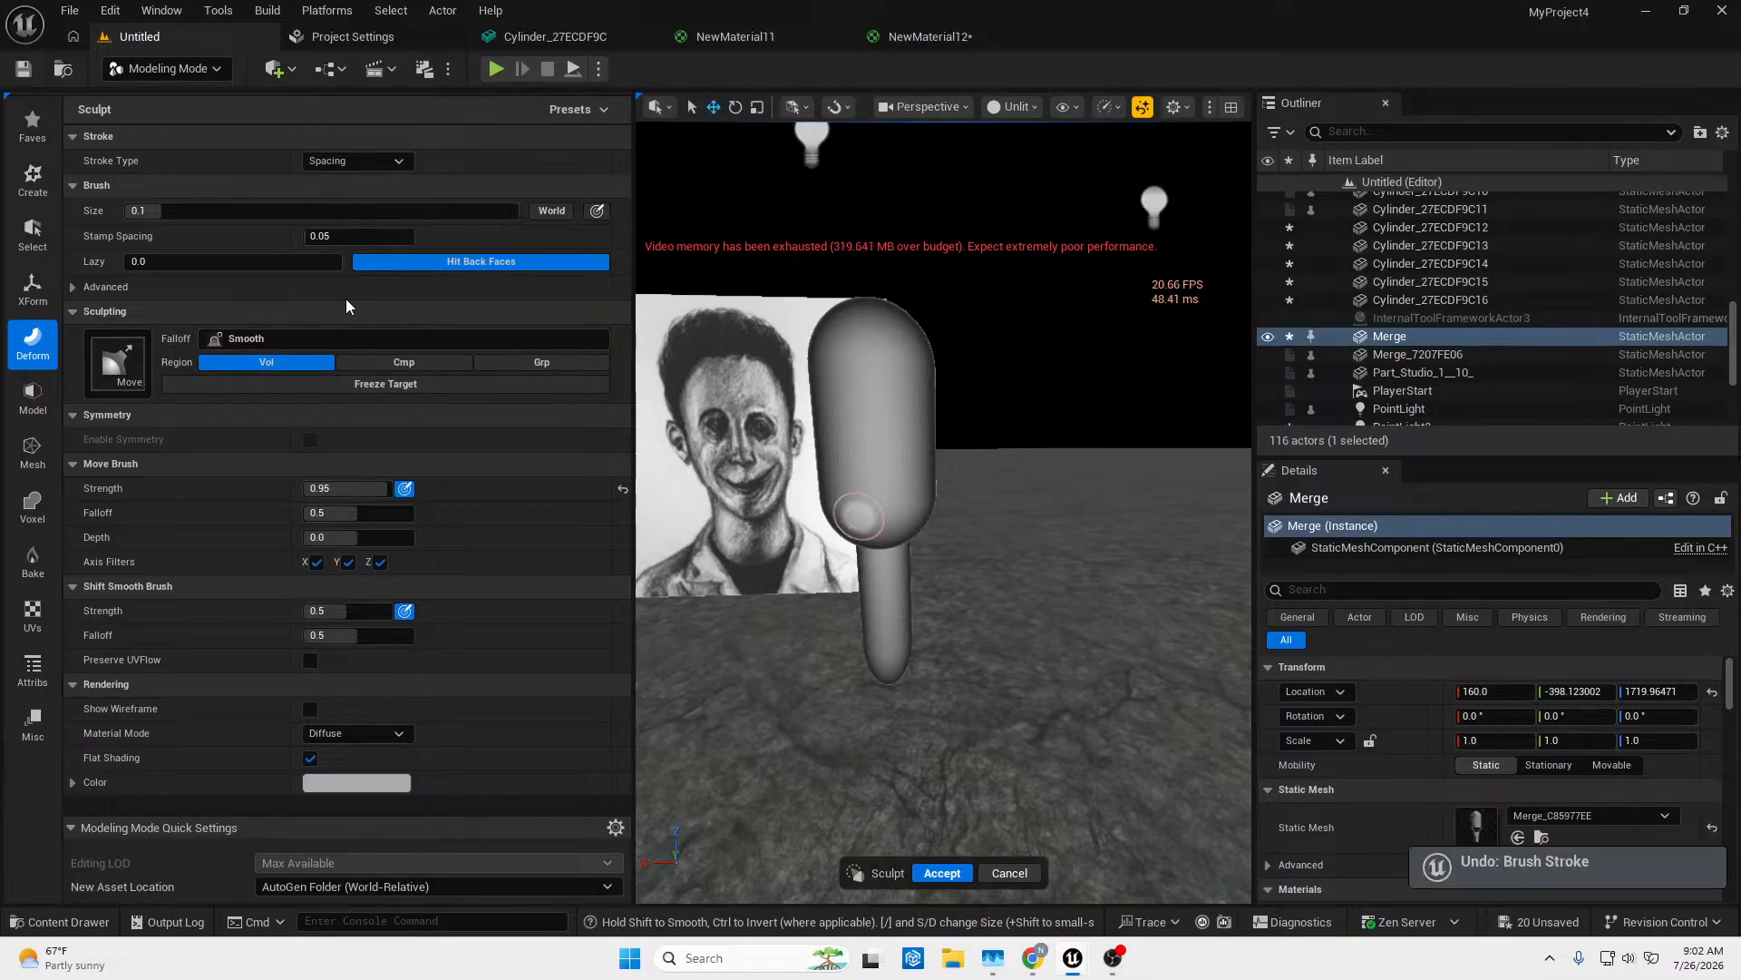
left_click(238, 211)
type("0.5")
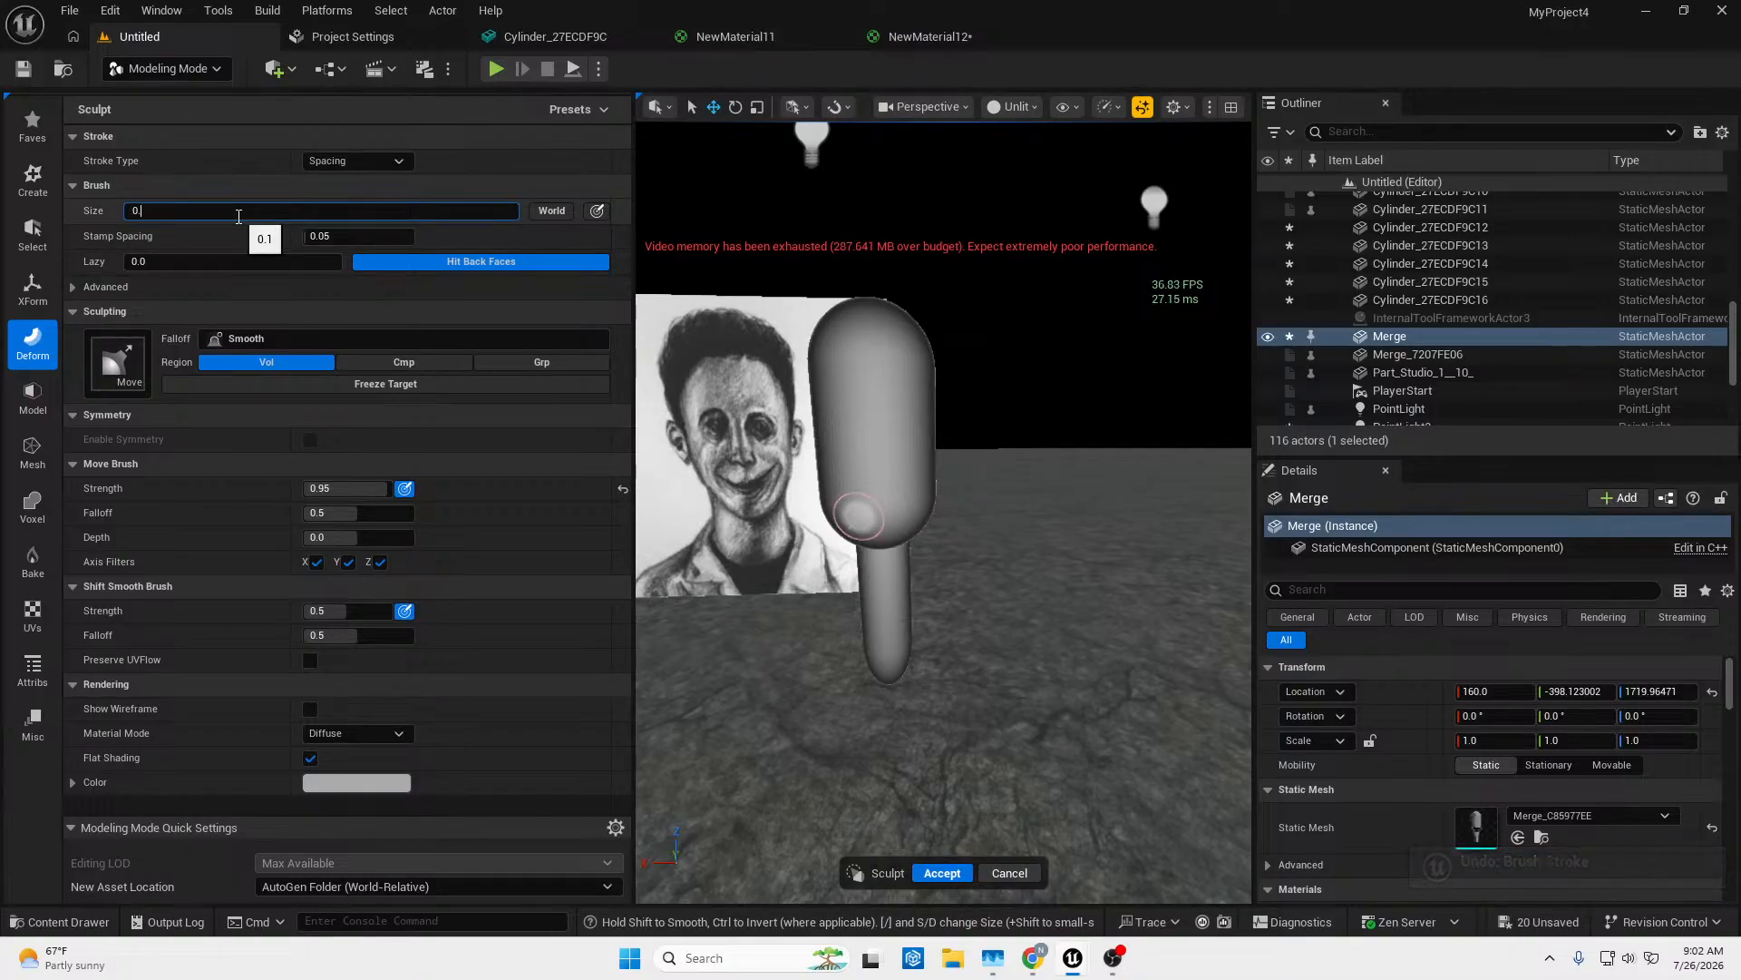
key("Return")
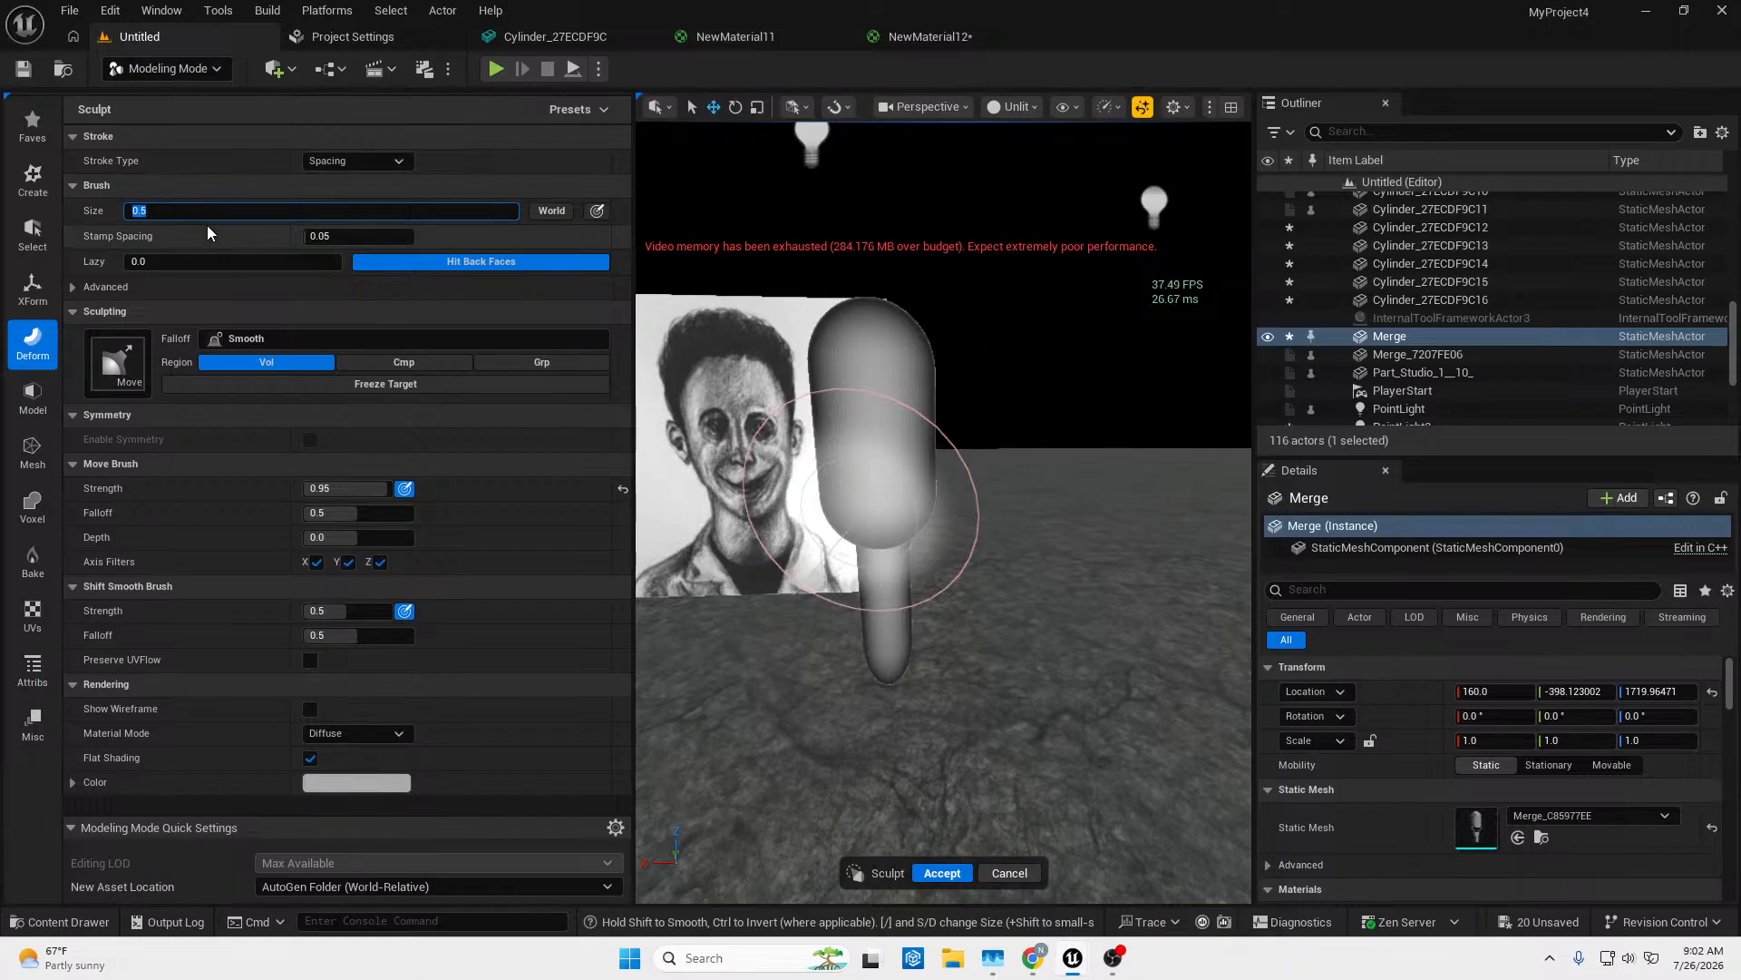
type("0.3")
key("Return")
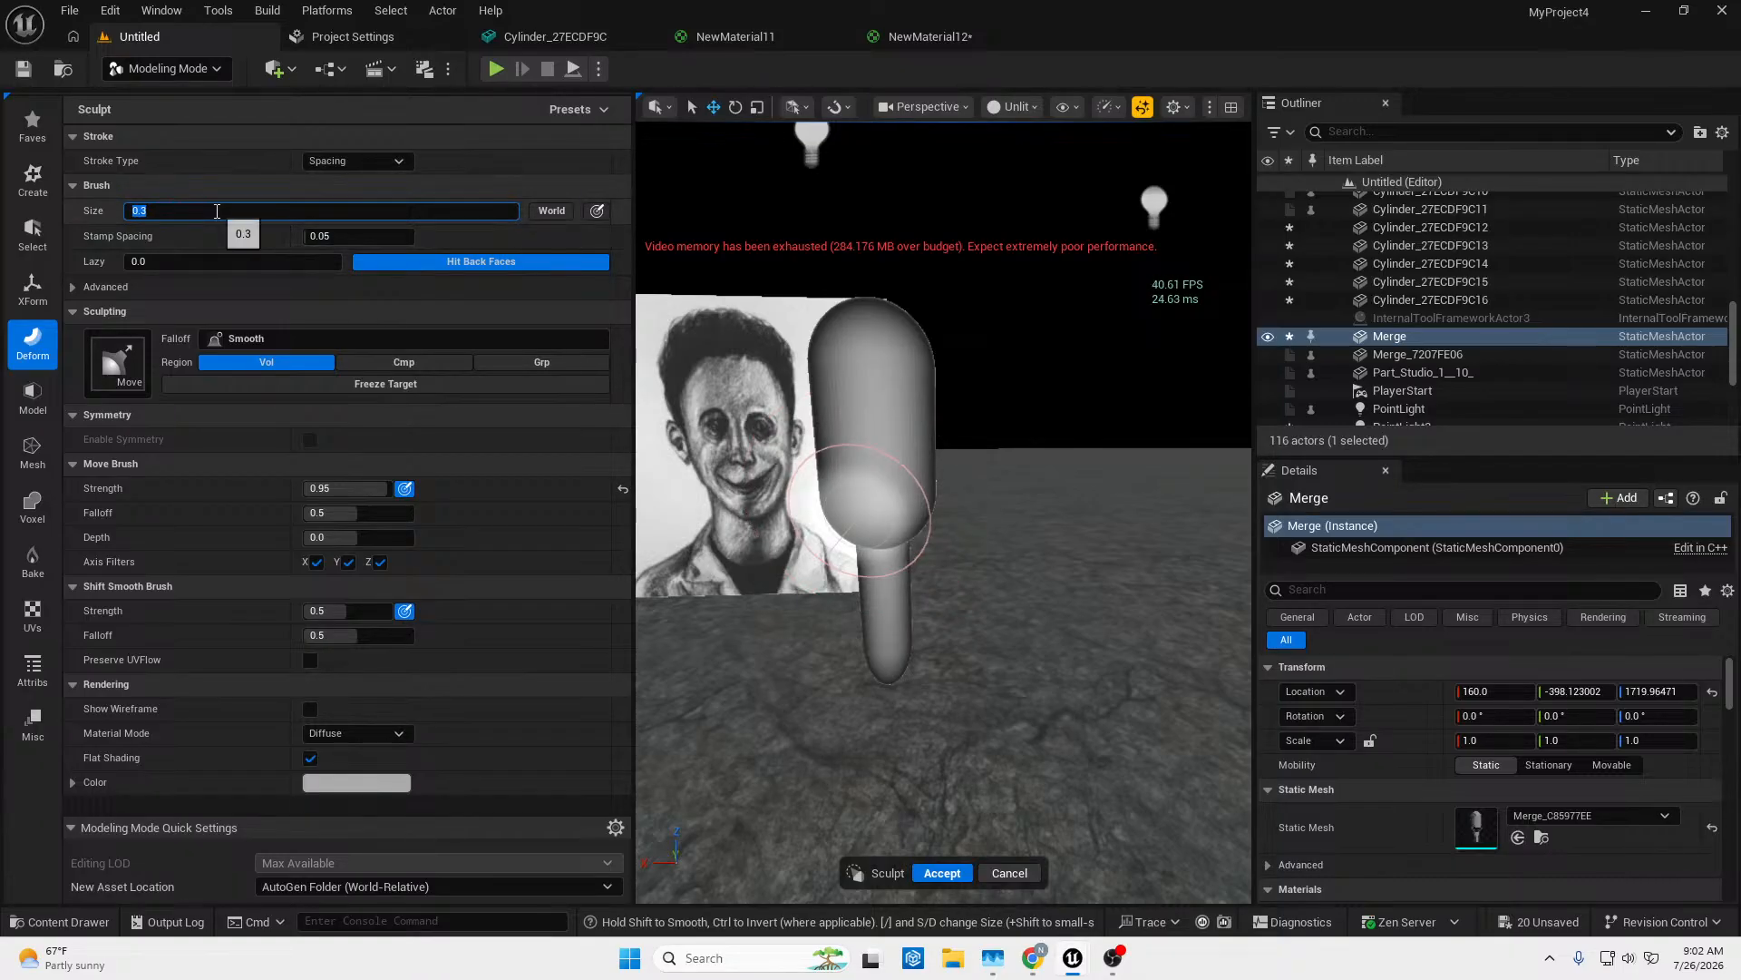
key("Return")
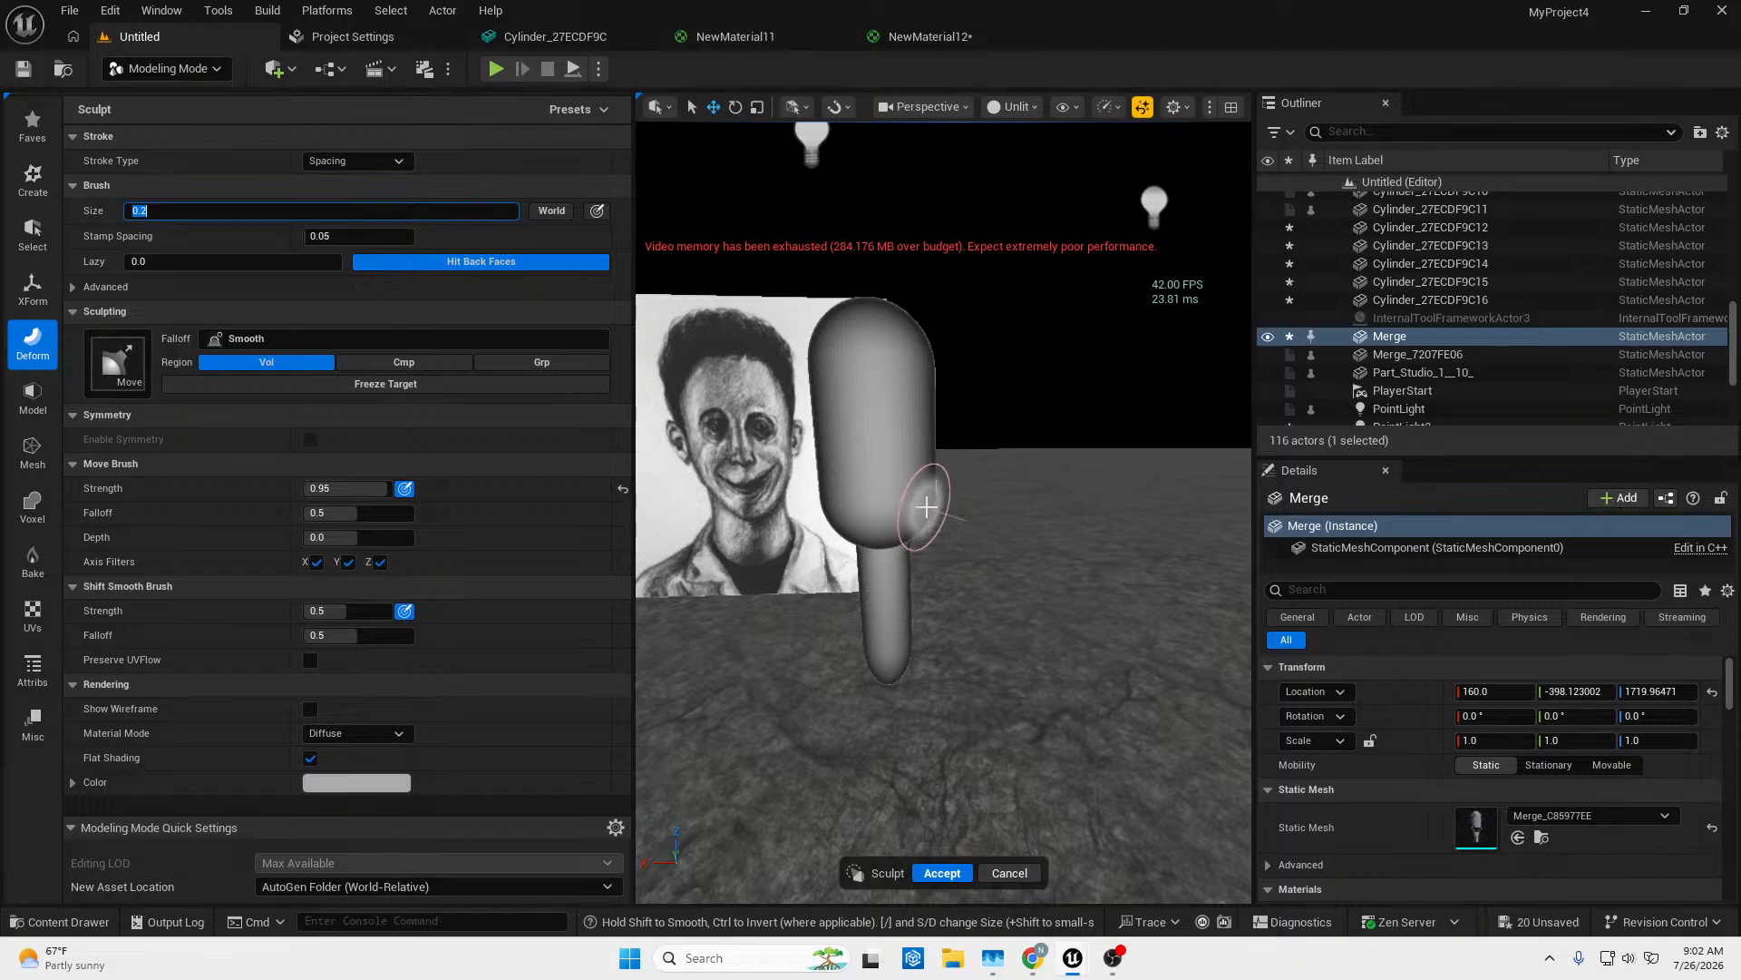
Push in the lower side of the head above the neck with the Move brush to start shaping the jaw.
left_click_drag(926, 507, 926, 488)
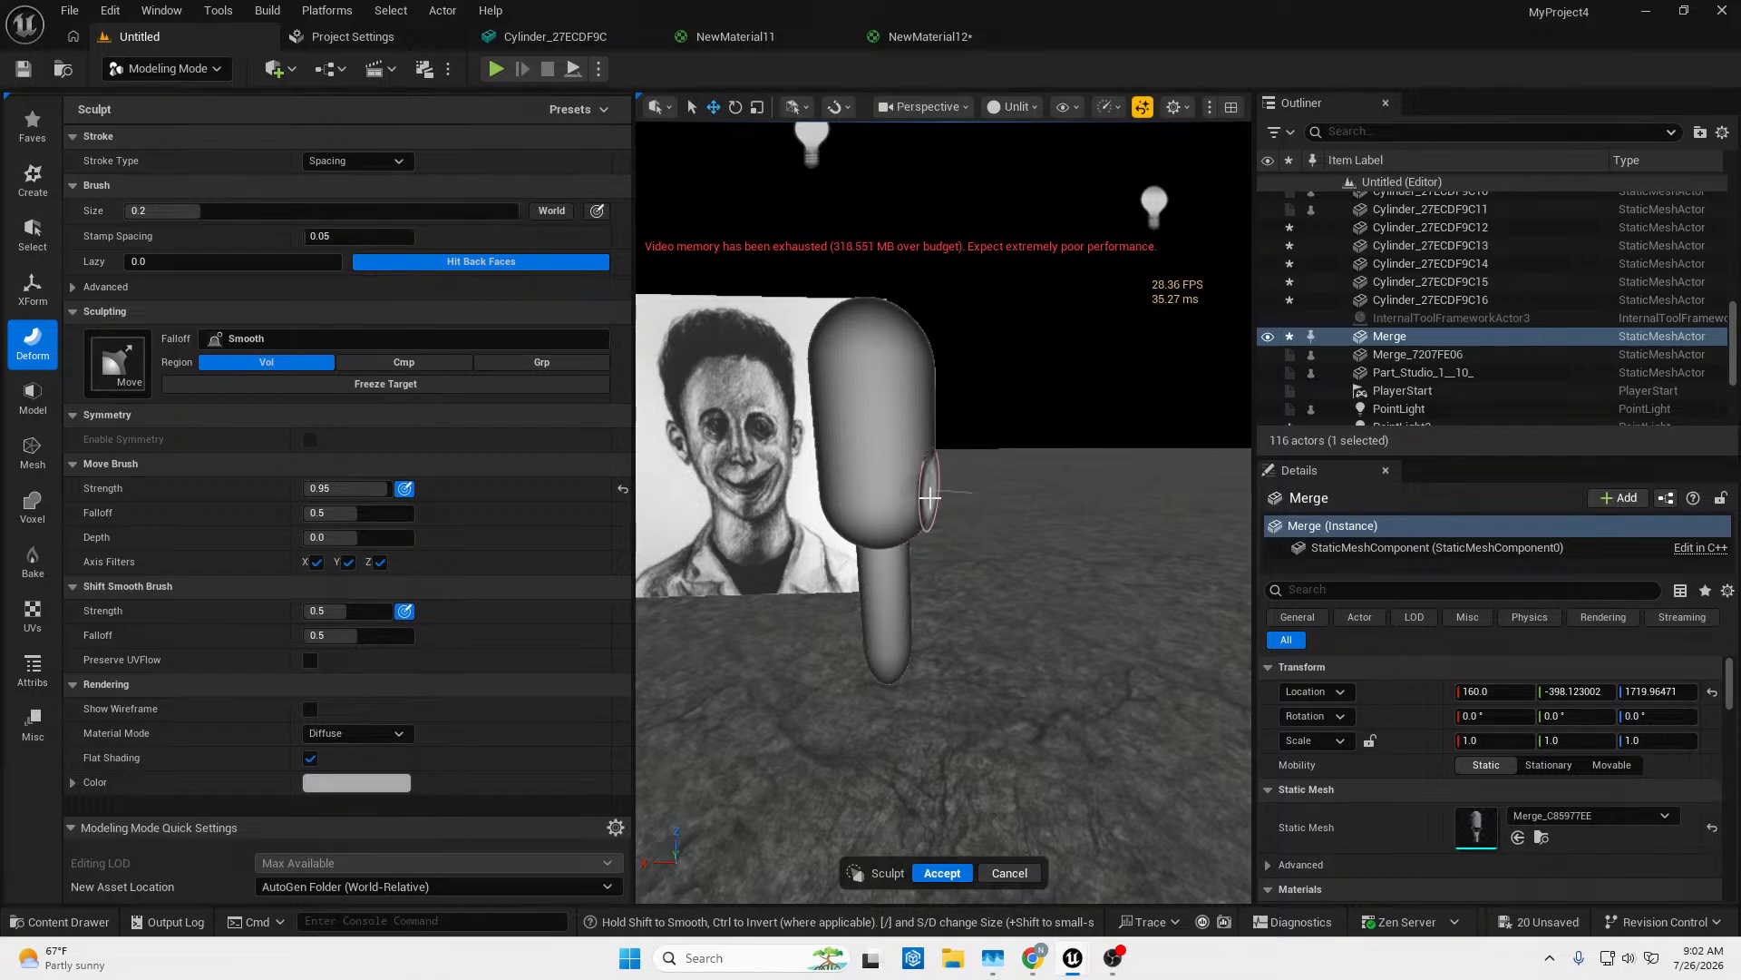
right_click_drag(932, 490, 913, 491)
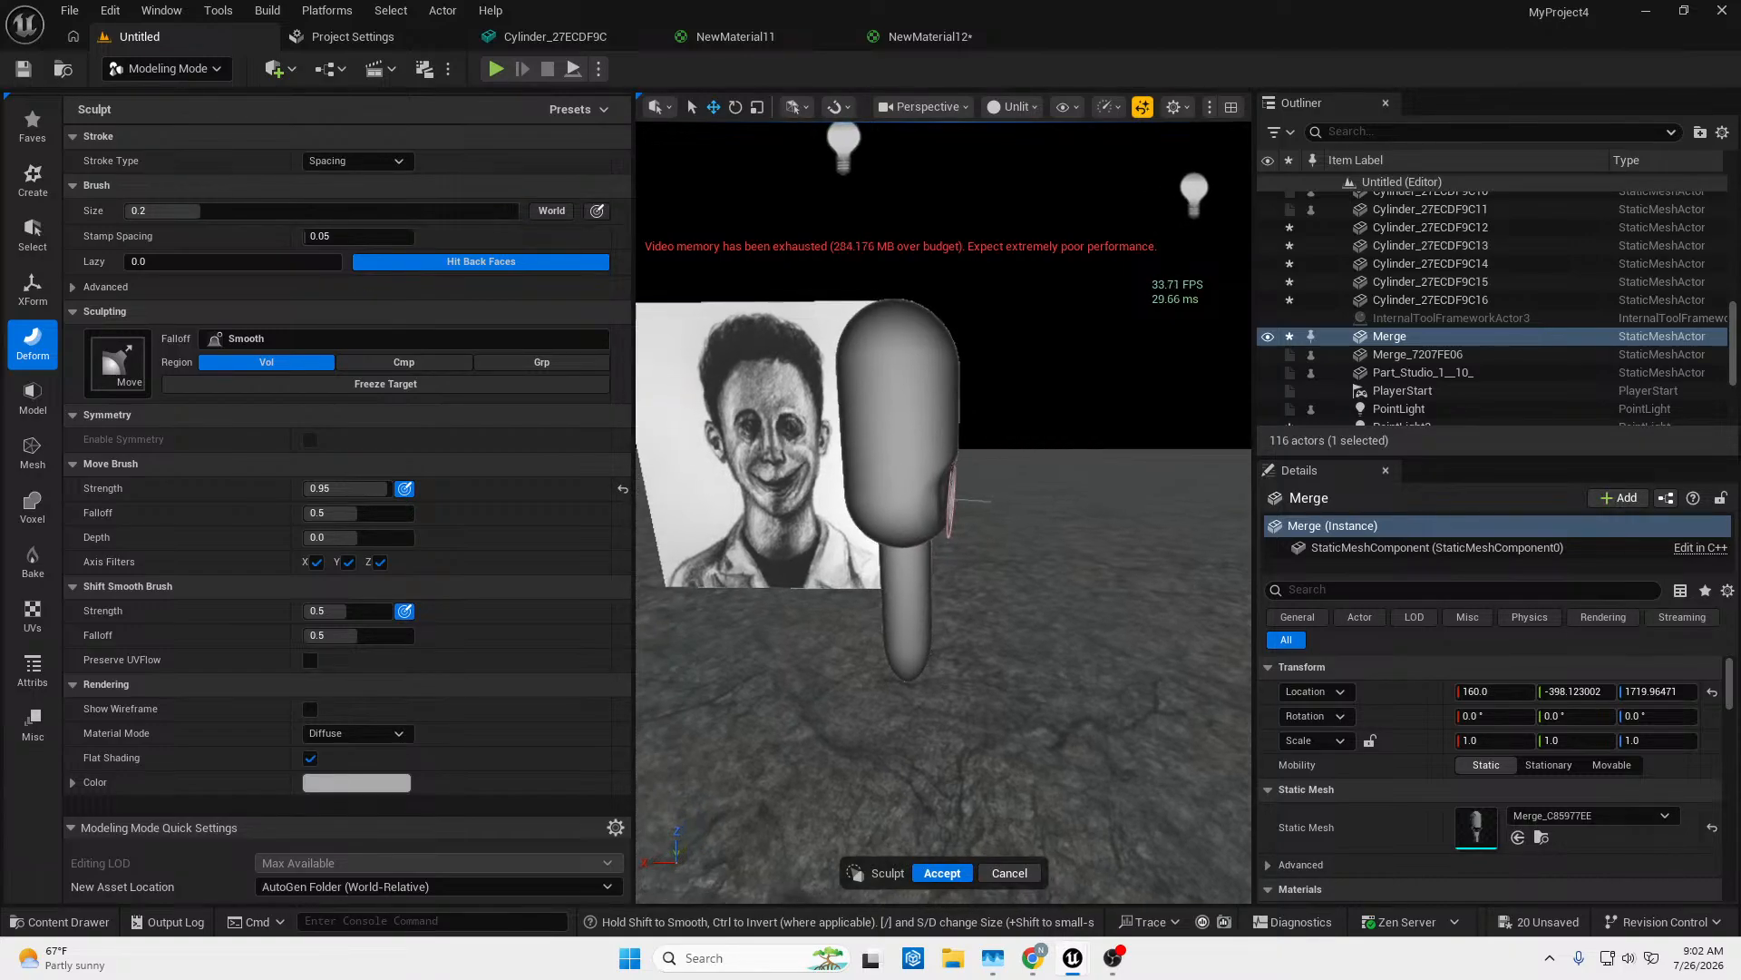
left_click_drag(961, 472, 950, 465)
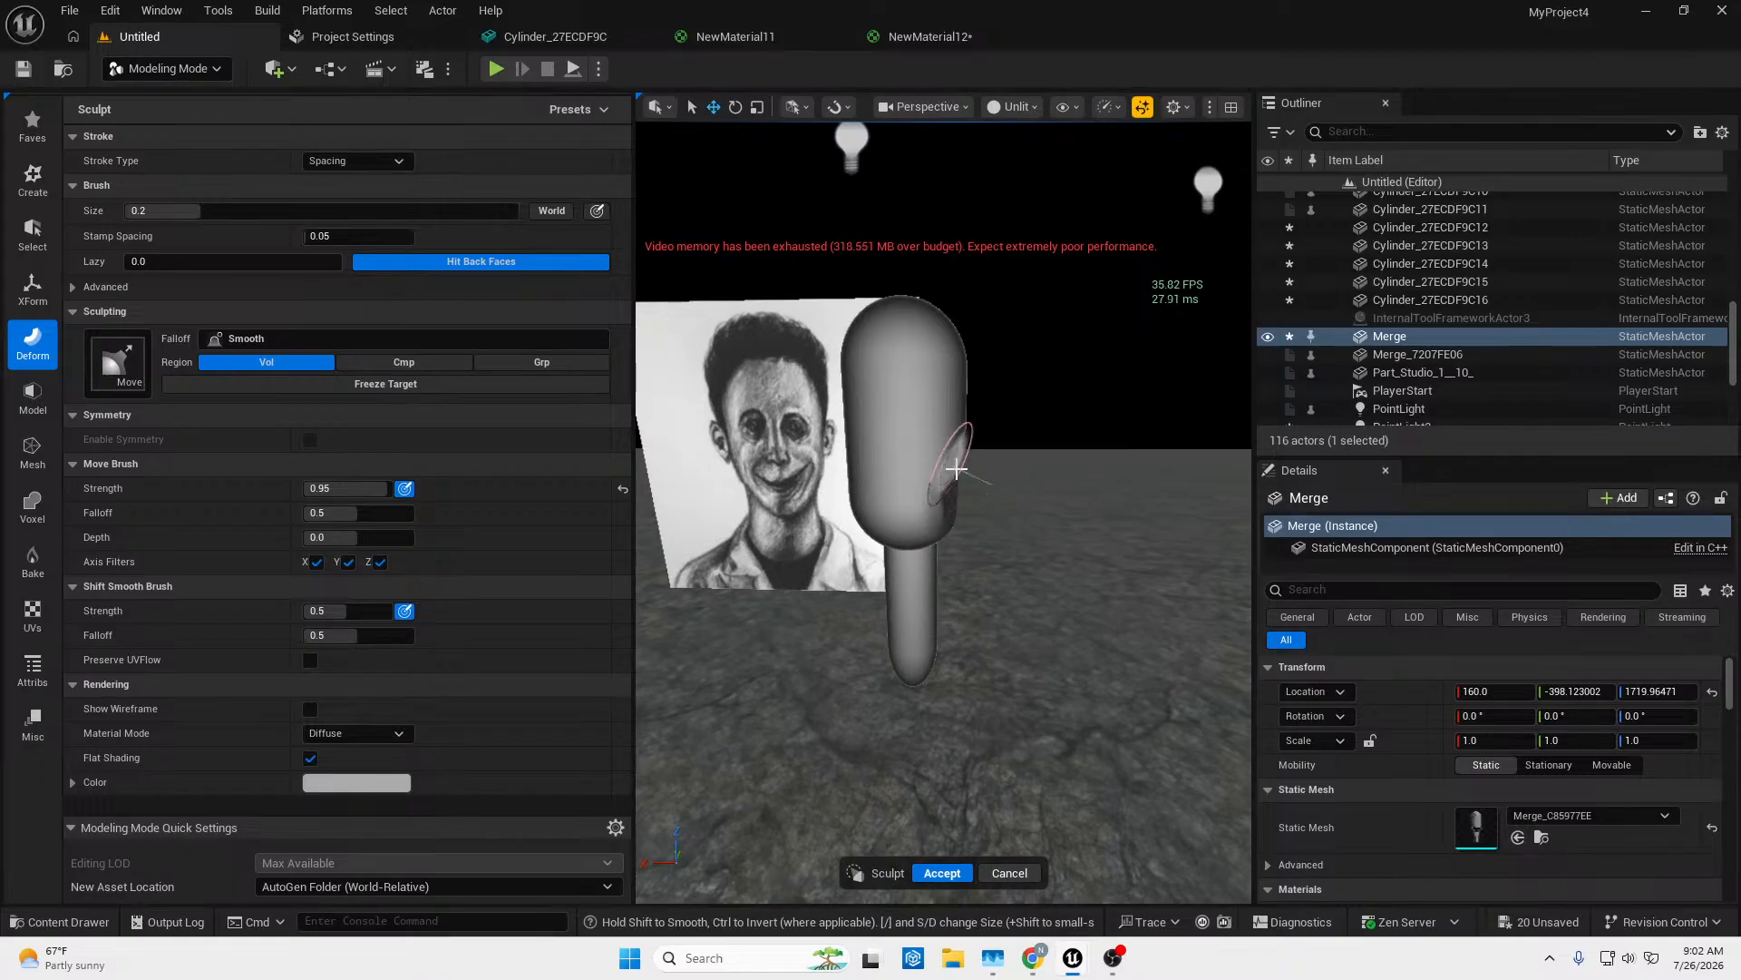
key("w")
right_click_drag(956, 514, 998, 530)
mouse_move(918, 435)
left_mouse_down()
mouse_move(817, 518)
mouse_move(833, 512)
left_mouse_up()
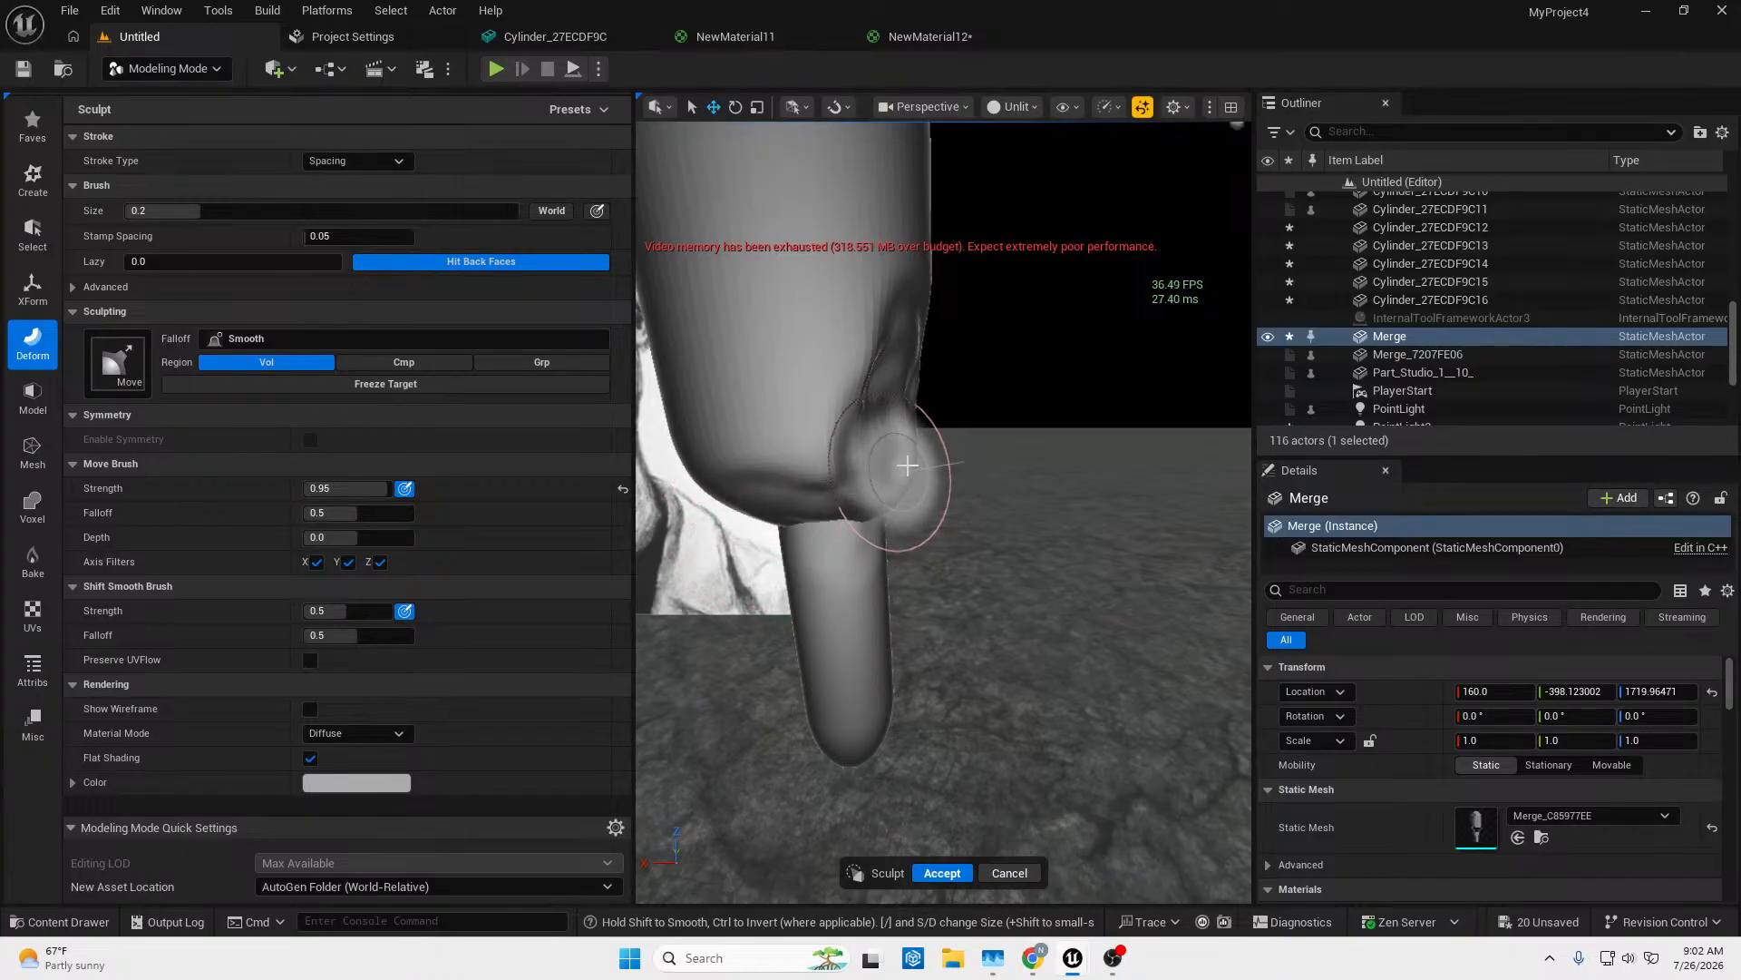
Reshape the lower head on the side facing the portrait with Move brush strokes, tapering it toward the neck.
key("s")
mouse_move(908, 498)
right_mouse_down()
mouse_move(857, 501)
mouse_move(911, 481)
mouse_move(996, 555)
right_mouse_up()
key("w")
key("s")
key("w")
key("s")
key("w")
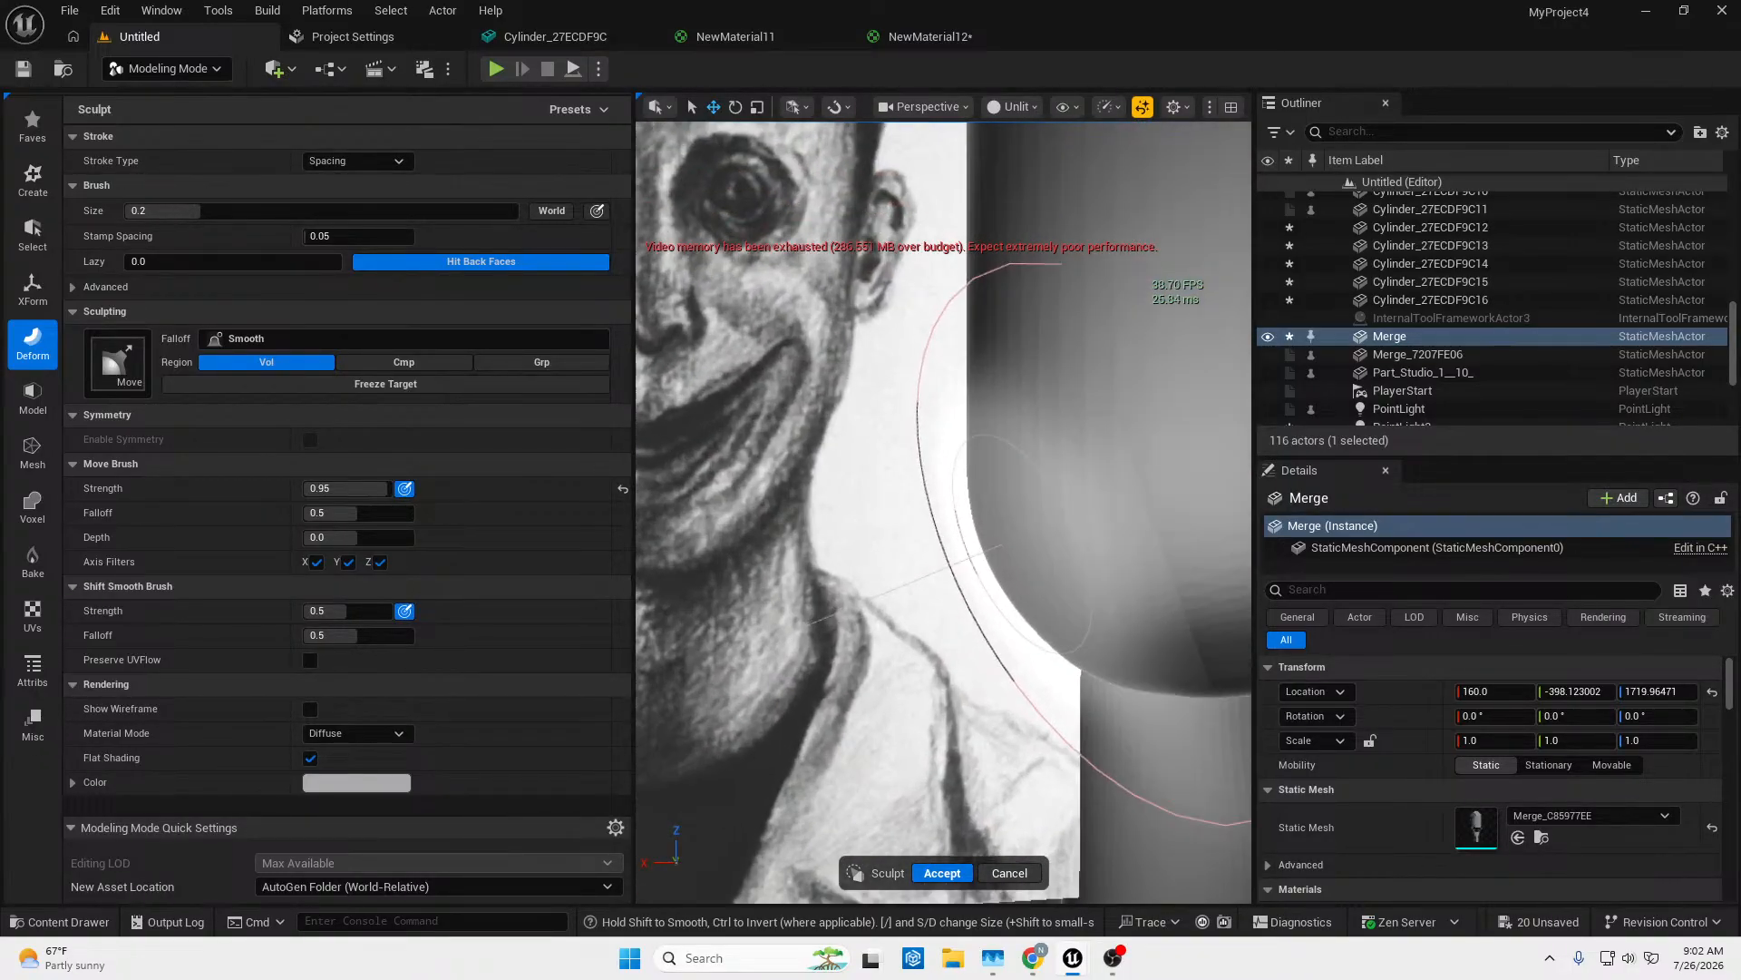
mouse_move(996, 562)
left_mouse_down()
mouse_move(1018, 568)
mouse_move(1034, 539)
left_mouse_up()
key("s")
right_click_drag(1036, 570, 1030, 583)
right_click_drag(941, 506, 938, 502)
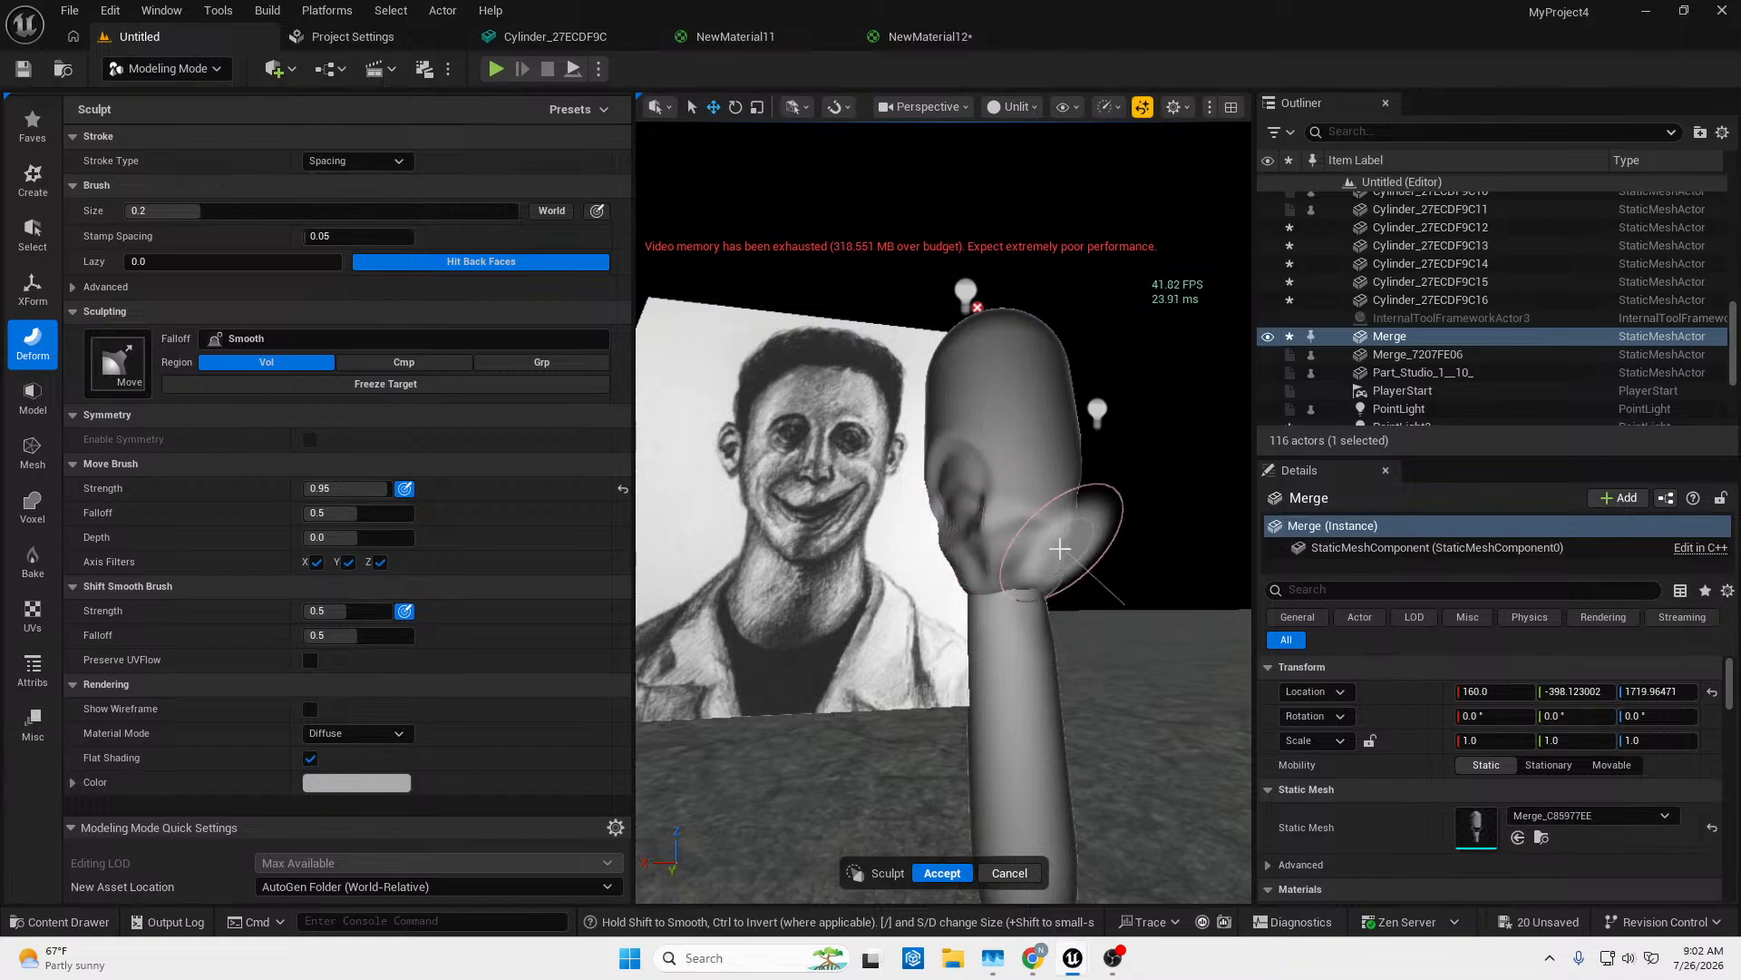
Pull in the base of the head and add uneven ripples along its side up to the crown.
mouse_move(1060, 549)
left_mouse_down()
mouse_move(1075, 540)
mouse_move(1044, 555)
left_mouse_up()
key("s")
mouse_move(1045, 555)
right_mouse_down()
mouse_move(1052, 538)
mouse_move(1031, 560)
right_mouse_up()
key("e")
key("w")
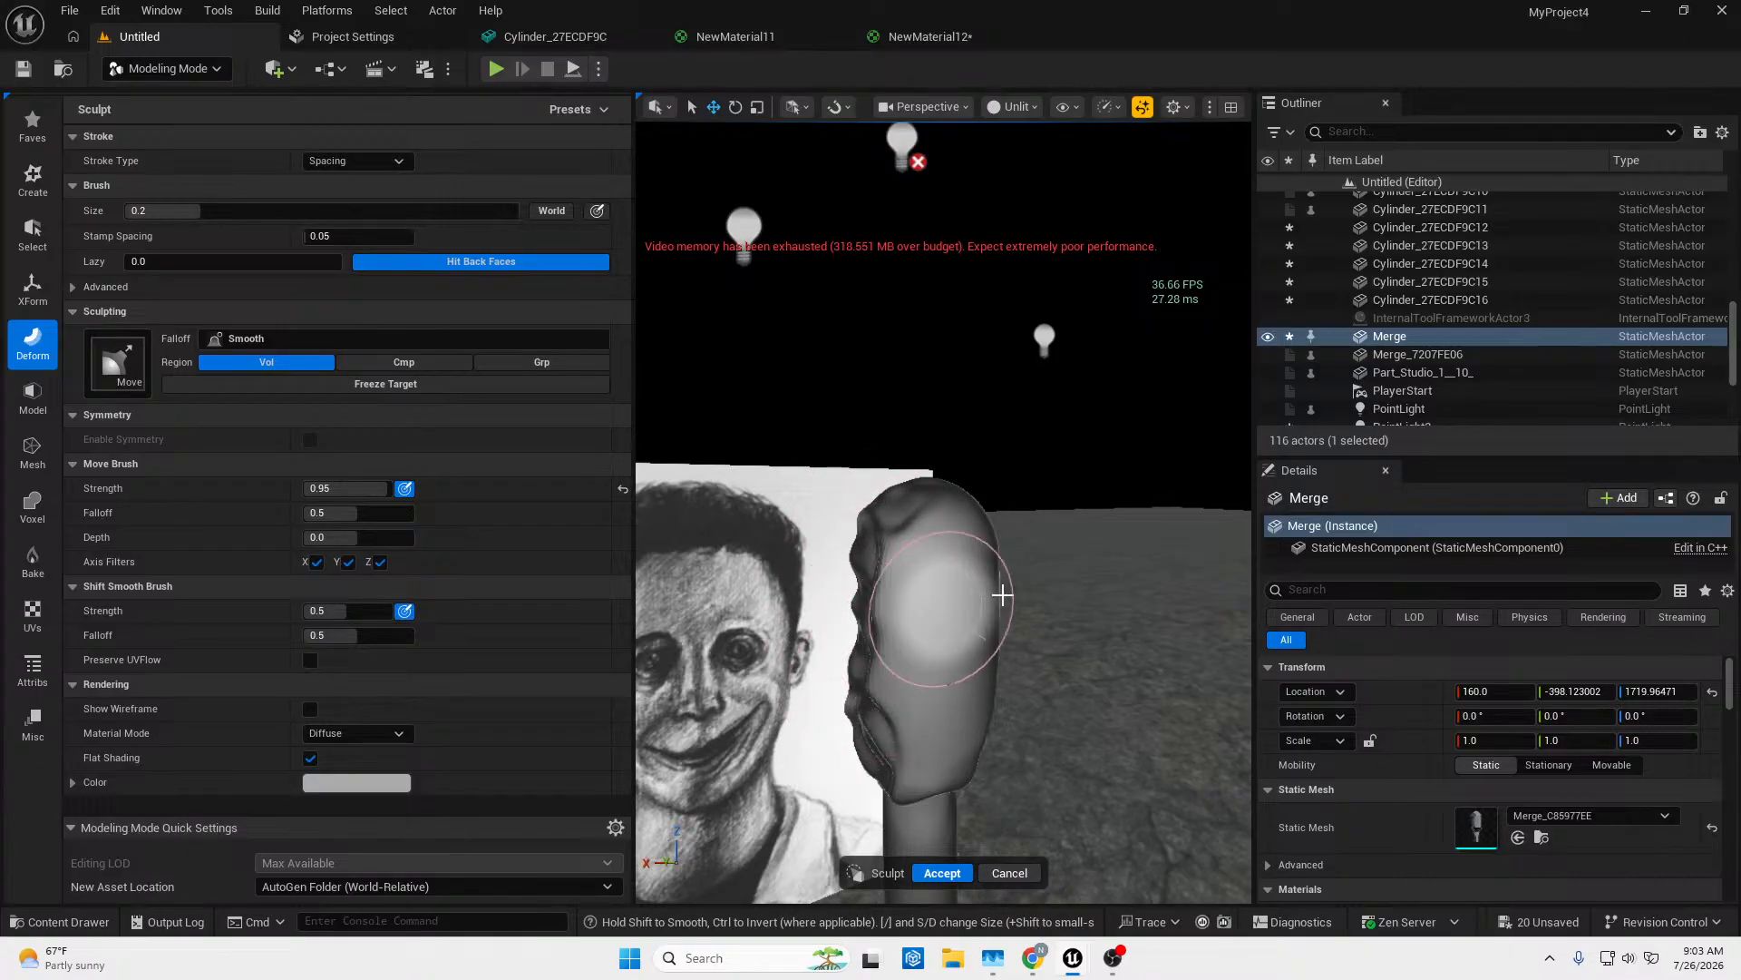
Dent the opposite side of the head around mid-height with the Move brush to form a hollow temple.
key("d")
right_click_drag(1032, 592, 902, 606)
key("s")
key("w")
key("s")
right_click_drag(893, 535, 852, 533)
key("s")
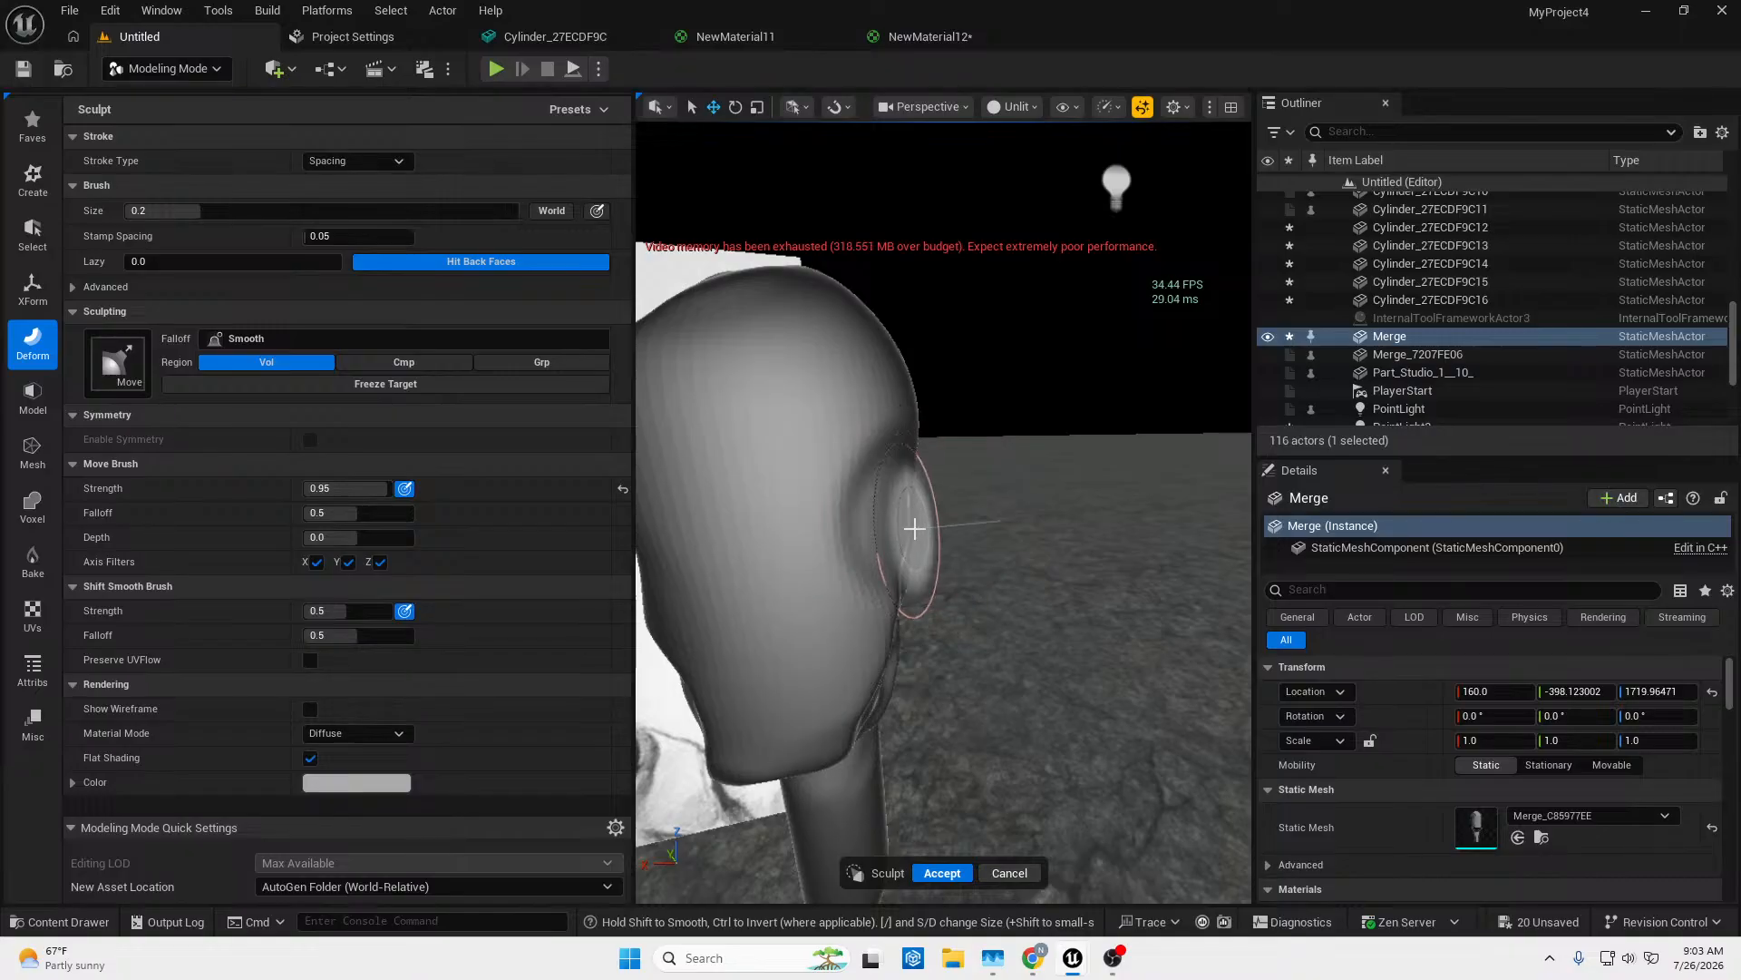
mouse_move(921, 420)
left_mouse_down()
mouse_move(898, 420)
mouse_move(914, 438)
left_mouse_up()
key("w")
right_click_drag(918, 458, 839, 453)
Sculpt creases and folds into the lower part of the head from its far side.
key("s")
key("w")
key("e")
key("d")
key("q")
key("s")
key("e")
key("w")
key("d")
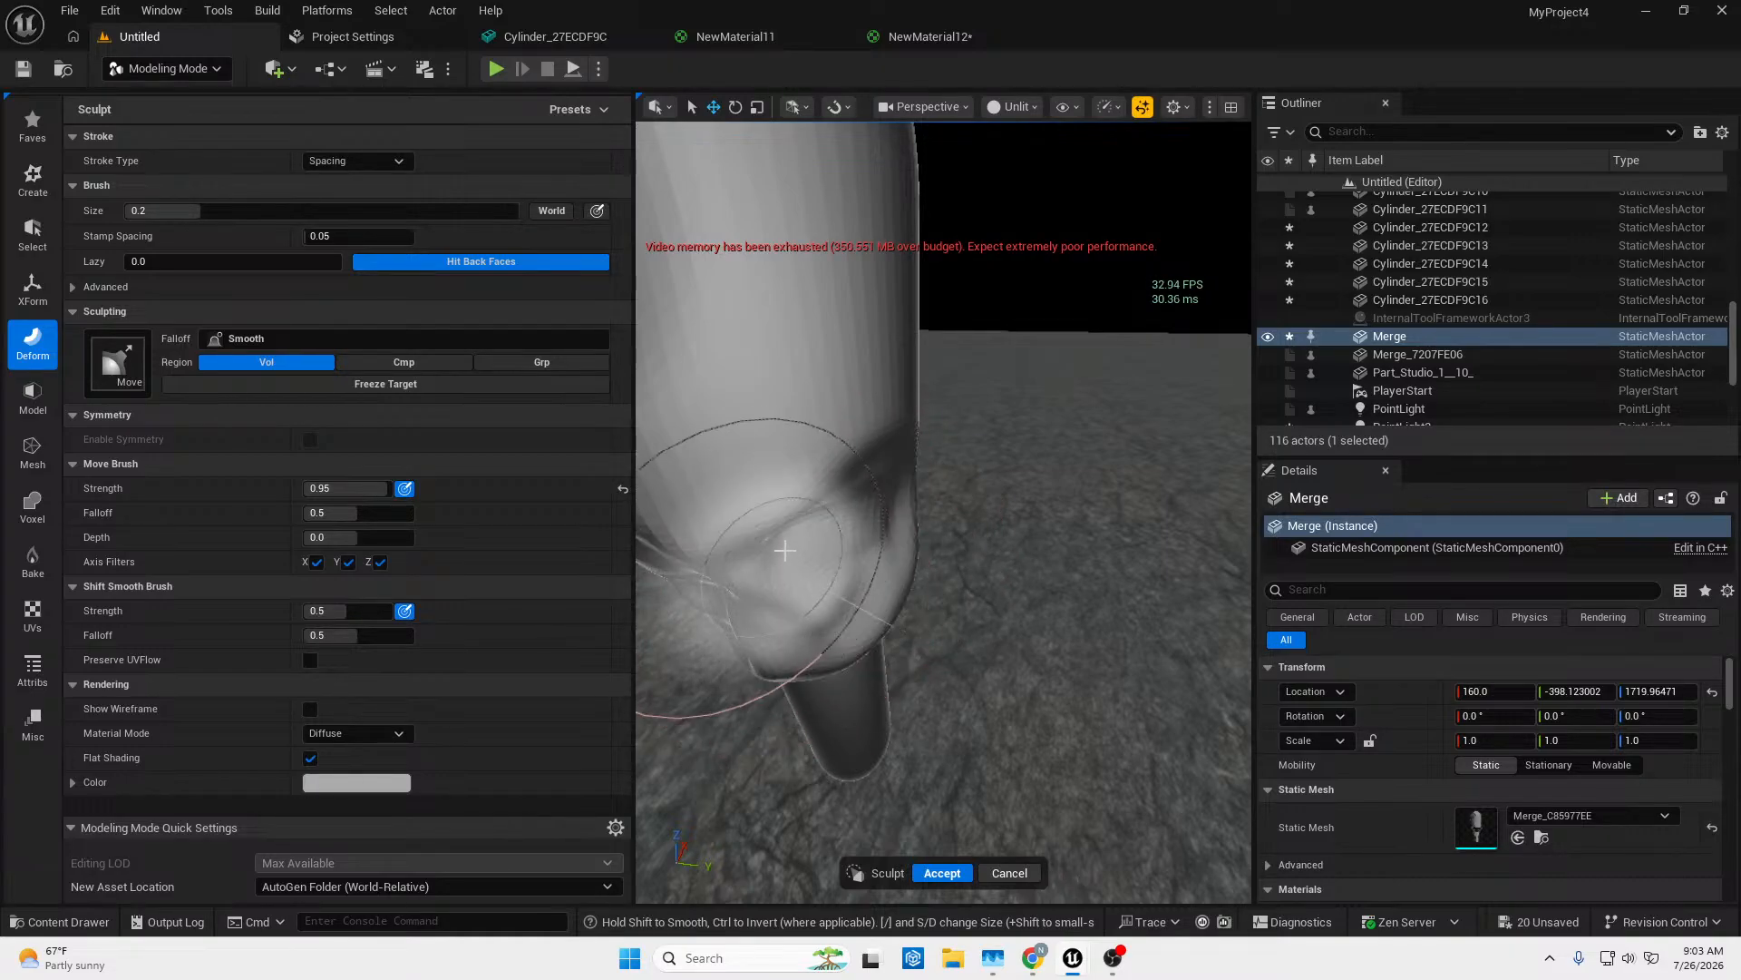
key("s")
right_click_drag(839, 453, 842, 488)
key("w")
mouse_move(964, 634)
right_mouse_down()
mouse_move(964, 672)
mouse_move(947, 590)
mouse_move(947, 616)
right_mouse_up()
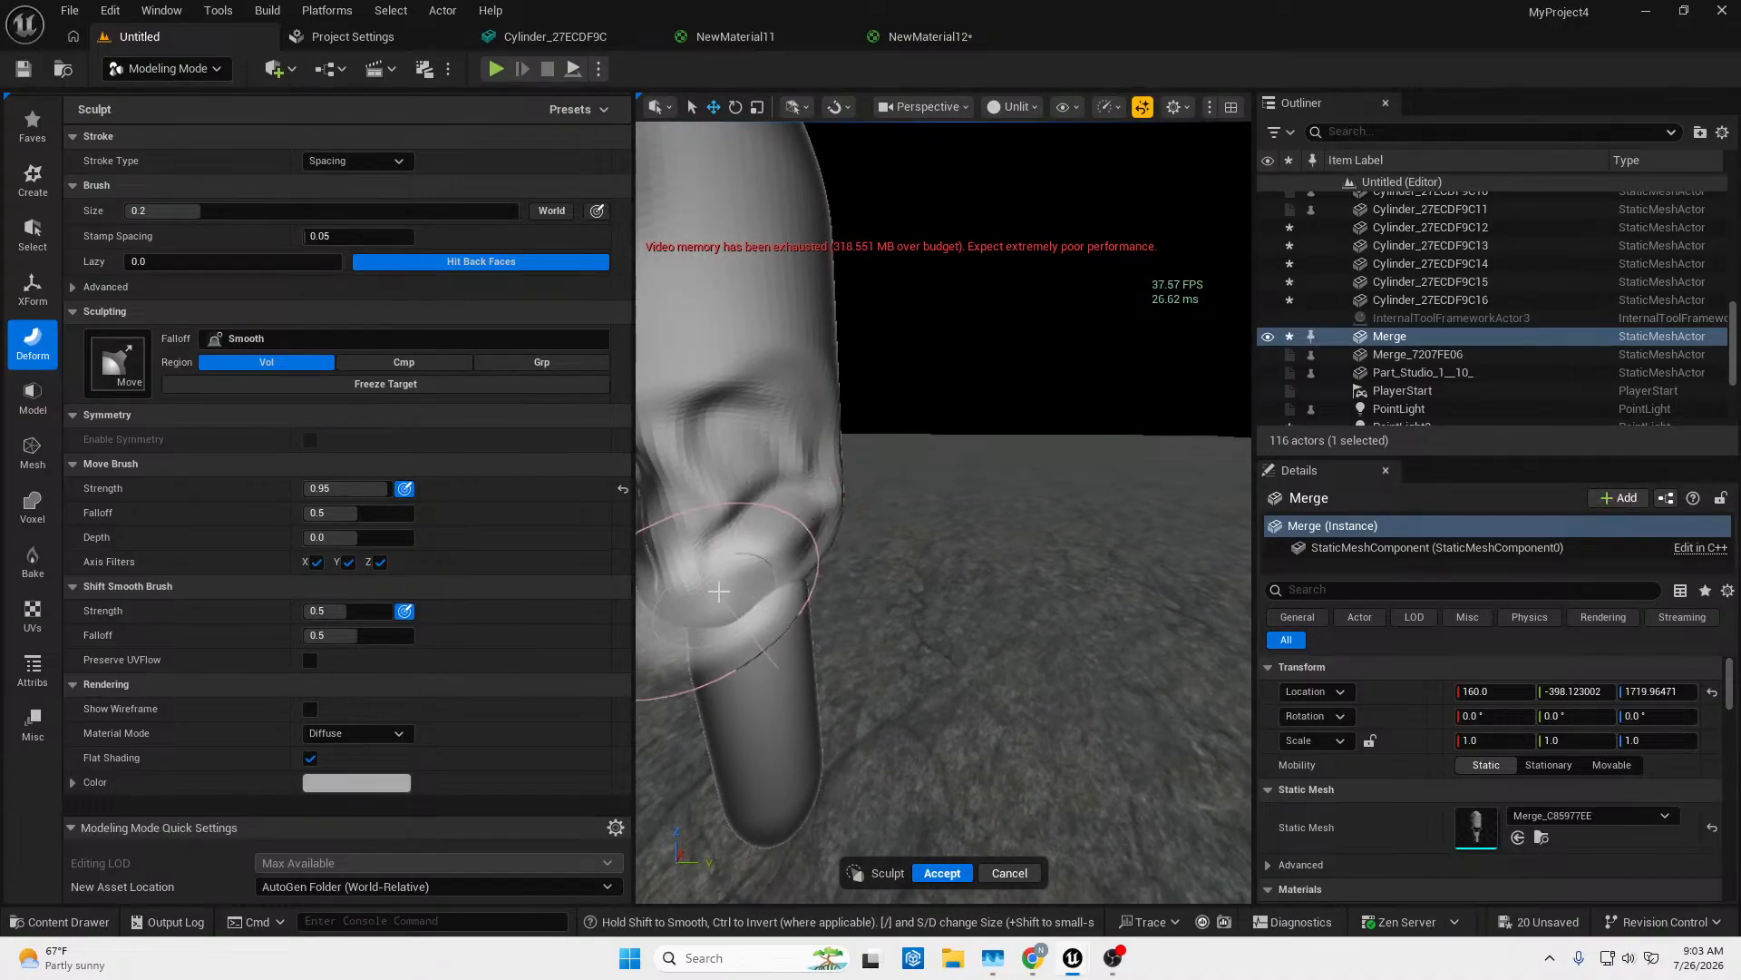
Move the surface upward around the underside of the head where it meets the neck.
right_click_drag(805, 529, 857, 594)
key("w")
key("s")
key("w")
left_click_drag(821, 614, 819, 544)
key("w")
mouse_move(808, 654)
right_mouse_down()
mouse_move(748, 703)
mouse_move(801, 655)
right_mouse_up()
key("s")
key("w")
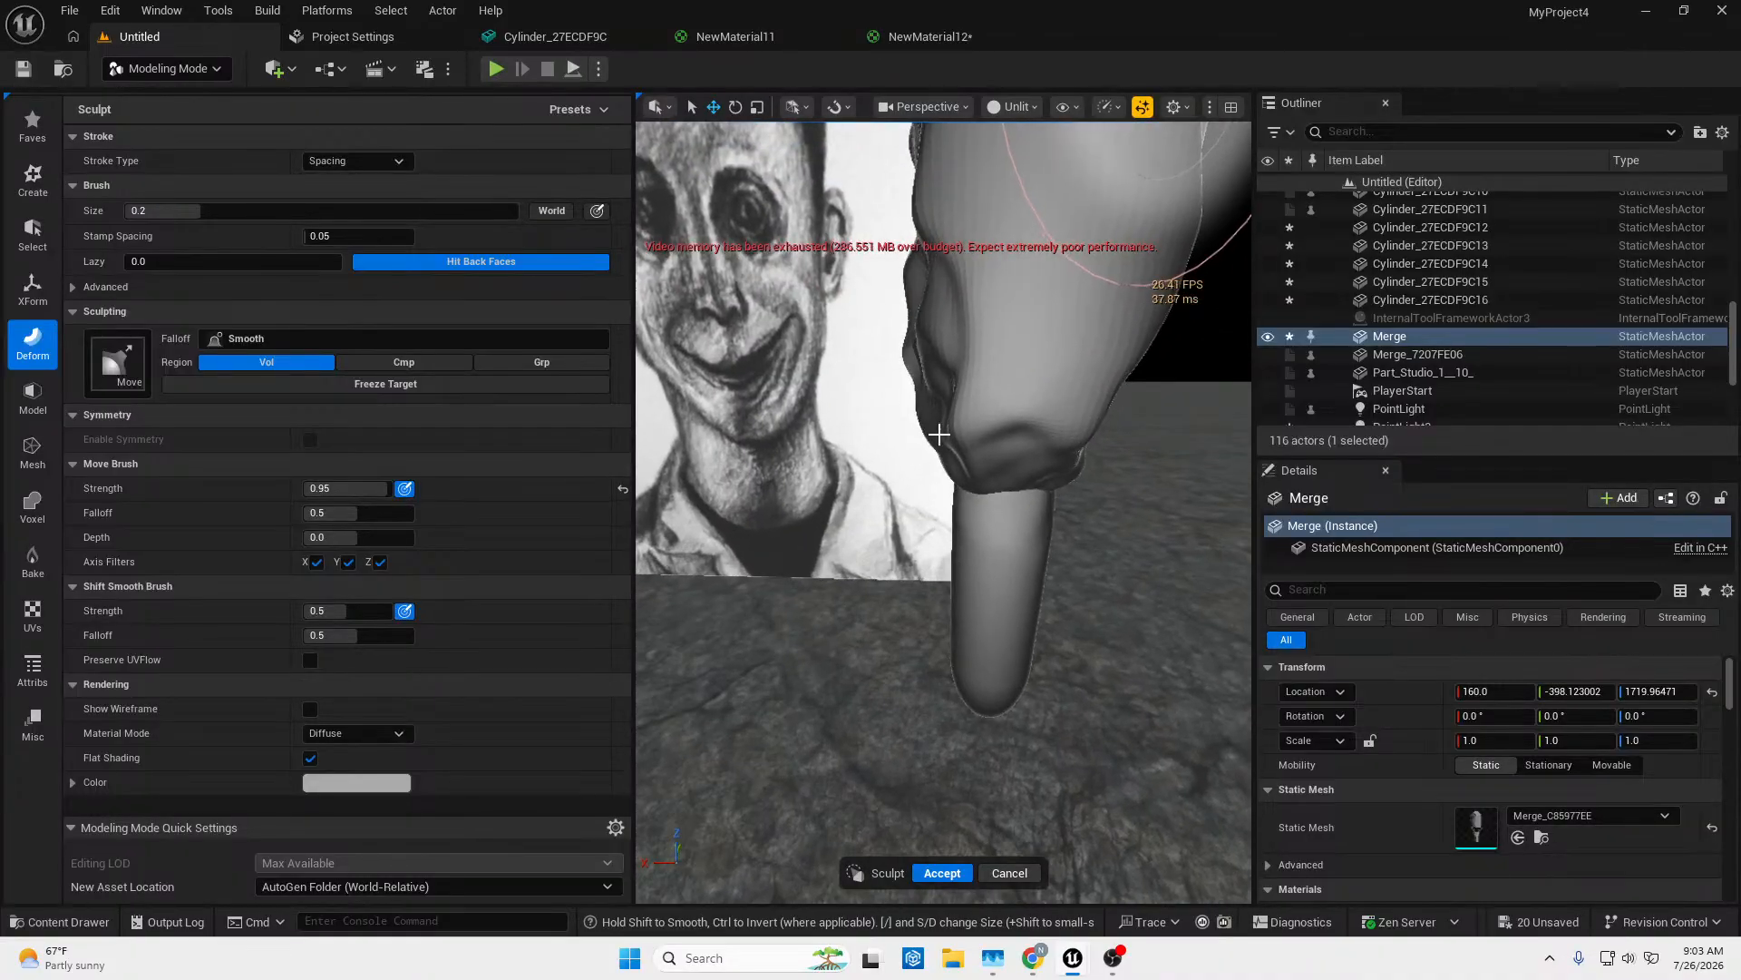
Sculpt the jaw edge beside the portrait, undoing one brush stroke and reworking the area with a new one.
mouse_move(1012, 459)
left_mouse_down()
mouse_move(1080, 429)
mouse_move(969, 439)
left_mouse_up()
key("s")
right_click_drag(978, 399, 990, 399)
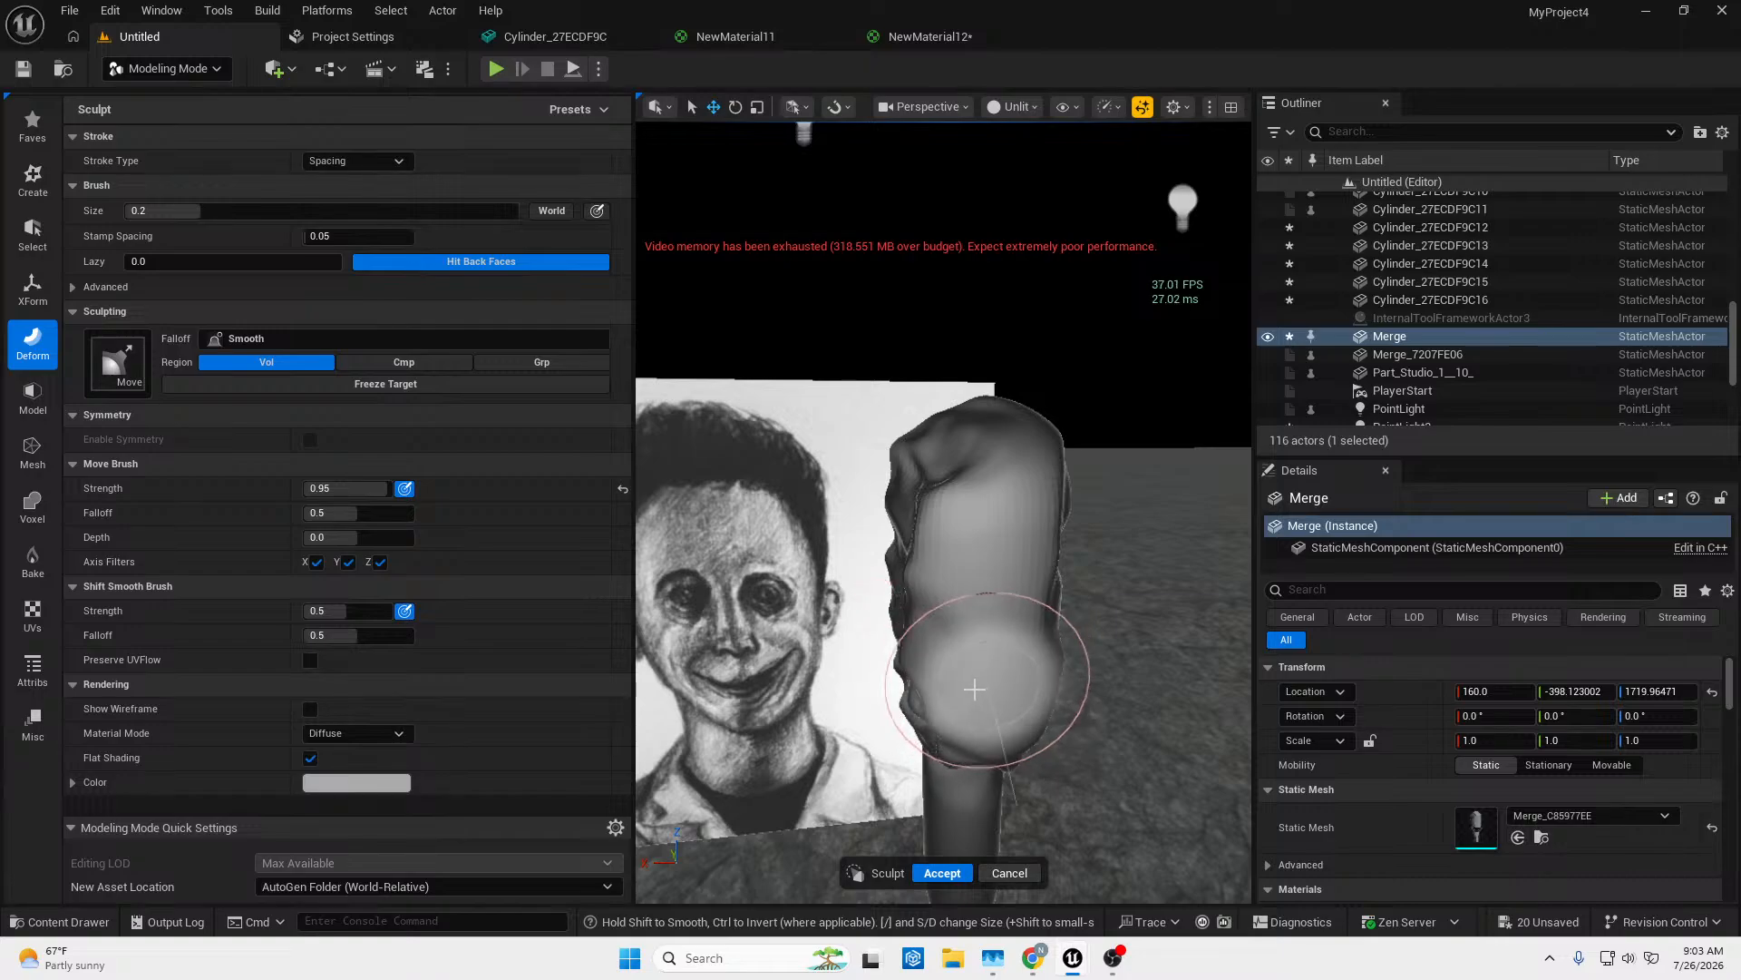
key("ctrl+z")
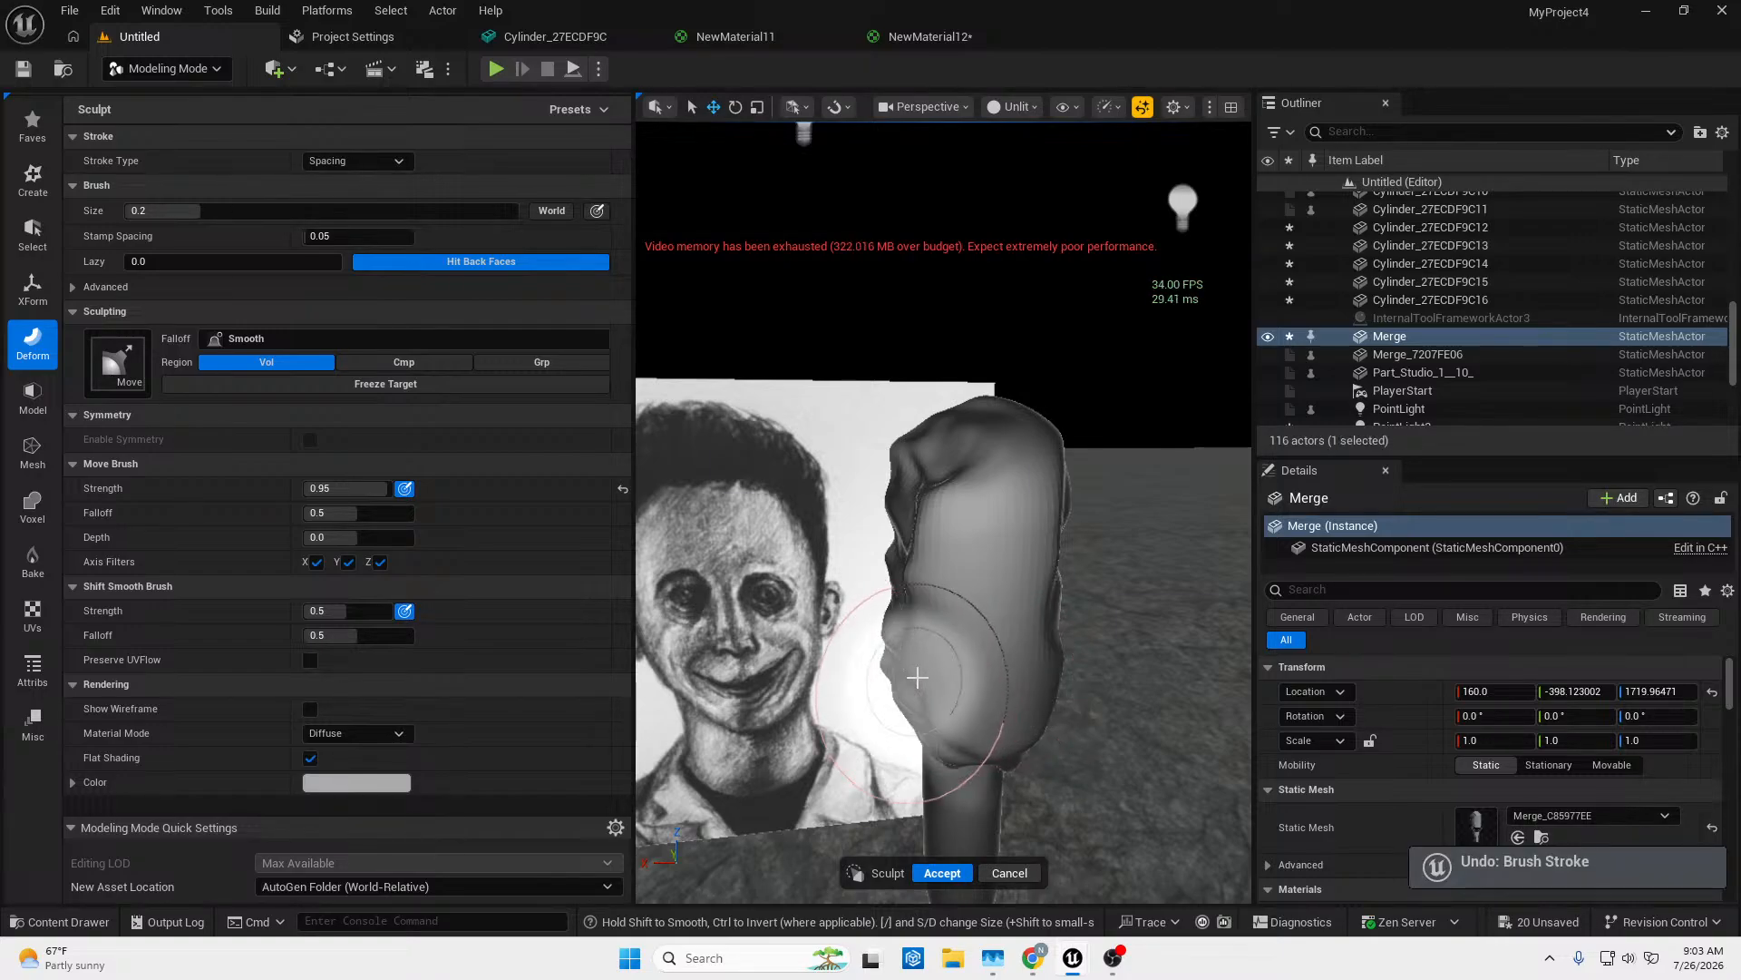
left_click_drag(929, 671, 1030, 707)
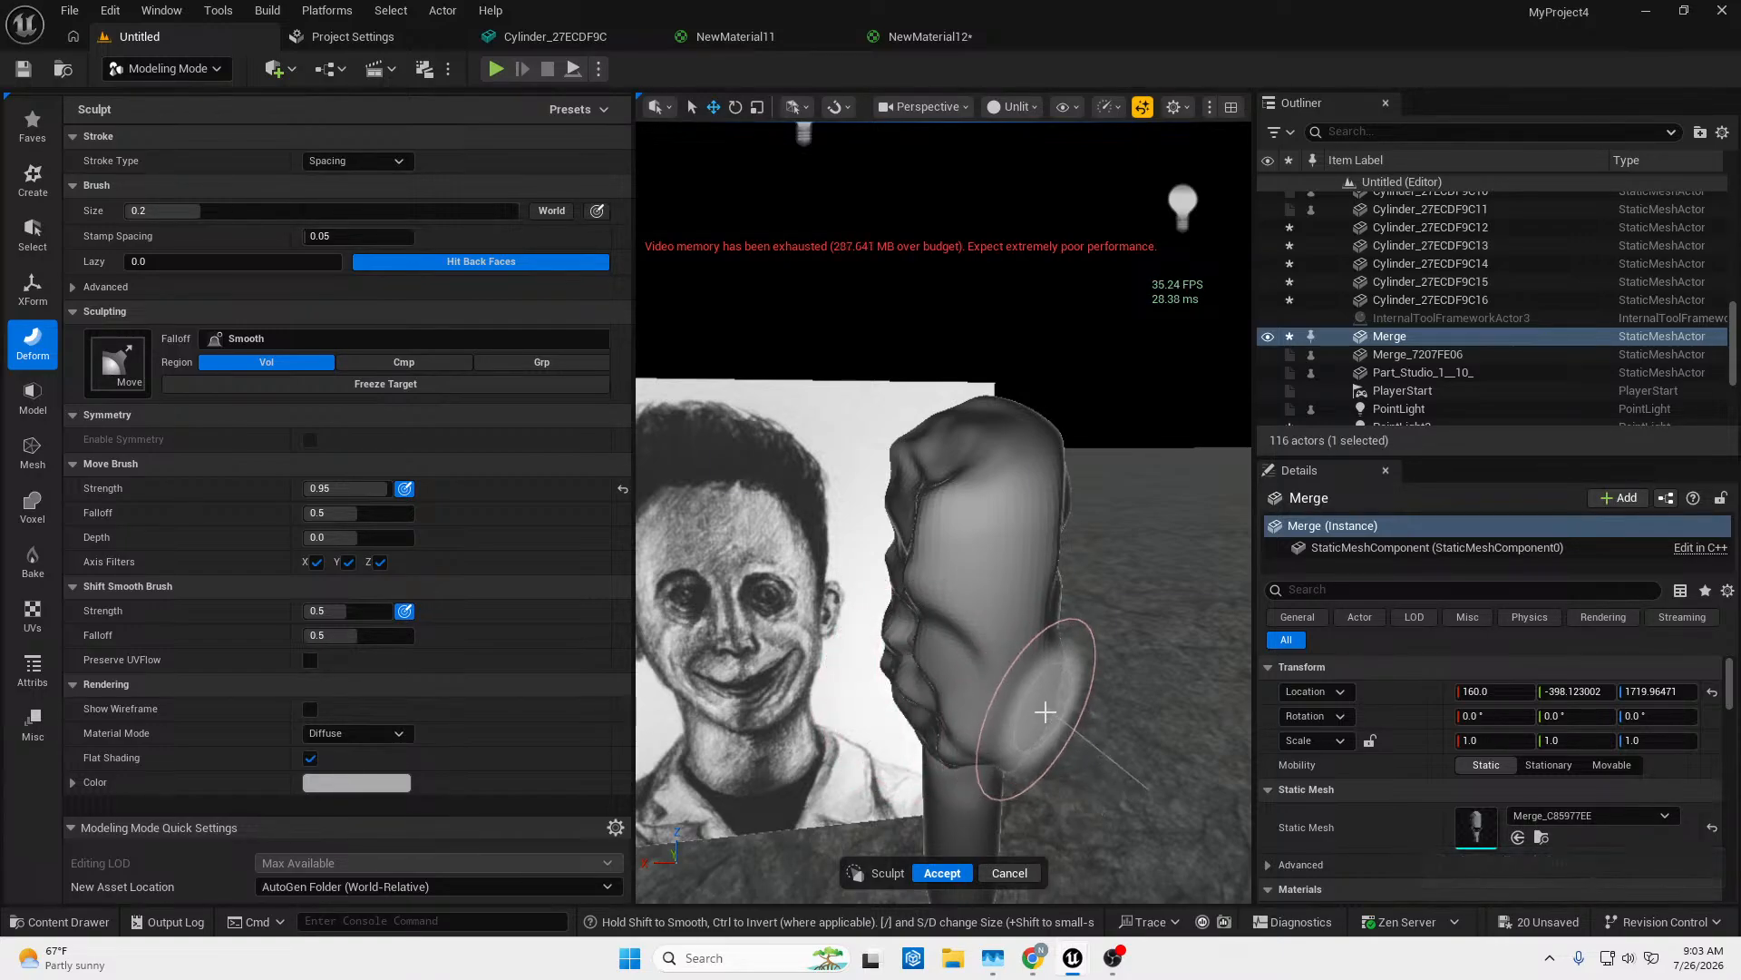
Rework the lower head above the neck, undoing two Move brush strokes and pulling the surface upward instead.
key("w")
mouse_move(1045, 712)
right_mouse_down()
mouse_move(1134, 753)
mouse_move(1071, 707)
mouse_move(1016, 748)
mouse_move(1042, 711)
right_mouse_up()
key("s")
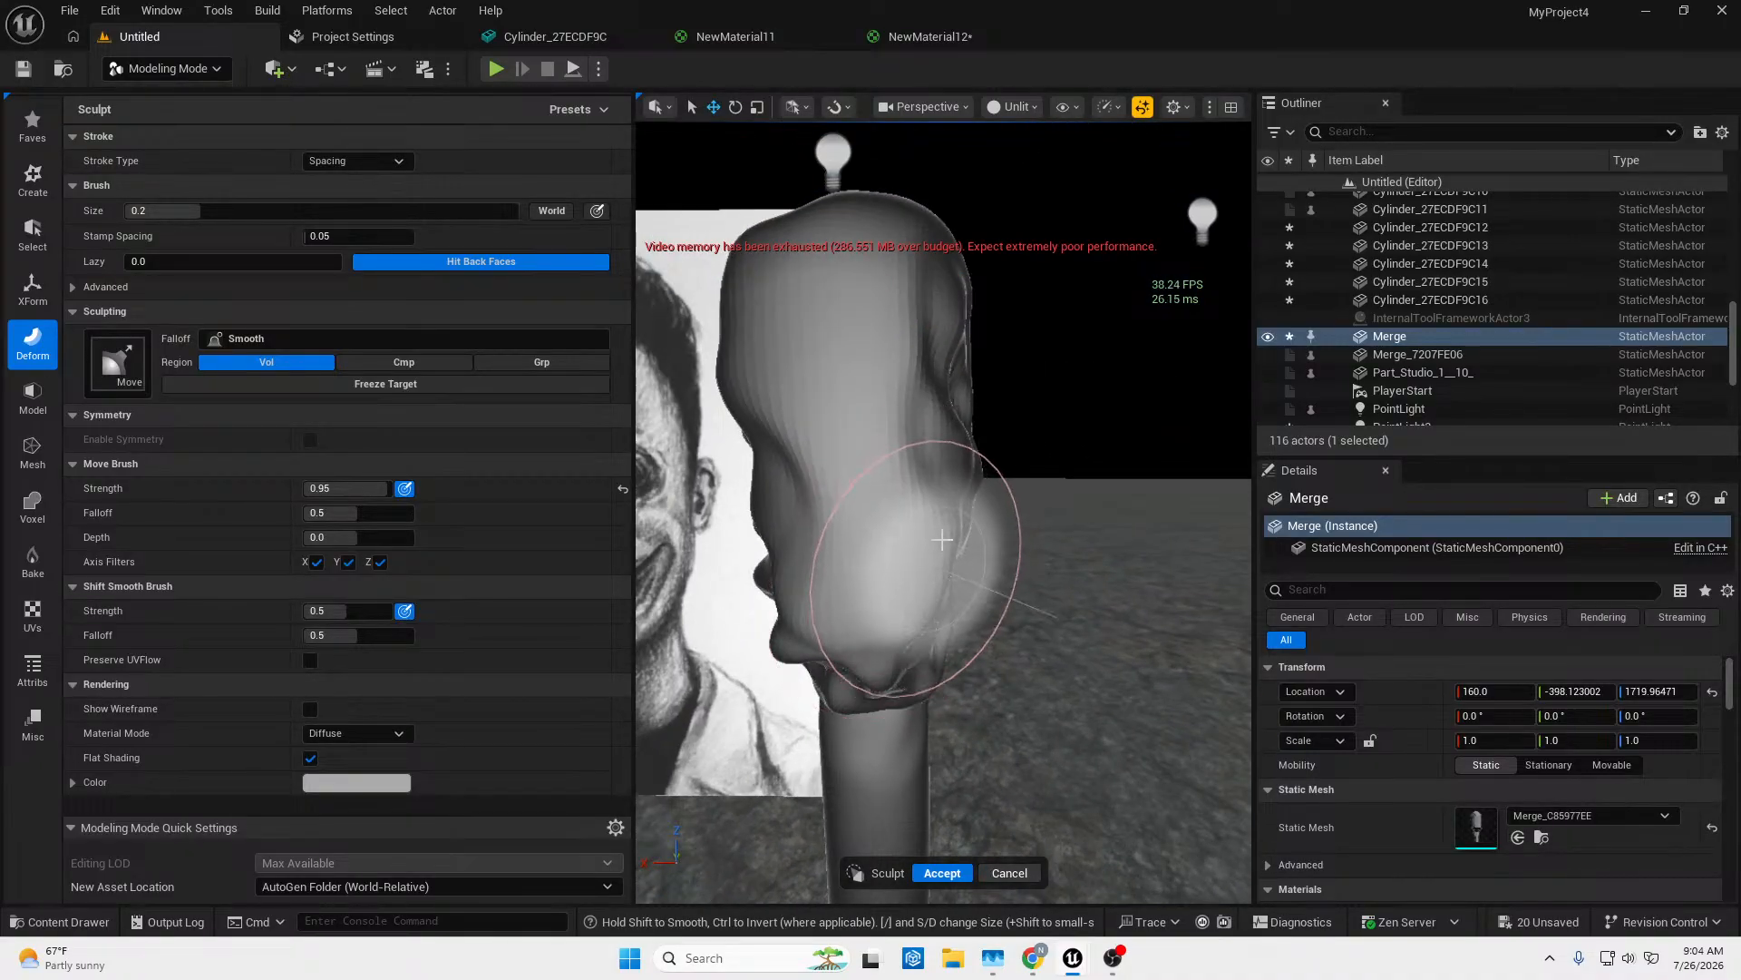
mouse_move(943, 539)
left_mouse_down()
mouse_move(907, 531)
mouse_move(927, 590)
mouse_move(910, 577)
mouse_move(924, 564)
mouse_move(858, 635)
mouse_move(812, 624)
mouse_move(825, 606)
left_mouse_up()
key("ctrl+z")
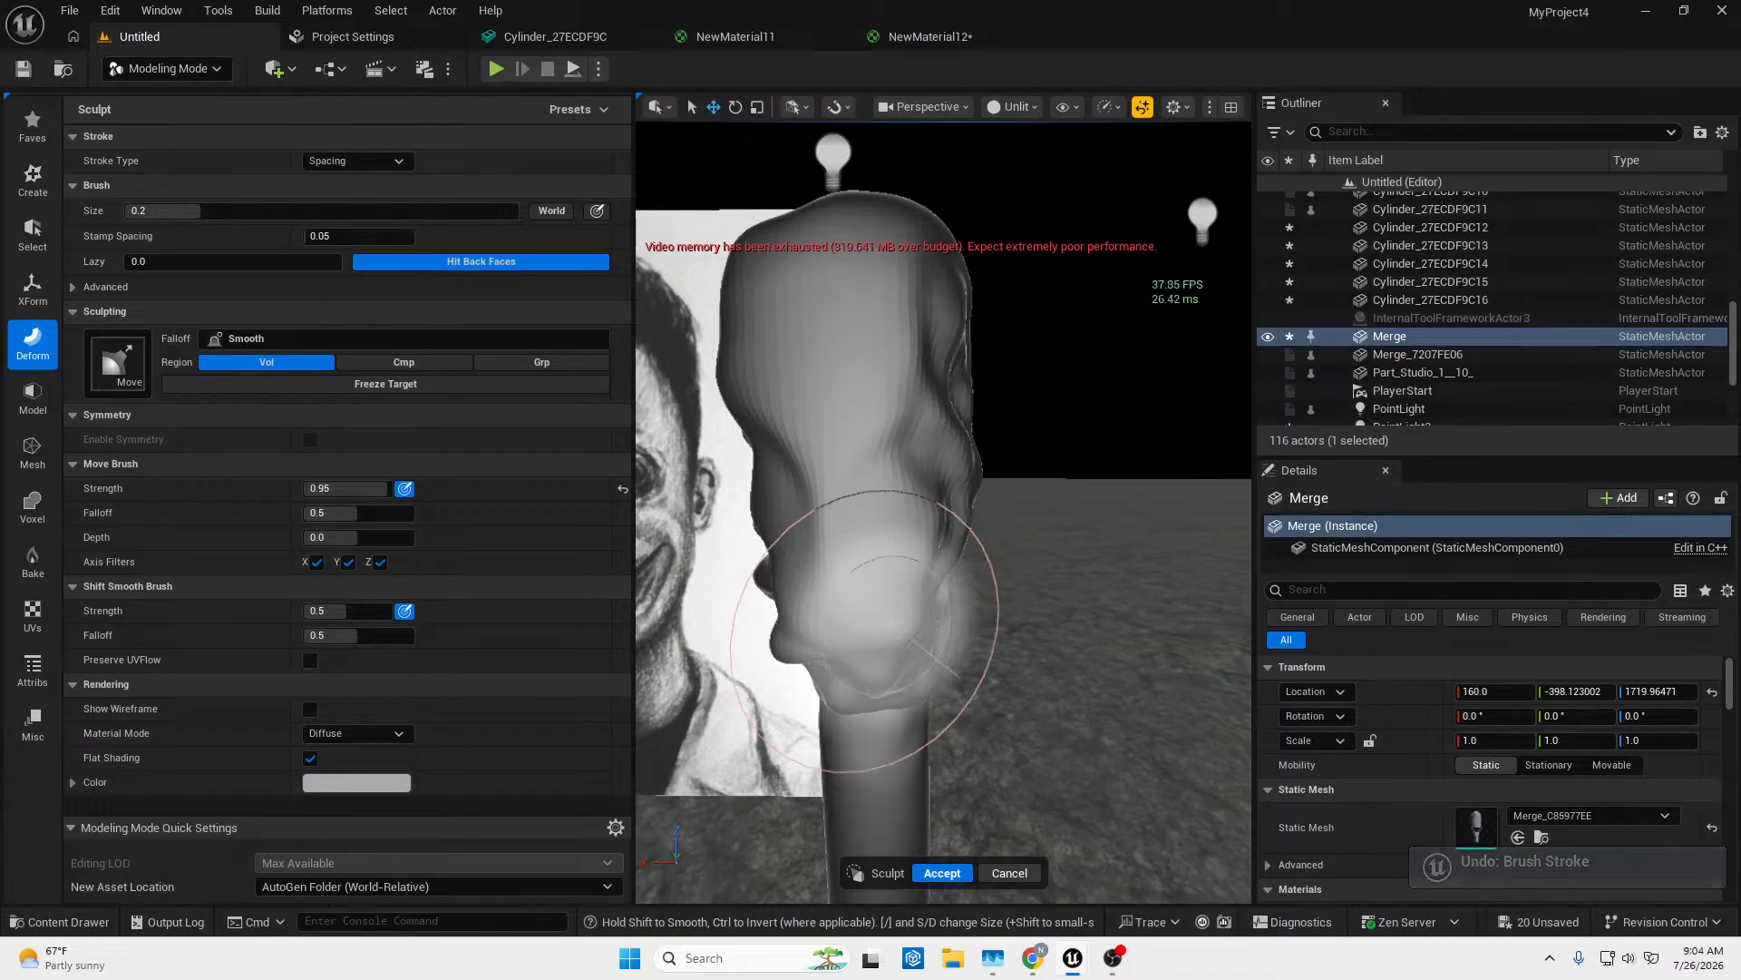
key("ctrl+z")
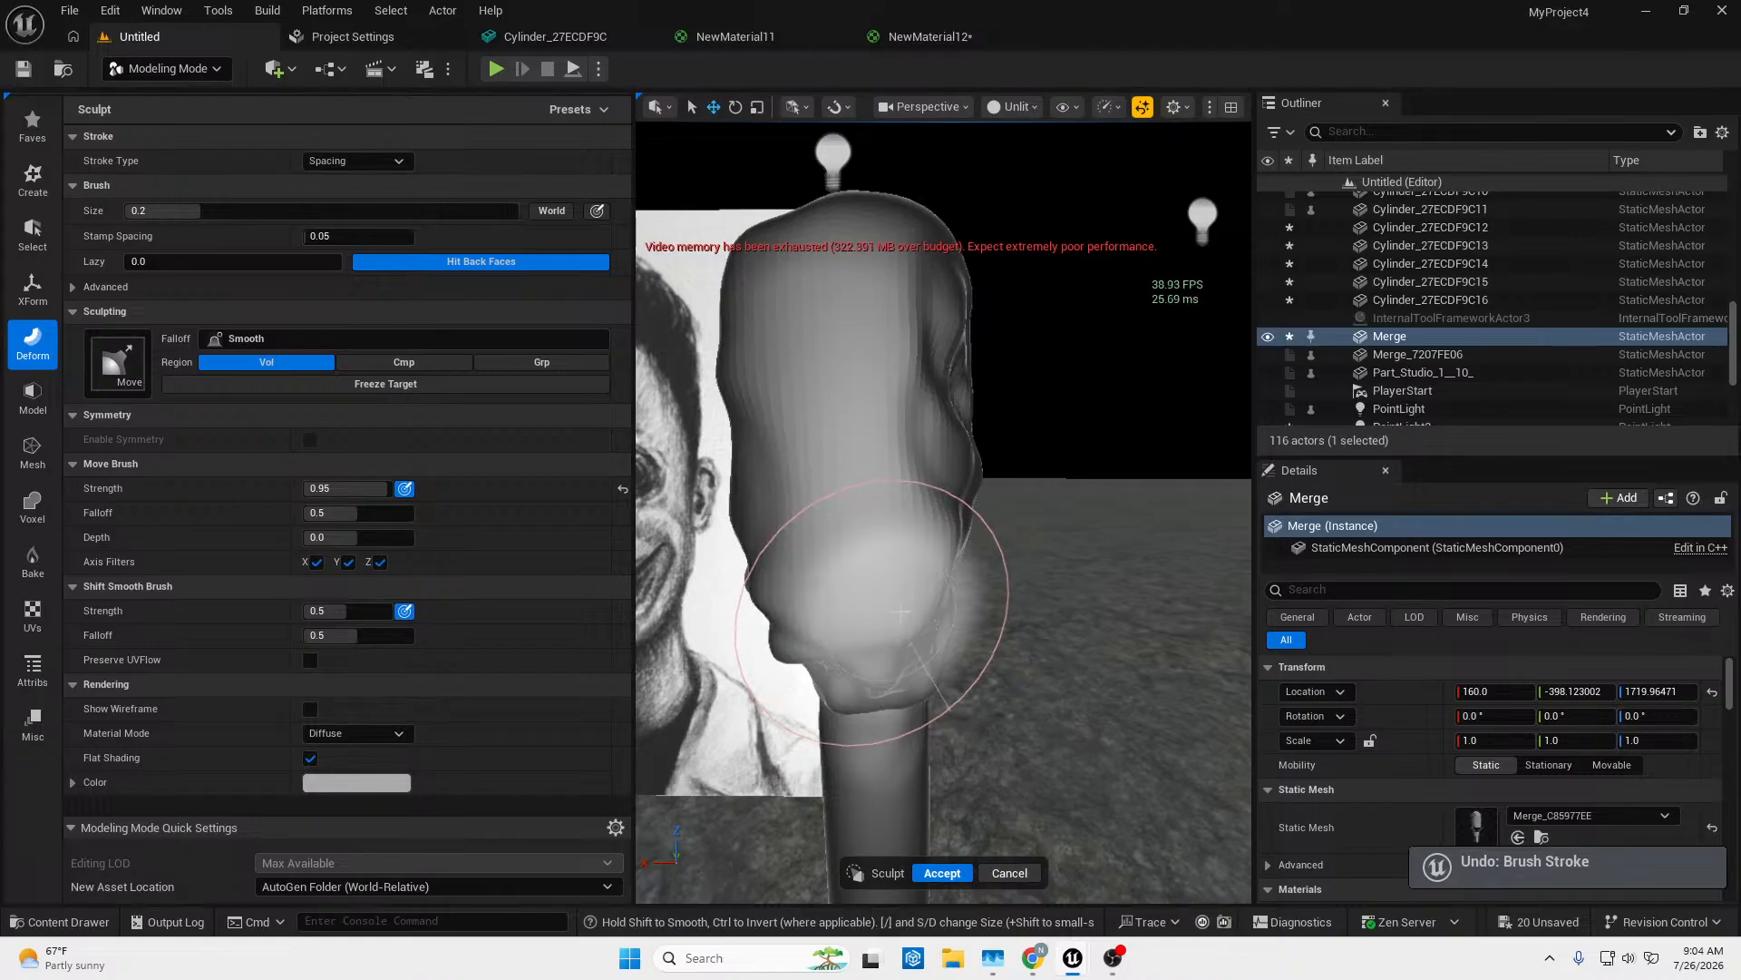
mouse_move(935, 607)
left_mouse_down()
mouse_move(918, 593)
mouse_move(924, 544)
left_mouse_up()
Pull deeper folds and hollows upward across the lower side of the head.
key("d")
mouse_move(919, 544)
right_mouse_down()
mouse_move(739, 548)
mouse_move(992, 524)
right_mouse_up()
key("w")
left_click_drag(992, 525, 1004, 436)
key("s")
mouse_move(1010, 432)
right_mouse_down()
mouse_move(1166, 438)
mouse_move(941, 507)
right_mouse_up()
key("w")
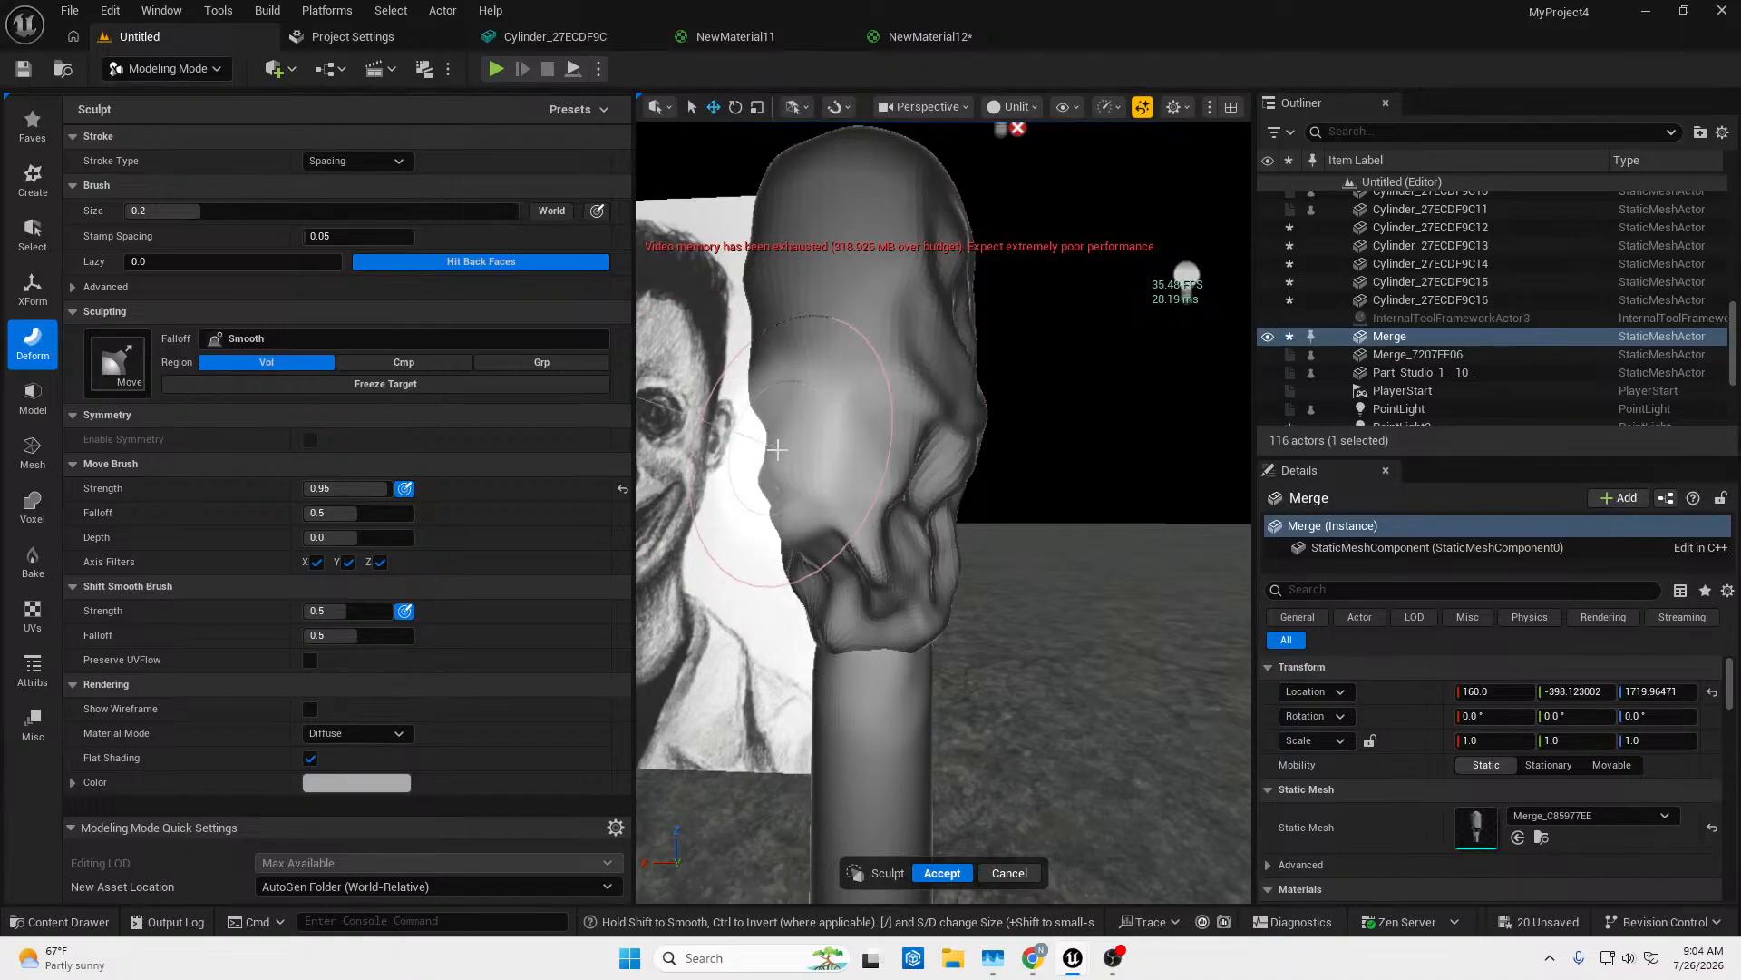
Look over the sculpted head from several sides and discard the sculpt changes made to it.
mouse_move(777, 450)
right_mouse_down()
mouse_move(655, 458)
mouse_move(957, 475)
right_mouse_up()
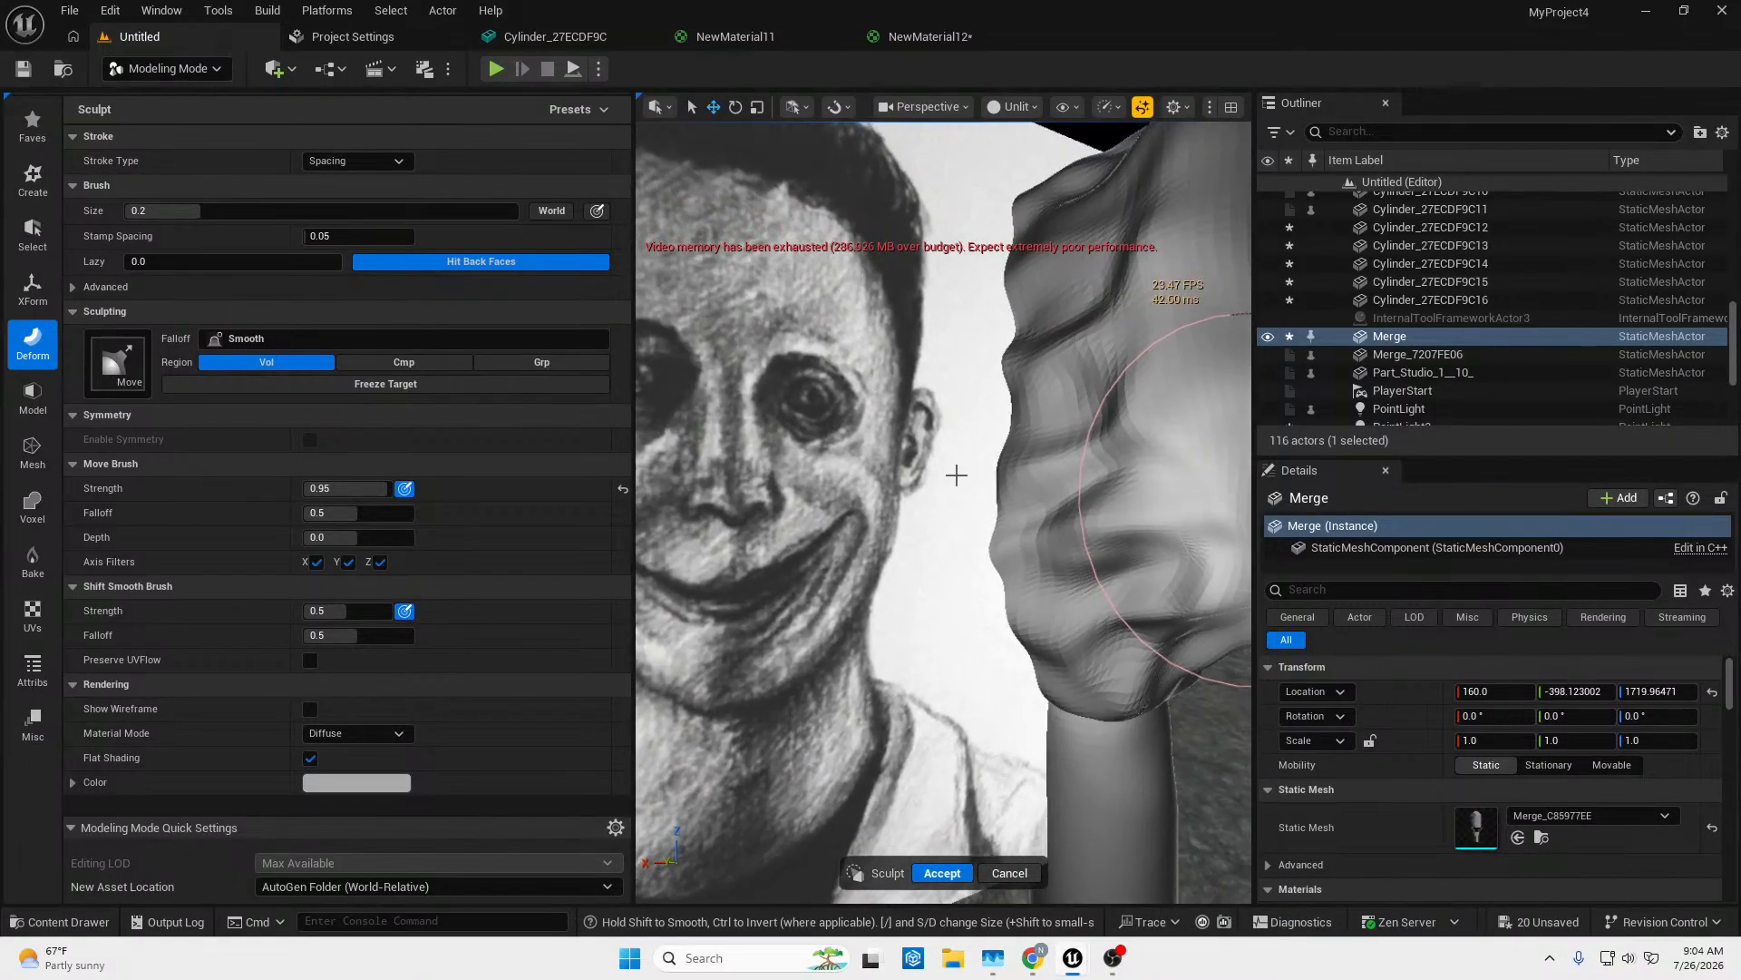
mouse_move(1144, 458)
right_mouse_down()
mouse_move(1124, 458)
mouse_move(1220, 449)
right_mouse_up()
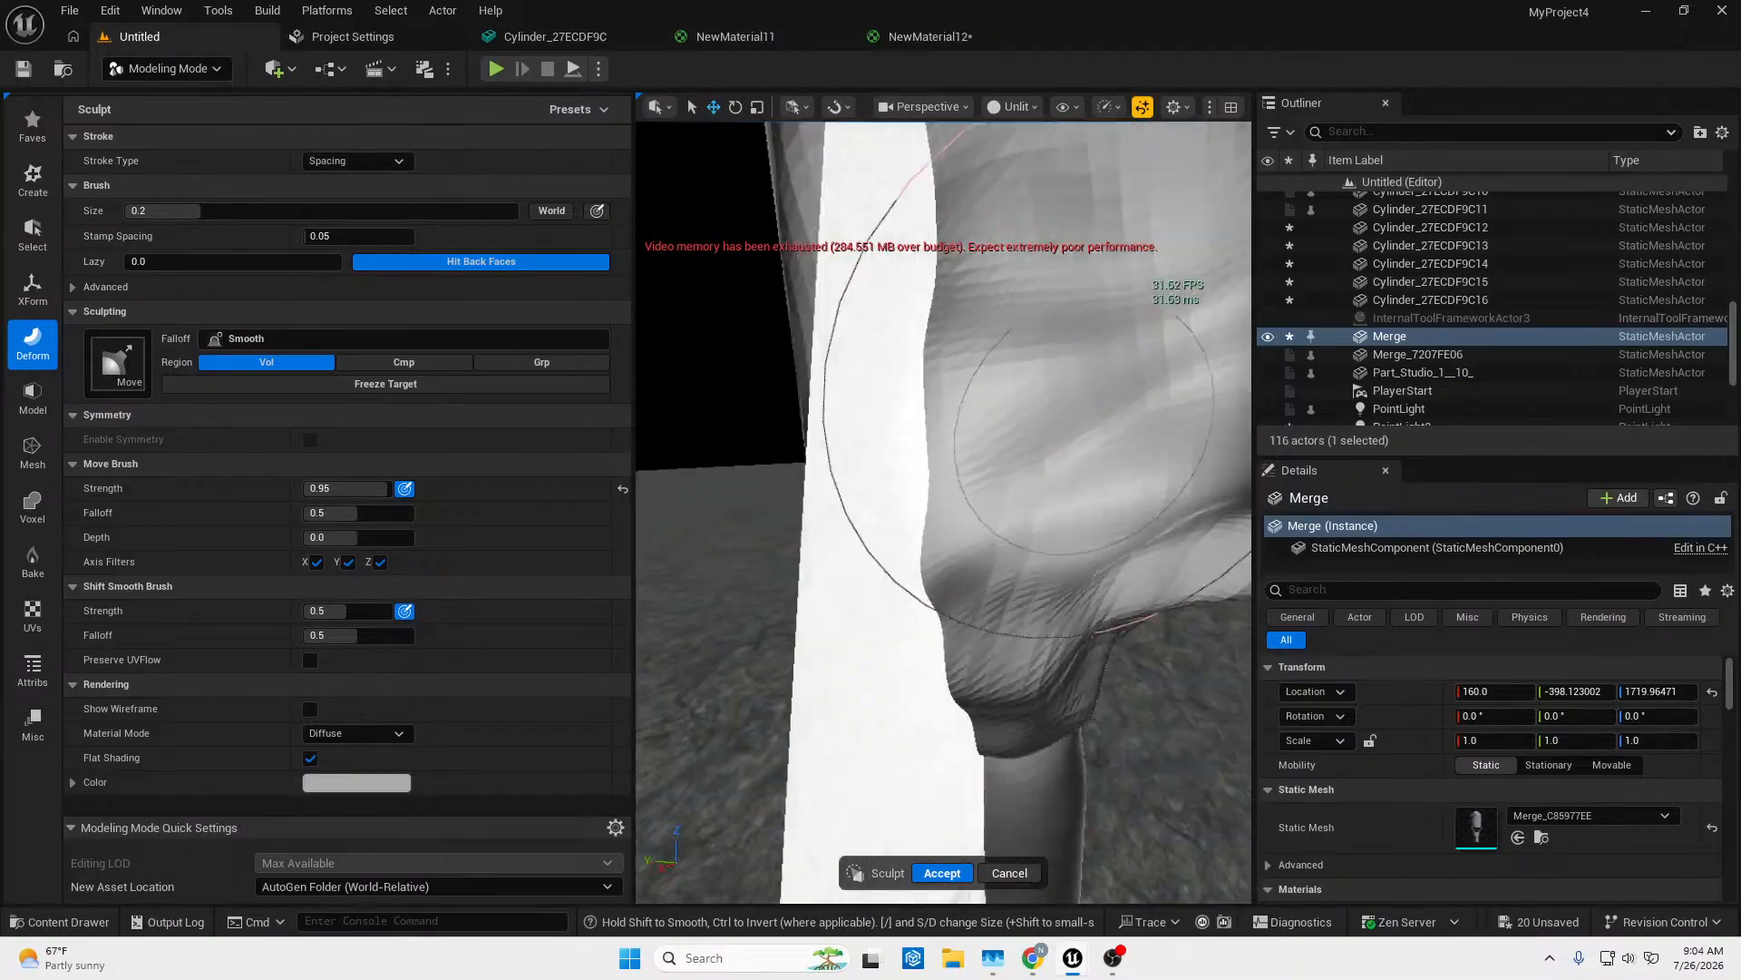
mouse_move(1084, 431)
right_mouse_down()
mouse_move(916, 454)
mouse_move(866, 481)
right_mouse_up()
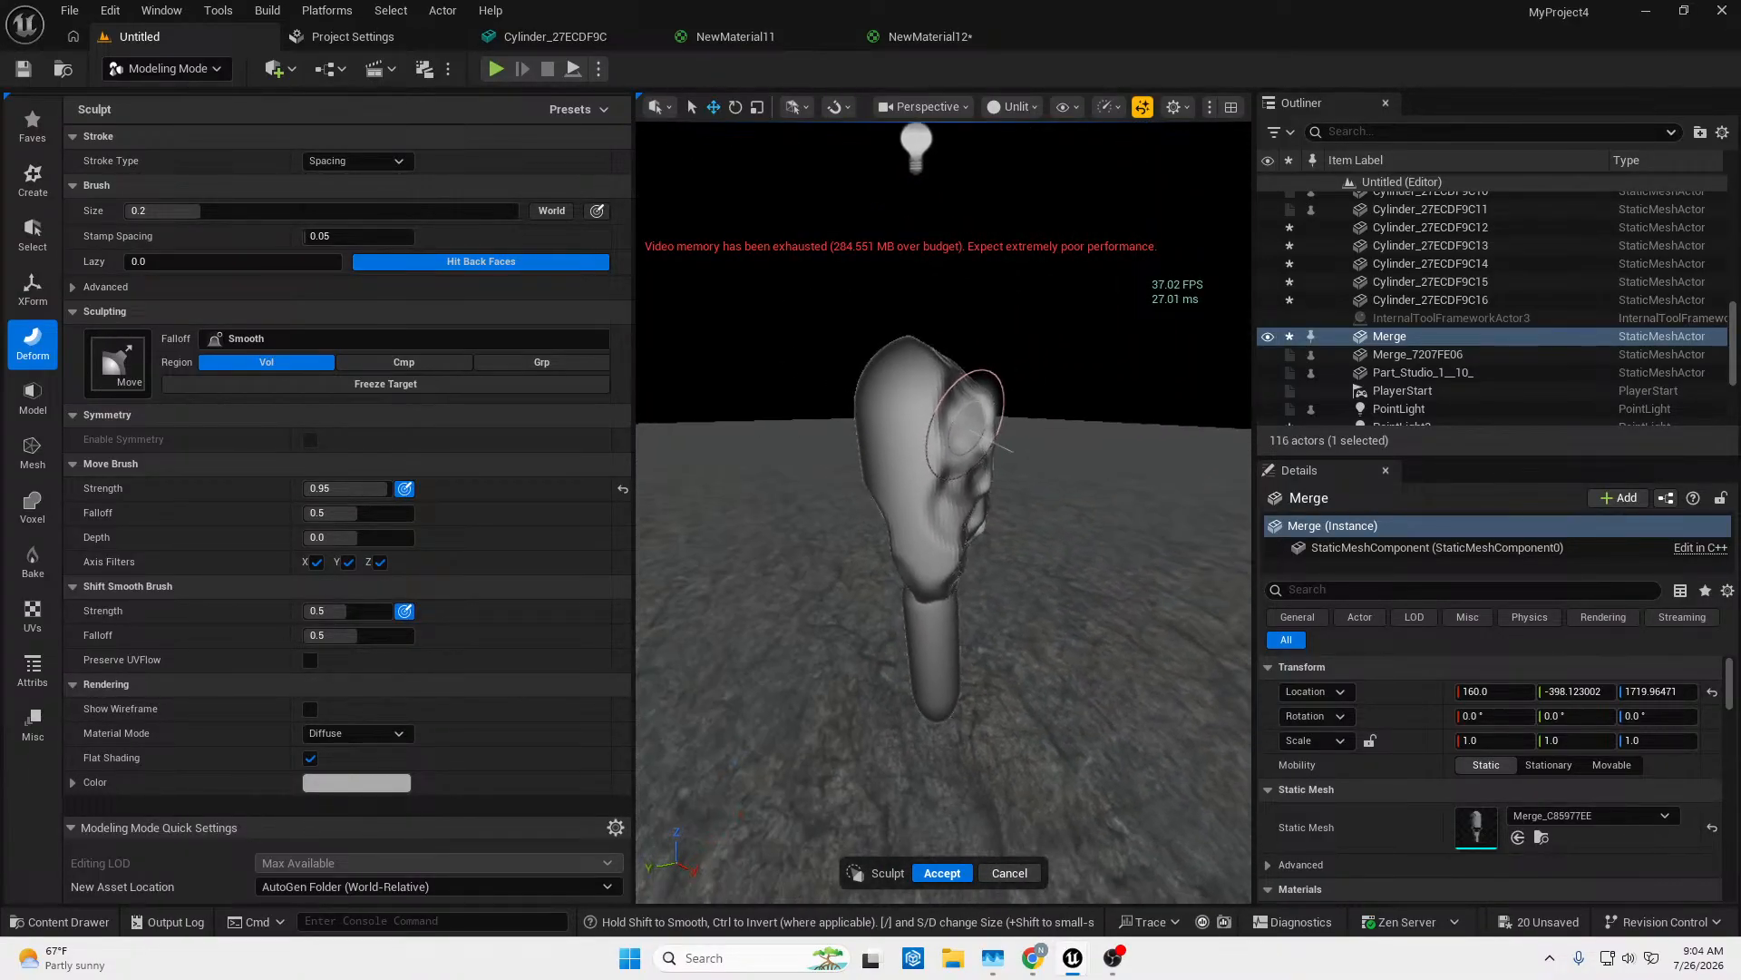
mouse_move(966, 426)
right_mouse_down()
mouse_move(780, 445)
mouse_move(775, 408)
mouse_move(789, 449)
mouse_move(998, 519)
mouse_move(1071, 504)
right_mouse_up()
key("s")
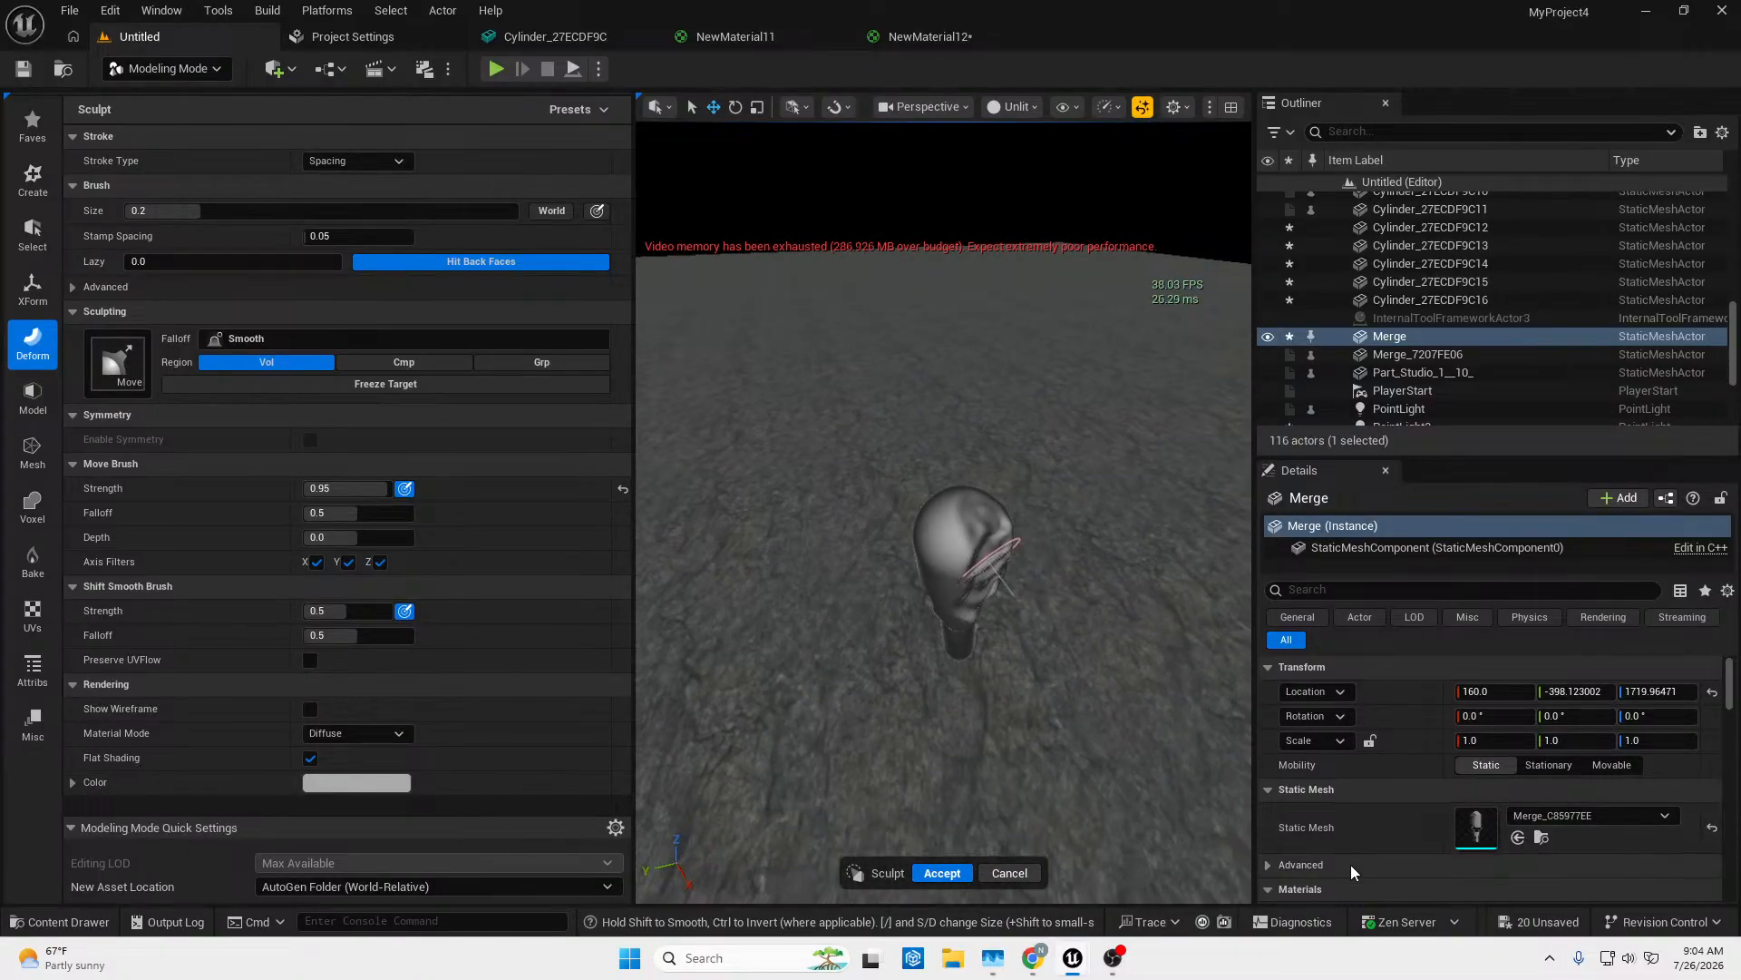
left_click(1029, 876)
Move the reference portrait plane 20 units along X, away from the head mesh.
key("w")
right_click_drag(1042, 851, 943, 798)
key("s")
right_click_drag(1029, 710, 1029, 709)
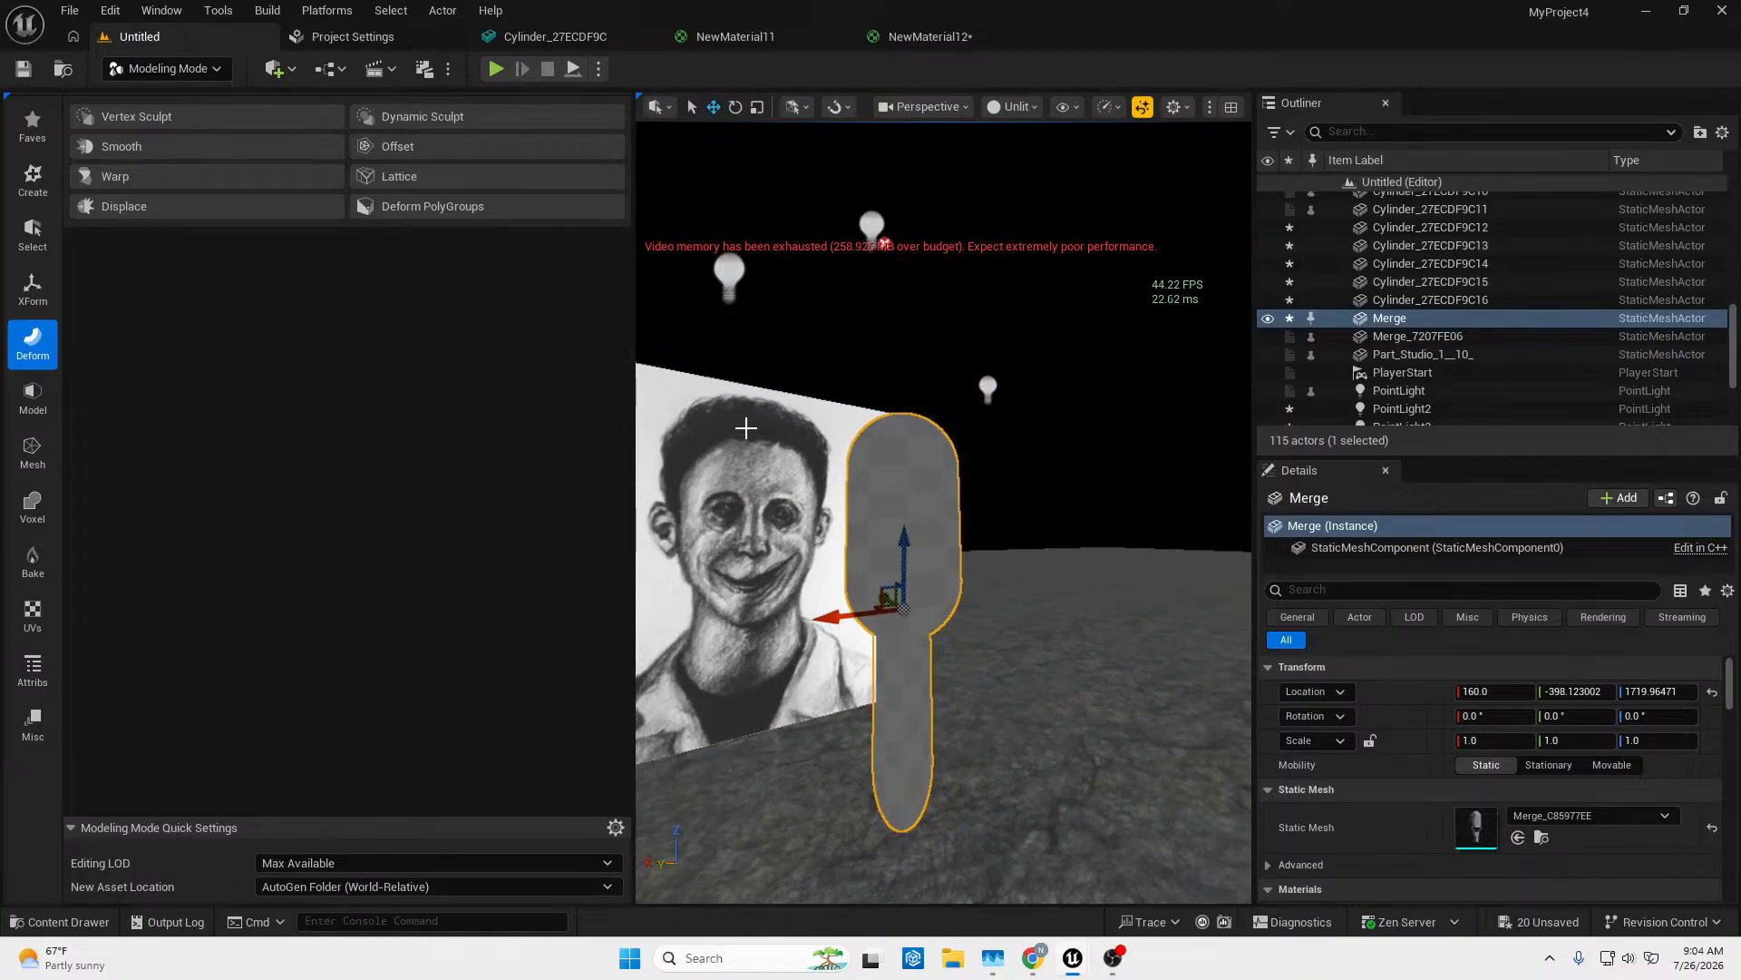
left_click(746, 427)
left_click_drag(687, 555, 645, 554)
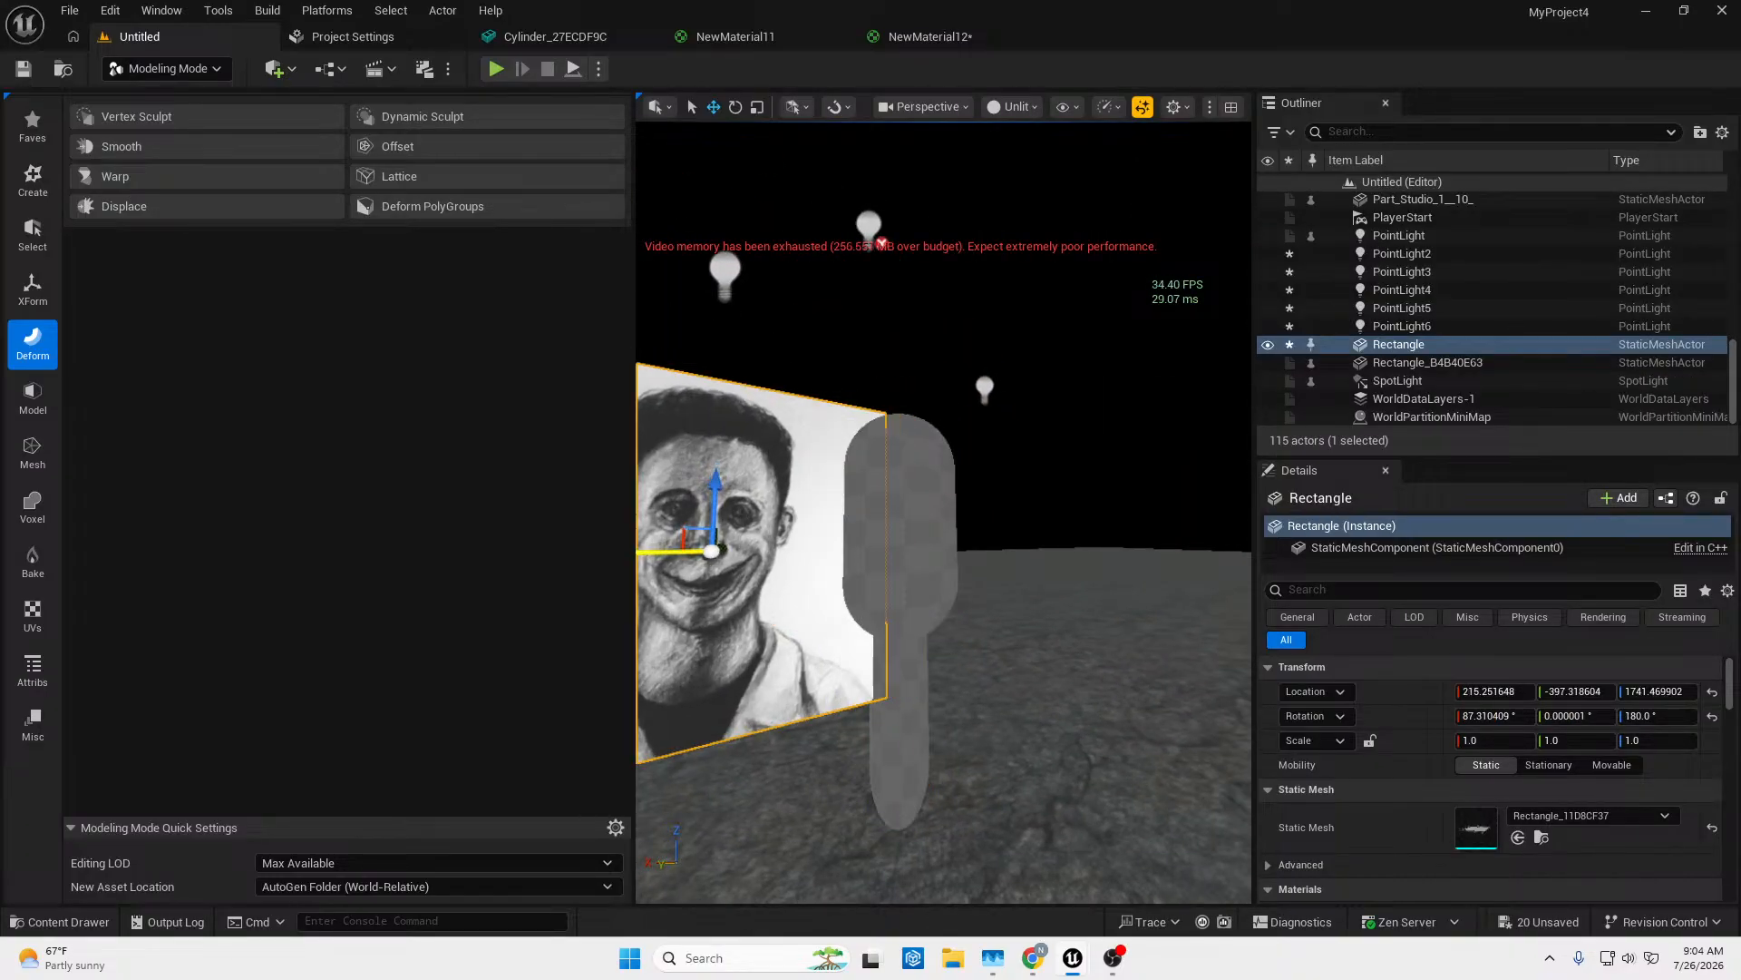
key("f")
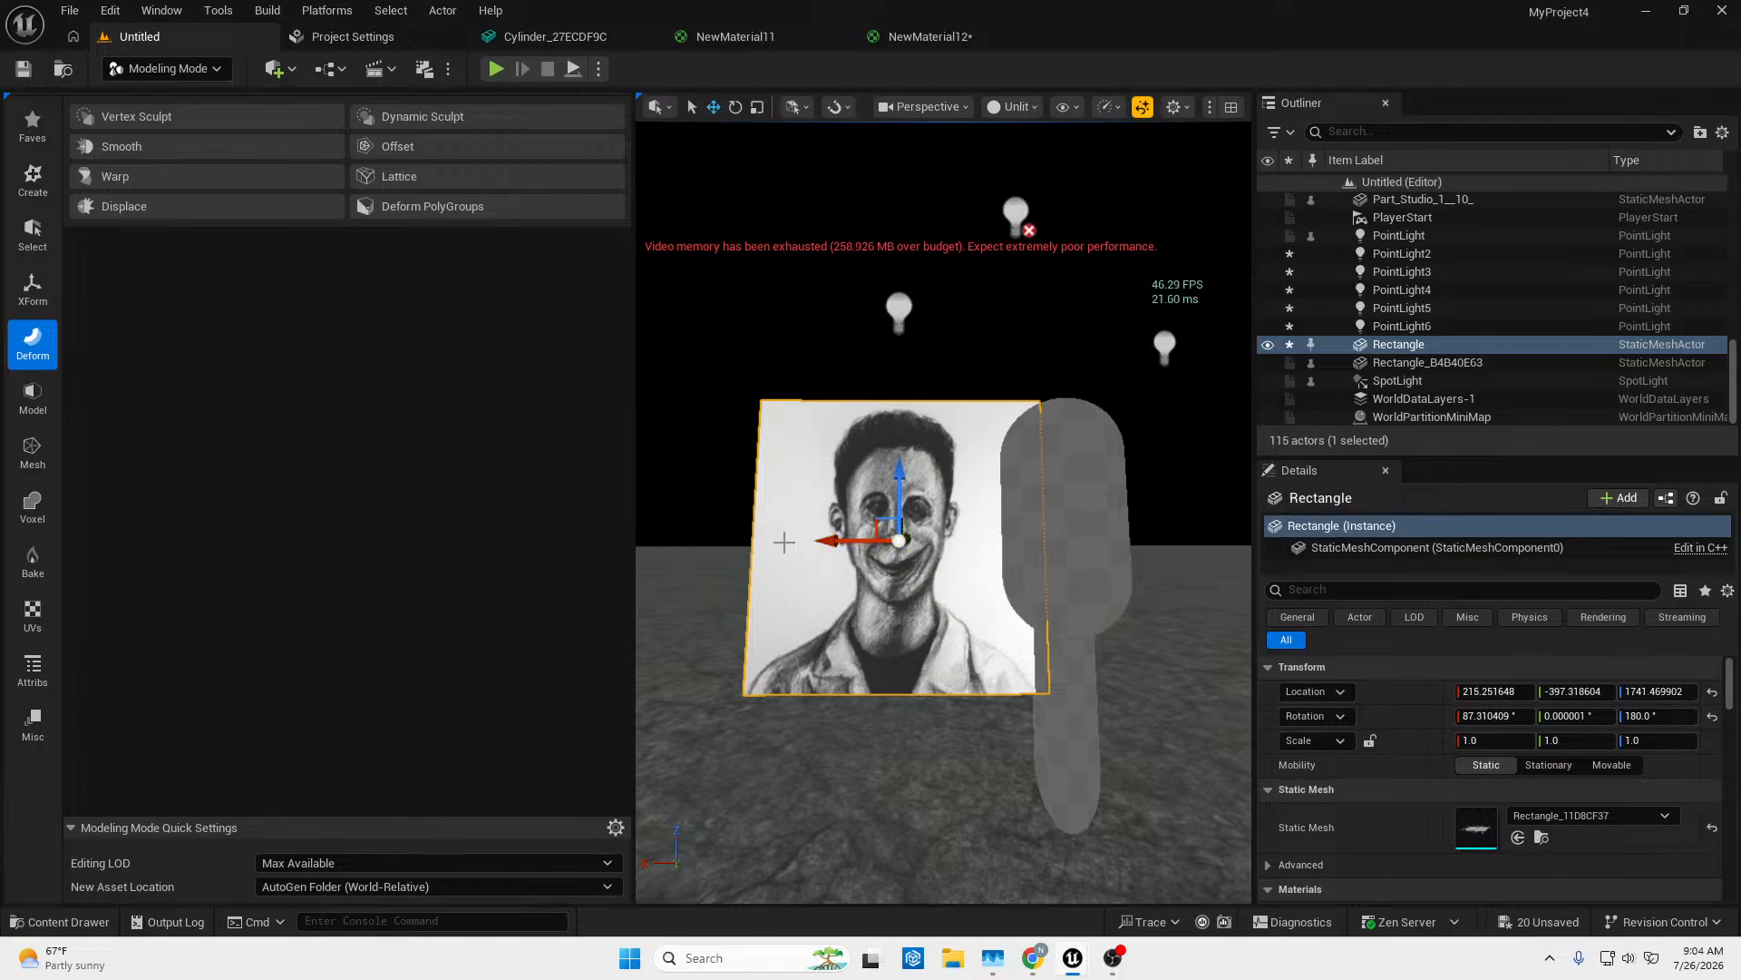
left_click_drag(834, 542, 776, 542)
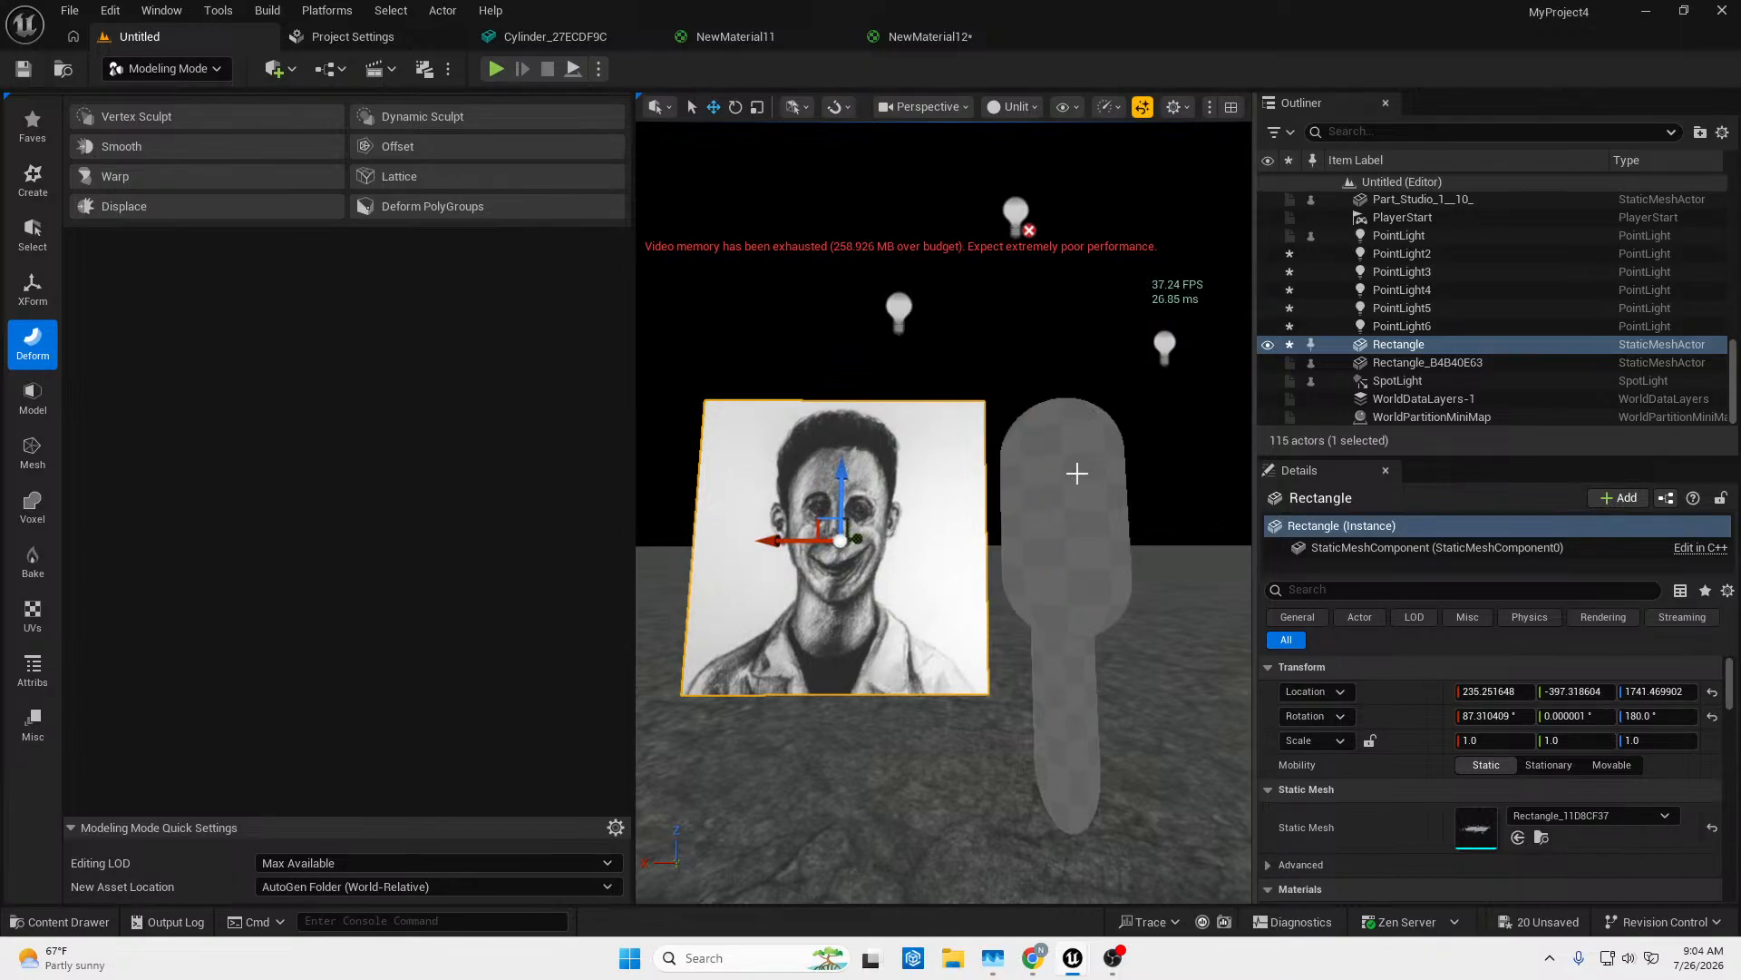
right_click_drag(1077, 474, 1125, 473)
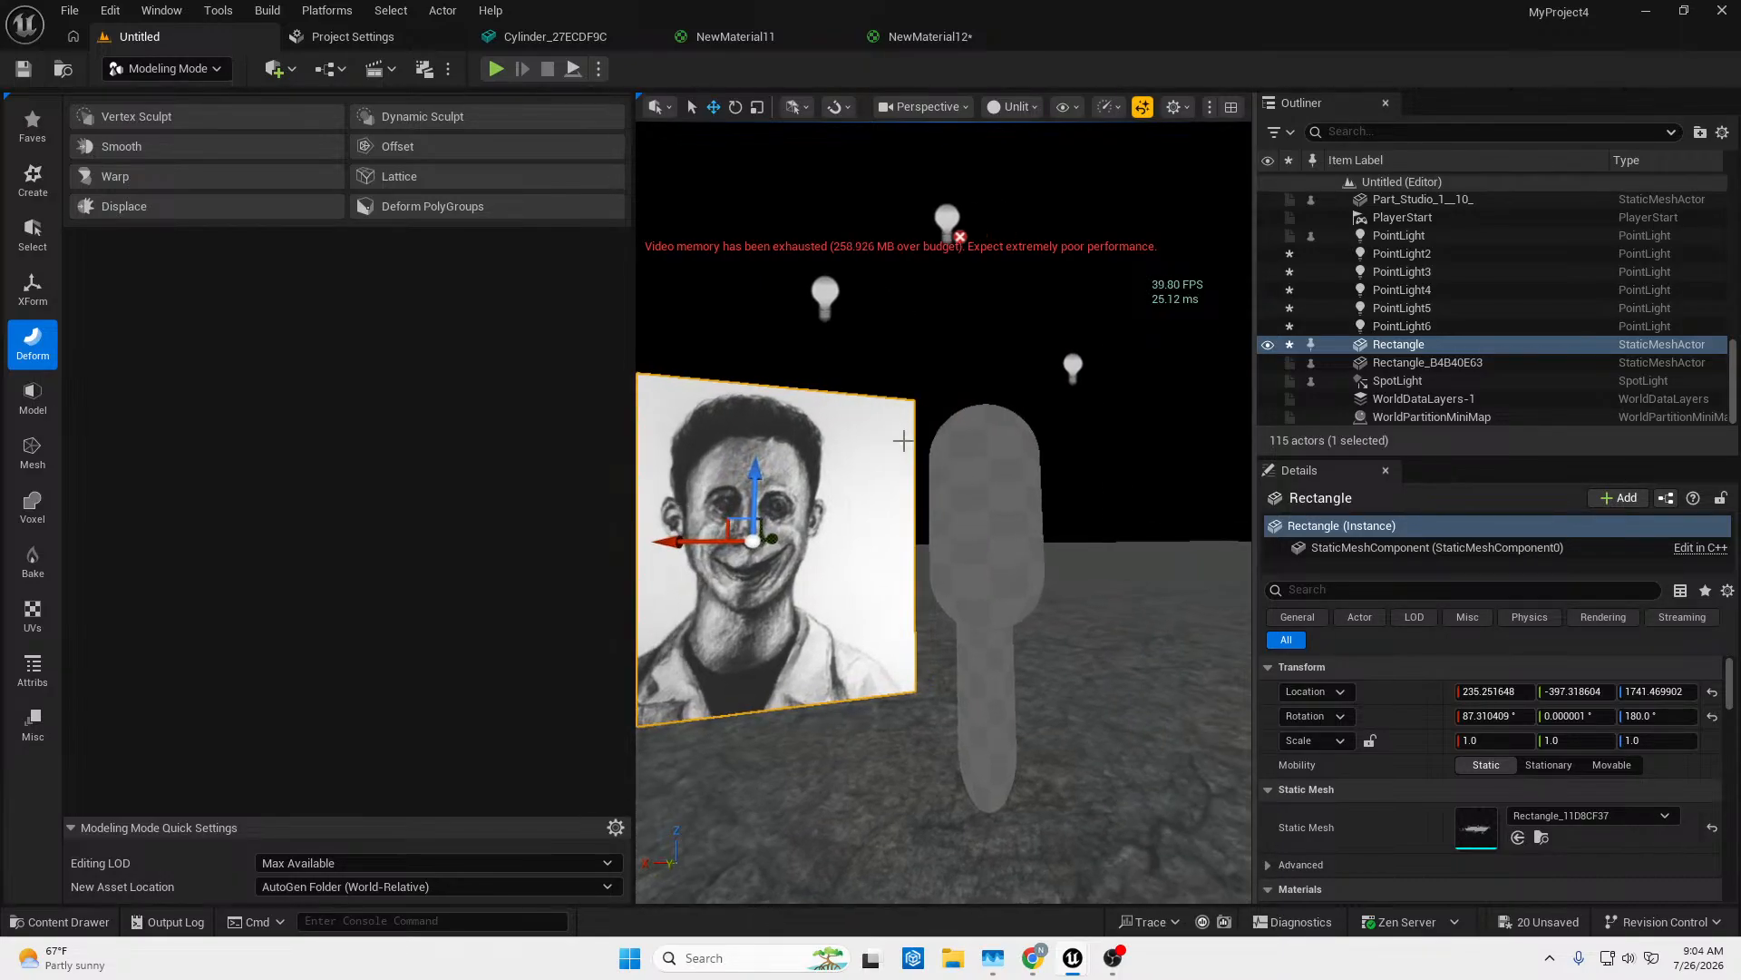
left_click(205, 116)
key("w")
right_click_drag(904, 418, 953, 417)
right_click_drag(967, 766, 966, 793)
key("s")
left_click(1005, 868)
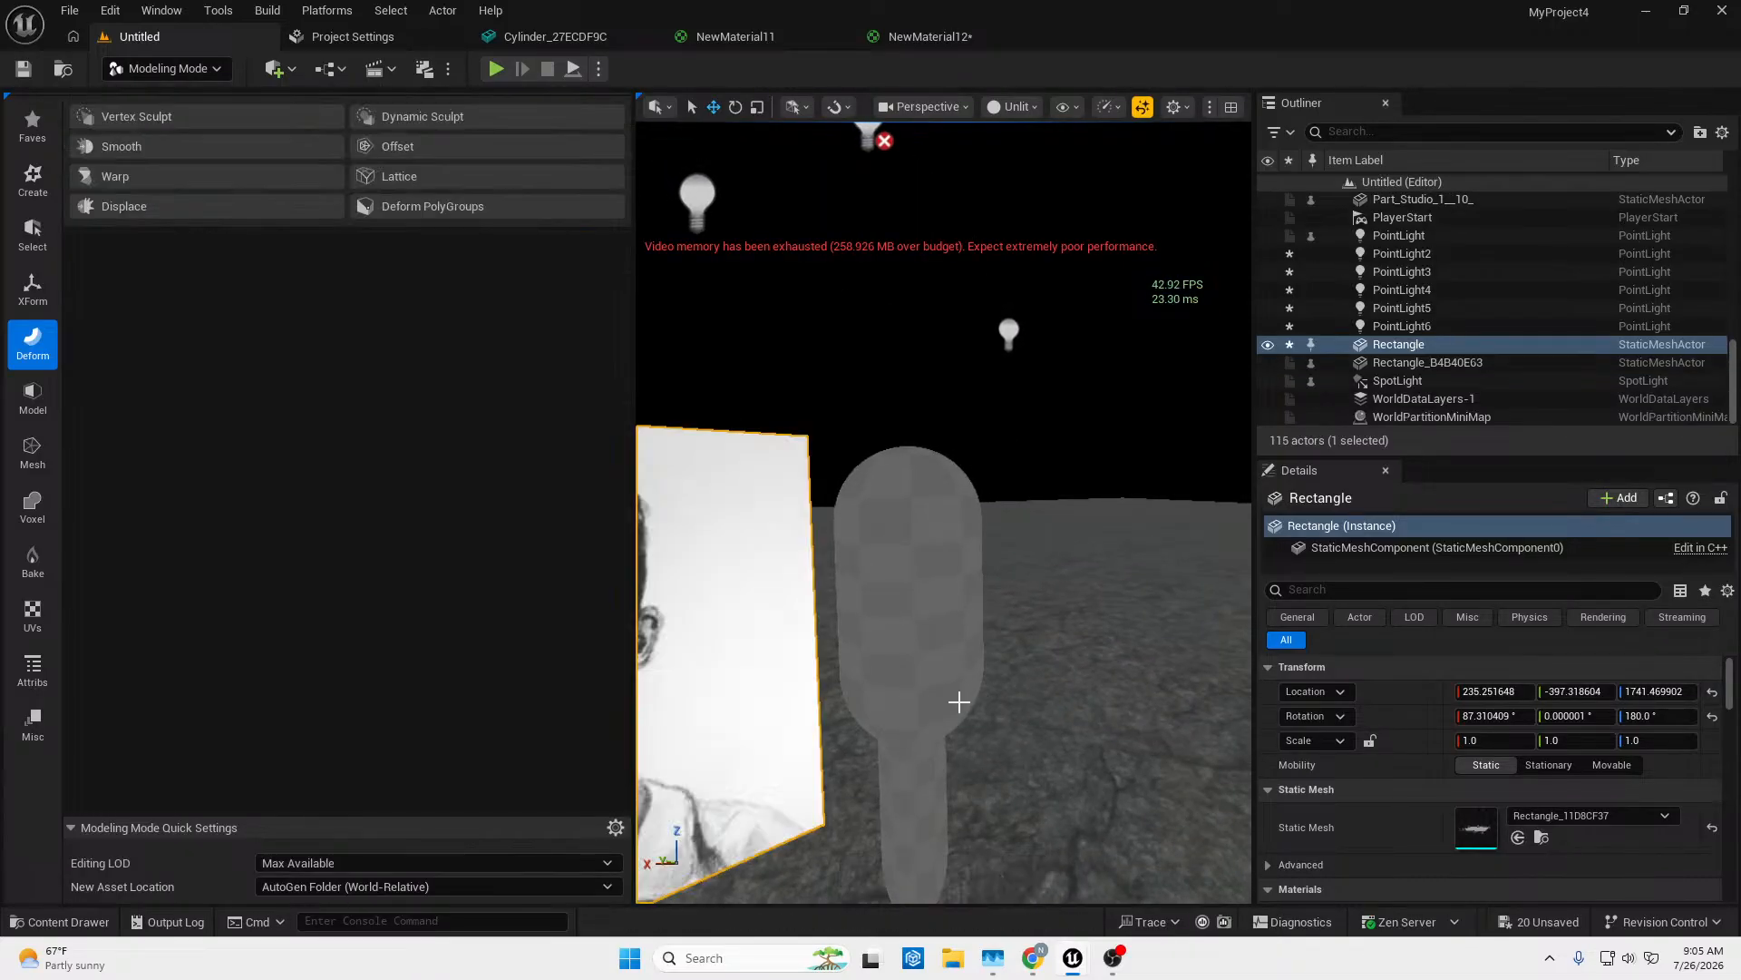
Start Vertex Sculpt on the merged head mesh and pull the surface sideways where the neck meets the head.
left_click(882, 541)
left_click(273, 116)
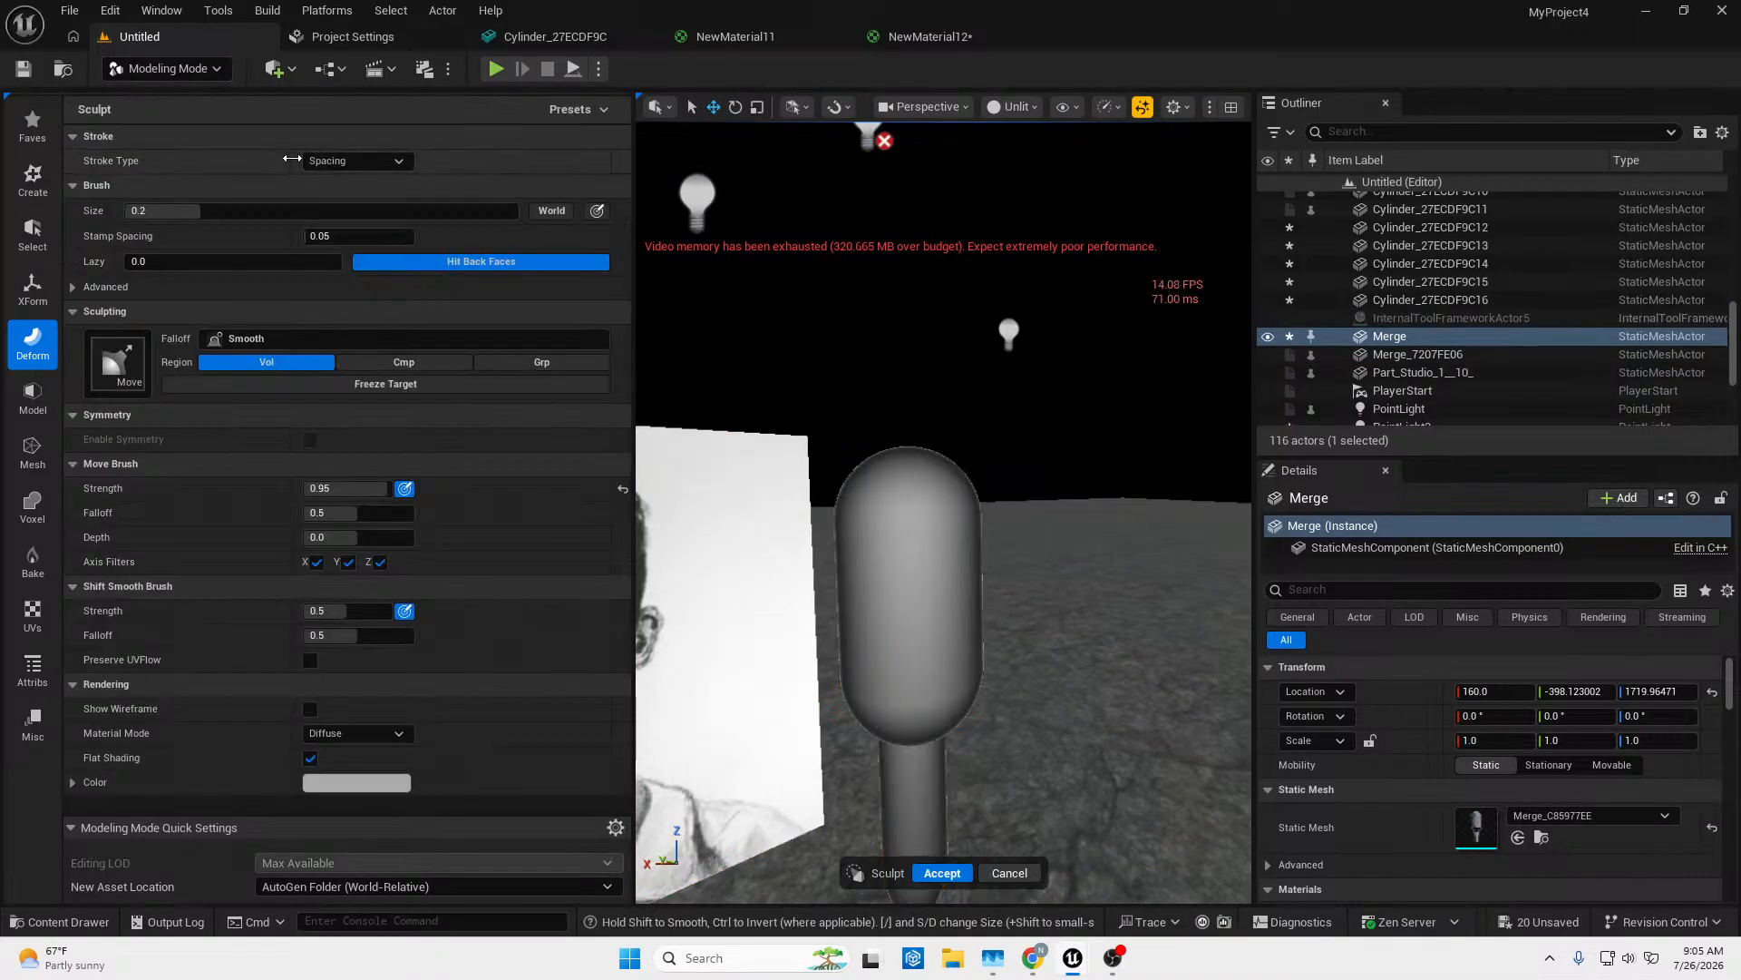
mouse_move(980, 426)
right_mouse_down()
mouse_move(957, 417)
mouse_move(961, 508)
mouse_move(1054, 458)
mouse_move(1072, 515)
mouse_move(927, 367)
right_mouse_up()
key("w")
key("s")
key("s")
key("w")
key("w")
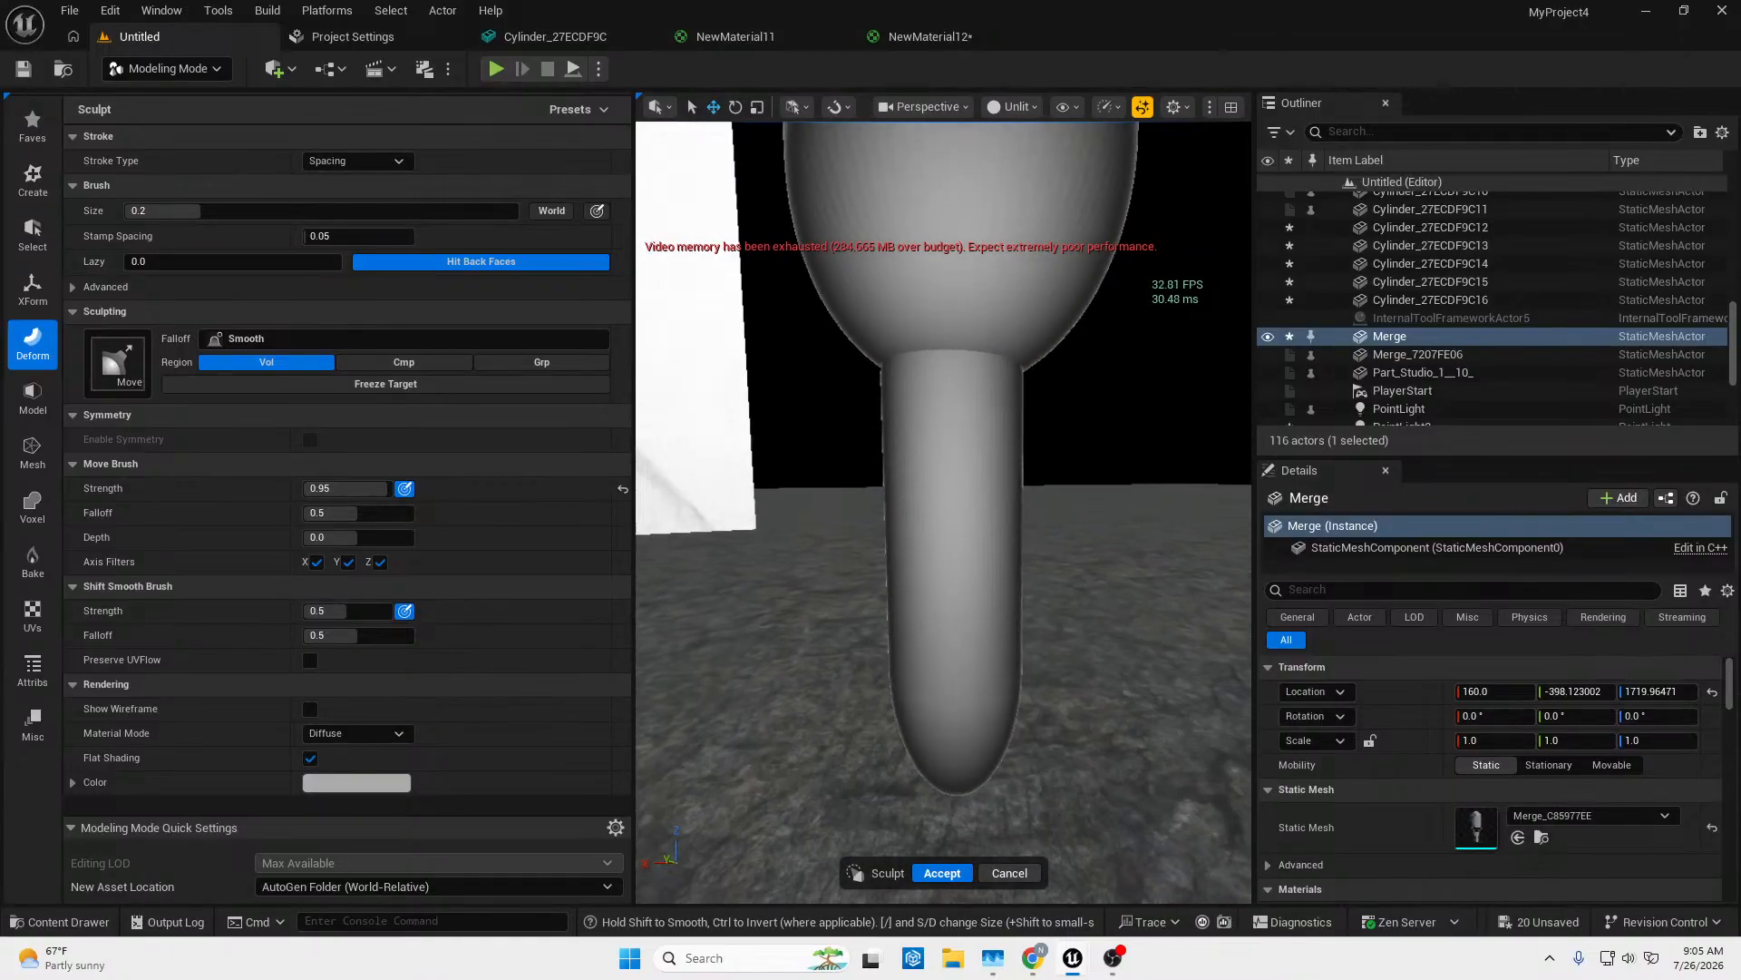
left_click_drag(958, 337, 907, 360)
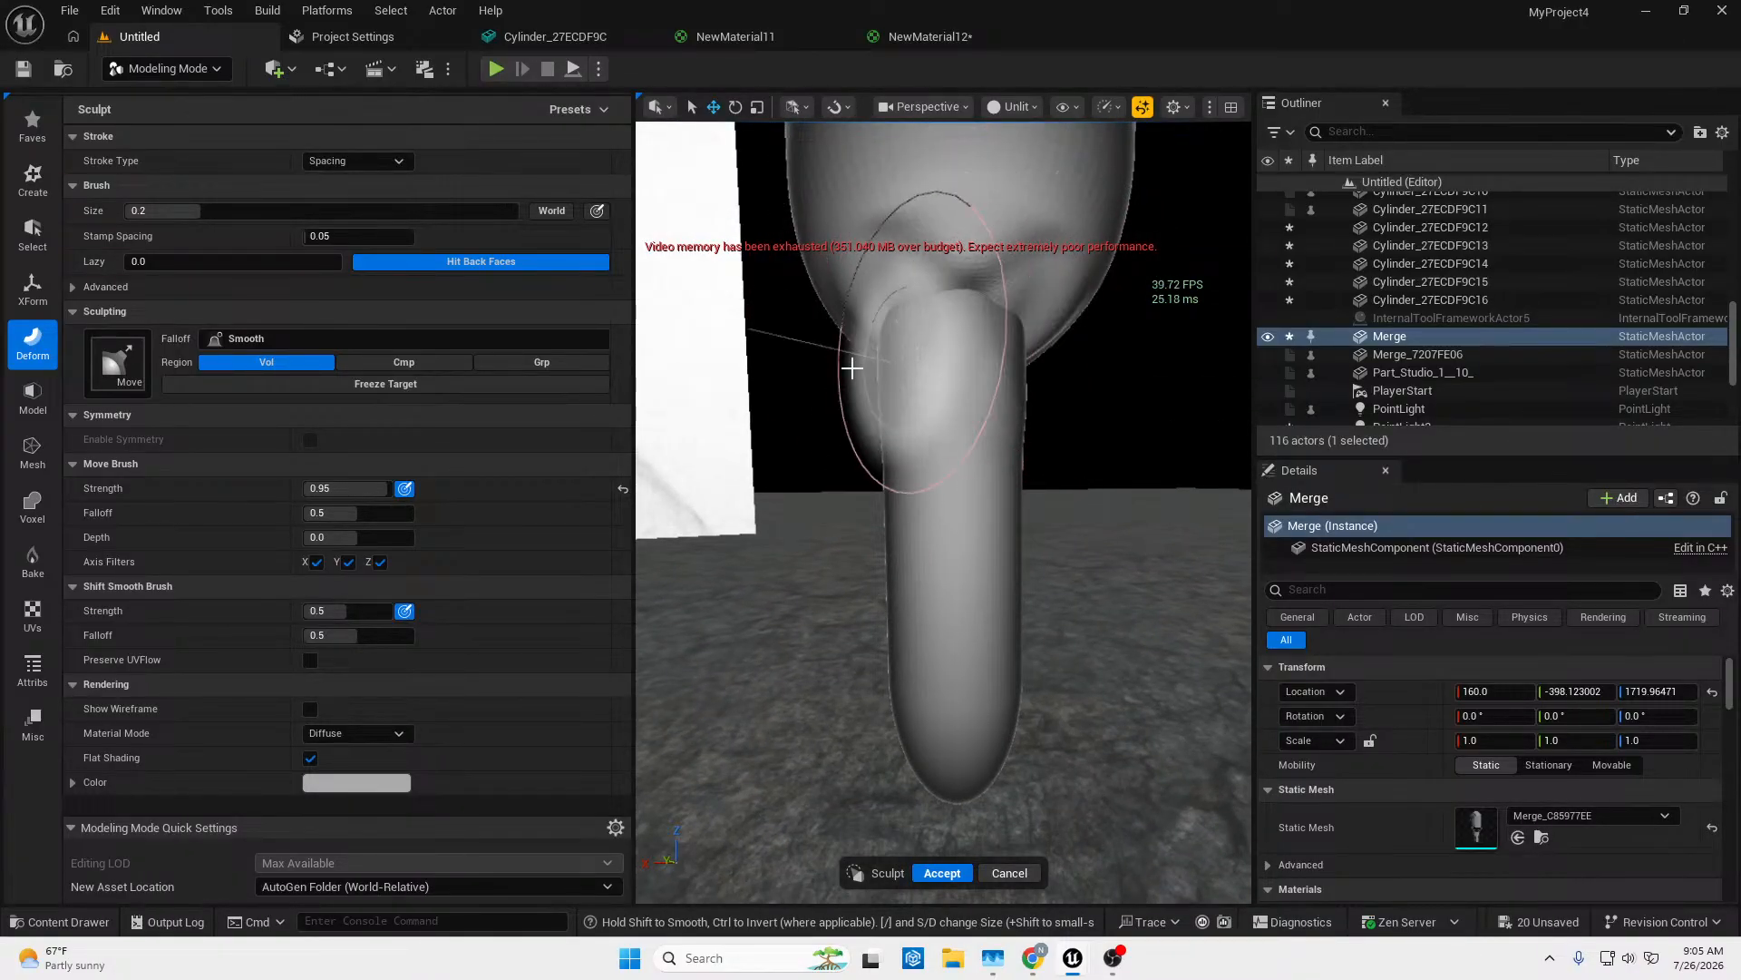
Shape the lower side of the head facing the portrait, moving the surface upward and then outward above the neck.
mouse_move(882, 317)
right_mouse_down()
mouse_move(882, 349)
mouse_move(836, 372)
mouse_move(853, 362)
right_mouse_up()
key("e")
key("w")
mouse_move(1016, 358)
left_mouse_down()
mouse_move(1083, 365)
mouse_move(1041, 346)
mouse_move(1026, 308)
left_mouse_up()
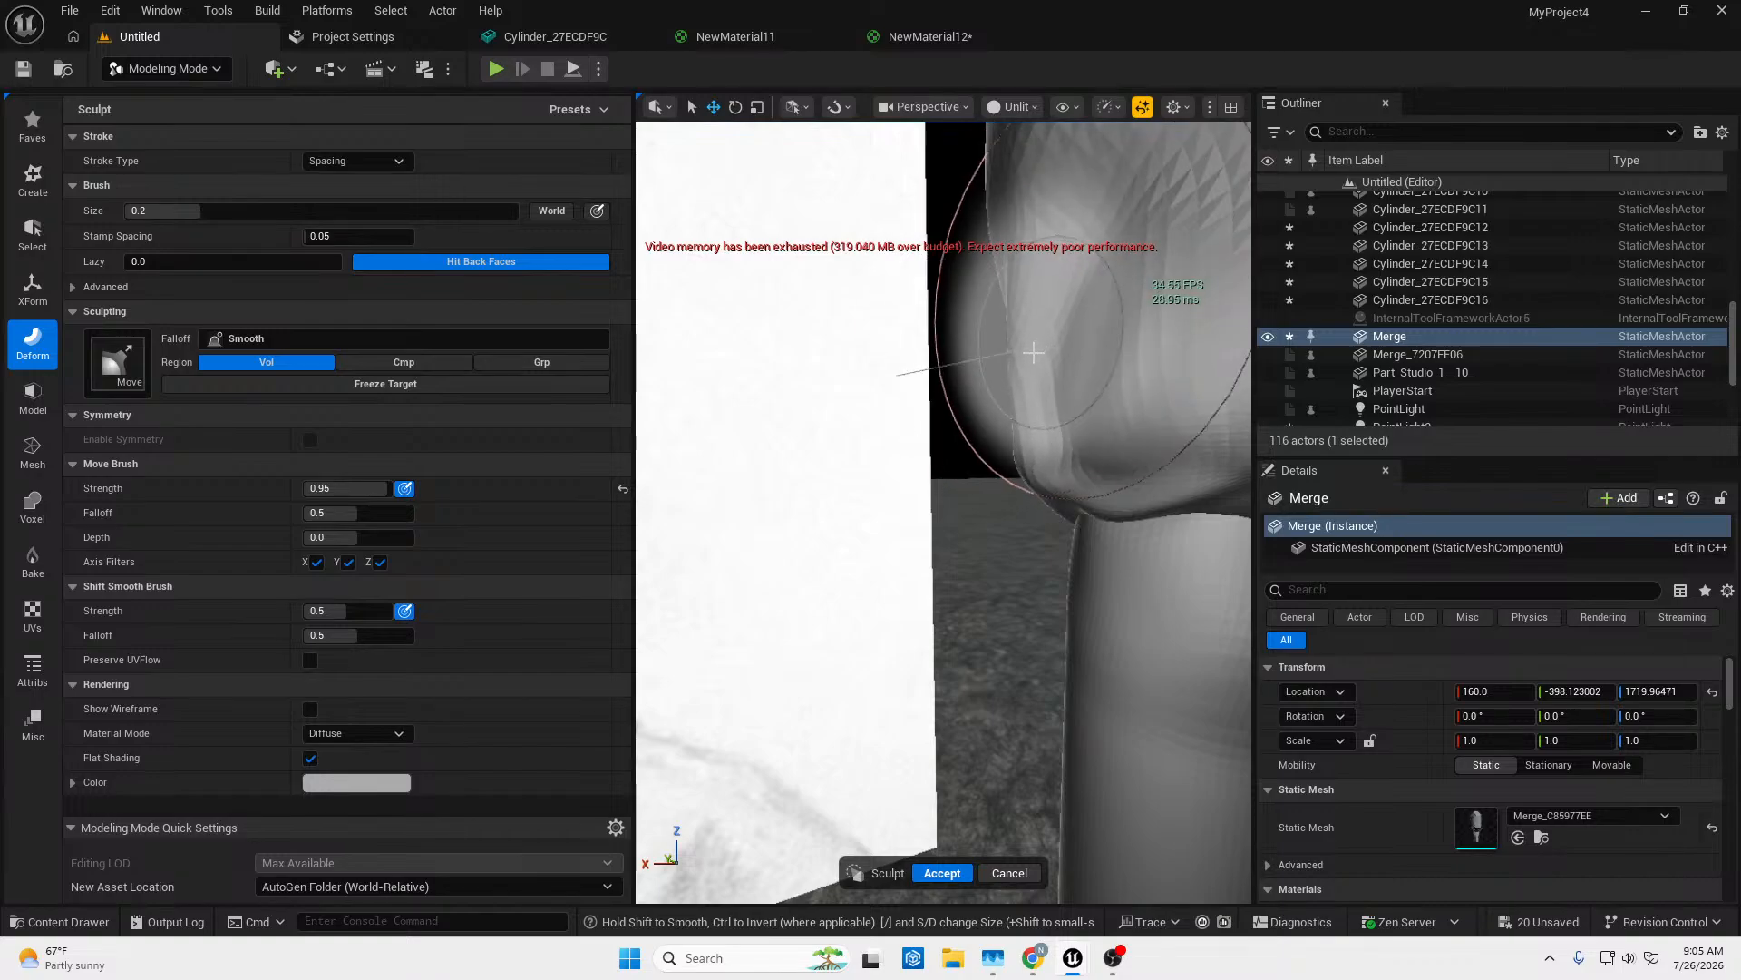
key("w")
mouse_move(1026, 308)
right_mouse_down()
mouse_move(951, 312)
mouse_move(975, 312)
right_mouse_up()
key("s")
key("w")
mouse_move(1034, 336)
left_mouse_down()
mouse_move(960, 381)
mouse_move(983, 412)
left_mouse_up()
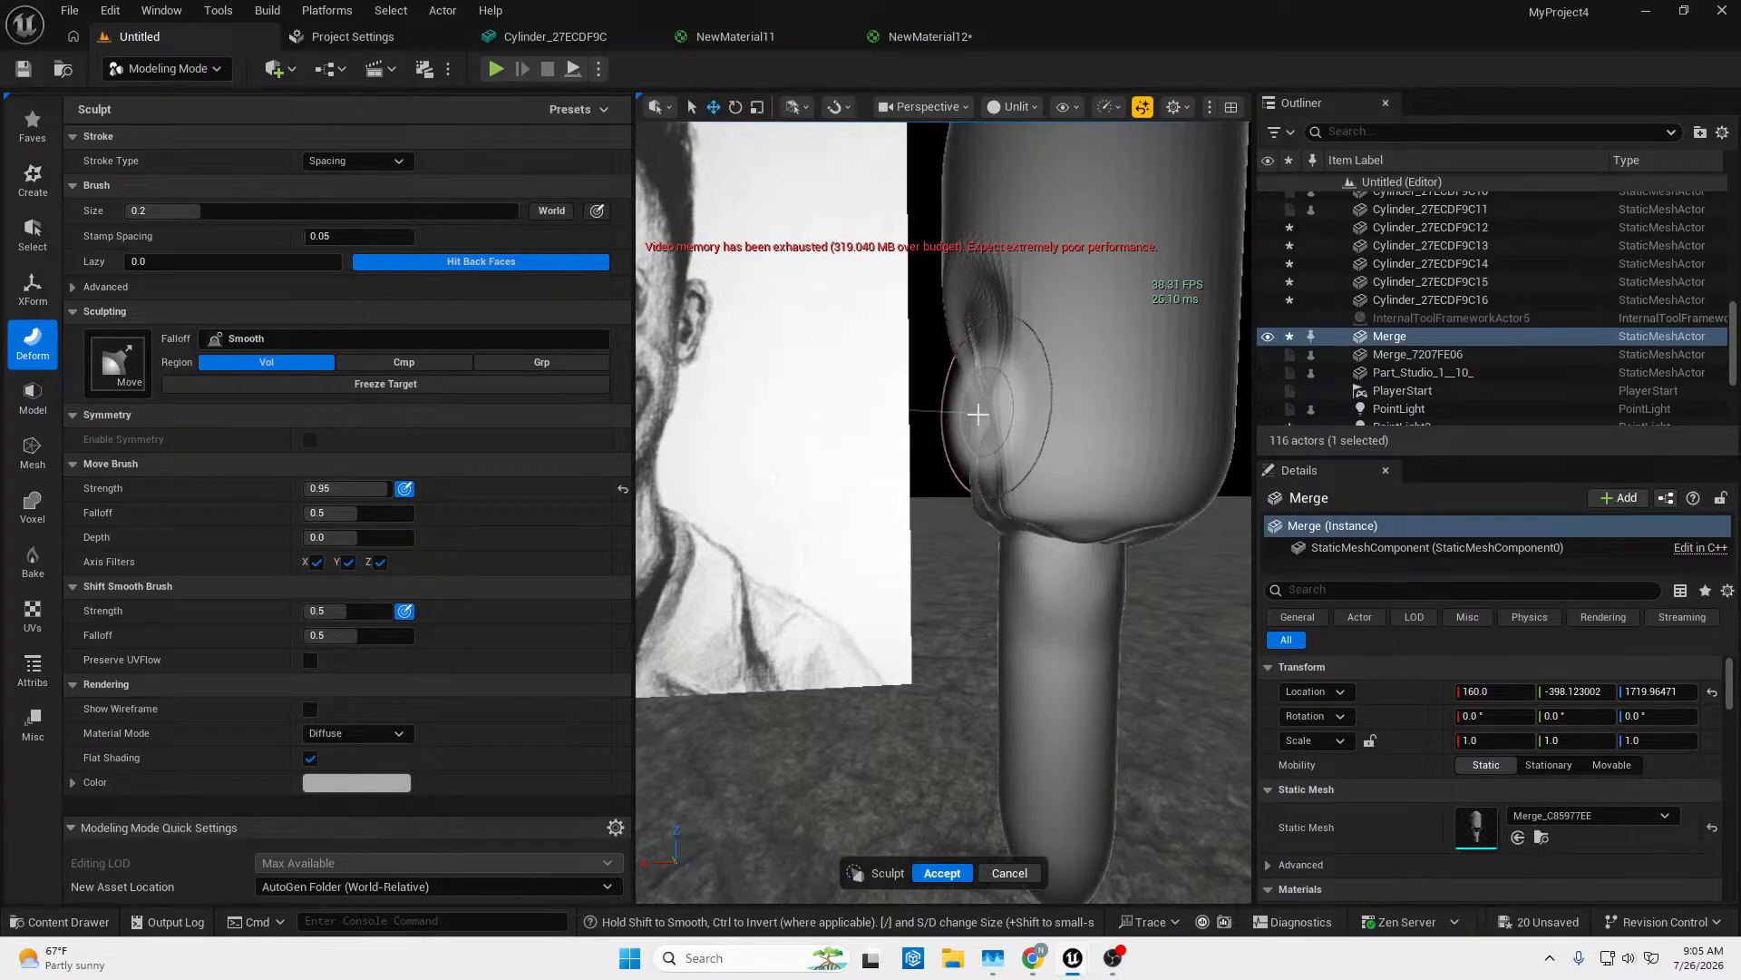
Push the lower side of the head opposite the portrait inward with Move brush strokes.
key("a")
right_click_drag(934, 435, 871, 466)
key("d")
key("a")
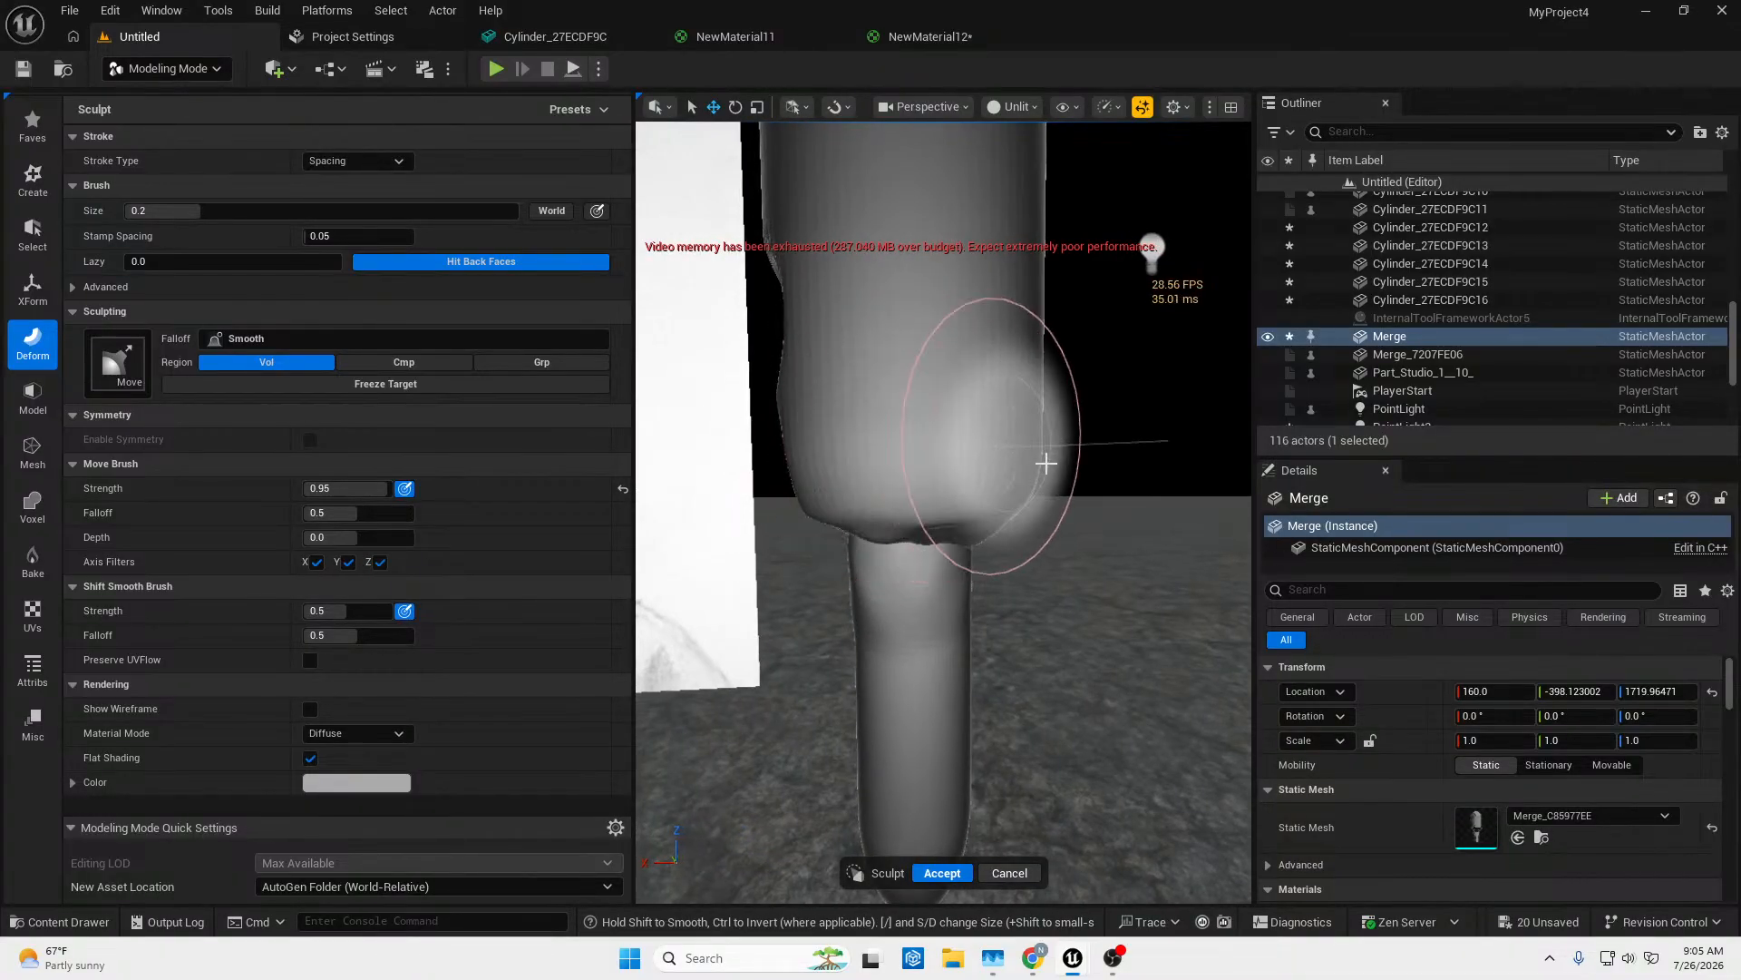
left_click_drag(1039, 466, 1020, 467)
key("d")
right_click_drag(1019, 467, 1020, 467)
key("a")
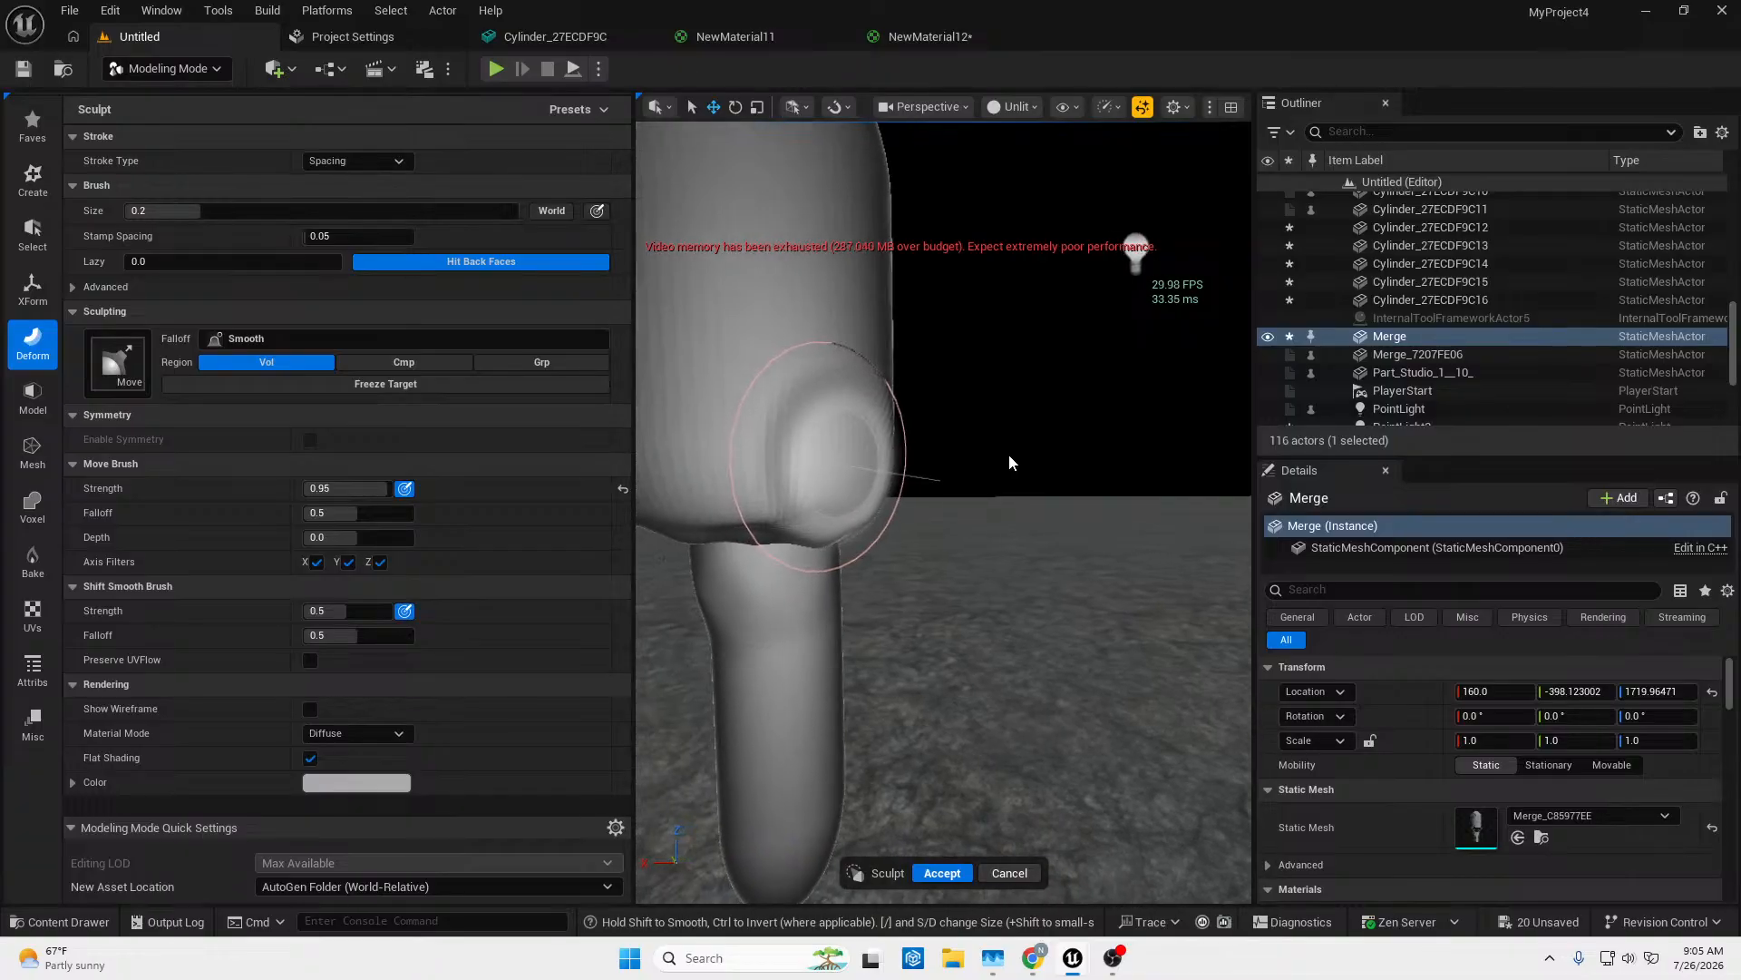
left_click_drag(891, 437, 860, 435)
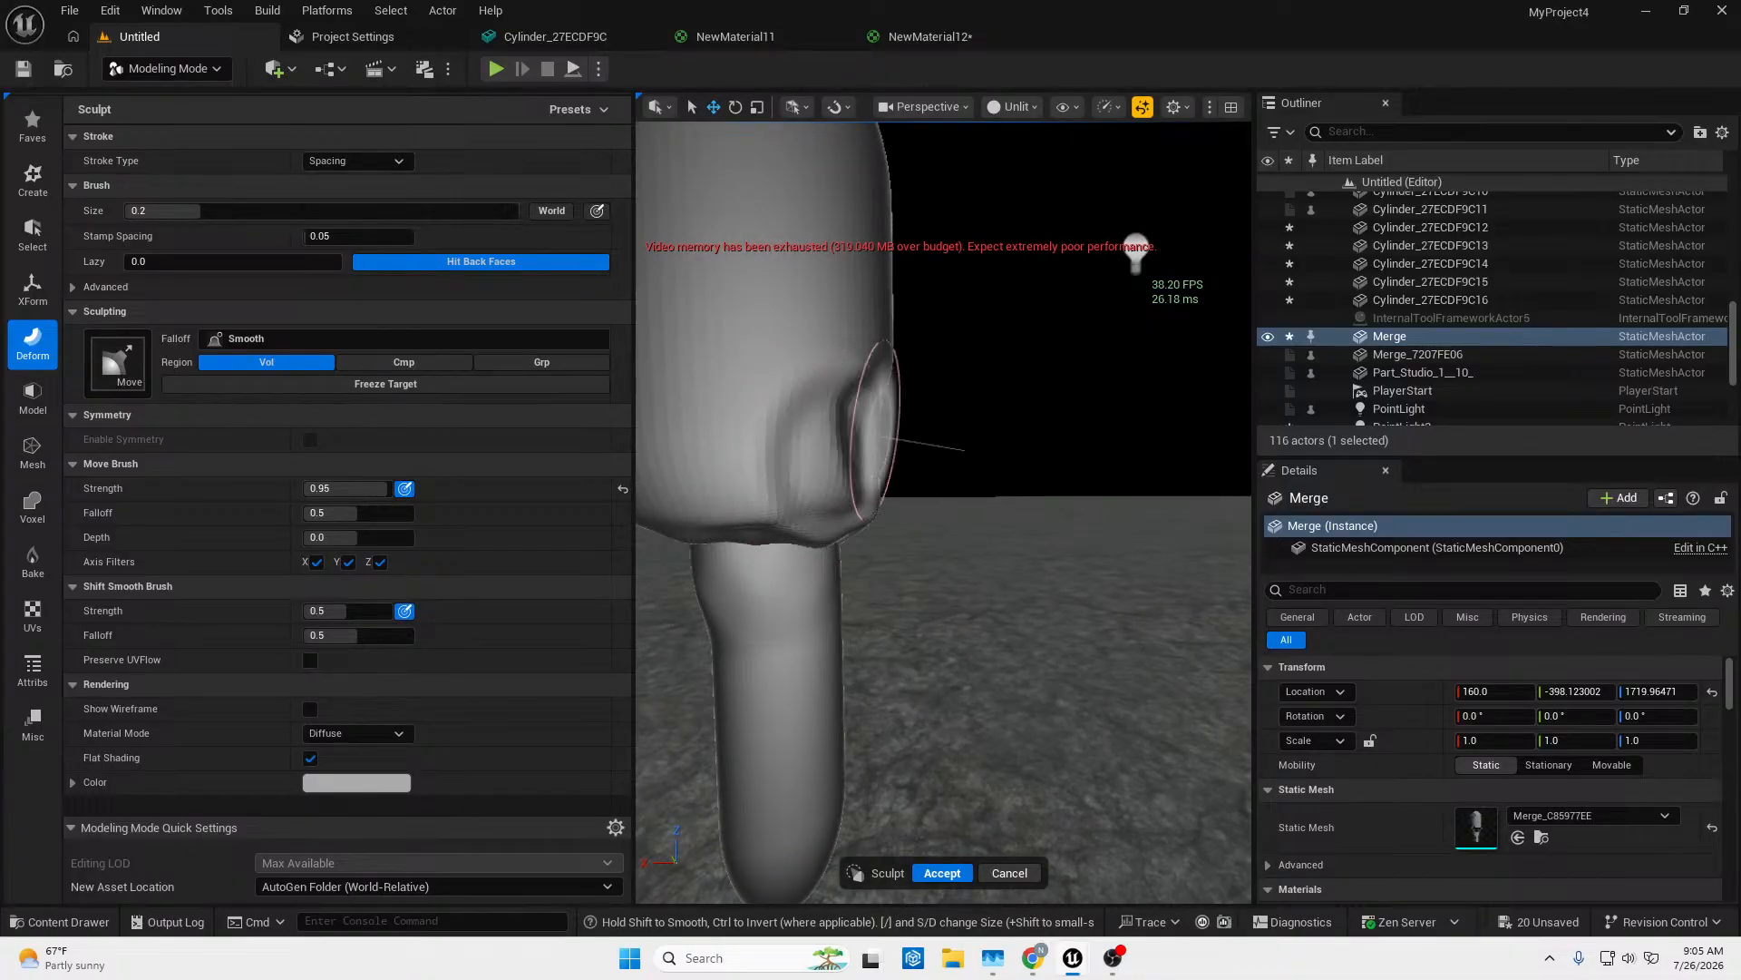
Form the folds further on both sides of the lower head, just above the neck, with the Move brush.
right_click_drag(860, 435, 860, 435)
key("a")
mouse_move(900, 462)
left_mouse_down()
mouse_move(922, 459)
mouse_move(901, 459)
mouse_move(922, 361)
mouse_move(898, 362)
mouse_move(921, 401)
left_mouse_up()
key("d")
right_click_drag(921, 401, 673, 417)
mouse_move(909, 432)
right_mouse_down()
mouse_move(944, 427)
mouse_move(916, 412)
mouse_move(910, 431)
right_mouse_up()
left_click_drag(940, 419, 953, 479)
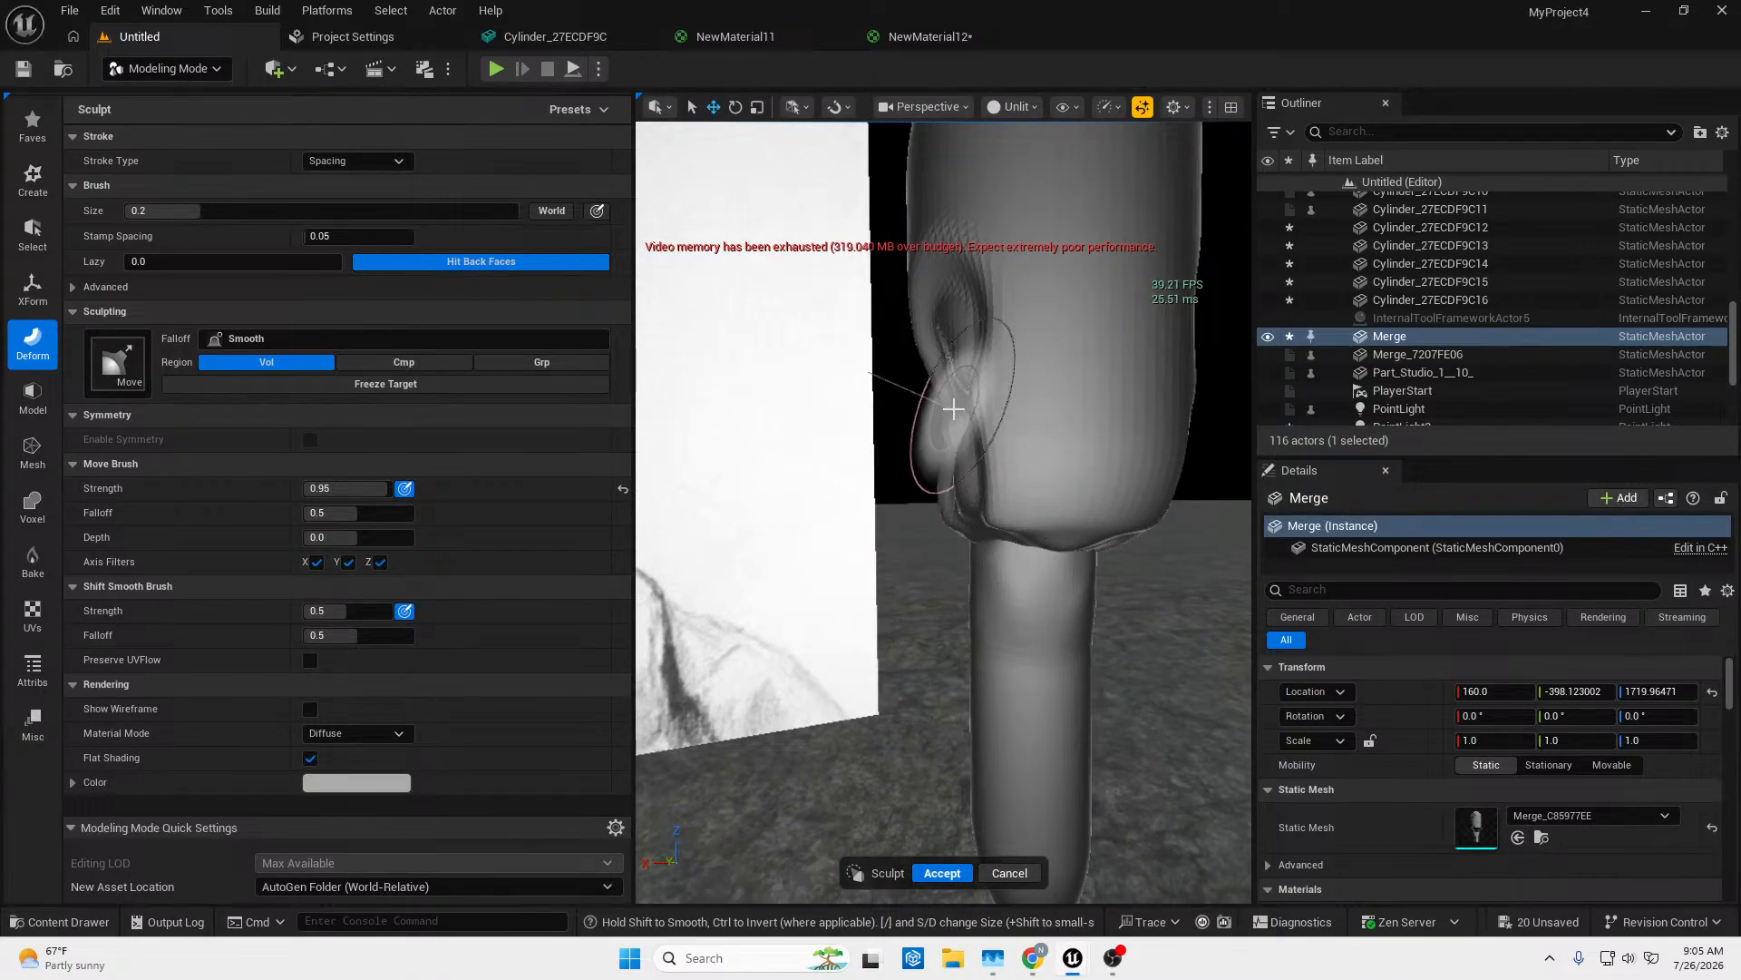
left_click_drag(953, 408, 963, 409)
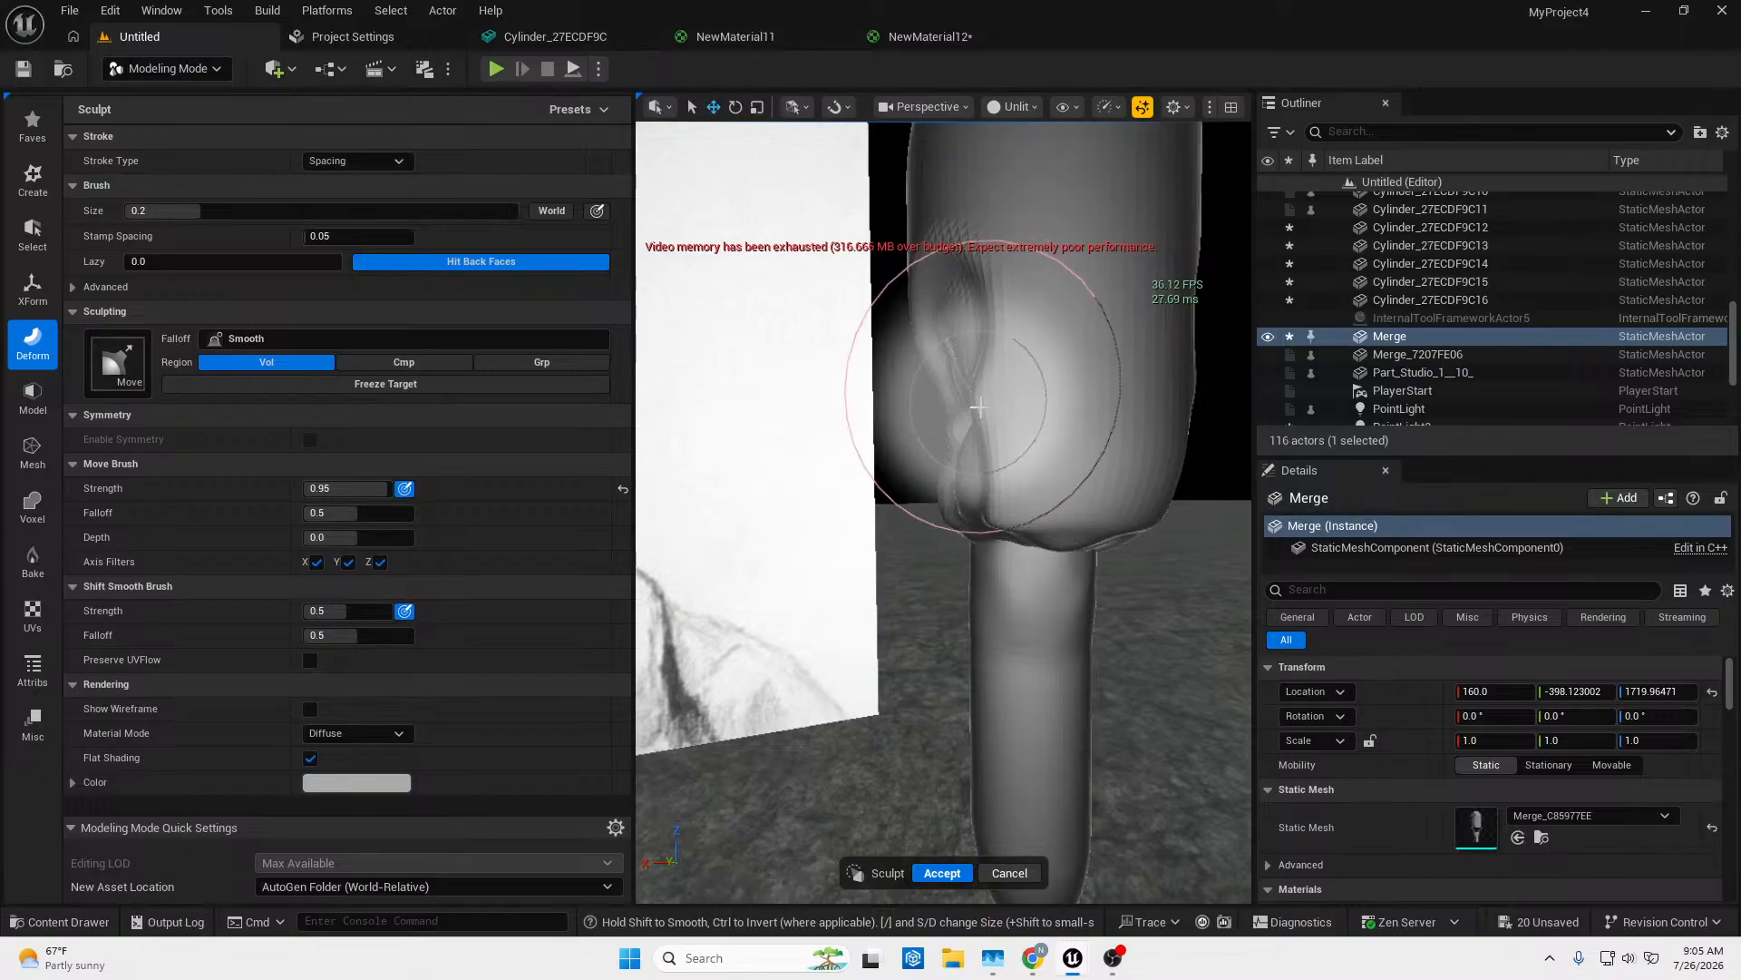
Push in the side of the head above the jaw and accept the sculpt.
right_click_drag(979, 407, 996, 372)
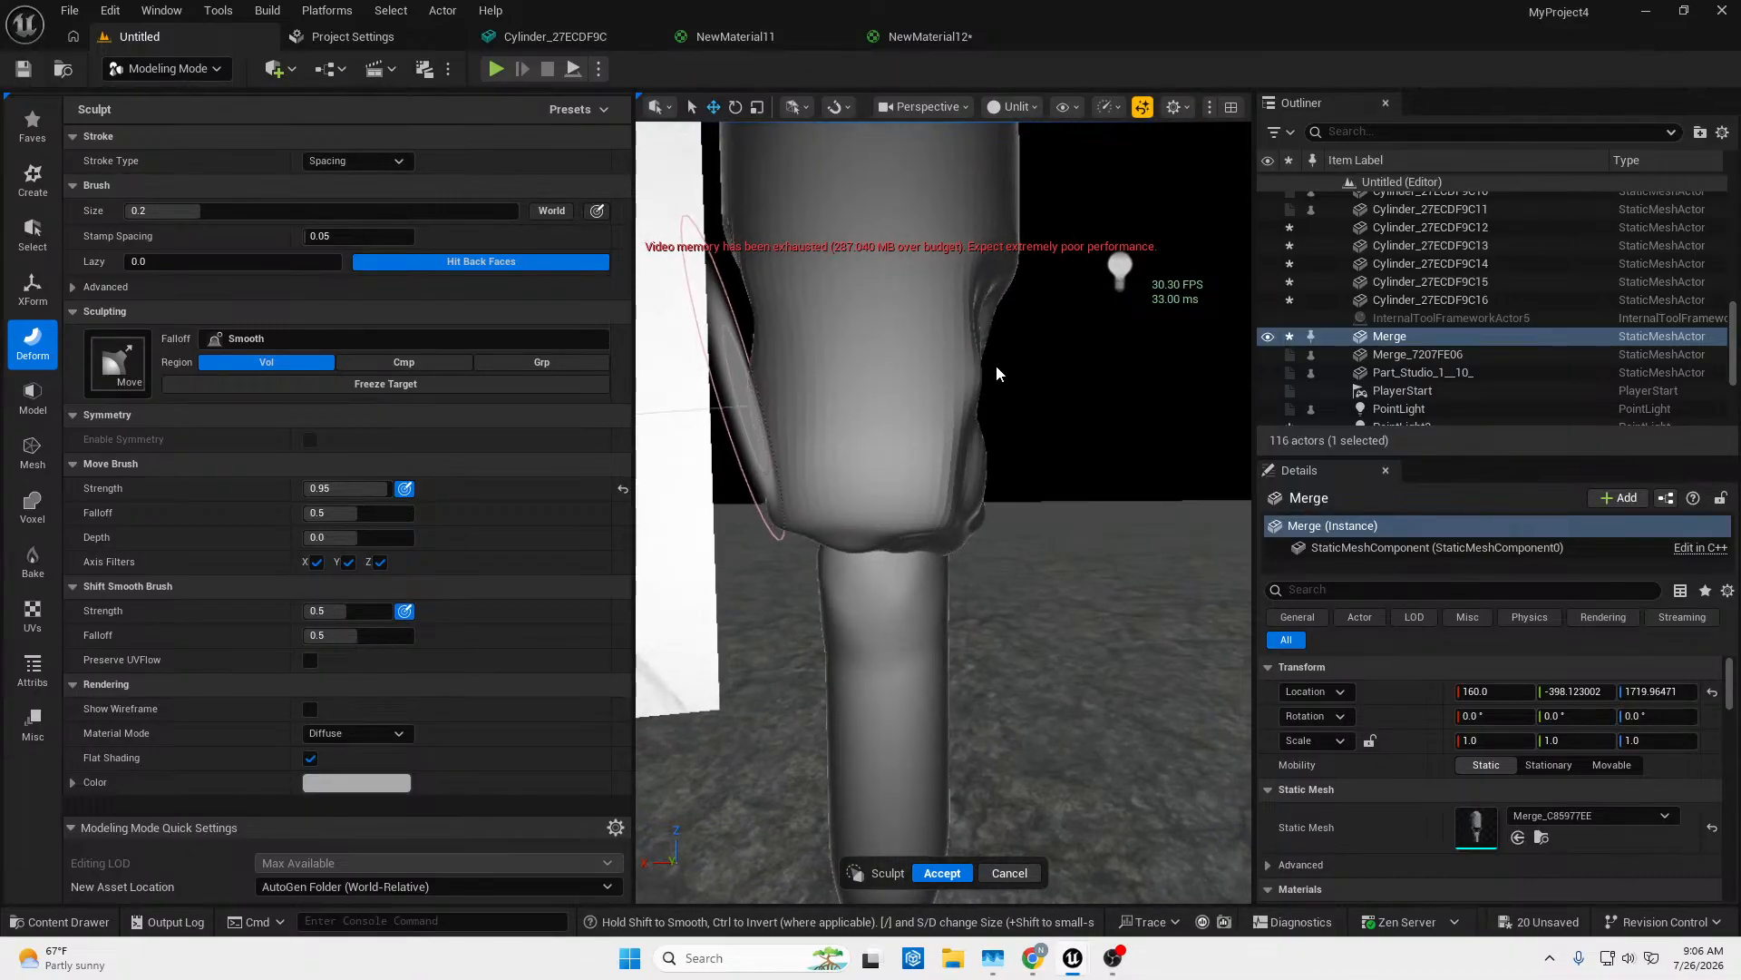
left_click_drag(979, 374, 959, 376)
right_click_drag(960, 376, 978, 377)
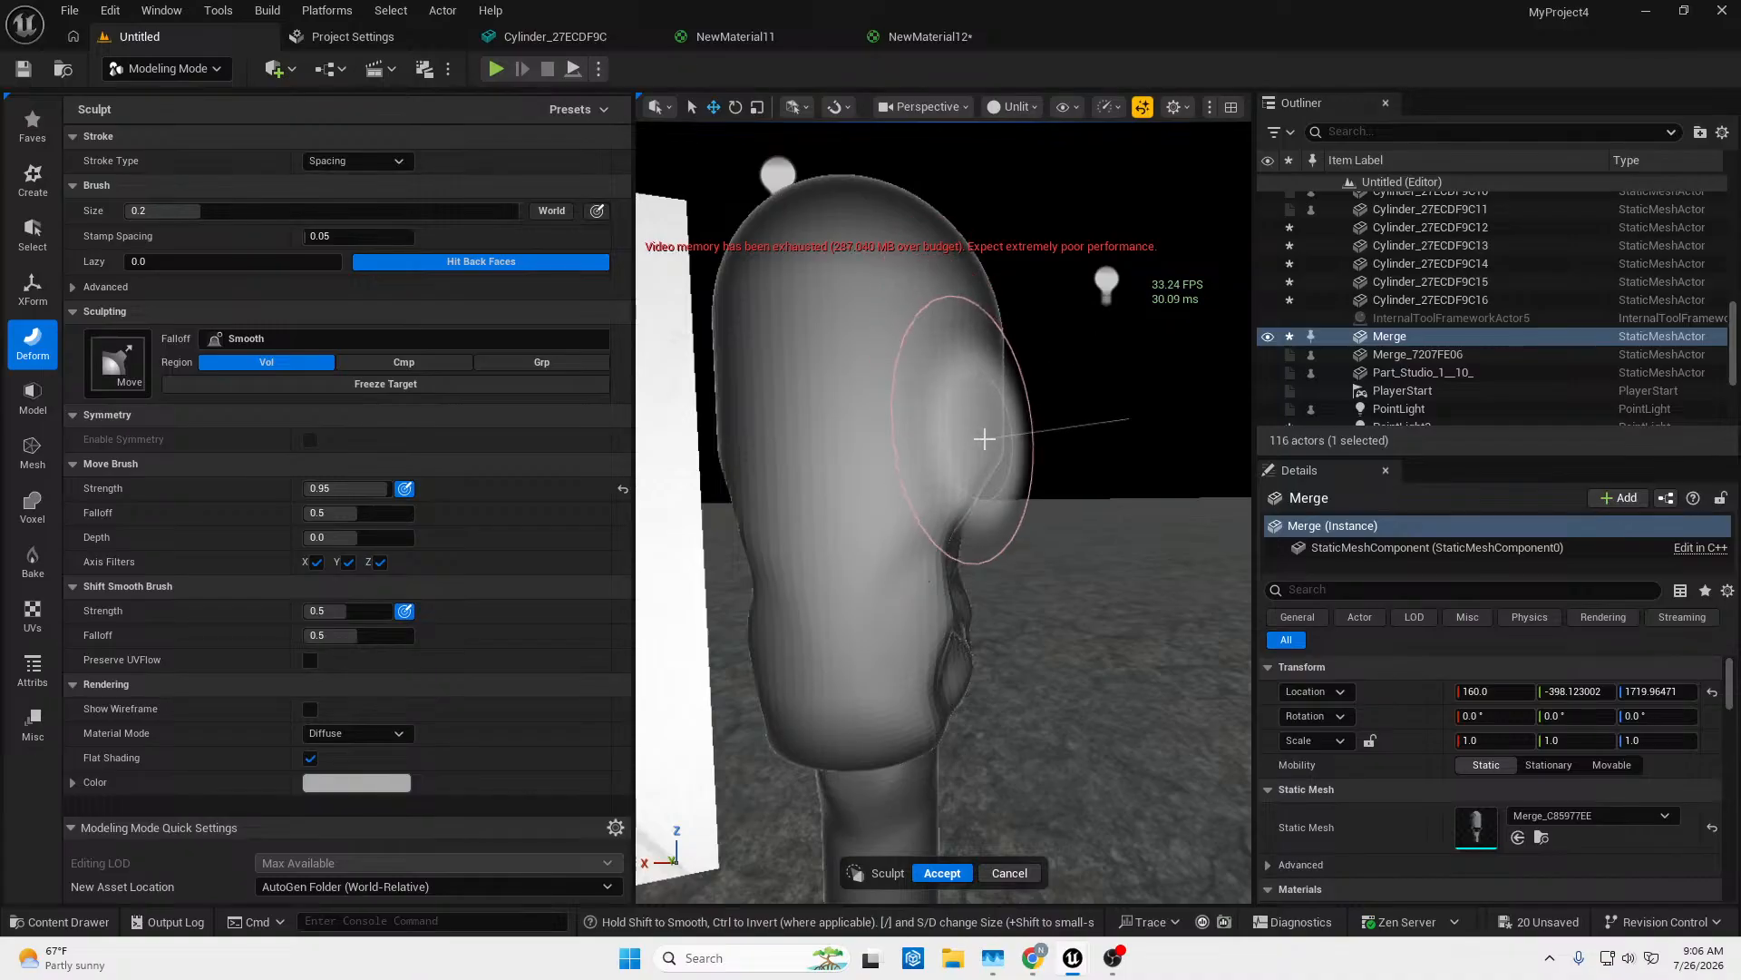
mouse_move(985, 439)
right_mouse_down()
mouse_move(1010, 444)
mouse_move(986, 466)
mouse_move(935, 448)
mouse_move(933, 564)
right_mouse_up()
key("s")
key("w")
key("s")
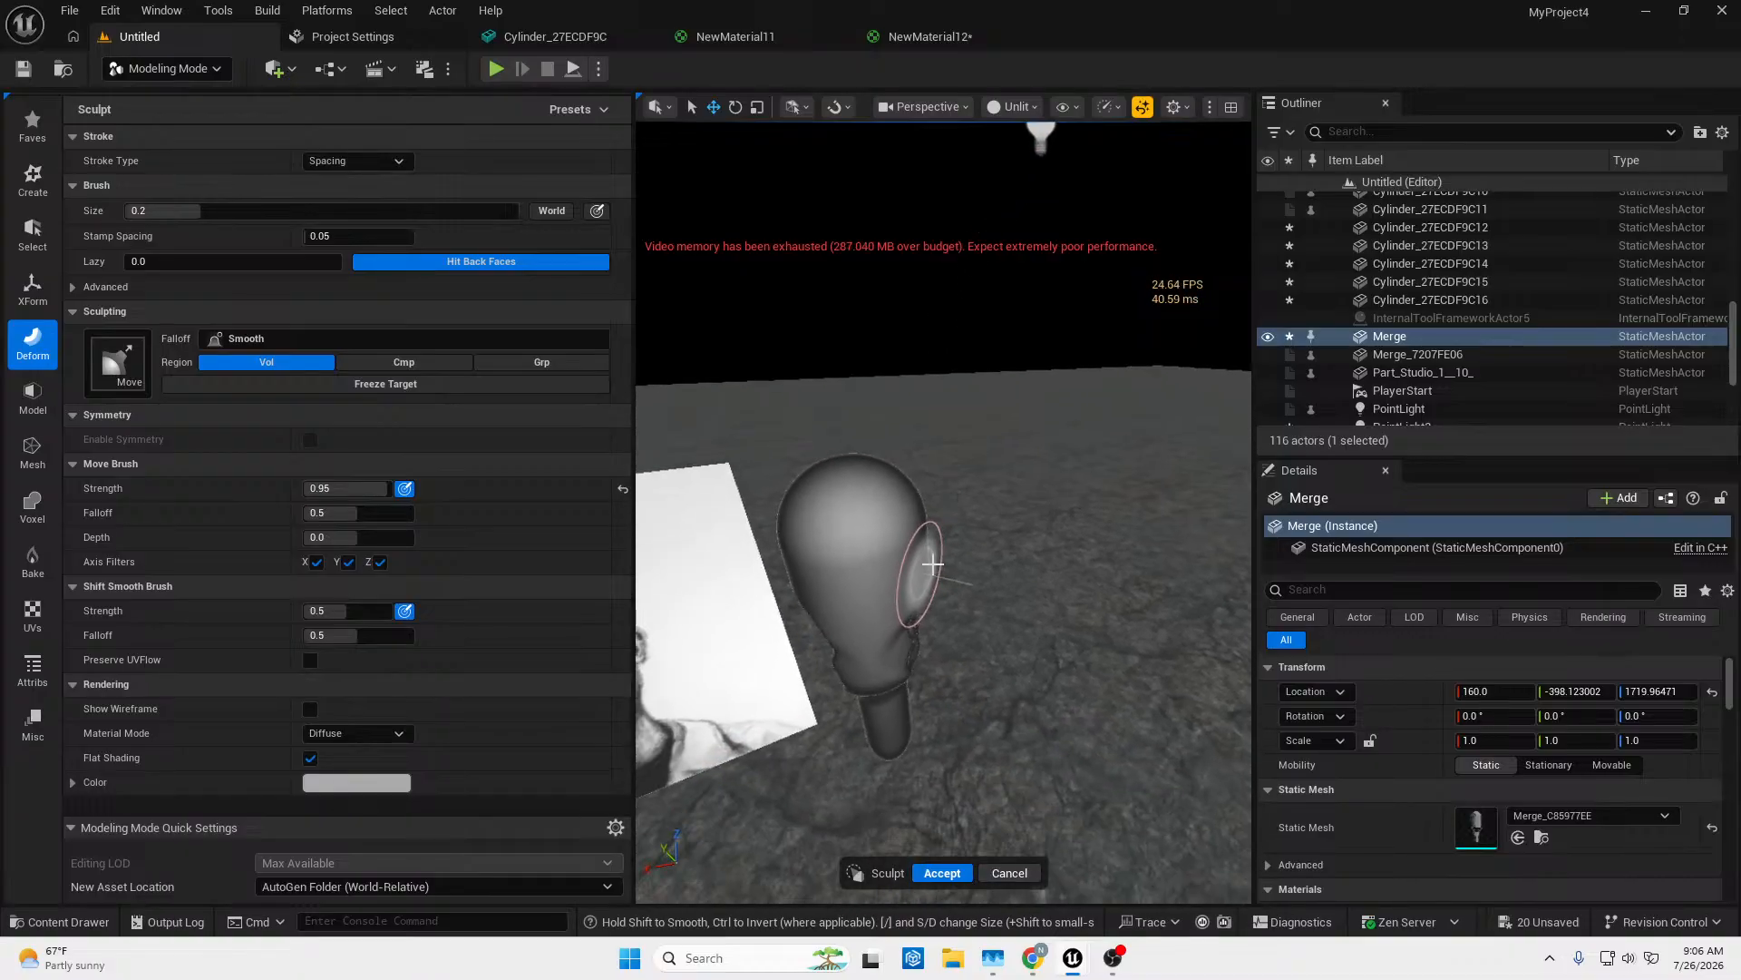
left_click(942, 871)
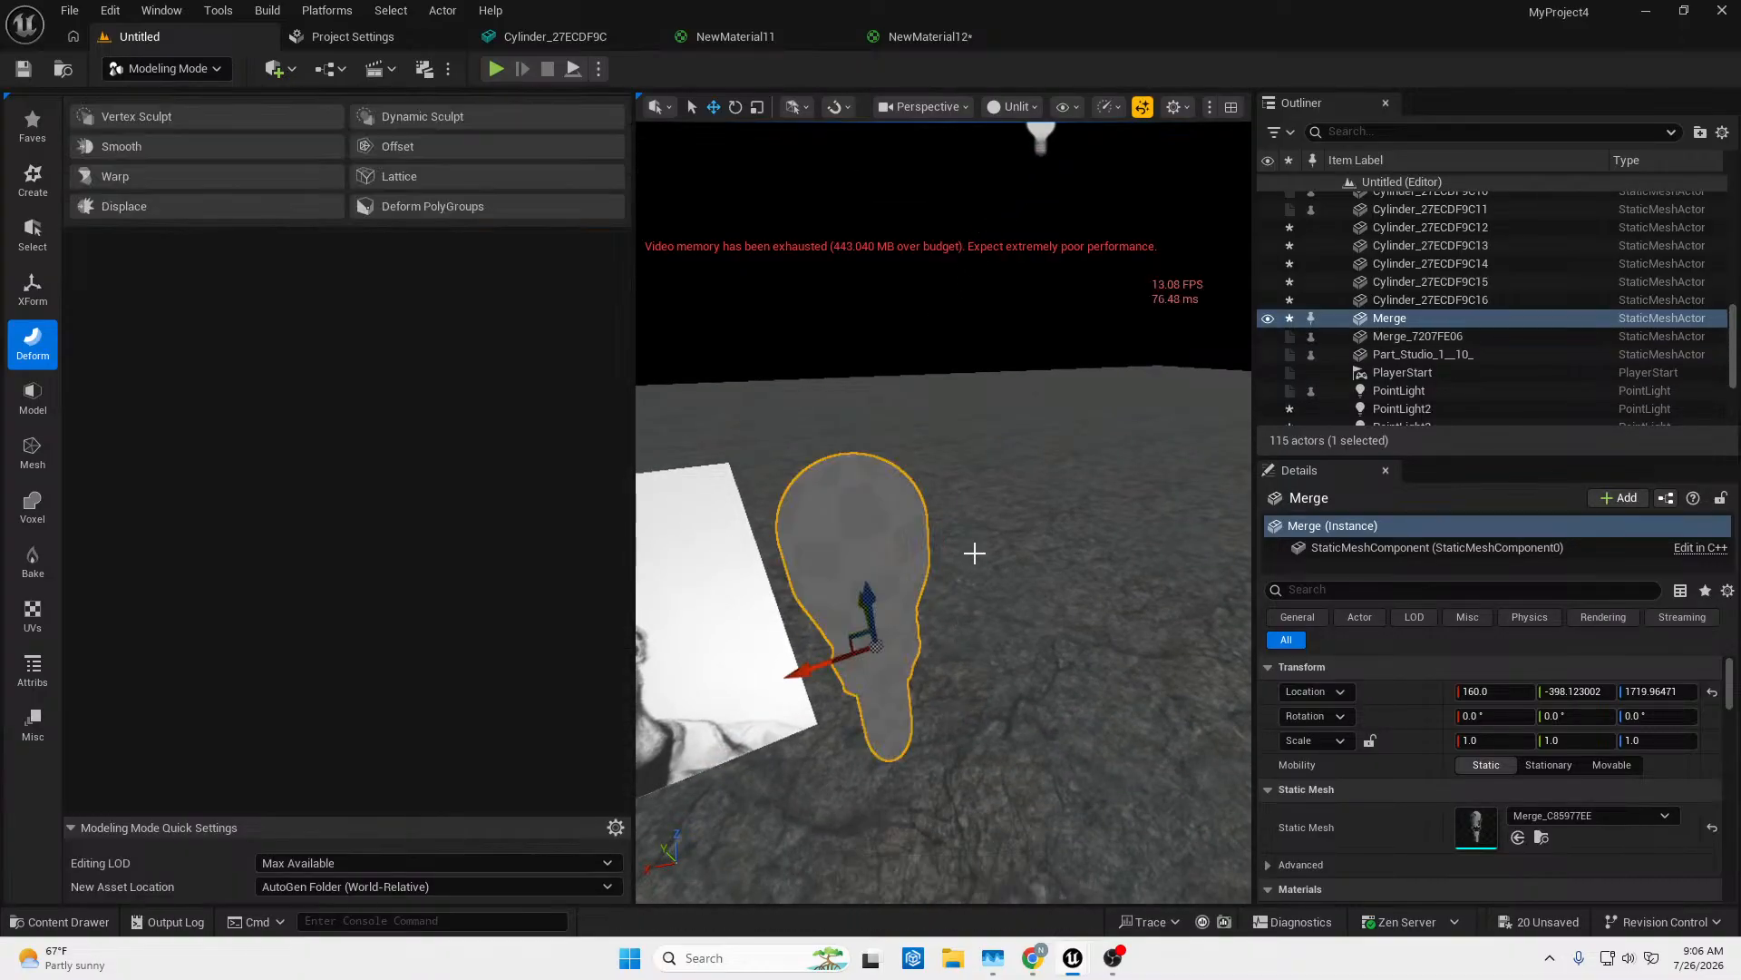
Examine the sculpted head's outline from several angles and compare it with the reference portrait.
right_click_drag(886, 535, 906, 501)
key("s")
key("w")
key("s")
key("w")
key("a")
key("d")
key("a")
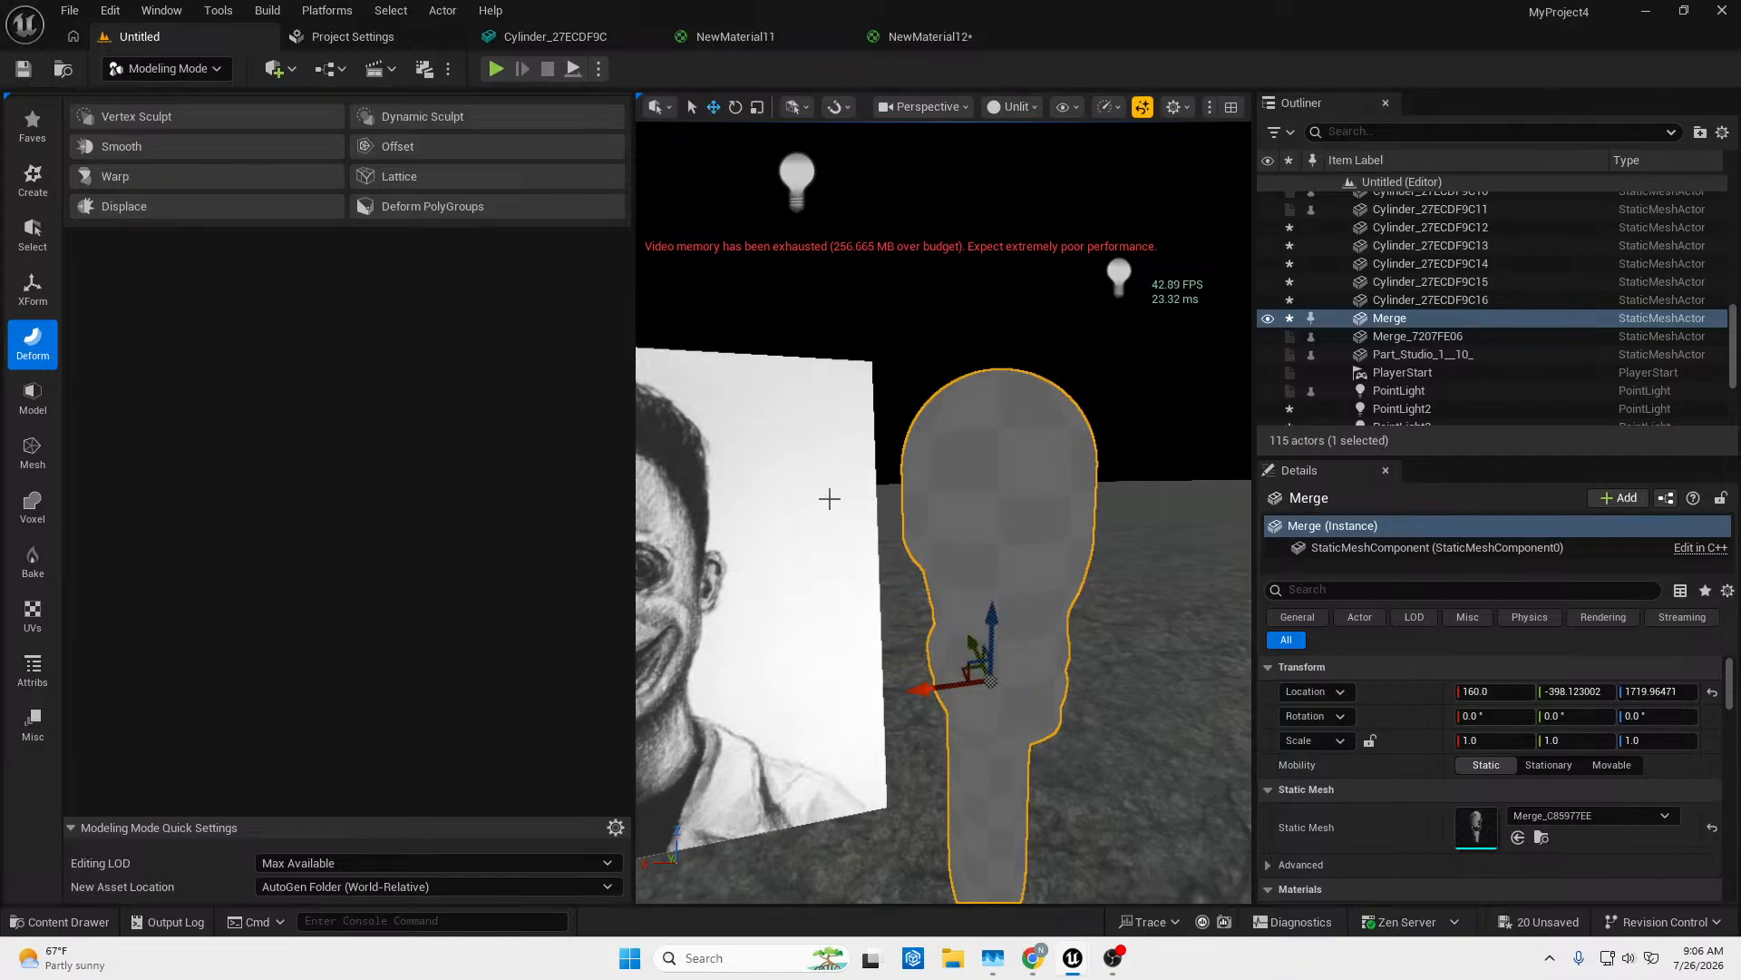
mouse_move(899, 455)
right_mouse_down()
mouse_move(873, 481)
mouse_move(899, 430)
right_mouse_up()
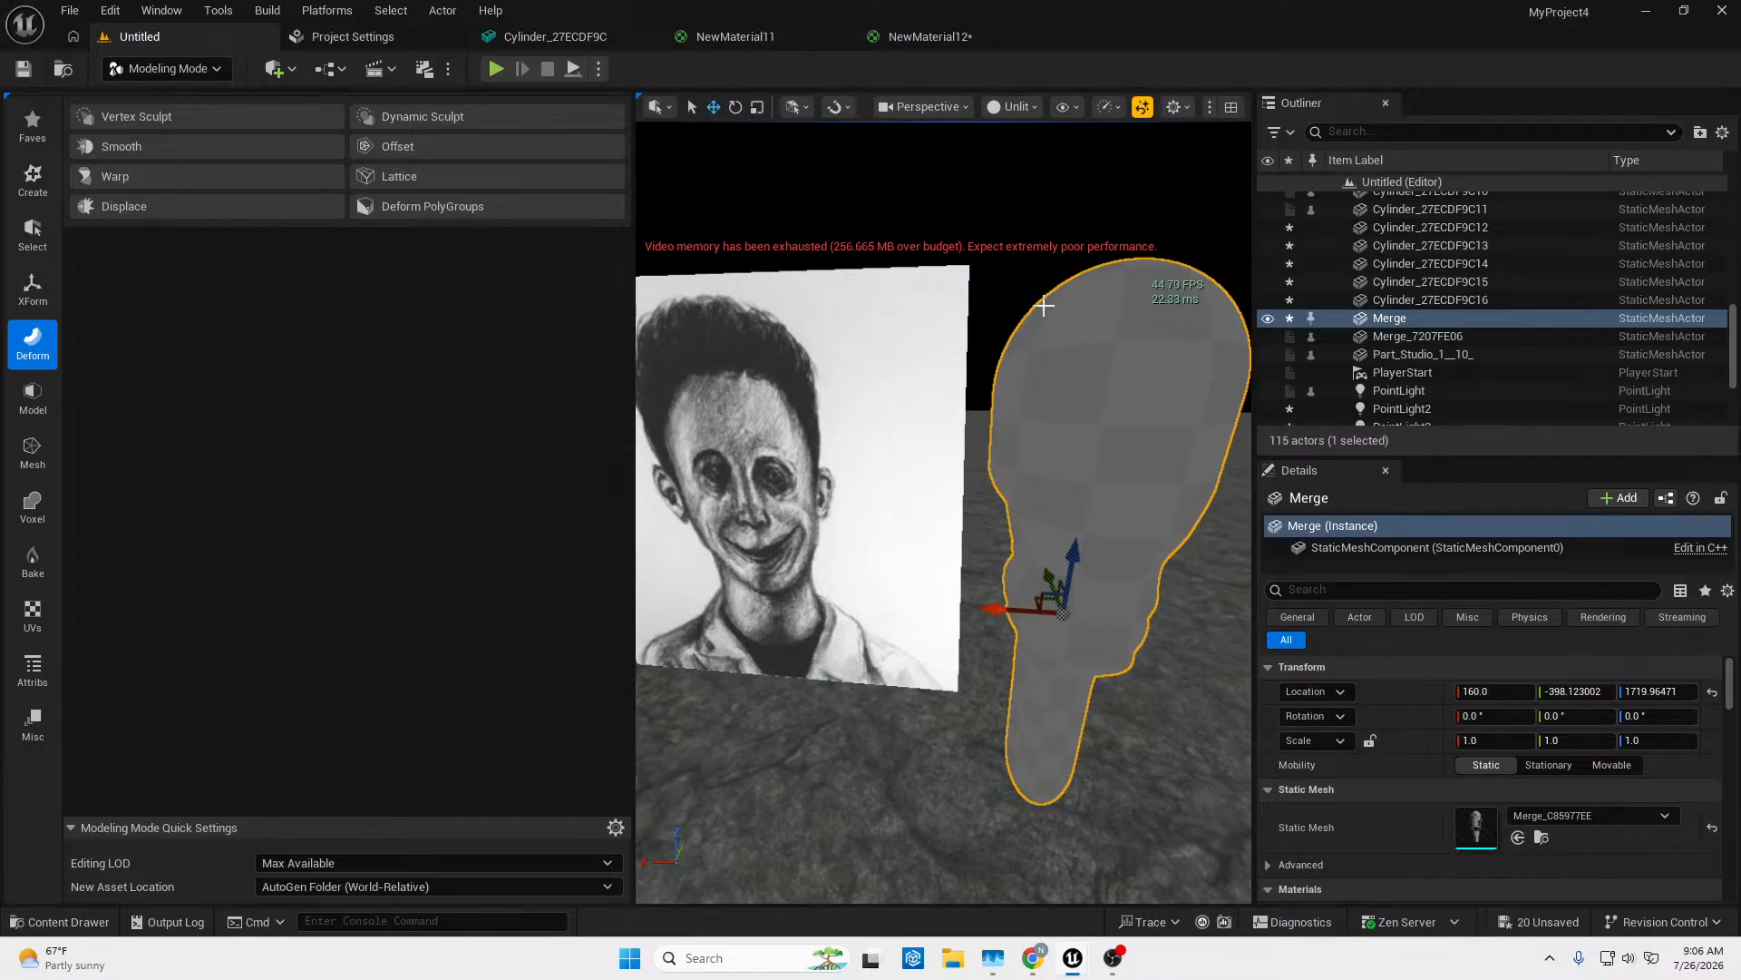
Try the NewMaterial12 portrait material on the head, and undo it together with the sculpt and the portrait plane's move.
left_click(63, 922)
left_click_drag(766, 526, 1066, 415)
right_click_drag(1086, 484, 1193, 404)
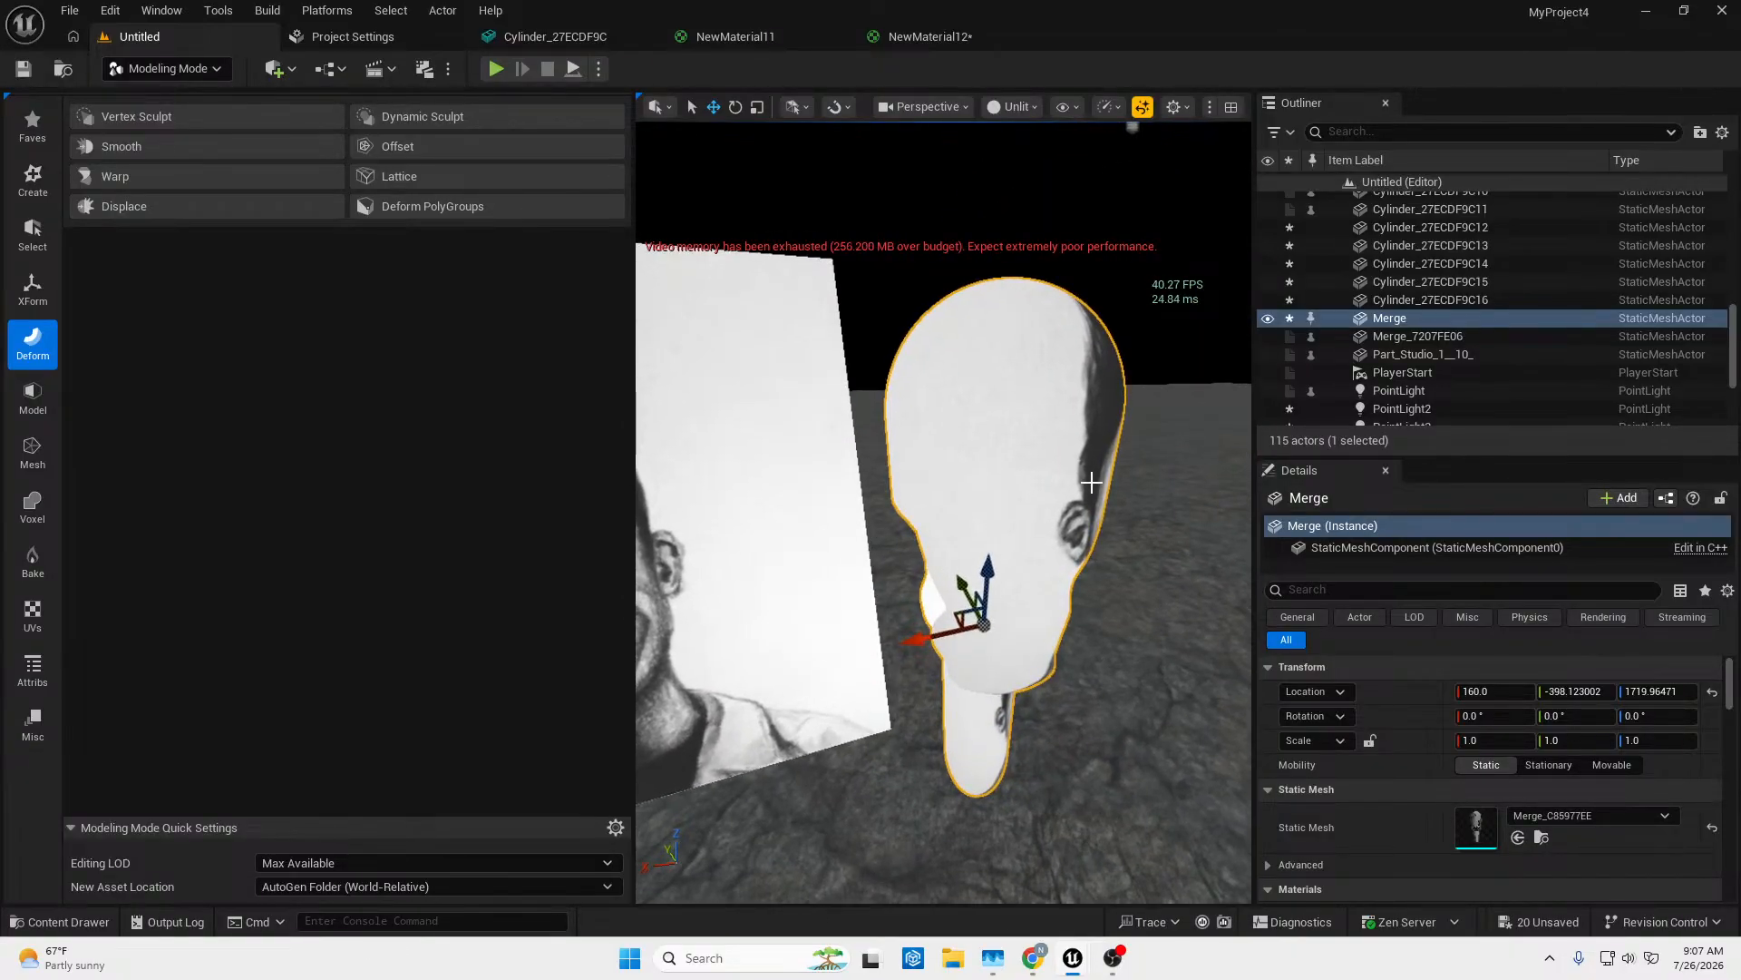
right_click_drag(943, 512, 917, 511)
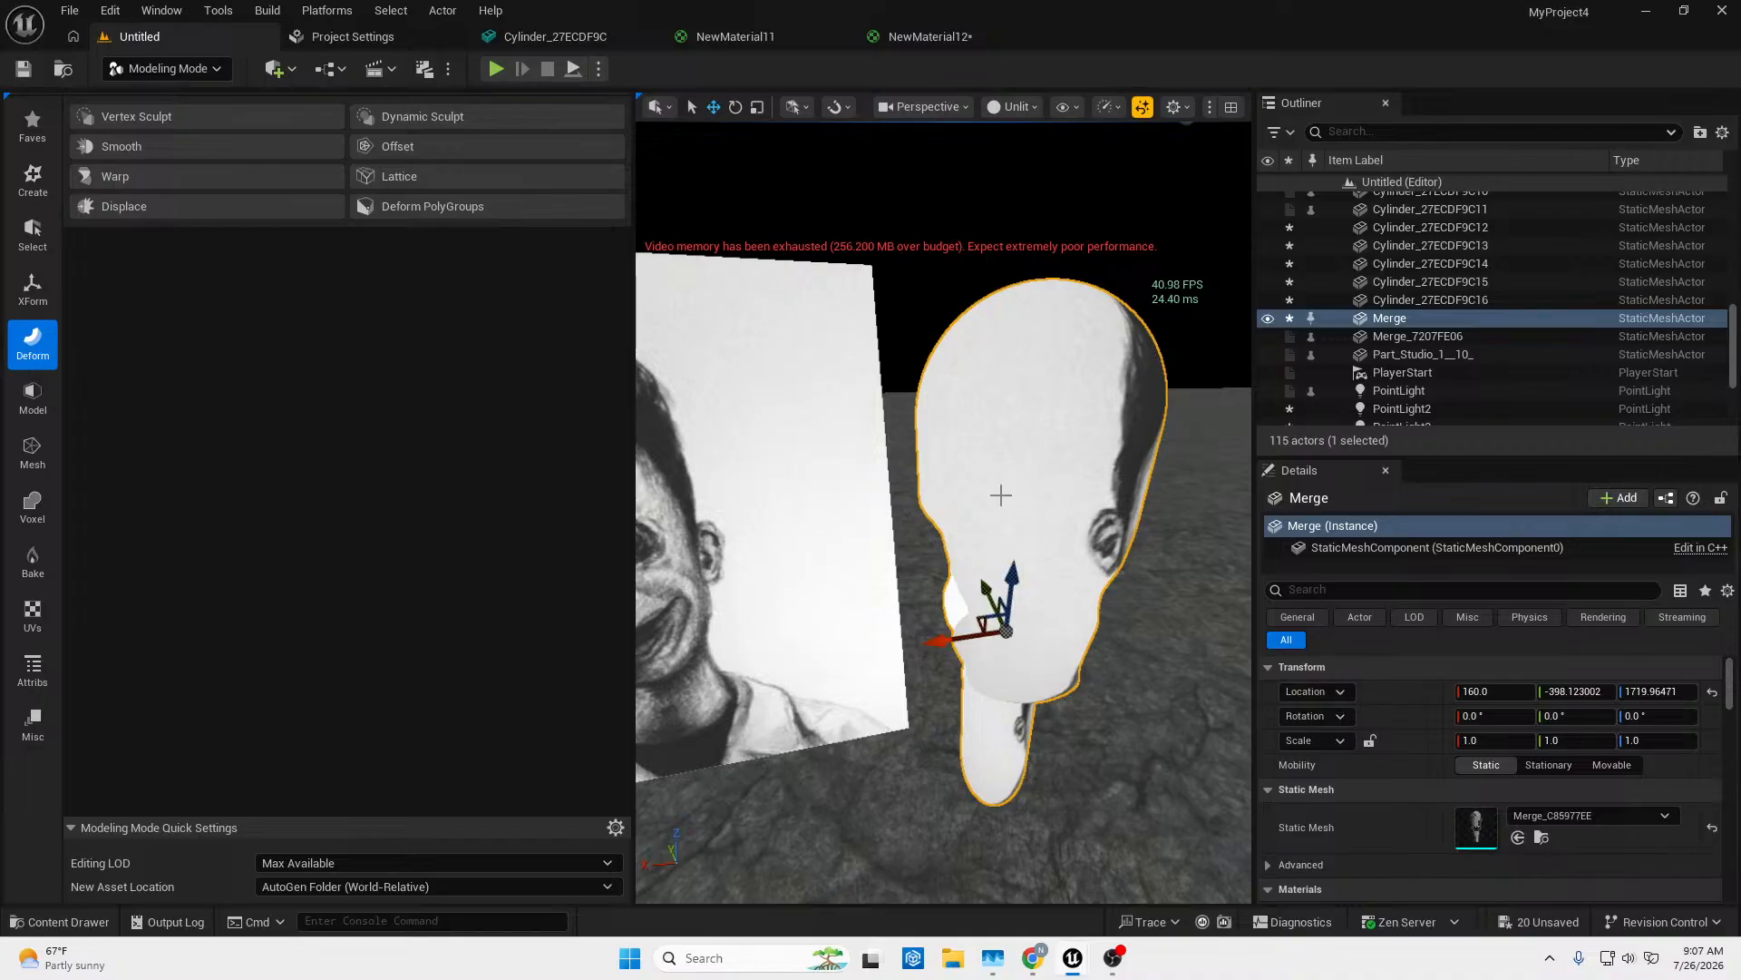
key("ctrl+z")
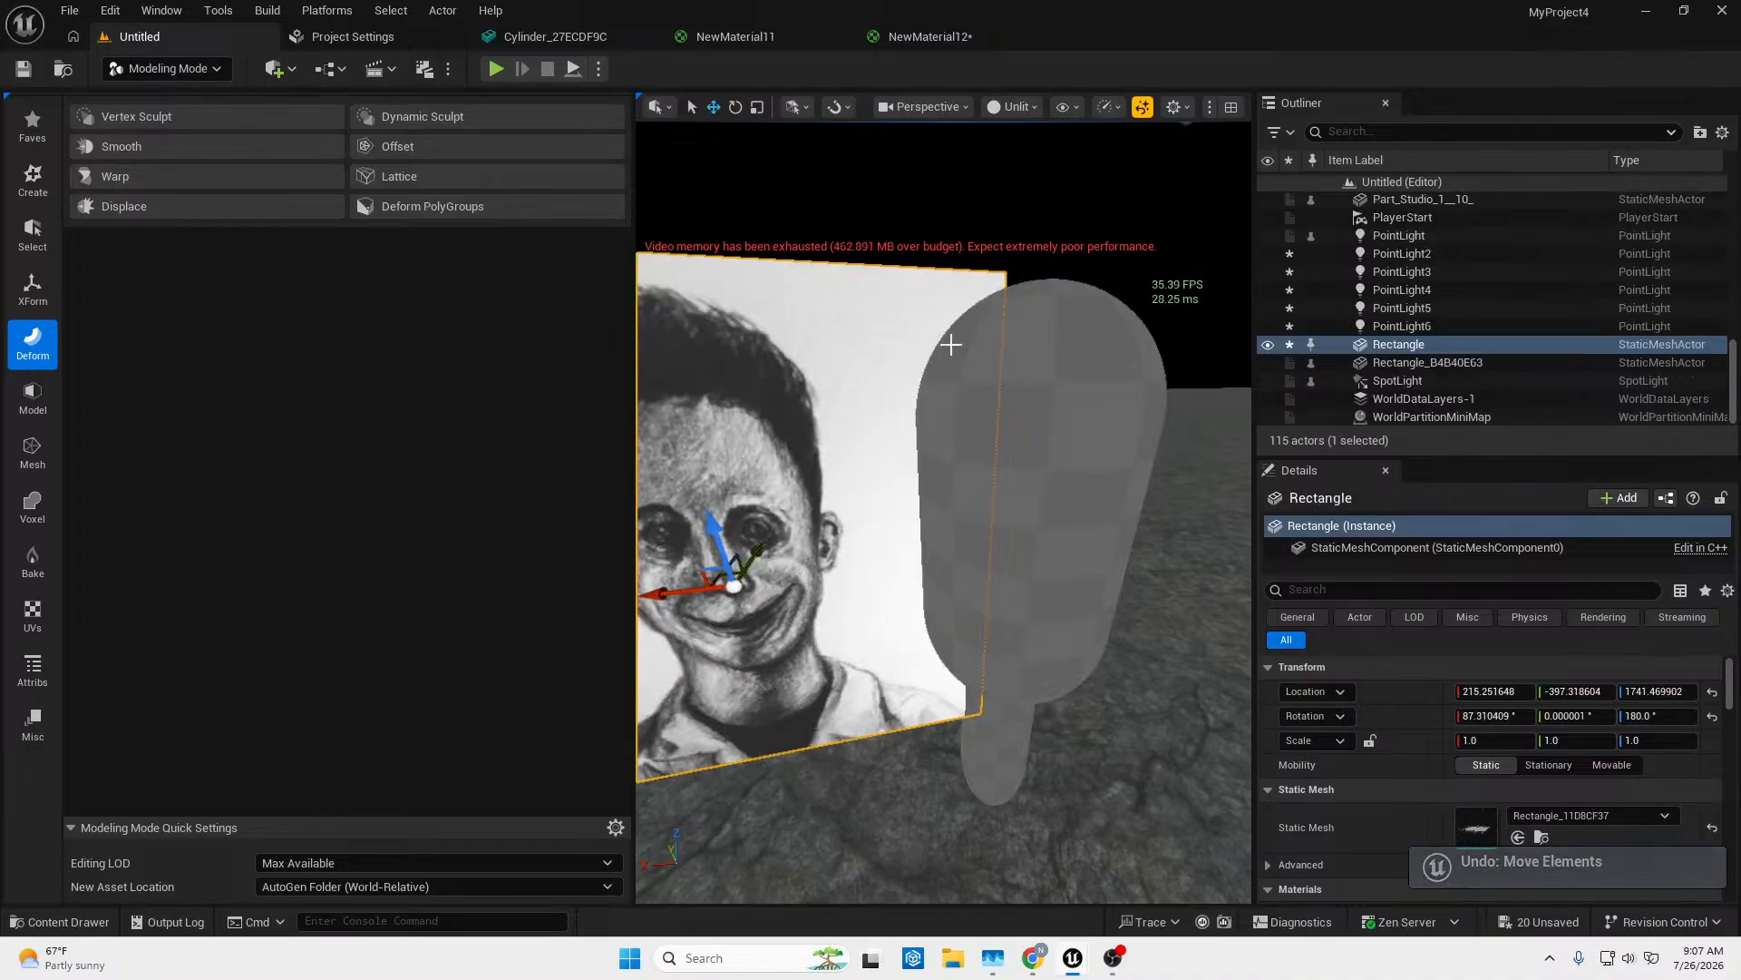
right_click_drag(943, 418, 949, 418)
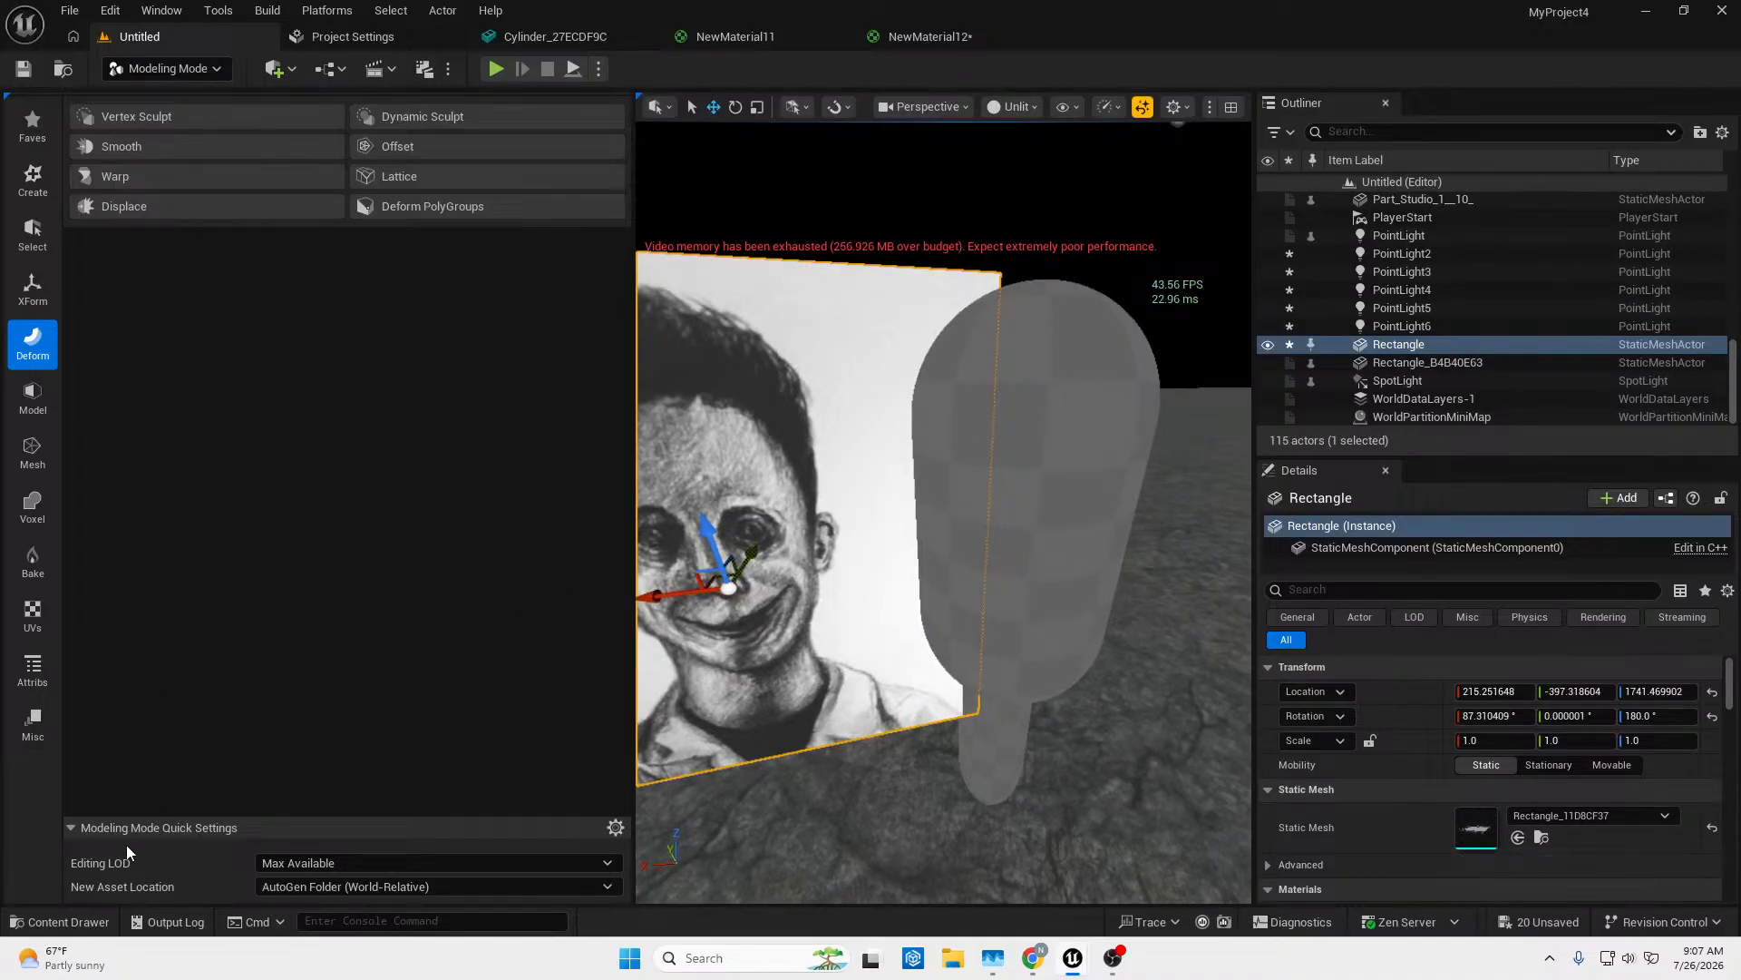
Apply the NewMaterial12 portrait material to the unsculpted head mesh.
left_click(77, 921)
left_click_drag(370, 807, 1003, 358)
left_click(73, 922)
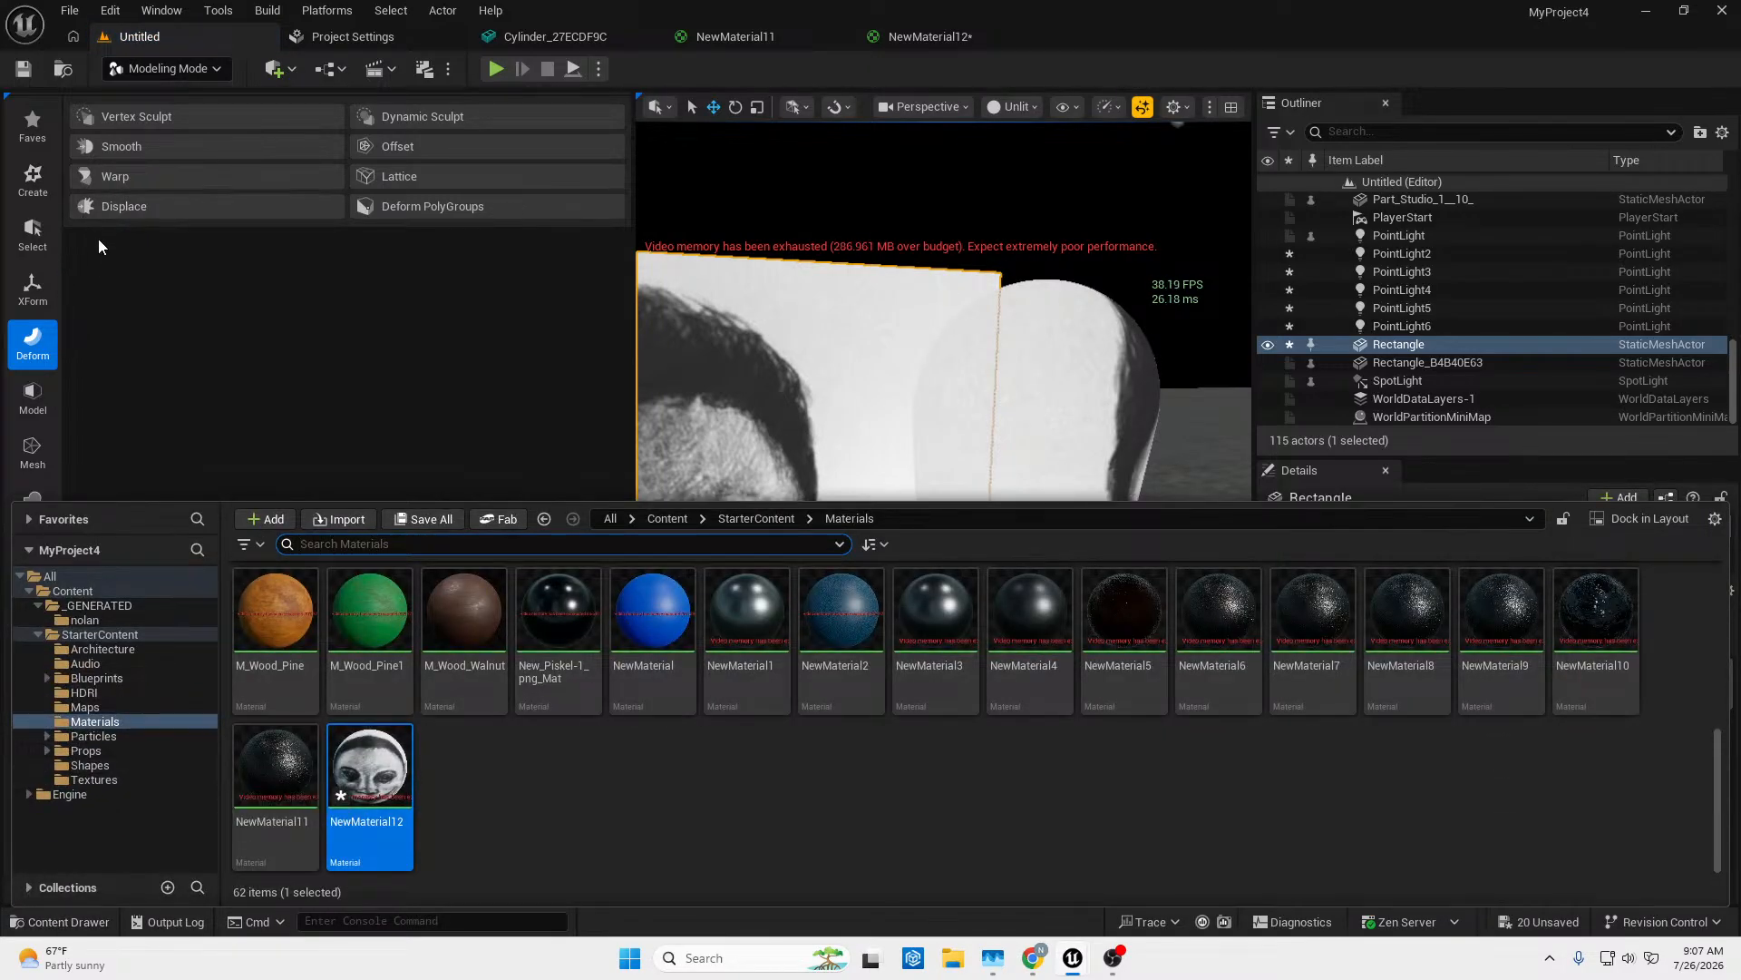
Start Displace on the portrait plane and set its displacement type to Texture2D Map.
left_click(106, 207)
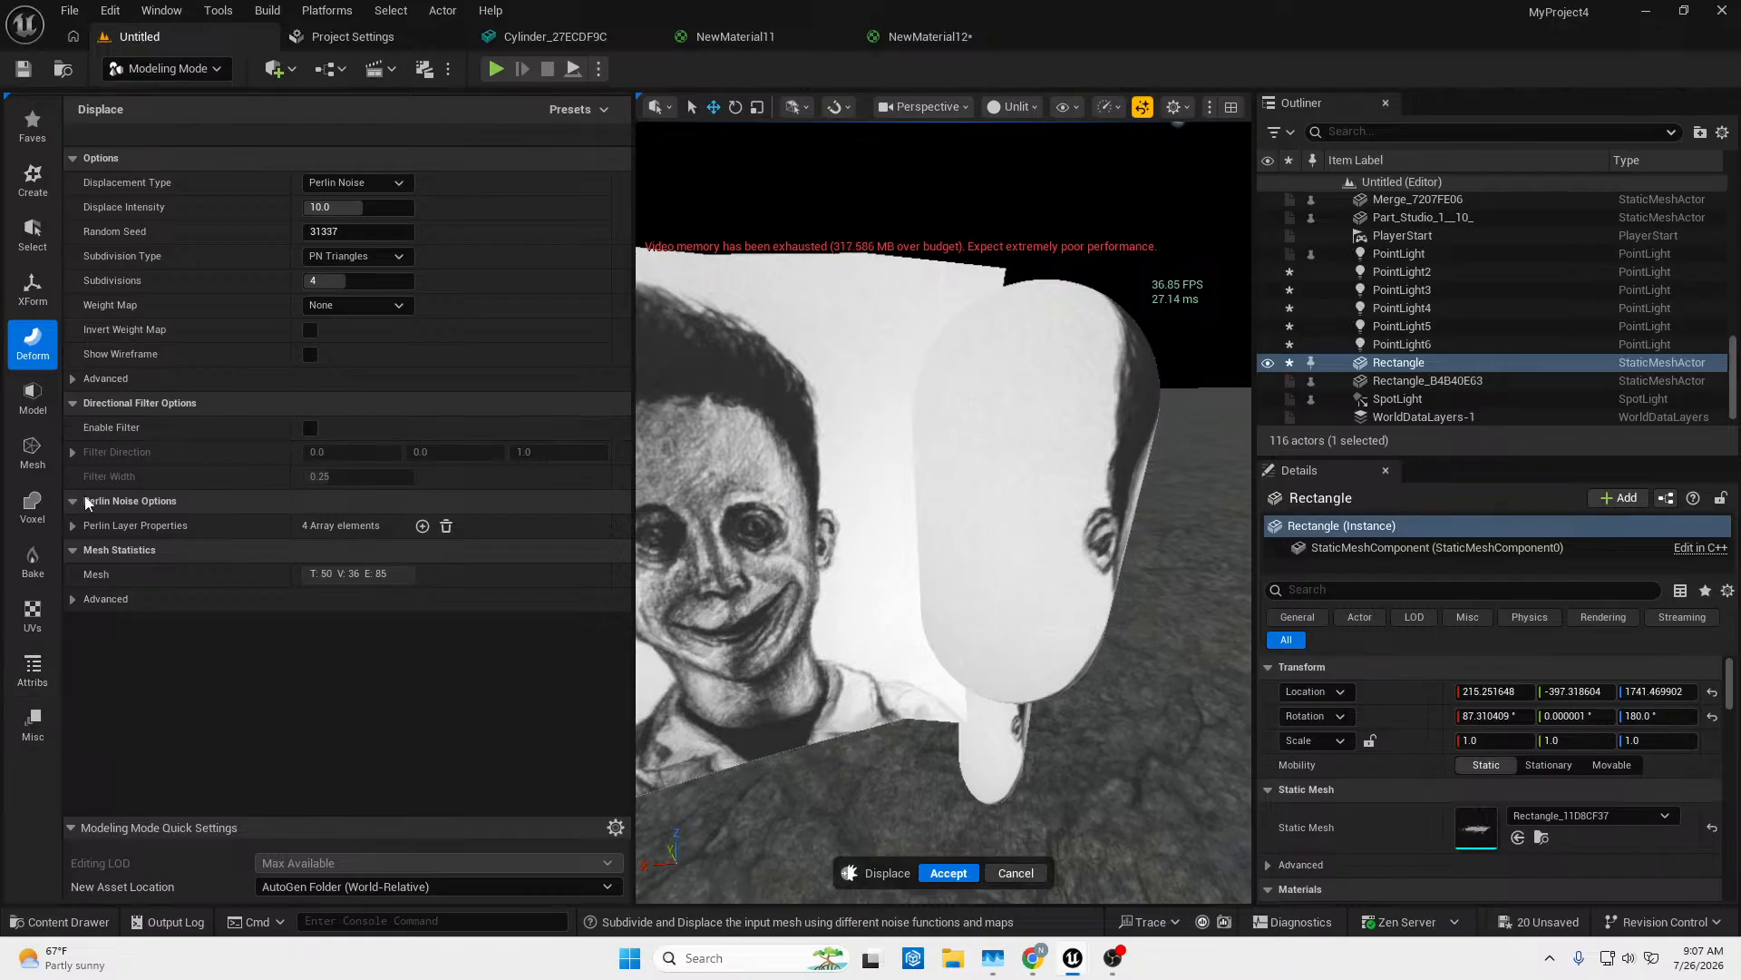
left_click(355, 182)
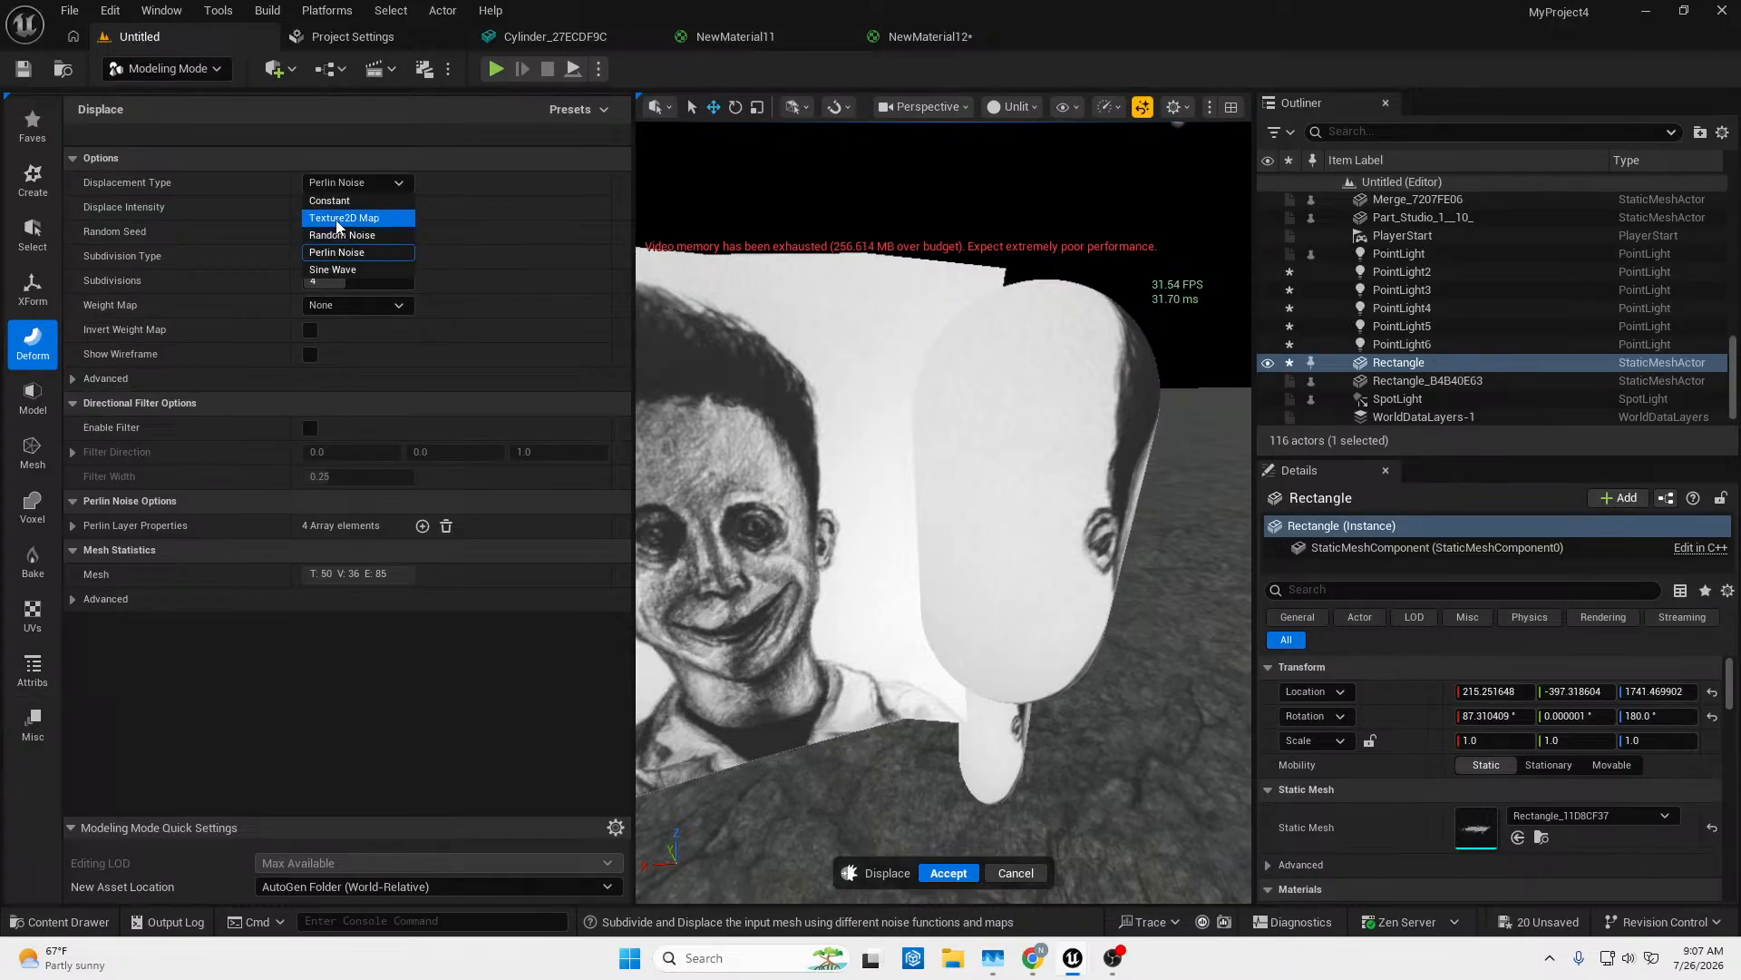
left_click(343, 218)
Assign the unnamed__3_ portrait texture from StarterContent's Textures folder as the displacement map.
left_click(63, 921)
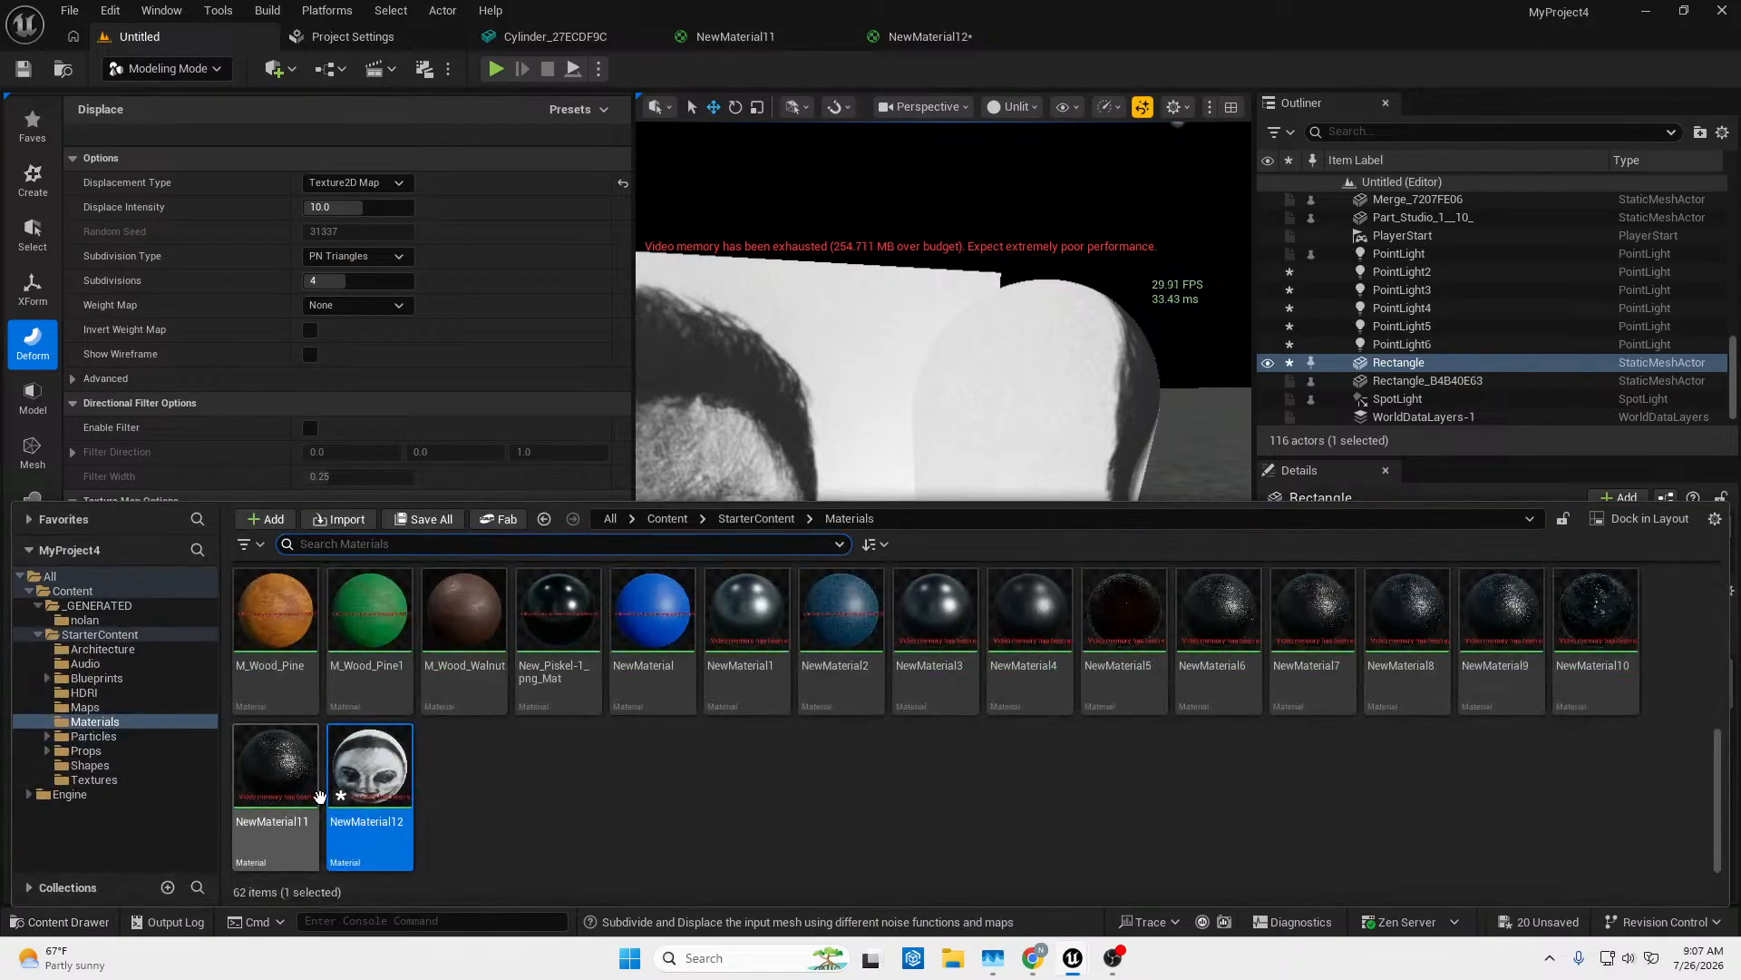
left_click(100, 782)
scroll(585, 730, "down", 2)
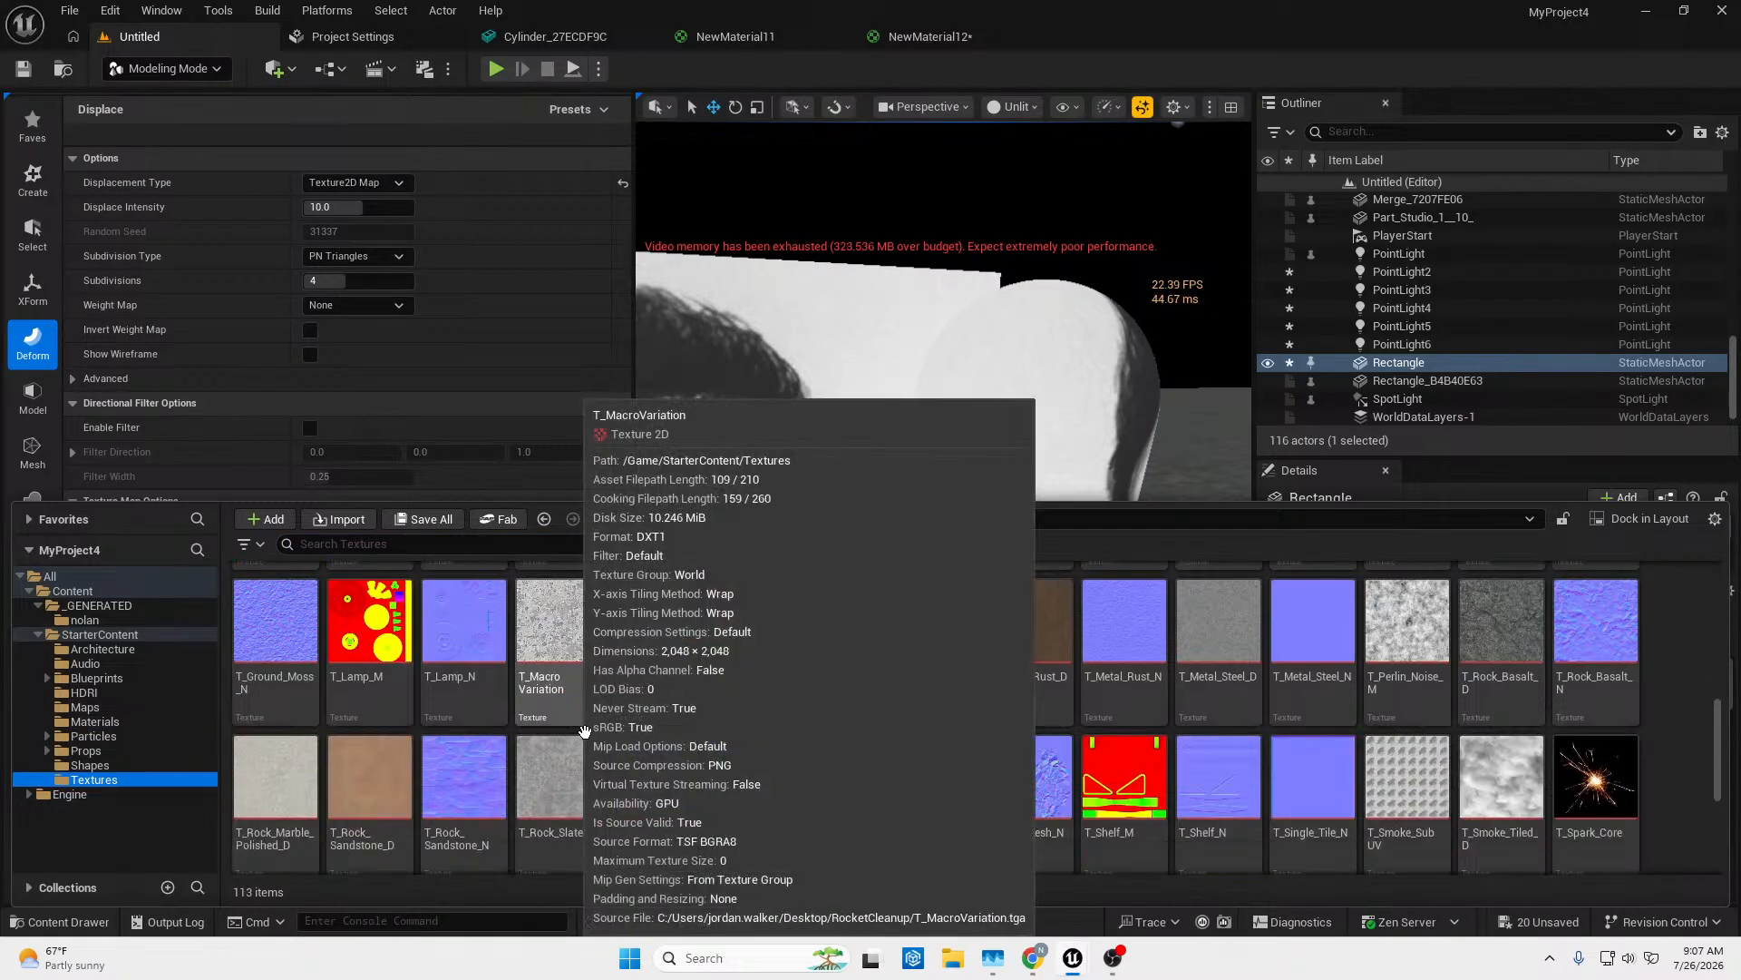
scroll(585, 730, "down", 3)
left_click_drag(934, 780, 352, 549)
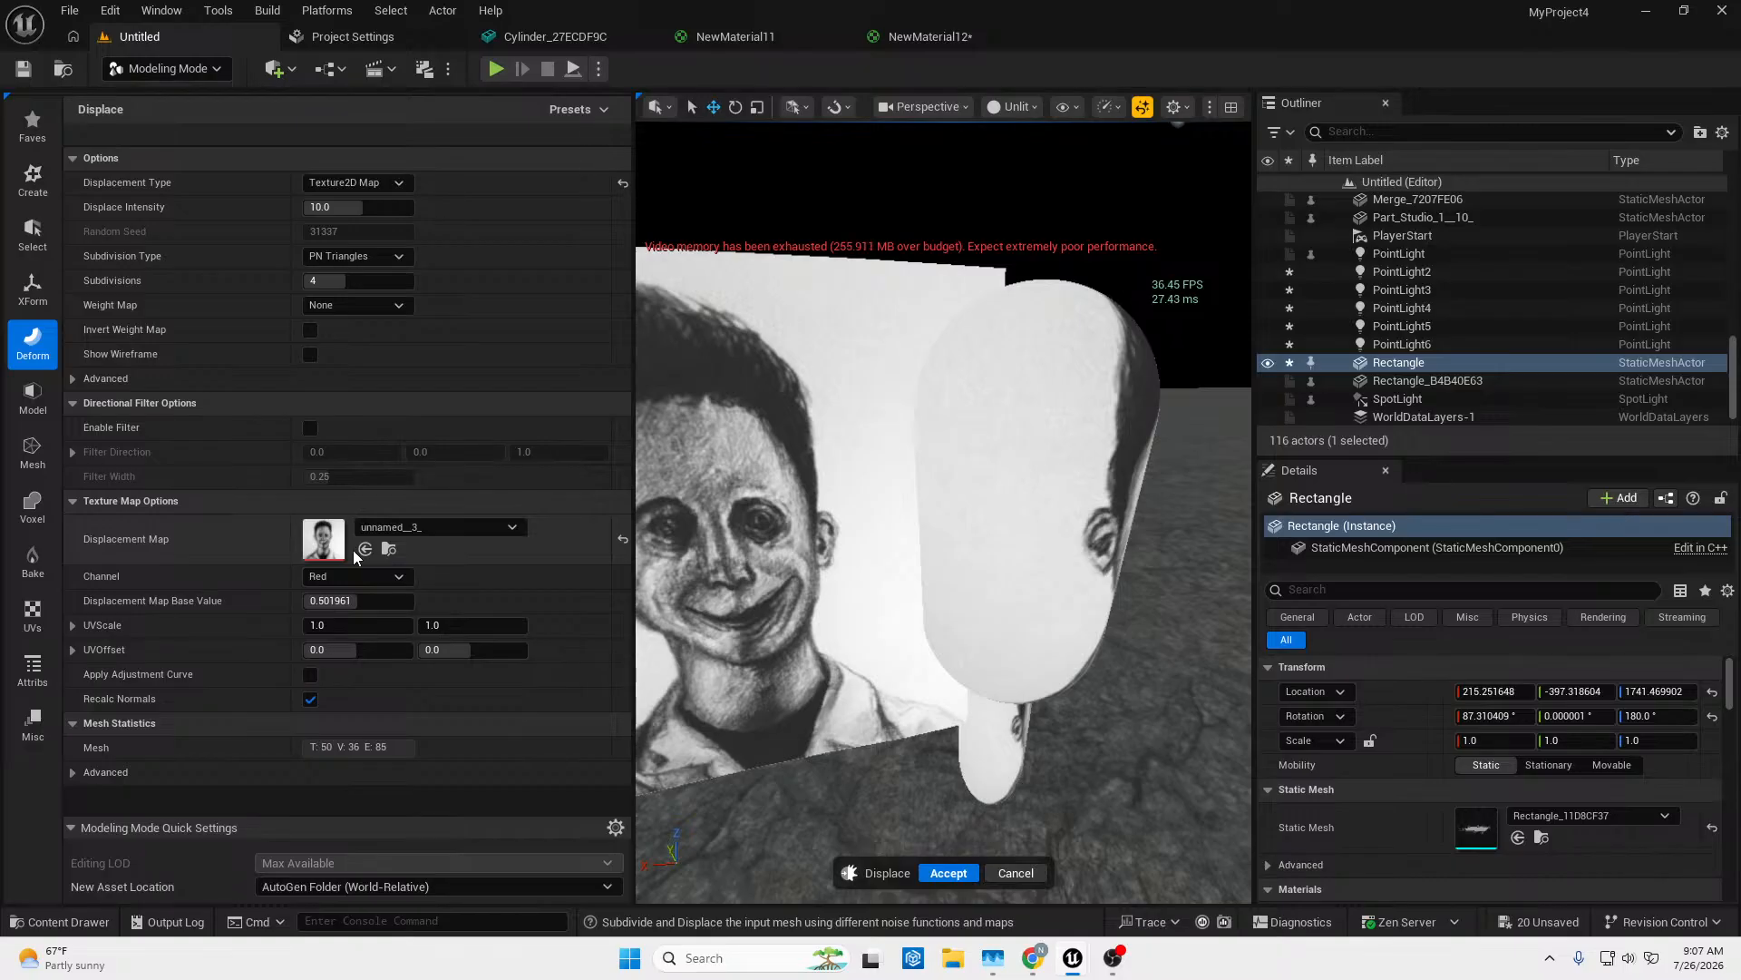
Try a displace intensity of about 69.2 on the portrait plane, and cancel the displacement.
right_click_drag(816, 545, 898, 453)
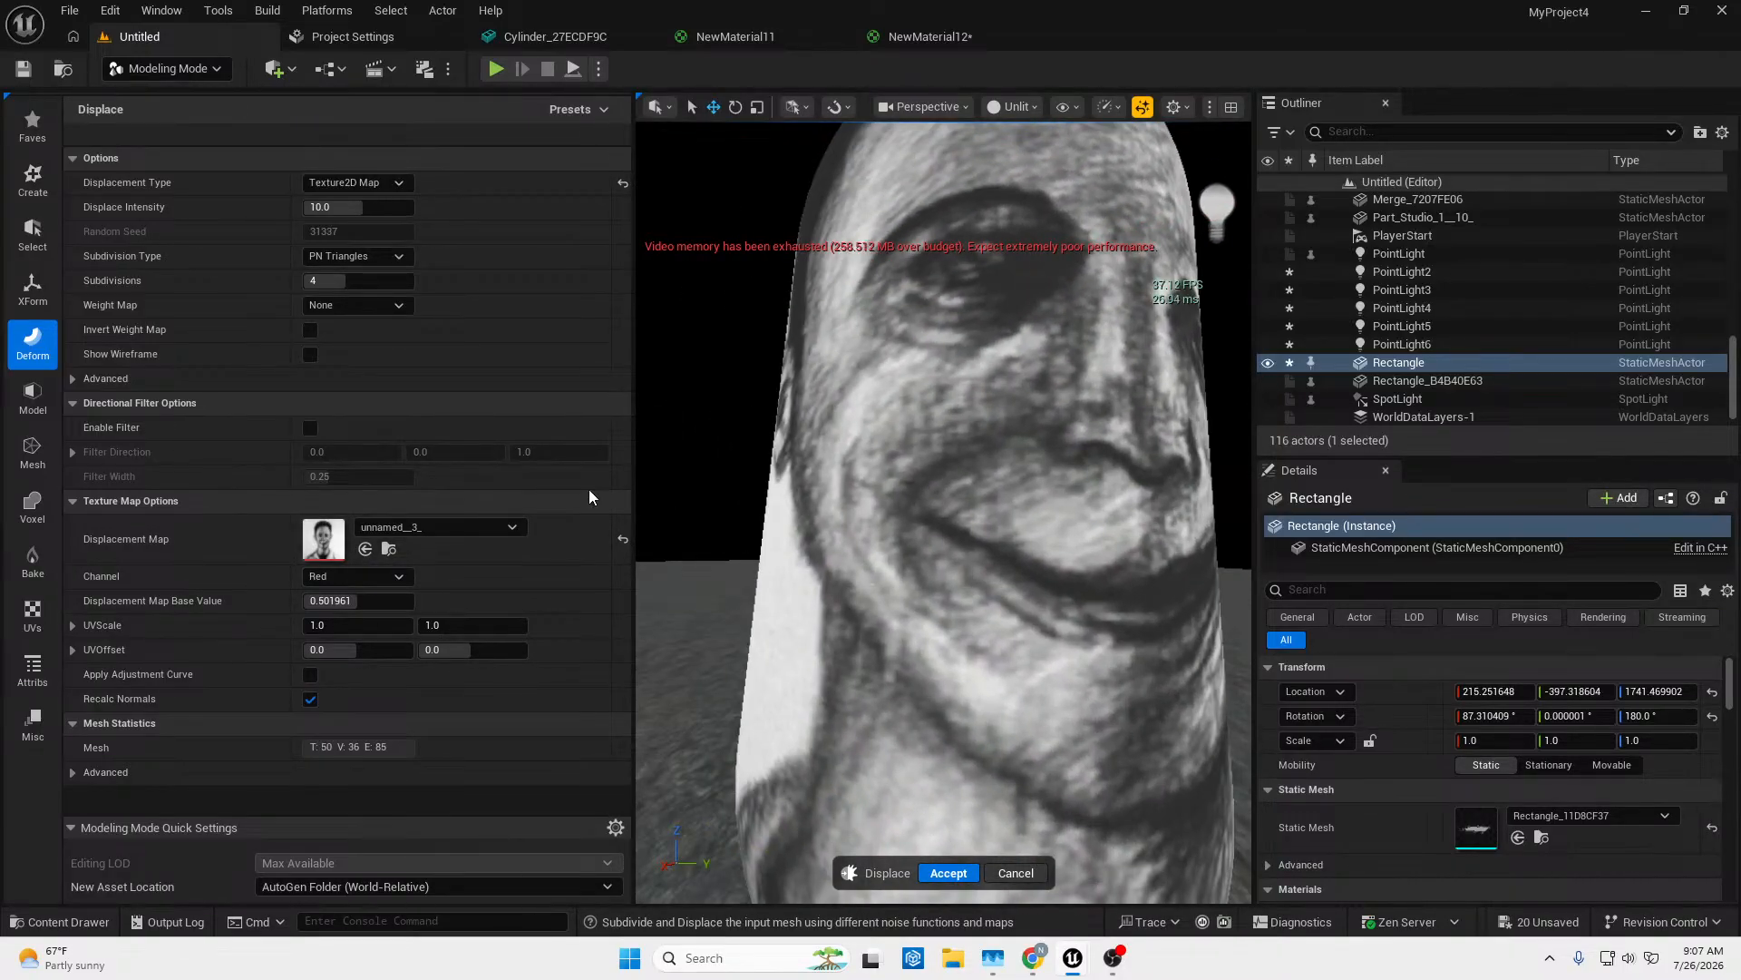
left_click_drag(362, 207, 399, 207)
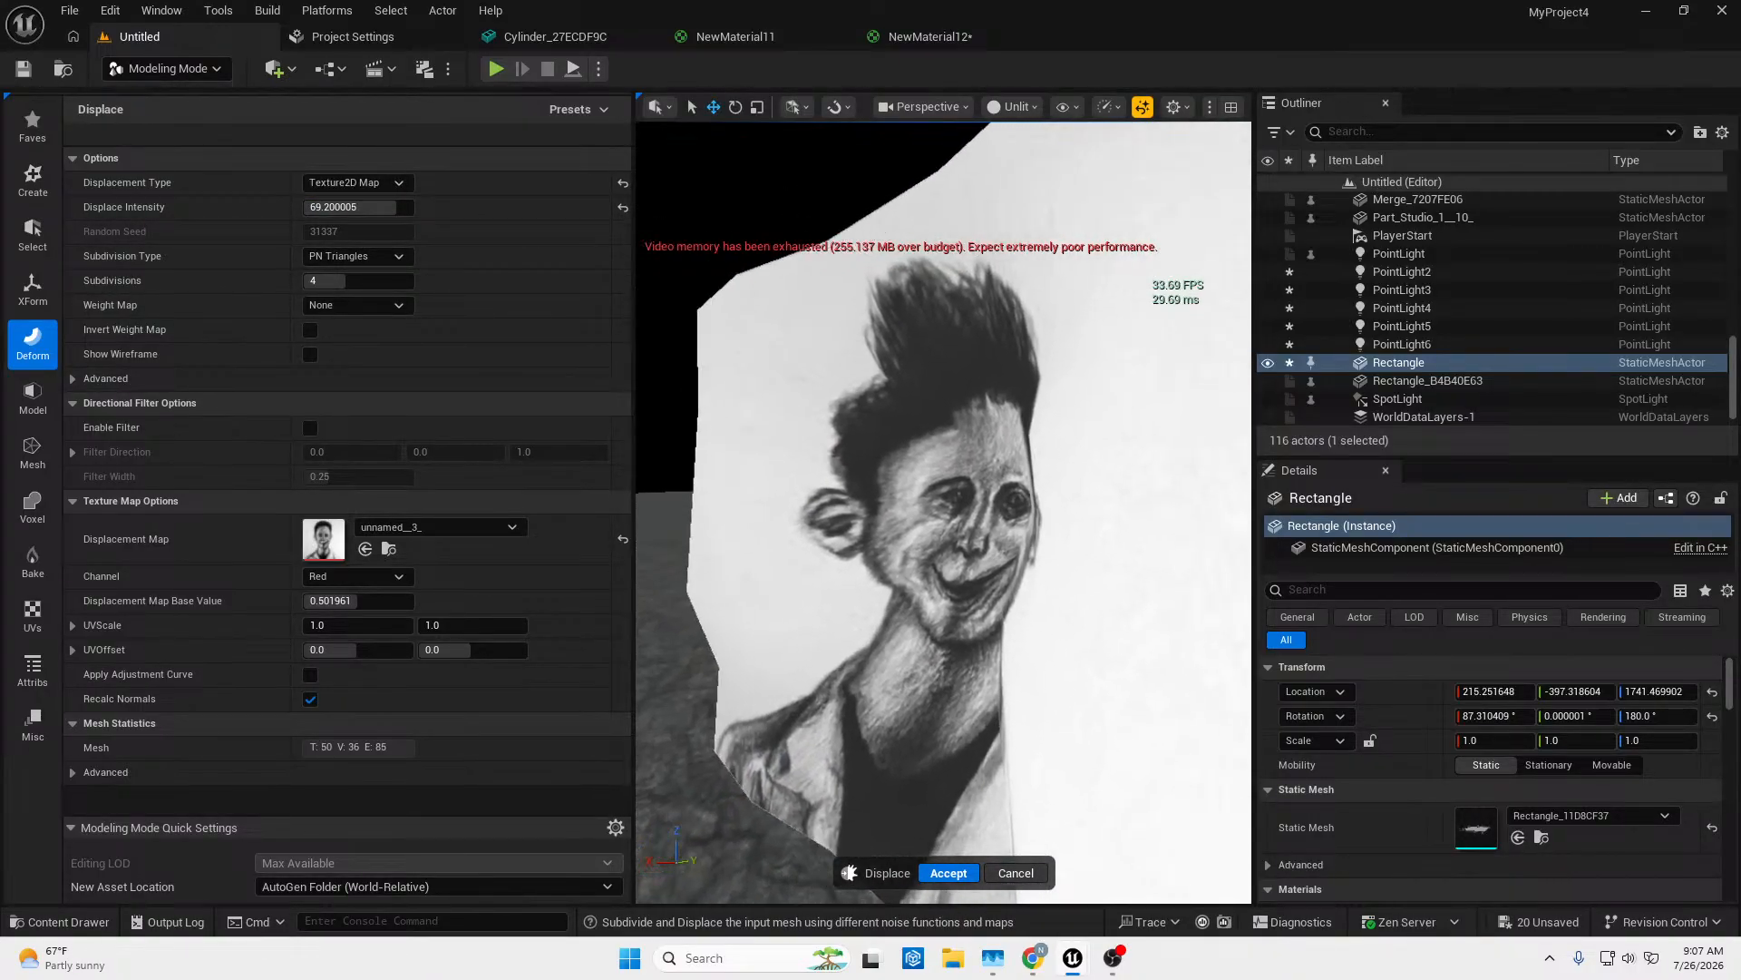
left_click(1018, 872)
Start Displace on the merged head mesh with the unnamed__3_ map and set the displace intensity to 1.0.
left_click(1051, 518)
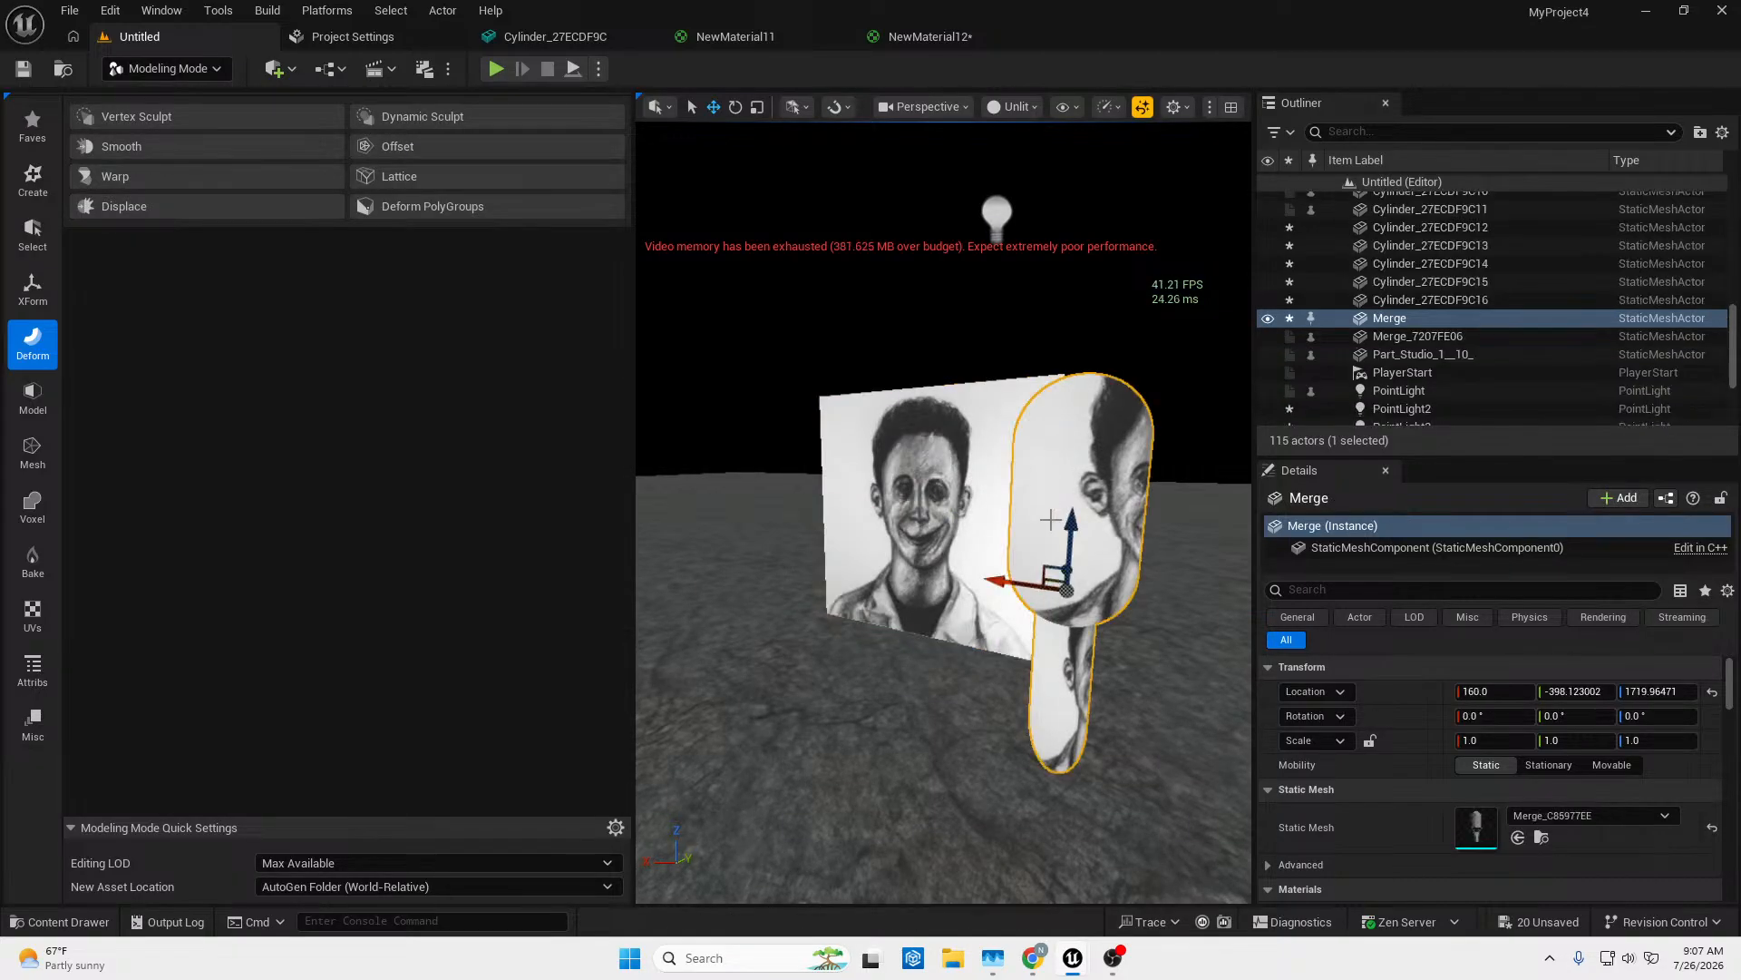
left_click(156, 204)
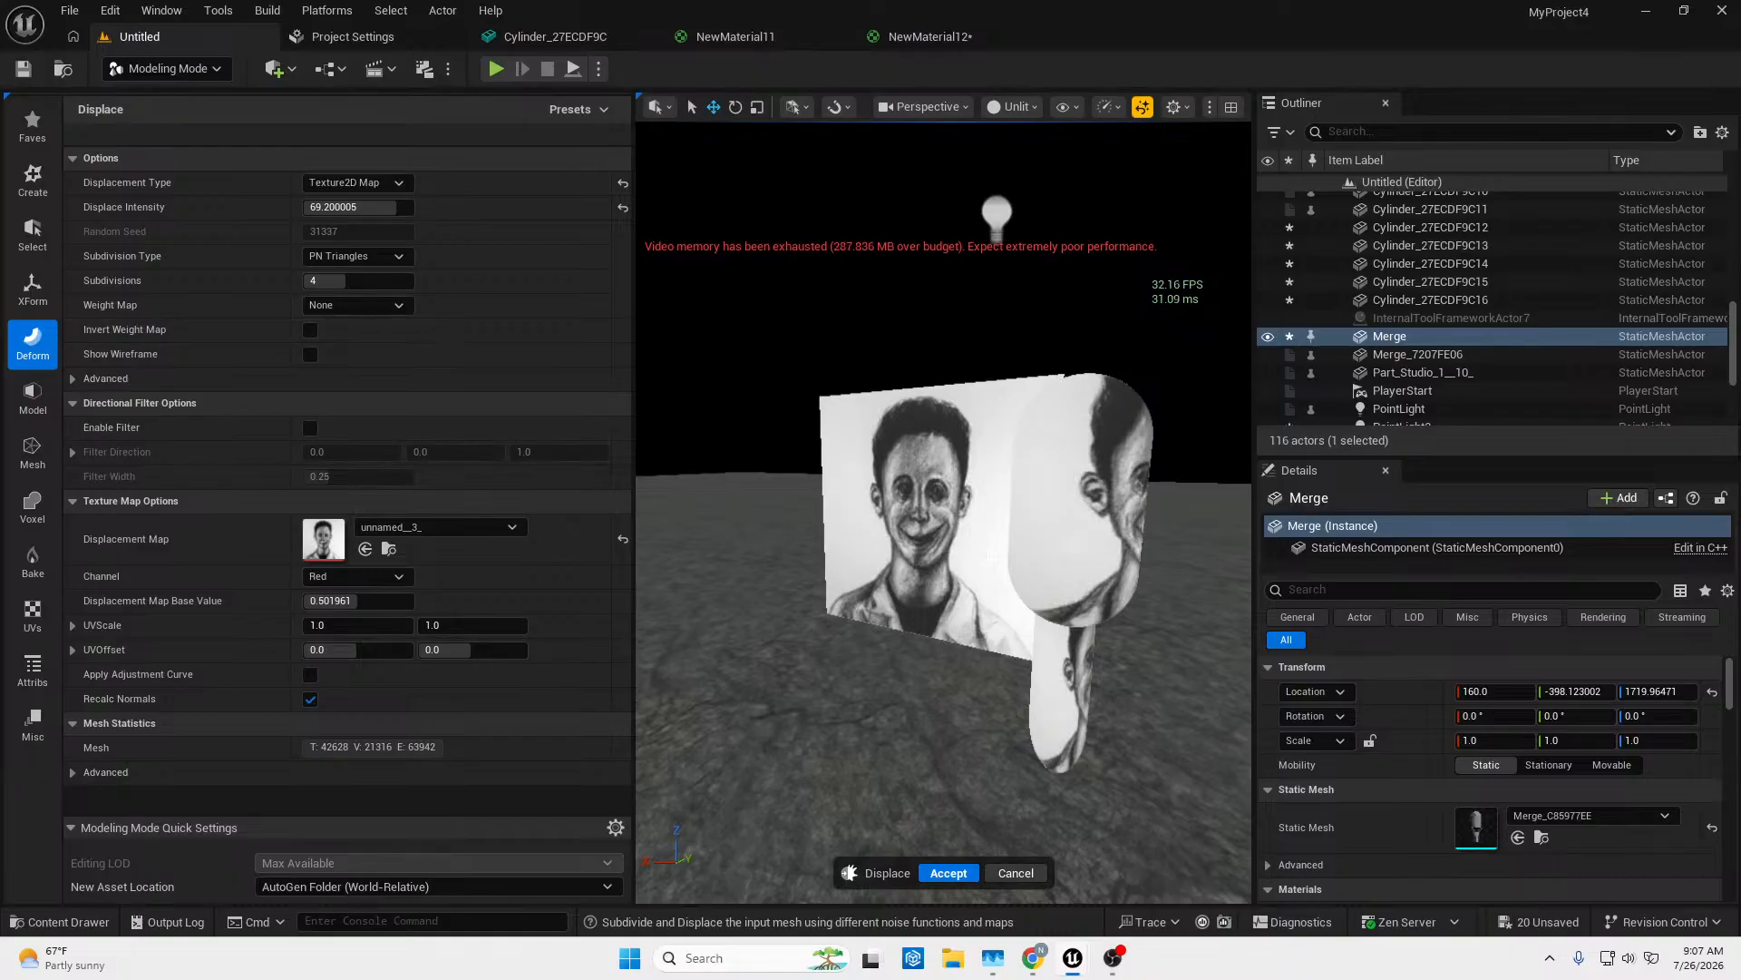
key("w")
right_click_drag(991, 556, 1244, 508)
right_click_drag(1077, 544, 755, 599)
key("e")
key("w")
key("w")
key("s")
key("w")
key("s")
key("w")
right_click_drag(827, 351, 827, 350)
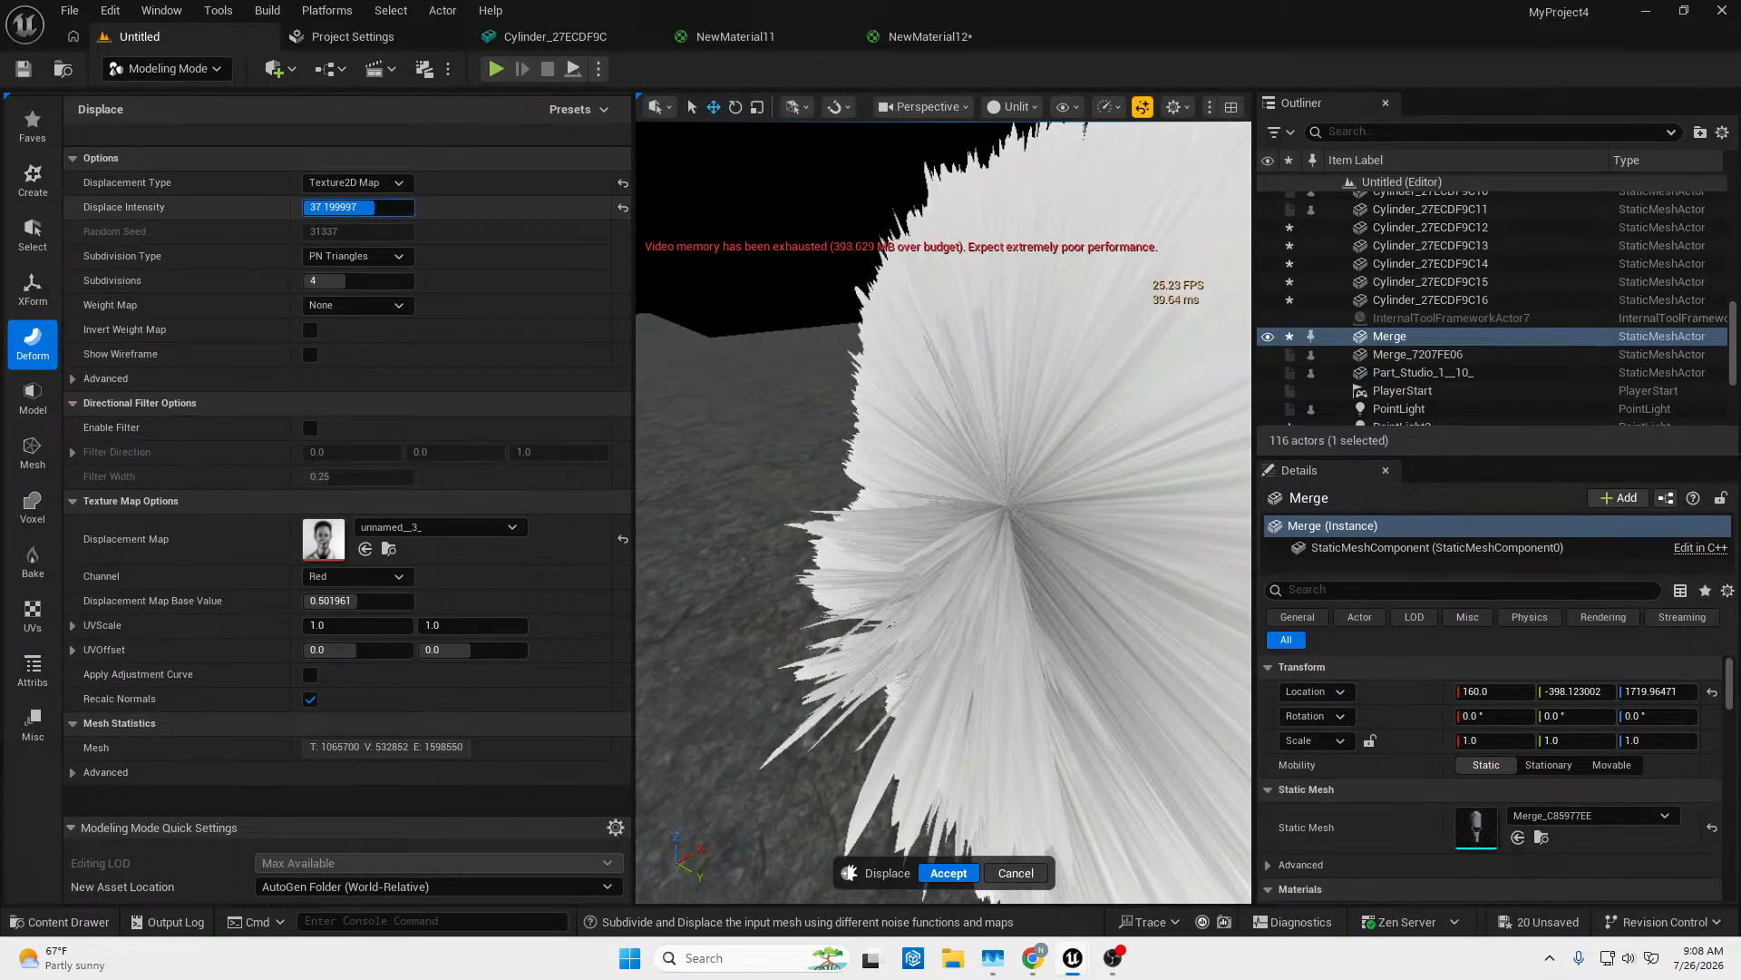
left_click(361, 207)
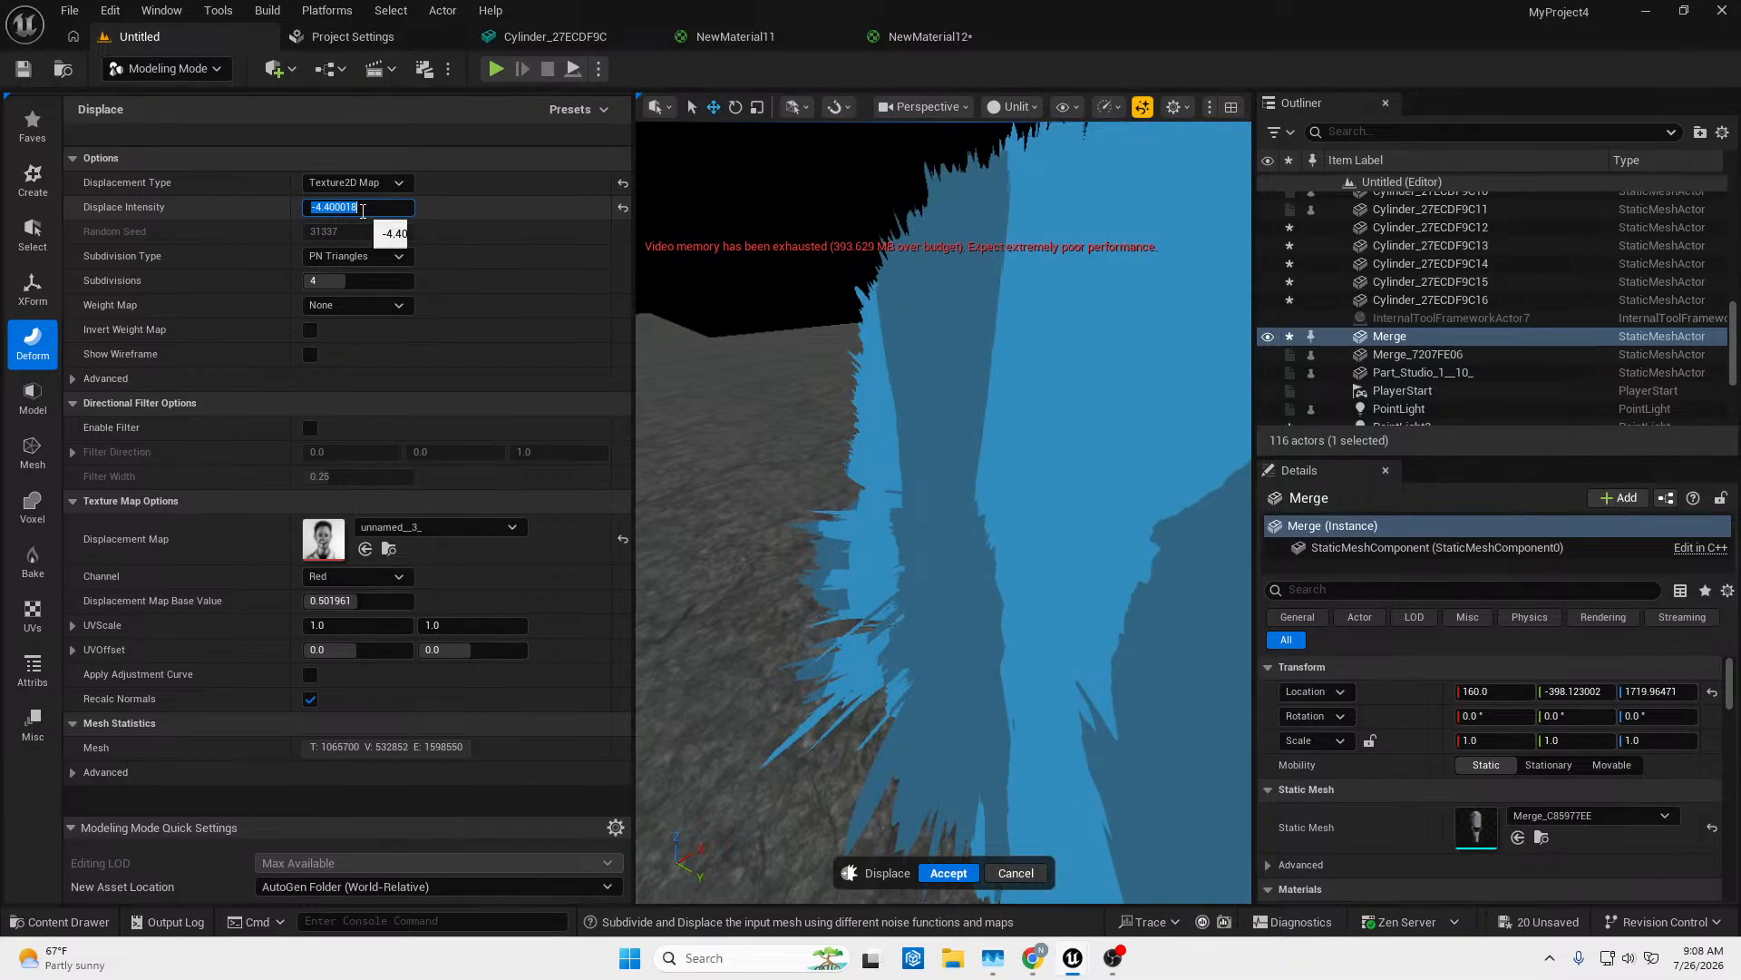
type("1")
key("Return")
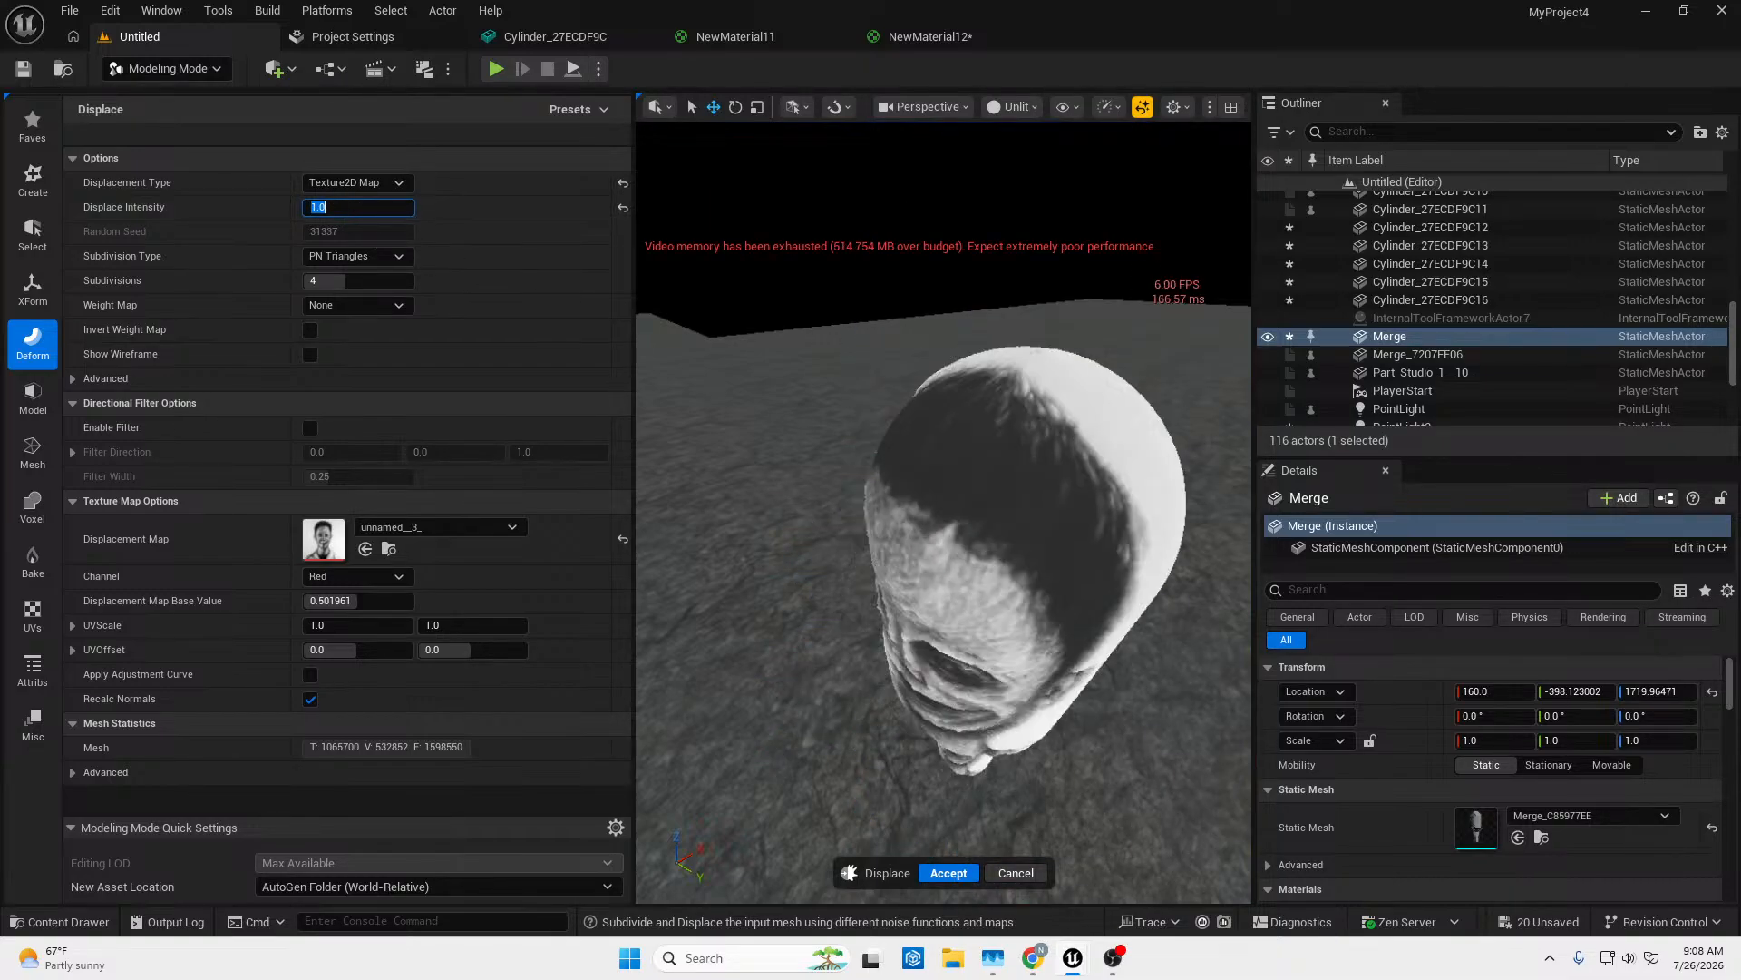
Set the head's displace intensity to -3.0 and inspect the displaced face from several angles.
right_click_drag(944, 513, 1147, 434)
key("w")
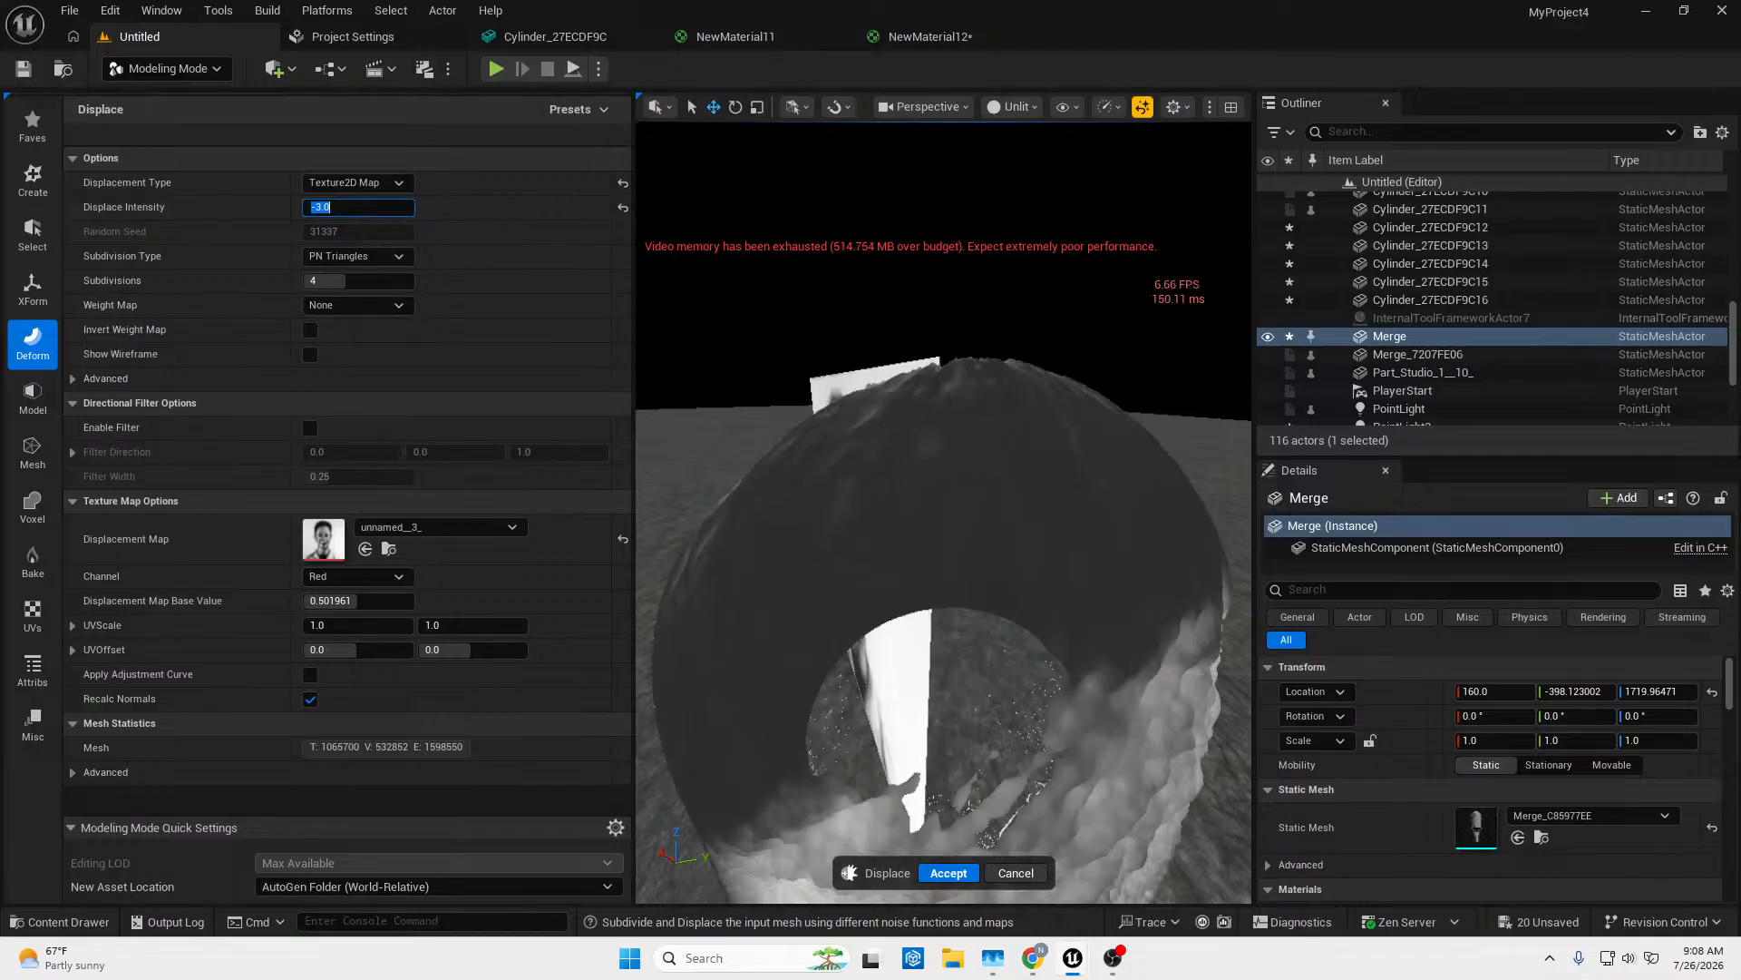
right_click_drag(835, 463, 948, 439)
key("w")
key("s")
key("w")
key("s")
key("w")
key("s")
key("w")
key("s")
key("w")
key("d")
key("s")
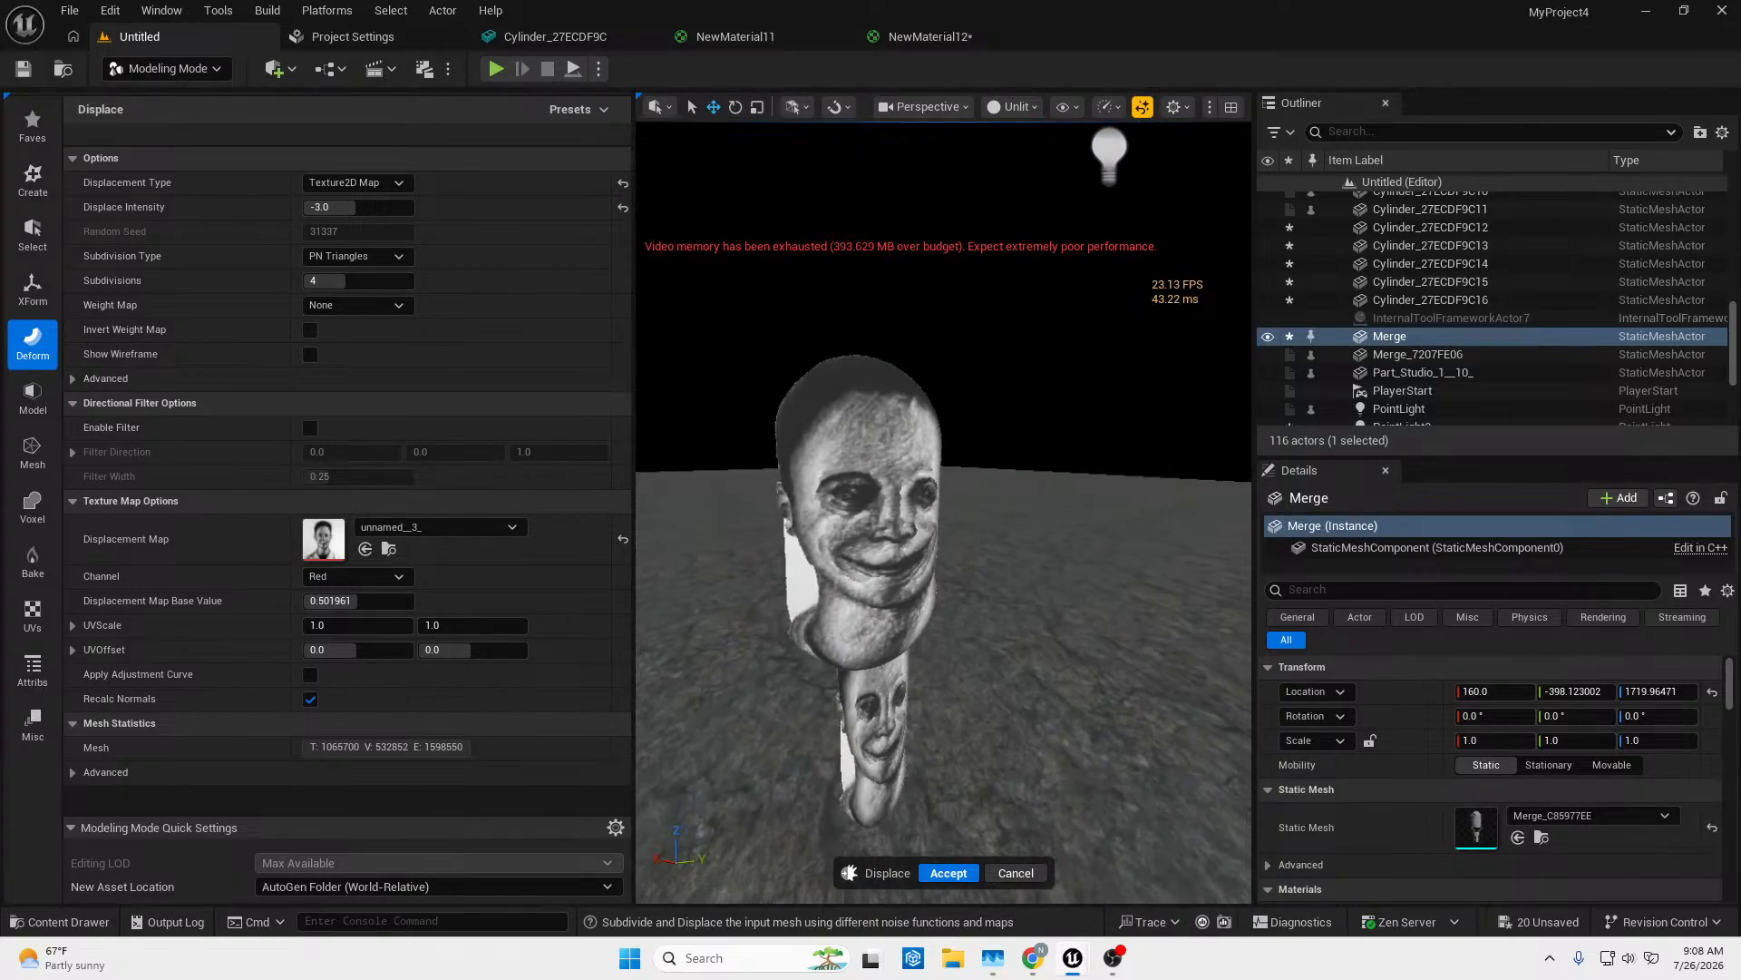
Check the displaced head in Lit view mode, and cancel the displacement.
left_click(1007, 106)
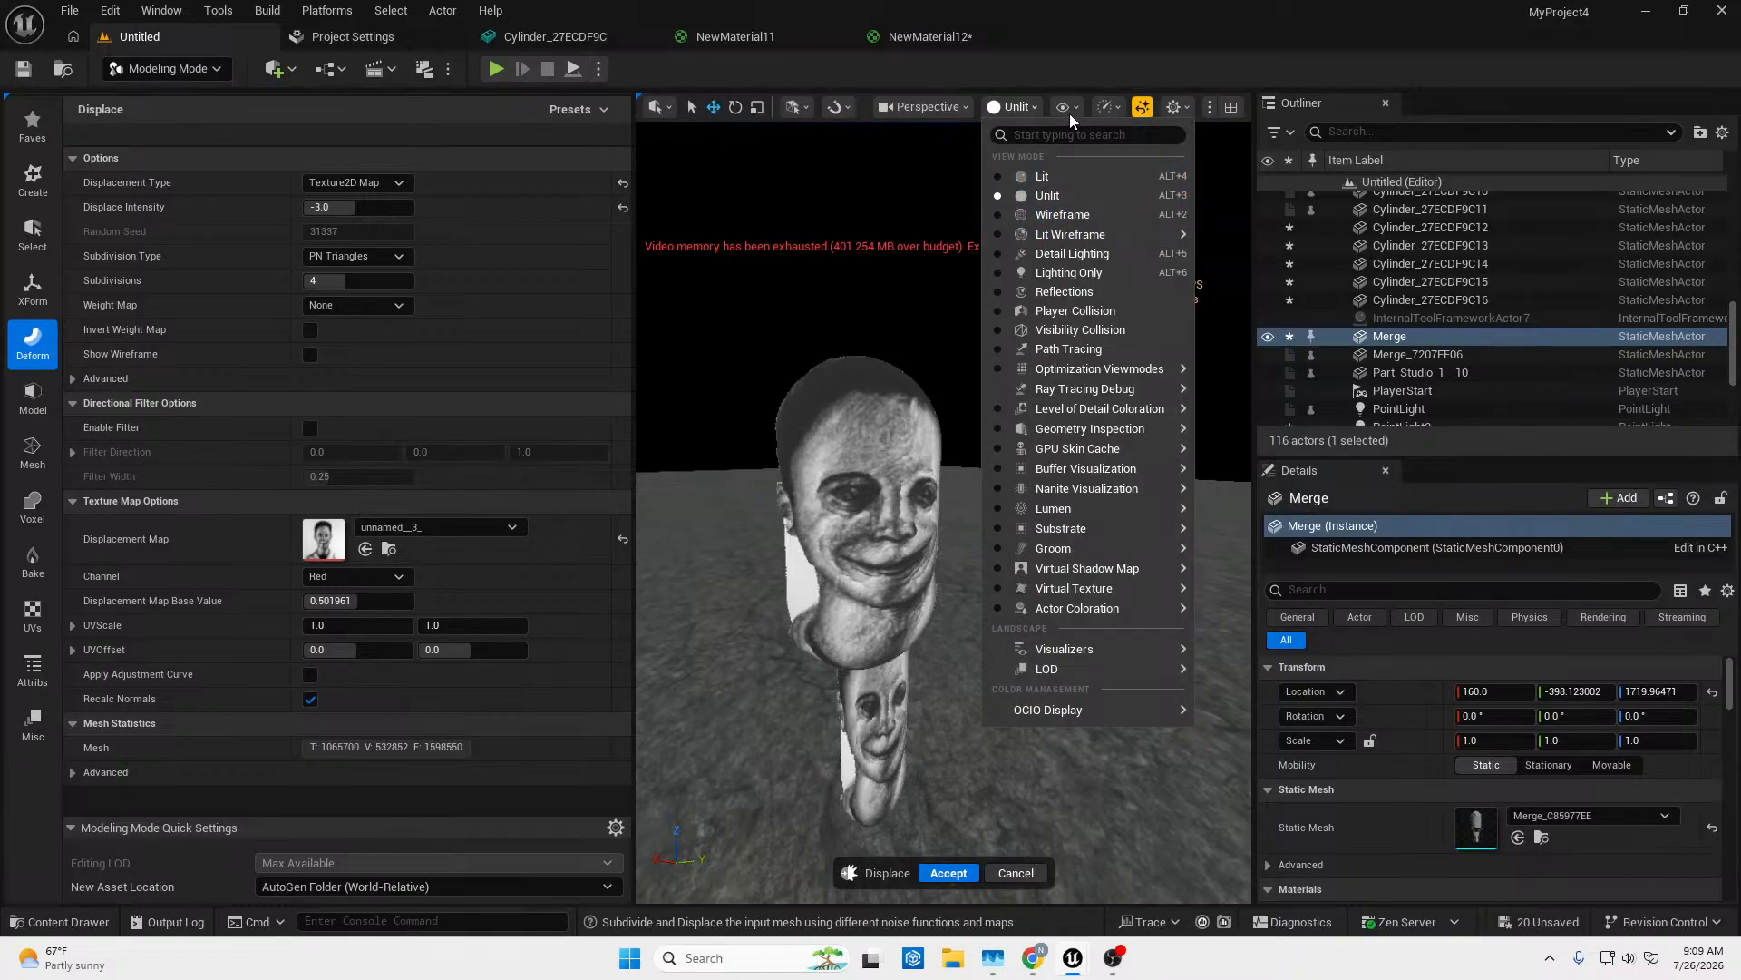
left_click(911, 176)
left_click(1011, 107)
left_click(1034, 176)
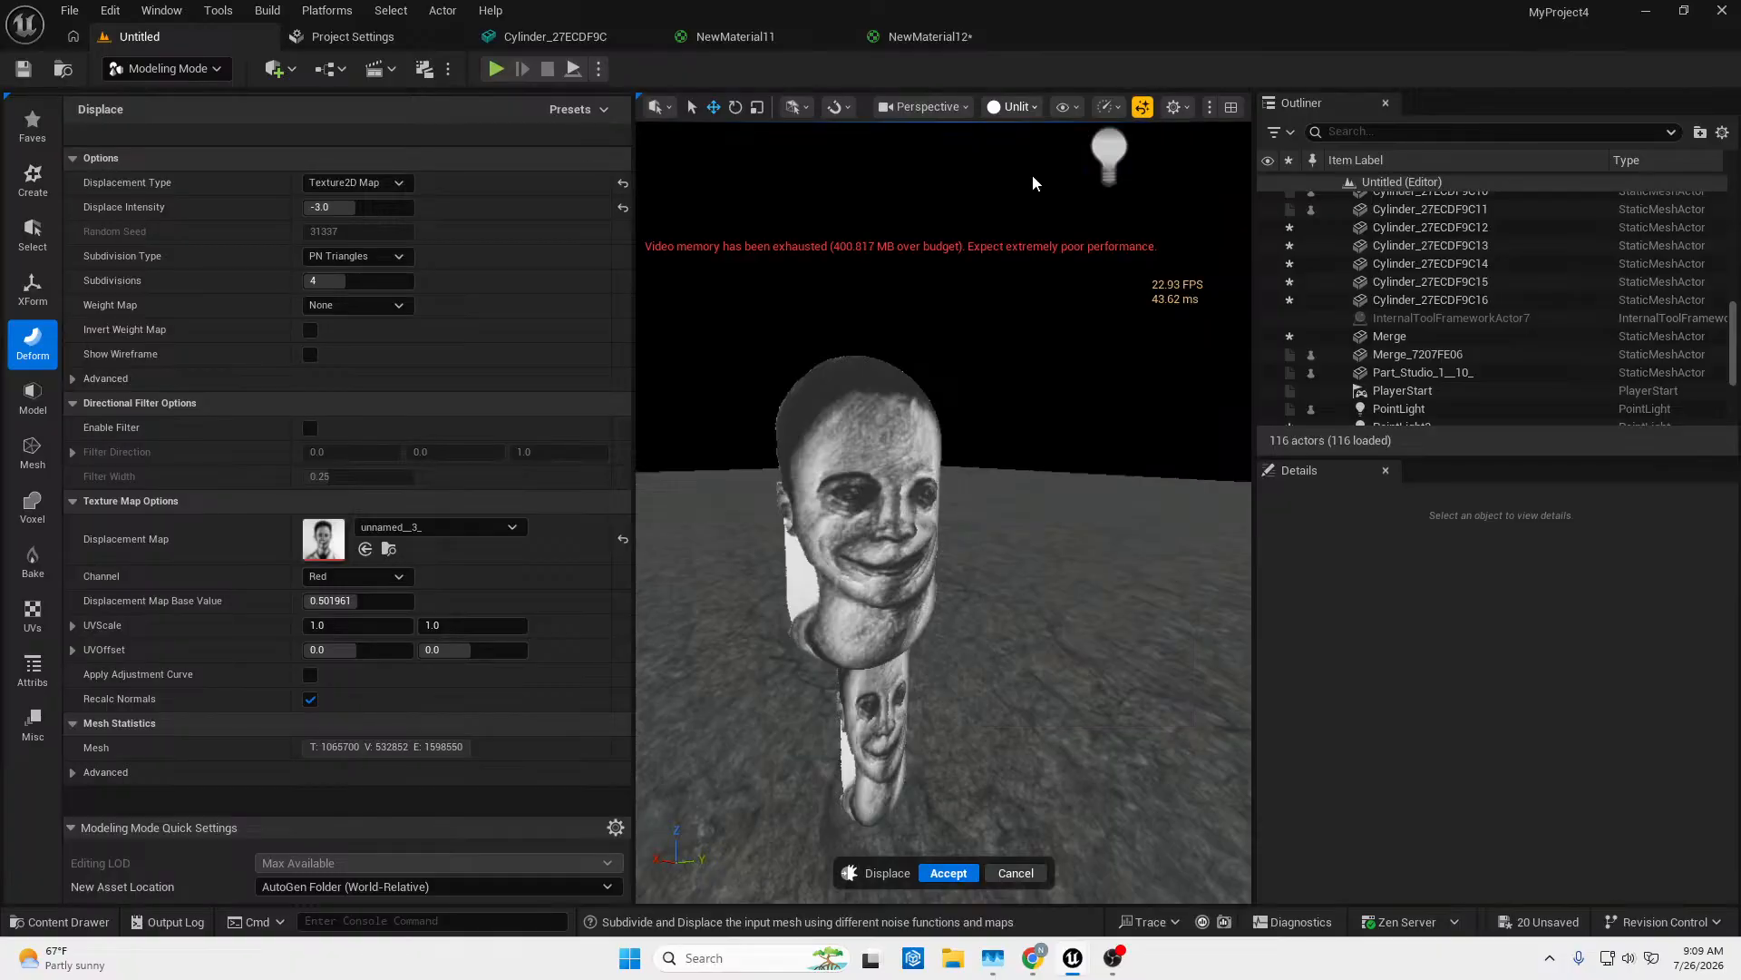
key("w")
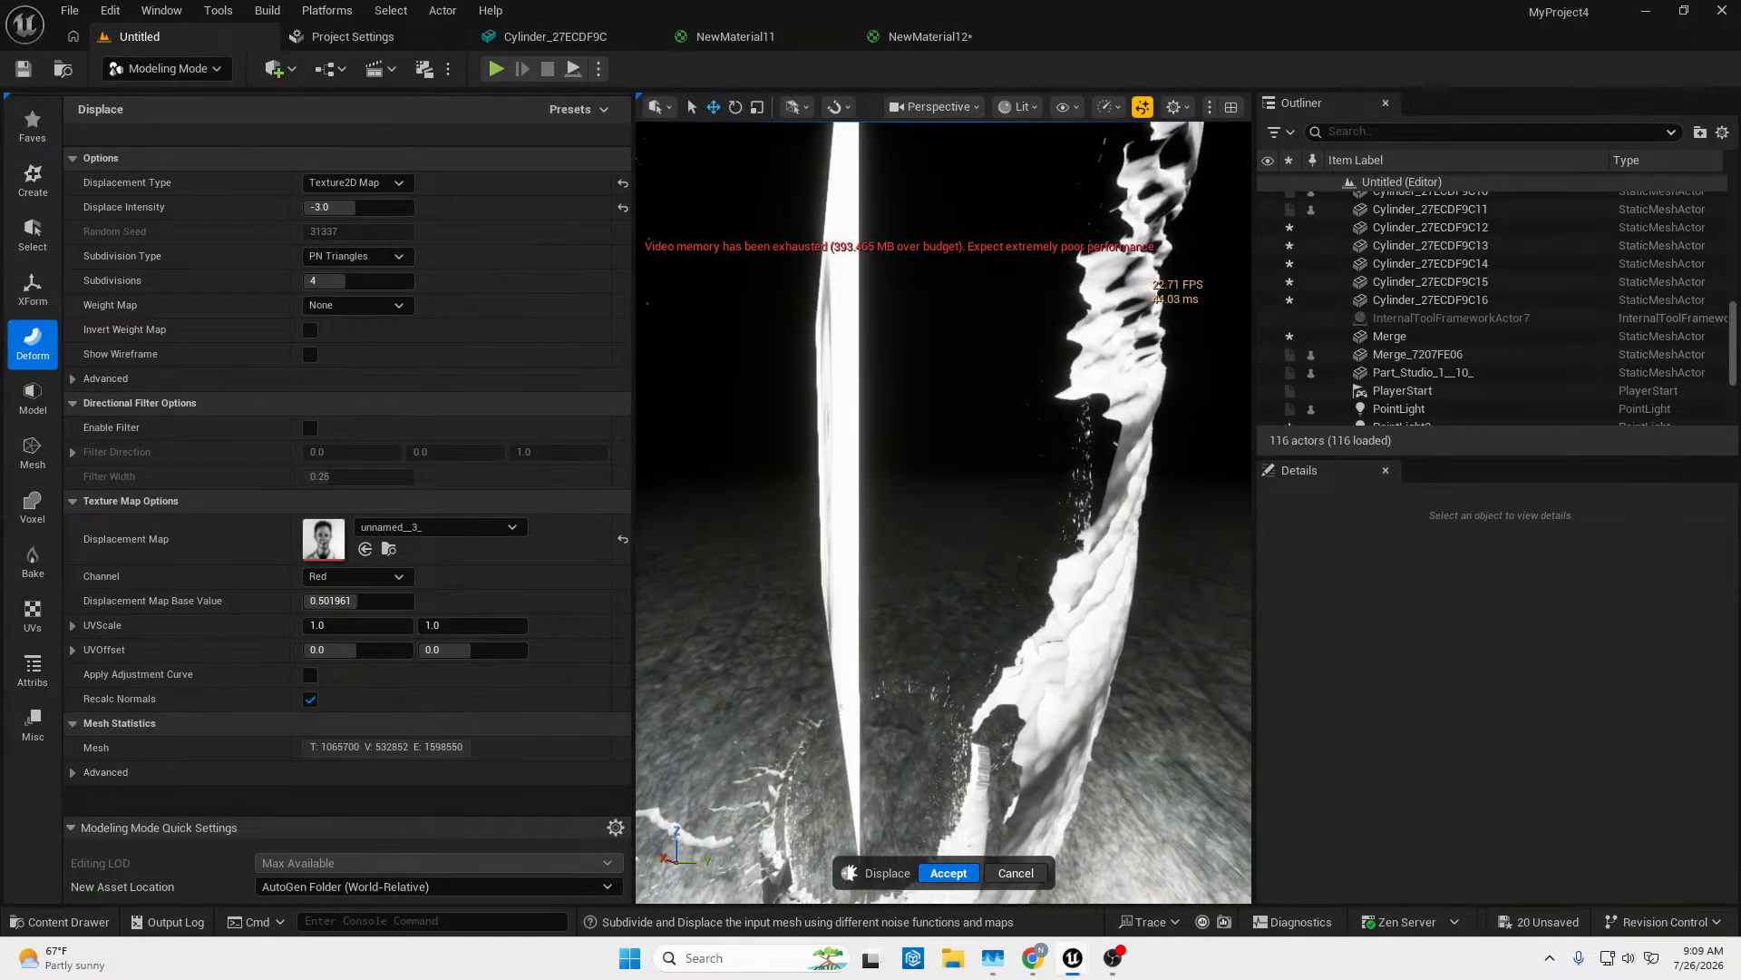
key("s")
key("w")
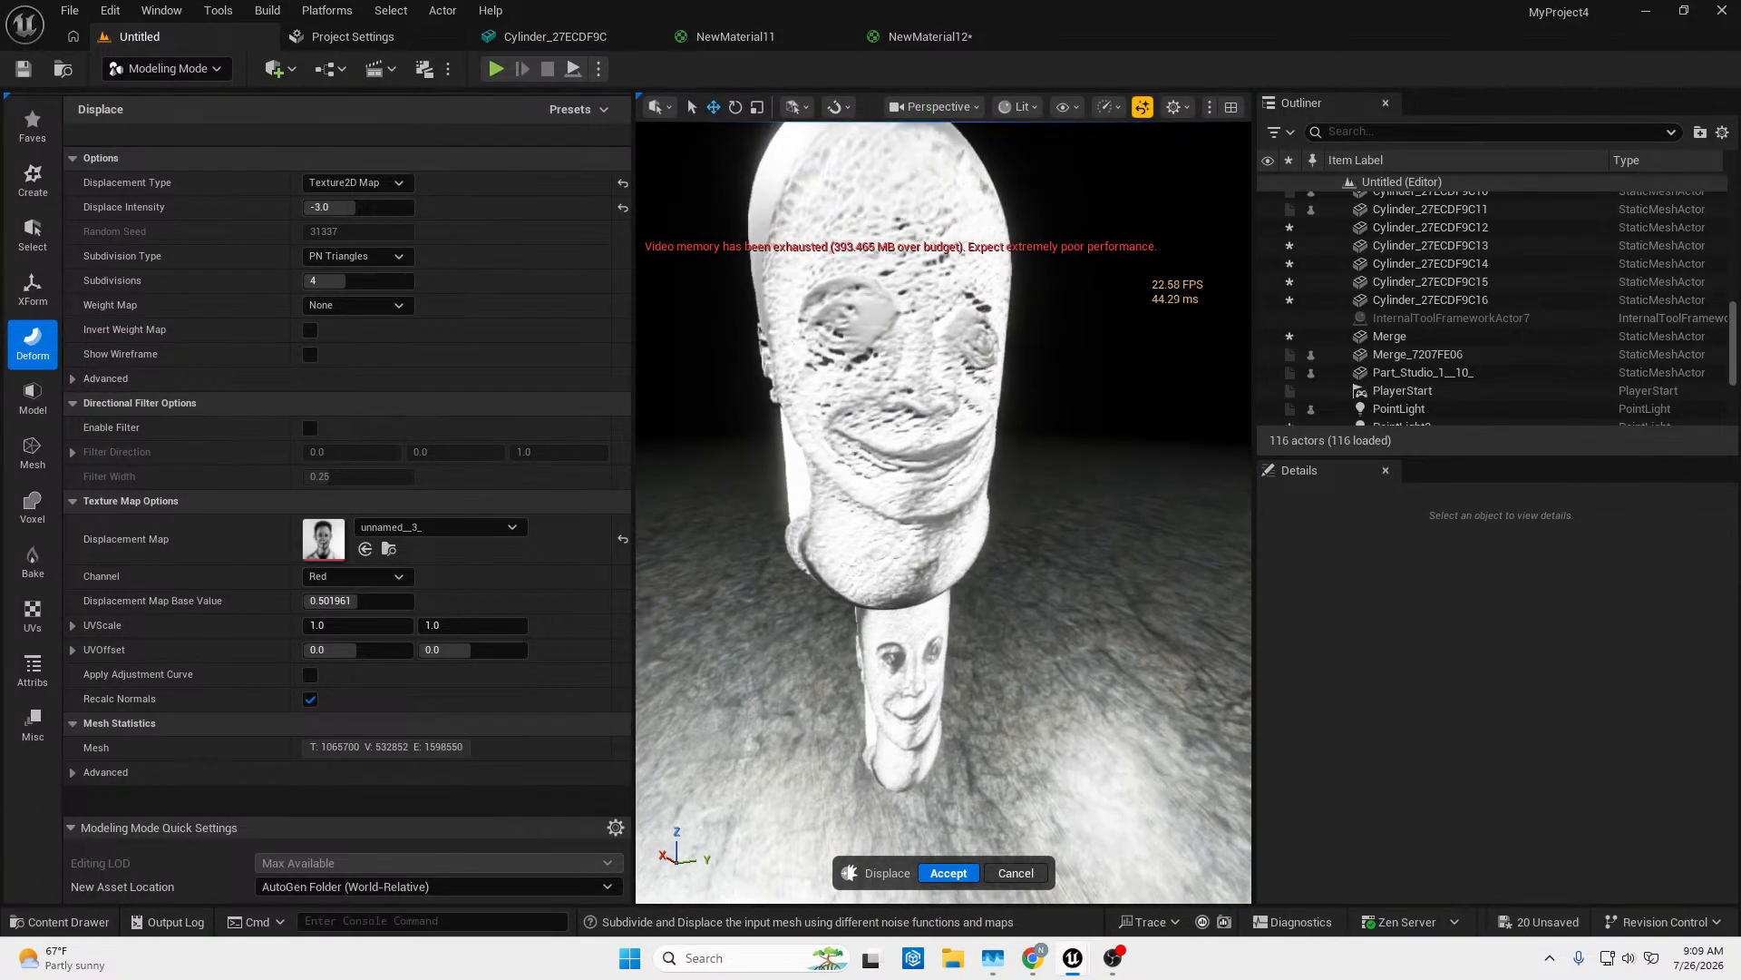
key("a")
right_click_drag(944, 365, 1102, 388)
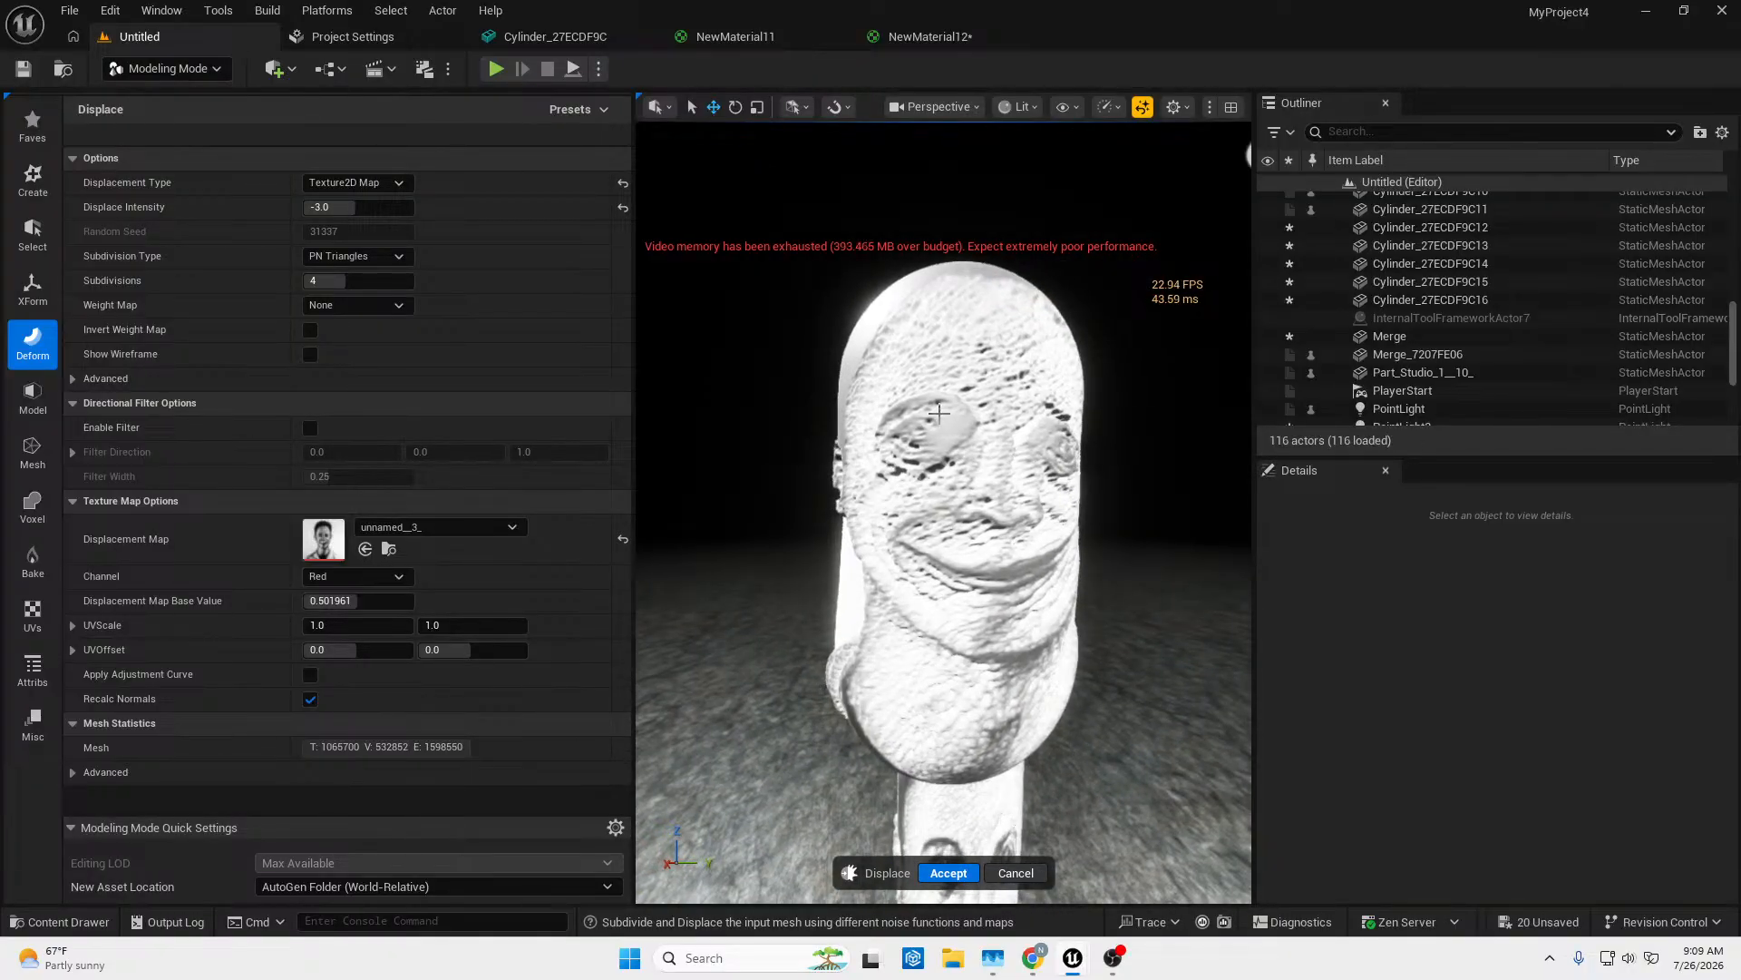
left_click(1013, 871)
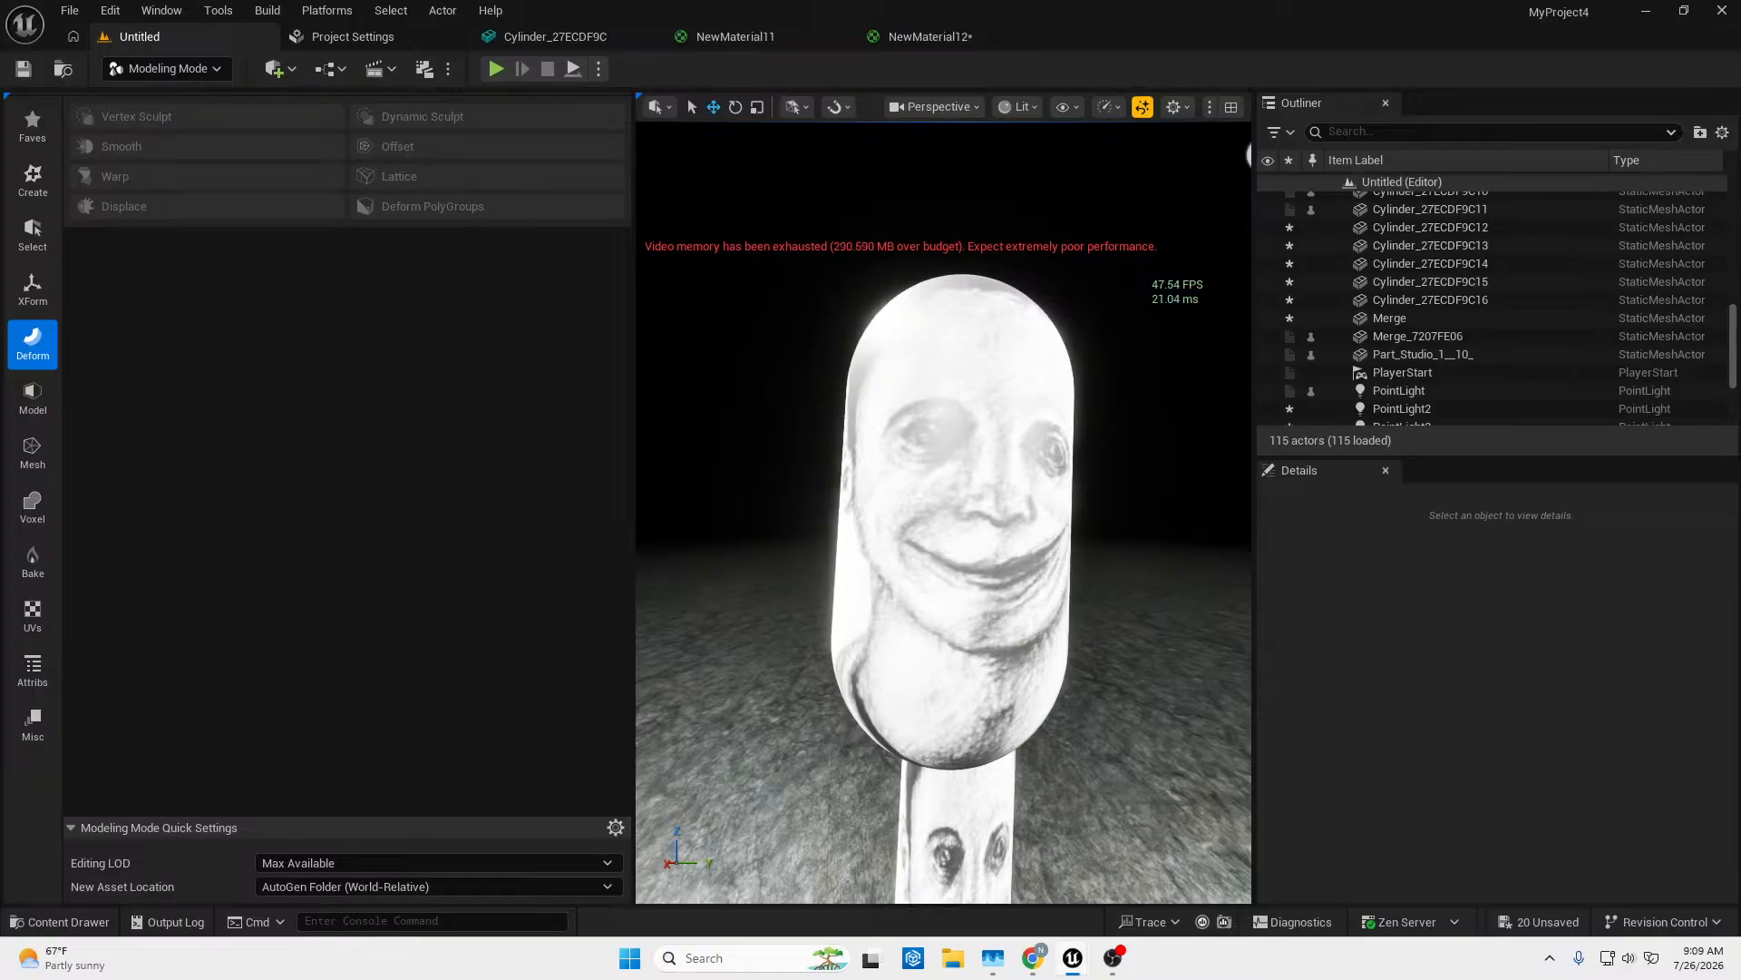
Try deleting the head mesh and the portrait plane, and undo the plane's deletion.
left_click(960, 629)
key("Delete")
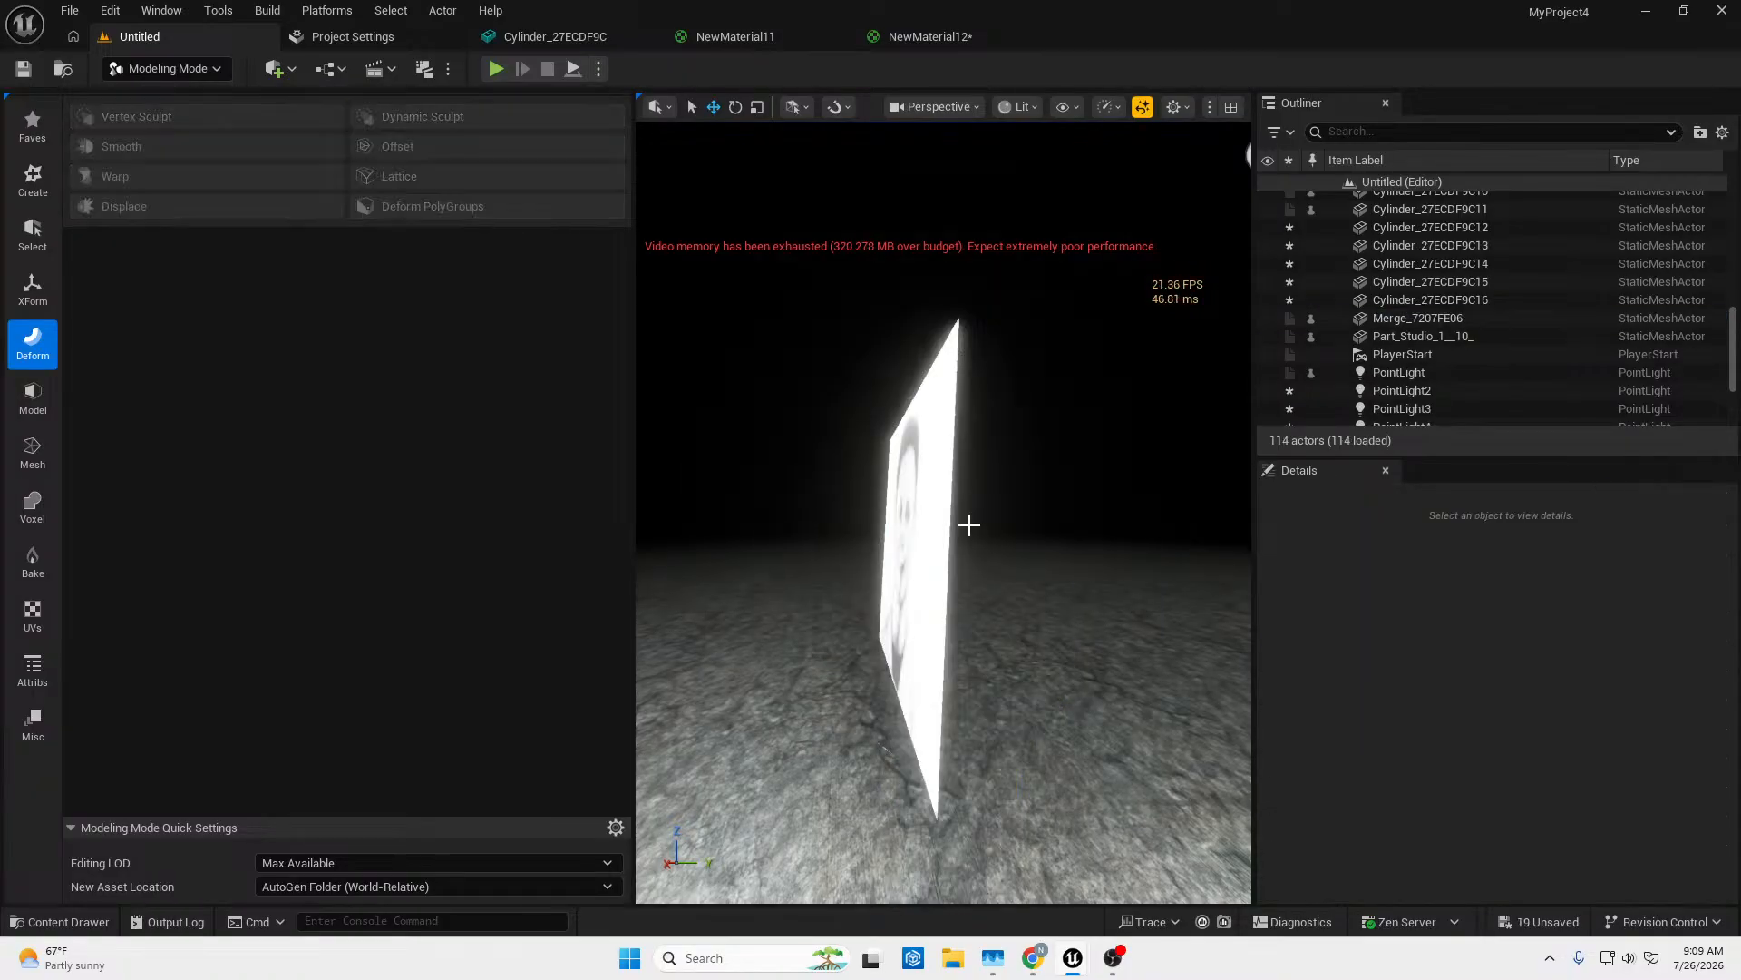
left_click(941, 477)
key("Delete")
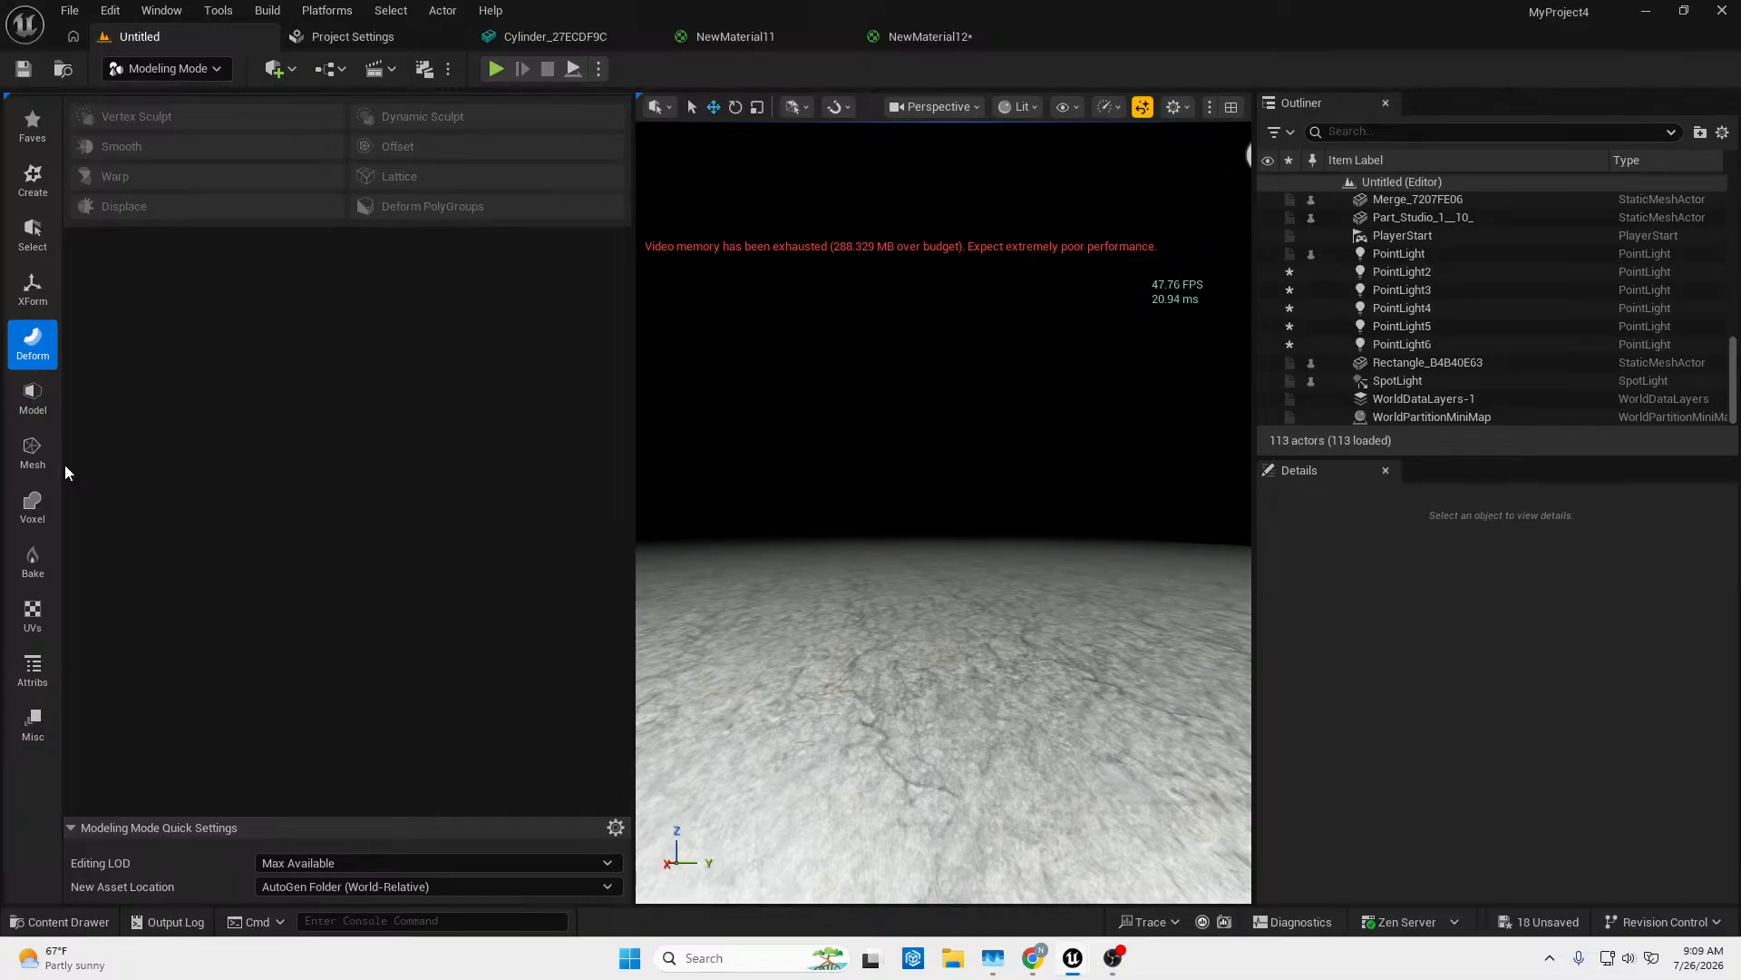
key("ctrl+z")
key("ctrl+z")
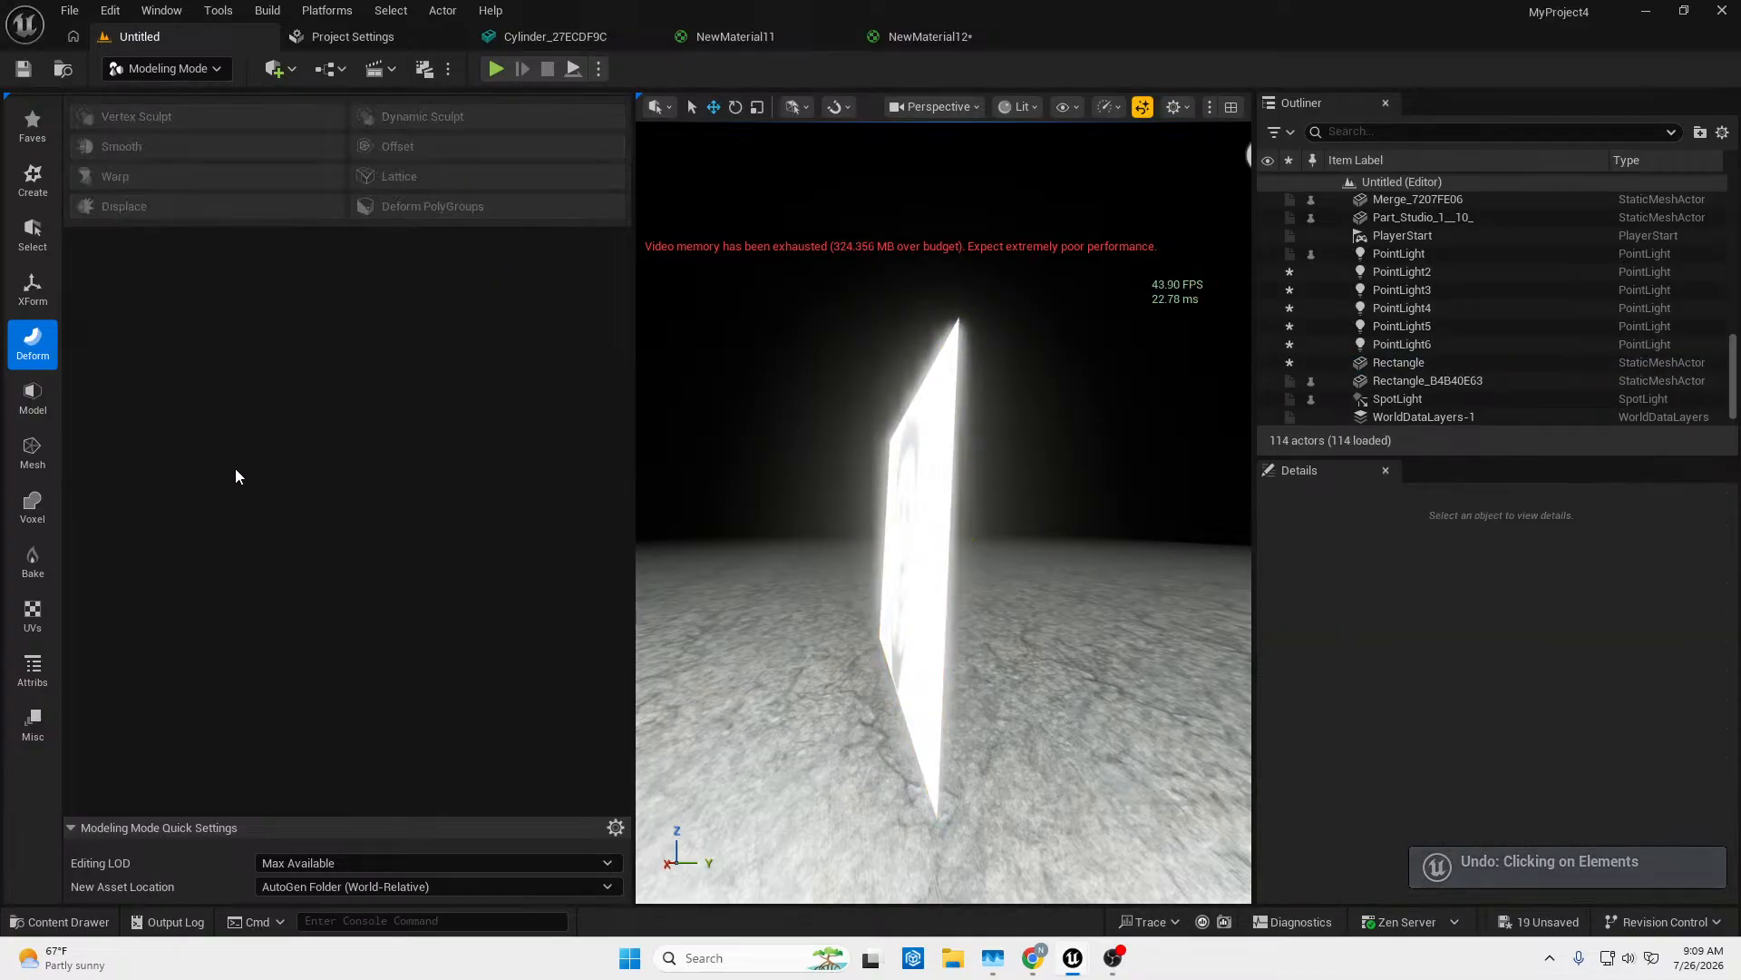
Return the viewport to Unlit view mode and undo the head mesh's deletion.
left_click(1017, 106)
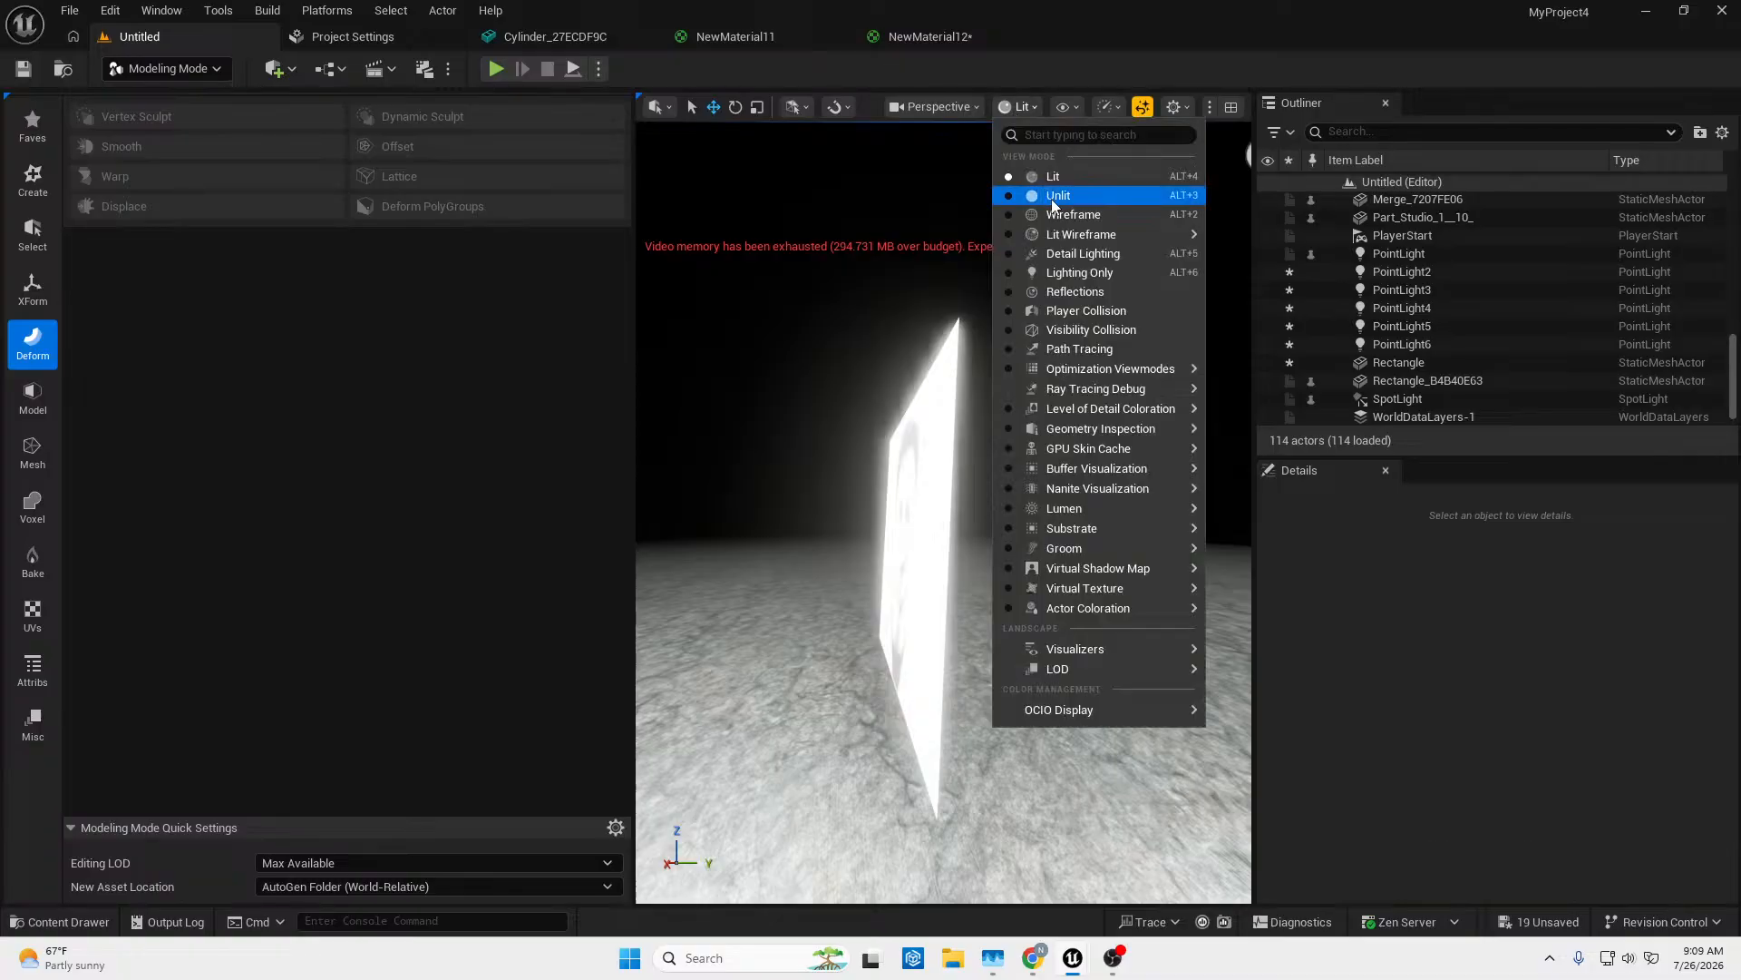
left_click(1050, 192)
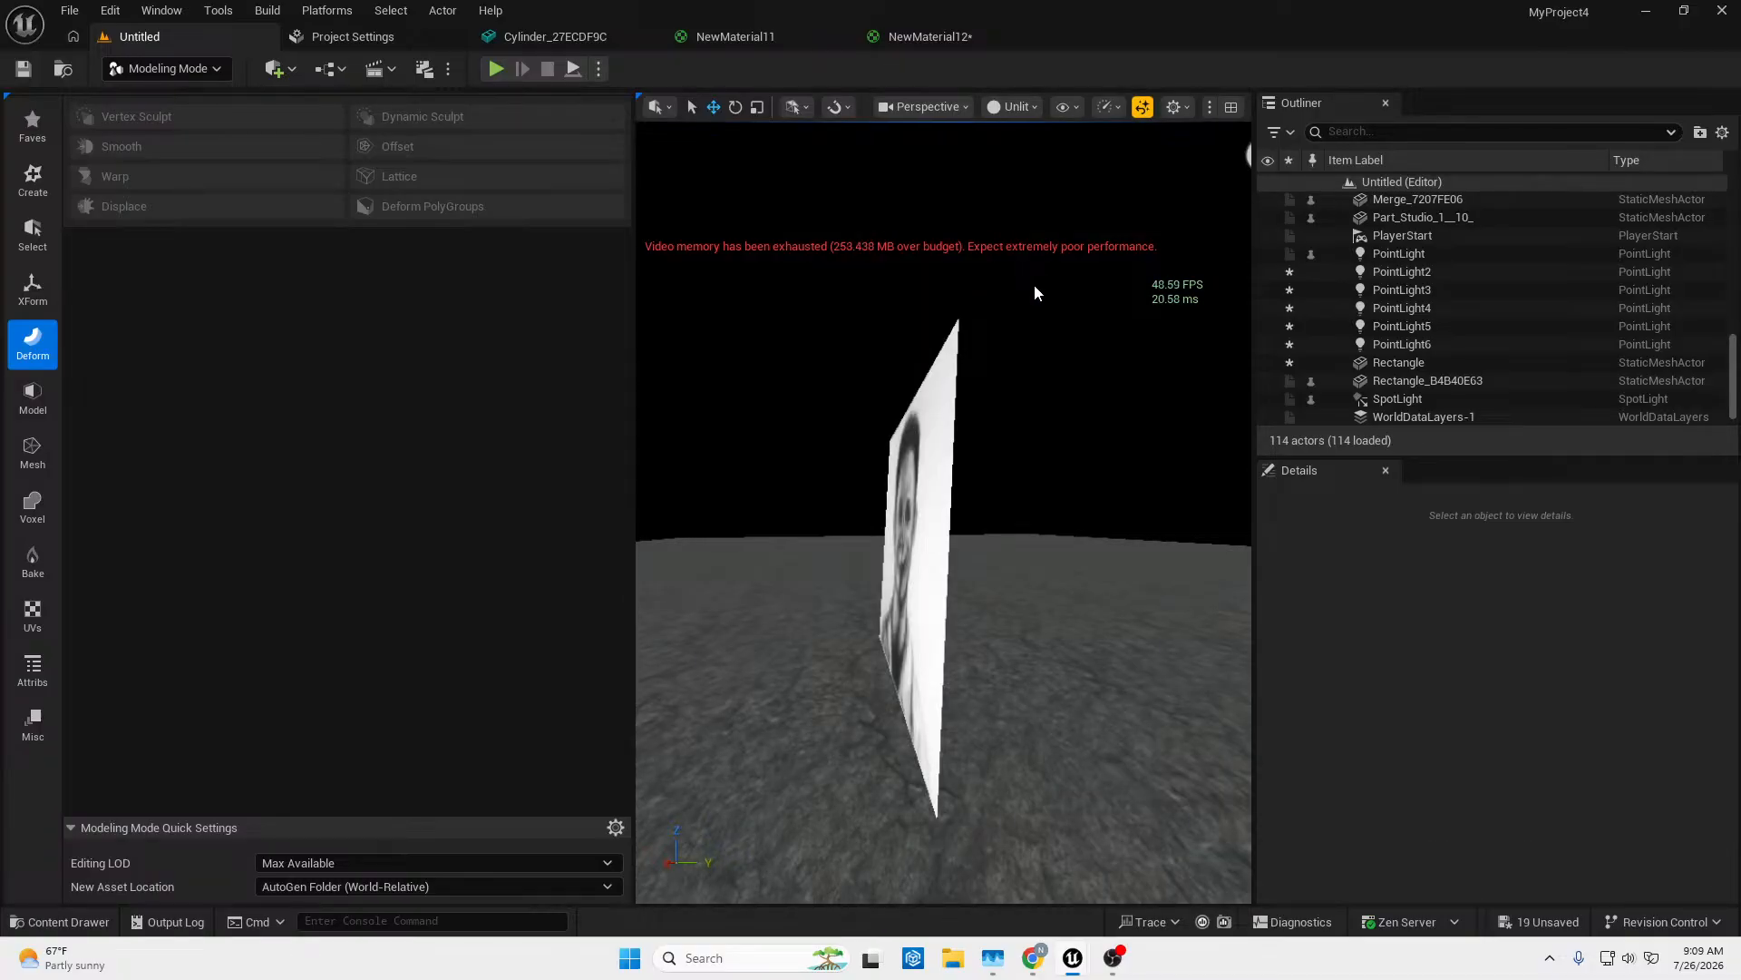
key("ctrl+z")
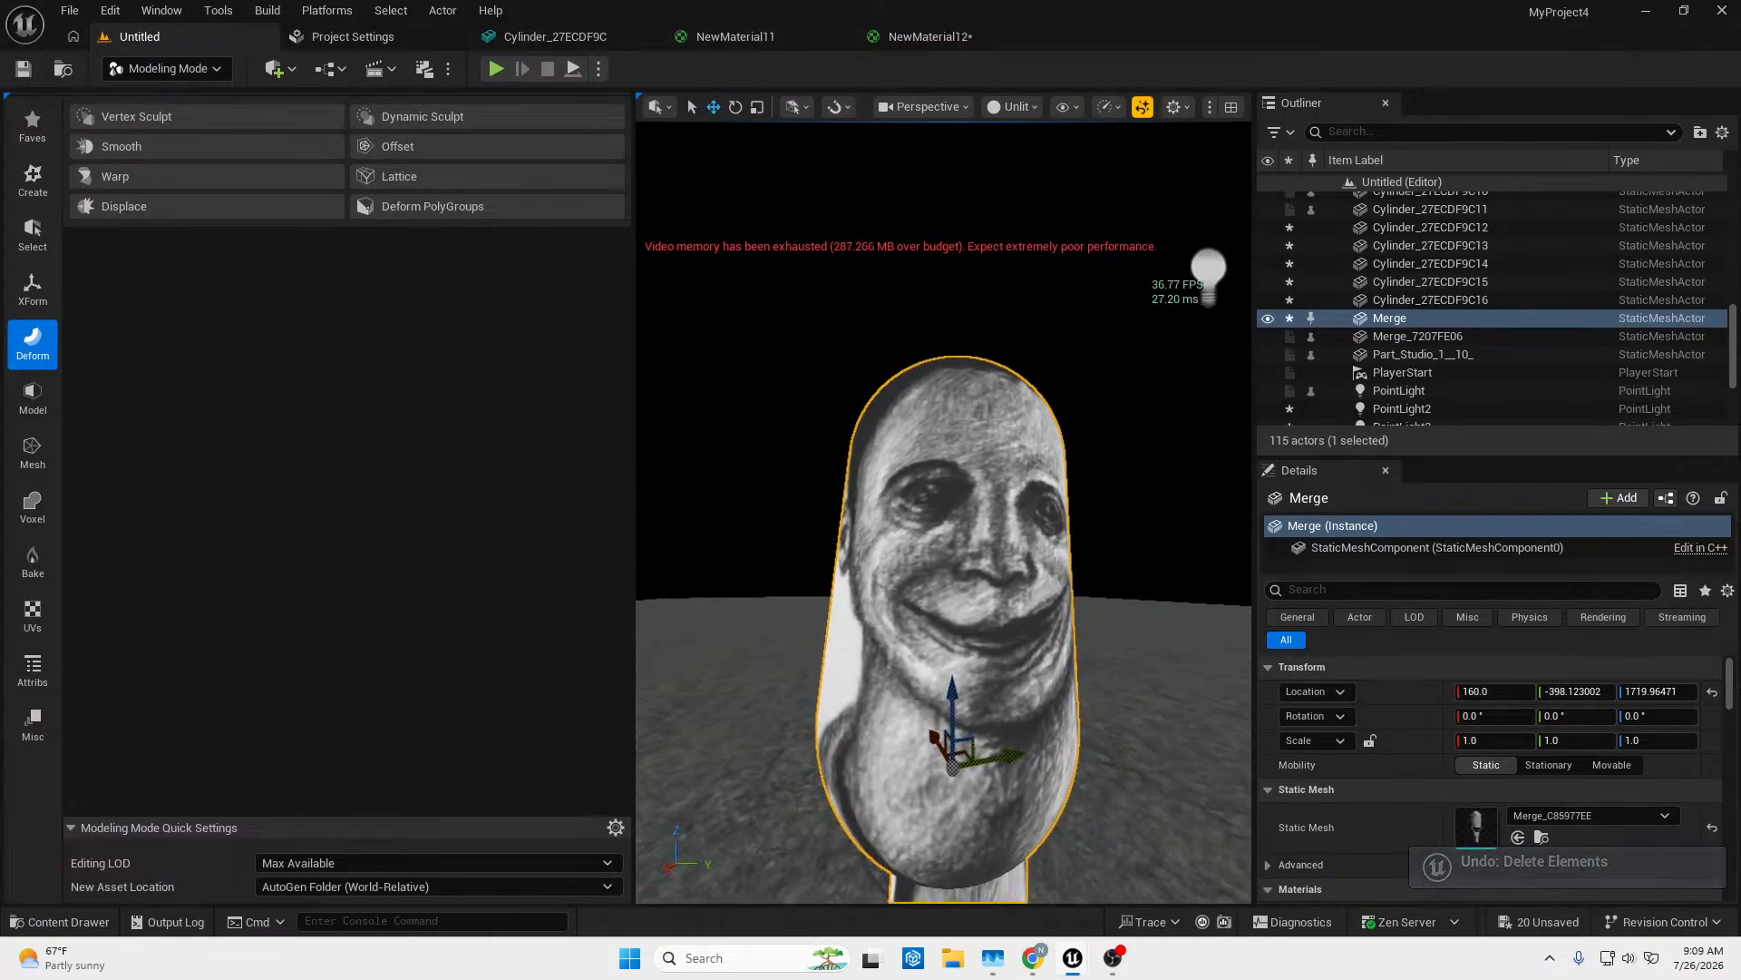
Examine how the portrait material wraps around the undisplaced head from several distances and angles.
right_click_drag(944, 512, 486, 485)
key("w")
key("w")
key("s")
key("w")
key("s")
key("w")
key("w")
key("e")
key("s")
key("w")
key("e")
key("w")
key("s")
key("s")
key("w")
key("s")
key("w")
key("s")
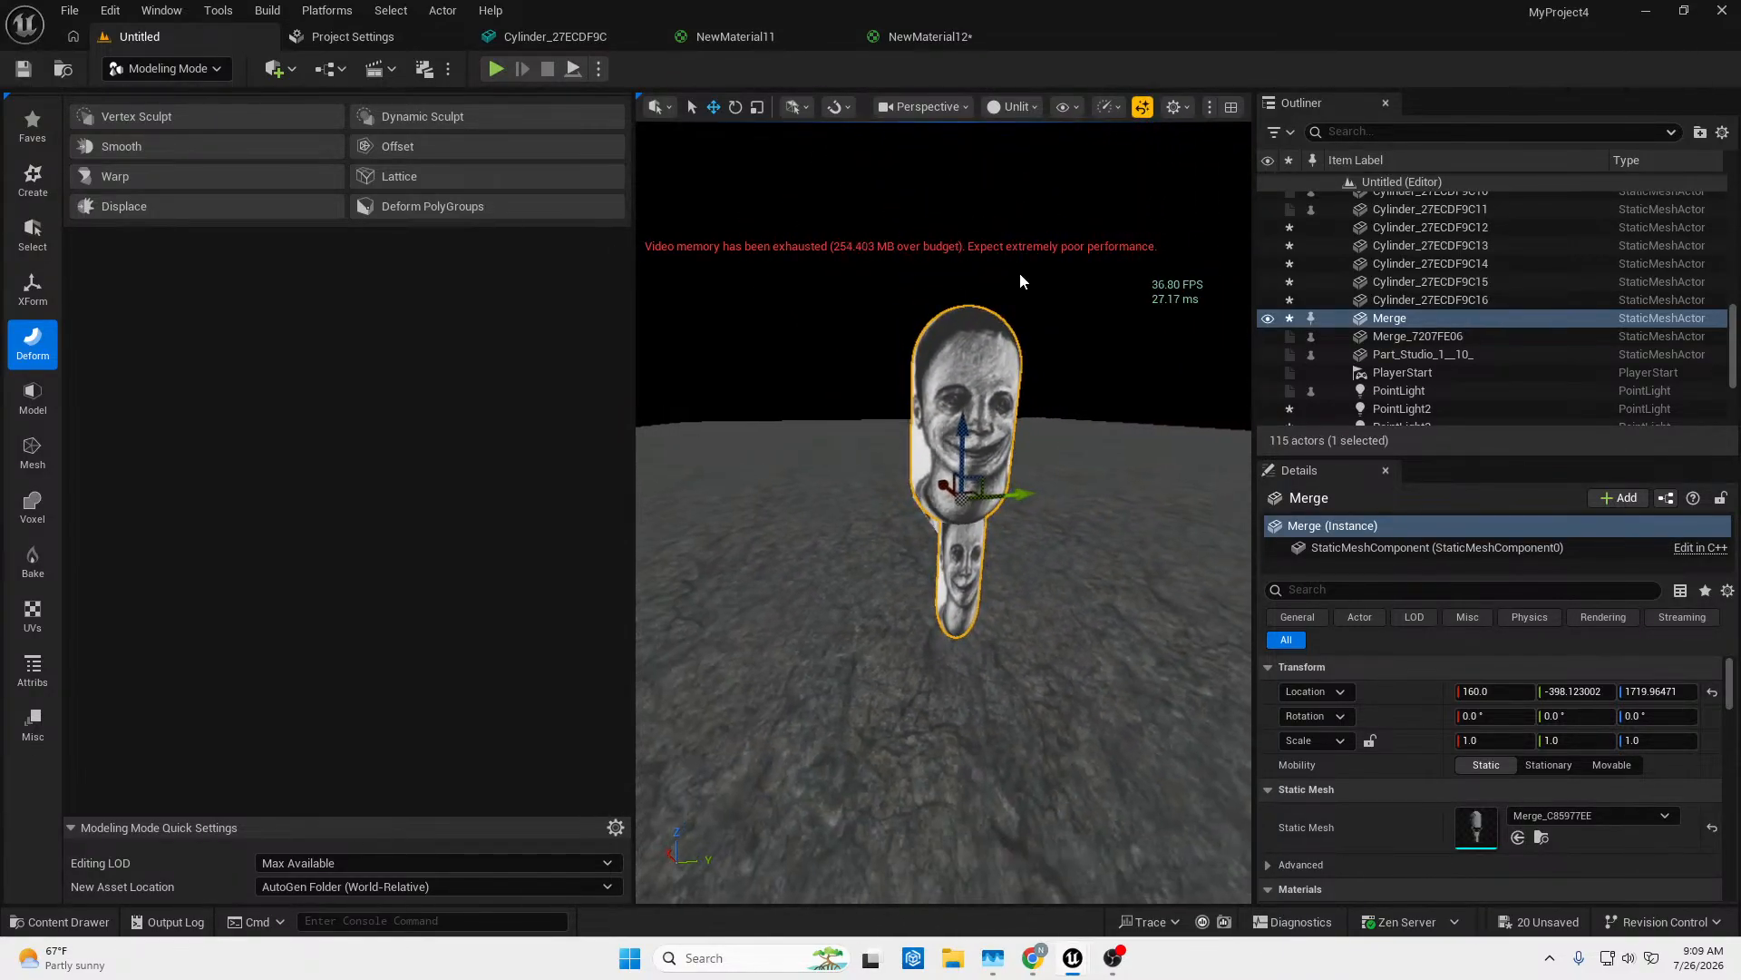
Delete the merged head mesh and the portrait reference plane from the level.
key("Delete")
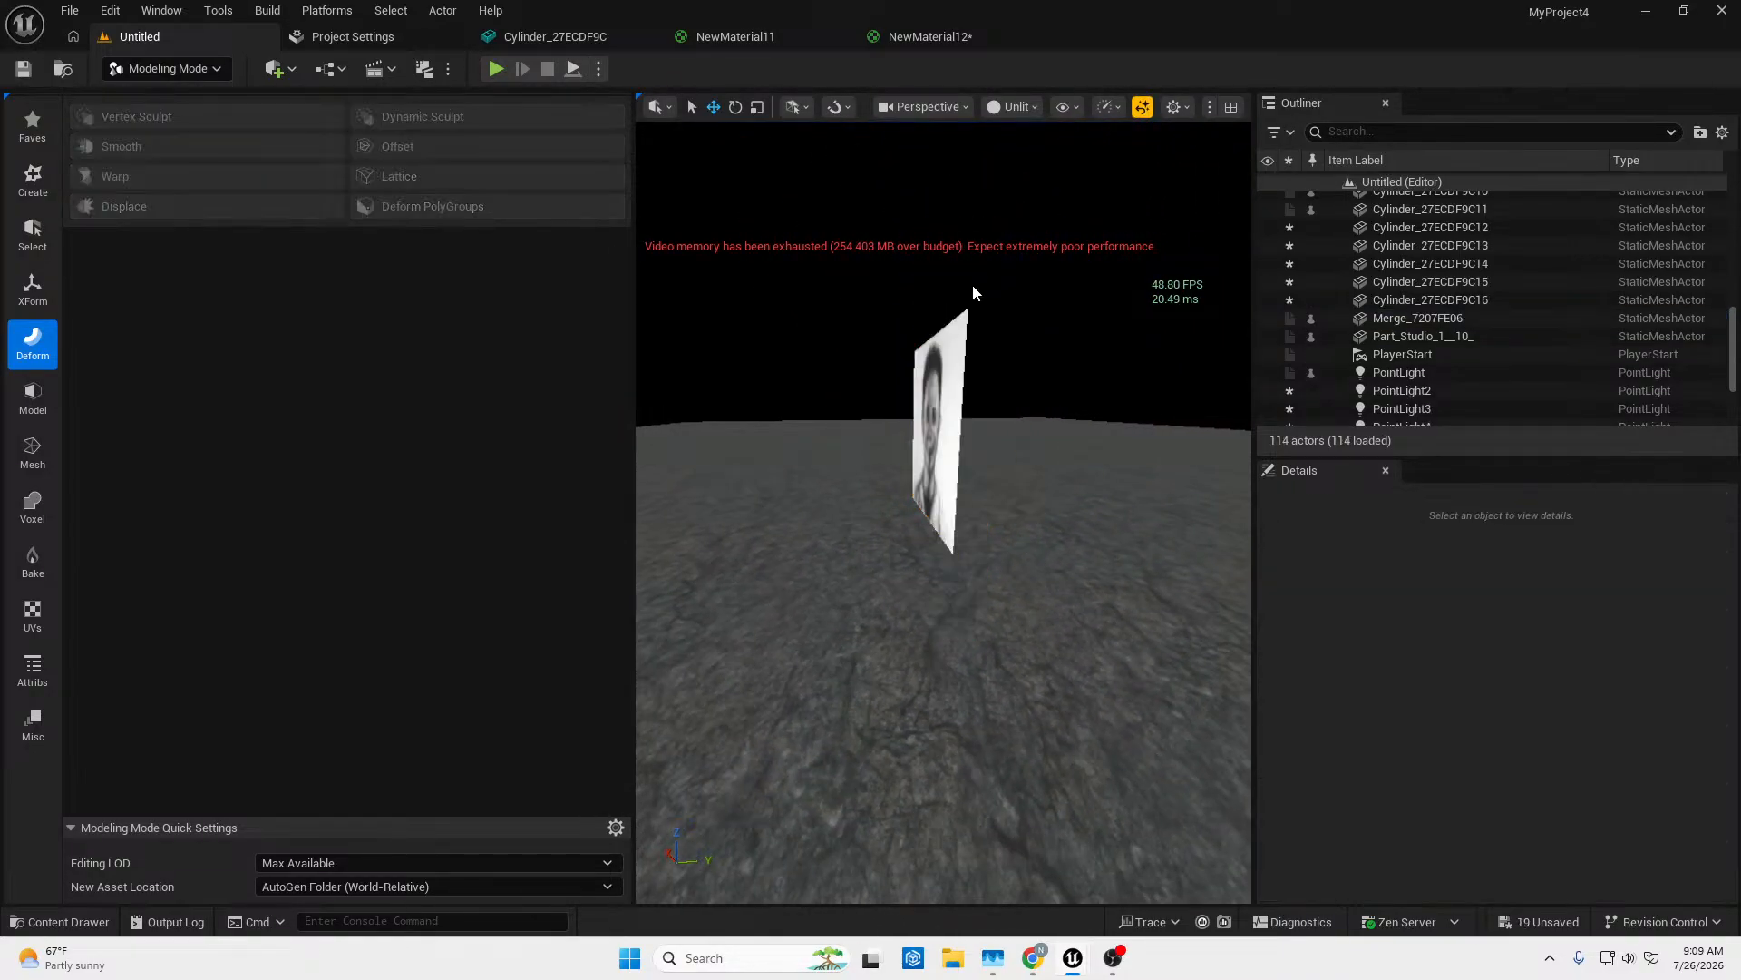
right_click_drag(944, 332, 939, 332)
left_click(939, 332)
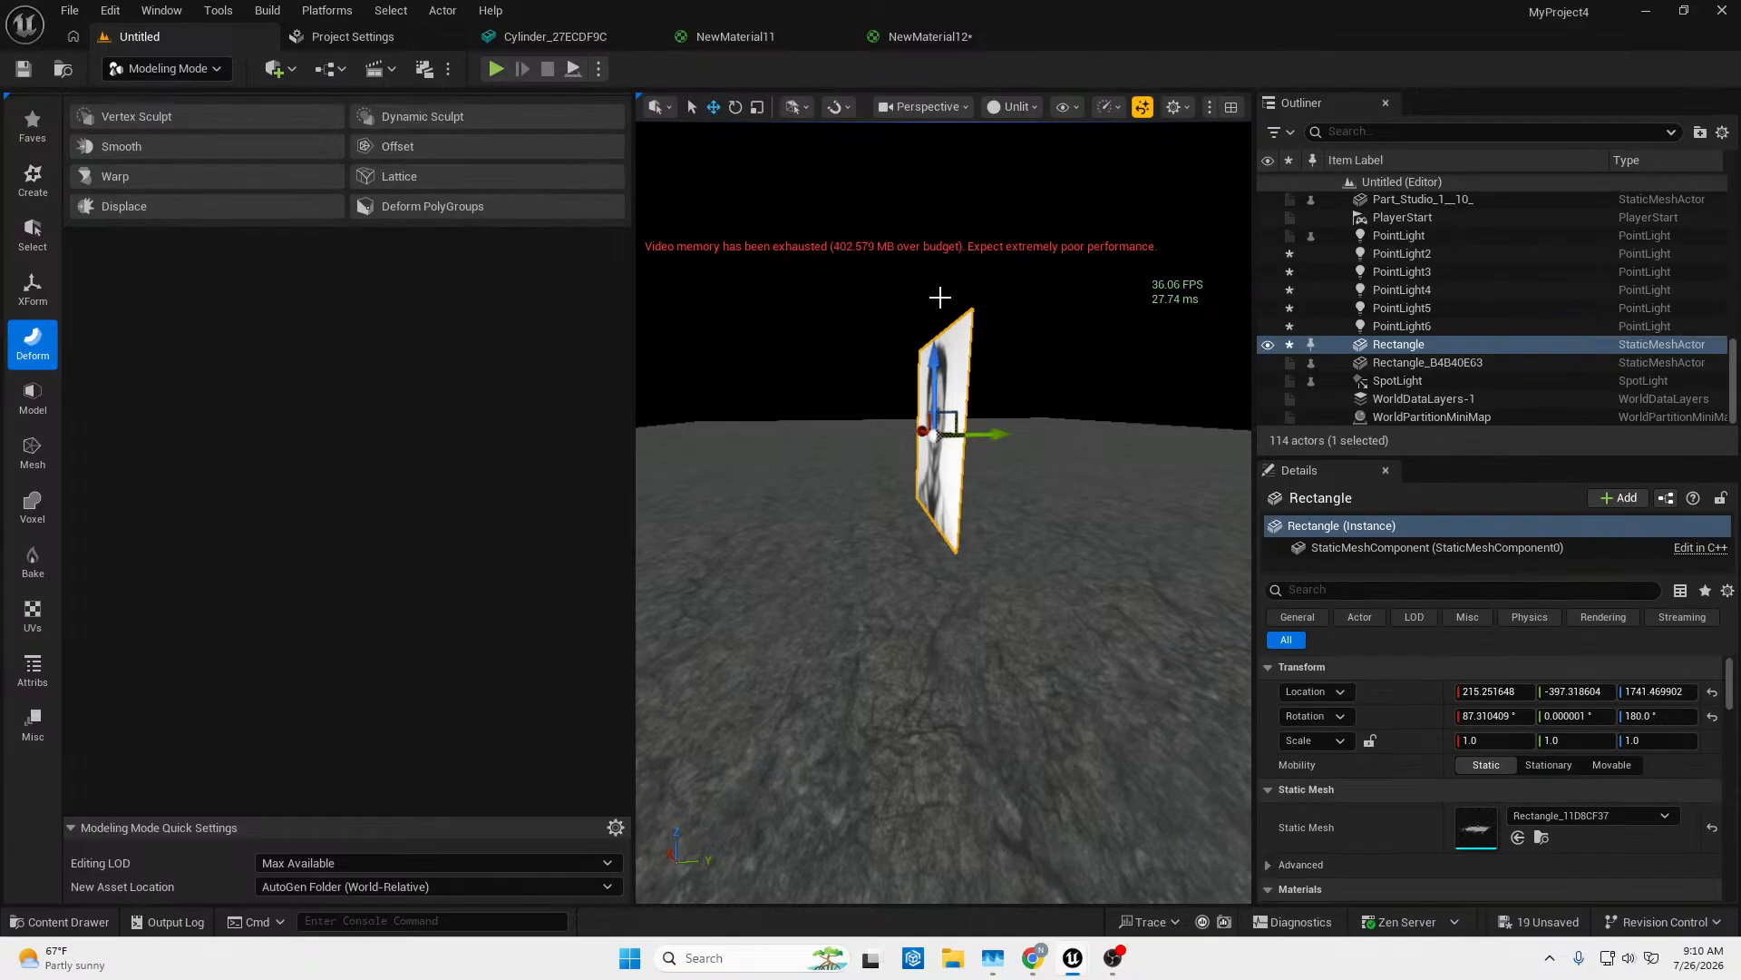
key("Delete")
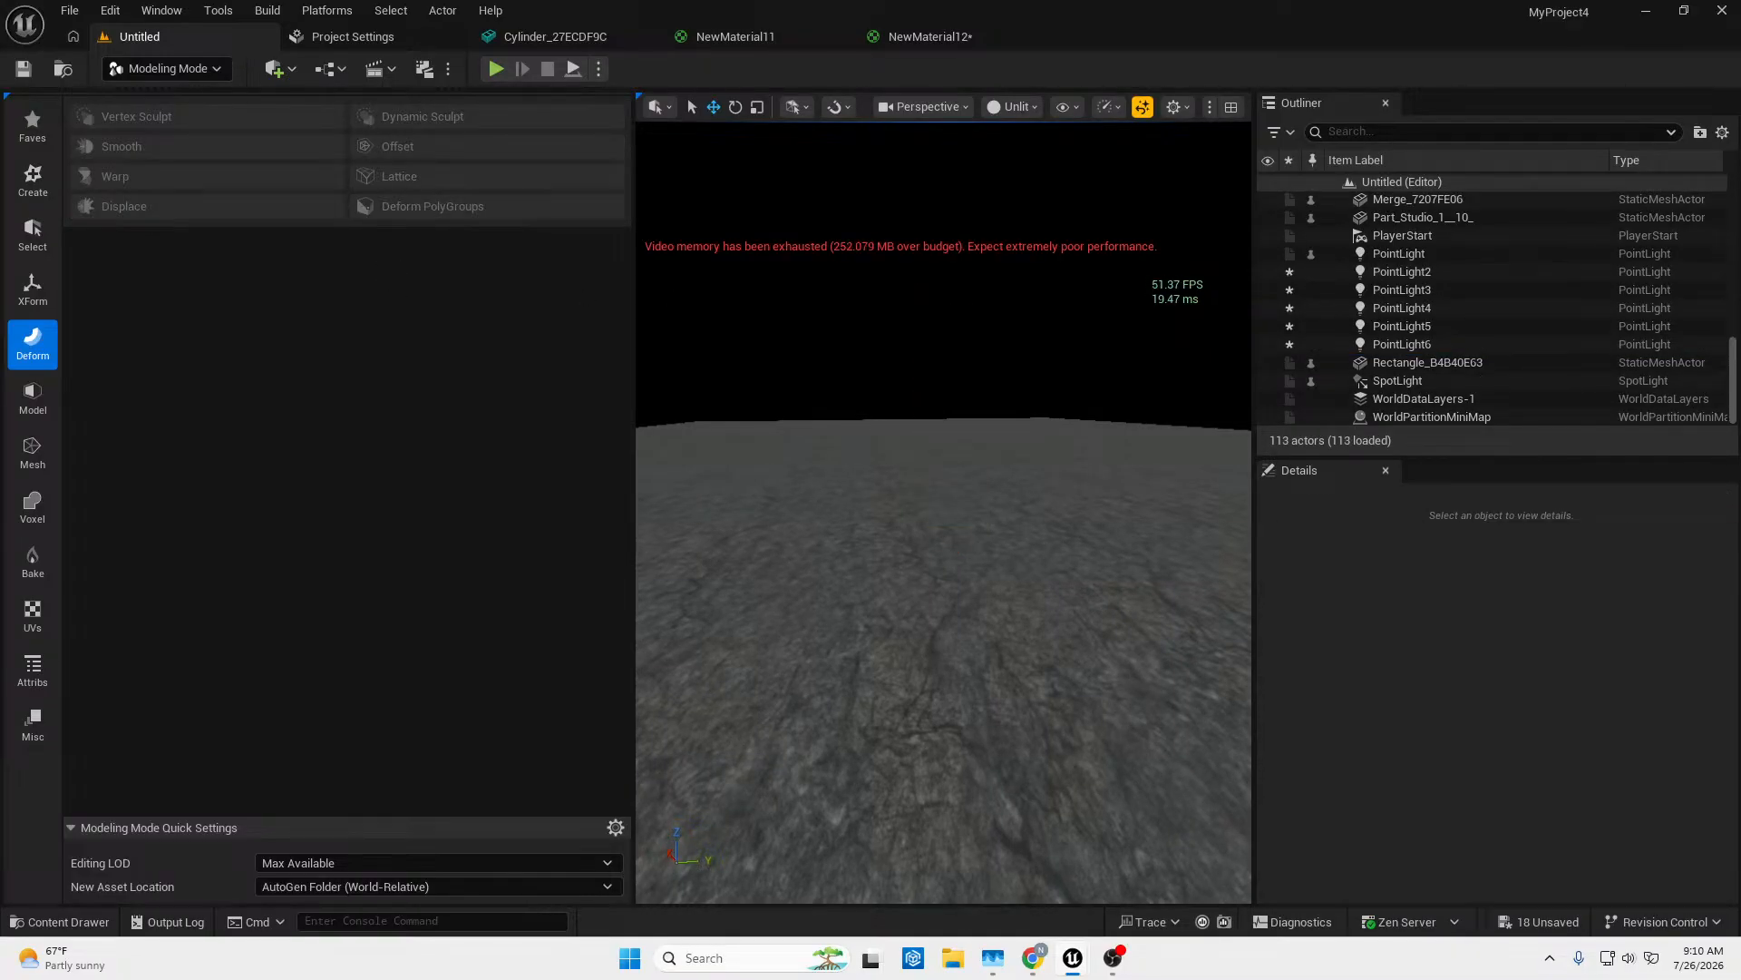
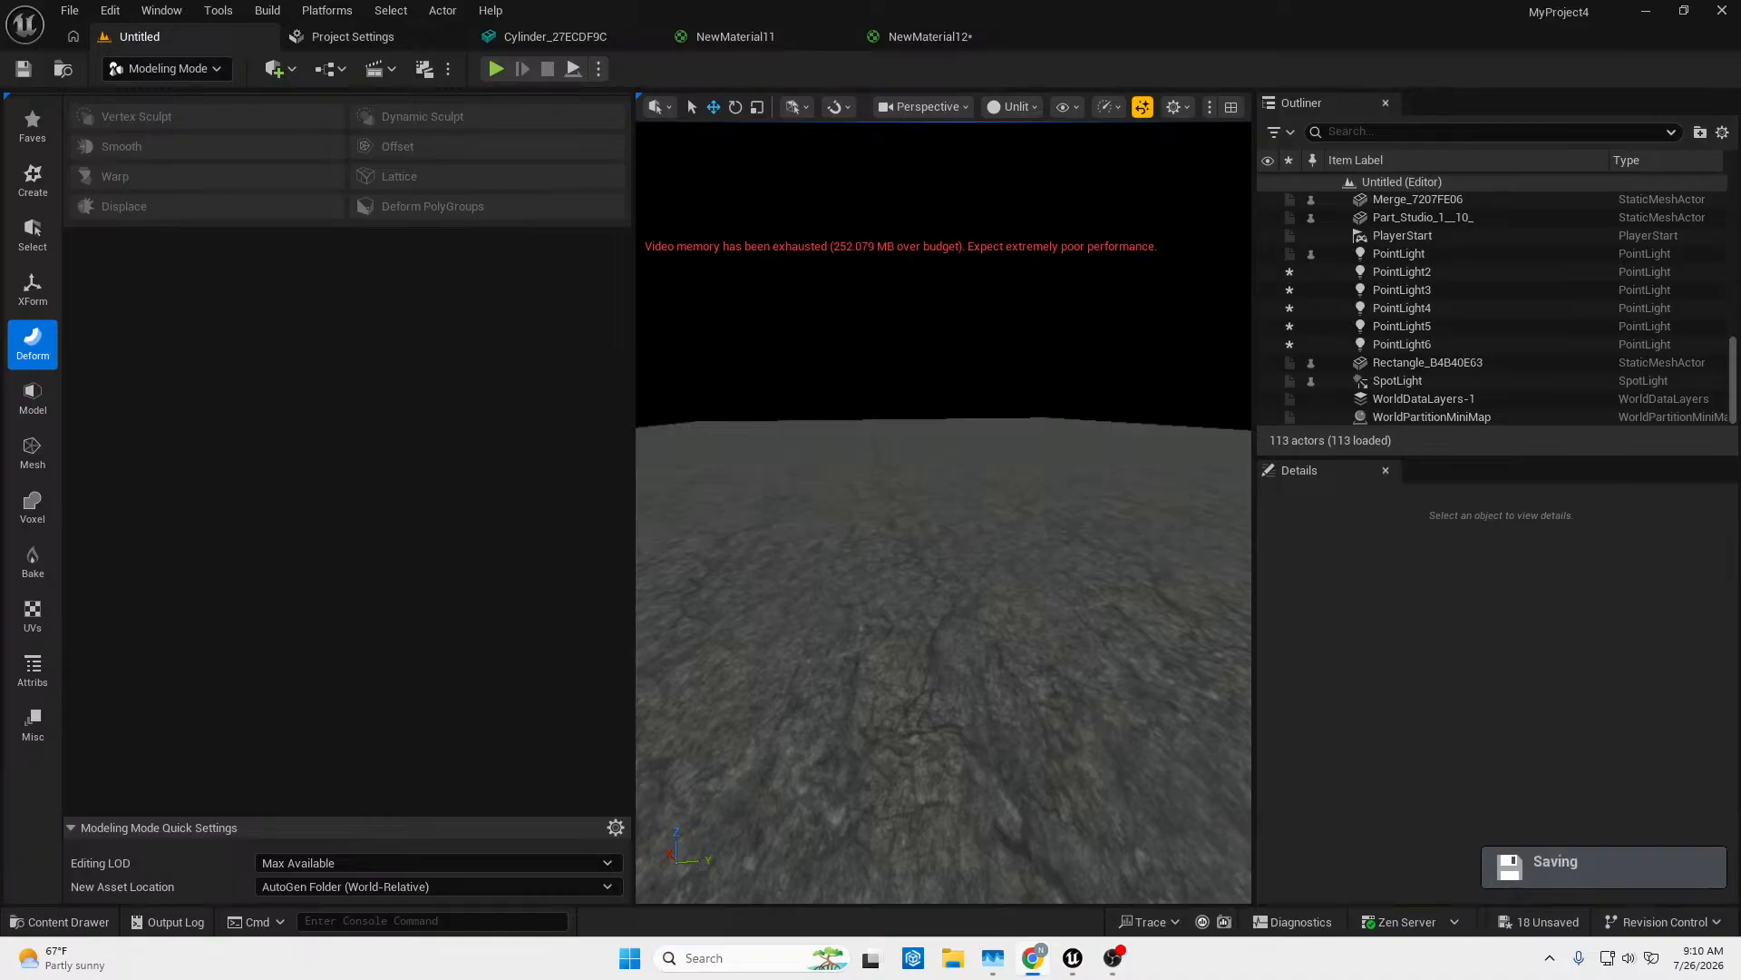
Switch to Sketchfab in the browser and search the 3D models for "huminoid".
left_click_drag(0, 4, 827, 93)
left_click(920, 90)
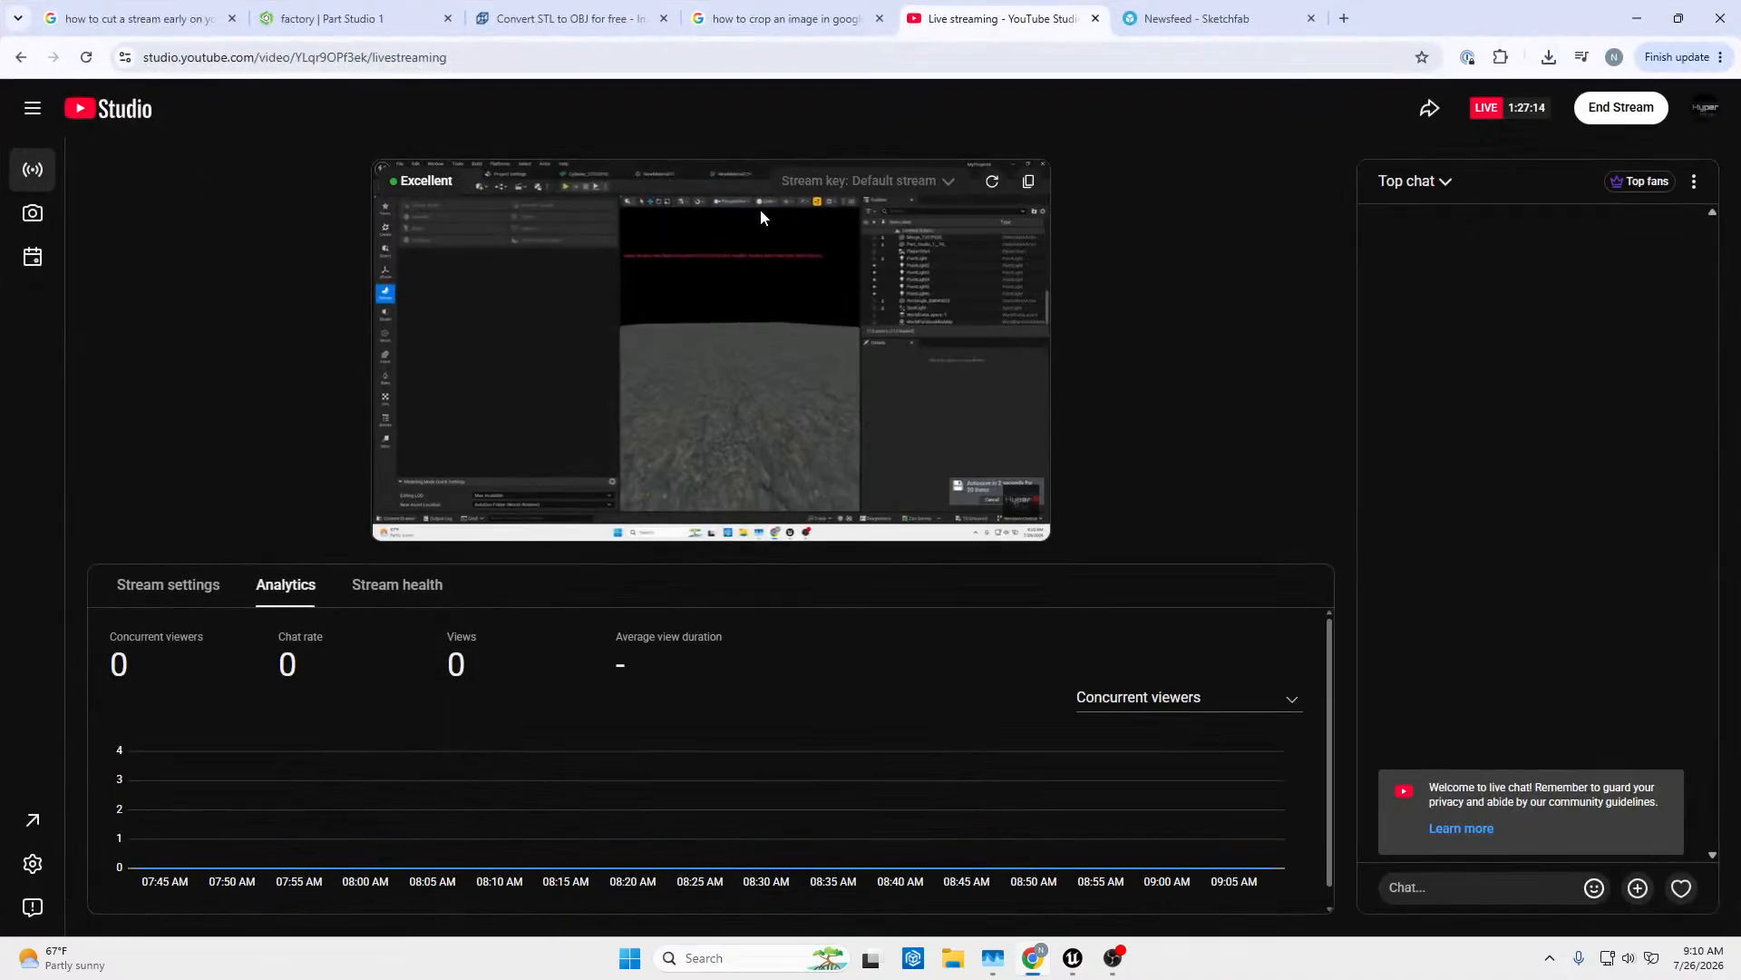
left_click(1212, 24)
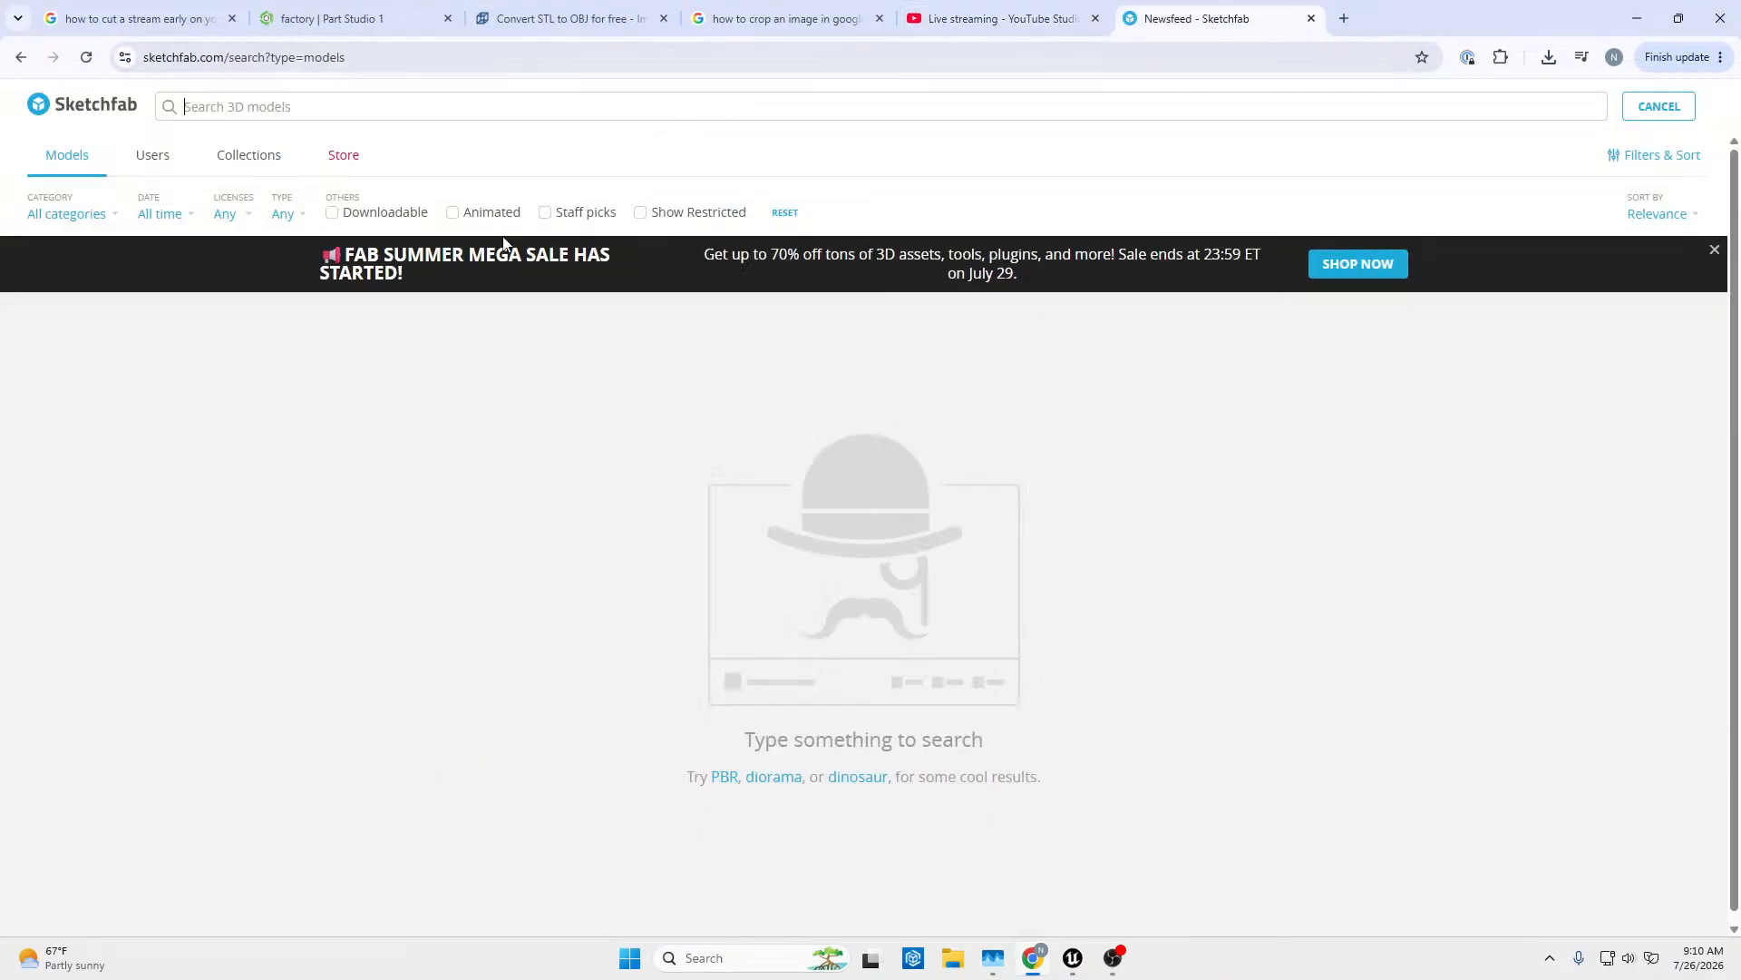
left_click(233, 113)
type("hum")
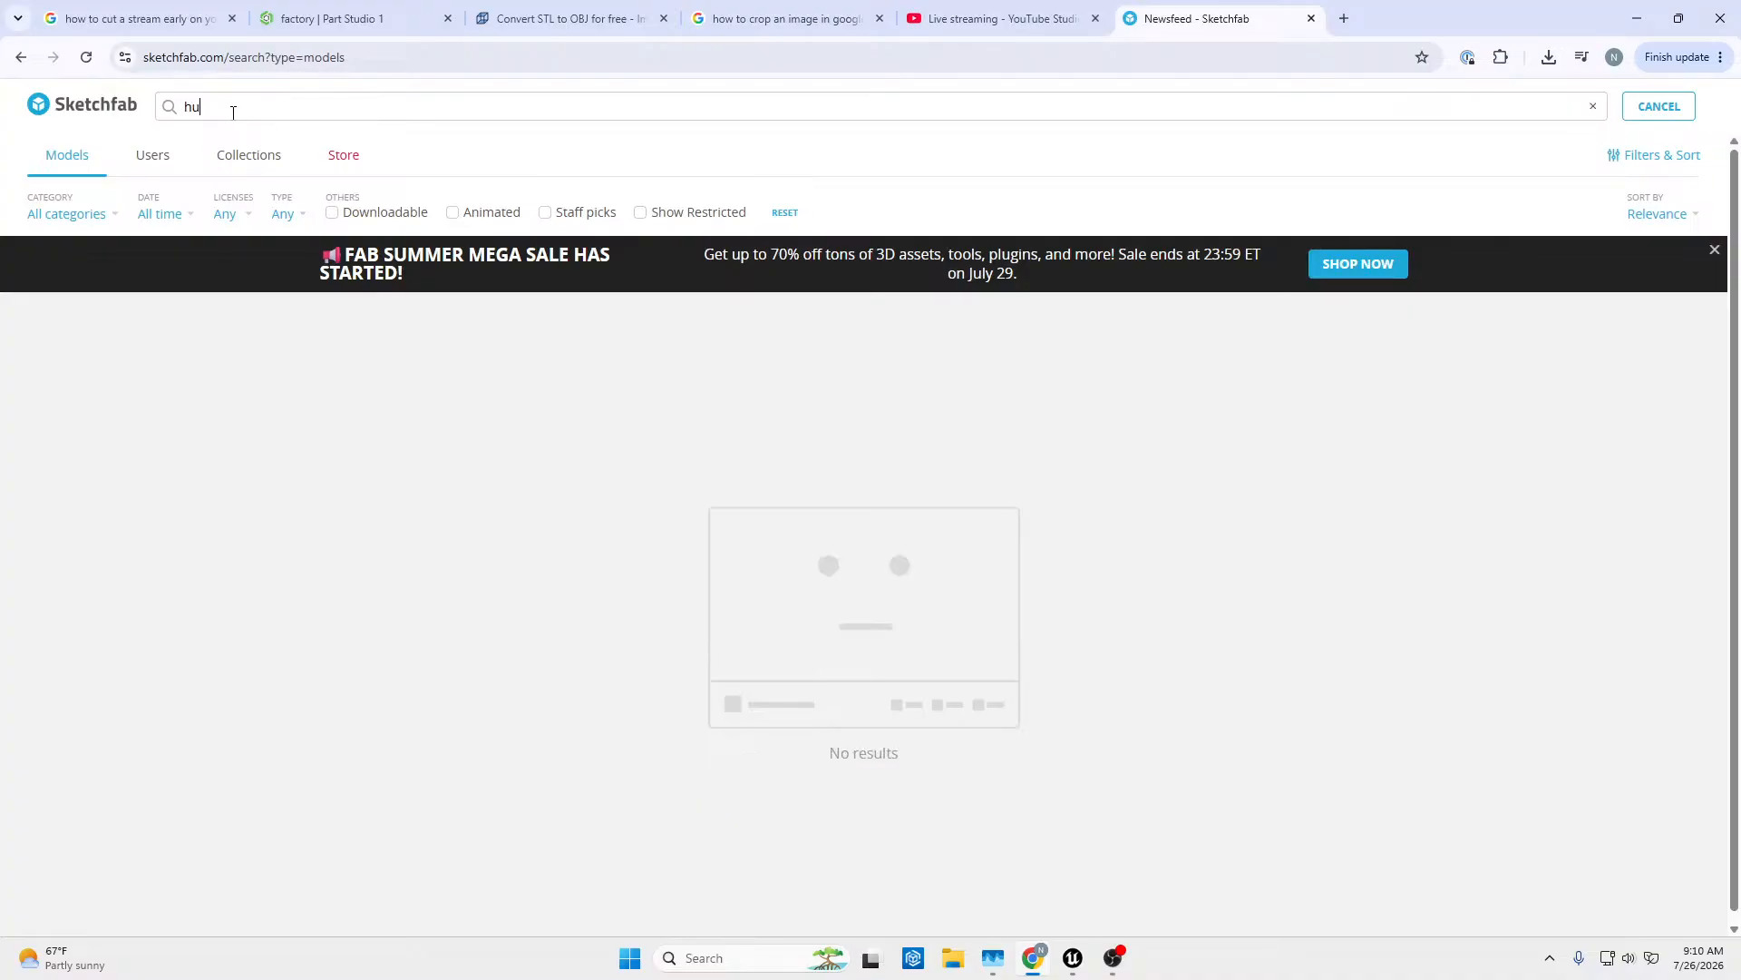
type("inoid")
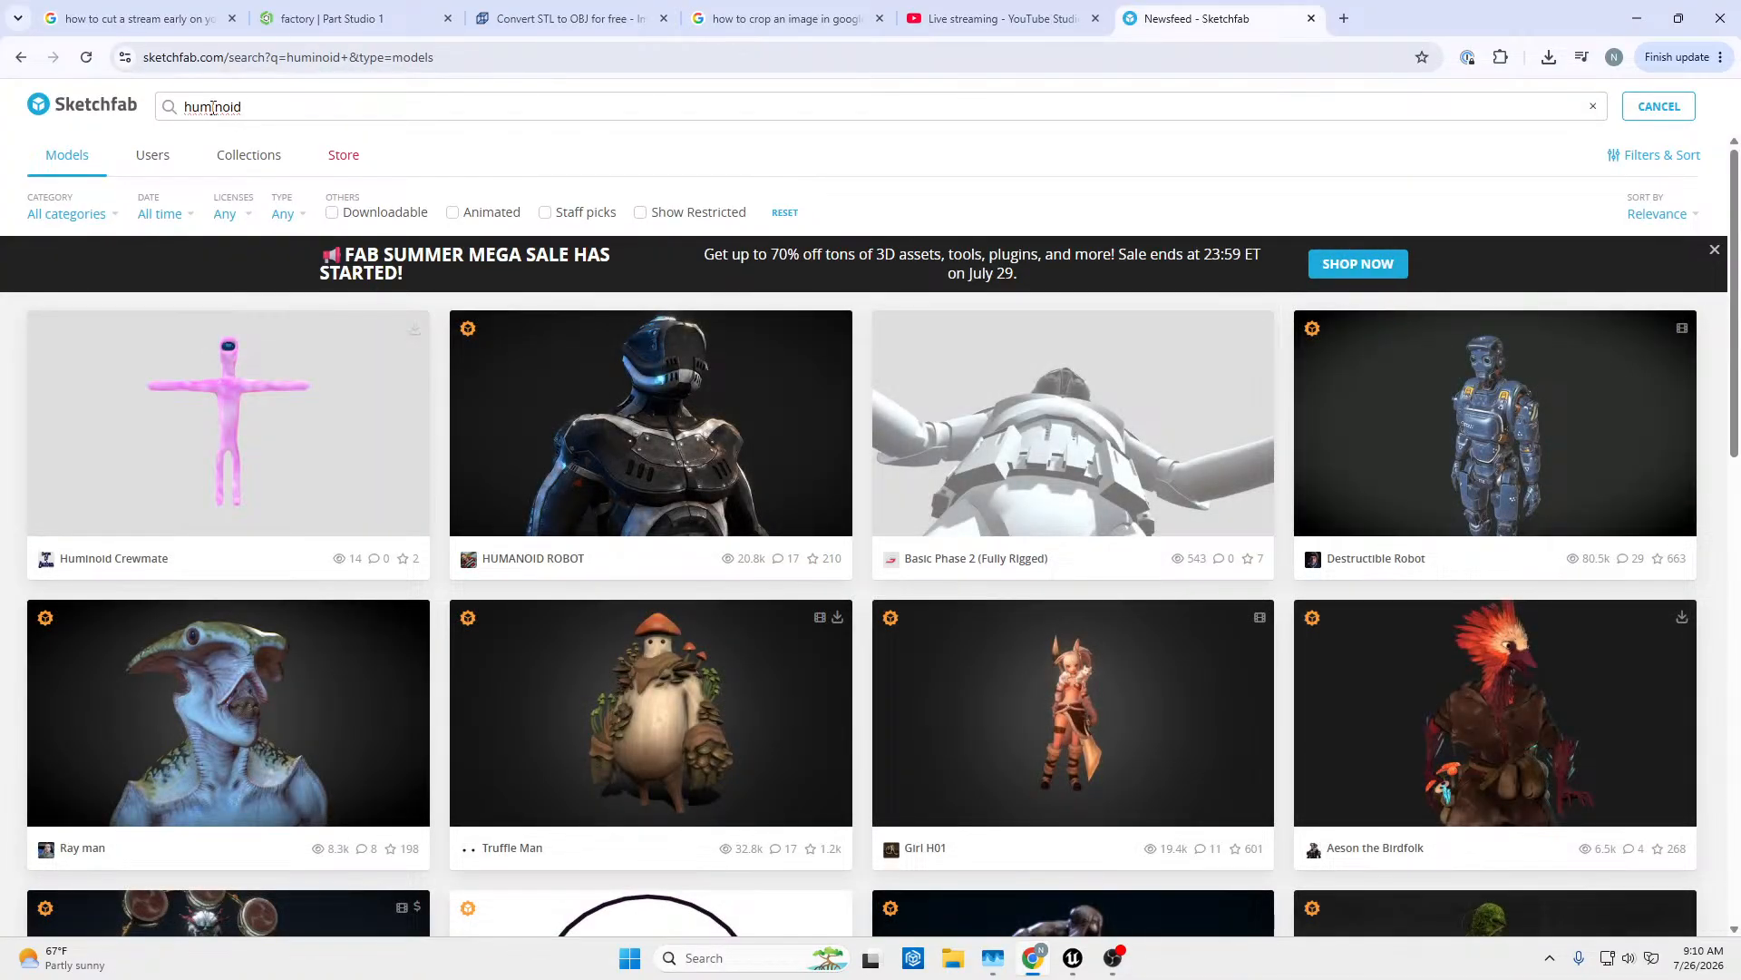
Correct the misspelled Sketchfab search term to "humanoid" and search the 3D models for it.
right_click(212, 108)
left_click(279, 132)
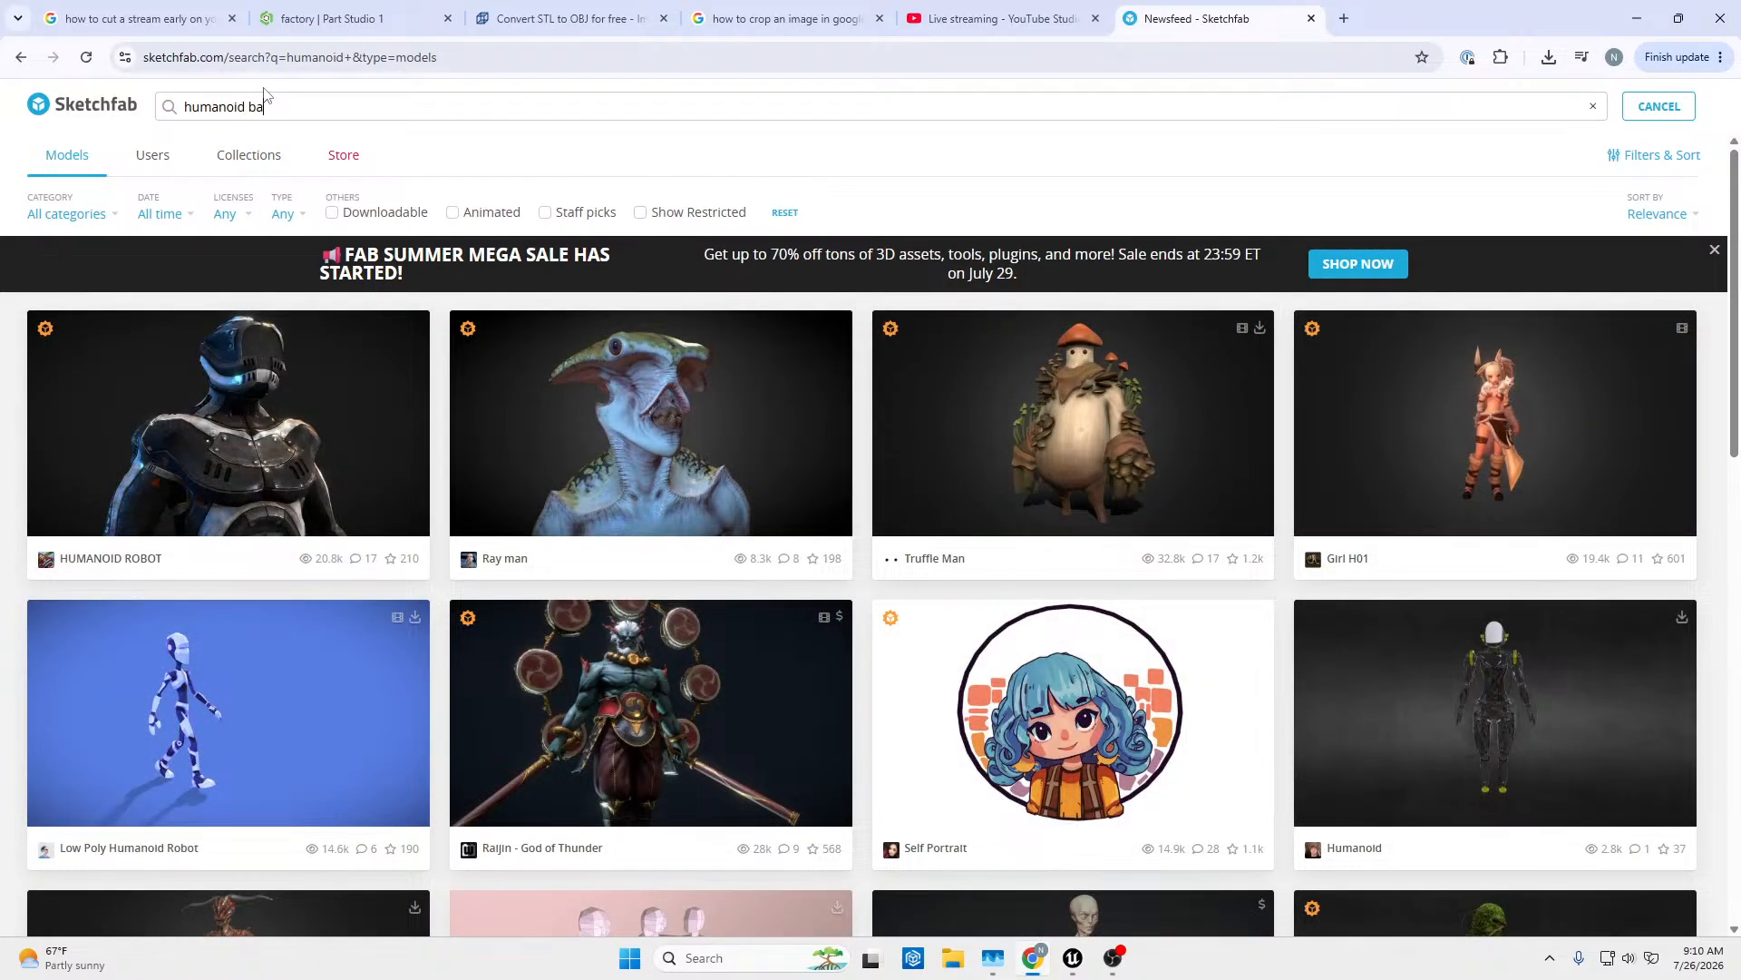
type("basswood")
Browse far through the humanoid model results and back up, examining the thumbnails for a suitable creature.
scroll(488, 348, "down", 6)
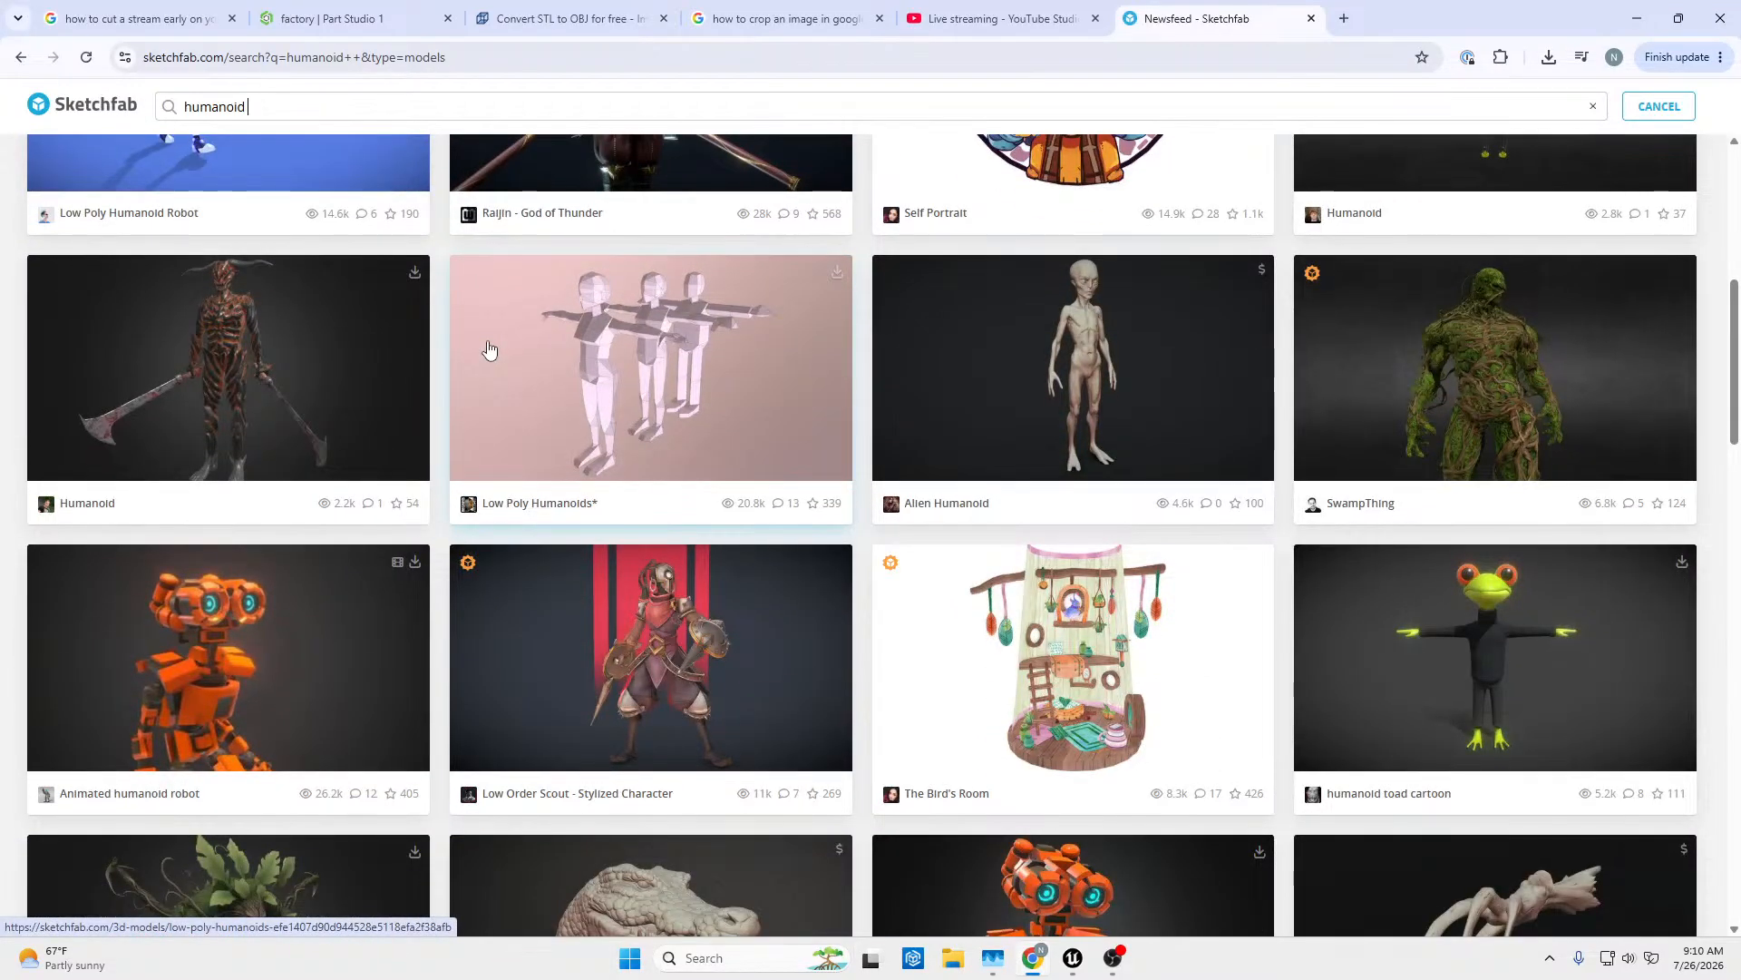
scroll(488, 348, "down", 5)
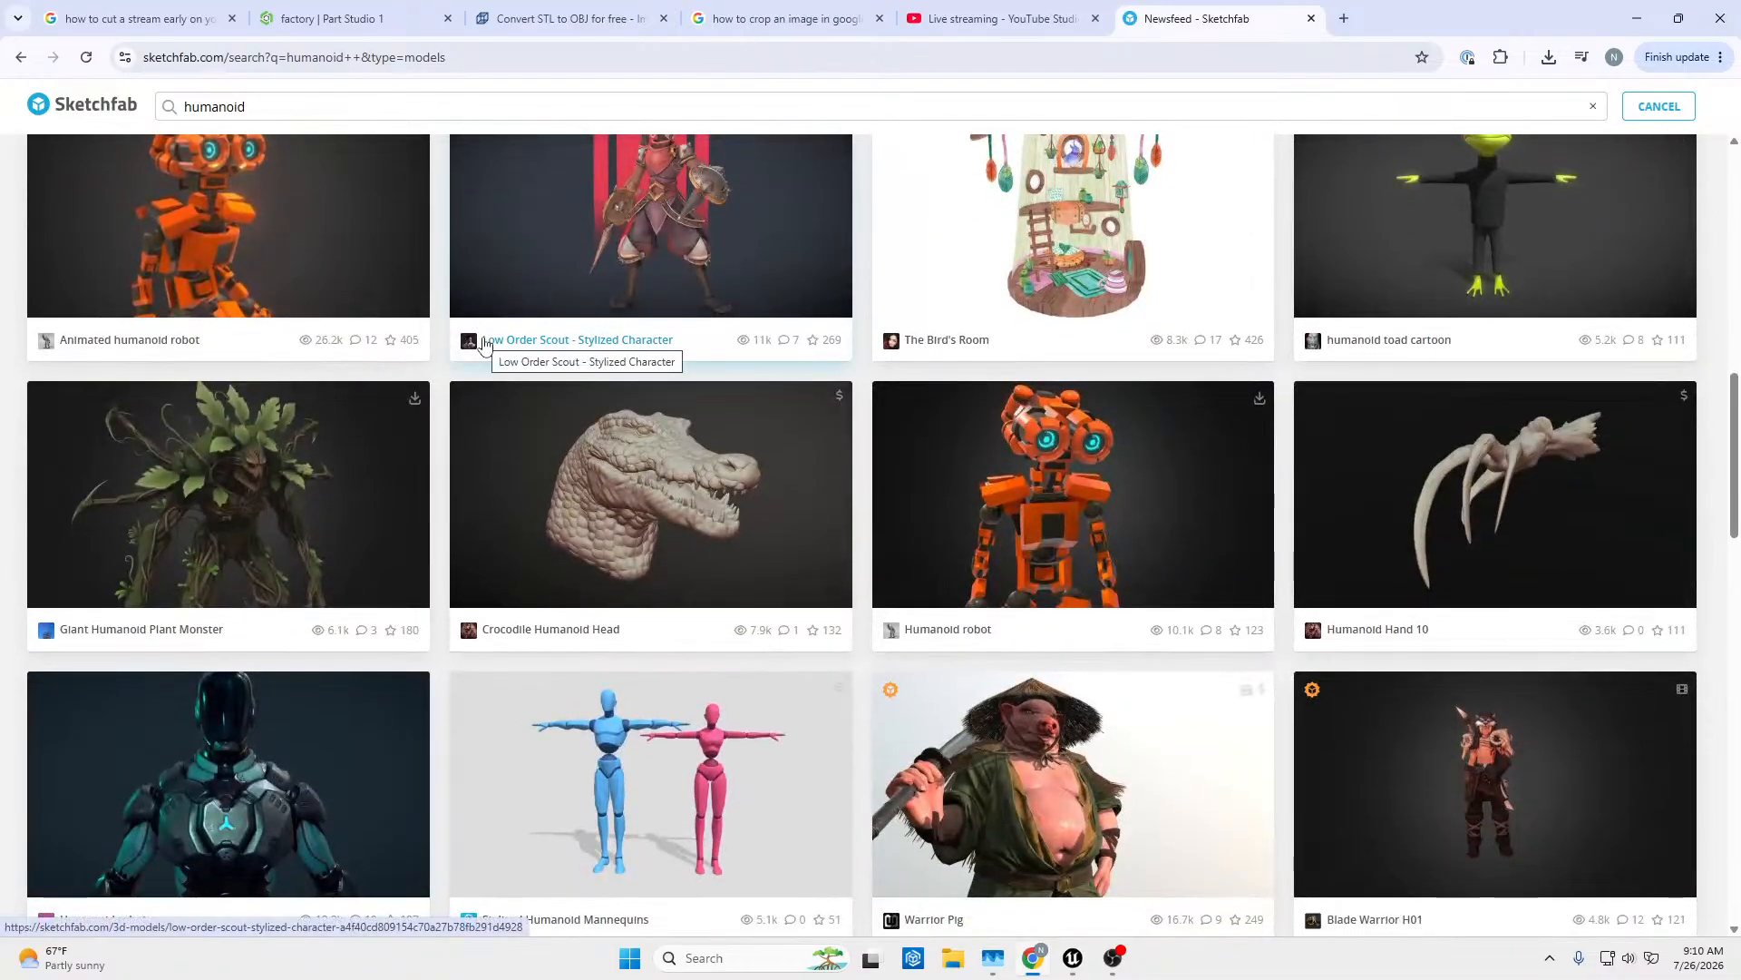
scroll(484, 345, "up", 4)
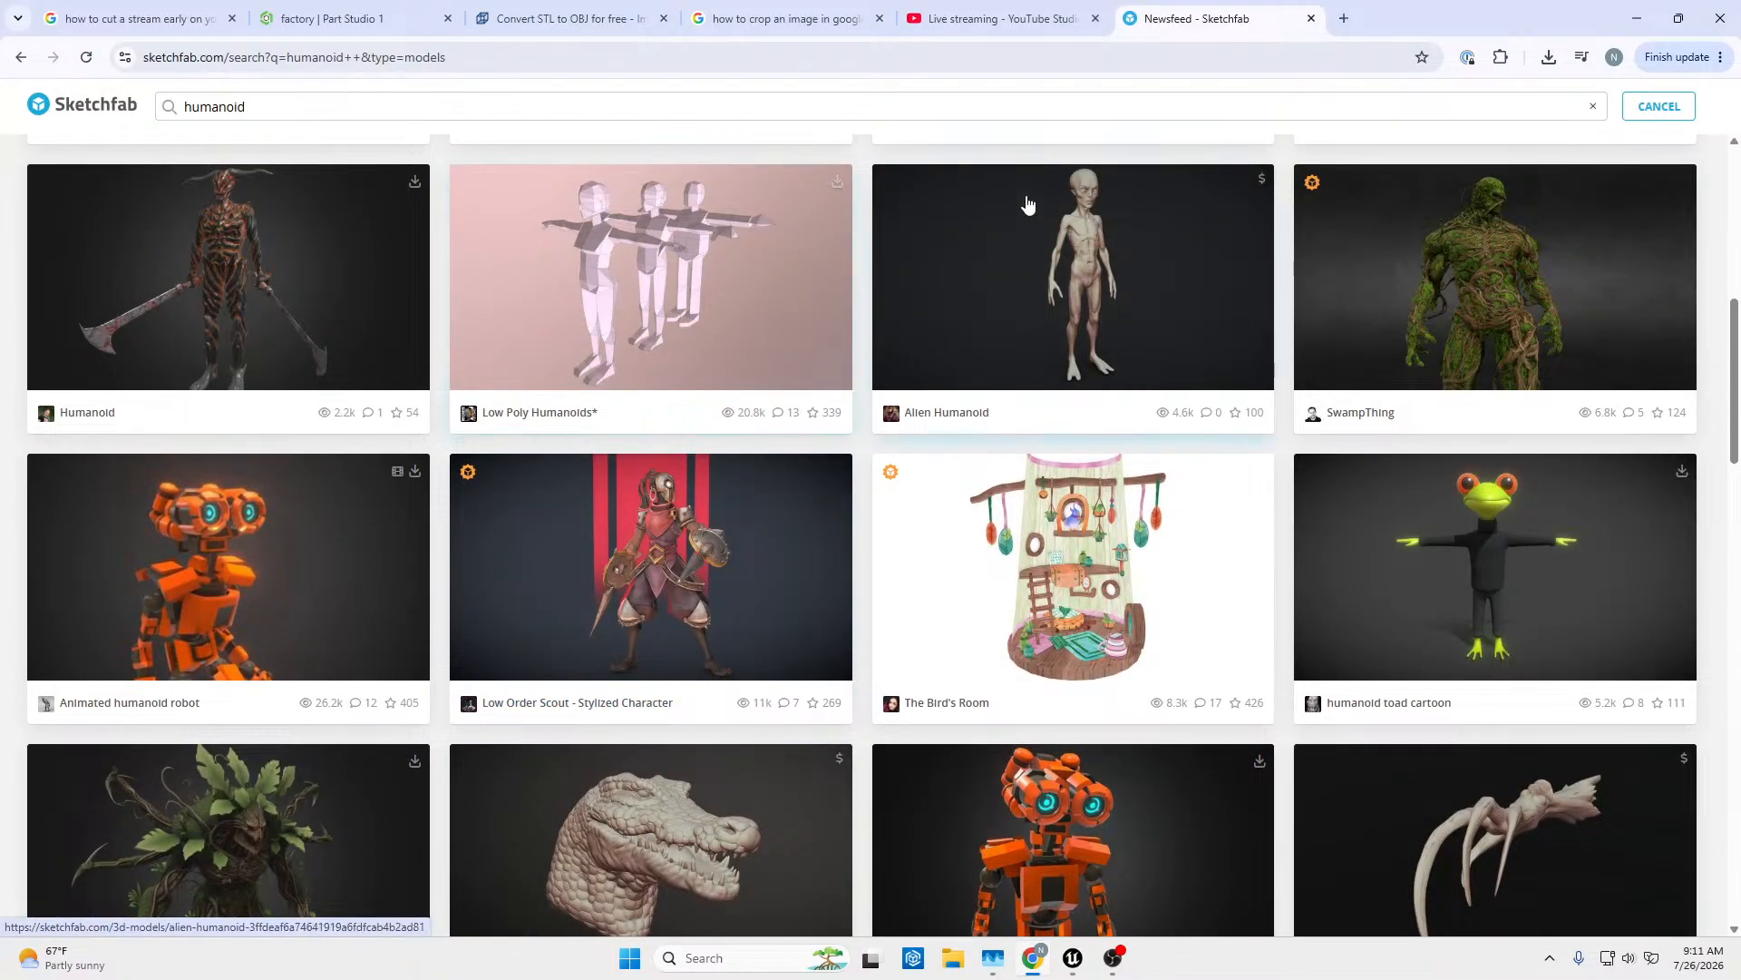
scroll(666, 321, "down", 13)
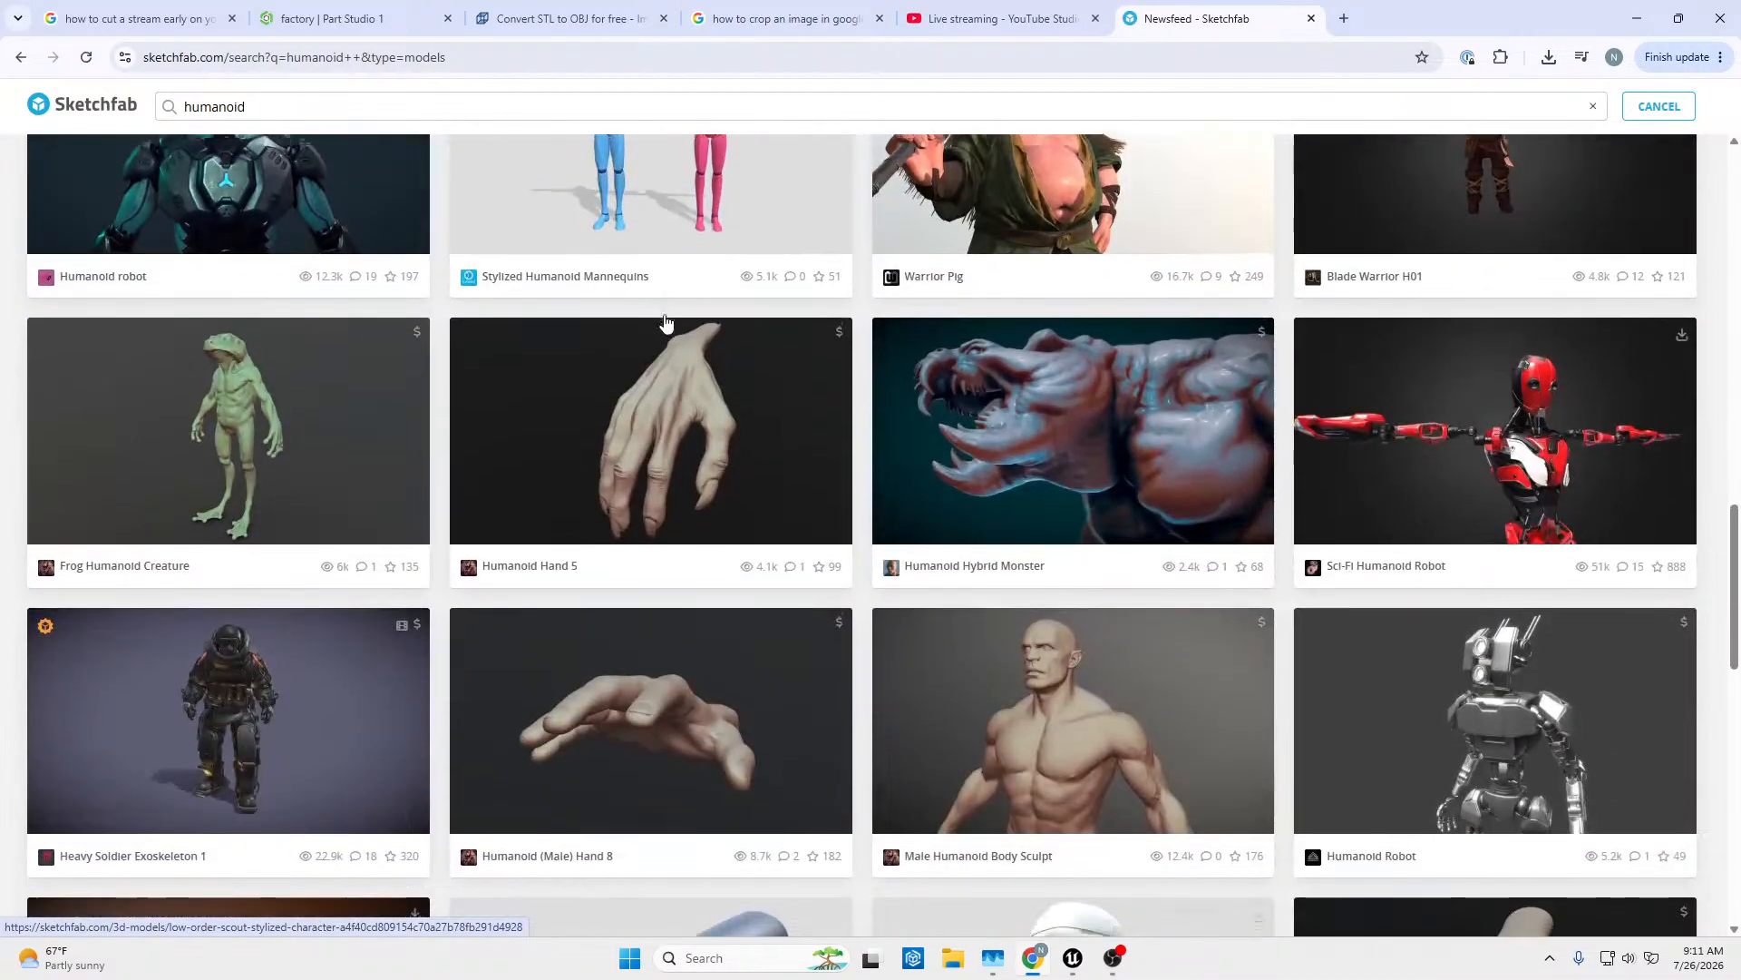
scroll(667, 321, "down", 11)
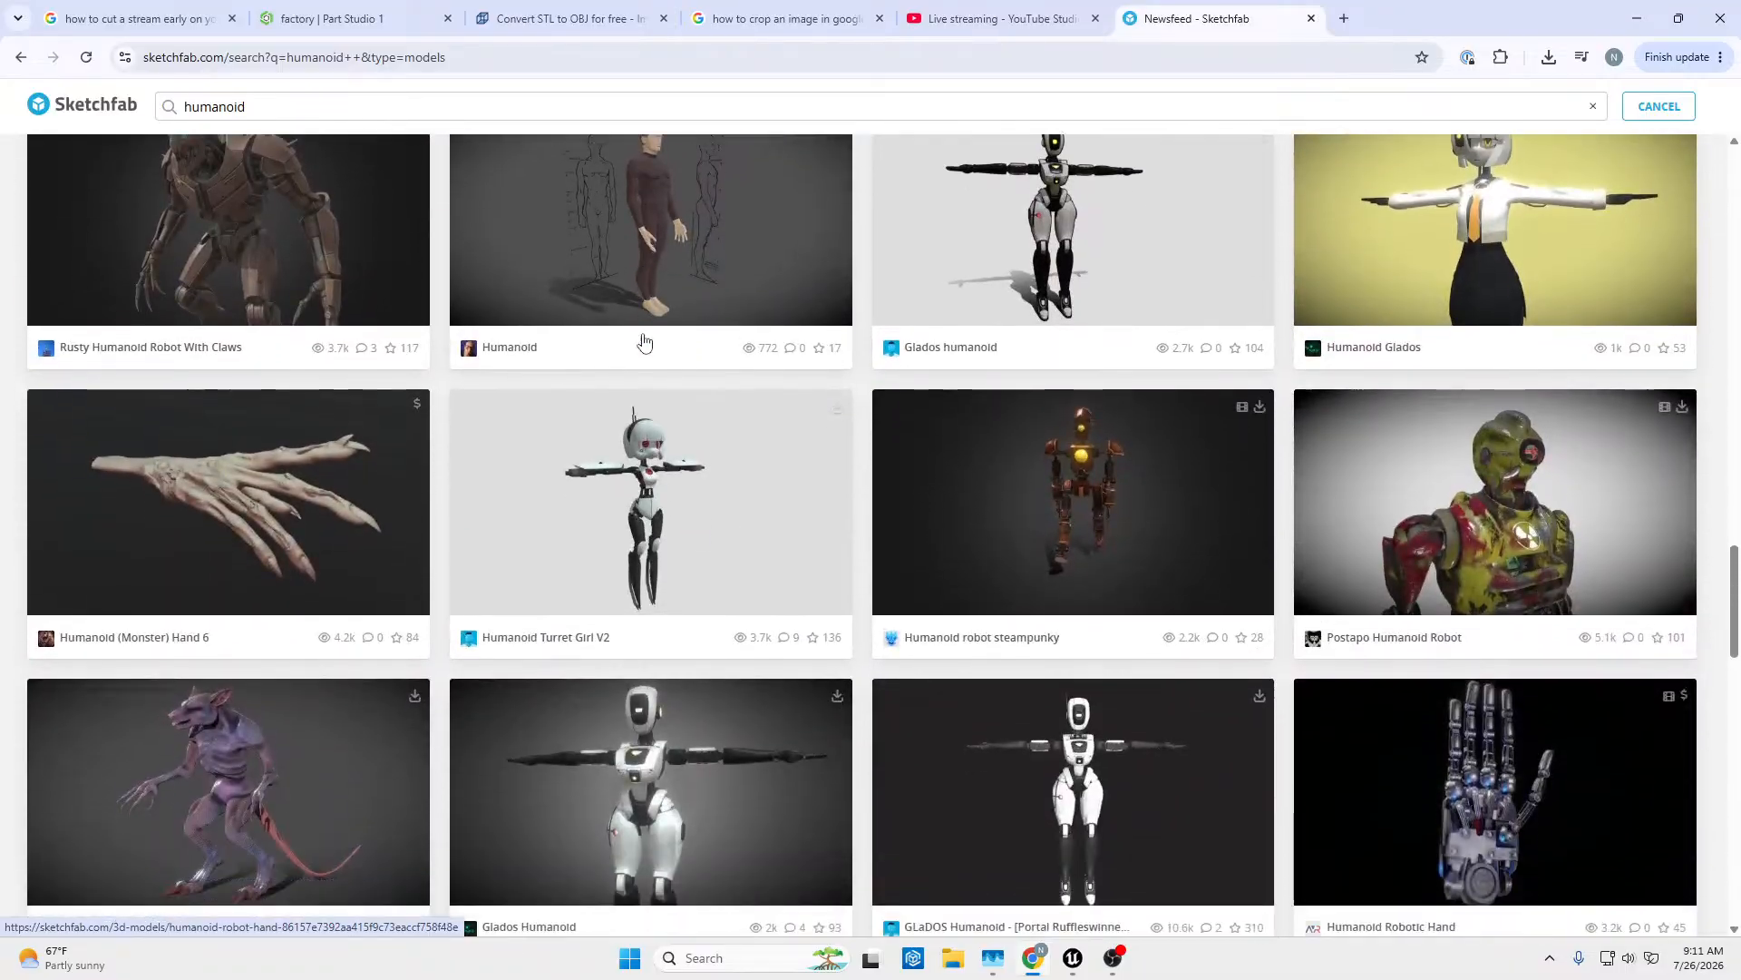
scroll(644, 339, "down", 9)
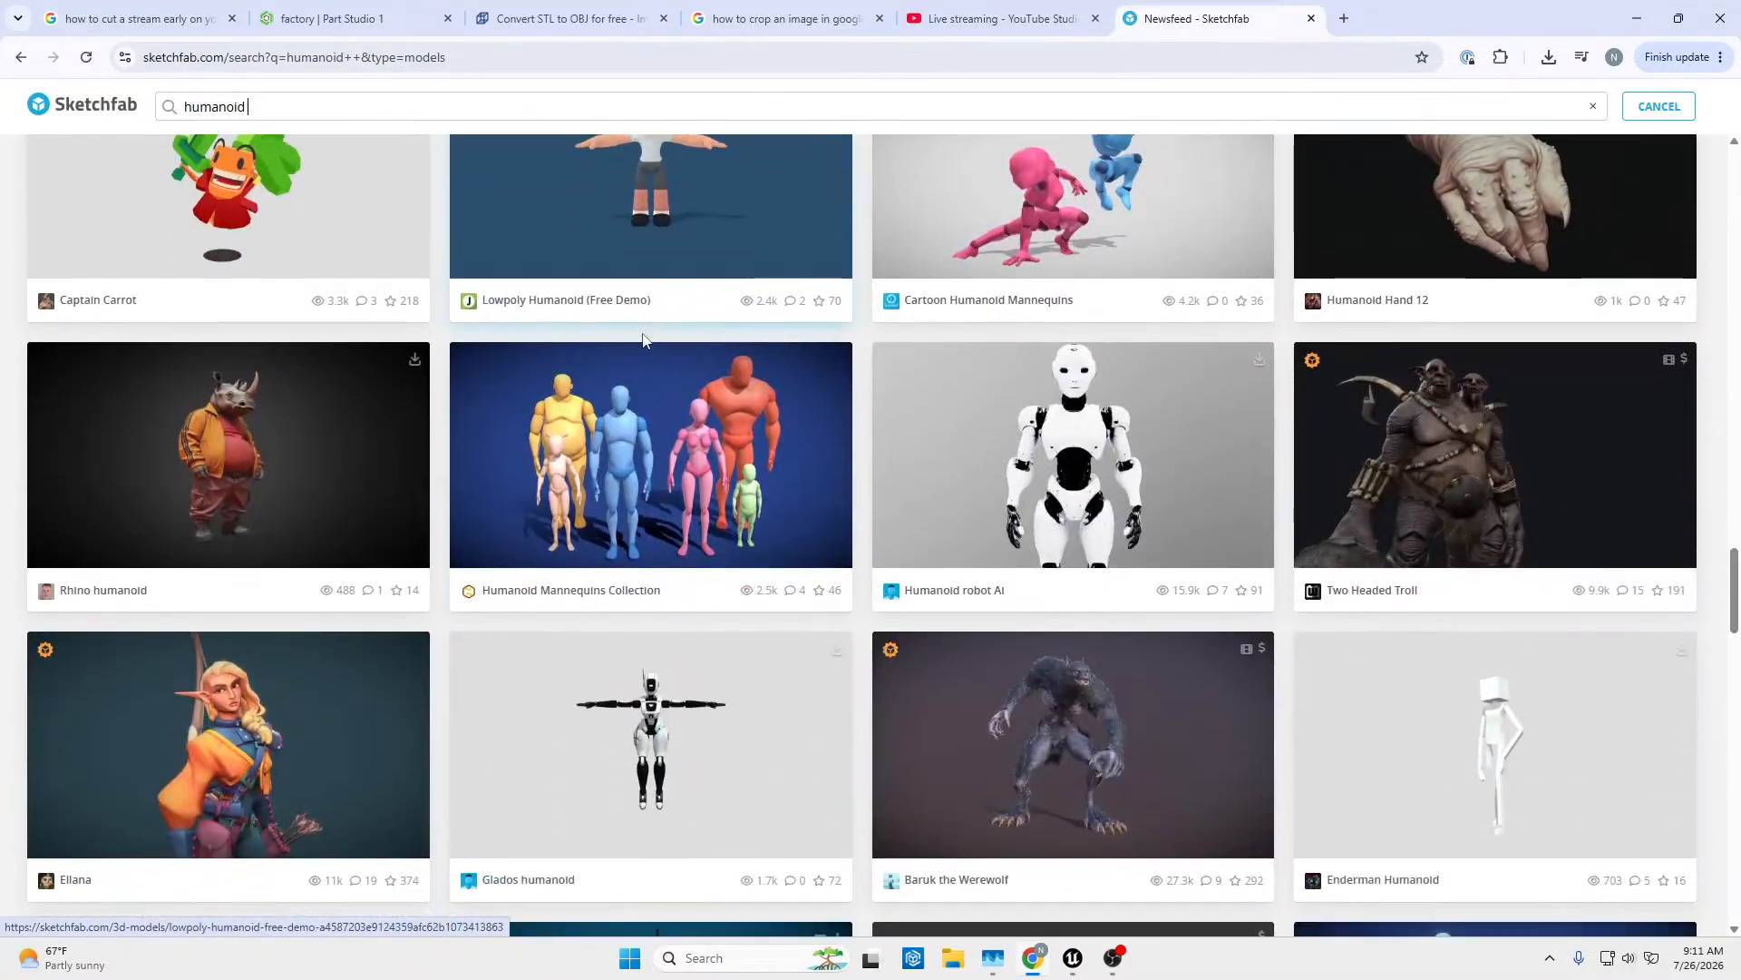
scroll(644, 341, "down", 15)
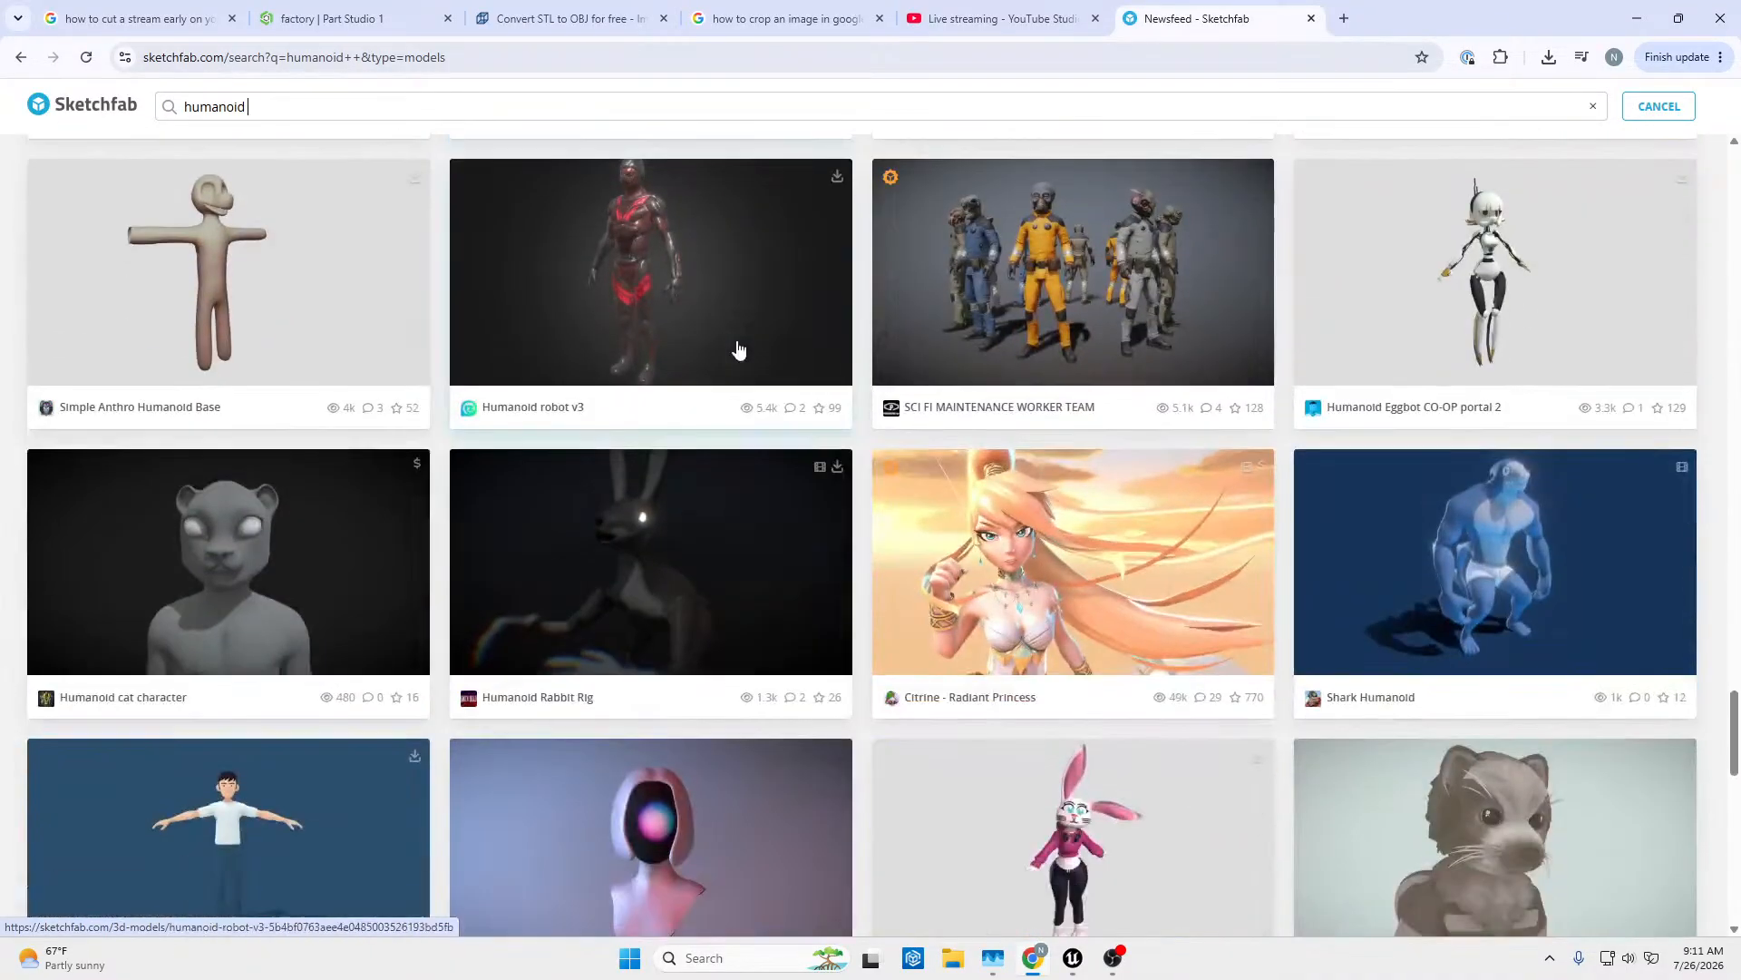
scroll(738, 347, "down", 12)
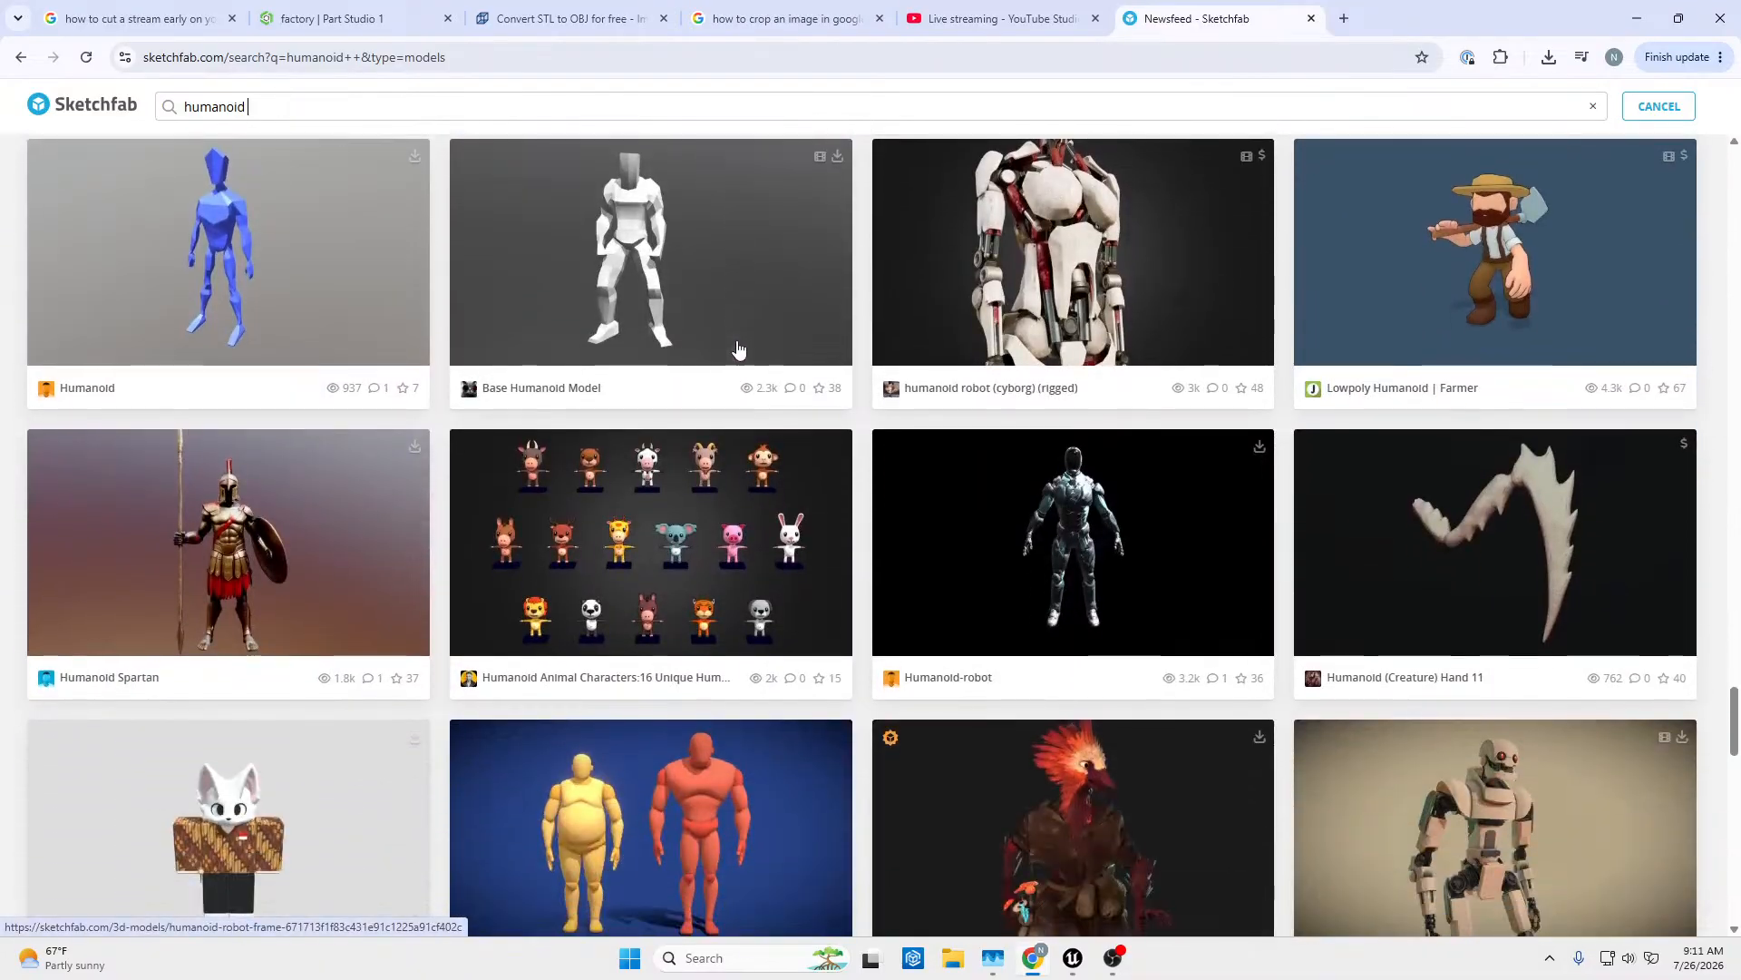
scroll(736, 346, "down", 3)
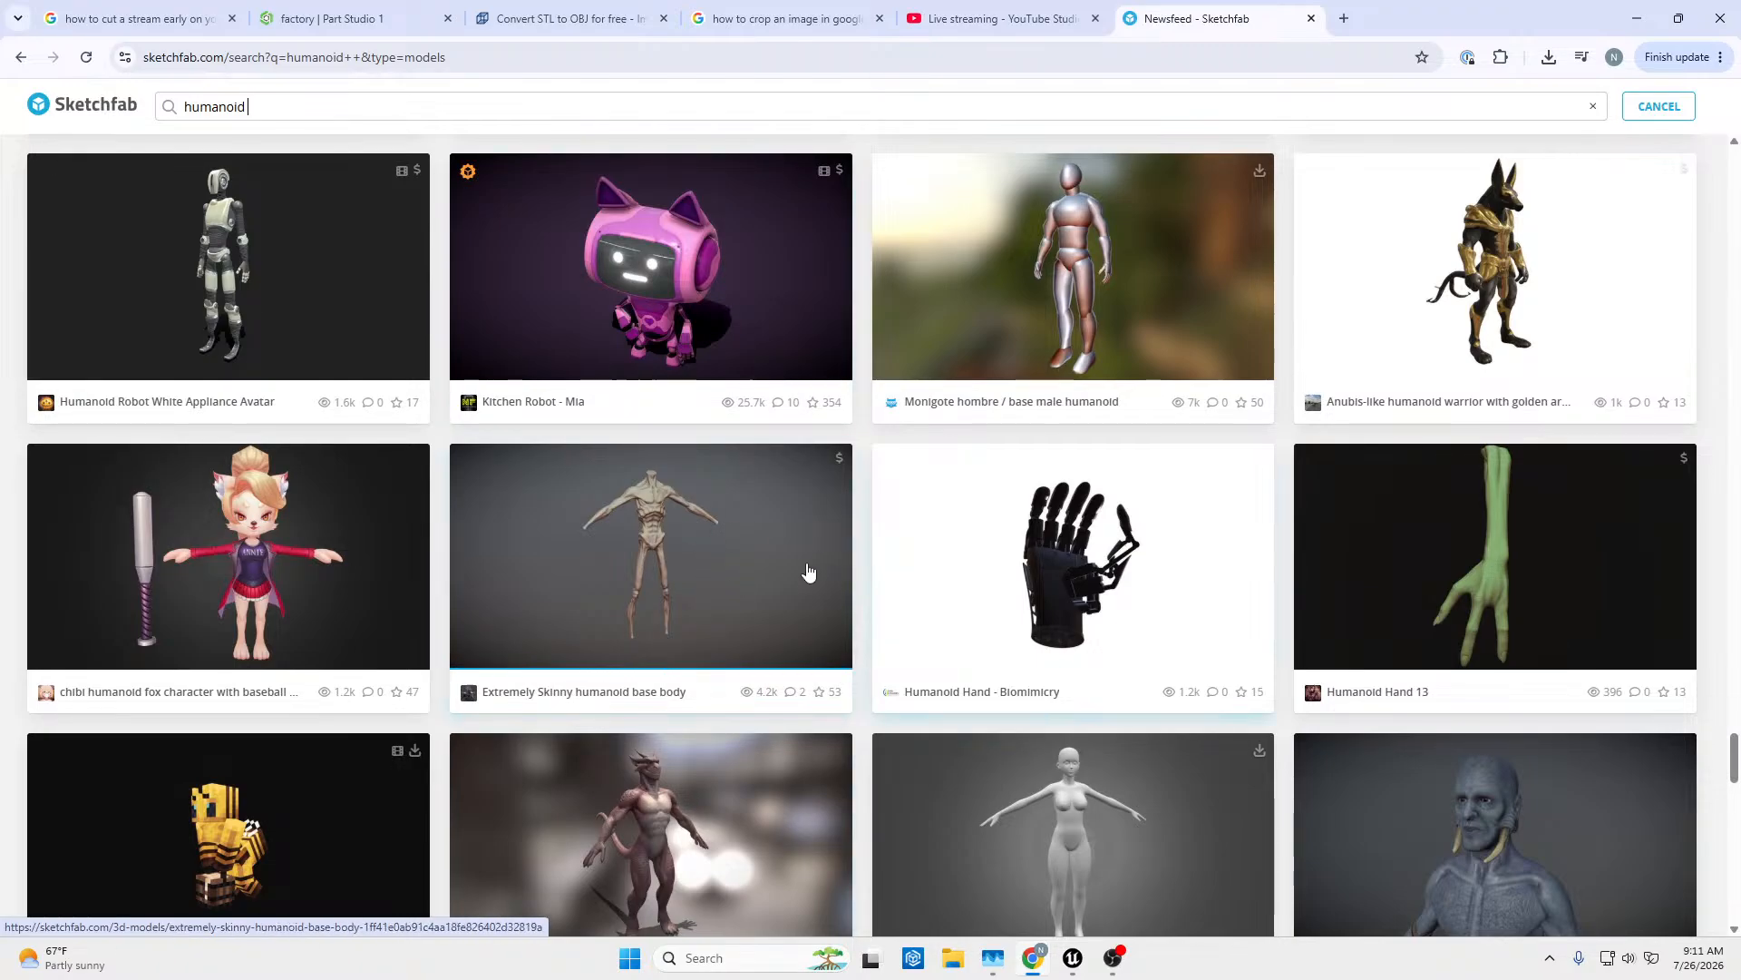
scroll(650, 571, "up", 3)
scroll(651, 564, "down", 17)
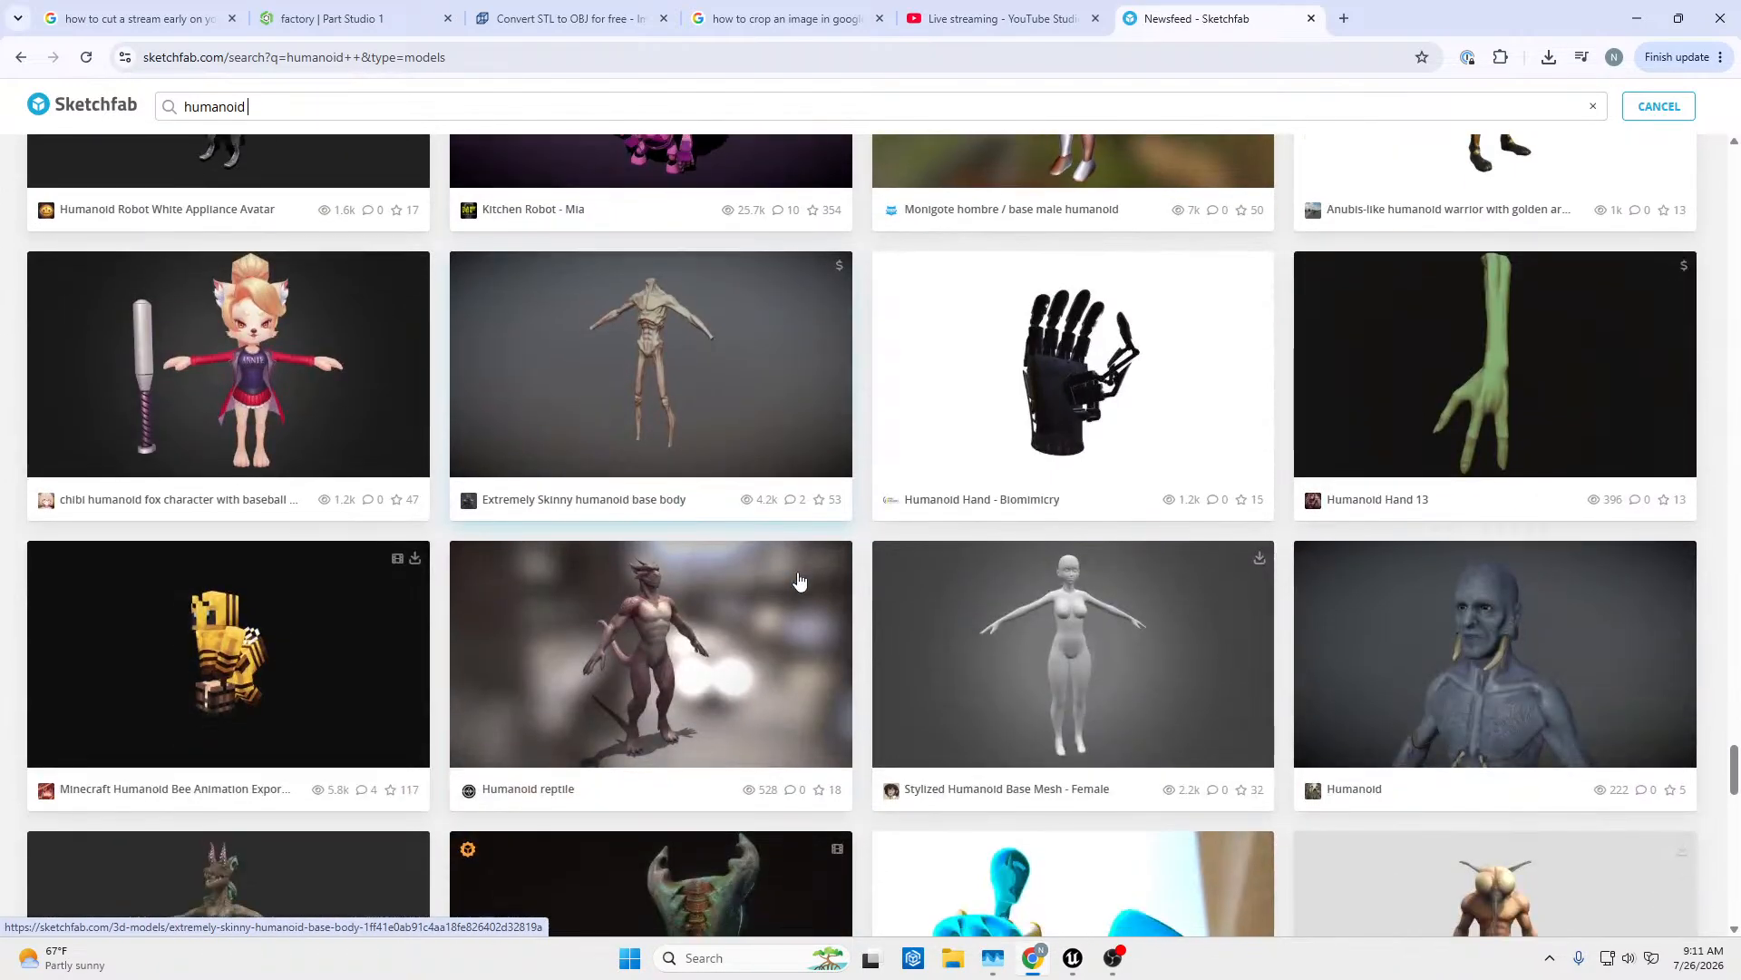
scroll(651, 557, "down", 11)
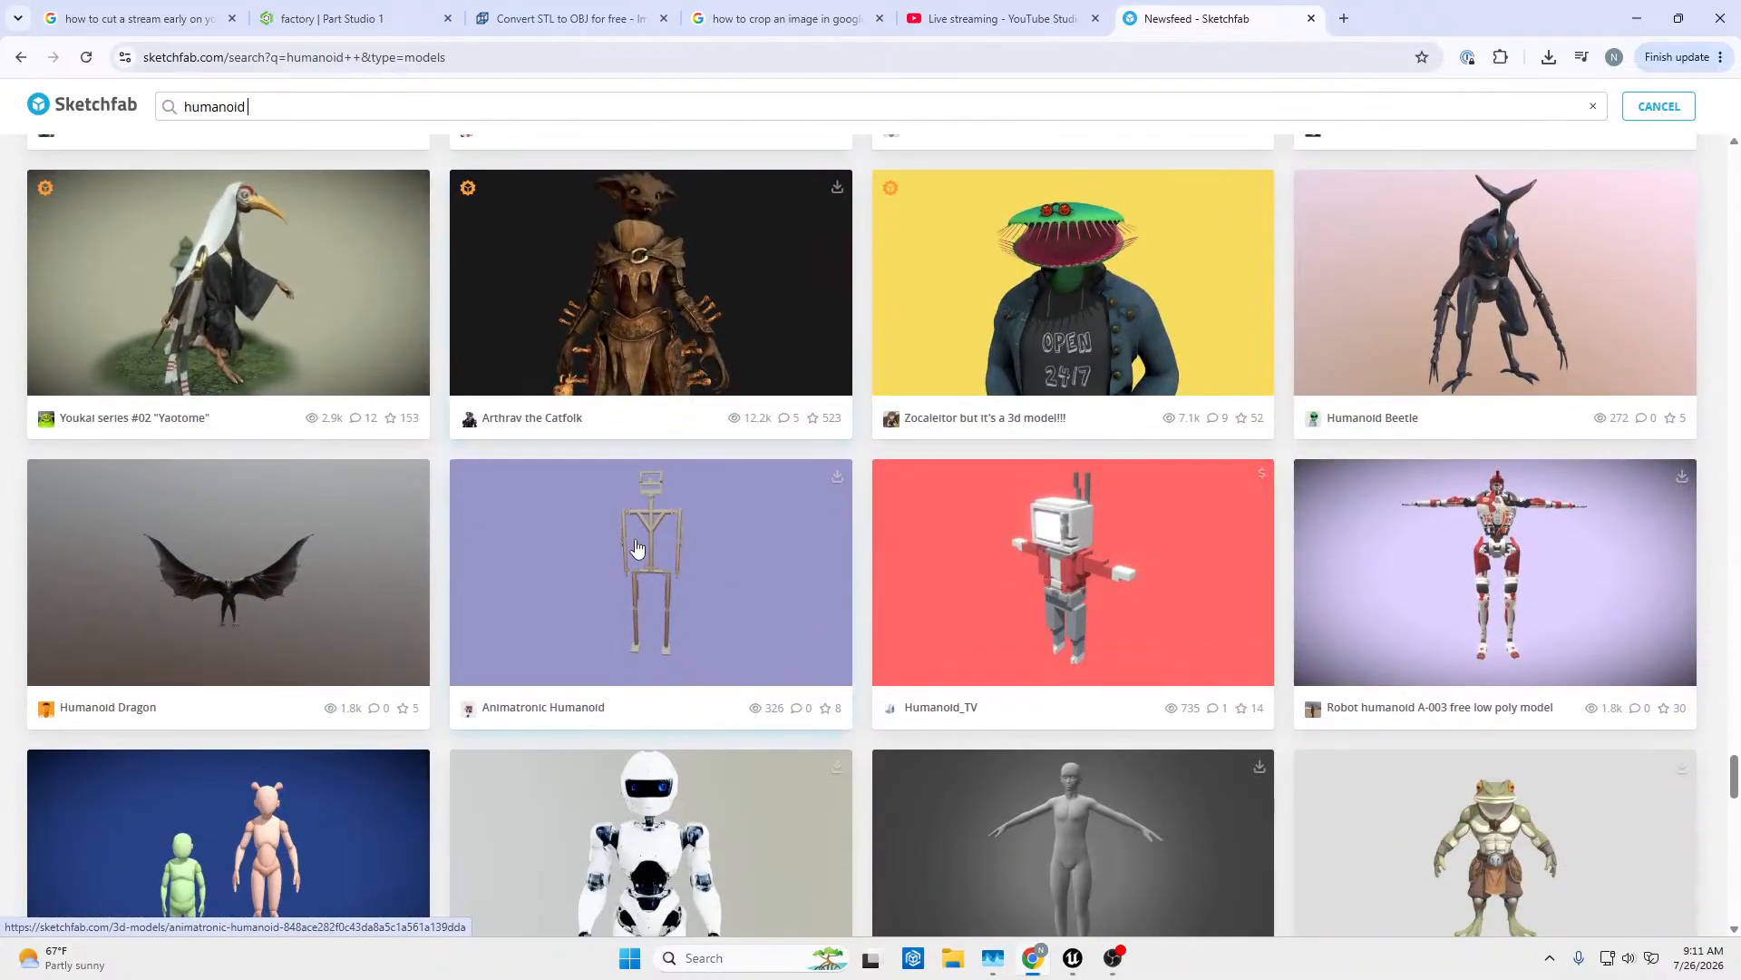
scroll(636, 547, "down", 11)
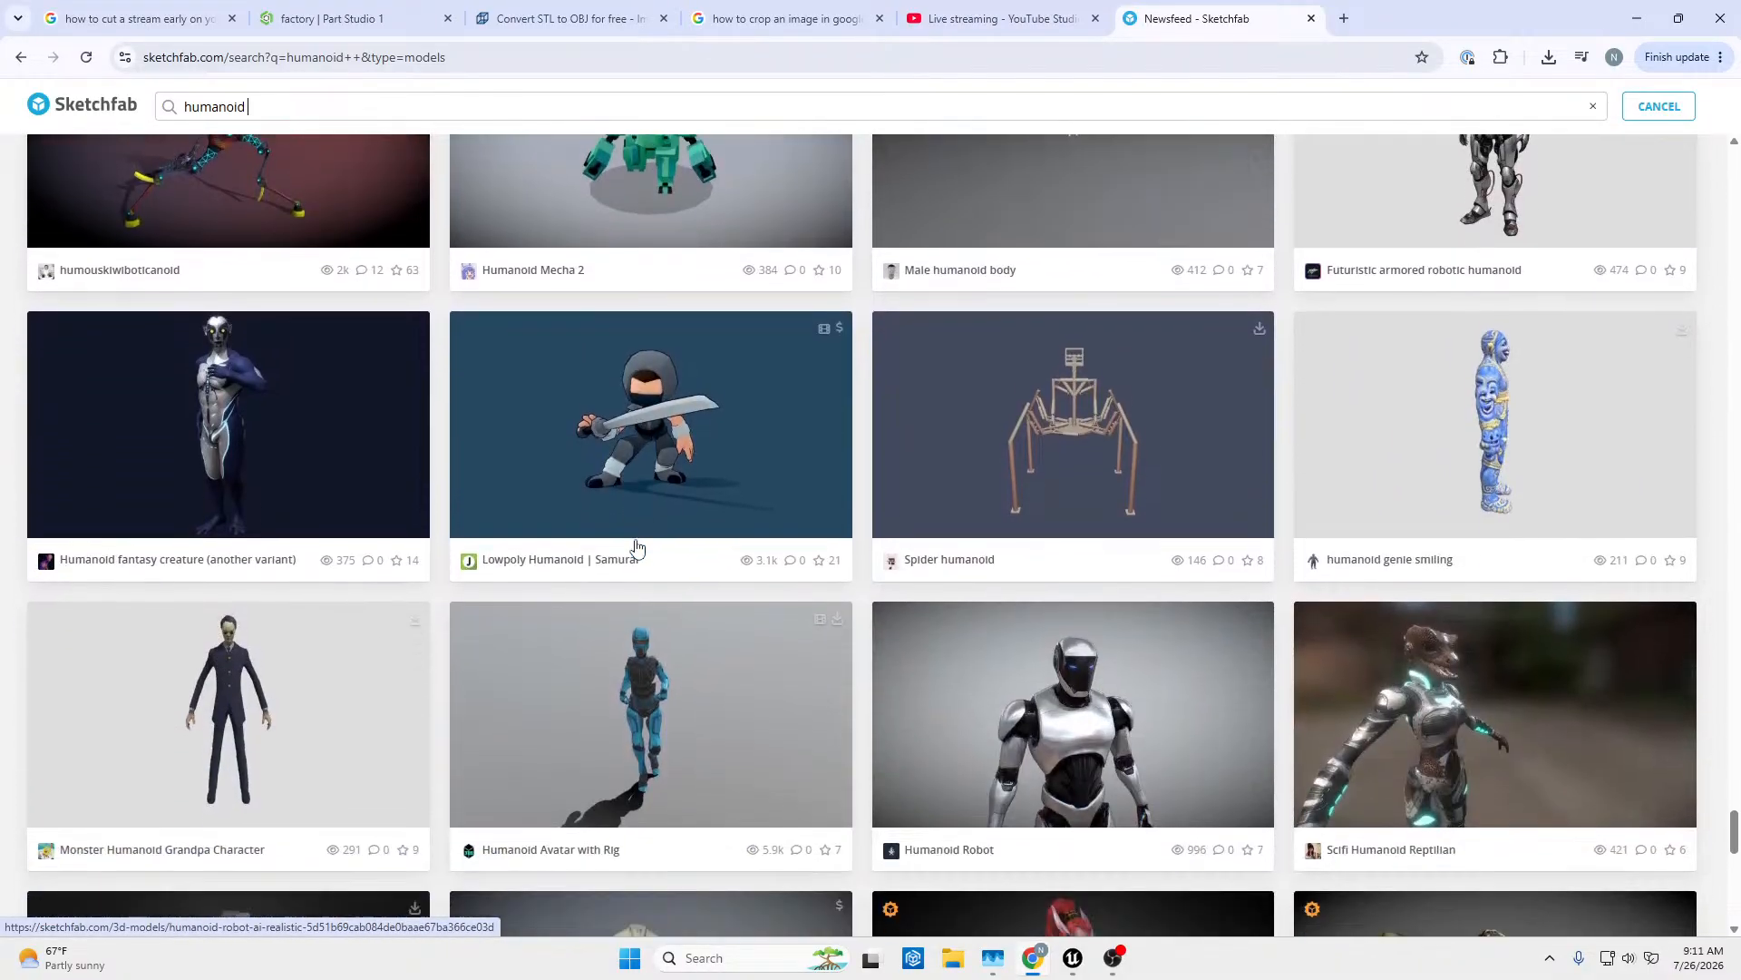
scroll(636, 547, "down", 11)
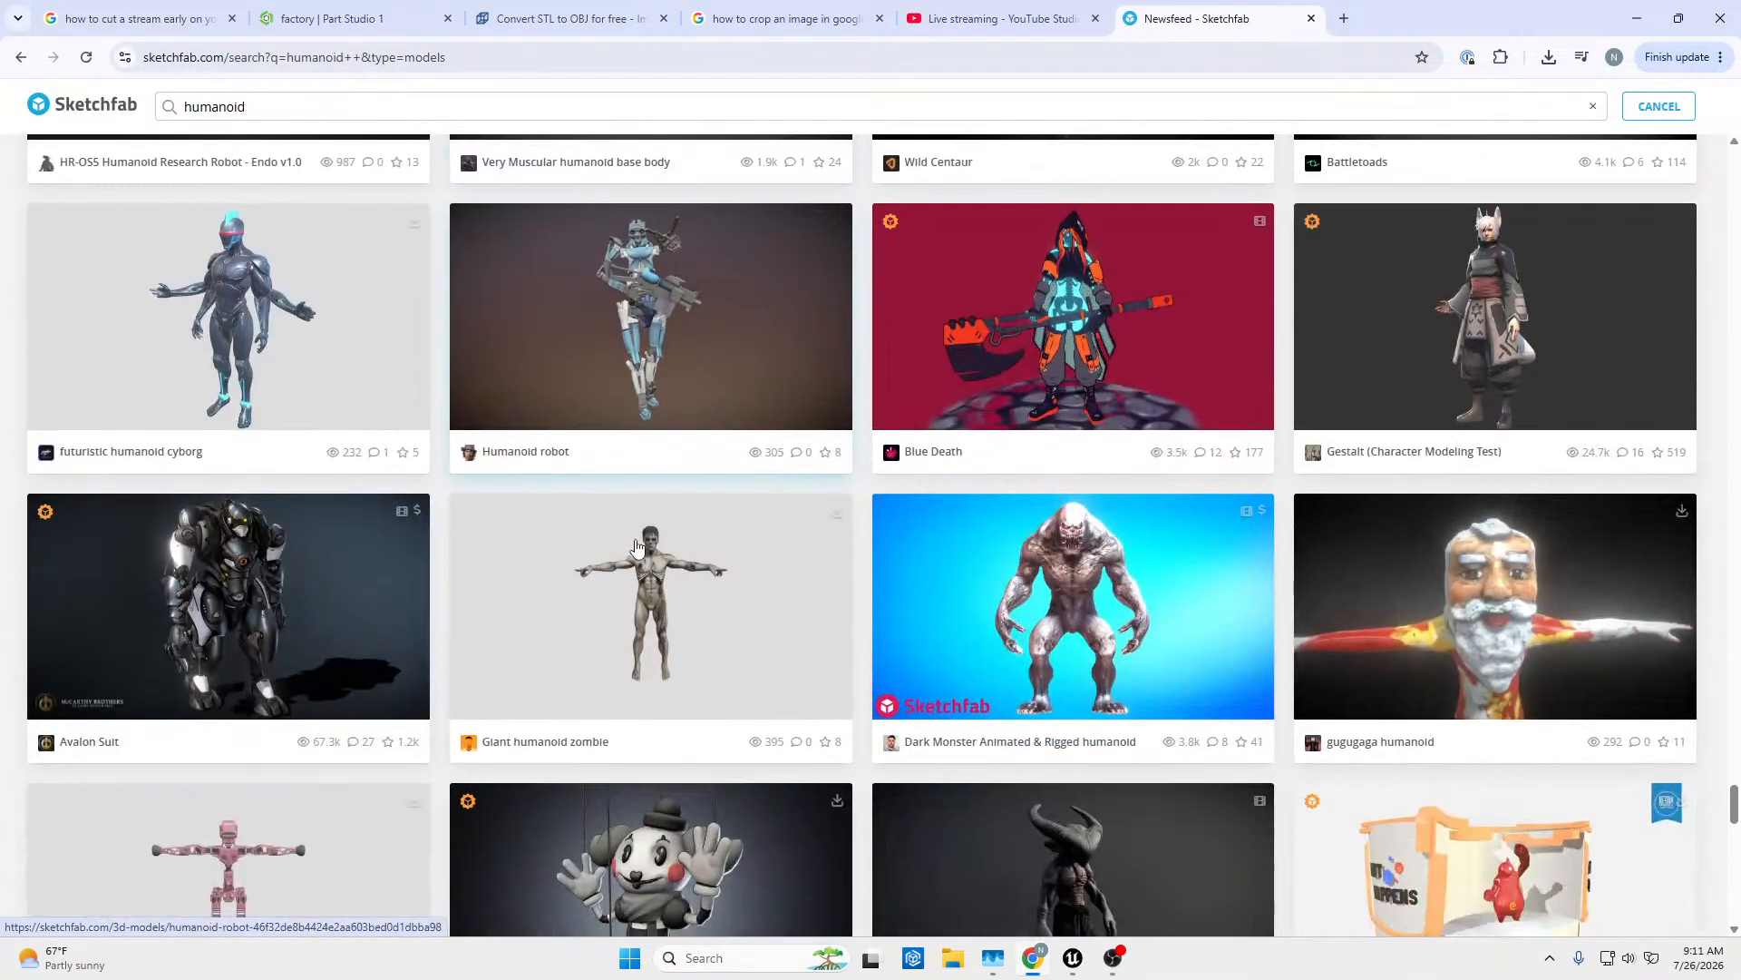
scroll(636, 547, "down", 14)
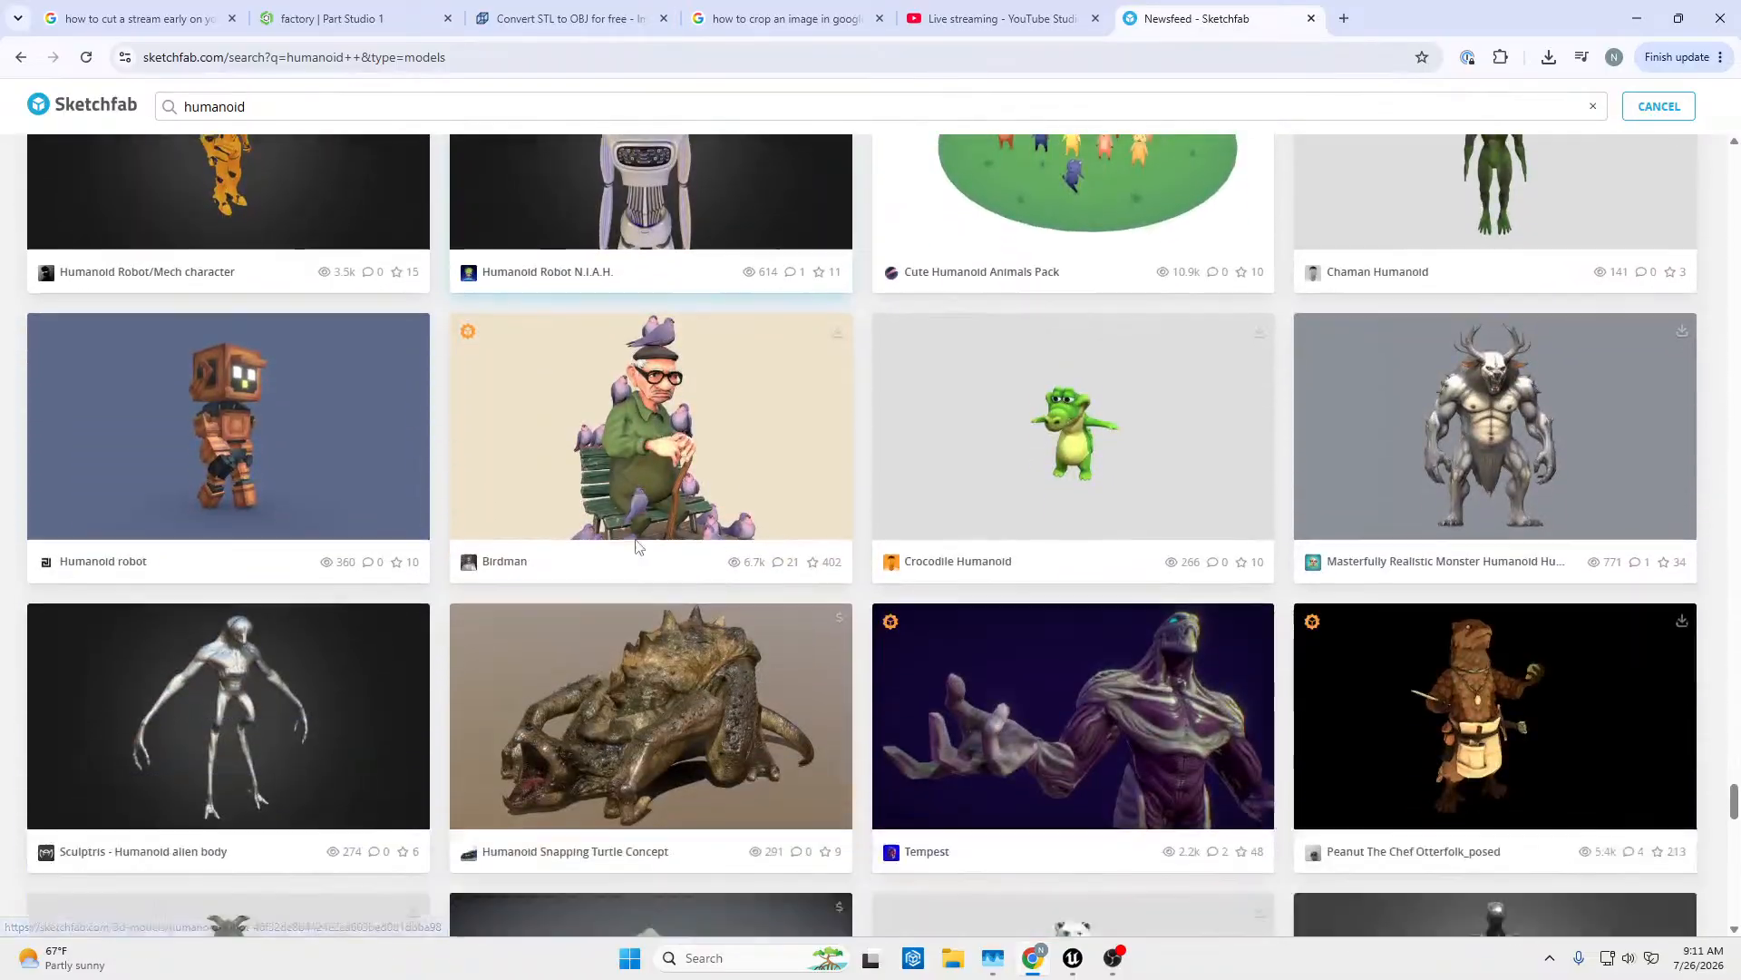
scroll(636, 547, "down", 14)
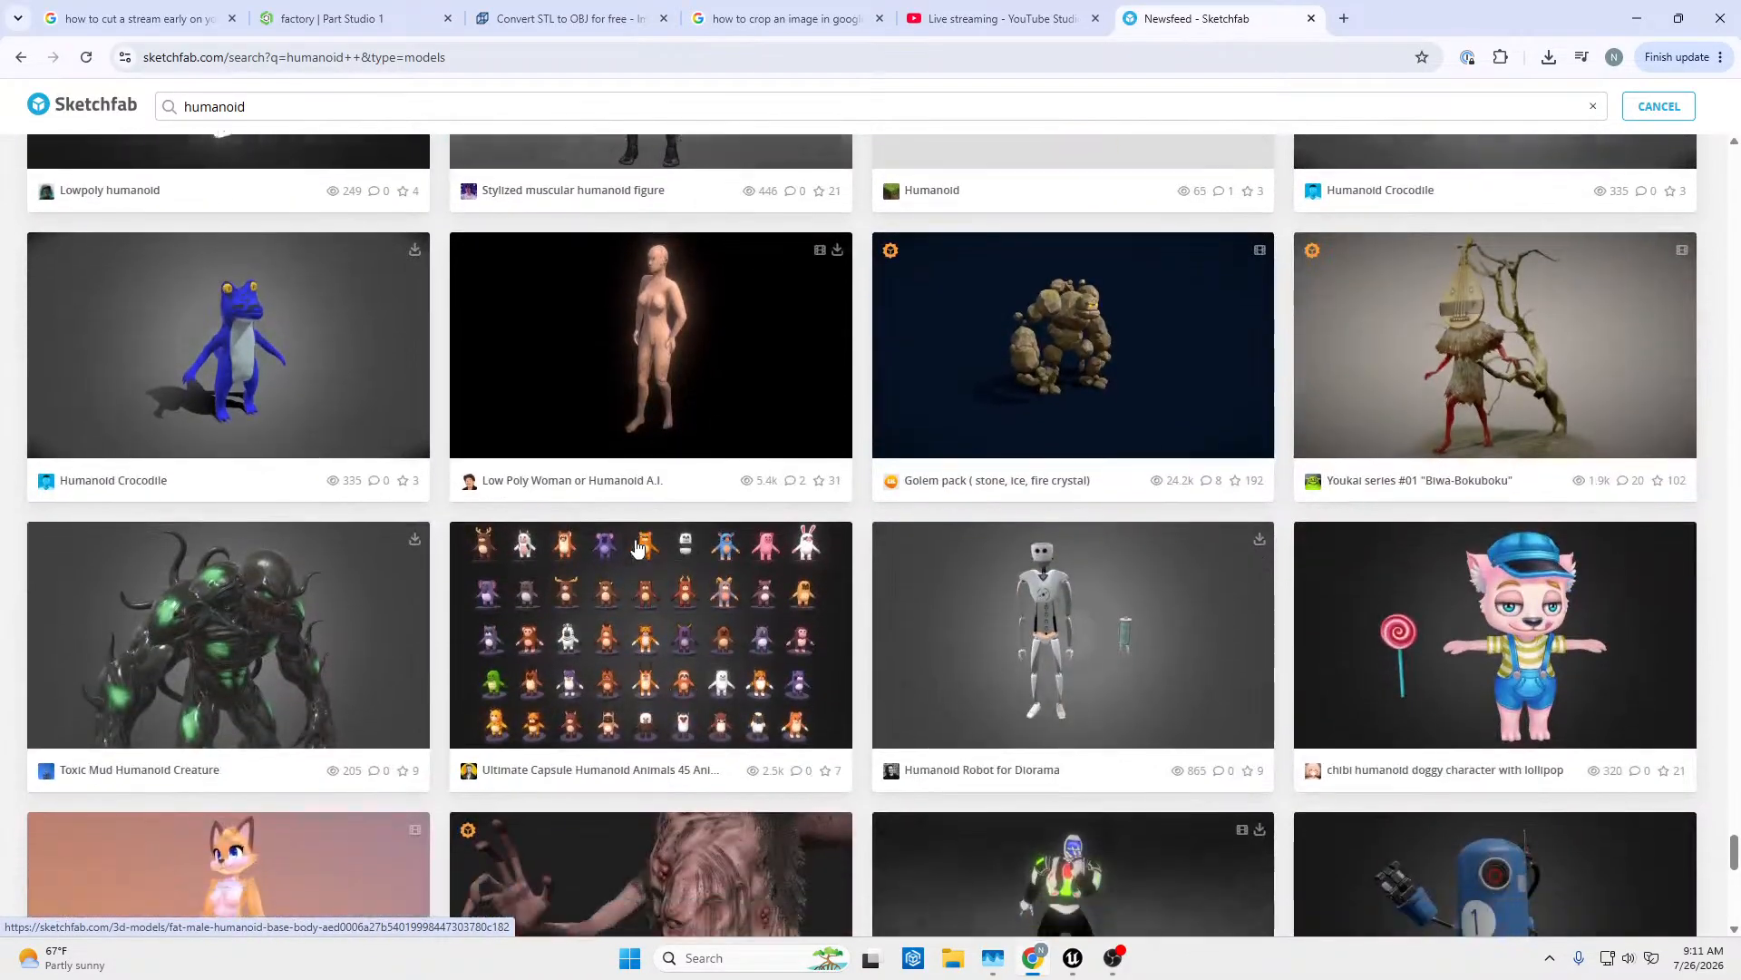
scroll(636, 547, "down", 9)
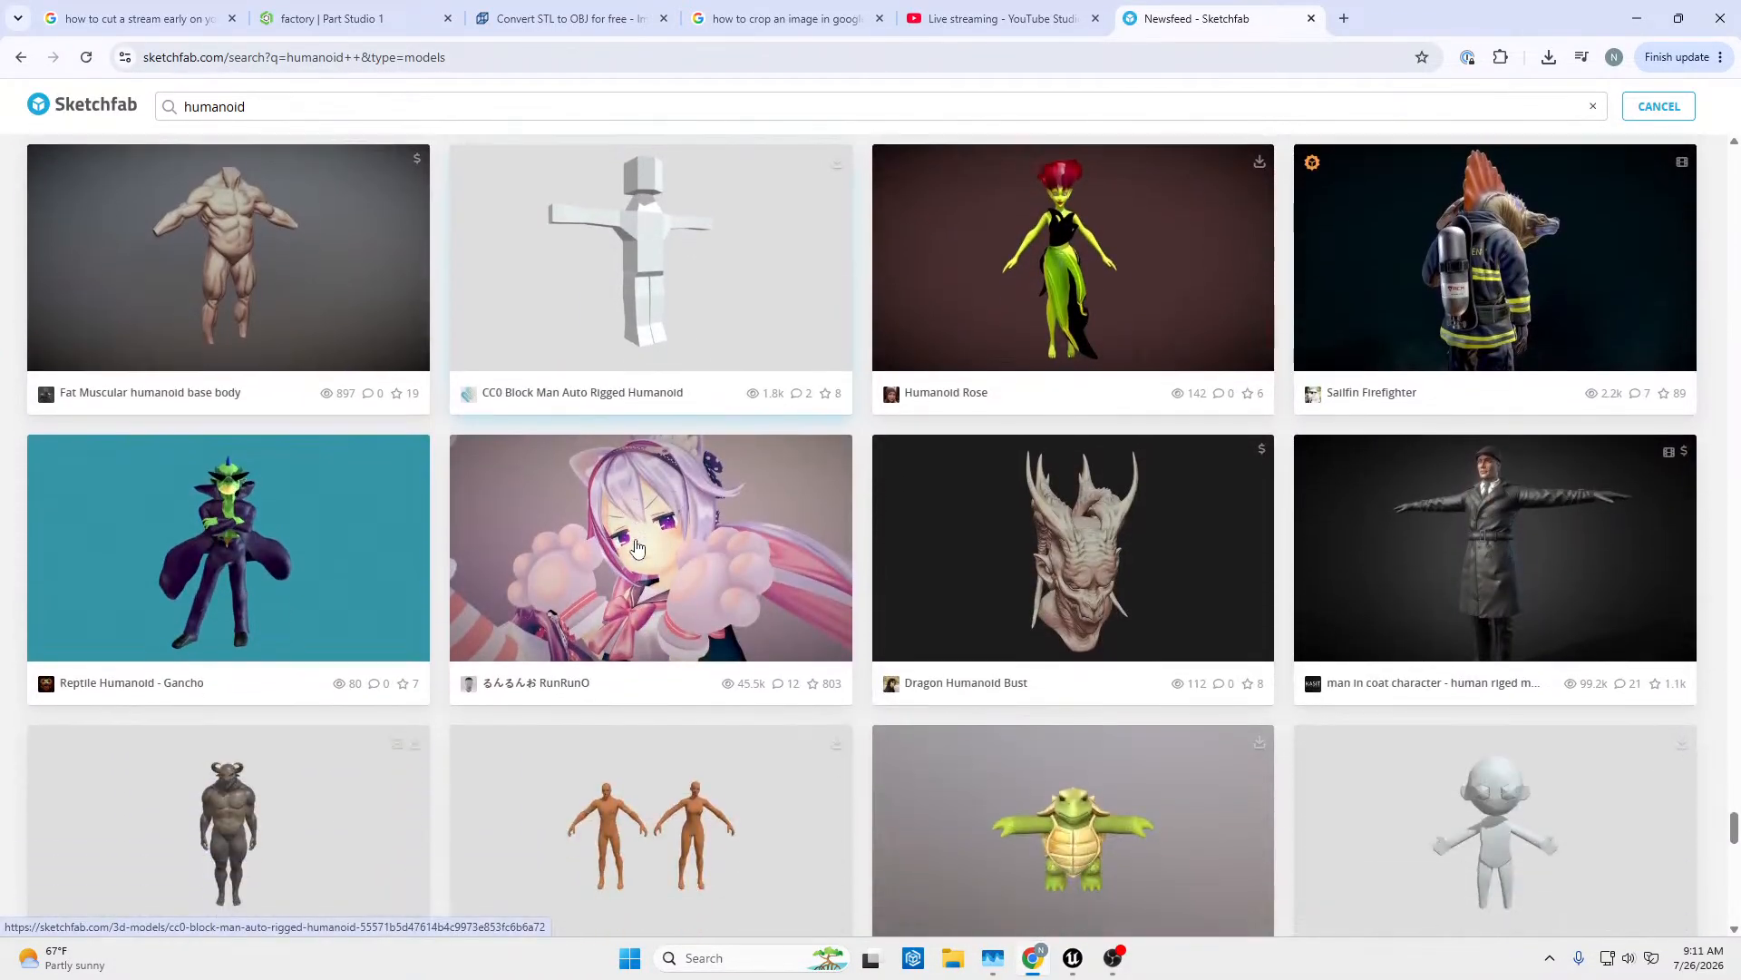
scroll(636, 545, "down", 11)
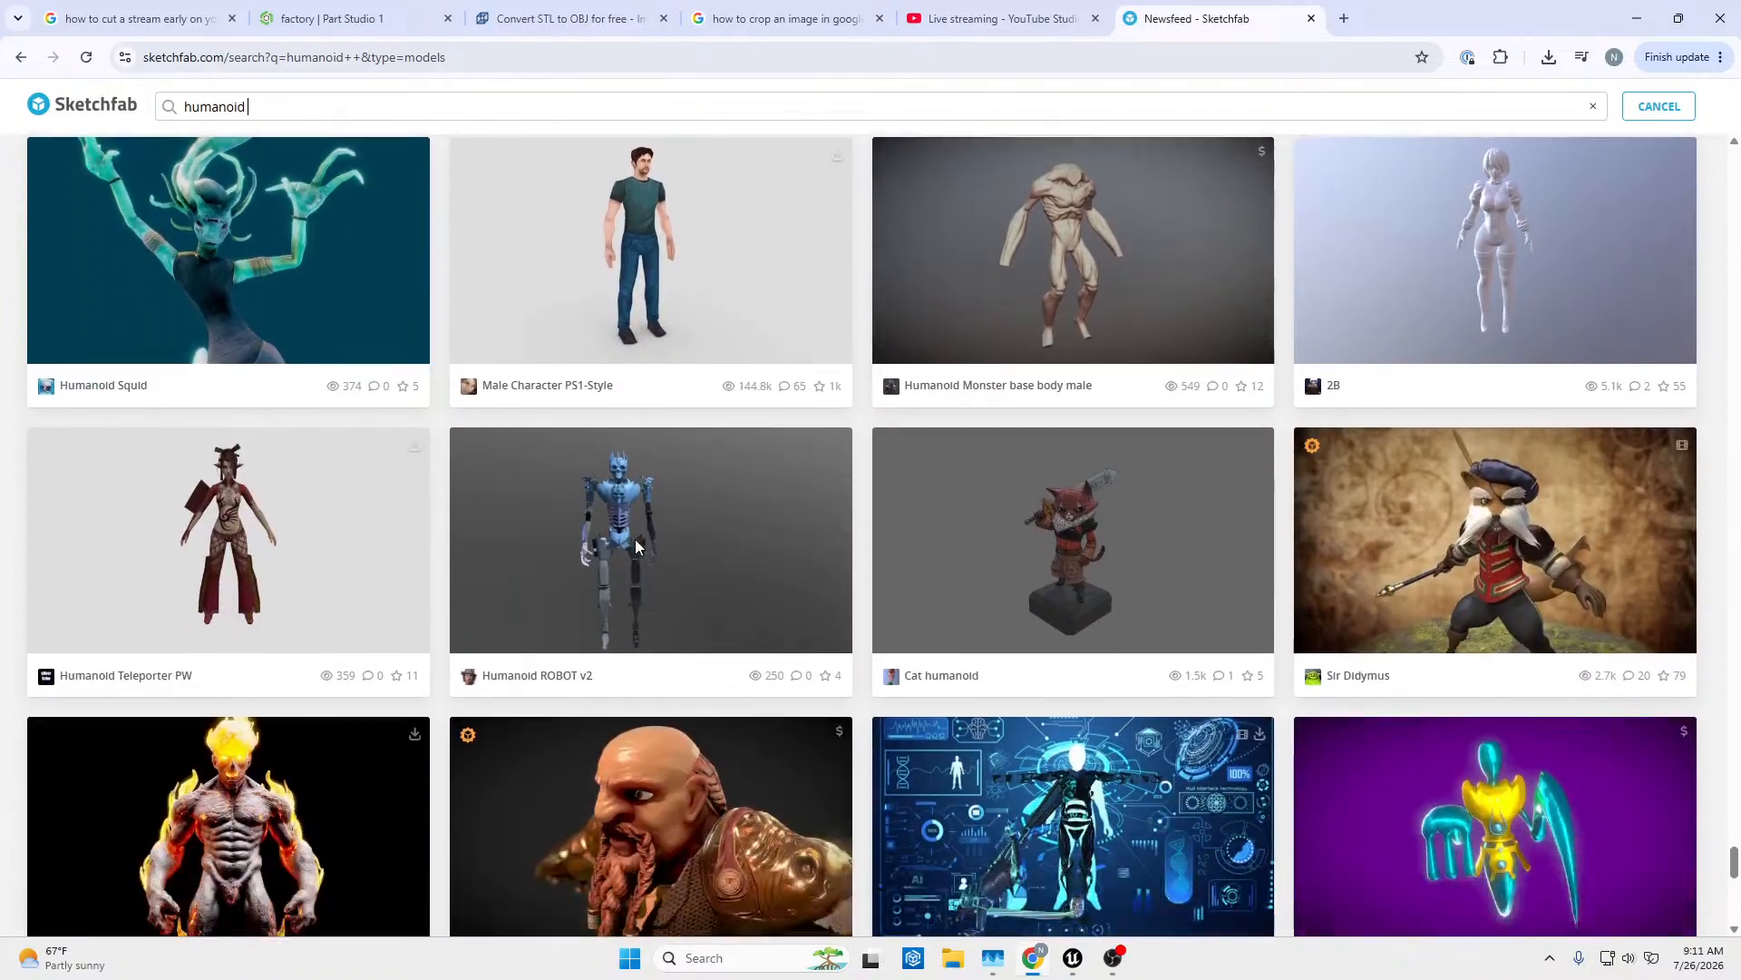
scroll(636, 545, "down", 14)
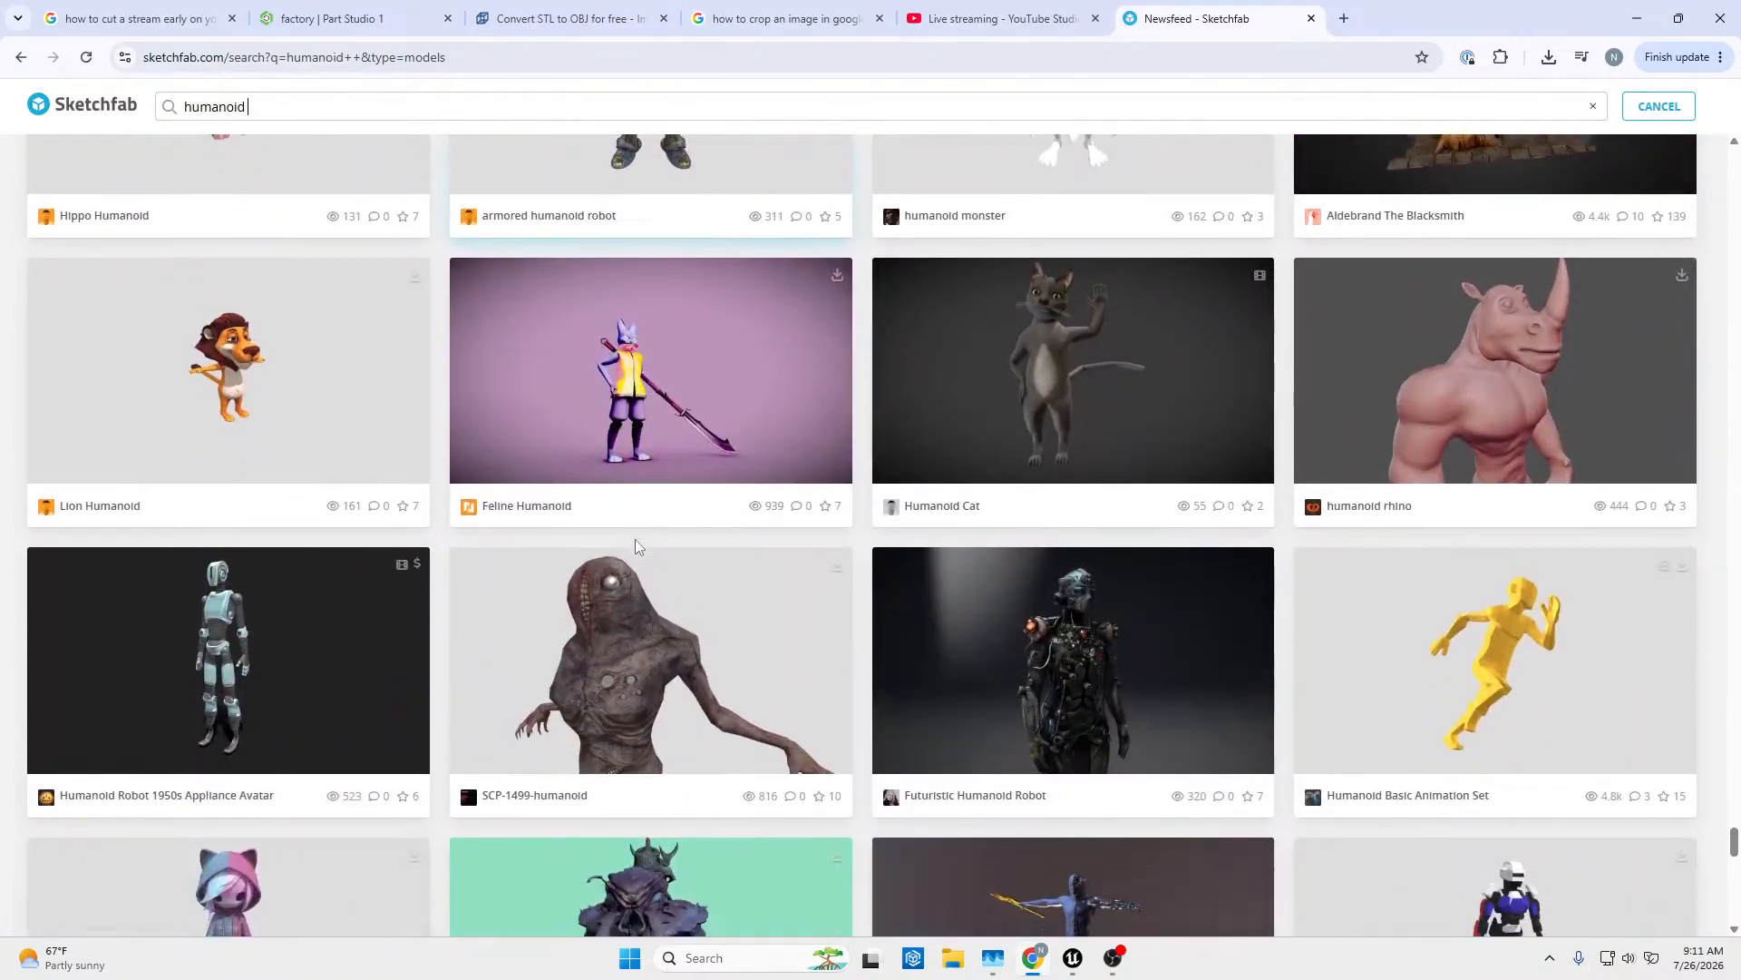
scroll(636, 545, "down", 9)
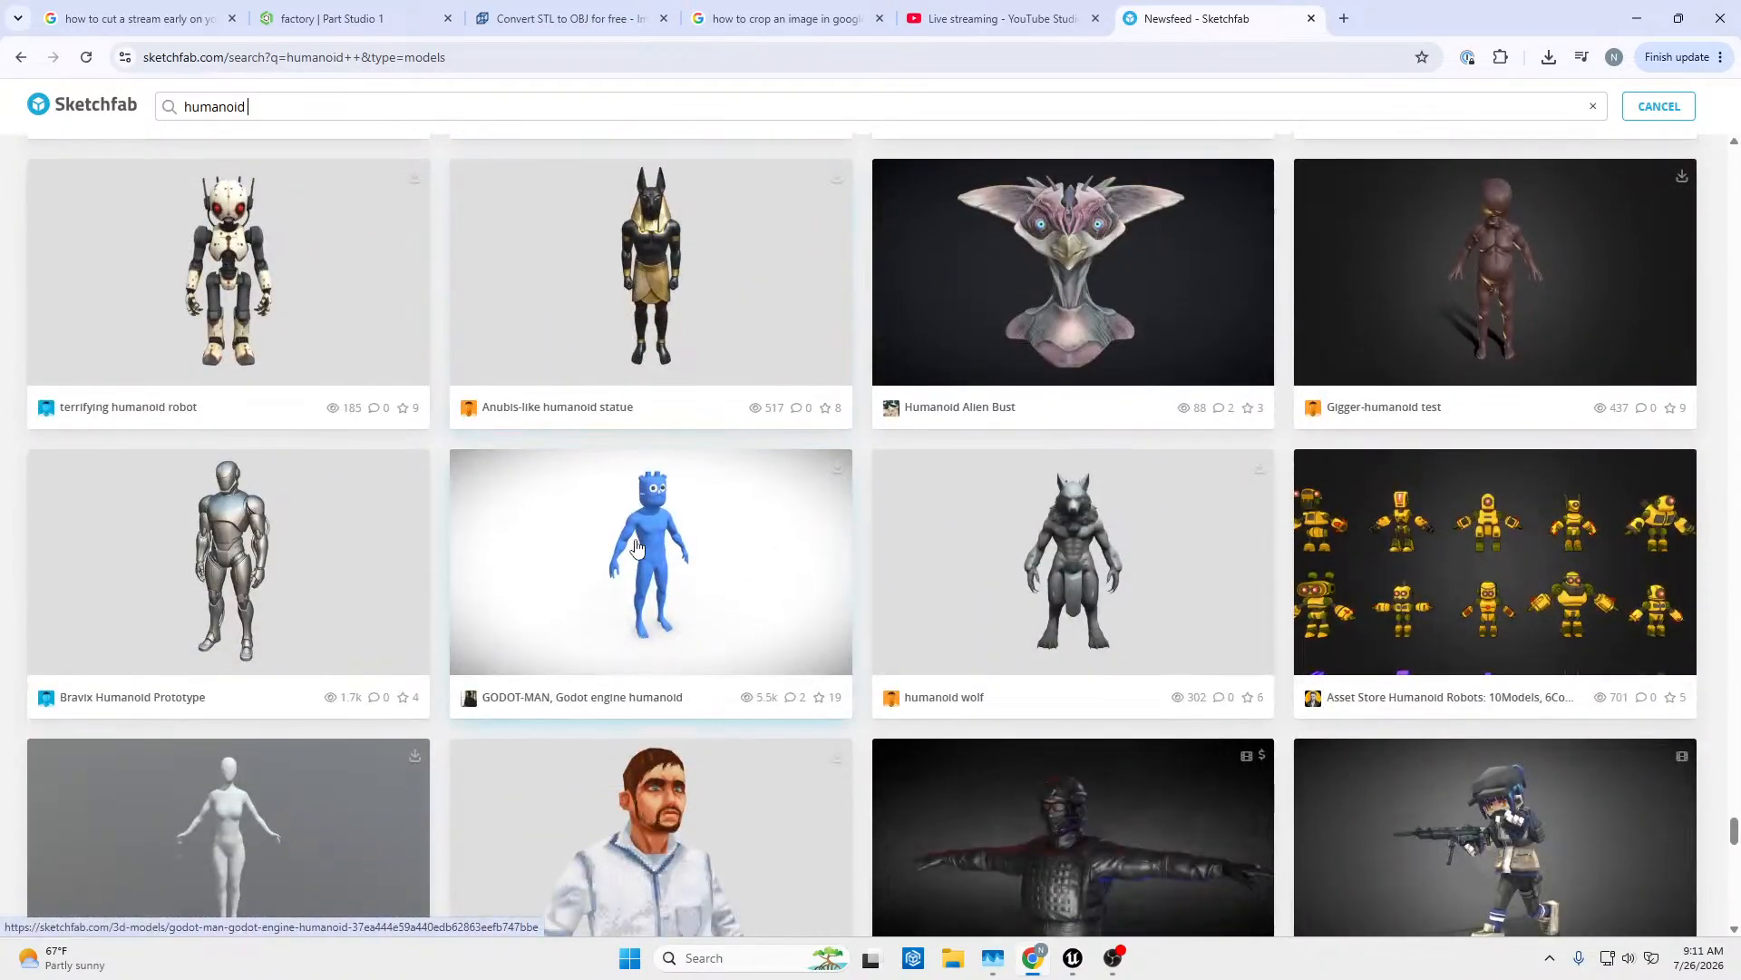
scroll(637, 547, "up", 20)
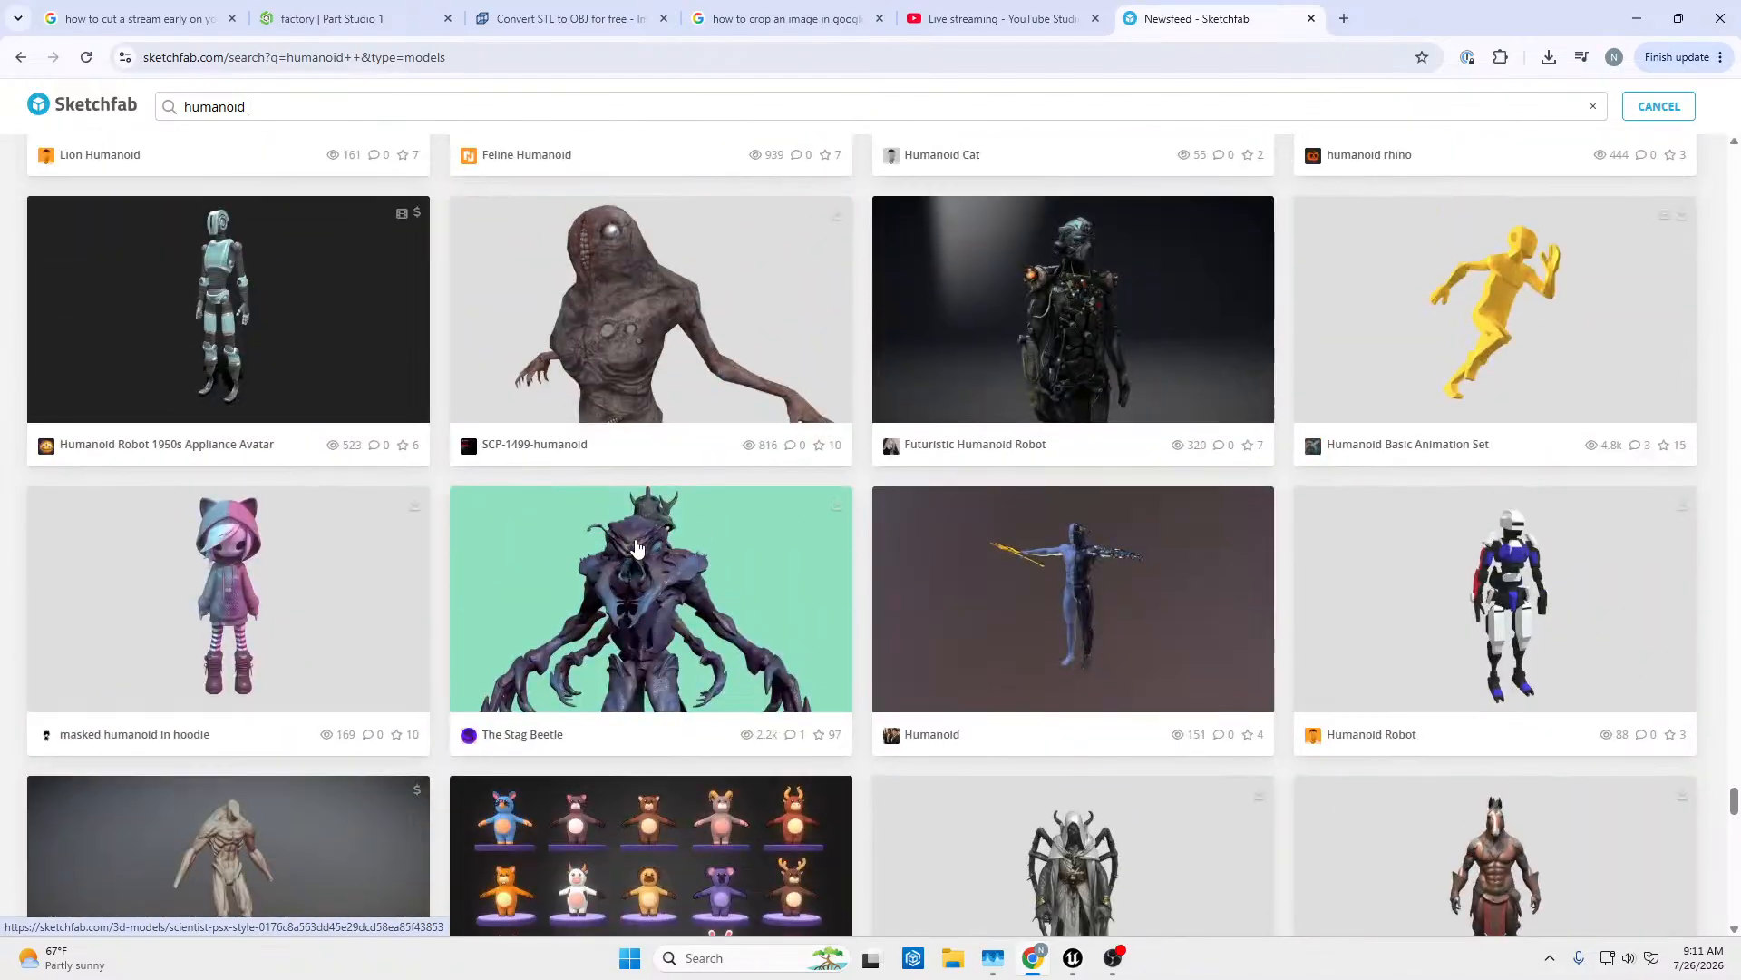
scroll(650, 544, "up", 20)
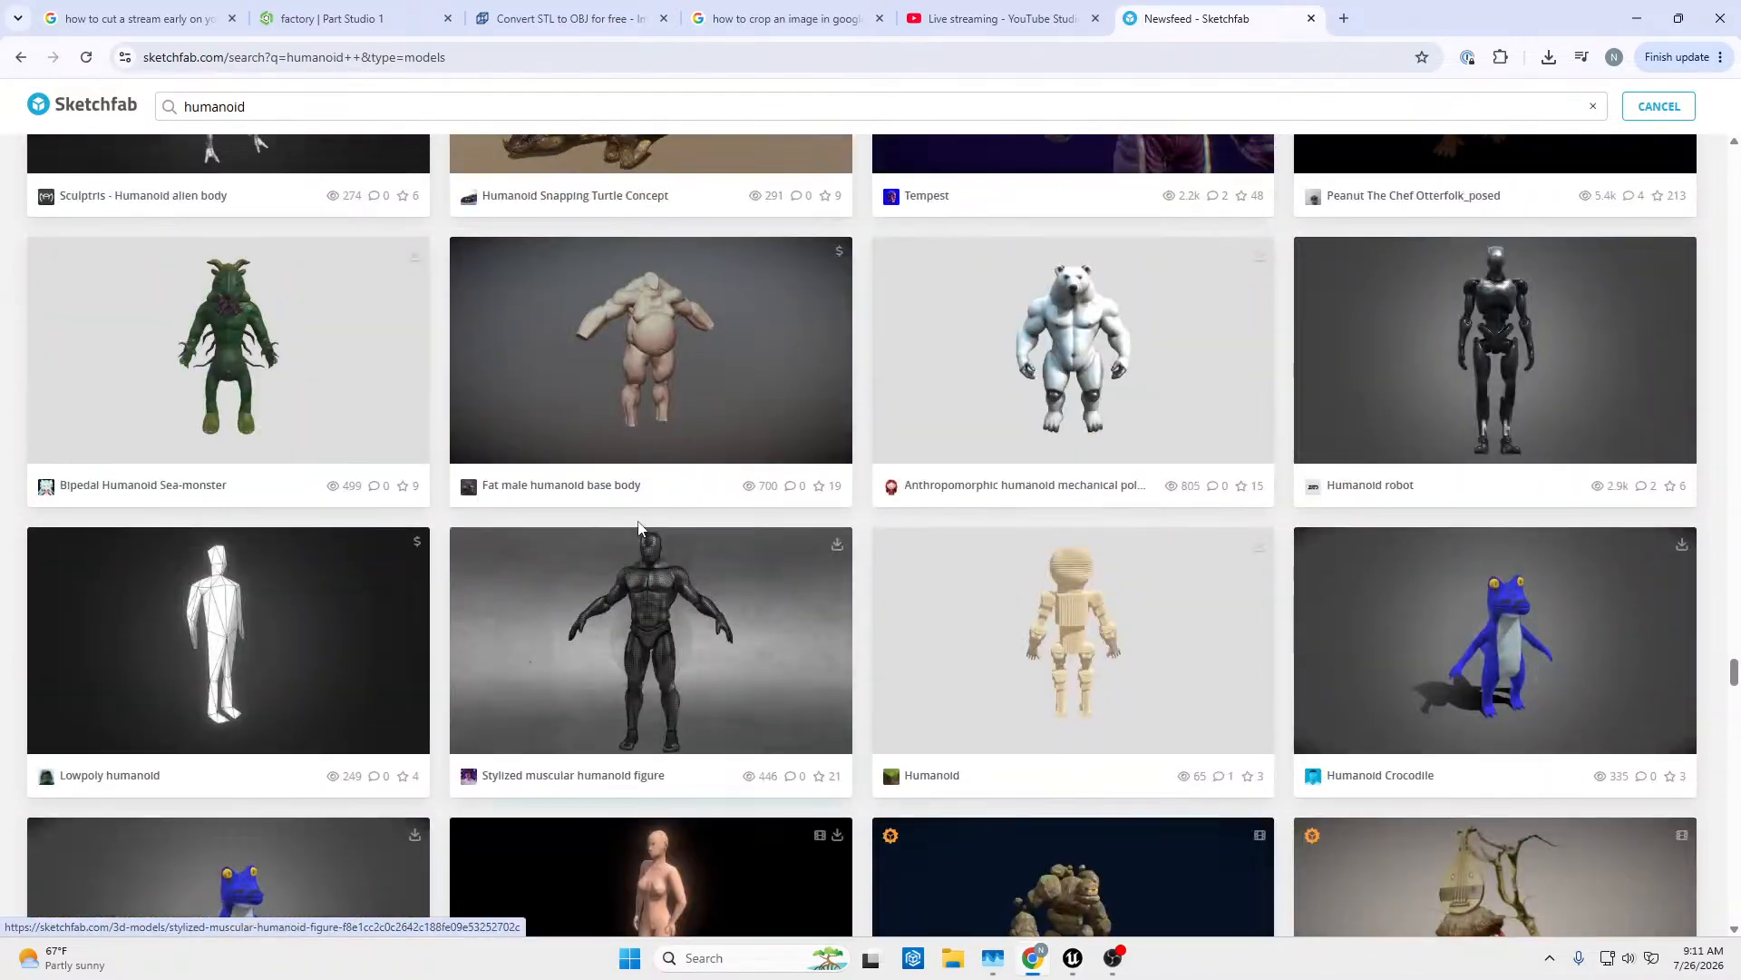
scroll(687, 531, "up", 20)
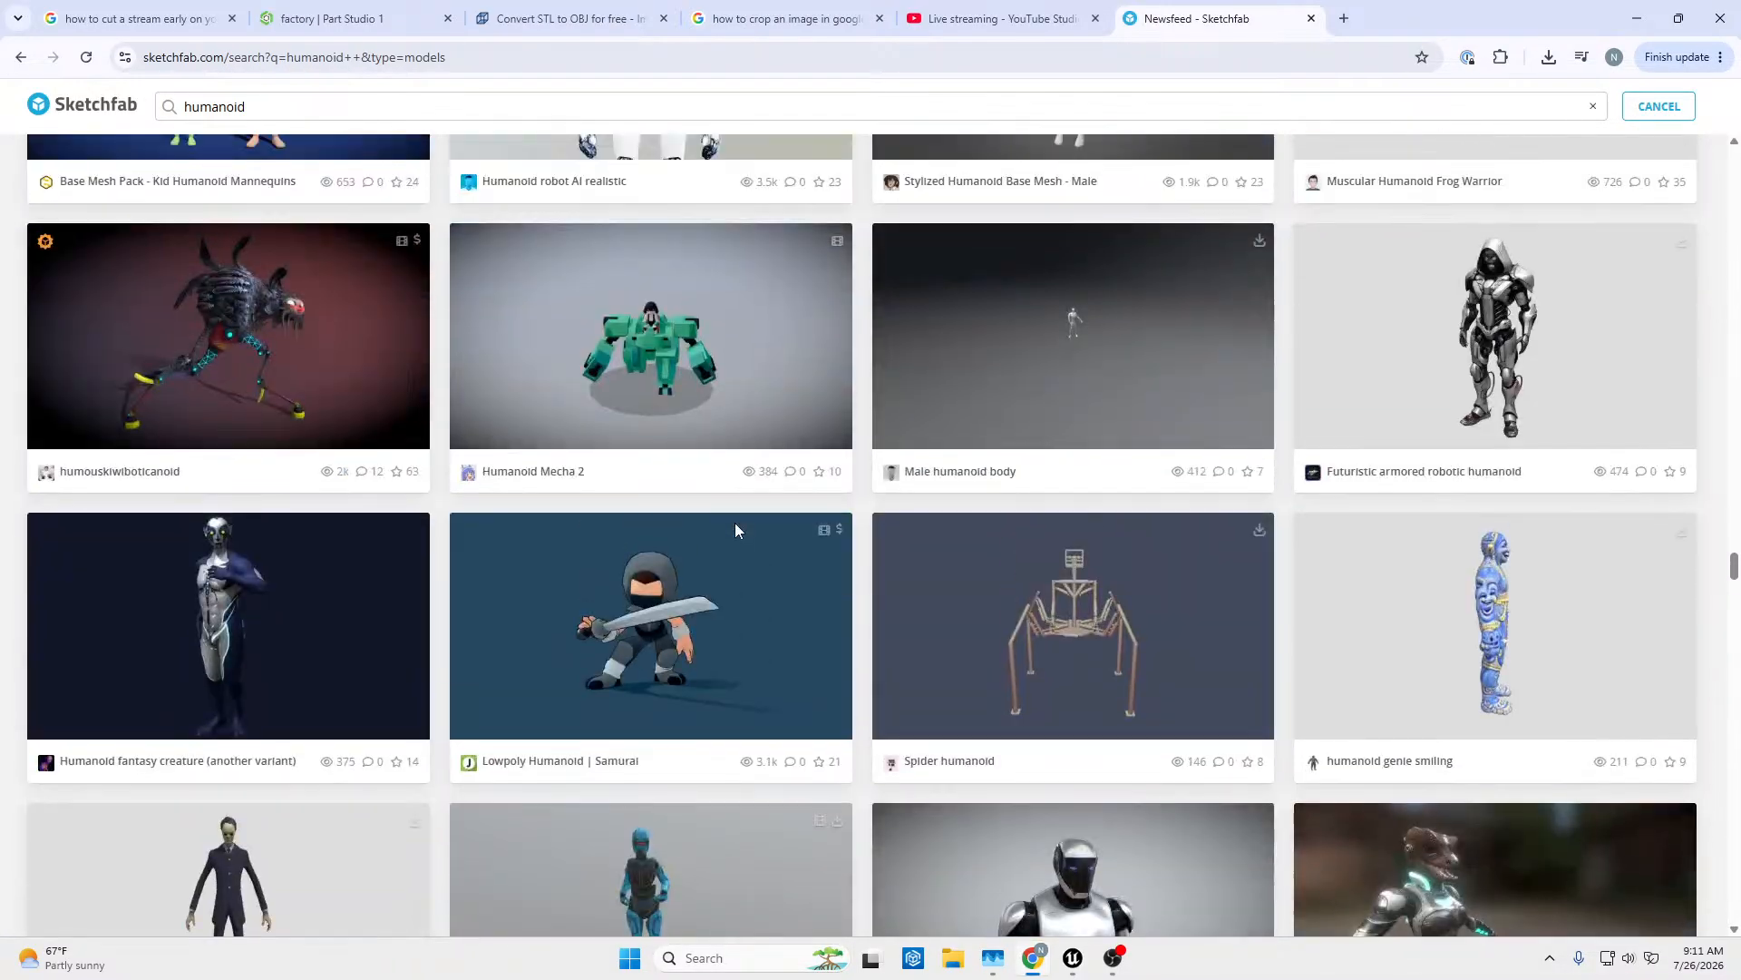
scroll(749, 513, "up", 8)
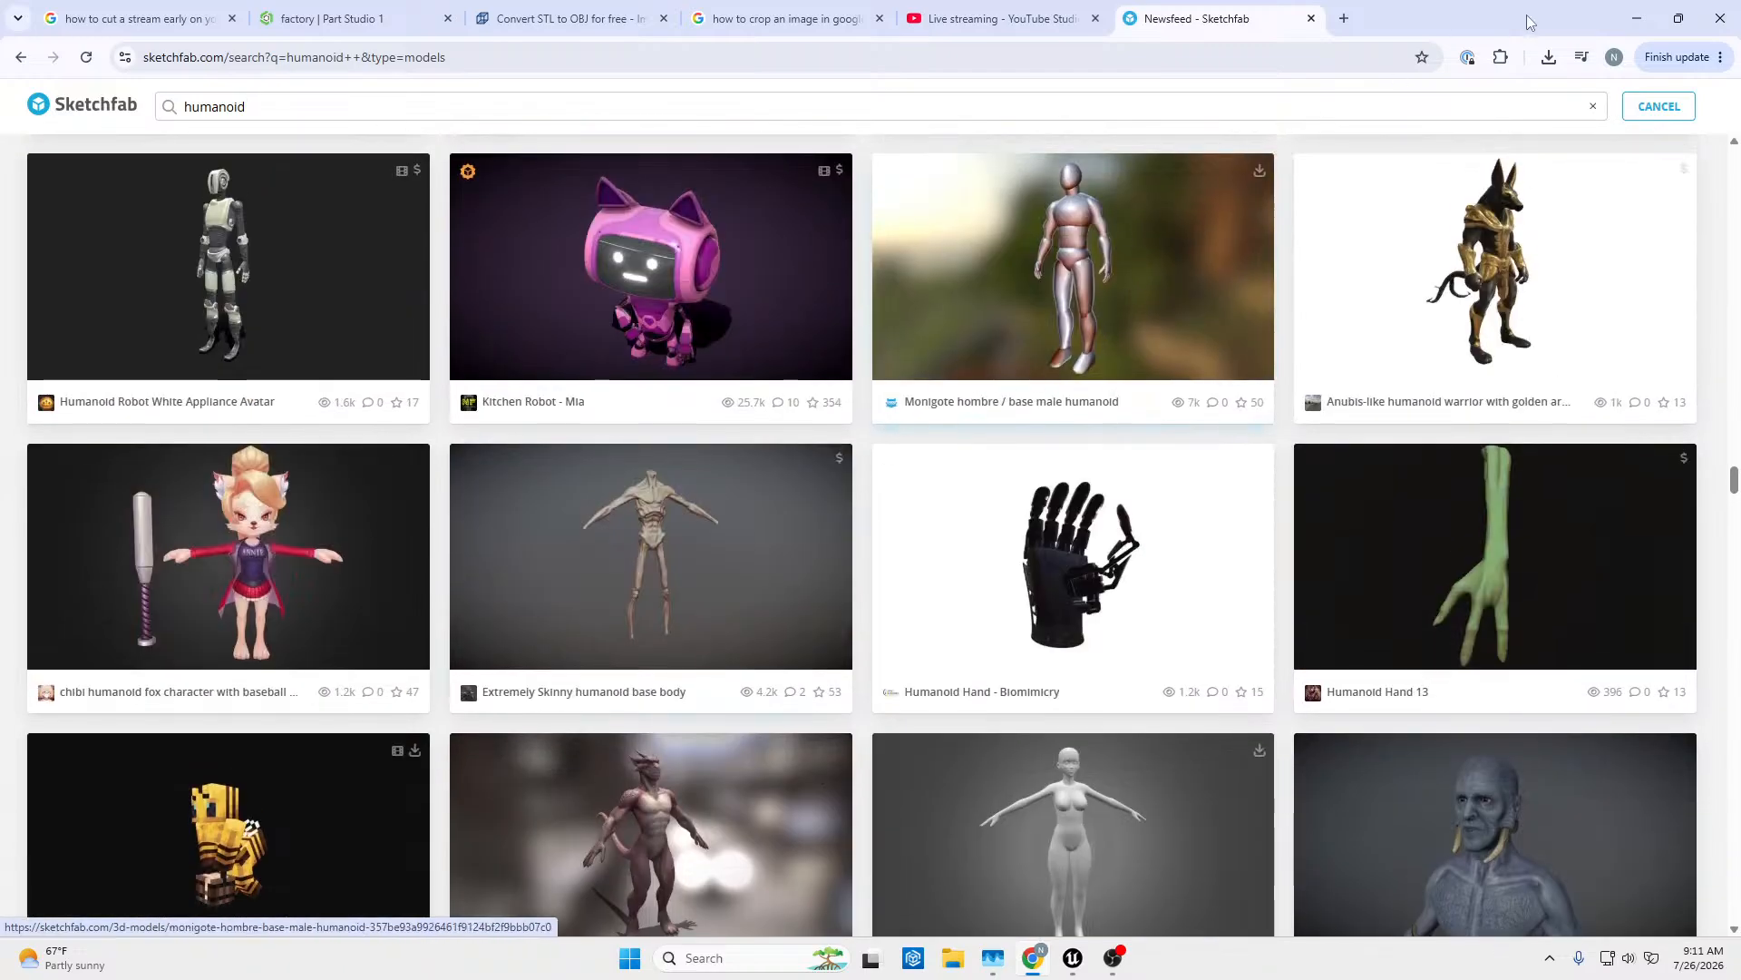
Close the Sketchfab page and switch back to the level in Unreal Editor.
left_click(1309, 19)
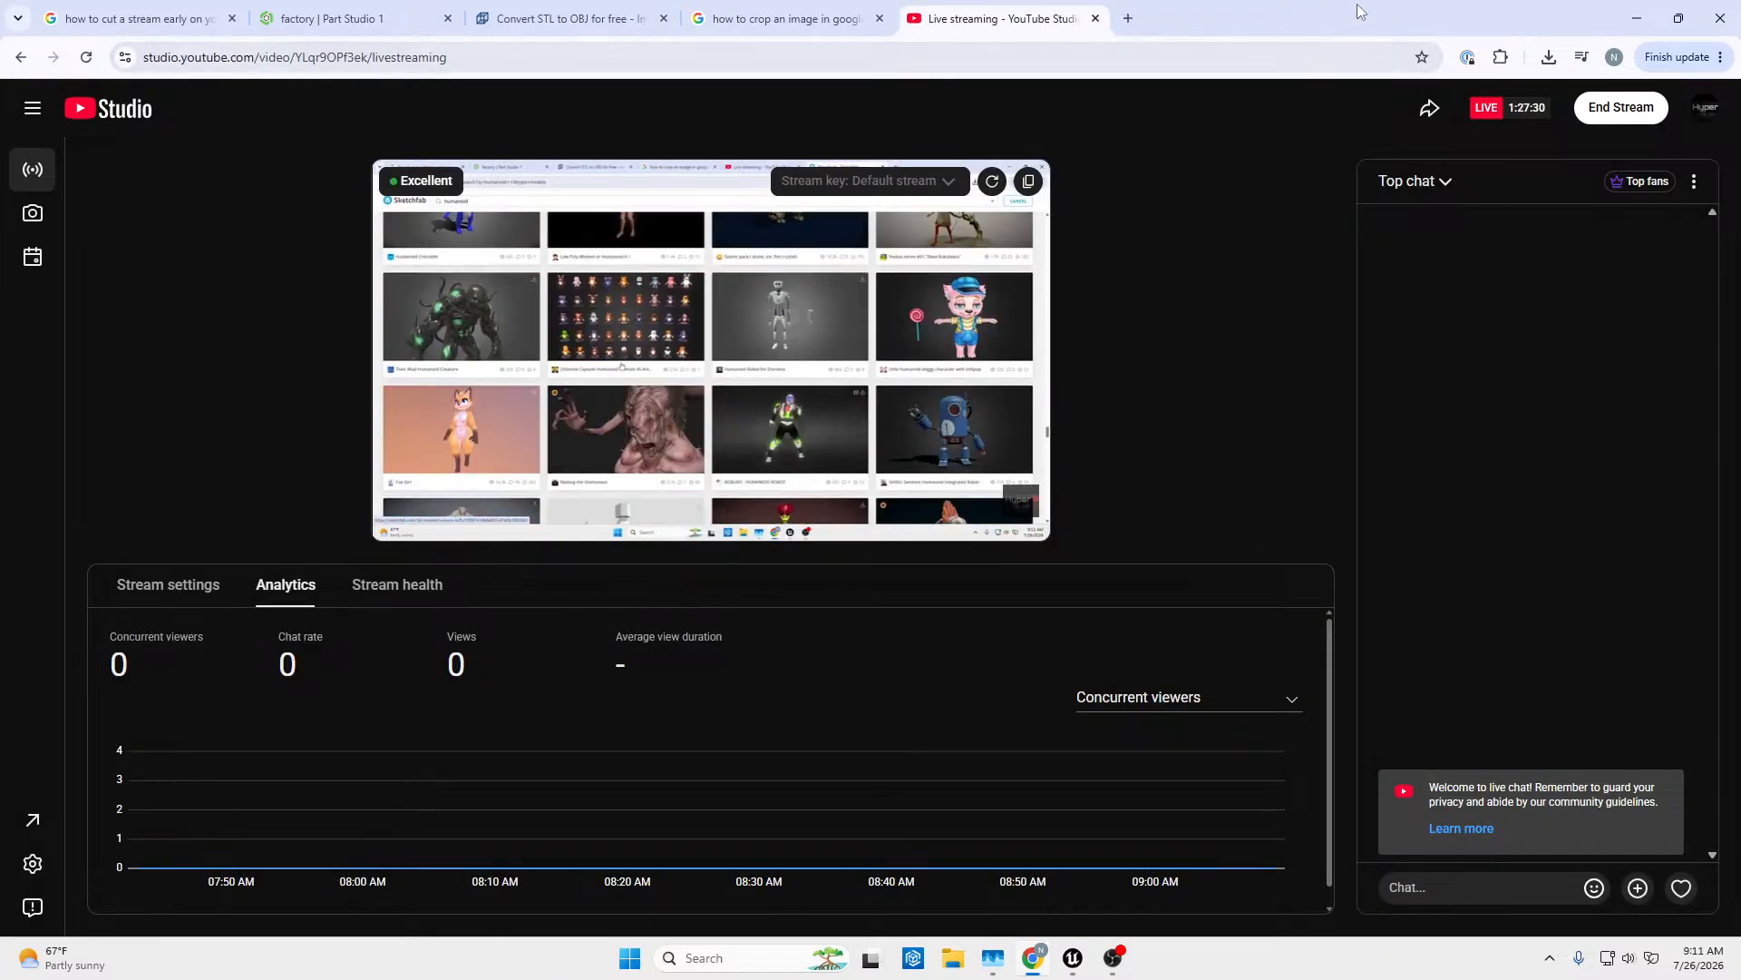
left_click_drag(1364, 9, 0, 118)
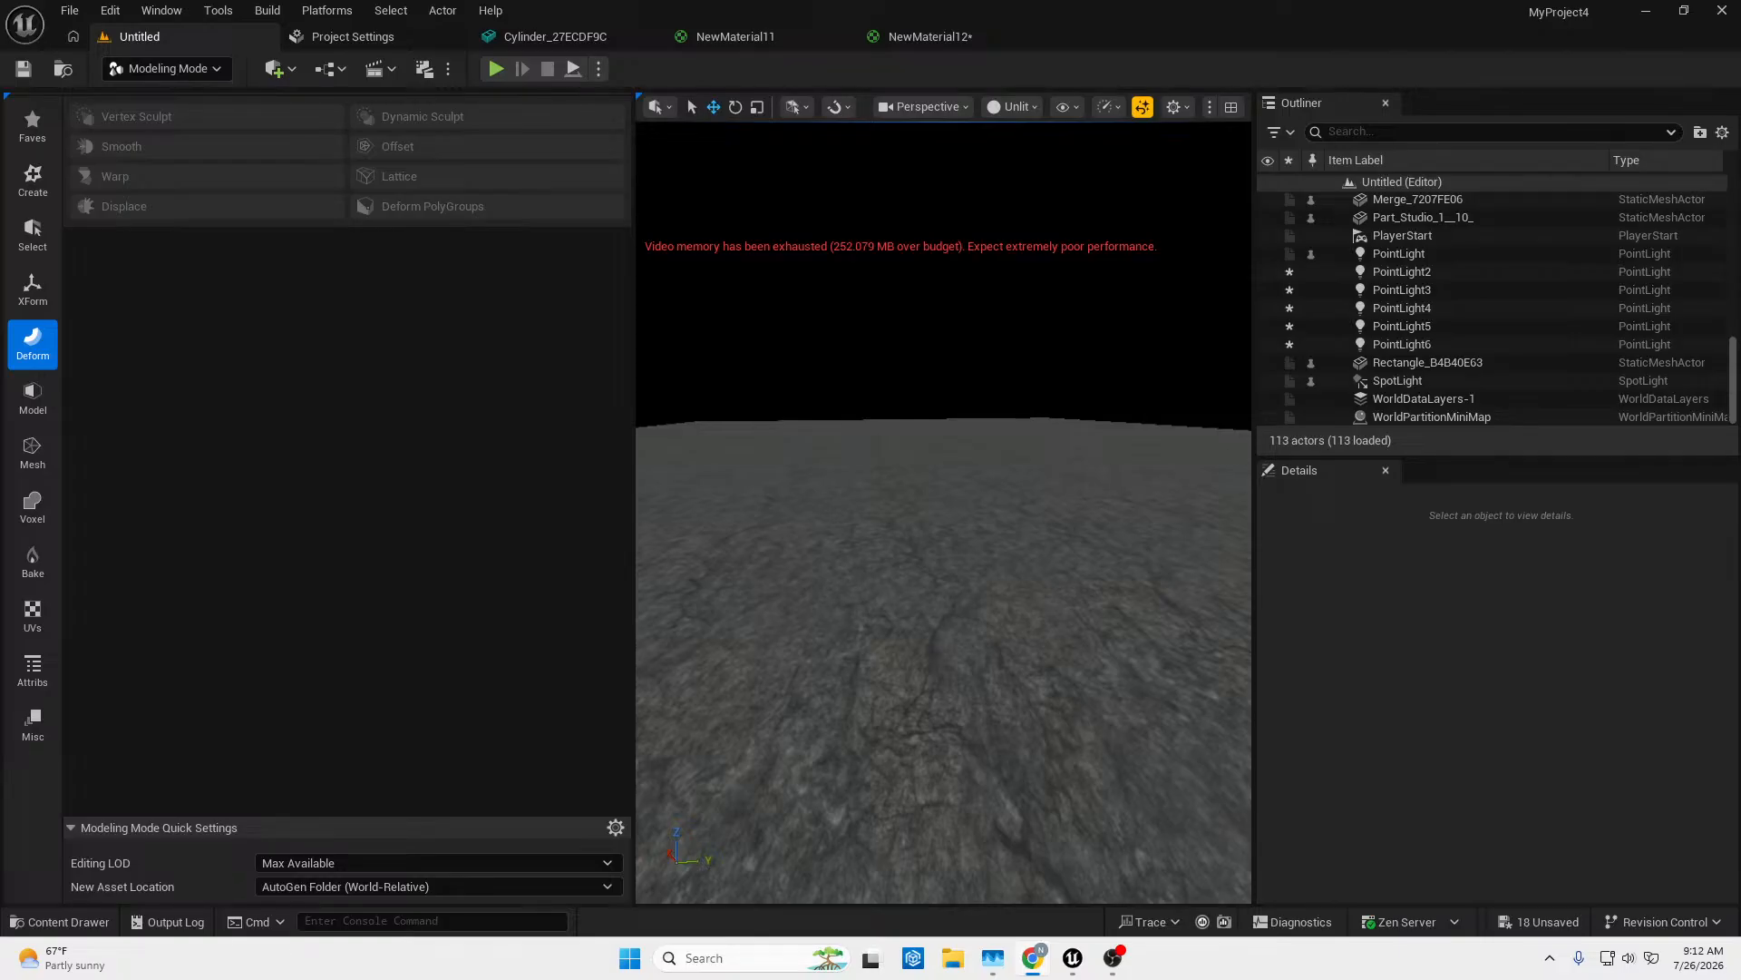
right_click_drag(1114, 395, 1134, 540)
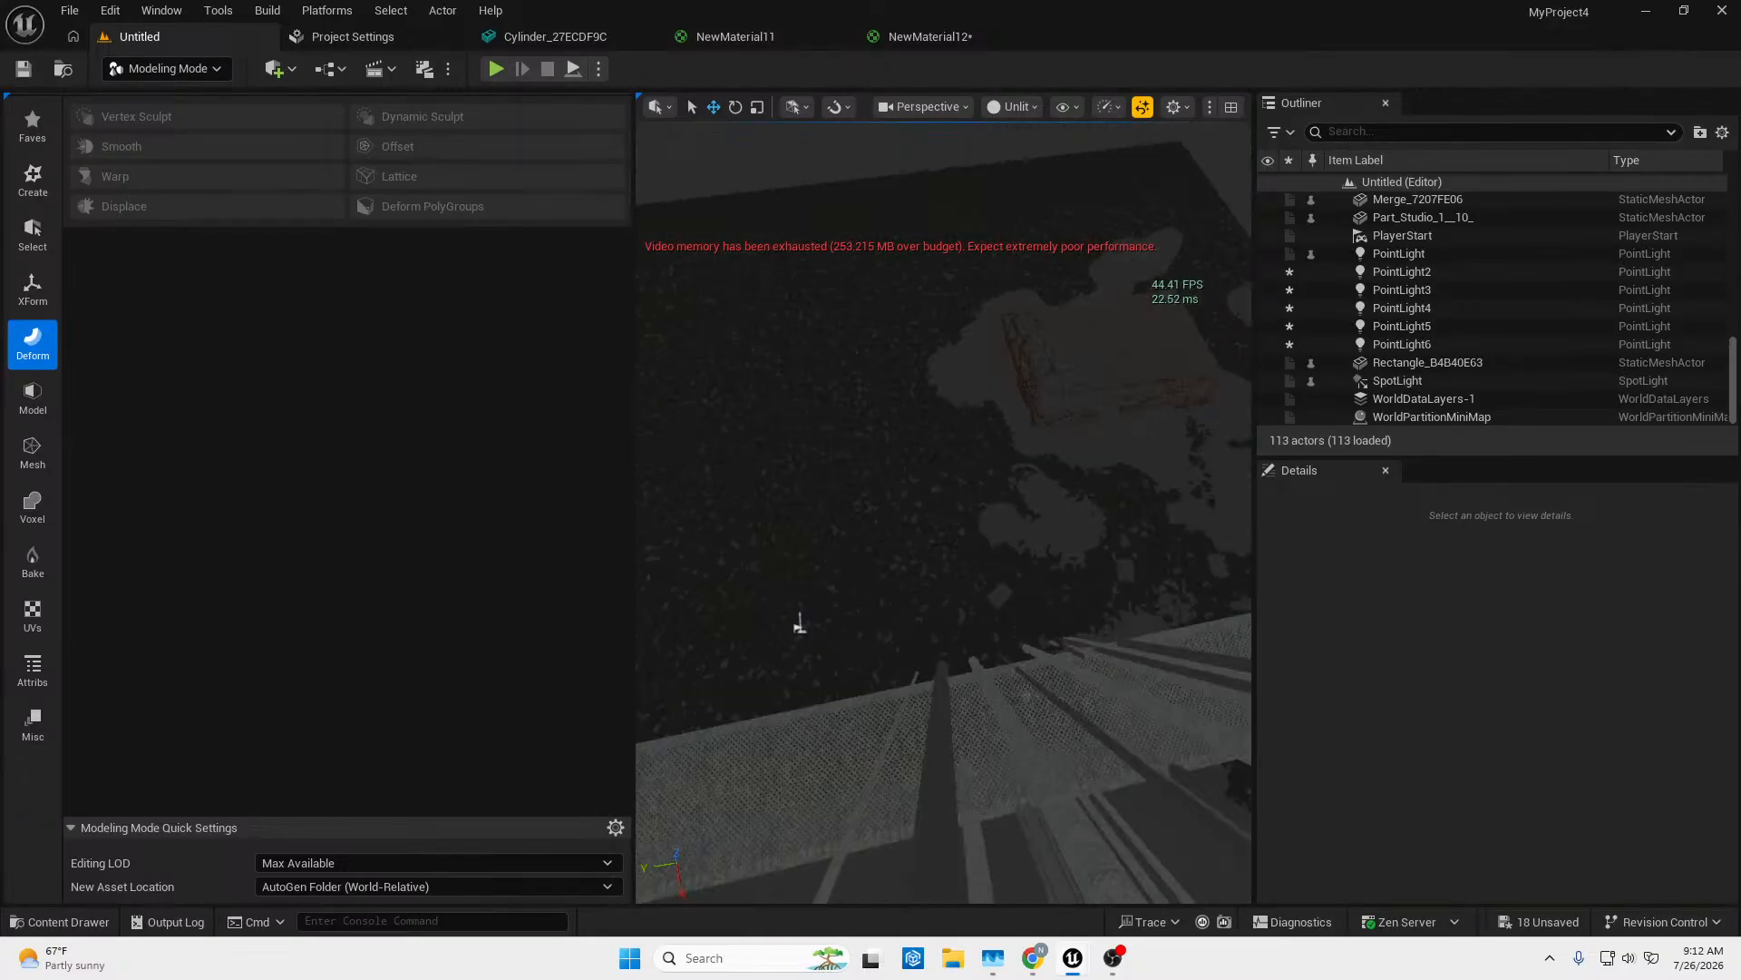
right_click_drag(798, 624, 1029, 394)
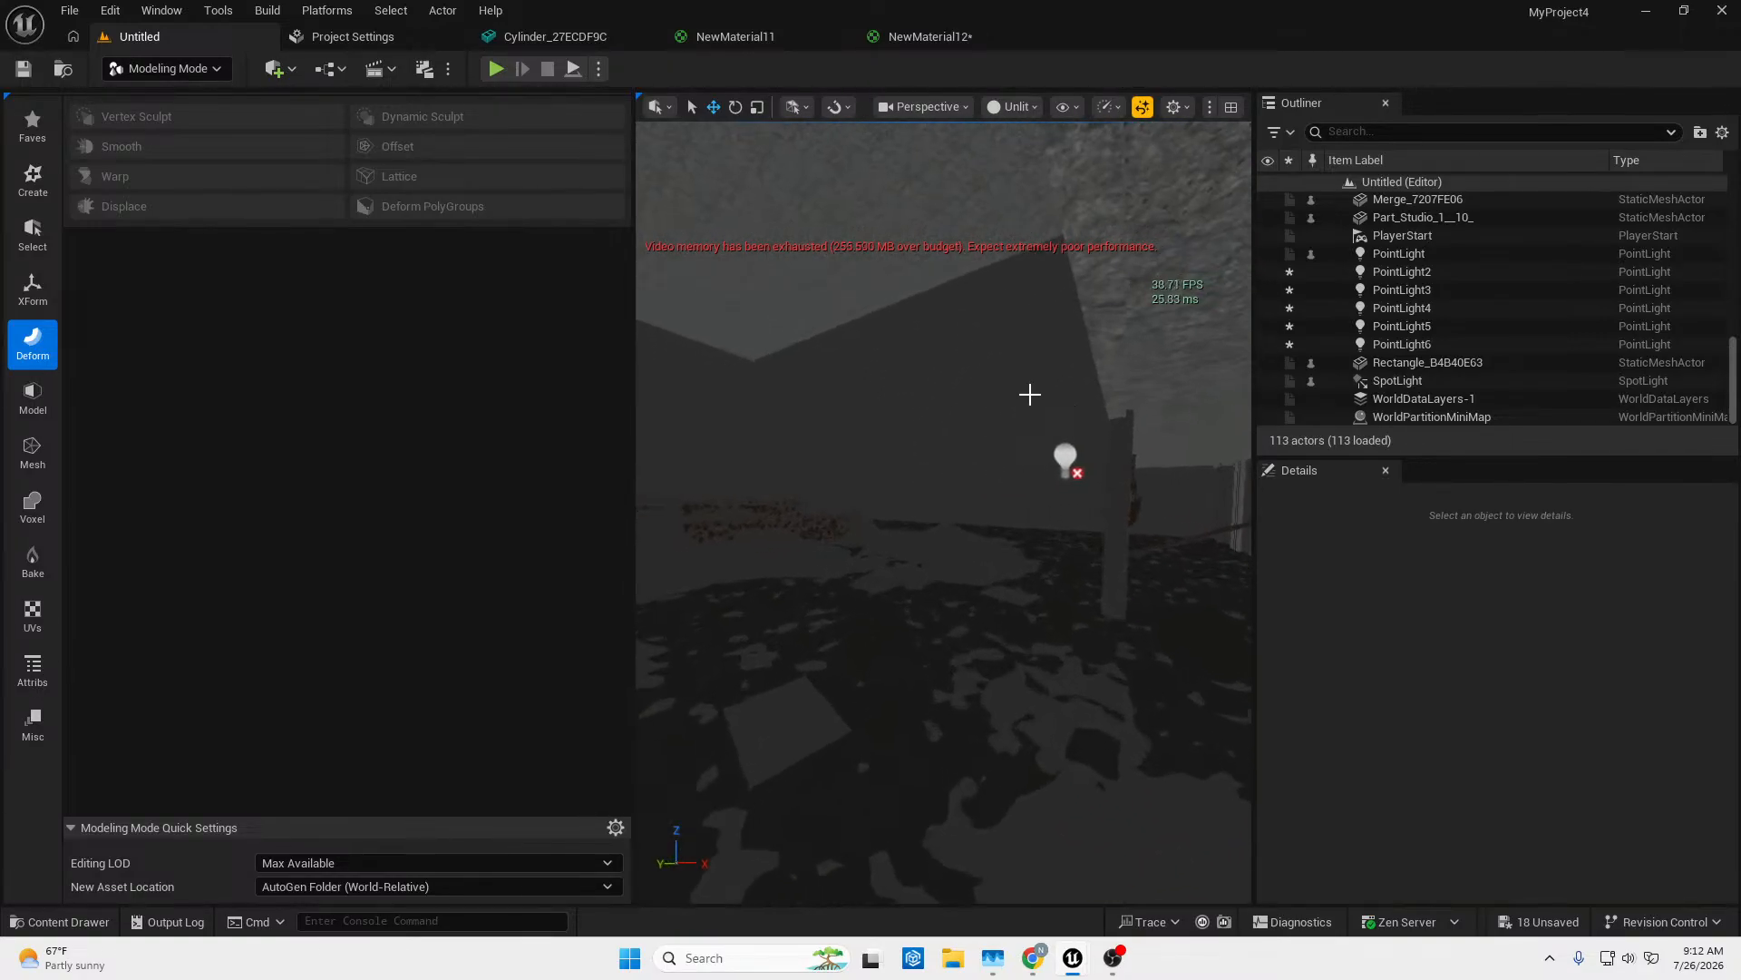
left_click(56, 924)
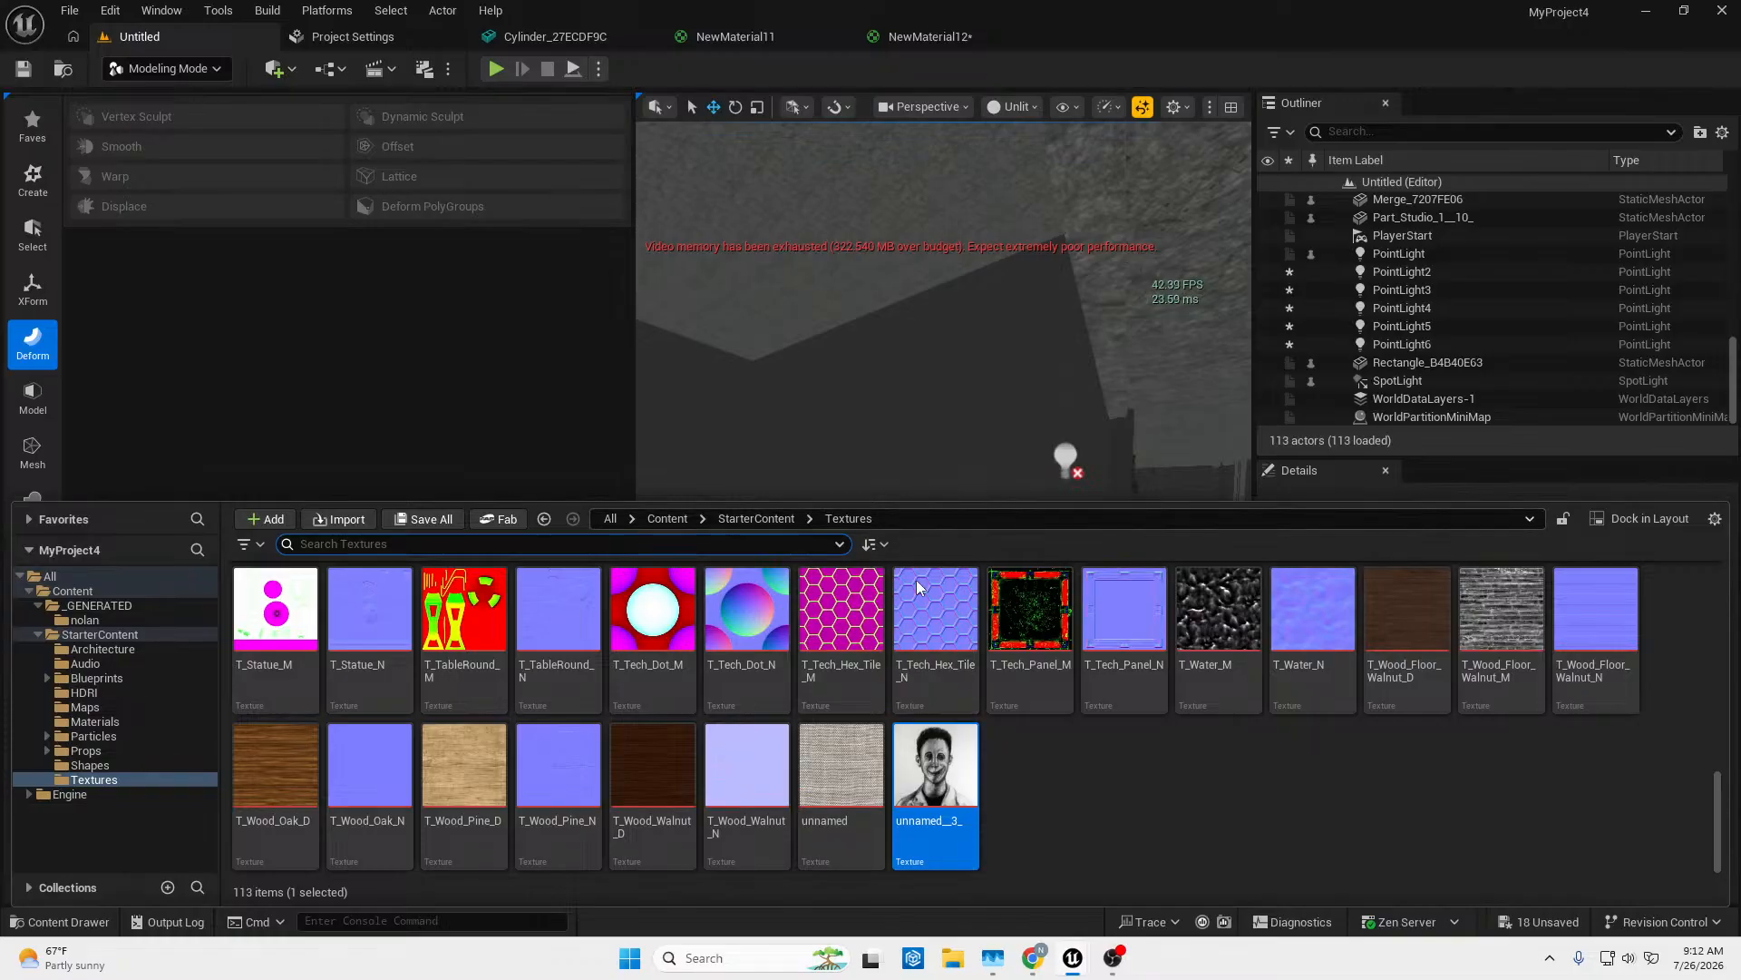
right_click_drag(909, 475, 801, 403)
key("w")
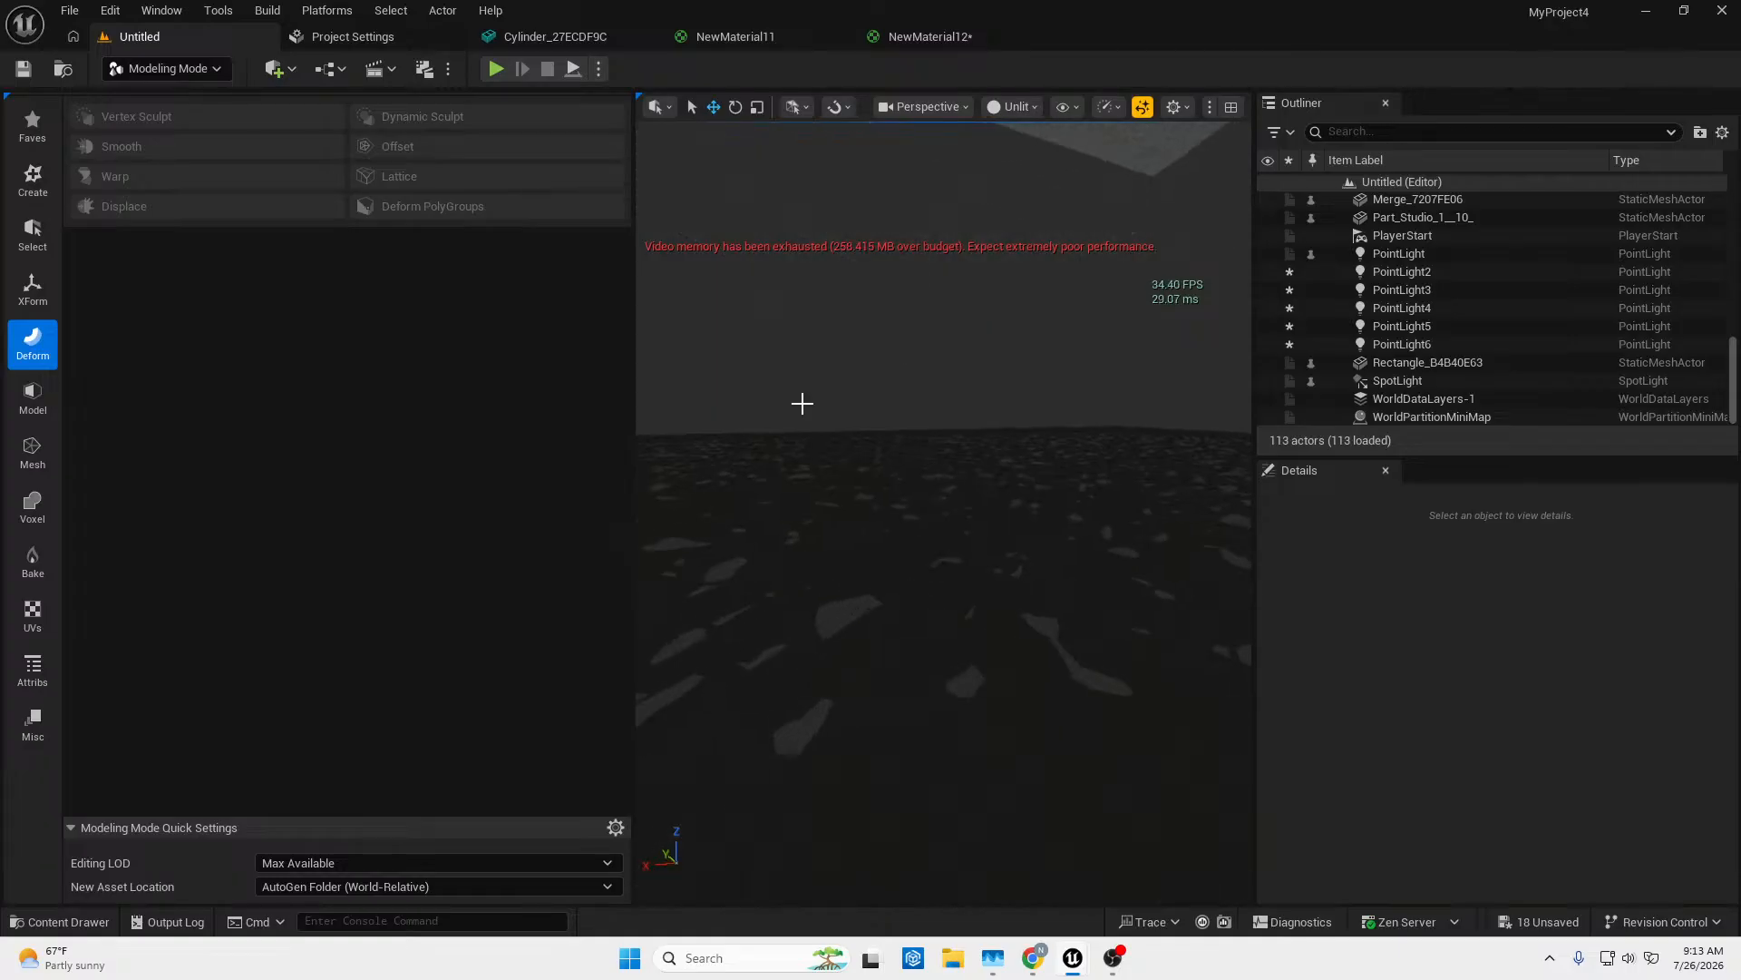
left_click(48, 922)
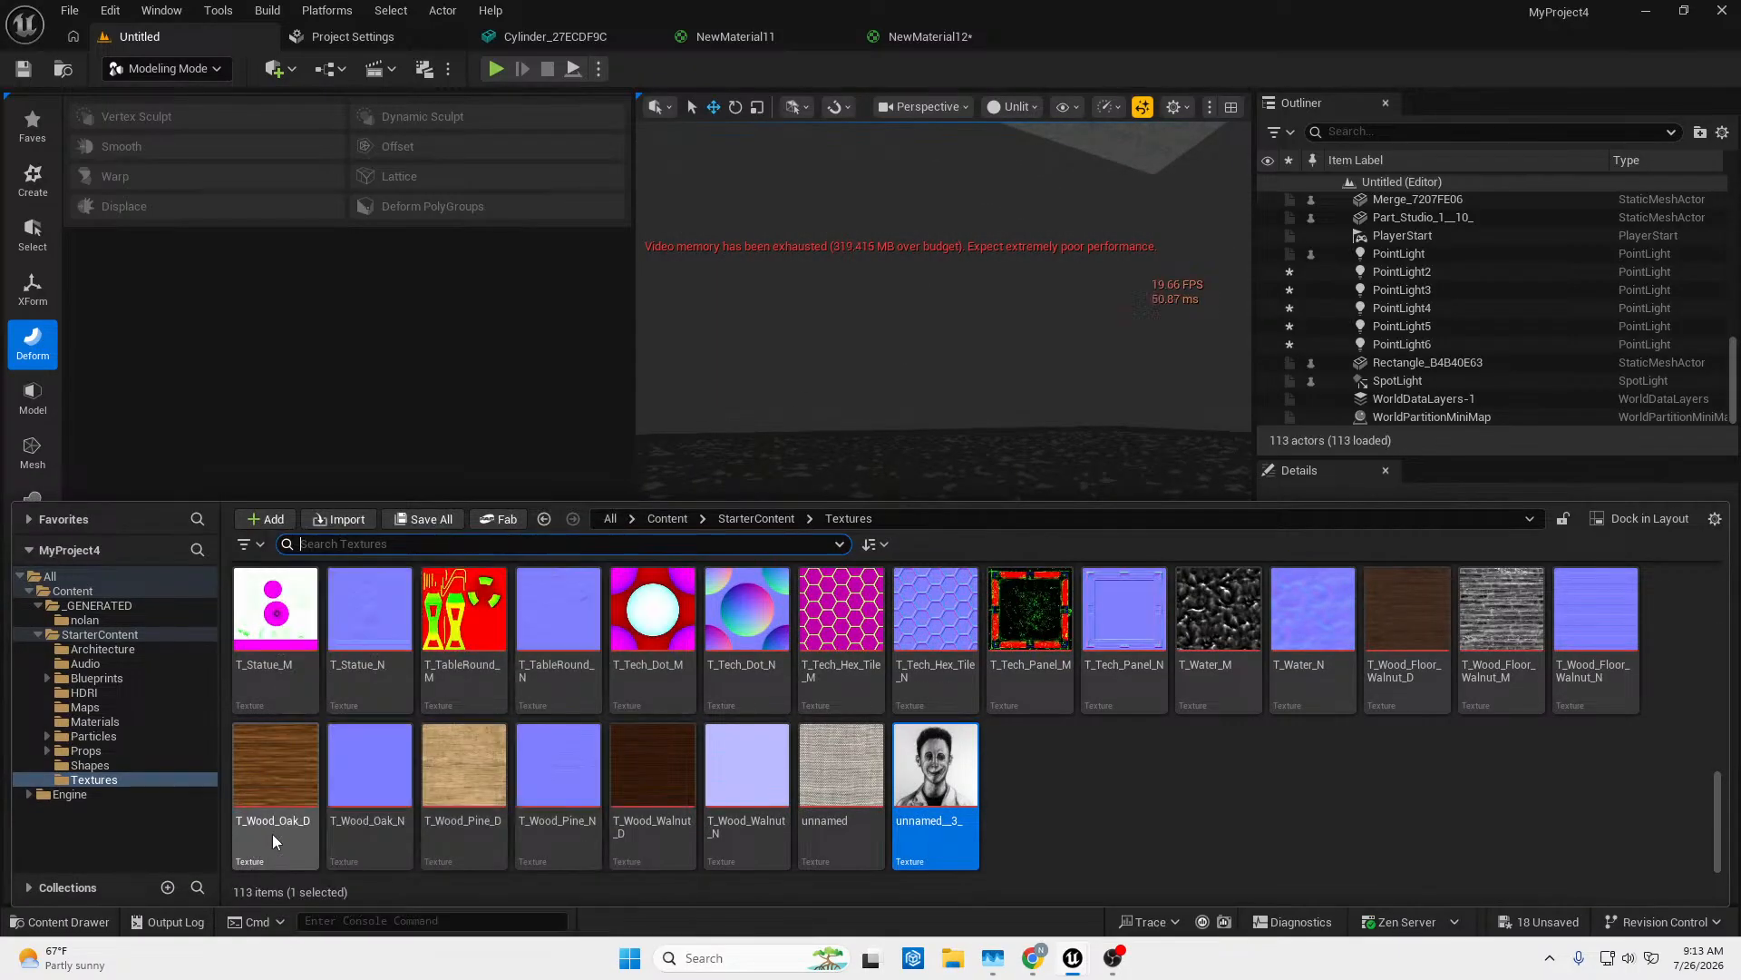
left_click(542, 381)
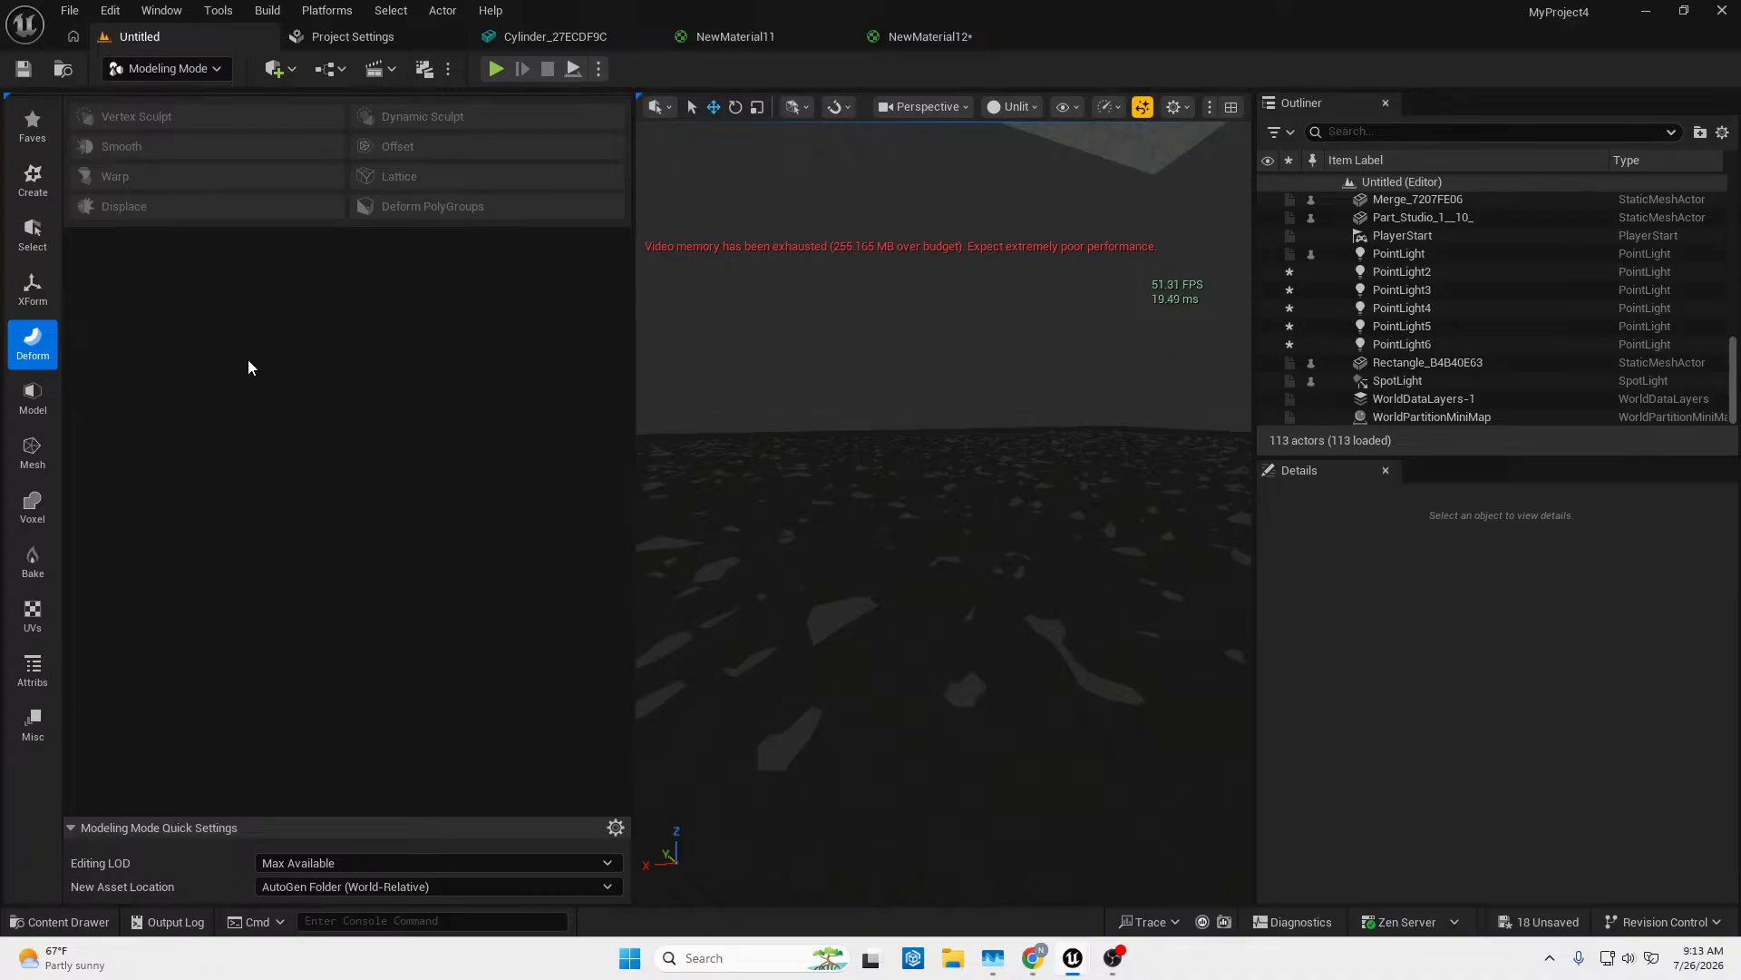
Open the audit Statistics window to inspect the primitive stats of the level's meshes.
left_click(209, 11)
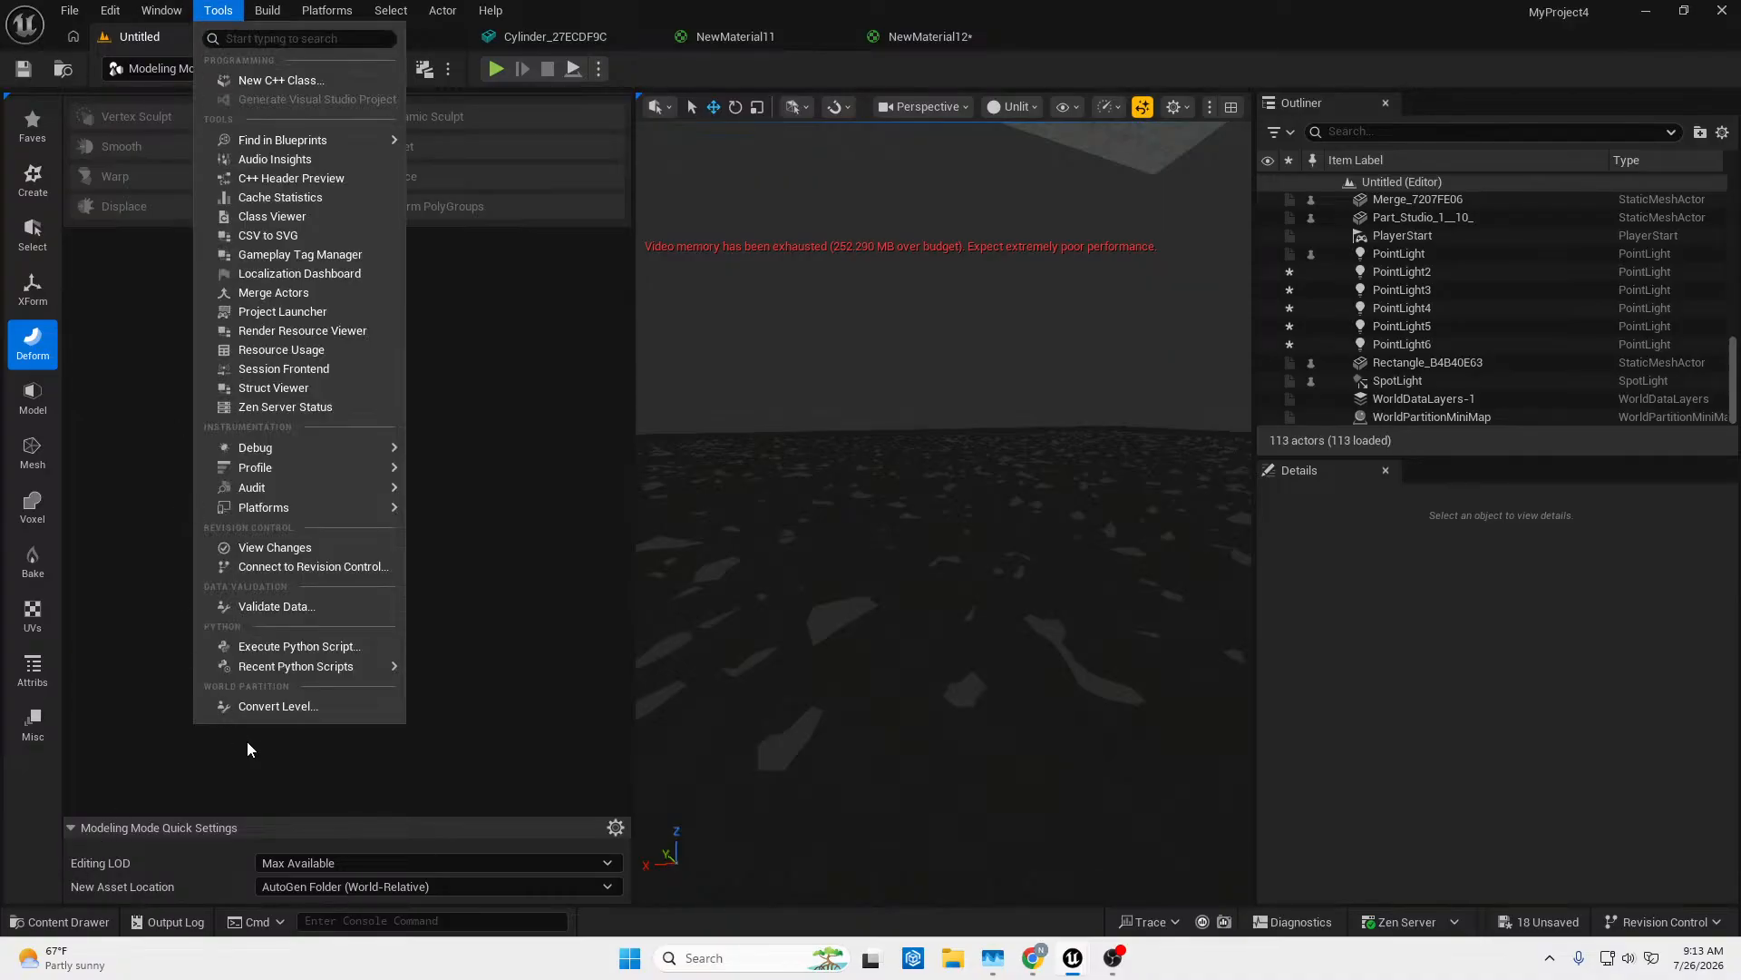
mouse_move(279, 489)
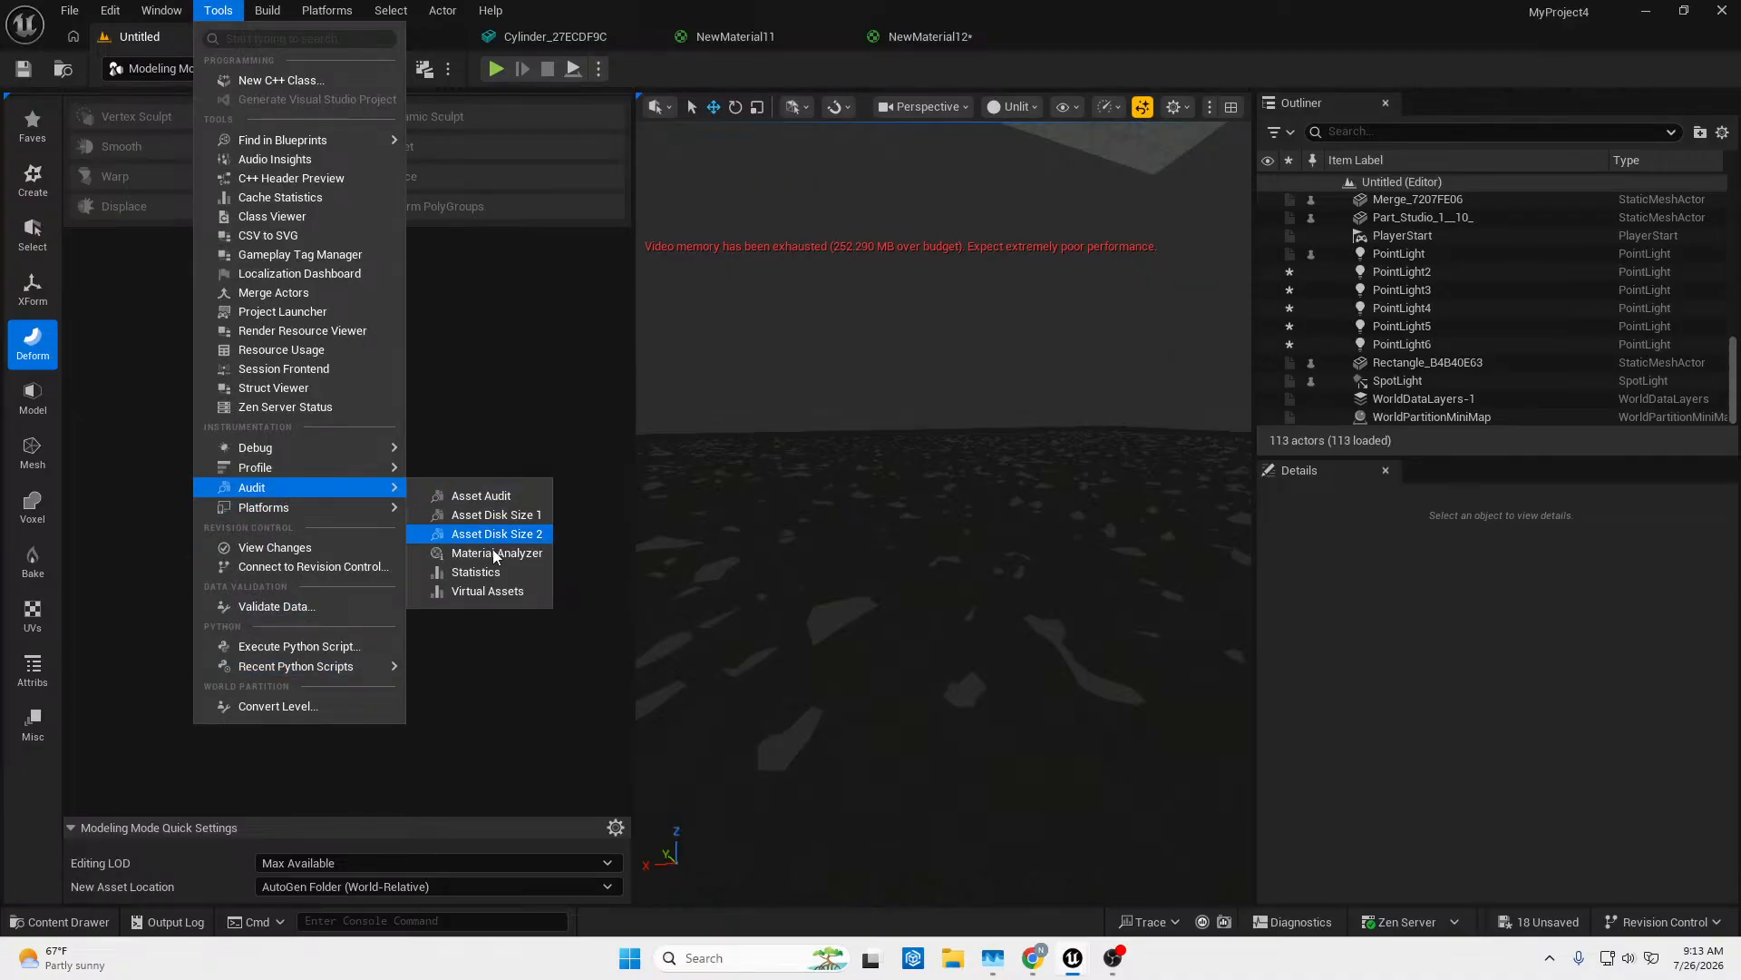
left_click(476, 572)
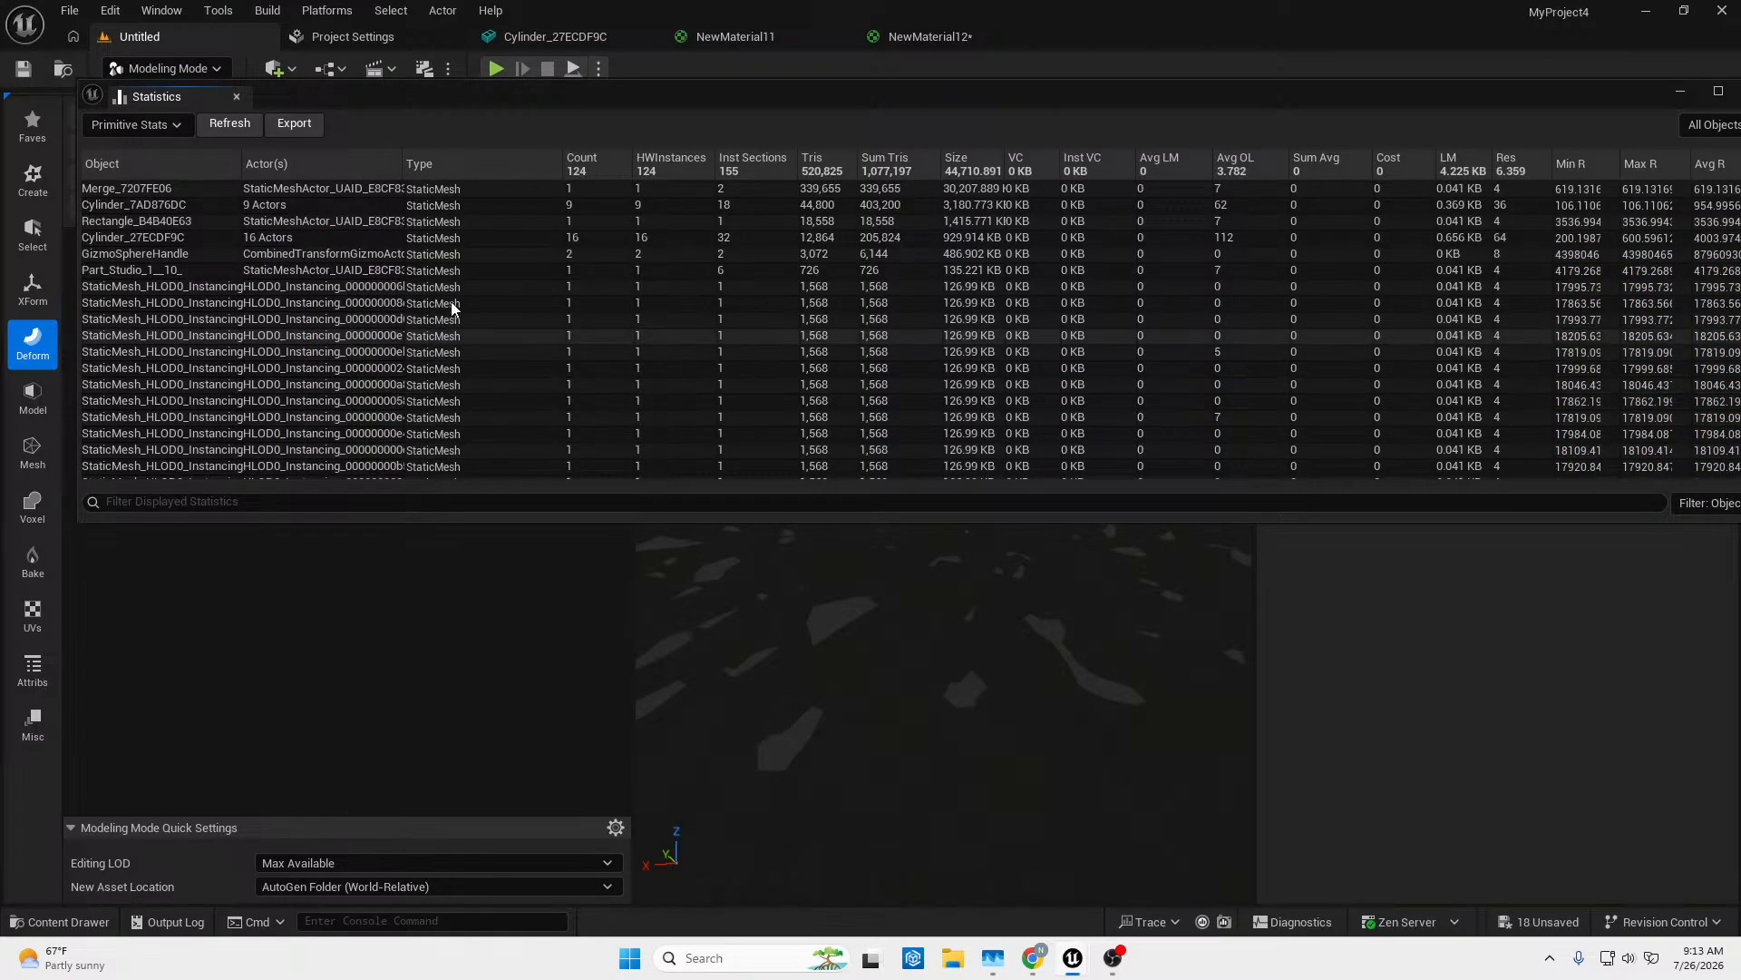
Look over the triangle counts and sizes in the primitive stats, and close the Statistics window.
scroll(472, 263, "down", 3)
scroll(488, 296, "up", 3)
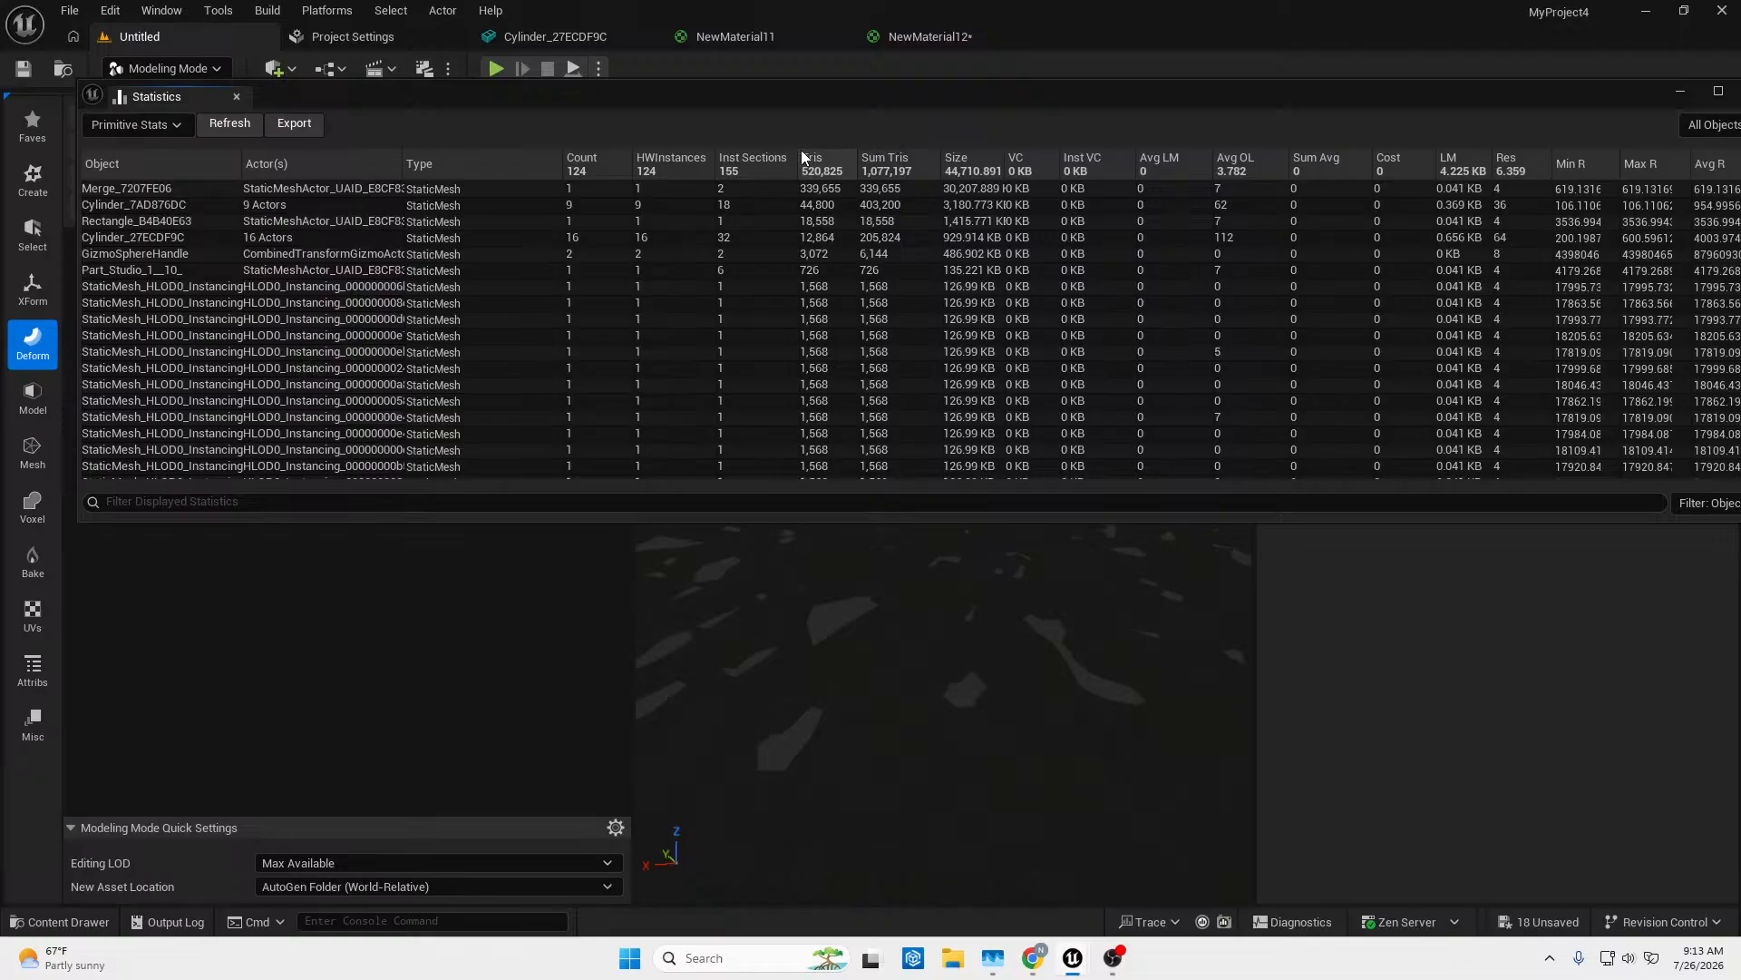
left_click(236, 96)
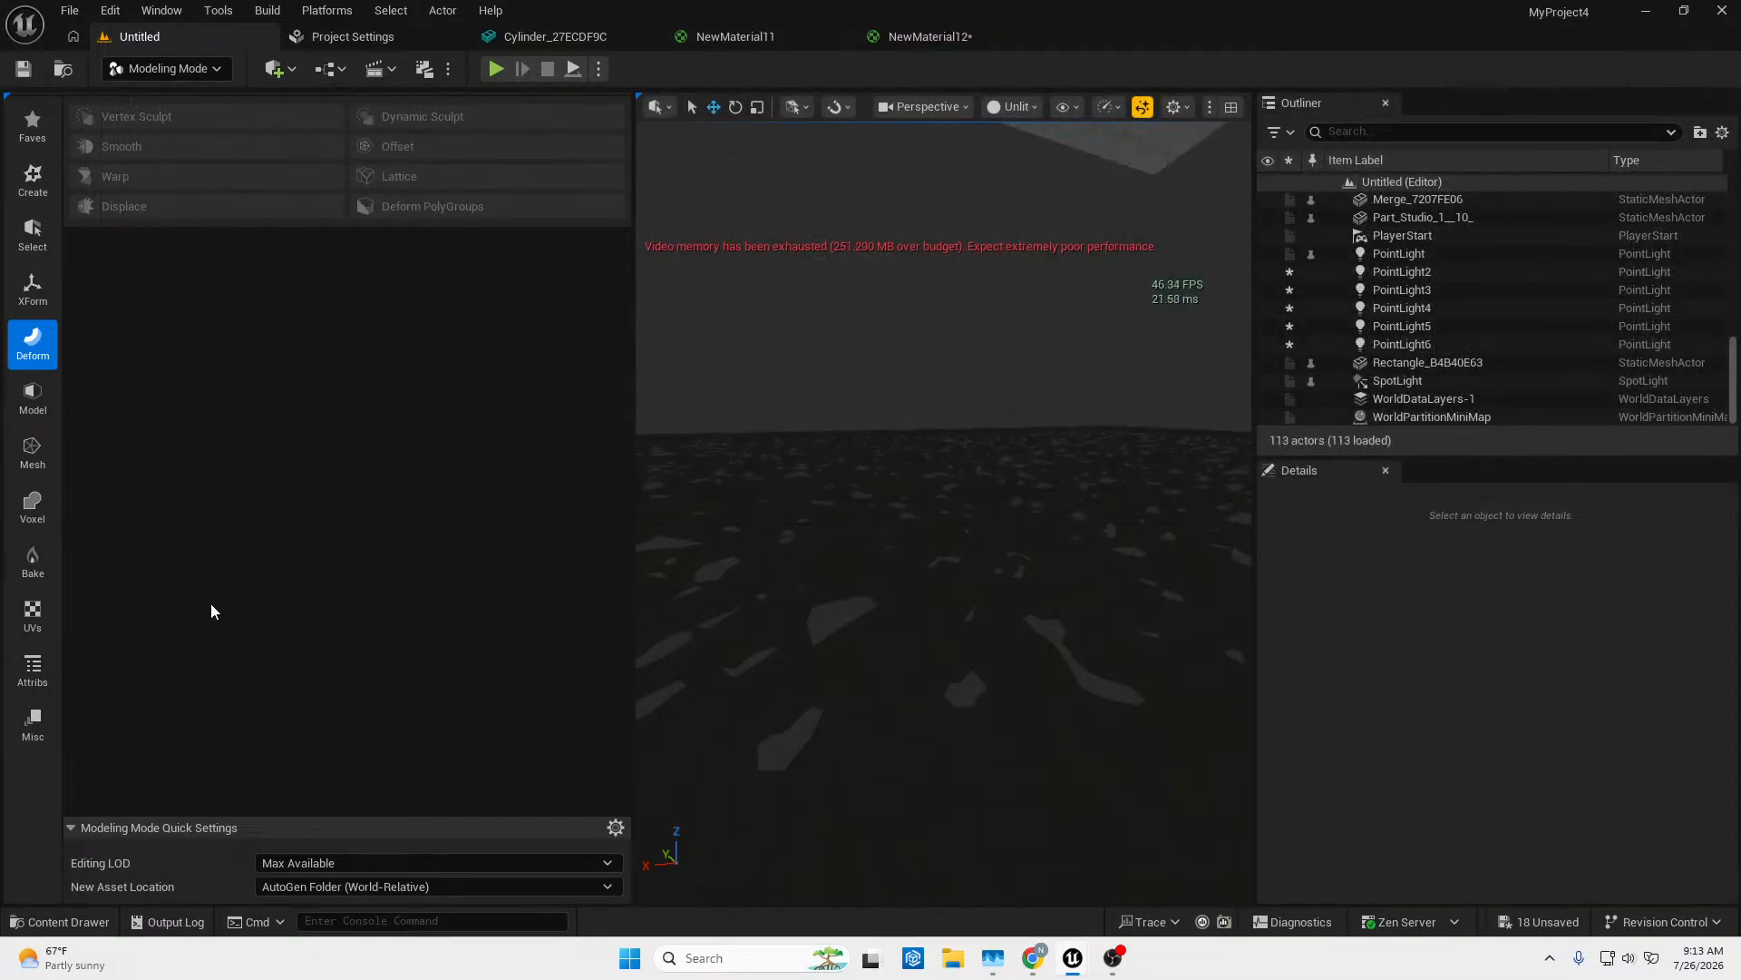
Open the user's subfolder of generated meshes under _GENERATED in the project content.
left_click(58, 922)
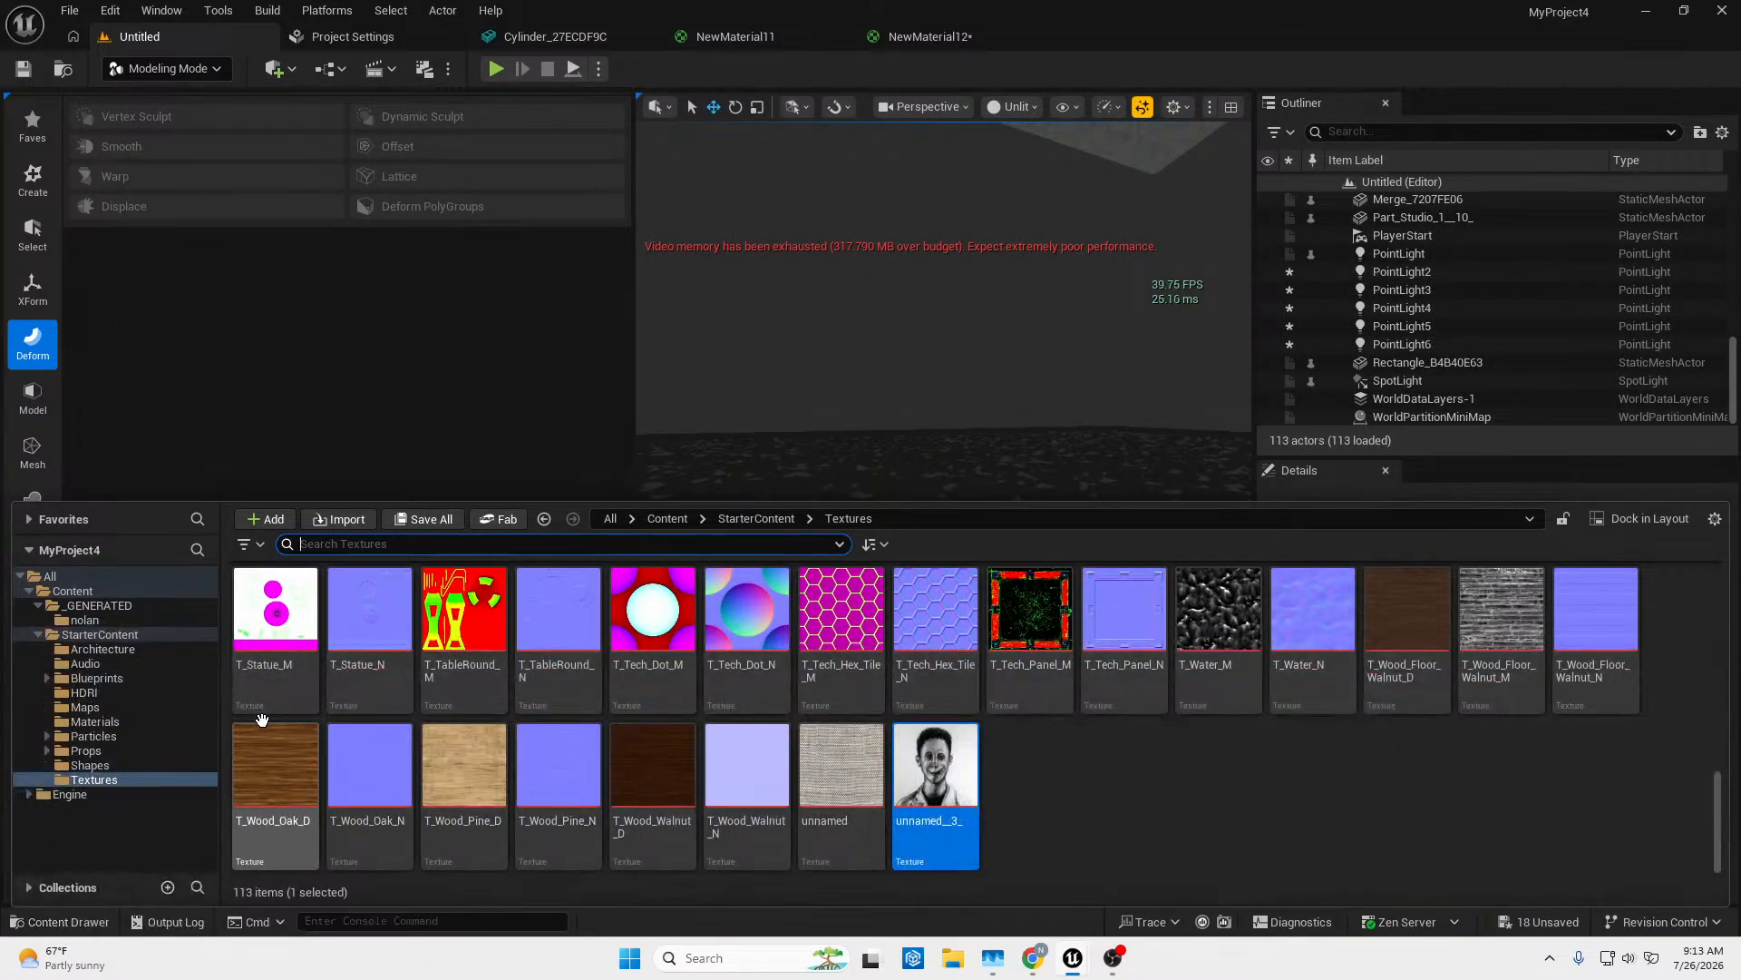
left_click(112, 606)
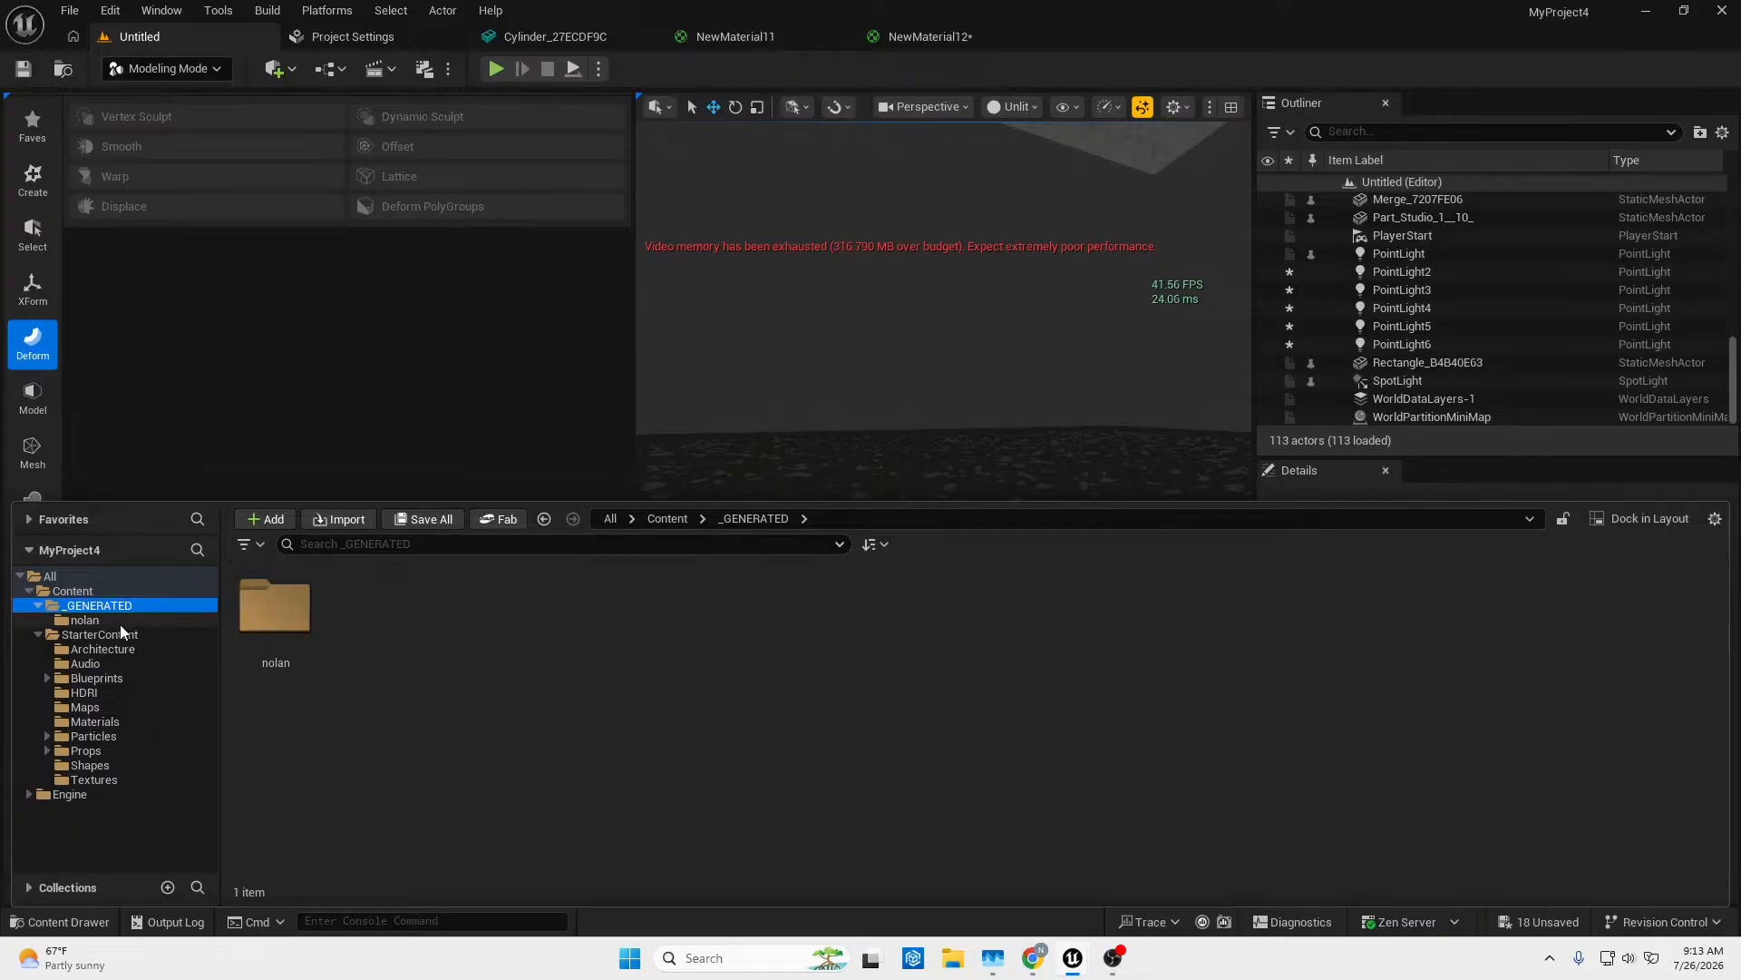
left_click(118, 620)
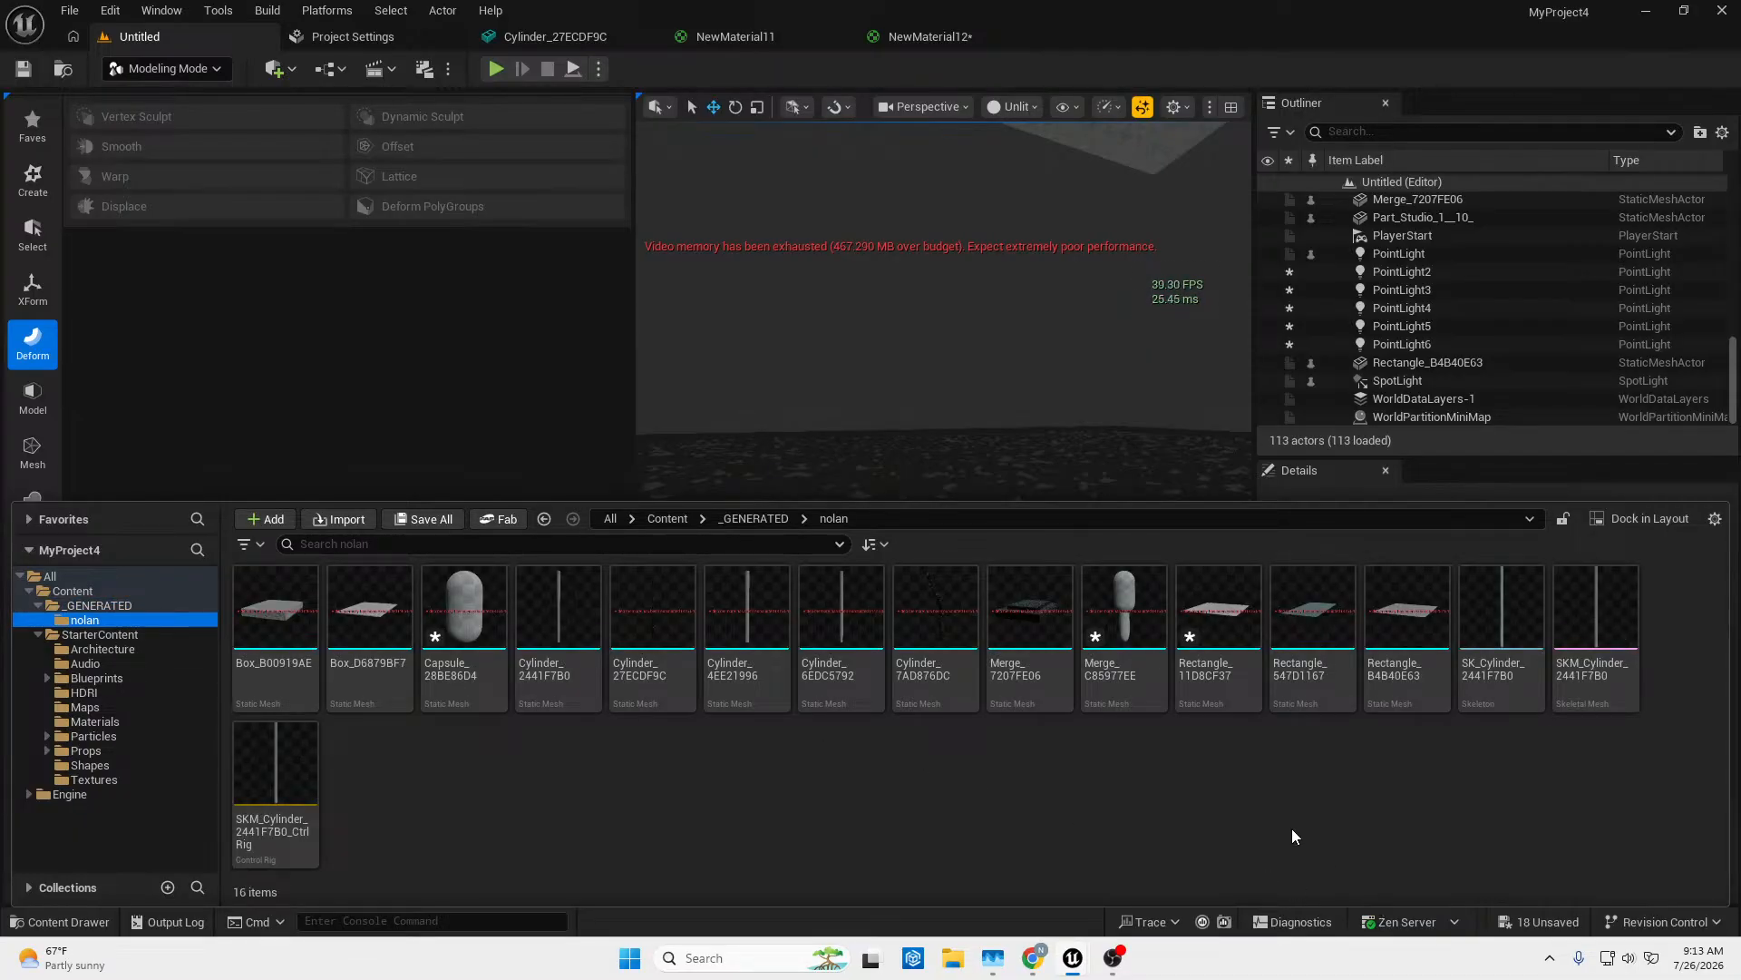
Check the available asset actions, including Nanite and Level Of Detail, for the two Merge meshes, Box_B00919AE and Rectangle_11D8CF37.
right_click(1106, 592)
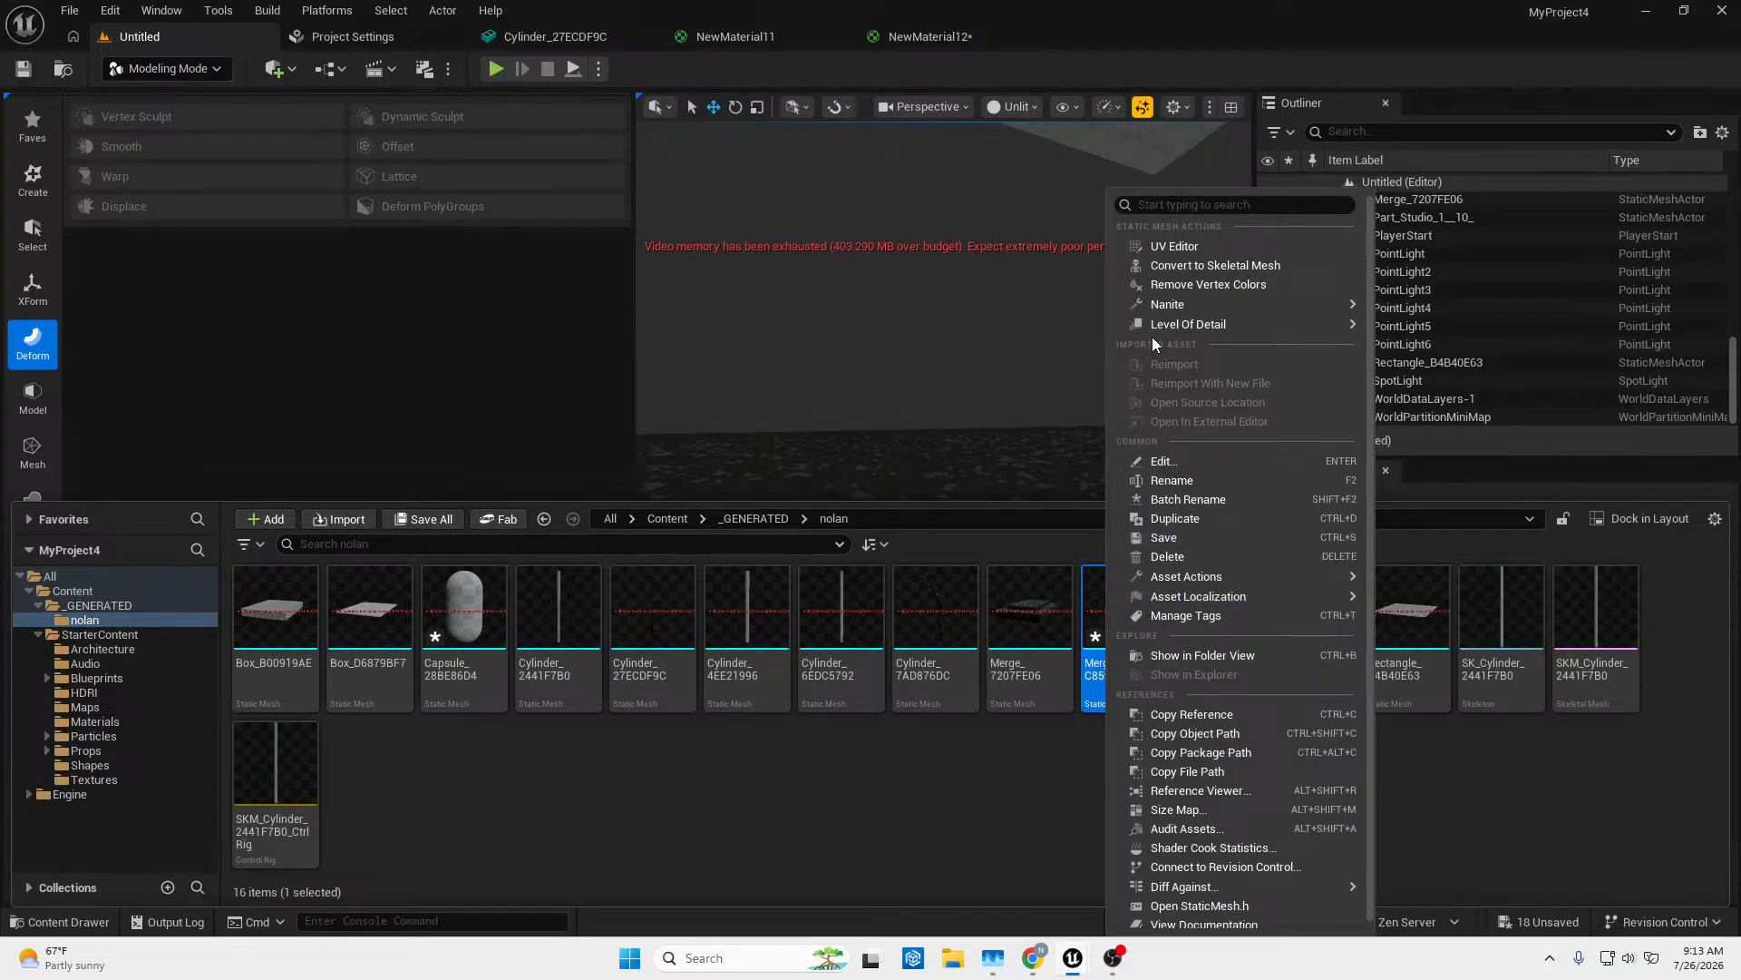
mouse_move(1177, 305)
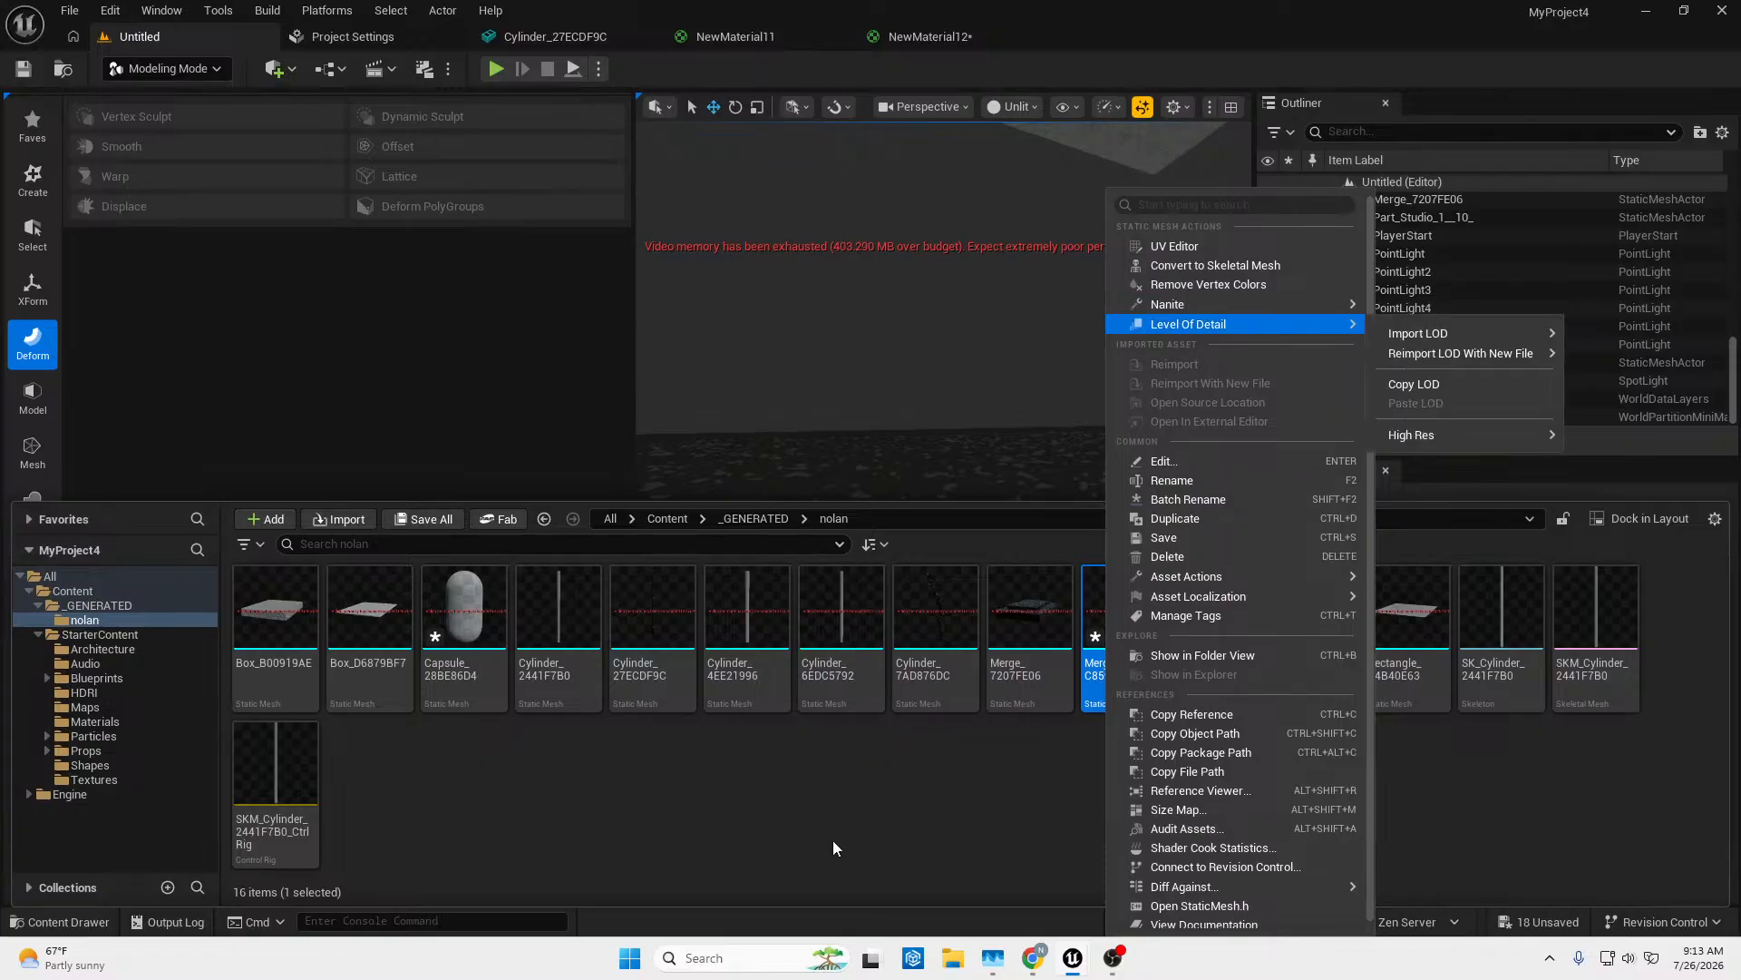
left_click(548, 731)
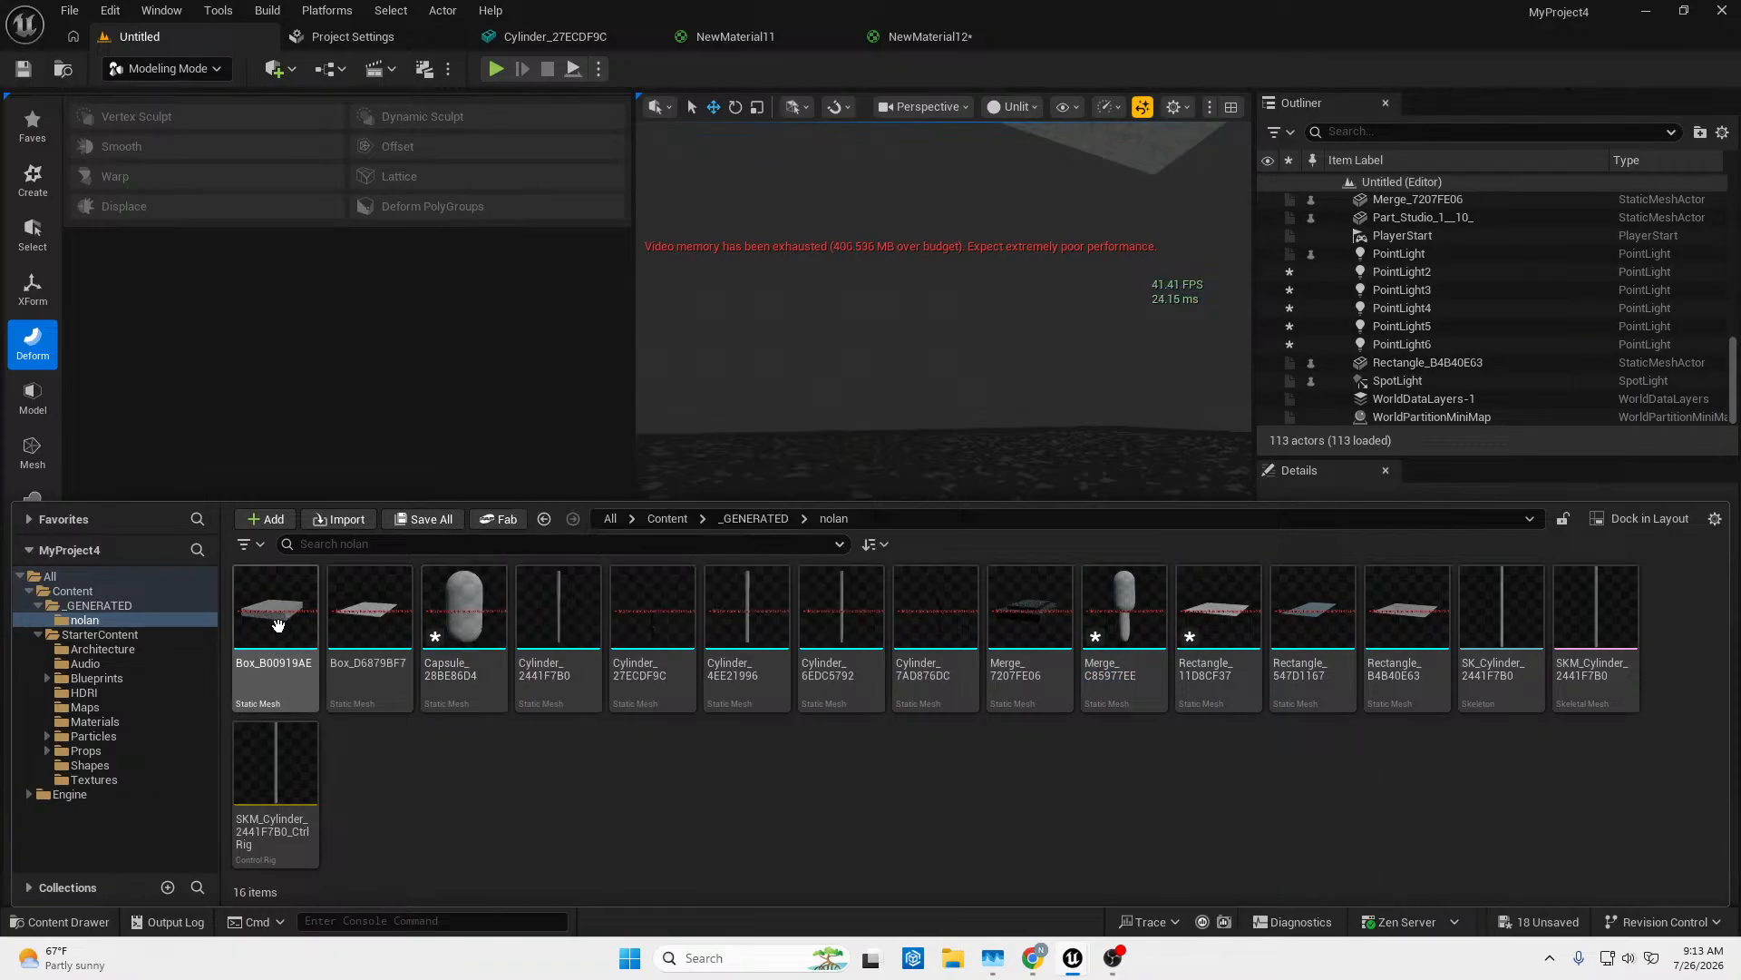
right_click(278, 625)
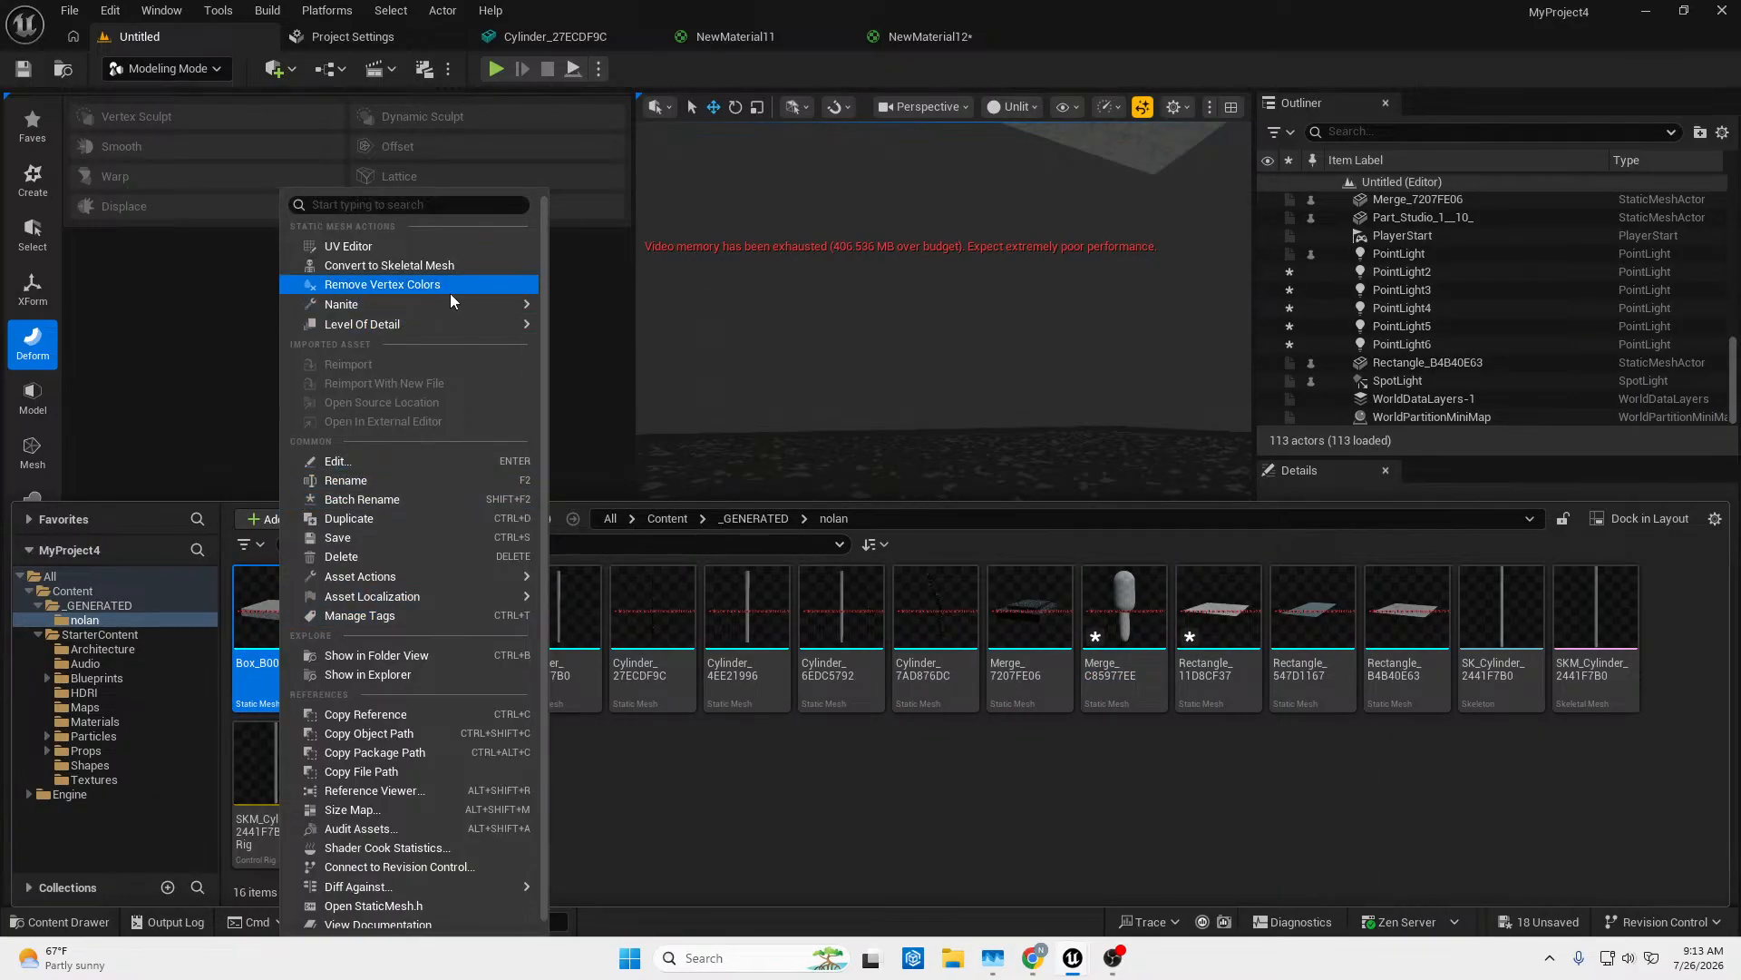
right_click(684, 830)
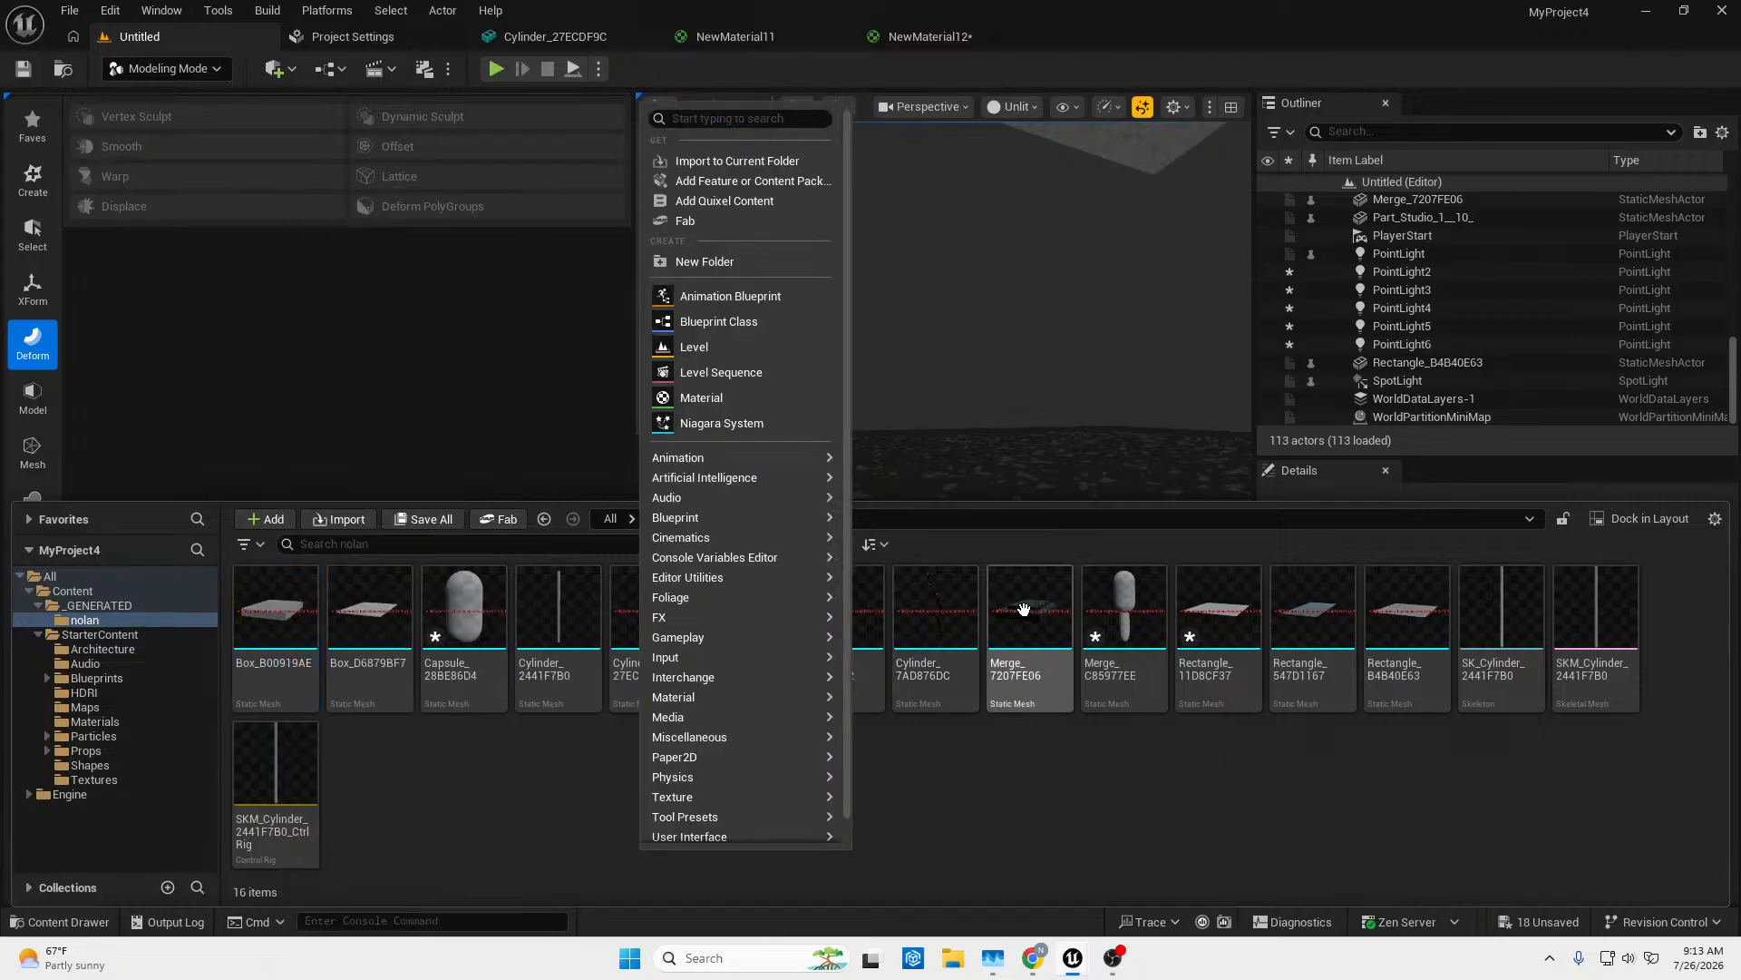
right_click(1024, 609)
mouse_move(1207, 314)
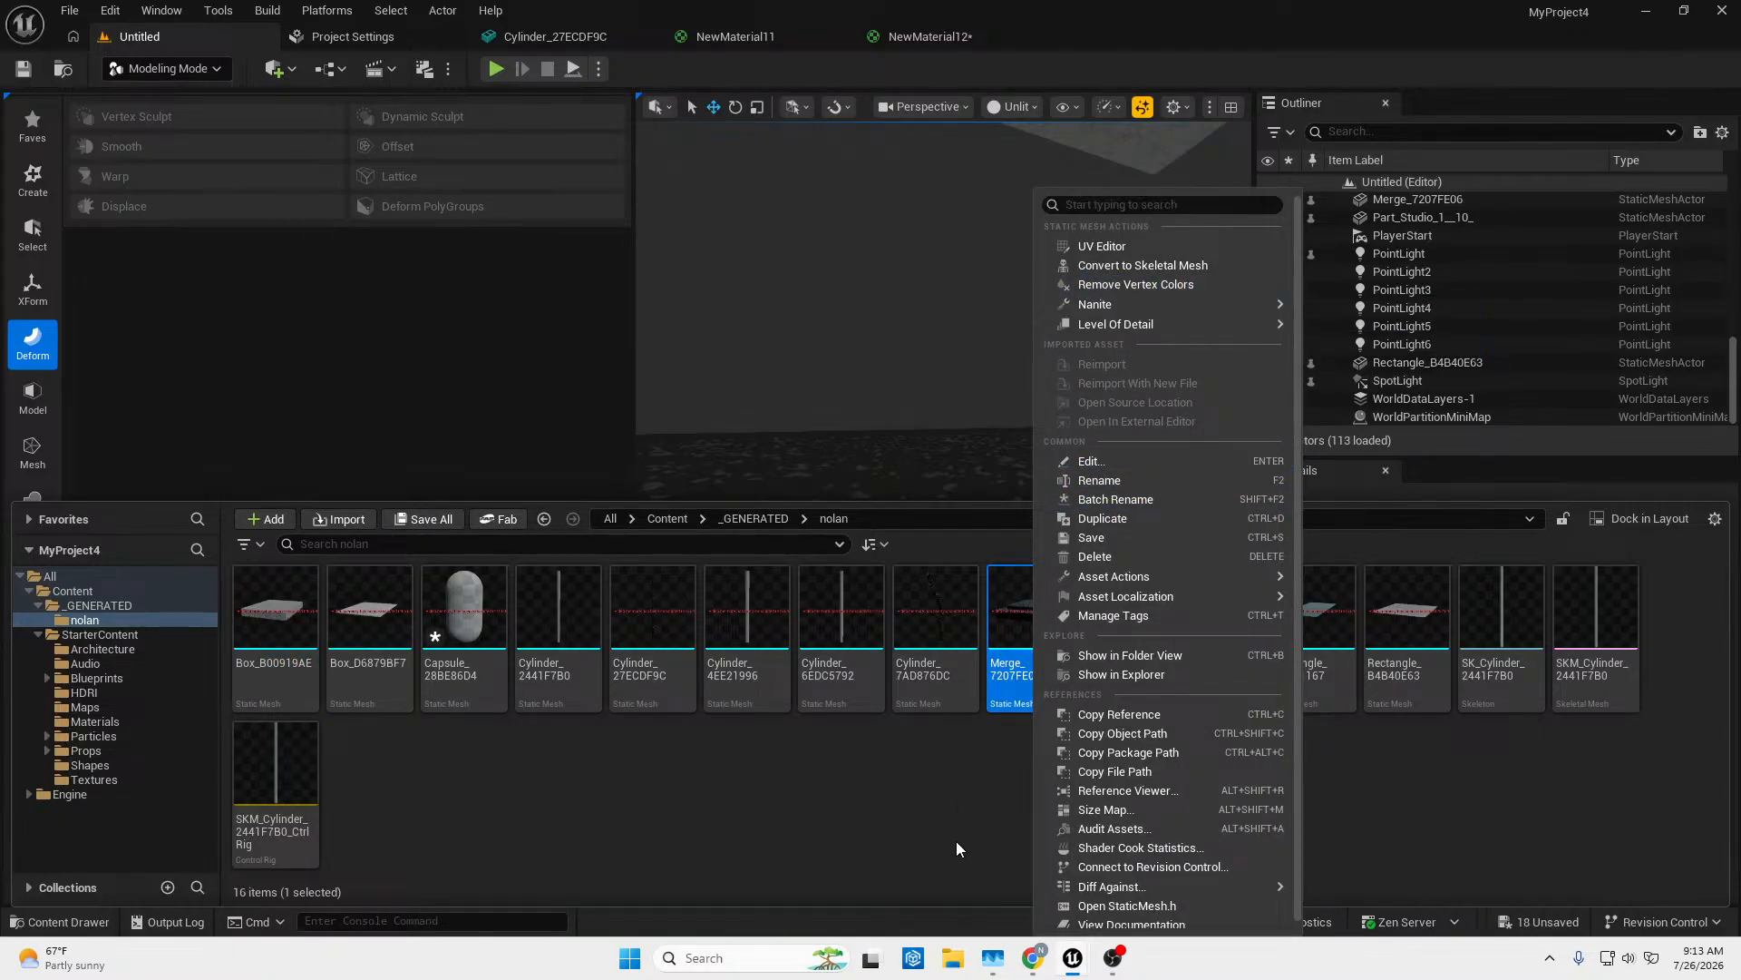
left_click(935, 831)
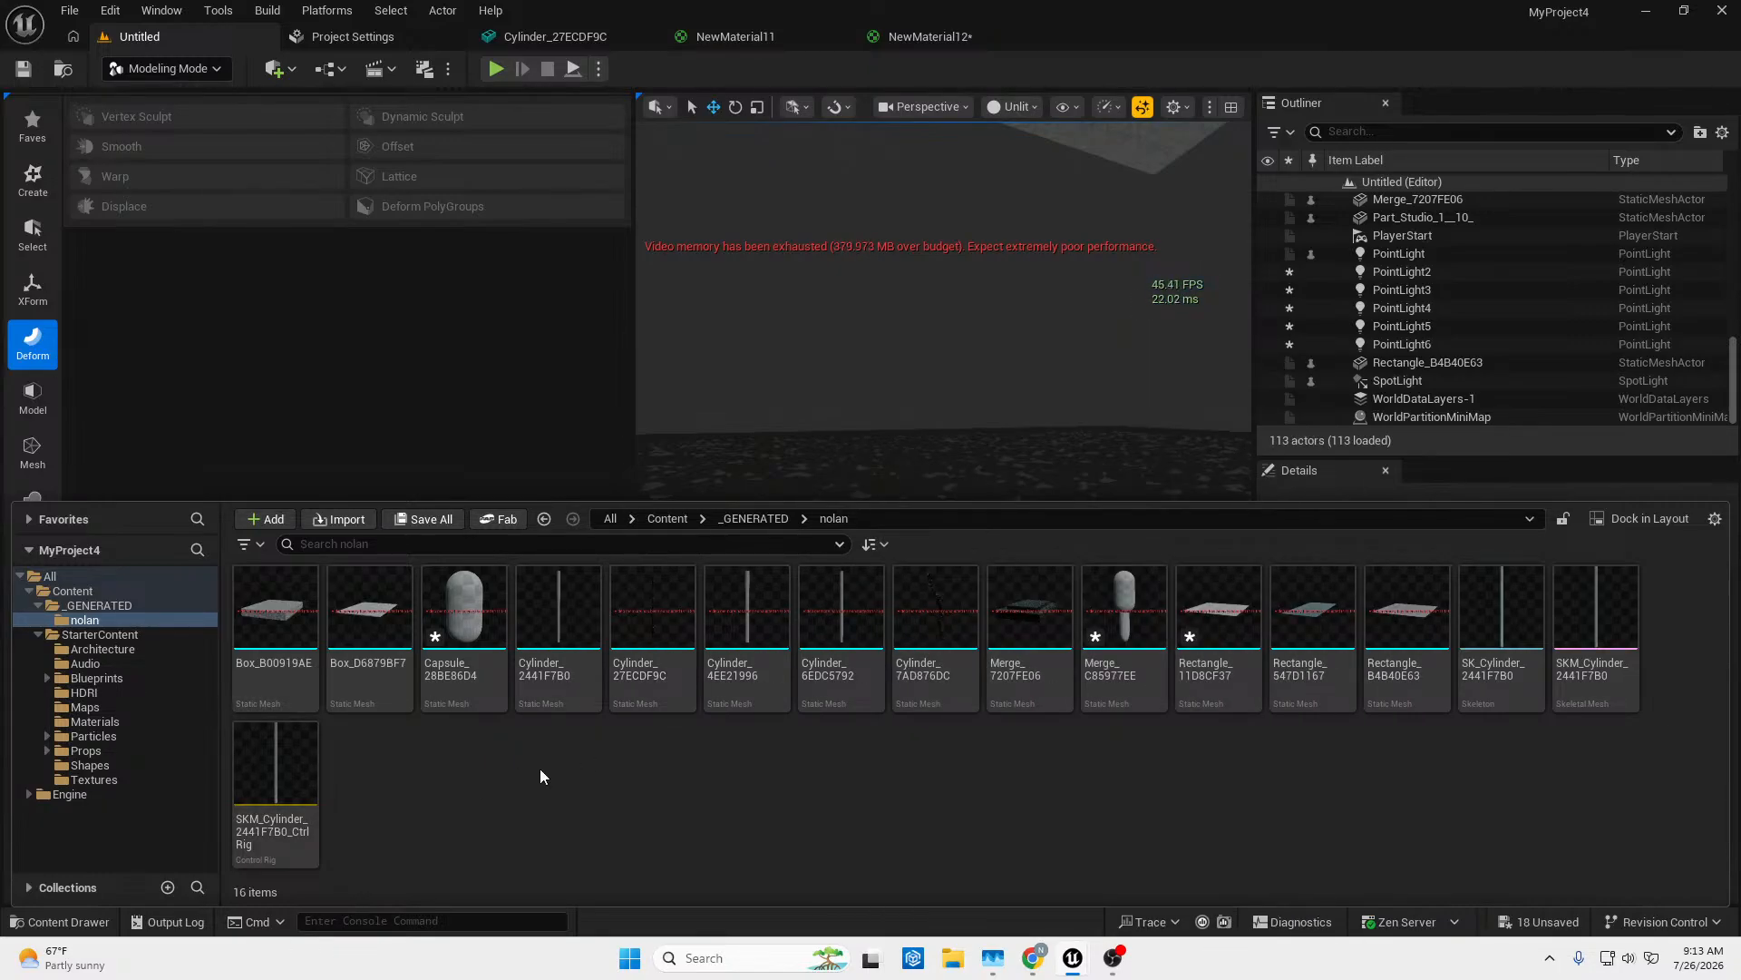
right_click(1190, 644)
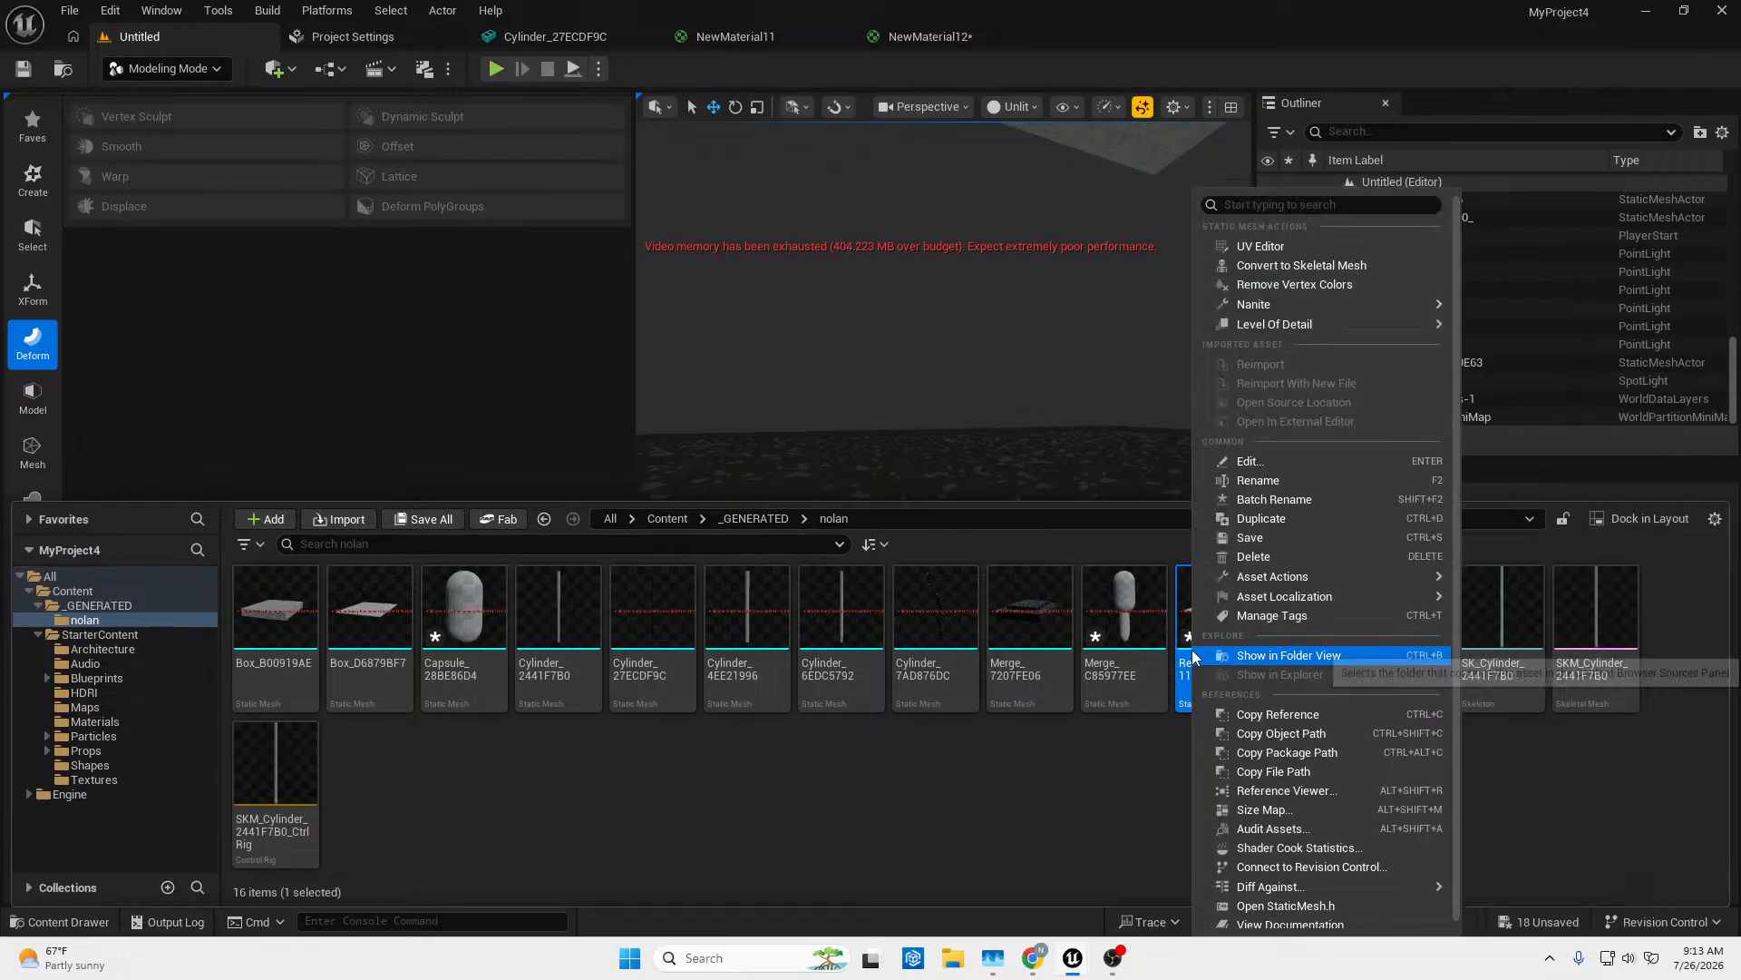
mouse_move(1288, 312)
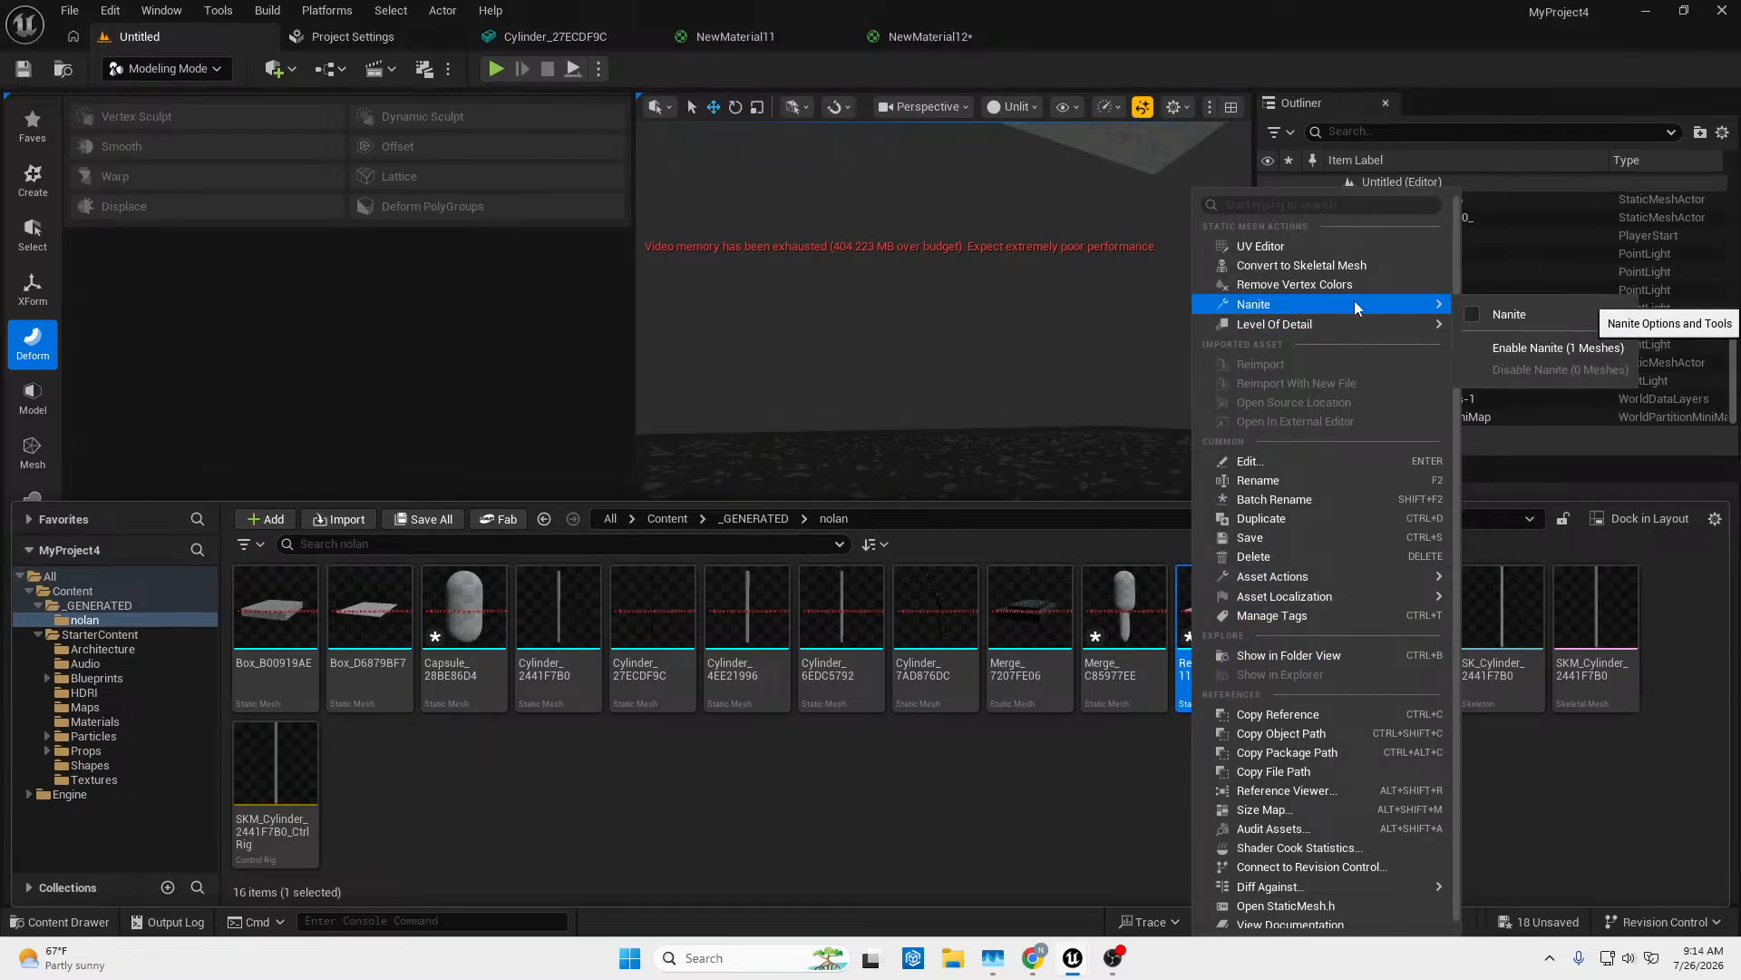
right_click(1133, 833)
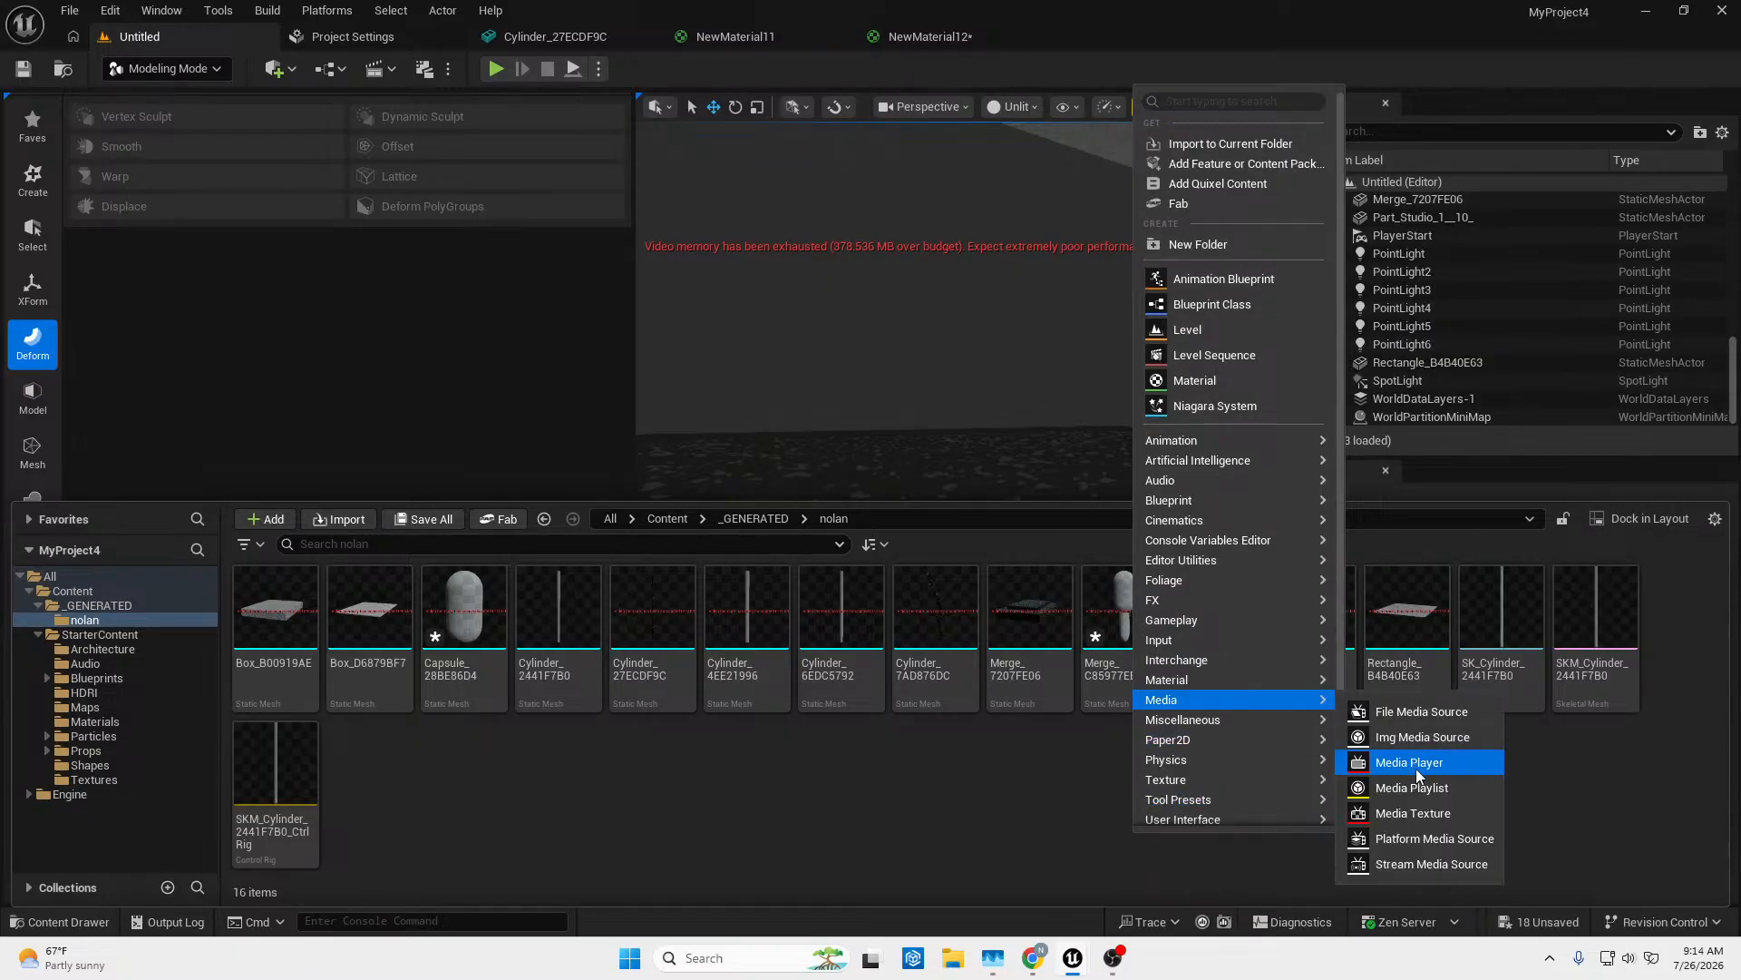
left_click(1570, 776)
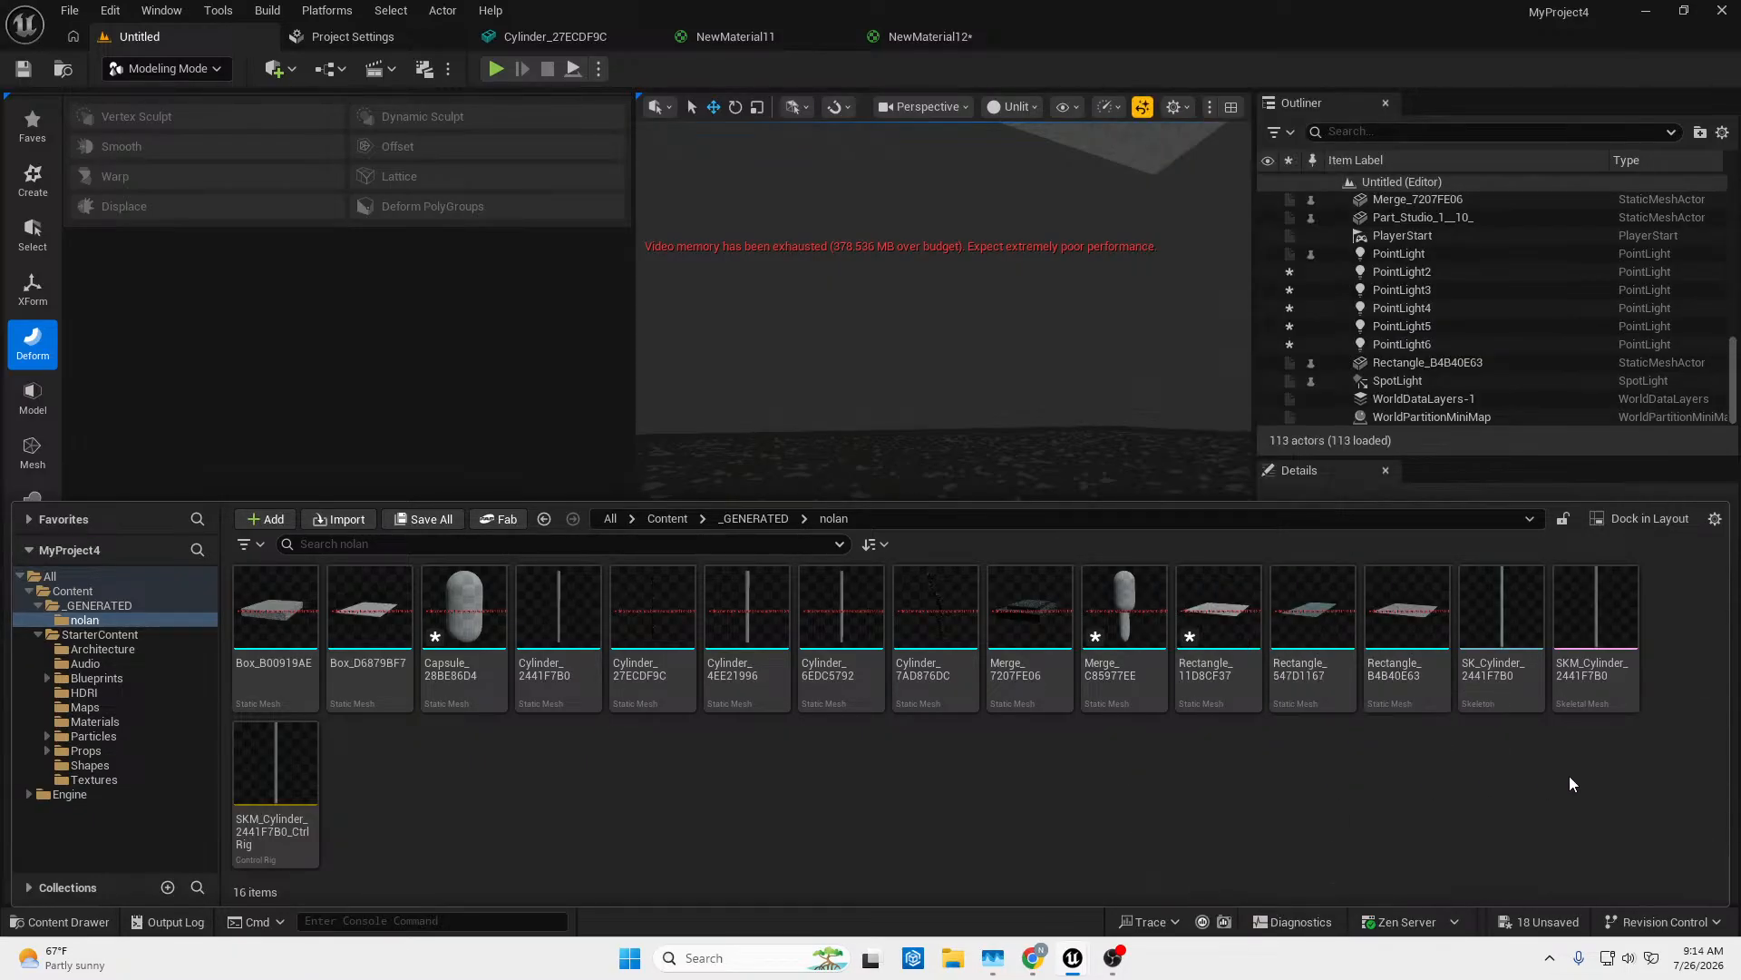
Disable Nanite on the Rectangle_B4B40E63 static mesh and look around the level to judge the effect.
right_click(1412, 639)
mouse_move(1497, 308)
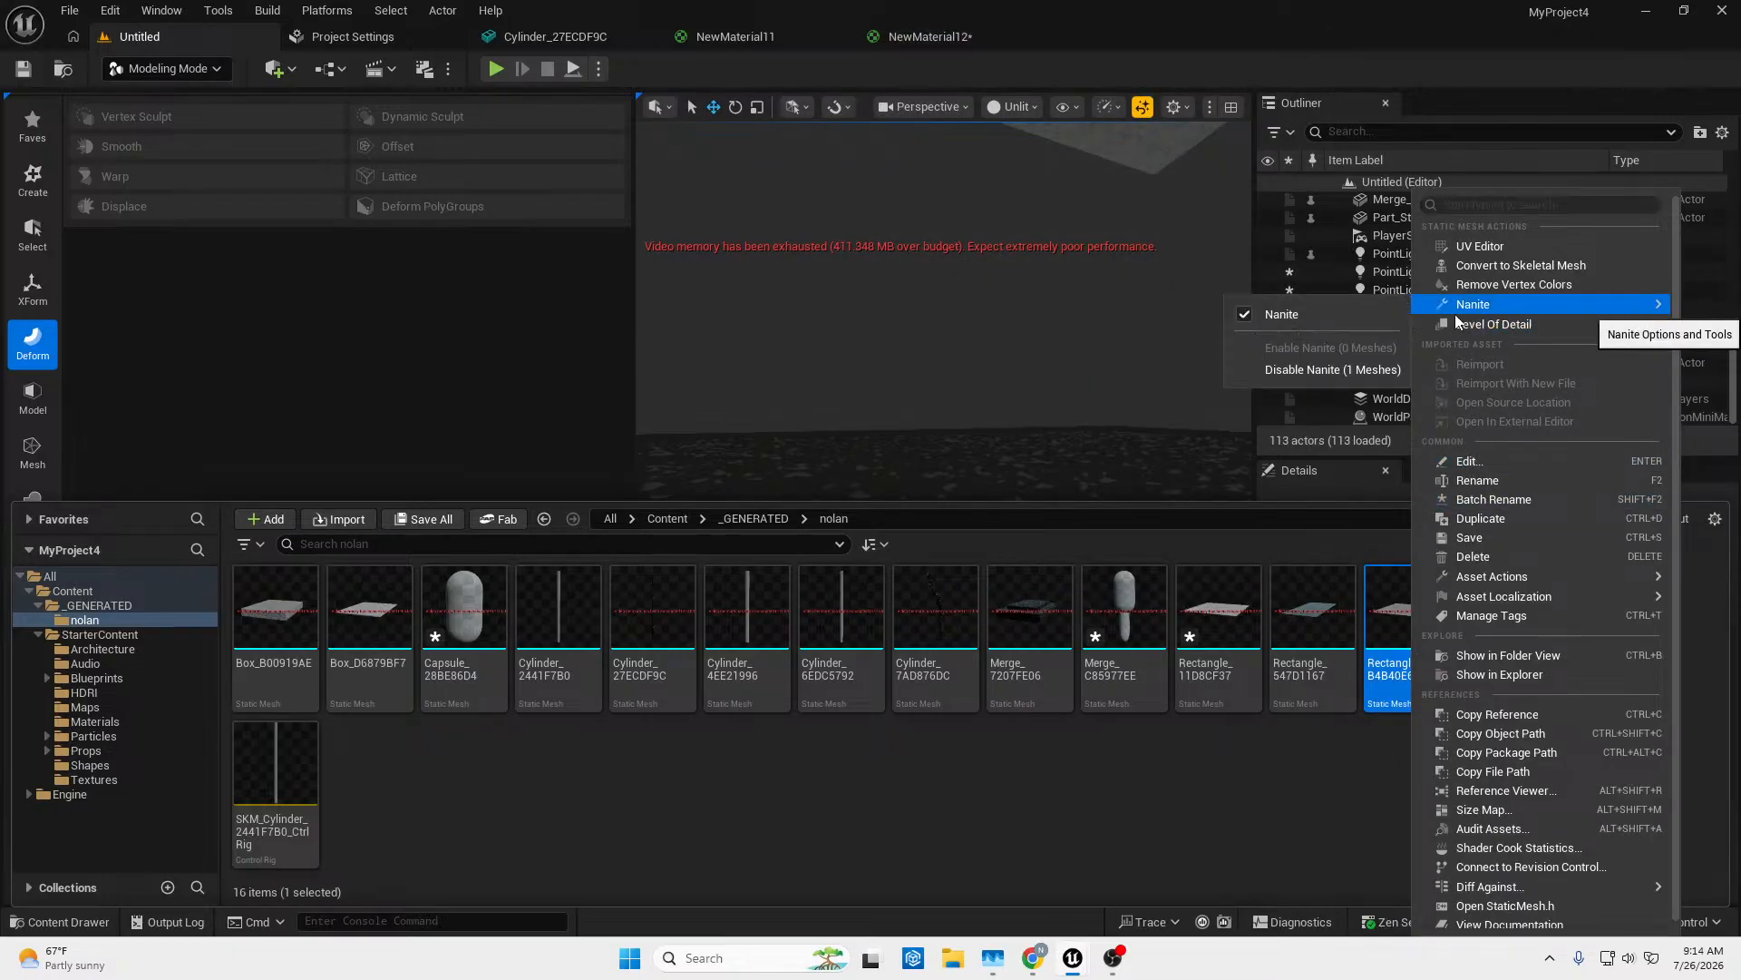
left_click(1297, 368)
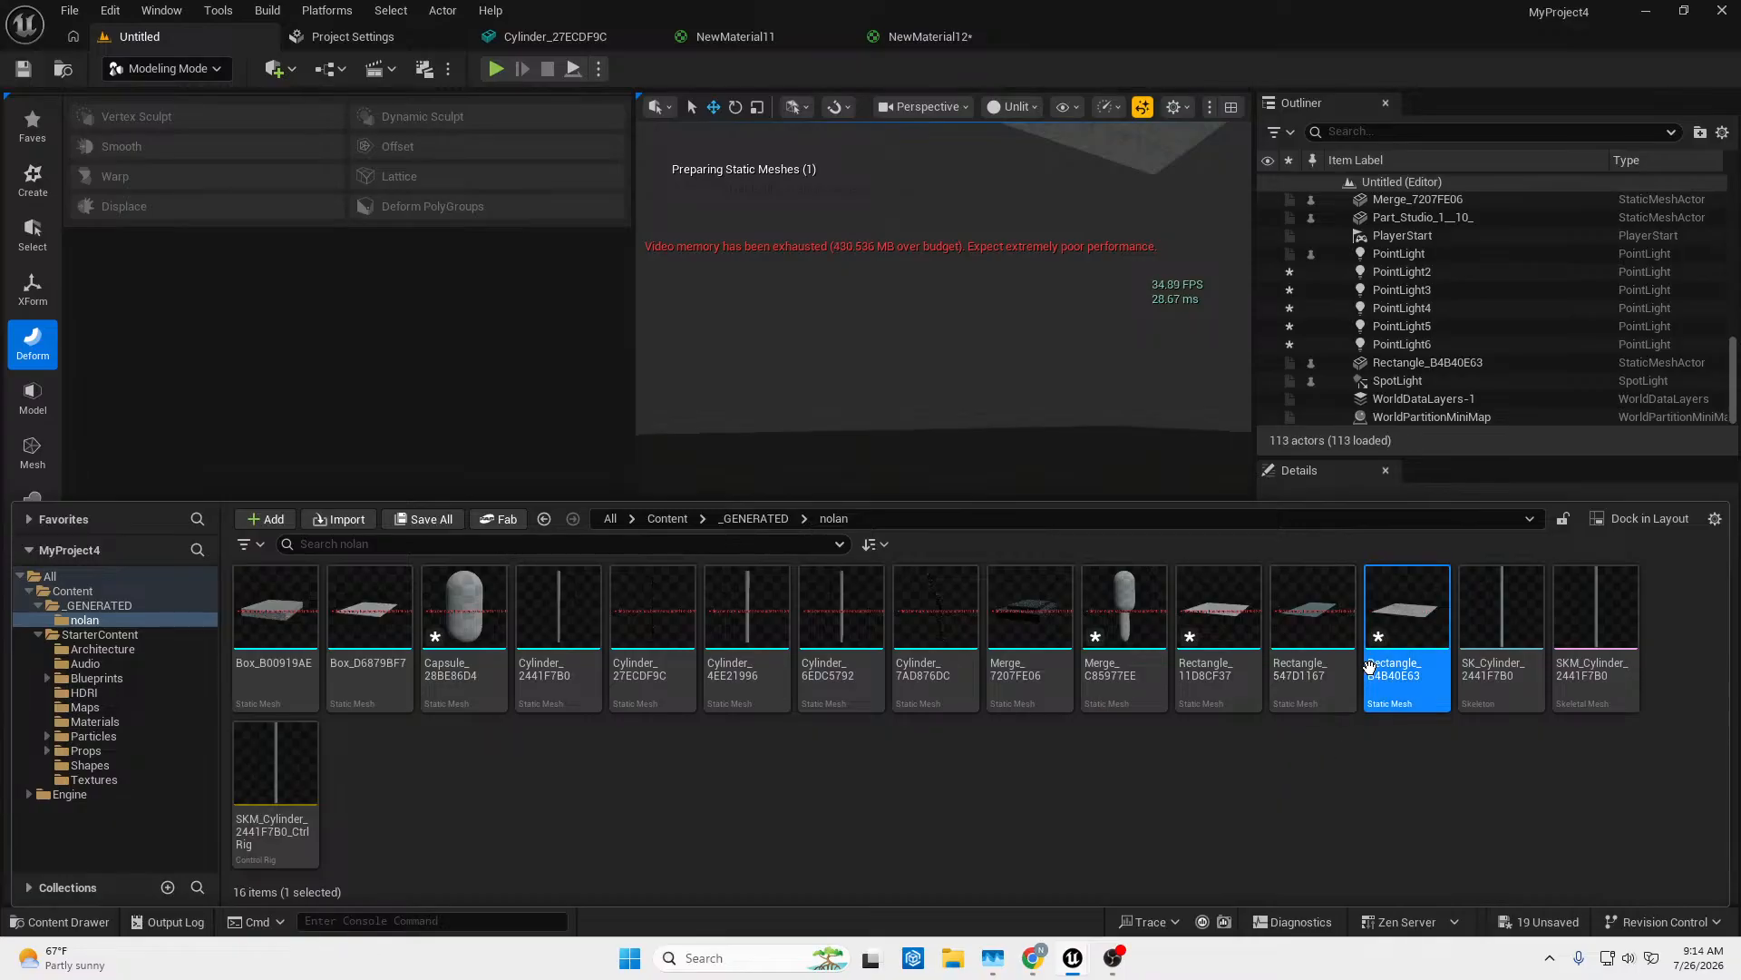
right_click(1415, 614)
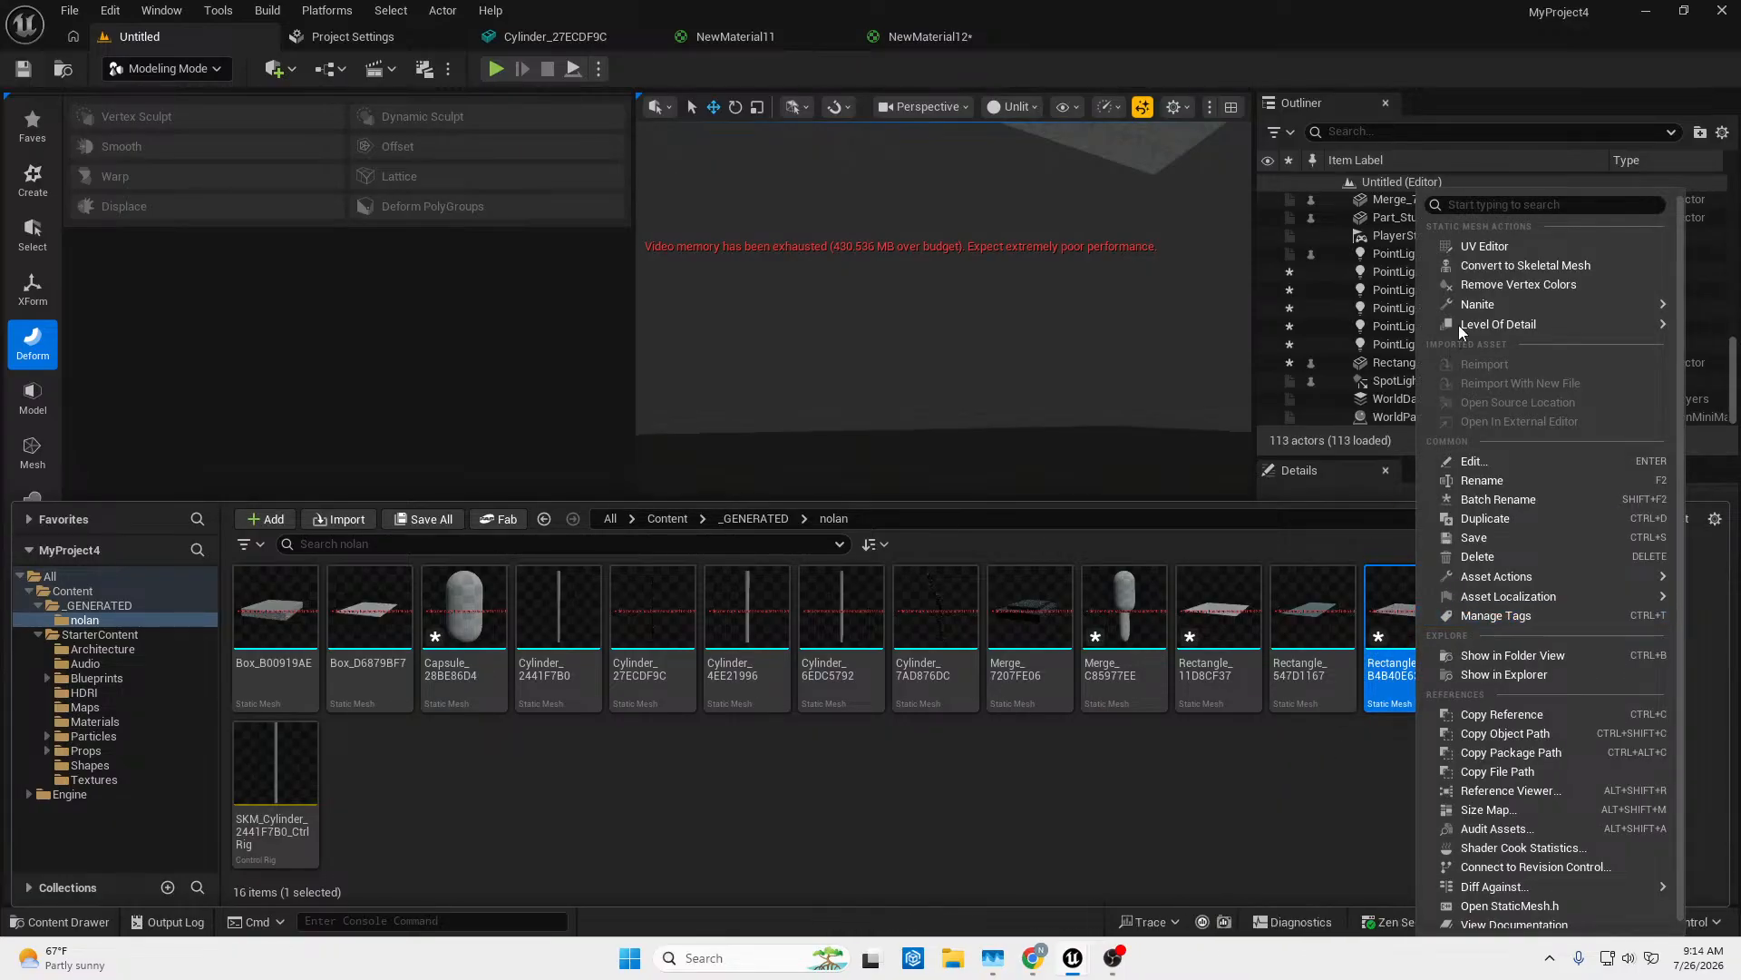
mouse_move(1470, 304)
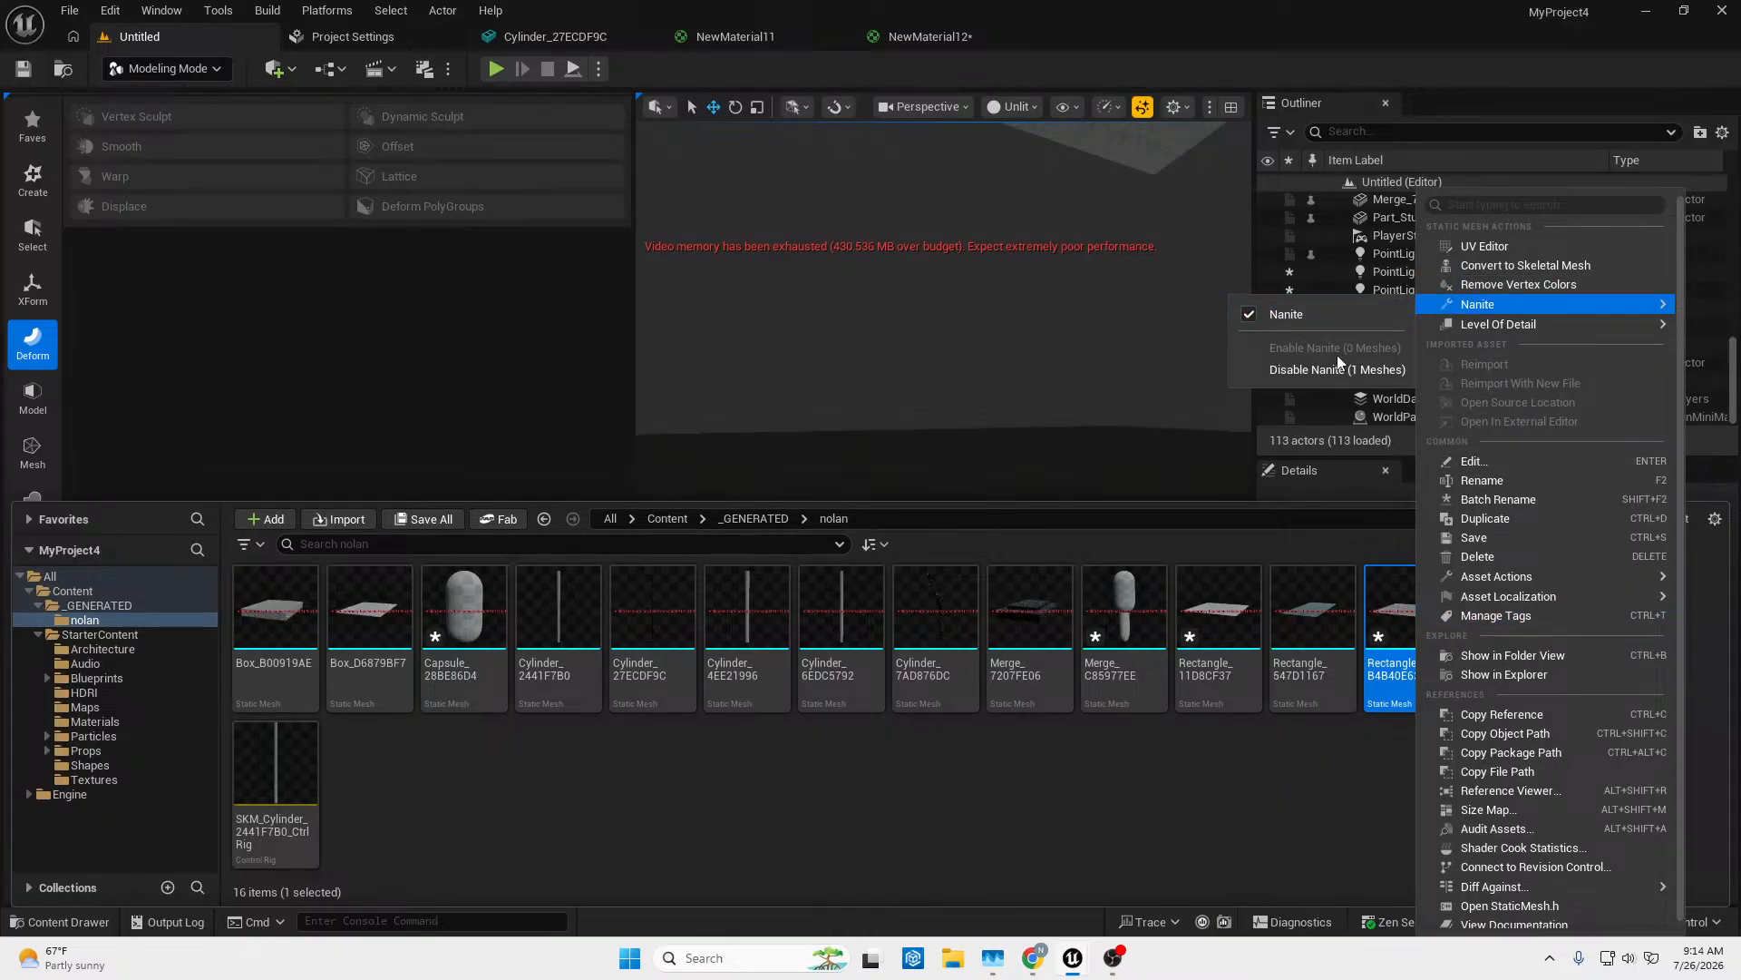
left_click(1298, 371)
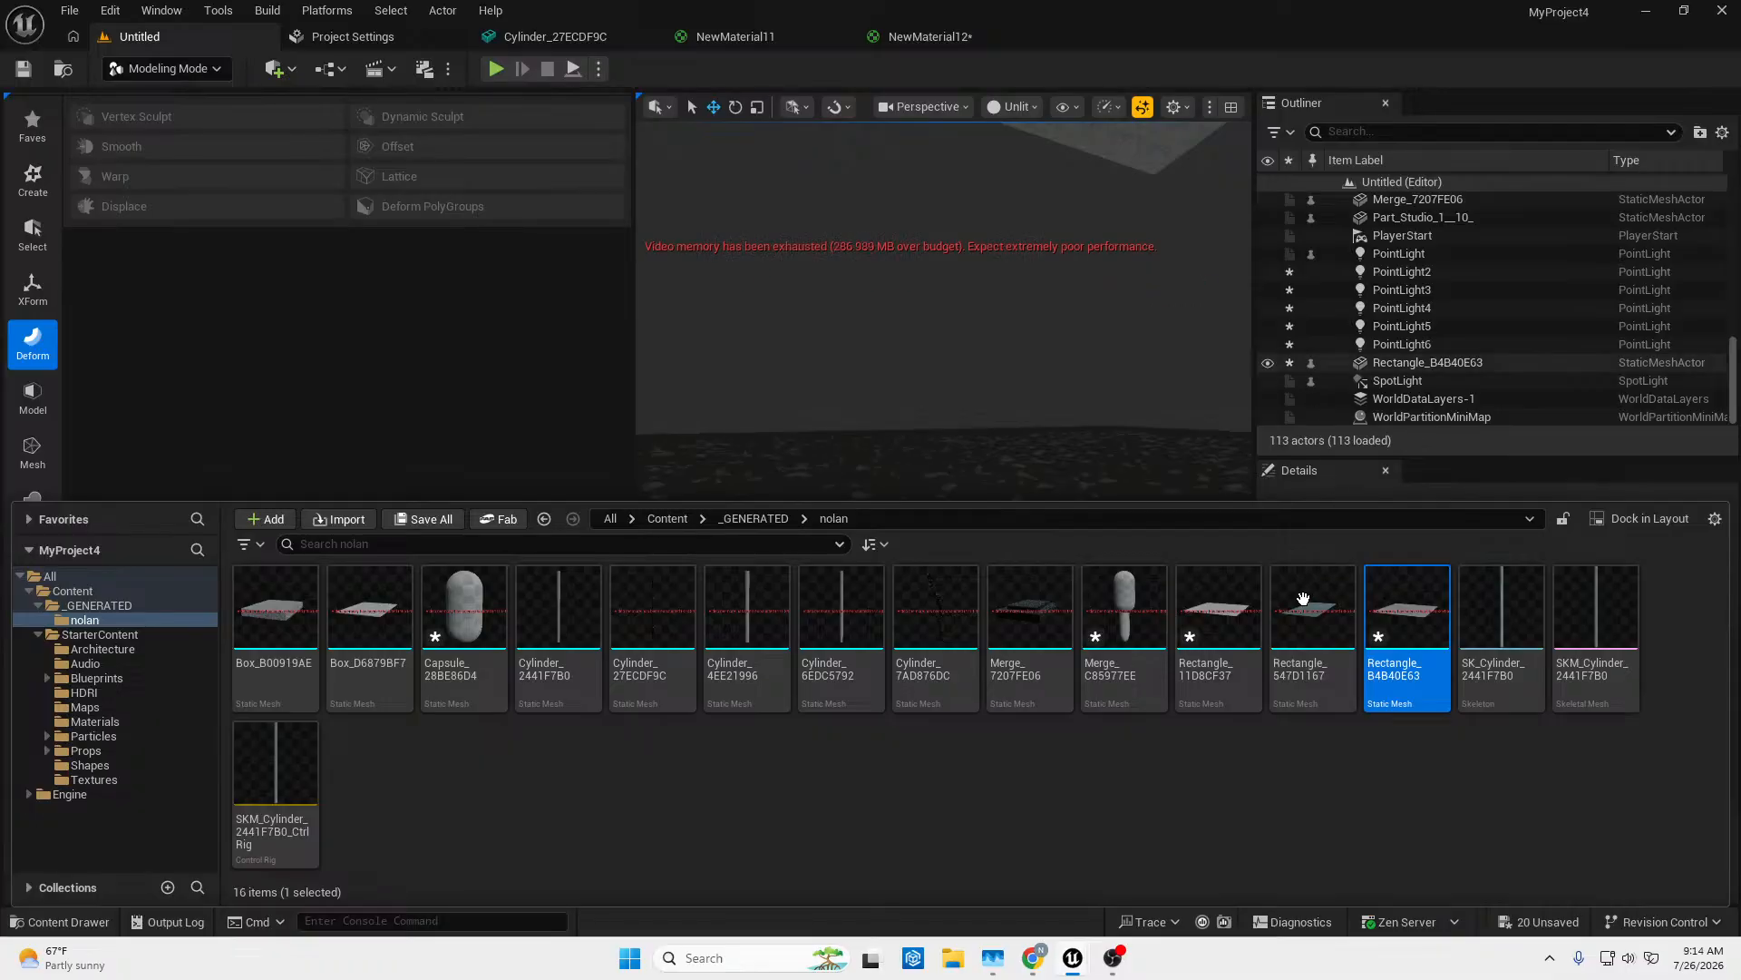
left_click(1061, 428)
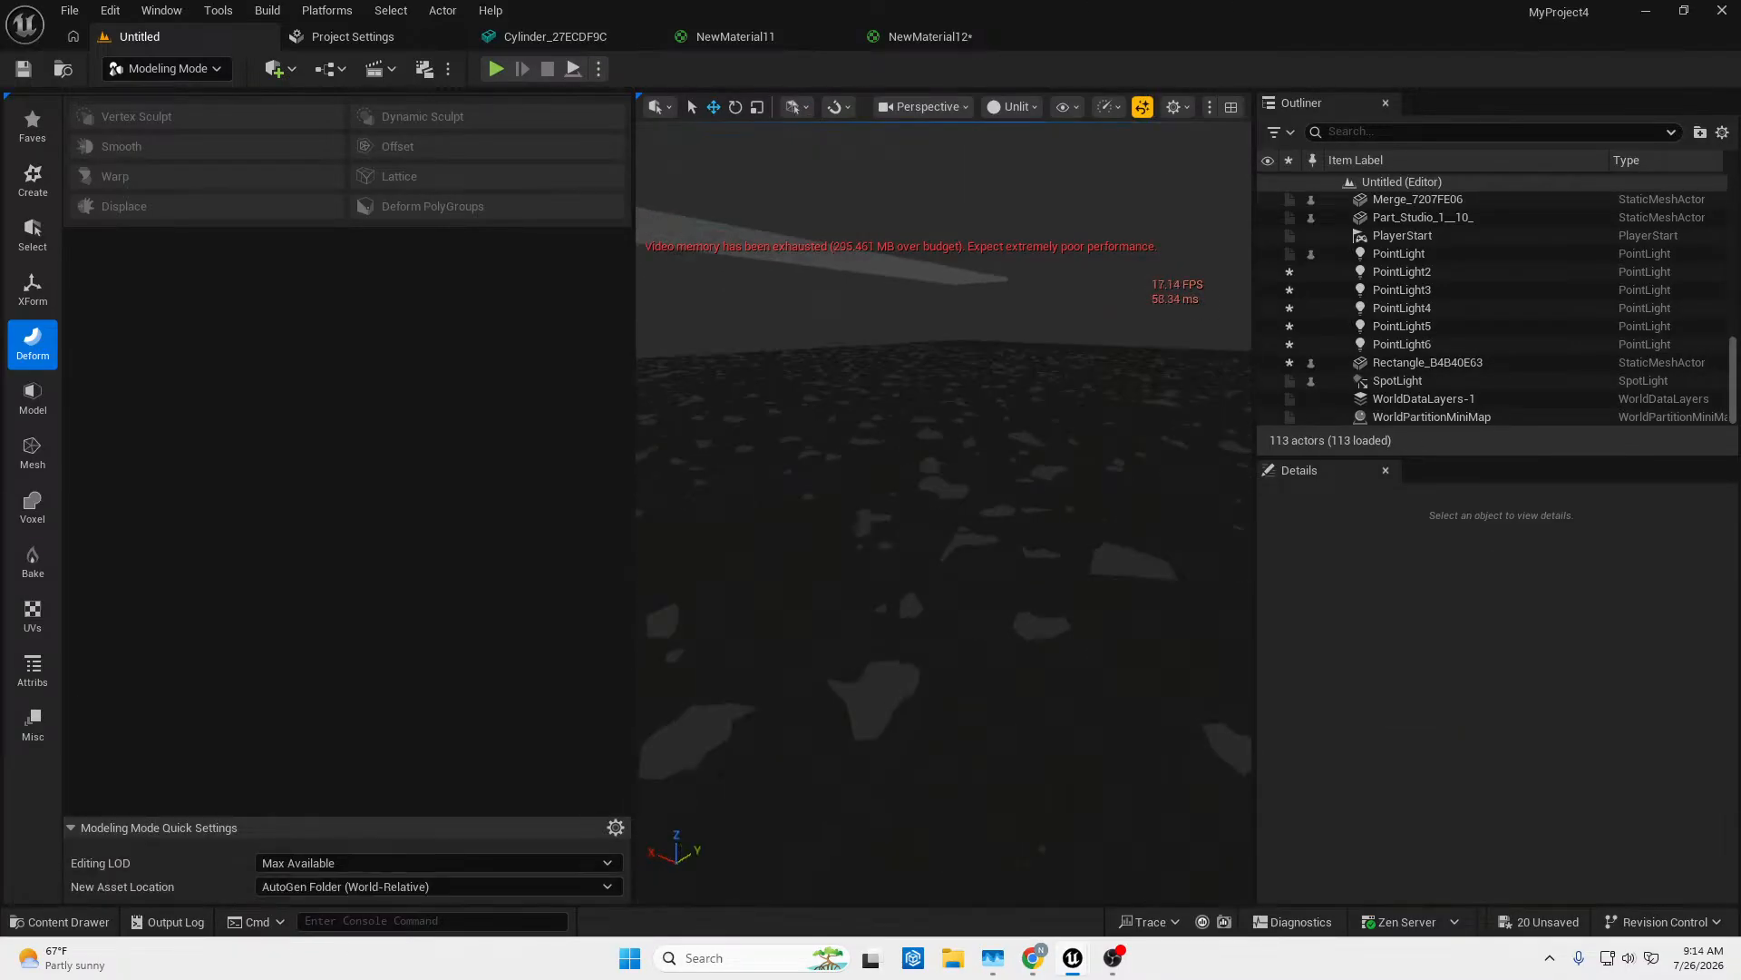
right_click_drag(1061, 428, 930, 352)
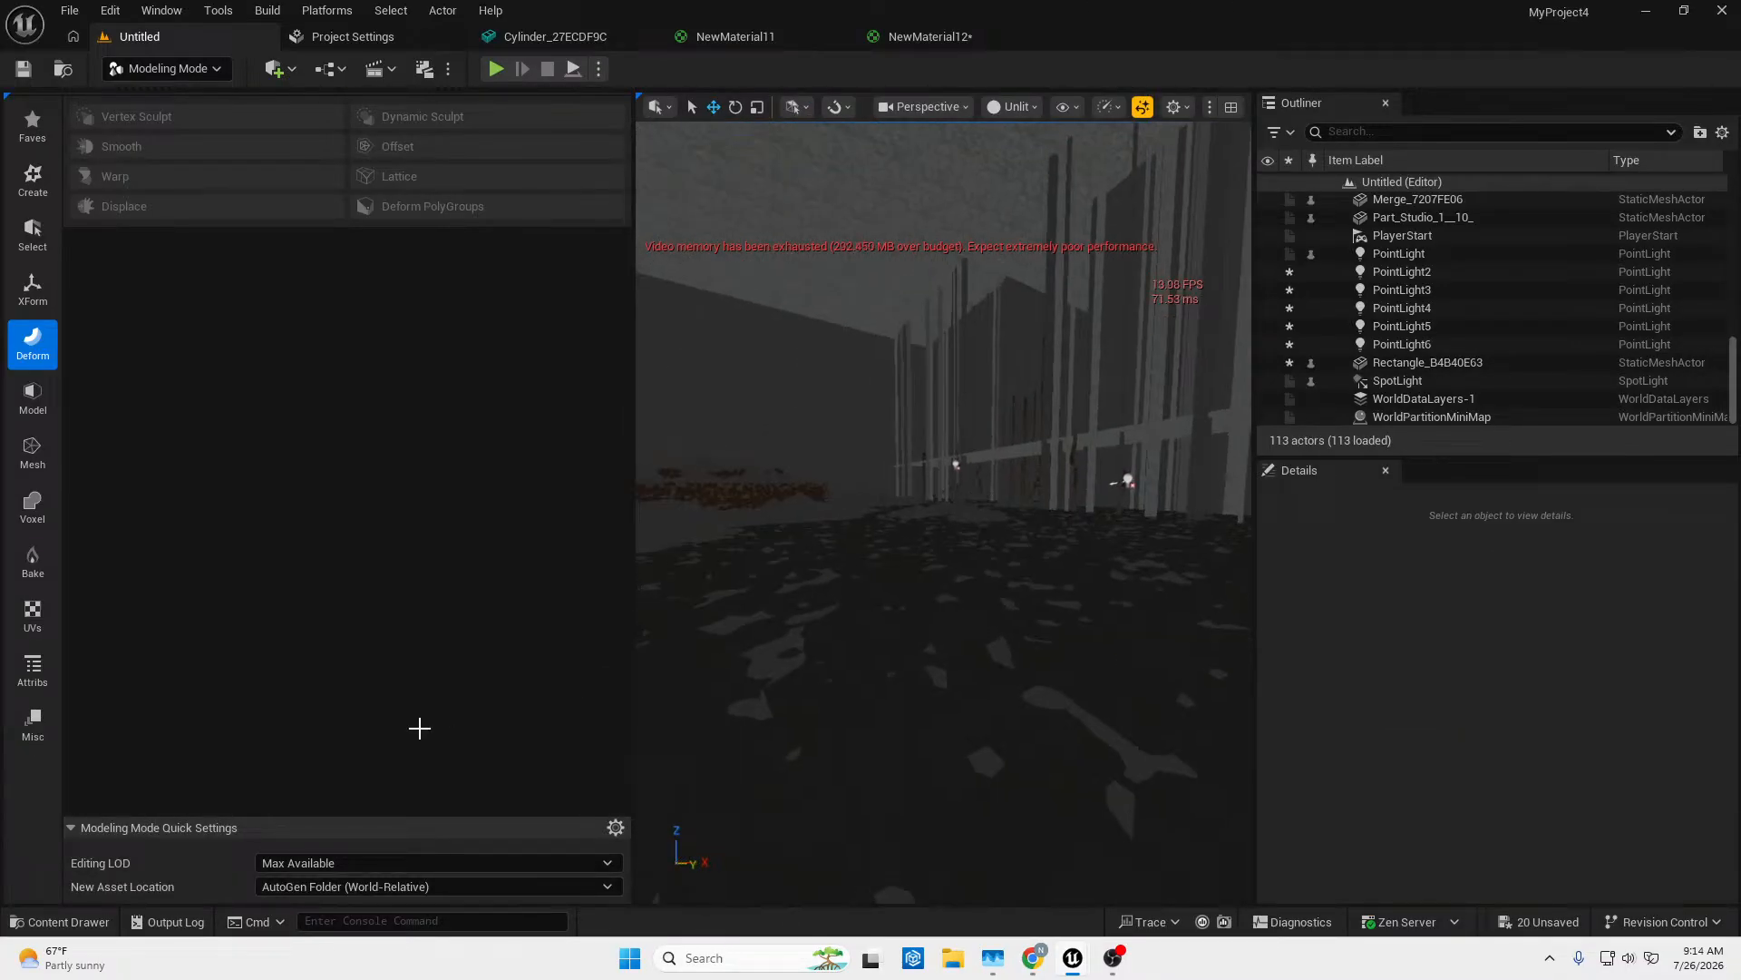
Check the Nanite options of Rectangle_547D1167 and the asset actions of the SKM_Cylinder_2441F7B0 control rig.
left_click(63, 922)
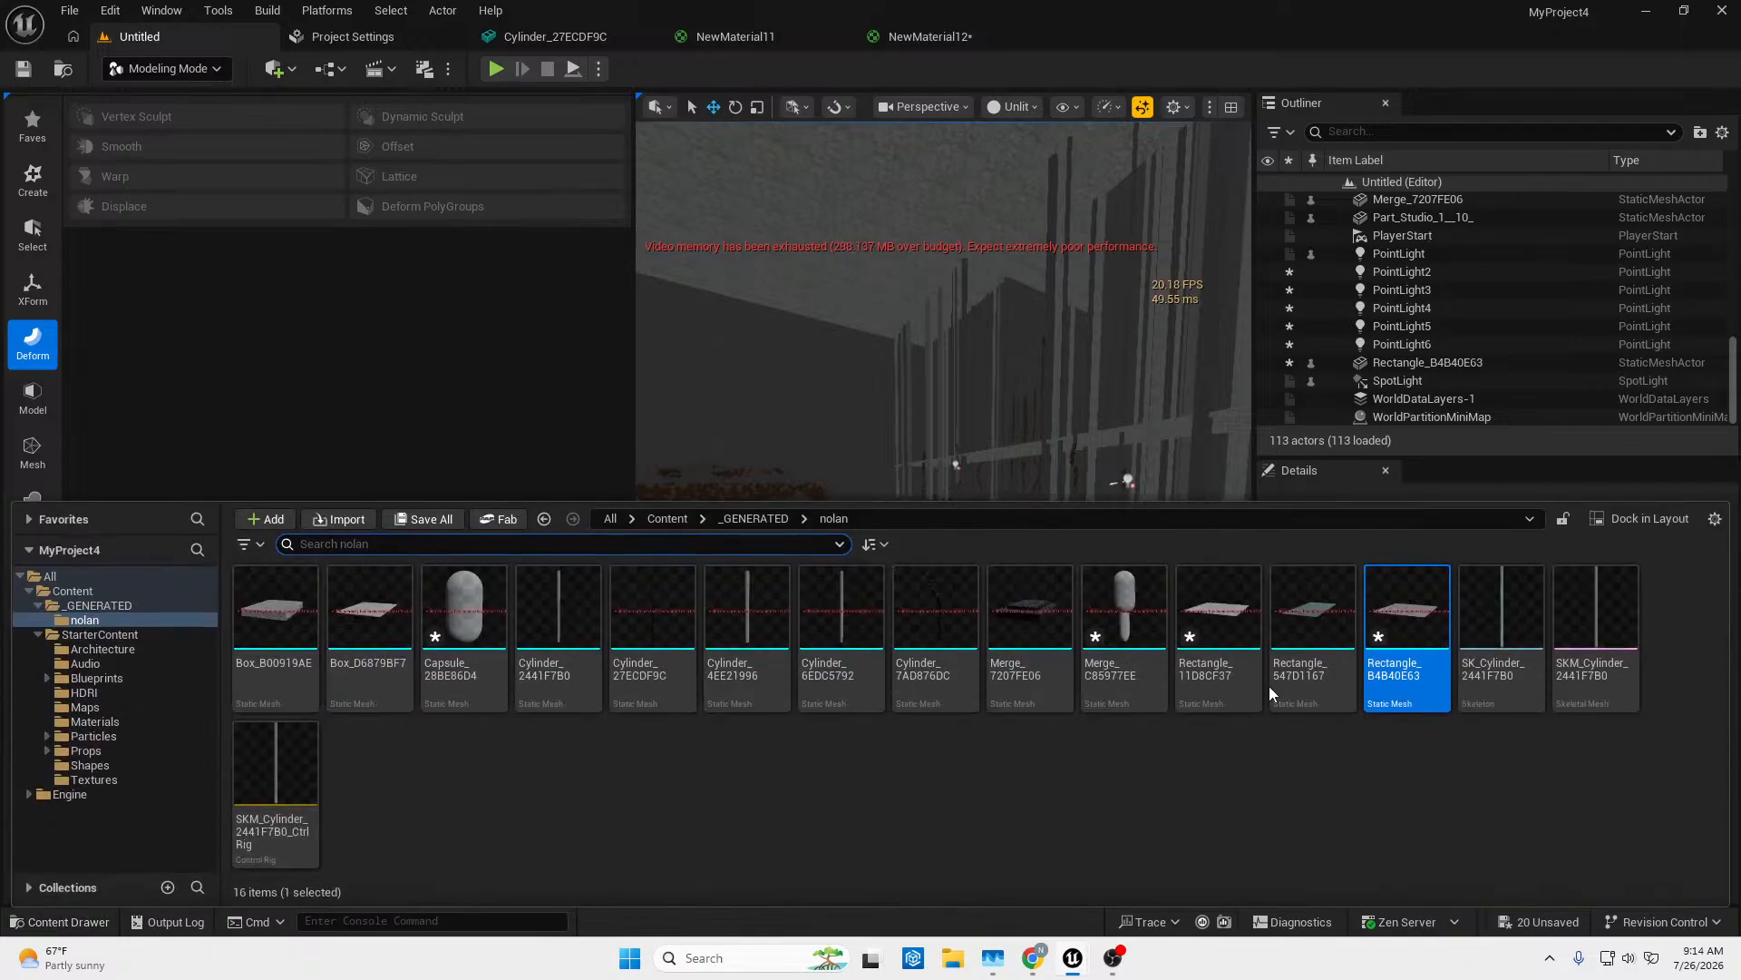
right_click(1309, 613)
mouse_move(1451, 306)
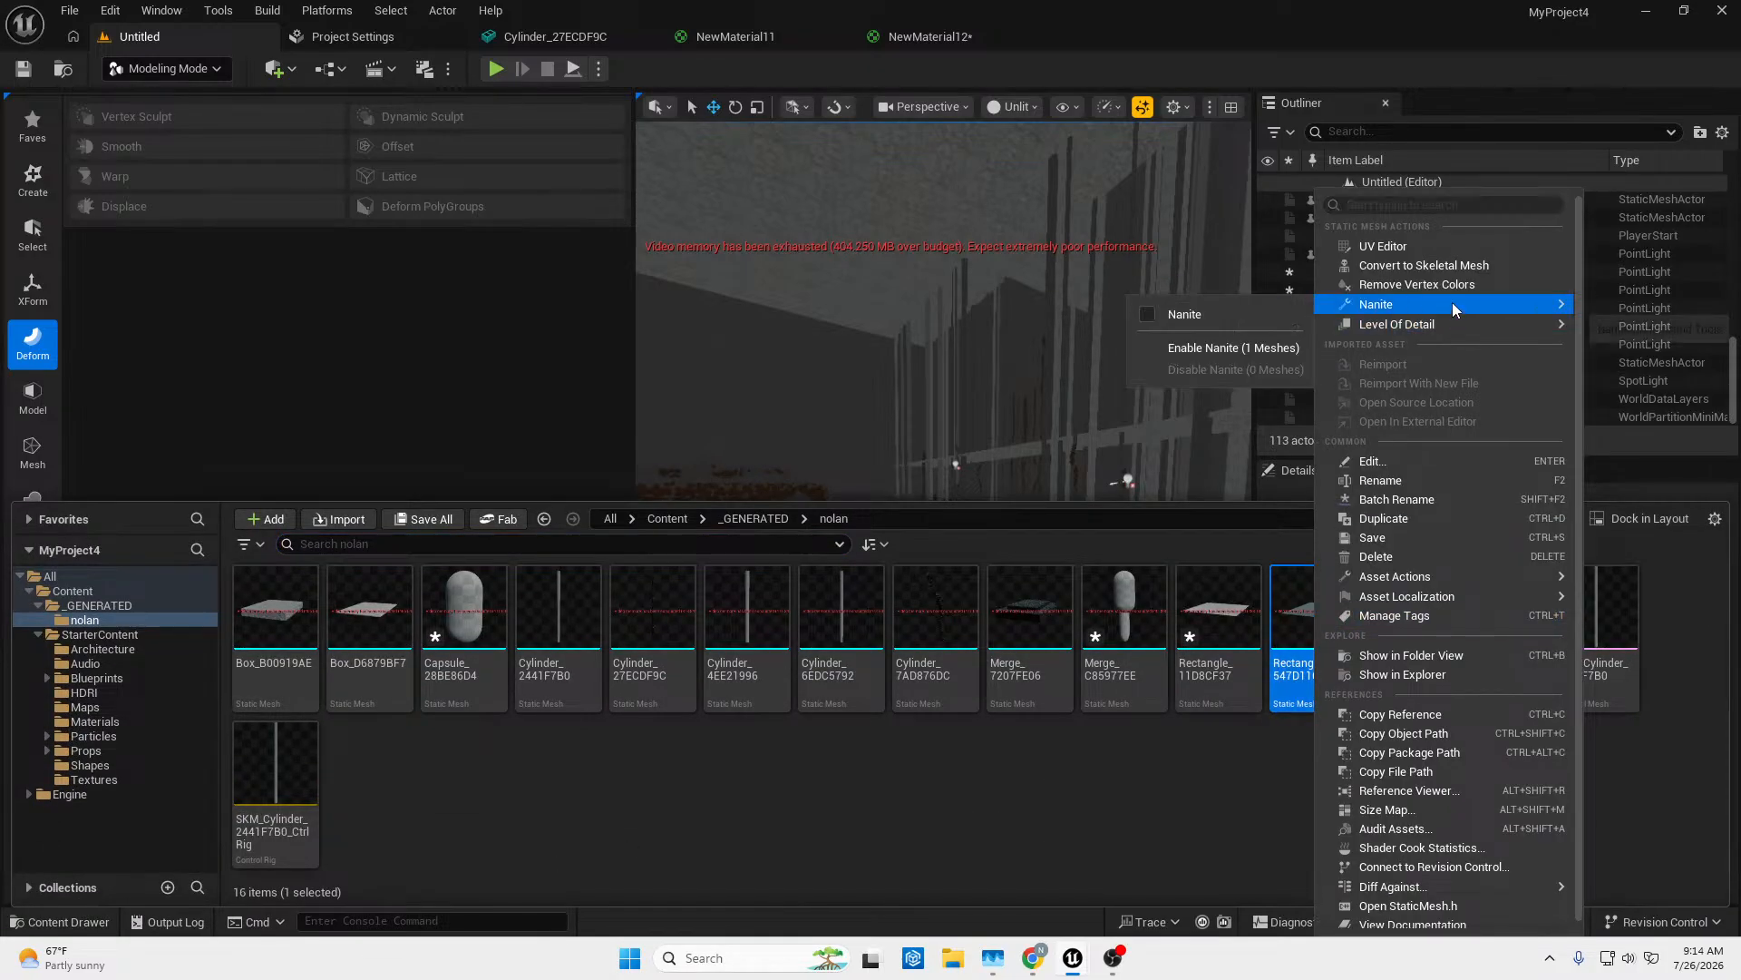
left_click(1053, 858)
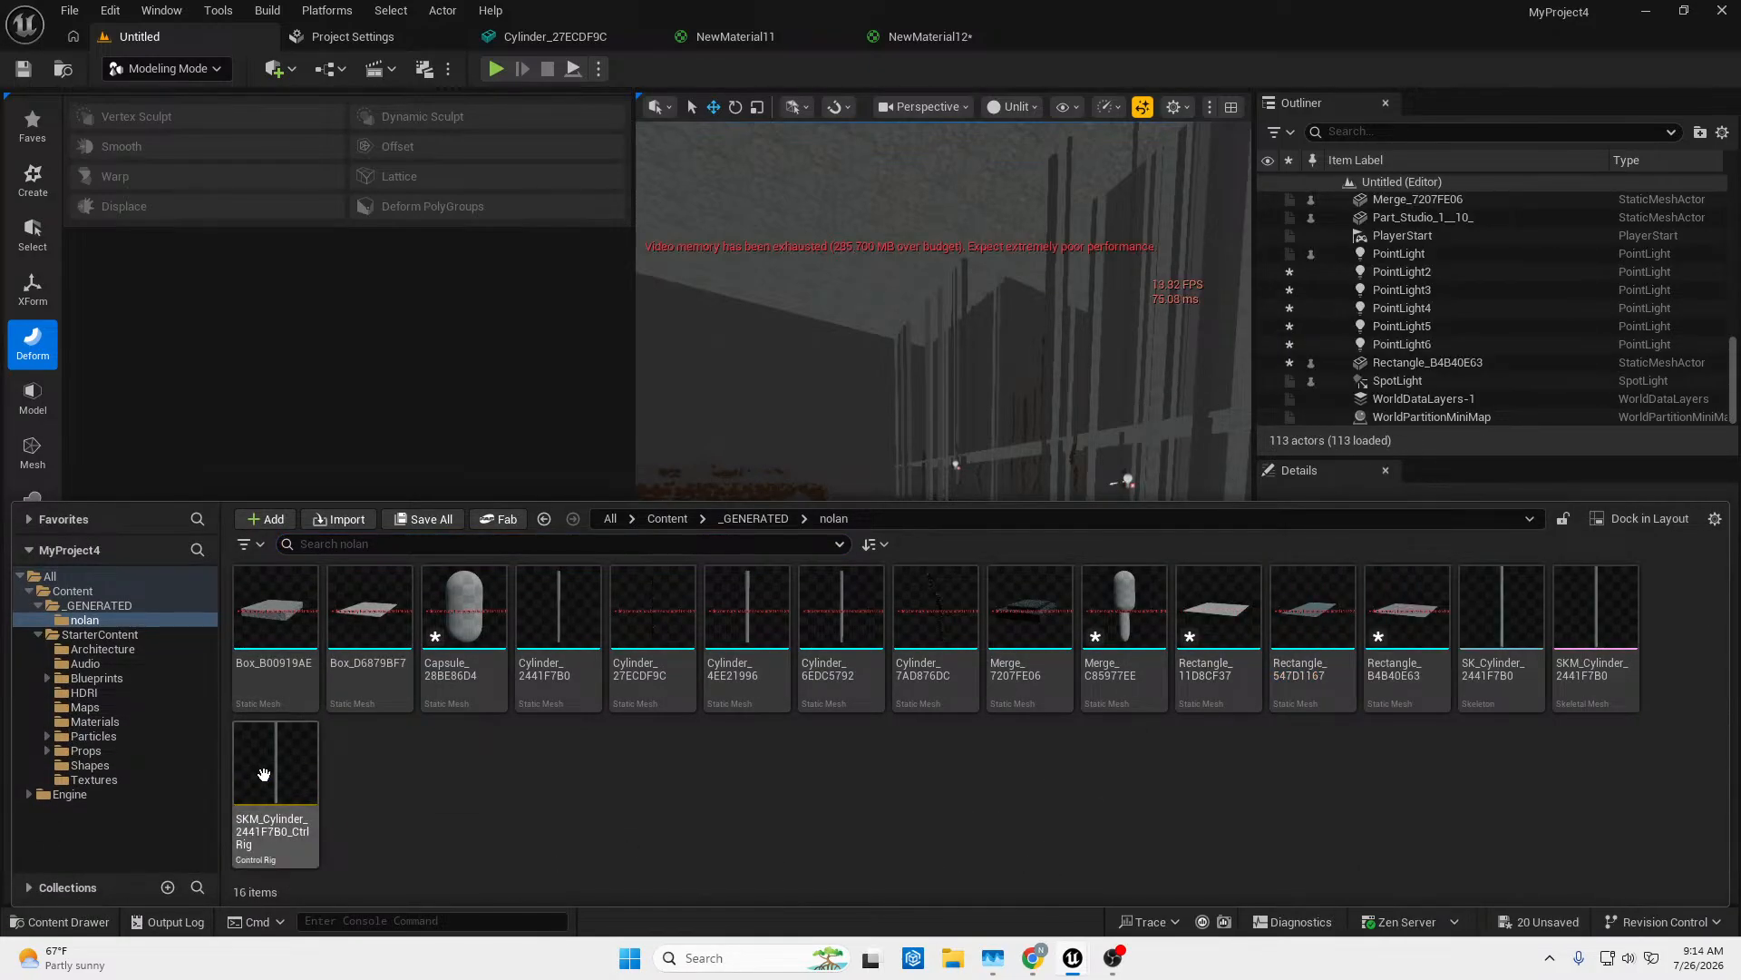
right_click(294, 760)
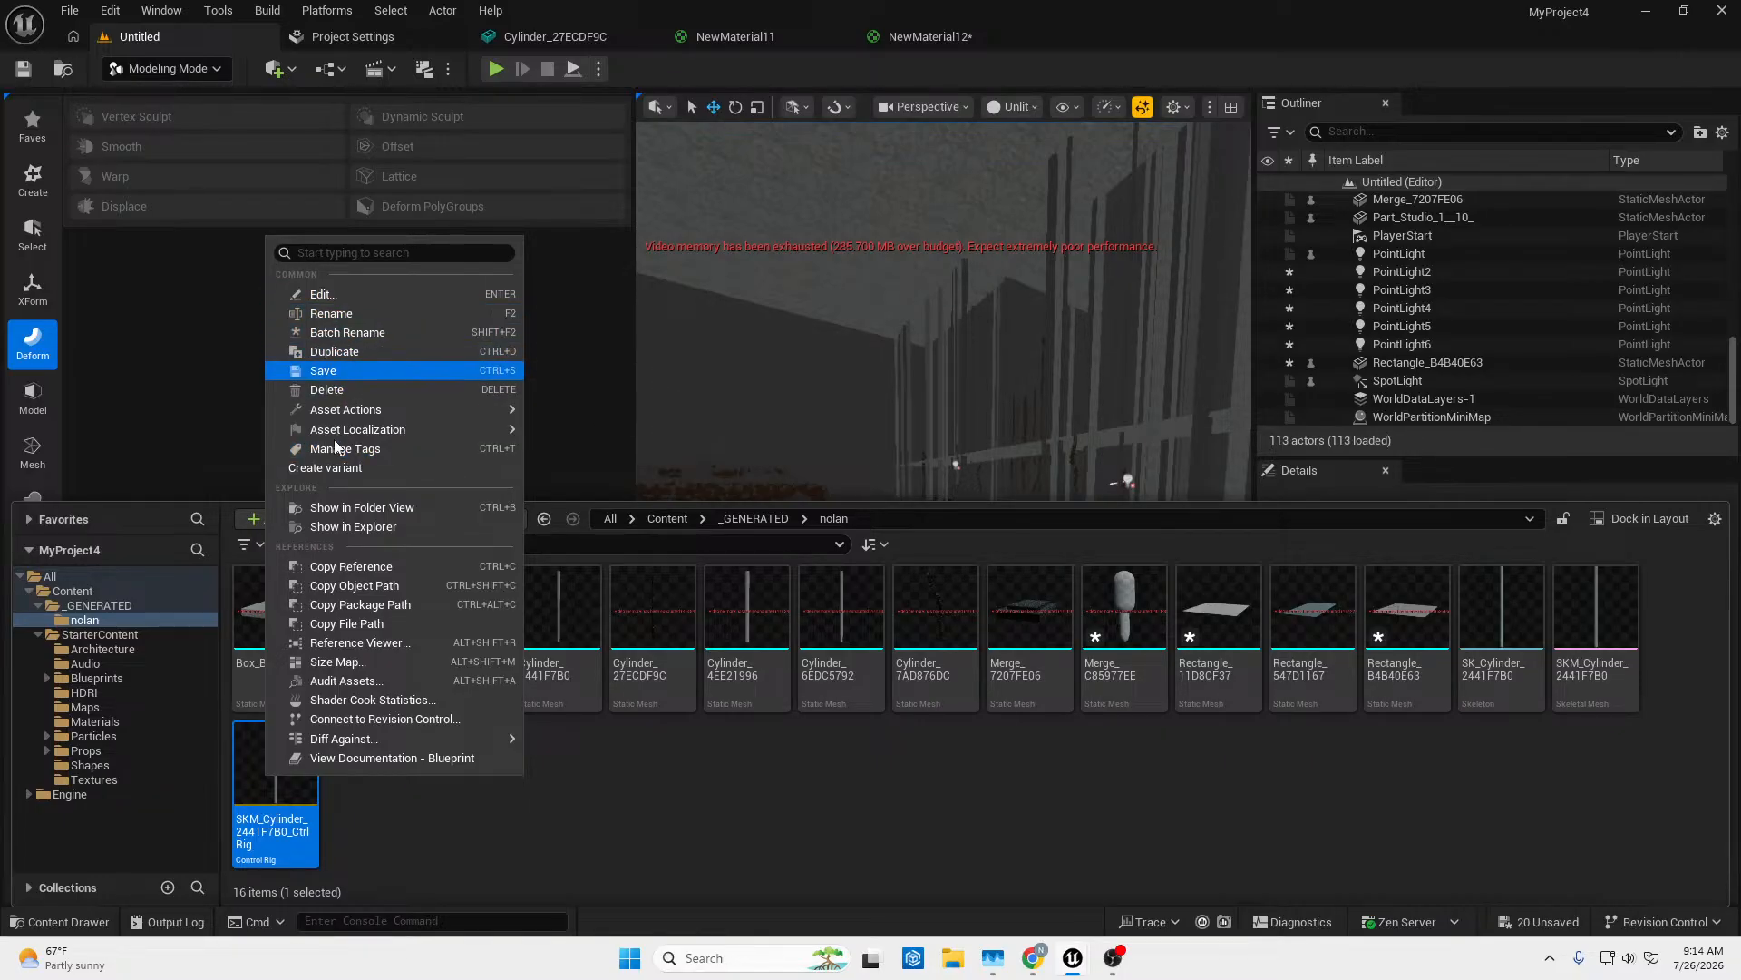
mouse_move(344, 739)
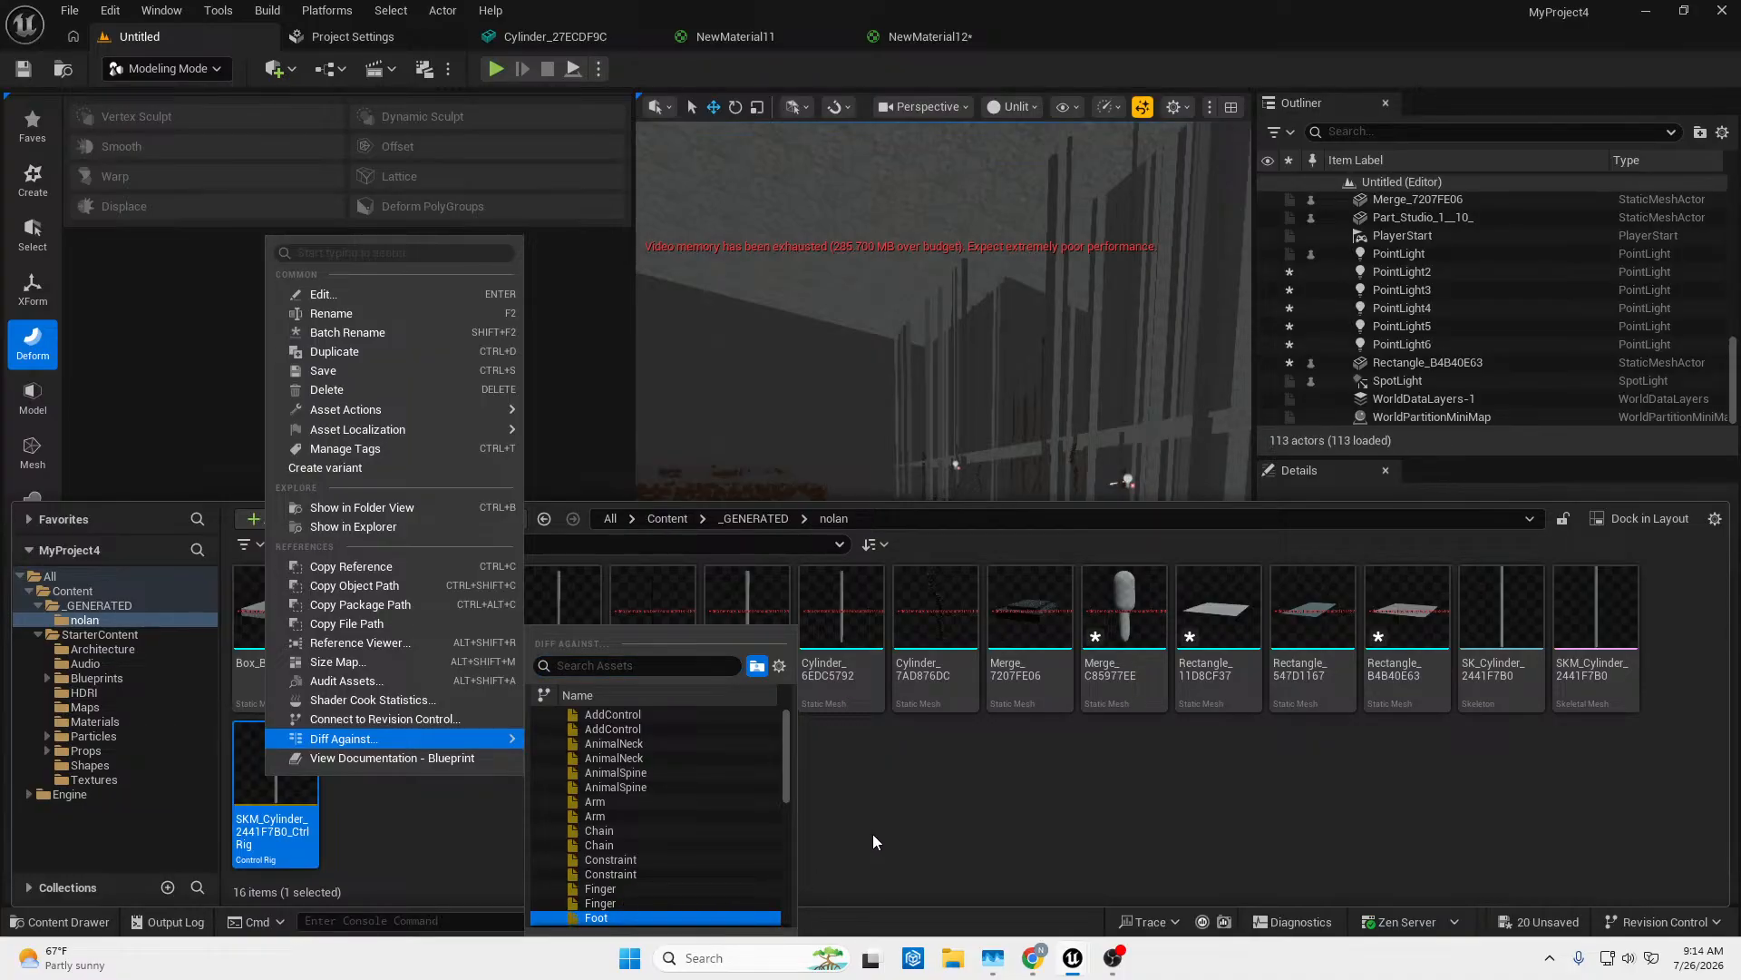
left_click(824, 824)
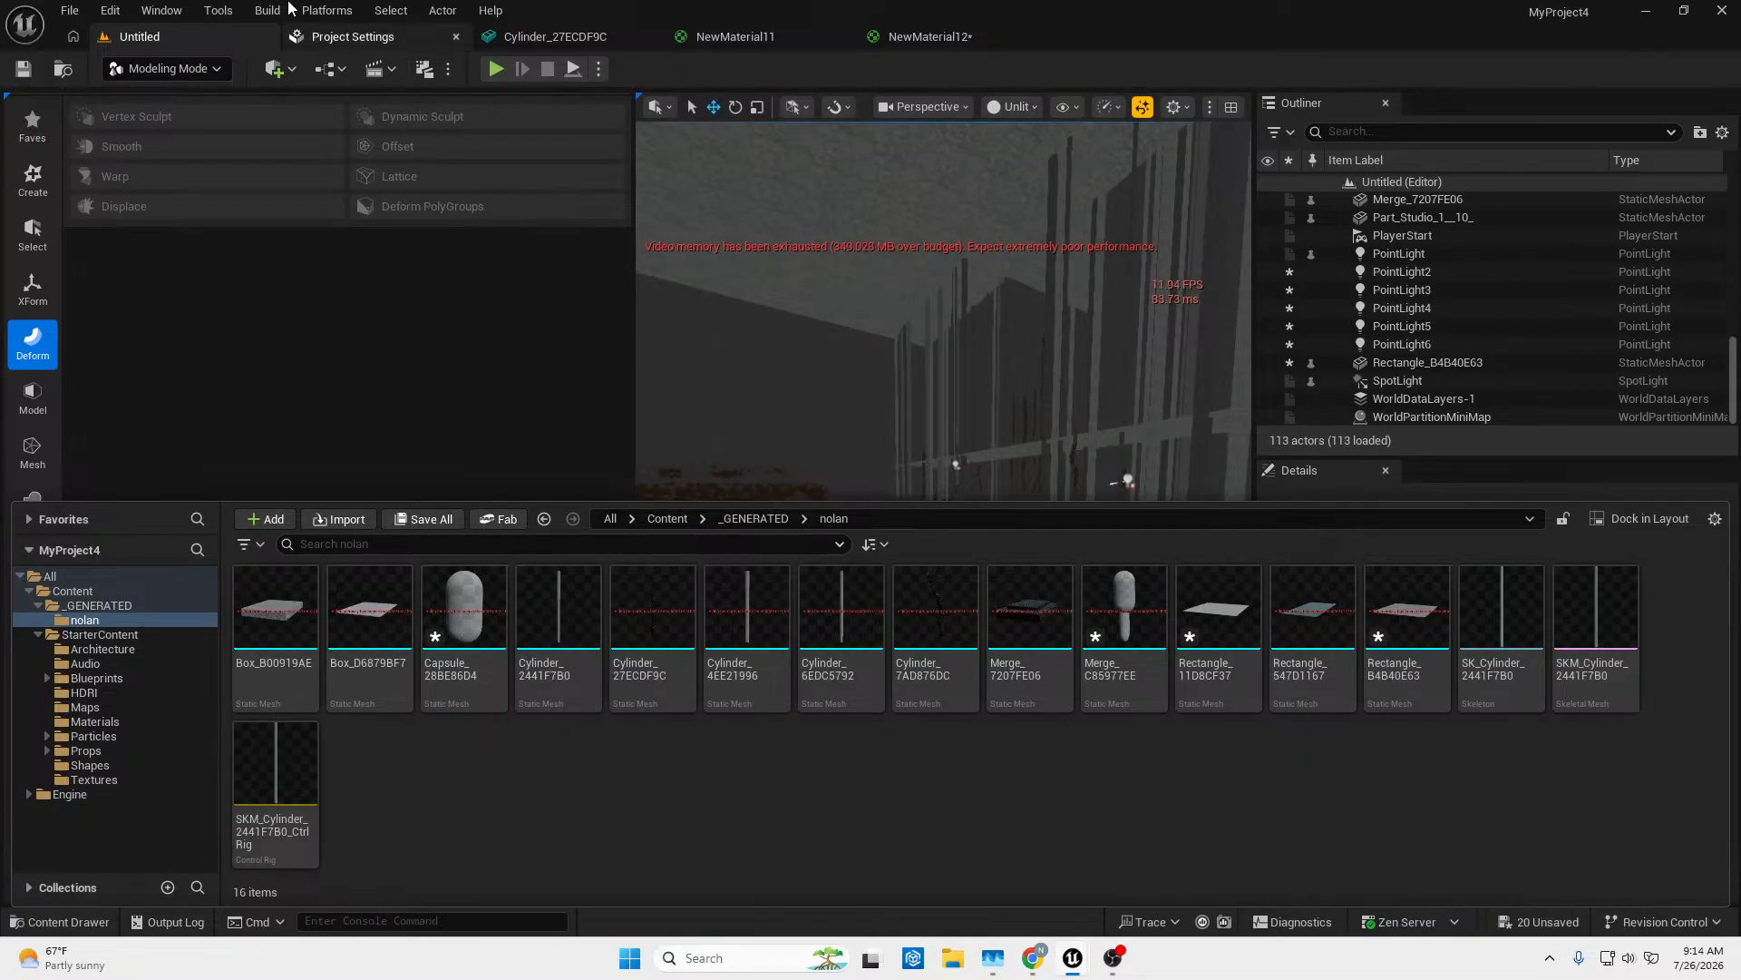
Reopen the audit Statistics to examine the meshes' updated triangle counts, and close the window.
left_click(219, 11)
mouse_move(325, 490)
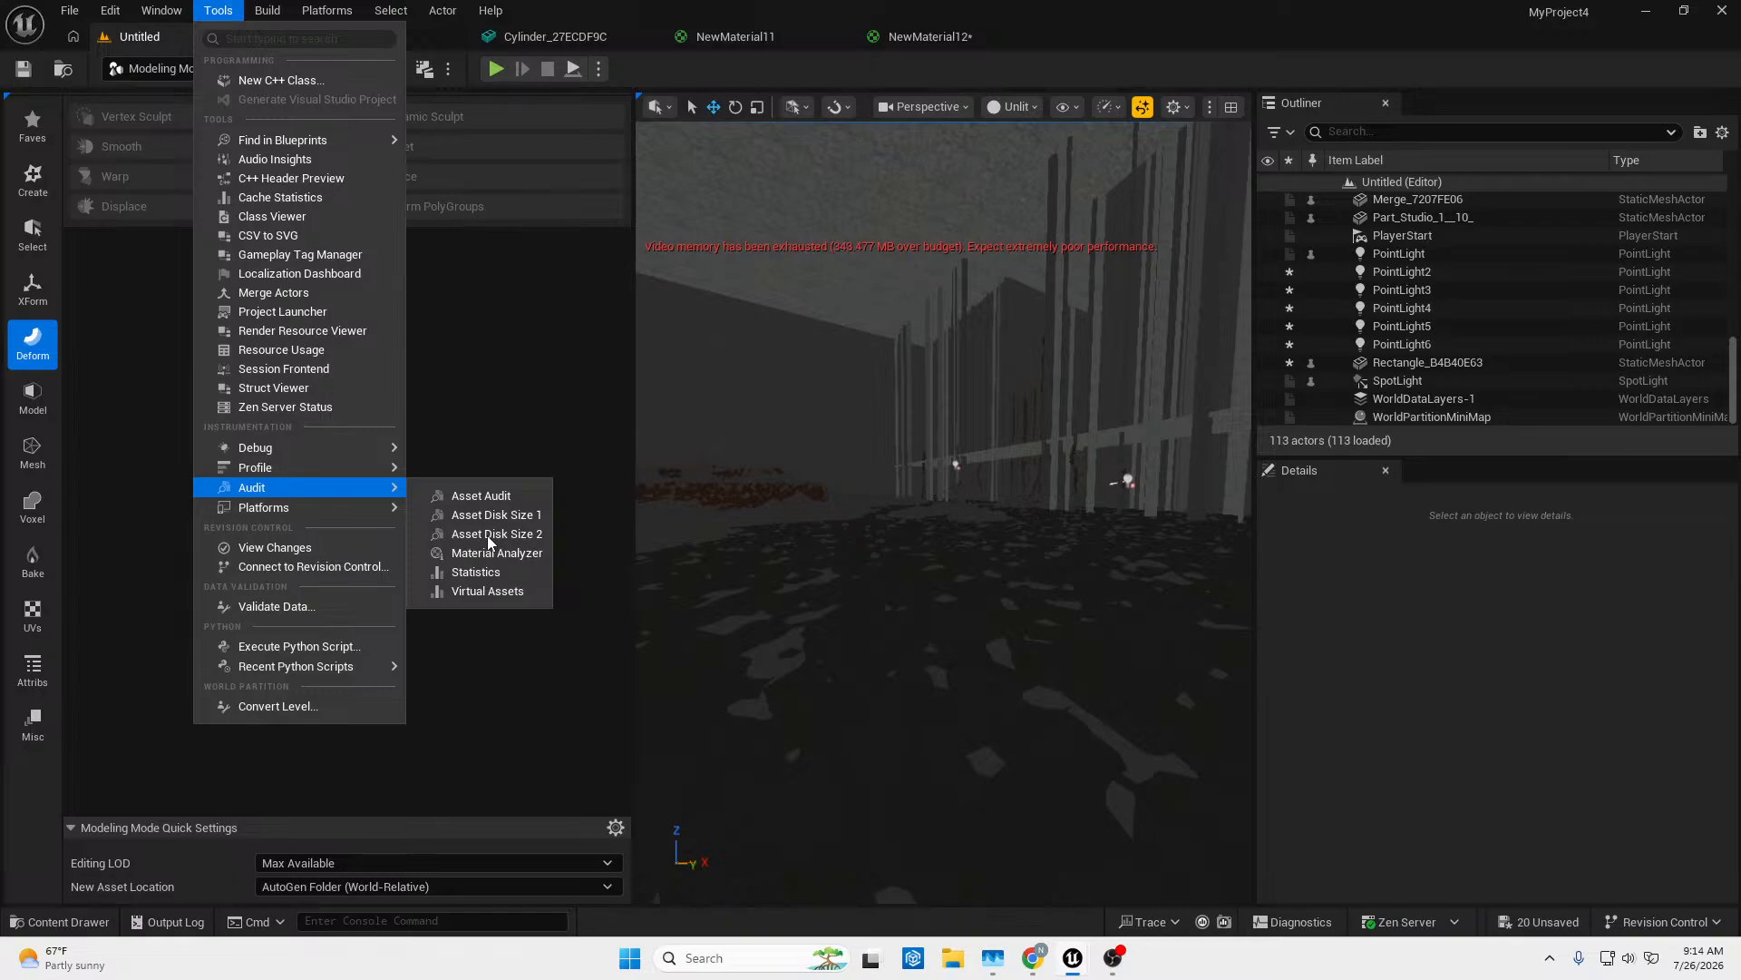
left_click(510, 575)
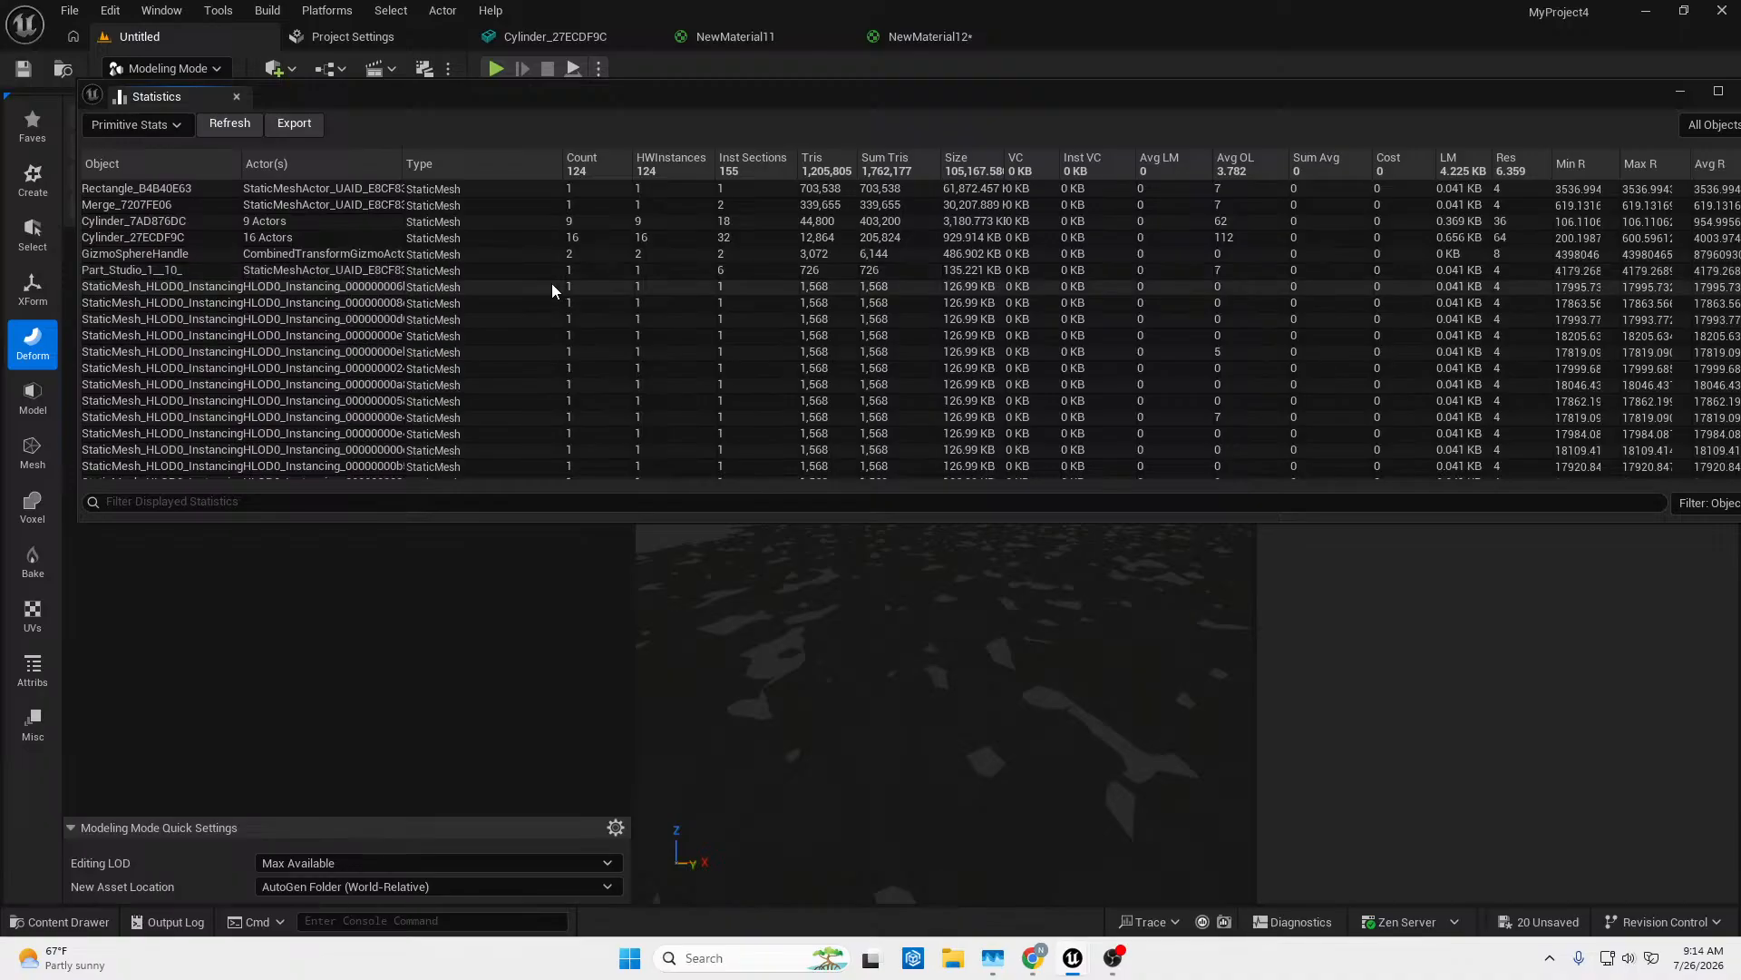
left_click(235, 97)
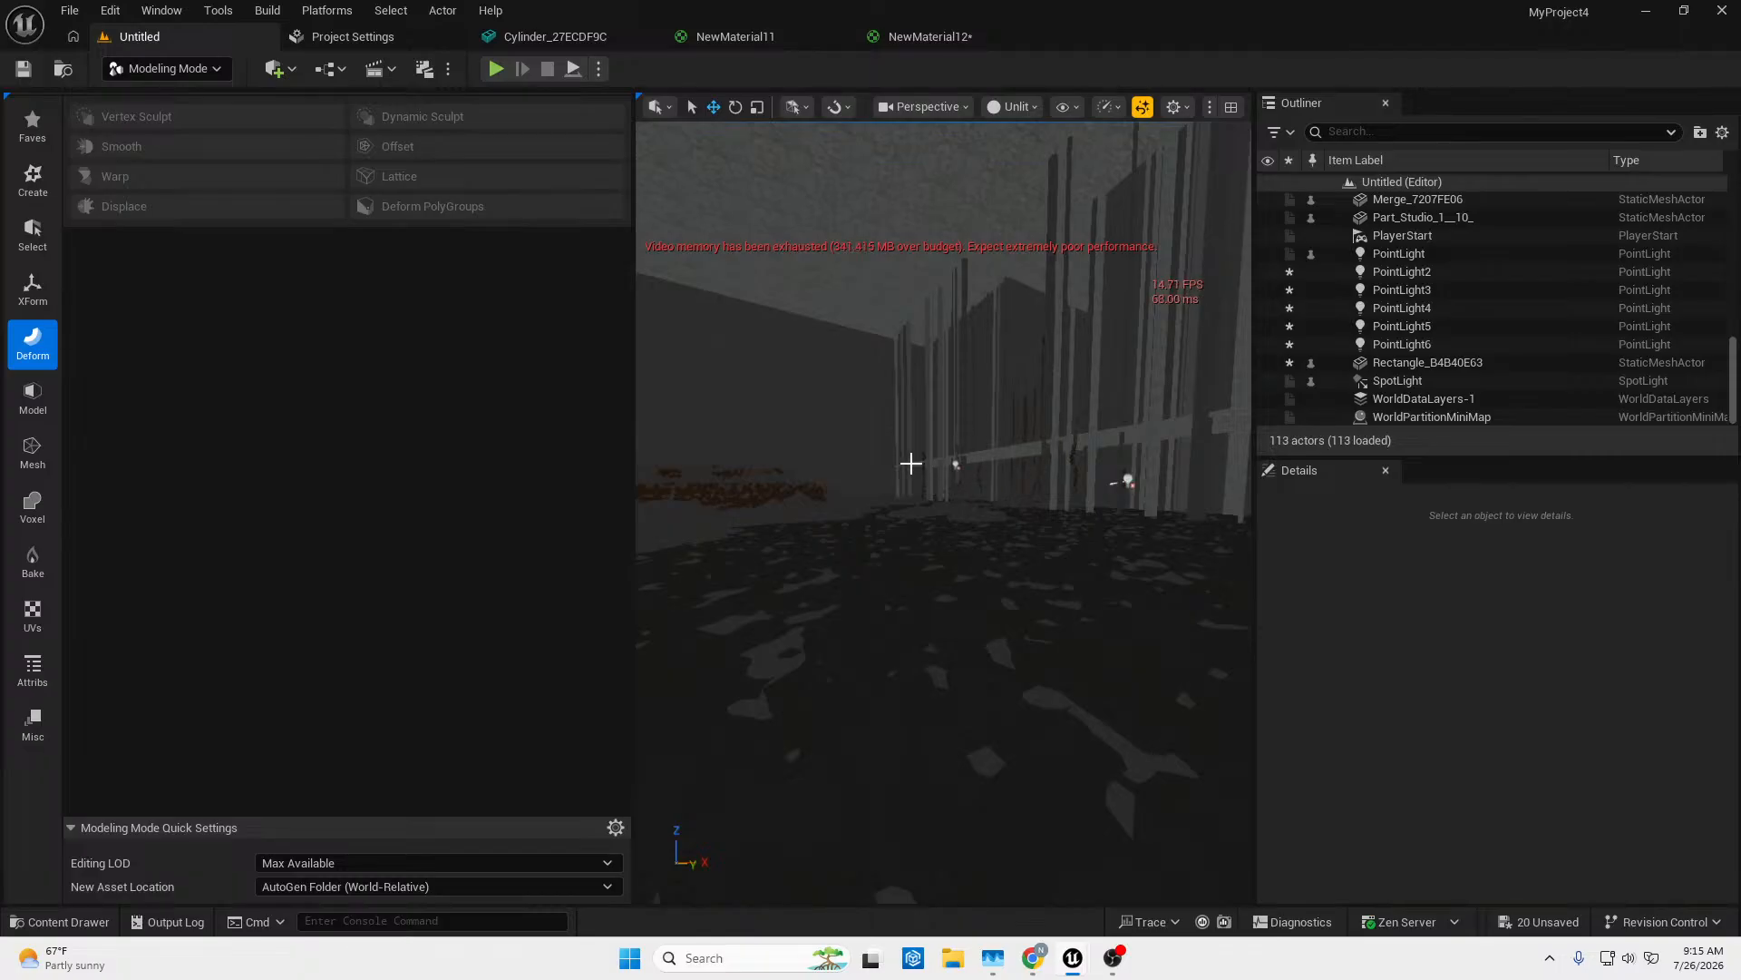
Open the Nanite options of the Rectangle_B4B40E63 static mesh again.
right_click_drag(943, 512, 1121, 413)
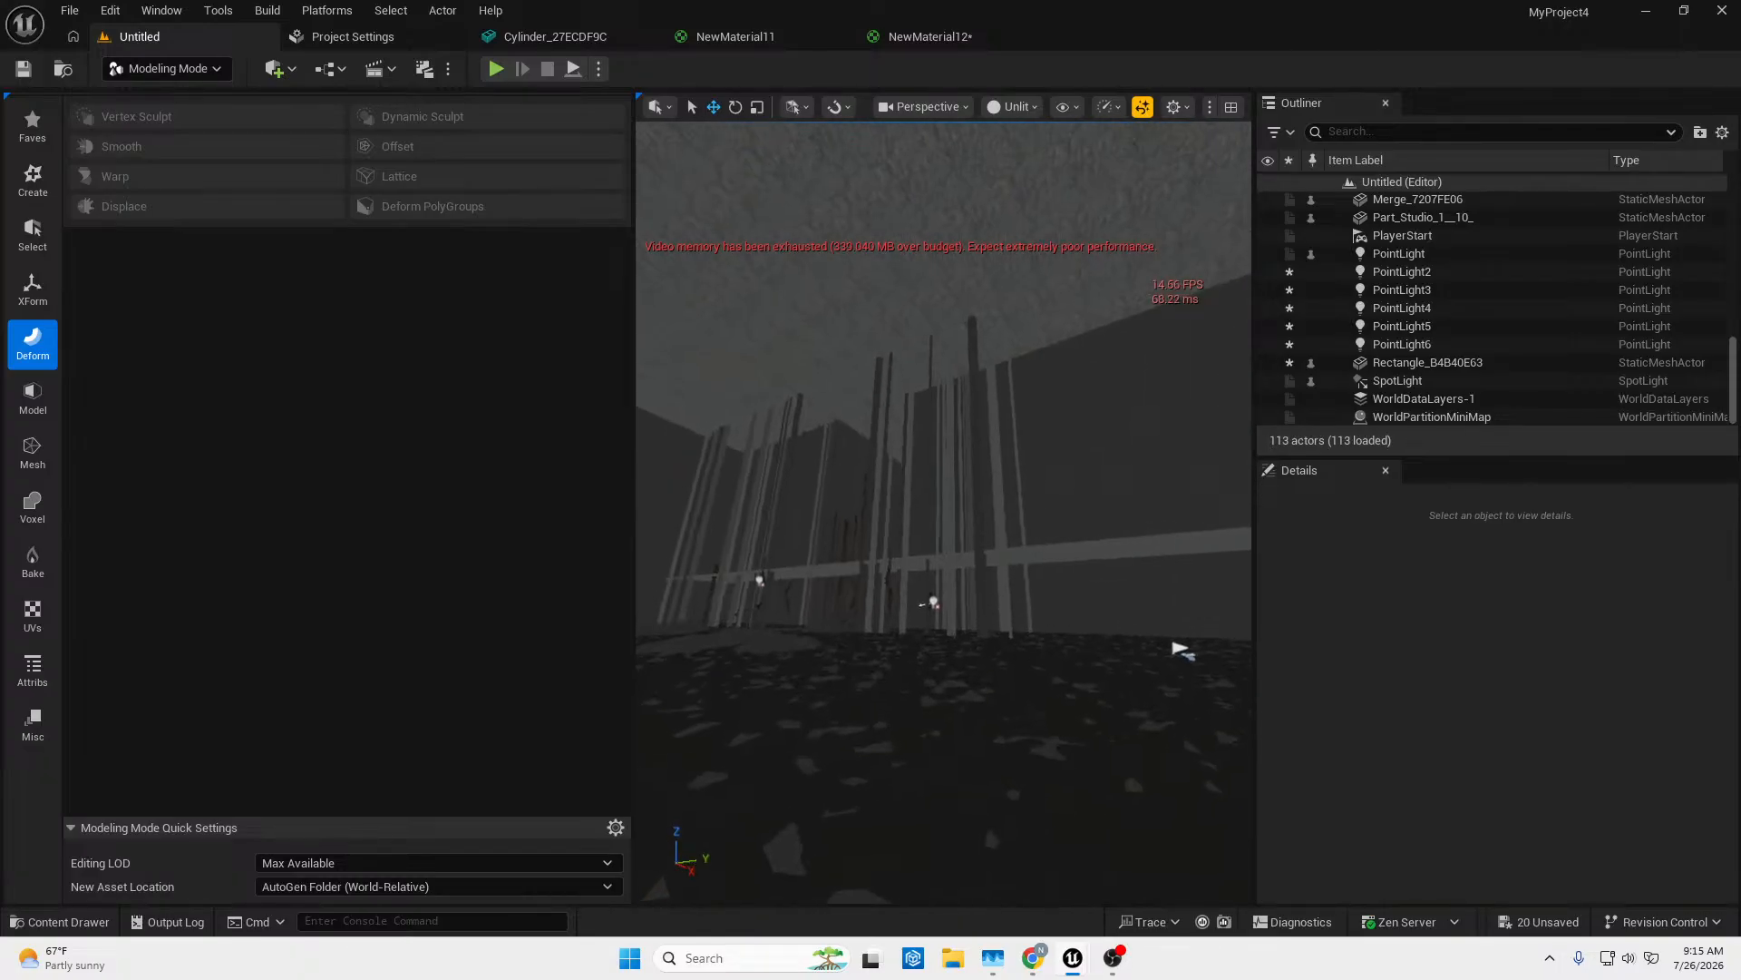
key("ctrl+space")
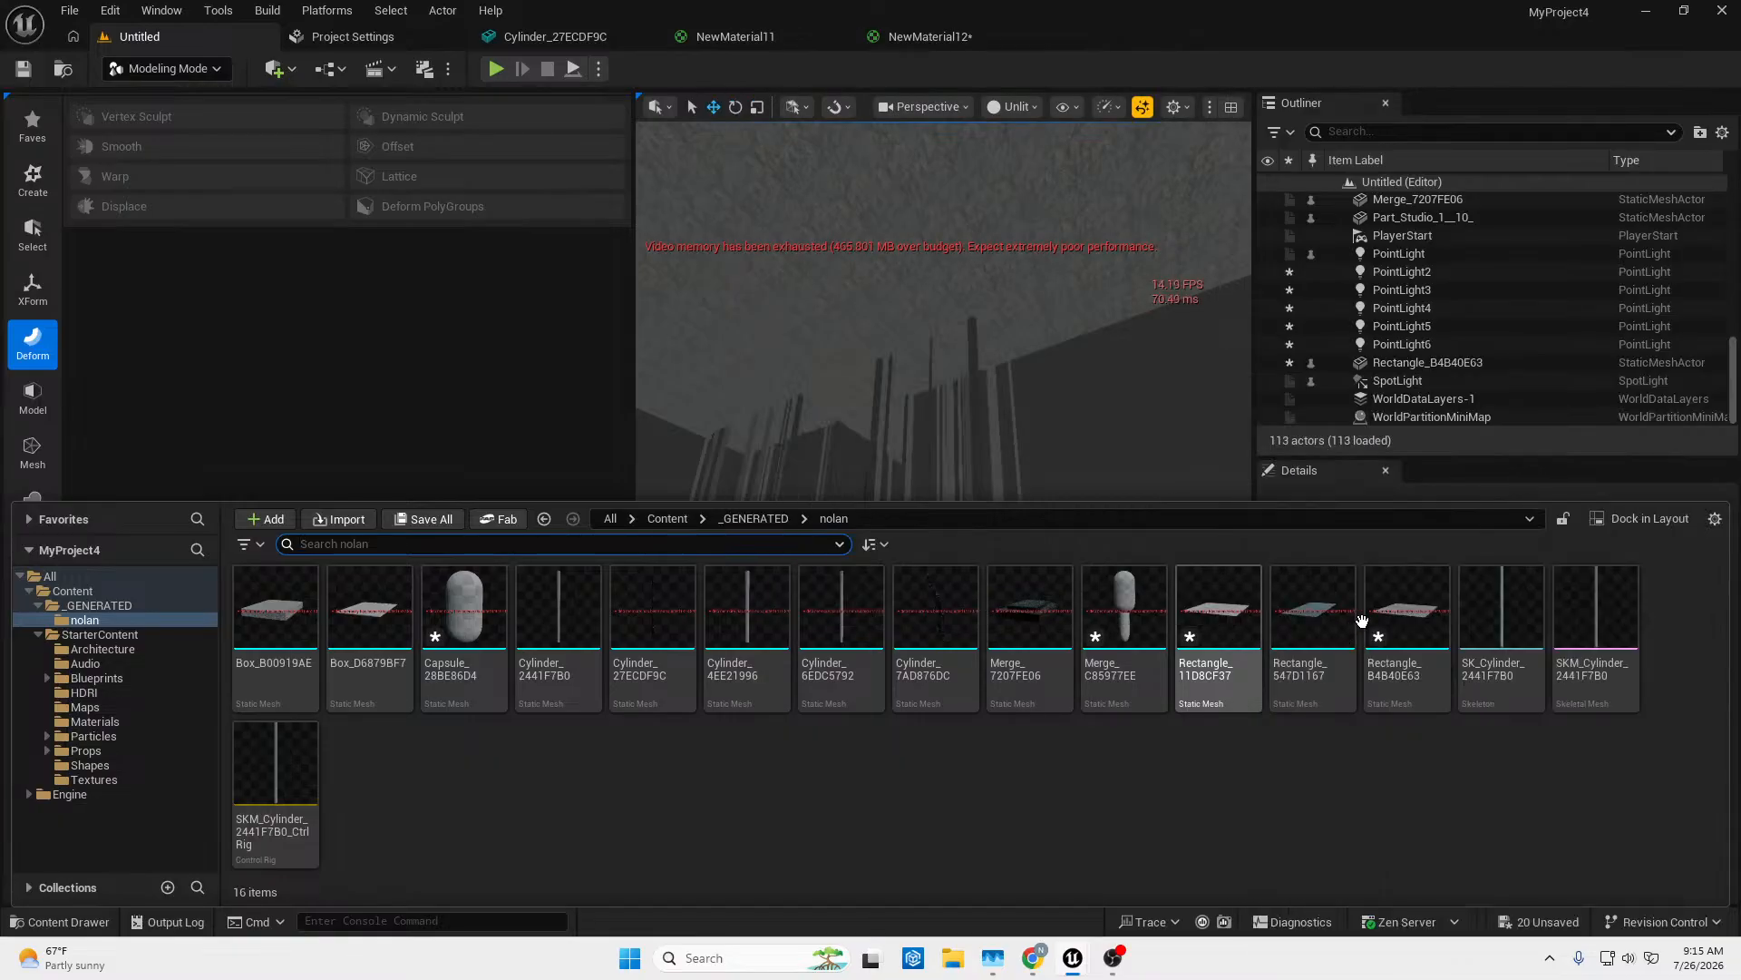
right_click(1416, 620)
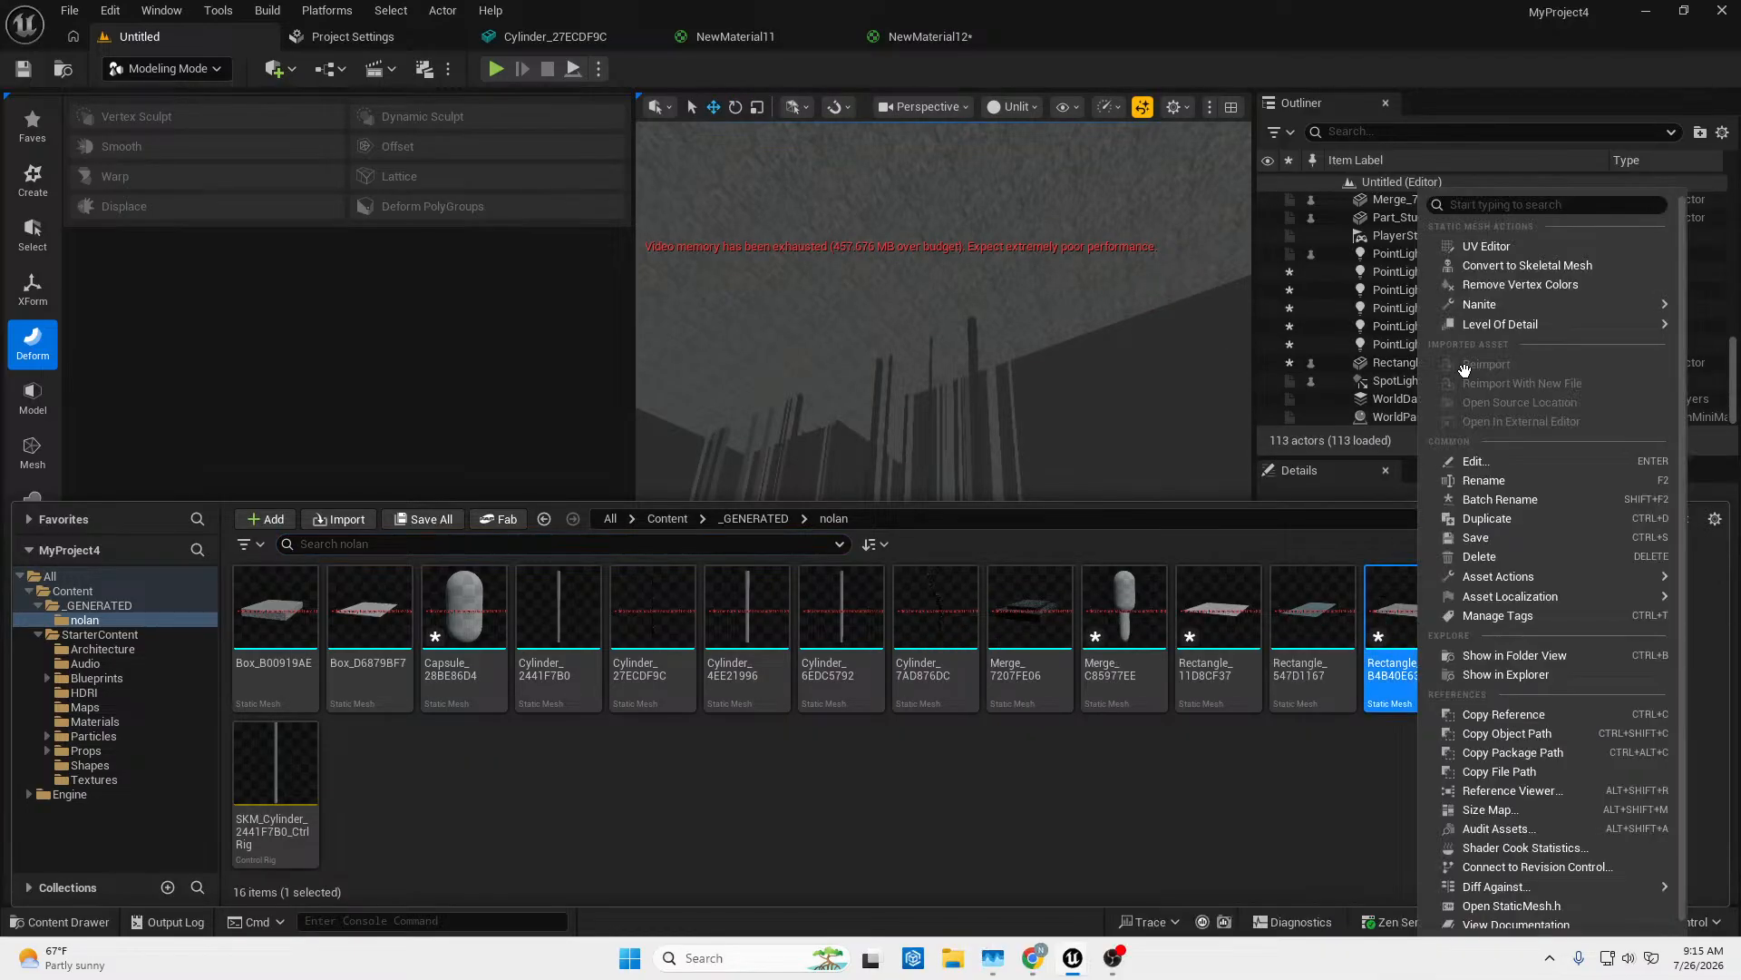
mouse_move(1476, 301)
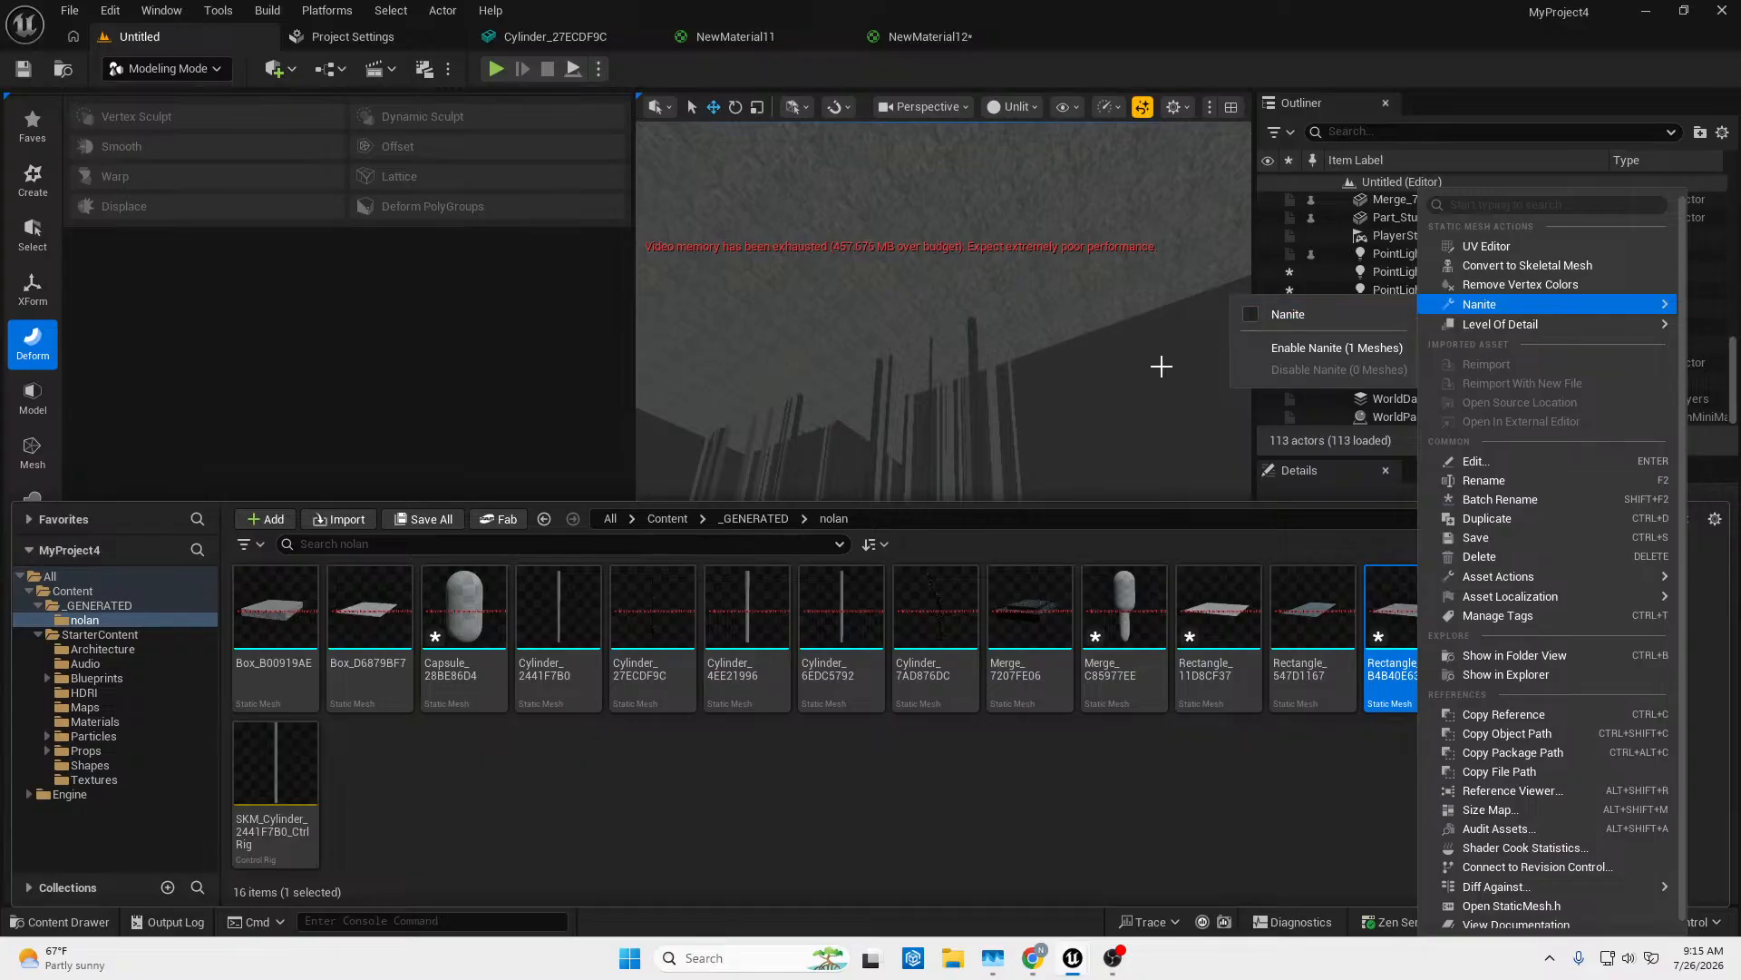
Enable Nanite for the selected Rectangle_B4B40E63 static mesh.
left_click(1306, 348)
right_click_drag(1062, 412, 944, 539)
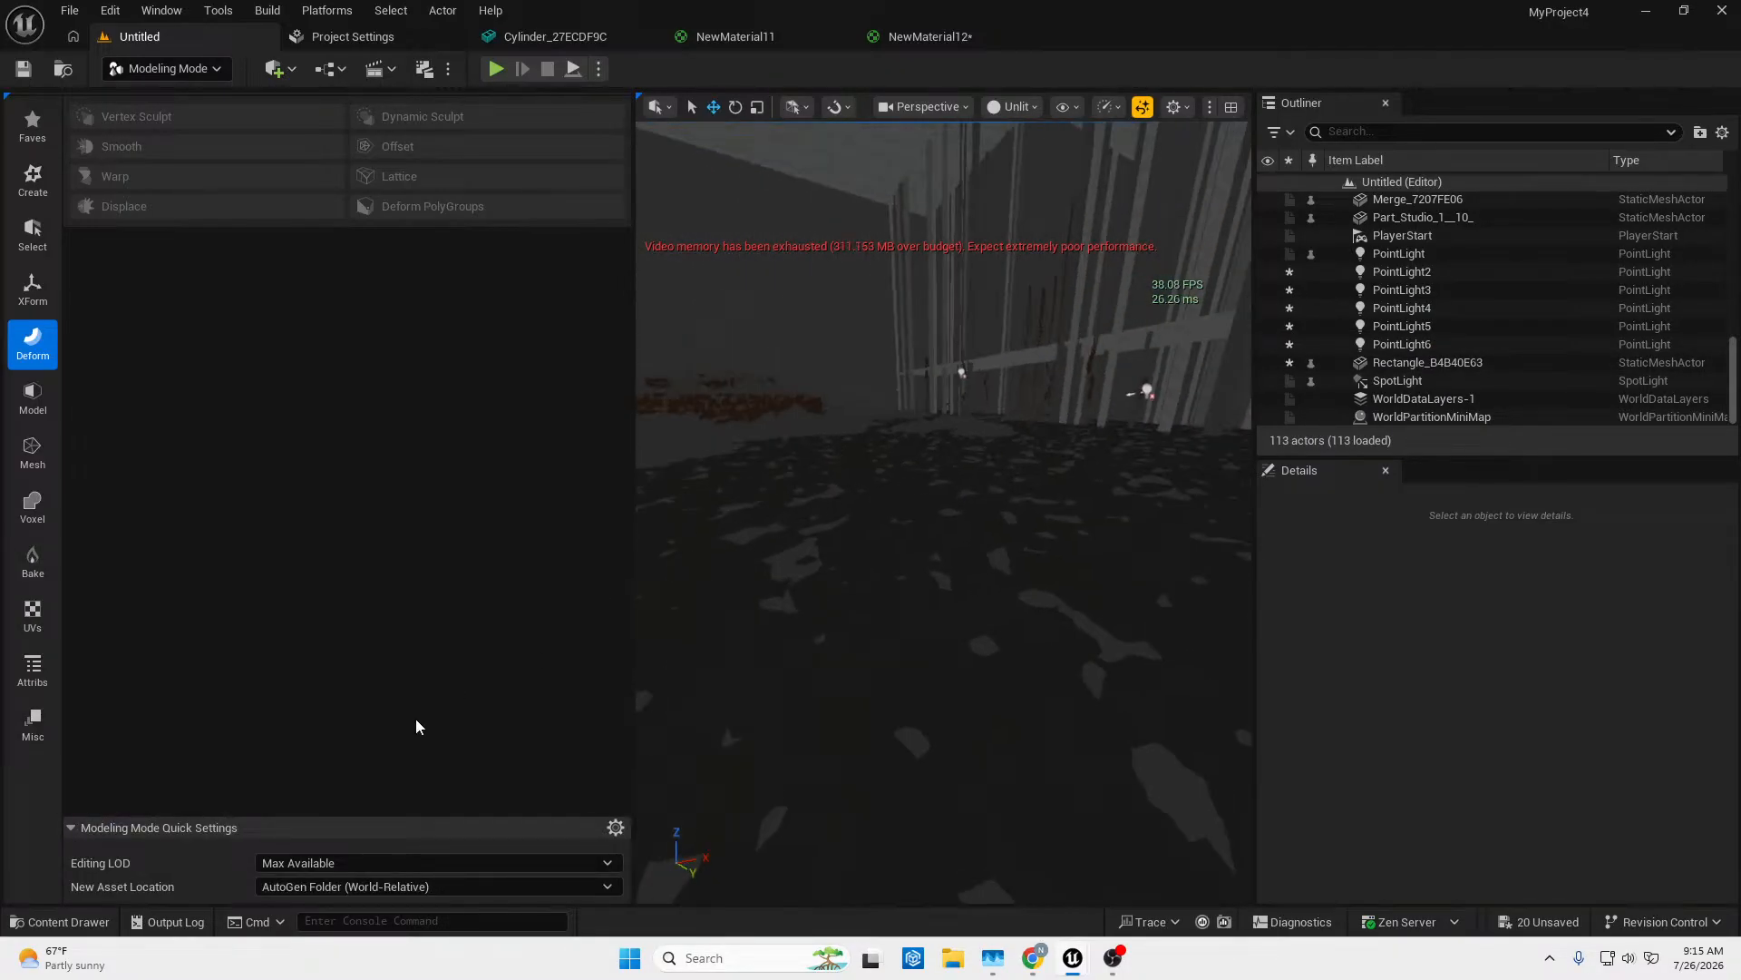
left_click(62, 918)
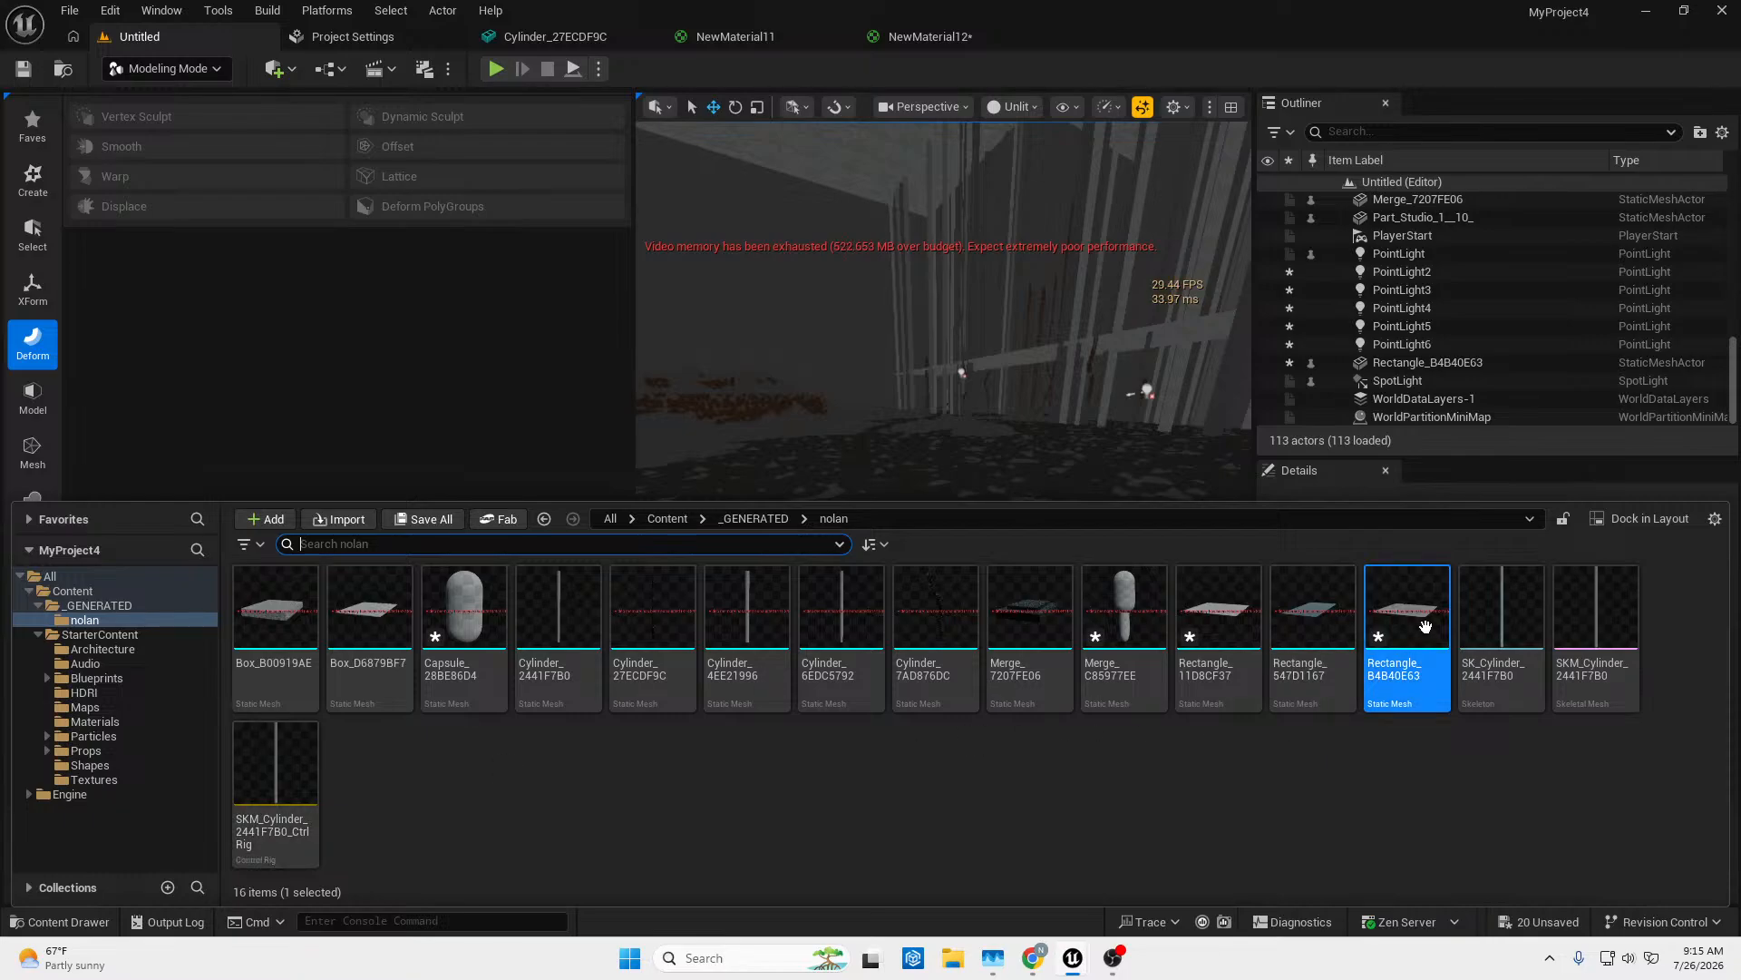
left_click(1462, 632)
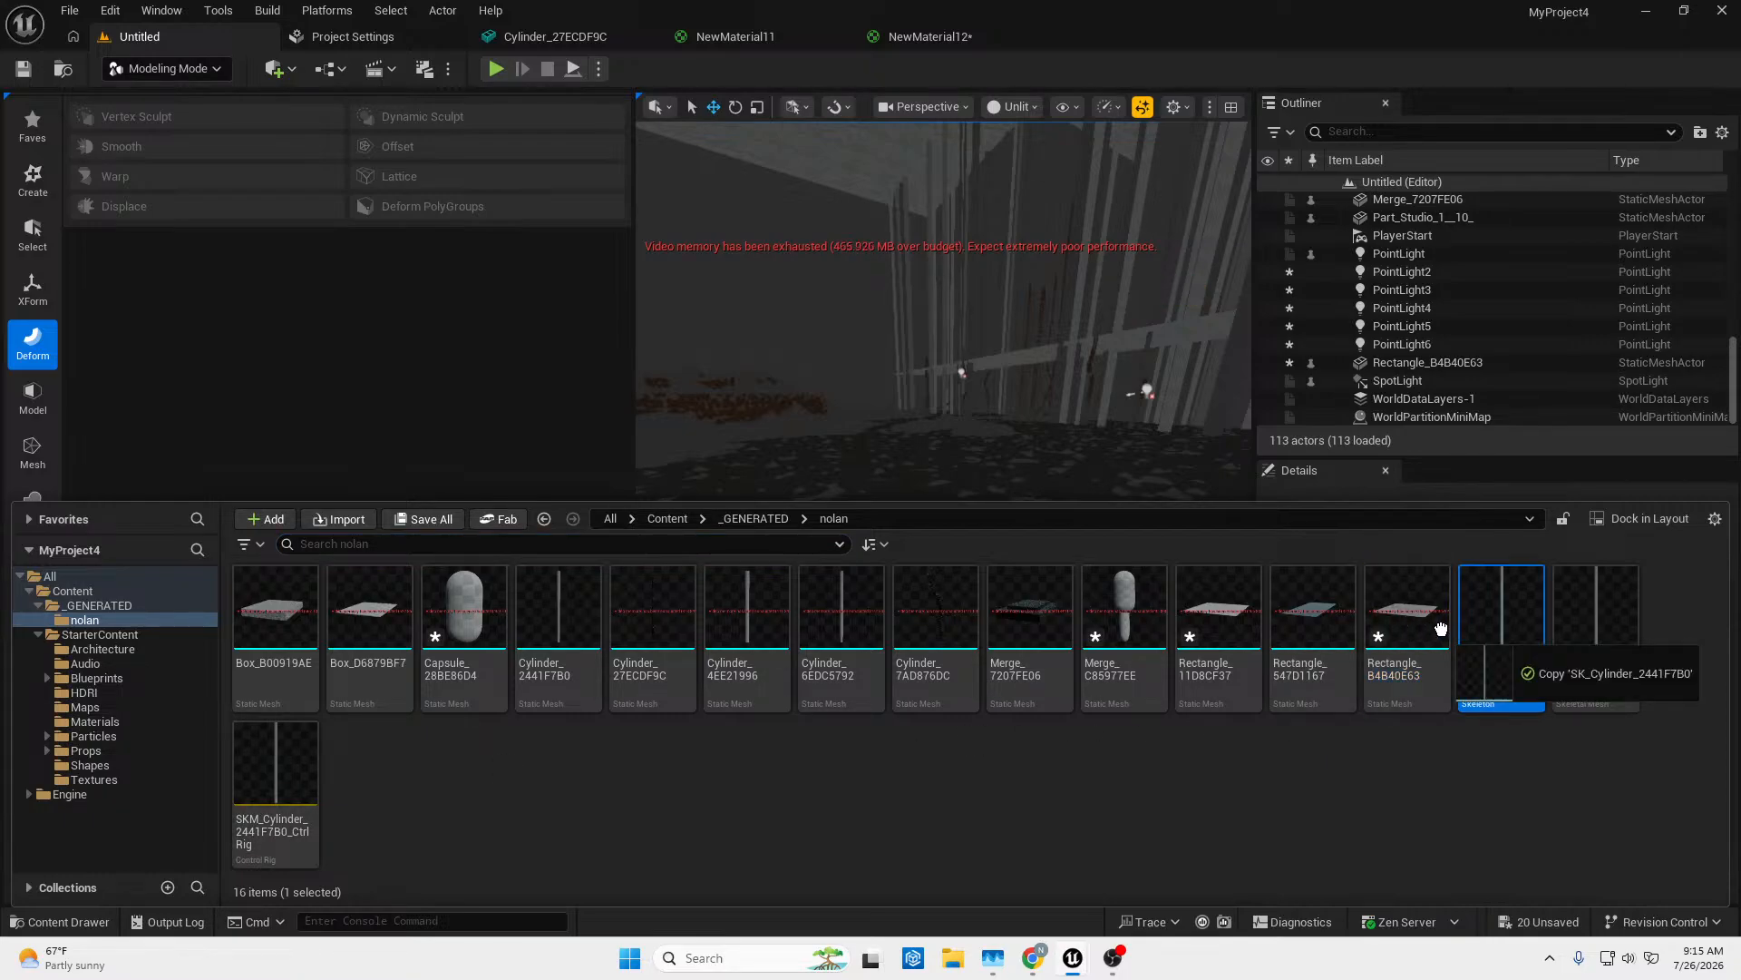
left_click(847, 820)
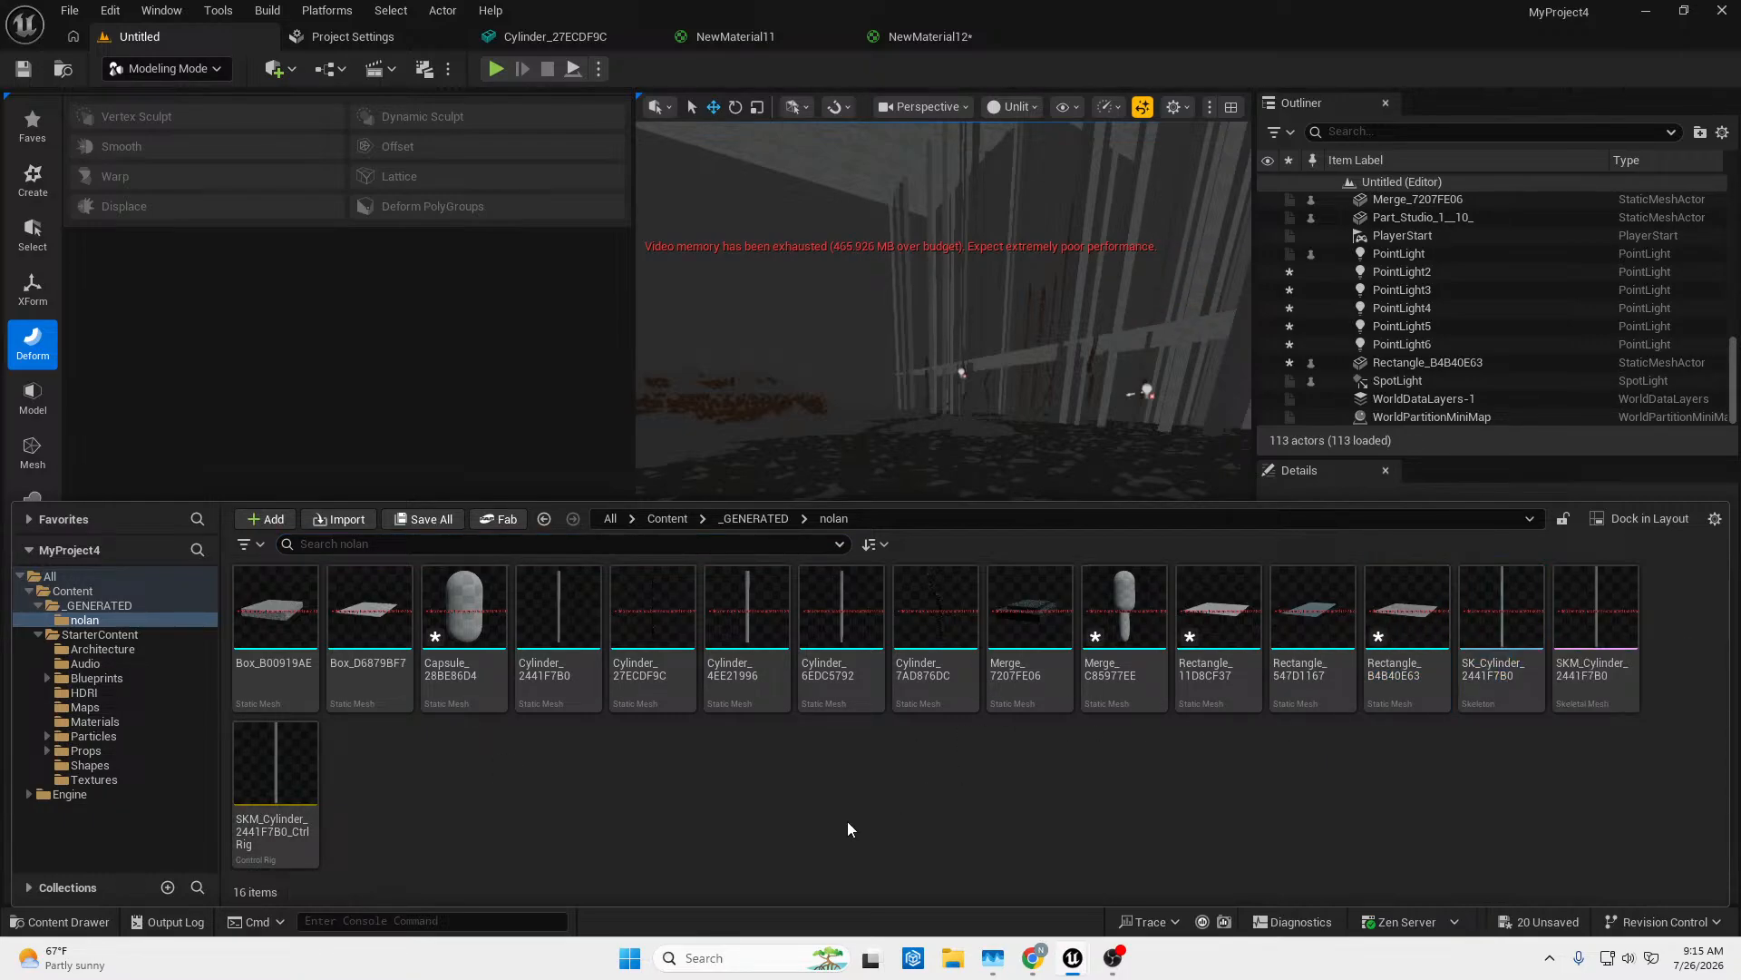
Place the Merge_C85977EE static mesh on the open stone ground at about X 220, Y -280, Z 1620.
mouse_move(769, 390)
right_mouse_down()
mouse_move(748, 444)
mouse_move(544, 417)
mouse_move(765, 414)
right_mouse_up()
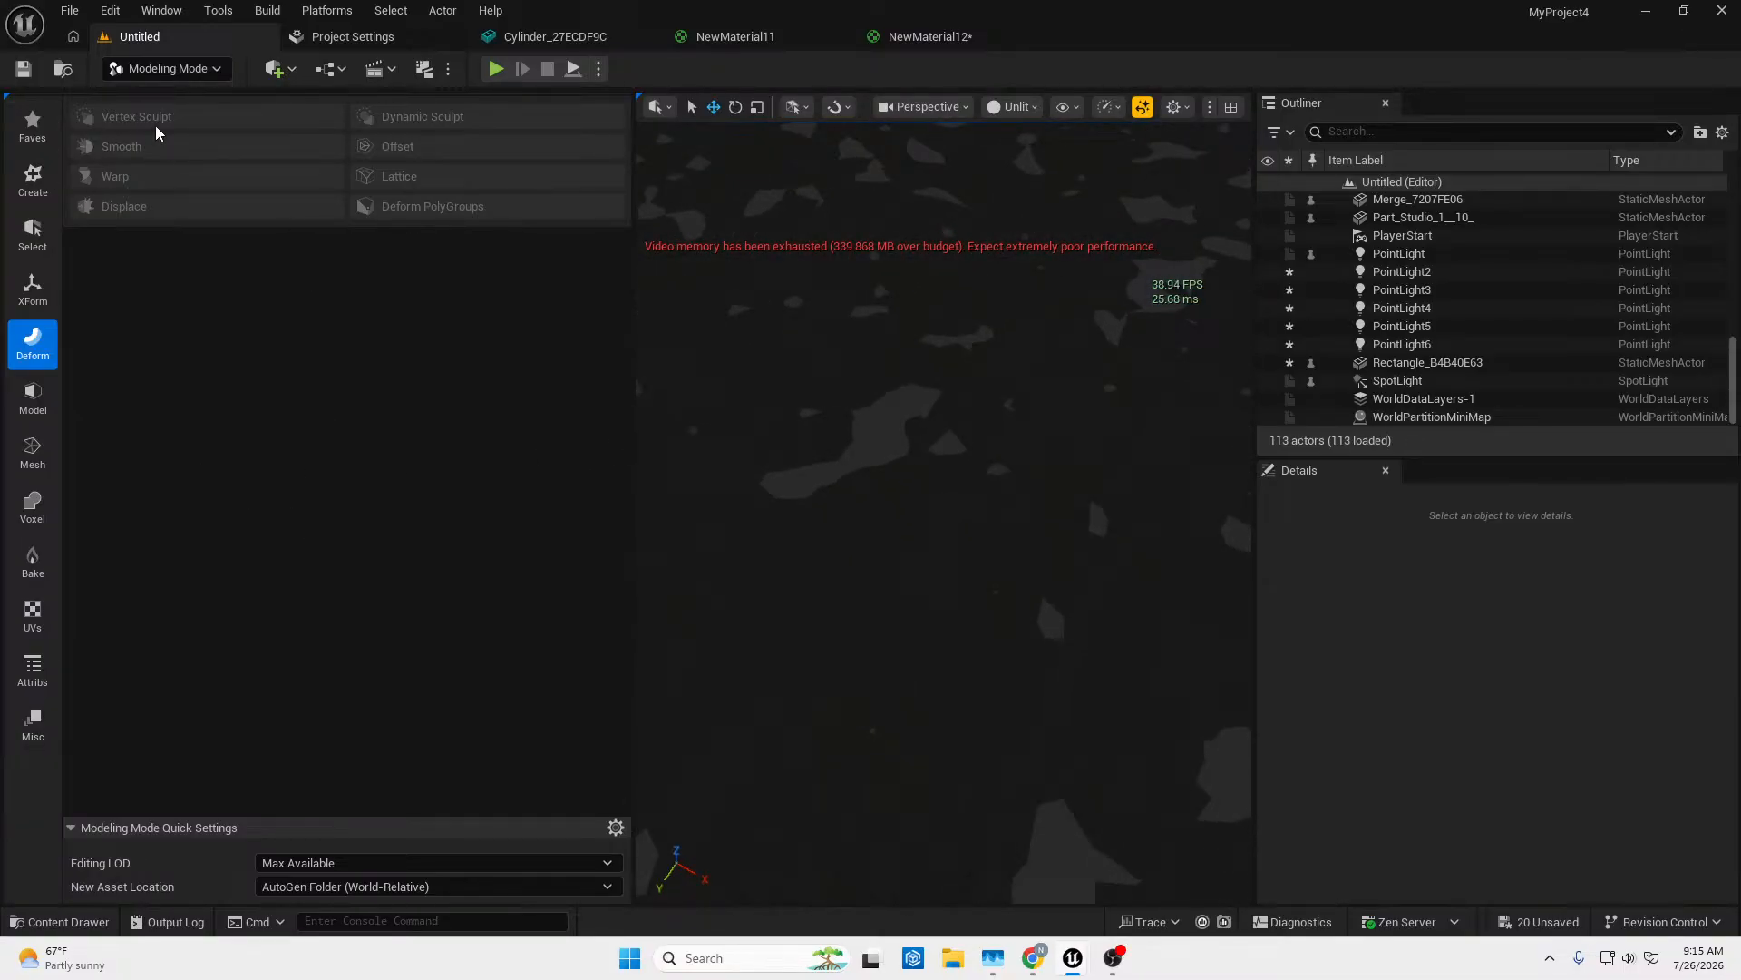
right_click_drag(781, 432, 980, 288)
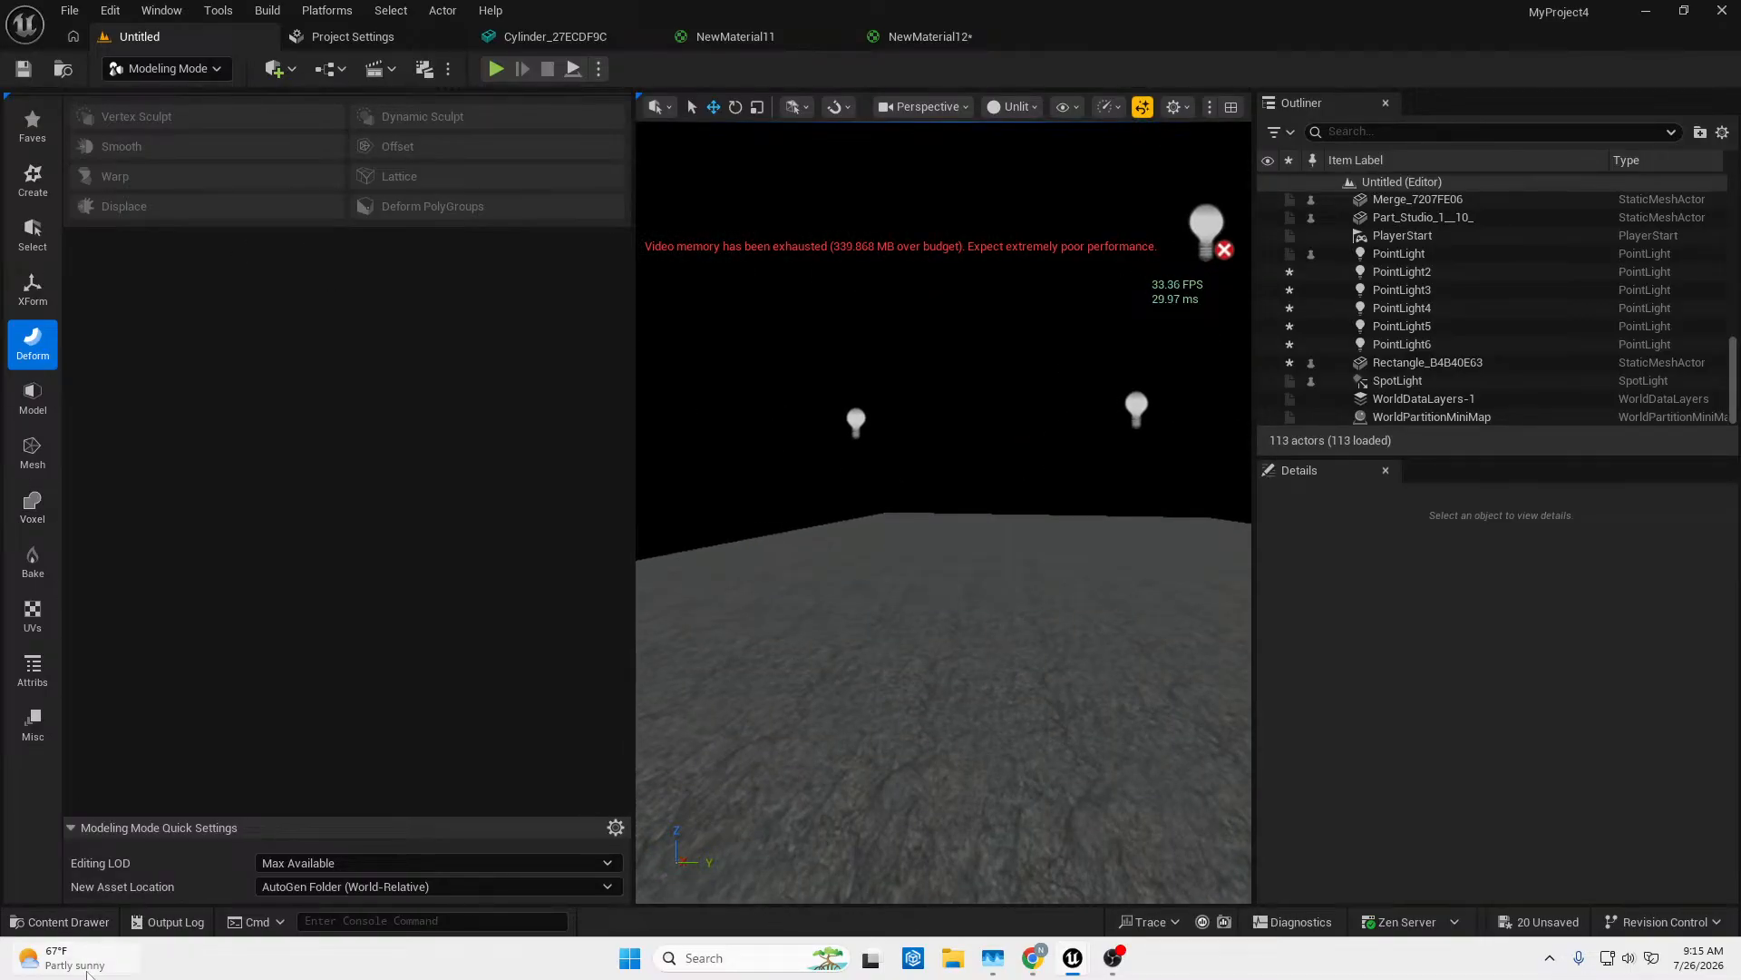
left_click(59, 921)
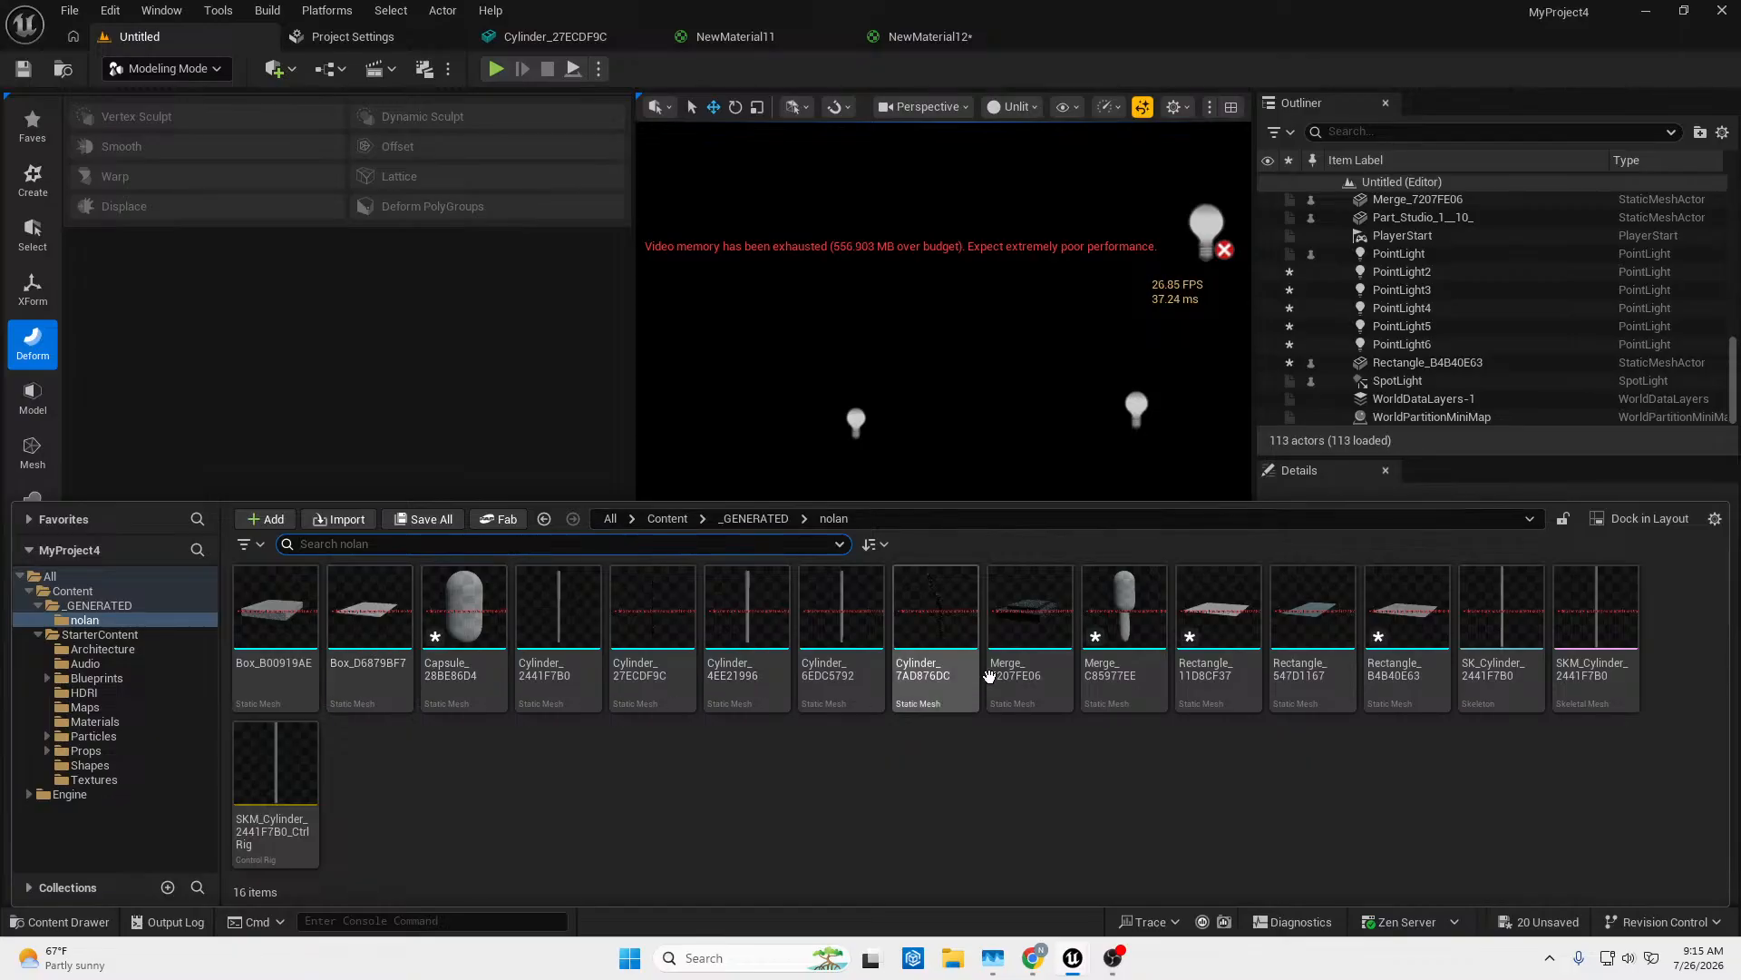
left_click_drag(1125, 608, 1011, 649)
key("w")
right_click_drag(1099, 670, 1099, 712)
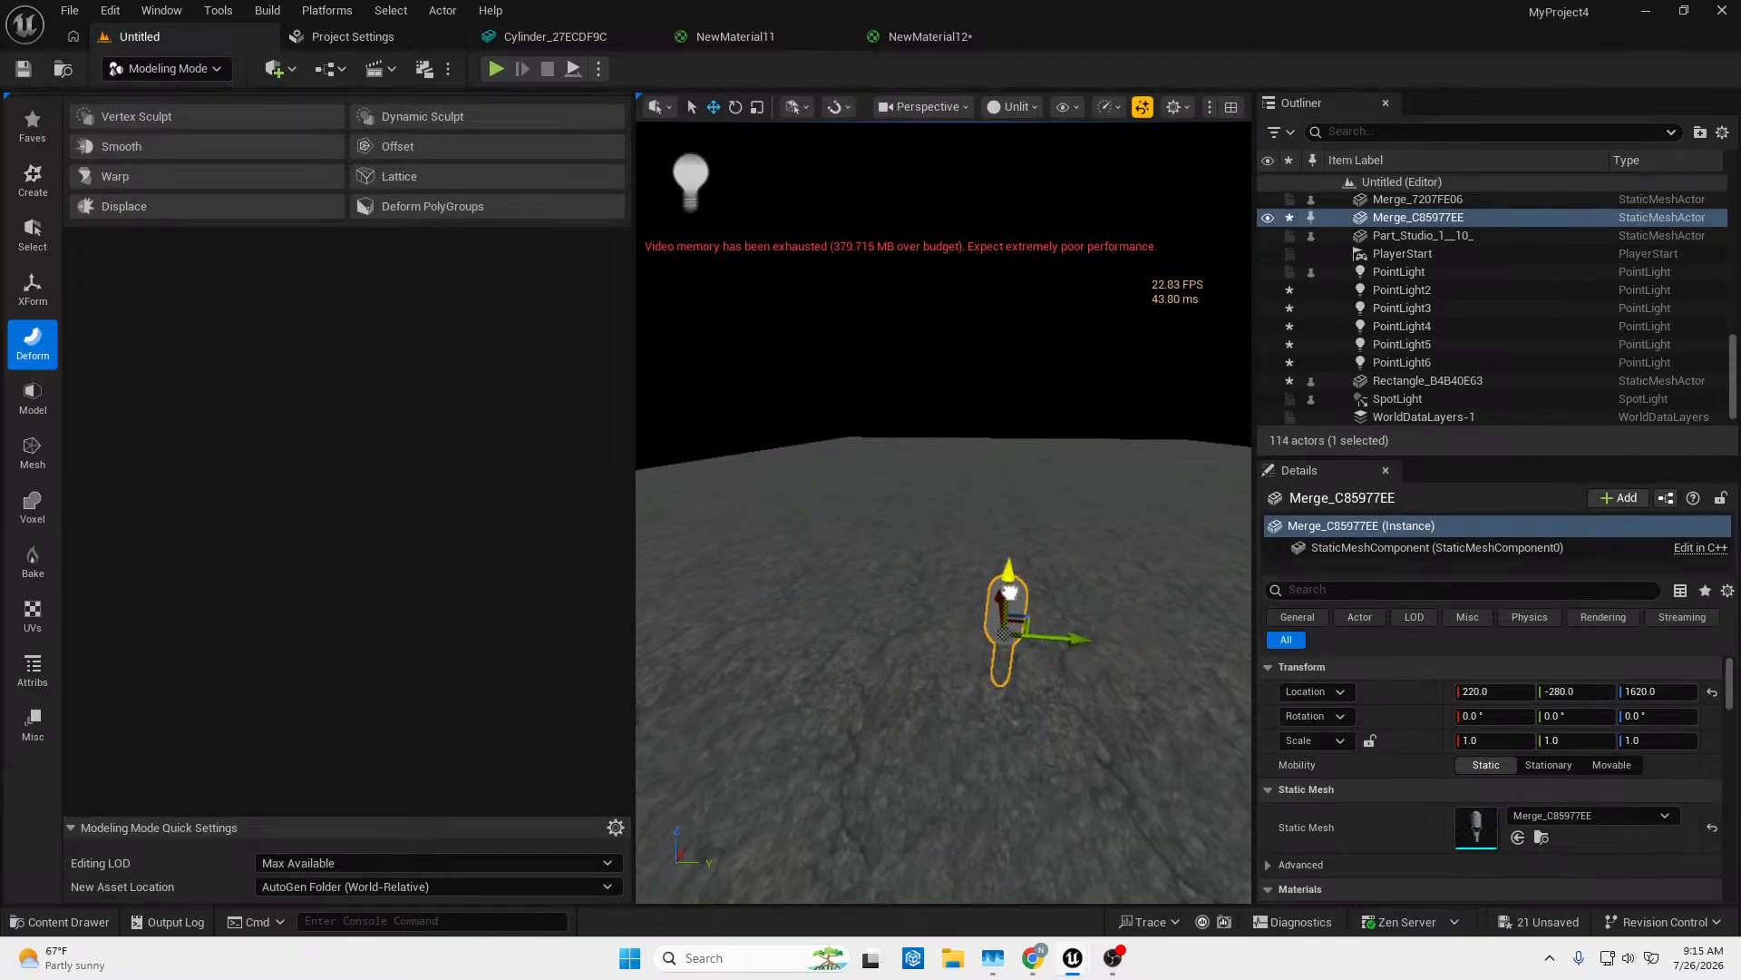
Raise the placed merged mesh along Z to 1690 so it stands above the ground.
left_click_drag(1009, 588, 1010, 530)
right_click_drag(1025, 554, 1029, 548)
key("w")
right_click_drag(963, 612, 1030, 662)
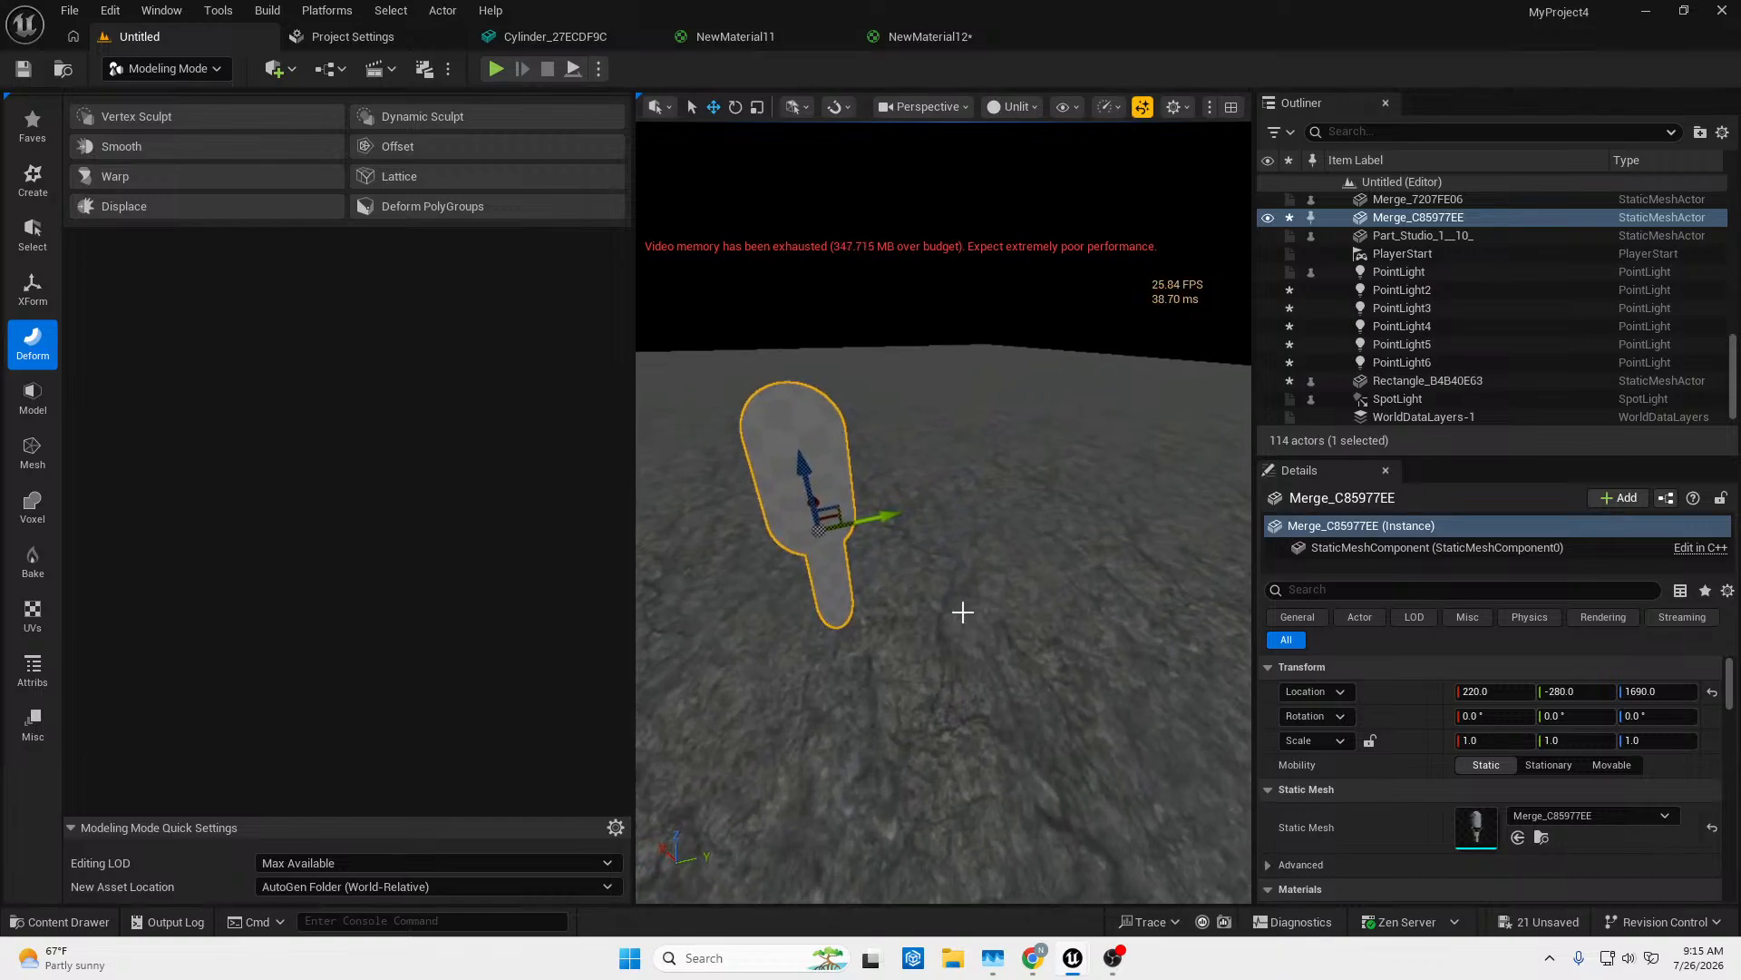
Start a Lattice Deform on the merged mesh and set its X and Y axis resolutions to 10.
left_click(360, 183)
right_click_drag(907, 544, 861, 537)
key("w")
key("s")
left_click(368, 233)
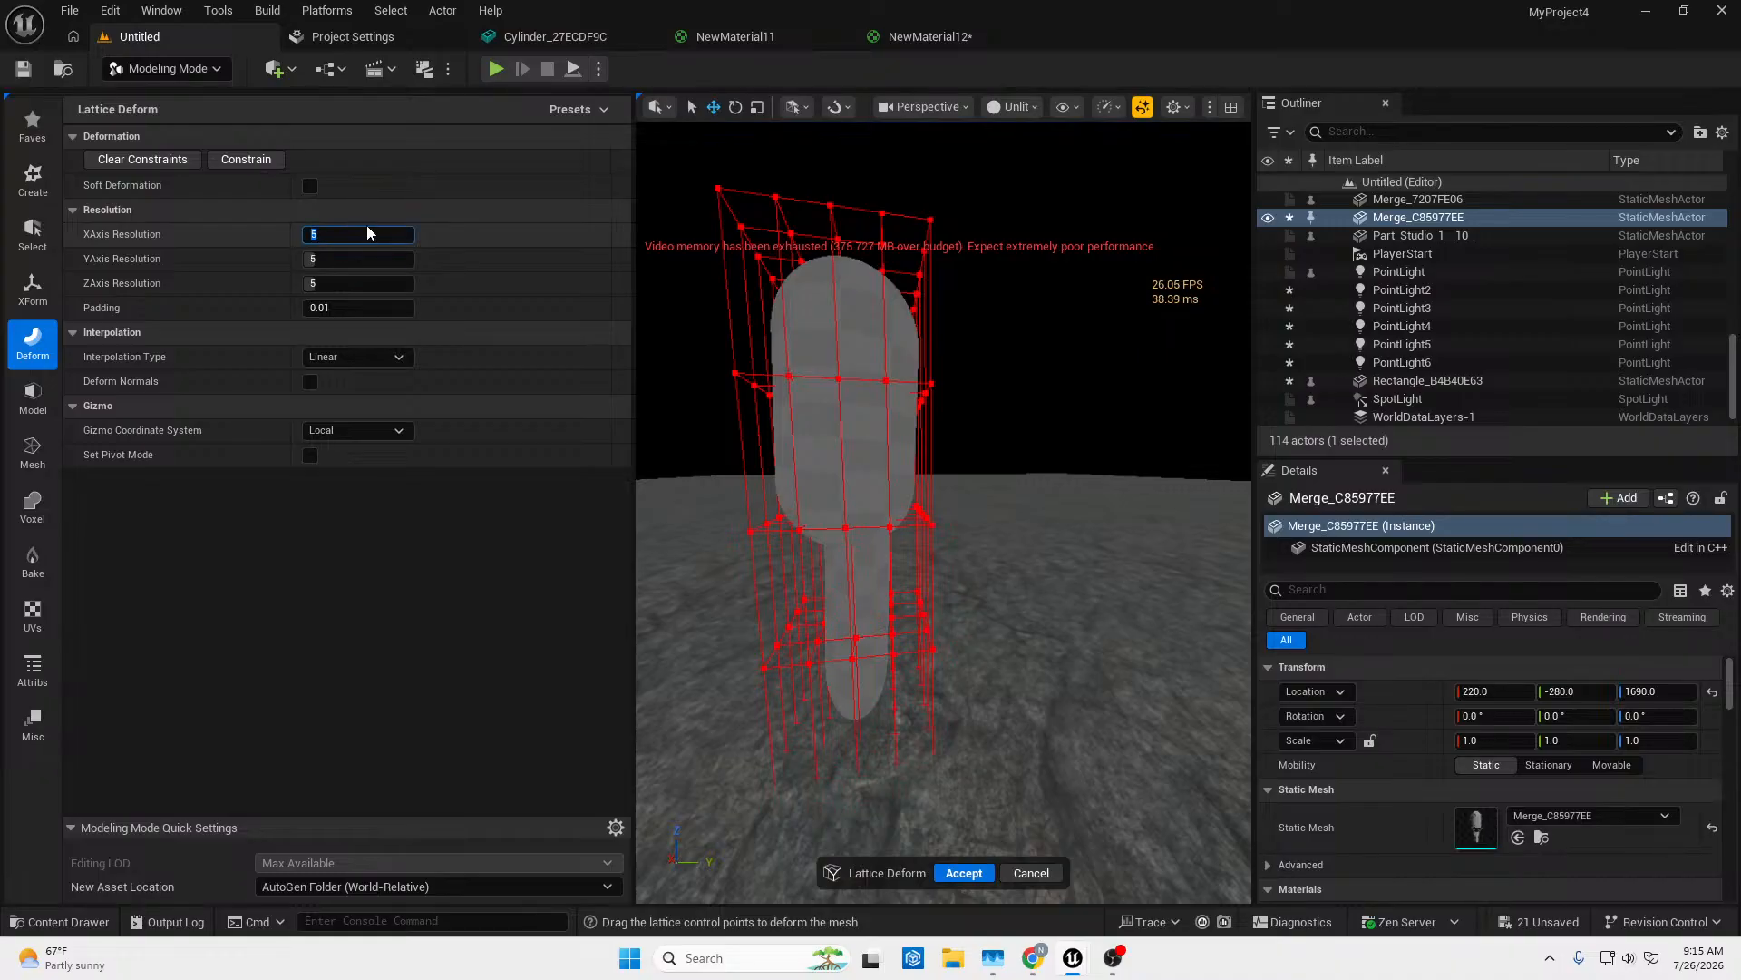
type("10")
key("Return")
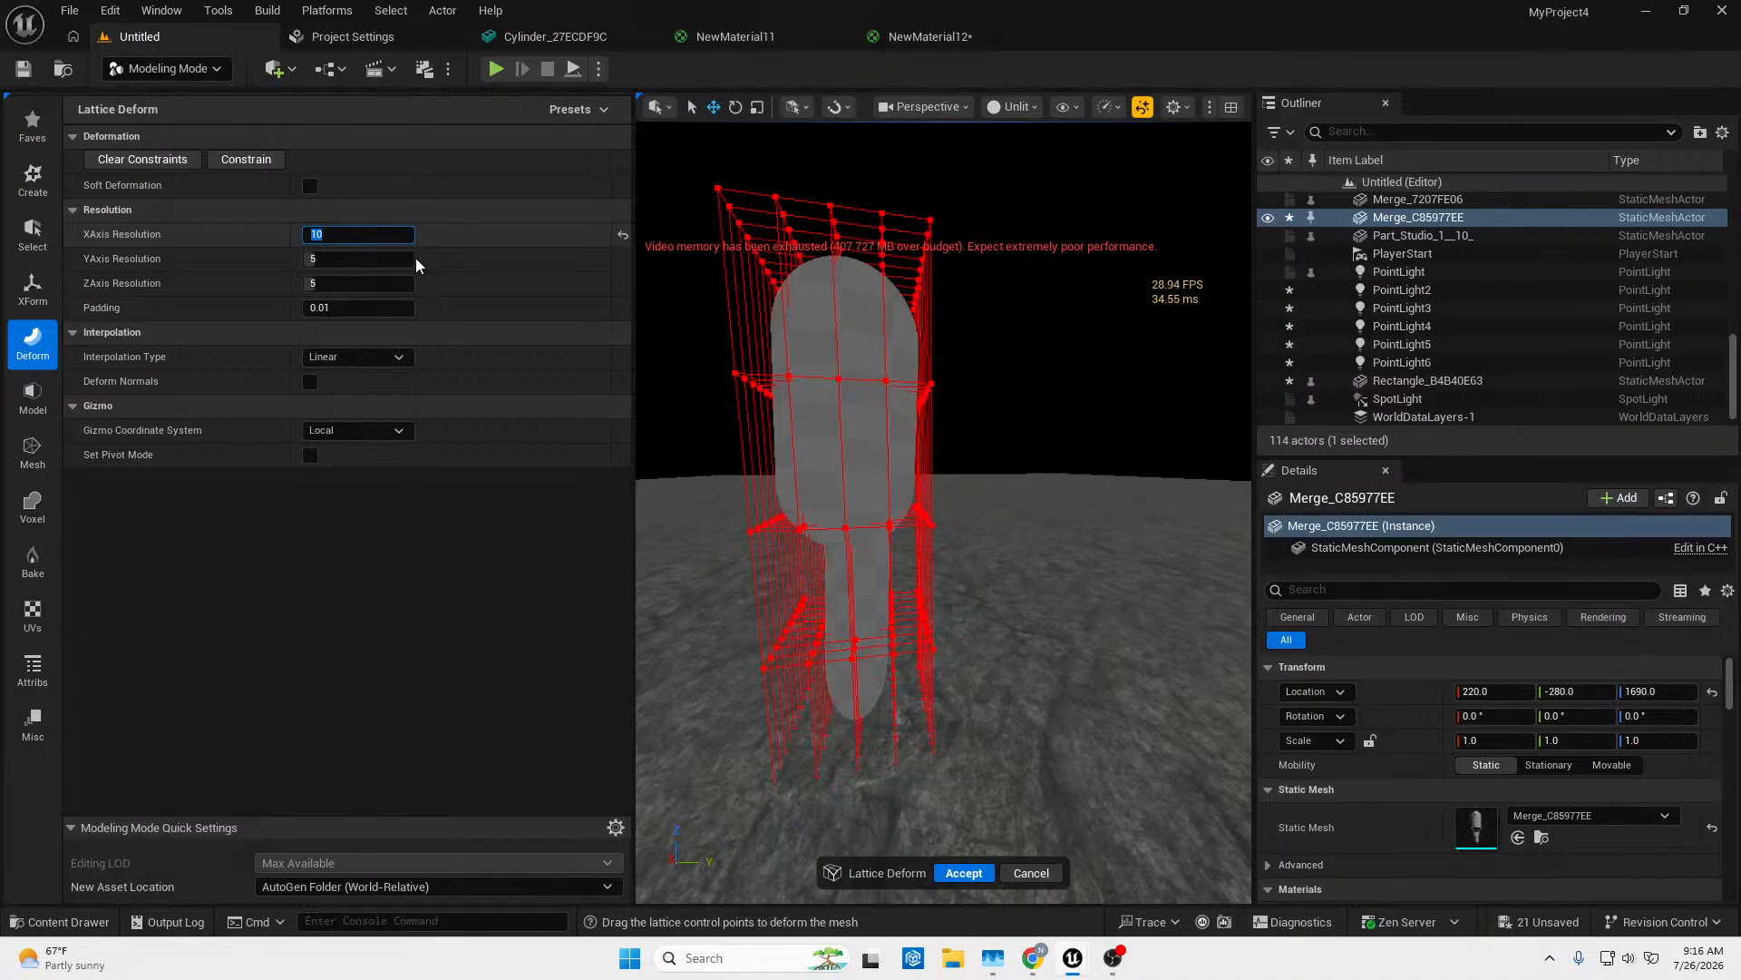
left_click(334, 259)
type("10")
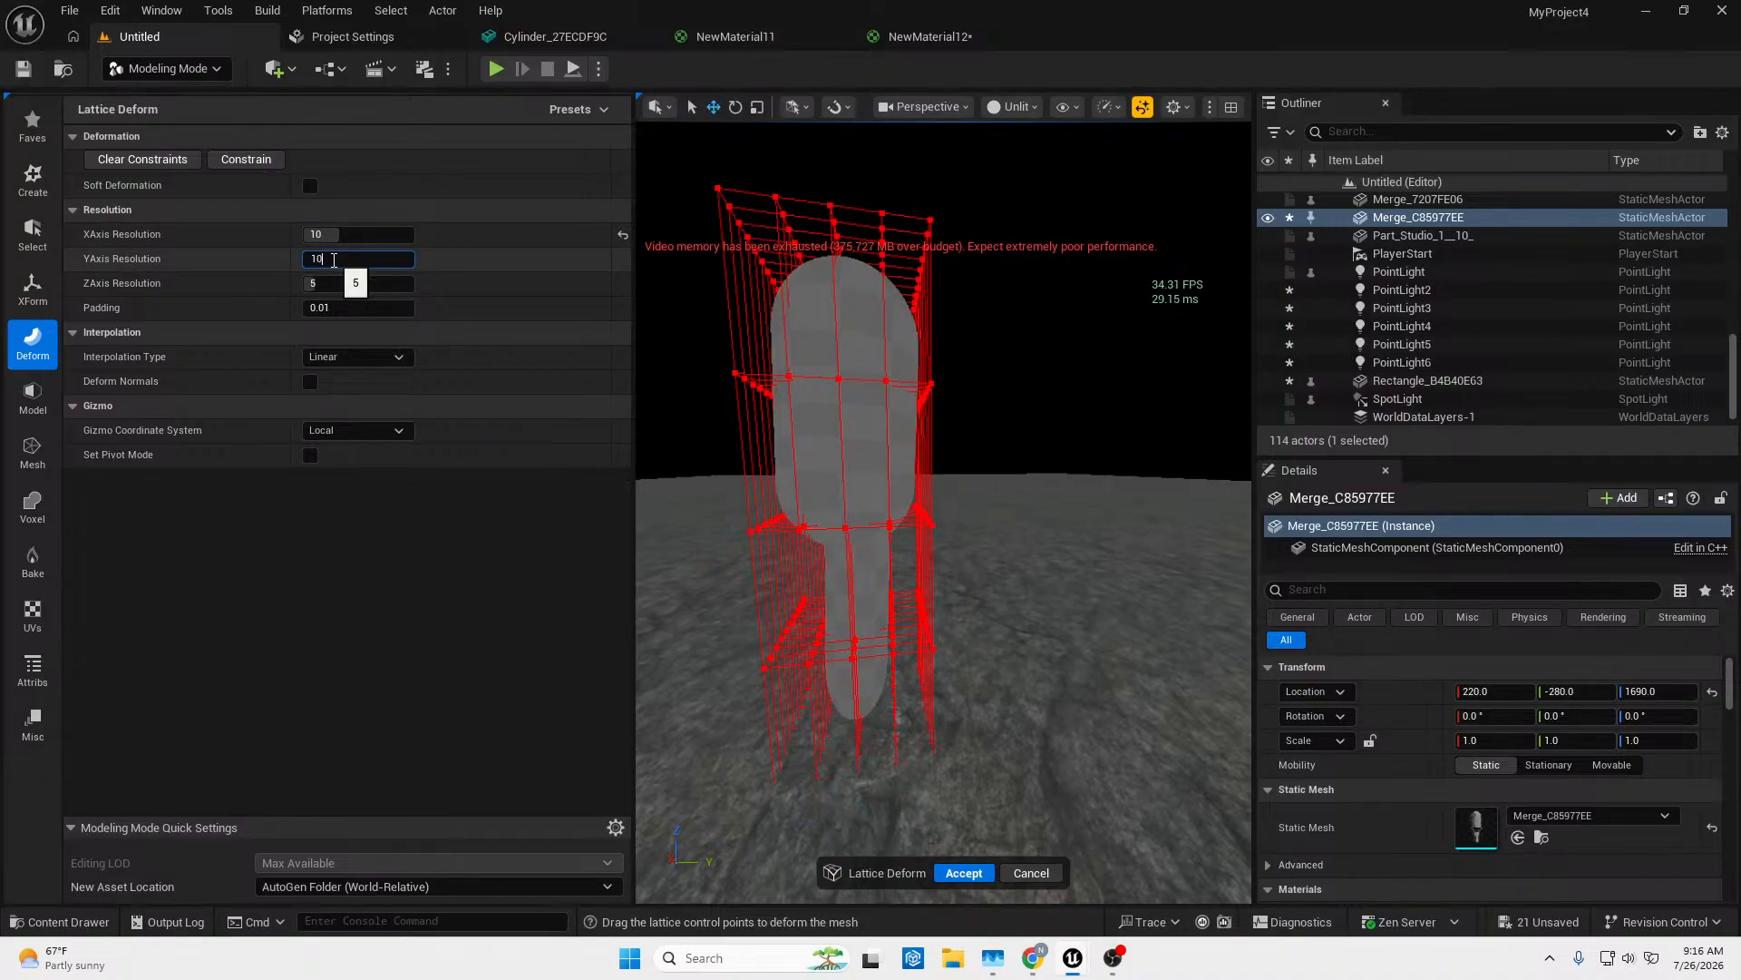
key("Return")
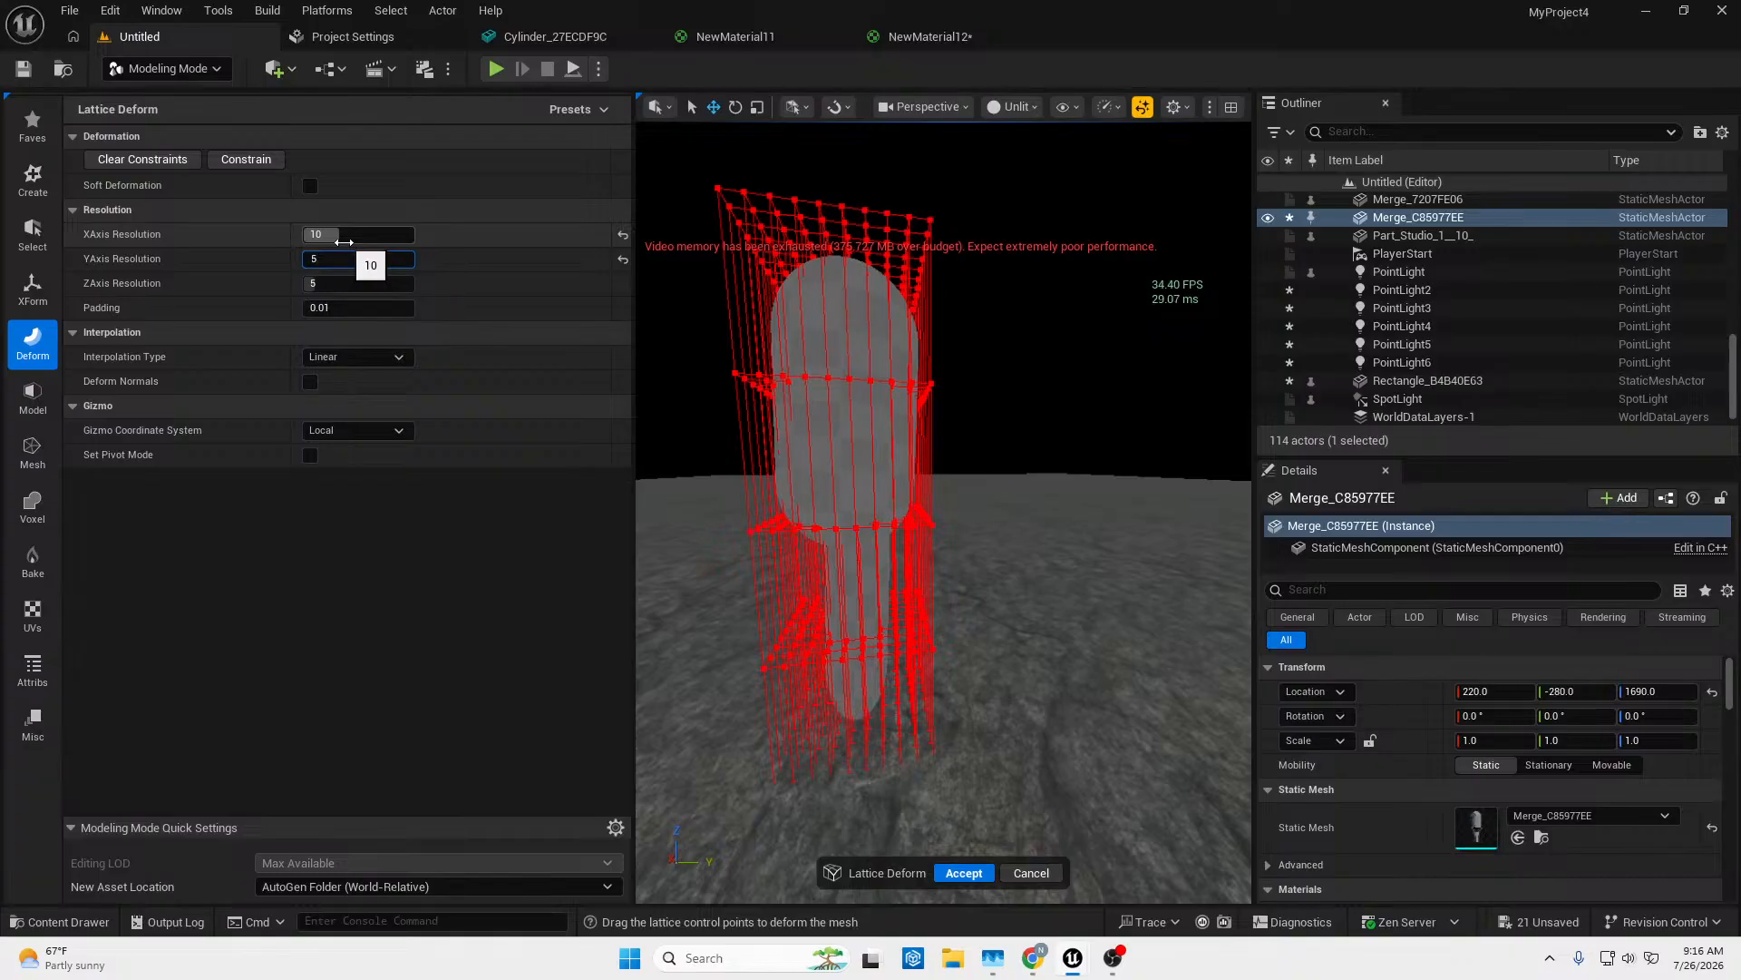
Set the lattice's X and Y axis resolutions to 5 and its Z axis resolution to 10, and accept the deform.
left_click(343, 239)
type("5")
key("Return")
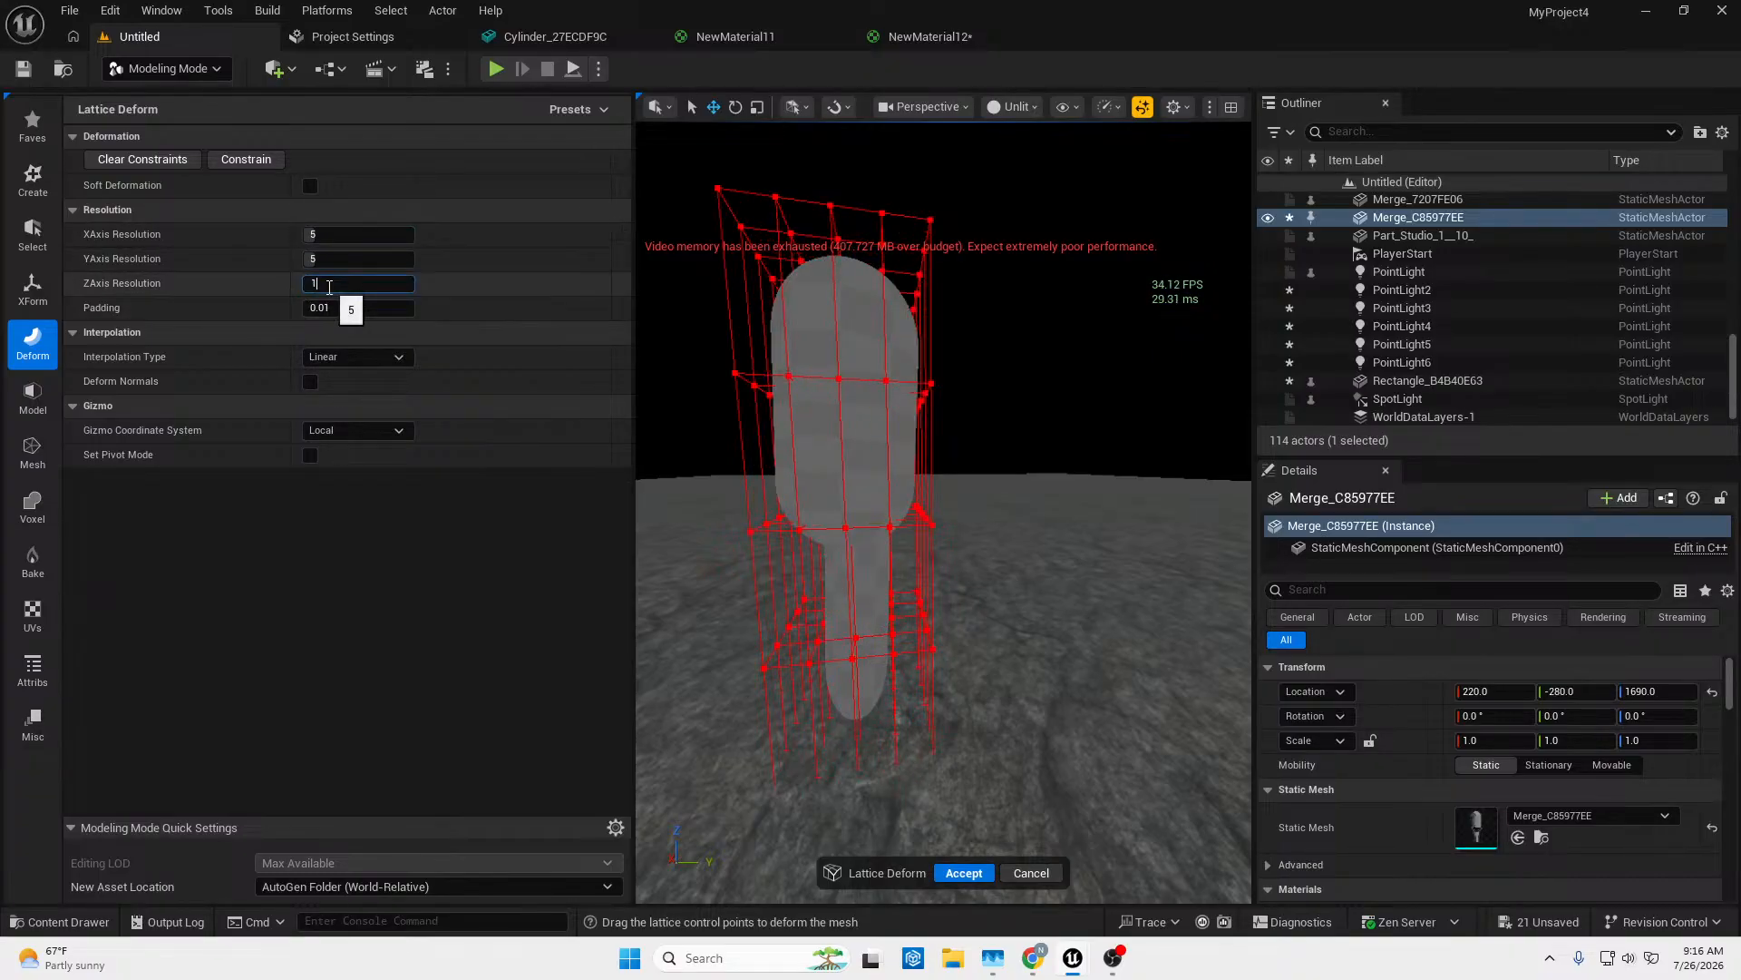
key("Return")
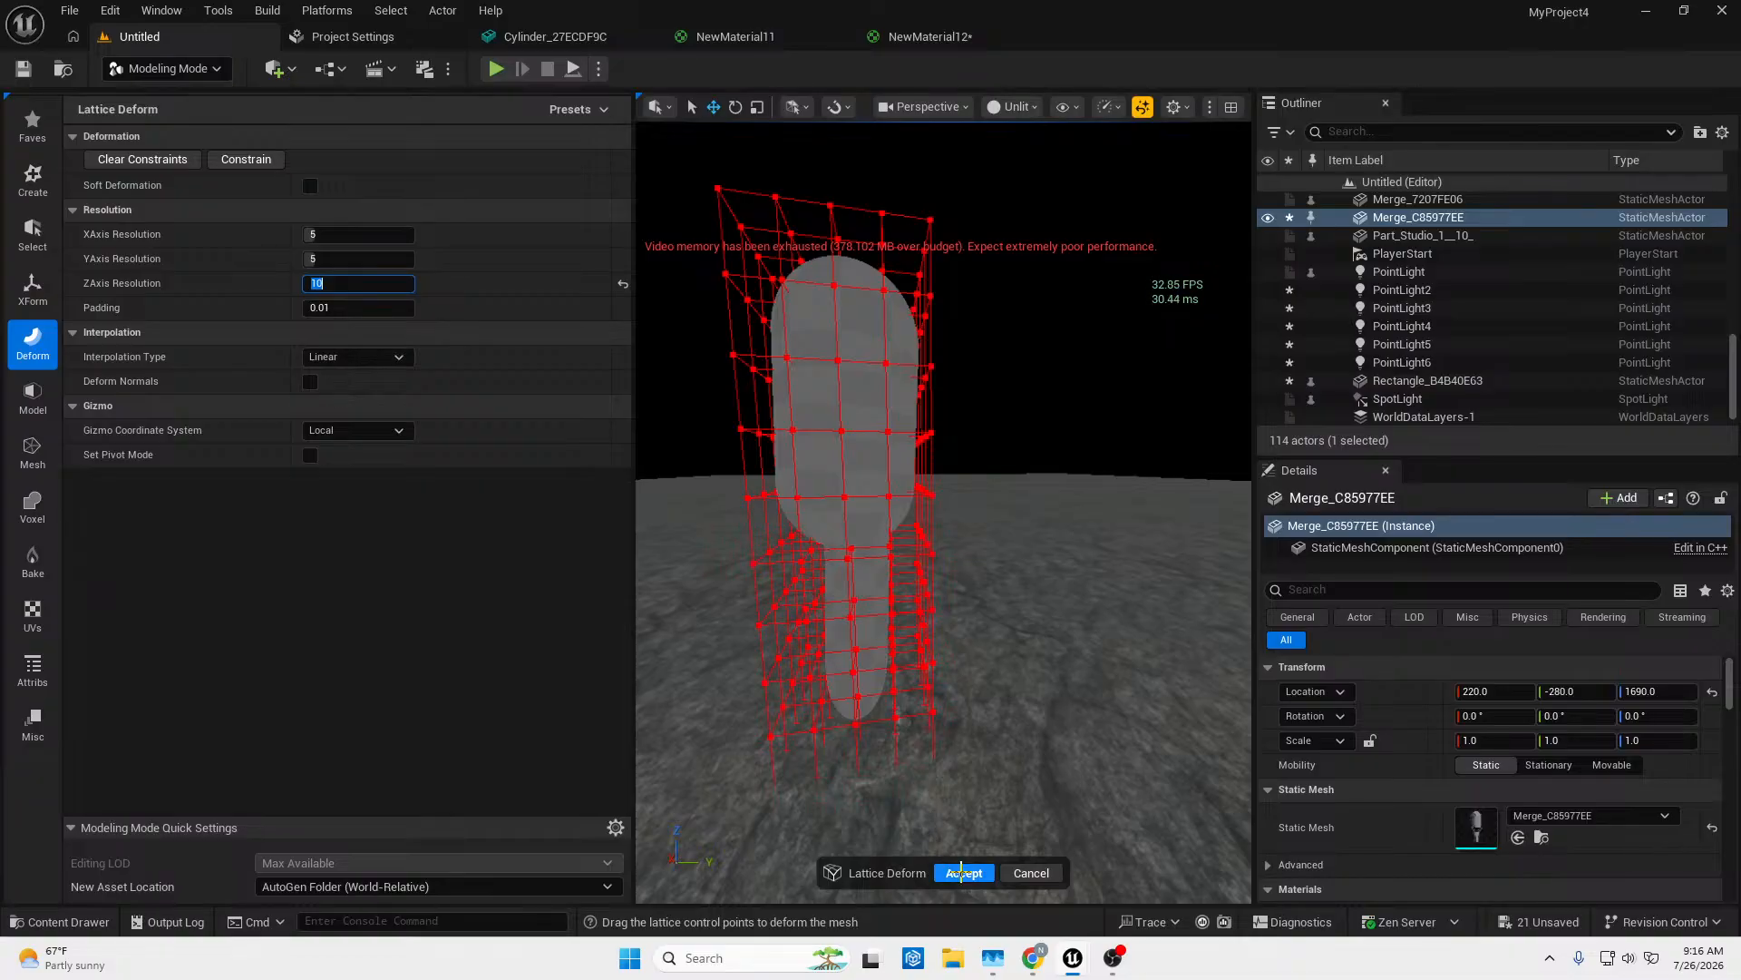
left_click(962, 872)
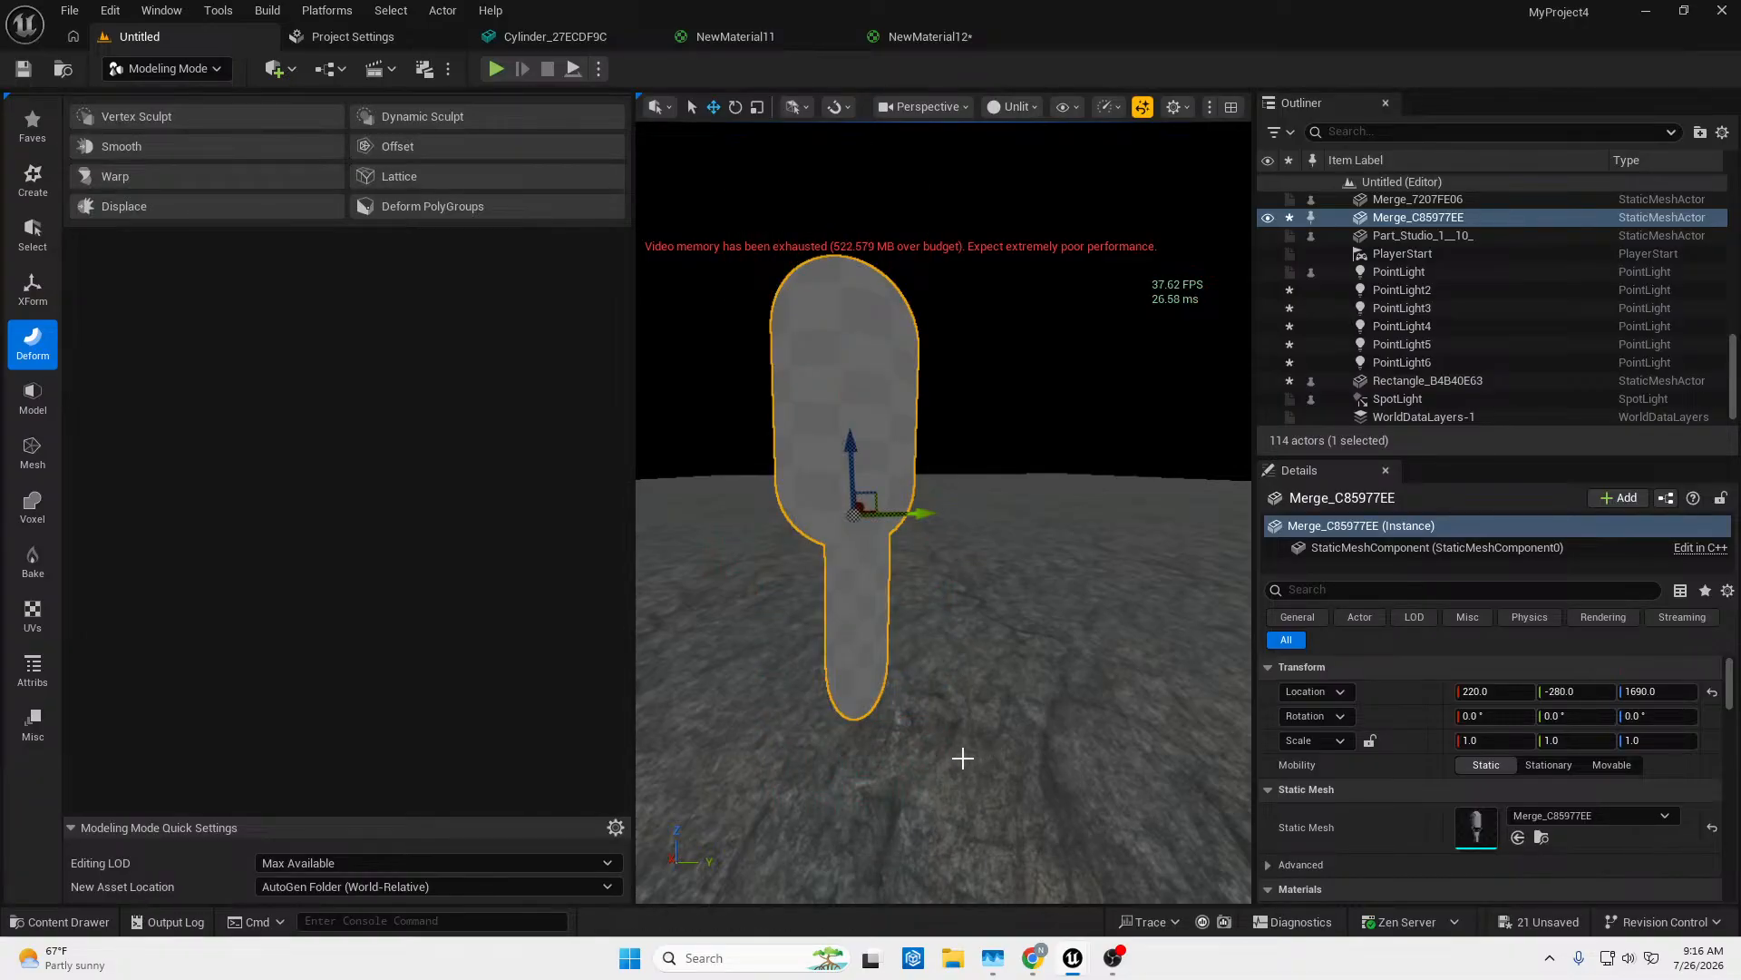
Run Lattice Deform on the merged mesh again and try selecting a control point beside the lower end of its wide part.
left_click(438, 211)
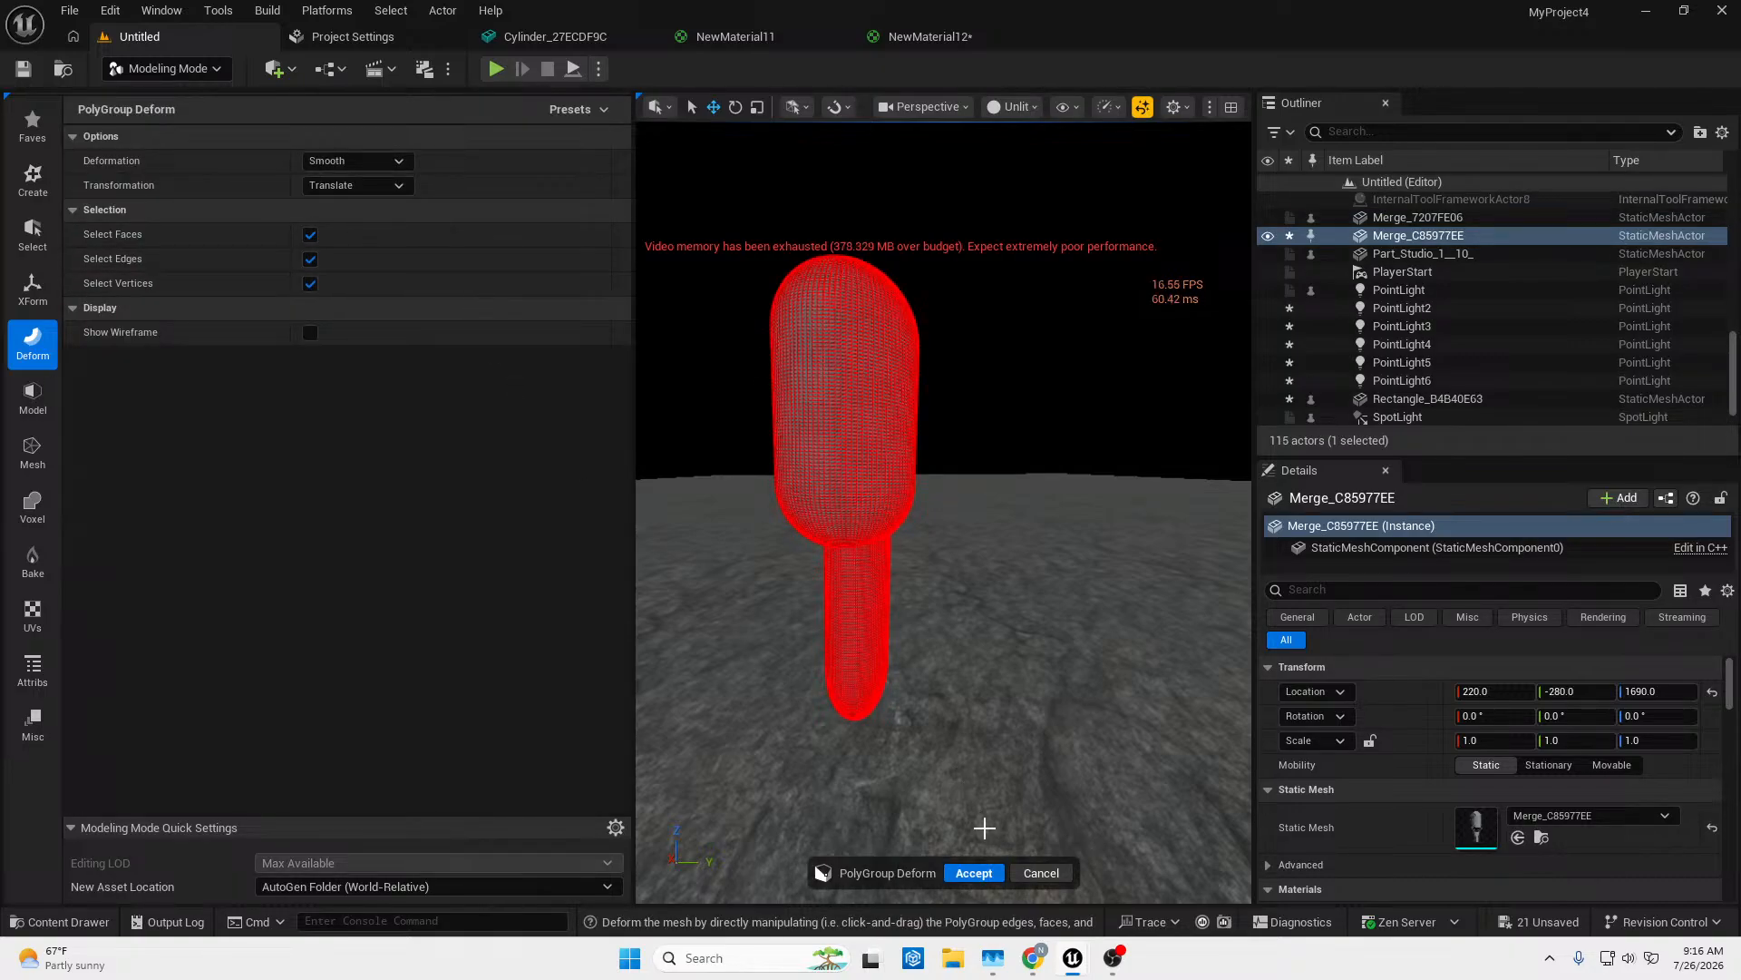
left_click(1040, 872)
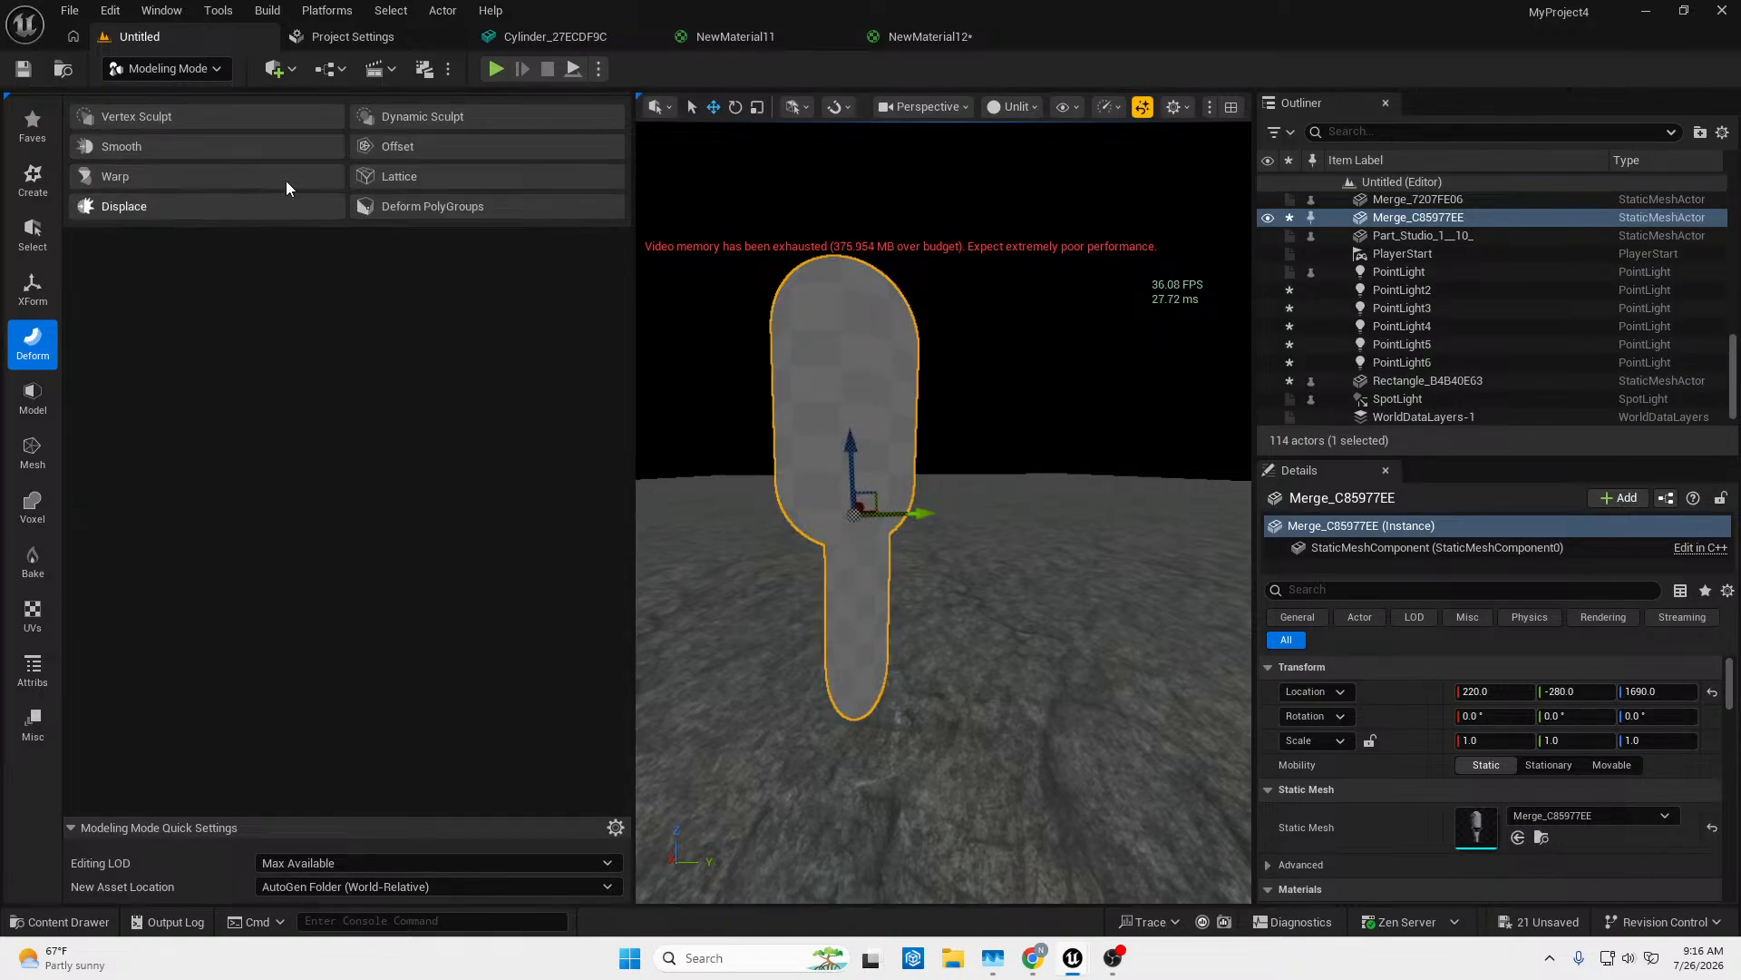
left_click(381, 173)
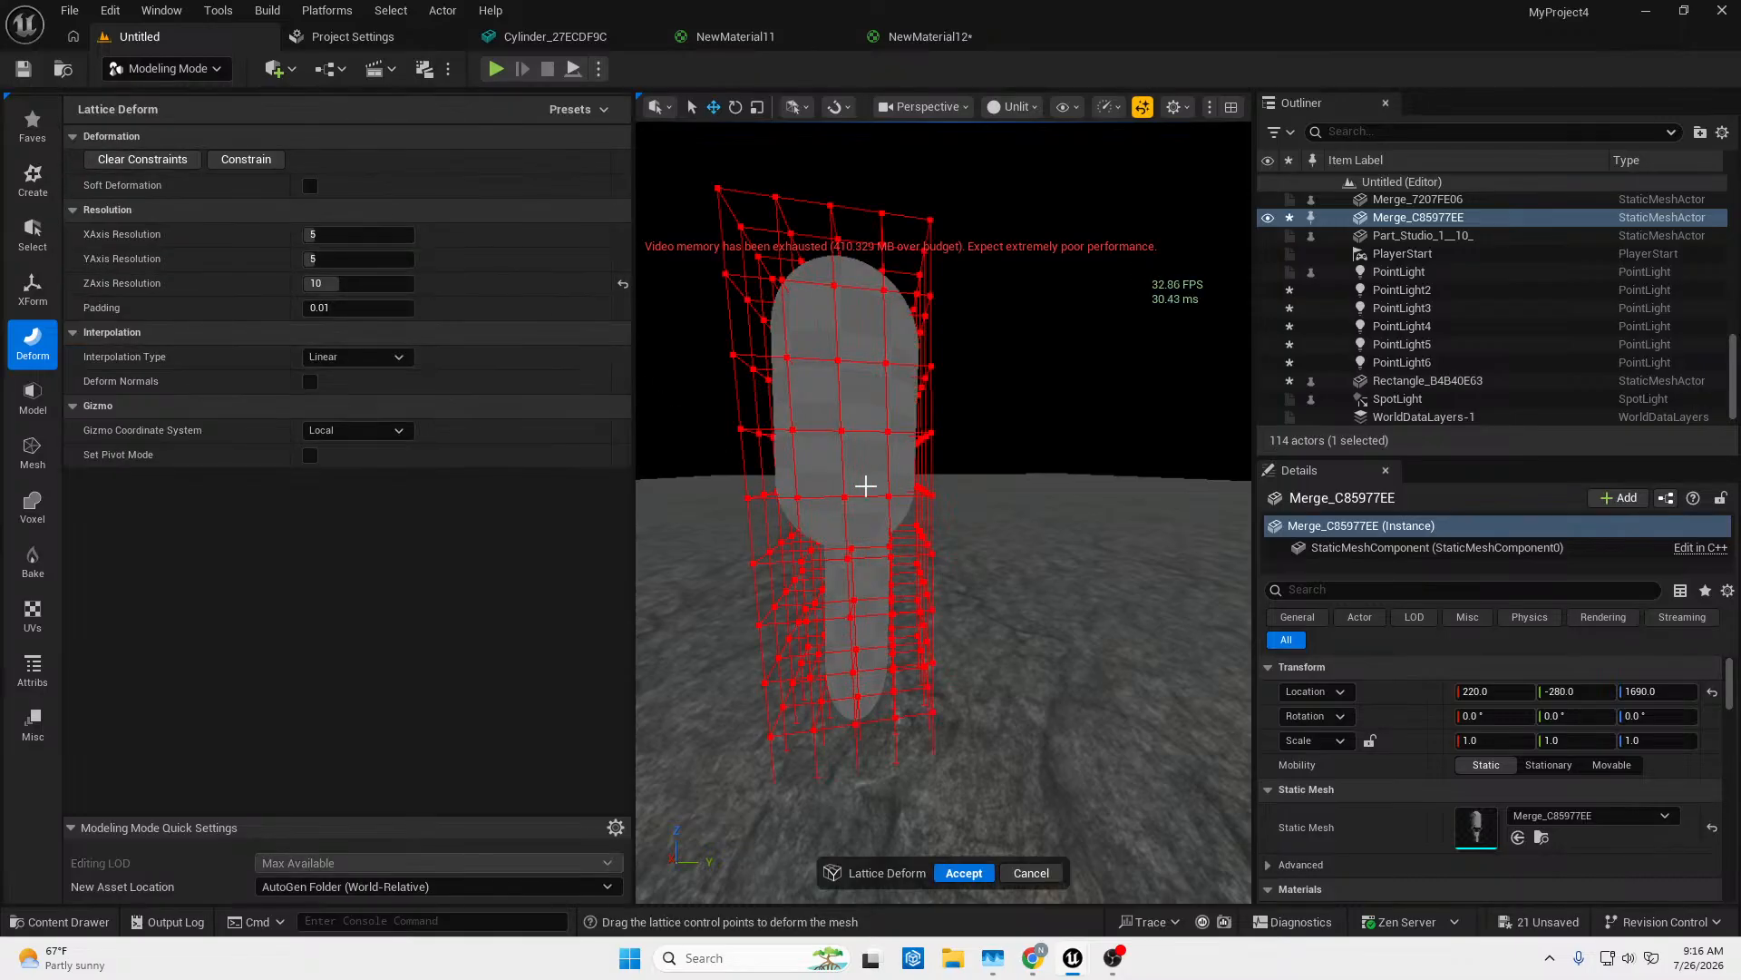
left_click(921, 490)
key("w")
mouse_move(967, 538)
right_mouse_down()
mouse_move(1043, 542)
mouse_move(943, 522)
mouse_move(966, 563)
right_mouse_up()
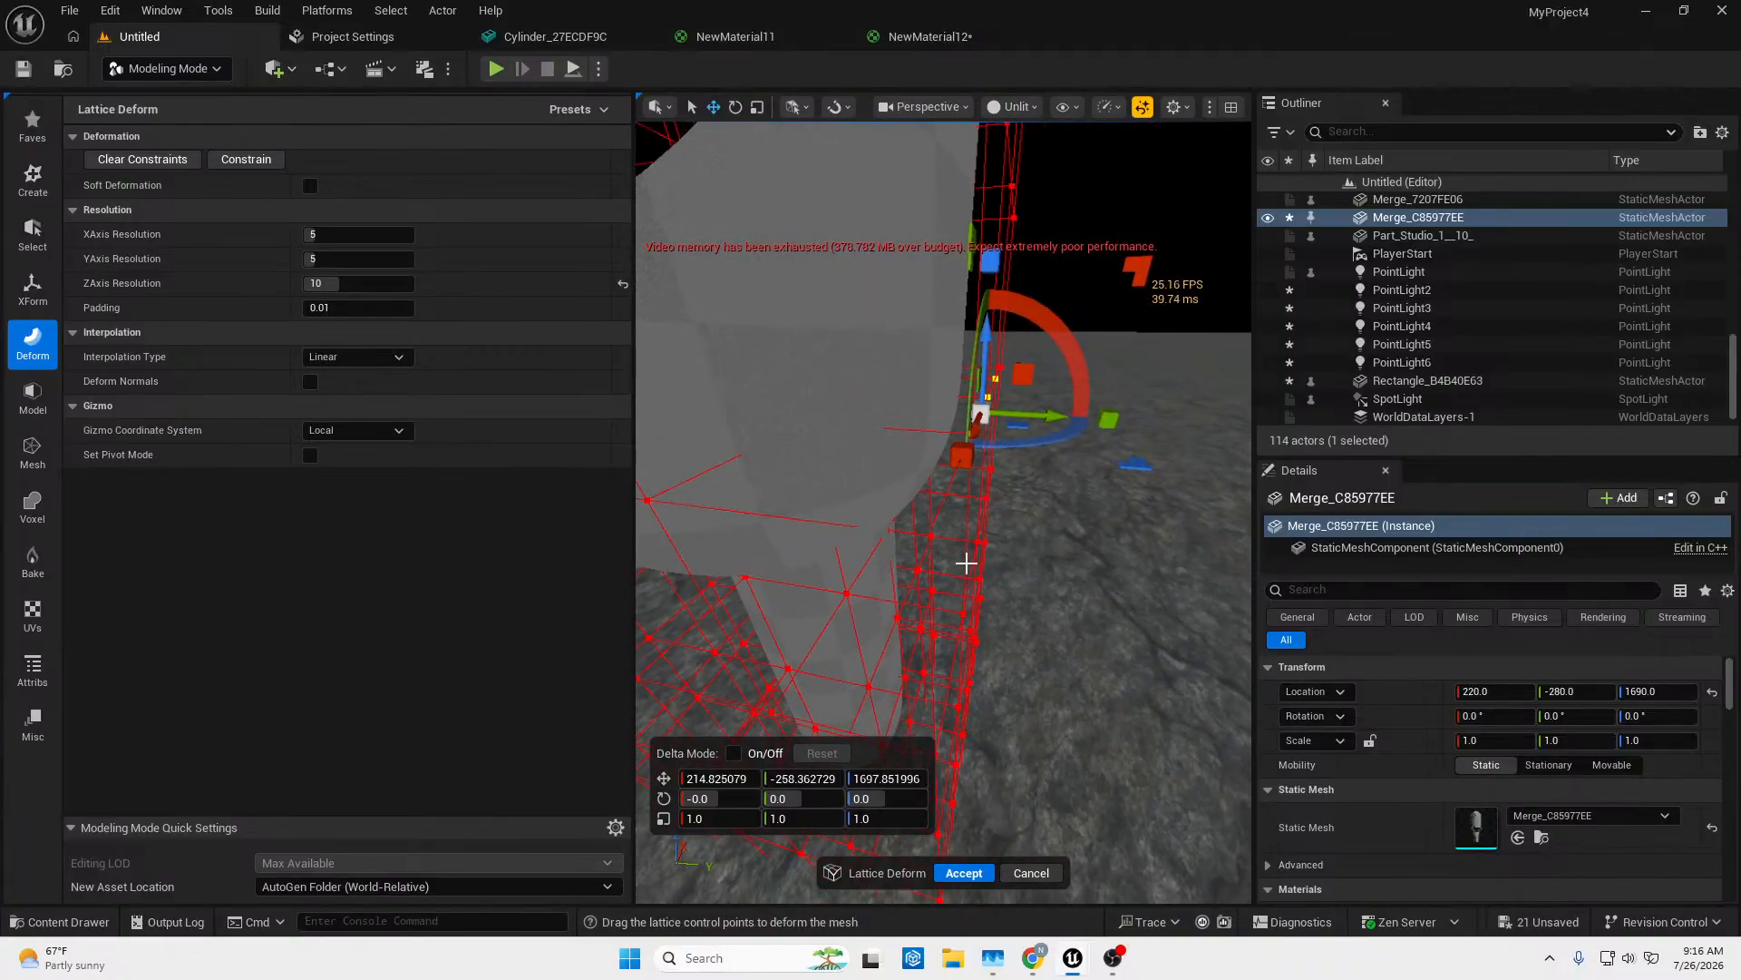
left_click(1008, 827)
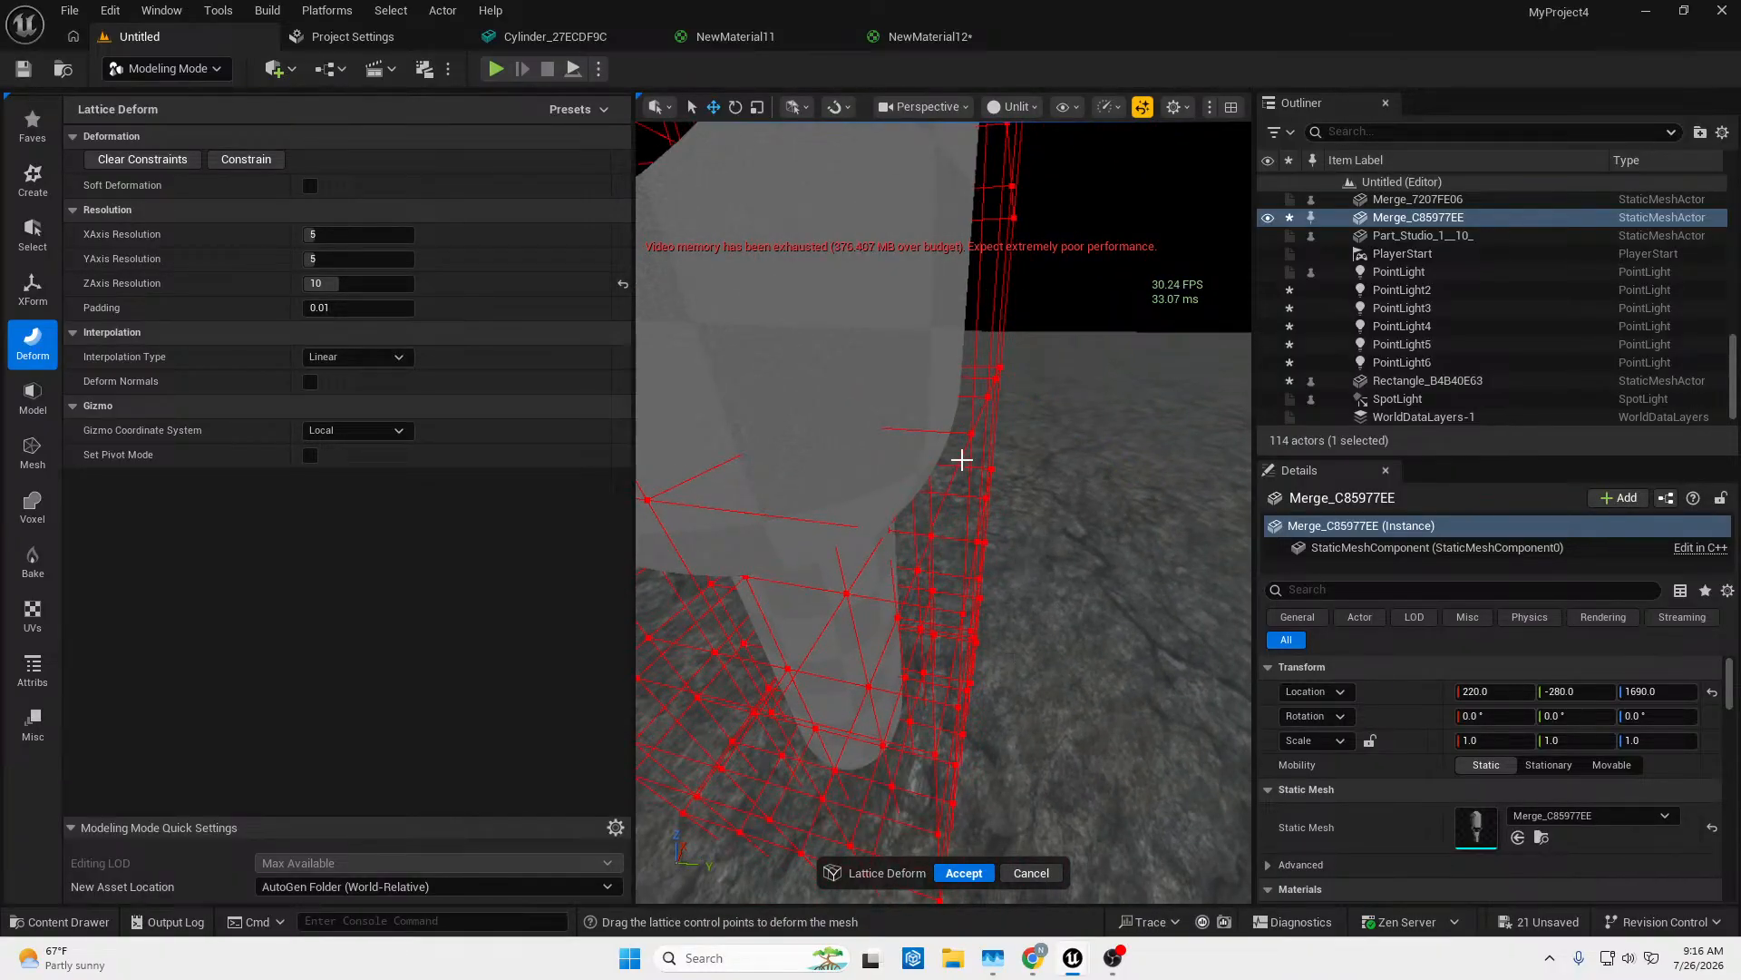
Try to move a lattice corner control point near the mesh's neck 10 units along X, and discard the lattice deform.
right_click_drag(961, 460, 930, 499)
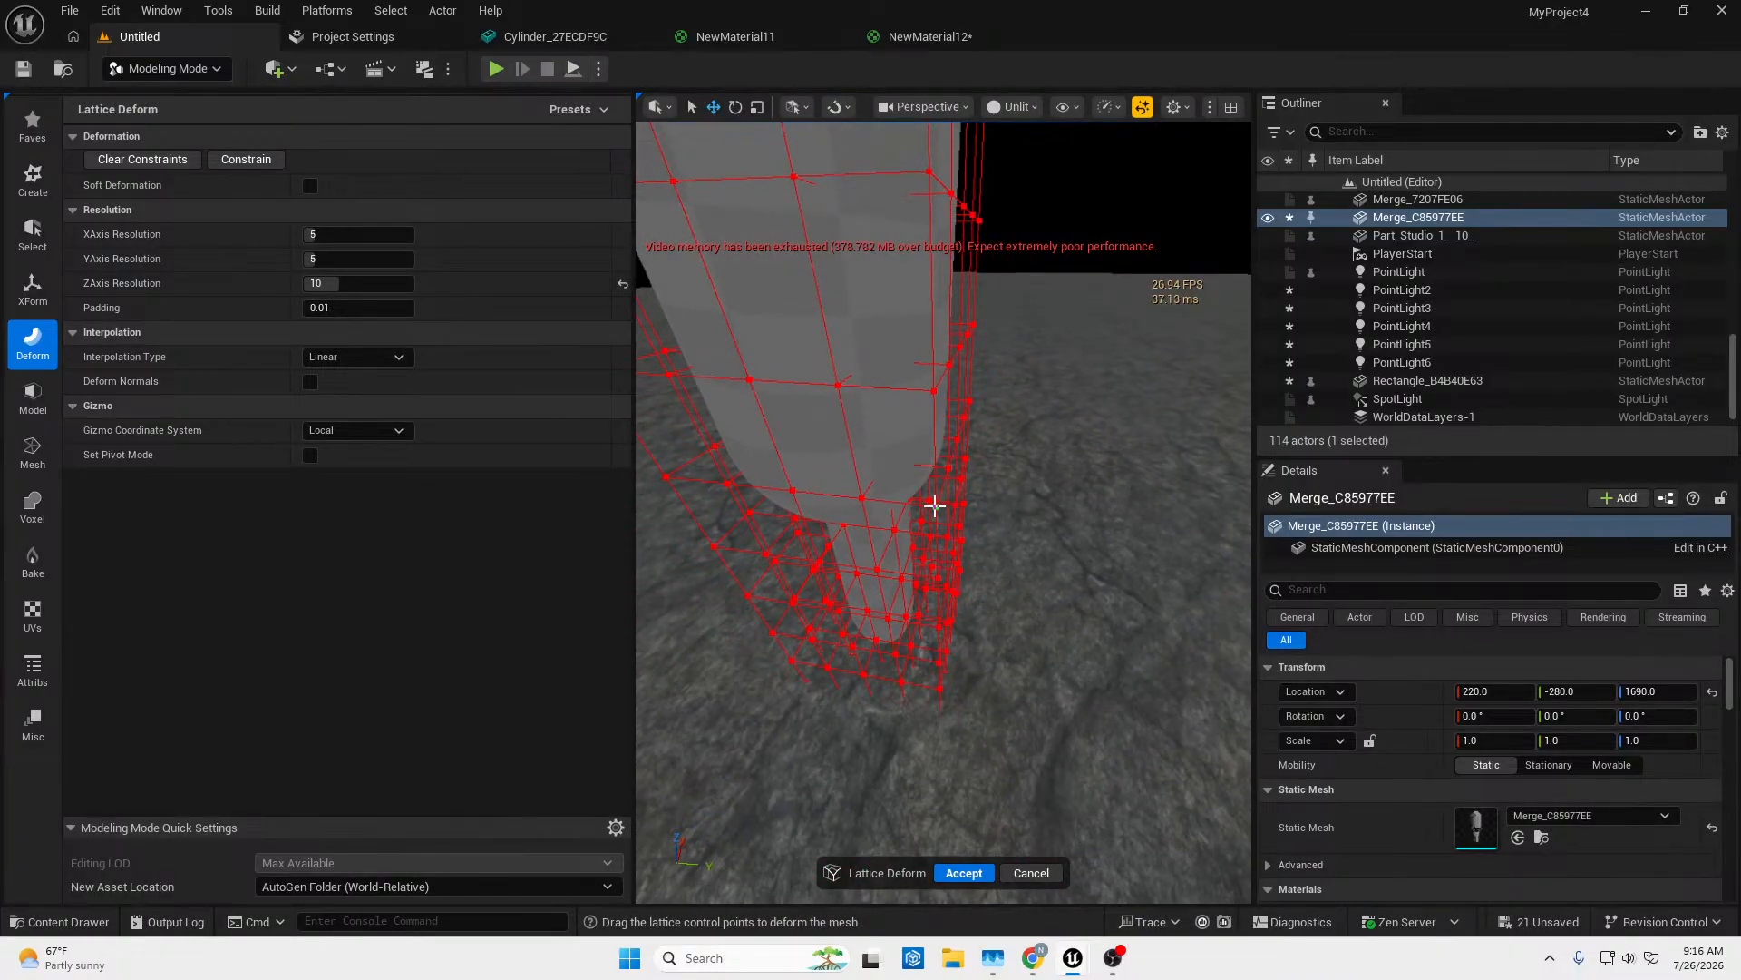
left_click(934, 505)
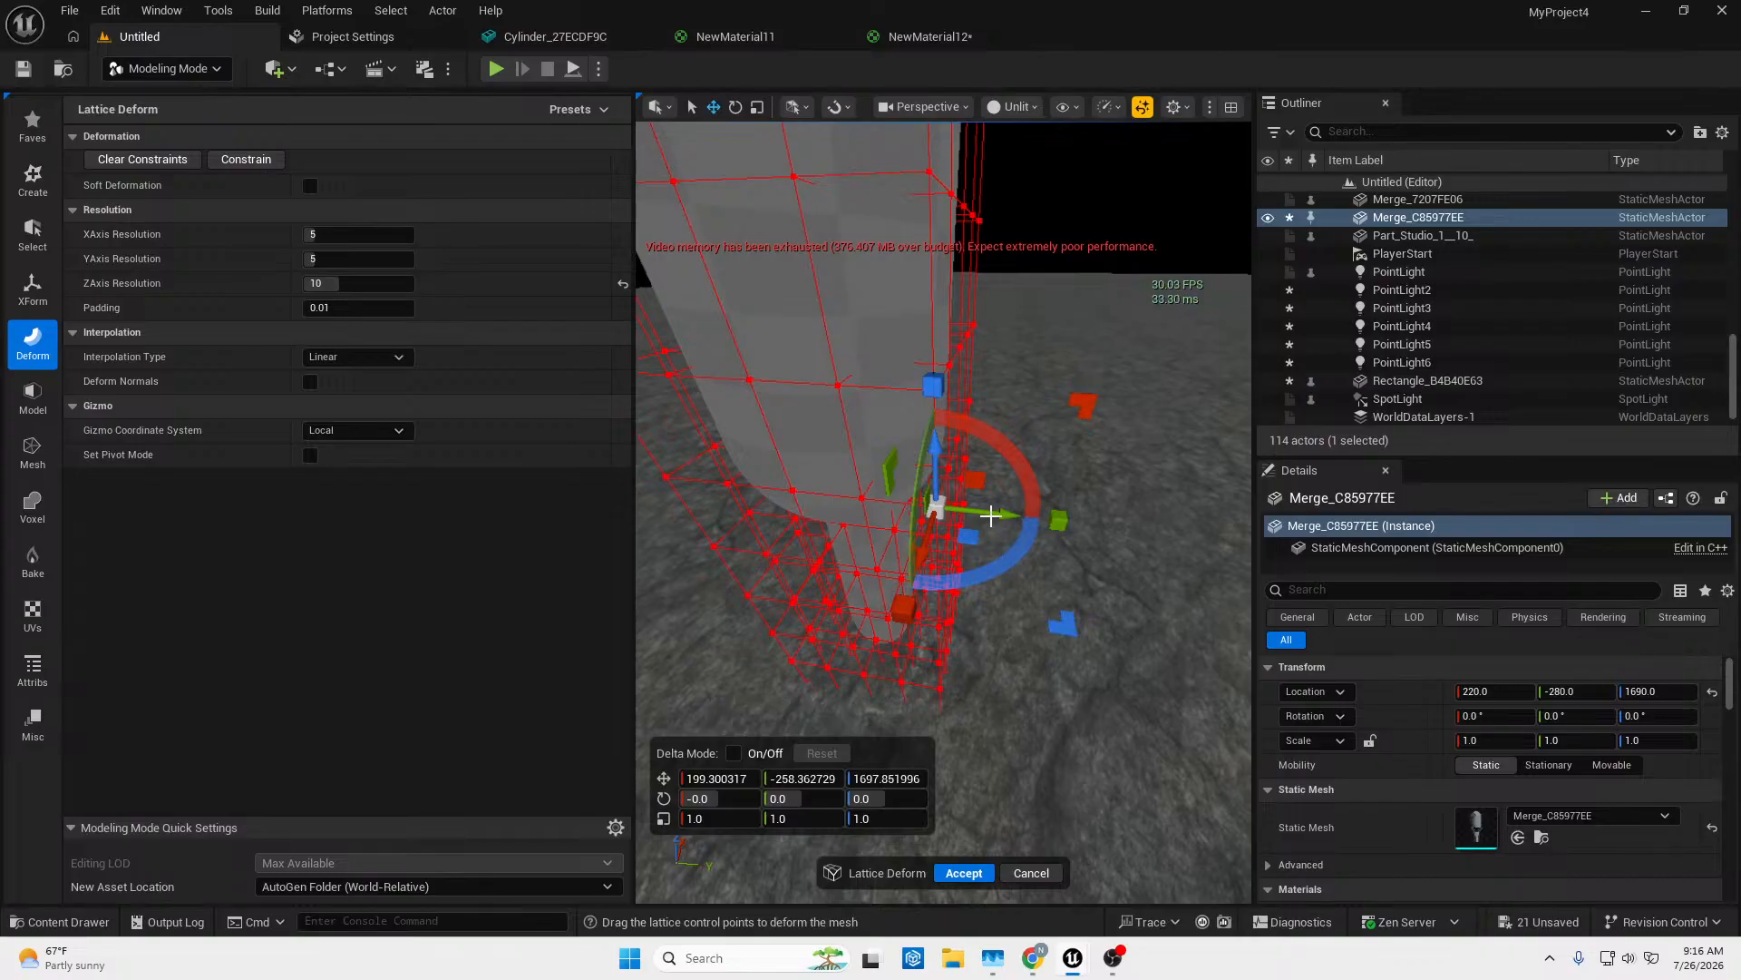
left_click(984, 514)
mouse_move(979, 512)
right_mouse_down()
mouse_move(1043, 508)
mouse_move(981, 512)
right_mouse_up()
right_click_drag(925, 444, 952, 461)
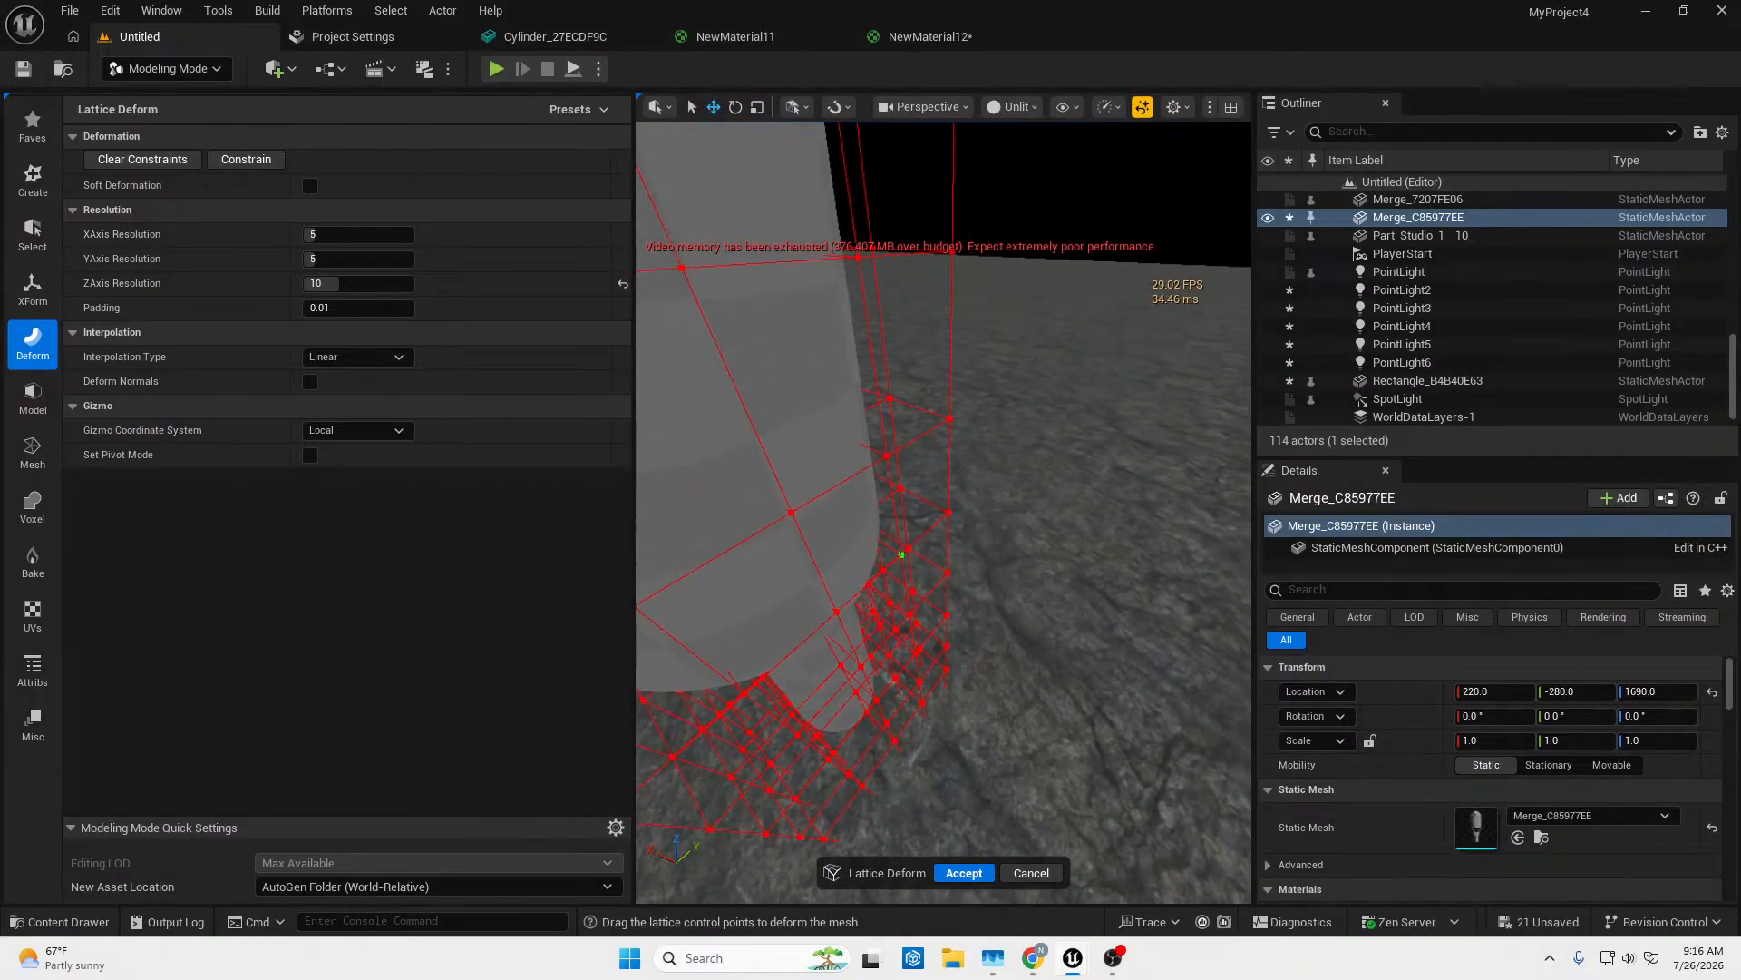
left_click(950, 515)
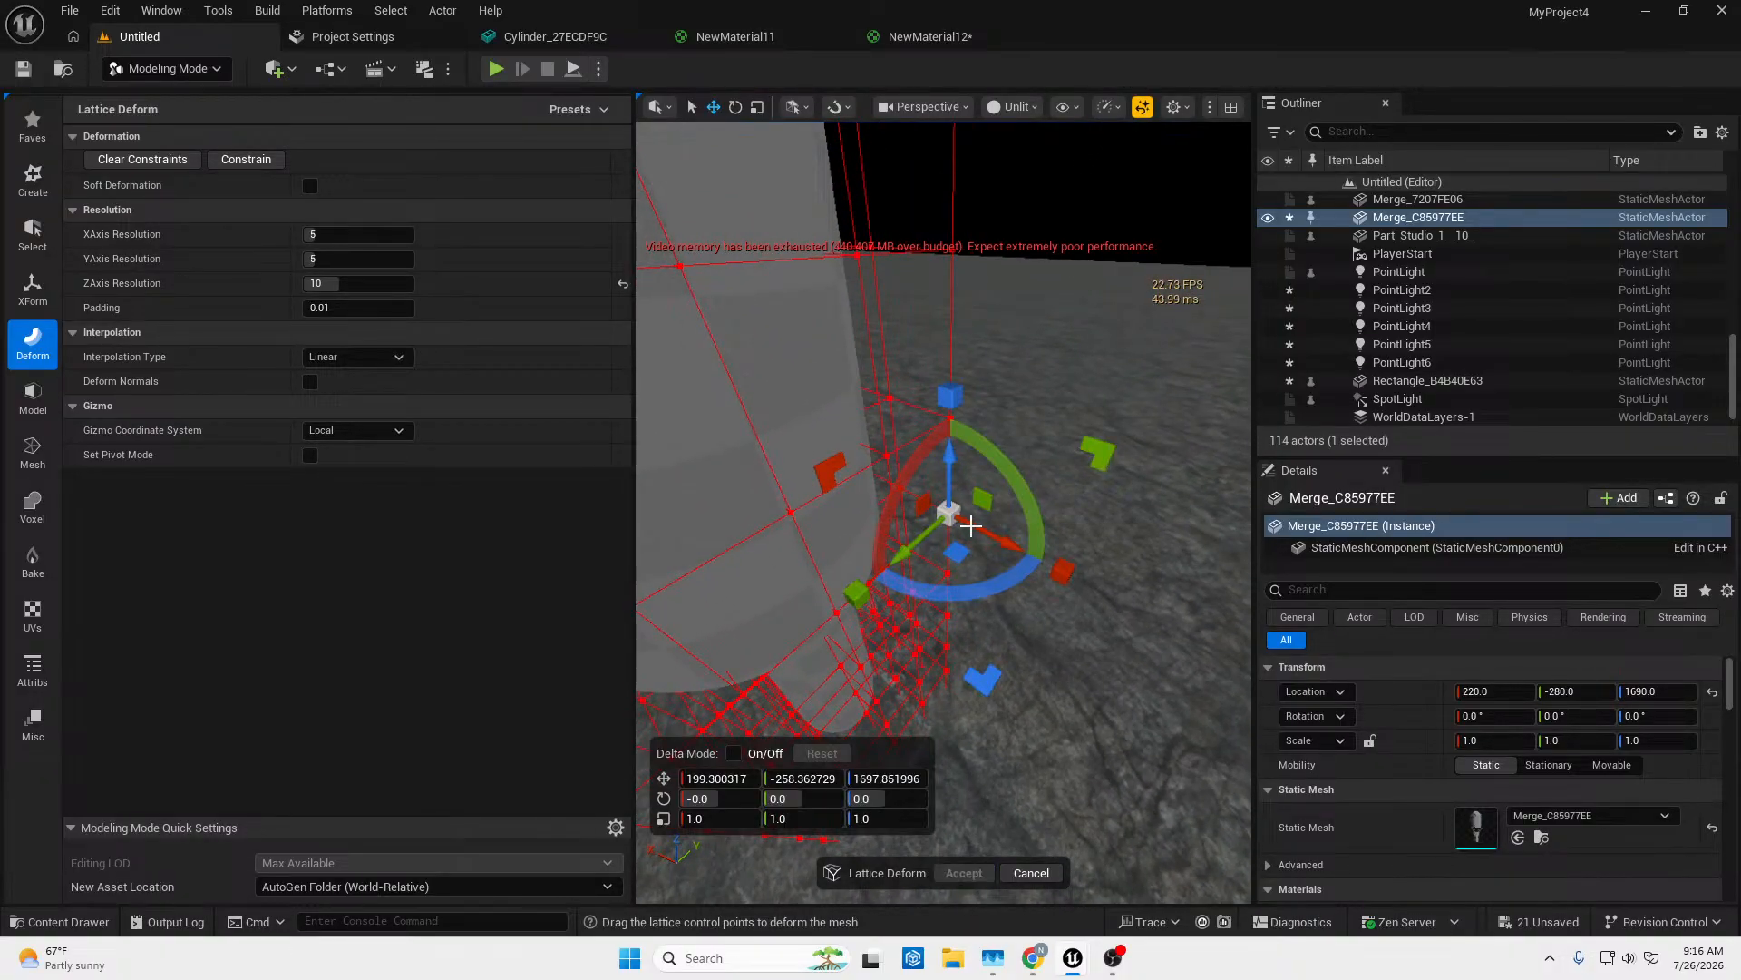
mouse_move(971, 526)
left_mouse_down()
mouse_move(990, 530)
mouse_move(961, 512)
mouse_move(999, 536)
mouse_move(965, 521)
left_mouse_up()
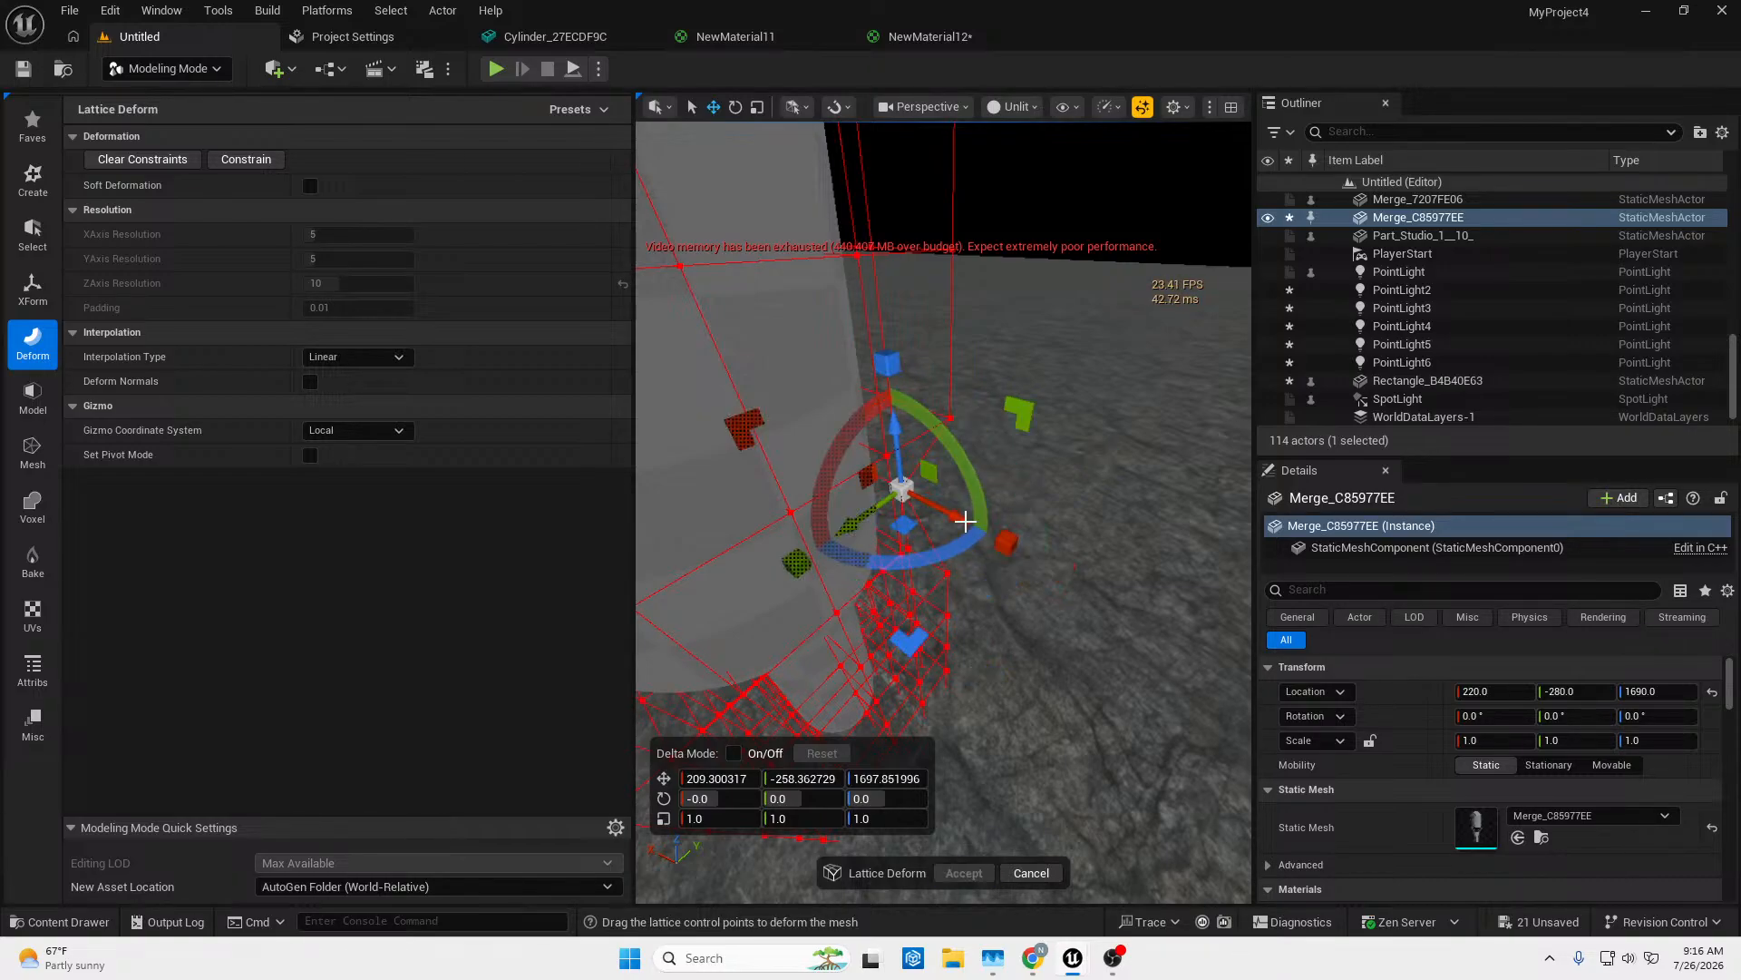
key("ctrl+z")
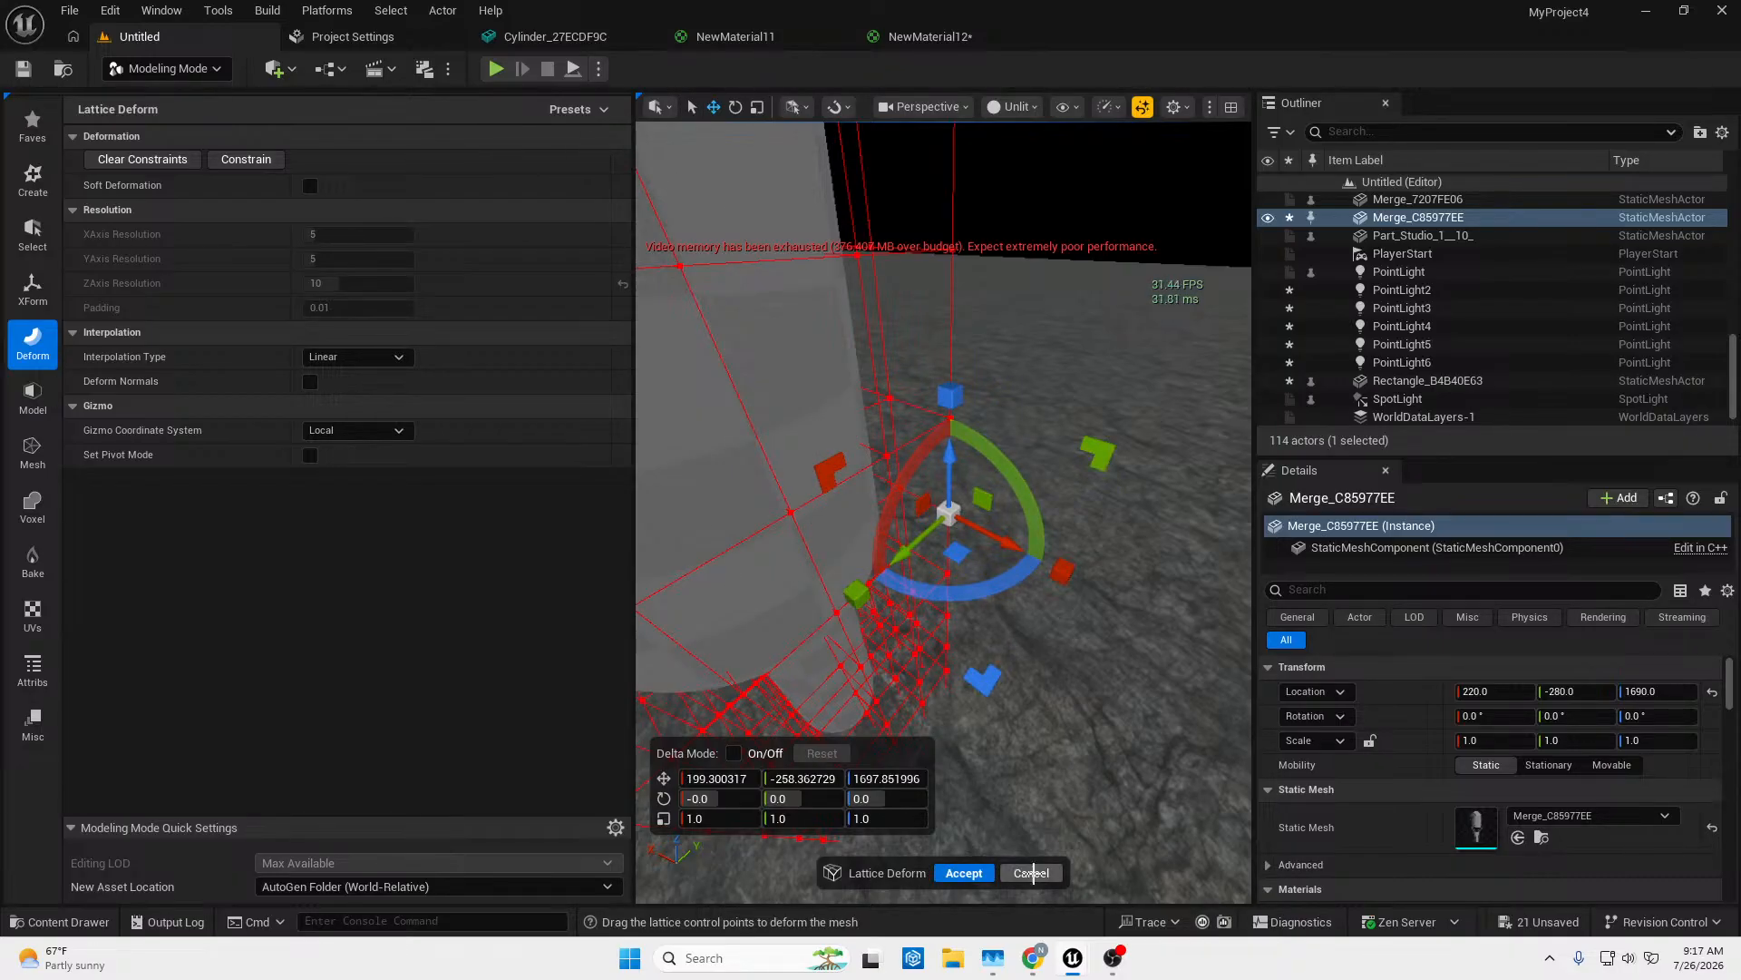
left_click(1030, 872)
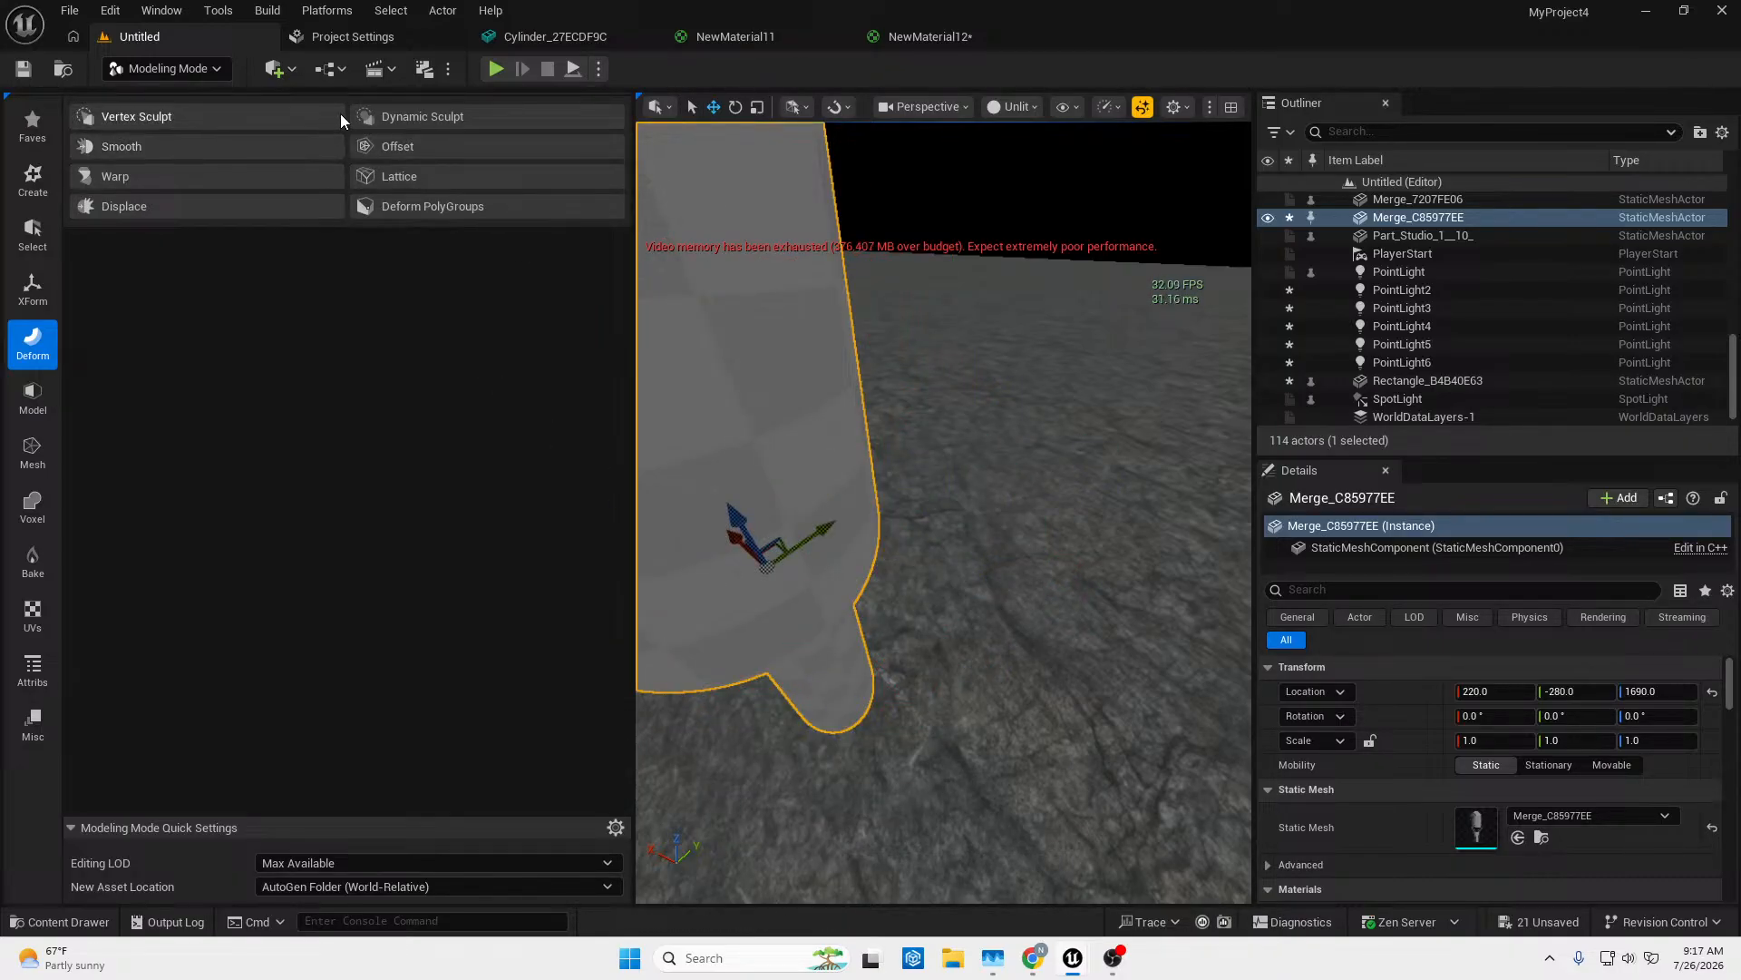
left_click(172, 68)
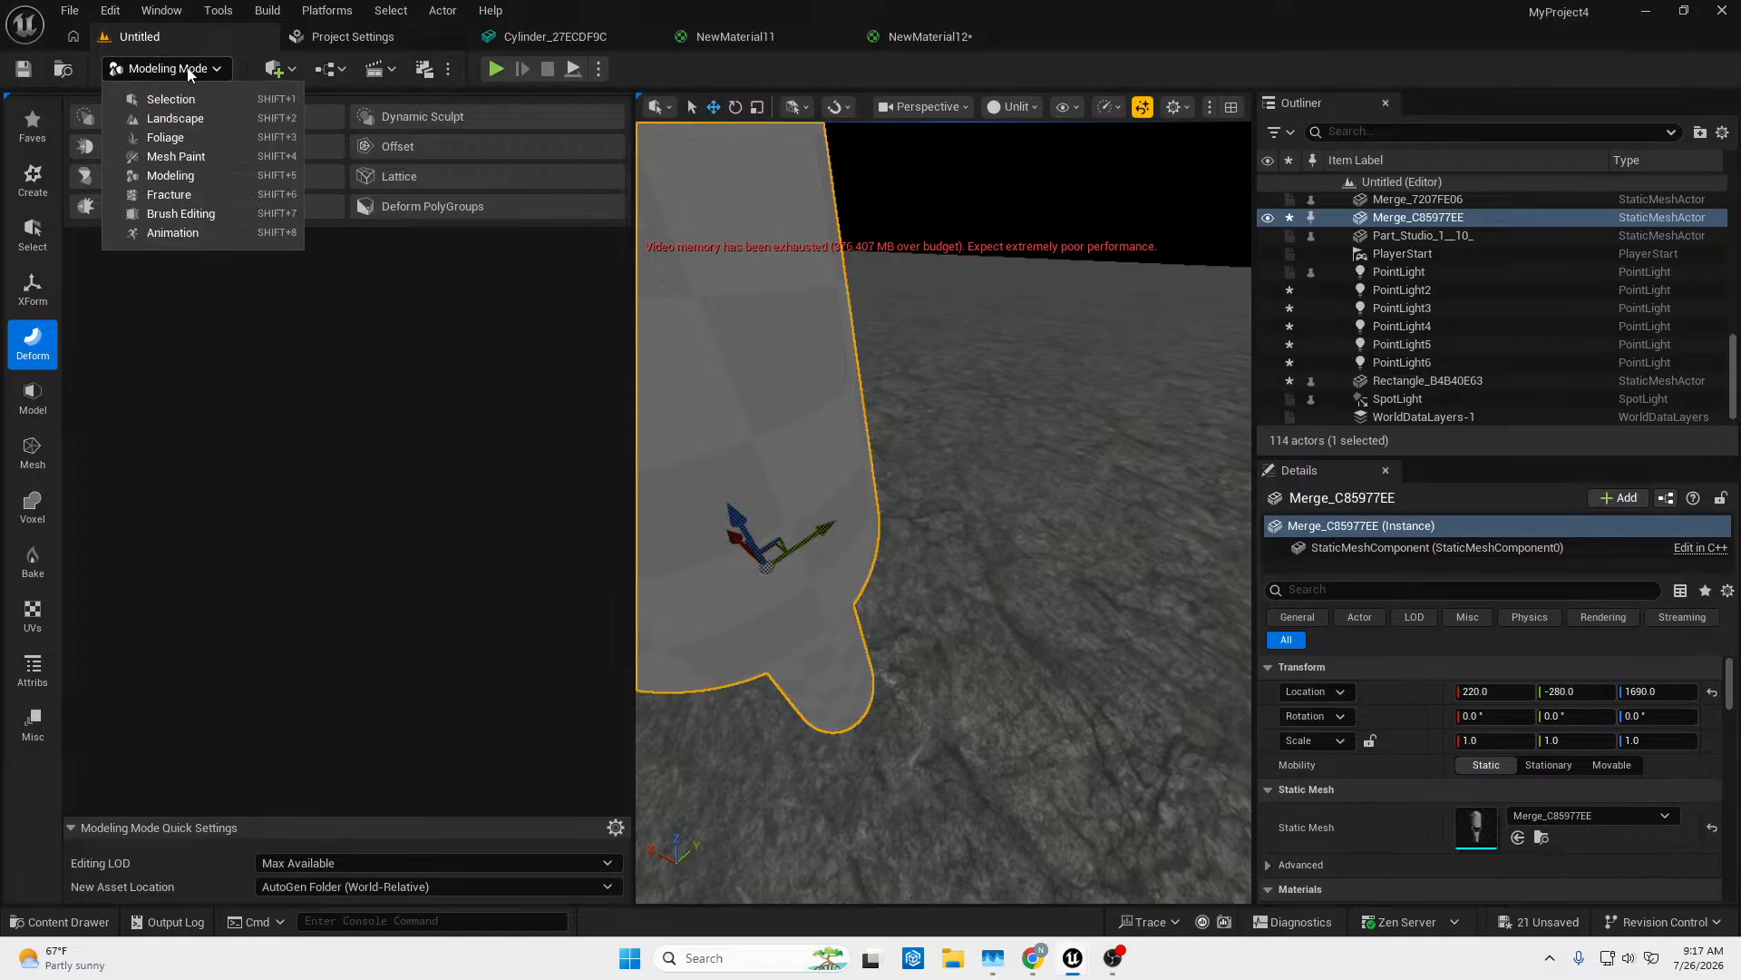
left_click(208, 101)
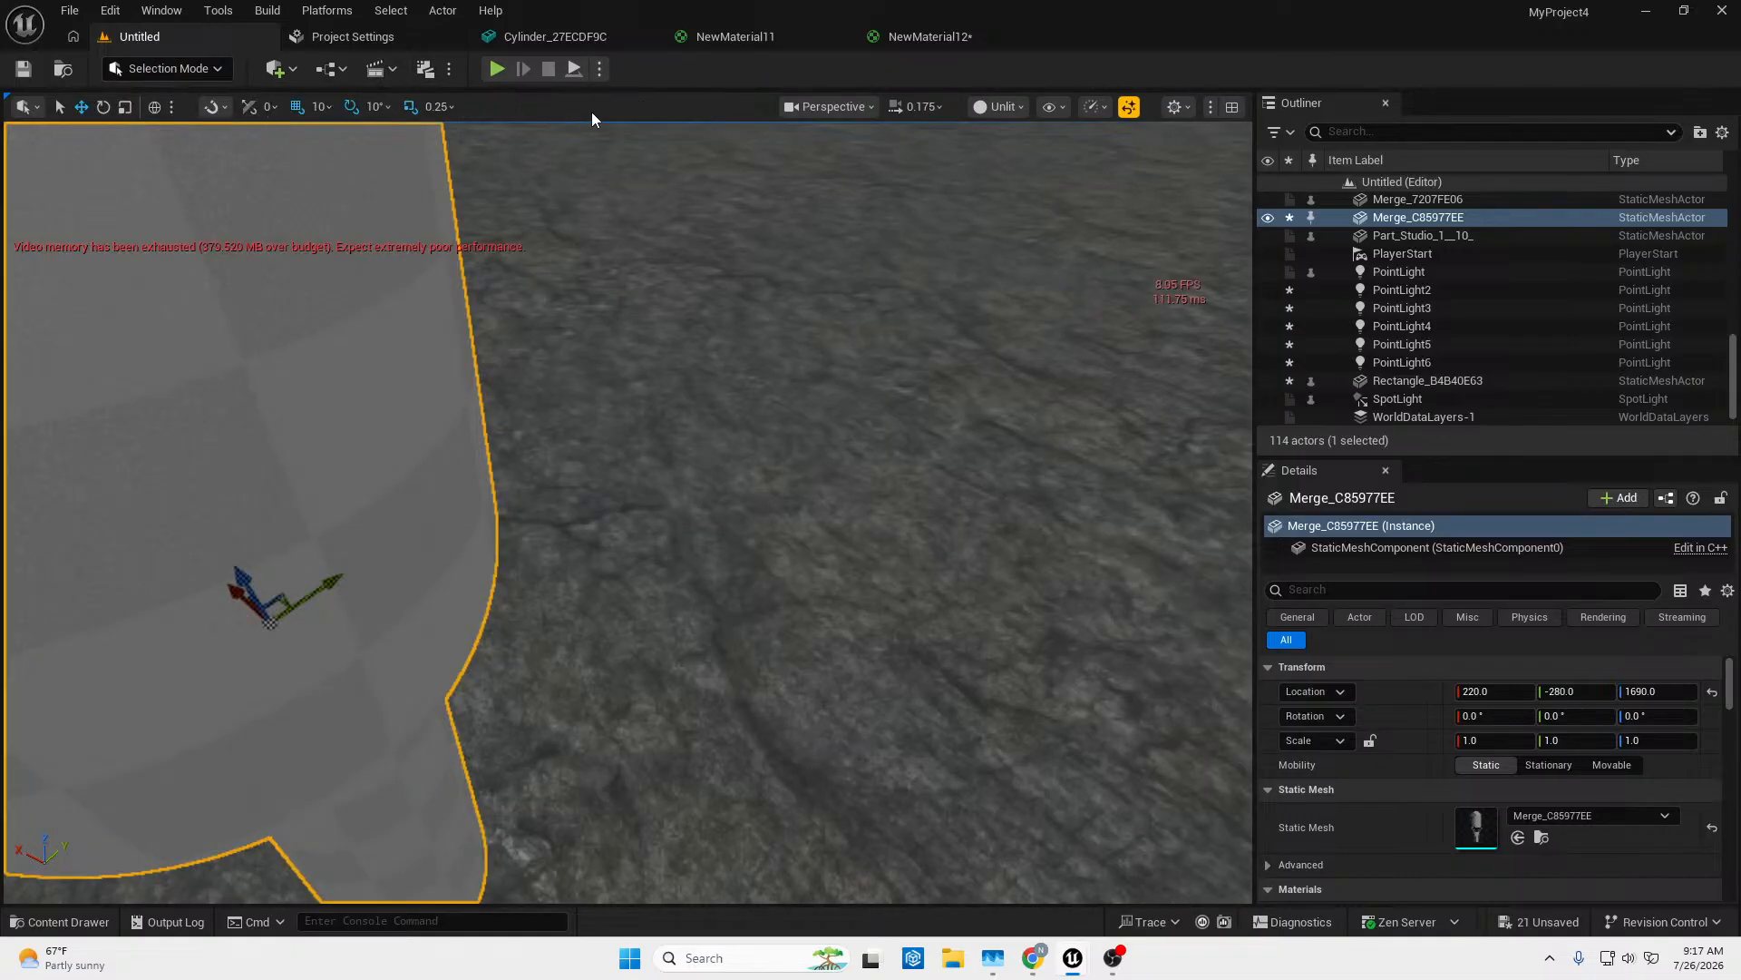
left_click(361, 111)
left_click(203, 72)
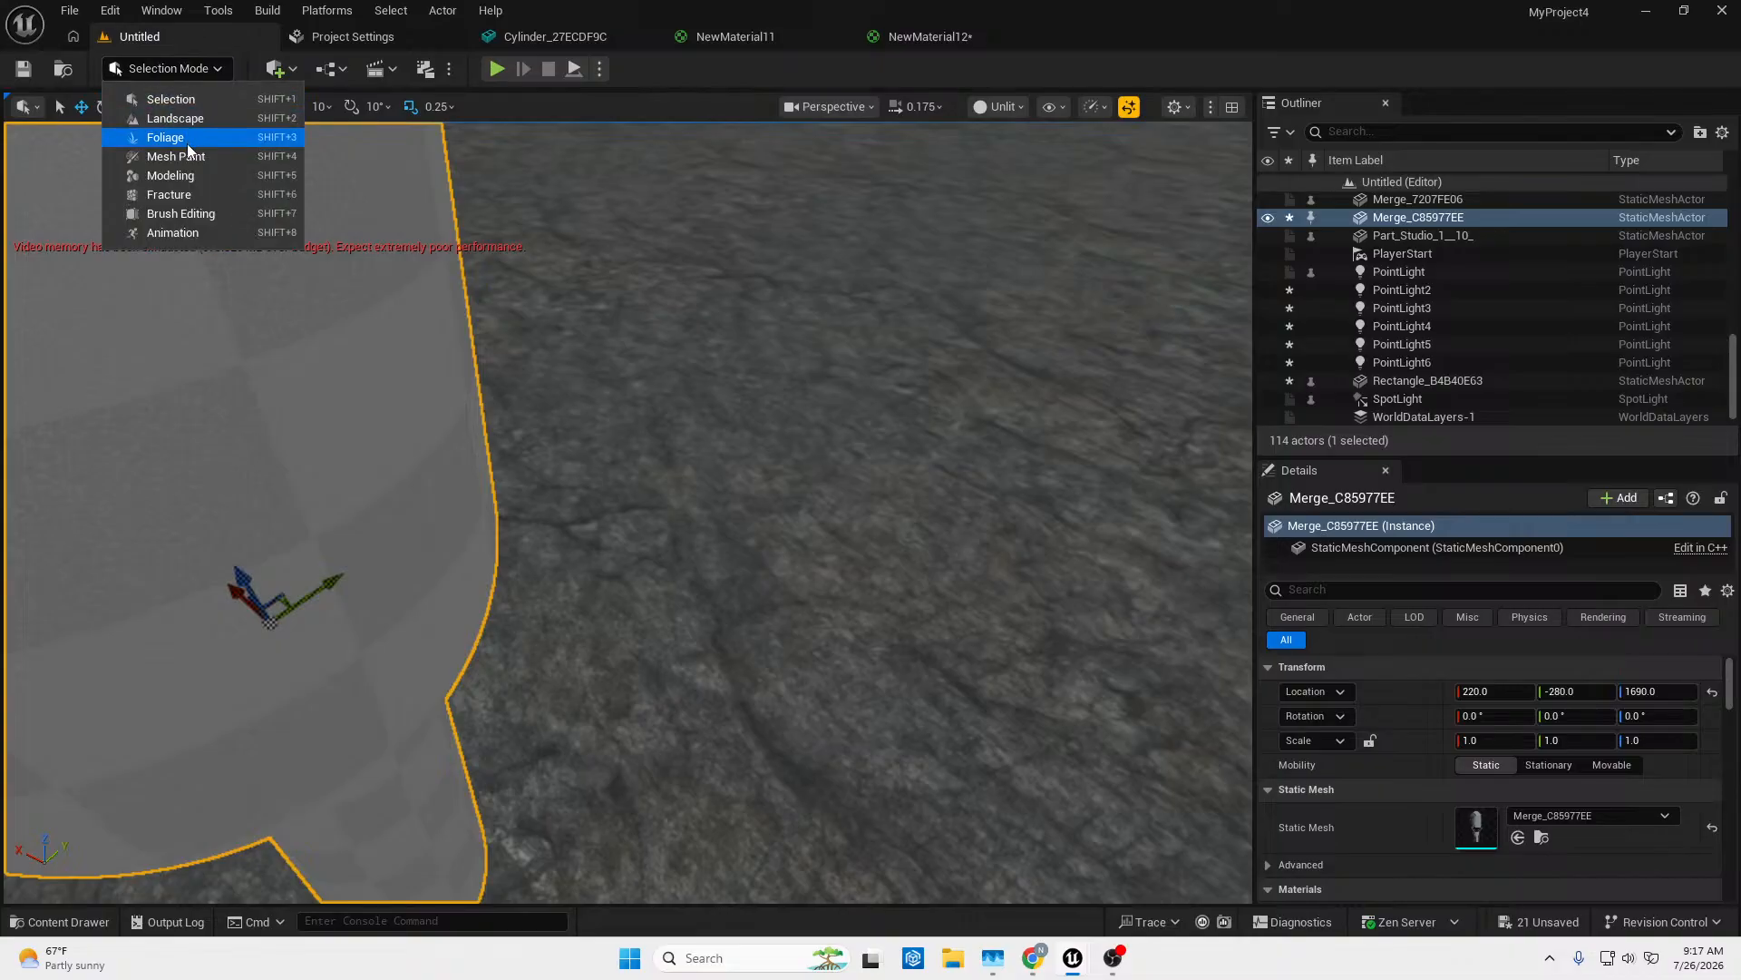
left_click(180, 185)
key("shift+5")
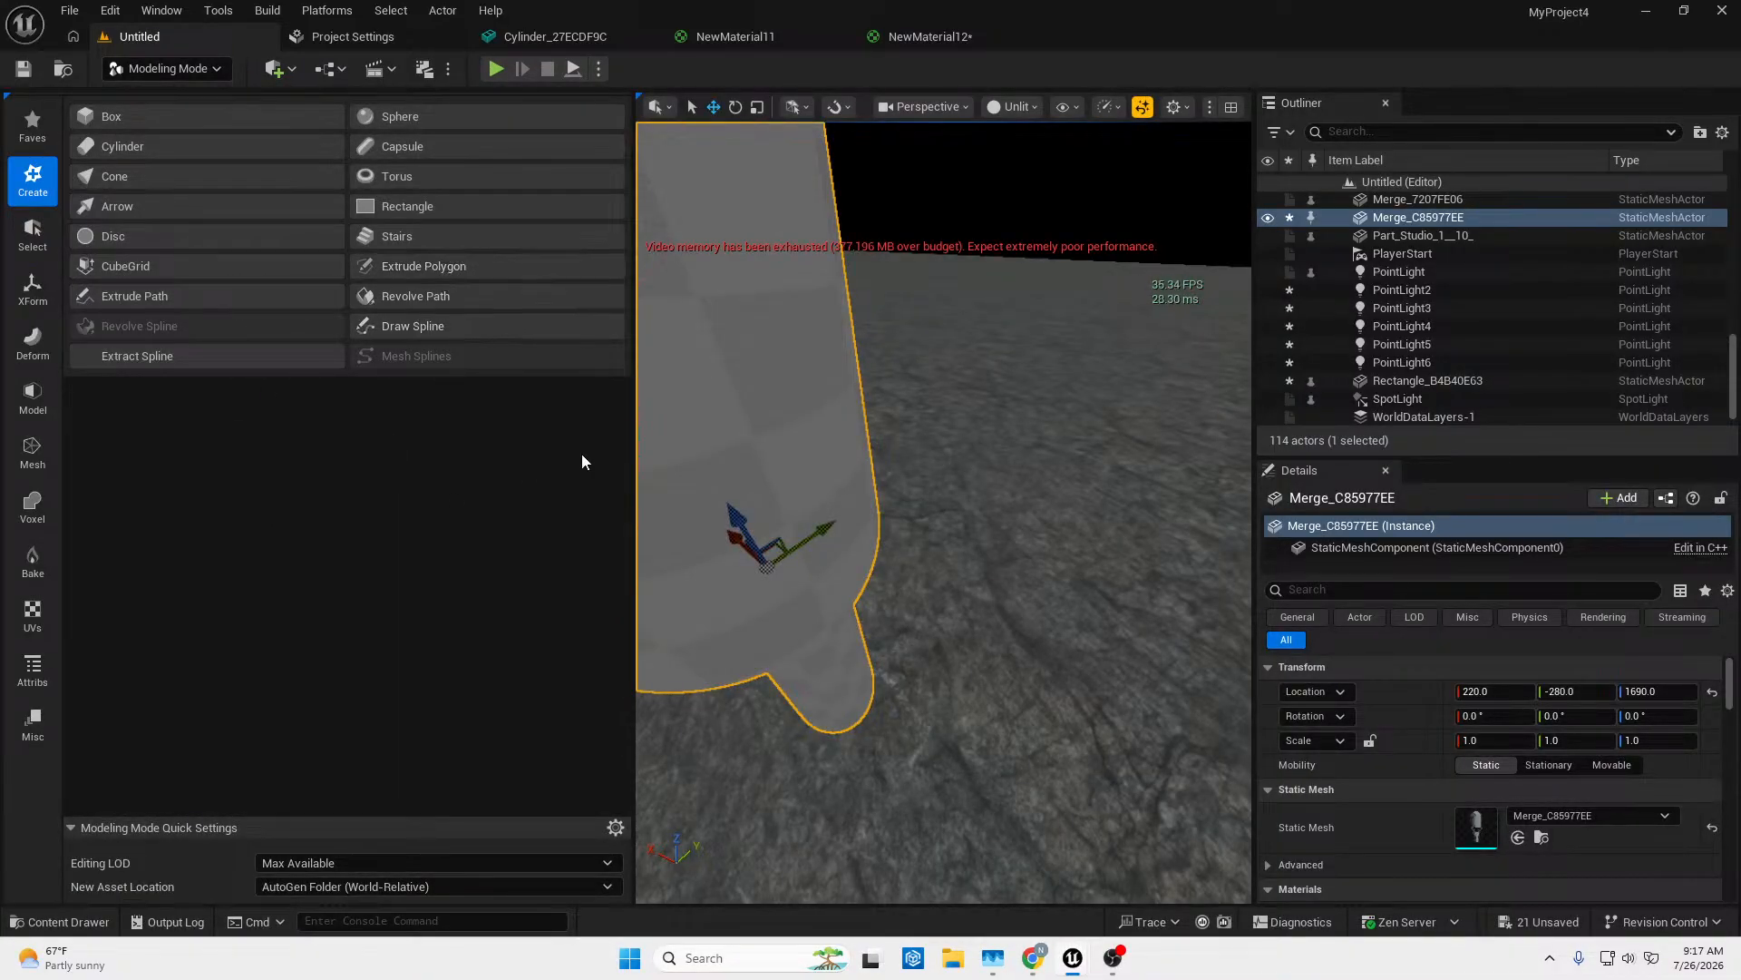
Start a Lattice Deform on the merged mesh and move a corner control point beside its lower wide part to about X 203.98, Y -260.05.
left_click(30, 454)
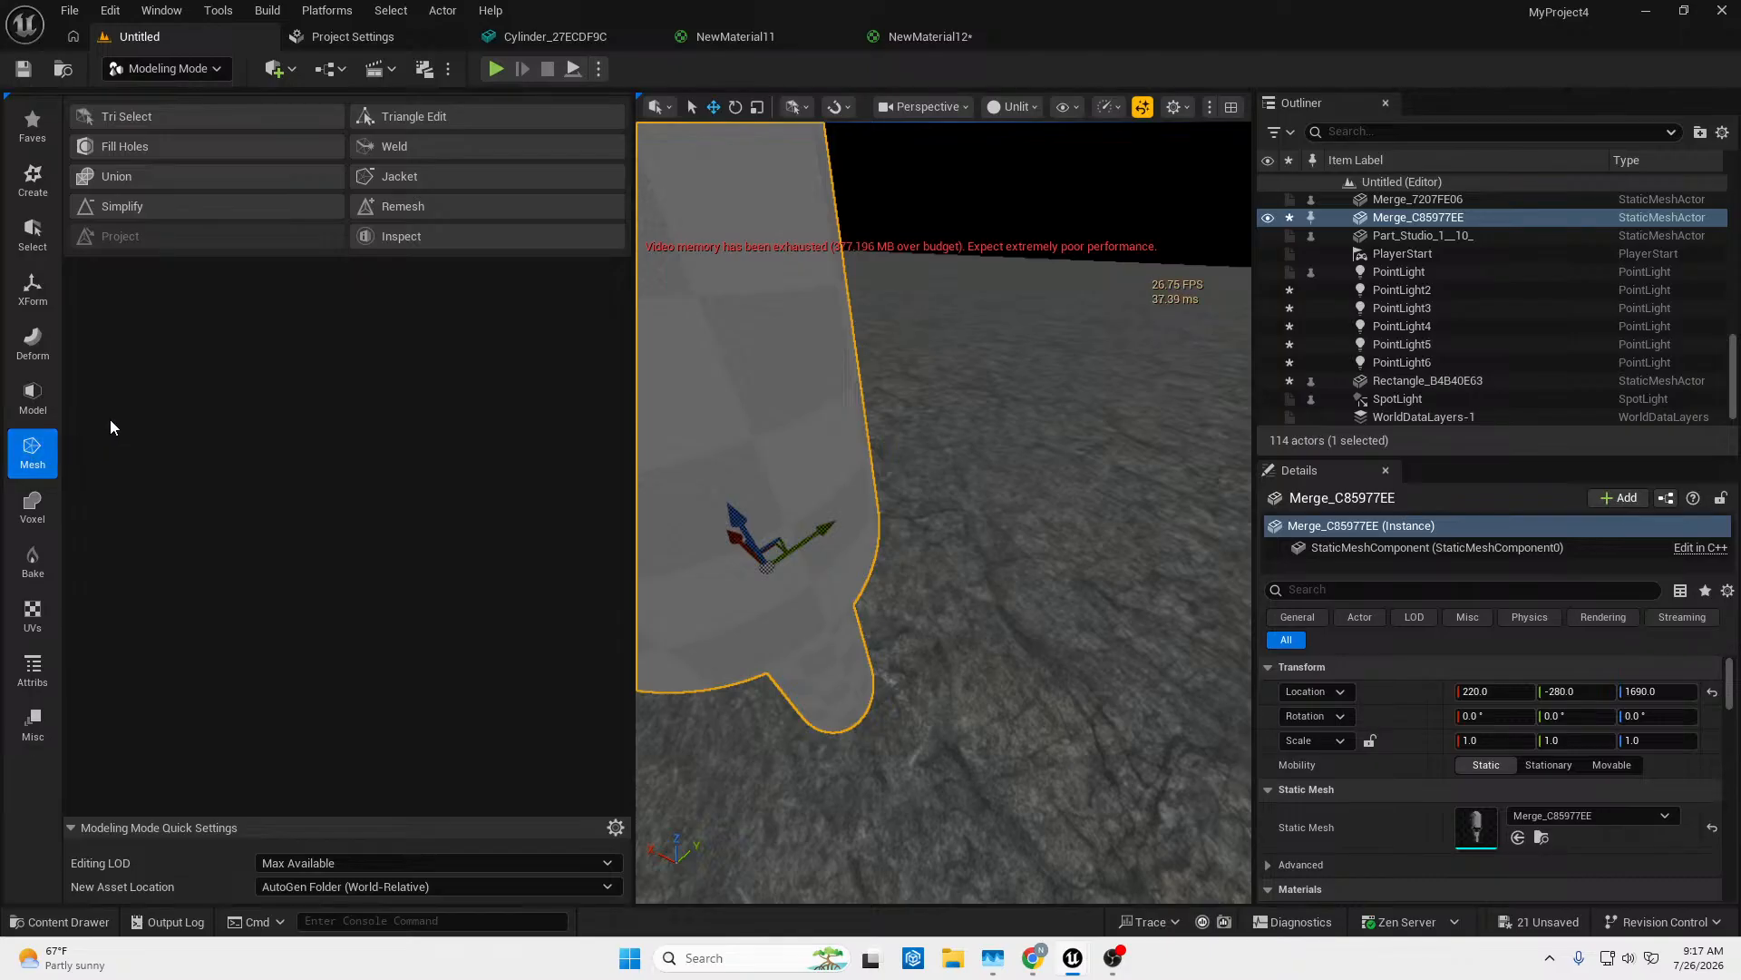
left_click(31, 343)
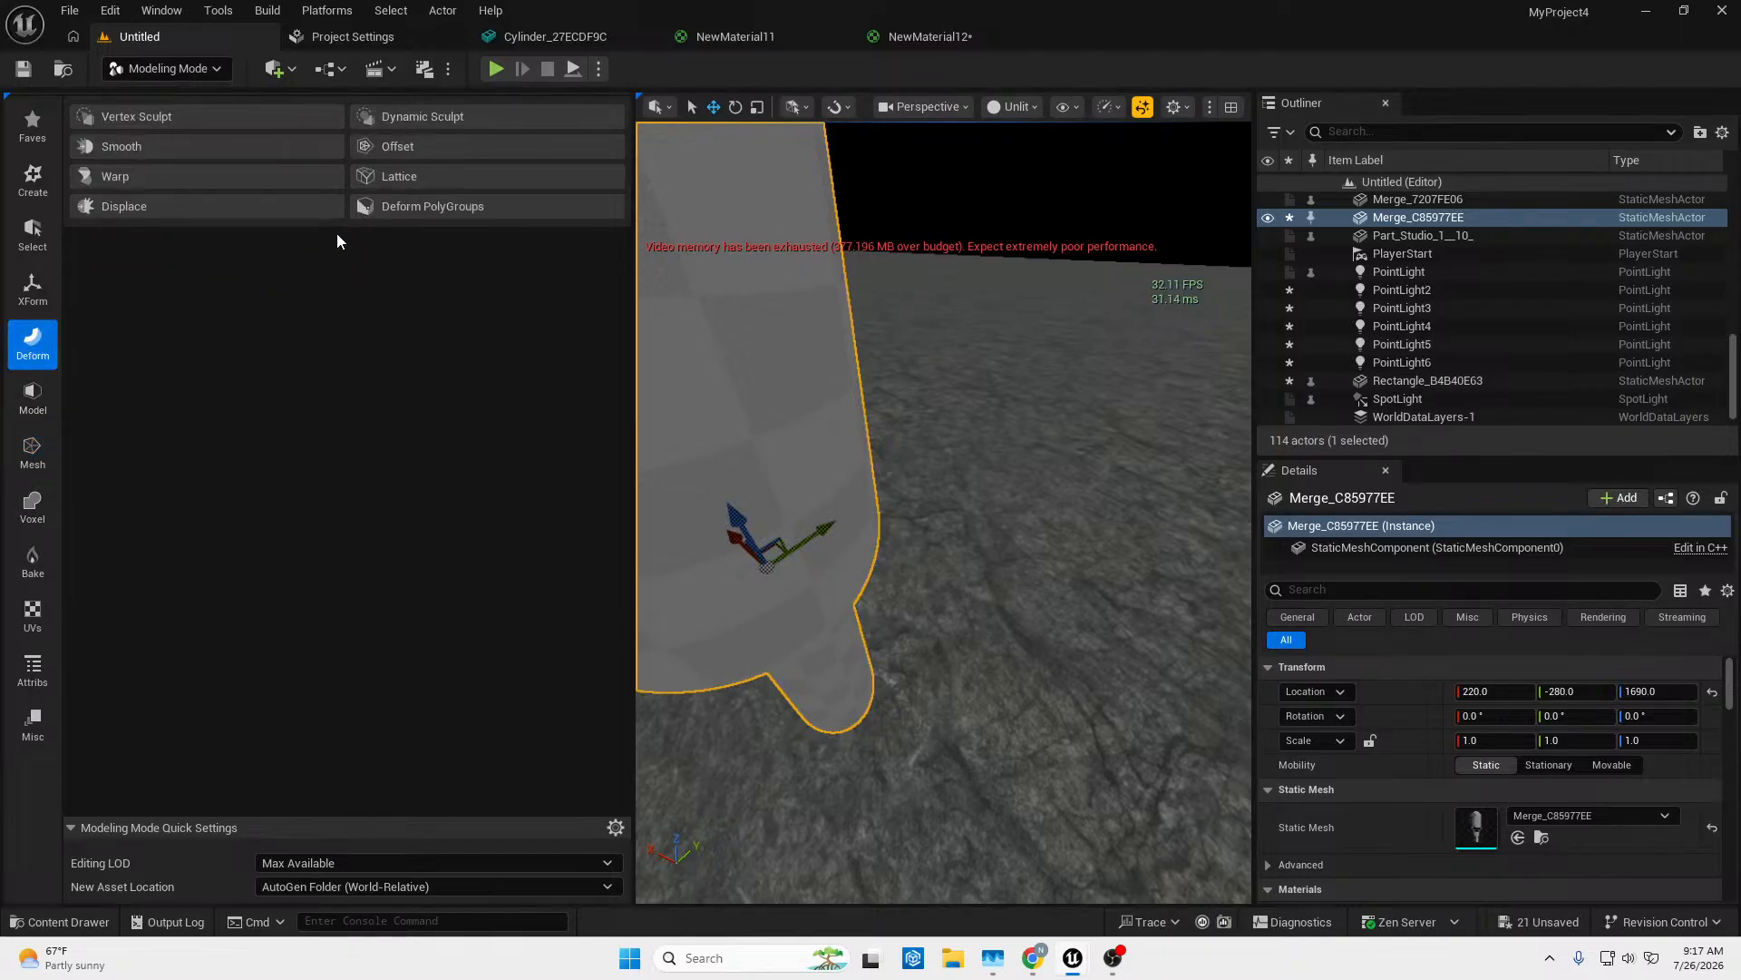
left_click(417, 178)
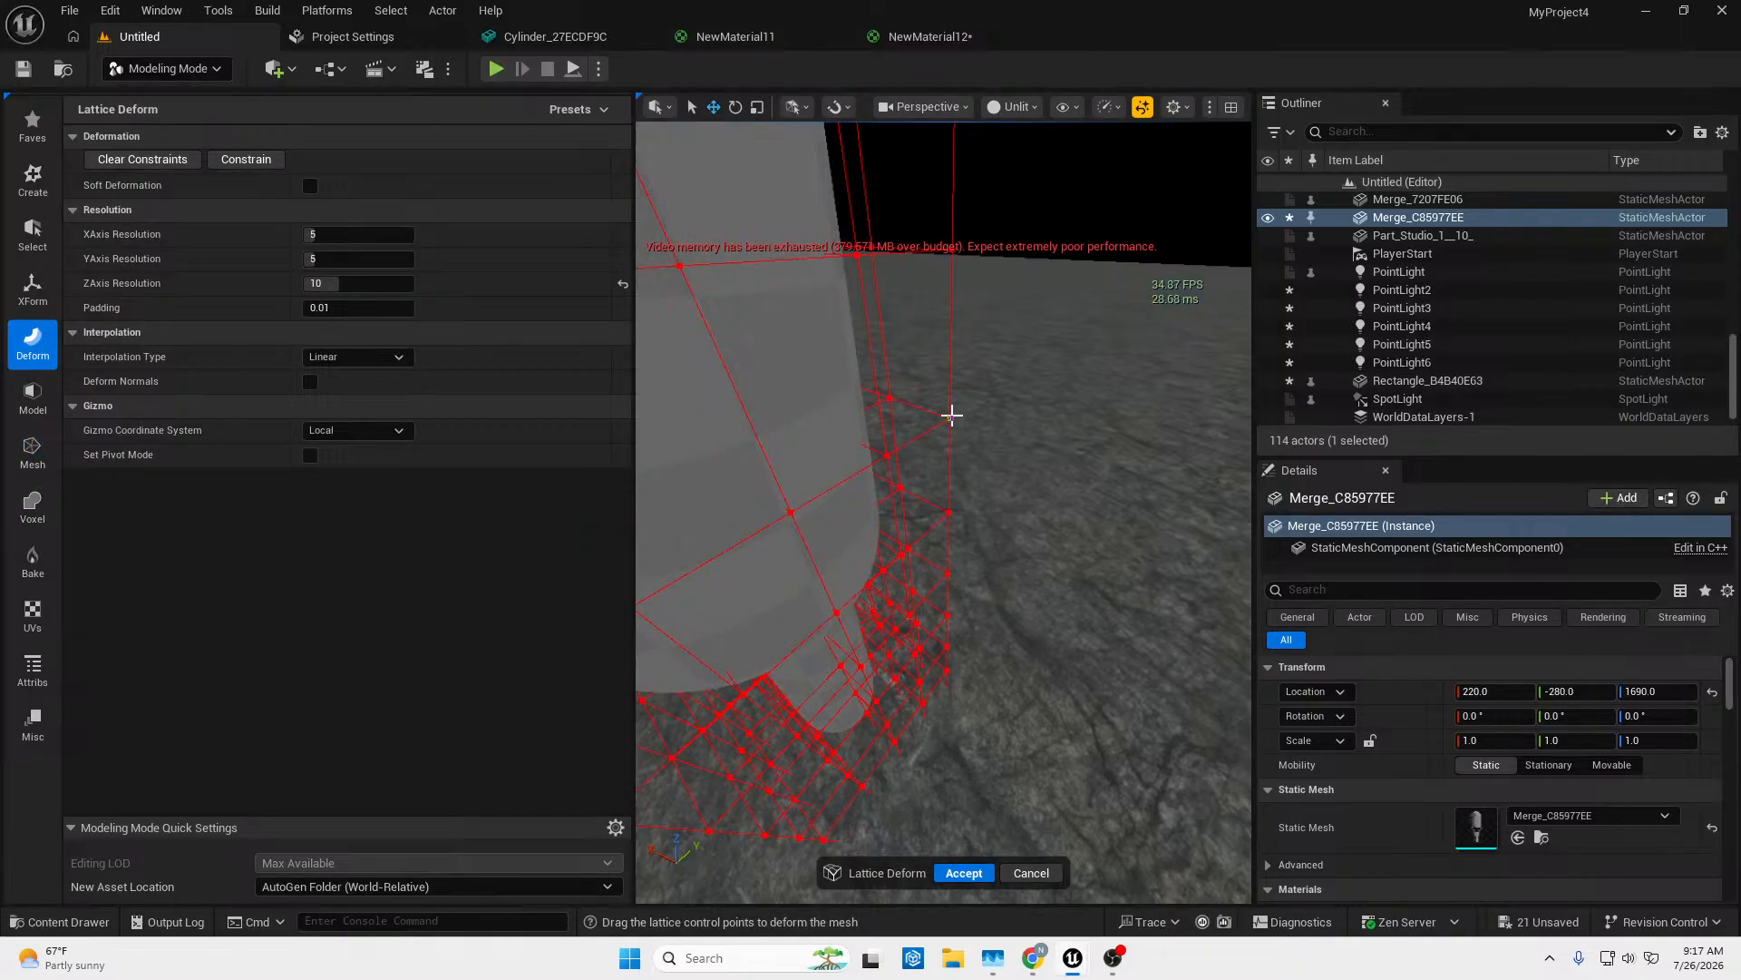
left_click(951, 414)
left_click_drag(1006, 436, 969, 436)
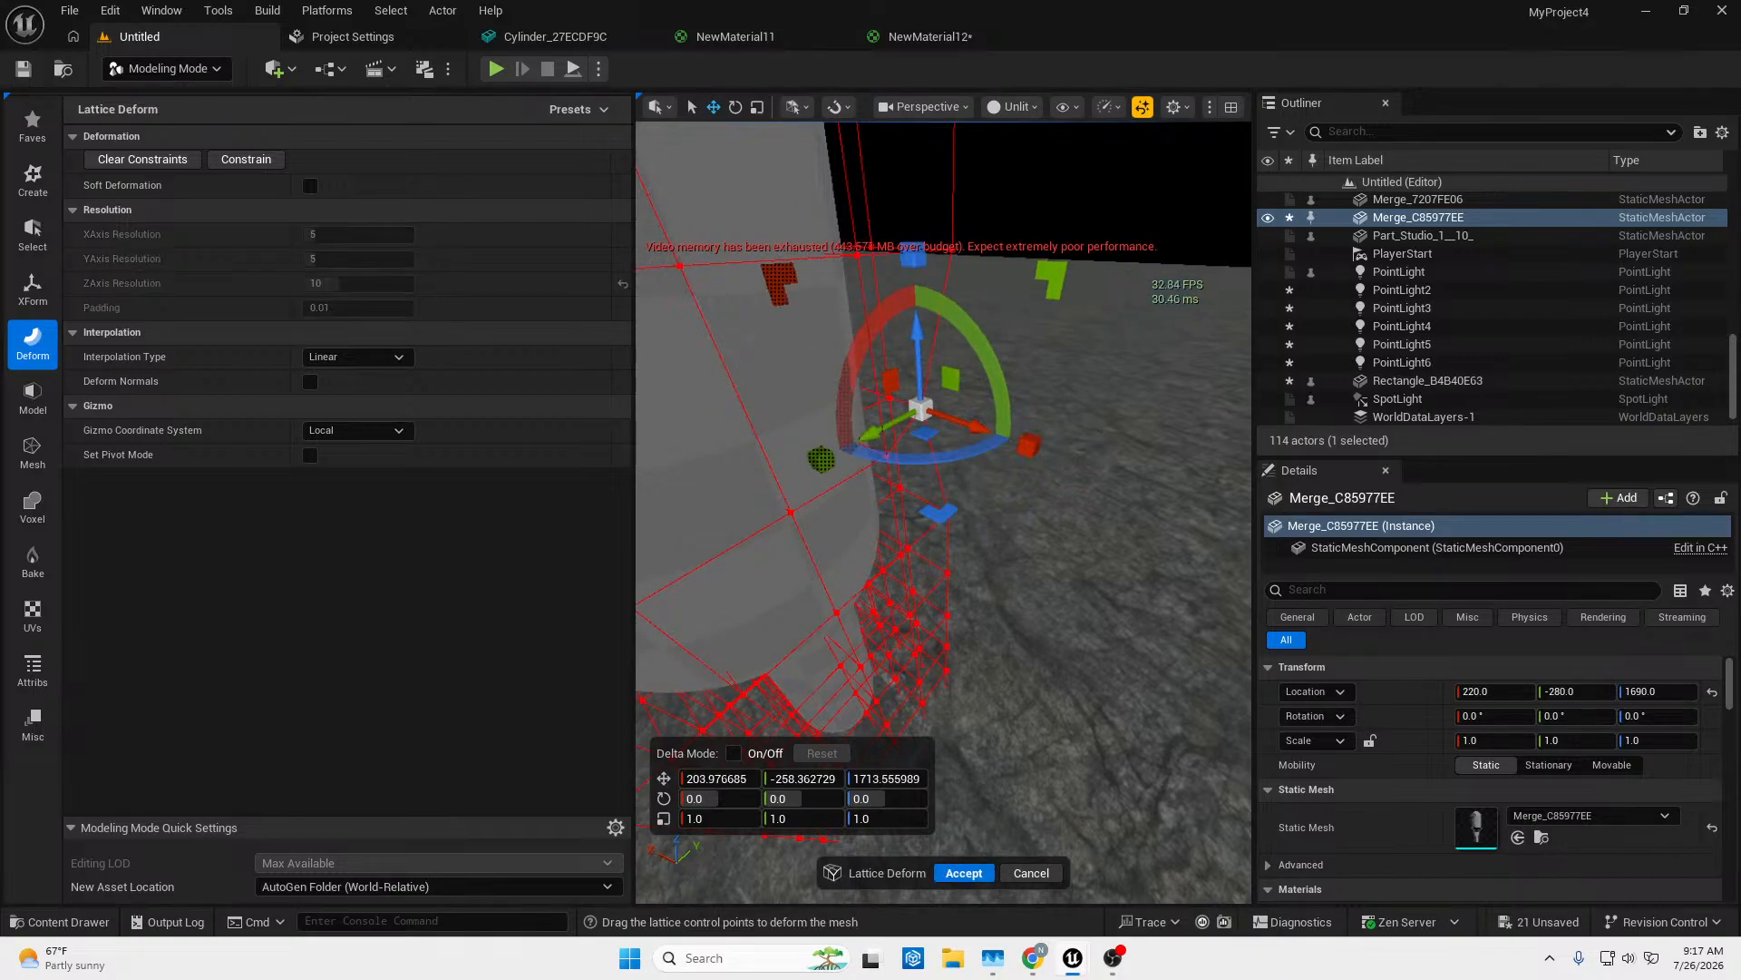
right_click_drag(1070, 444, 1149, 447)
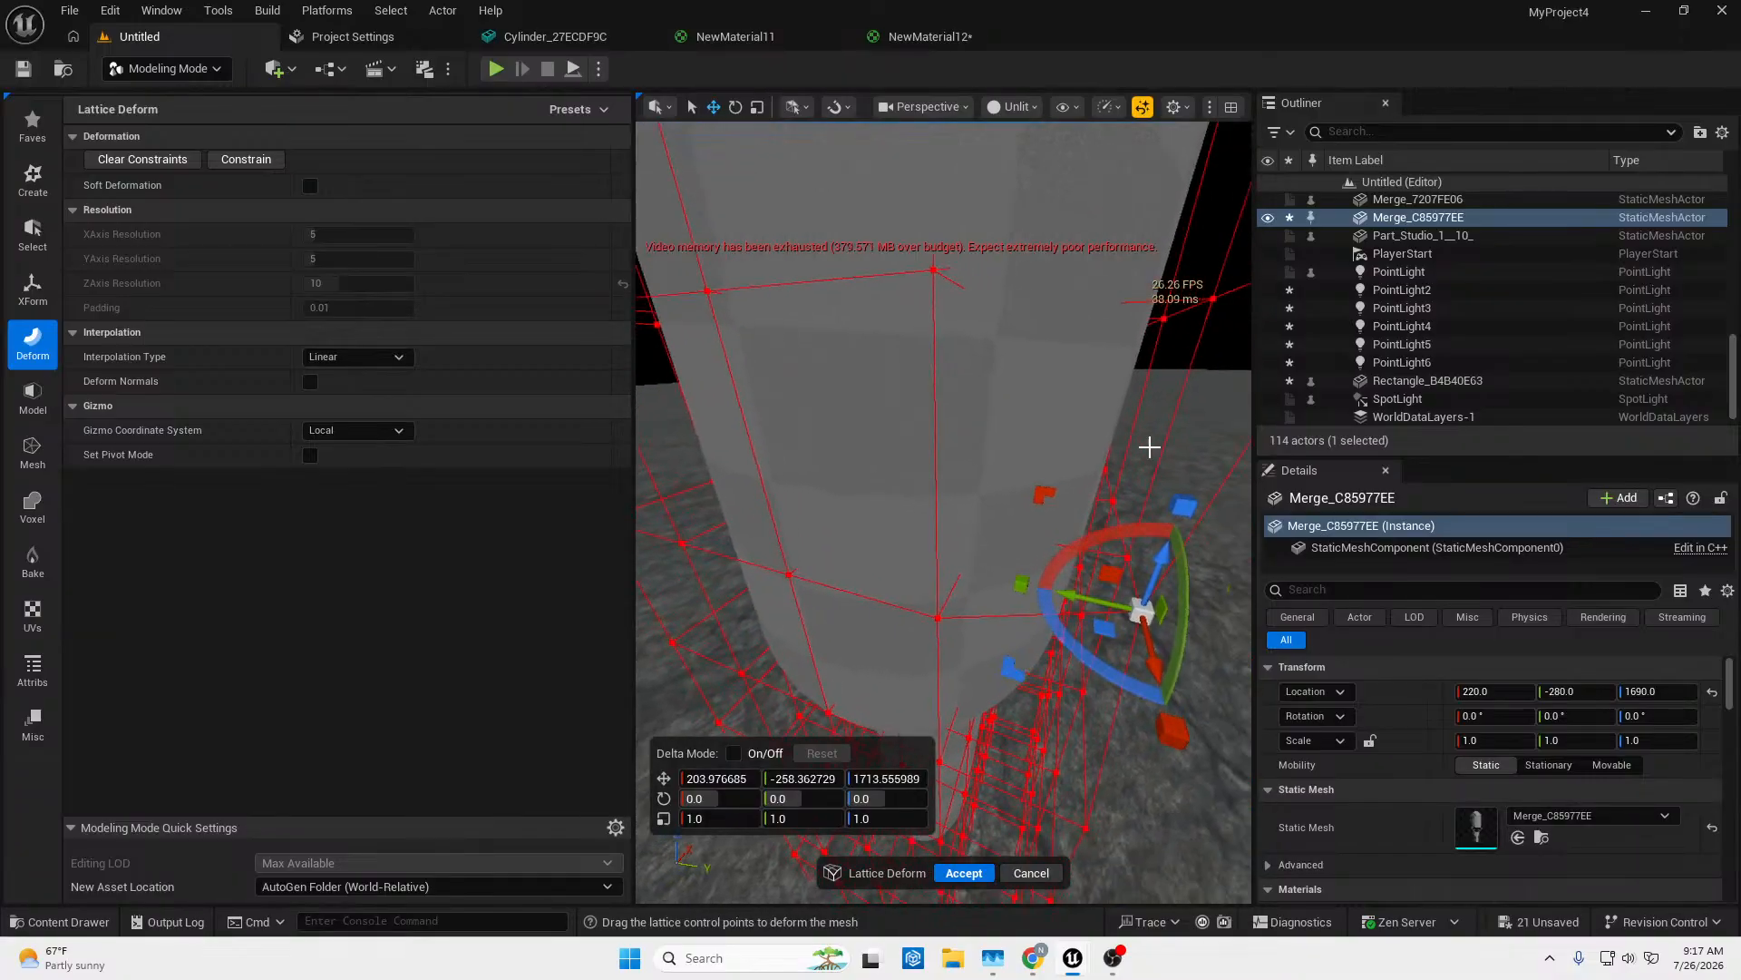
left_click_drag(1071, 589, 1026, 569)
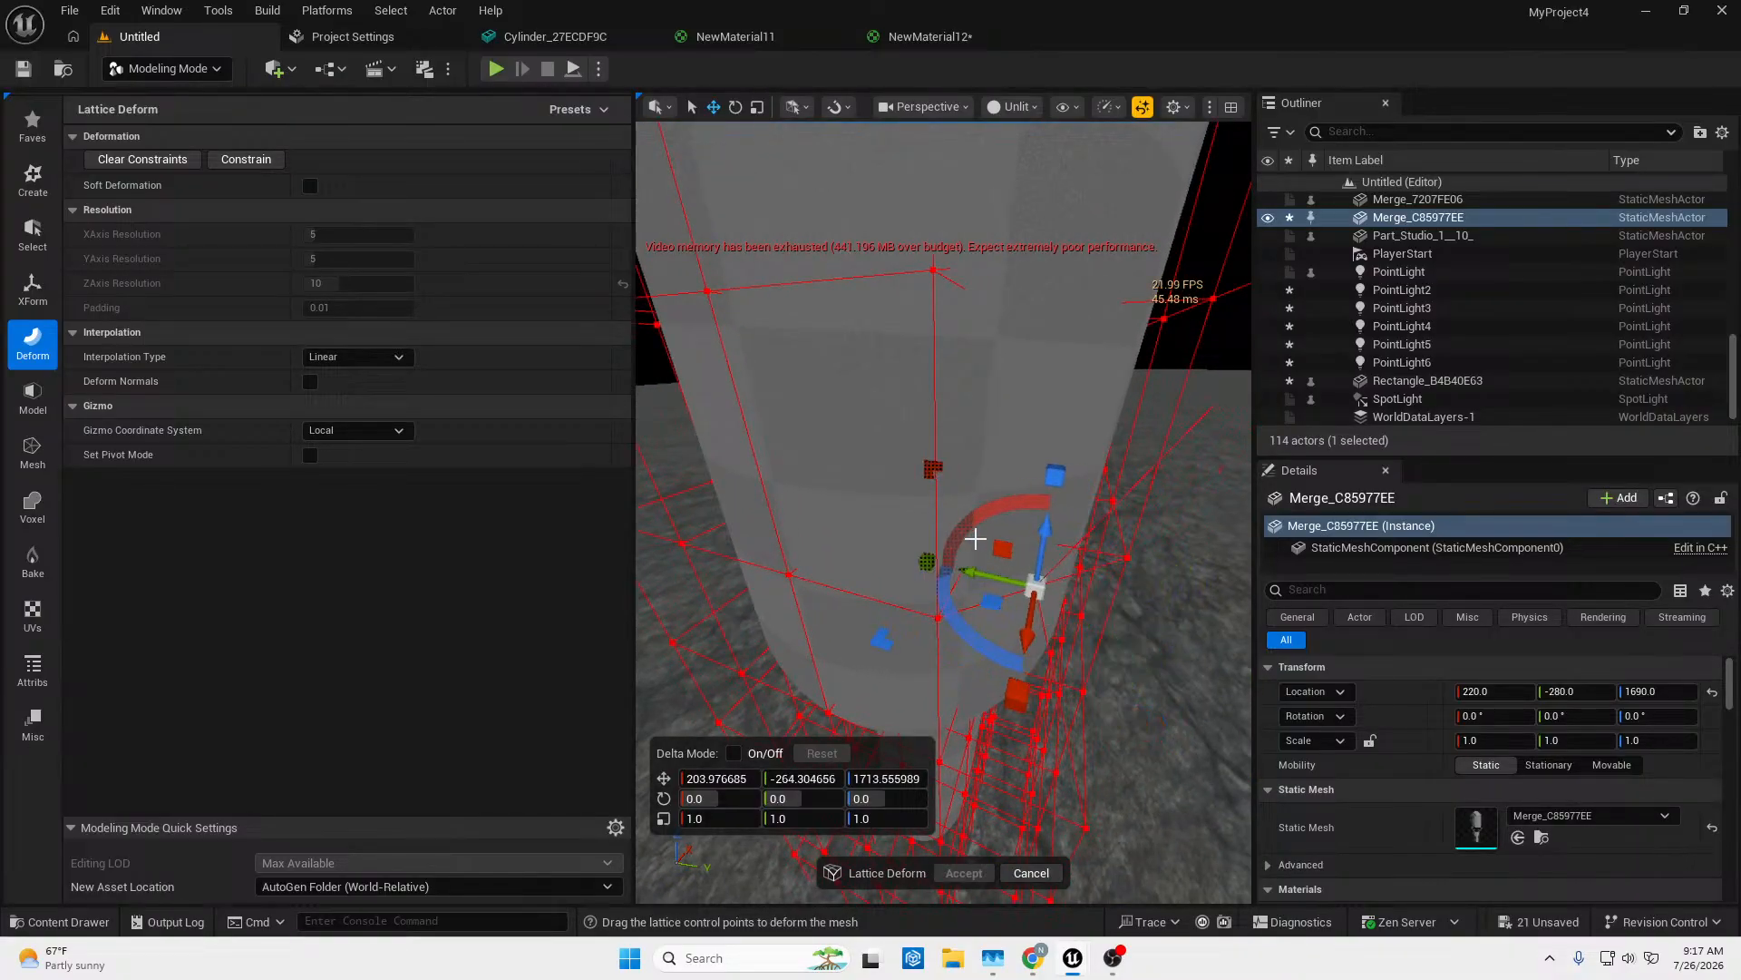
left_click_drag(884, 468, 1066, 594)
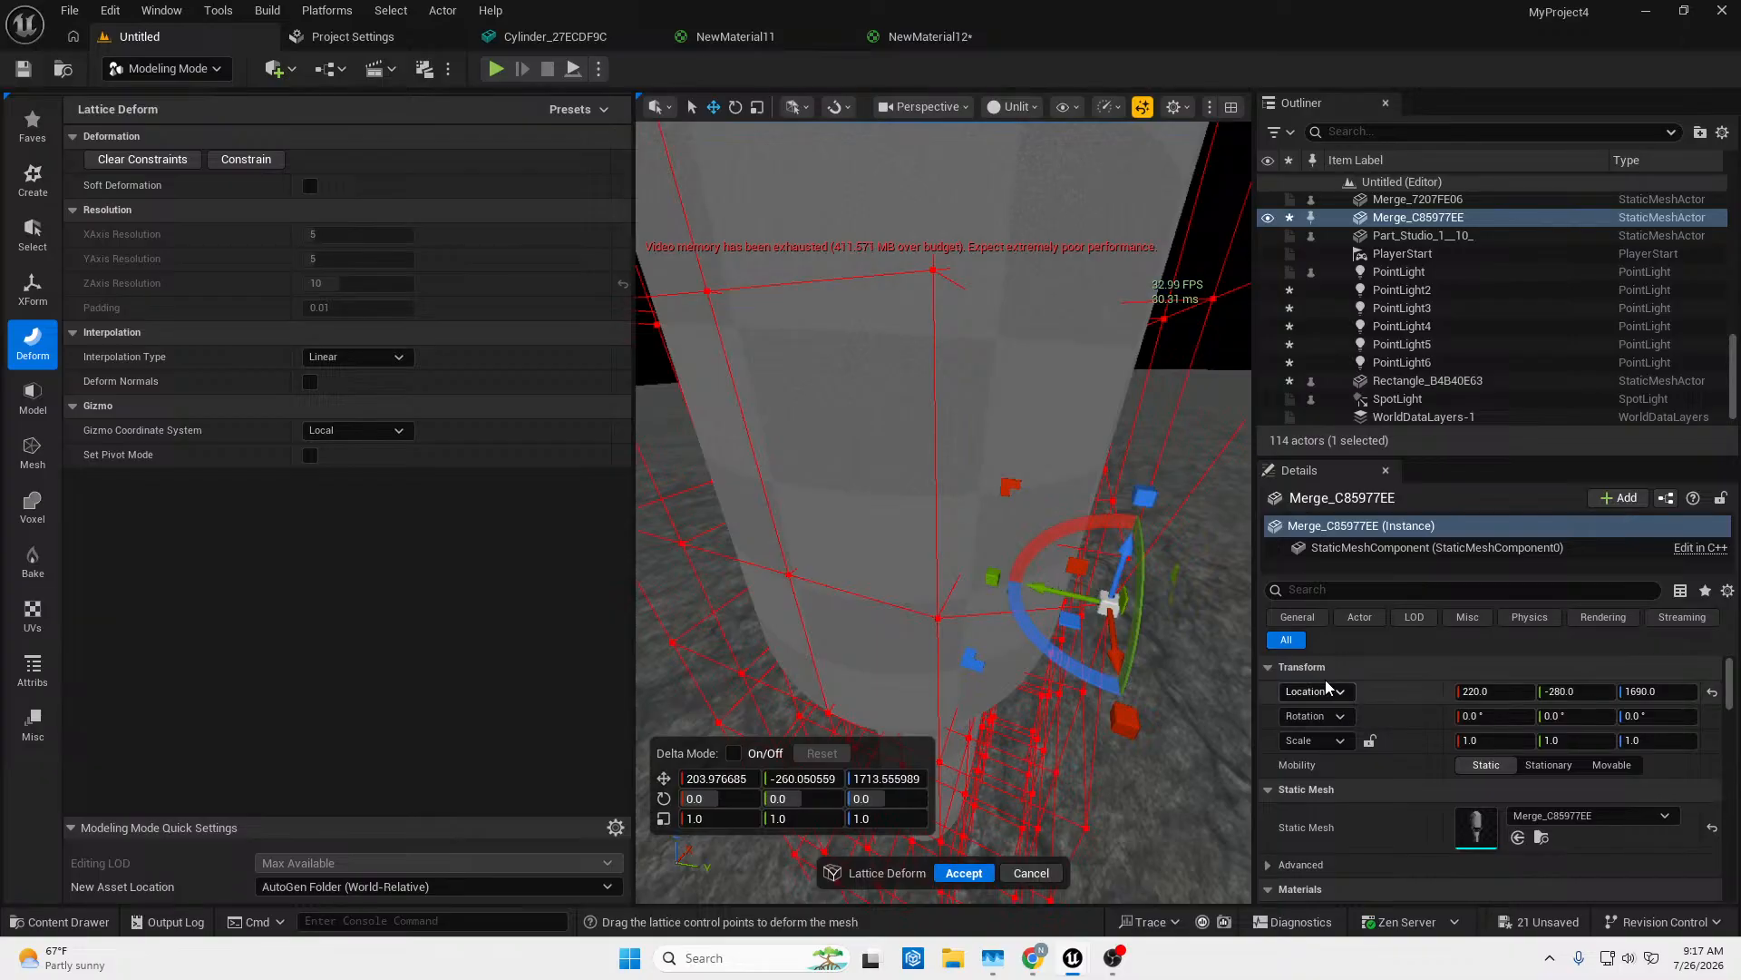
Select the lattice control points on the +X side of the mesh's lower wide part and move them about 3.3 units inward along X.
mouse_move(1088, 580)
right_mouse_down()
mouse_move(1198, 557)
mouse_move(1215, 508)
mouse_move(1143, 608)
mouse_move(1257, 599)
mouse_move(1071, 589)
right_mouse_up()
key("d")
right_click_drag(919, 607, 894, 615)
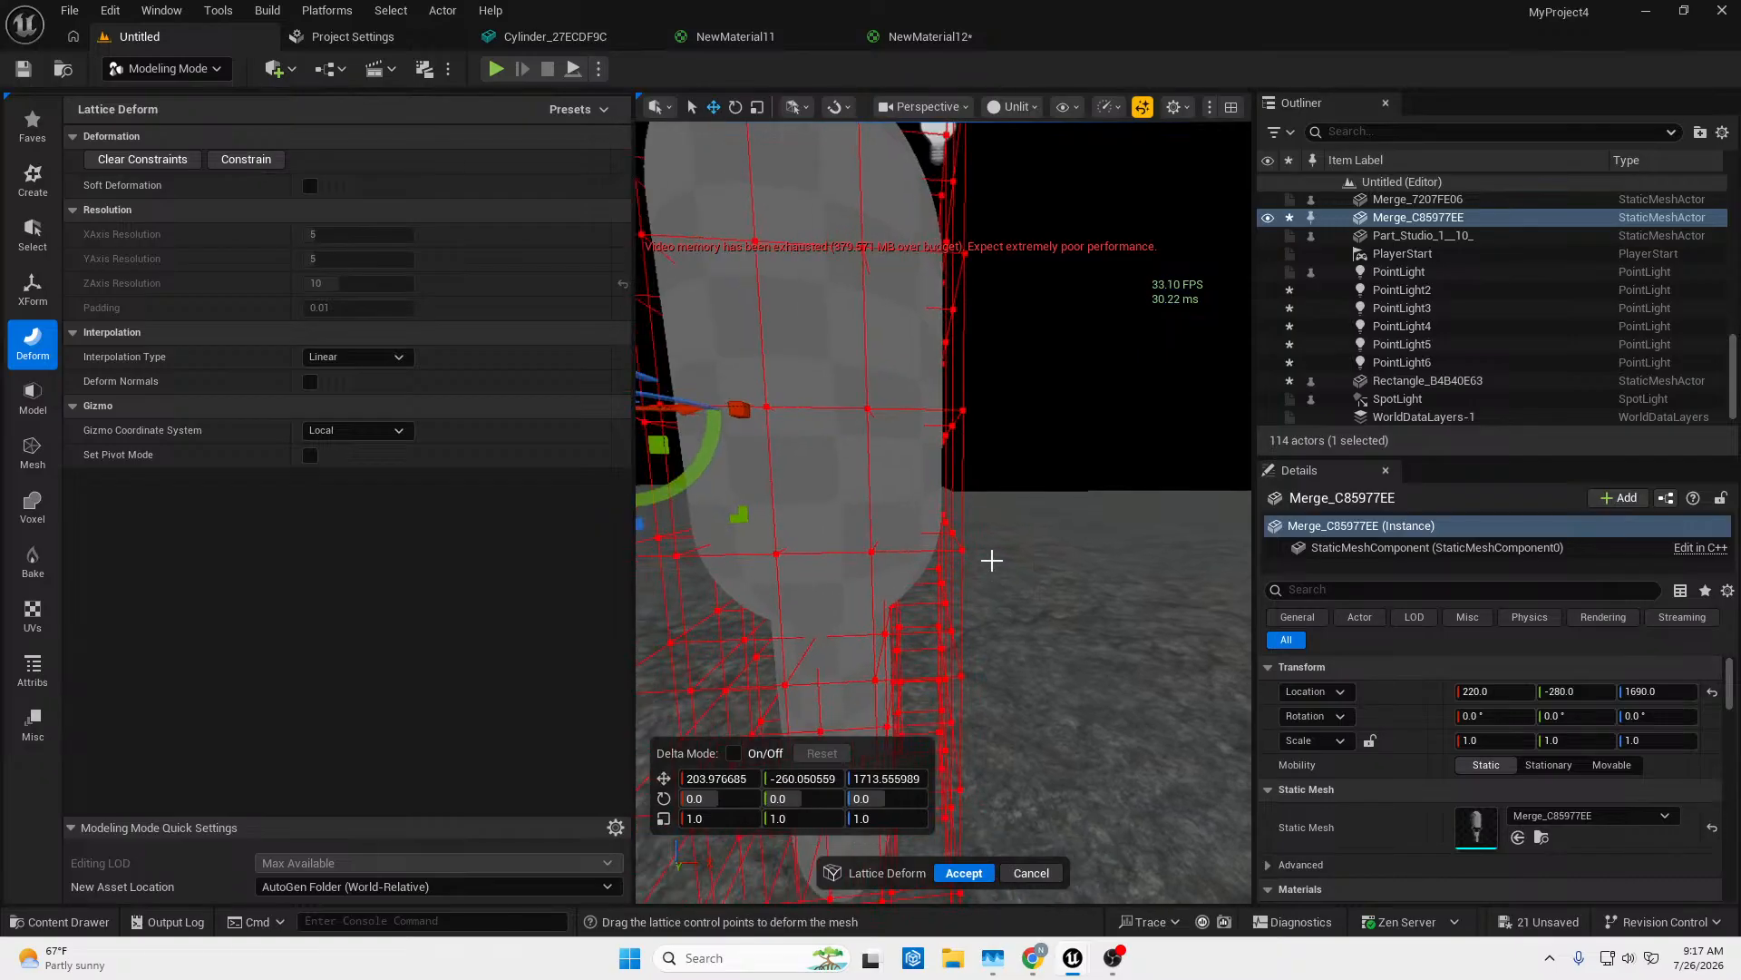
left_click(973, 562)
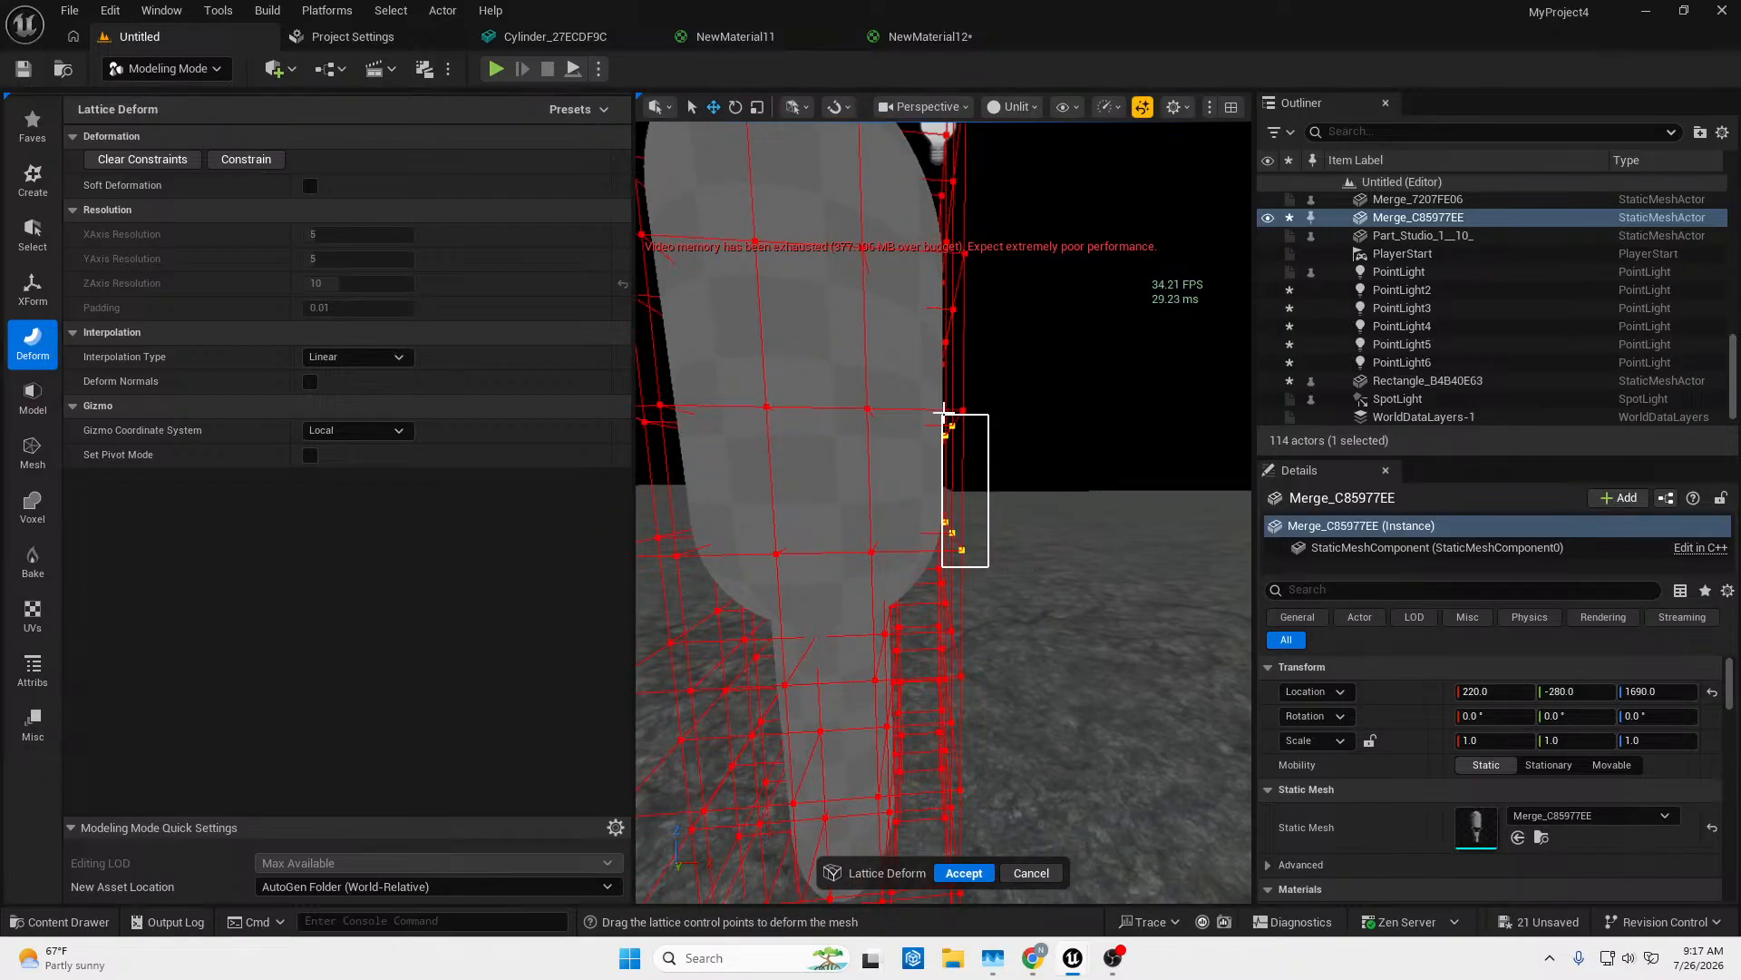
left_click_drag(941, 402, 935, 402)
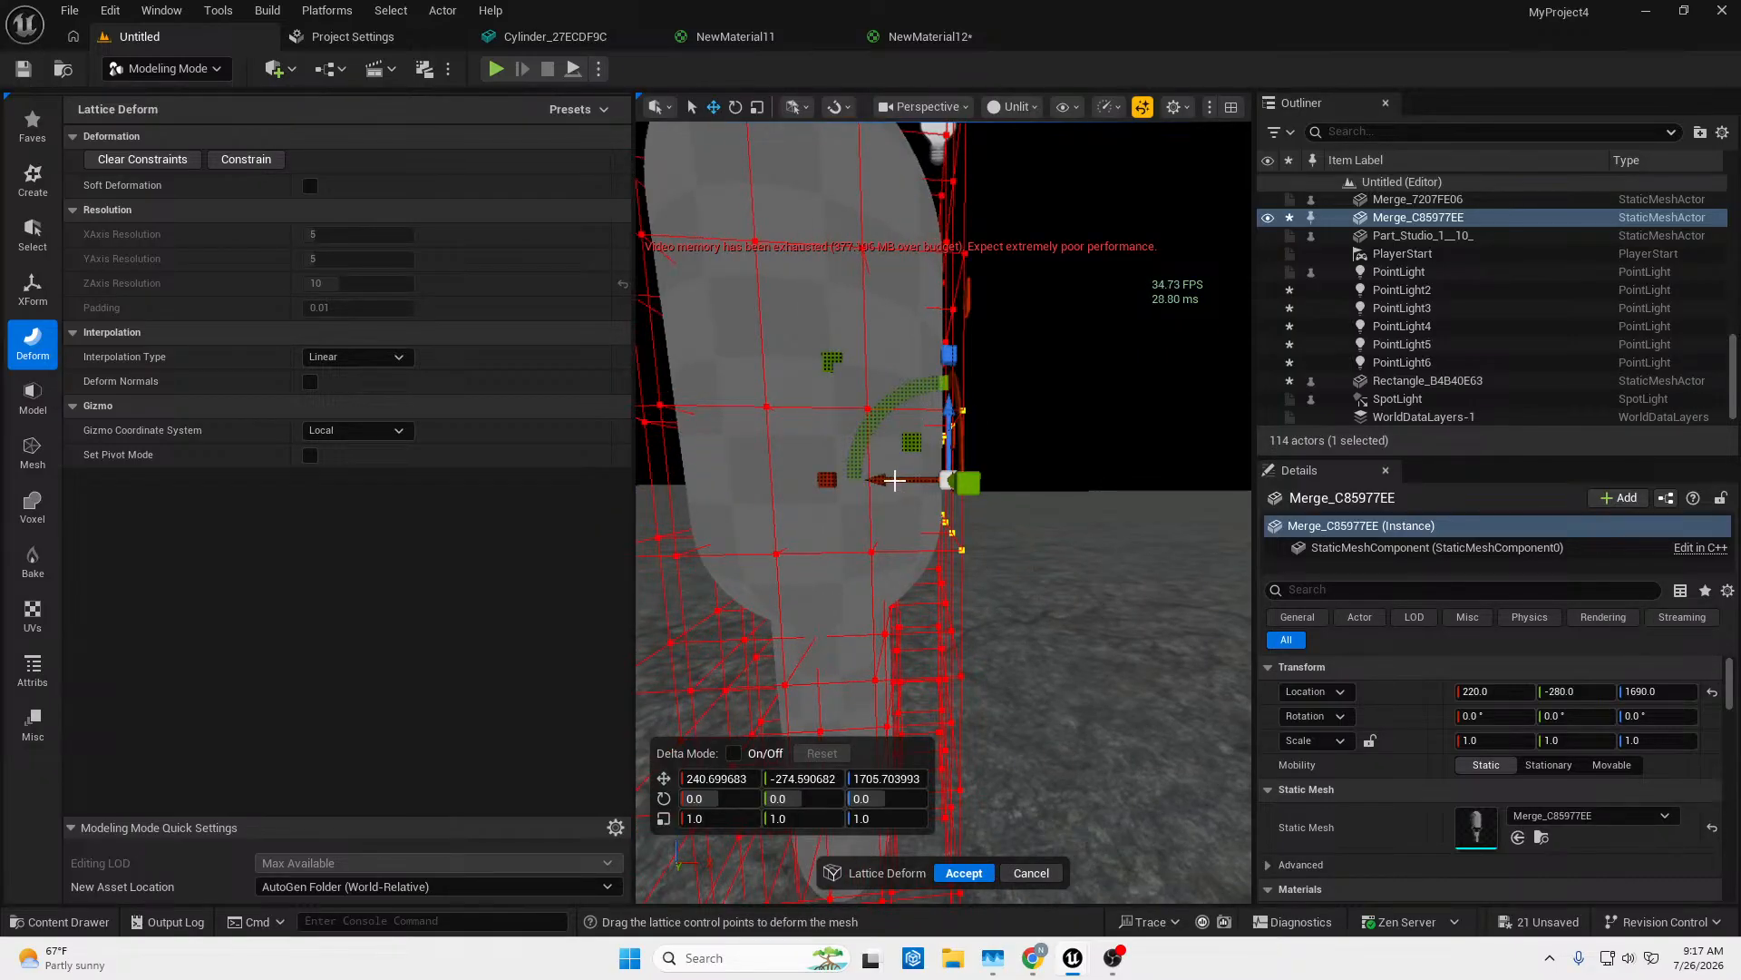
left_click_drag(895, 479, 875, 481)
Try to extend the +X side selection with neighbouring control points down to the neck and move them along X.
mouse_move(1016, 613)
right_mouse_down()
mouse_move(995, 667)
mouse_move(988, 626)
mouse_move(1029, 605)
mouse_move(993, 613)
right_mouse_up()
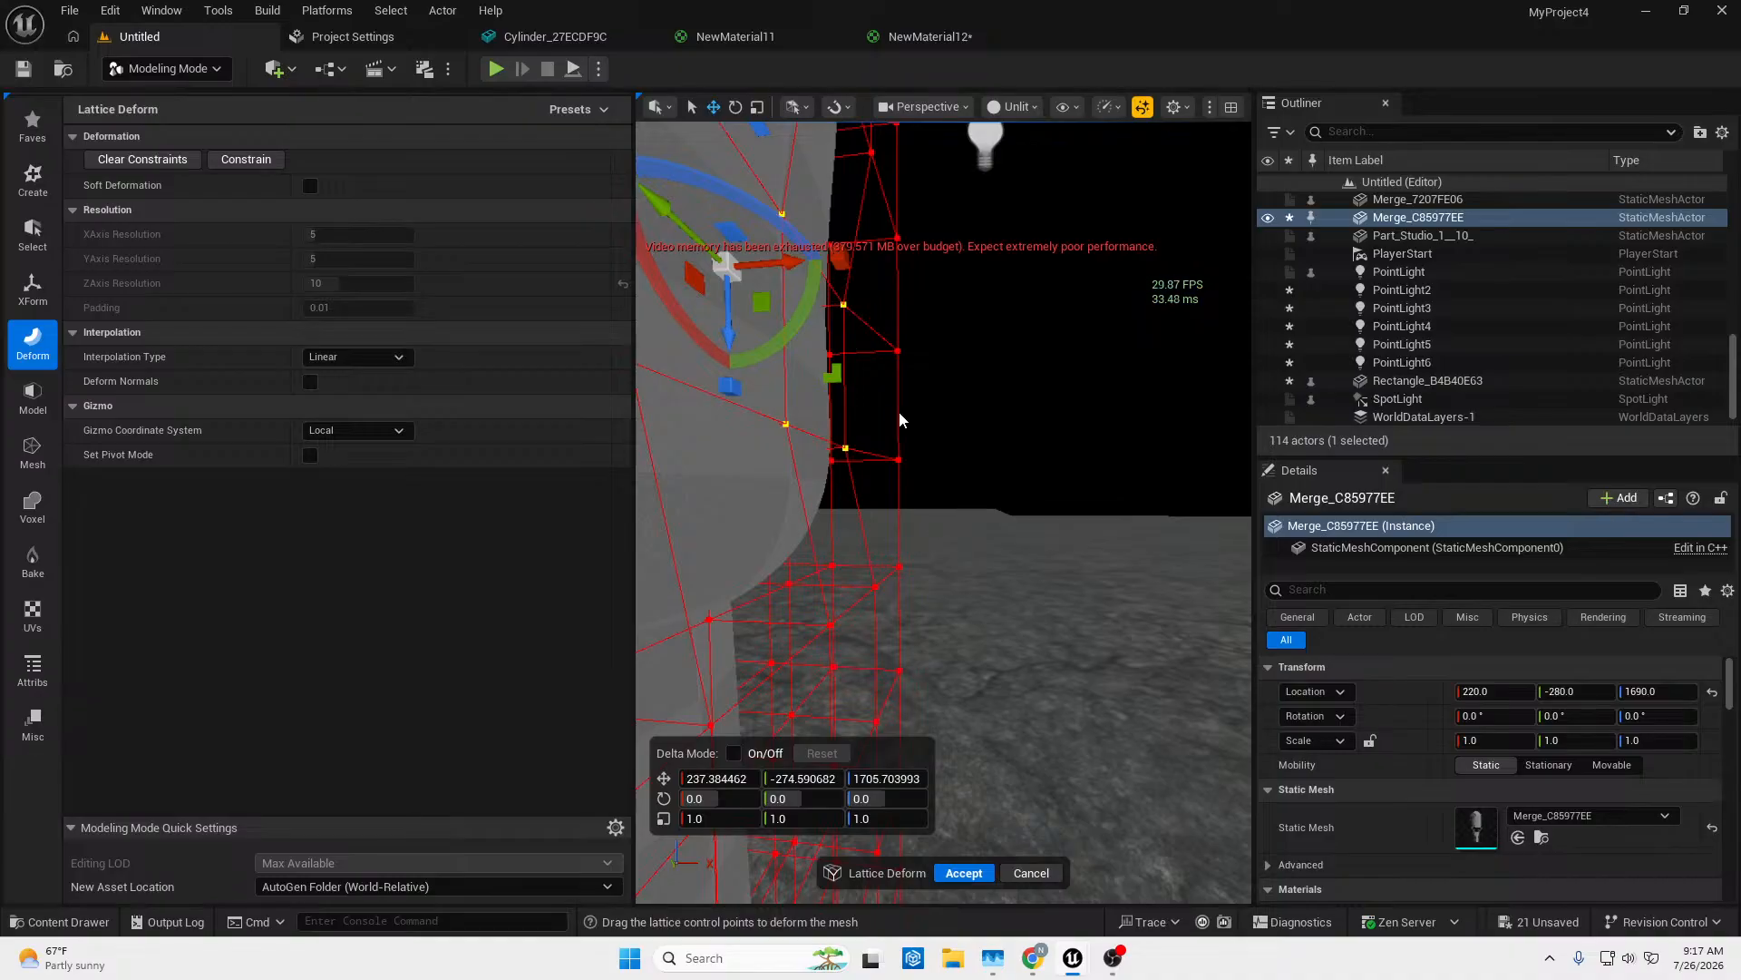
left_click(898, 350)
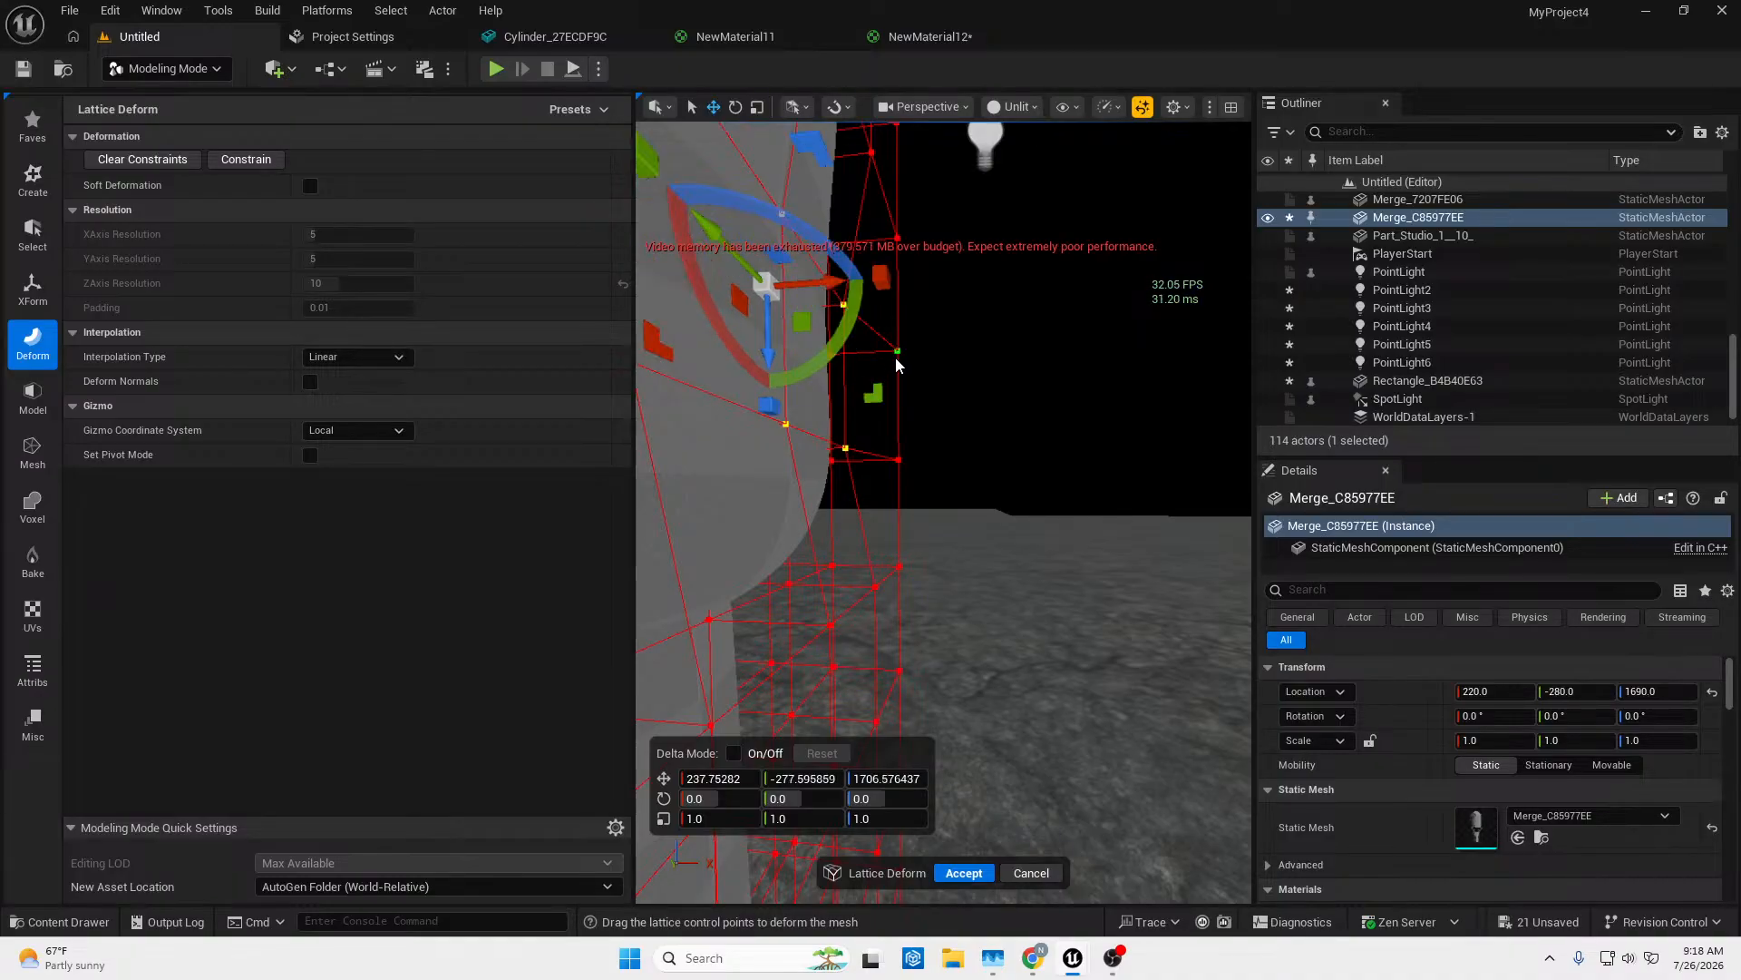
left_click(899, 460, "shift")
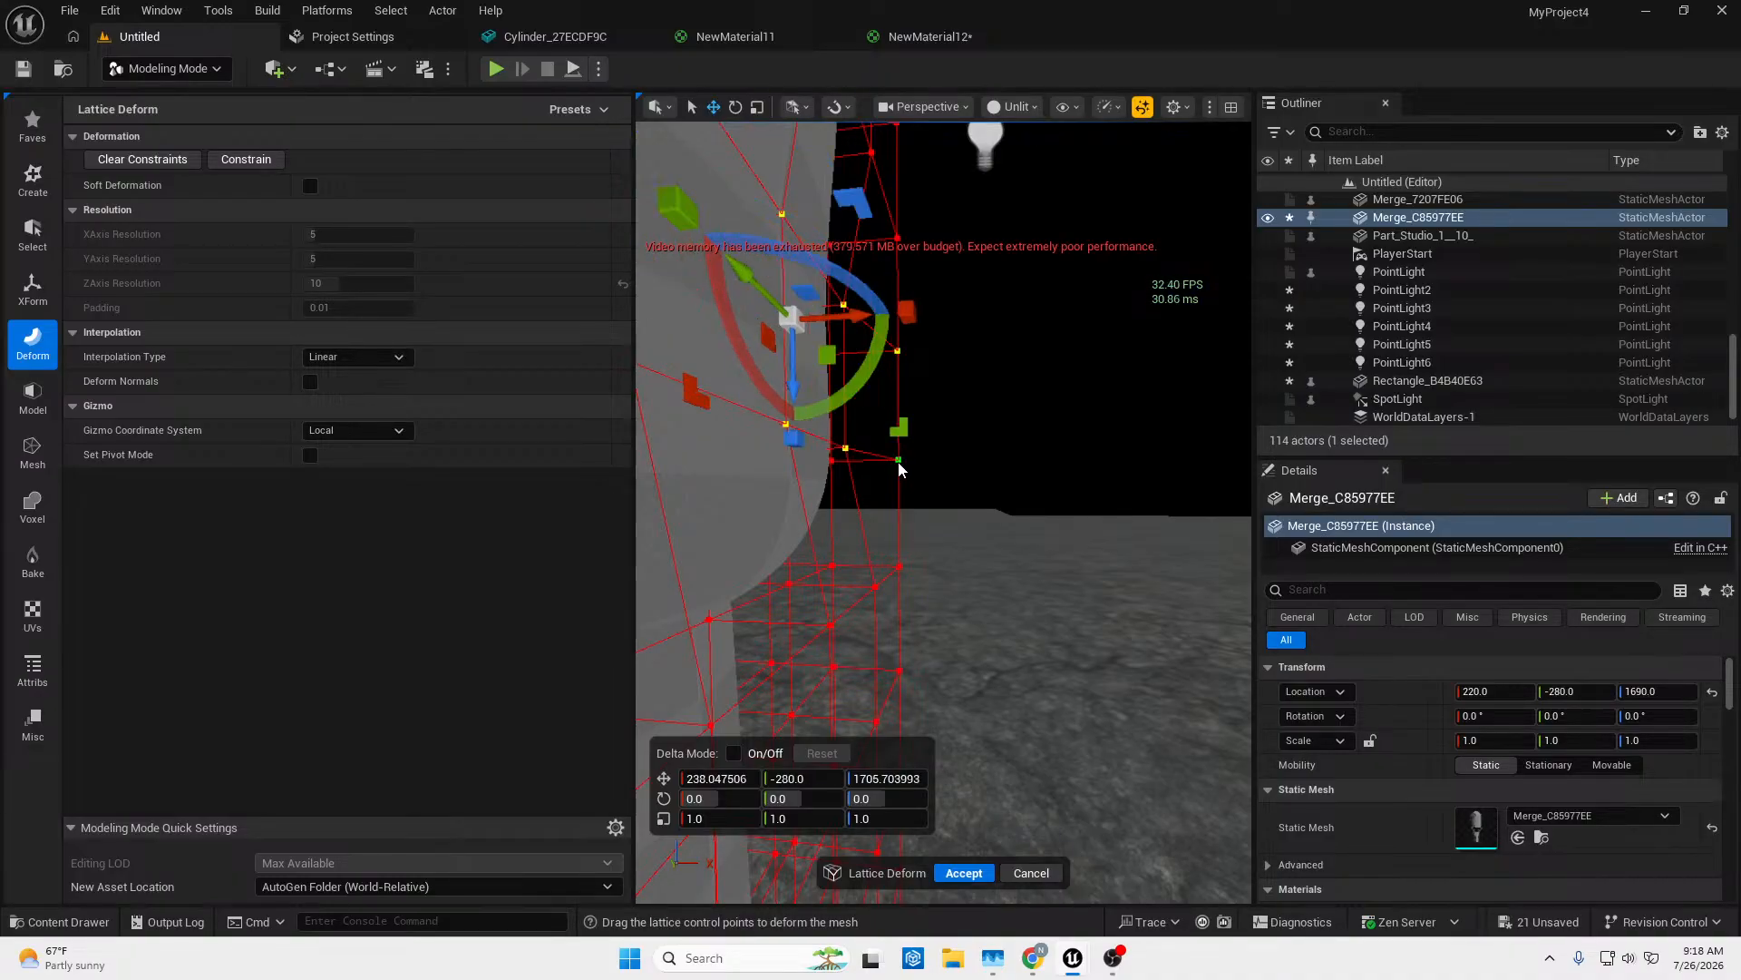
left_click(899, 568, "shift")
left_click(874, 586, "shift")
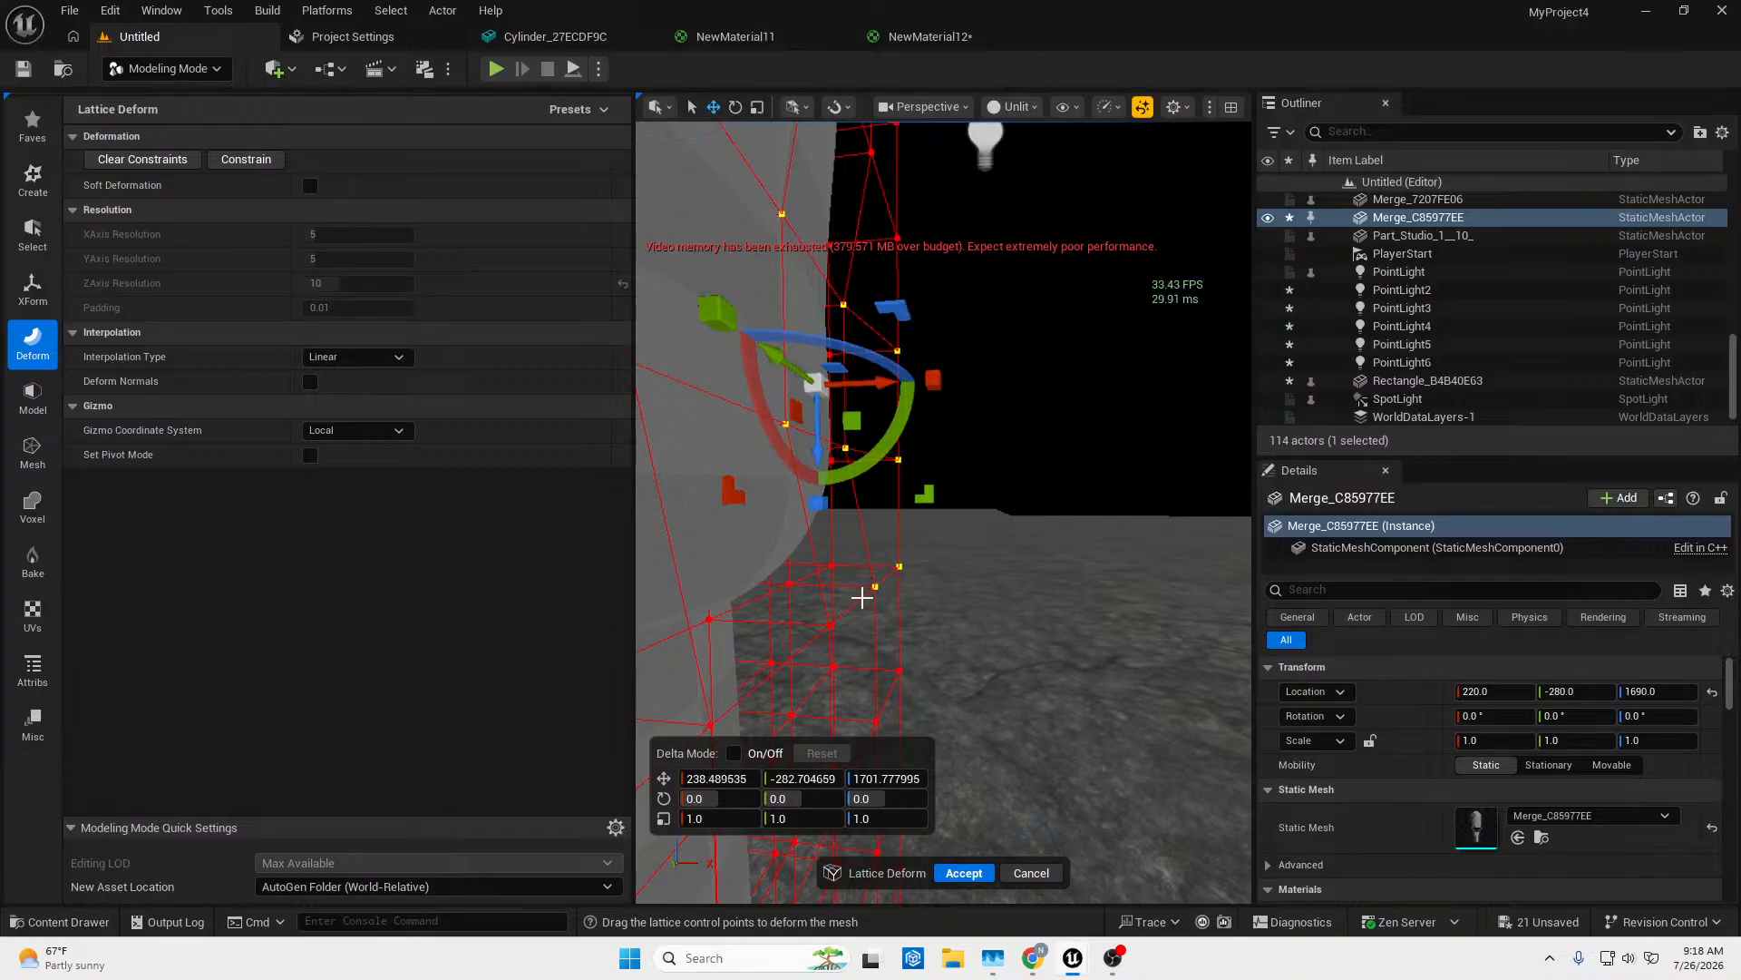
left_click(829, 627, "shift")
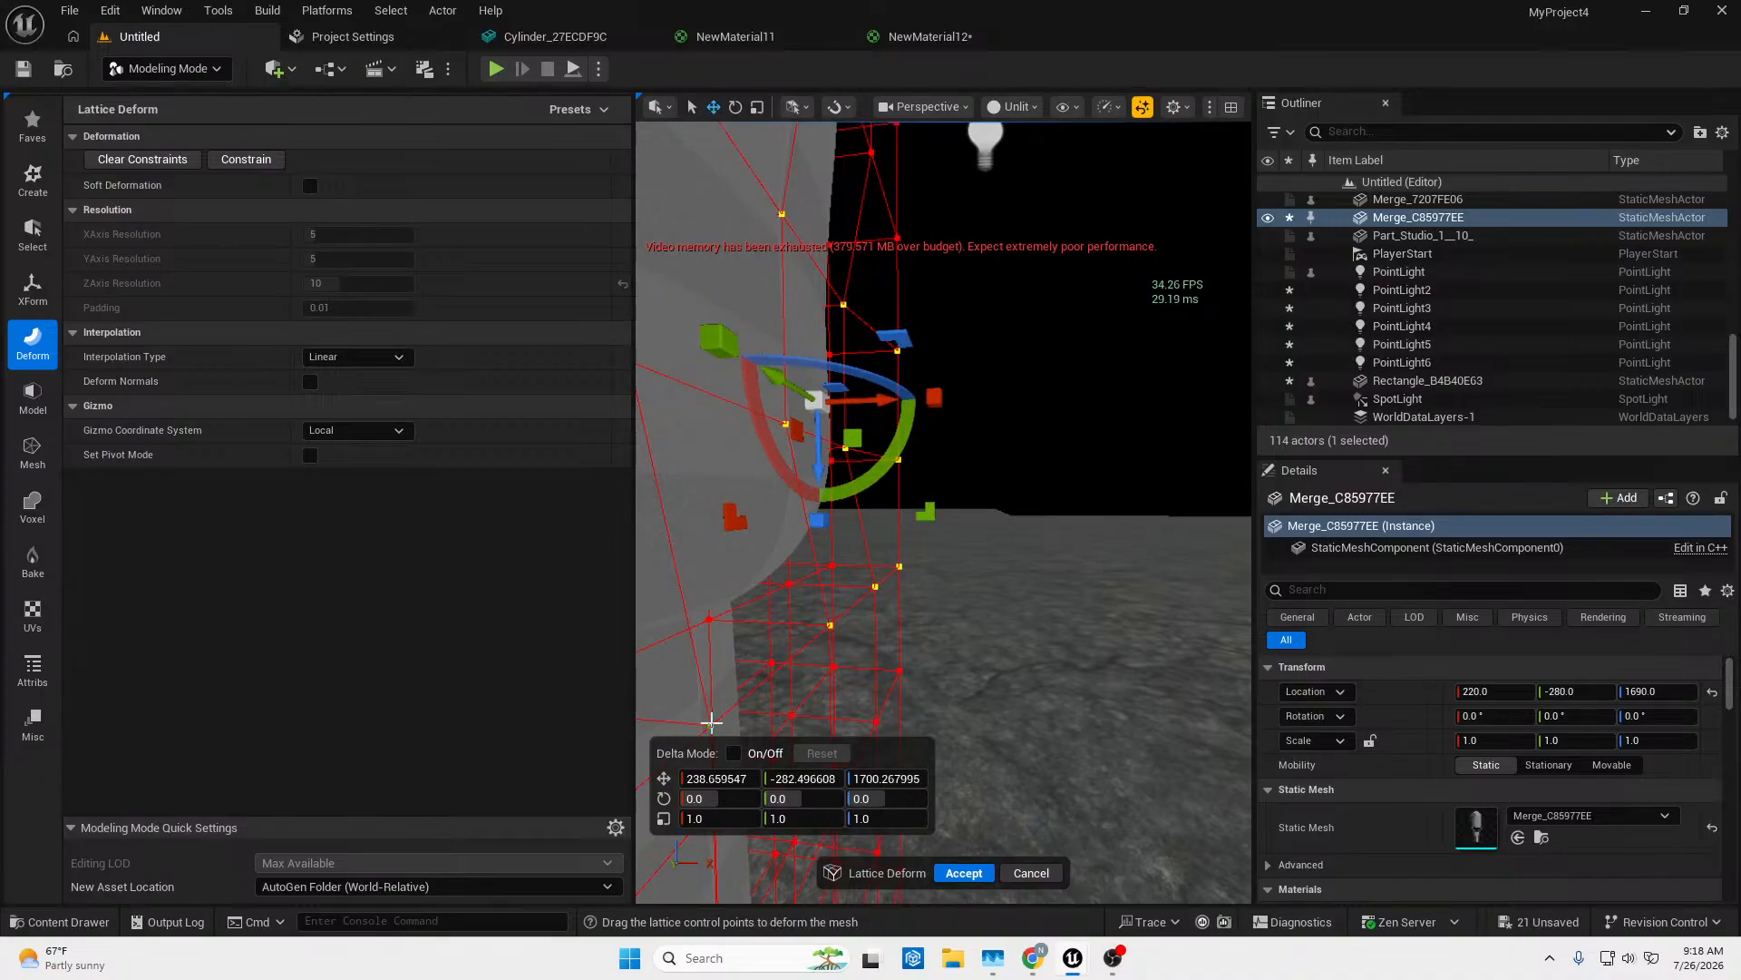
left_click(712, 723, "shift")
mouse_move(802, 659)
right_mouse_down()
mouse_move(952, 655)
mouse_move(808, 692)
right_mouse_up()
right_click_drag(814, 620, 720, 687)
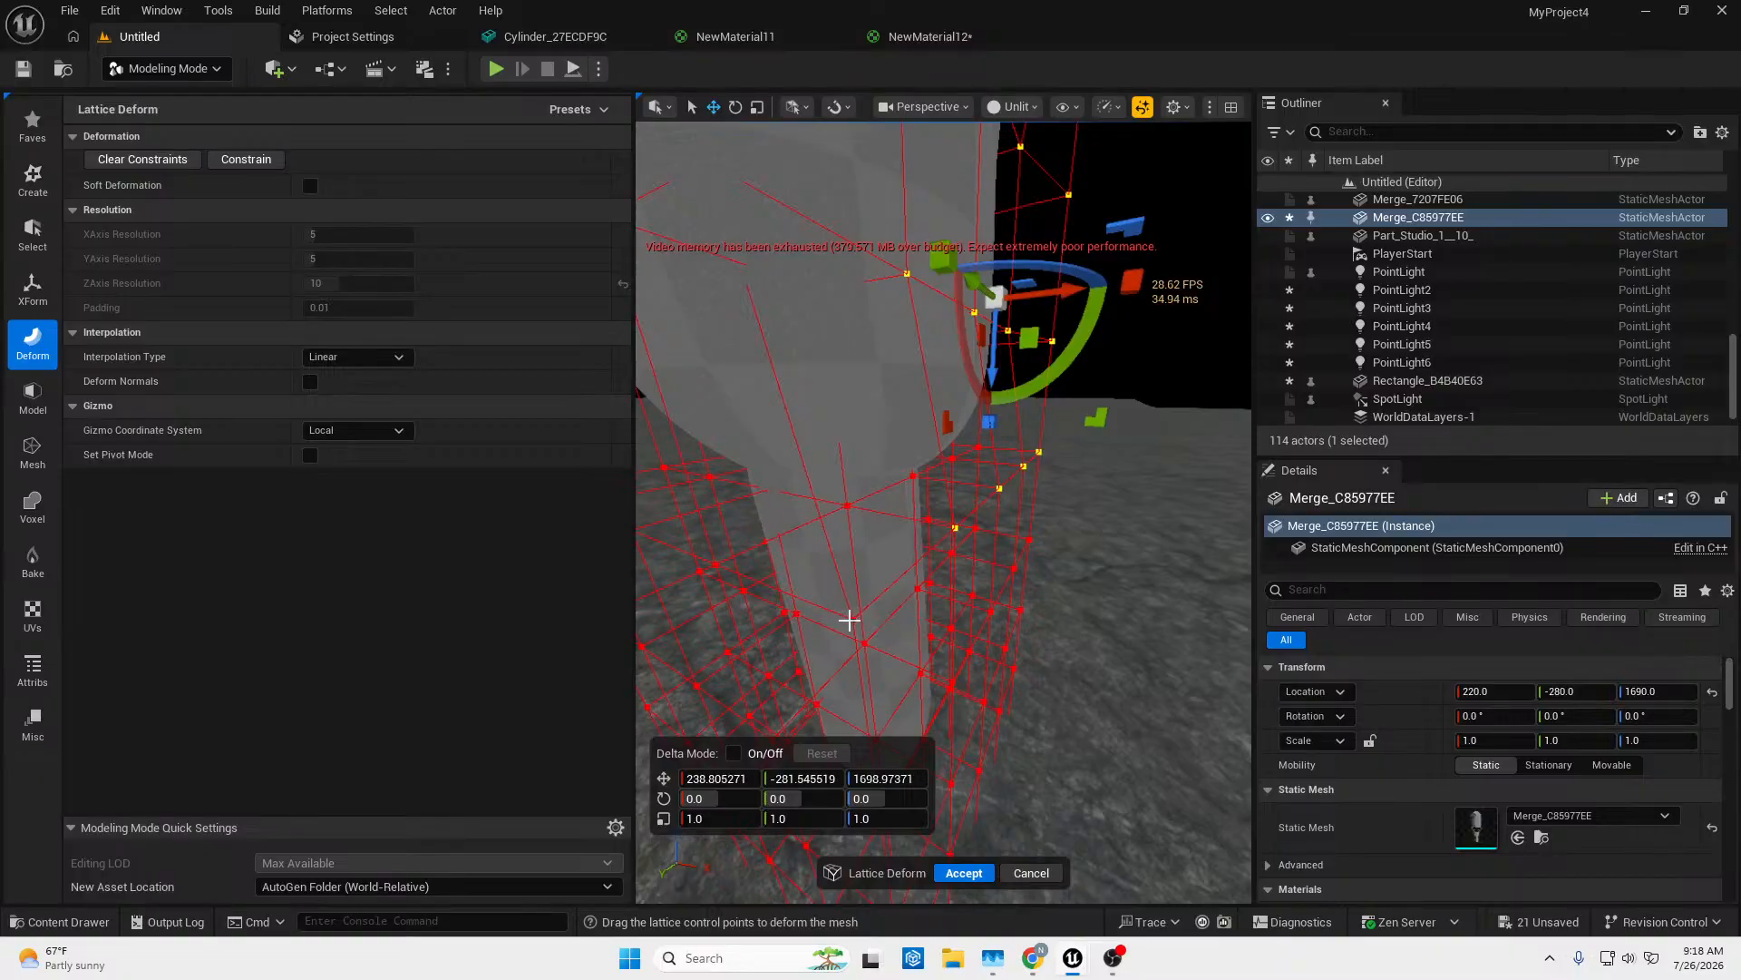
left_click(852, 621, "shift")
mouse_move(963, 568)
right_mouse_down()
mouse_move(969, 535)
mouse_move(929, 445)
mouse_move(979, 442)
mouse_move(984, 542)
mouse_move(1171, 585)
mouse_move(1189, 574)
mouse_move(984, 542)
right_mouse_up()
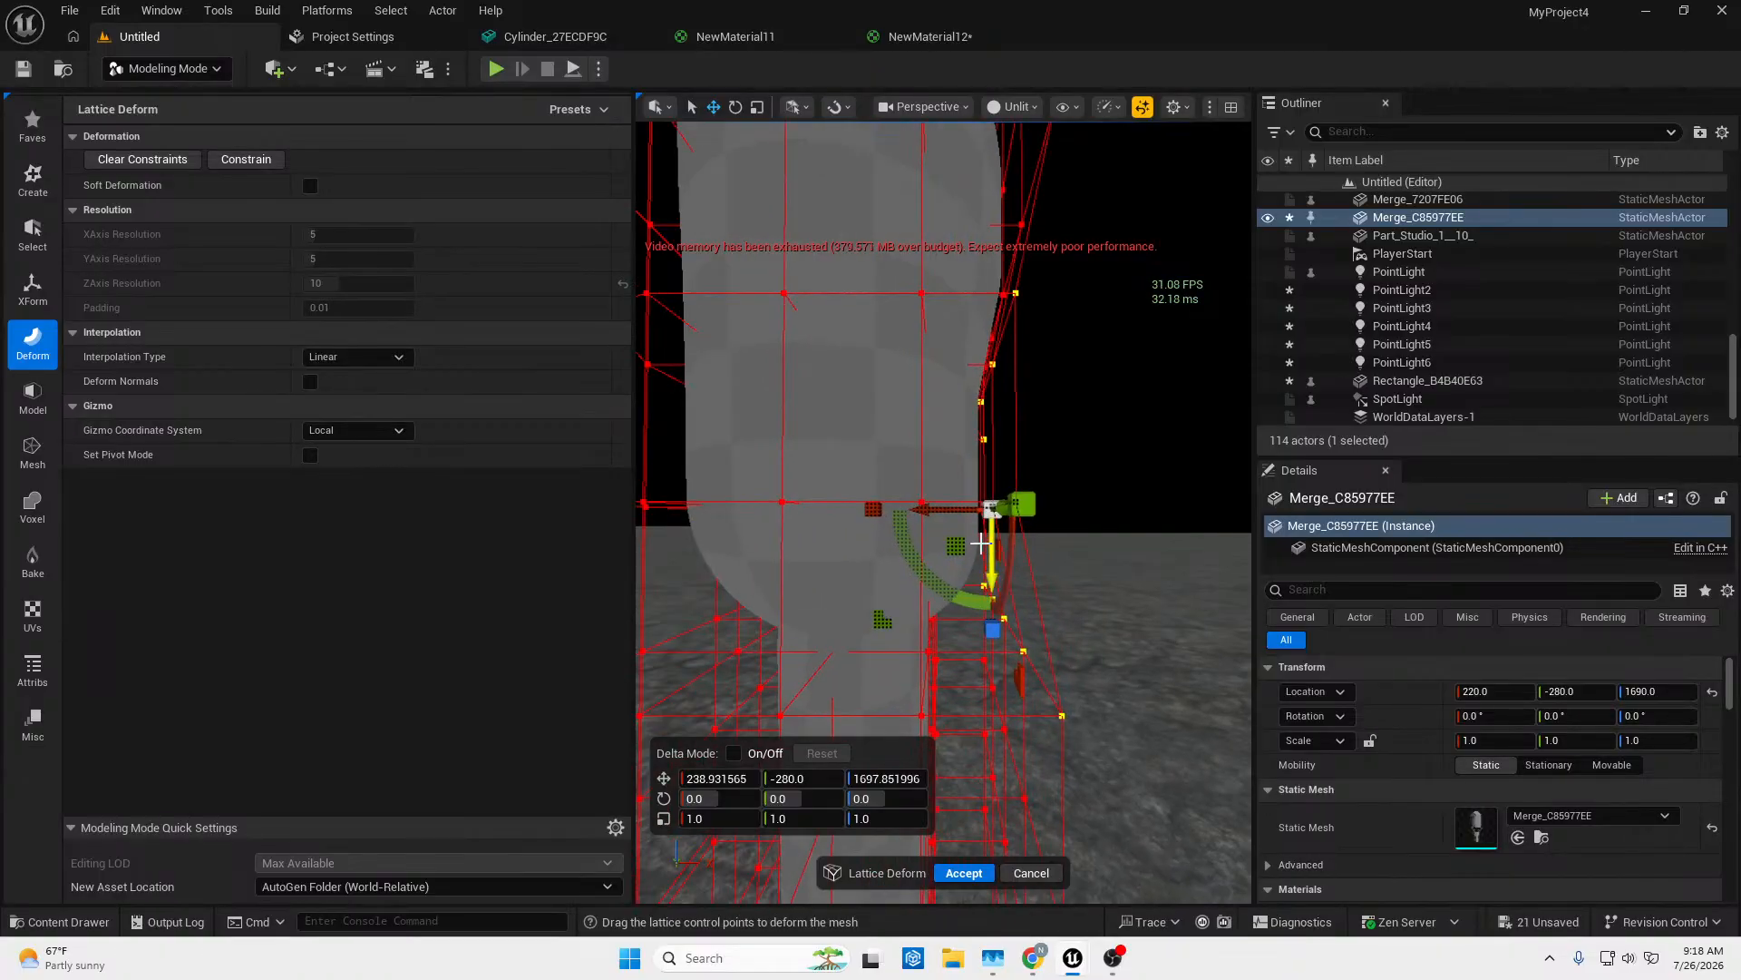
left_click(918, 513)
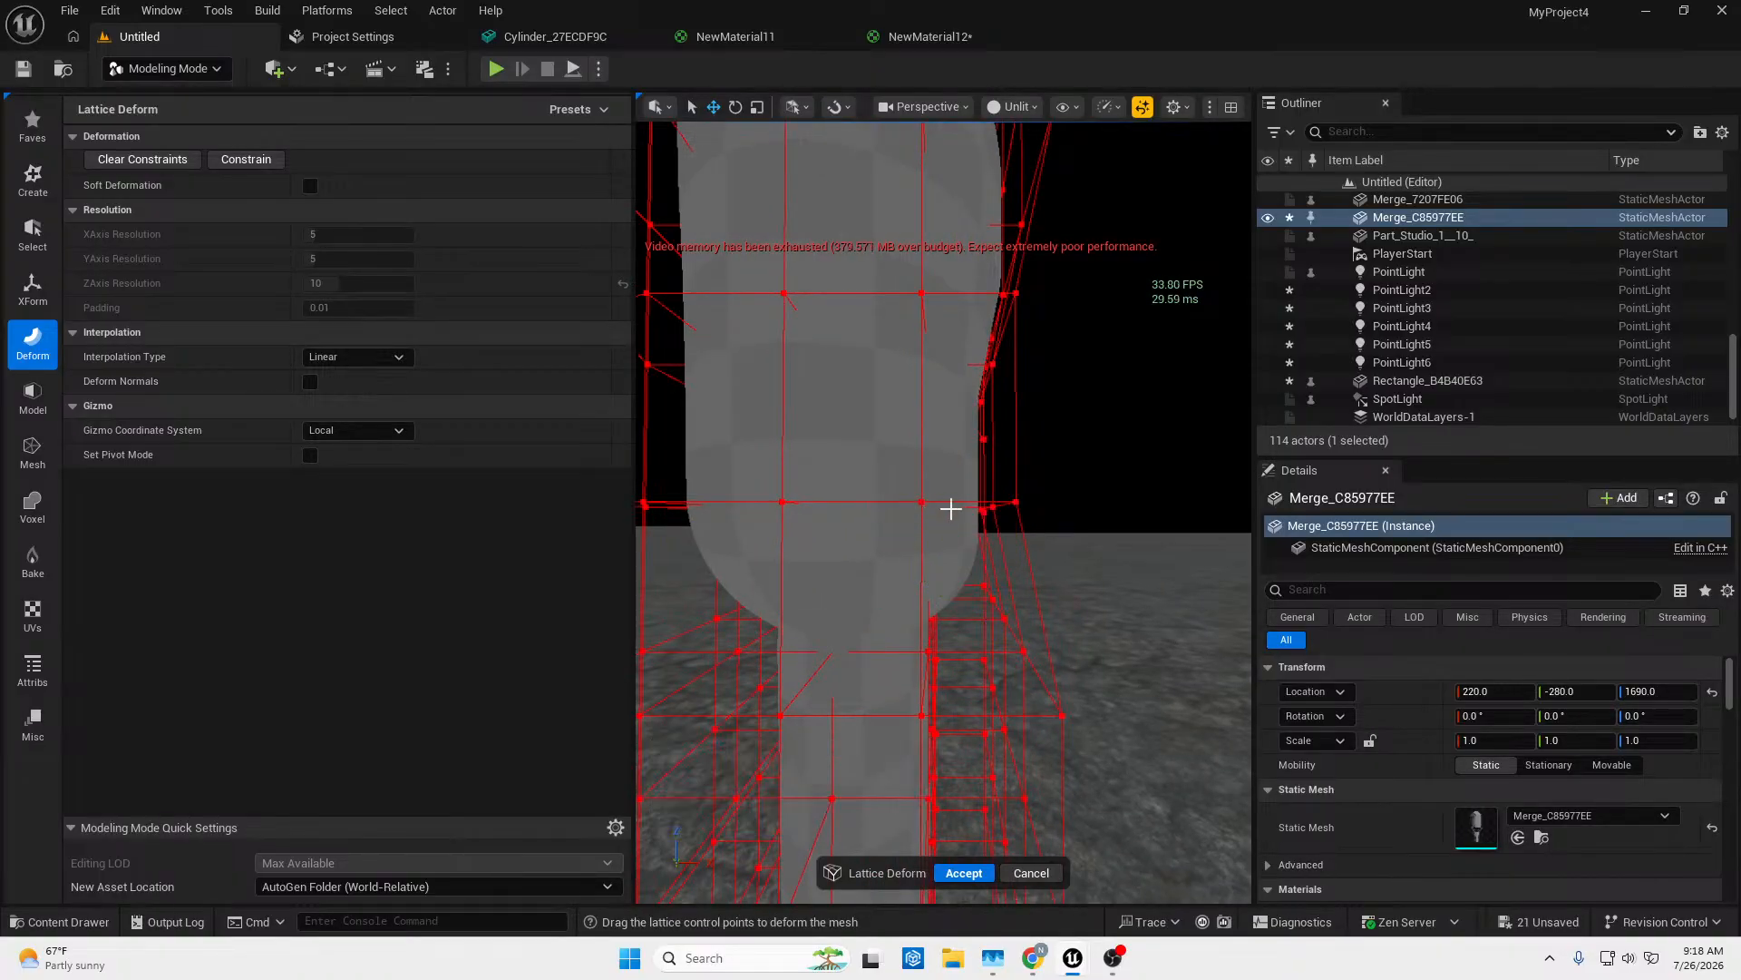
Select the control points on the +Y side of the mesh's lower wide part and move them inward along Y.
right_click_drag(1018, 527, 1135, 550)
key("s")
key("w")
key("s")
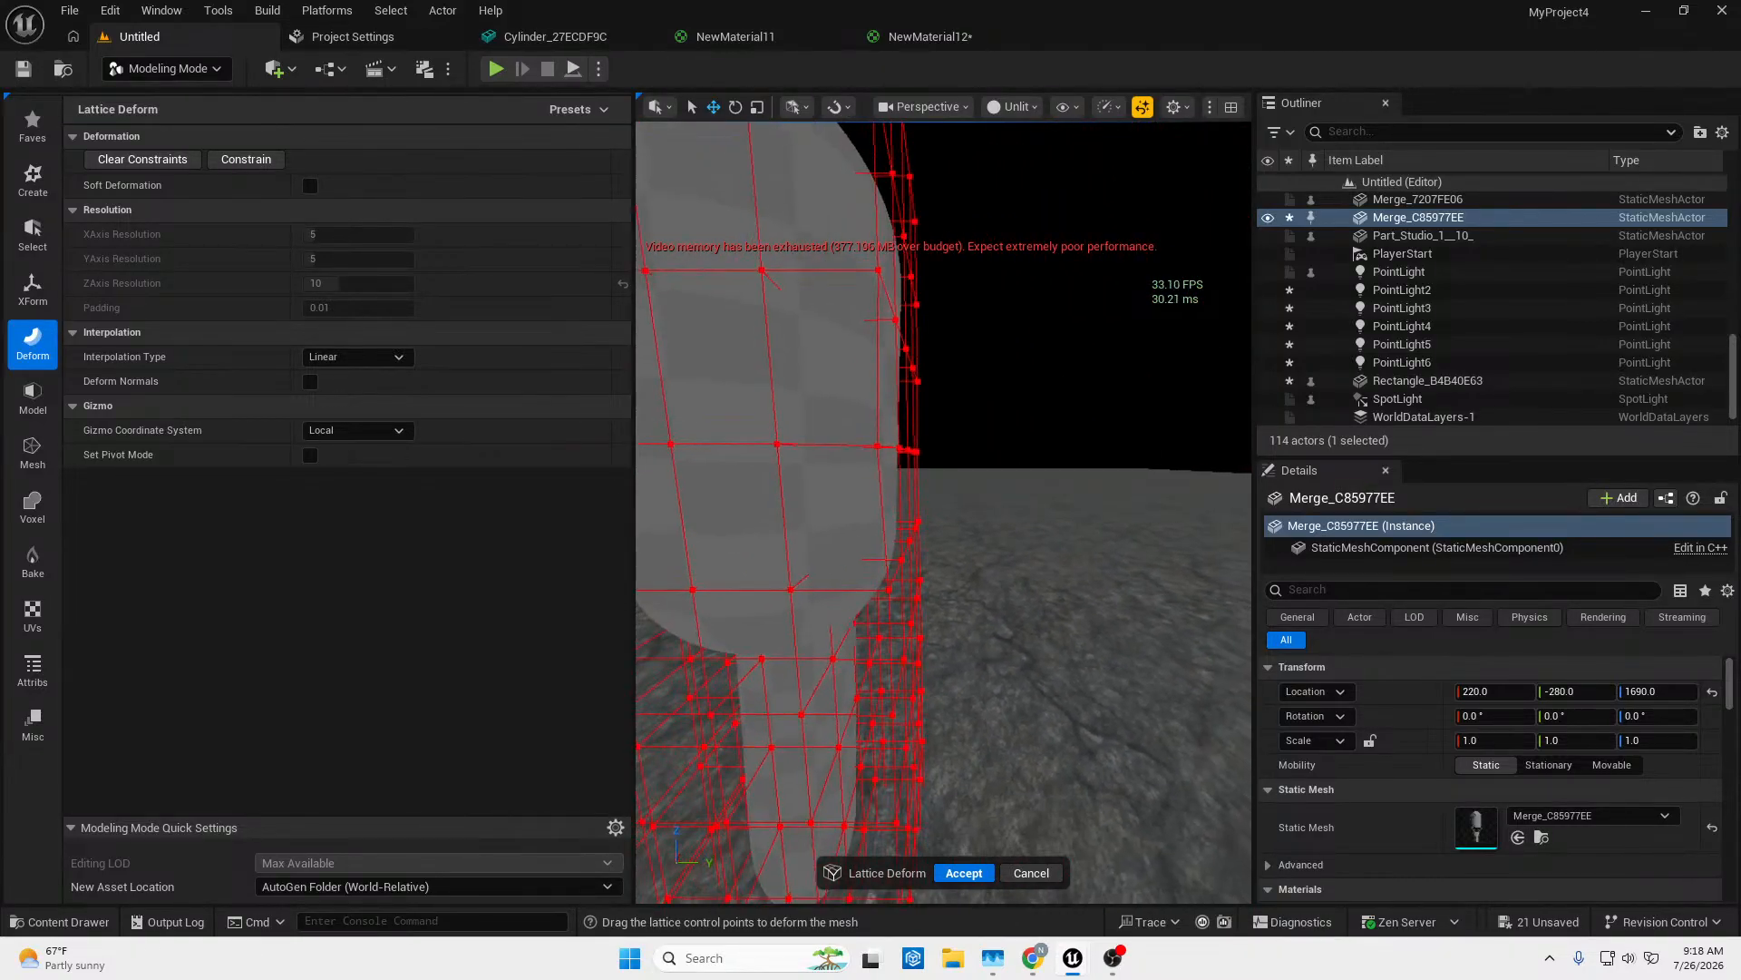
right_click_drag(940, 478, 903, 475)
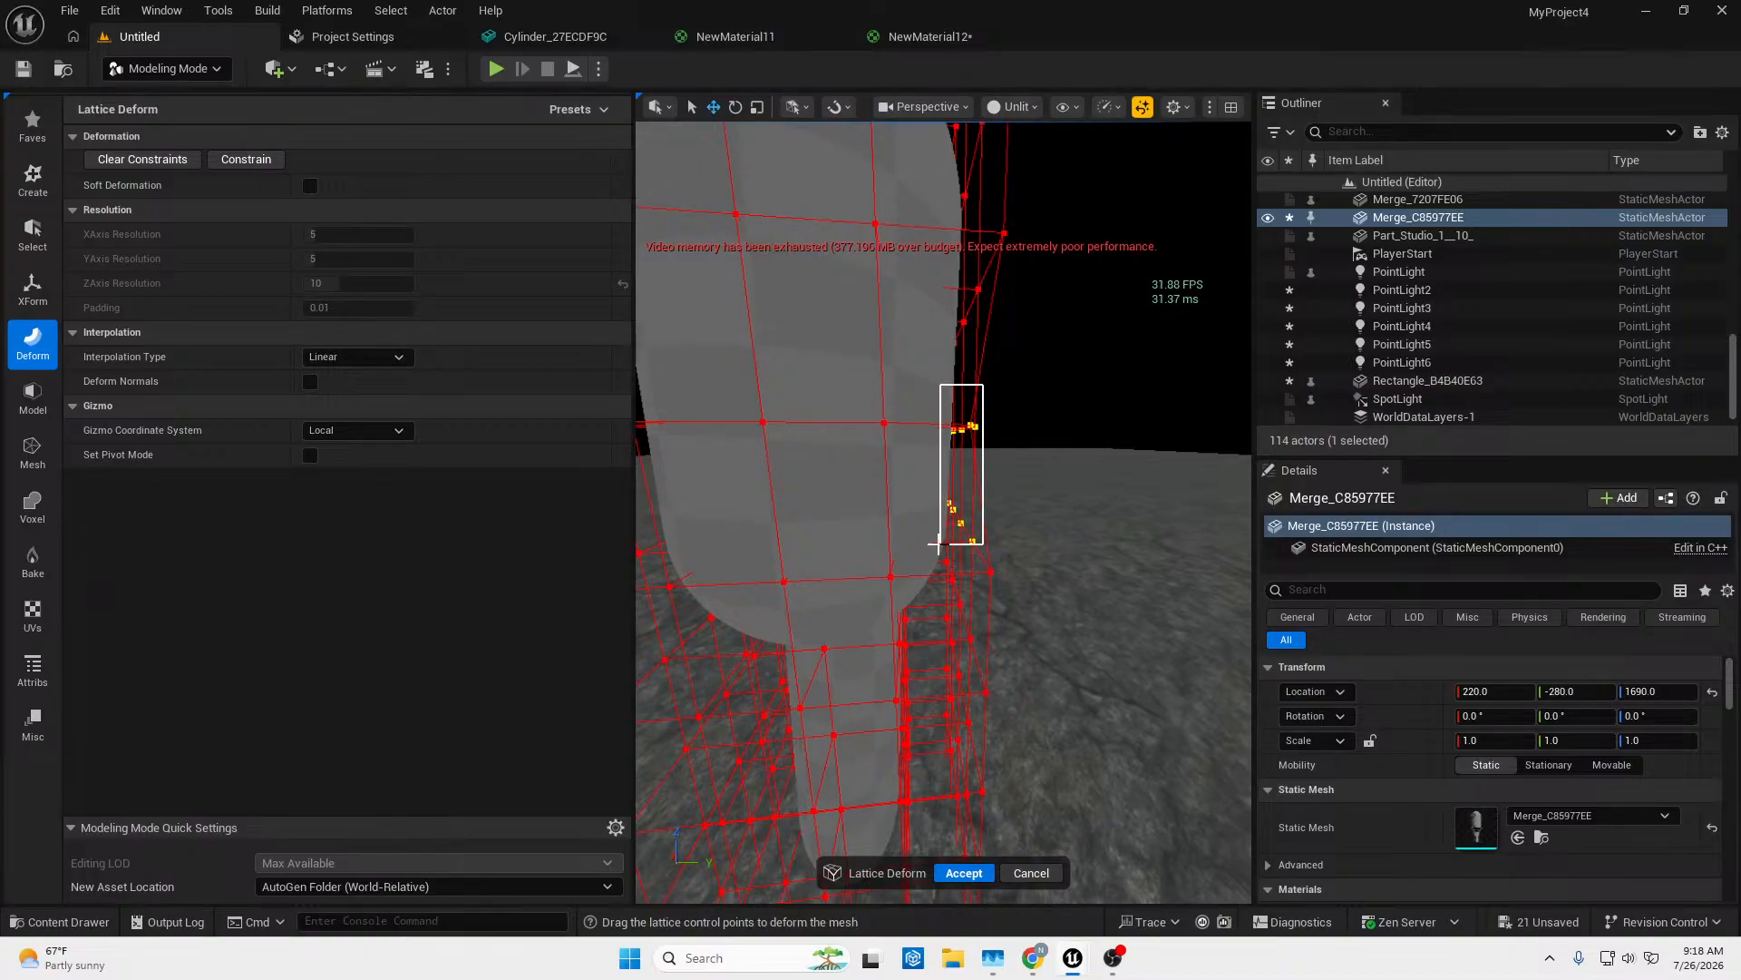
left_click_drag(939, 545, 940, 545)
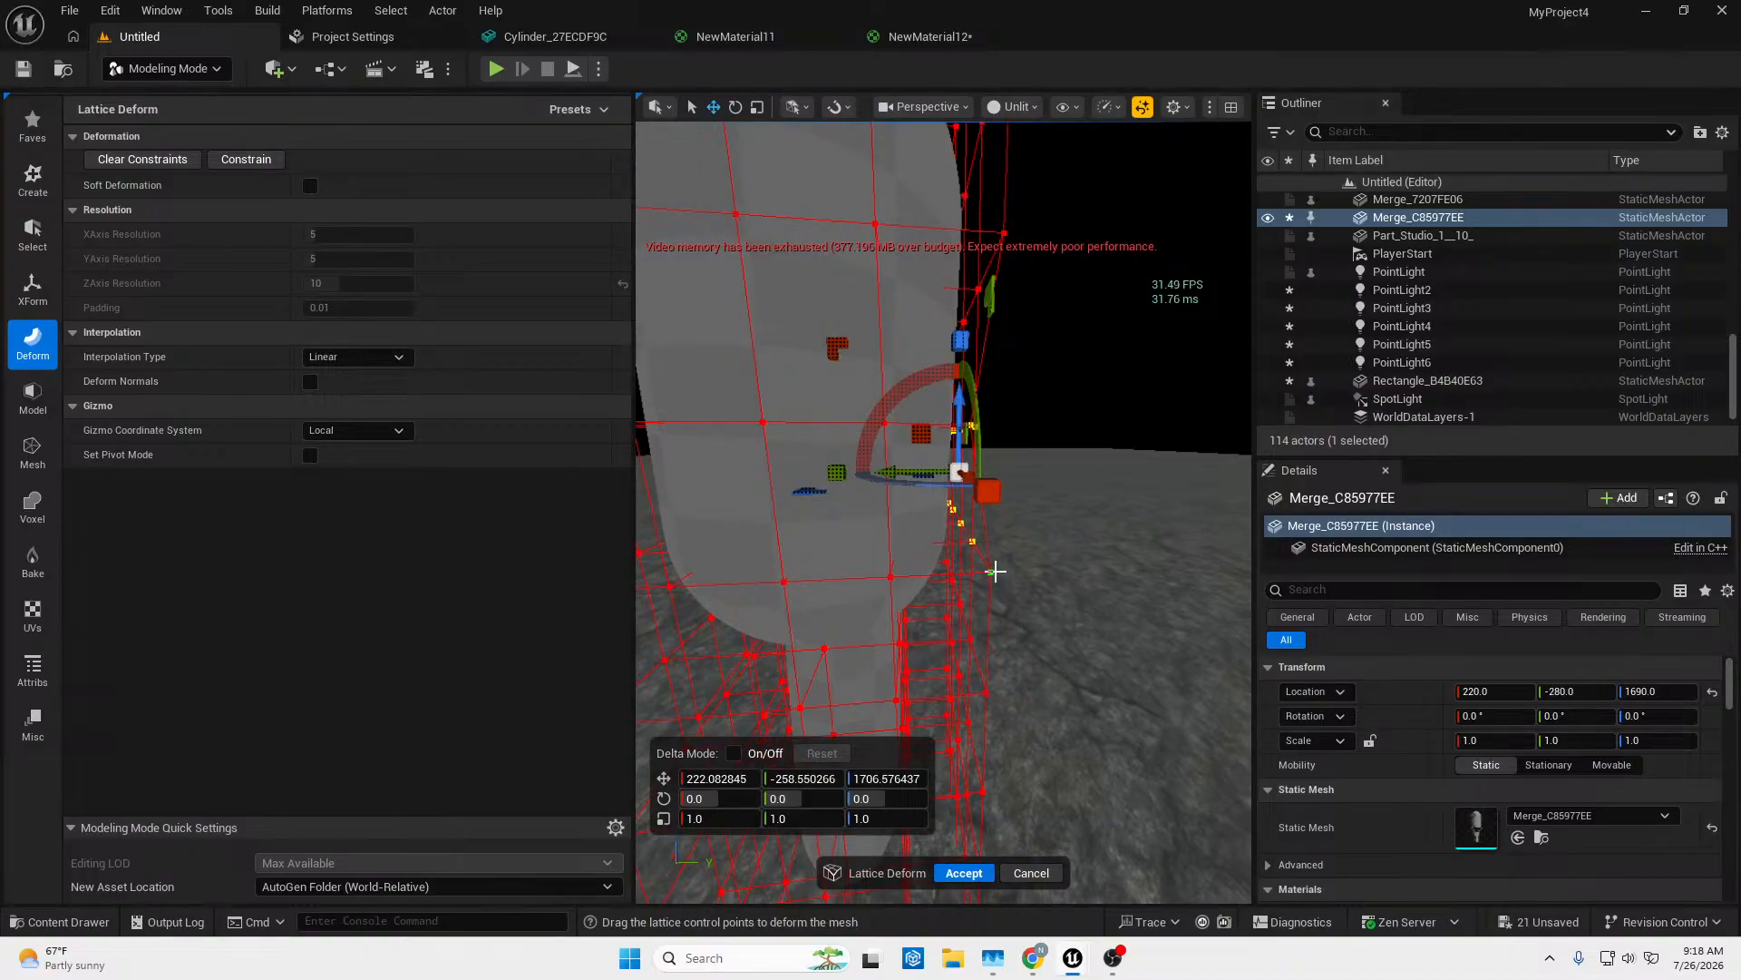
left_click(995, 572, "shift")
right_click_drag(1040, 555, 1070, 555)
right_click_drag(848, 478, 835, 478)
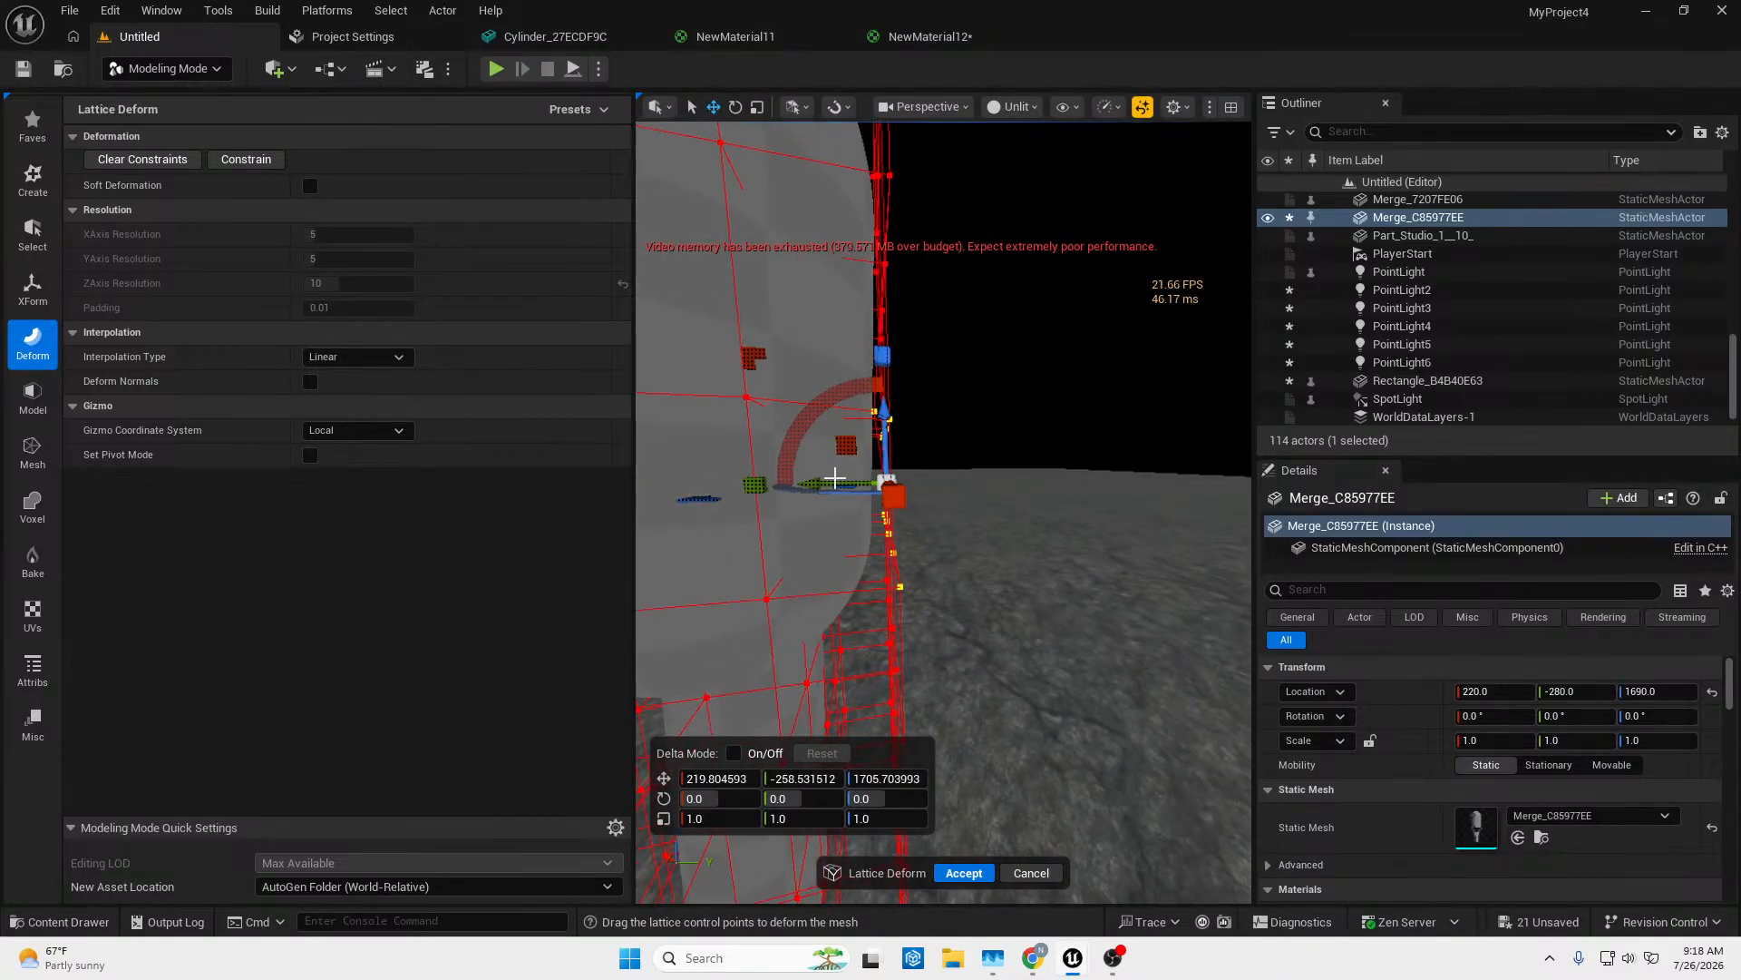
left_click_drag(812, 485, 763, 487)
Select the control points on the -Y side of the lower wide part and move them about 7 units inward, to about Y -294.63.
right_click_drag(914, 528, 998, 488)
key("w")
left_click(934, 453)
key("s")
key("w")
key("s")
key("w")
key("w")
key("s")
key("e")
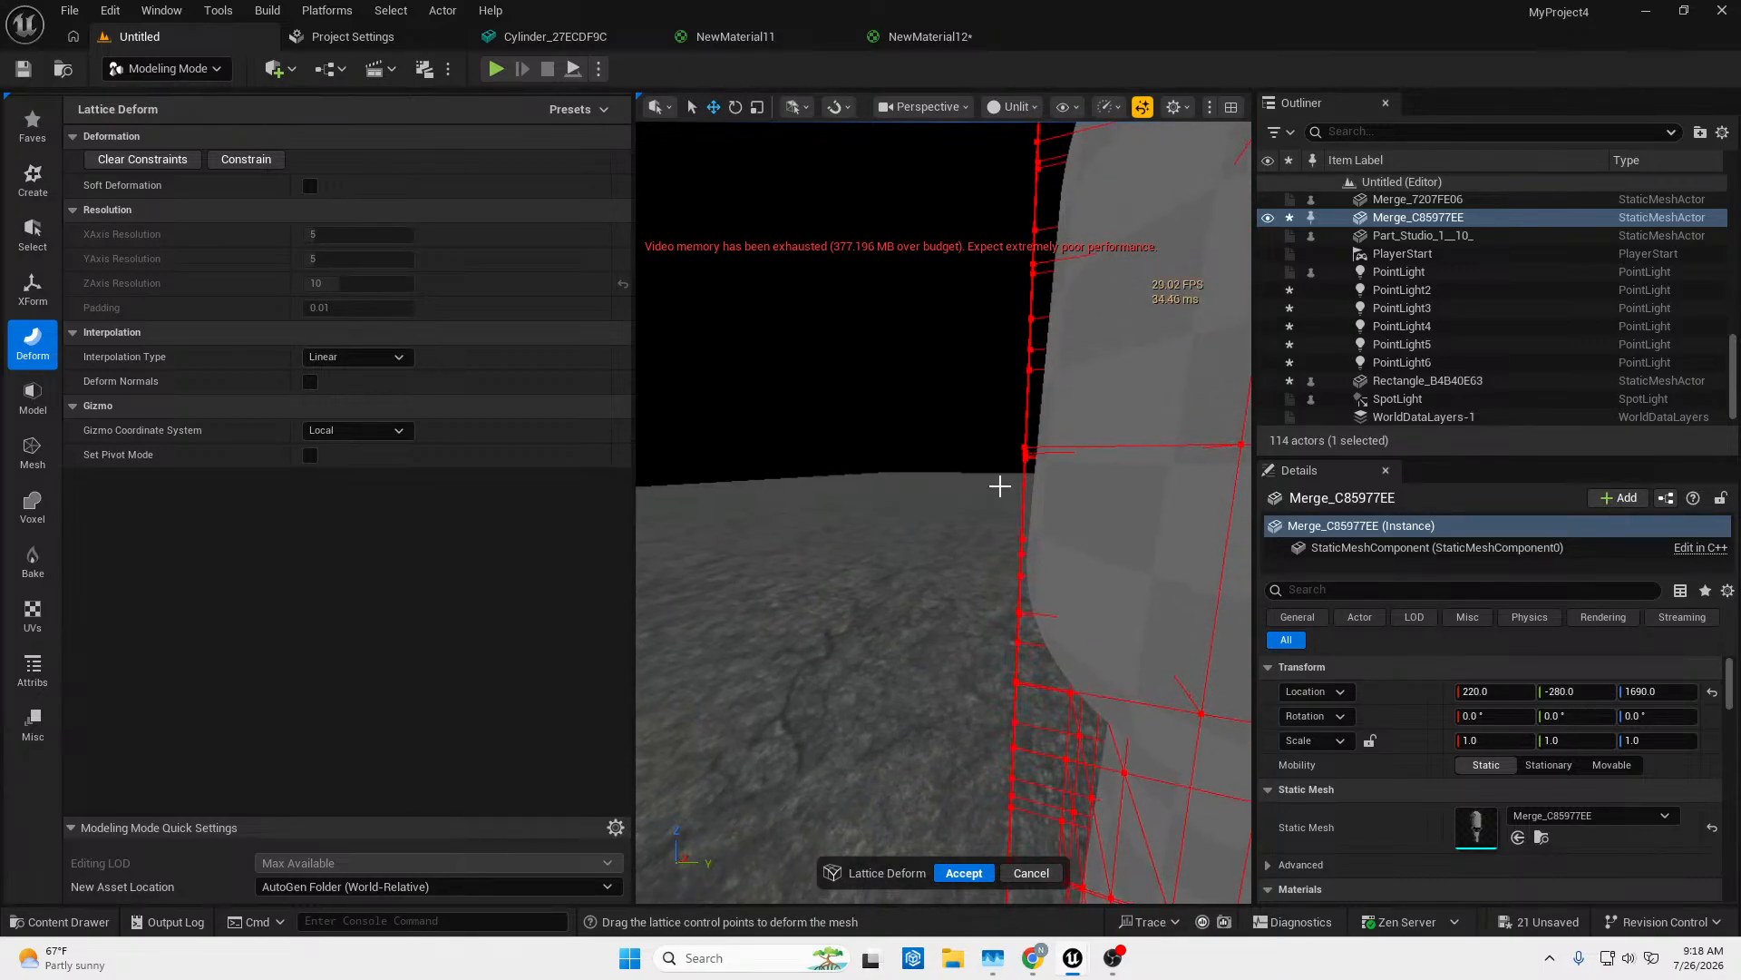
left_click_drag(991, 423, 1028, 668)
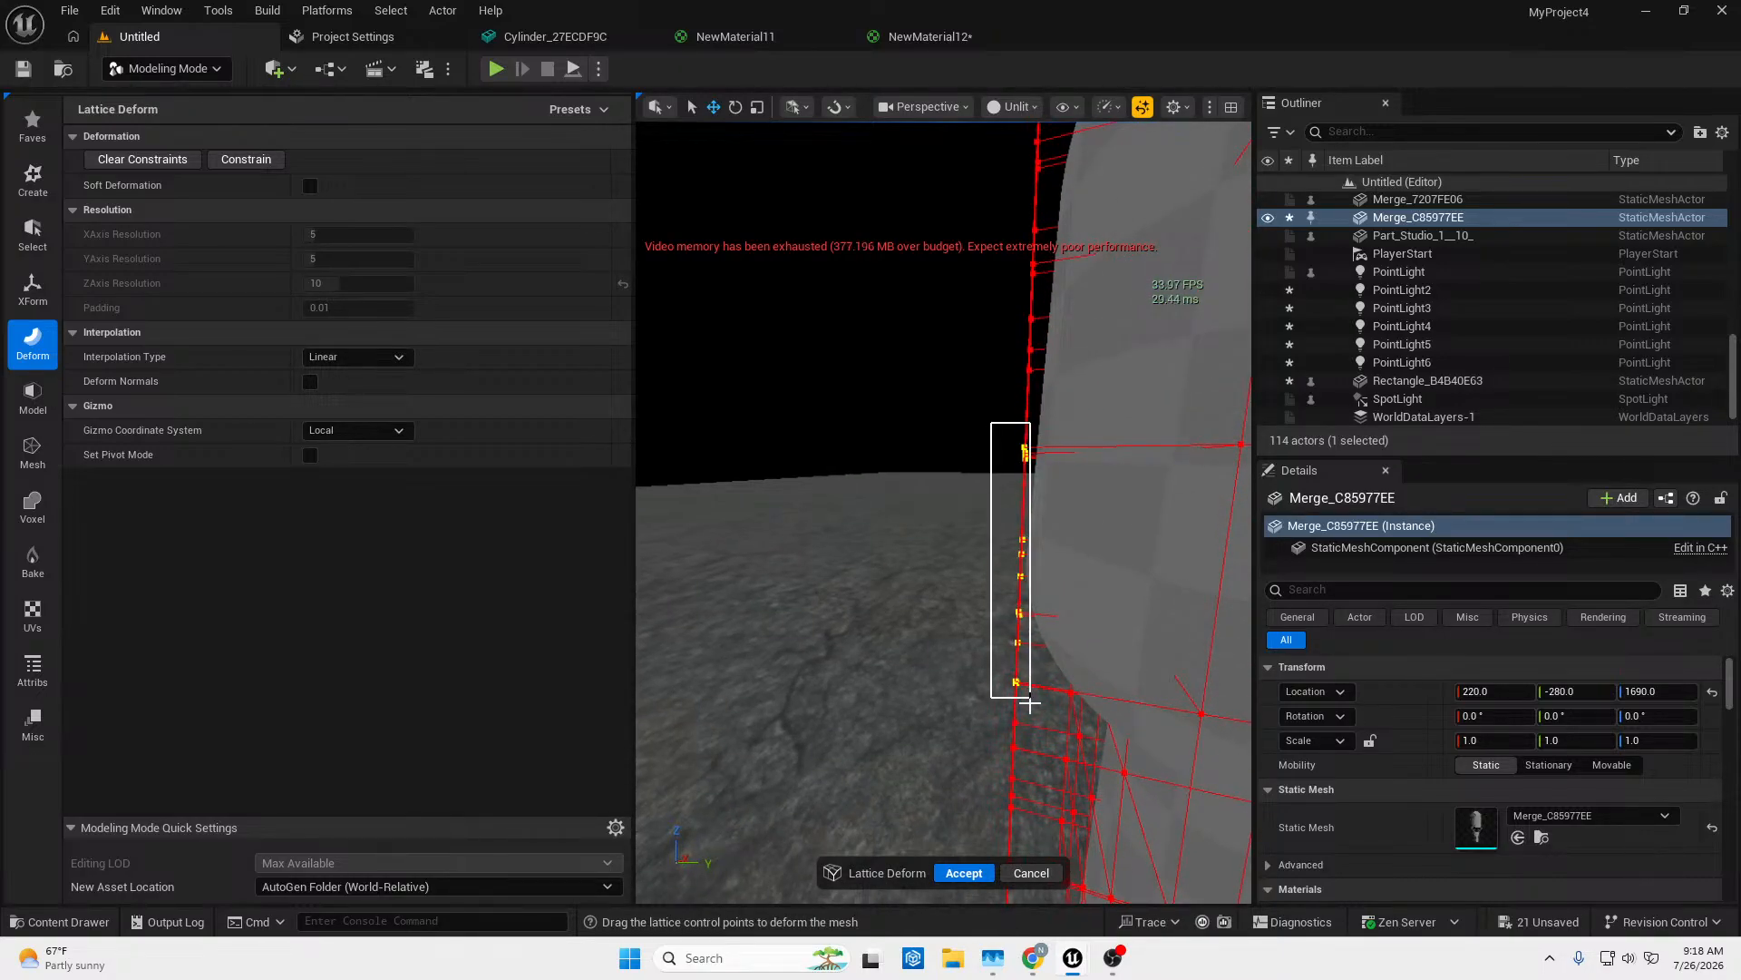
left_click_drag(1039, 501, 1040, 499)
right_click_drag(1037, 500, 1063, 516)
key("q")
key("q")
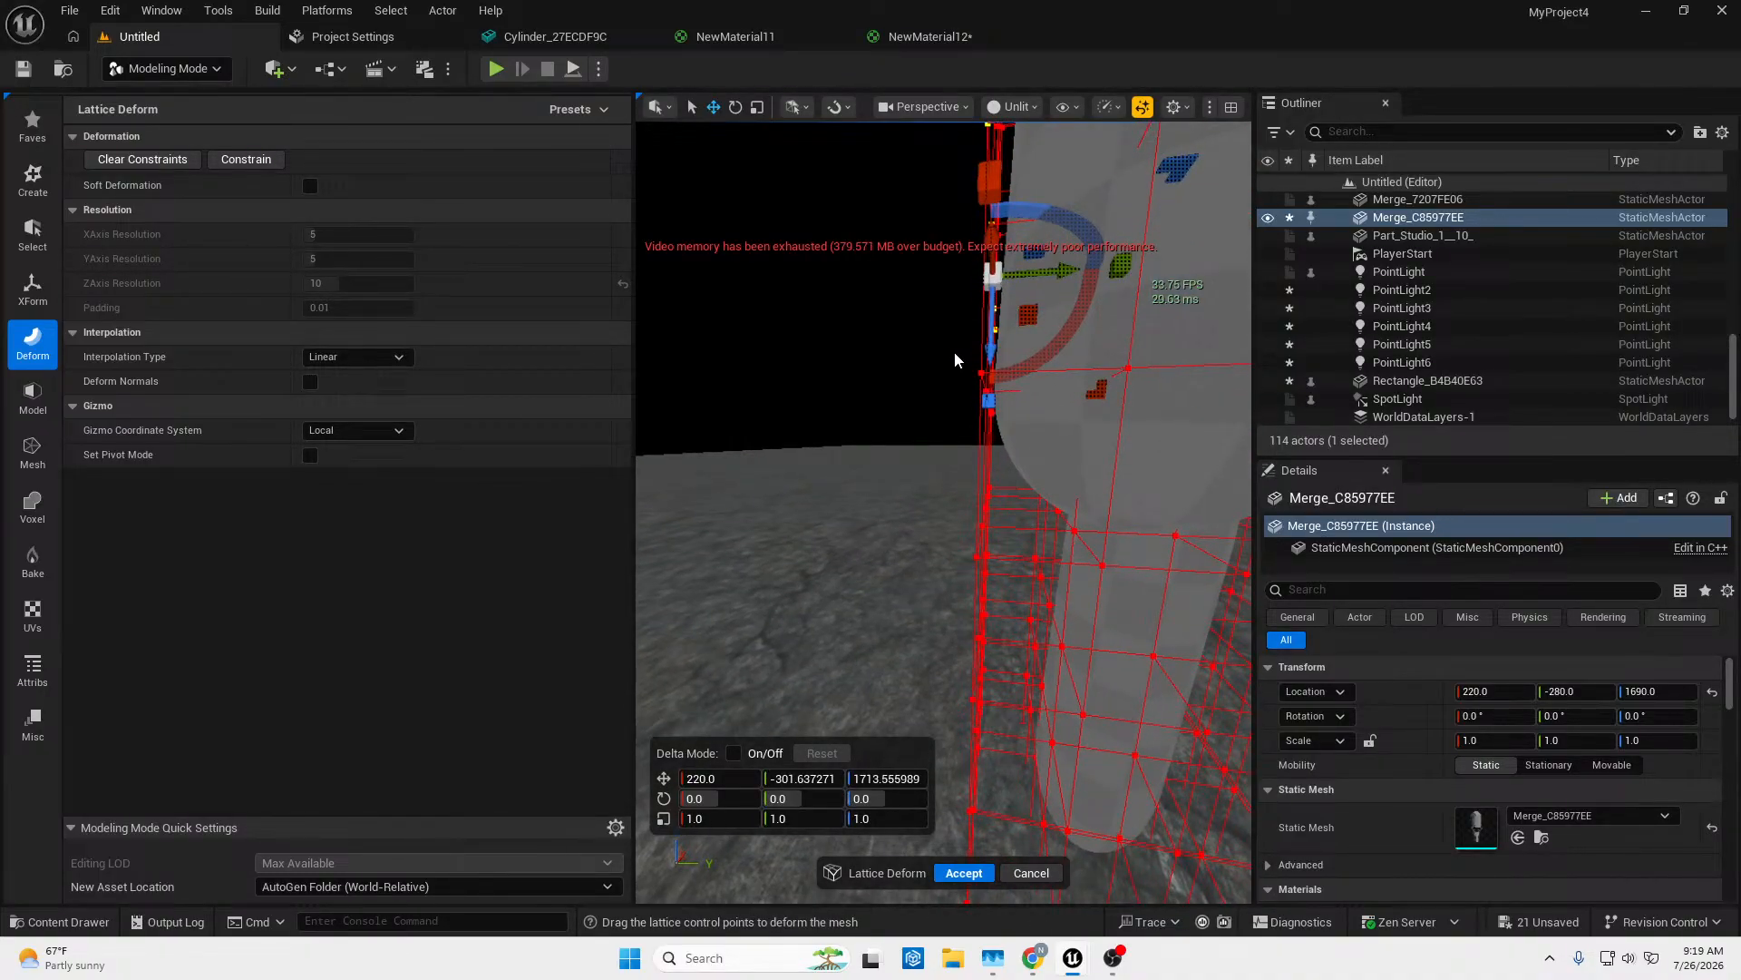
left_click_drag(992, 346, 1016, 443)
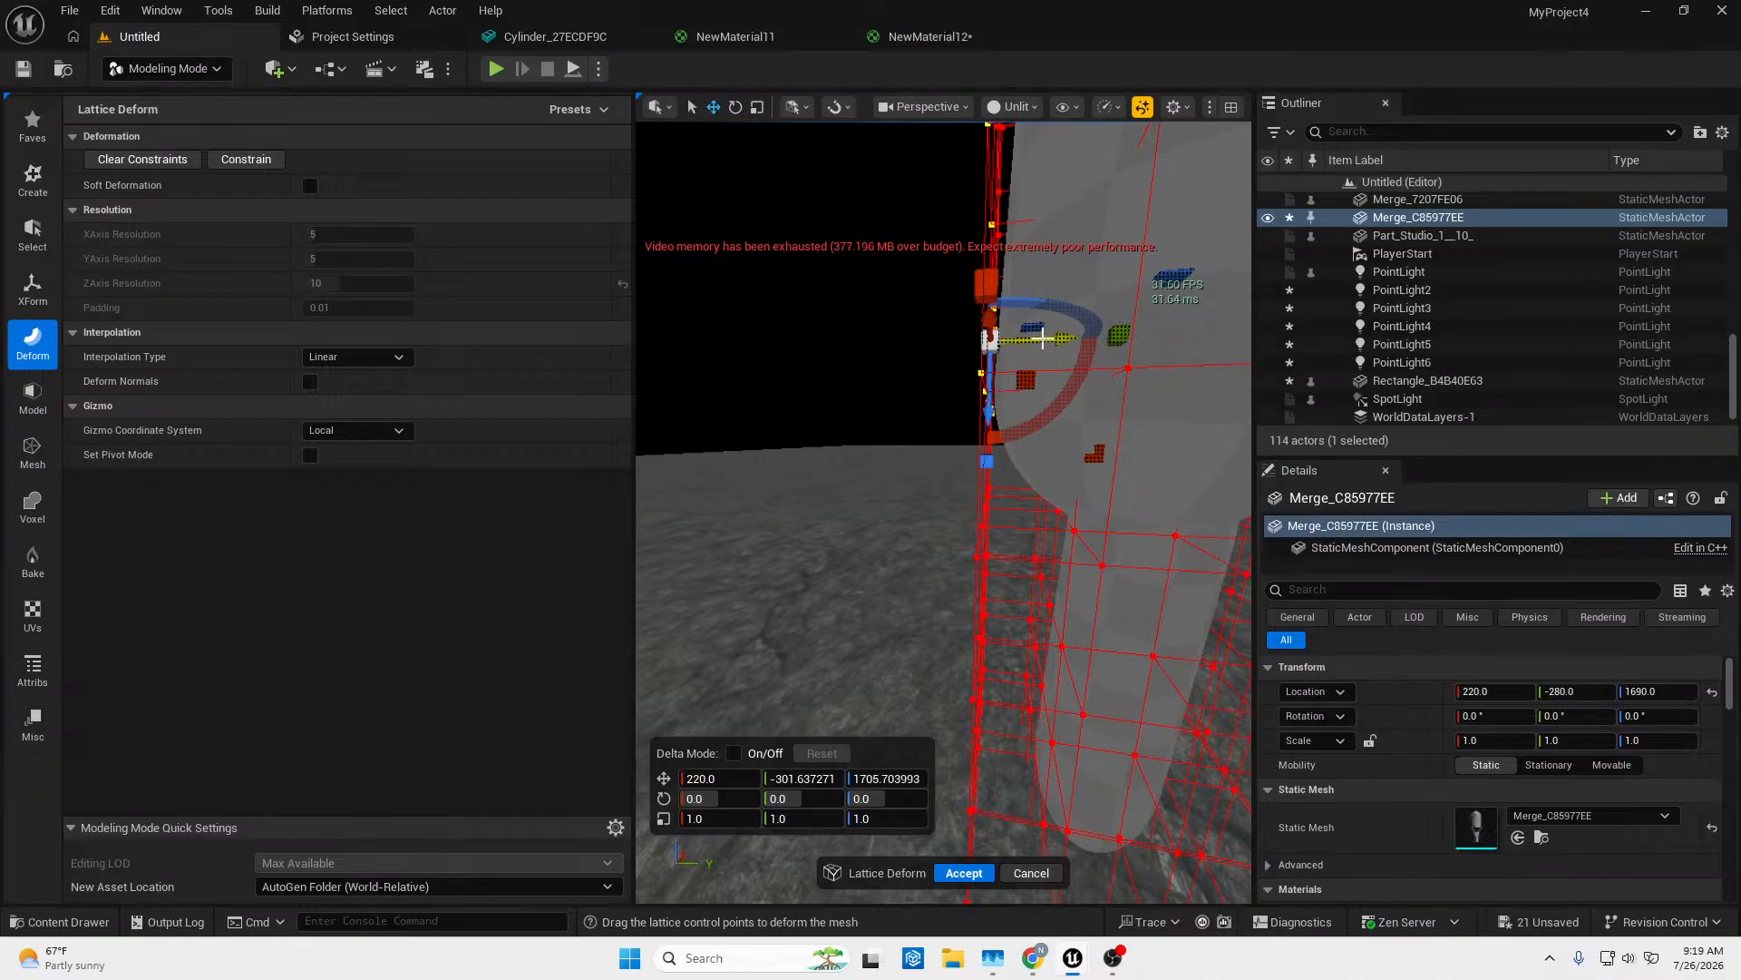
left_click_drag(1043, 338, 1100, 342)
Clear the control point selection and examine the tapered shape of the mesh from several sides.
right_click_drag(1100, 342, 1020, 411)
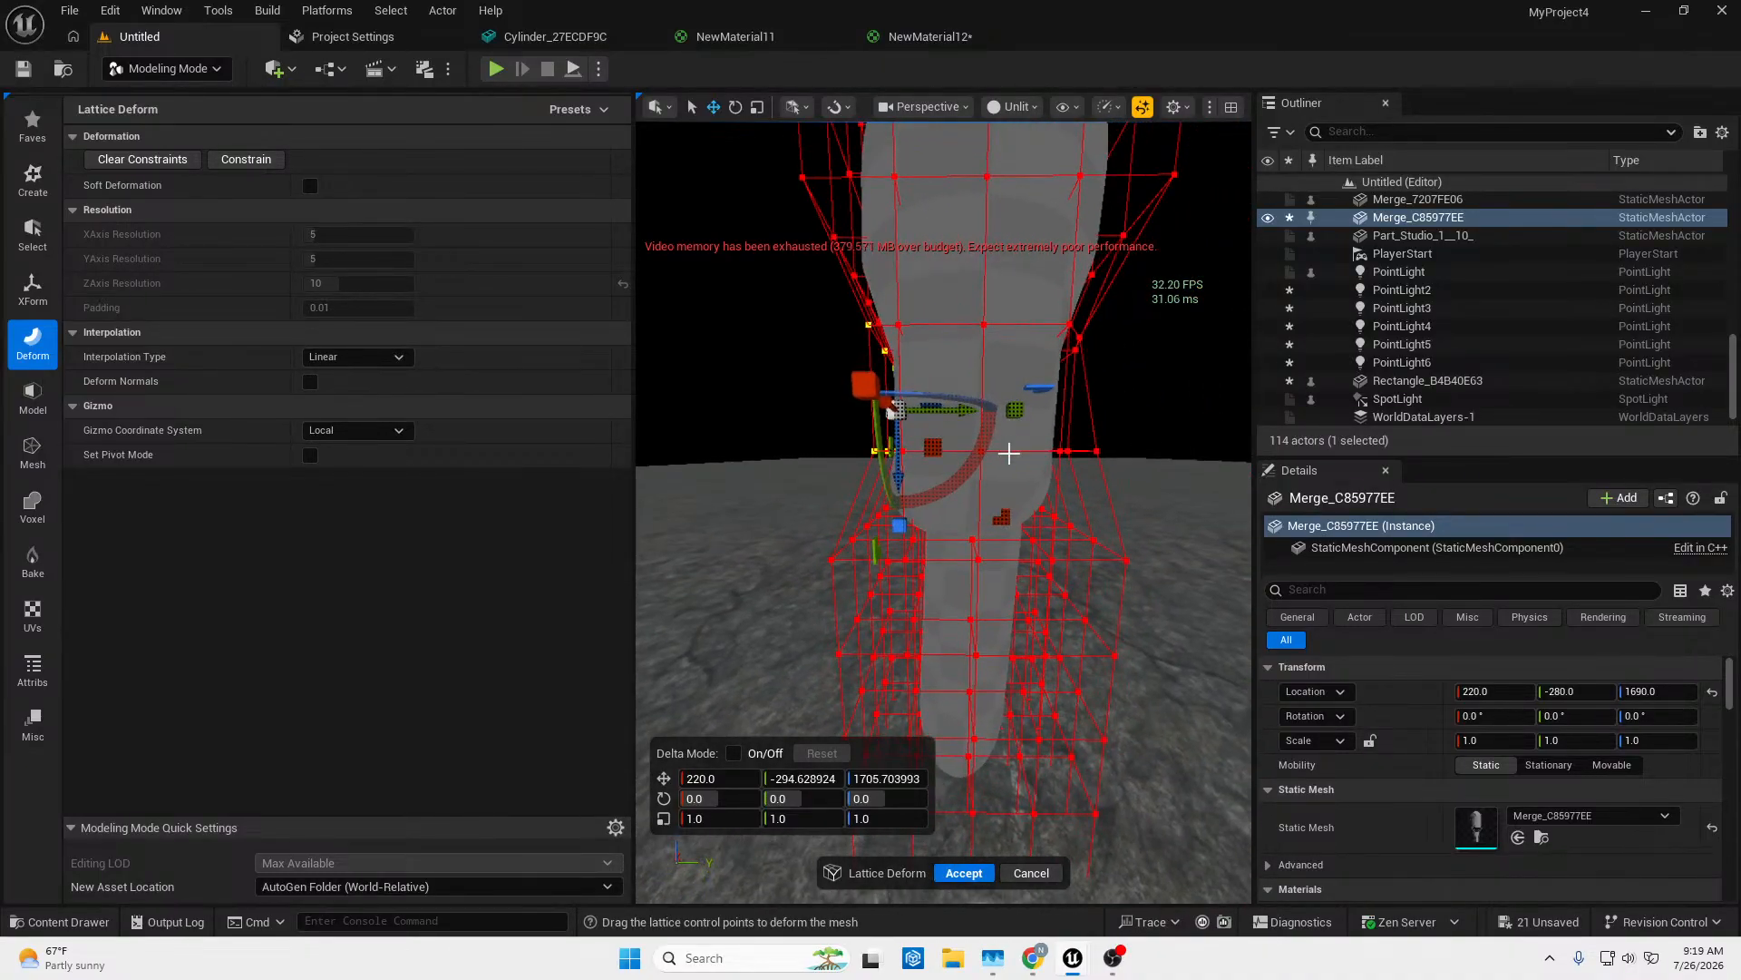
scroll(1009, 453, "down", 6)
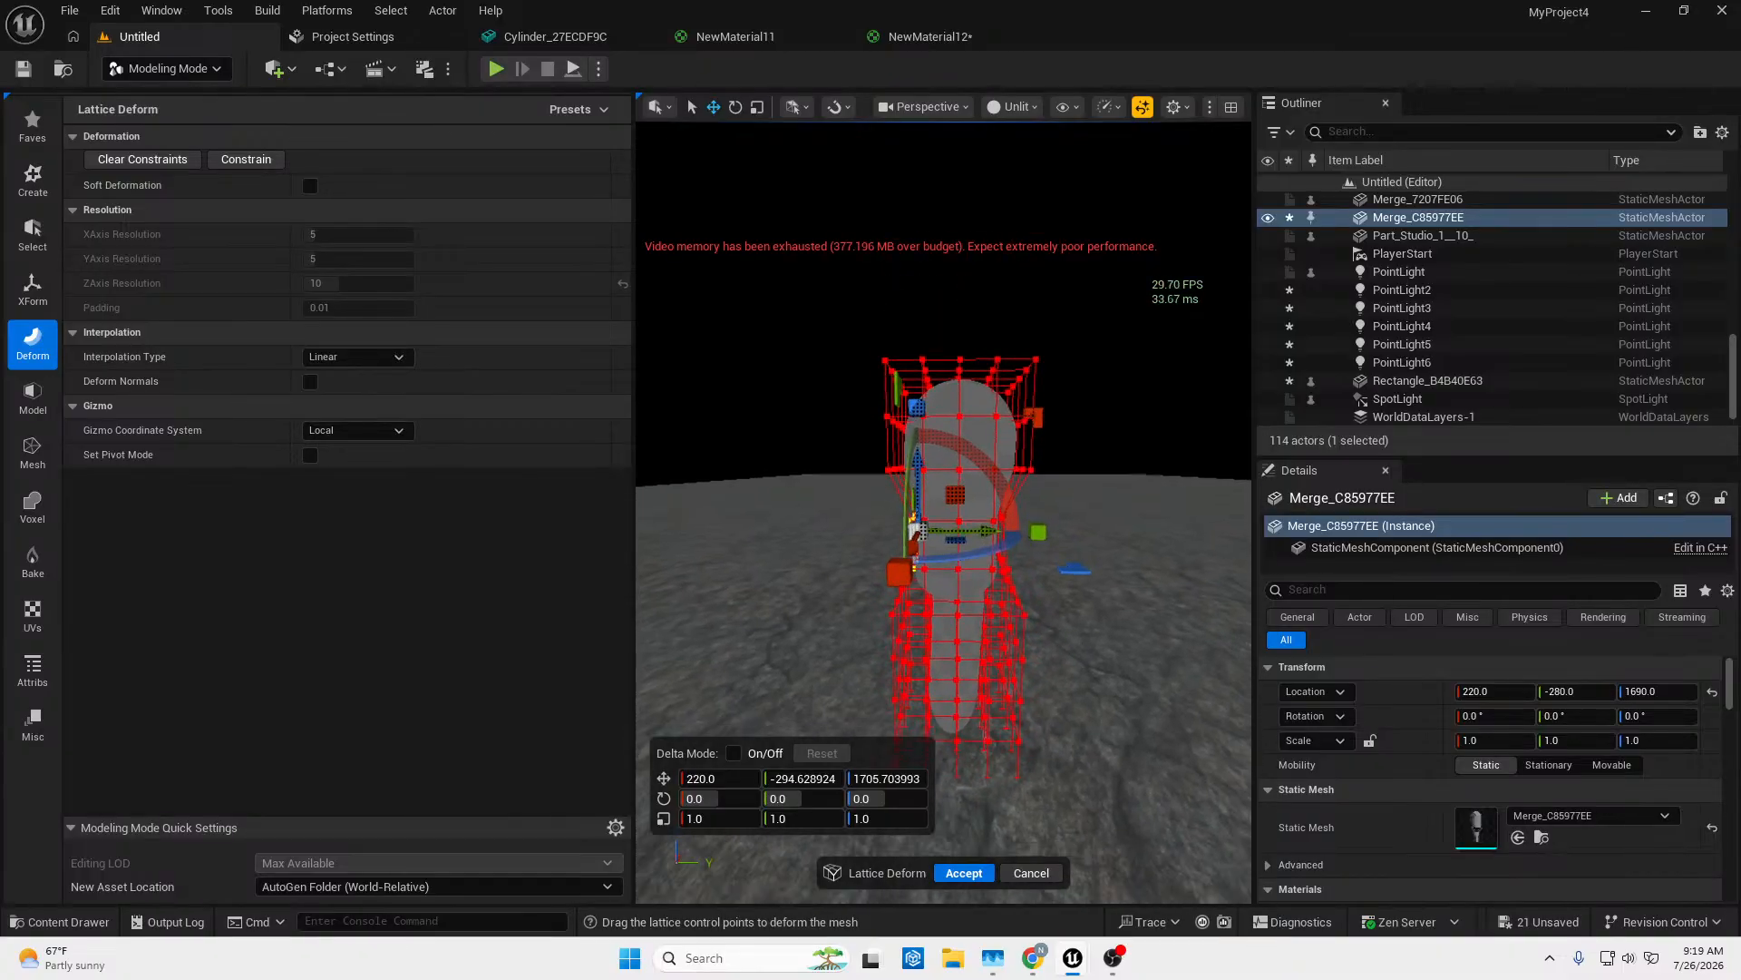
scroll(1011, 515, "up", 5)
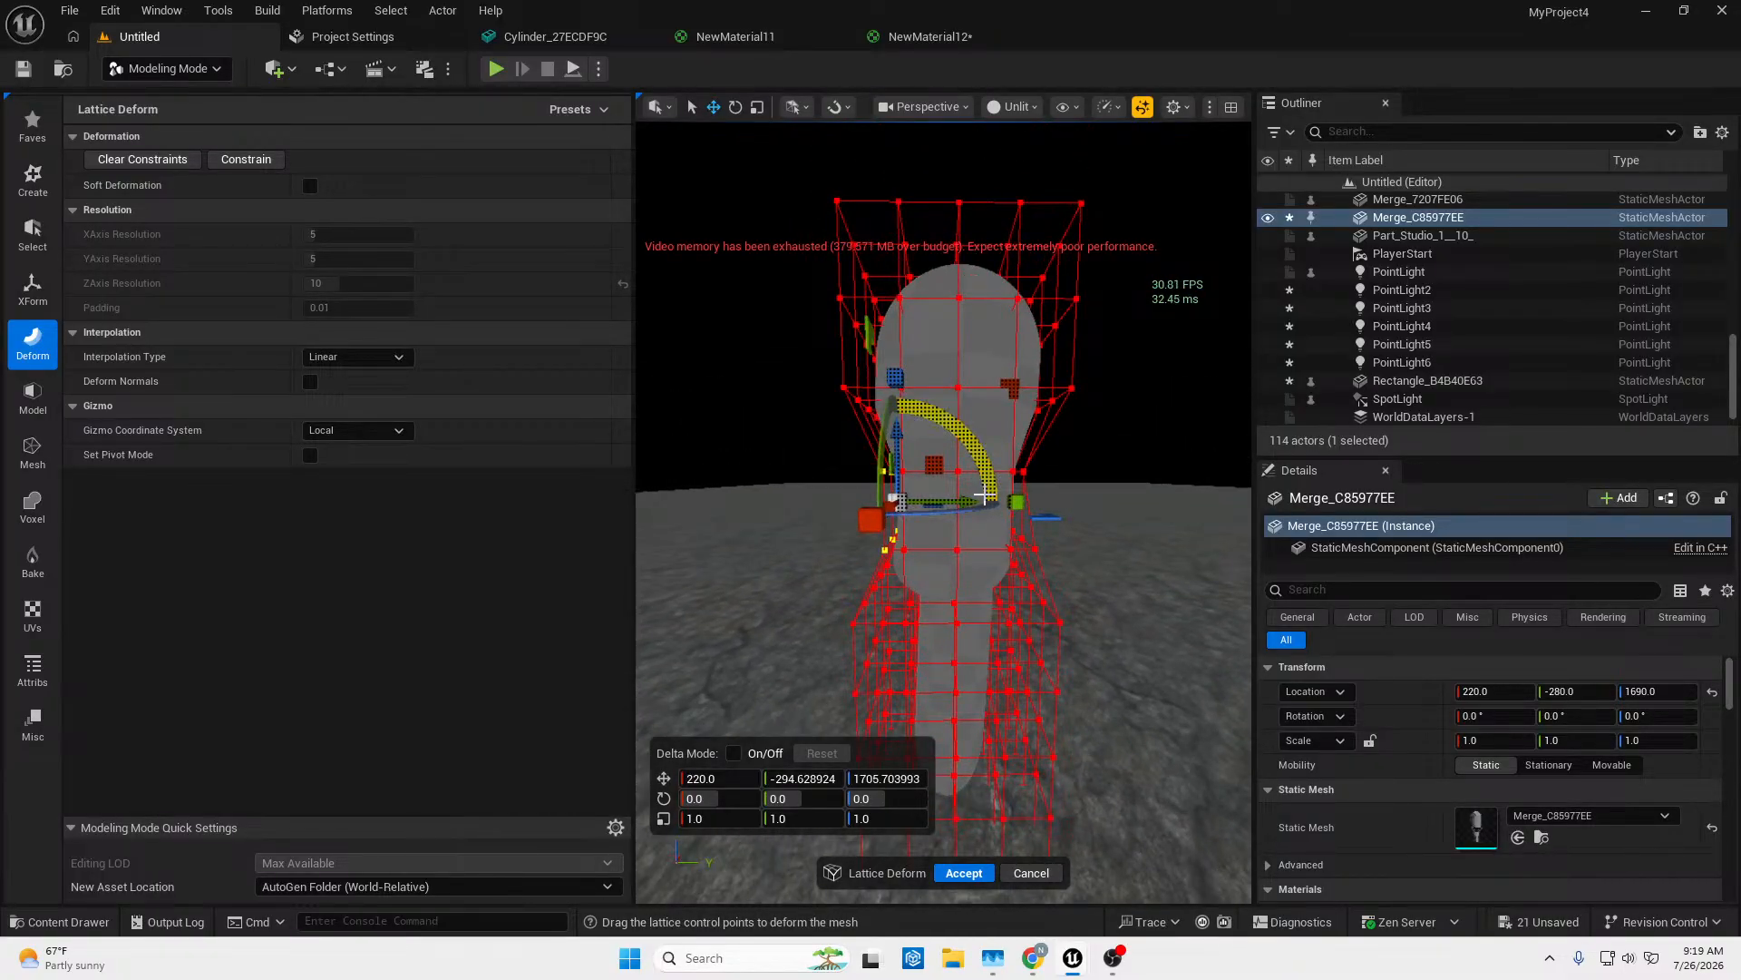
left_click(980, 881)
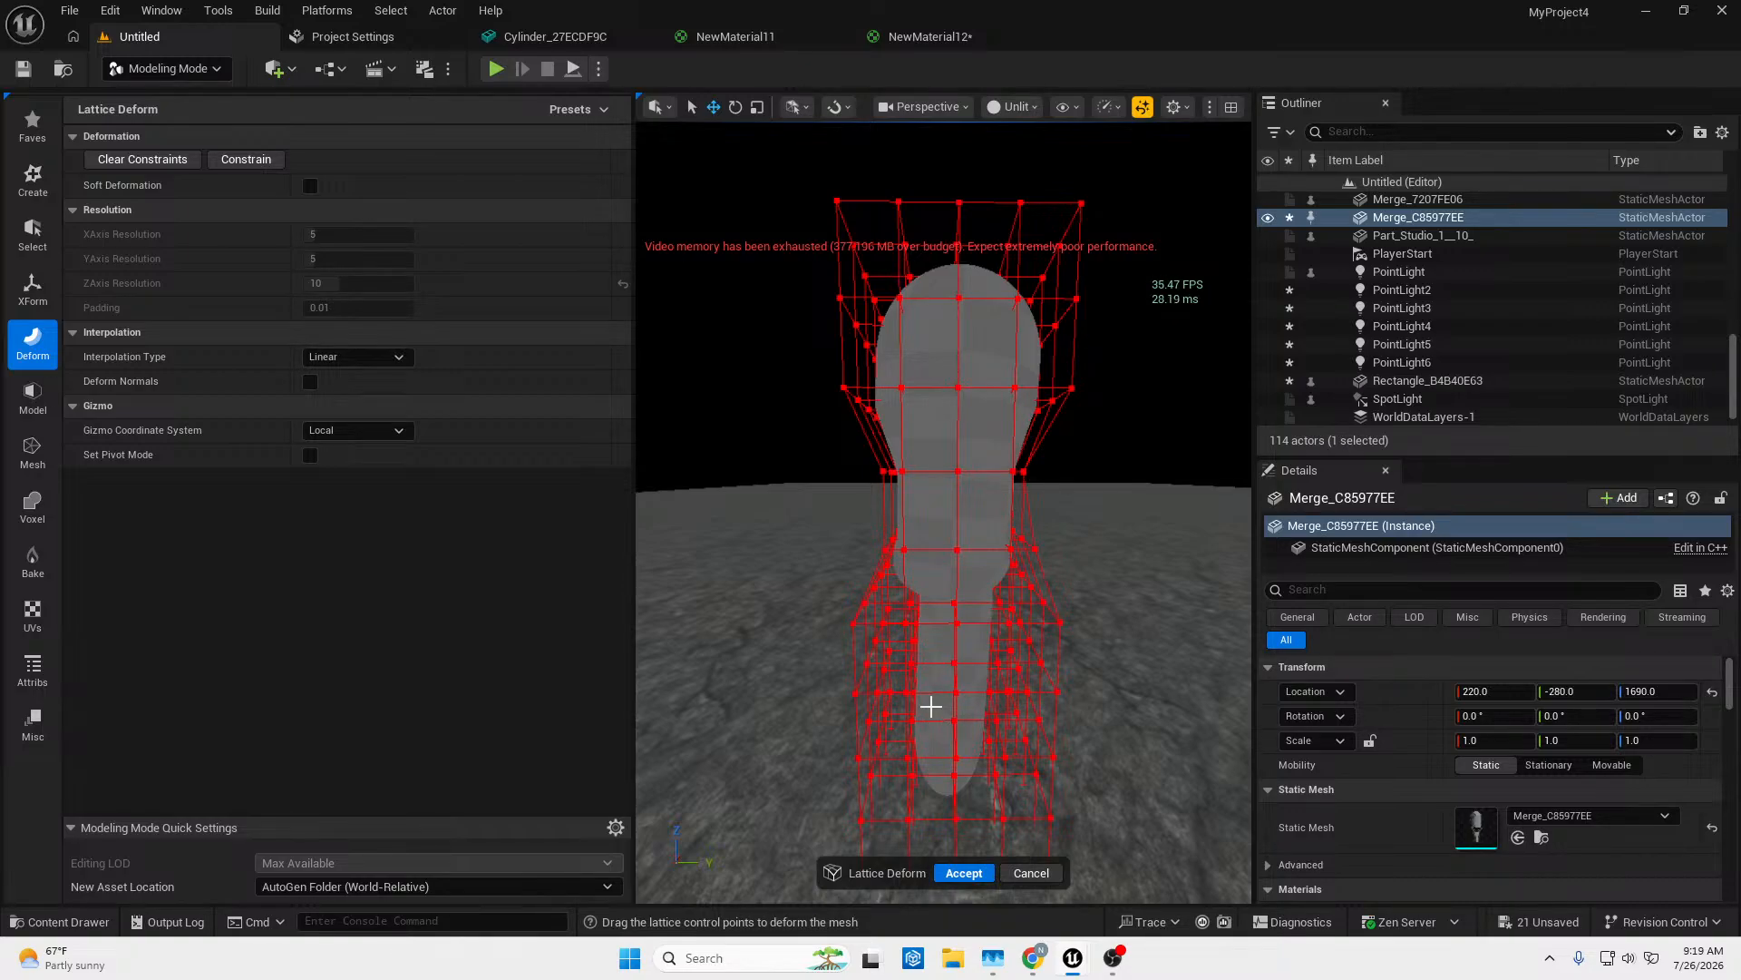
mouse_move(980, 395)
right_mouse_down()
mouse_move(1021, 399)
mouse_move(898, 374)
mouse_move(1080, 379)
mouse_move(1147, 418)
mouse_move(1043, 386)
mouse_move(1102, 409)
mouse_move(916, 385)
mouse_move(984, 406)
mouse_move(975, 383)
right_mouse_up()
key("w")
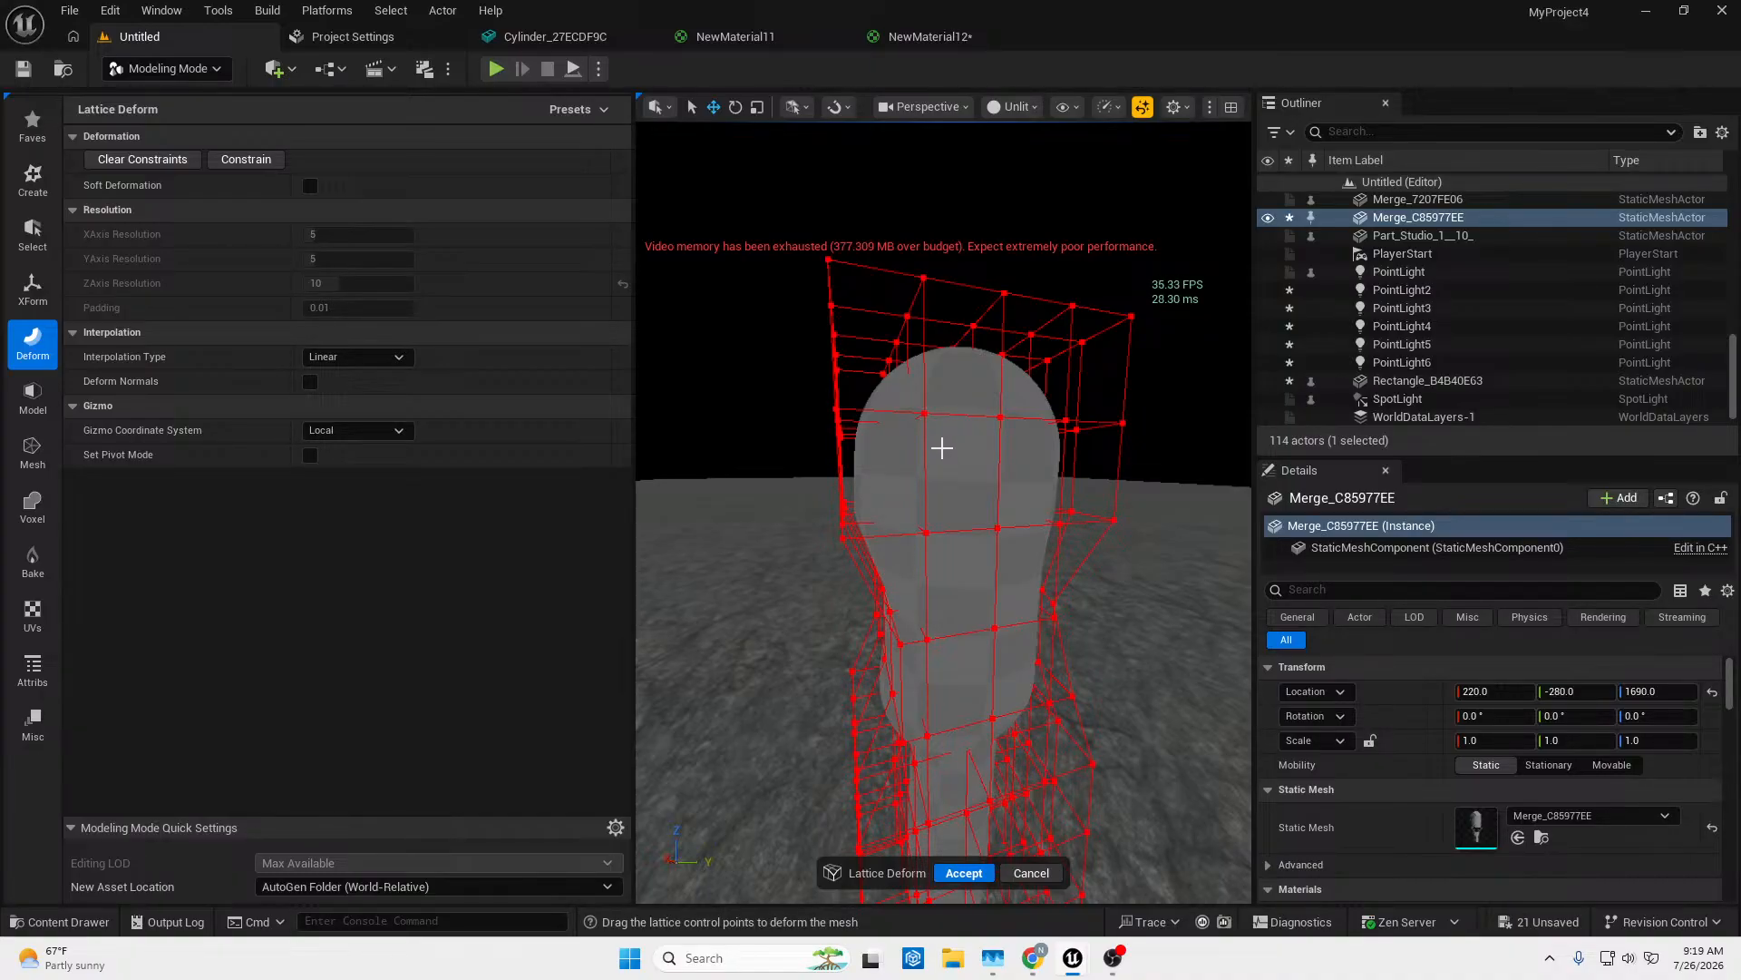
mouse_move(1043, 312)
right_mouse_down()
mouse_move(1035, 361)
mouse_move(1052, 296)
right_mouse_up()
key("s")
right_click_drag(1014, 402, 997, 410)
key("w")
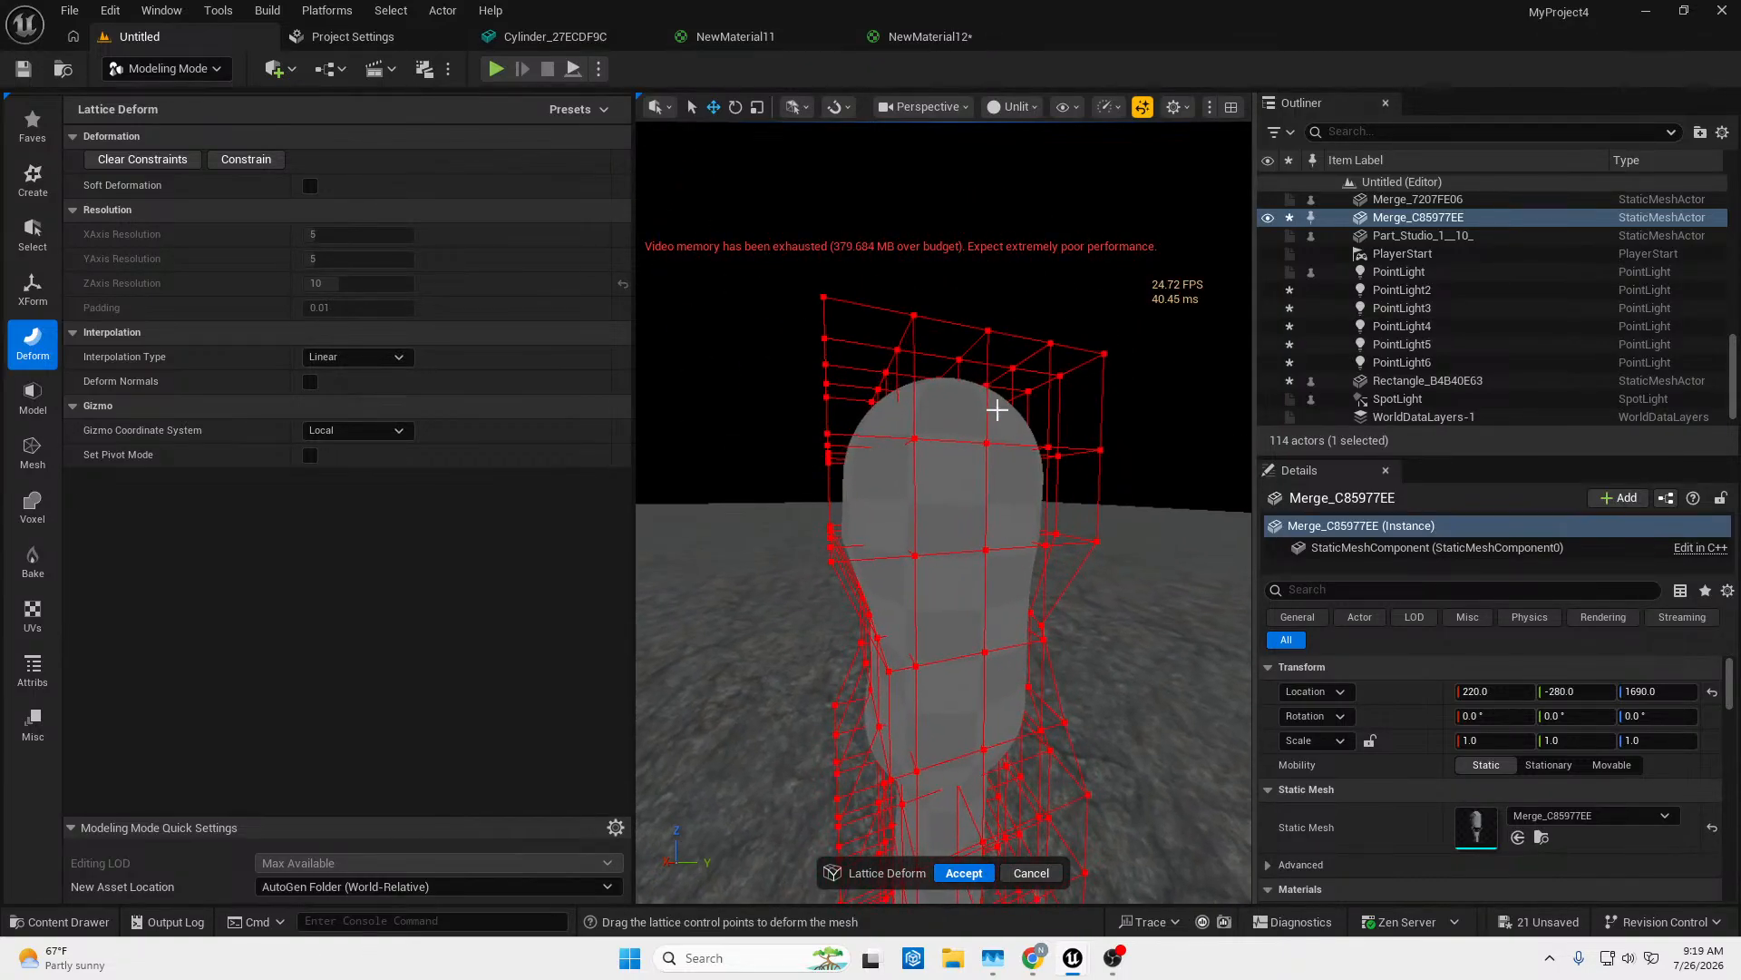
key("e")
right_click_drag(898, 321, 1031, 319)
key("w")
key("a")
key("s")
key("w")
key("s")
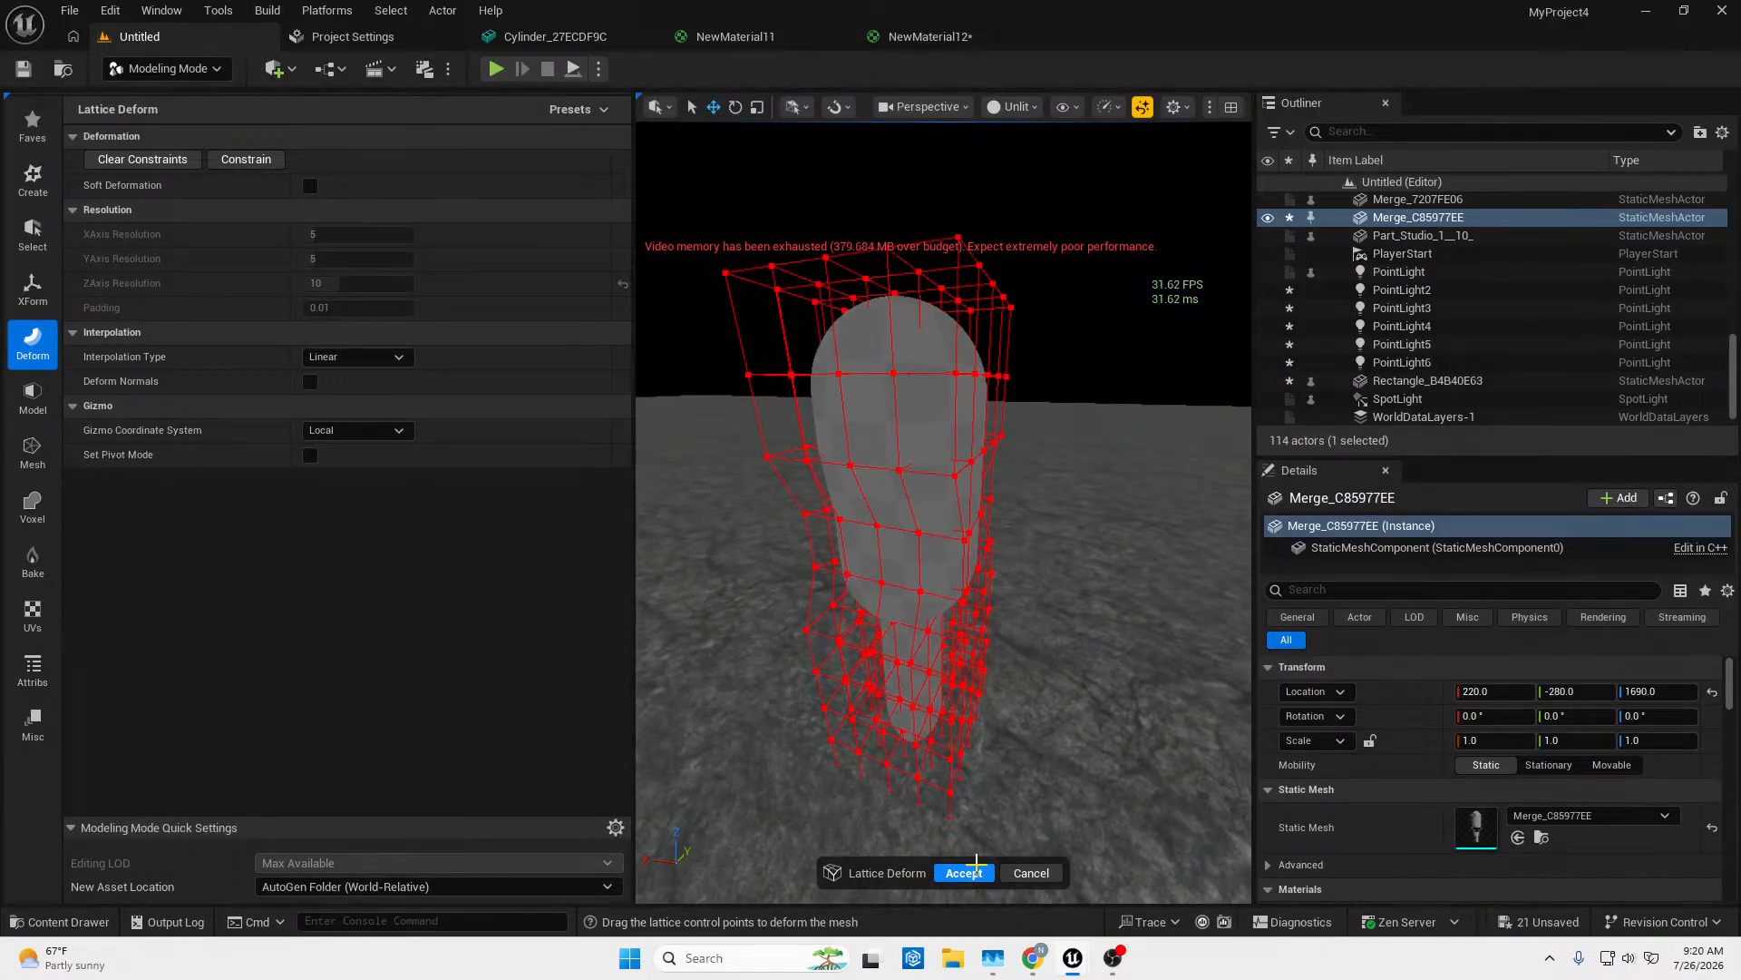
Accept the lattice deform on the merged mesh and bring its rounded upper end into close view.
right_click_drag(977, 862, 953, 855)
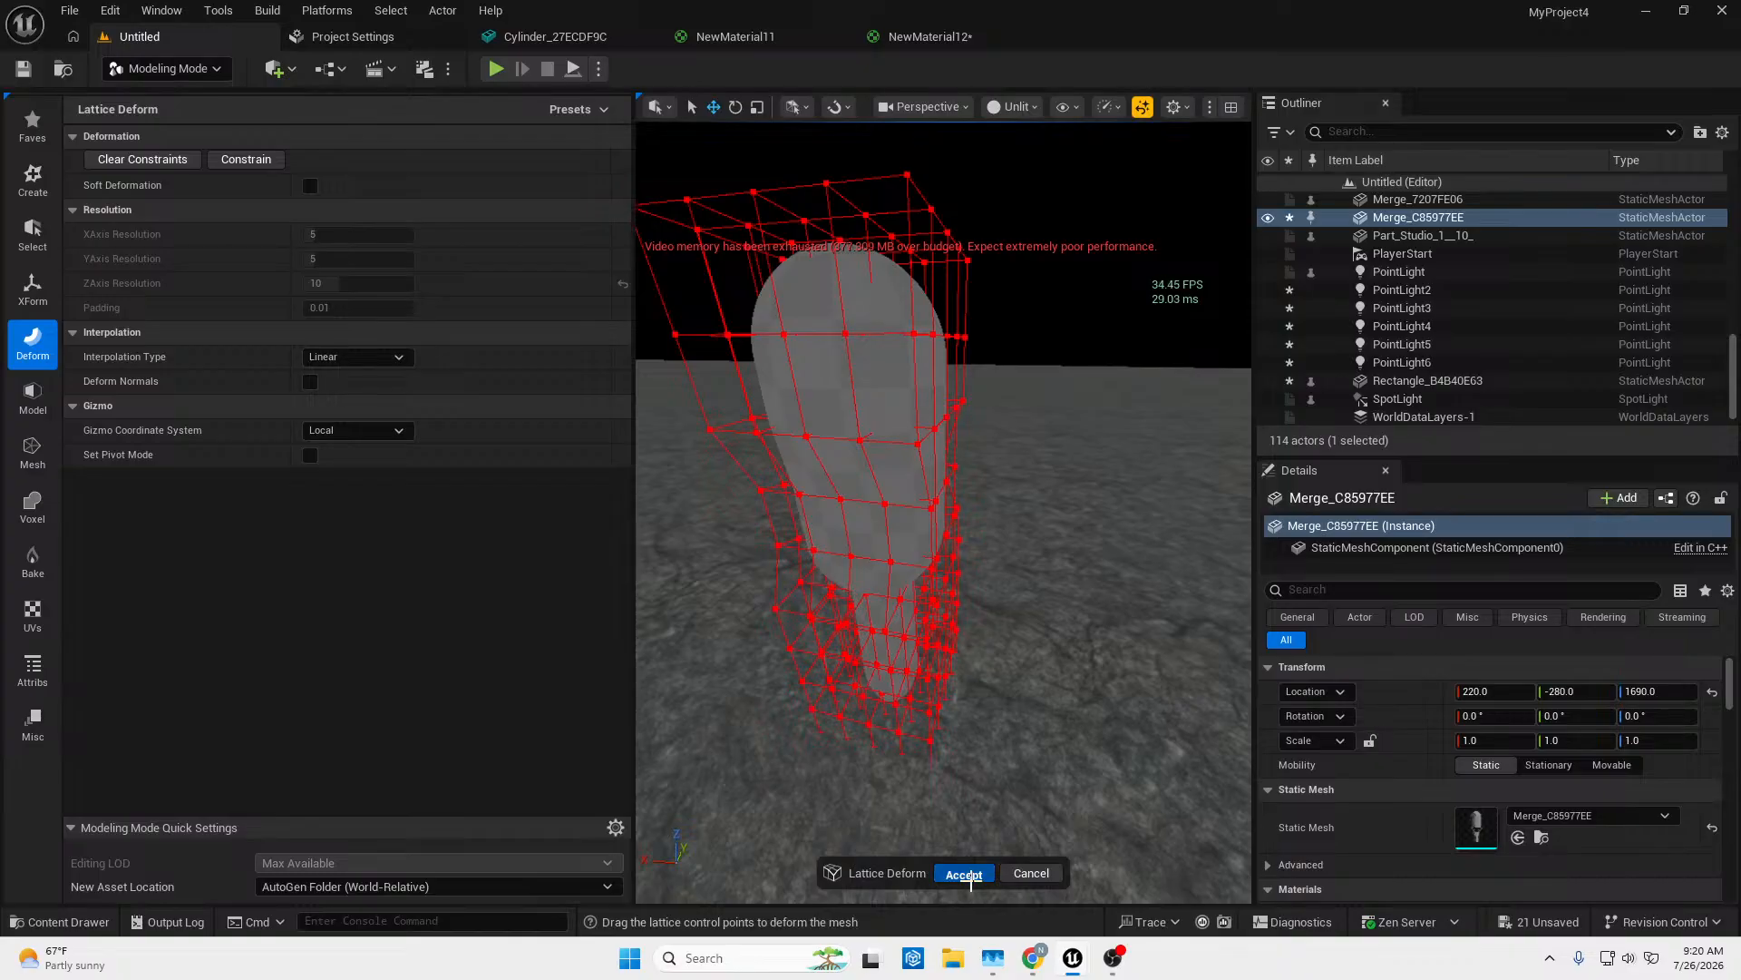
left_click(965, 873)
right_click_drag(964, 692, 962, 635)
key("w")
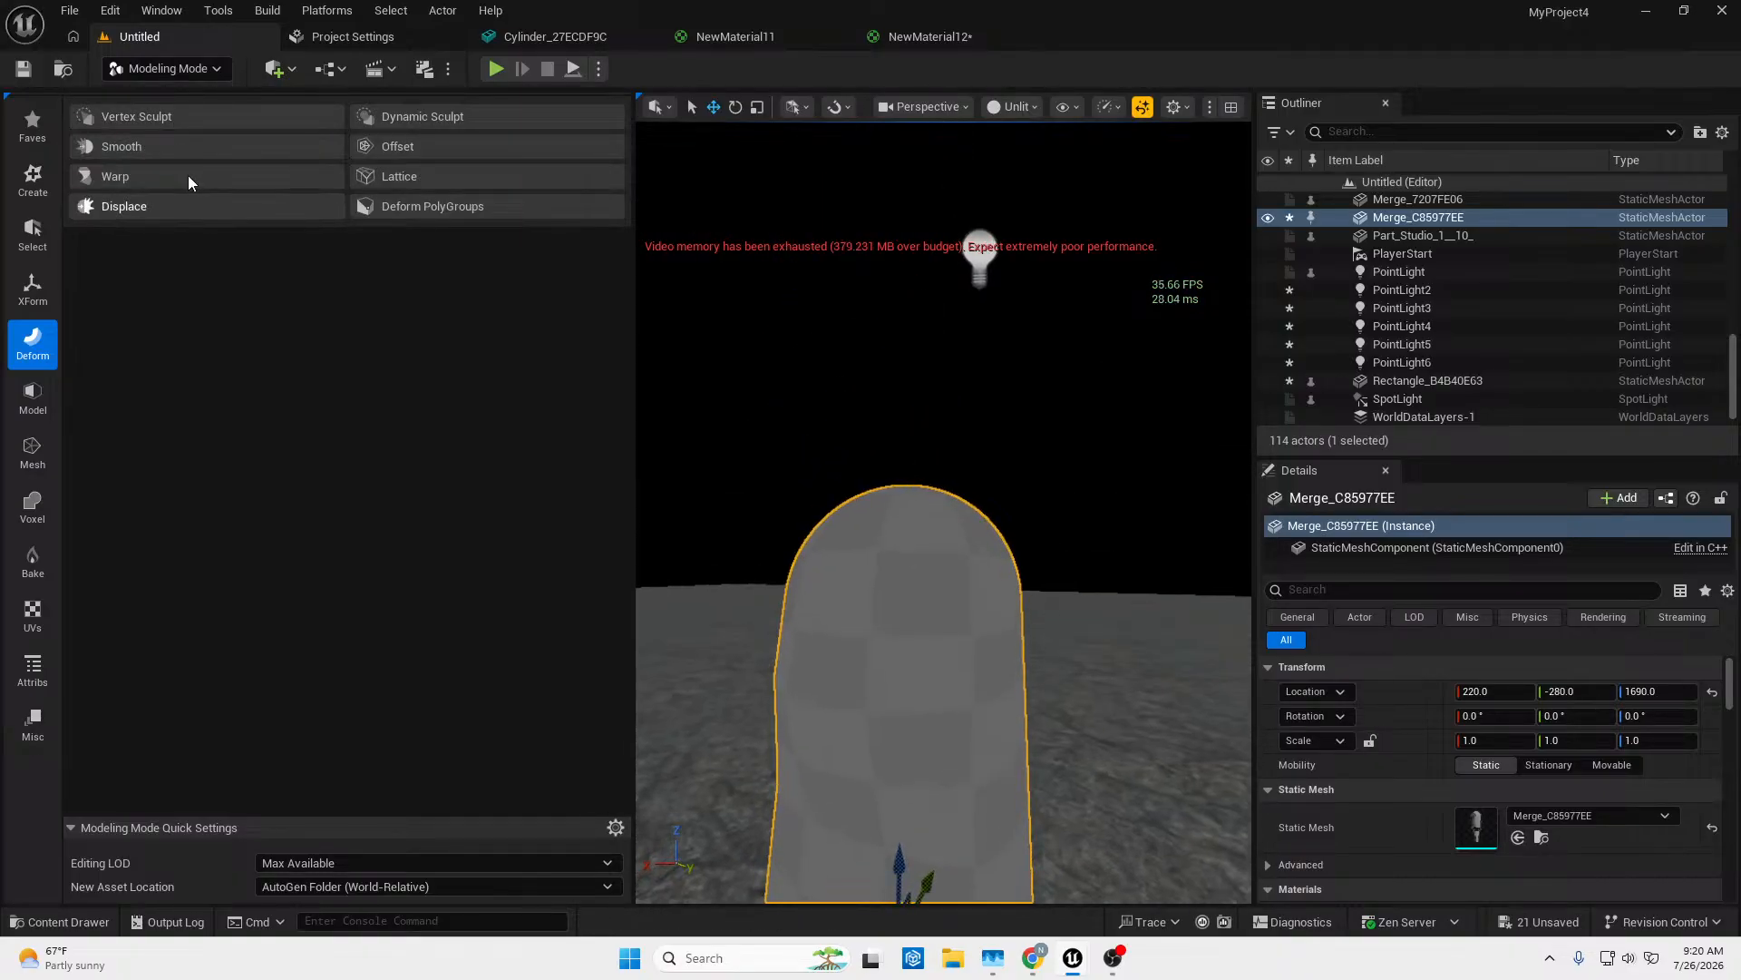
Open the merged mesh in Vertex Sculpt, examine its tapered shape from several sides, and accept without making a brush stroke.
left_click(207, 118)
key("s")
mouse_move(840, 563)
right_mouse_down()
mouse_move(822, 708)
mouse_move(804, 627)
mouse_move(830, 630)
mouse_move(824, 612)
mouse_move(829, 639)
mouse_move(782, 619)
mouse_move(809, 655)
mouse_move(771, 629)
mouse_move(797, 626)
right_mouse_up()
key("w")
key("s")
key("w")
key("s")
key("s")
key("w")
key("s")
key("w")
key("s")
key("w")
key("s")
key("w")
key("s")
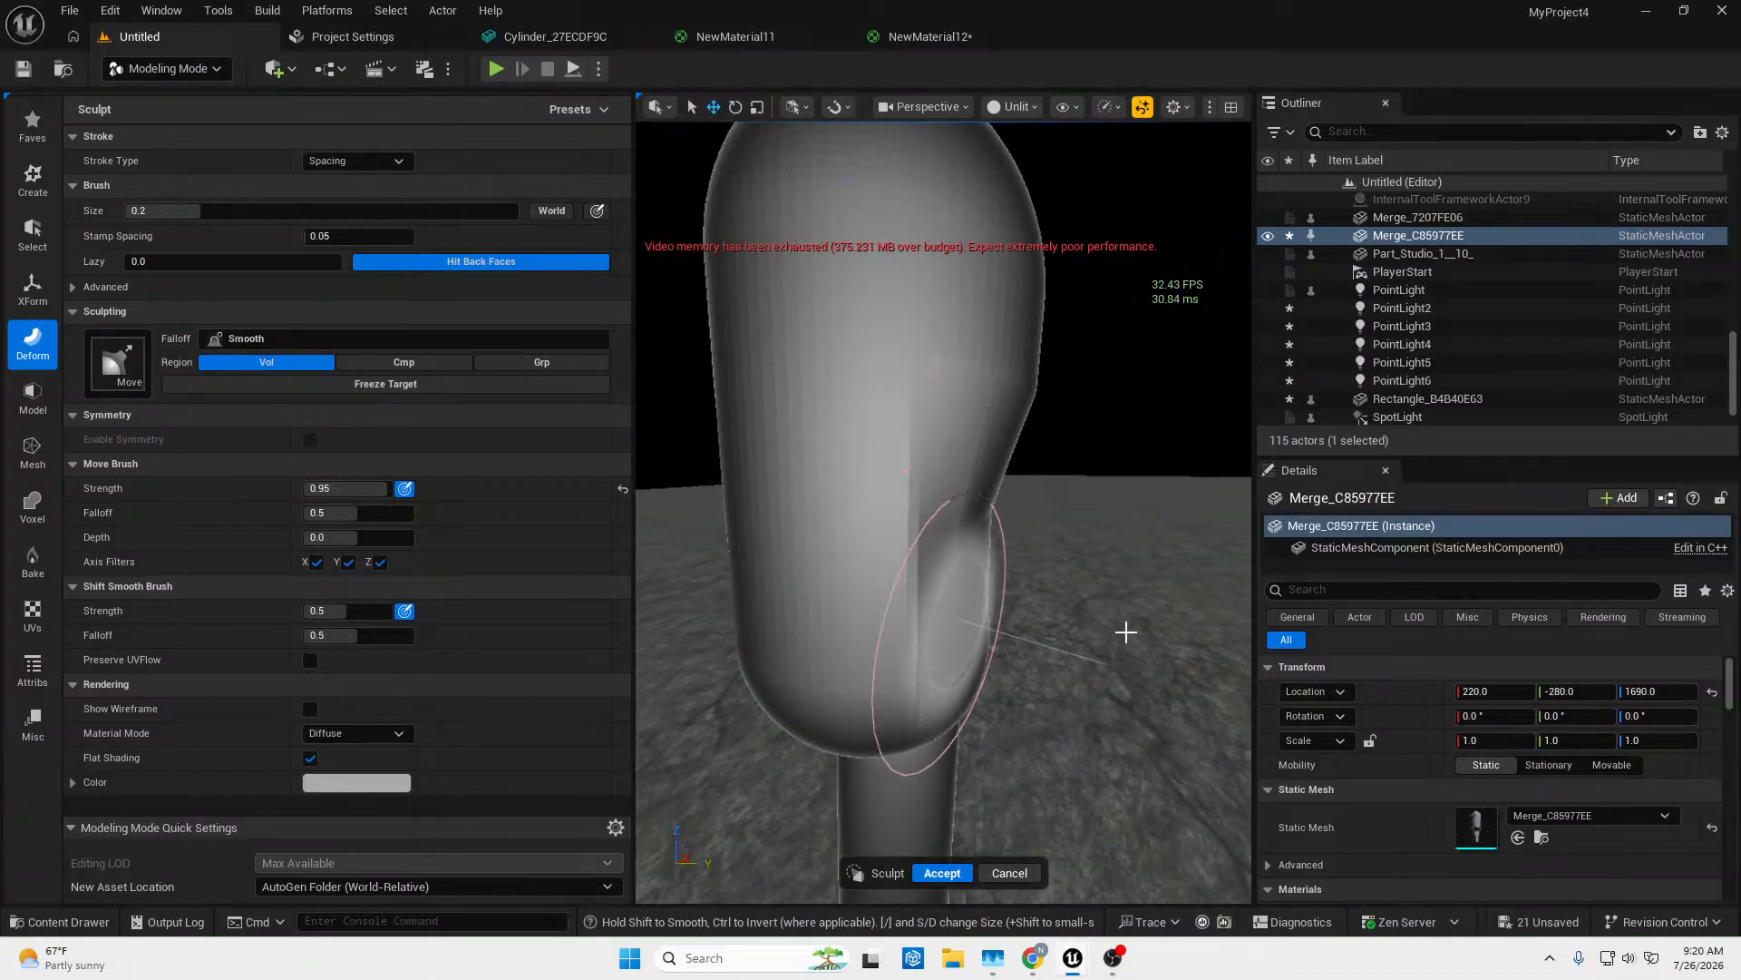
key("w")
mouse_move(1124, 630)
right_mouse_down()
mouse_move(1144, 618)
mouse_move(854, 617)
right_mouse_up()
key("s")
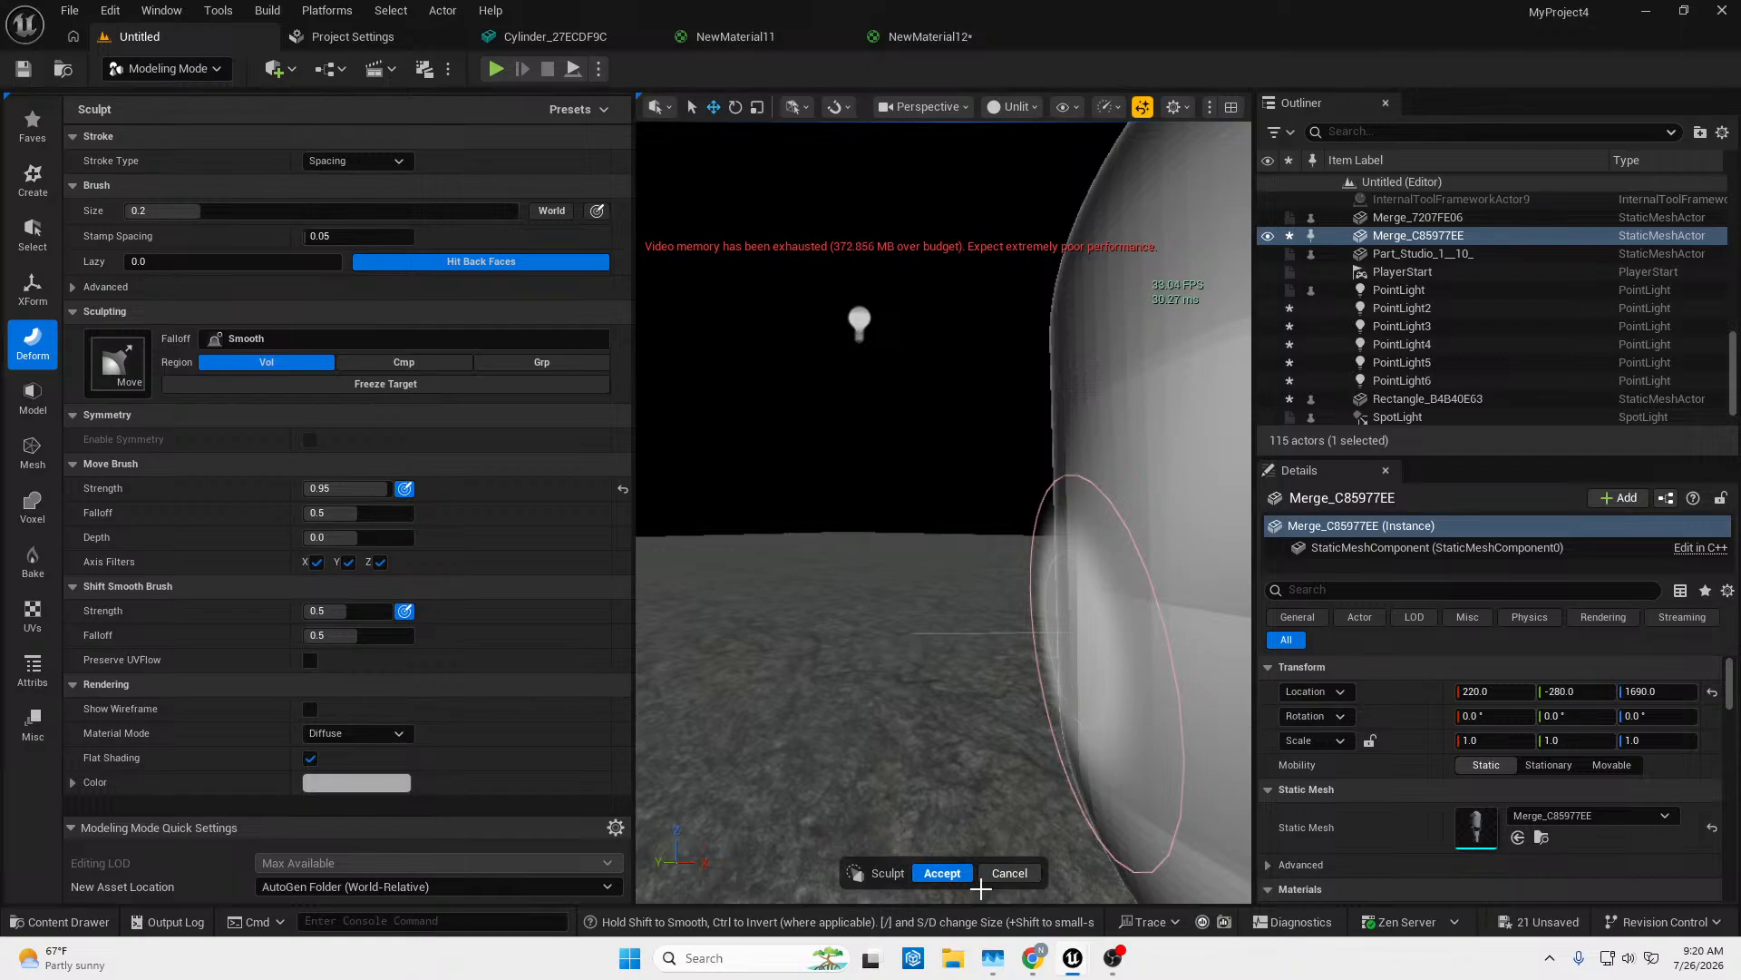
left_click(942, 874)
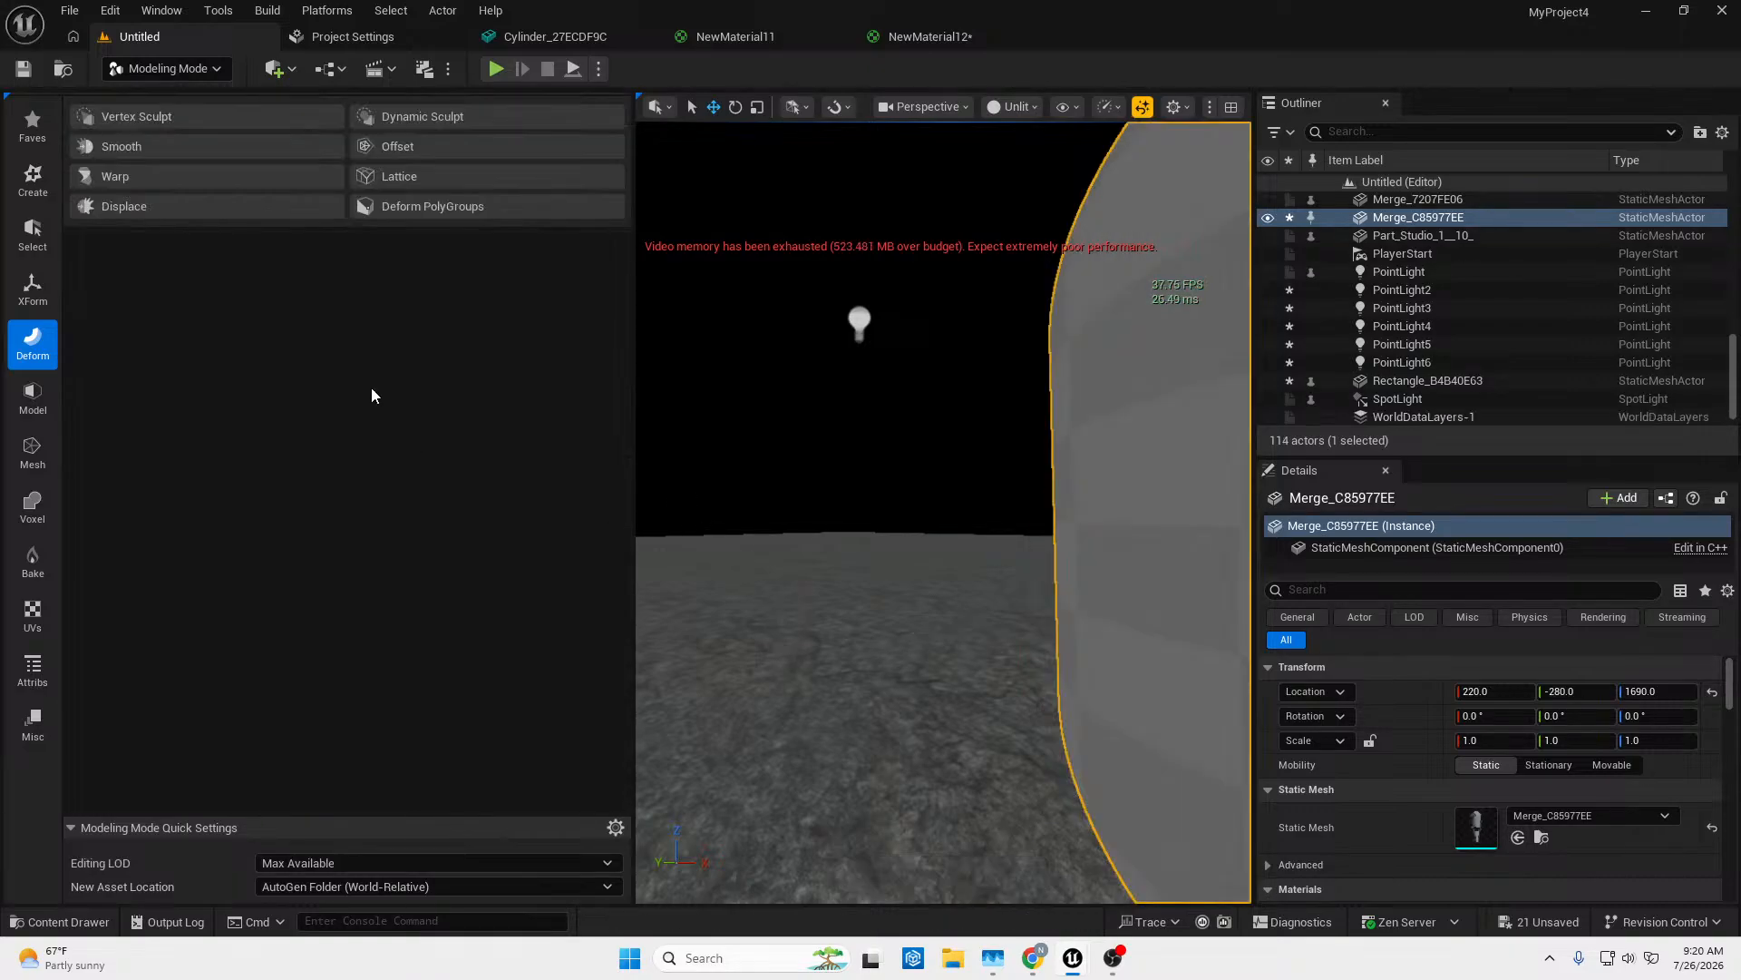
Start the Smooth tool on the merged mesh and set Smoothing Per Step to about 0.21.
left_click(168, 145)
right_click_drag(820, 446, 889, 473)
key("s")
key("w")
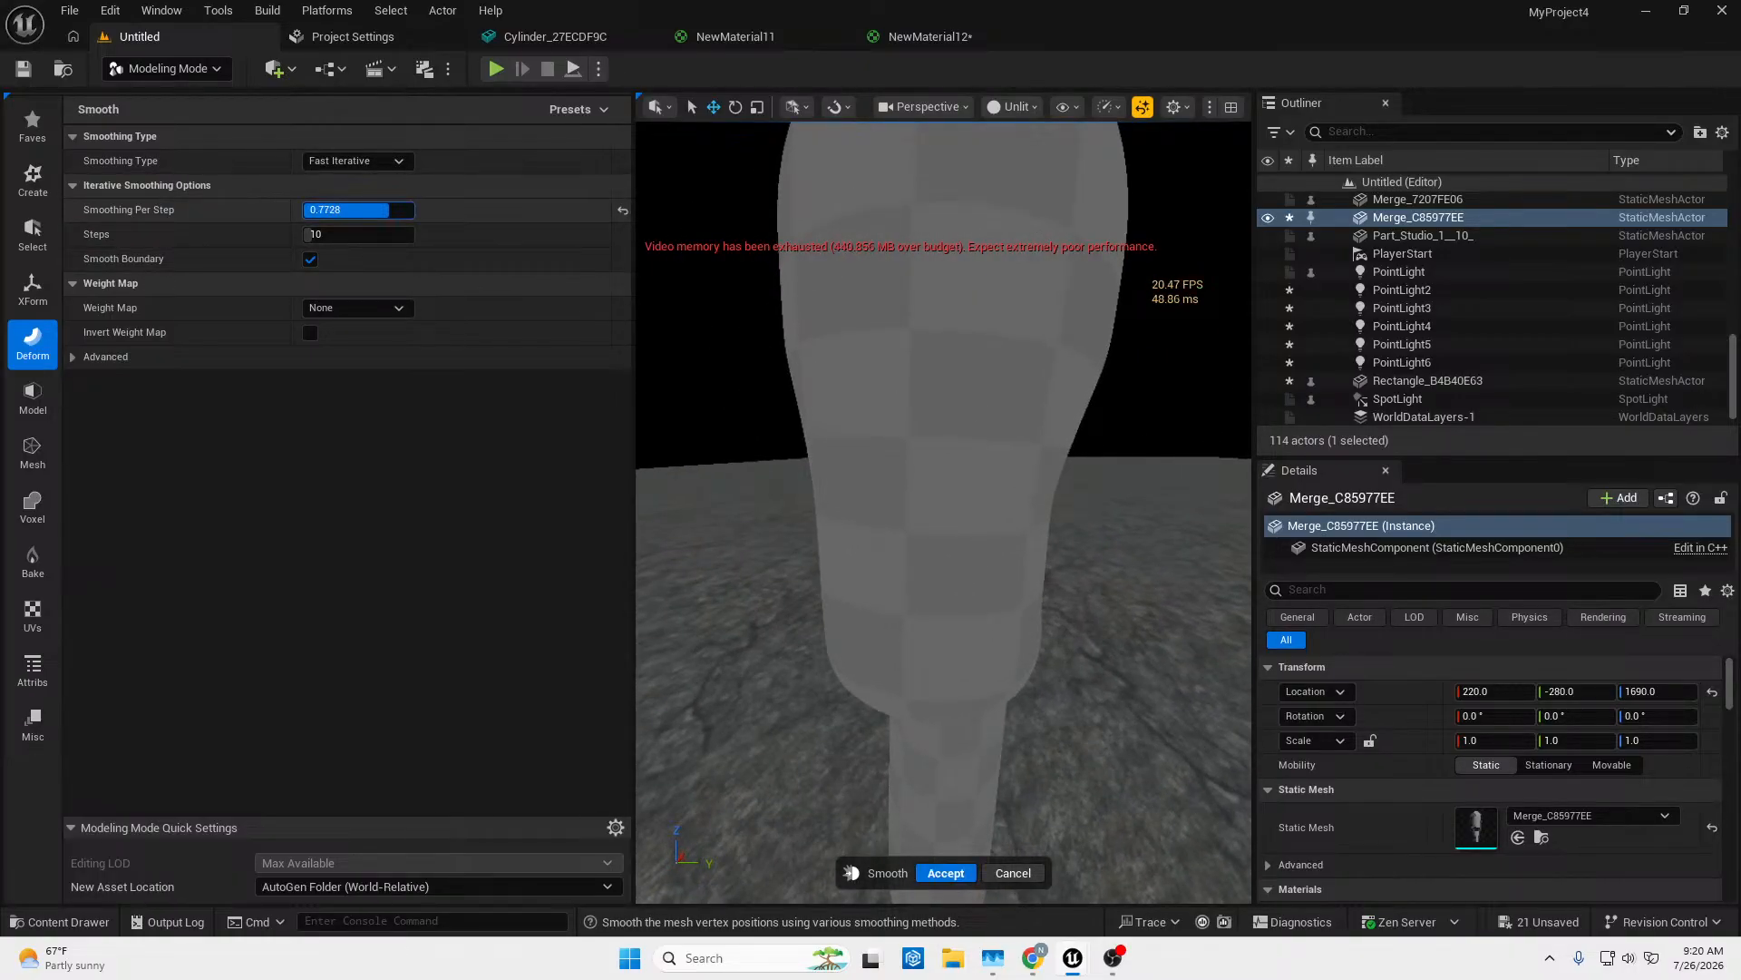
left_click_drag(389, 211, 326, 210)
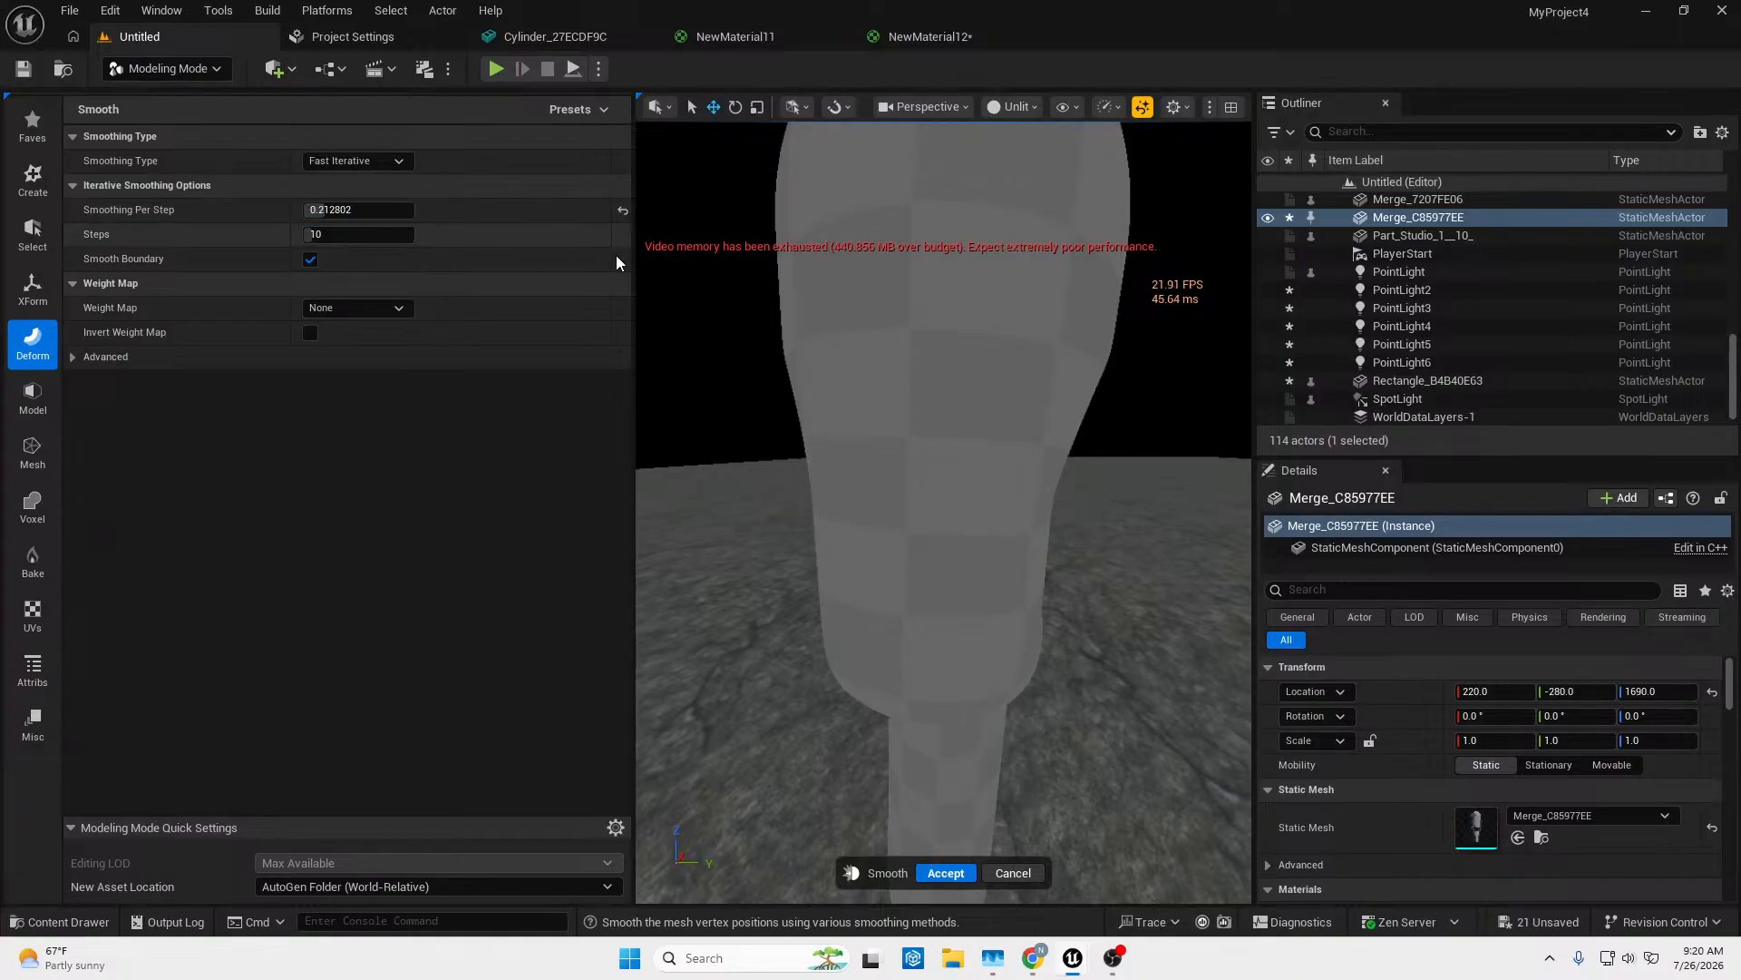
Switch the viewport shading to Lit and inspect the merged mesh from several sides.
left_click(1007, 107)
left_click(1019, 169)
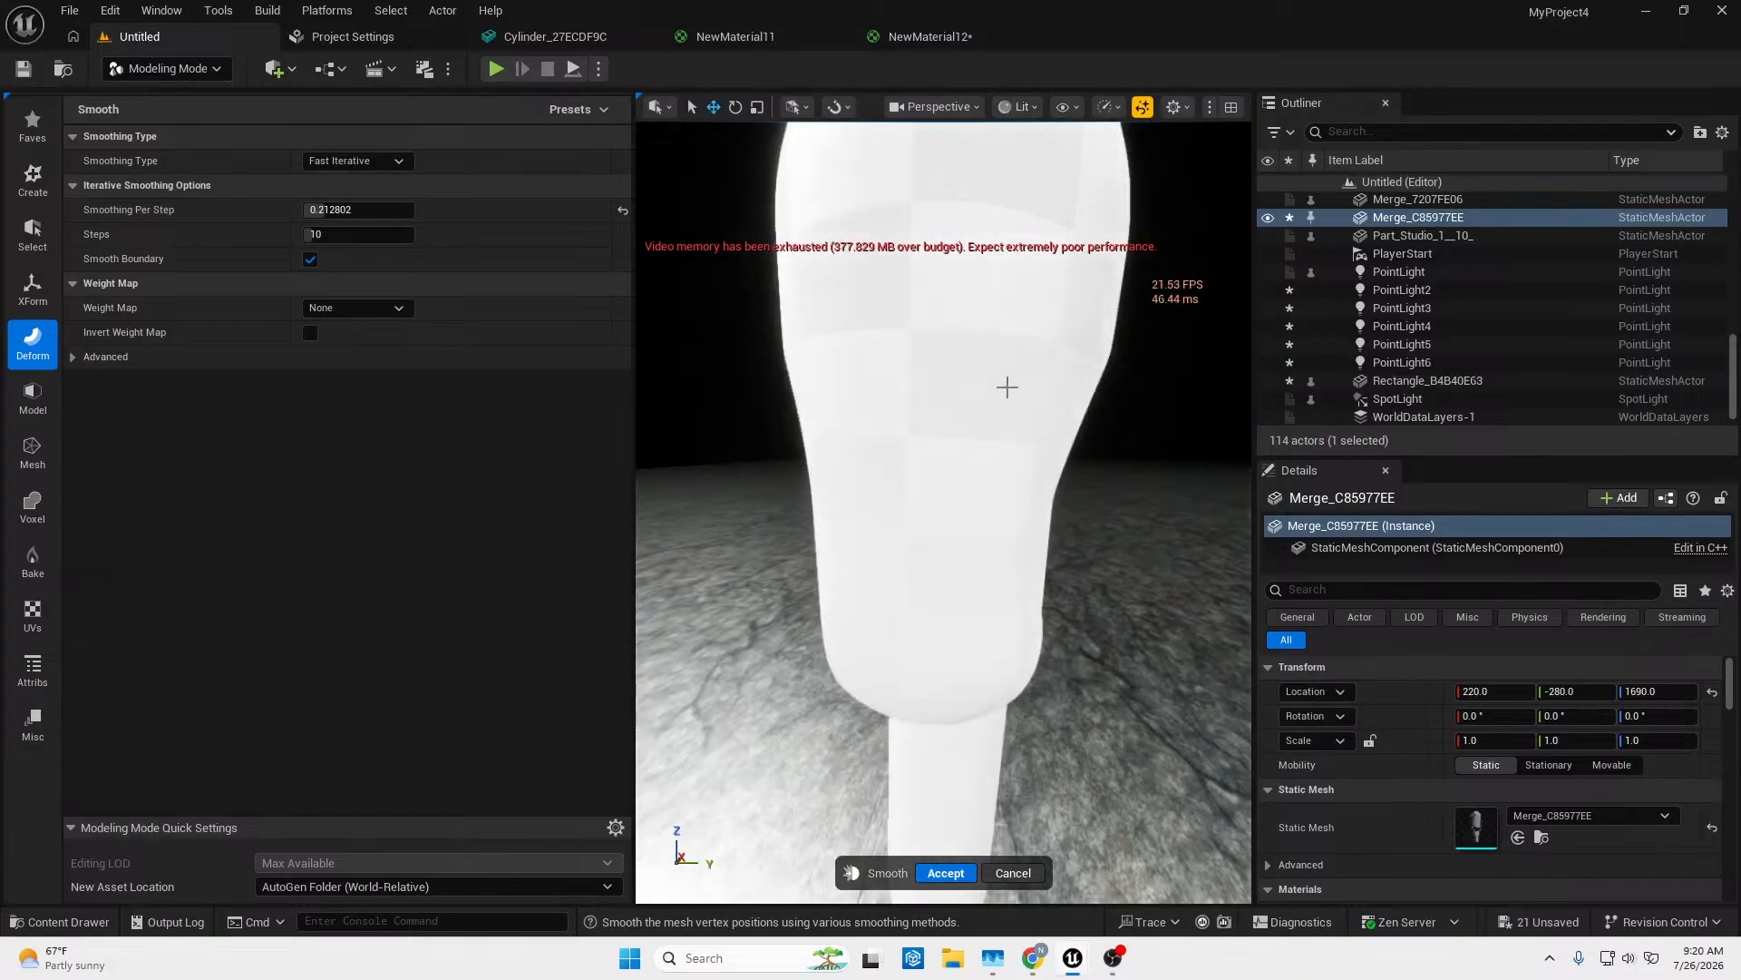
key("d")
right_click_drag(1040, 727, 912, 721)
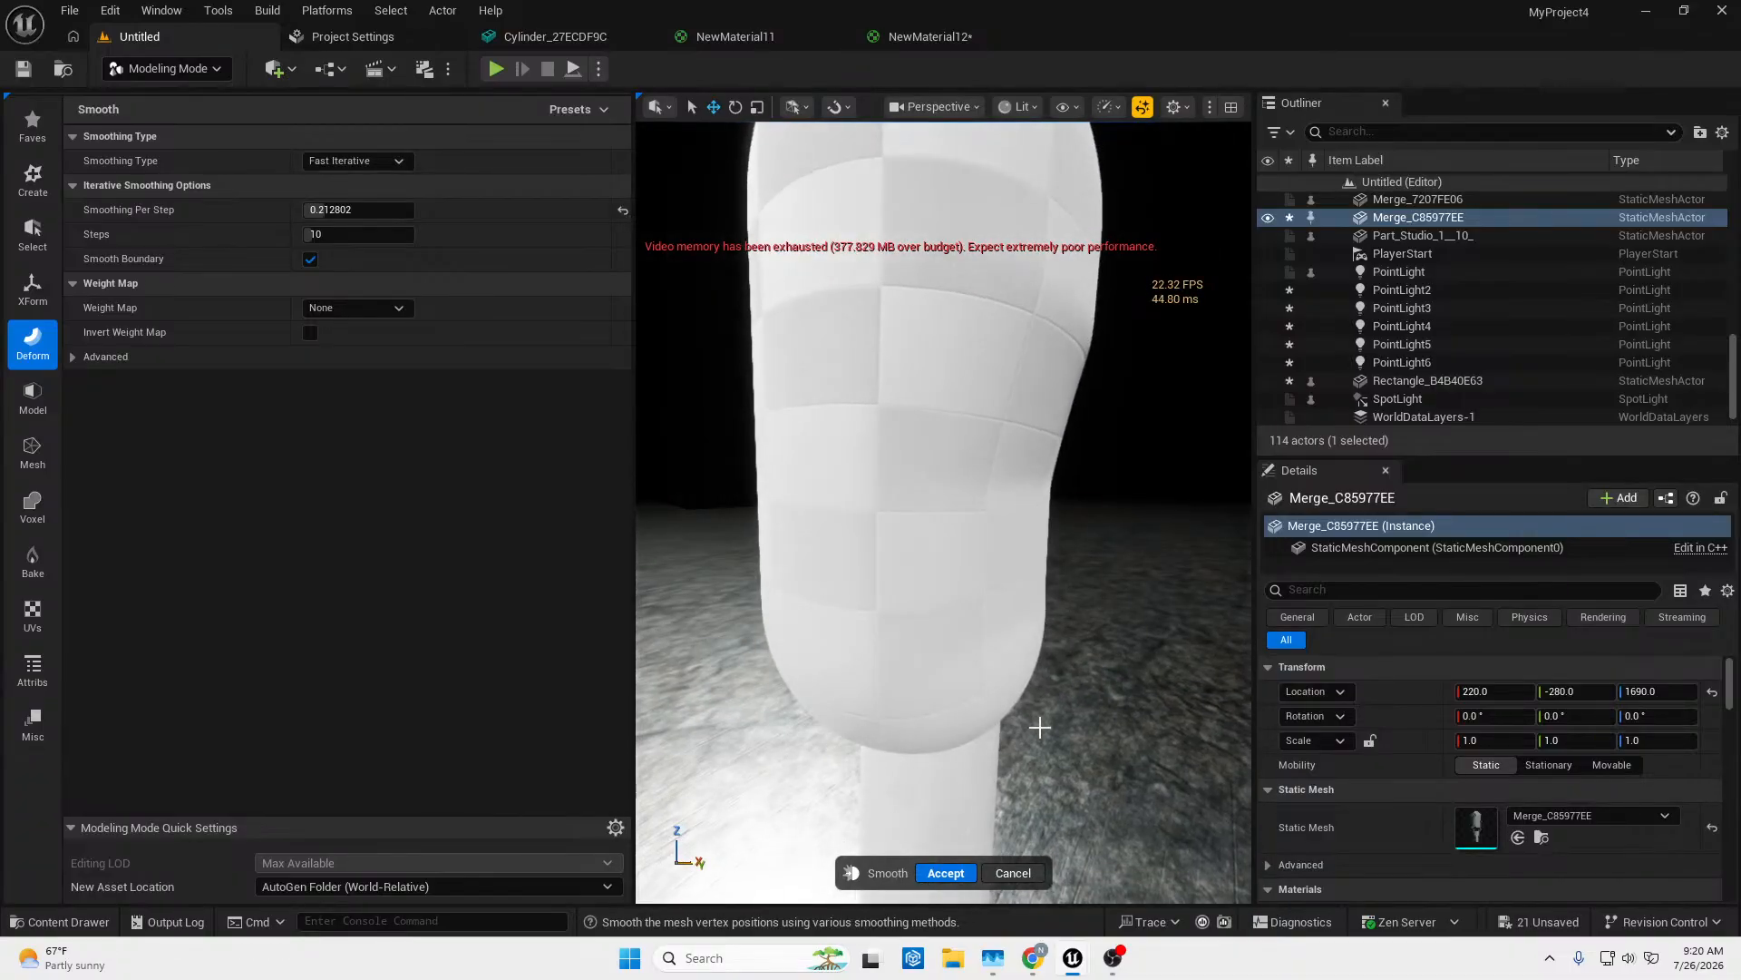
key("s")
right_click_drag(1021, 670, 1054, 687)
key("w")
key("w")
key("w")
mouse_move(722, 733)
right_mouse_down()
mouse_move(800, 718)
mouse_move(735, 721)
right_mouse_up()
key("s")
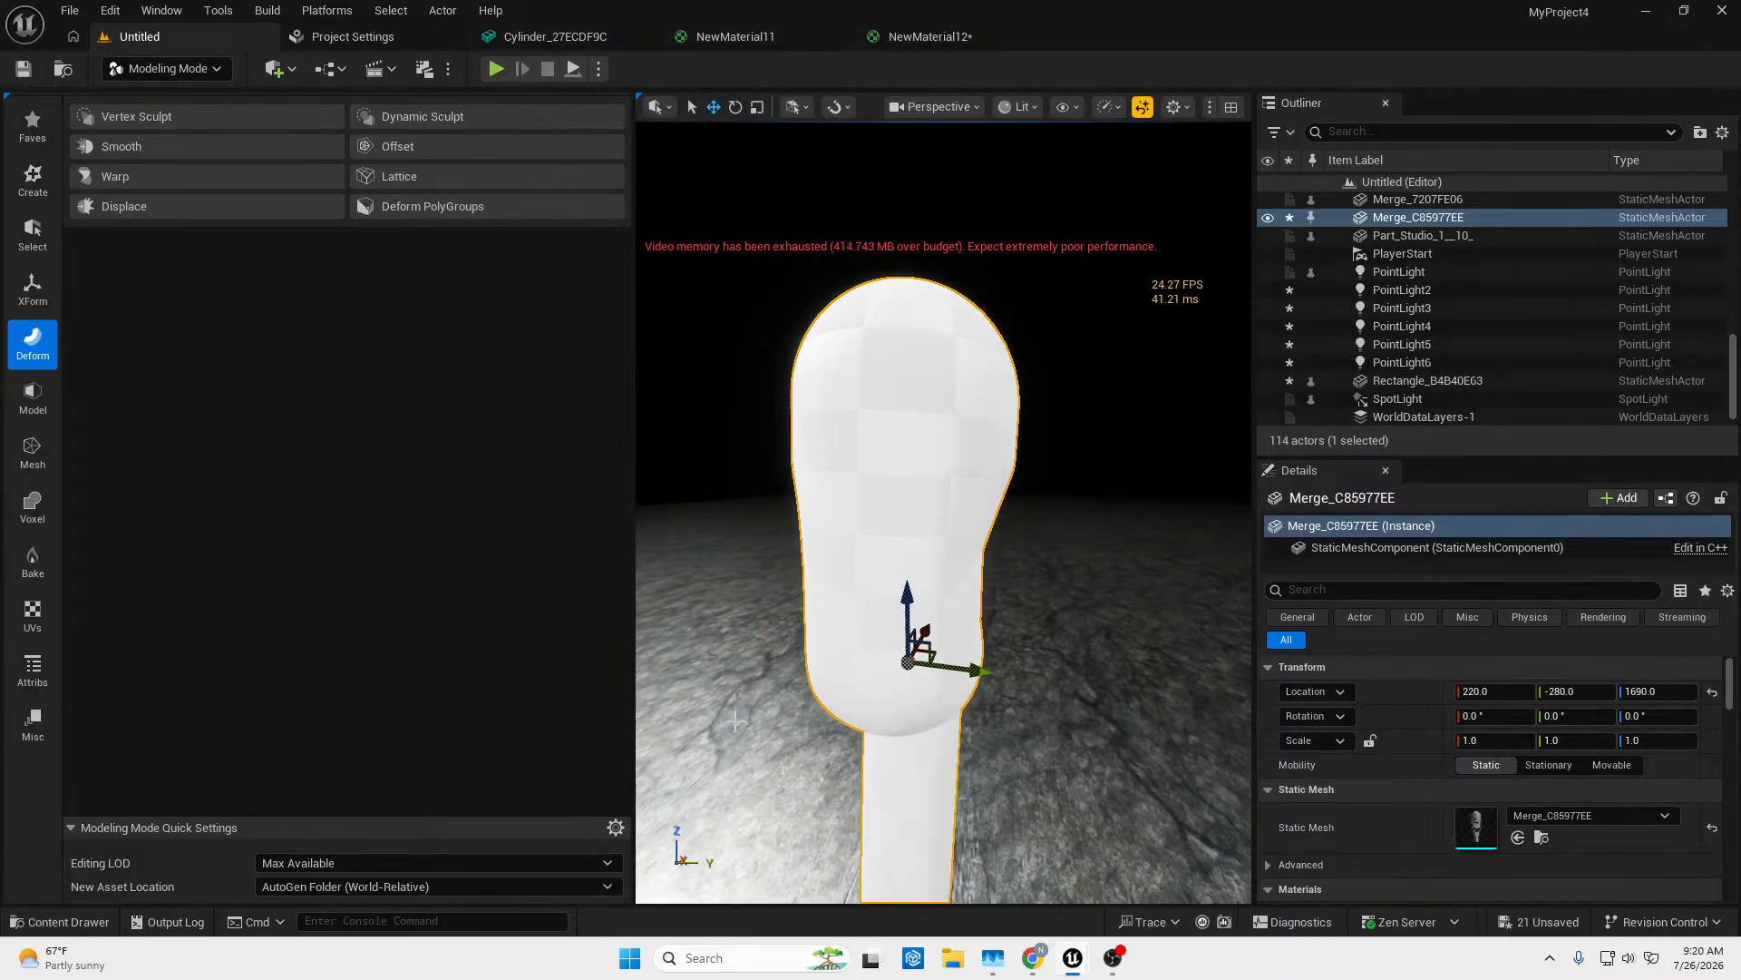
Start Vertex Sculpt on the merged mesh and set the brush size to 0.1 near the rounded upper end.
left_click(150, 116)
key("e")
mouse_move(882, 550)
right_mouse_down()
mouse_move(892, 539)
mouse_move(889, 606)
mouse_move(791, 643)
mouse_move(780, 535)
mouse_move(1124, 535)
mouse_move(848, 552)
right_mouse_up()
key("w")
key("w")
key("s")
key("w")
key("a")
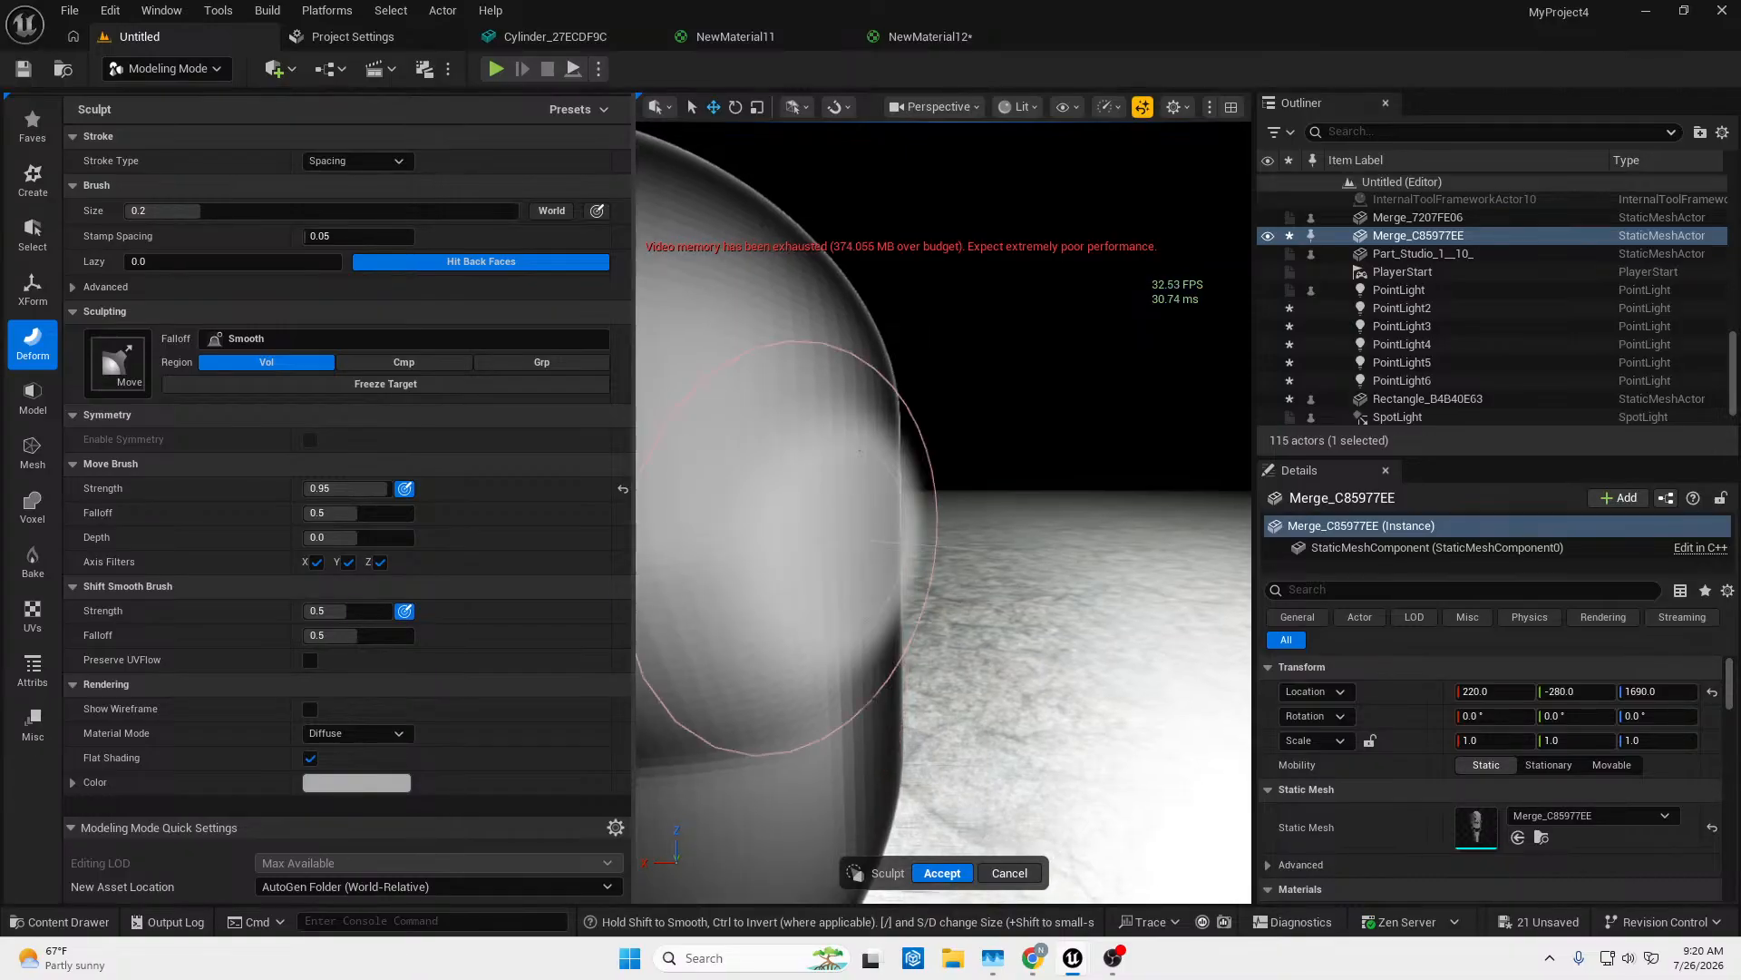
left_click(223, 210)
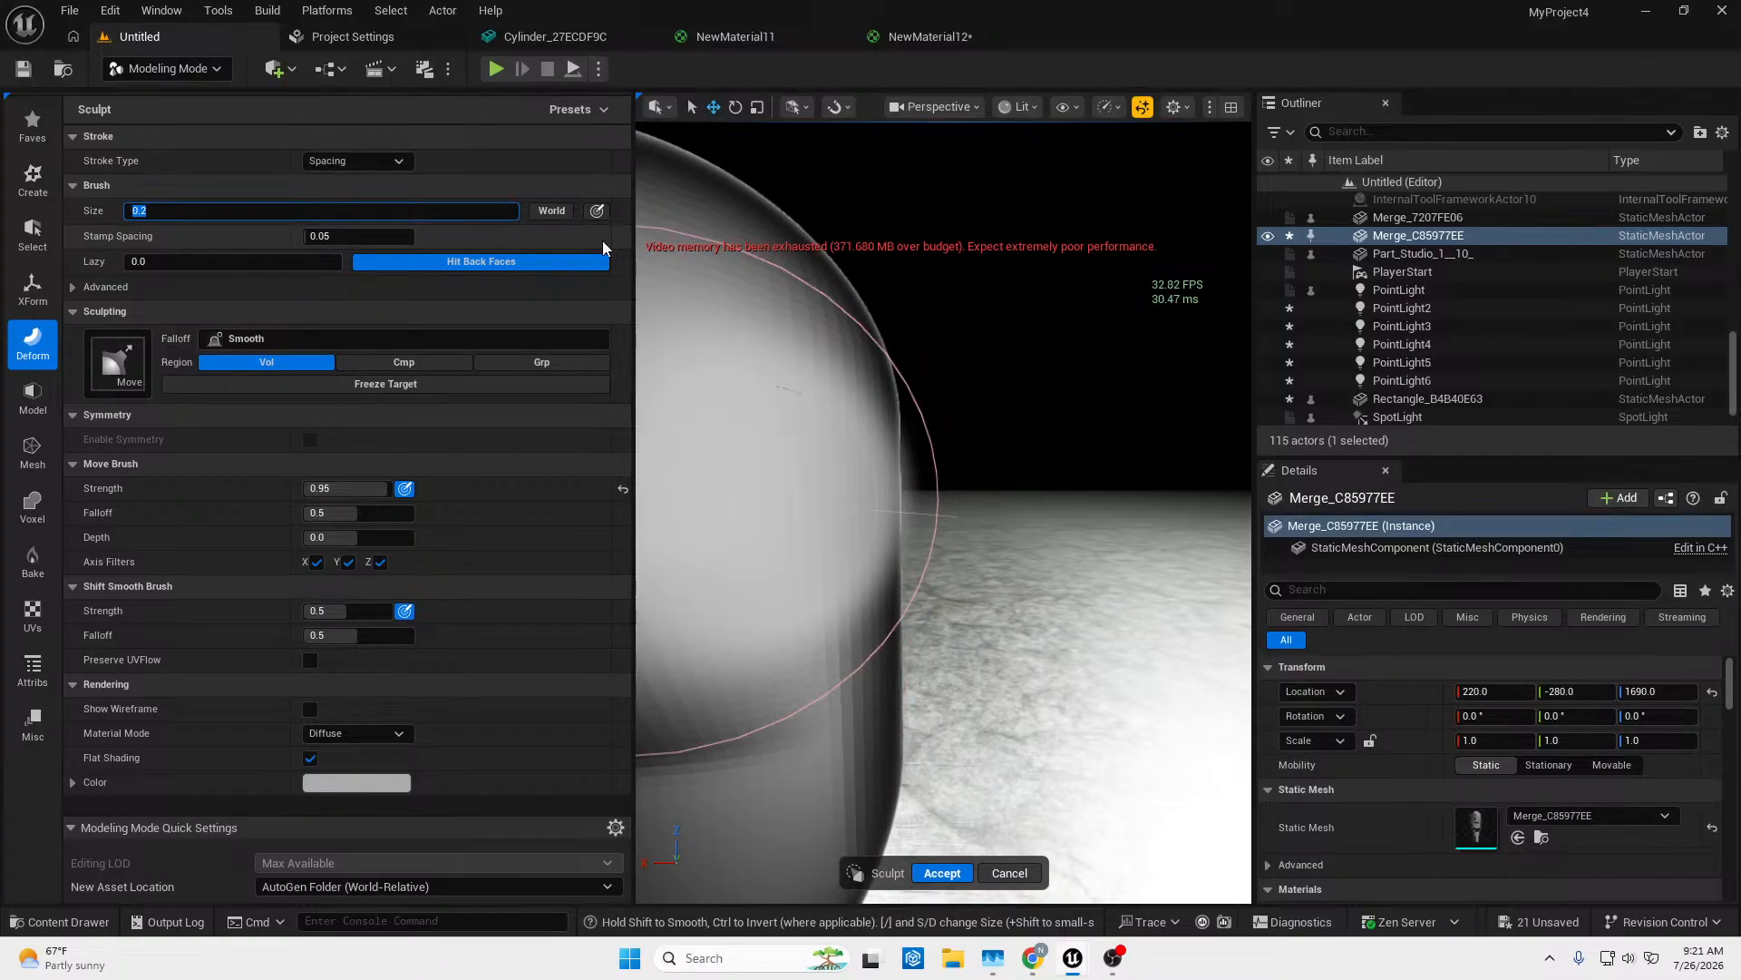
type("0.1")
key("Return")
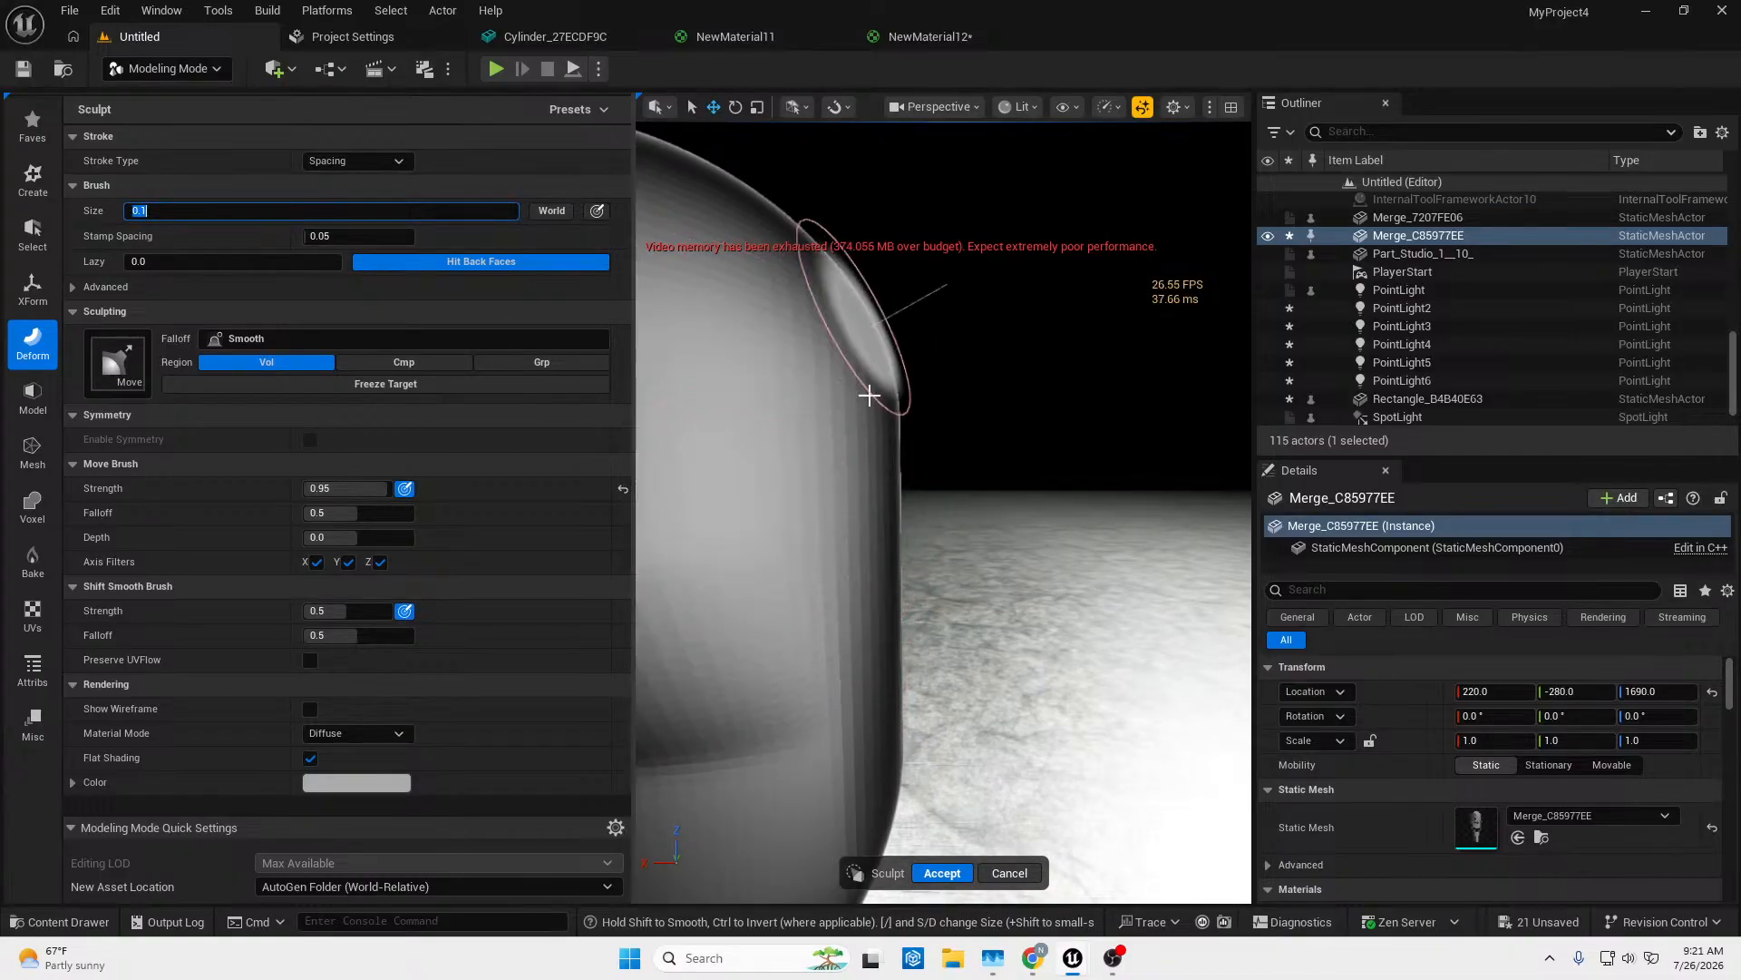
Try pushing a dent into the mesh's upper part with the Move brush, check it from another side, and undo the stroke.
left_click_drag(853, 486, 759, 467)
mouse_move(759, 467)
right_mouse_down()
mouse_move(871, 508)
mouse_move(771, 472)
right_mouse_up()
mouse_move(948, 526)
right_mouse_down()
mouse_move(857, 554)
mouse_move(817, 545)
mouse_move(834, 539)
right_mouse_up()
right_click_drag(994, 553, 895, 542)
key("ctrl+z")
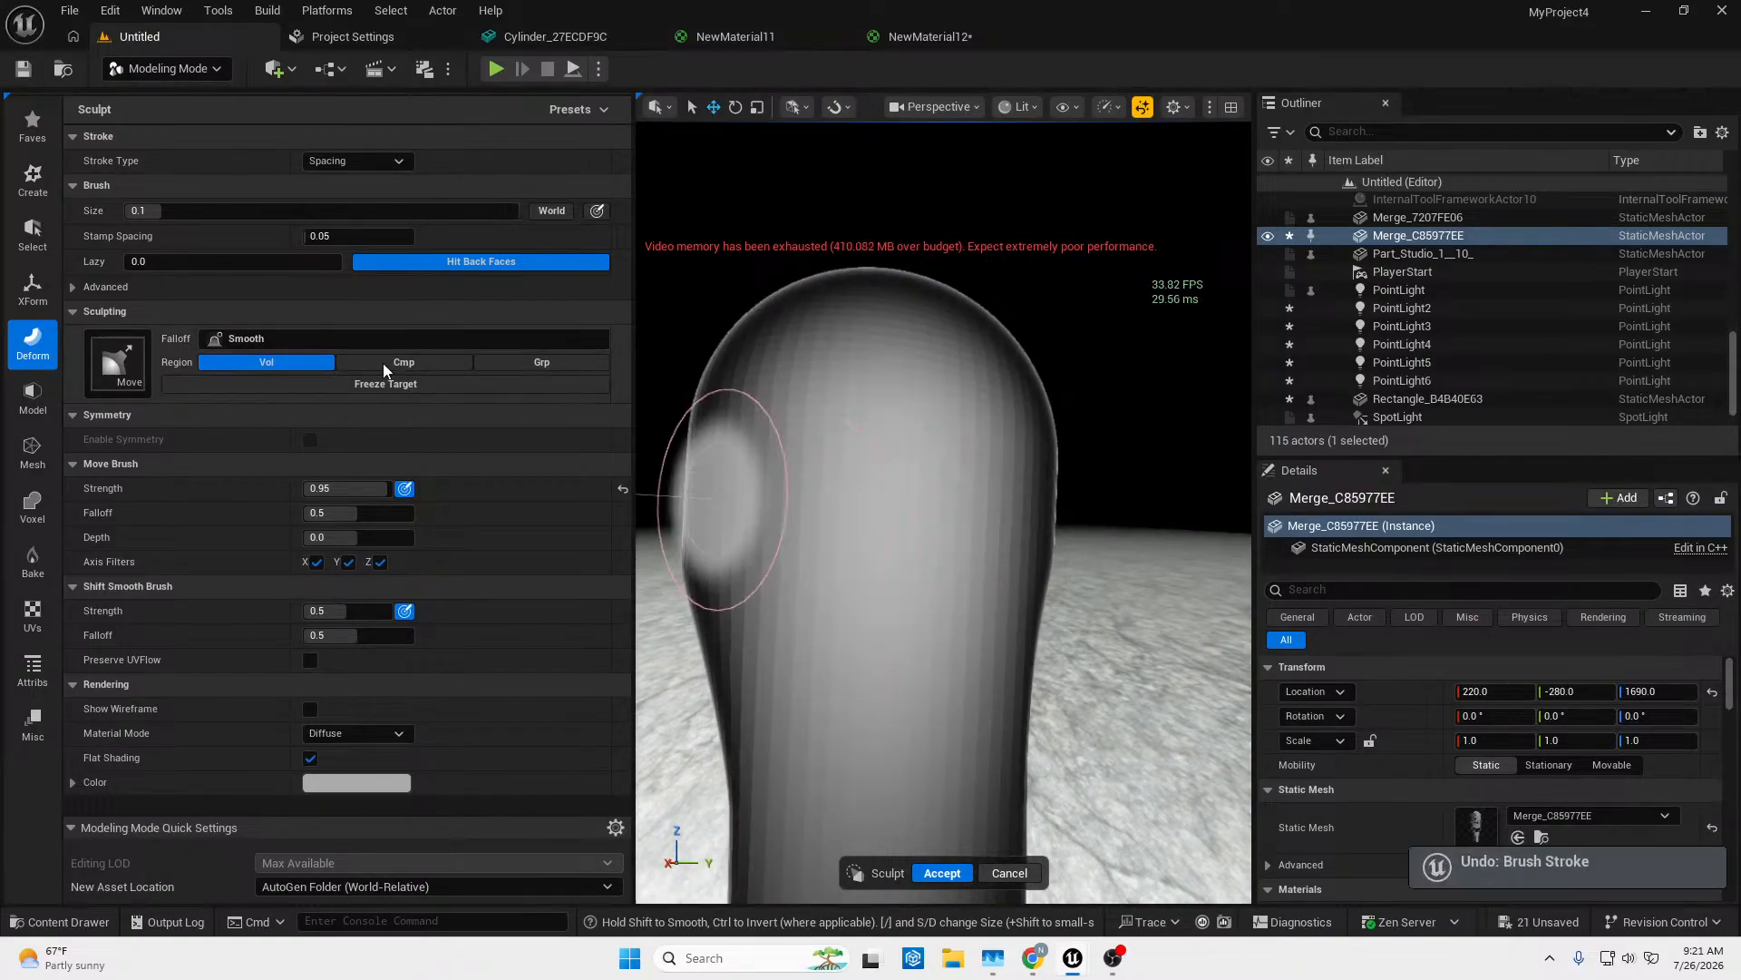
Set the brush size to 0.07 and try pushing a small dent into the upper part of the mesh.
left_click(163, 210)
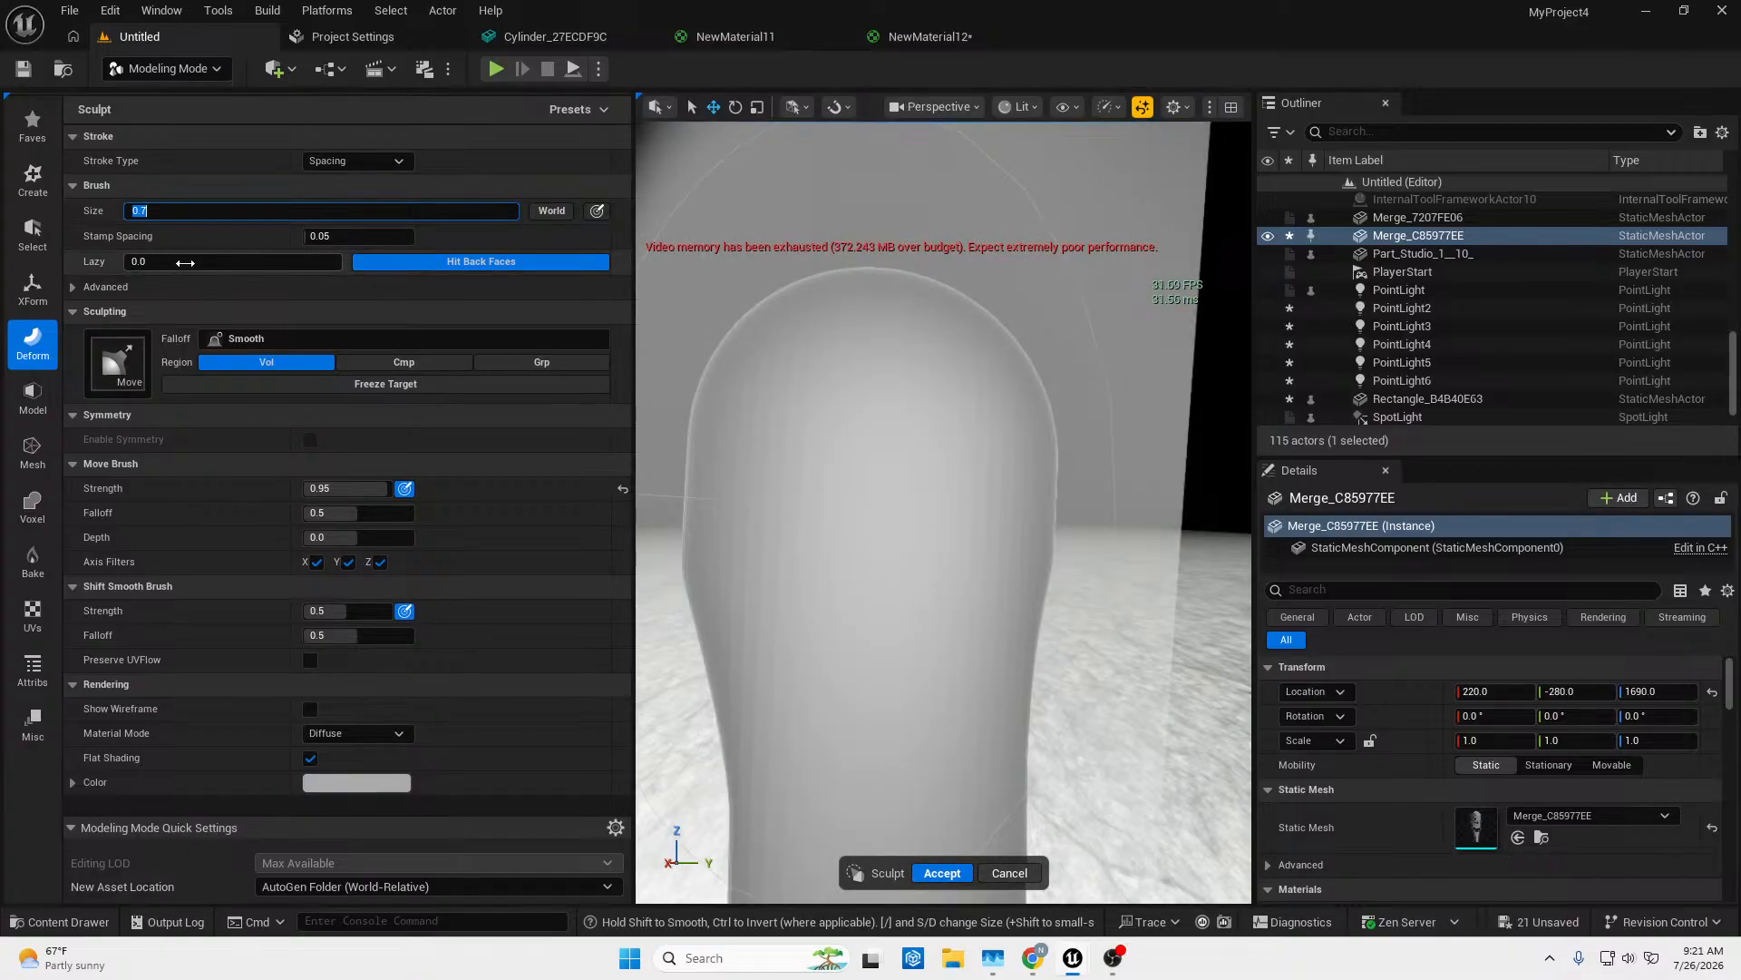
type("0.07")
key("Return")
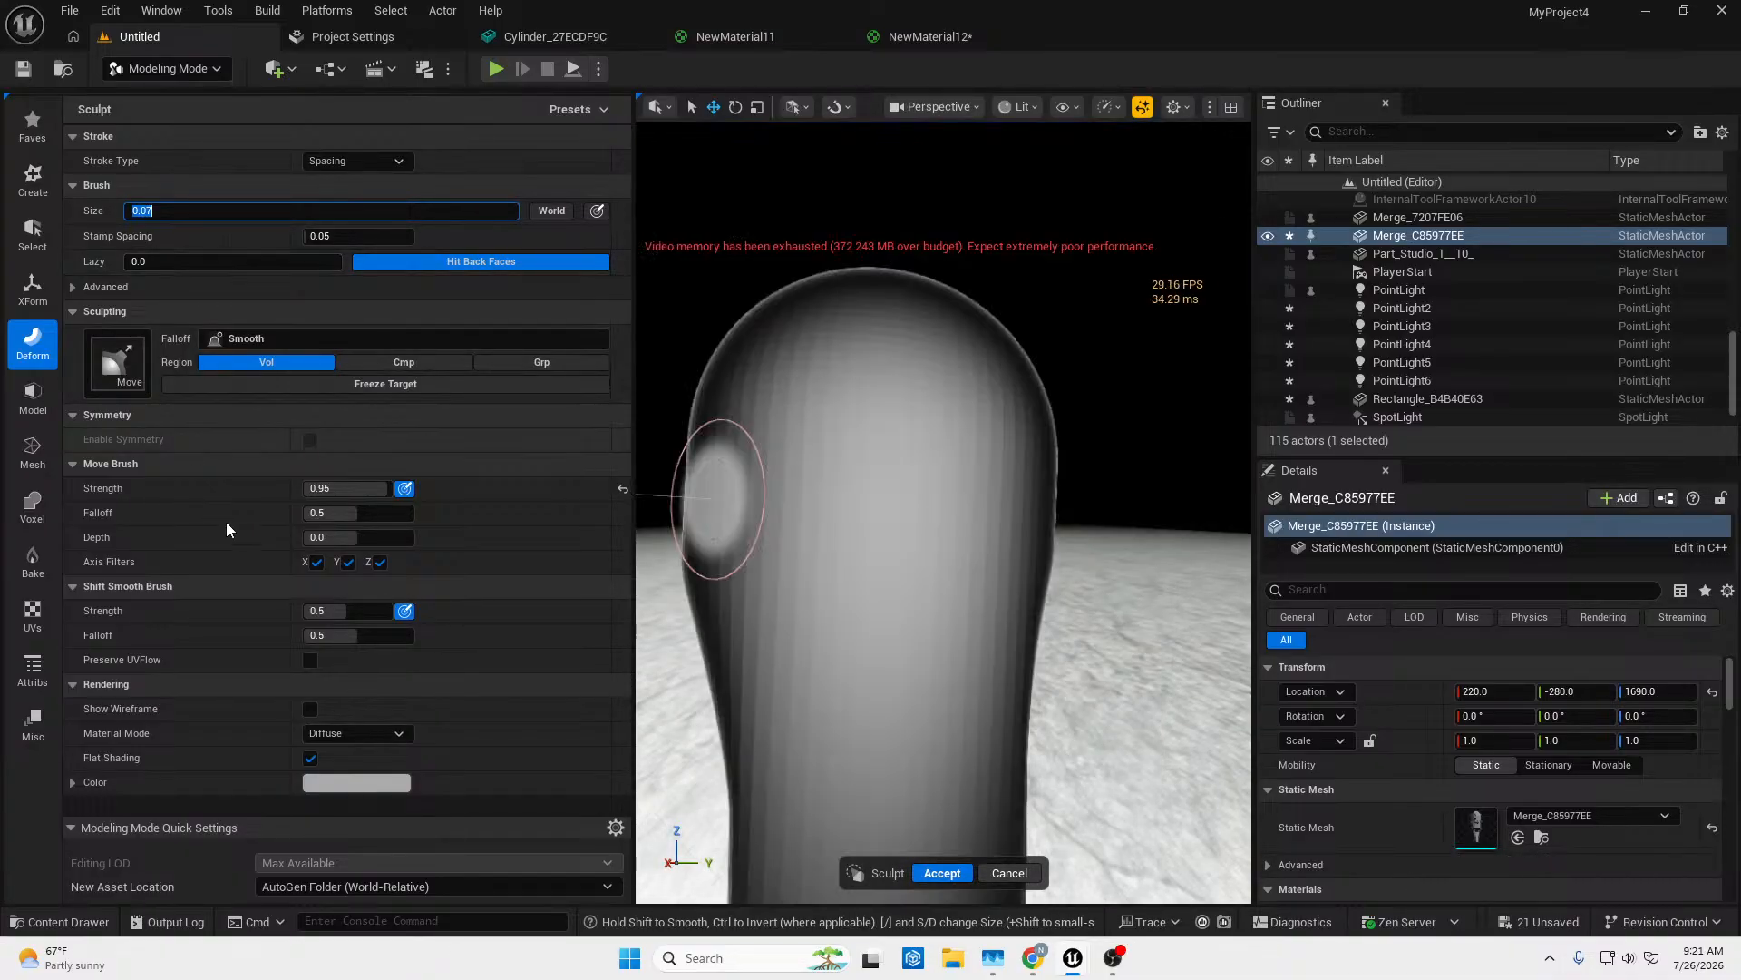
mouse_move(984, 640)
right_mouse_down()
mouse_move(1057, 640)
mouse_move(744, 630)
right_mouse_up()
key("d")
key("s")
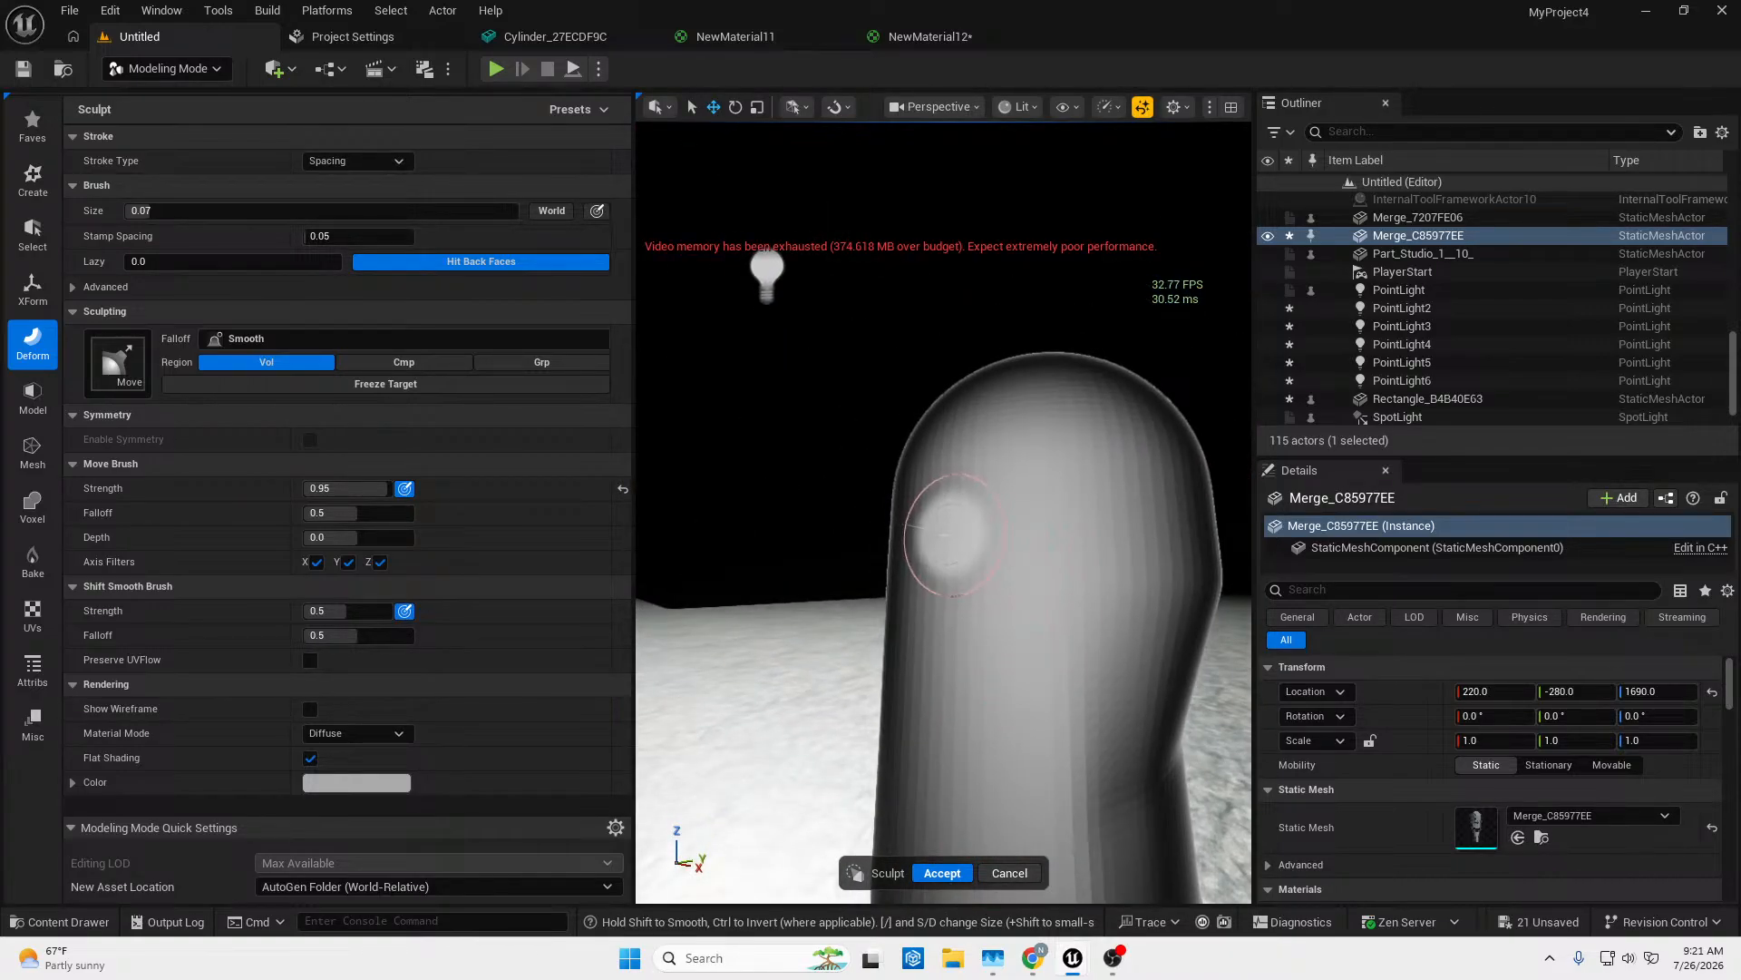
left_click_drag(1001, 537, 1009, 535)
key("a")
right_click_drag(1009, 536, 1242, 553)
key("a")
right_click_drag(1027, 594, 1201, 585)
key("s")
key("w")
key("w")
mouse_move(932, 532)
right_mouse_down()
mouse_move(871, 530)
mouse_move(989, 533)
mouse_move(956, 525)
right_mouse_up()
key("s")
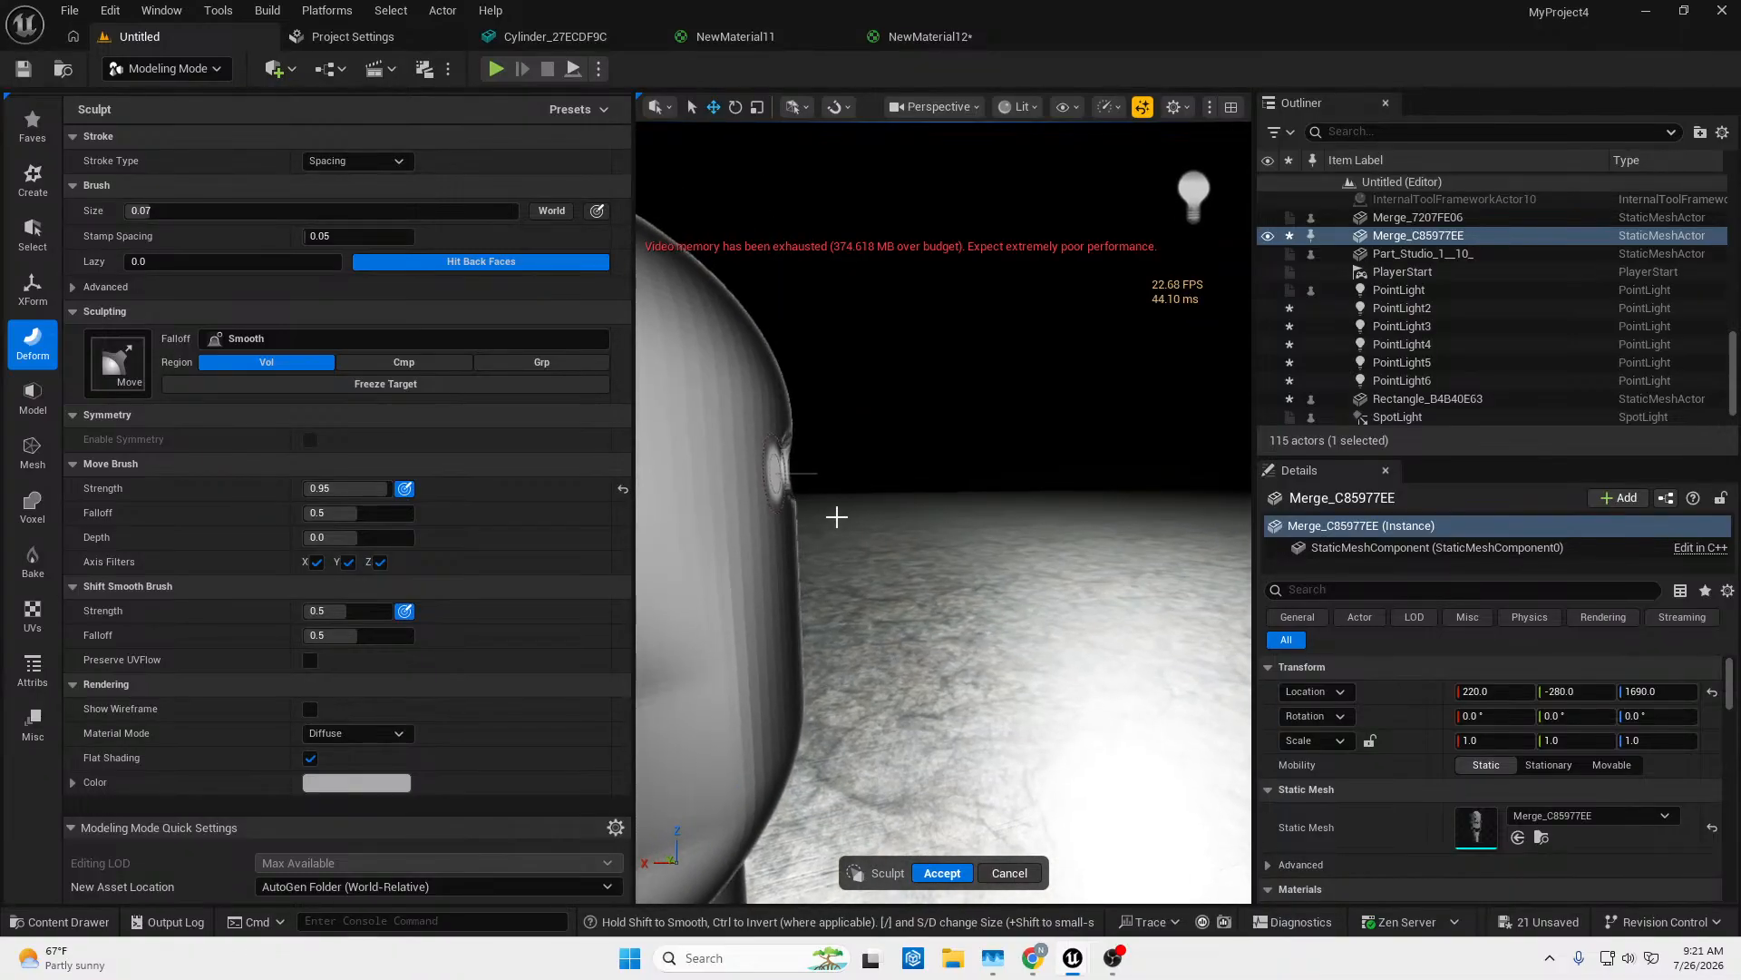
Push the small dent in the upper part deeper into the mesh as the first eye socket.
left_click_drag(748, 483, 642, 478)
mouse_move(642, 479)
right_mouse_down()
mouse_move(726, 484)
mouse_move(655, 479)
right_mouse_up()
key("a")
key("s")
key("w")
key("d")
key("w")
right_click_drag(802, 482, 666, 454)
key("d")
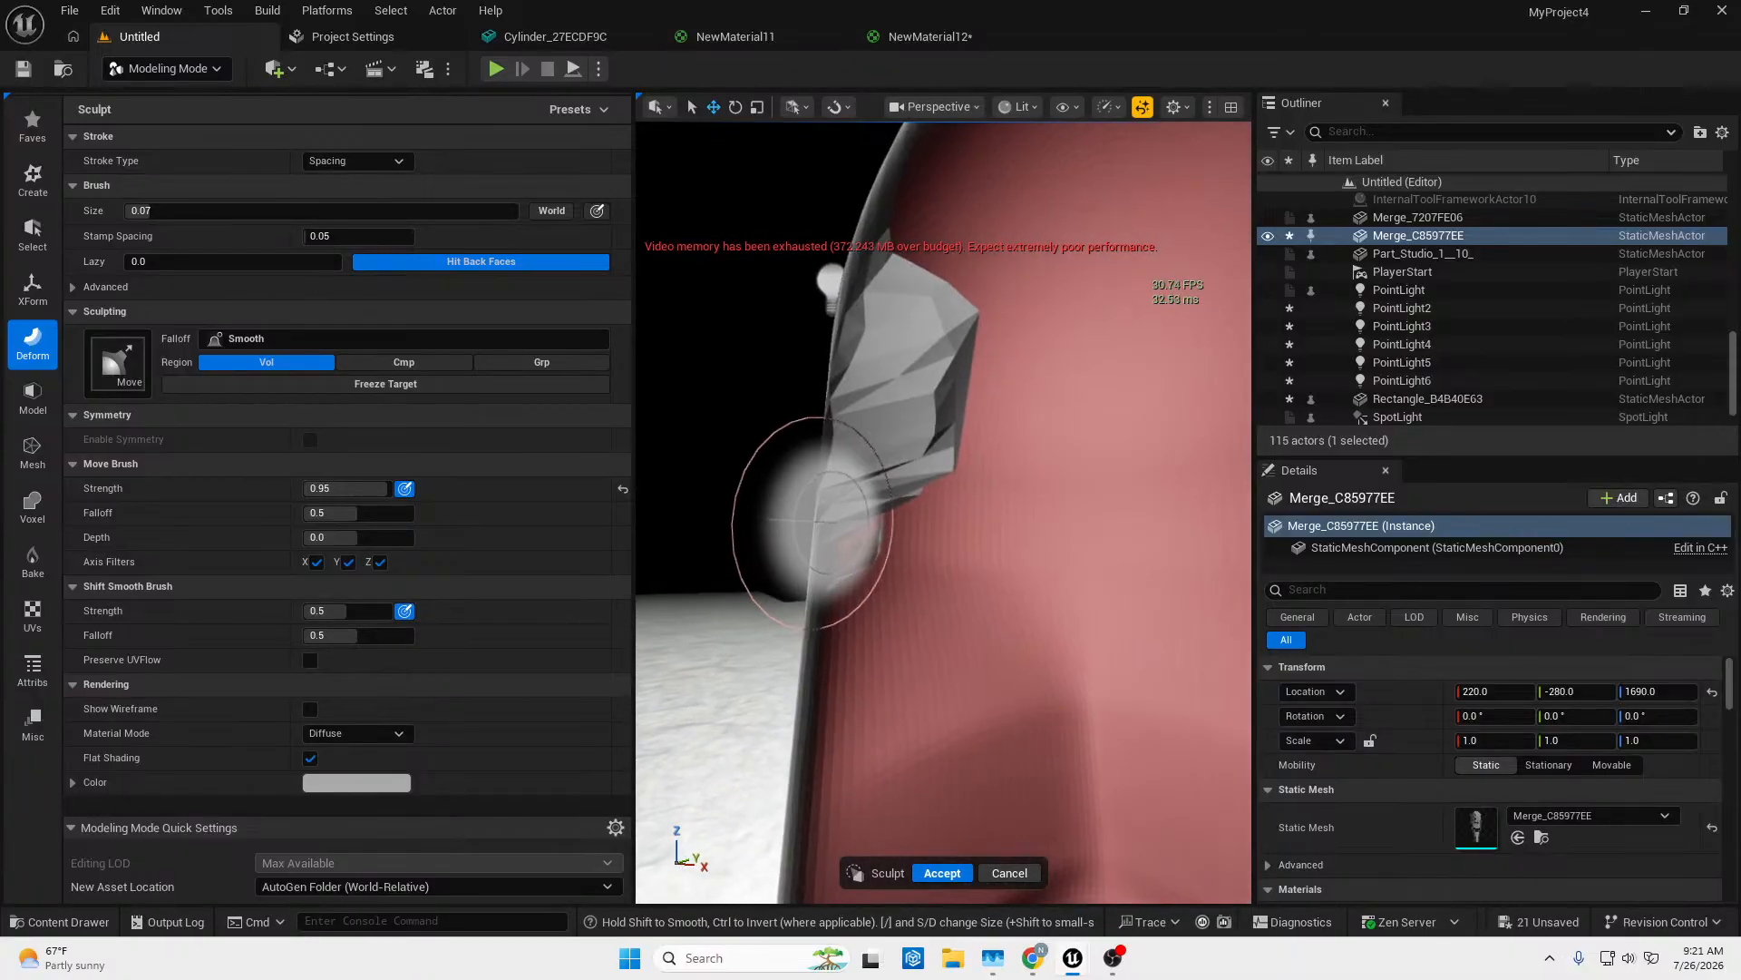
Reshape the inner wall of the first eye socket with the Move brush and check it from outside.
mouse_move(805, 436)
left_mouse_down()
mouse_move(901, 369)
mouse_move(1077, 404)
left_mouse_up()
key("s")
right_click_drag(1076, 405, 1043, 413)
key("a")
right_click_drag(1107, 484, 1225, 476)
key("w")
key("a")
mouse_move(1102, 419)
right_mouse_down()
mouse_move(1209, 427)
mouse_move(1088, 416)
mouse_move(1129, 404)
mouse_move(1088, 421)
mouse_move(1197, 423)
mouse_move(1093, 395)
right_mouse_up()
key("s")
key("d")
mouse_move(1026, 496)
right_mouse_down()
mouse_move(1111, 496)
mouse_move(1012, 496)
right_mouse_up()
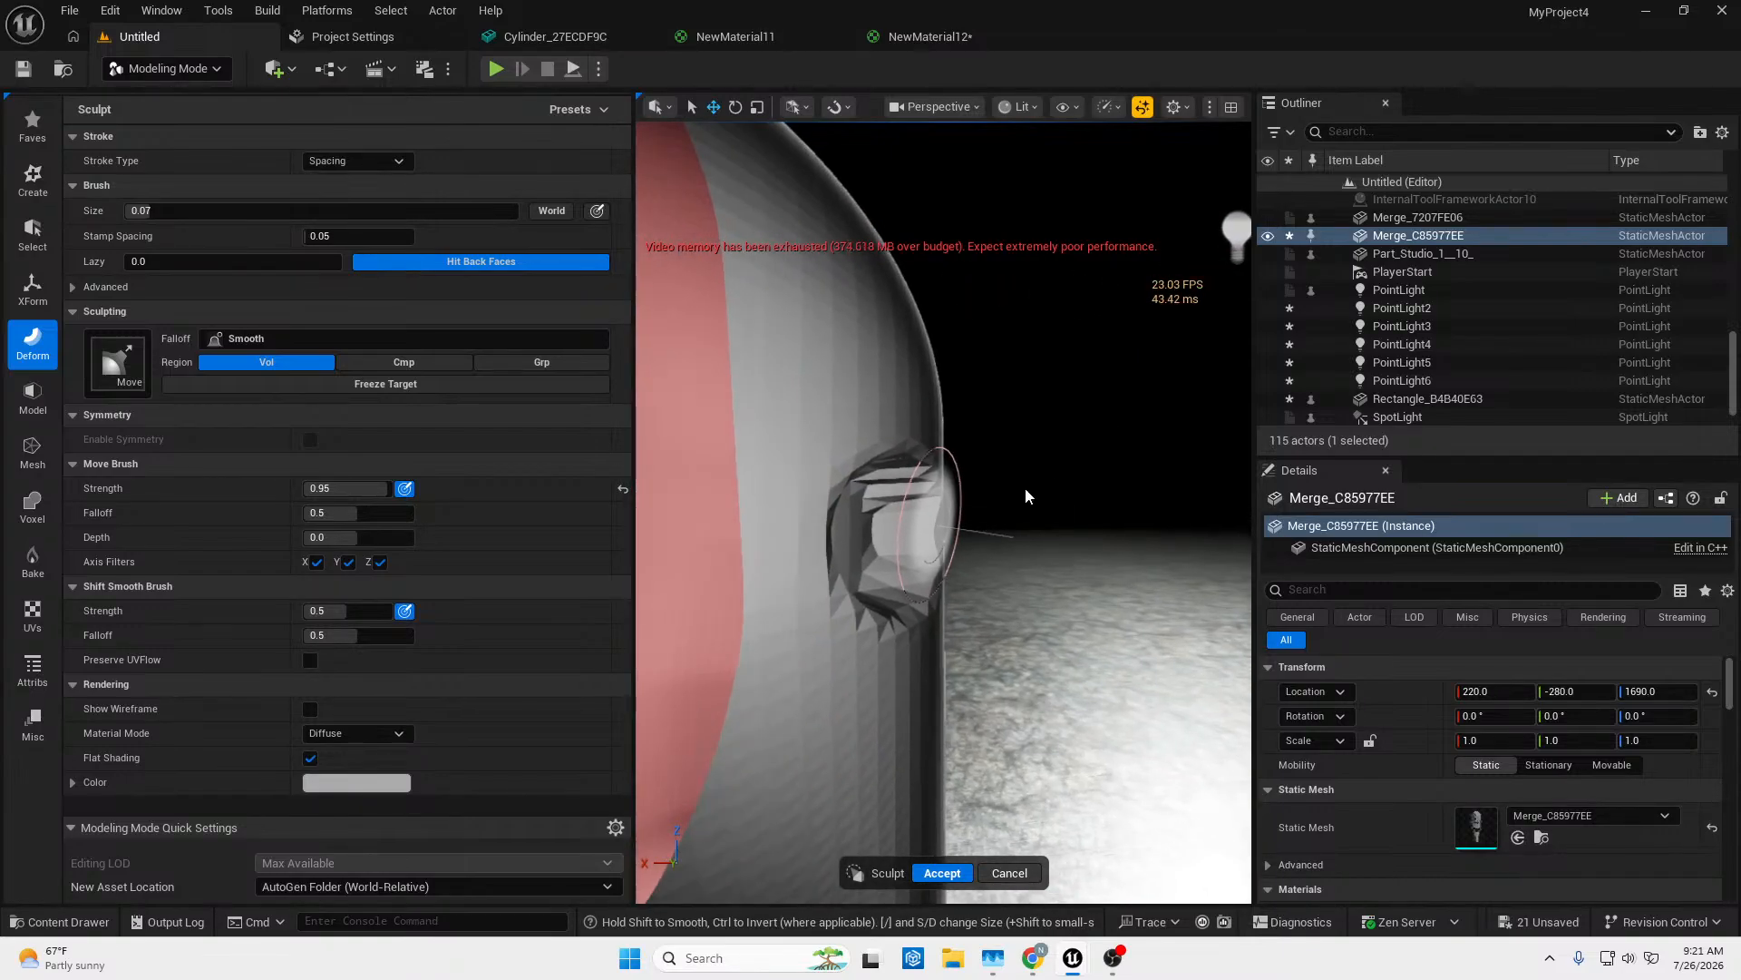
Push a second eye socket into the mesh beside the first one with the Move brush.
left_click_drag(767, 514, 712, 515)
key("d")
mouse_move(873, 526)
right_mouse_down()
mouse_move(1007, 526)
mouse_move(873, 526)
mouse_move(862, 549)
mouse_move(927, 553)
right_mouse_up()
key("s")
key("w")
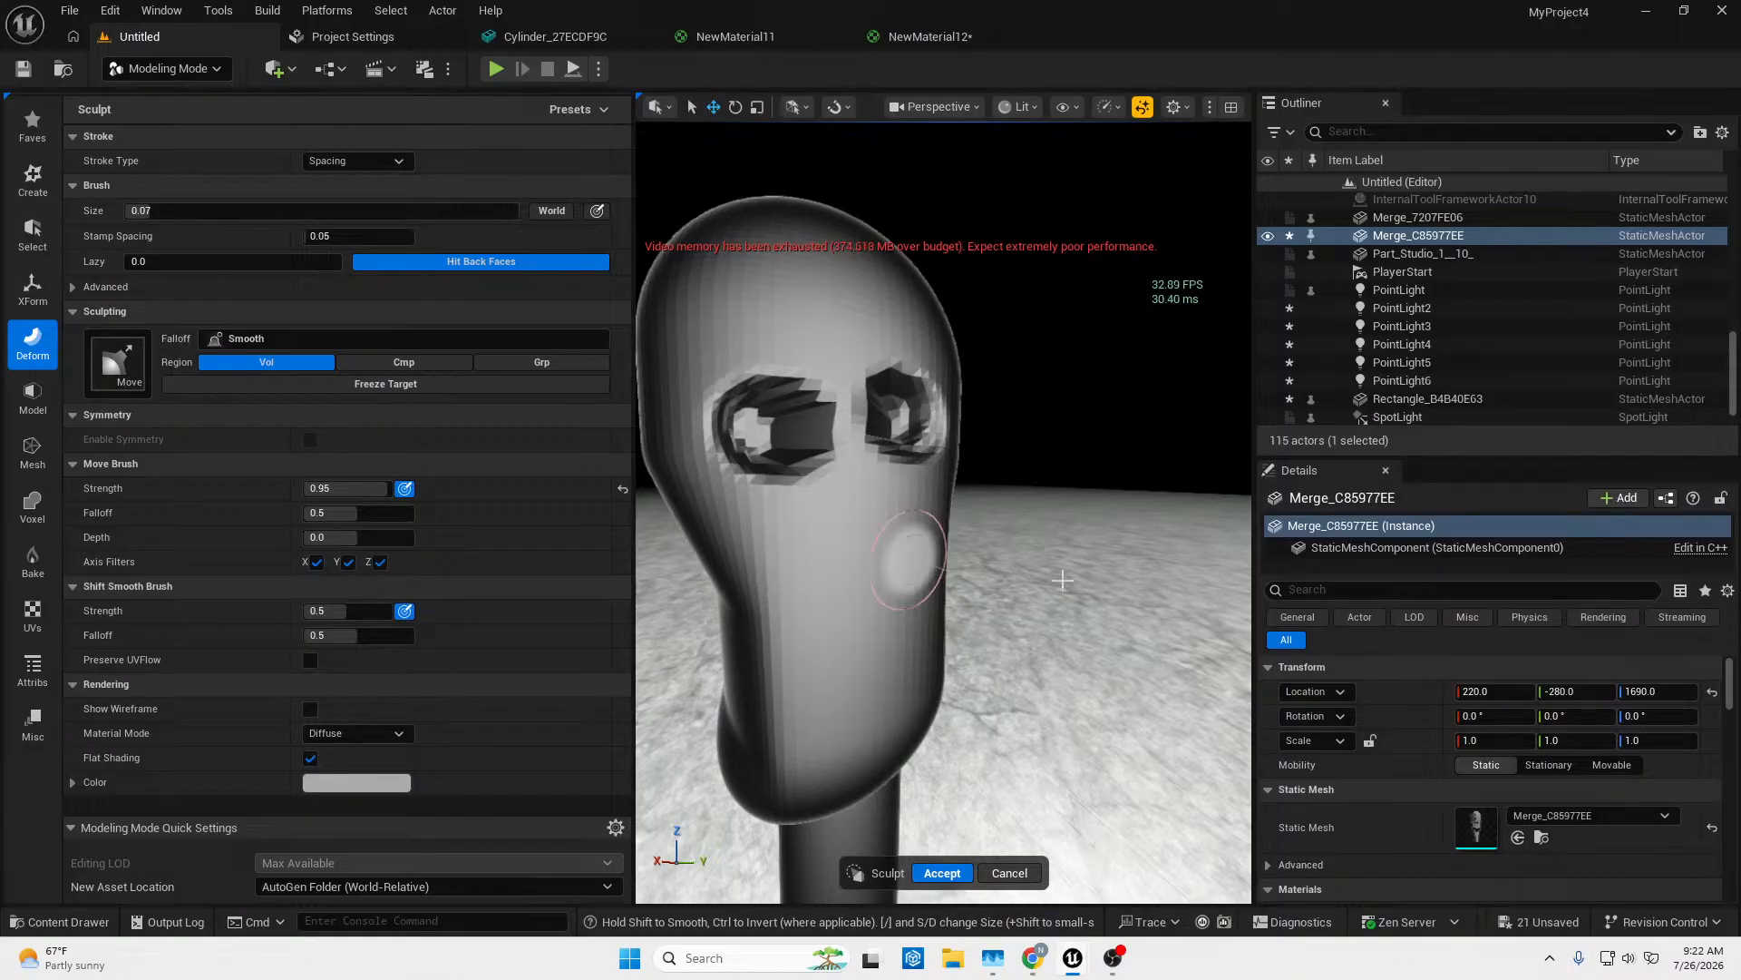
mouse_move(1033, 391)
right_mouse_down()
mouse_move(952, 485)
mouse_move(1043, 580)
mouse_move(1080, 531)
mouse_move(1043, 453)
mouse_move(1043, 544)
mouse_move(980, 453)
mouse_move(948, 471)
mouse_move(984, 476)
mouse_move(962, 467)
mouse_move(1039, 431)
mouse_move(966, 449)
mouse_move(1034, 389)
right_mouse_up()
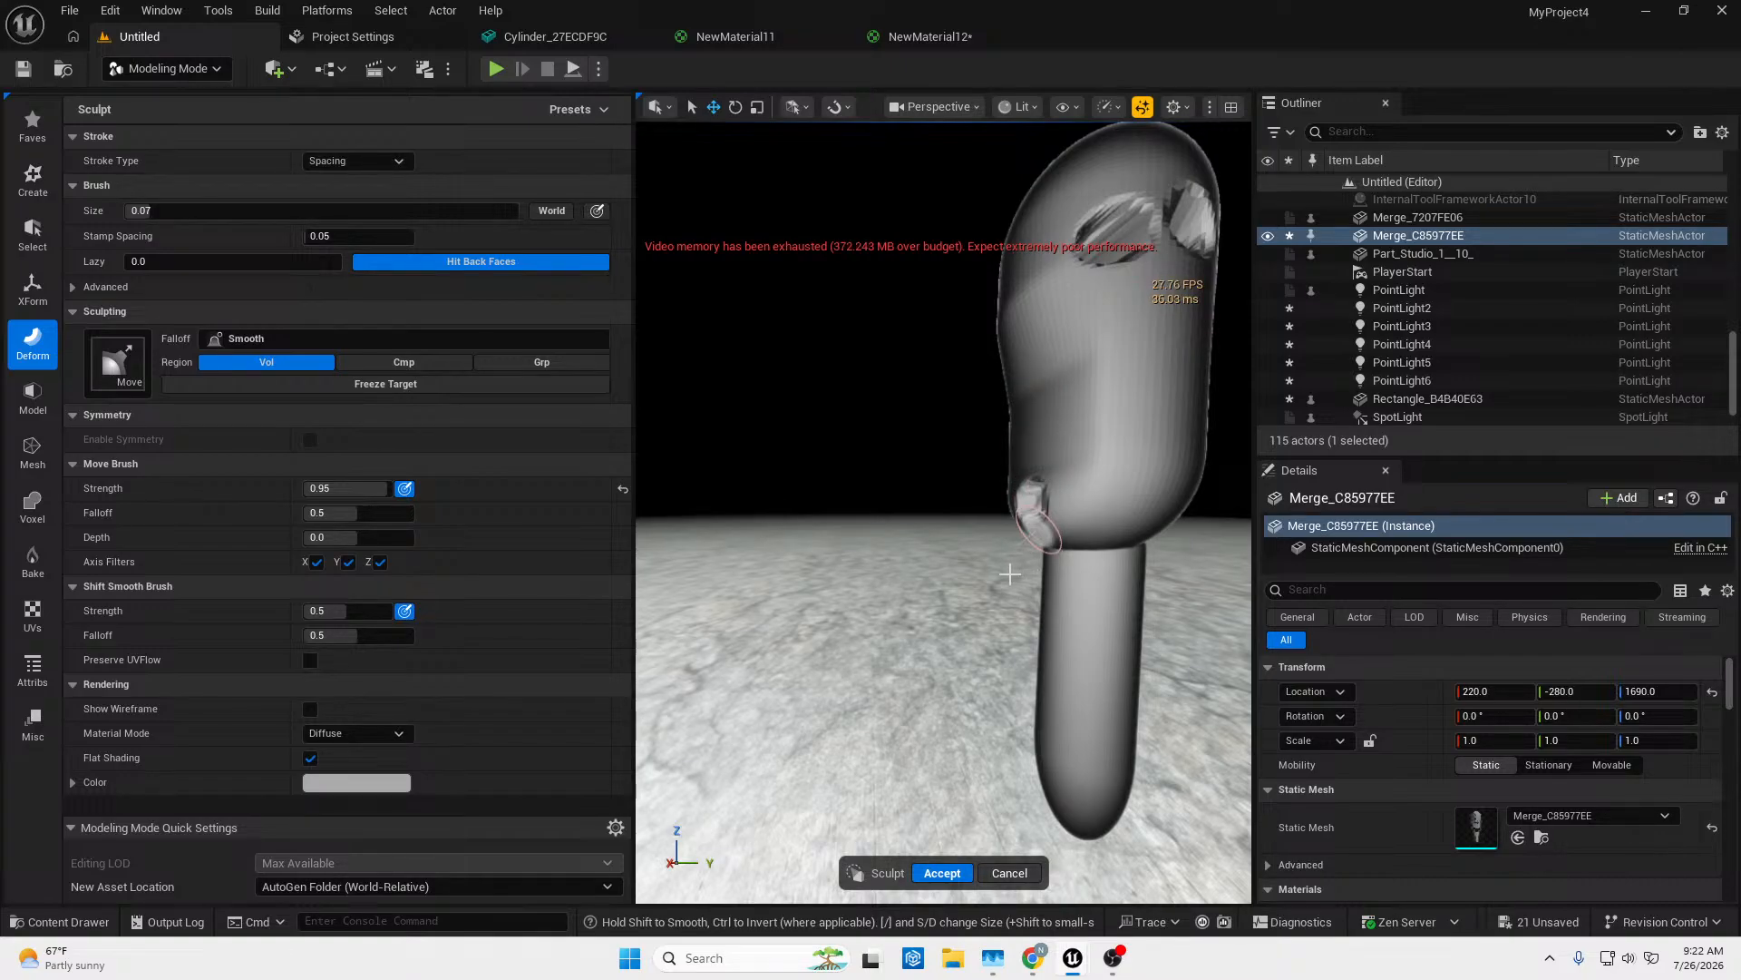
Undo the last brush stroke at the lower corner of the head and set the brush size to 0.1.
key("ctrl+z")
left_click(230, 210)
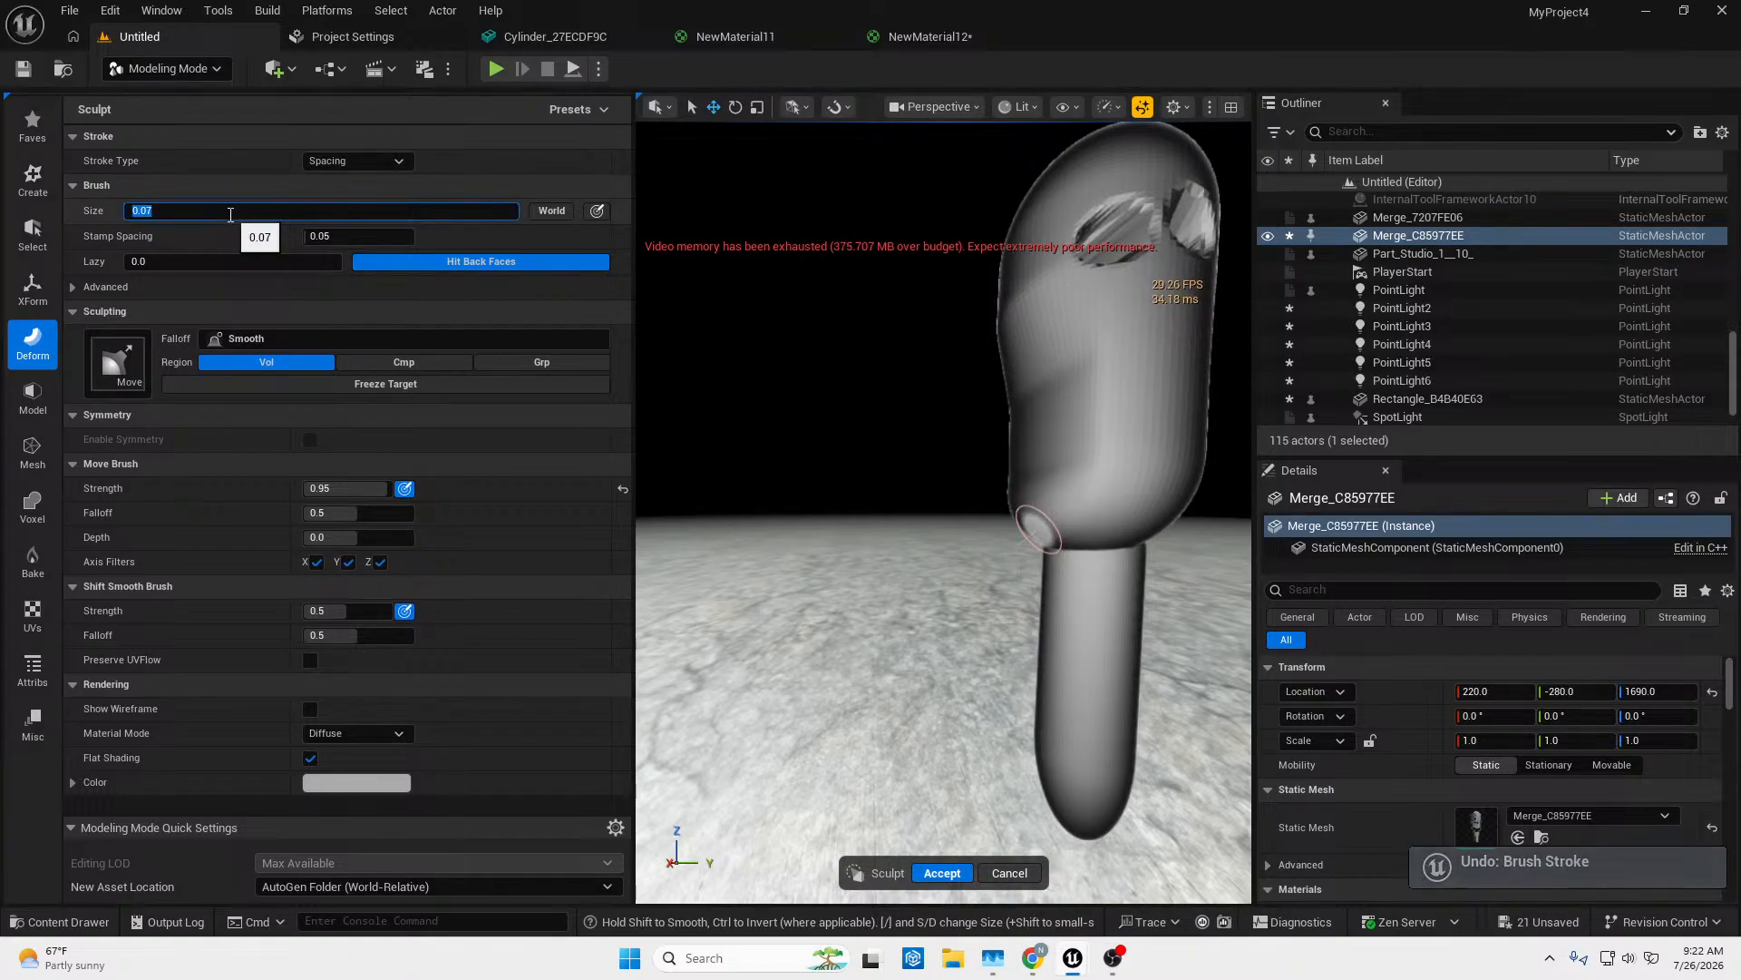
type("0.")
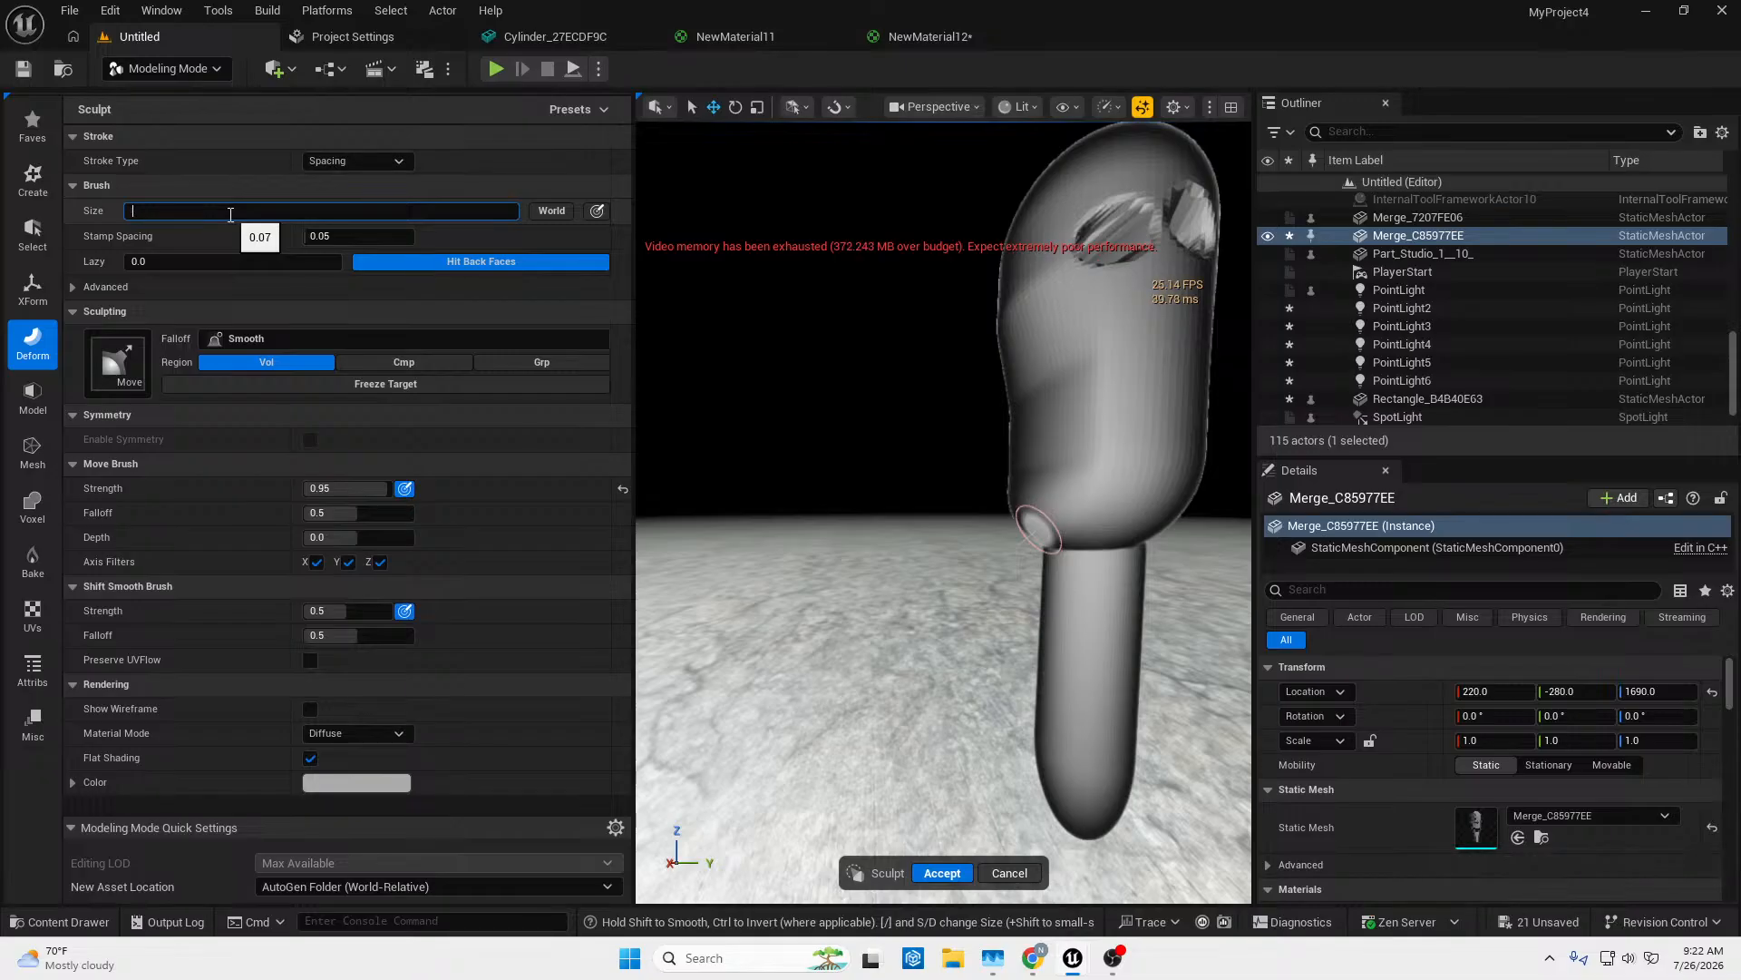
type("1")
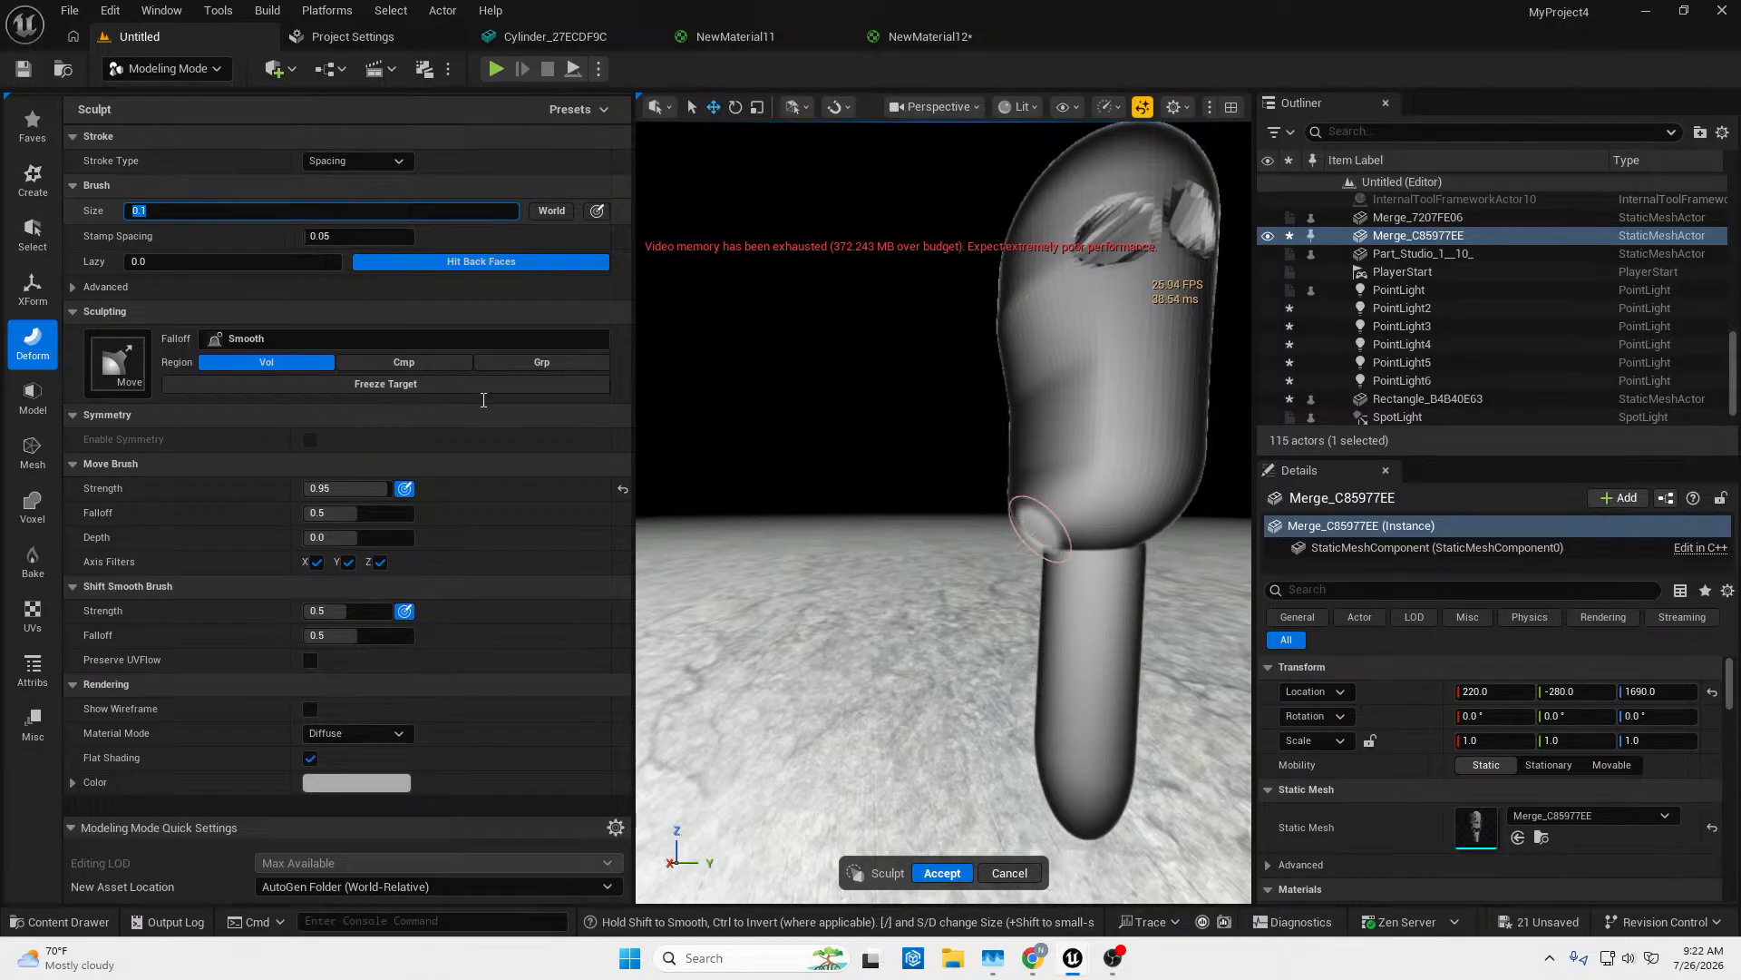
key("Return")
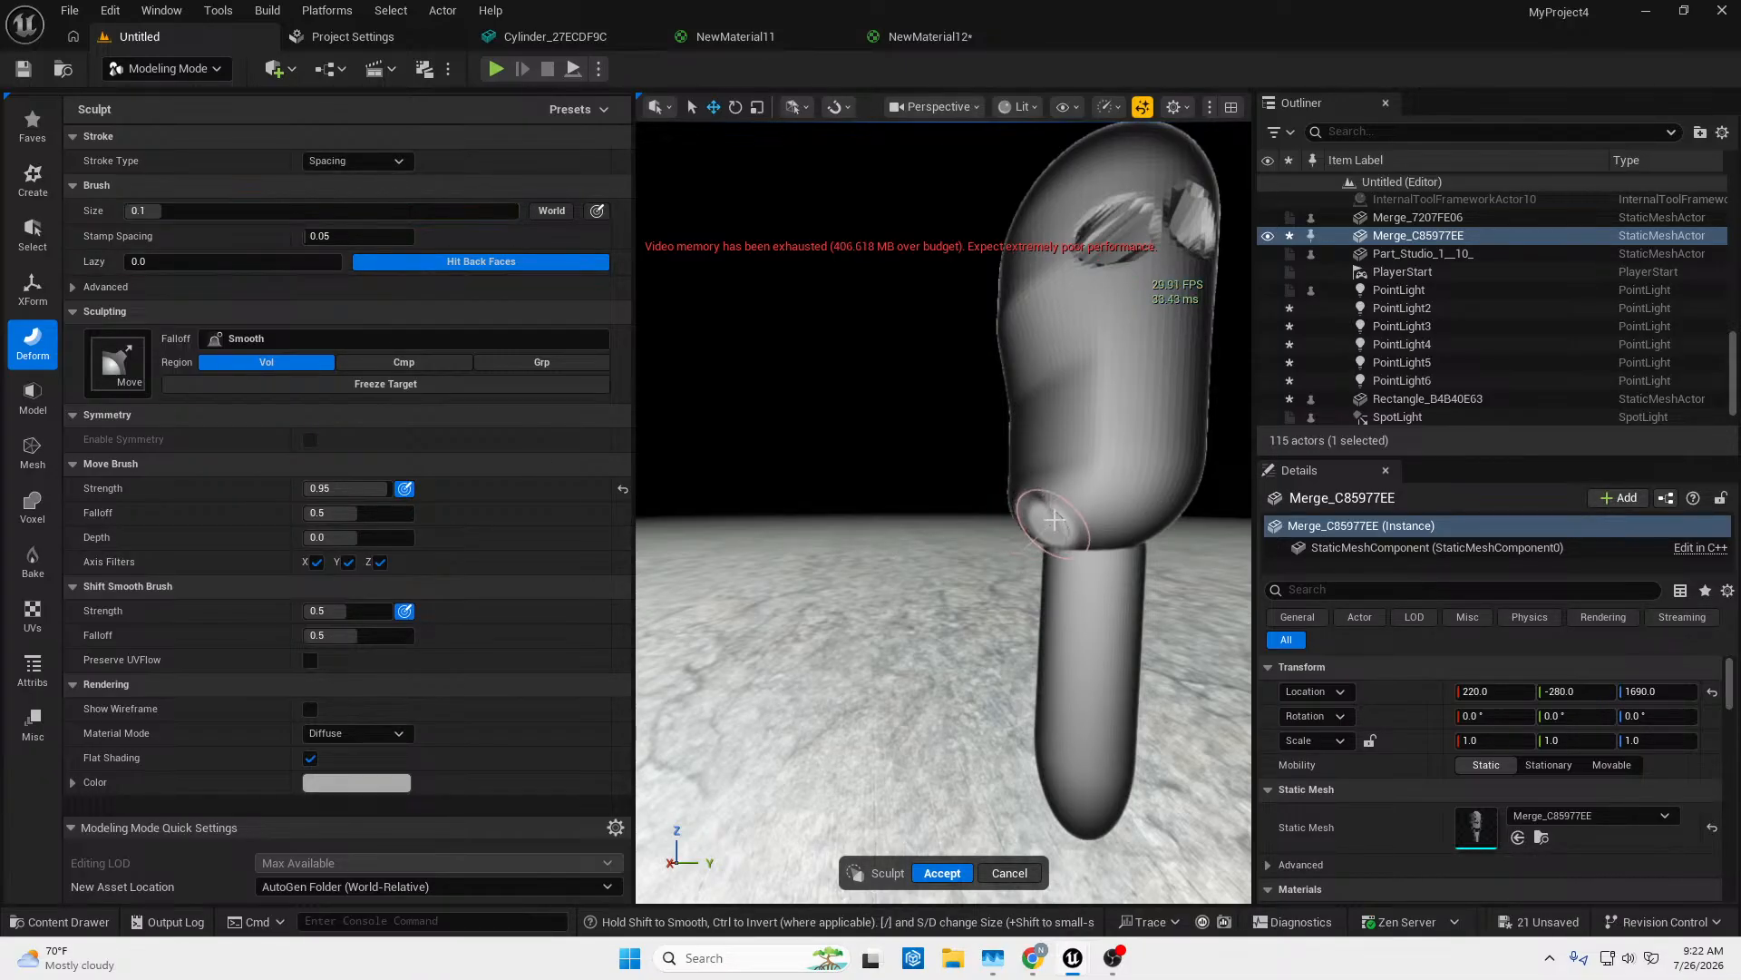
Try pushing in the lower corner of the head with the Move brush, then cancel the whole sculpt.
left_click_drag(1021, 524, 1149, 471)
right_click_drag(1150, 463, 1211, 428)
key("s")
right_click_drag(1038, 520, 1111, 531)
key("w")
right_click_drag(980, 753, 1002, 748)
left_click(1000, 872)
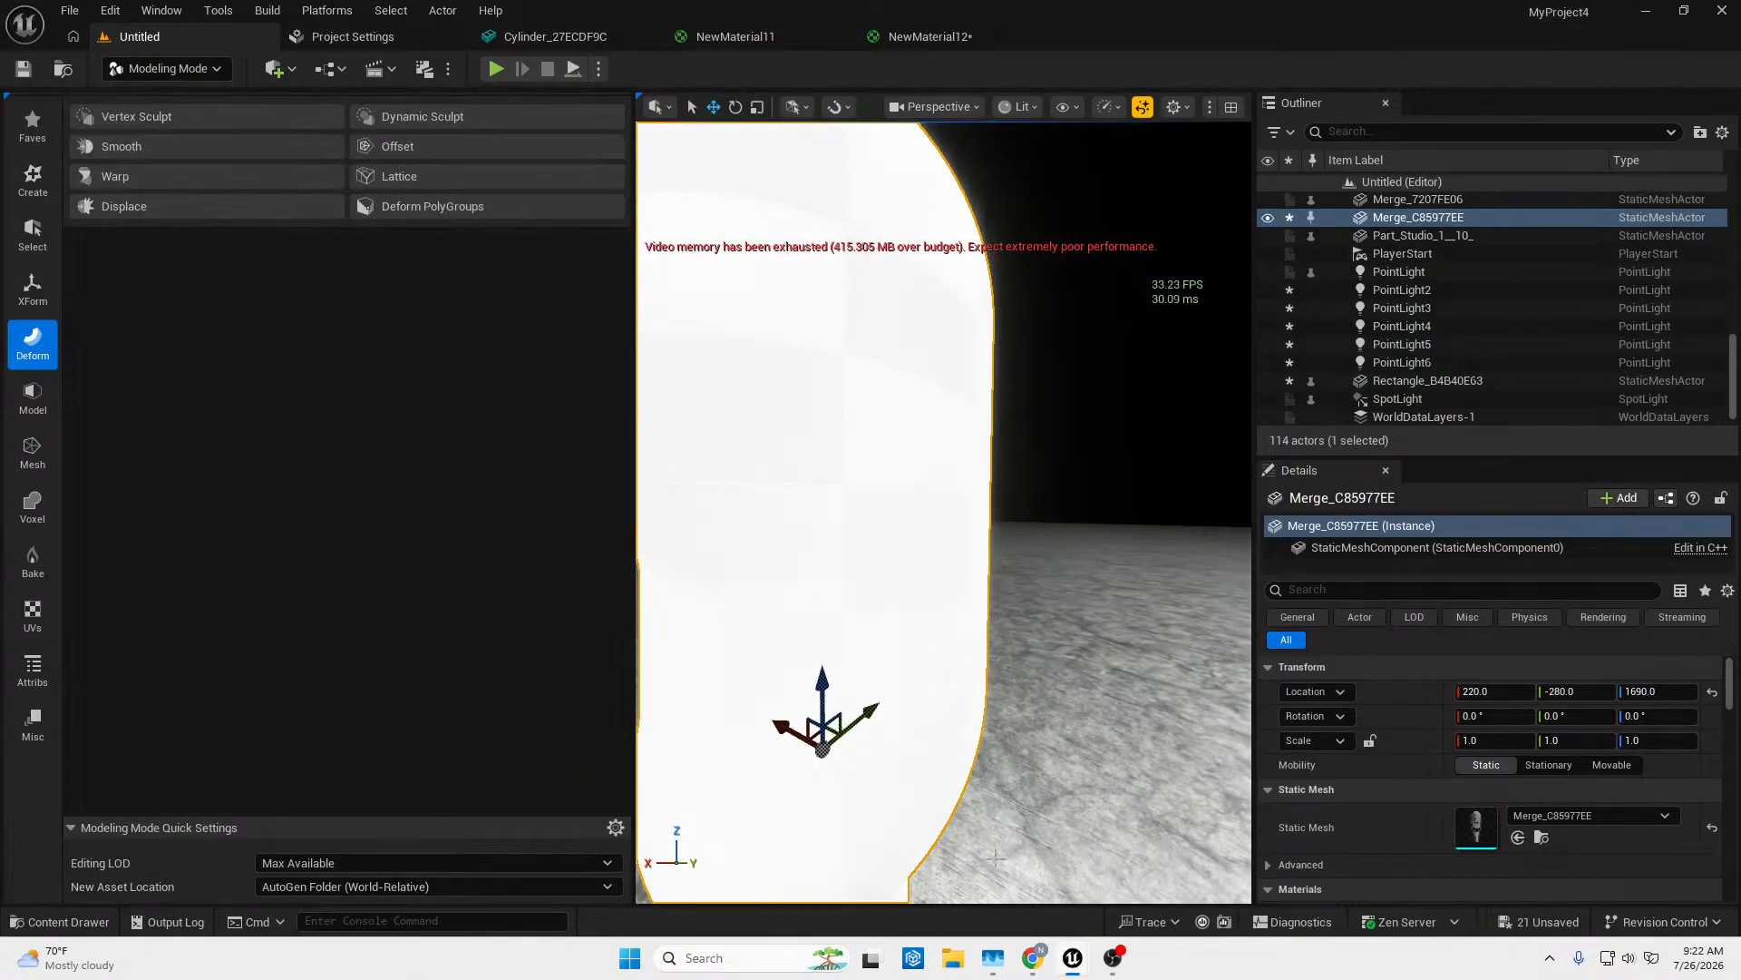
Import human_head_-_metahuman.glb from Downloads into the project's Content folder with the default import settings.
key("alt+Tab")
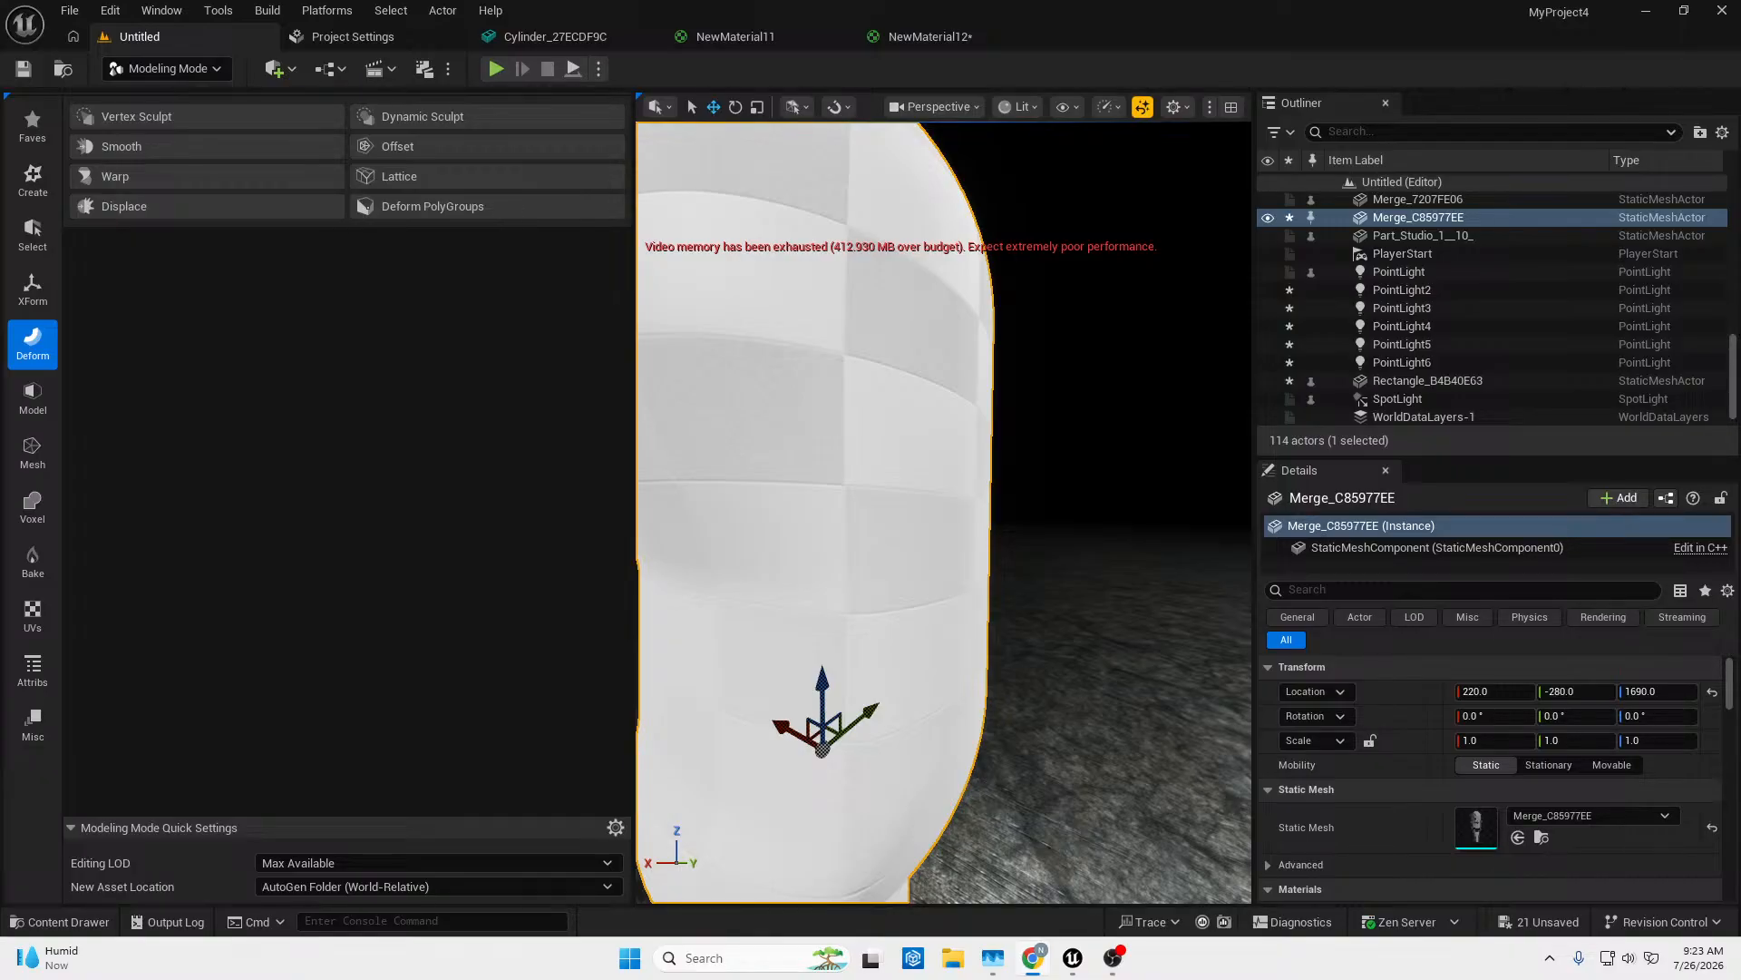
left_click(77, 923)
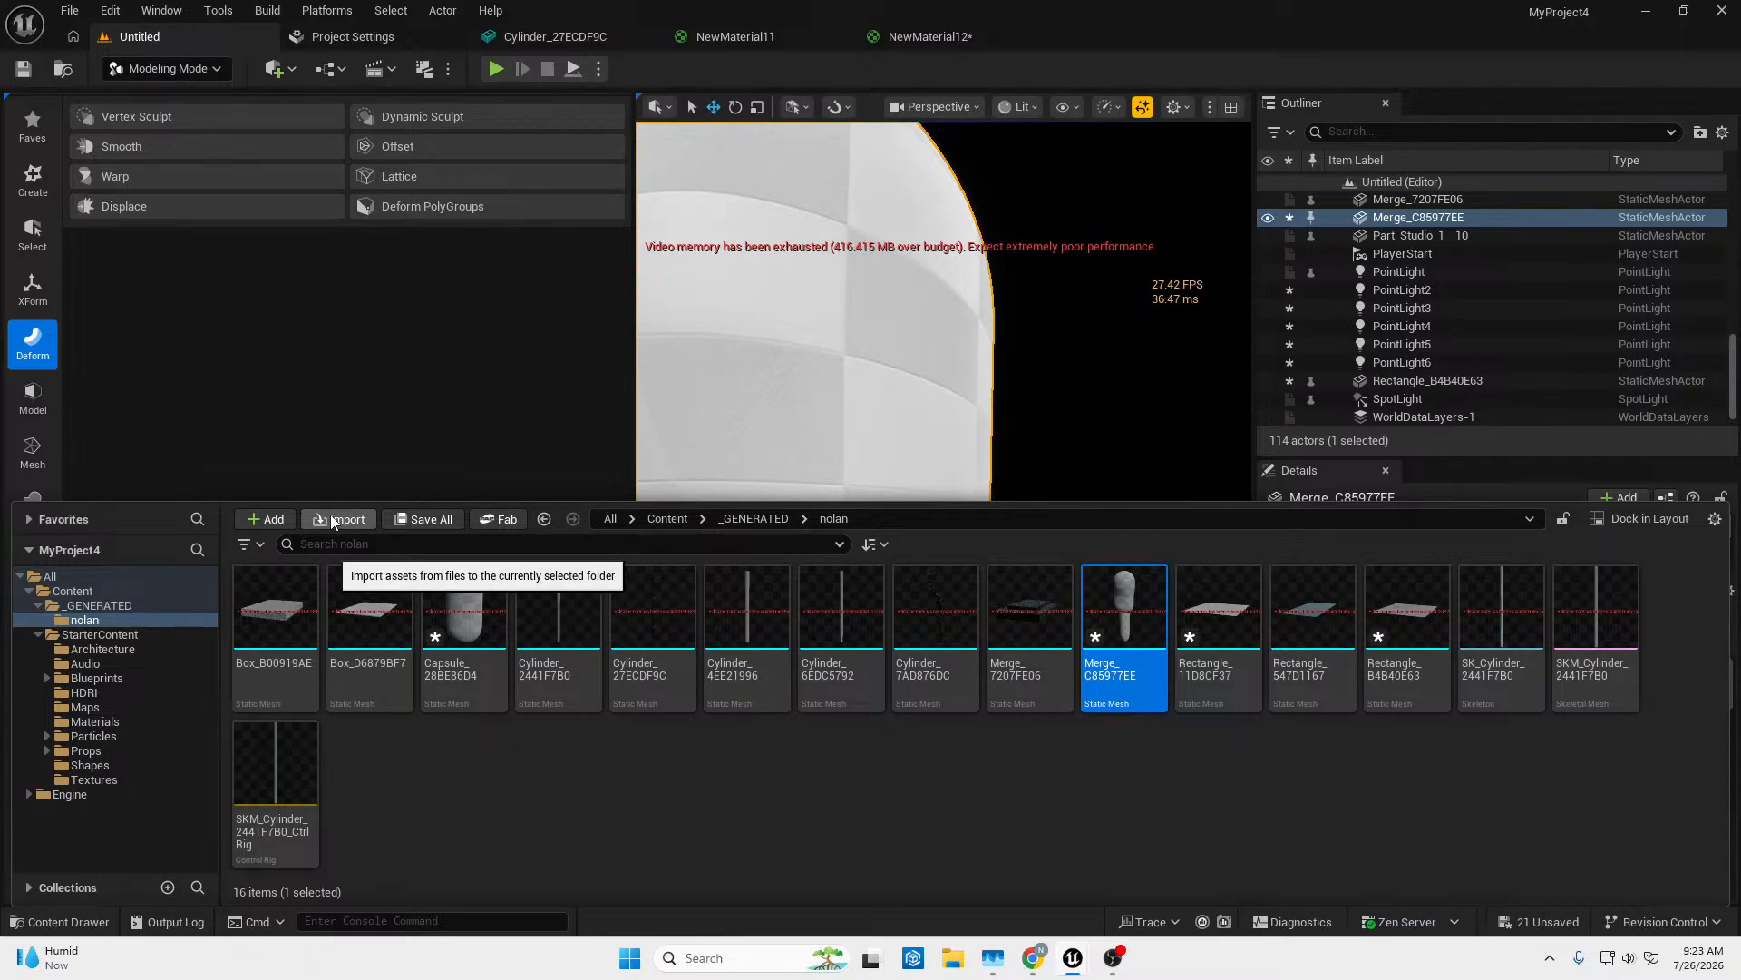
left_click(104, 587)
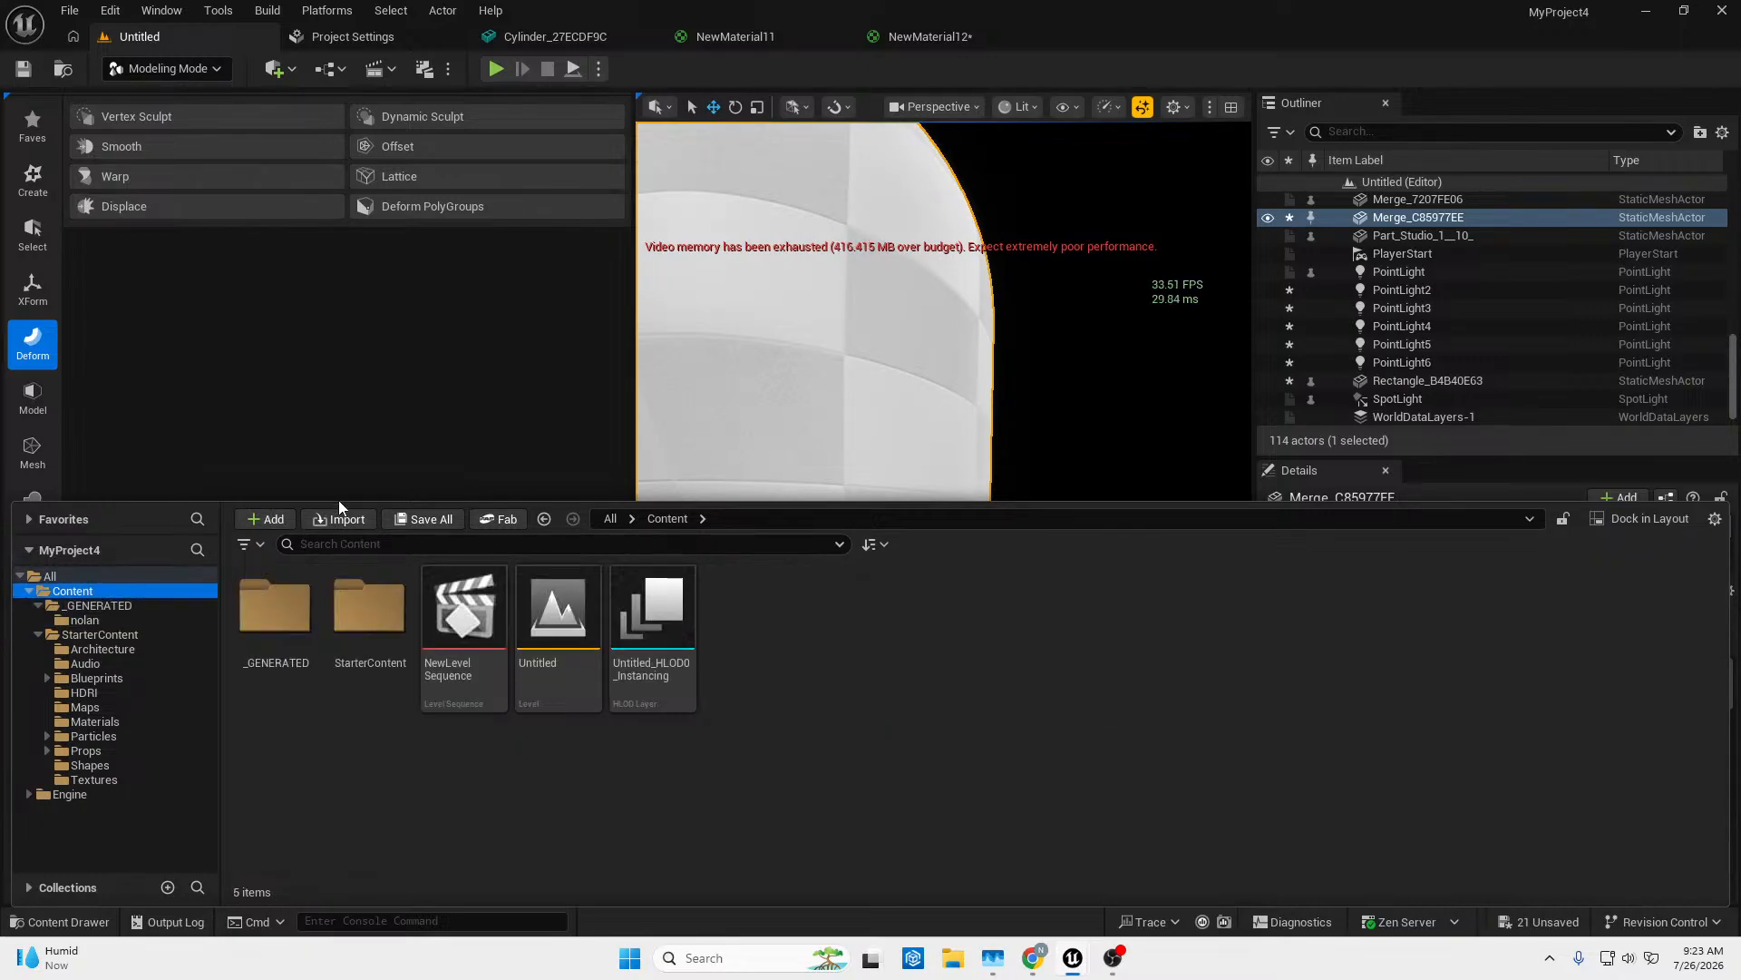
left_click(326, 523)
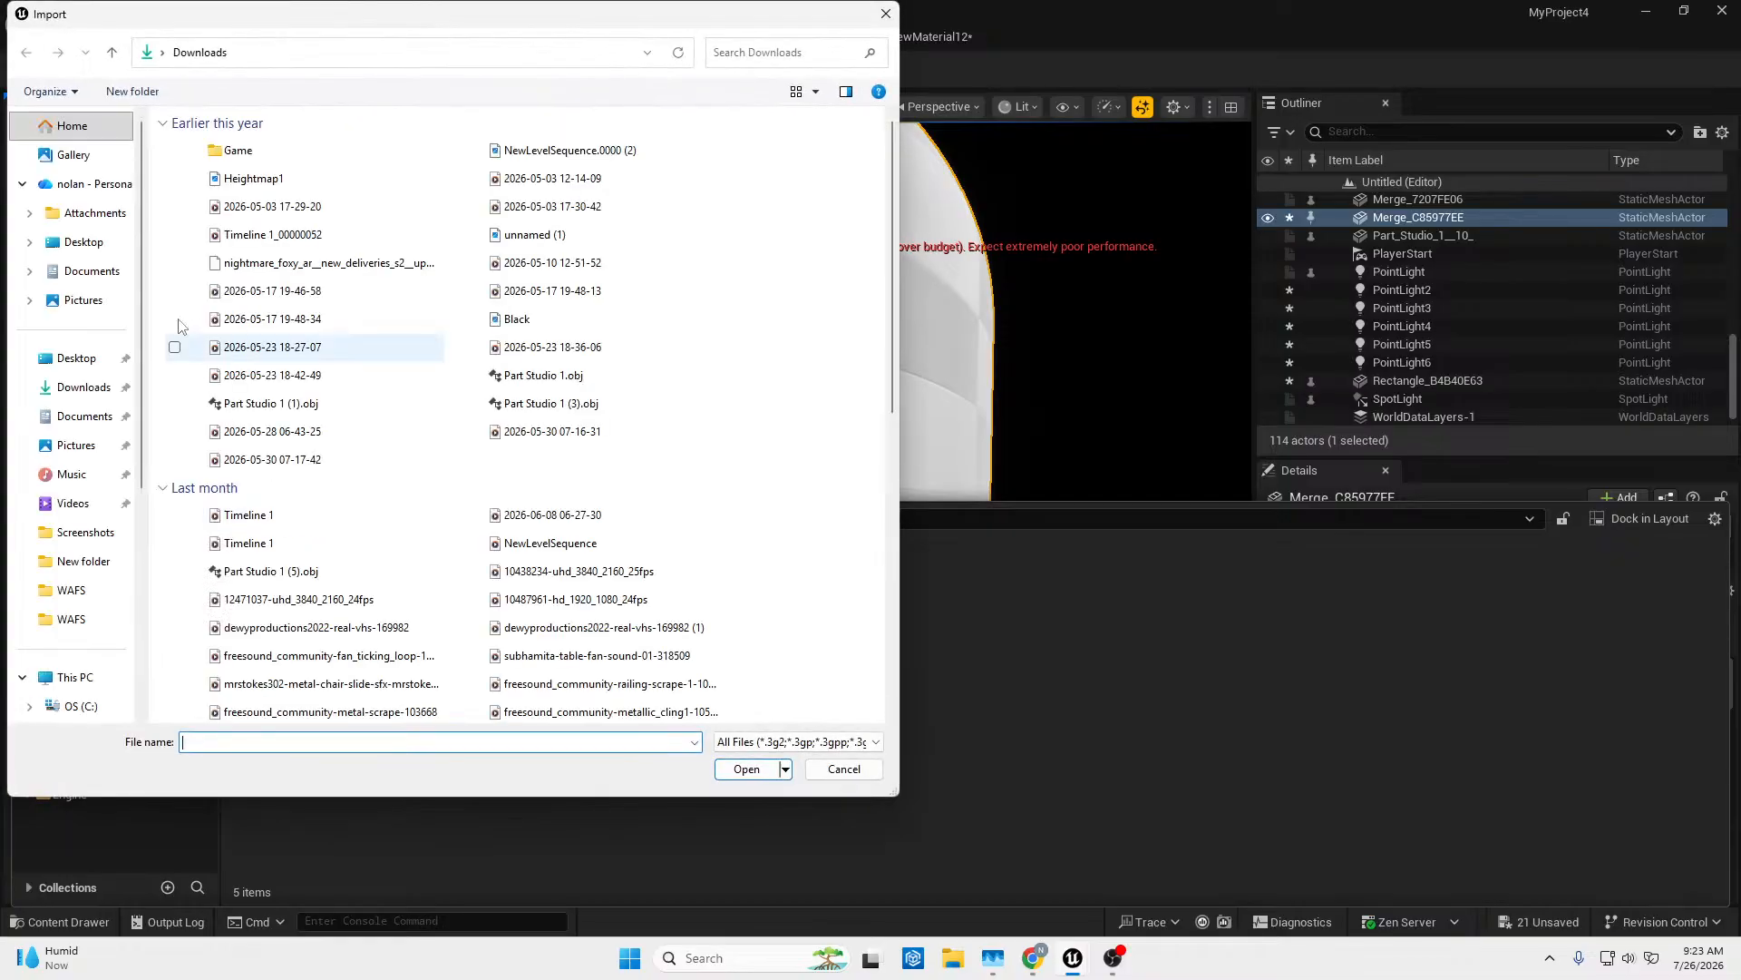
scroll(336, 599, "down", 10)
left_click(580, 707)
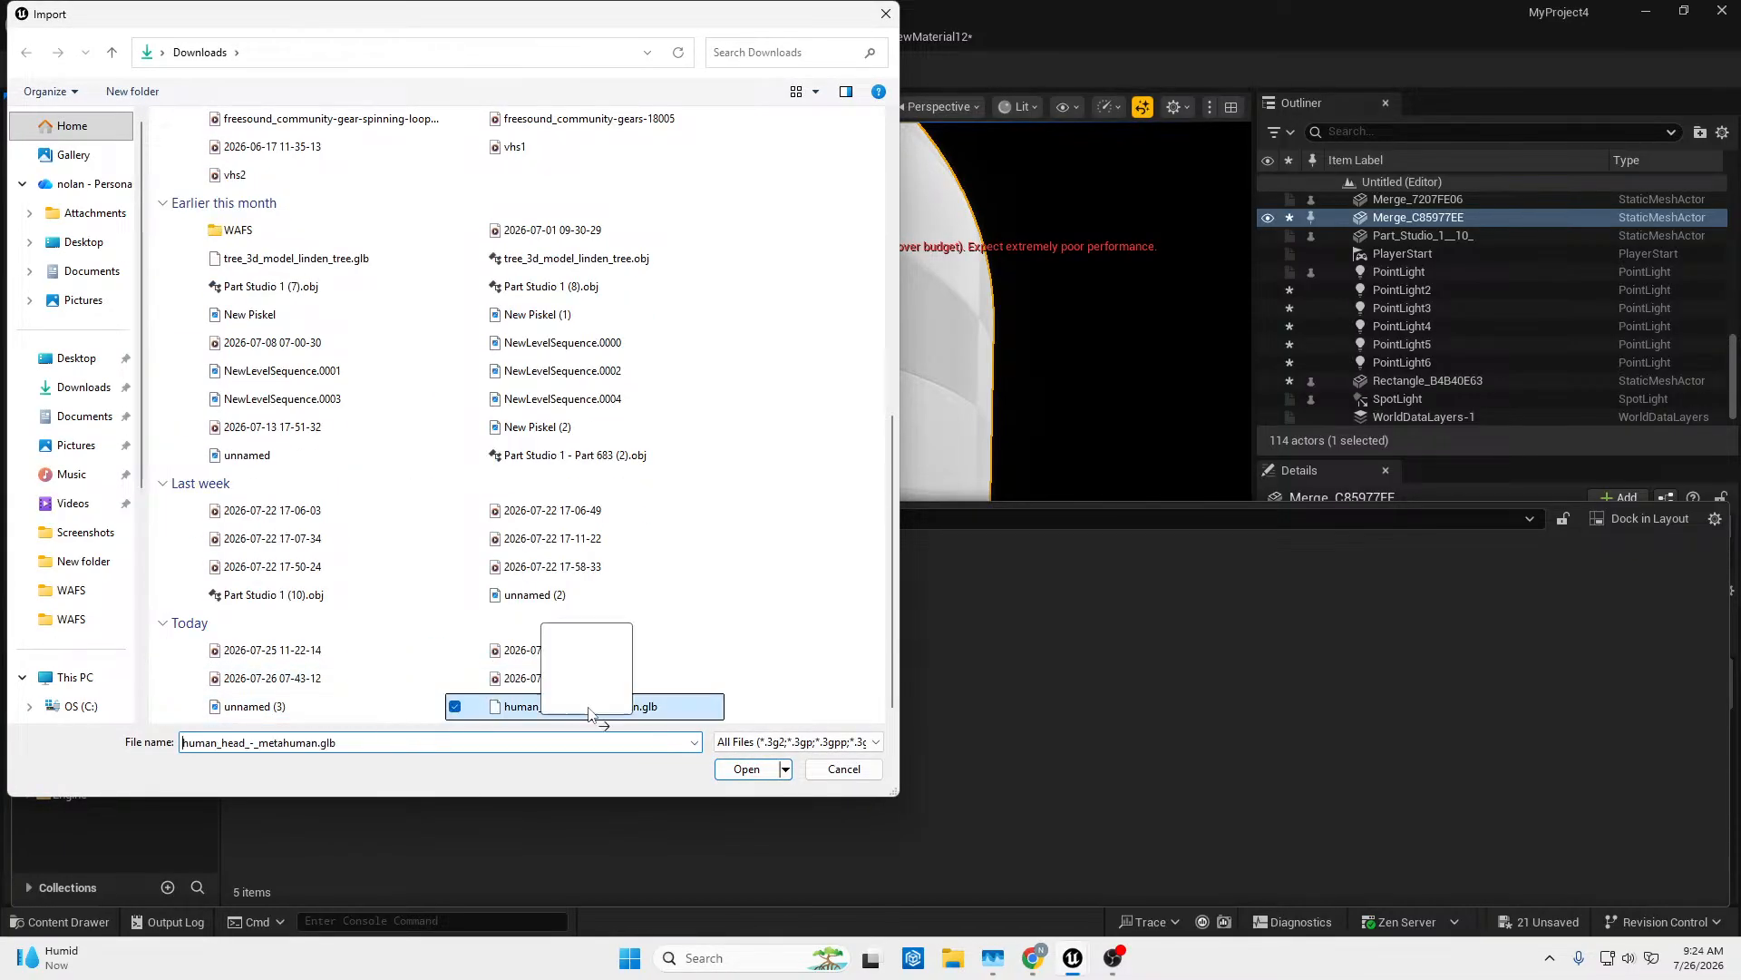
left_click(745, 770)
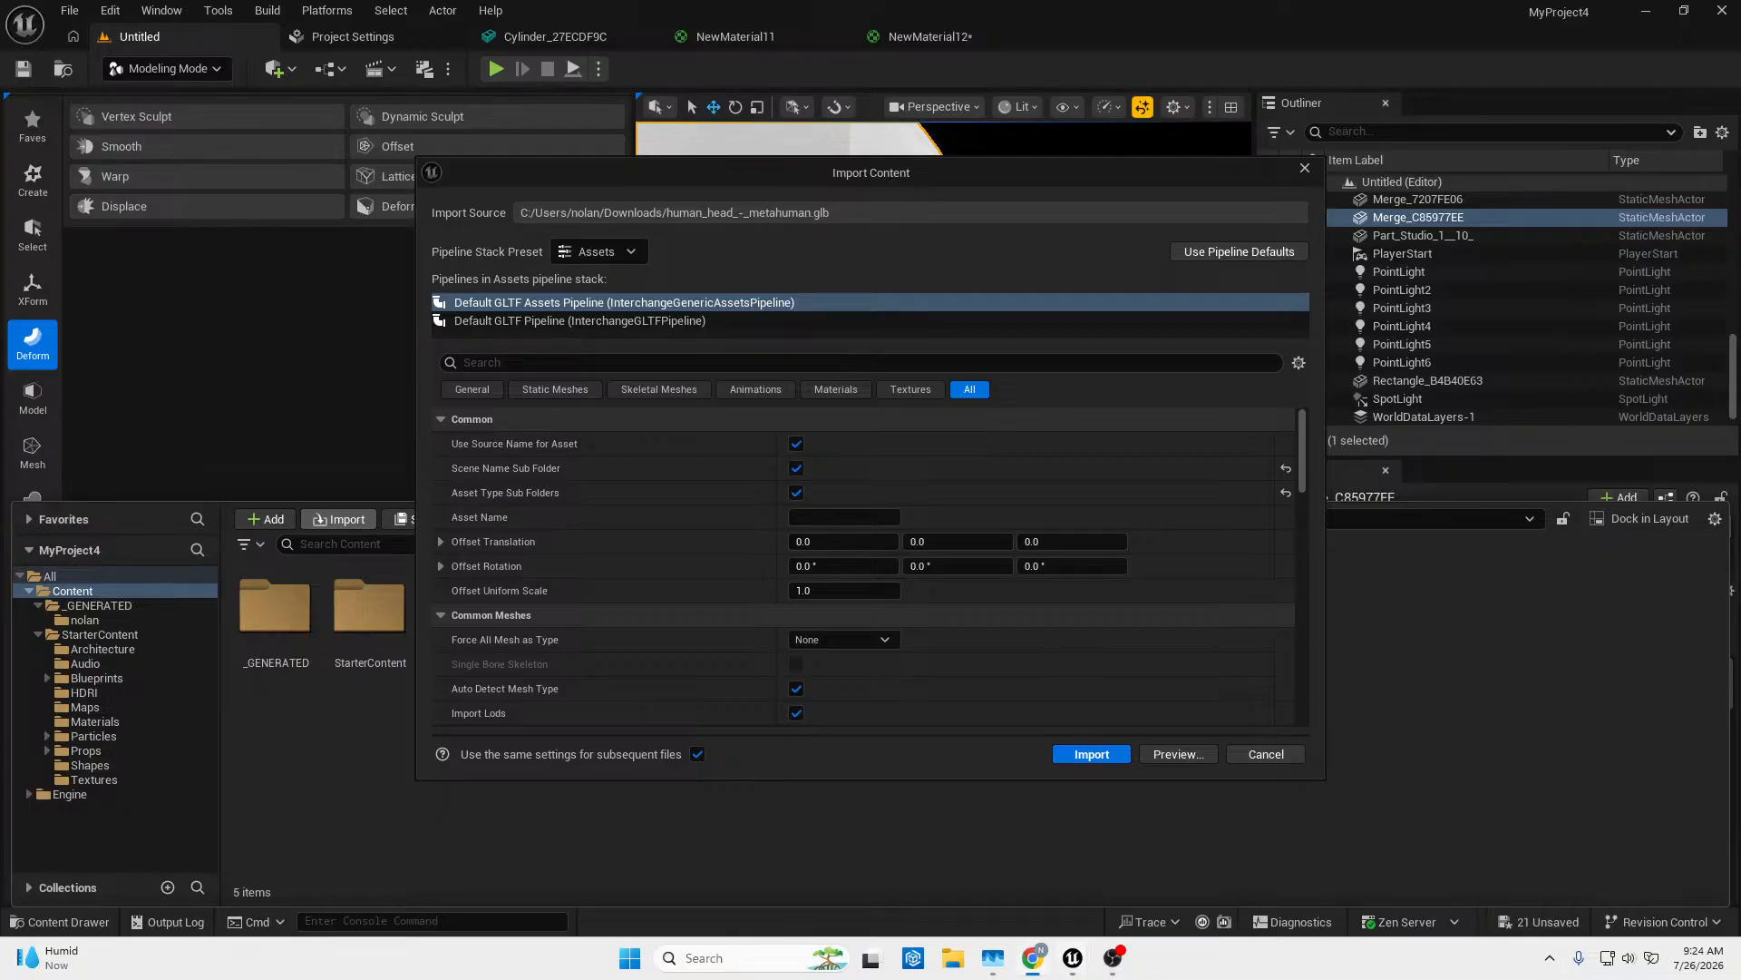
left_click(1099, 756)
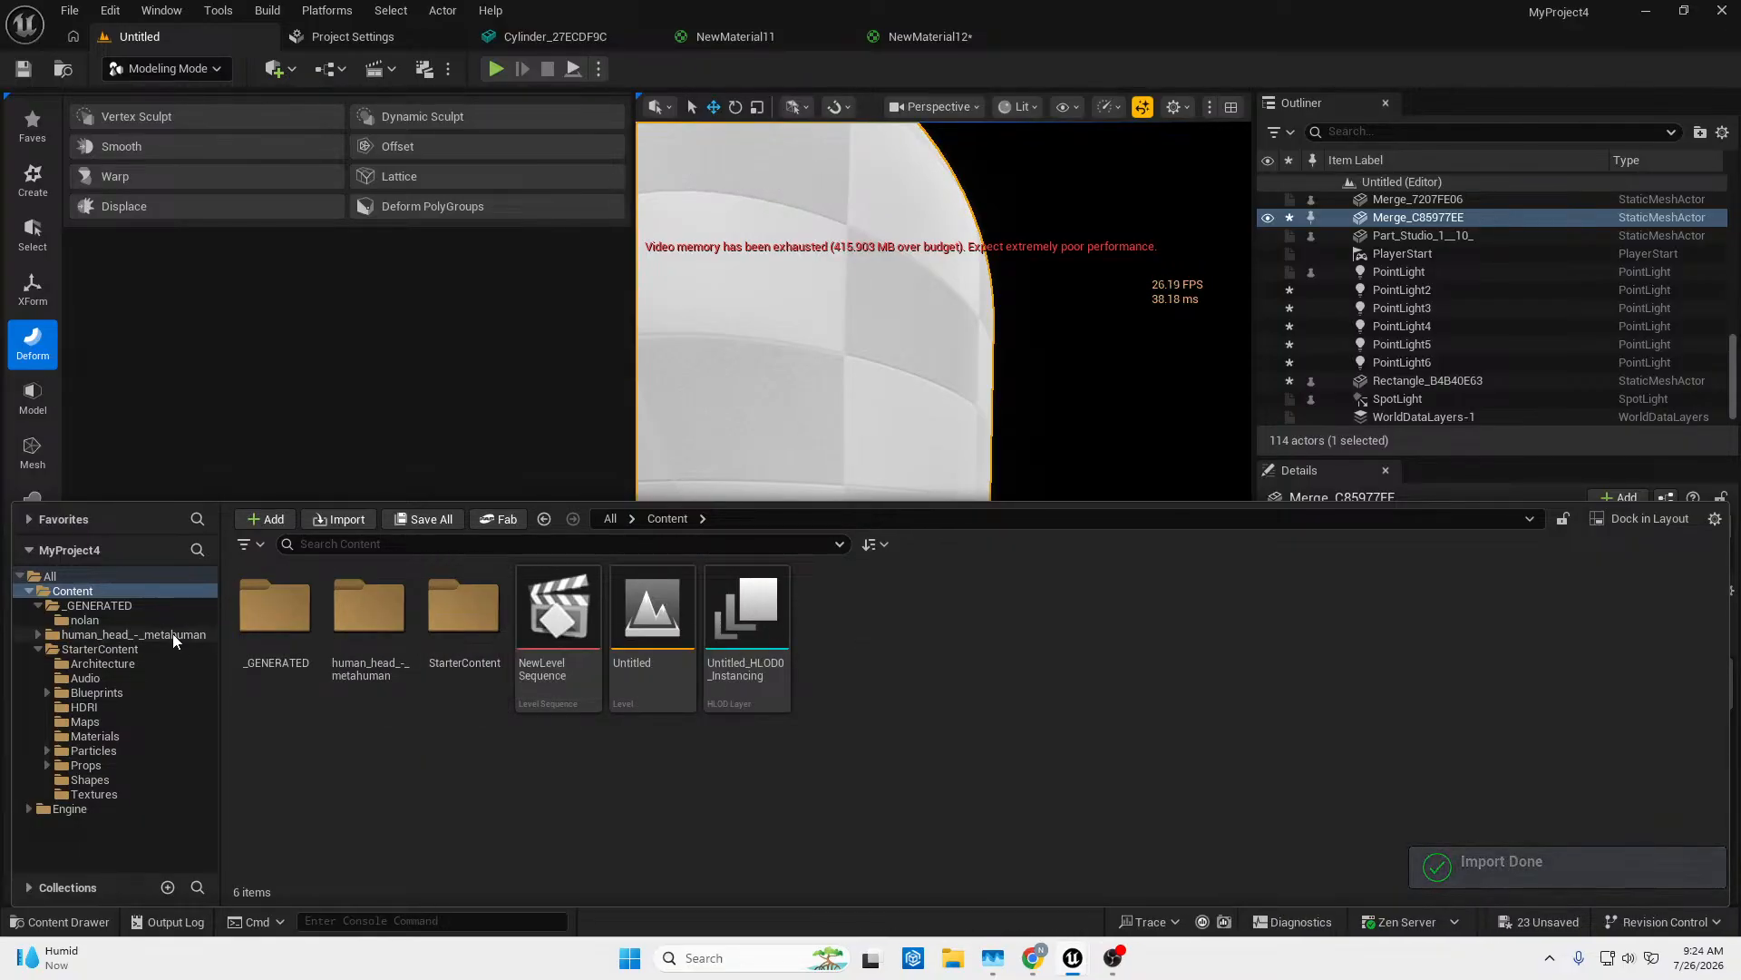
Open the StaticMeshes folder inside the imported human_head_-_metahuman folder.
double_click(367, 606)
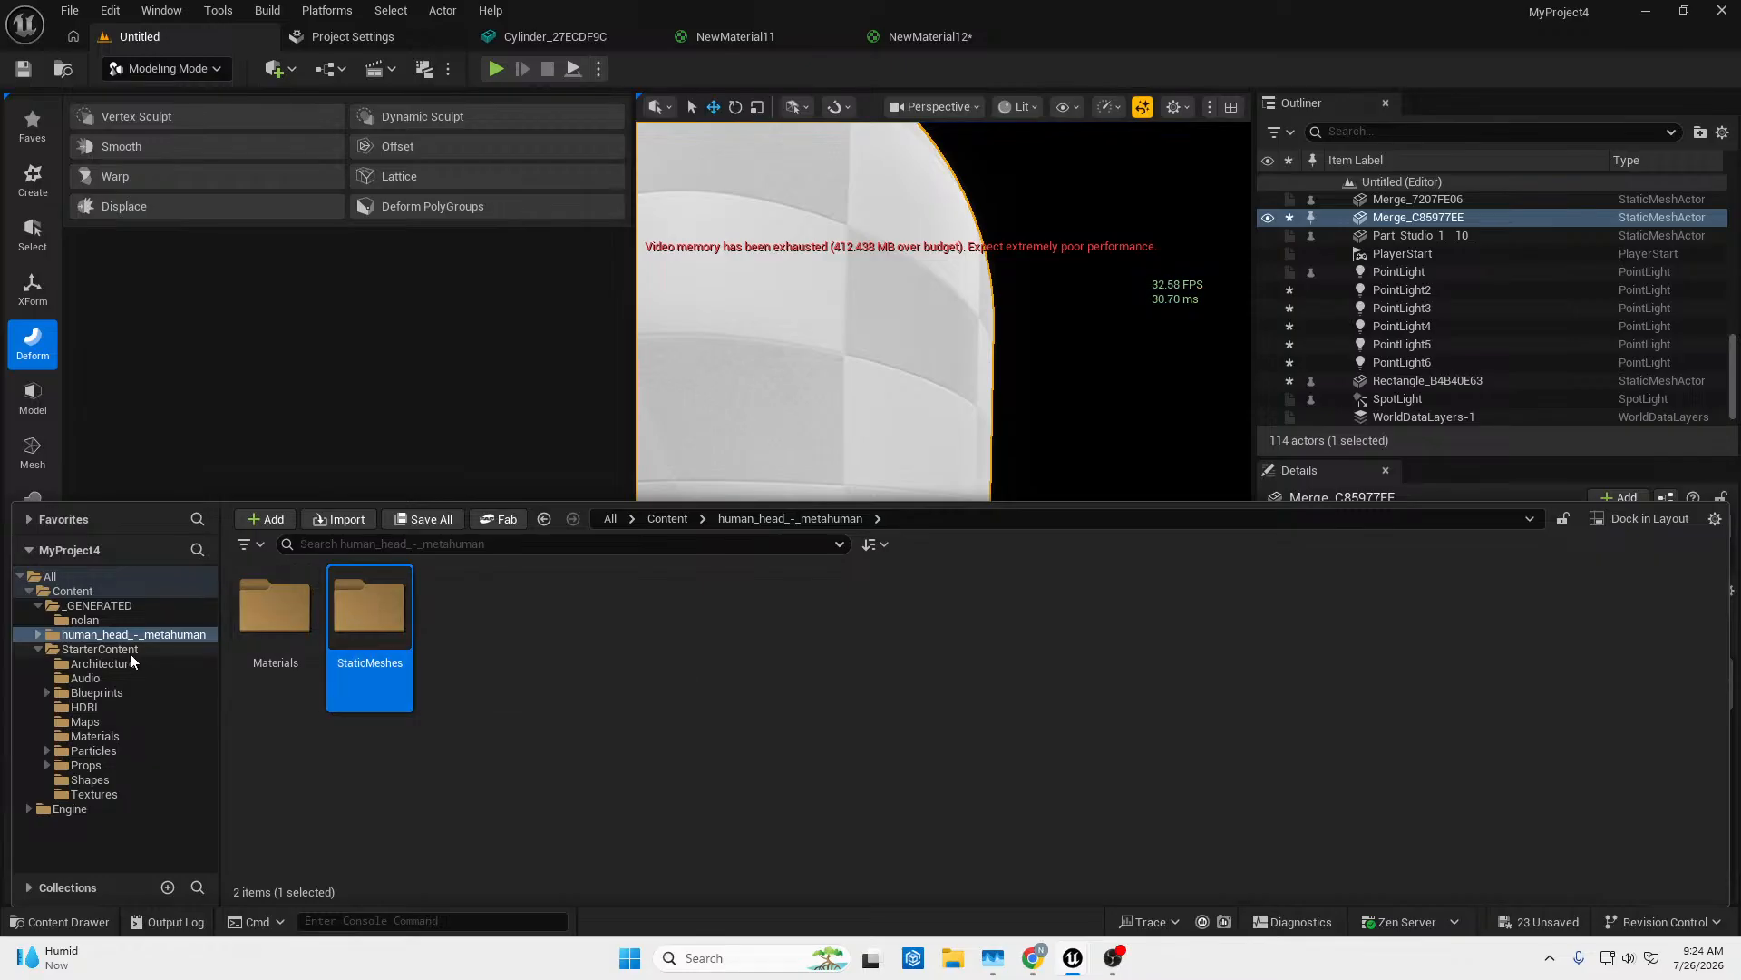
left_click(40, 634)
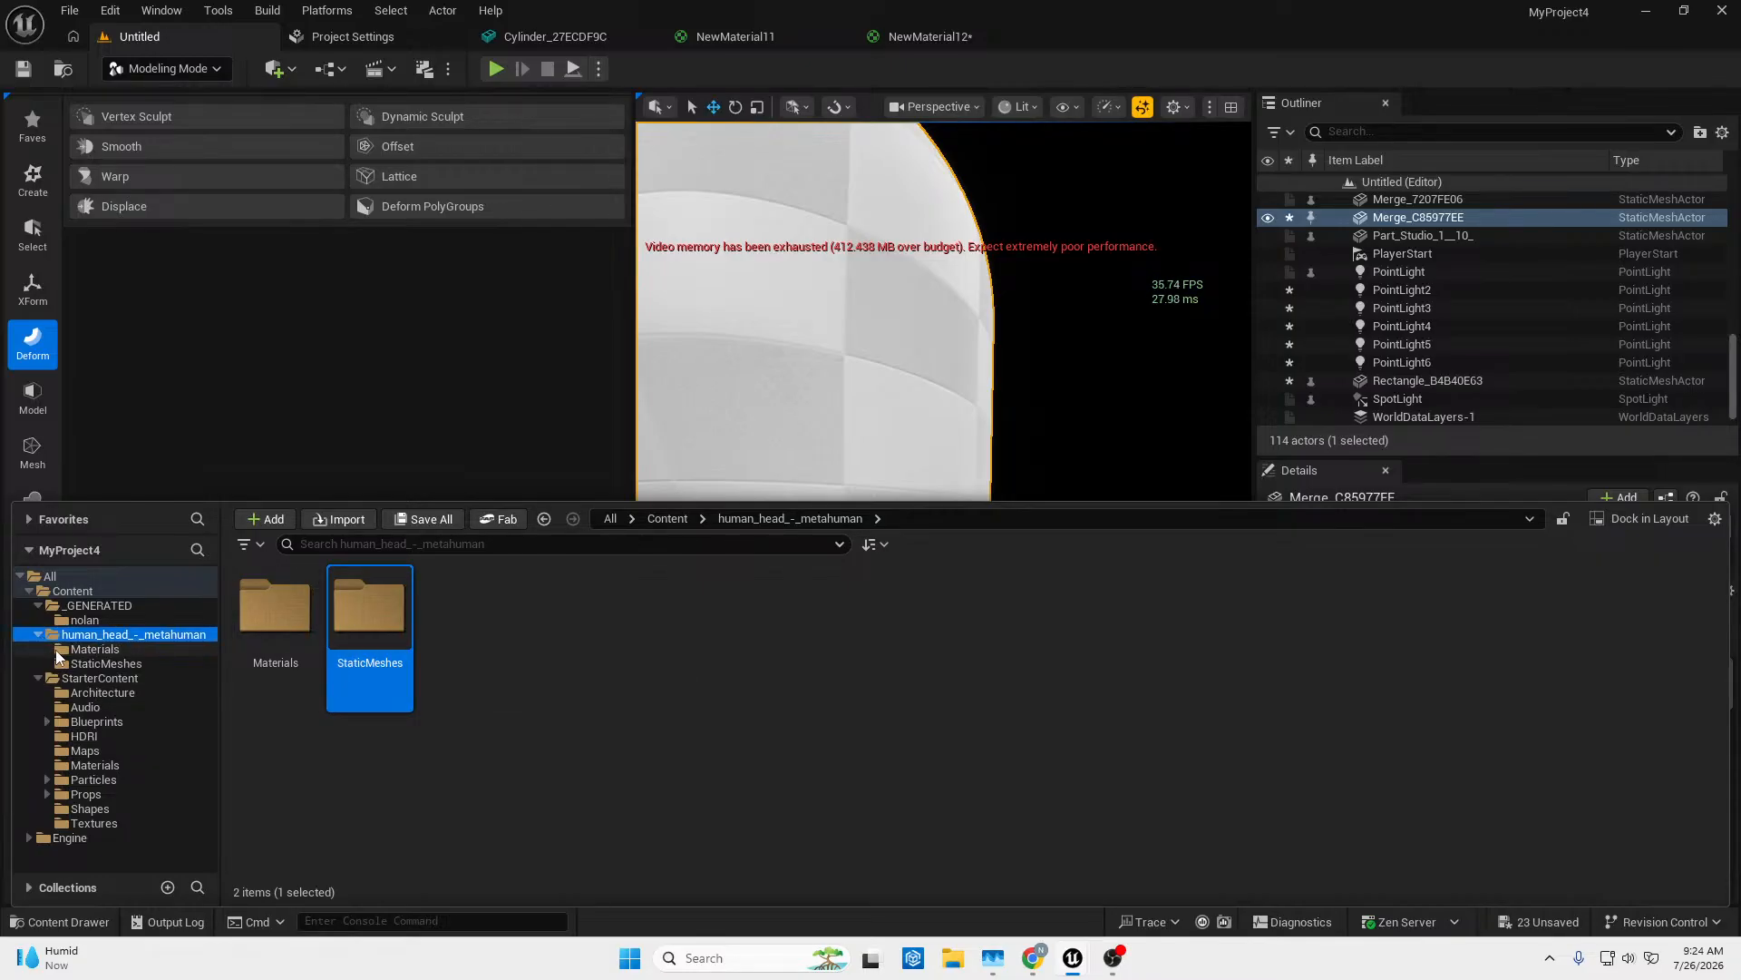
left_click(56, 649)
left_click(73, 666)
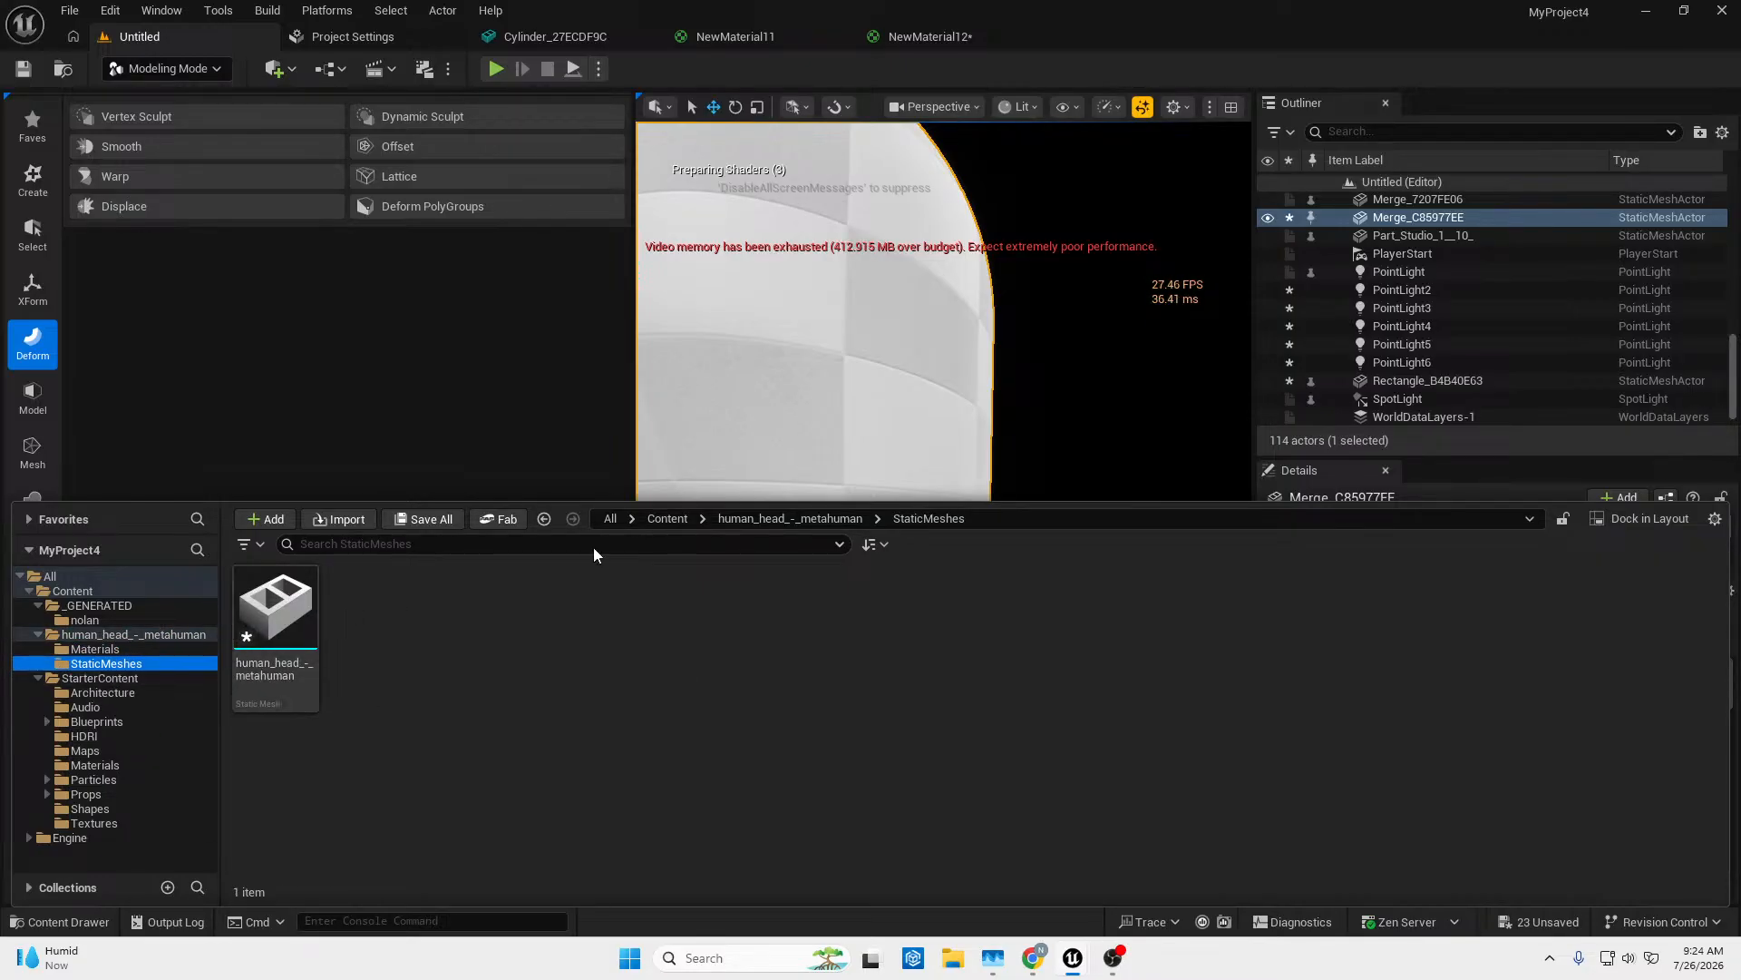
Place the human_head_-_metahuman mesh in the level beside the capsule head and raise it to about Z 1787.
right_click_drag(817, 417, 807, 544)
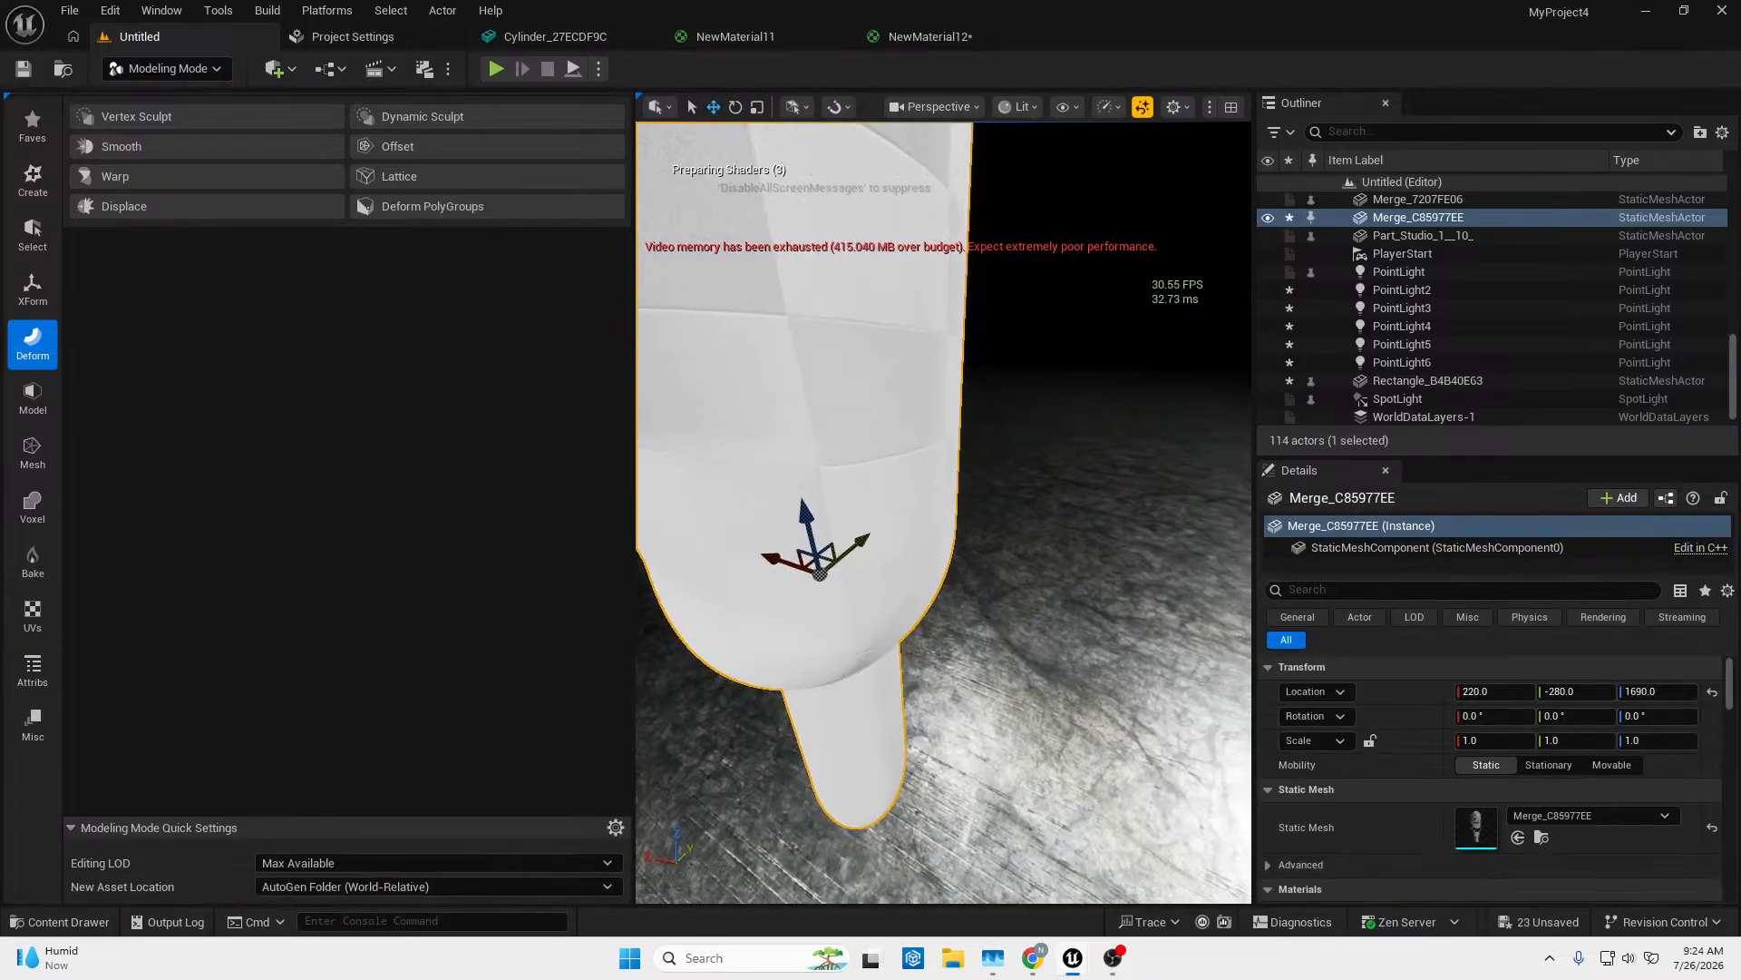
left_click(91, 922)
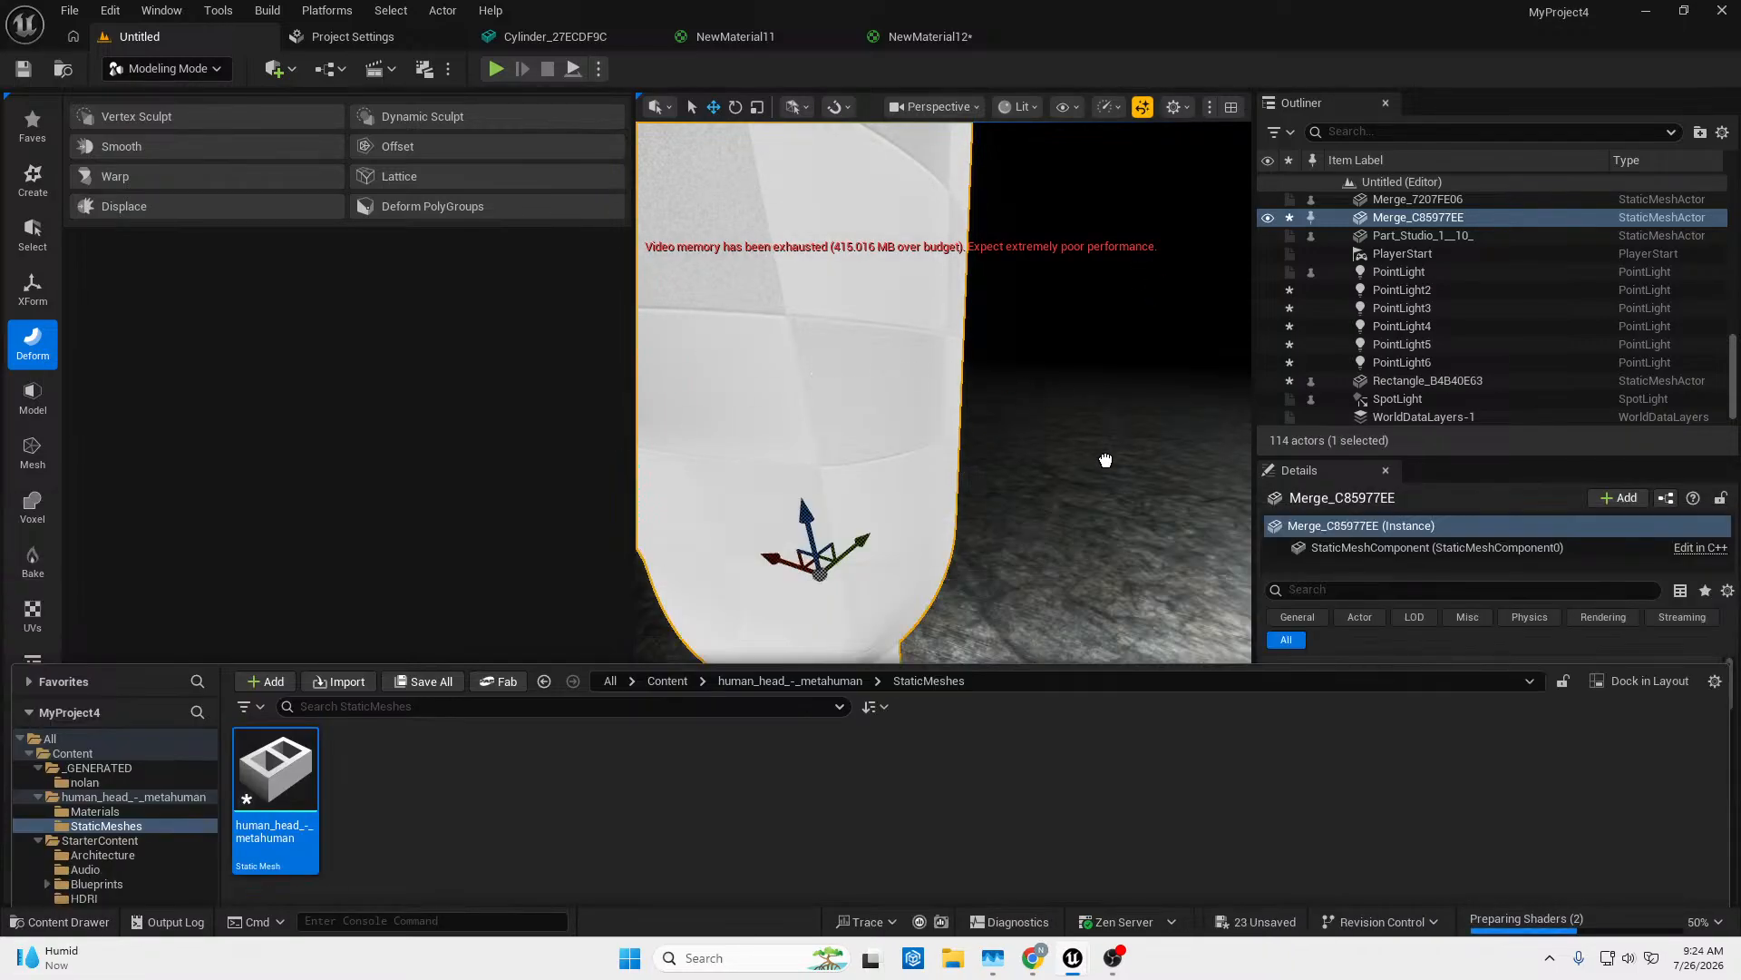
left_click_drag(1105, 460, 1102, 468)
right_click_drag(1107, 481, 1297, 388)
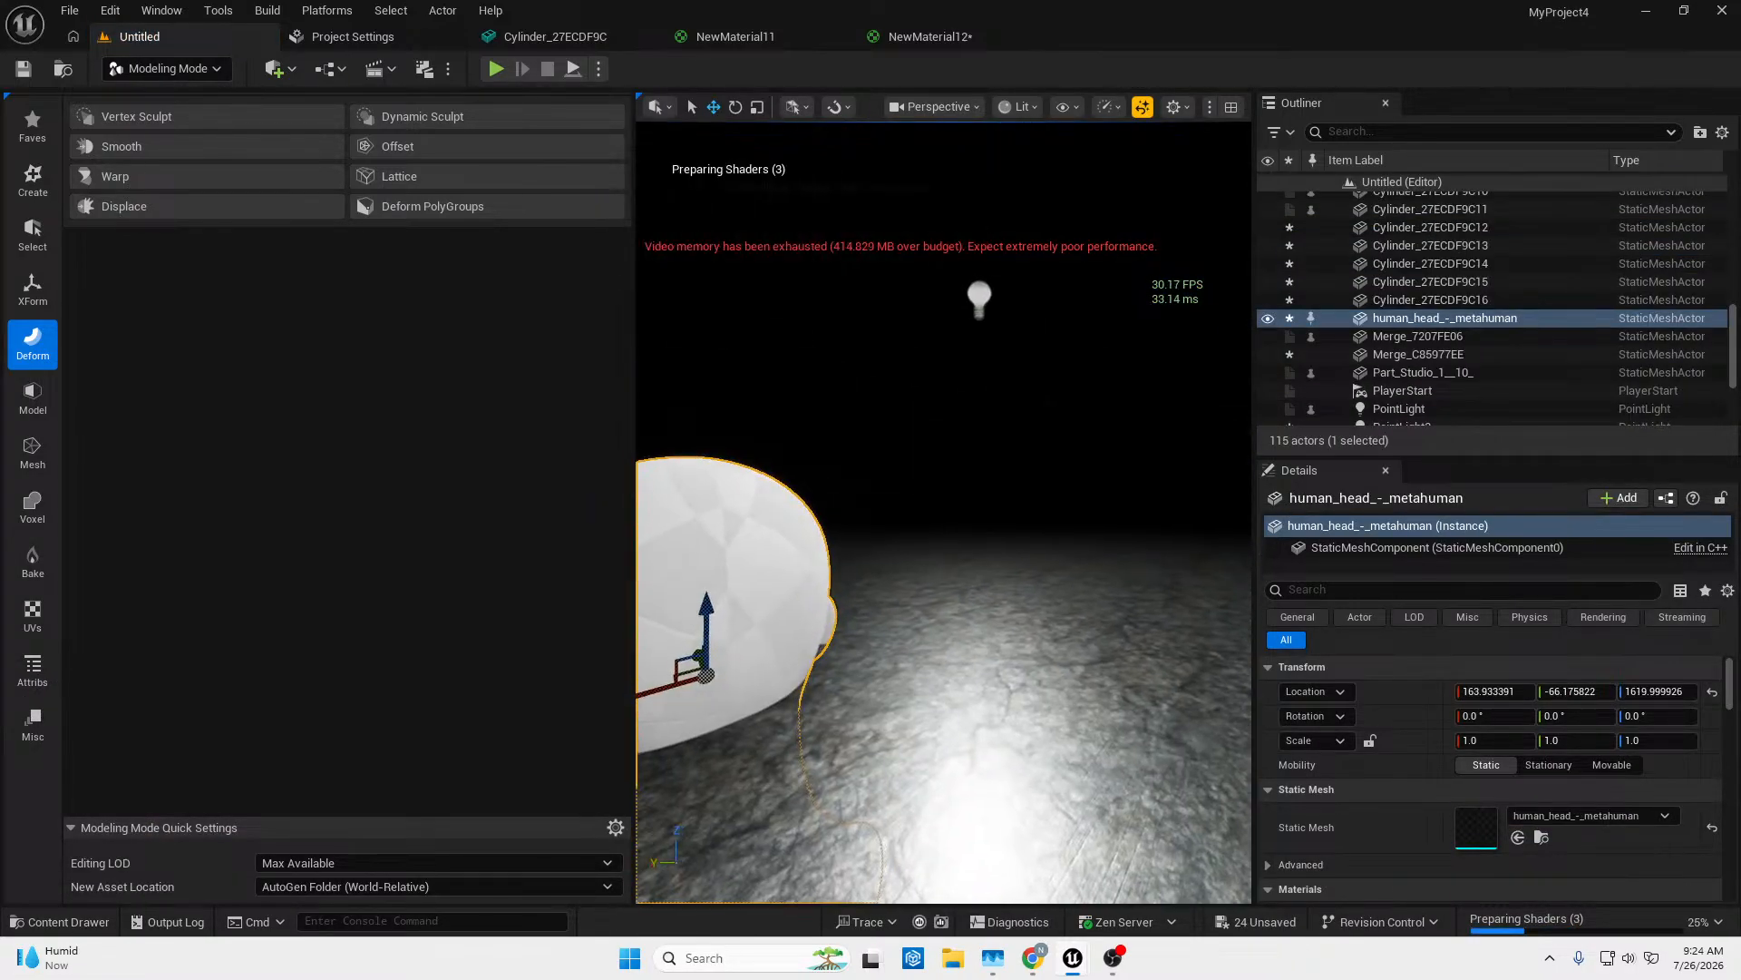
right_click_drag(1095, 512, 889, 544)
key("d")
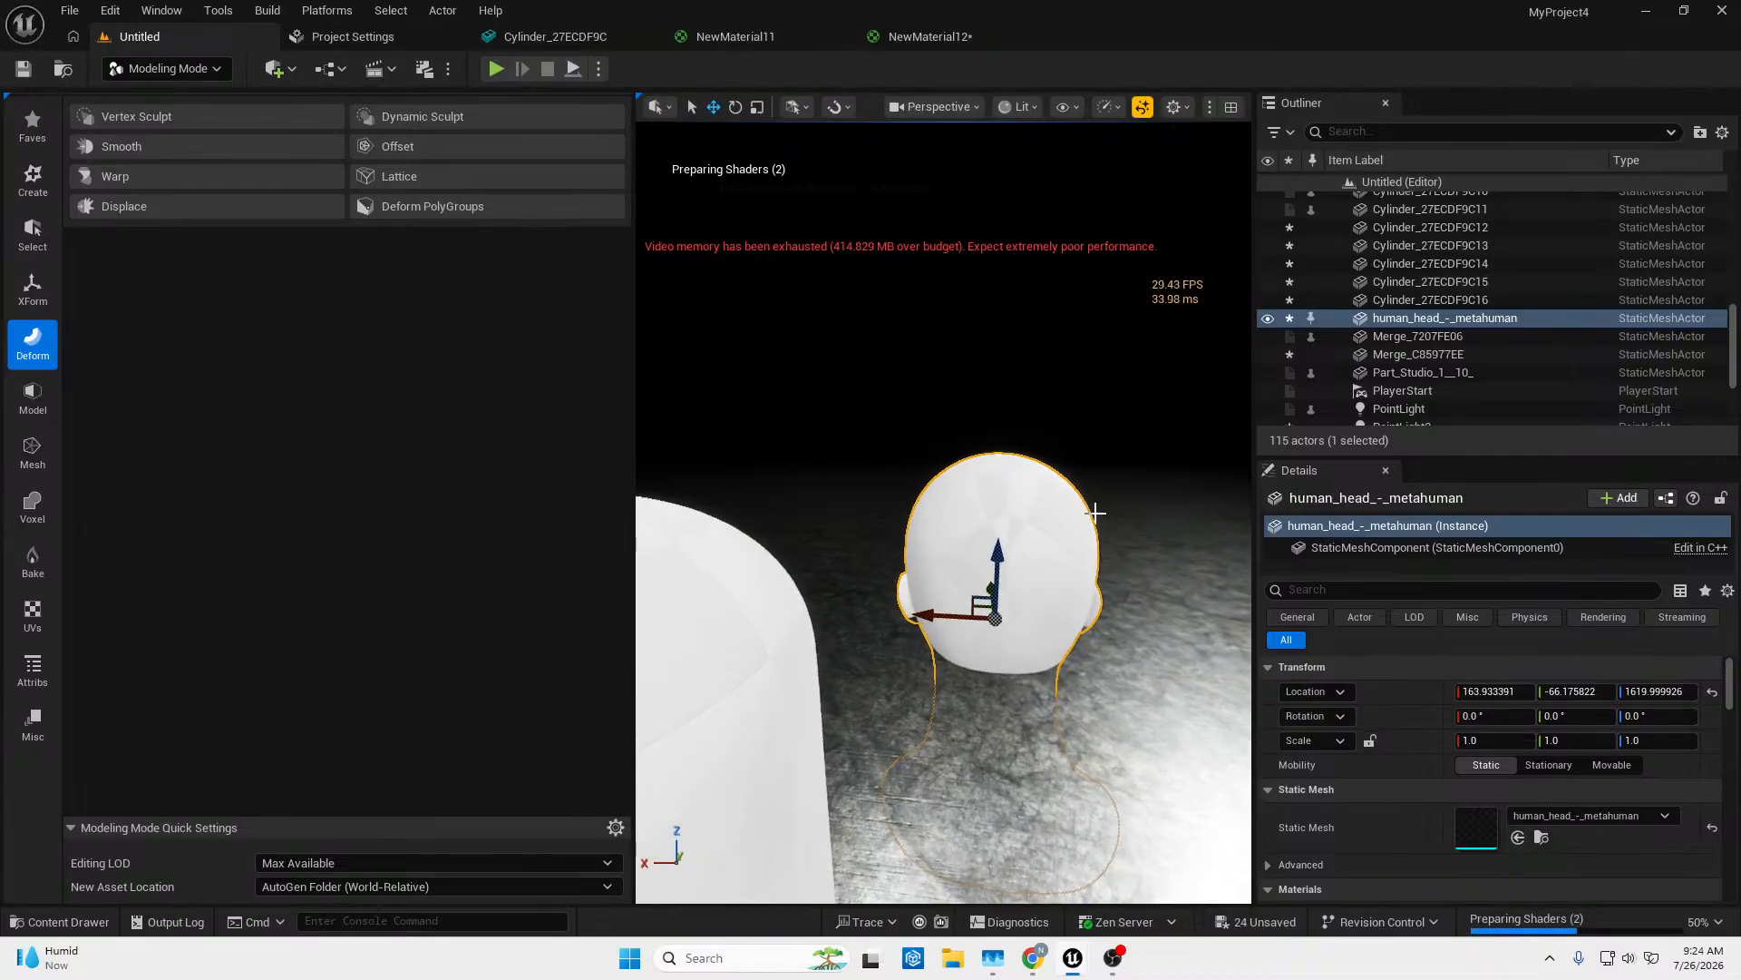
left_click_drag(1004, 556, 1008, 339)
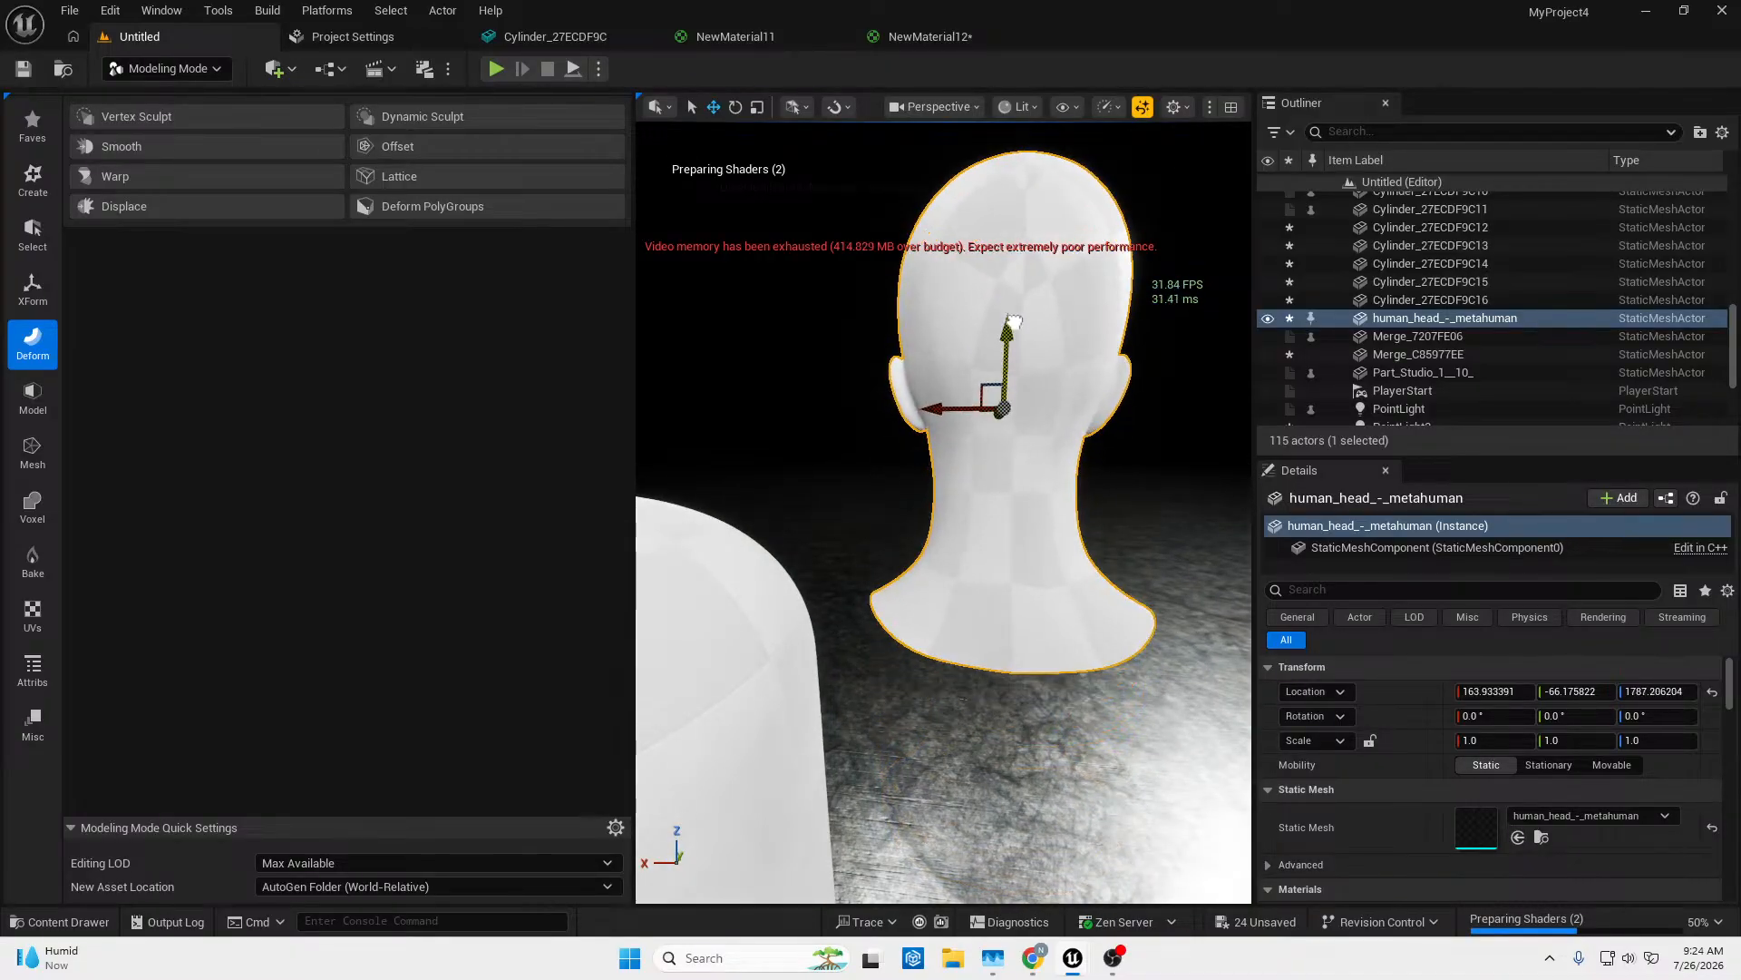
Rotate the human head about its vertical axis to about -182.5° so the face turns toward the view.
right_click_drag(1043, 537, 942, 633)
key("w")
key("s")
key("w")
key("s")
key("r")
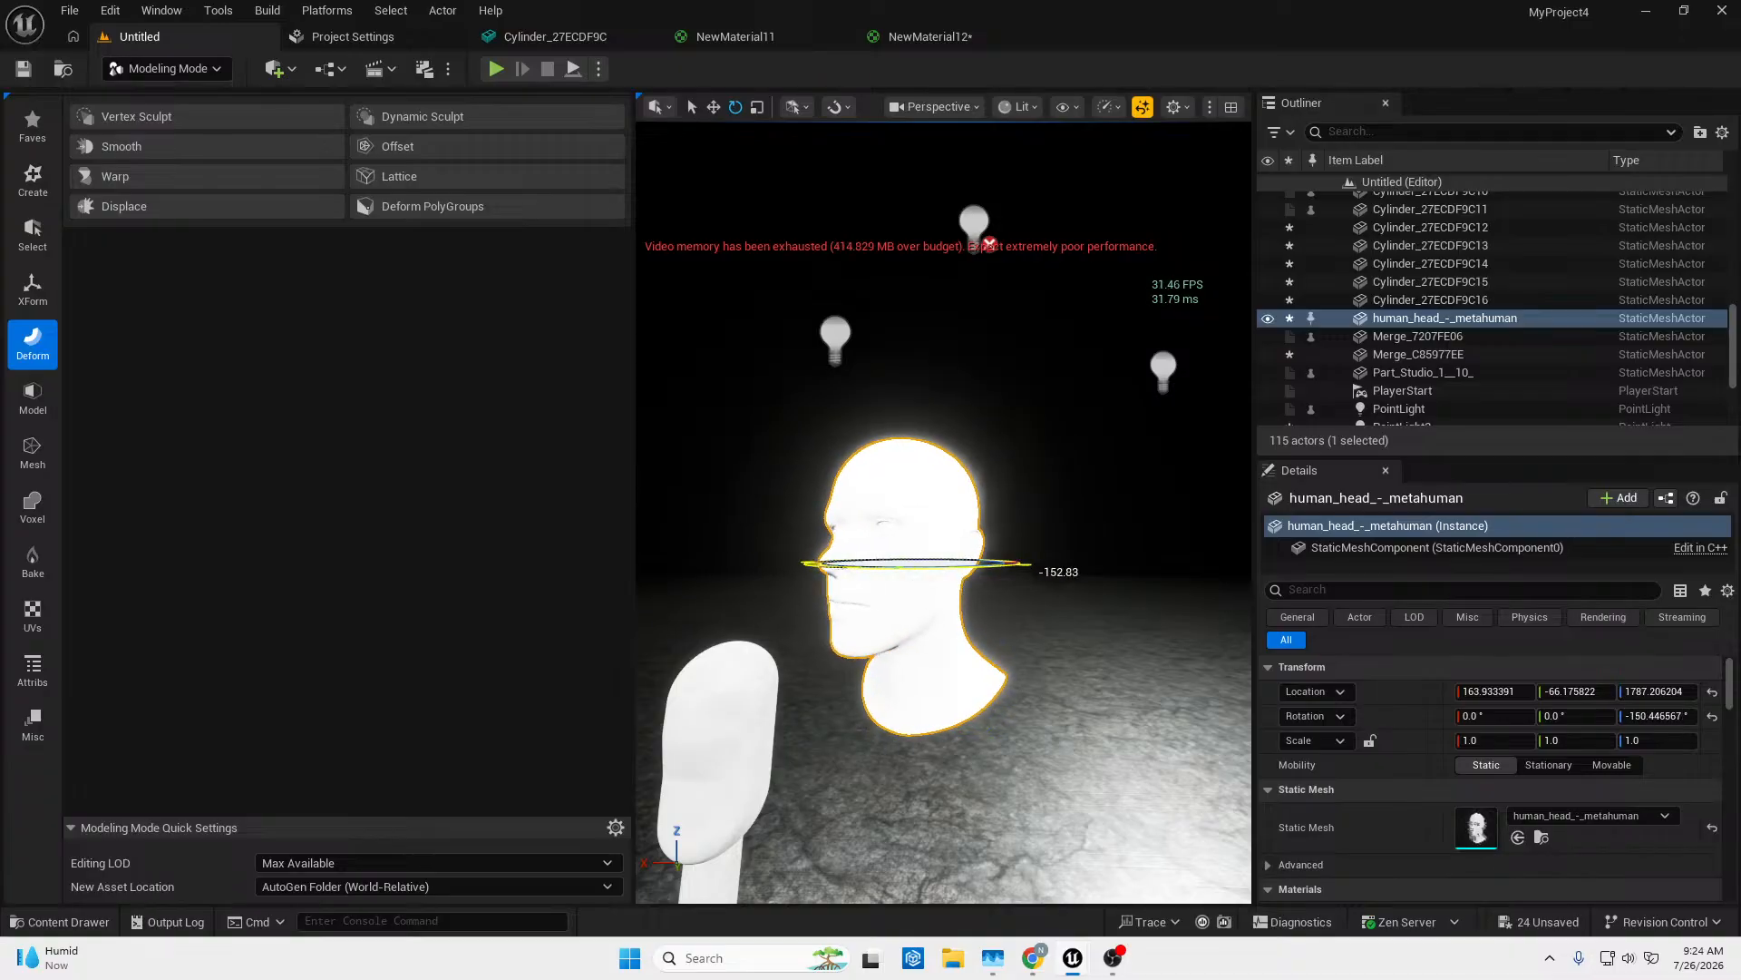
Switch the viewport to Unlit view and move the human head along the Y axis to about -209.6.
left_click(1017, 107)
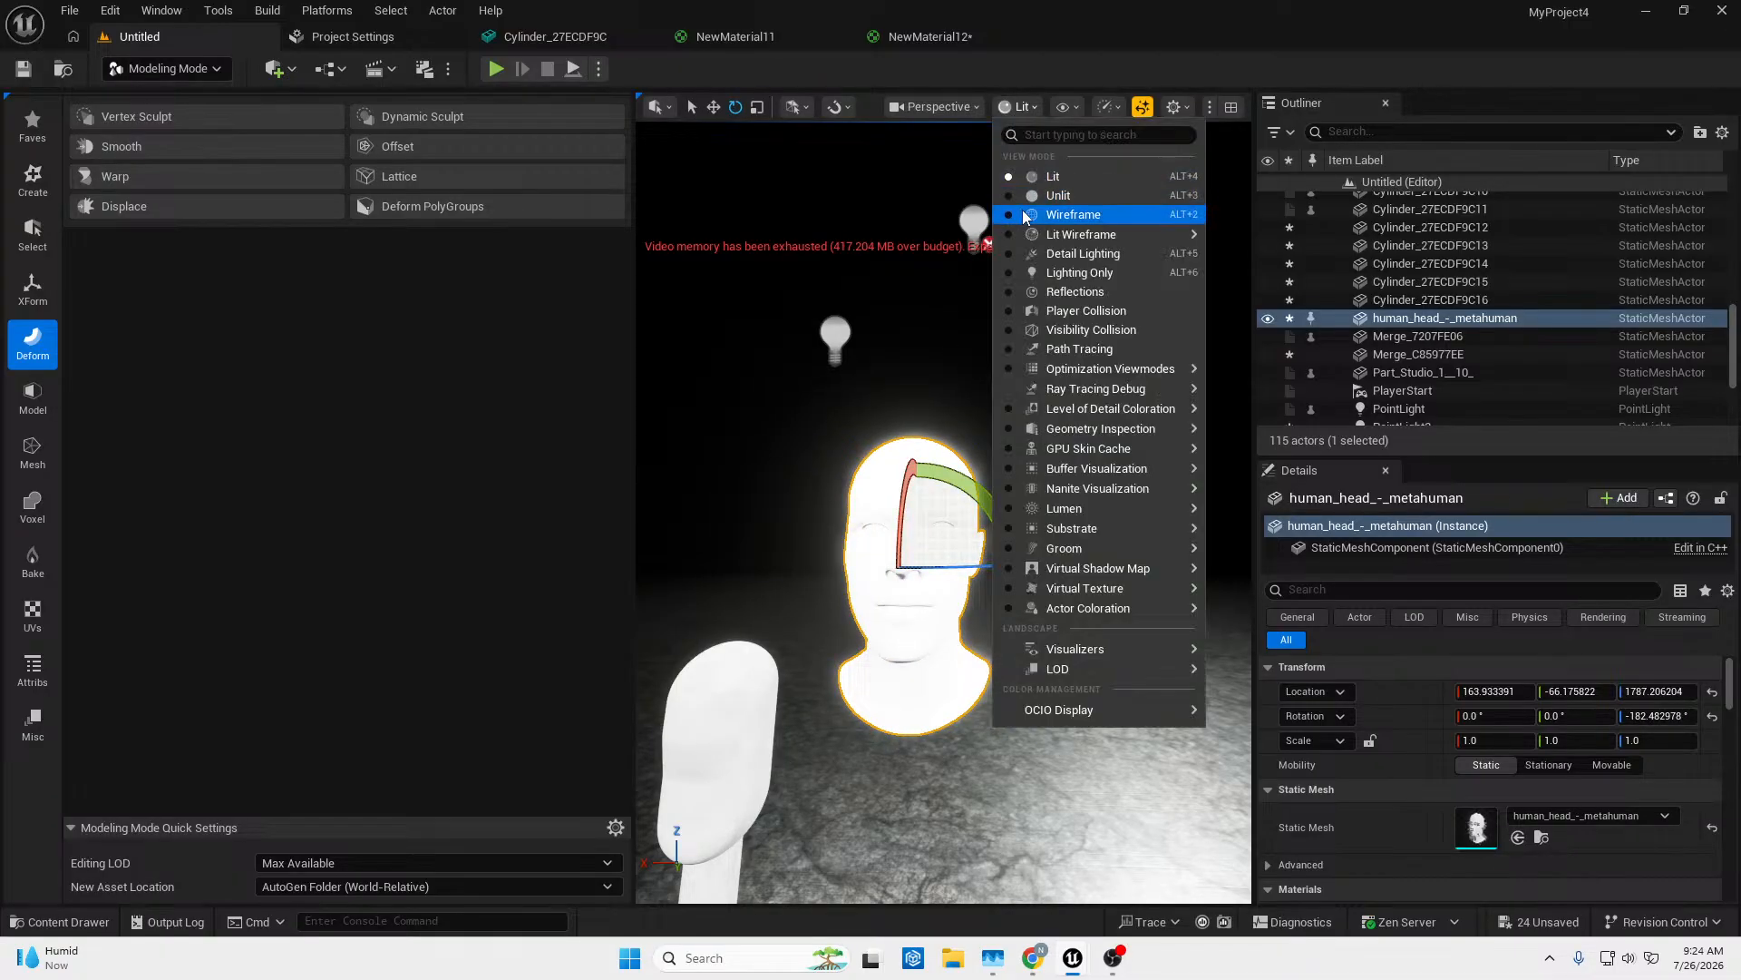
left_click(1000, 215)
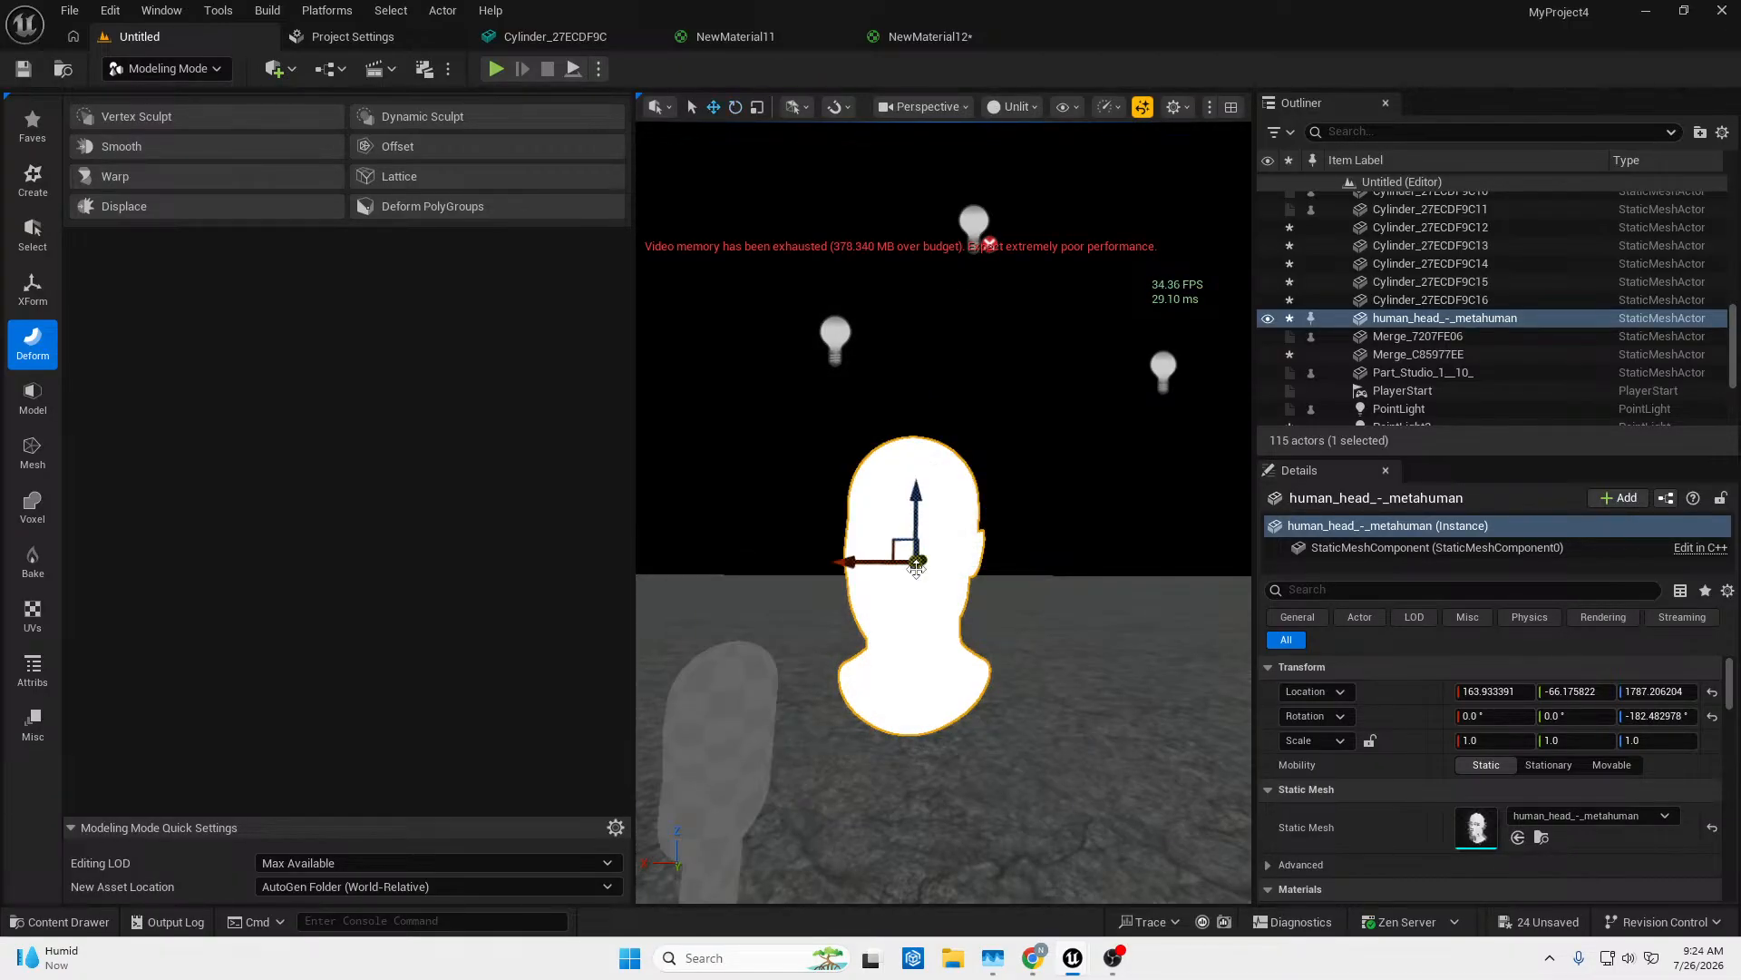
key("w")
right_click_drag(925, 558, 835, 594)
right_click_drag(1061, 528, 1047, 528)
key("s")
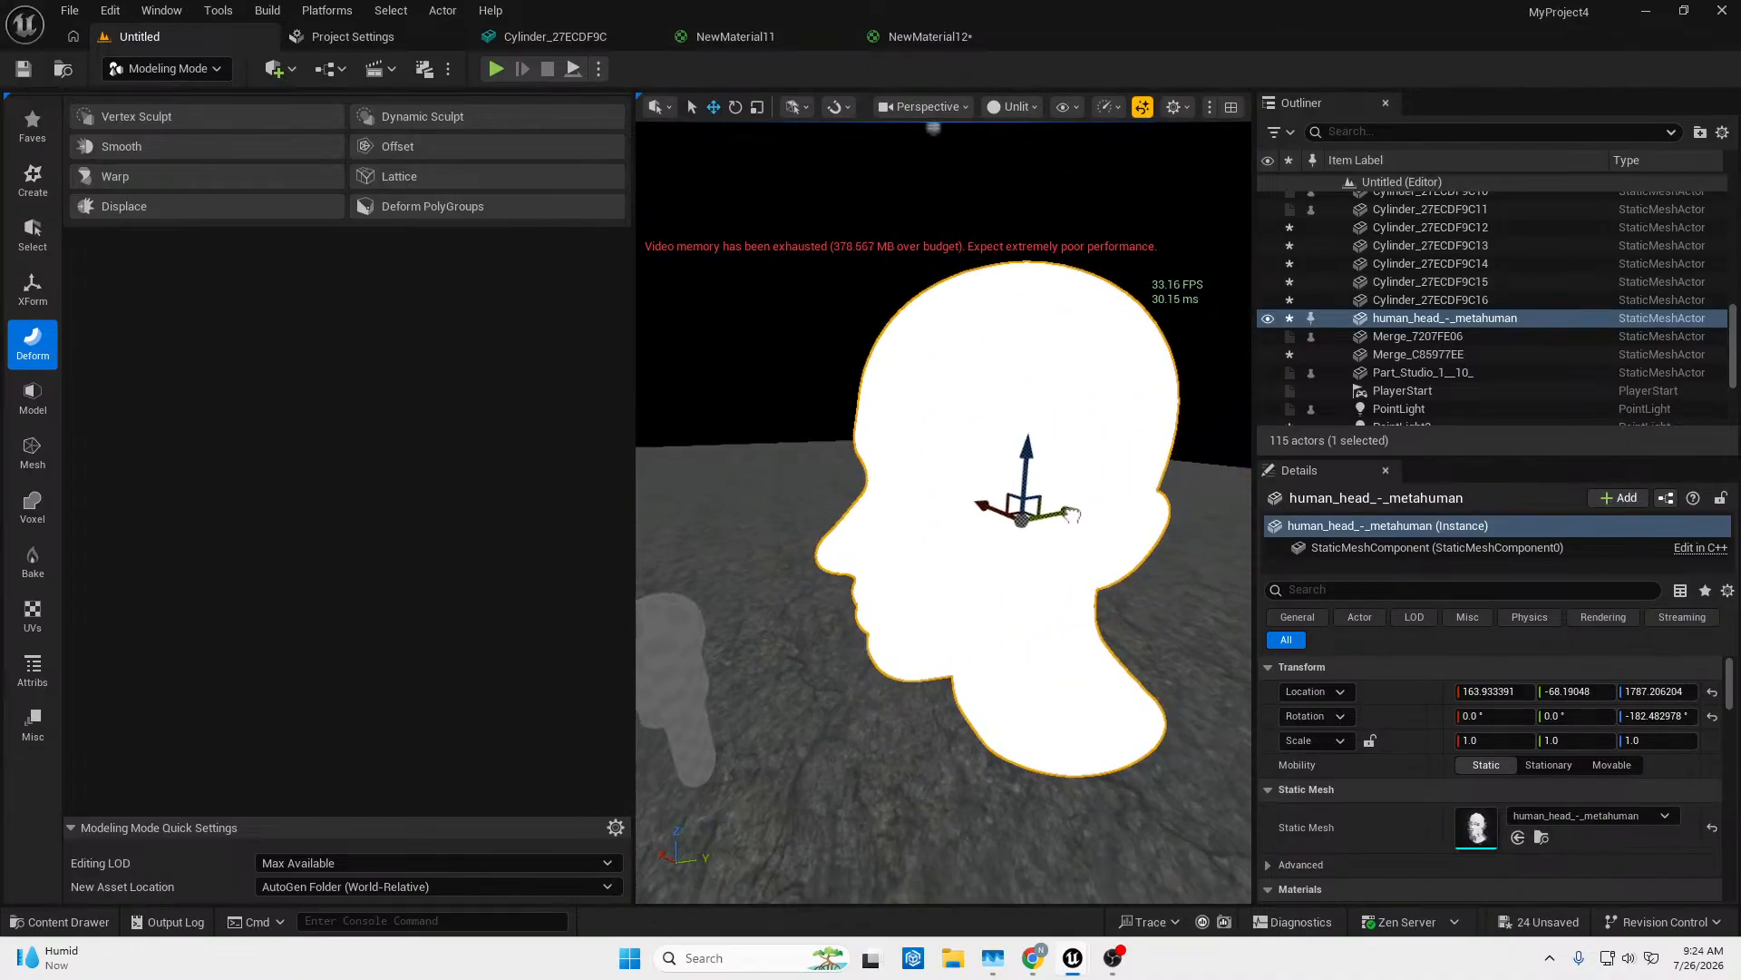
left_click_drag(1072, 514, 892, 580)
Examine the human head's mesh structure from near and far in Wireframe view.
left_click(1034, 107)
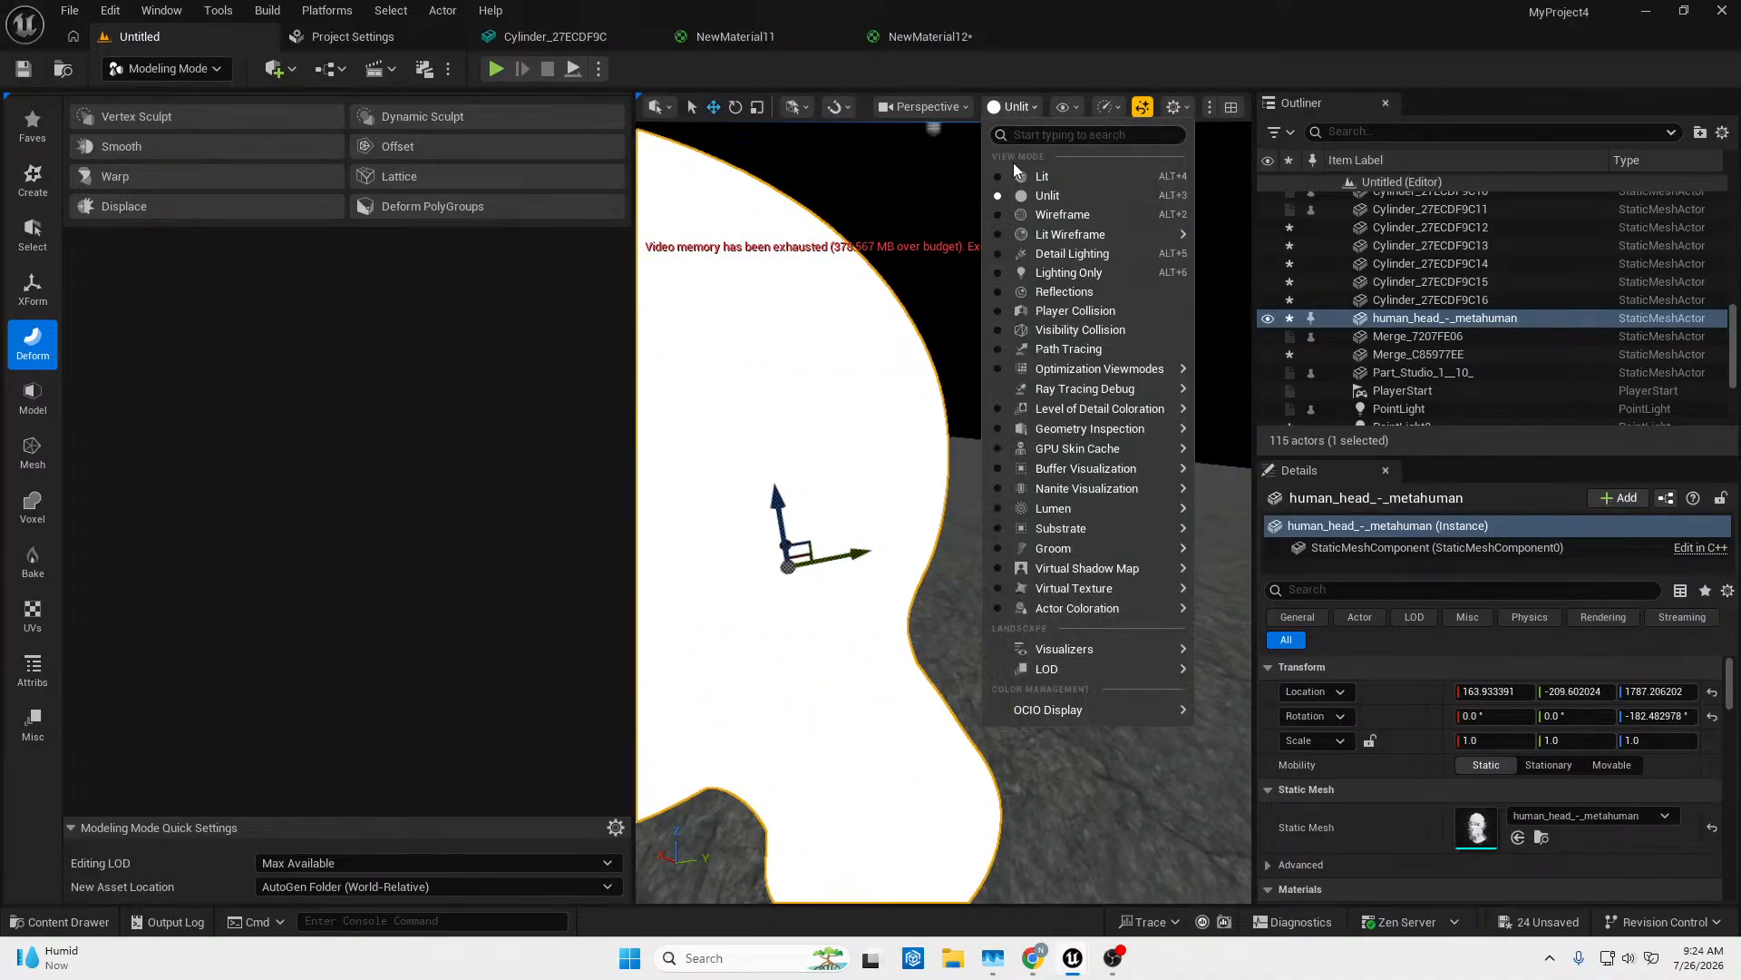
left_click(1026, 215)
mouse_move(972, 279)
right_mouse_down()
mouse_move(870, 280)
mouse_move(984, 265)
mouse_move(978, 298)
mouse_move(982, 272)
right_mouse_up()
key("s")
key("w")
key("s")
key("w")
key("s")
key("w")
key("s")
Return the viewport to Lit view, deselect the head and examine its face up close.
left_click(998, 110)
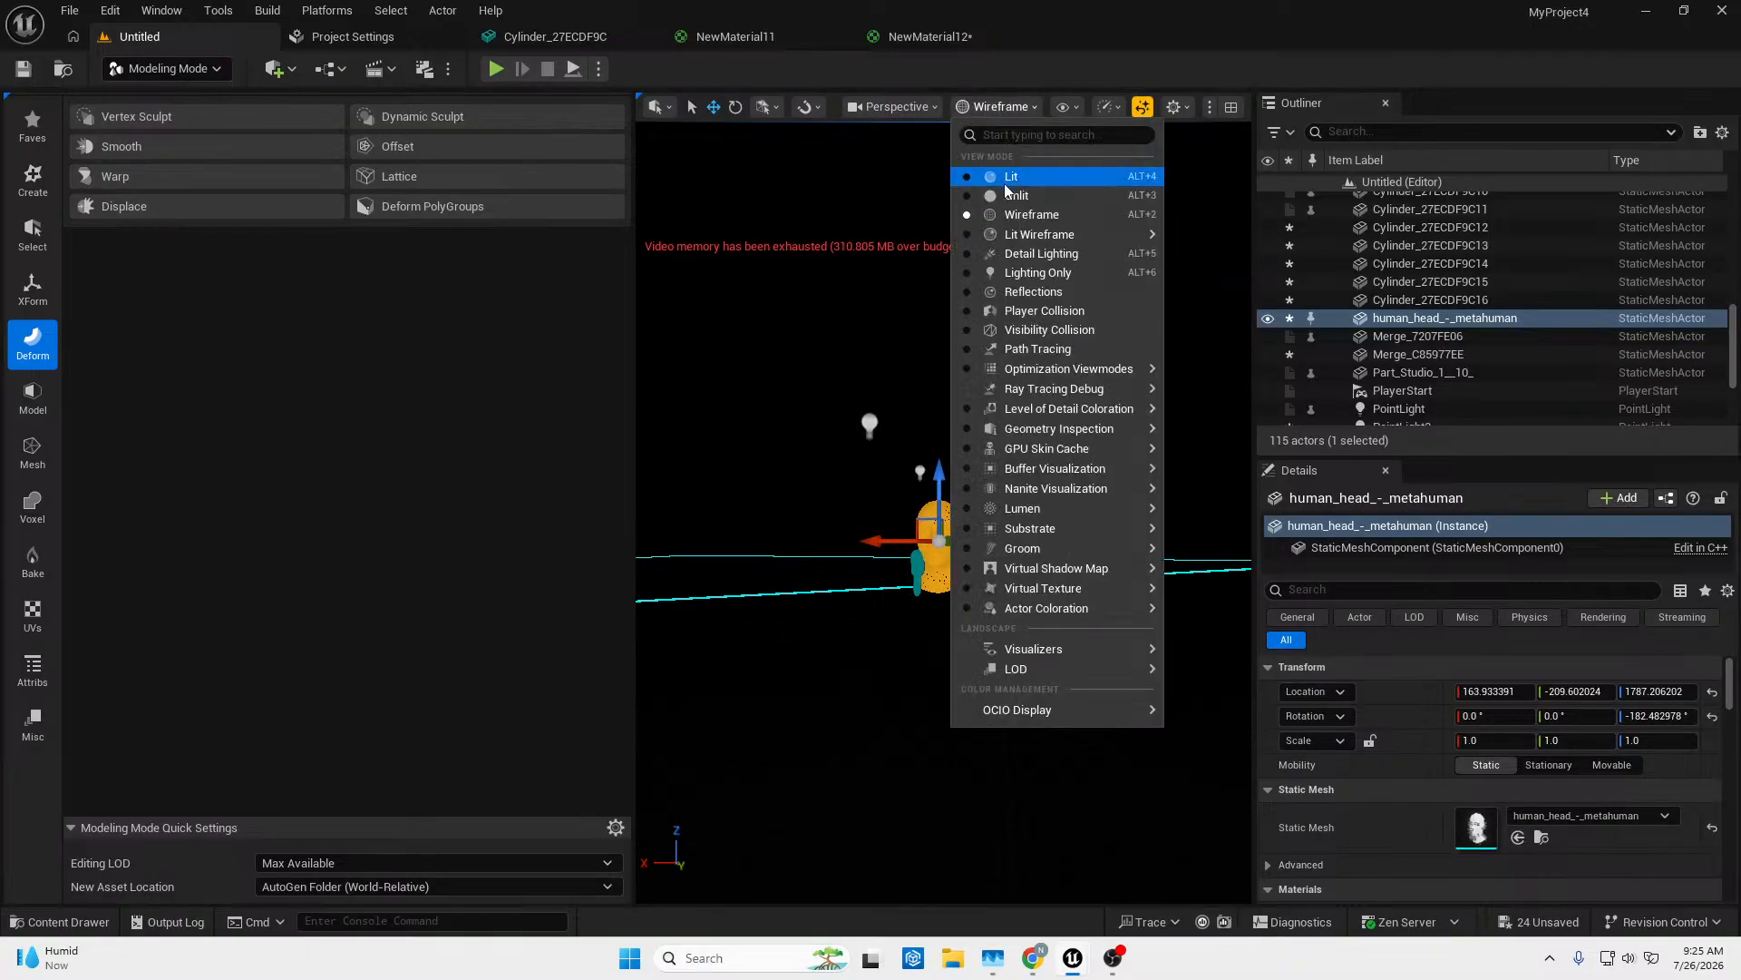
left_click(1003, 176)
mouse_move(1003, 180)
right_mouse_down()
mouse_move(1025, 181)
mouse_move(1003, 181)
right_mouse_up()
key("s")
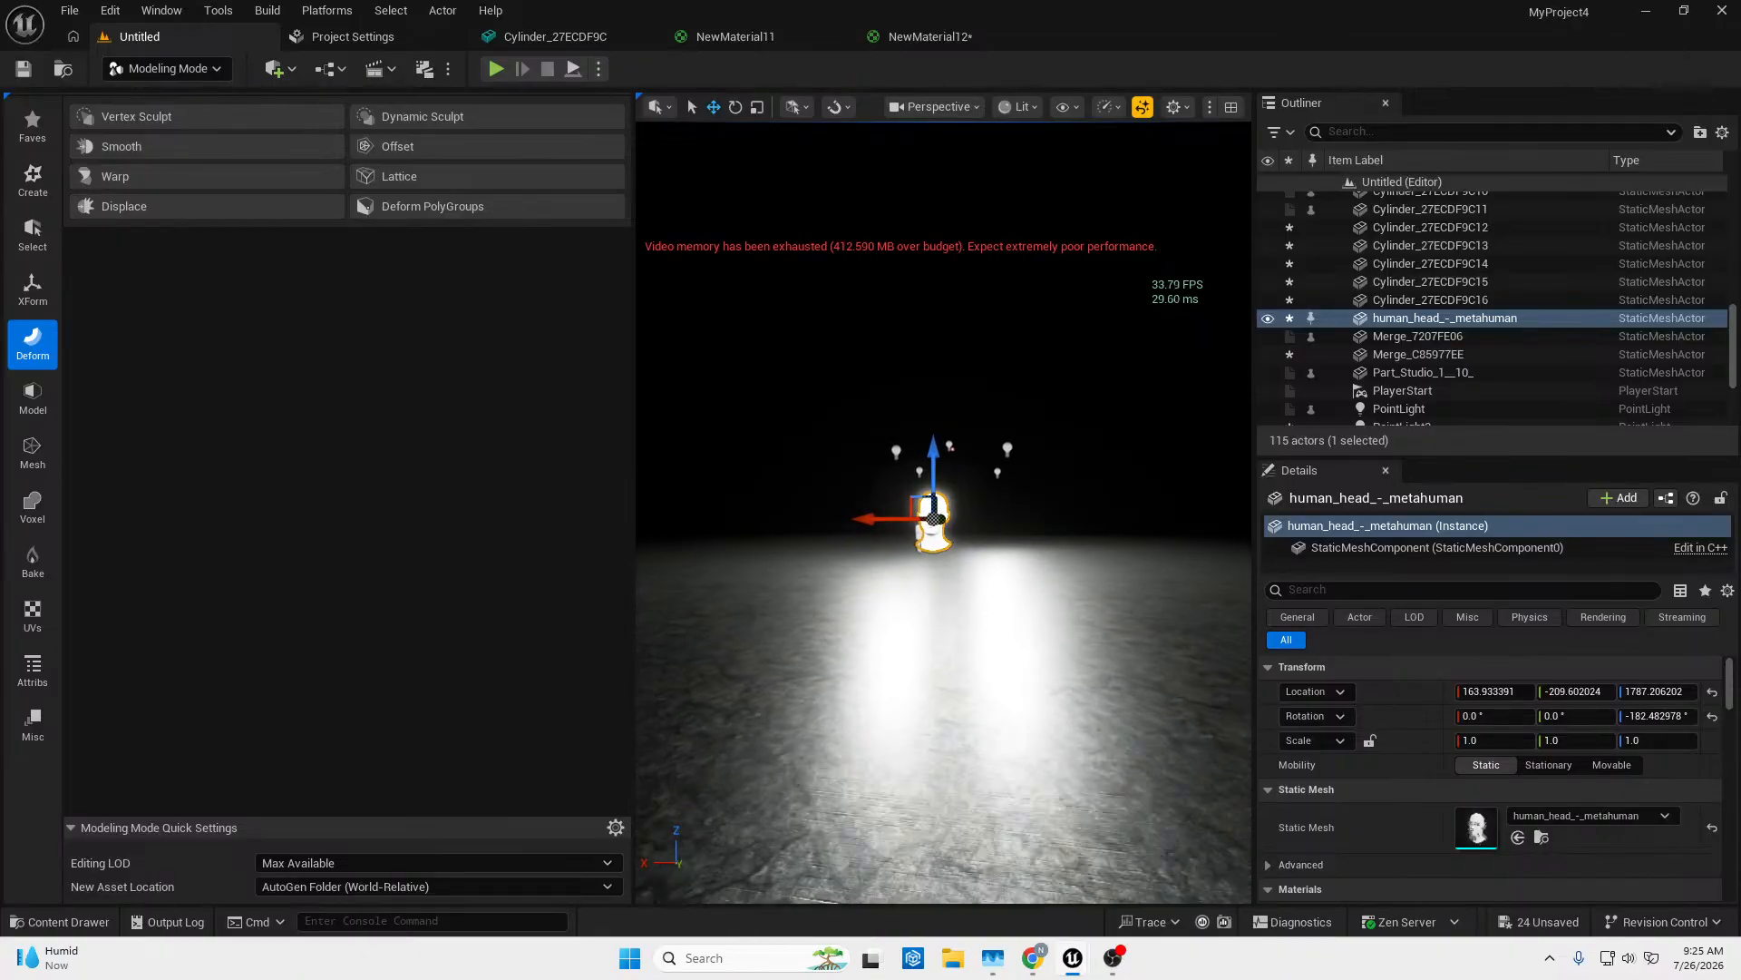
left_click(952, 396)
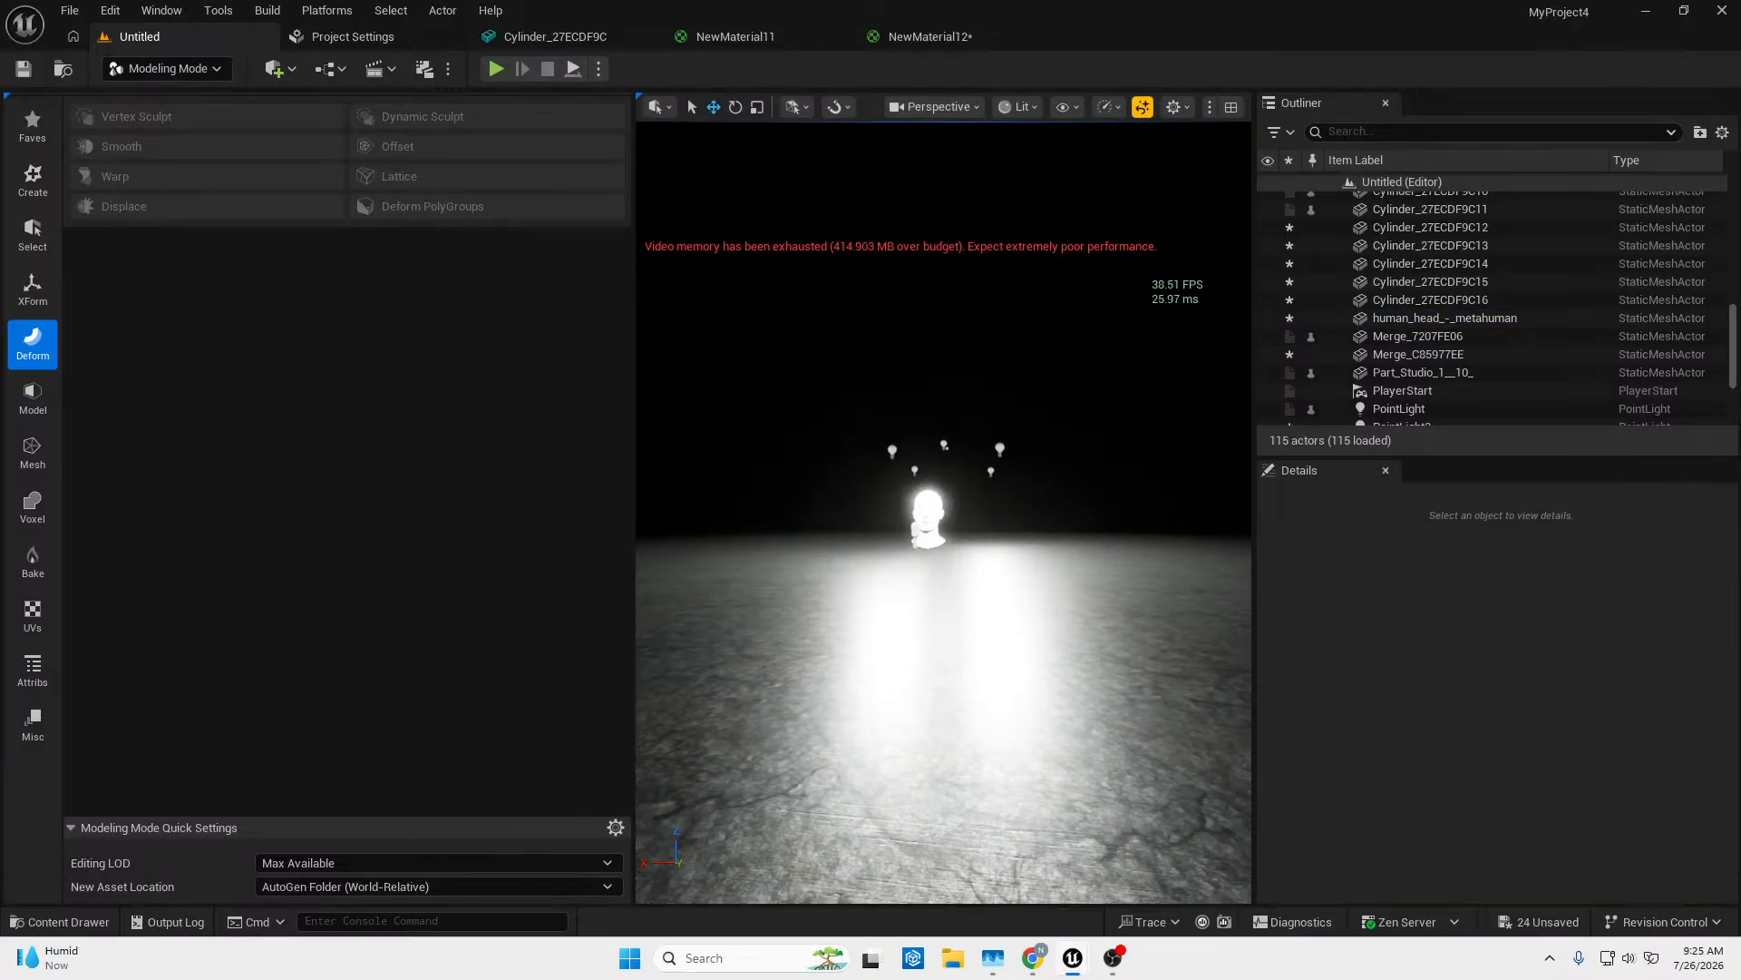
right_click_drag(953, 395, 1013, 129)
key("w")
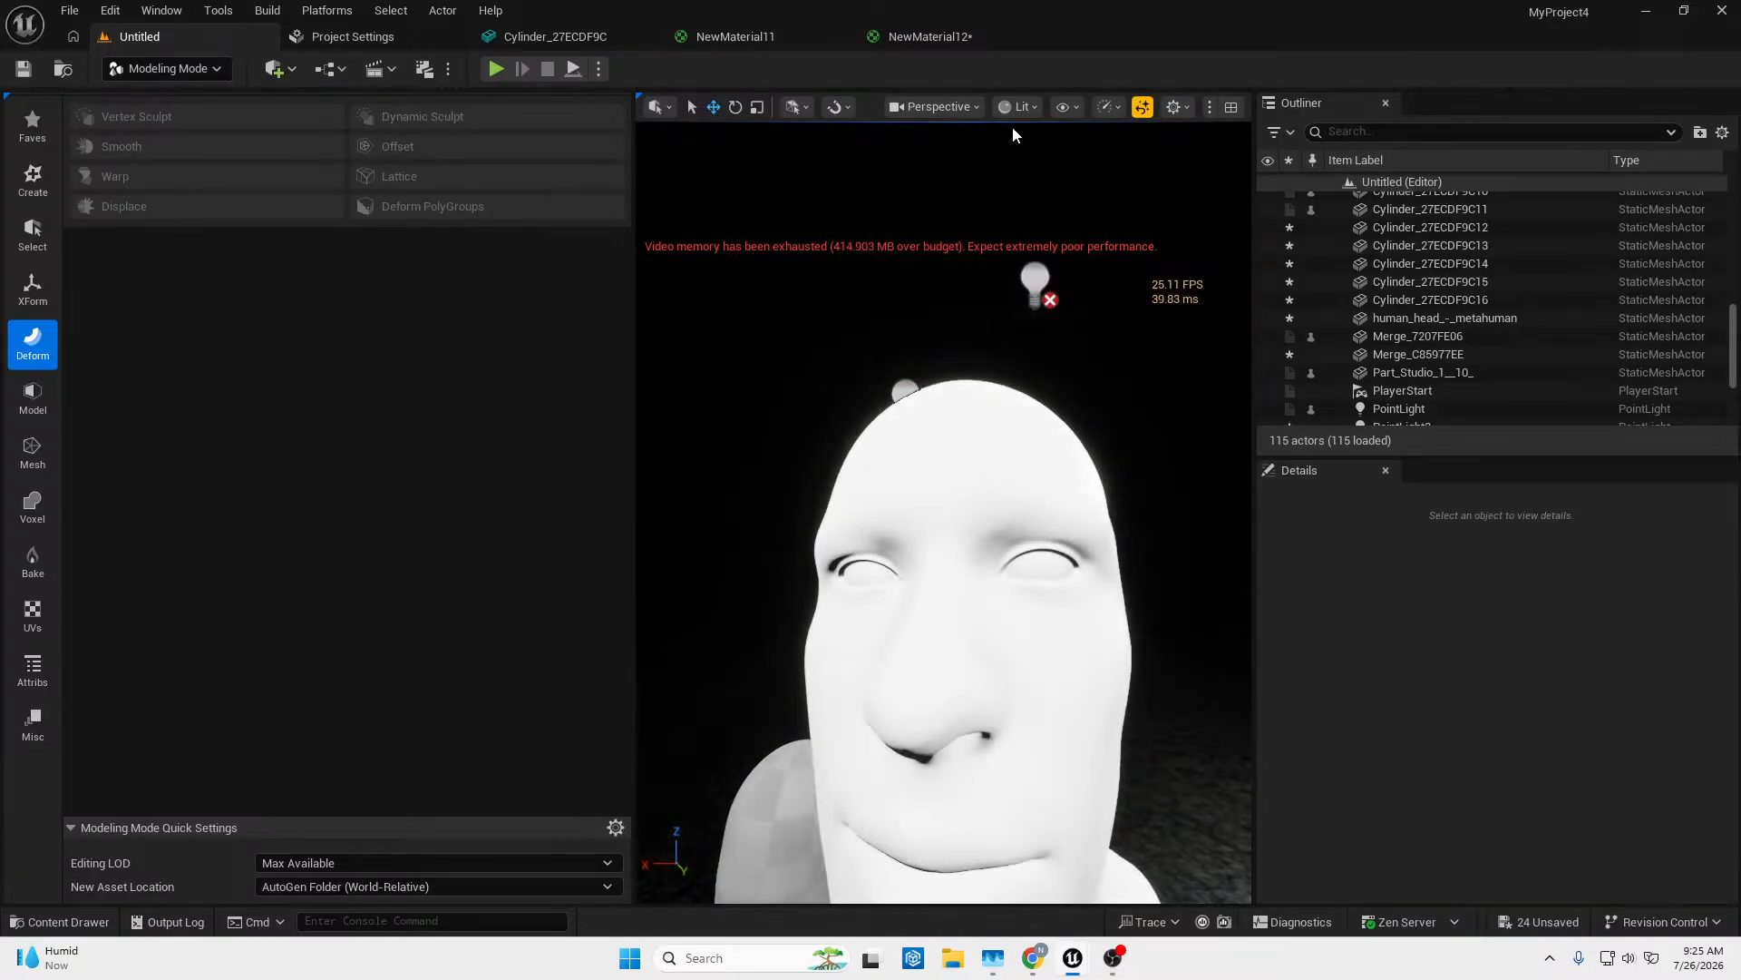
Compare the face in Unlit and Wireframe view, examining the density of its triangles.
left_click(1025, 110)
left_click(1039, 192)
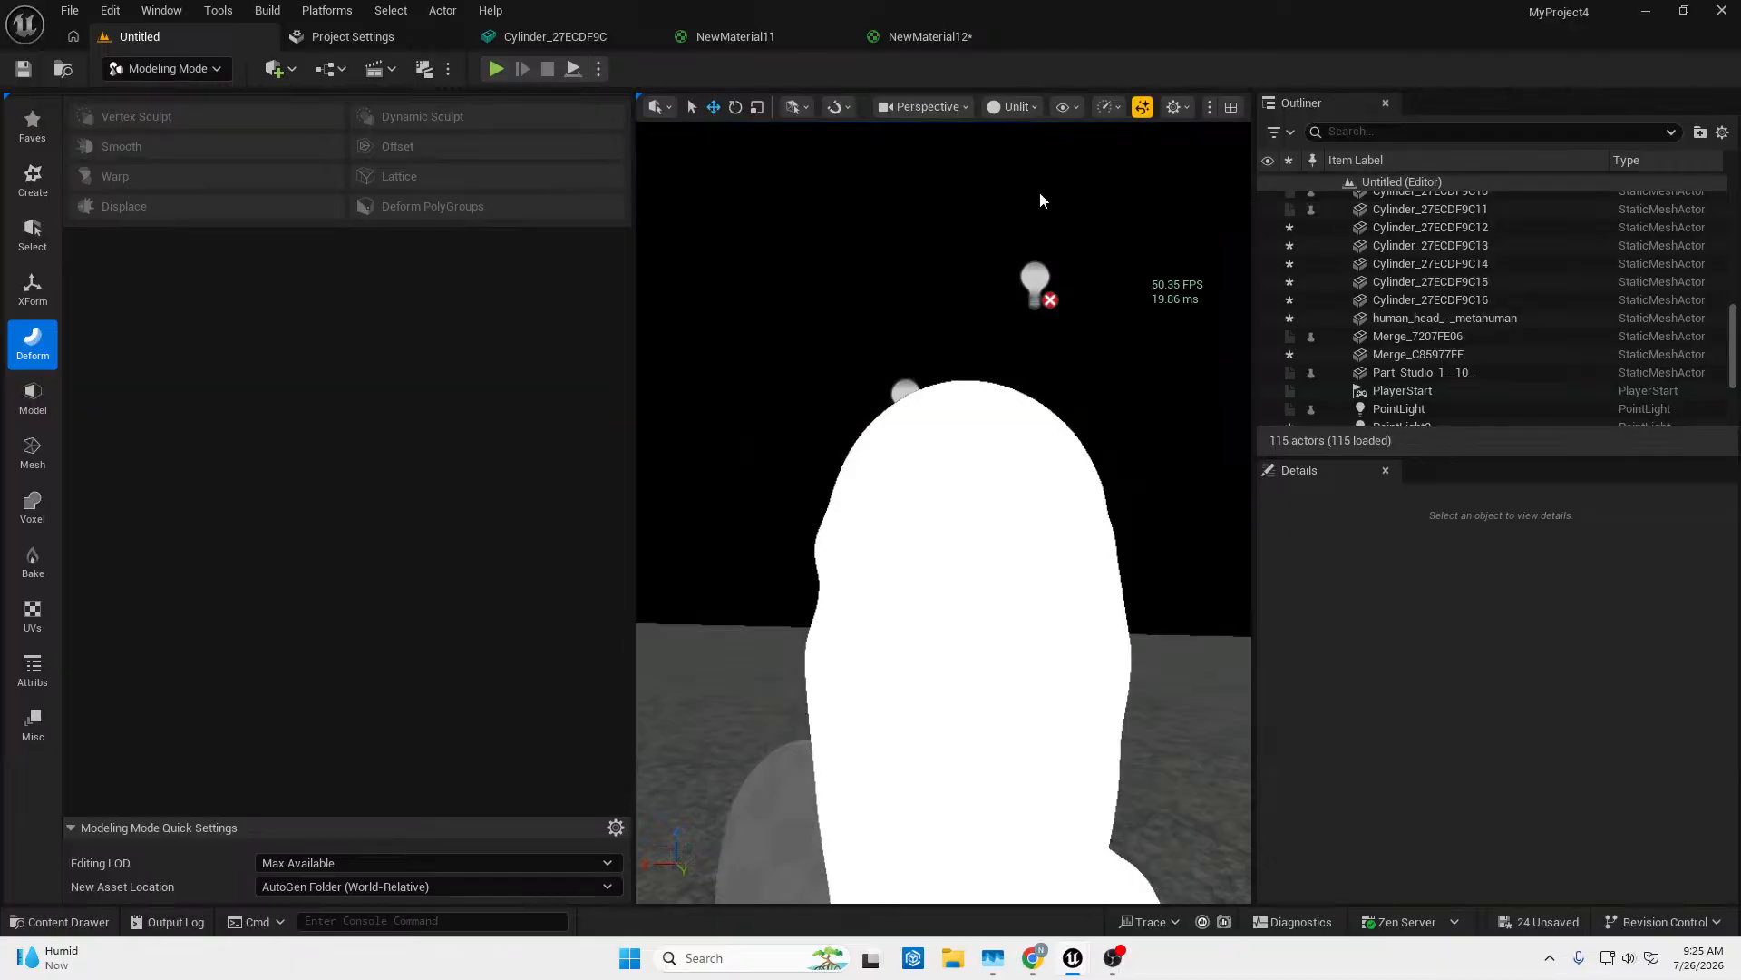
right_click_drag(1039, 192, 934, 290)
left_click(1012, 107)
left_click(1020, 218)
key("w")
key("s")
key("w")
key("s")
key("w")
key("w")
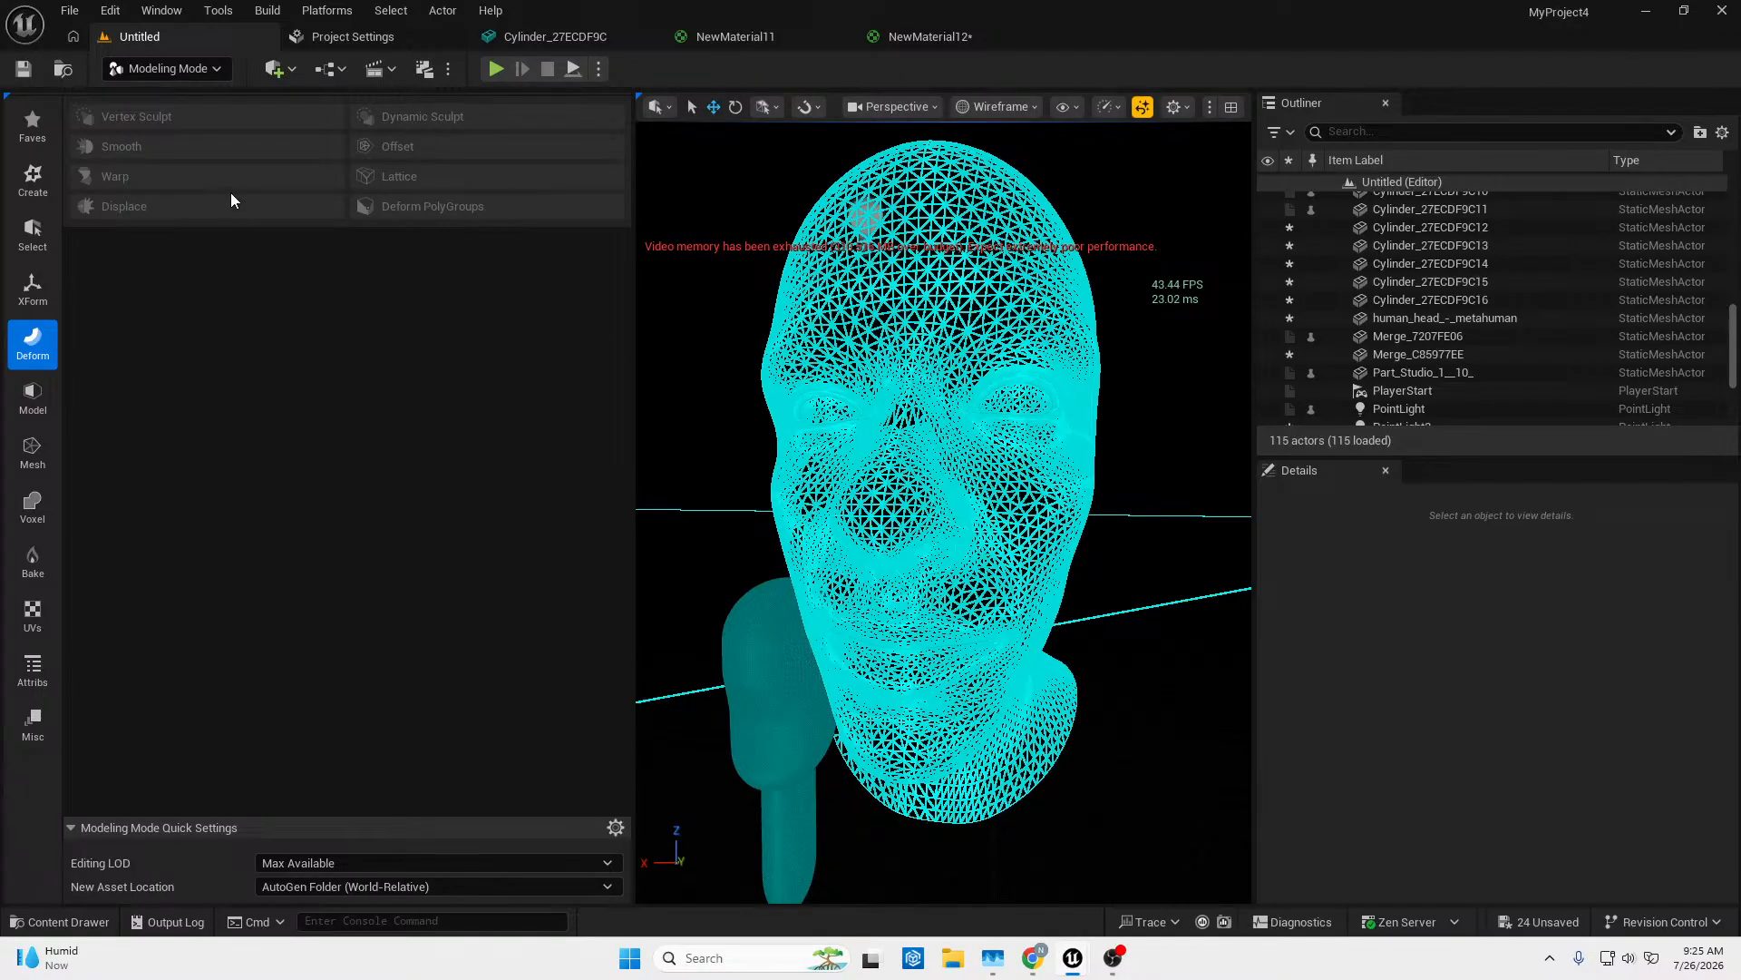
Start Vertex Sculpt on the human head and set the viewport to Unlit view.
left_click(907, 308)
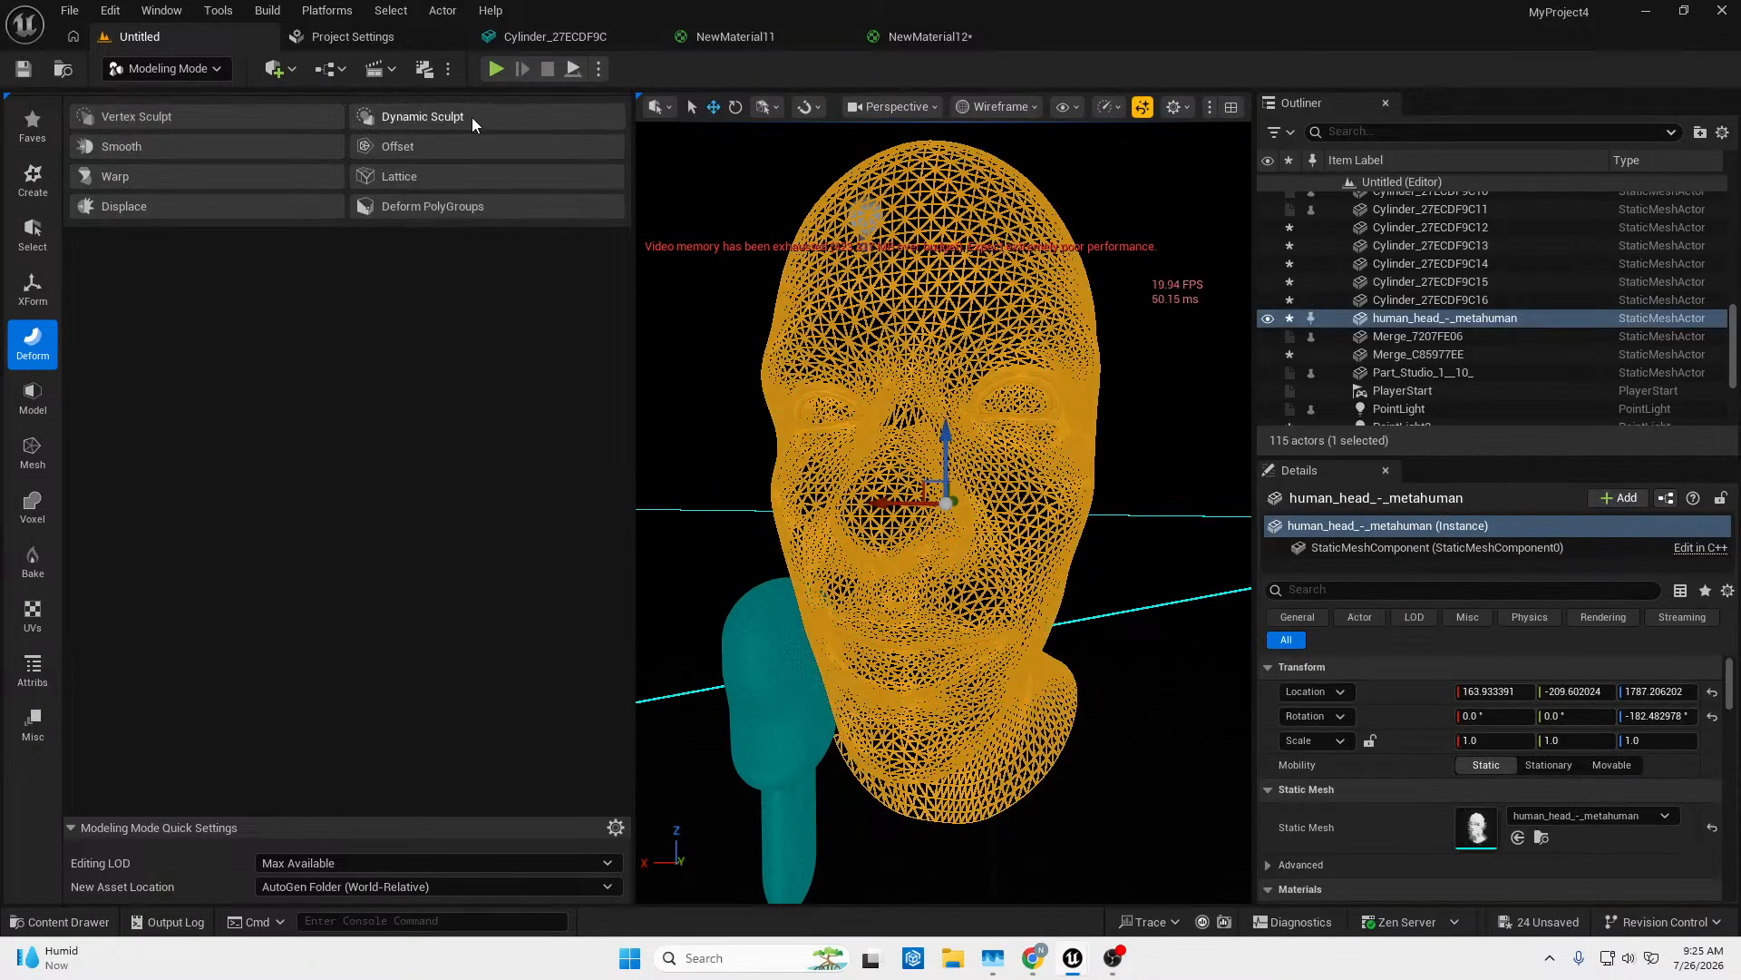
left_click(247, 118)
left_click(993, 106)
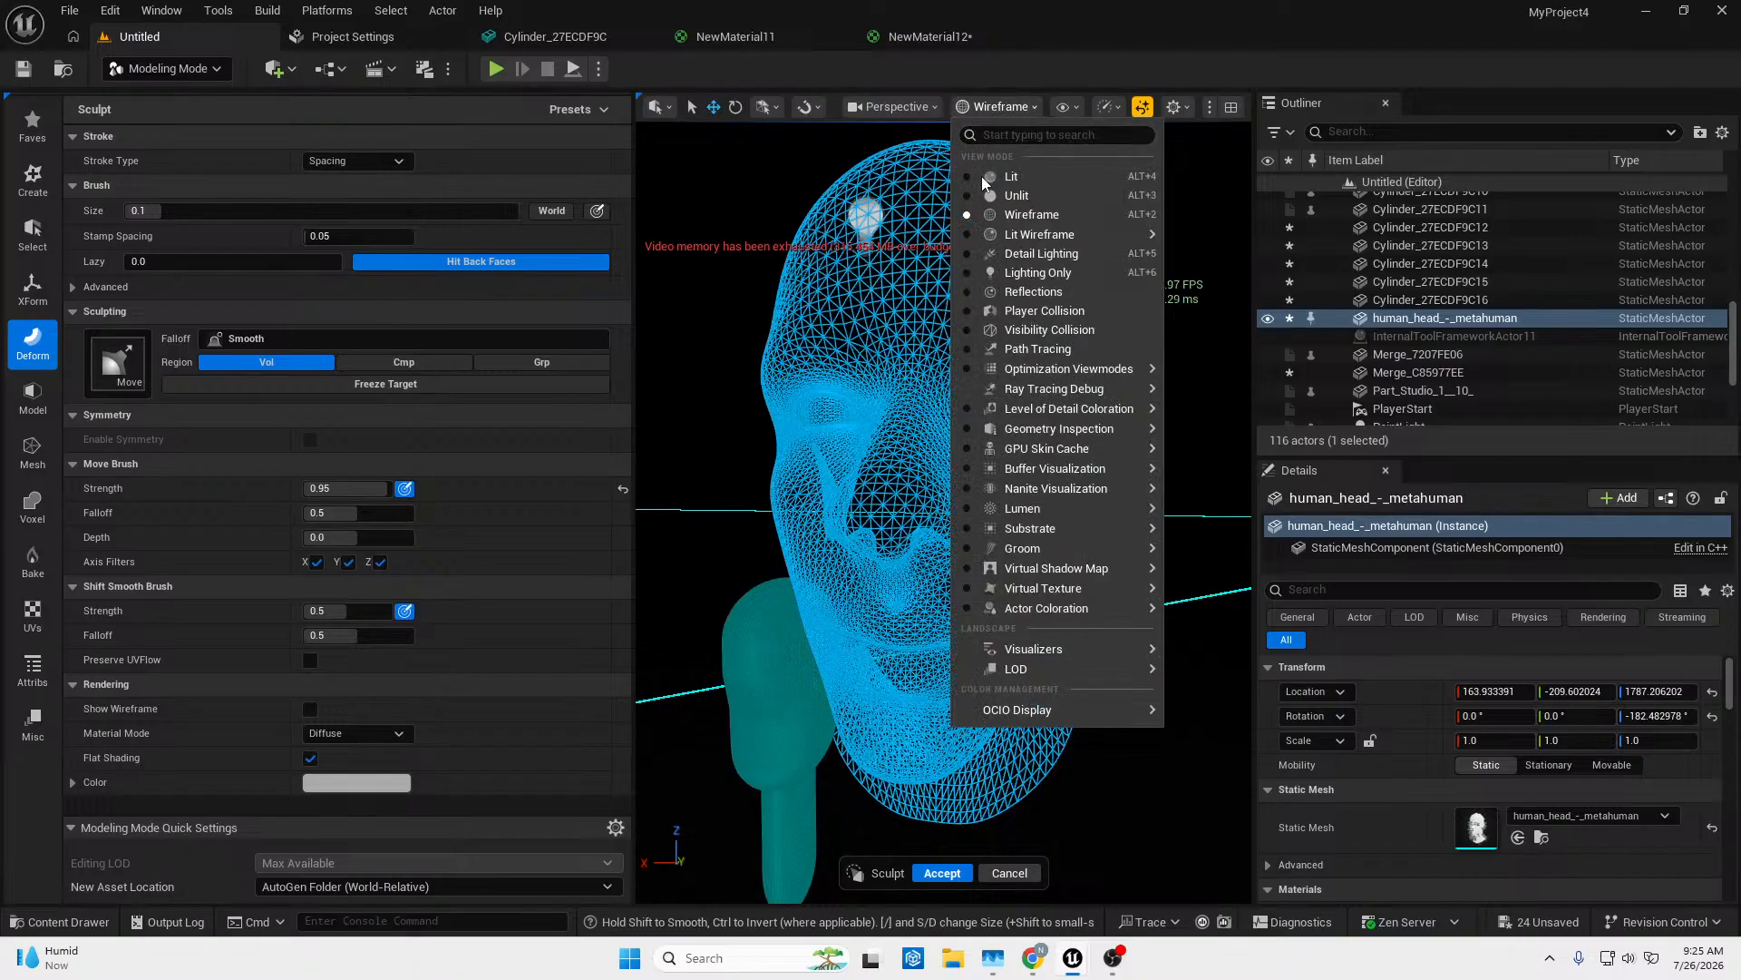
left_click(974, 199)
Reshape the nose and stretch both mouth corners into the cheeks with the Move brush at size 0.1.
mouse_move(773, 541)
right_mouse_down()
mouse_move(780, 497)
mouse_move(755, 521)
mouse_move(842, 477)
right_mouse_up()
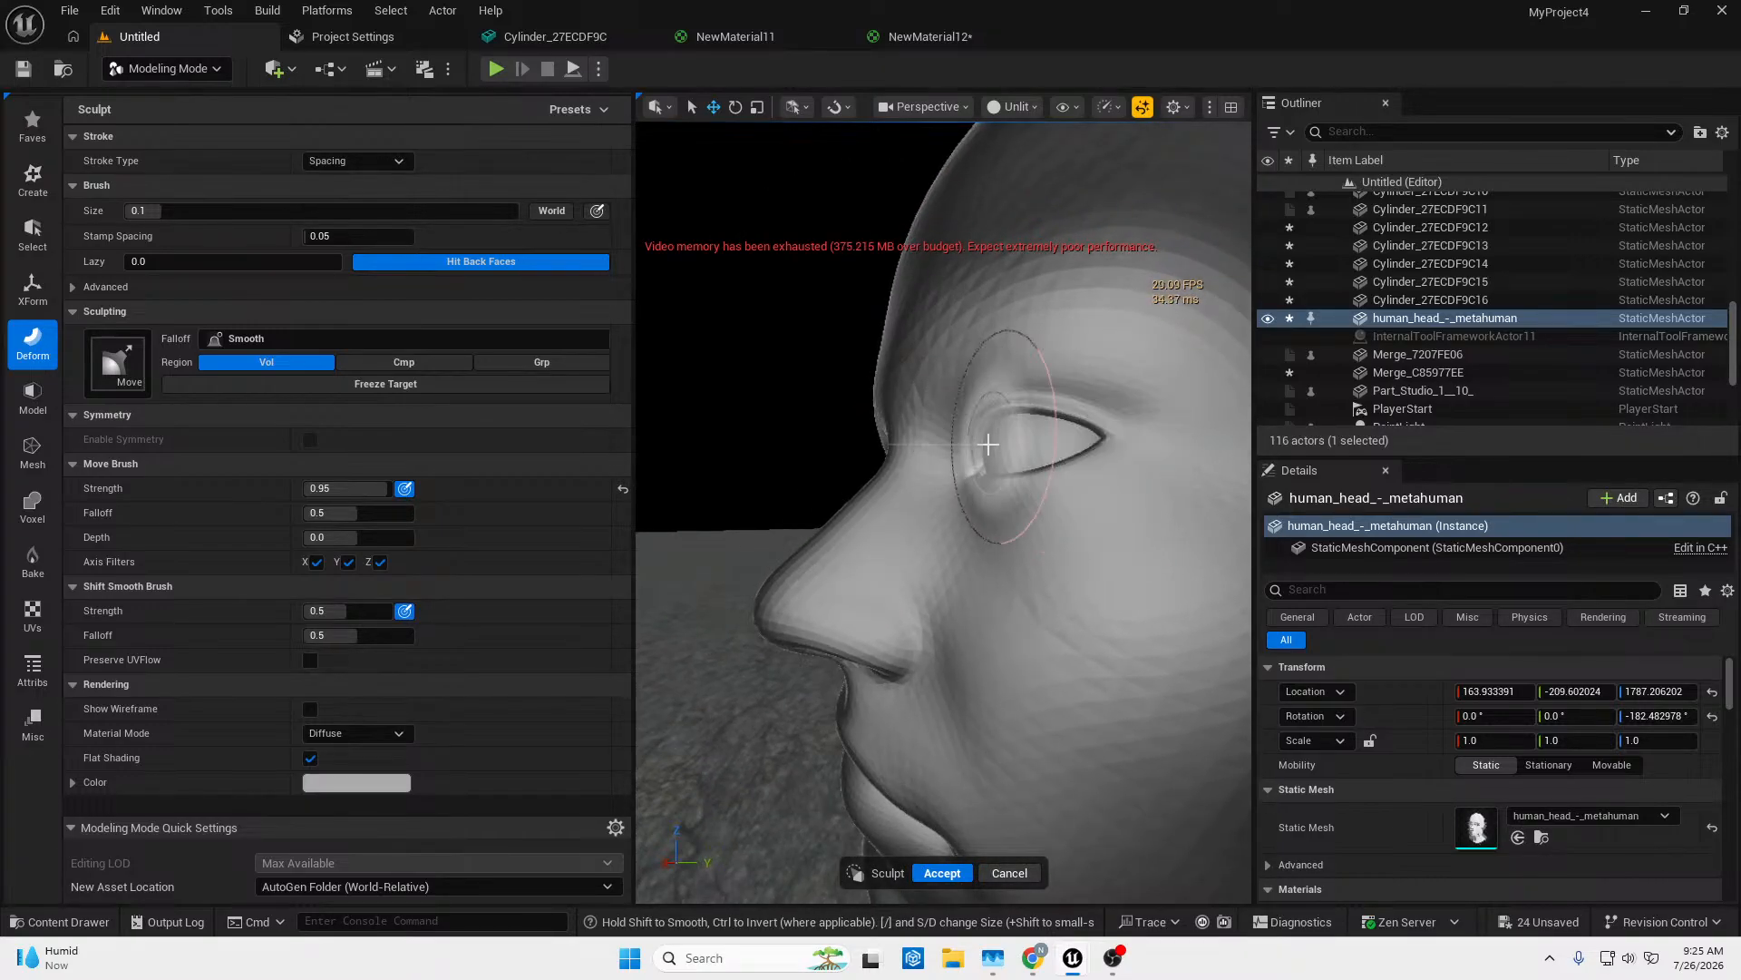
left_click_drag(774, 573, 802, 624)
mouse_move(852, 663)
right_mouse_down()
mouse_move(844, 682)
mouse_move(717, 685)
mouse_move(422, 660)
right_mouse_up()
key("w")
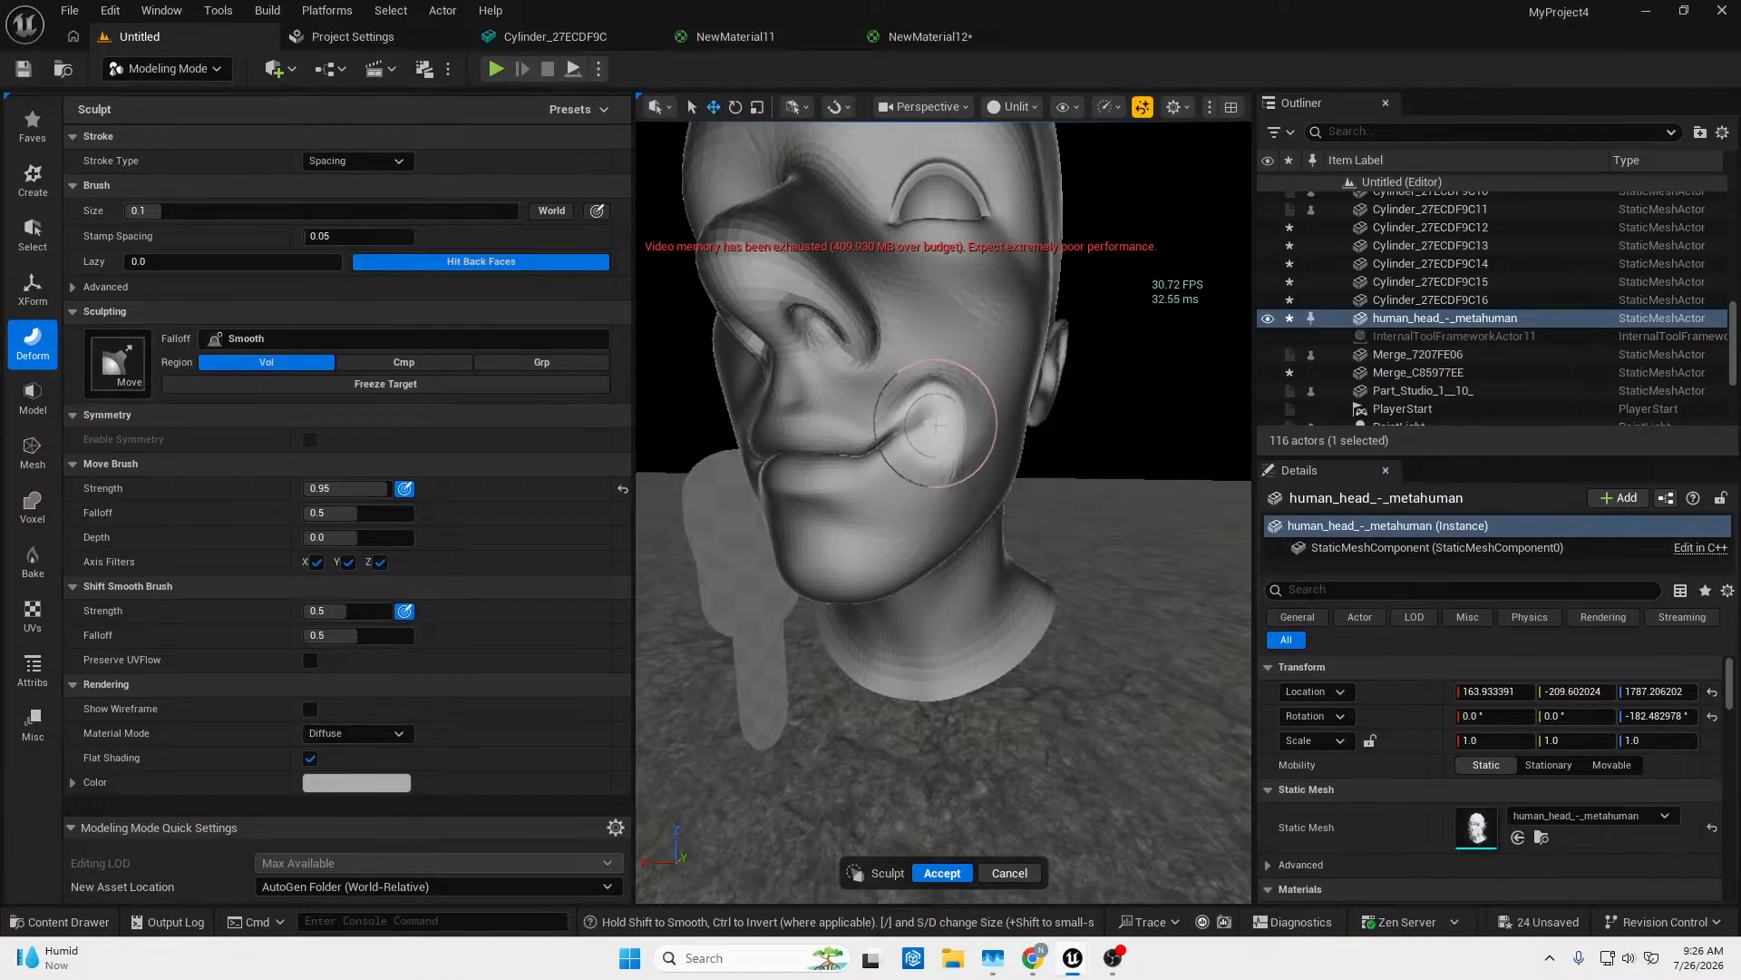
key("a")
mouse_move(849, 462)
right_mouse_down()
mouse_move(820, 490)
mouse_move(844, 458)
mouse_move(986, 431)
right_mouse_up()
left_click_drag(1044, 452, 995, 420)
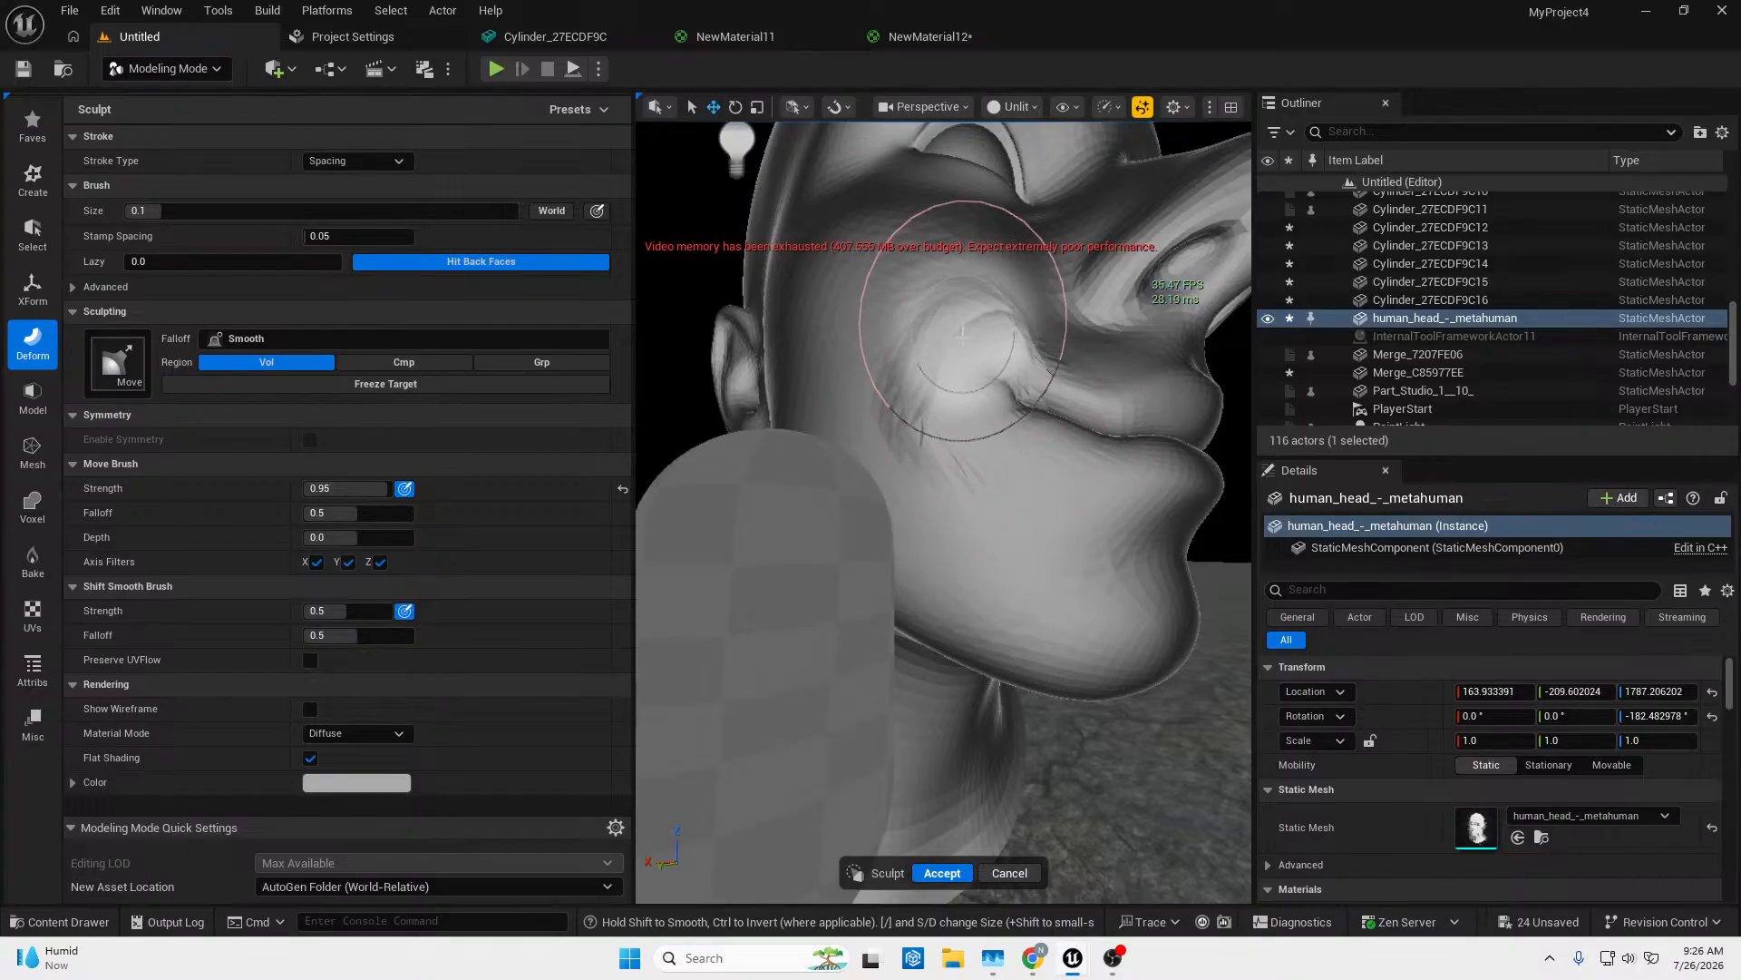
Enlarge the Move brush to 0.15 and reshape the area between the nose bridge and the head's left eye.
key("d")
right_click_drag(985, 355, 934, 318)
key("s")
key("w")
key("w")
mouse_move(869, 564)
right_mouse_down()
mouse_move(857, 671)
mouse_move(880, 581)
mouse_move(866, 567)
mouse_move(886, 789)
mouse_move(825, 762)
mouse_move(808, 723)
mouse_move(1002, 545)
right_mouse_up()
key("s")
key("d")
key("w")
key("s")
key("a")
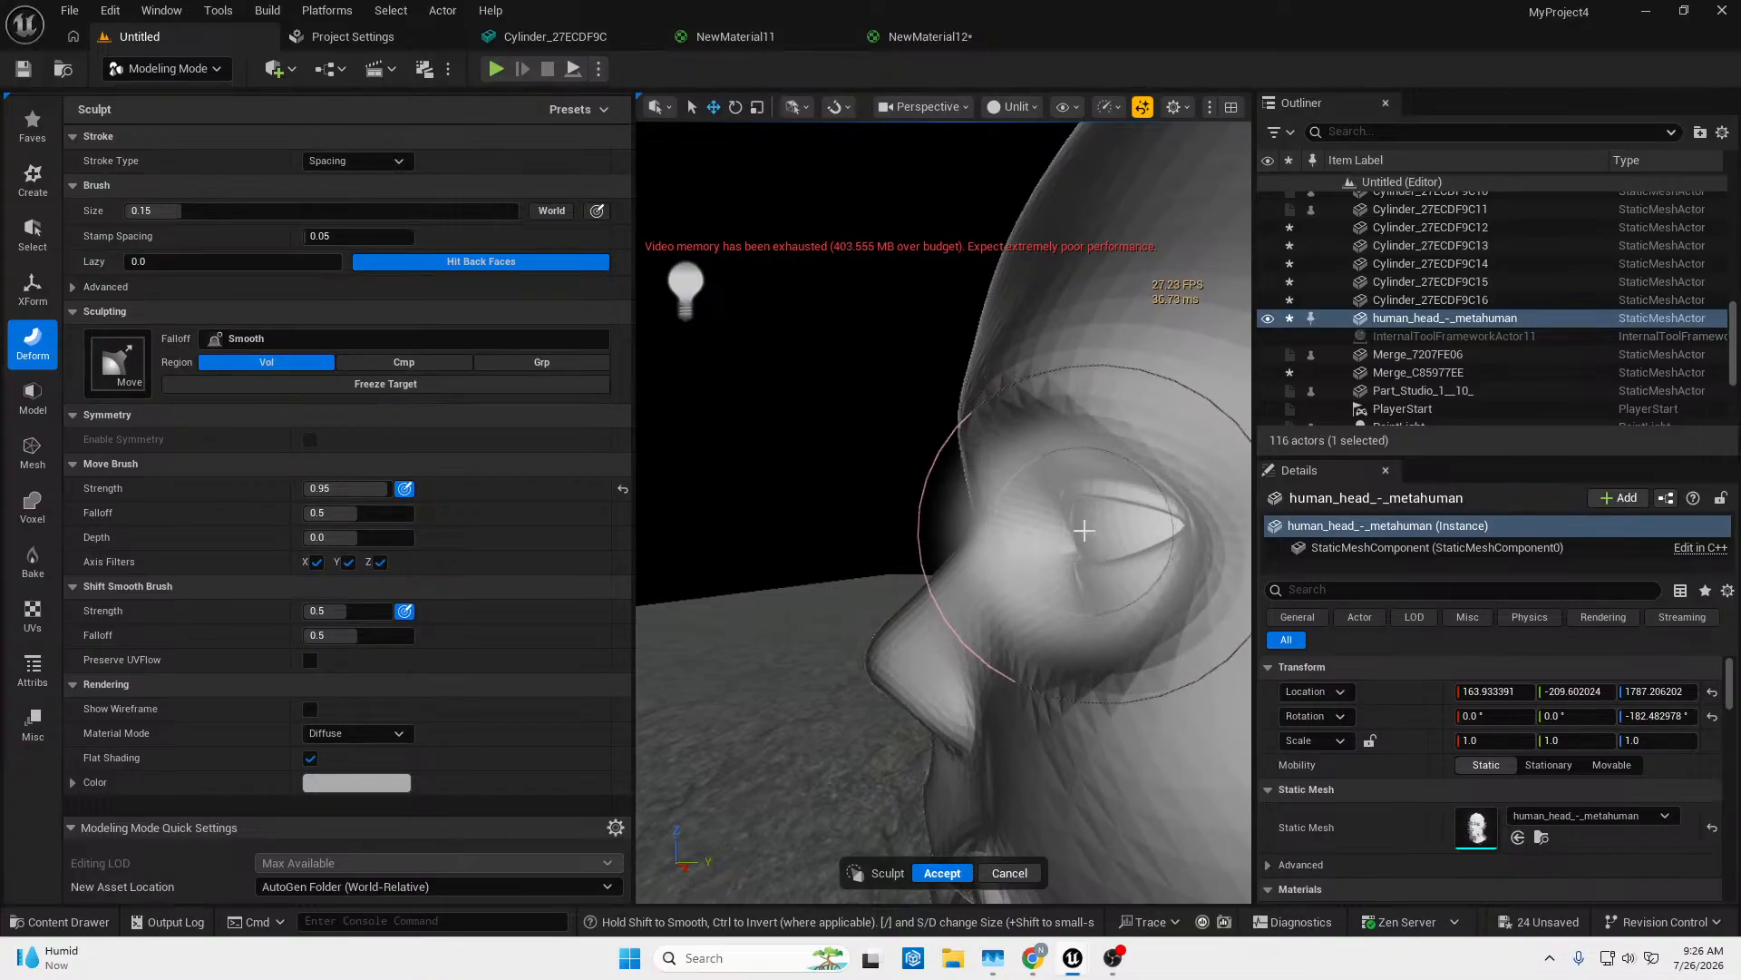
Pull the socket around the head's right eye backward with the Move brush.
key("a")
right_click_drag(1069, 533, 1250, 534)
key("d")
key("a")
key("a")
key("s")
key("d")
mouse_move(984, 513)
right_mouse_down()
mouse_move(1016, 514)
mouse_move(998, 513)
right_mouse_up()
key("w")
key("a")
mouse_move(857, 438)
right_mouse_down()
mouse_move(918, 452)
mouse_move(866, 438)
right_mouse_up()
key("w")
key("s")
key("d")
key("w")
mouse_move(866, 438)
left_mouse_down()
mouse_move(852, 346)
mouse_move(614, 335)
left_mouse_up()
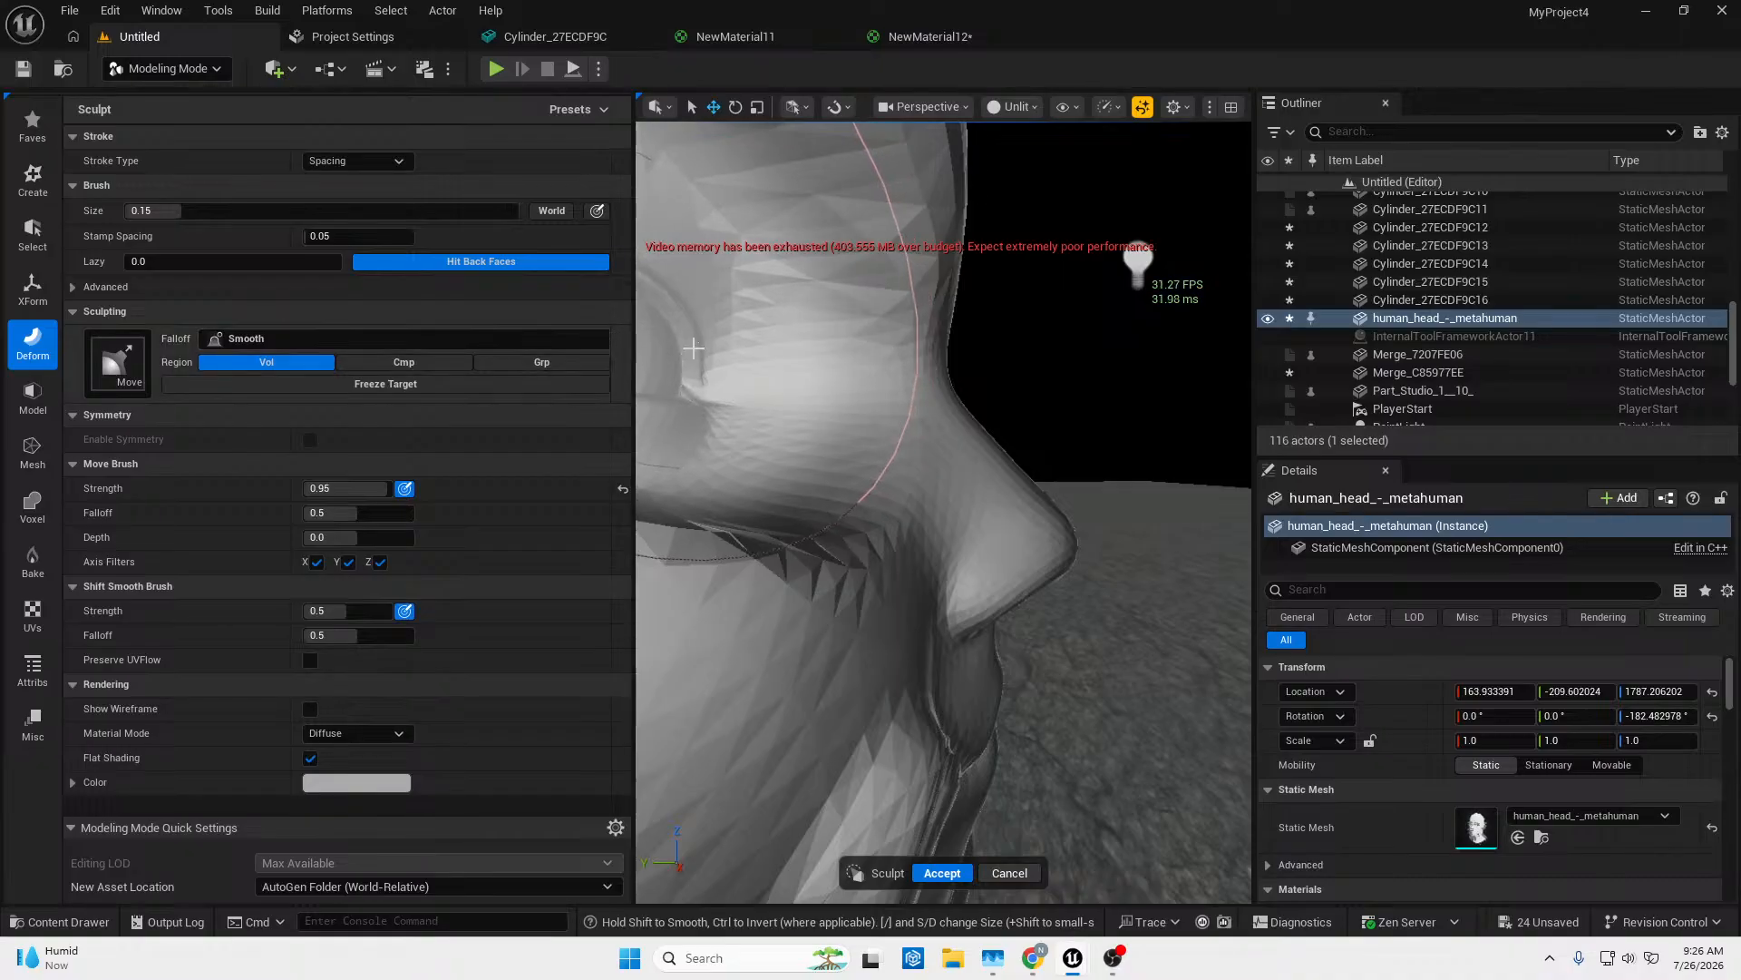
Try reshaping the nose tip with the Move brush and undo the last stroke.
key("s")
mouse_move(798, 381)
right_mouse_down()
mouse_move(857, 374)
mouse_move(798, 377)
right_mouse_up()
key("w")
key("w")
key("s")
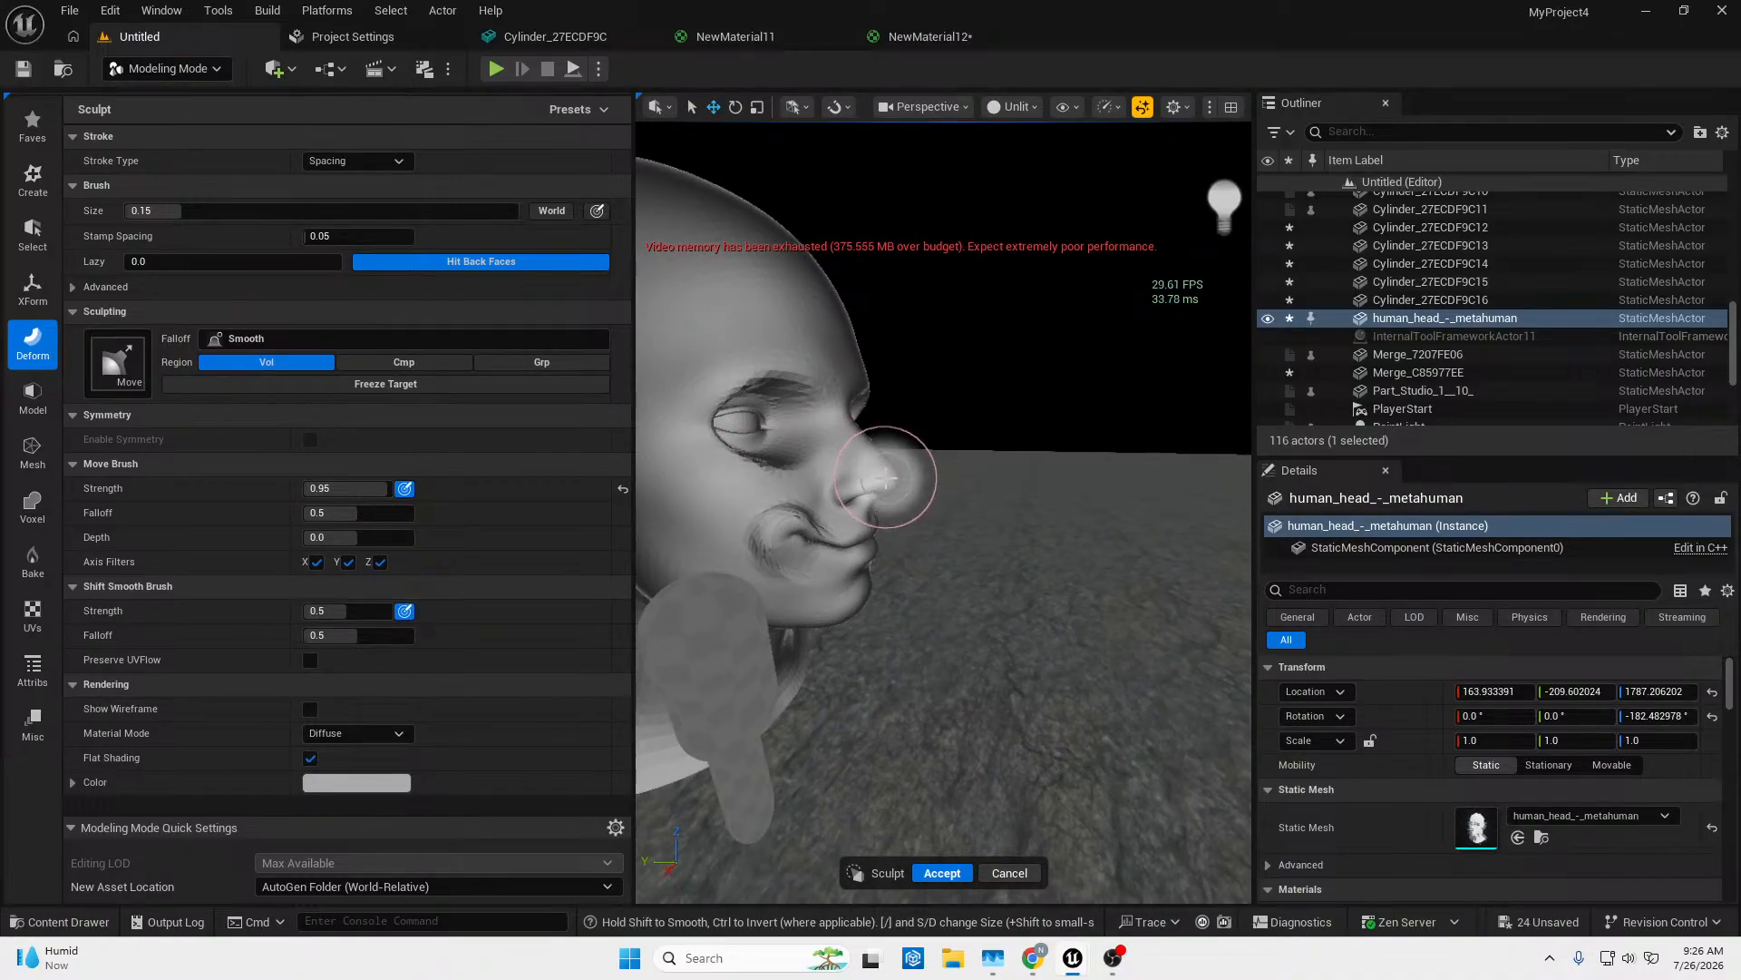
mouse_move(870, 477)
right_mouse_down()
mouse_move(893, 472)
mouse_move(853, 467)
mouse_move(890, 447)
mouse_move(885, 478)
mouse_move(848, 475)
mouse_move(862, 482)
mouse_move(846, 501)
mouse_move(930, 492)
right_mouse_up()
key("w")
key("s")
key("w")
key("ctrl+z")
Deform the nose bridge and nostrils into a lumpy shape with the Move brush from several angles.
key("s")
key("d")
key("w")
key("a")
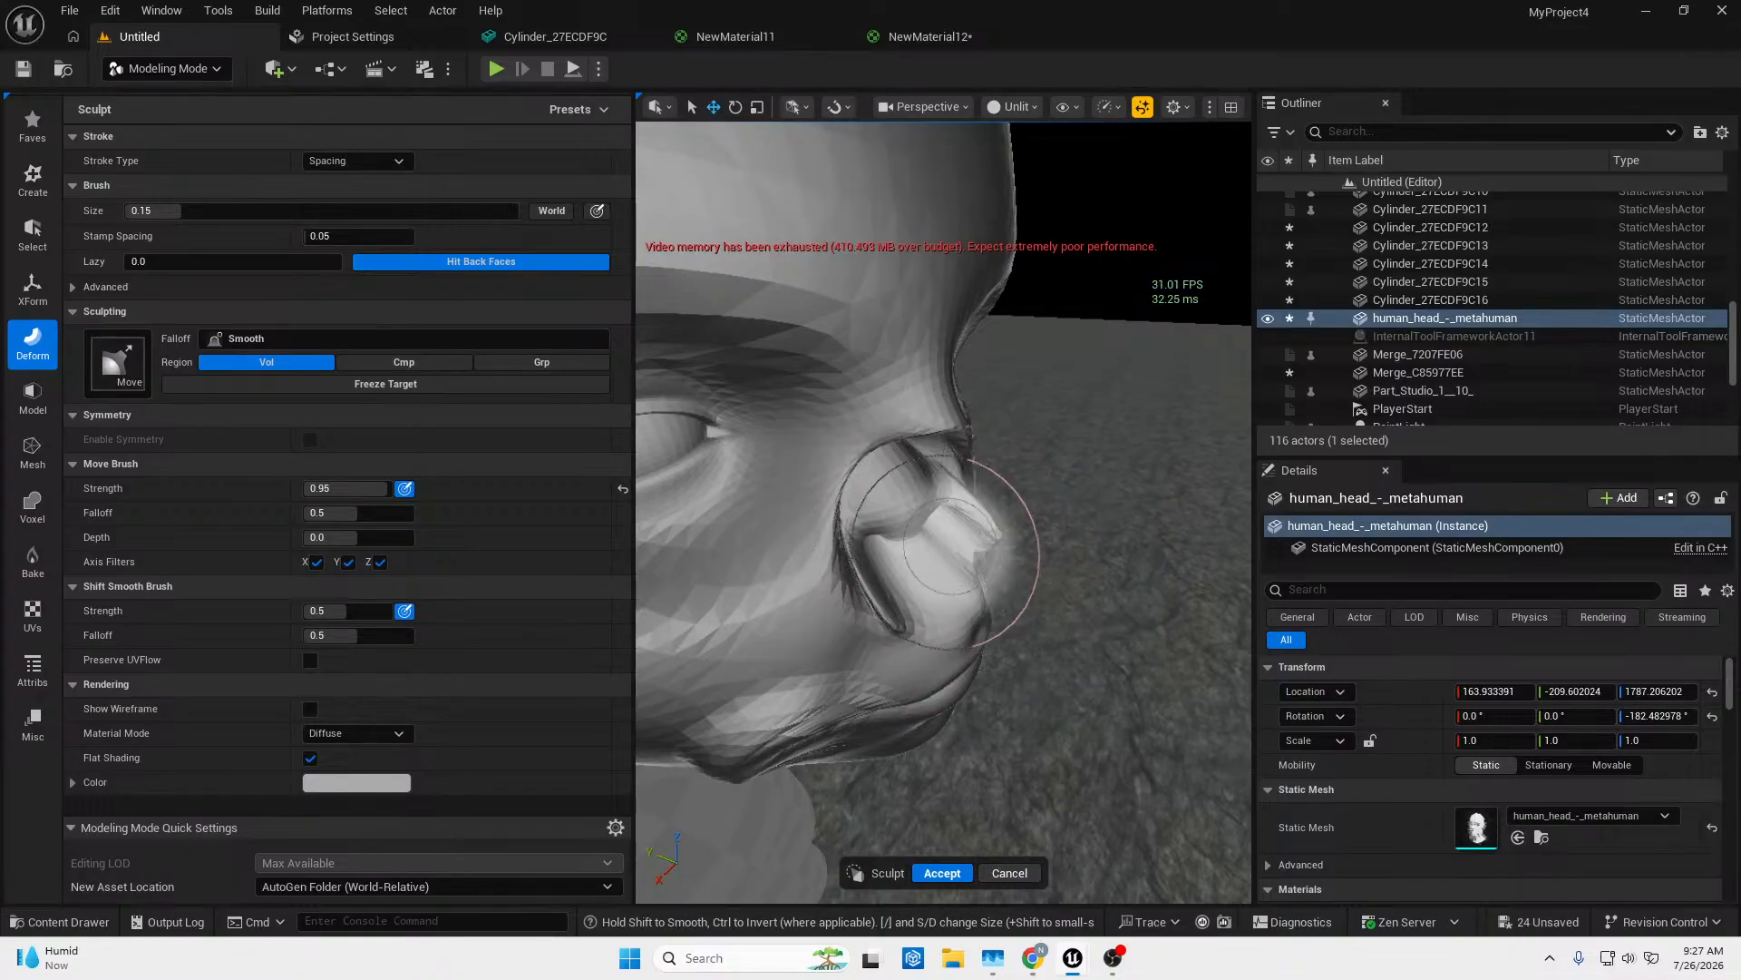
left_click_drag(946, 552, 1052, 547, "alt")
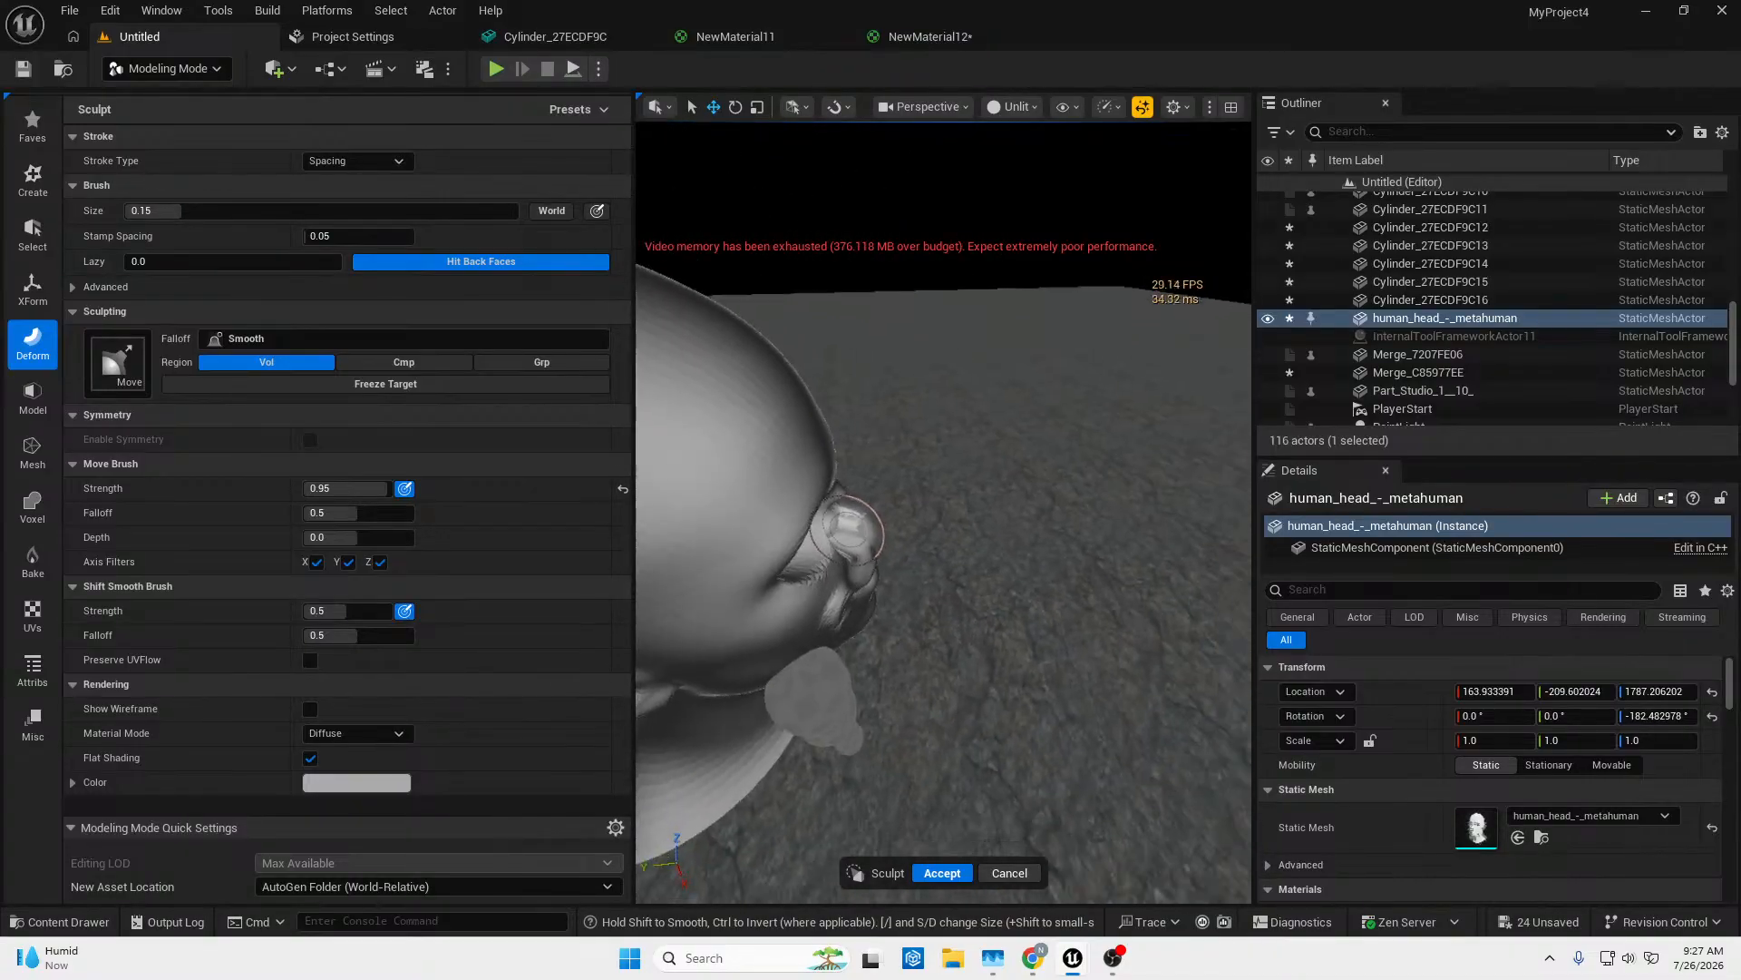
left_click_drag(848, 530, 1050, 735, "alt")
key("d")
mouse_move(743, 419)
right_mouse_down()
mouse_move(554, 413)
mouse_move(526, 386)
mouse_move(508, 399)
mouse_move(522, 422)
mouse_move(744, 404)
mouse_move(716, 381)
mouse_move(486, 363)
mouse_move(581, 390)
mouse_move(1179, 400)
mouse_move(698, 408)
right_mouse_up()
key("s")
key("w")
key("a")
key("w")
key("w")
key("w")
key("s")
key("w")
key("w")
key("s")
Adjust the mouth corner and both sides of the face with the Move brush and accept the sculpt.
right_click_drag(1023, 545, 1014, 554)
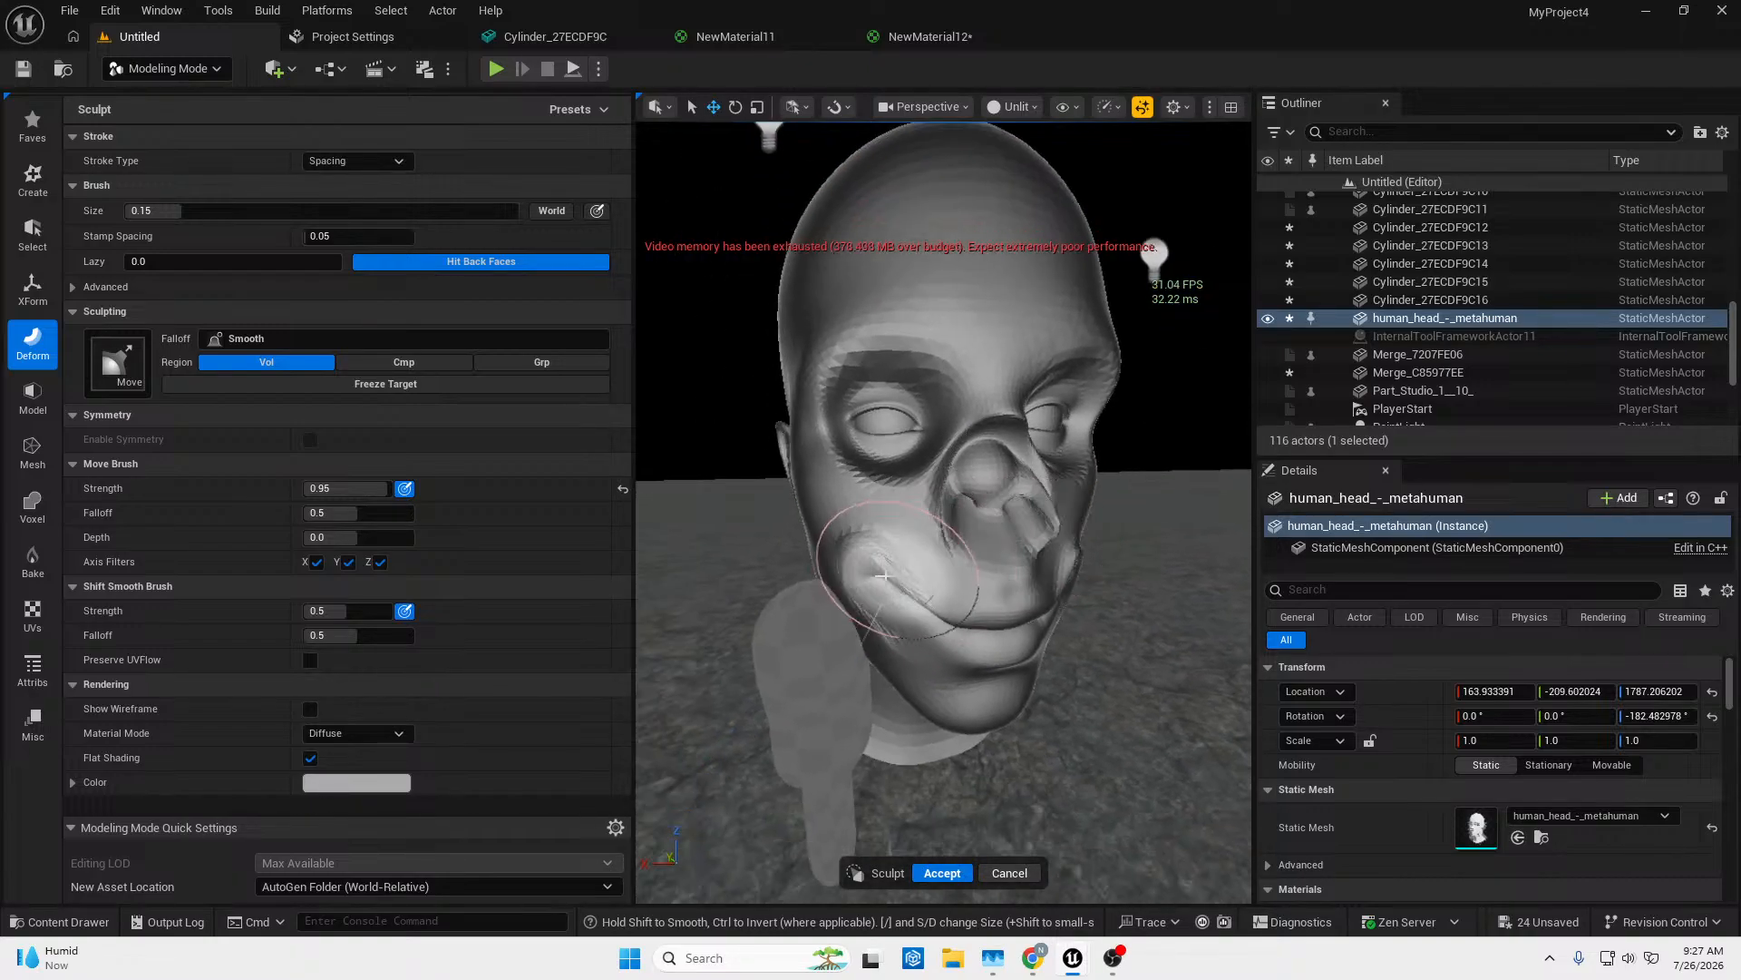
left_click_drag(891, 595, 898, 572)
mouse_move(1073, 572)
left_mouse_down()
mouse_move(1077, 541)
mouse_move(911, 580)
mouse_move(866, 519)
mouse_move(1001, 606)
left_mouse_up()
mouse_move(1003, 608)
right_mouse_down()
mouse_move(1206, 631)
mouse_move(975, 606)
right_mouse_up()
mouse_move(804, 518)
left_mouse_down()
mouse_move(791, 449)
mouse_move(808, 481)
left_mouse_up()
scroll(807, 481, "down", 6)
right_click_drag(807, 481, 762, 472)
key("w")
right_click_drag(879, 732, 886, 747)
left_click(947, 874)
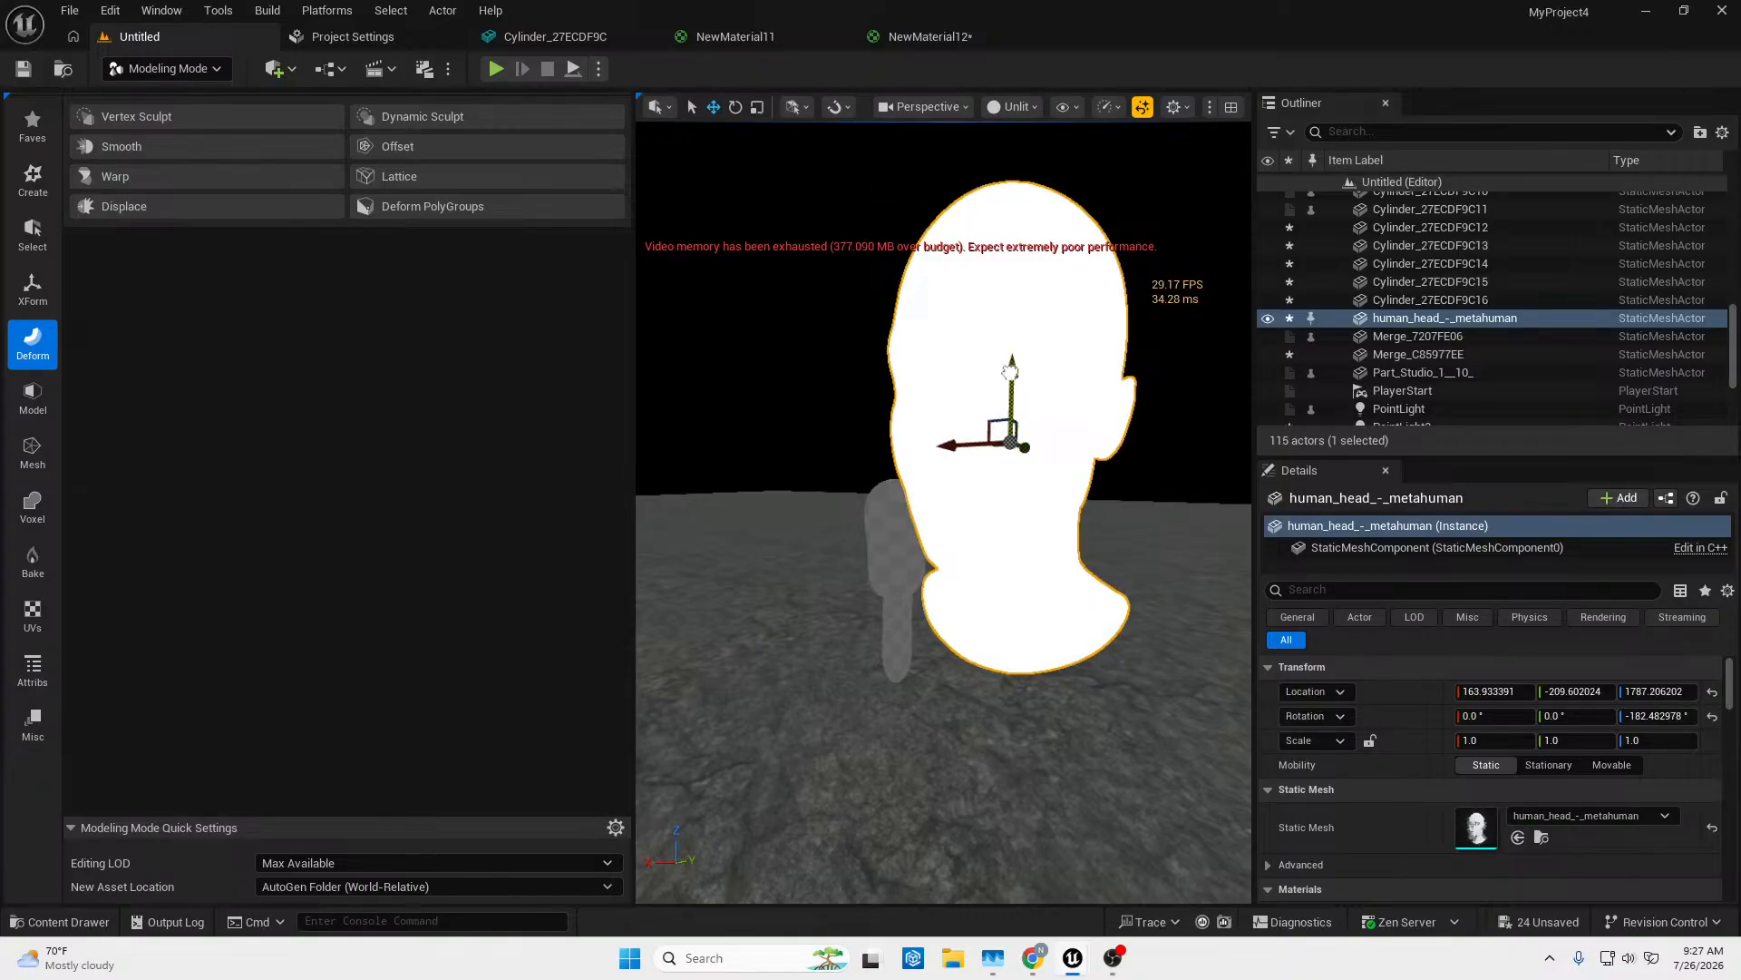
Move the sculpted head down into the lower part of the level, to about Y -1117 and Z 310.
left_click_drag(1011, 372, 922, 808)
right_click_drag(922, 808, 1270, 812)
key("w")
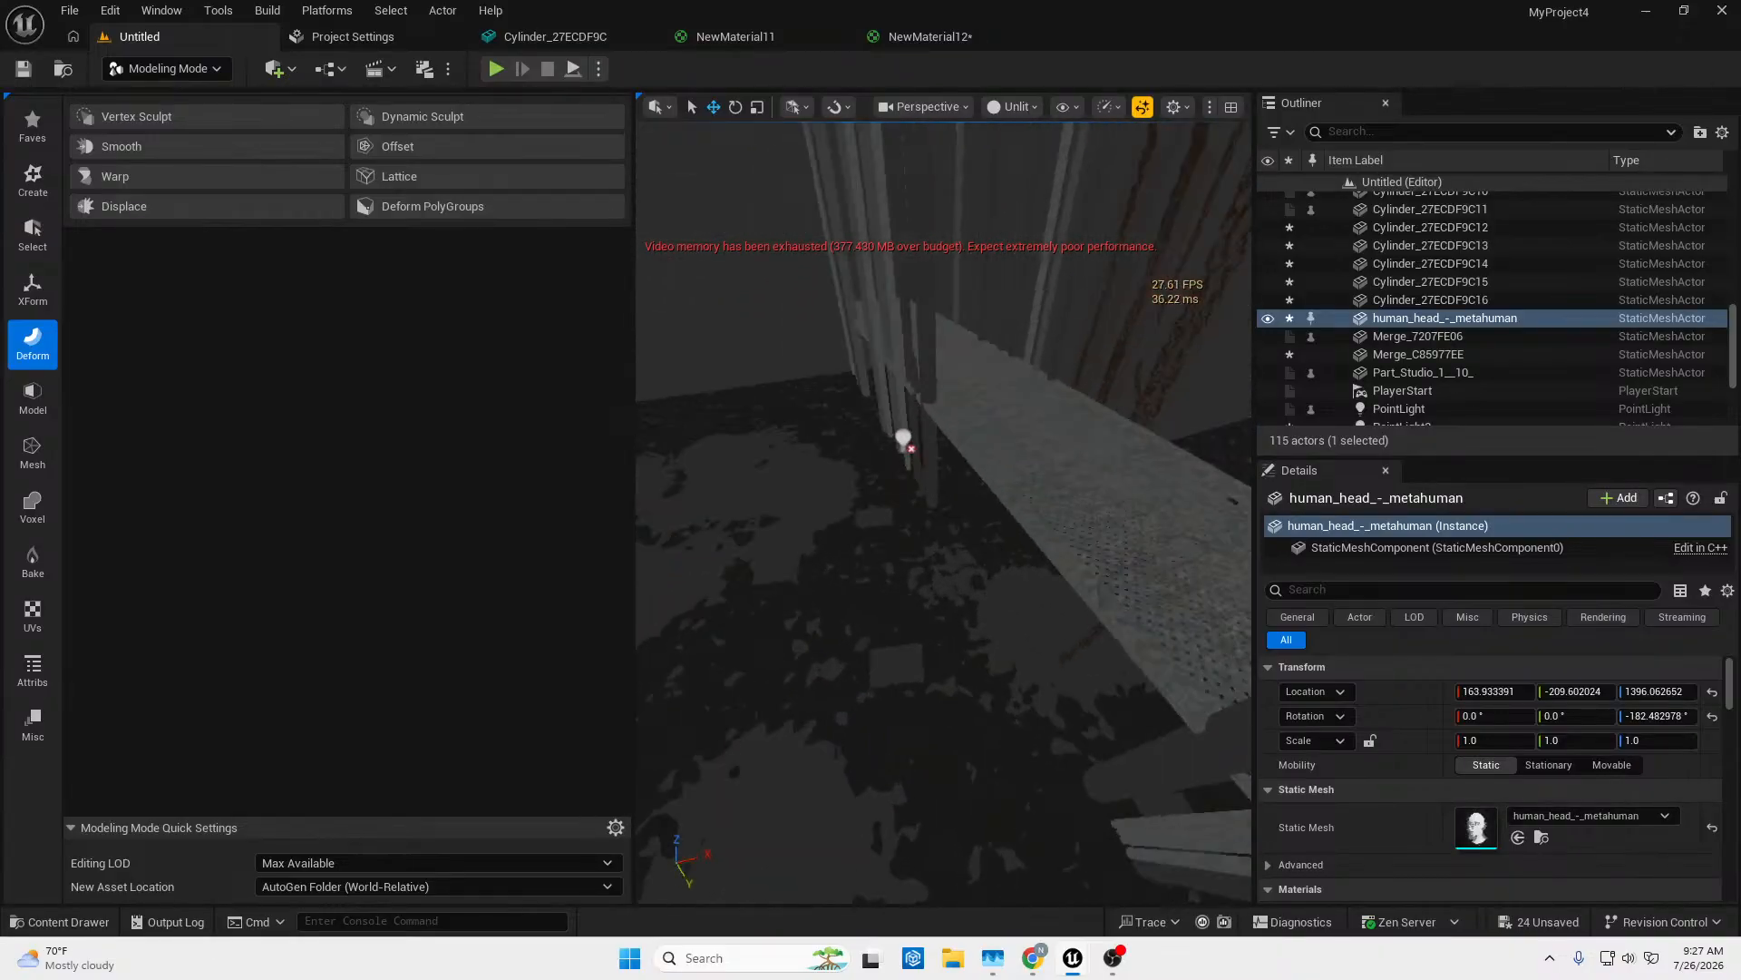
right_click_drag(771, 875, 833, 839)
key("s")
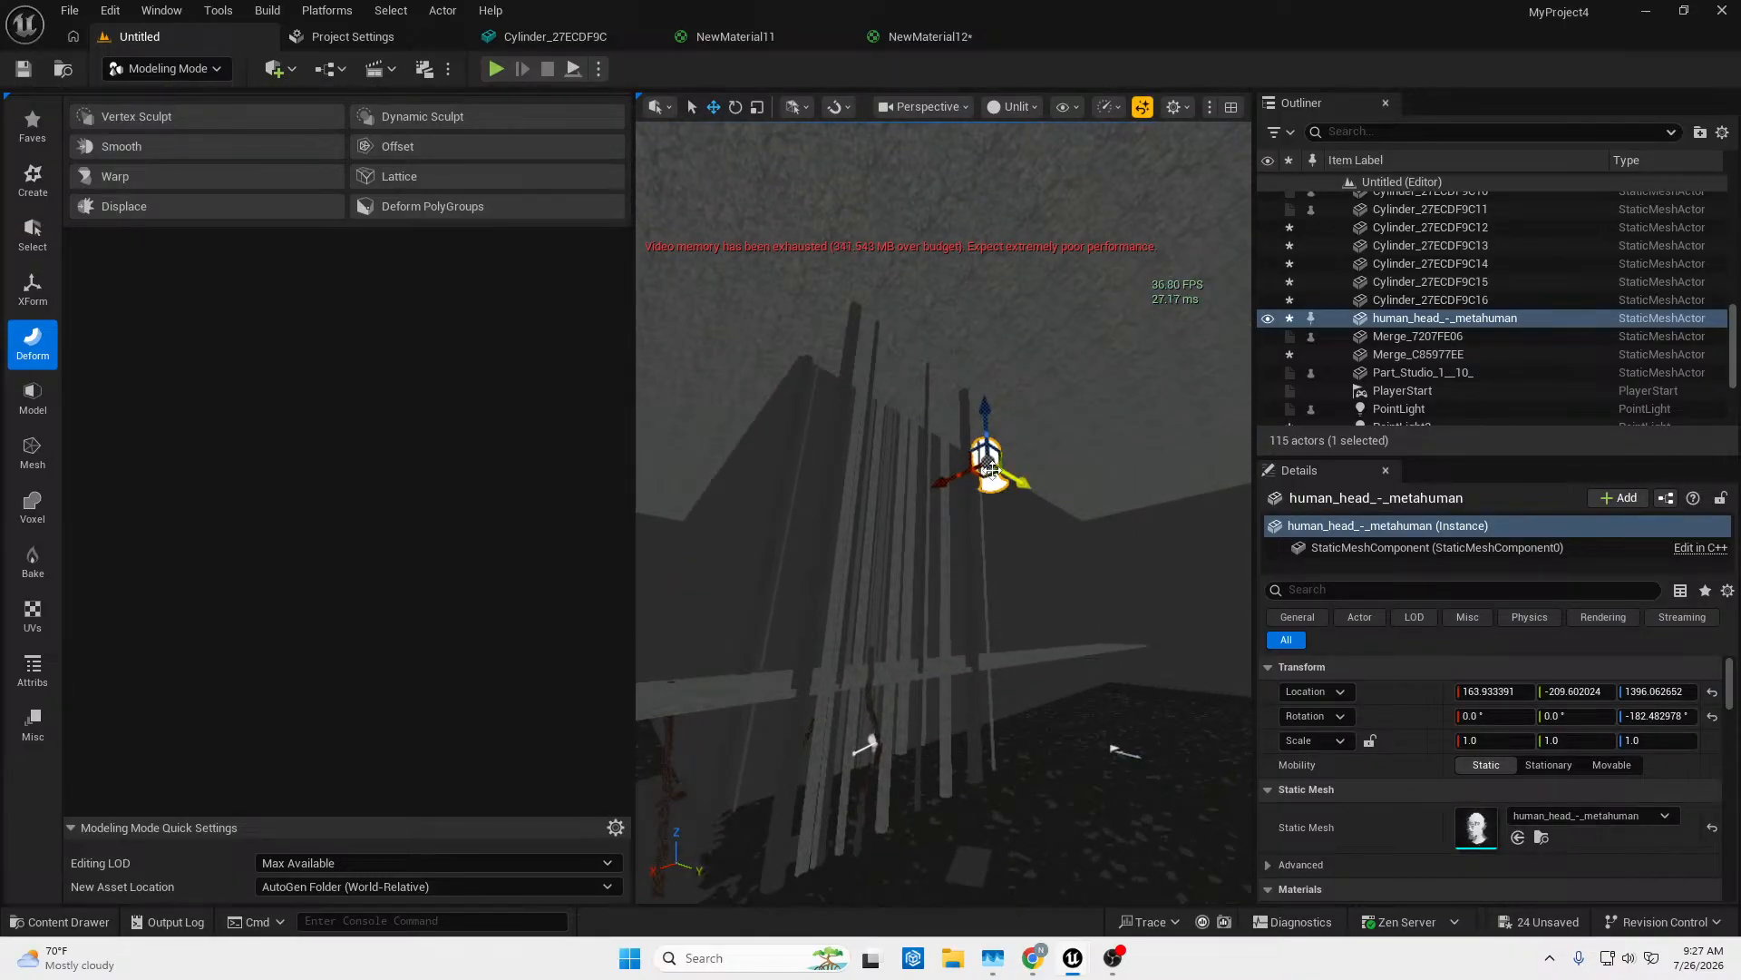
left_click_drag(989, 467, 839, 714)
right_click_drag(839, 713, 1025, 676)
key("w")
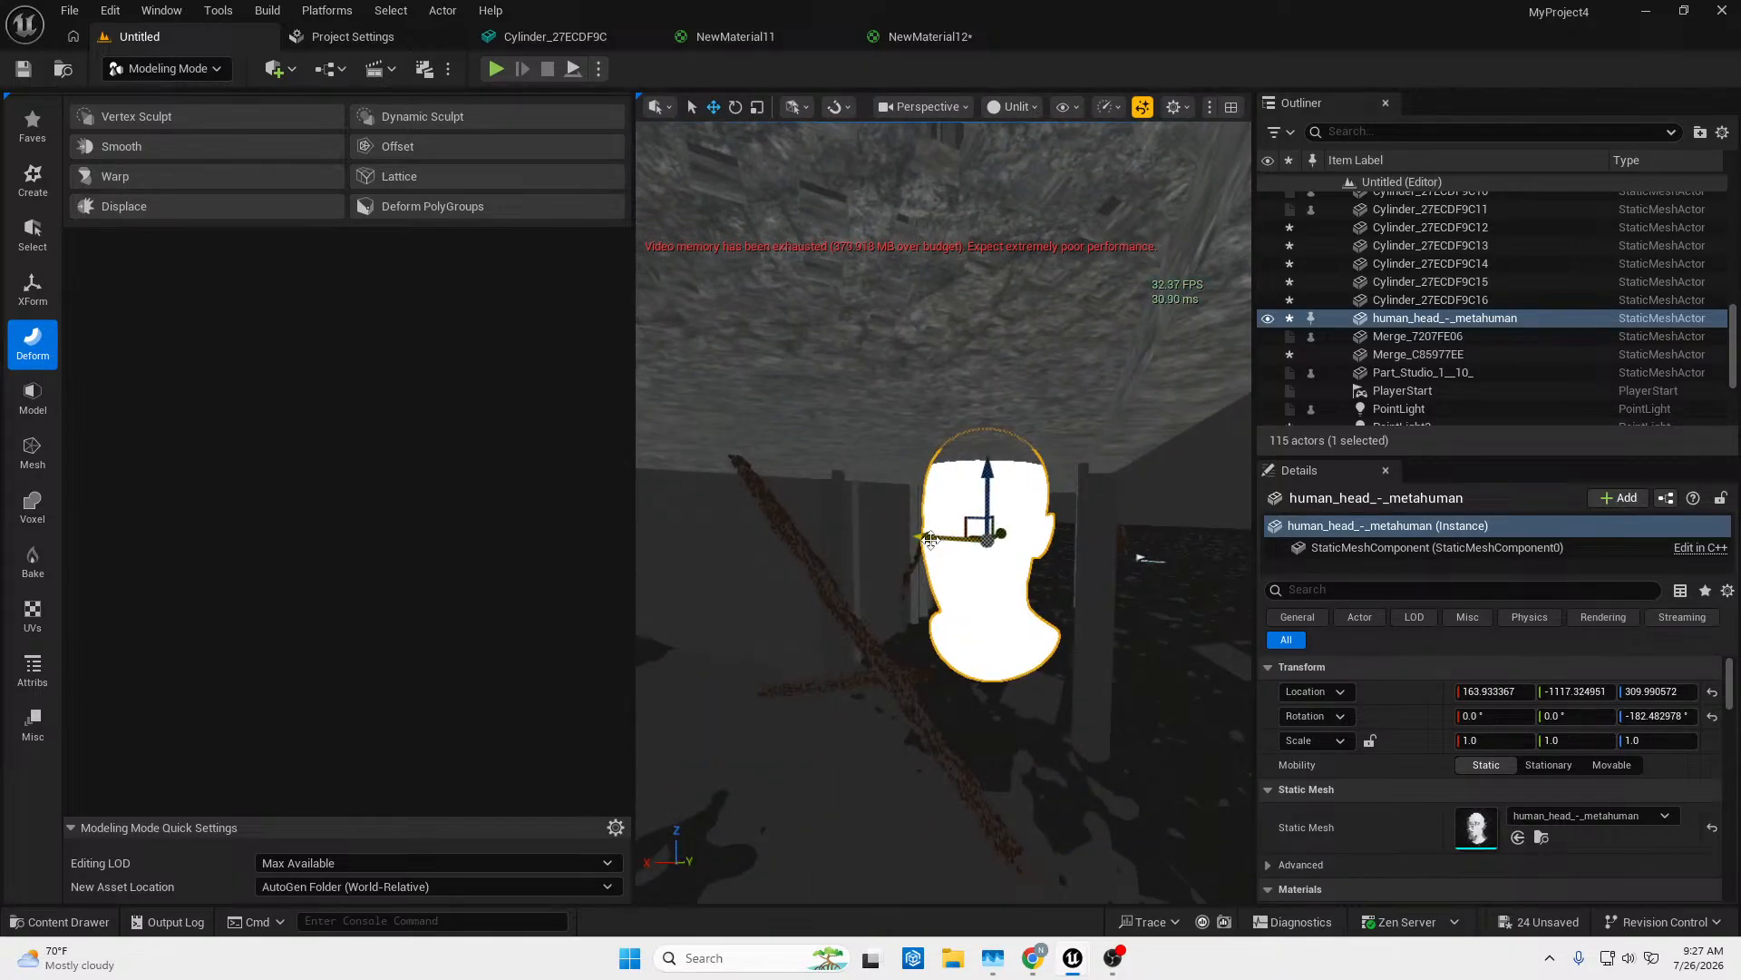
Move the head beside the rusty branch-like column, to about X 609 and Y -1281.
left_click_drag(931, 541, 712, 530)
key("w")
right_click_drag(731, 673, 498, 666)
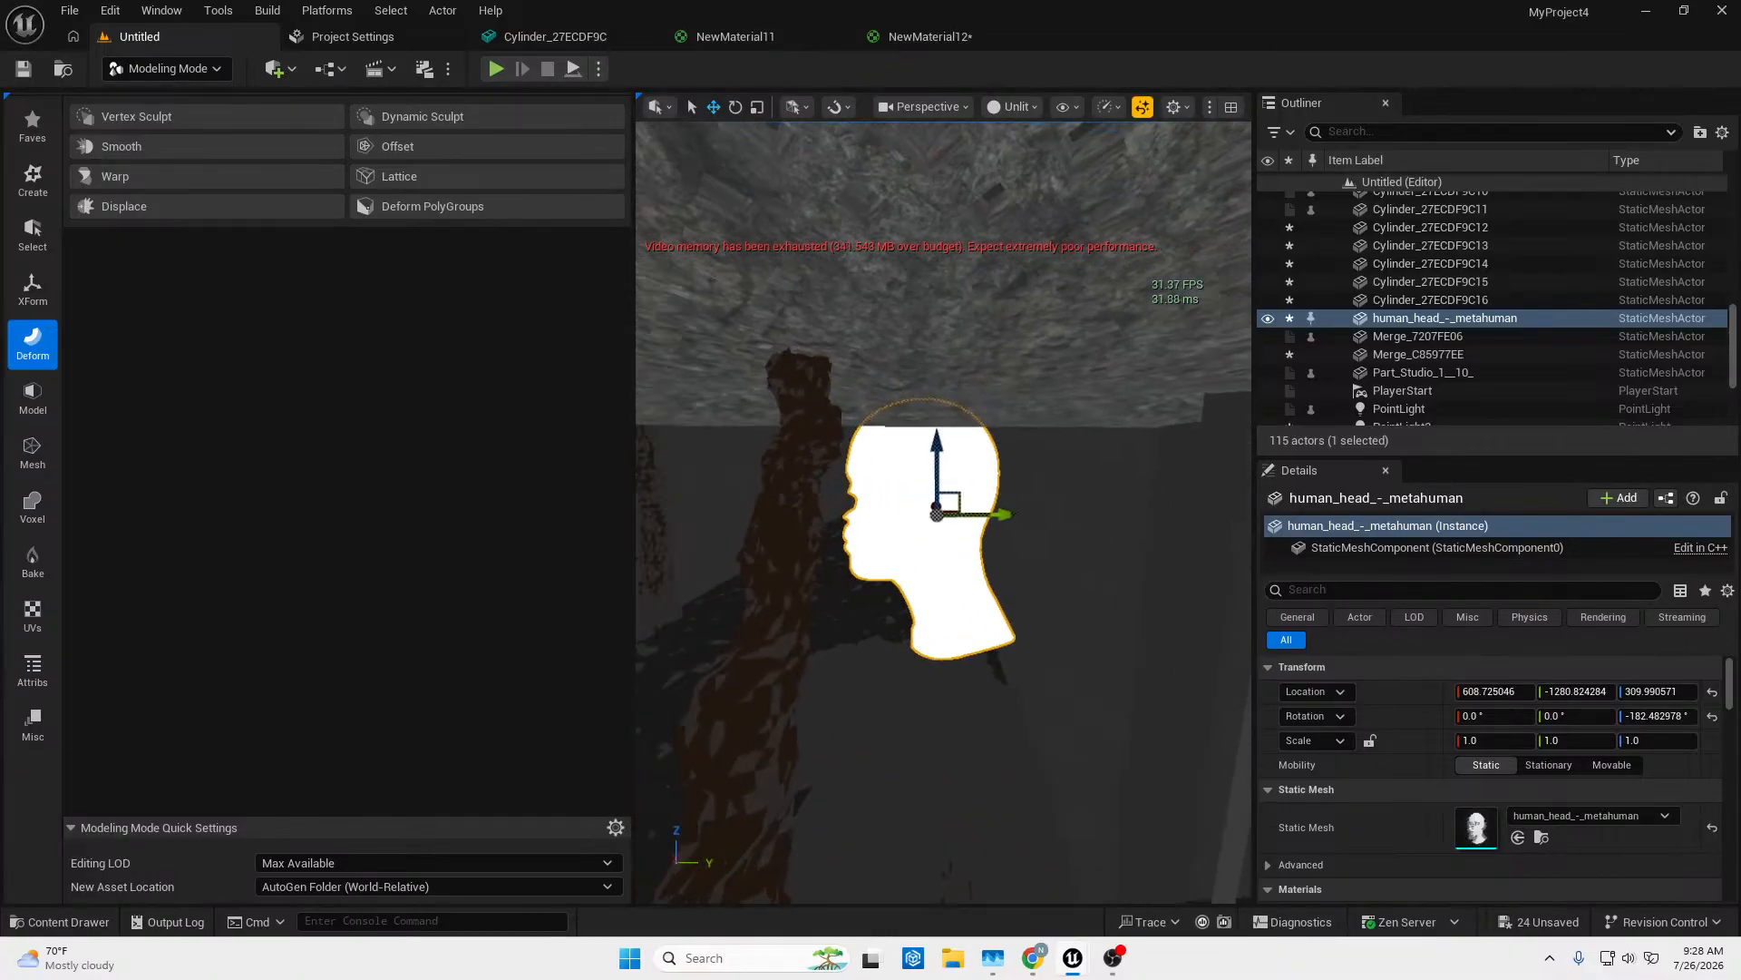
Rotate the head about its vertical axis to about -277.5° and lower it to about Z 241.
key("e")
mouse_move(848, 539)
left_mouse_down()
mouse_move(940, 537)
mouse_move(798, 522)
mouse_move(843, 534)
left_mouse_up()
key("w")
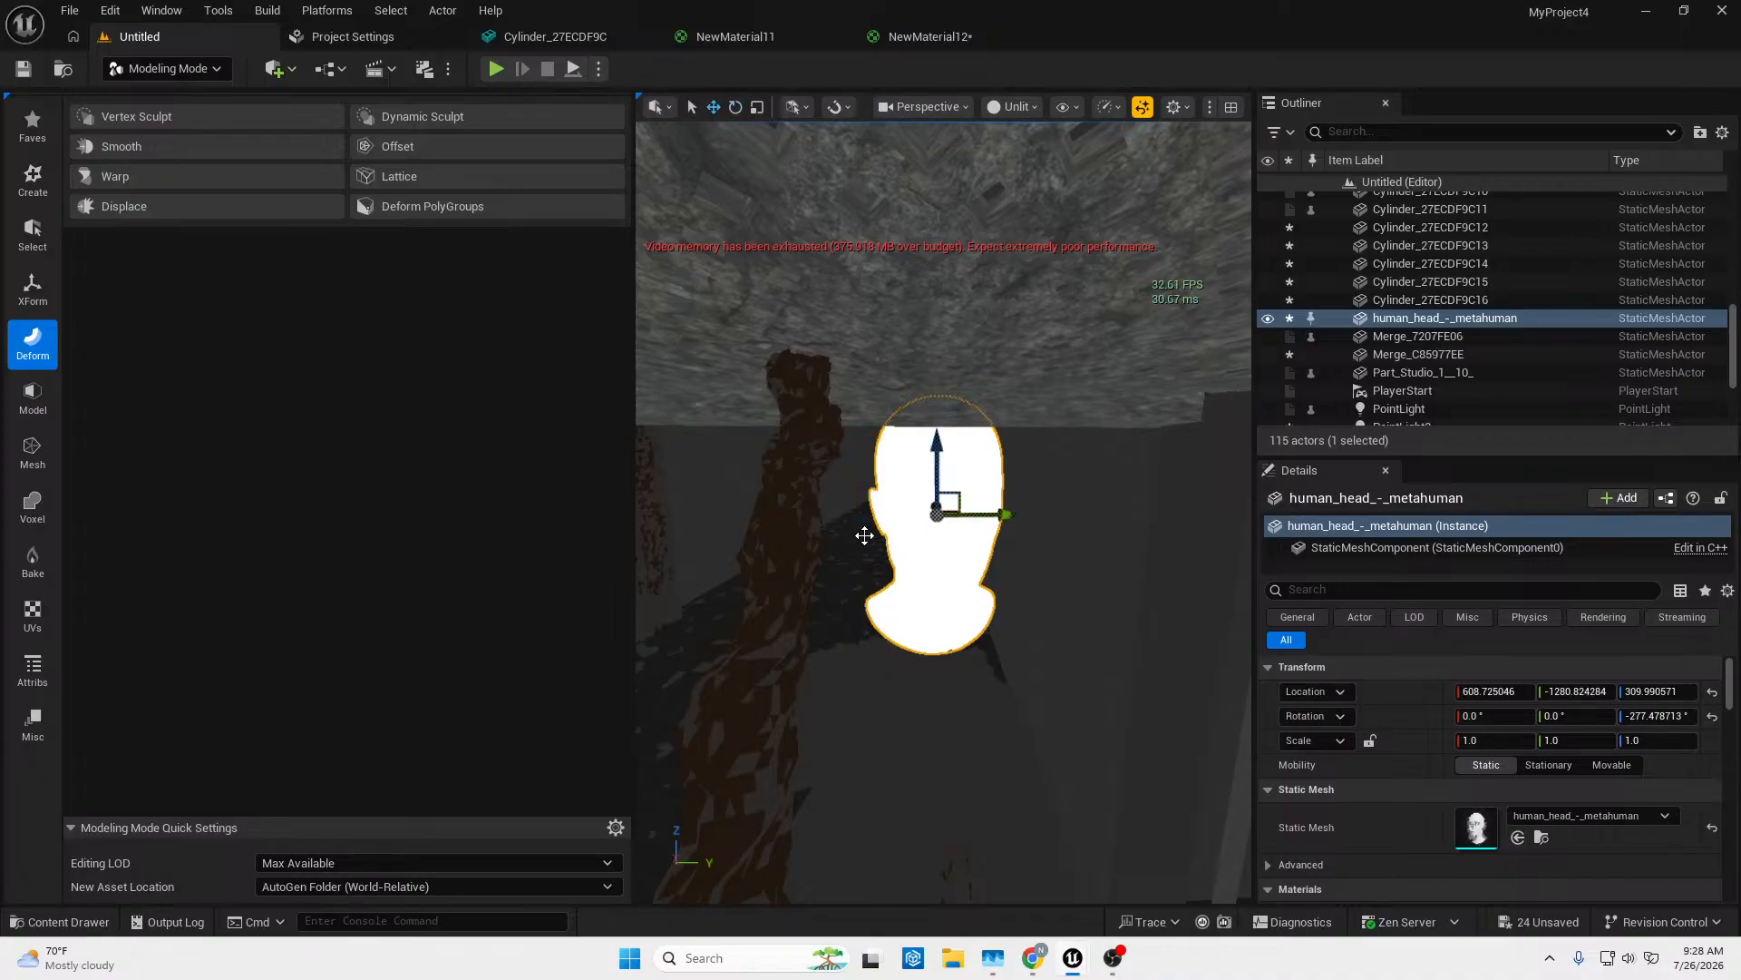
left_click_drag(938, 480, 898, 569)
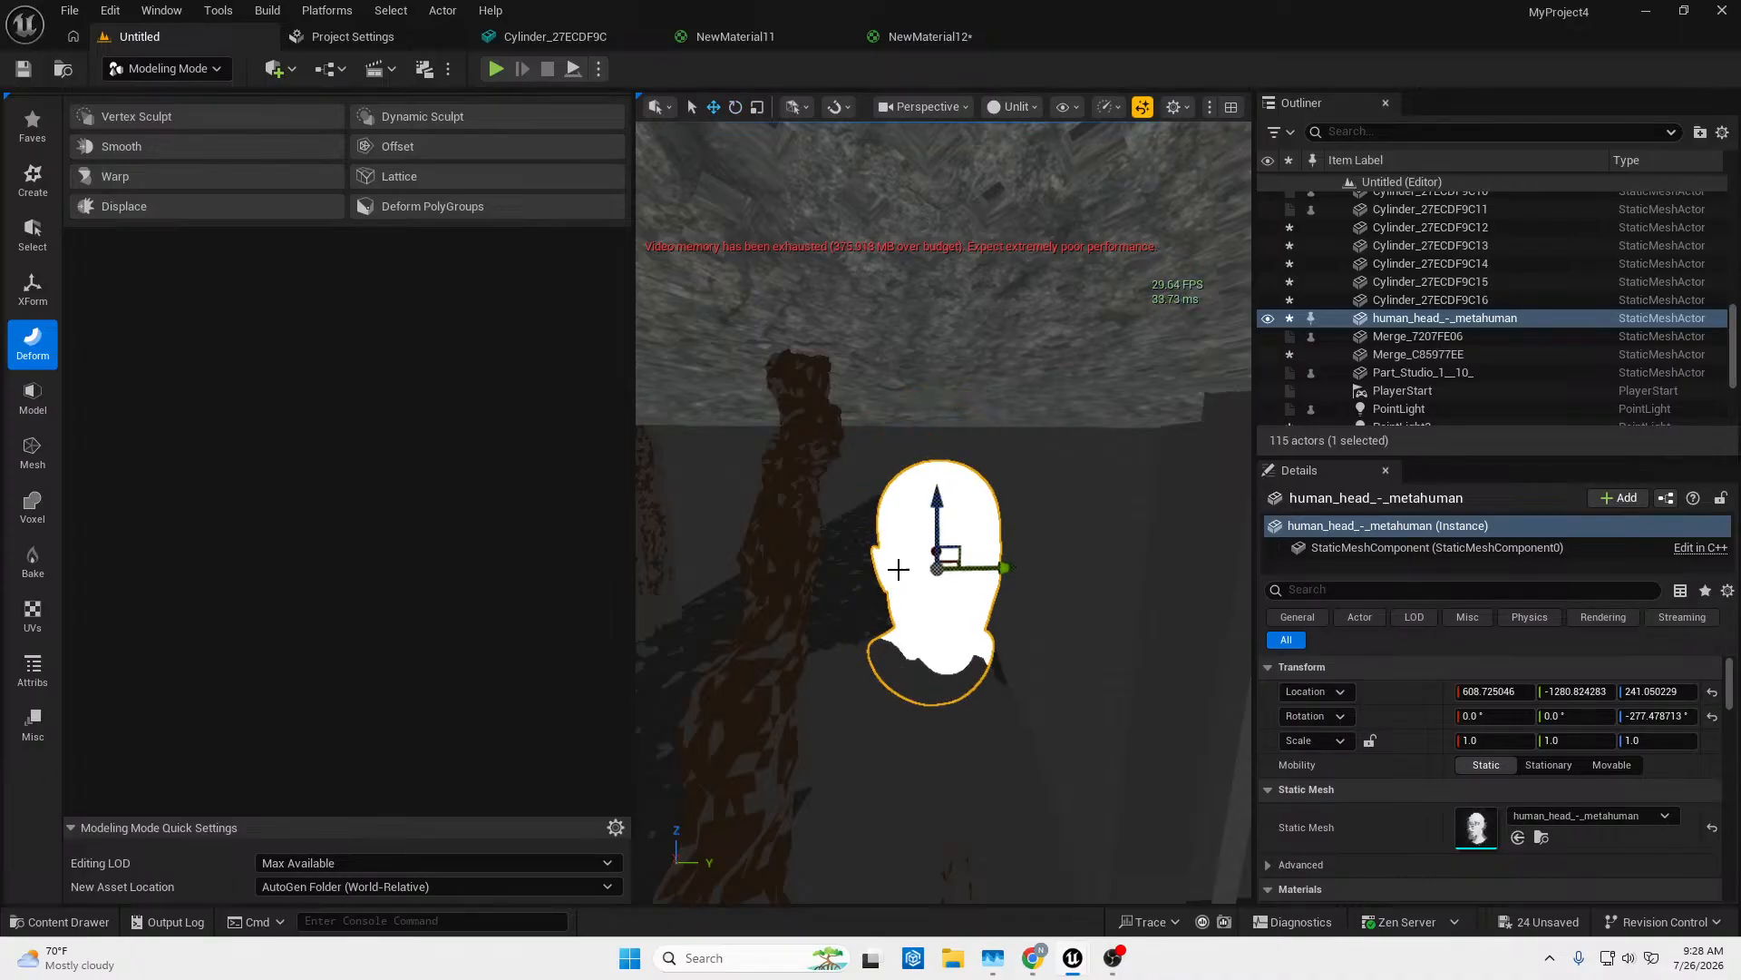
right_click_drag(898, 569, 1088, 576)
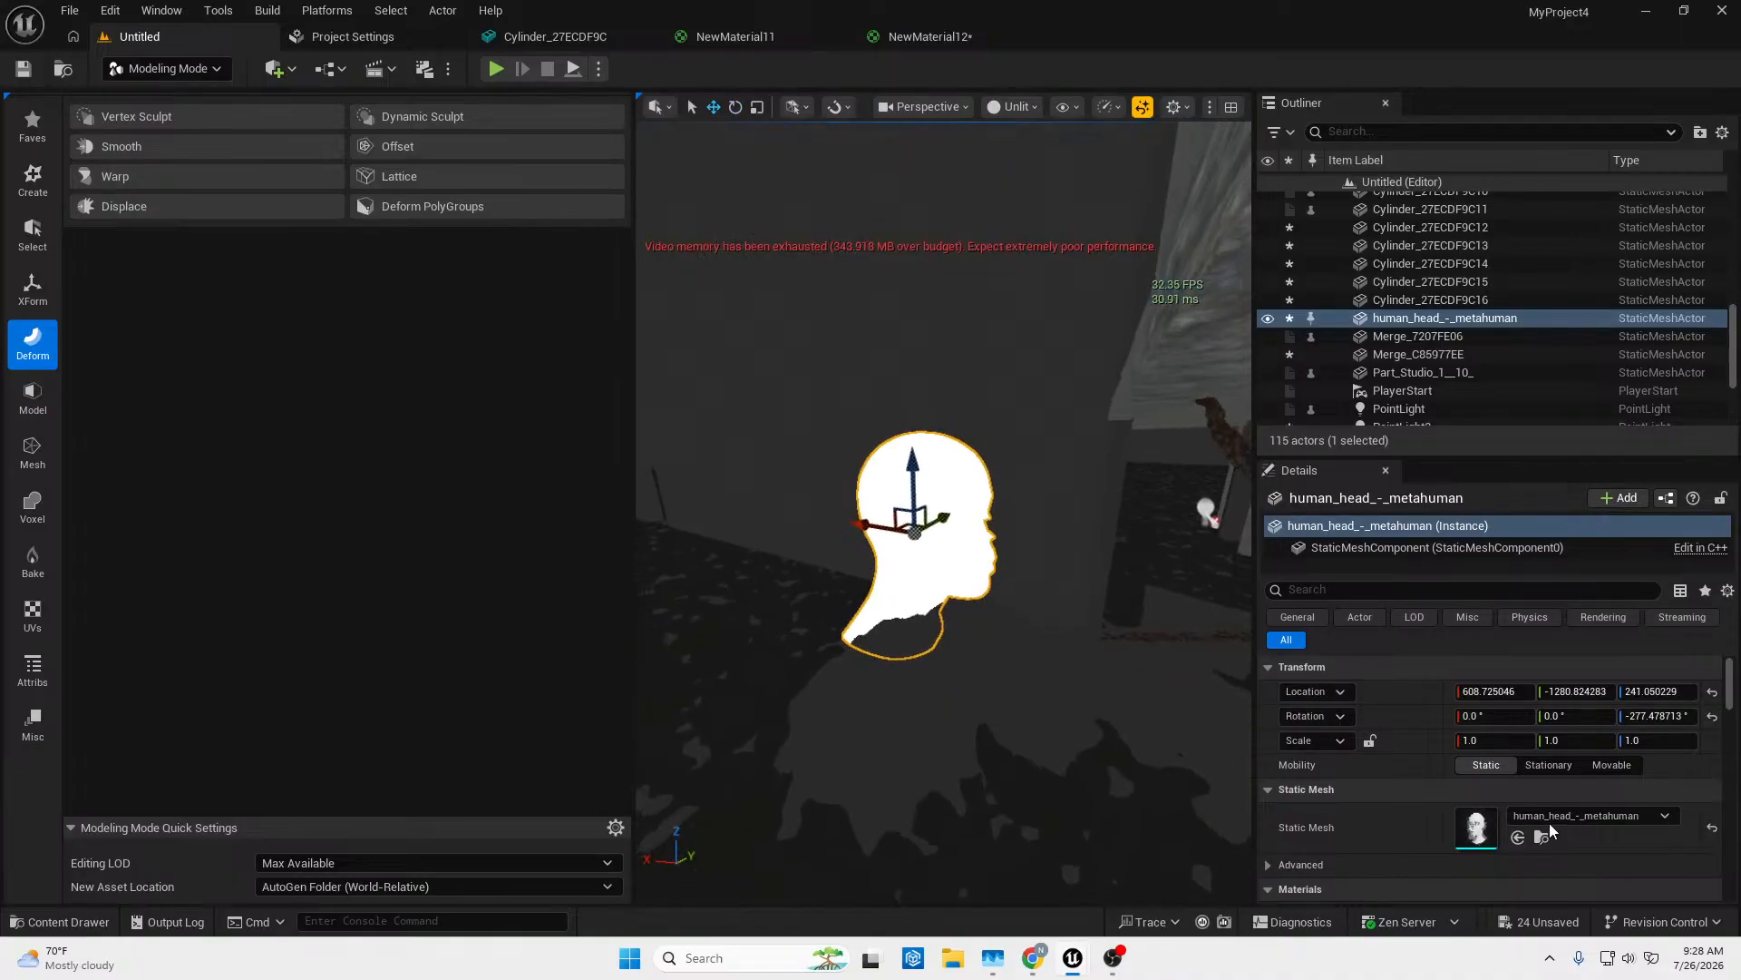
Scale the human head to 0.3 on all three axes and move it to about X 661 and Y -1392.
left_click(1507, 742)
type("0.")
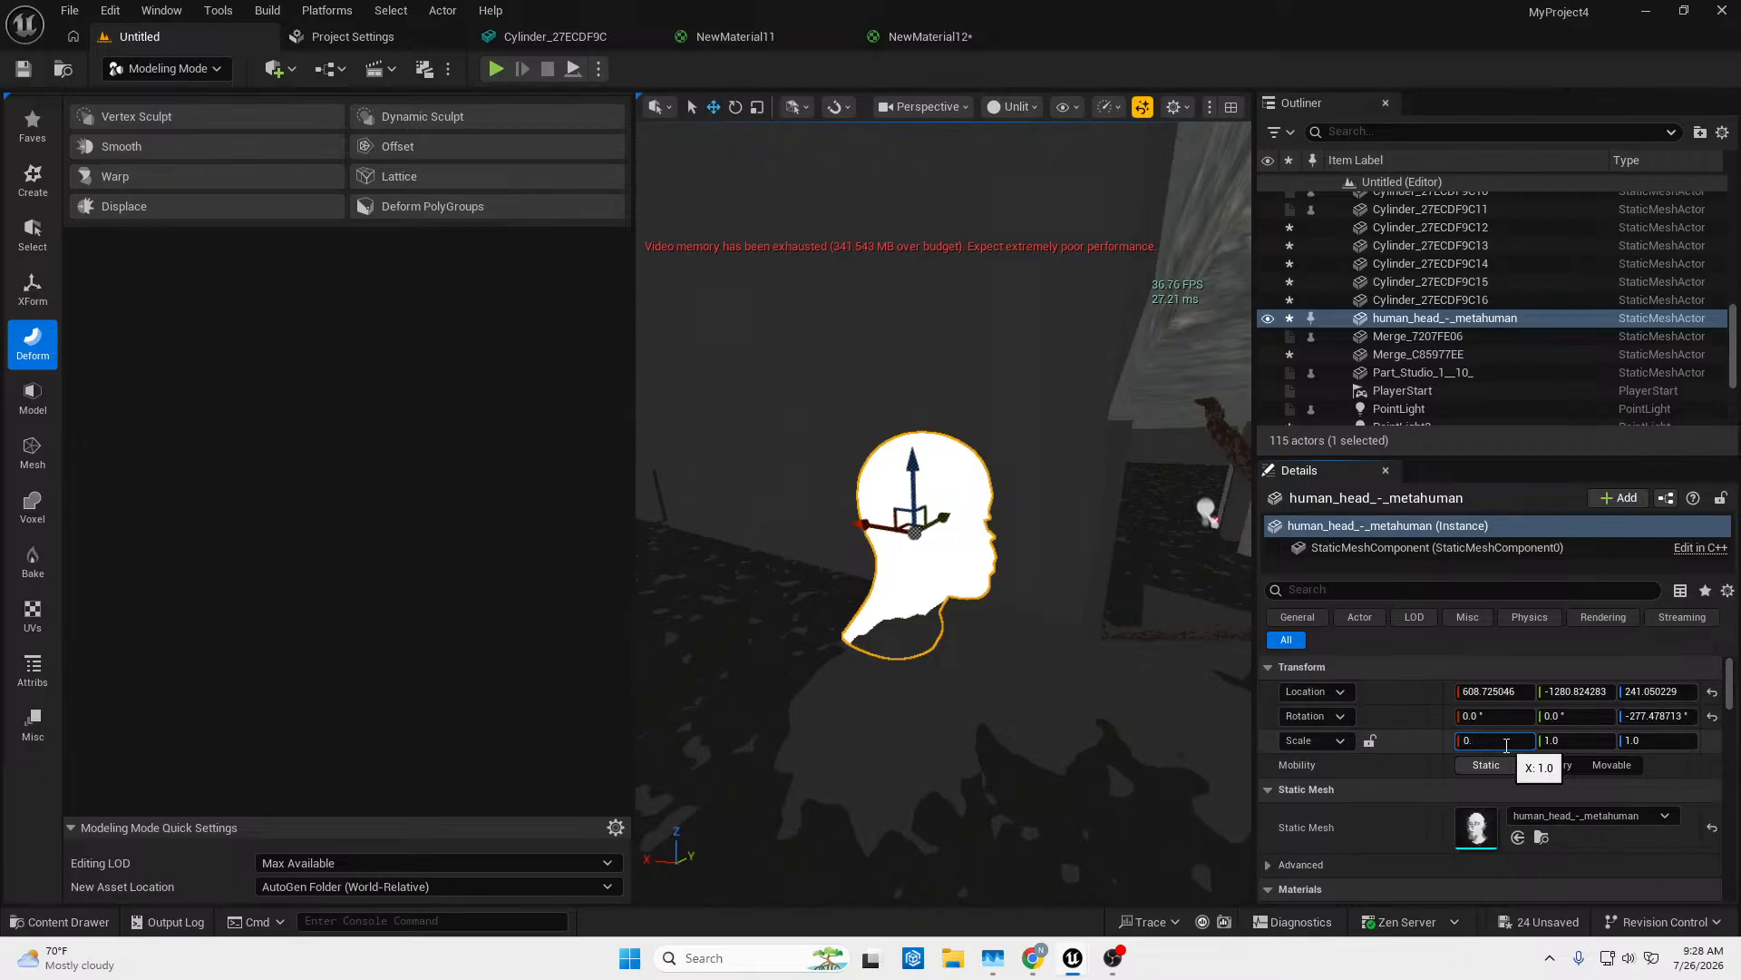
type("3")
left_click(1555, 741)
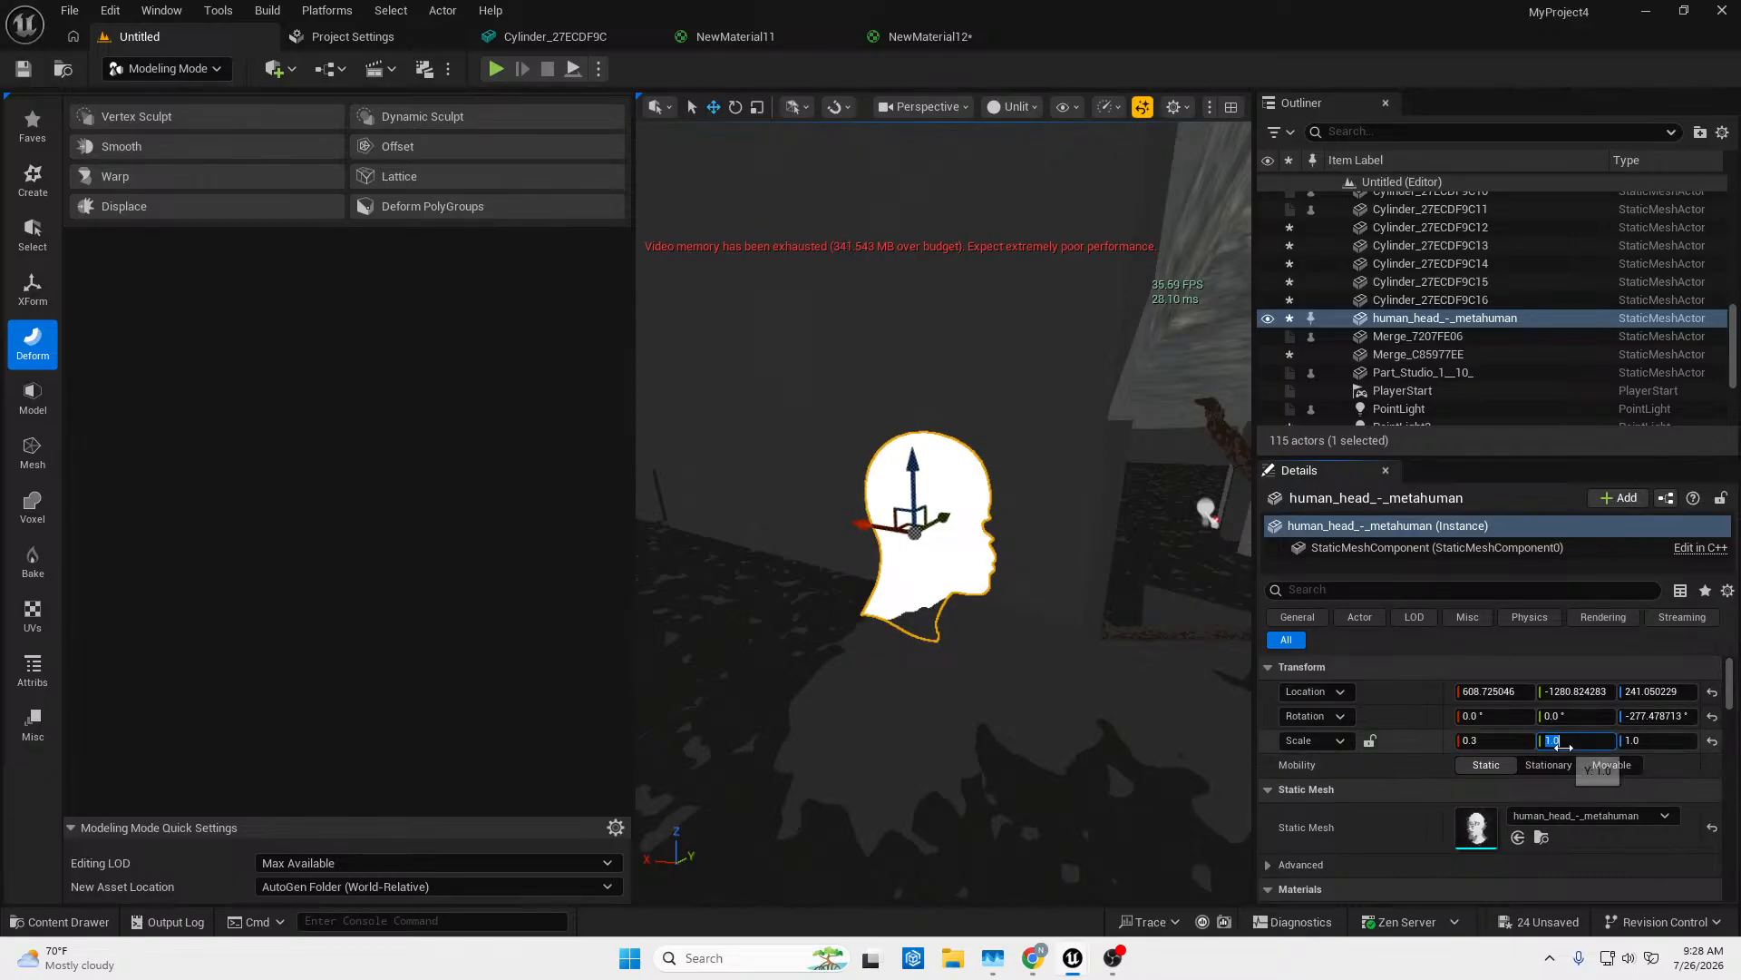
type("0.3")
key("Return")
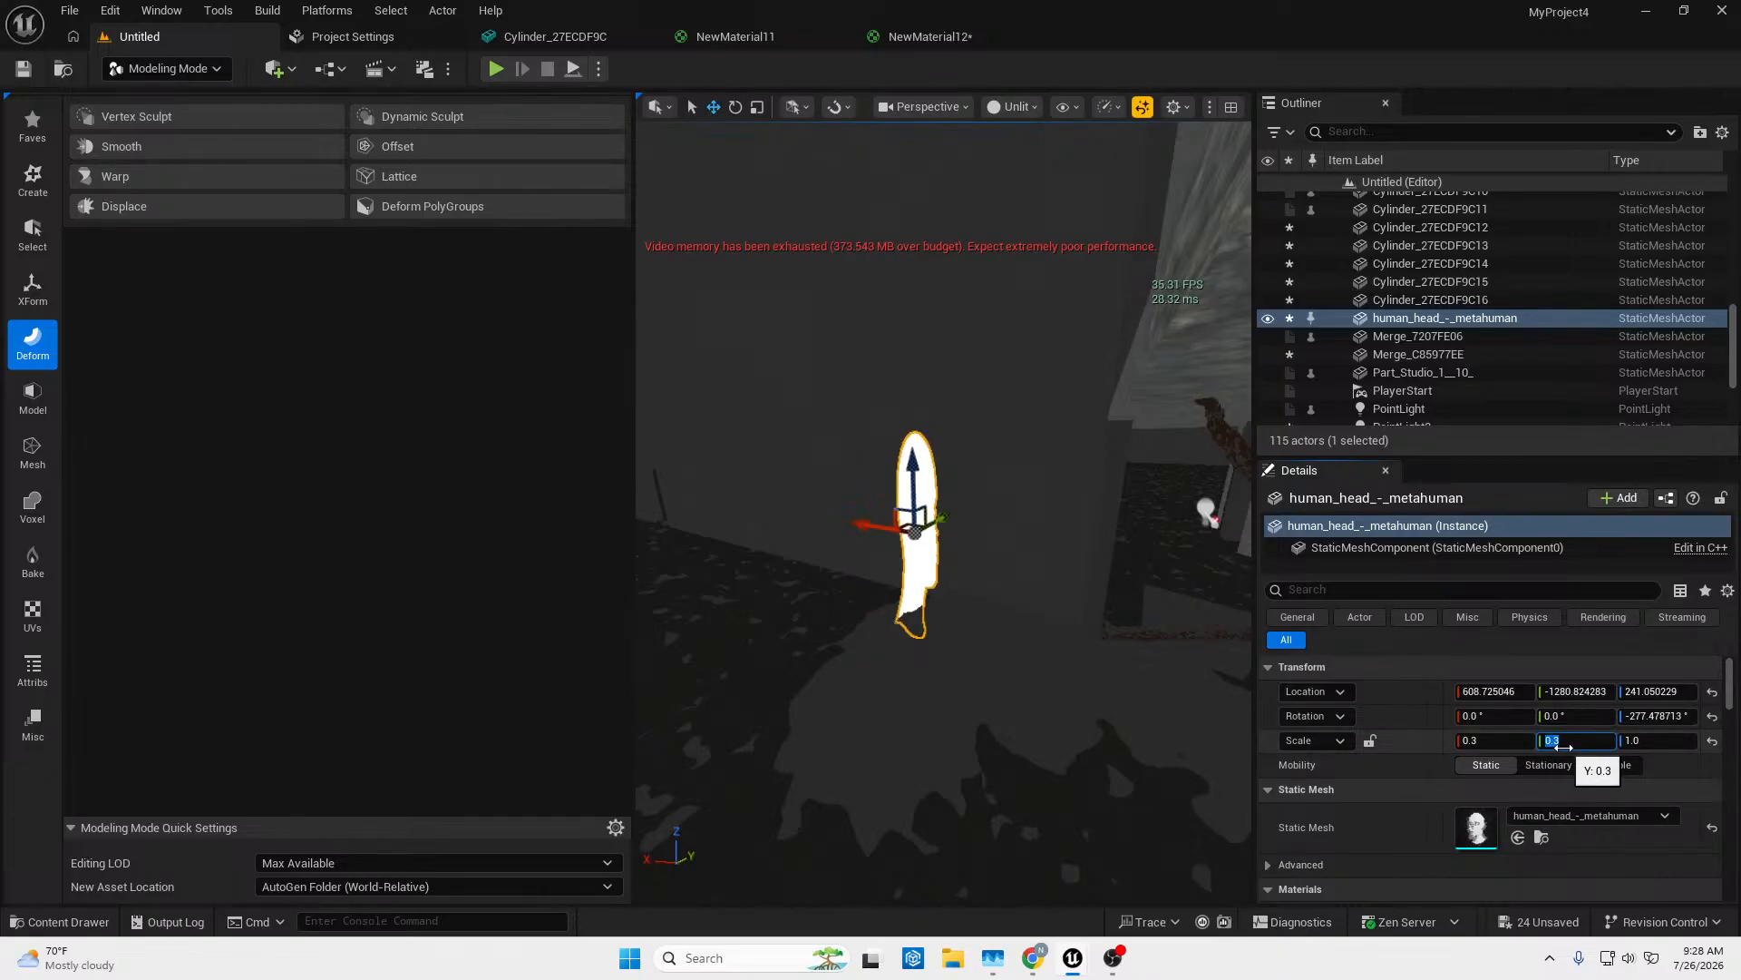
left_click(1672, 740)
type("0")
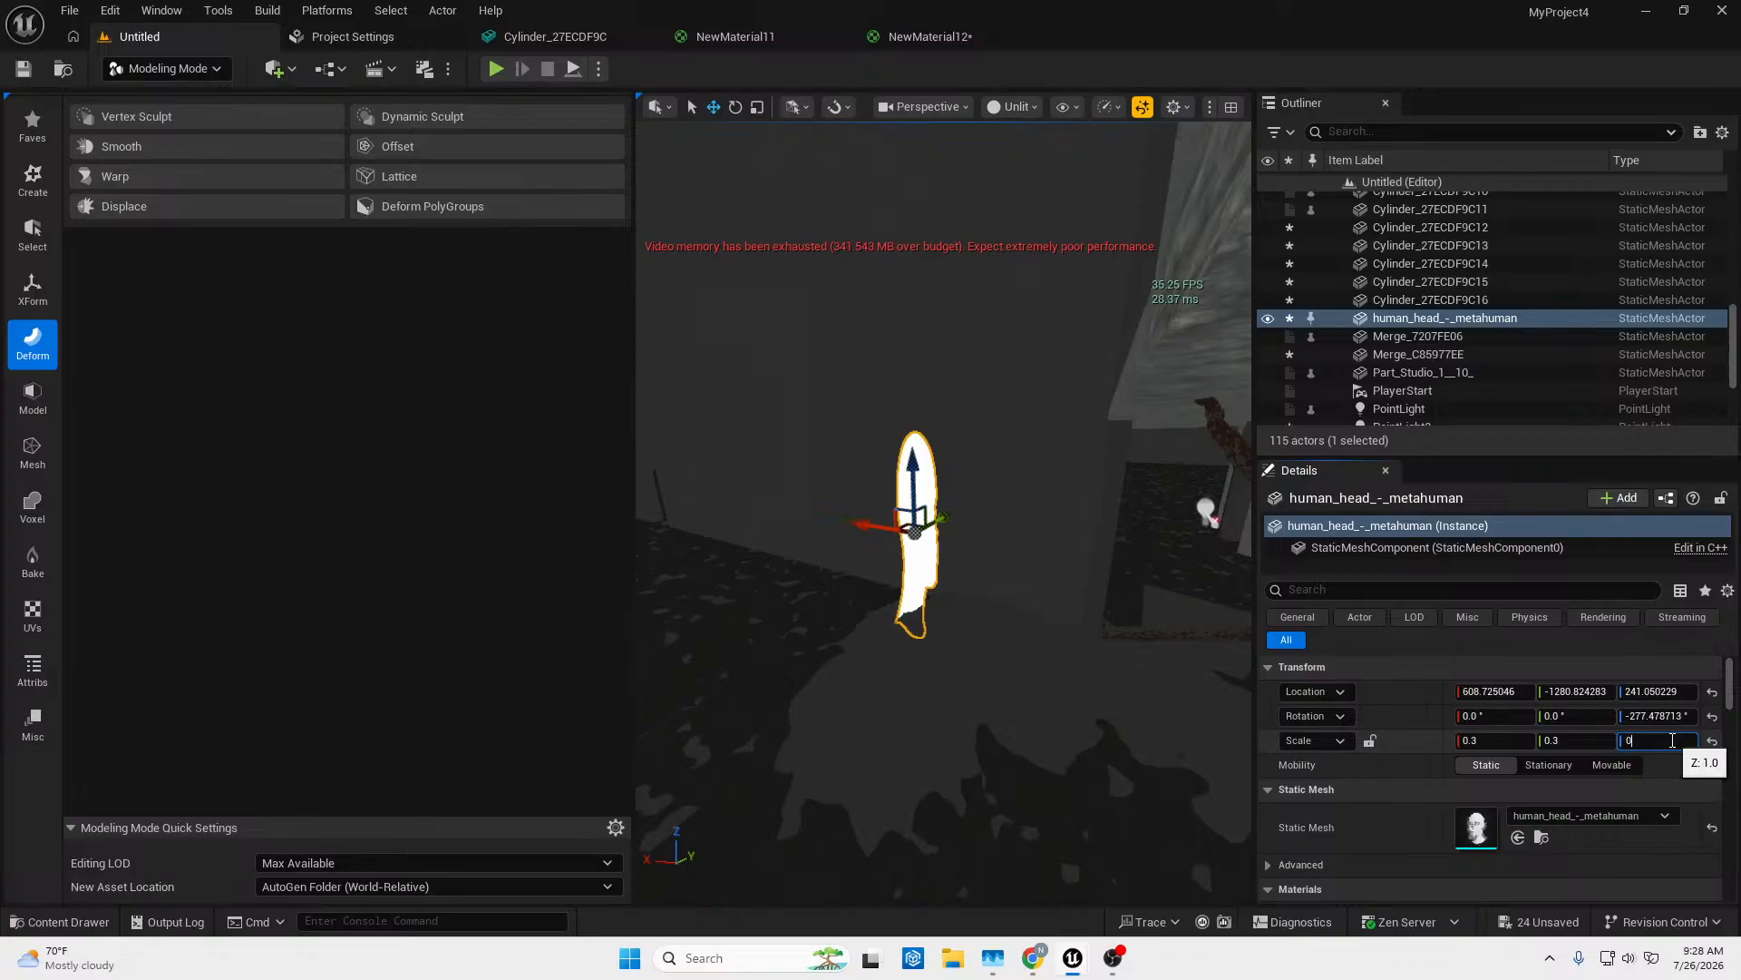
type(".3")
key("Return")
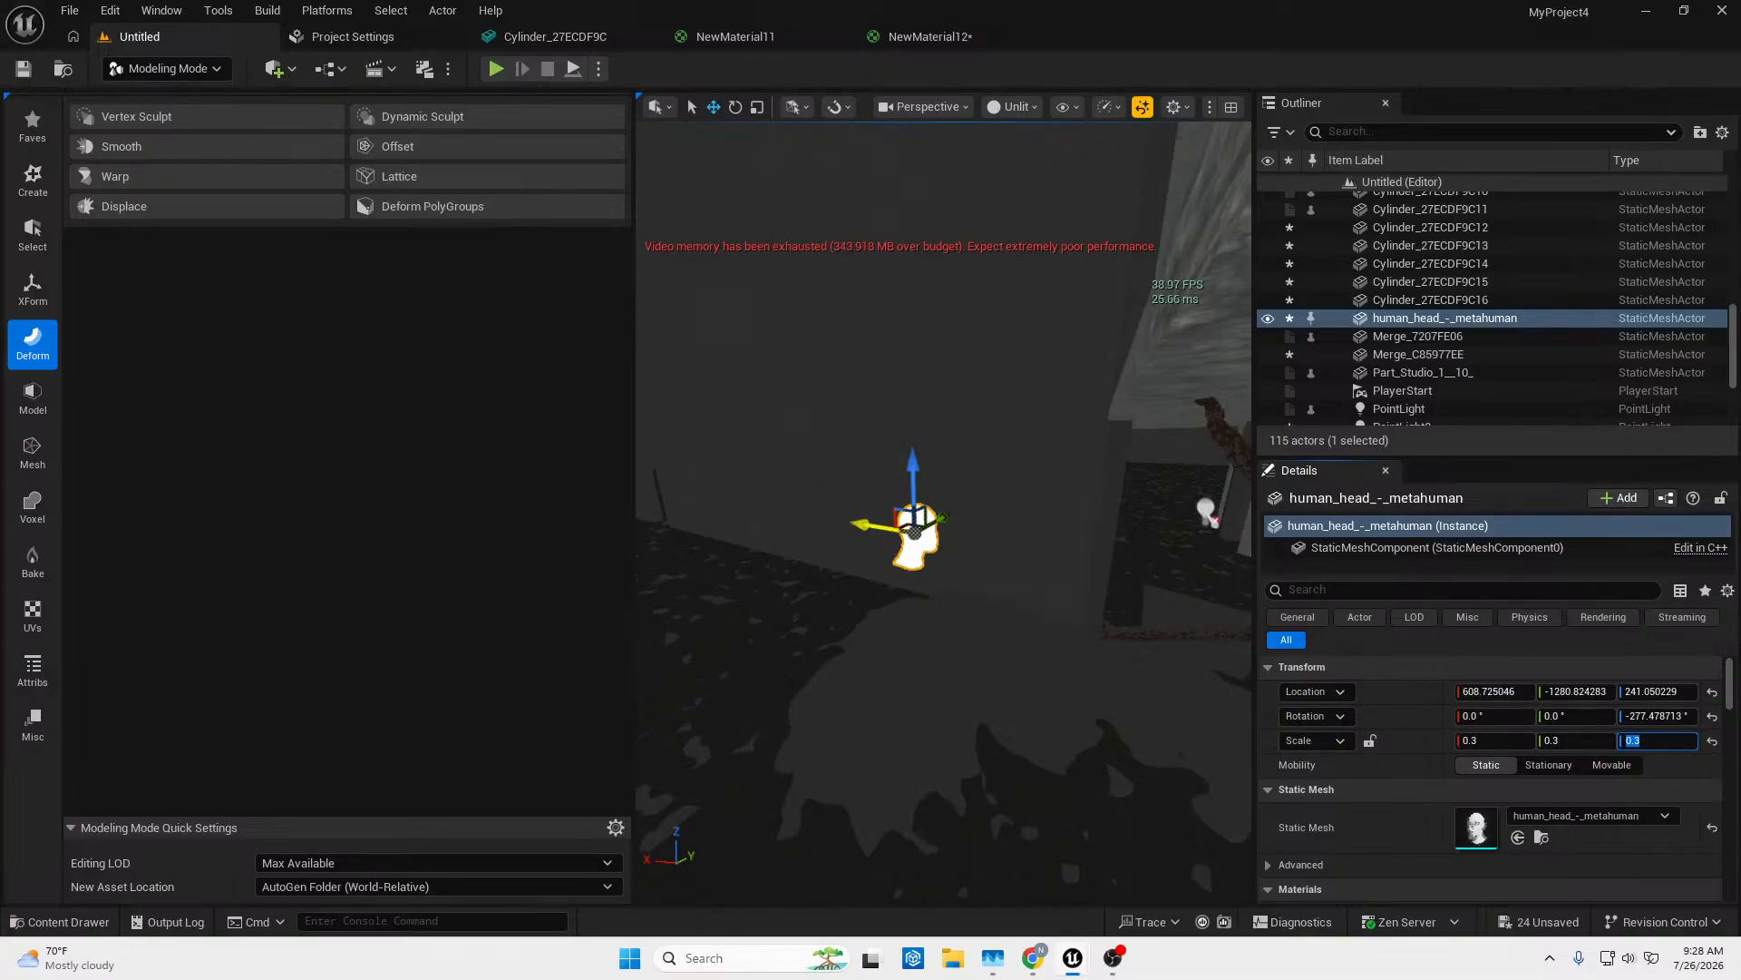
mouse_move(862, 524)
left_mouse_down()
mouse_move(830, 520)
mouse_move(899, 522)
mouse_move(857, 542)
left_mouse_up()
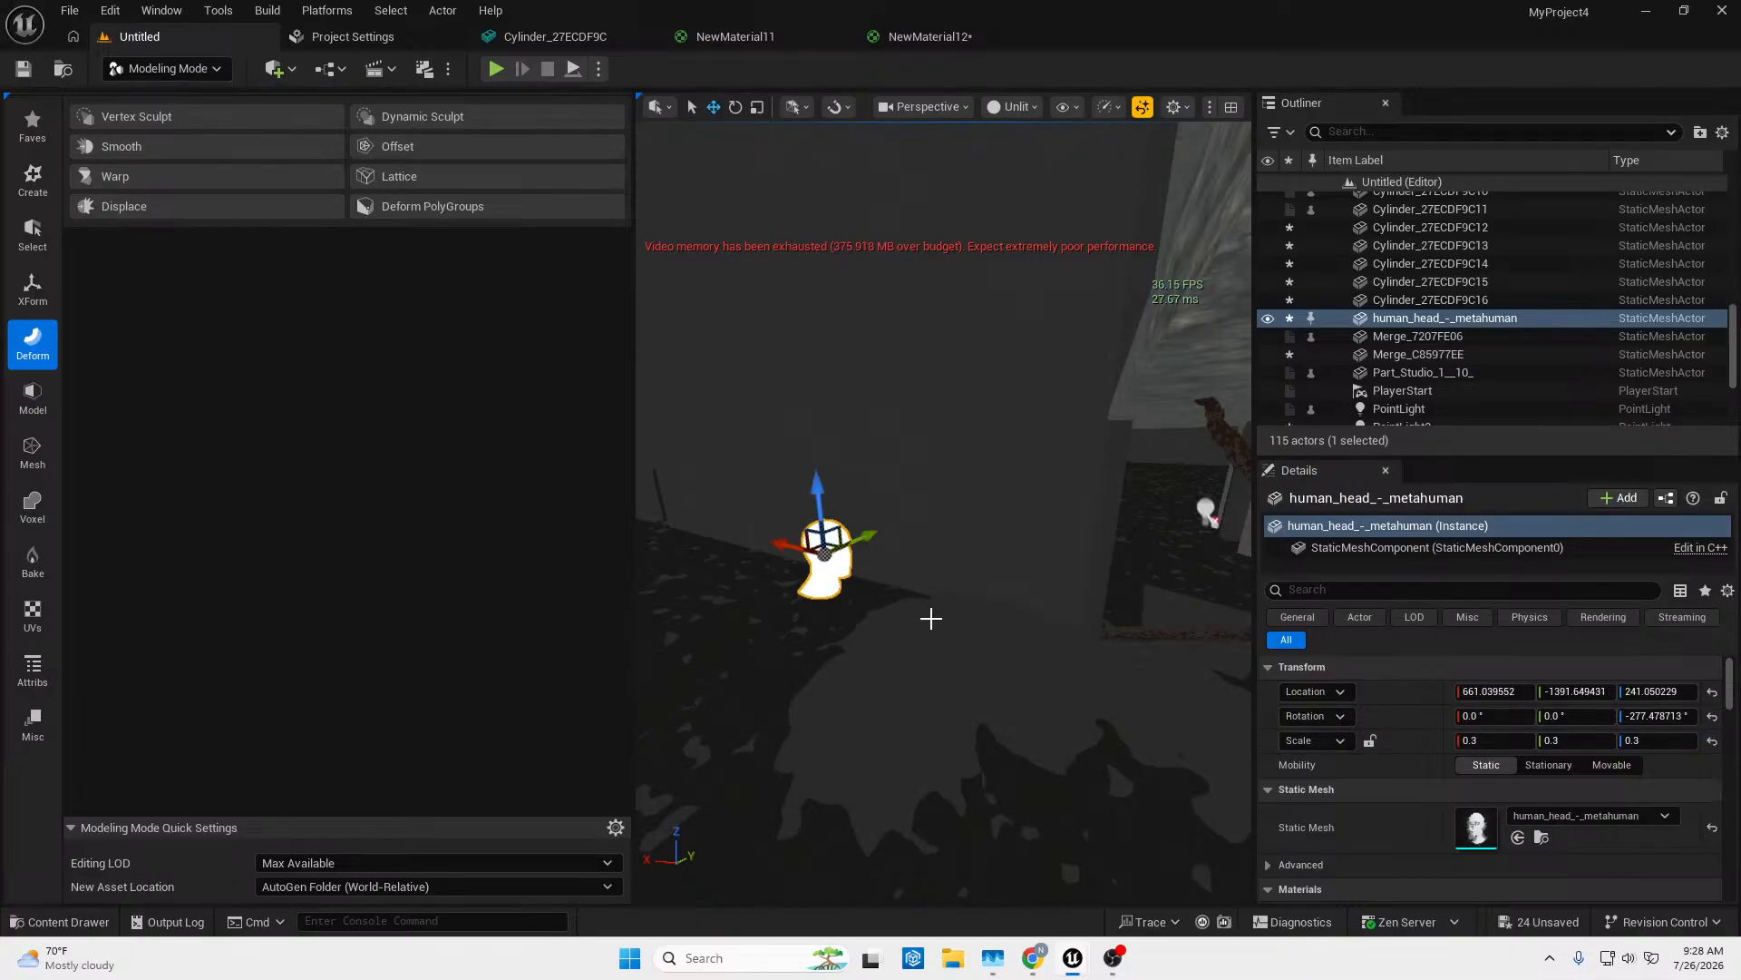
Delete the point light hanging among the columns of the hall.
key("w")
right_click_drag(931, 619, 1206, 609)
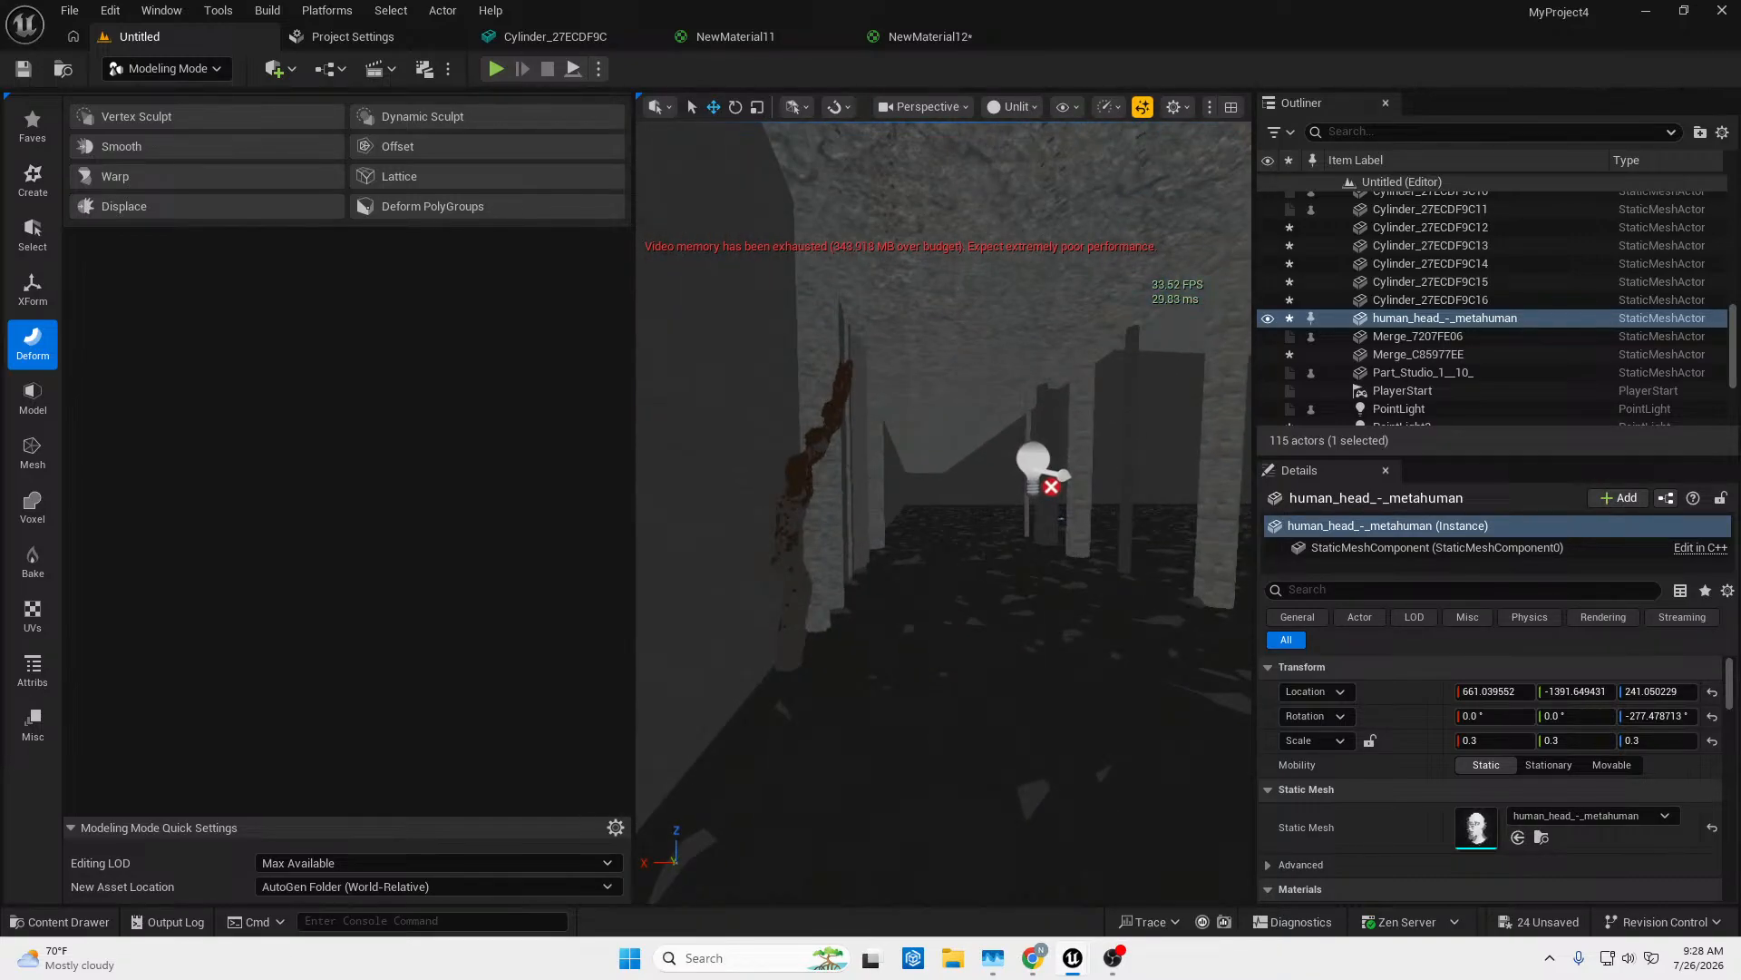
left_click(1035, 466)
right_click_drag(1034, 467, 689, 426)
left_click(1071, 427)
key("Delete")
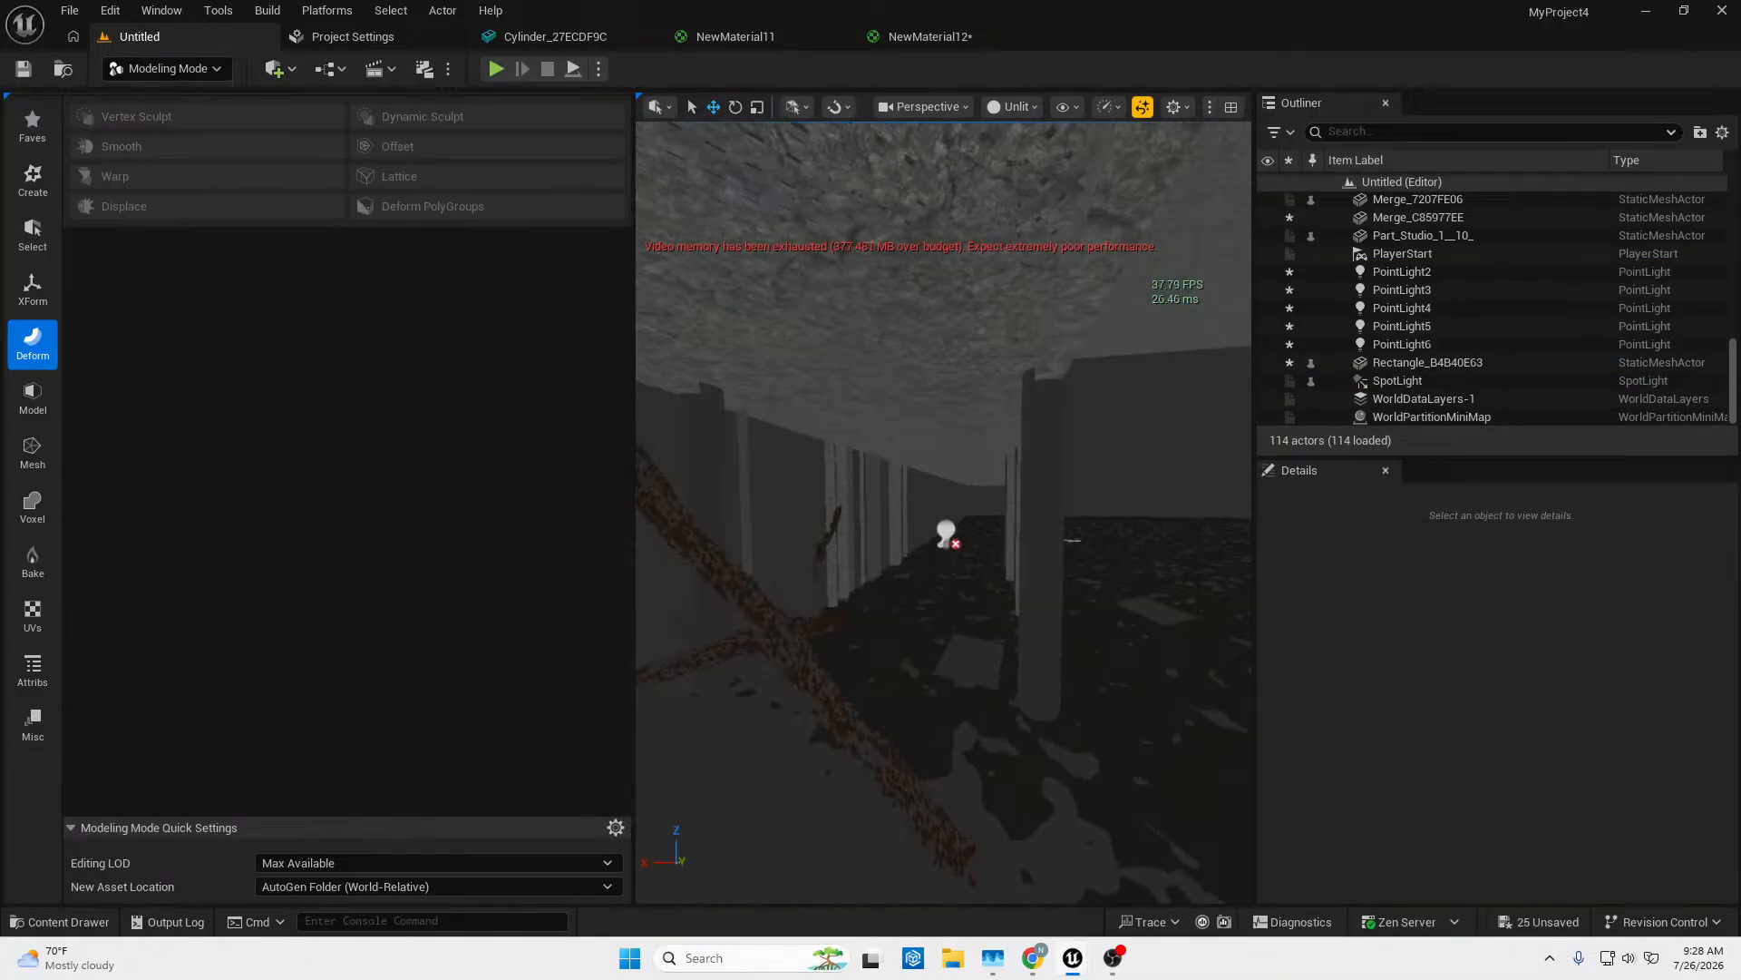
Delete the remaining point lights, PointLight2 through PointLight6, from the level.
mouse_move(1024, 540)
right_mouse_down()
mouse_move(875, 549)
mouse_move(925, 546)
mouse_move(953, 576)
right_mouse_up()
right_click_drag(927, 444, 1003, 446)
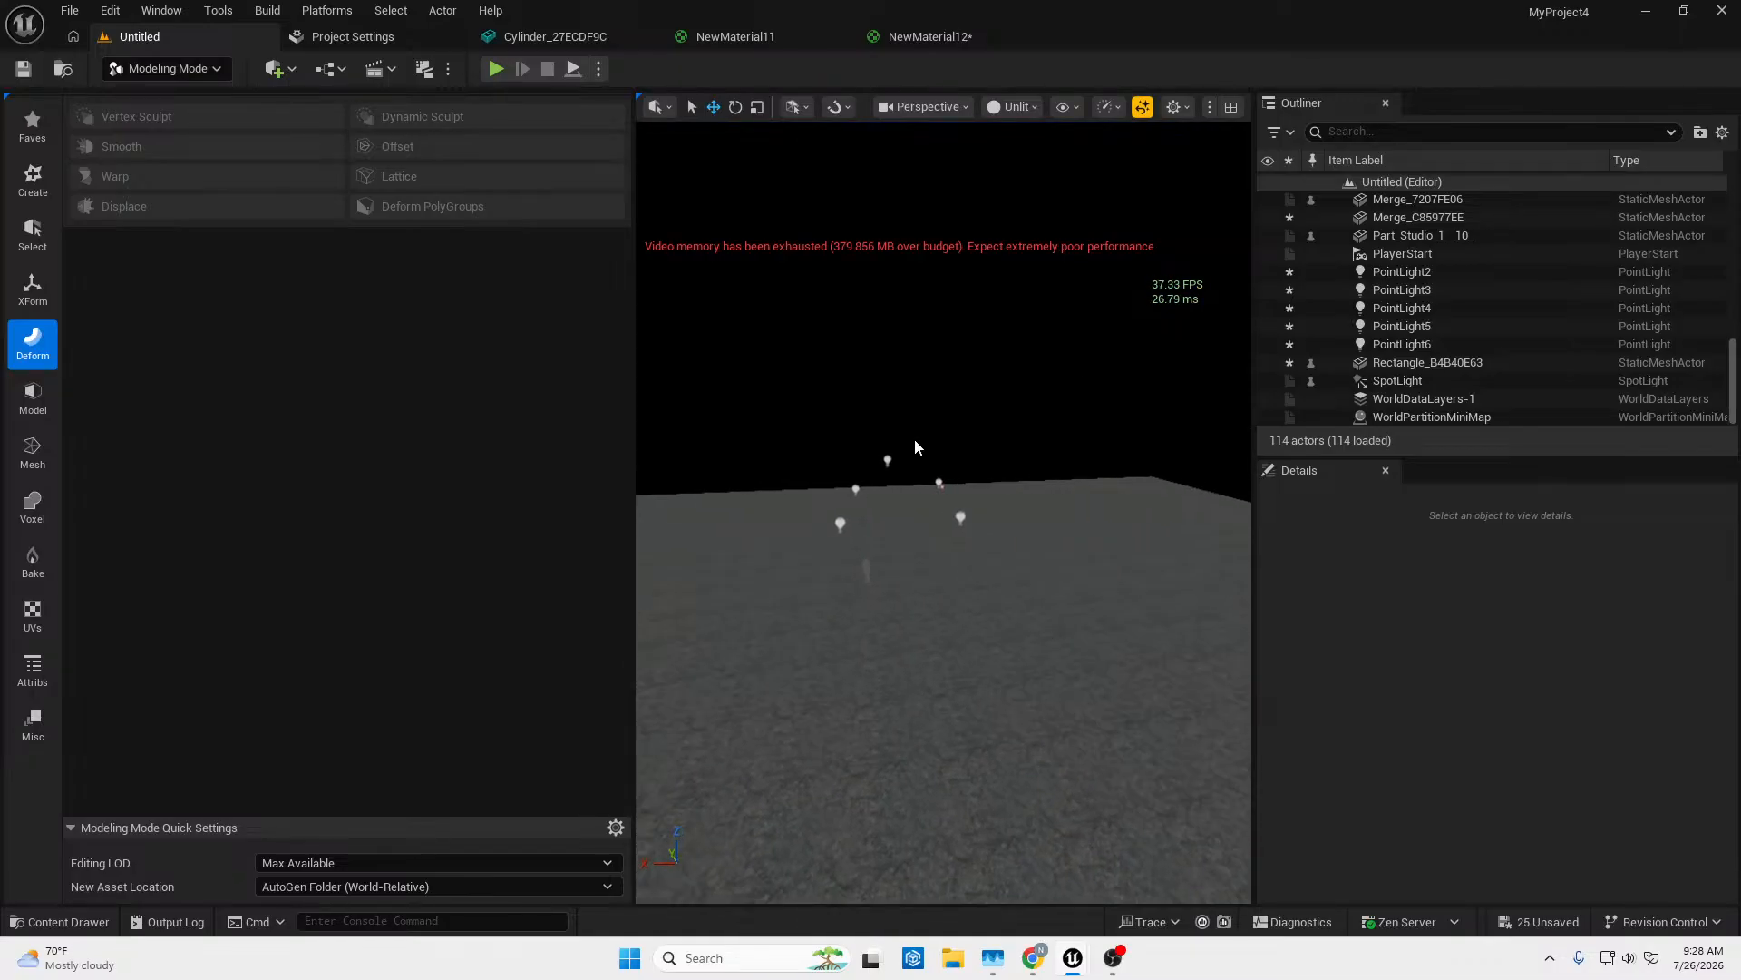
left_click(1438, 270)
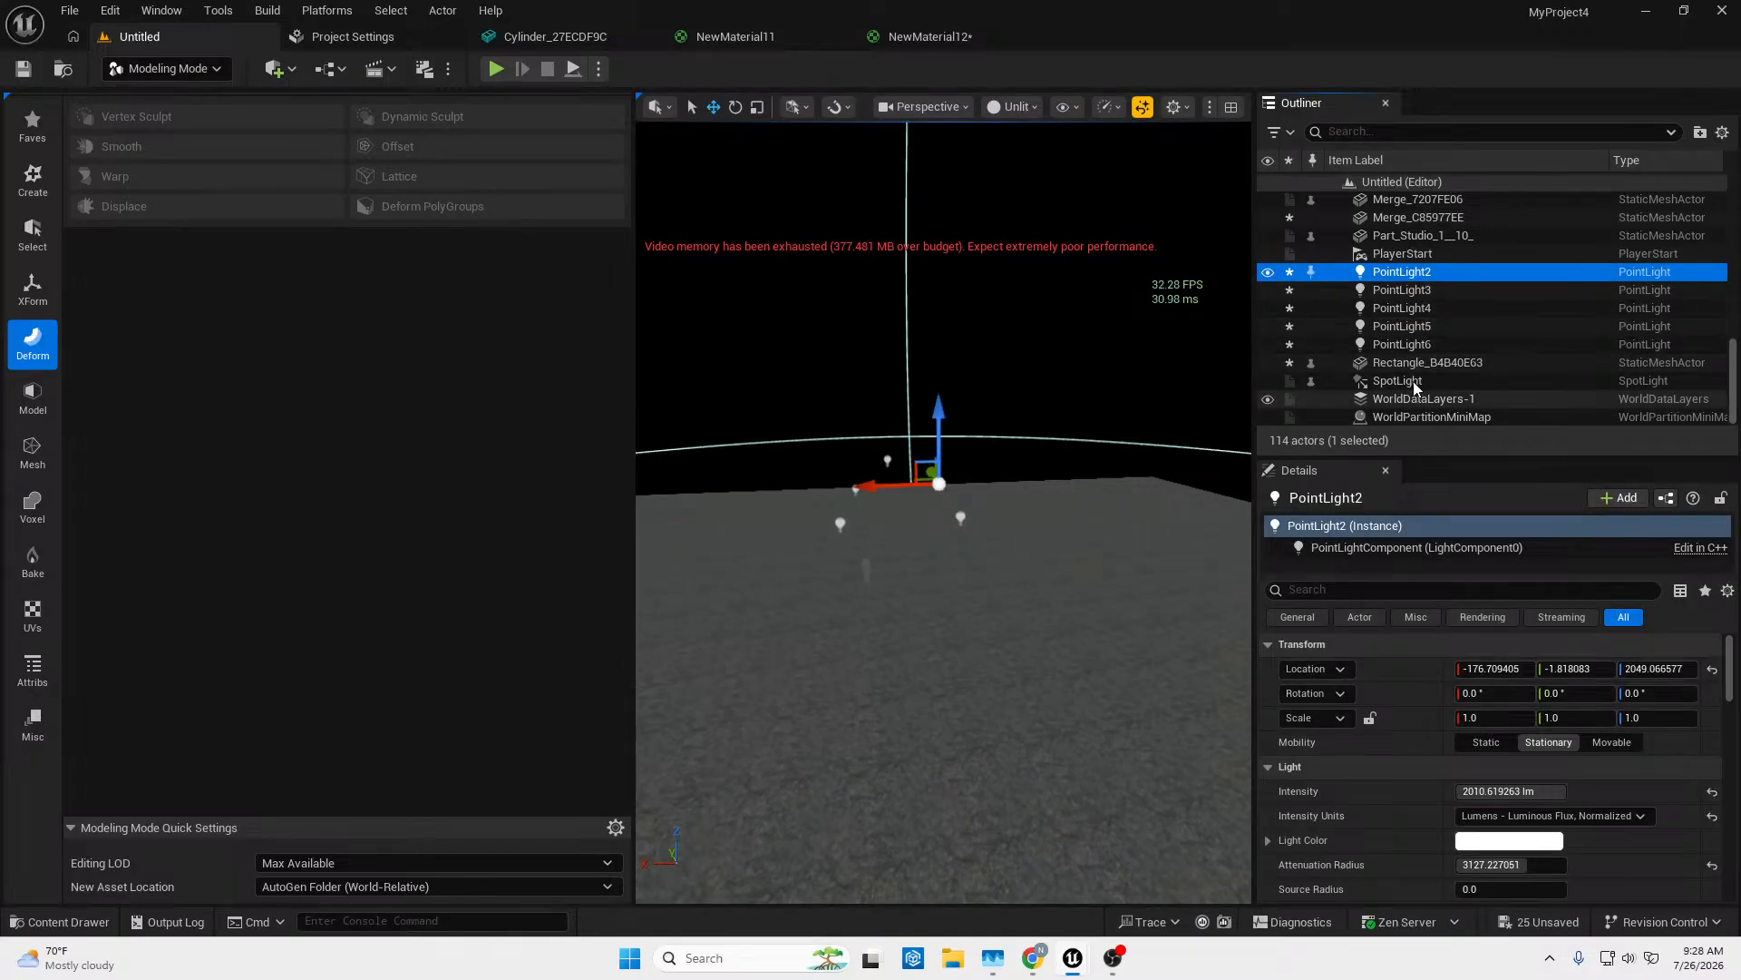
left_click(1430, 344, "shift")
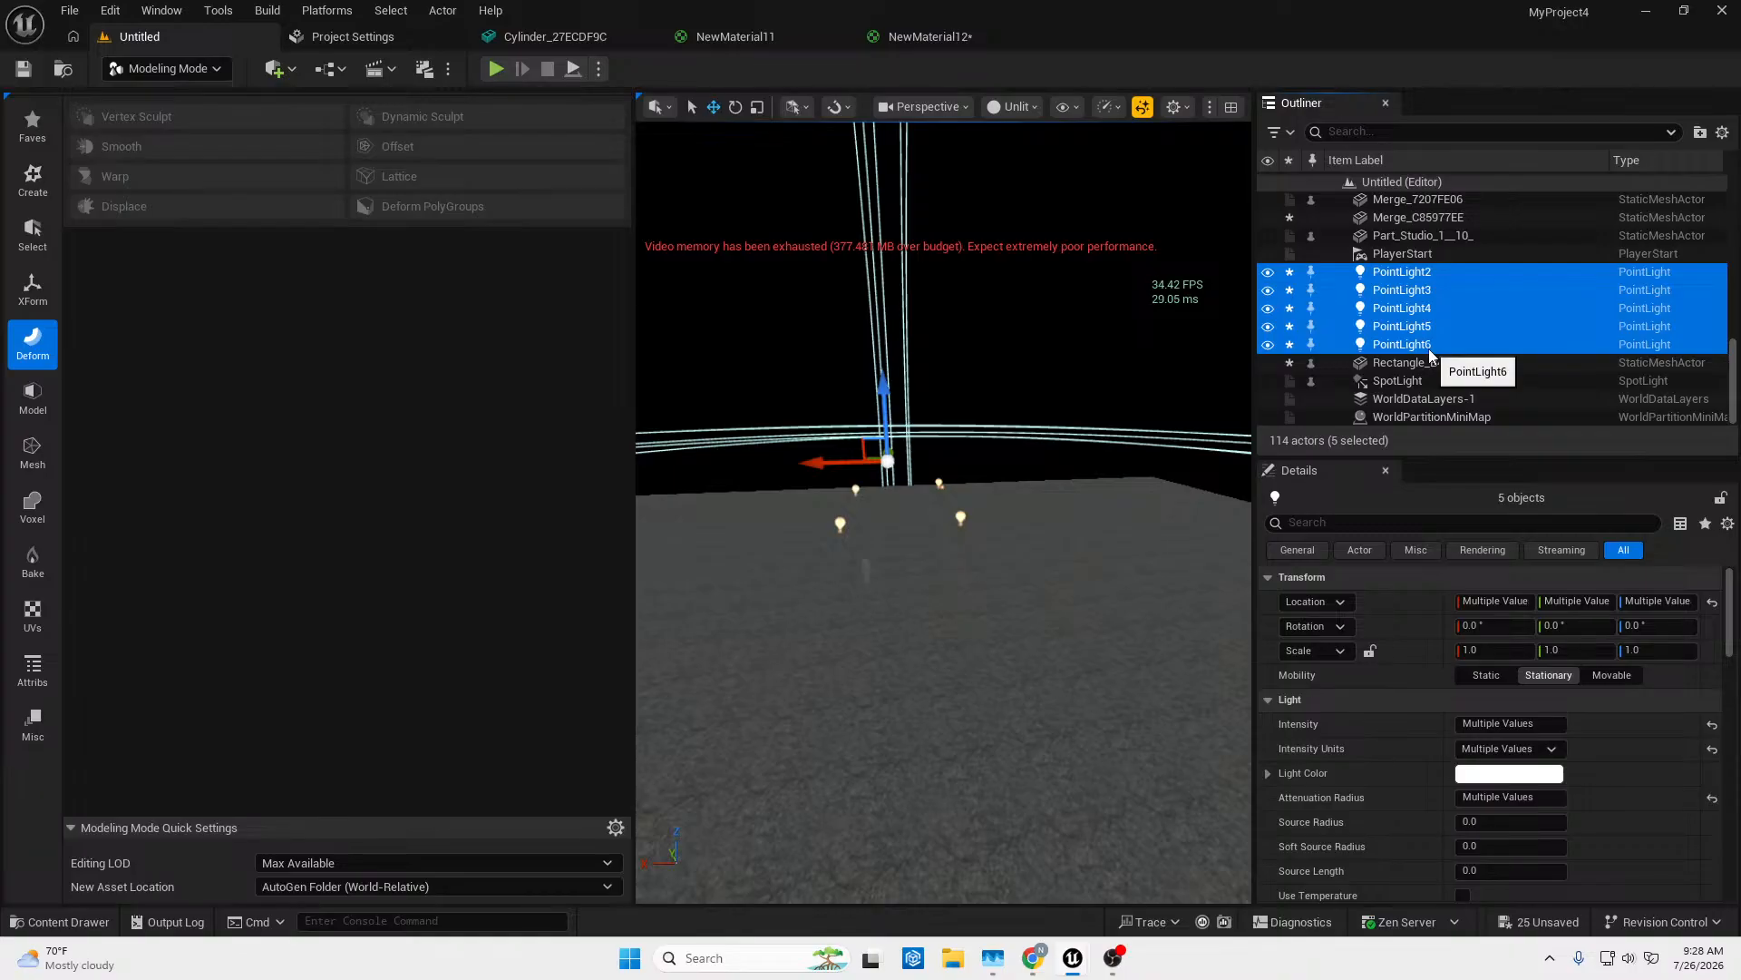
key("Delete")
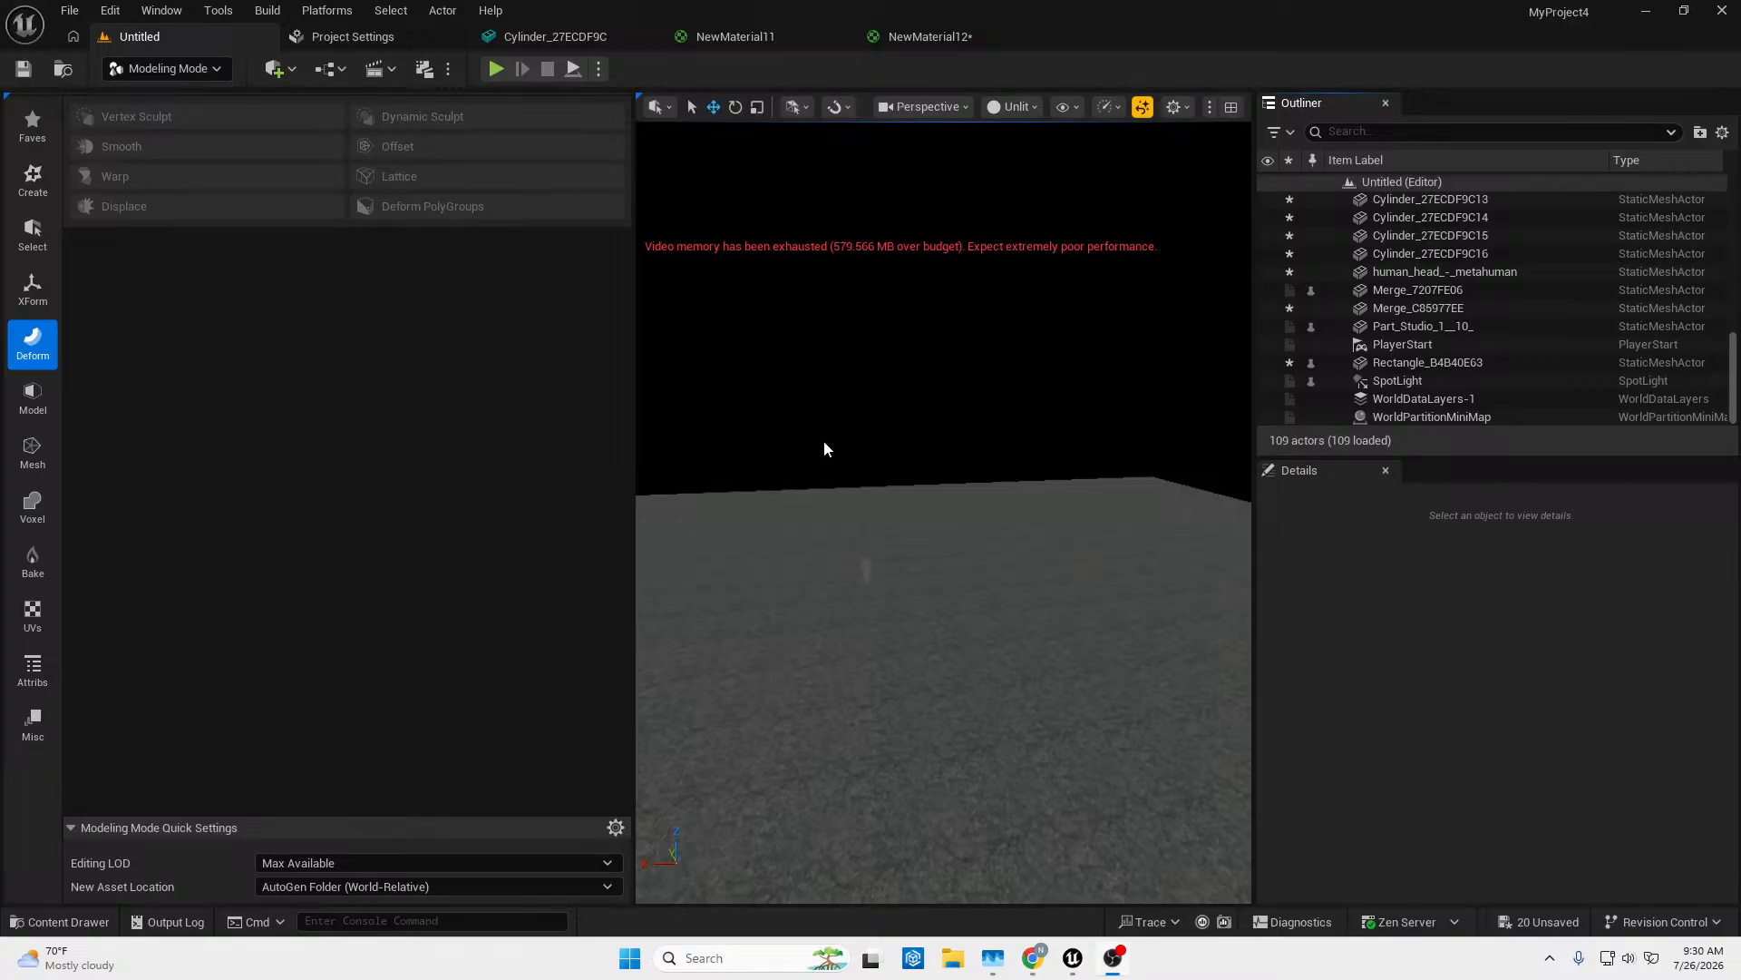
Move the spotlight in the column hall to about X 228 and Y -1051.
right_click_drag(823, 441, 1120, 553)
left_click(889, 548)
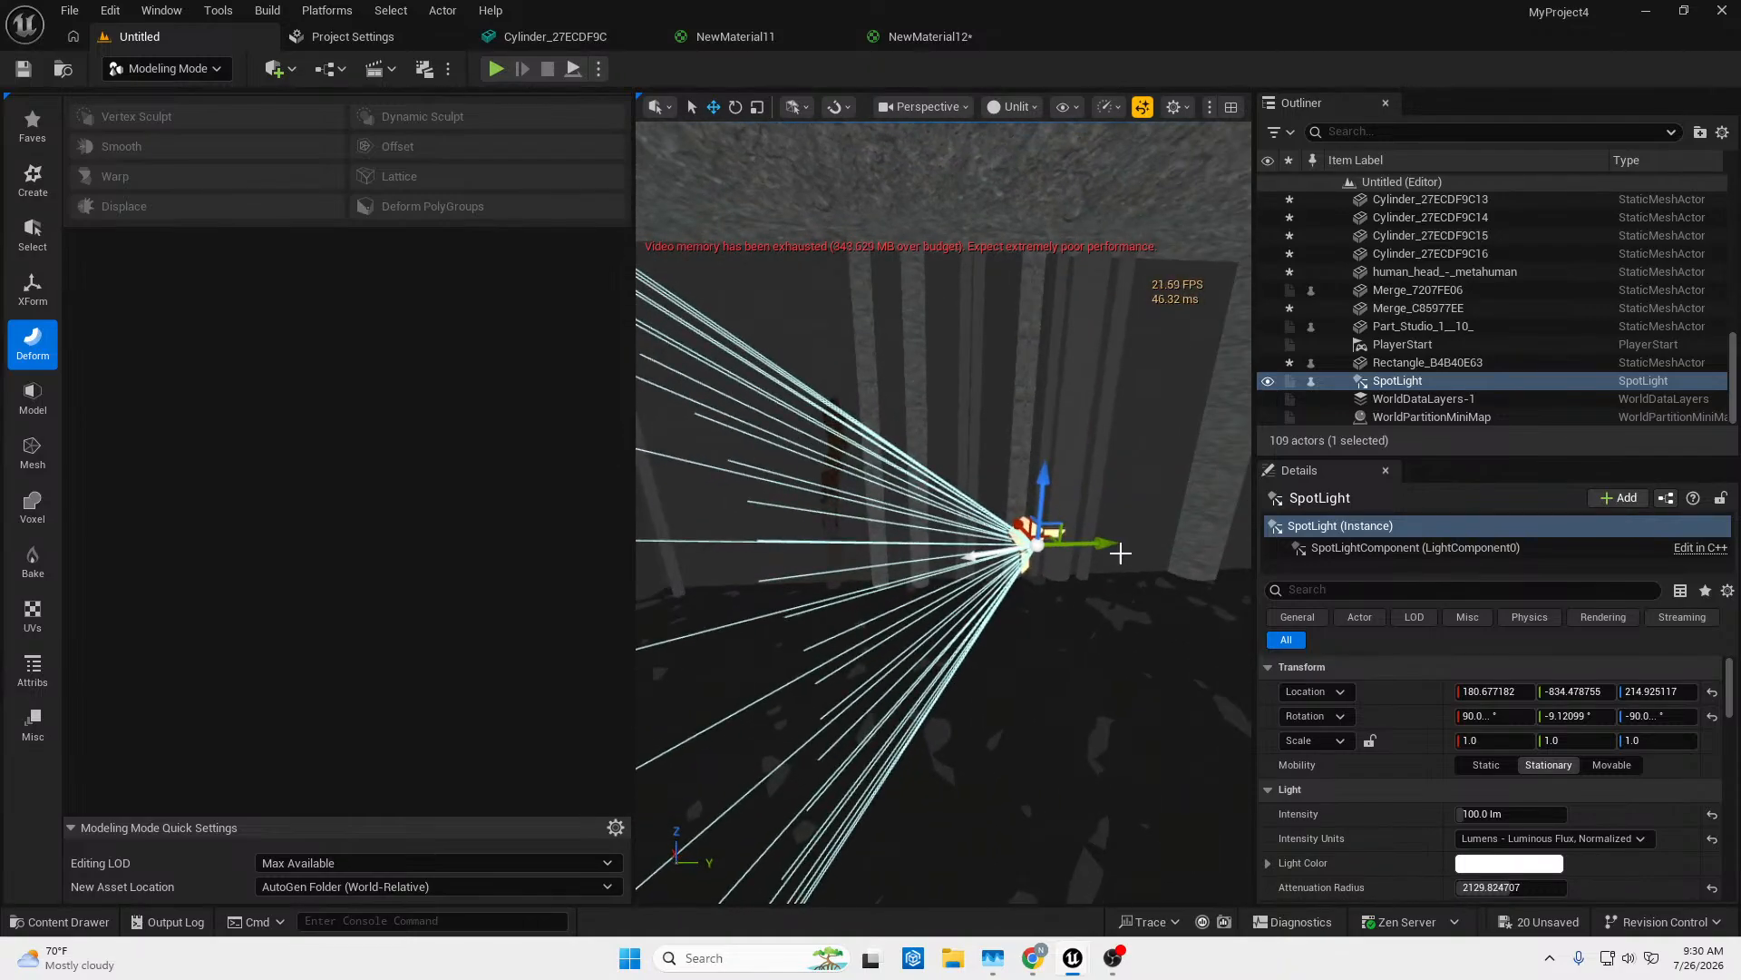
left_click_drag(1121, 553, 590, 585)
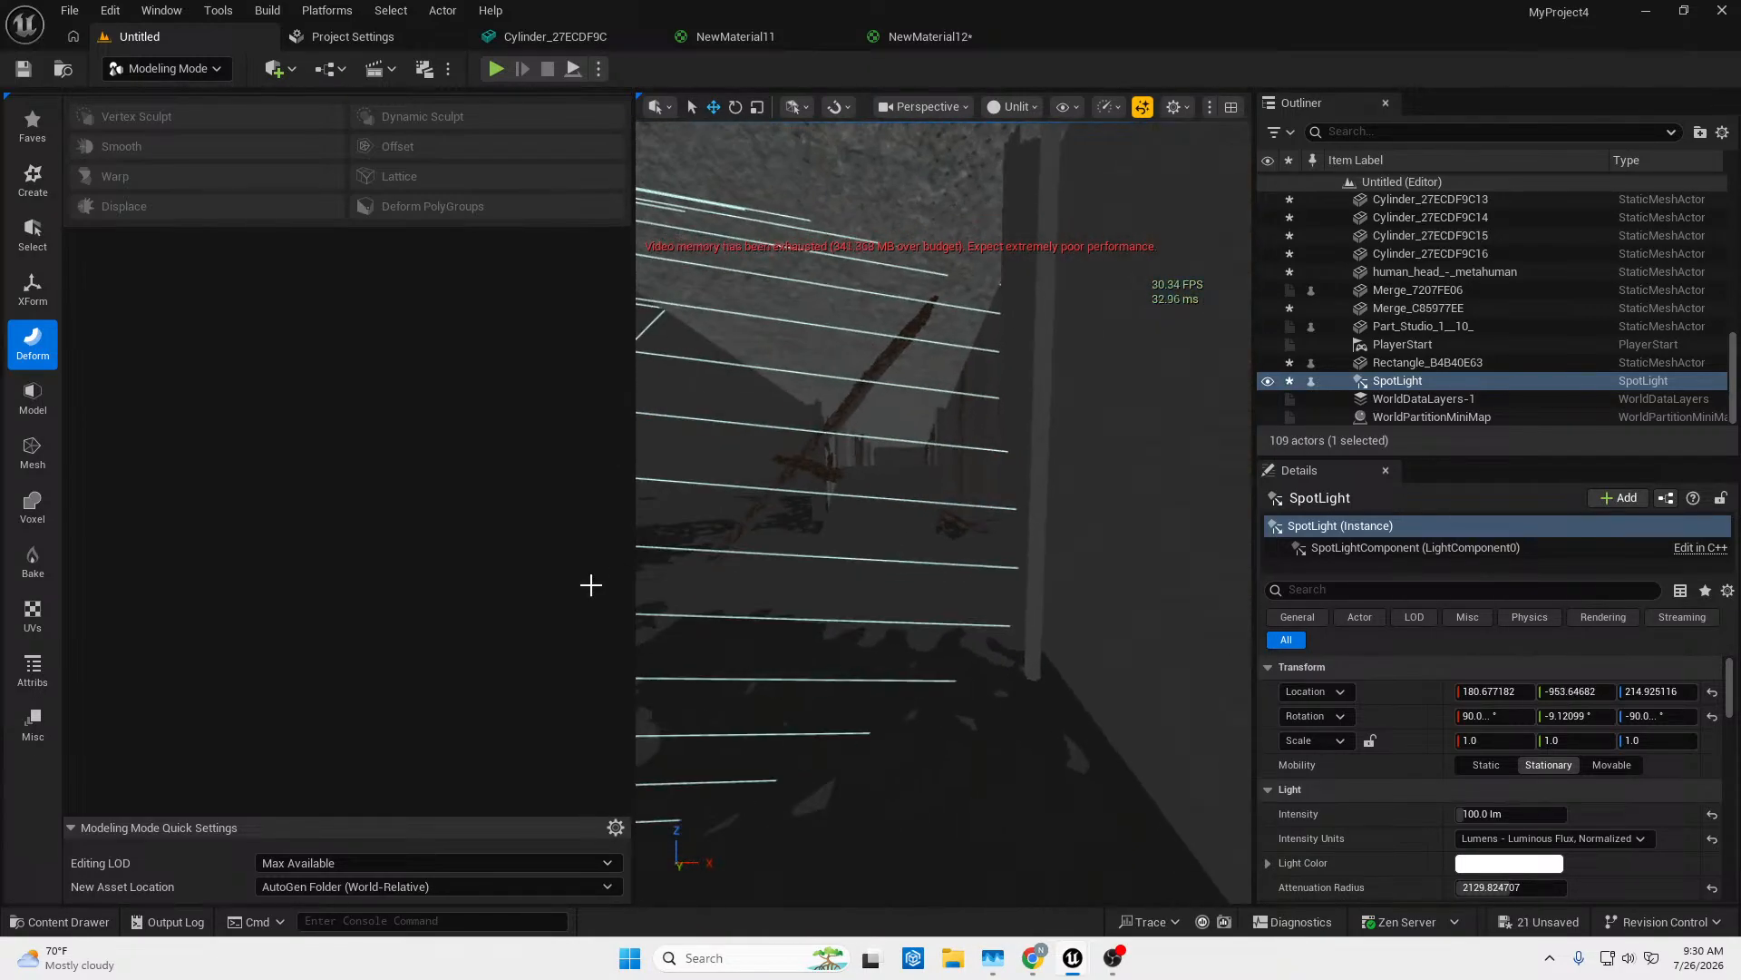
right_click_drag(935, 499, 856, 421)
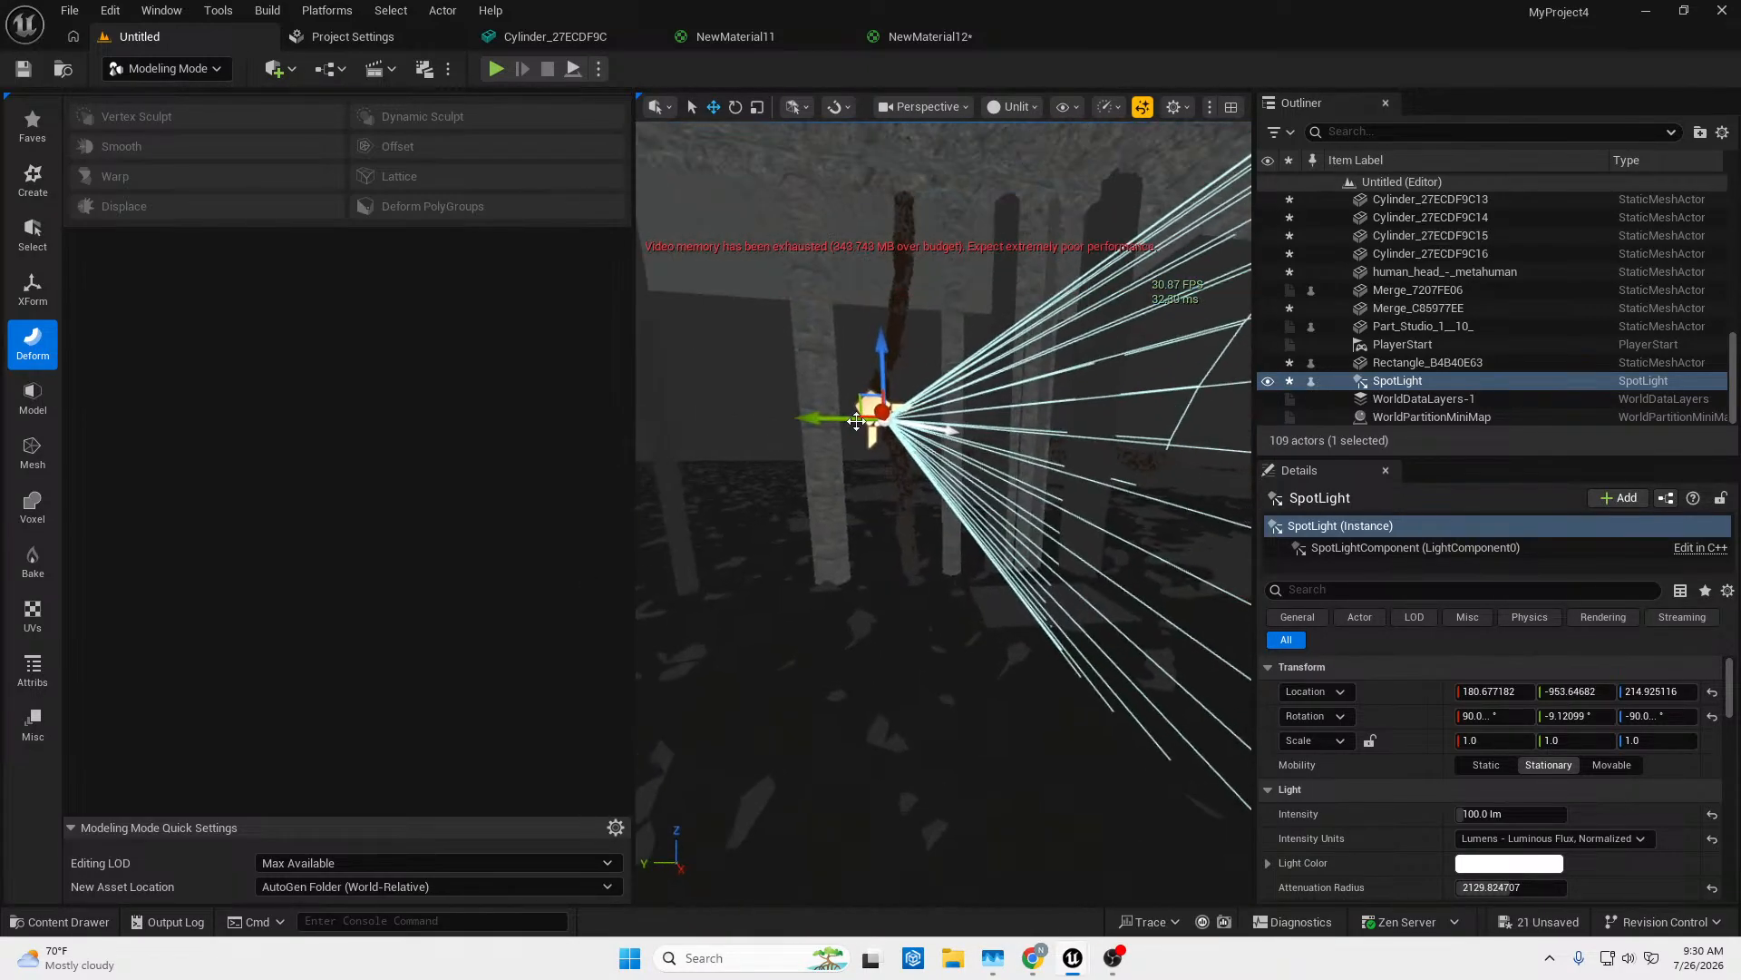
left_click_drag(834, 418, 1067, 421)
right_click_drag(1043, 461, 1052, 474)
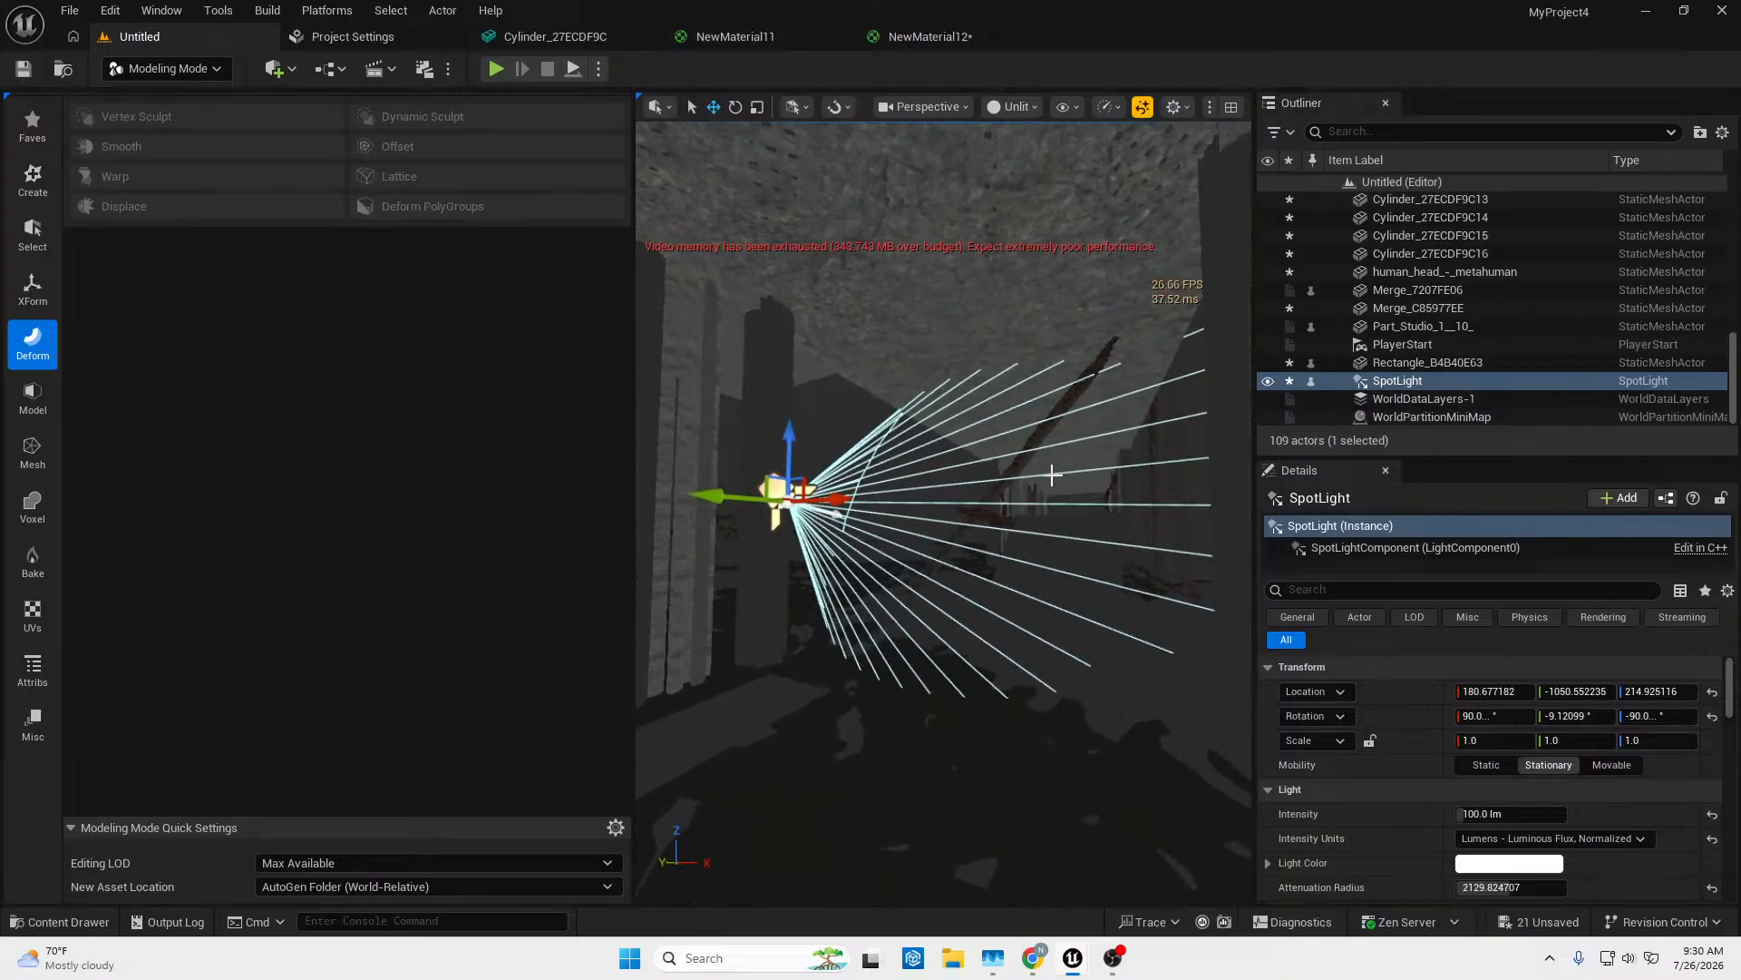
left_click_drag(804, 492, 882, 488)
Rotate the spotlight about the vertical axis to about -73.7° and shift it to about Y -1102.
right_click_drag(884, 490, 910, 479)
key("s")
right_click_drag(943, 535, 1034, 576)
key("e")
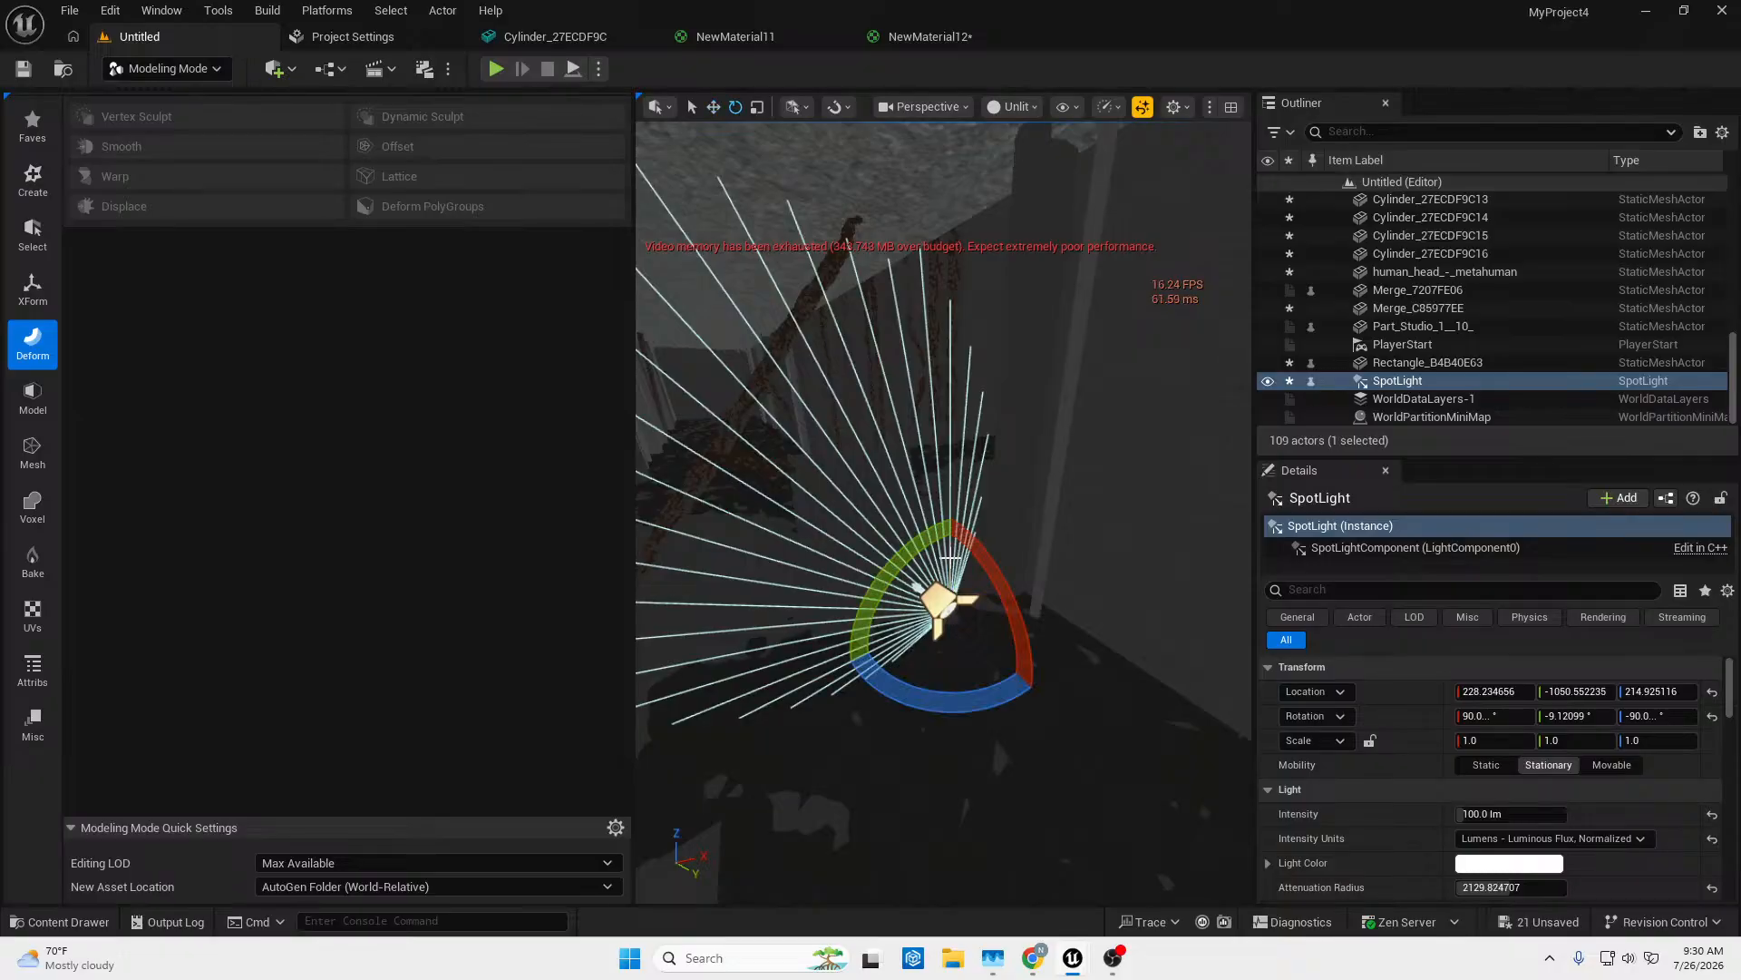
left_click_drag(953, 668, 963, 704)
right_click_drag(963, 705, 1159, 604)
key("w")
left_click_drag(1172, 630, 1005, 591)
Turn the spotlight further toward the head, to a Z rotation of about -56.6°.
key("e")
key("w")
right_click_drag(1033, 567, 1011, 526)
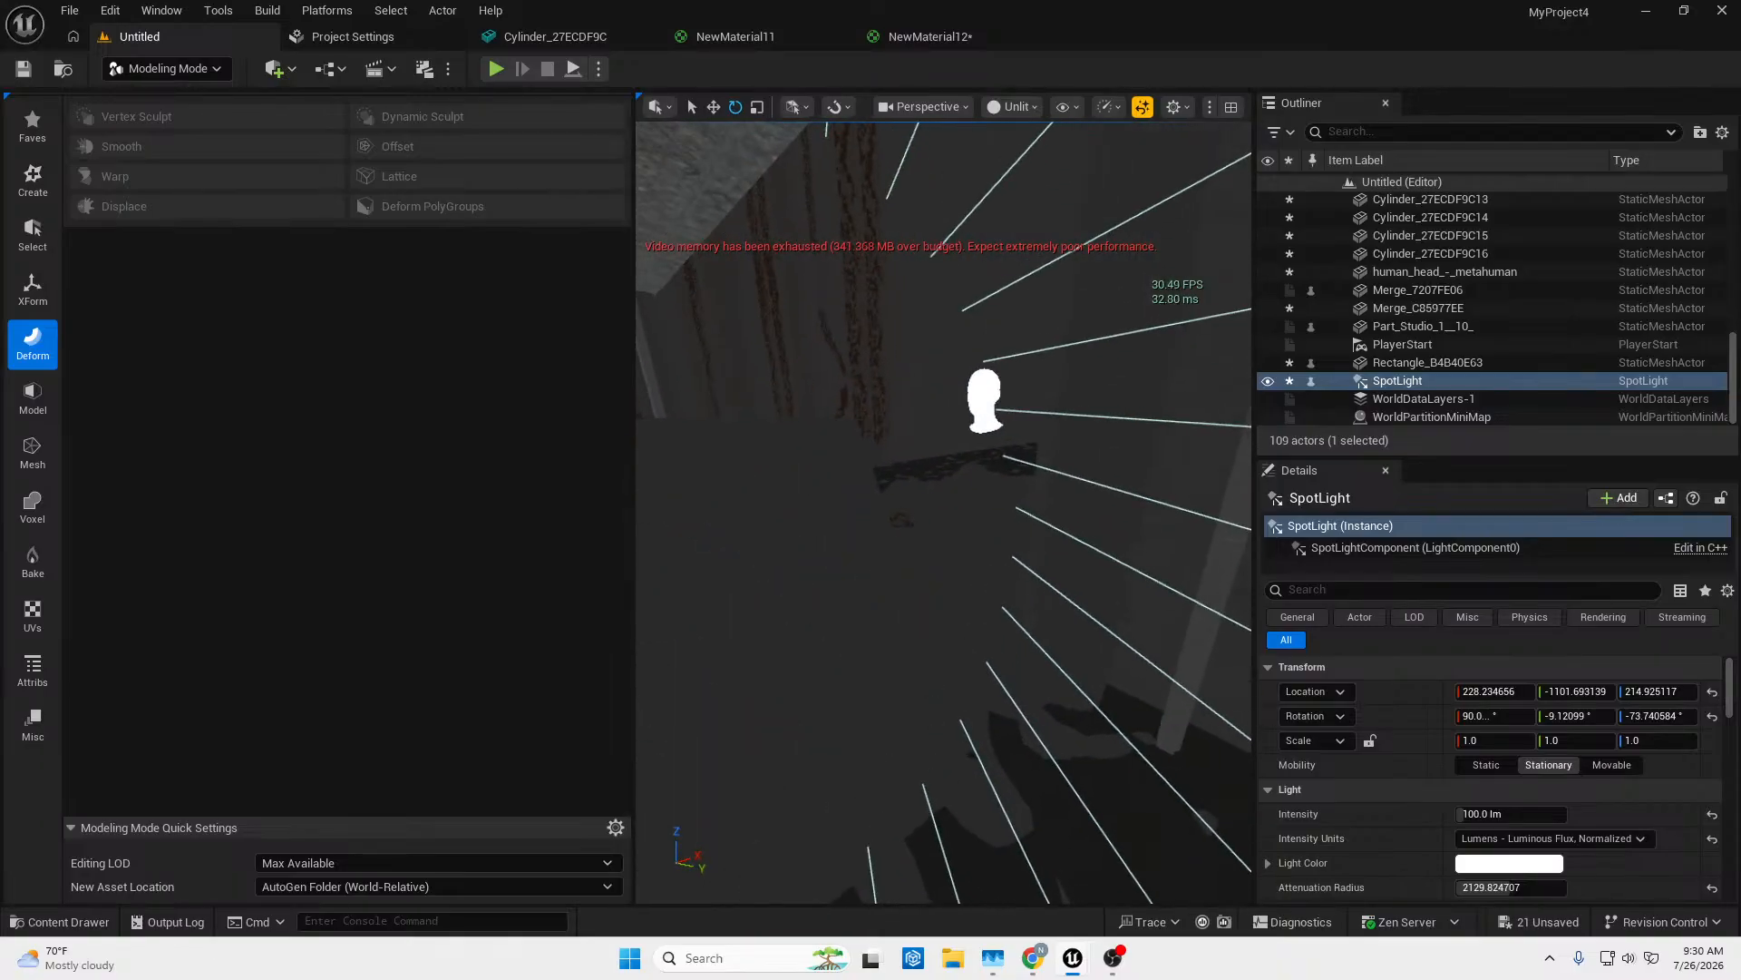
right_click_drag(1005, 467, 1050, 482)
key("s")
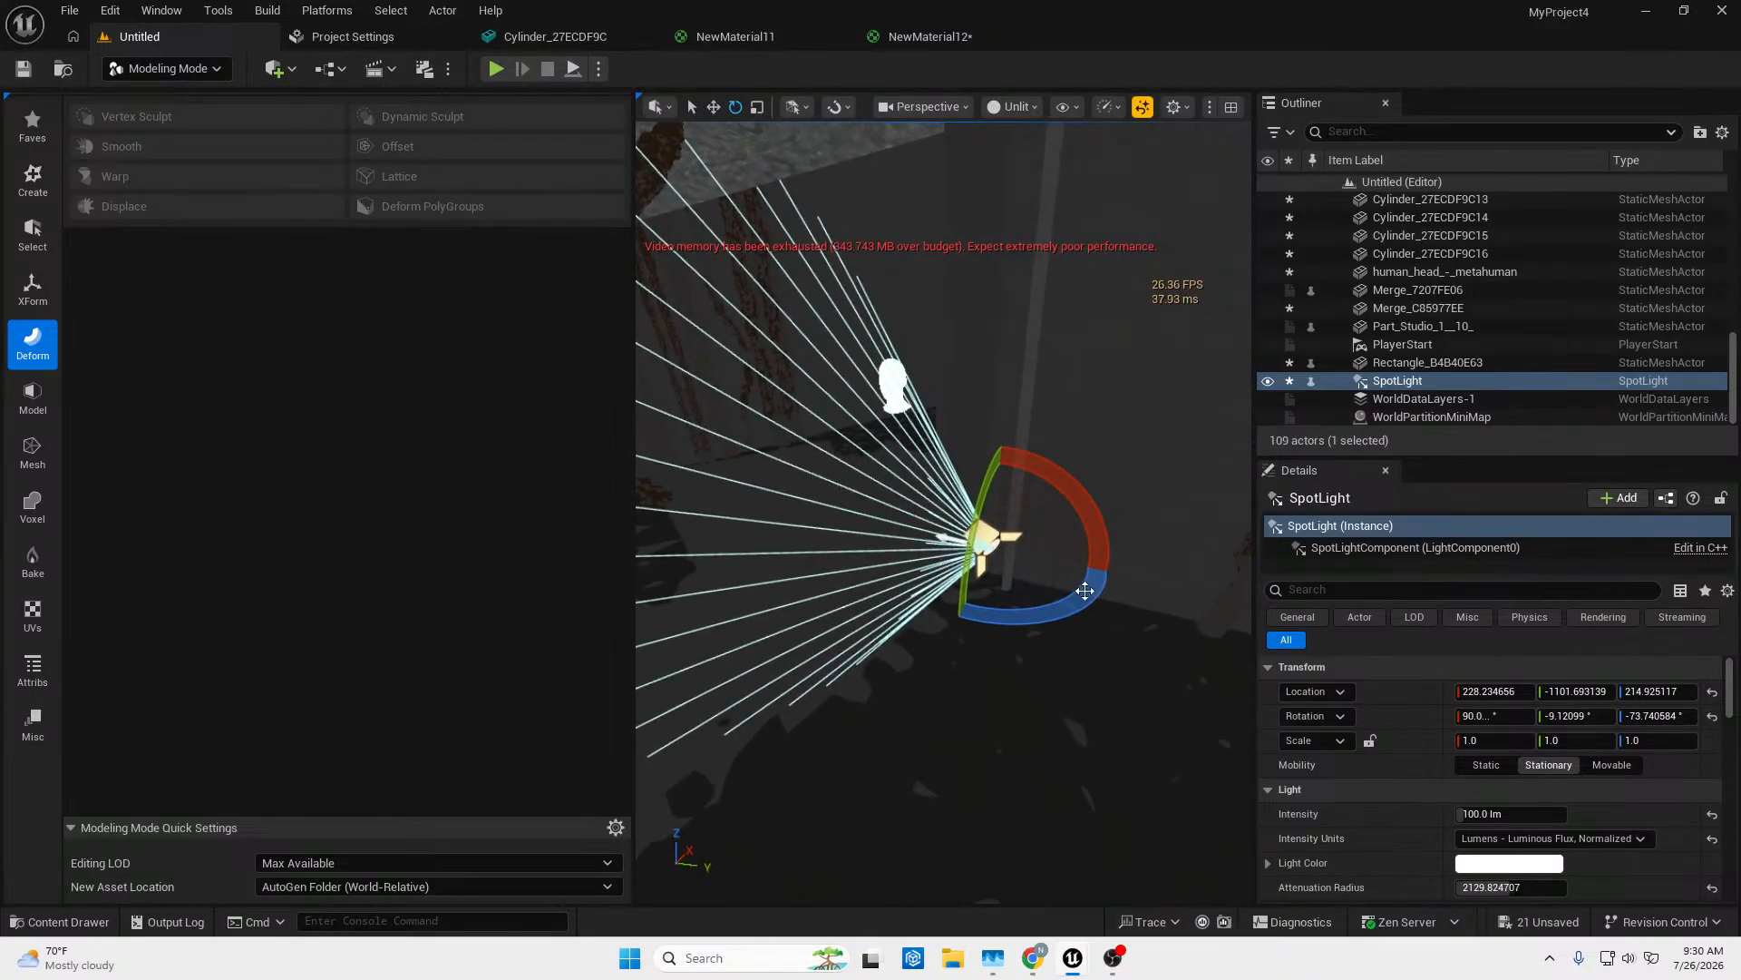
left_click_drag(1083, 592, 1053, 349)
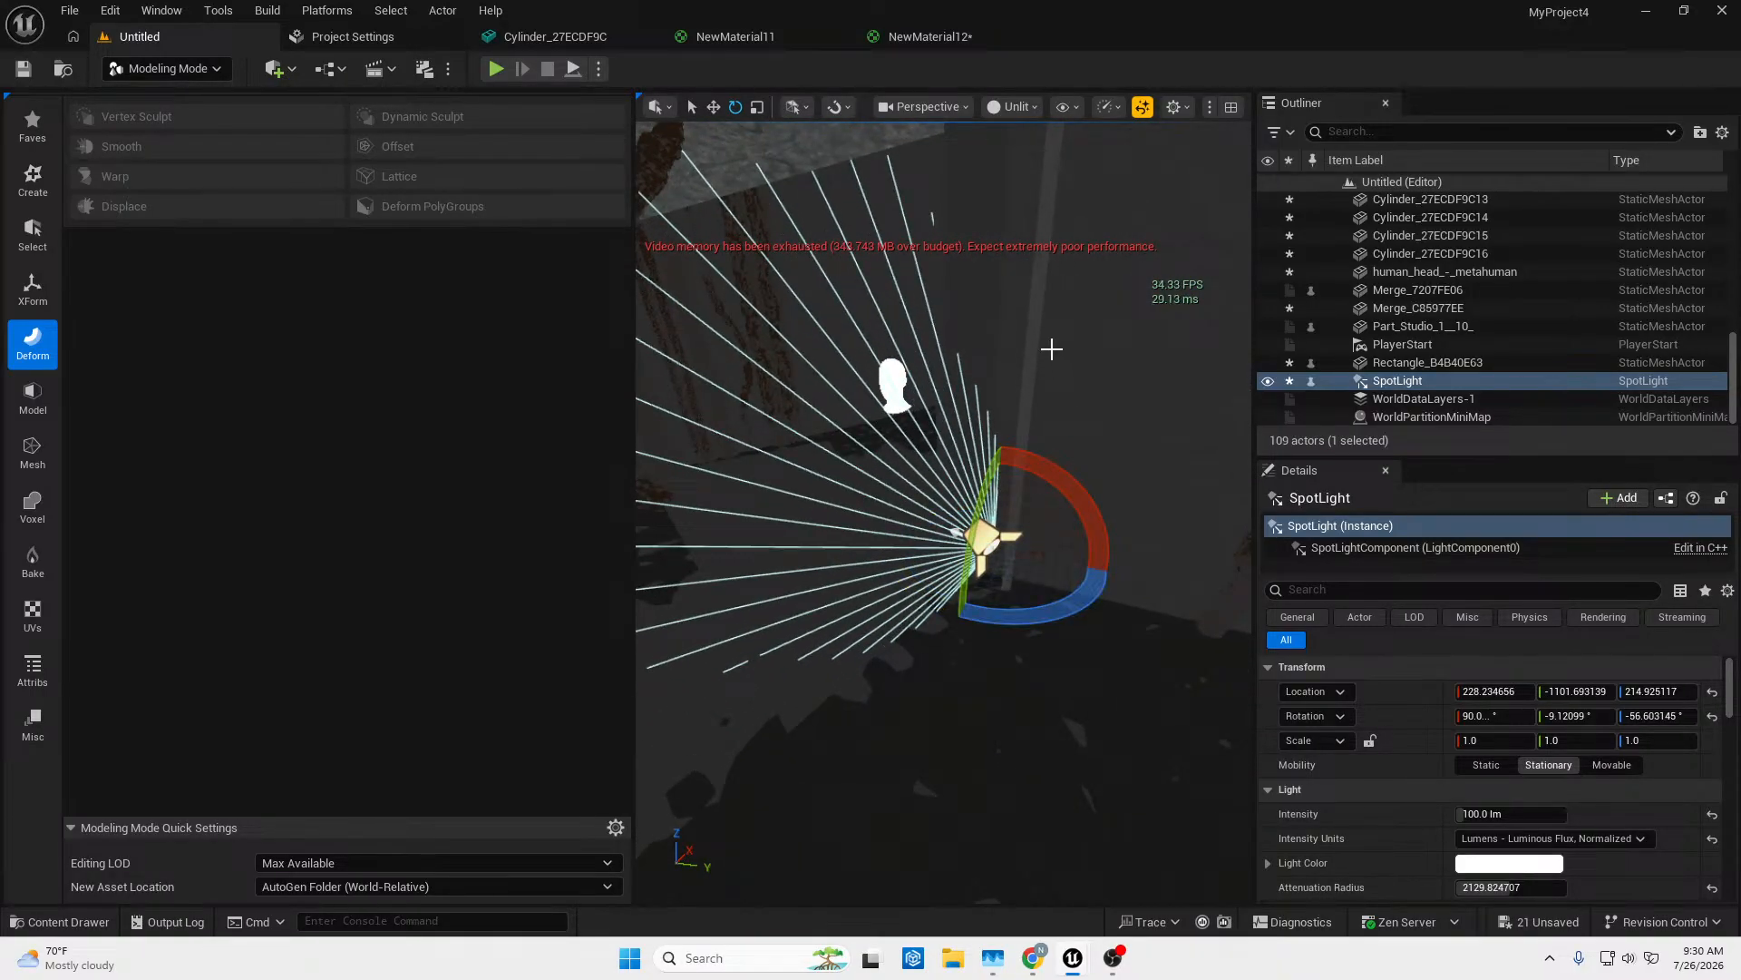
Switch the viewport from Unlit to Lit view mode.
left_click(1011, 107)
left_click(934, 311)
key("alt+4")
Rotate the human head about its vertical axis to about -305°.
mouse_move(971, 368)
right_mouse_down()
mouse_move(987, 386)
mouse_move(954, 368)
mouse_move(956, 341)
right_mouse_up()
key("w")
key("w")
left_click(945, 440)
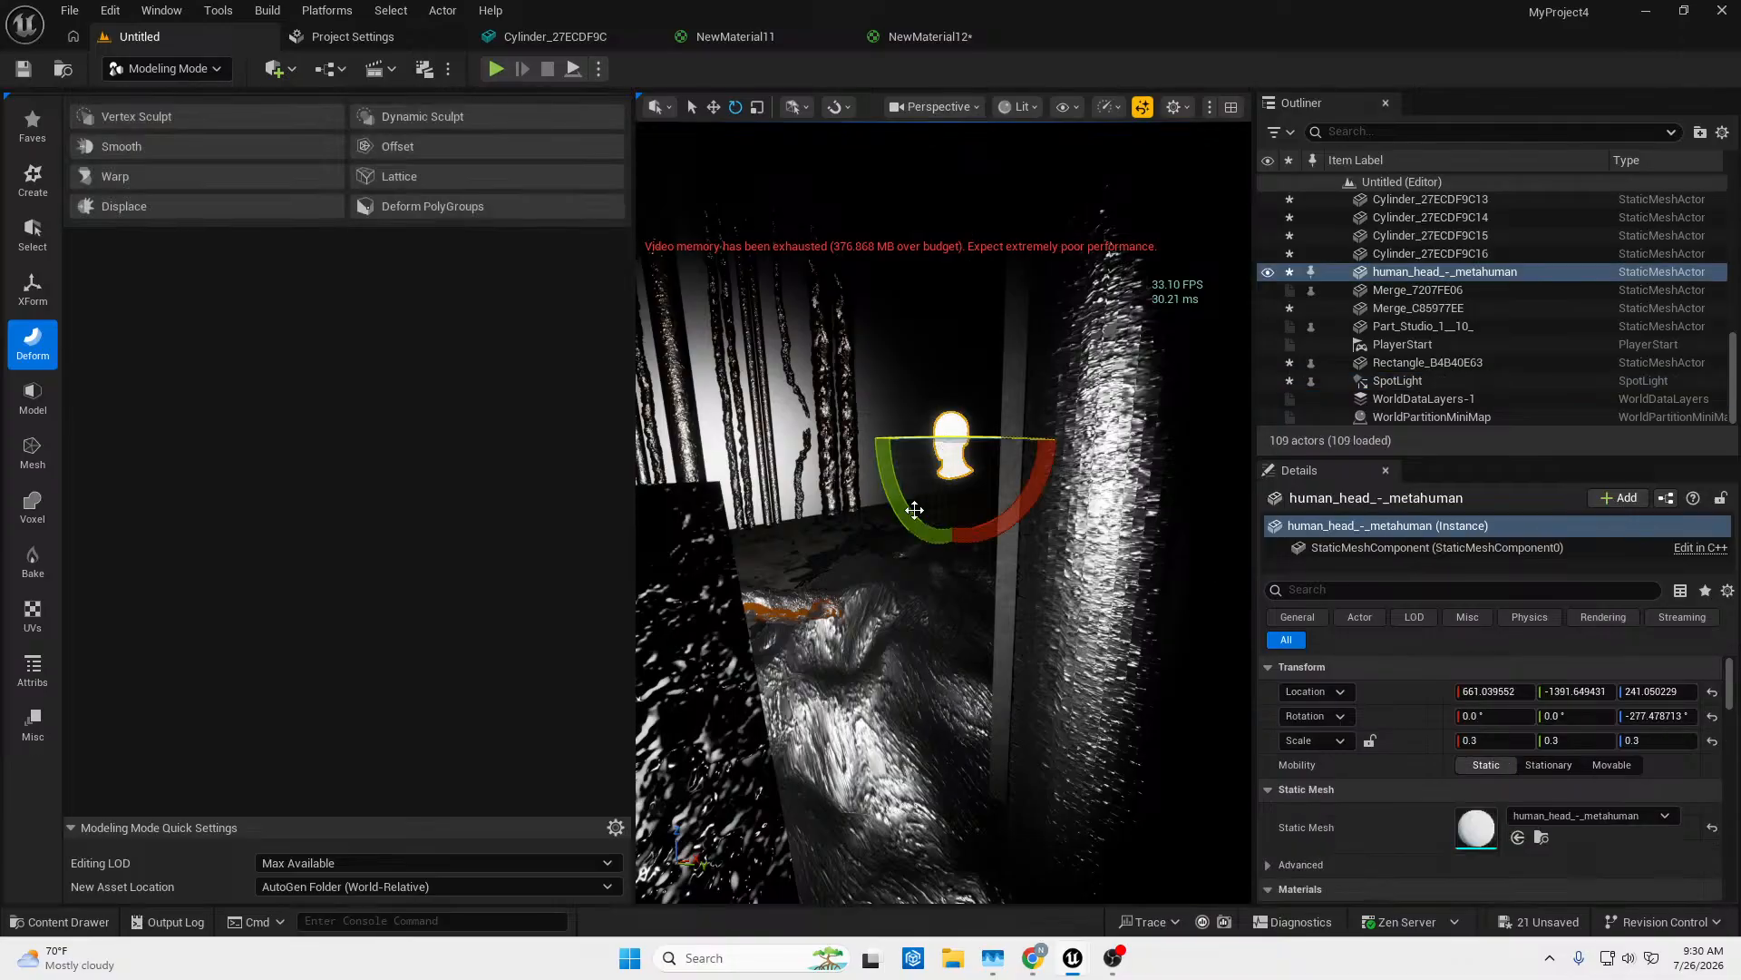
left_click_drag(914, 509, 920, 514)
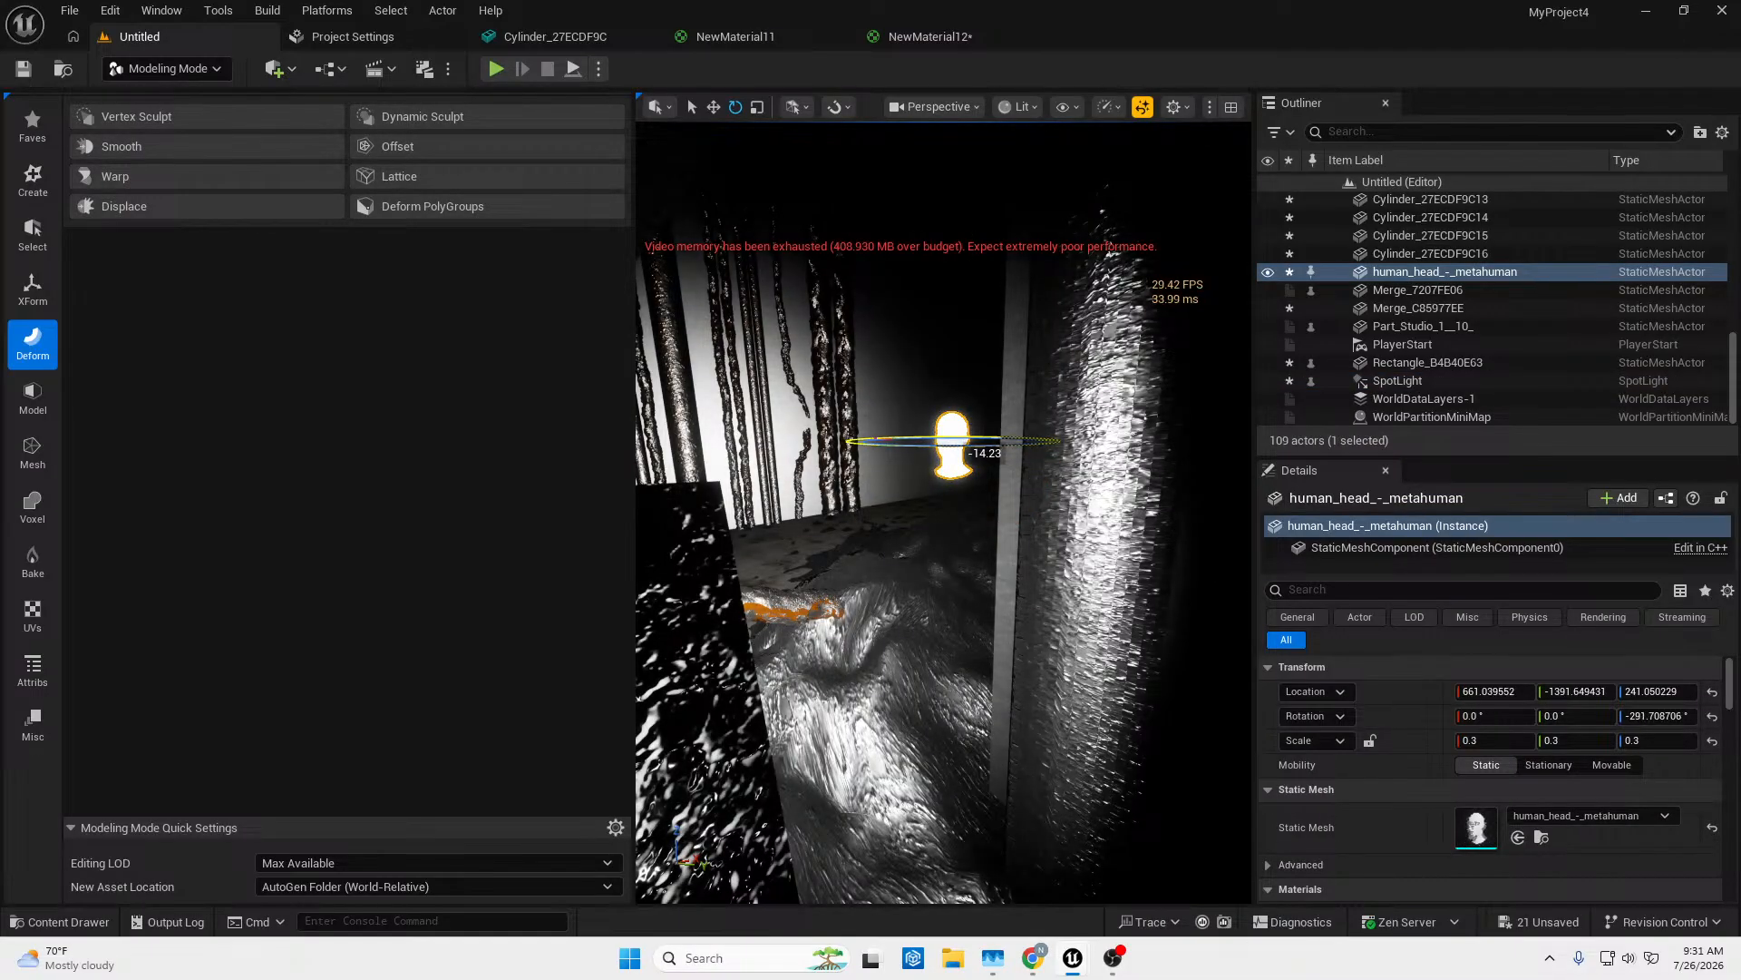
left_click_drag(908, 440, 960, 438)
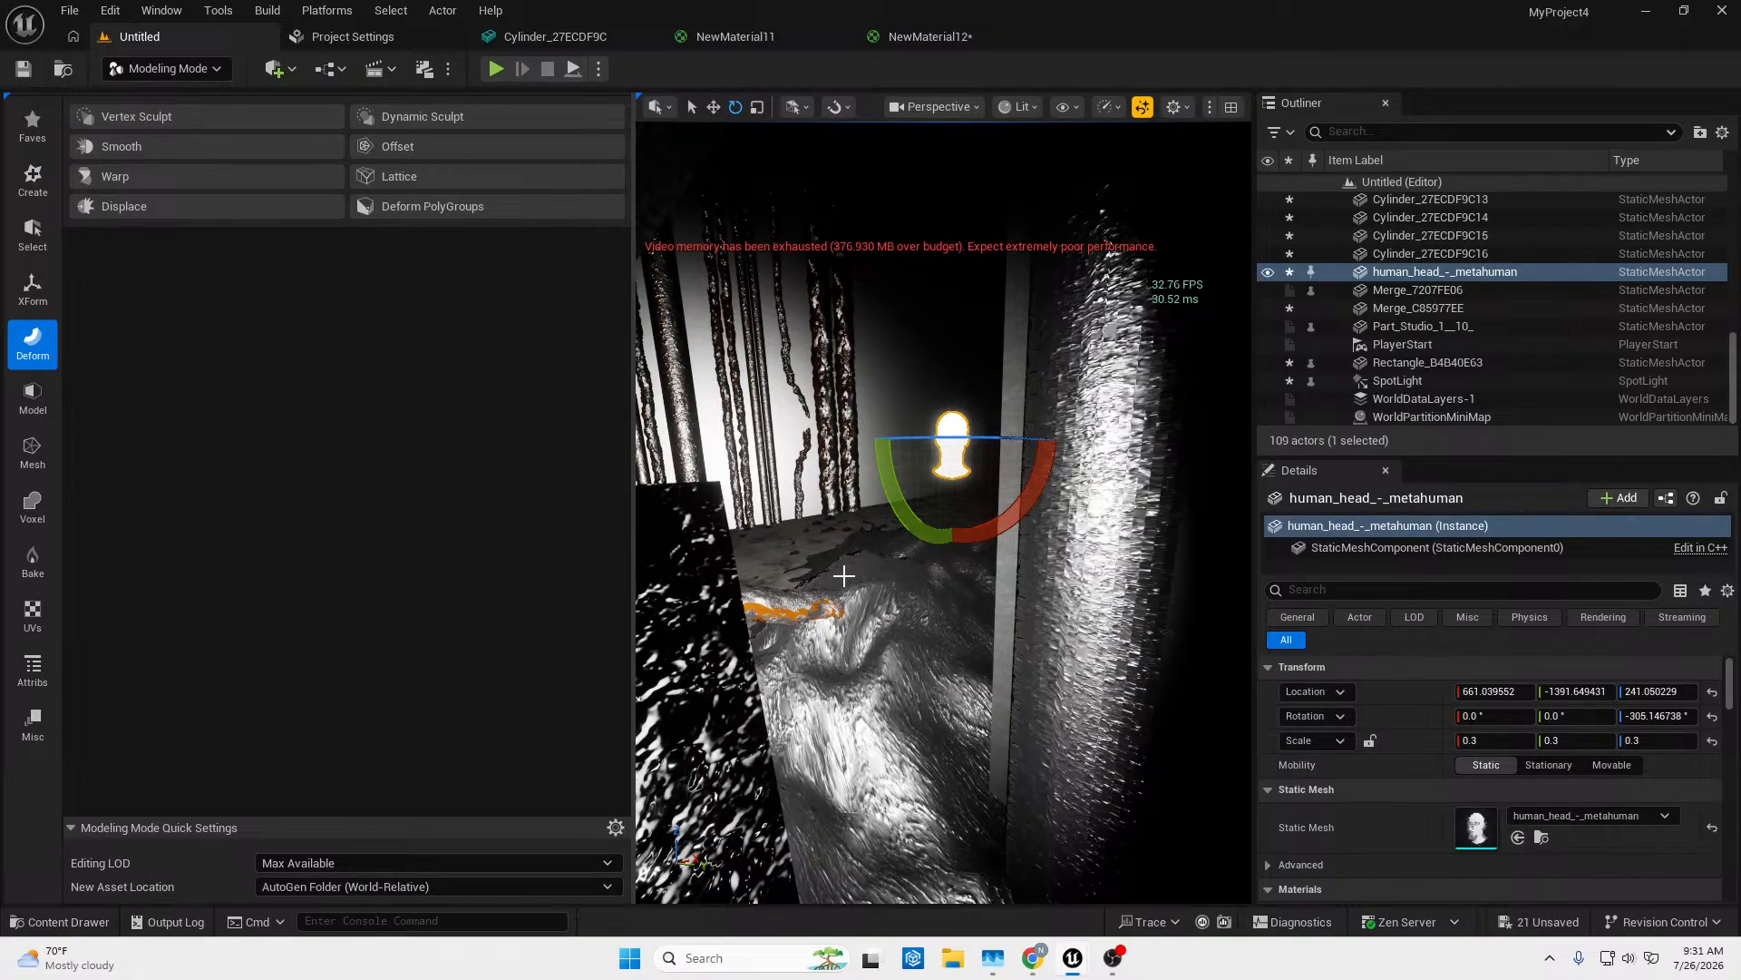
Move the head farther back to about X 809 and Y -1434 and raise it to about Z 305.
key("w")
mouse_move(850, 586)
right_mouse_down()
mouse_move(808, 549)
mouse_move(961, 558)
mouse_move(961, 593)
mouse_move(853, 595)
right_mouse_up()
key("w")
right_click_drag(1003, 595, 1130, 540)
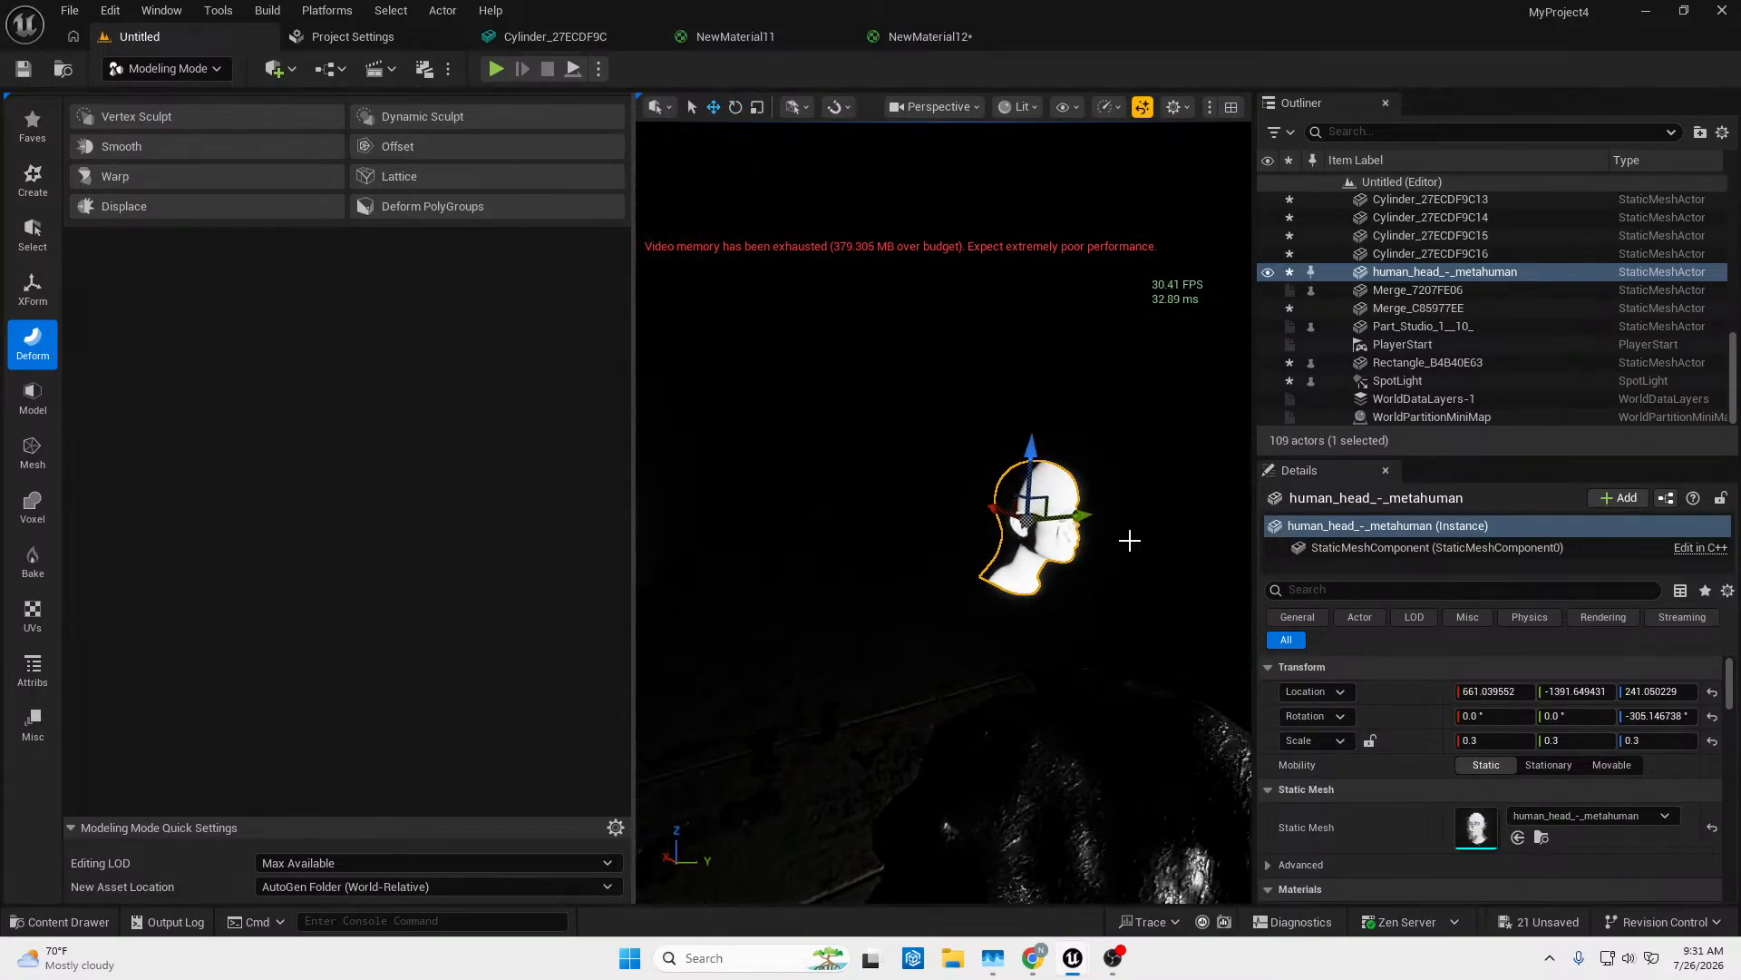
left_click_drag(1083, 516, 1007, 532)
key("e")
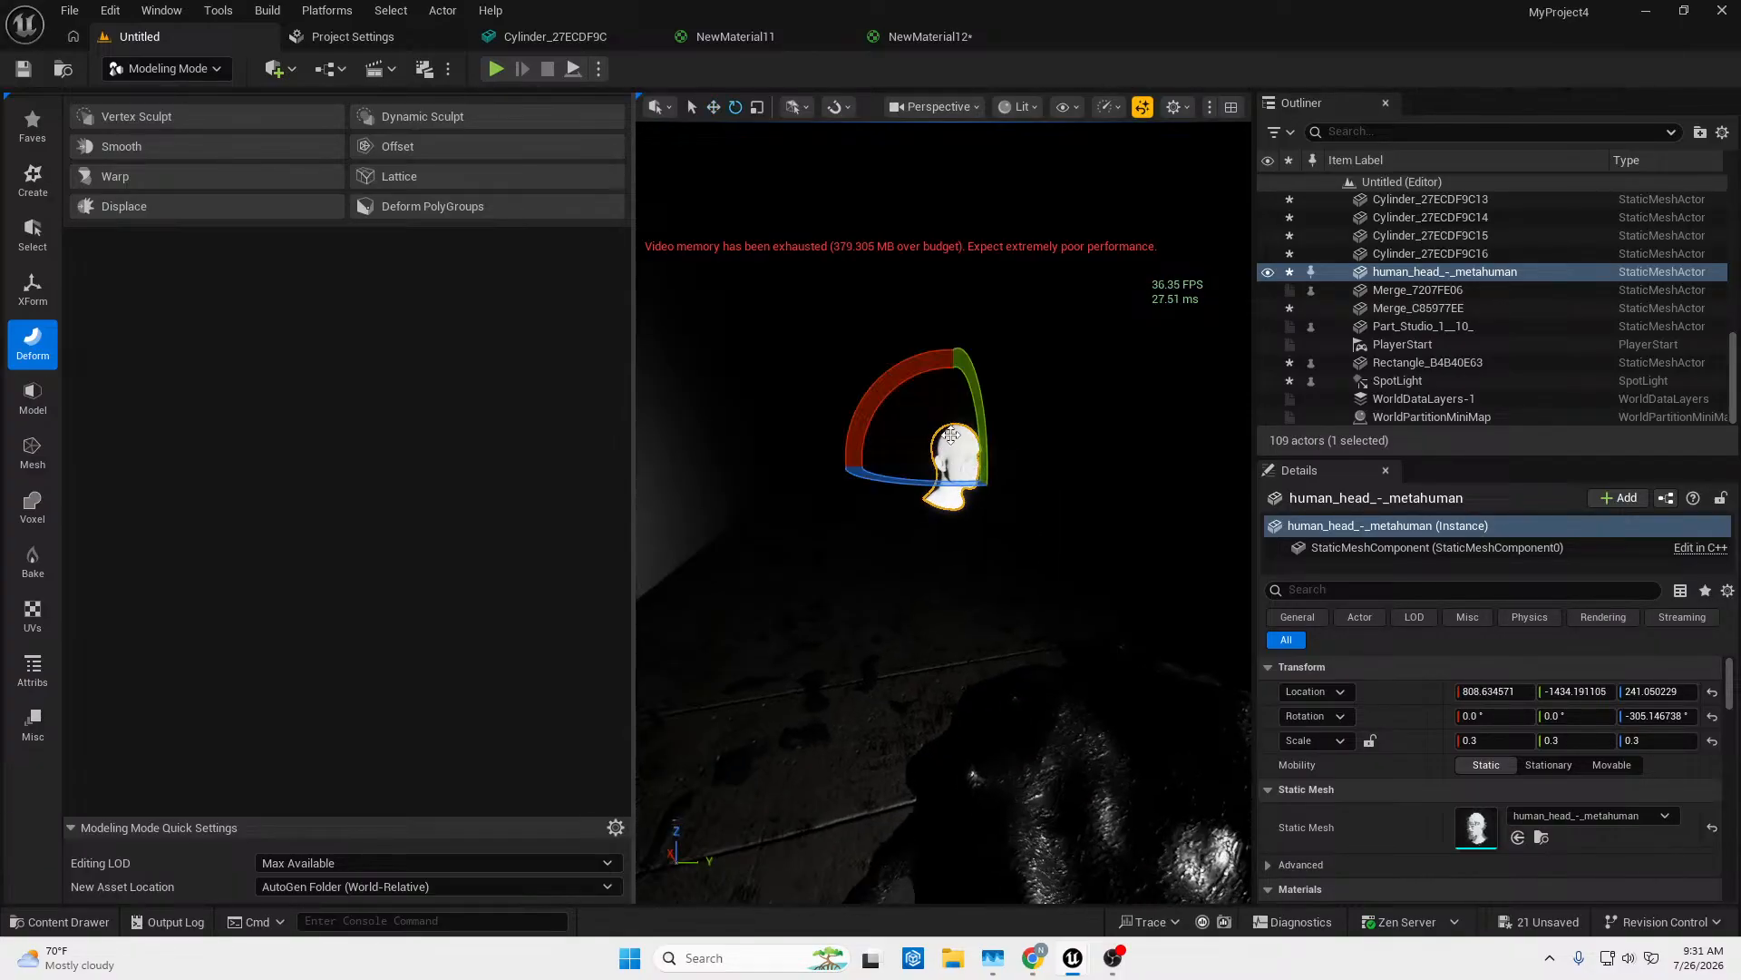
key("w")
left_click_drag(949, 420, 948, 349)
Rotate the head about its vertical axis to about -292° so it faces the hall.
right_click_drag(949, 349, 843, 295)
key("w")
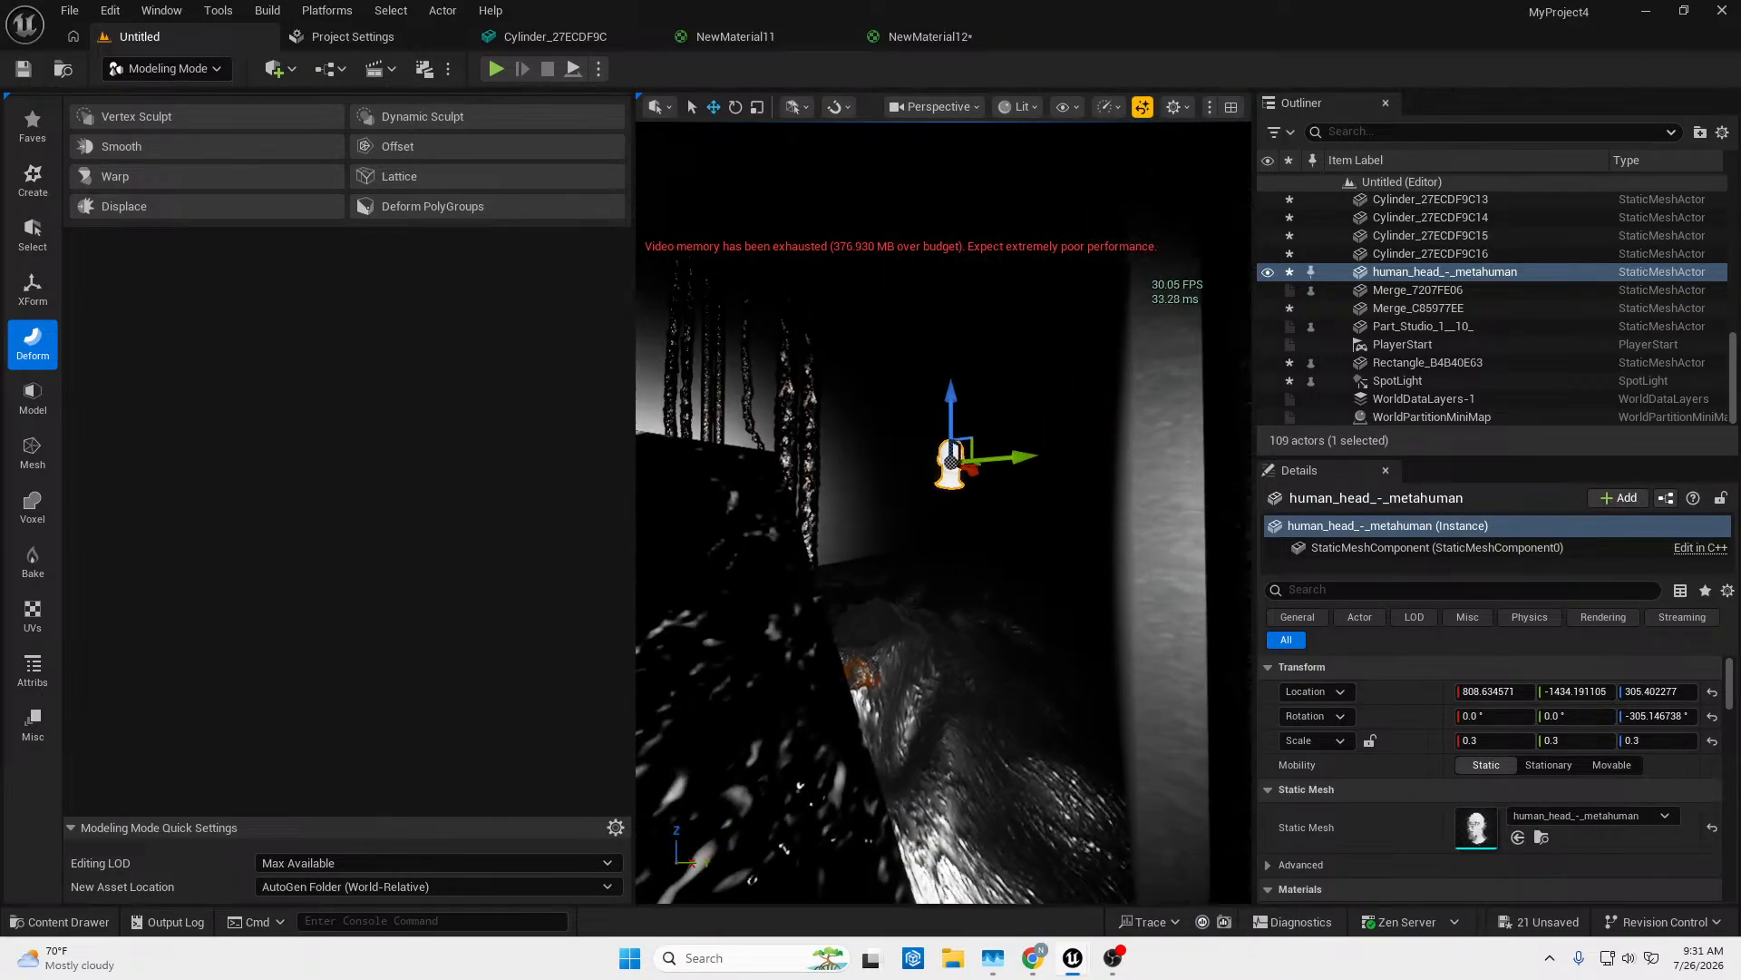
key("e")
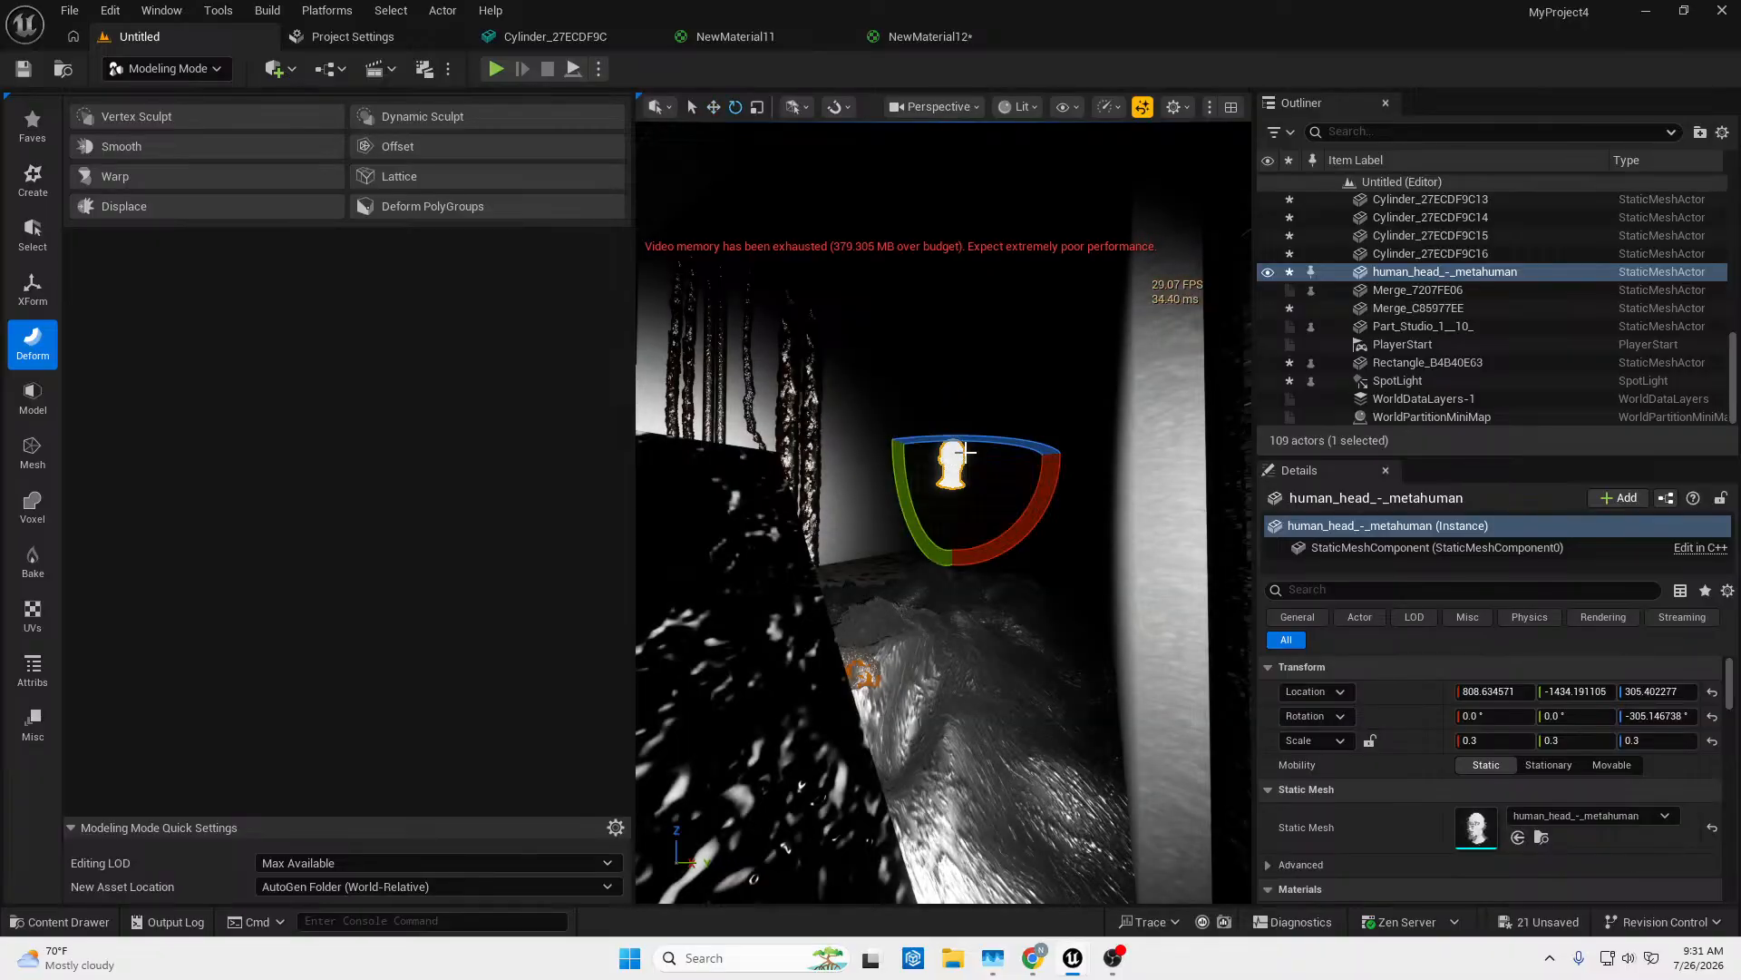
left_click_drag(971, 443, 989, 437)
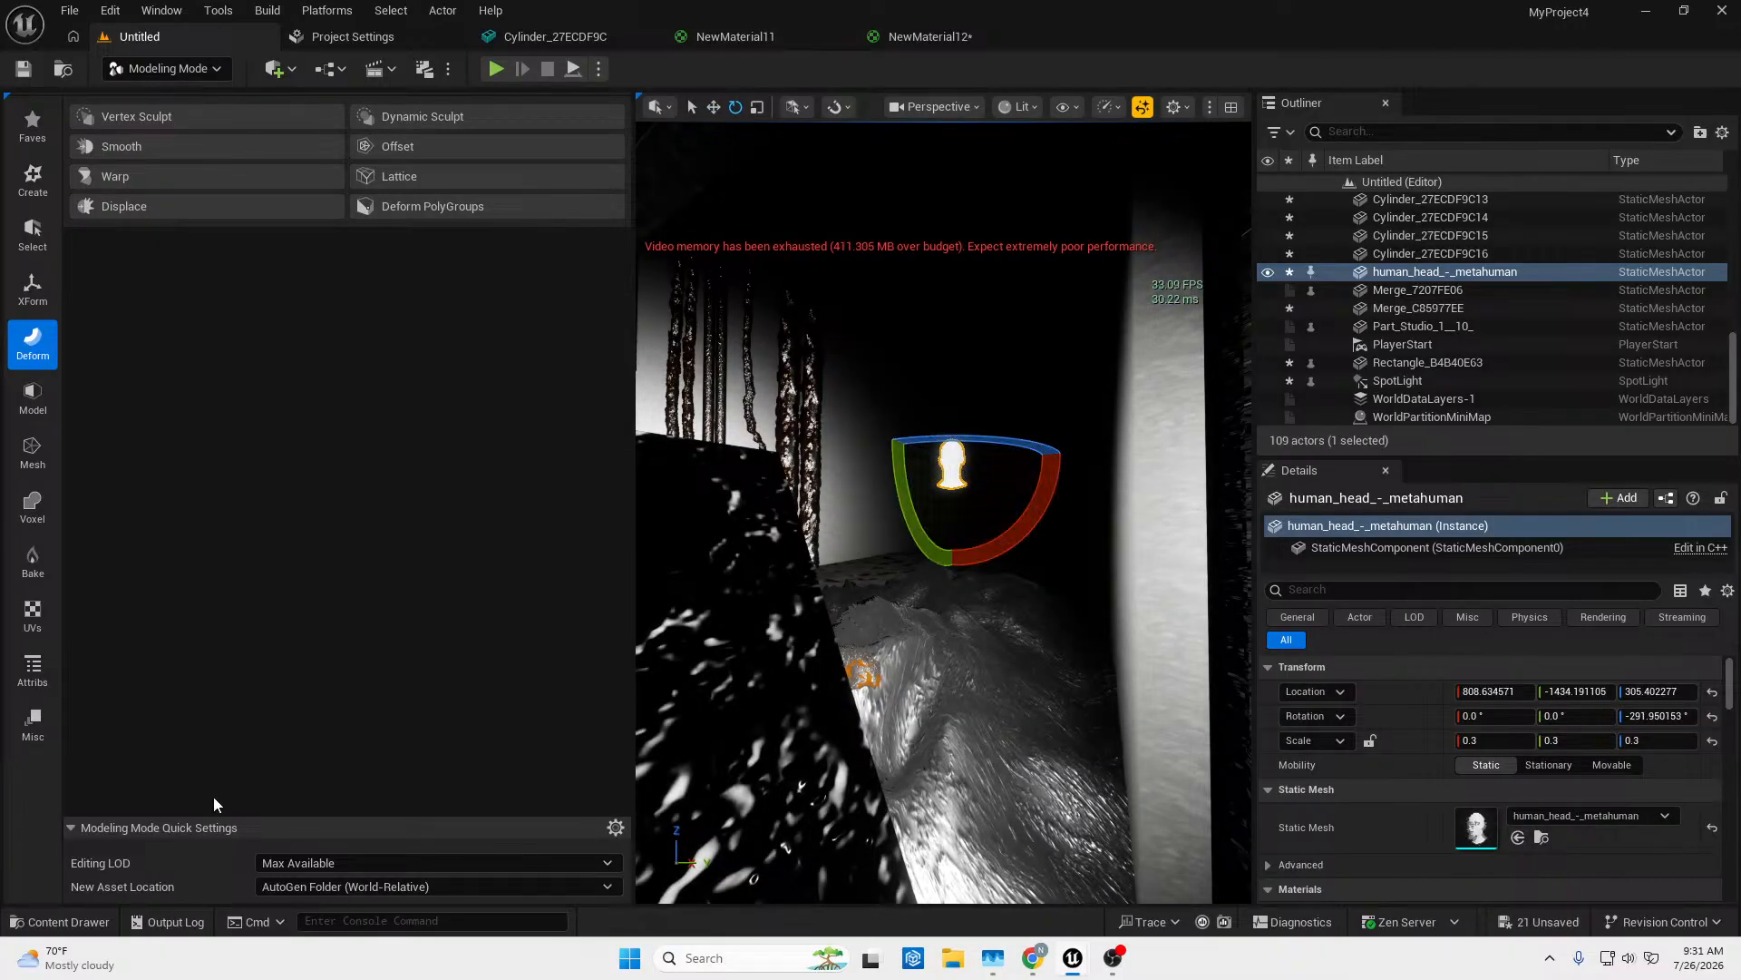
Create a new material in the StarterContent Materials folder with its default name.
left_click(43, 924)
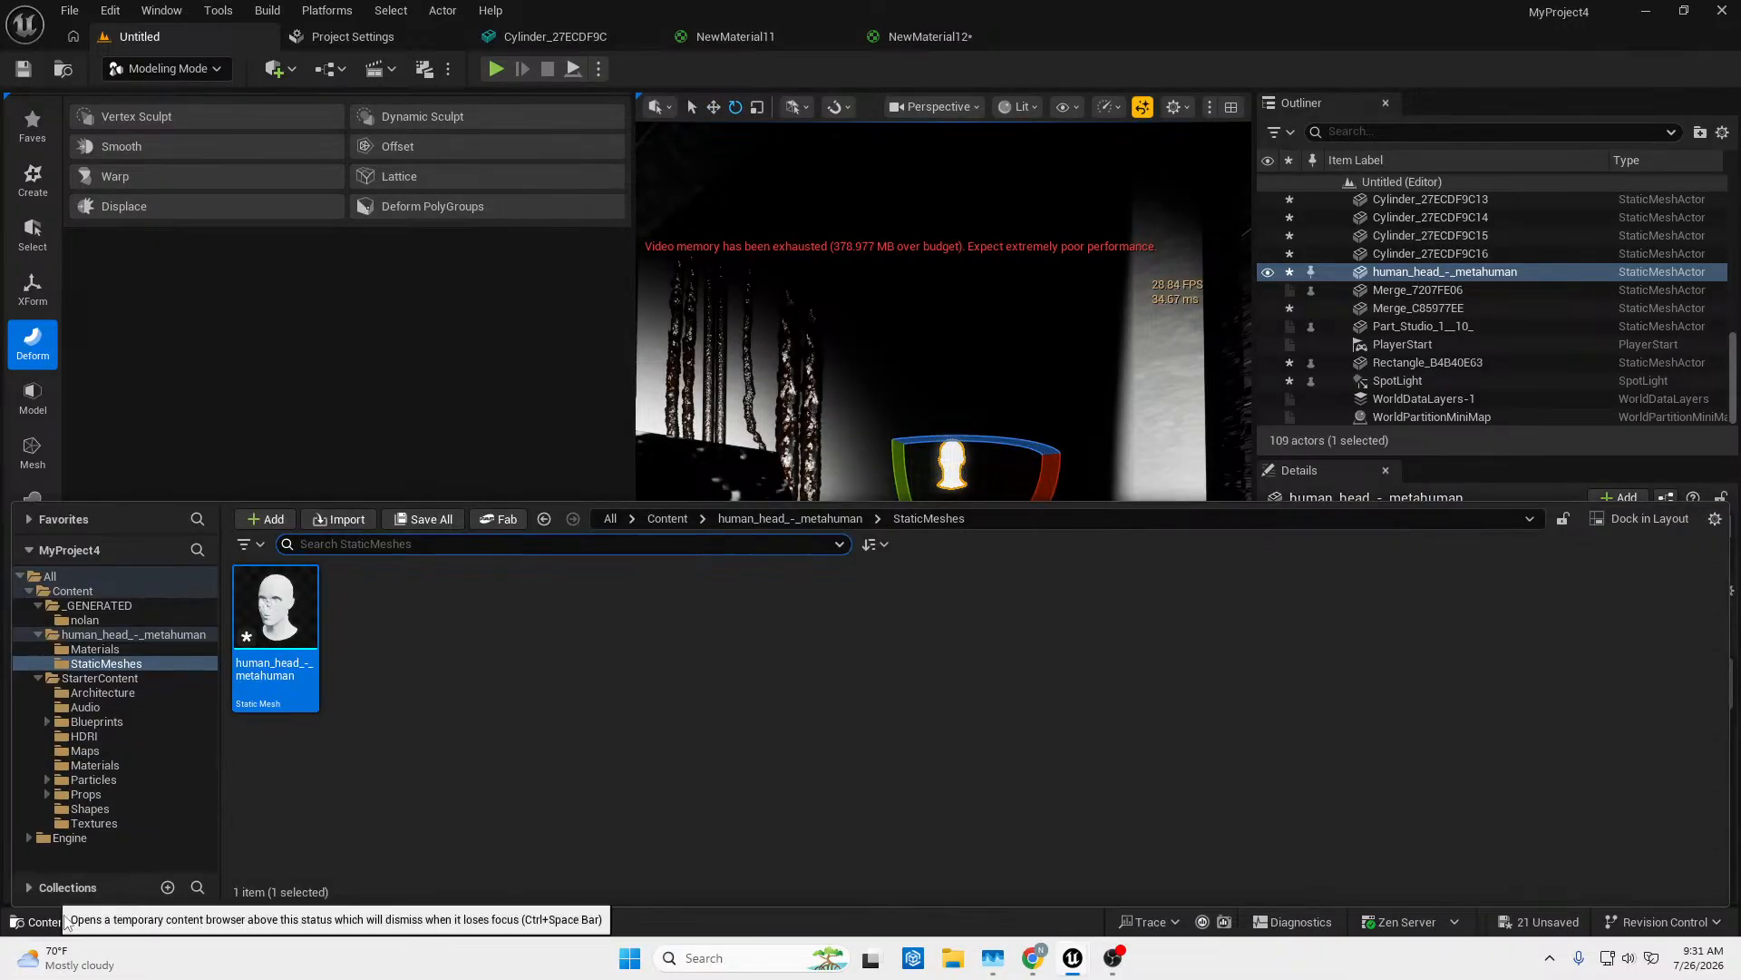
left_click(100, 765)
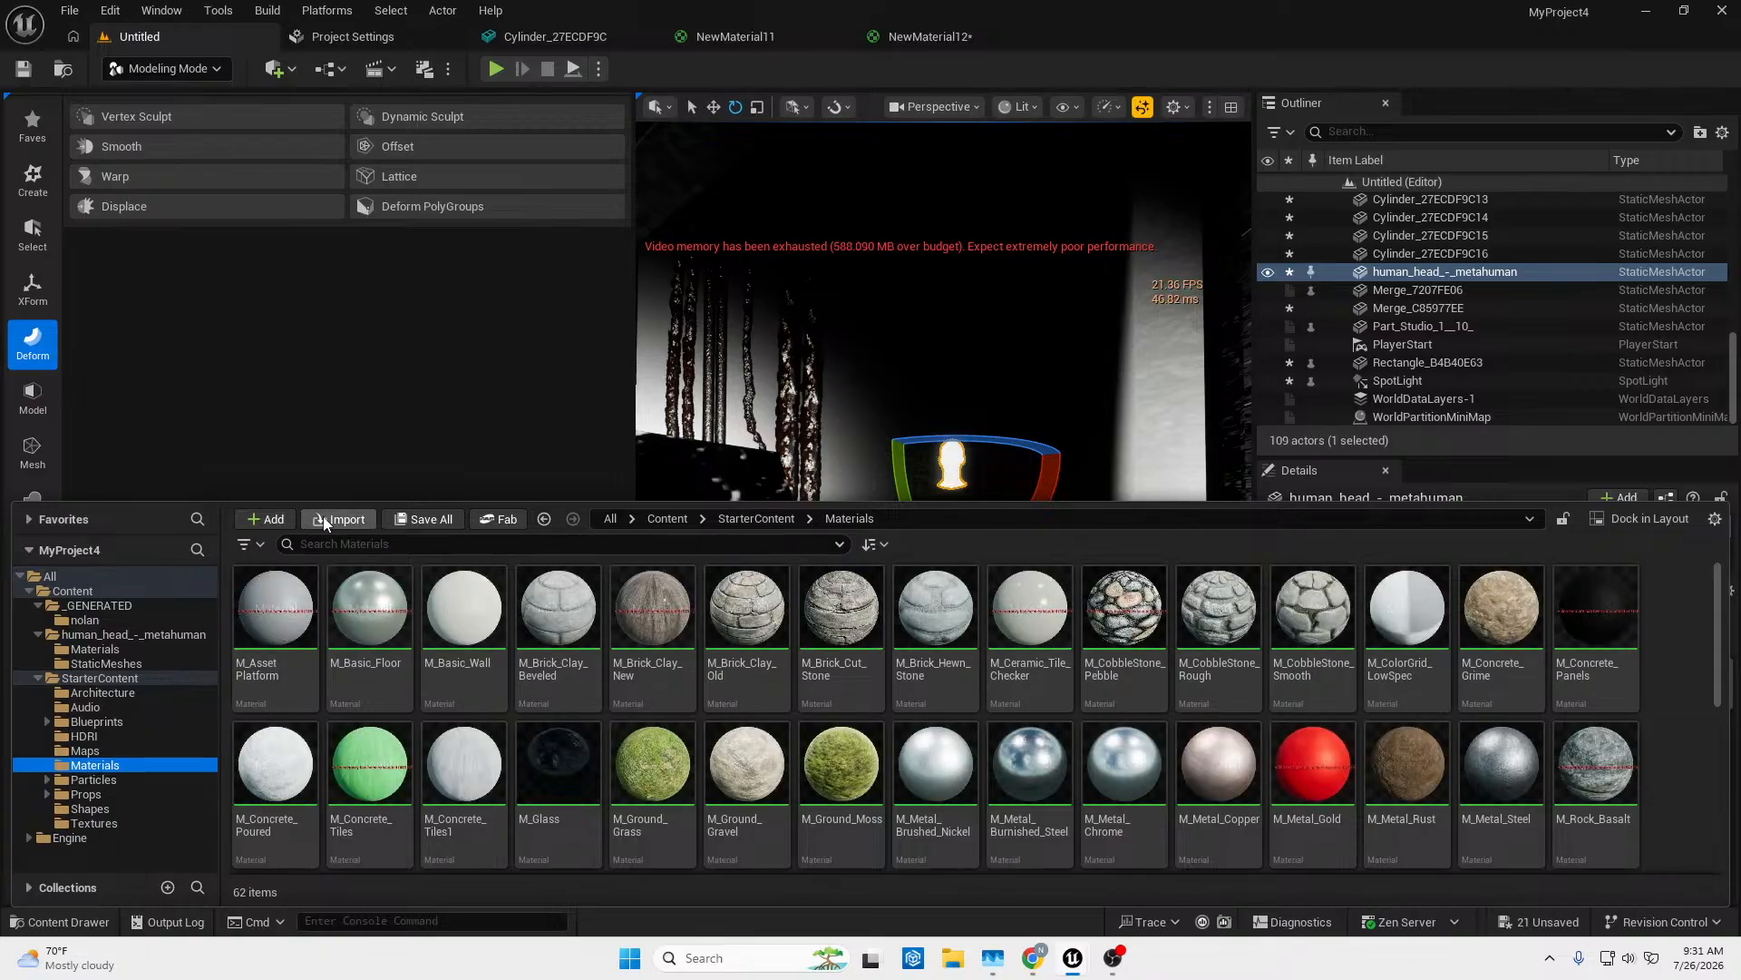
left_click(269, 519)
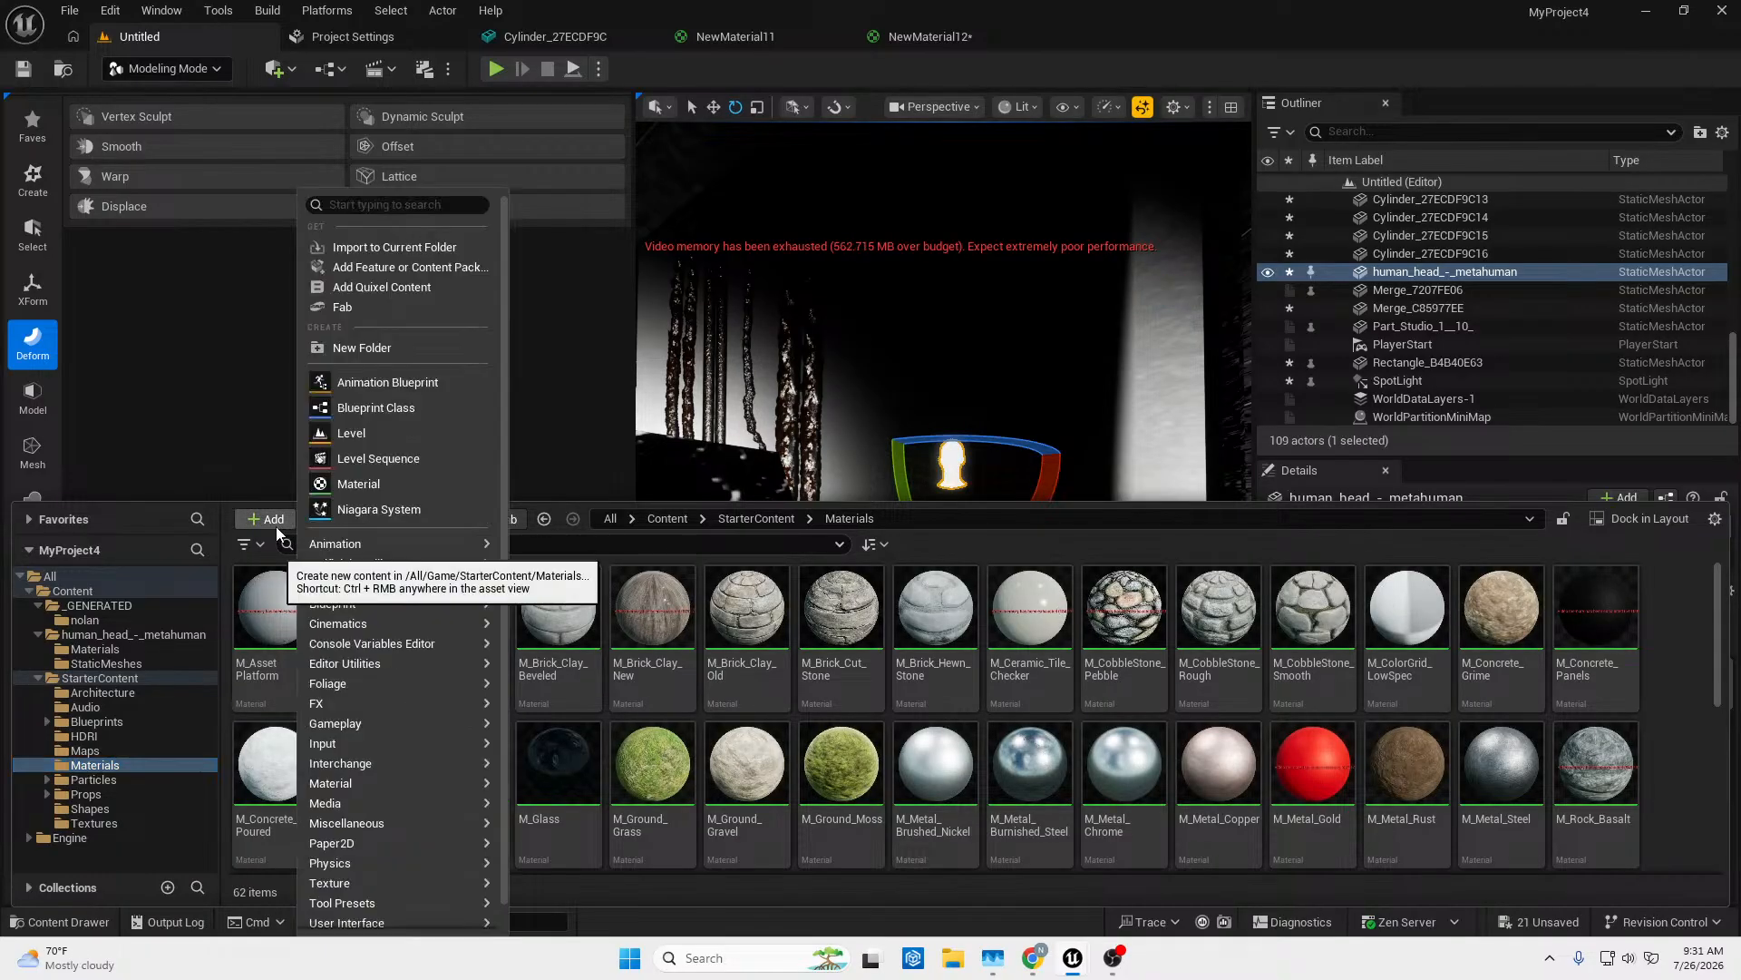
left_click(350, 481)
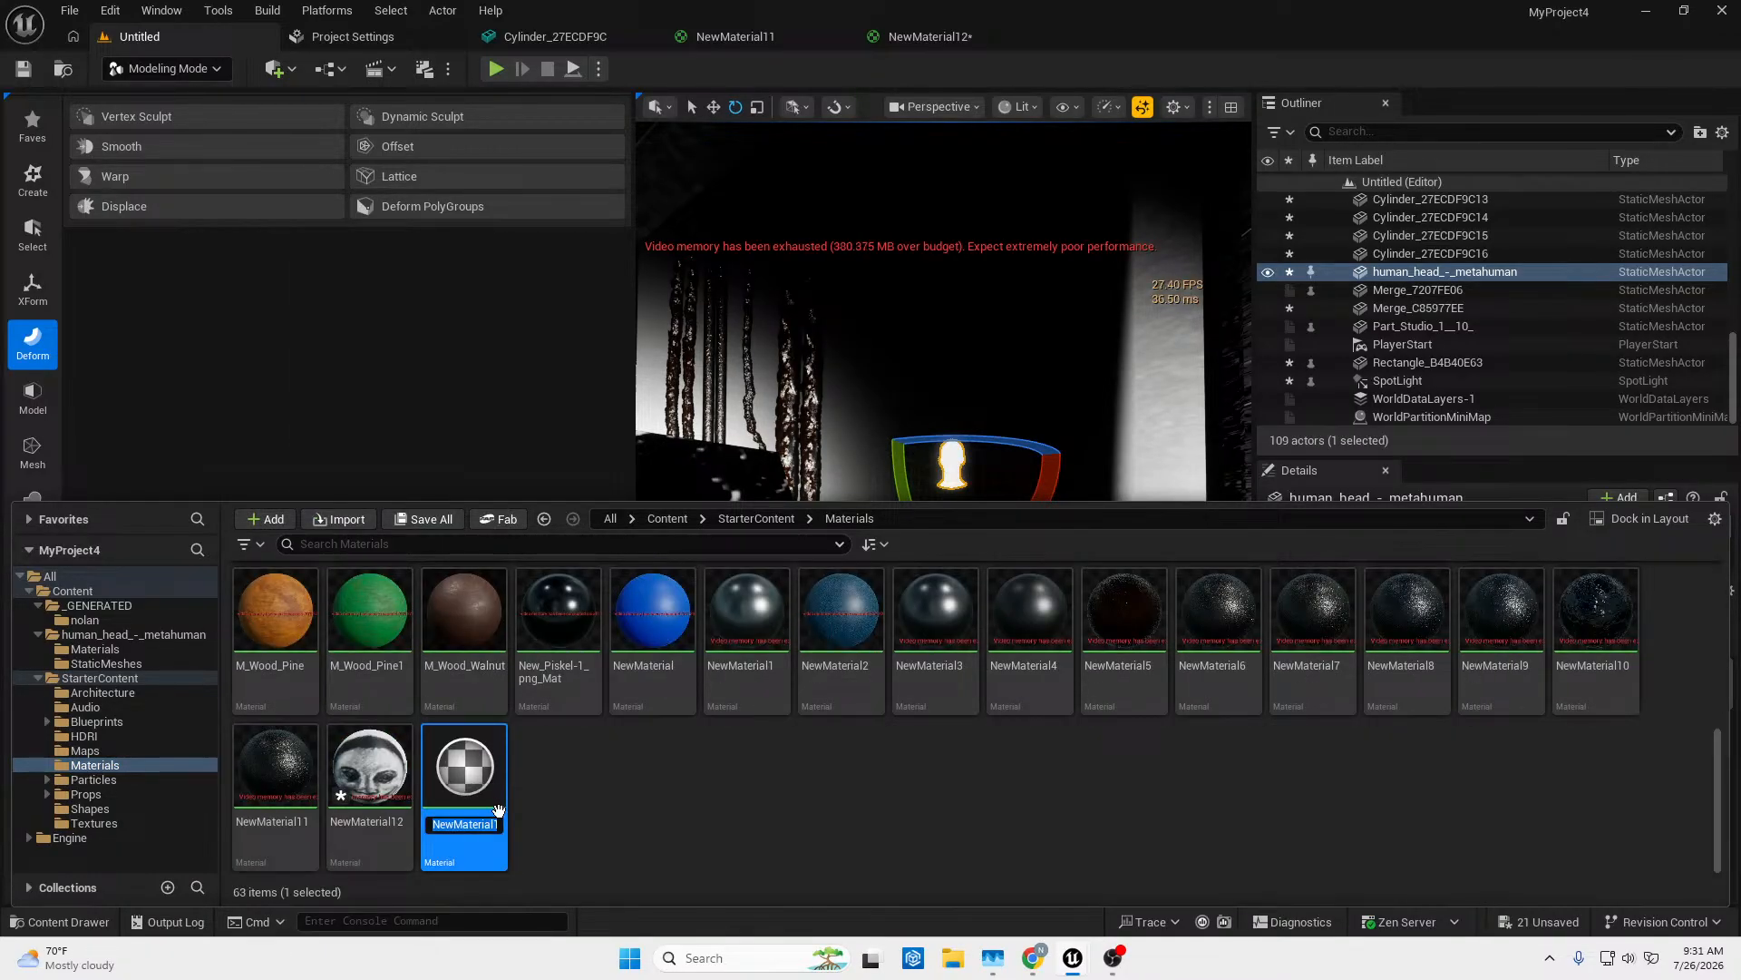
left_click(553, 795)
Open NewMaterial2 from the Materials folder to view its material graph and return to the level.
scroll(554, 795, "up", 2)
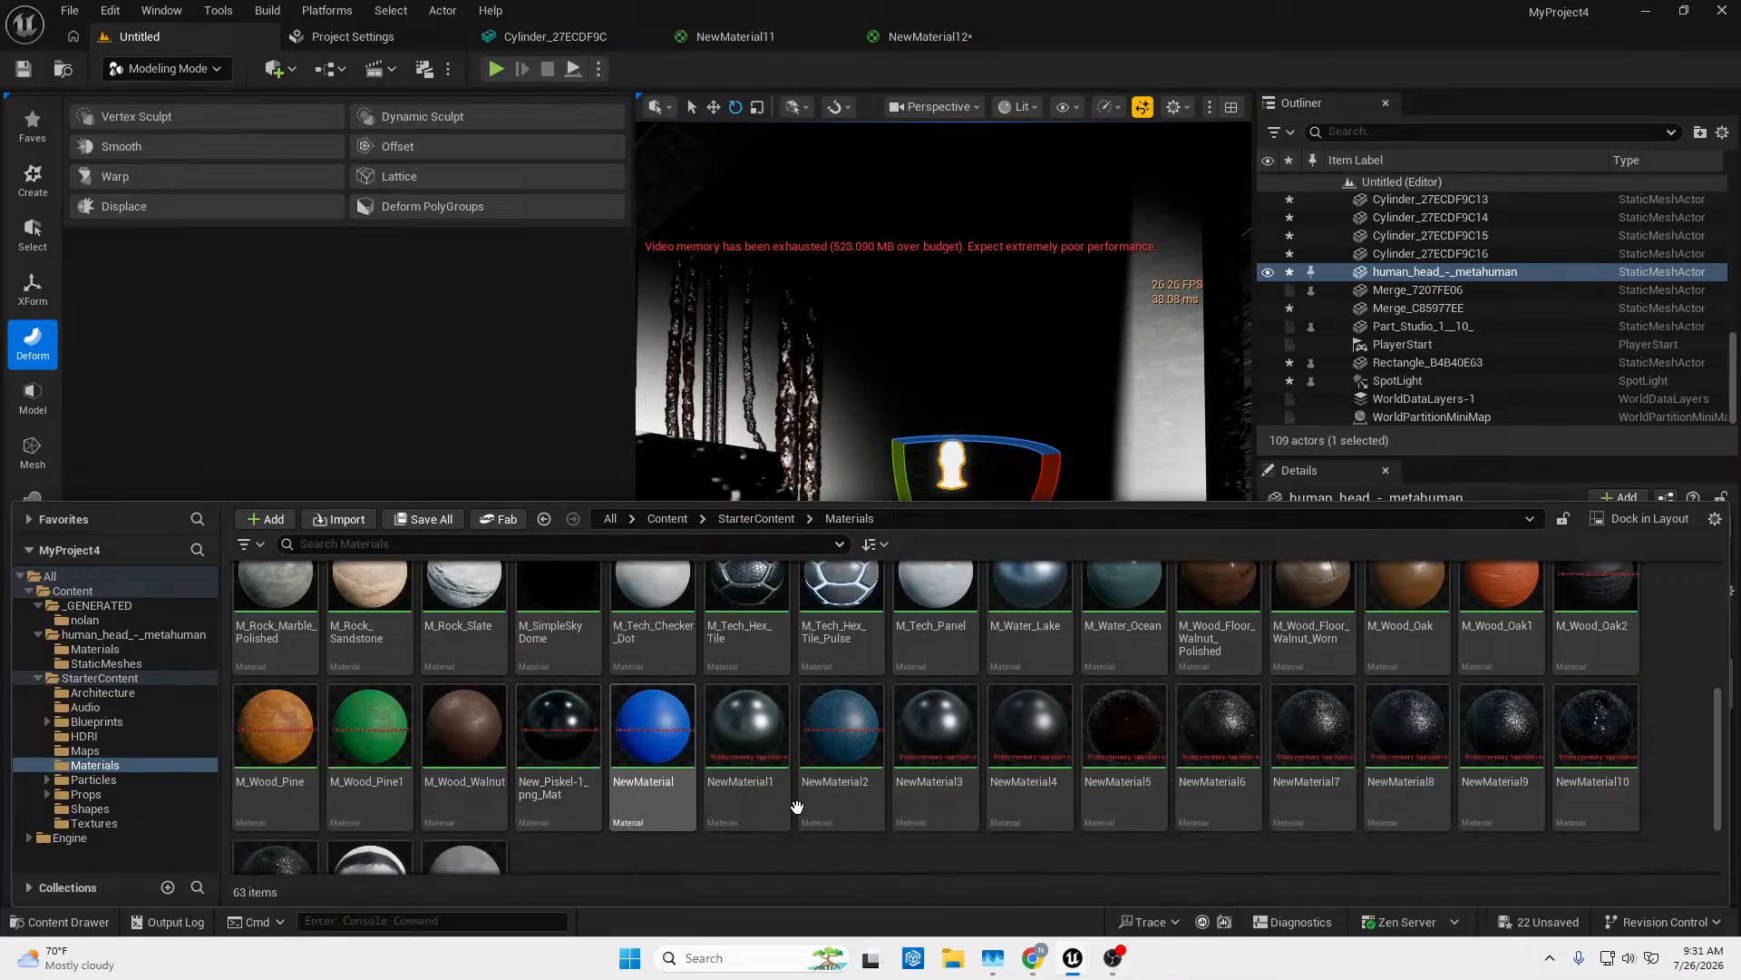
left_click(850, 729)
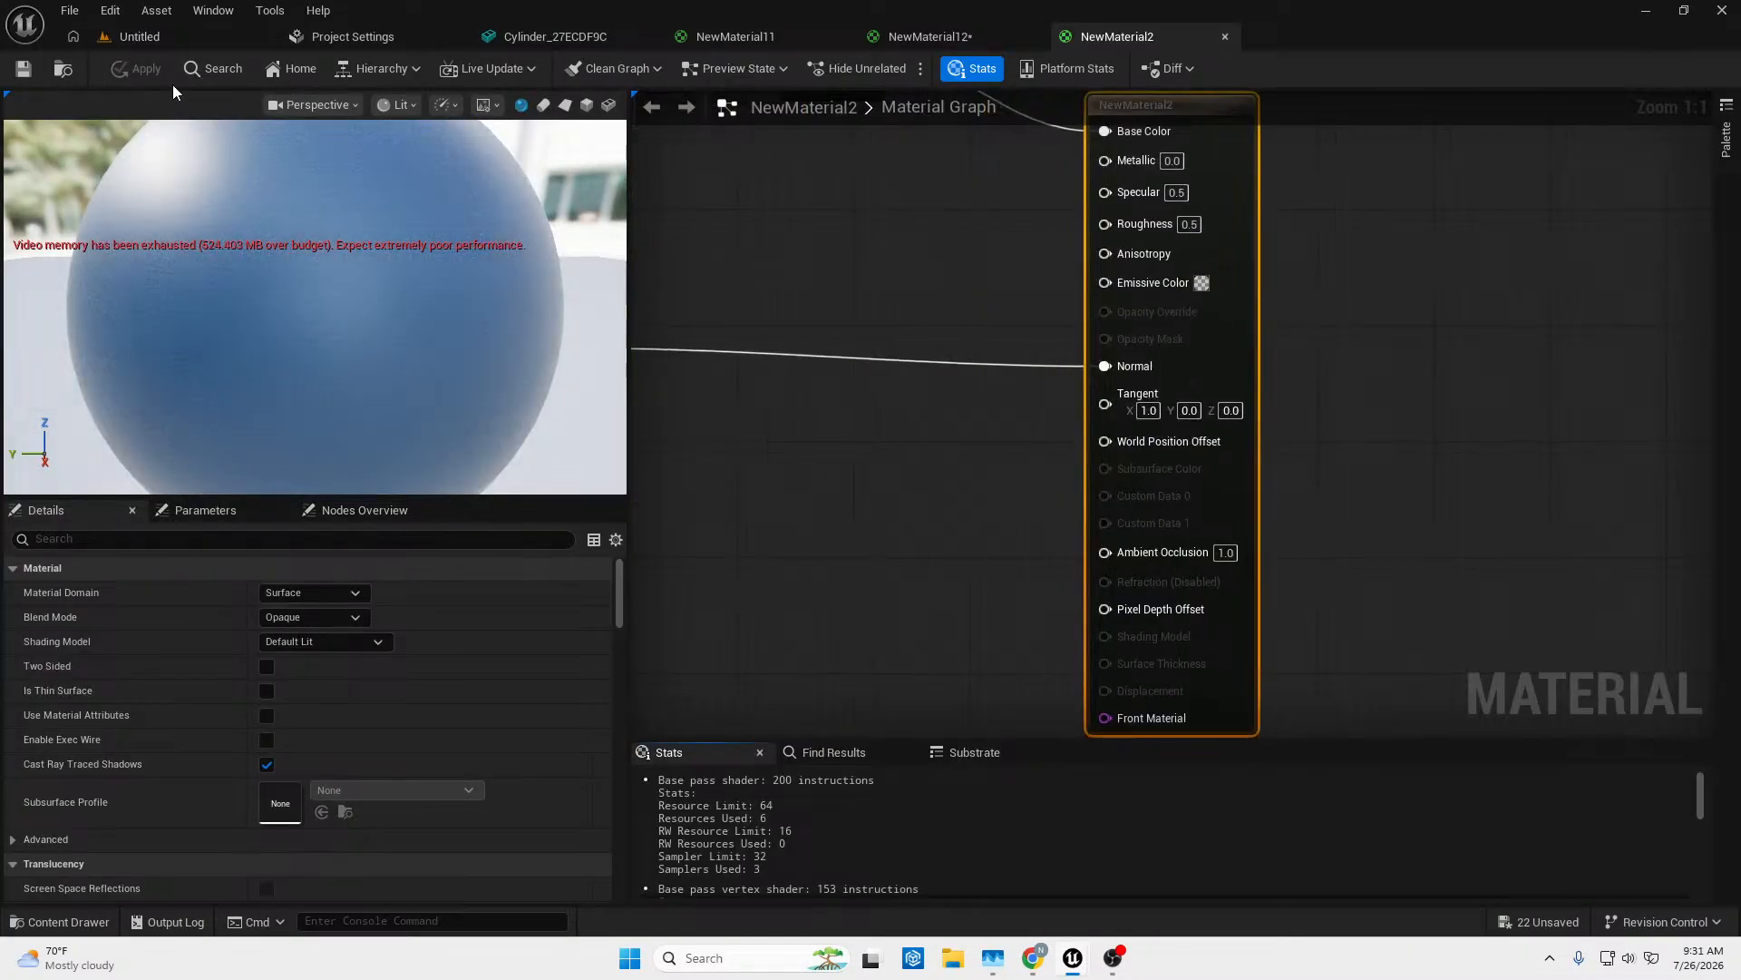
left_click(163, 36)
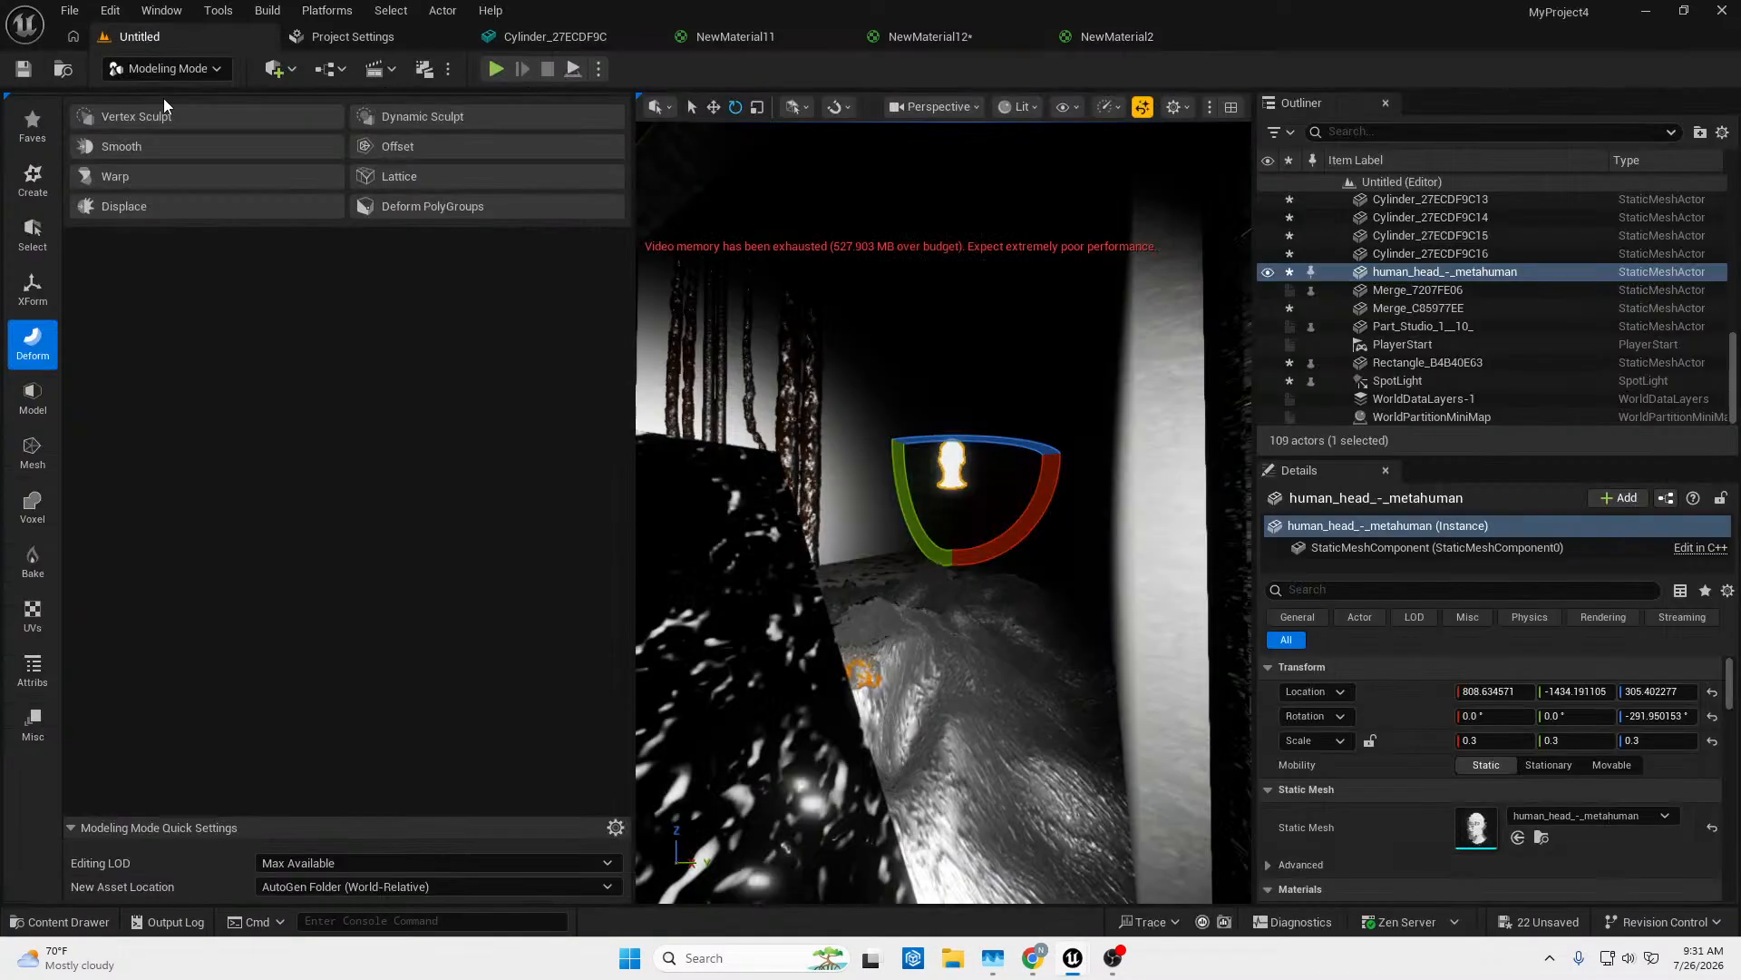
Open NewMaterial13 from the StarterContent Materials folder and review the node graphs of NewMaterial2 and NewMaterial12 for reference.
left_click(69, 921)
left_click(454, 866)
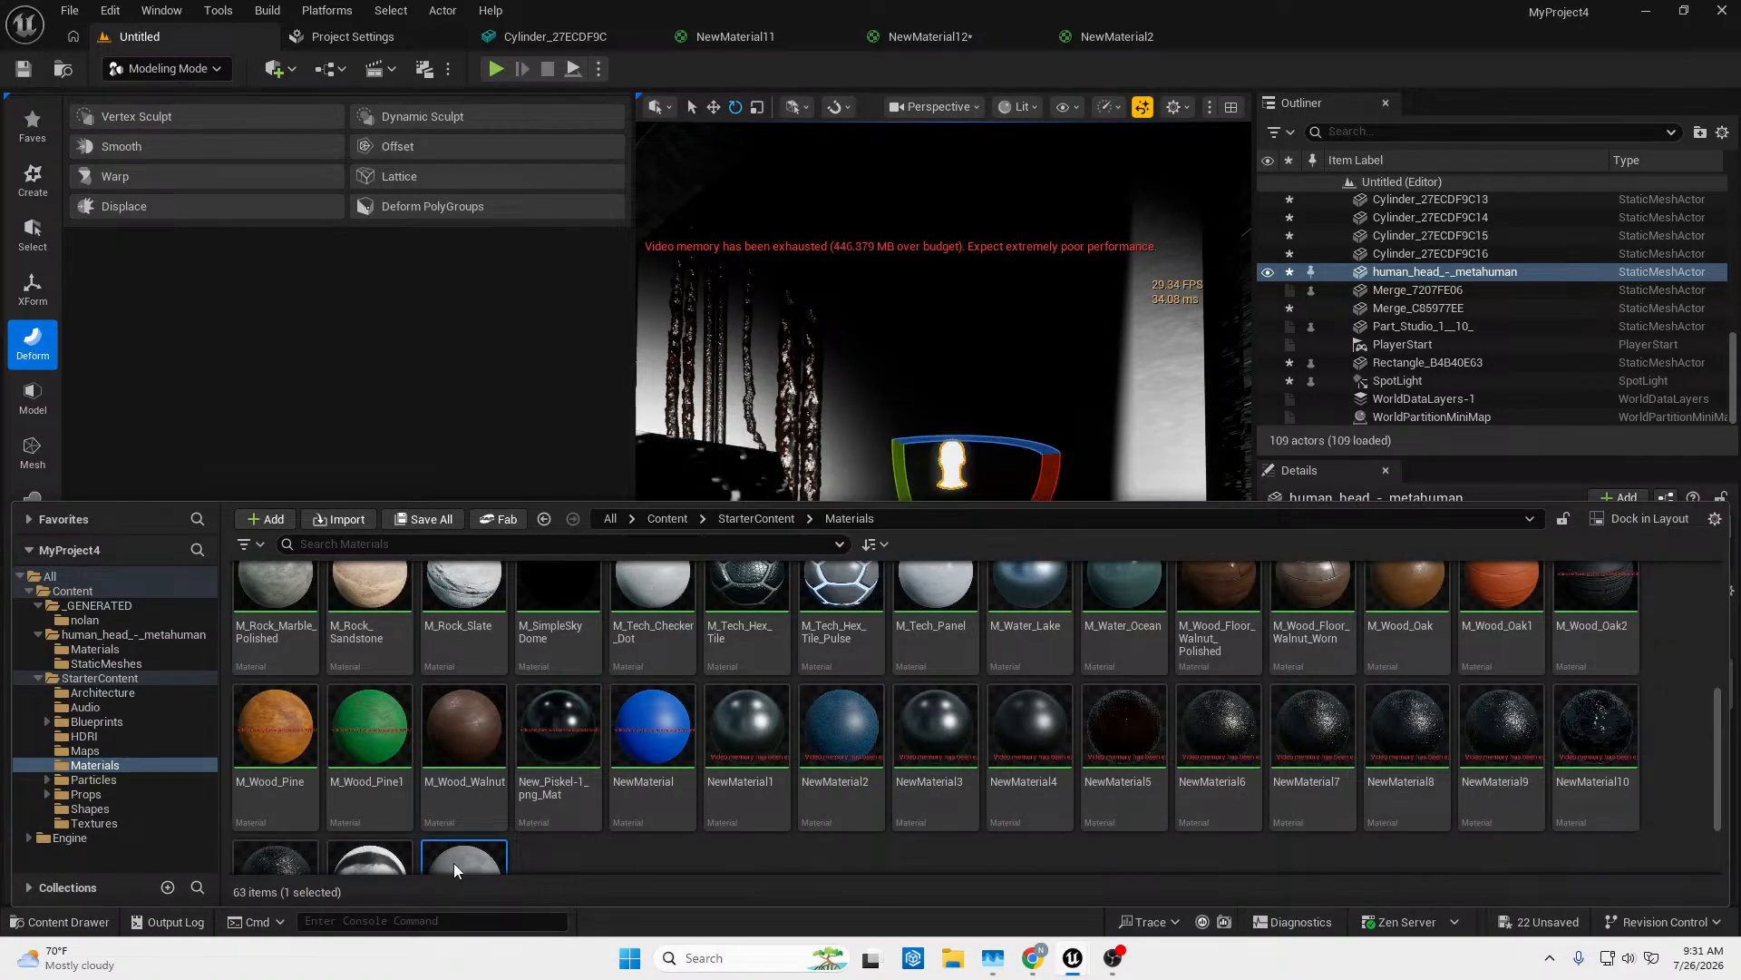
double_click(454, 863)
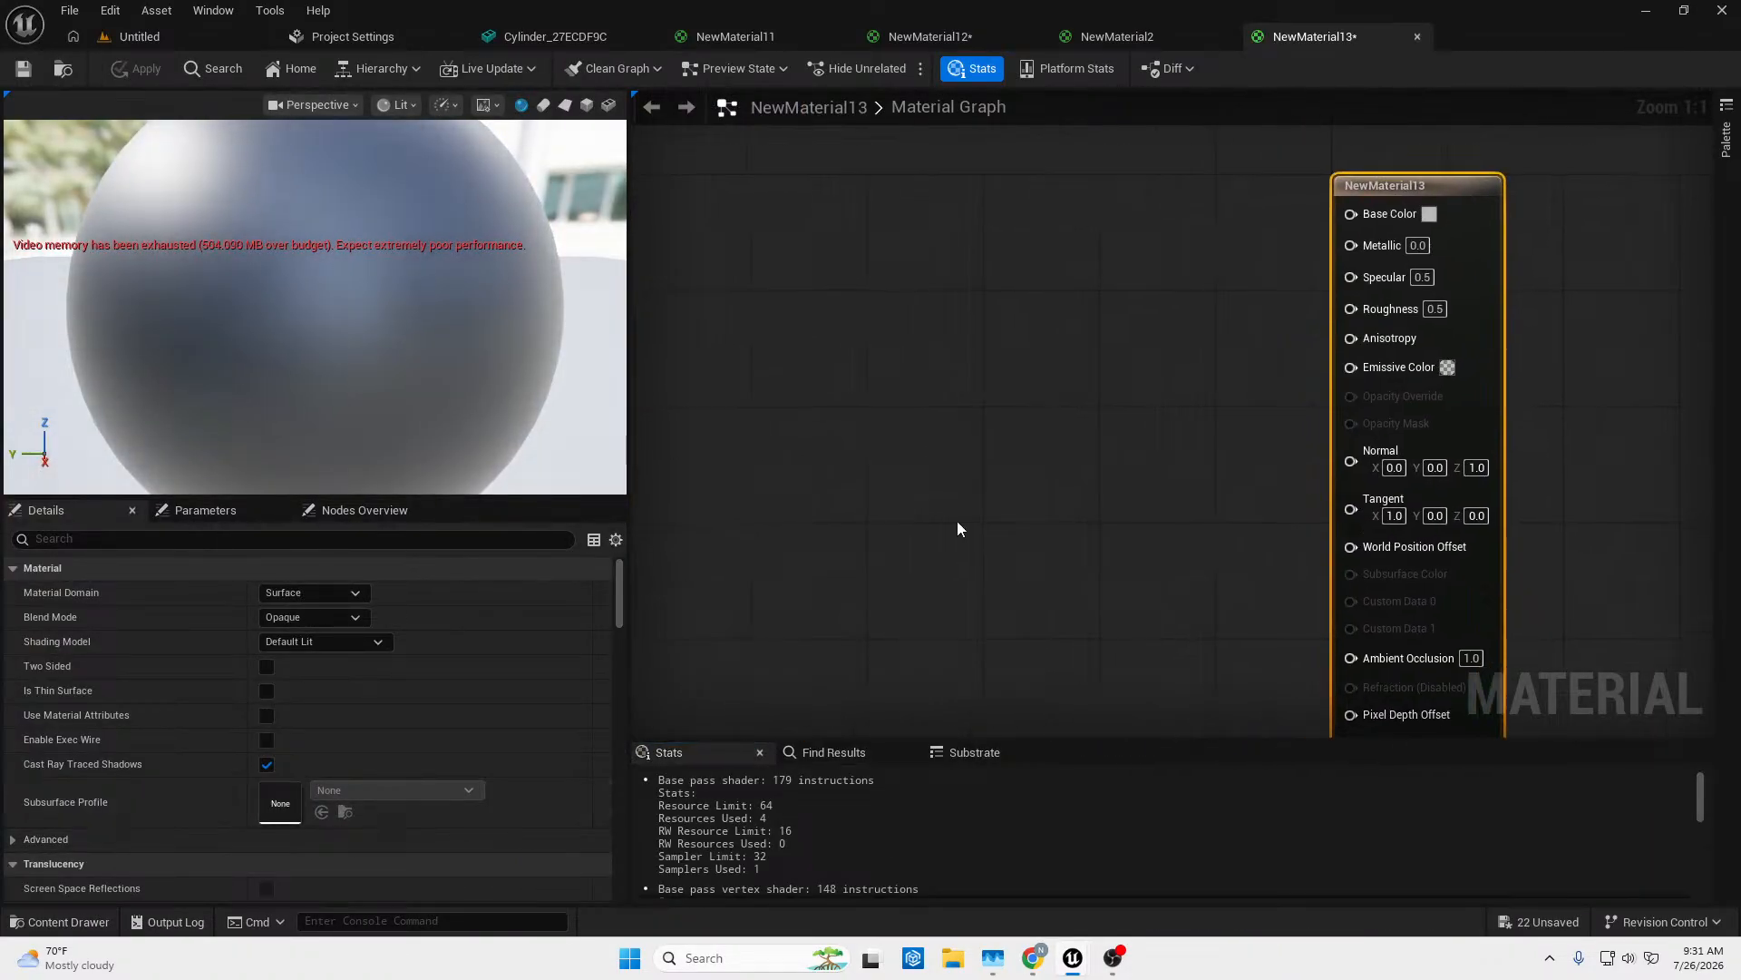
left_click(1117, 36)
right_click_drag(680, 262, 1530, 375)
right_click_drag(1102, 368, 889, 645)
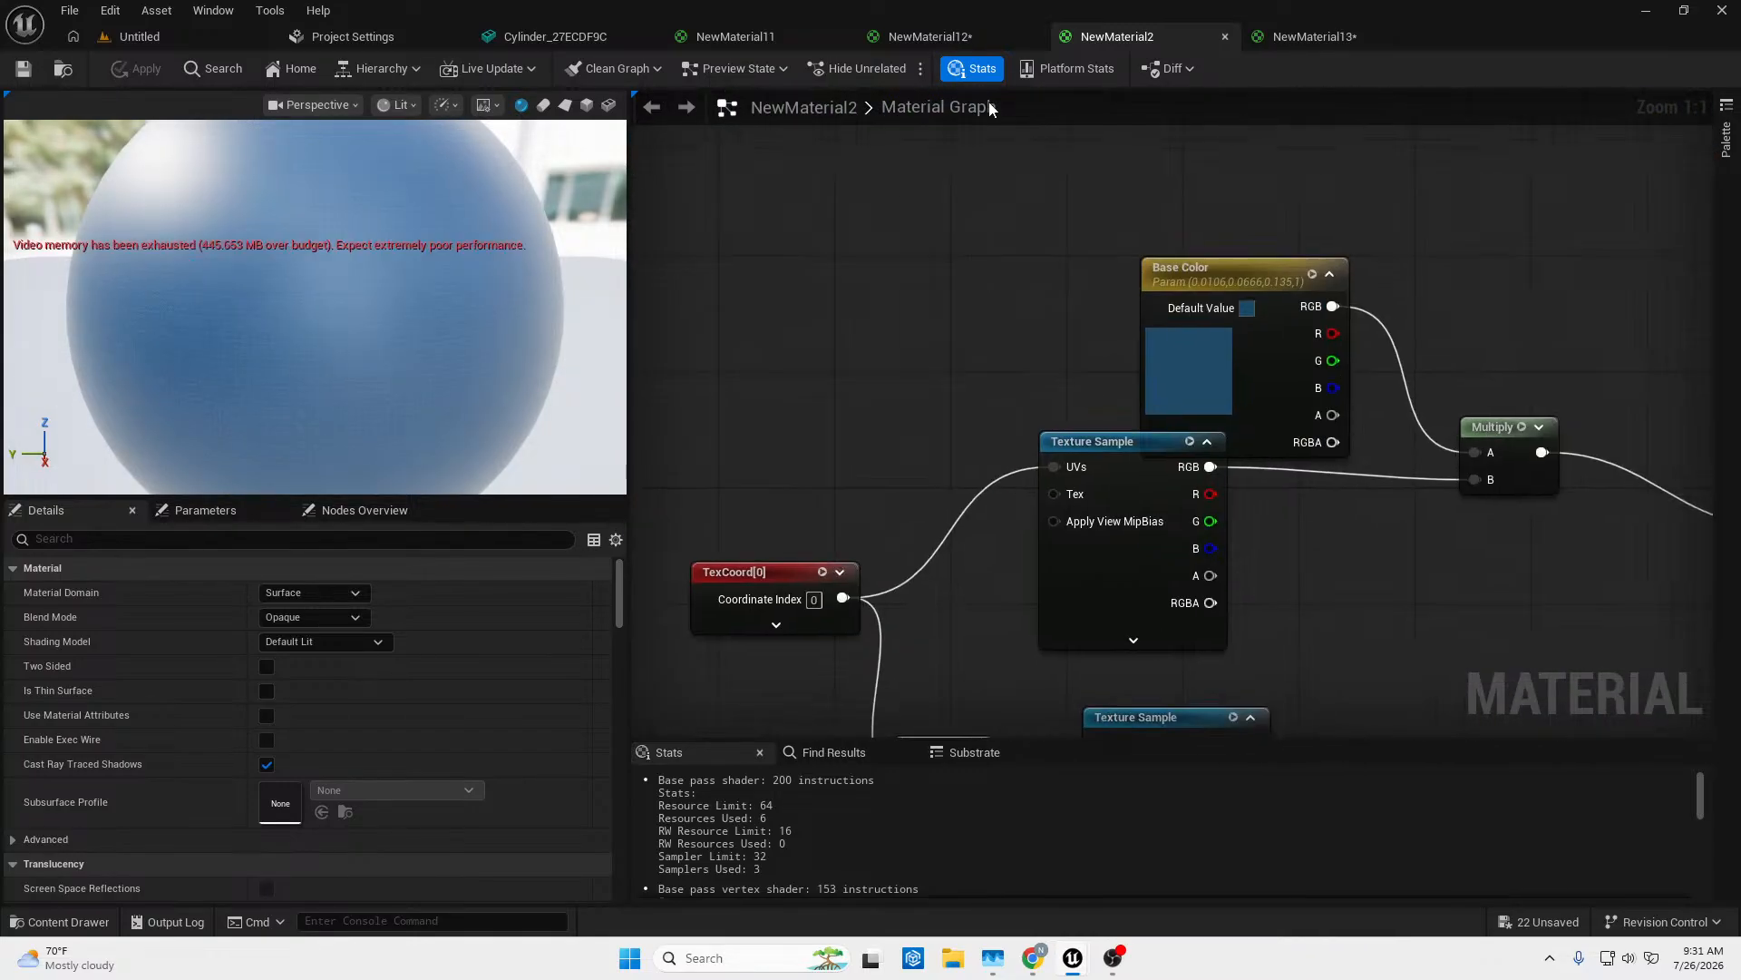
left_click(1316, 36)
right_click_drag(1007, 325, 1449, 462)
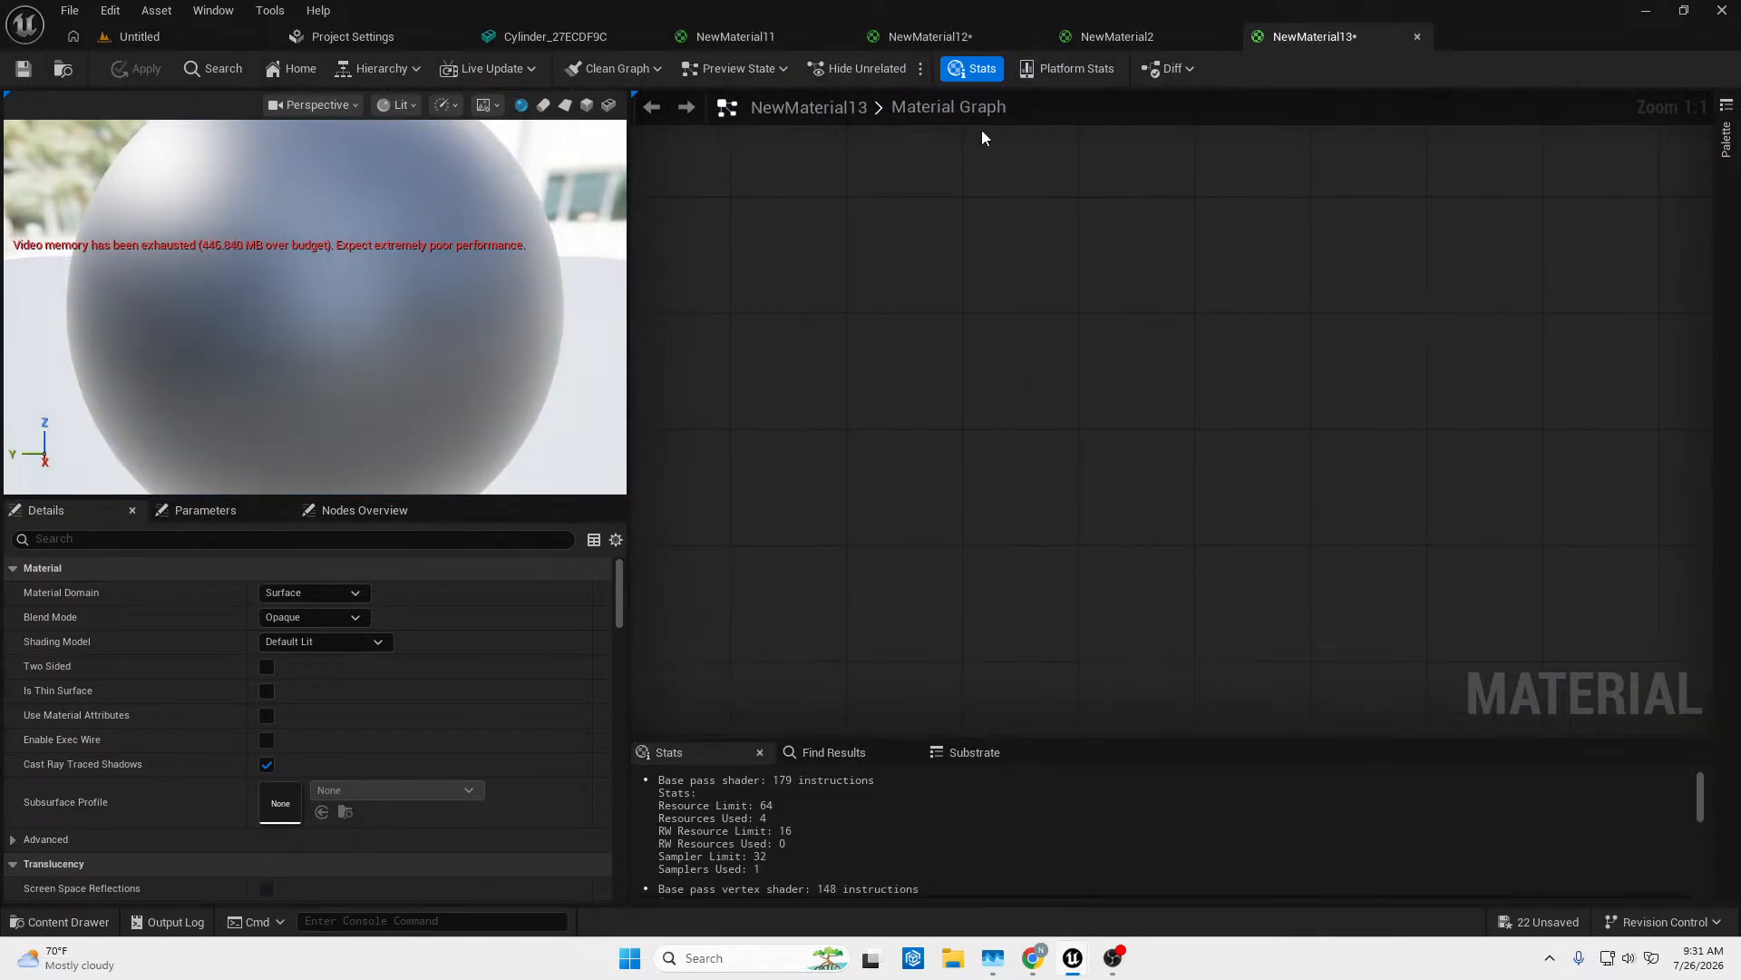
left_click(942, 40)
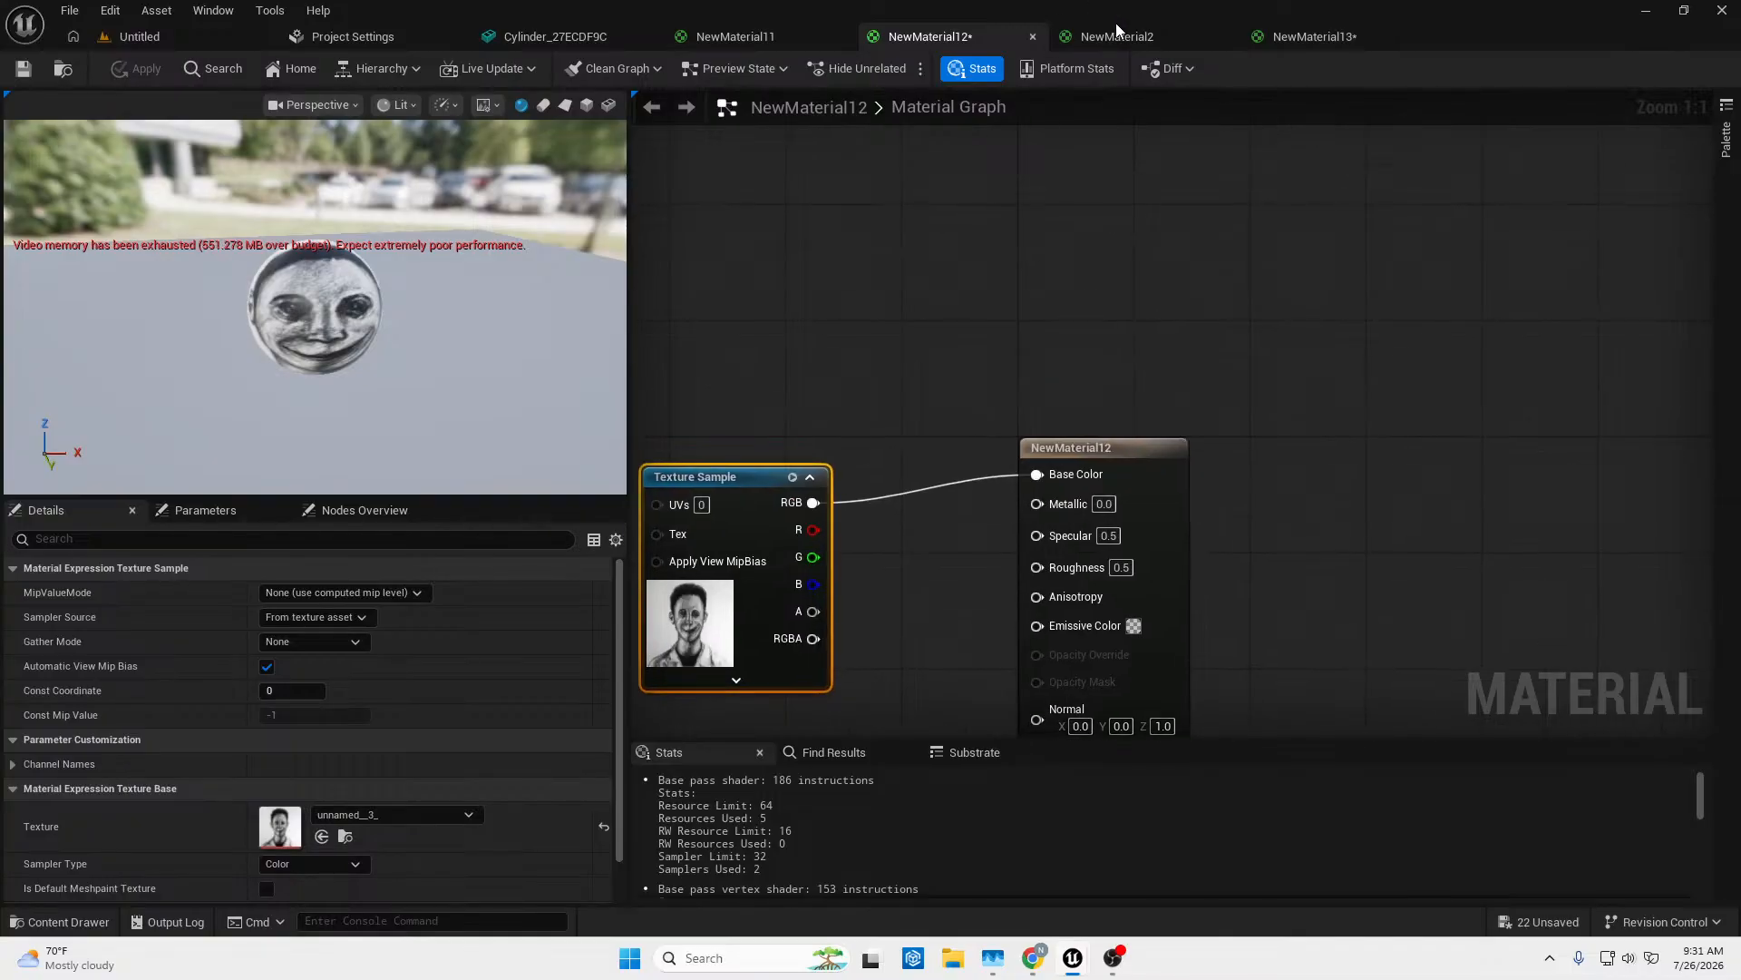
Copy the T_CobbleStone_Rough_N Texture Sample node from NewMaterial2 and paste it into NewMaterial13's graph.
left_click(1117, 36)
right_click_drag(1009, 477, 847, 244)
right_click_drag(989, 428, 1109, 286)
left_click(1269, 232)
left_click(1145, 392)
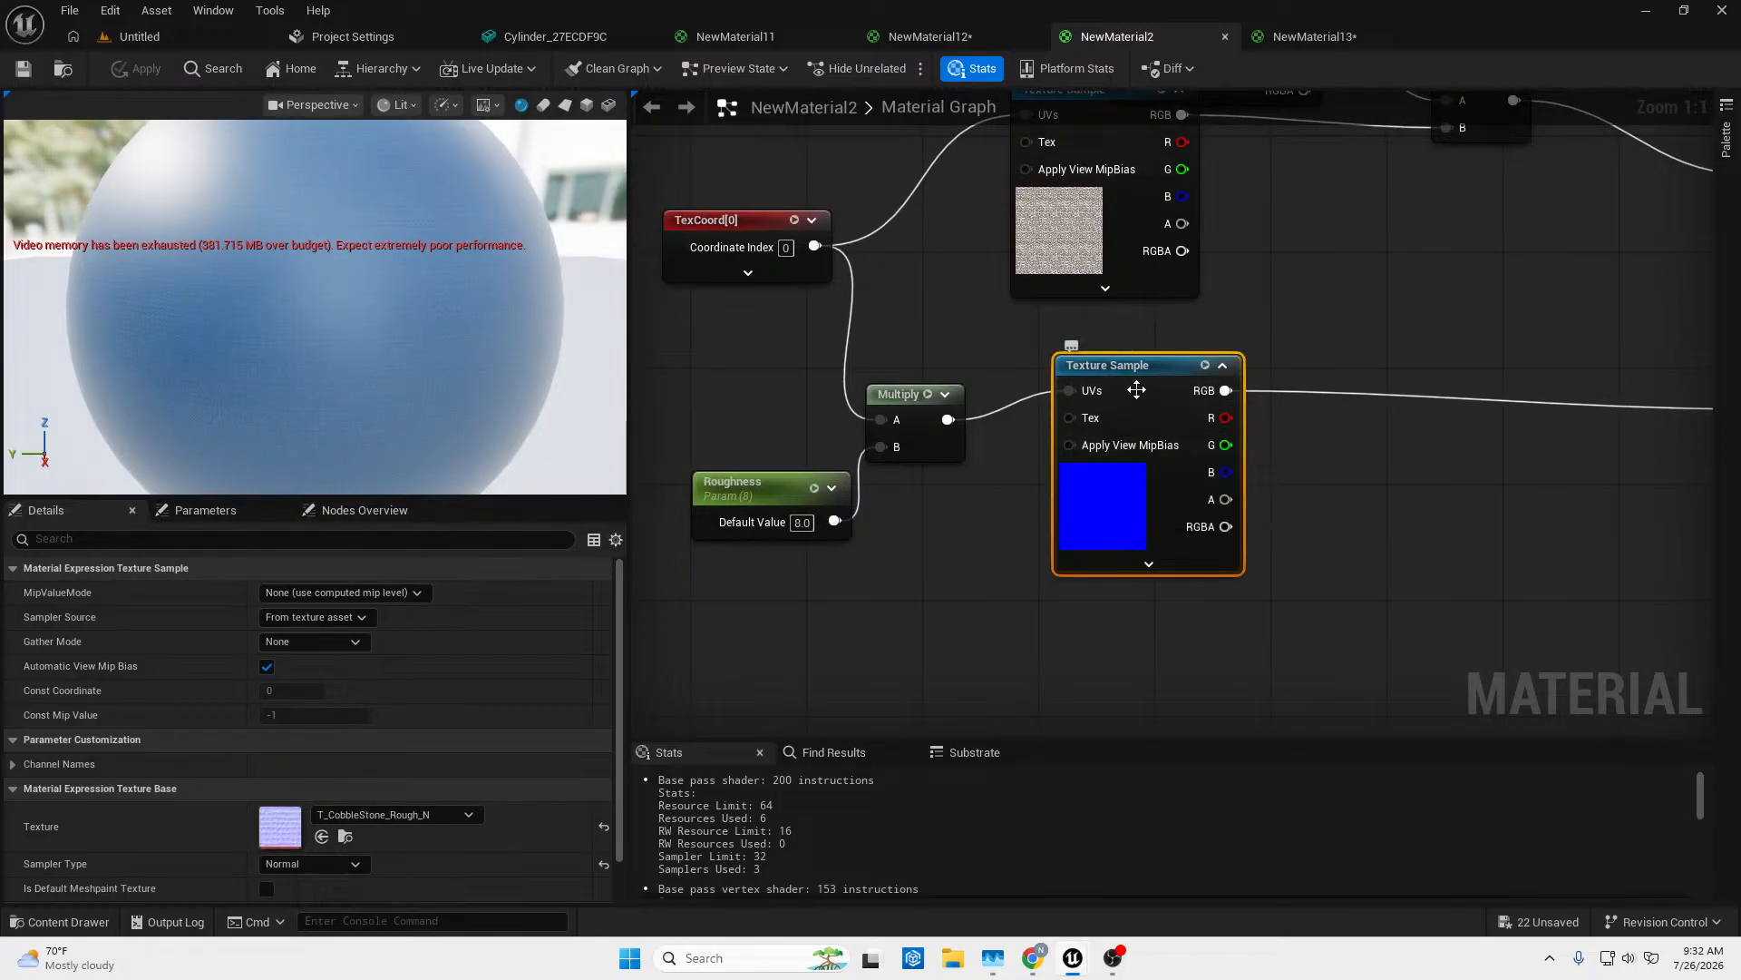
right_click_drag(1085, 295, 1097, 640)
left_click(1308, 36)
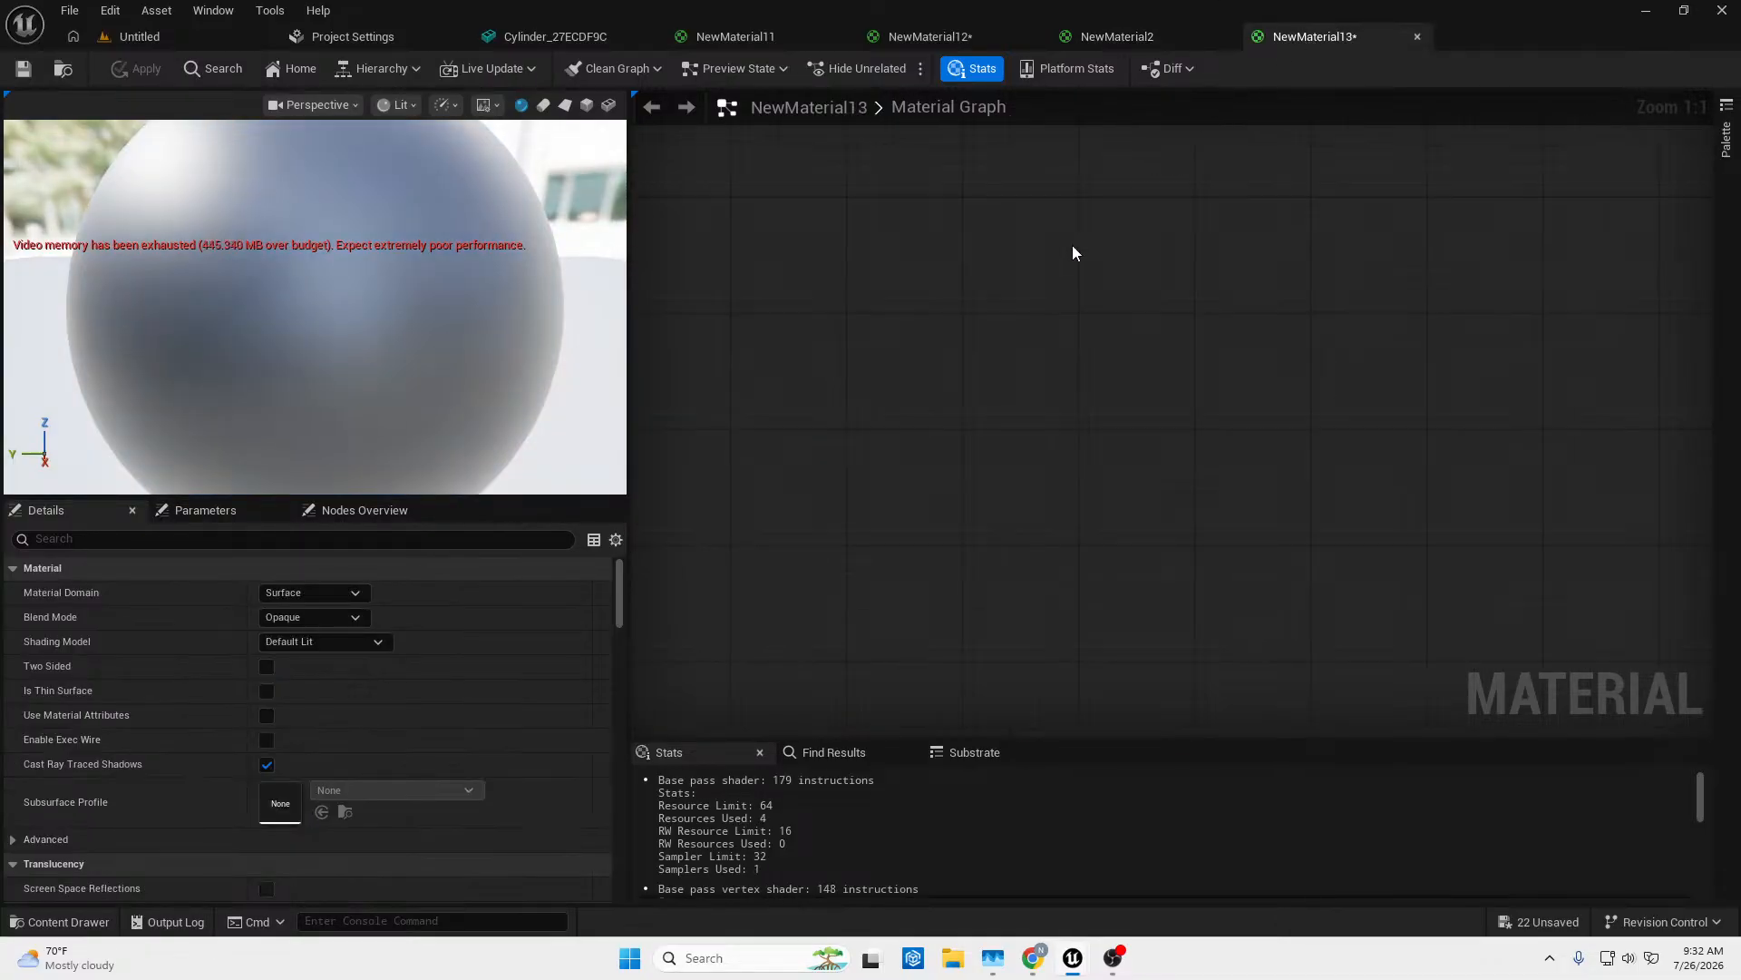
right_click_drag(1071, 386, 639, 542)
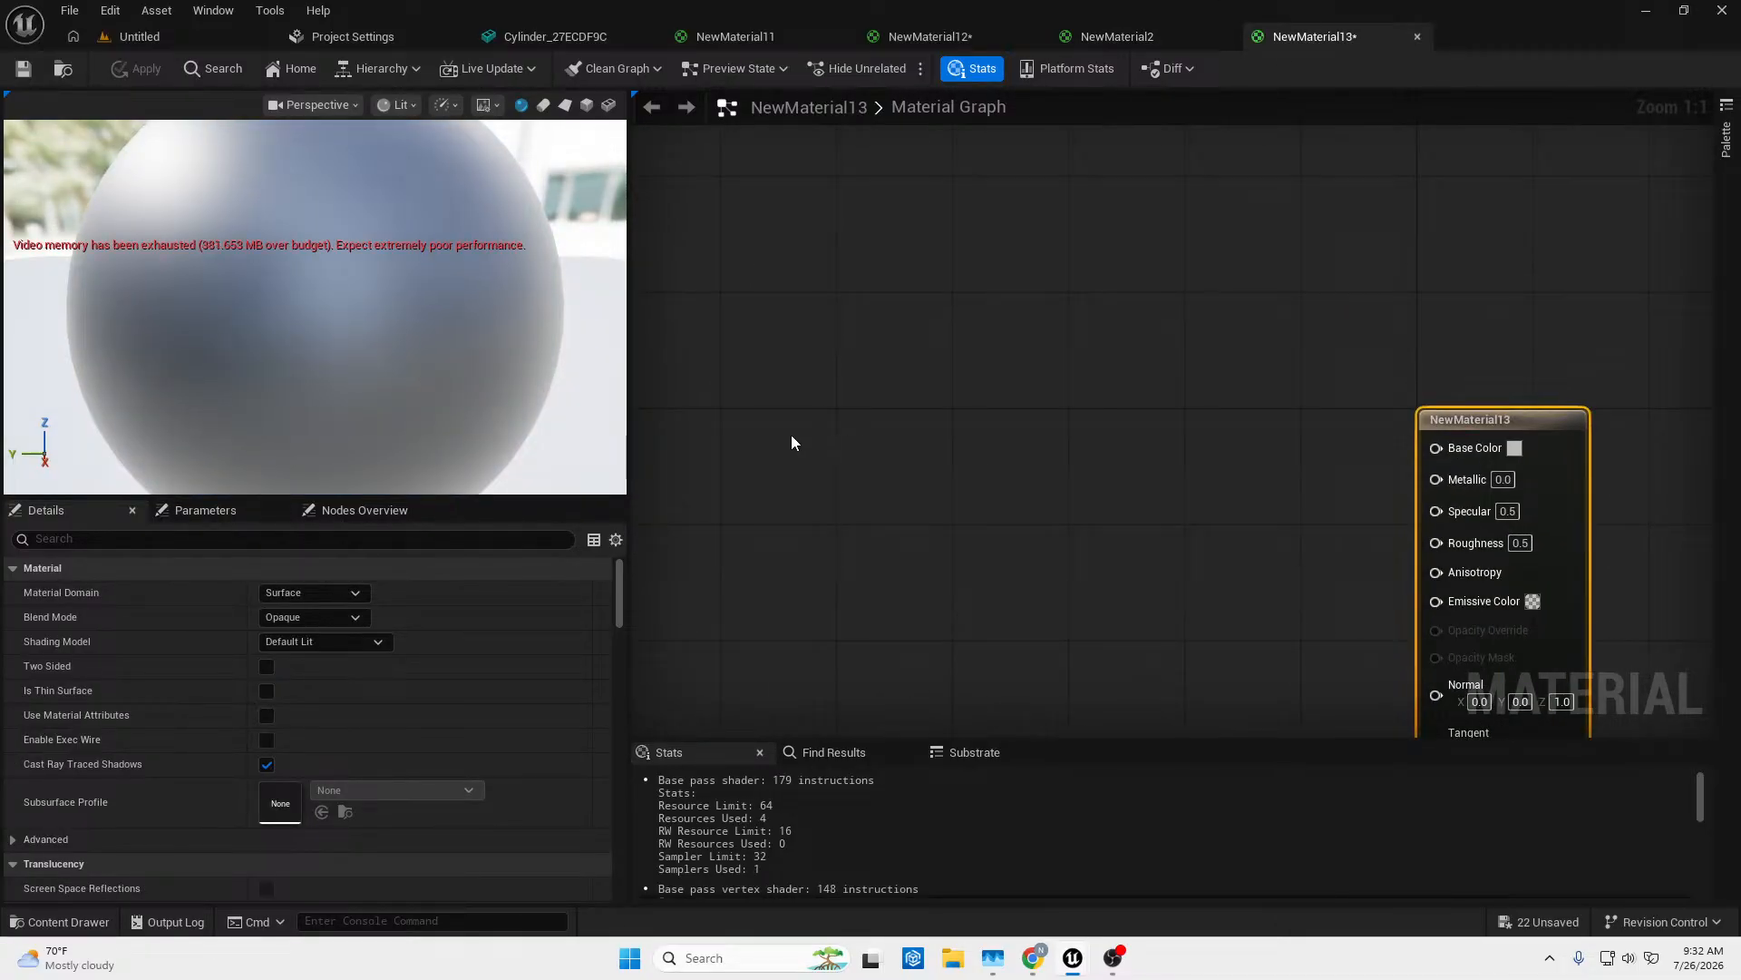
key("ctrl+v")
Connect the Texture Sample's RGB output to NewMaterial13's Normal input and move the sample node lower in the graph.
left_click_drag(950, 459, 1438, 595)
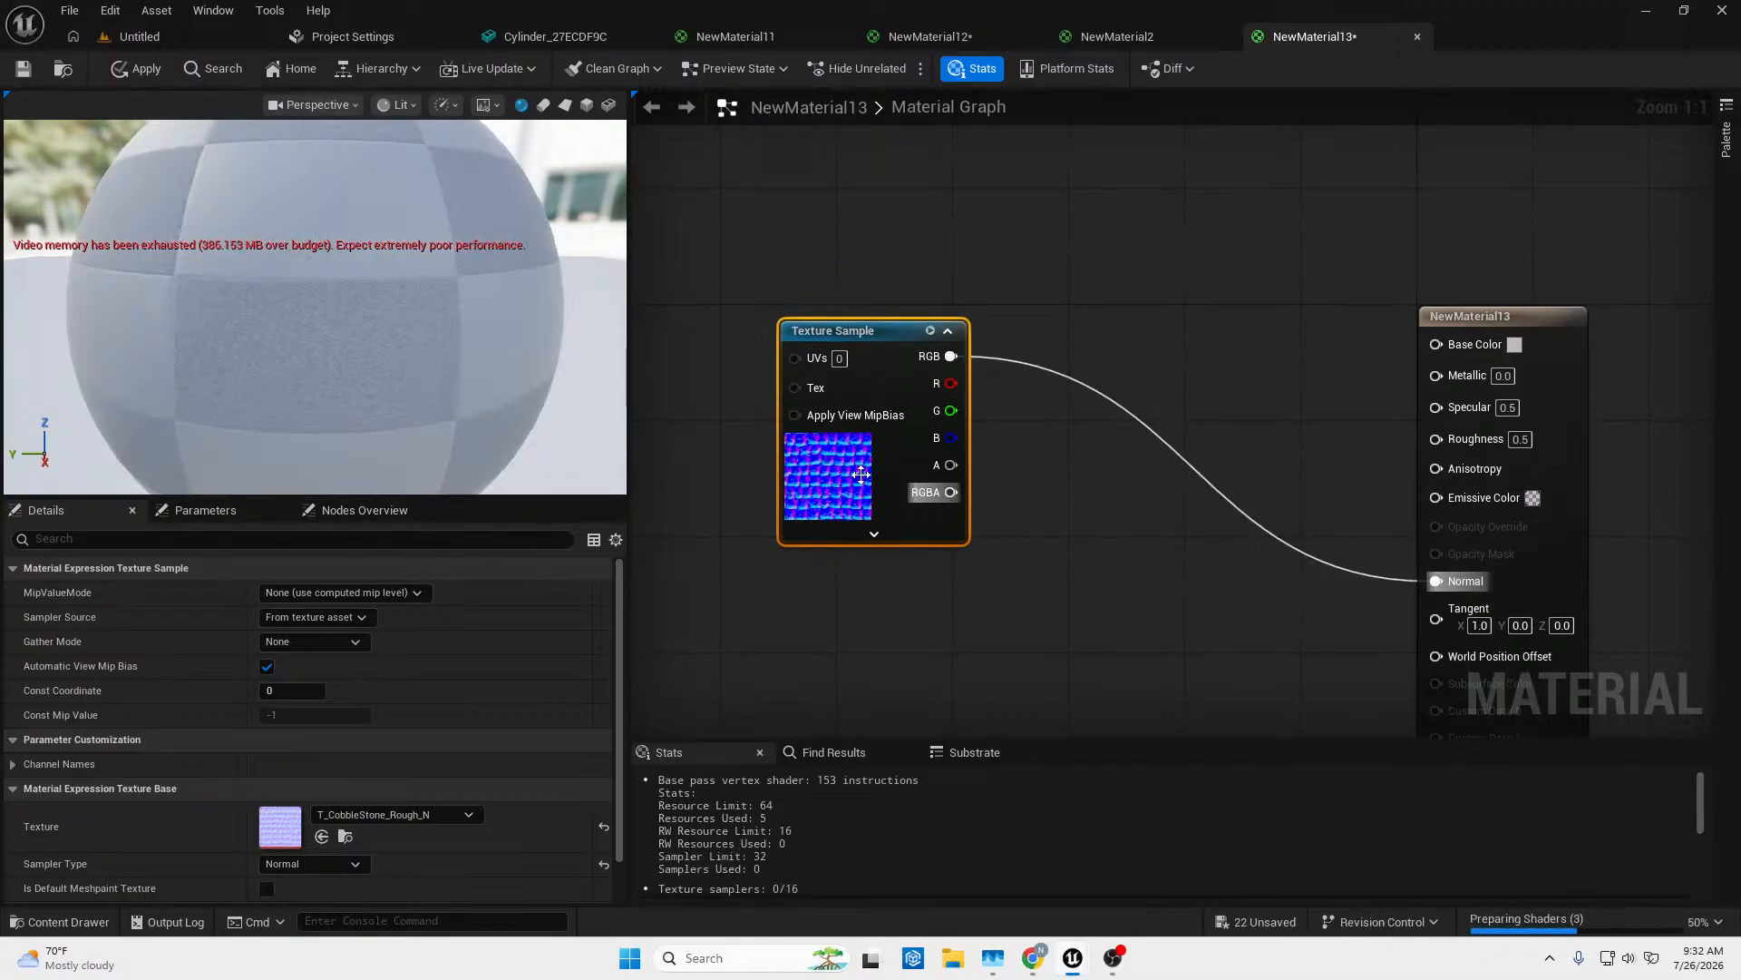
left_click_drag(879, 404, 909, 520)
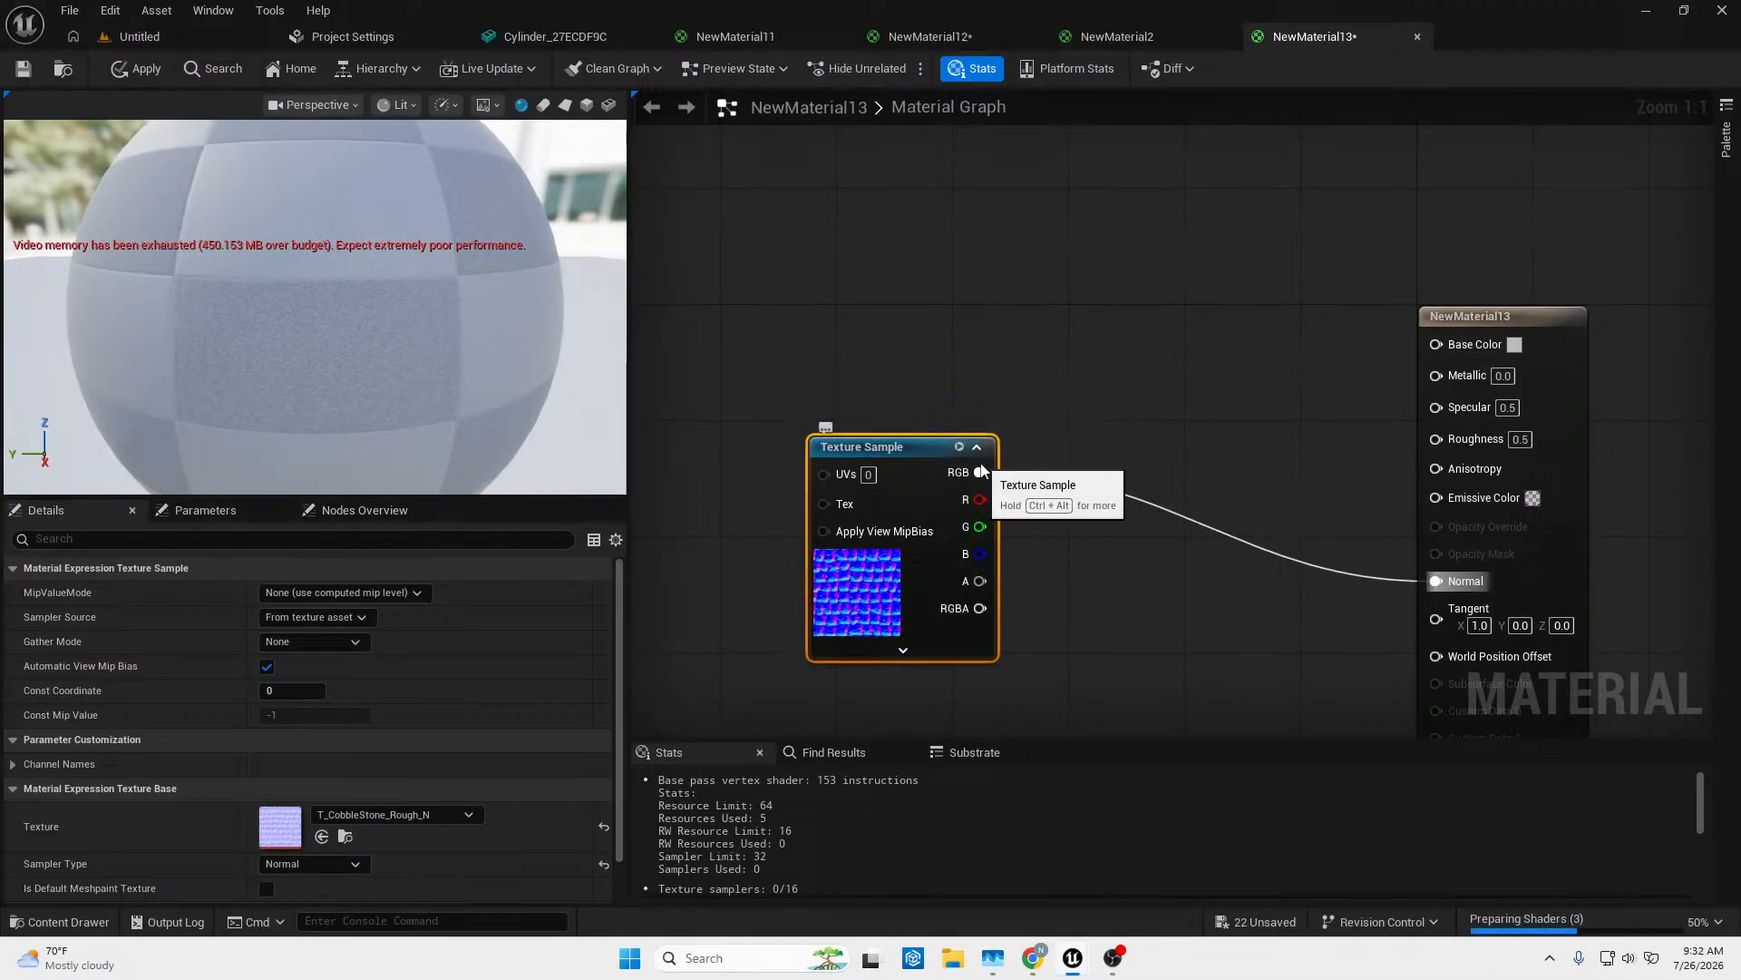
mouse_move(980, 472)
left_mouse_down()
mouse_move(1007, 470)
mouse_move(1009, 488)
mouse_move(1088, 399)
mouse_move(1135, 626)
mouse_move(1192, 574)
mouse_move(998, 471)
left_mouse_up()
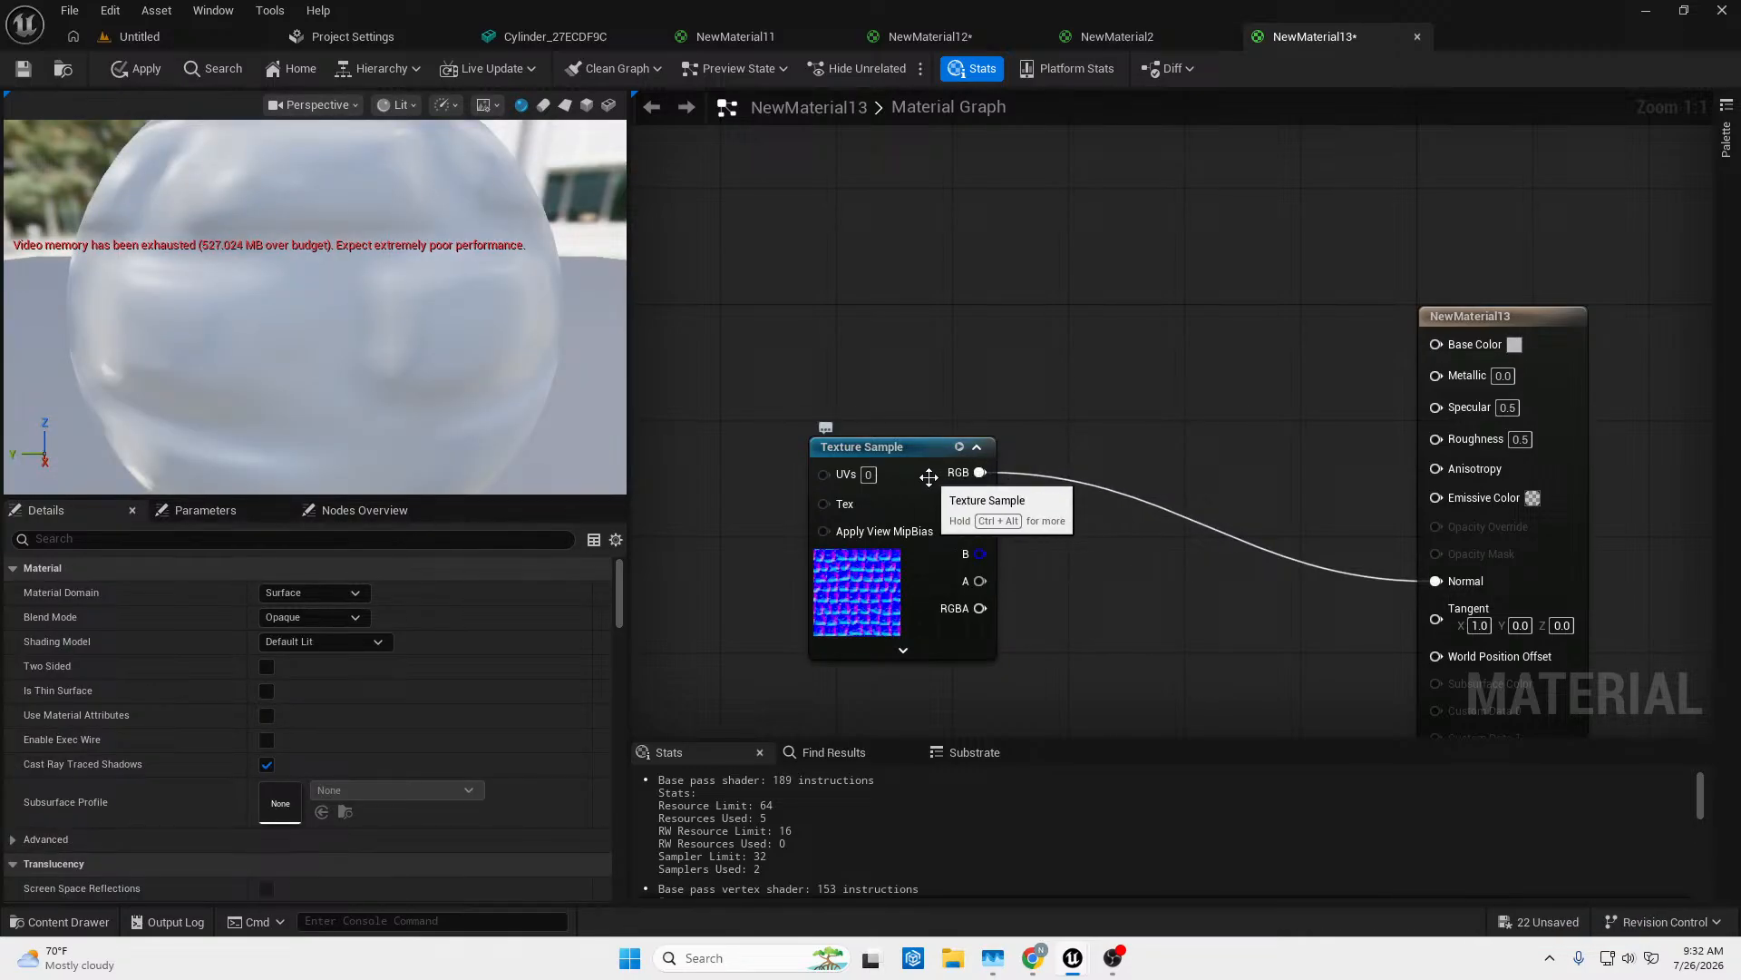
left_click_drag(906, 481, 748, 459)
Add a TextureCoordinate node and connect its output to the Texture Sample's UVs input.
right_click(747, 402)
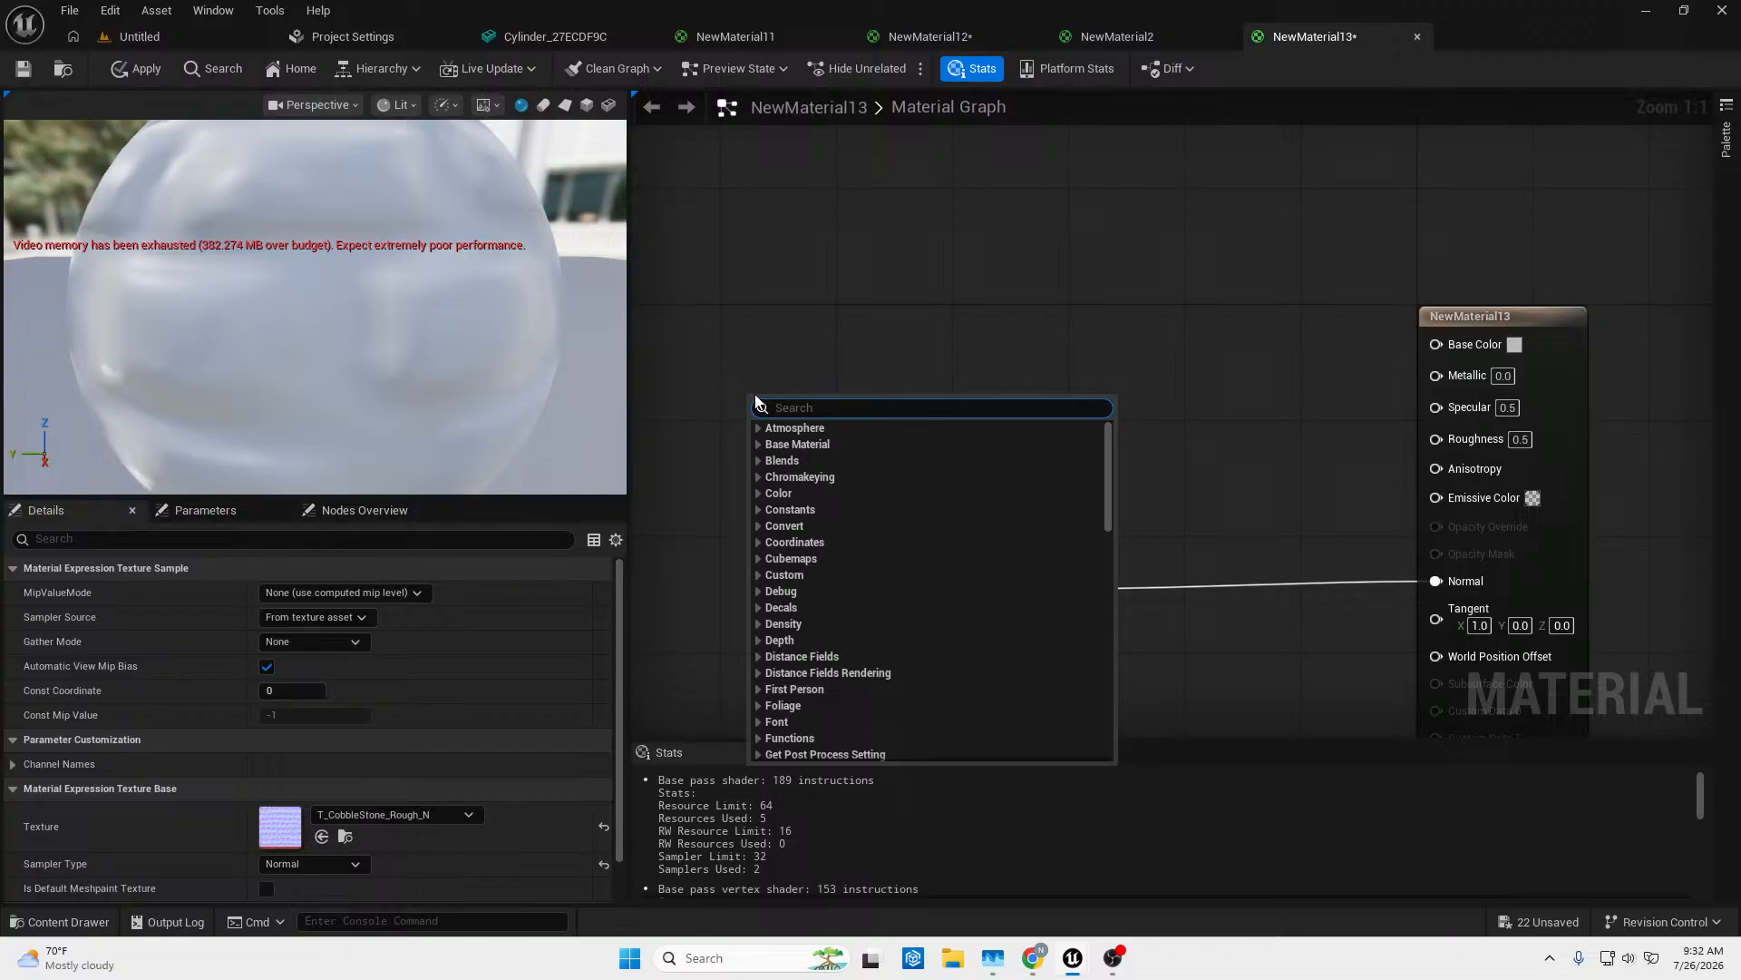
type("tex")
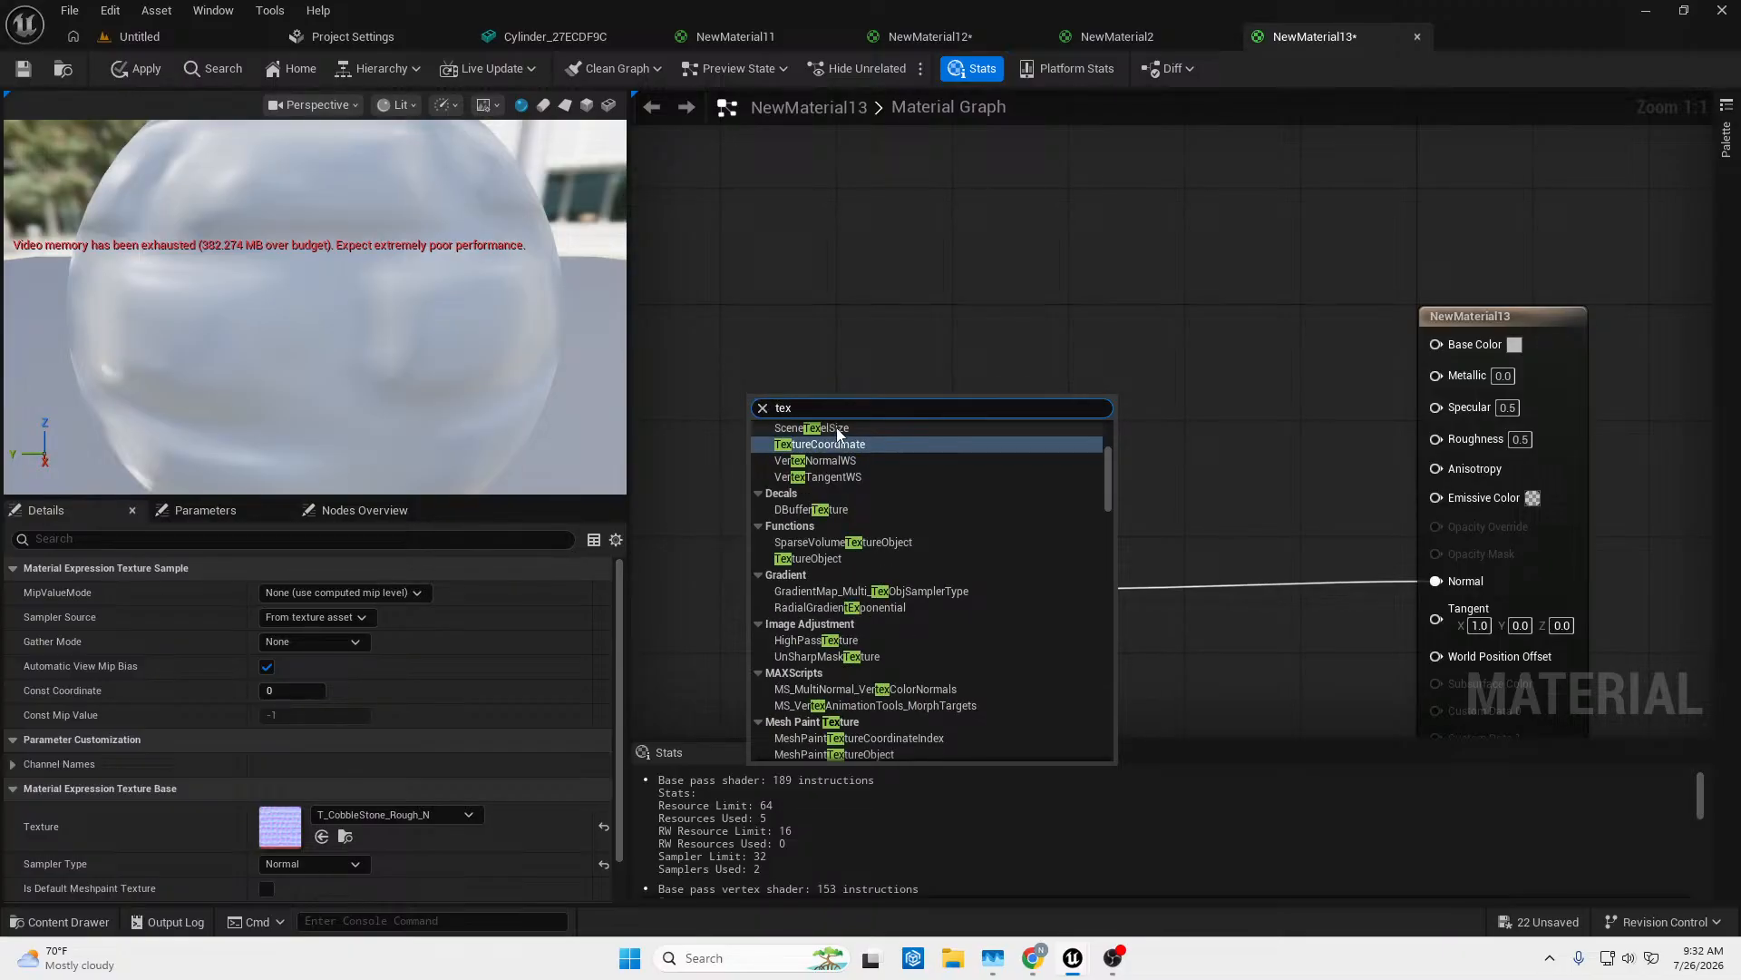
left_click(838, 443)
right_click_drag(869, 405, 918, 352)
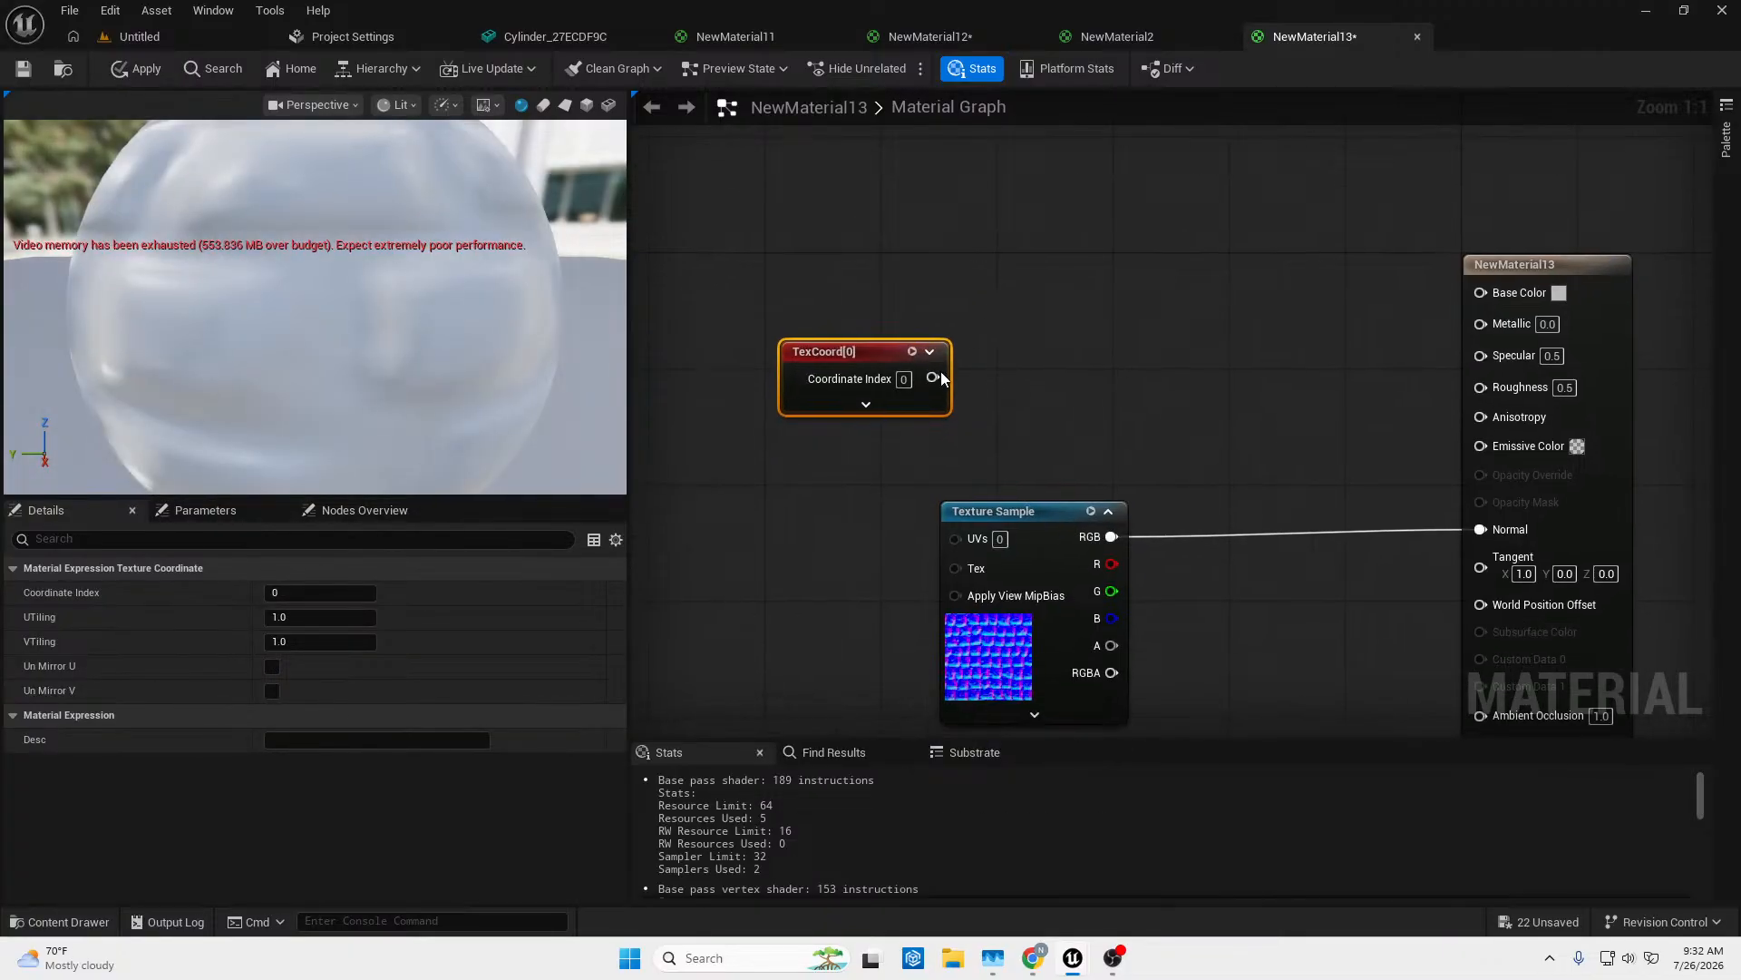
left_click_drag(933, 377, 955, 538)
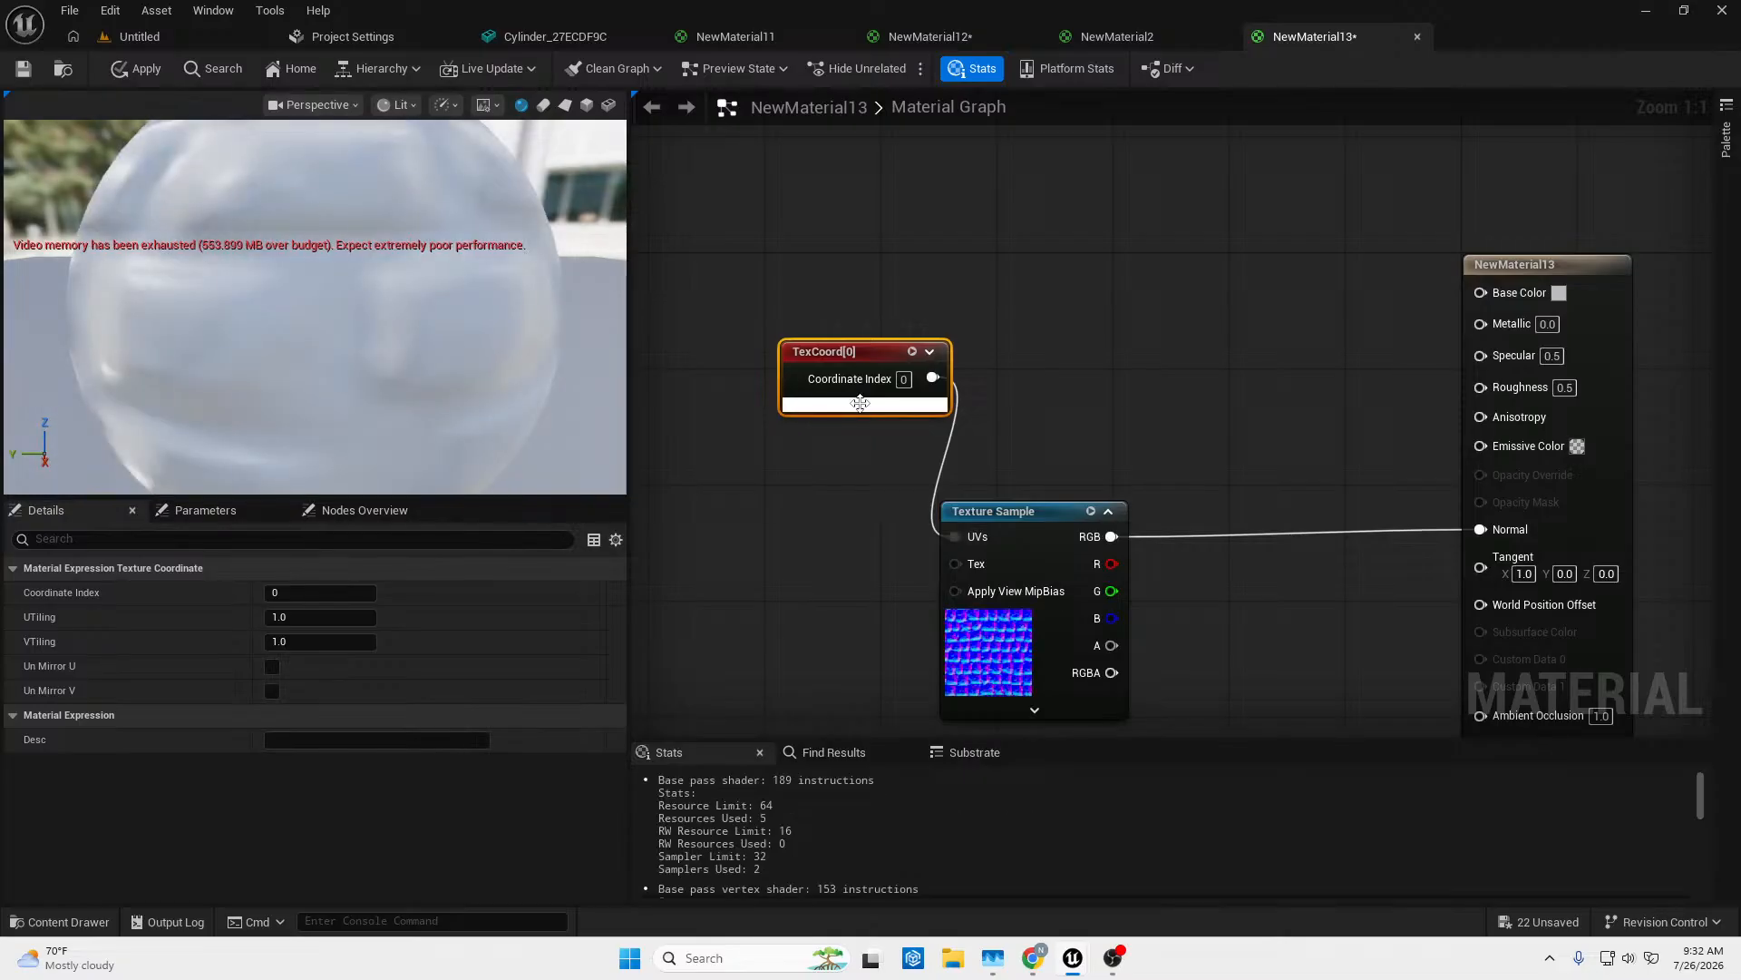
Set the TexCoord node's UTiling and VTiling to 1000 and check the pattern closely on the preview sphere.
left_click(860, 403)
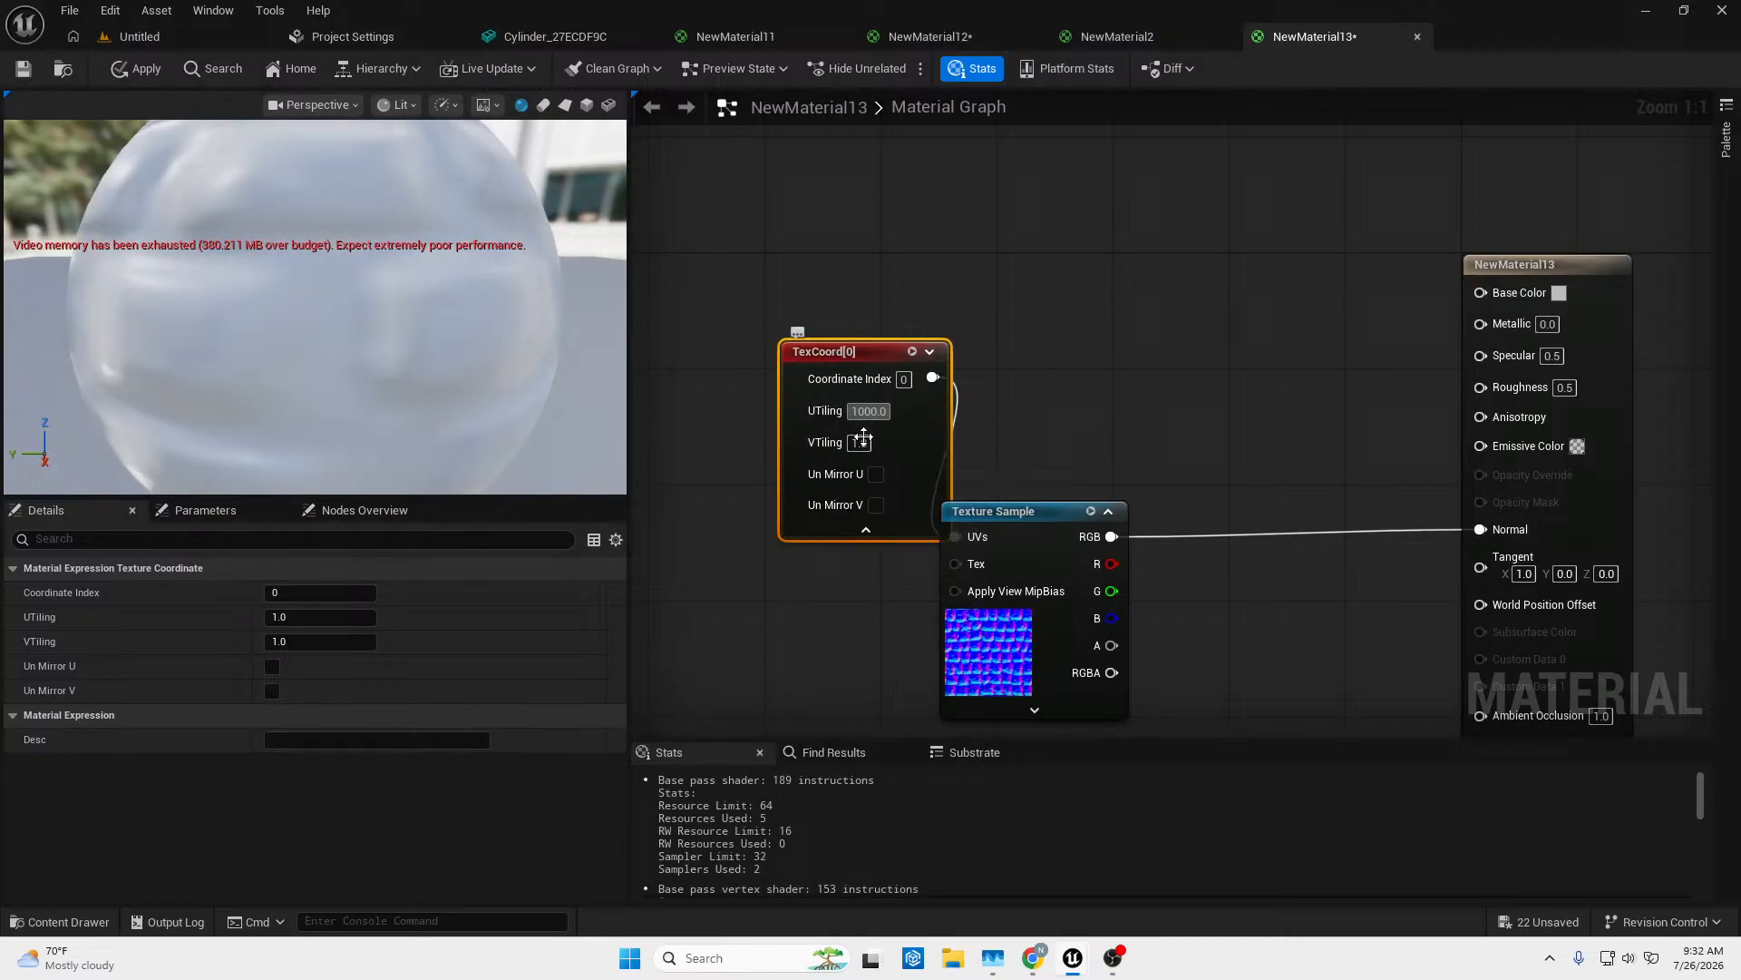
key("Tab")
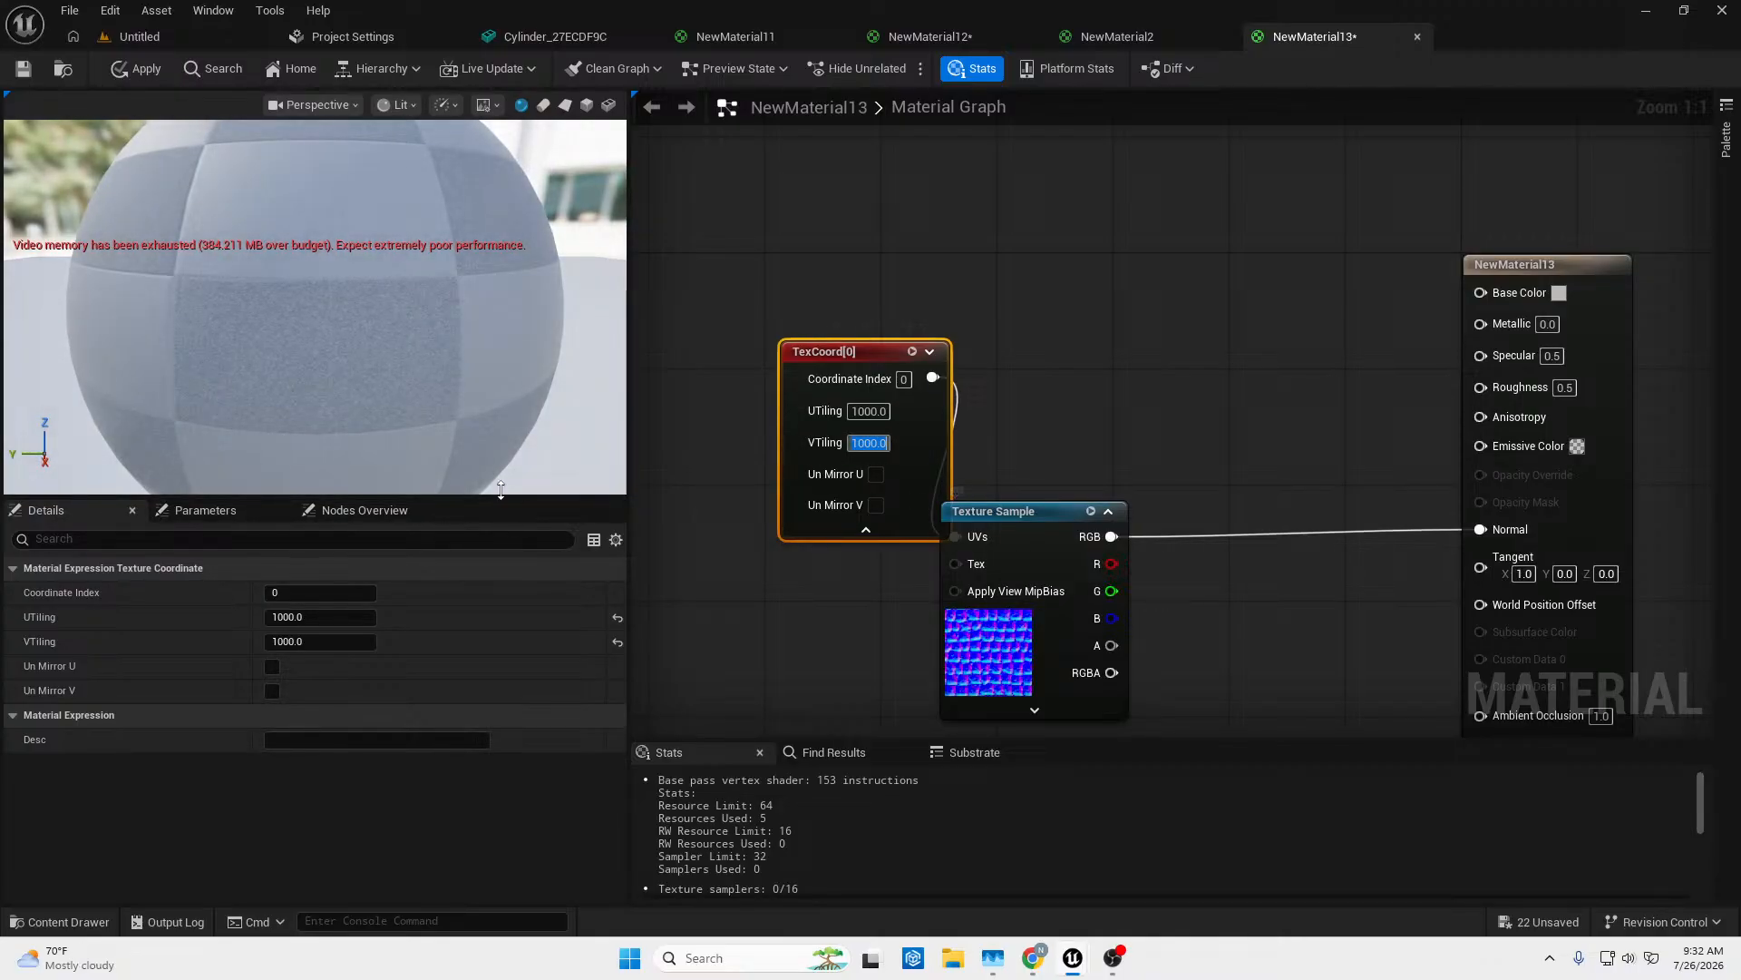
left_click_drag(401, 388, 395, 383)
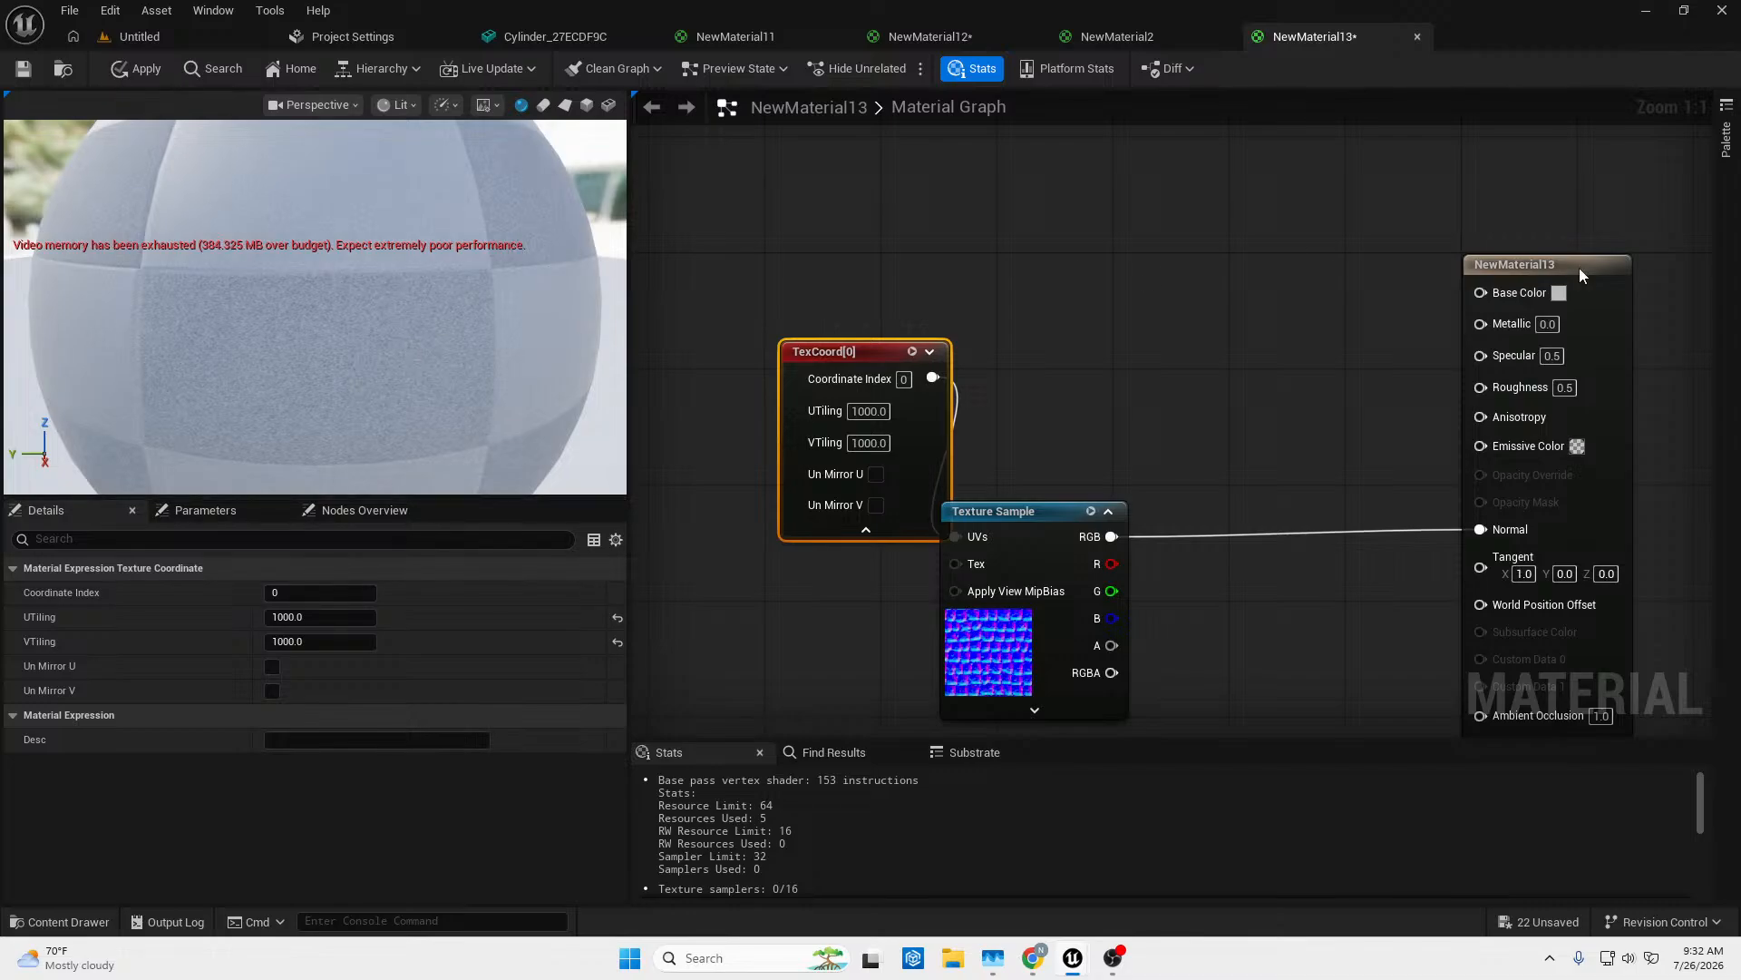
Promote NewMaterial13's Base Color input to a parameter and place its node above the Texture Sample.
right_click(1539, 292)
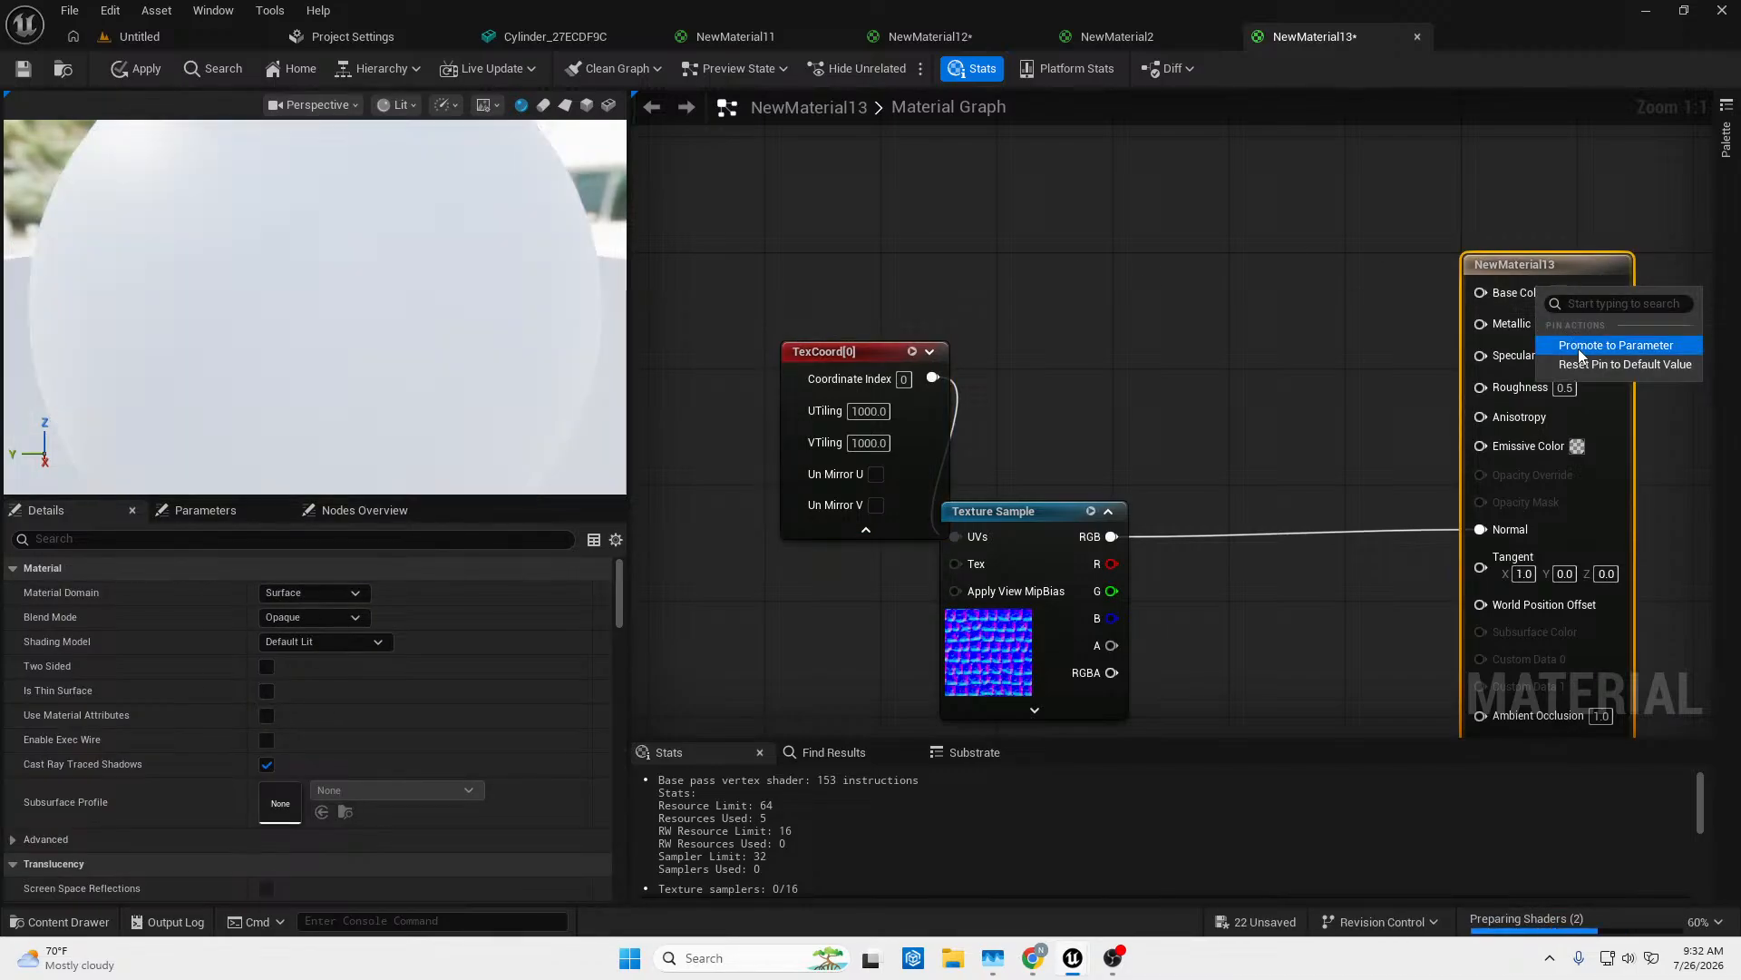
left_click(1579, 346)
left_click_drag(1396, 293, 1164, 162)
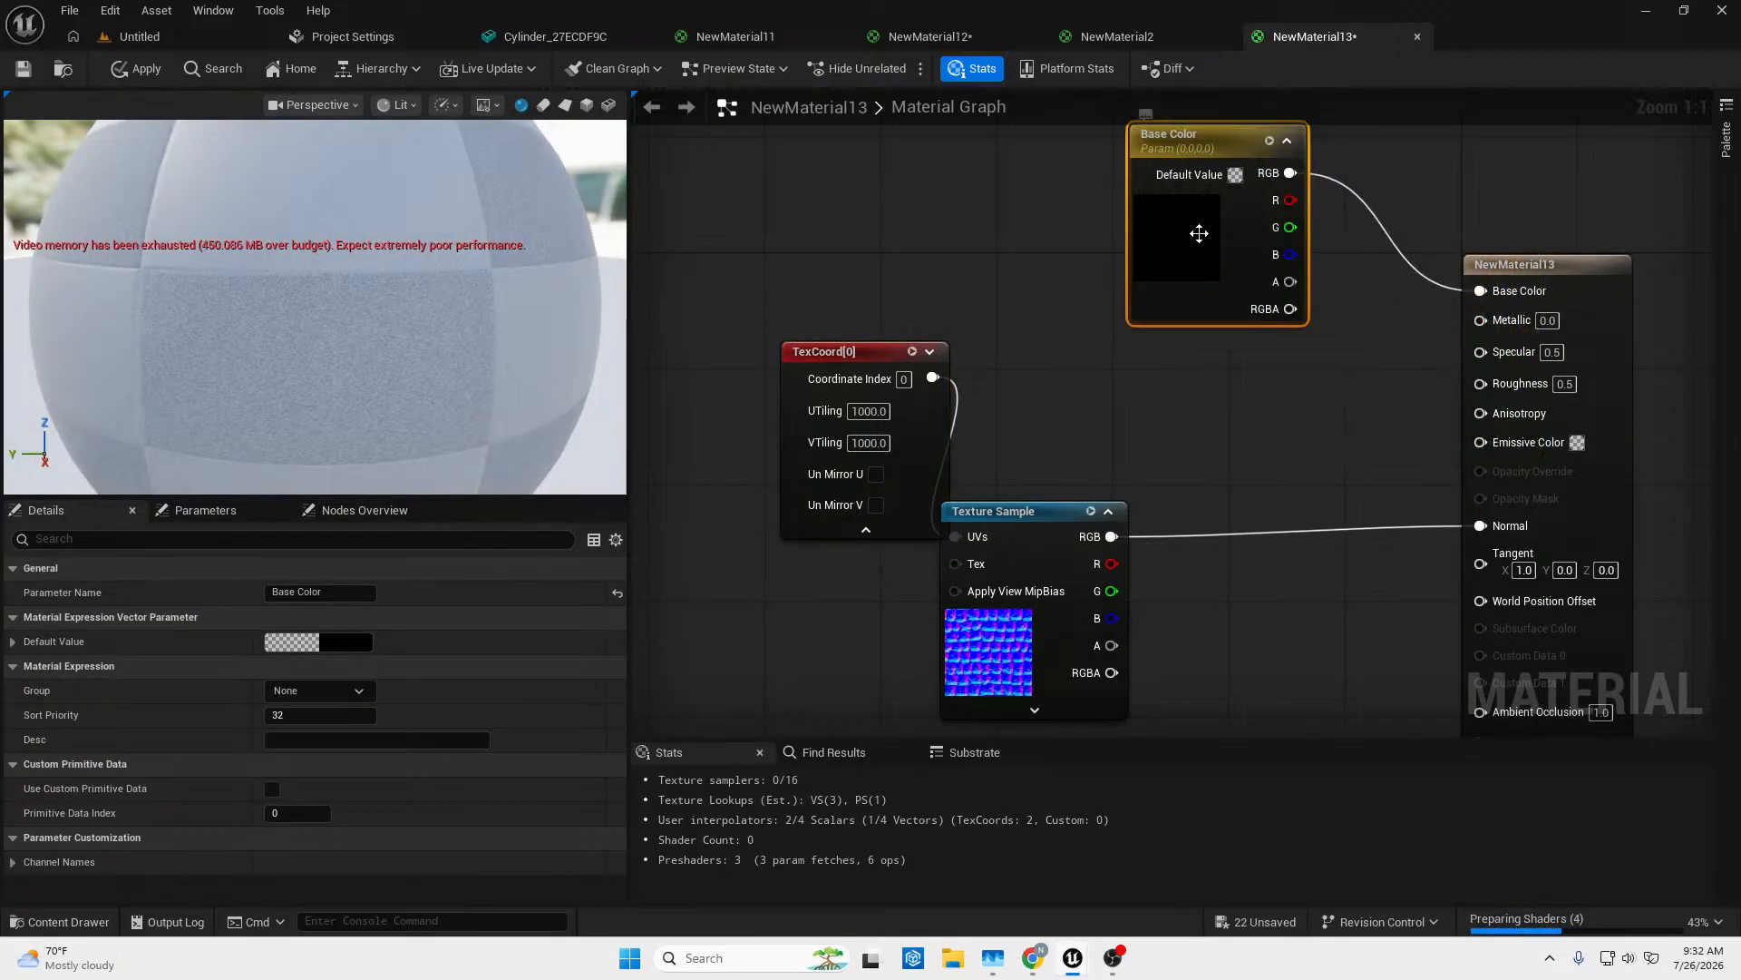
Set the Base Color parameter to a light peach skin tone, hex FFCBB3FF, and place its node above the TexCoord node.
double_click(1198, 234)
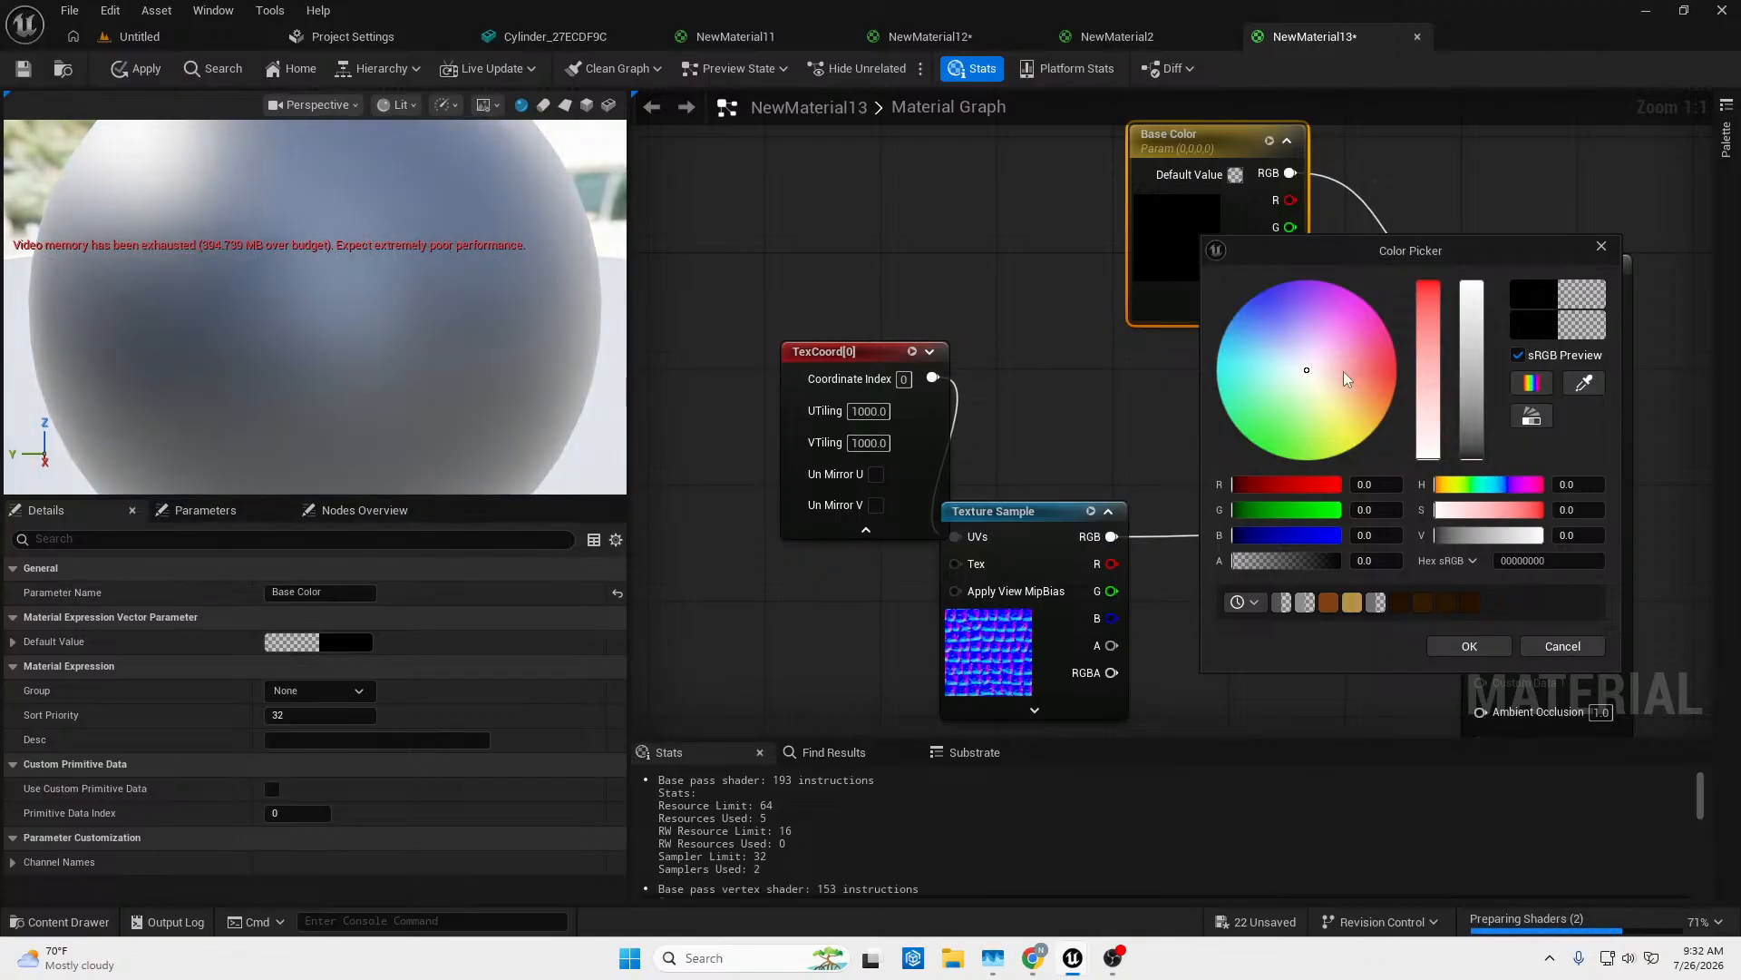
left_click(1321, 377)
left_click(1331, 377)
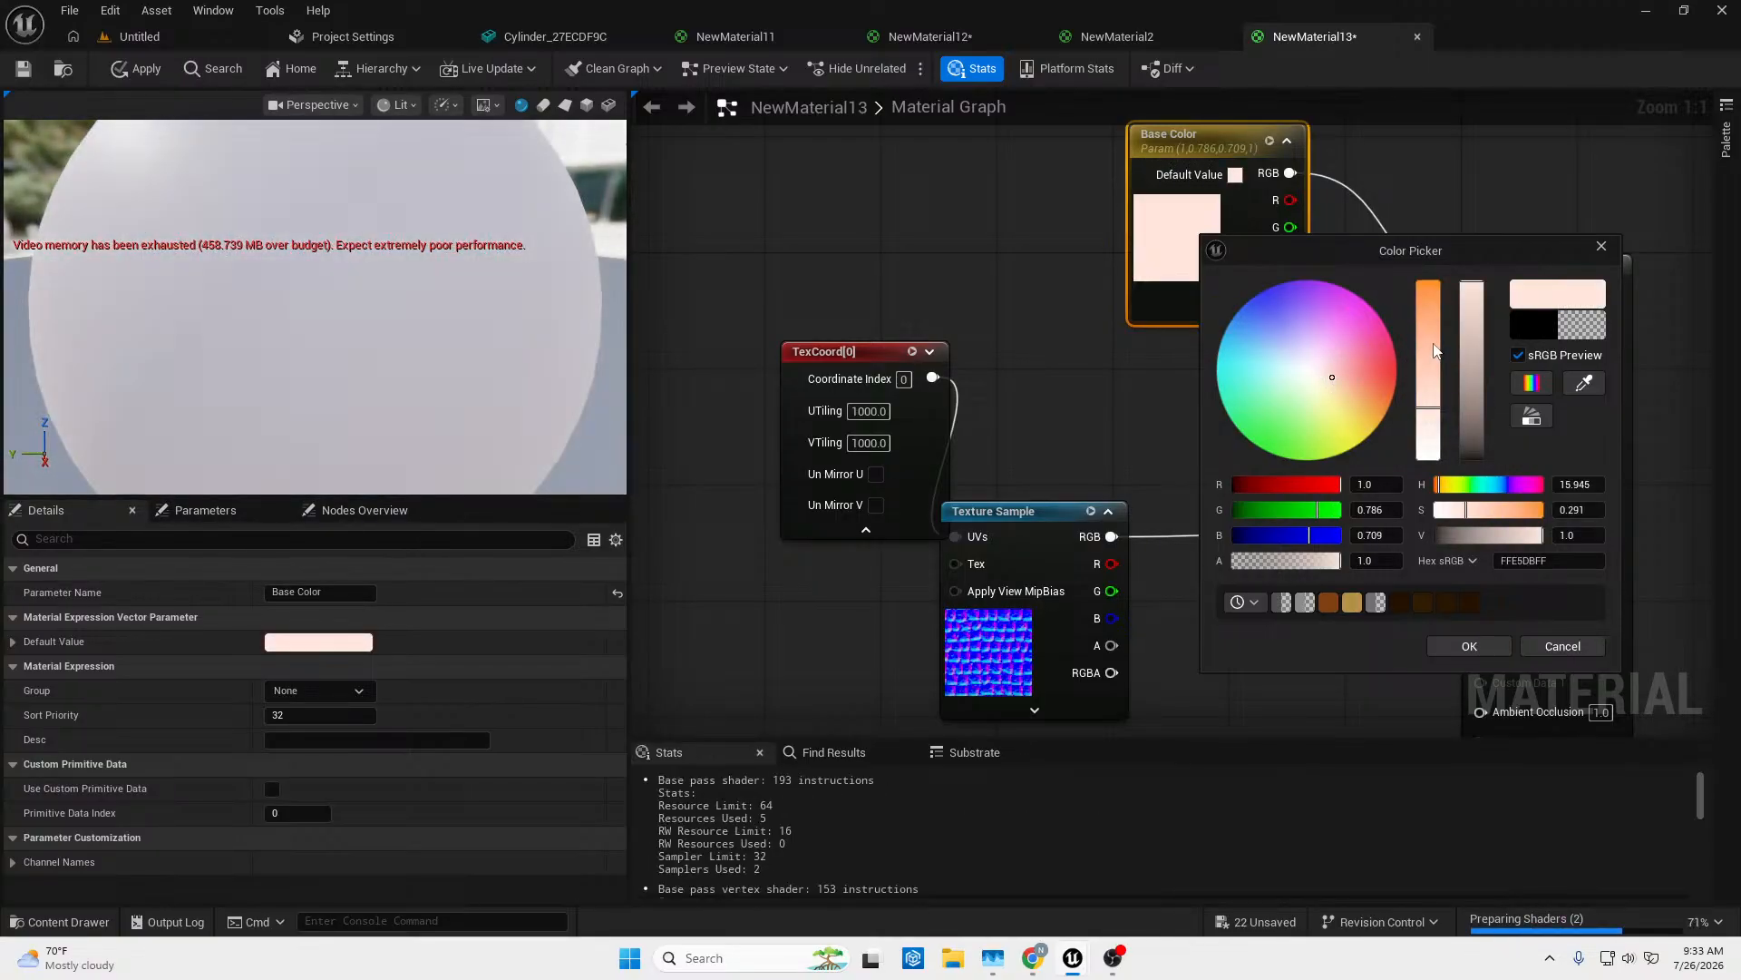
left_click(1433, 344)
left_click(1431, 358)
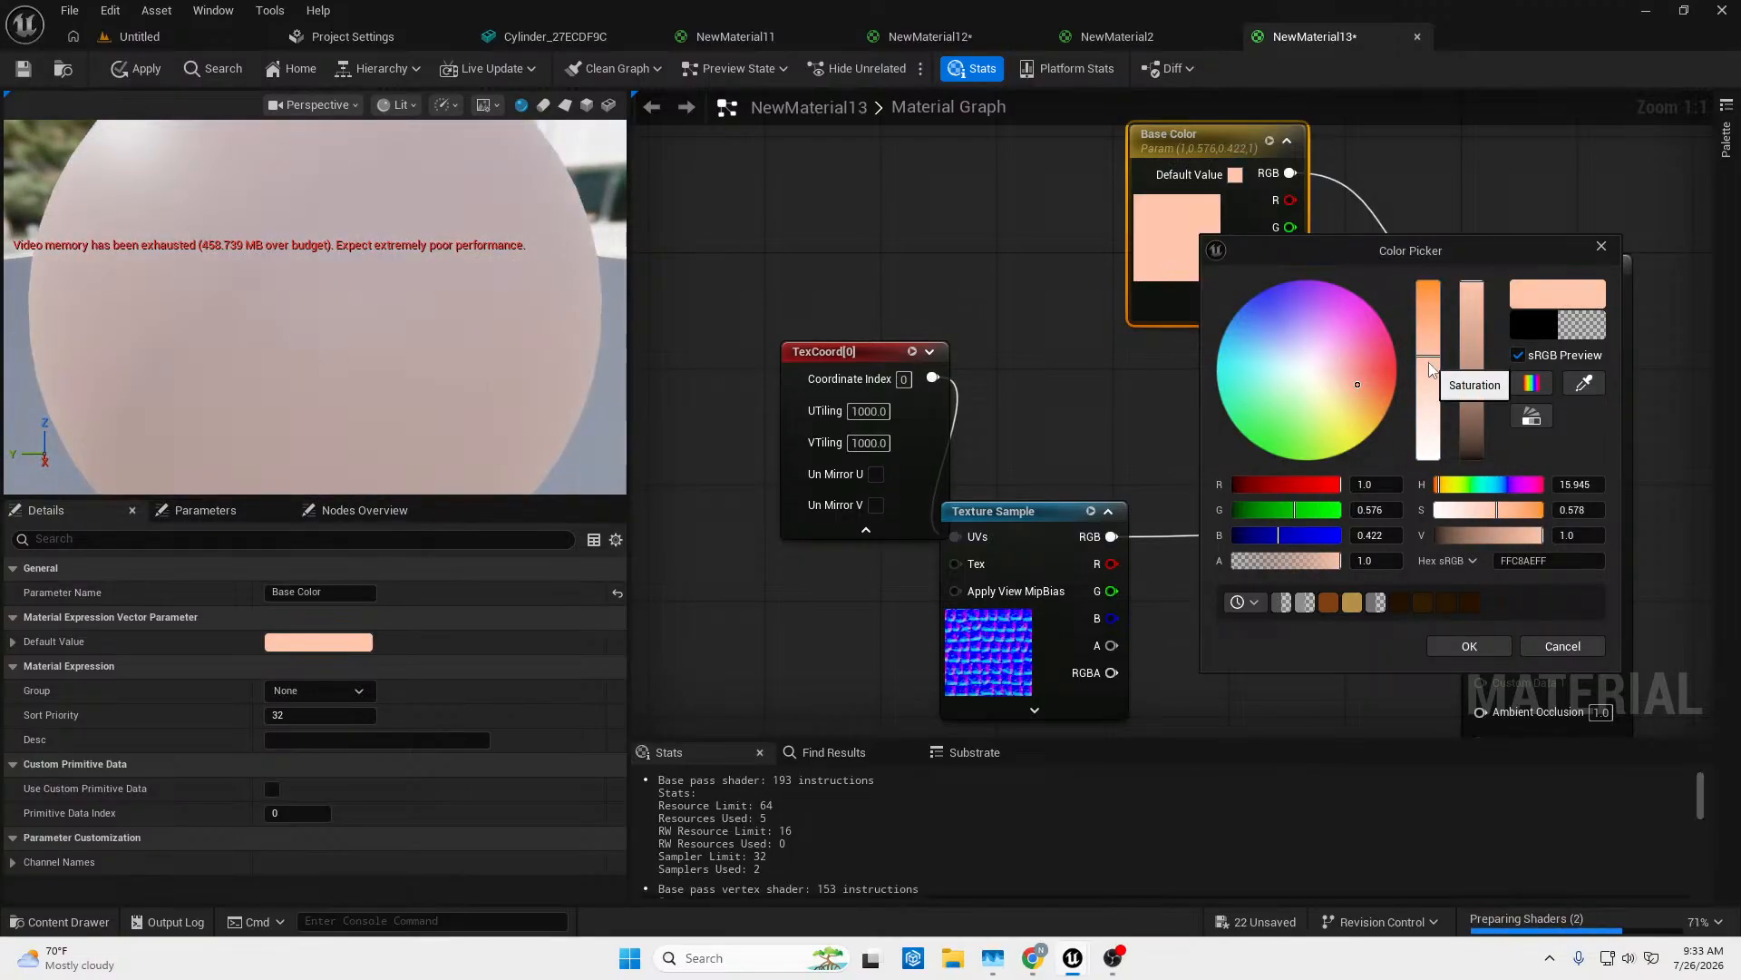
left_click(1428, 362)
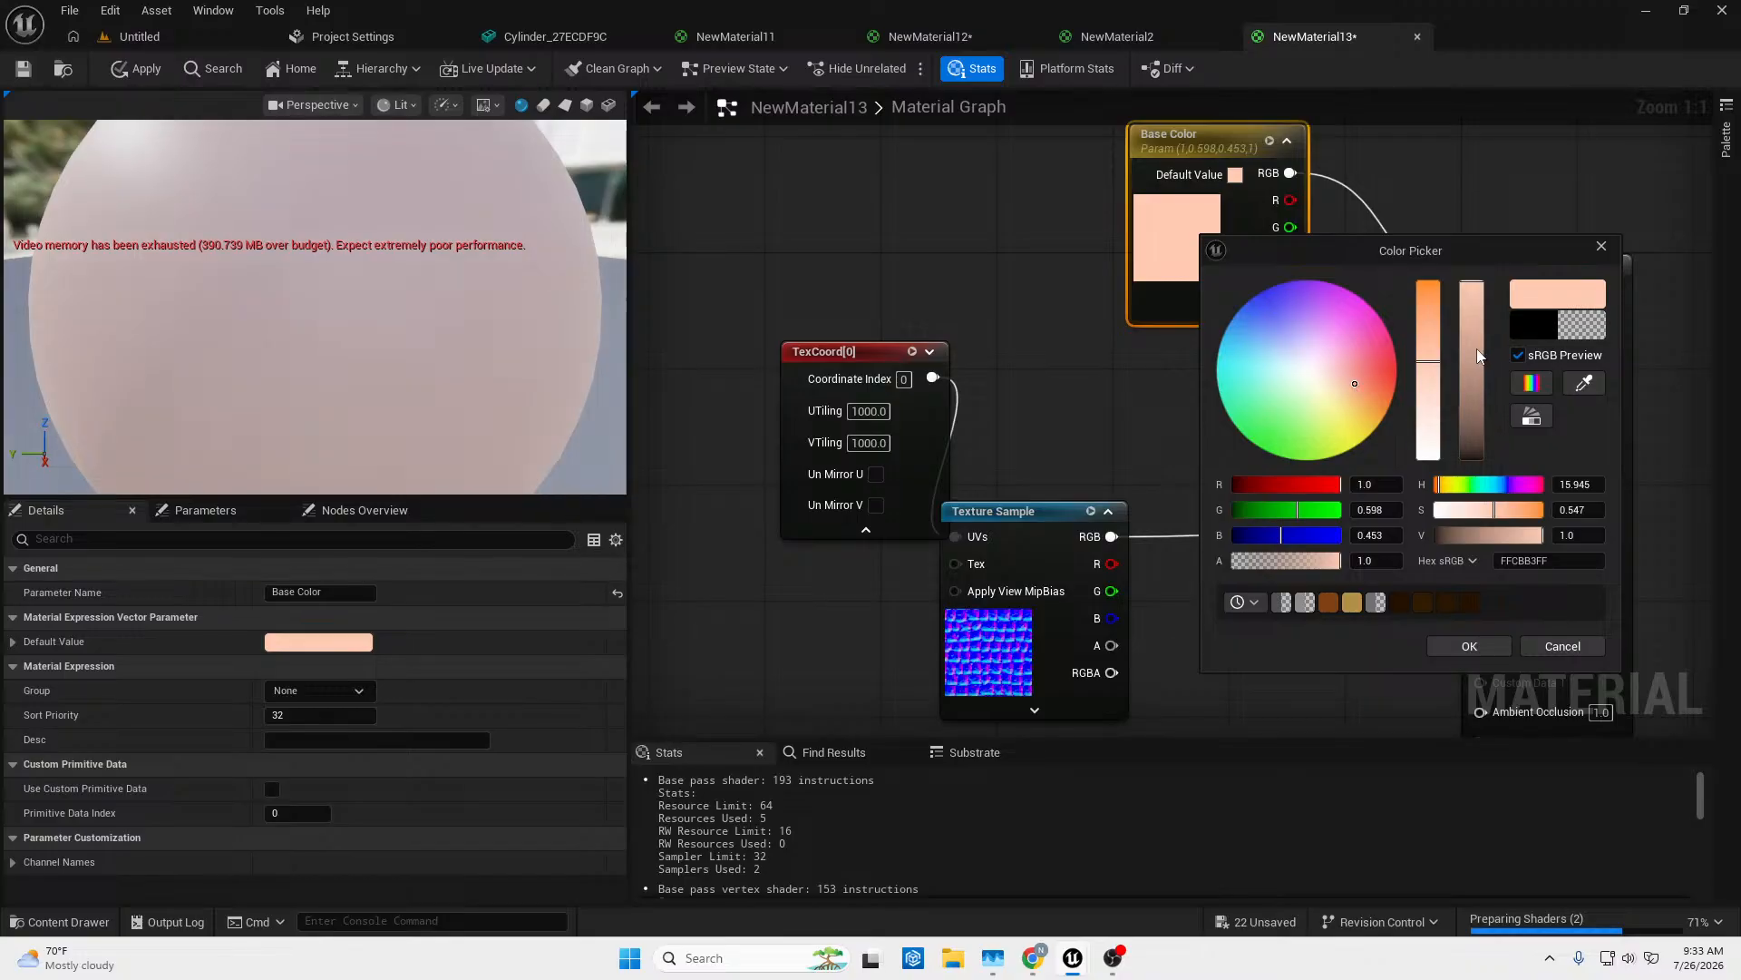
left_click(1480, 650)
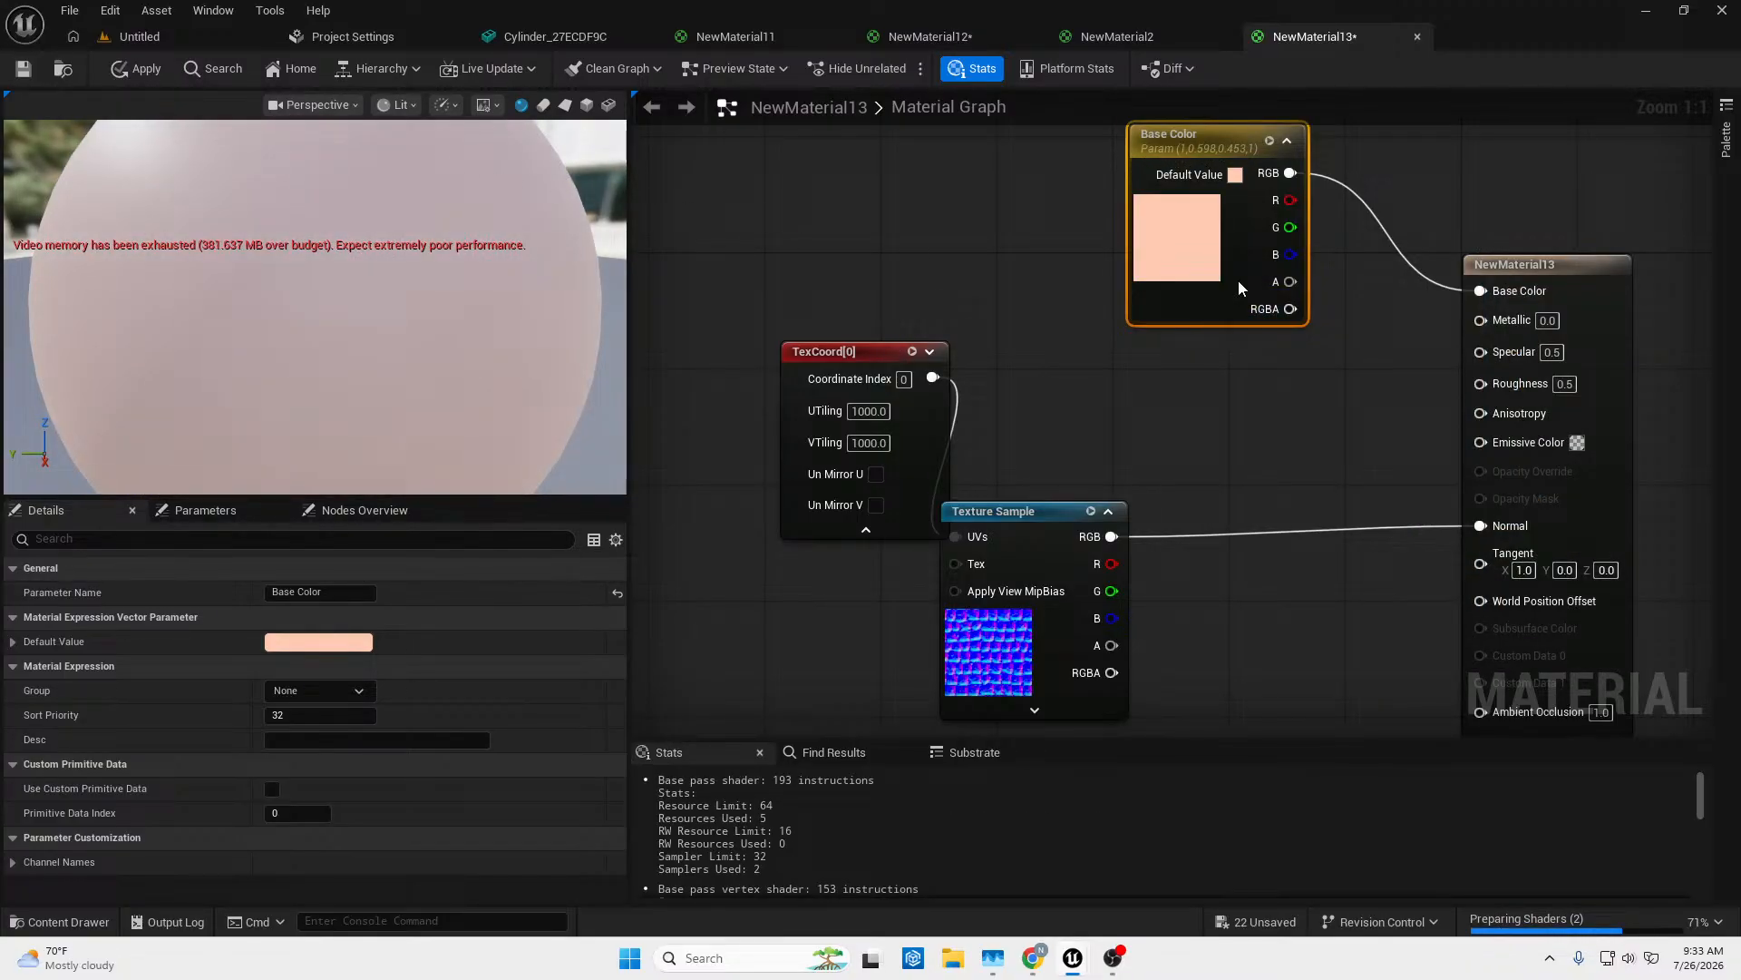
left_click_drag(1227, 189, 865, 182)
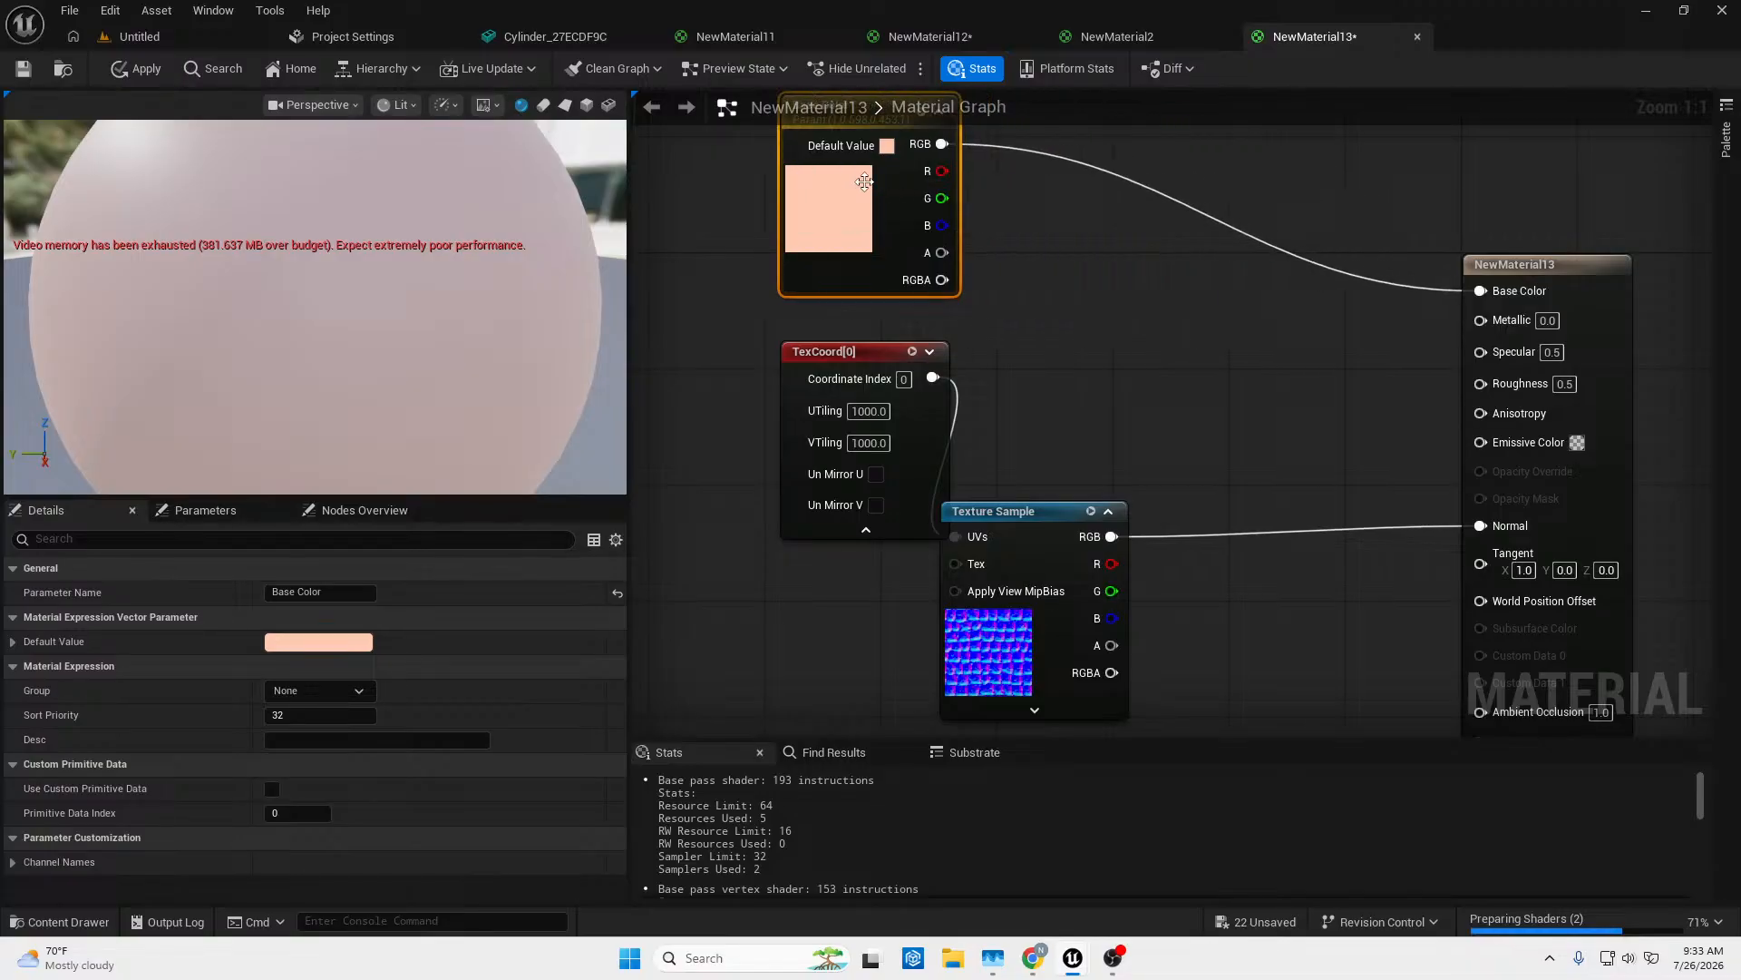
Copy all nodes of NewMaterial11's graph except the material output: hhh1, Base Color, TexCoord, Texture Sample and Lerp_3Color.
left_click(782, 43)
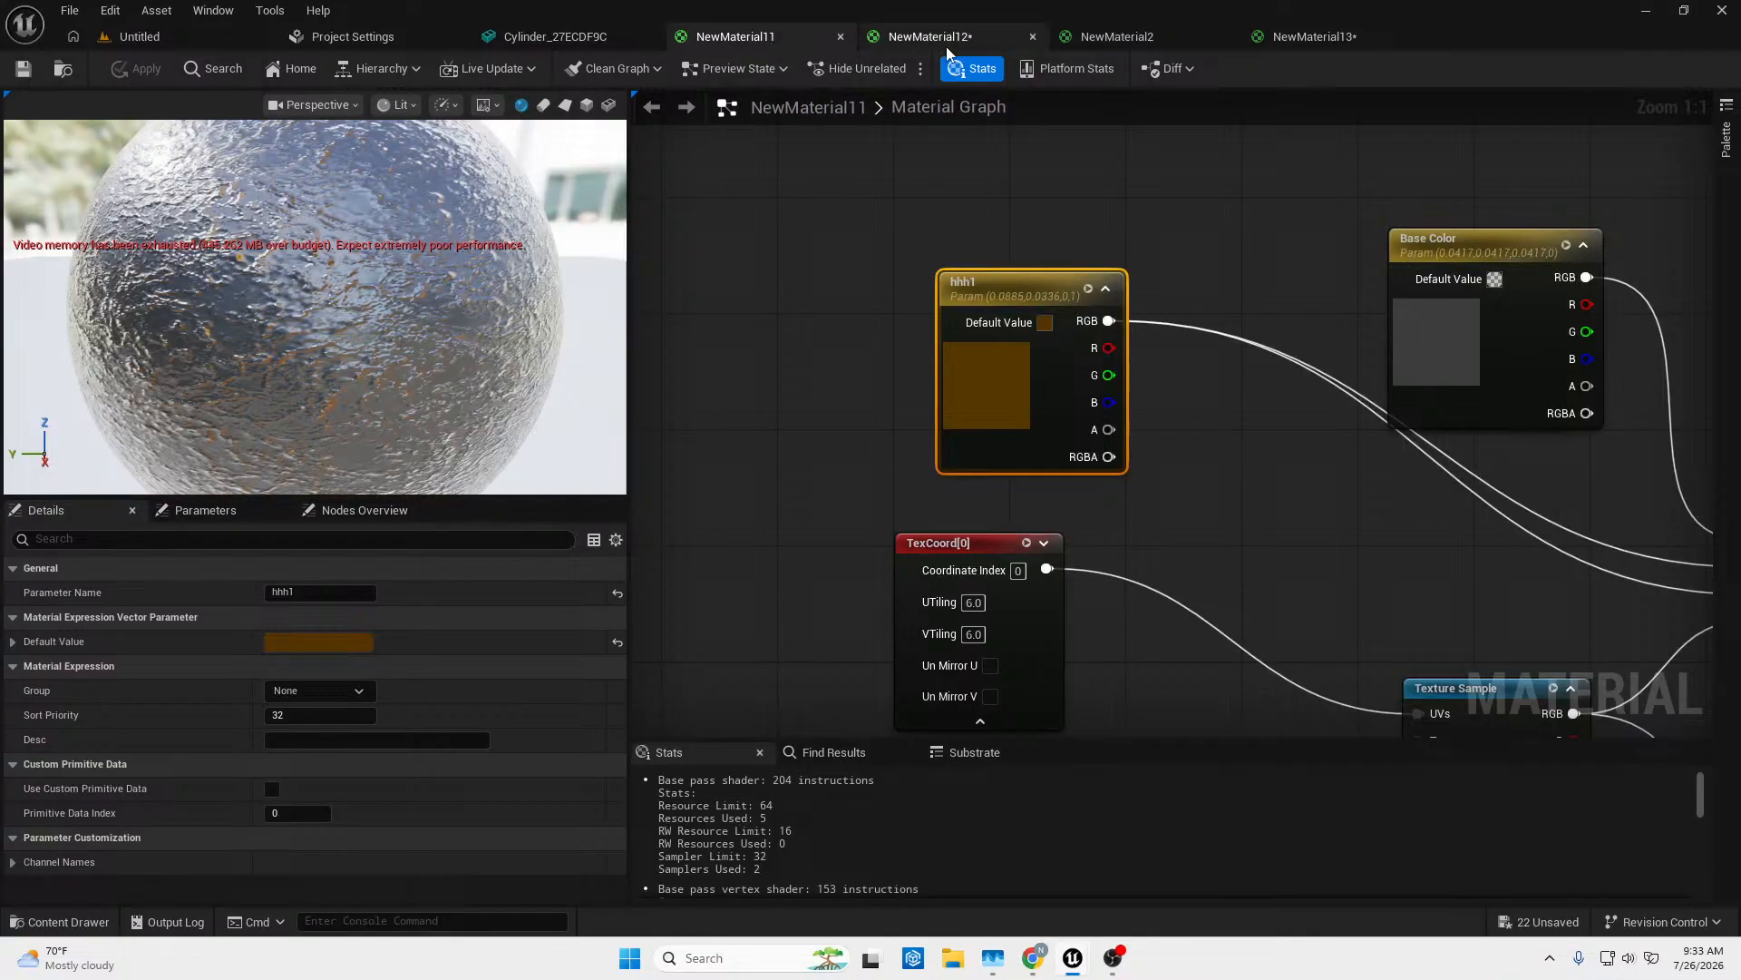
right_click_drag(1110, 258, 1119, 312)
scroll(1581, 471, "down", 2)
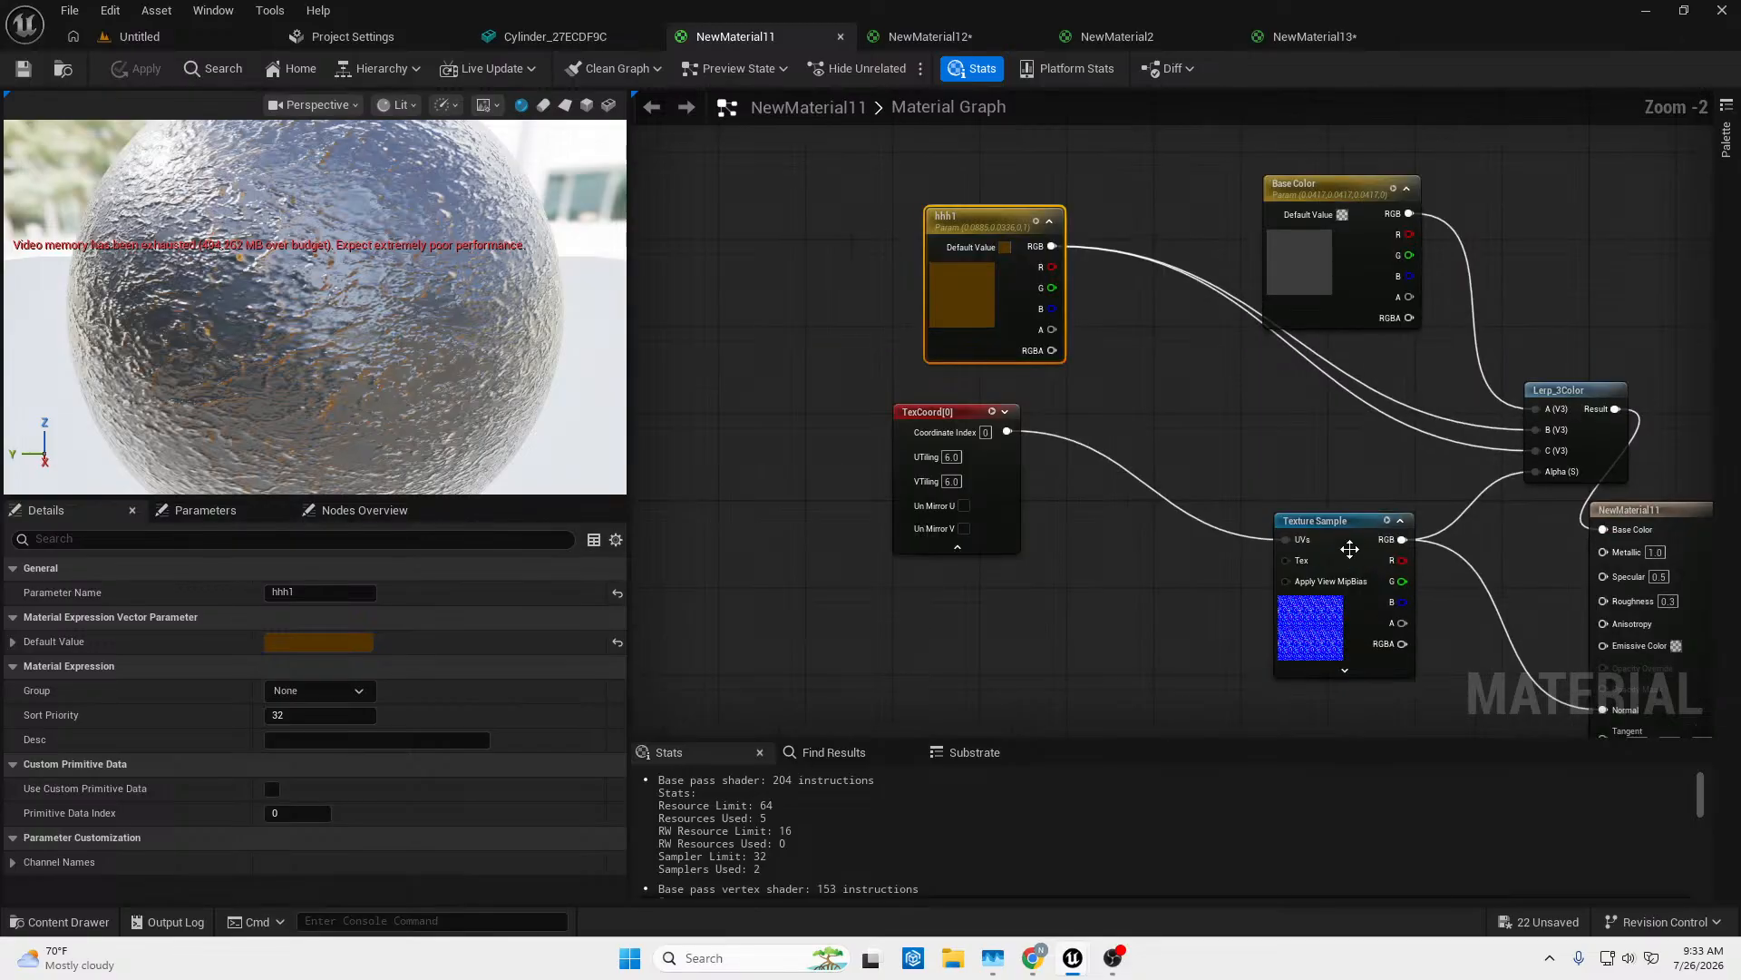
scroll(1444, 635, "down", 4)
scroll(1360, 635, "up", 6)
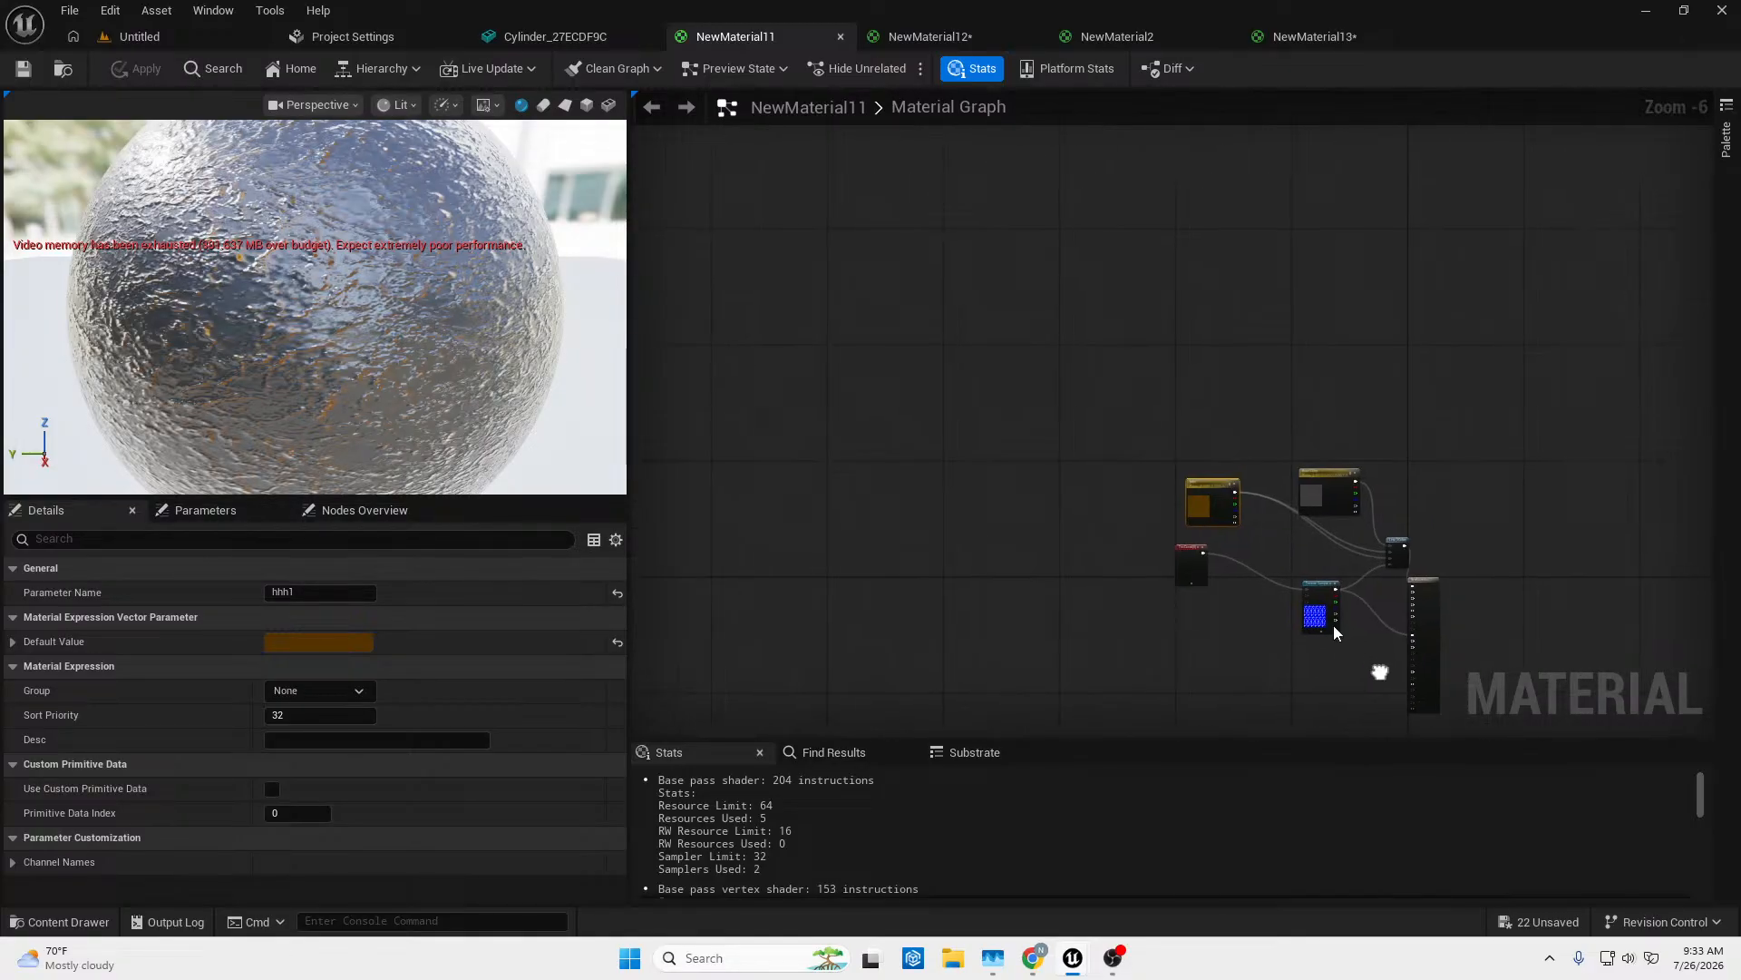
scroll(1396, 650, "down", 1)
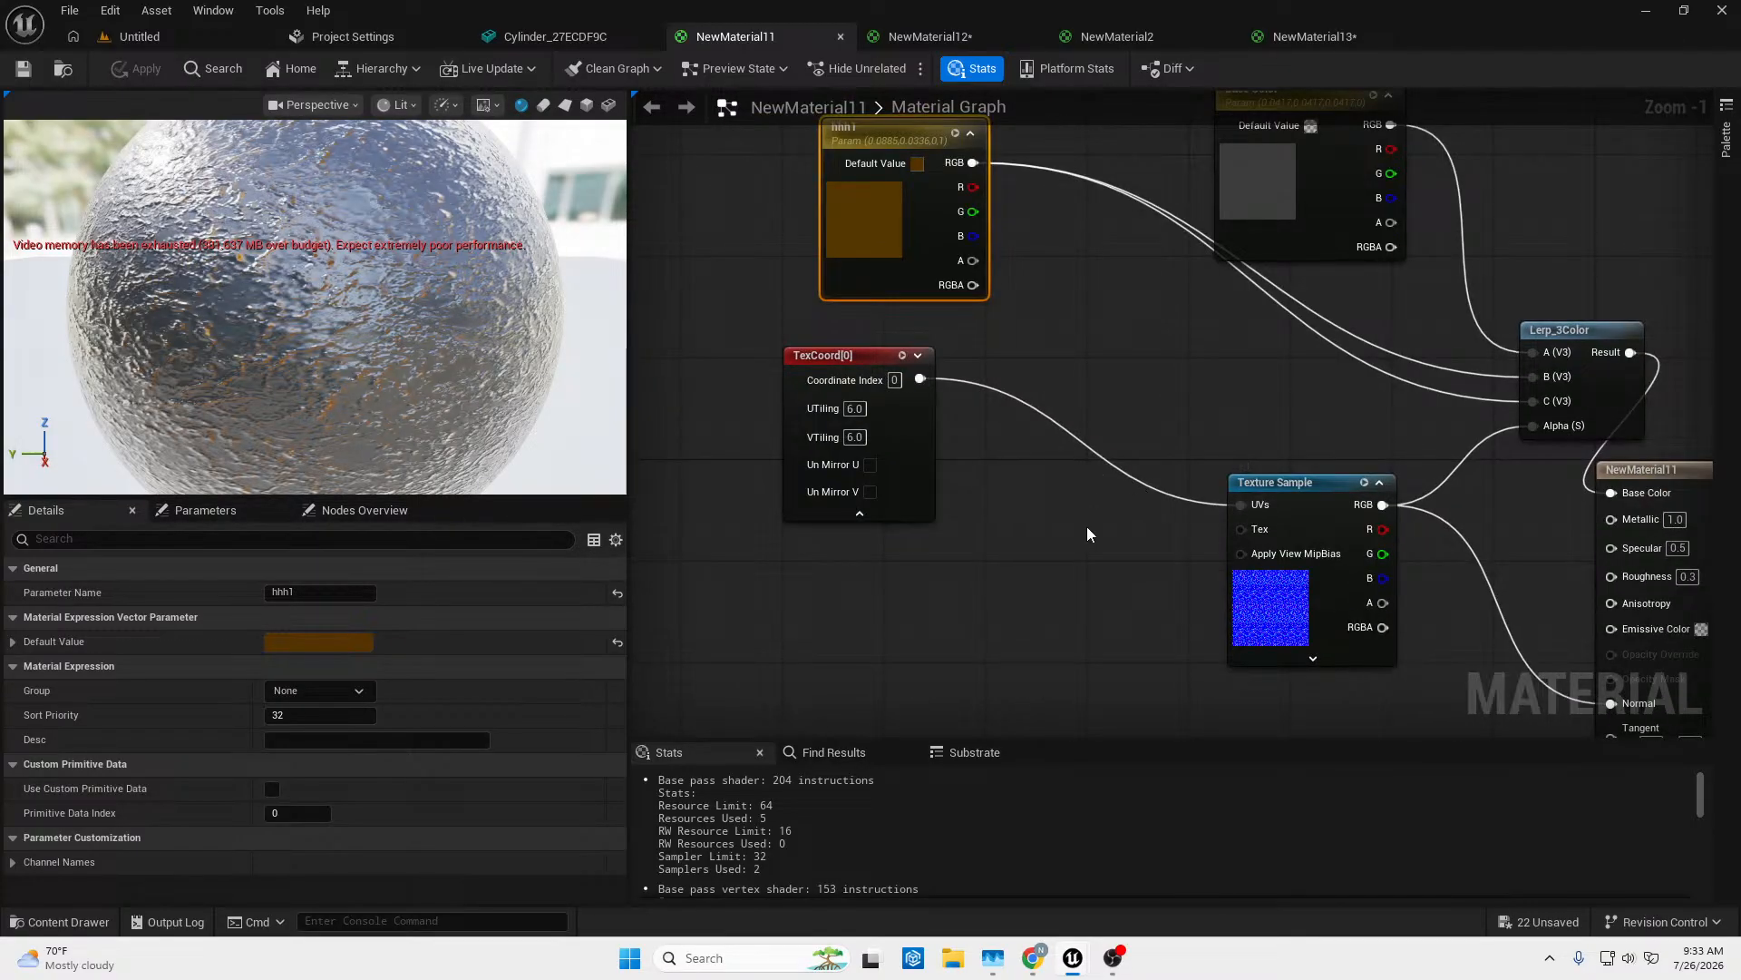
scroll(1443, 668, "down", 2)
mouse_move(1482, 678)
left_mouse_down()
mouse_move(1049, 287)
mouse_move(909, 192)
mouse_move(1583, 737)
mouse_move(1499, 676)
left_mouse_up()
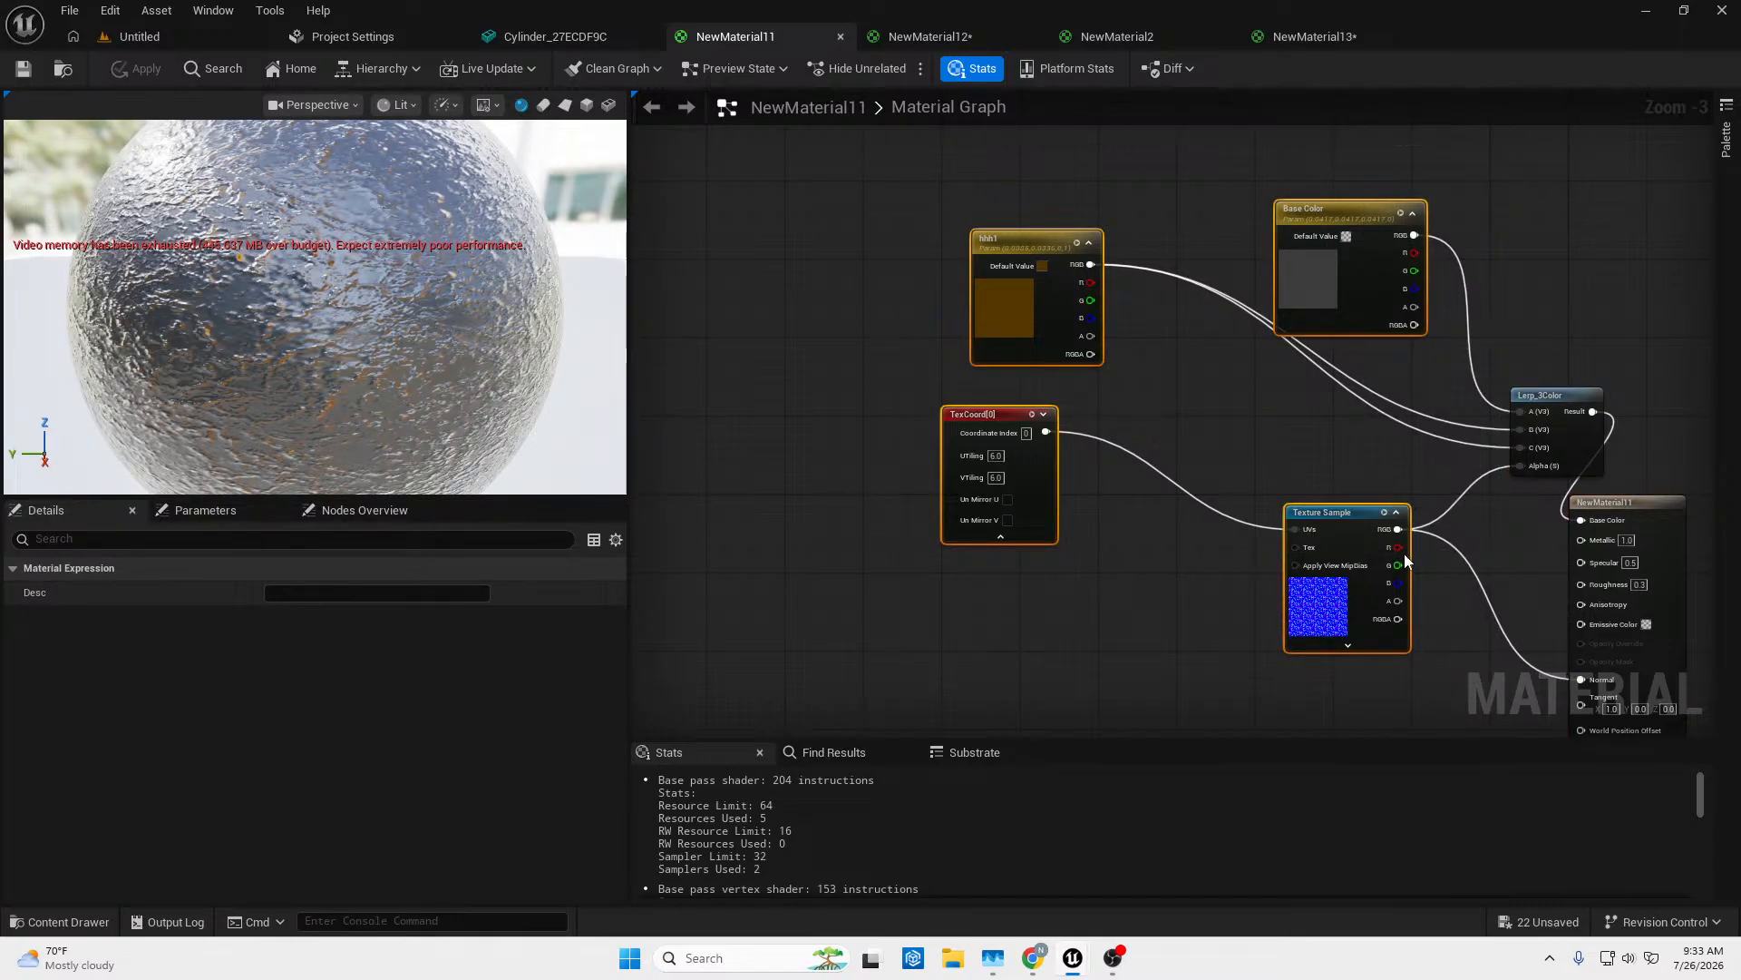
scroll(1405, 555, "down", 3)
left_click_drag(1366, 460, 1294, 456)
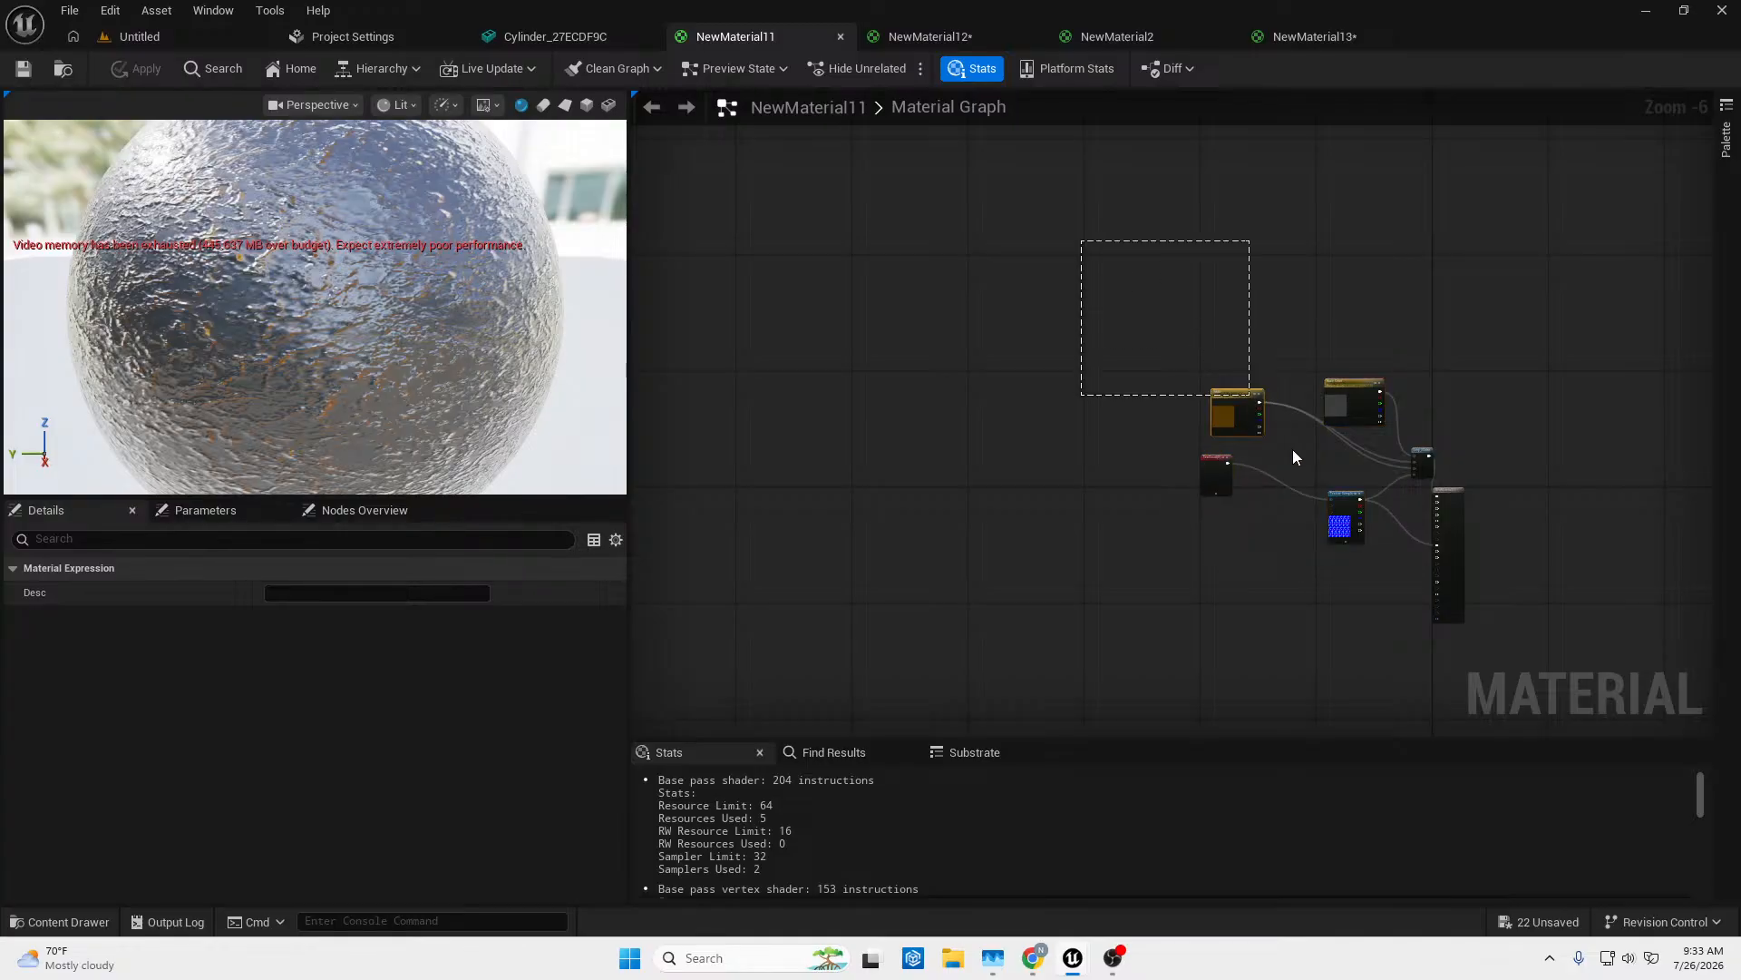
left_click_drag(1406, 579, 1422, 585)
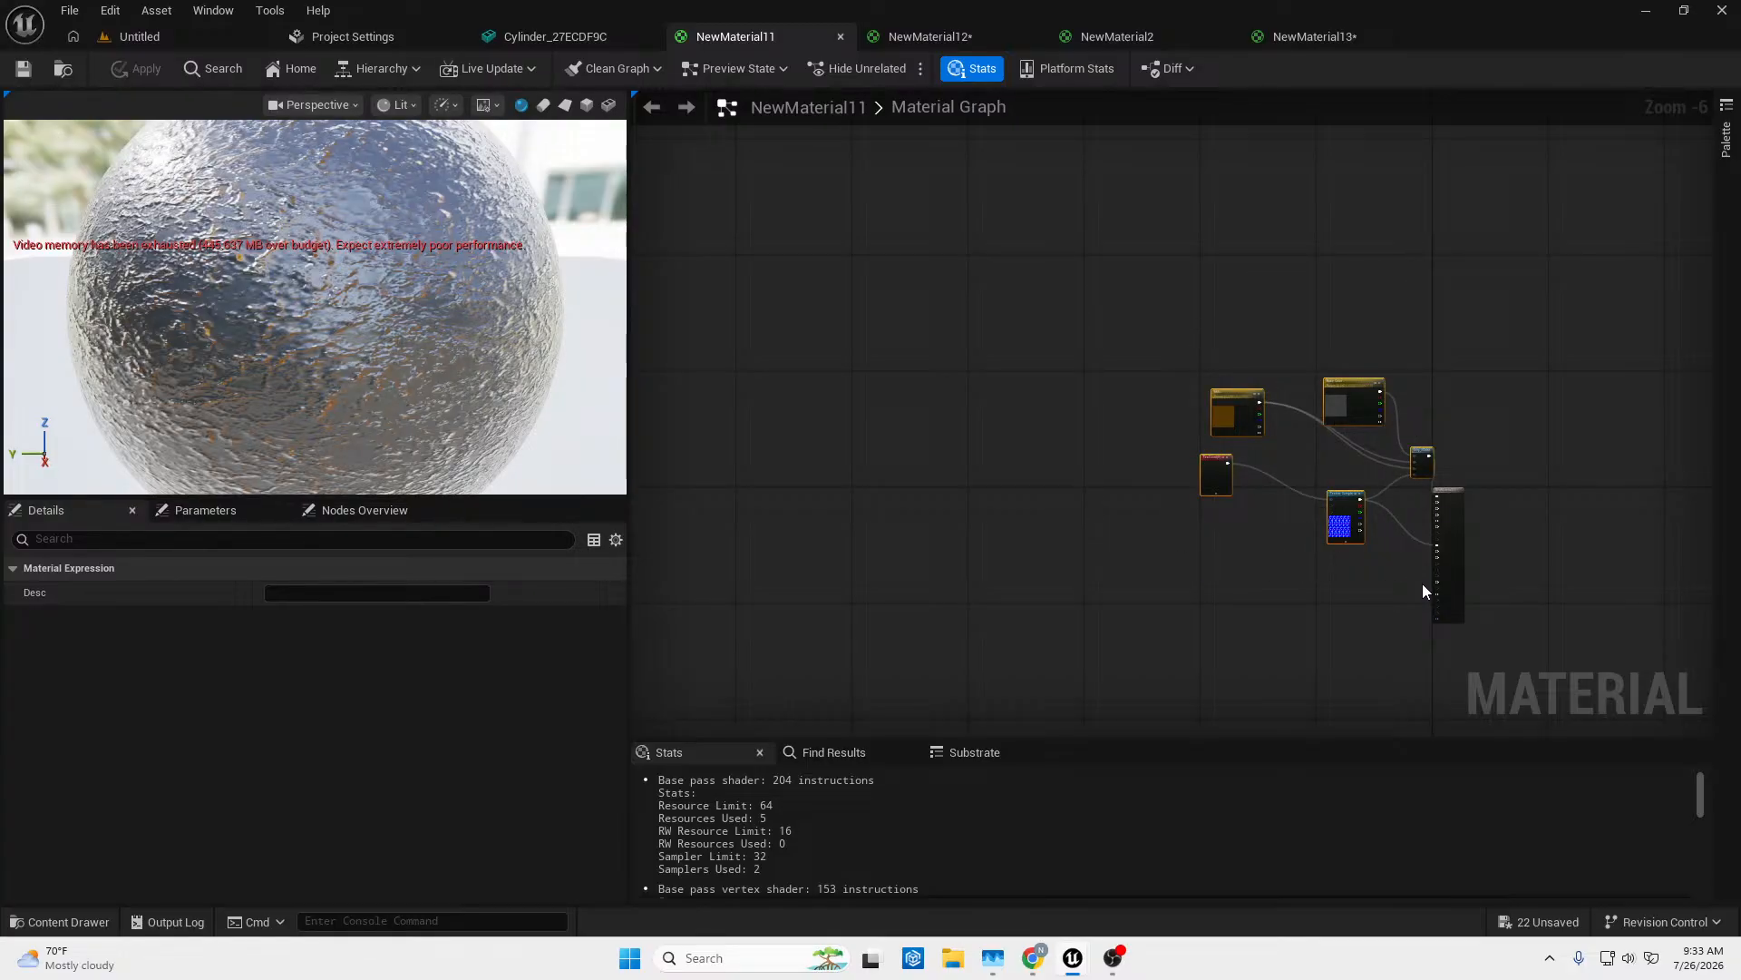
Paste the copied nodes into NewMaterial13's graph and move them clear of the existing nodes, left of the original Base Color parameter.
left_click(1326, 44)
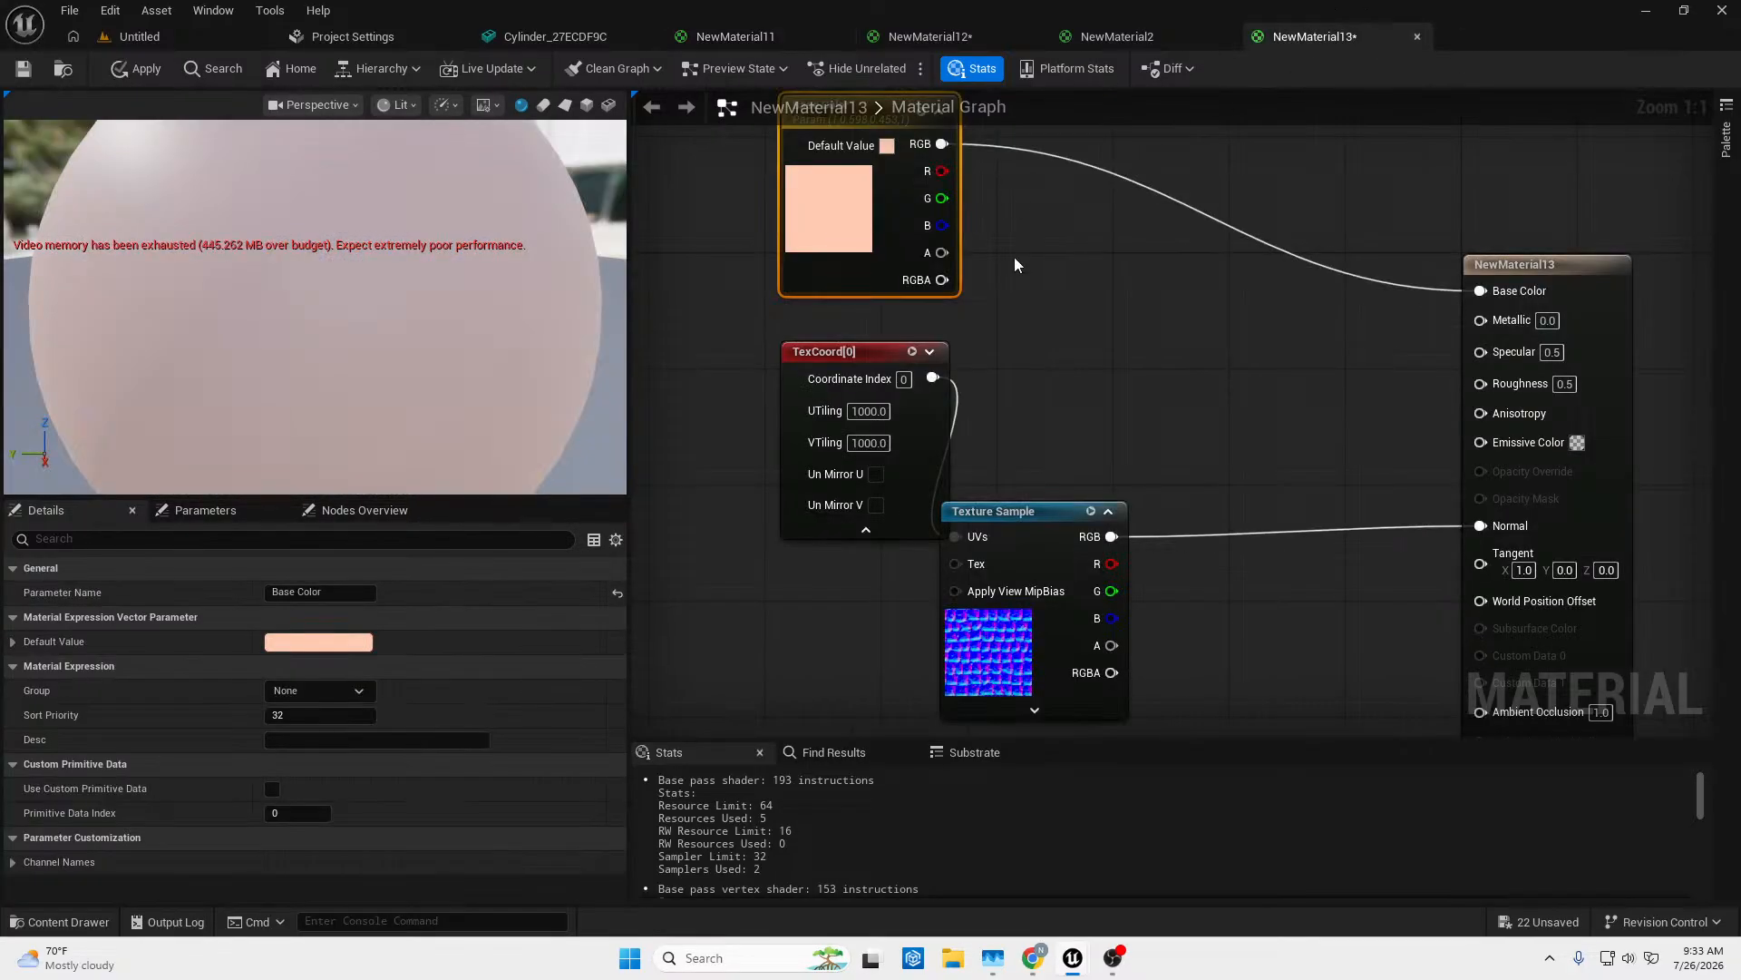
scroll(1217, 264, "down", 4)
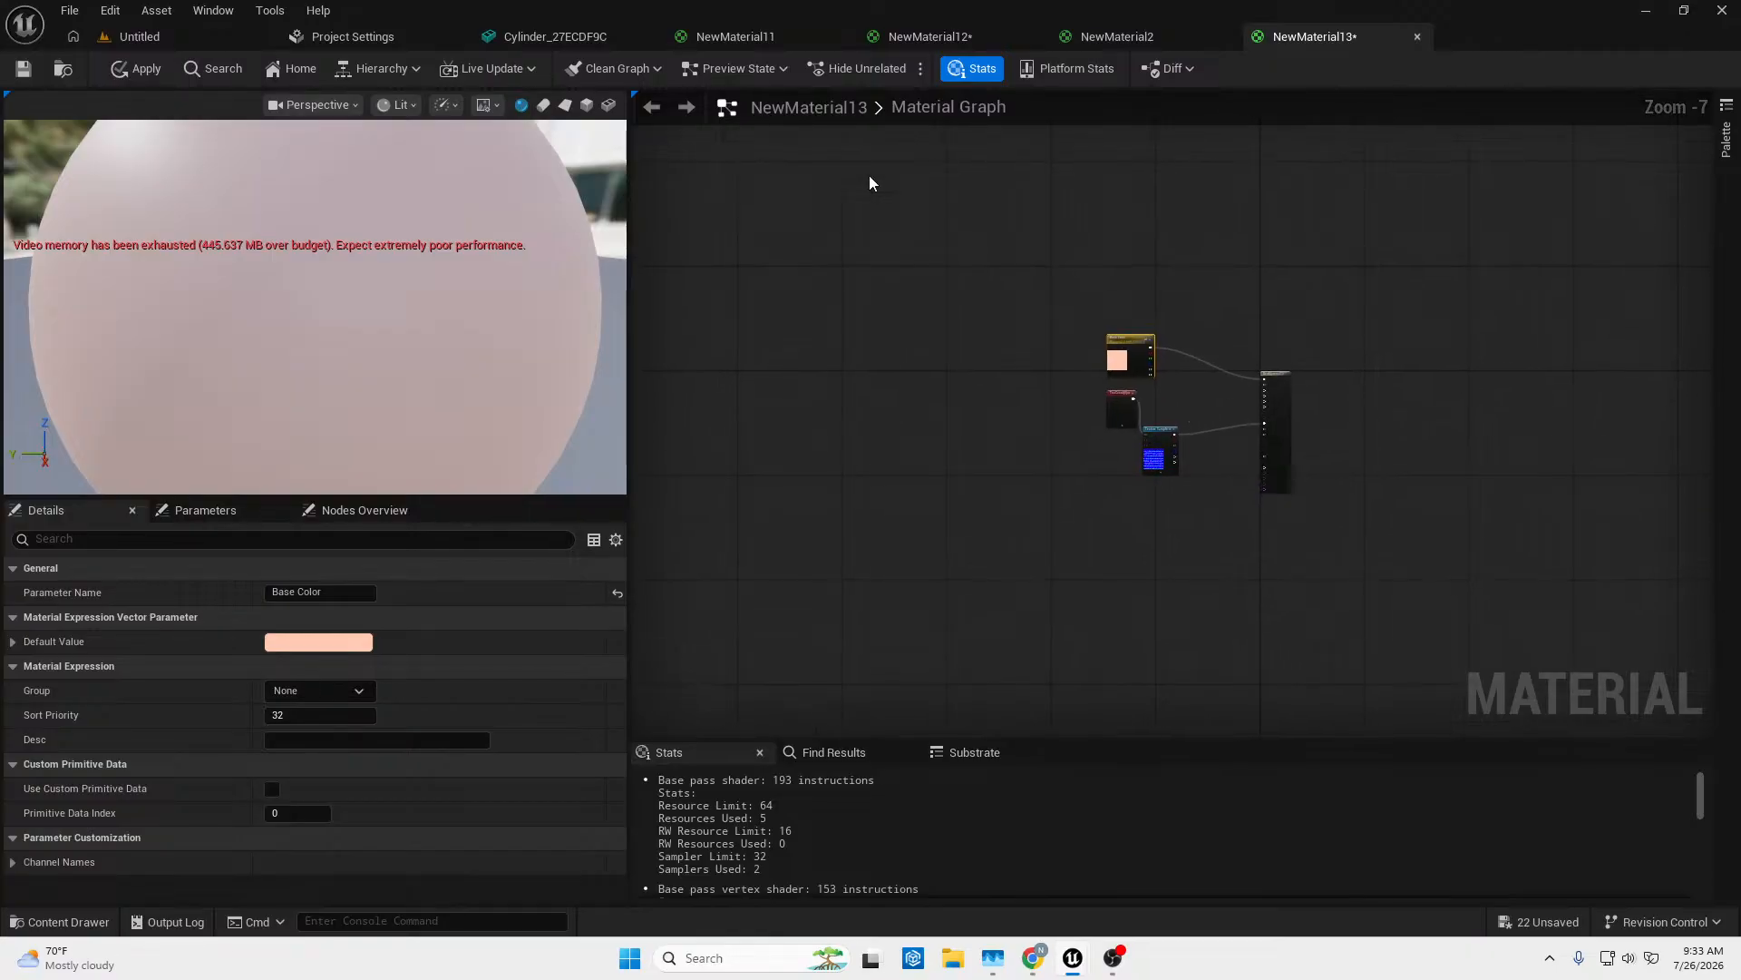
key("ctrl+v")
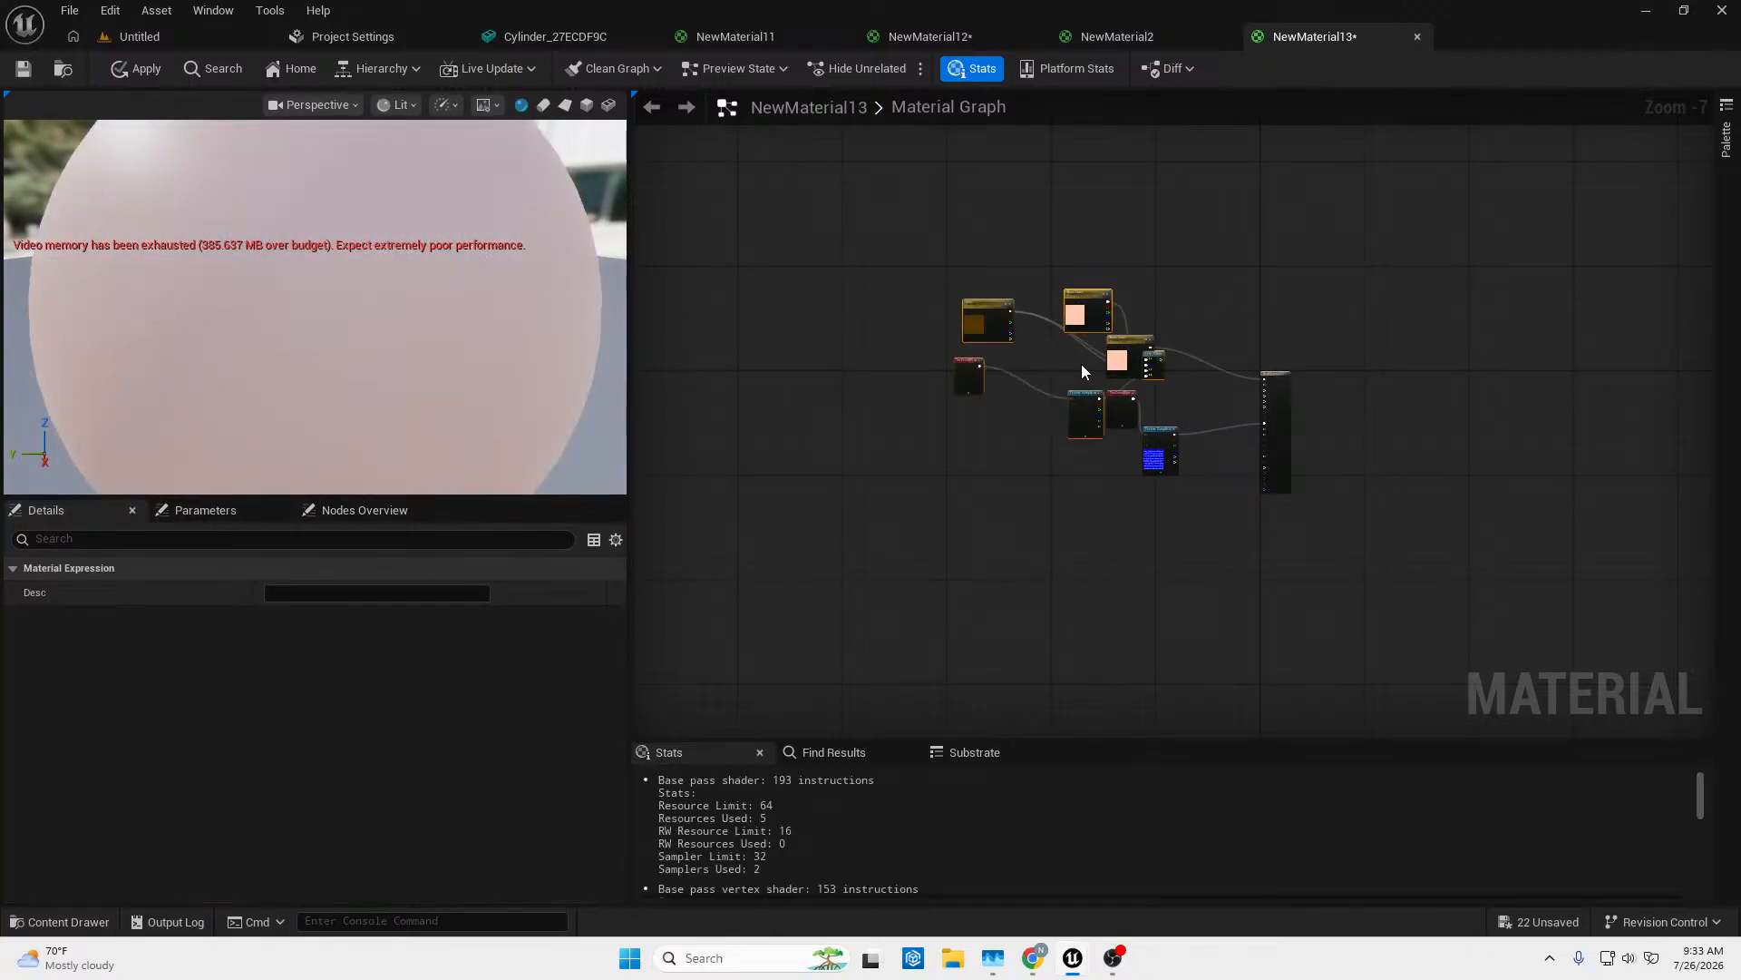
right_click_drag(1127, 355, 1094, 452)
scroll(1094, 451, "up", 4)
scroll(1191, 484, "up", 3)
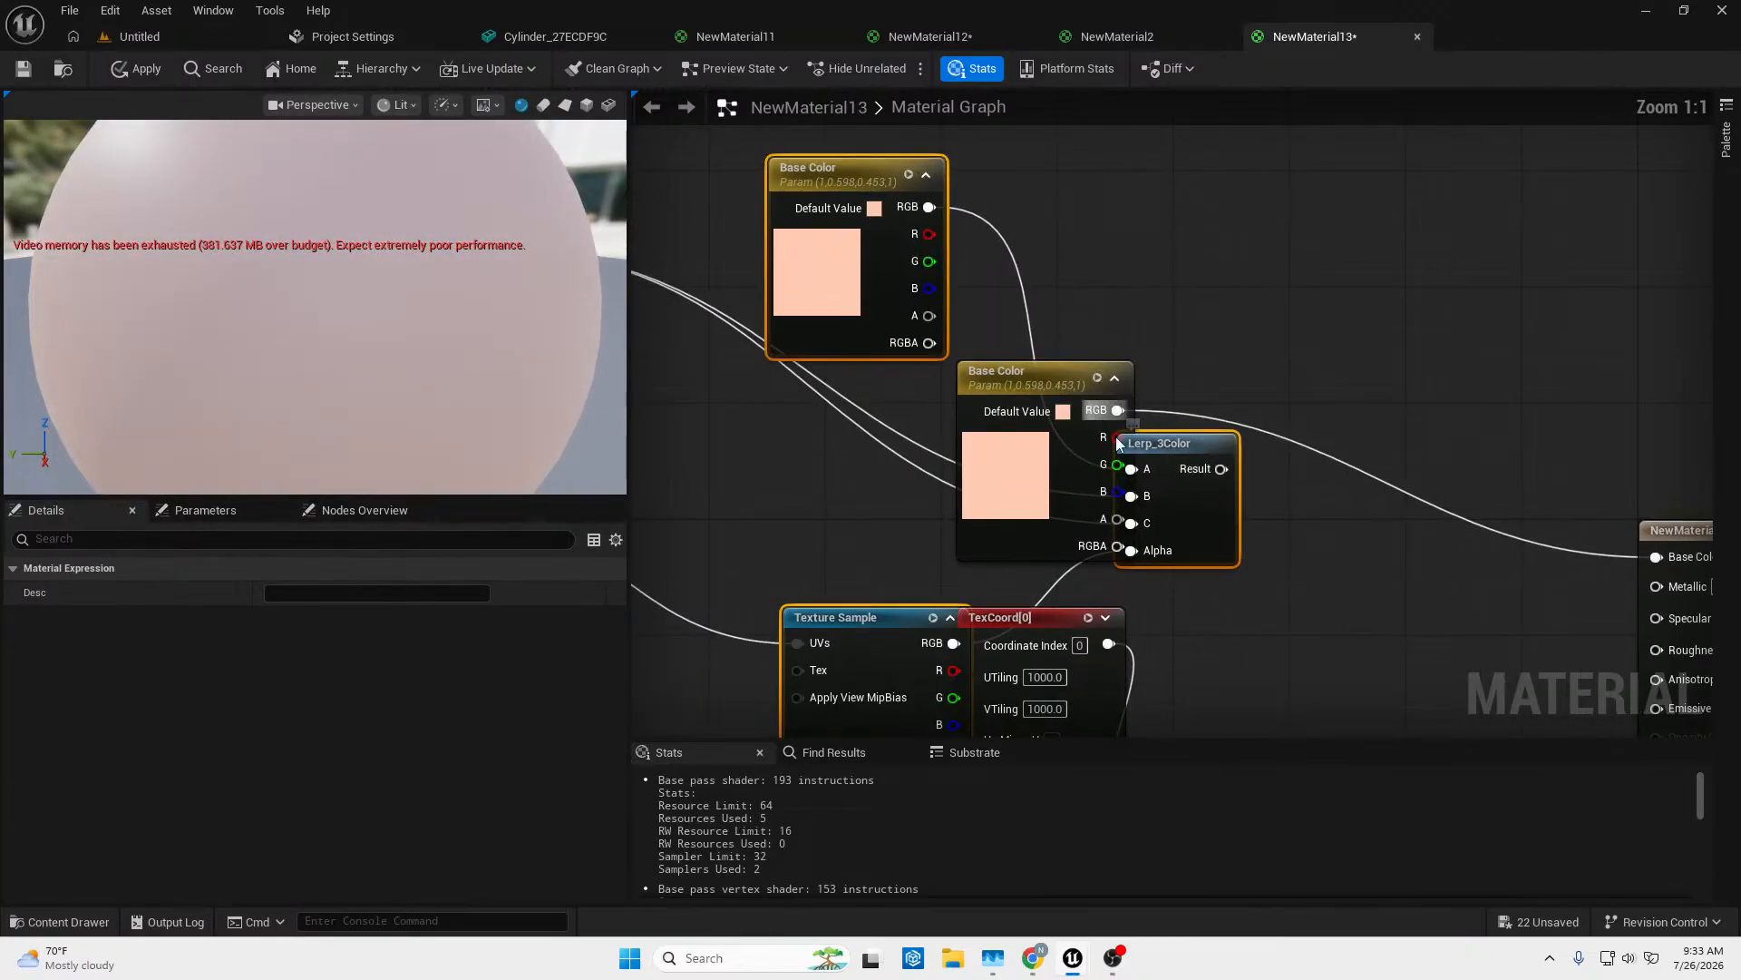
left_click_drag(1168, 456, 879, 455)
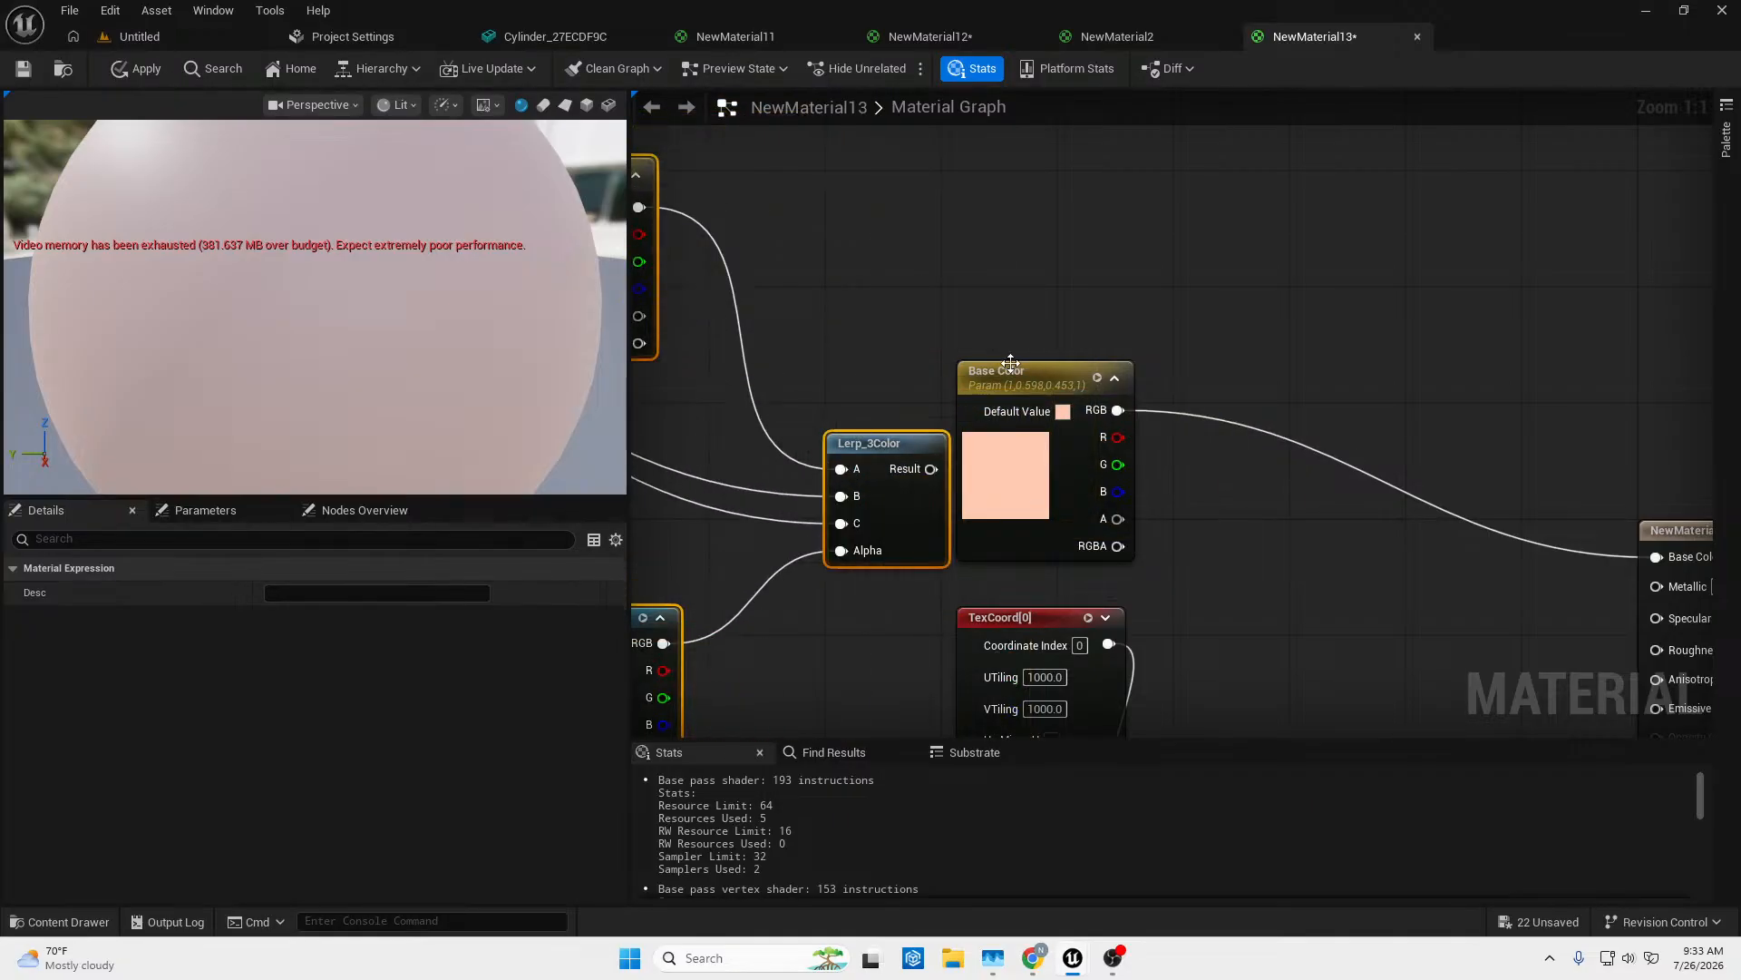
Delete NewMaterial13's original Base Color parameter node and connect Lerp_3Color's Result to the material's Base Color input.
left_click(1075, 372)
left_click_drag(1075, 372, 1180, 348)
key("Delete")
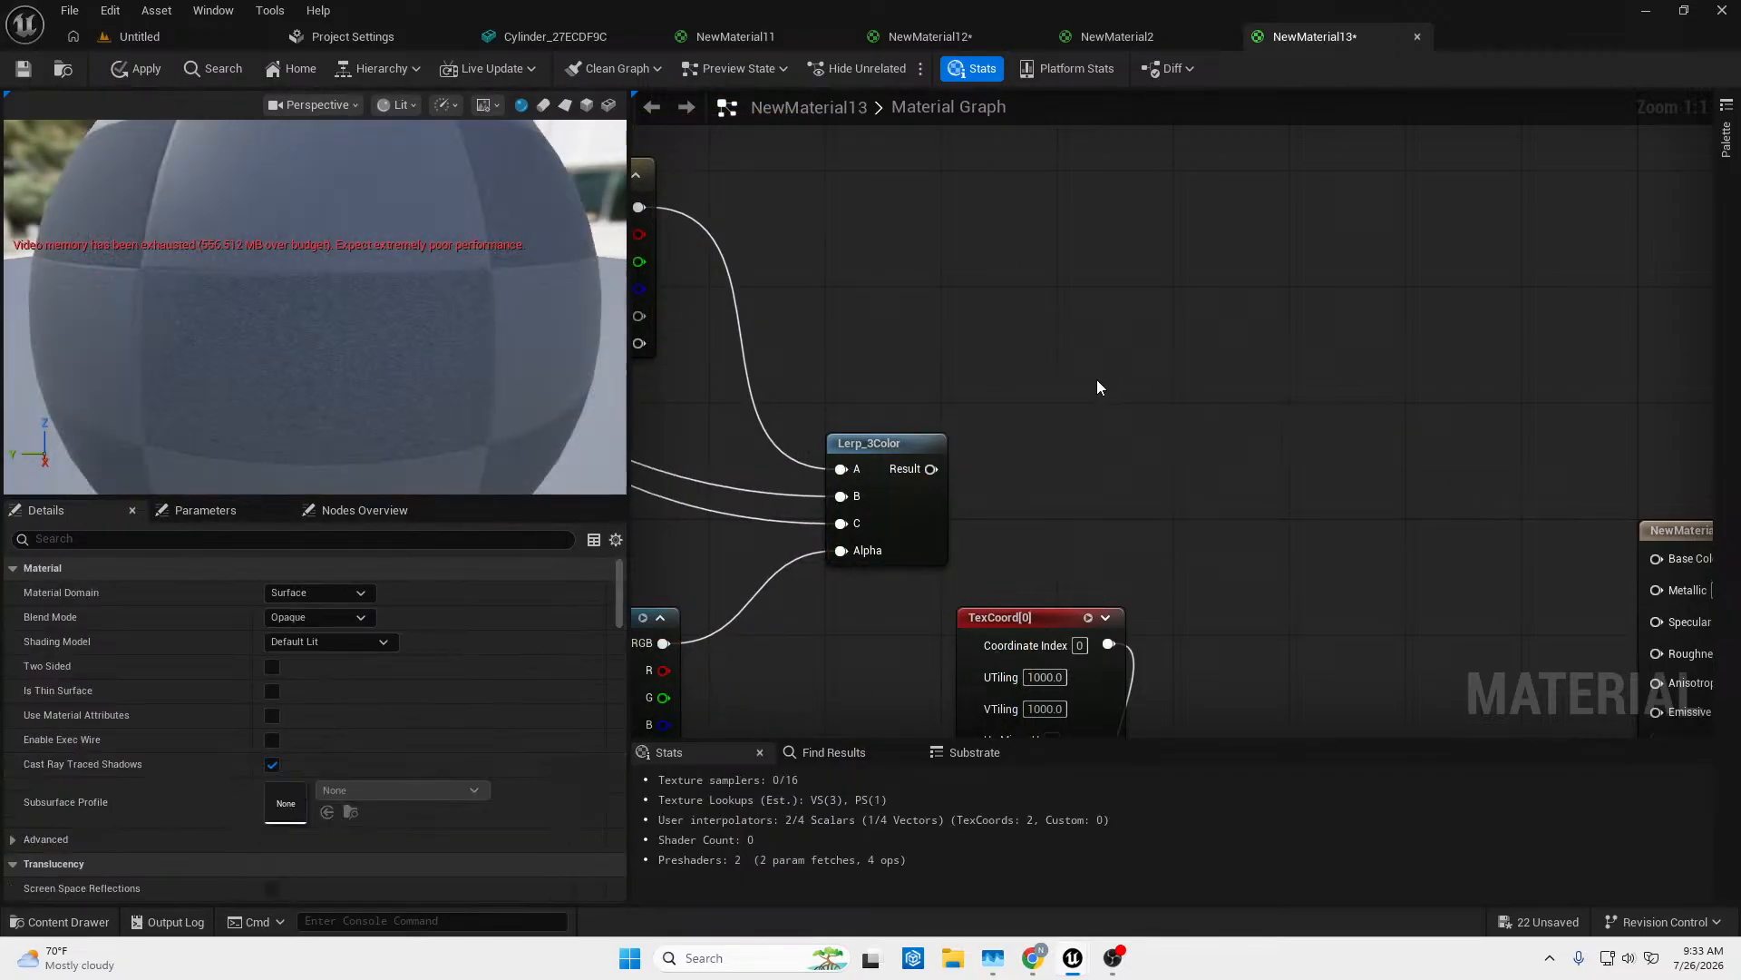
right_click_drag(970, 368, 1015, 306)
left_click_drag(975, 407, 1539, 494)
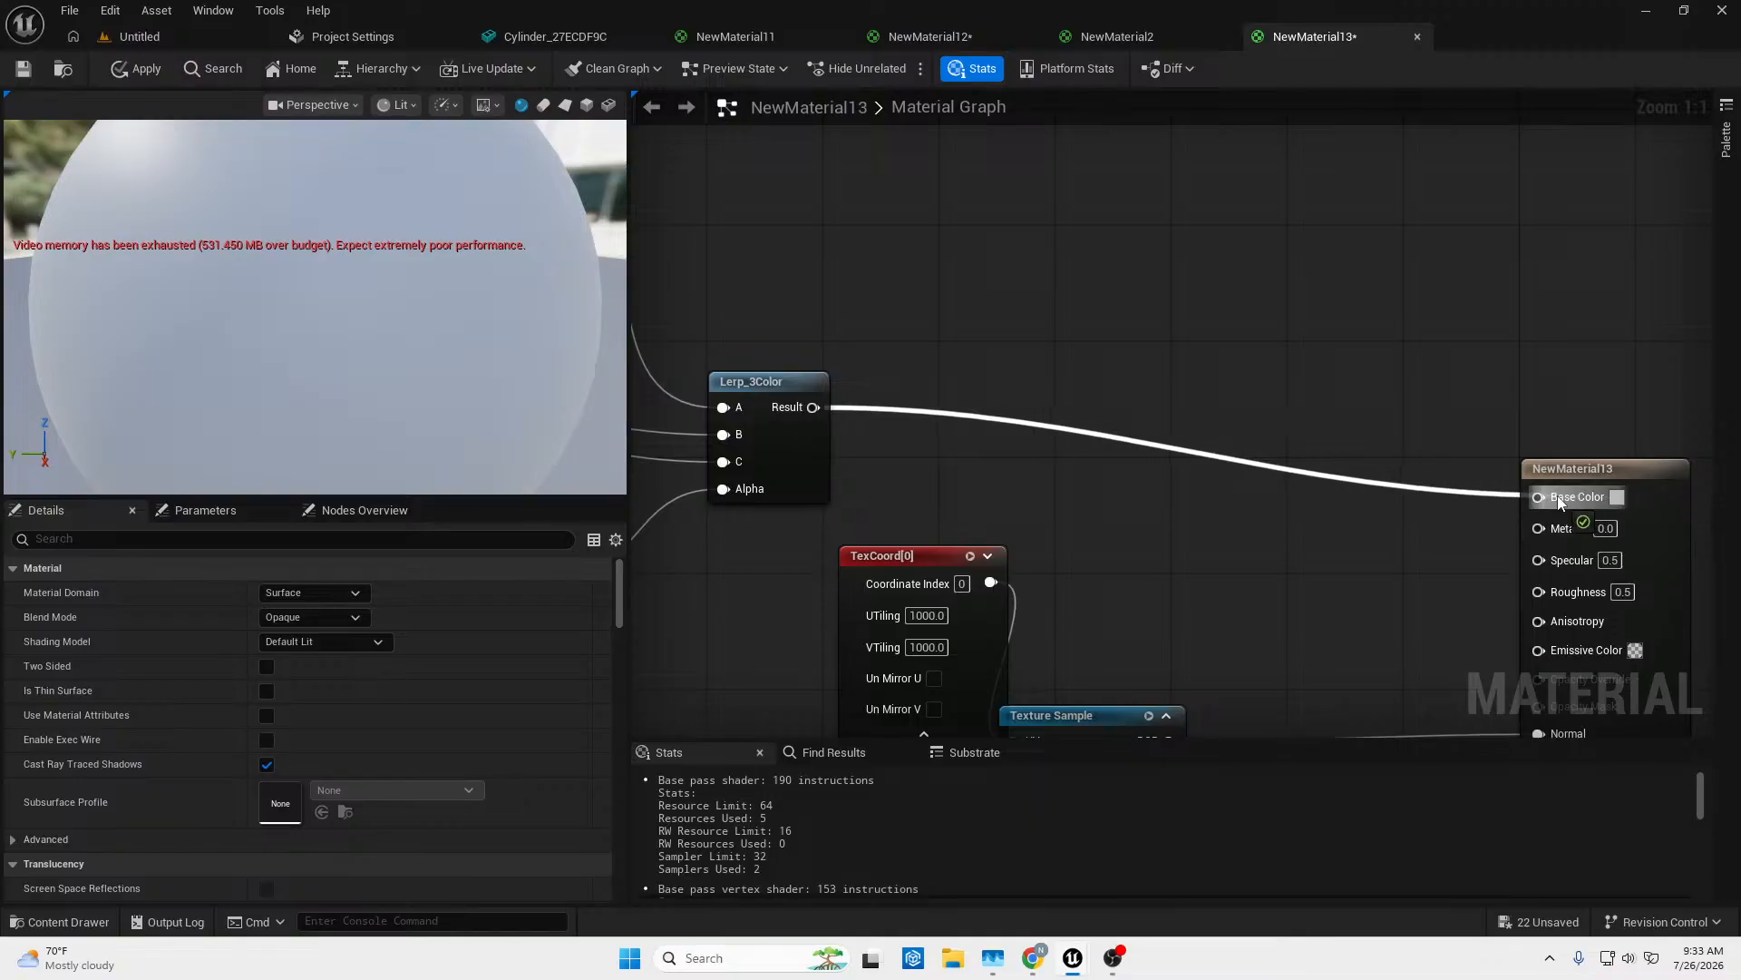
Set the hhh1 parameter's default color to pure red, hex FF0000FF.
scroll(1642, 490, "down", 4)
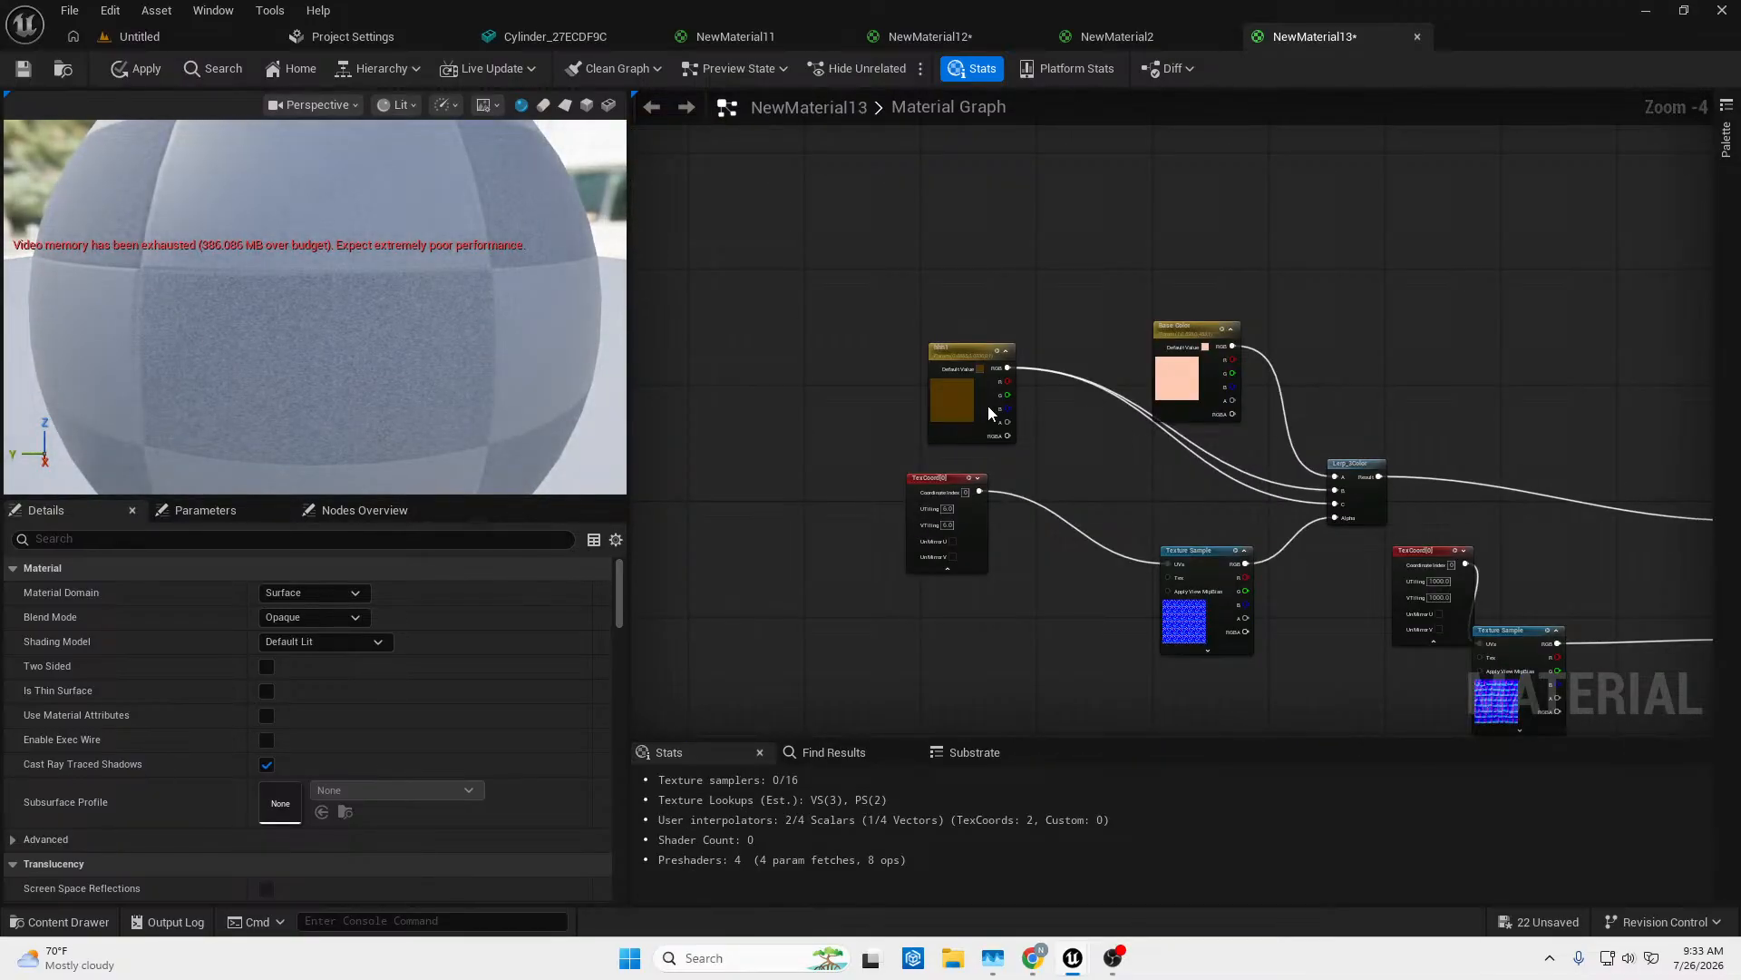
double_click(973, 399)
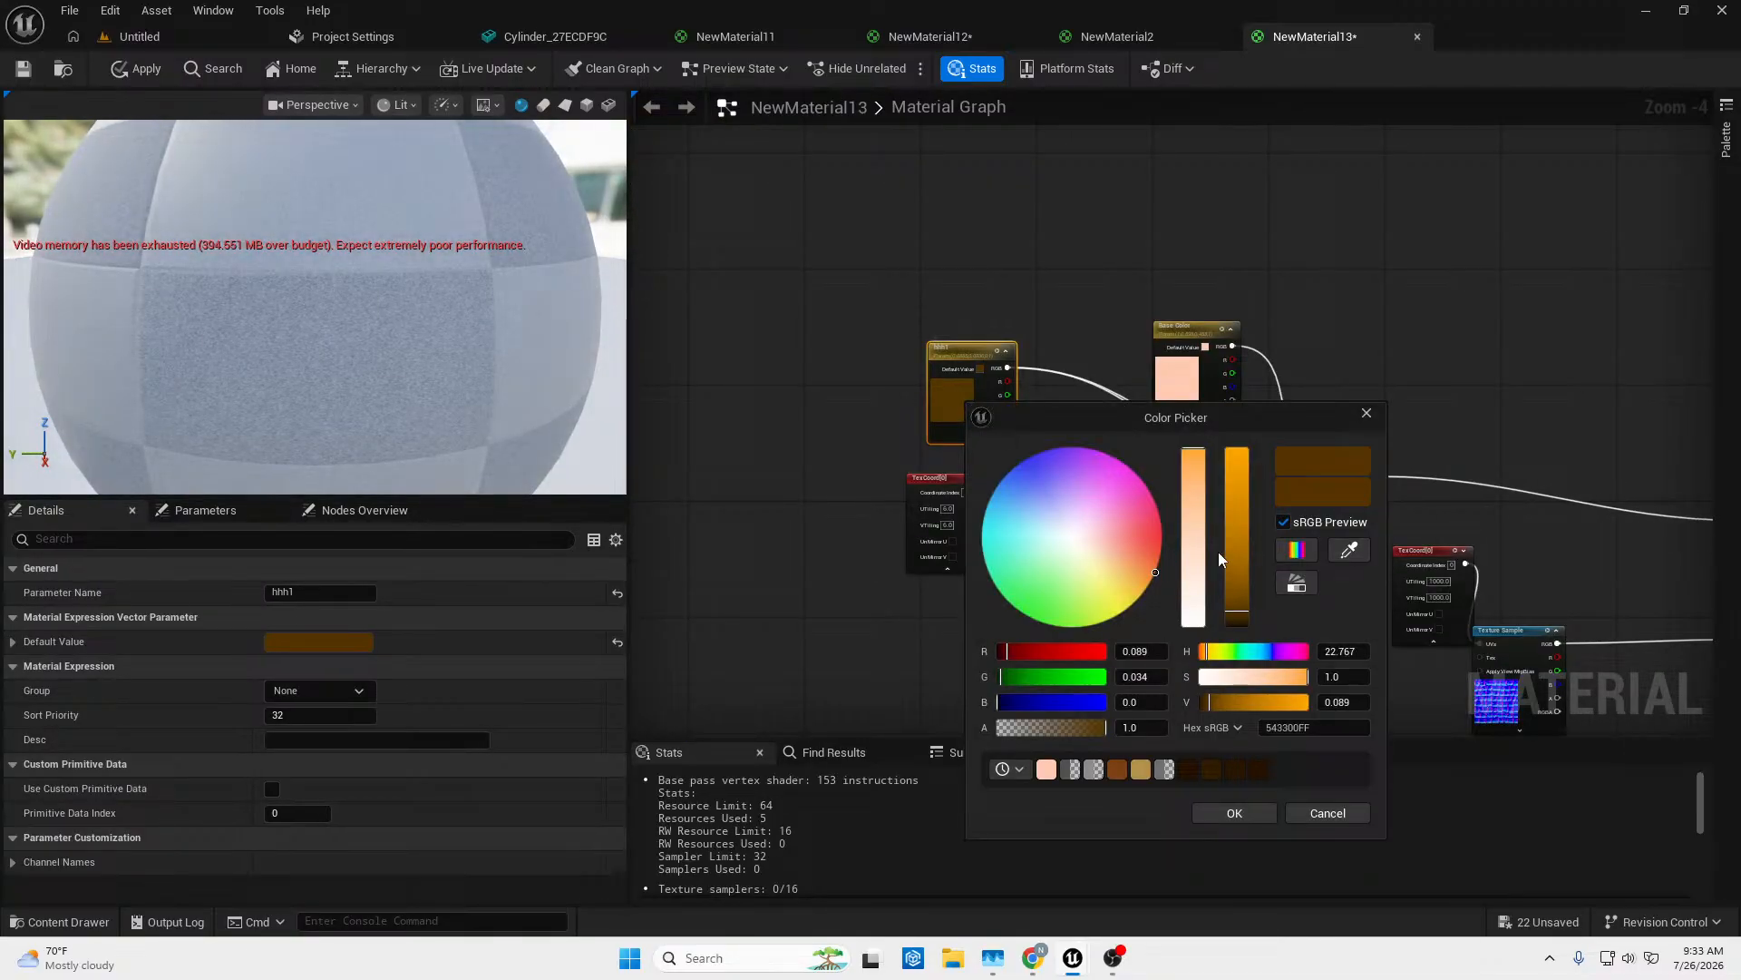
left_click_drag(1156, 572, 1155, 535)
left_click_drag(1162, 537, 1162, 542)
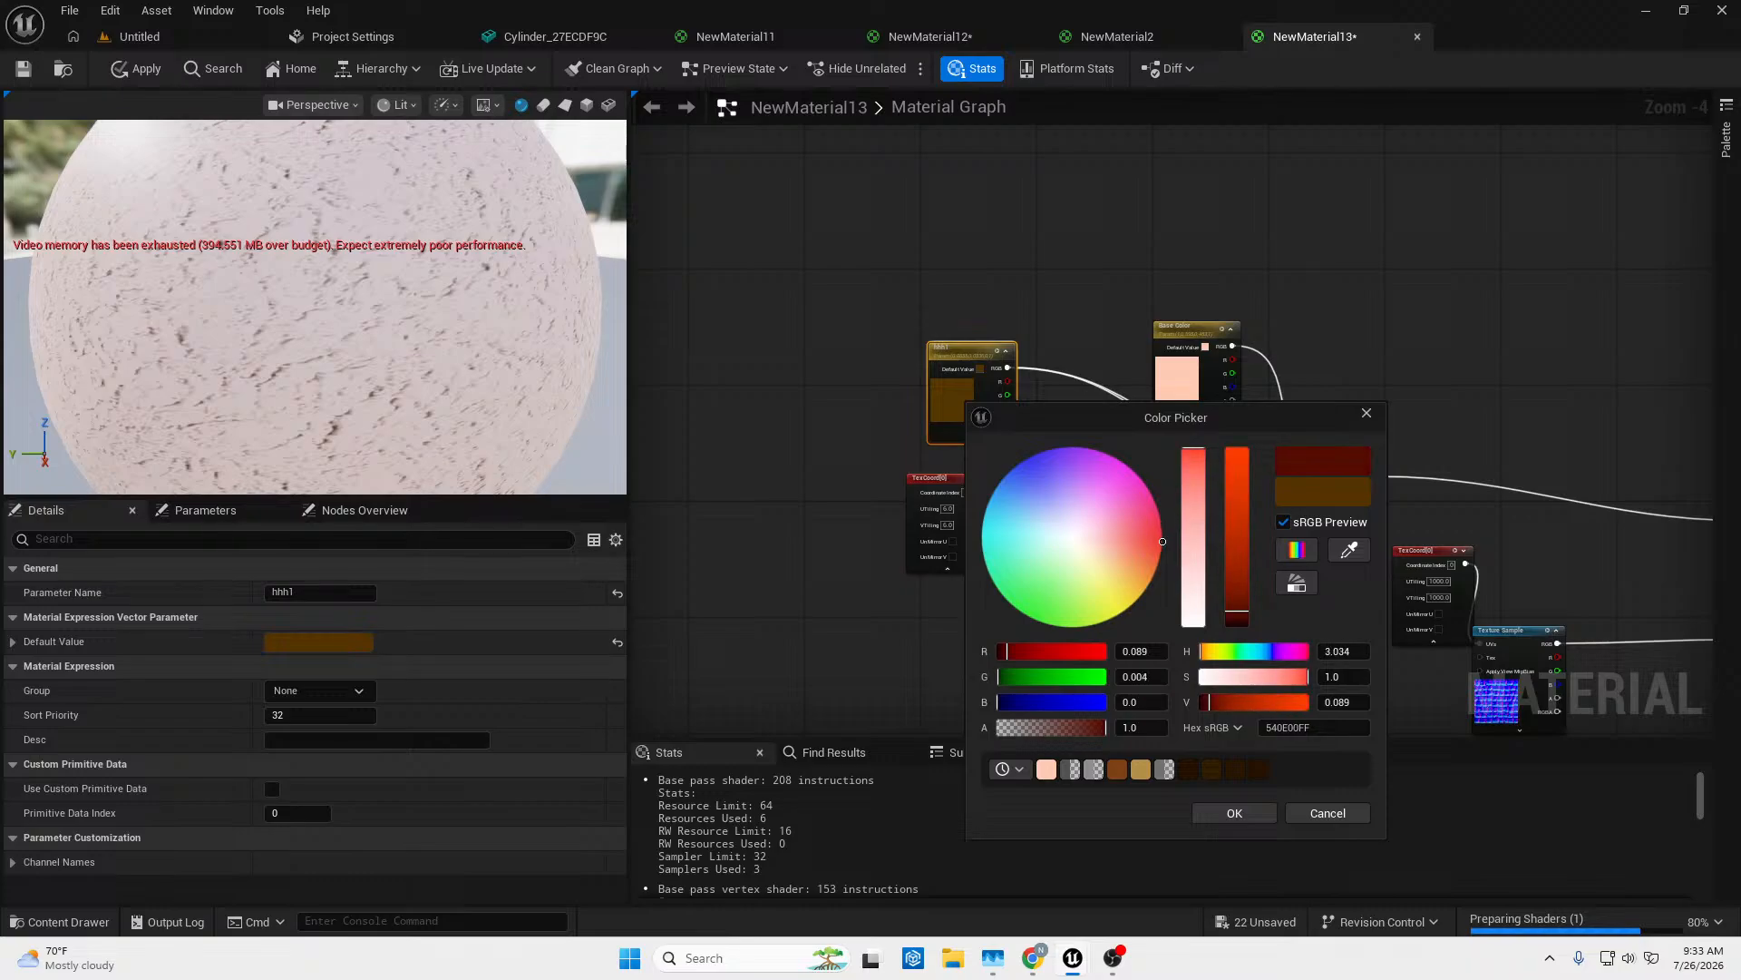
left_click_drag(1000, 679, 909, 692)
left_click_drag(1023, 652, 1192, 669)
right_click_drag(1028, 317, 1219, 162)
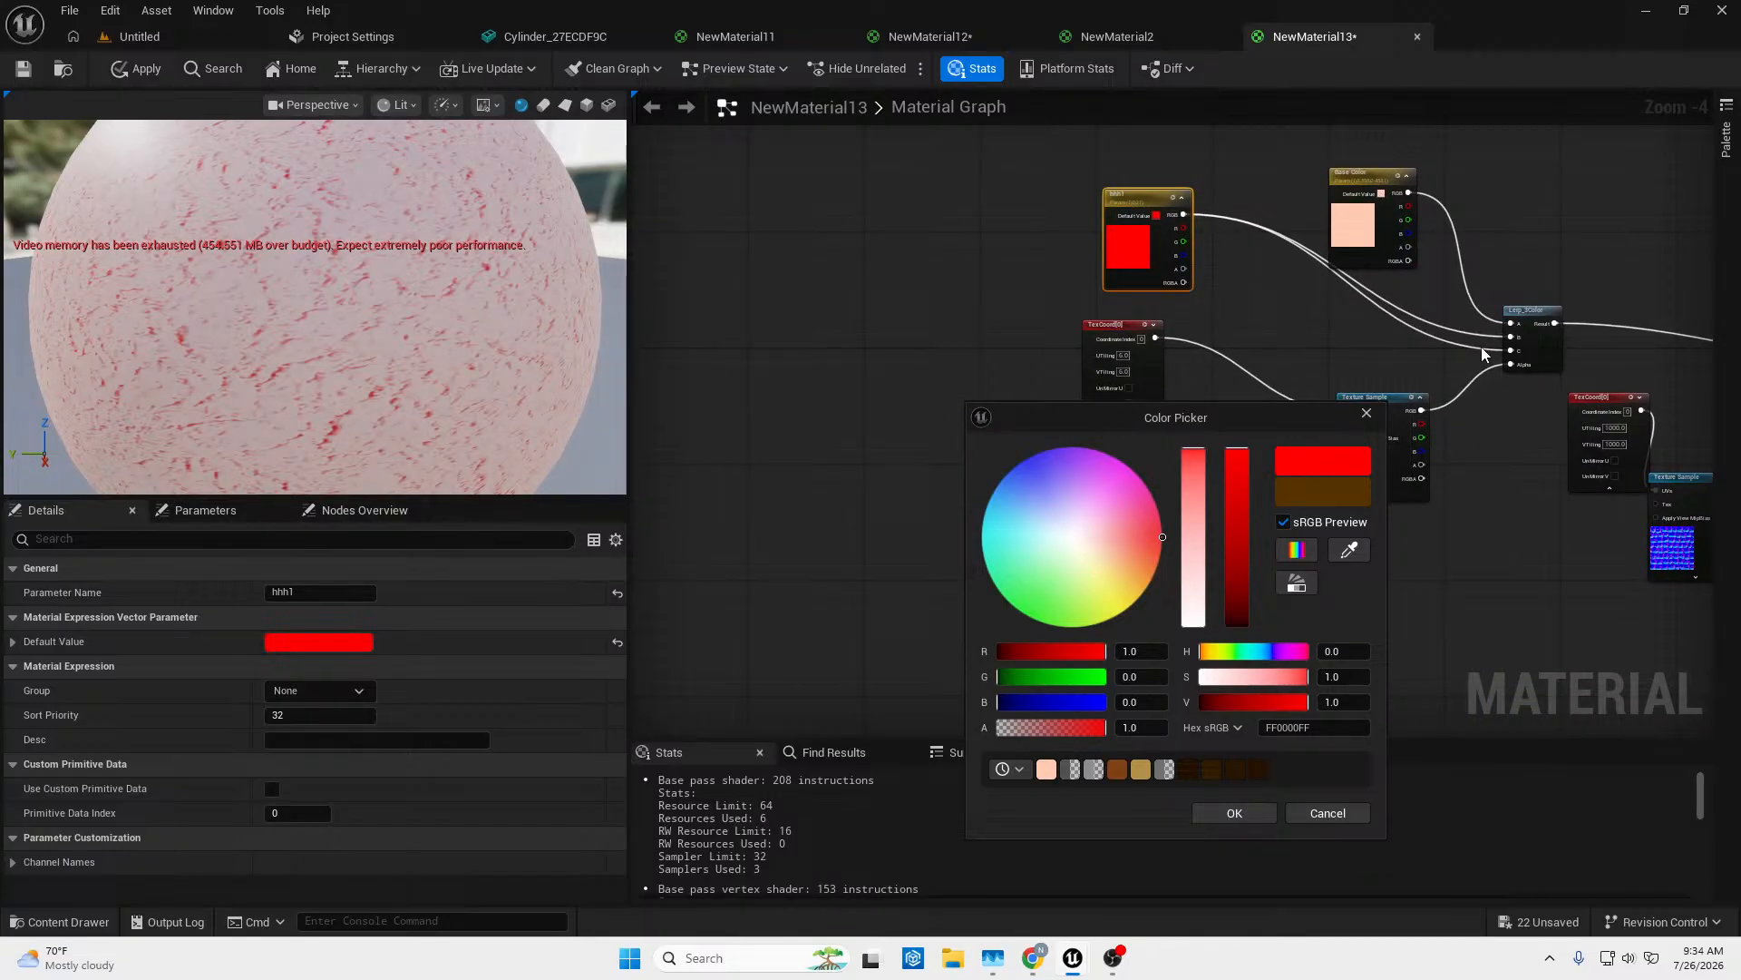
Lower the saturation of the Base Color parameter to turn its peach tone into a near-white pink.
right_click_drag(1484, 354, 1405, 386)
double_click(1276, 260)
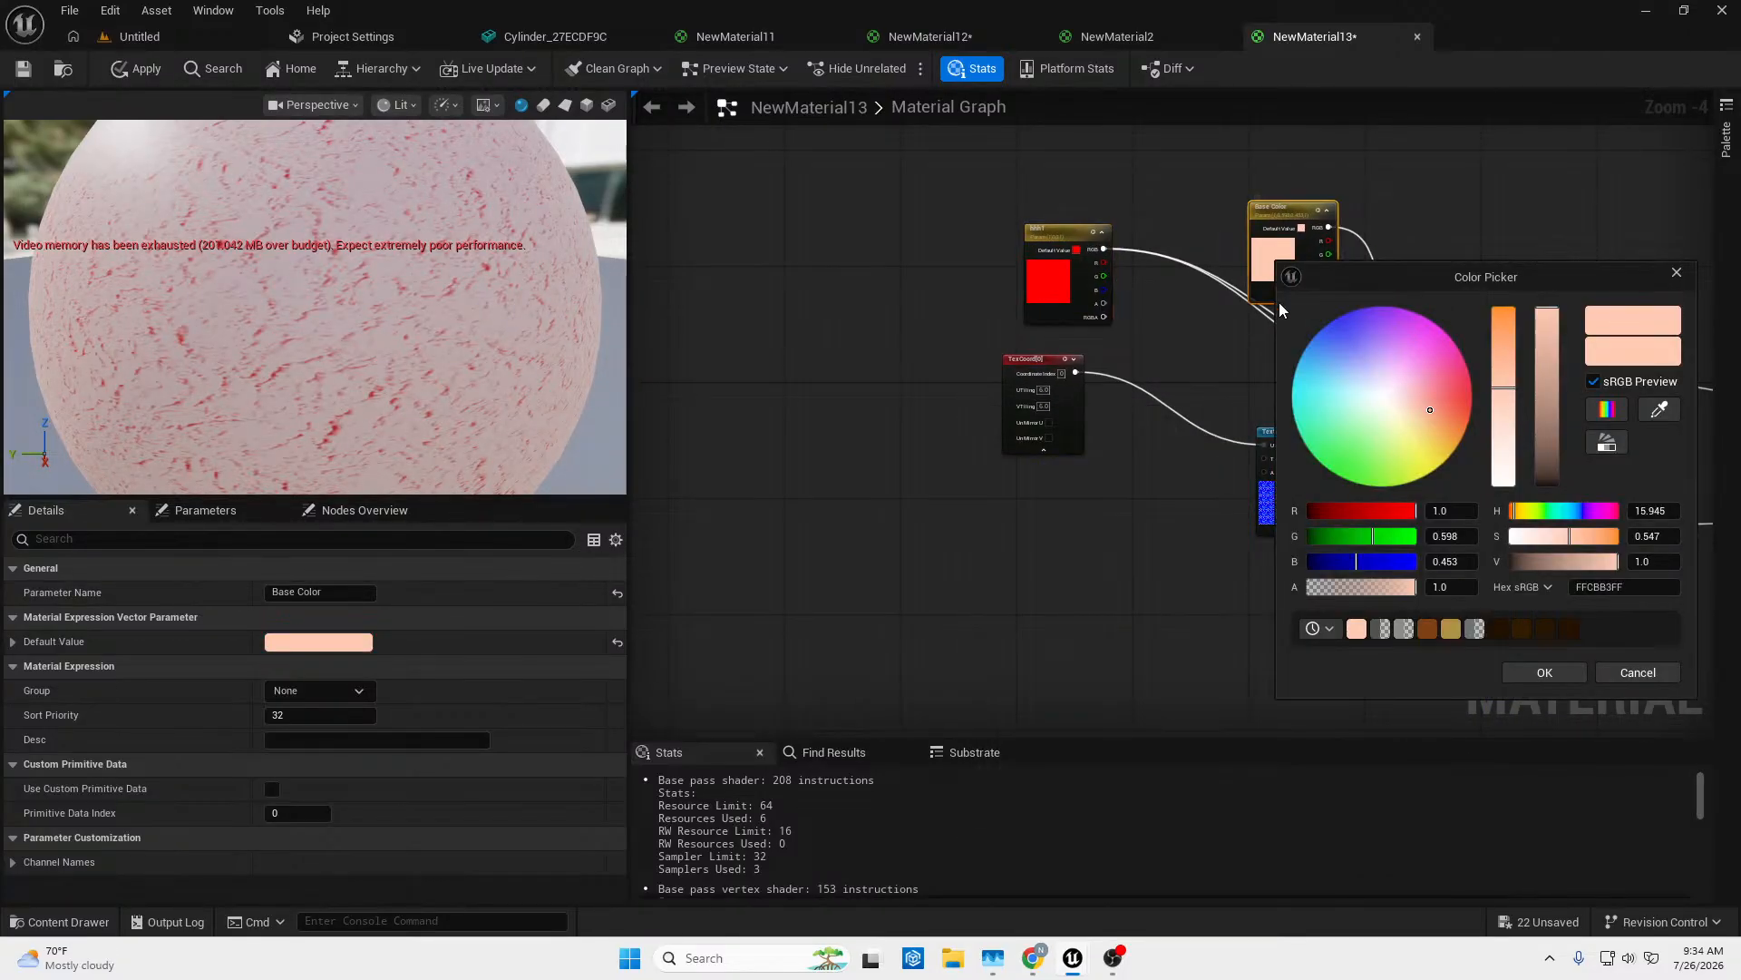
left_click_drag(1504, 426, 1511, 480)
left_click(1141, 542)
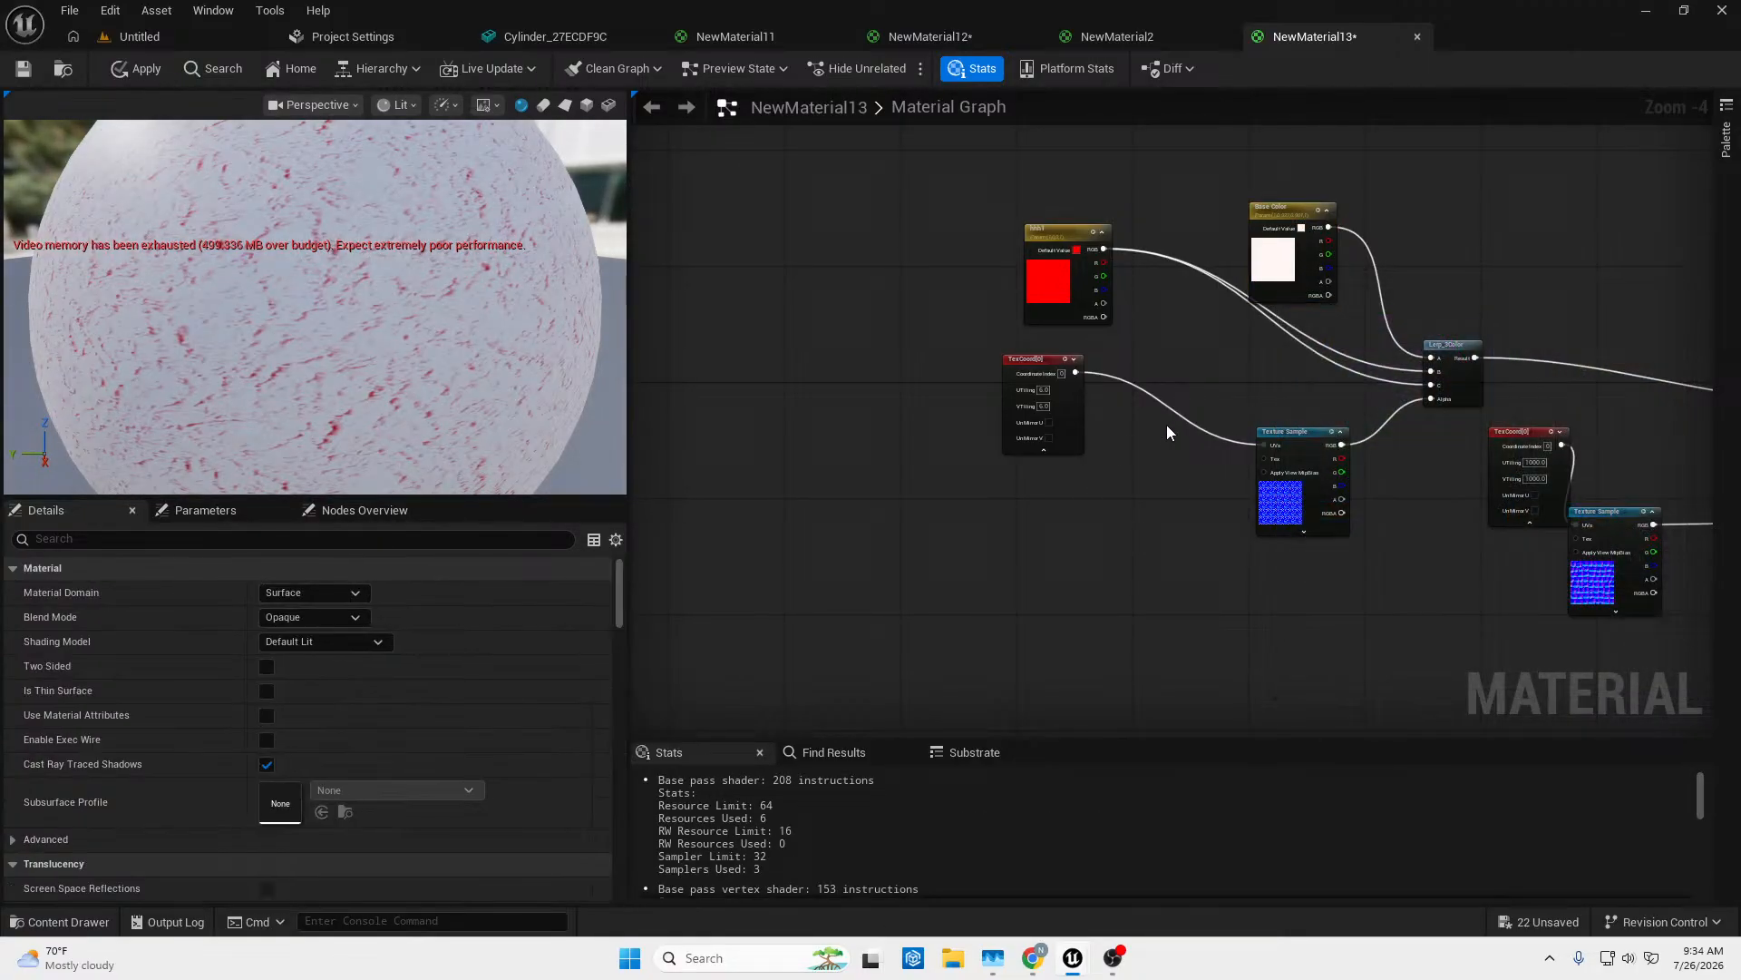
key("Home")
scroll(1155, 419, "up", 2)
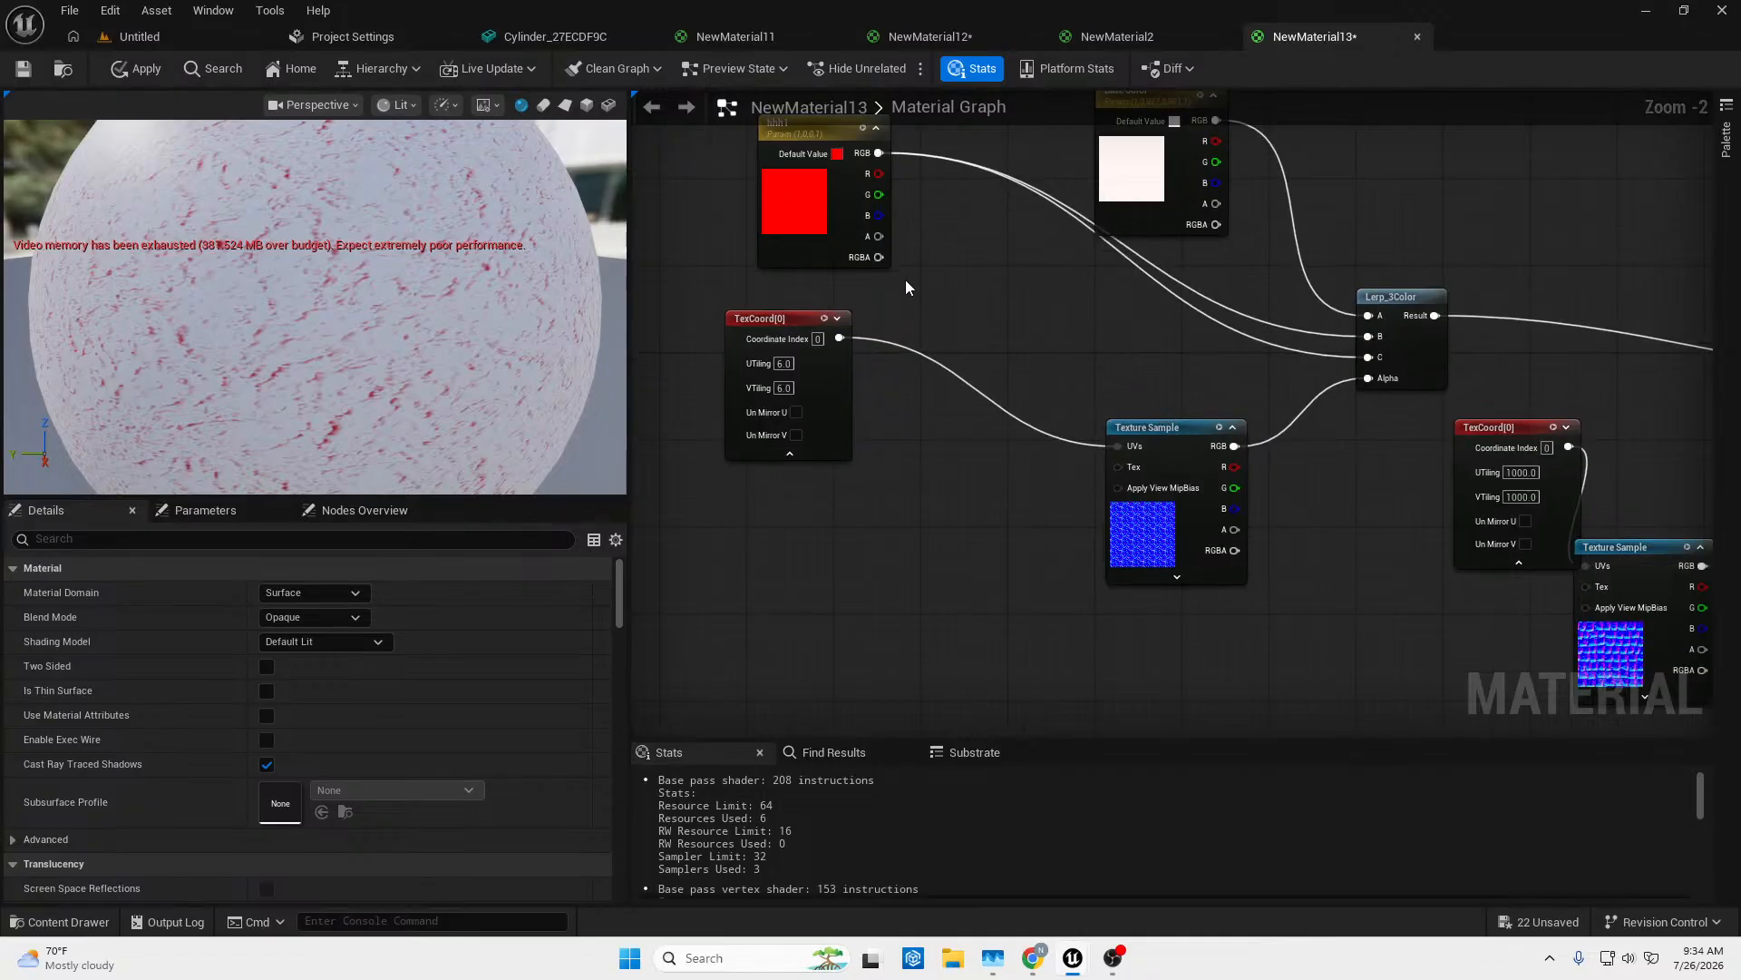
Move the Base Color node toward the TexCoord node and place the hhh1 node to its upper right.
right_click_drag(1140, 166, 1117, 243)
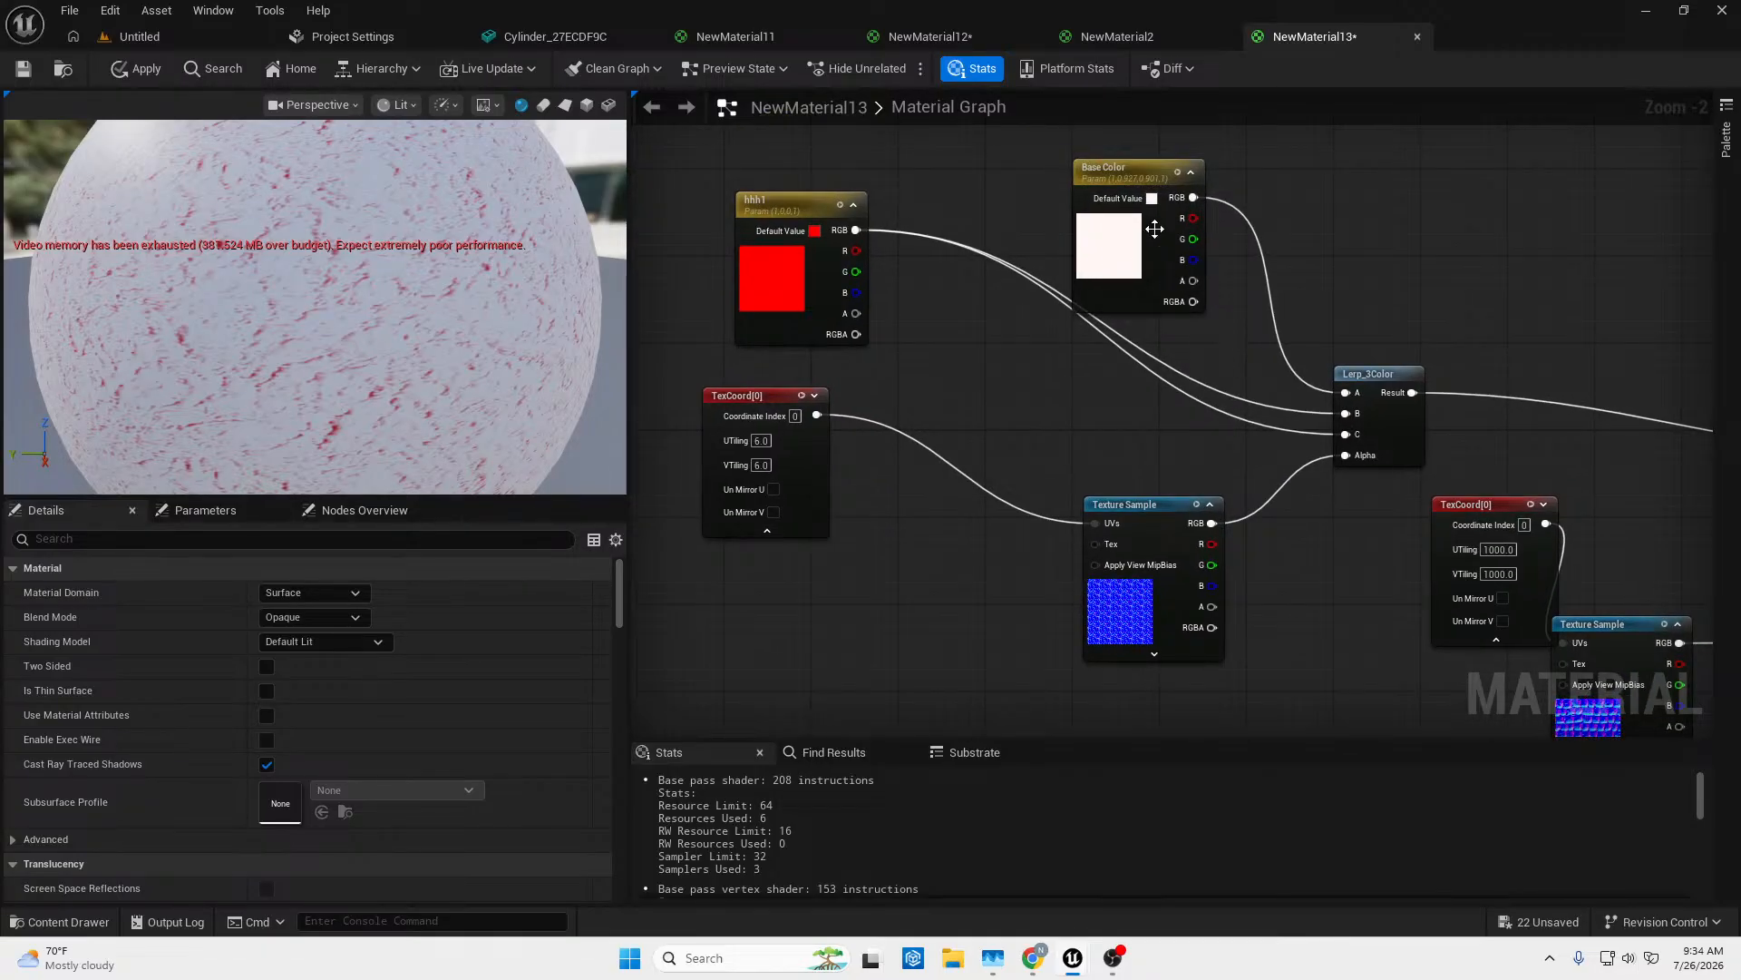
left_click_drag(1154, 228, 948, 337)
left_click_drag(821, 197, 1166, 142)
Try feeding hhh1 into Lerp_3Color's A input and Base Color into B and C, and check the preview sphere.
left_click_drag(1345, 434, 985, 311)
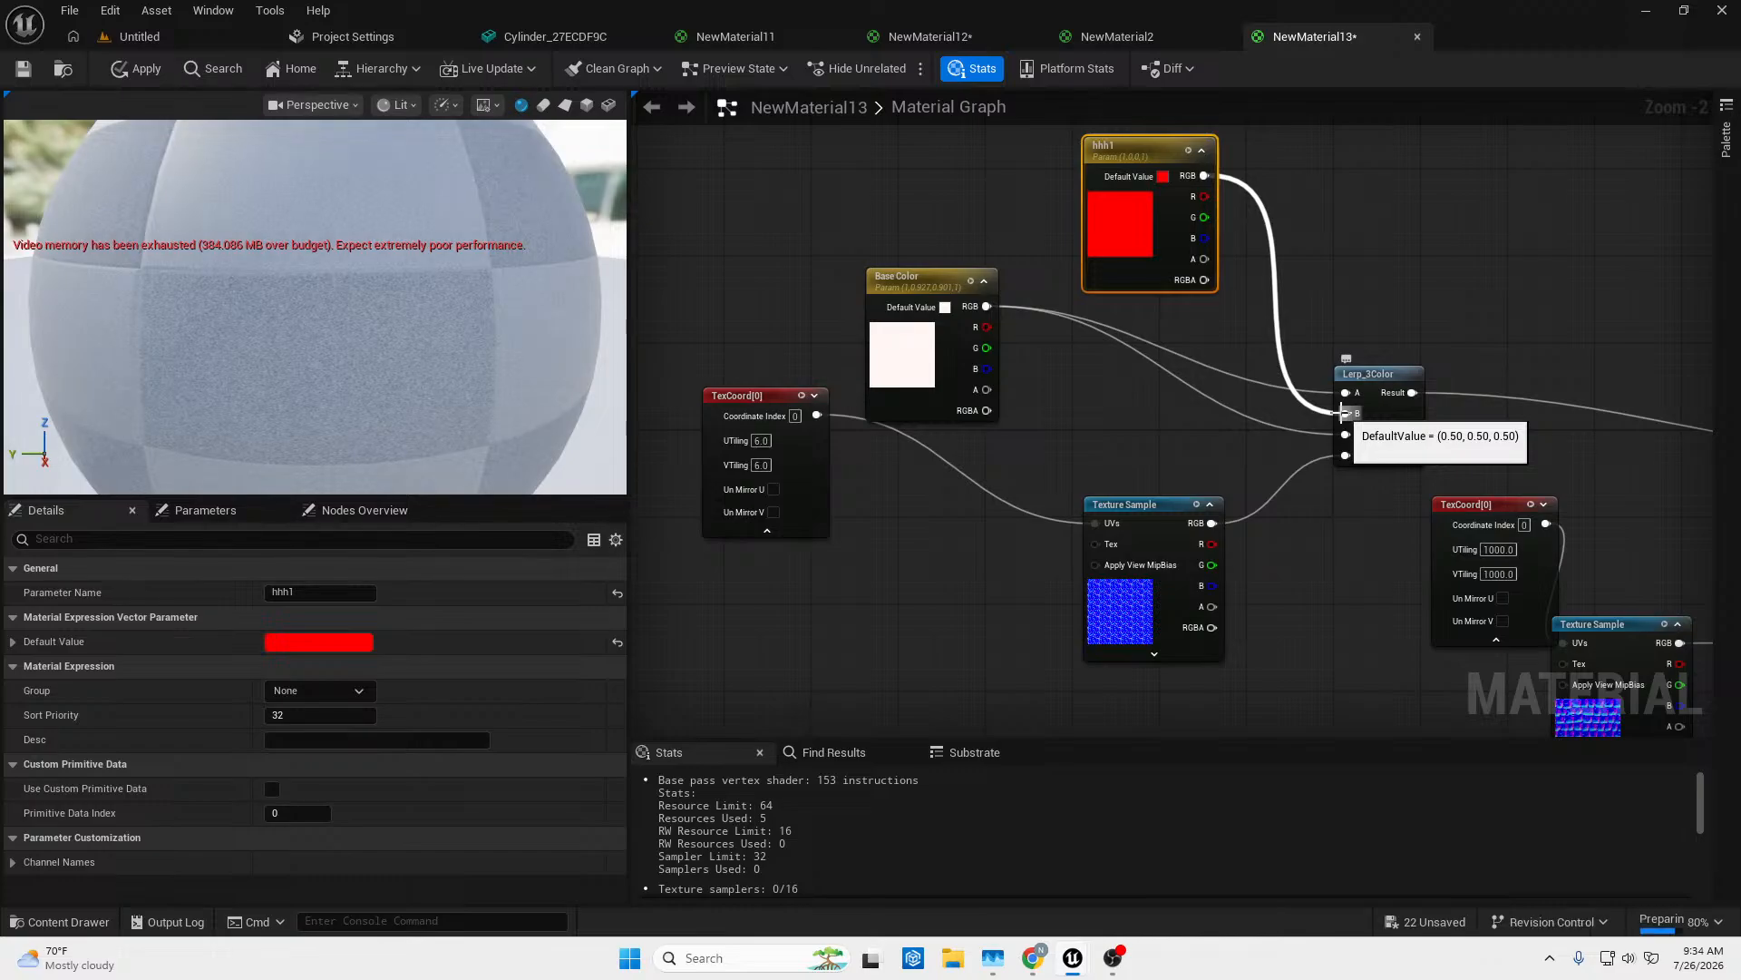
left_click_drag(1342, 413, 988, 308)
left_click_drag(1345, 392, 1205, 177)
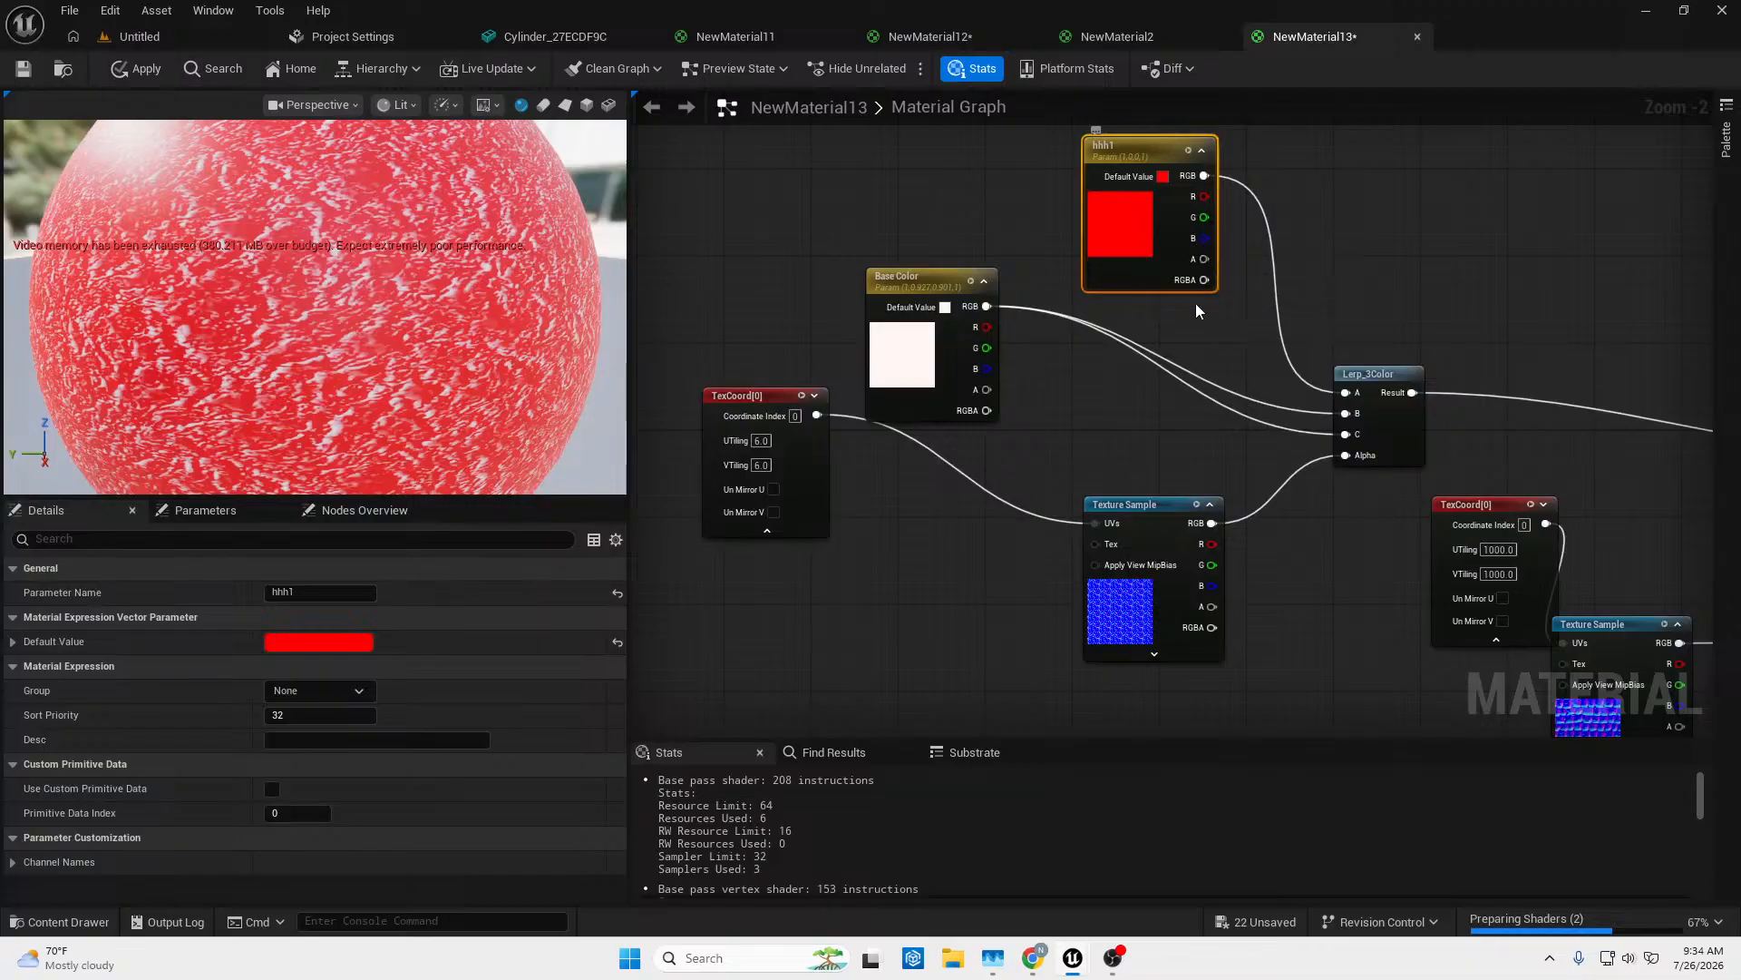
left_click_drag(425, 302, 395, 312)
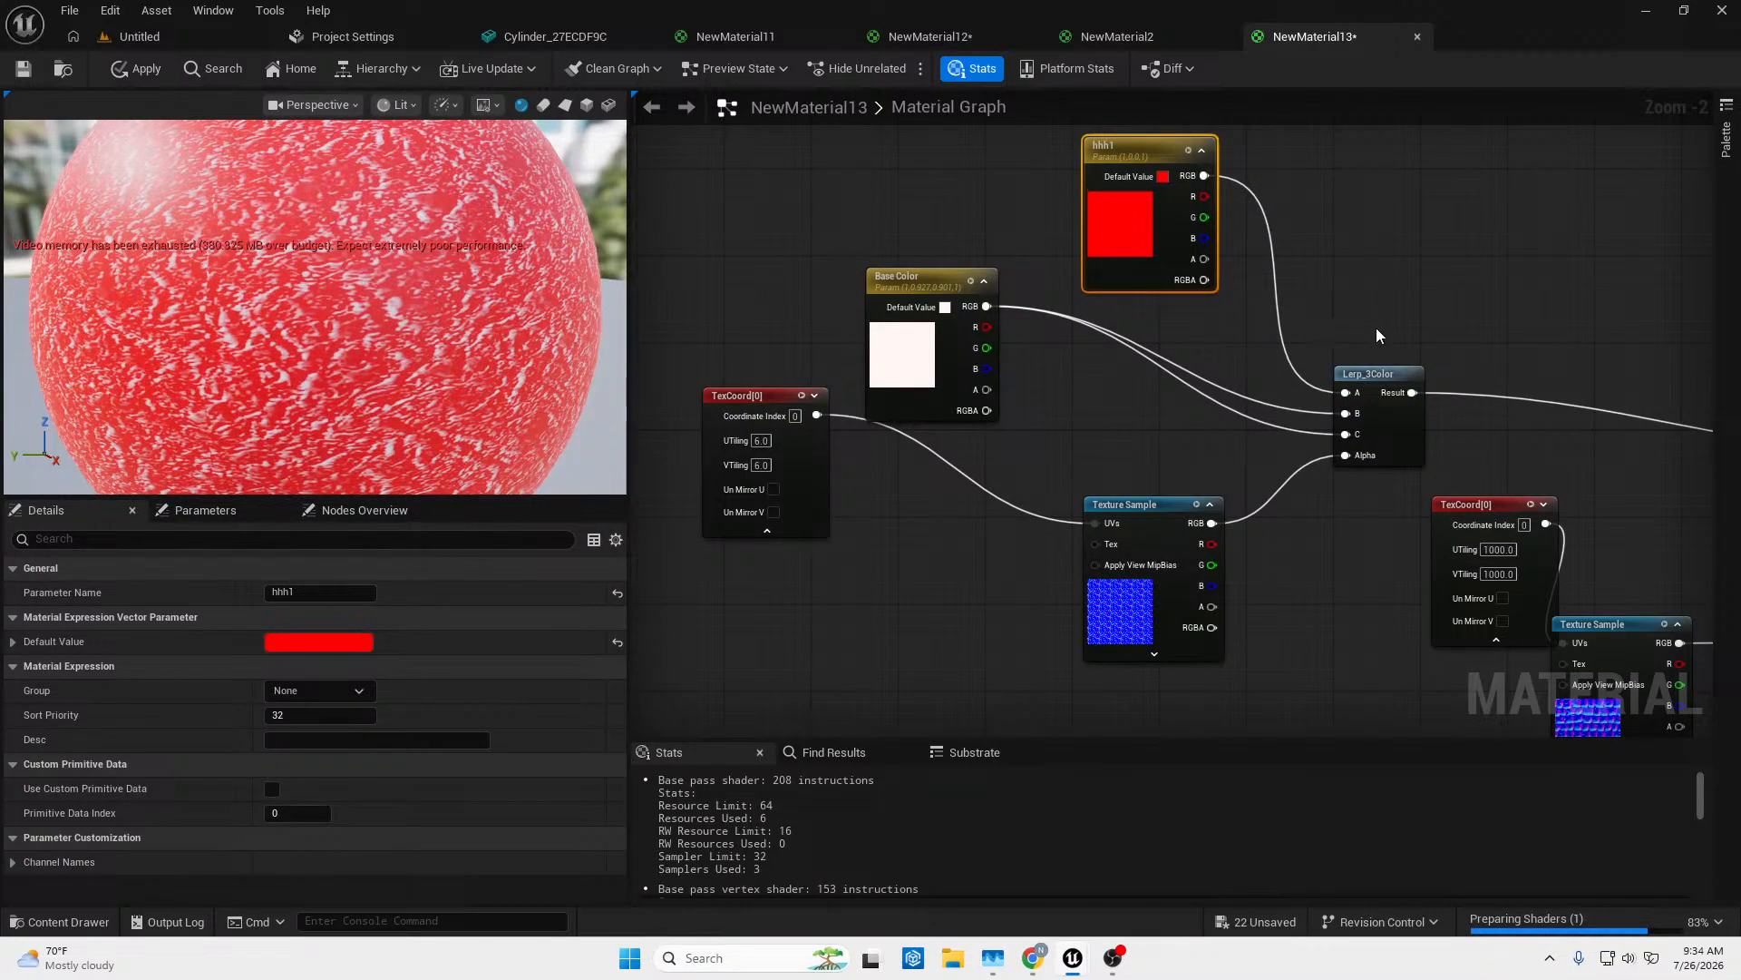
Rewire Lerp_3Color so that Base Color feeds input A and hhh1 feeds inputs B and C.
left_click_drag(1346, 414, 1206, 181)
left_click(1171, 298)
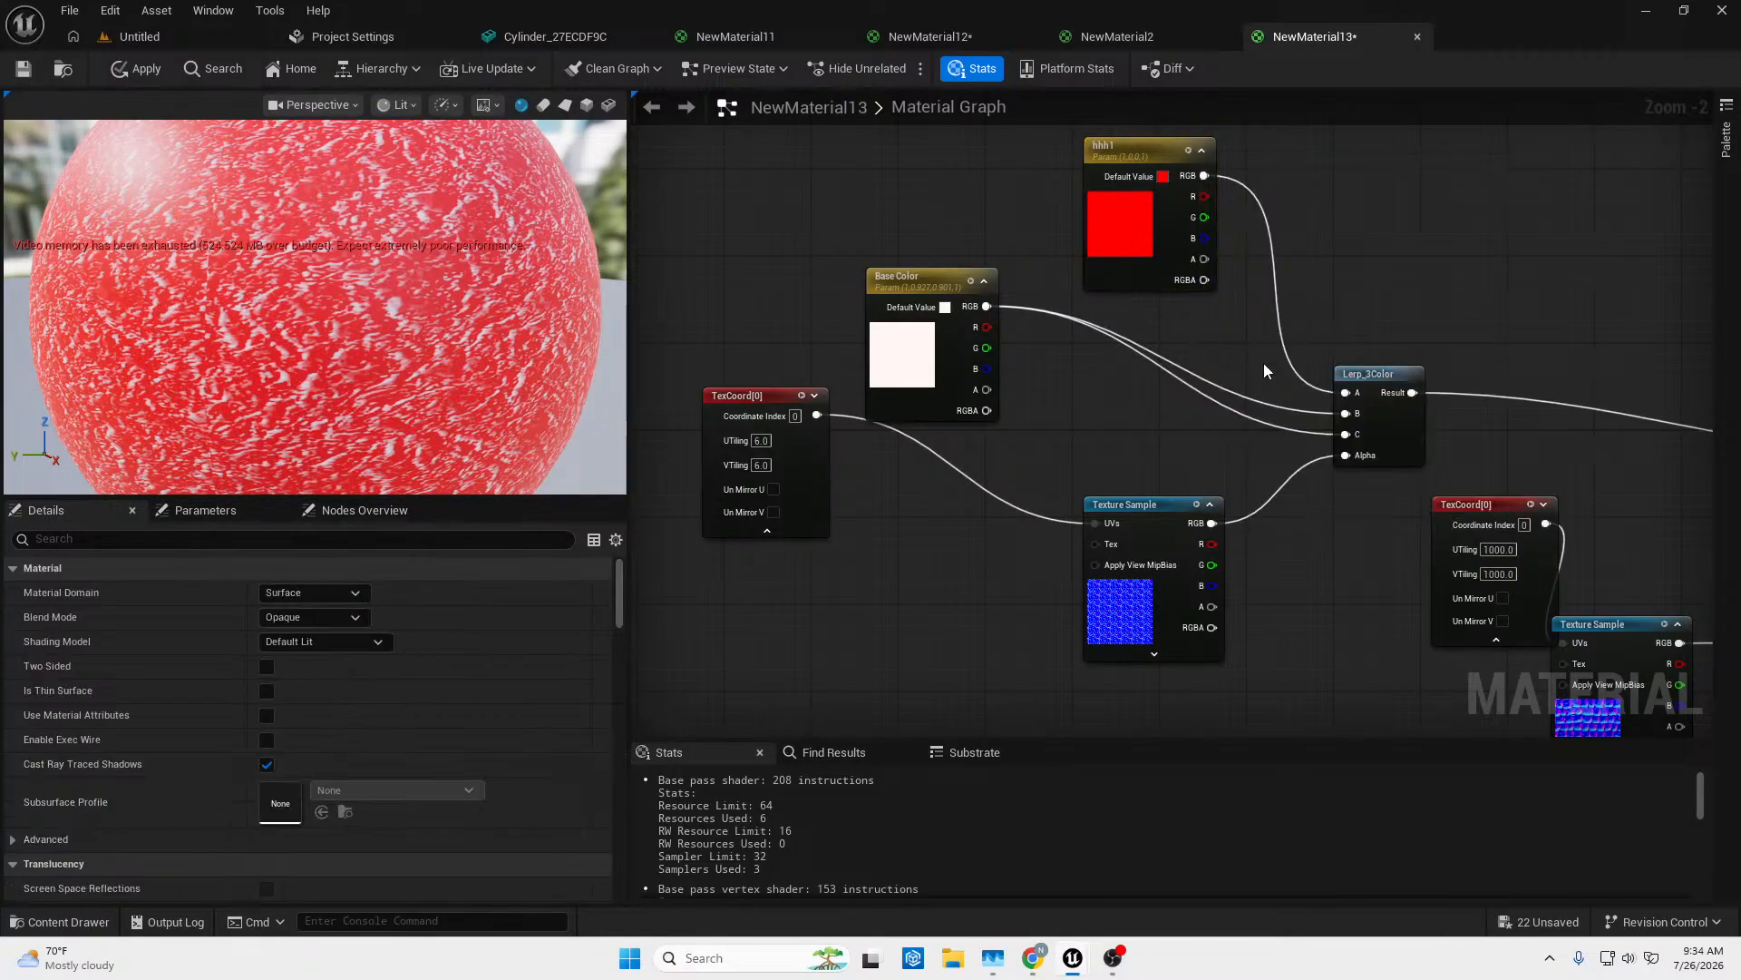
left_click_drag(1347, 413, 988, 307)
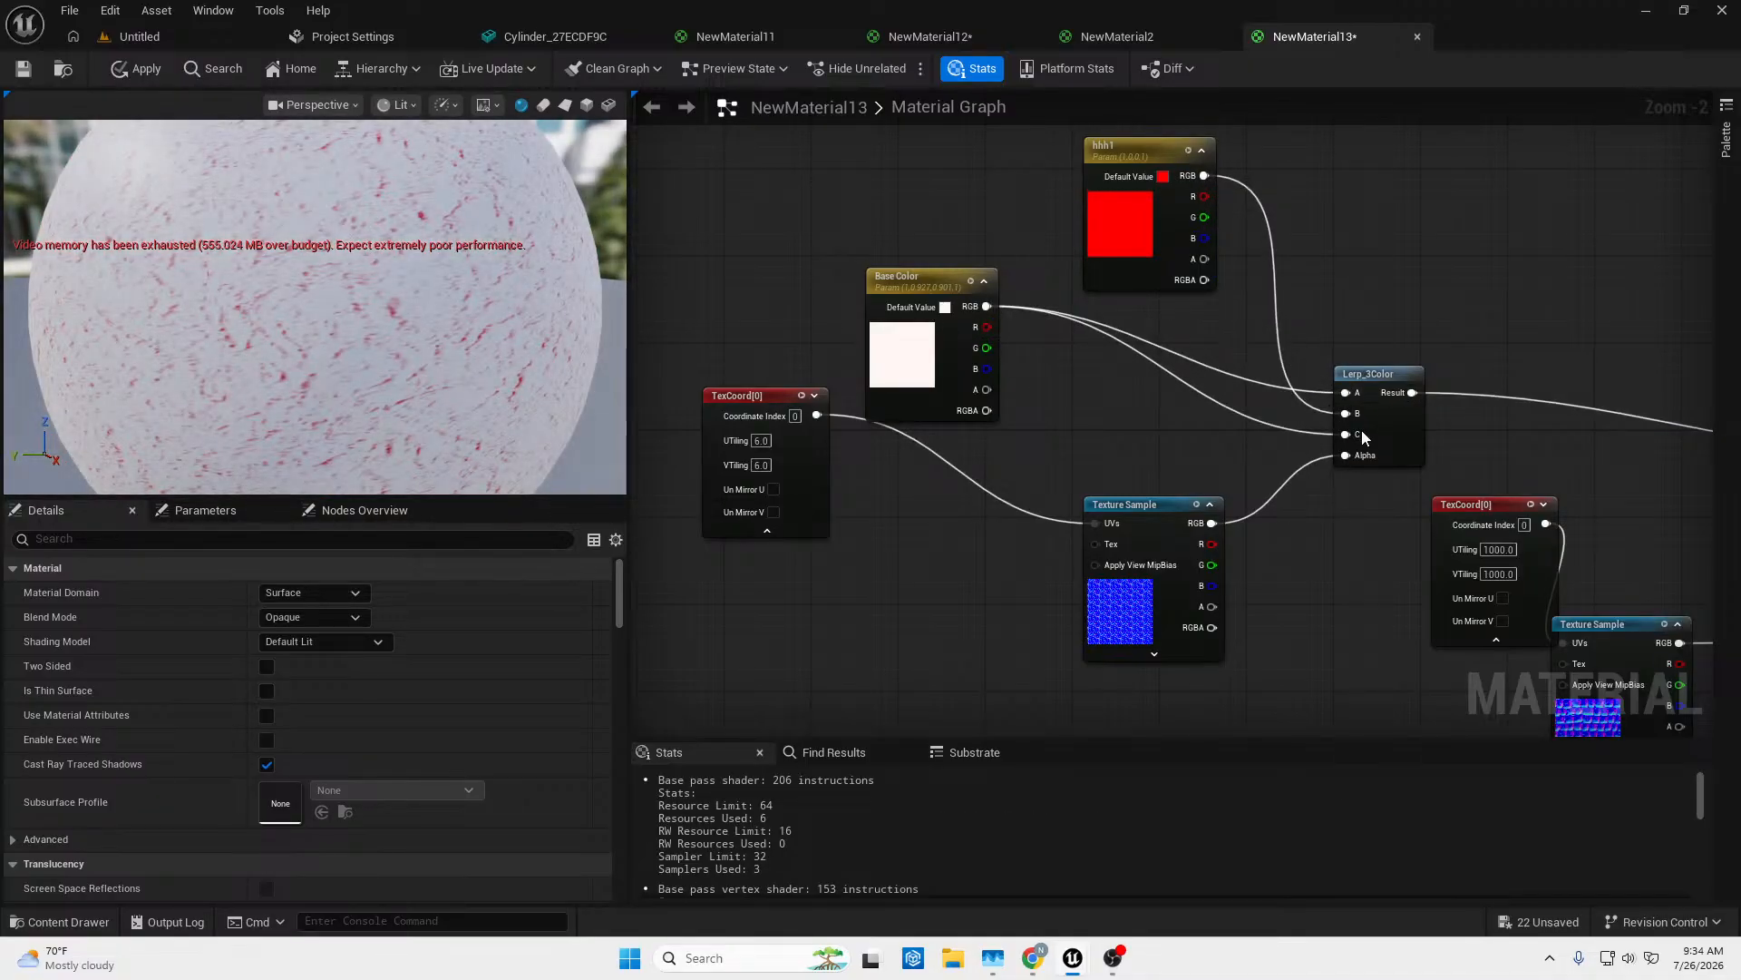
left_click_drag(1349, 442, 1206, 178)
Move the TexCoord node with 1000 tiling and its Texture Sample below the other Texture Sample, side by side.
right_click_drag(1252, 394, 1159, 268)
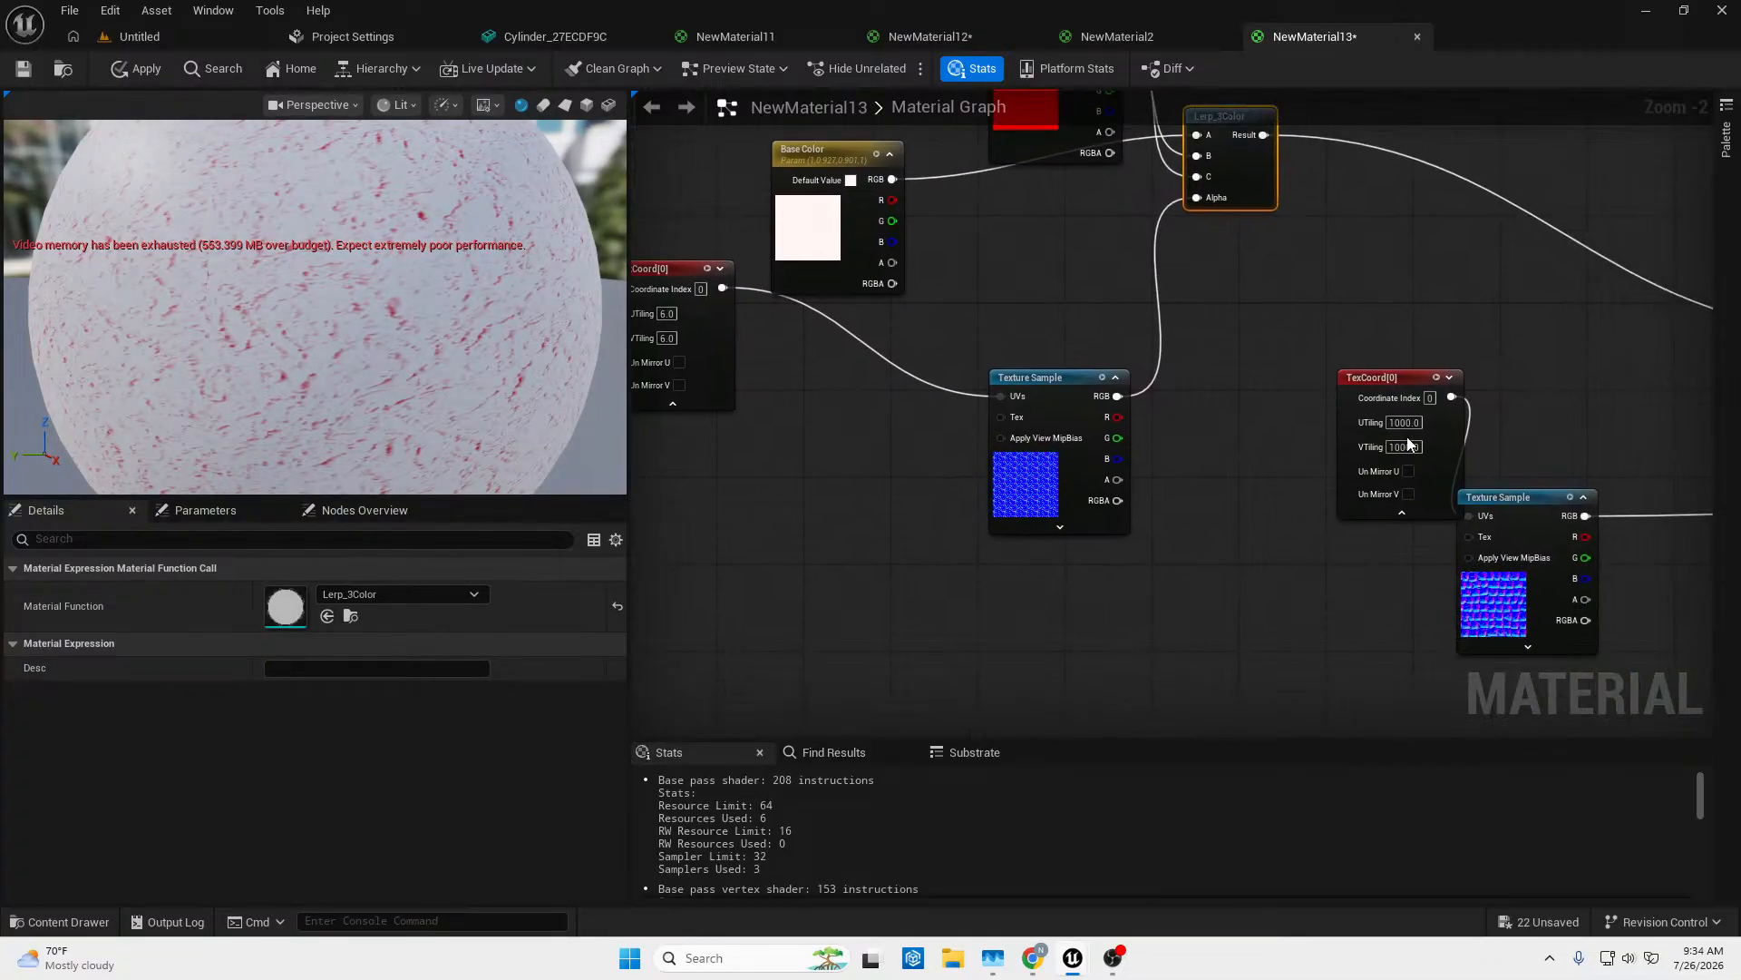
right_click_drag(1408, 445, 1318, 383)
left_click_drag(1312, 357, 1006, 574)
left_click_drag(1360, 485, 1100, 546)
Add a Multiply node, connect the two Texture Samples' RGB outputs to A and B, and feed its result into the material's Normal input.
right_click(1242, 416)
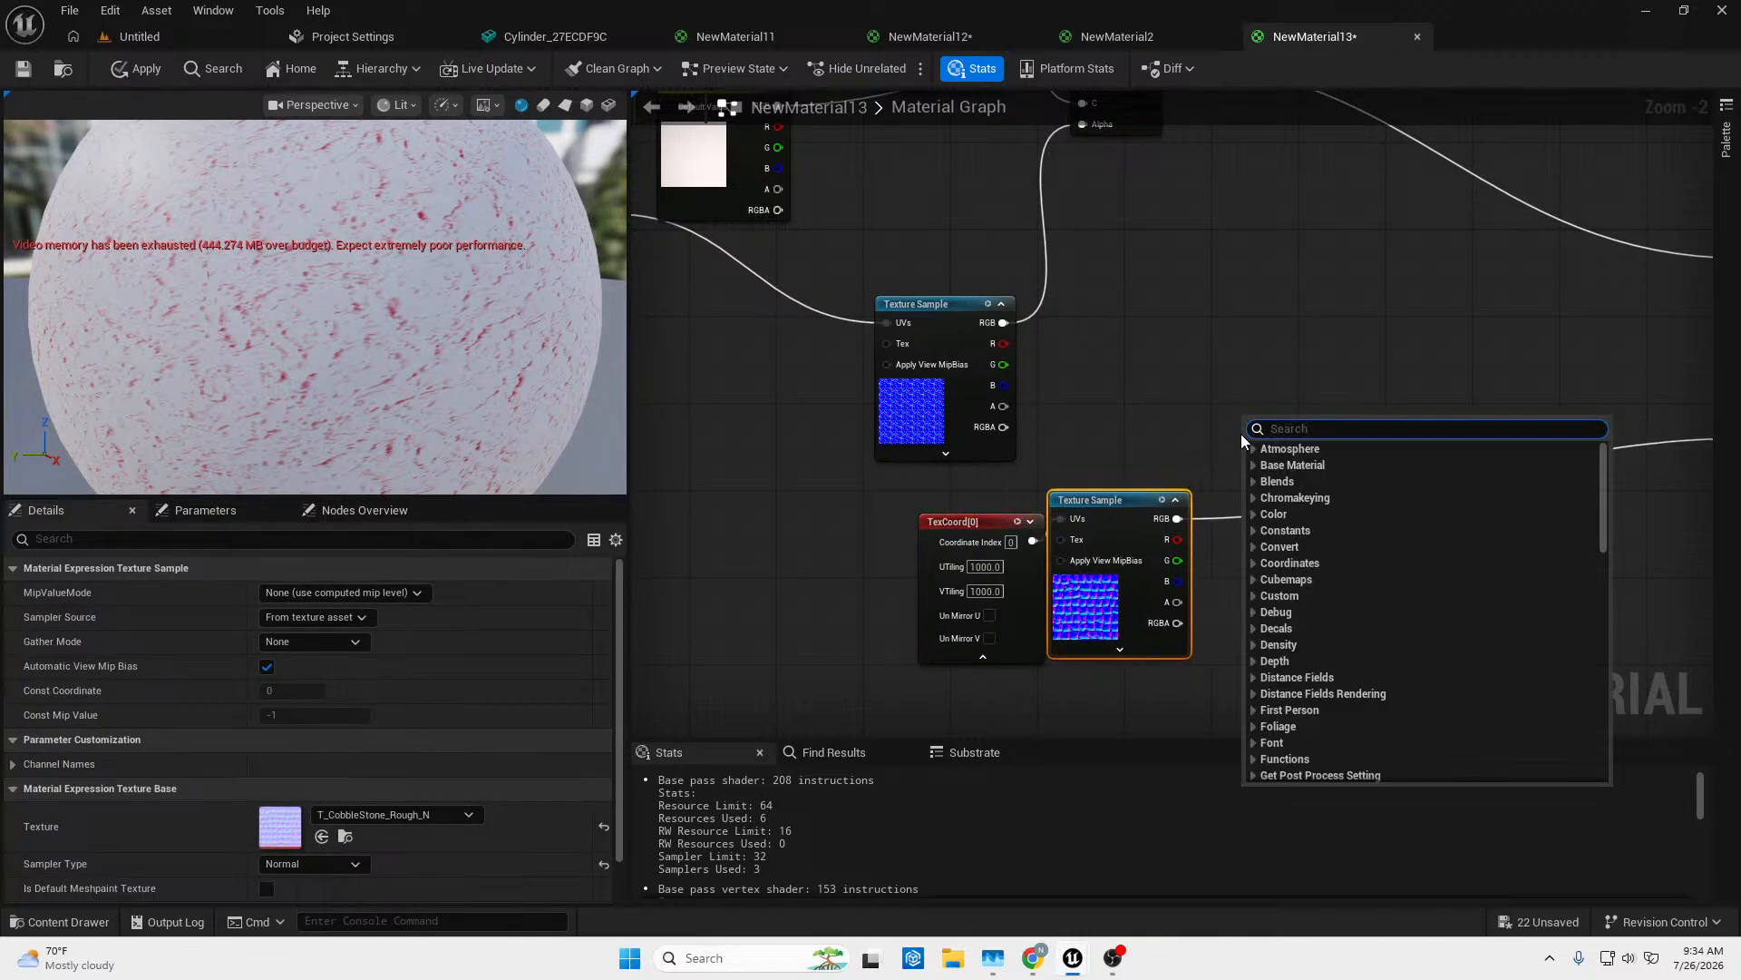
type("multi")
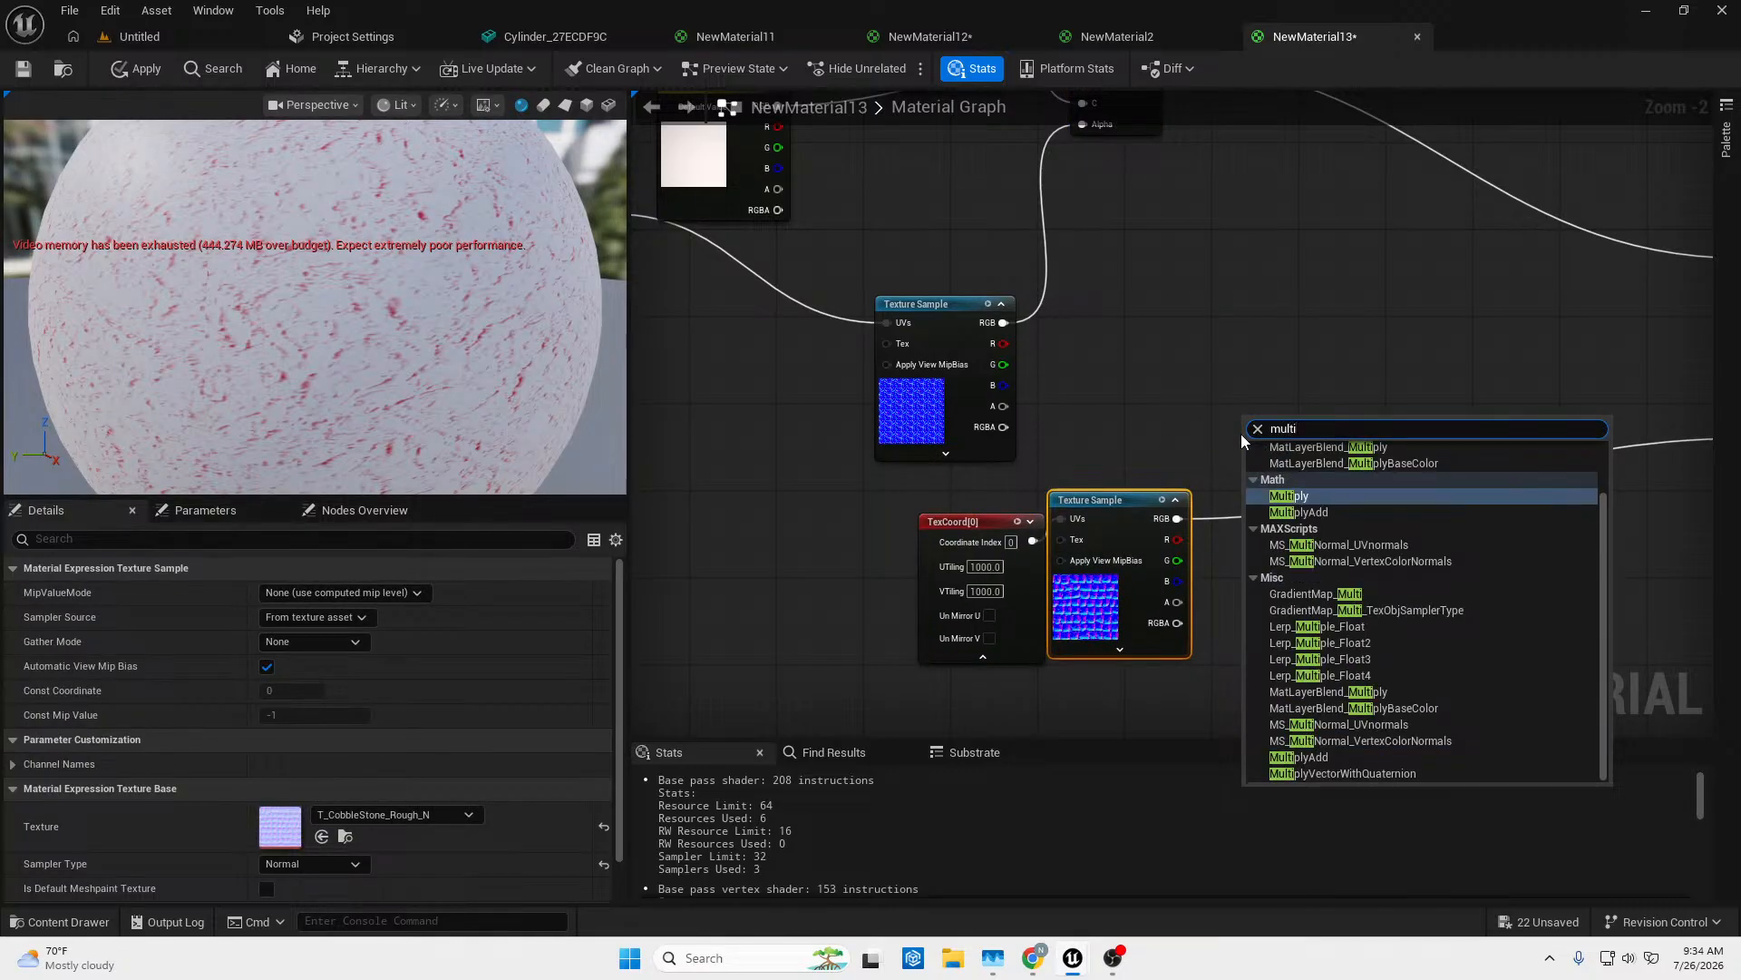
left_click(1331, 494)
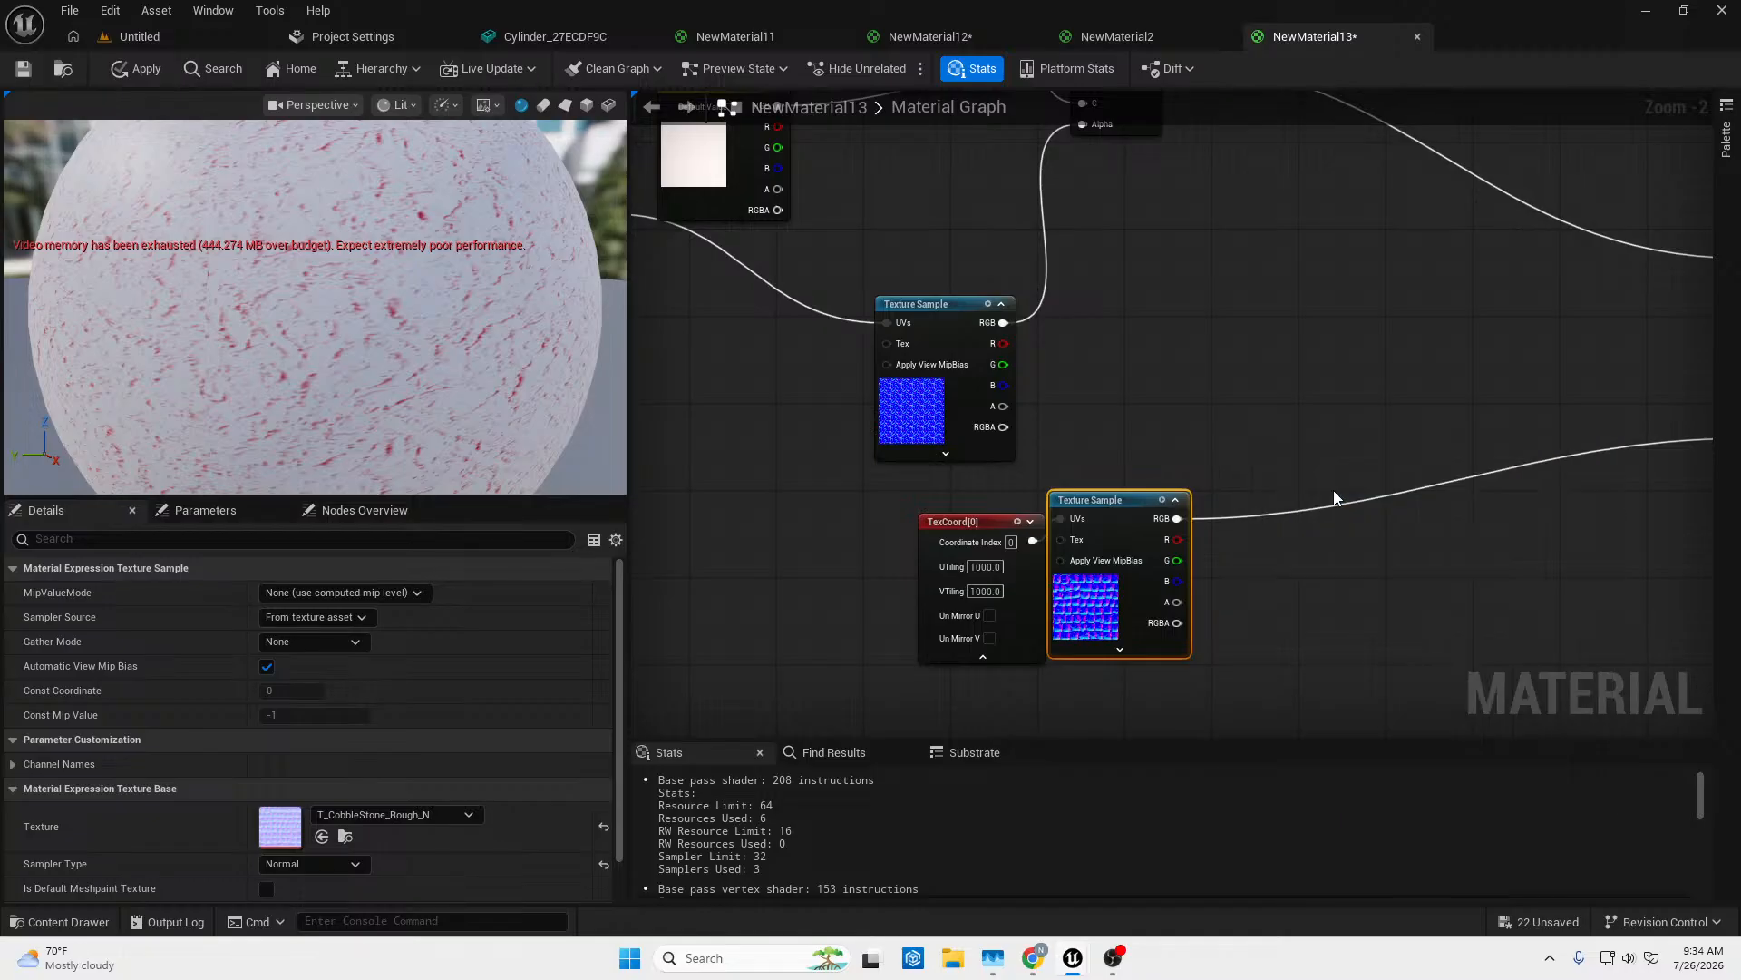
left_click_drag(1178, 518, 1035, 337)
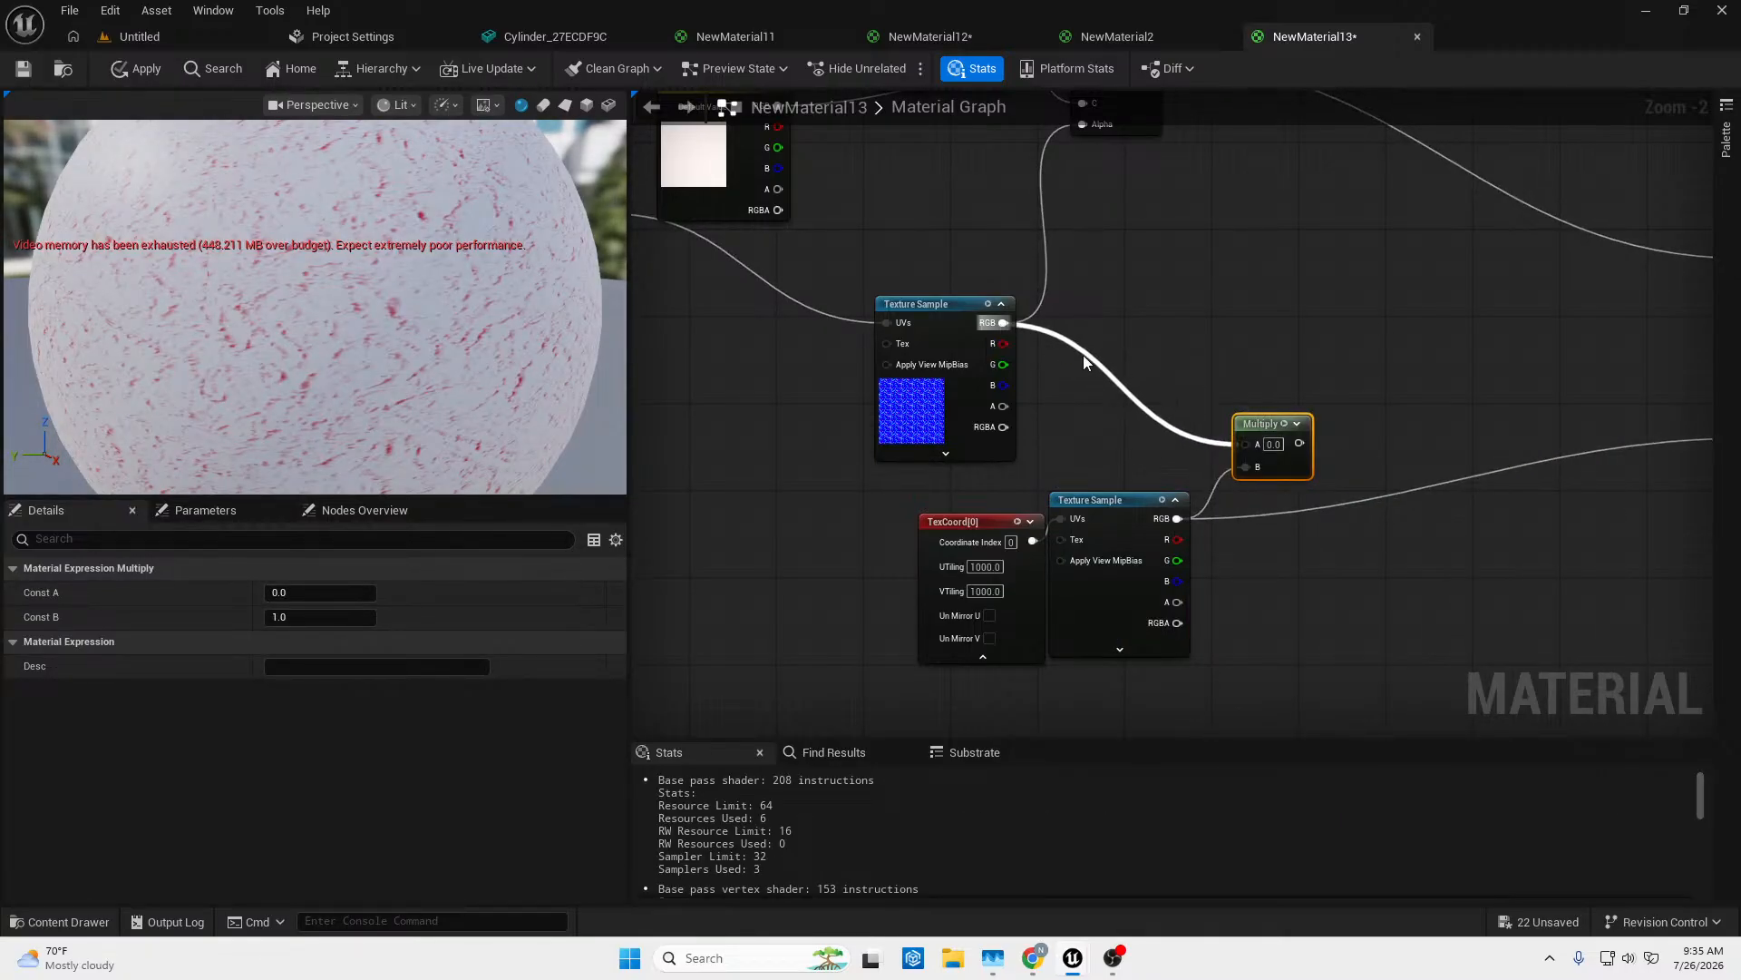
left_click_drag(1298, 449, 1583, 445)
Inspect the combined textures on the preview sphere and apply the changes to NewMaterial13.
right_click_drag(1173, 487, 1614, 568)
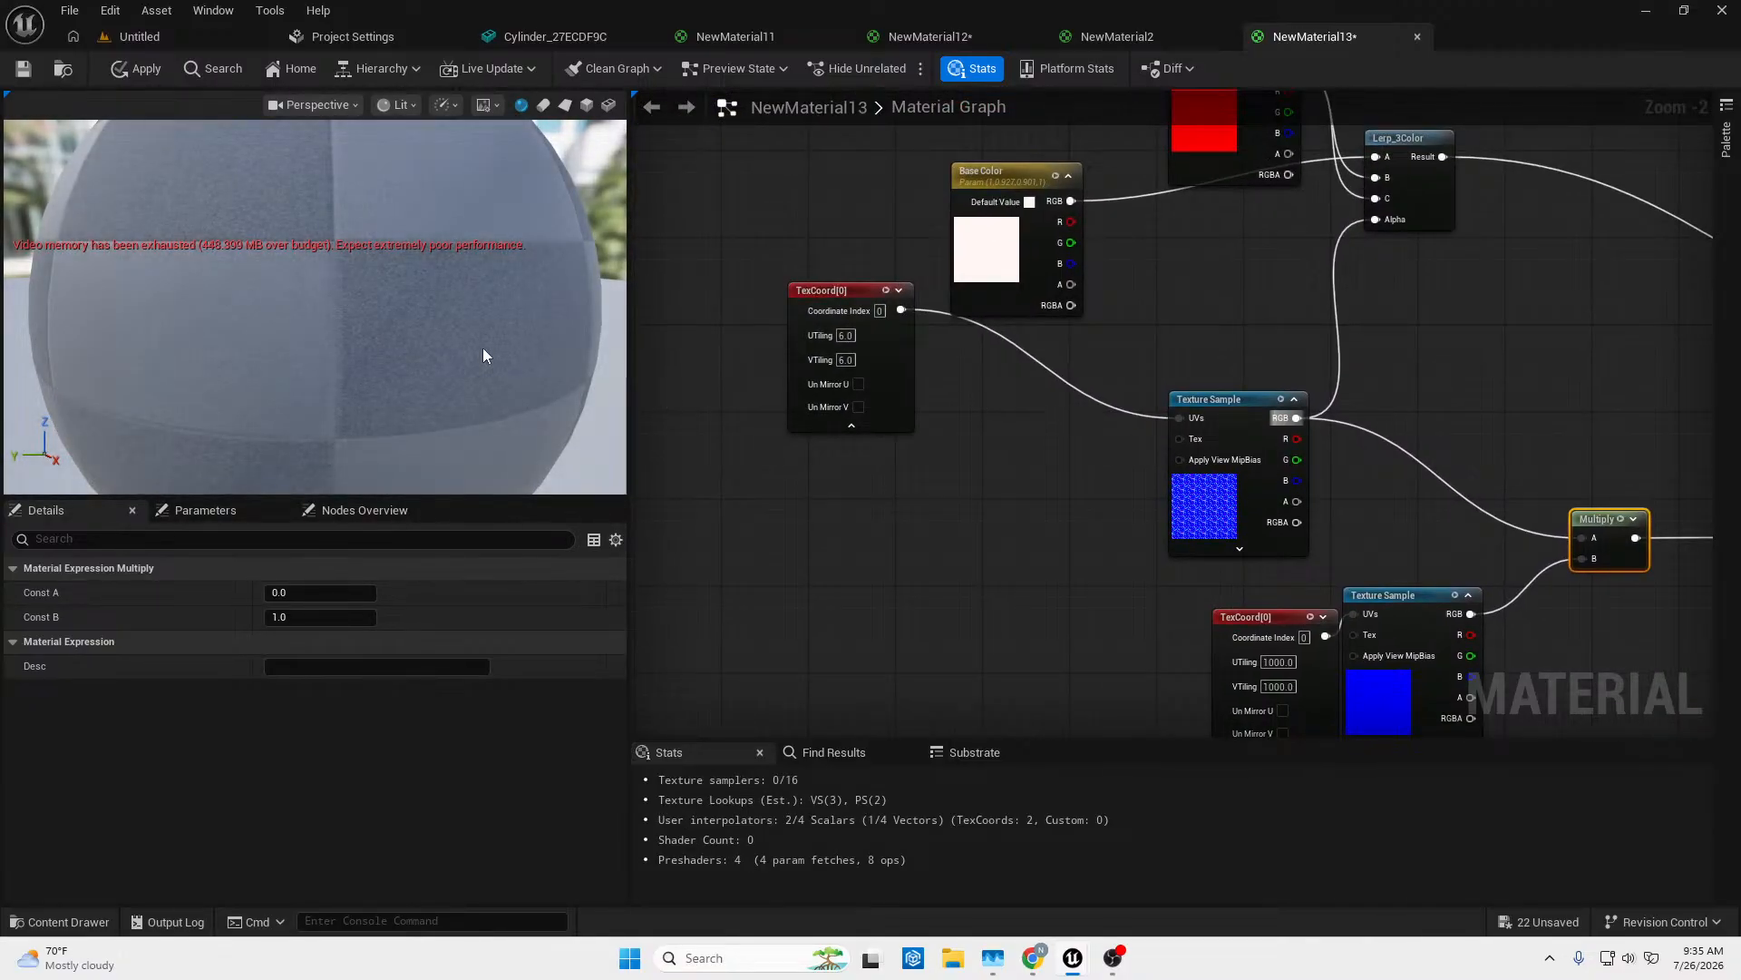
left_click_drag(482, 349, 422, 328)
scroll(422, 328, "up", 4)
scroll(422, 328, "down", 4)
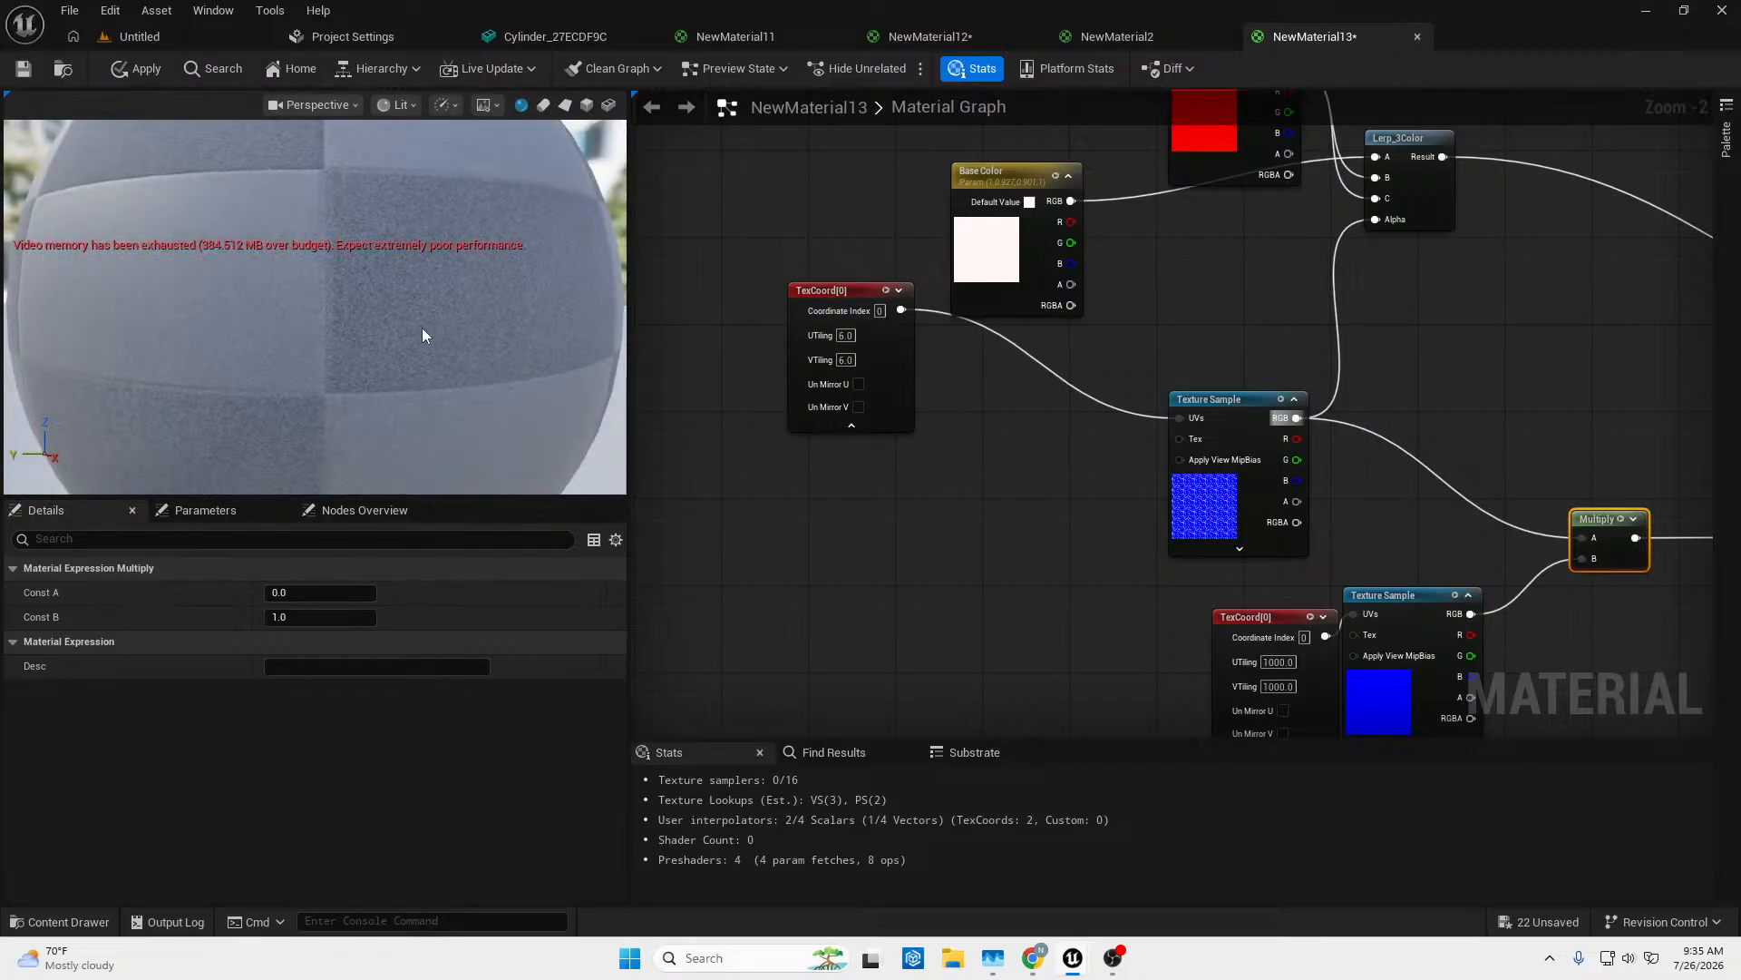
left_click(125, 69)
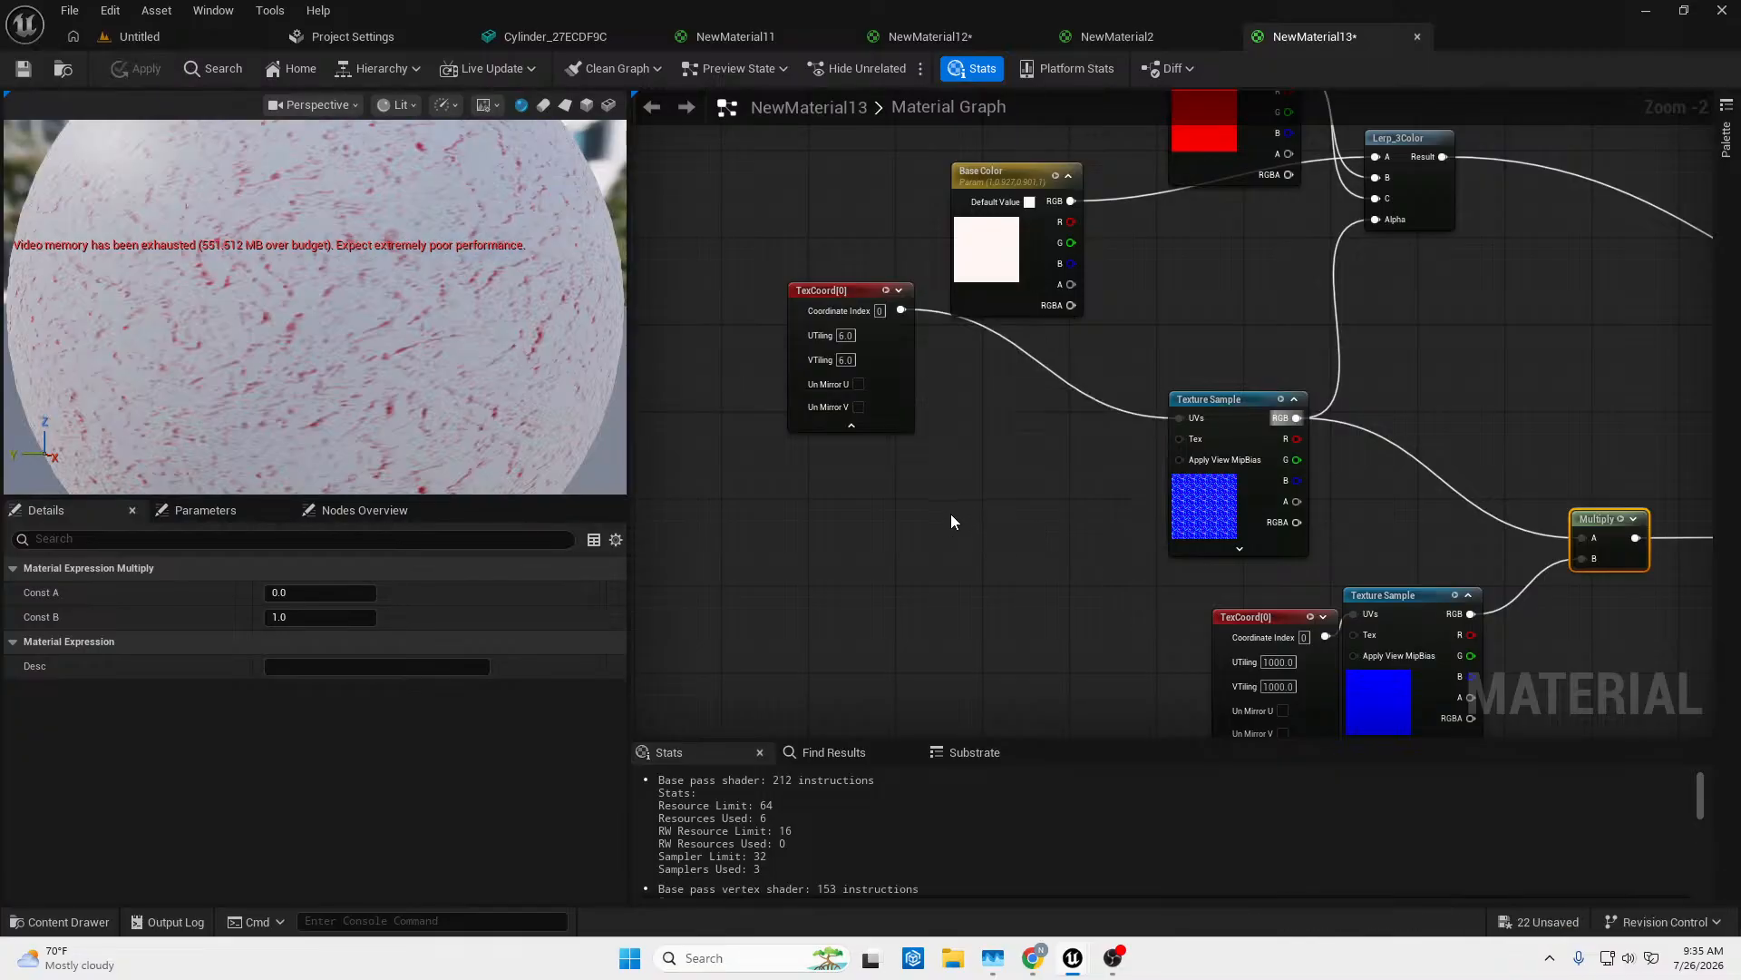
Return to the level and assign NewMaterial13 to the human_head_-_metahuman mesh.
right_click_drag(1049, 563, 975, 497)
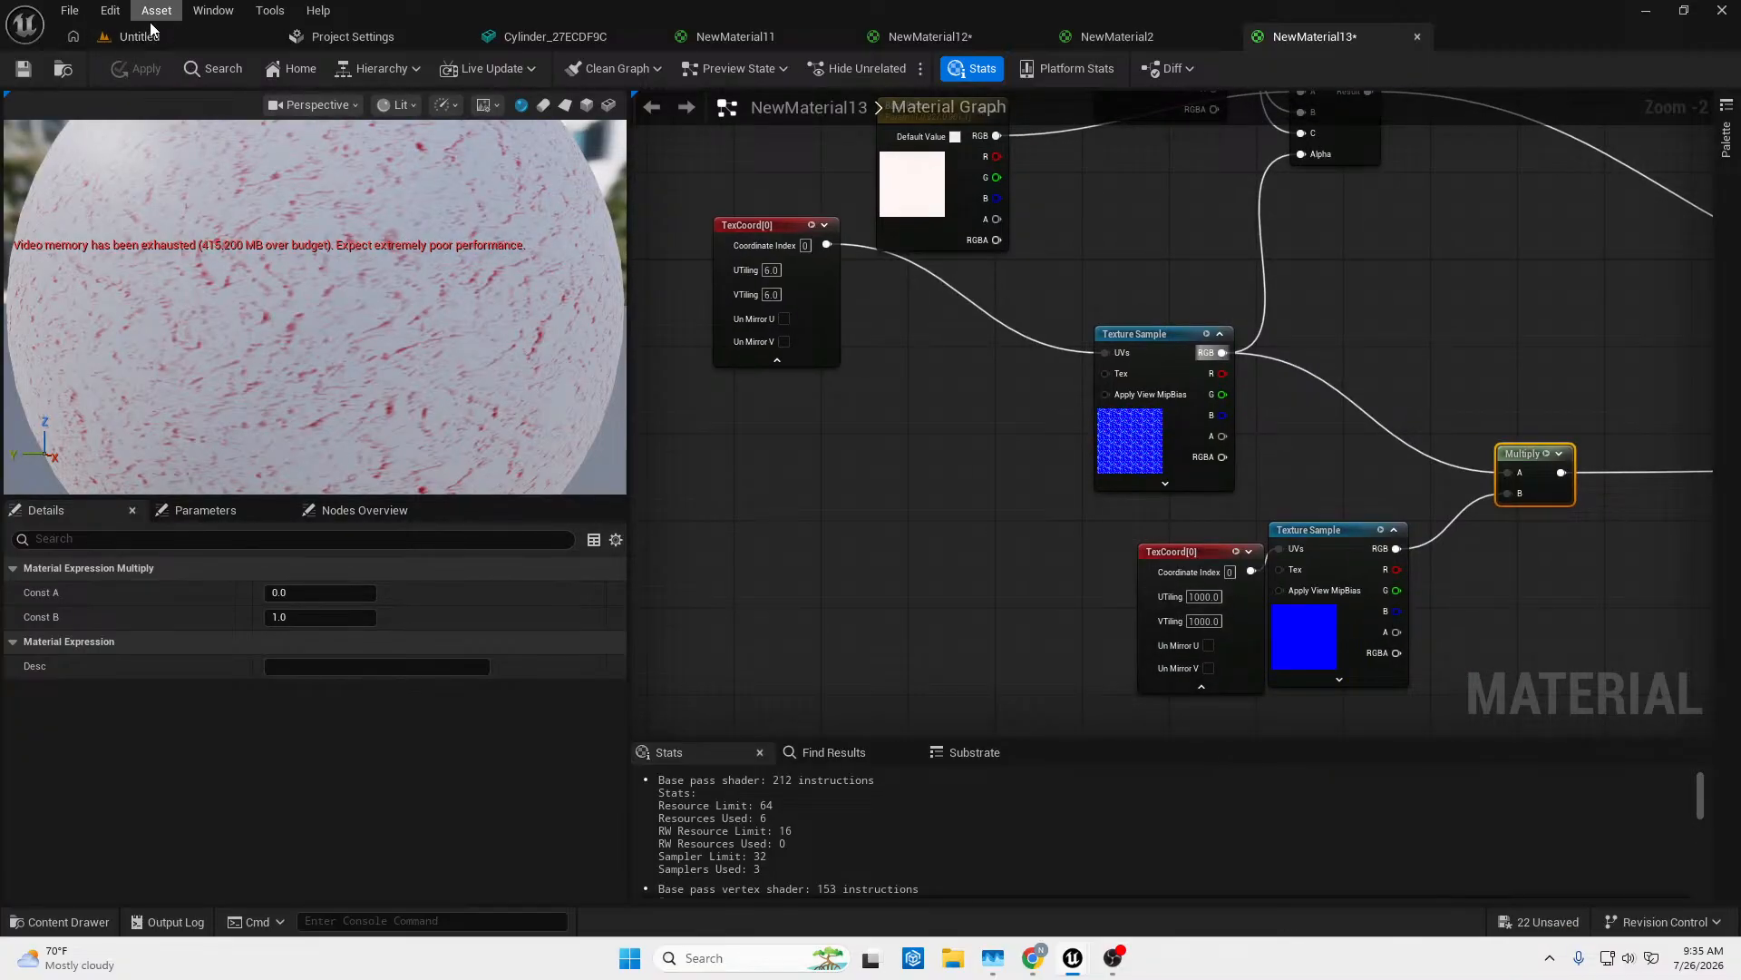
left_click(149, 35)
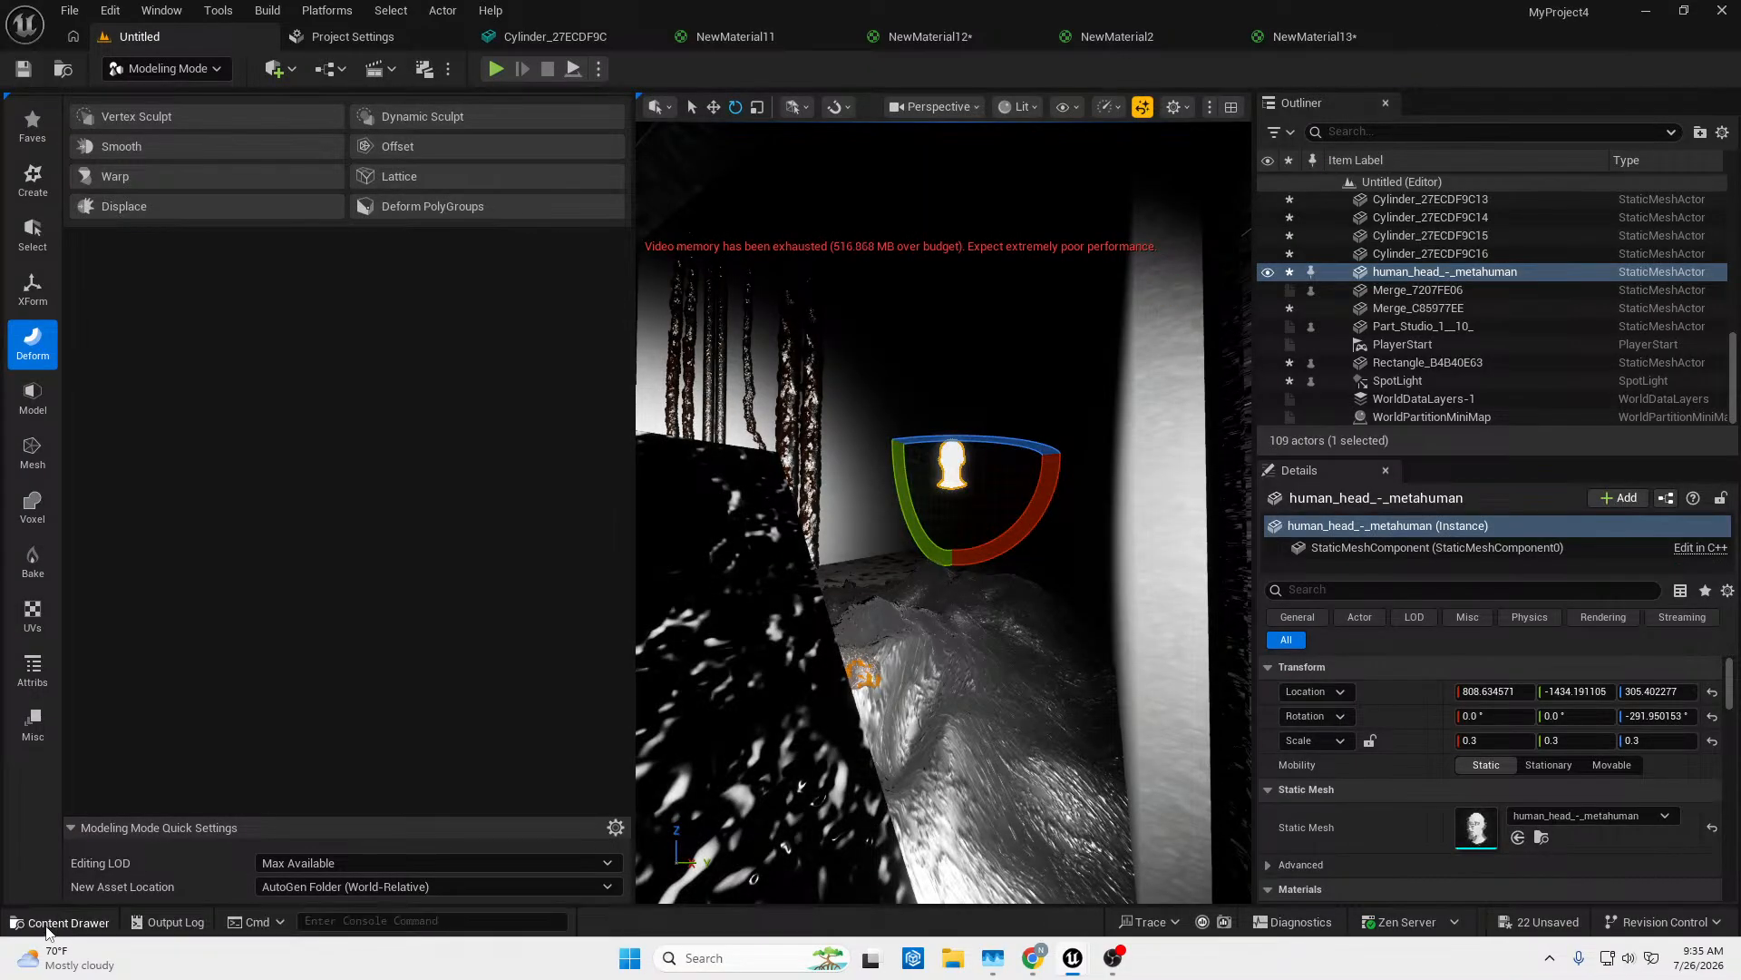
left_click(47, 925)
left_click_drag(473, 781, 1474, 843)
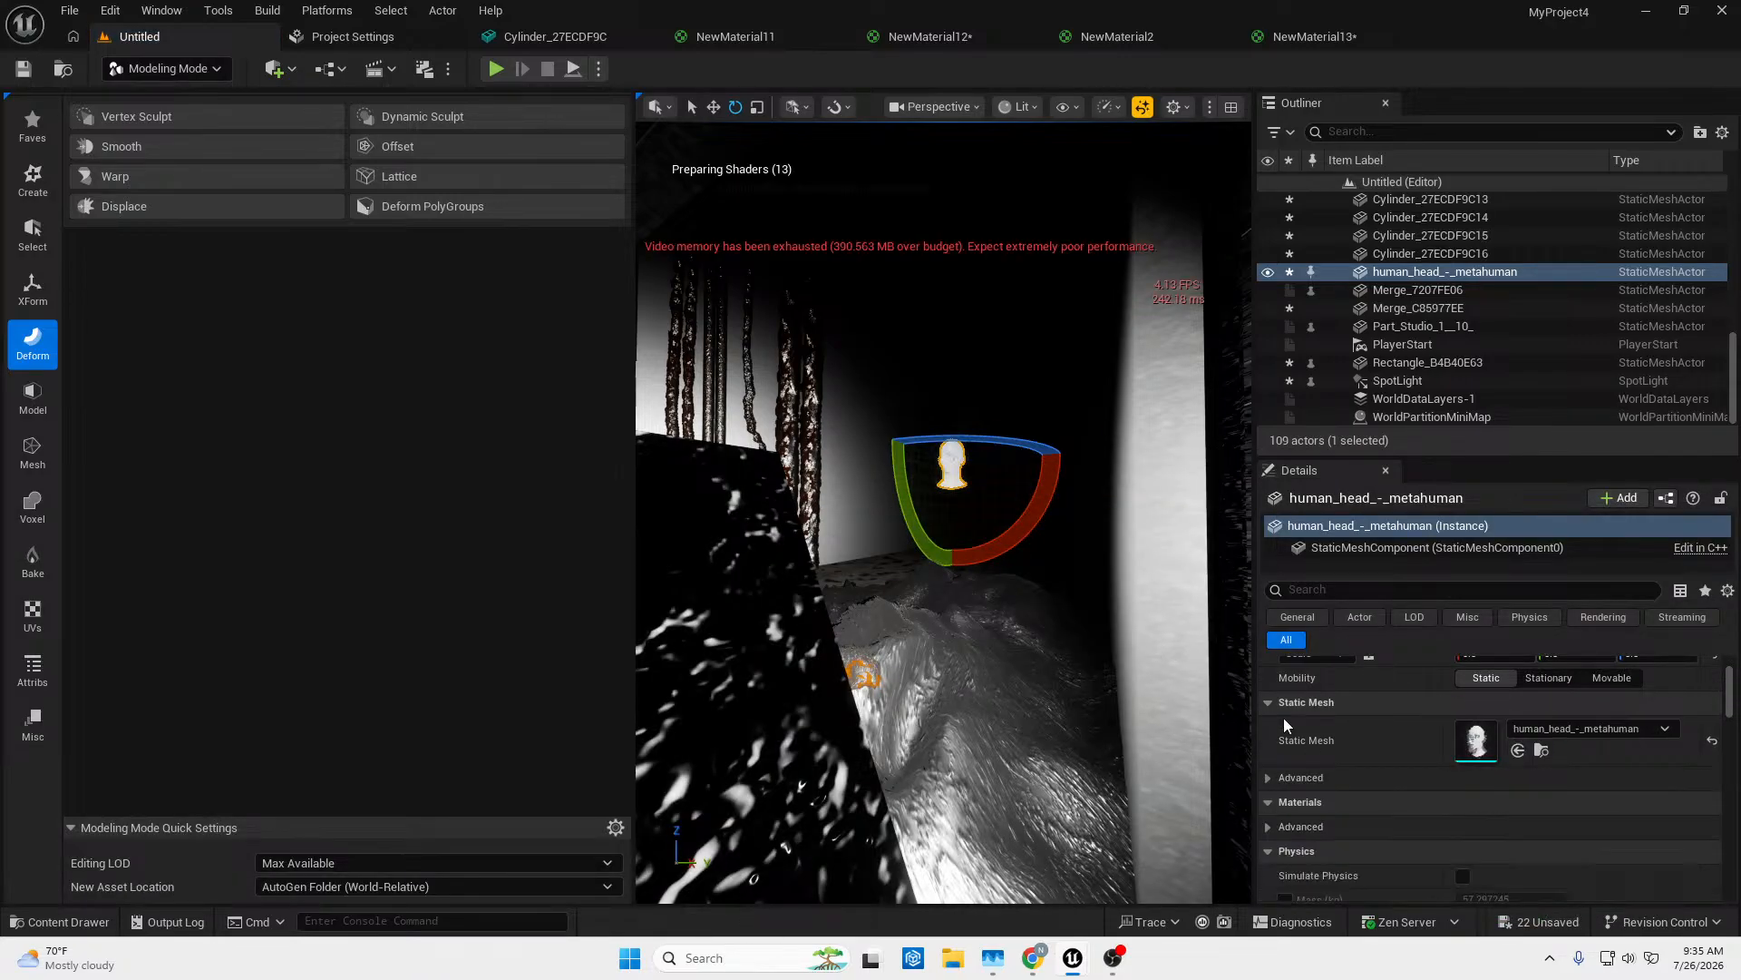
left_click(1126, 562)
key("w")
right_click_drag(1043, 509, 1067, 481)
key("w")
scroll(813, 663, "down", 5)
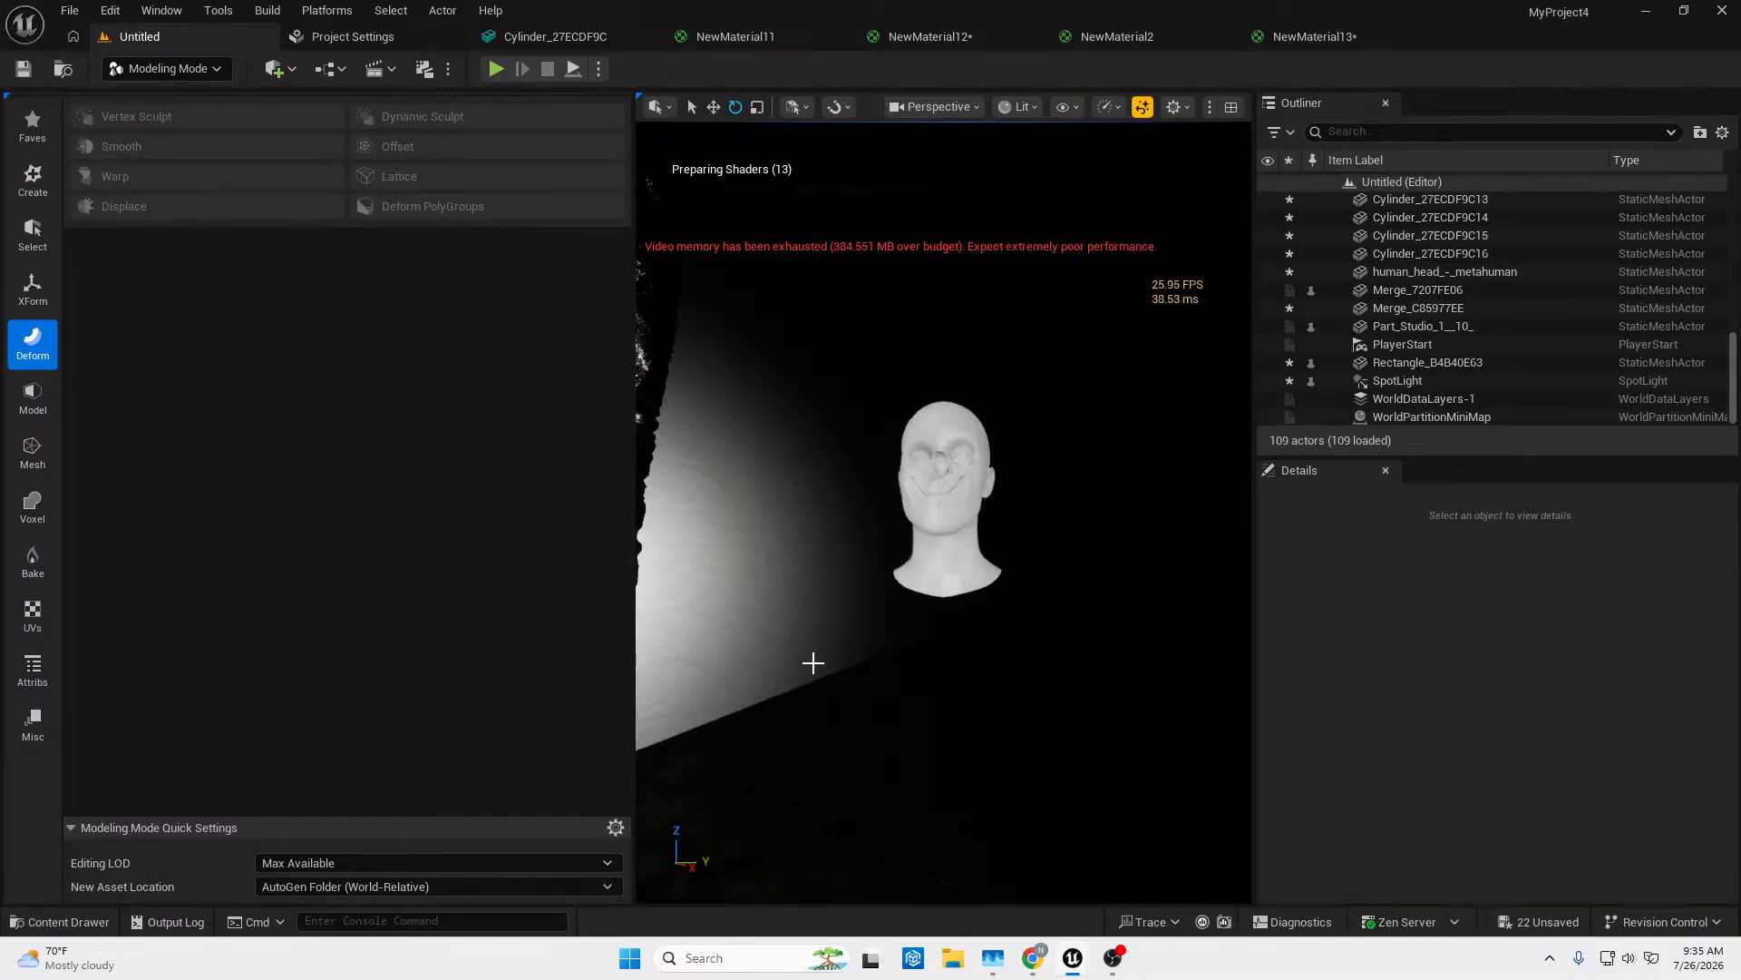
left_click(91, 922)
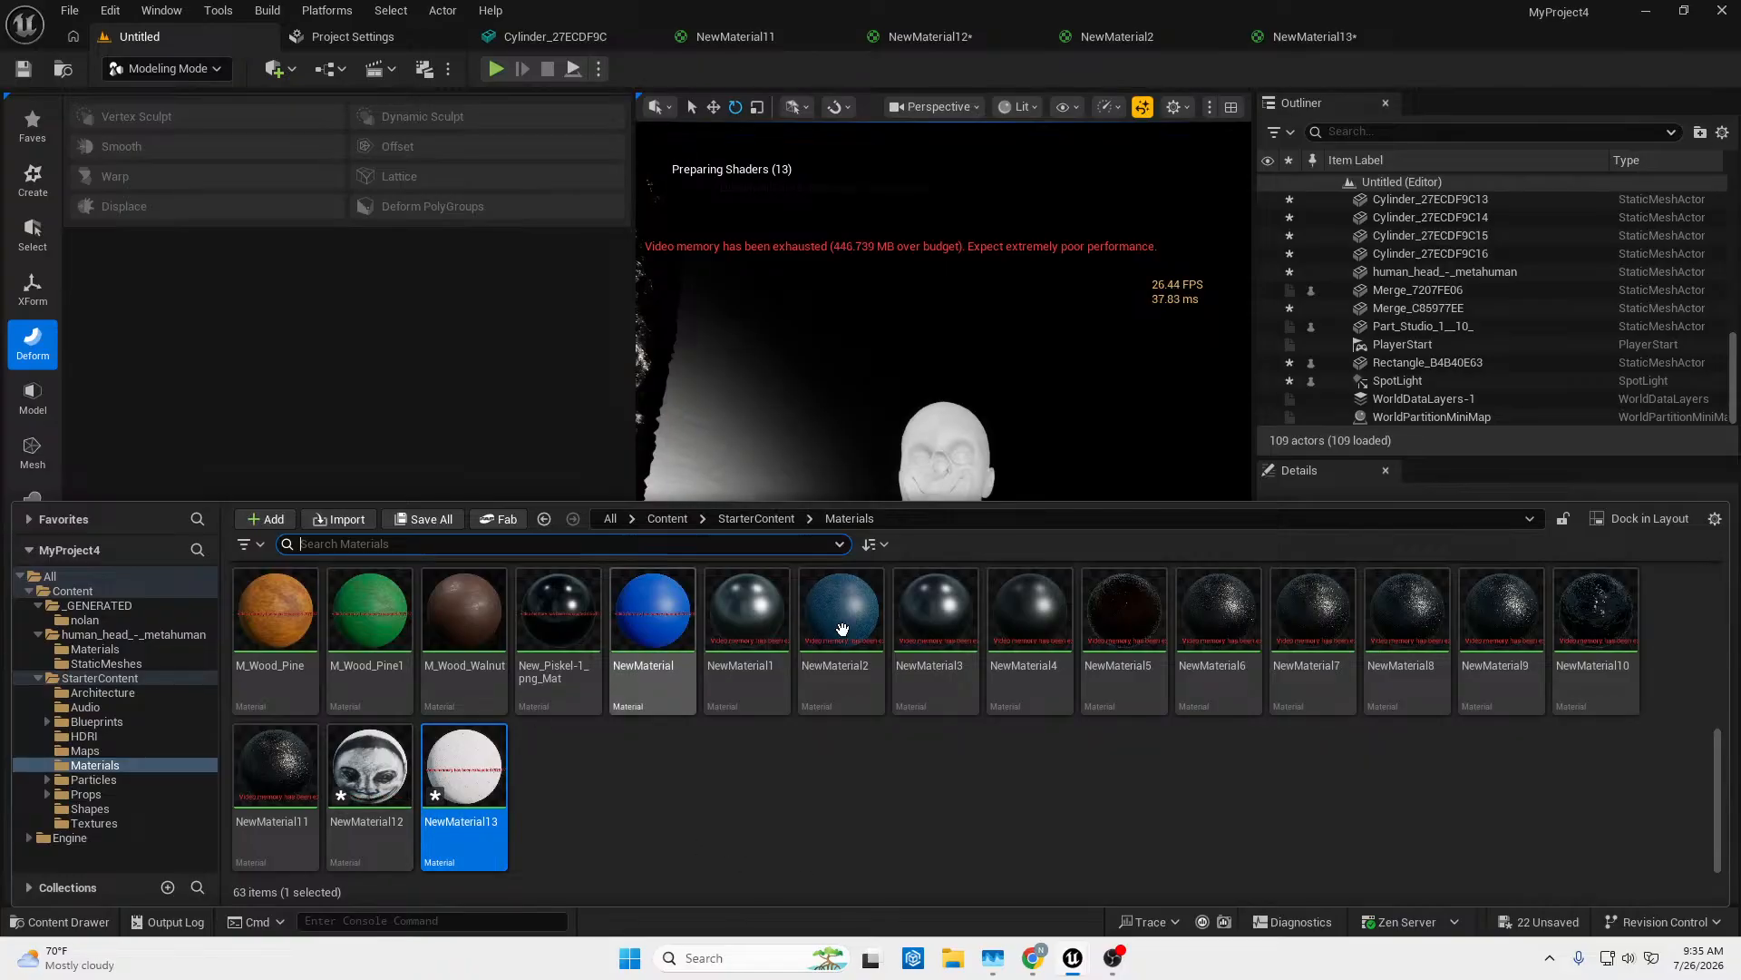
left_click(924, 518)
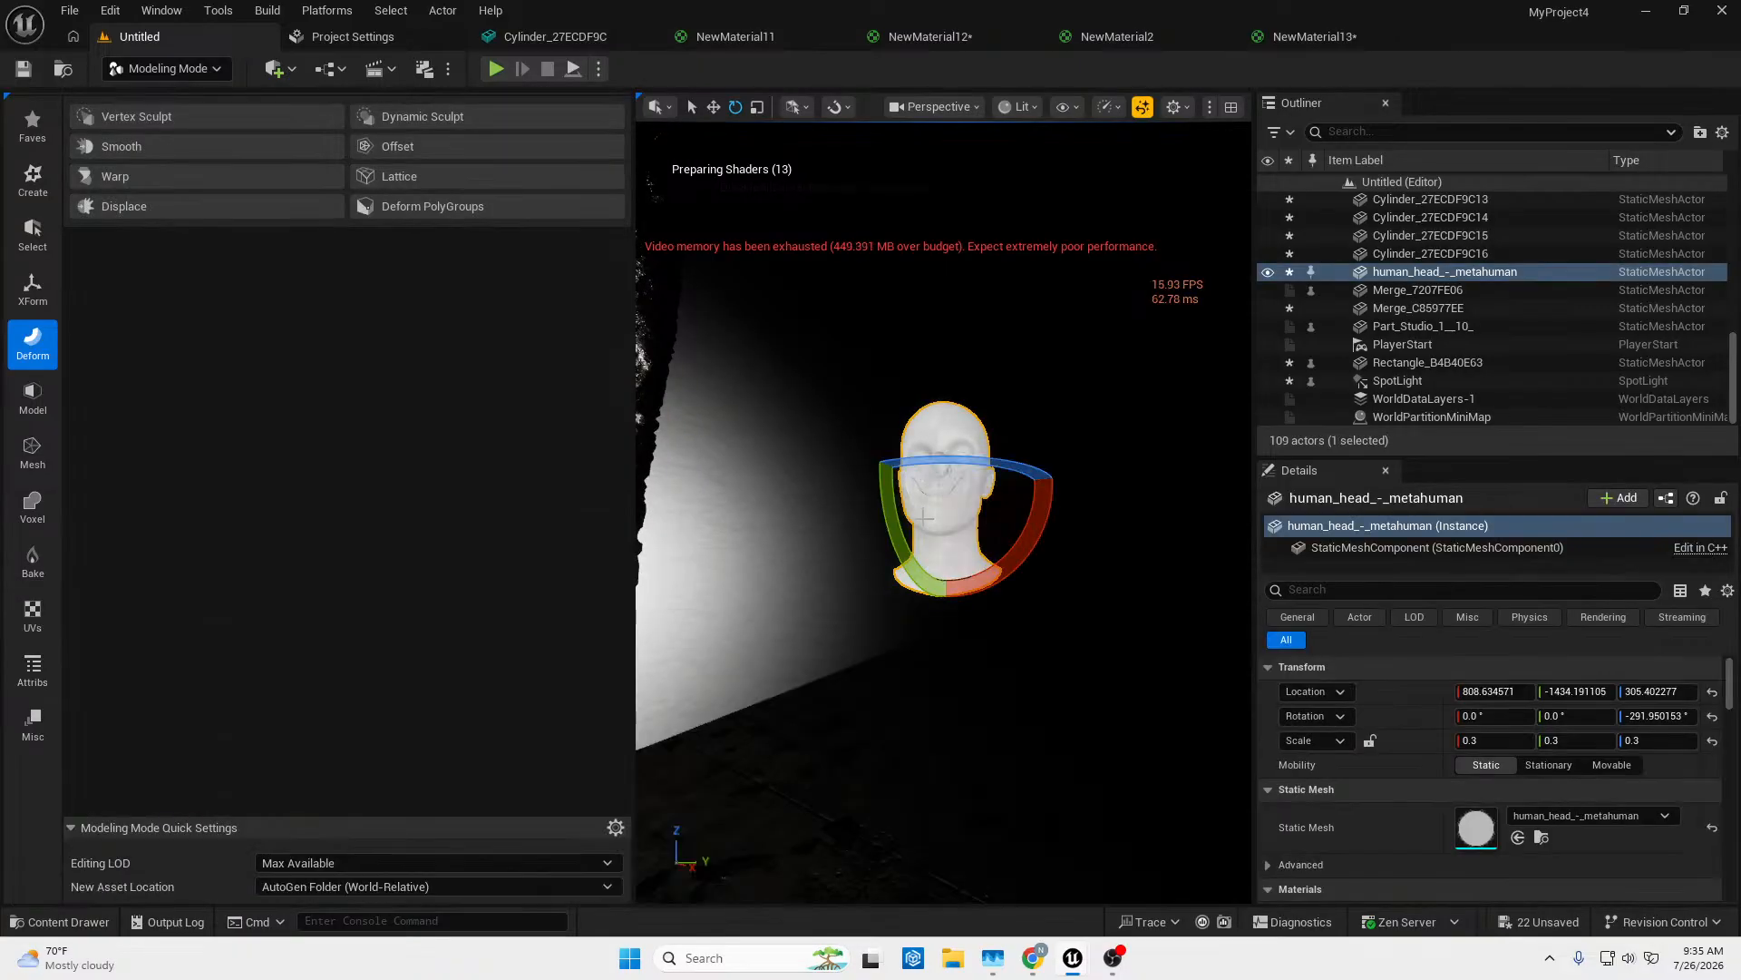
left_click(53, 922)
left_click_drag(464, 767, 943, 445)
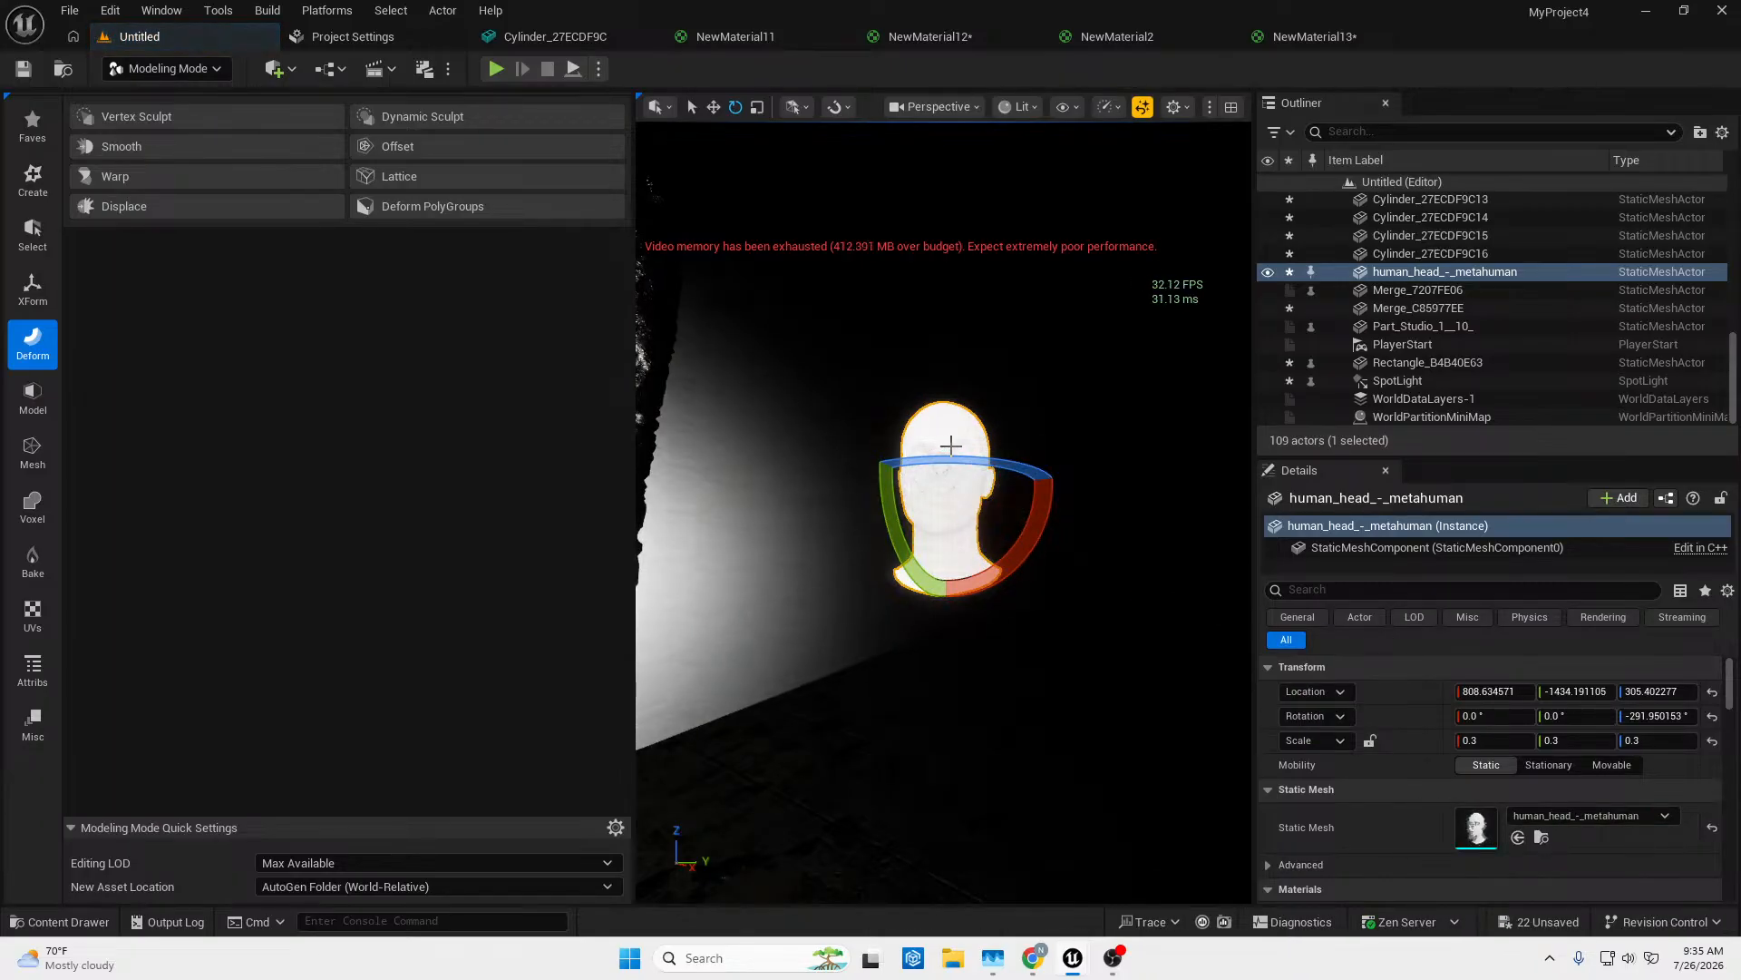
Examine the head in its new material from close up and from farther back in the column hall.
mouse_move(951, 446)
right_mouse_down()
mouse_move(978, 461)
mouse_move(940, 451)
mouse_move(925, 526)
mouse_move(694, 501)
mouse_move(916, 499)
mouse_move(952, 481)
mouse_move(930, 473)
mouse_move(953, 443)
right_mouse_up()
key("w")
key("s")
key("e")
key("w")
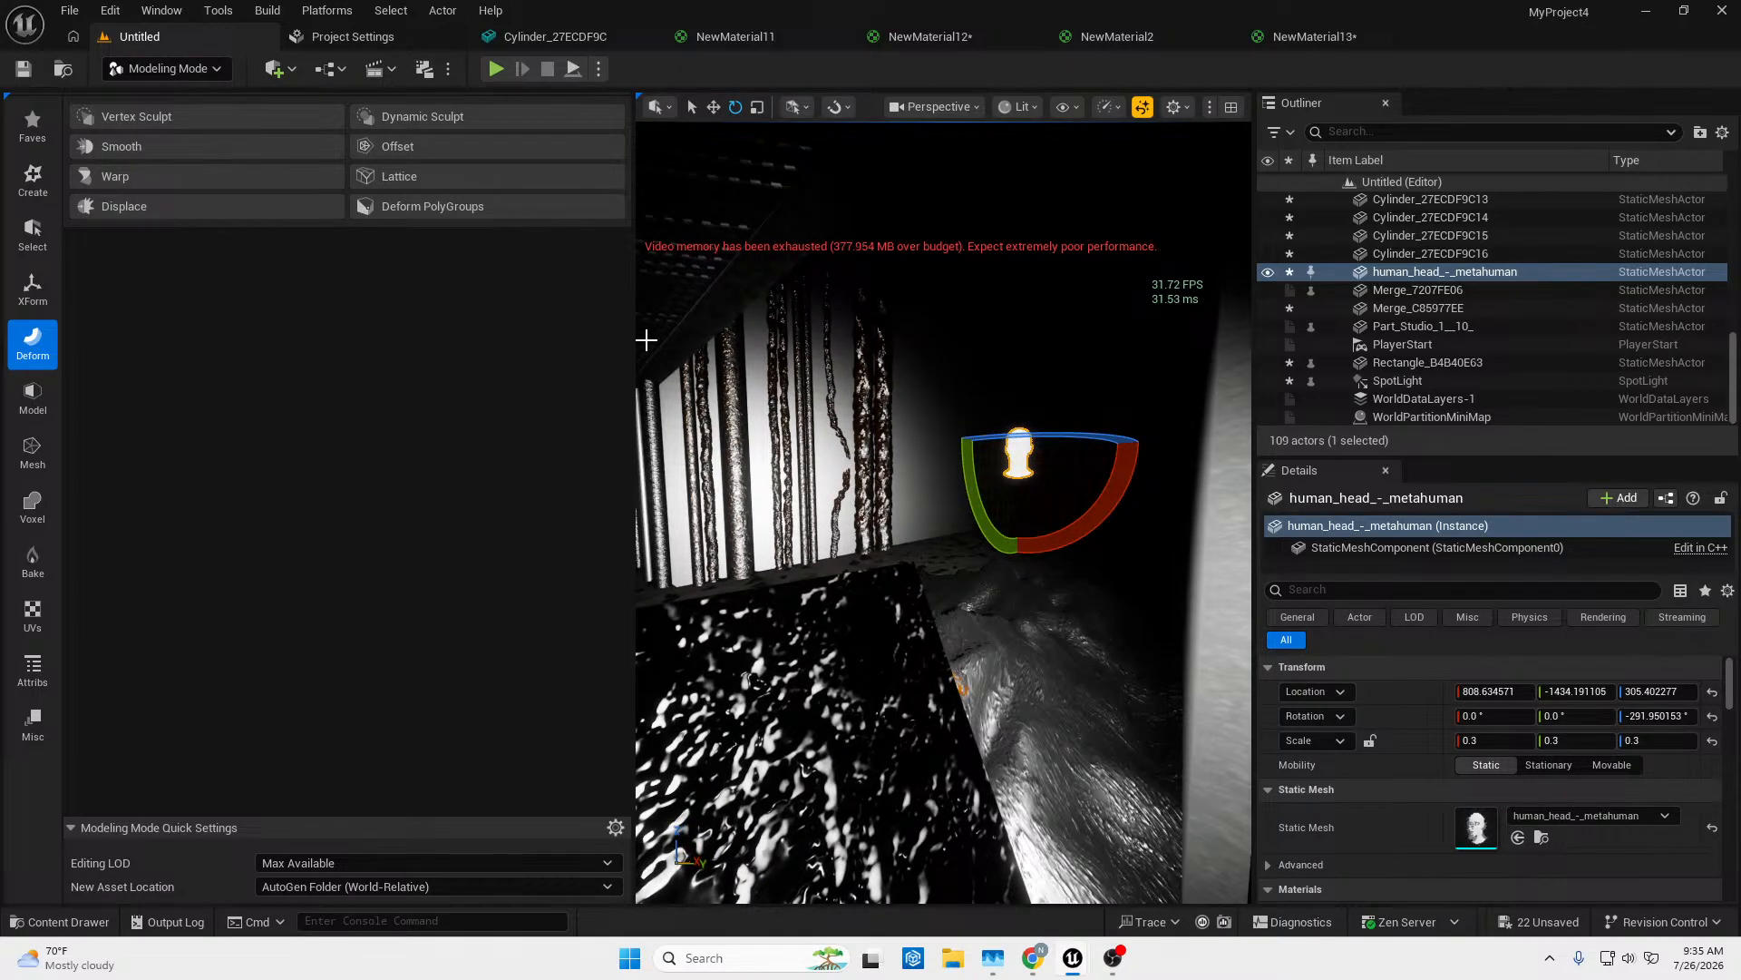
left_click(1020, 106)
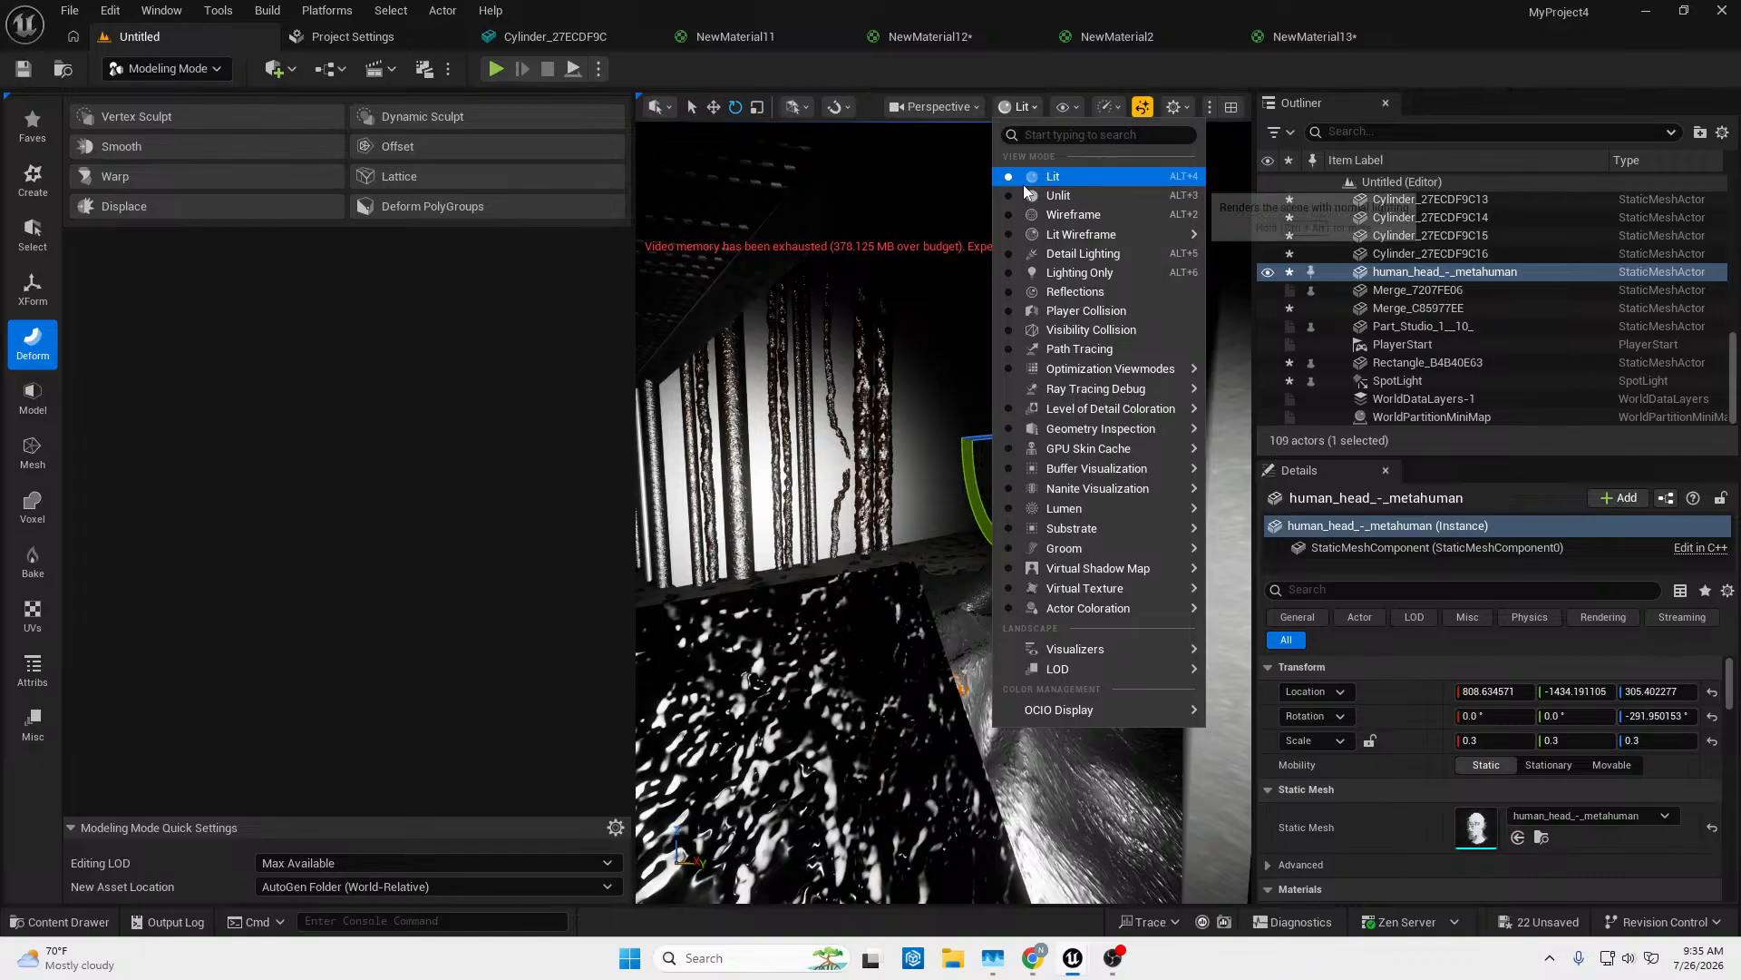
left_click(1016, 108)
Reopen NewMaterial13 and set UTiling and VTiling of the lower TexCoord node to 100.
left_click(67, 922)
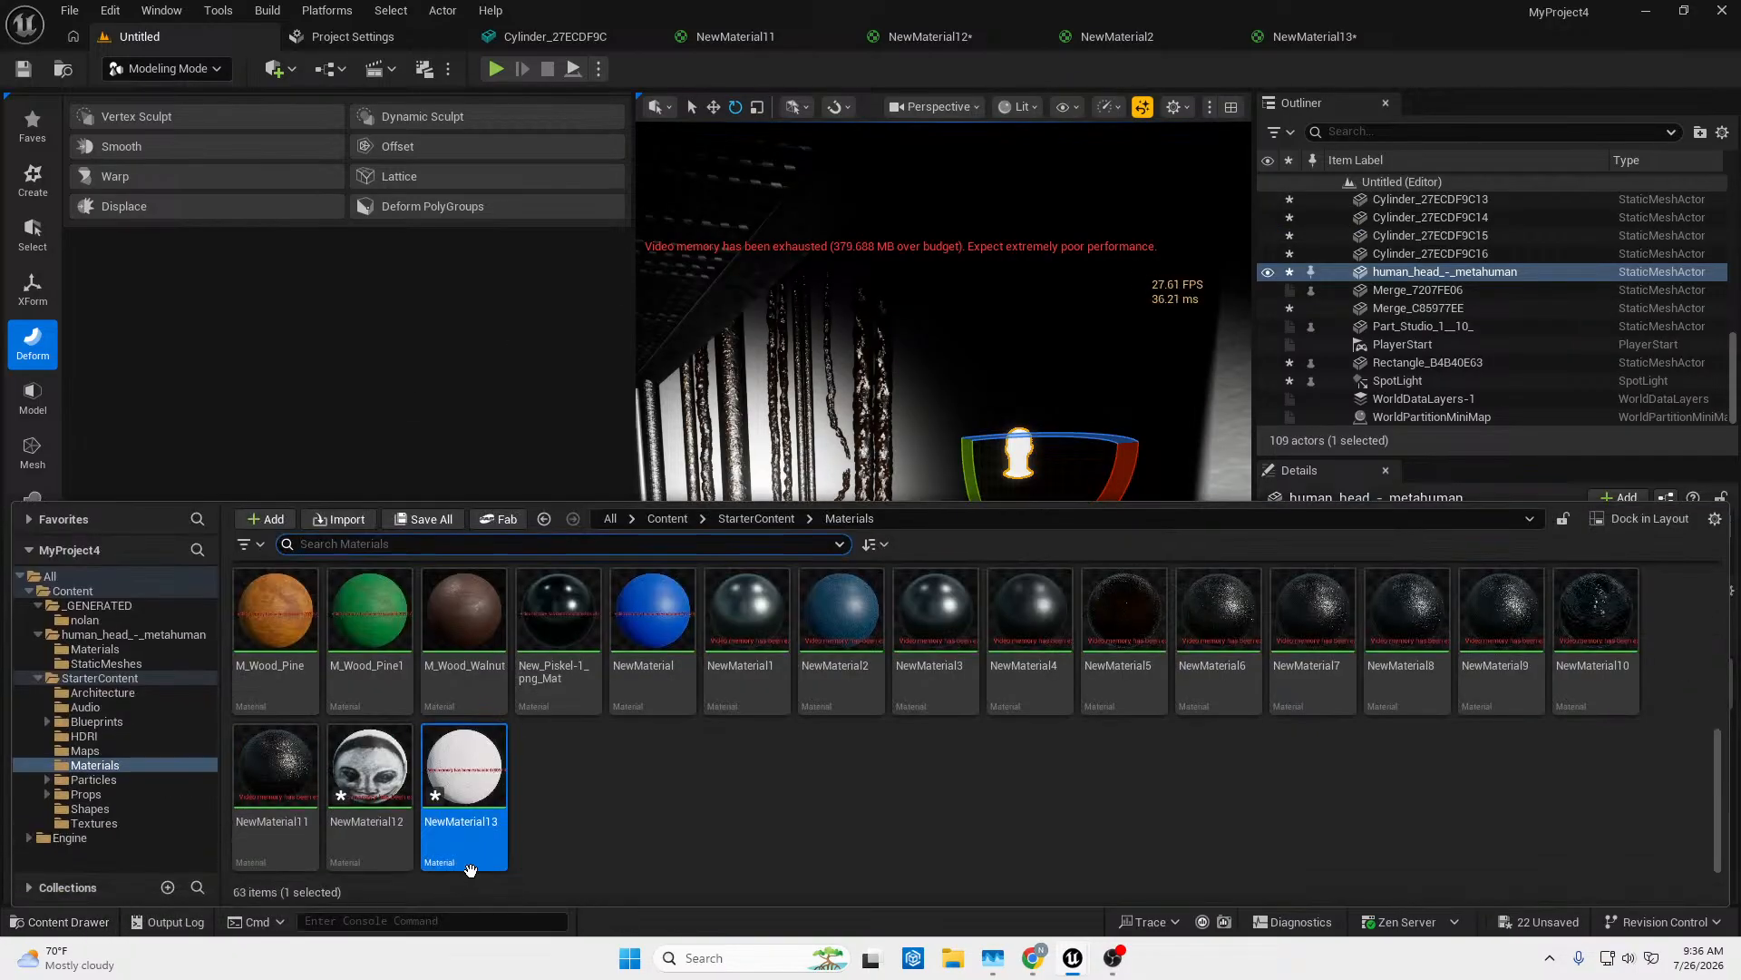
double_click(445, 776)
right_click_drag(831, 564, 1050, 610)
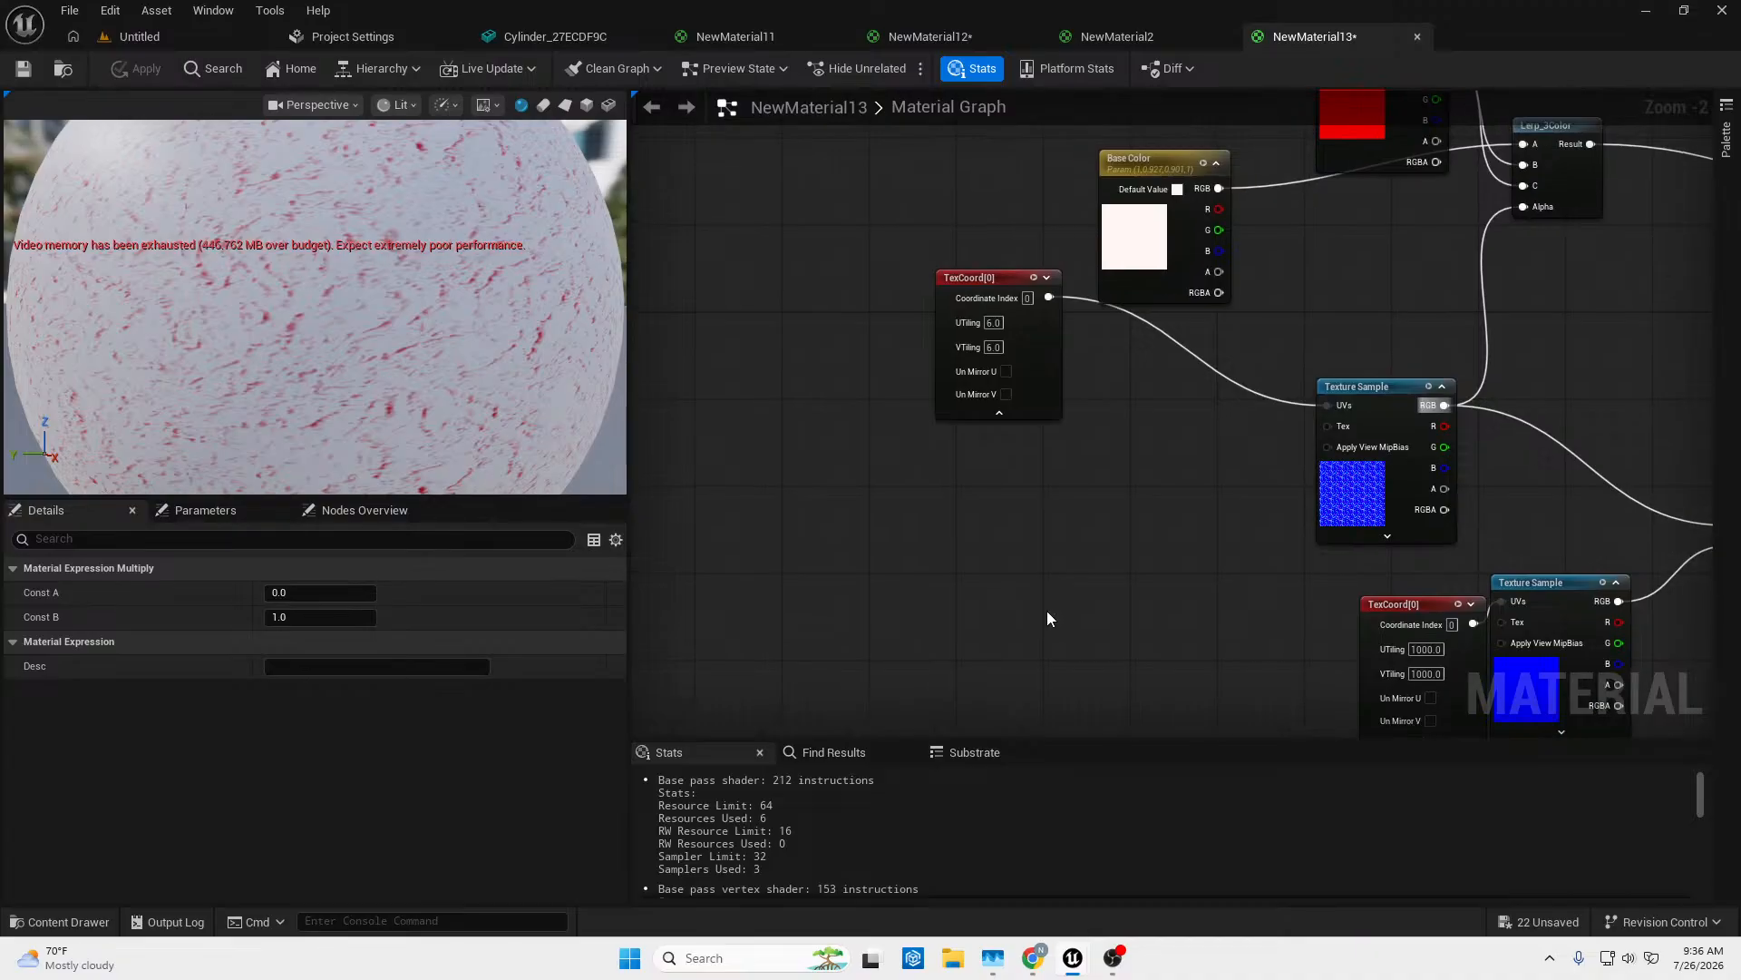
right_click_drag(912, 467, 863, 490)
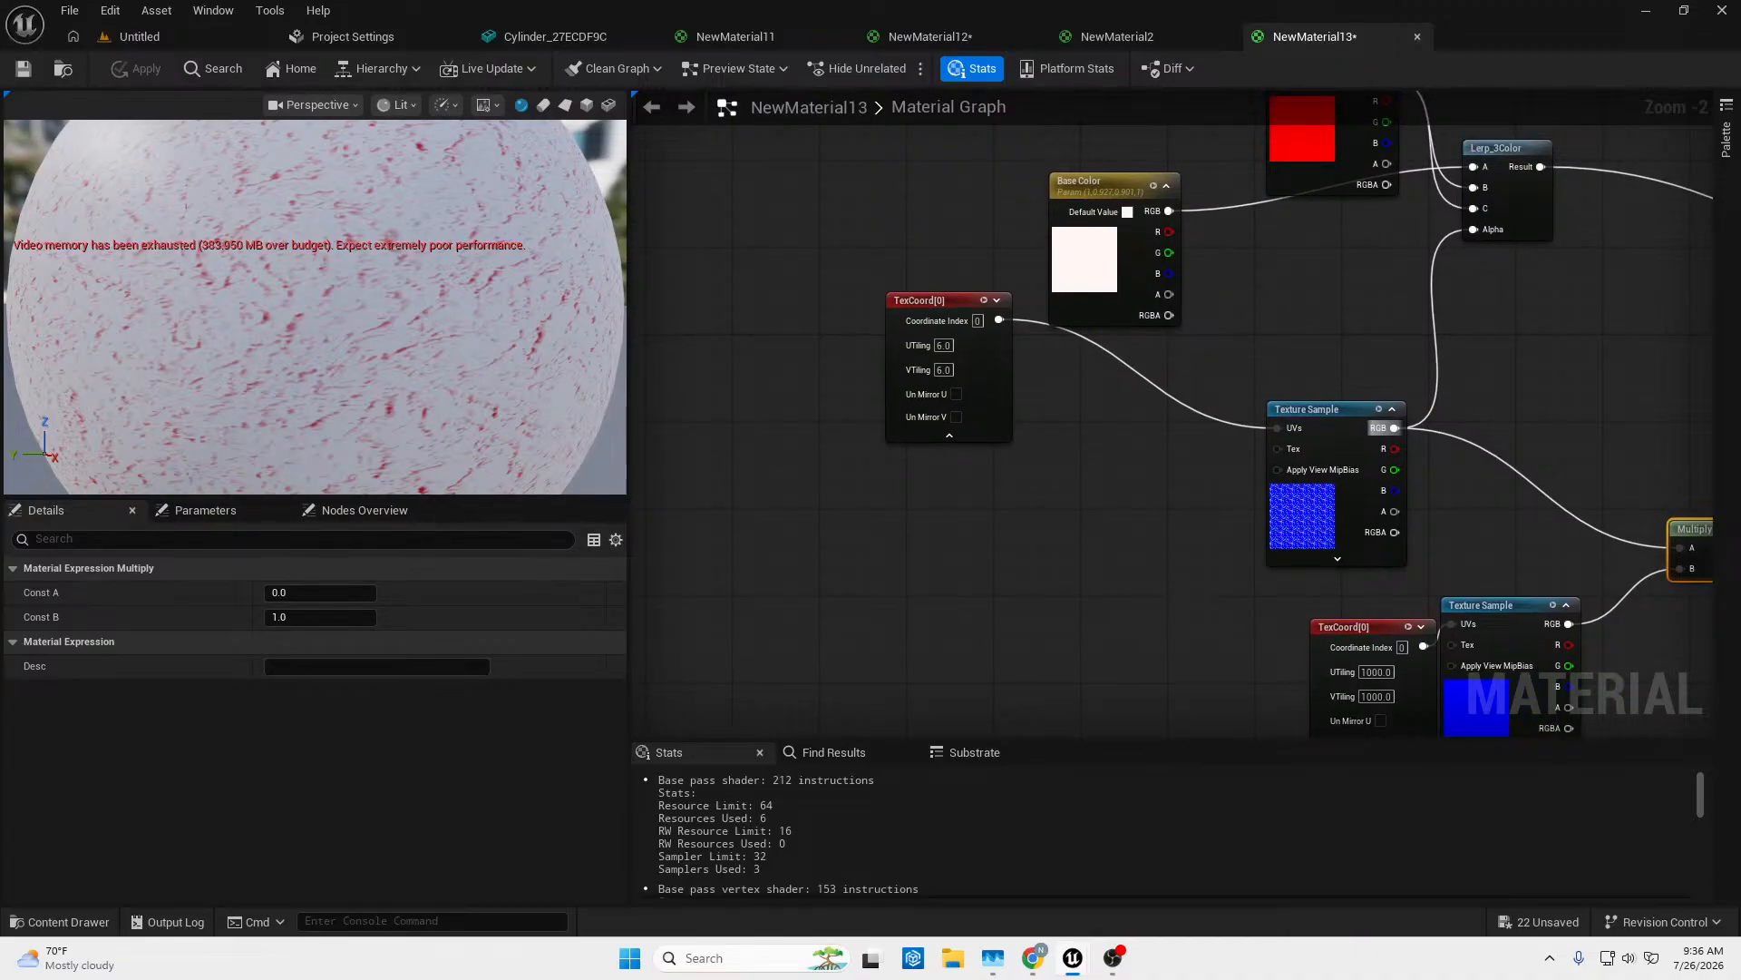
right_click_drag(314, 282, 314, 390)
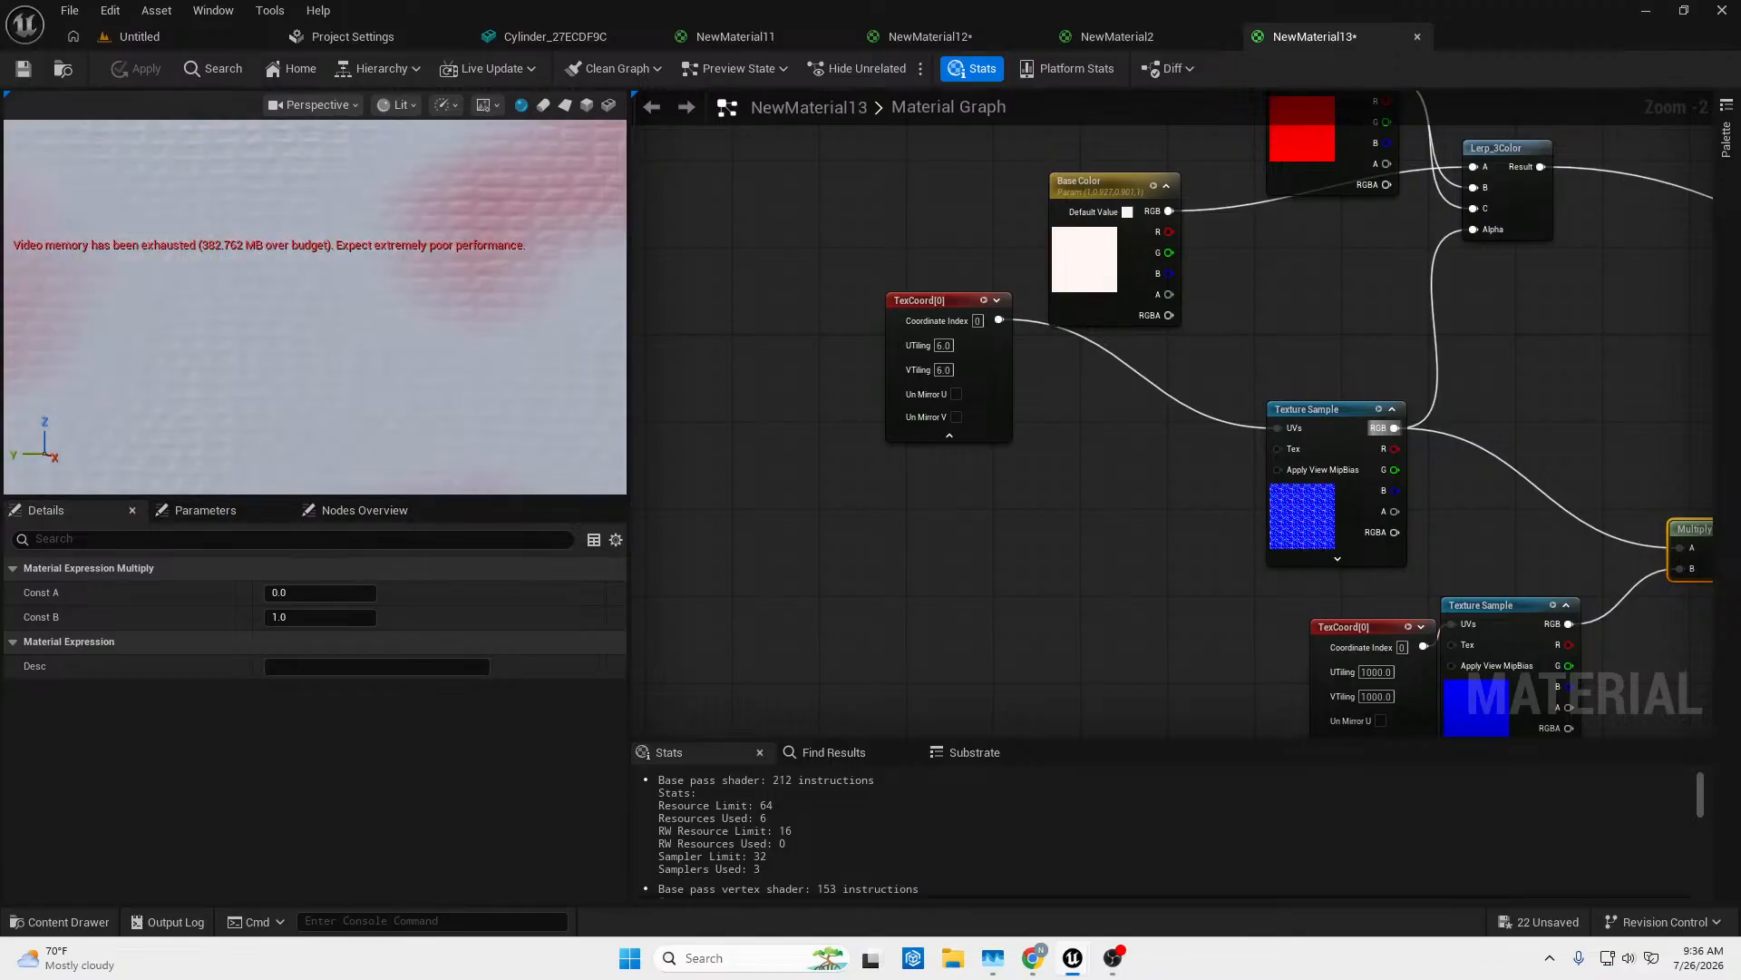
scroll(362, 427, "down", 5)
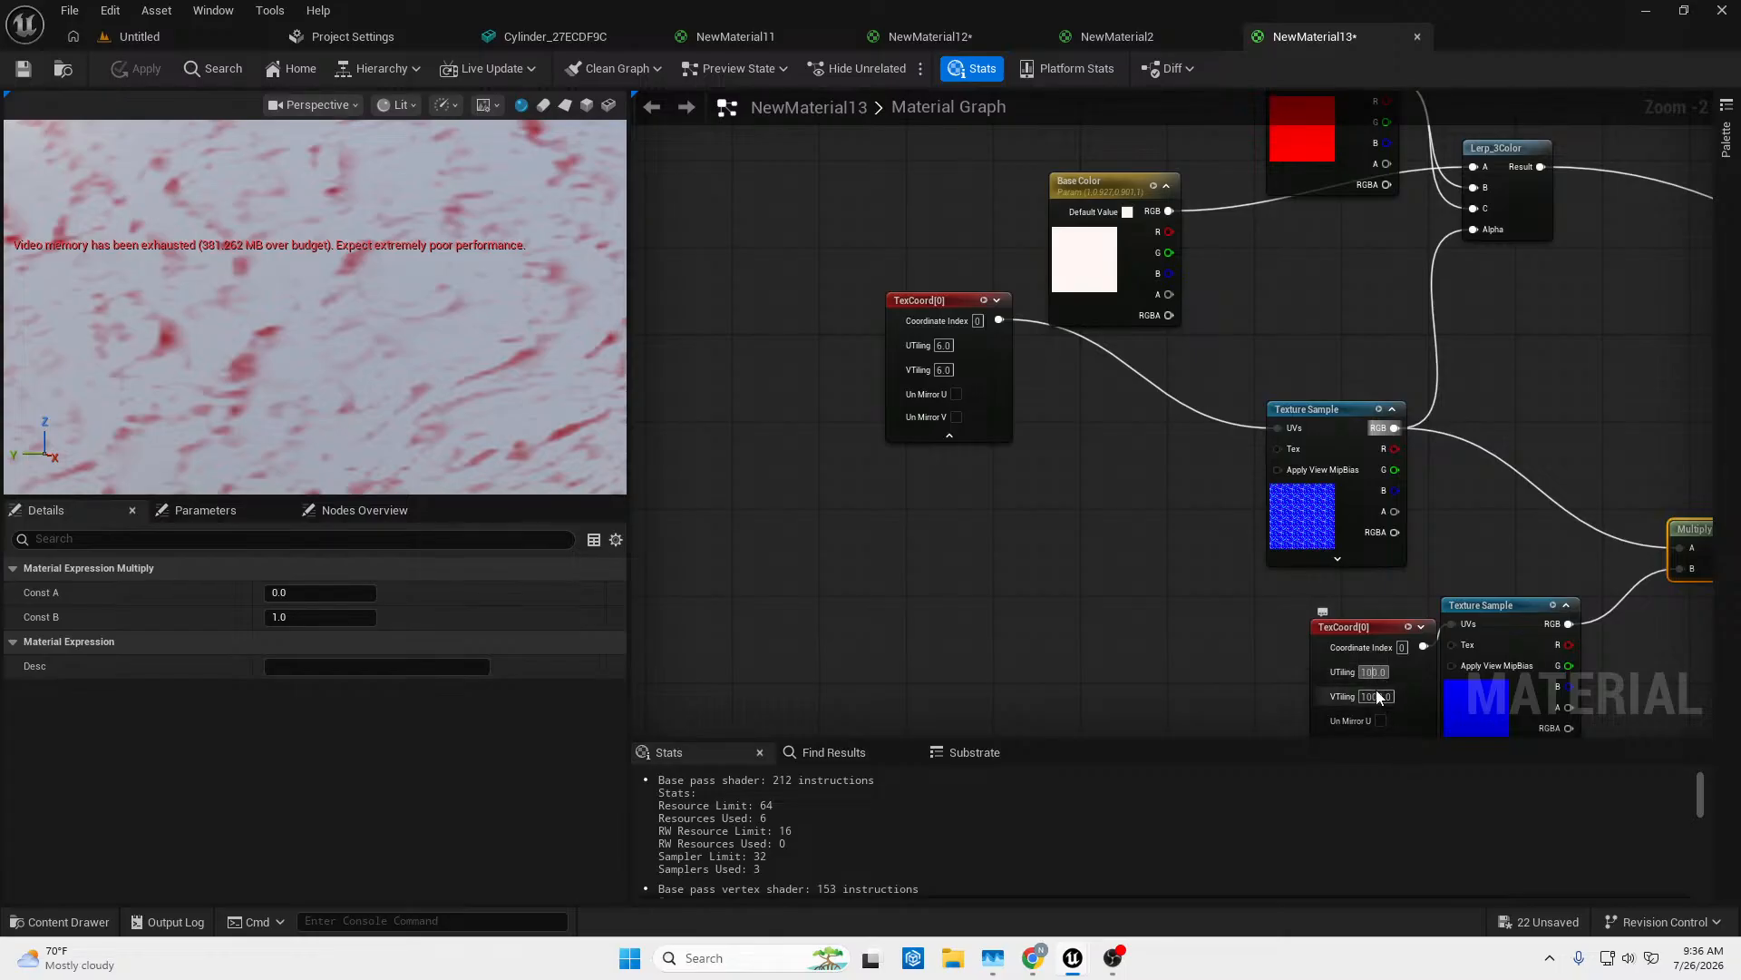
left_click(1376, 696)
left_click(1378, 696)
left_click(1378, 697)
key("BackSpace")
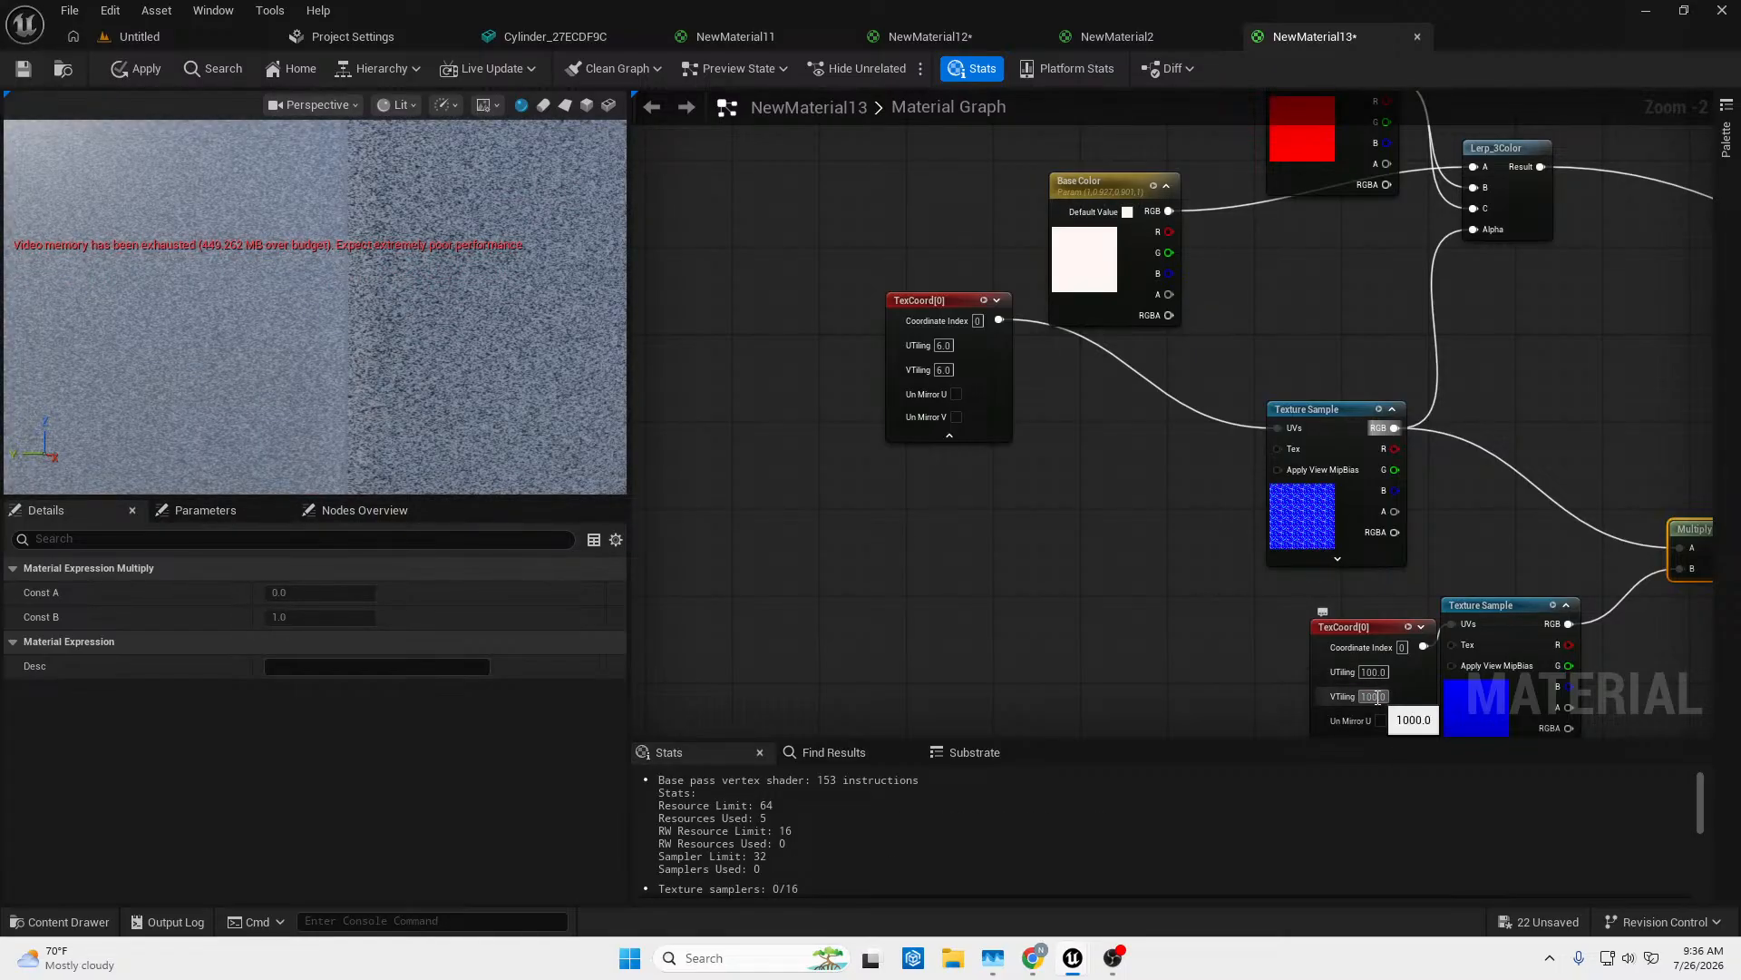
key("Return")
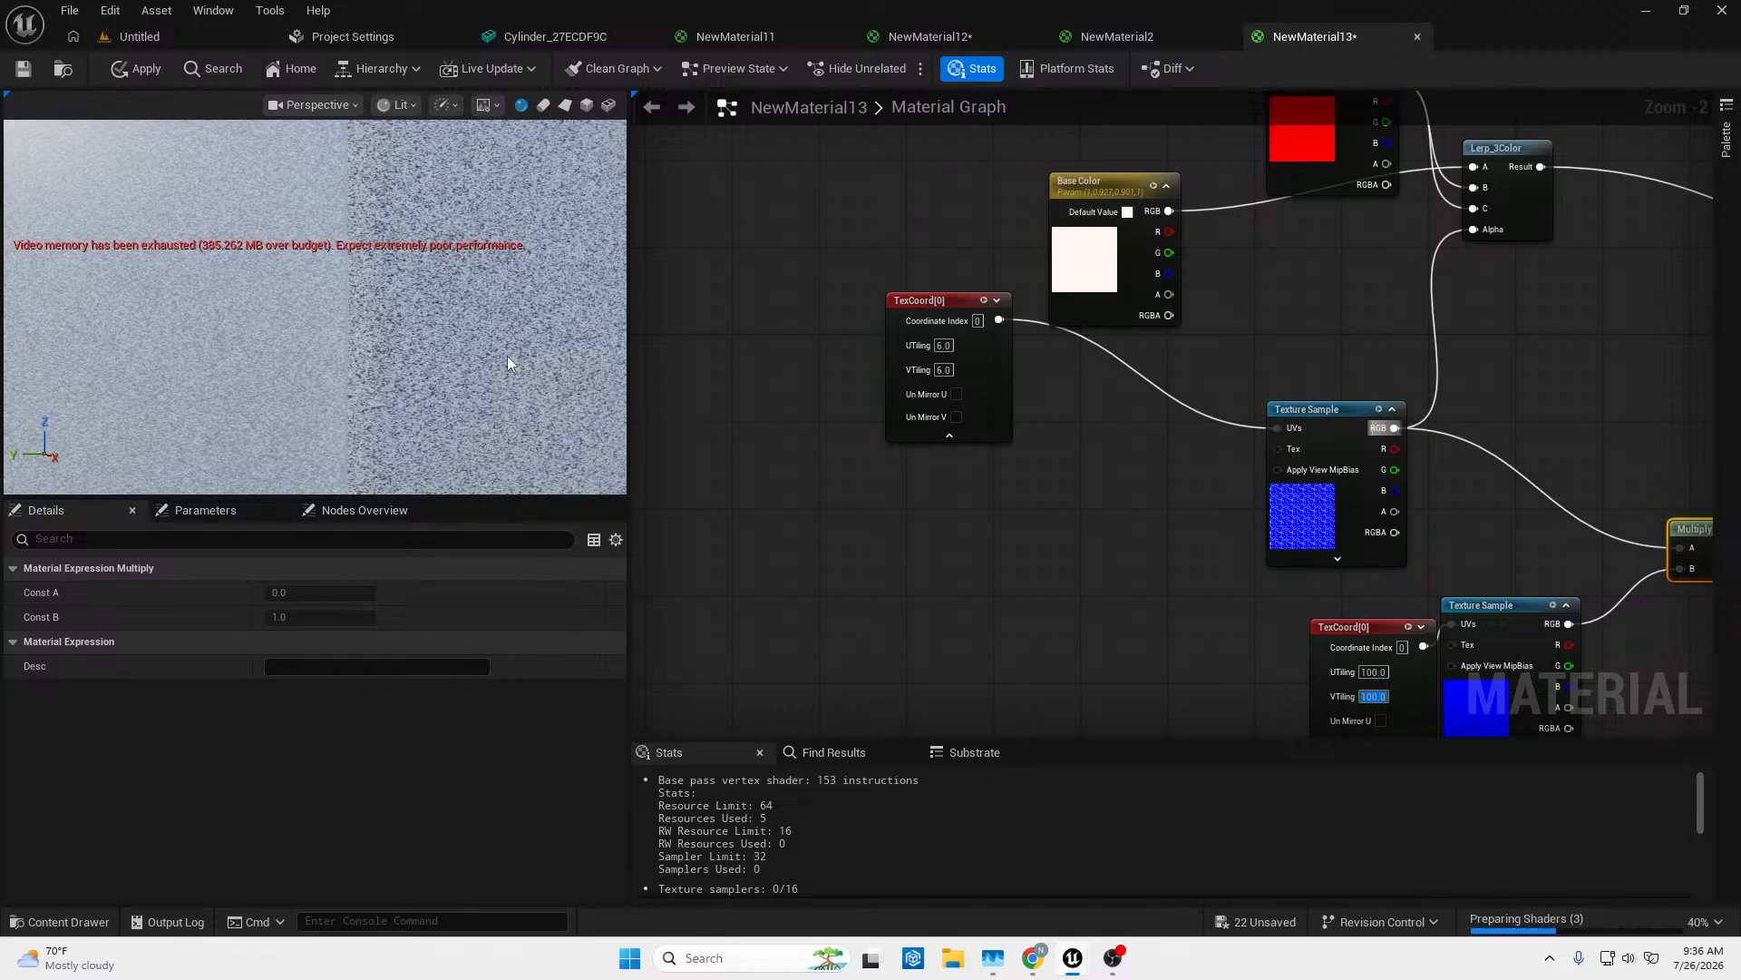
Set the Roughness of NewMaterial13 to 0.3 on its main material node.
right_click_drag(497, 344, 490, 390)
right_click_drag(996, 566, 984, 652)
right_click_drag(1090, 607, 919, 596)
right_click_drag(490, 363, 405, 413)
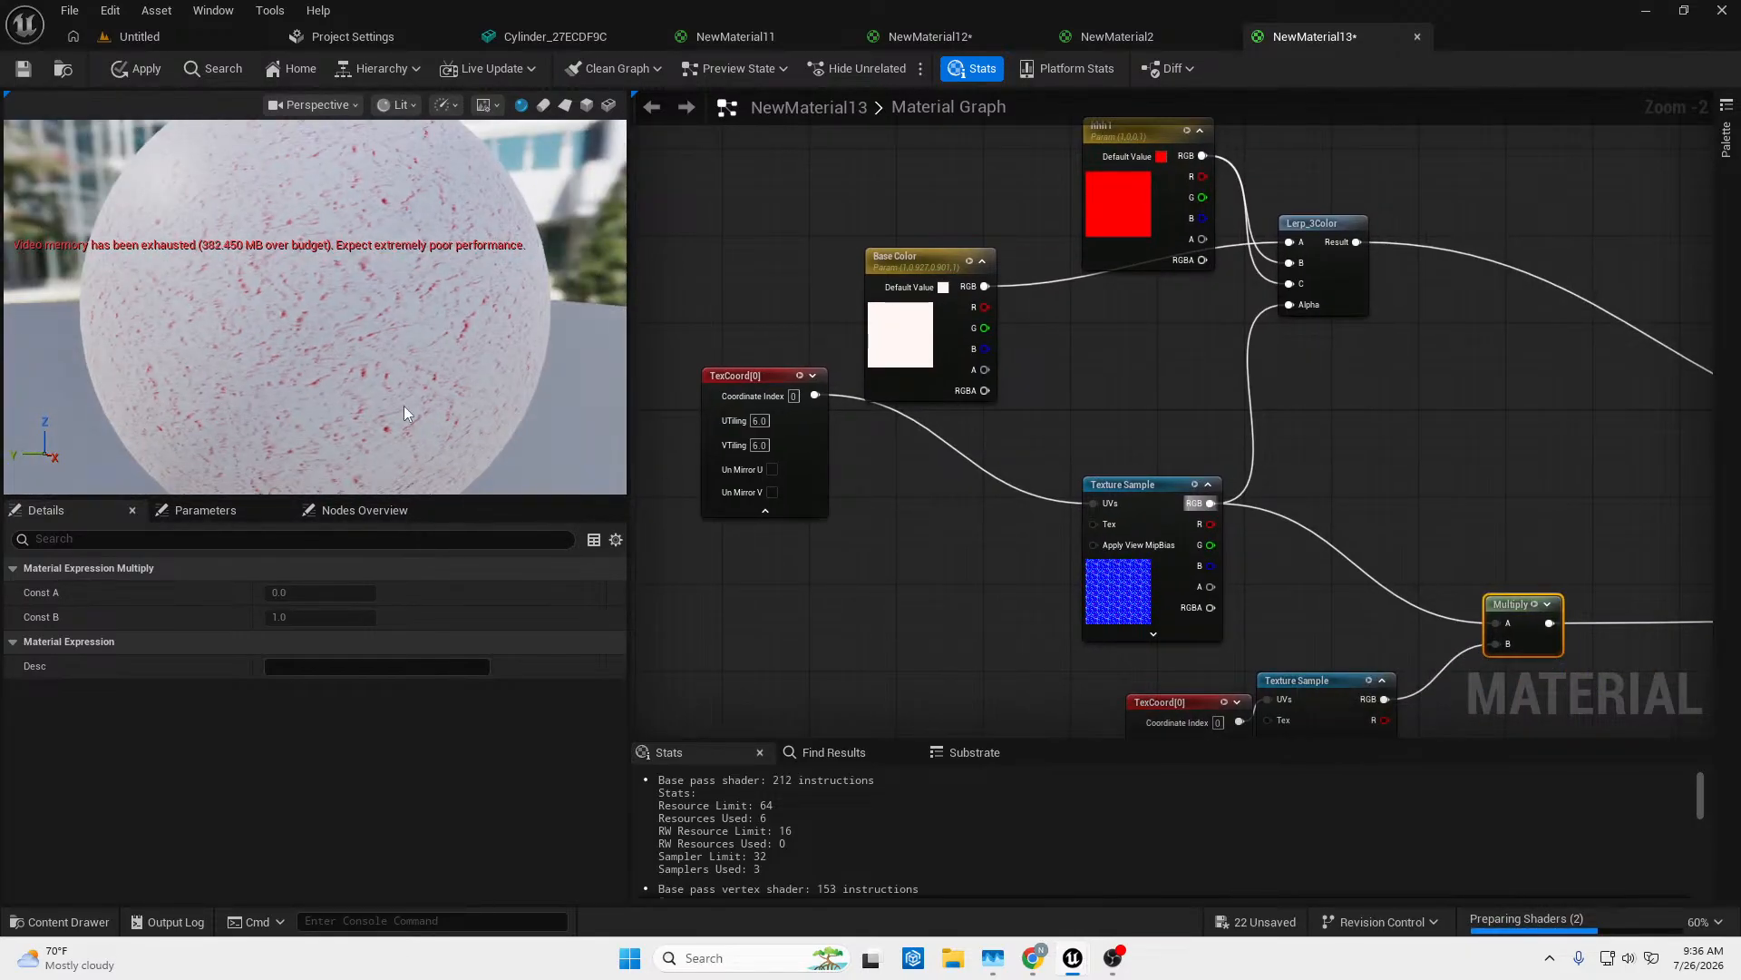
left_click_drag(404, 399, 435, 412)
right_click_drag(435, 413, 436, 349)
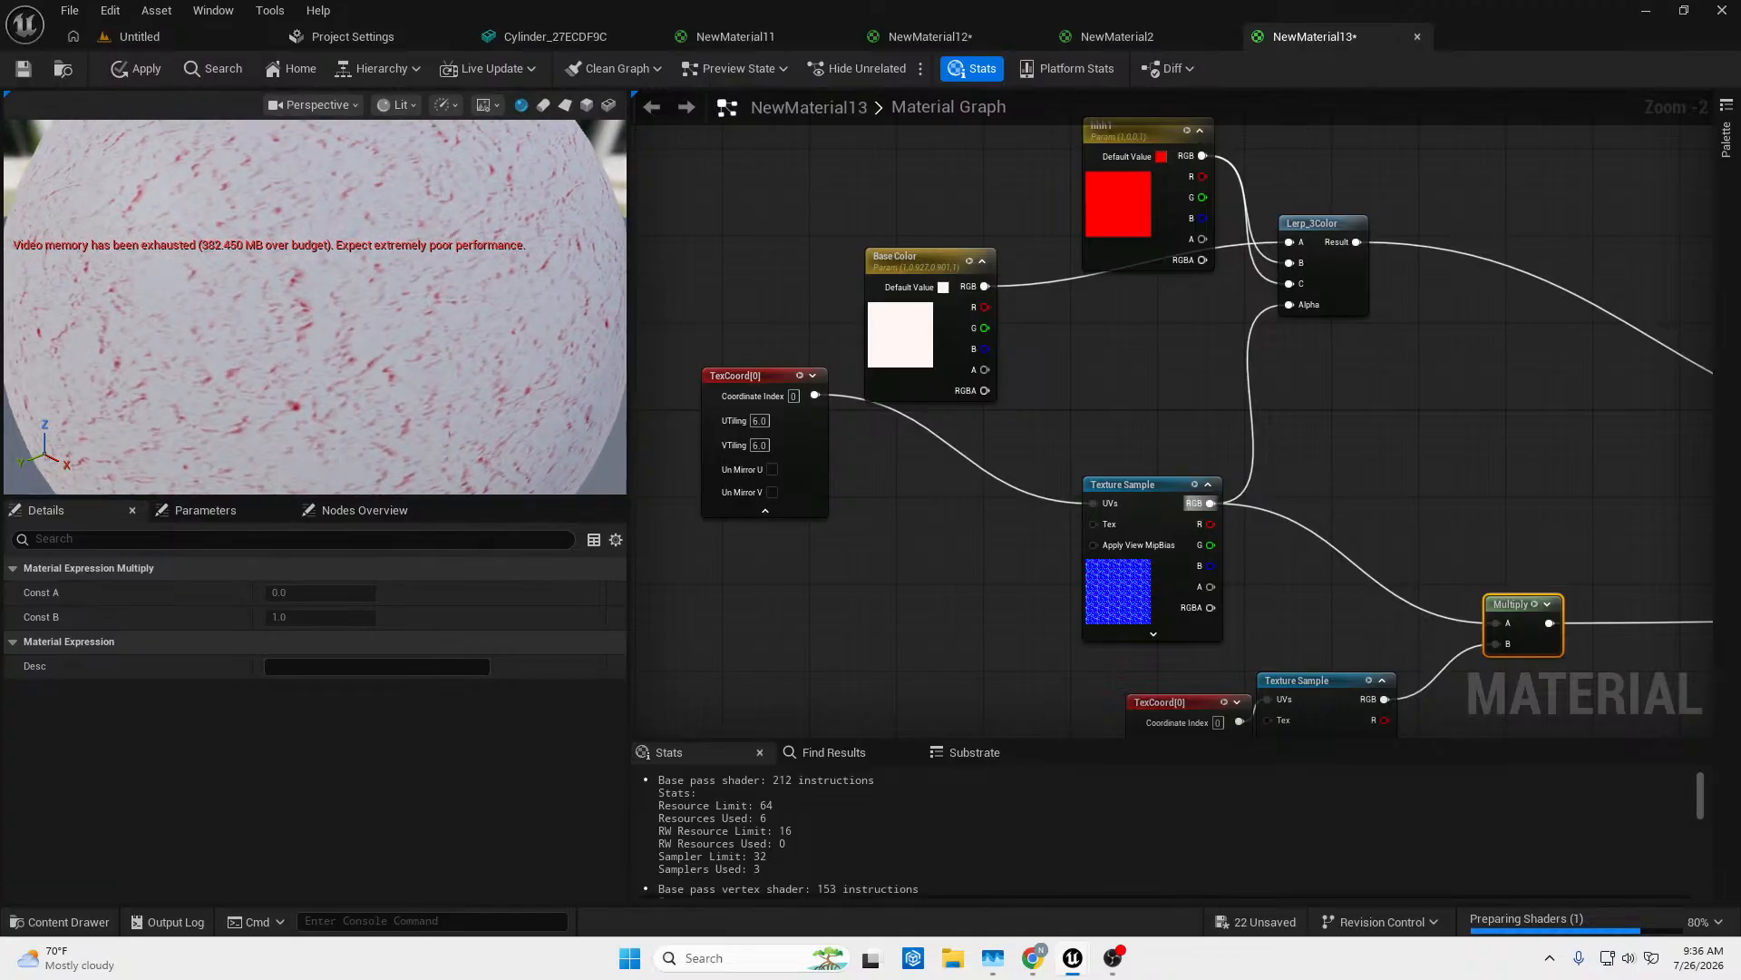
right_click_drag(1687, 454, 1286, 435)
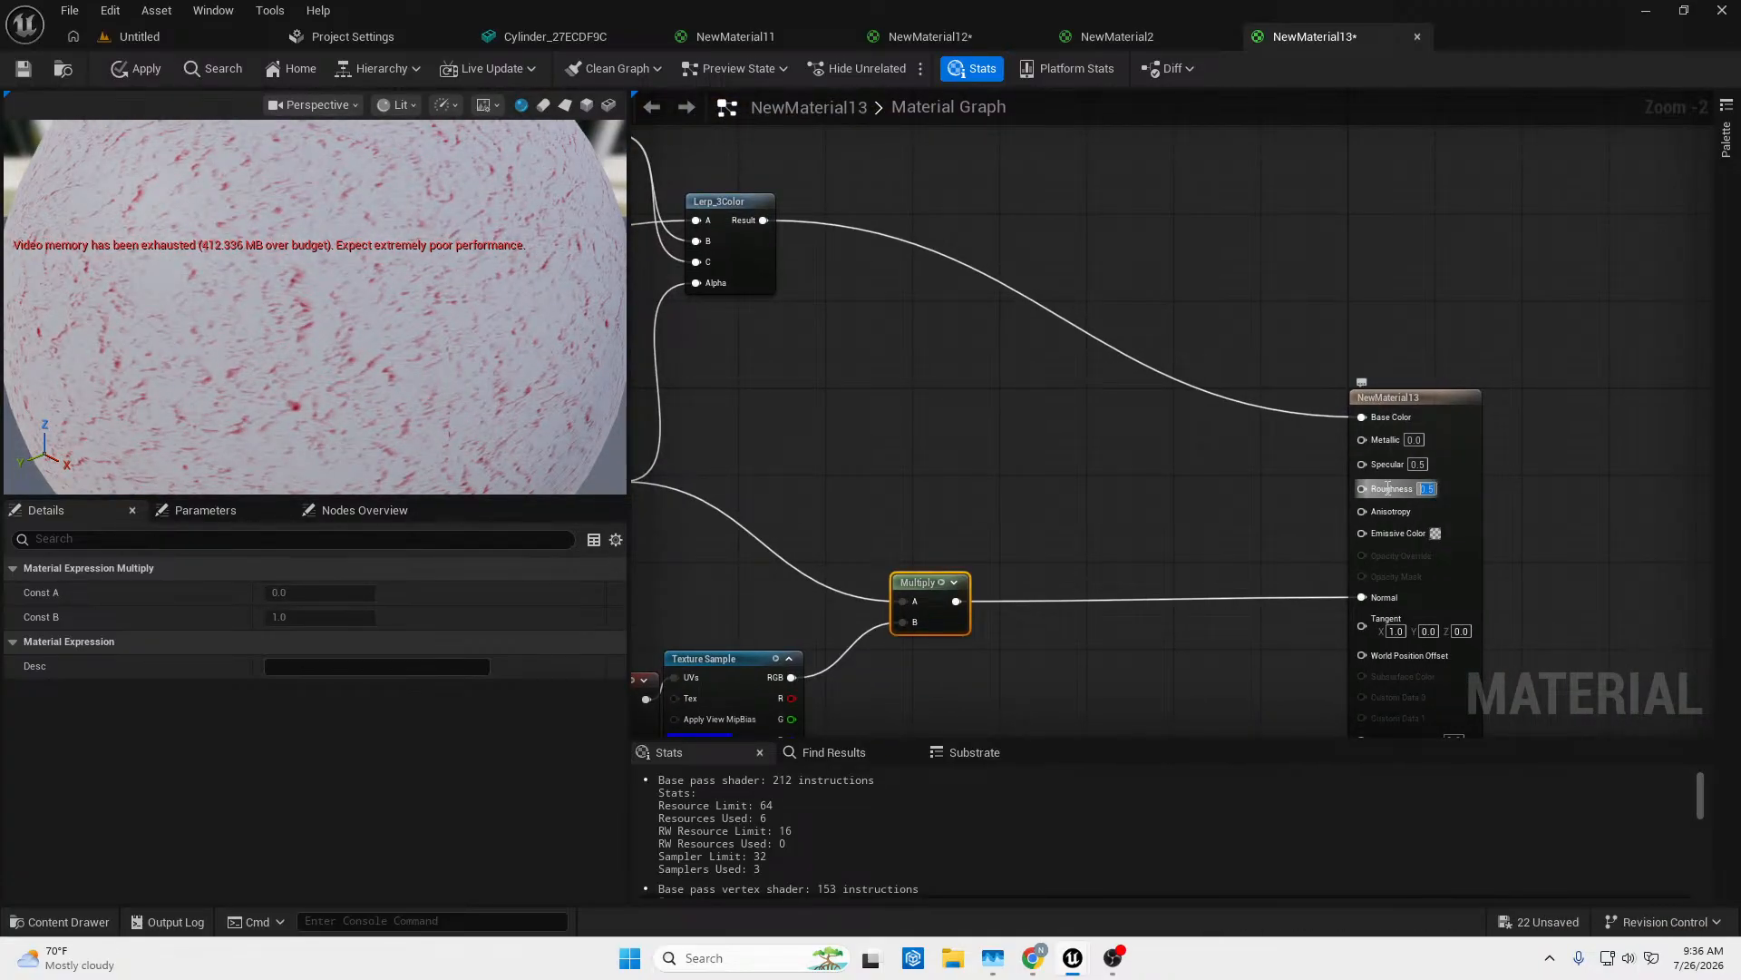
type("0.3")
key("Return")
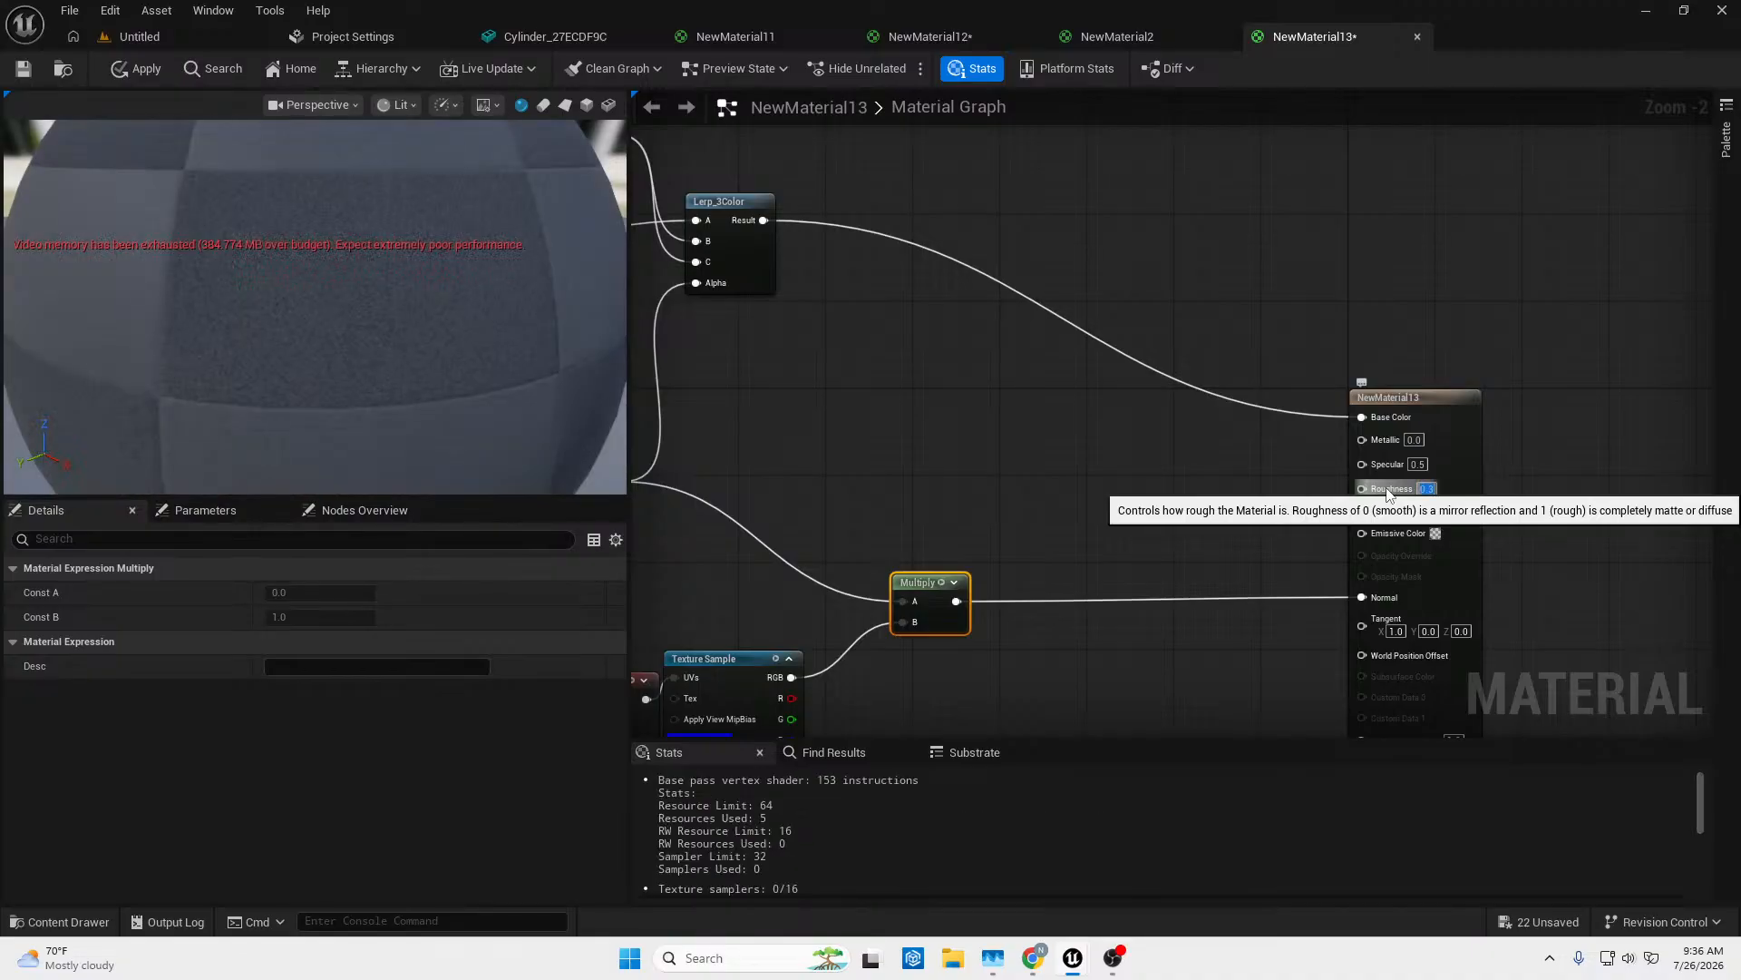
Set UTiling and VTiling of the upper TexCoord node to 3 and apply the changes to NewMaterial13.
right_click_drag(423, 341, 424, 272)
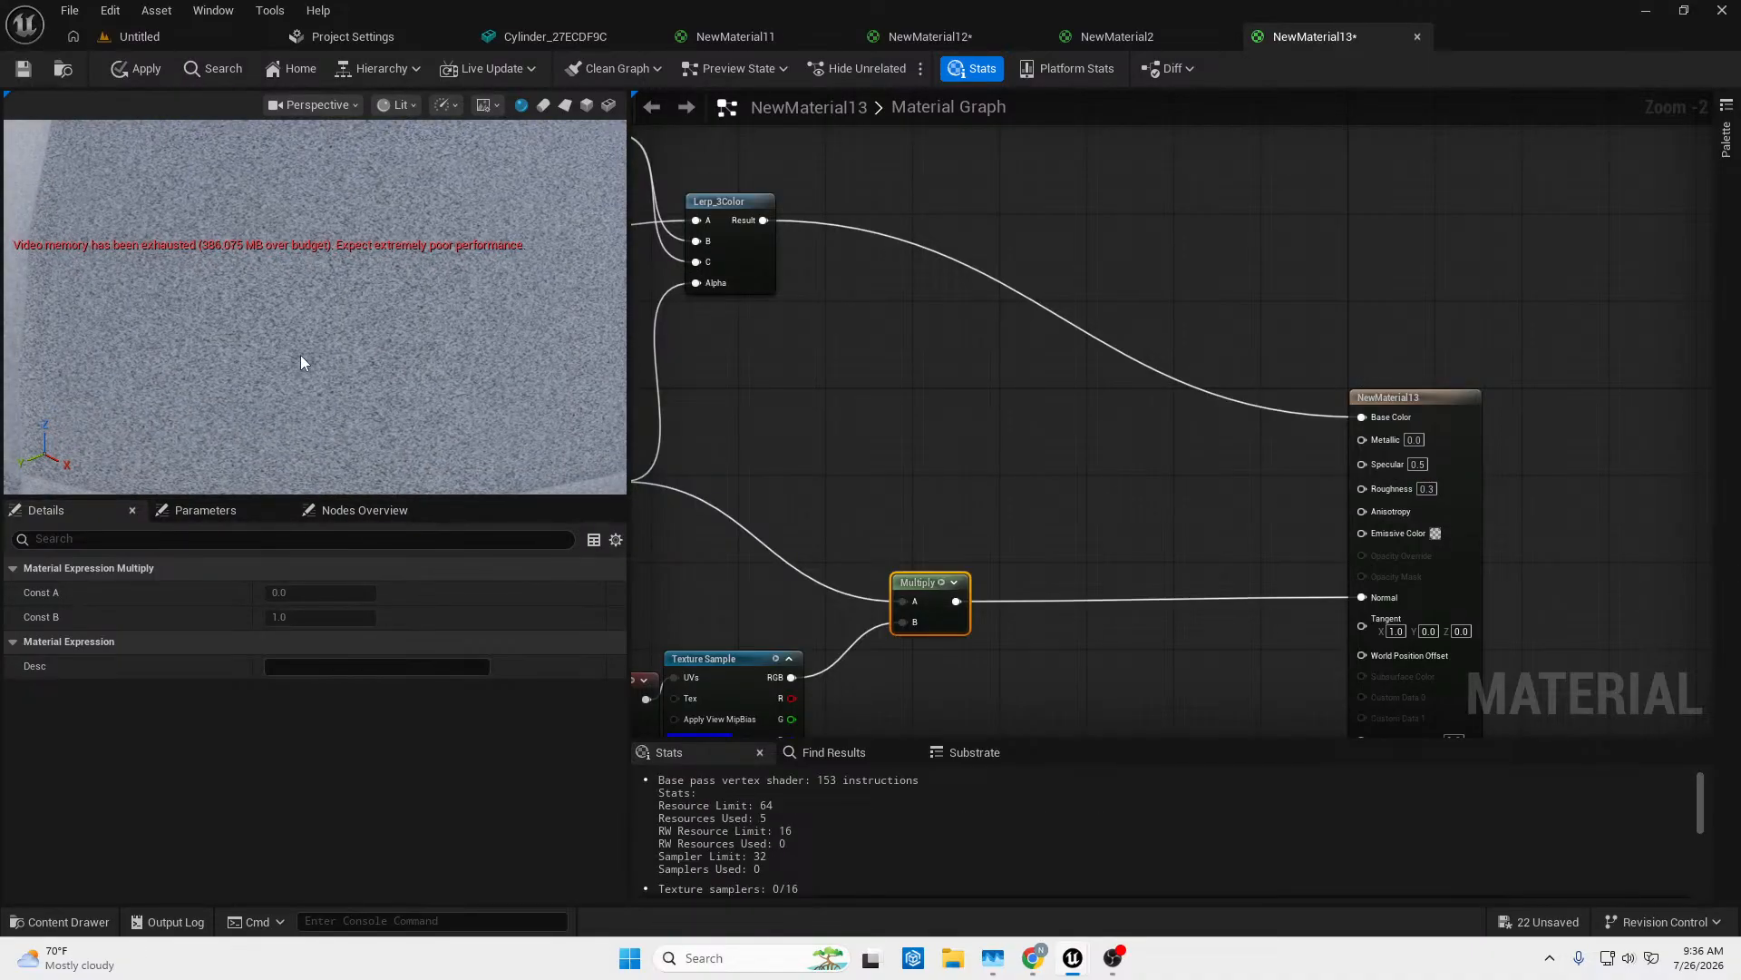
mouse_move(303, 362)
left_mouse_down()
mouse_move(413, 376)
mouse_move(445, 422)
mouse_move(326, 359)
left_mouse_up()
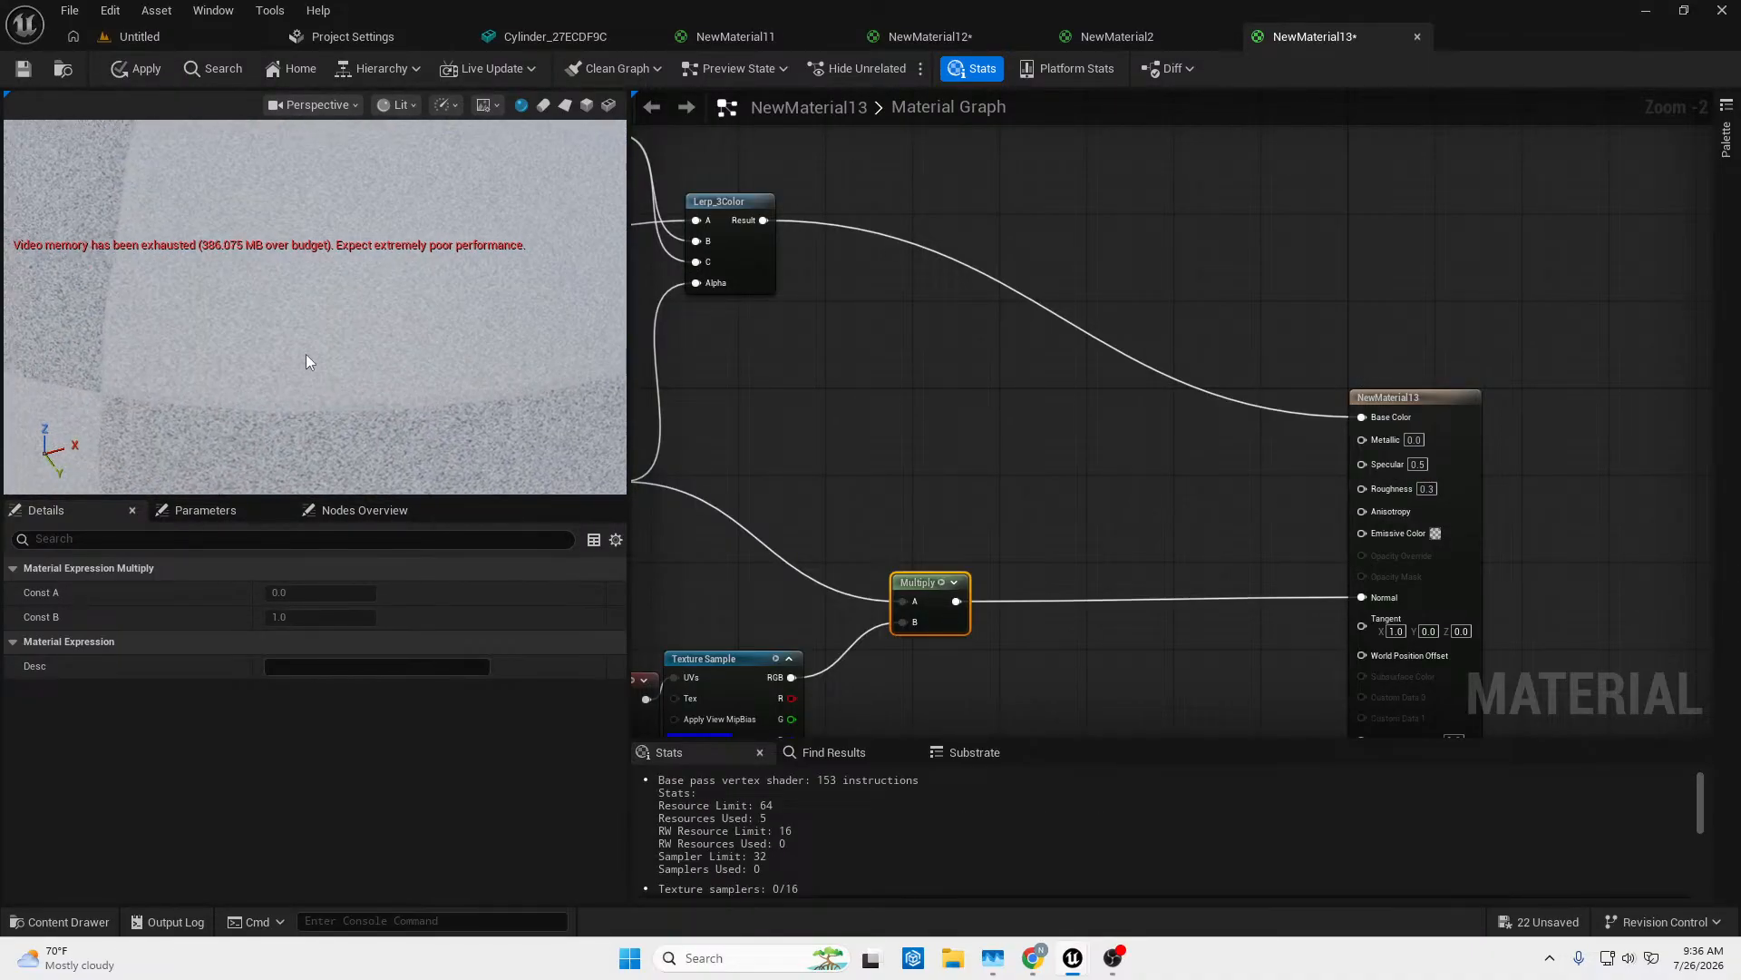
mouse_move(275, 378)
right_mouse_down()
mouse_move(274, 415)
mouse_move(275, 304)
mouse_move(275, 375)
right_mouse_up()
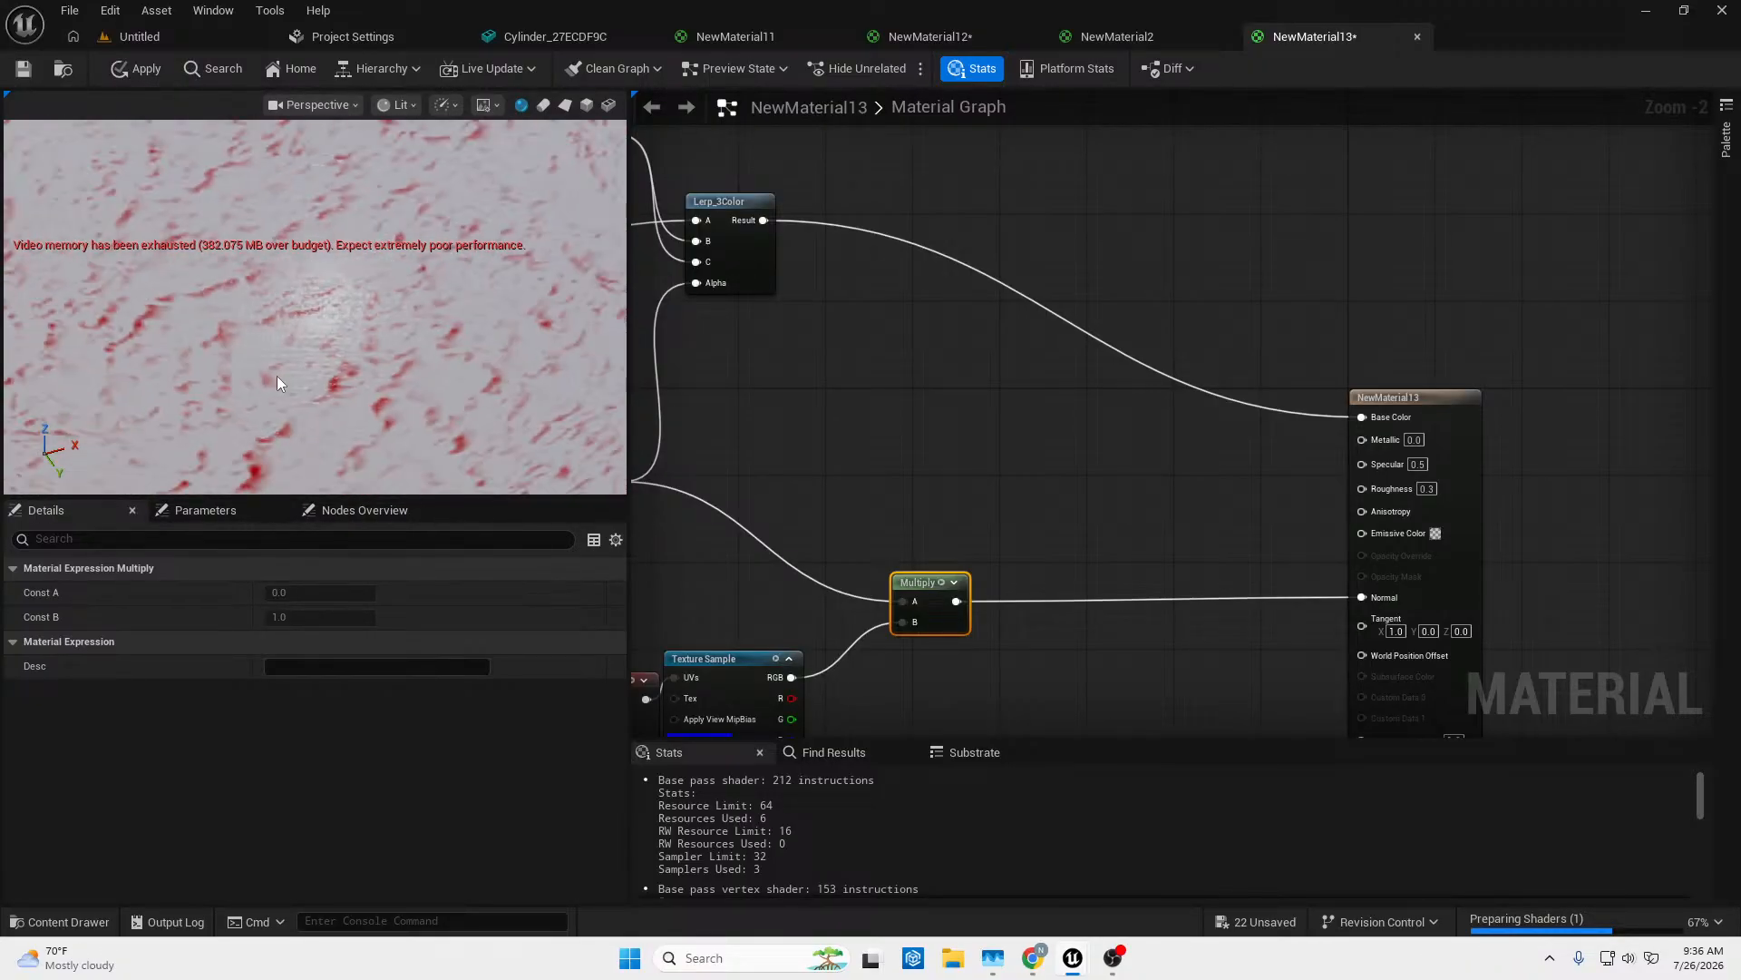
left_click_drag(276, 376, 323, 377)
mouse_move(521, 470)
right_mouse_down()
mouse_move(520, 442)
mouse_move(520, 489)
mouse_move(521, 397)
right_mouse_up()
right_click_drag(690, 472, 938, 484)
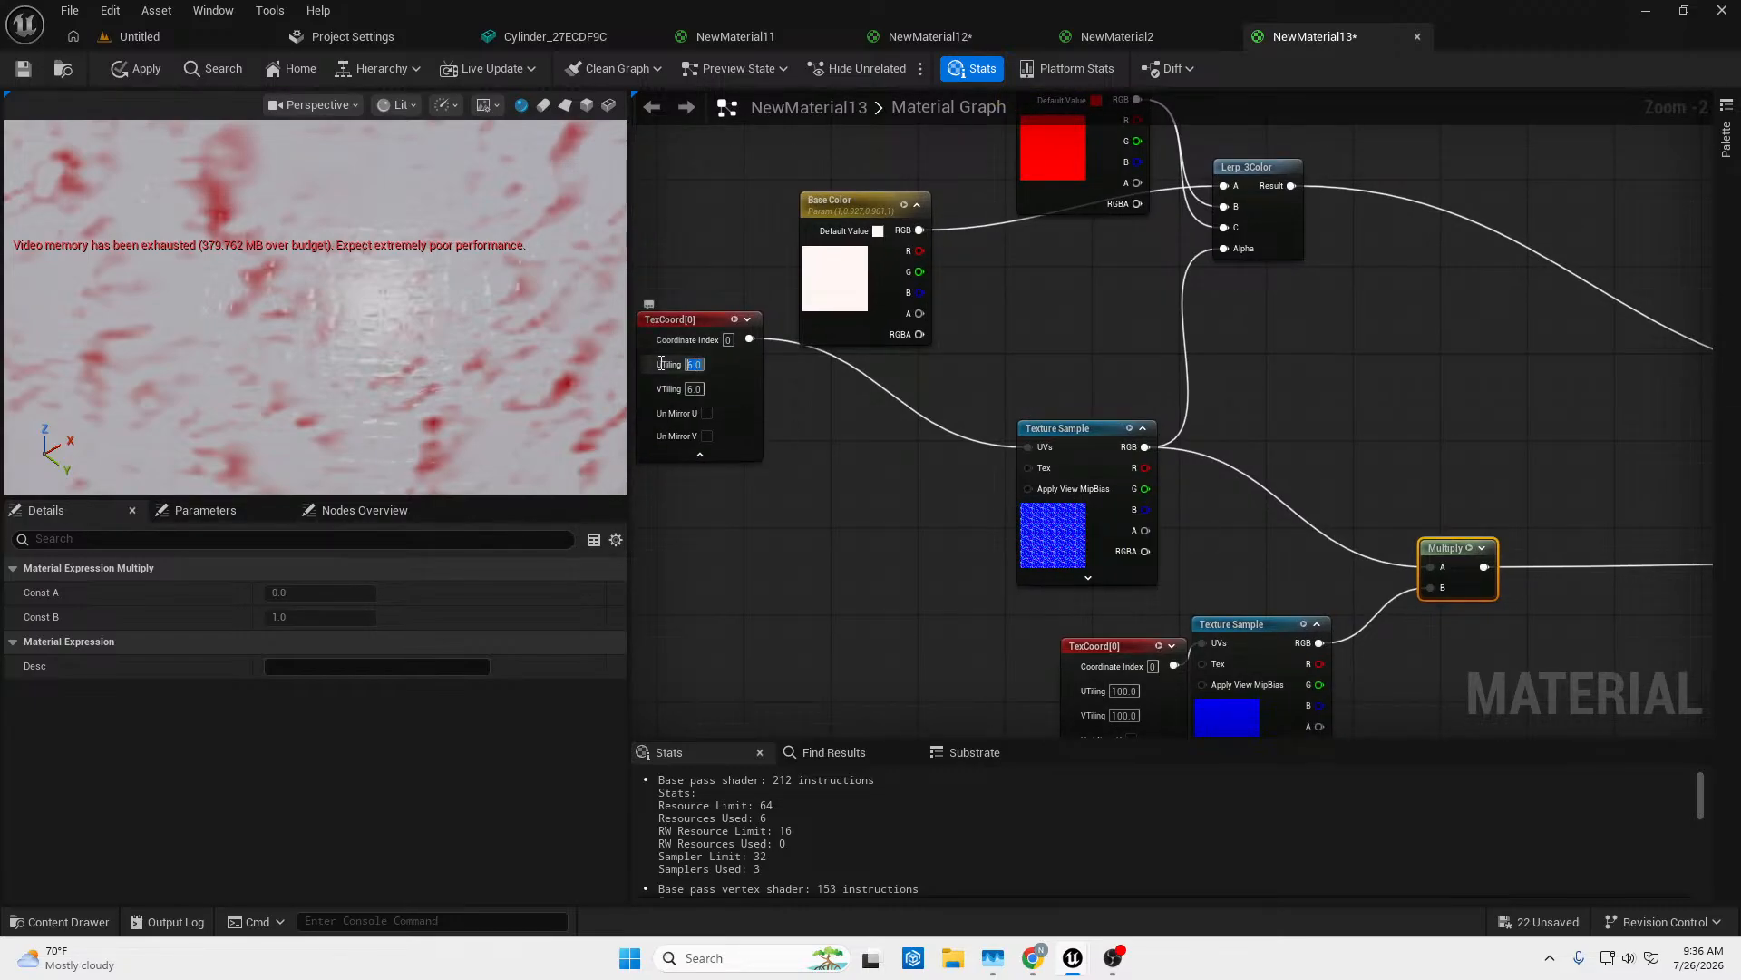
type("3")
left_click(696, 391)
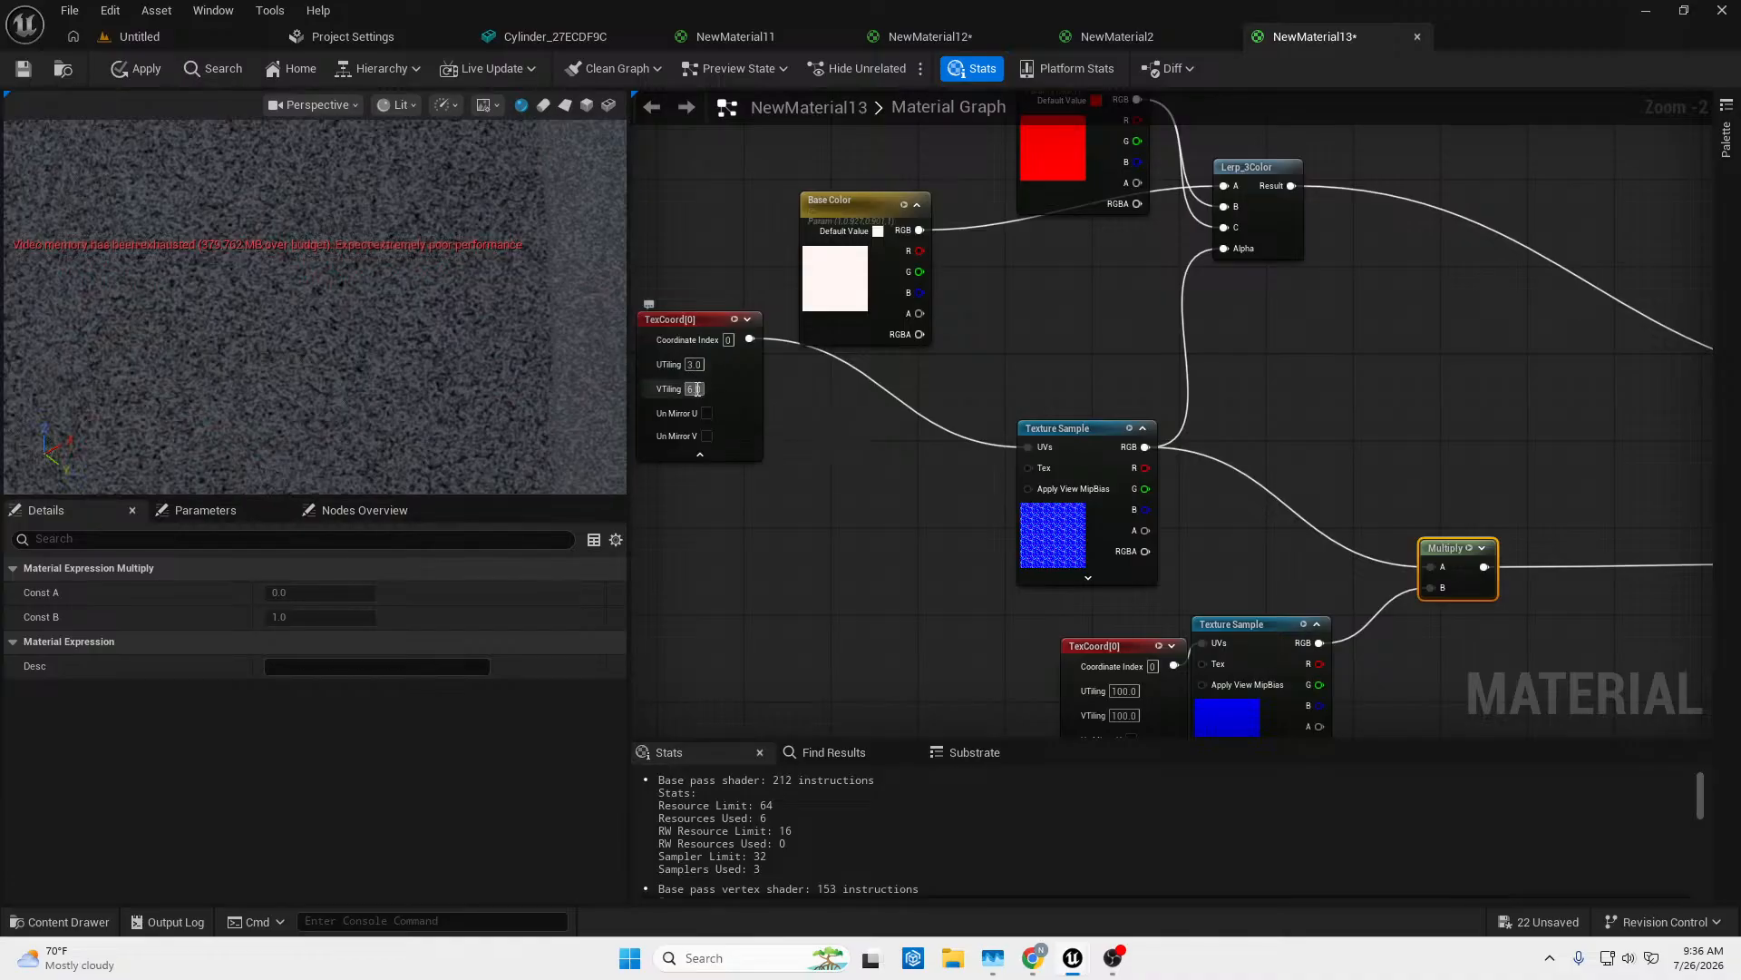
key("BackSpace")
key("BackSpace")
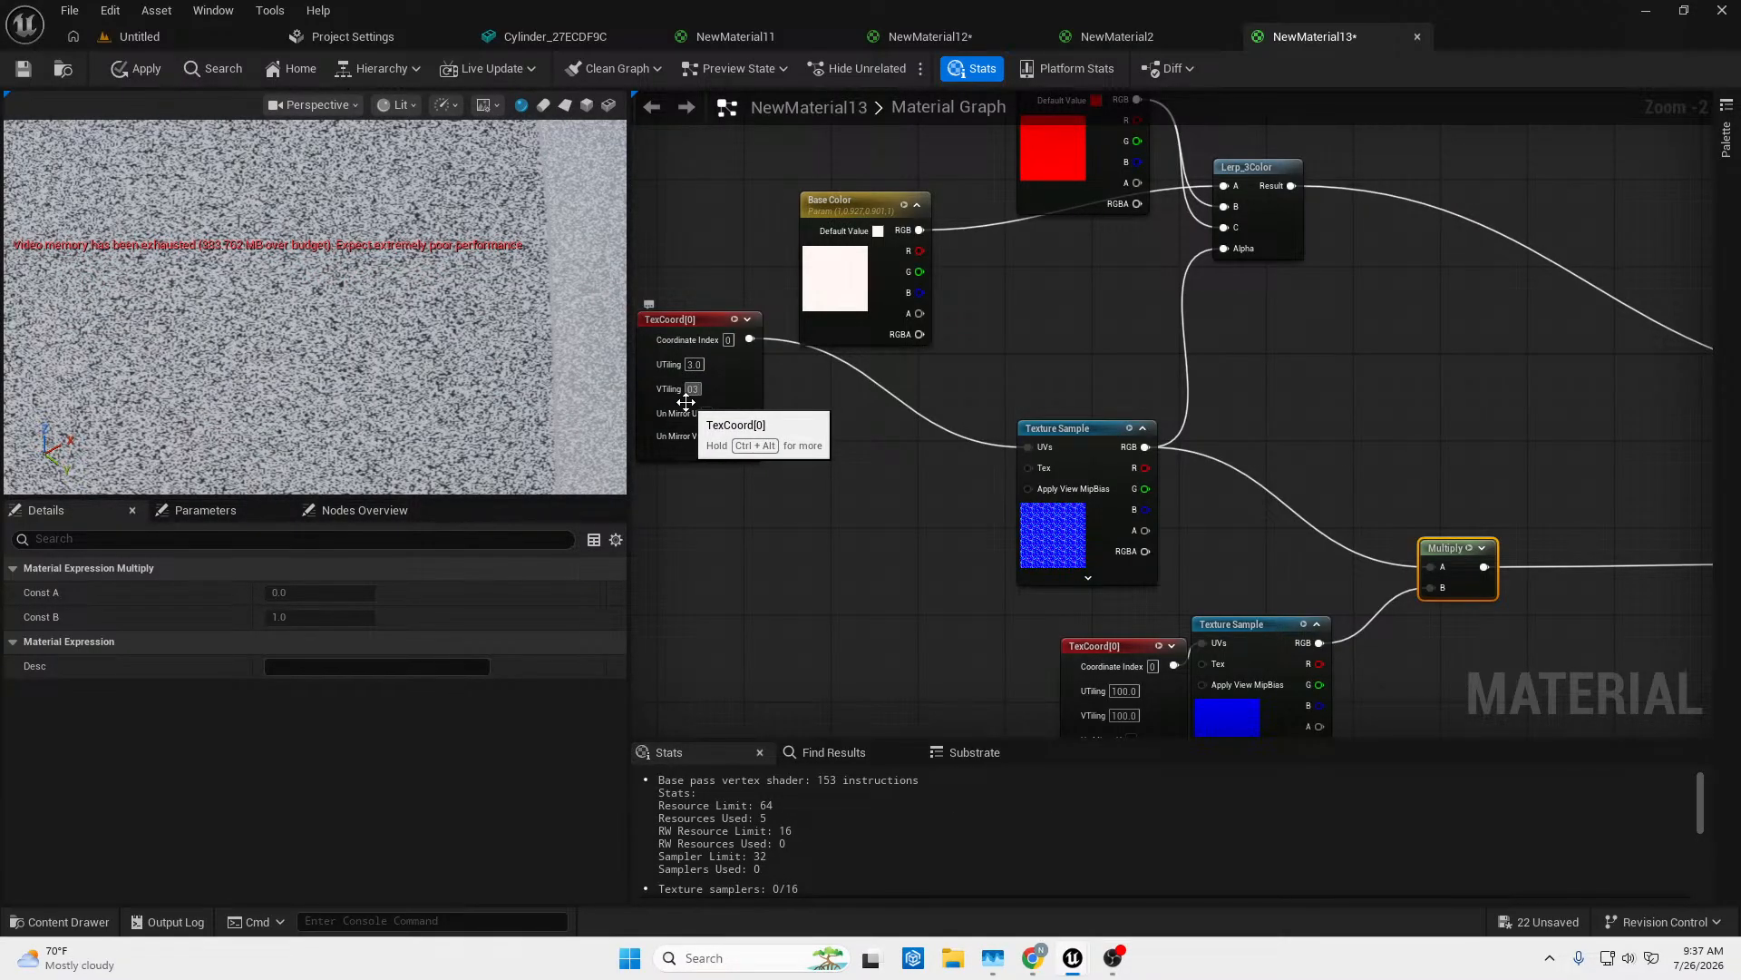
type("3")
key("Return")
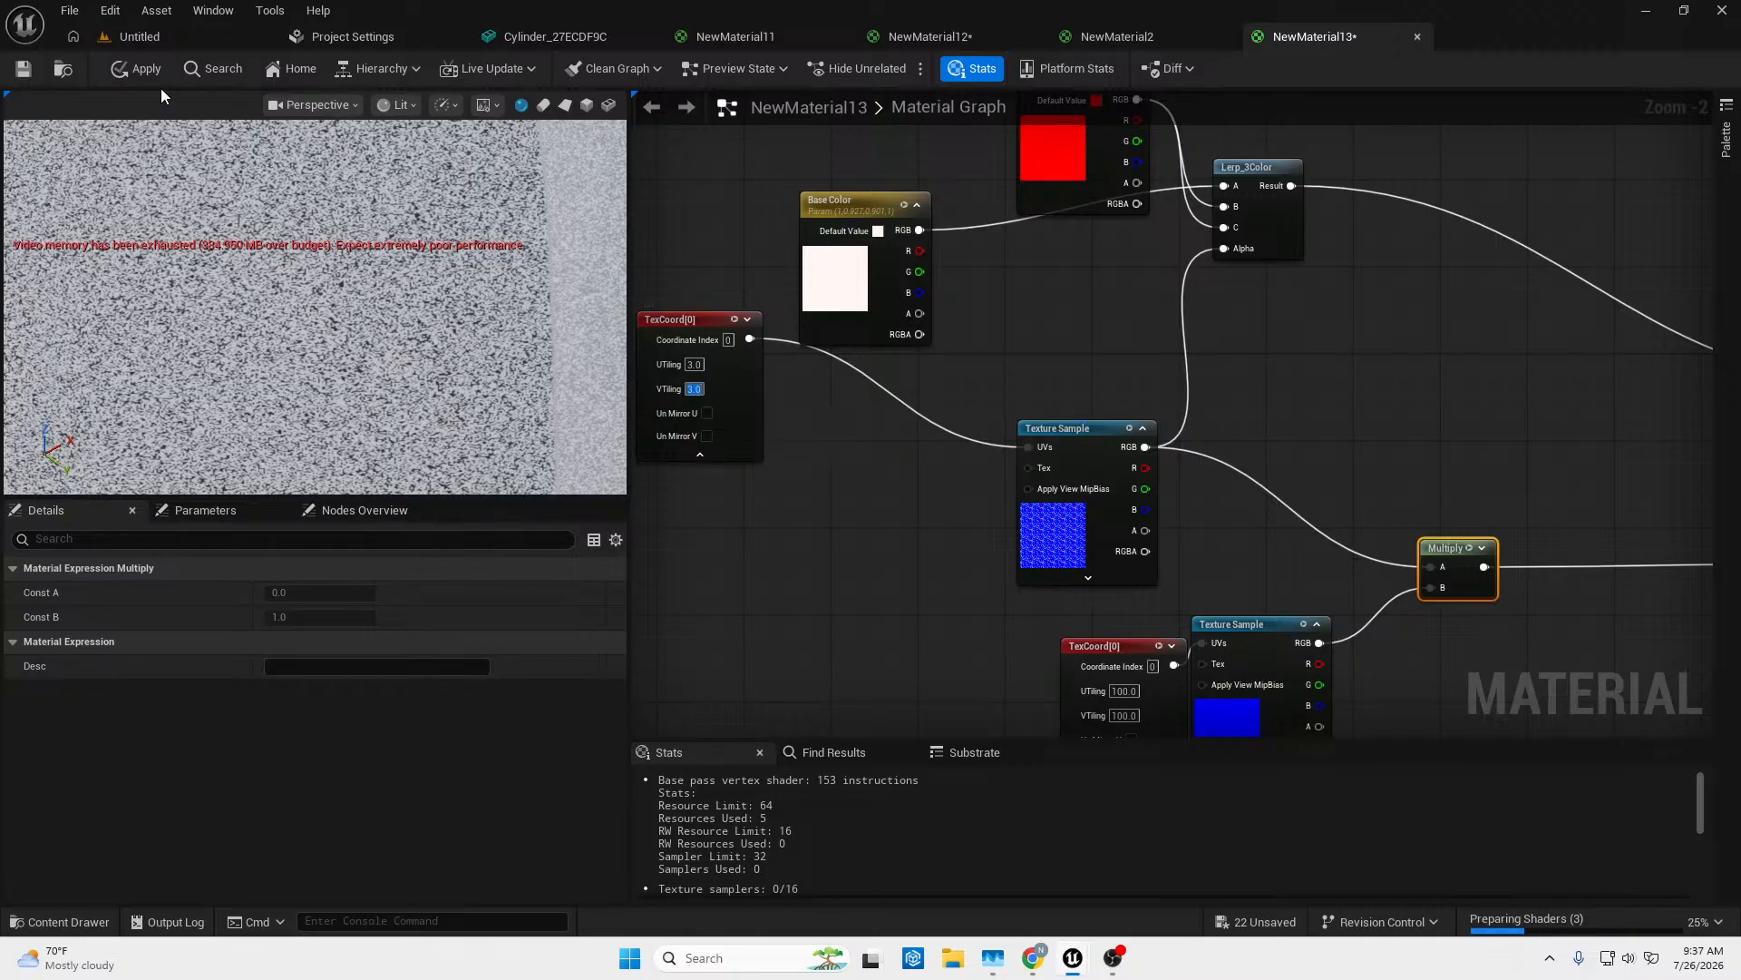
left_click(154, 74)
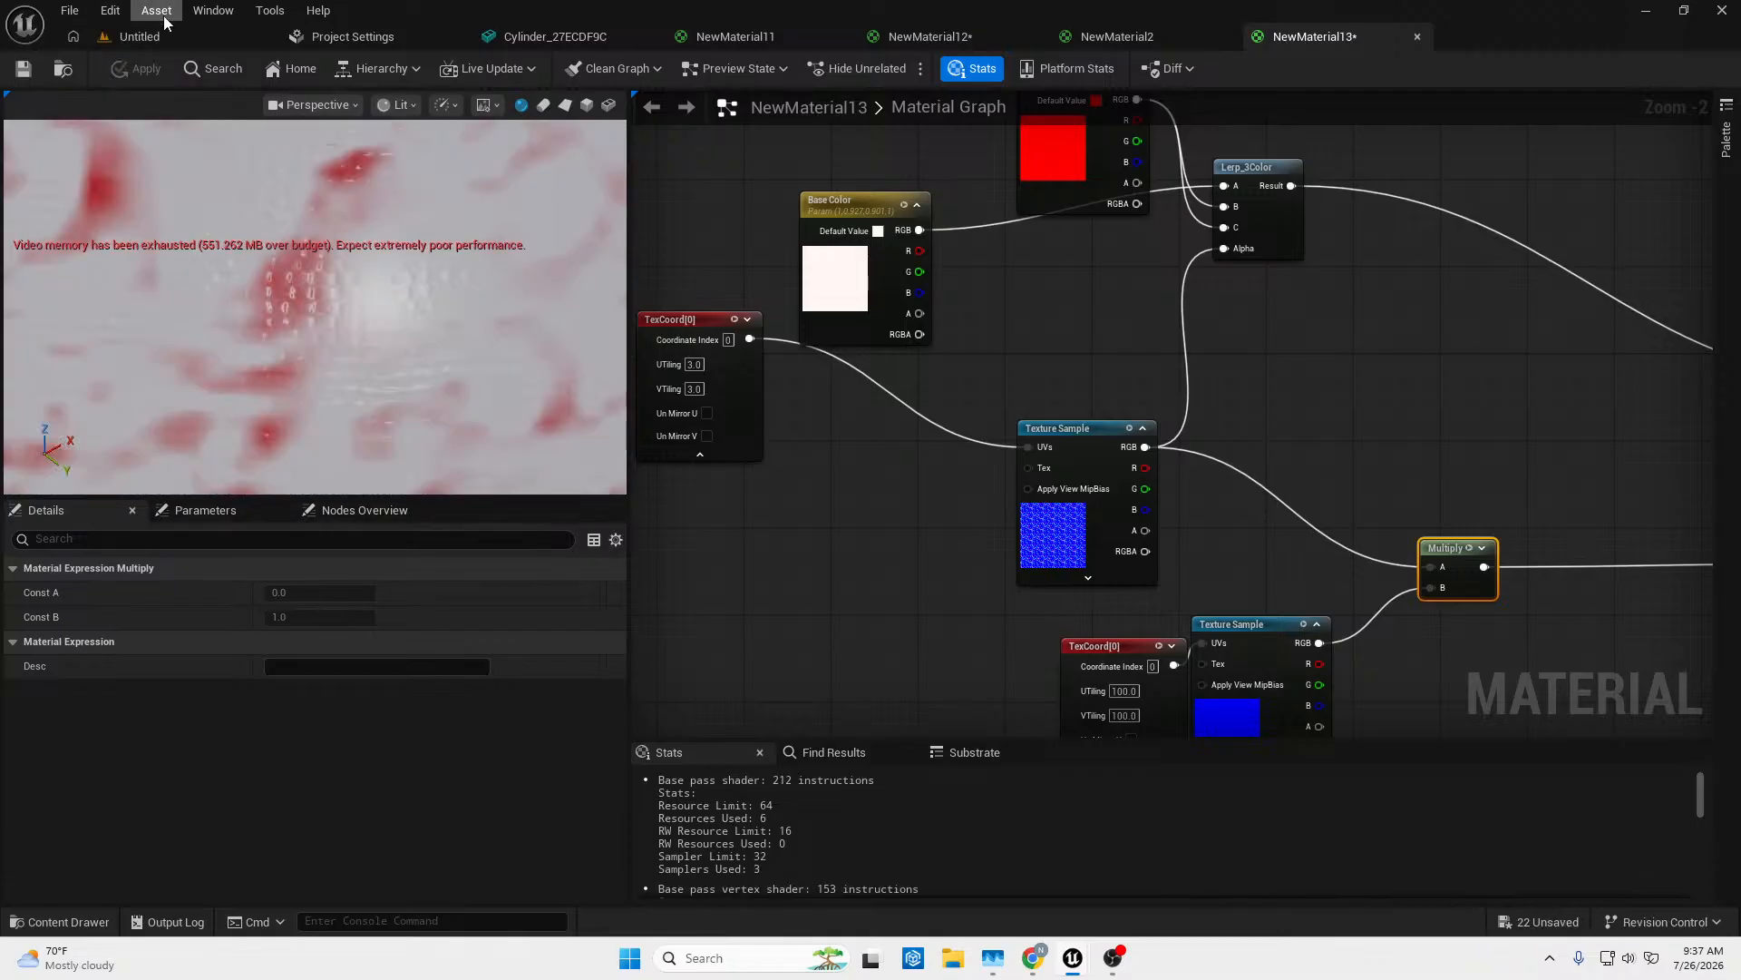
Return to the level, examine the vein pattern on the head up close, and switch the viewport to Unlit shading.
left_click(165, 40)
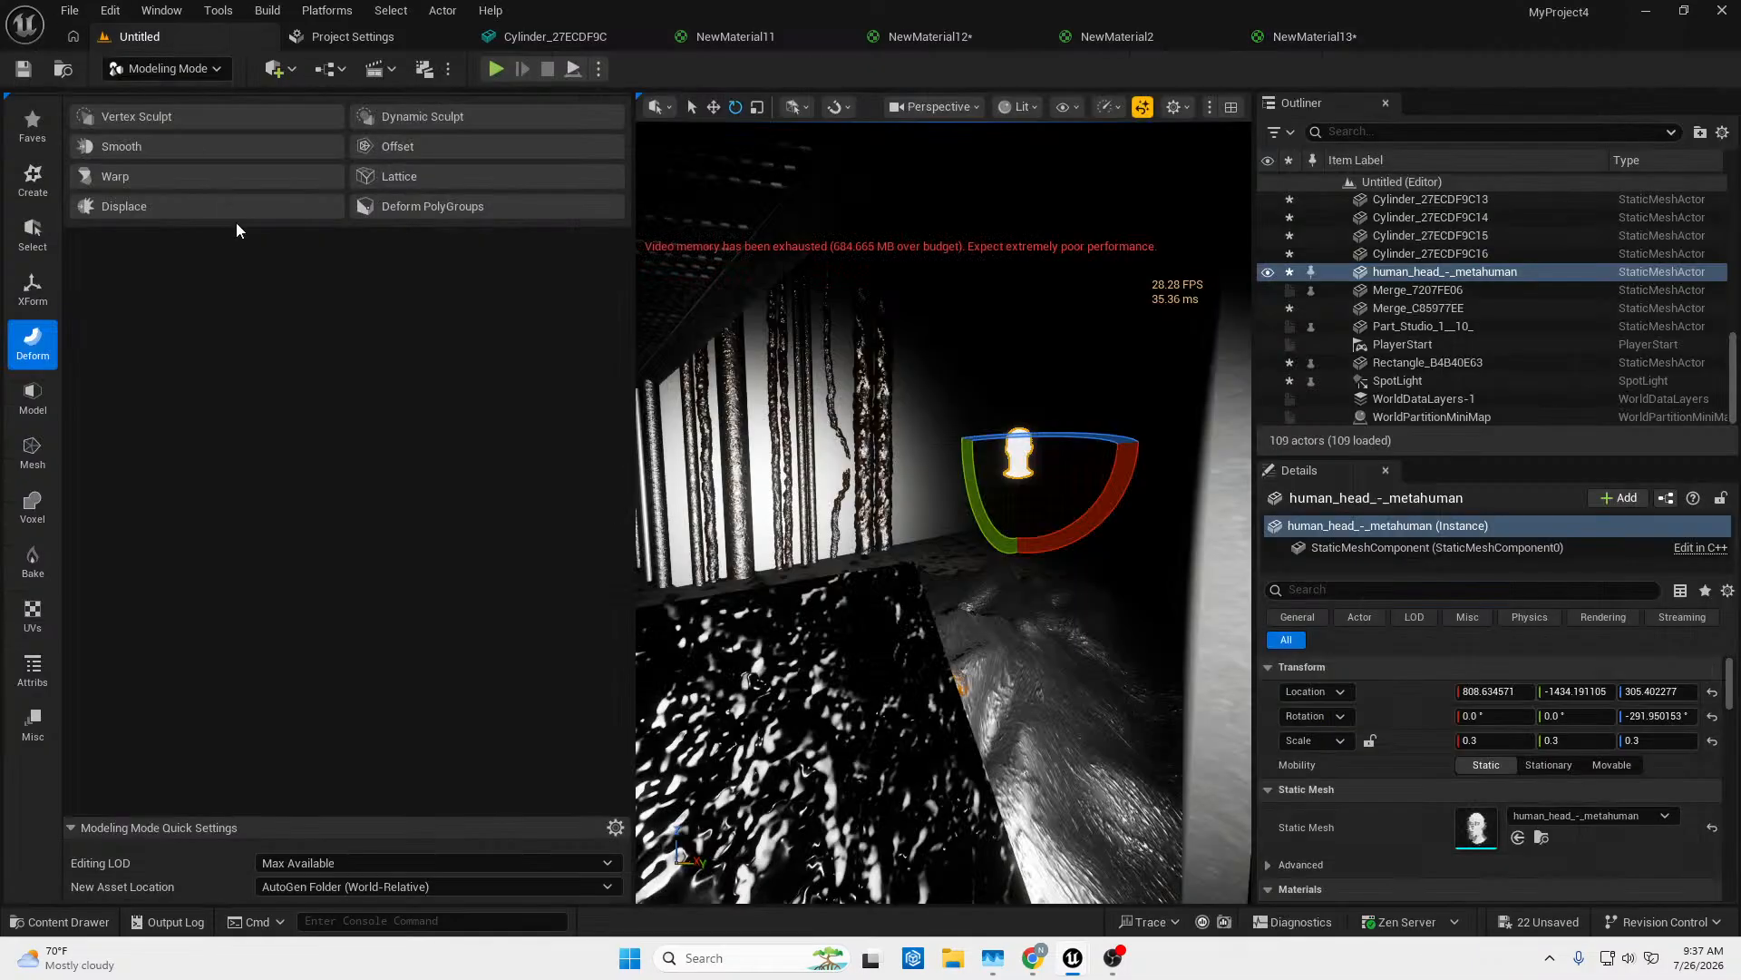
left_click(965, 435)
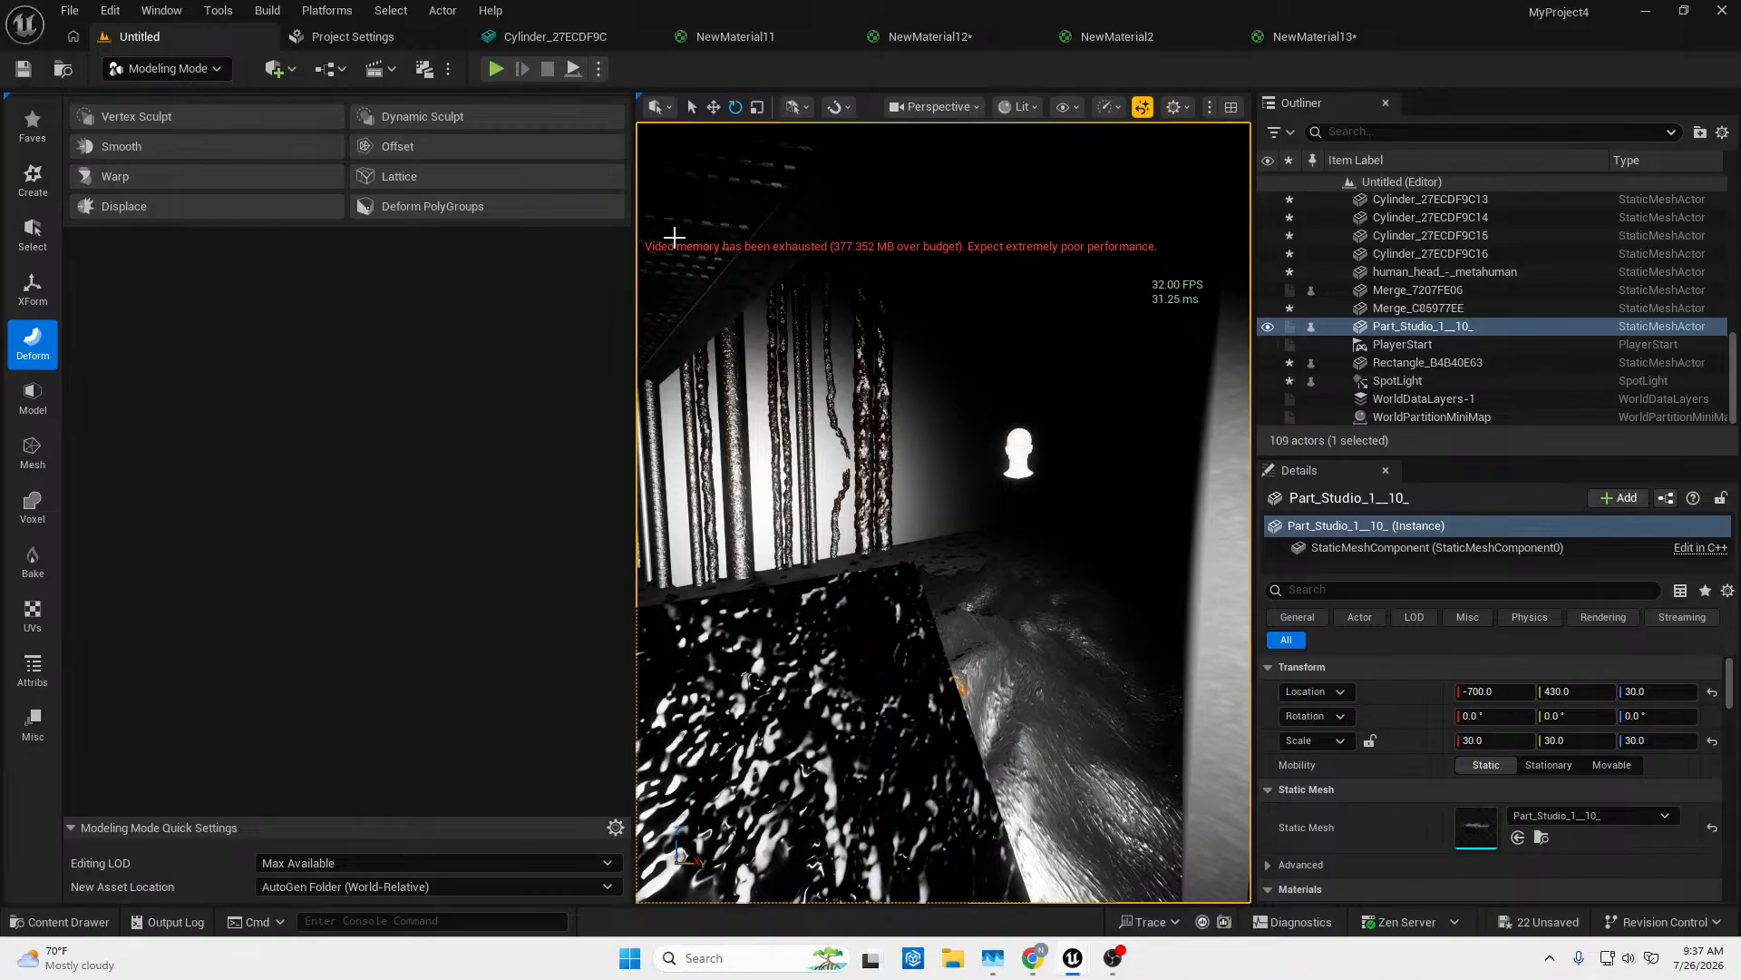
right_click_drag(933, 440, 1094, 401)
key("w")
key("a")
key("s")
key("w")
key("a")
key("d")
key("s")
key("w")
key("d")
key("w")
key("w")
key("s")
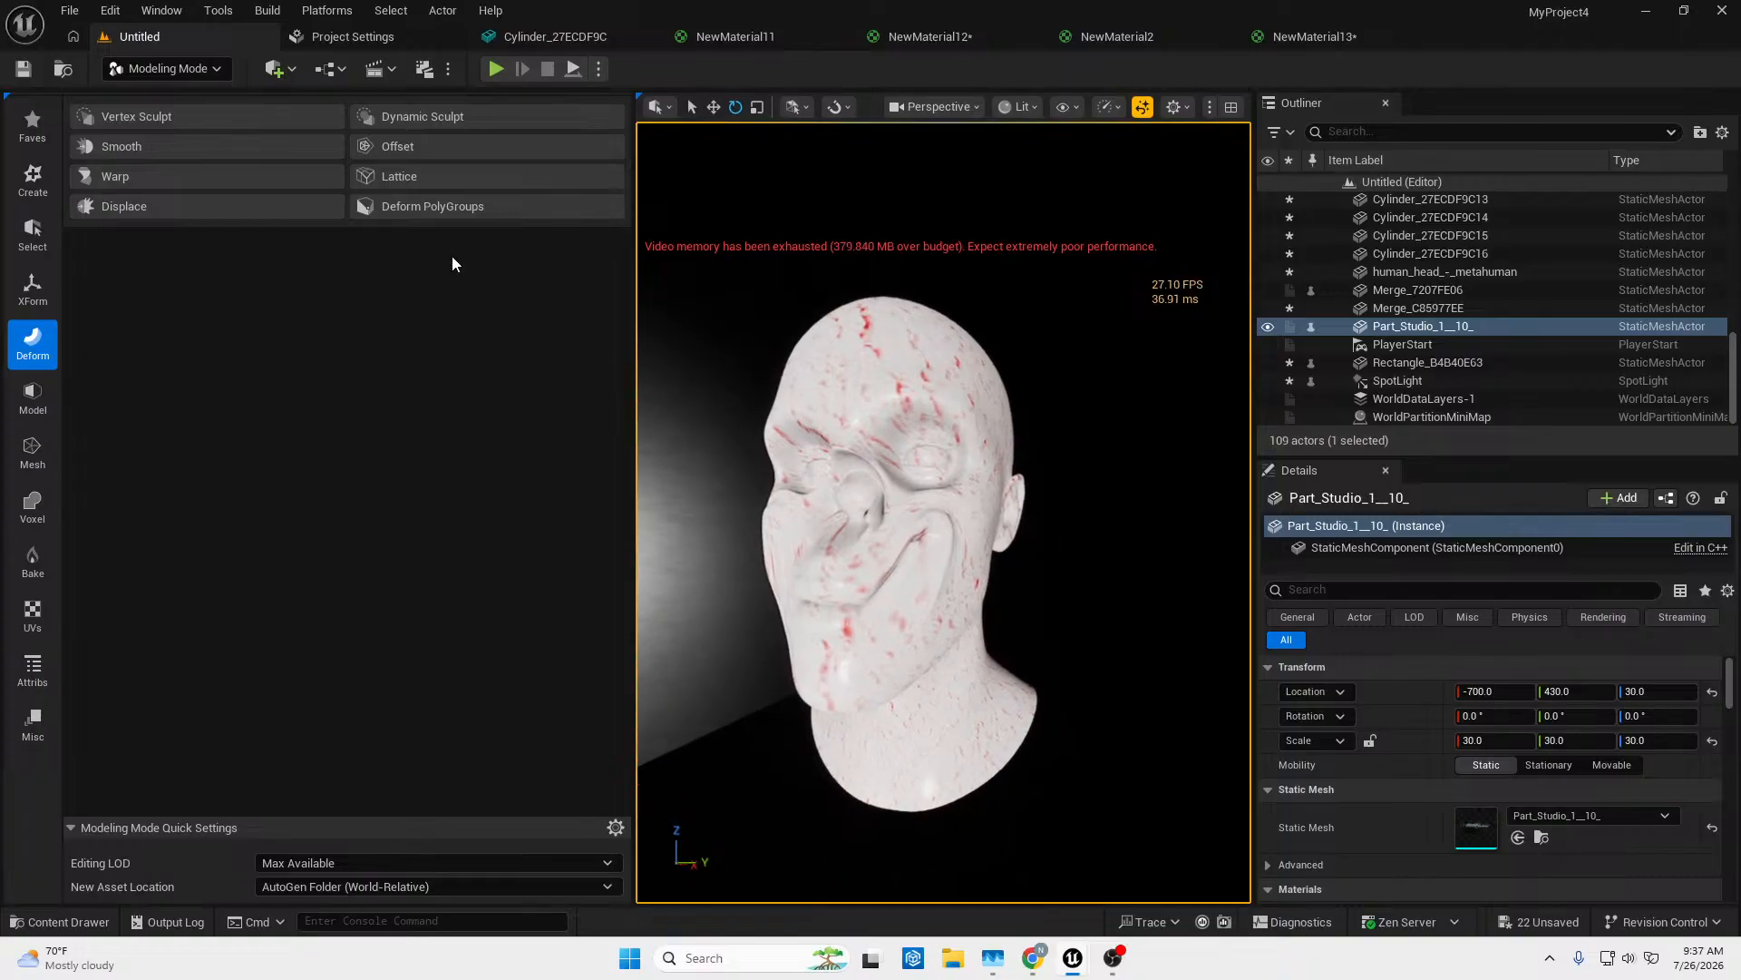
left_click(1019, 106)
left_click(1039, 196)
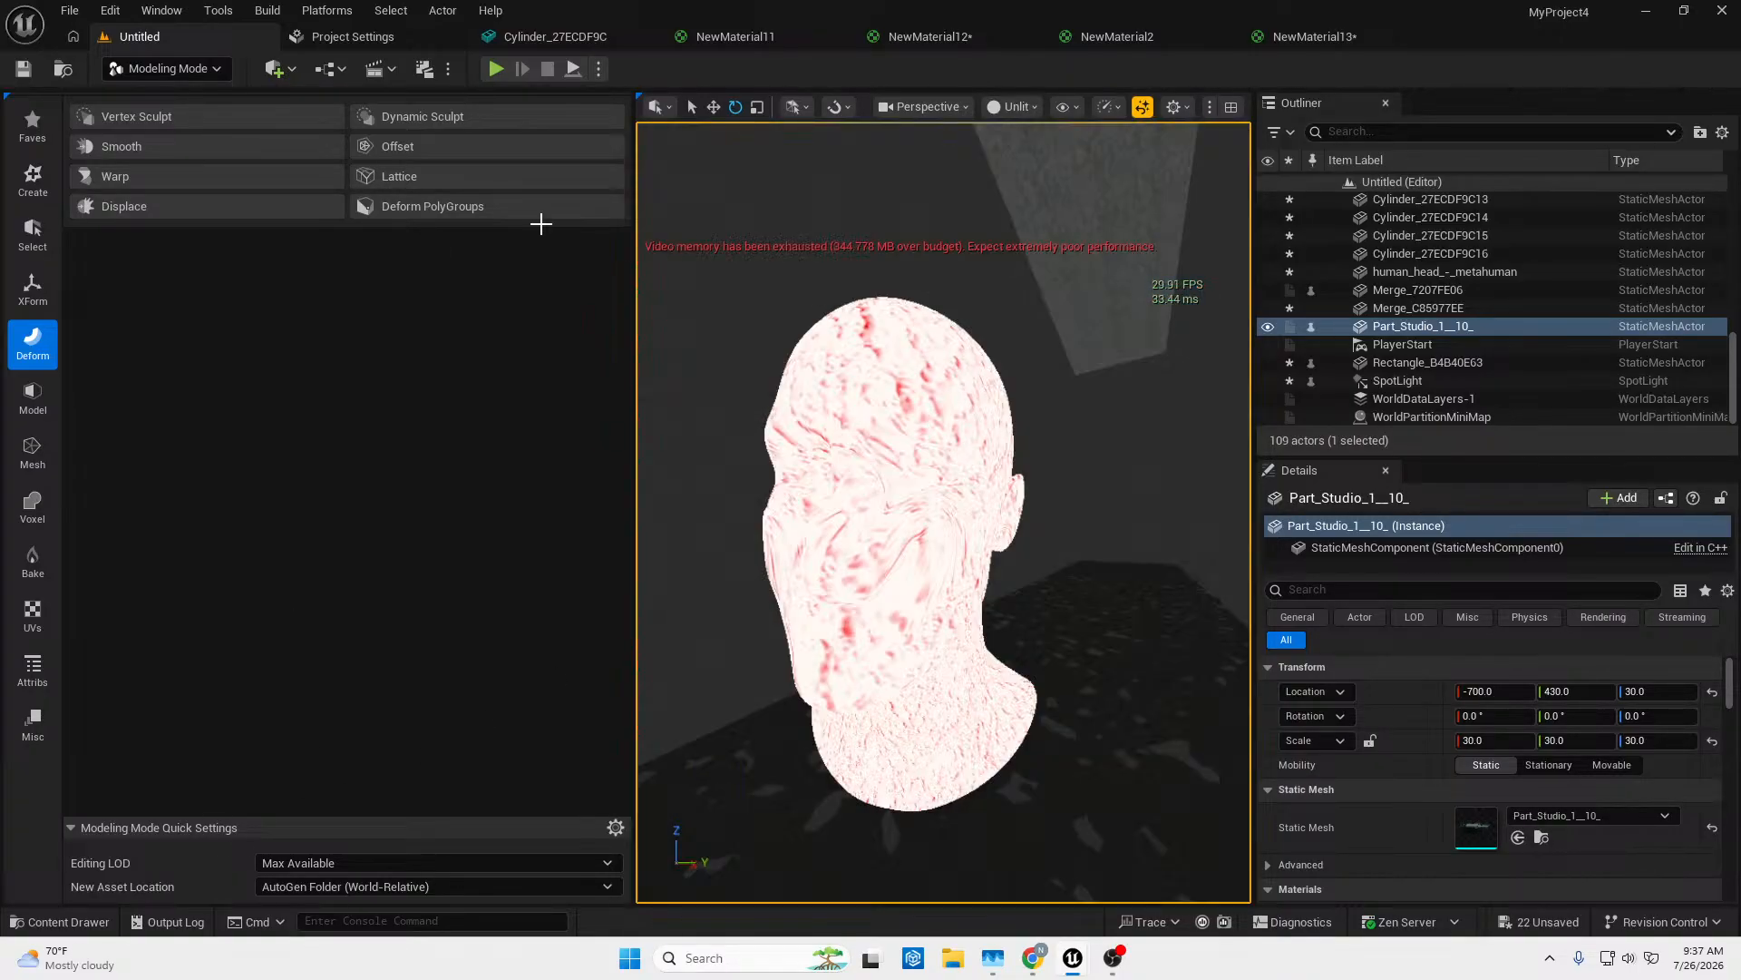
left_click(380, 179)
right_click_drag(907, 508, 925, 518)
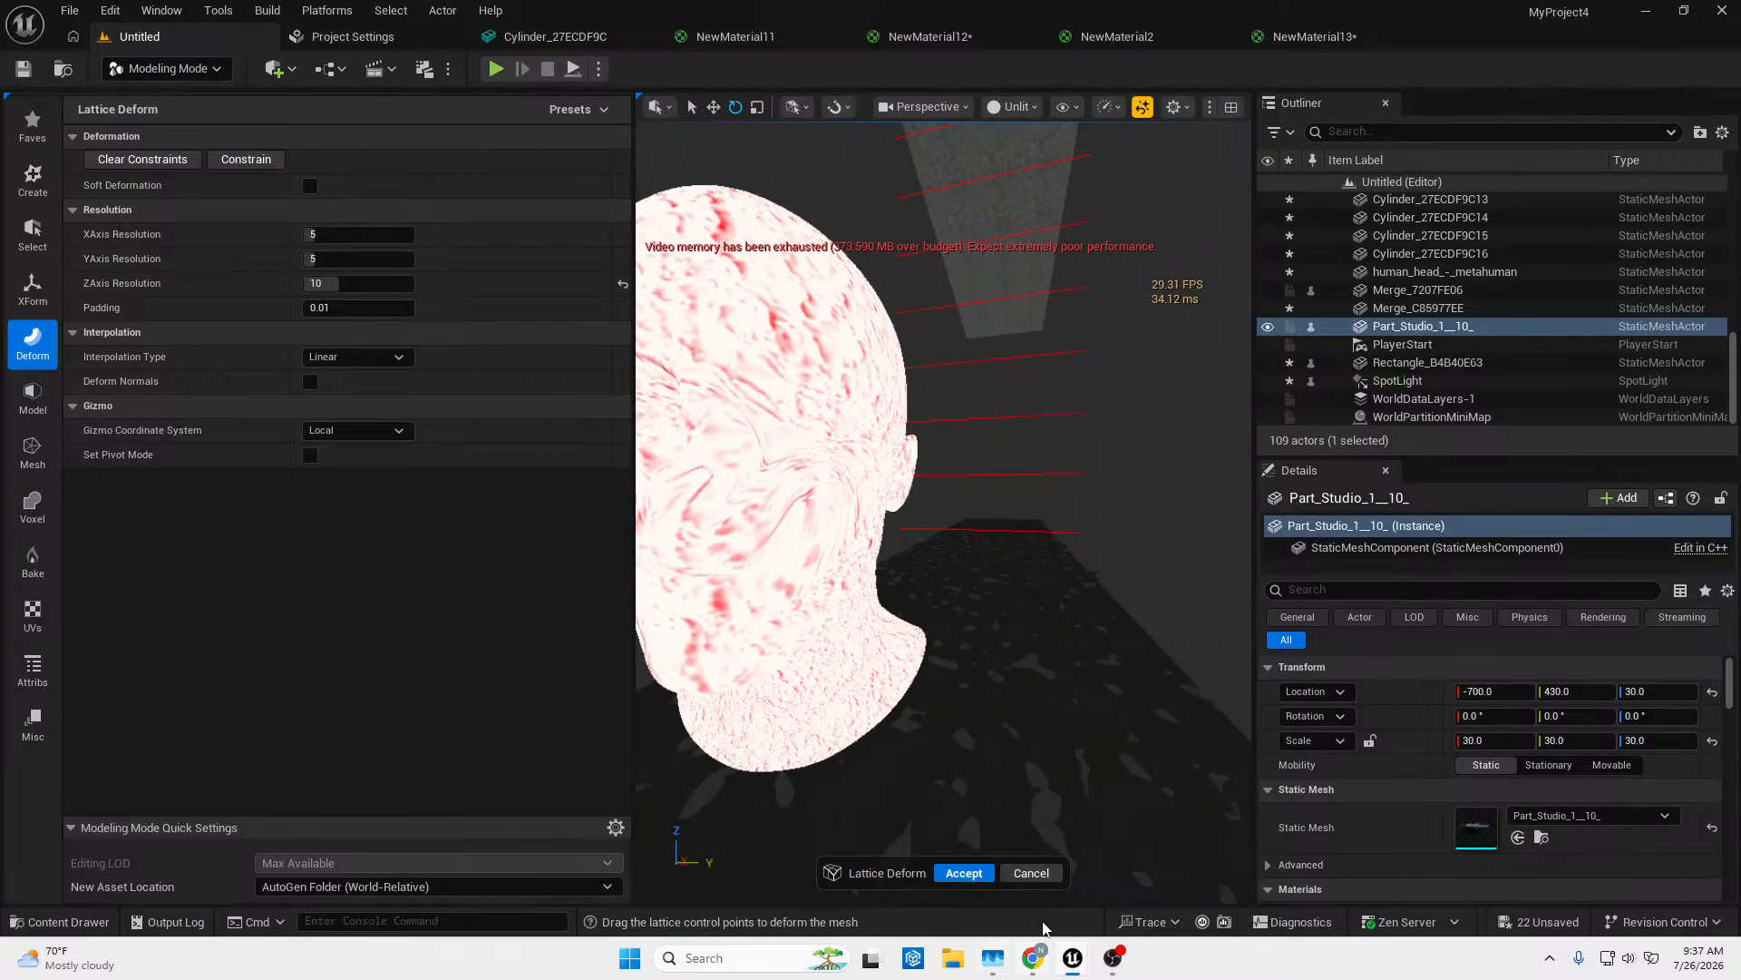
left_click(1032, 872)
Start a Lattice deformation on the human head mesh and pull the lower control-point rows down to Z about 253.6 to lengthen the neck.
left_click(758, 501)
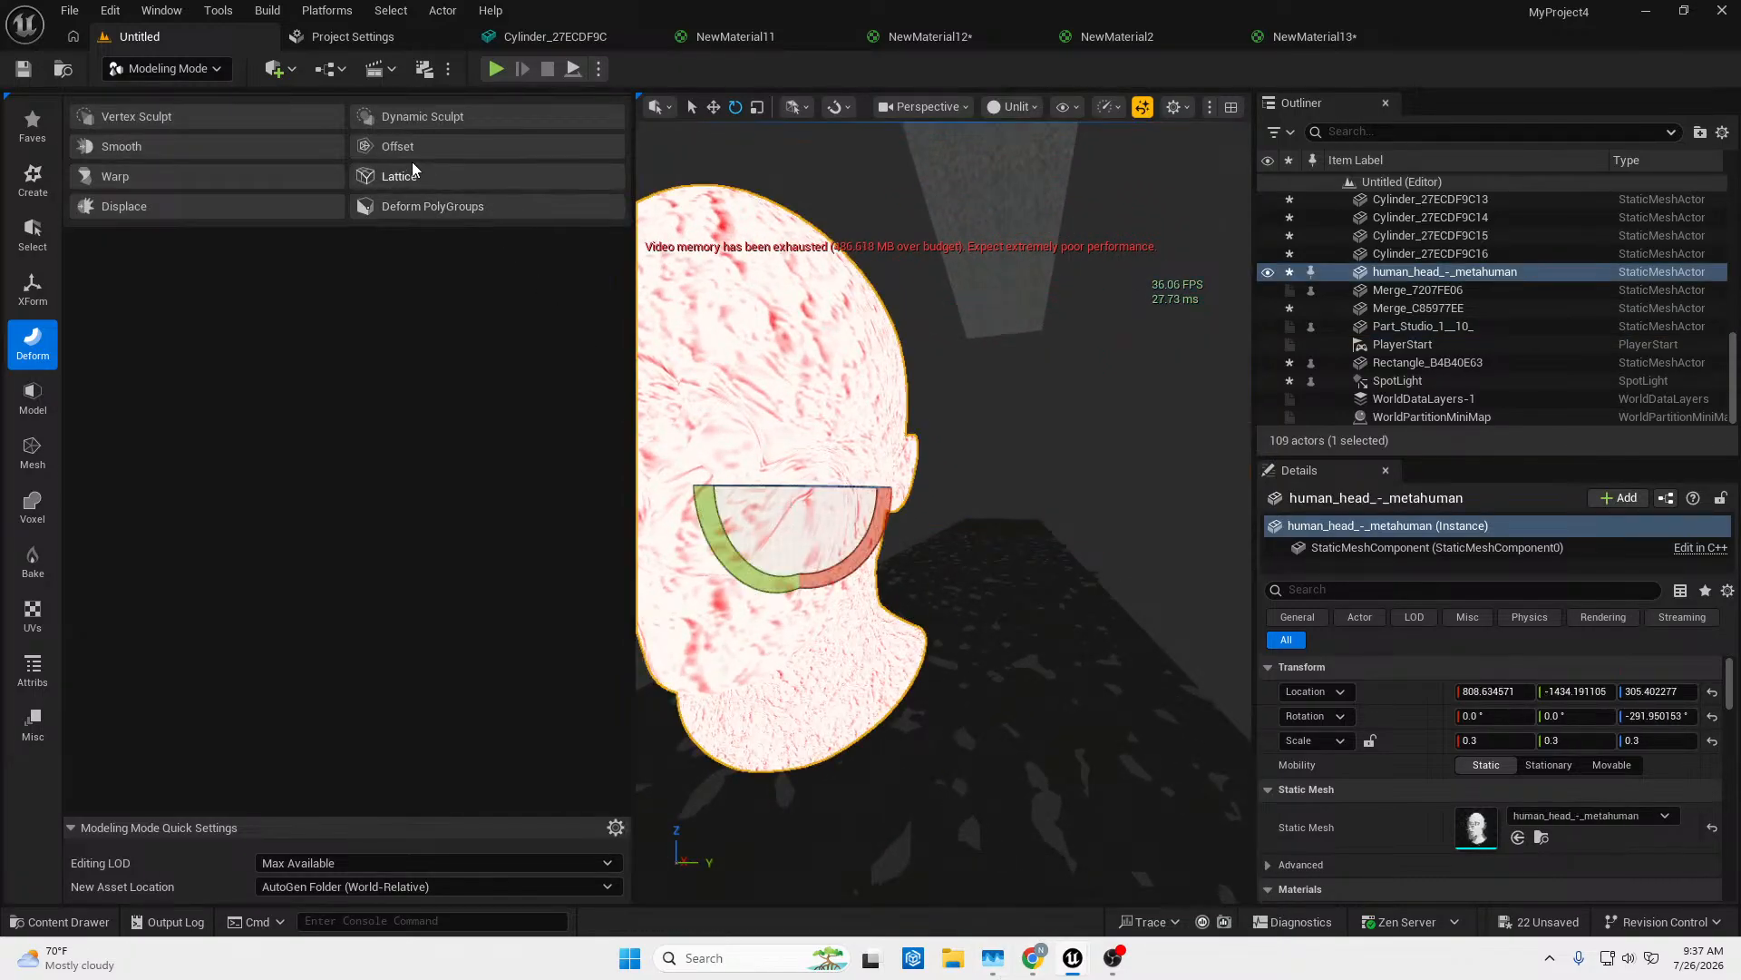
left_click(392, 178)
mouse_move(907, 508)
right_mouse_down()
mouse_move(866, 509)
mouse_move(894, 517)
right_mouse_up()
key("s")
key("w")
key("s")
right_click_drag(1019, 525, 1019, 525)
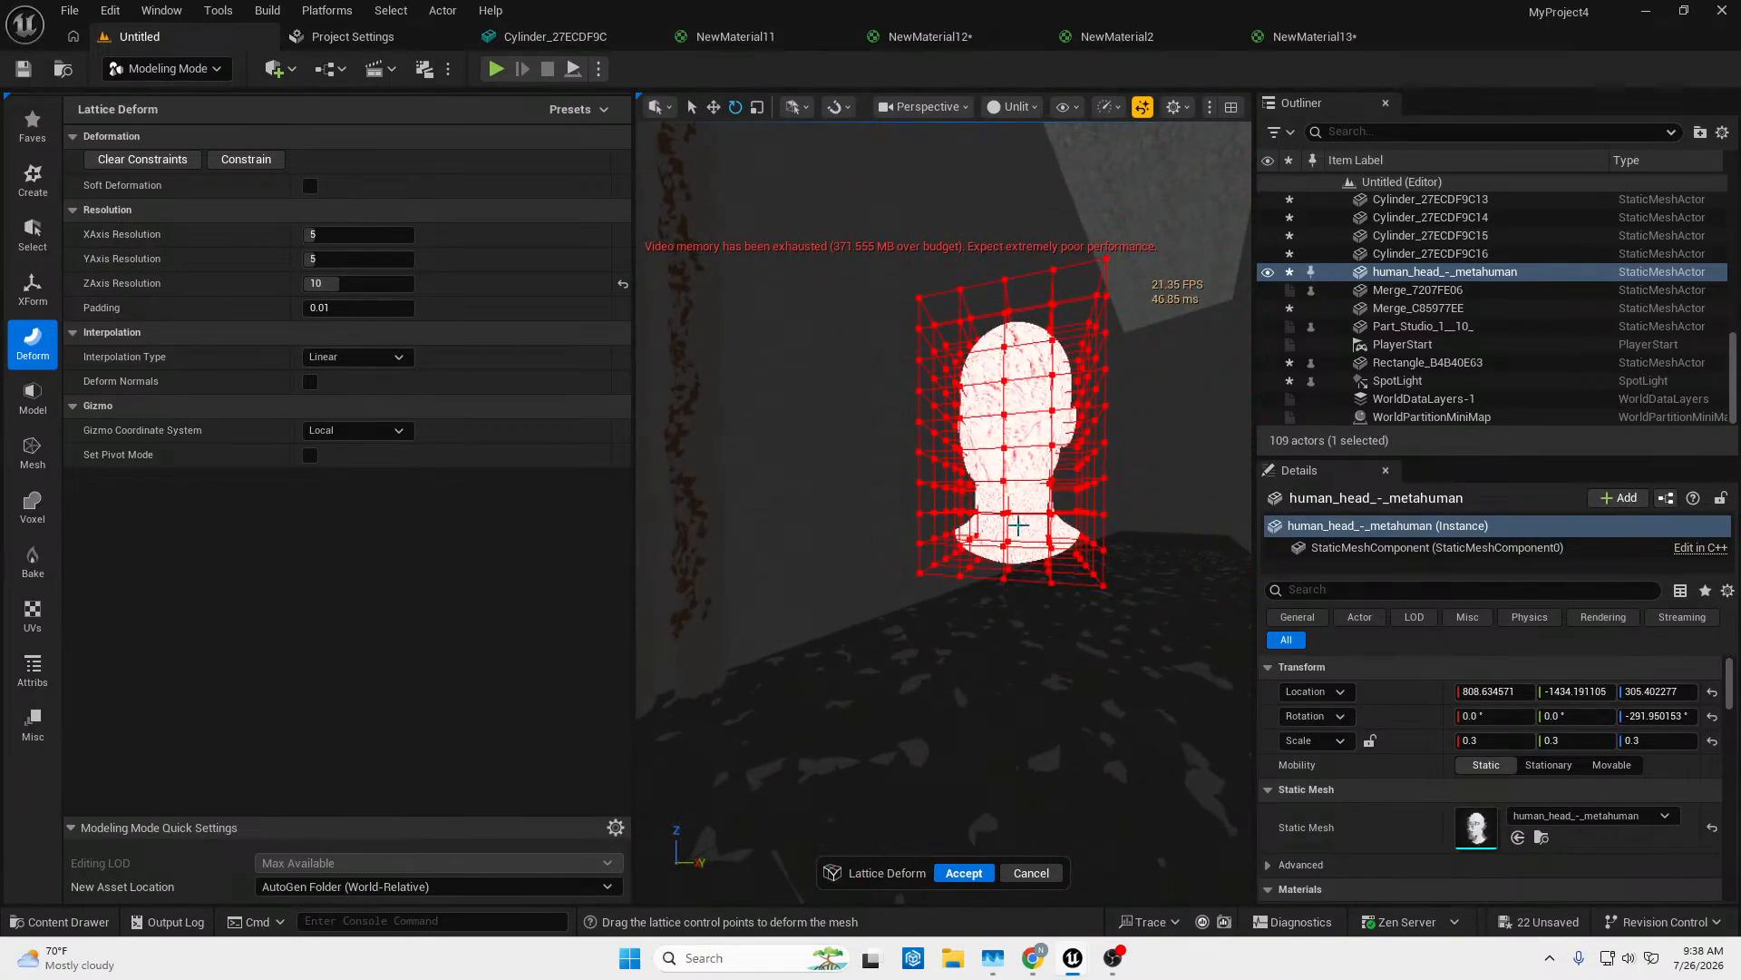
left_click_drag(1088, 576, 1145, 603)
right_click_drag(1144, 604, 1164, 539)
key("q")
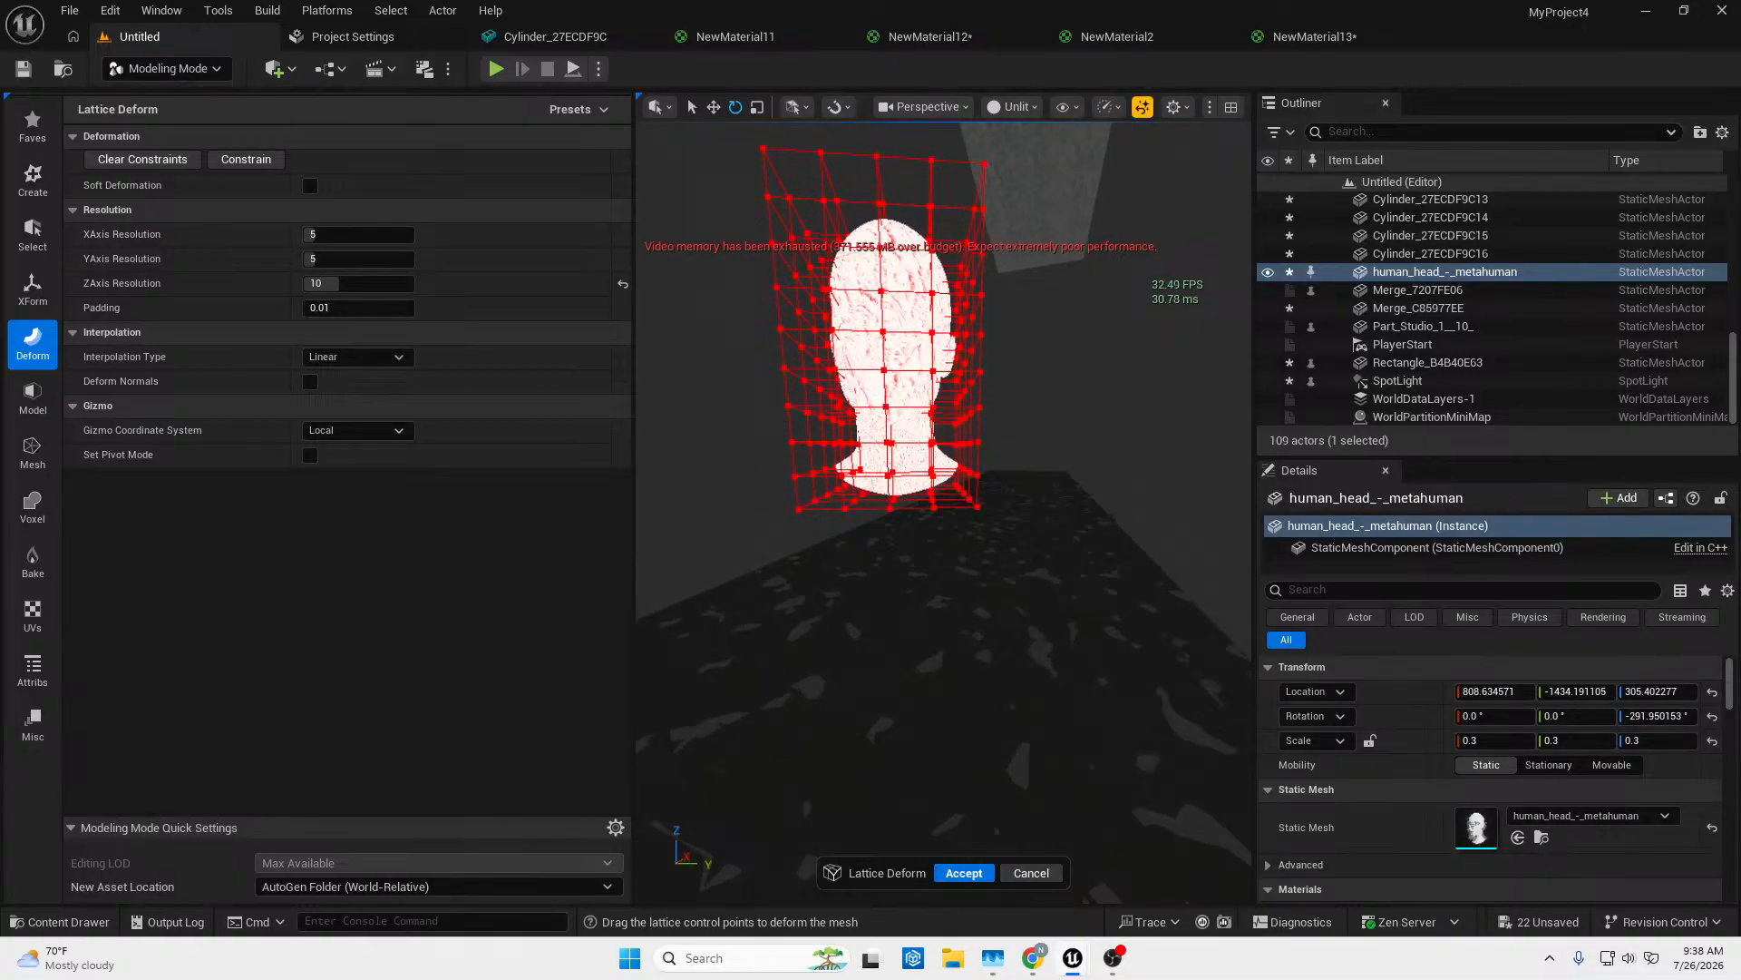
key("q")
key("e")
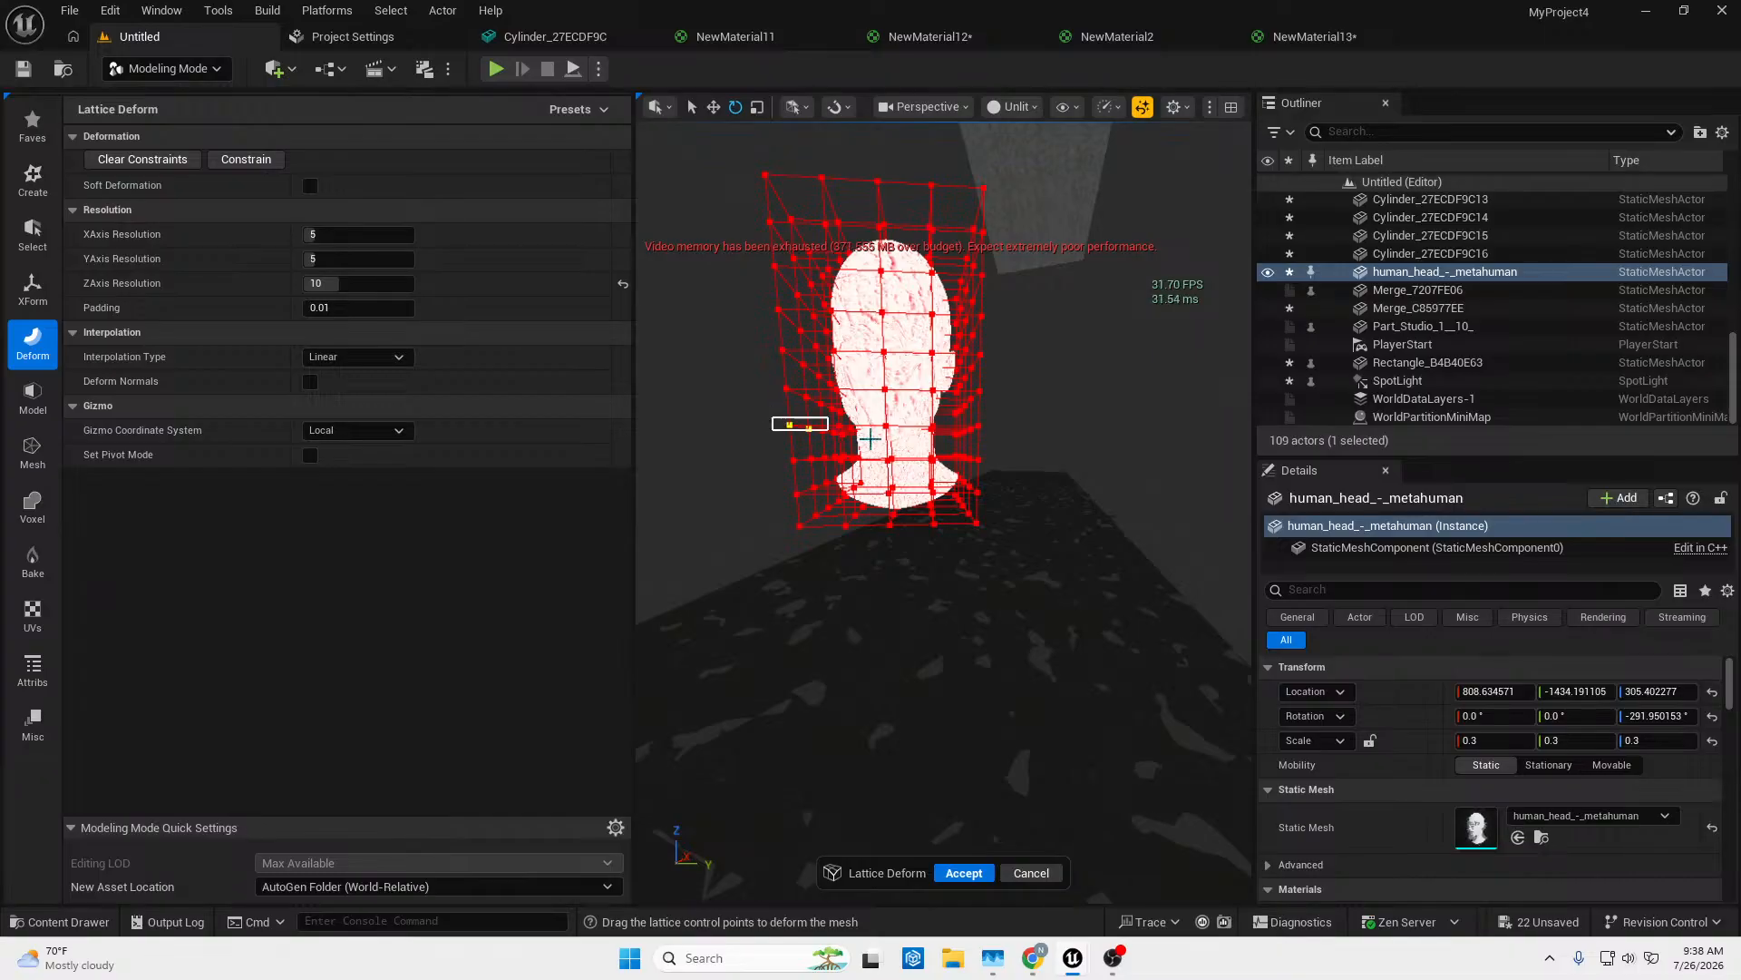
left_click_drag(869, 439, 1035, 544)
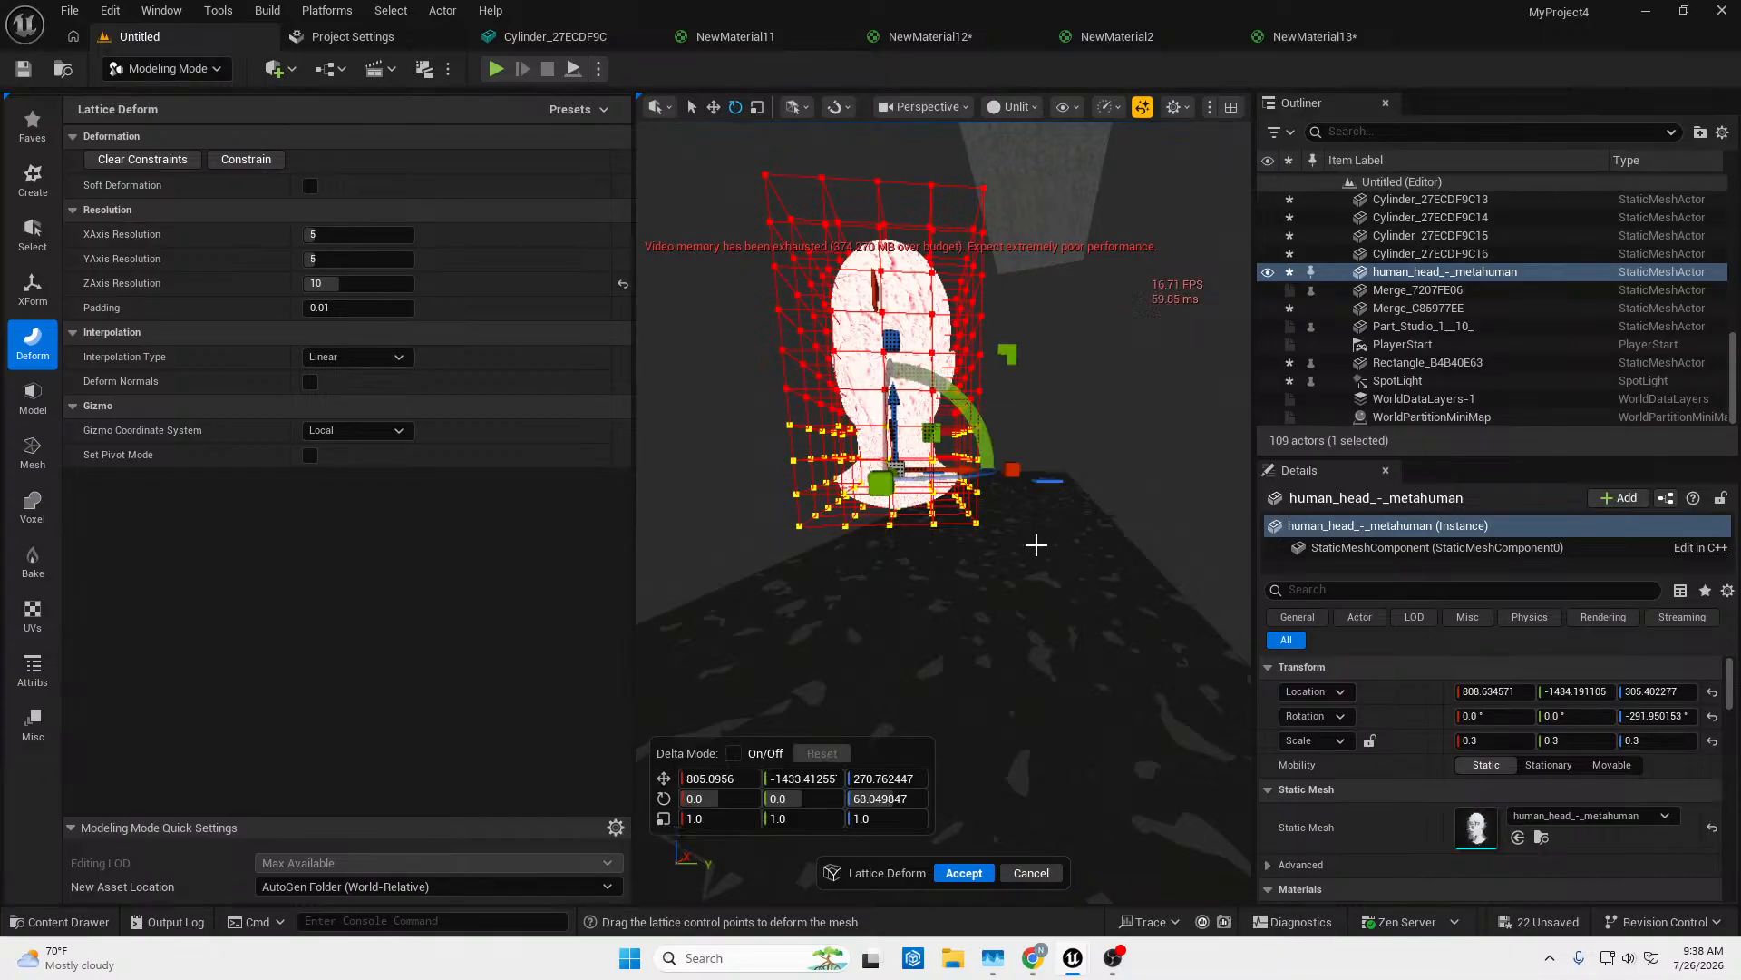
left_click_drag(895, 410, 898, 511)
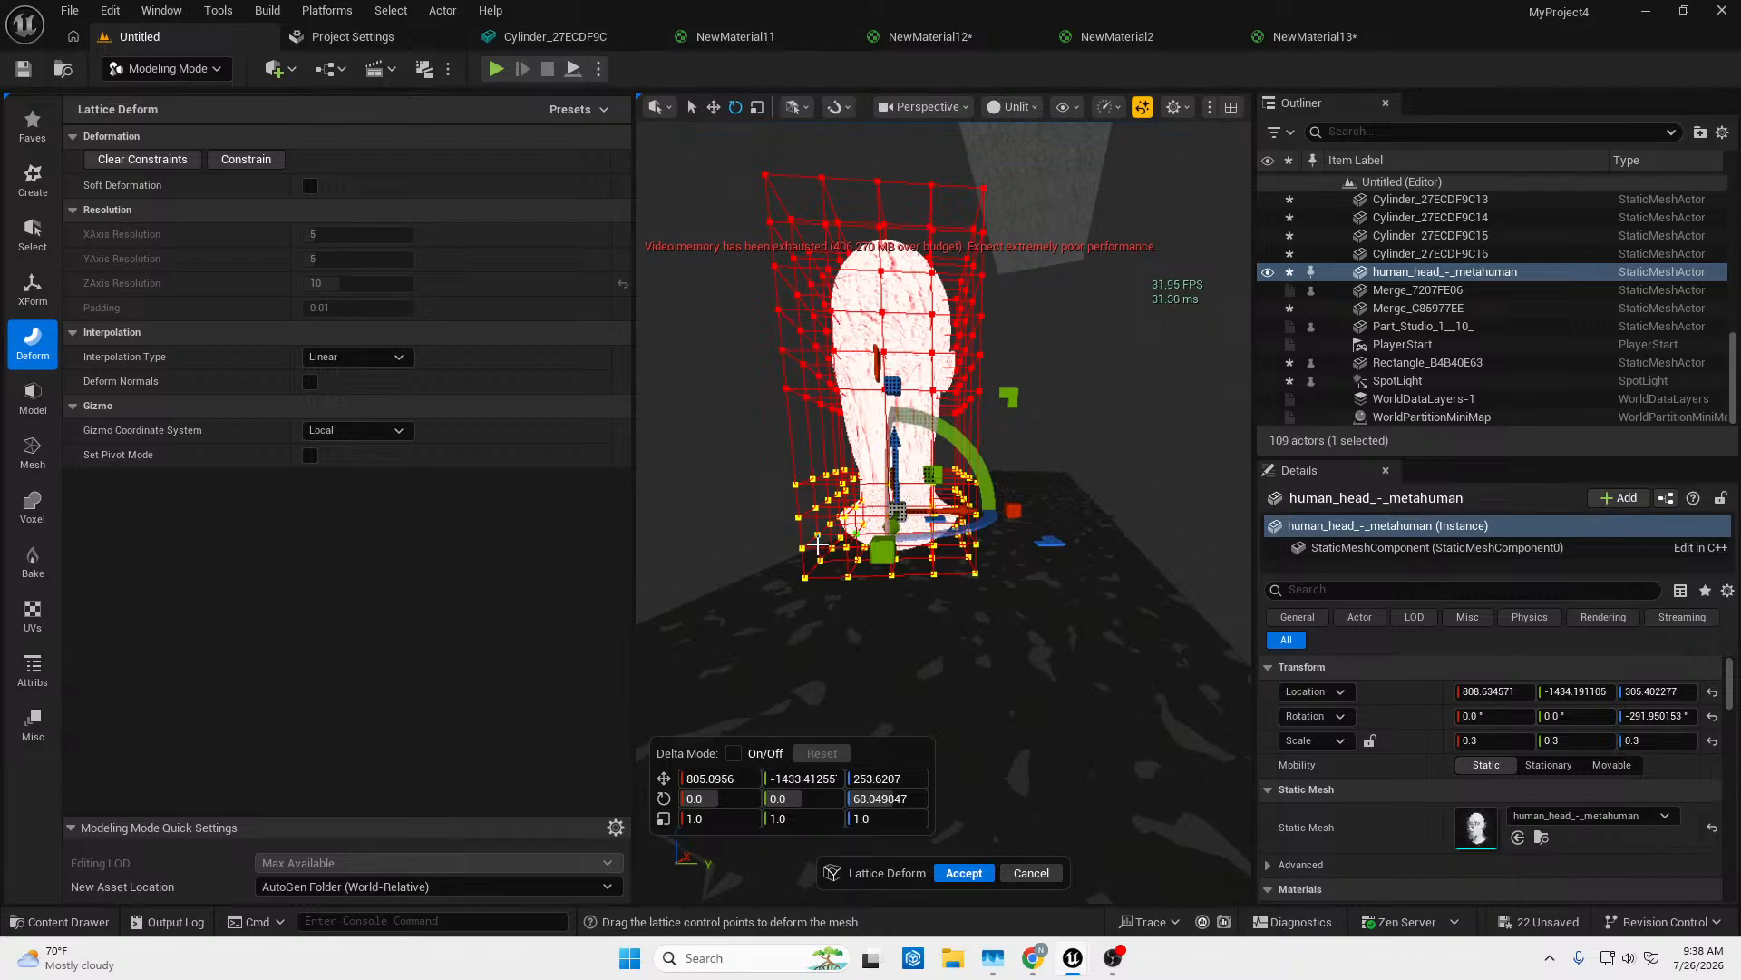
Select the lattice control points around the neck base and lower them to Z about 234.7.
right_click_drag(845, 596, 831, 572)
key("s")
key("w")
key("s")
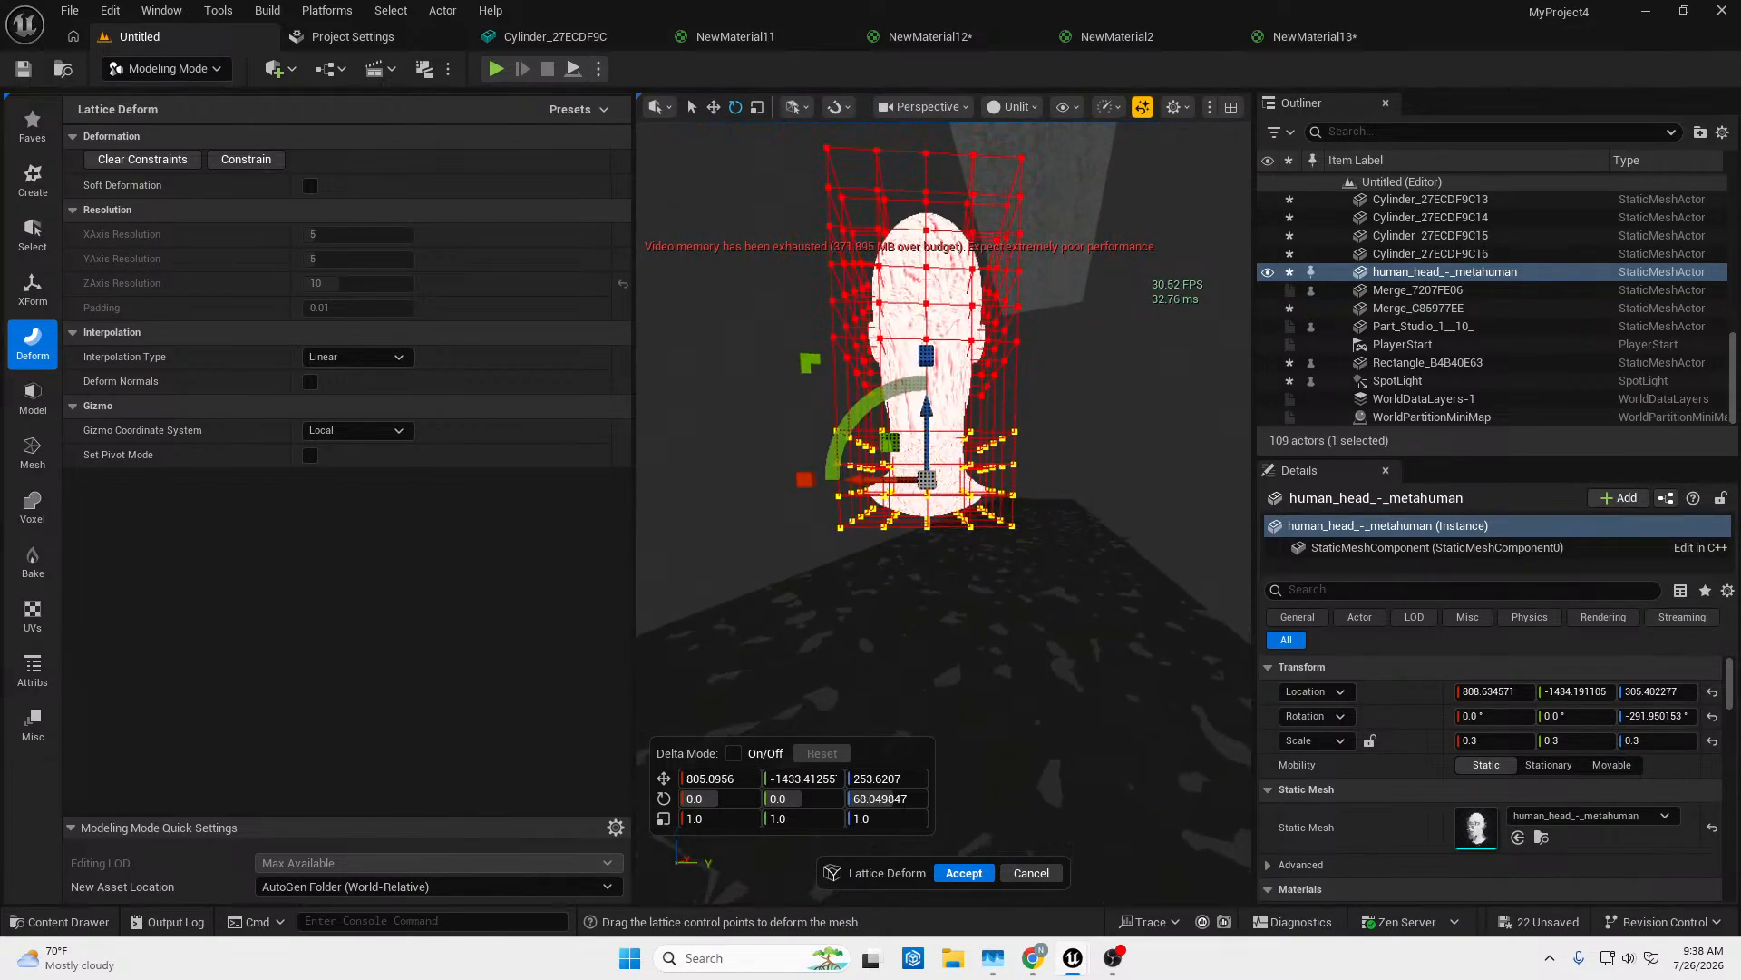
left_click(871, 590)
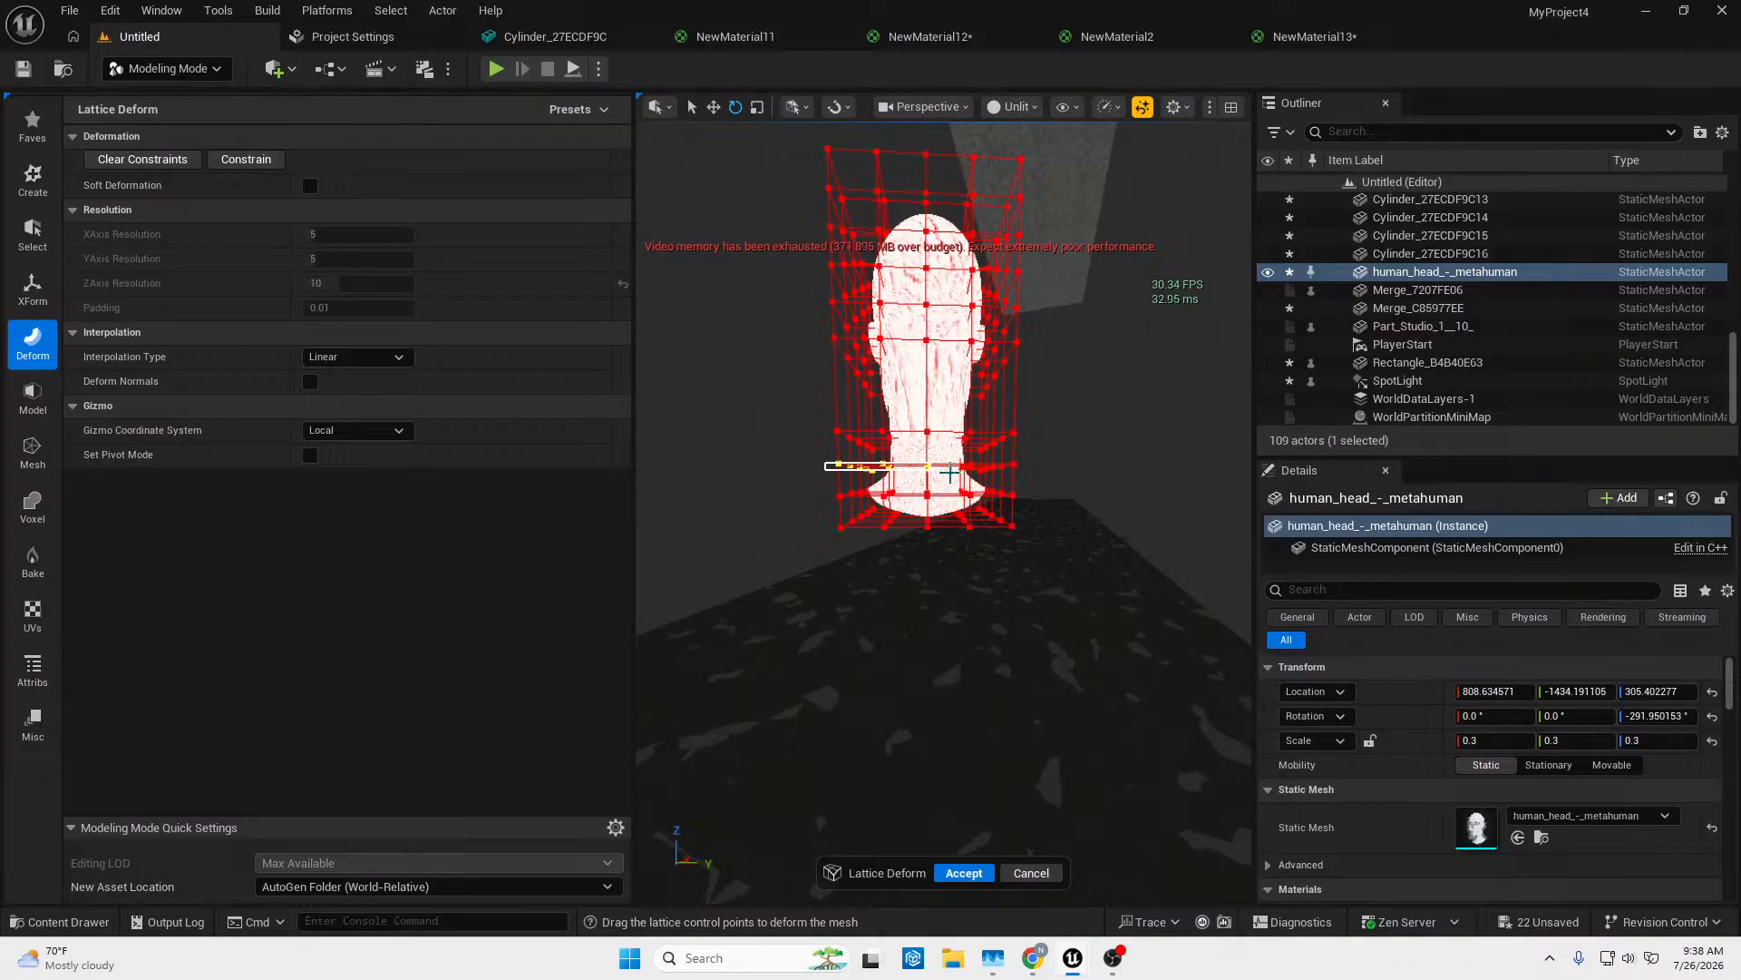
left_click_drag(950, 473, 1050, 557)
left_click_drag(928, 446, 927, 464)
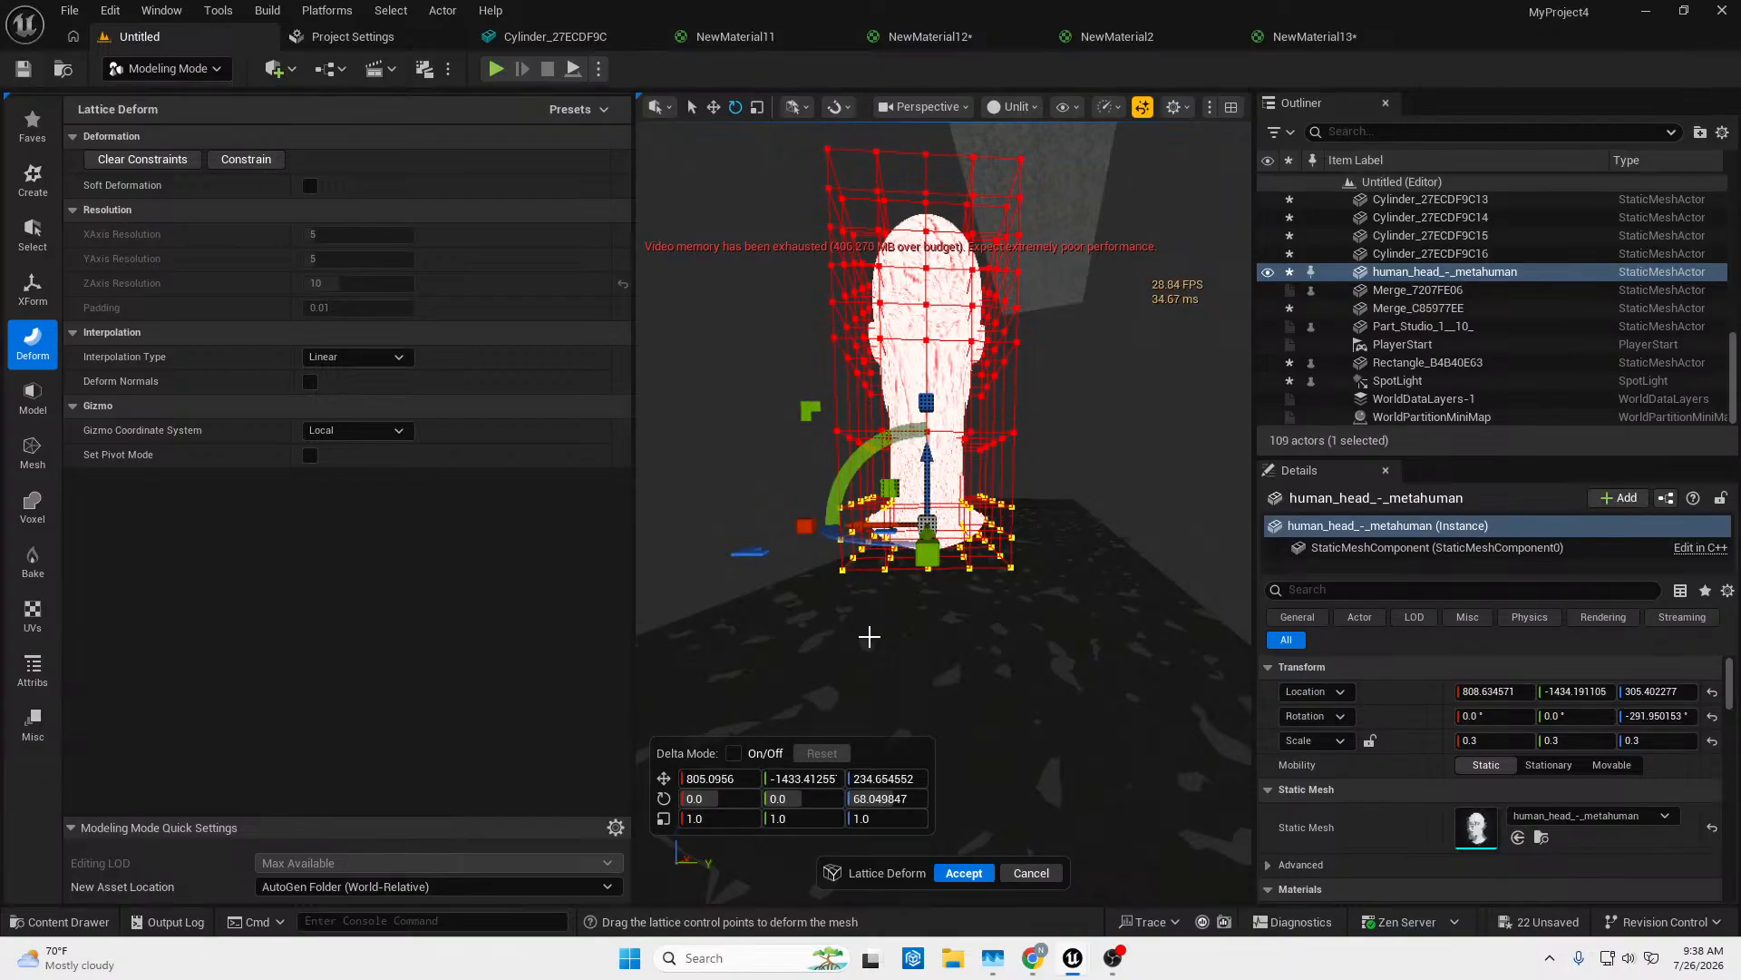
Select the bottommost lattice rows and pull them down to Z about 201.4 to stretch the base of the neck.
left_click(866, 636)
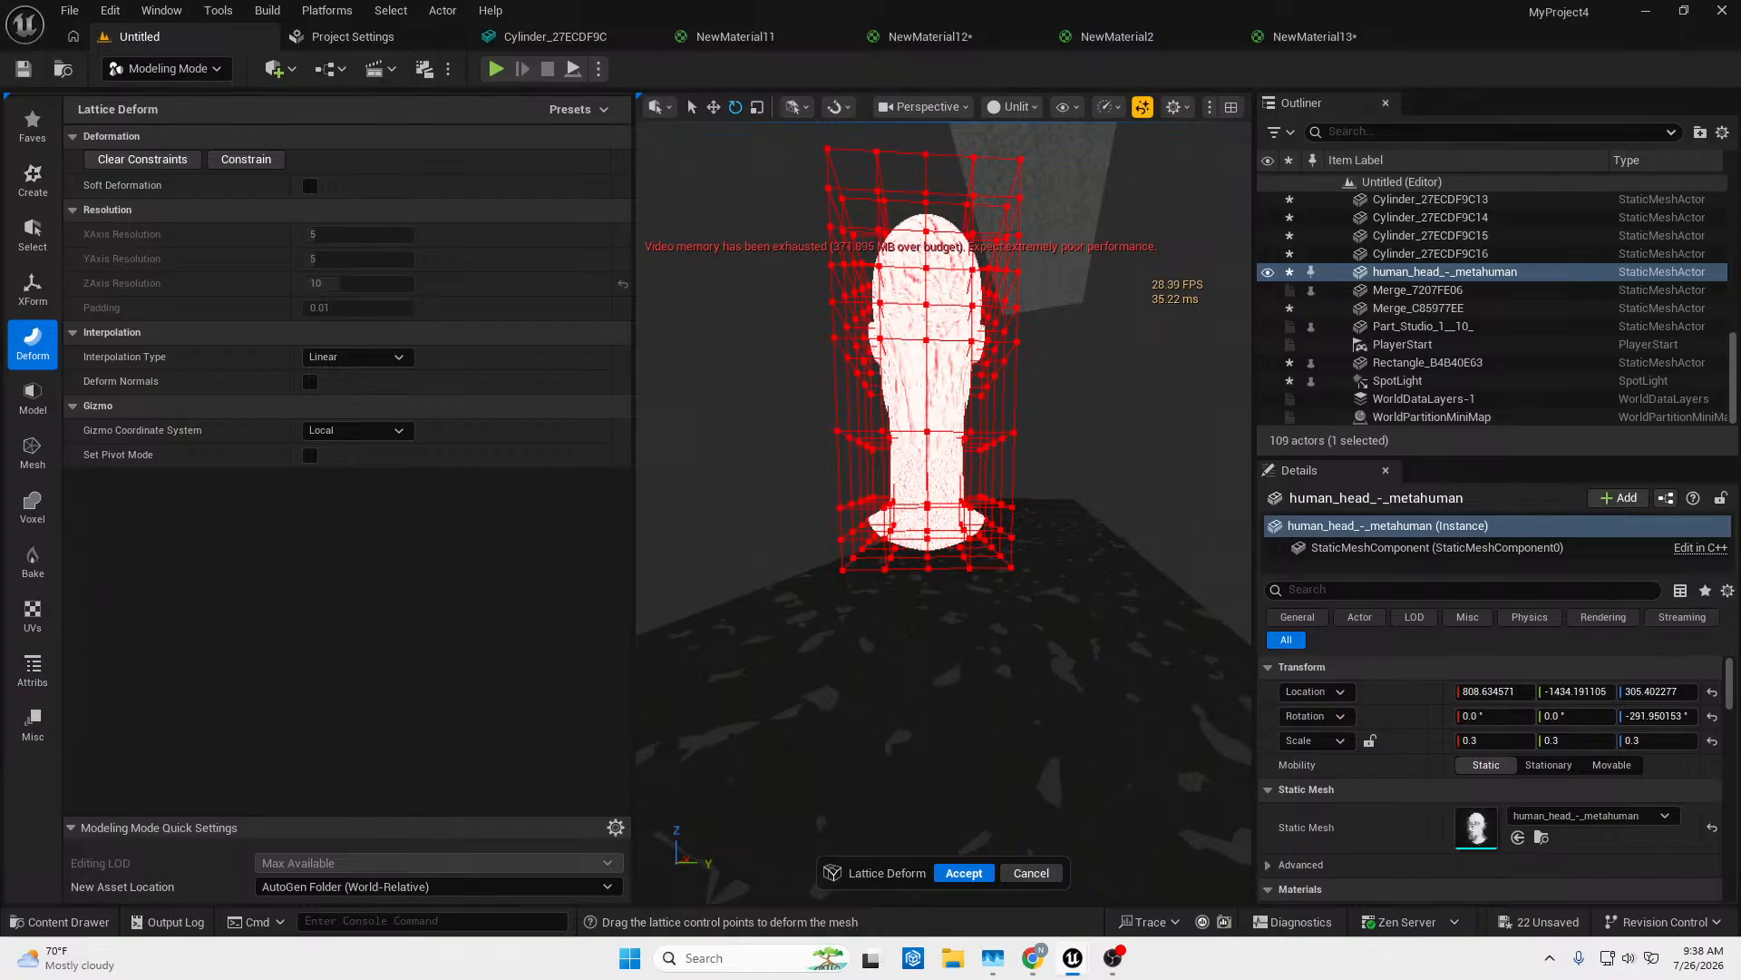
key("q")
right_click_drag(866, 635, 870, 615)
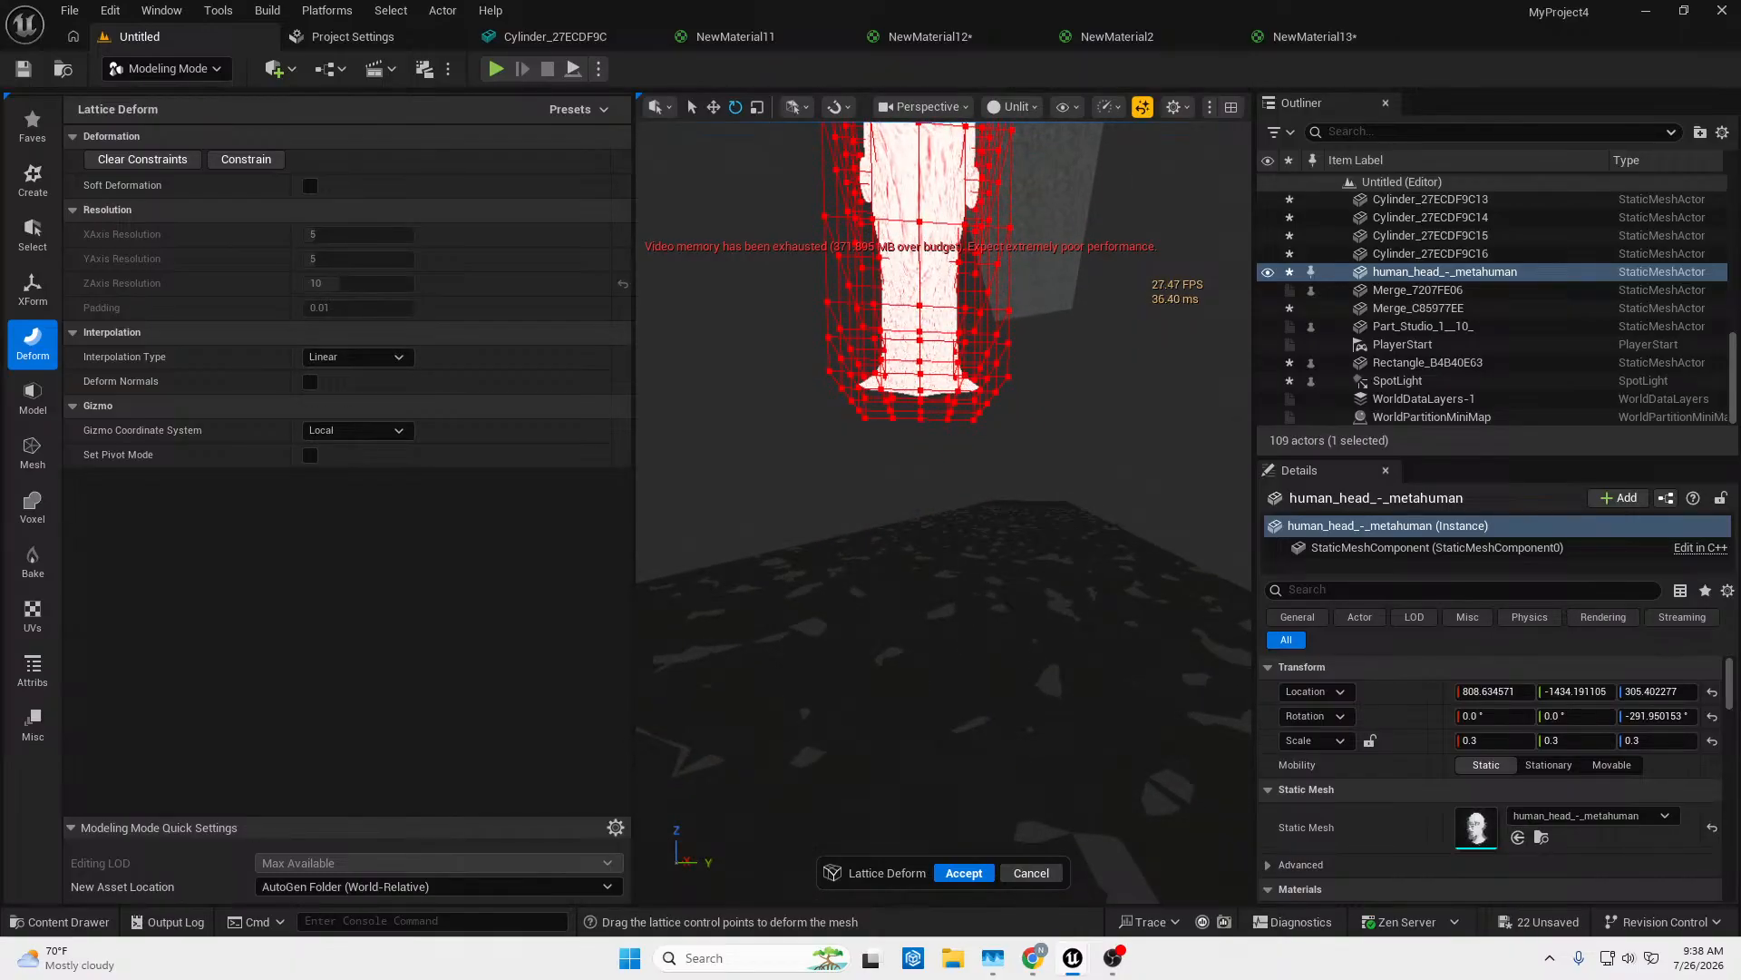
key("e")
right_click_drag(839, 530, 839, 529)
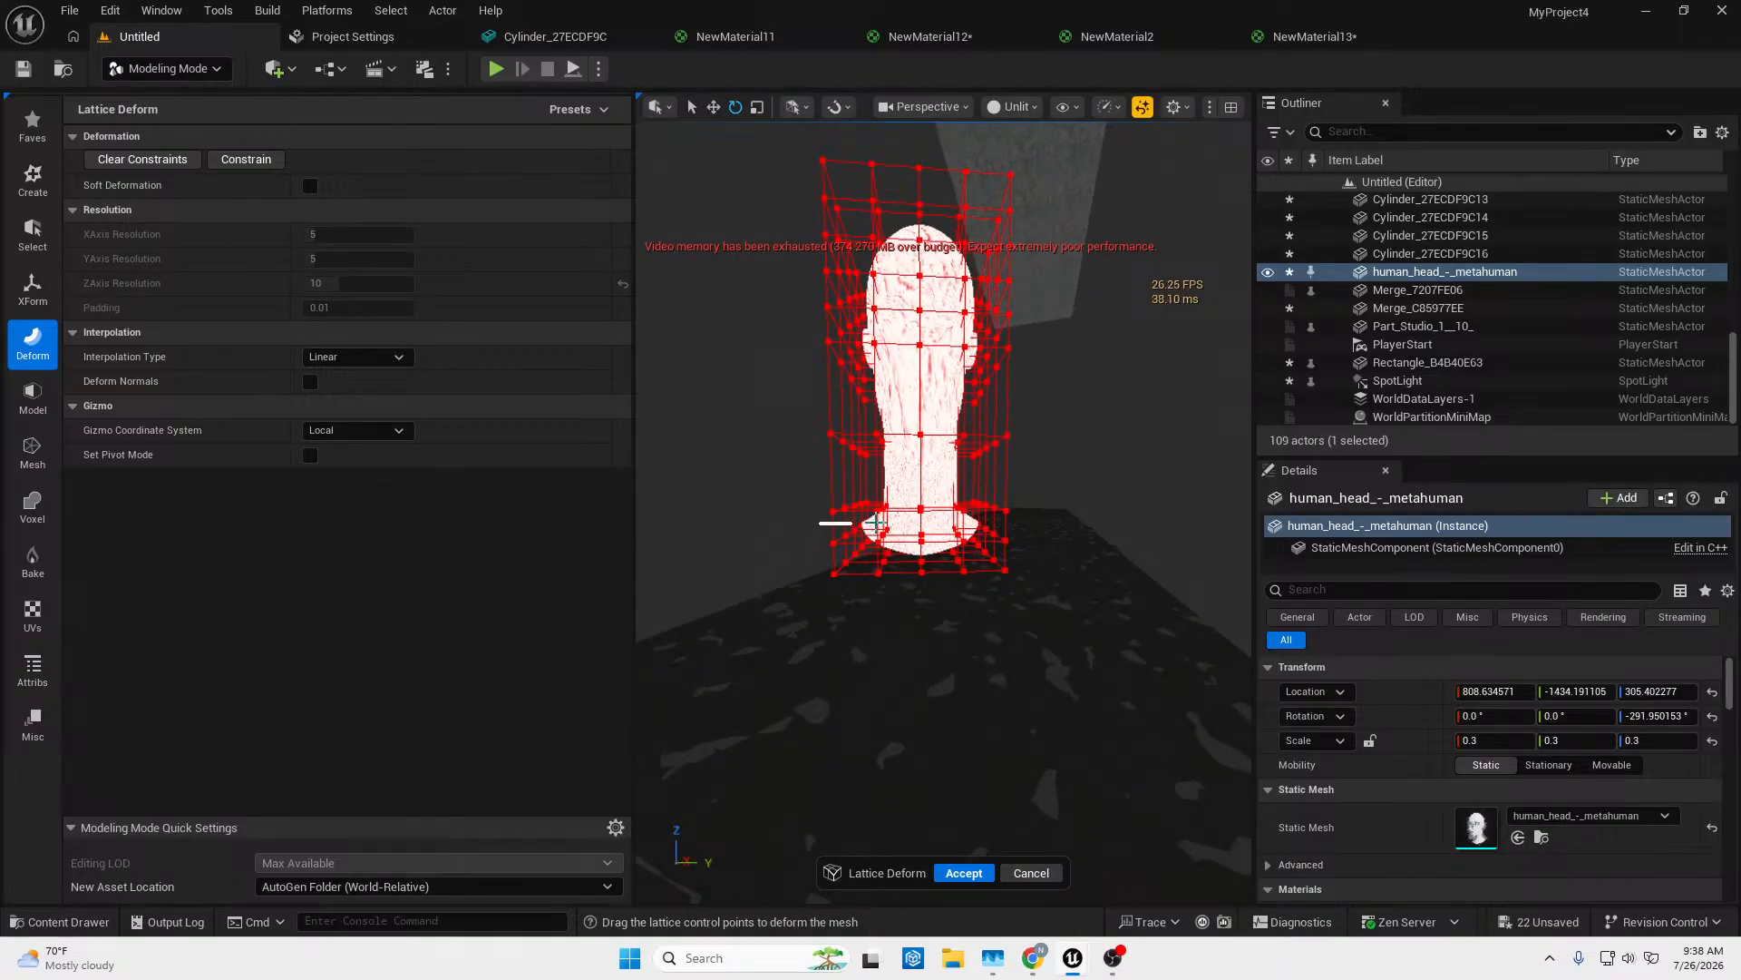
left_click_drag(1007, 529, 1008, 600)
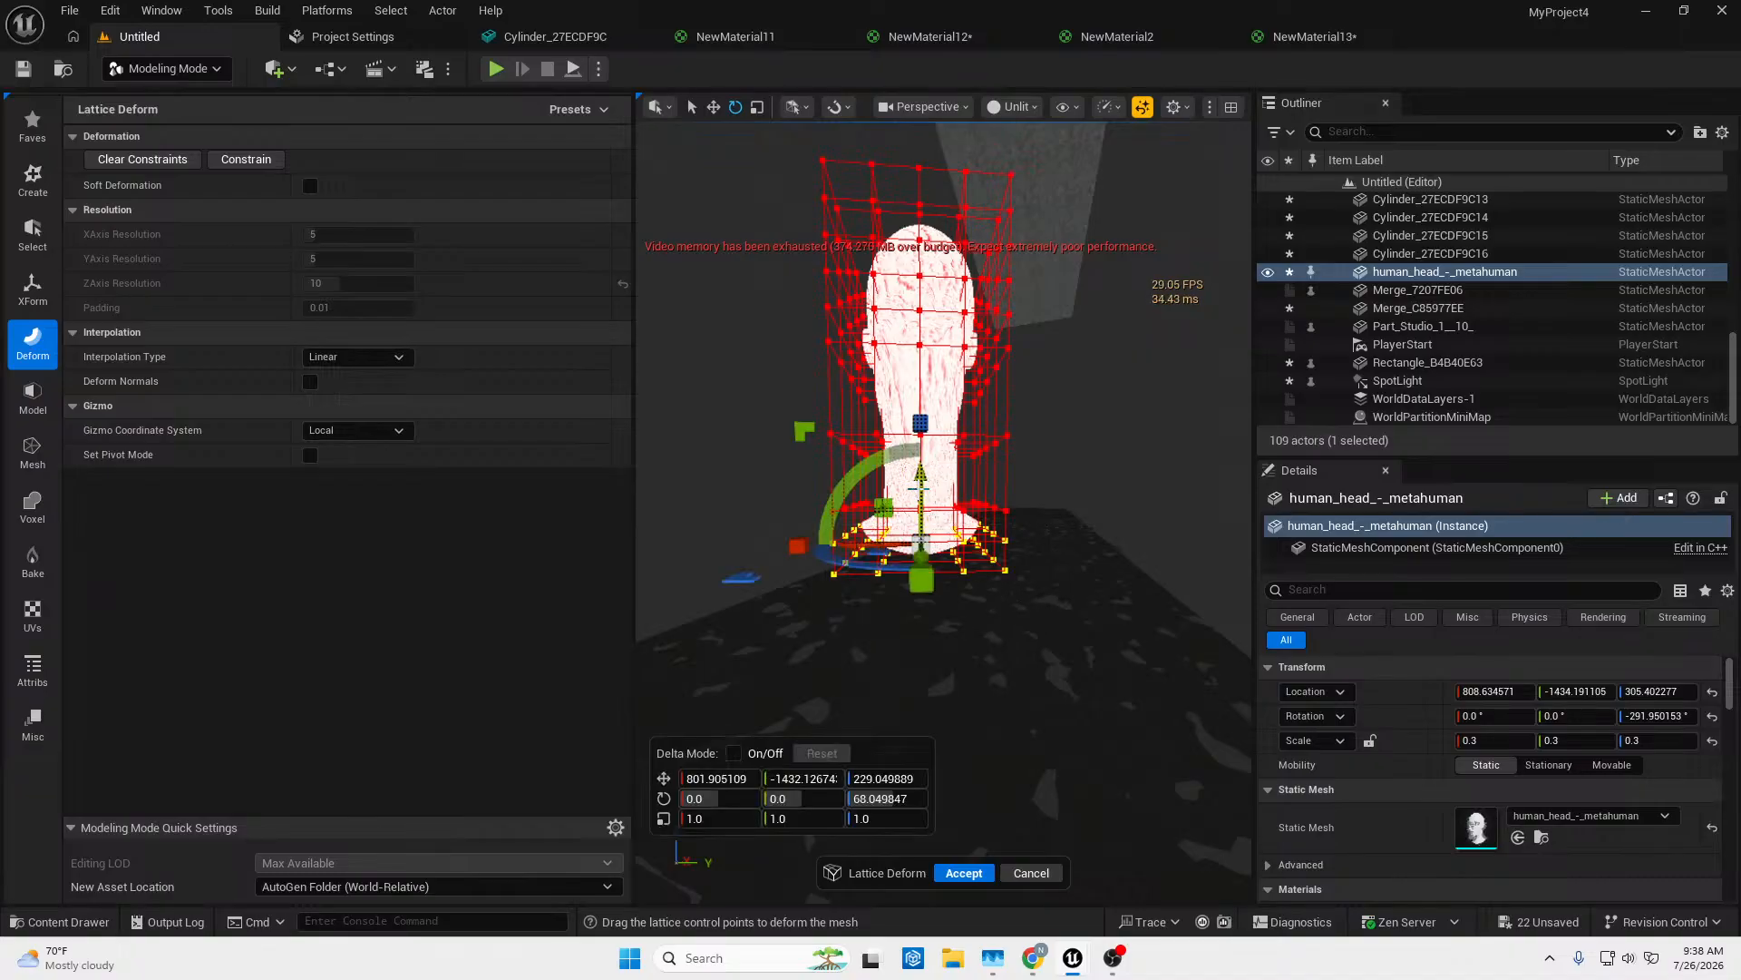
left_click(916, 497)
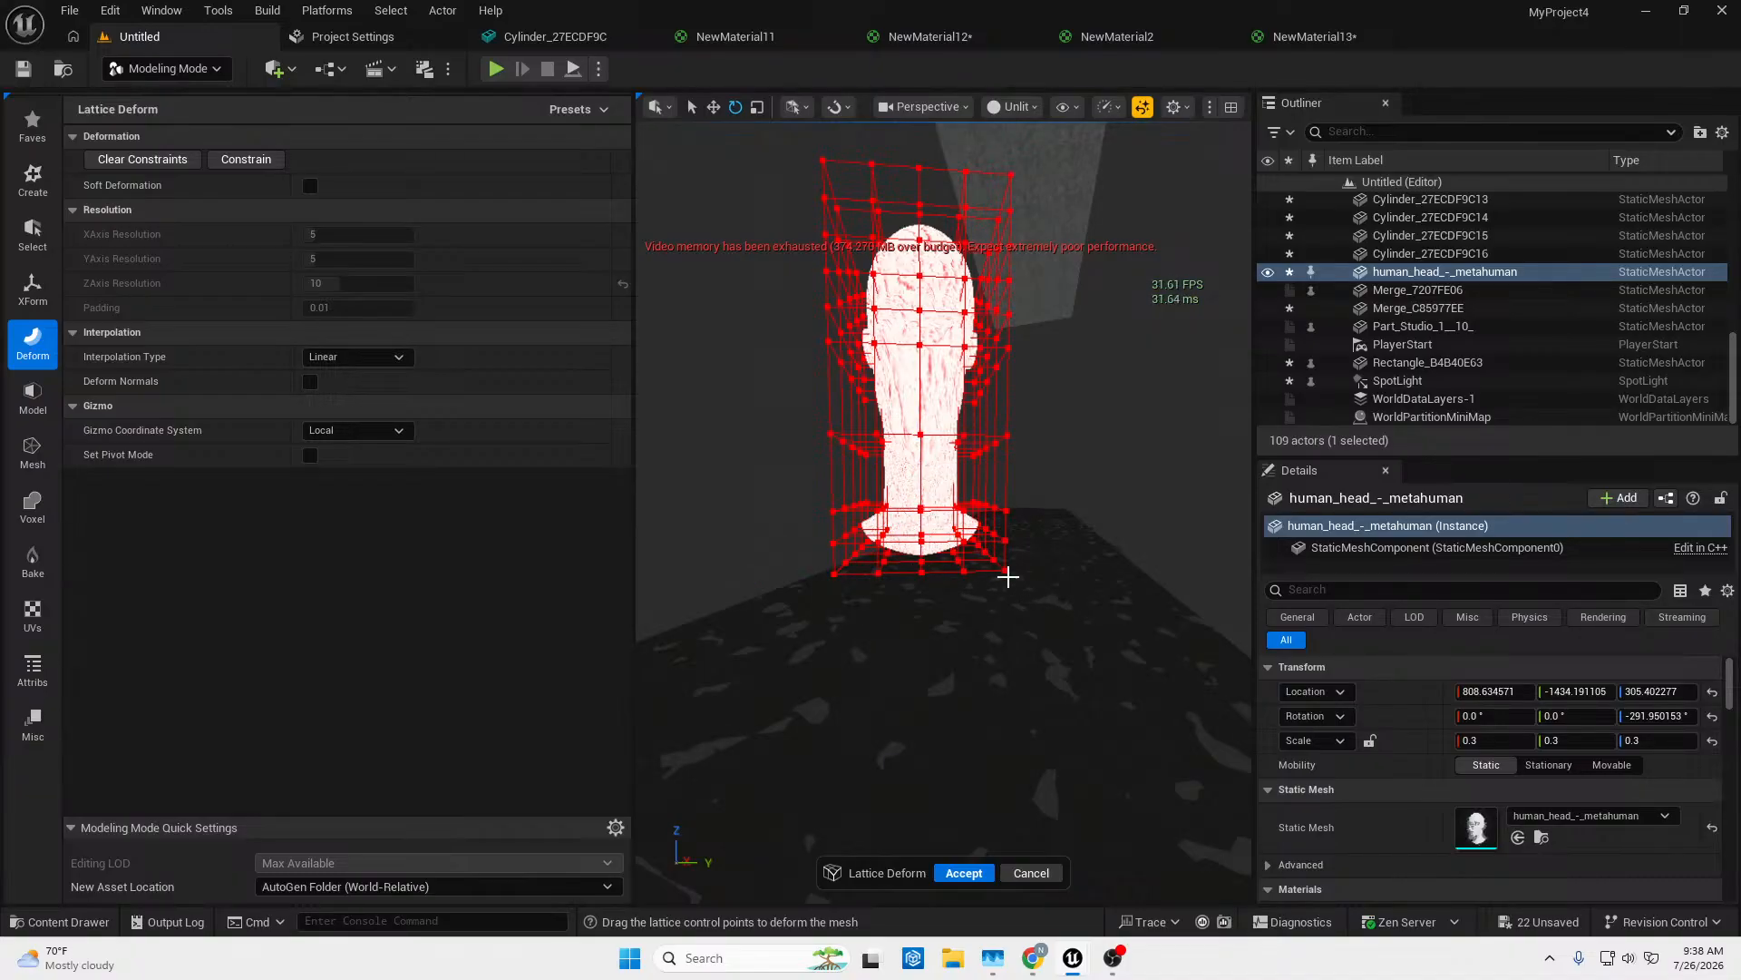
left_click_drag(1028, 585, 812, 518)
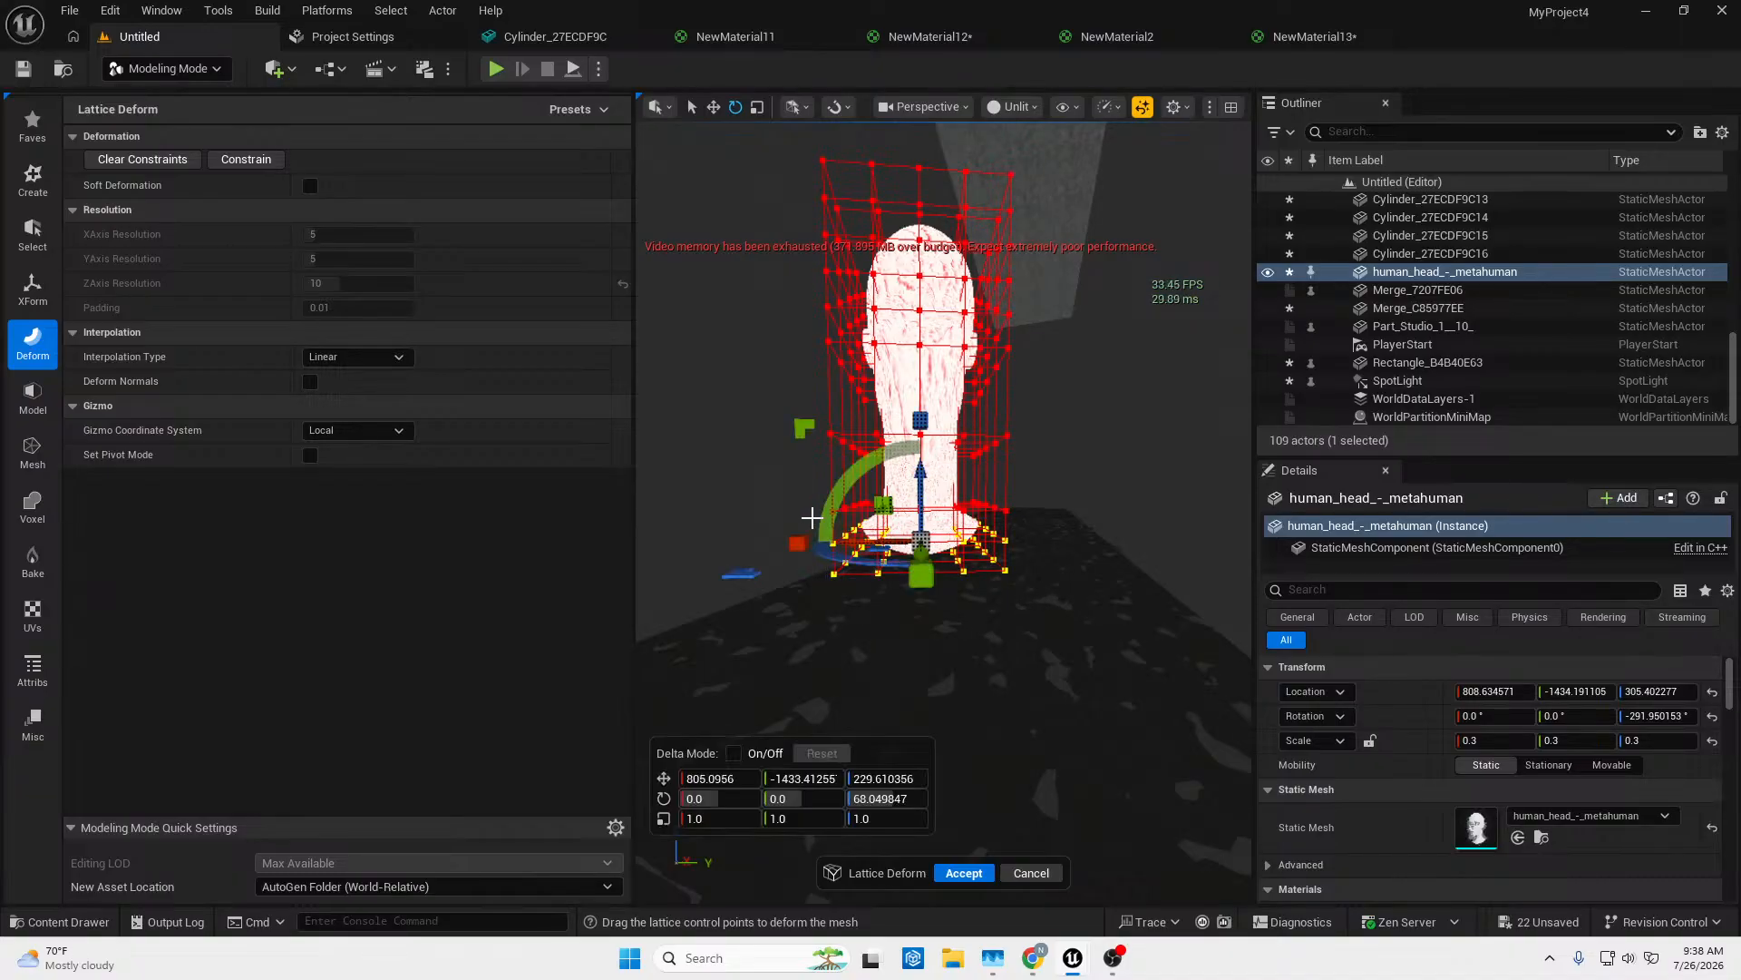
left_click_drag(920, 472, 920, 538)
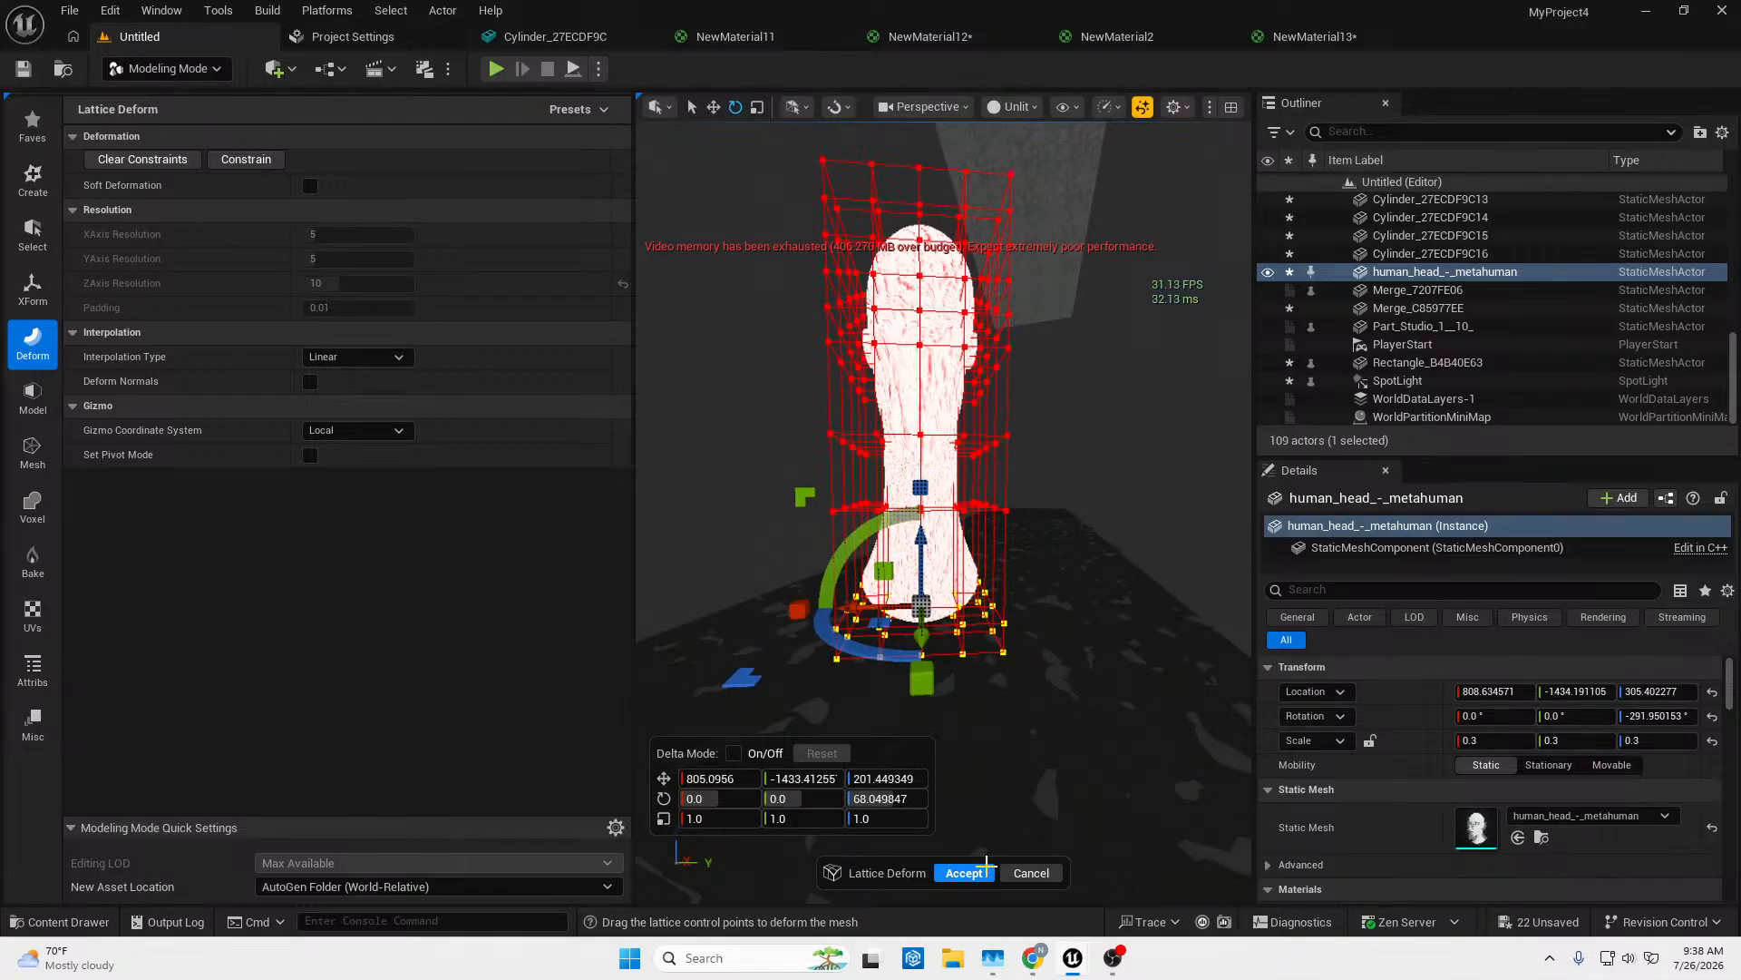
Switch the viewport to Lit shading and examine the stretched face and neck from the front.
left_click(1020, 107)
left_click(1059, 179)
right_click_drag(1059, 178, 1020, 213)
right_click_drag(1045, 272, 1044, 295)
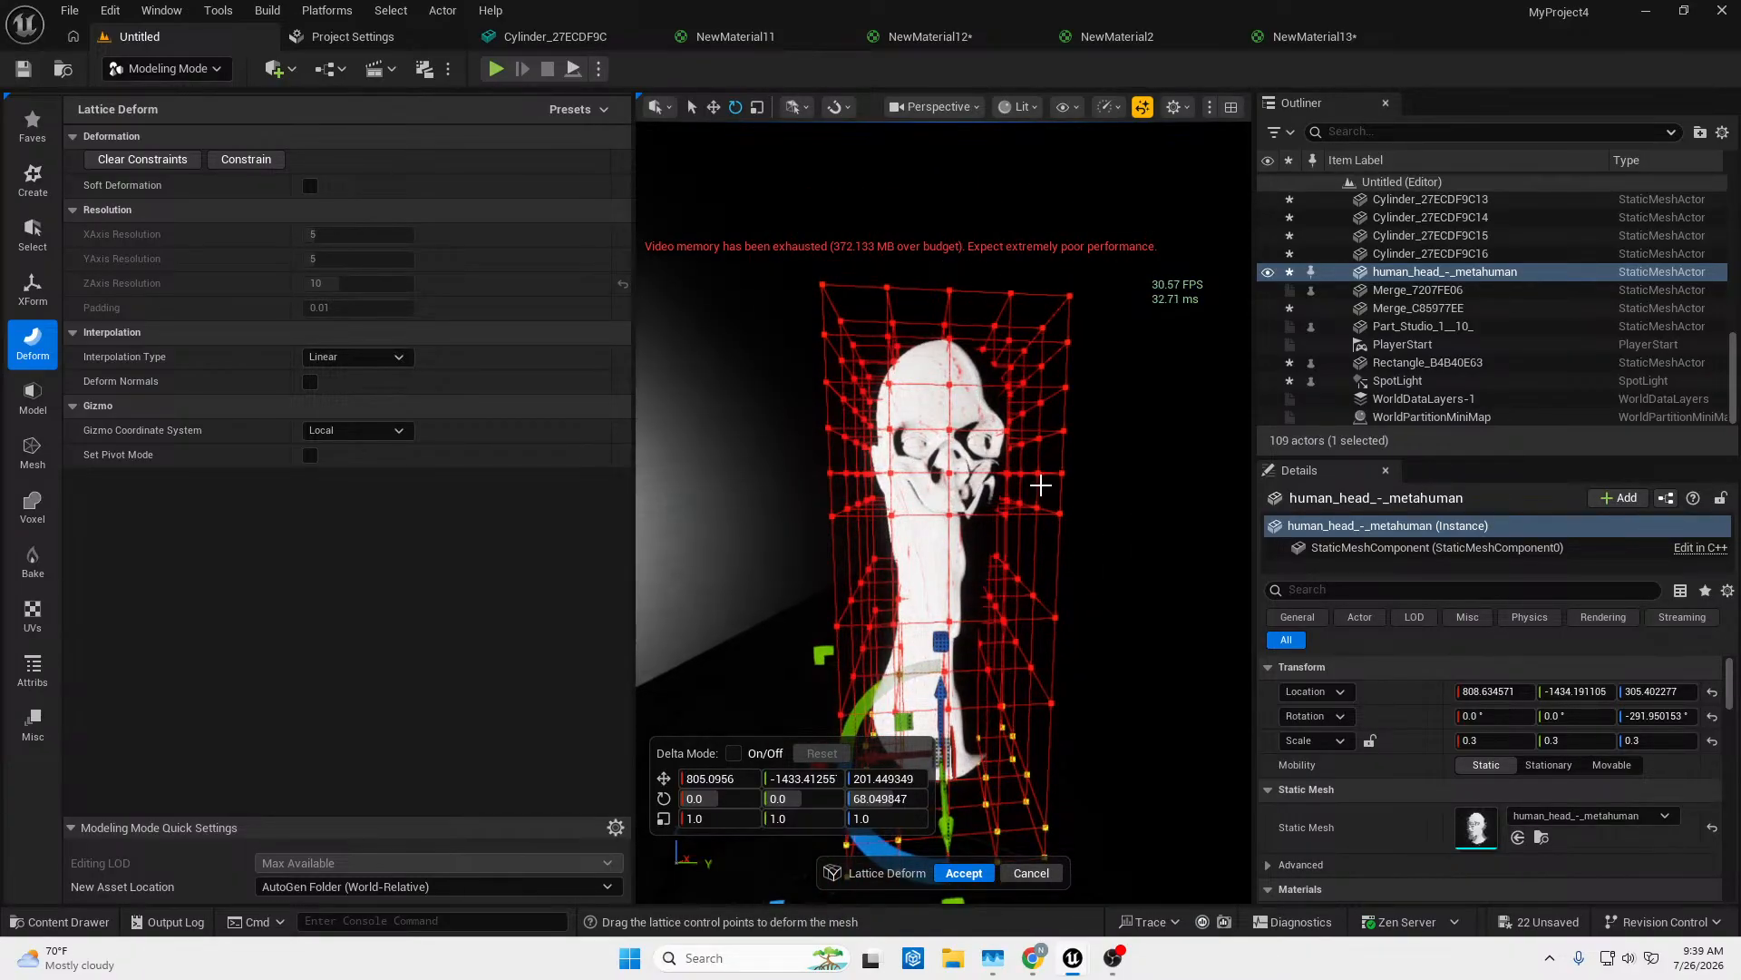
mouse_move(1077, 515)
right_mouse_down()
mouse_move(1102, 476)
mouse_move(1077, 581)
mouse_move(1076, 517)
right_mouse_up()
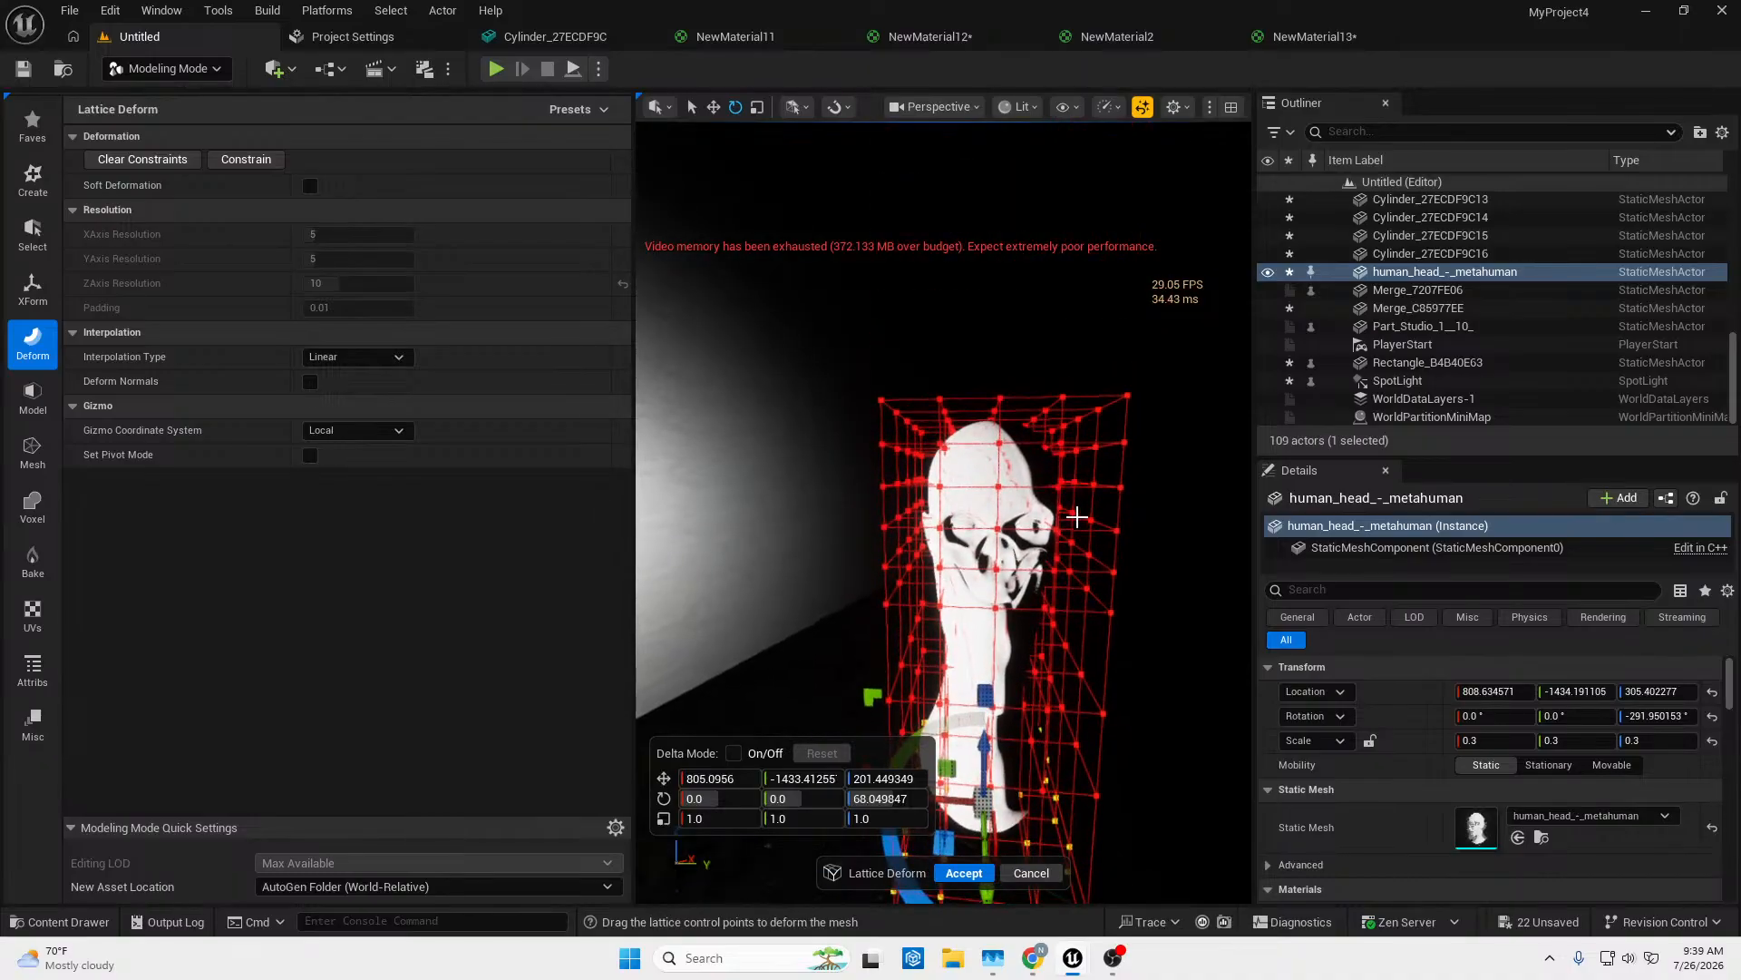
right_click_drag(1097, 413, 1036, 454)
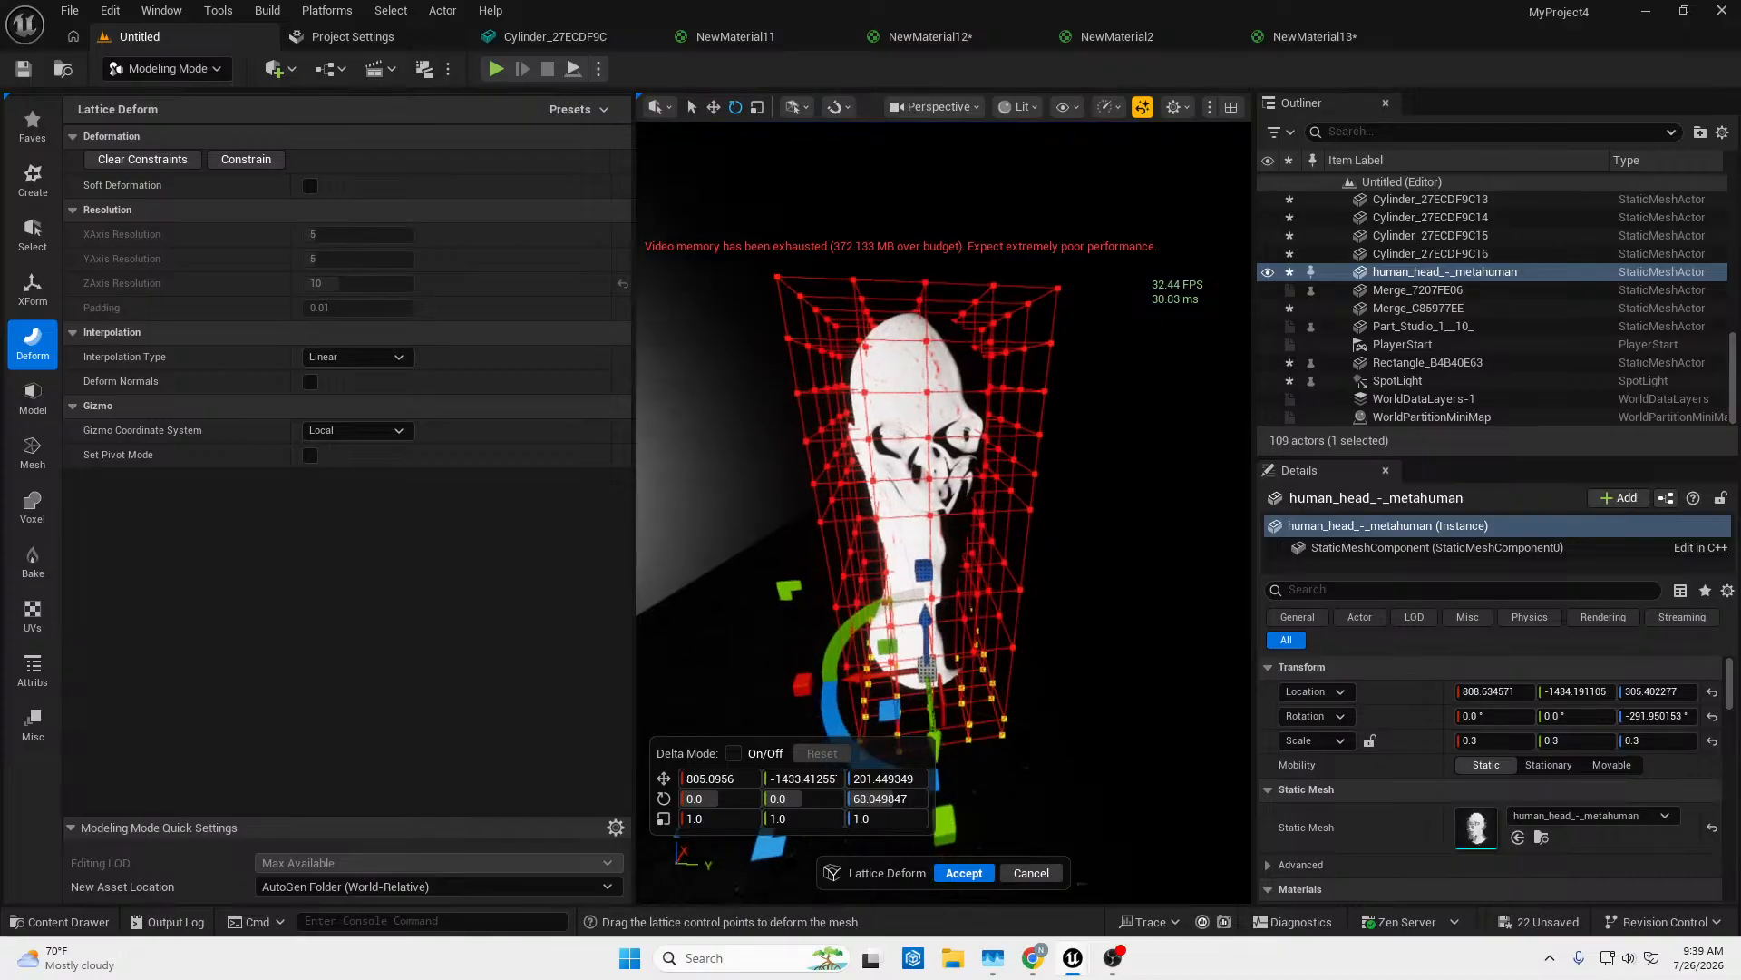
right_click_drag(831, 363, 827, 370)
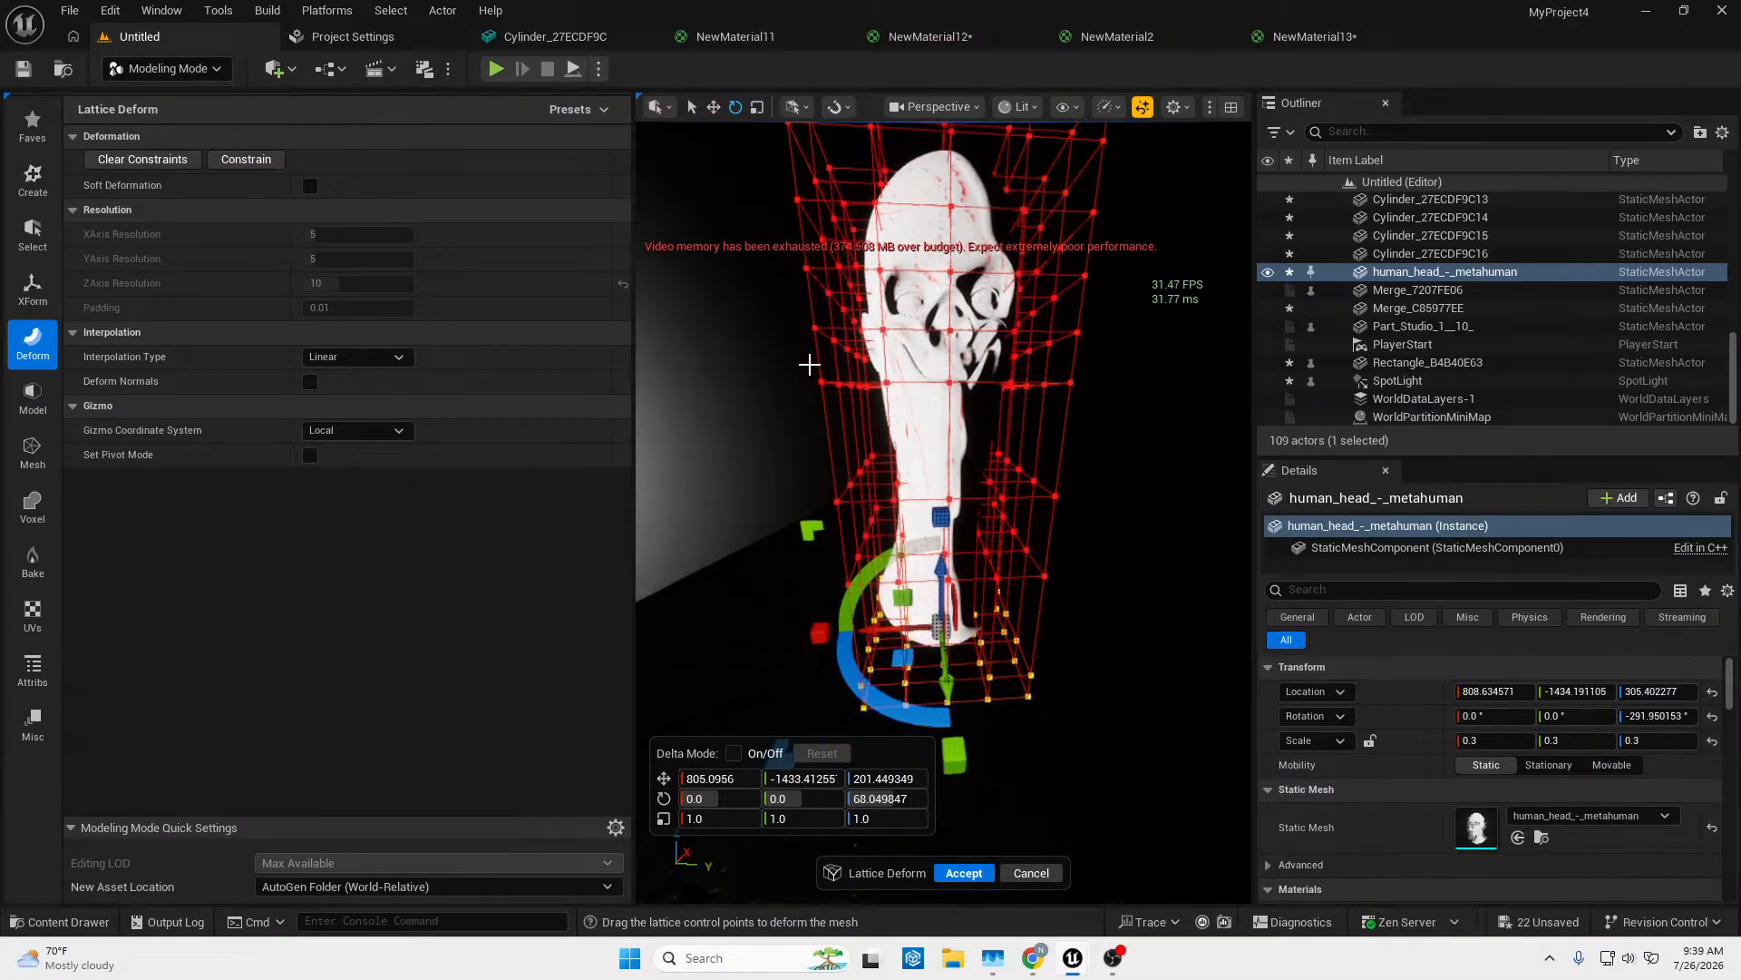
Lower the lattice row at the jaw to Z about 287.3 to elongate the lower face.
mouse_move(809, 363)
left_mouse_down()
mouse_move(1106, 436)
mouse_move(975, 369)
mouse_move(784, 361)
left_mouse_up()
left_click(936, 445)
left_click_drag(942, 450, 943, 482)
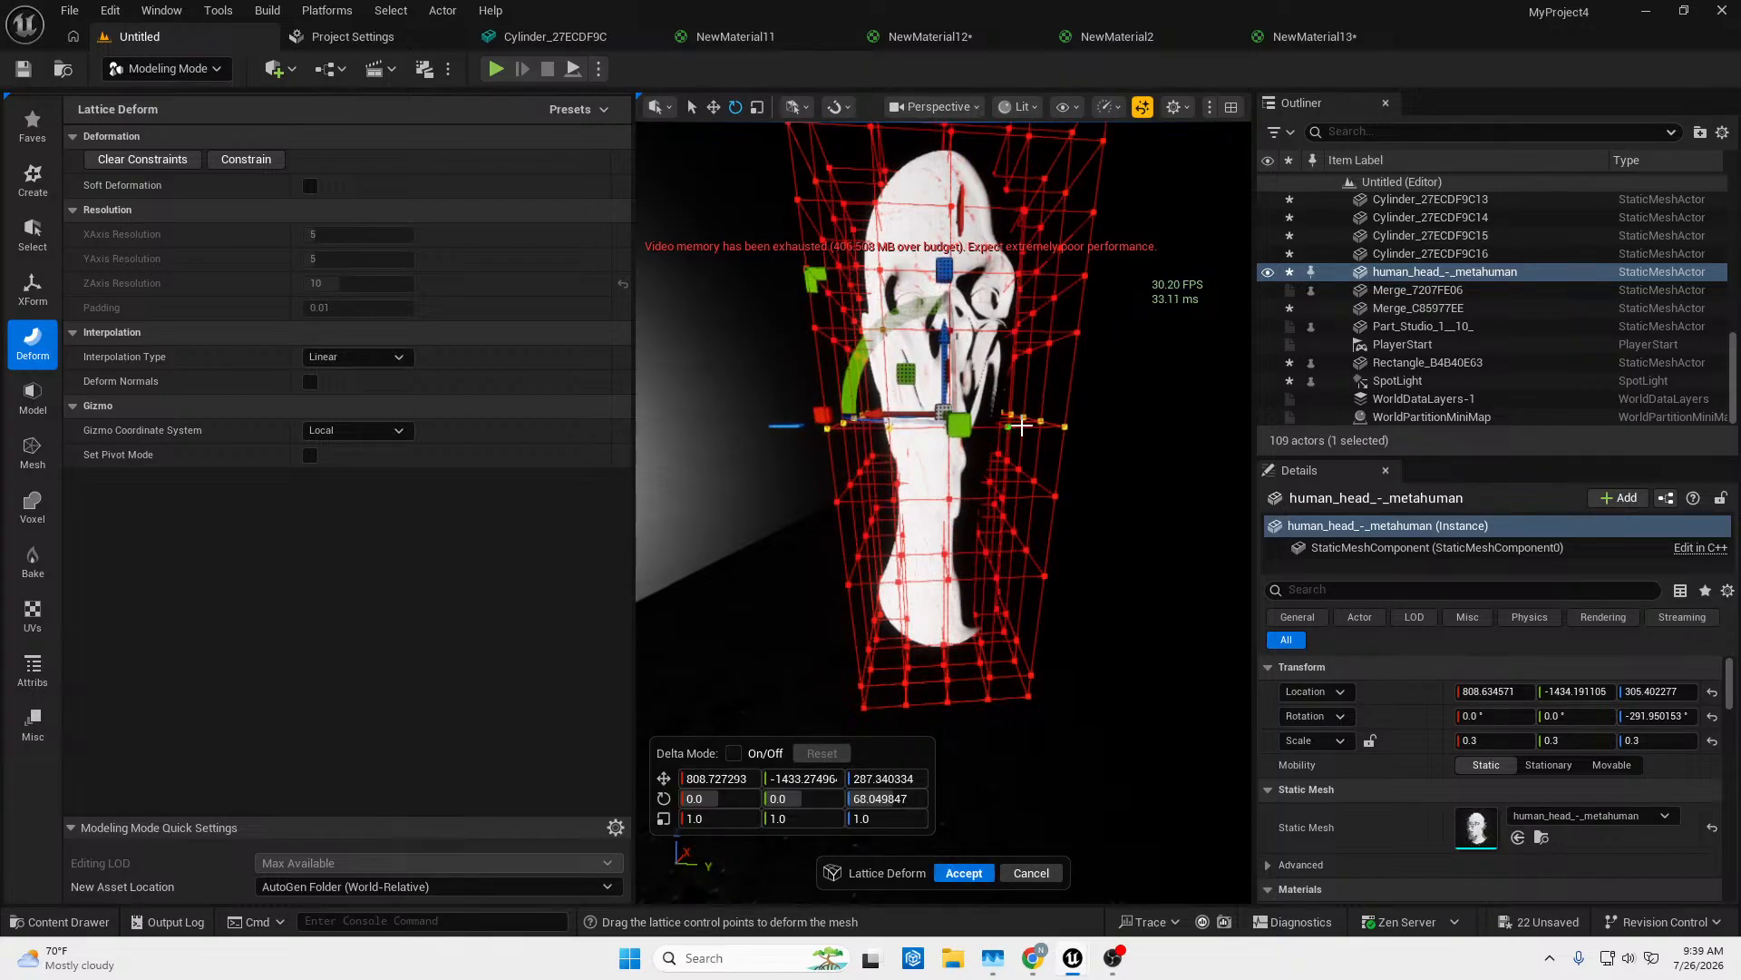
left_click(1123, 482)
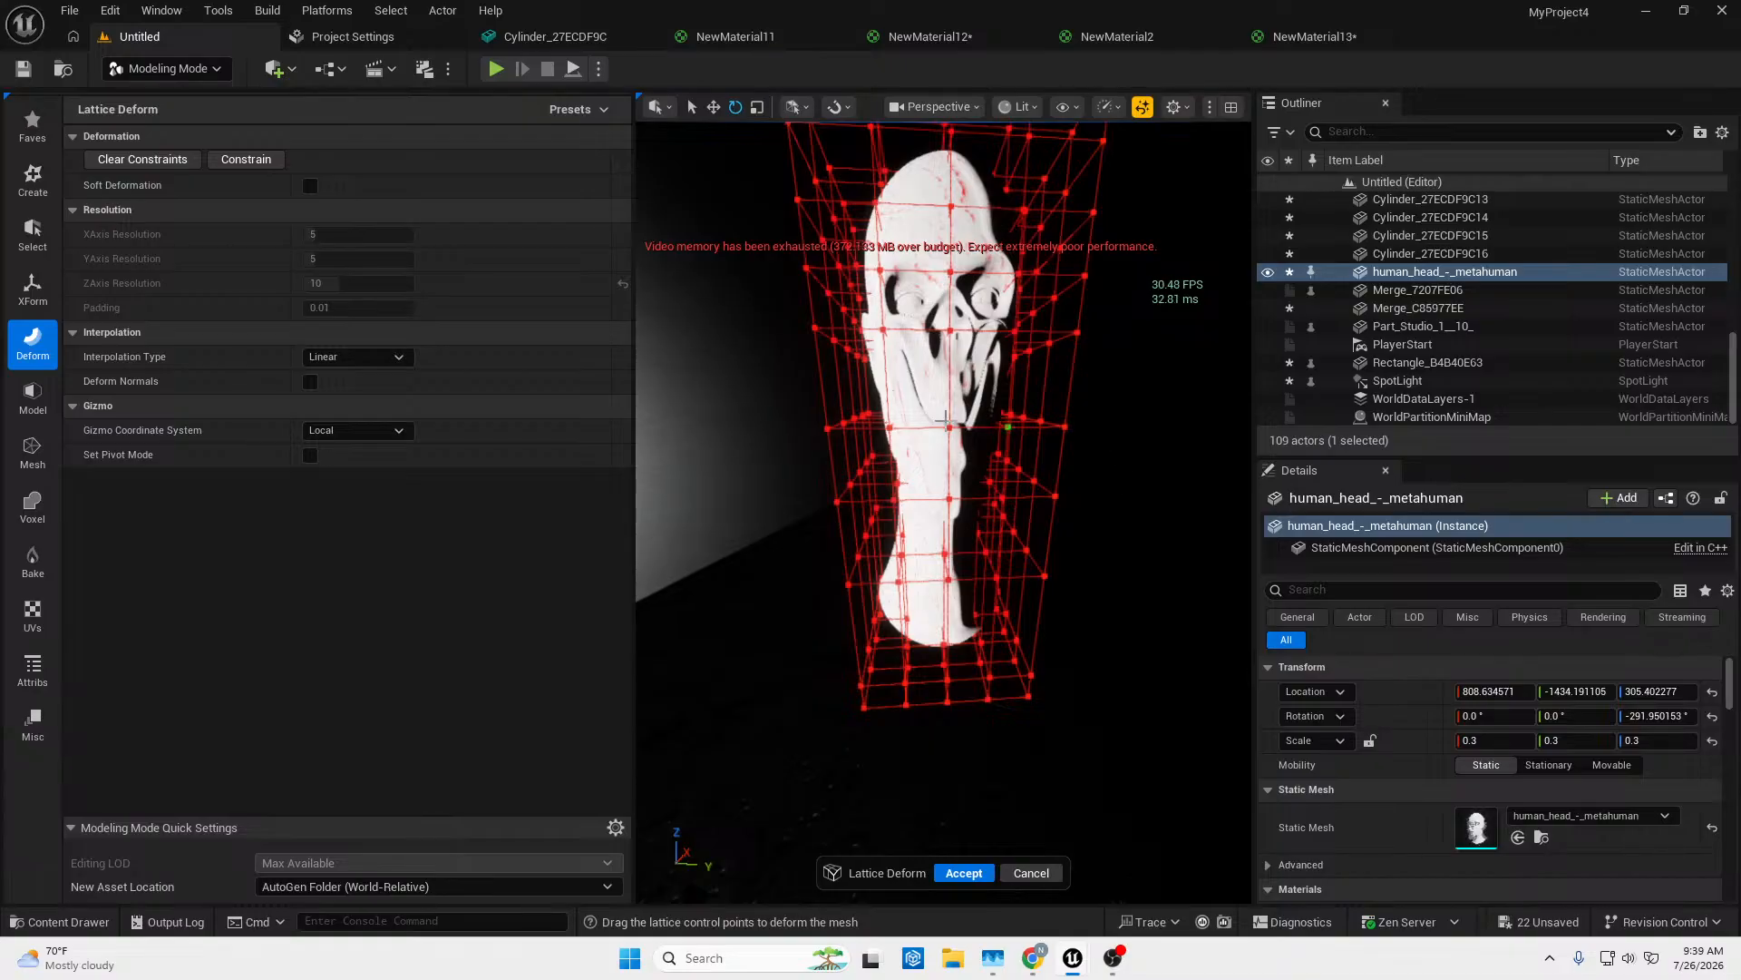
Push the front control points of the jaw row inward toward the neck and accept the lattice deformation.
left_click_drag(874, 443, 873, 445)
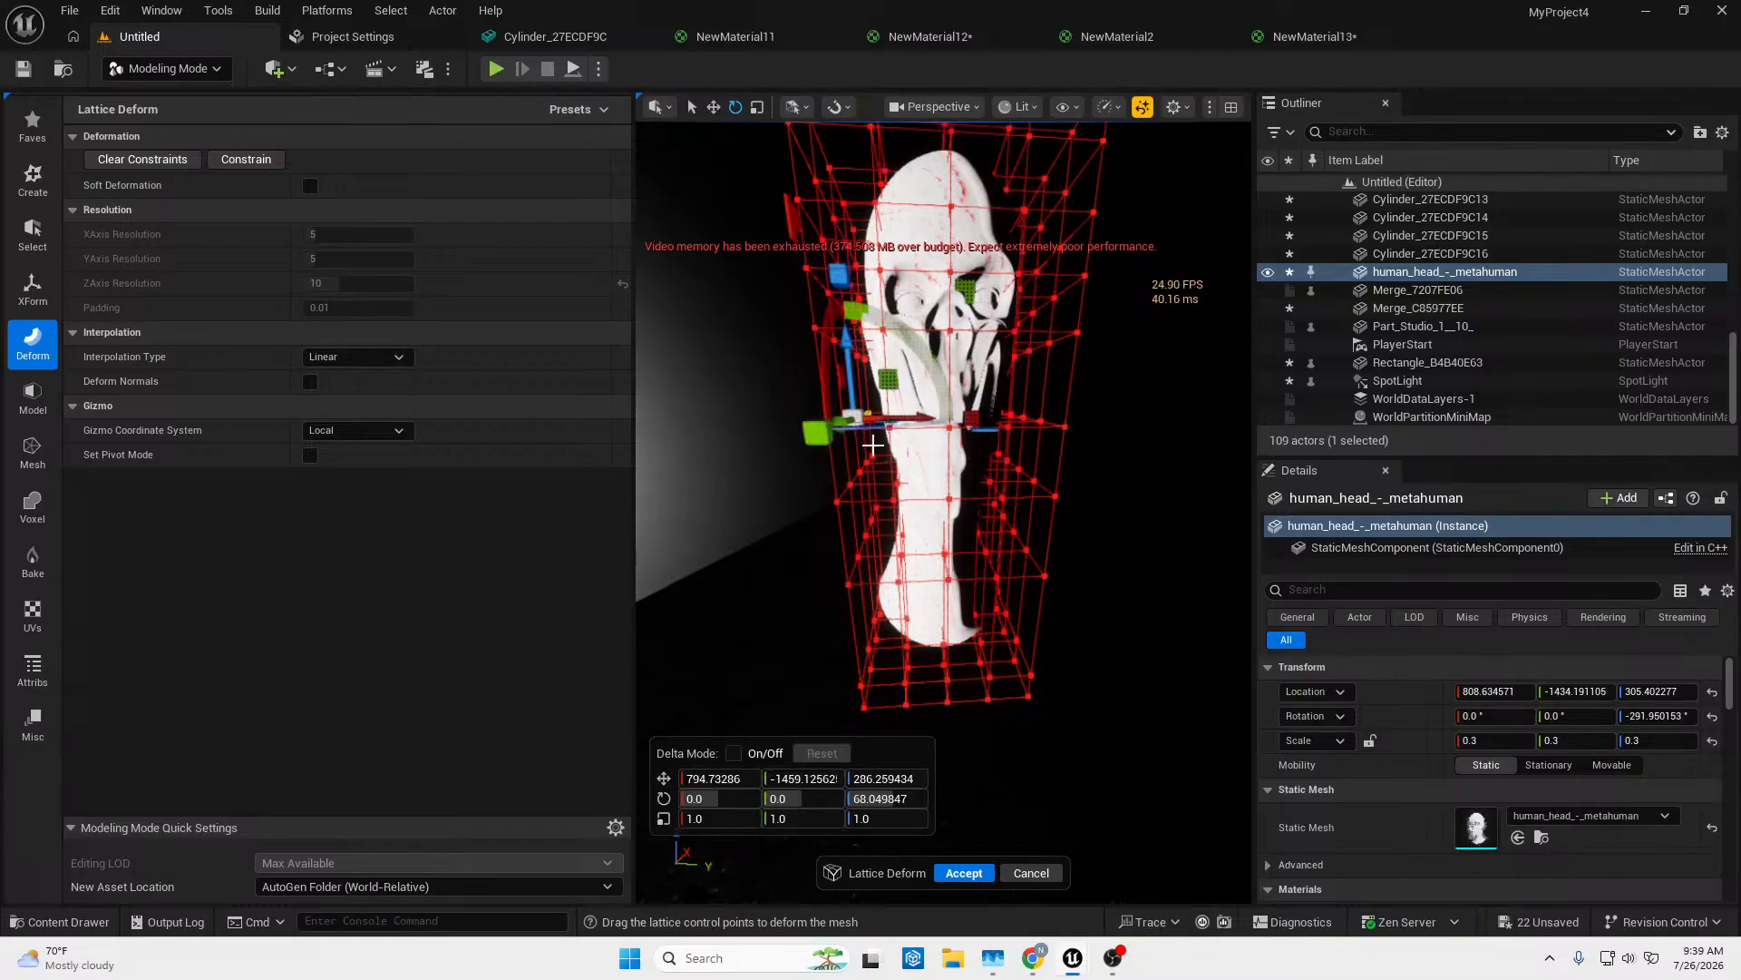
left_click(922, 417)
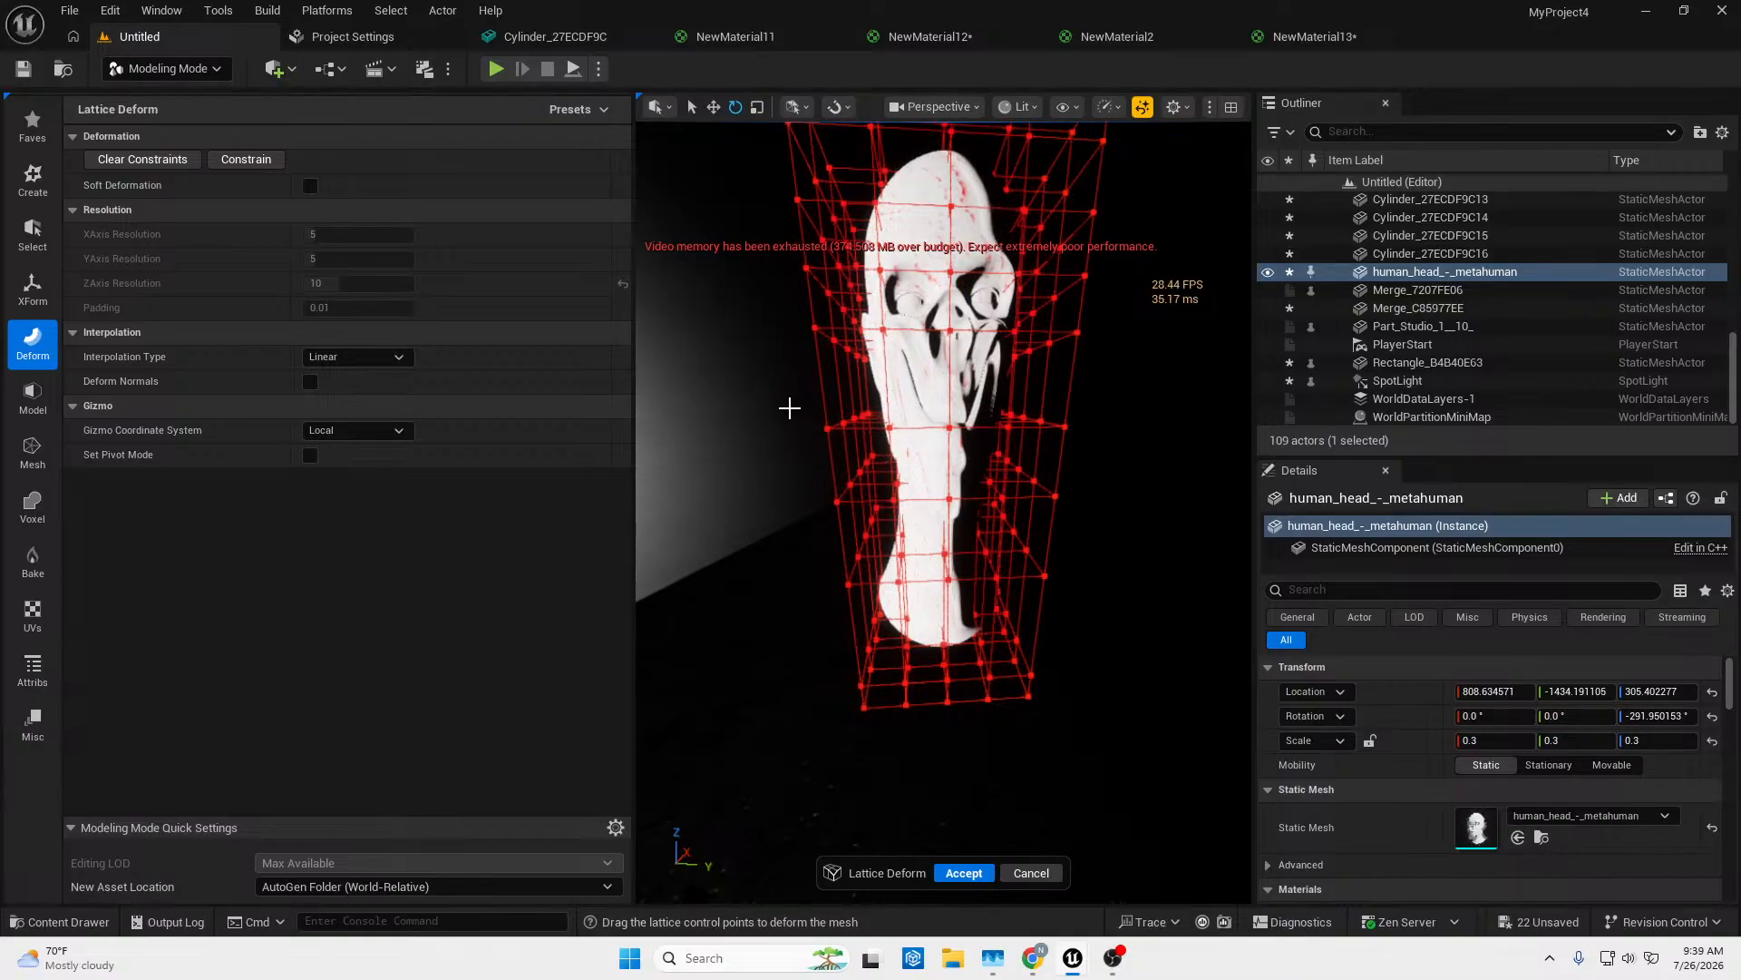
left_click_drag(873, 444, 946, 417)
middle_click_drag(1099, 454, 1075, 451)
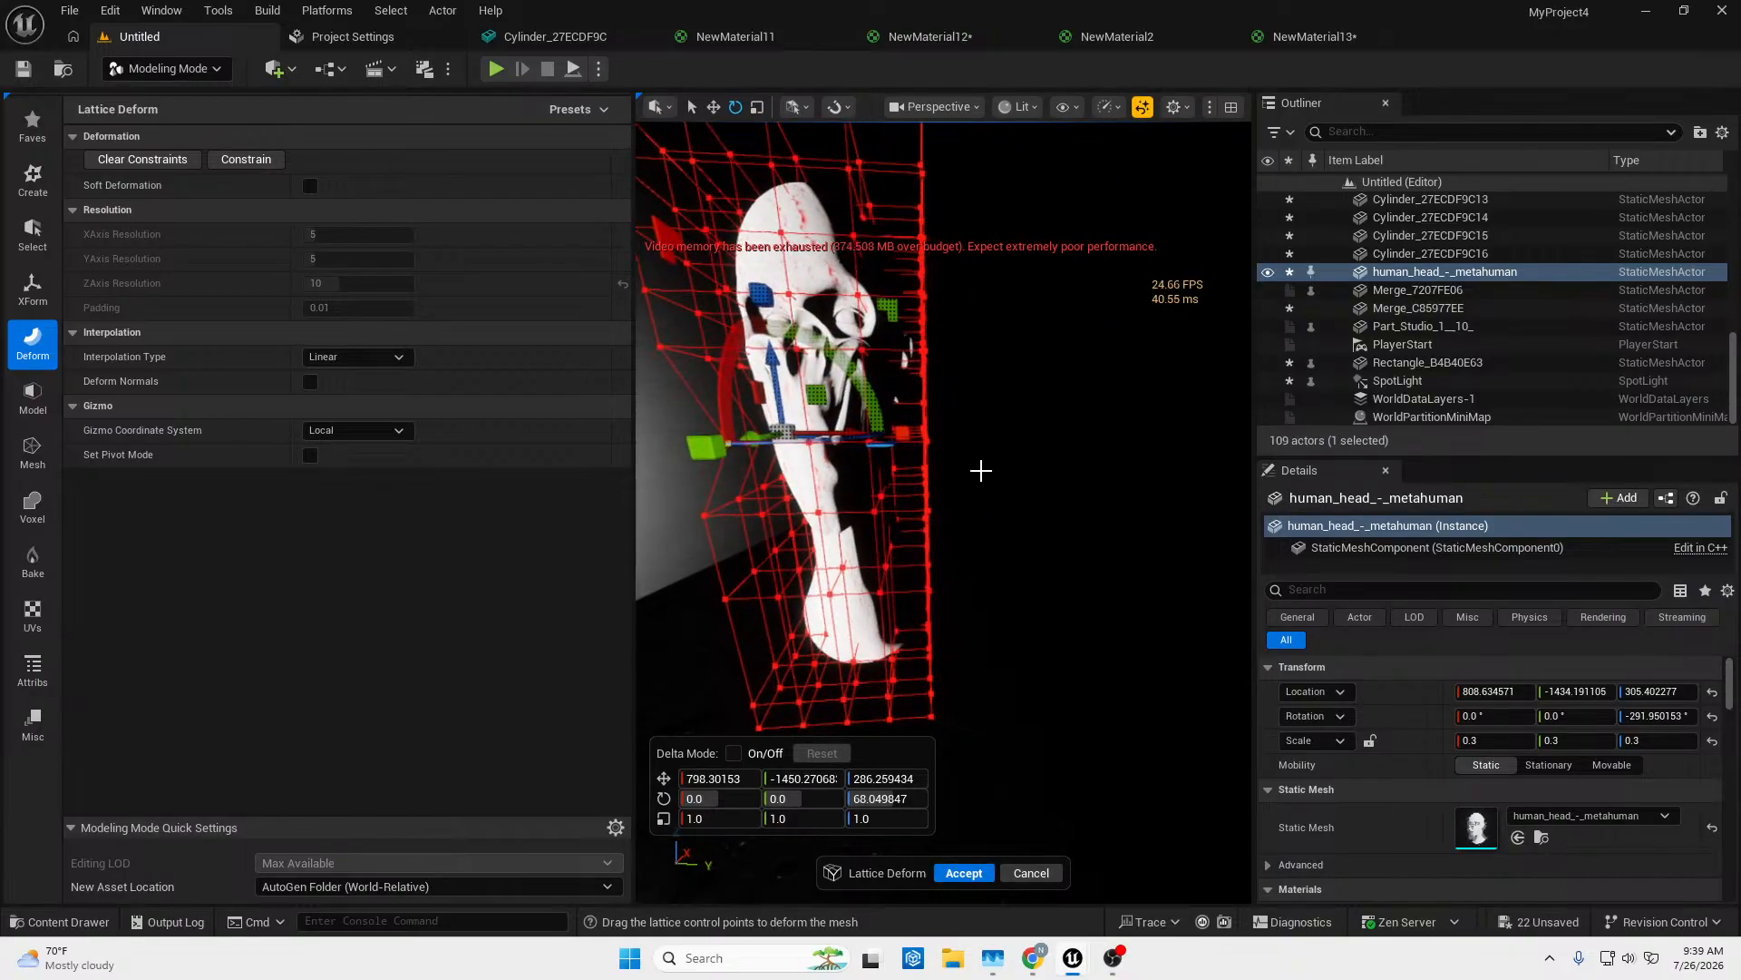
left_click_drag(980, 470, 822, 439)
left_click(1058, 517)
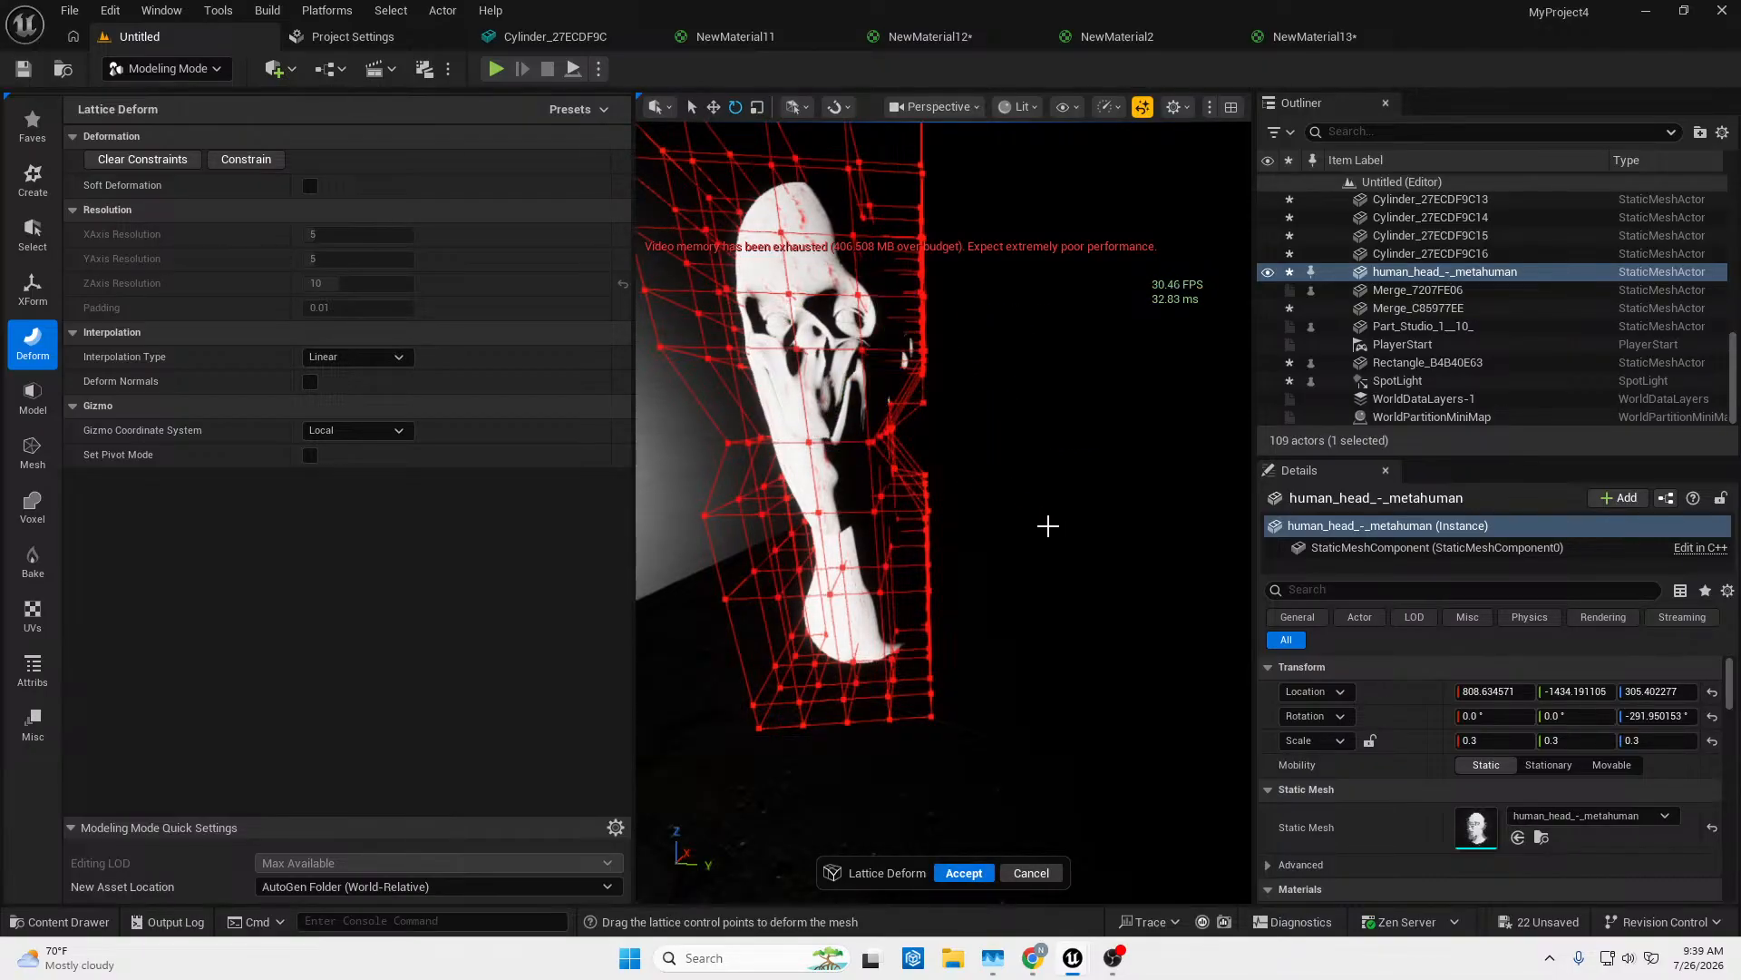
right_click_drag(1047, 525, 984, 508)
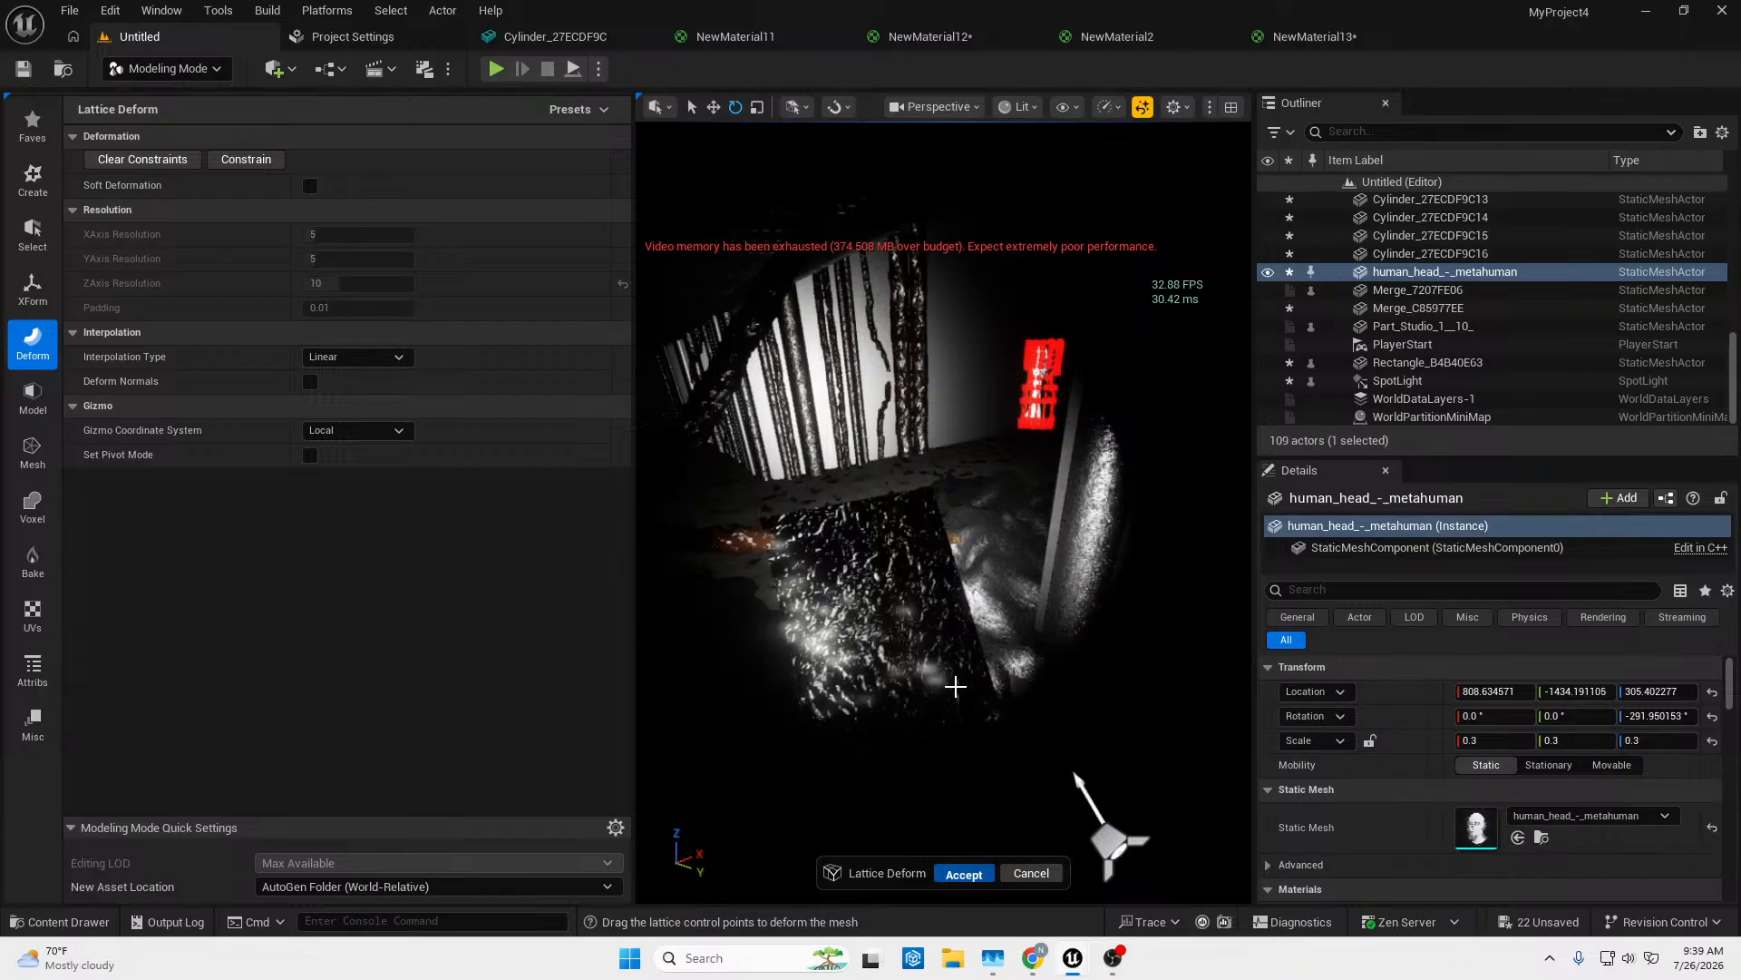
key("Return")
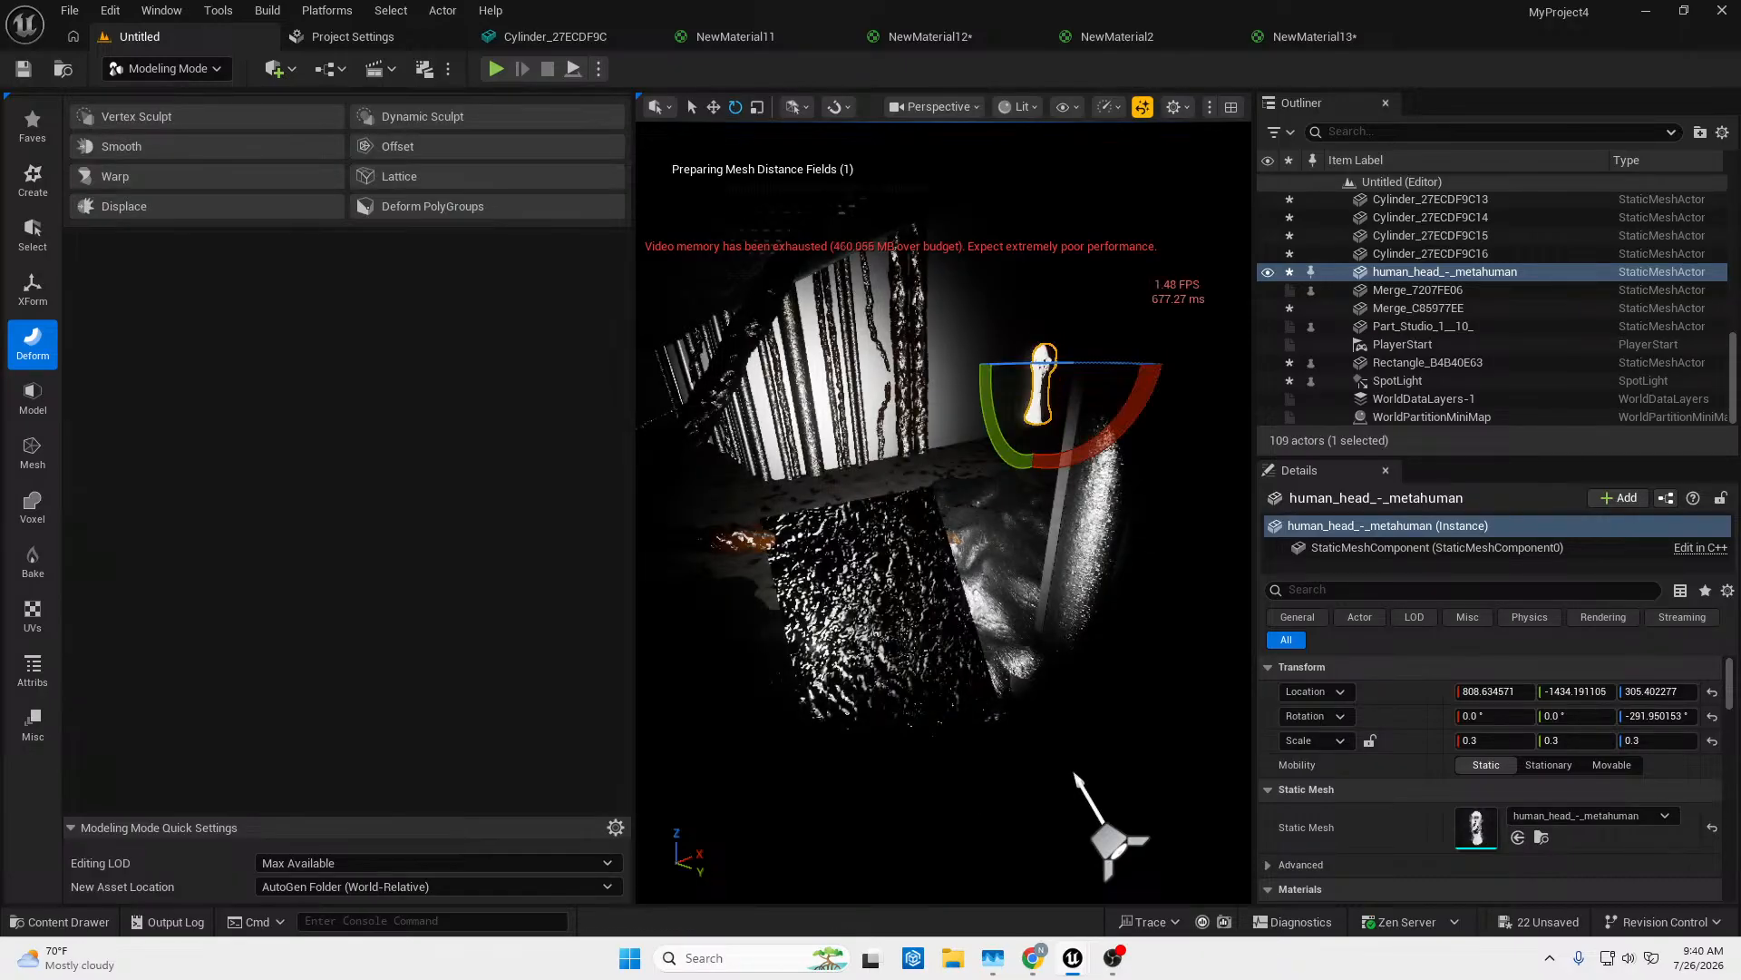
Examine the deformed head's face up close and view the viewport scalability settings.
key("w")
right_click_drag(943, 512, 1021, 386)
key("w")
key("w")
key("w")
key("w")
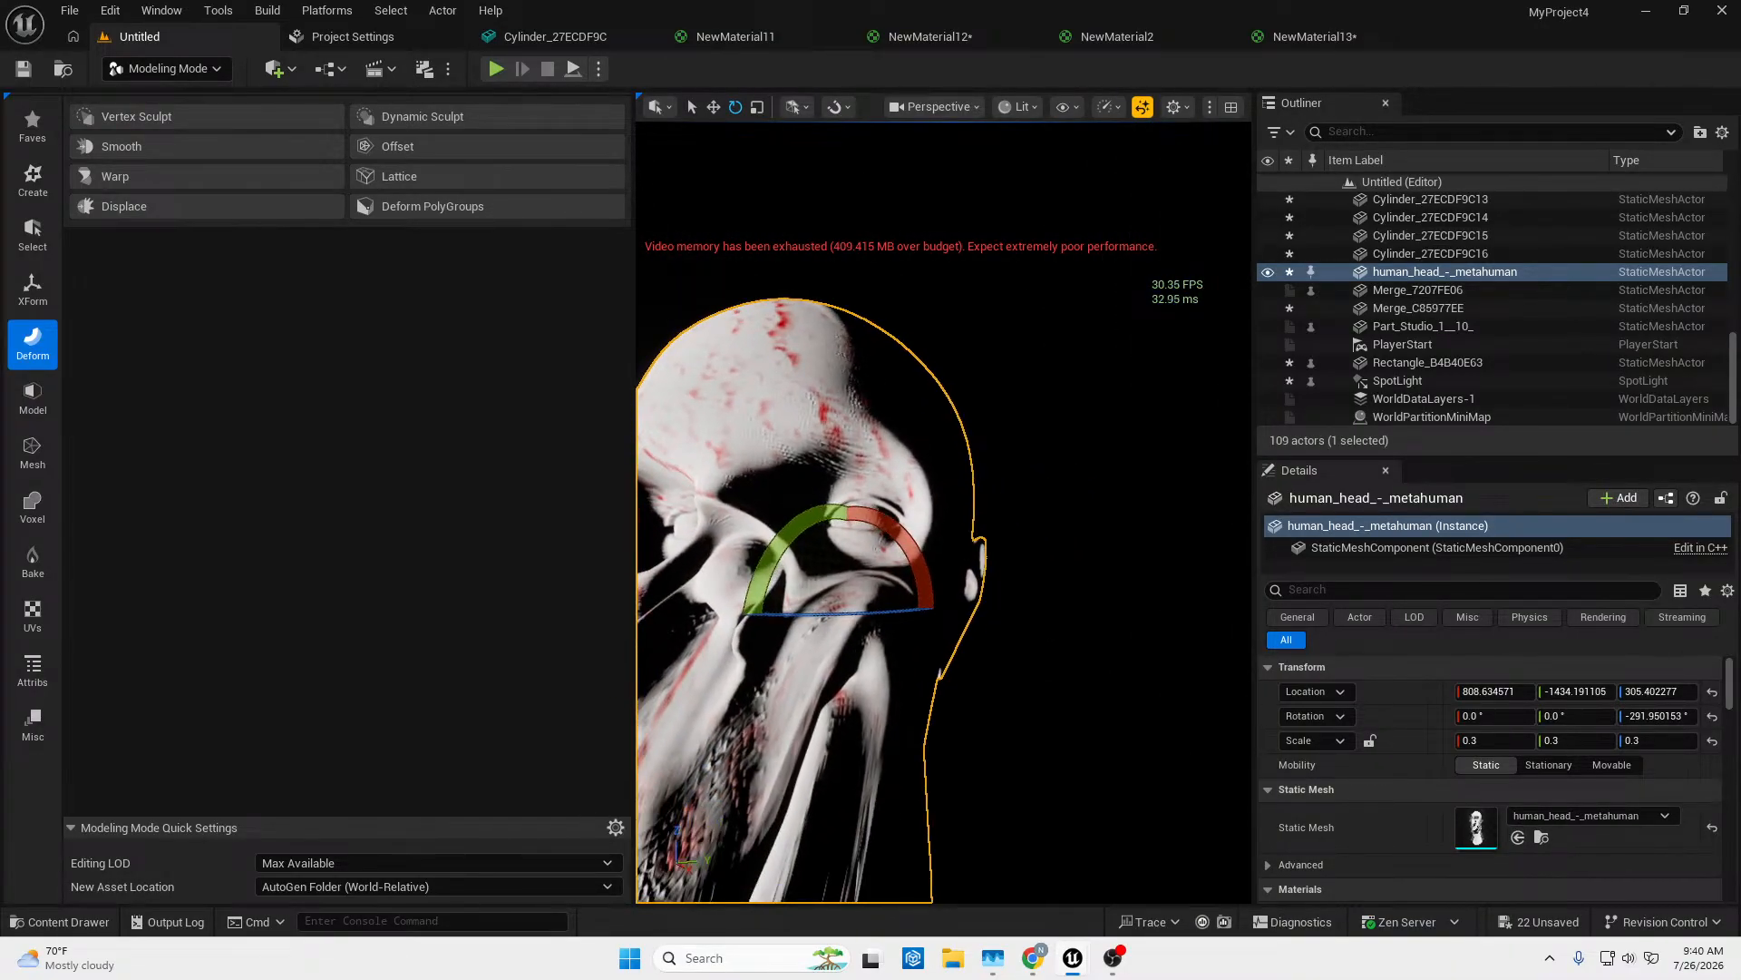
left_click(1109, 114)
mouse_move(1151, 236)
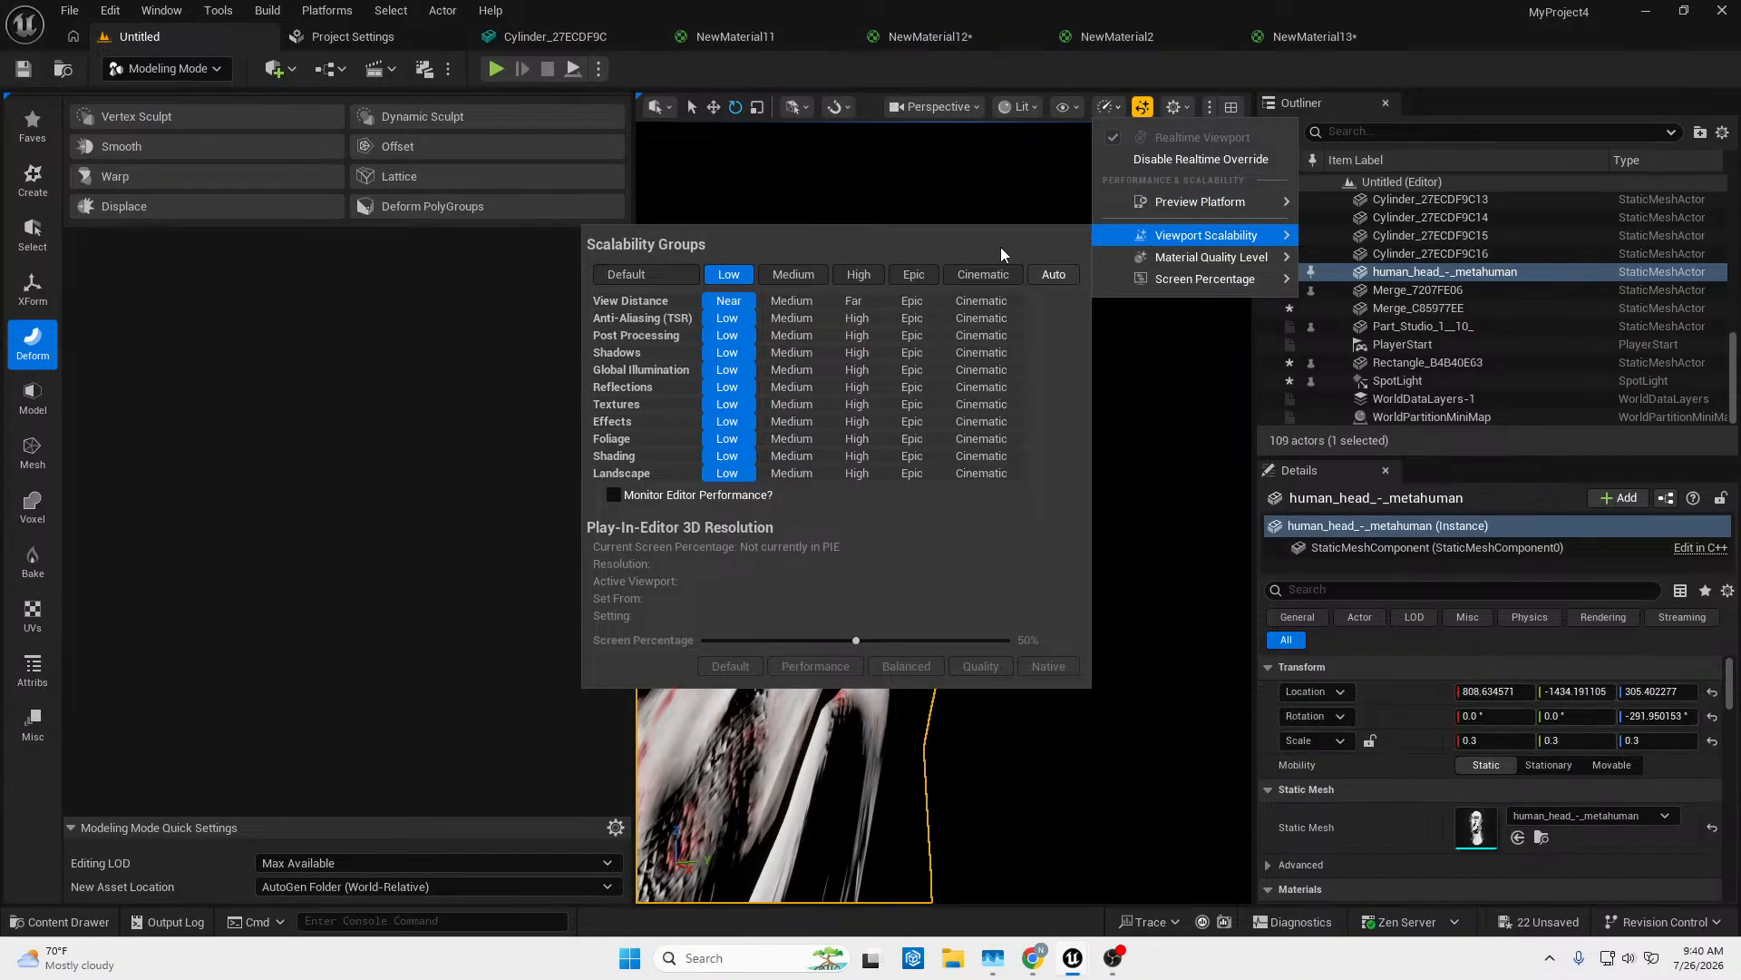
Switch the viewport to Unlit shading and frame the whole elongated head.
left_click(1020, 107)
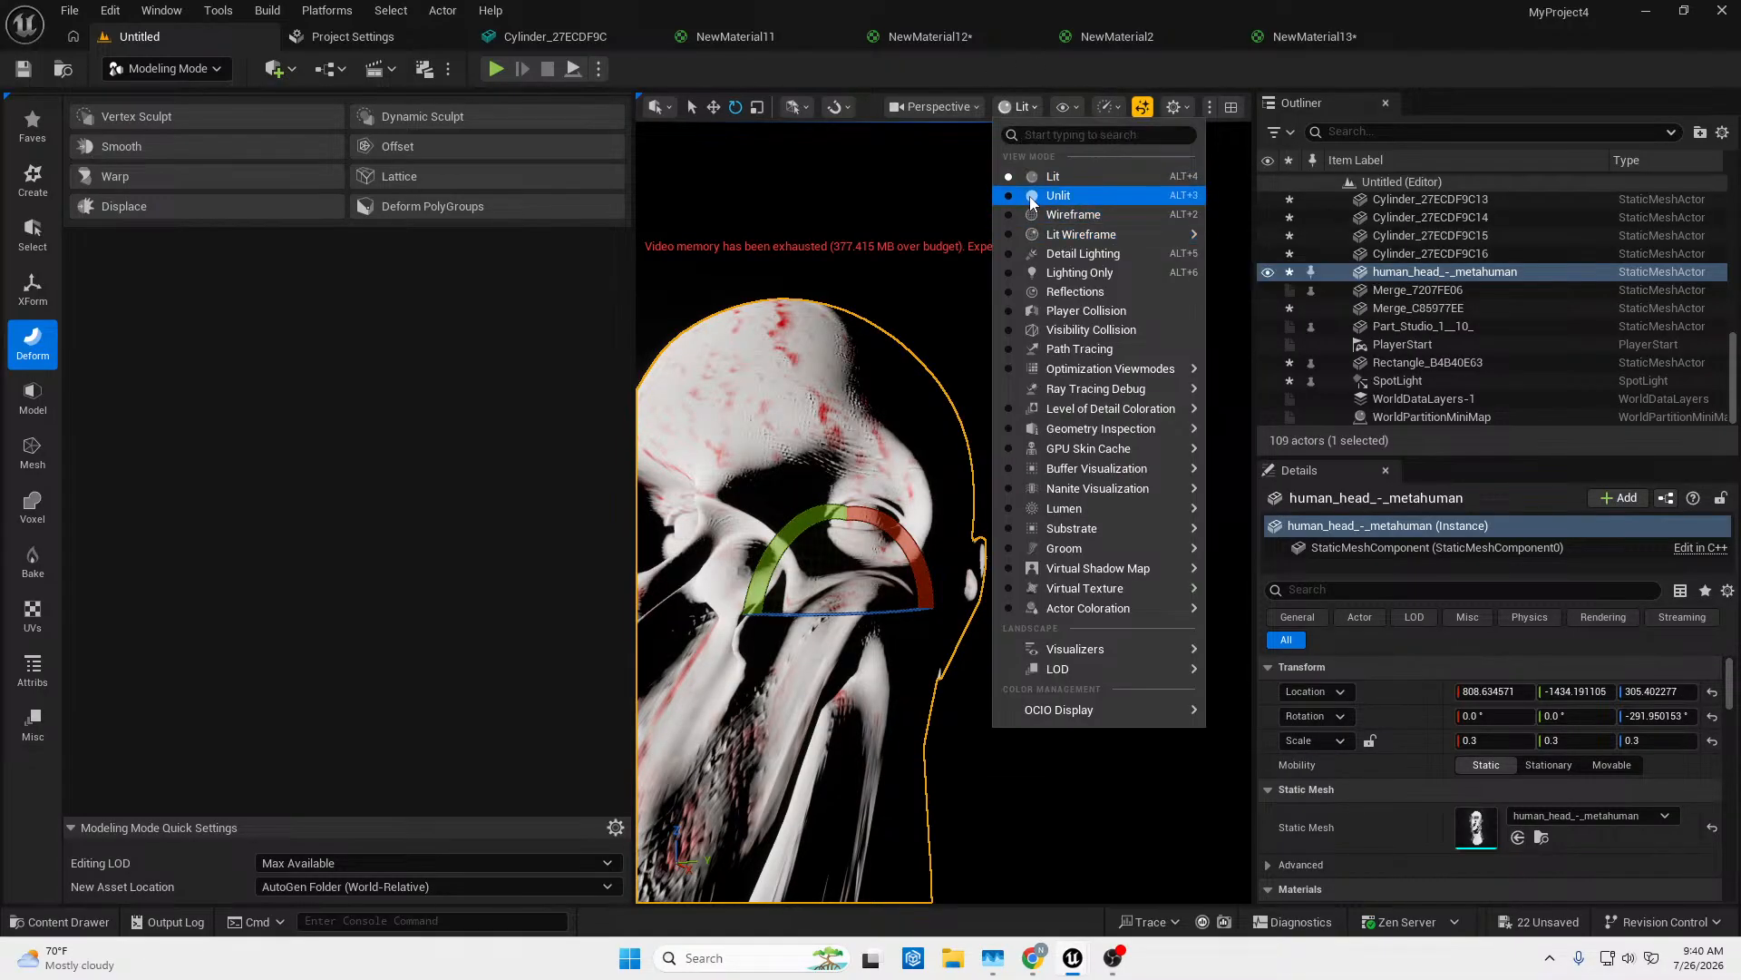
left_click(1031, 196)
key("s")
mouse_move(986, 189)
right_mouse_down()
mouse_move(1032, 194)
mouse_move(987, 190)
right_mouse_up()
key("w")
key("s")
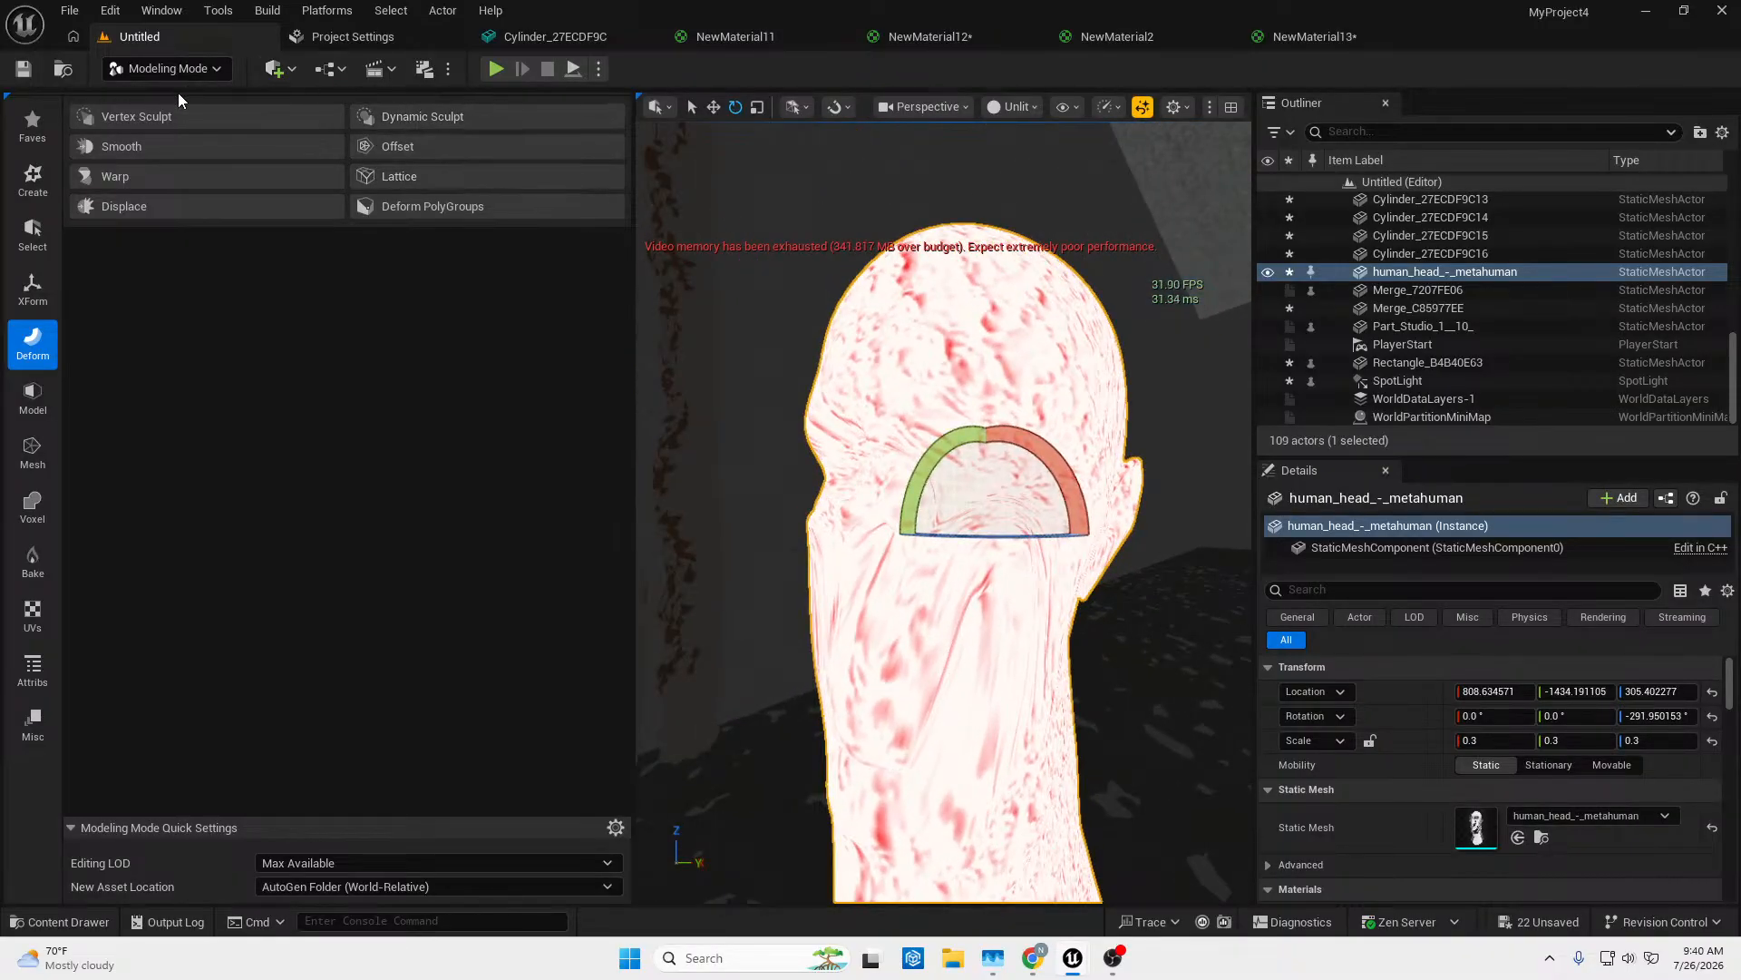
left_click(171, 116)
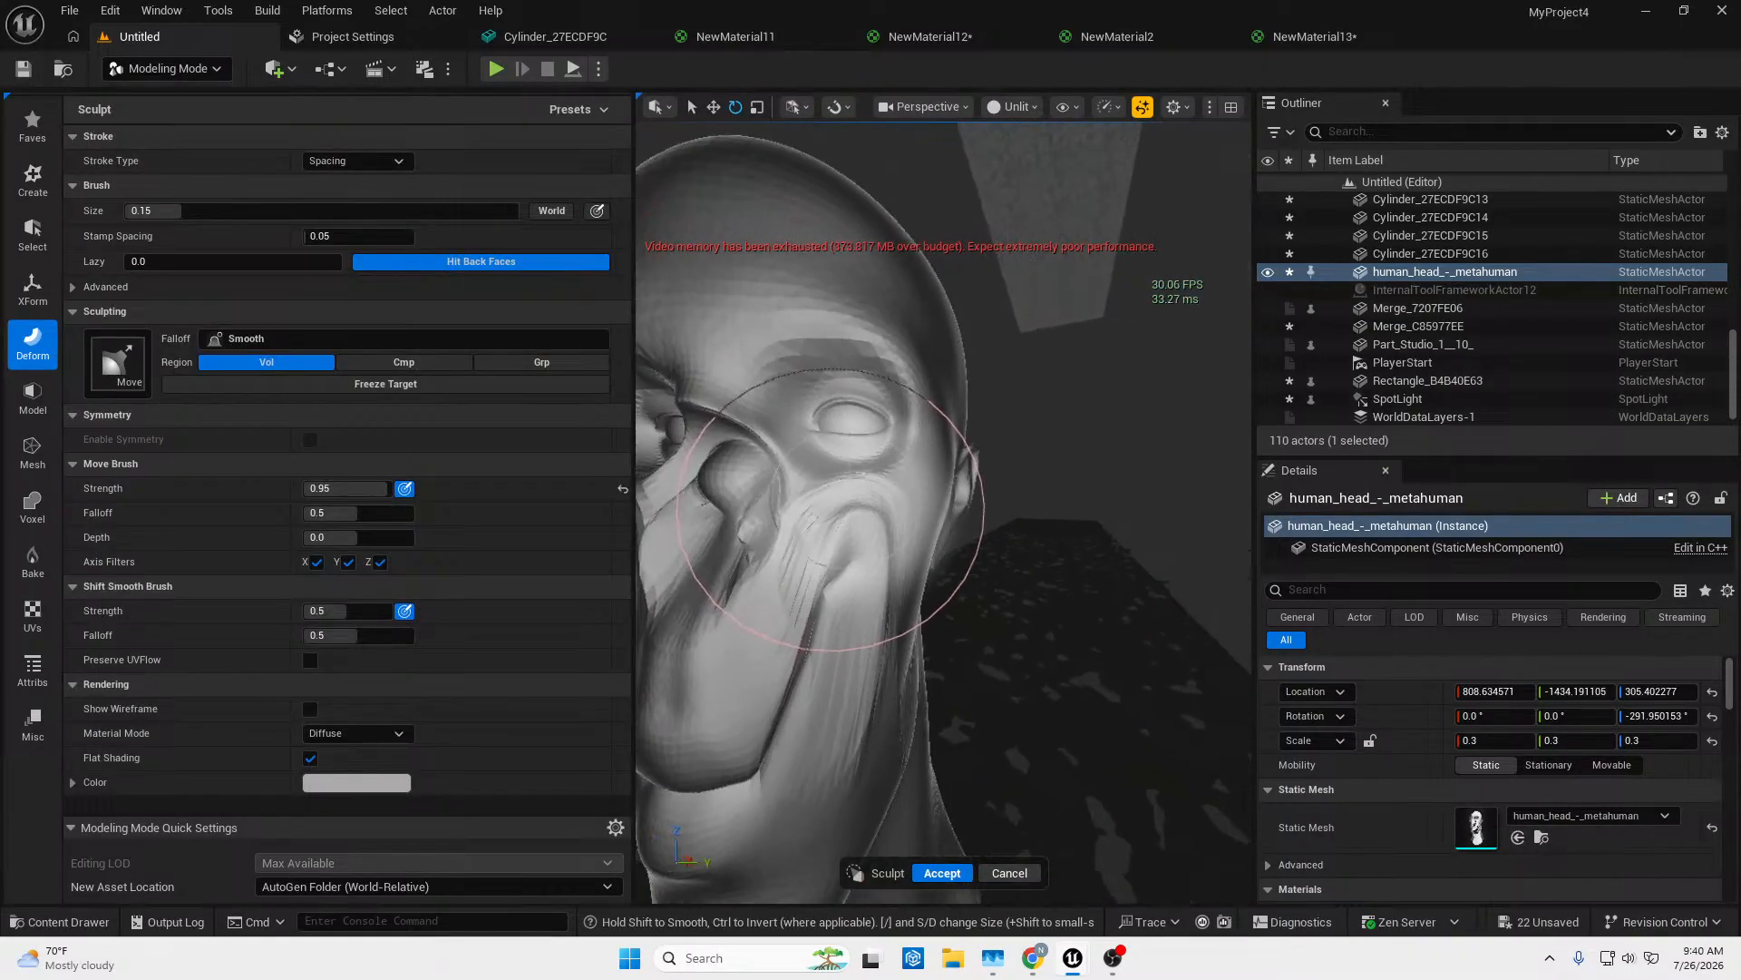
key("s")
mouse_move(831, 509)
right_mouse_down()
mouse_move(802, 571)
mouse_move(716, 590)
mouse_move(770, 581)
right_mouse_up()
key("w")
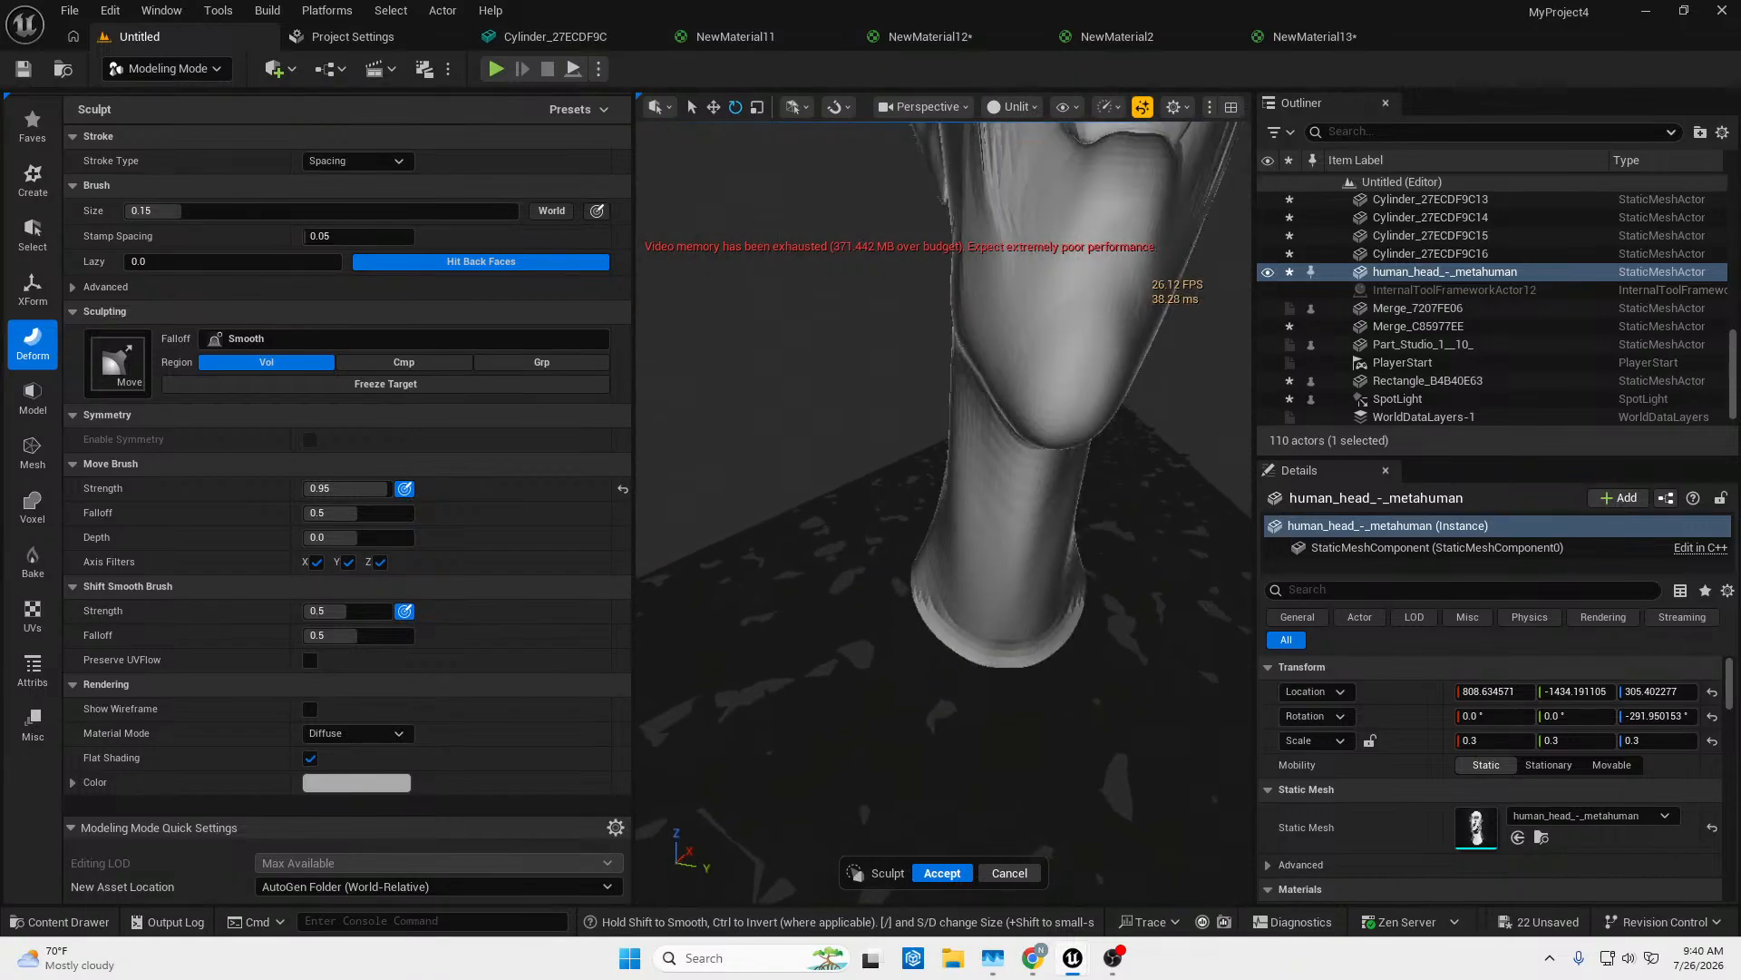
key("s")
right_click_drag(1059, 362, 1058, 304)
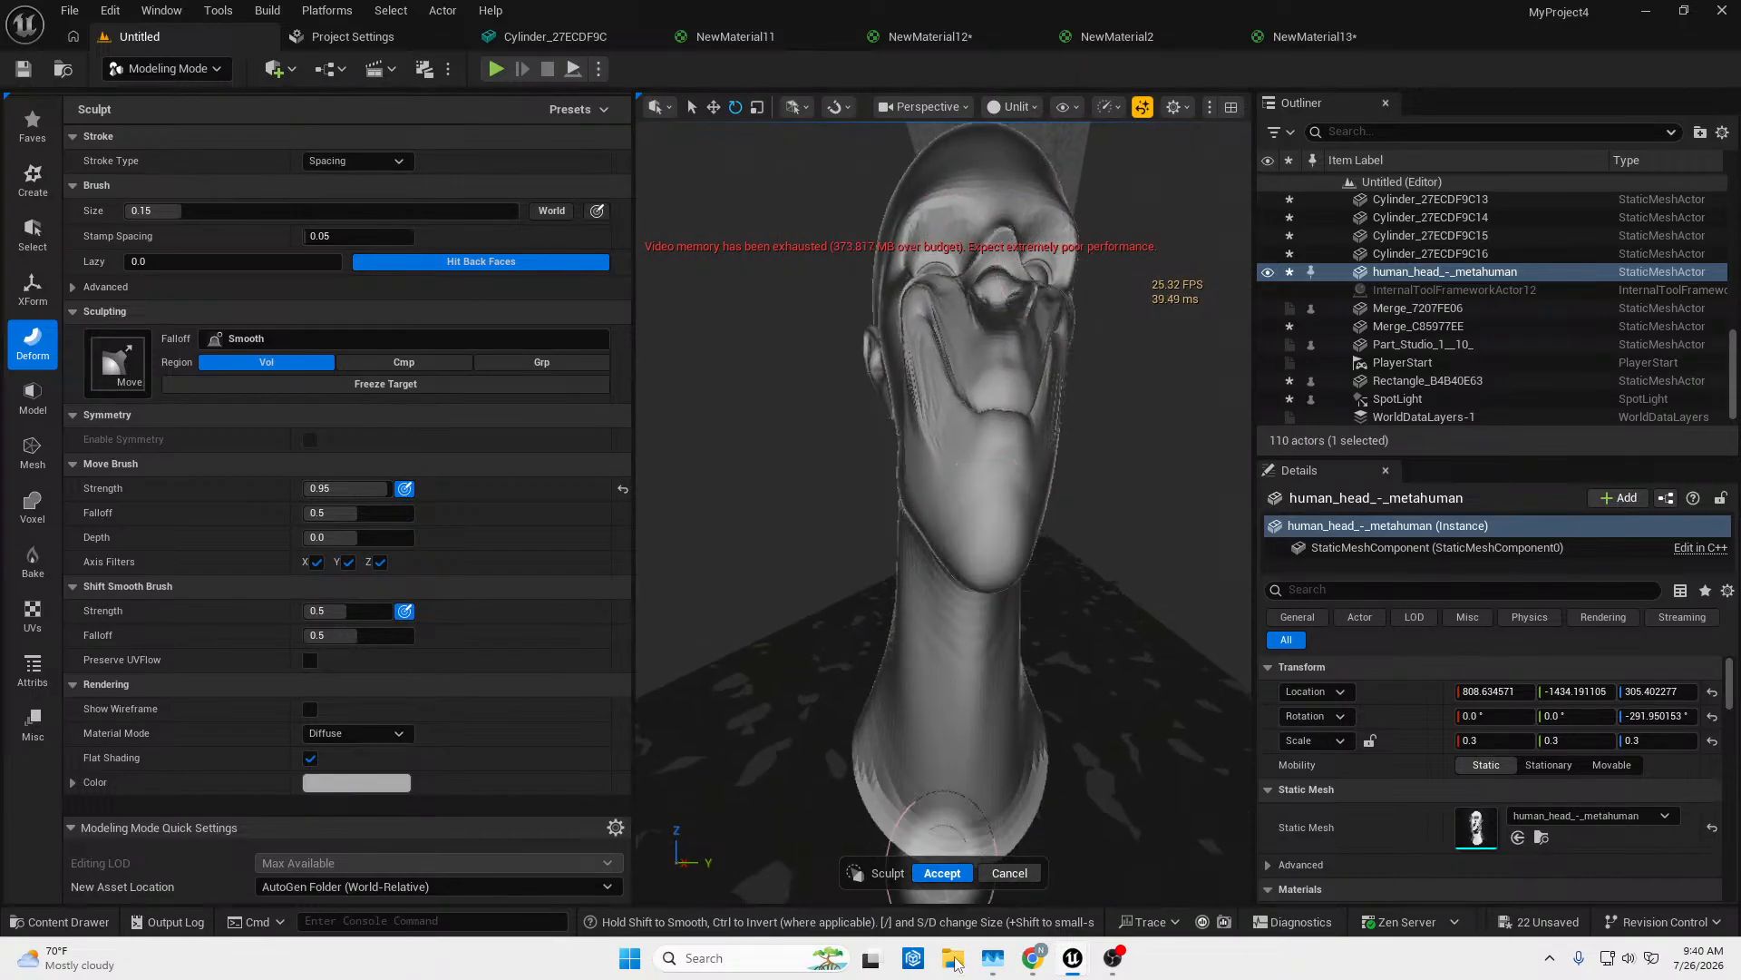
left_click(996, 872)
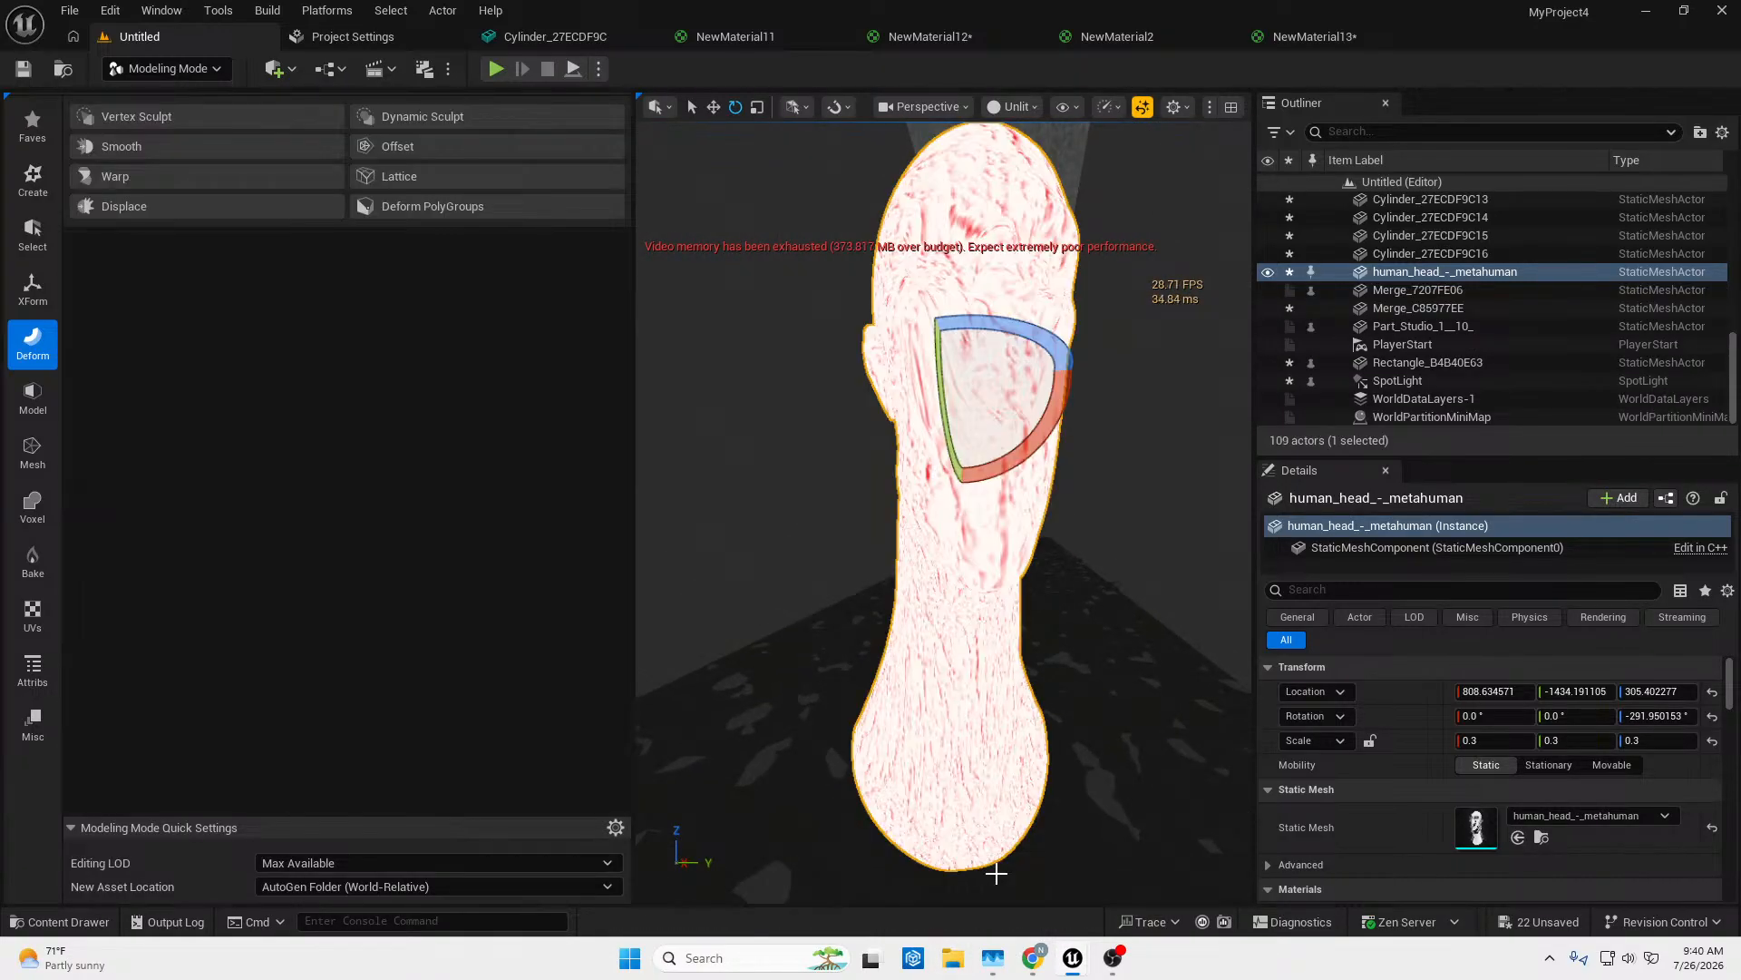
left_click(111, 208)
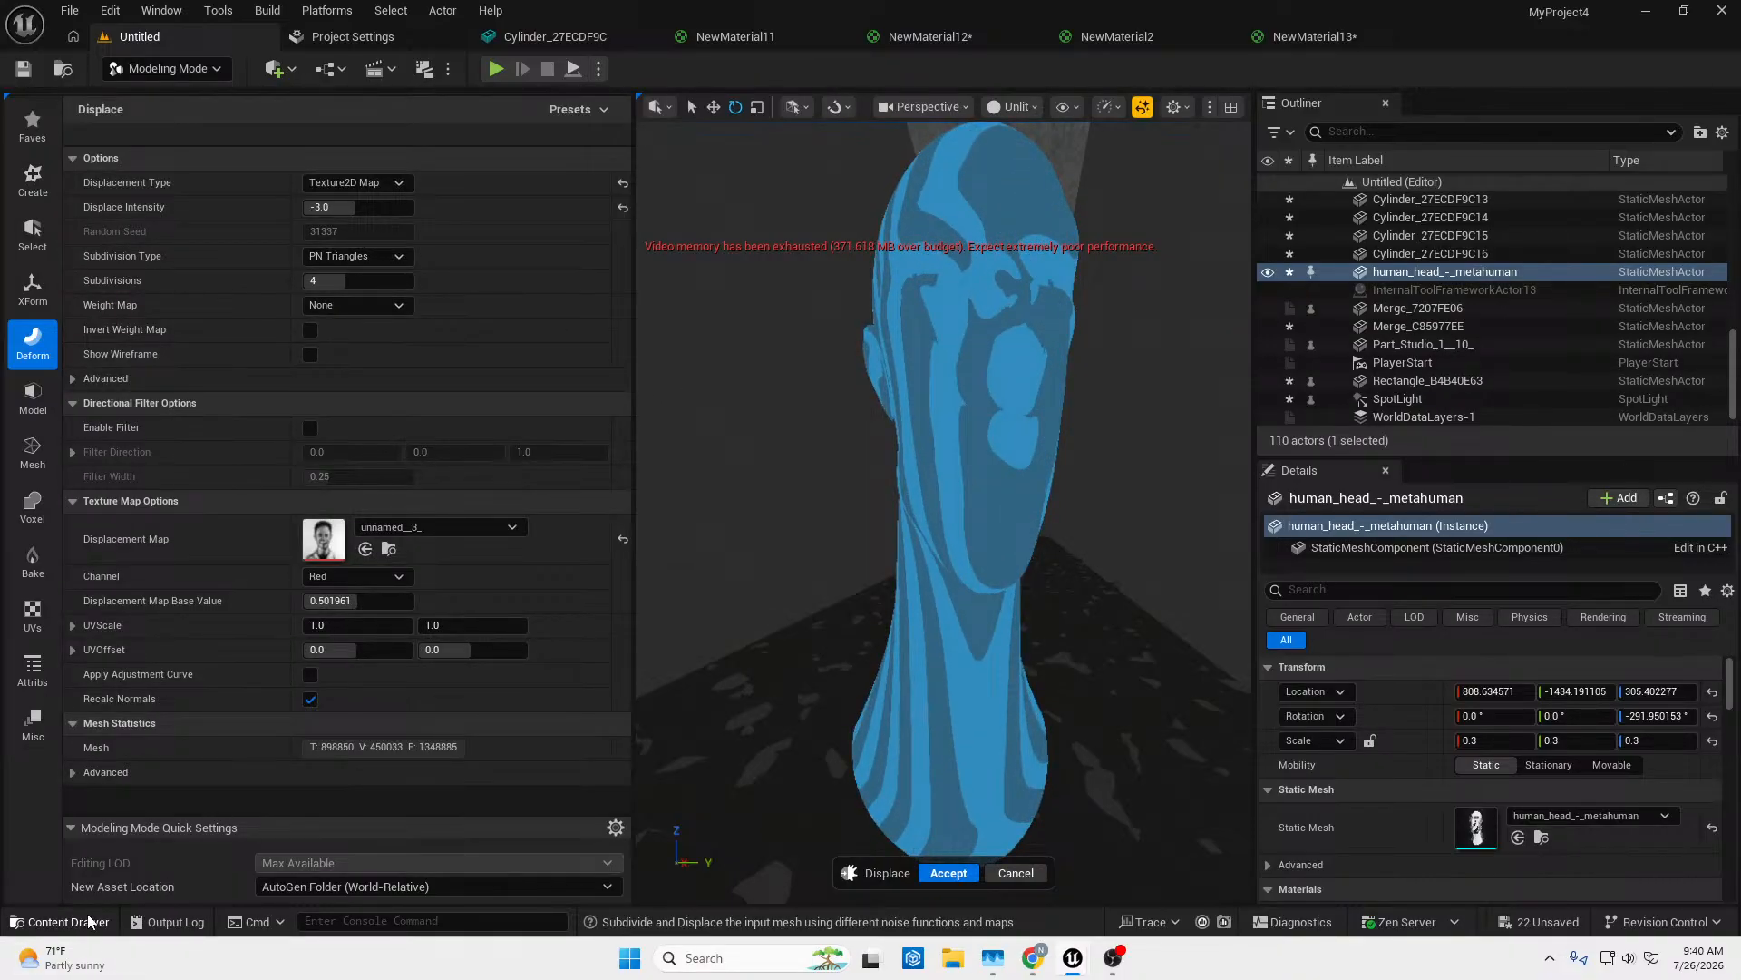
left_click(1015, 873)
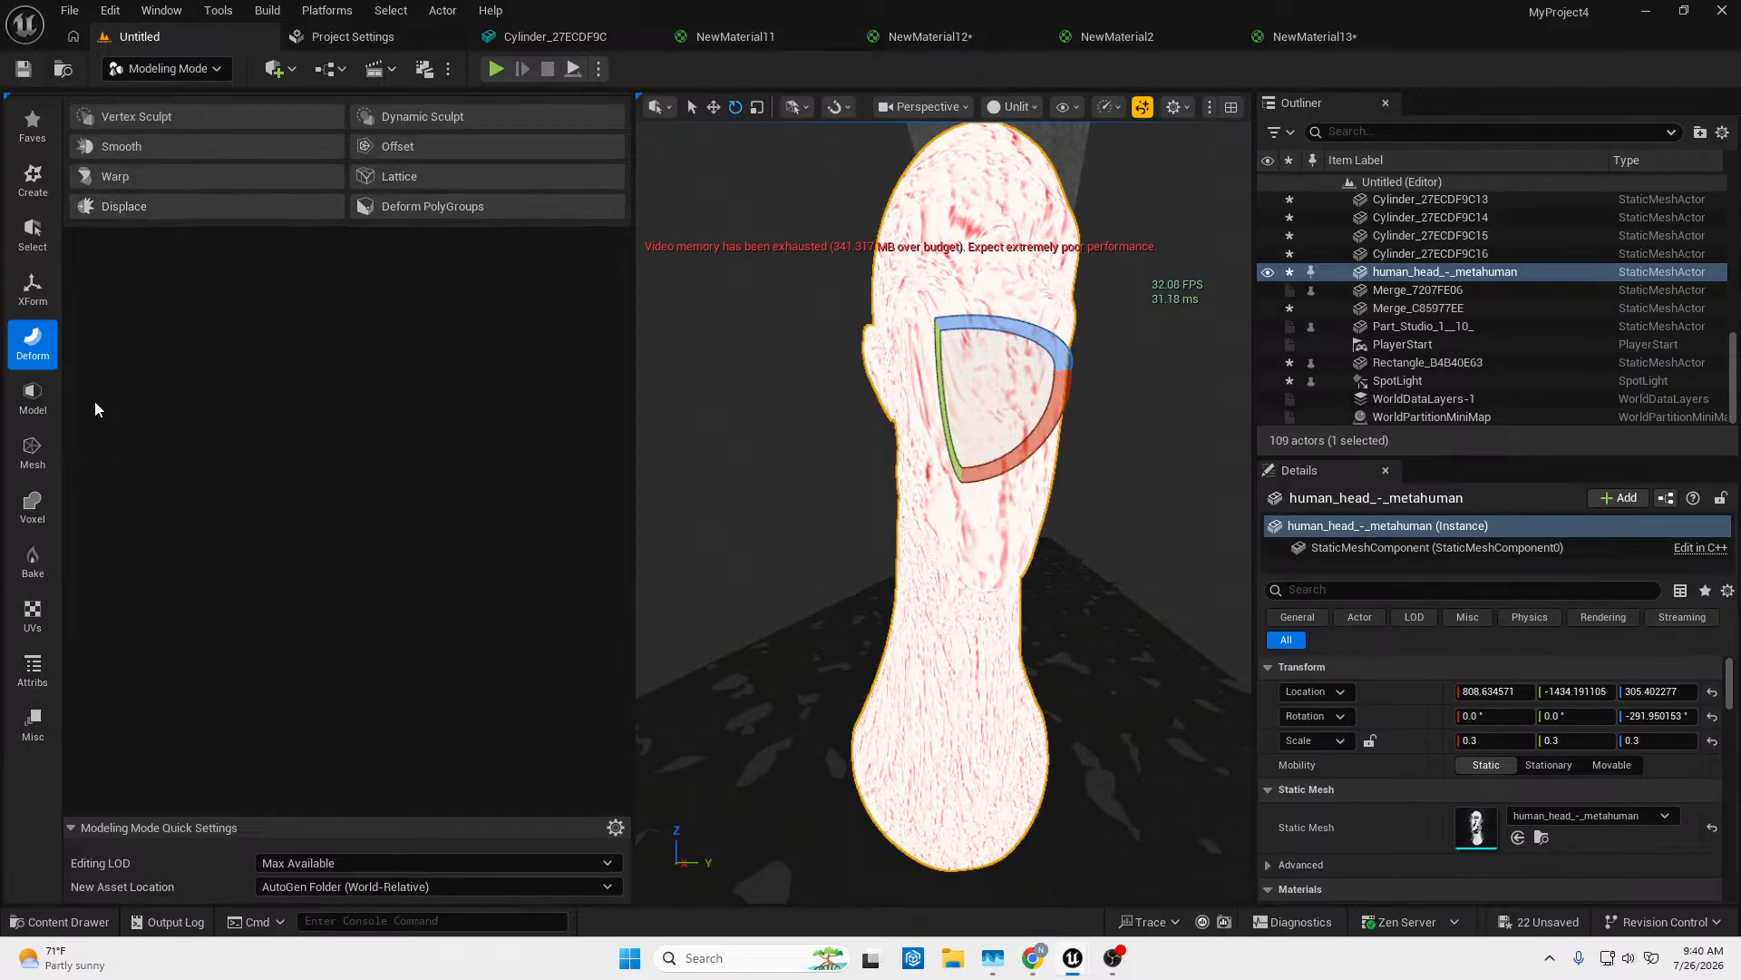
Start Remesh on the elongated head with a target triangle count of 30000.
left_click(33, 669)
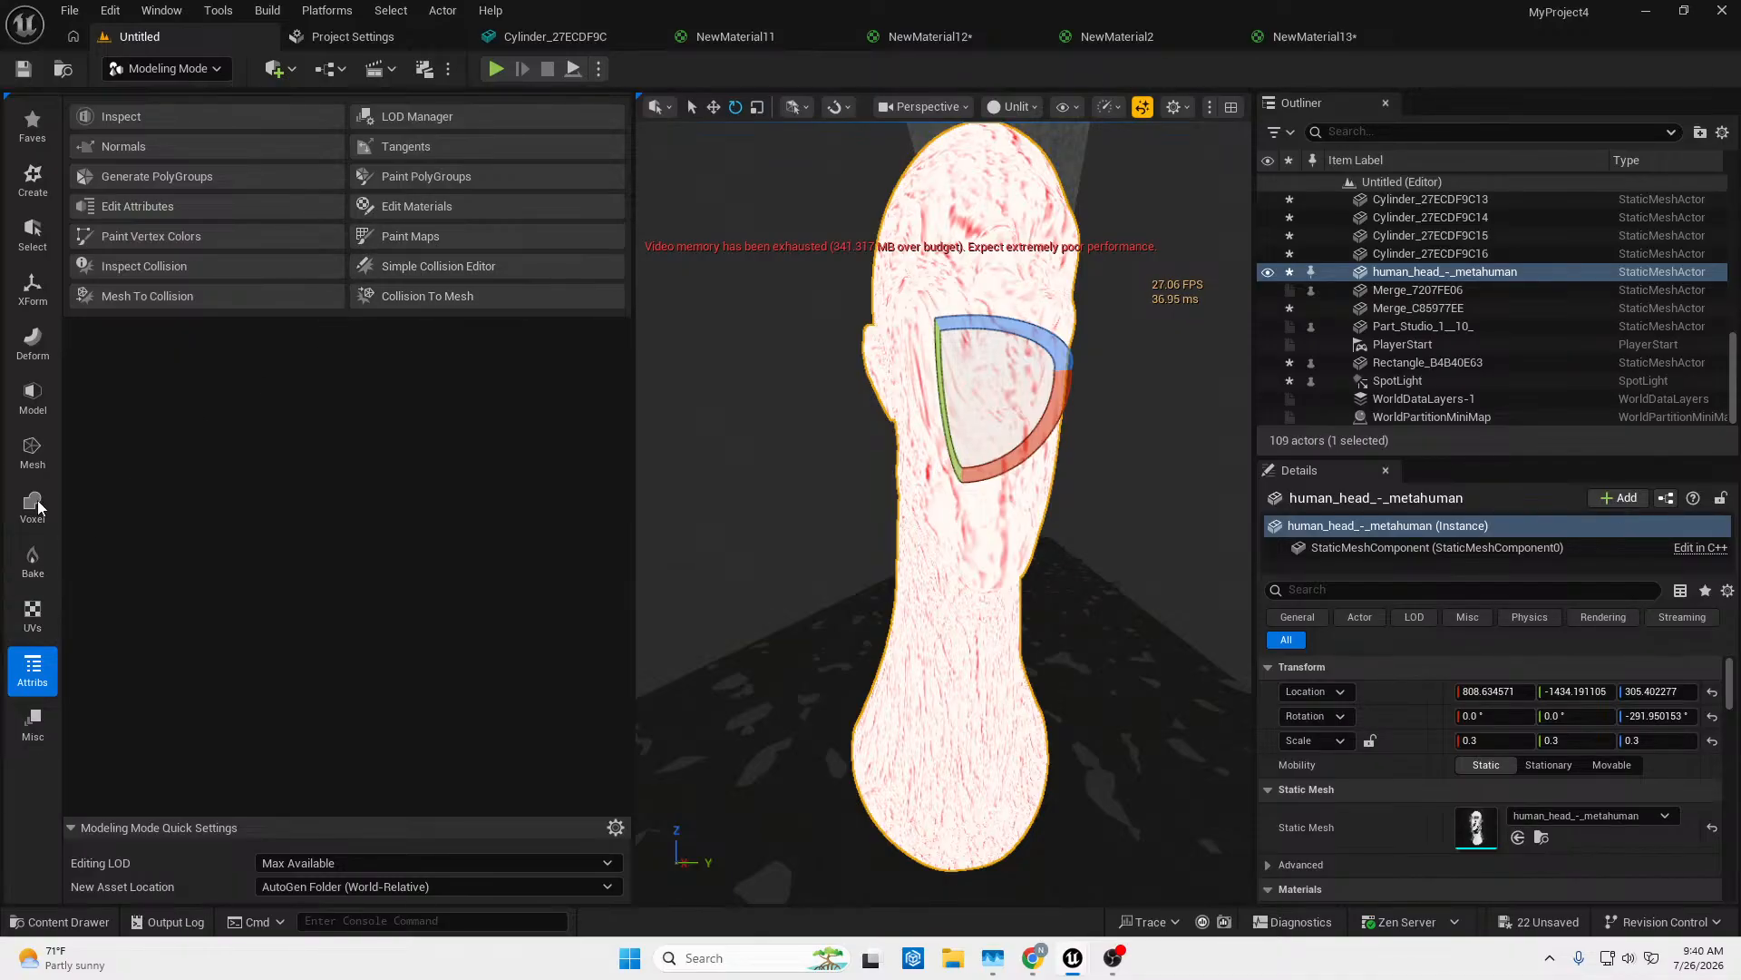
left_click(32, 451)
left_click(403, 207)
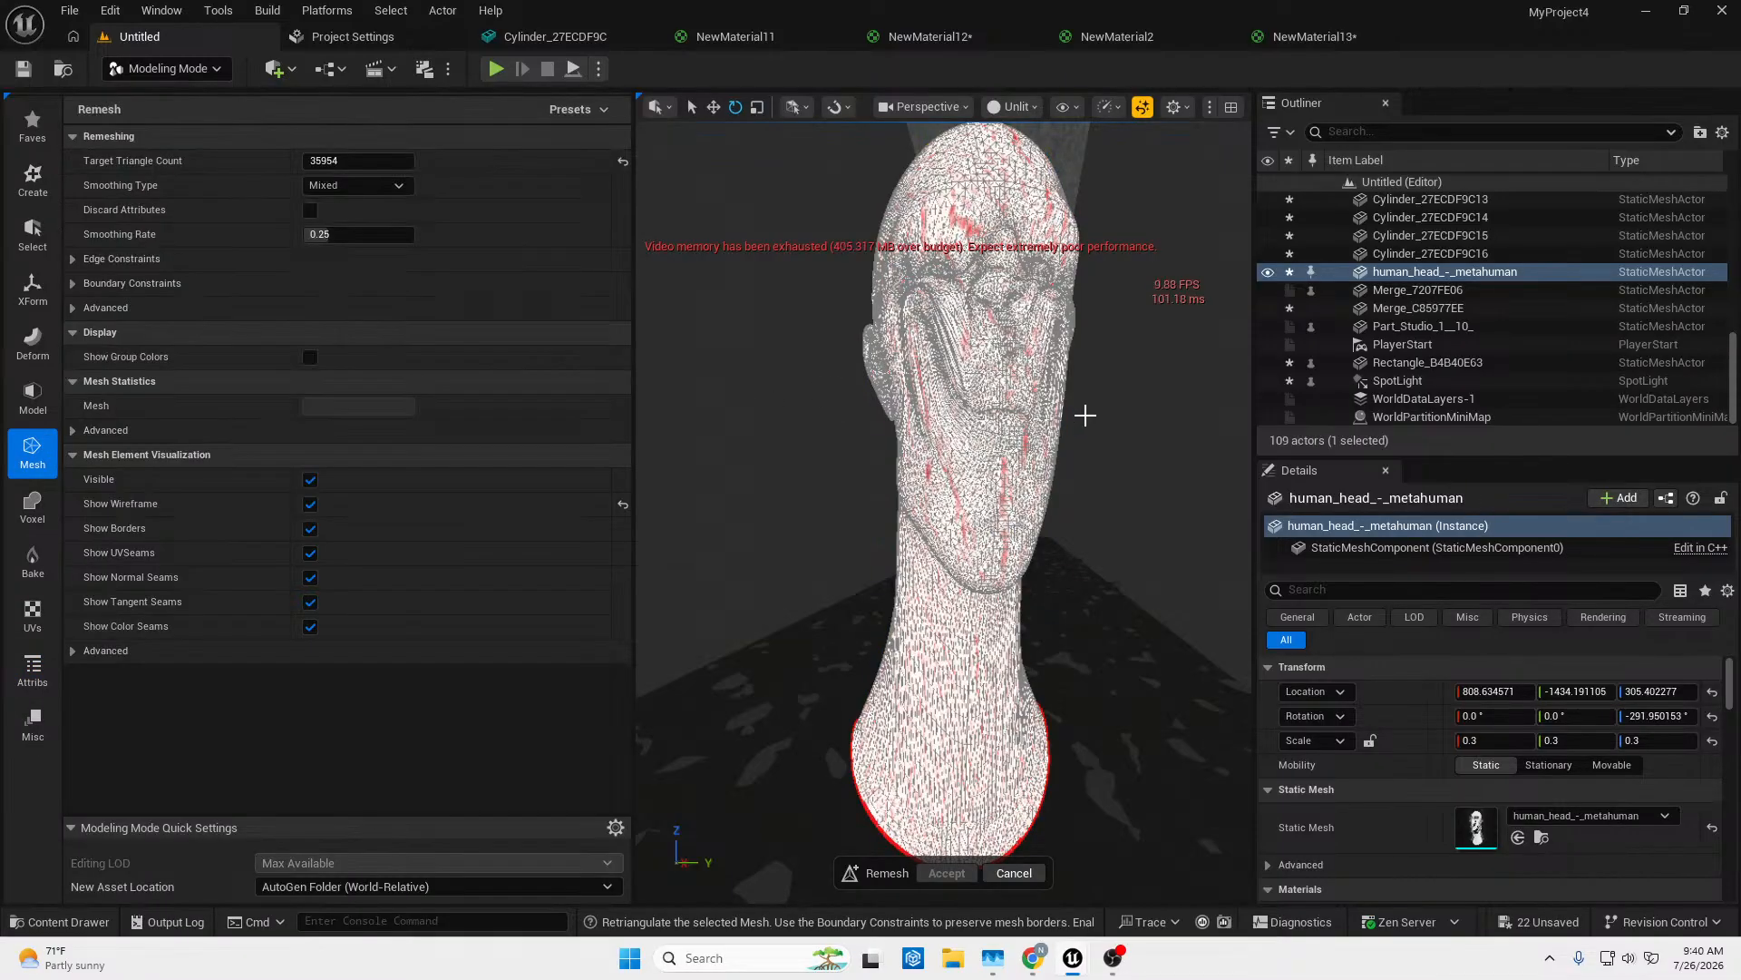
right_click_drag(870, 408, 871, 453)
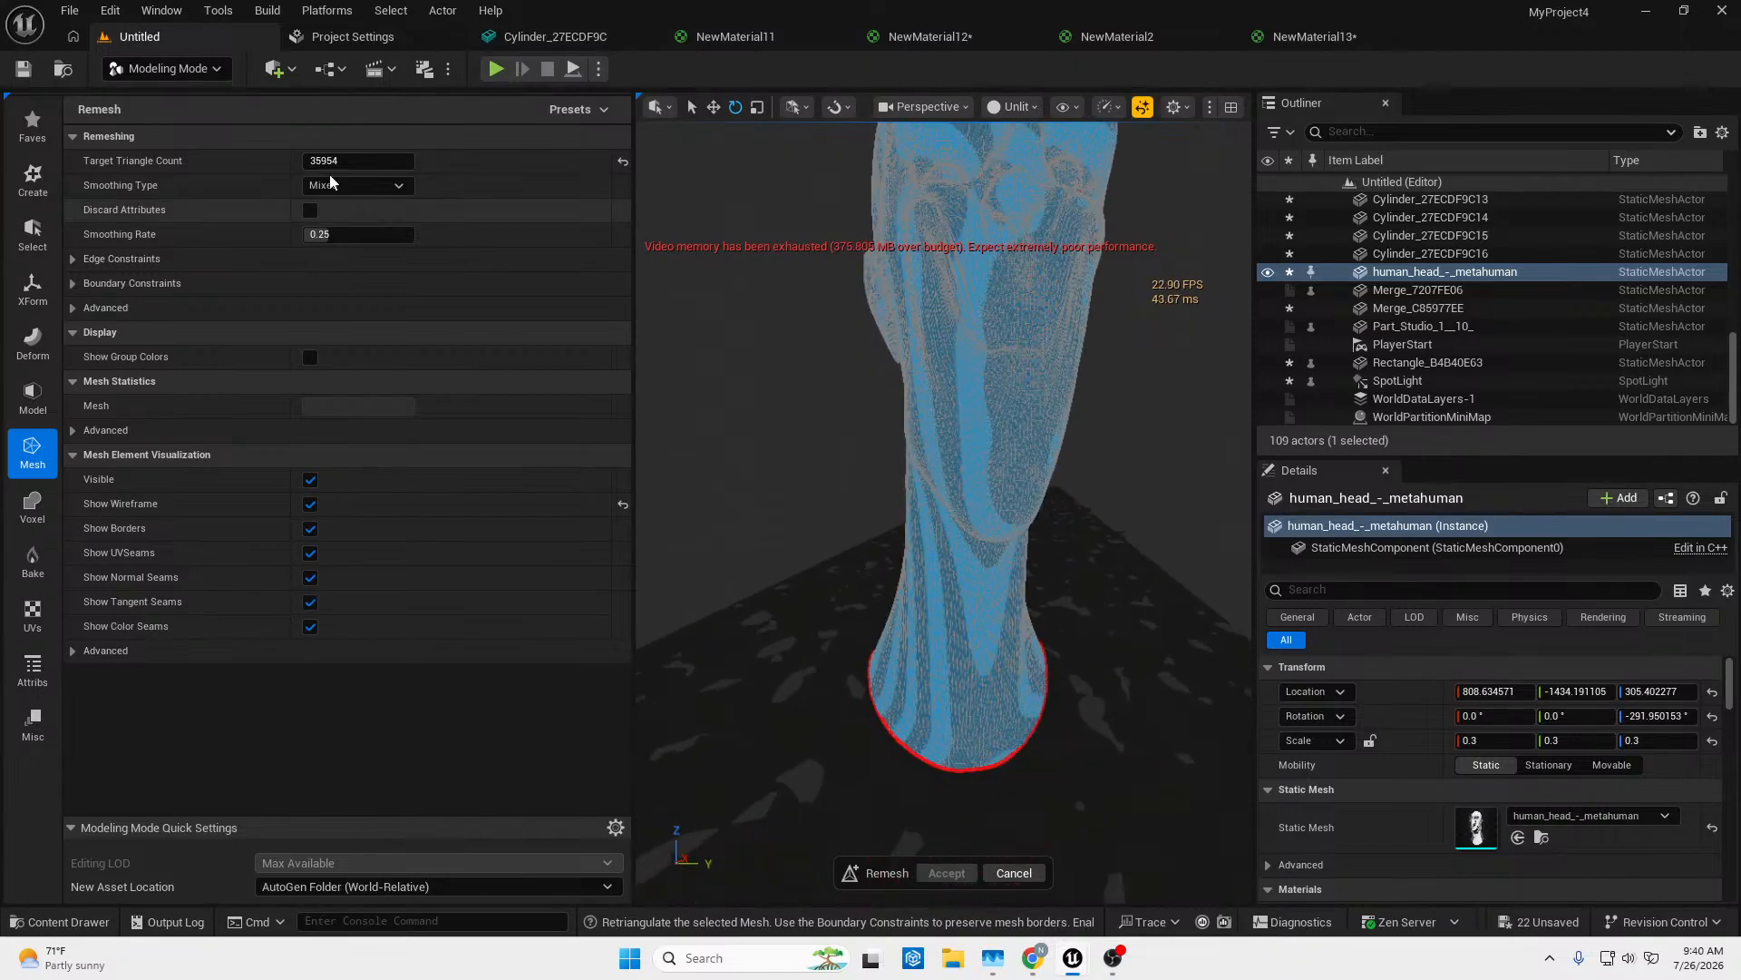
left_click(399, 161)
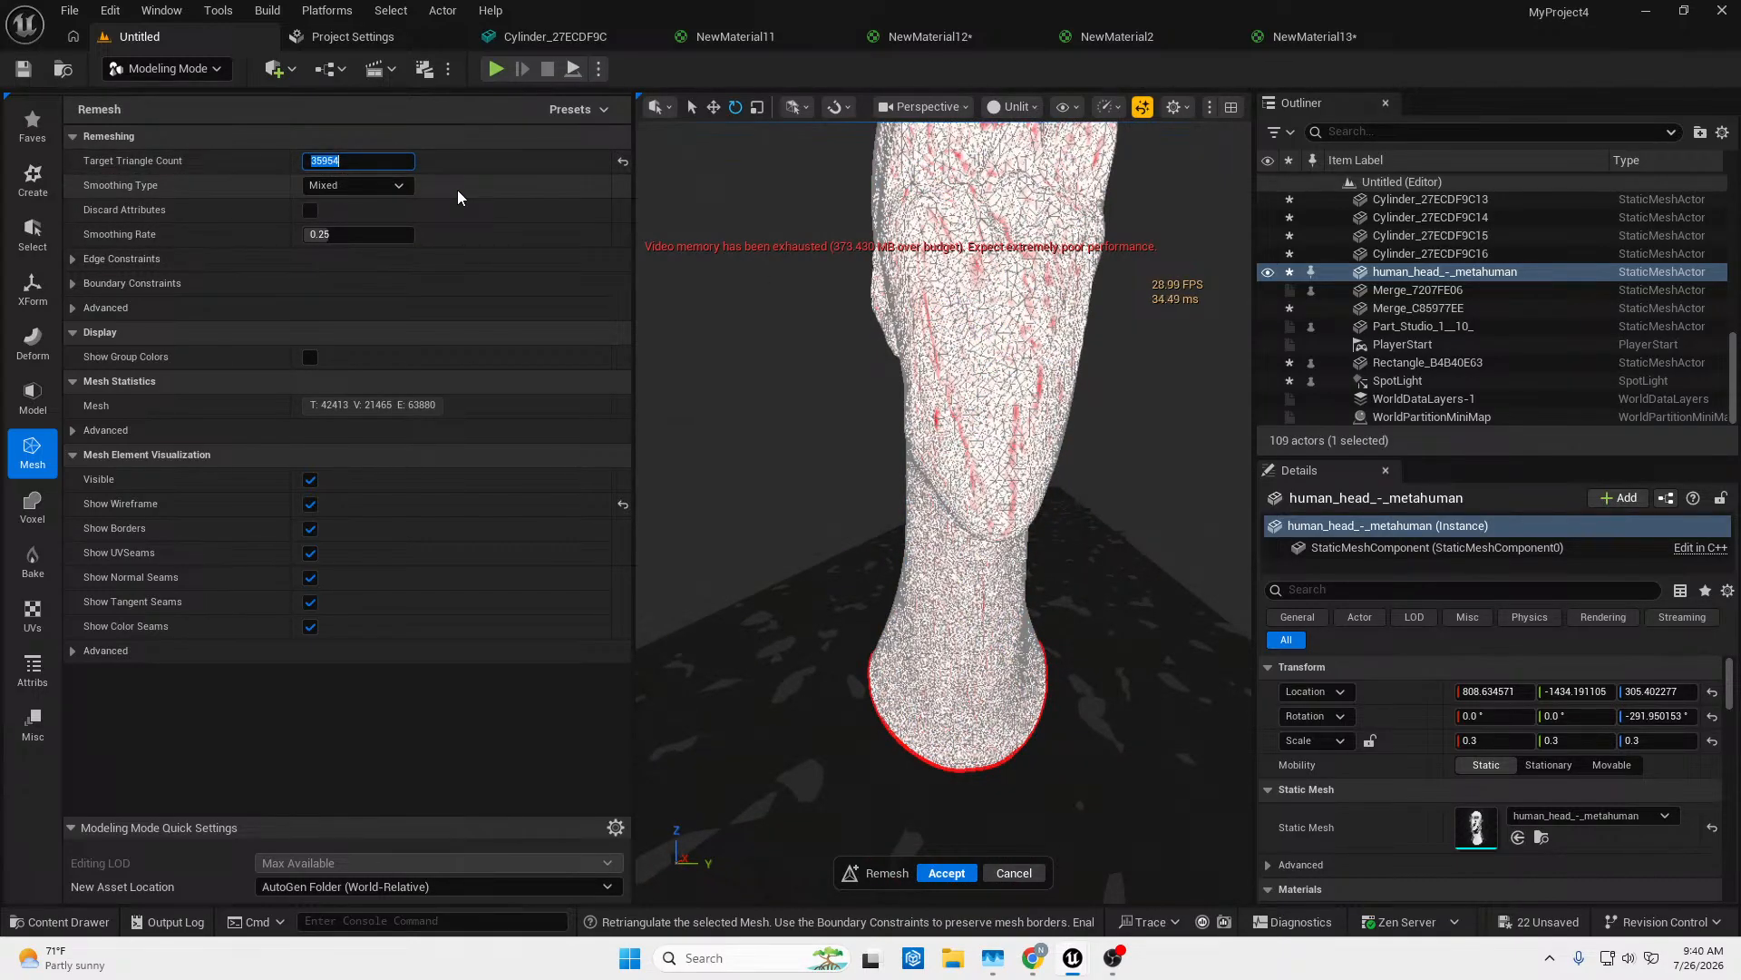
type("300000")
key("BackSpace")
key("Return")
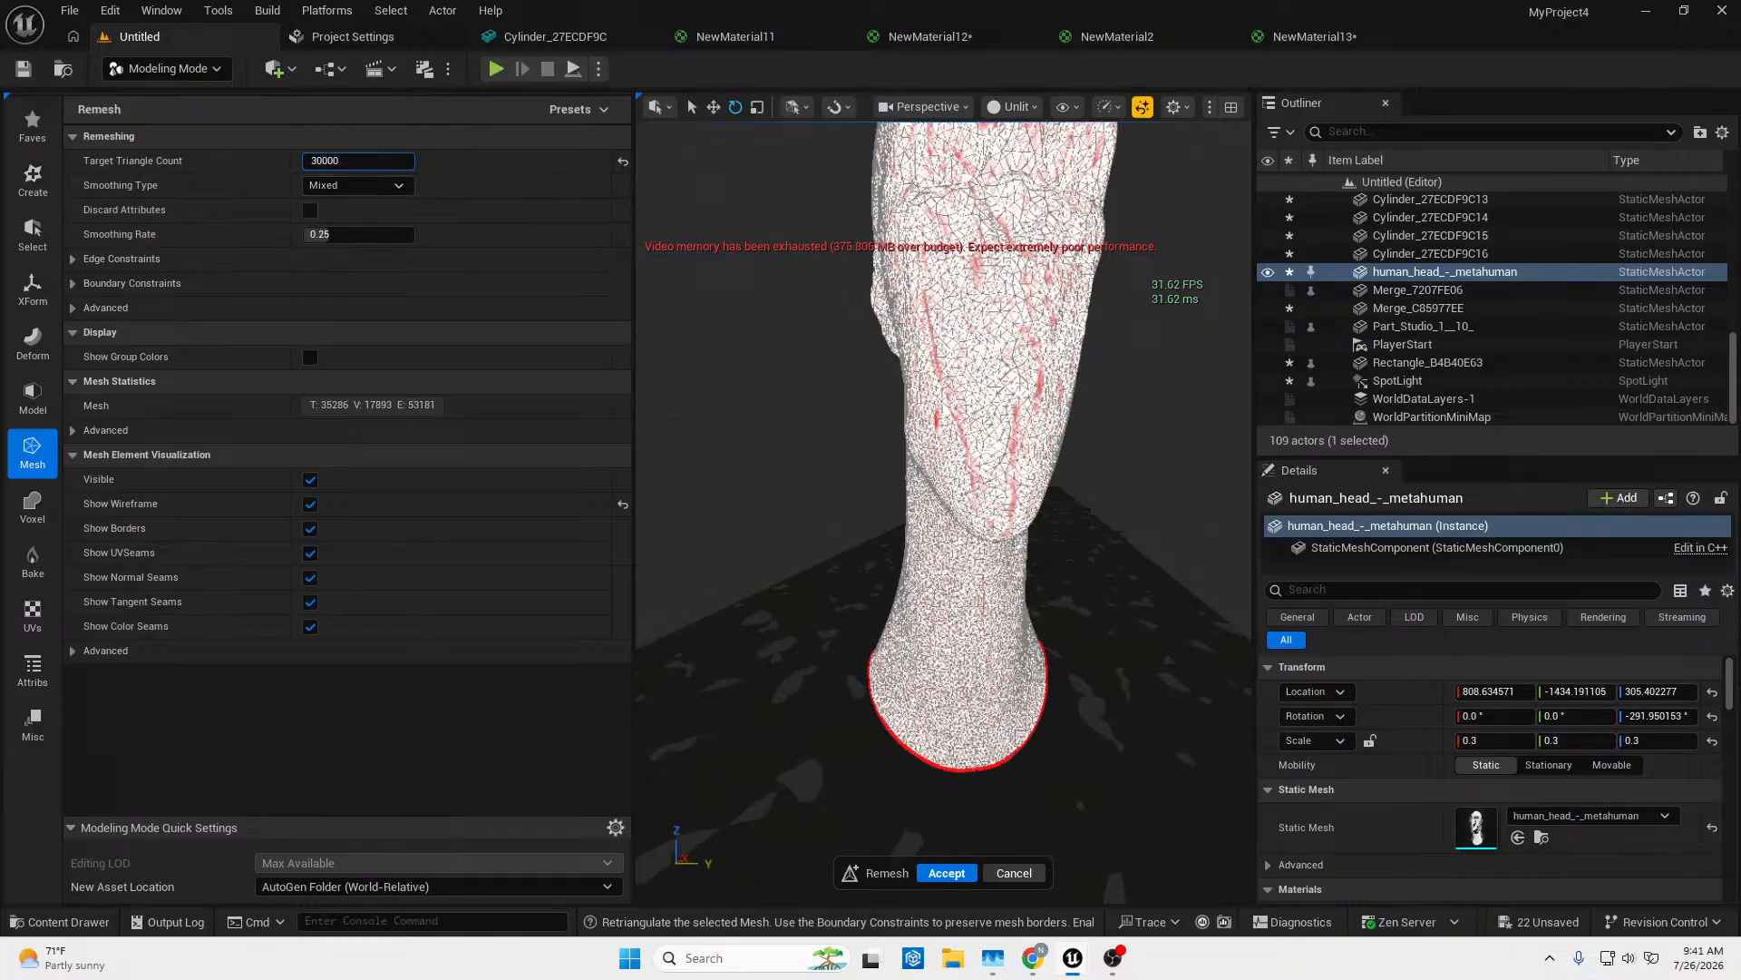
right_click_drag(958, 334, 960, 390)
key("w")
key("s")
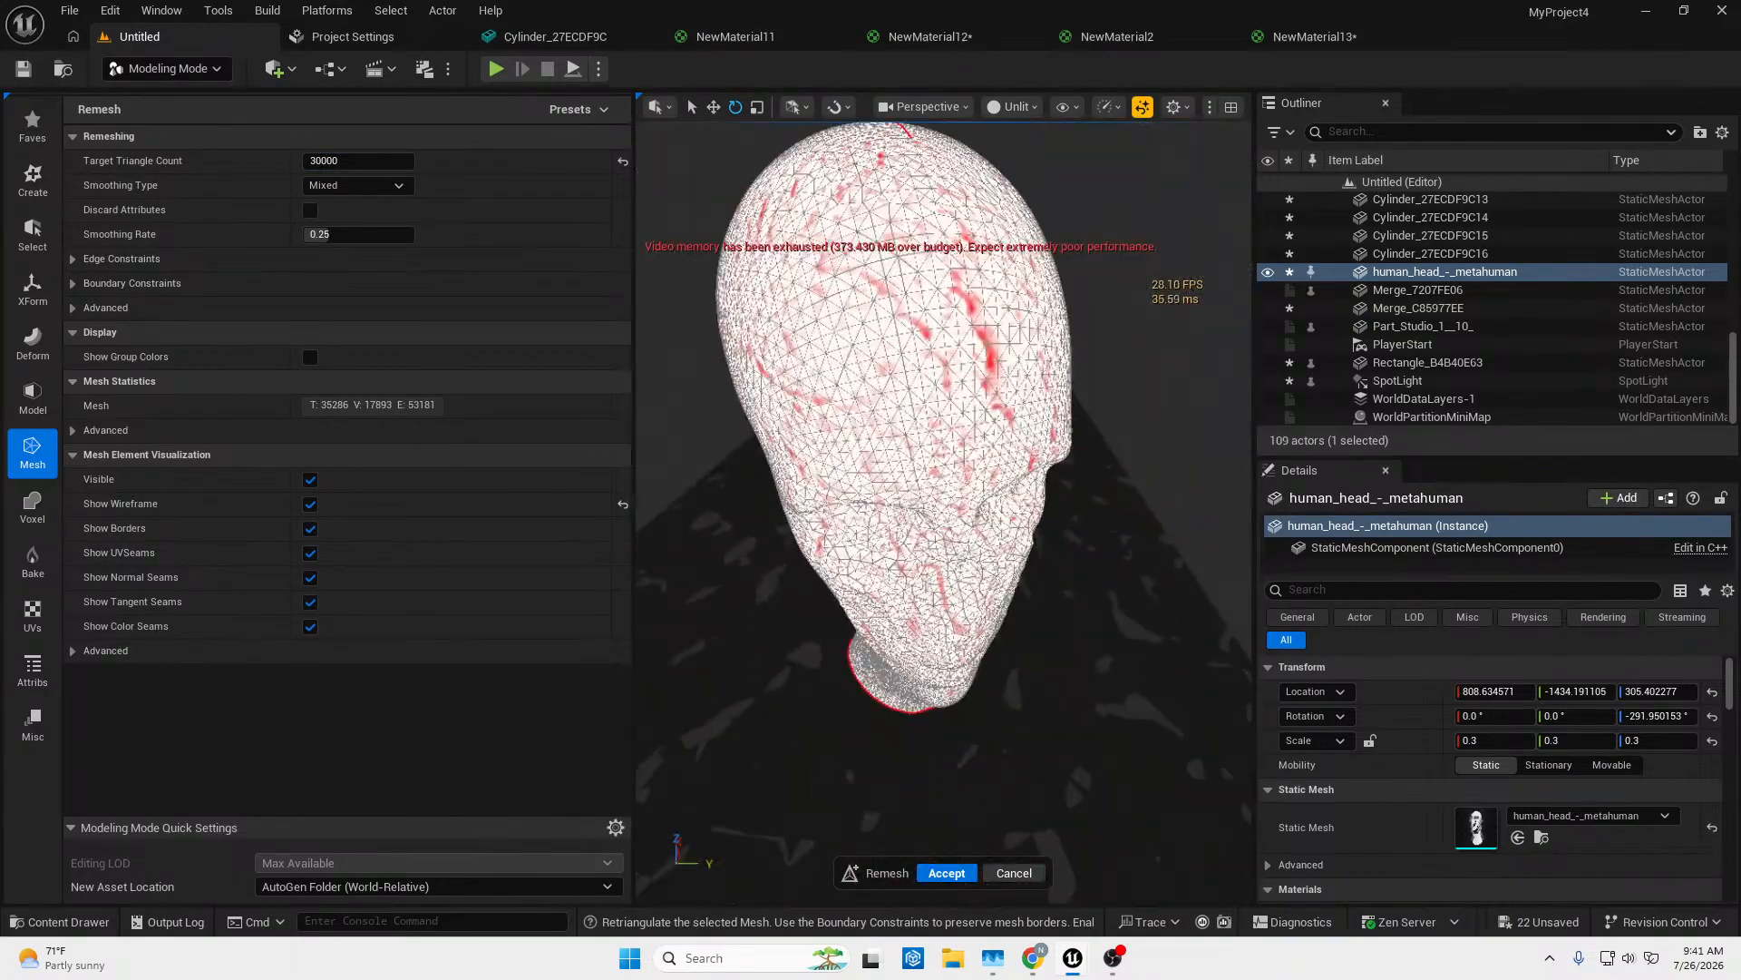
Raise the head's remesh target triangle count to 70000 and inspect the mesh density.
left_click(382, 161)
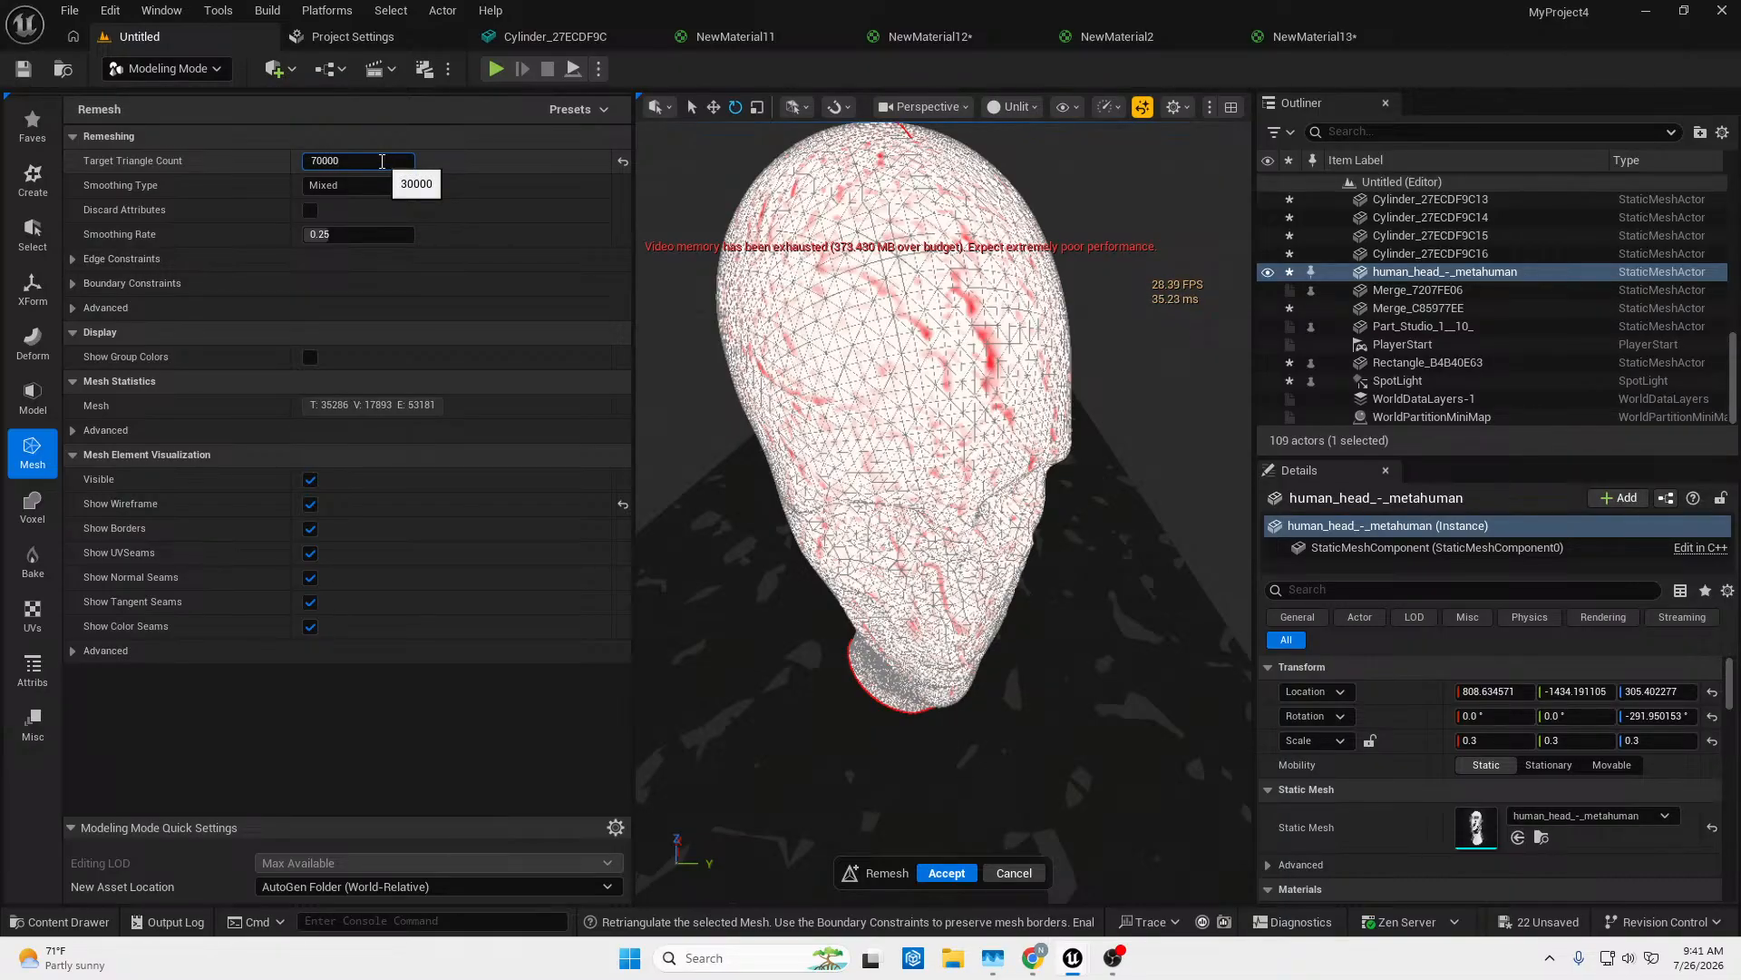
type("70000")
key("Return")
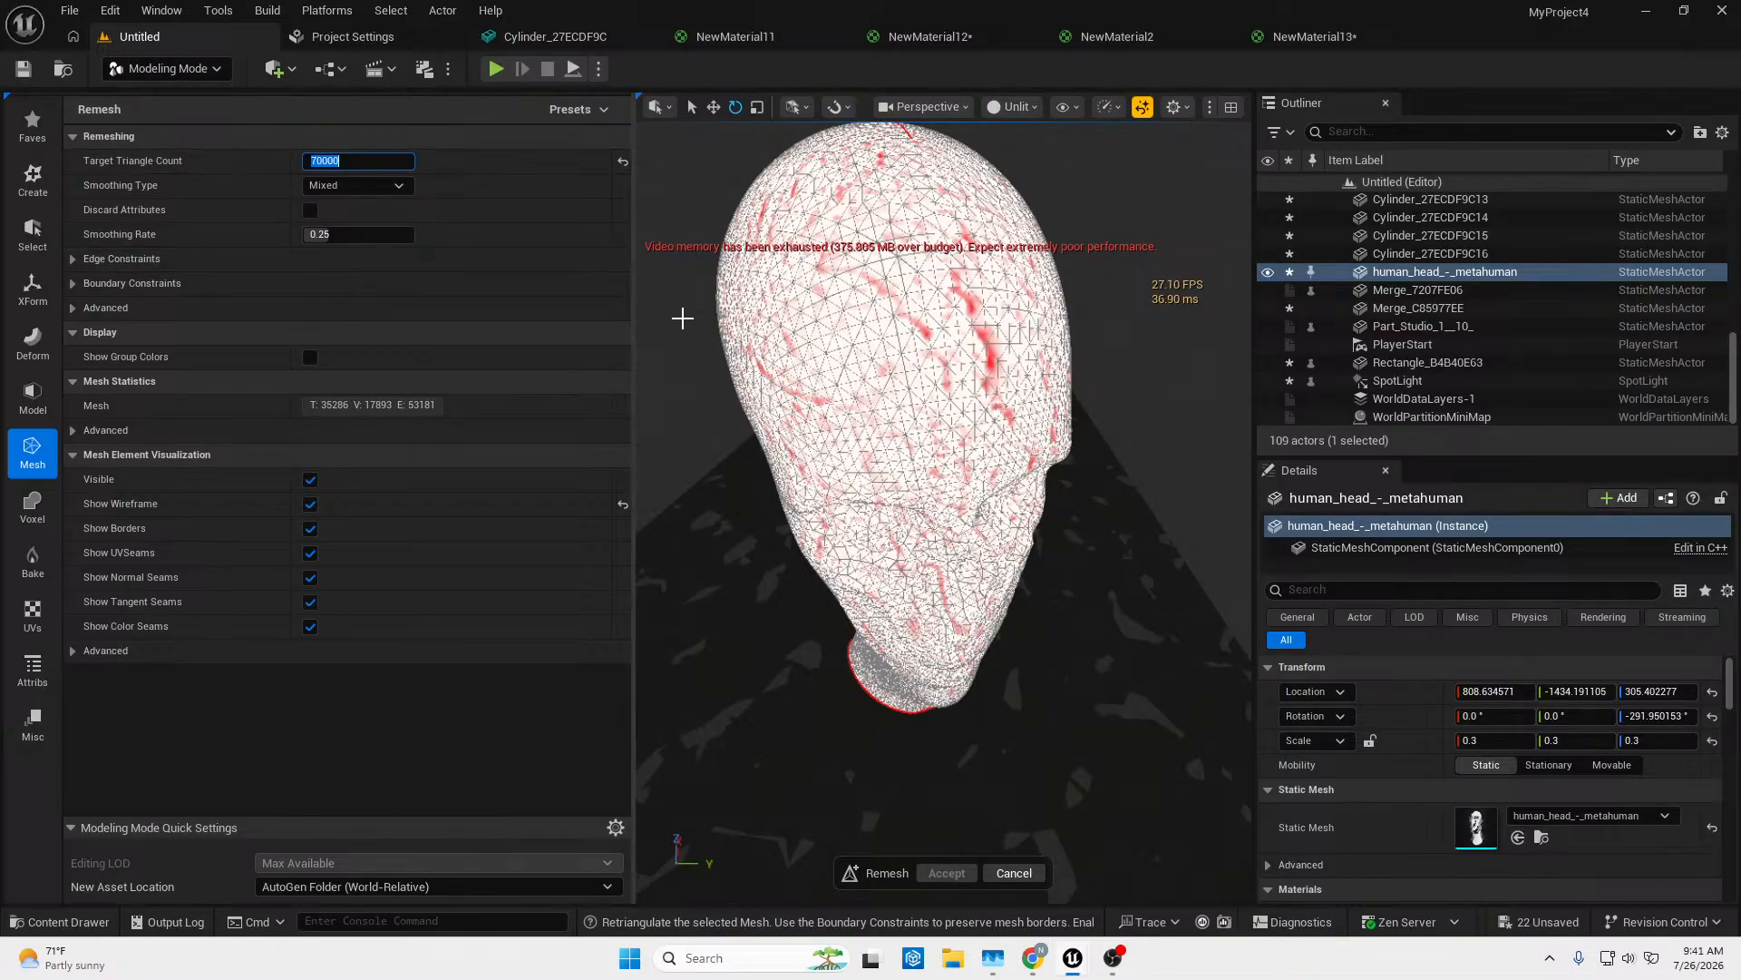
right_click_drag(926, 326, 949, 292)
key("w")
key("s")
key("s")
key("w")
key("s")
key("w")
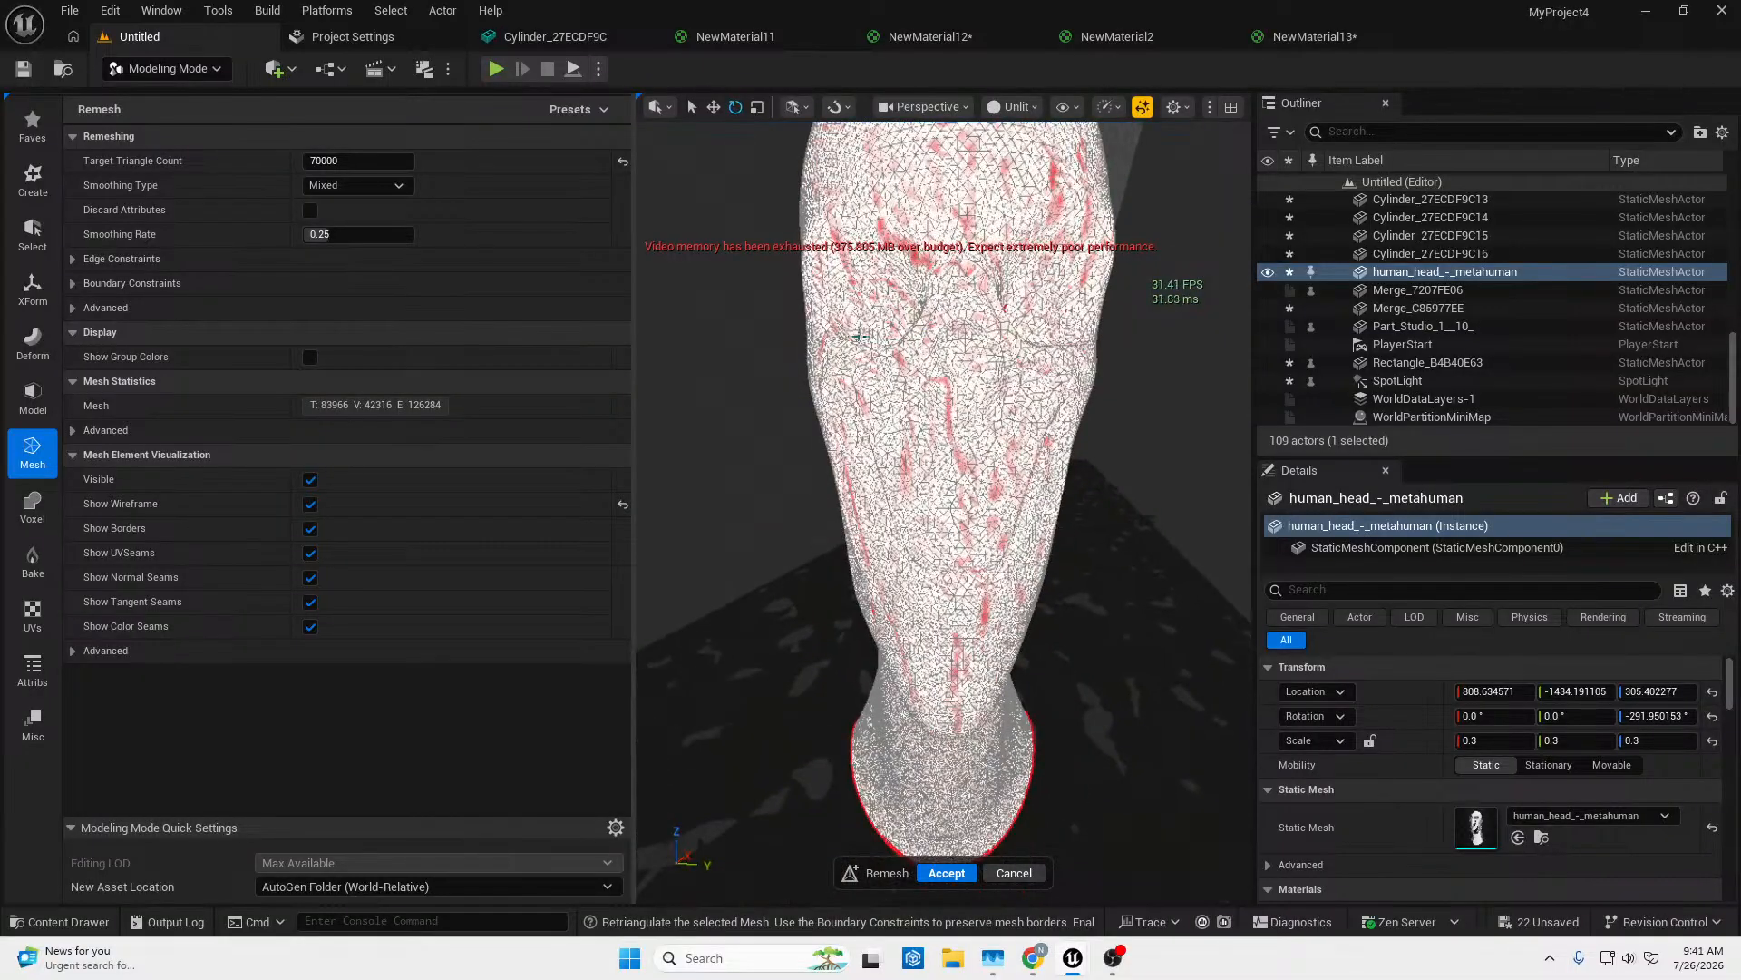
Set the head's remesh target triangle count to 100000 and inspect the denser mesh.
left_click(403, 162)
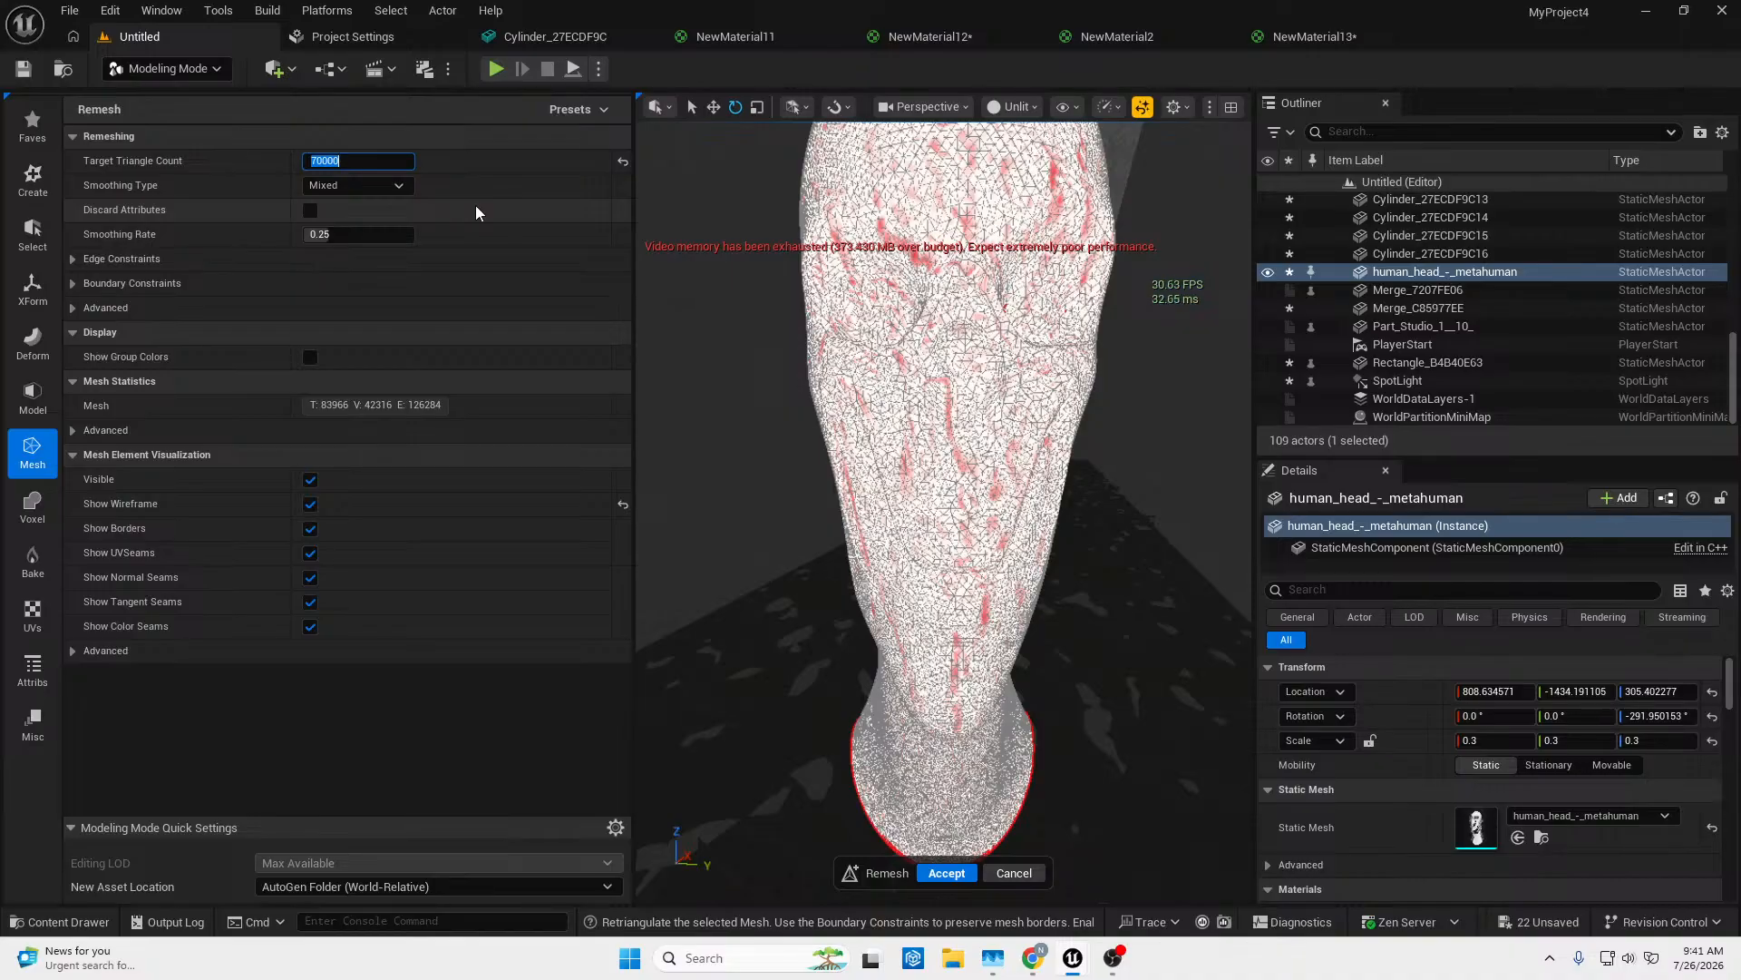
type("1000")
key("BackSpace")
type("000")
key("Return")
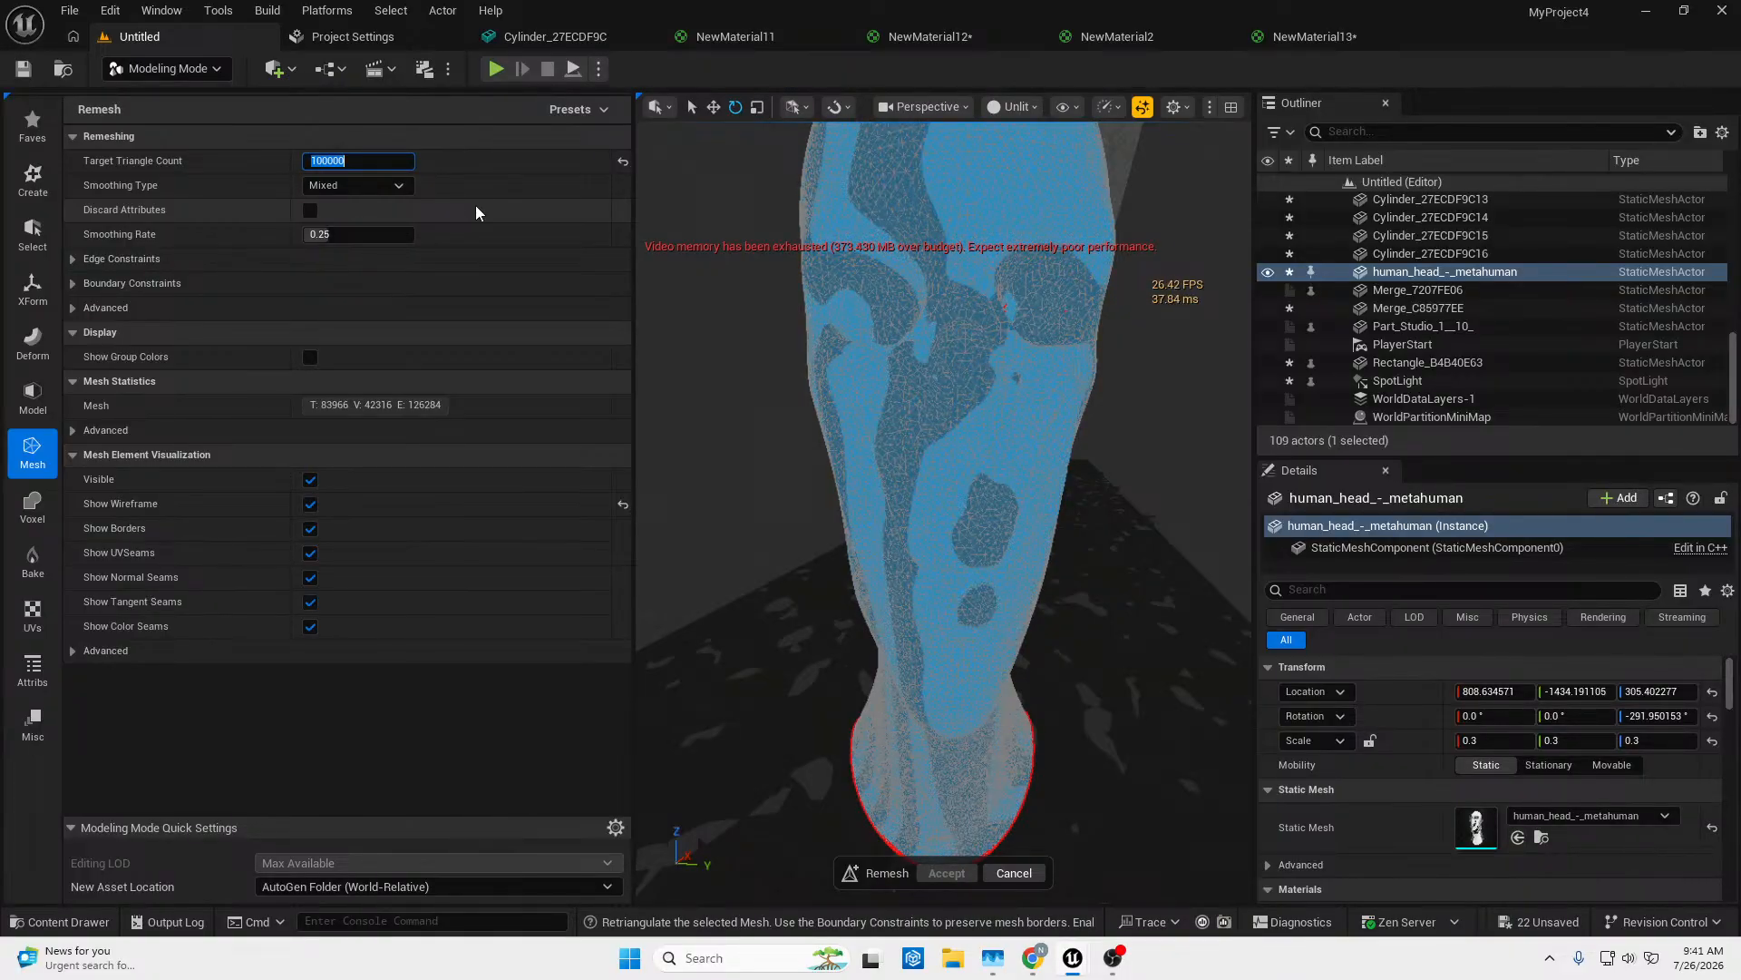
right_click_drag(759, 308, 781, 270)
key("w")
key("s")
key("w")
key("s")
key("w")
key("s")
Set the remesh target triangle count to 130000 and accept the remeshed head.
left_click(345, 161)
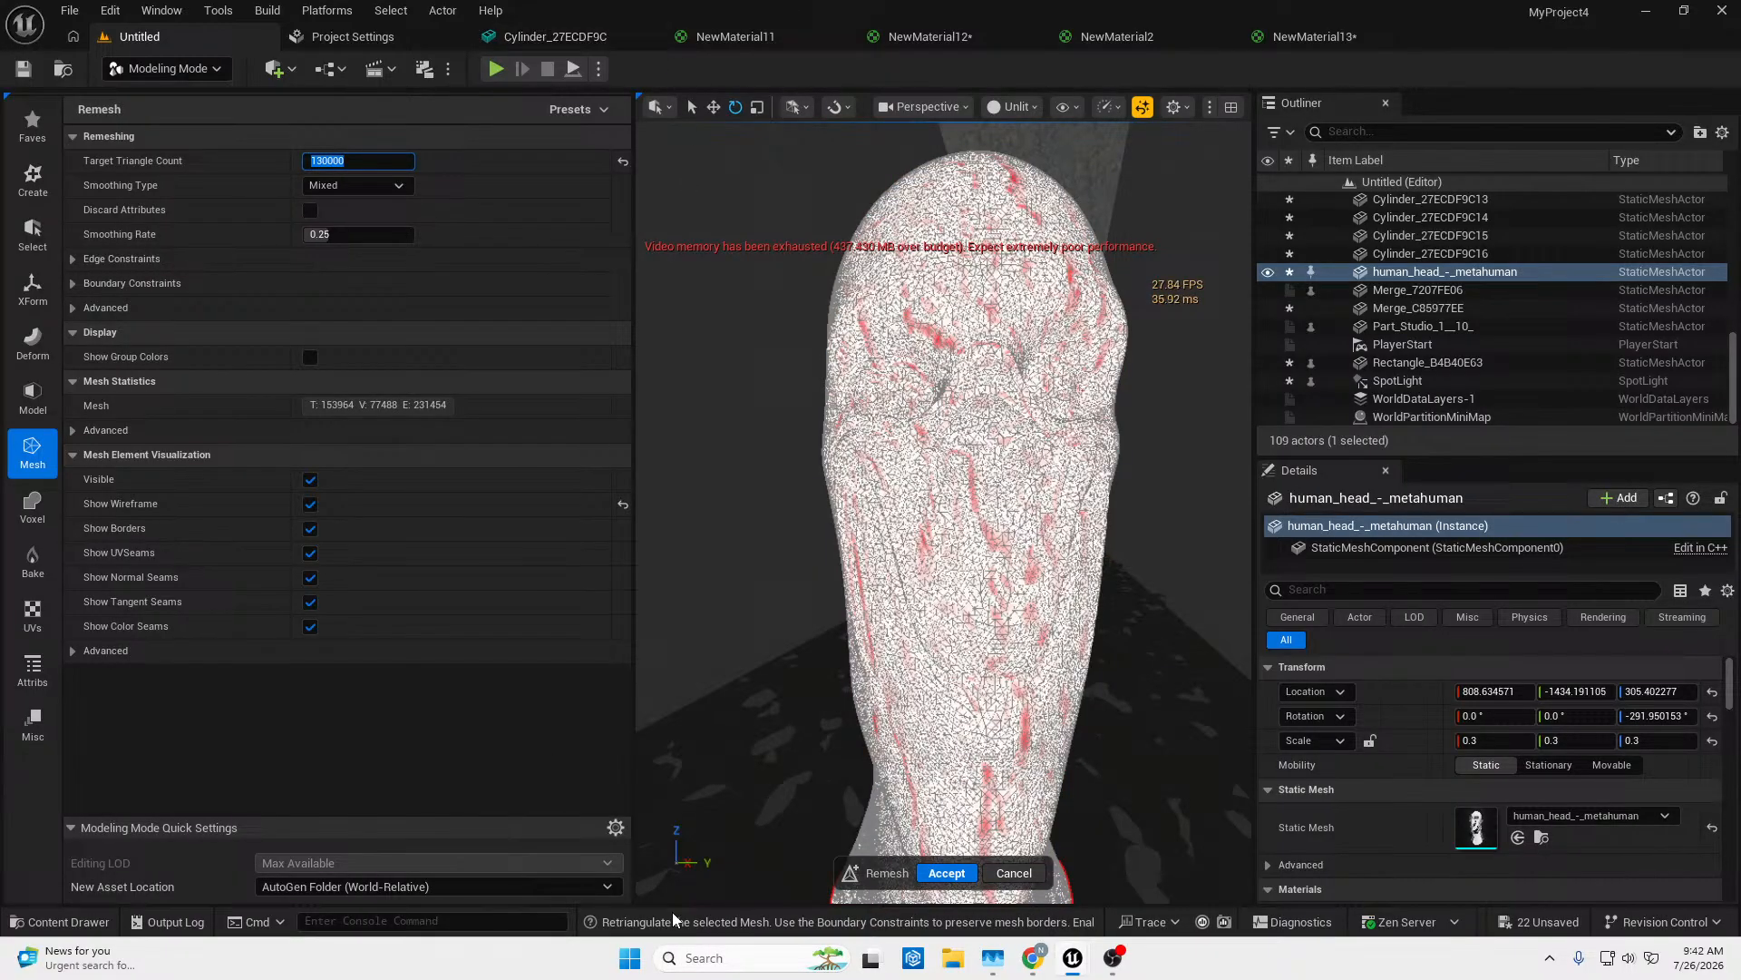
left_click(946, 874)
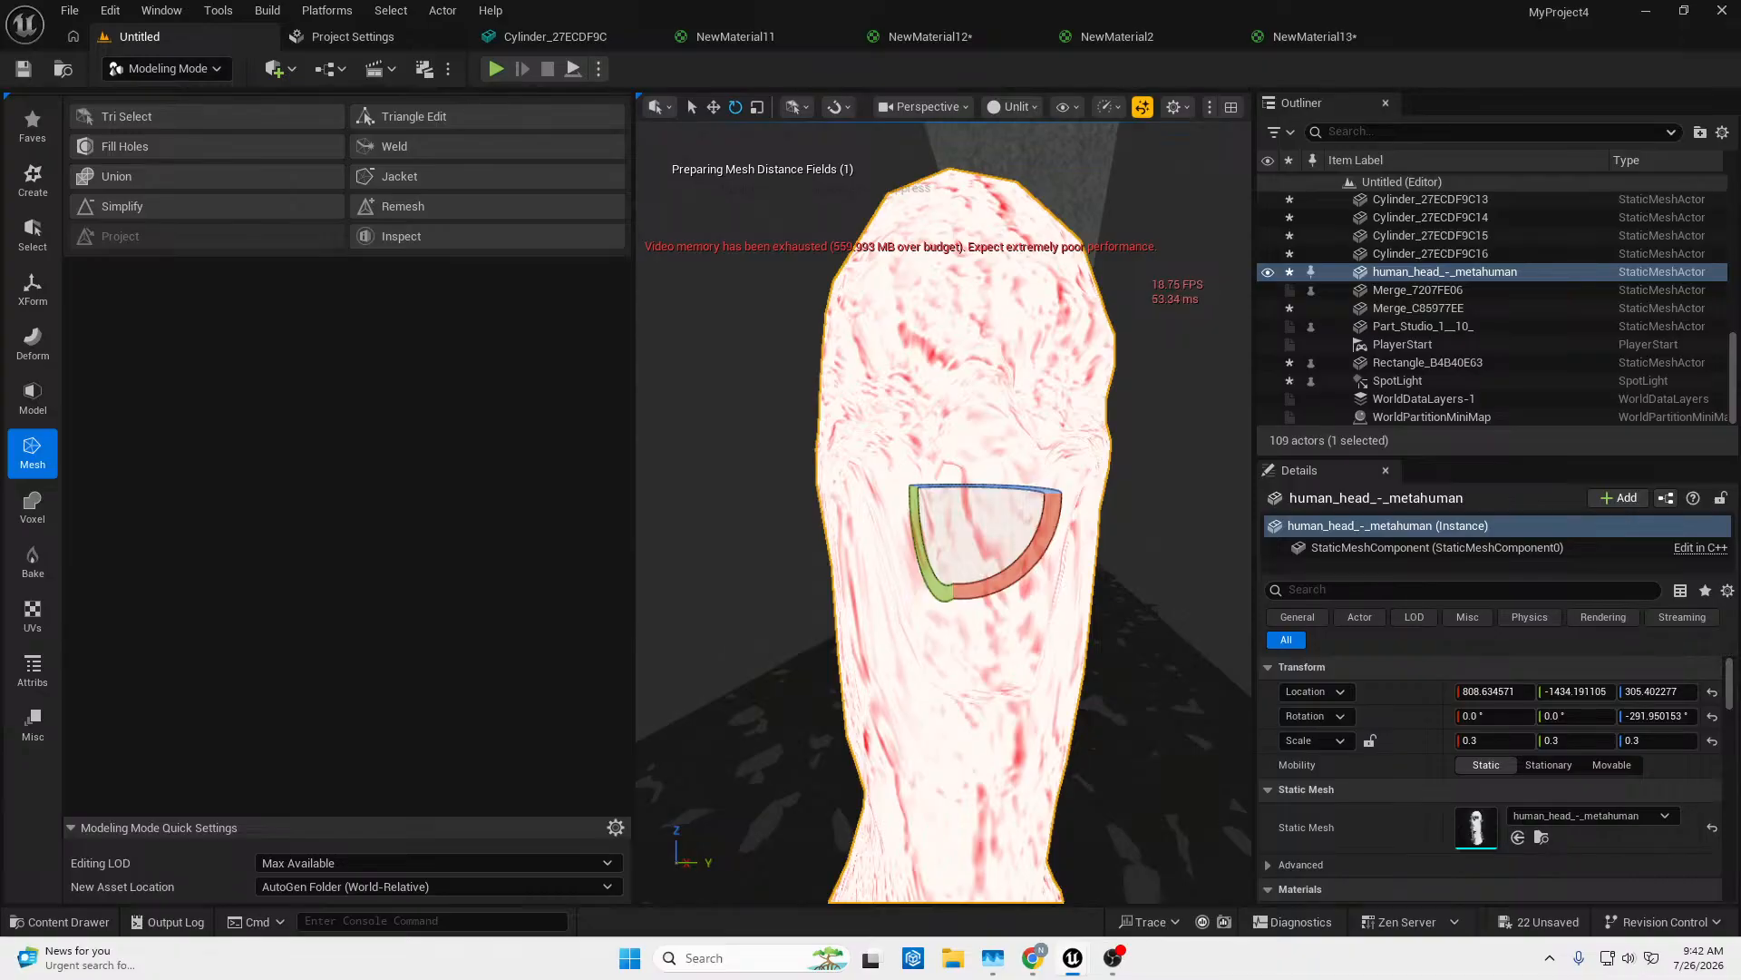
right_click_drag(943, 526, 861, 634)
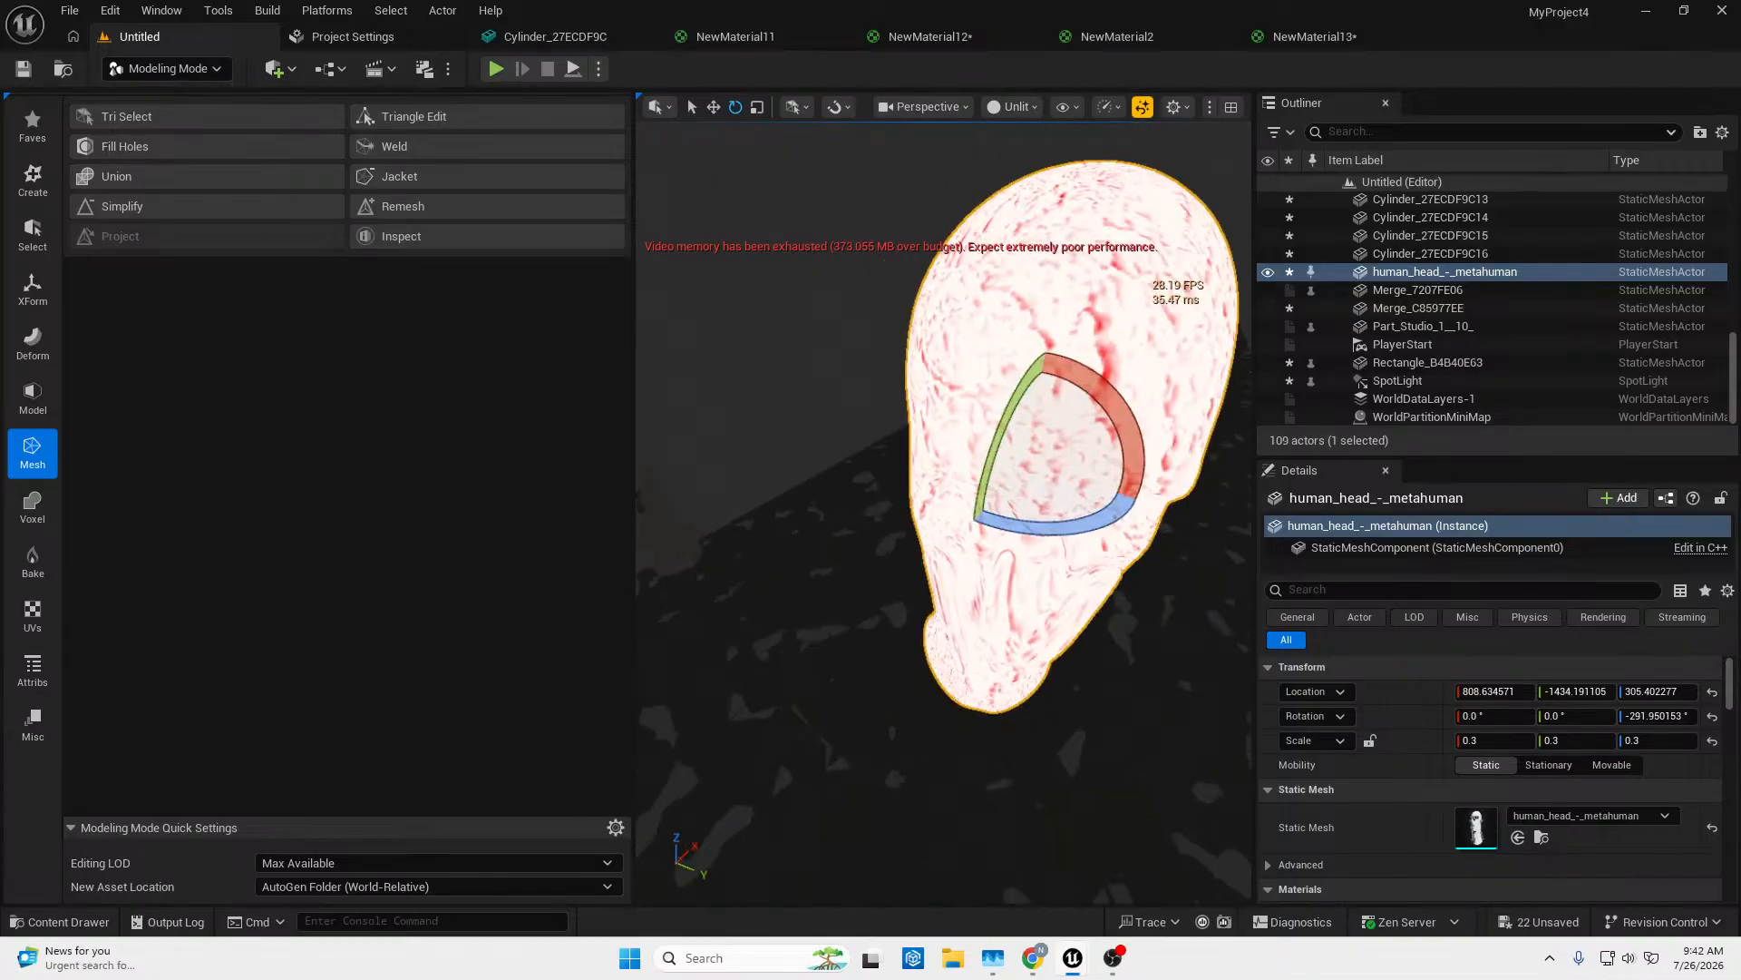
mouse_move(874, 243)
right_mouse_down()
mouse_move(817, 281)
mouse_move(866, 227)
mouse_move(873, 243)
right_mouse_up()
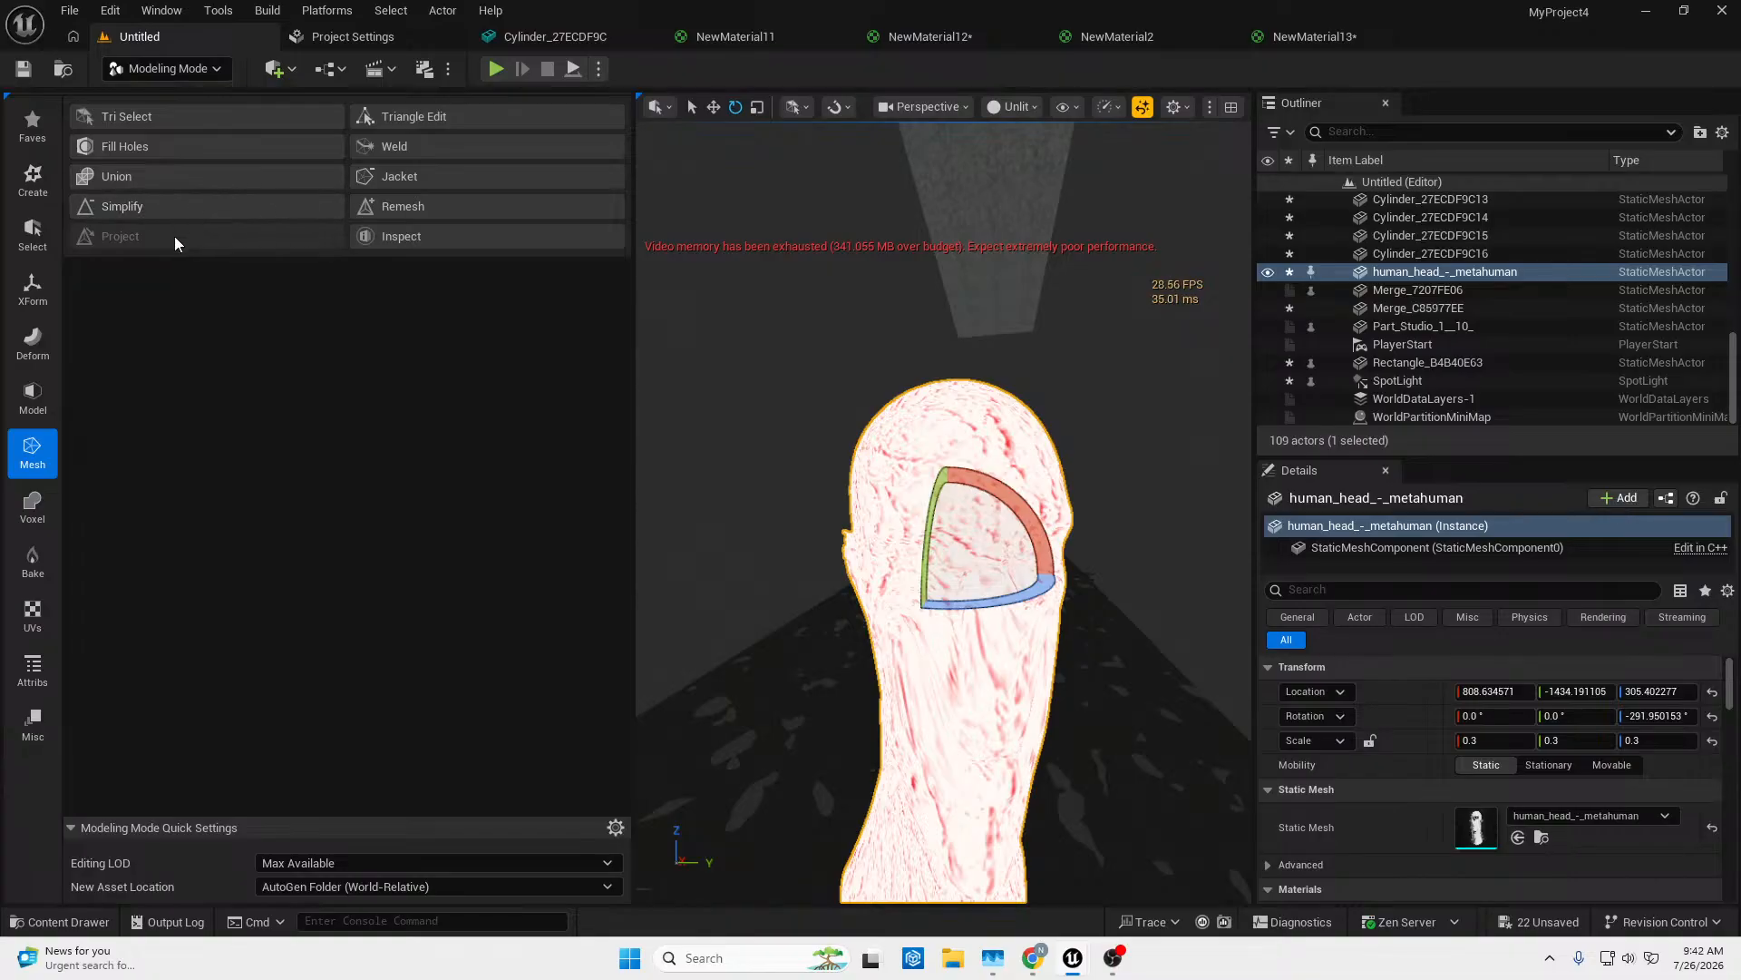
Start Displace on the remeshed head with 3 subdivisions, keeping Texture2D Map as the displacement type.
left_click(33, 345)
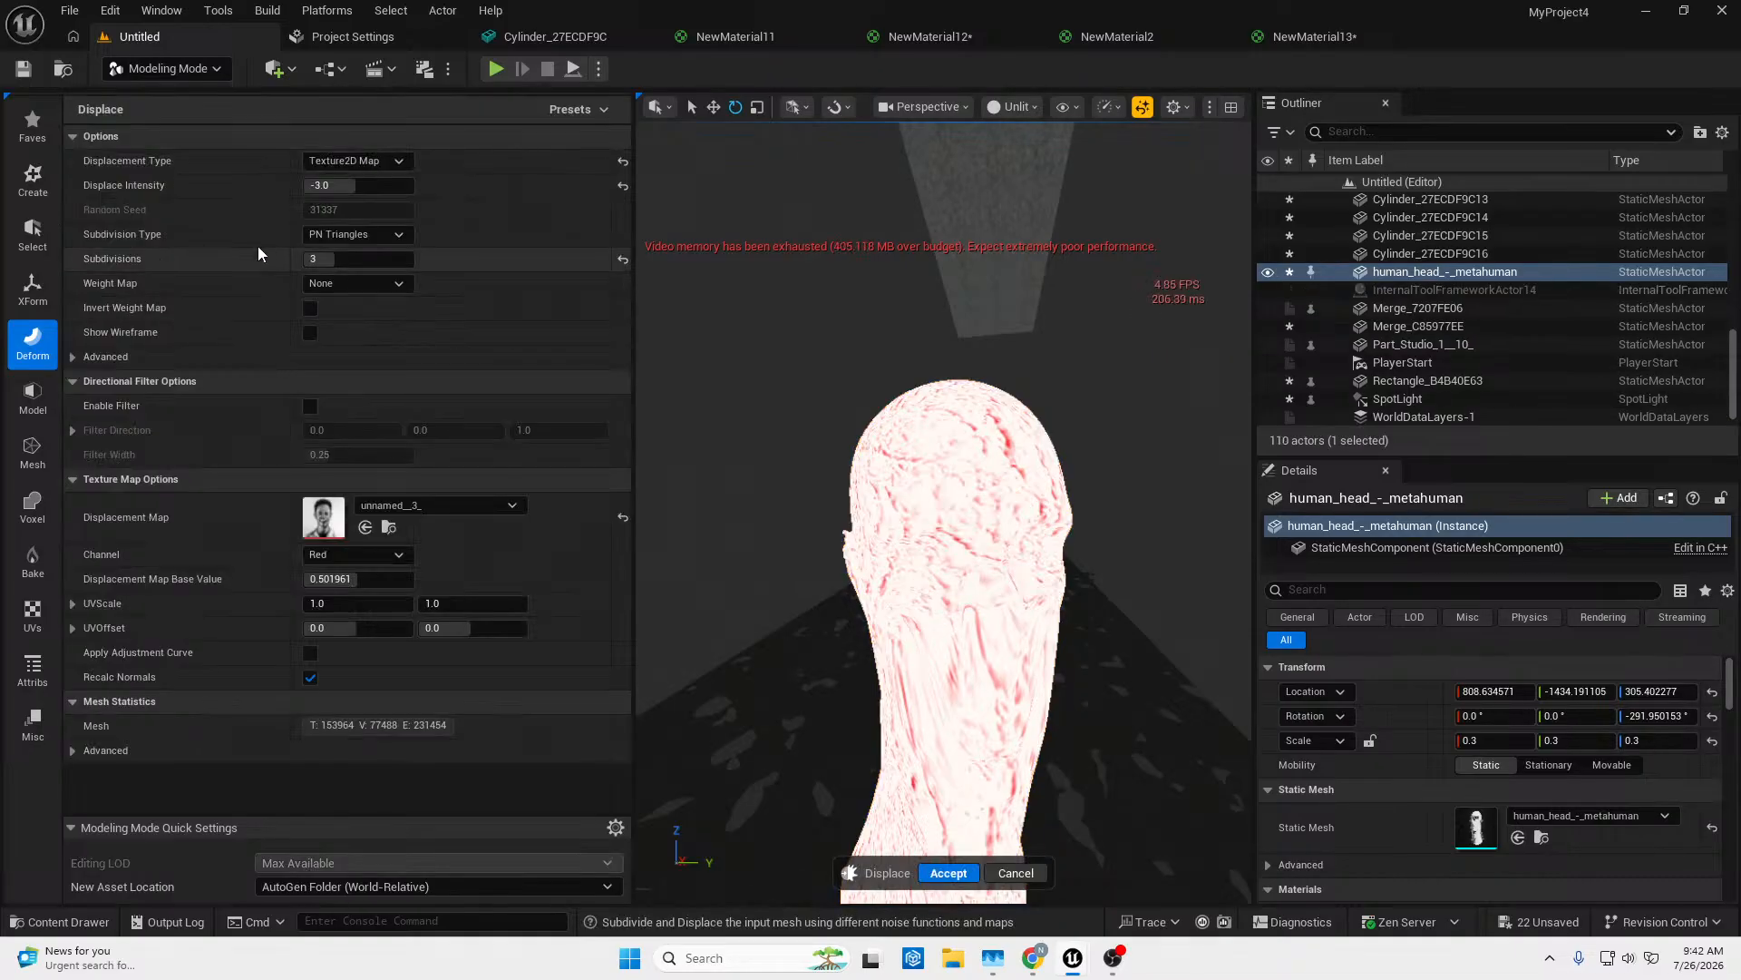
left_click(343, 162)
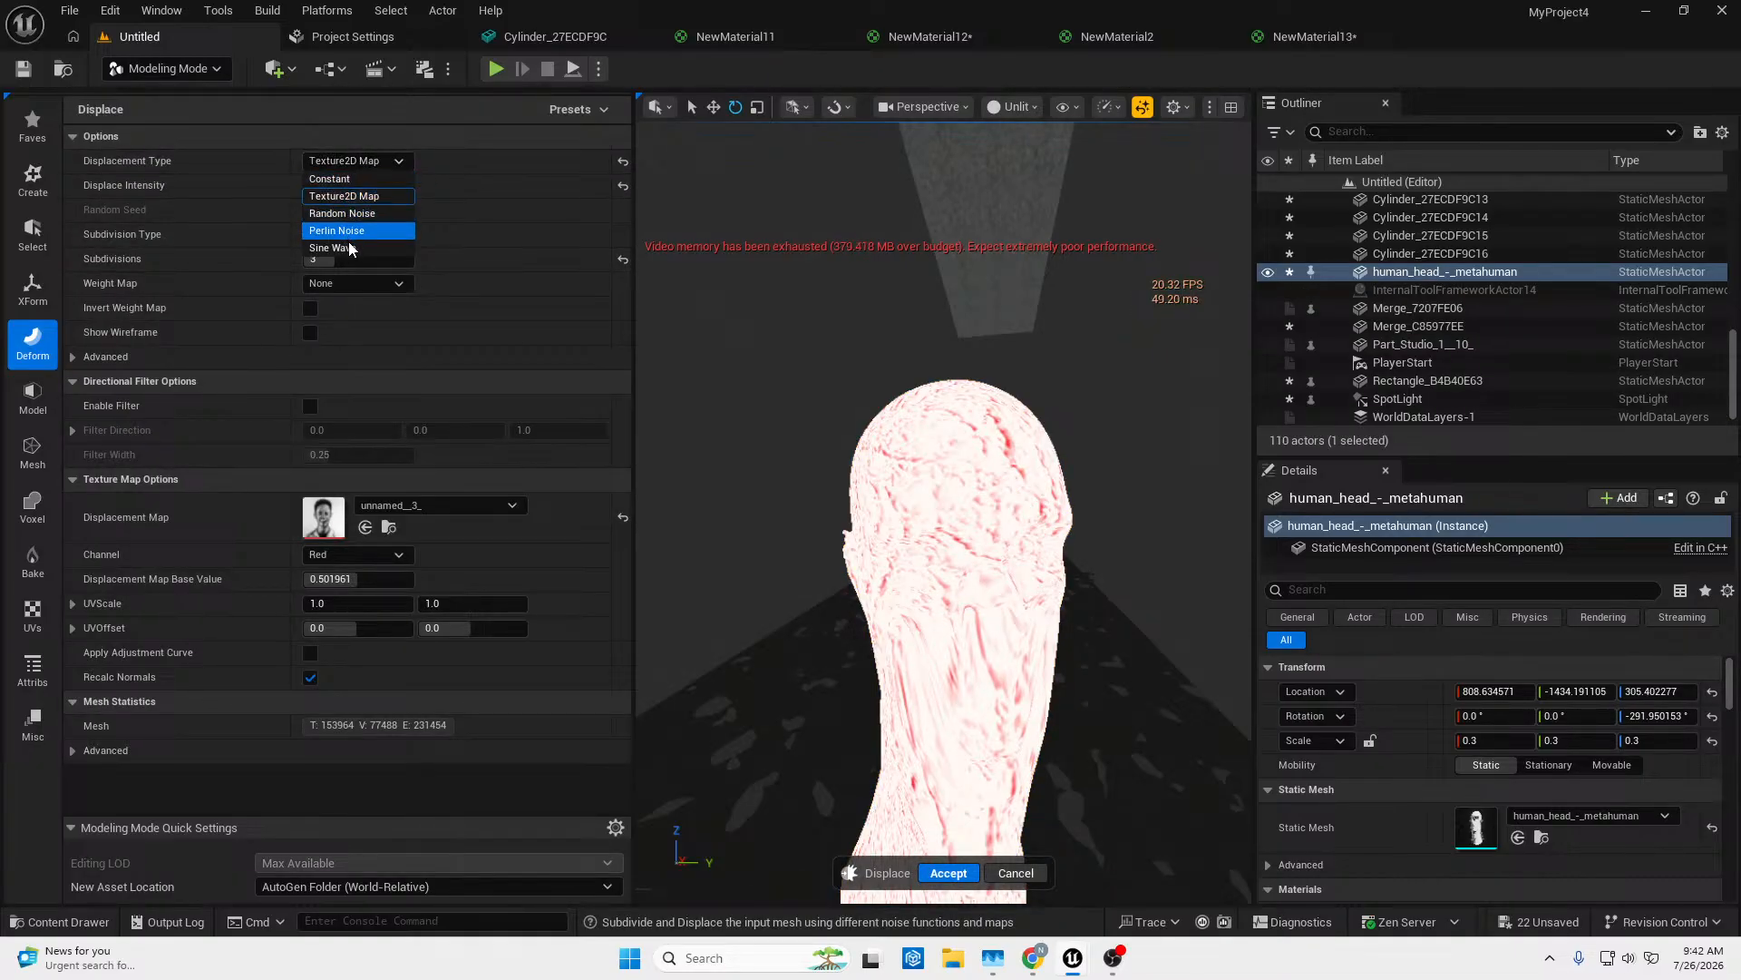
left_click(426, 129)
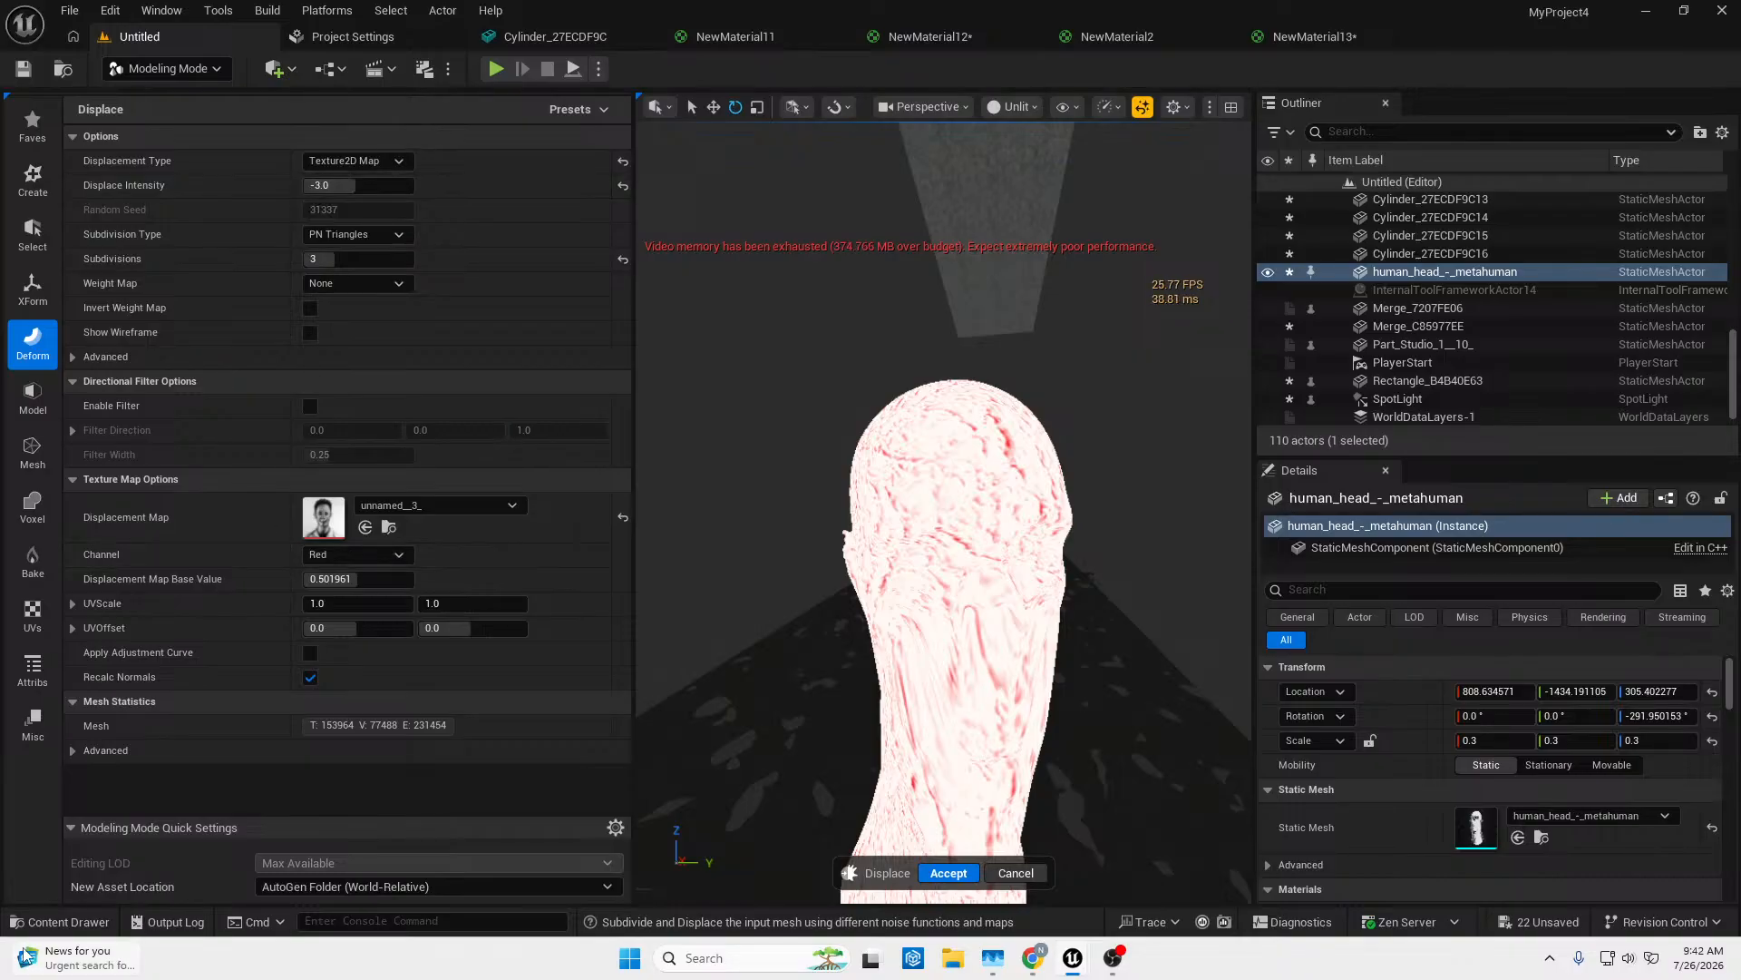
Locate the bluish normal texture sampled in NewMaterial11 within the StarterContent Textures folder.
left_click(60, 921)
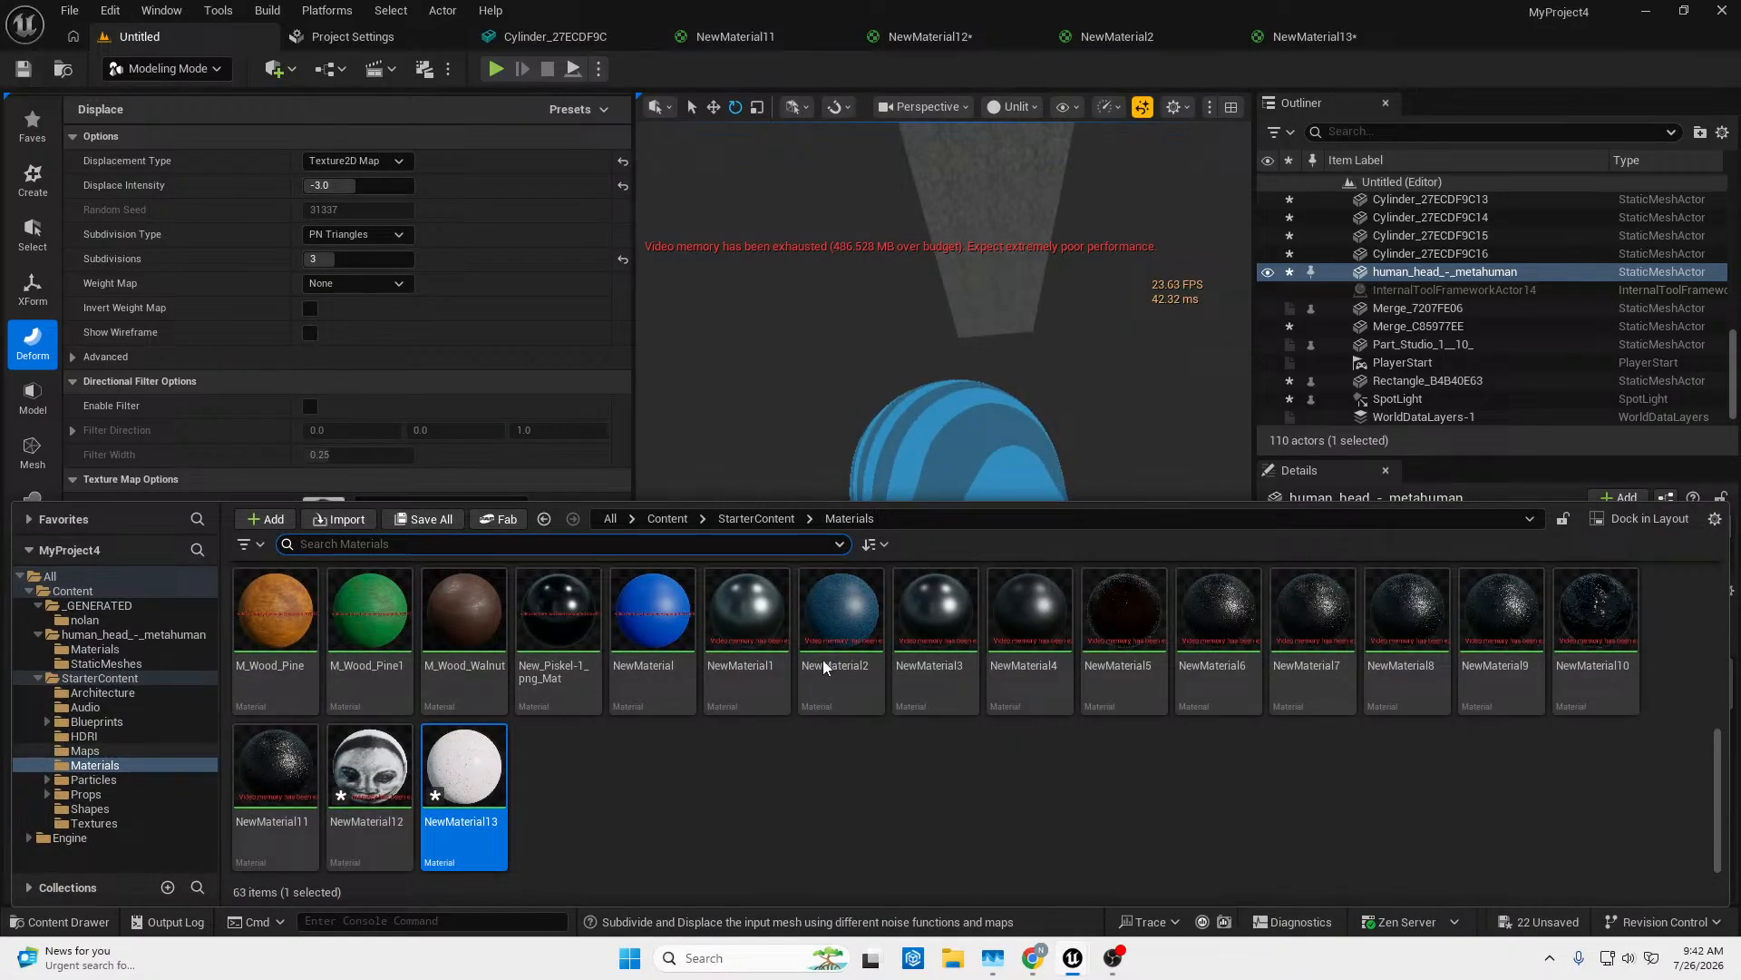
left_click(111, 828)
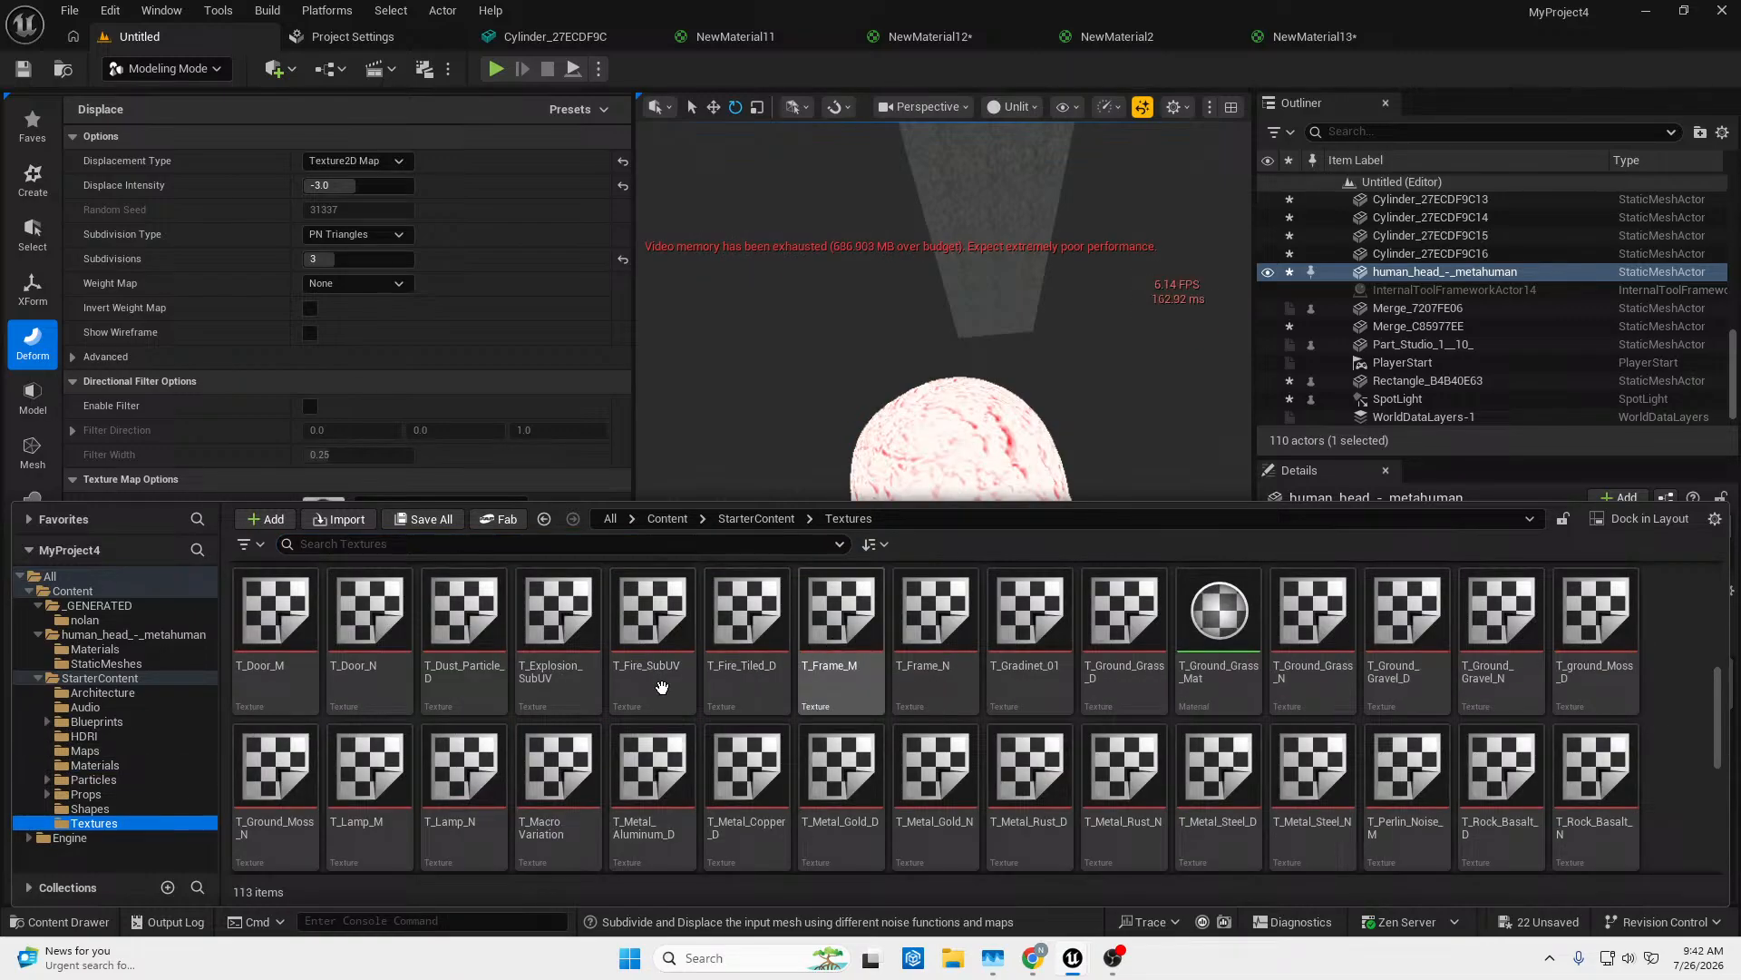
left_click(981, 36)
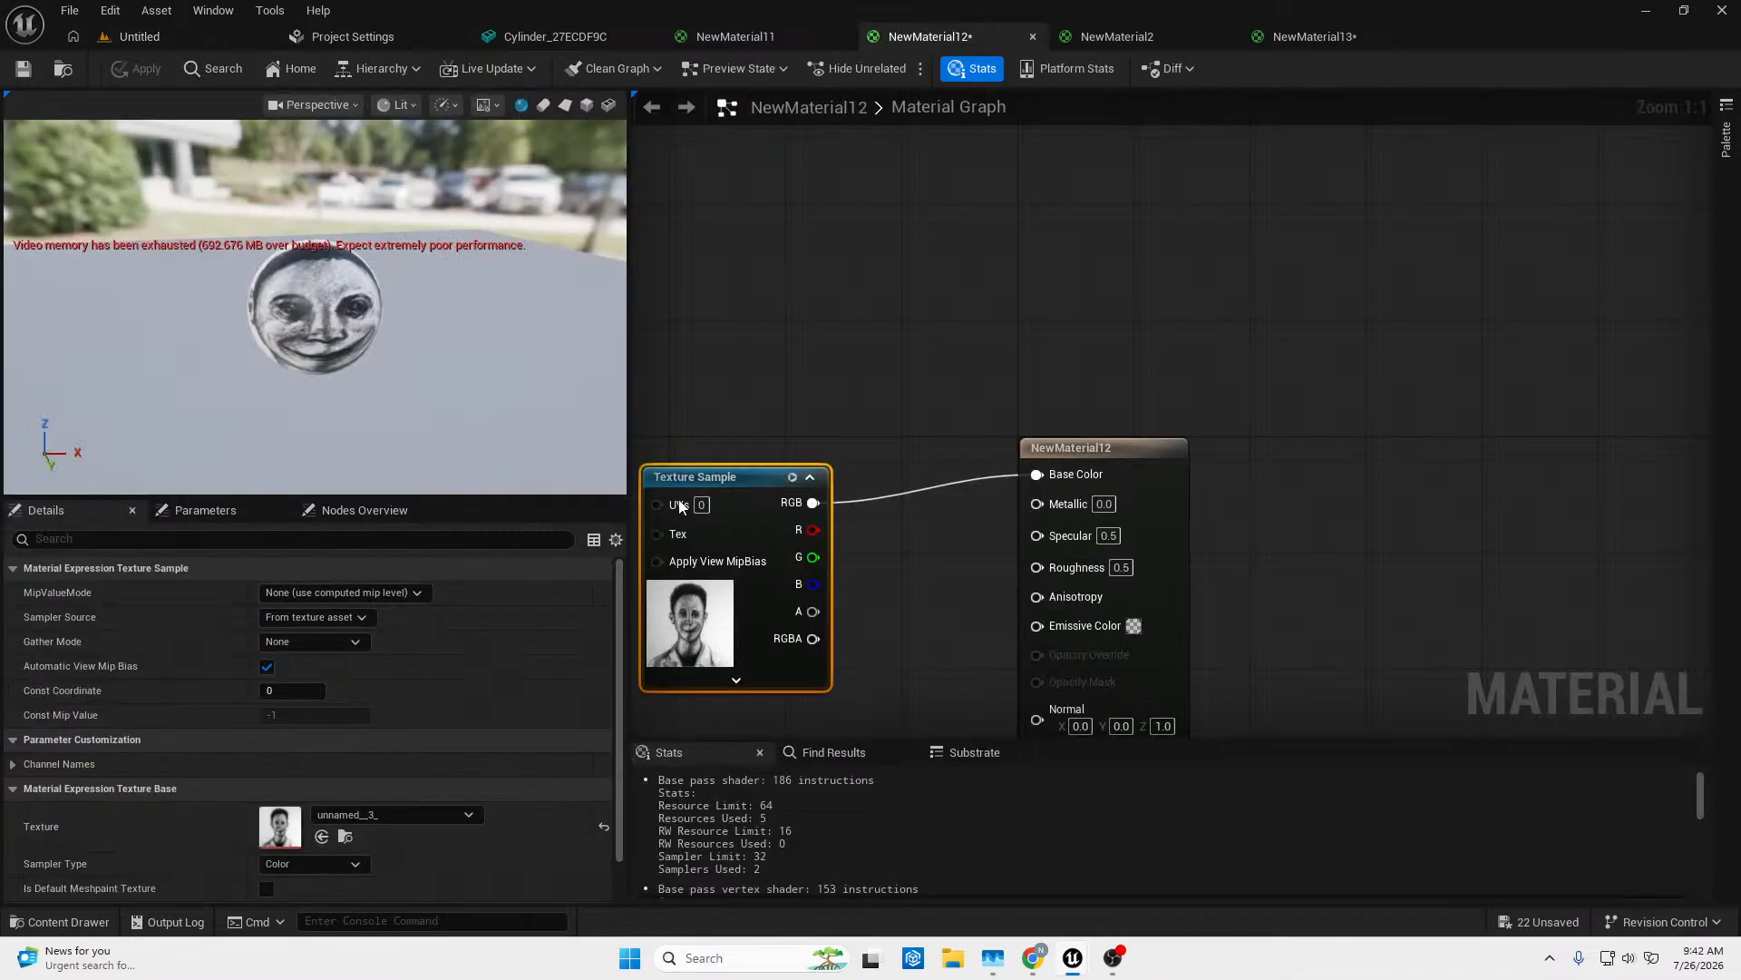
right_click_drag(768, 443, 1146, 520)
left_click(744, 41)
right_click_drag(765, 316, 846, 326)
left_click(1433, 516)
key("ctrl+space")
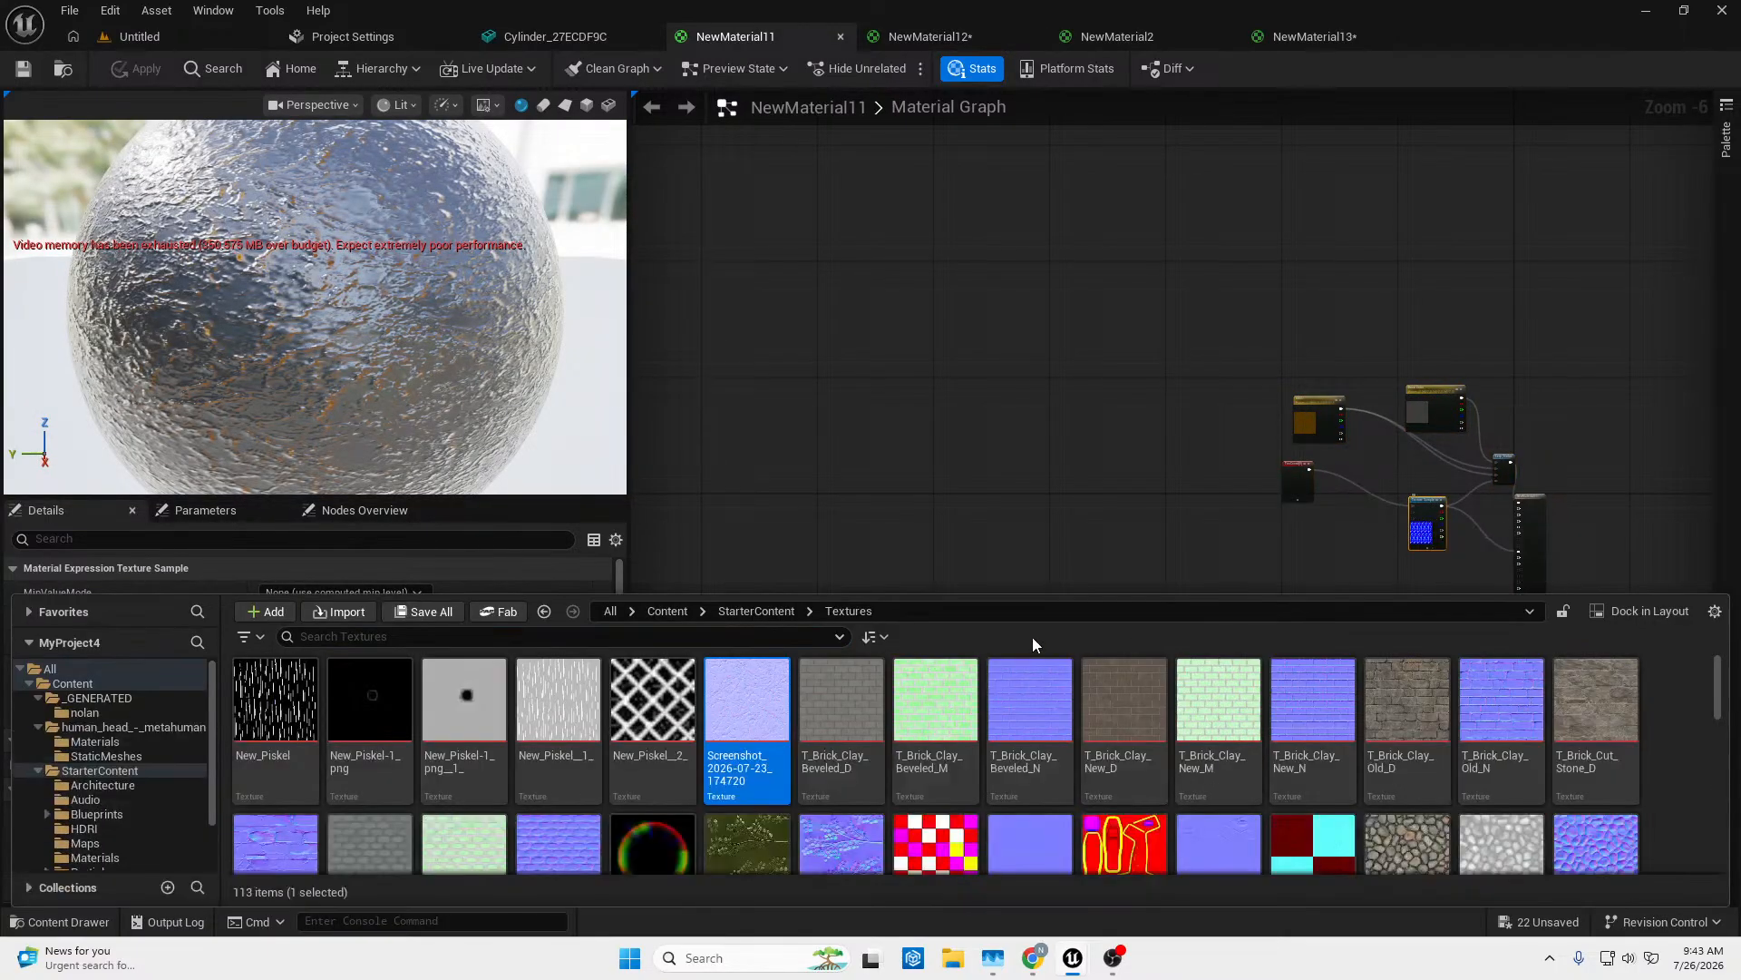
Assign the texture Screenshot_2026-07-23_174720 as the displacement map for the head in the level.
left_click(243, 37)
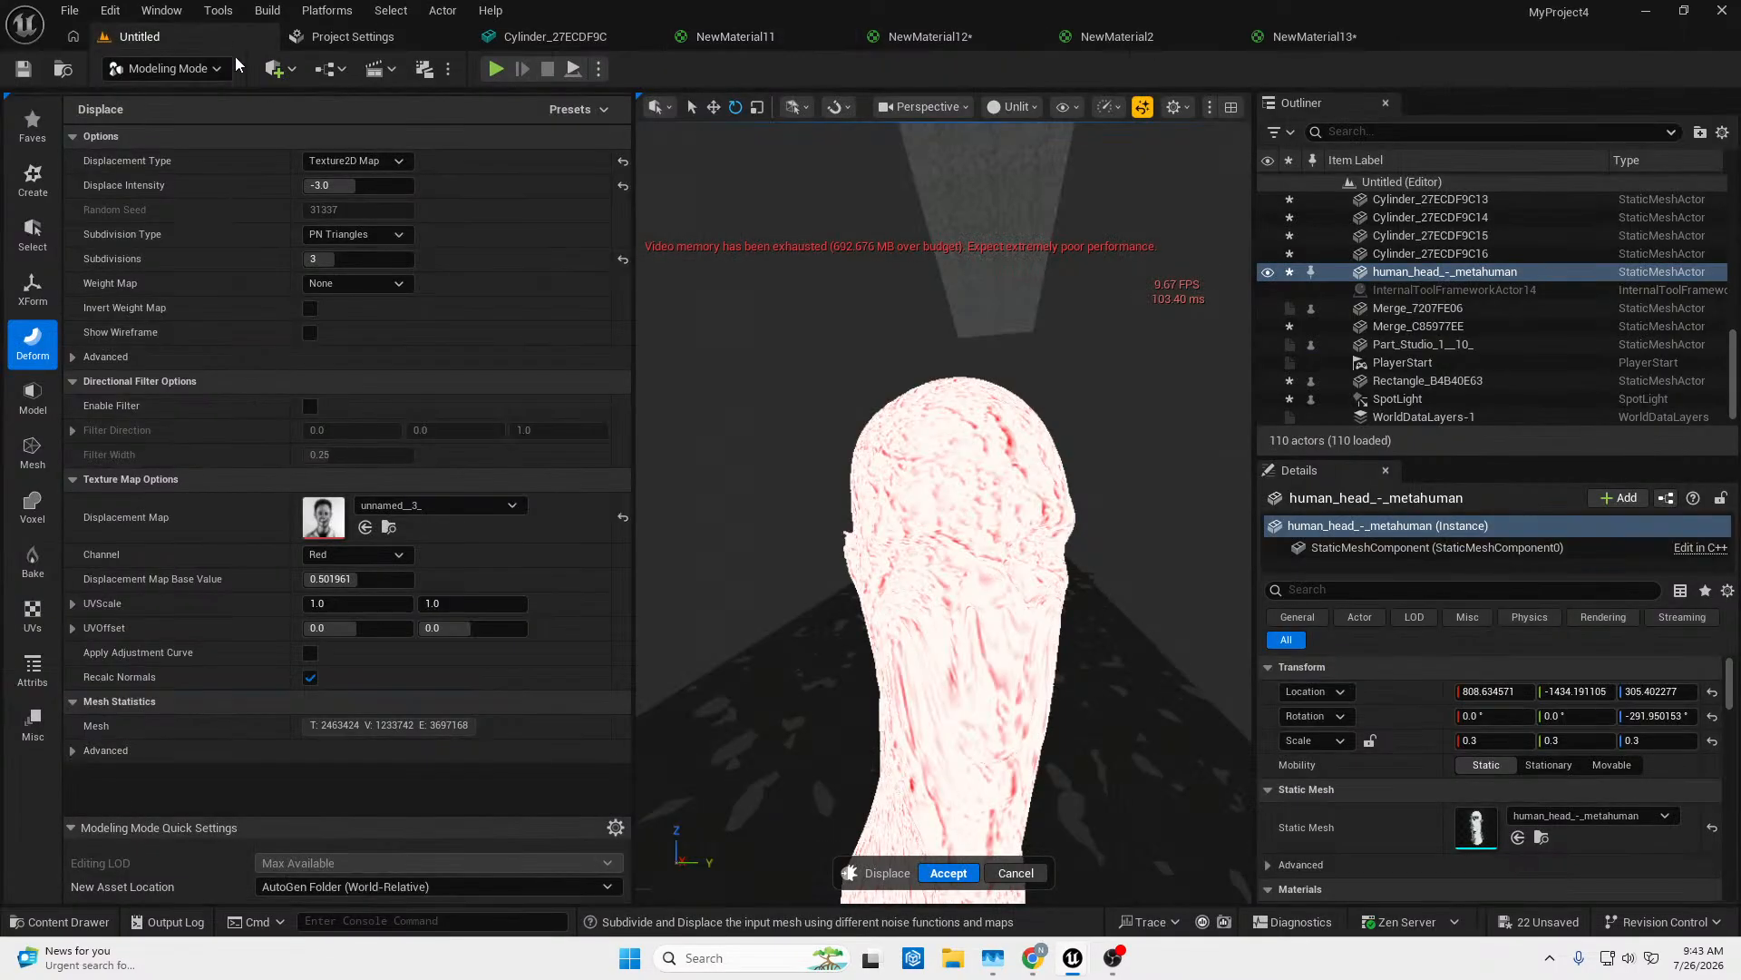
left_click(60, 921)
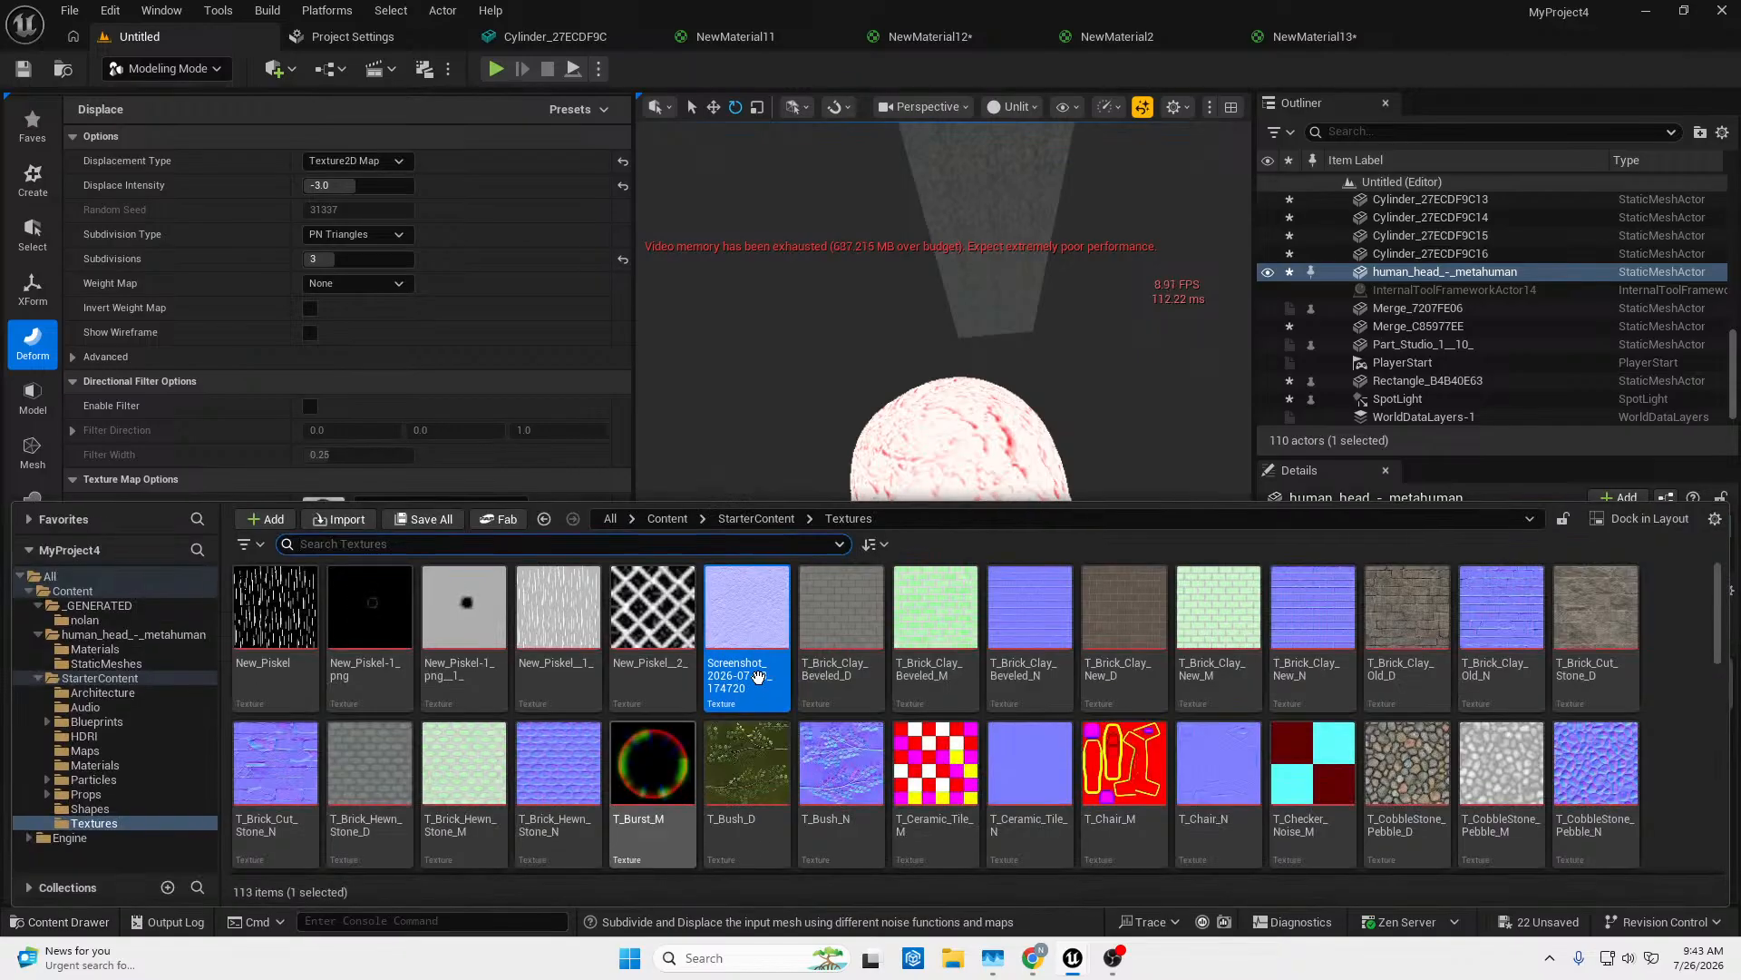
left_click_drag(758, 675, 388, 508)
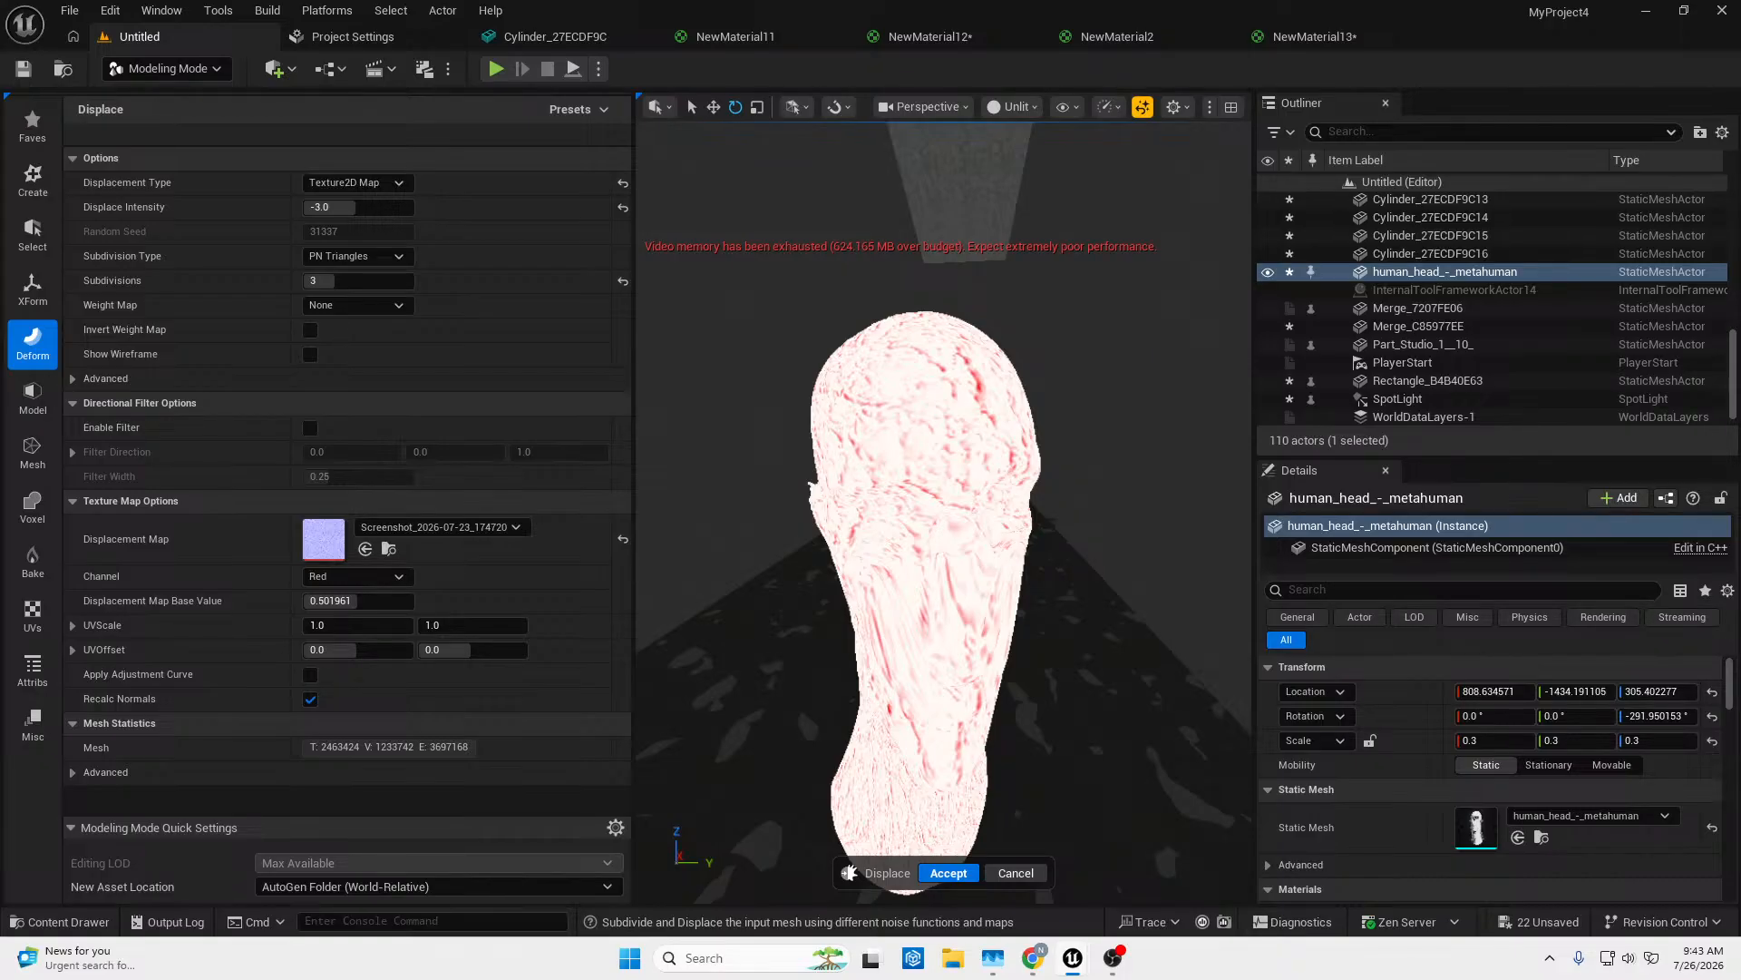
Set the head's displace intensity to 3 and switch the viewport to Lit shading.
right_click_drag(852, 550, 875, 508)
right_click_drag(1027, 640, 1057, 655)
key("s")
key("s")
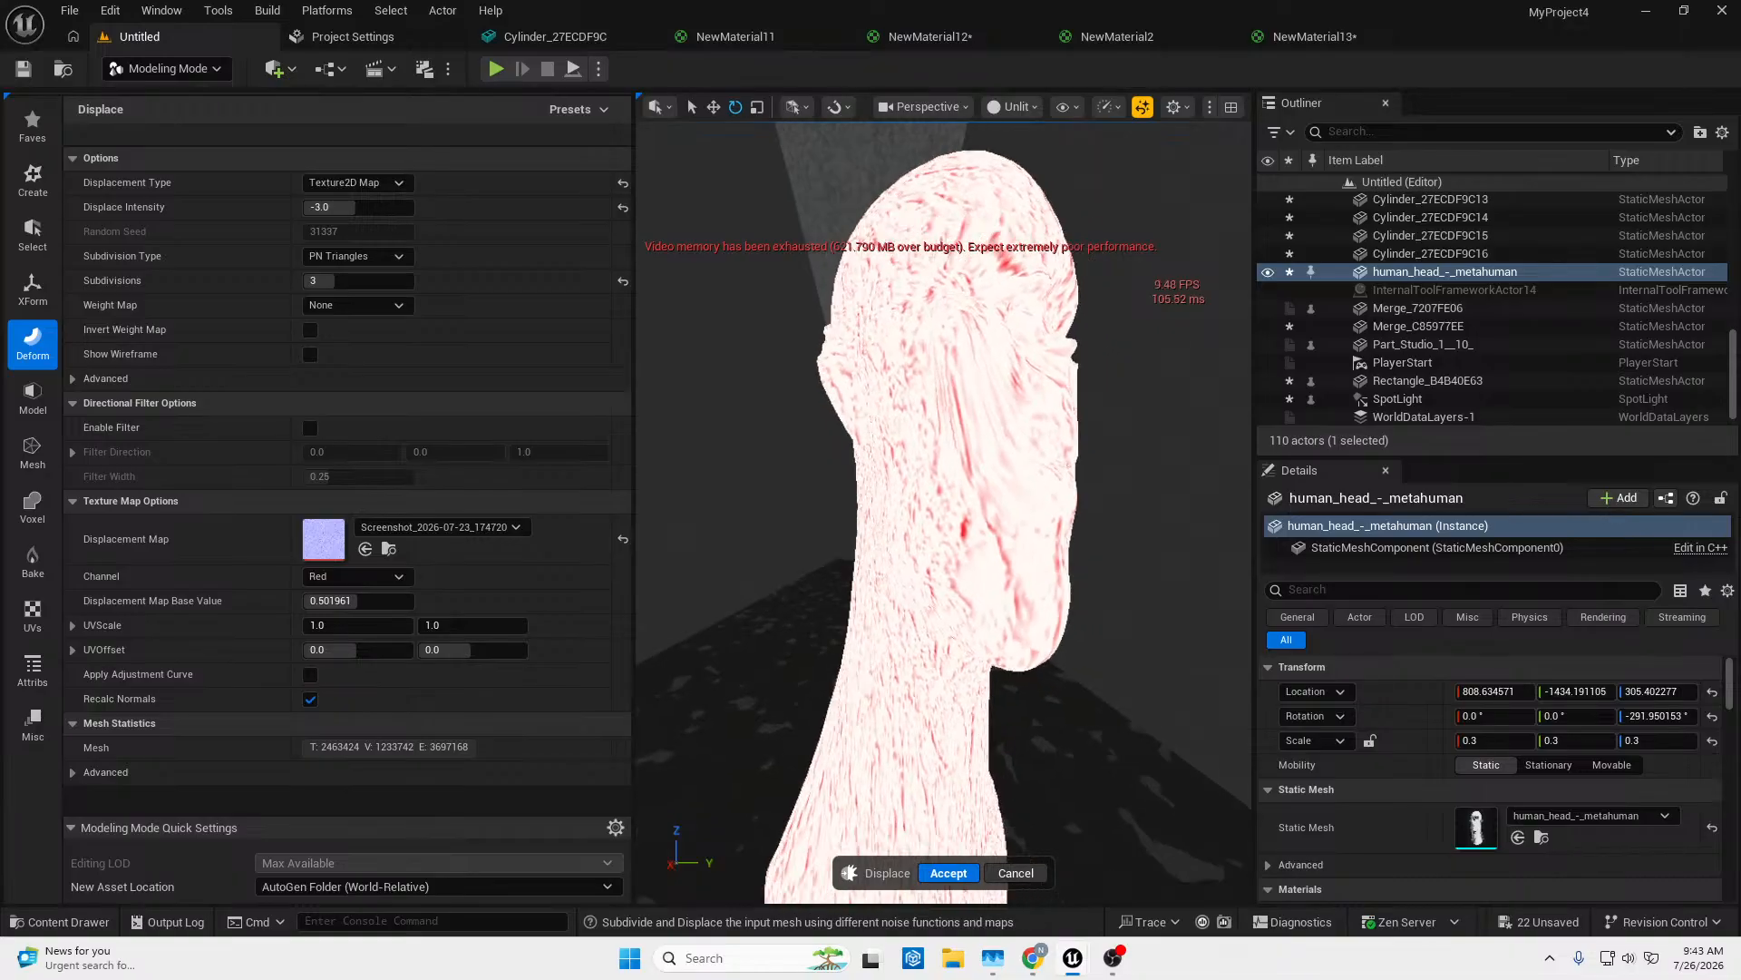
left_click(371, 205)
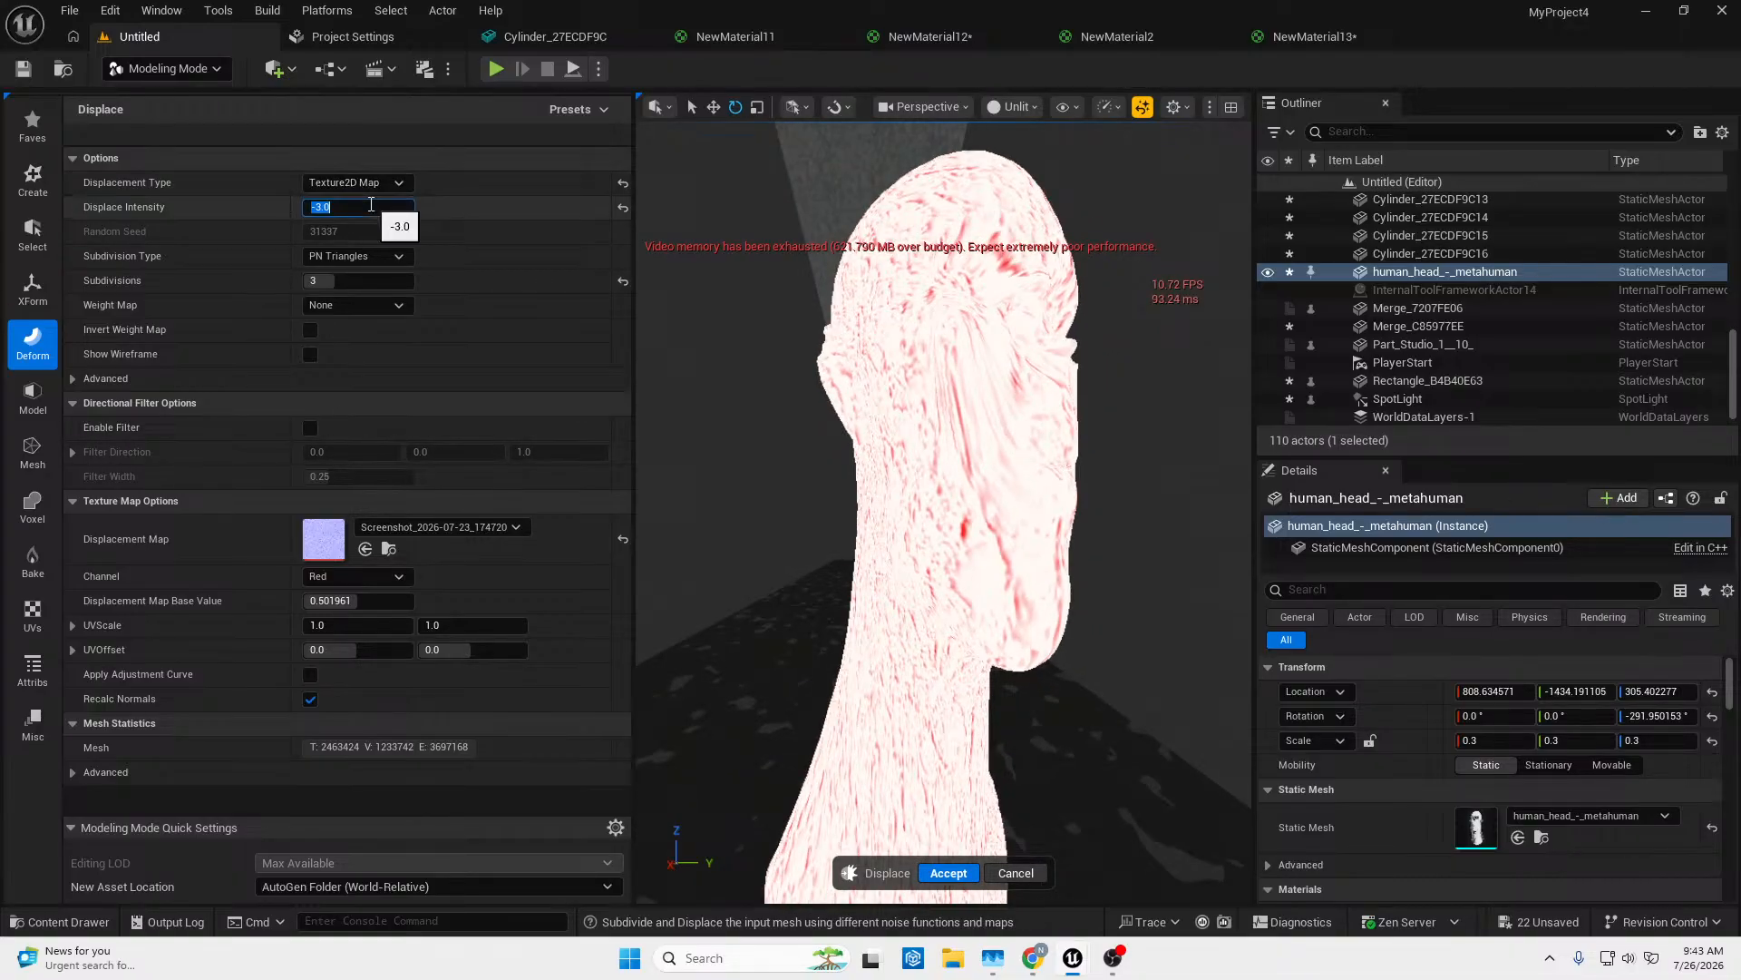
type("3")
key("Return")
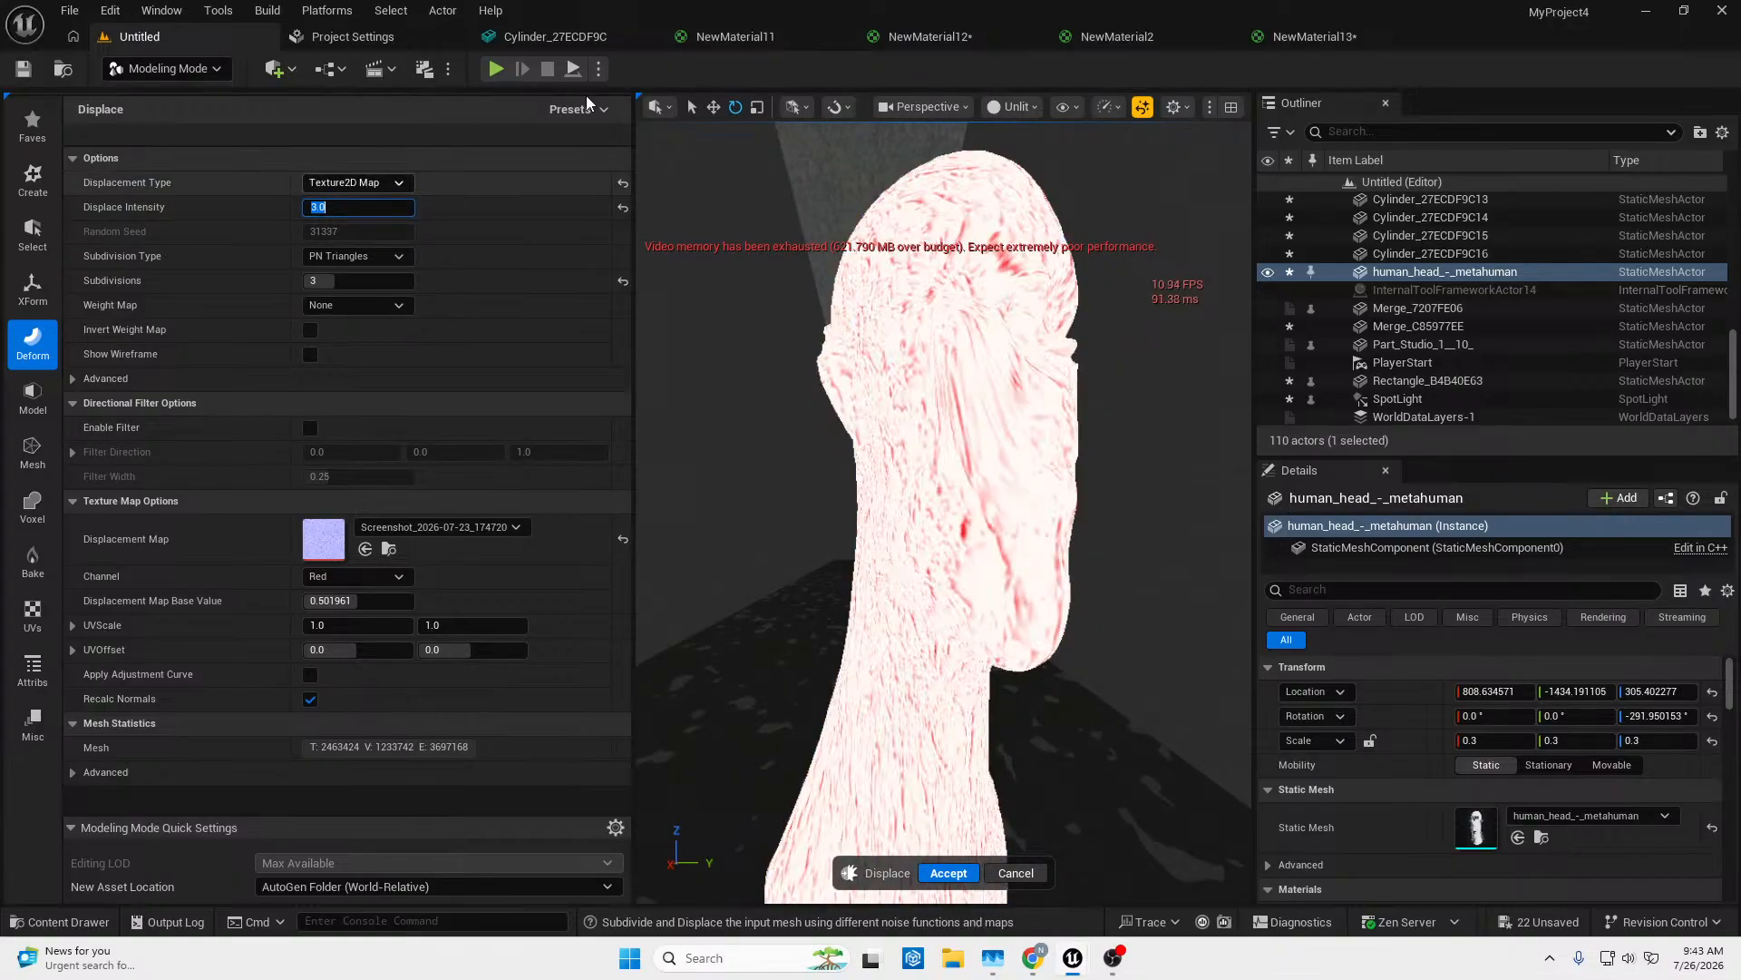
left_click(1014, 106)
left_click(1035, 178)
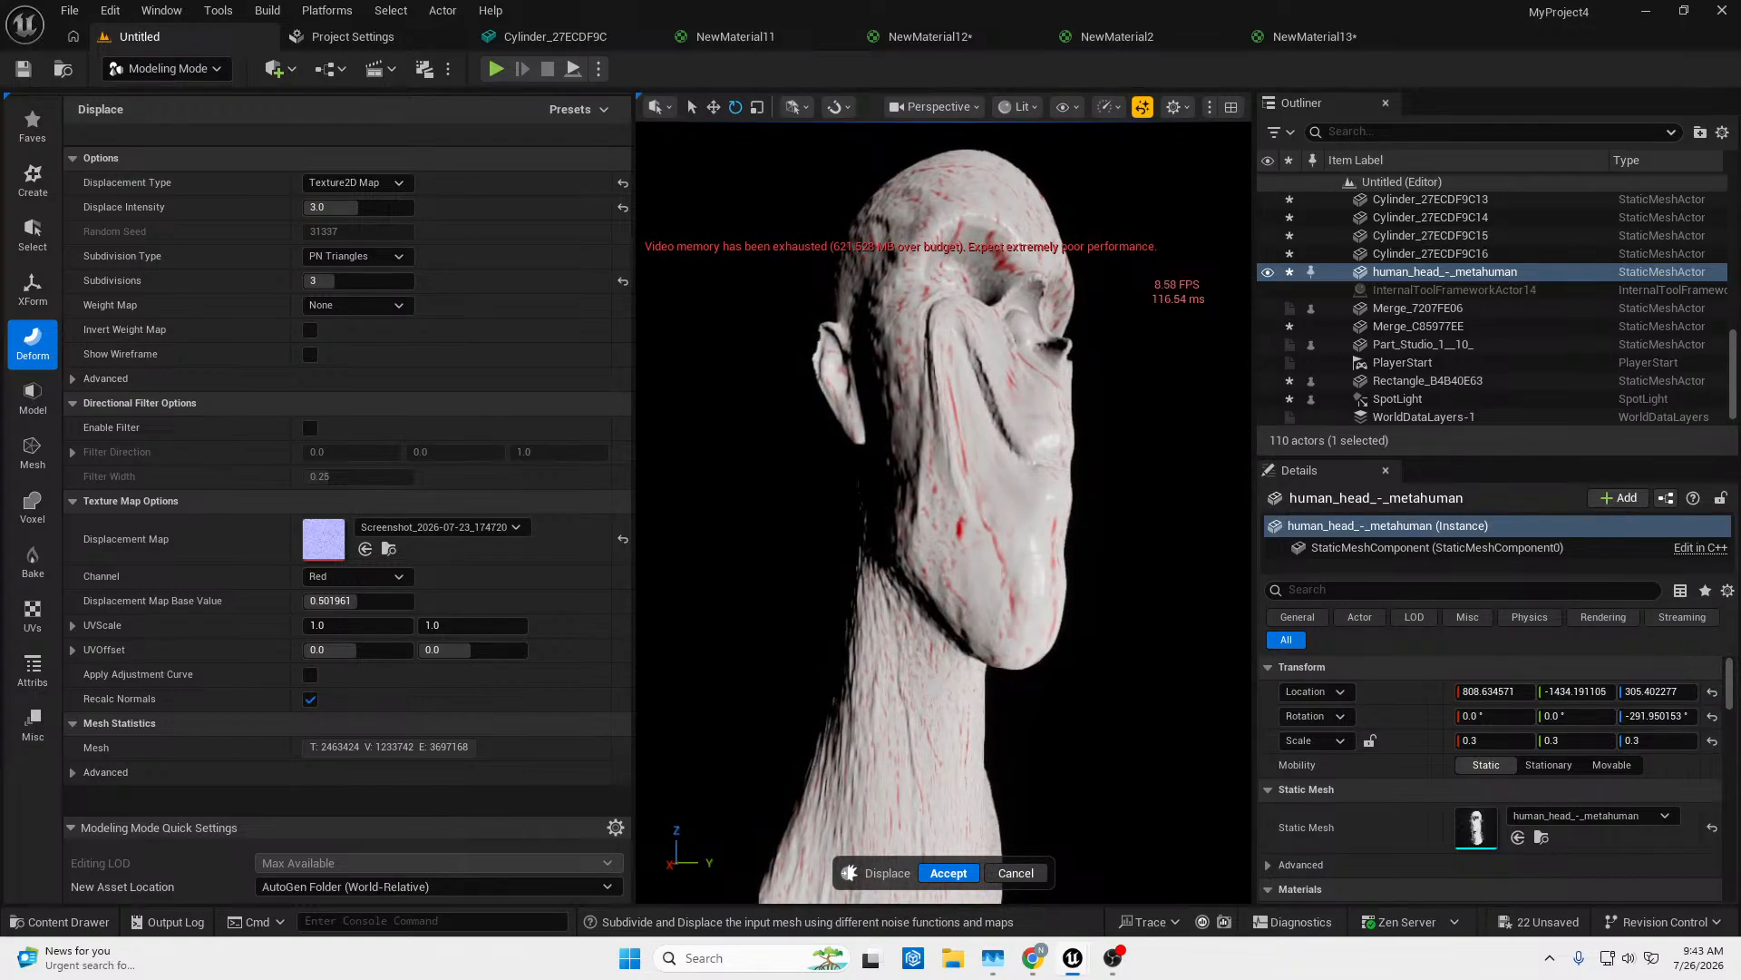
Set the head's displace intensity to 16 and accept the displacement.
right_click_drag(943, 513, 925, 544)
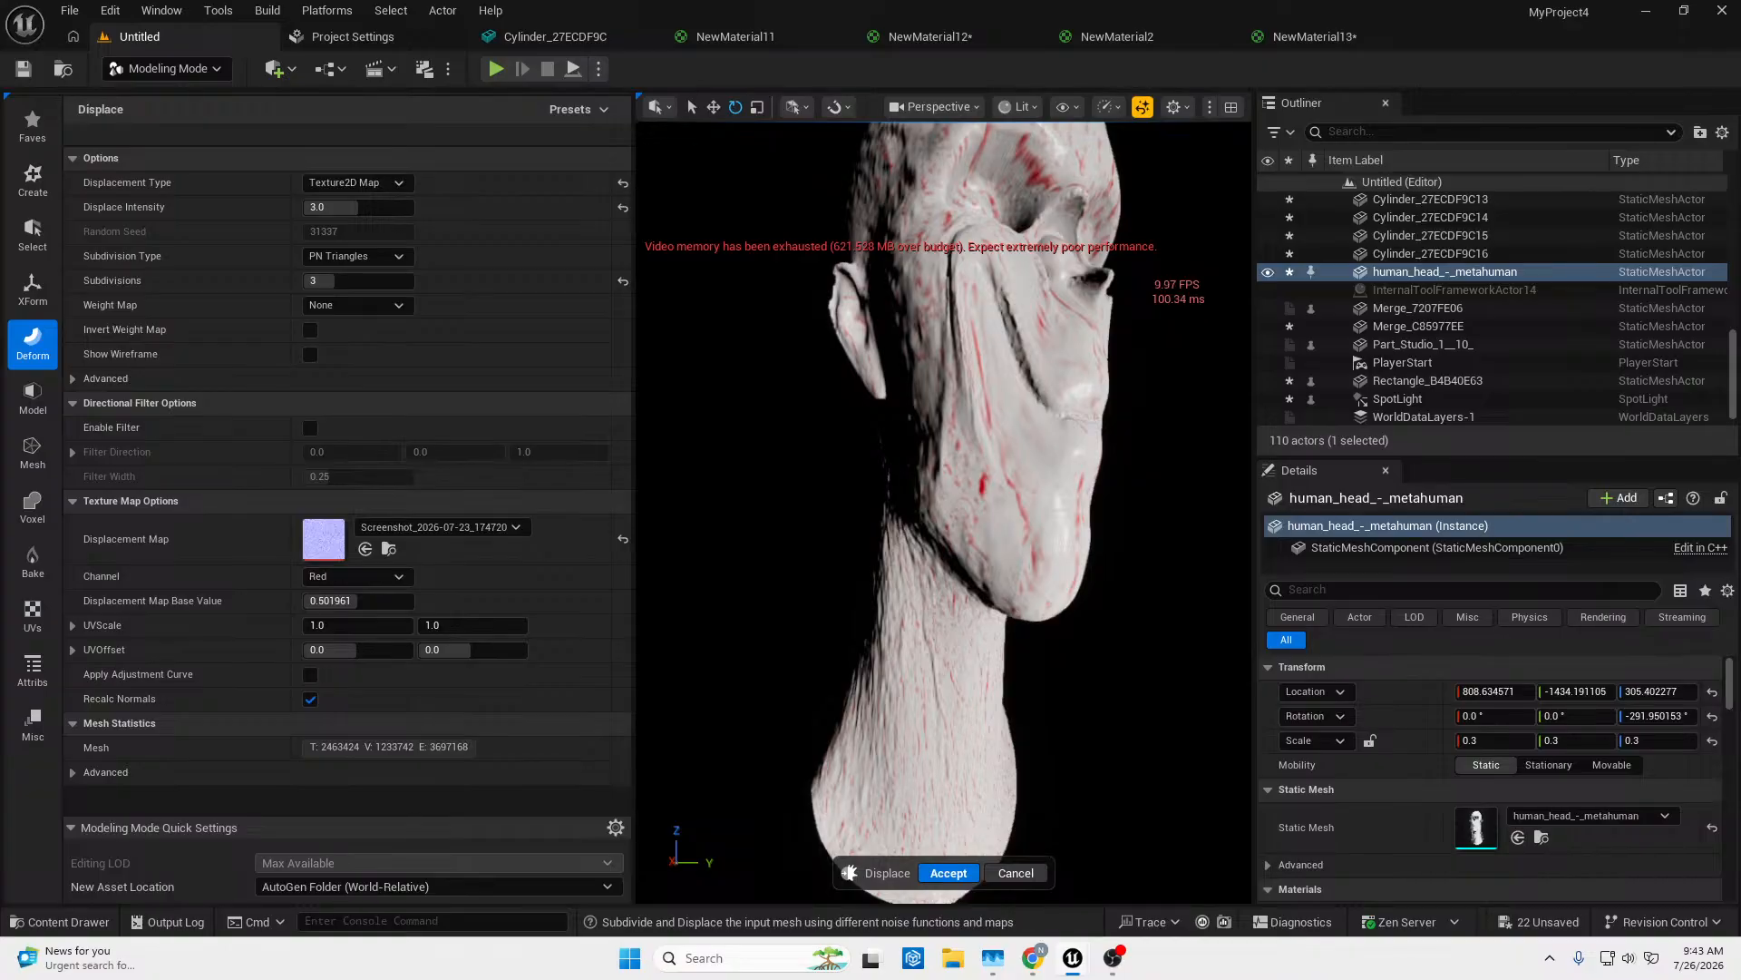
mouse_move(999, 223)
right_mouse_down()
mouse_move(1002, 294)
mouse_move(1027, 222)
right_mouse_up()
left_click(338, 207)
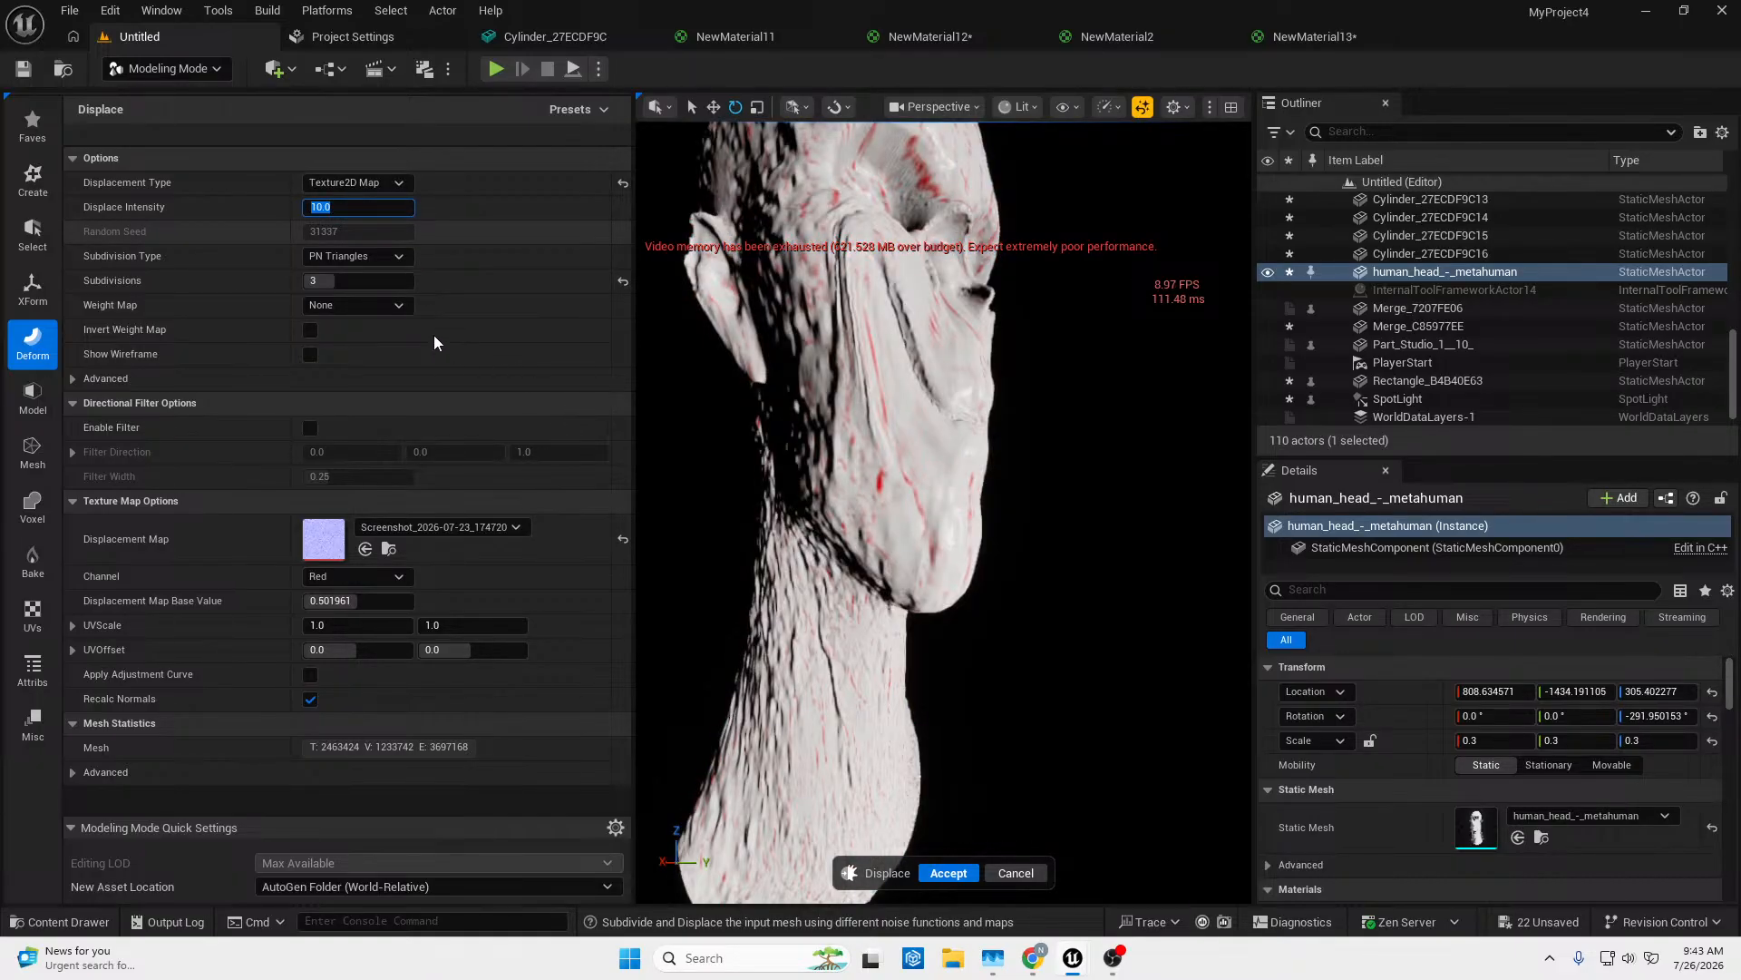
type("1")
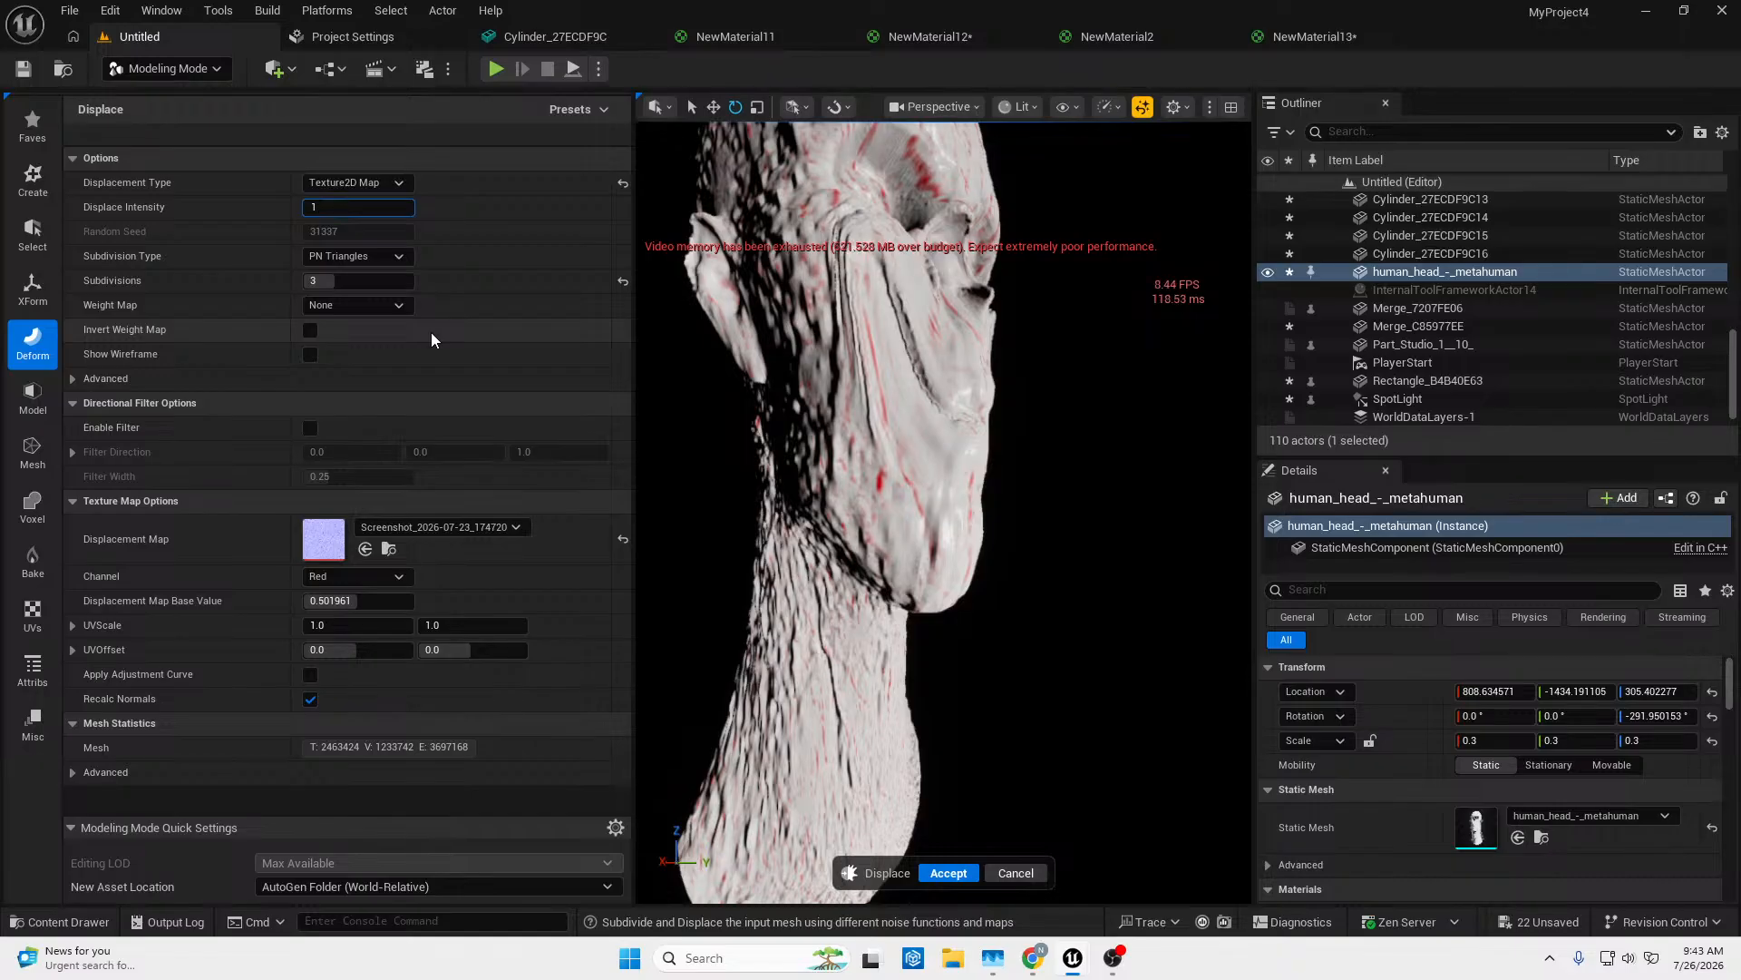
type("6")
key("Return")
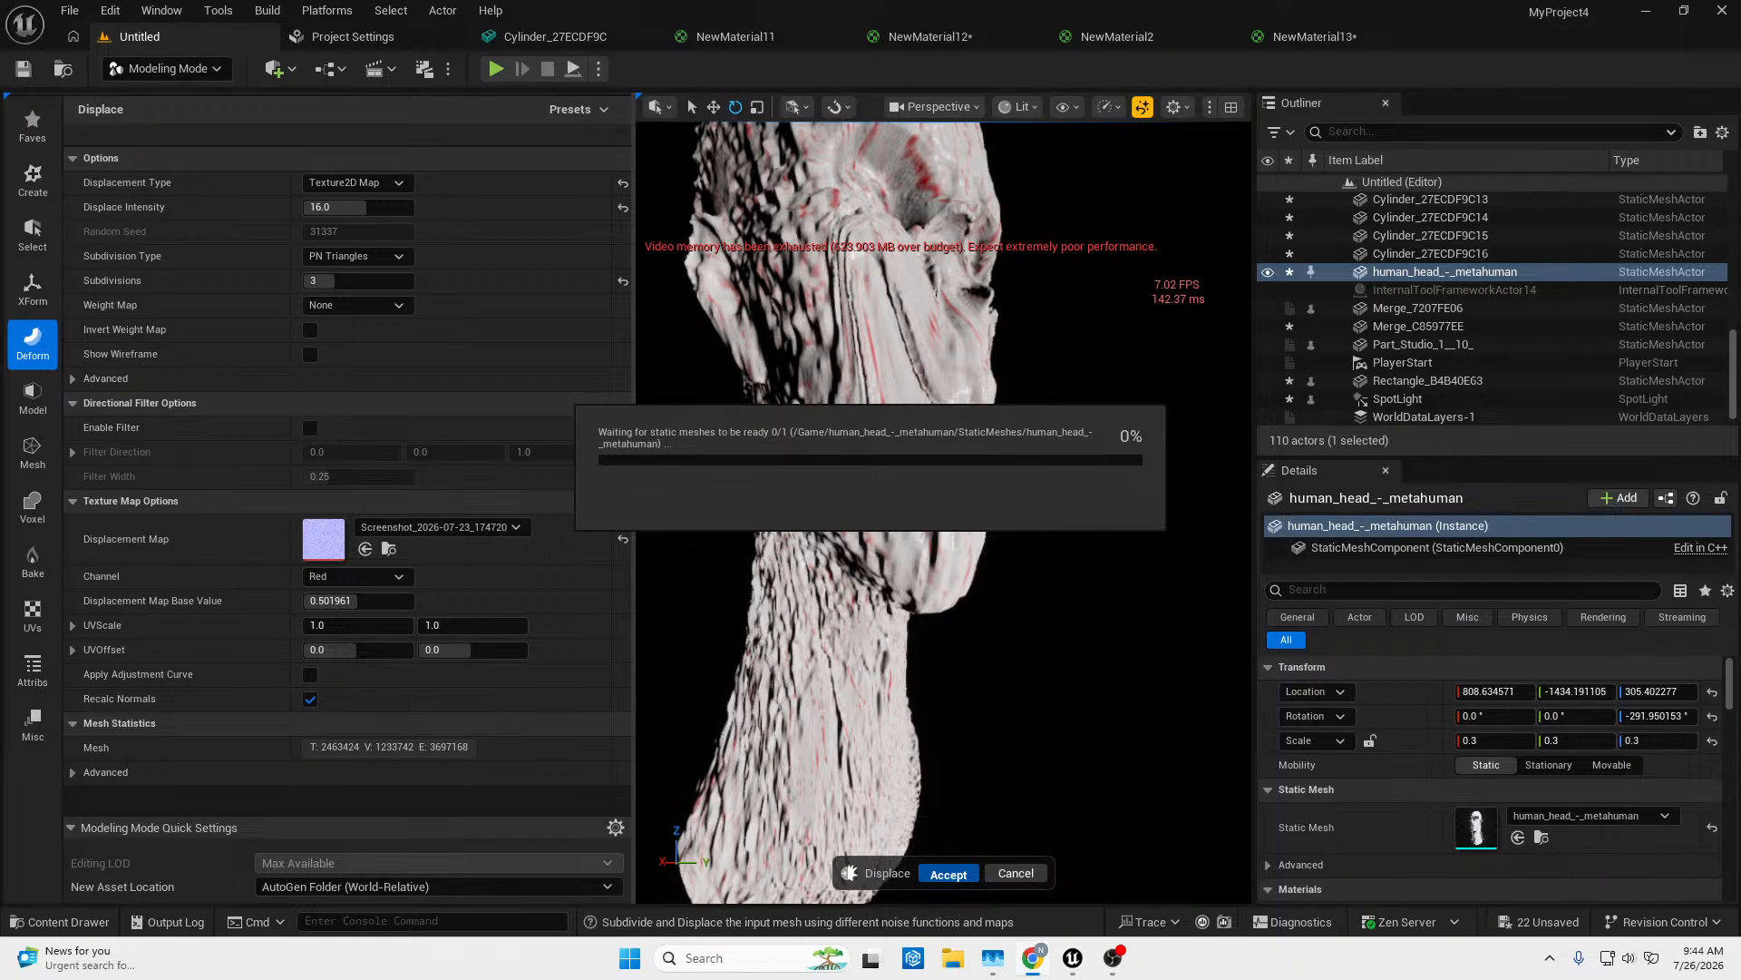
Check the load and memory of both GPUs in Task Manager, switching the NVIDIA GPU's Copy graph to Video Processing.
key("ctrl+shift+Escape")
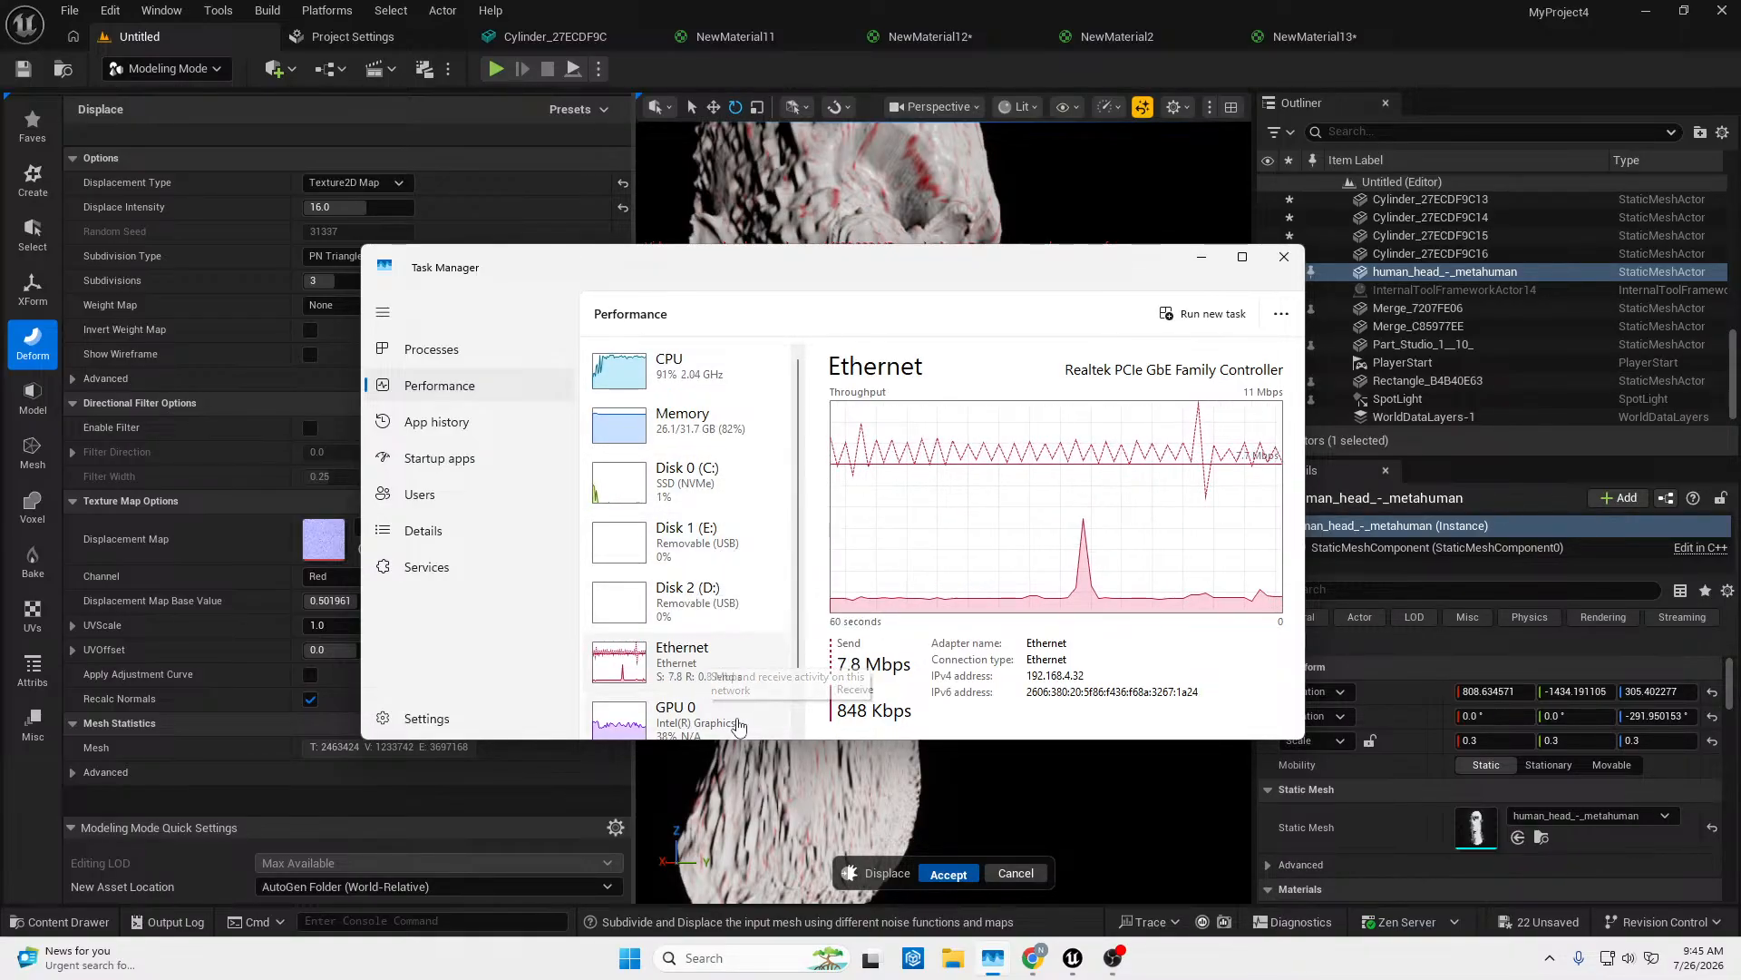
scroll(714, 604, "down", 1)
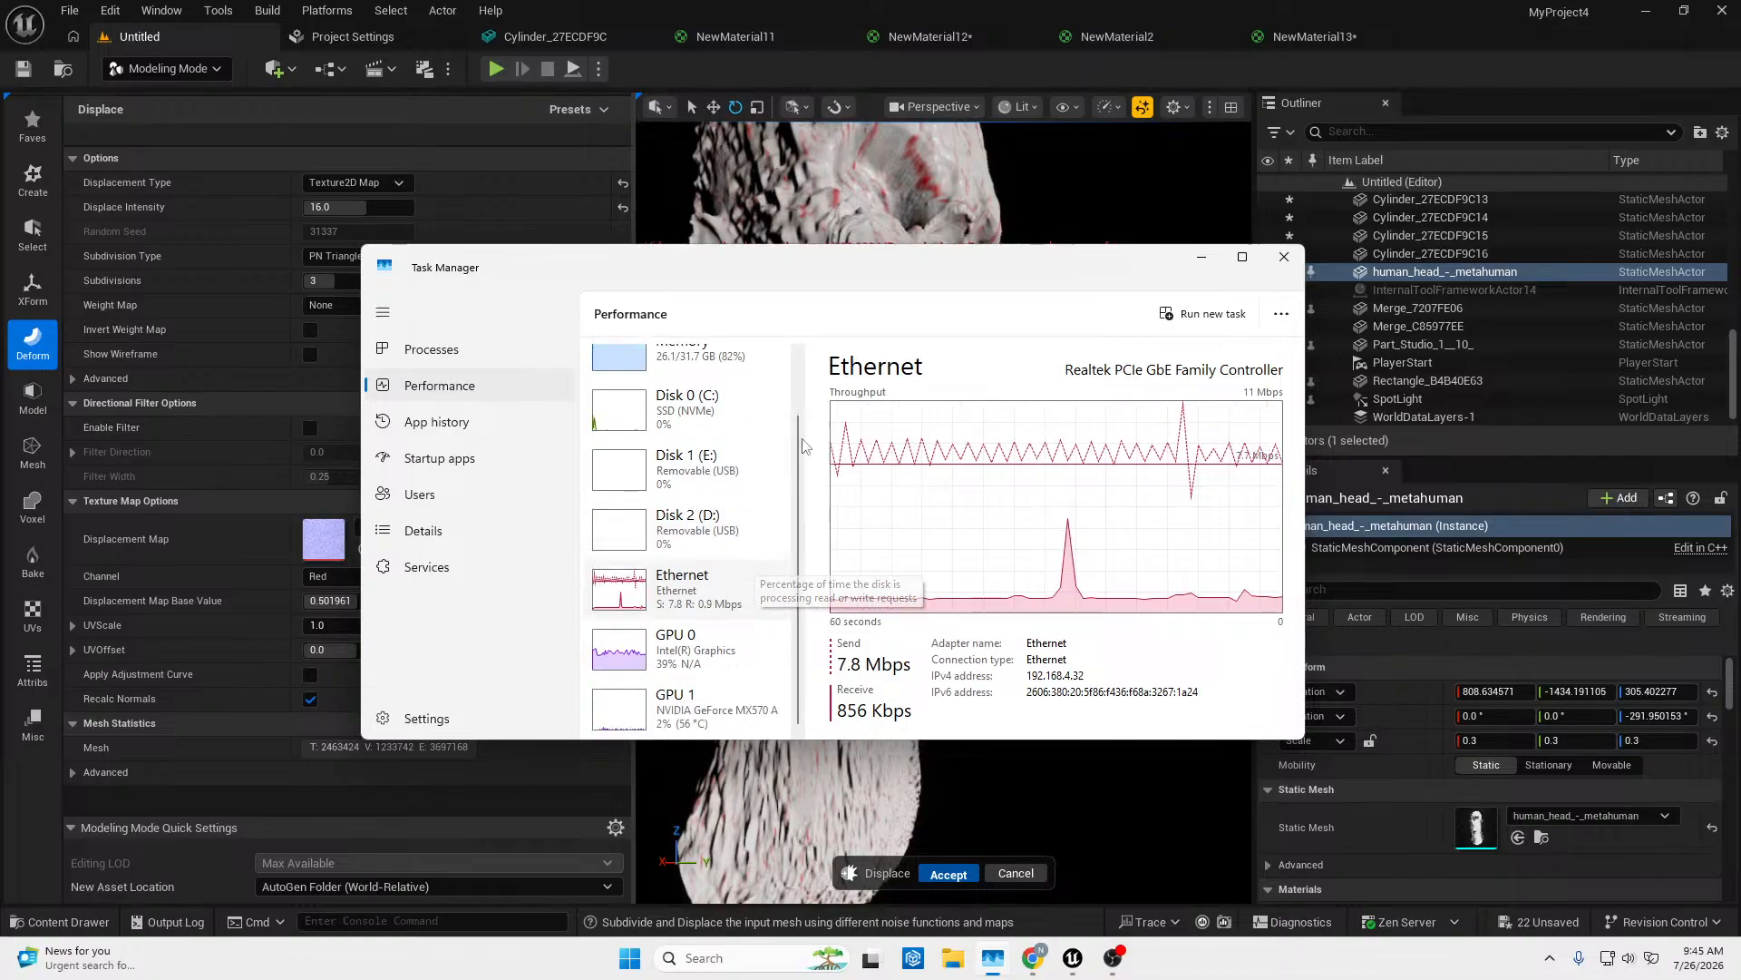
left_click(682, 703)
scroll(875, 664, "down", 3)
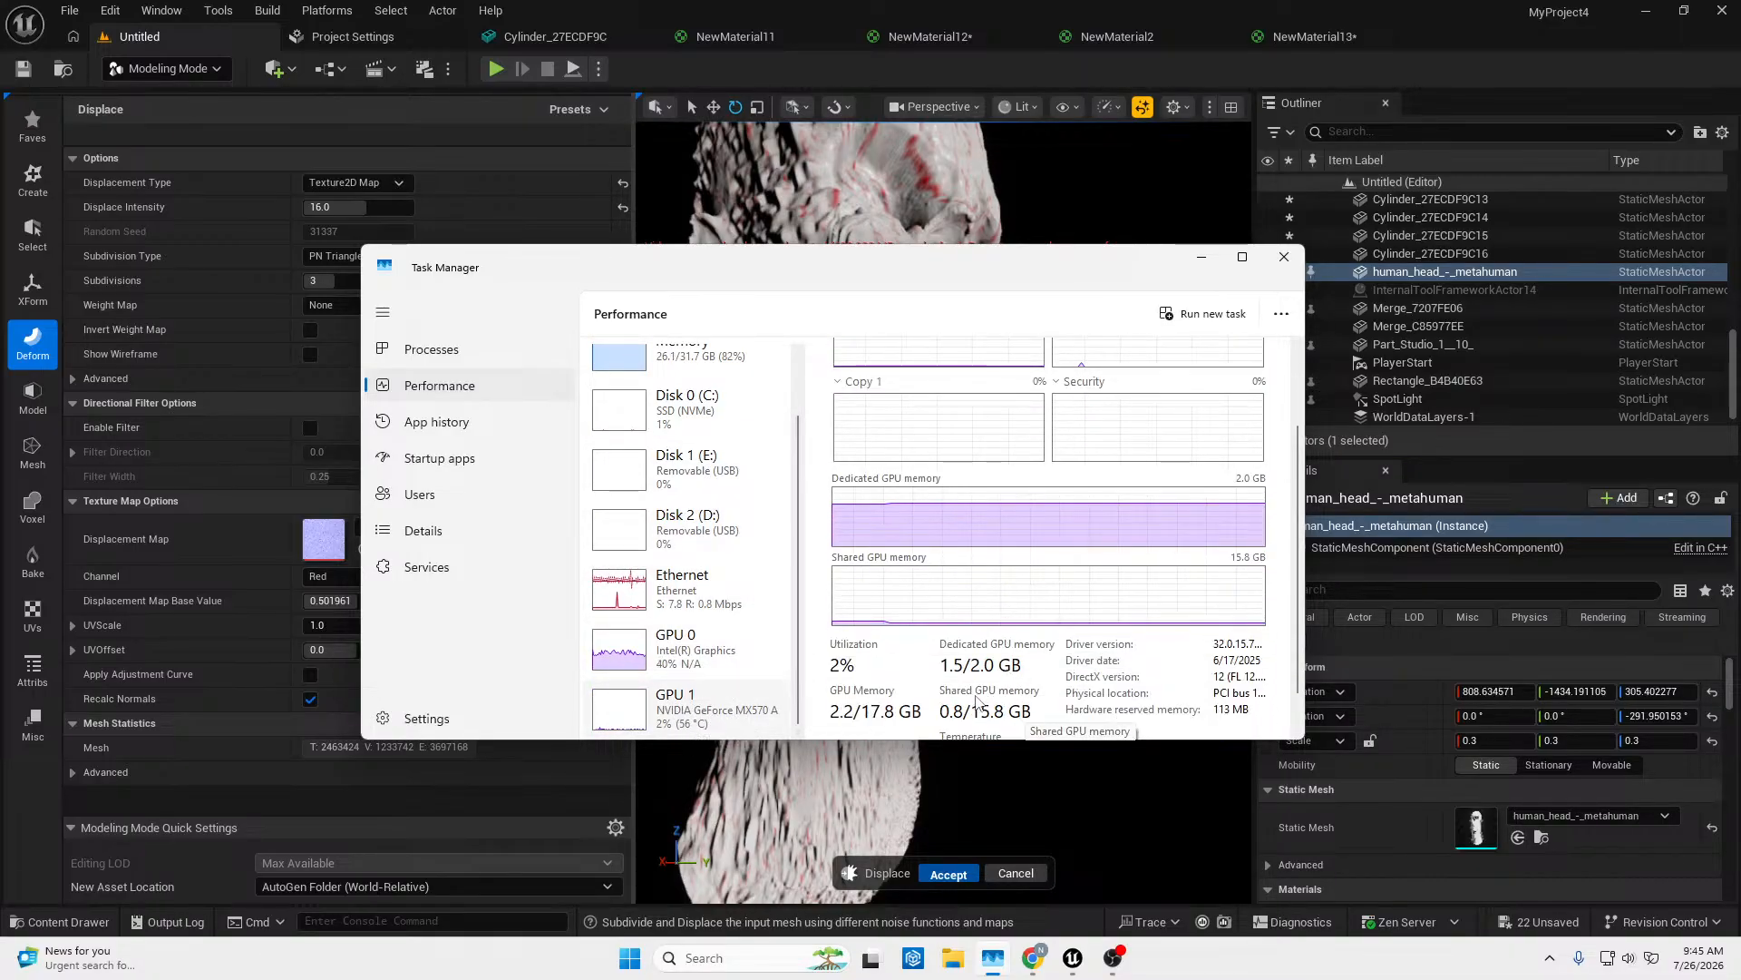
scroll(875, 662, "up", 3)
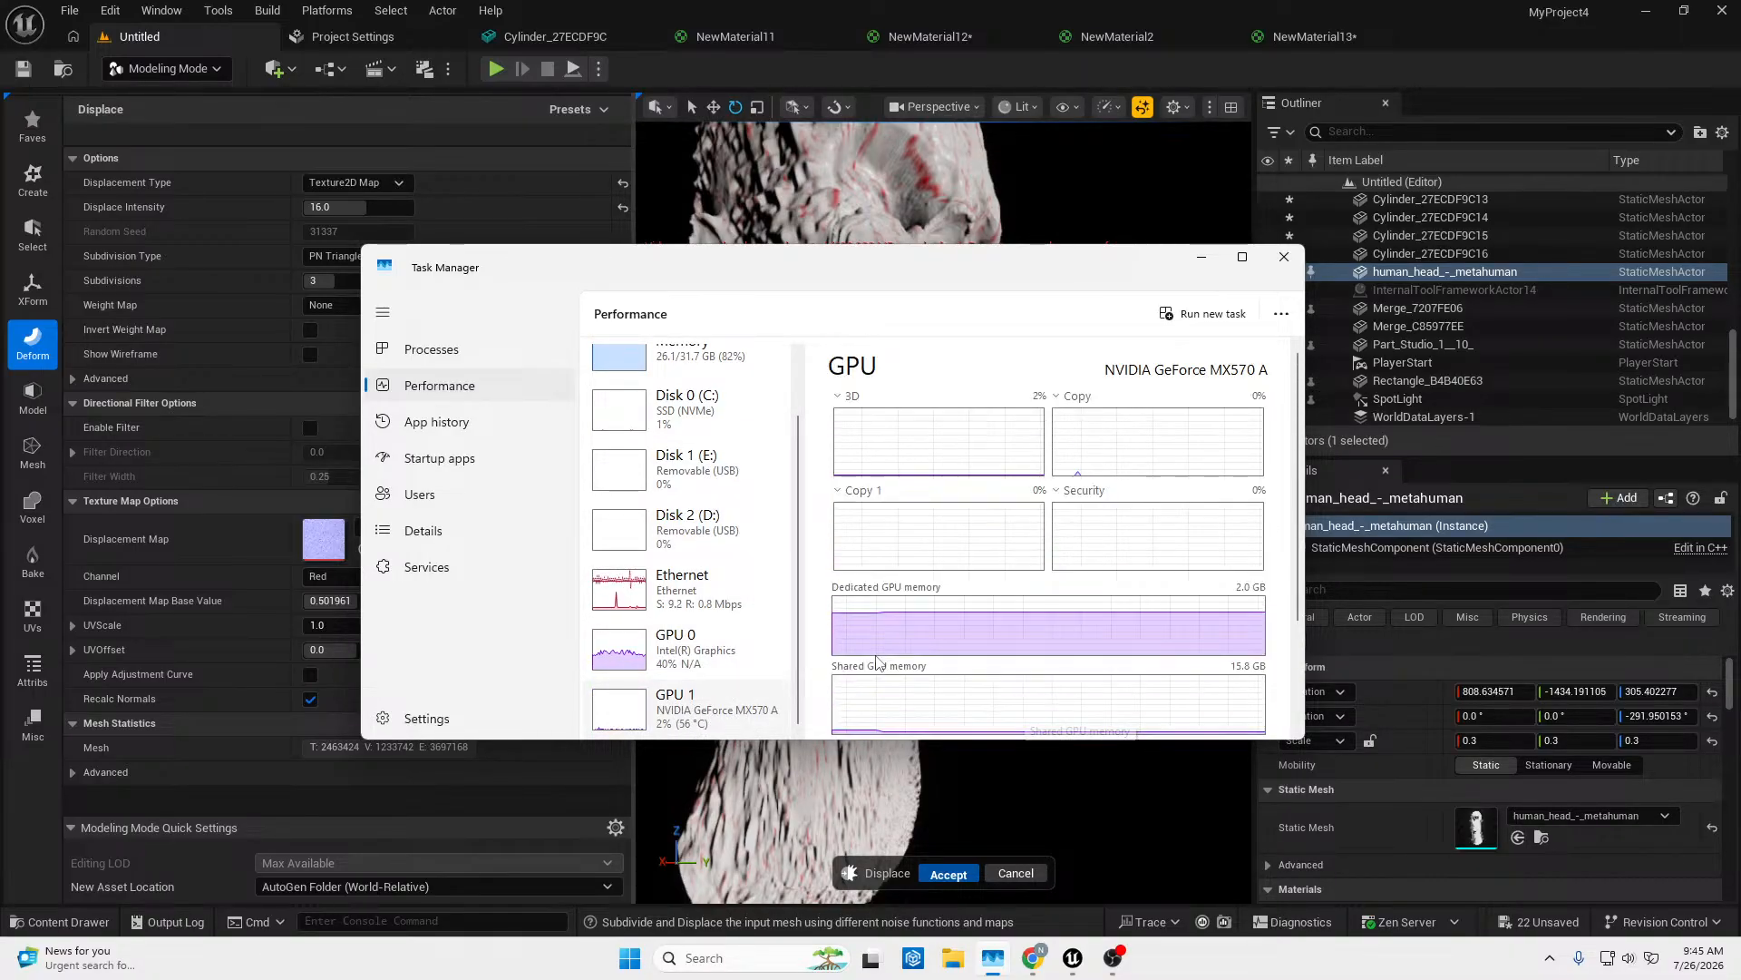
left_click(1078, 396)
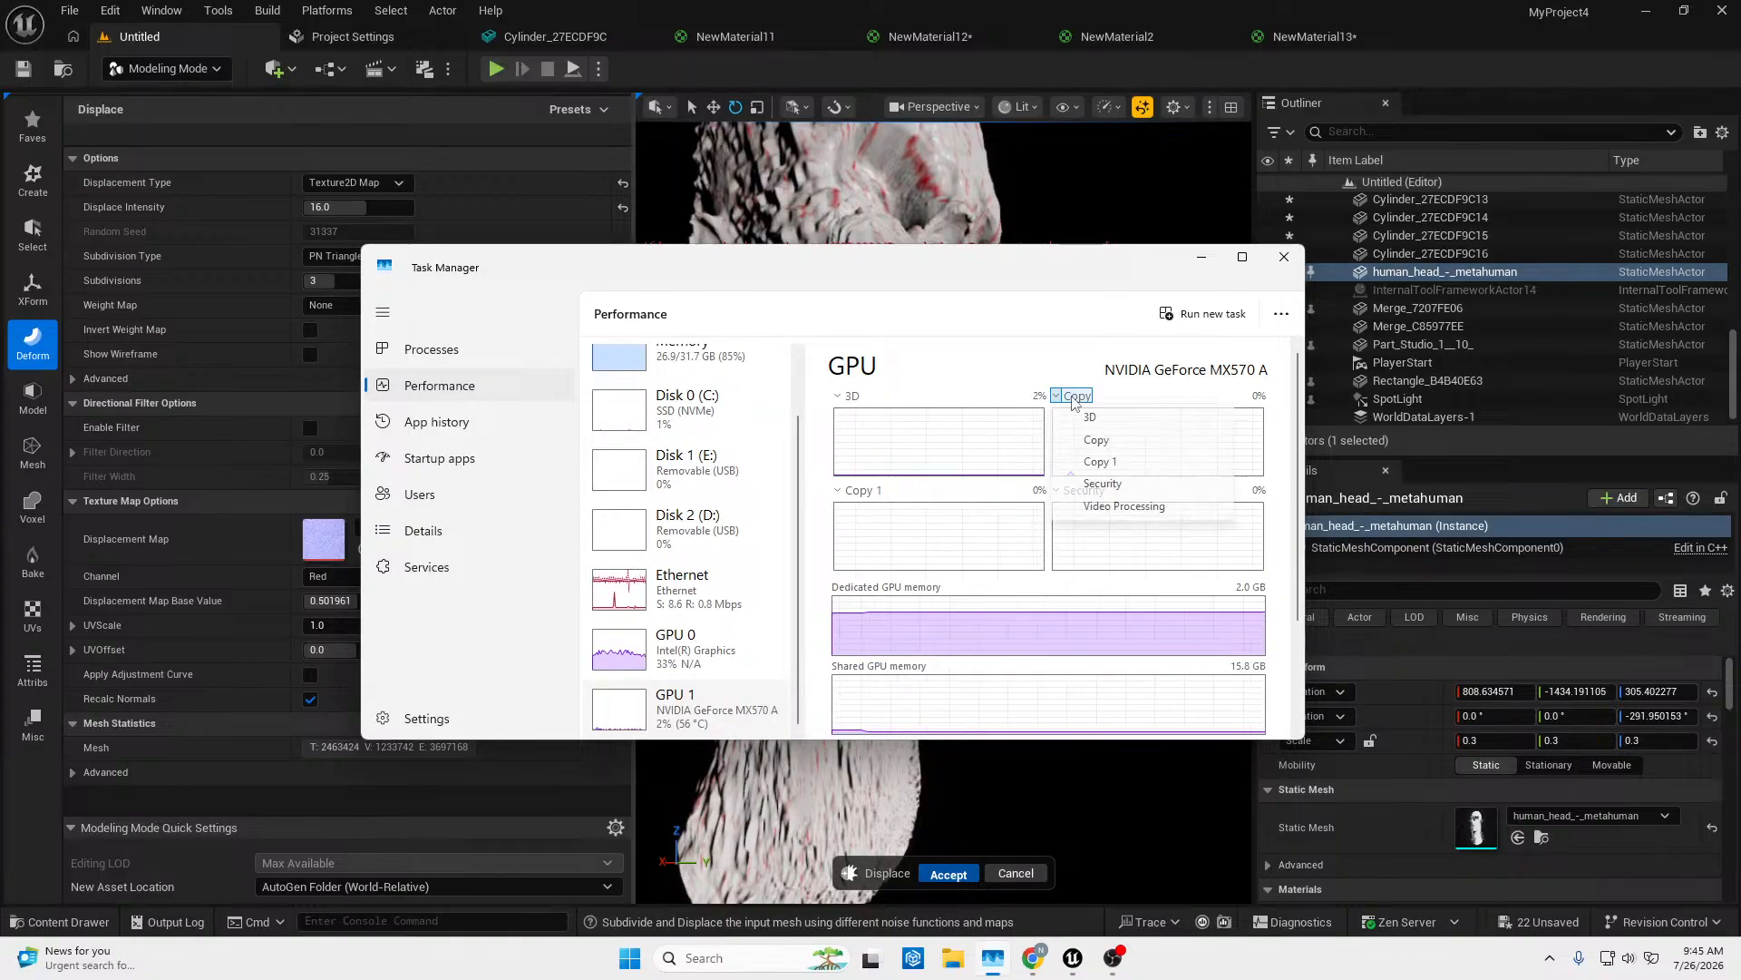
left_click(1075, 508)
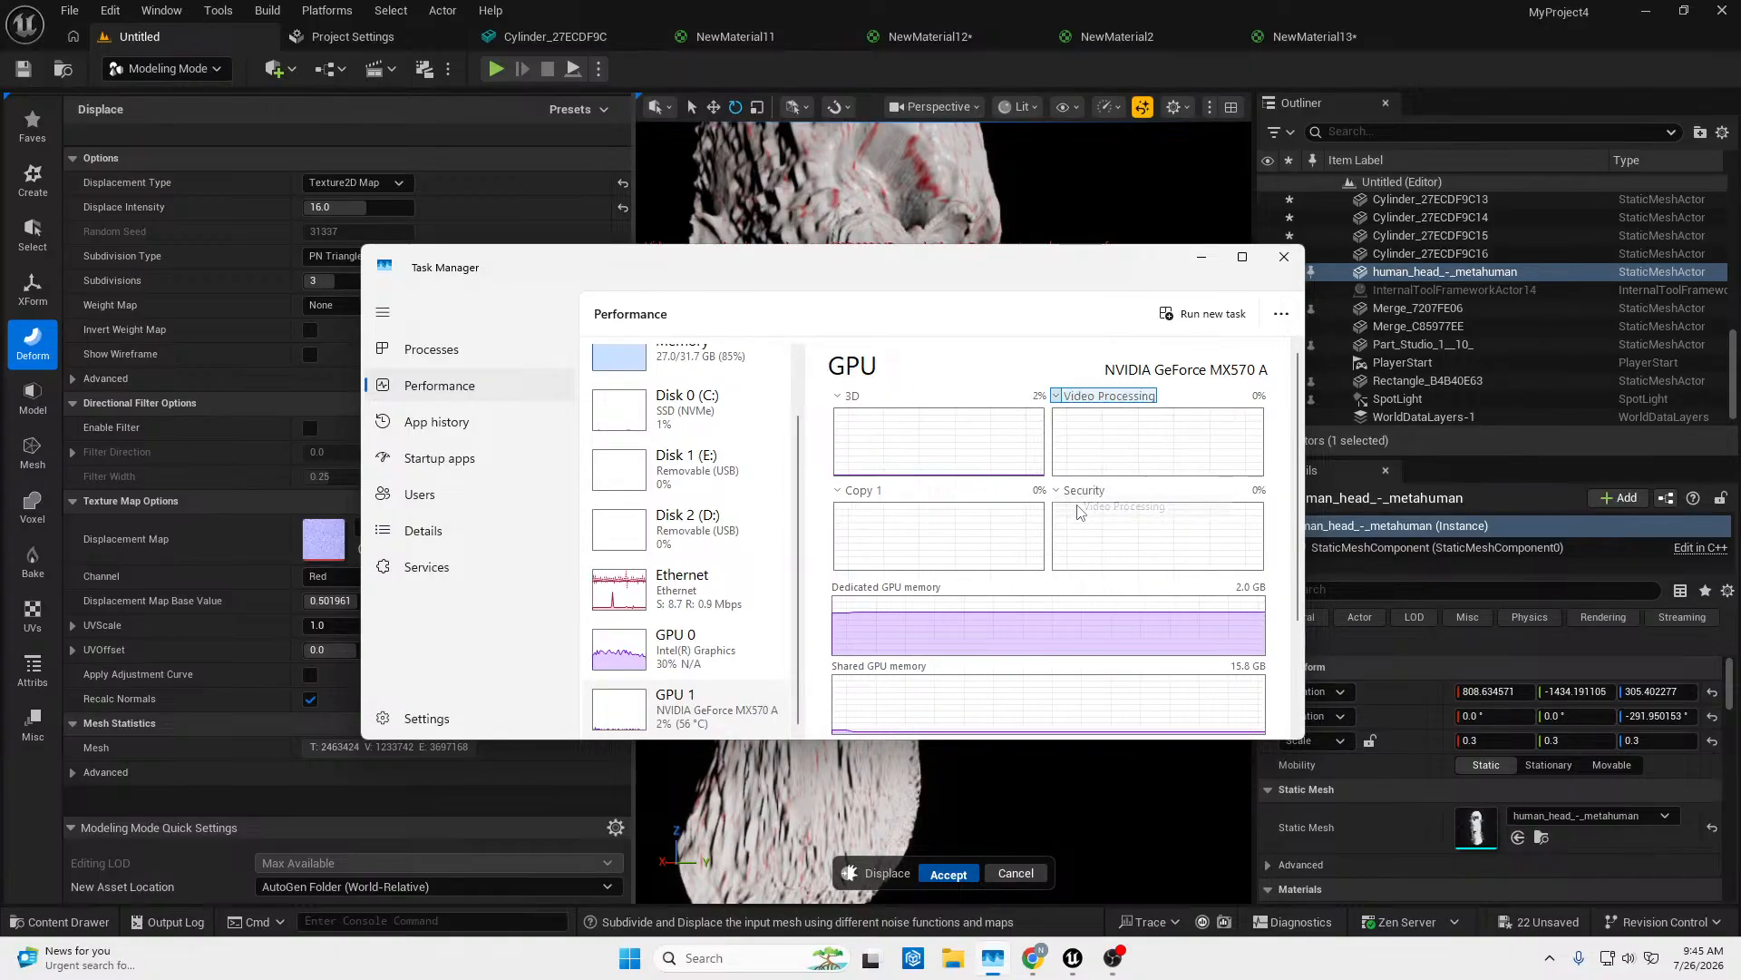
left_click(673, 642)
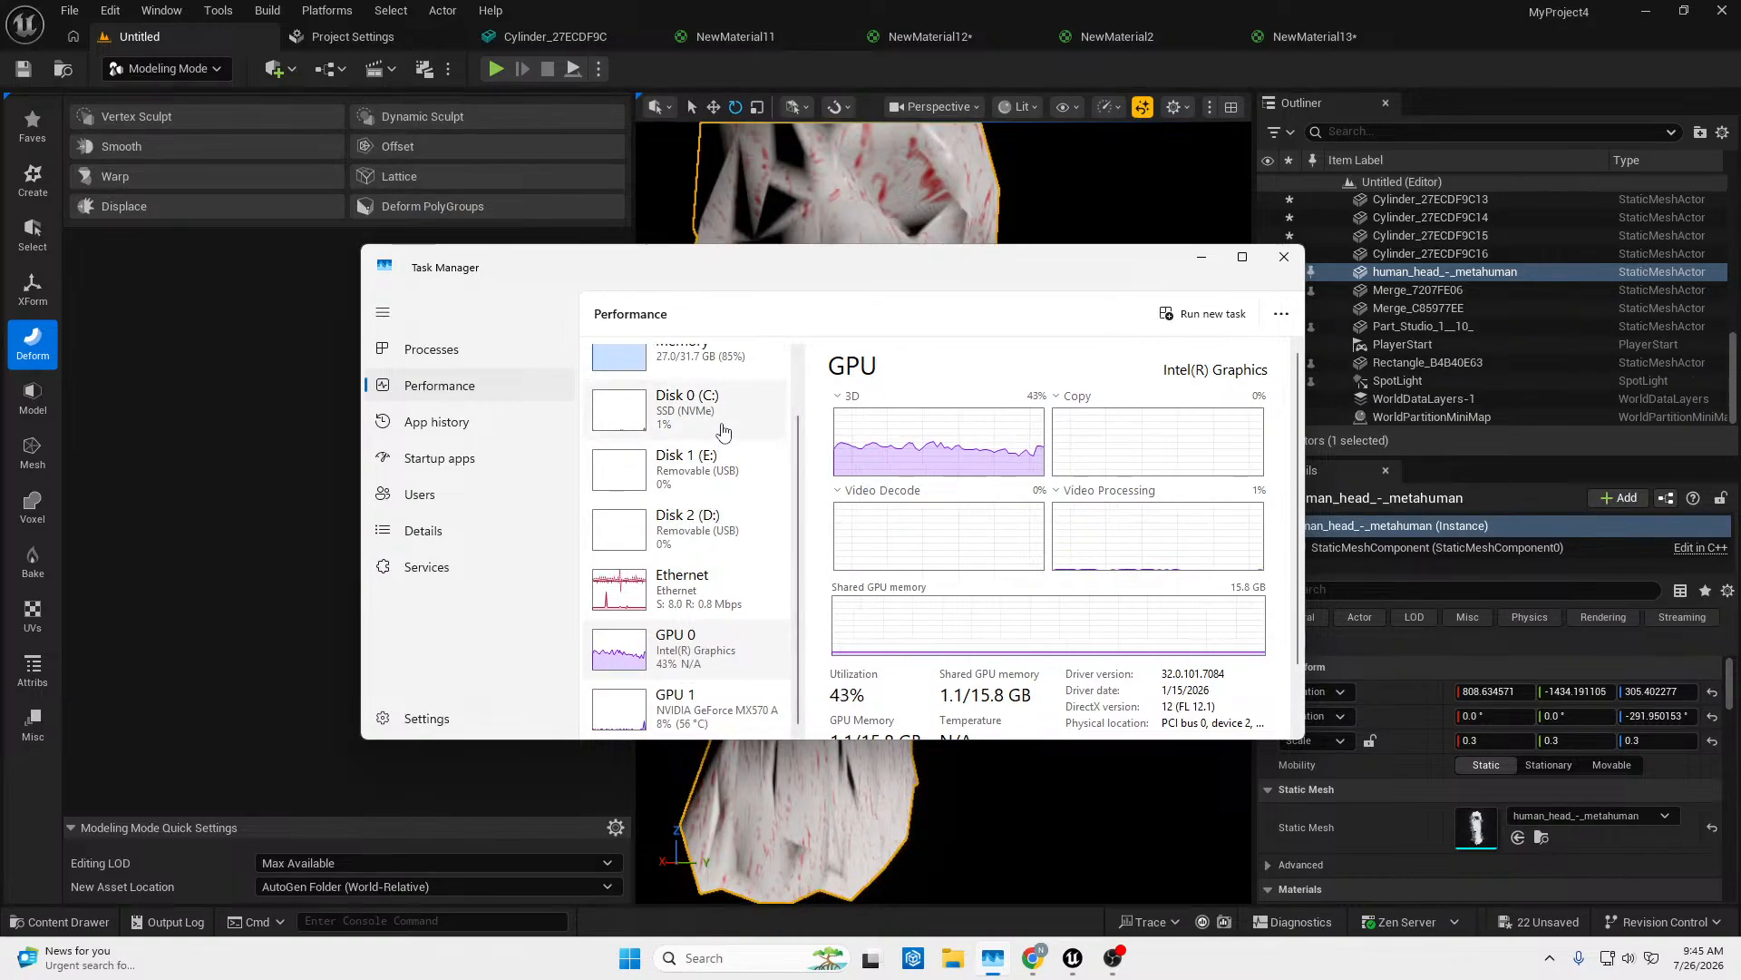
Review the memory, CPU, Disk 0 and Ethernet performance, and close Task Manager.
left_click(698, 361)
scroll(736, 500, "up", 1)
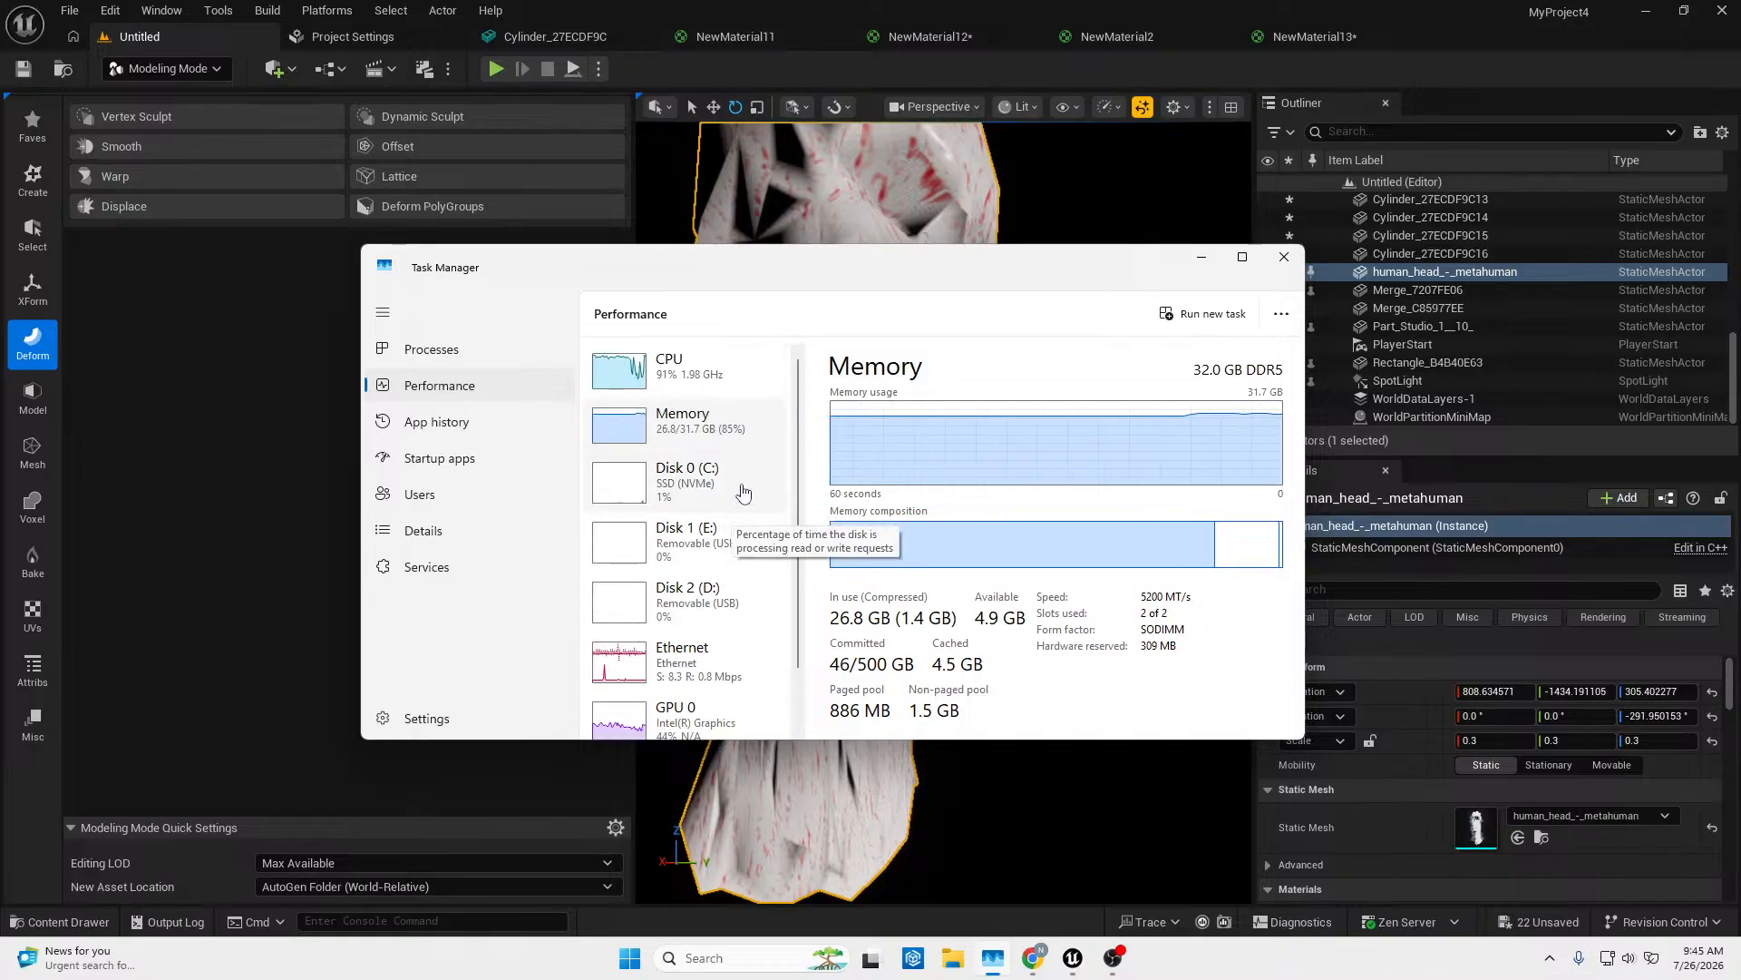
left_click(646, 383)
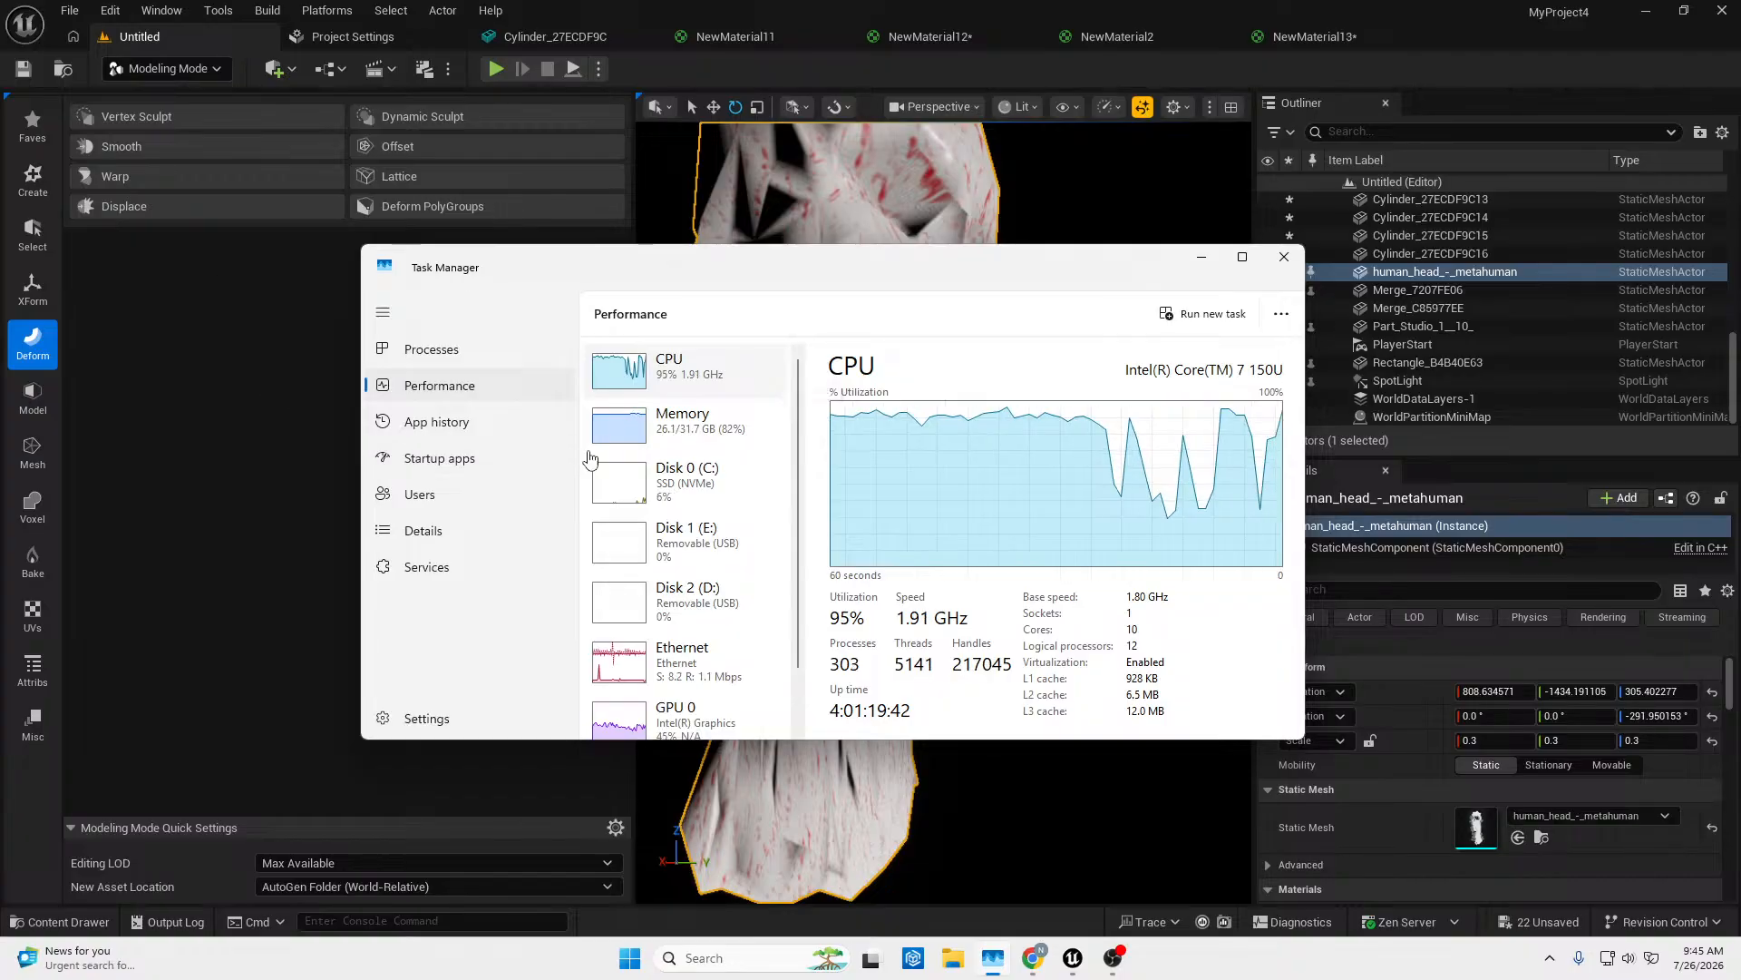
left_click(662, 490)
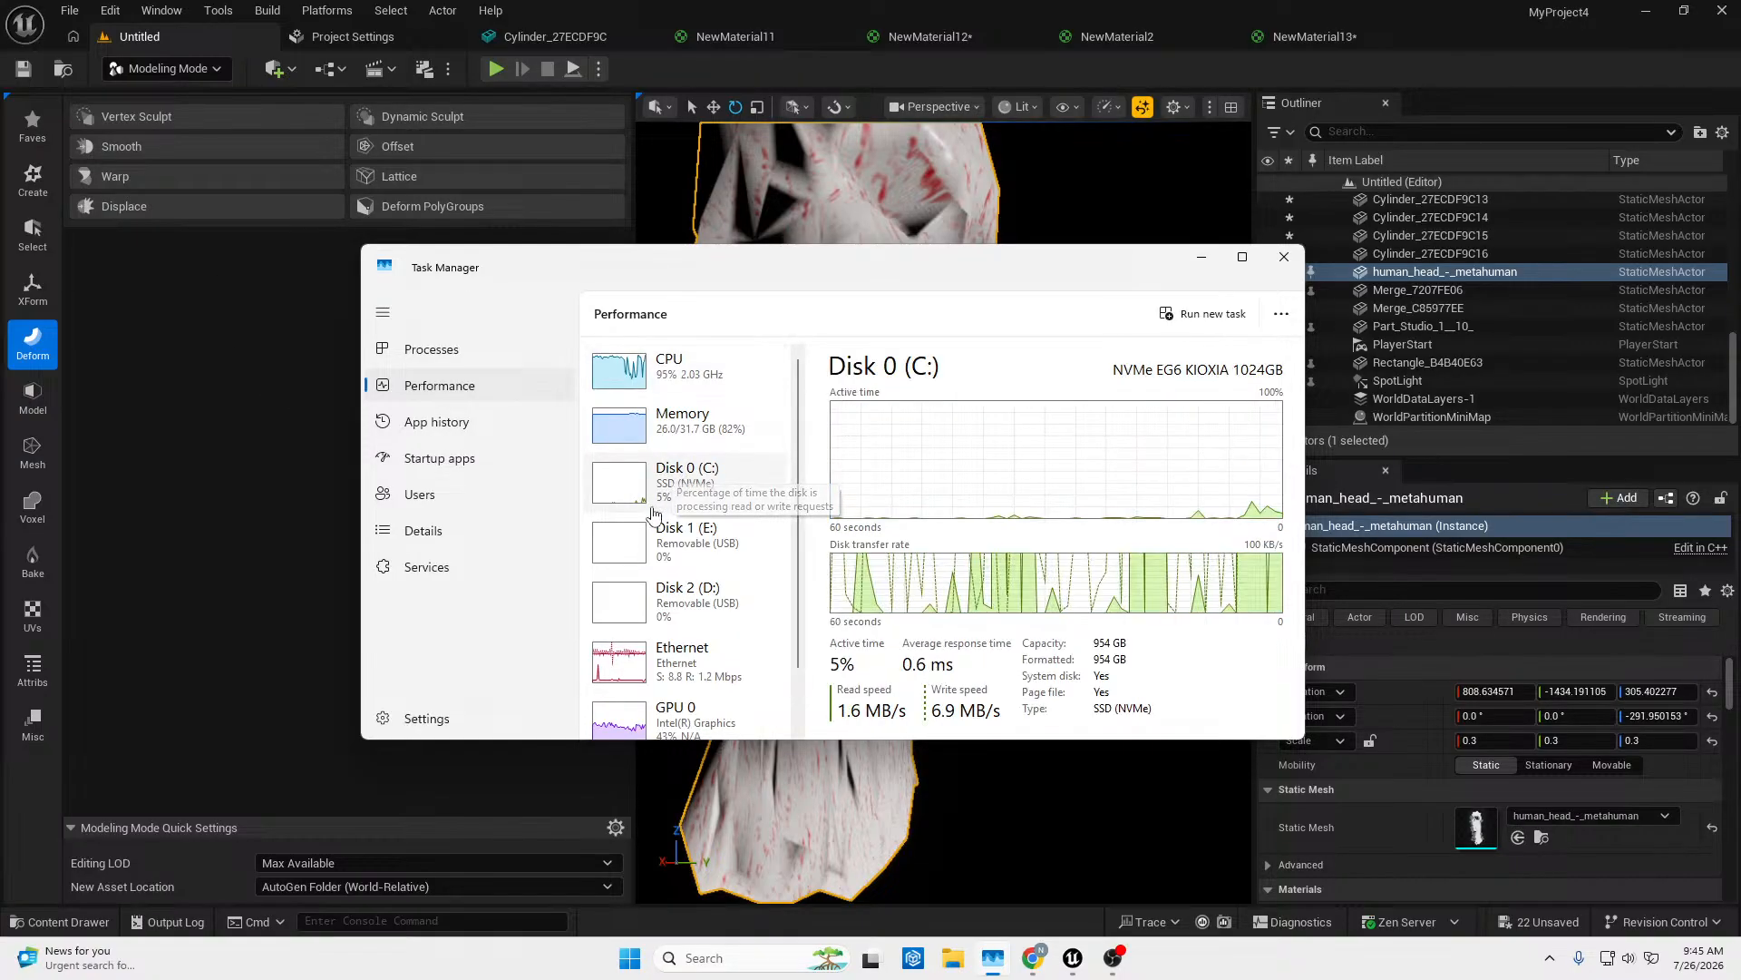
left_click(677, 655)
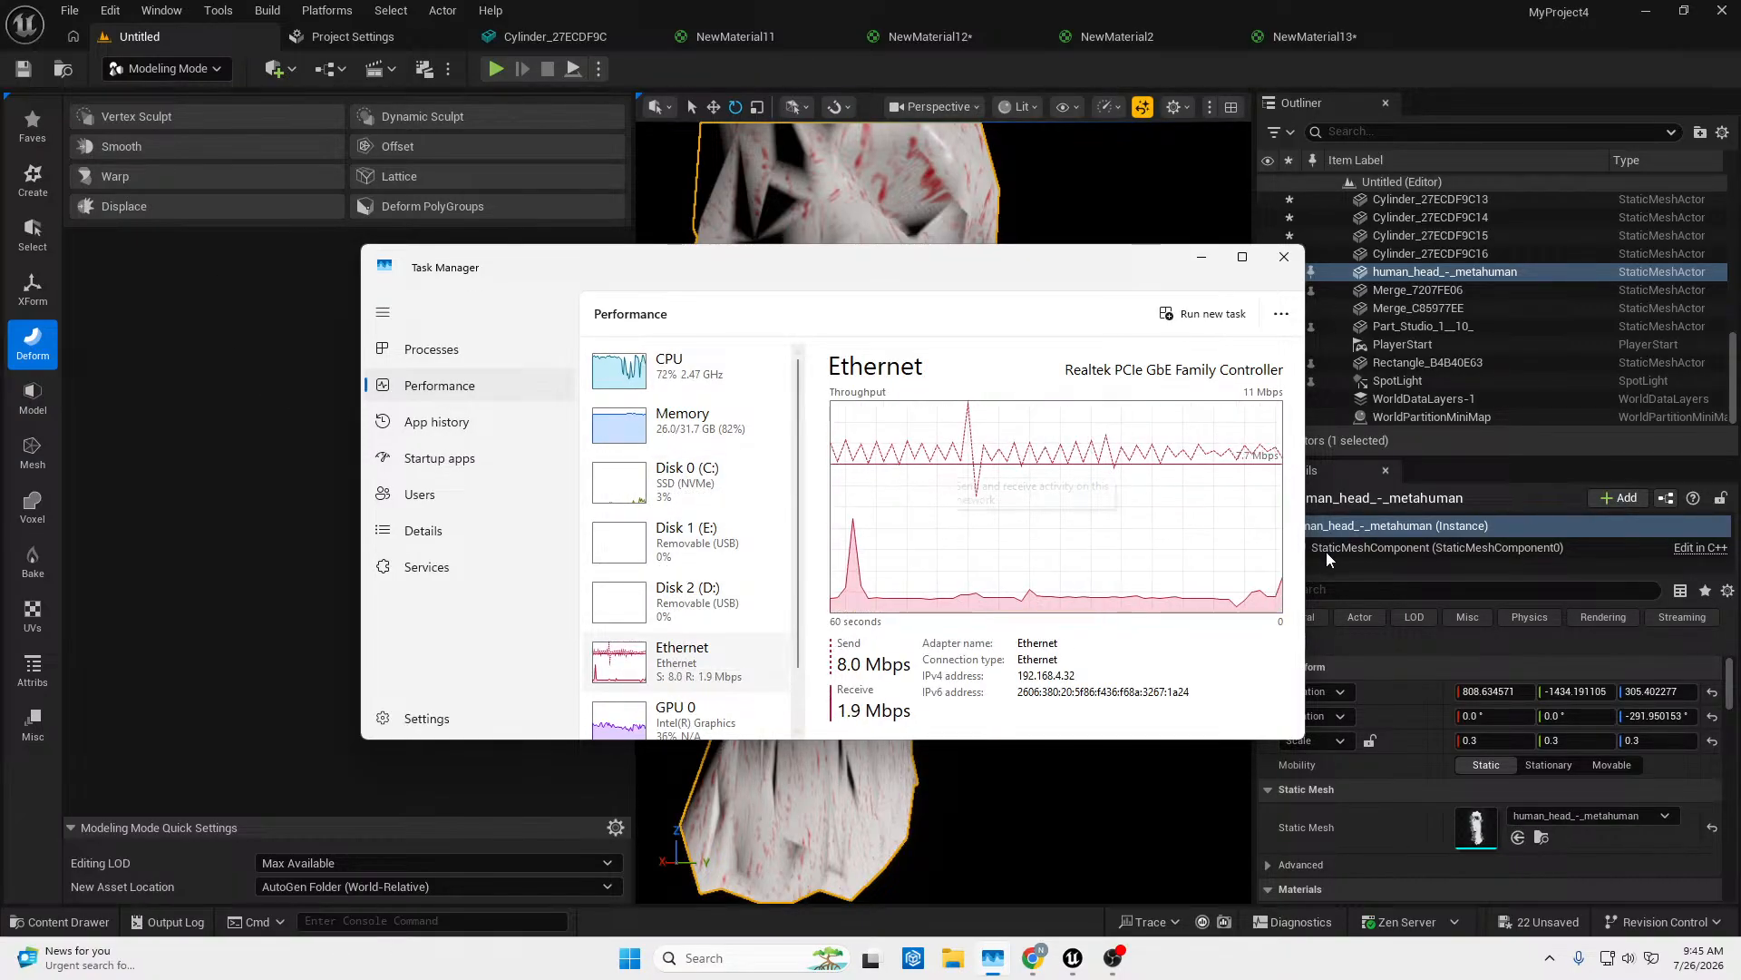
left_click(1270, 277)
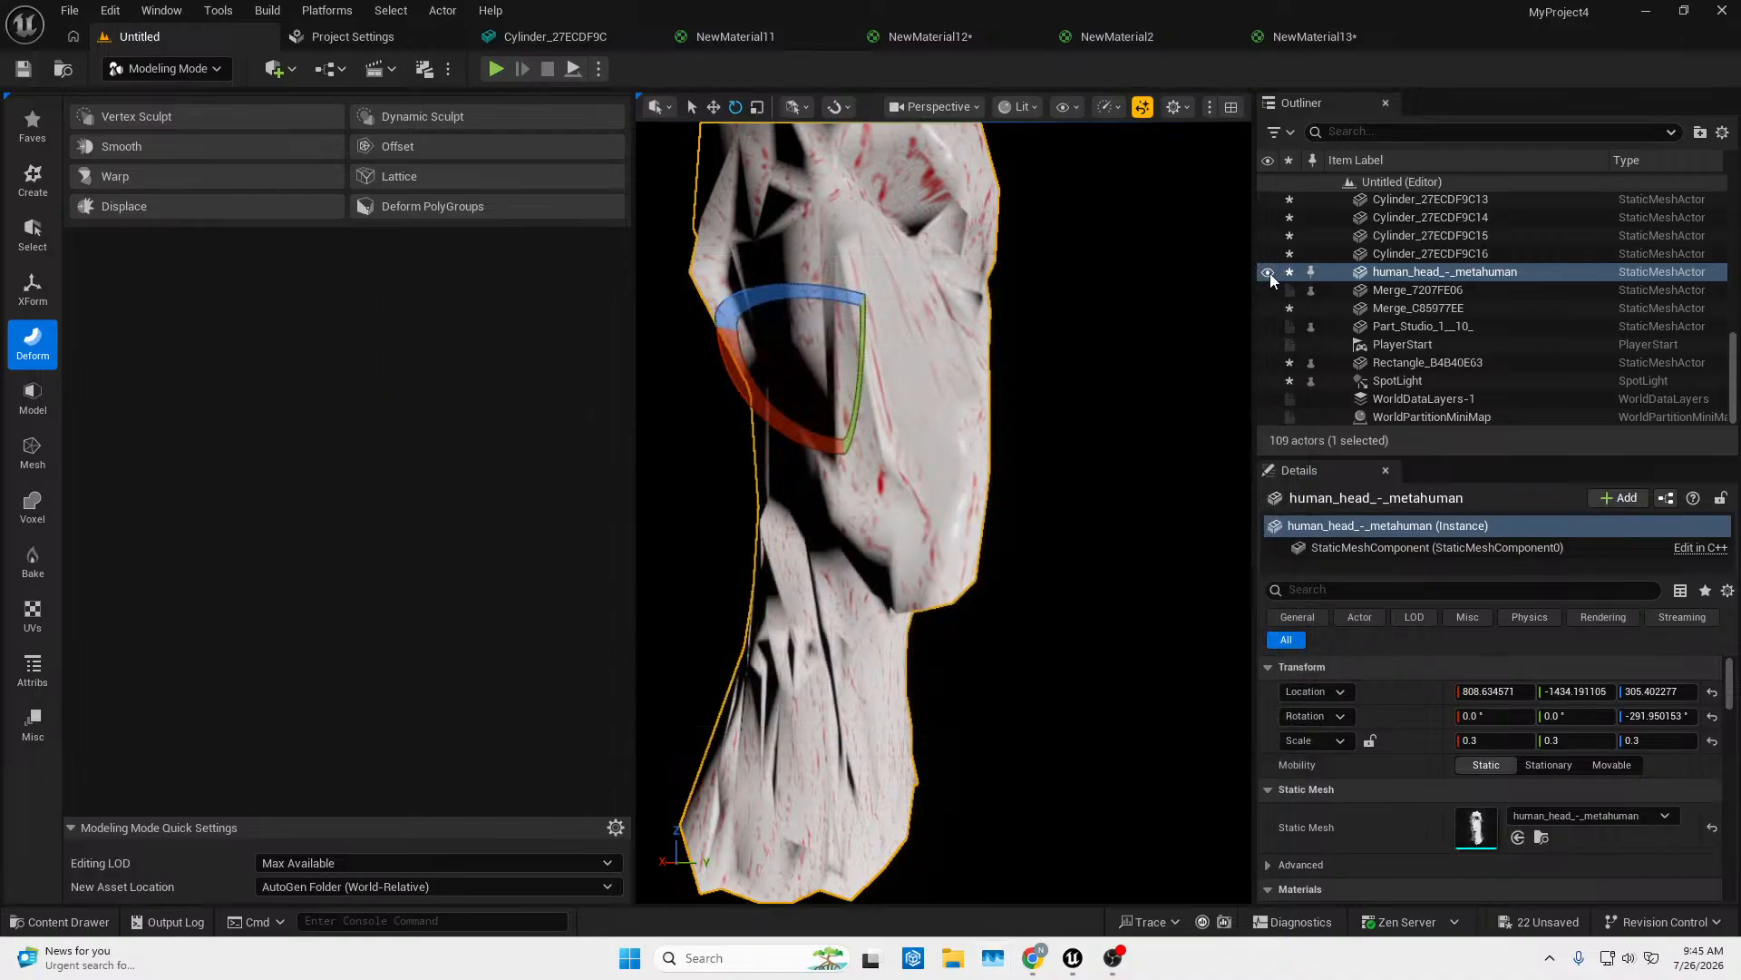
Deselect the head and inspect its displaced surface from across the hall and up close.
mouse_move(826, 381)
right_mouse_down()
mouse_move(842, 349)
mouse_move(780, 362)
mouse_move(771, 300)
mouse_move(862, 313)
mouse_move(875, 363)
mouse_move(816, 309)
mouse_move(862, 313)
mouse_move(884, 372)
mouse_move(916, 363)
mouse_move(907, 340)
mouse_move(897, 372)
mouse_move(939, 354)
mouse_move(817, 388)
right_mouse_up()
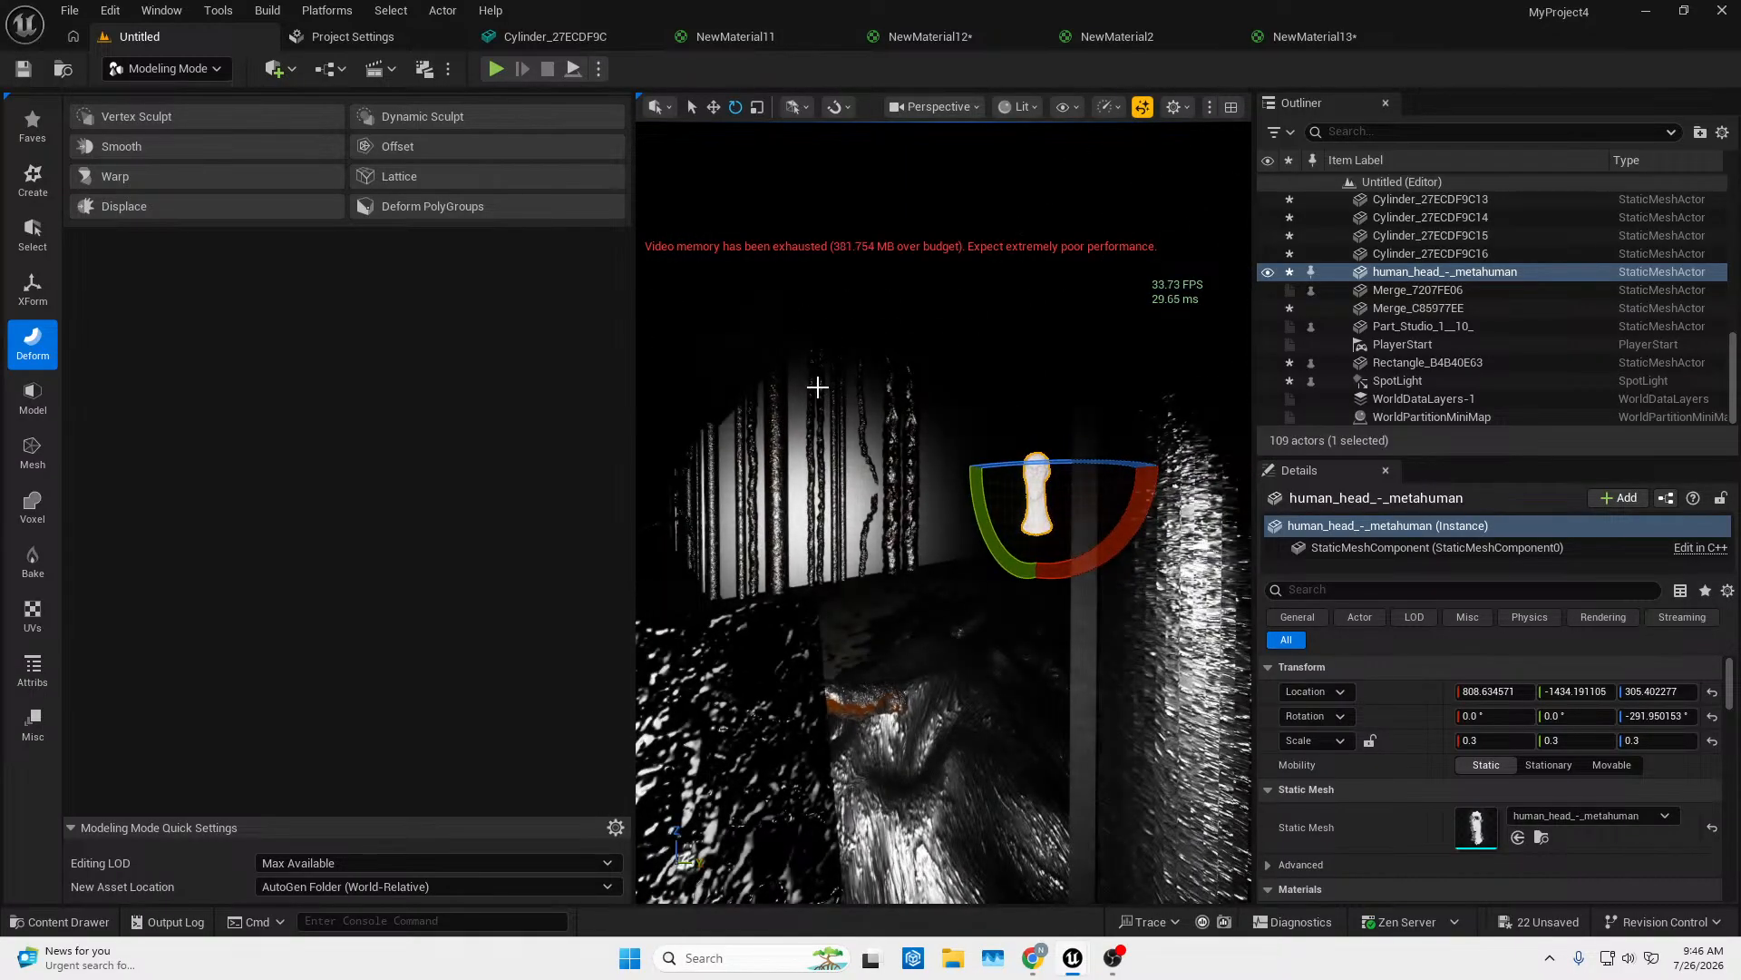
key("Escape")
right_click_drag(954, 614, 732, 740)
key("w")
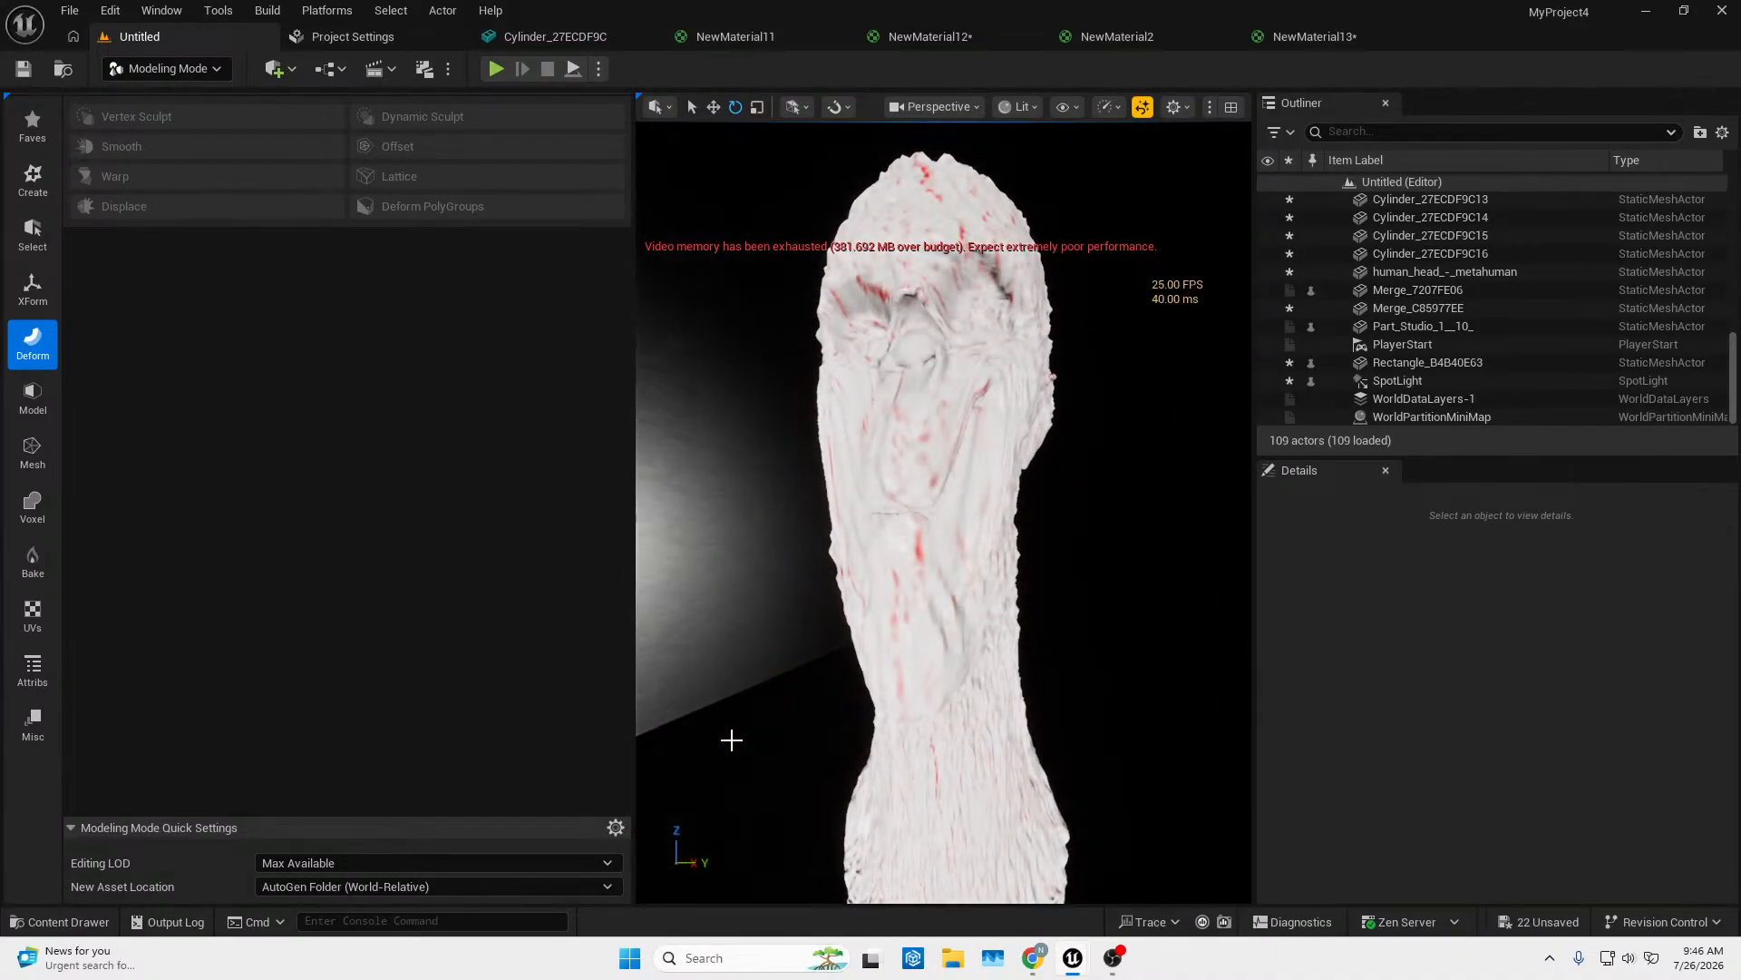
Delete the TexCoord node with 3.0 tiling that feeds the patterned Texture Sample in NewMaterial13.
left_click(79, 922)
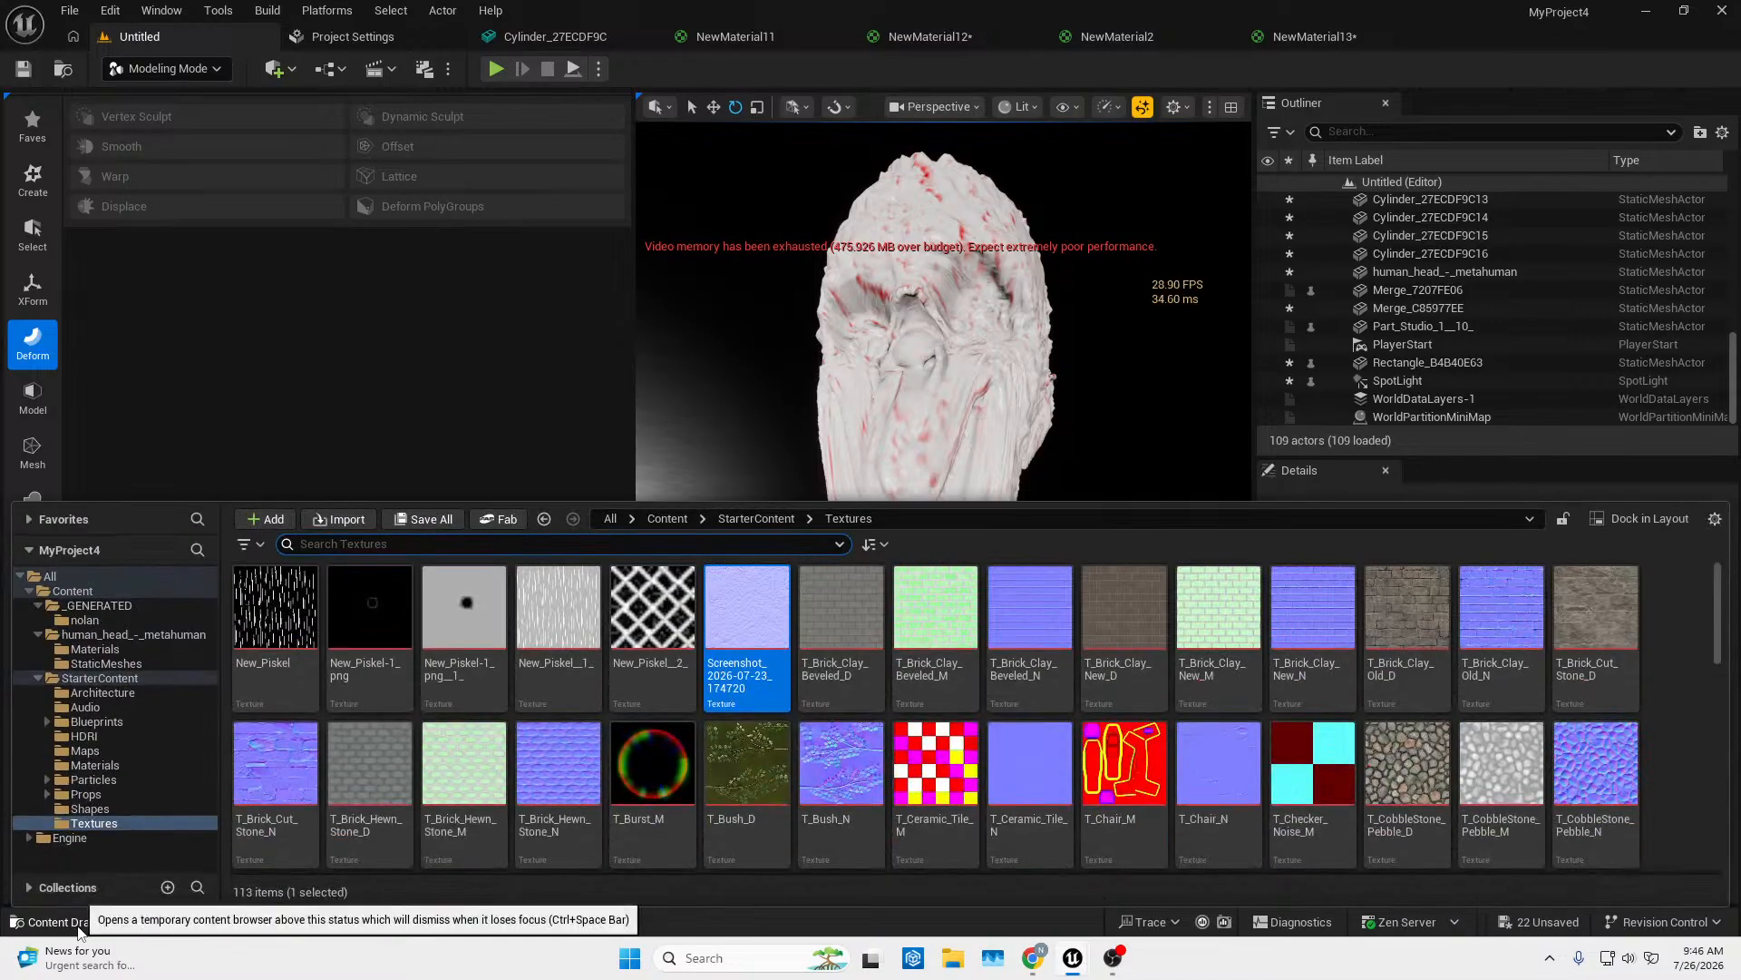
left_click(1334, 36)
right_click_drag(1100, 338, 1052, 390)
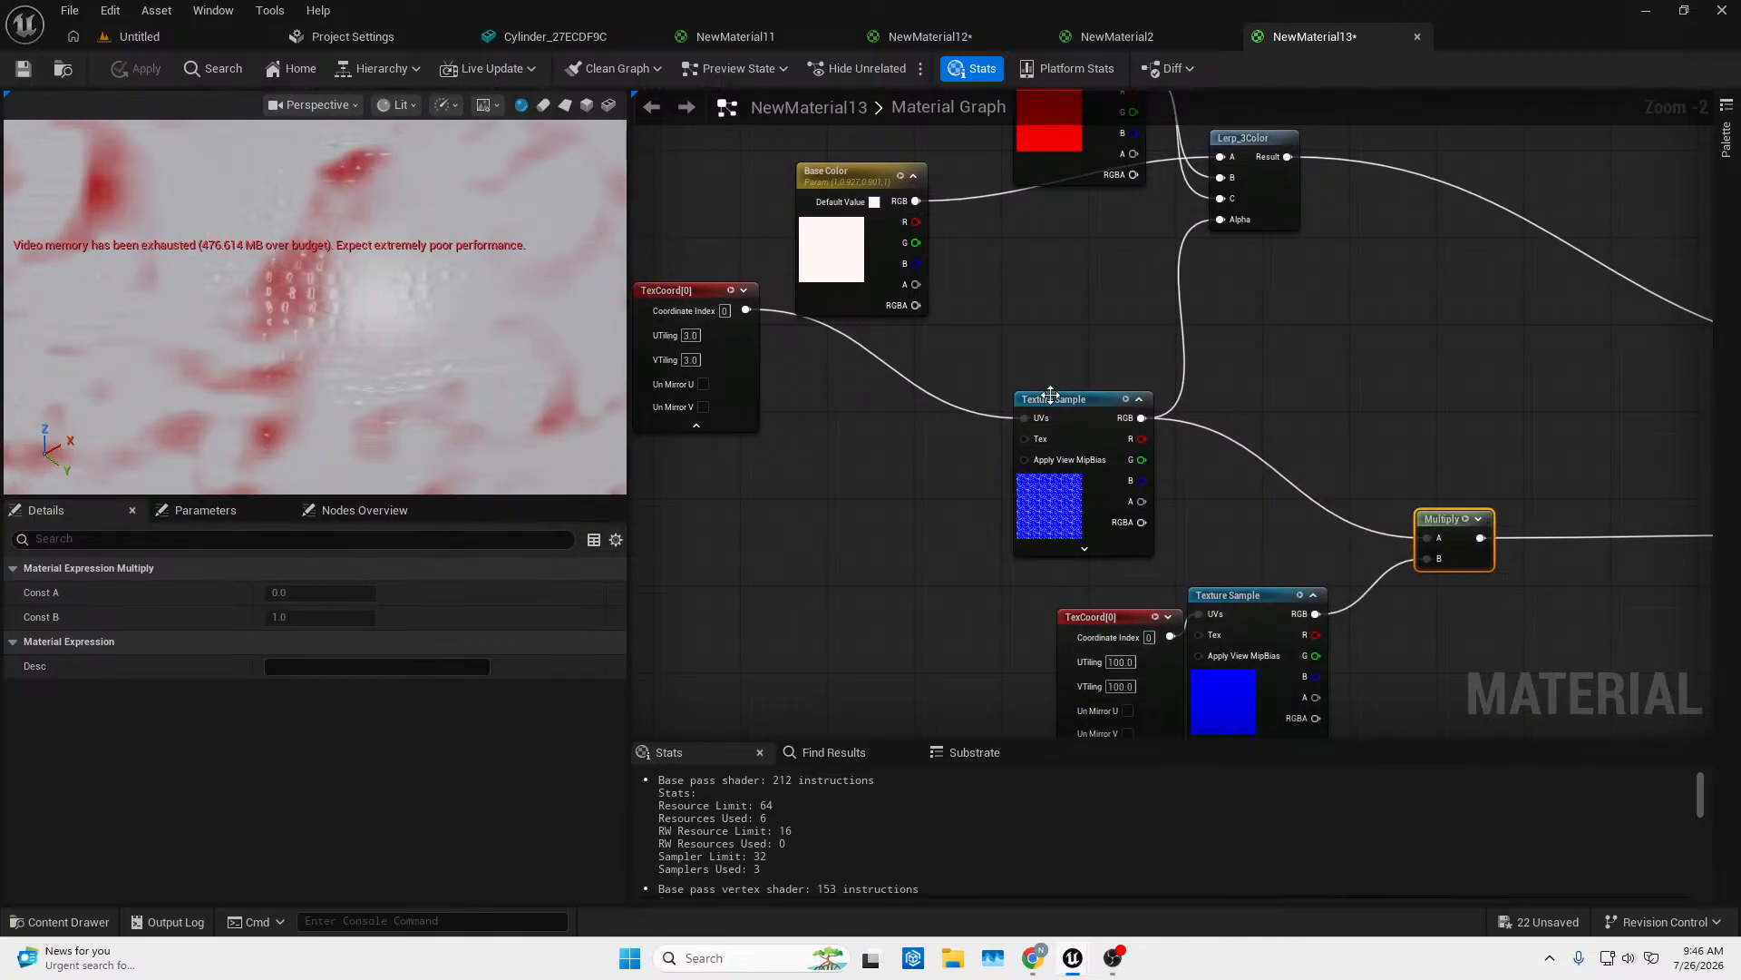
right_click_drag(1109, 469, 1052, 431)
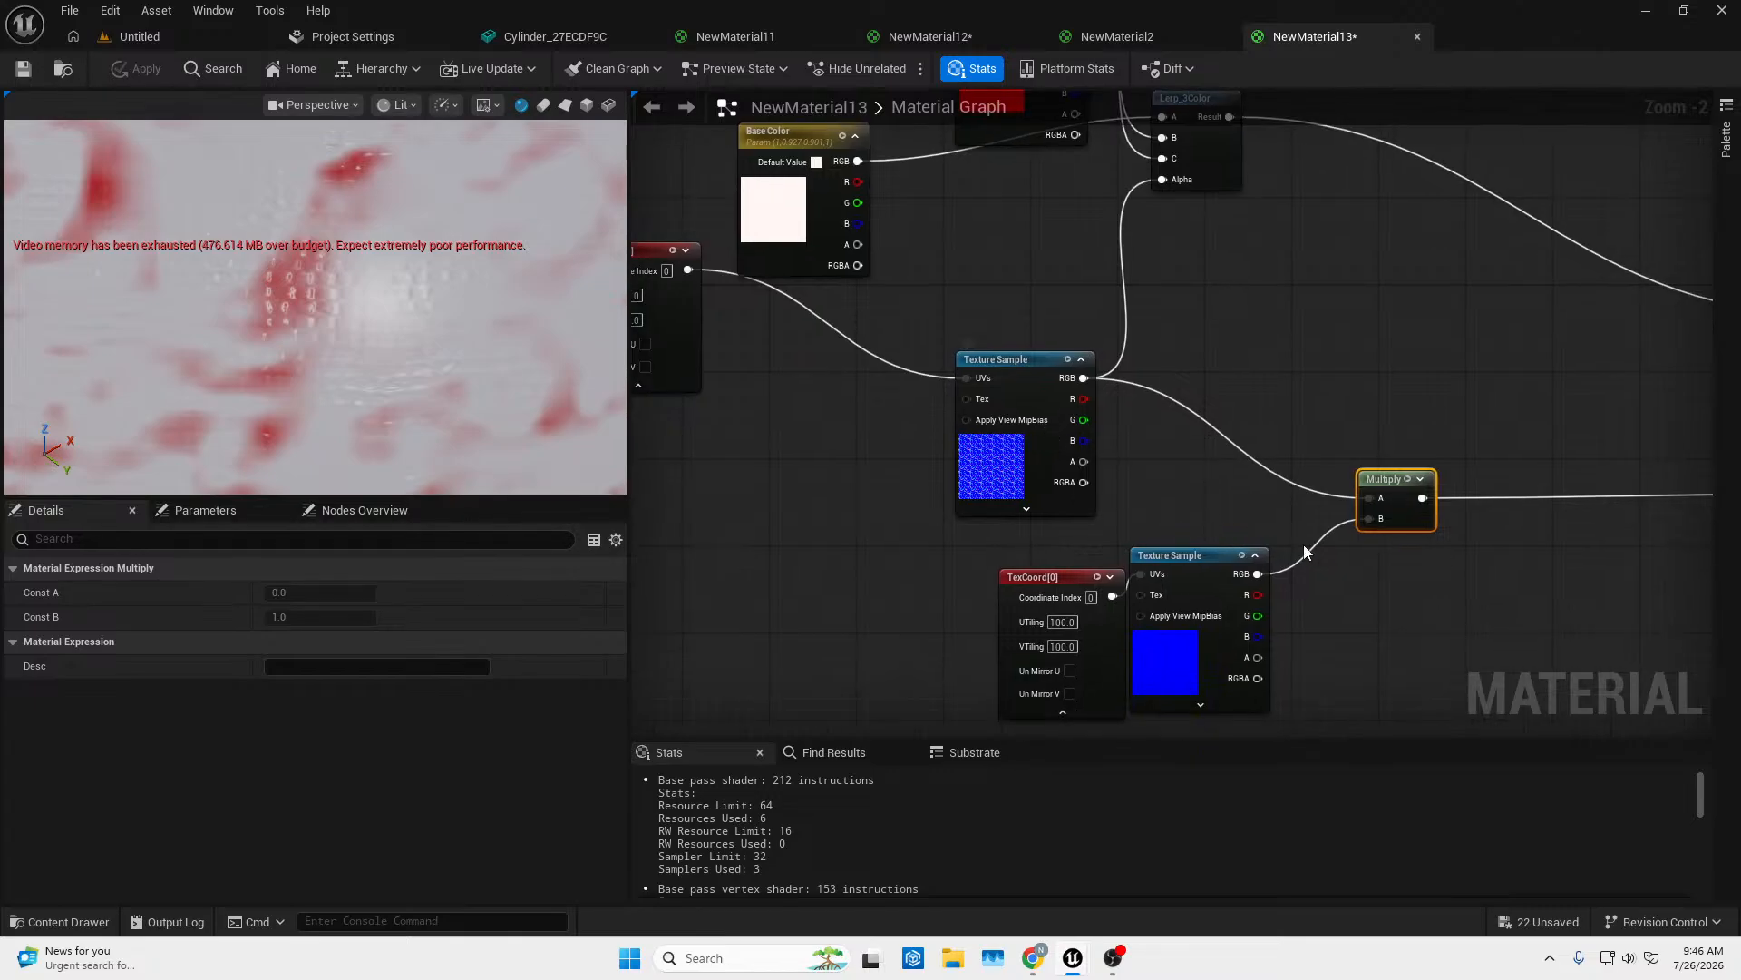
right_click_drag(1303, 544, 1269, 591)
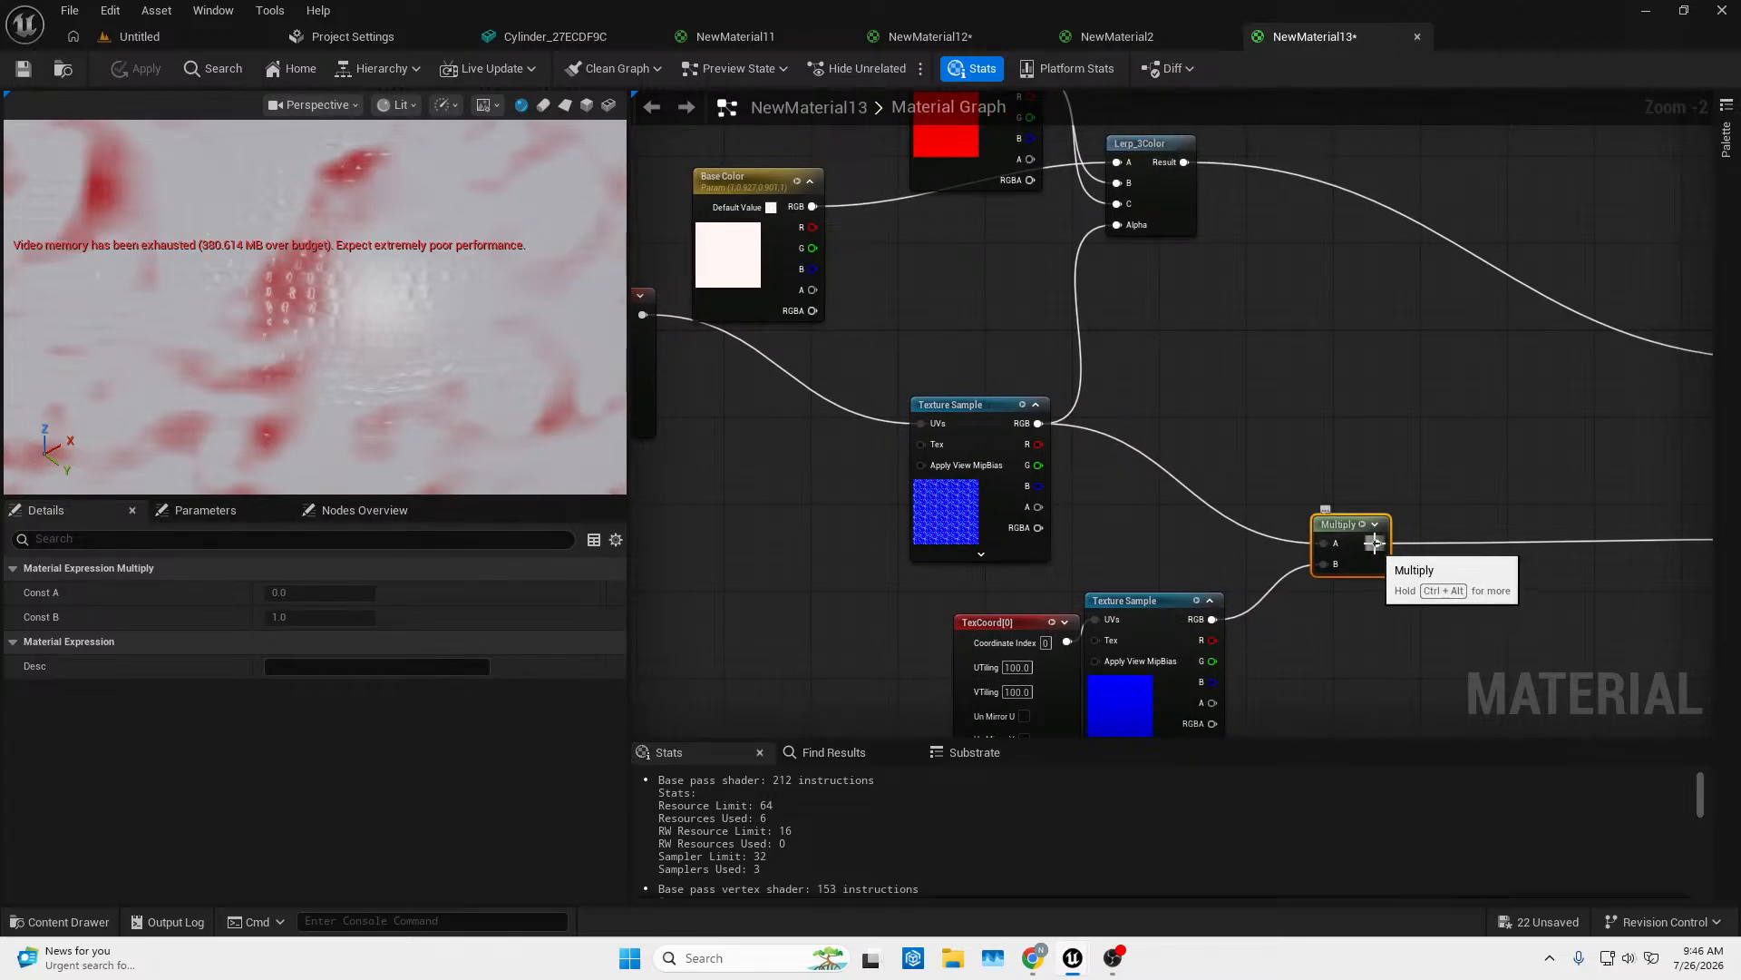
right_click_drag(1085, 423, 1461, 550)
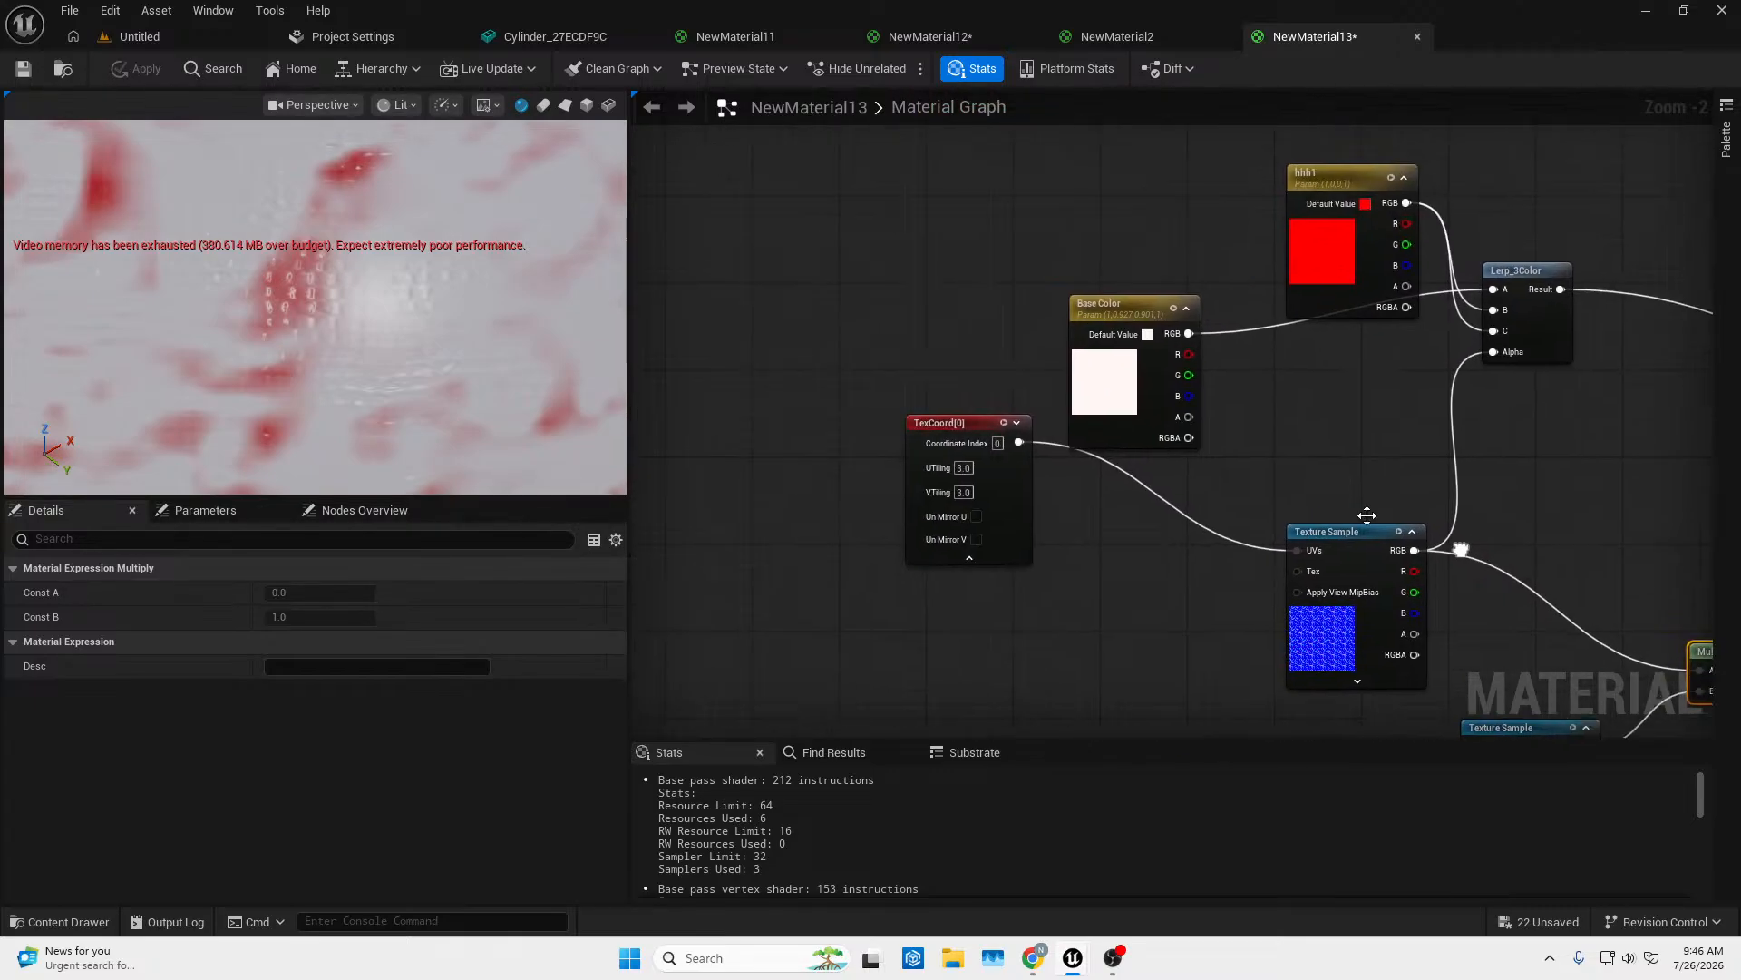
left_click(1012, 490)
key("Delete")
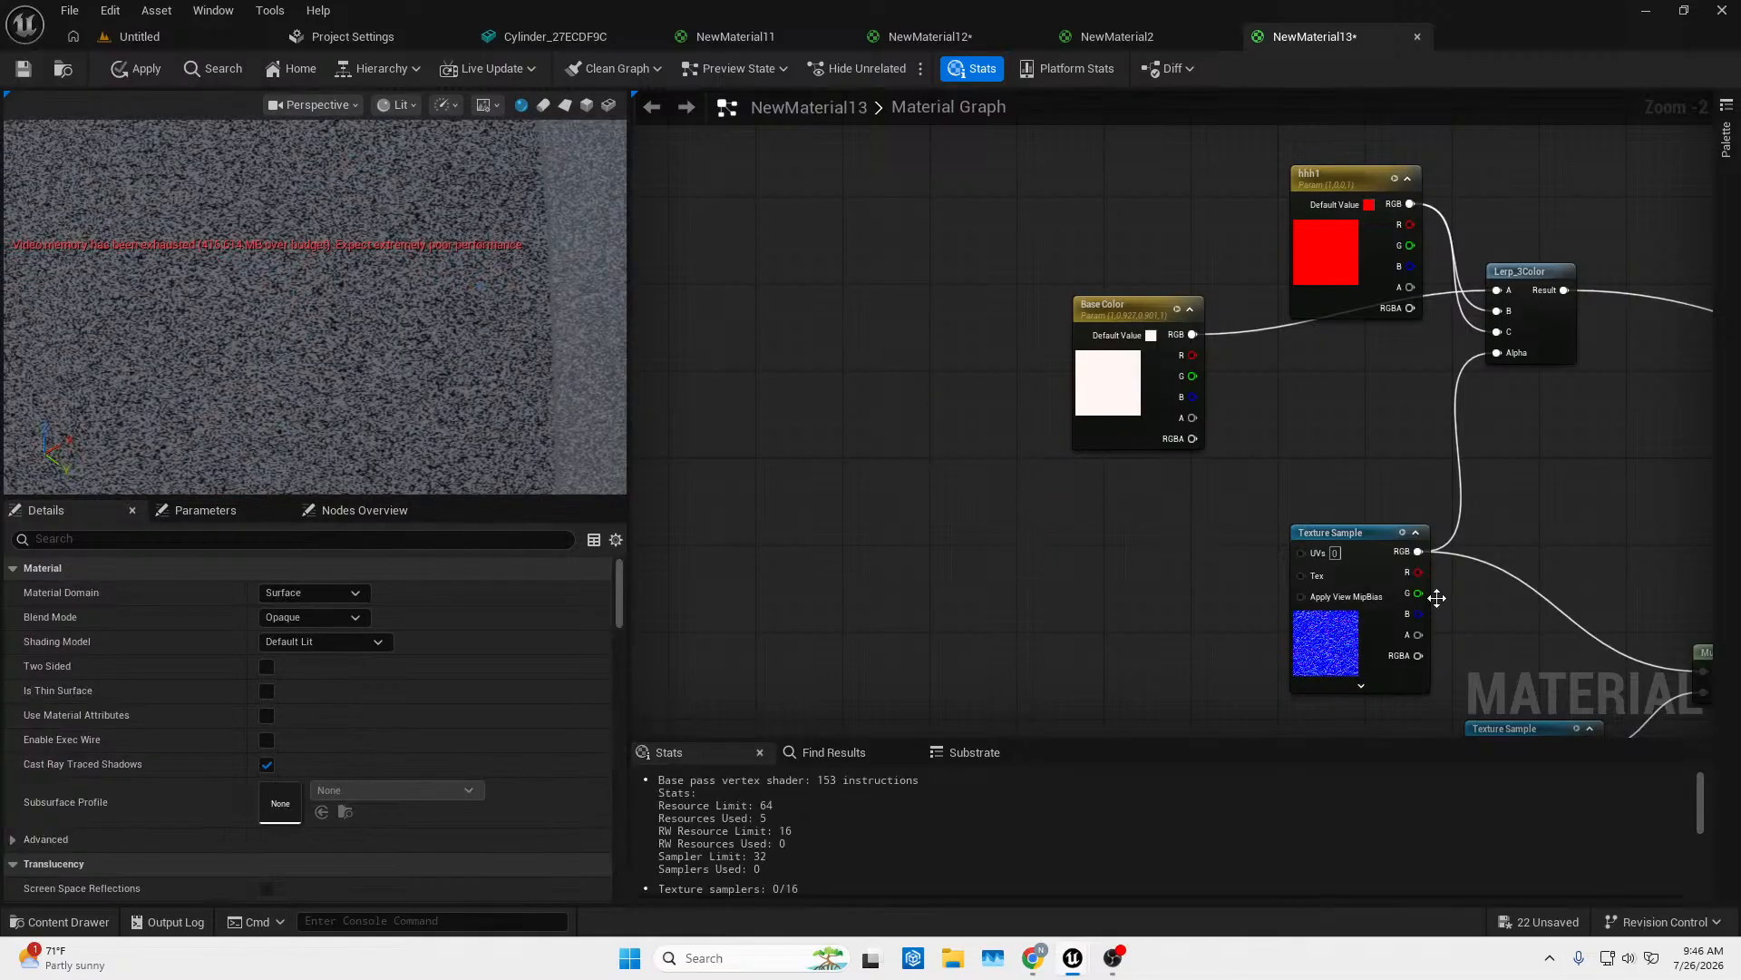
Connect the patterned Texture Sample's RGB directly to Normal and delete the second Texture Sample, its 100-tiling TexCoord and the Multiply node.
right_click_drag(1417, 561, 972, 451)
left_click_drag(972, 446, 1594, 569)
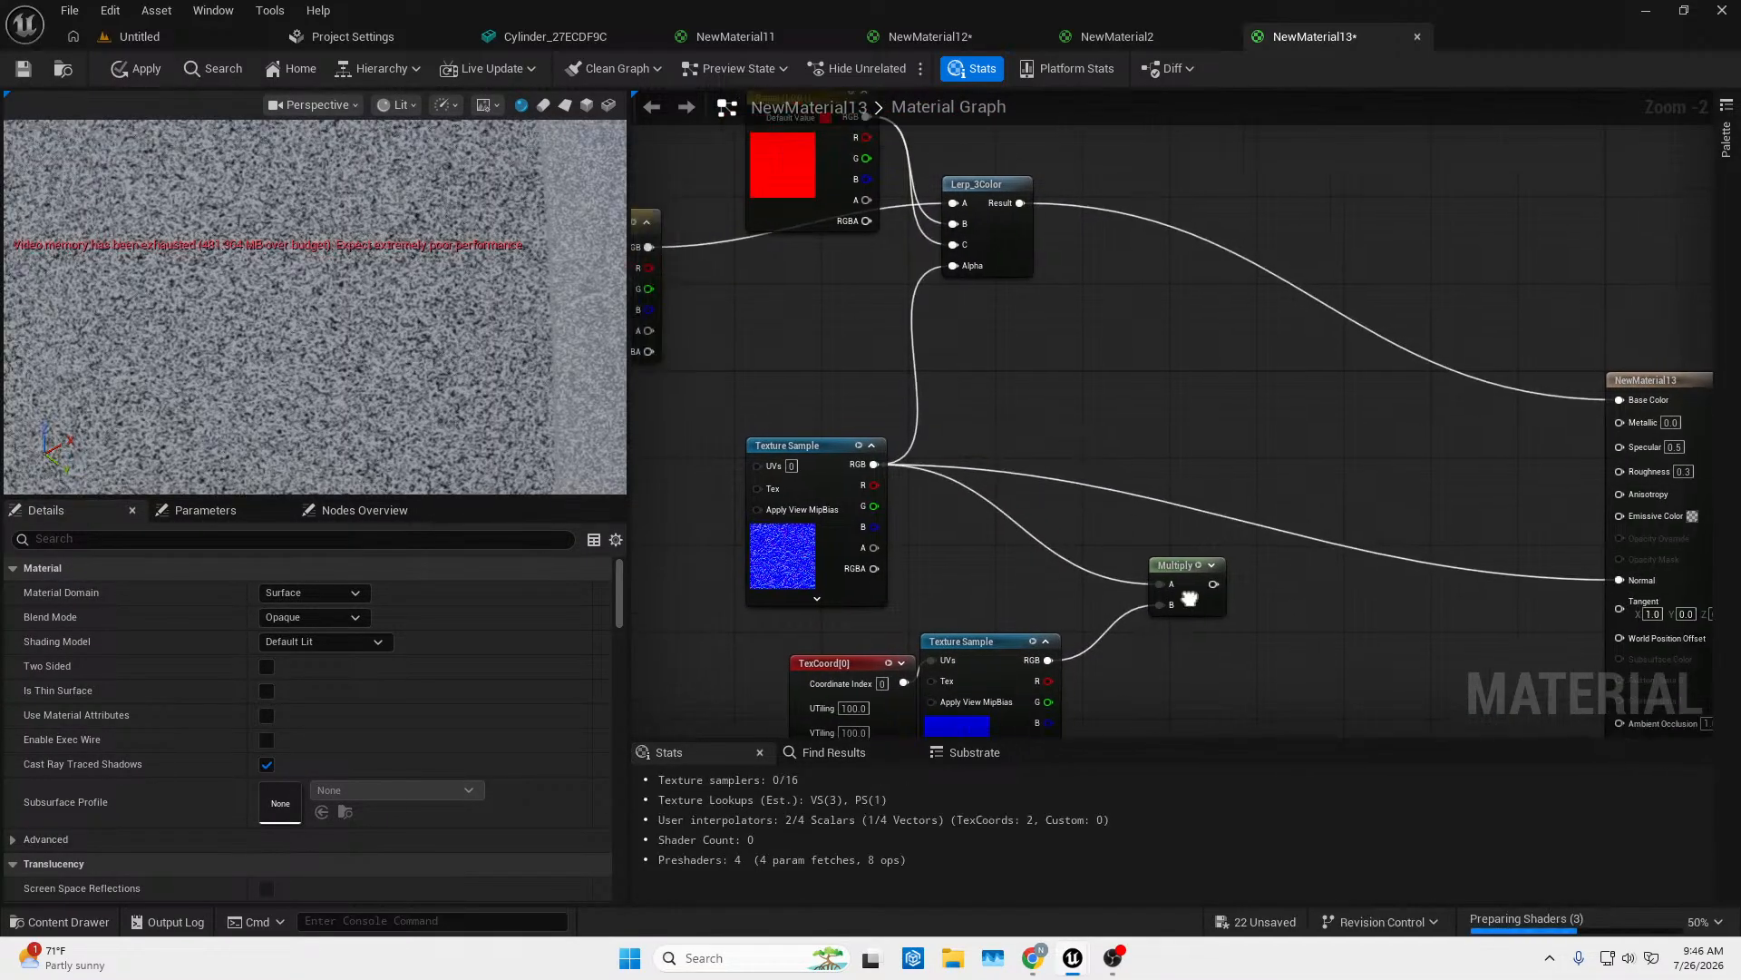
right_click_drag(937, 685, 1086, 486)
left_click_drag(914, 577, 1536, 406)
key("Delete")
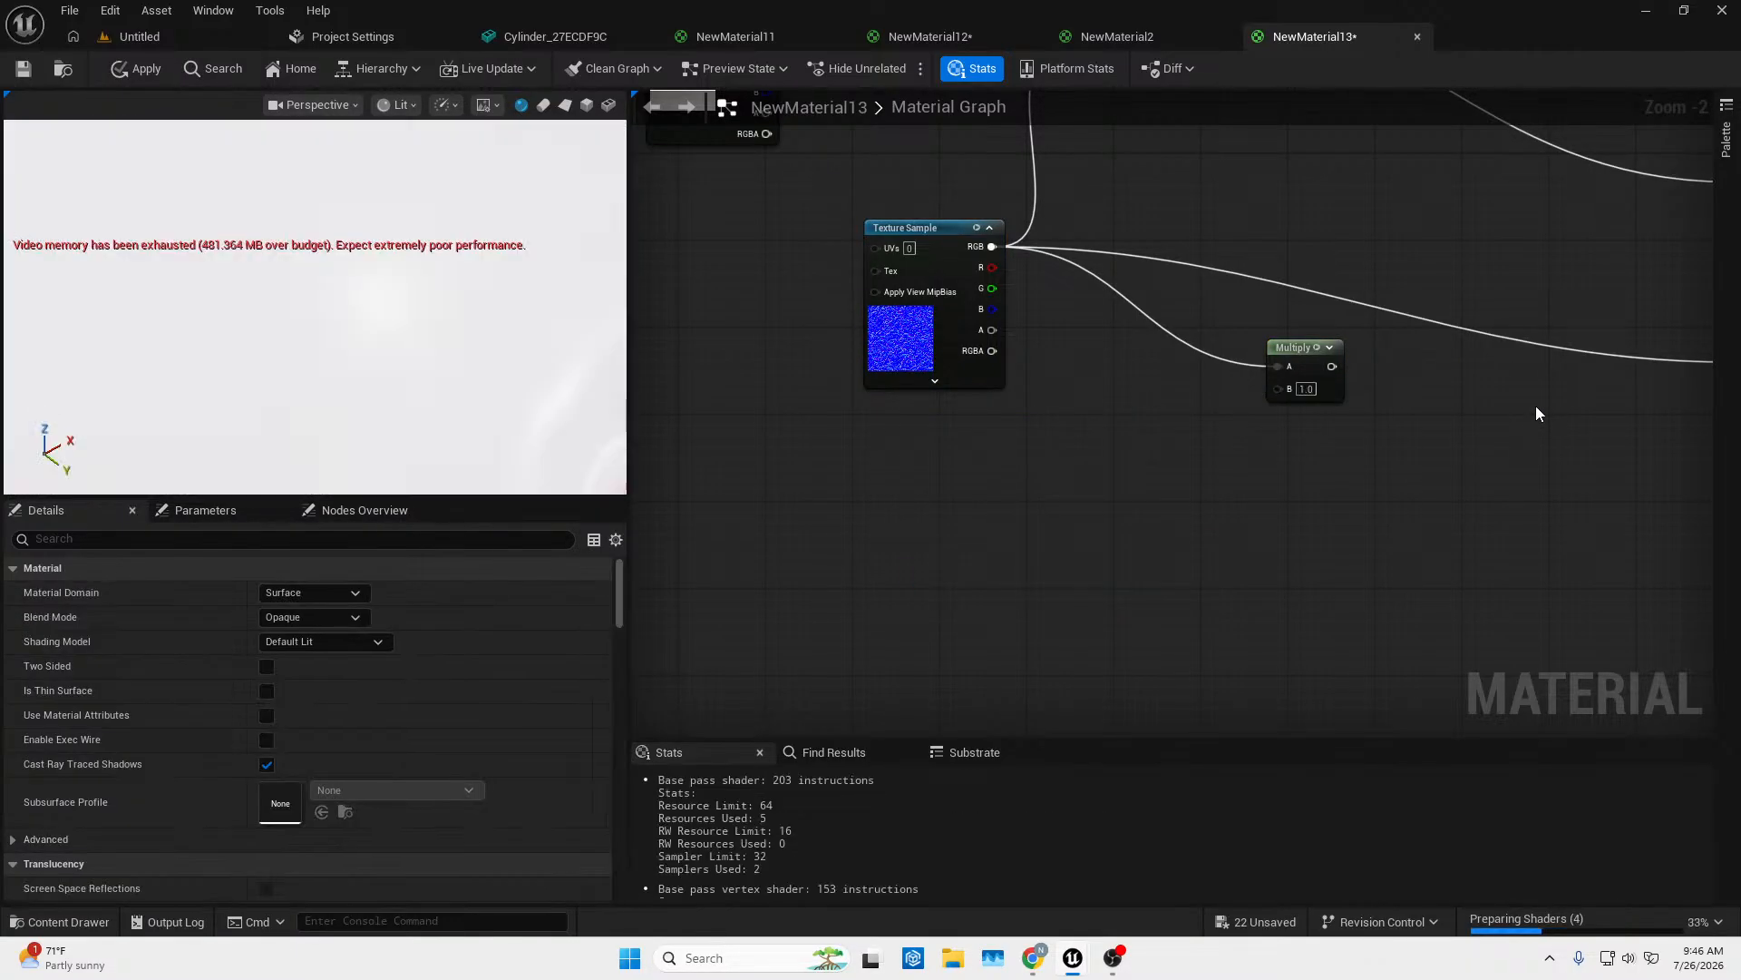
left_click(1290, 361)
key("Delete")
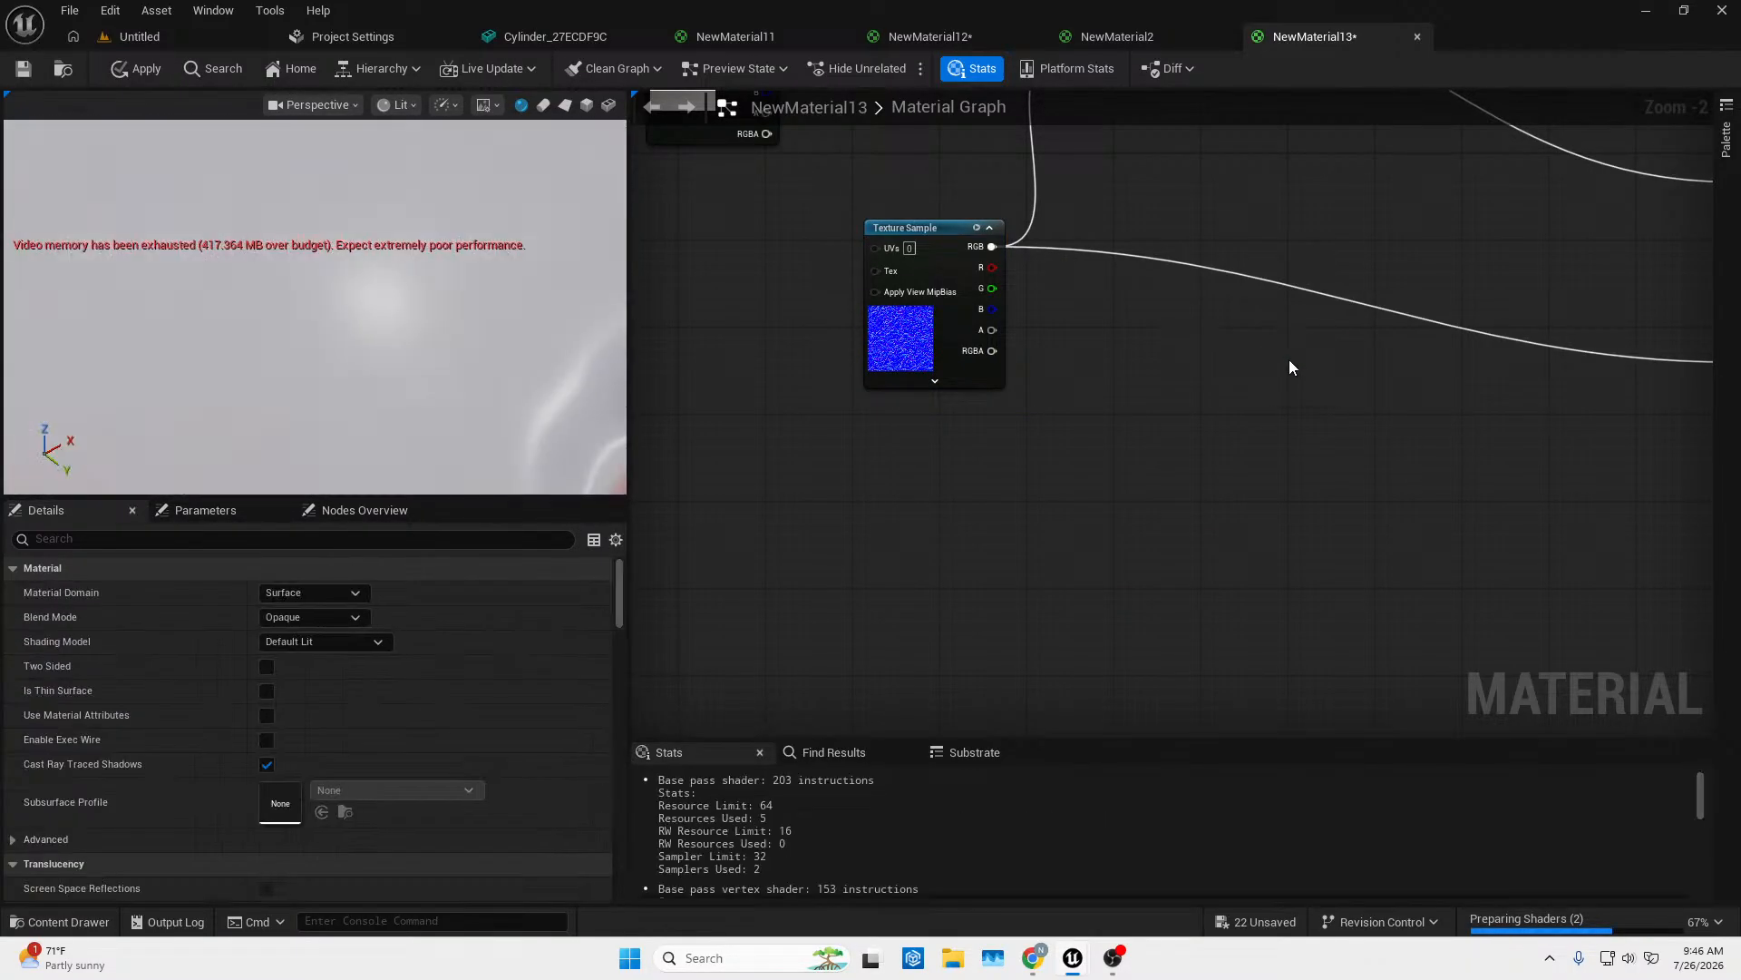
Rearrange the red colour parameter and Base Color nodes to leave more room before Lerp_3Color.
right_click_drag(1030, 367, 1106, 604)
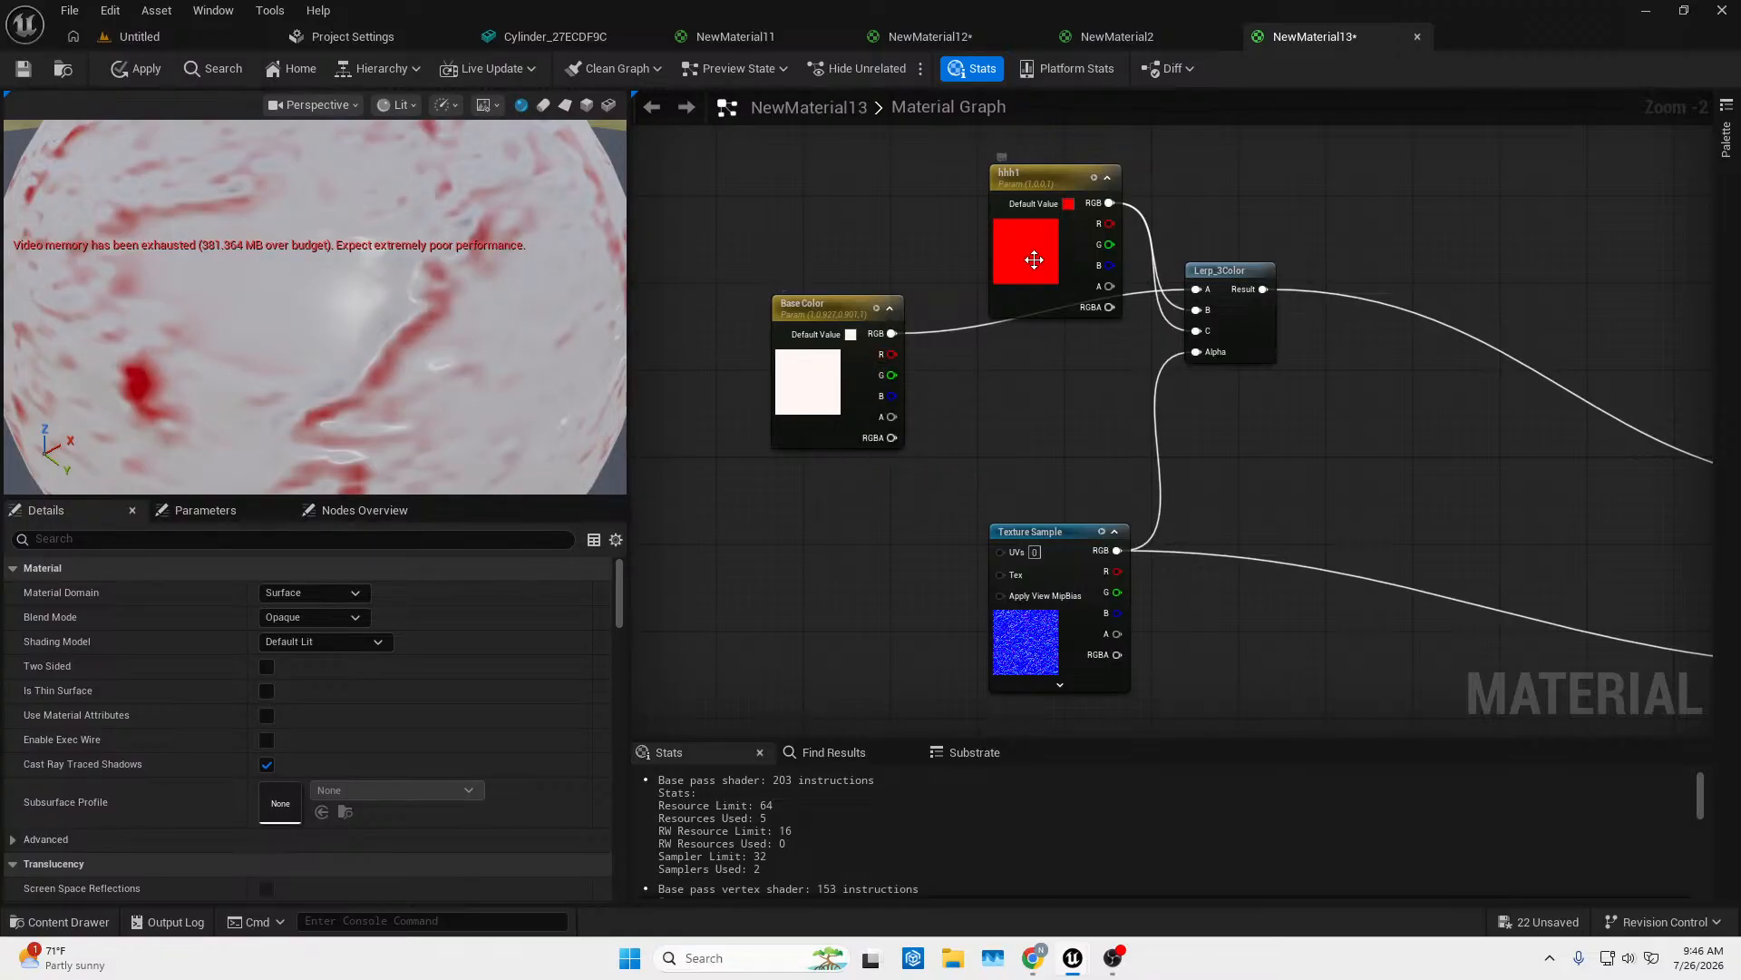
left_click_drag(1034, 259, 684, 281)
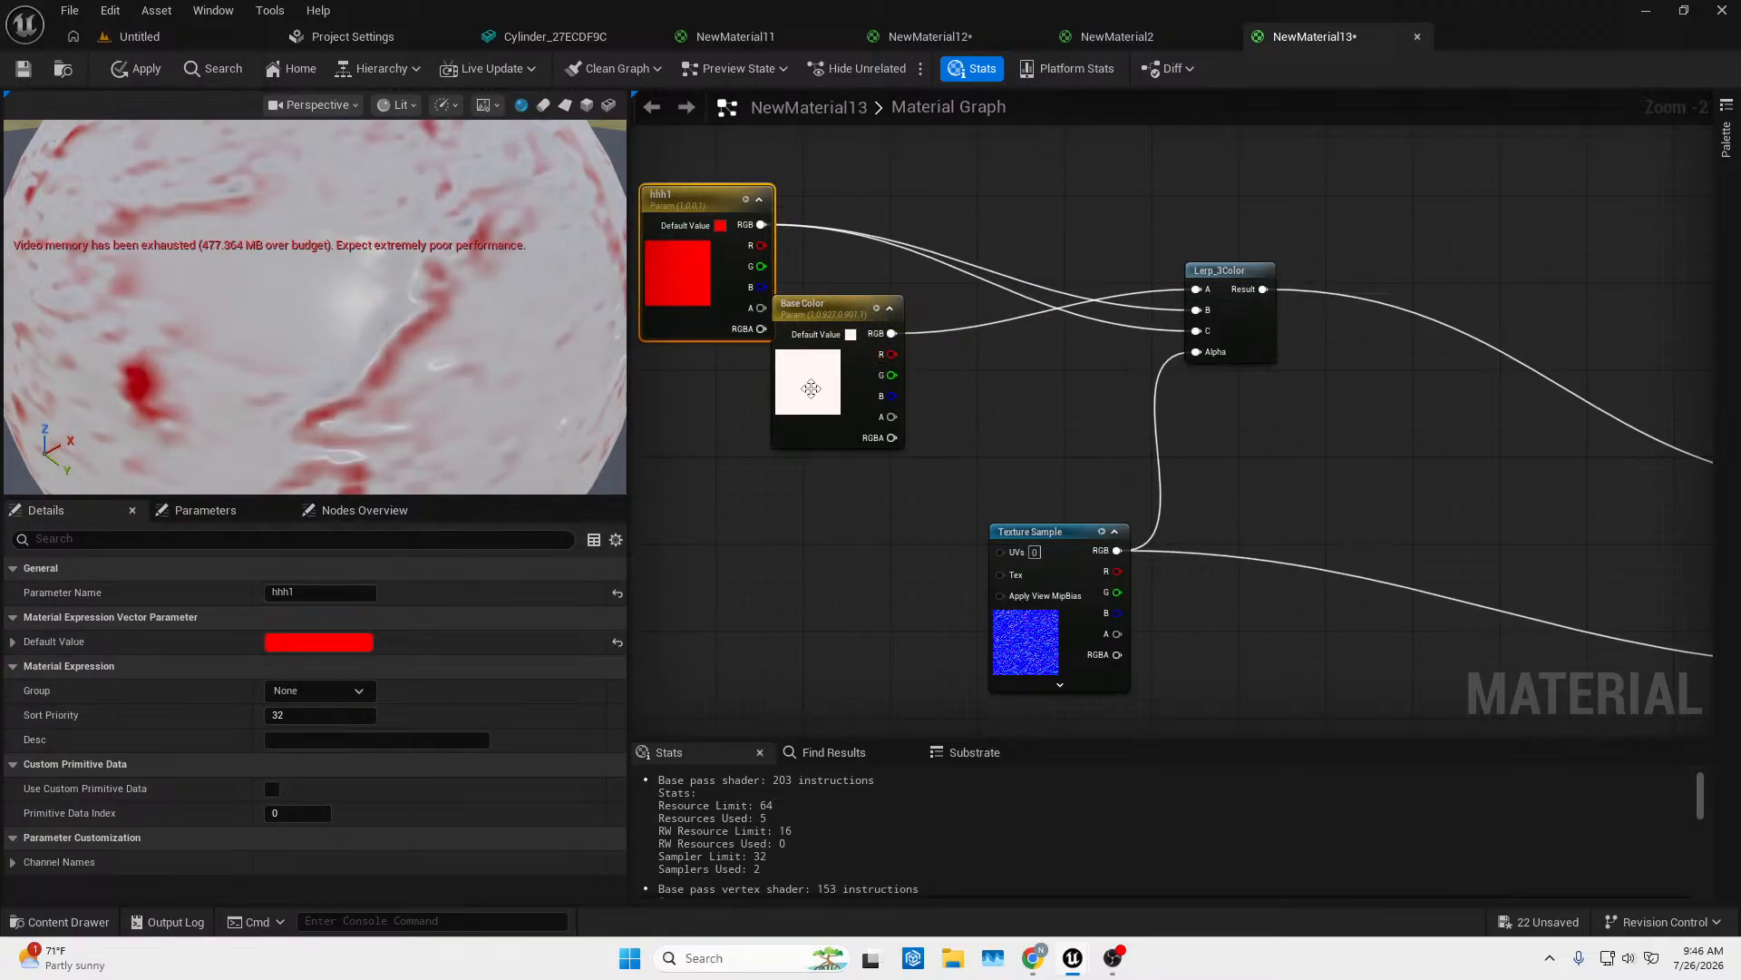
left_click_drag(810, 388, 838, 416)
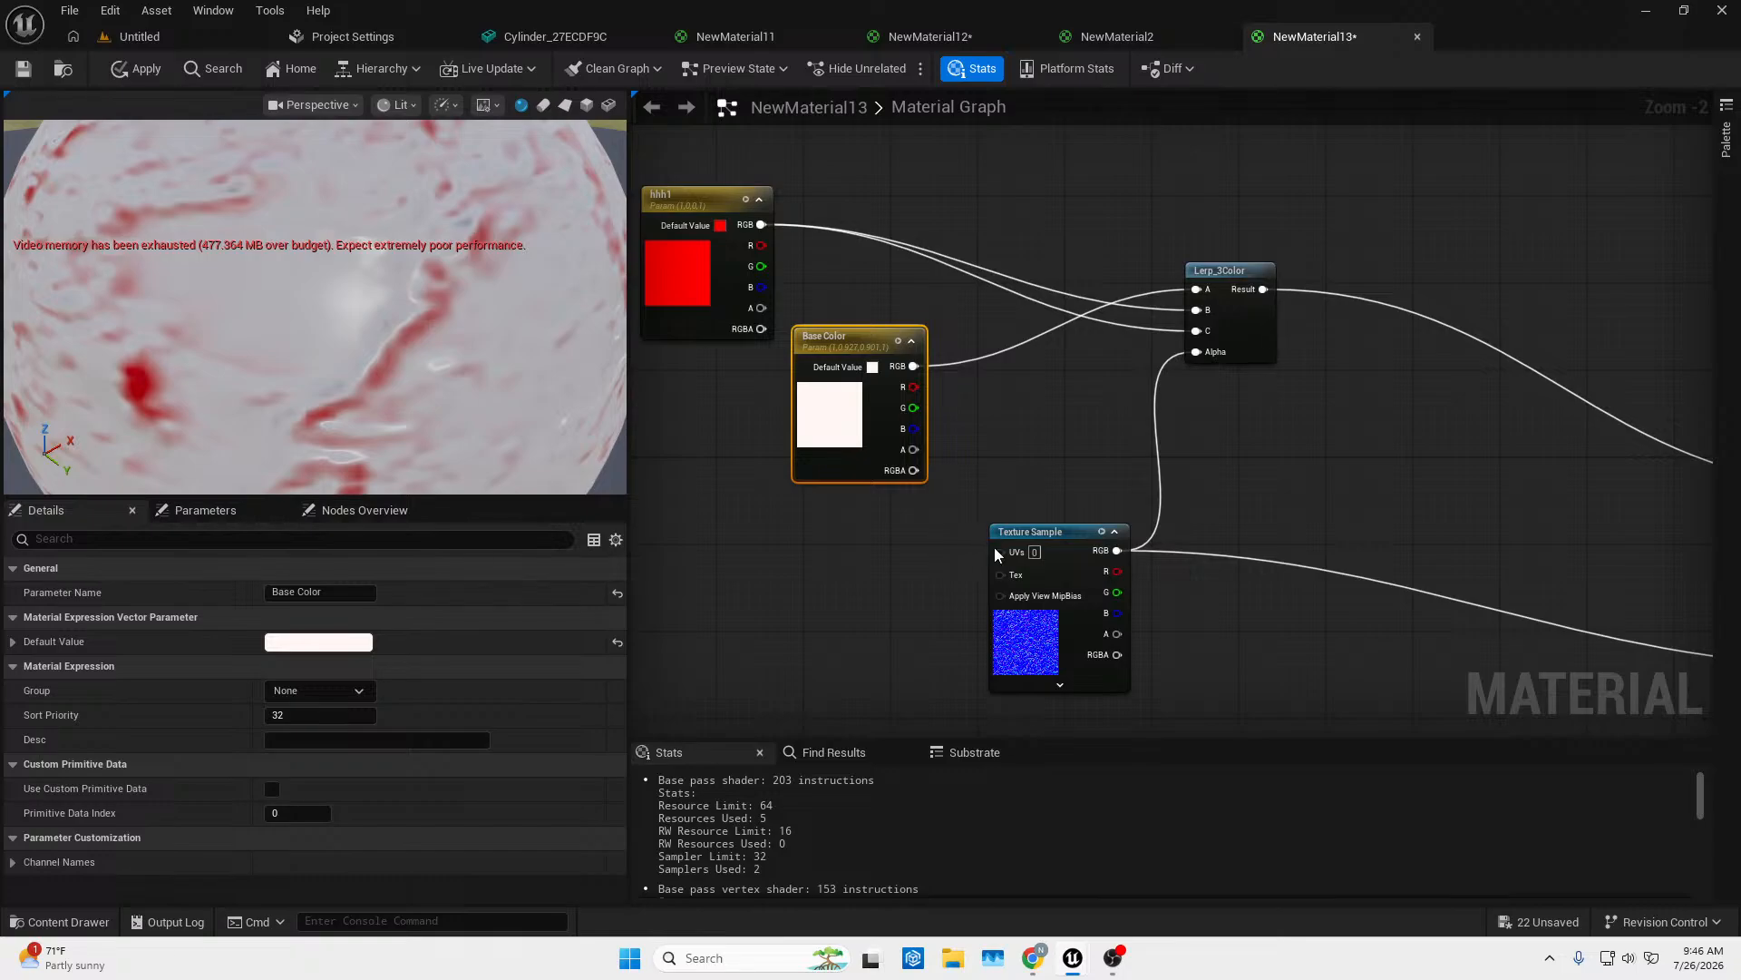
Change the Base Color parameter to the peach skin tone FFB084FF and apply the material changes.
scroll(198, 390, "down", 6)
left_click_drag(256, 385, 263, 332)
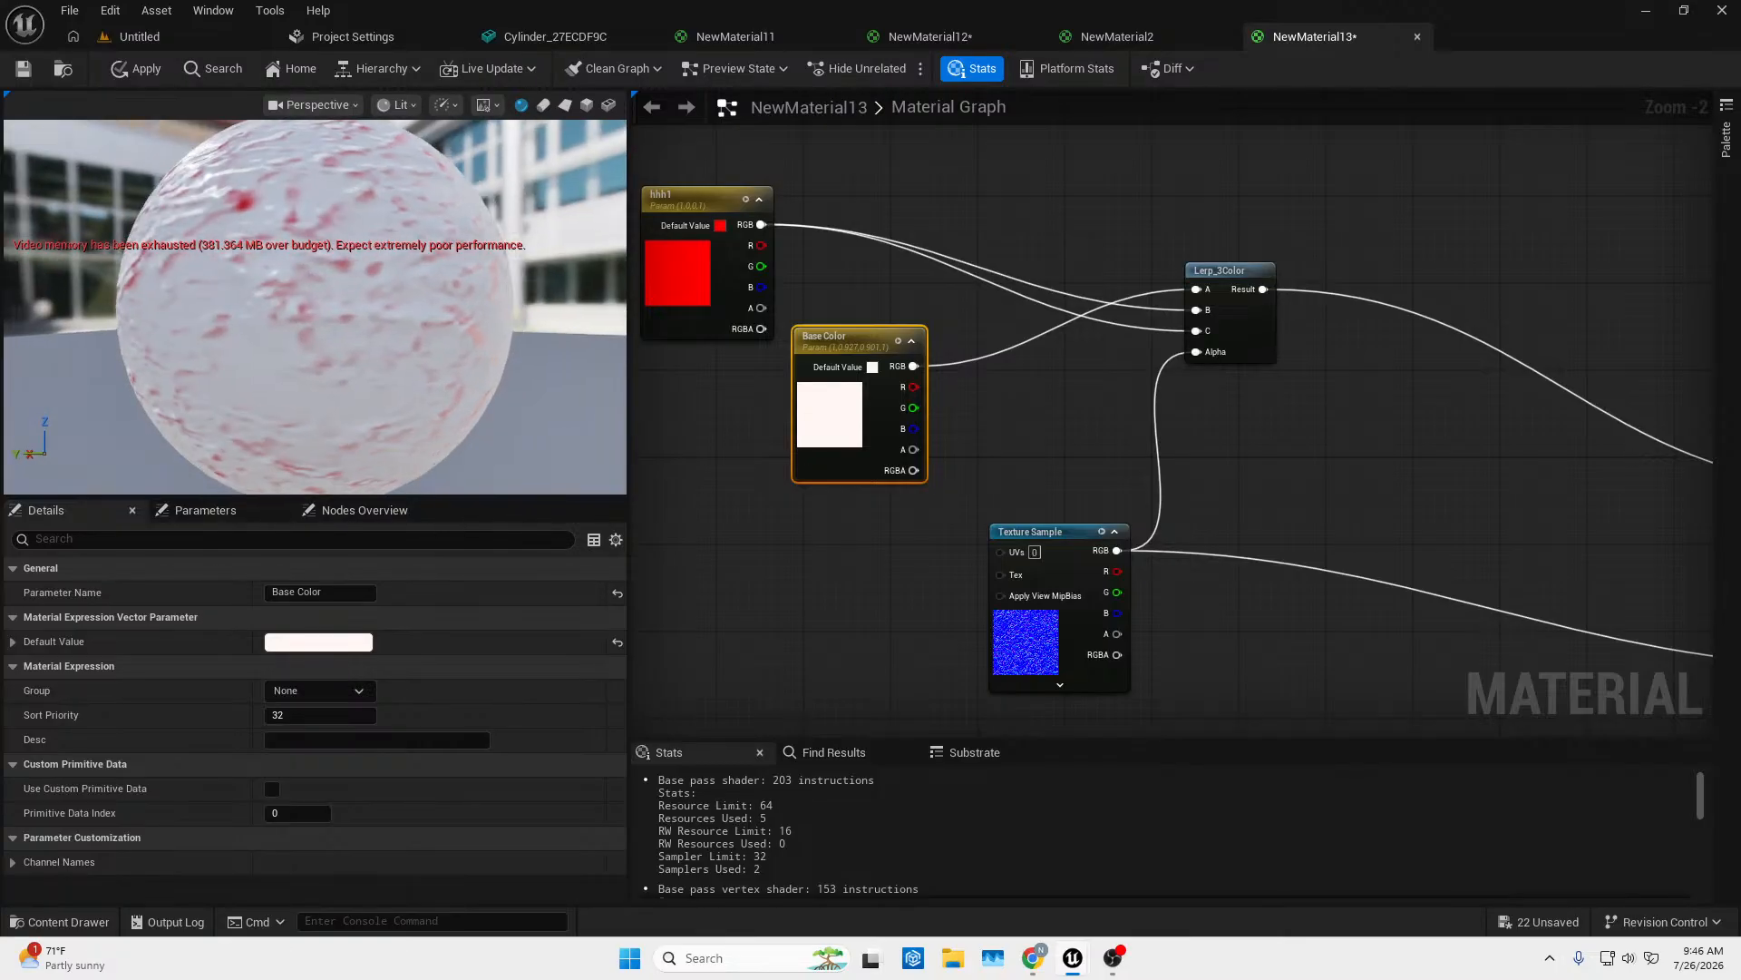
double_click(827, 414)
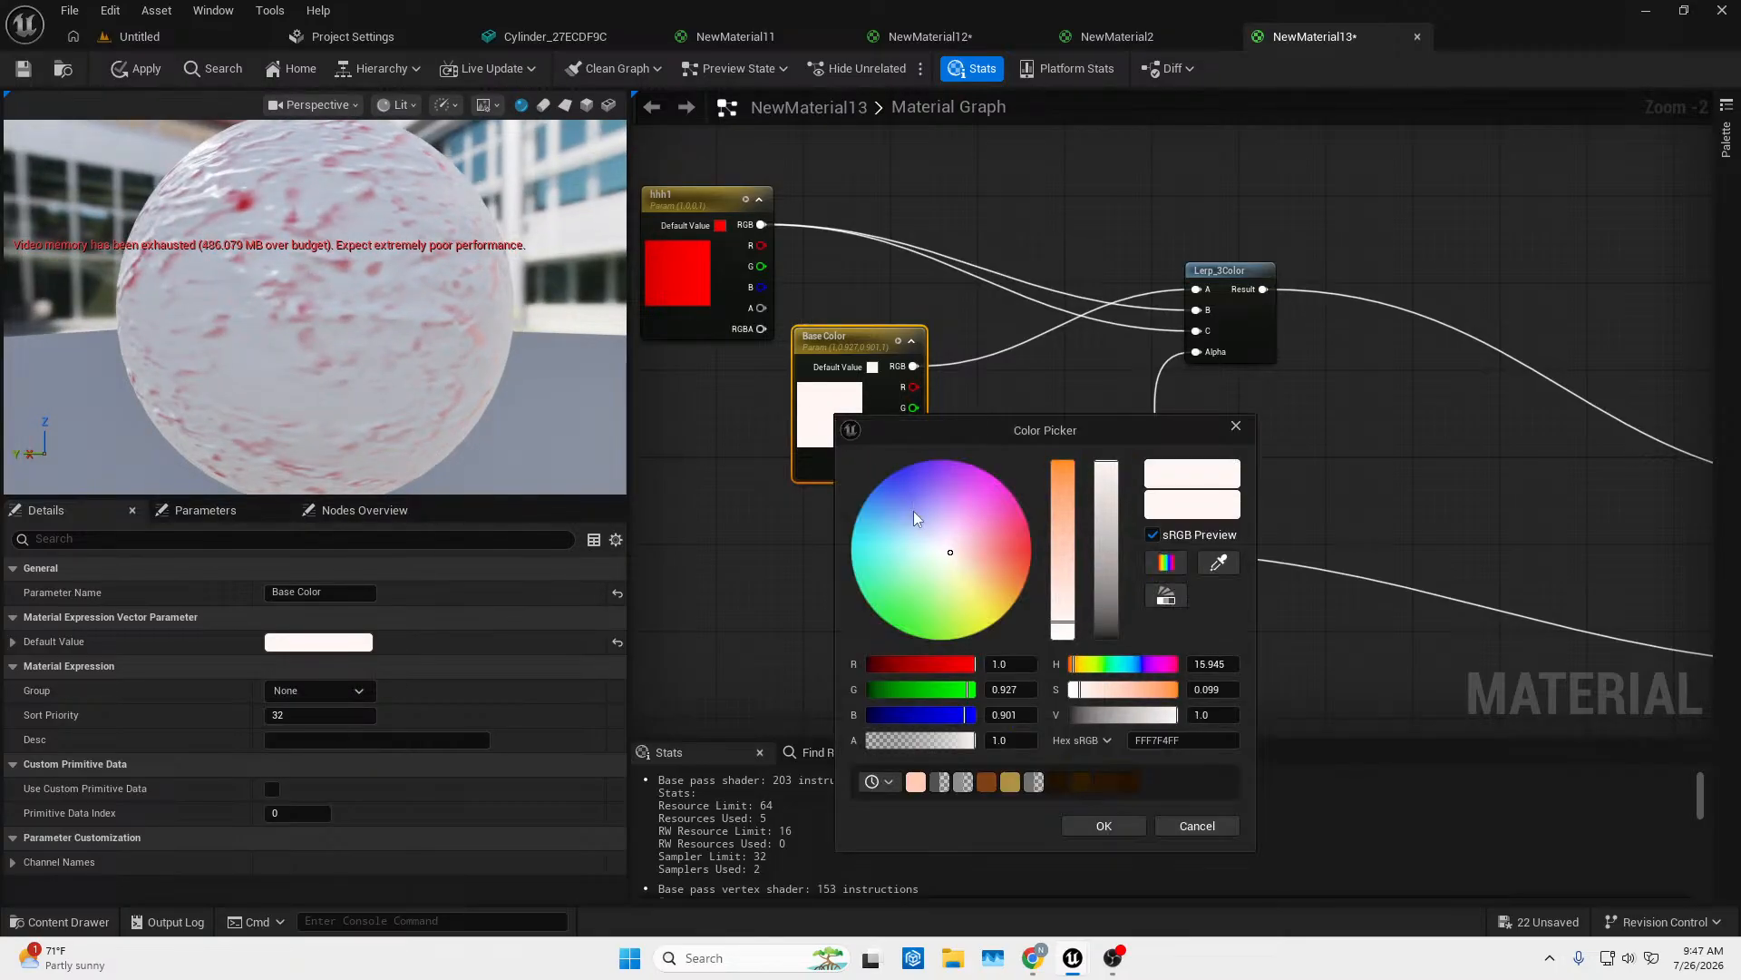
left_click(1054, 491)
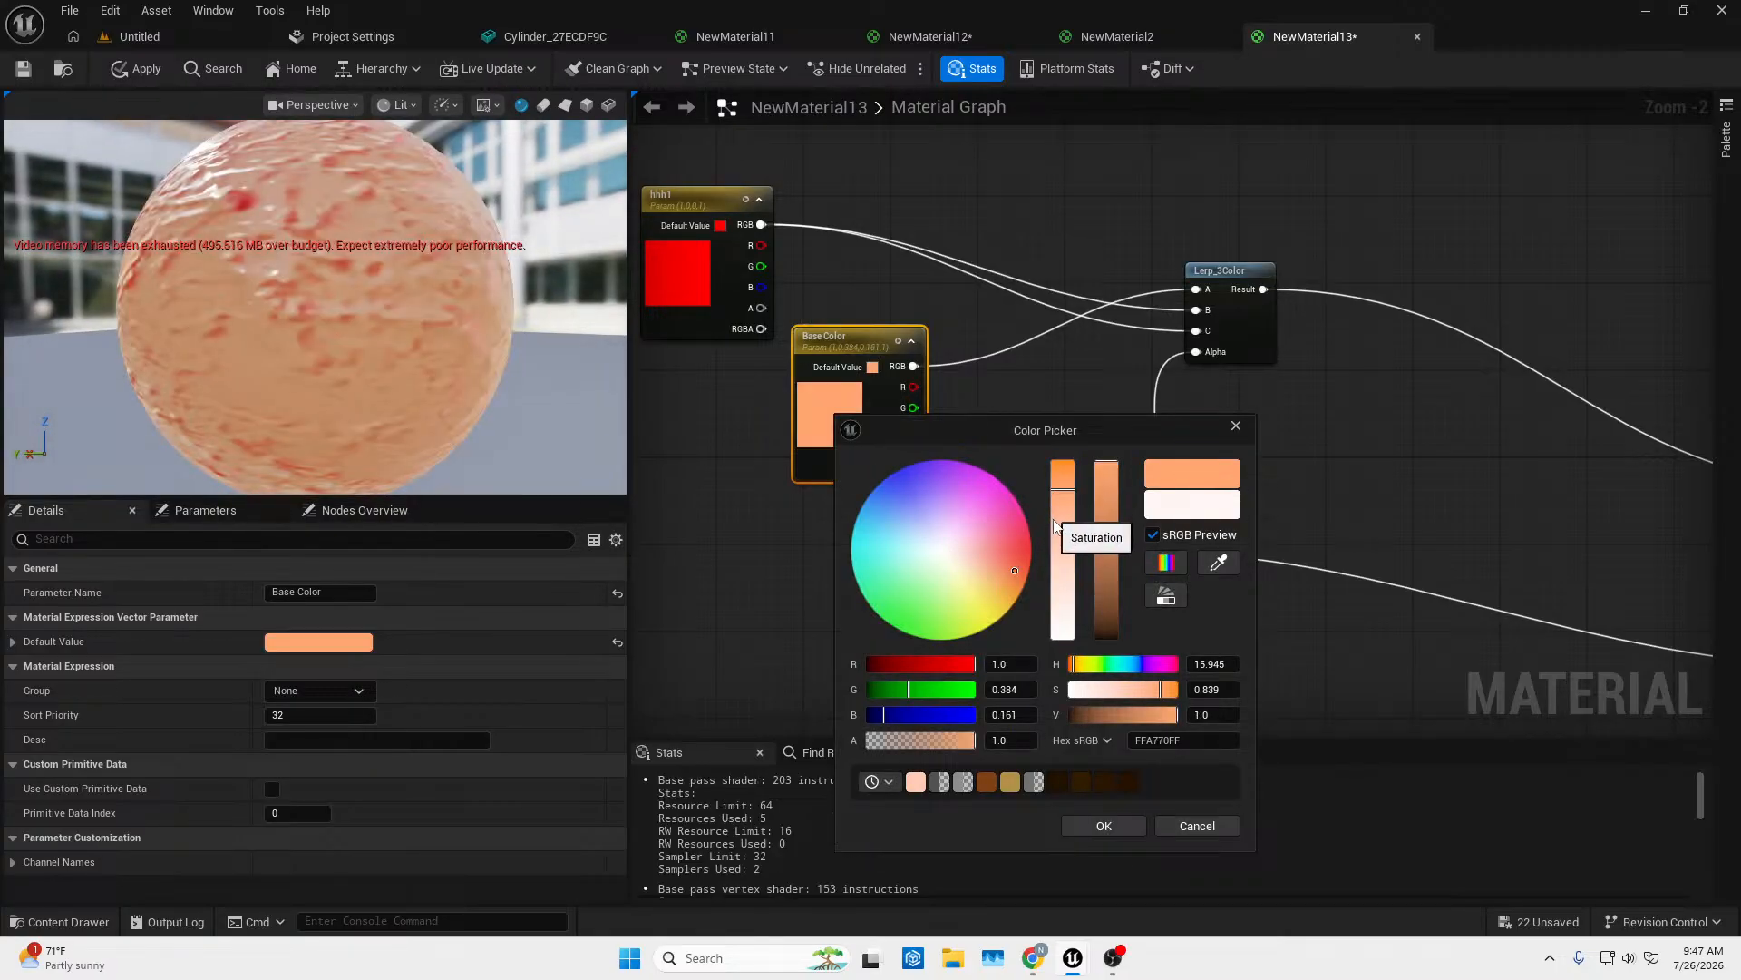
left_click(1054, 521)
left_click(1054, 501)
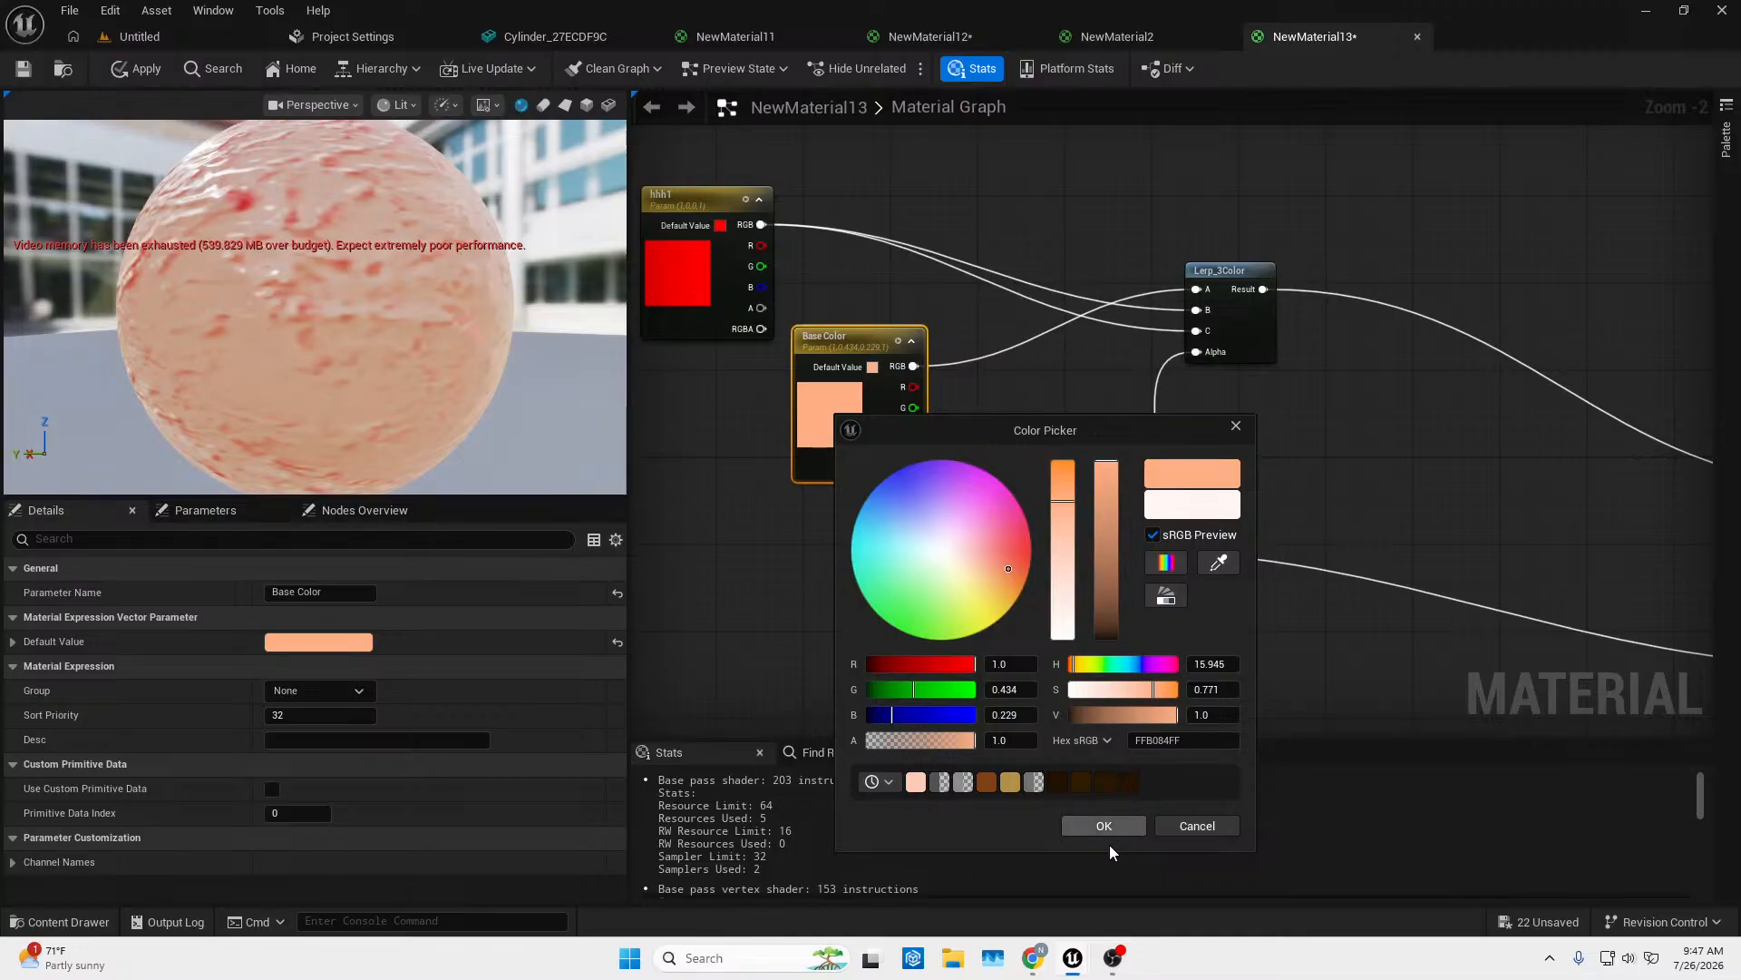
left_click(1097, 827)
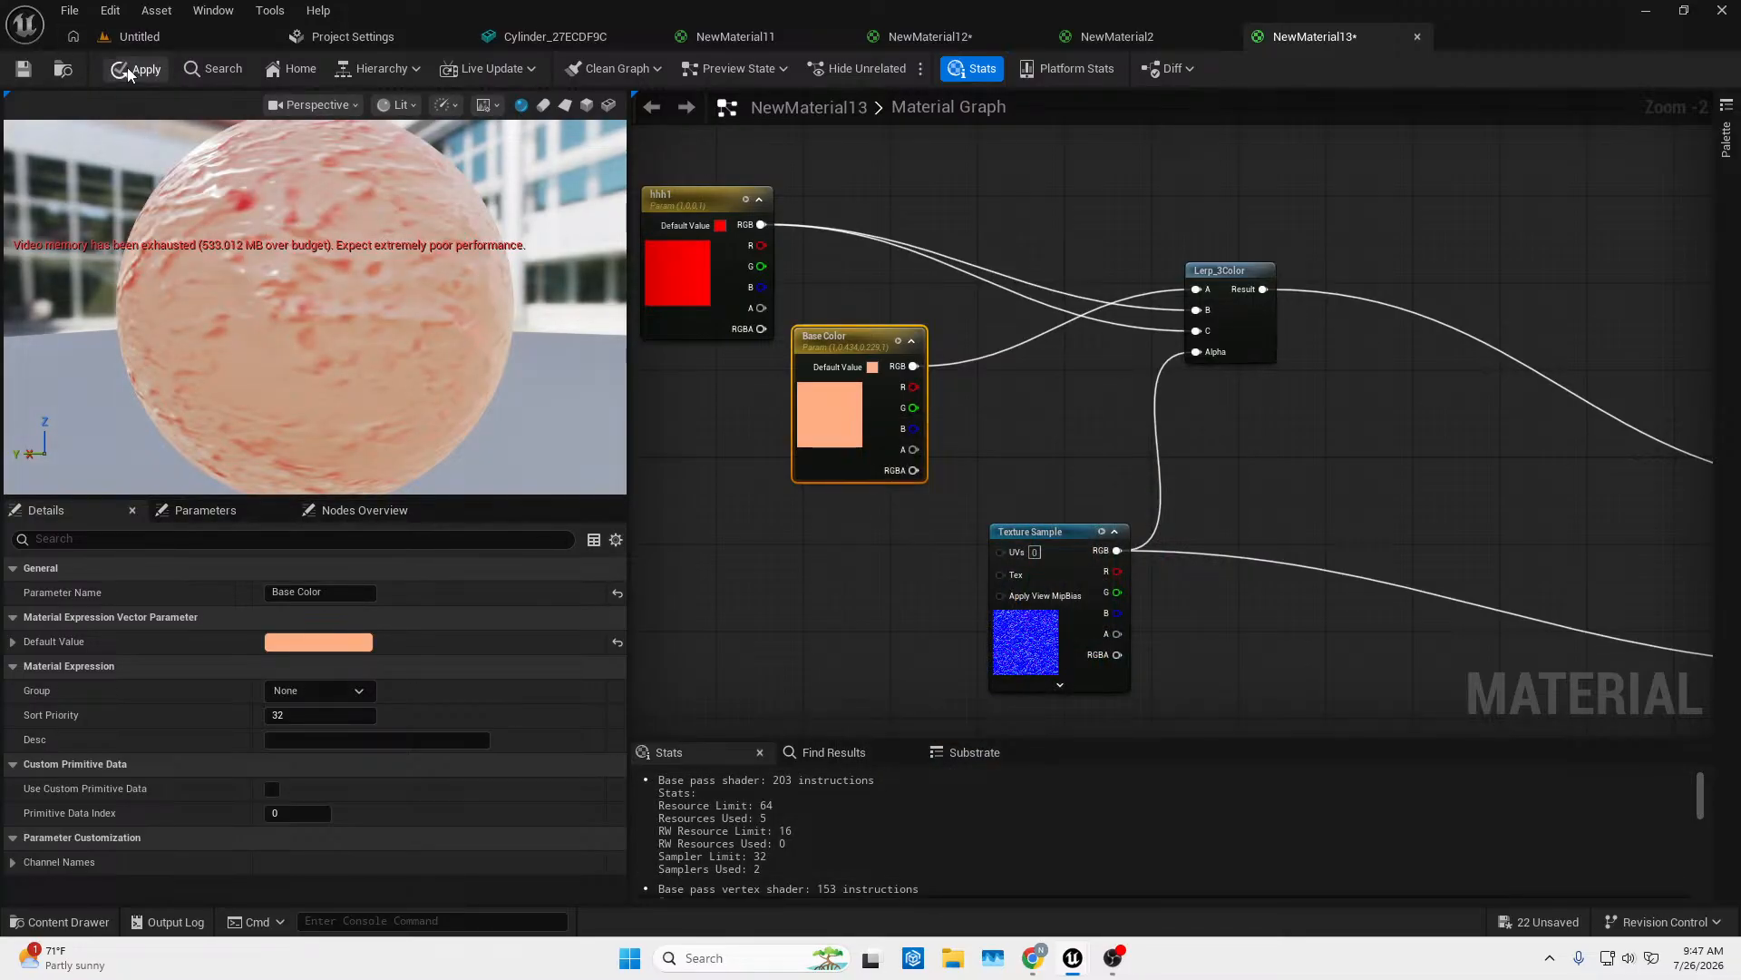
left_click(128, 69)
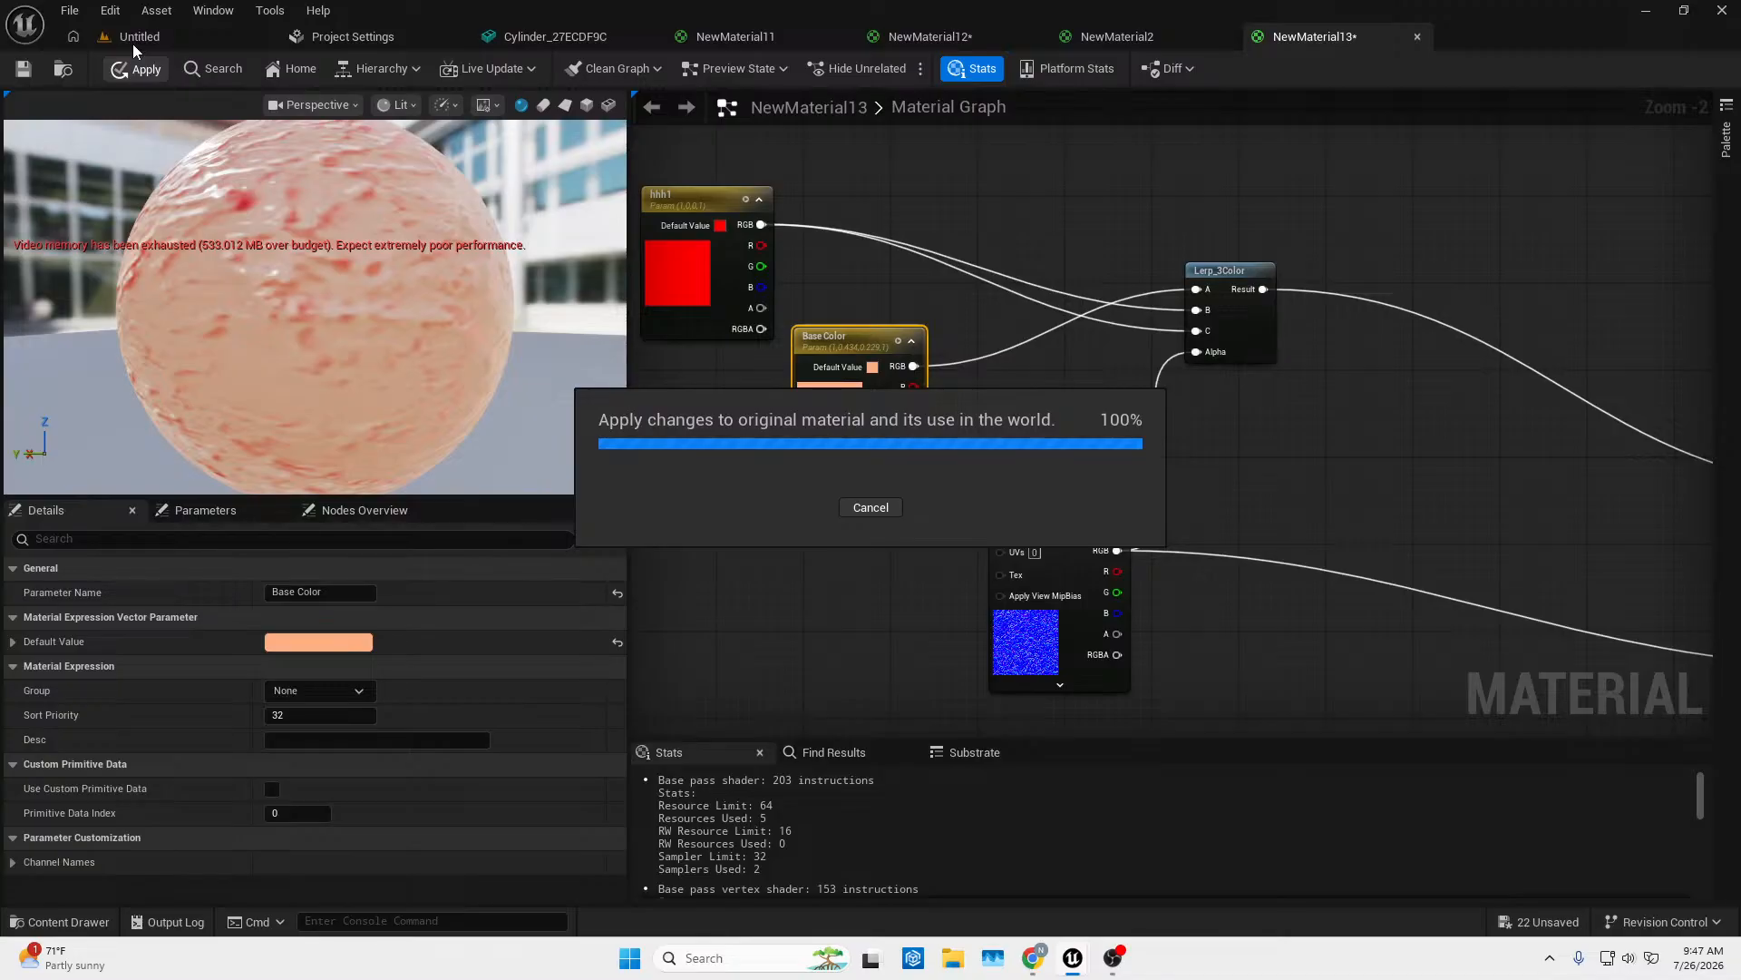
Return to the level and inspect the recoloured head up close and from across the hall.
left_click(167, 42)
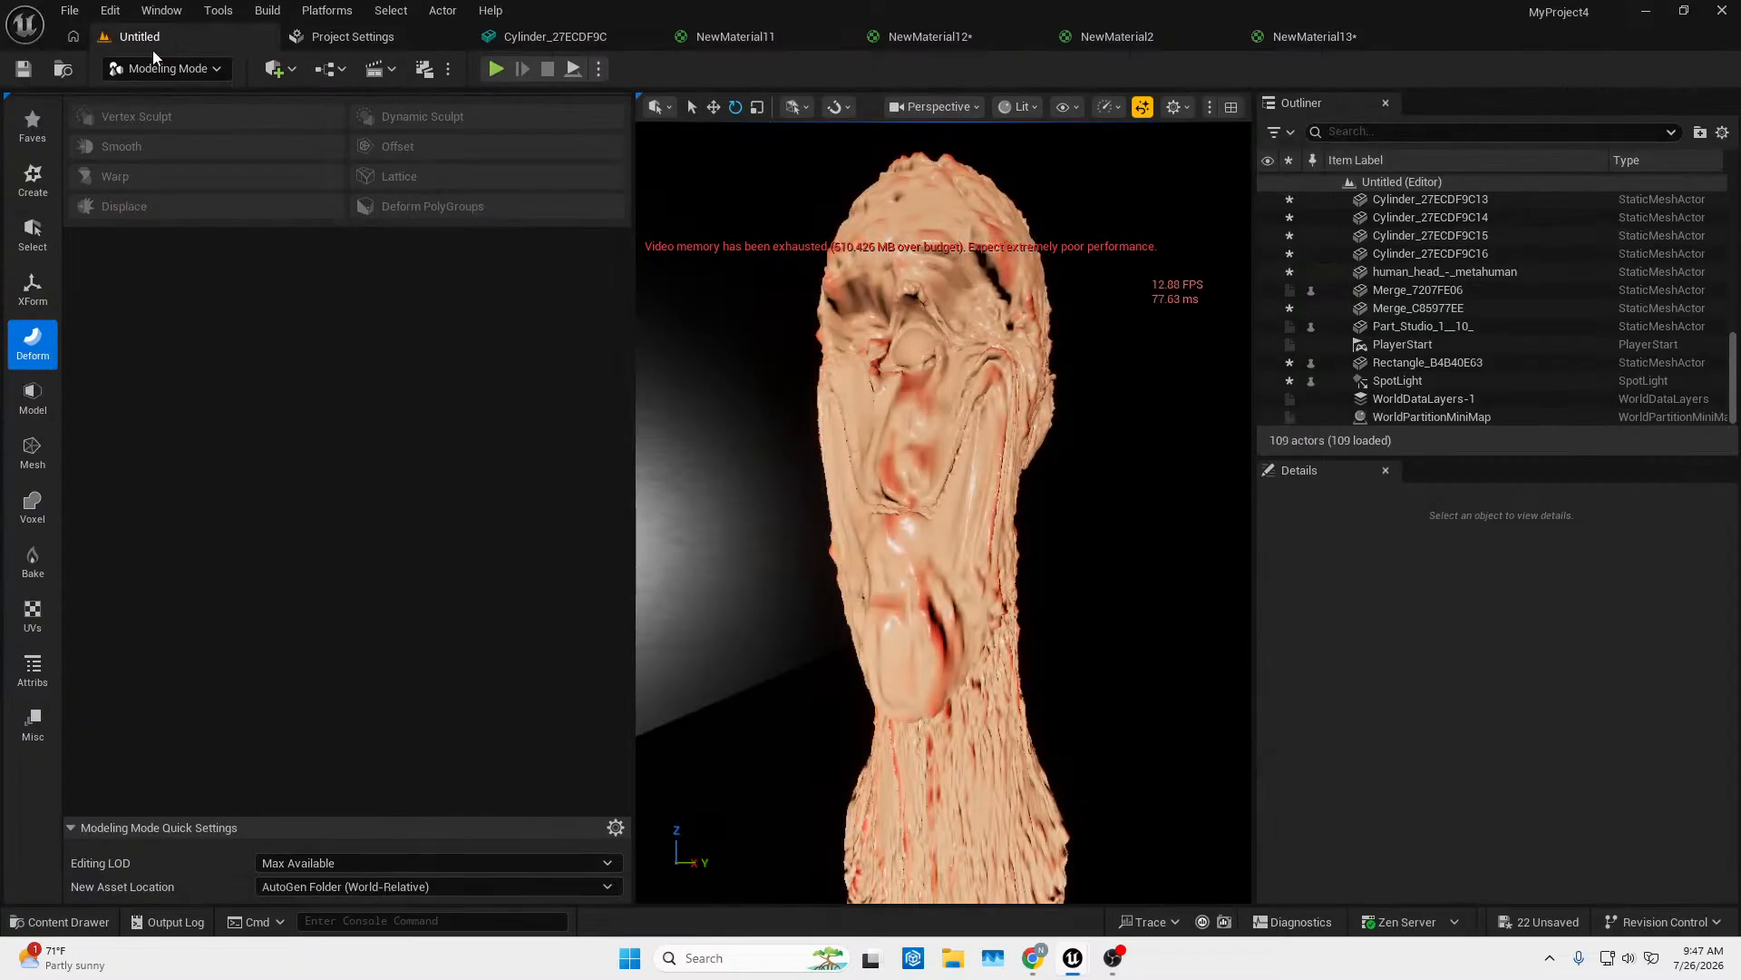
right_click_drag(943, 512, 907, 485)
key("w")
right_click_drag(665, 320, 692, 348)
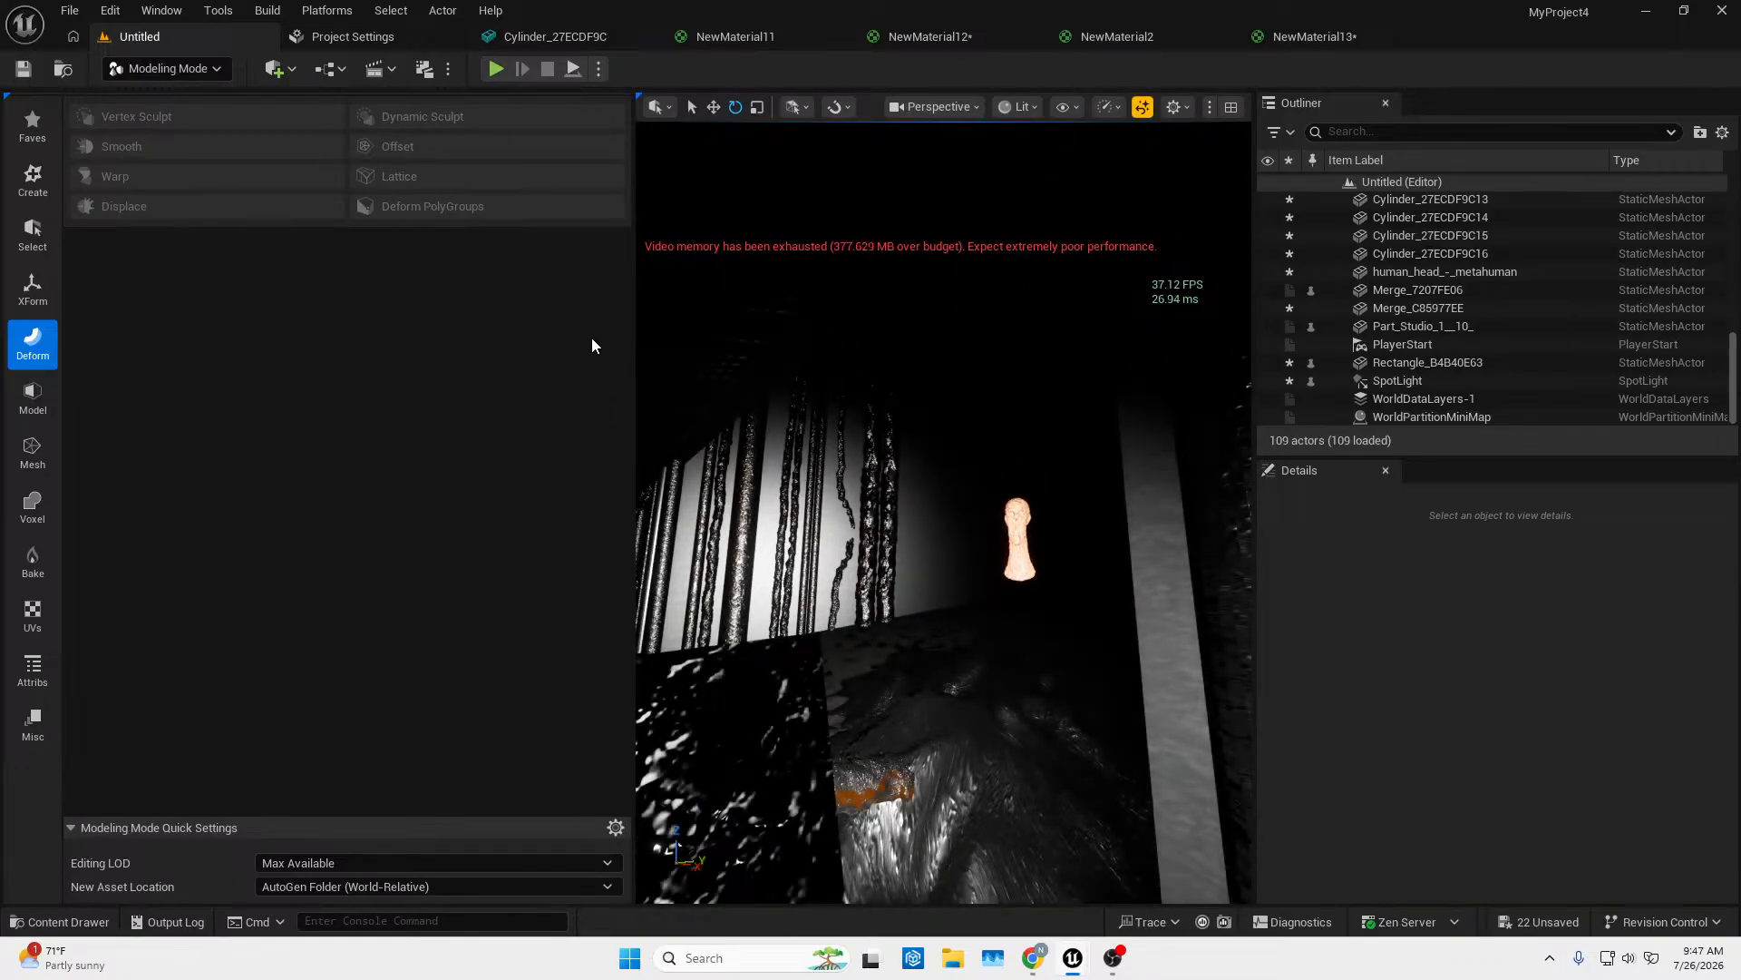